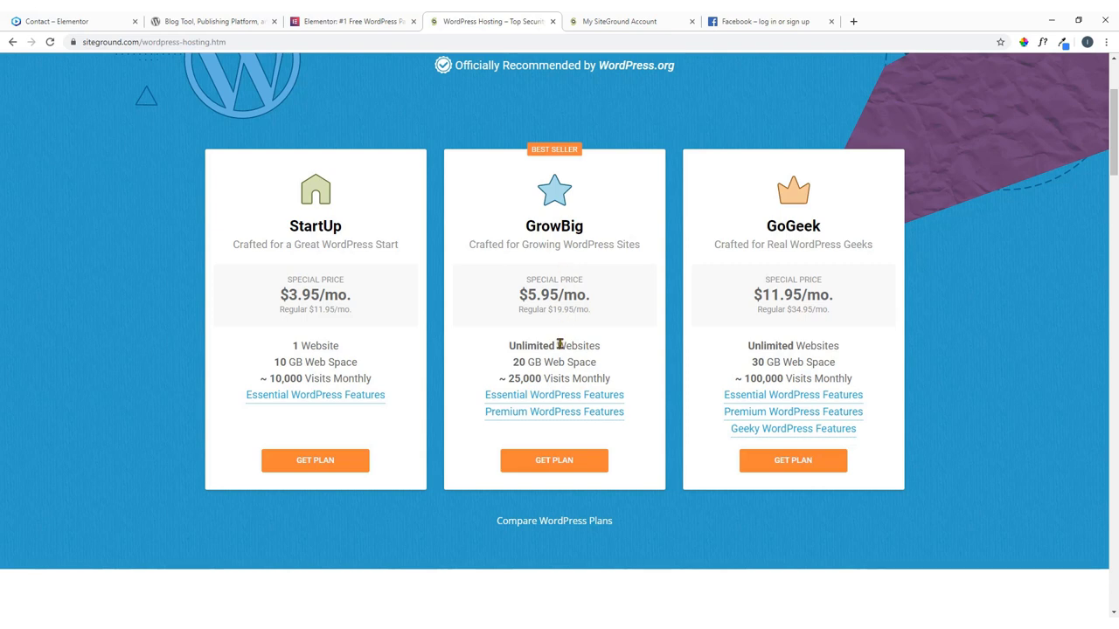
Pick the GrowBig plan and enter themesbuild with .com as the new domain.
{"action": "left_click_drag", "start_coordinate": [556, 346], "coordinate": [507, 346]}
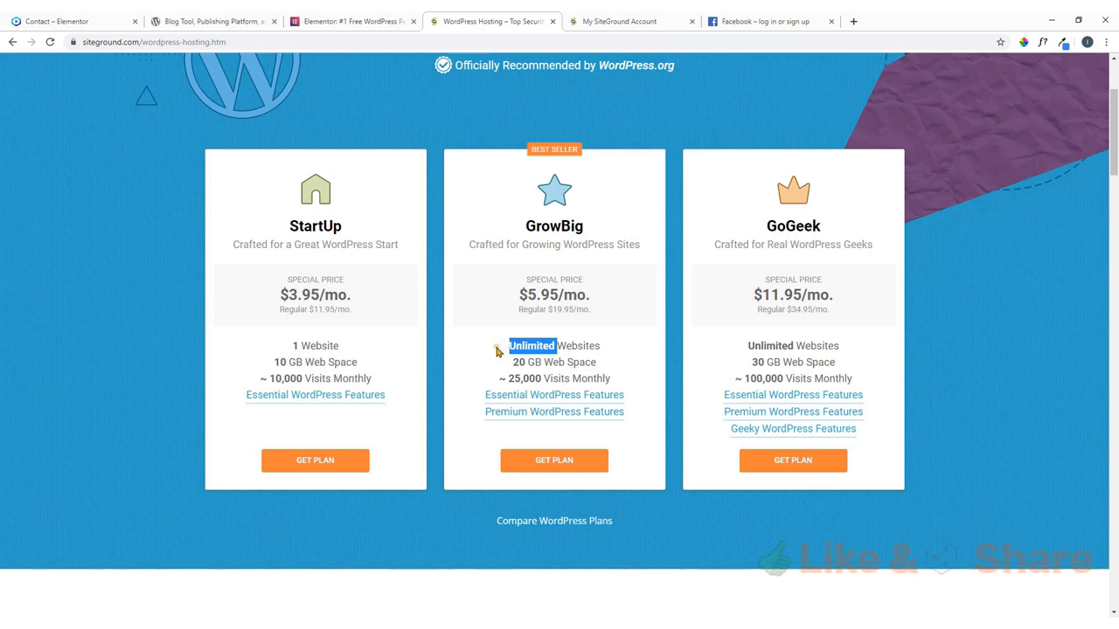
{"action": "left_click", "coordinate": [497, 351]}
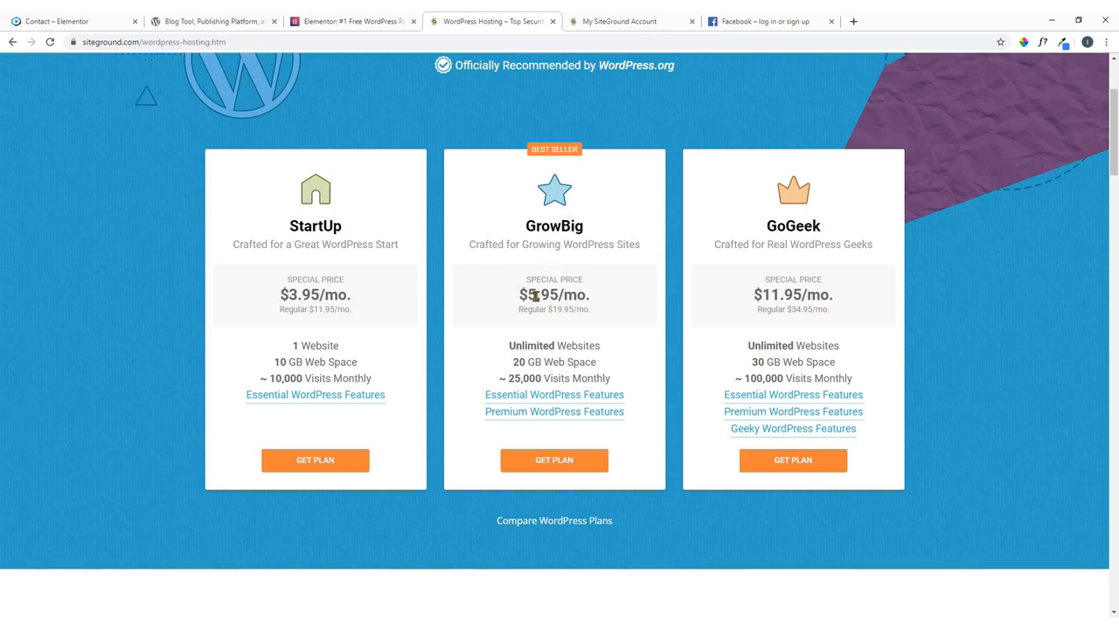
{"action": "scroll", "coordinate": [533, 293], "scroll_direction": "up", "scroll_amount": 3}
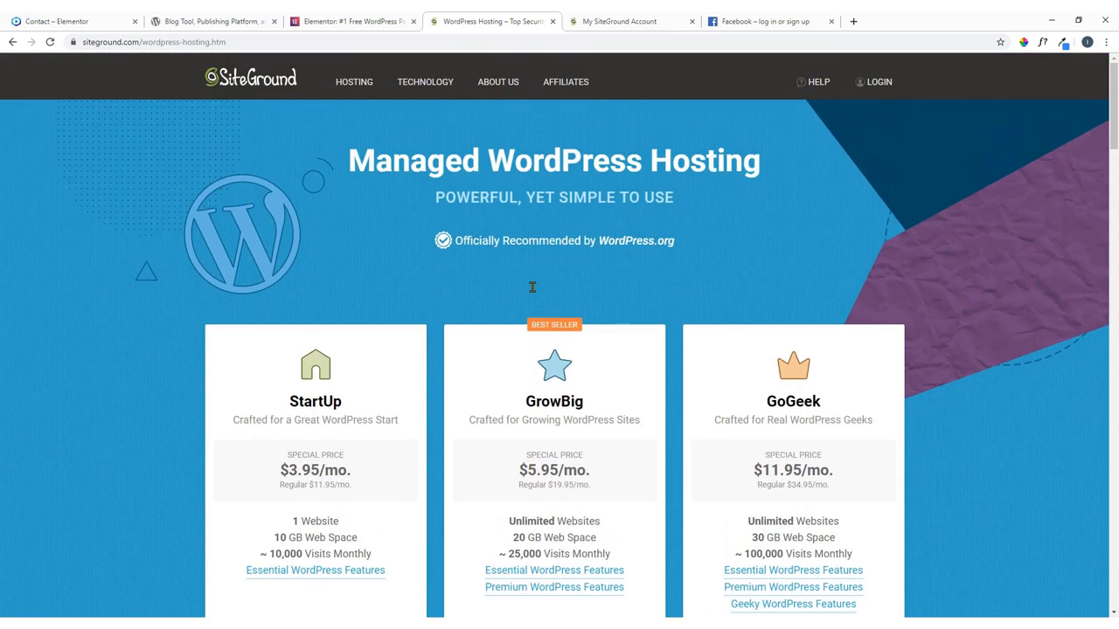
{"action": "mouse_move", "coordinate": [424, 84]}
{"action": "scroll", "coordinate": [603, 392], "scroll_direction": "down", "scroll_amount": 3}
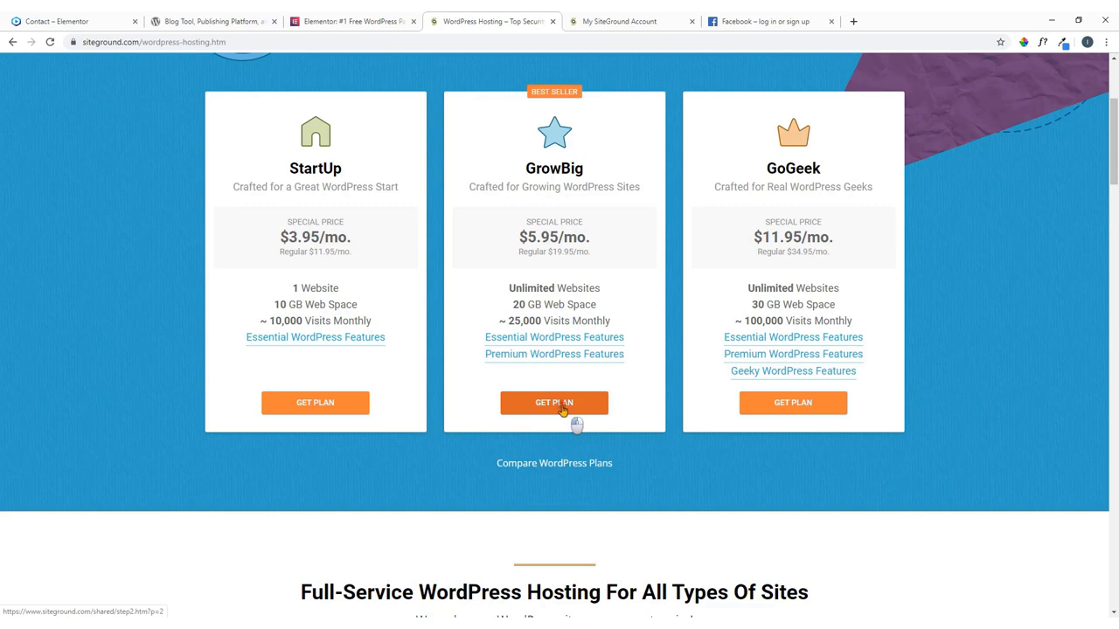
{"action": "left_click", "coordinate": [564, 409]}
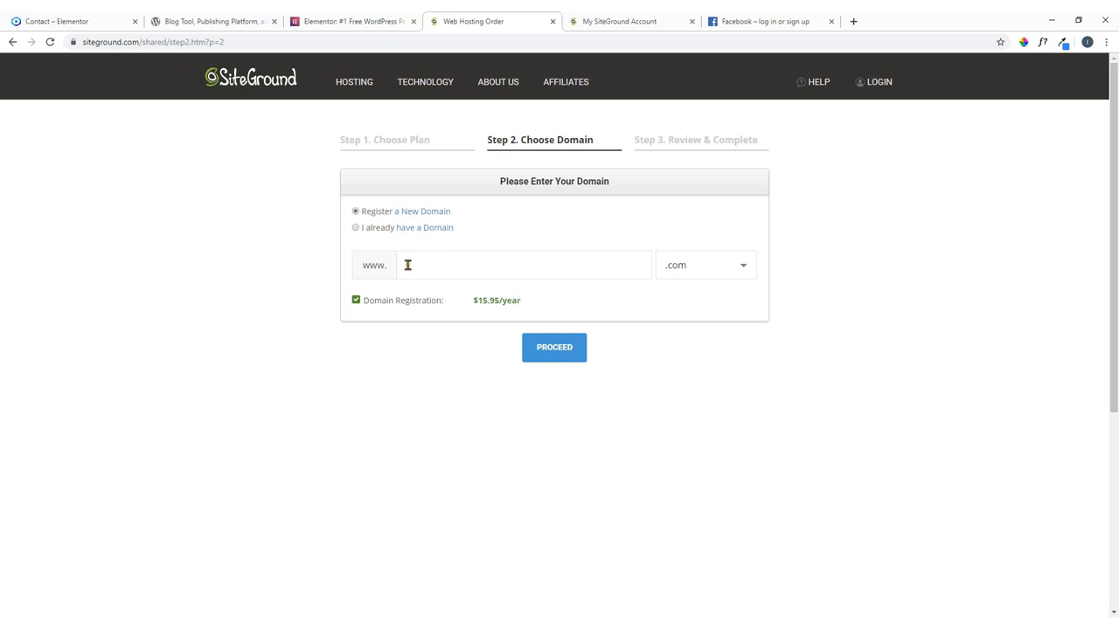
{"action": "left_click", "coordinate": [461, 264]}
Proceed to Step 3 Review & Complete and highlight the Congratulations message for themesbuild.com.
{"action": "left_click", "coordinate": [560, 347]}
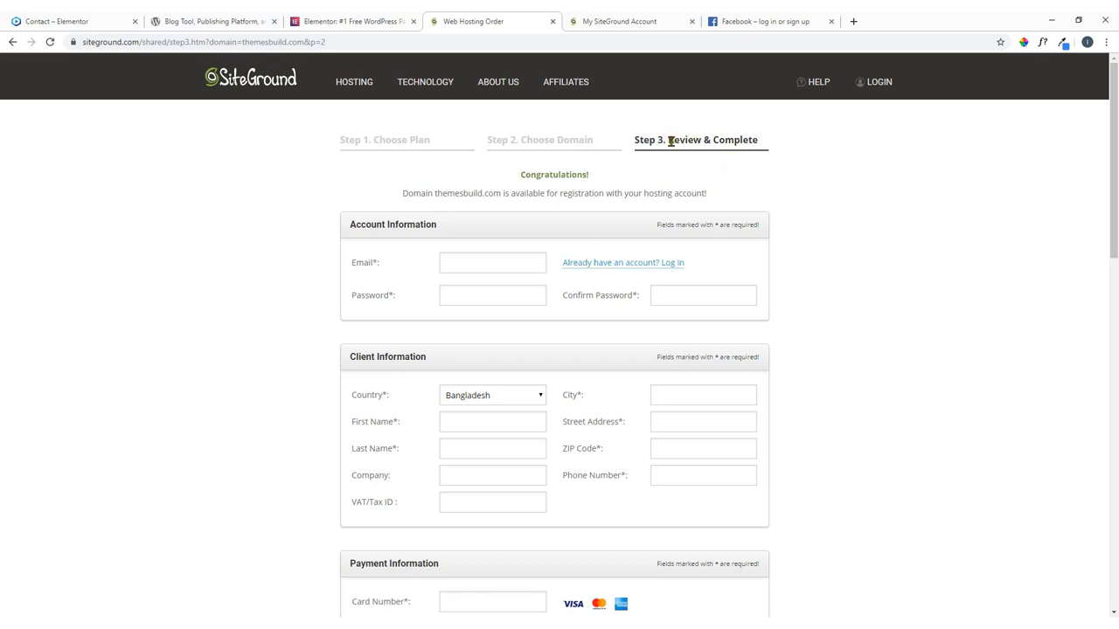
{"action": "left_click_drag", "start_coordinate": [521, 173], "coordinate": [594, 178]}
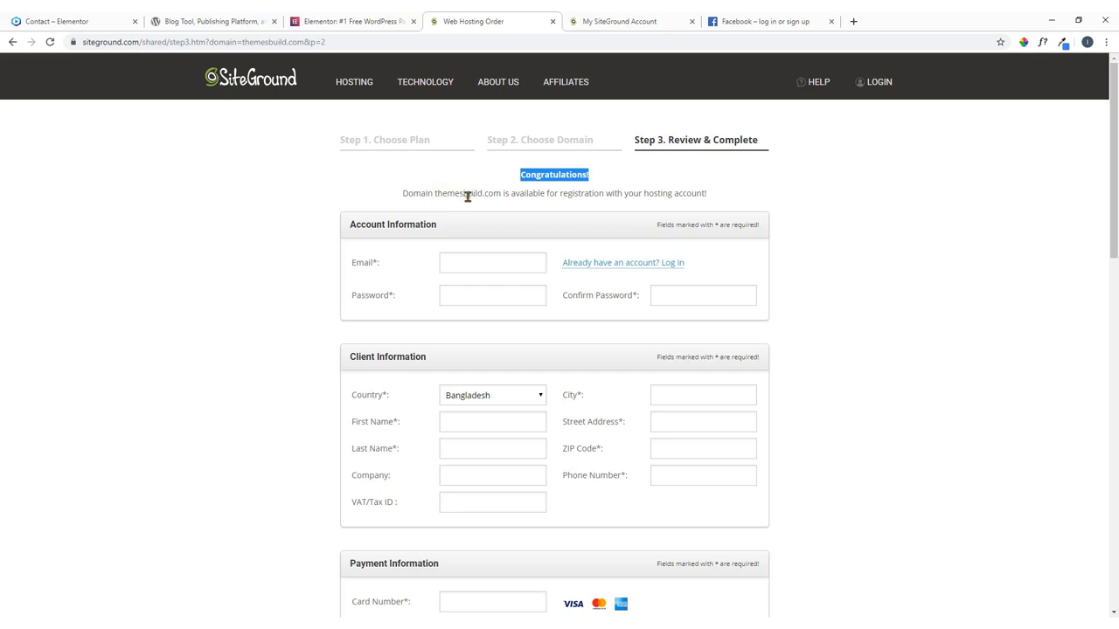
{"action": "left_click_drag", "start_coordinate": [503, 194], "coordinate": [433, 194]}
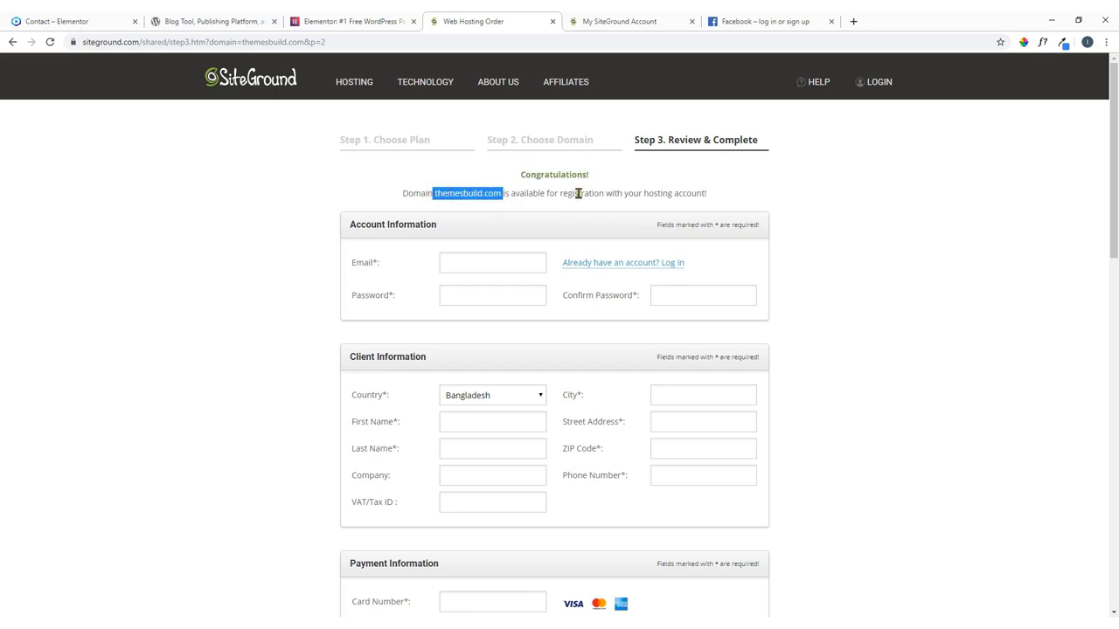
{"action": "left_click", "coordinate": [722, 210]}
{"action": "scroll", "coordinate": [639, 279], "scroll_direction": "down", "scroll_amount": 5}
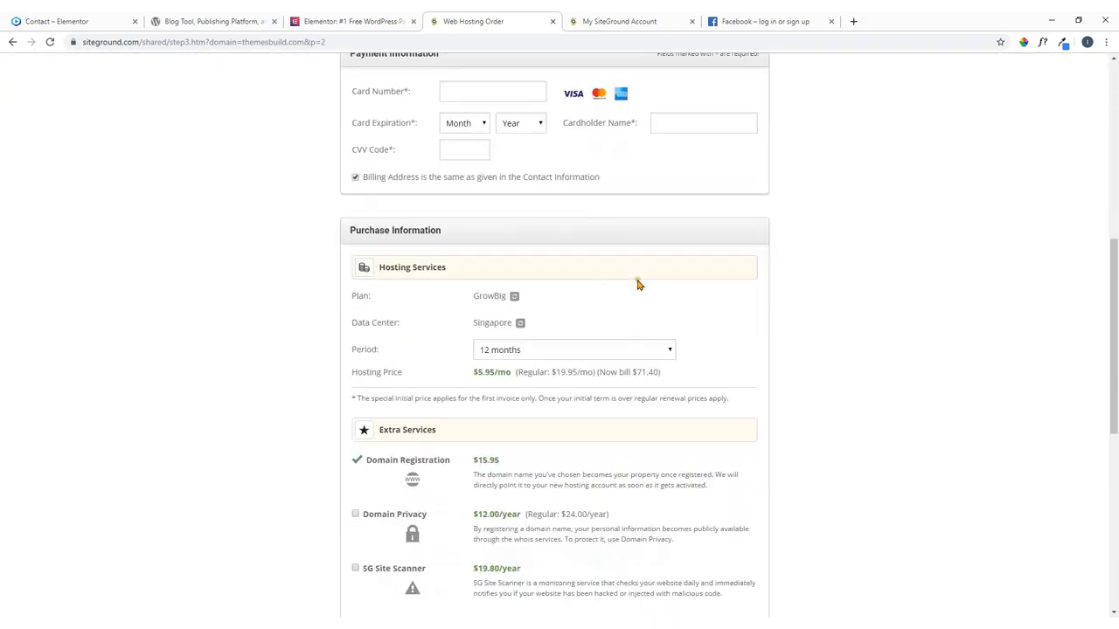
{"action": "scroll", "coordinate": [637, 282], "scroll_direction": "down", "scroll_amount": 4}
{"action": "scroll", "coordinate": [635, 280], "scroll_direction": "up", "scroll_amount": 10}
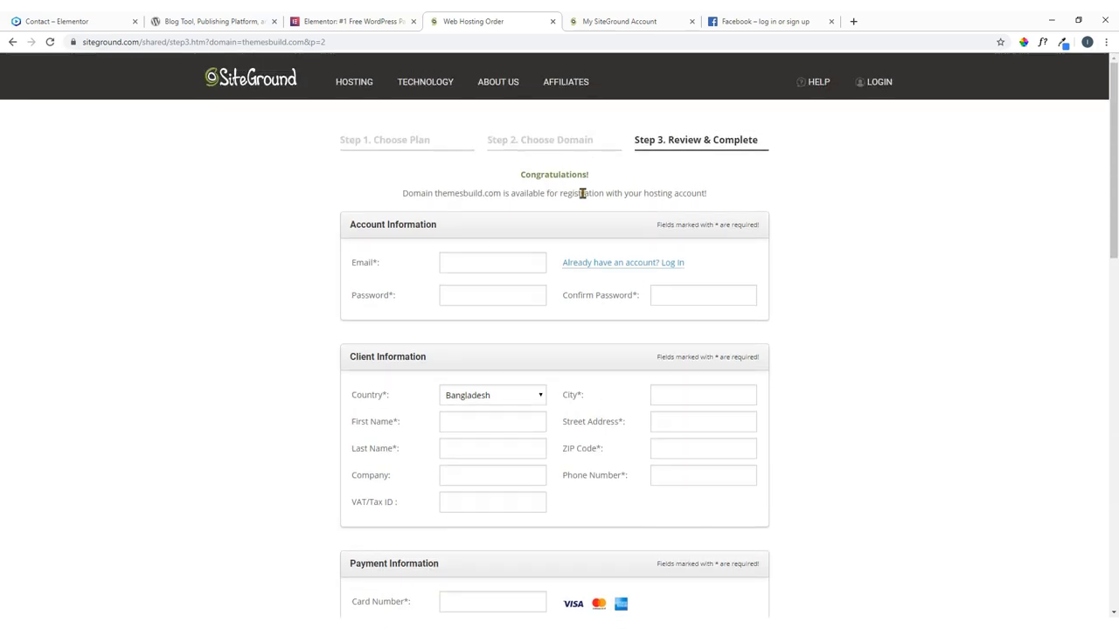
{"action": "left_click_drag", "start_coordinate": [714, 196], "coordinate": [402, 193]}
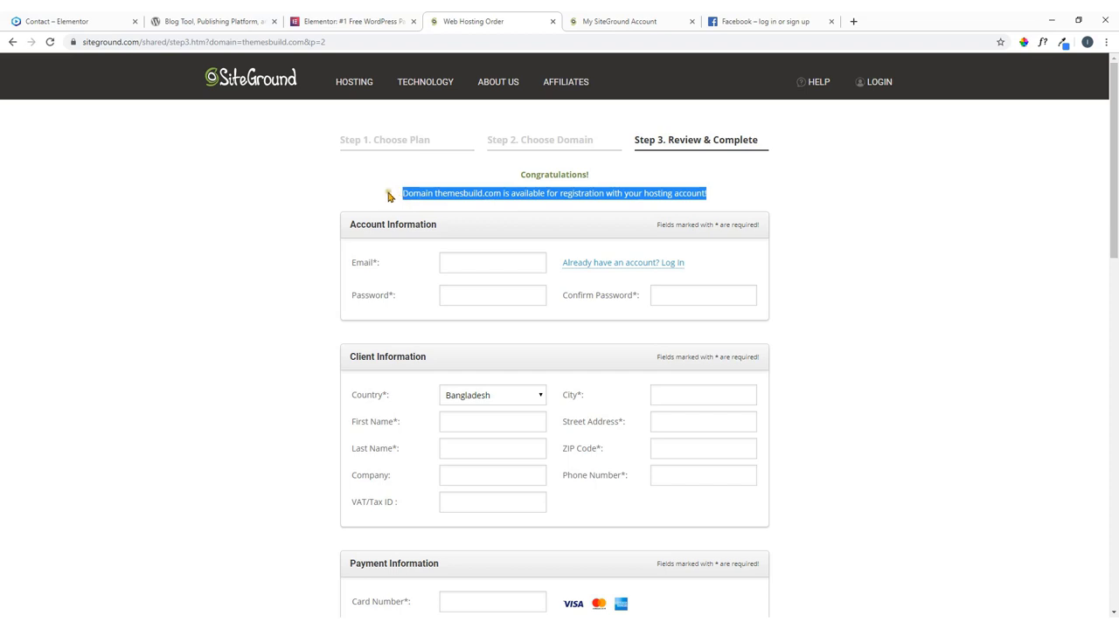
{"action": "left_click", "coordinate": [381, 193]}
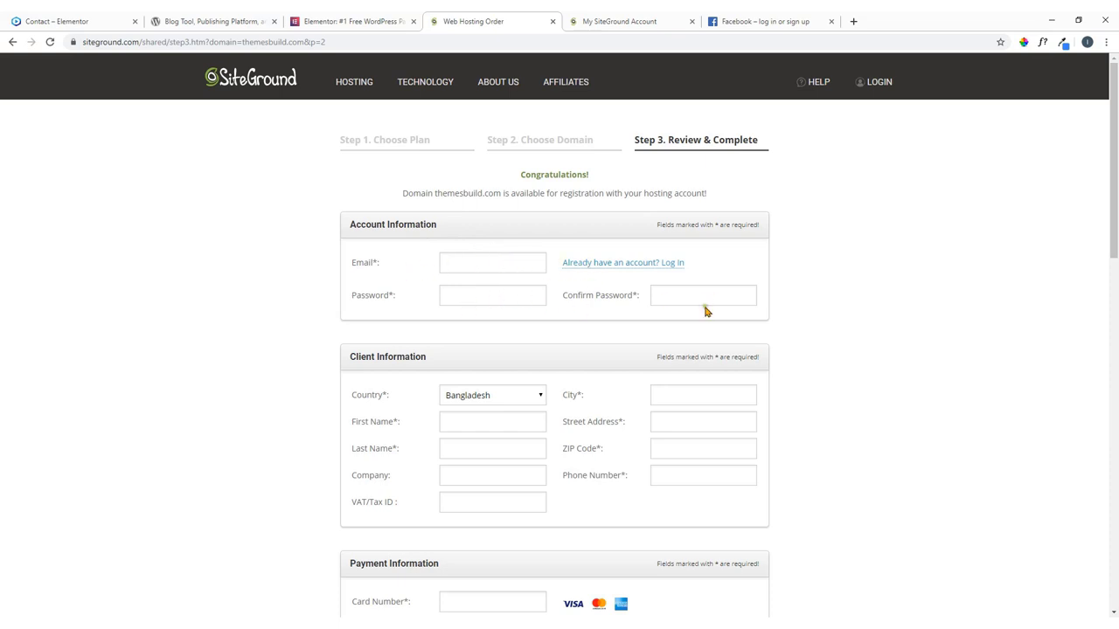
{"action": "scroll", "coordinate": [355, 297], "scroll_direction": "down", "scroll_amount": 1}
{"action": "scroll", "coordinate": [355, 297], "scroll_direction": "down", "scroll_amount": 2}
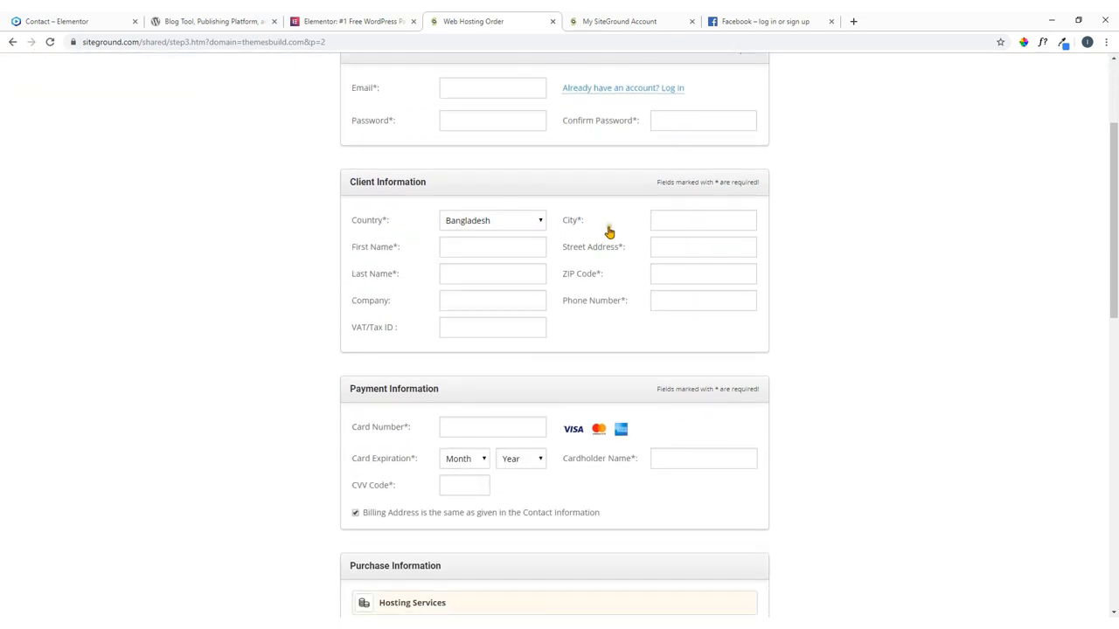
{"action": "scroll", "coordinate": [607, 234], "scroll_direction": "down", "scroll_amount": 3}
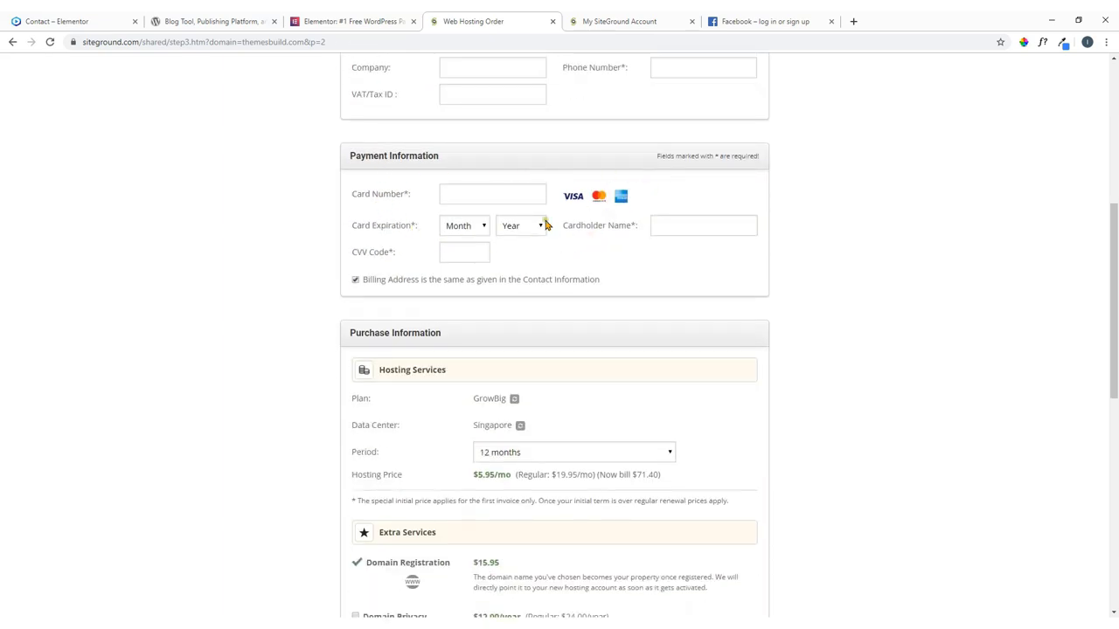
{"action": "scroll", "coordinate": [533, 227], "scroll_direction": "down", "scroll_amount": 3}
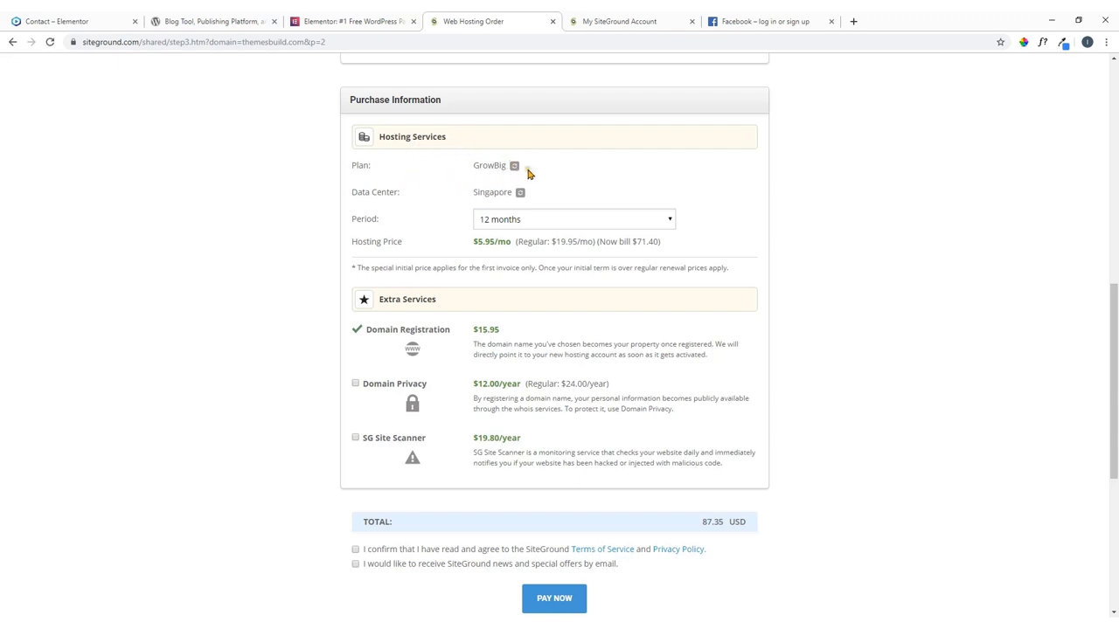
{"action": "left_click", "coordinate": [522, 194]}
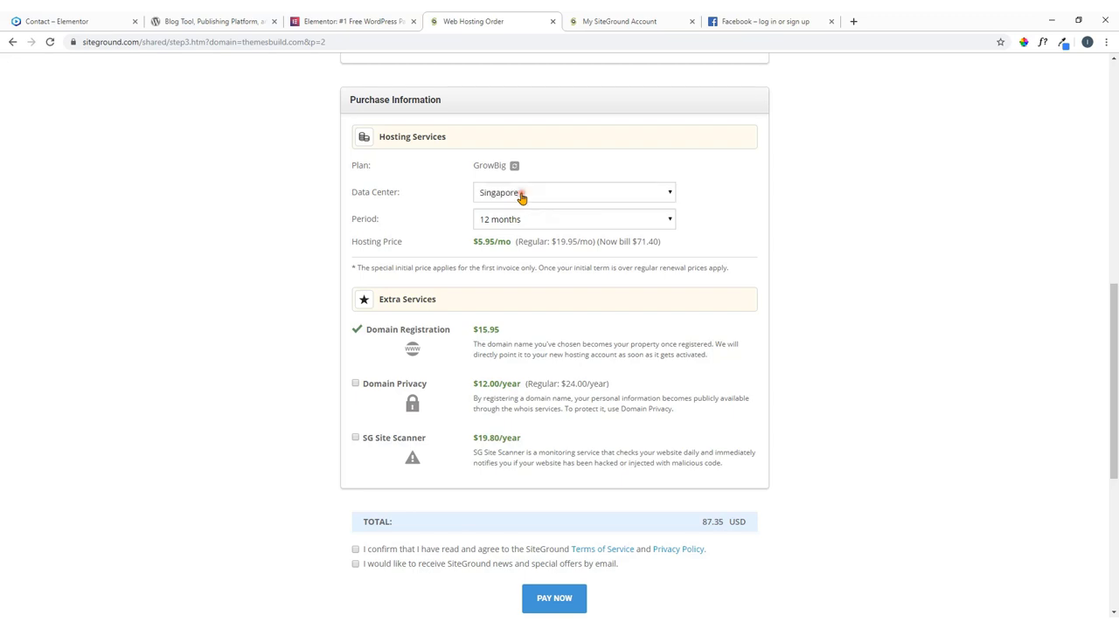
{"action": "left_click", "coordinate": [521, 193]}
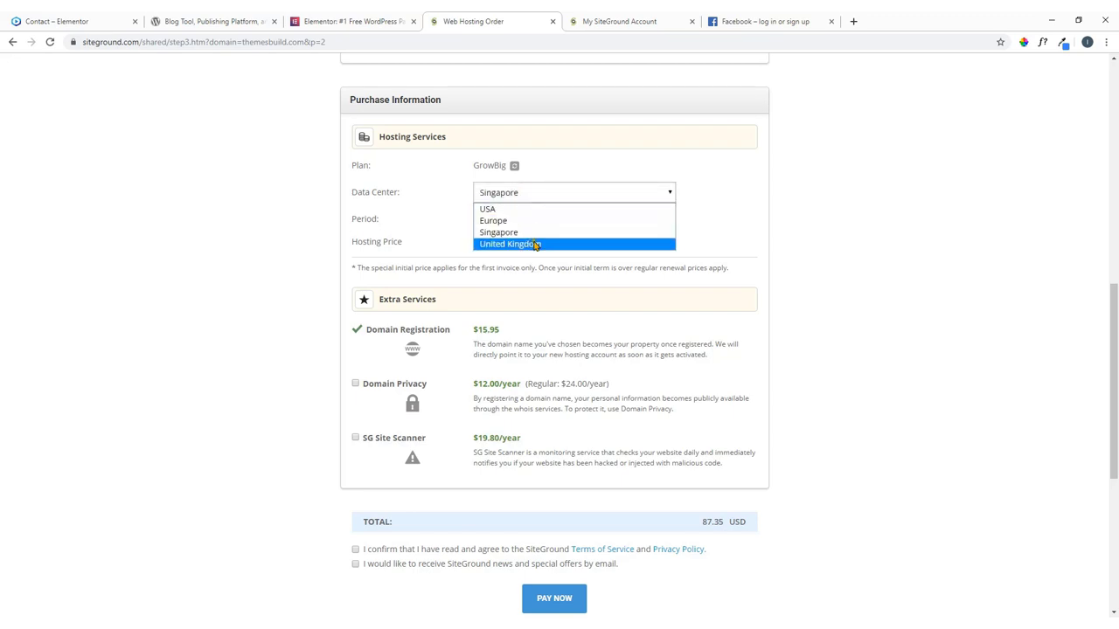
{"action": "left_click", "coordinate": [695, 196]}
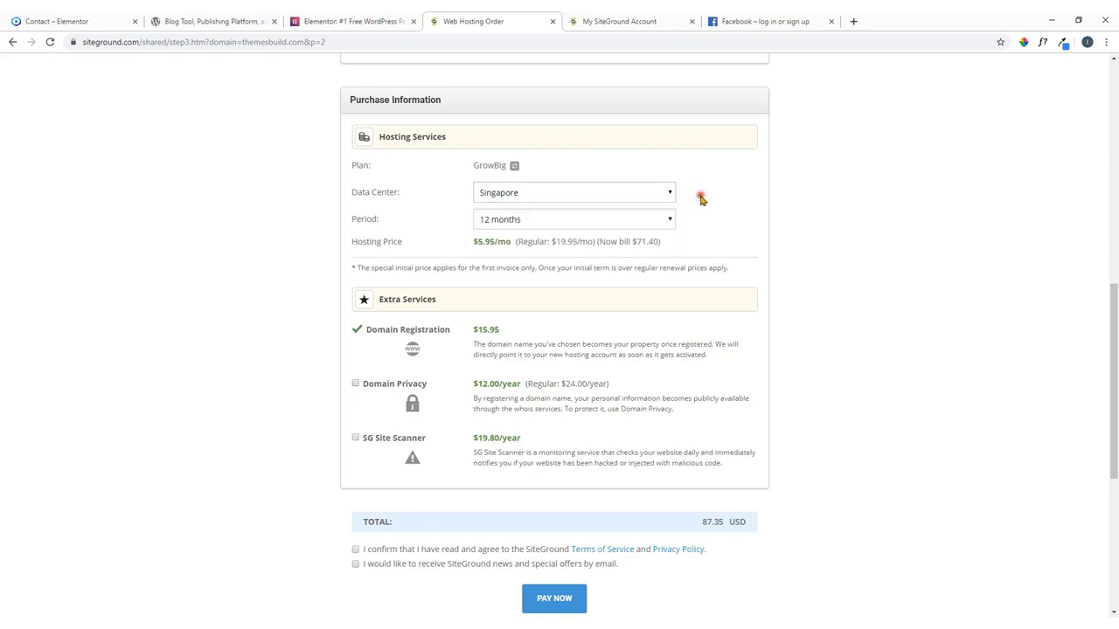
{"action": "left_click", "coordinate": [557, 225]}
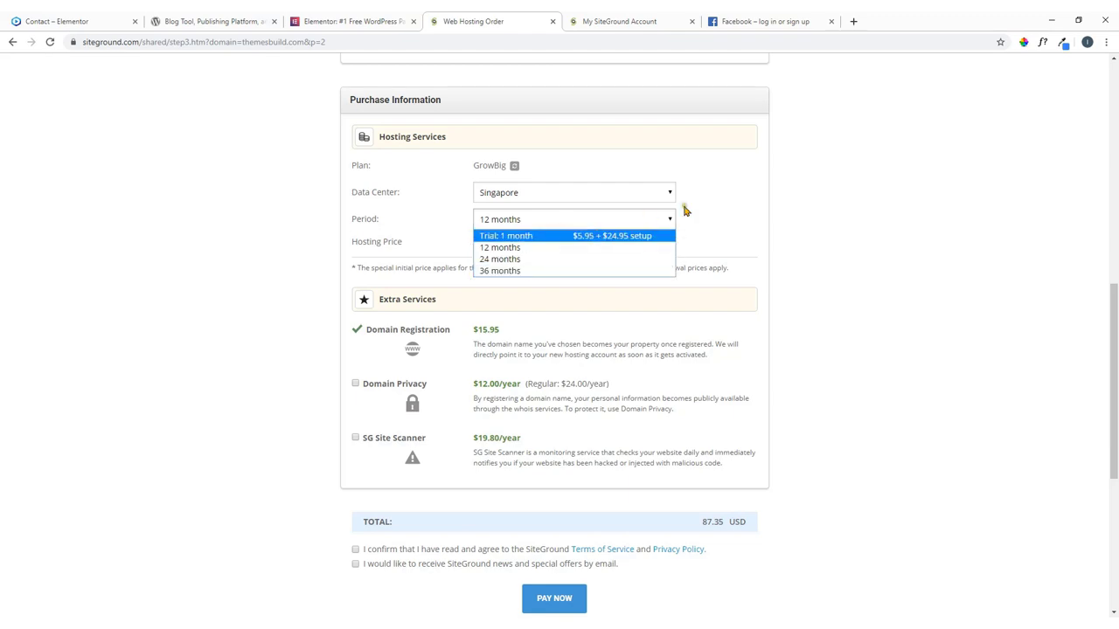
{"action": "left_click", "coordinate": [718, 208]}
{"action": "scroll", "coordinate": [647, 229], "scroll_direction": "down", "scroll_amount": 2}
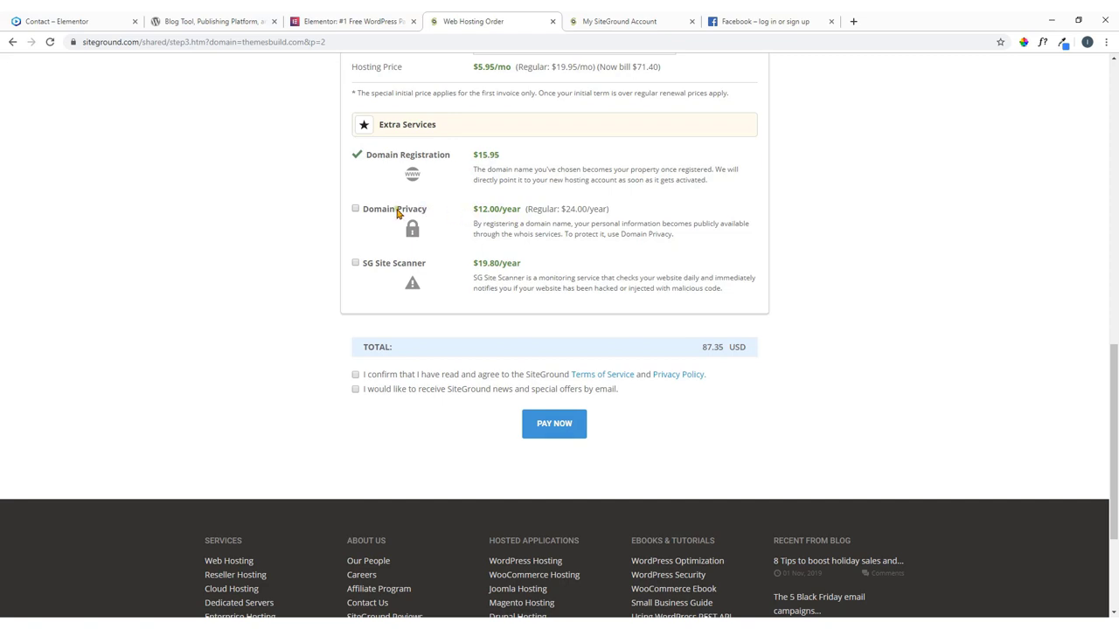
Add Domain Privacy and SG Site Scanner to the order, bringing it to 119.15 USD.
{"action": "left_click", "coordinate": [356, 208]}
{"action": "left_click", "coordinate": [356, 263]}
{"action": "scroll", "coordinate": [376, 350], "scroll_direction": "down", "scroll_amount": 2}
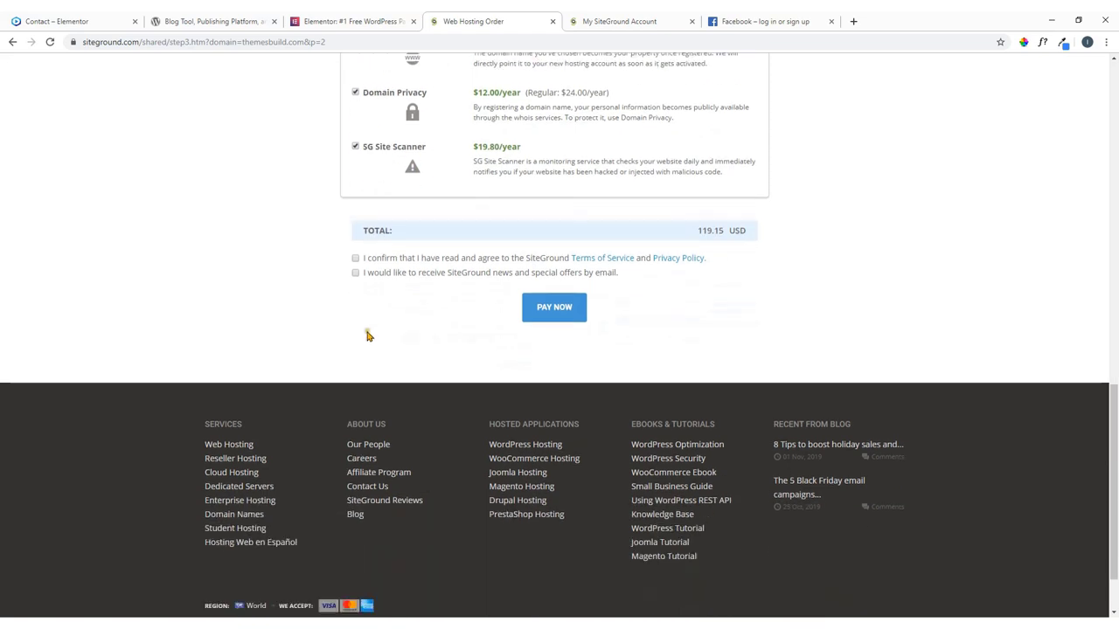
Accept the terms of service, opt in to SiteGround news, and submit with PAY NOW.
{"action": "left_click", "coordinate": [355, 259]}
{"action": "left_click", "coordinate": [355, 273]}
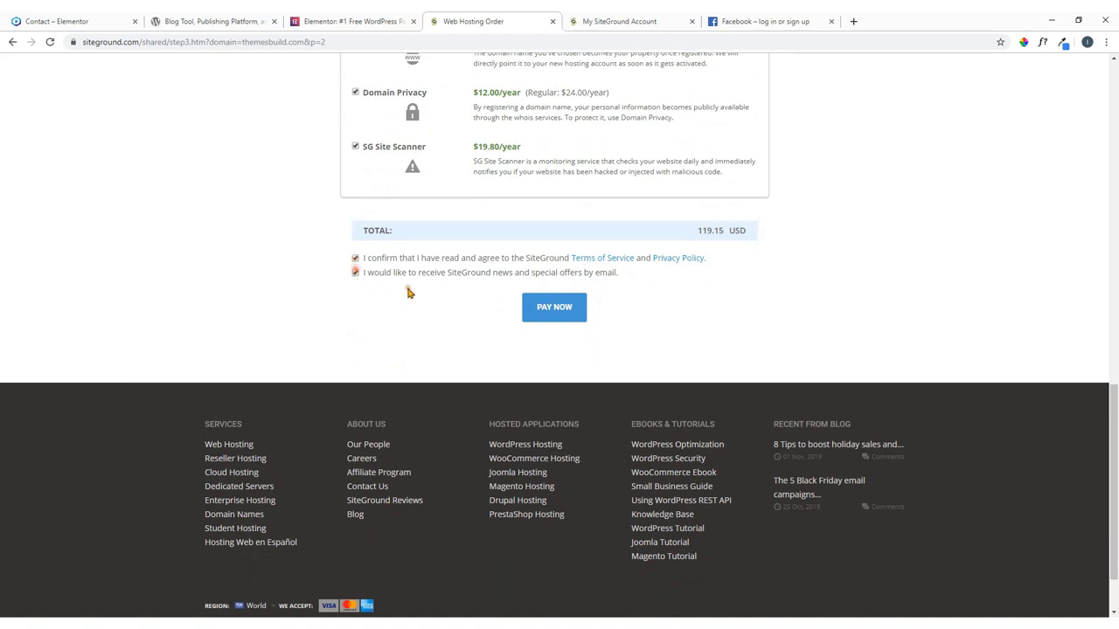
{"action": "left_click", "coordinate": [554, 313]}
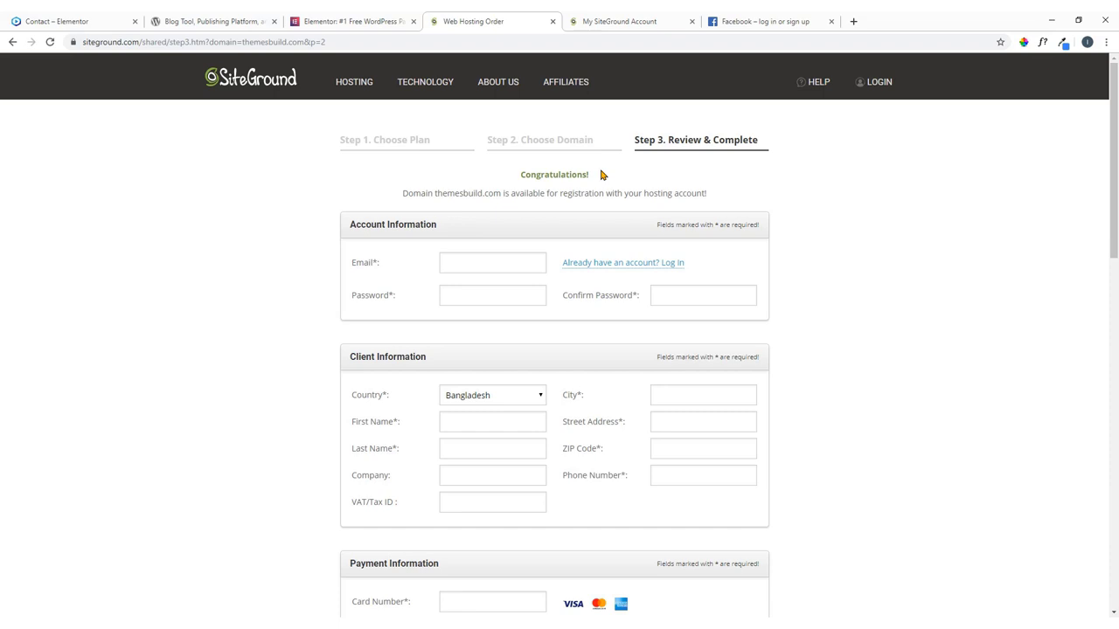
Leave the new-account form and go to the SiteGround LOGIN page instead.
{"action": "left_click", "coordinate": [474, 264]}
{"action": "left_click", "coordinate": [876, 86]}
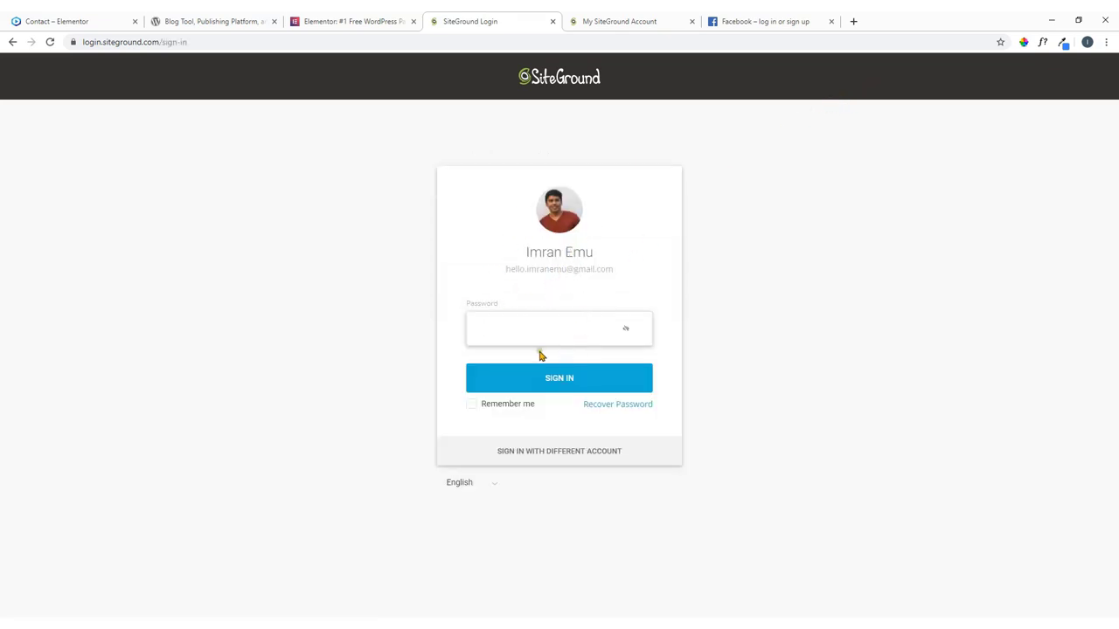
Close the SiteGround login tab, check the avatar menu, then switch to the WordPress.org tab.
{"action": "left_click", "coordinate": [553, 21]}
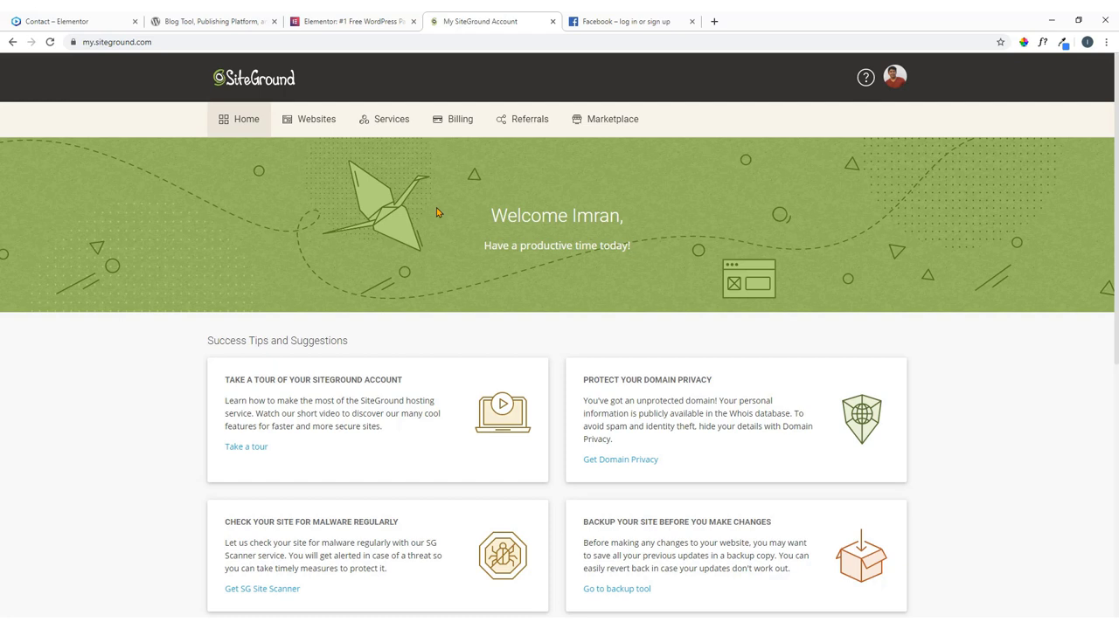
{"action": "left_click", "coordinate": [895, 83]}
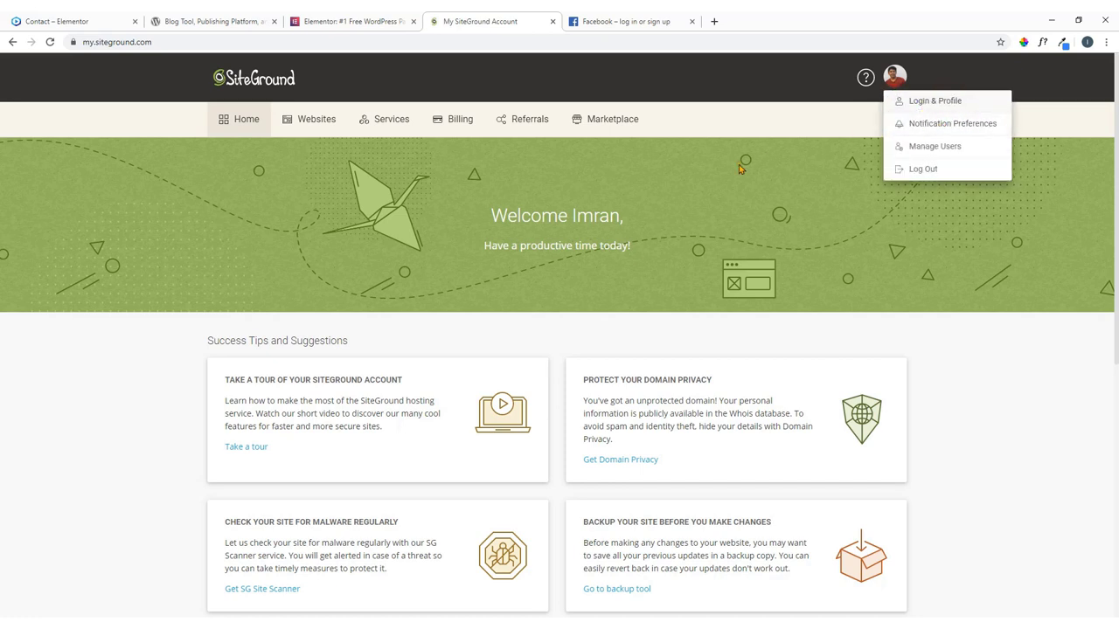
{"action": "left_click", "coordinate": [668, 195]}
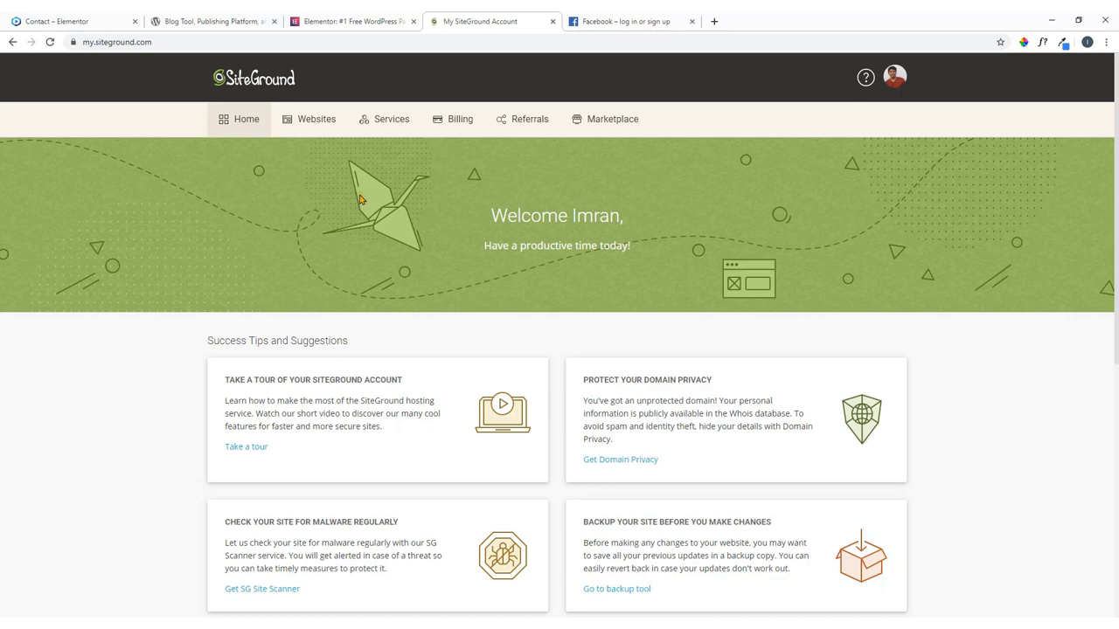
{"action": "left_click", "coordinate": [249, 22]}
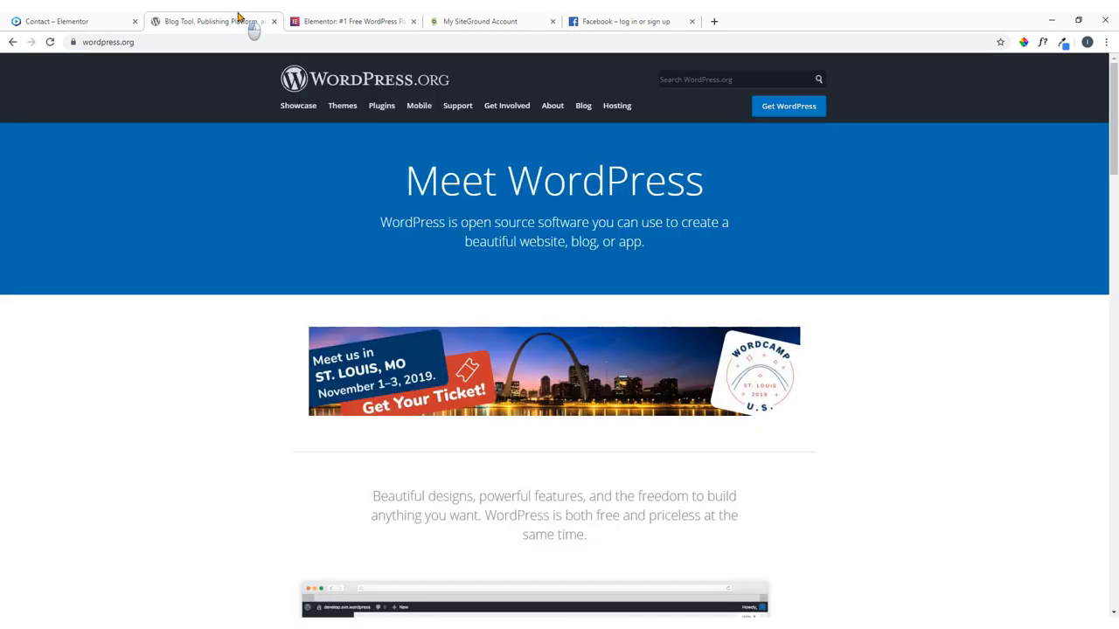
{"action": "left_click", "coordinate": [349, 23]}
{"action": "left_click", "coordinate": [479, 22]}
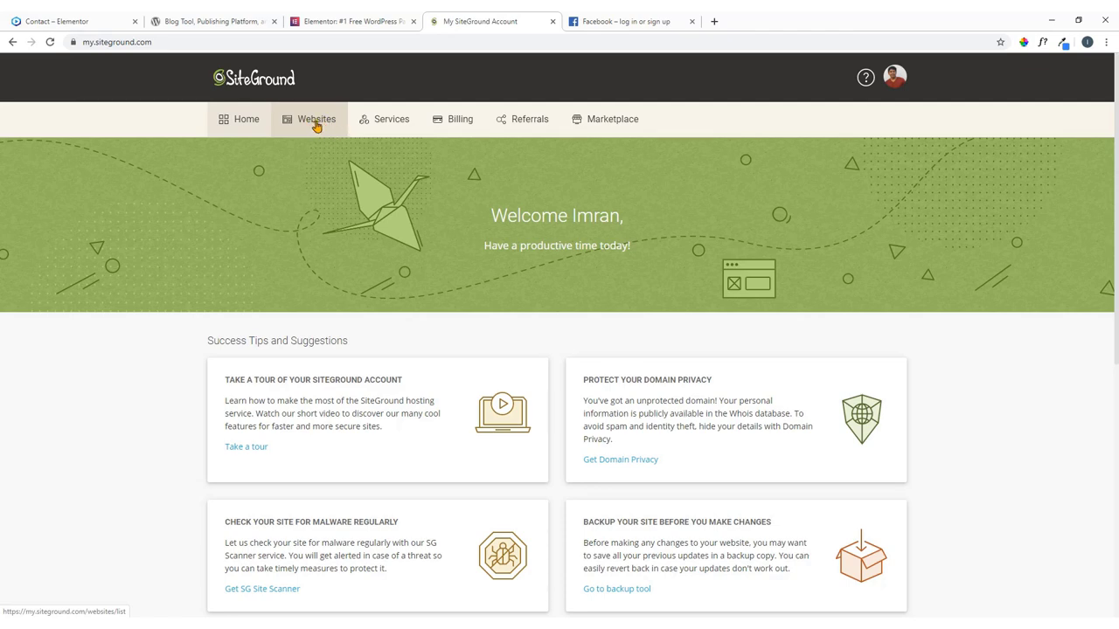
{"action": "scroll", "coordinate": [290, 279], "scroll_direction": "down", "scroll_amount": 2}
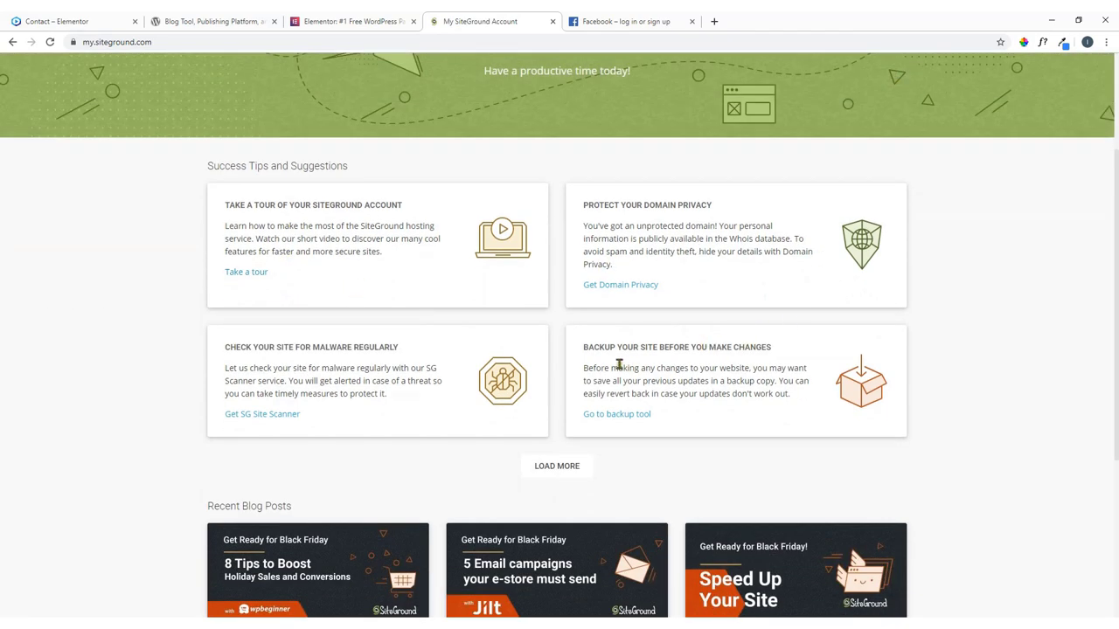
{"action": "scroll", "coordinate": [434, 355], "scroll_direction": "down", "scroll_amount": 4}
{"action": "scroll", "coordinate": [472, 349], "scroll_direction": "up", "scroll_amount": 4}
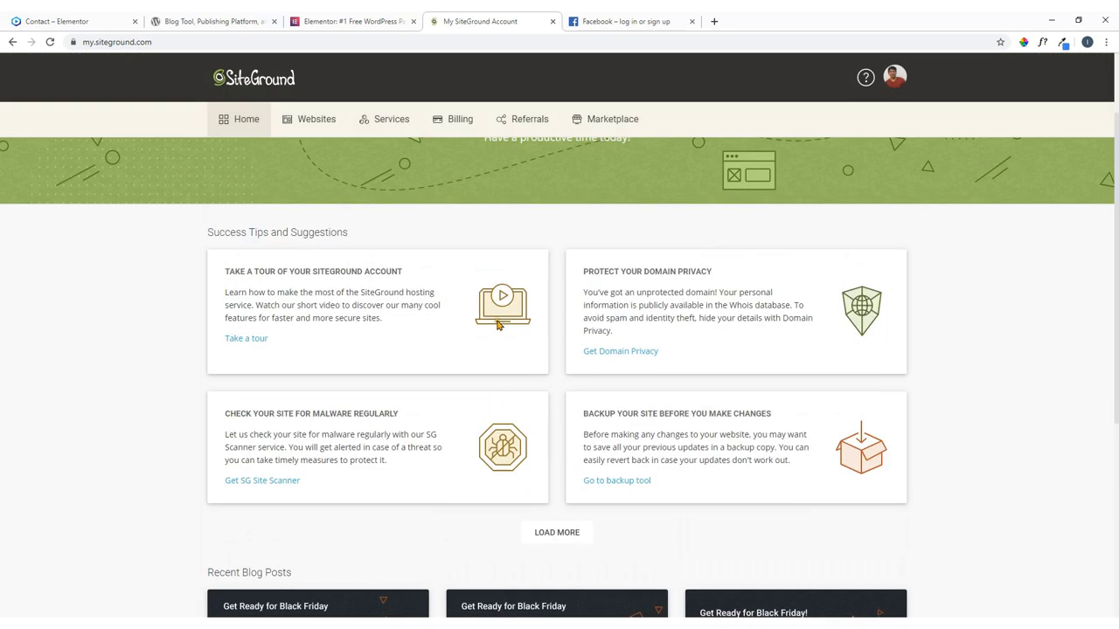
{"action": "scroll", "coordinate": [497, 325], "scroll_direction": "up", "scroll_amount": 2}
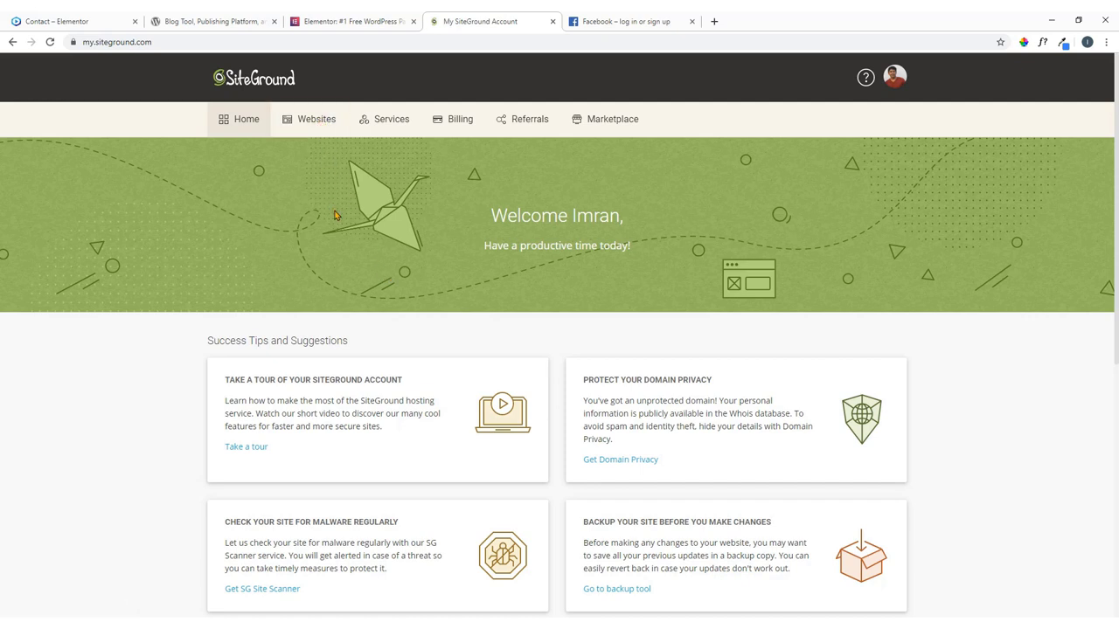
Review themescode.net's Website Details and extras, then open its SITE TOOLS.
{"action": "left_click", "coordinate": [316, 118]}
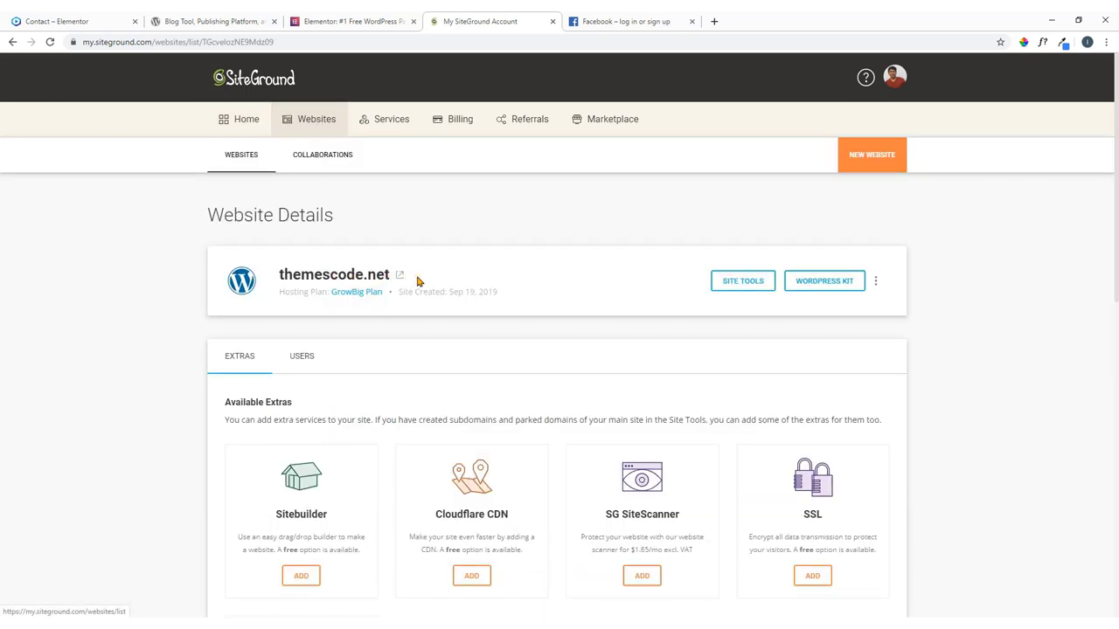
{"action": "scroll", "coordinate": [419, 279], "scroll_direction": "down", "scroll_amount": 2}
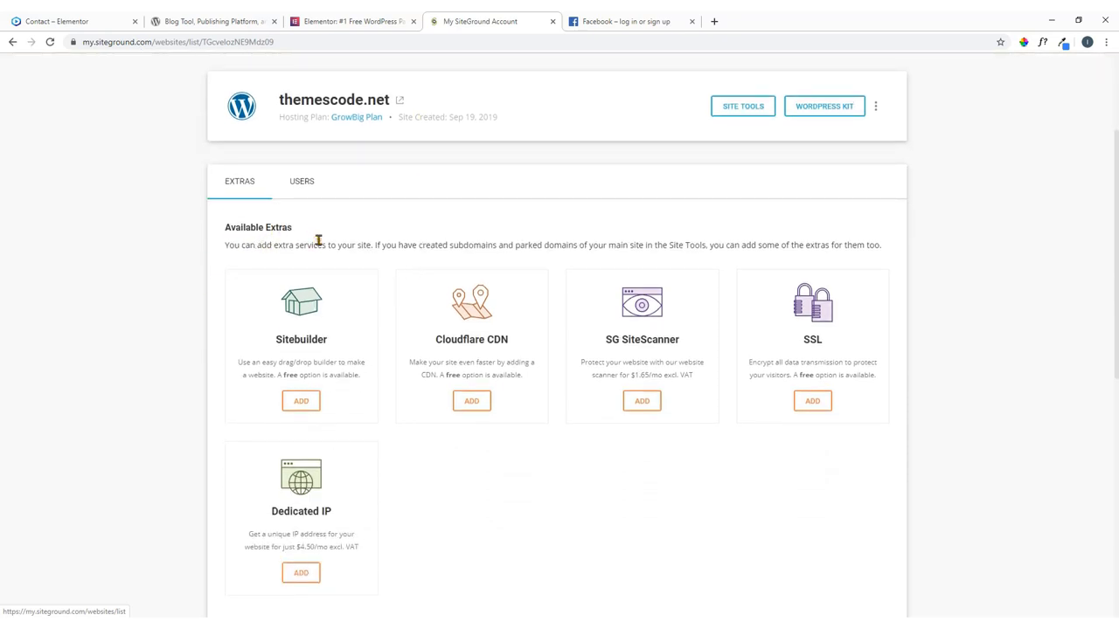
{"action": "scroll", "coordinate": [568, 345], "scroll_direction": "down", "scroll_amount": 3}
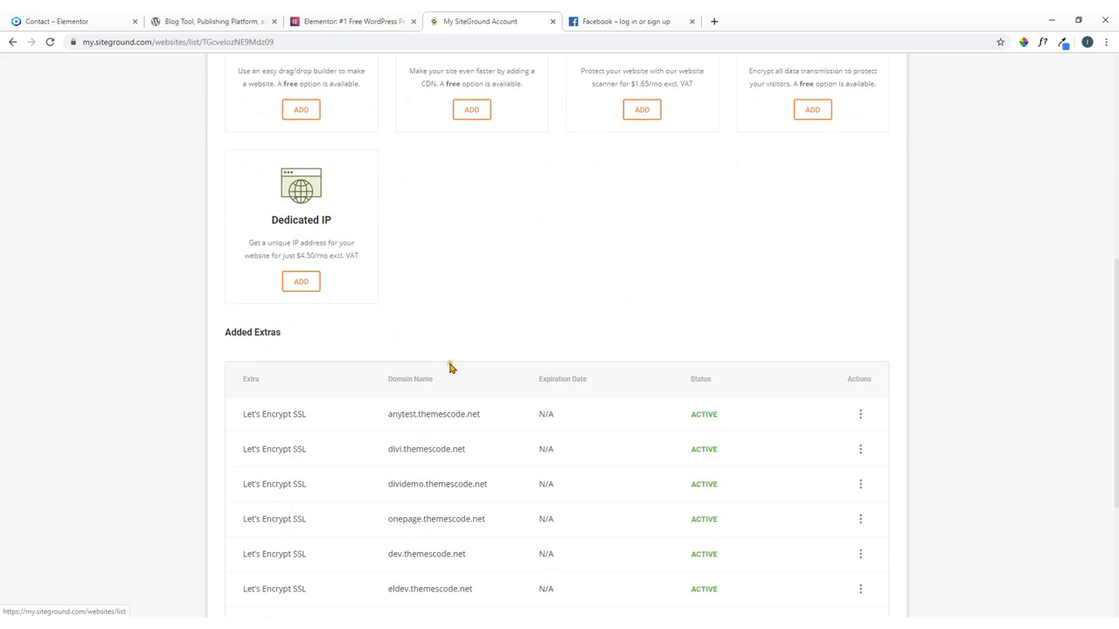
{"action": "scroll", "coordinate": [420, 377], "scroll_direction": "up", "scroll_amount": 5}
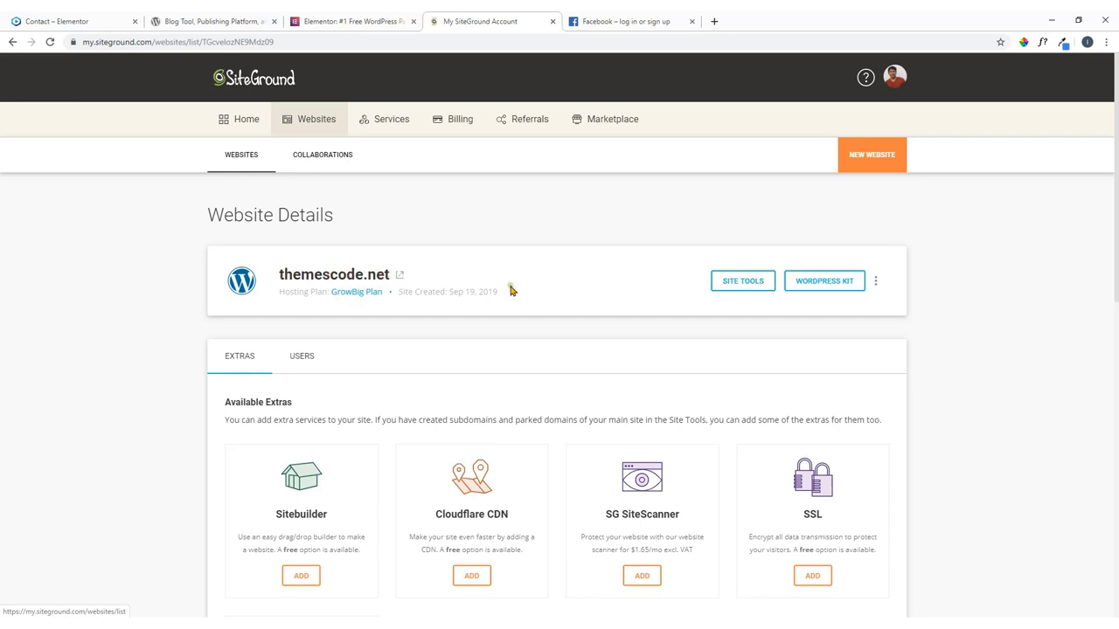
{"action": "left_click", "coordinate": [743, 282]}
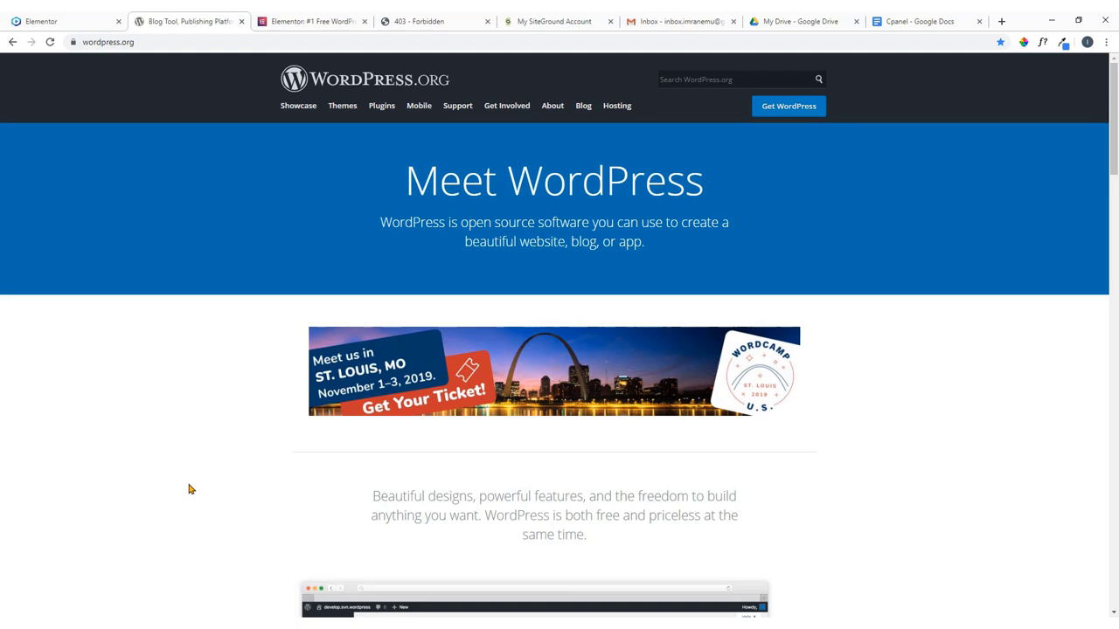
Switch back to the My SiteGround Account browser tab.
{"action": "left_click", "coordinate": [554, 21]}
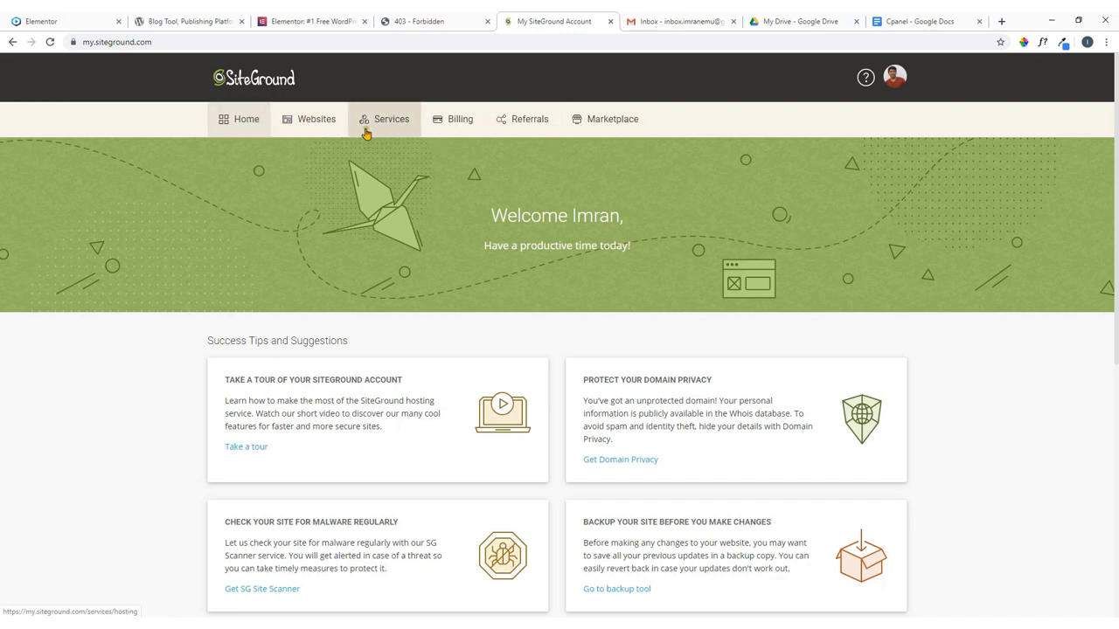
Open SITE TOOLS for themescode.net from the Websites list.
{"action": "left_click", "coordinate": [320, 125]}
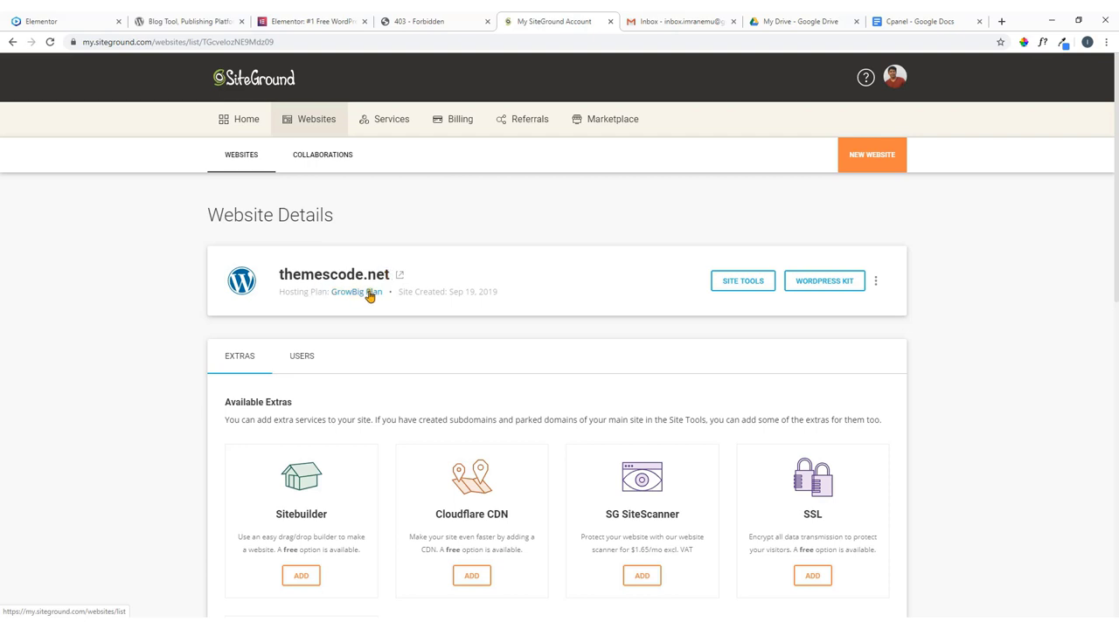
{"action": "scroll", "coordinate": [466, 347], "scroll_direction": "down", "scroll_amount": 3}
{"action": "scroll", "coordinate": [507, 390], "scroll_direction": "up", "scroll_amount": 3}
{"action": "left_click", "coordinate": [743, 284]}
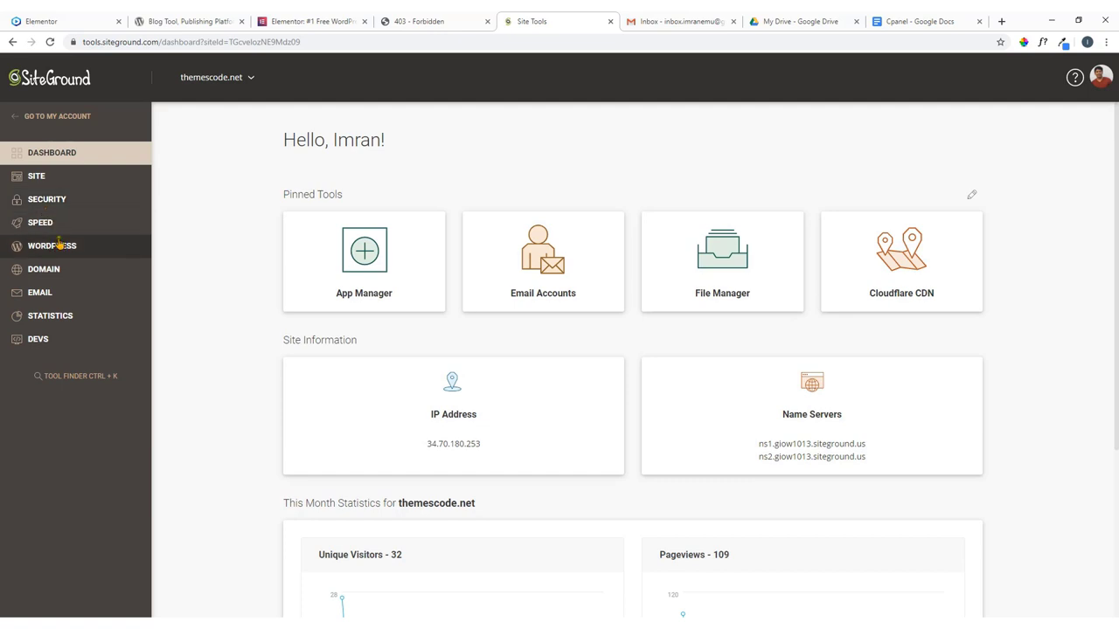
Expand the Site, Security, Speed and WordPress sections in the Site Tools sidebar.
{"action": "left_click", "coordinate": [41, 180]}
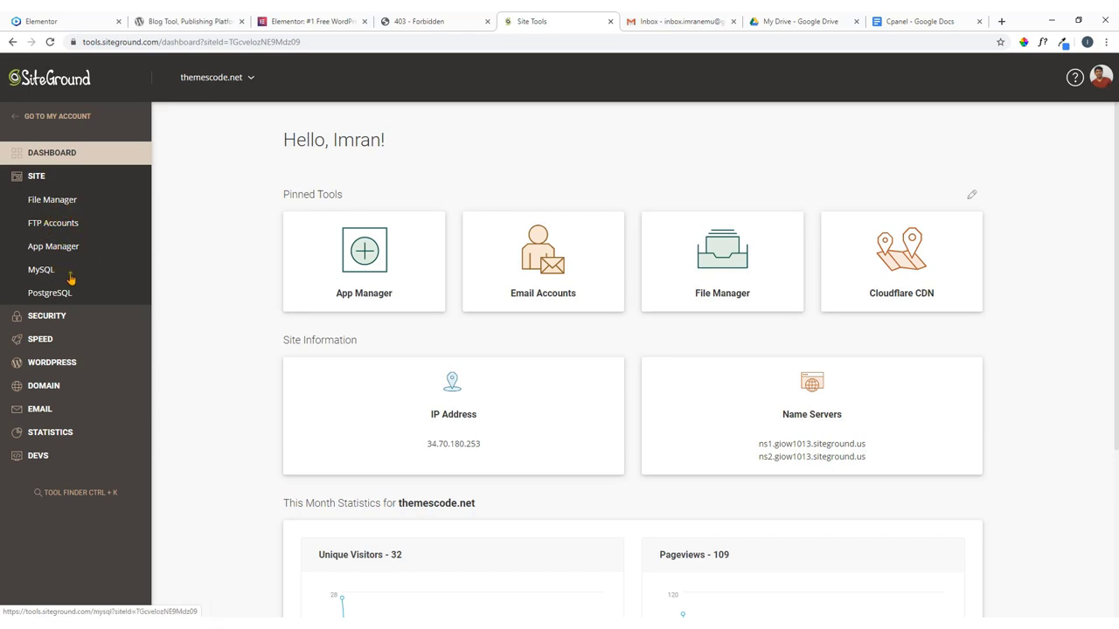
{"action": "left_click", "coordinate": [54, 325]}
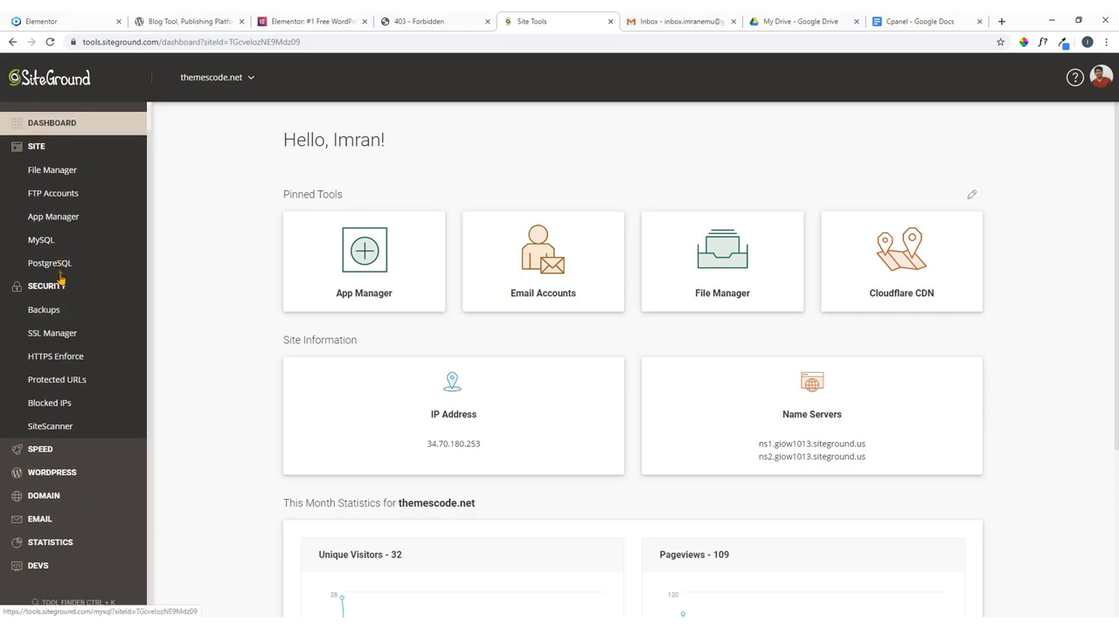
{"action": "scroll", "coordinate": [59, 280], "scroll_direction": "down", "scroll_amount": 1}
{"action": "left_click", "coordinate": [44, 453]}
{"action": "scroll", "coordinate": [77, 278], "scroll_direction": "down", "scroll_amount": 1}
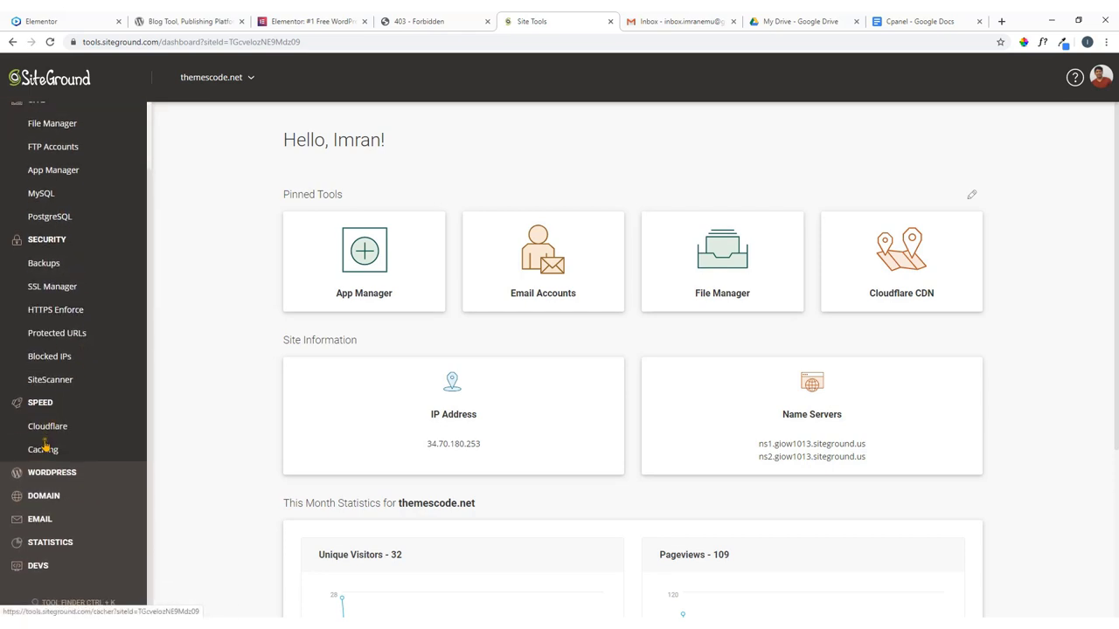
{"action": "left_click", "coordinate": [46, 482]}
Expand the Domain, Email, Statistics and Devs sidebar sections.
{"action": "scroll", "coordinate": [83, 310], "scroll_direction": "down", "scroll_amount": 2}
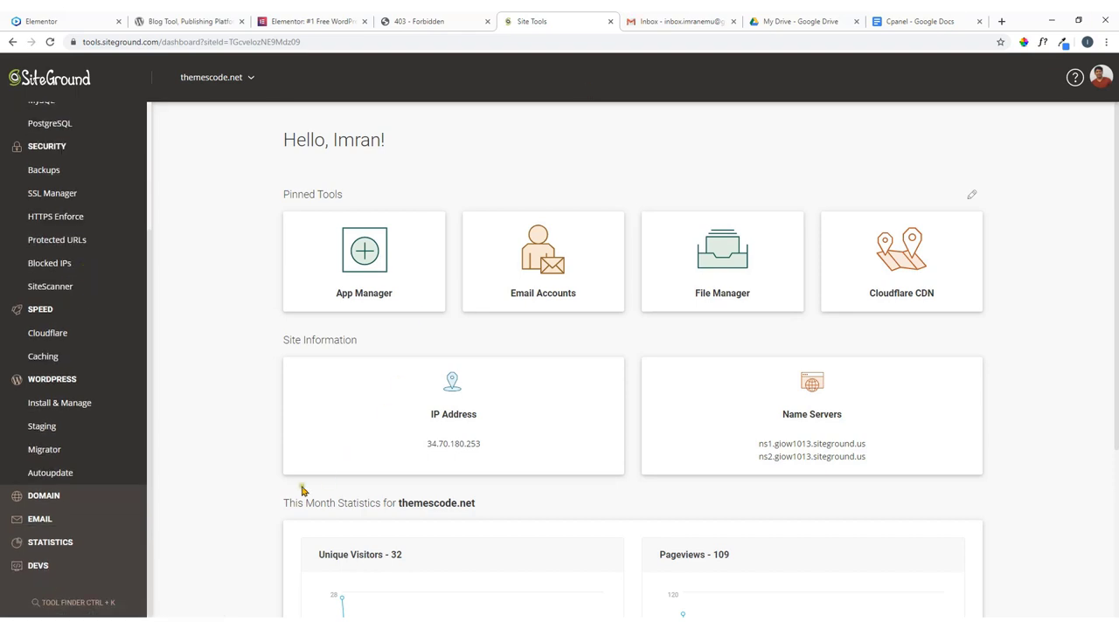
{"action": "left_click", "coordinate": [72, 501]}
{"action": "scroll", "coordinate": [72, 480], "scroll_direction": "down", "scroll_amount": 1}
{"action": "scroll", "coordinate": [70, 478], "scroll_direction": "down", "scroll_amount": 1}
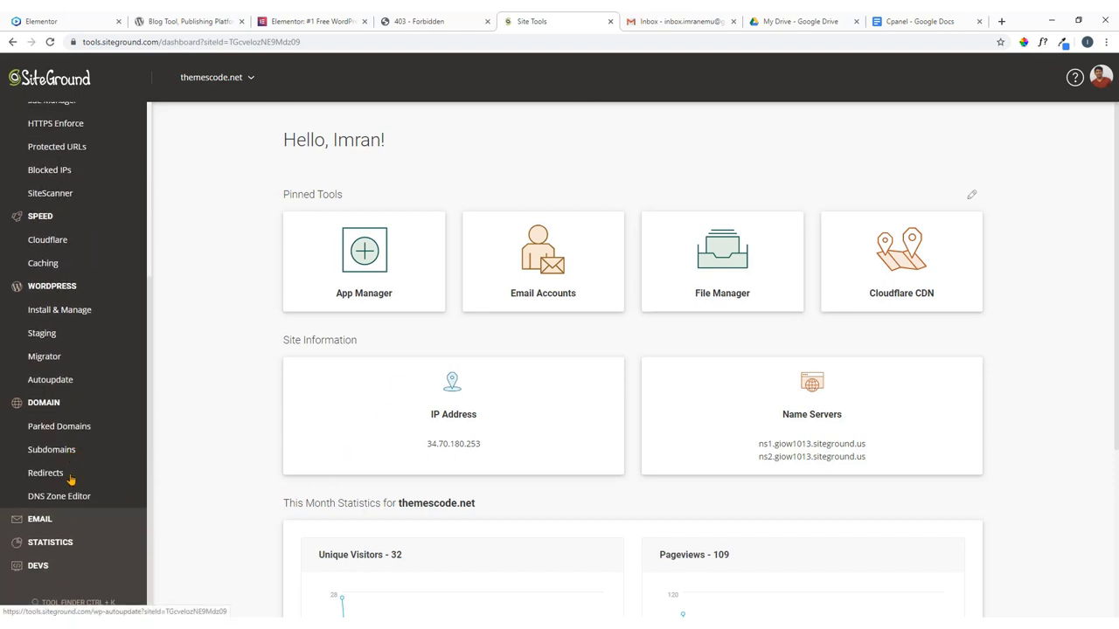
{"action": "left_click", "coordinate": [63, 521]}
{"action": "scroll", "coordinate": [76, 500], "scroll_direction": "down", "scroll_amount": 2}
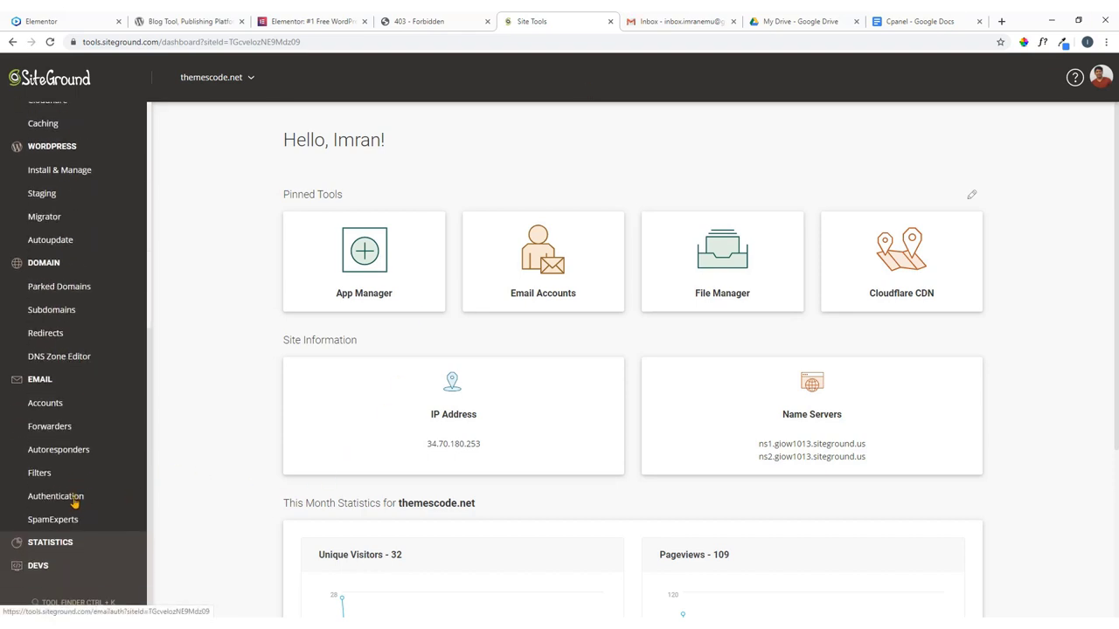
{"action": "left_click", "coordinate": [82, 547]}
{"action": "scroll", "coordinate": [83, 550], "scroll_direction": "down", "scroll_amount": 1}
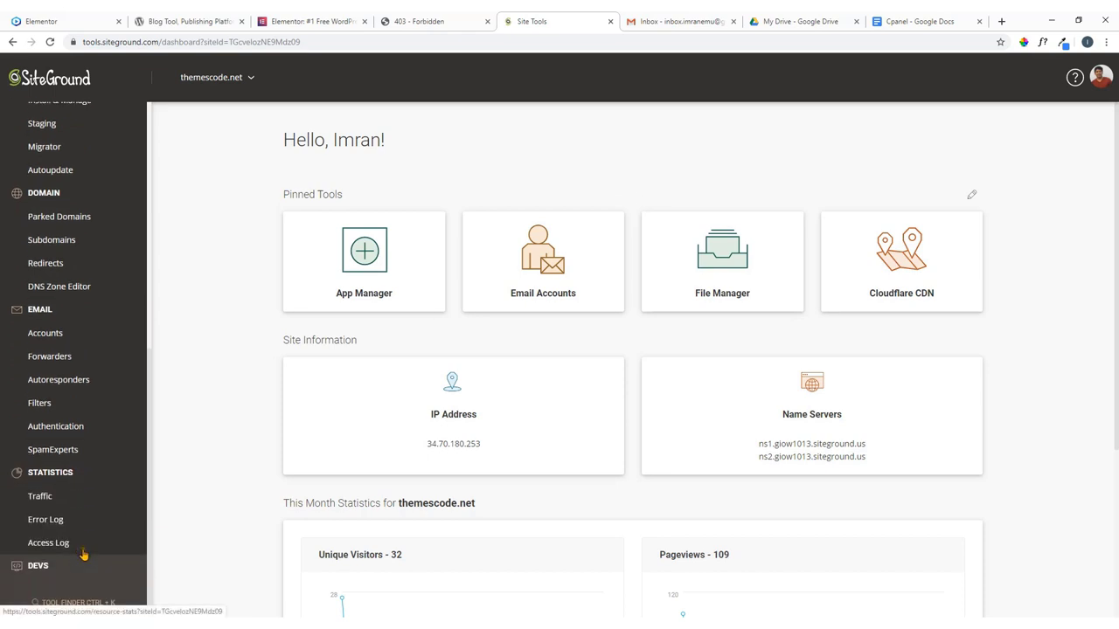
{"action": "left_click", "coordinate": [82, 562]}
{"action": "scroll", "coordinate": [81, 566], "scroll_direction": "down", "scroll_amount": 1}
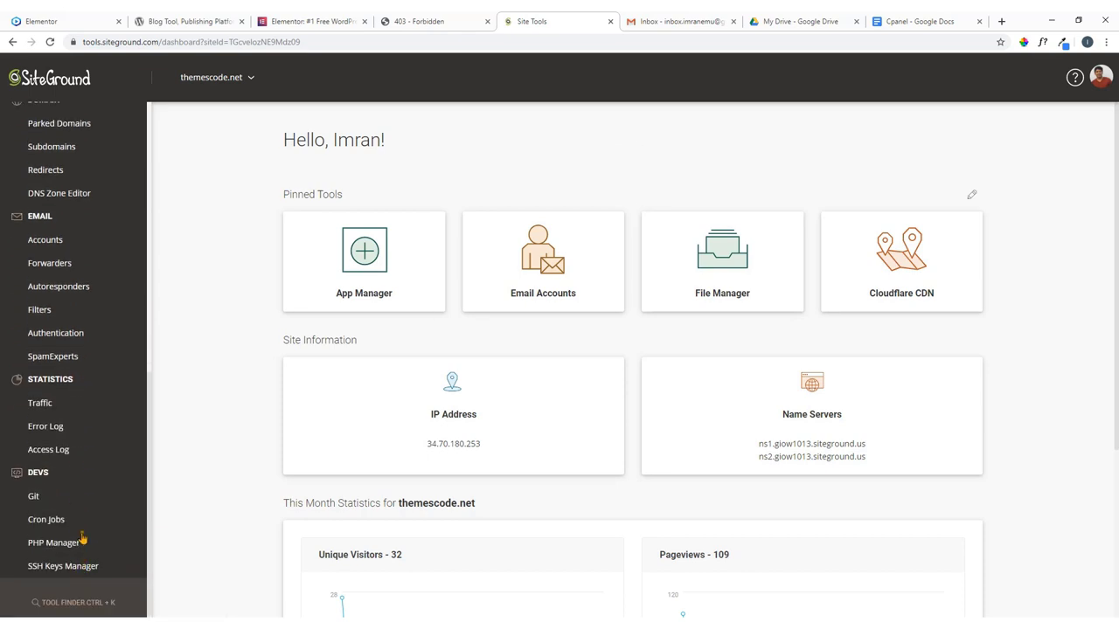
{"action": "scroll", "coordinate": [81, 560], "scroll_direction": "up", "scroll_amount": 5}
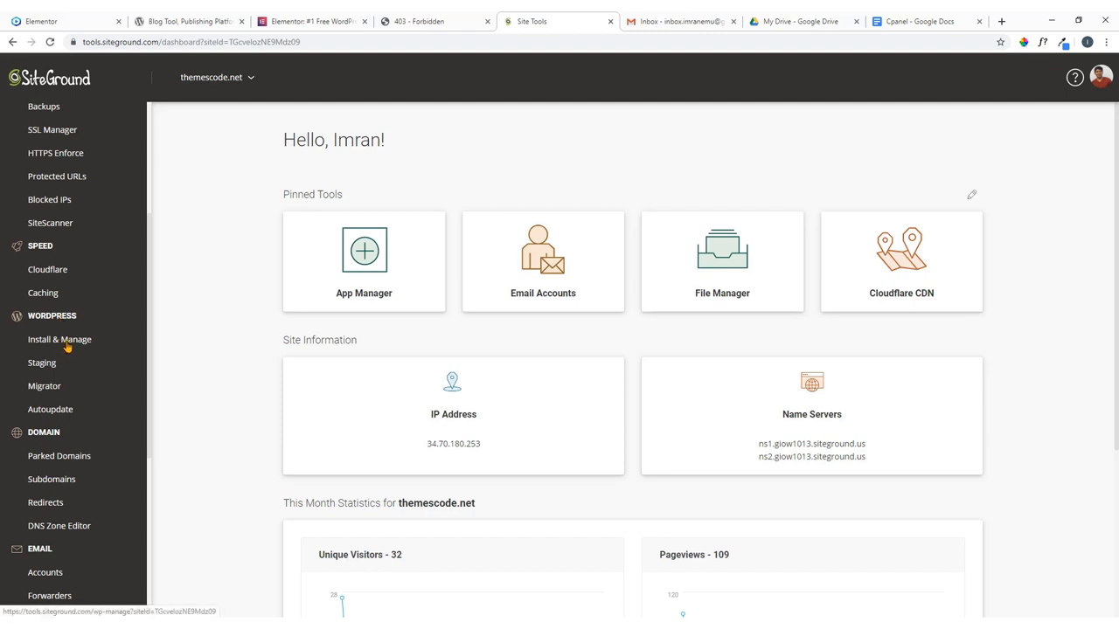
Under WordPress > Install & Manage, select the plain WordPress application to install.
{"action": "left_click", "coordinate": [66, 344]}
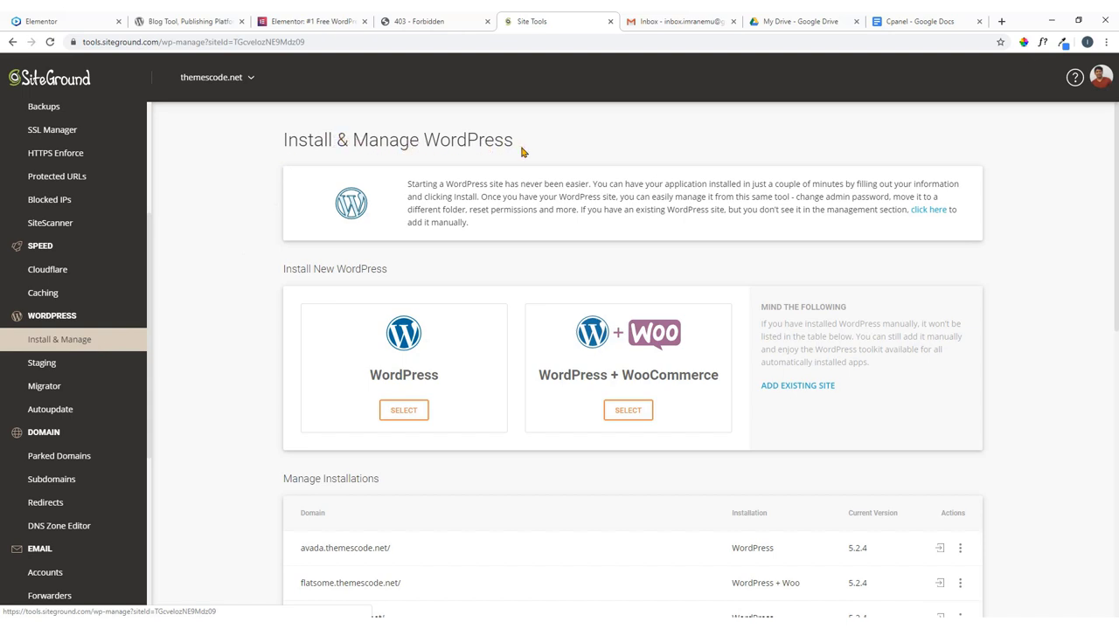
{"action": "scroll", "coordinate": [521, 157], "scroll_direction": "down", "scroll_amount": 2}
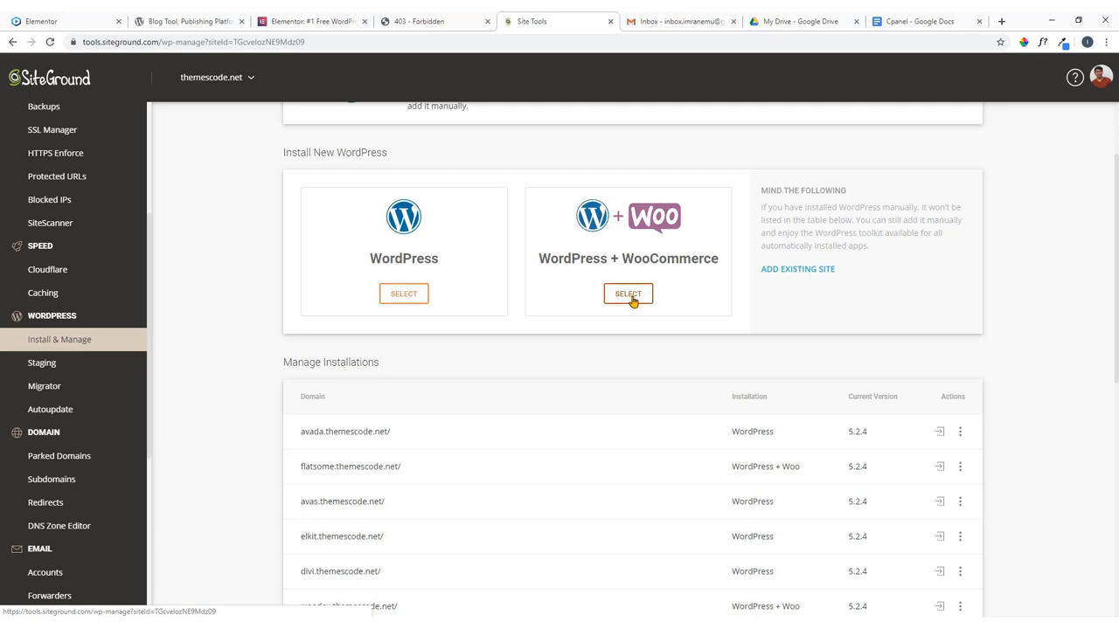
{"action": "left_click", "coordinate": [405, 298]}
{"action": "scroll", "coordinate": [385, 289], "scroll_direction": "down", "scroll_amount": 2}
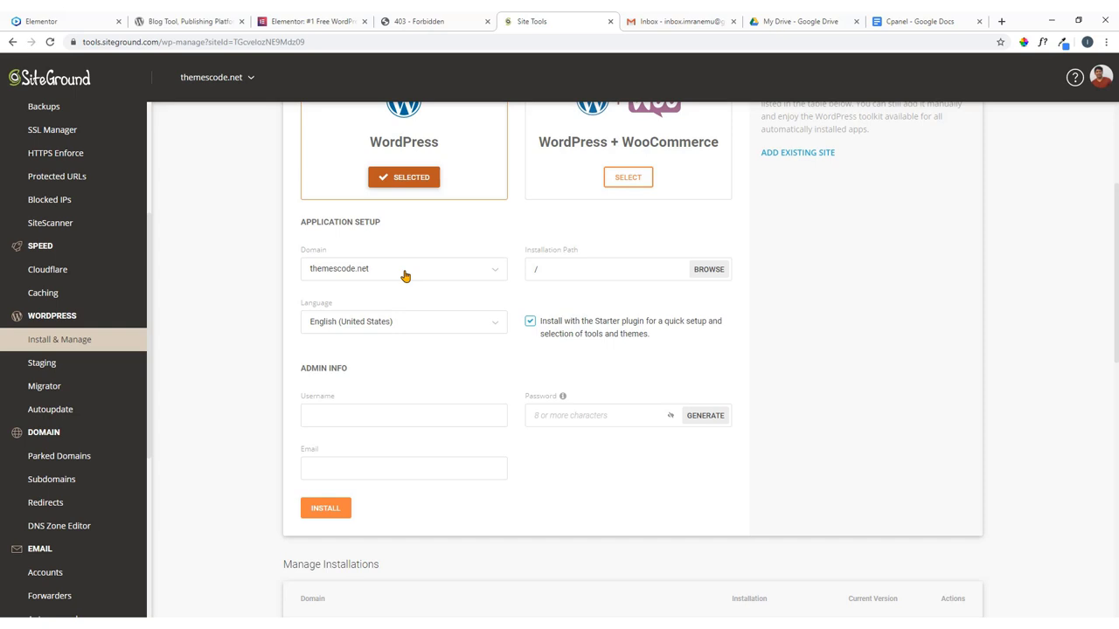
Target dev.themescode.net for the install and uncheck 'Install with the Starter plugin'.
{"action": "left_click", "coordinate": [433, 19]}
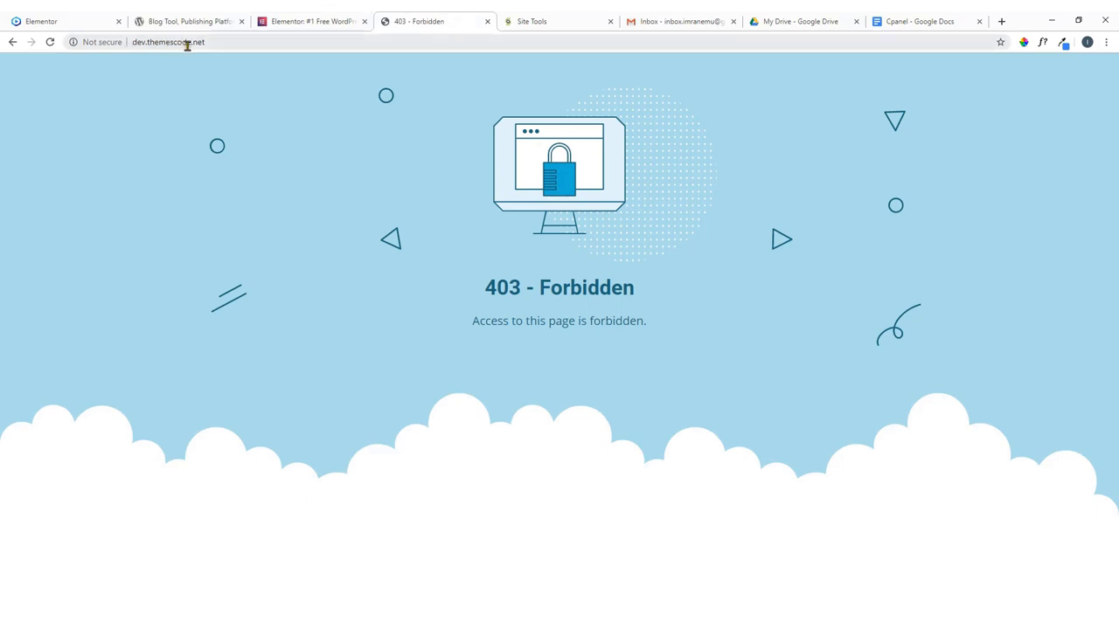
{"action": "key", "text": "ctrl+Tab"}
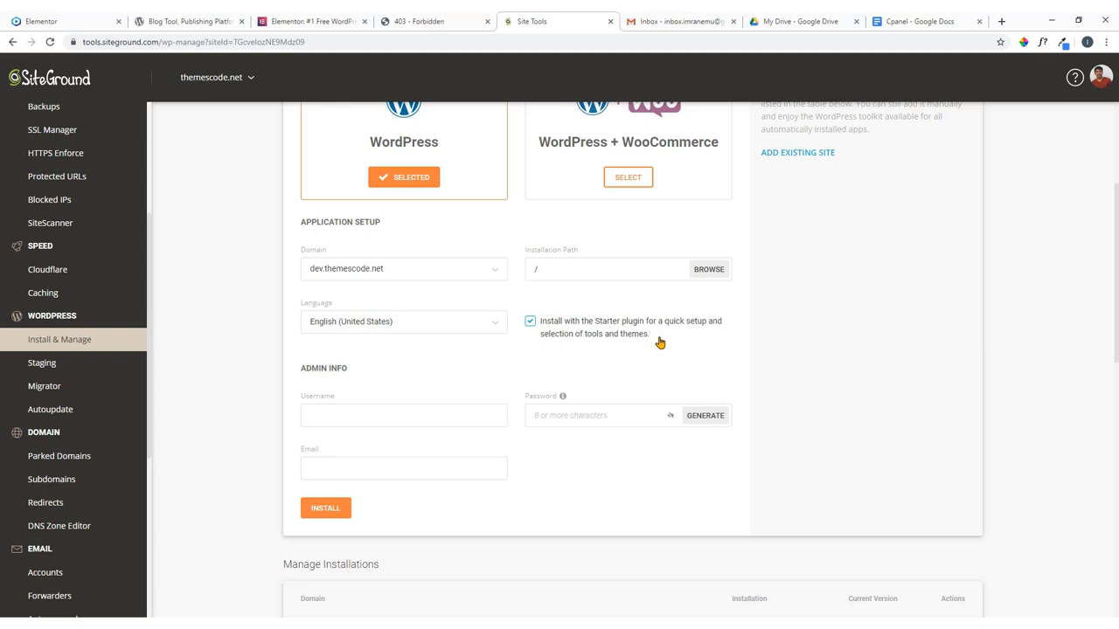
{"action": "left_click", "coordinate": [530, 322]}
{"action": "scroll", "coordinate": [411, 354], "scroll_direction": "down", "scroll_amount": 2}
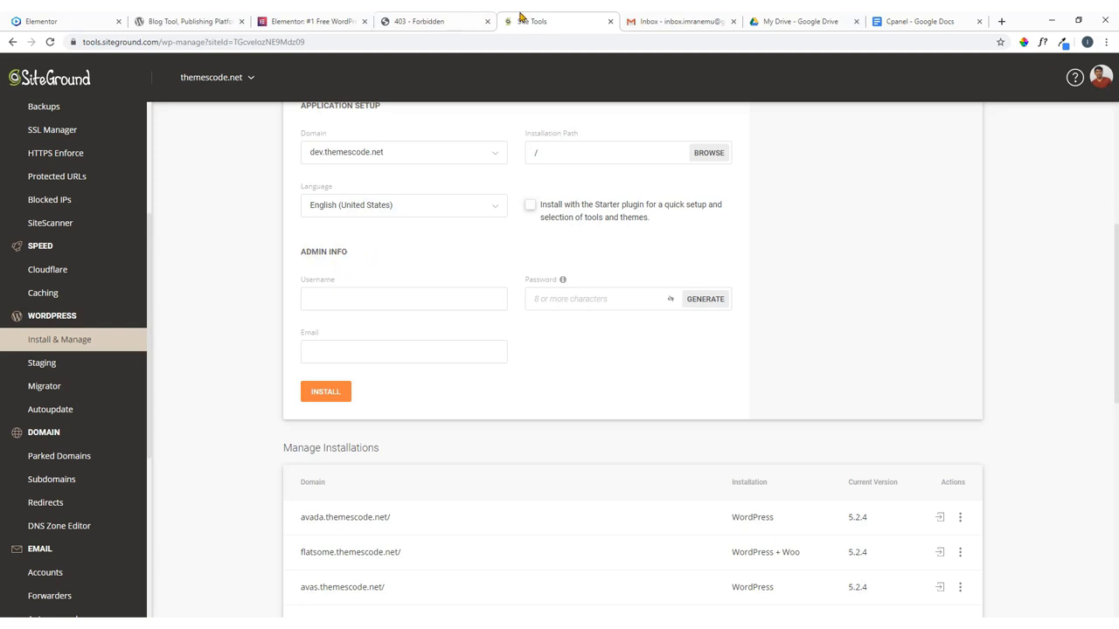
{"action": "left_click", "coordinate": [443, 21]}
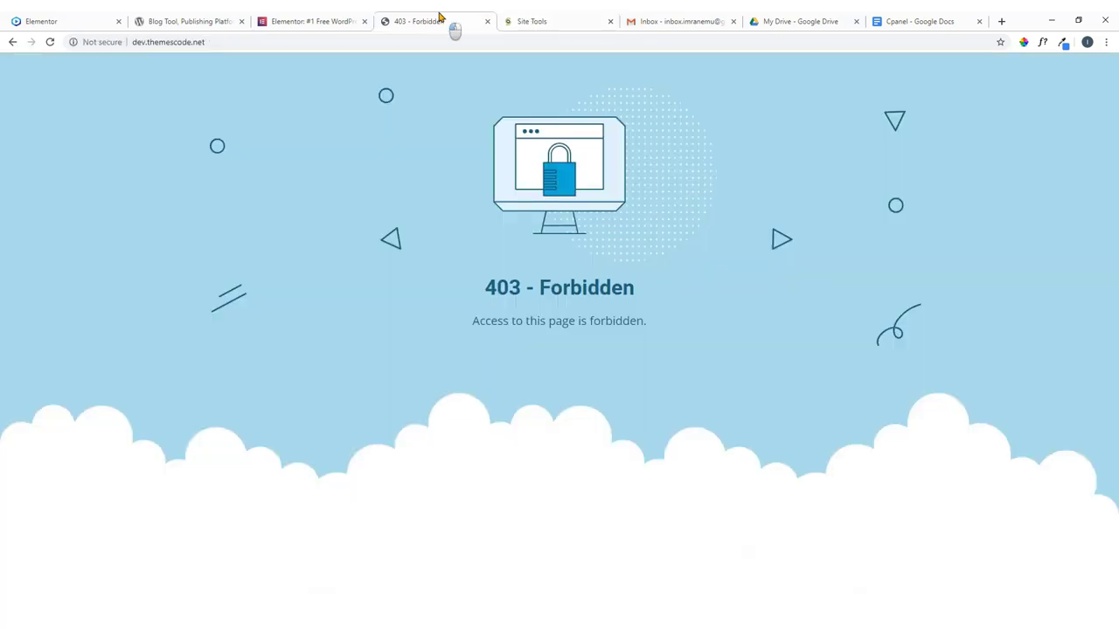
{"action": "left_click", "coordinate": [579, 19]}
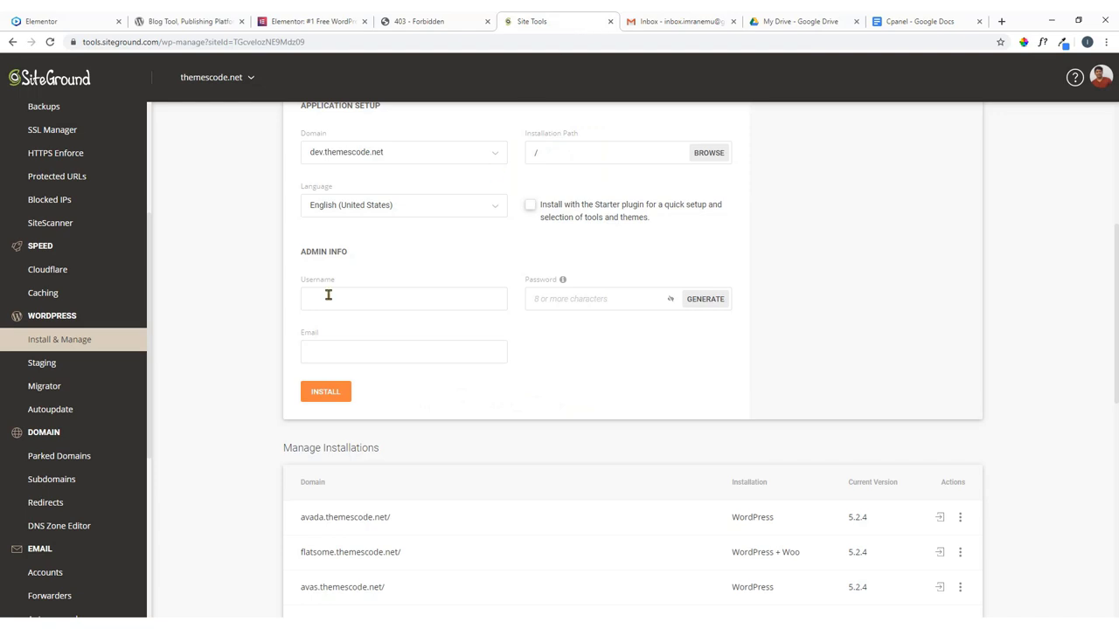
Paste the admin username into the install form and into a new Notepad2 note.
{"action": "left_click", "coordinate": [327, 296]}
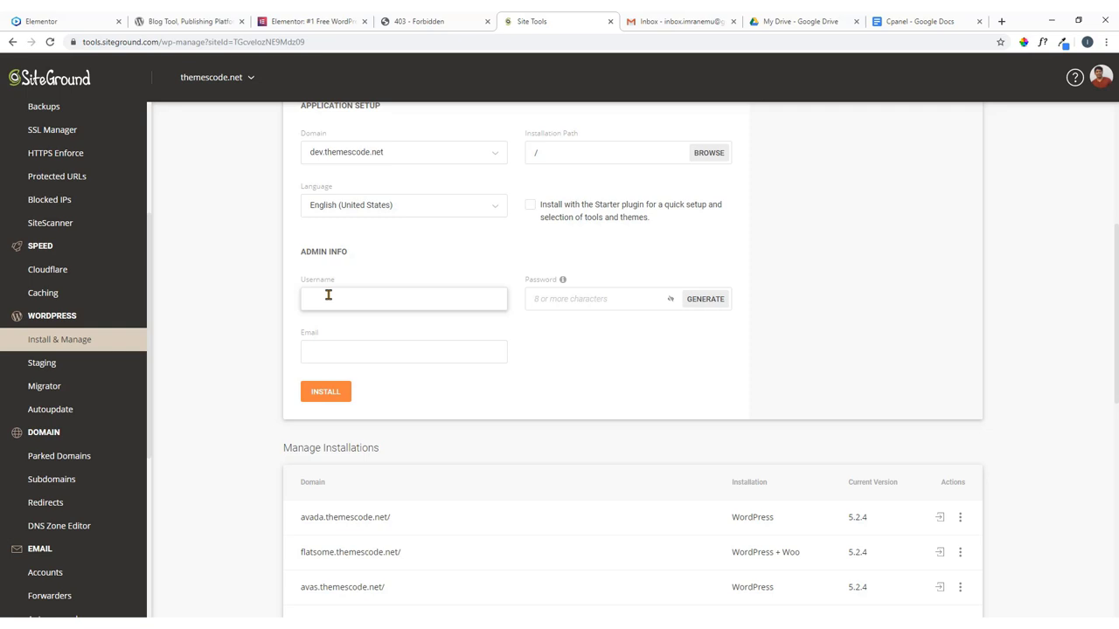
{"action": "type", "text": "emudev-site"}
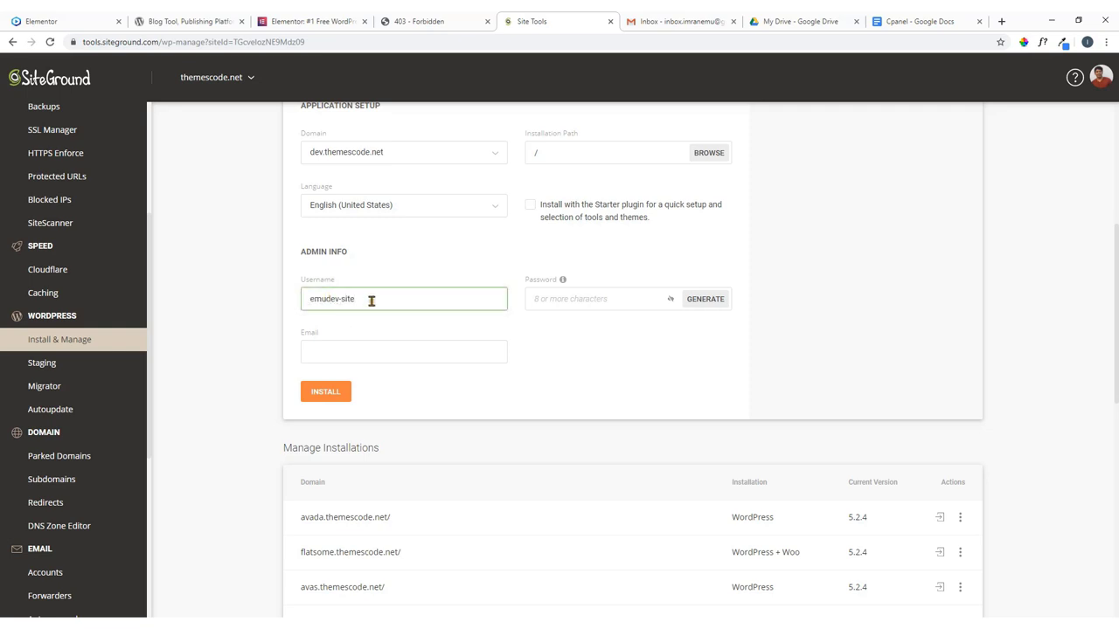
{"action": "left_click_drag", "start_coordinate": [370, 300], "coordinate": [277, 303]}
{"action": "key", "text": "ctrl+c"}
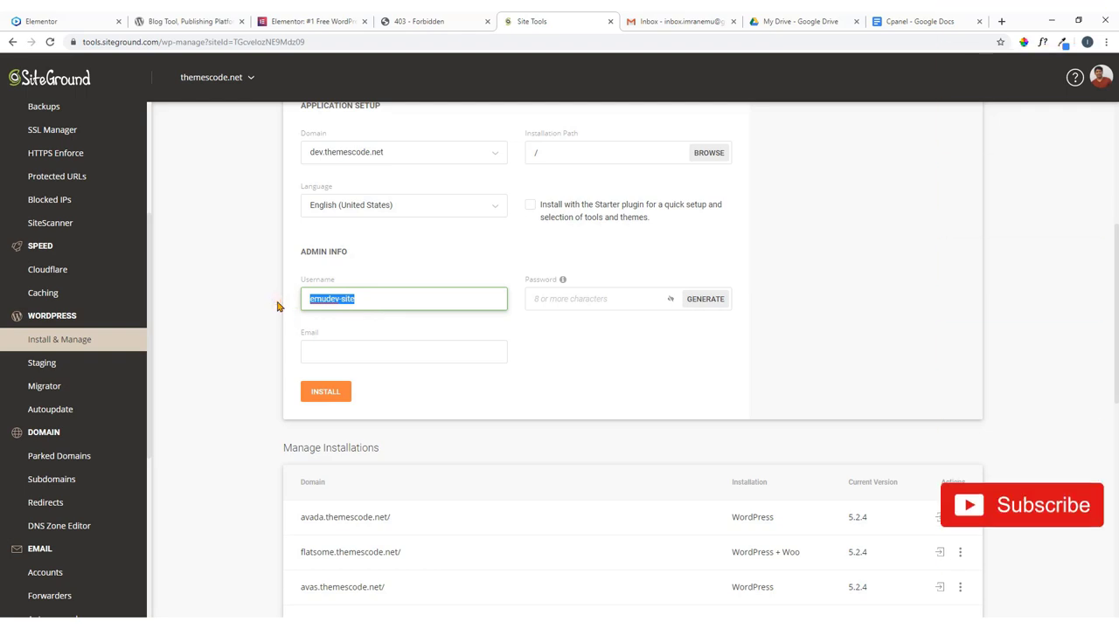
{"action": "left_click", "coordinate": [337, 327]}
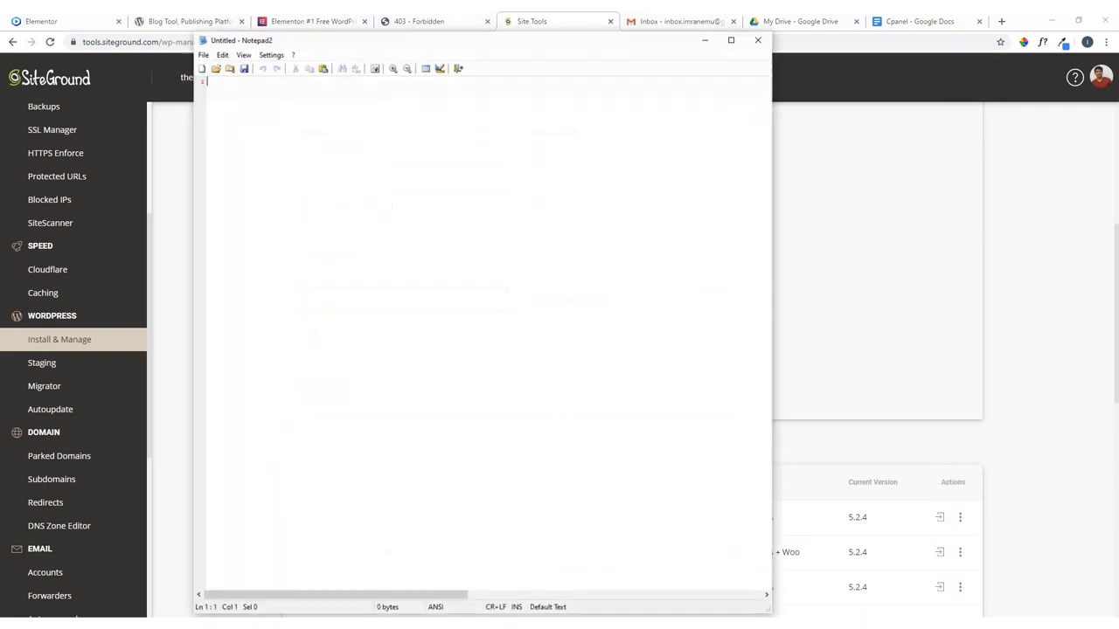
{"action": "key", "text": "ctrl+alt+n"}
{"action": "key", "text": "Return"}
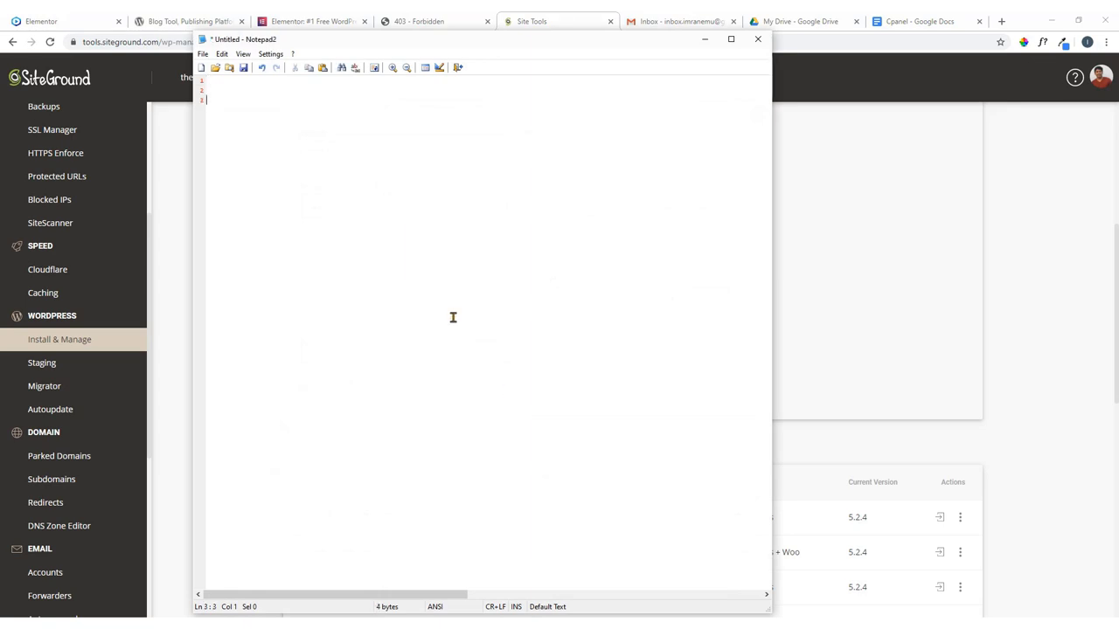
{"action": "key", "text": "ctrl+v"}
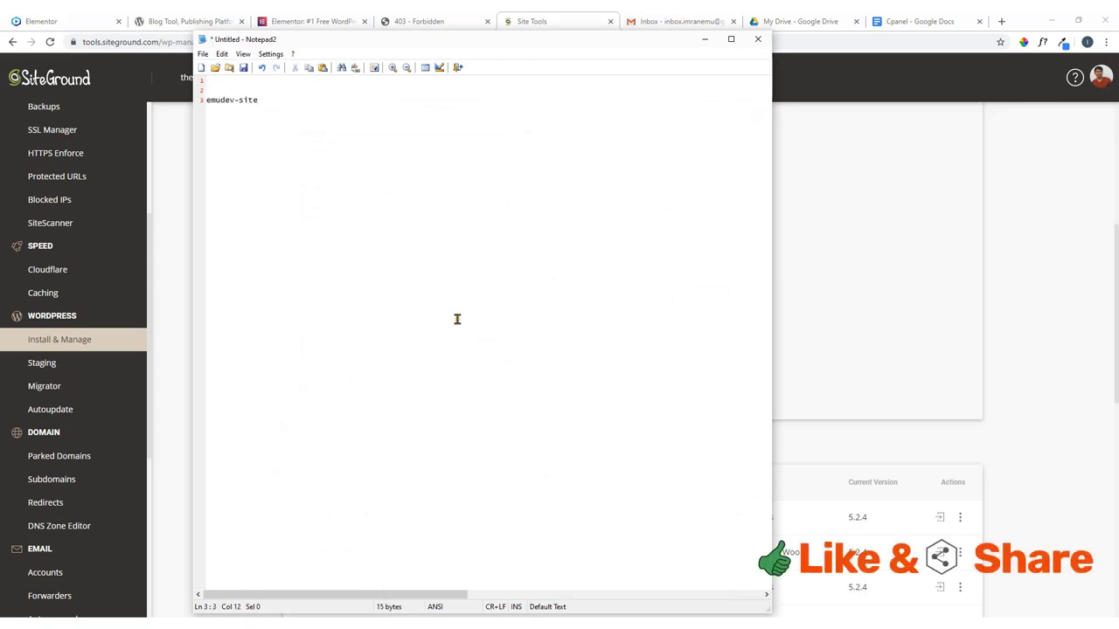
{"action": "left_click", "coordinate": [166, 382]}
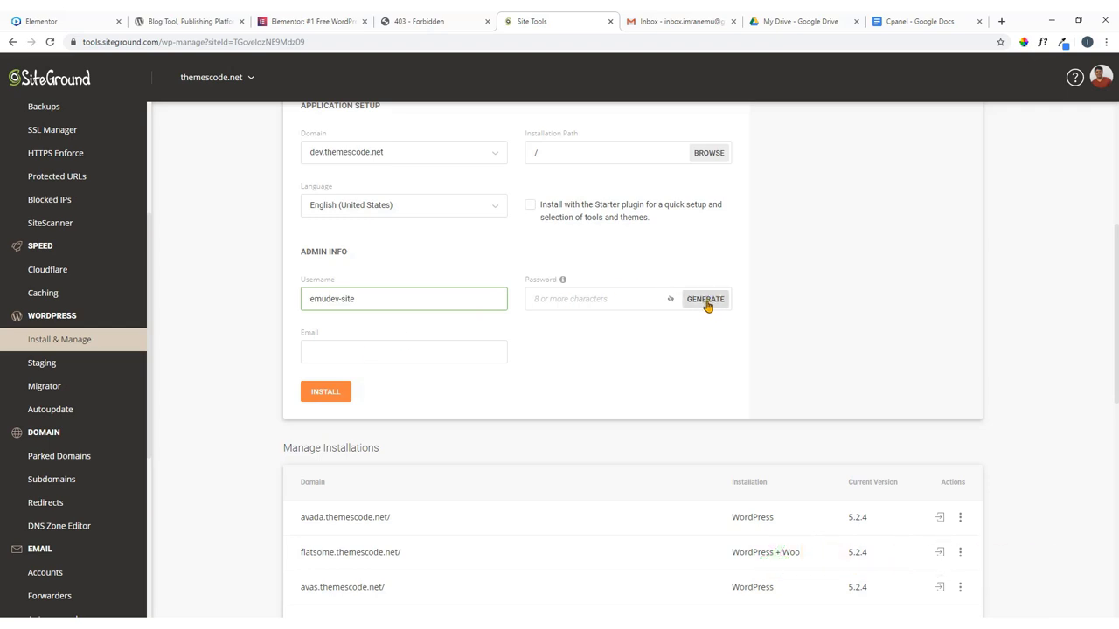
Generate a strong admin password, copy it, and save it in the note under the username.
{"action": "left_click", "coordinate": [706, 300]}
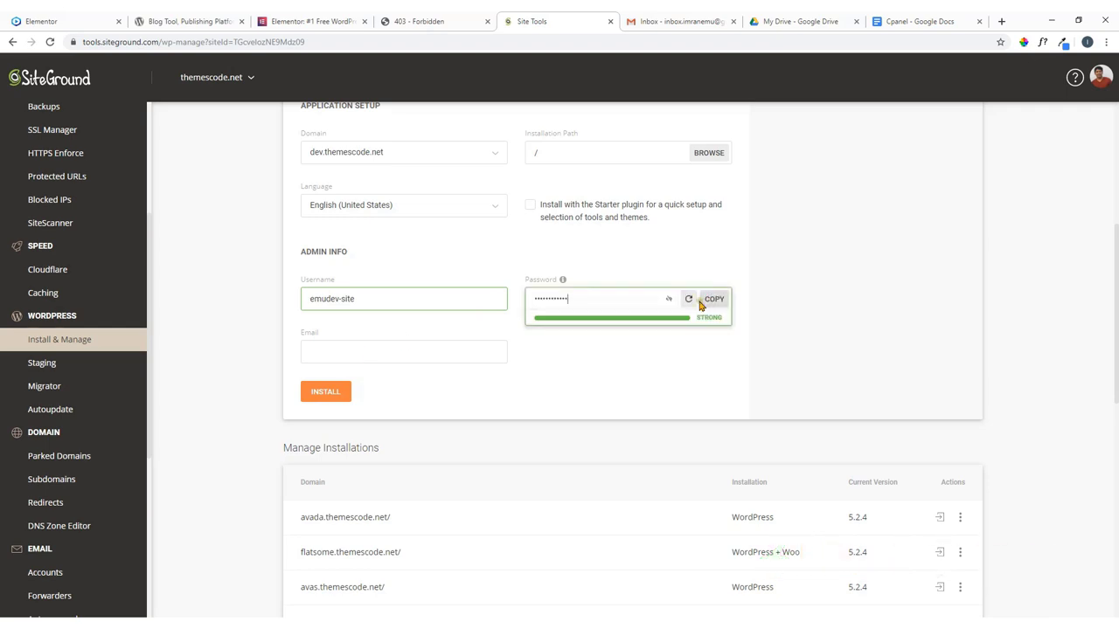
{"action": "left_click", "coordinate": [668, 299]}
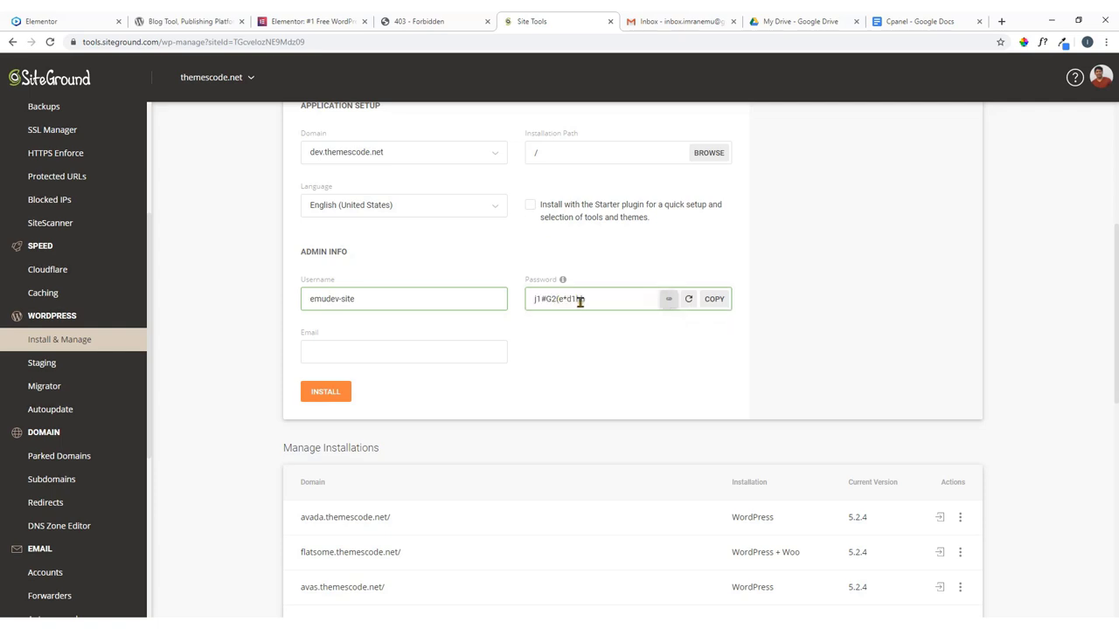
{"action": "left_click", "coordinate": [690, 300]}
{"action": "left_click", "coordinate": [690, 299]}
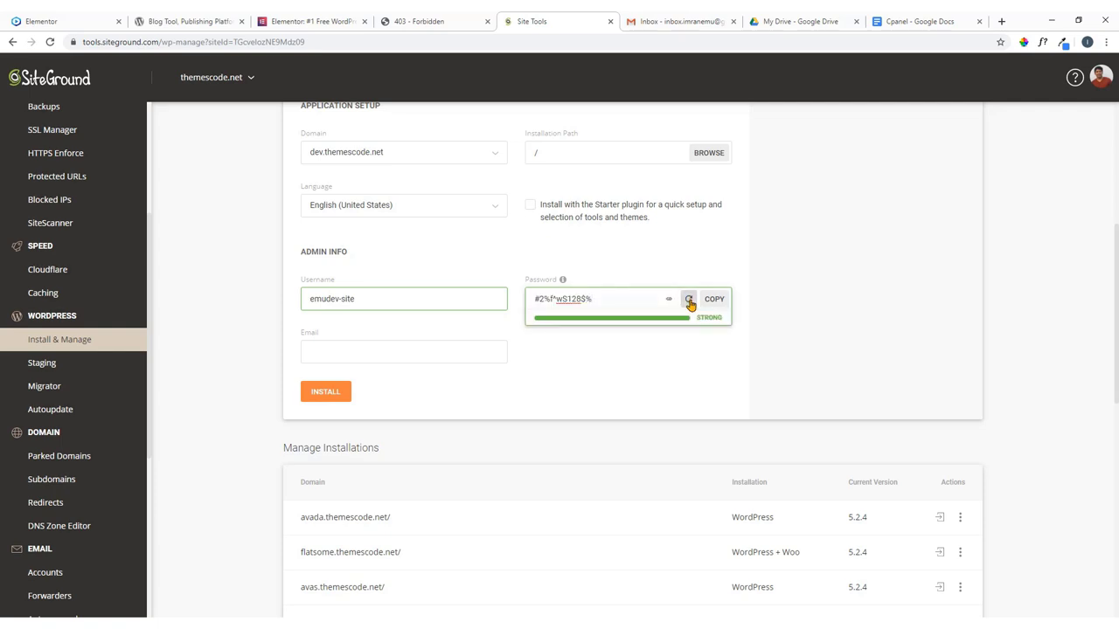
{"action": "left_click", "coordinate": [669, 299]}
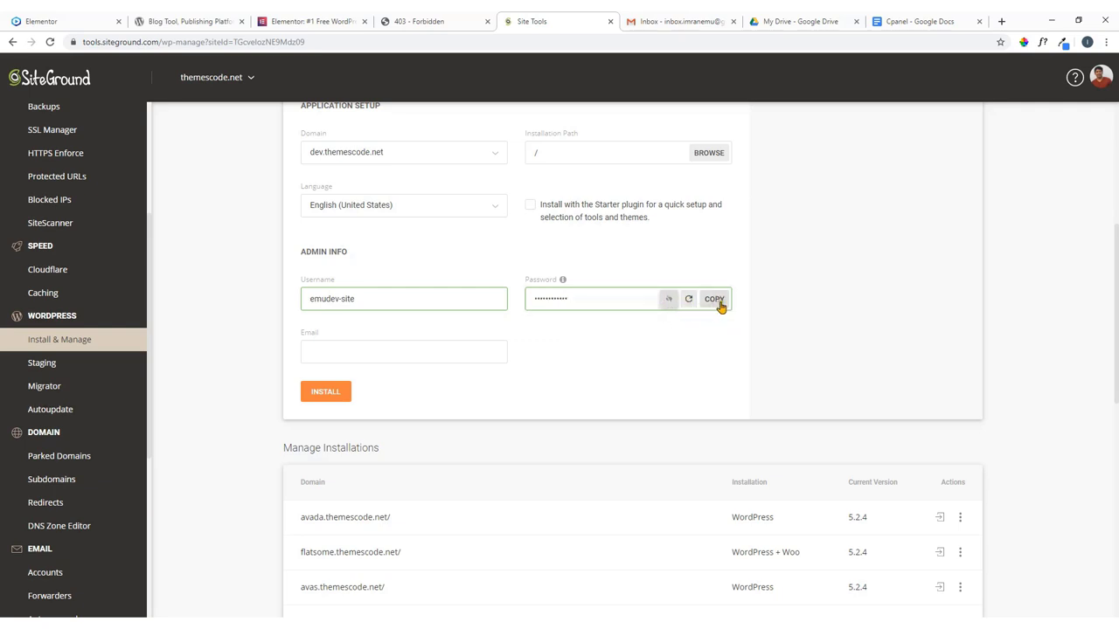
{"action": "left_click", "coordinate": [714, 300]}
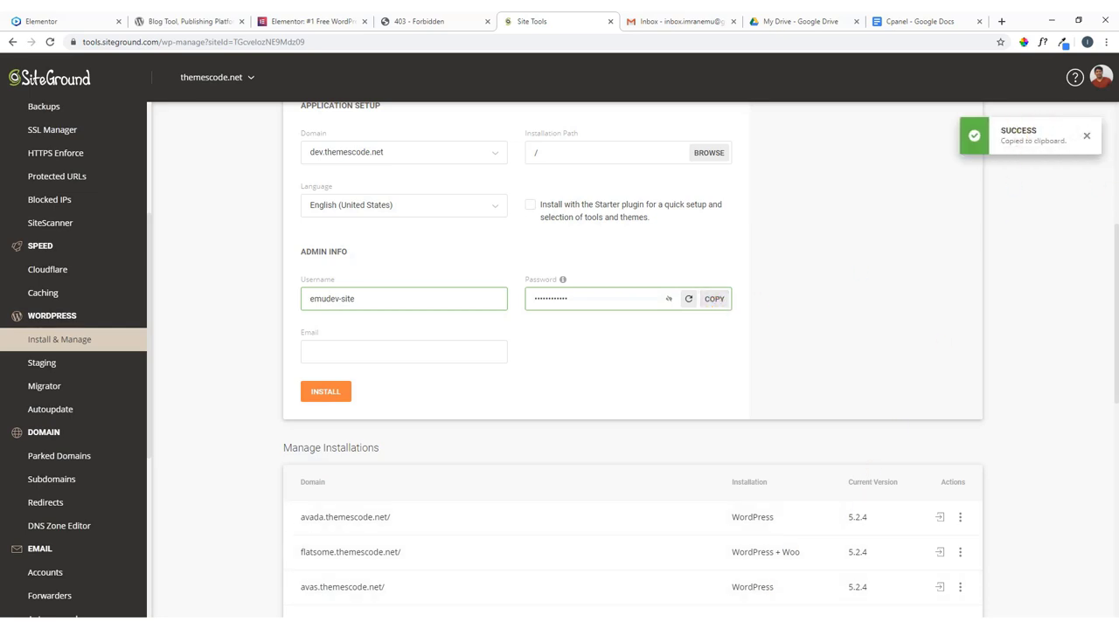
{"action": "key", "text": "alt+Tab"}
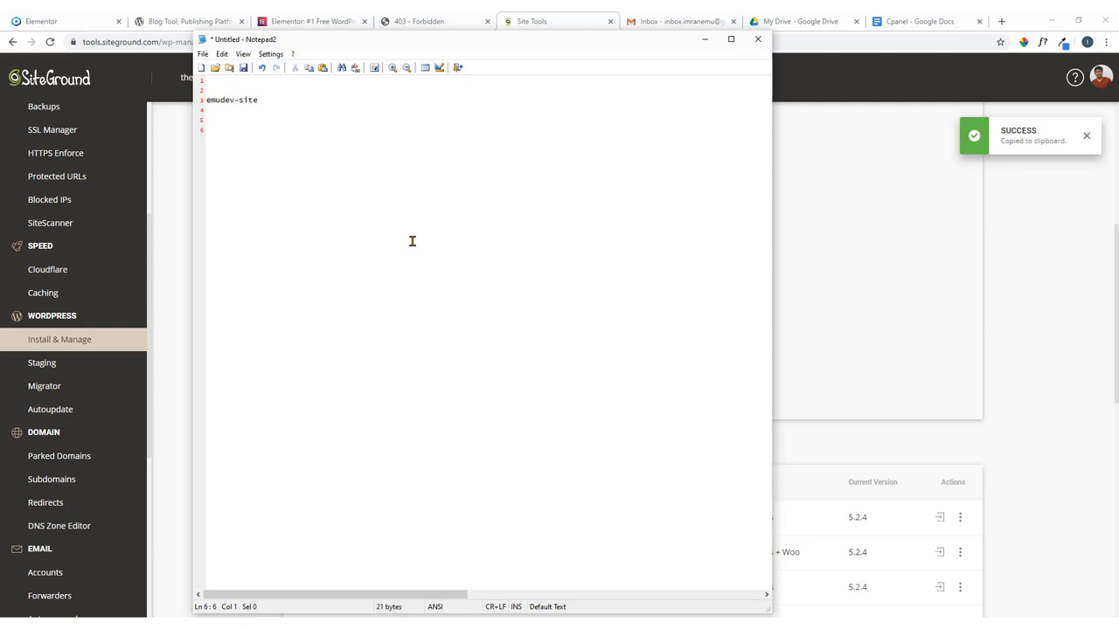
{"action": "key", "text": "ctrl+v"}
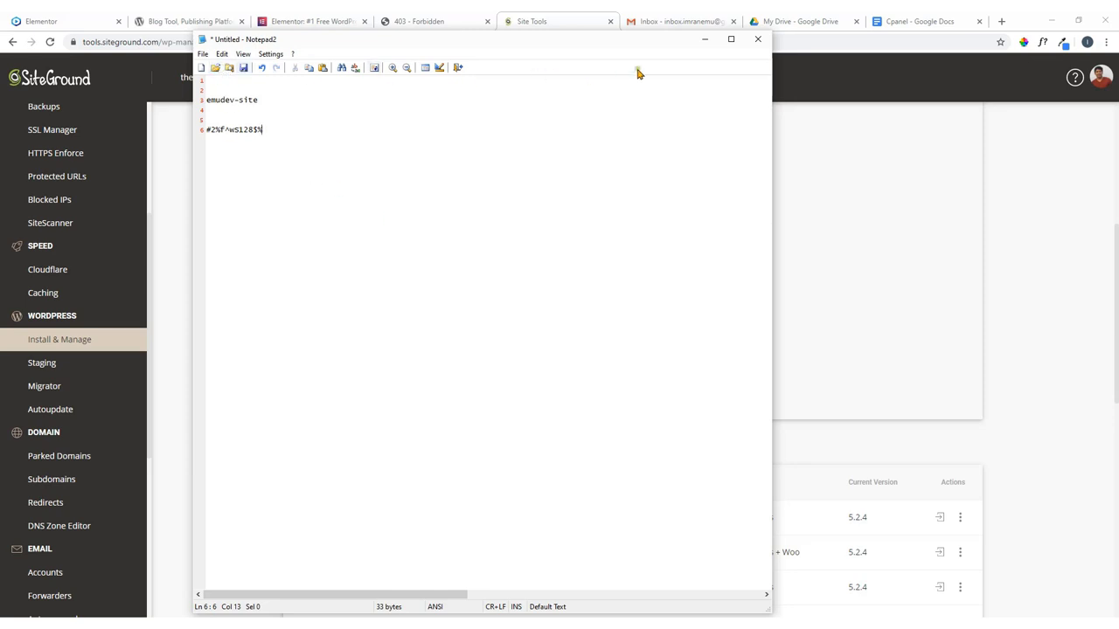
{"action": "left_click", "coordinate": [704, 39]}
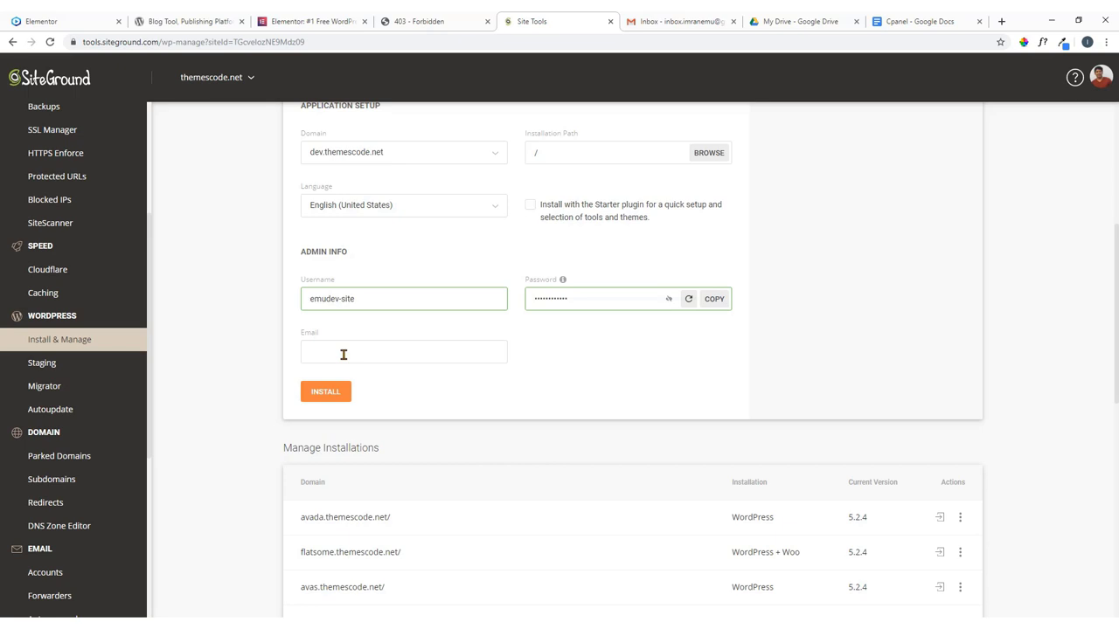
Copy the Google account's e-mail address from the Gmail account panel.
{"action": "left_click", "coordinate": [343, 354]}
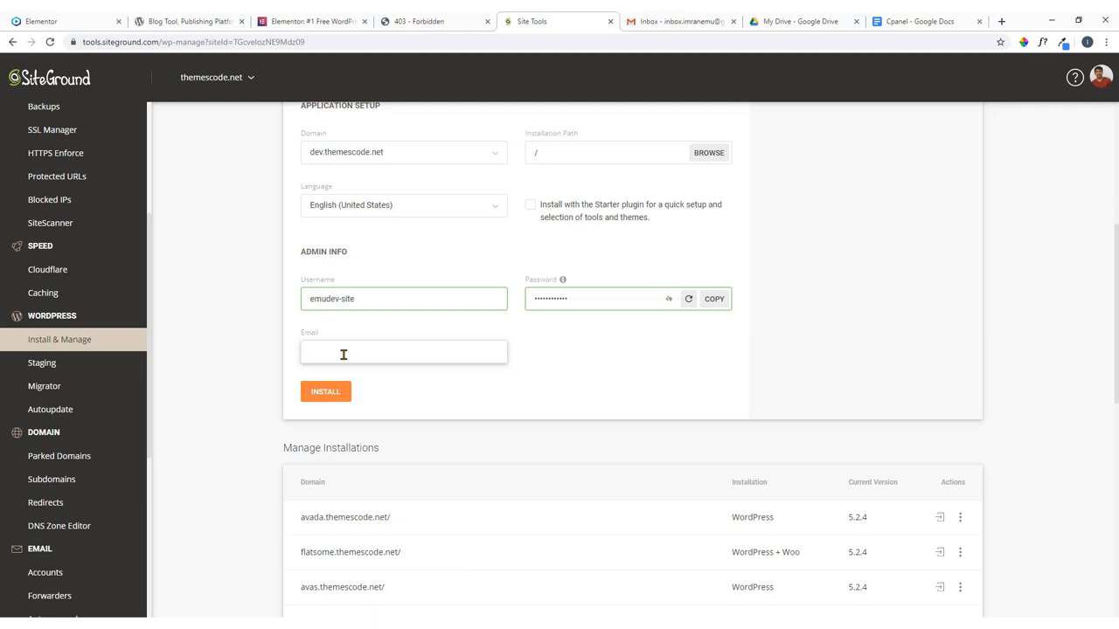
{"action": "left_click", "coordinate": [699, 21]}
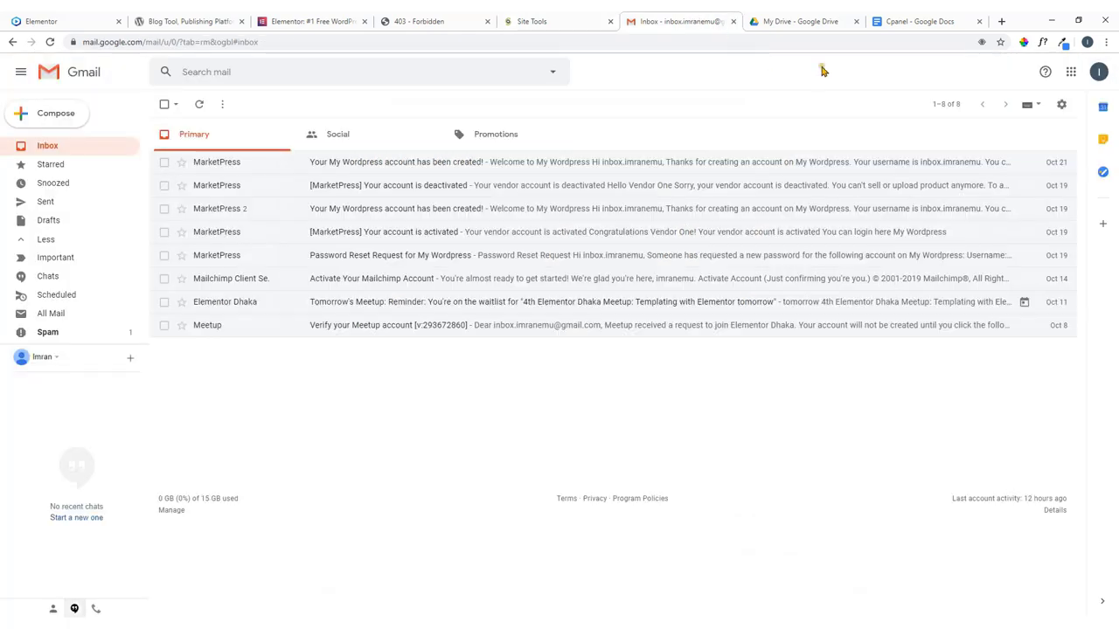
{"action": "left_click", "coordinate": [1099, 72]}
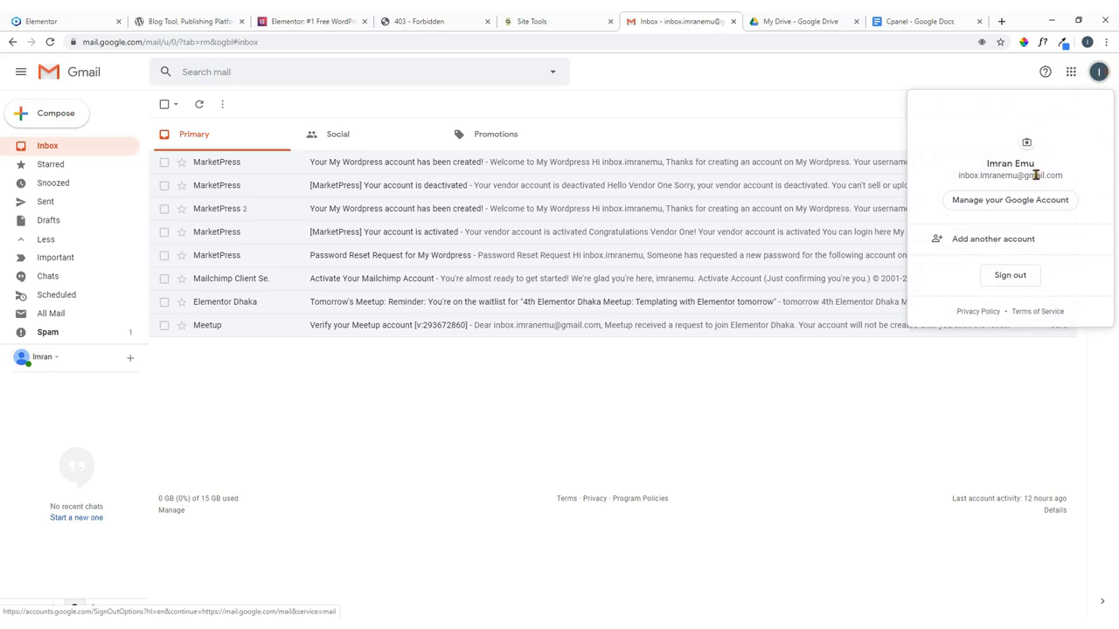
{"action": "left_click_drag", "start_coordinate": [1062, 174], "coordinate": [959, 180]}
{"action": "right_click", "coordinate": [959, 179]}
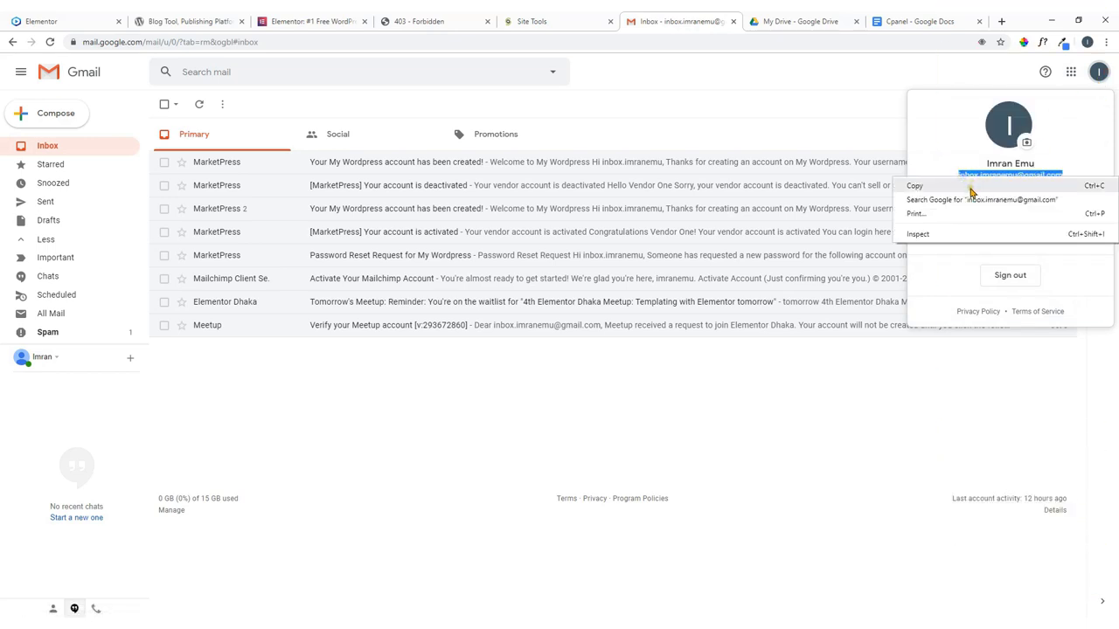
{"action": "left_click", "coordinate": [968, 184]}
Paste the address into the install form's admin Email field and review the completed form.
{"action": "left_click", "coordinate": [533, 19]}
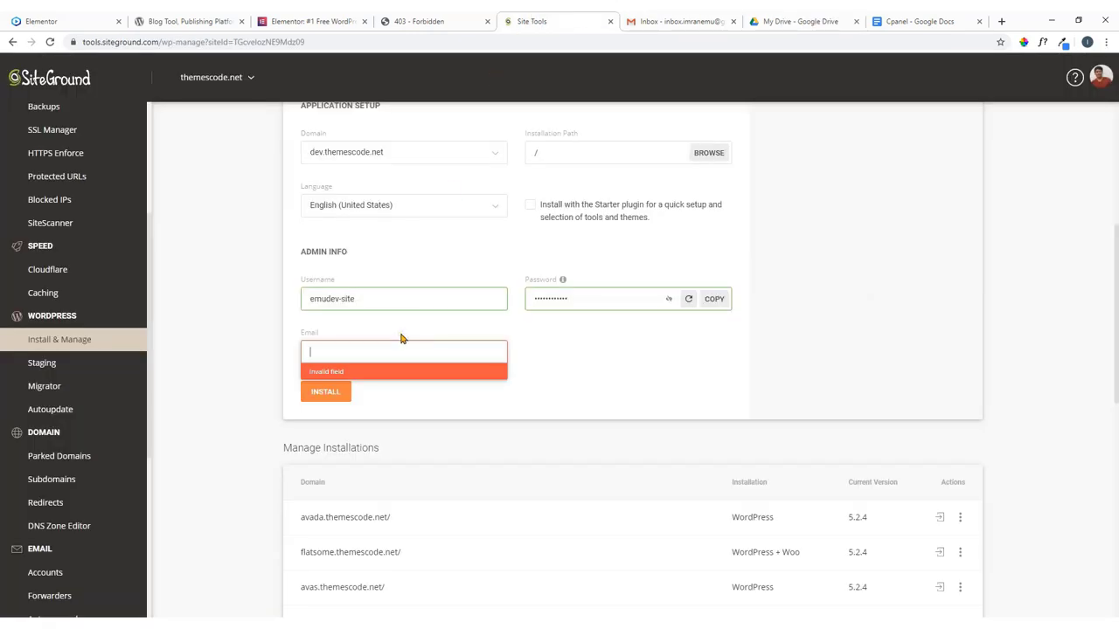
{"action": "key", "text": "ctrl+v"}
{"action": "left_click", "coordinate": [568, 361]}
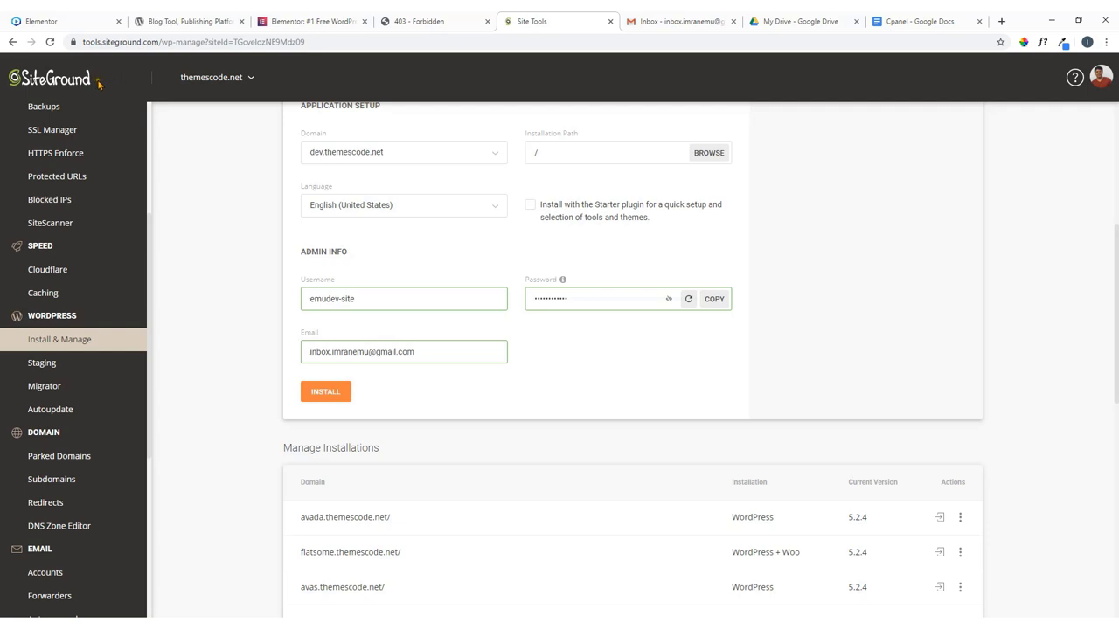
{"action": "scroll", "coordinate": [222, 228], "scroll_direction": "up", "scroll_amount": 1}
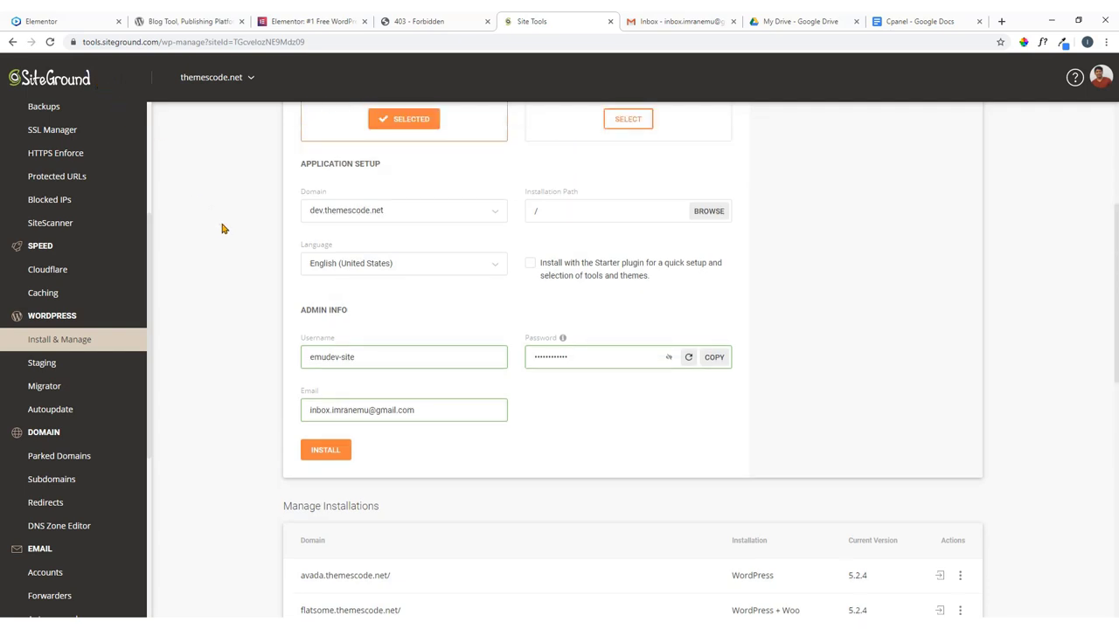
{"action": "left_click", "coordinate": [408, 384]}
{"action": "scroll", "coordinate": [440, 273], "scroll_direction": "down", "scroll_amount": 1}
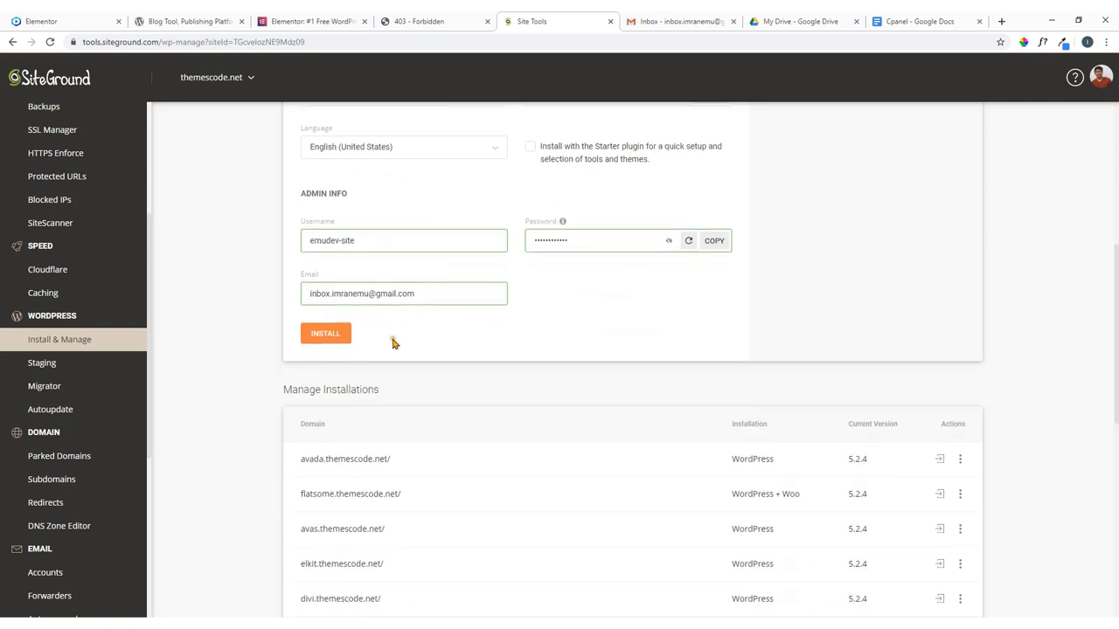
Install WordPress, then reload dev.themescode.net until the new site replaces the 403 error.
{"action": "left_click", "coordinate": [327, 335]}
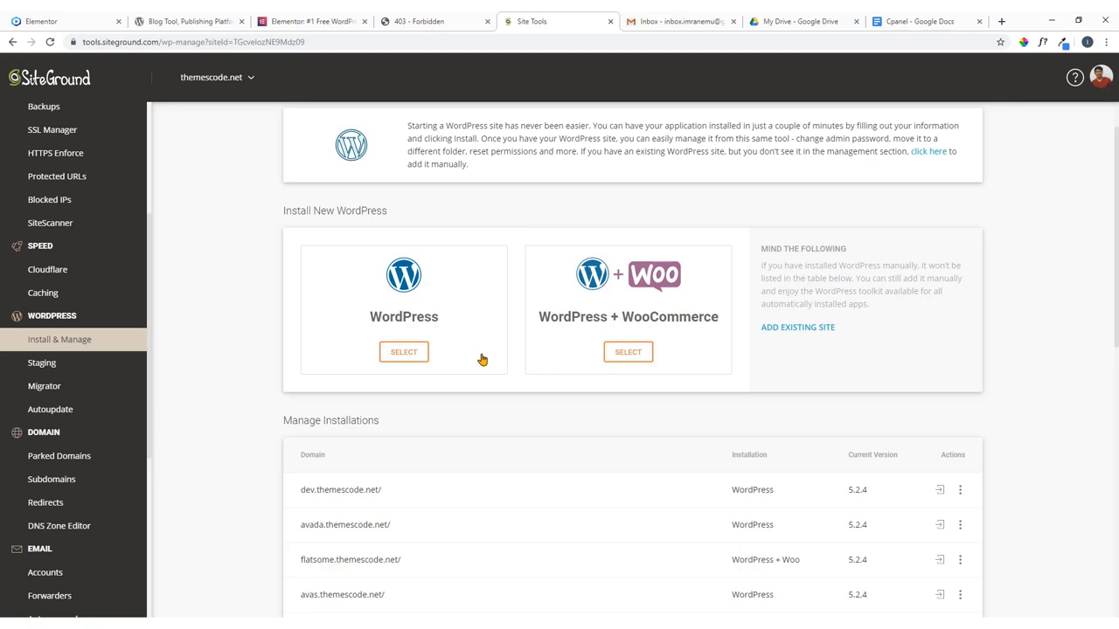
{"action": "left_click", "coordinate": [419, 21]}
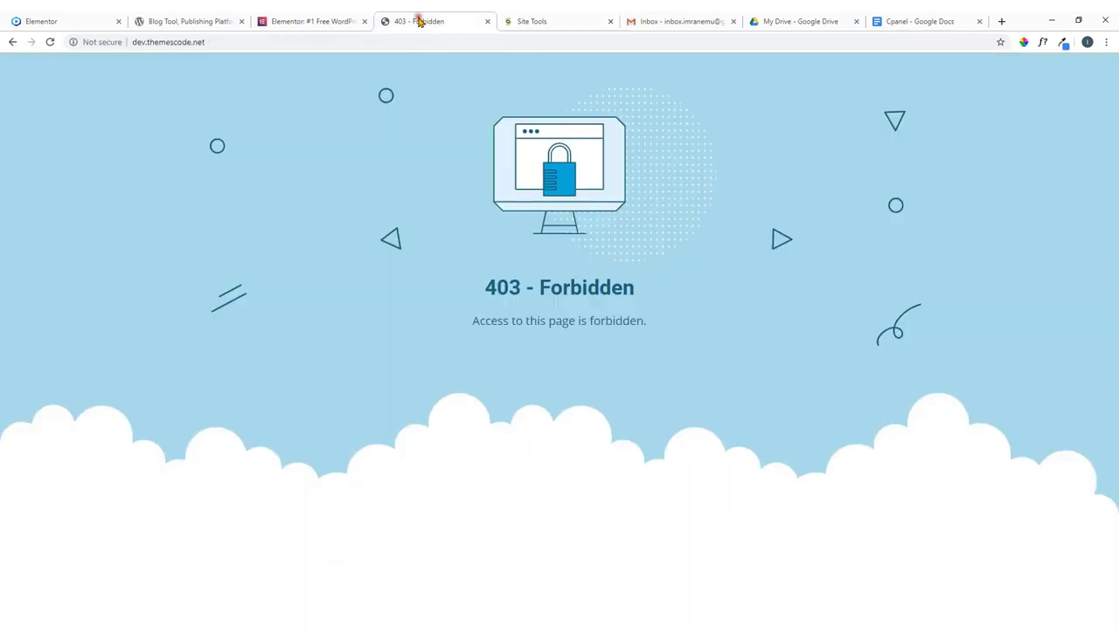
{"action": "left_click", "coordinate": [50, 44]}
{"action": "left_click", "coordinate": [50, 42]}
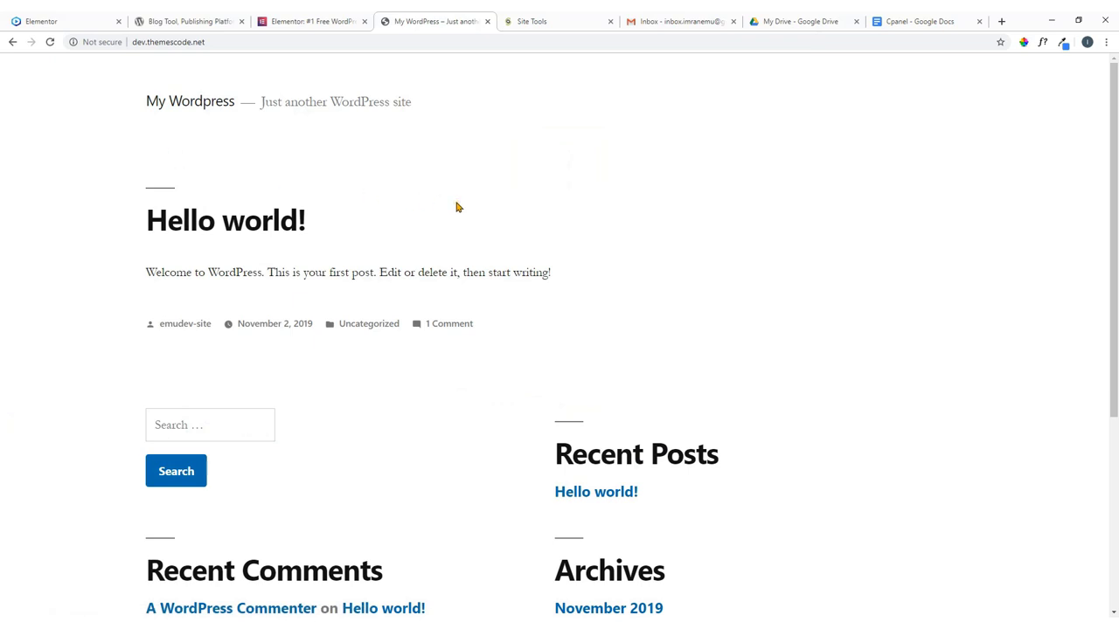
{"action": "scroll", "coordinate": [461, 211], "scroll_direction": "down", "scroll_amount": 3}
{"action": "scroll", "coordinate": [467, 217], "scroll_direction": "up", "scroll_amount": 3}
{"action": "left_click", "coordinate": [71, 19]}
{"action": "scroll", "coordinate": [387, 224], "scroll_direction": "down", "scroll_amount": 12}
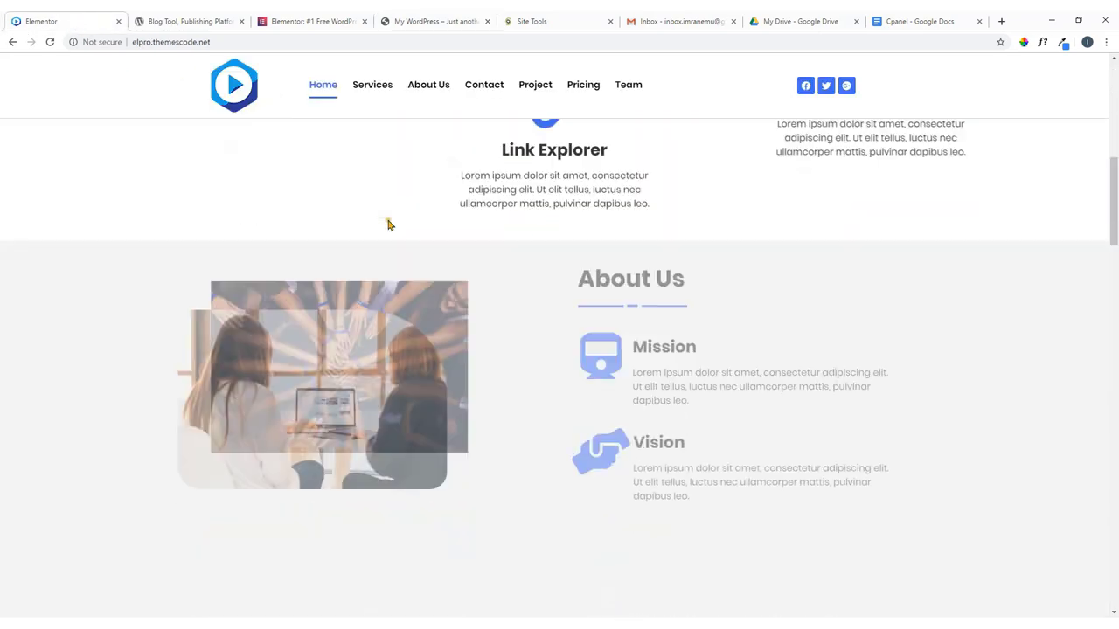
{"action": "scroll", "coordinate": [387, 224], "scroll_direction": "up", "scroll_amount": 3}
{"action": "key", "text": "ctrl+4"}
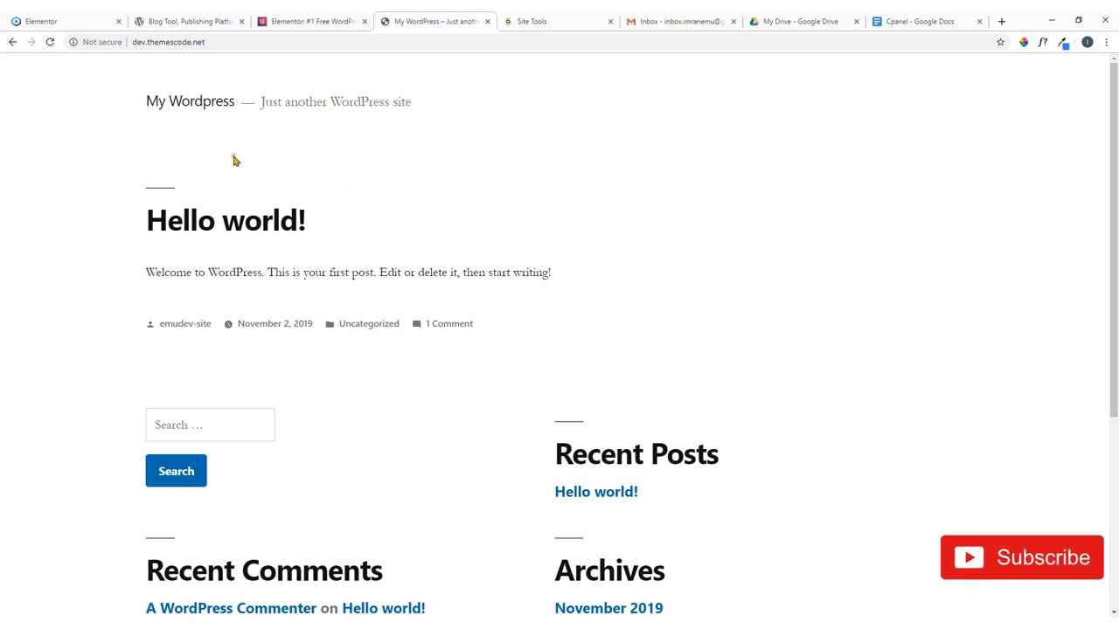
{"action": "left_click", "coordinate": [92, 21]}
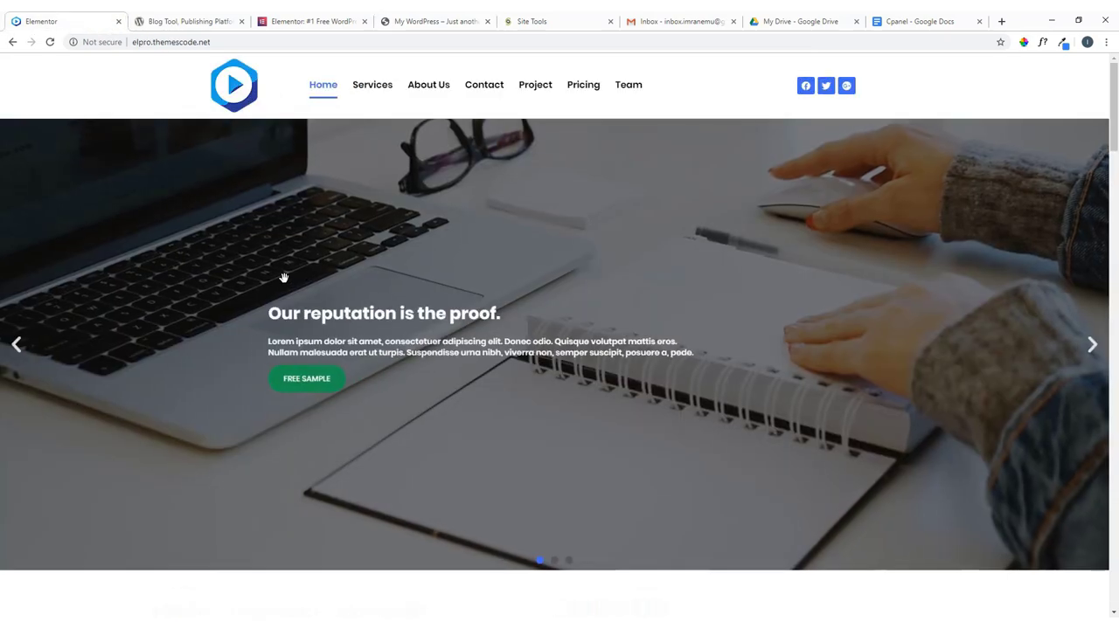
{"action": "scroll", "coordinate": [289, 288], "scroll_direction": "down", "scroll_amount": 5}
{"action": "scroll", "coordinate": [289, 291], "scroll_direction": "down", "scroll_amount": 15}
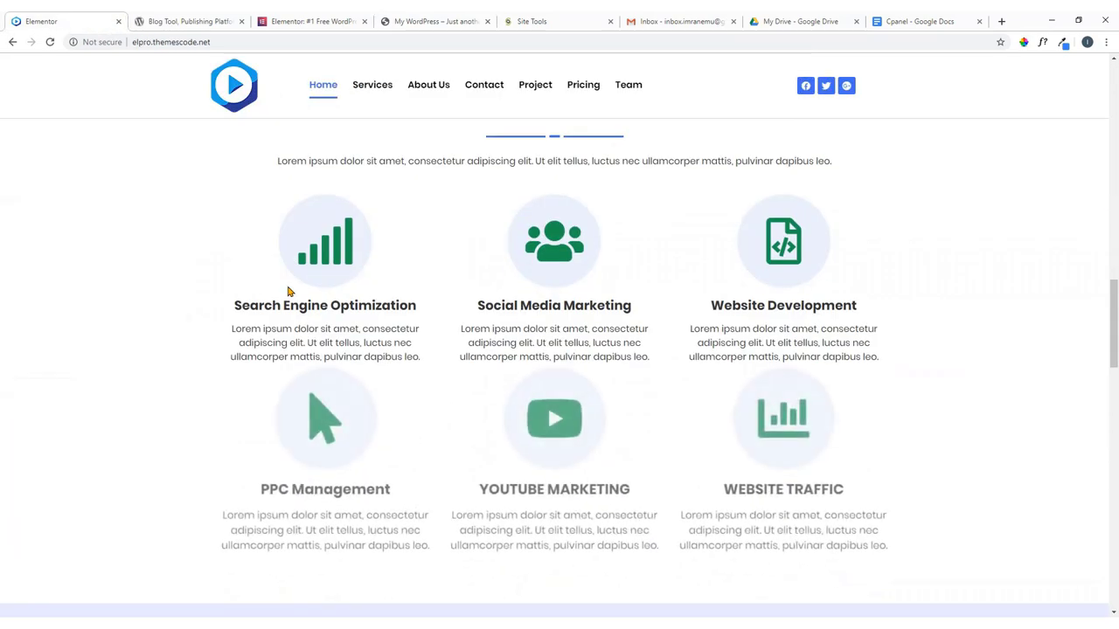
{"action": "scroll", "coordinate": [288, 294], "scroll_direction": "up", "scroll_amount": 15}
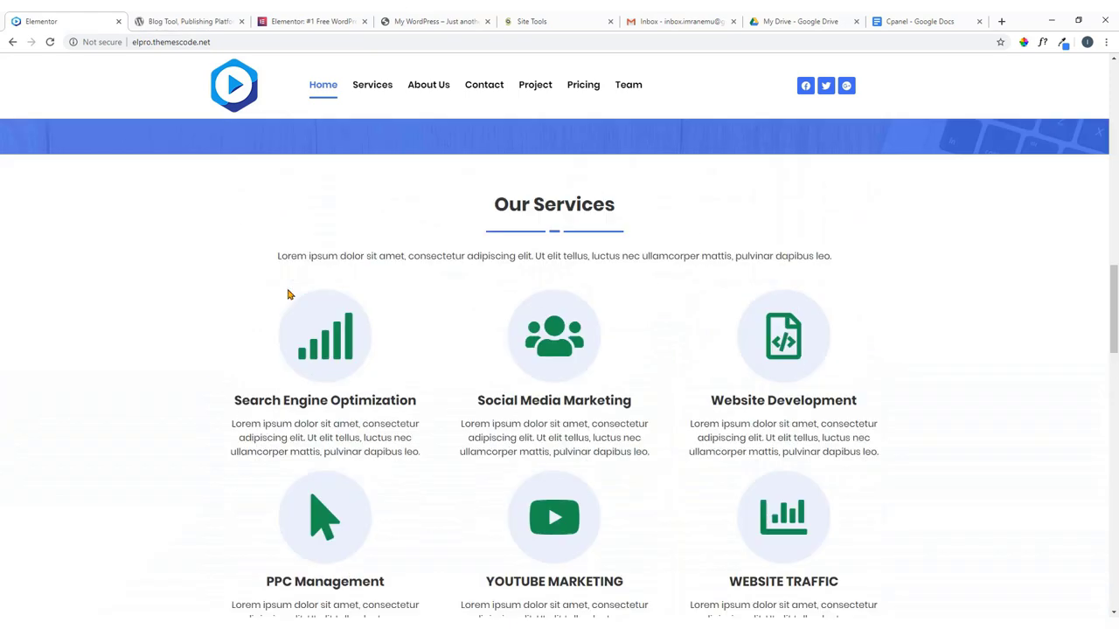
{"action": "scroll", "coordinate": [288, 294], "scroll_direction": "up", "scroll_amount": 5}
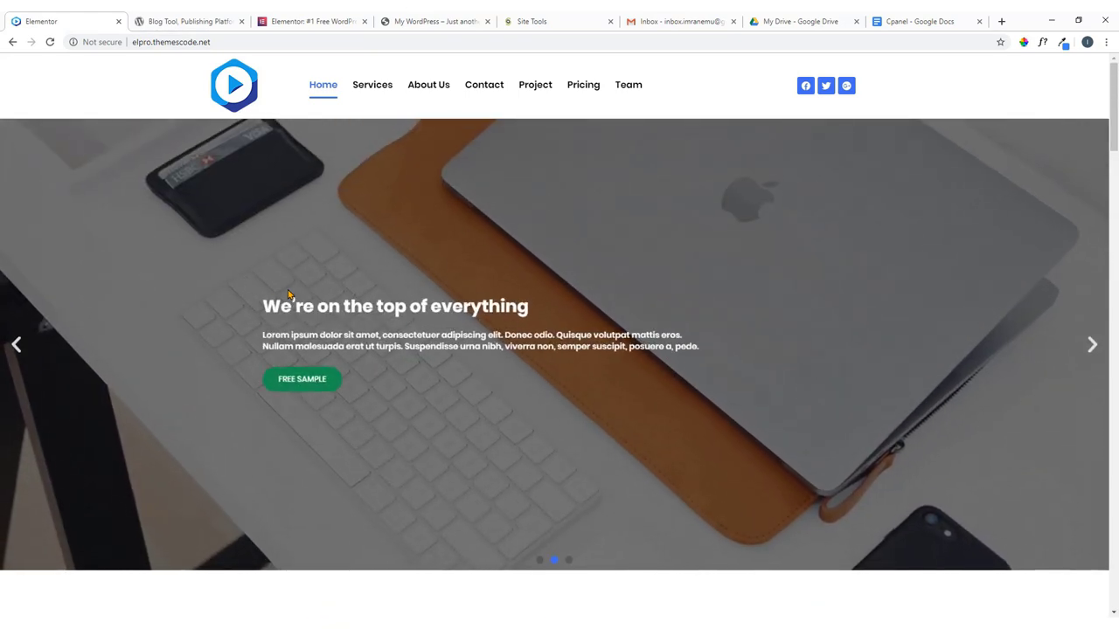
{"action": "left_click", "coordinate": [454, 22]}
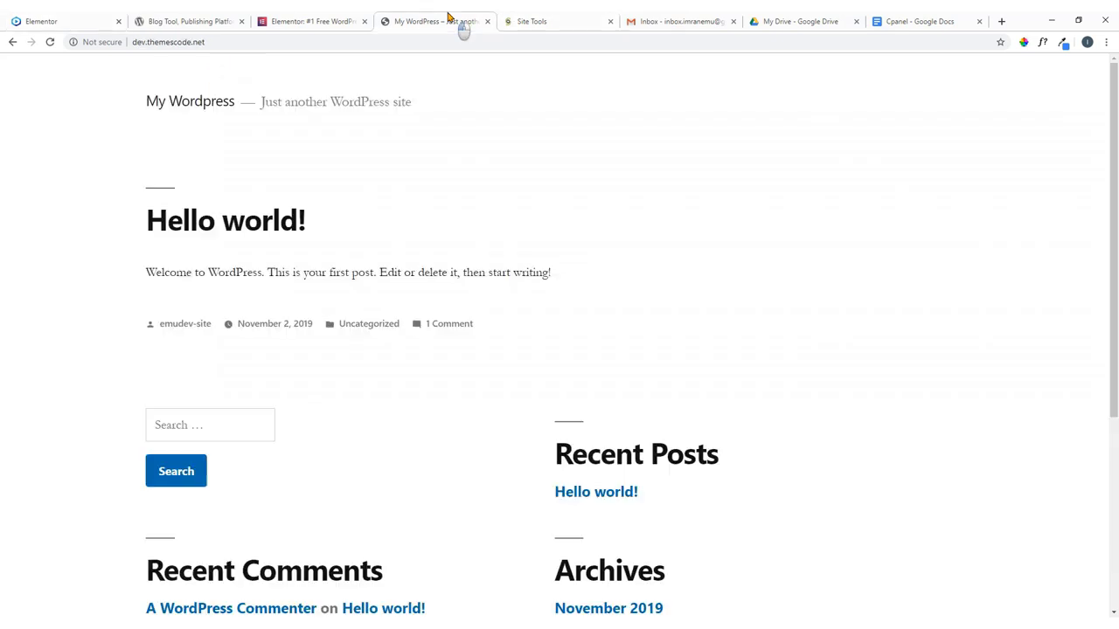
Append /login to dev.themescode.net in the address bar and load that page.
{"action": "left_click", "coordinate": [226, 43]}
{"action": "left_click", "coordinate": [236, 42]}
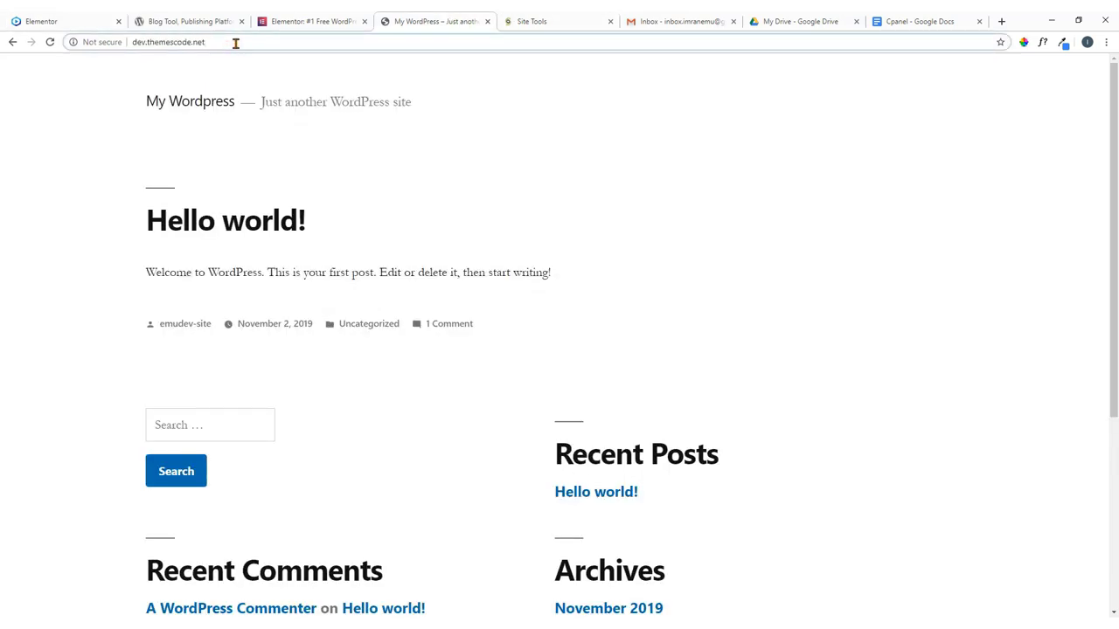
{"action": "left_click", "coordinate": [223, 145]}
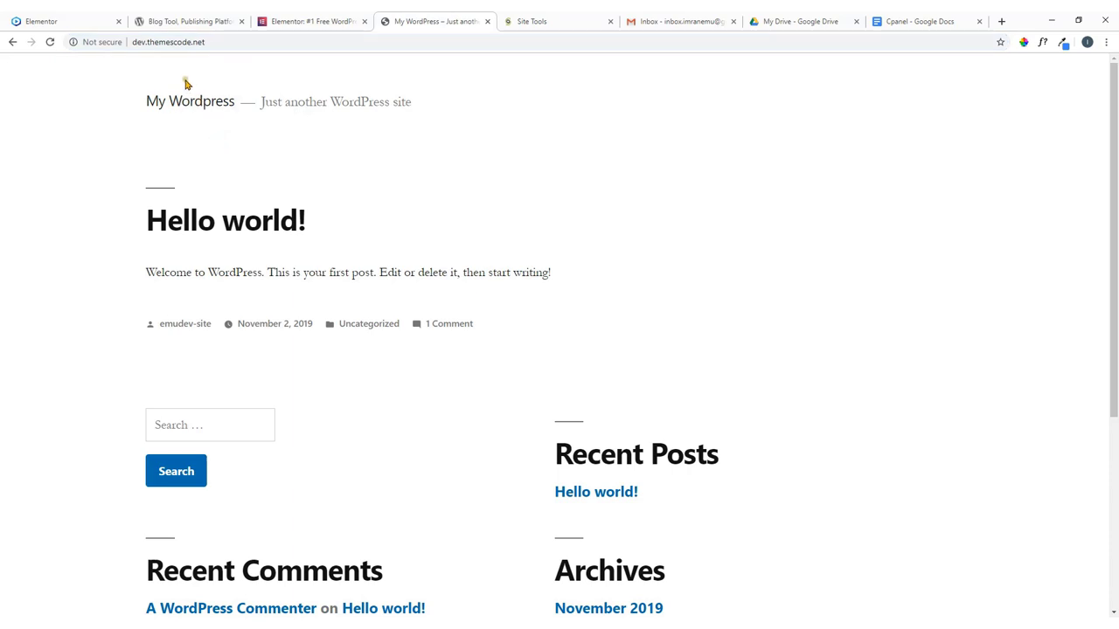
{"action": "left_click", "coordinate": [223, 43]}
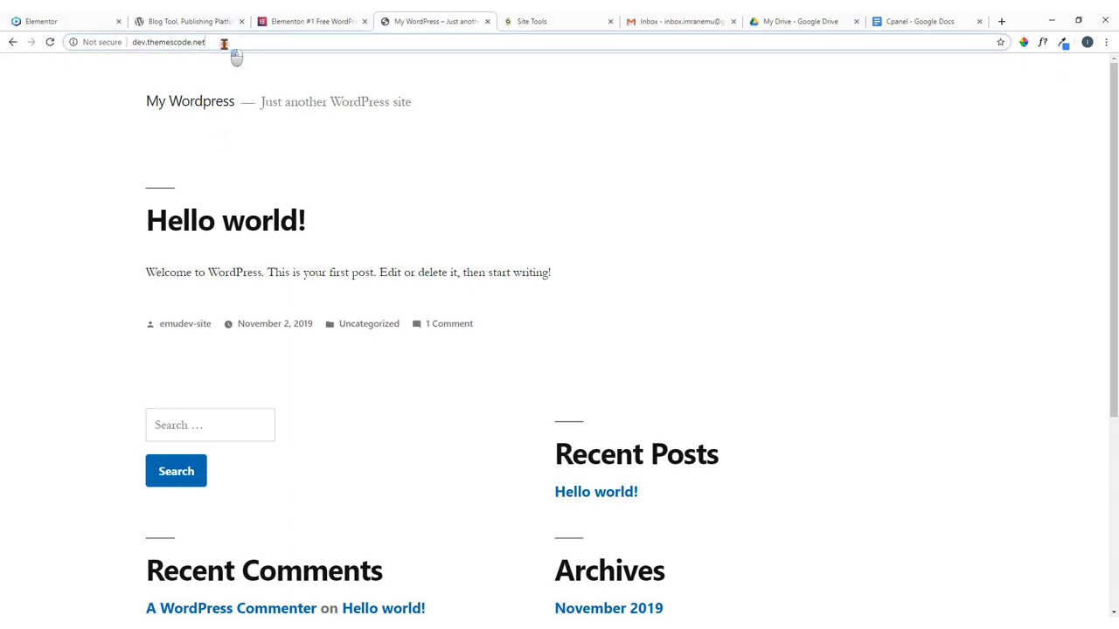
{"action": "left_click", "coordinate": [218, 43]}
{"action": "type", "text": "/"}
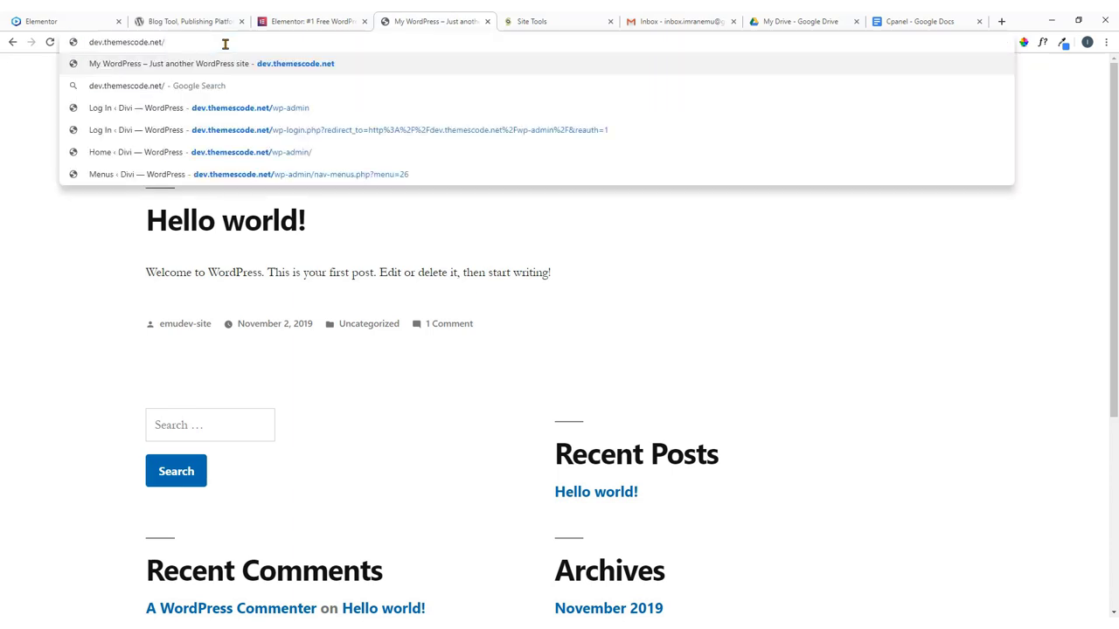
{"action": "type", "text": "login"}
{"action": "key", "text": "Return"}
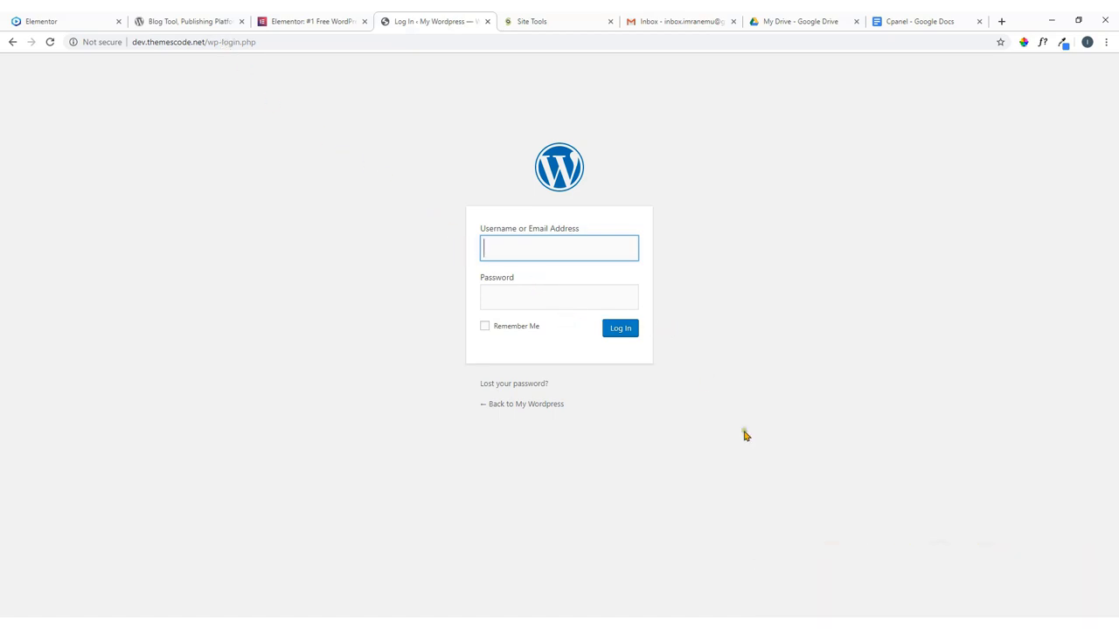
Copy the admin username from the Notepad2 note into the login username field.
{"action": "left_click", "coordinate": [660, 613]}
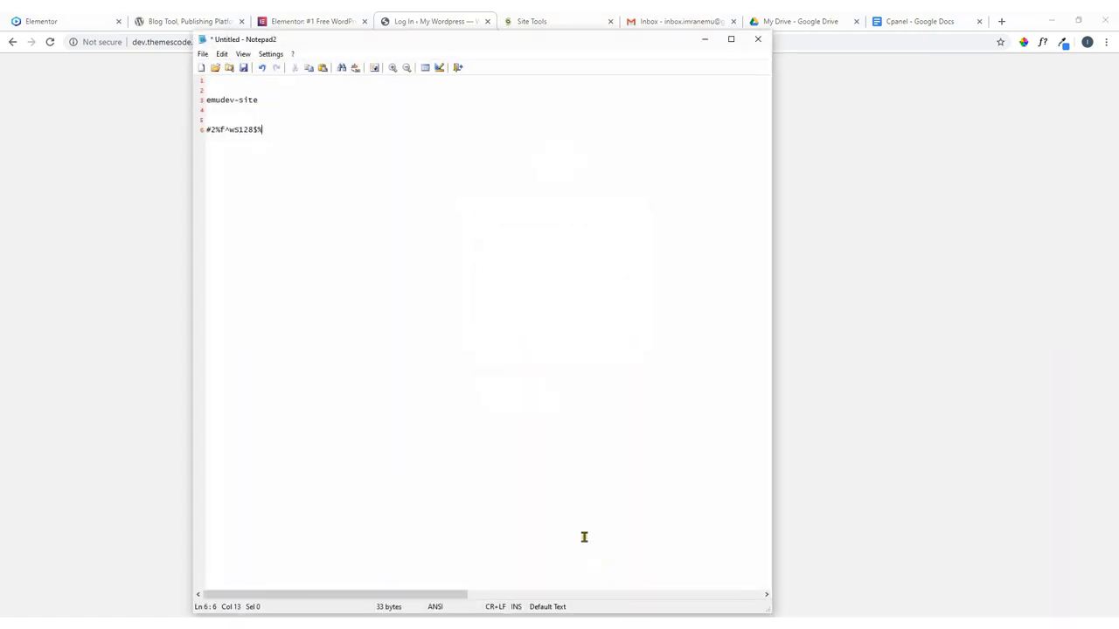
{"action": "left_click", "coordinate": [264, 100]}
{"action": "left_click_drag", "start_coordinate": [264, 101], "coordinate": [201, 102]}
{"action": "right_click", "coordinate": [248, 102]}
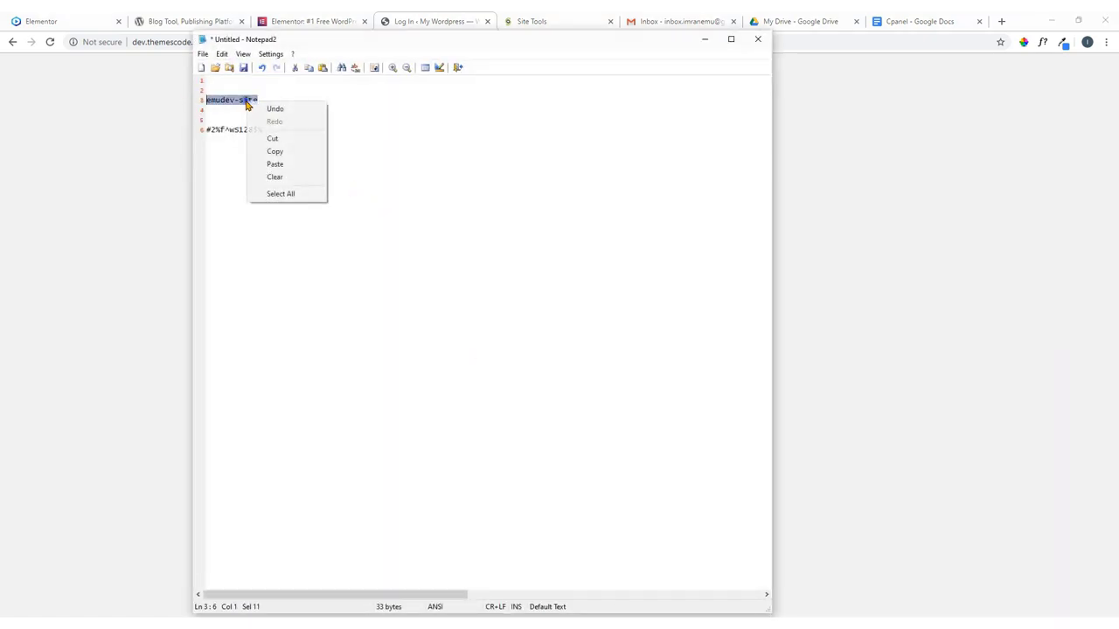
{"action": "left_click", "coordinate": [274, 150]}
{"action": "left_click", "coordinate": [170, 152]}
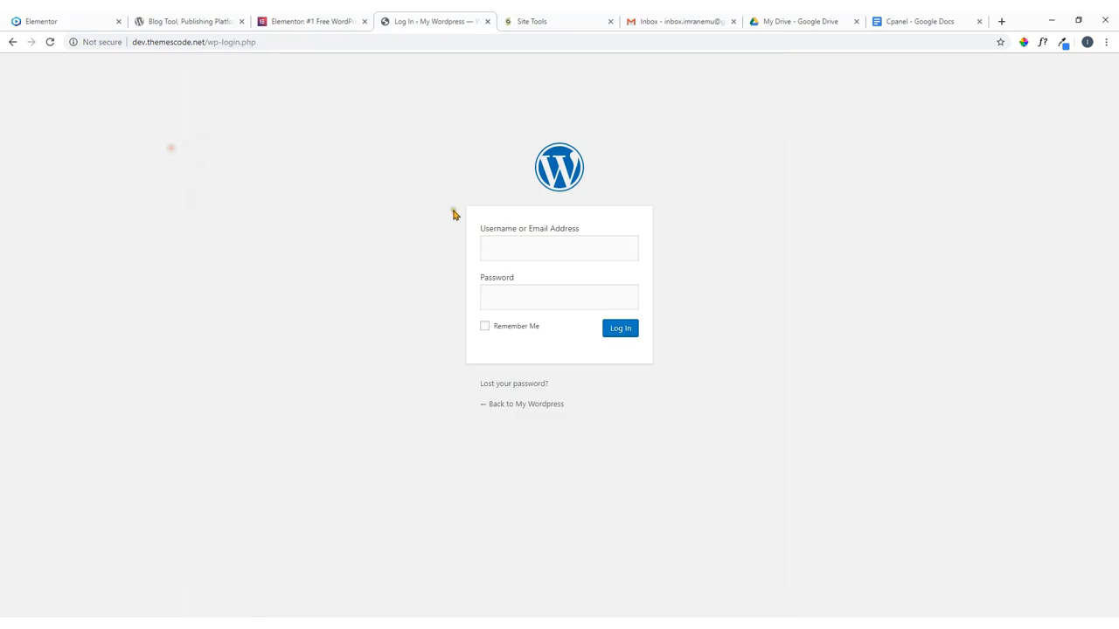
{"action": "left_click", "coordinate": [503, 247]}
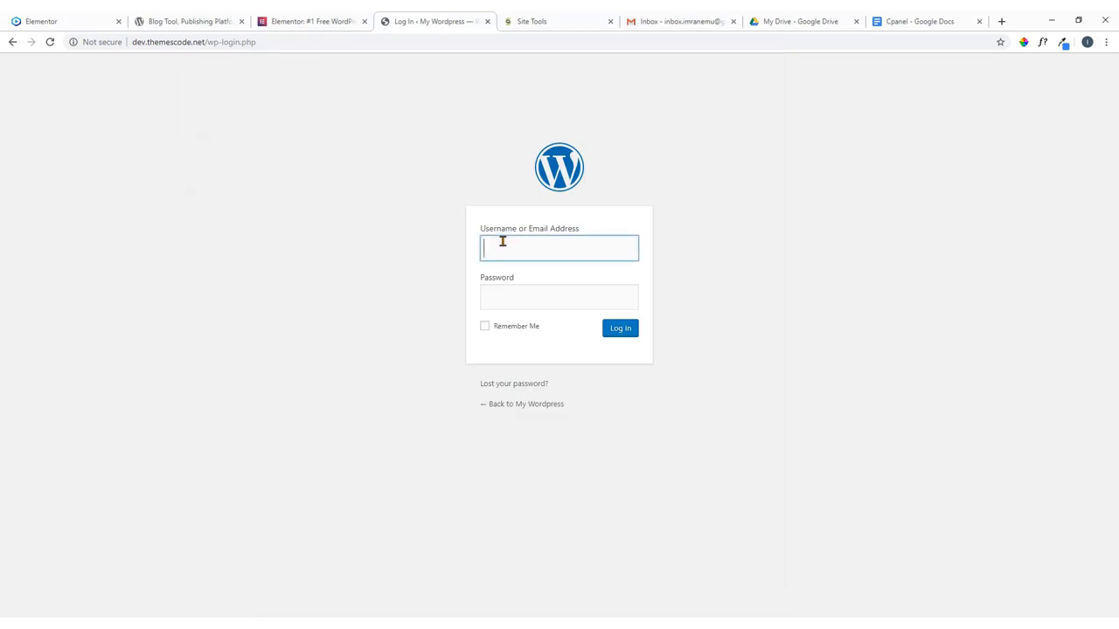
{"action": "key", "text": "ctrl+v"}
{"action": "left_click", "coordinate": [402, 251]}
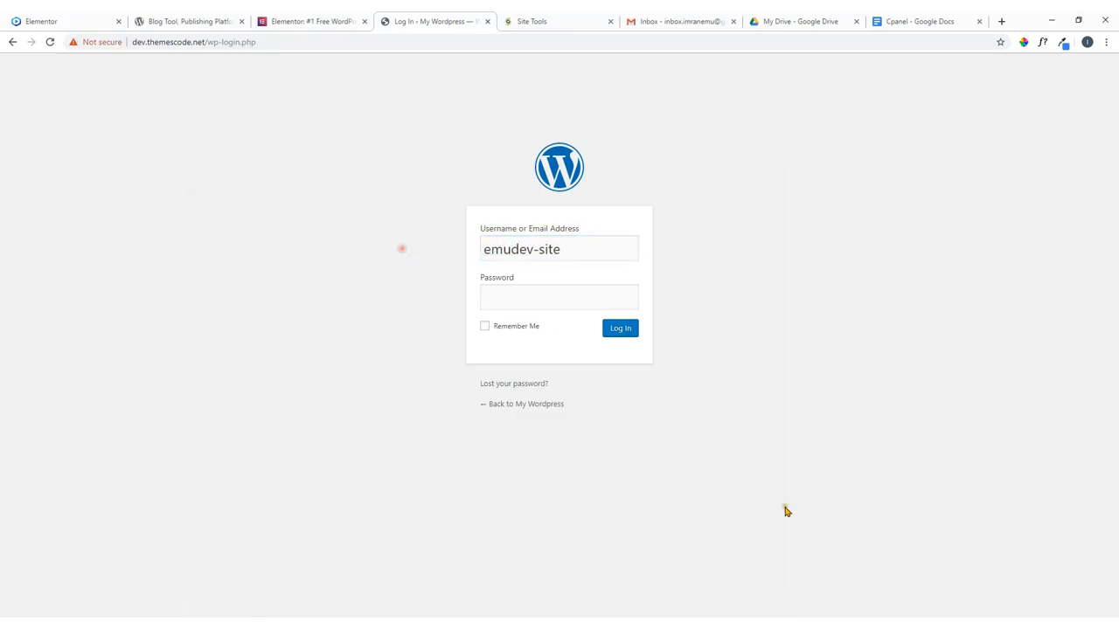
Paste the saved password, tick Remember Me, and log in.
{"action": "key", "text": "alt+Tab"}
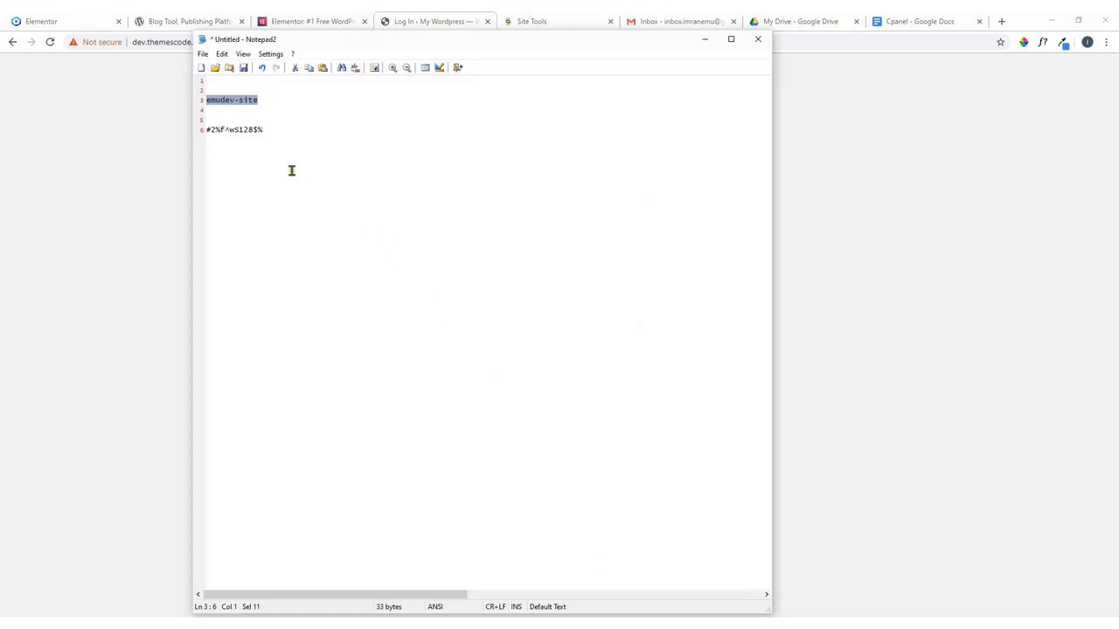
{"action": "left_click_drag", "start_coordinate": [264, 130], "coordinate": [194, 131]}
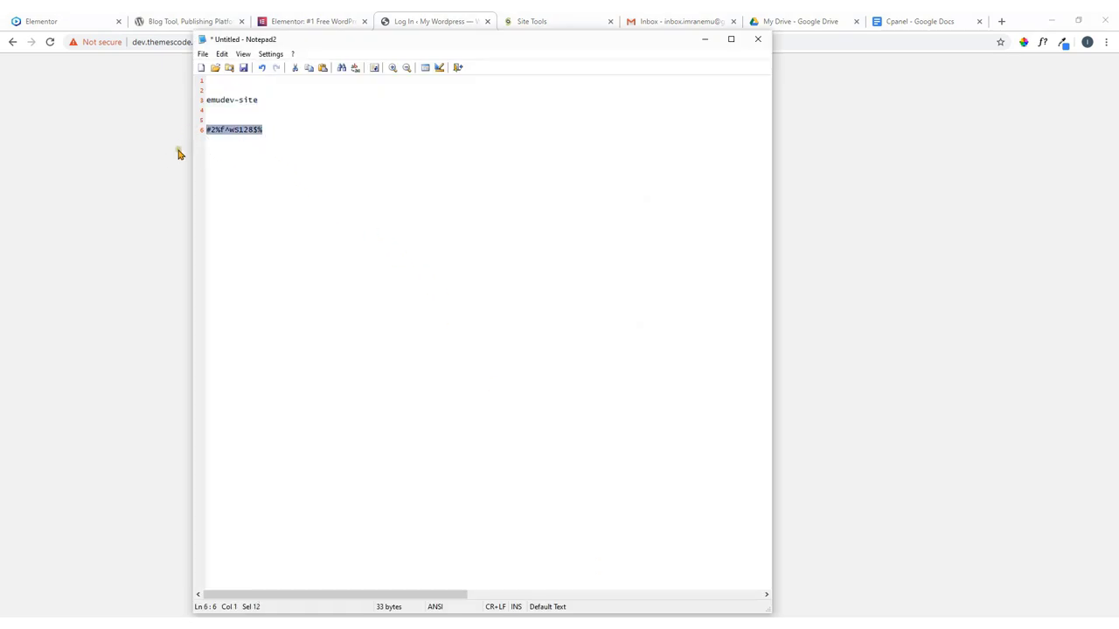
{"action": "key", "text": "alt+Tab"}
{"action": "left_click", "coordinate": [523, 302]}
{"action": "key", "text": "ctrl+v"}
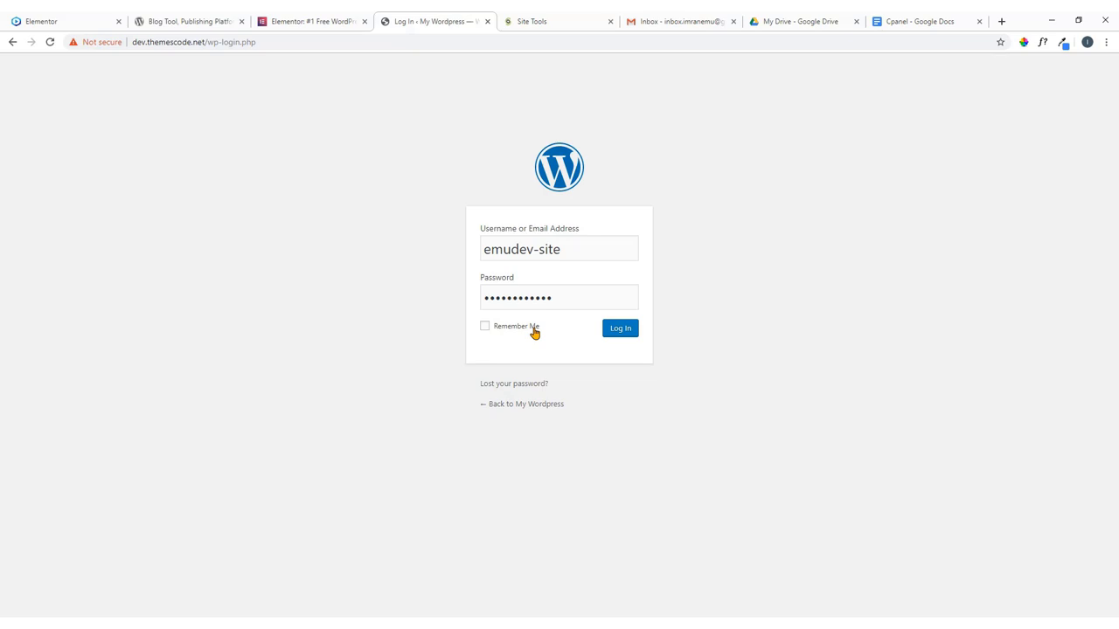
{"action": "left_click", "coordinate": [533, 328]}
{"action": "left_click", "coordinate": [621, 330]}
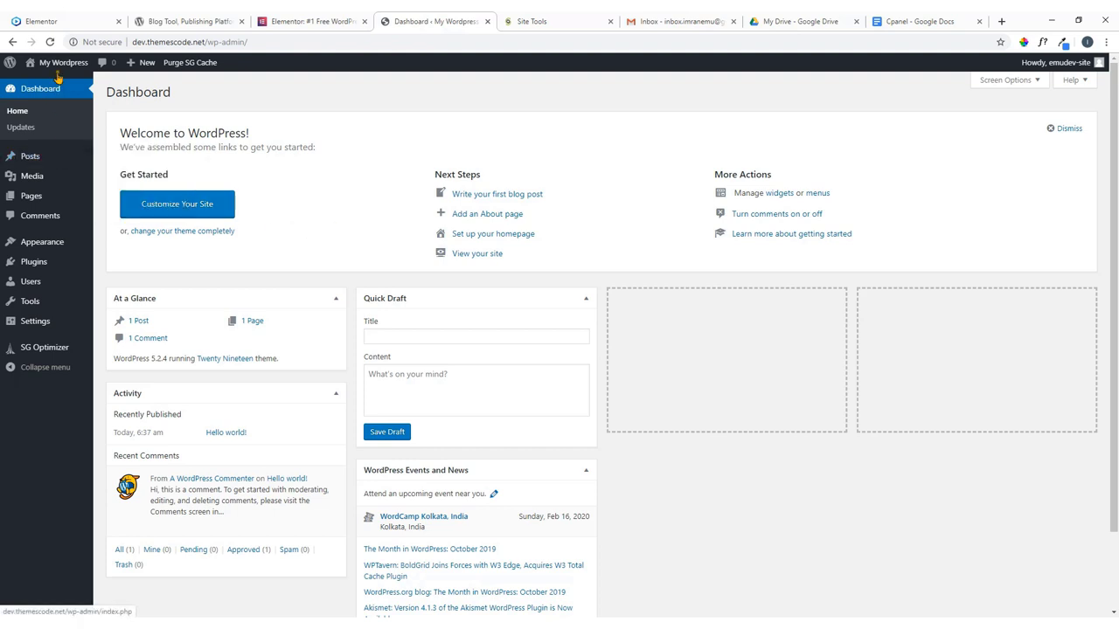
Open the site front end in a new tab via My Wordpress > Visit Site.
{"action": "mouse_move", "coordinate": [58, 70]}
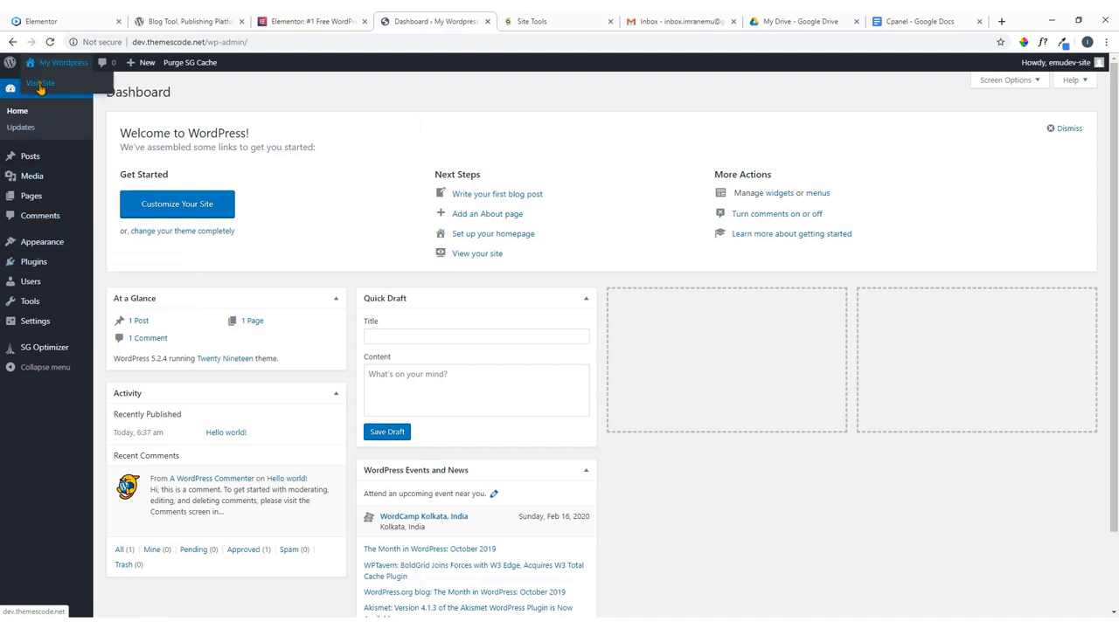
{"action": "right_click", "coordinate": [40, 85]}
{"action": "left_click", "coordinate": [57, 94]}
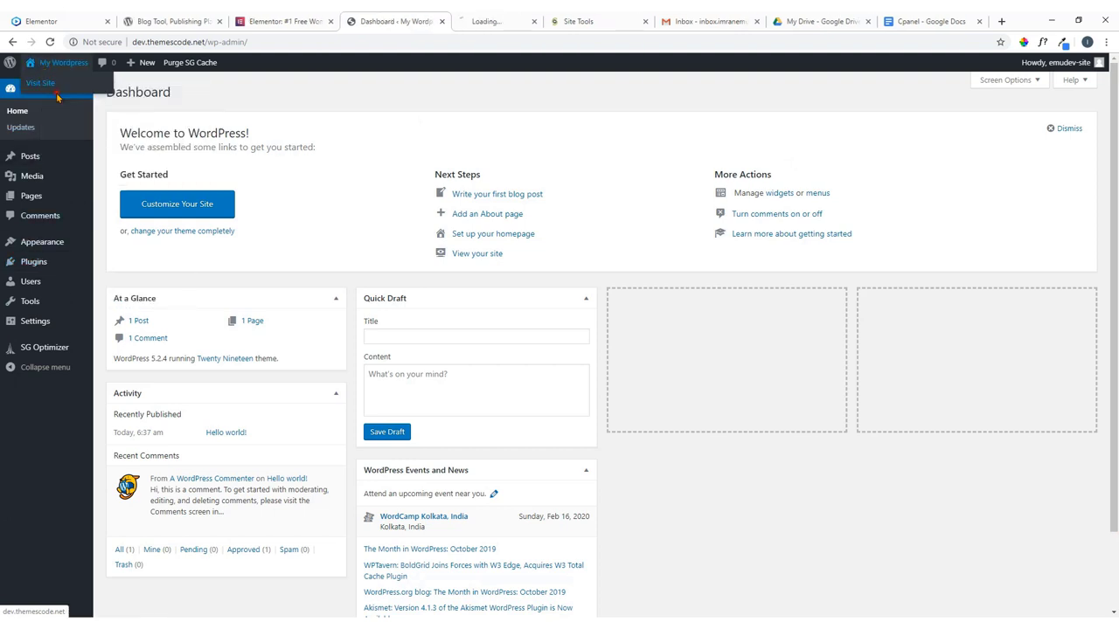
{"action": "left_click", "coordinate": [477, 22]}
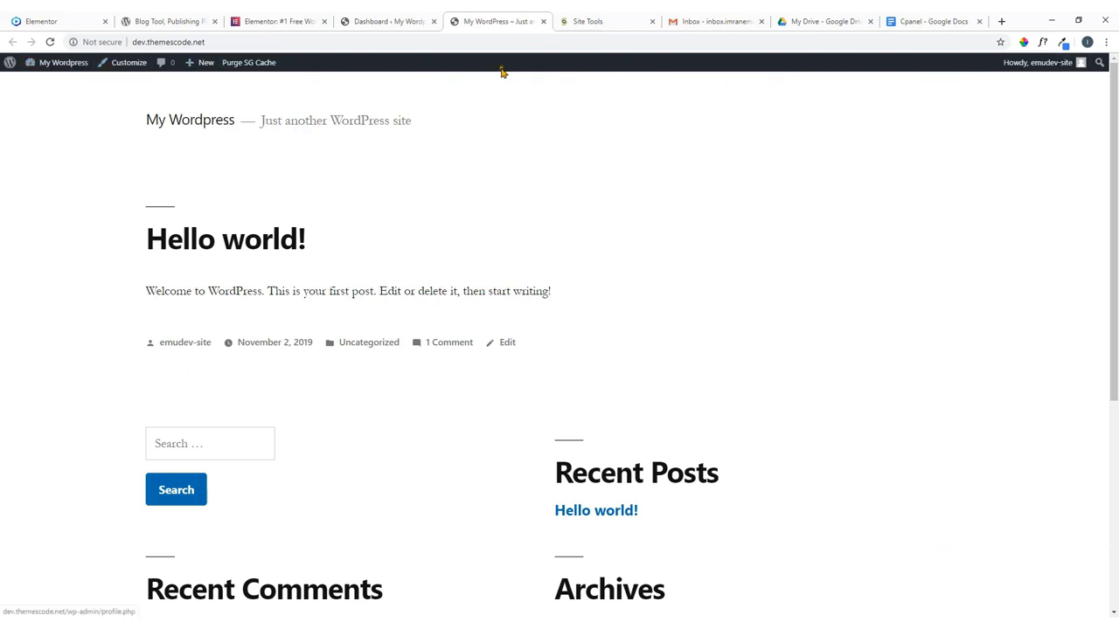
{"action": "mouse_move", "coordinate": [66, 63]}
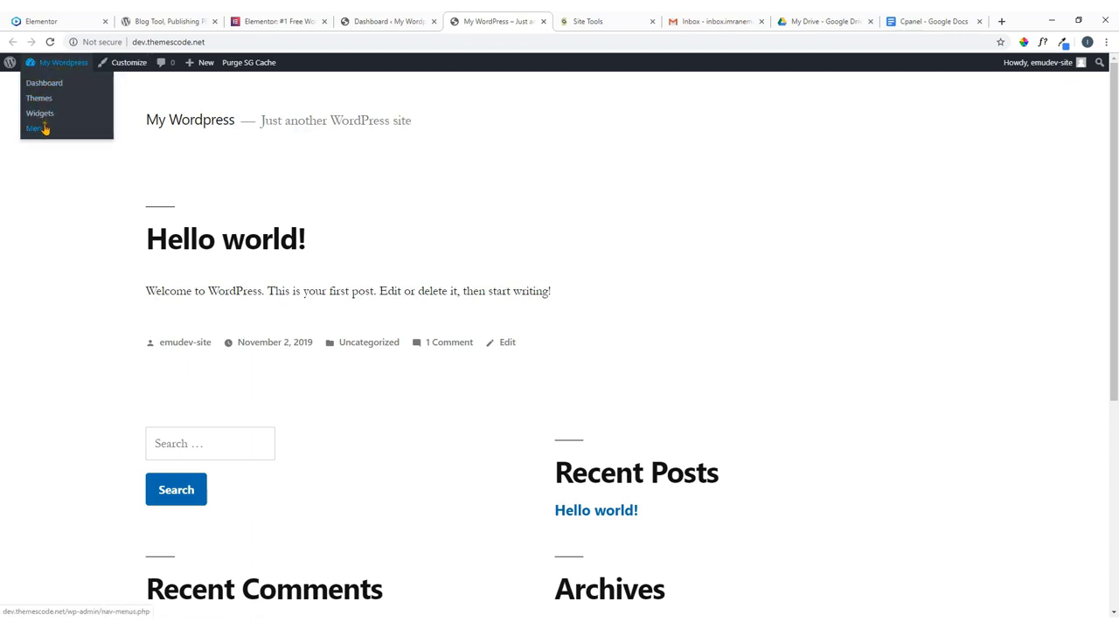
{"action": "mouse_move", "coordinate": [194, 74]}
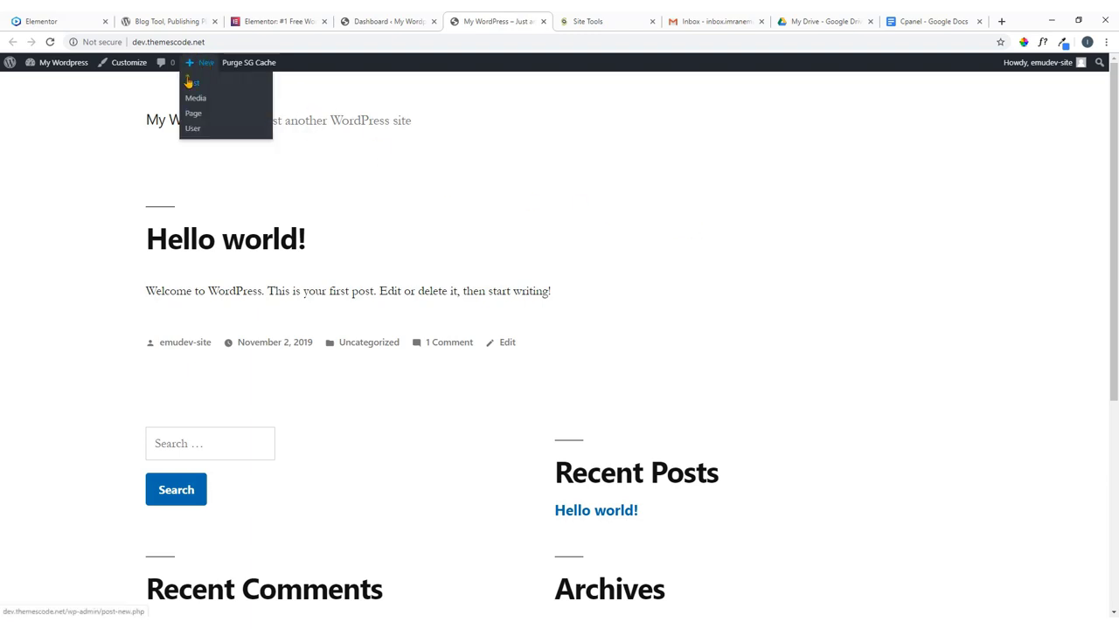
{"action": "scroll", "coordinate": [711, 261], "scroll_direction": "down", "scroll_amount": 3}
{"action": "scroll", "coordinate": [715, 259], "scroll_direction": "up", "scroll_amount": 3}
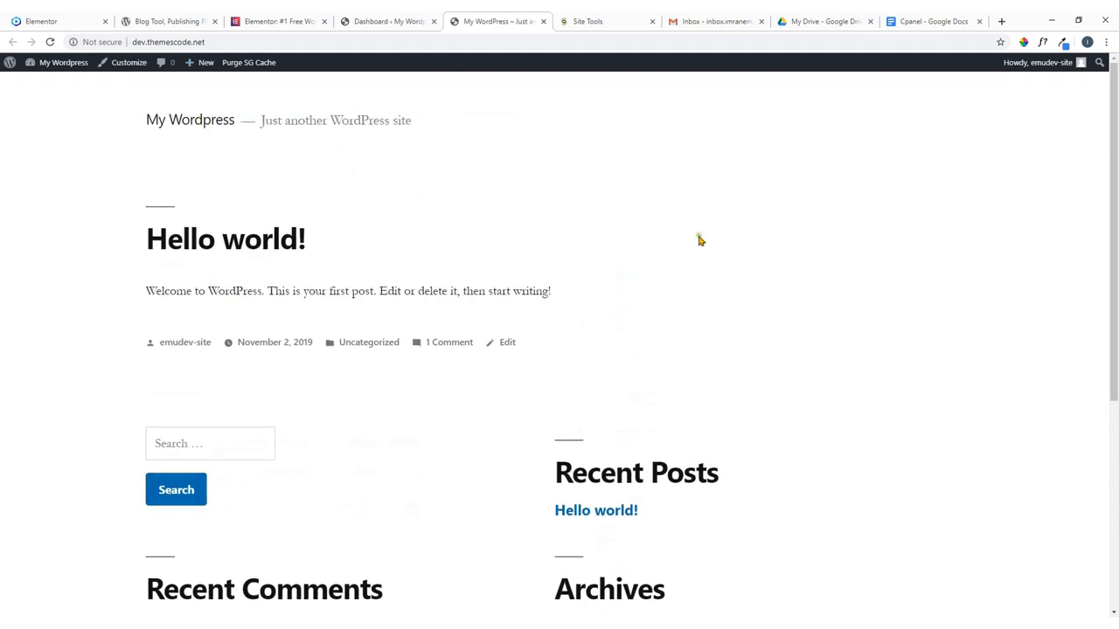
{"action": "left_click", "coordinate": [391, 22]}
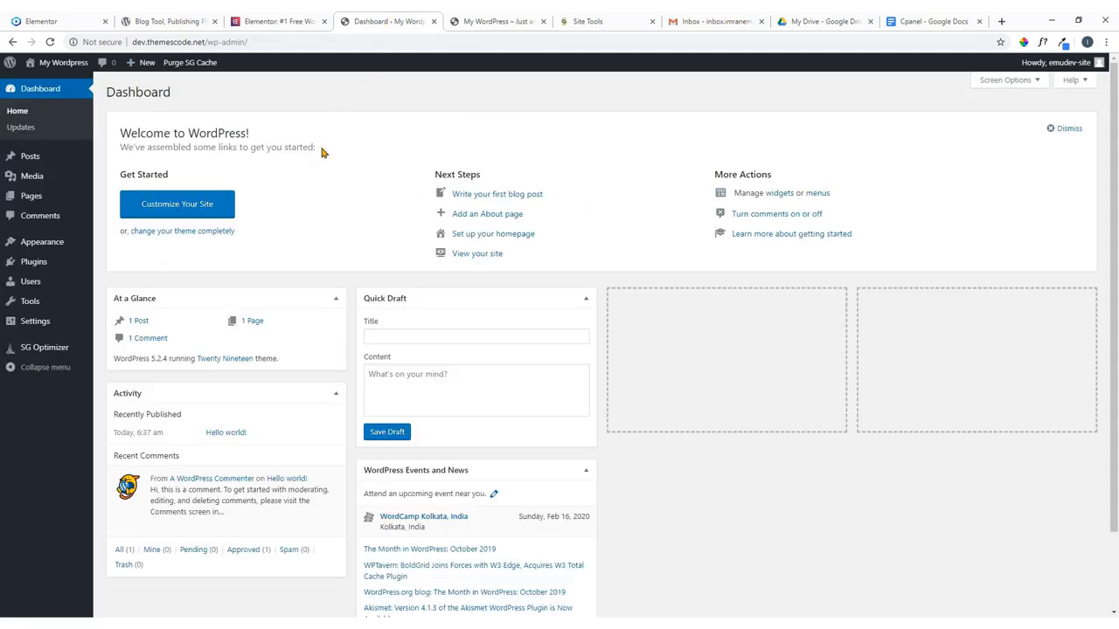
Switch to the front-end tab showing the Hello world! post.
{"action": "left_click", "coordinate": [489, 21]}
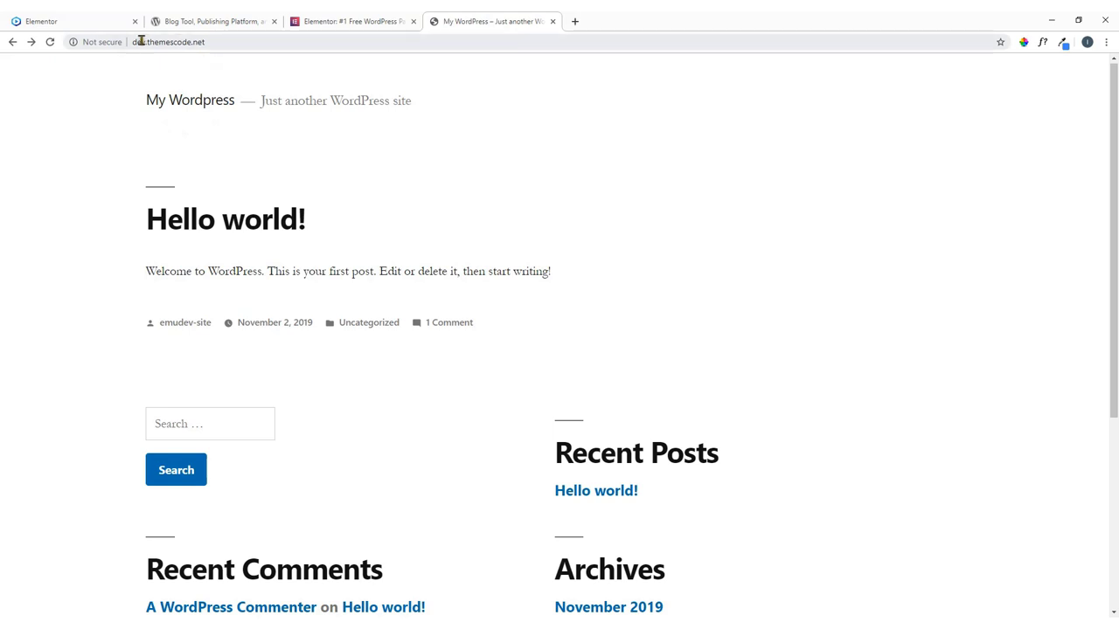
Load dev.themescode.net/wp-admin, correcting the mistyped /login path.
{"action": "left_click", "coordinate": [221, 43]}
{"action": "left_click", "coordinate": [230, 43]}
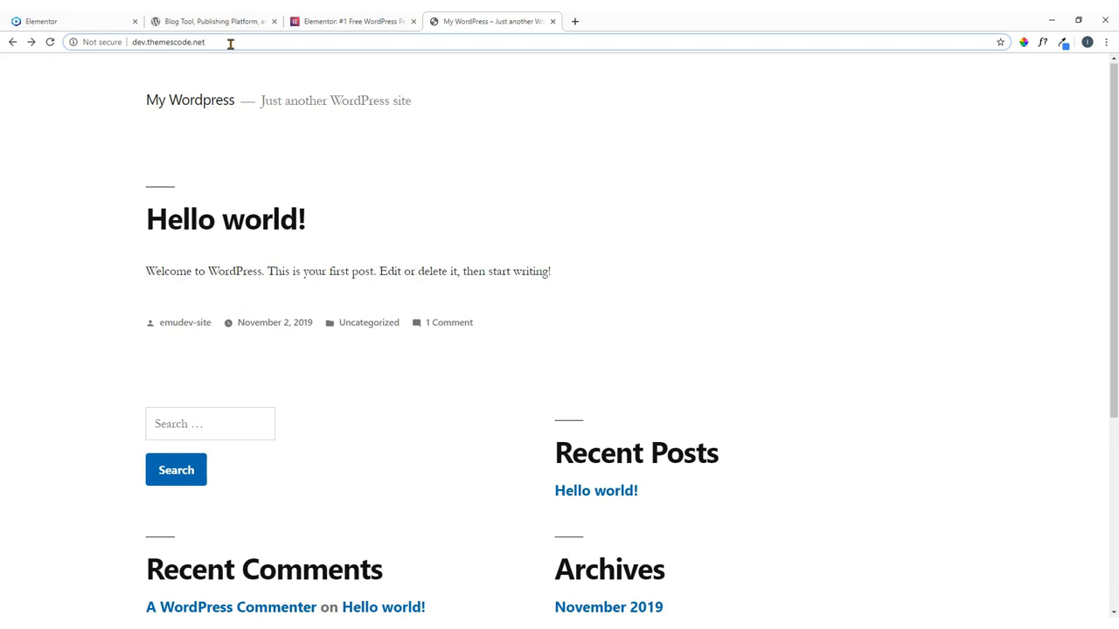
{"action": "type", "text": "/lo"}
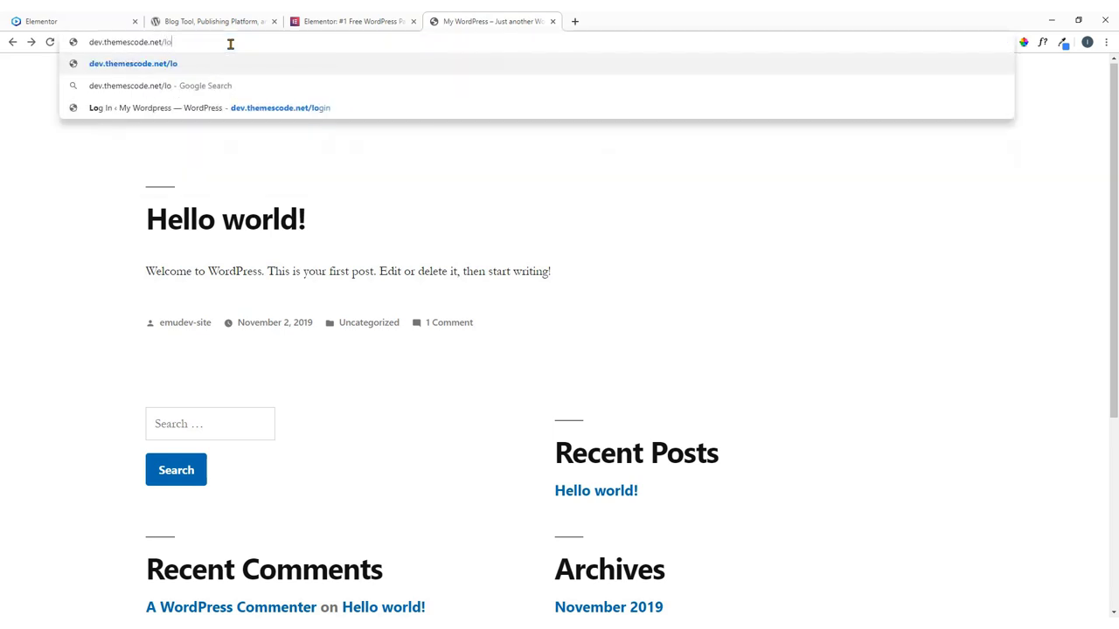
{"action": "type", "text": "gin"}
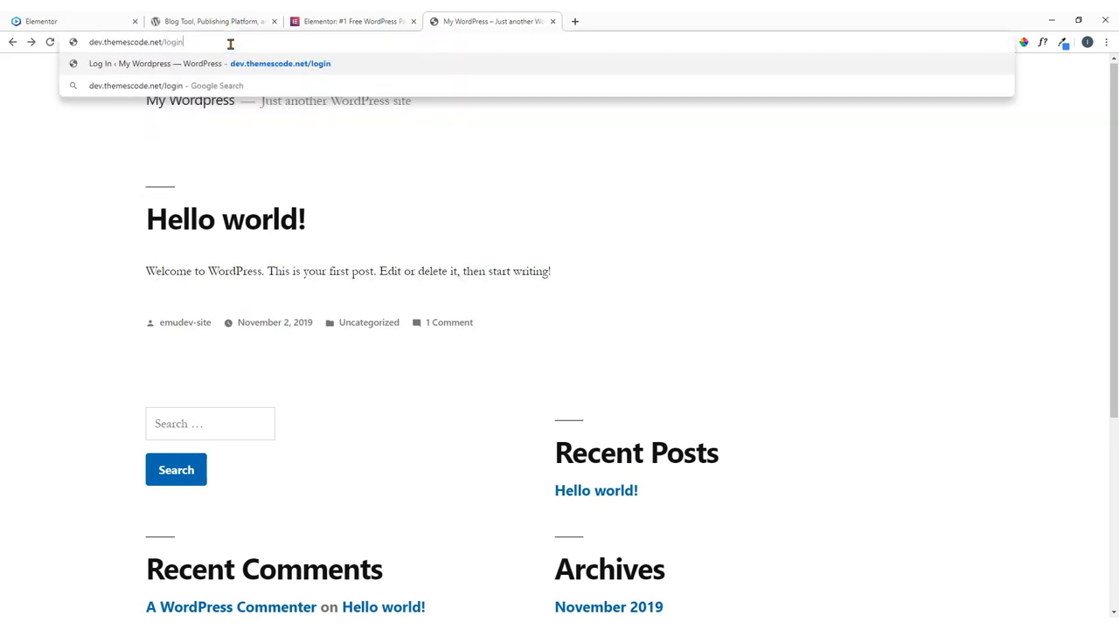
{"action": "key", "text": "BackSpace"}
{"action": "key", "text": "BackSpace"}
{"action": "key", "text": "BackSpace"}
{"action": "key", "text": "BackSpace"}
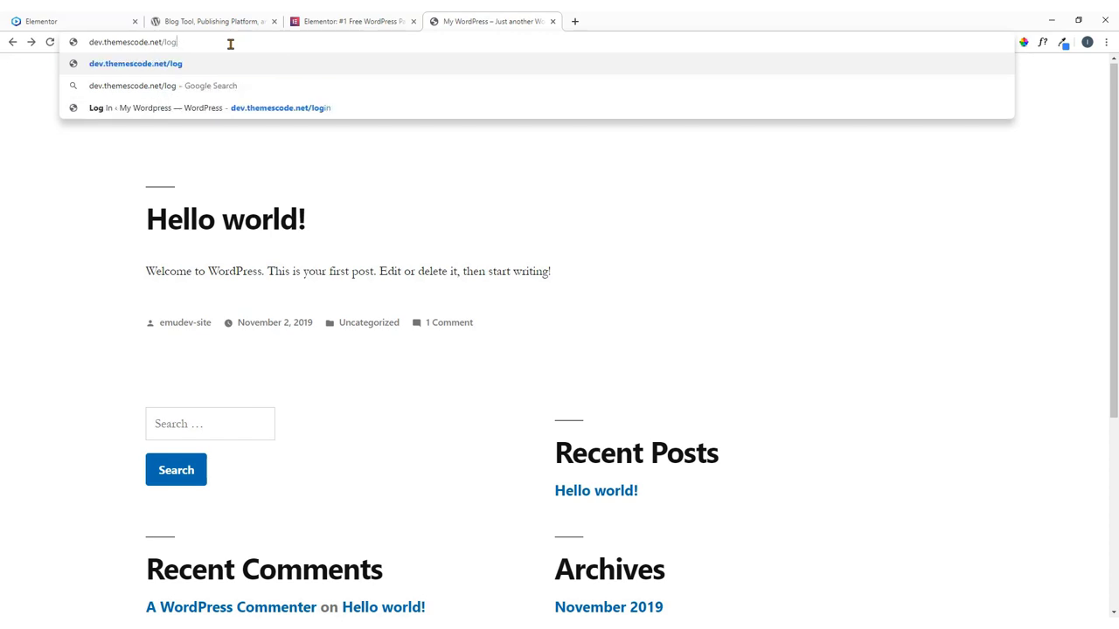
{"action": "key", "text": "BackSpace"}
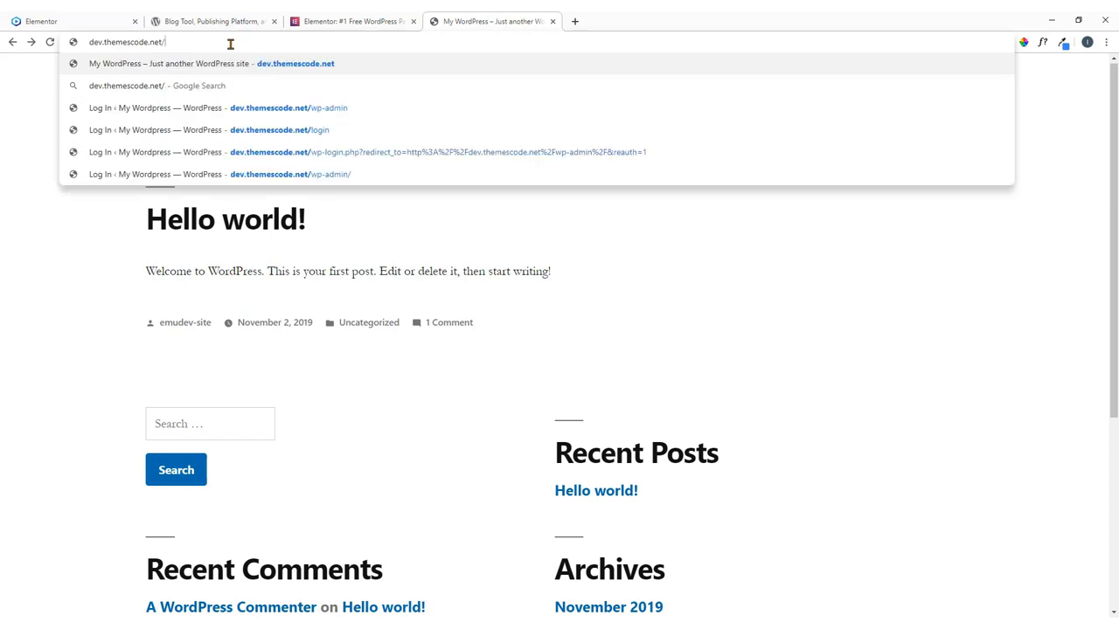
{"action": "type", "text": "wp-"}
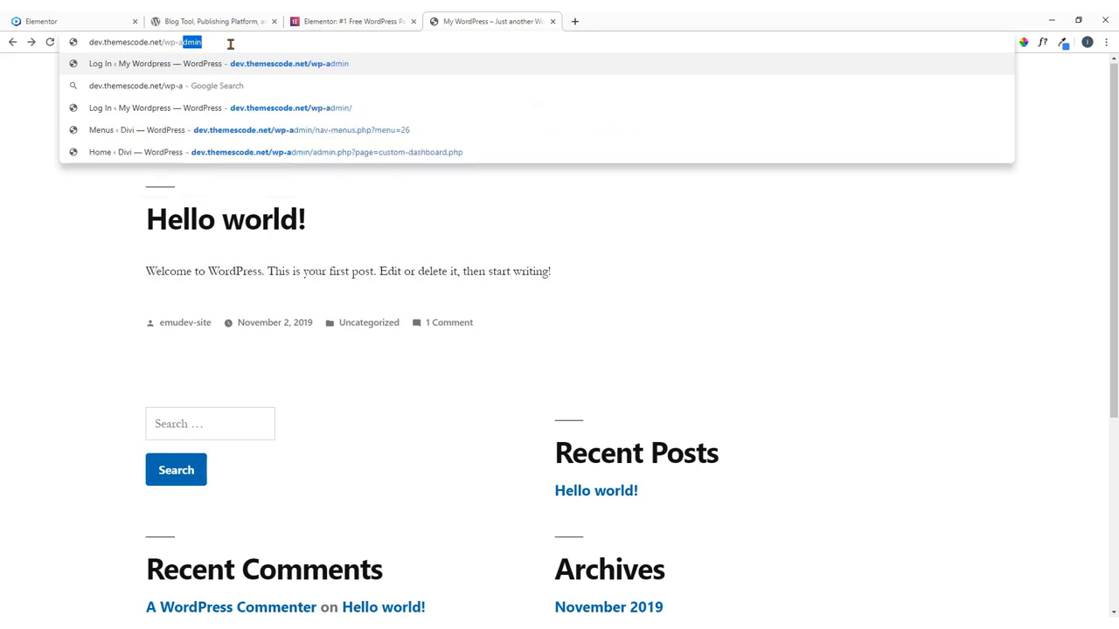
{"action": "type", "text": "admin"}
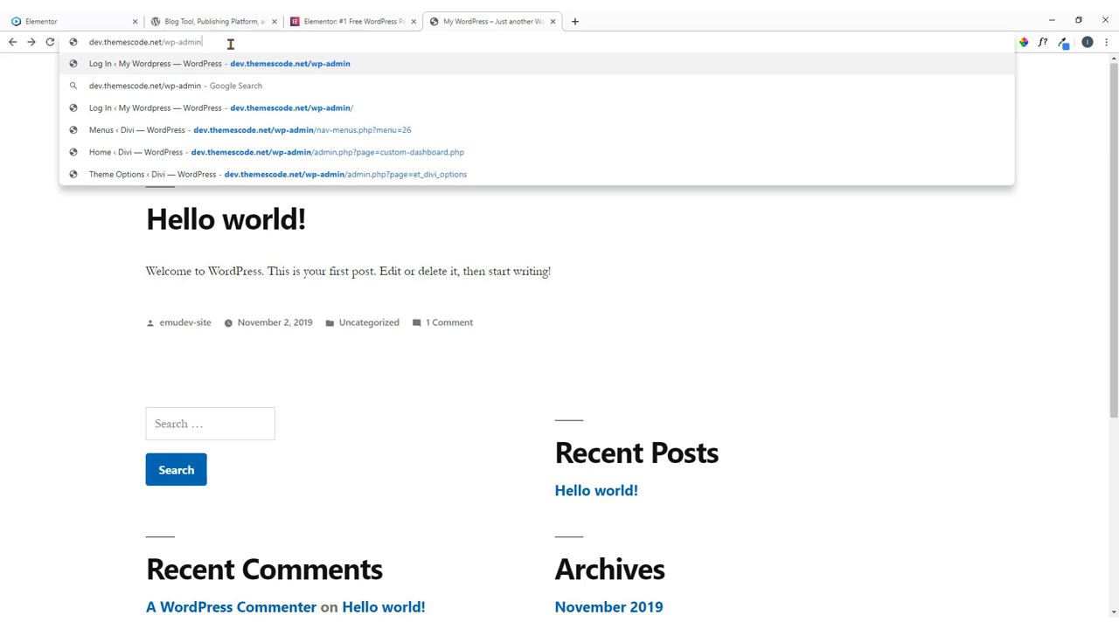
{"action": "key", "text": "Return"}
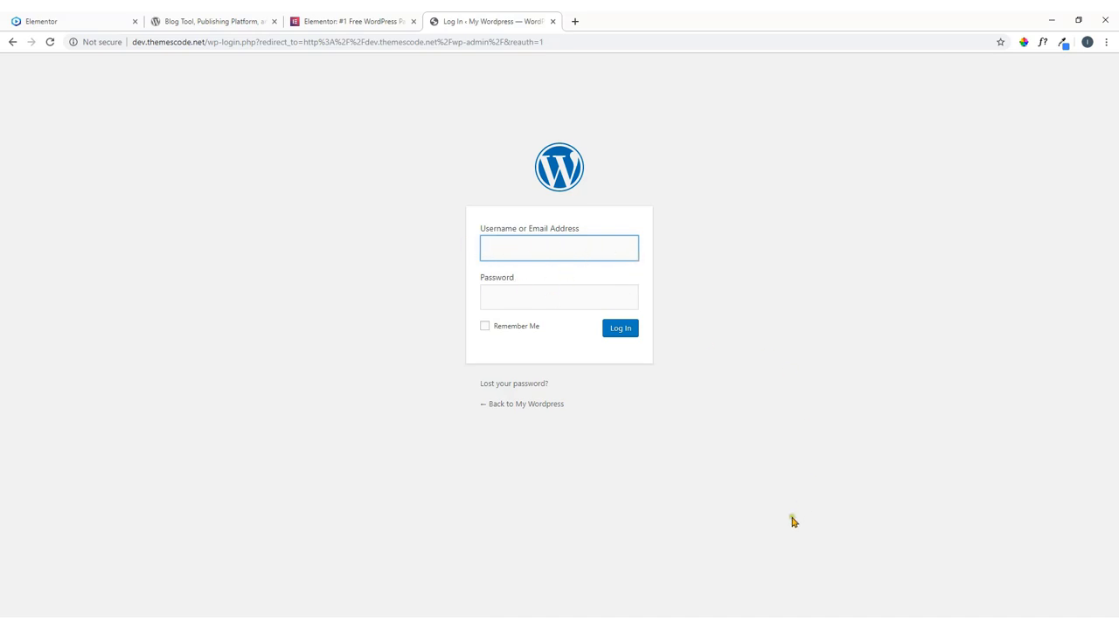
Paste the saved username and password from Notepad2, tick Remember Me, and log in.
{"action": "key", "text": "alt+Tab"}
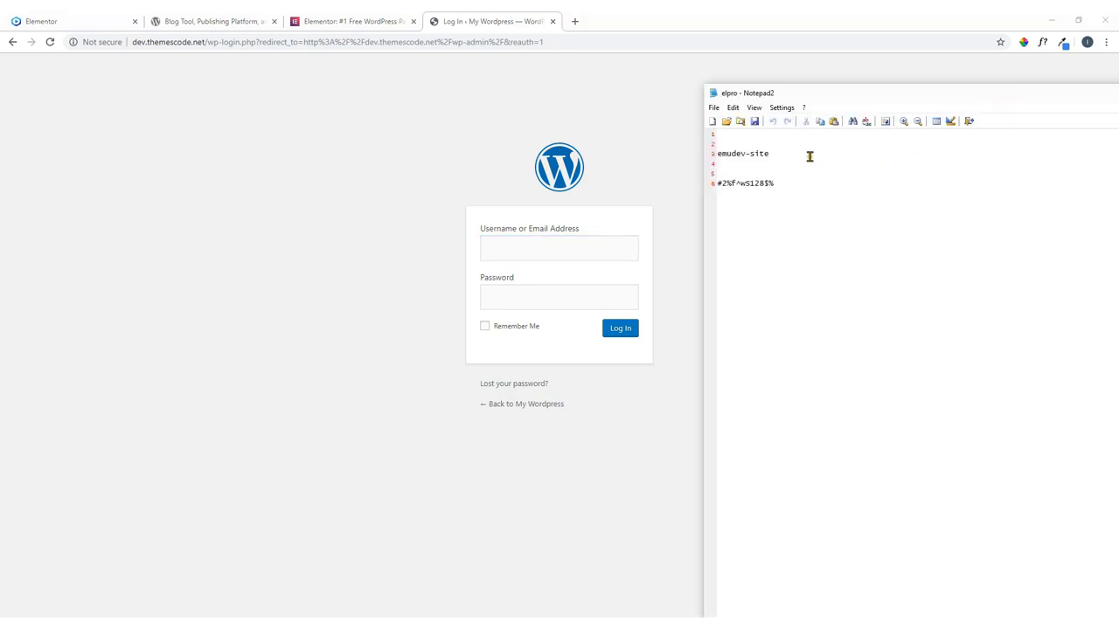
{"action": "left_click_drag", "start_coordinate": [777, 155], "coordinate": [717, 155]}
{"action": "key", "text": "ctrl+c"}
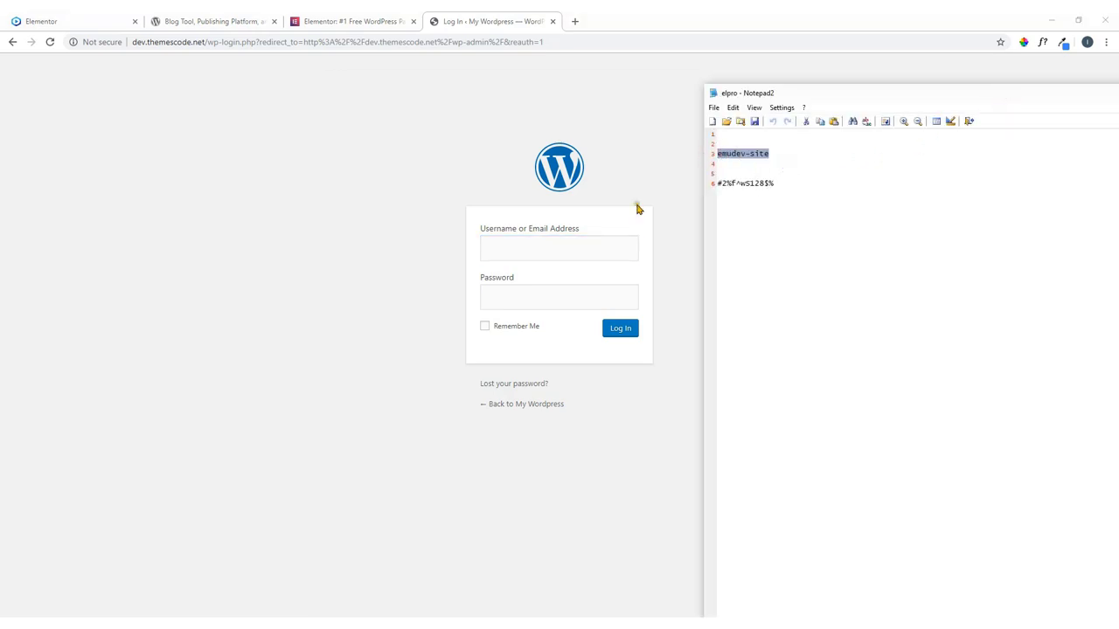
{"action": "left_click", "coordinate": [558, 247]}
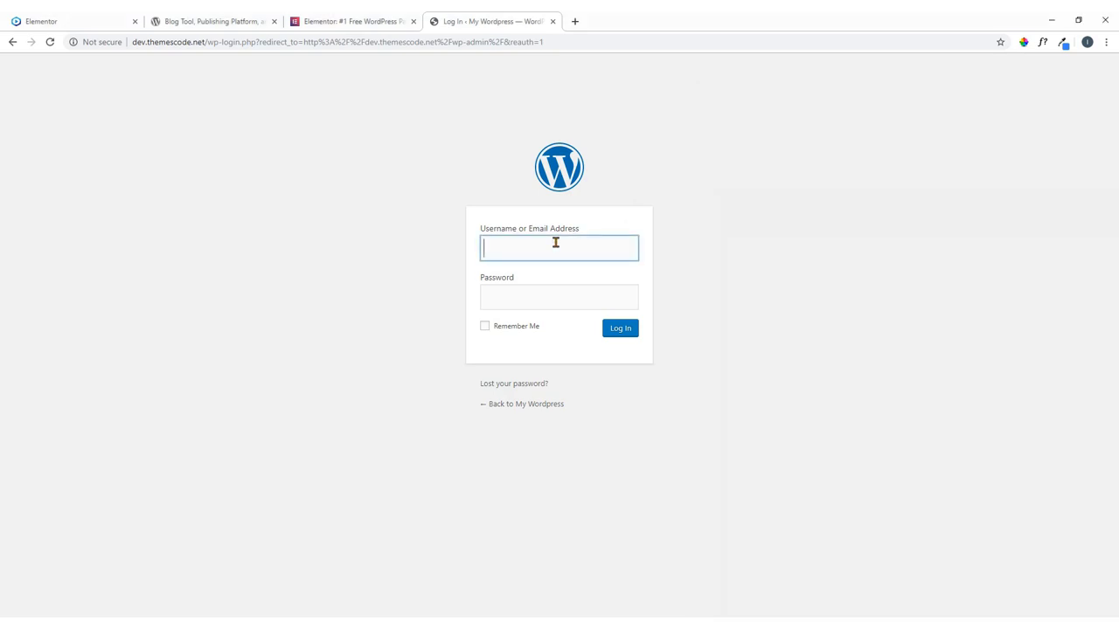
{"action": "key", "text": "ctrl+v"}
{"action": "left_click", "coordinate": [774, 300]}
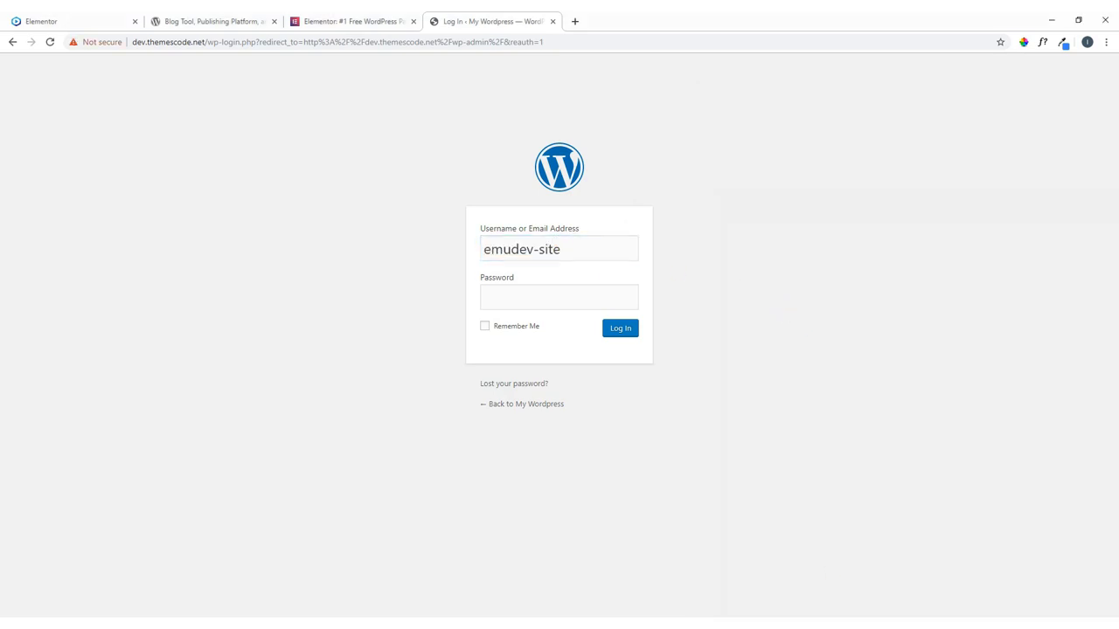
{"action": "key", "text": "alt+Tab"}
{"action": "left_click_drag", "start_coordinate": [775, 183], "coordinate": [709, 191]}
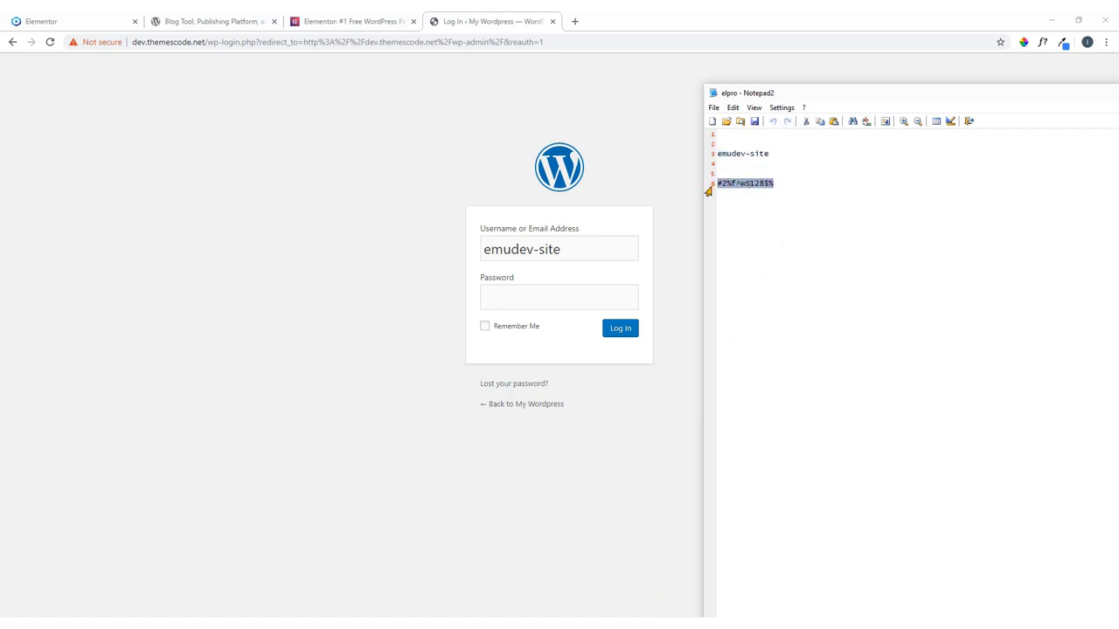
{"action": "left_click", "coordinate": [507, 300]}
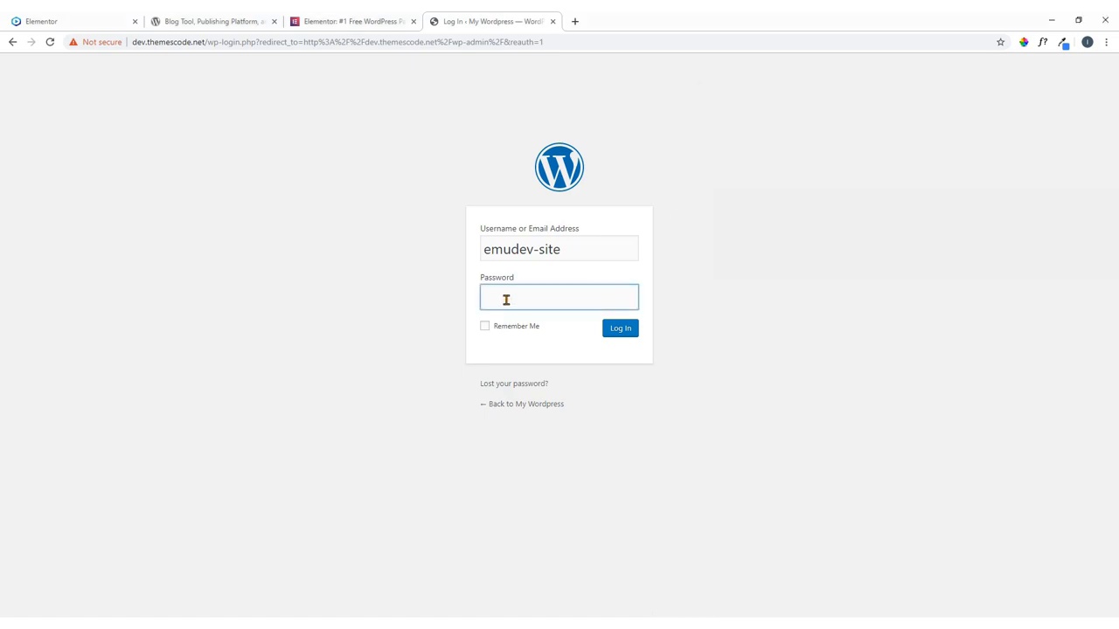
{"action": "key", "text": "ctrl+v"}
{"action": "left_click", "coordinate": [507, 329]}
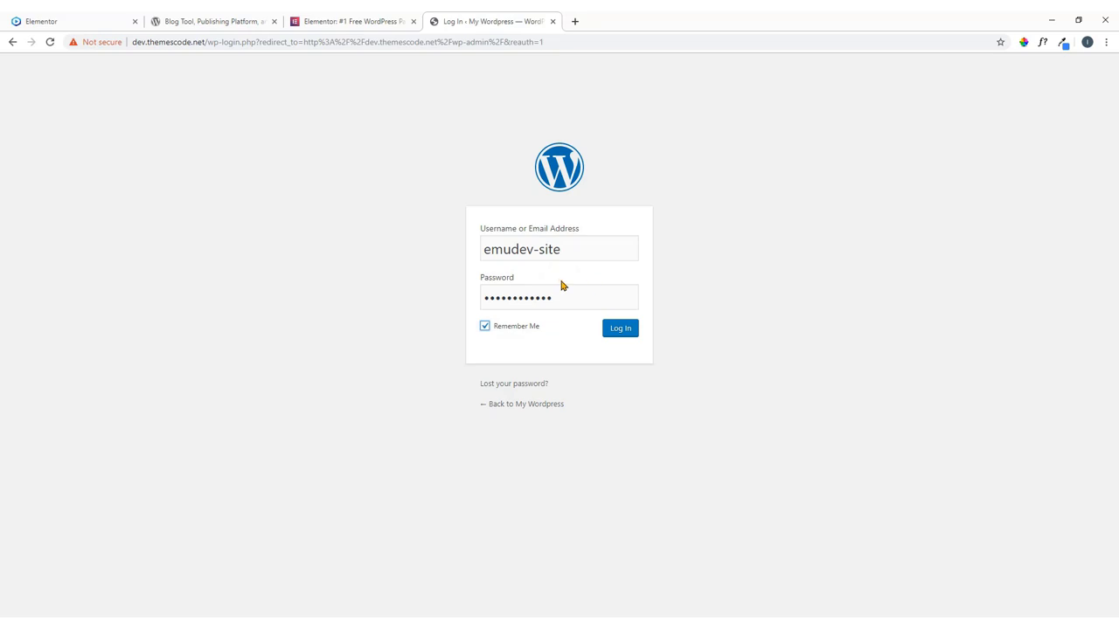
{"action": "left_click", "coordinate": [621, 332]}
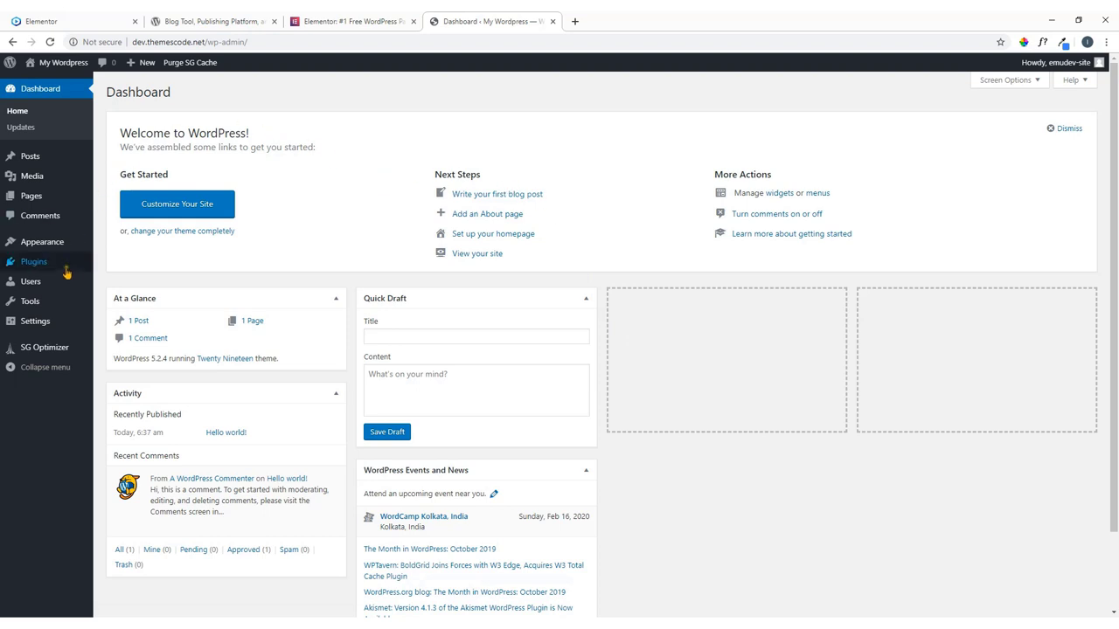
Go to Dashboard > Home, then Dashboard > Updates to confirm WordPress 5.2.4 is current.
{"action": "mouse_move", "coordinate": [66, 274]}
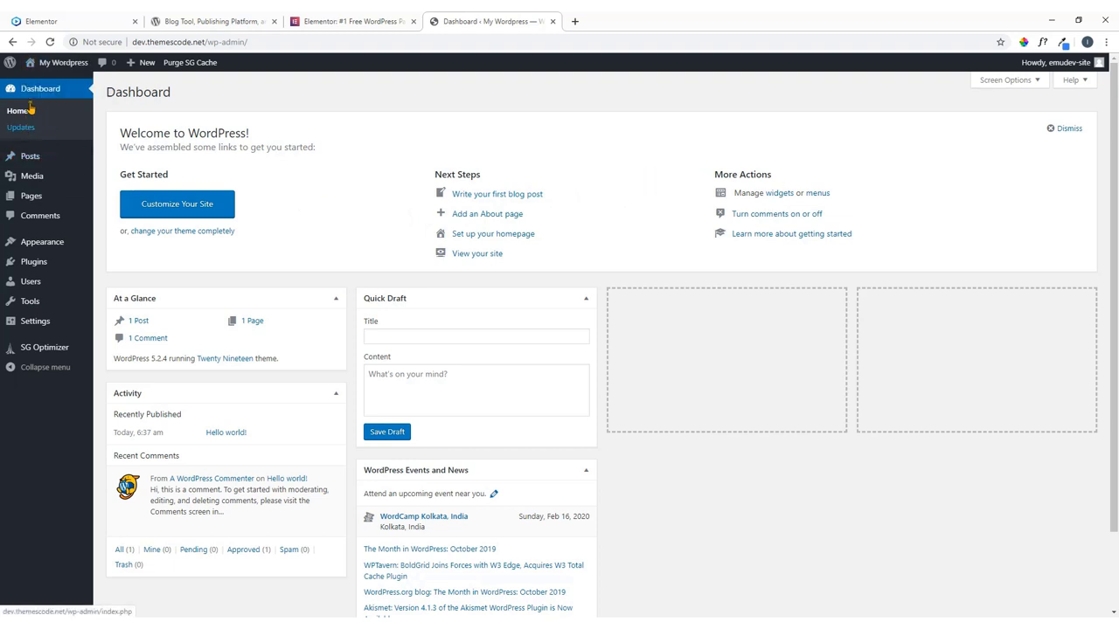
{"action": "mouse_move", "coordinate": [51, 67]}
{"action": "left_click", "coordinate": [17, 114]}
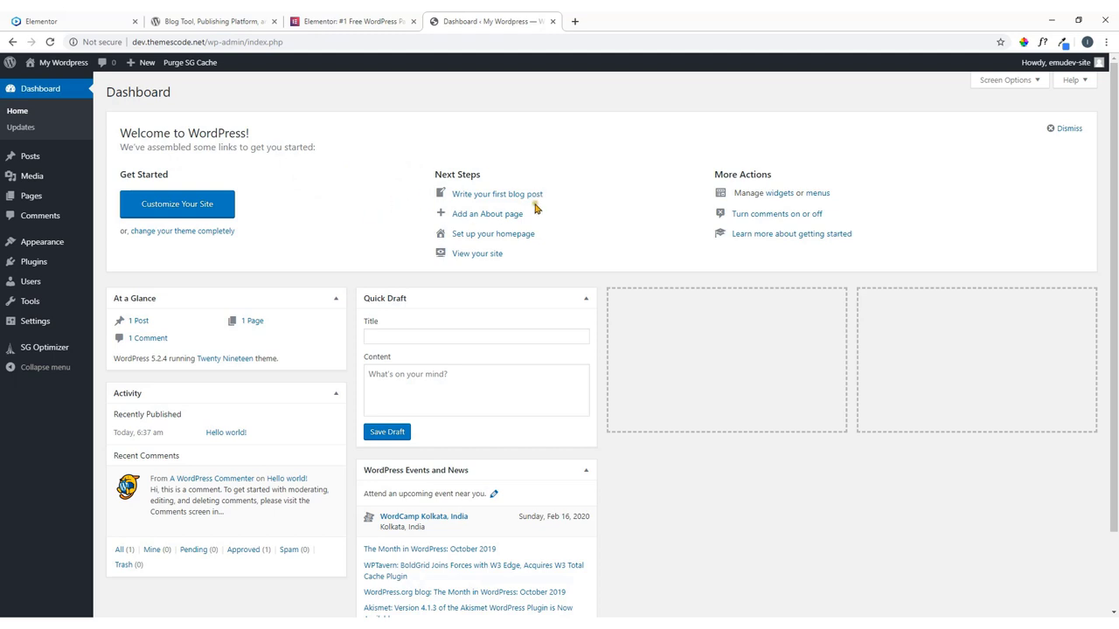
{"action": "left_click", "coordinate": [30, 131]}
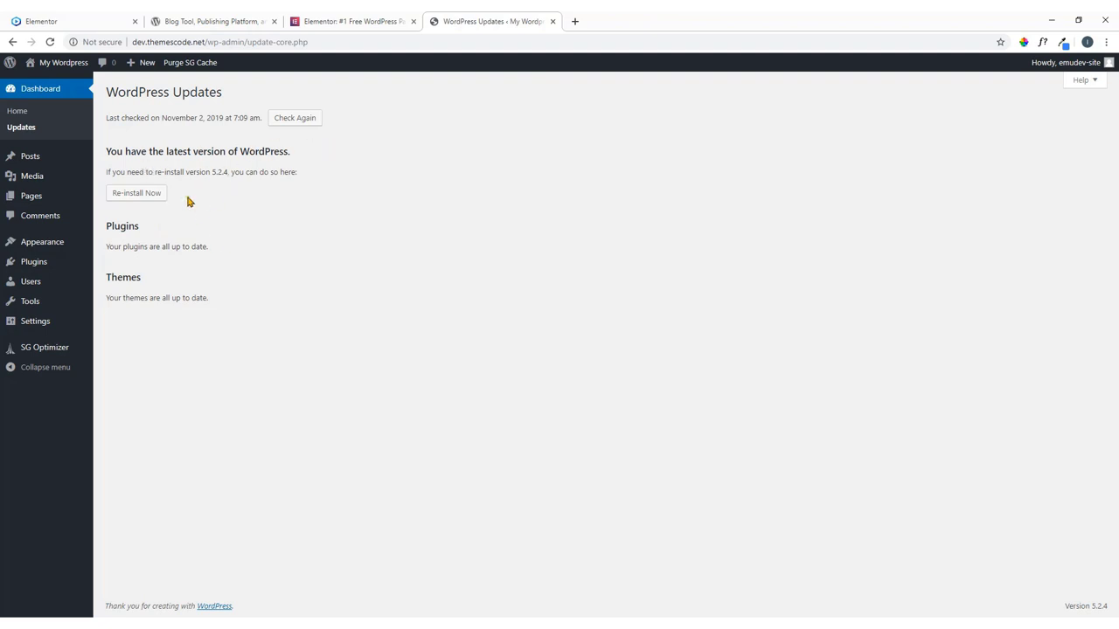
{"action": "mouse_move", "coordinate": [34, 160]}
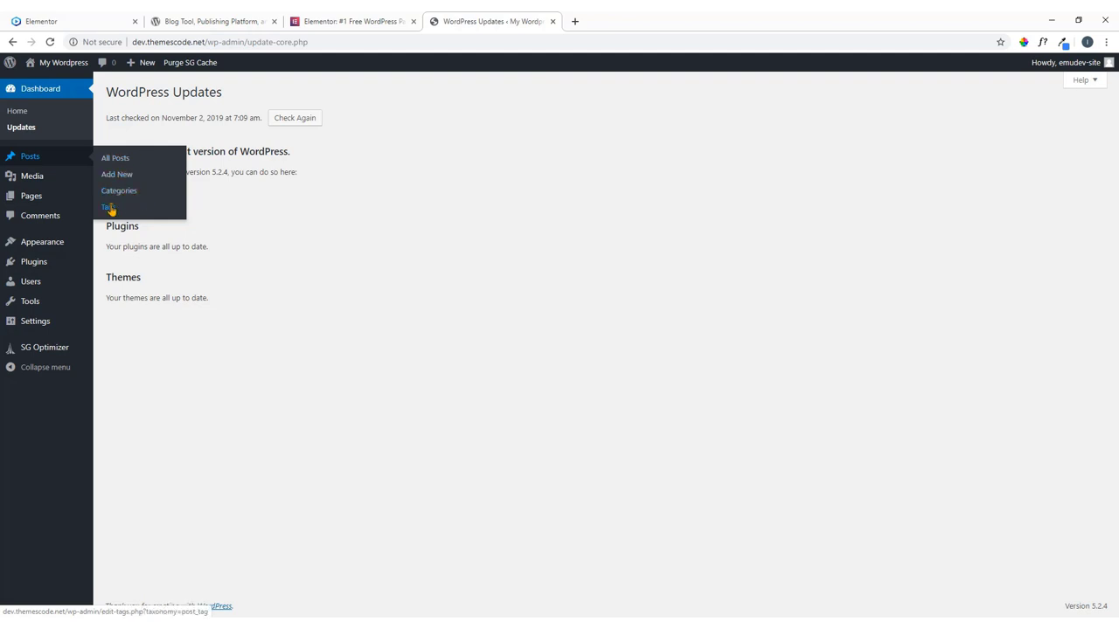
Start a new post from All Posts, title it 'Test Post', and publish it.
{"action": "left_click", "coordinate": [118, 160]}
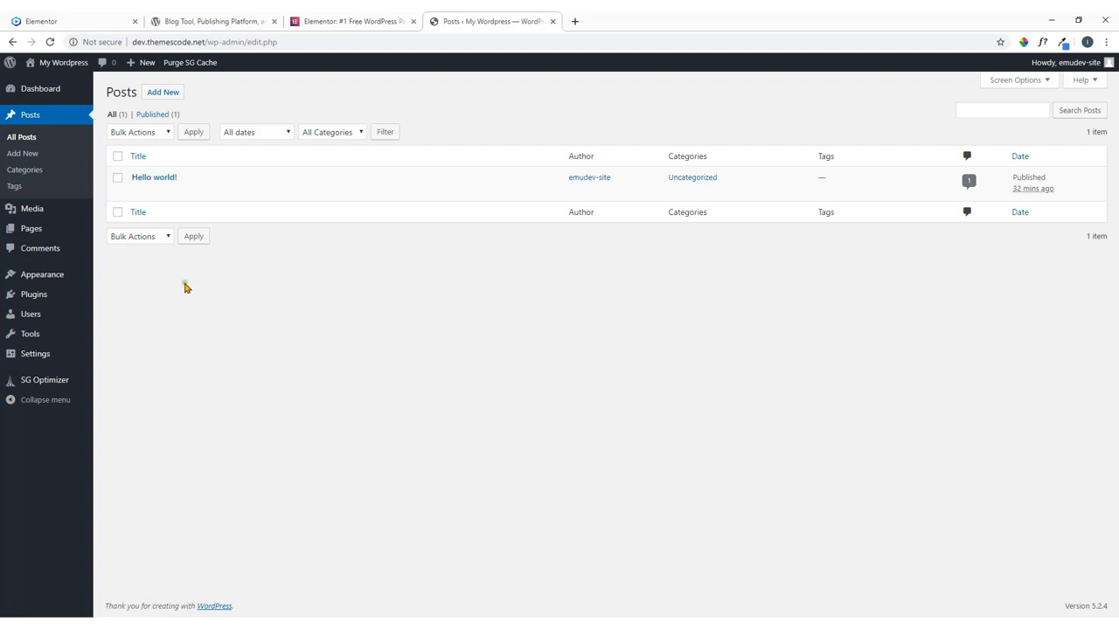
{"action": "mouse_move", "coordinate": [30, 329]}
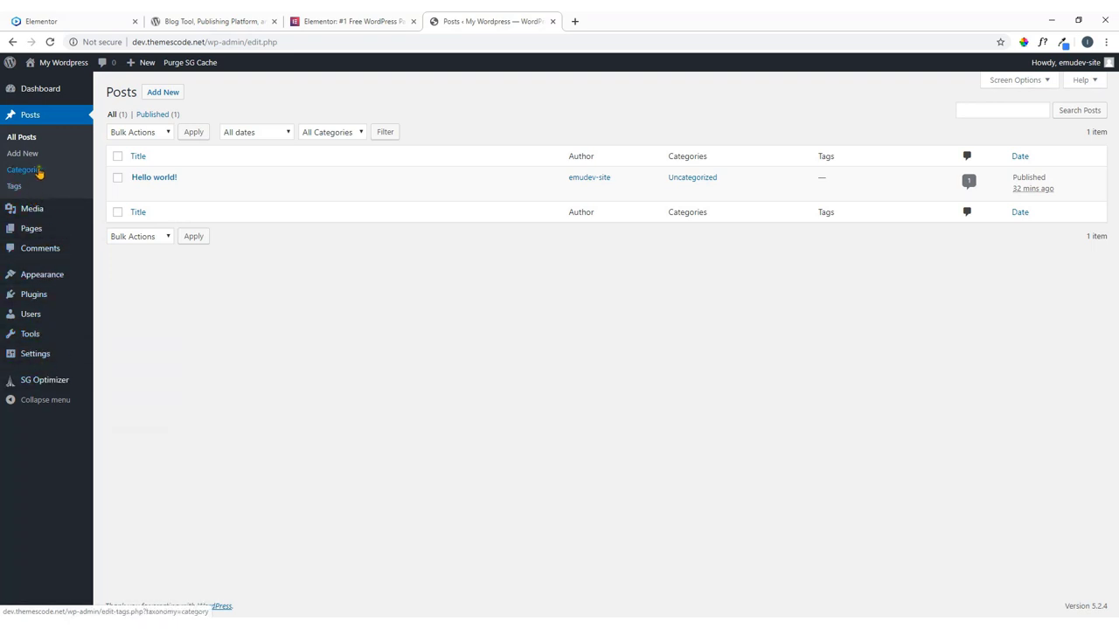
{"action": "left_click", "coordinate": [169, 99]}
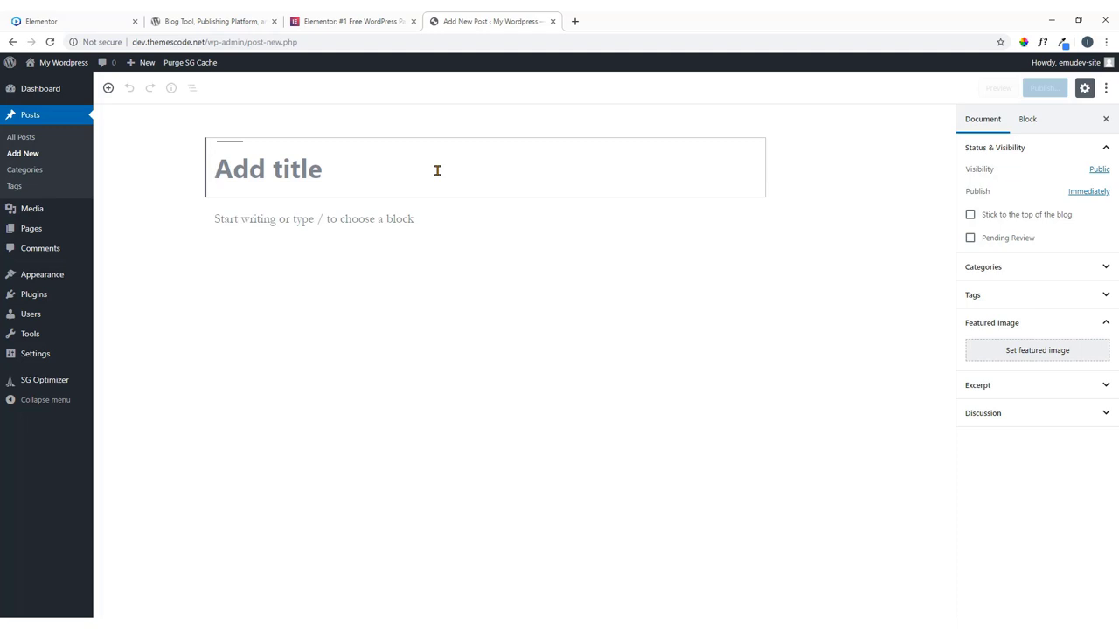
{"action": "type", "text": "Test "}
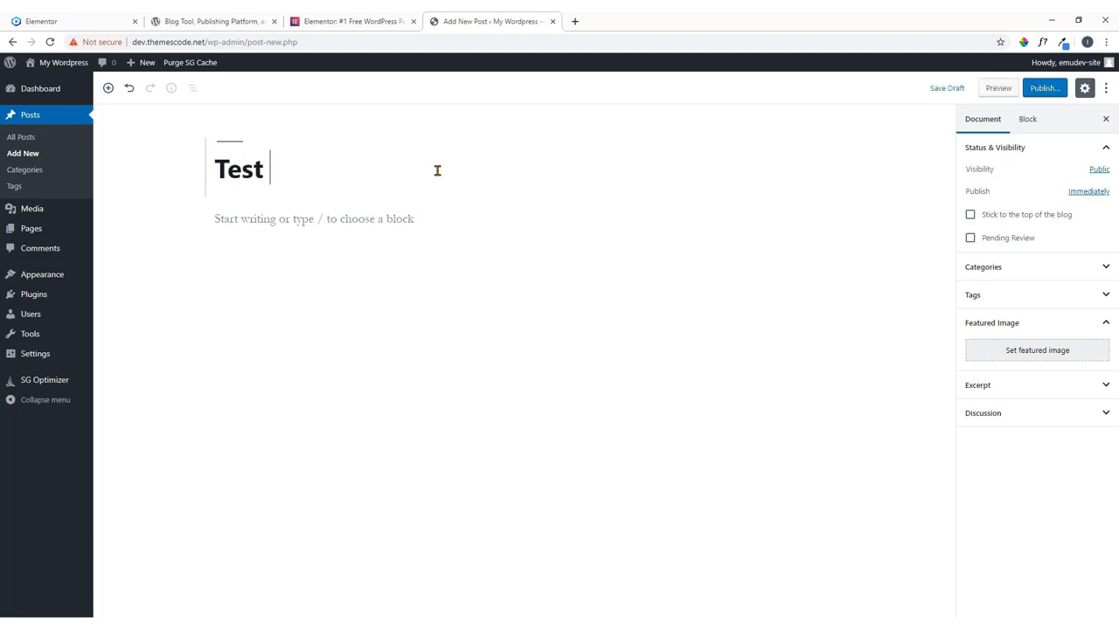
{"action": "type", "text": "Post"}
{"action": "left_click", "coordinate": [1045, 96]}
{"action": "left_click", "coordinate": [1045, 95]}
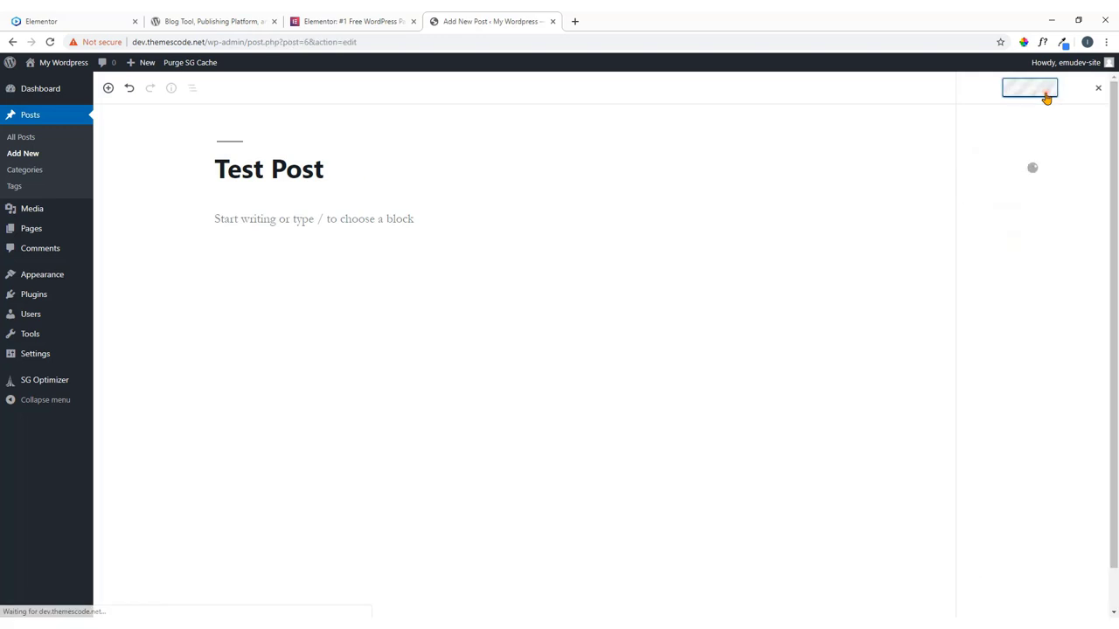
{"action": "left_click", "coordinate": [366, 256]}
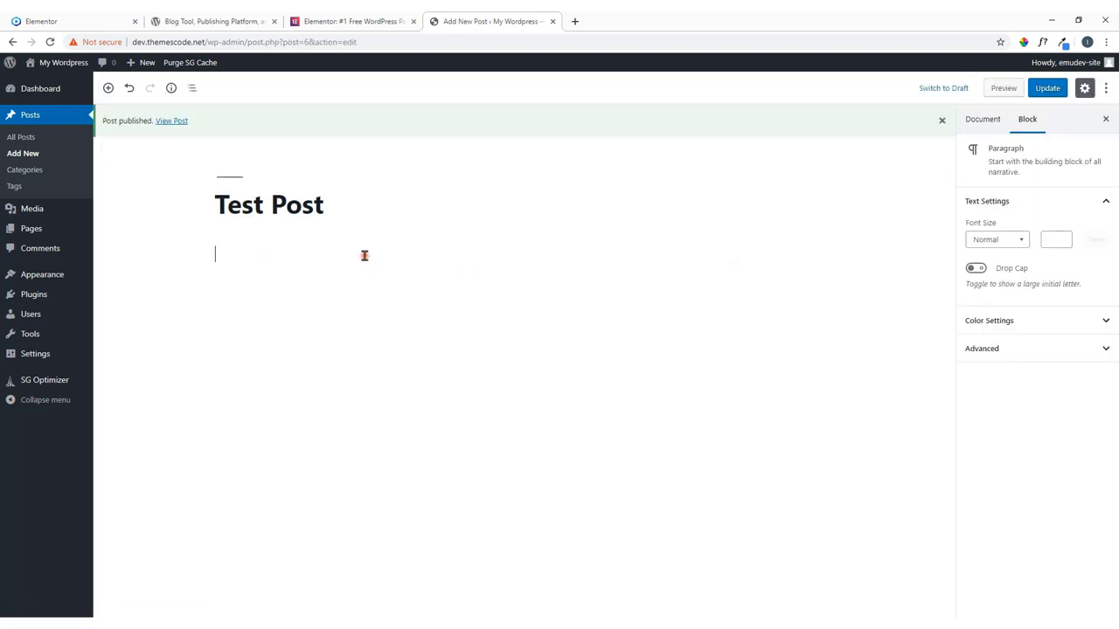
Copy the 'Beautiful designs, powerful features' paragraph from wordpress.org into the post body and update it.
{"action": "left_click", "coordinate": [245, 17]}
{"action": "scroll", "coordinate": [427, 312], "scroll_direction": "down", "scroll_amount": 5}
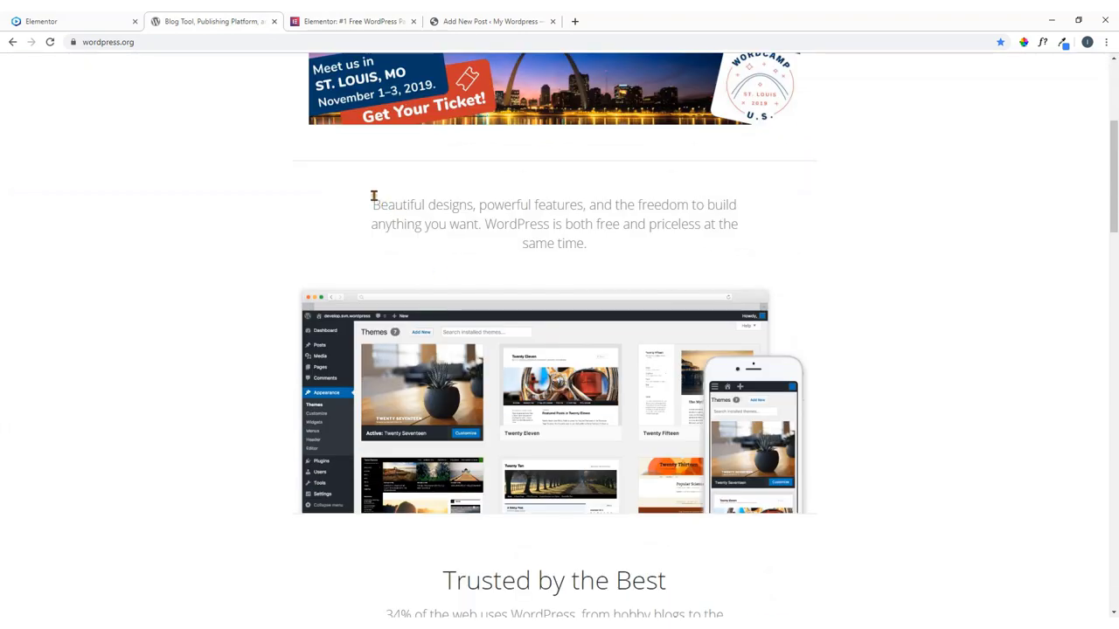
{"action": "left_click_drag", "start_coordinate": [372, 199], "coordinate": [598, 254]}
{"action": "right_click", "coordinate": [570, 240]}
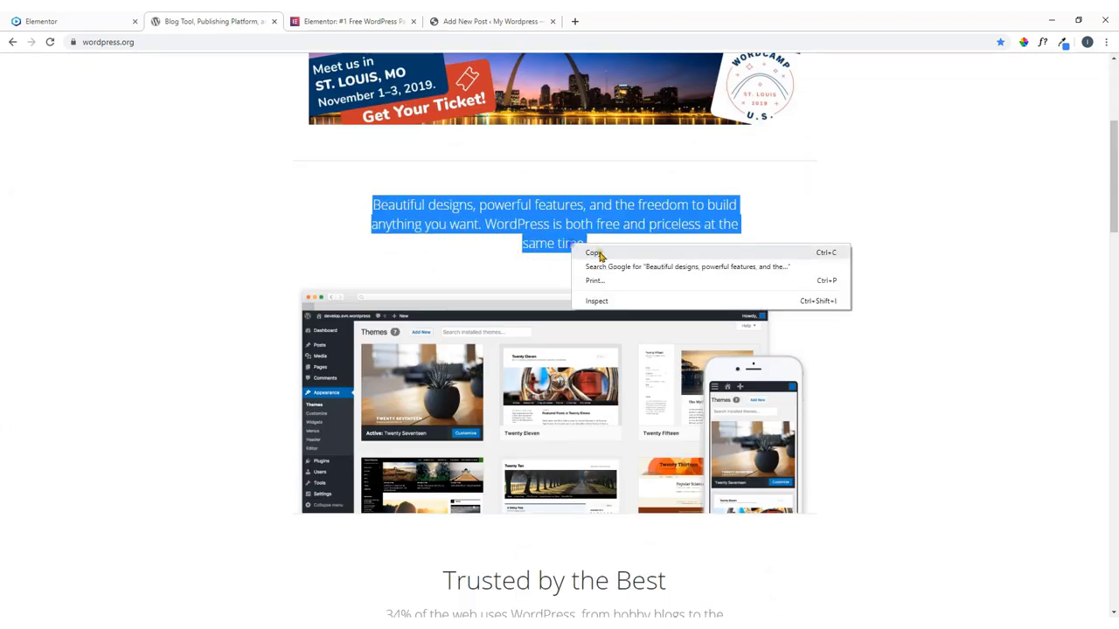
{"action": "left_click", "coordinate": [600, 252]}
{"action": "left_click", "coordinate": [490, 24]}
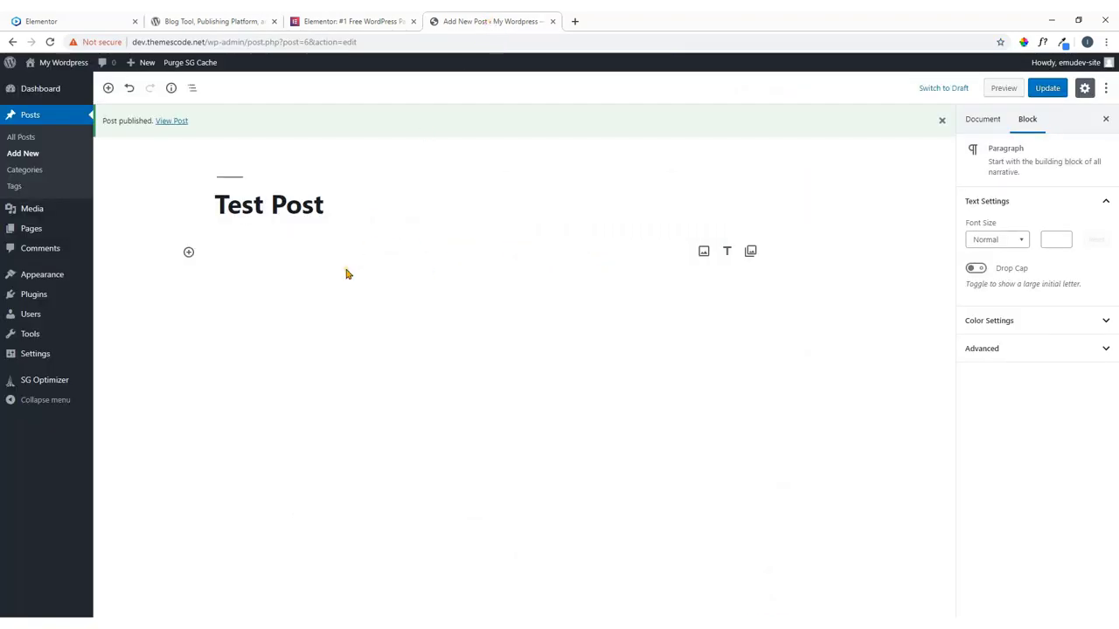
{"action": "key", "text": "ctrl+v"}
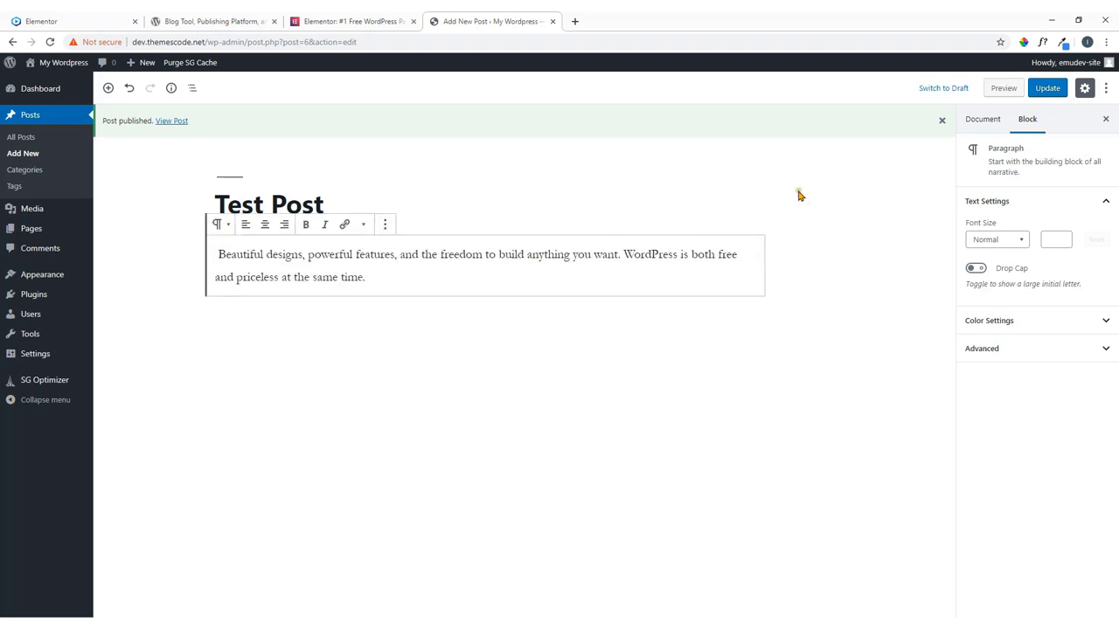
{"action": "left_click", "coordinate": [1048, 89]}
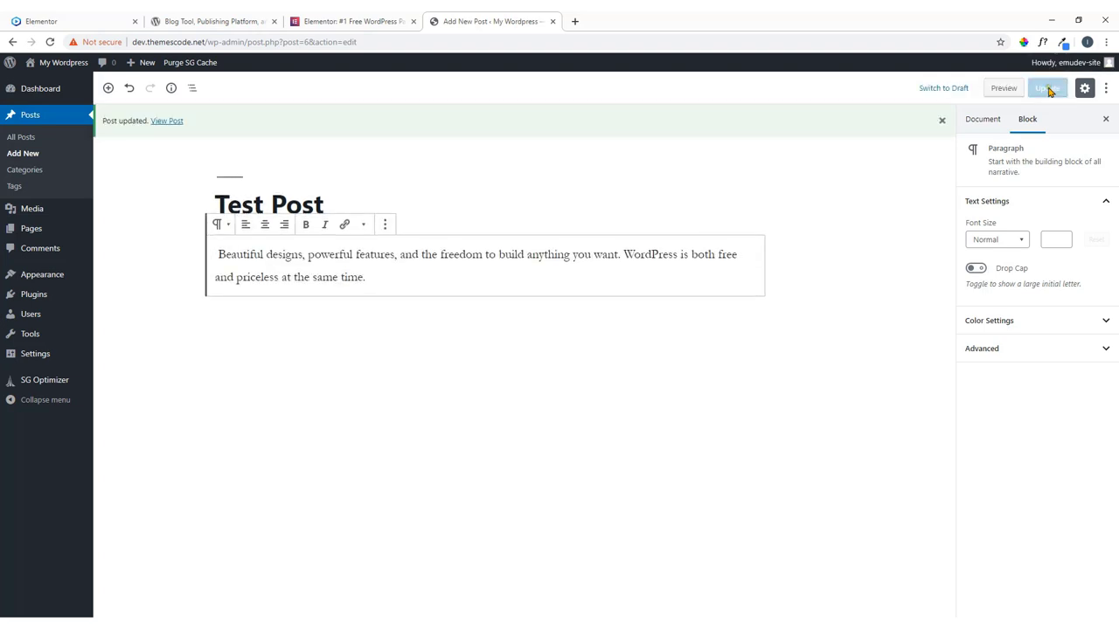
Open the published Test Post in a new tab to check it, then close that tab.
{"action": "right_click", "coordinate": [174, 121]}
{"action": "left_click", "coordinate": [196, 130]}
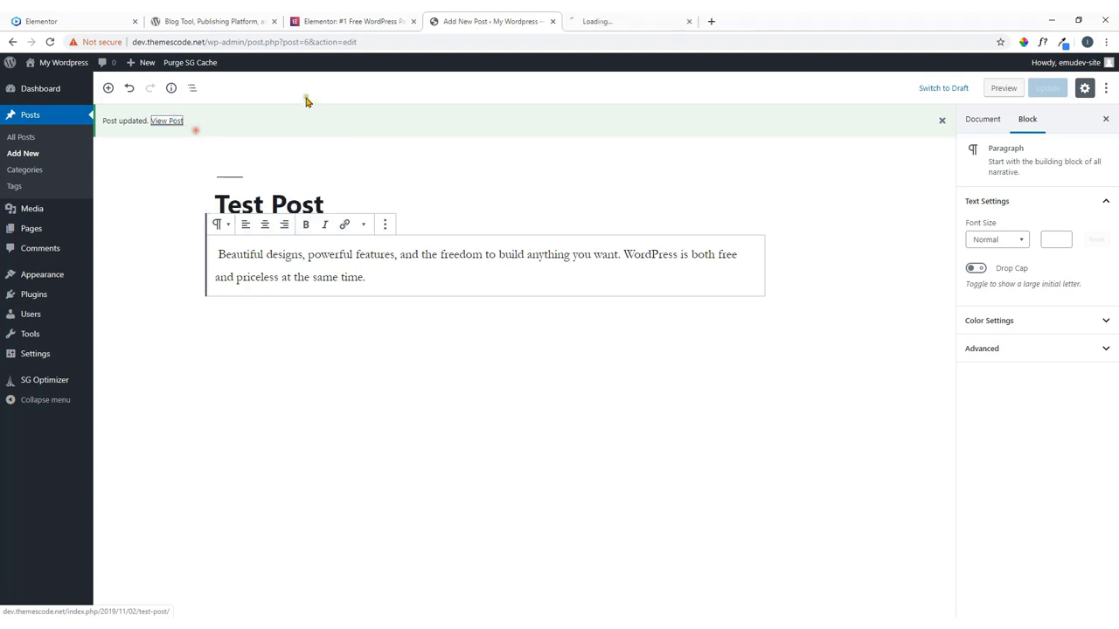
{"action": "left_click", "coordinate": [661, 19]}
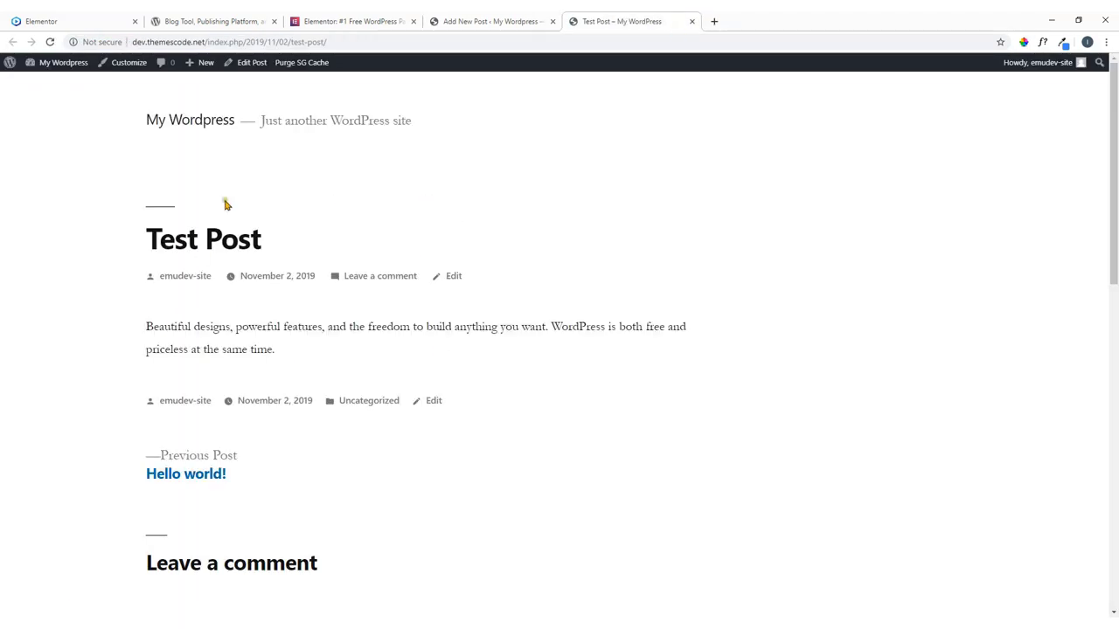
{"action": "left_click", "coordinate": [691, 21]}
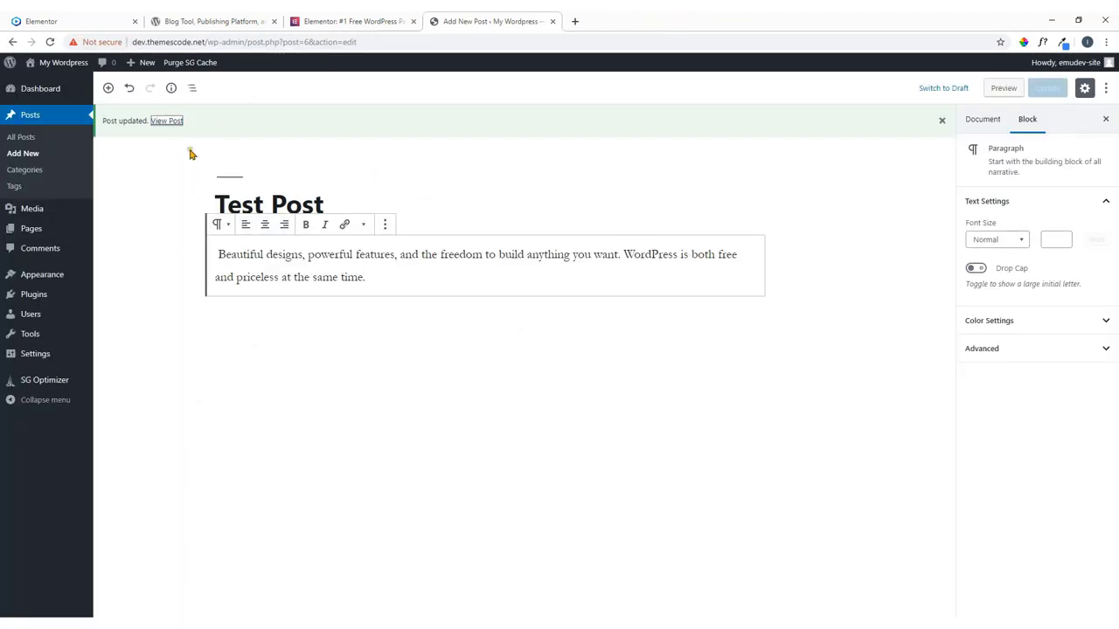
{"action": "mouse_move", "coordinate": [54, 216]}
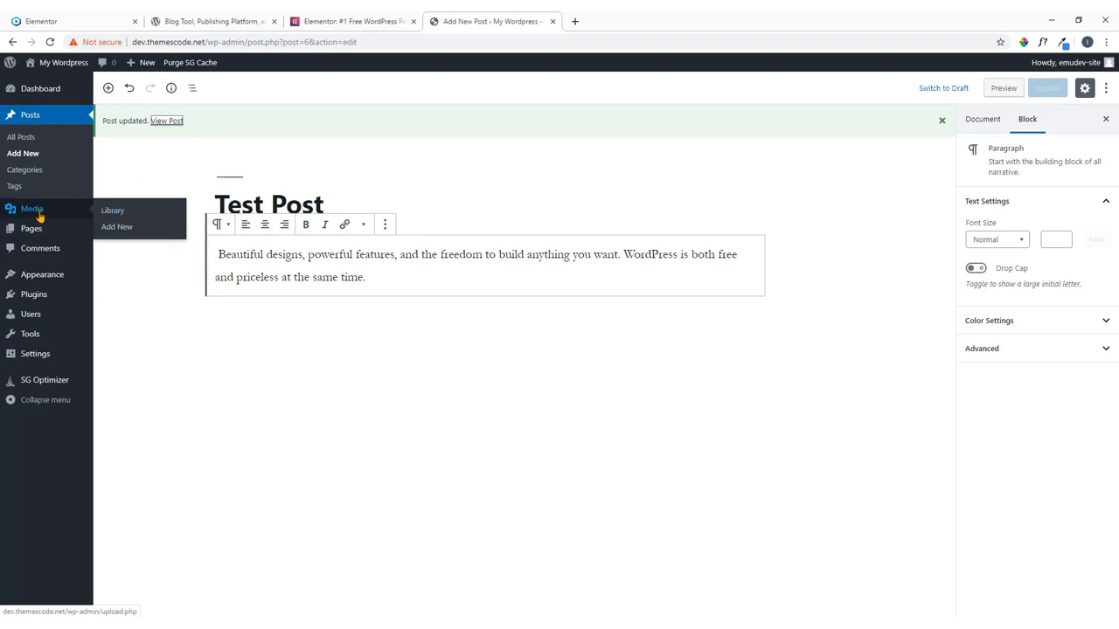
Glance over the Elementor demo site, then come back to the Test Post editor.
{"action": "left_click", "coordinate": [35, 20]}
{"action": "scroll", "coordinate": [464, 342], "scroll_direction": "down", "scroll_amount": 6}
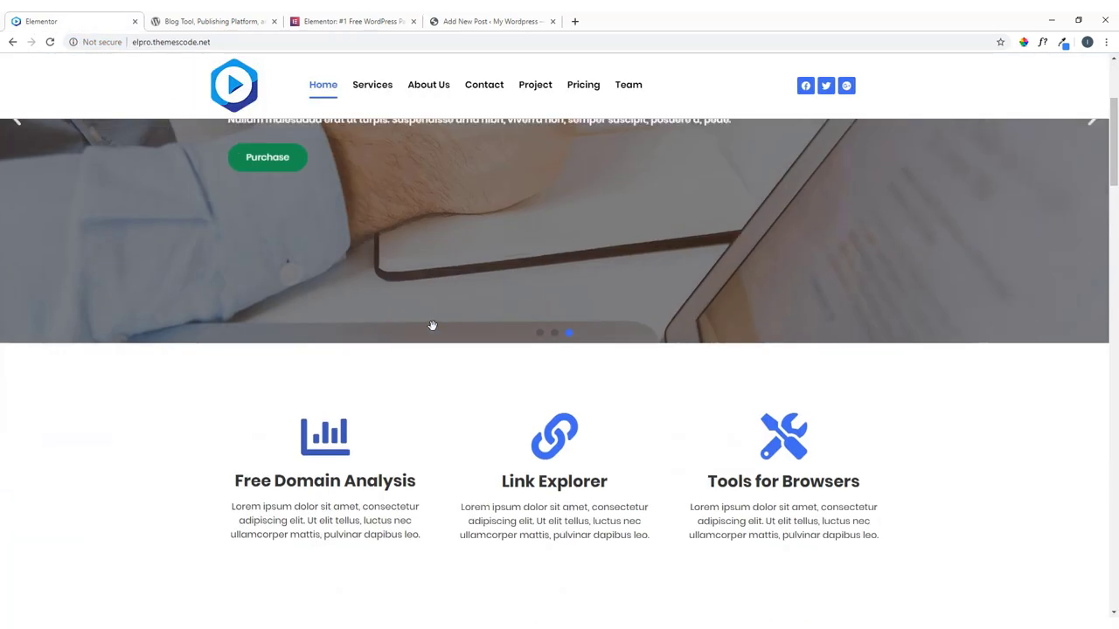
{"action": "scroll", "coordinate": [465, 342], "scroll_direction": "down", "scroll_amount": 9}
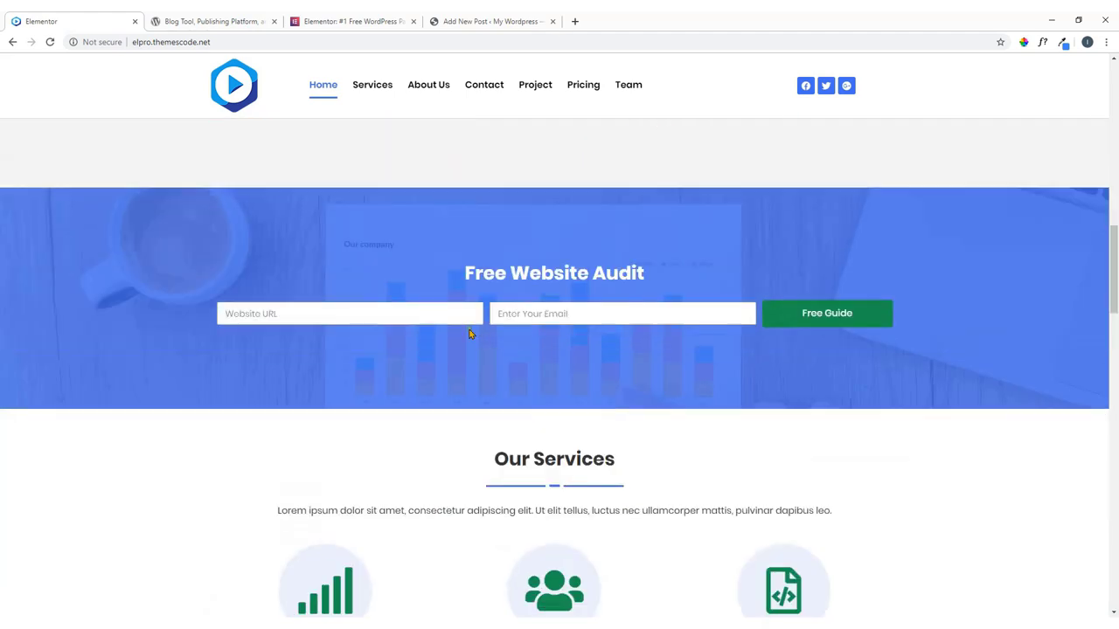
{"action": "scroll", "coordinate": [448, 352], "scroll_direction": "up", "scroll_amount": 6}
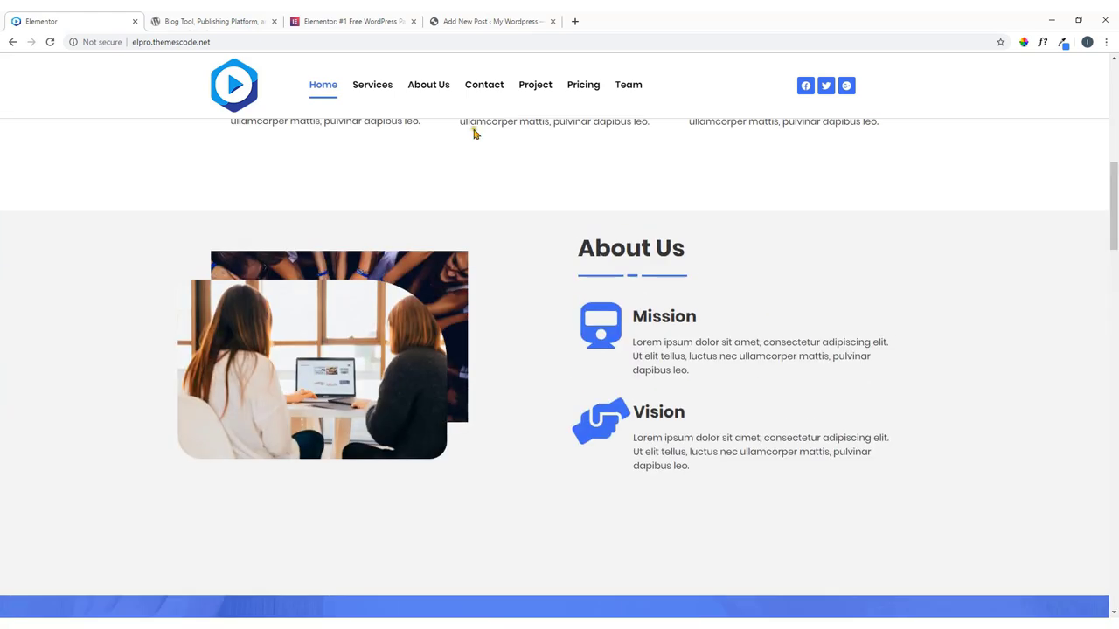
{"action": "left_click", "coordinate": [478, 21]}
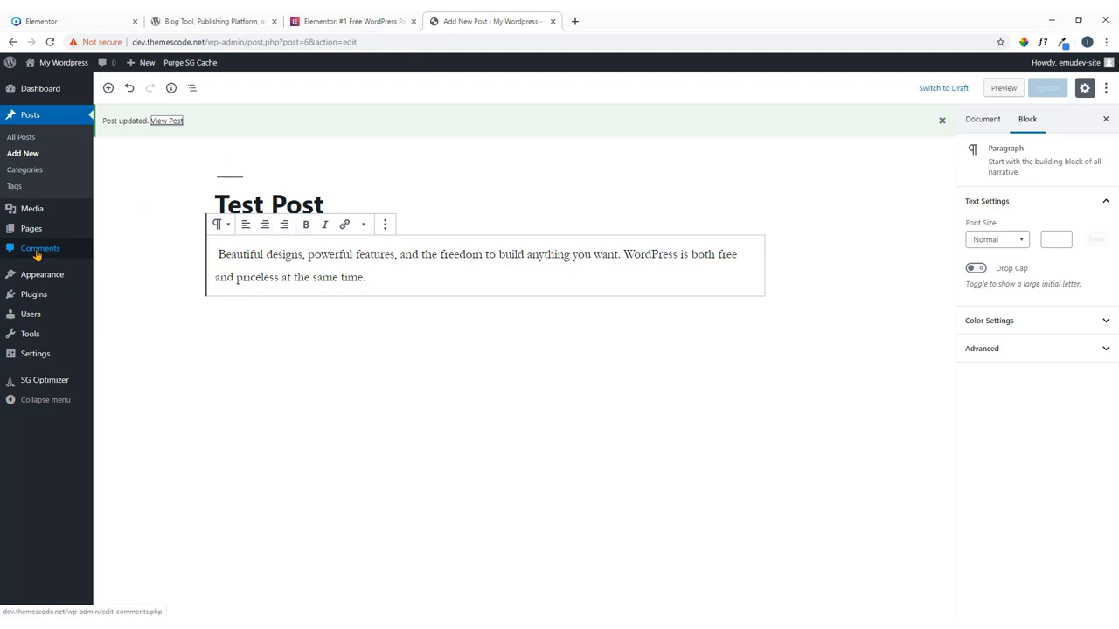
Check the empty Media Library and its upload area, then go to the Pages list.
{"action": "mouse_move", "coordinate": [26, 216]}
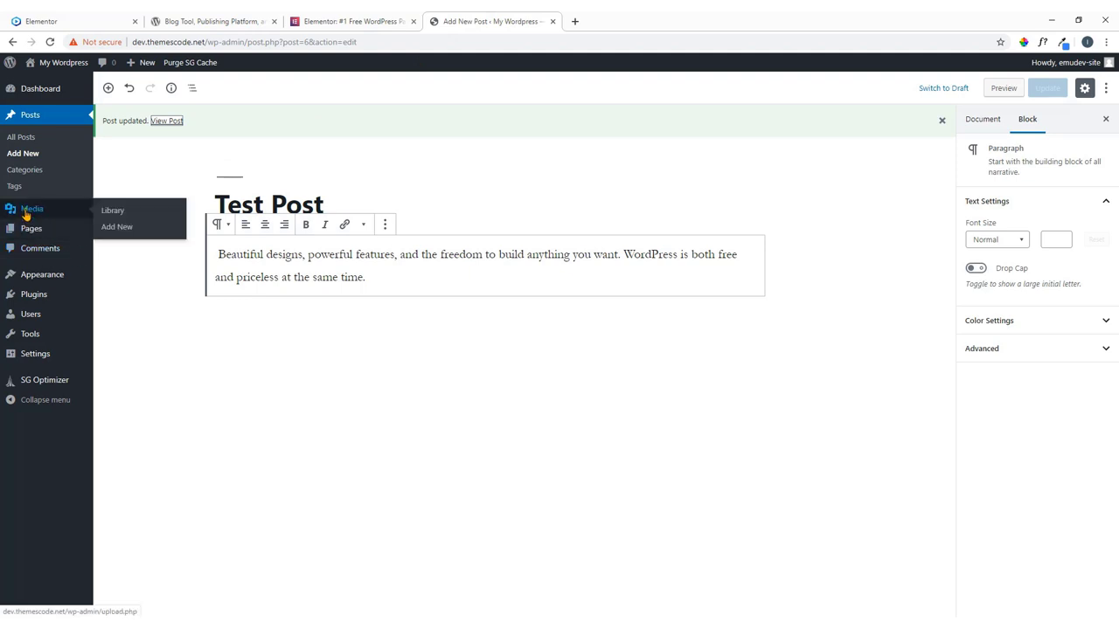
{"action": "left_click", "coordinate": [112, 212]}
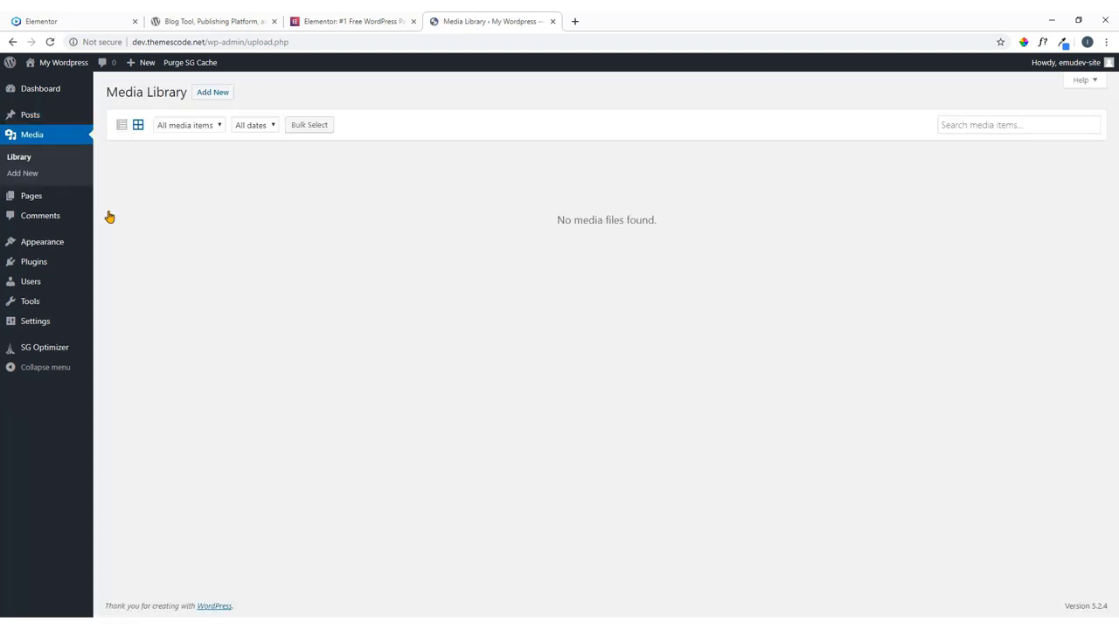
{"action": "left_click", "coordinate": [206, 98]}
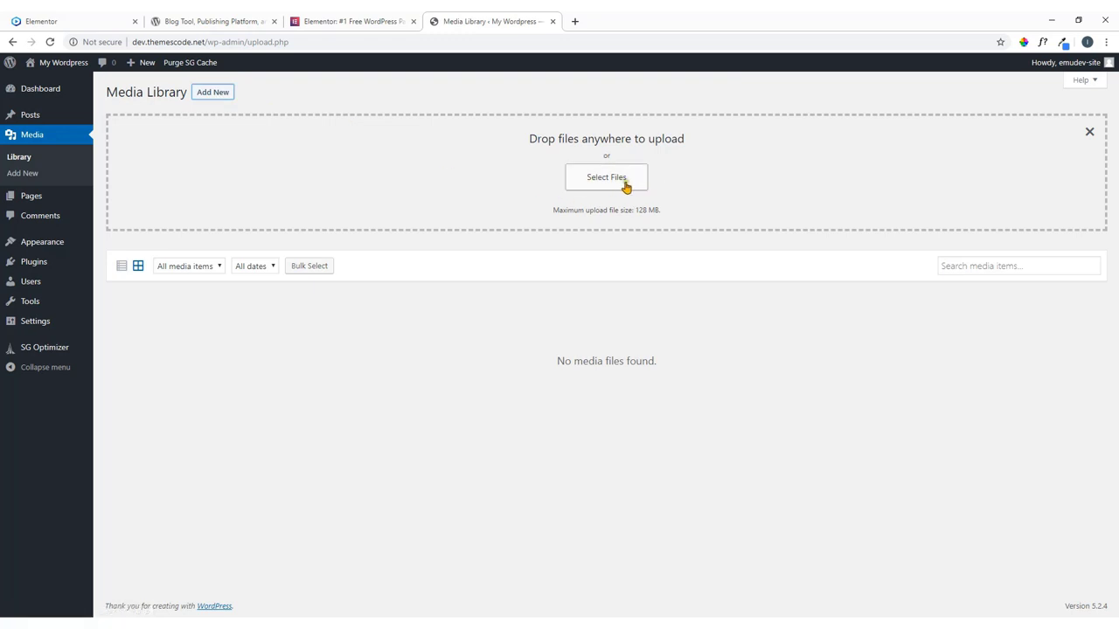
{"action": "left_click", "coordinate": [1089, 133]}
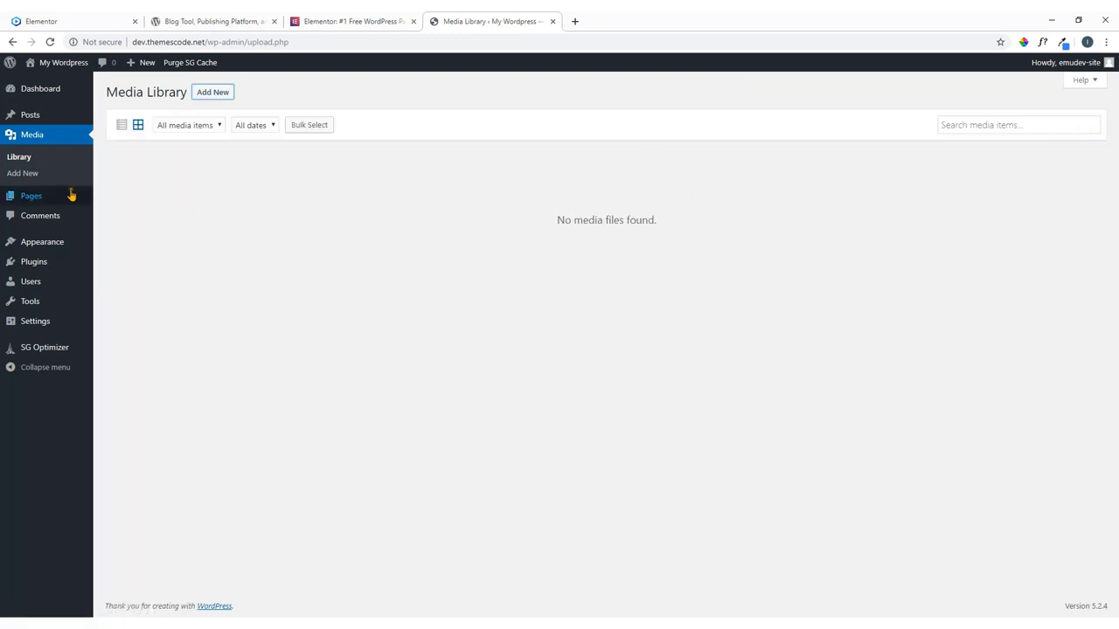
{"action": "left_click", "coordinate": [24, 199]}
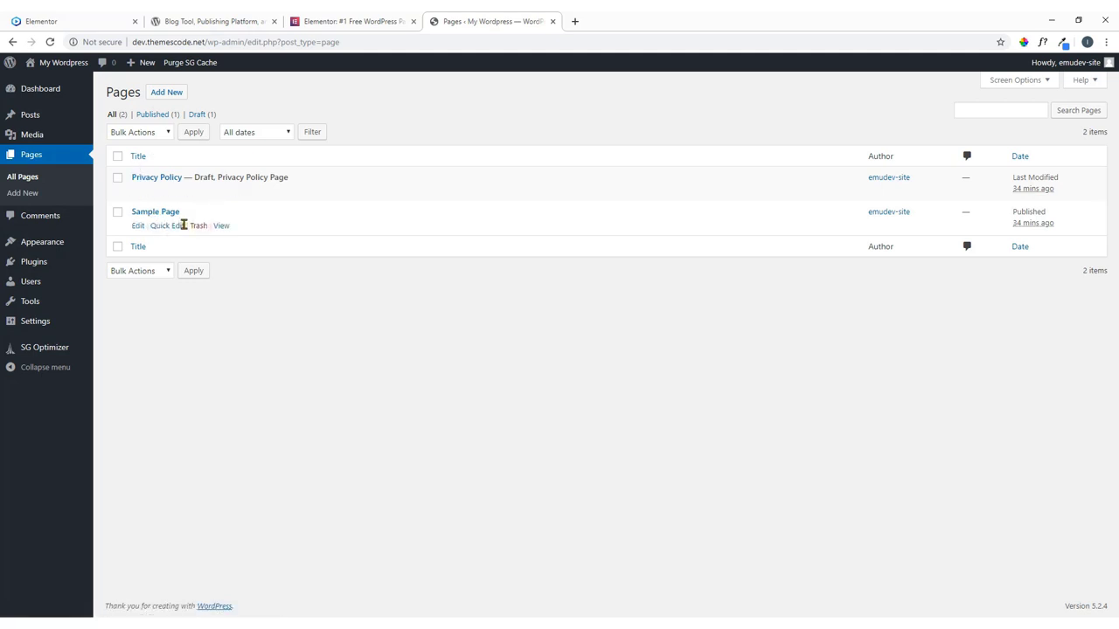
Glance at the Elementor demo site, review the Comments list, then bring up Appearance > Themes.
{"action": "left_click", "coordinate": [87, 21]}
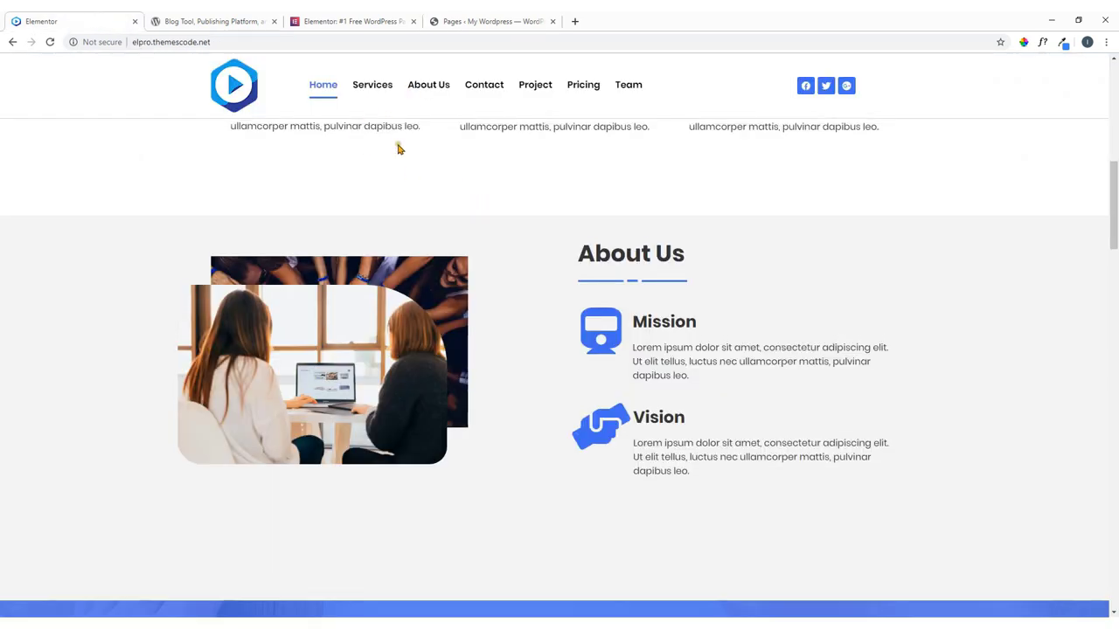
{"action": "scroll", "coordinate": [402, 166], "scroll_direction": "up", "scroll_amount": 10}
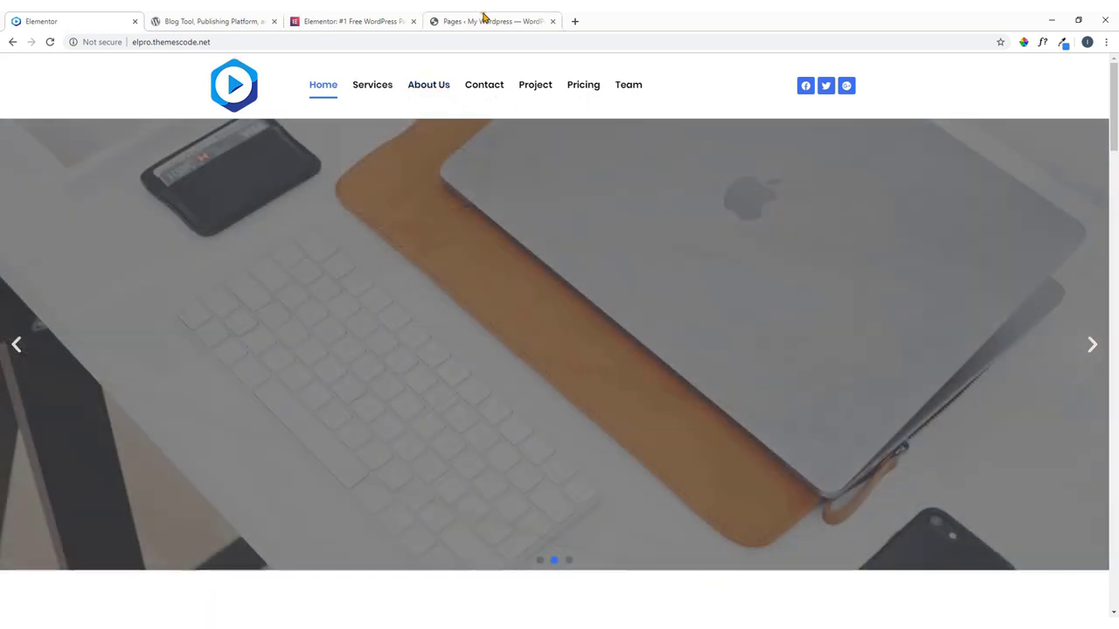
{"action": "left_click", "coordinate": [483, 19]}
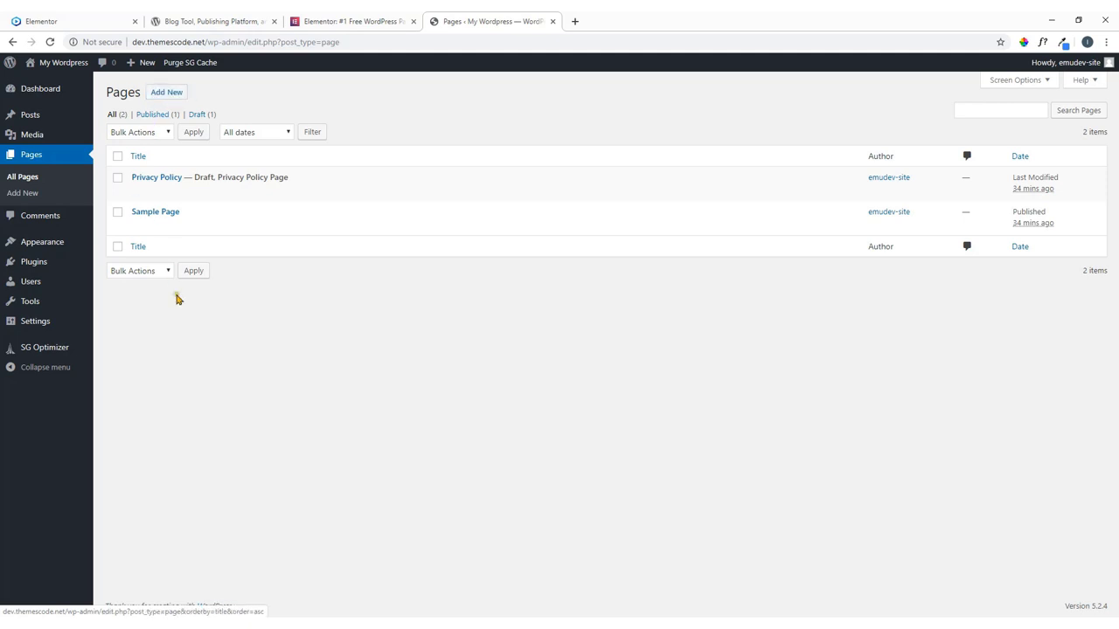
{"action": "left_click", "coordinate": [42, 222]}
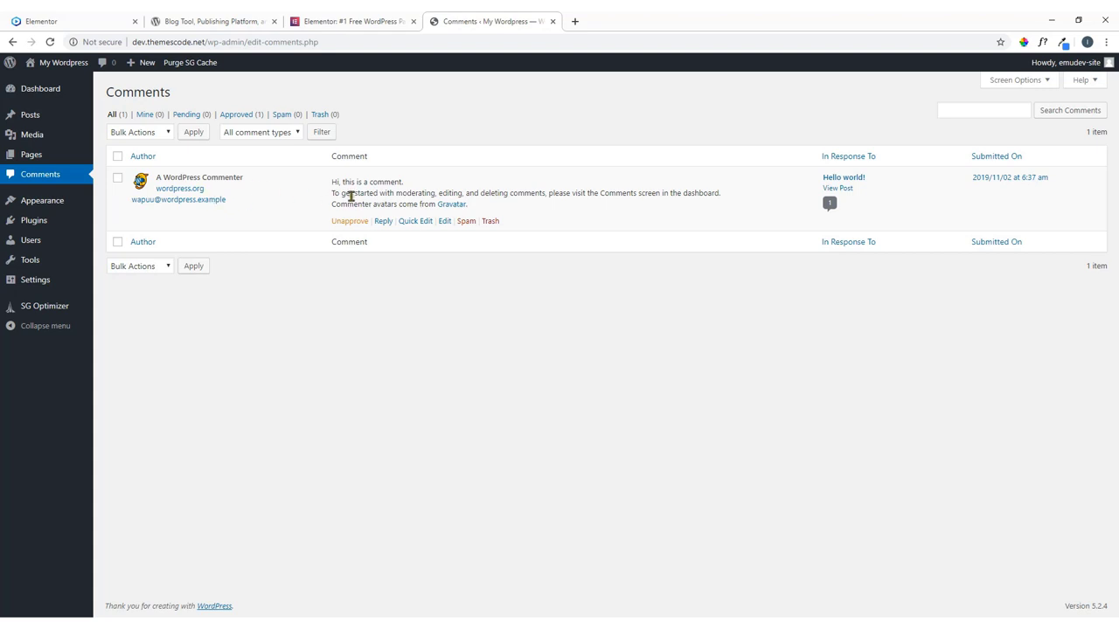
{"action": "left_click", "coordinate": [48, 204]}
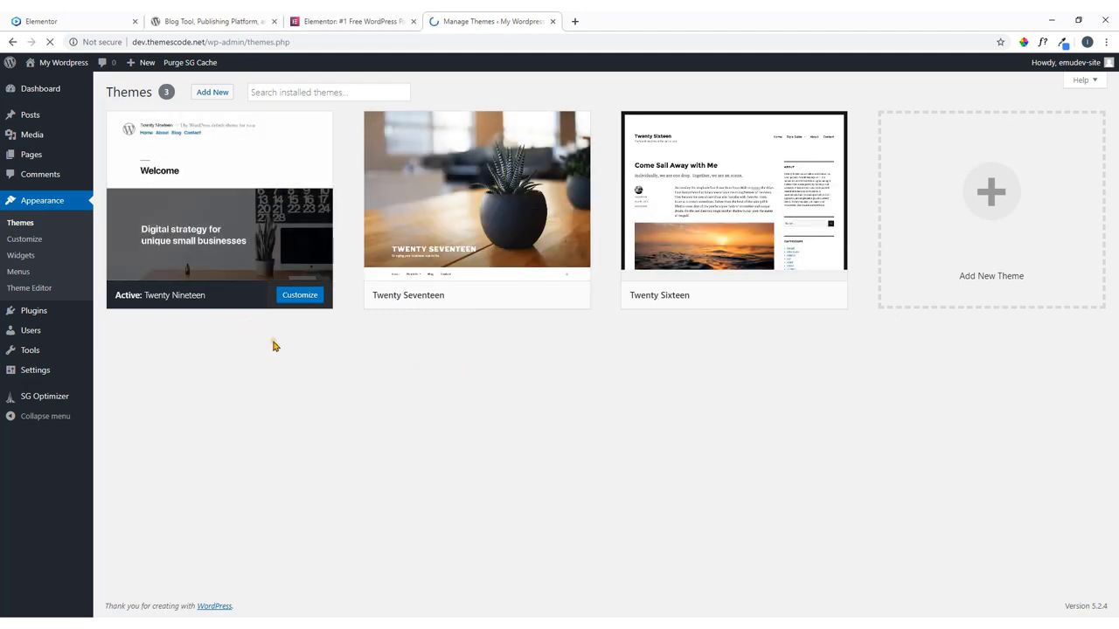
{"action": "left_click", "coordinate": [76, 20]}
{"action": "scroll", "coordinate": [498, 346], "scroll_direction": "down", "scroll_amount": 3}
{"action": "scroll", "coordinate": [498, 346], "scroll_direction": "down", "scroll_amount": 3}
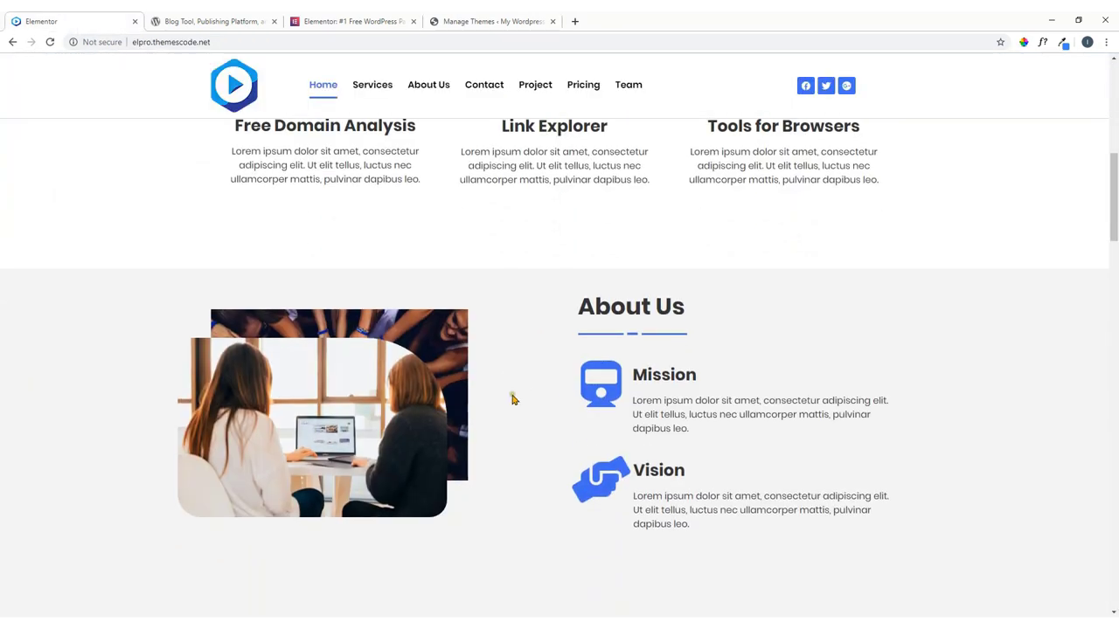
{"action": "scroll", "coordinate": [512, 394], "scroll_direction": "down", "scroll_amount": 1}
{"action": "left_click", "coordinate": [503, 23]}
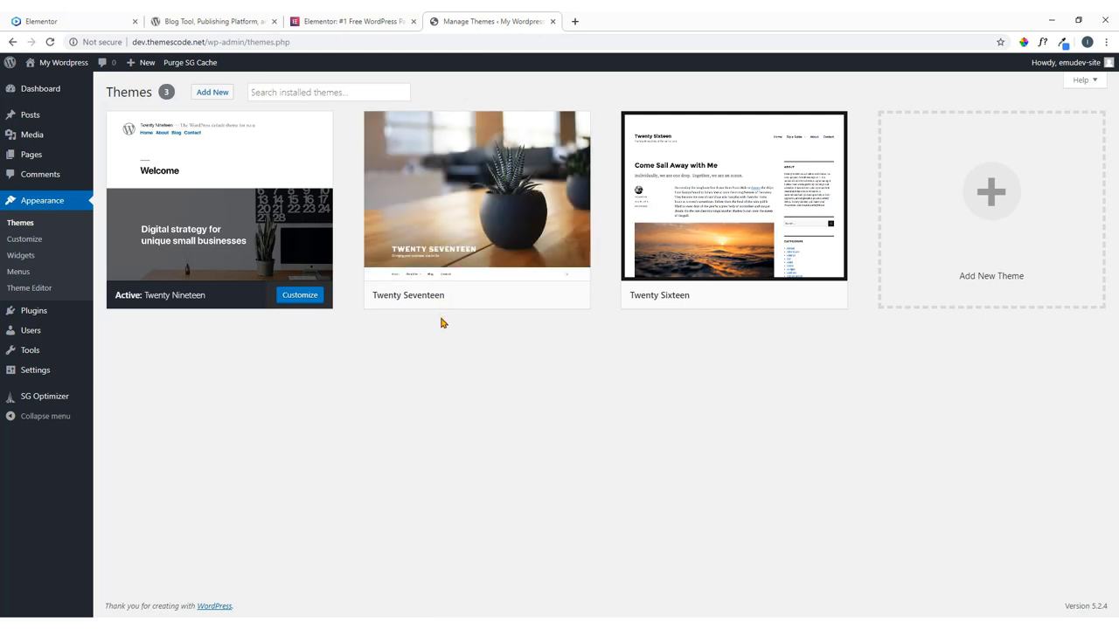
{"action": "mouse_move", "coordinate": [734, 205]}
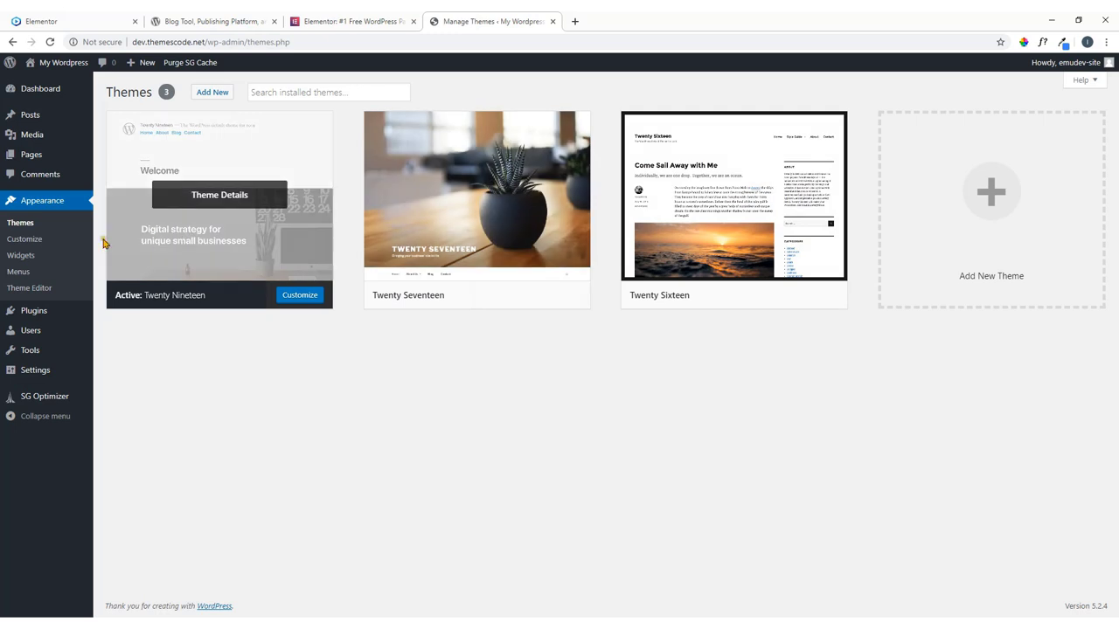
{"action": "mouse_move", "coordinate": [186, 175]}
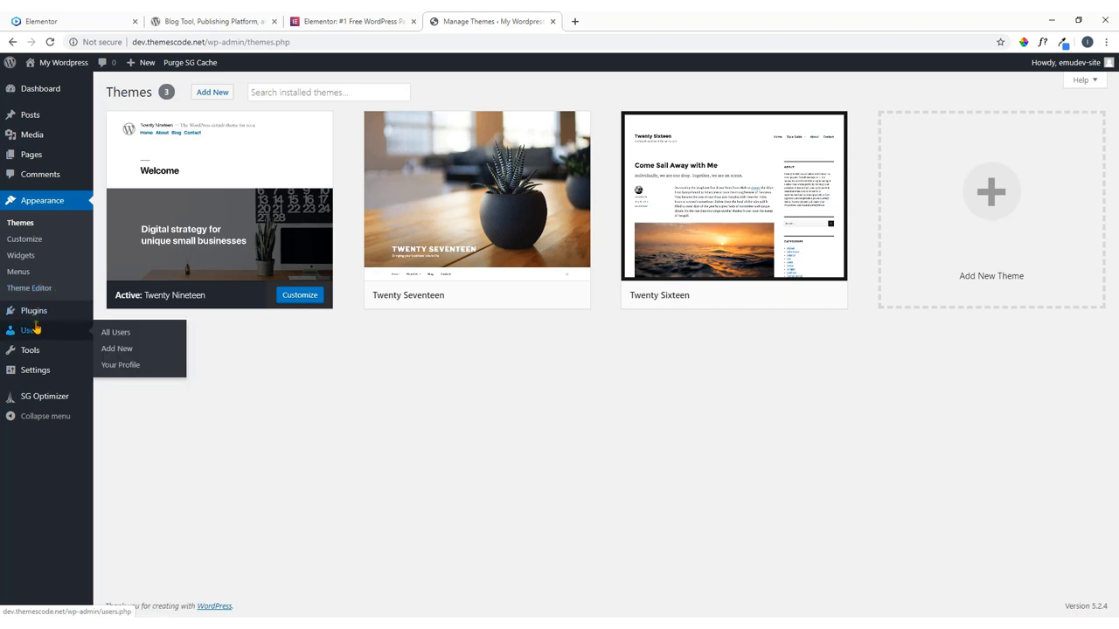
{"action": "mouse_move", "coordinate": [40, 316]}
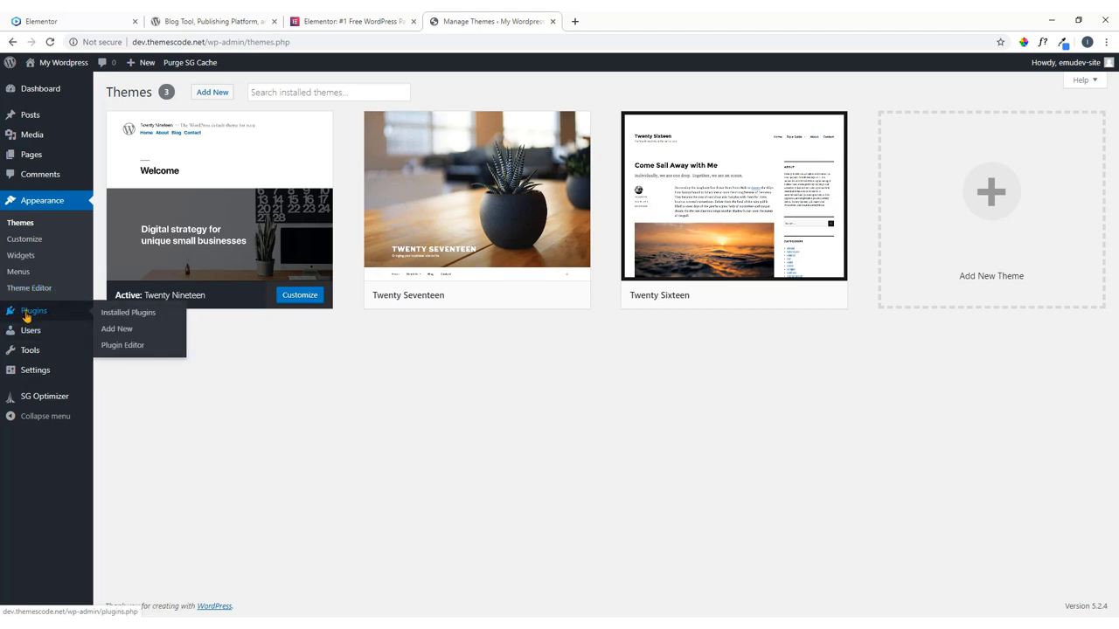
Show the installed plugins and open the live site in a new tab.
{"action": "left_click", "coordinate": [26, 315]}
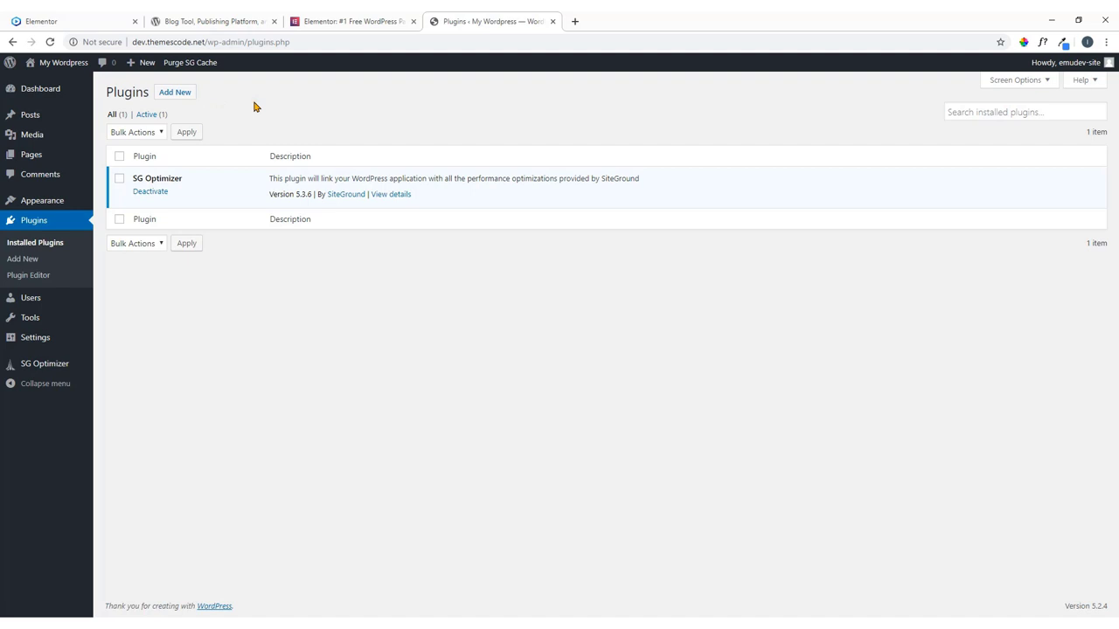
{"action": "mouse_move", "coordinate": [63, 62]}
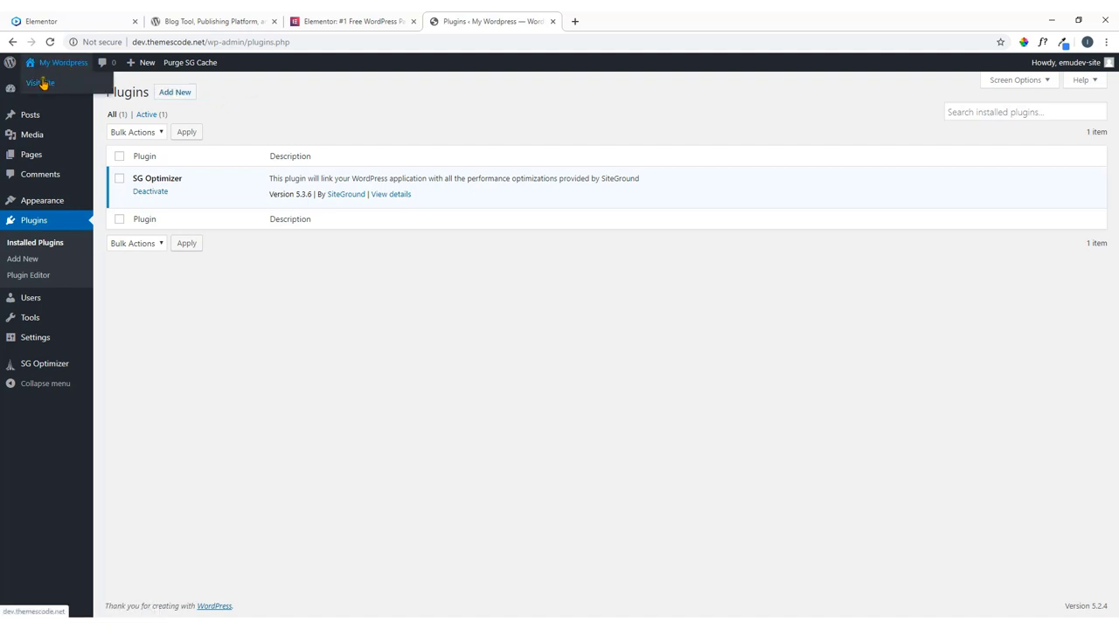
{"action": "right_click", "coordinate": [40, 87]}
{"action": "left_click", "coordinate": [54, 91]}
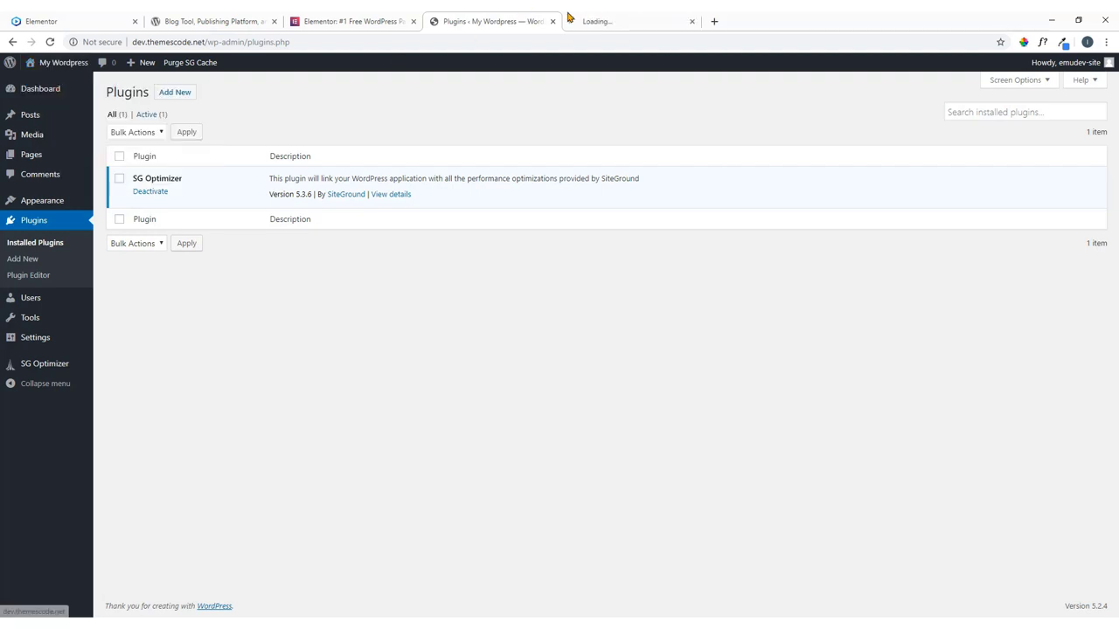
Switch between the site's front page and the Plugins admin page twice.
{"action": "left_click", "coordinate": [605, 18]}
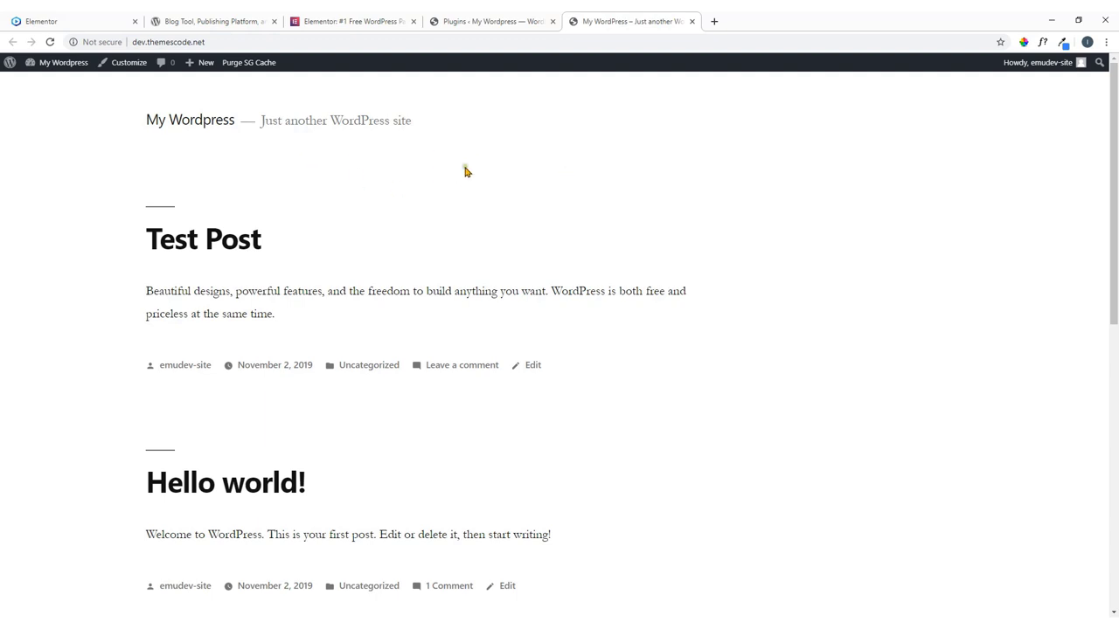
{"action": "left_click", "coordinate": [476, 23]}
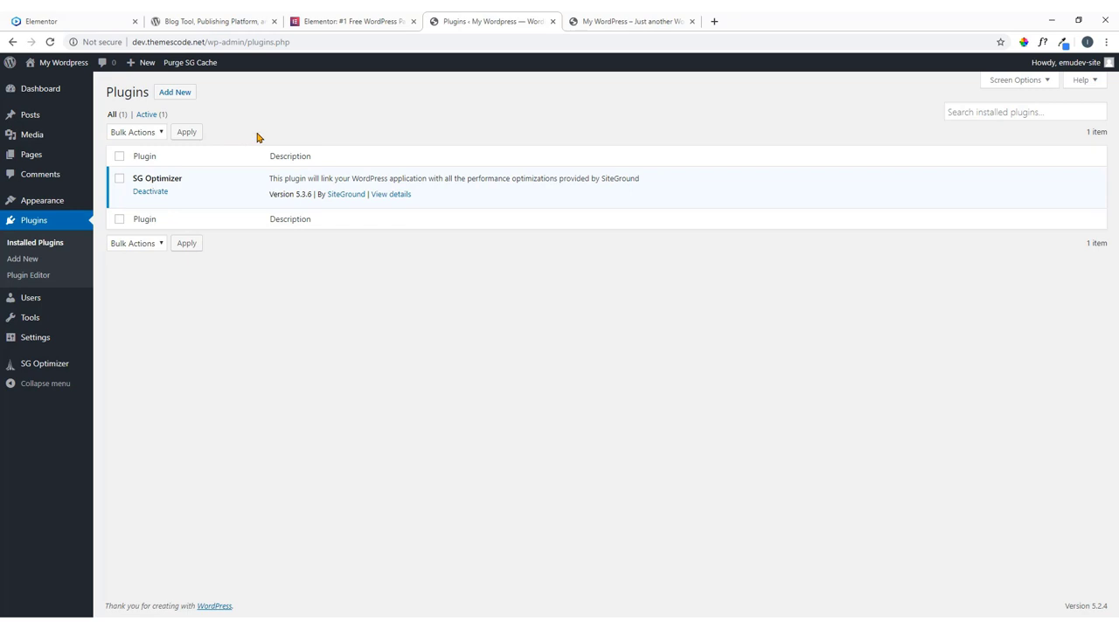
{"action": "left_click", "coordinate": [625, 20]}
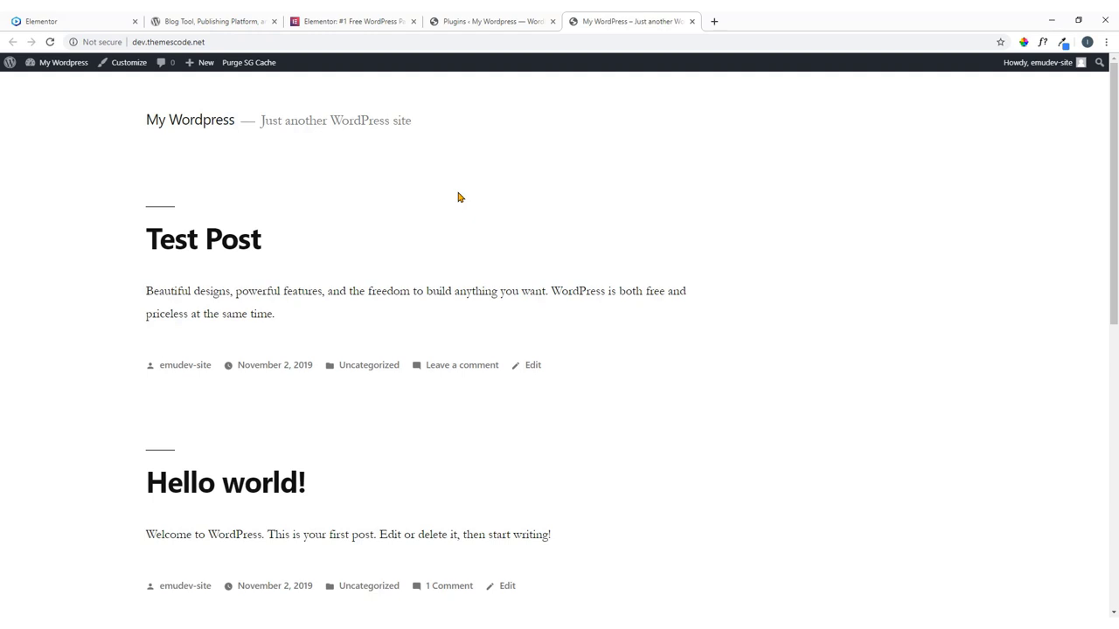
{"action": "left_click", "coordinate": [461, 20]}
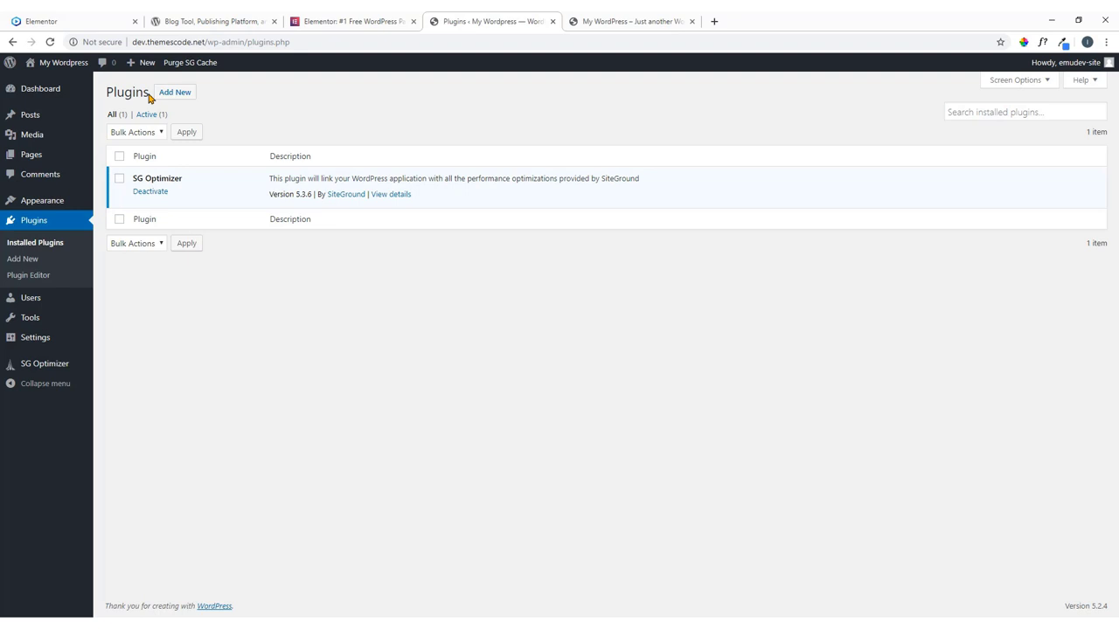
Look through Tools and General Settings with its Help notes, then scroll the Dashboard.
{"action": "mouse_move", "coordinate": [29, 301]}
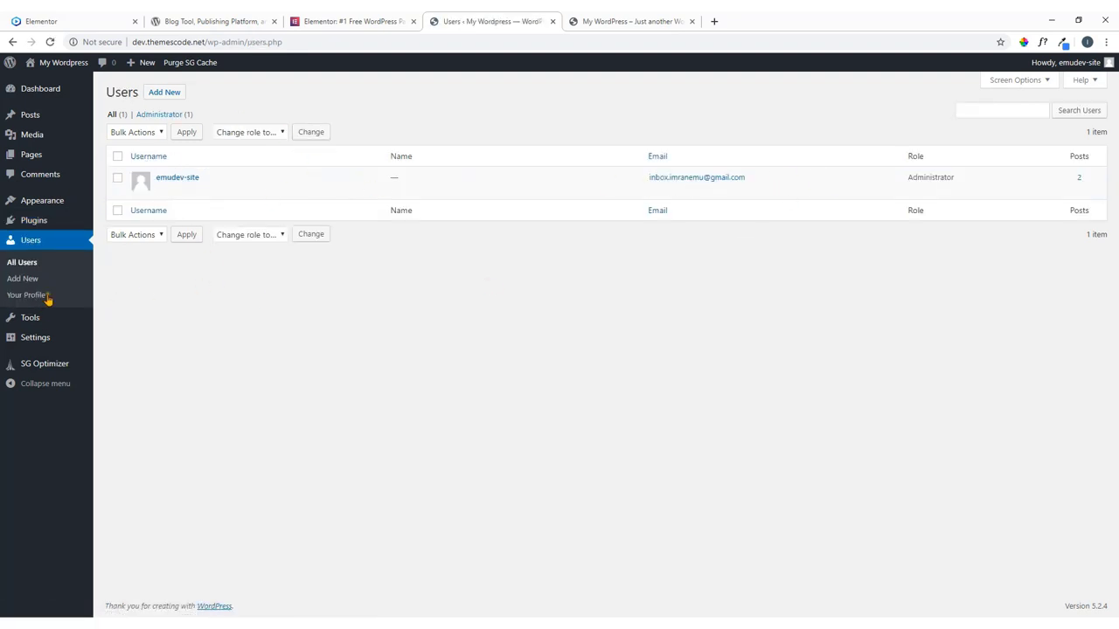
{"action": "left_click", "coordinate": [32, 319]}
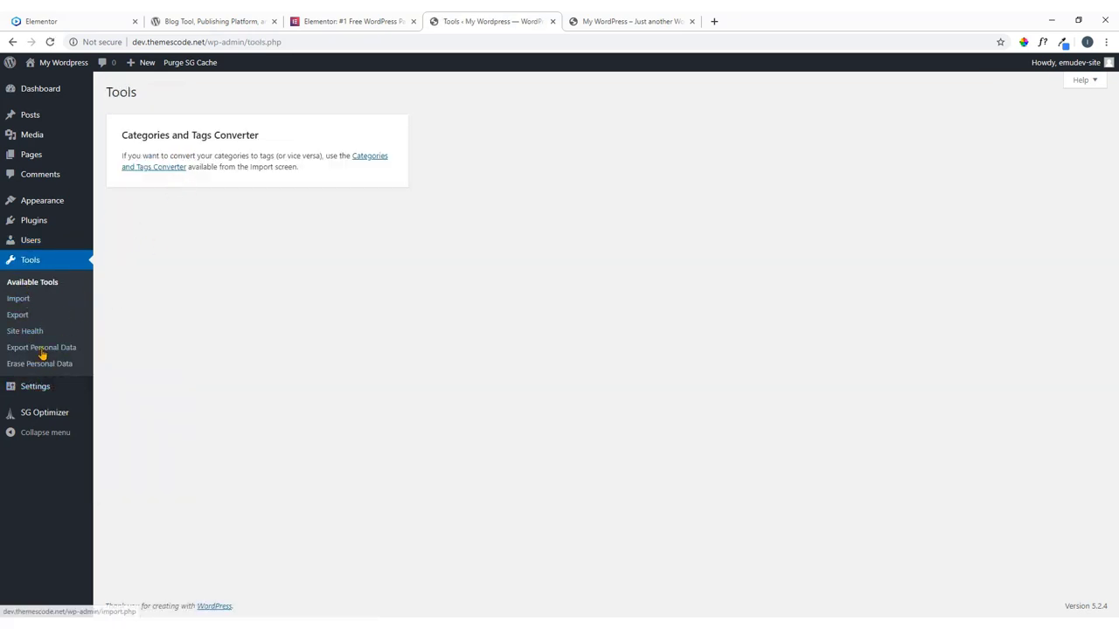
{"action": "left_click", "coordinate": [35, 395]}
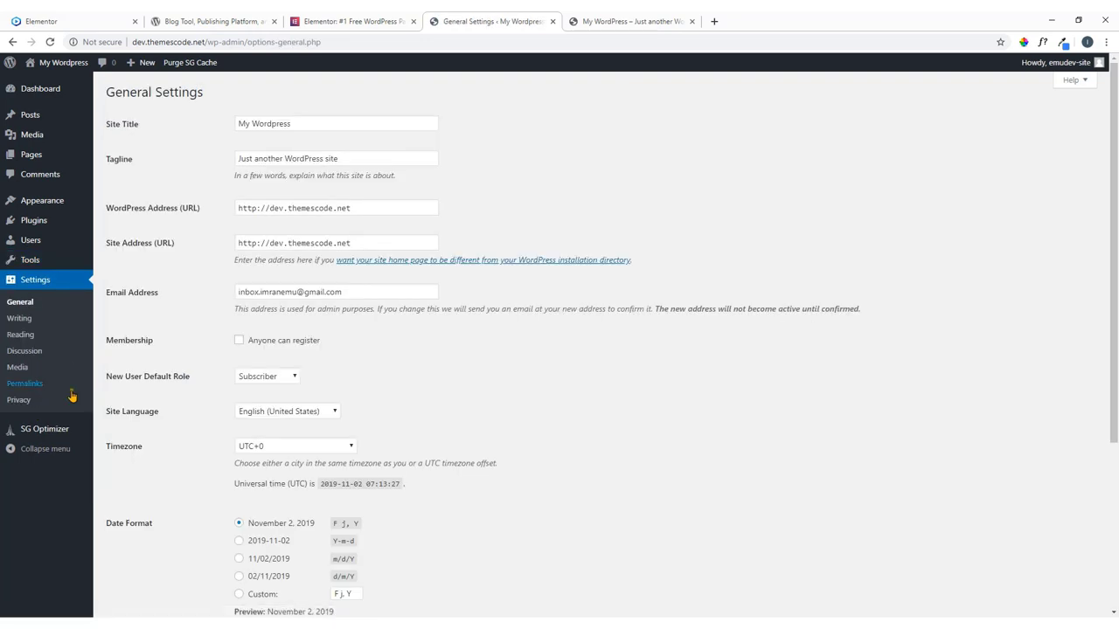
{"action": "left_click", "coordinate": [1075, 80]}
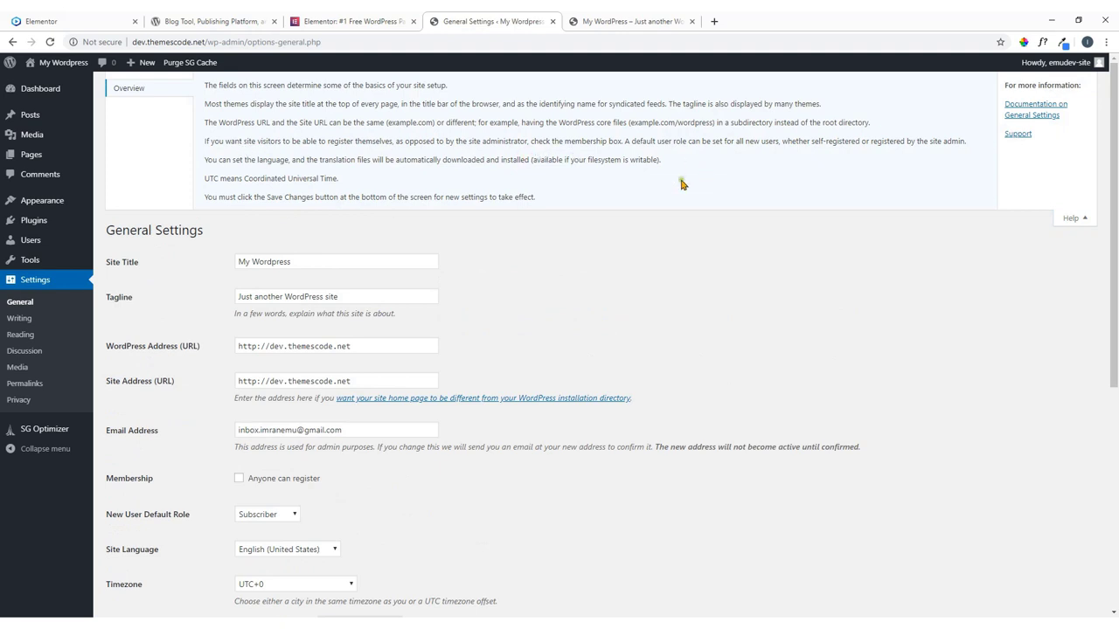
{"action": "mouse_move", "coordinate": [46, 95]}
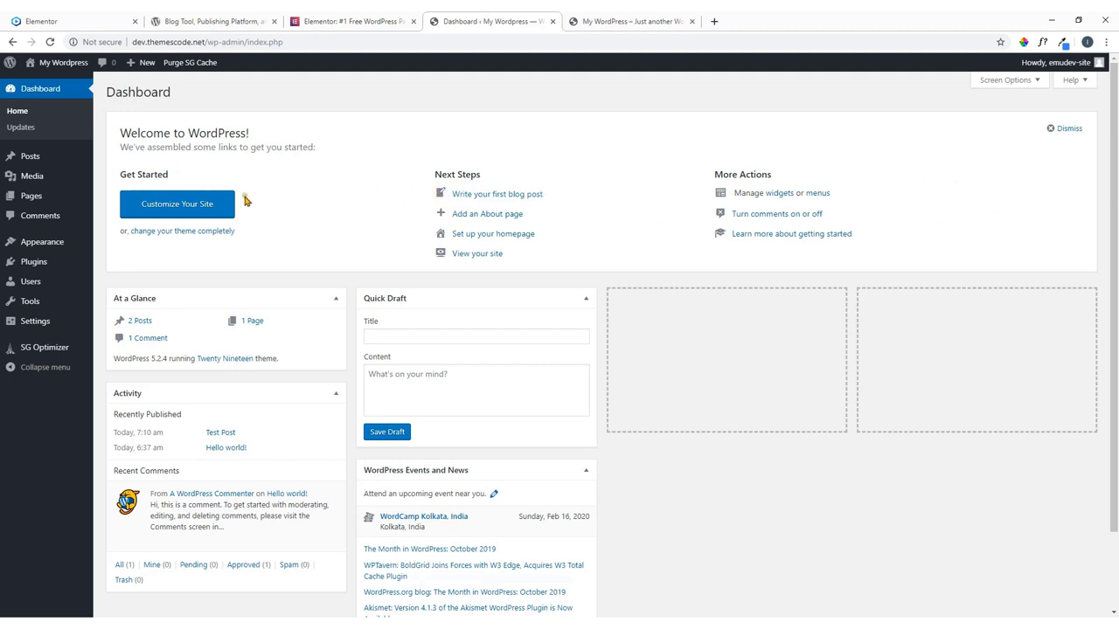
{"action": "scroll", "coordinate": [210, 326], "scroll_direction": "down", "scroll_amount": 2}
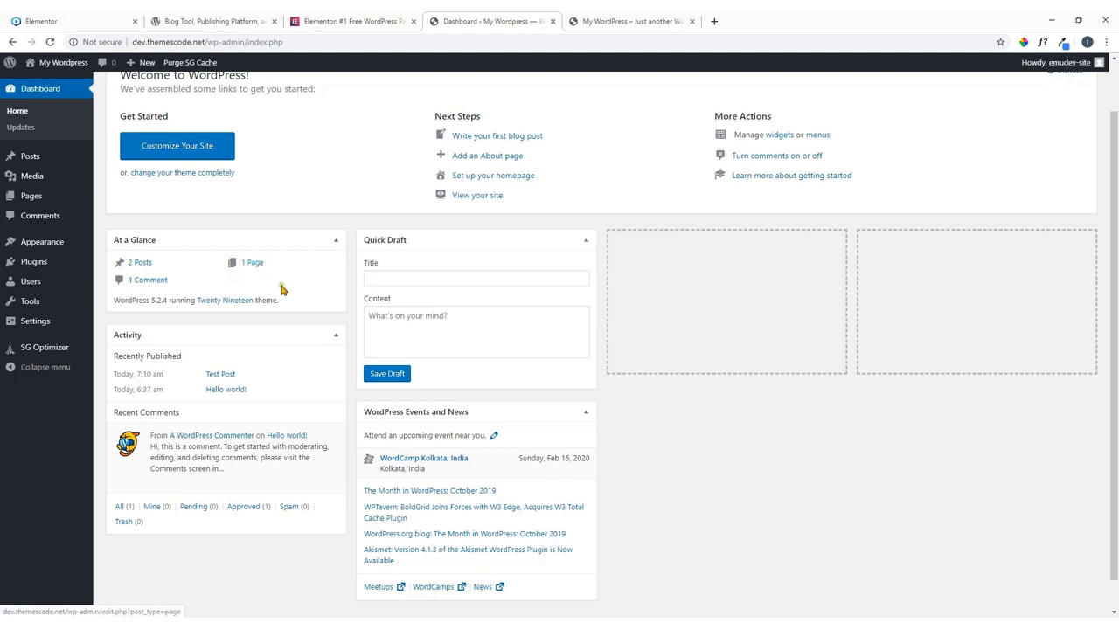
{"action": "scroll", "coordinate": [180, 390], "scroll_direction": "down", "scroll_amount": 1}
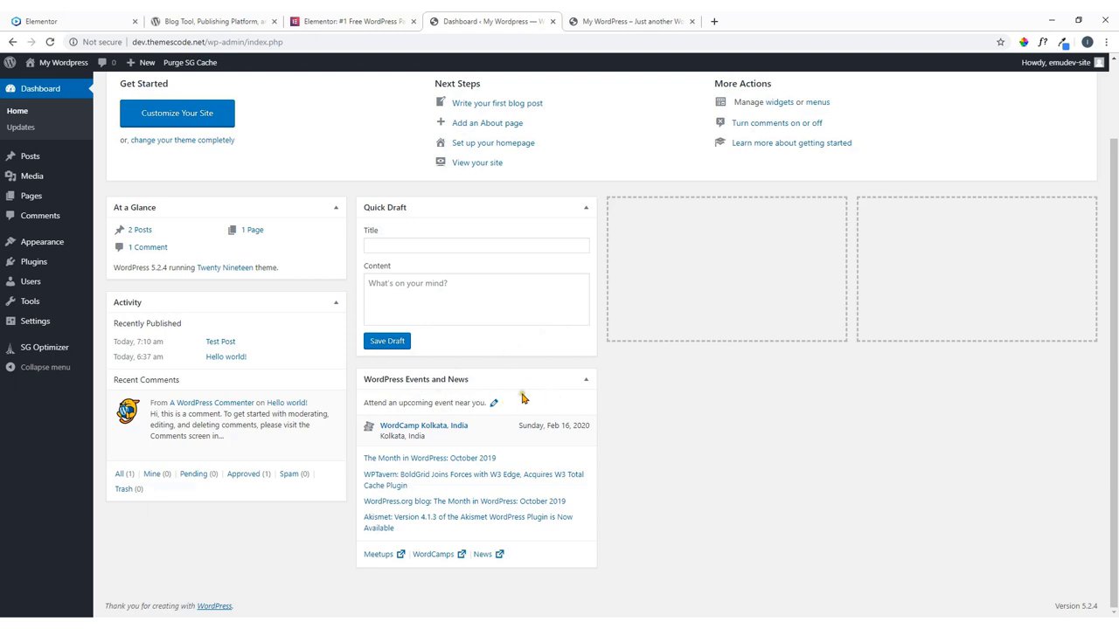
{"action": "scroll", "coordinate": [463, 476], "scroll_direction": "up", "scroll_amount": 1}
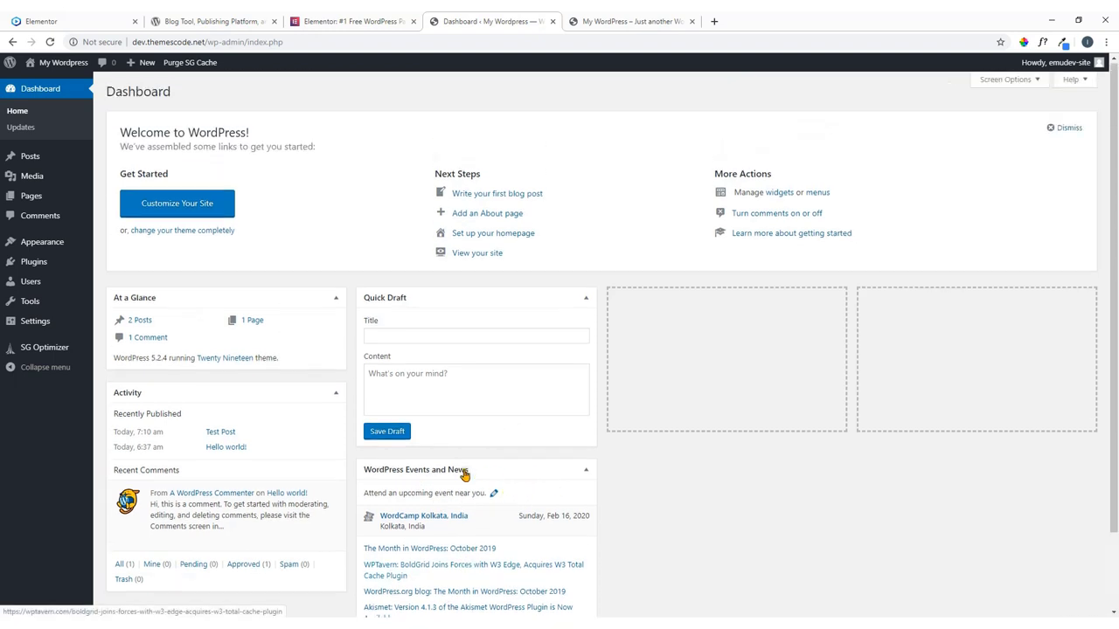
In Screen Options, uncheck all five dashboard boxes.
{"action": "left_click", "coordinate": [1007, 80]}
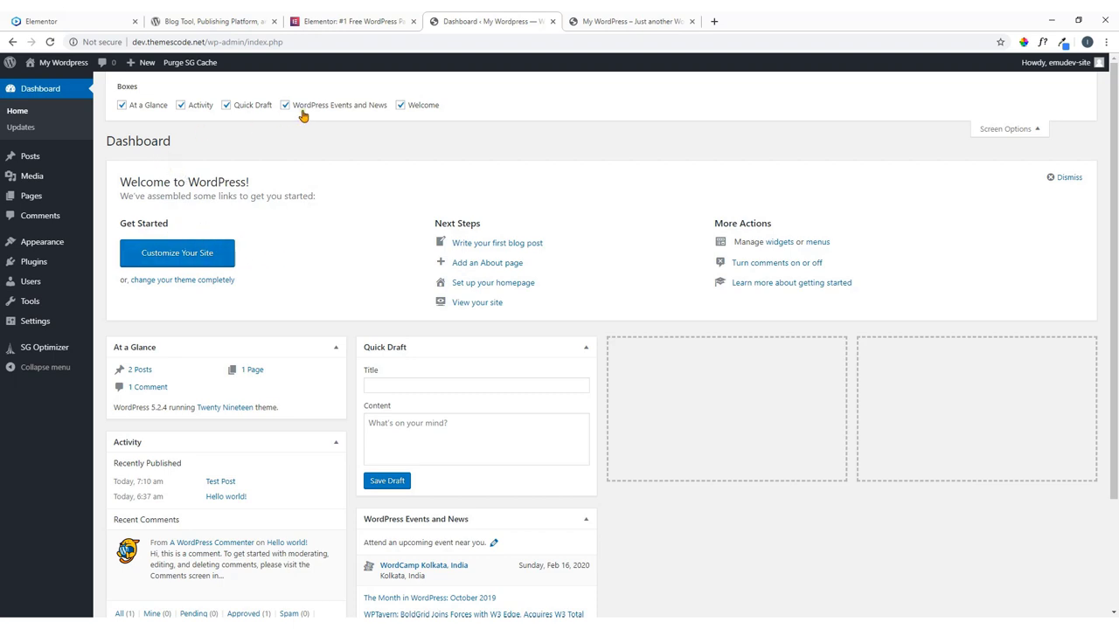
{"action": "left_click", "coordinate": [401, 106]}
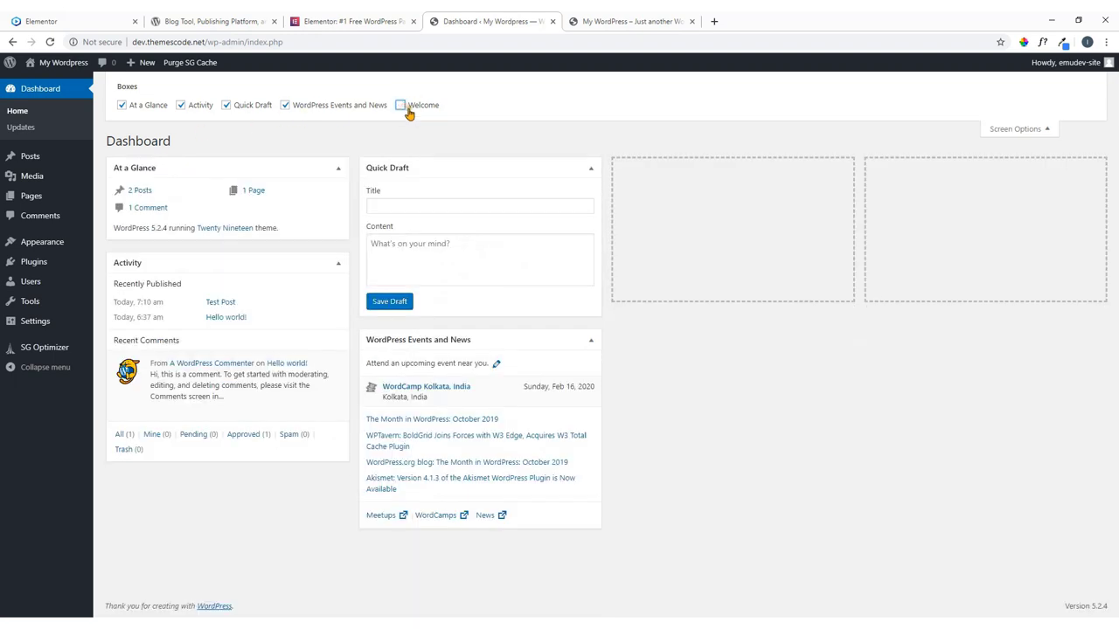
{"action": "left_click", "coordinate": [287, 106]}
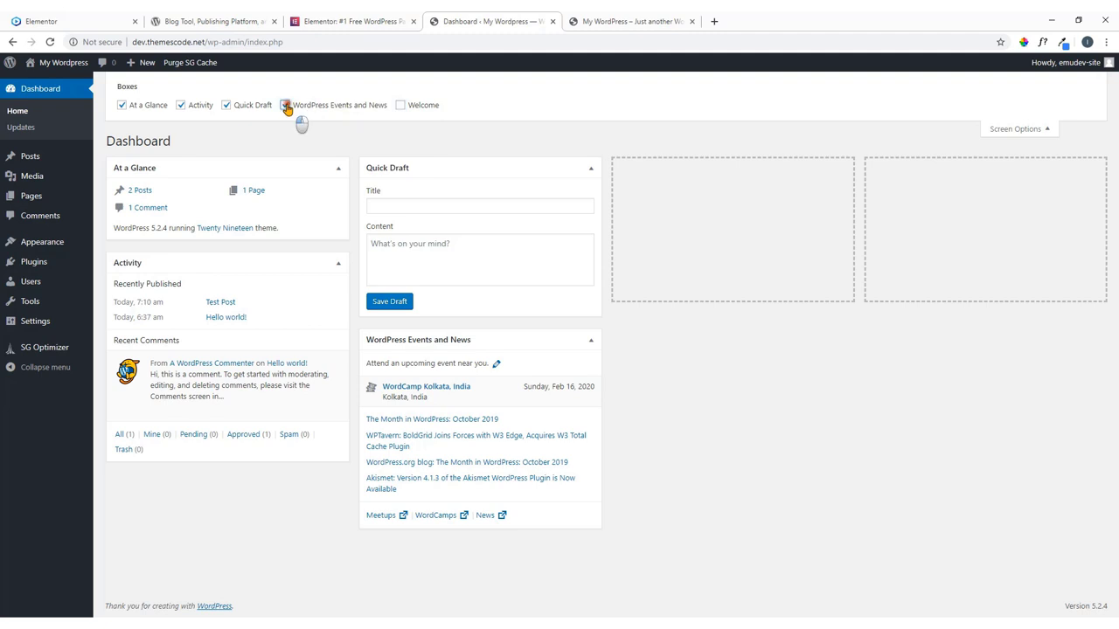
{"action": "left_click", "coordinate": [227, 105]}
{"action": "left_click", "coordinate": [181, 106]}
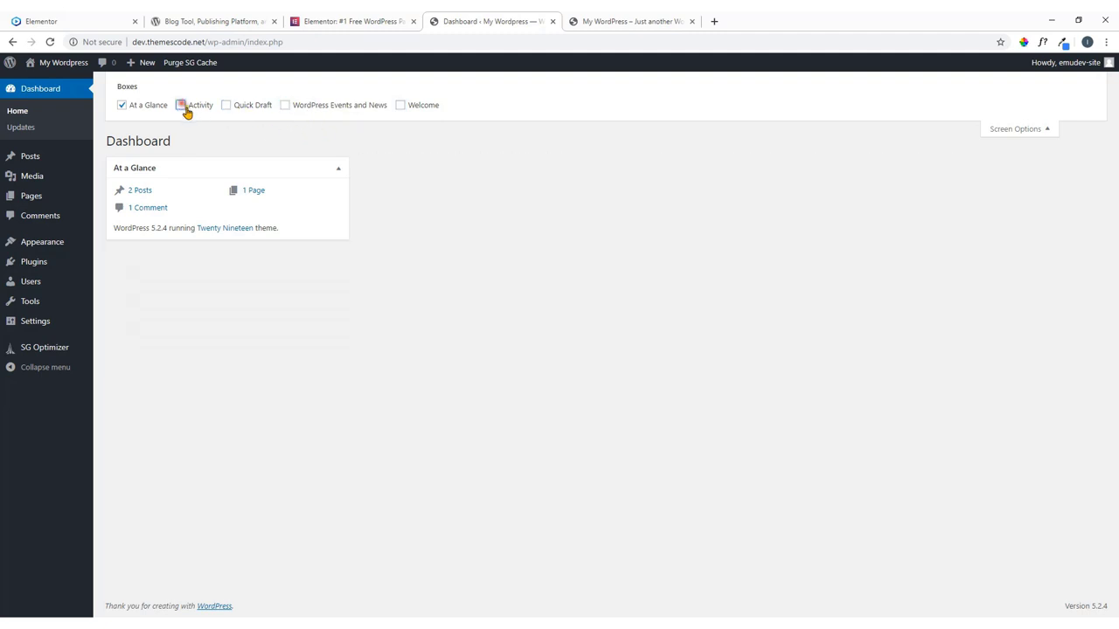
{"action": "left_click", "coordinate": [123, 106]}
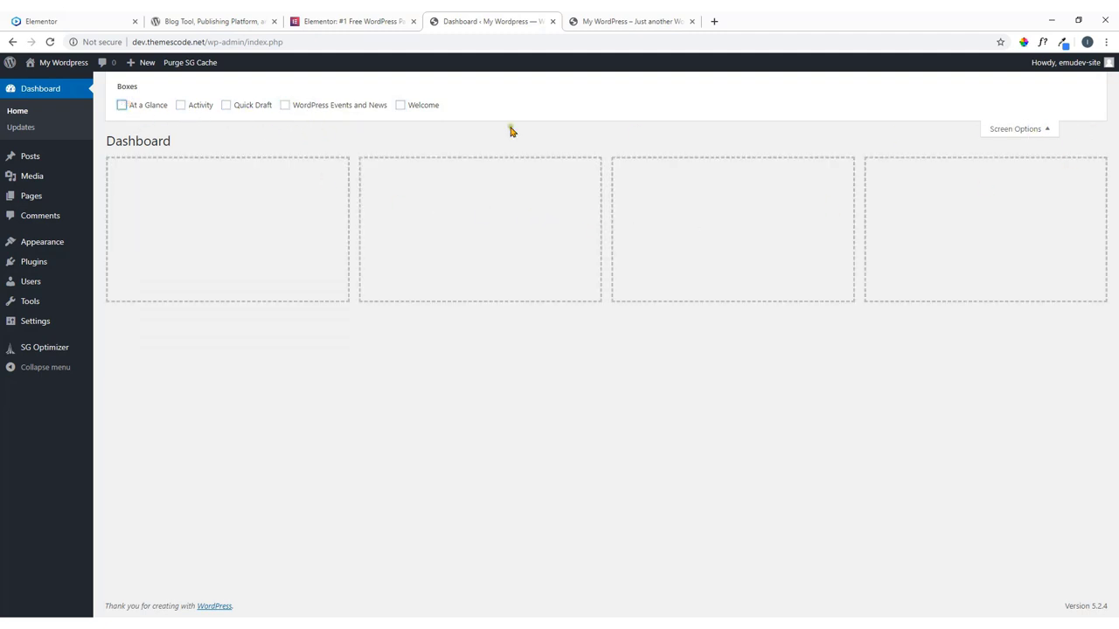
Re-enable Welcome, WordPress Events and News, Quick Draft, Activity and At a Glance.
{"action": "left_click", "coordinate": [401, 106]}
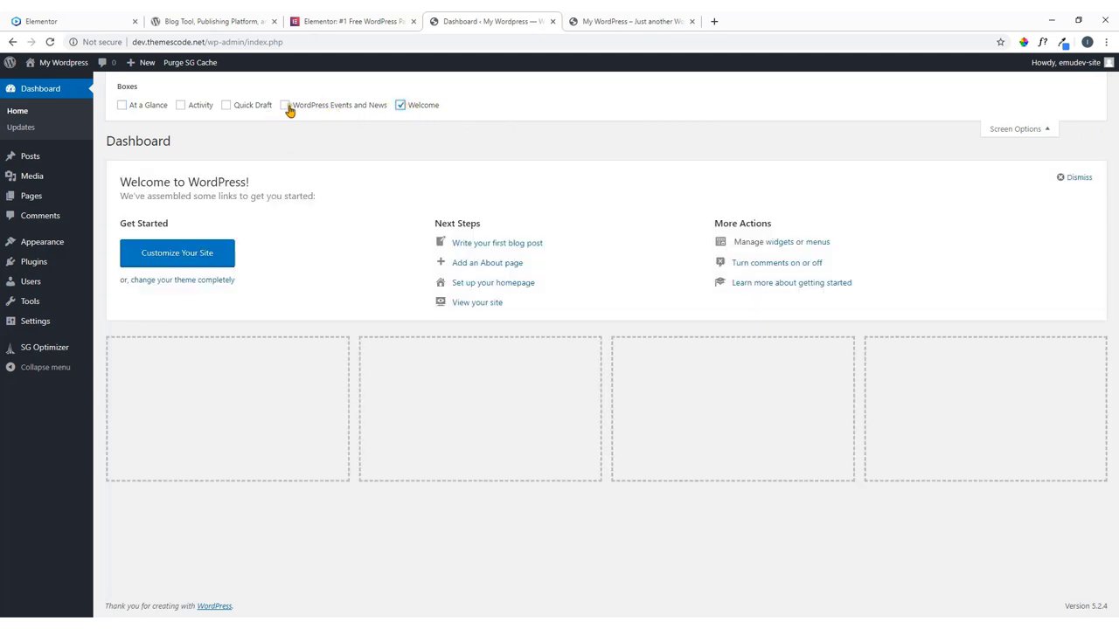
{"action": "left_click", "coordinate": [285, 106]}
{"action": "left_click", "coordinate": [226, 106]}
{"action": "left_click", "coordinate": [181, 105]}
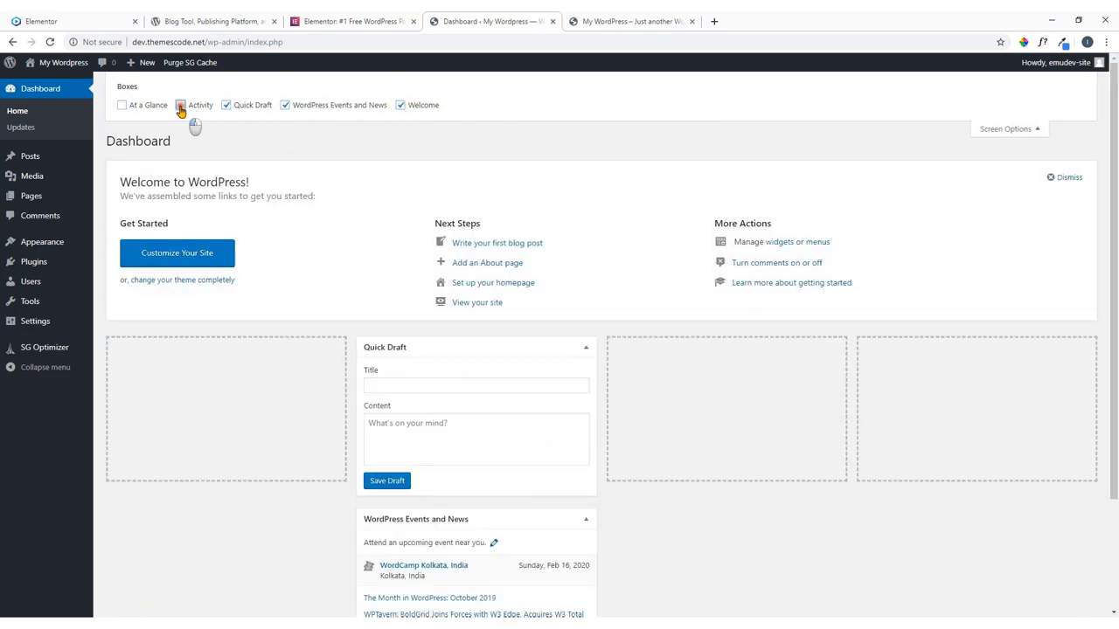
{"action": "left_click", "coordinate": [122, 106]}
{"action": "scroll", "coordinate": [387, 242], "scroll_direction": "down", "scroll_amount": 2}
{"action": "scroll", "coordinate": [384, 236], "scroll_direction": "up", "scroll_amount": 2}
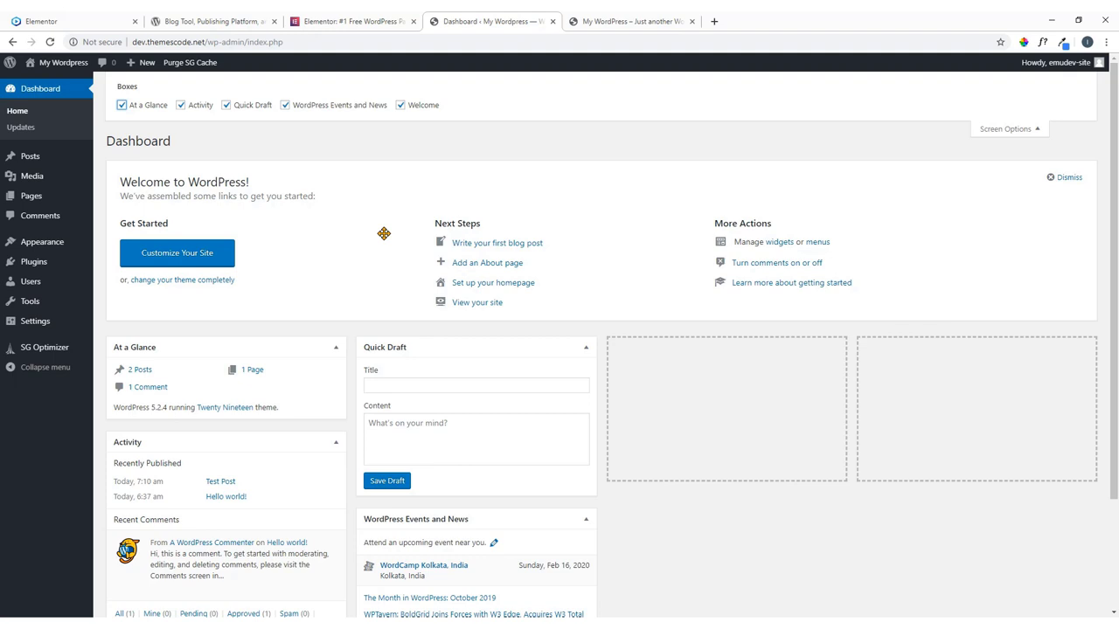
{"action": "mouse_move", "coordinate": [24, 325]}
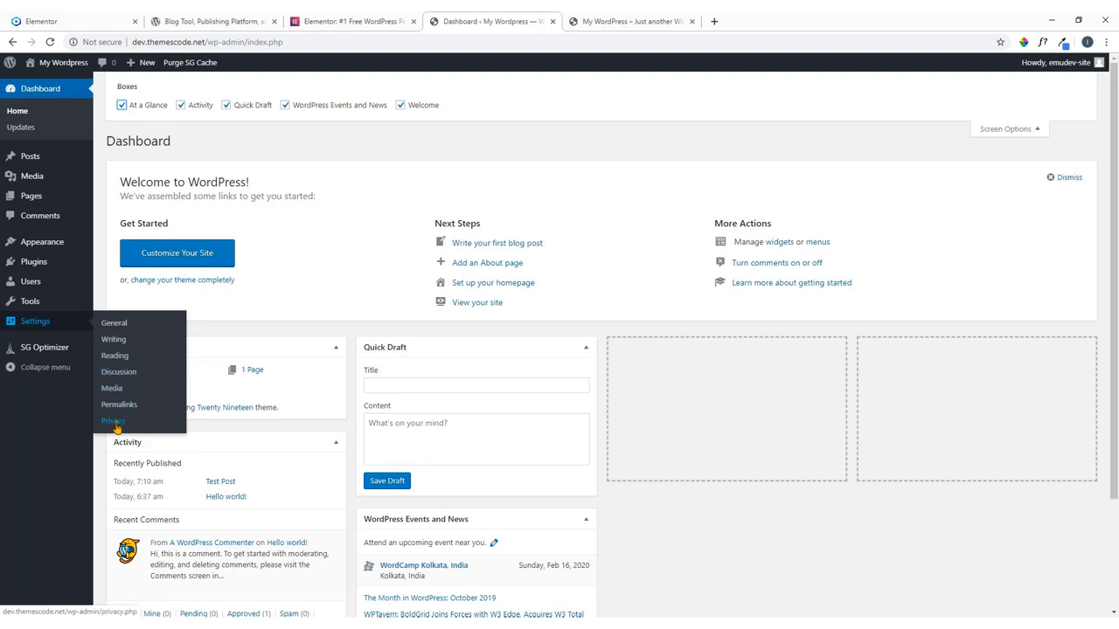
Go to Settings > General, briefly check the Elementor and blog tabs, and return.
{"action": "left_click", "coordinate": [115, 323]}
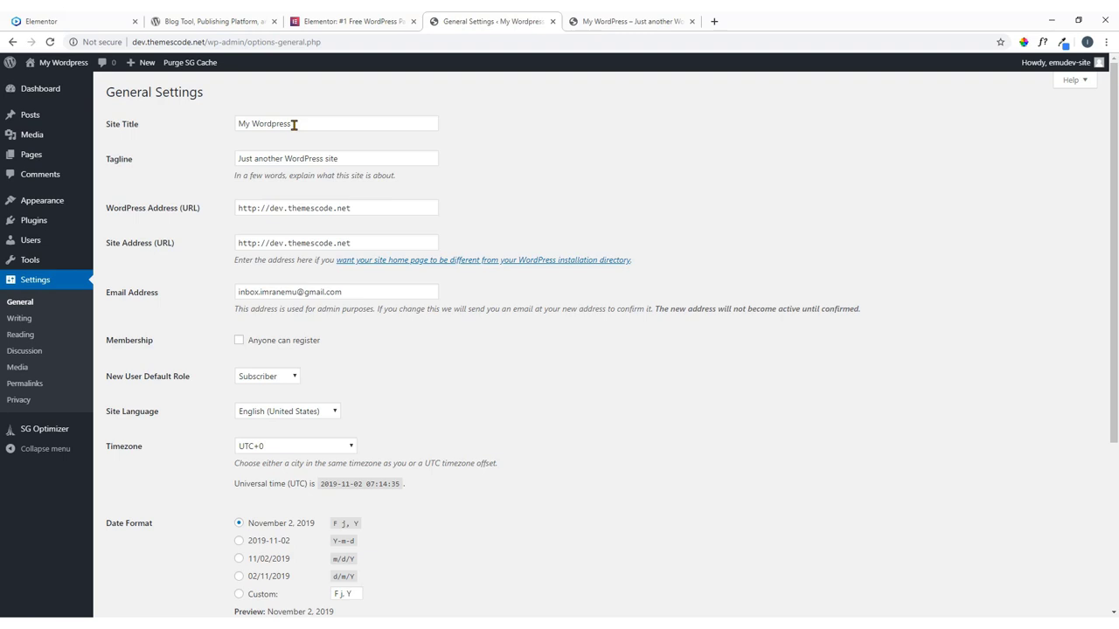
{"action": "left_click", "coordinate": [67, 21]}
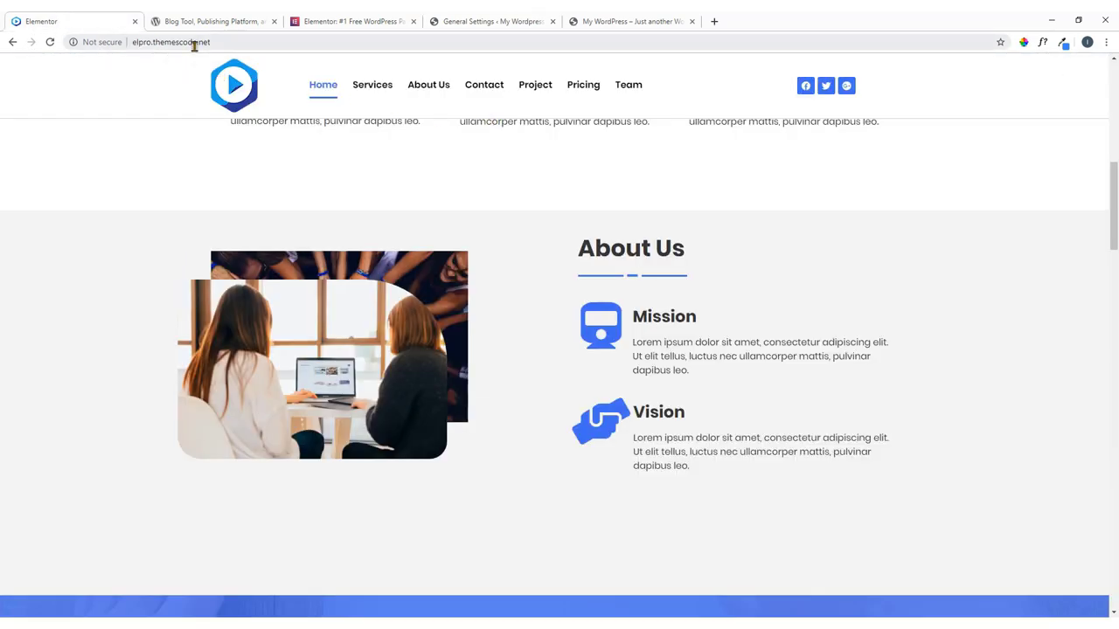
{"action": "scroll", "coordinate": [383, 170], "scroll_direction": "up", "scroll_amount": 10}
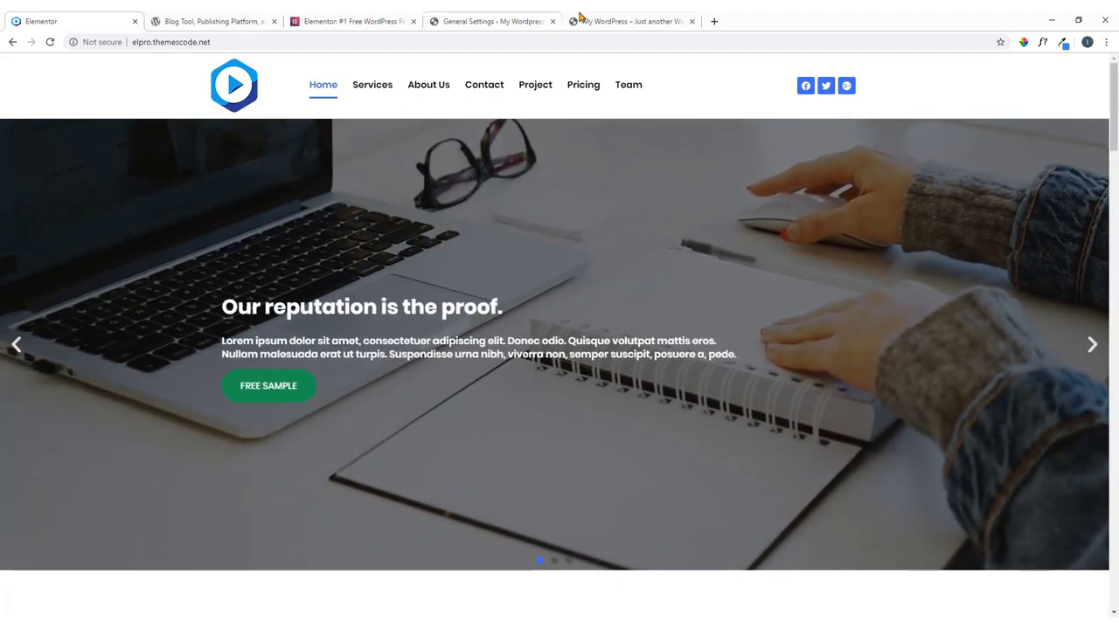
{"action": "left_click", "coordinate": [584, 19]}
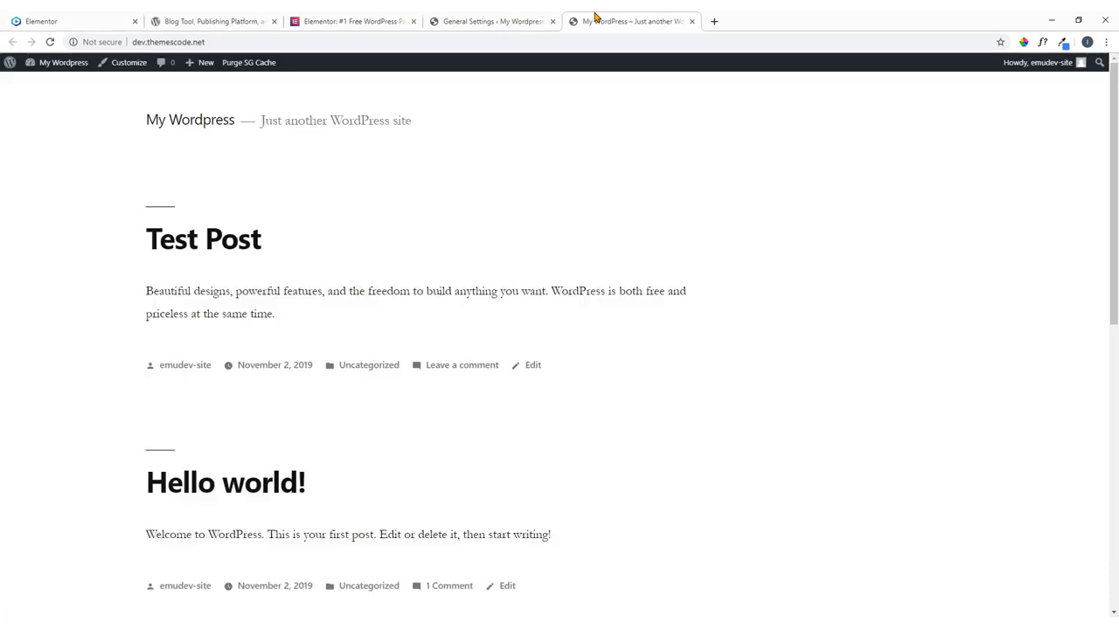
{"action": "left_click", "coordinate": [477, 23]}
Set the site title to 'Best Seo' and the tagline to 'best seo service'.
{"action": "left_click_drag", "start_coordinate": [297, 125], "coordinate": [228, 130]}
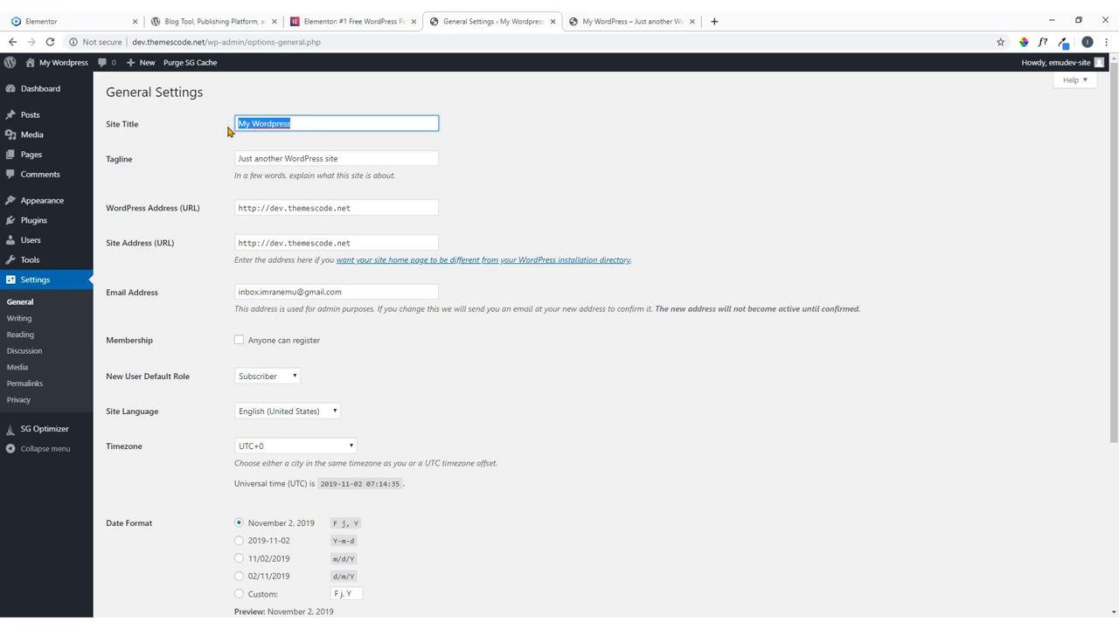
{"action": "type", "text": "b est"}
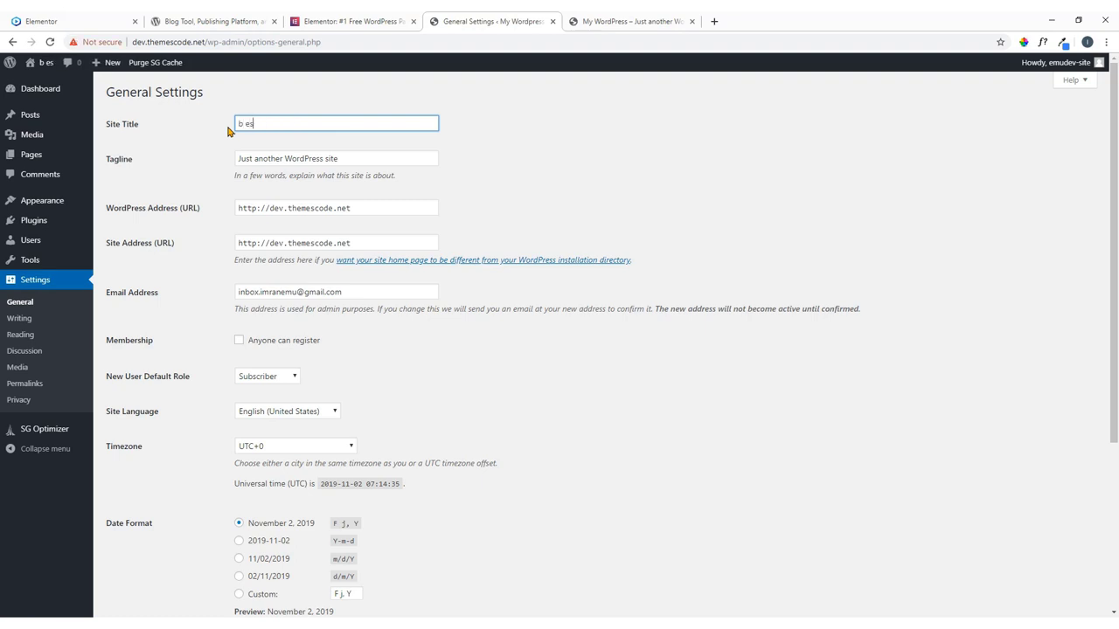
{"action": "key", "text": "BackSpace"}
{"action": "key", "text": "BackSpace"}
{"action": "key", "text": "BackSpace"}
{"action": "key", "text": "BackSpace"}
{"action": "key", "text": "BackSpace"}
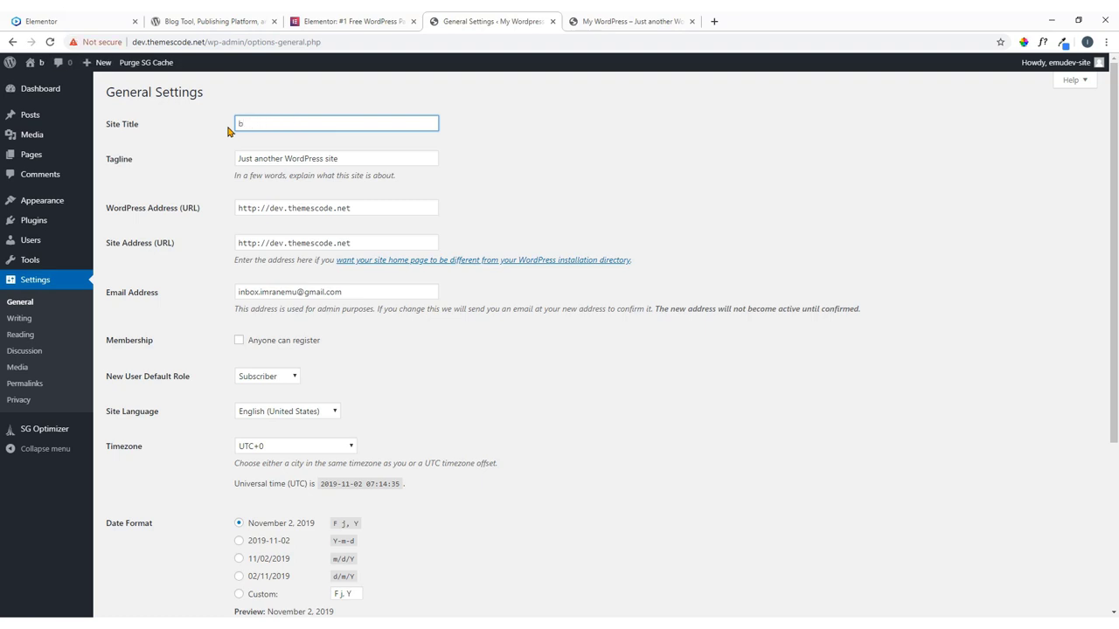
{"action": "type", "text": "Best"}
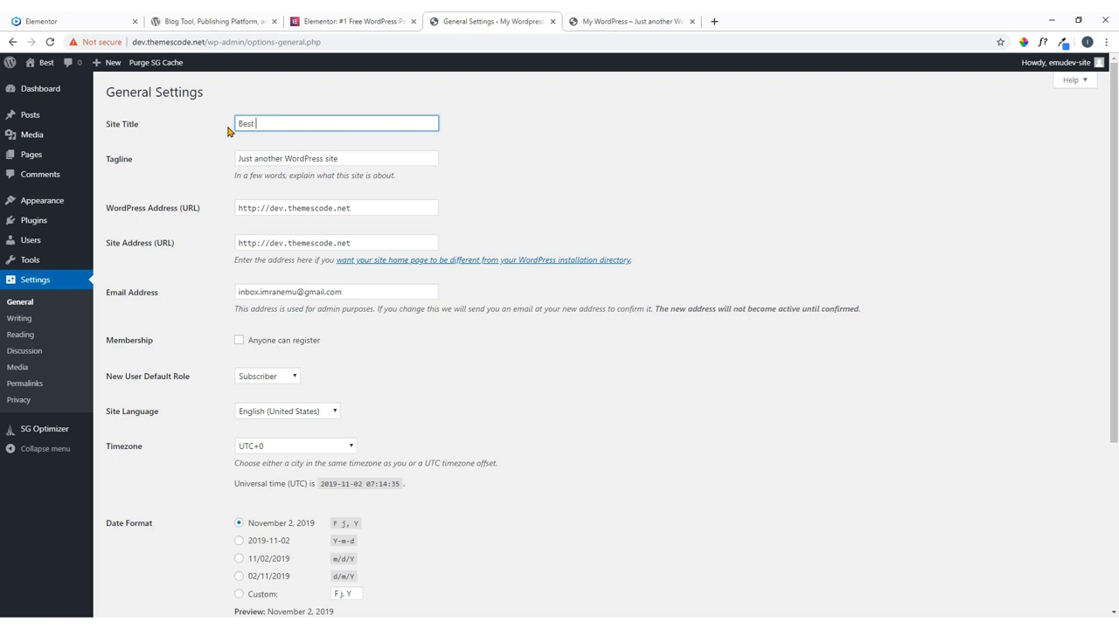
{"action": "type", "text": " SEo"}
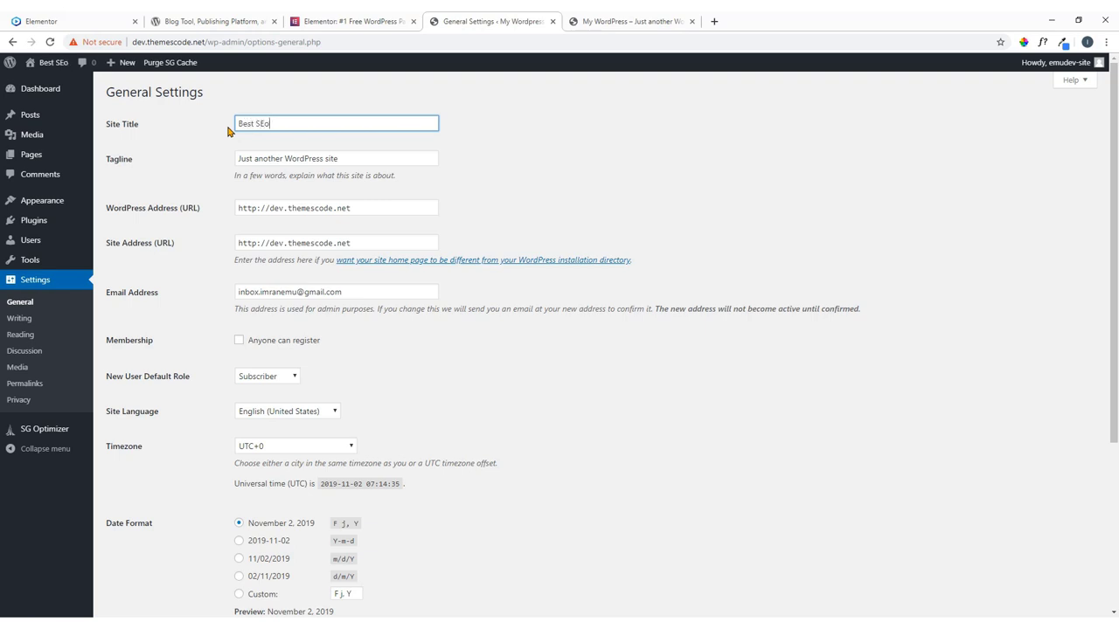
{"action": "key", "text": "BackSpace"}
{"action": "key", "text": "BackSpace"}
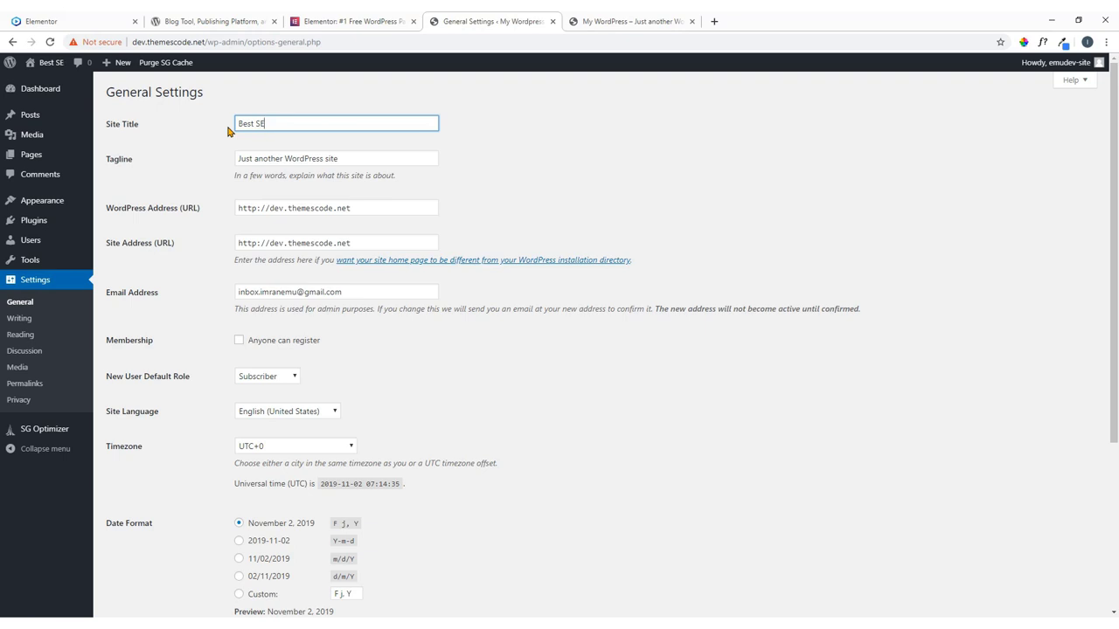
{"action": "type", "text": "eo"}
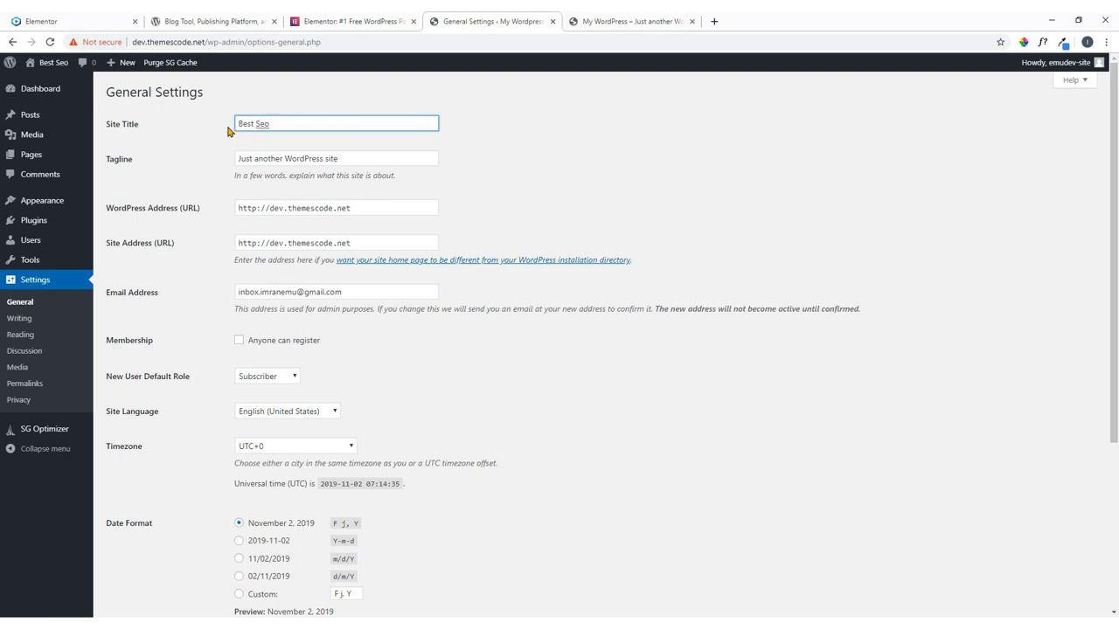
{"action": "left_click", "coordinate": [253, 164]}
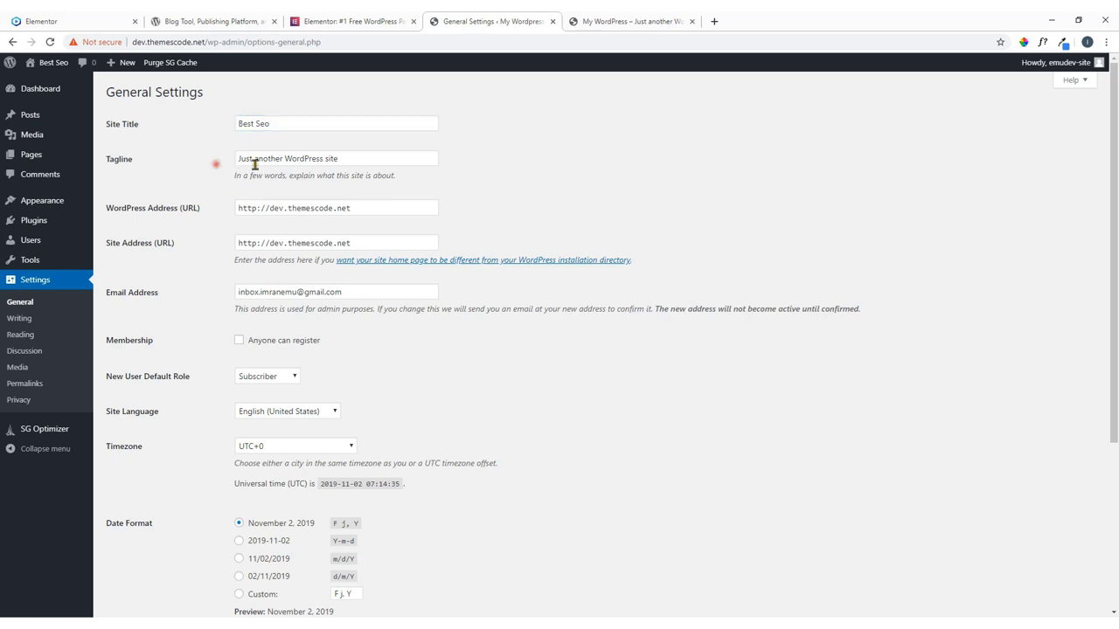
{"action": "left_click_drag", "start_coordinate": [349, 163], "coordinate": [204, 163]}
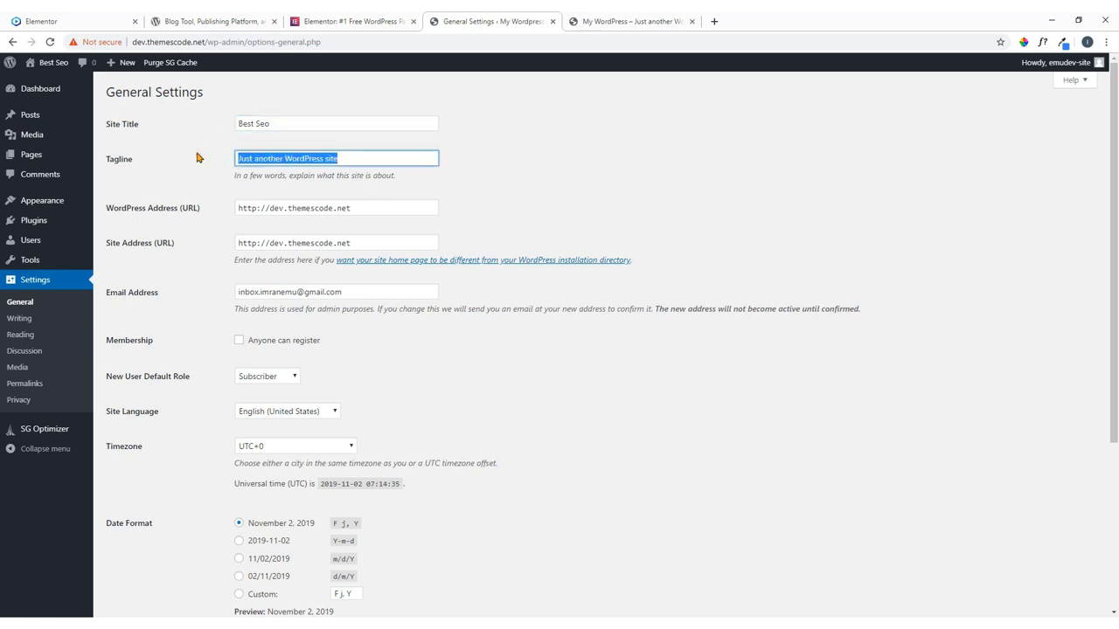
{"action": "key", "text": "BackSpace"}
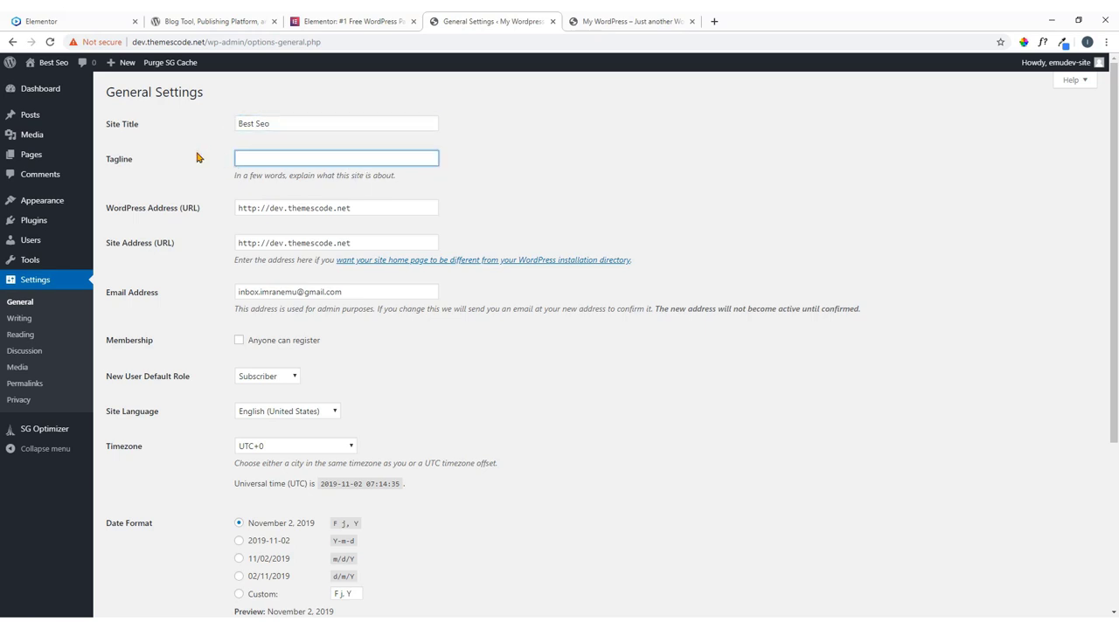
{"action": "type", "text": "best seo service"}
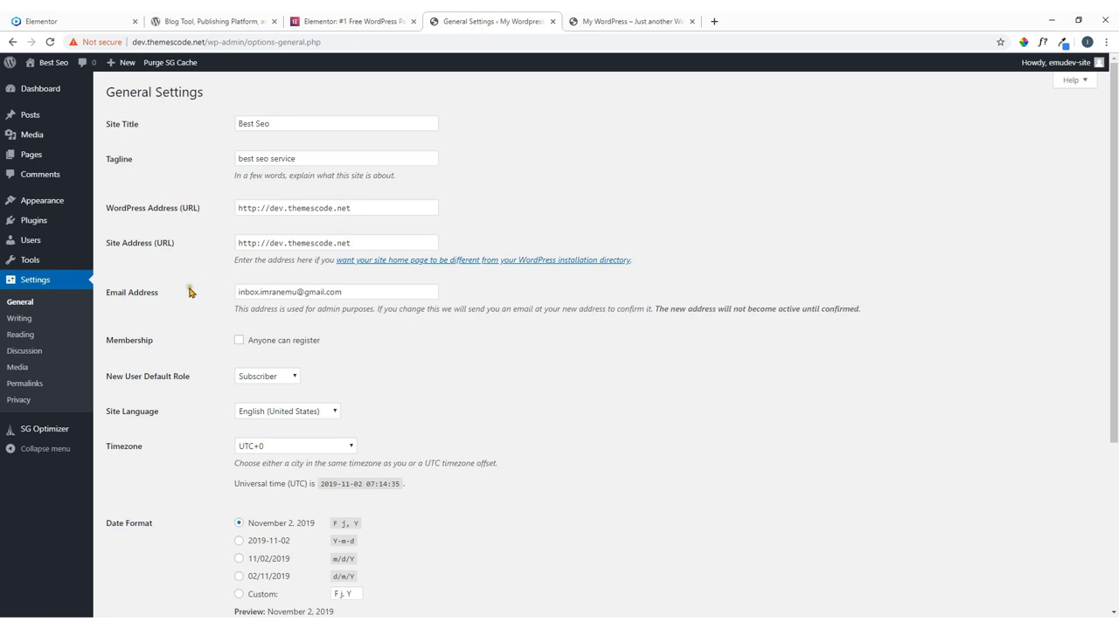
Let anyone register, with Contributor as the default new-user role.
{"action": "scroll", "coordinate": [311, 298], "scroll_direction": "down", "scroll_amount": 2}
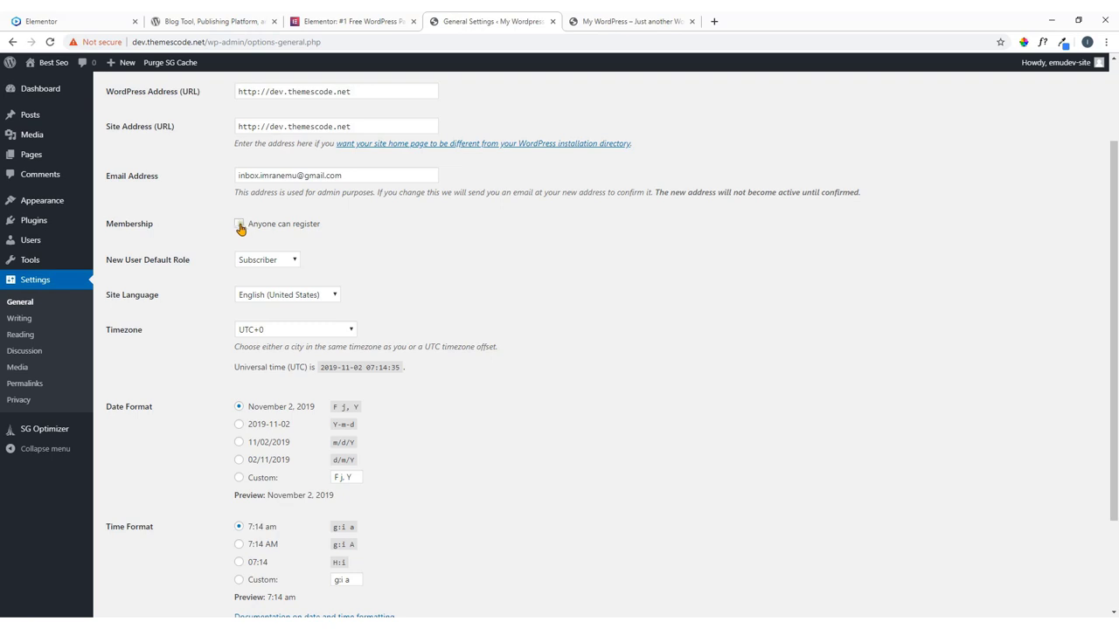
{"action": "left_click", "coordinate": [240, 225]}
{"action": "left_click", "coordinate": [281, 266]}
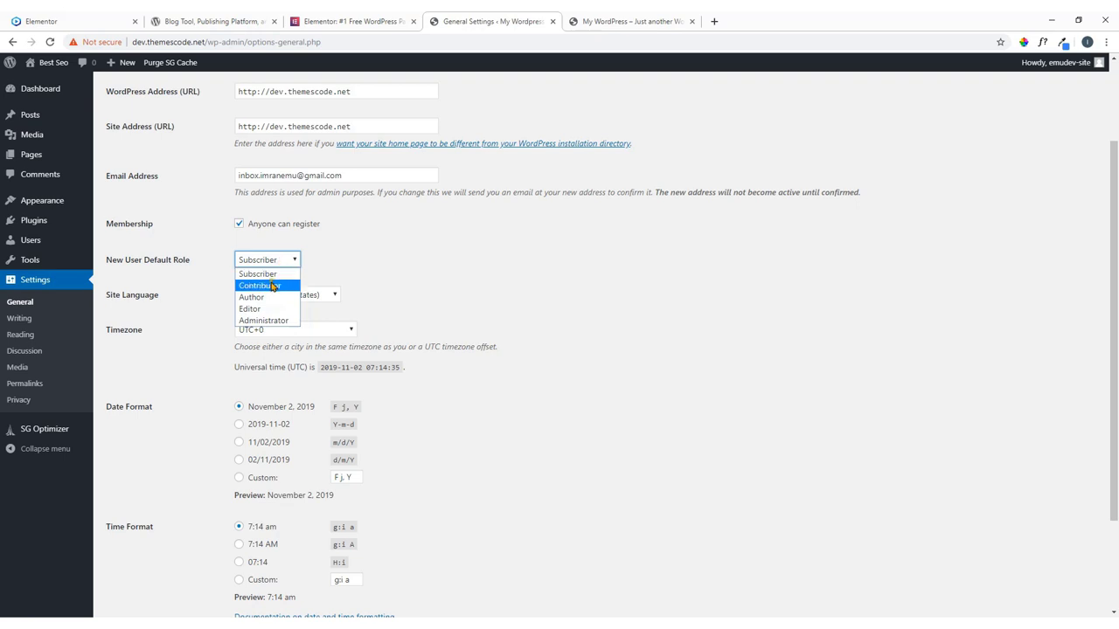
{"action": "left_click", "coordinate": [267, 285]}
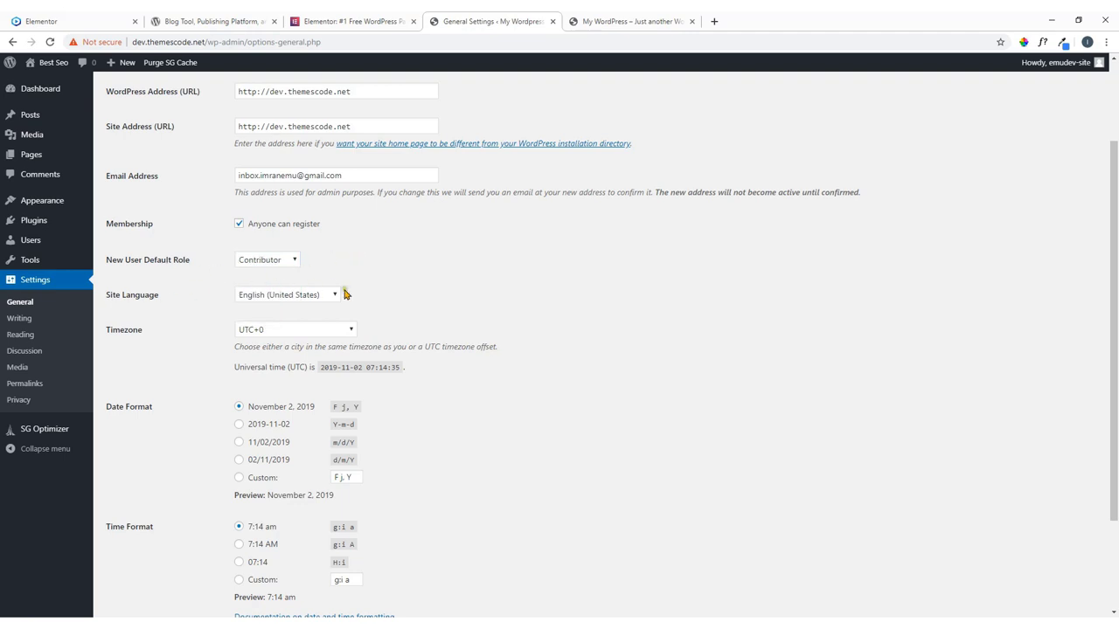
Keep the week starting on Monday and save the general settings.
{"action": "scroll", "coordinate": [215, 310], "scroll_direction": "down", "scroll_amount": 3}
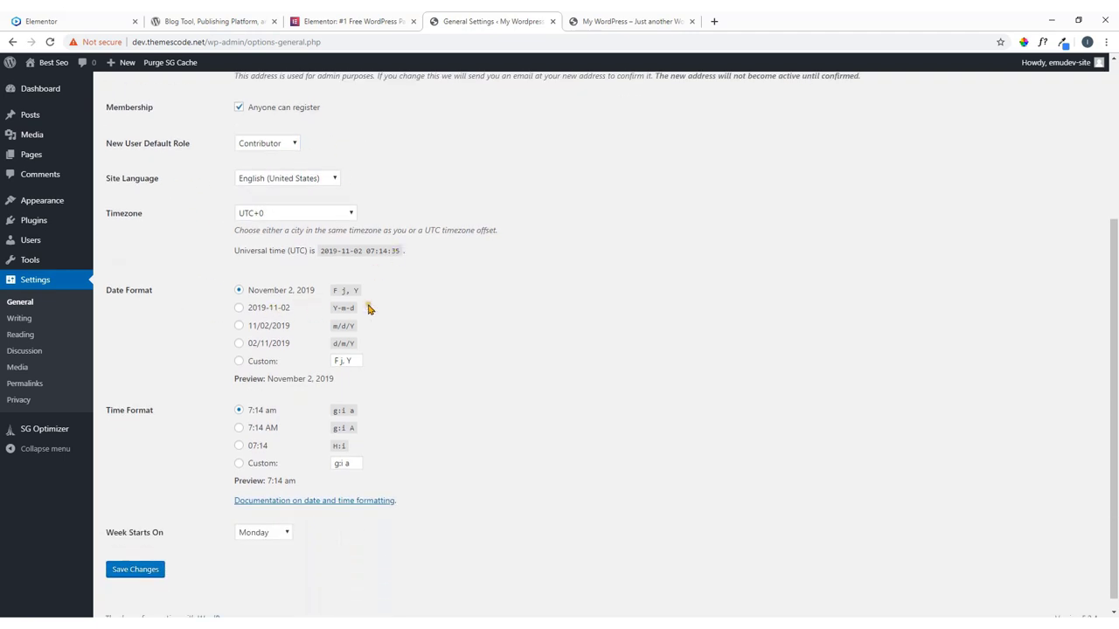
{"action": "scroll", "coordinate": [420, 435], "scroll_direction": "down", "scroll_amount": 1}
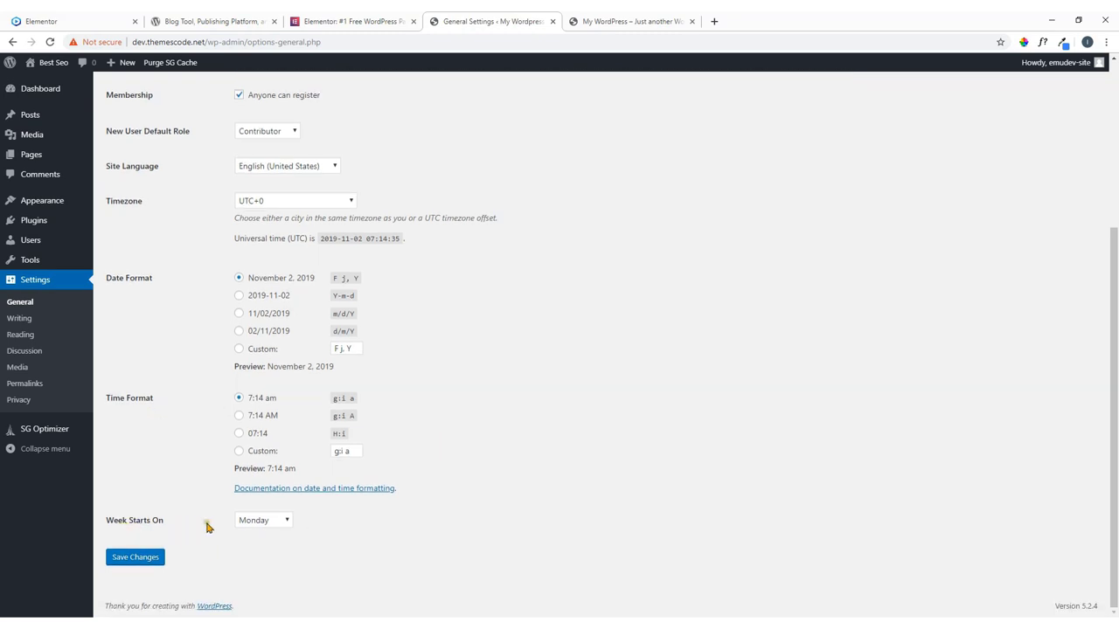
{"action": "left_click", "coordinate": [264, 522]}
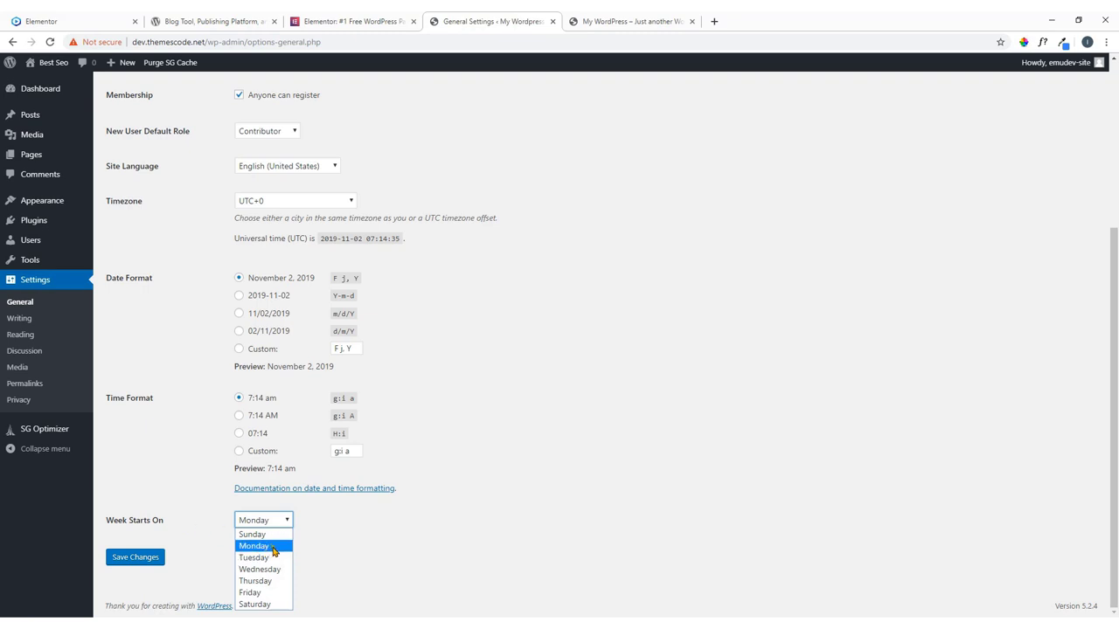
{"action": "left_click", "coordinate": [364, 534]}
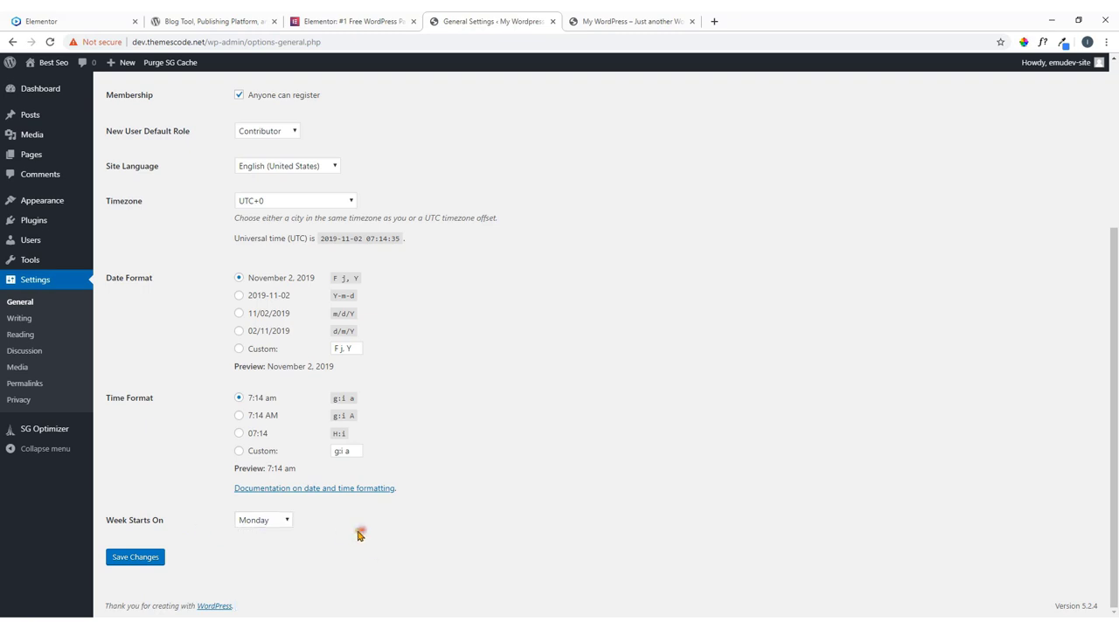
{"action": "left_click", "coordinate": [280, 524]}
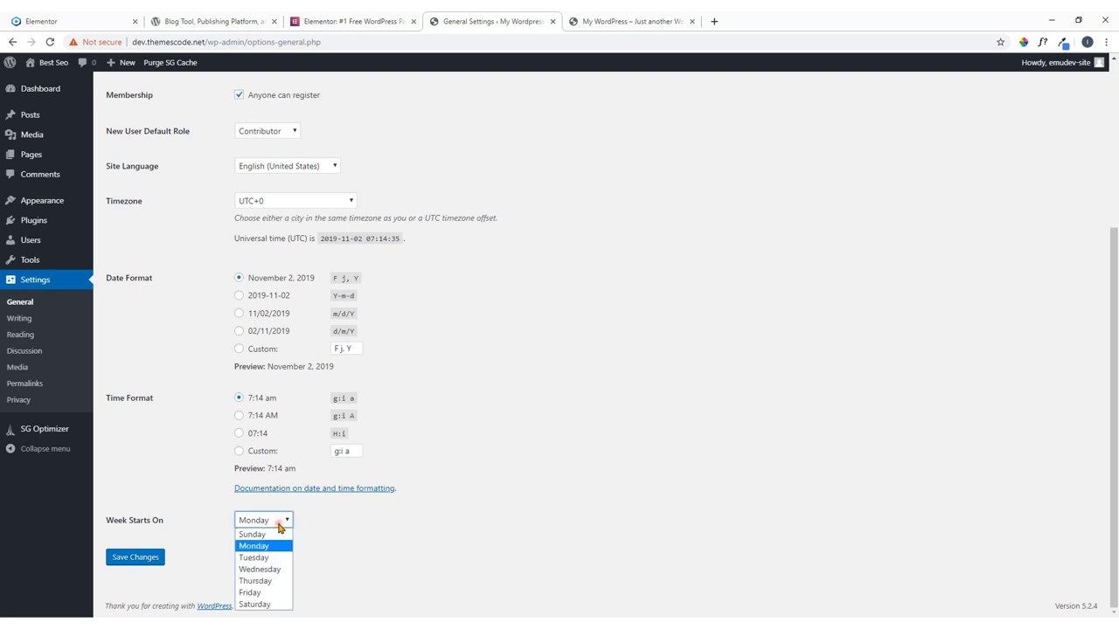
{"action": "left_click", "coordinate": [278, 534]}
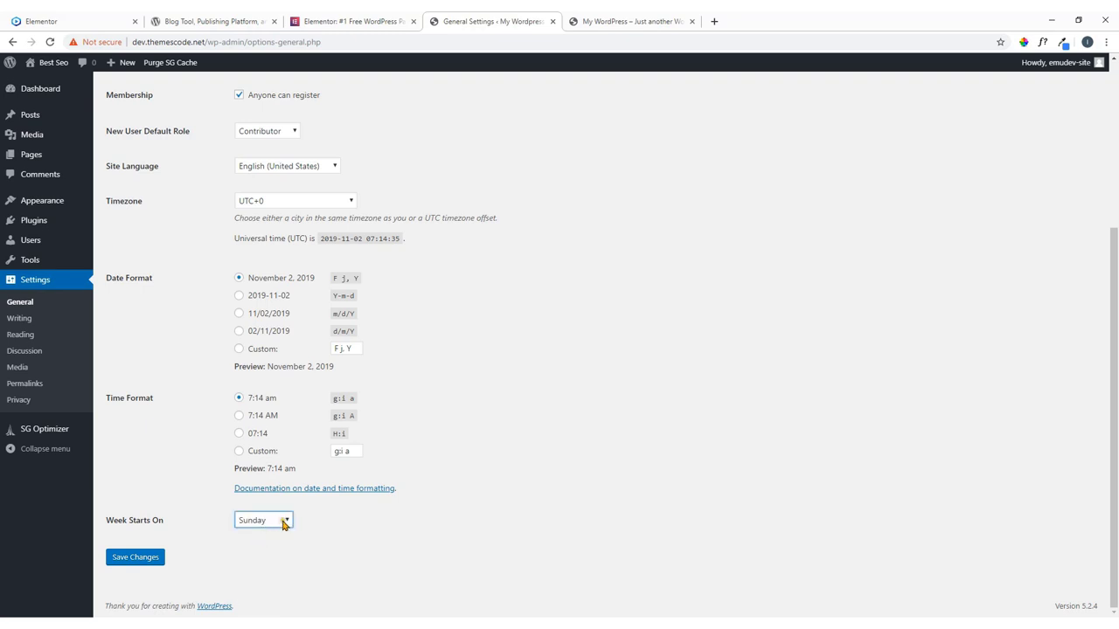
{"action": "left_click", "coordinate": [283, 524]}
{"action": "left_click", "coordinate": [275, 545]}
{"action": "left_click", "coordinate": [140, 558]}
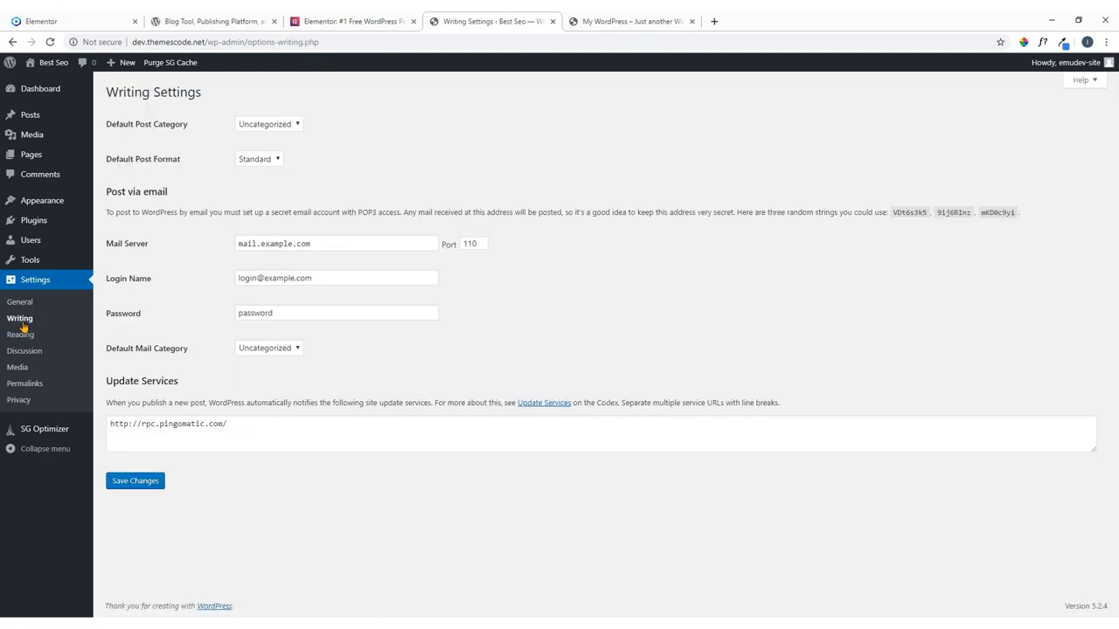
Leave the default category as Uncategorized and format as Standard, then go to Reading settings.
{"action": "left_click", "coordinate": [265, 128]}
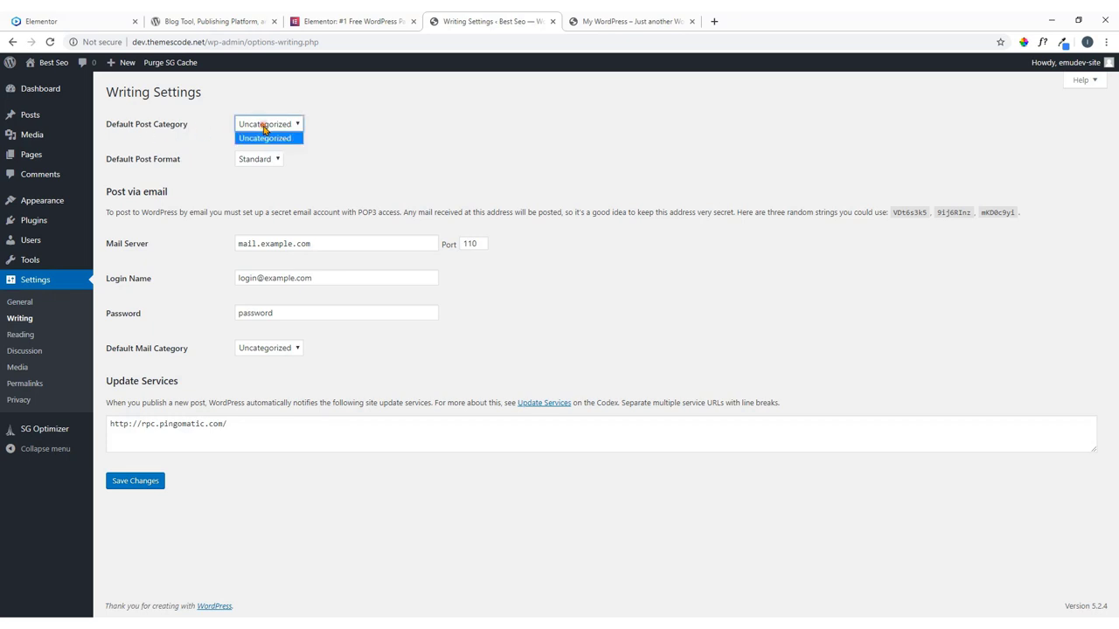
{"action": "left_click", "coordinate": [345, 129]}
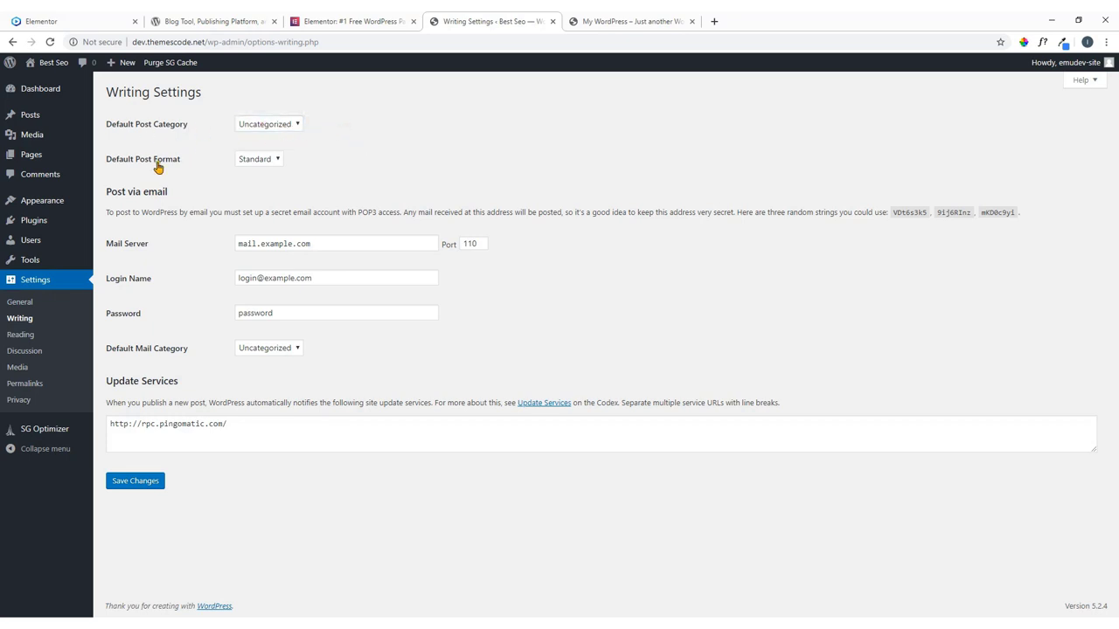
{"action": "left_click", "coordinate": [273, 165]}
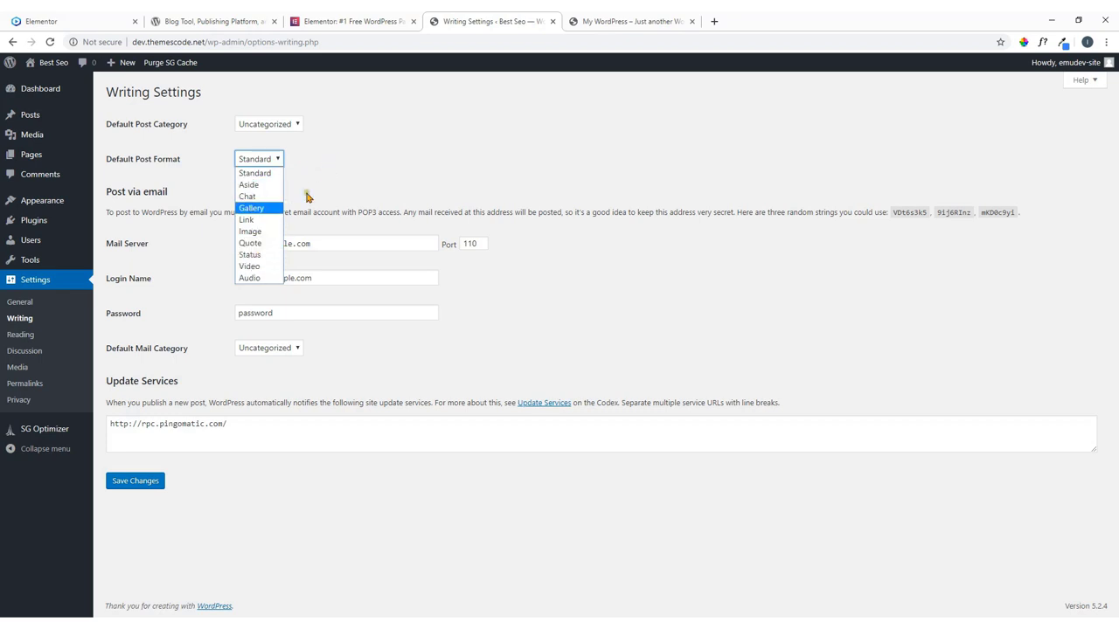
{"action": "left_click", "coordinate": [322, 182]}
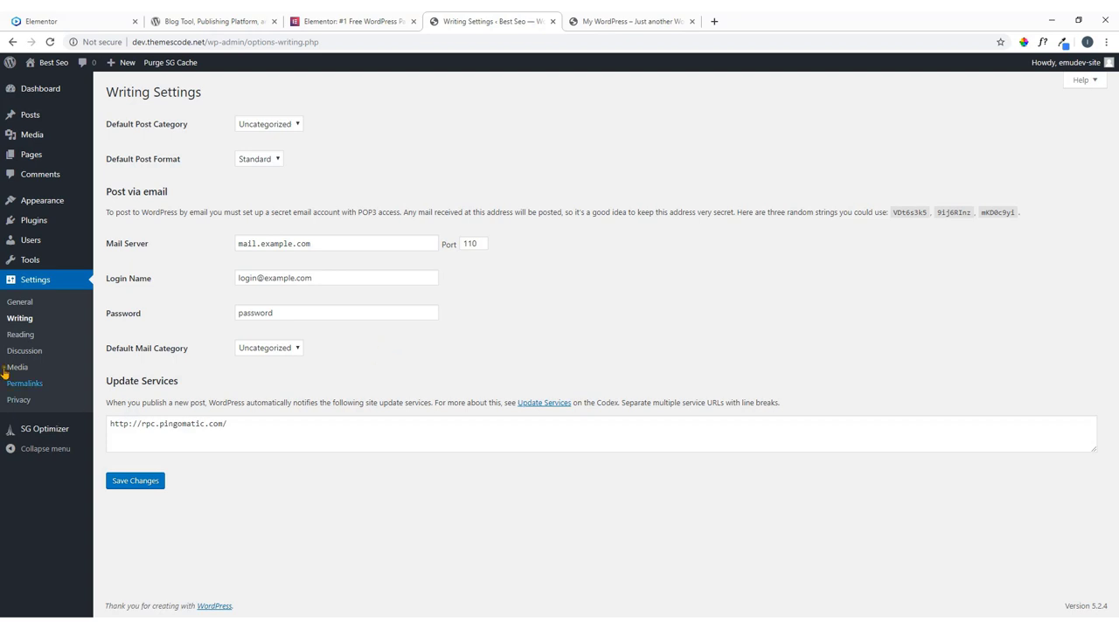
{"action": "left_click", "coordinate": [21, 339]}
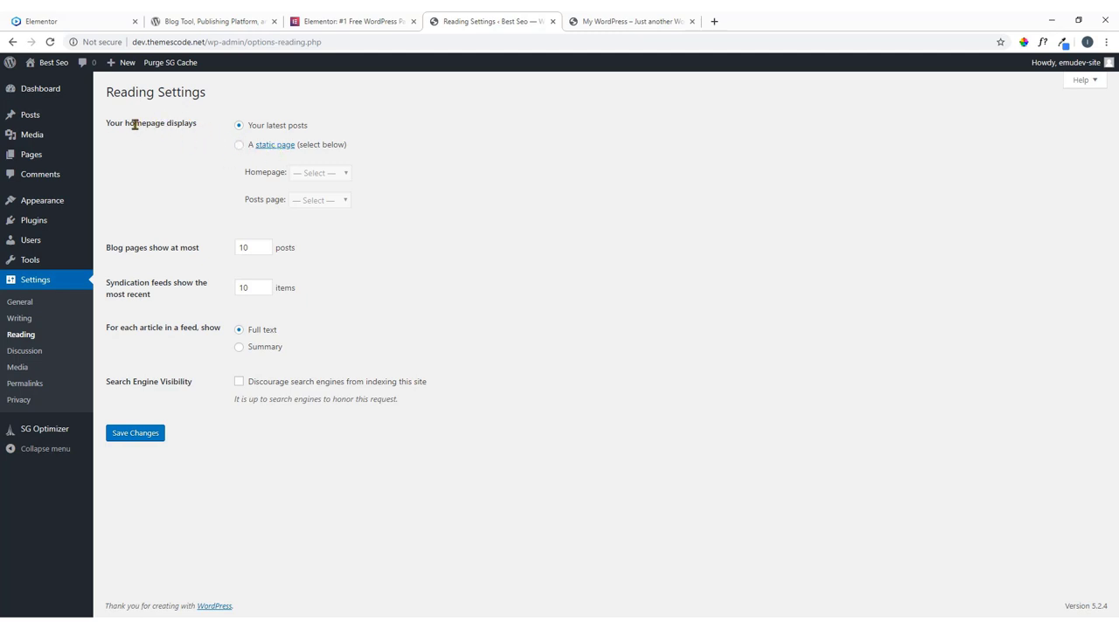
Look over the 'Homepage displays' reading option, glancing briefly at the Elementor demo site.
{"action": "left_click_drag", "start_coordinate": [126, 124], "coordinate": [202, 125]}
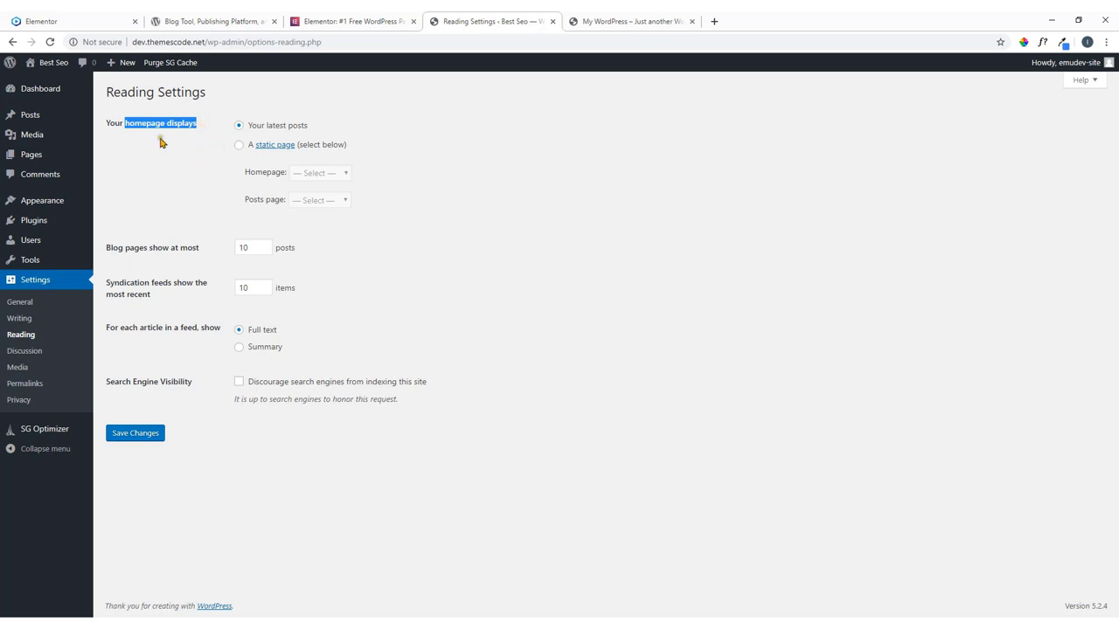
{"action": "left_click", "coordinate": [70, 19]}
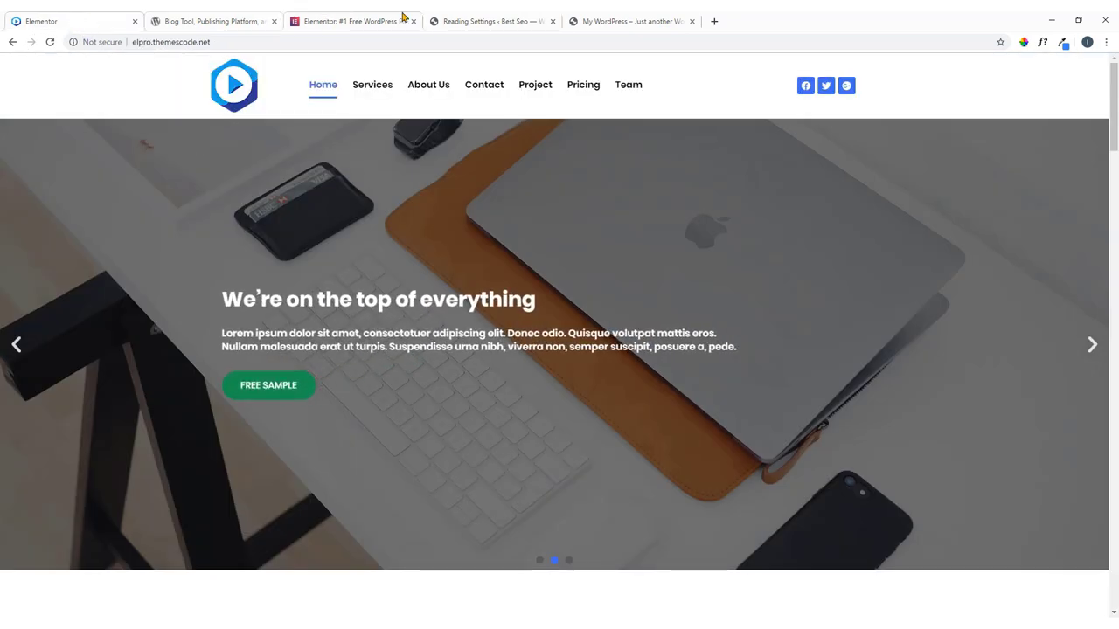
{"action": "left_click", "coordinate": [516, 19]}
{"action": "left_click", "coordinate": [448, 255]}
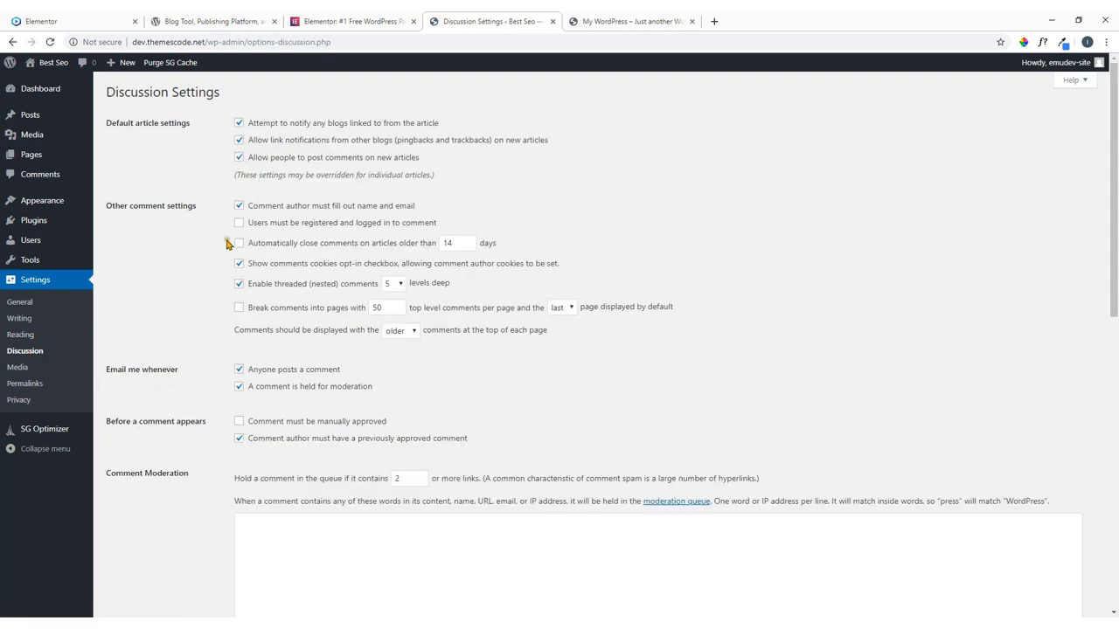
Scroll through the Discussion Settings without changing anything.
{"action": "scroll", "coordinate": [233, 300], "scroll_direction": "down", "scroll_amount": 5}
{"action": "scroll", "coordinate": [233, 306], "scroll_direction": "down", "scroll_amount": 3}
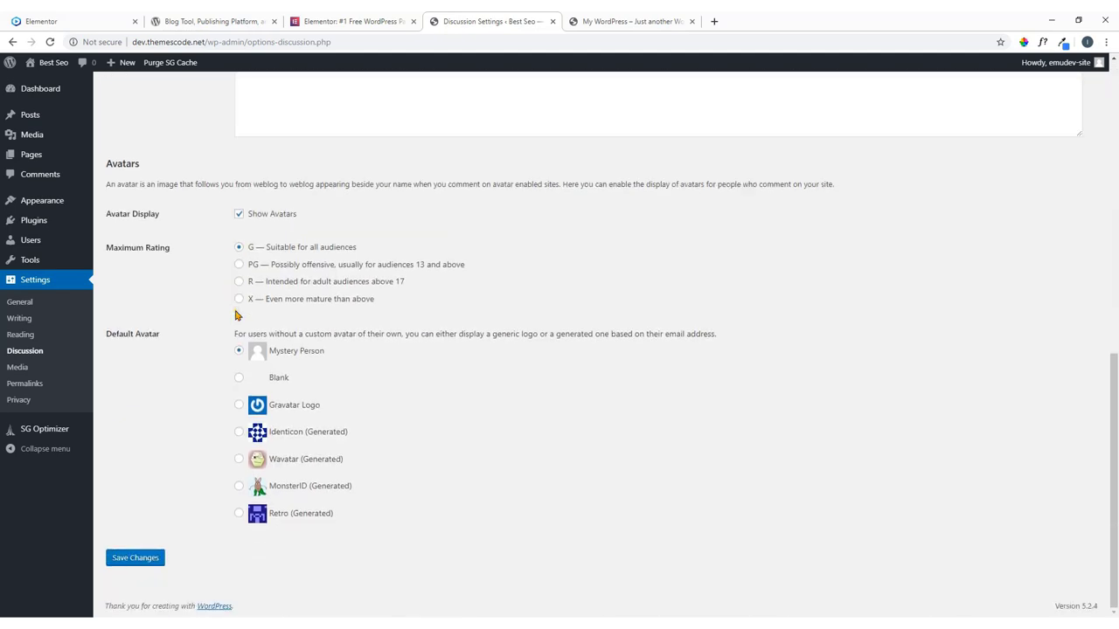
{"action": "scroll", "coordinate": [236, 315], "scroll_direction": "up", "scroll_amount": 10}
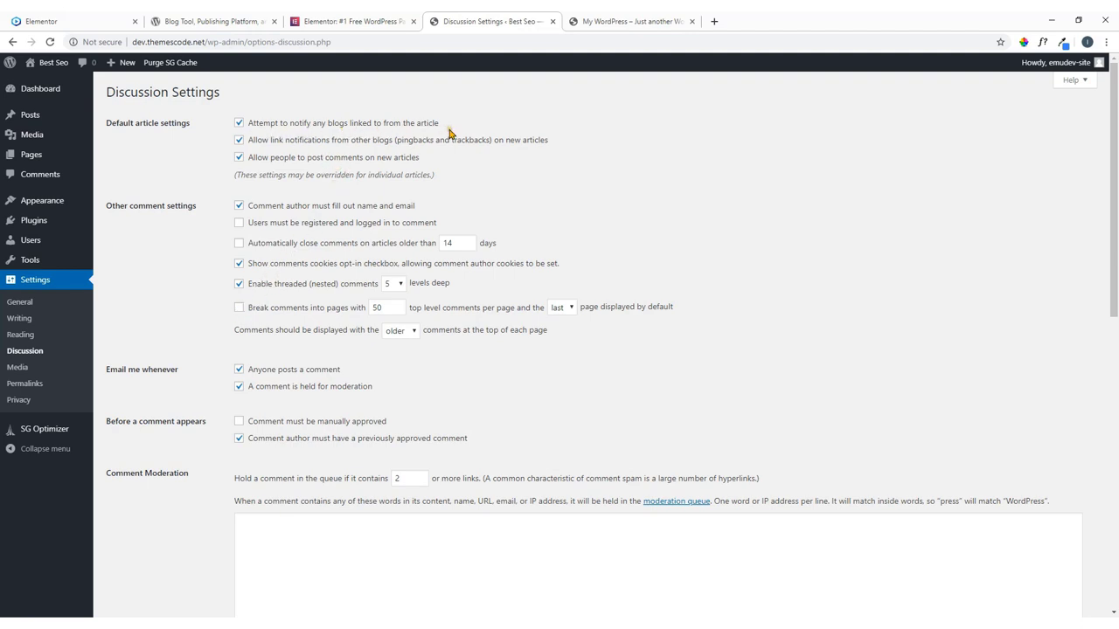
{"action": "scroll", "coordinate": [224, 295], "scroll_direction": "down", "scroll_amount": 2}
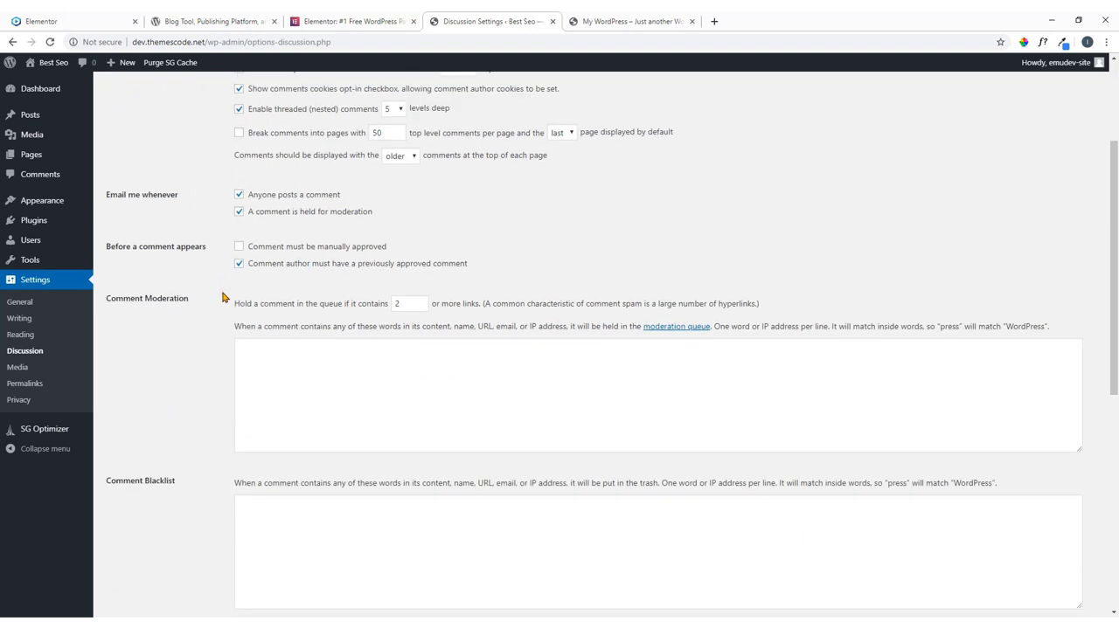
{"action": "scroll", "coordinate": [222, 297], "scroll_direction": "down", "scroll_amount": 5}
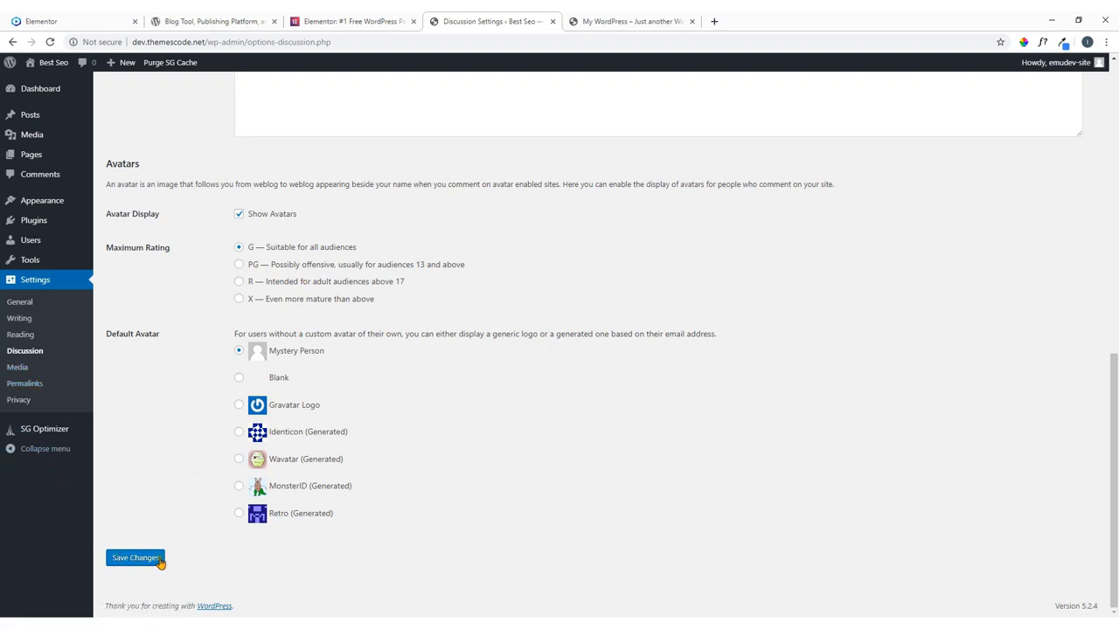
Review the Media Settings image sizes, starting with Thumbnail size, then go to Permalink Settings.
{"action": "left_click", "coordinate": [18, 371]}
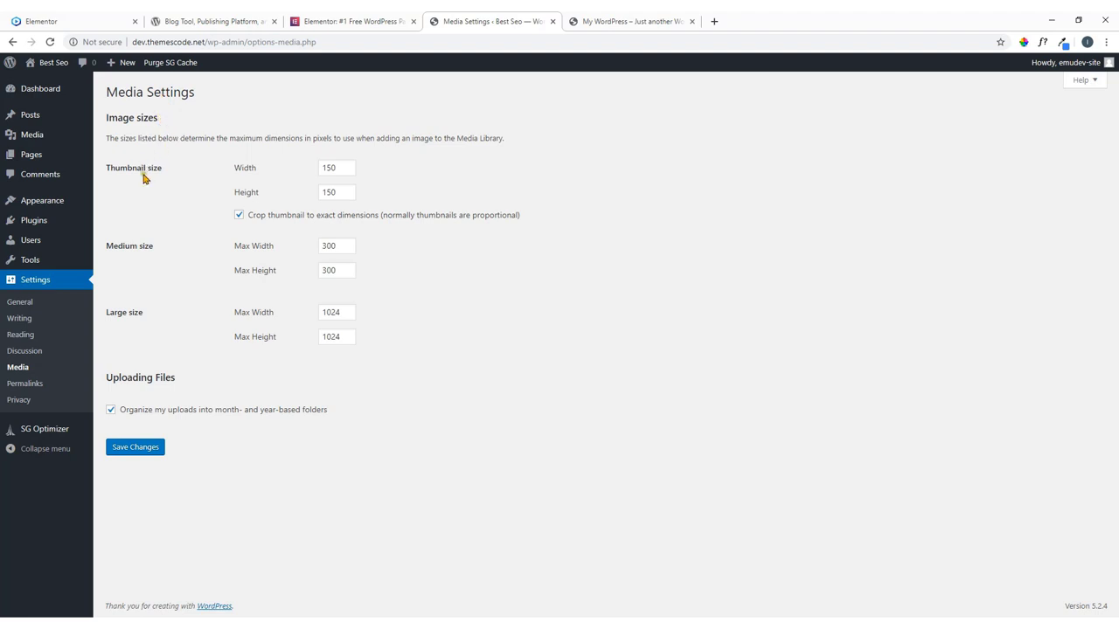
{"action": "left_click_drag", "start_coordinate": [166, 170], "coordinate": [125, 167]}
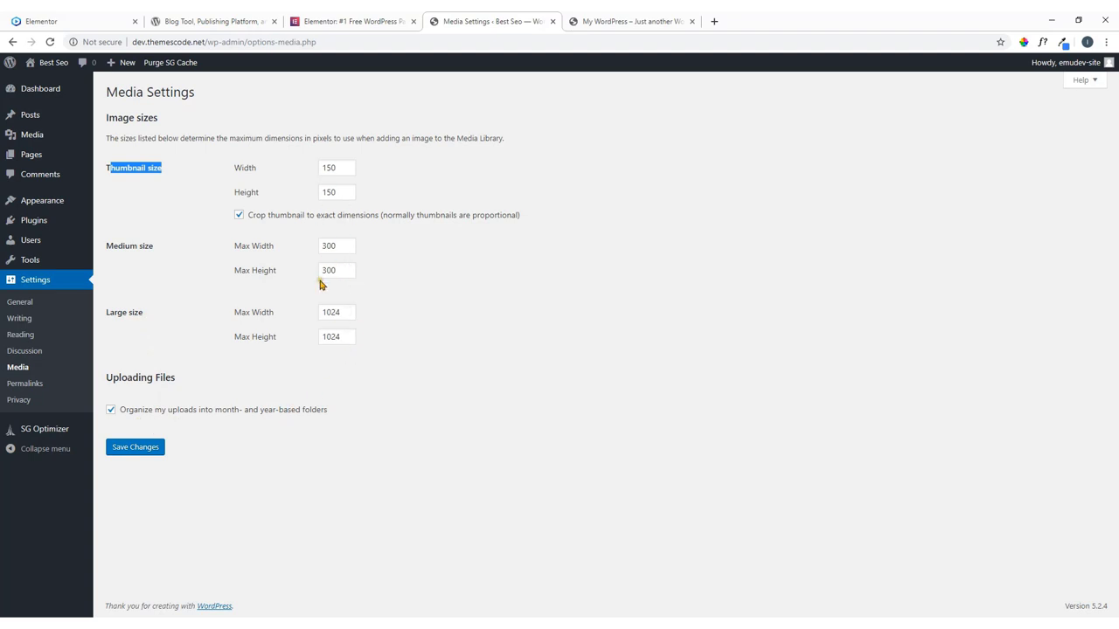
{"action": "left_click", "coordinate": [30, 388]}
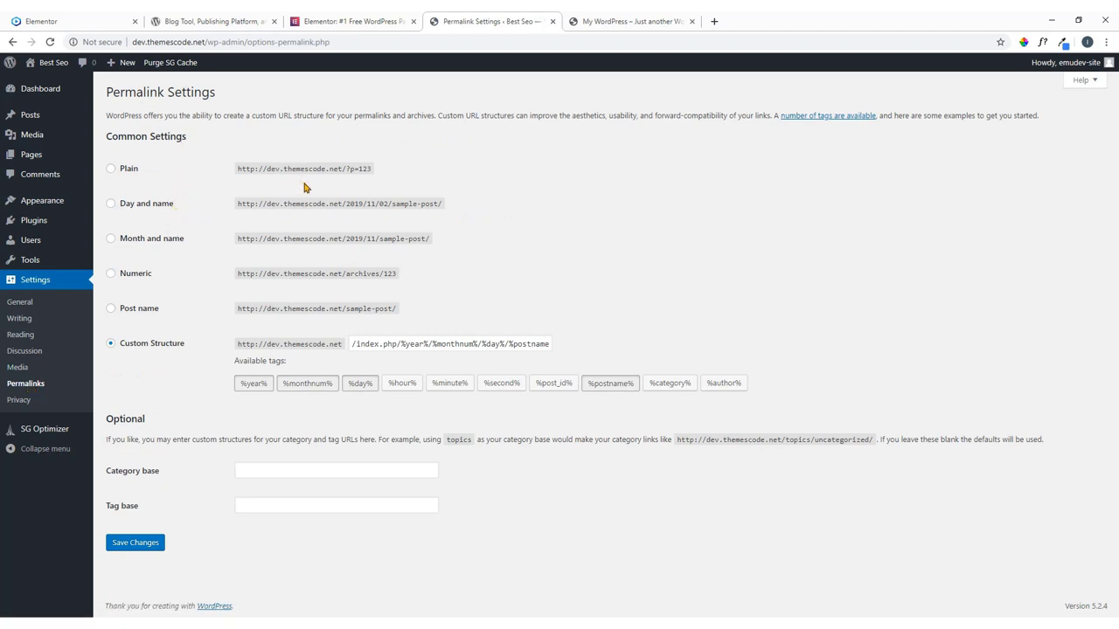
{"action": "left_click", "coordinate": [114, 16]}
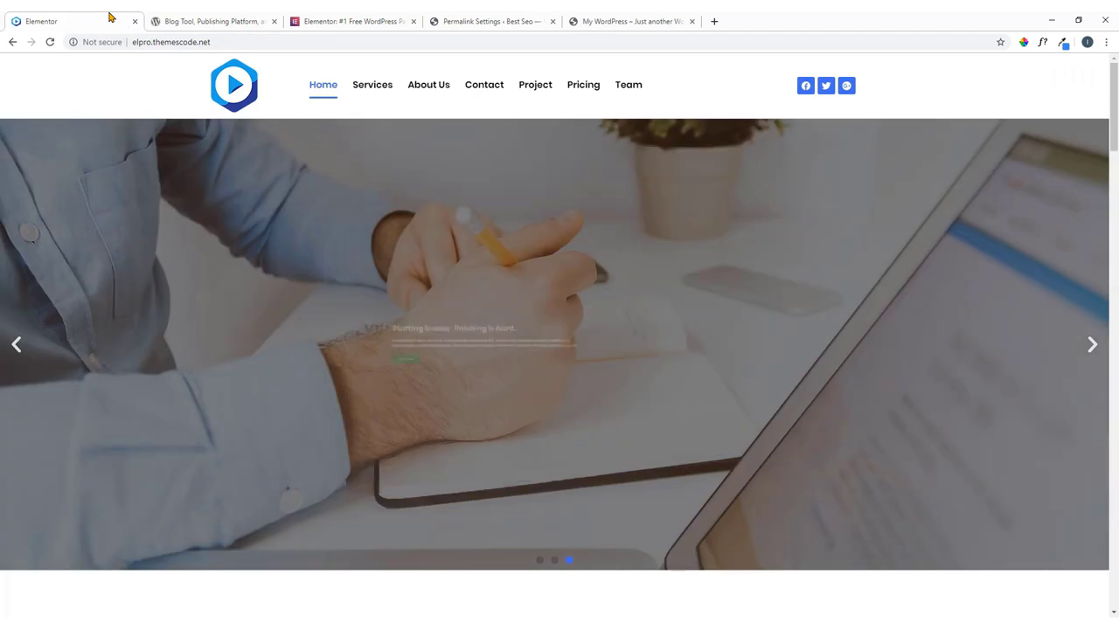
{"action": "left_click", "coordinate": [378, 94]}
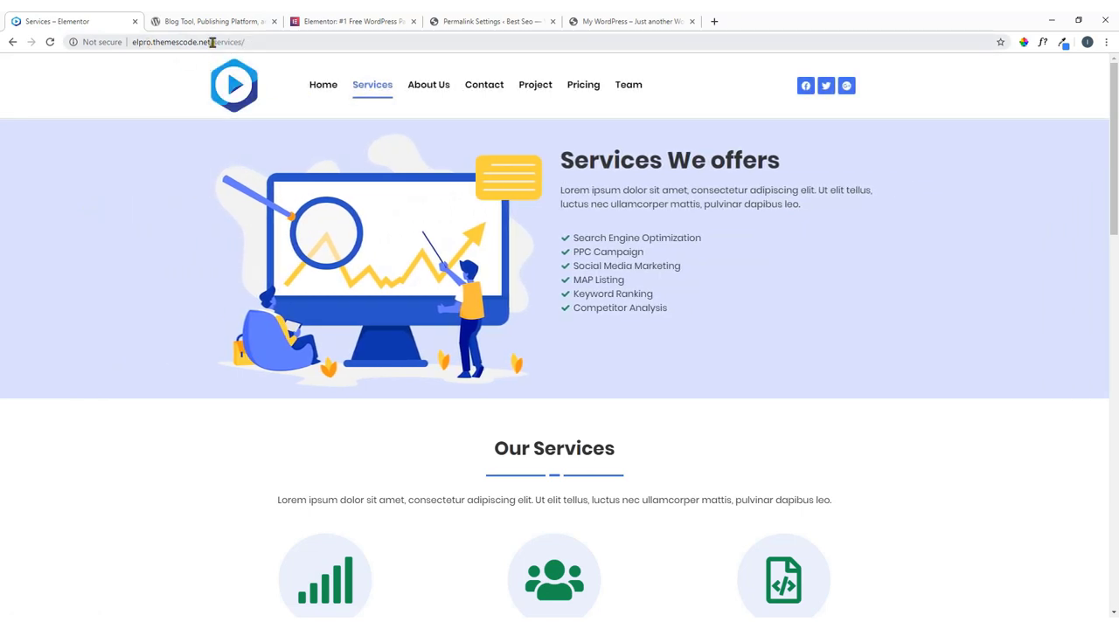
{"action": "left_click_drag", "start_coordinate": [212, 42], "coordinate": [259, 42]}
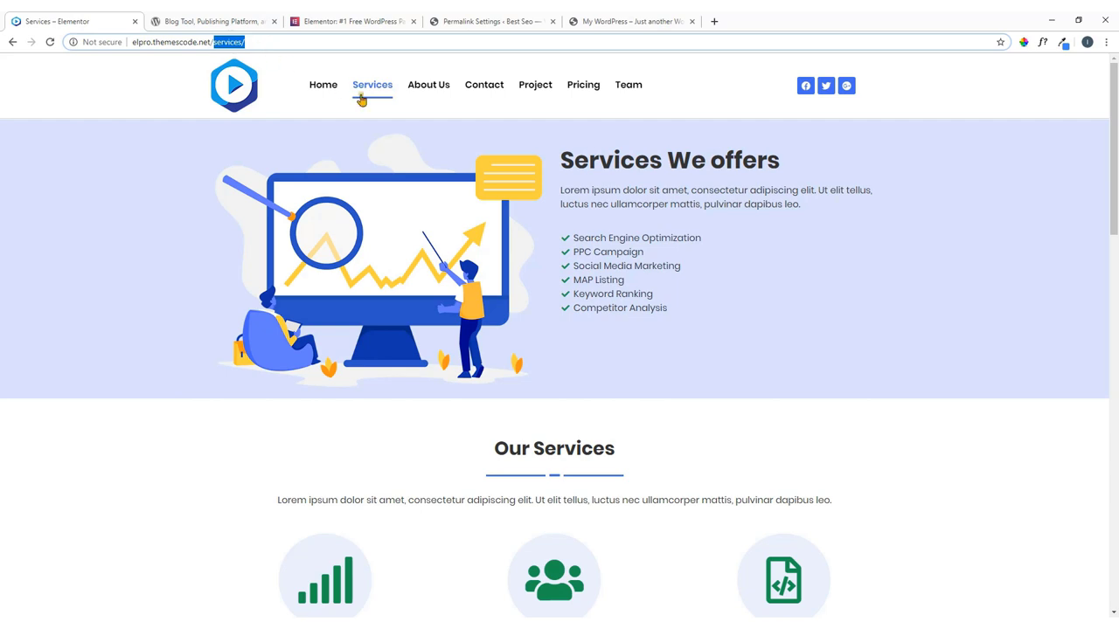
{"action": "left_click", "coordinate": [428, 92]}
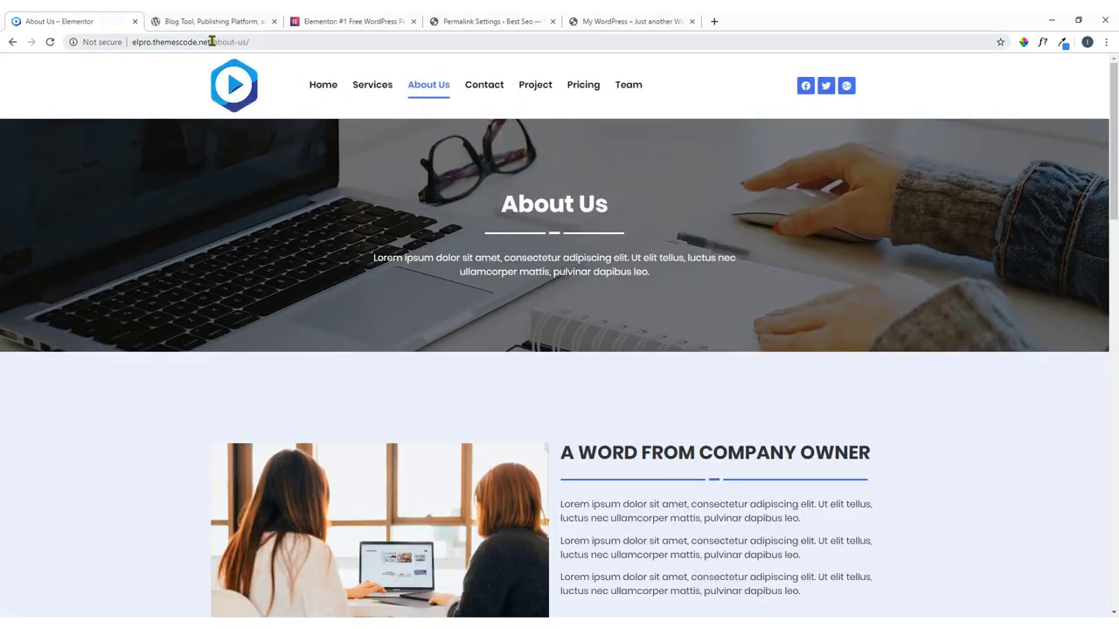
{"action": "left_click_drag", "start_coordinate": [211, 42], "coordinate": [282, 42]}
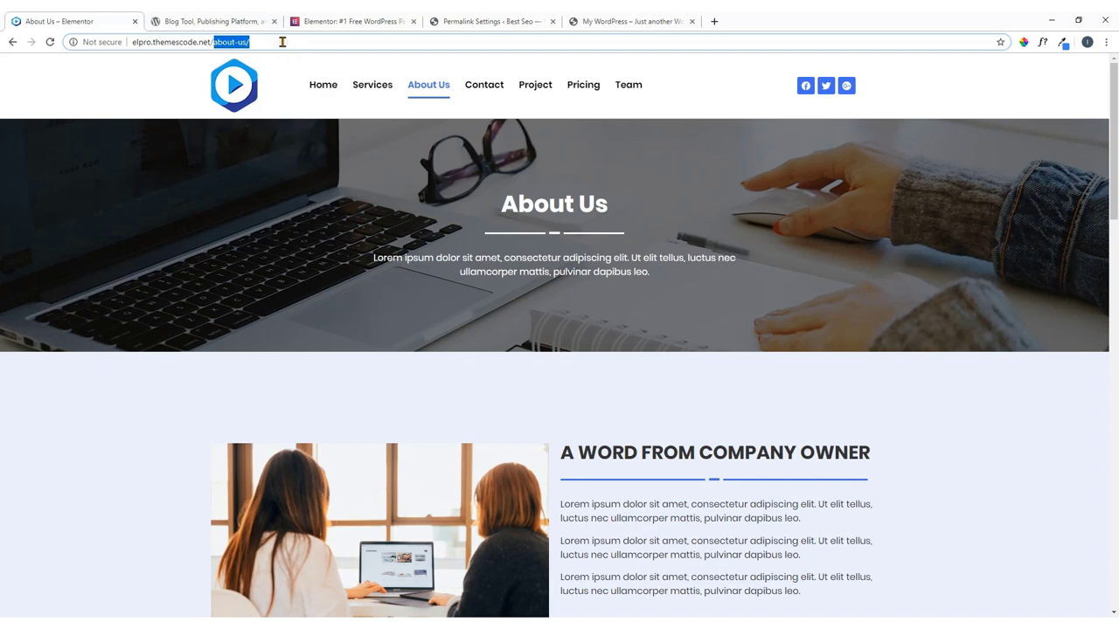
{"action": "left_click", "coordinate": [516, 20]}
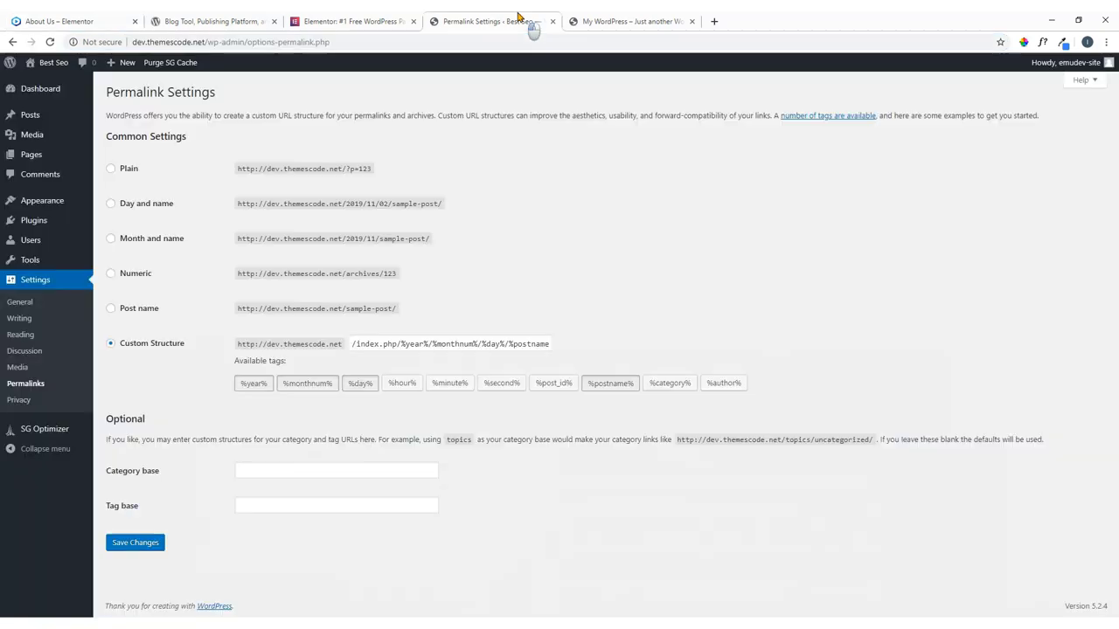
{"action": "left_click", "coordinate": [110, 16]}
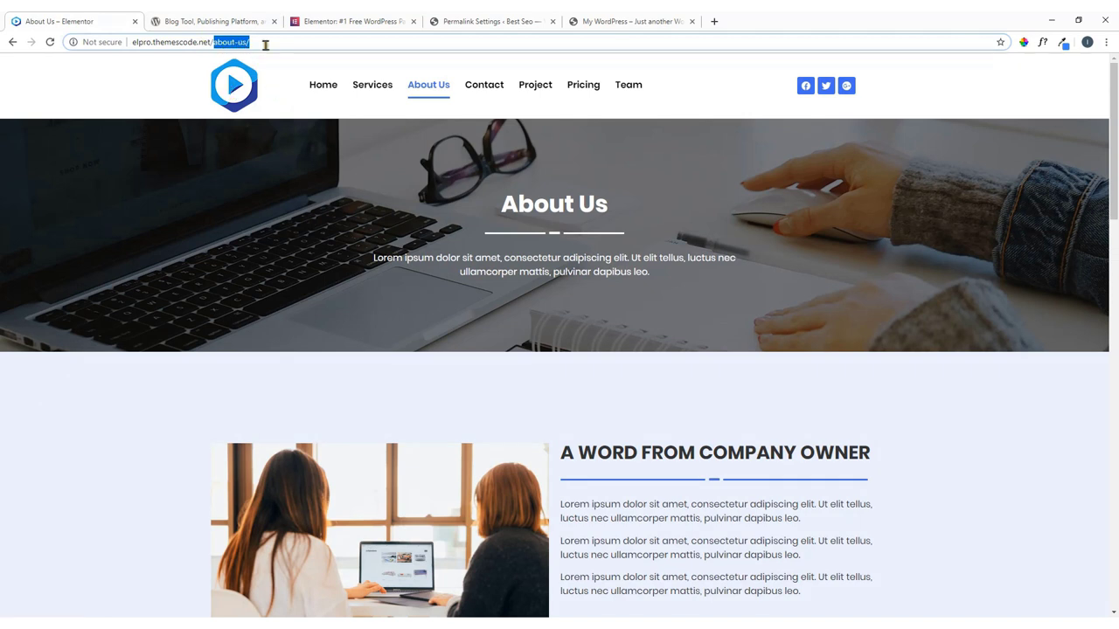
{"action": "left_click", "coordinate": [172, 66]}
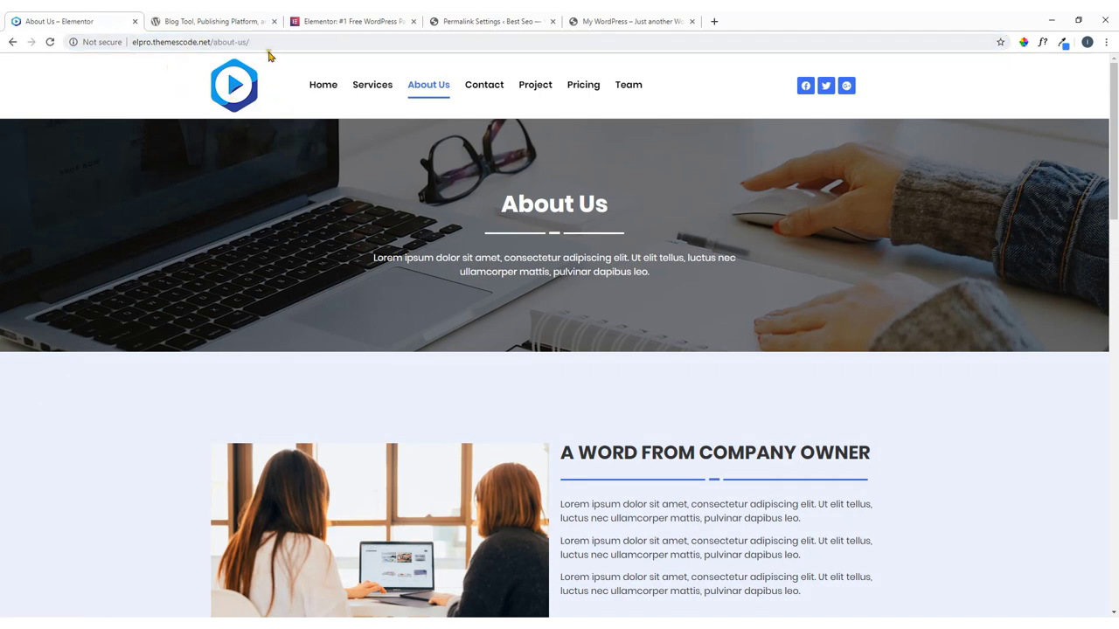
{"action": "left_click", "coordinate": [257, 42]}
{"action": "left_click_drag", "start_coordinate": [257, 42], "coordinate": [129, 46]}
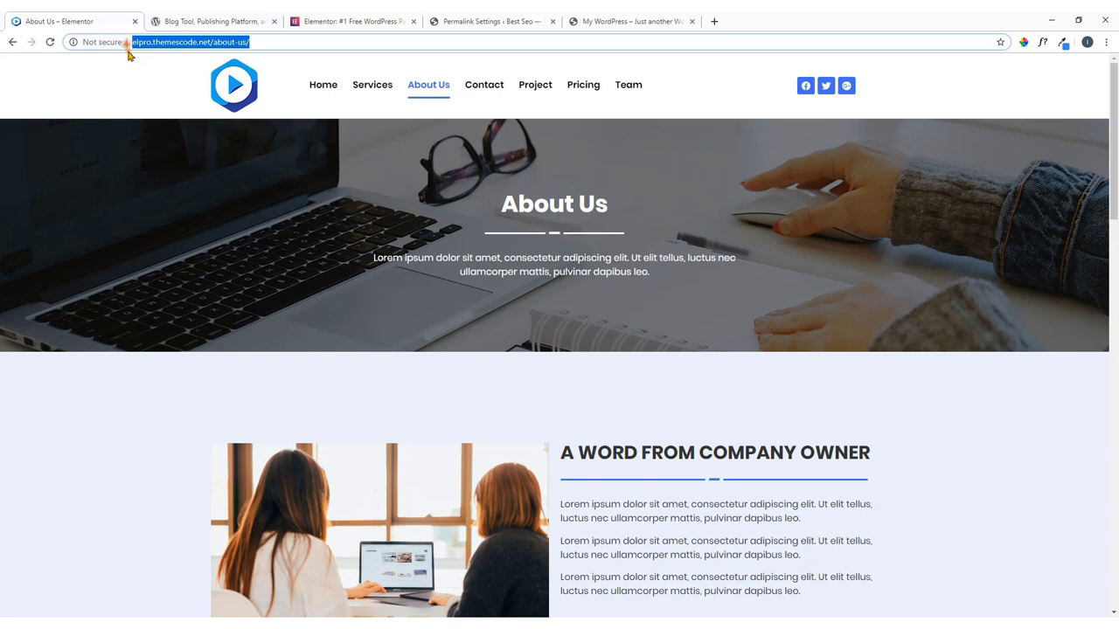
{"action": "left_click", "coordinate": [146, 87]}
{"action": "left_click", "coordinate": [445, 24]}
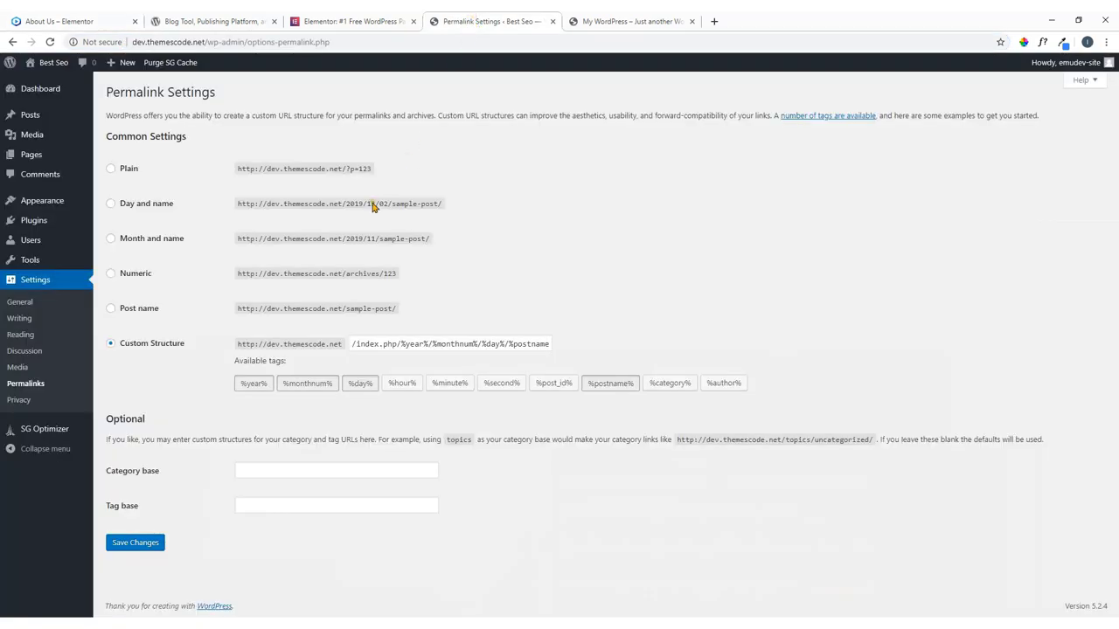
Switch the permalink structure to Post name (/%postname%/) and save it.
{"action": "left_click", "coordinate": [137, 307]}
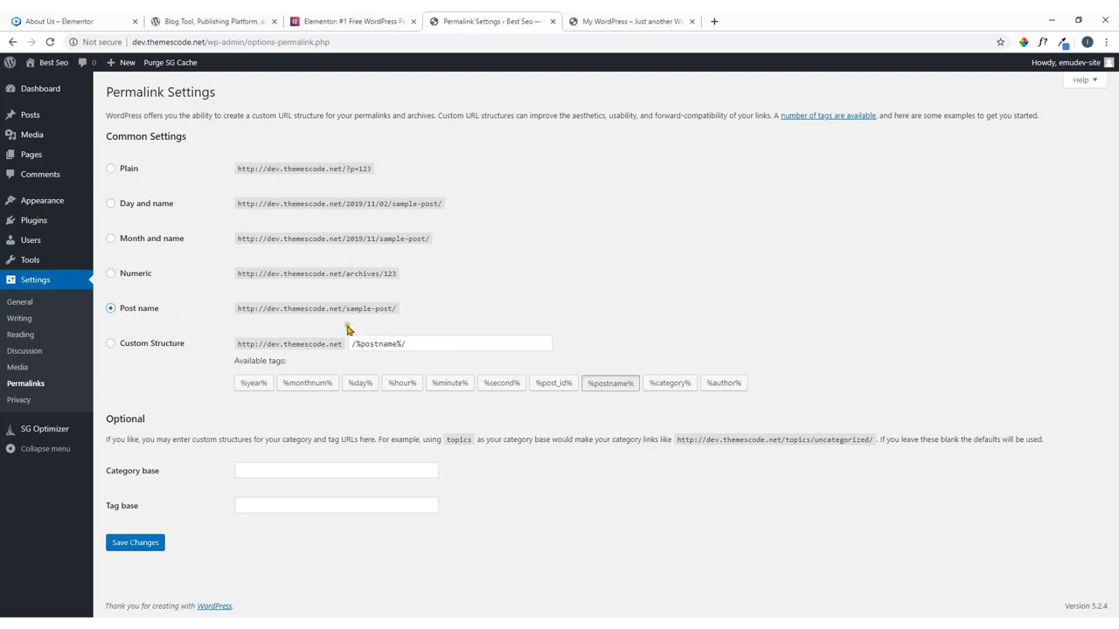
{"action": "left_click", "coordinate": [141, 545]}
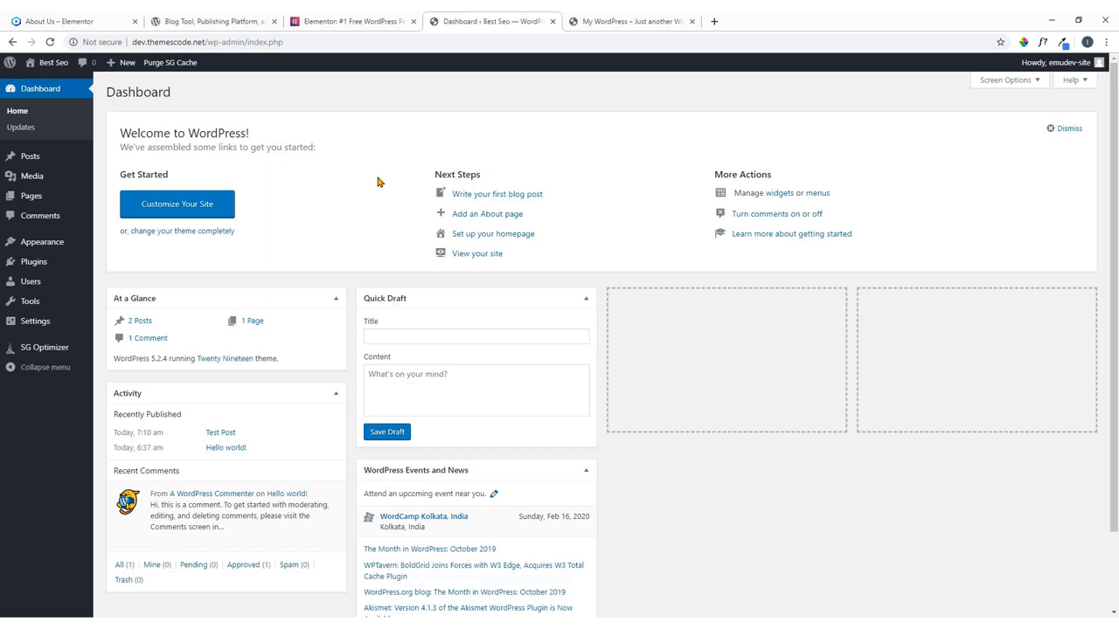
Check the live site's front page, then go to Appearance > Themes in the admin.
{"action": "left_click", "coordinate": [620, 23]}
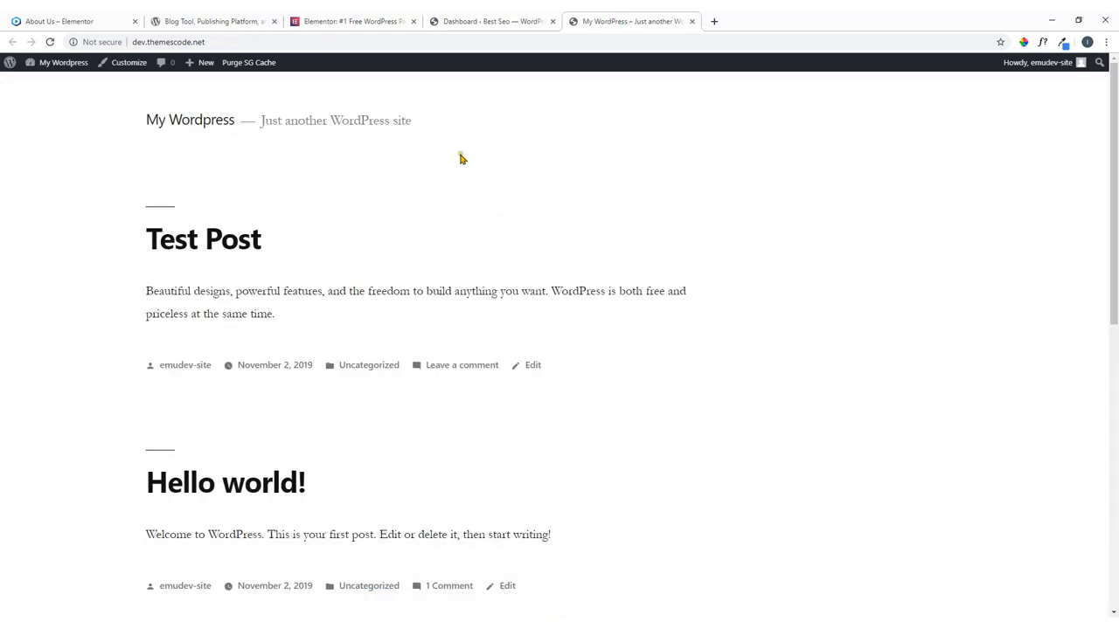
{"action": "scroll", "coordinate": [424, 284], "scroll_direction": "down", "scroll_amount": 4}
{"action": "scroll", "coordinate": [424, 288], "scroll_direction": "up", "scroll_amount": 4}
{"action": "left_click", "coordinate": [492, 19]}
{"action": "mouse_move", "coordinate": [47, 247]}
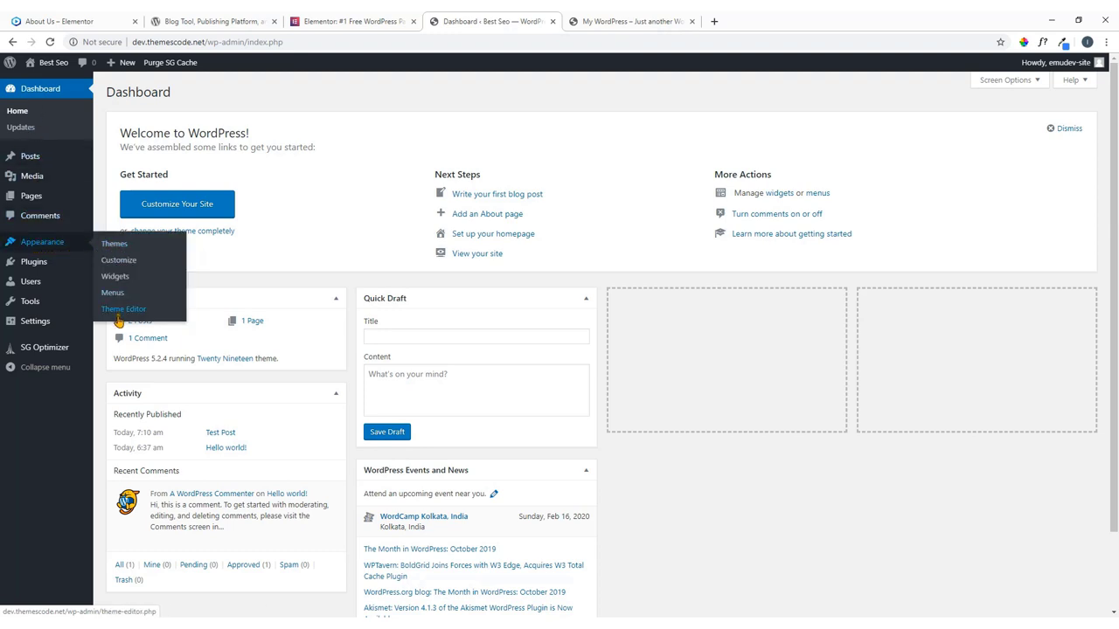
{"action": "left_click", "coordinate": [115, 251]}
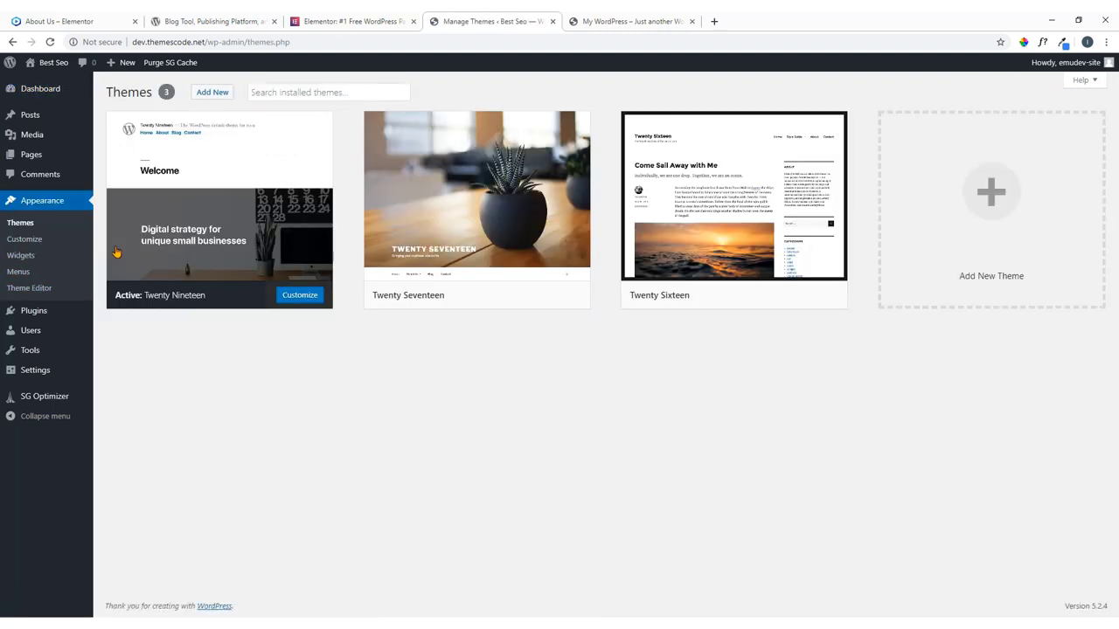
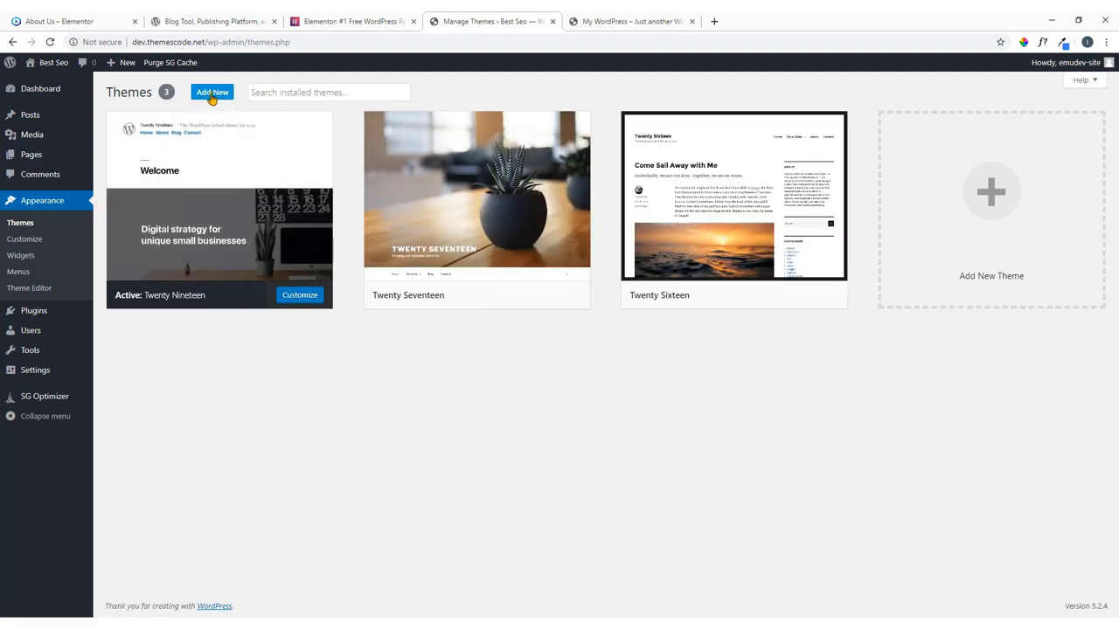
From Appearance > Themes, add a new theme and list the Popular themes.
{"action": "left_click", "coordinate": [211, 95]}
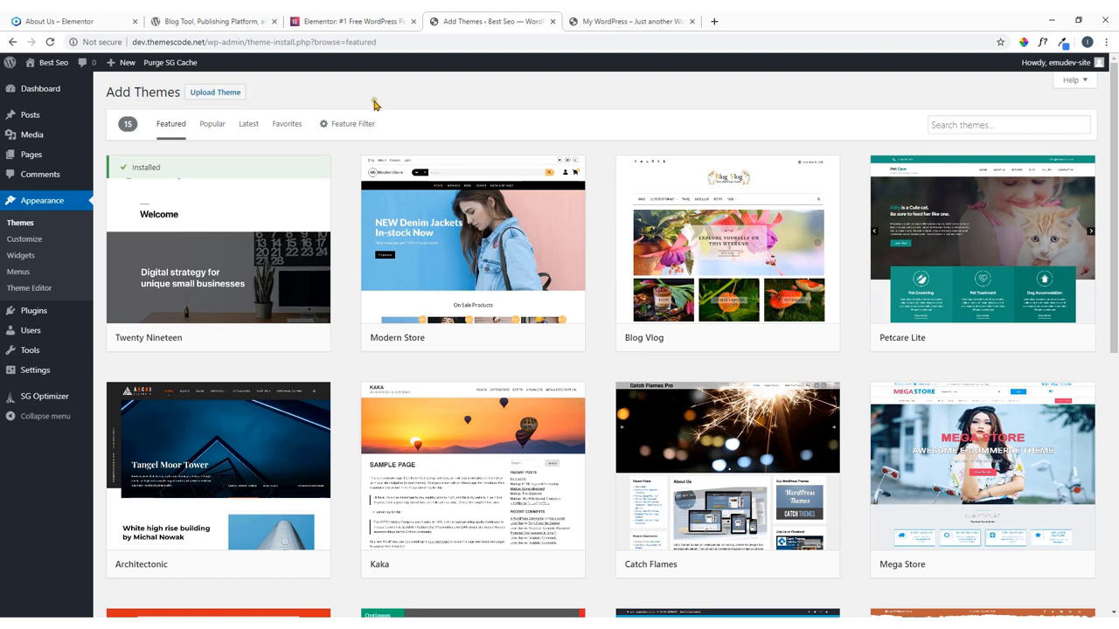
{"action": "left_click", "coordinate": [212, 127]}
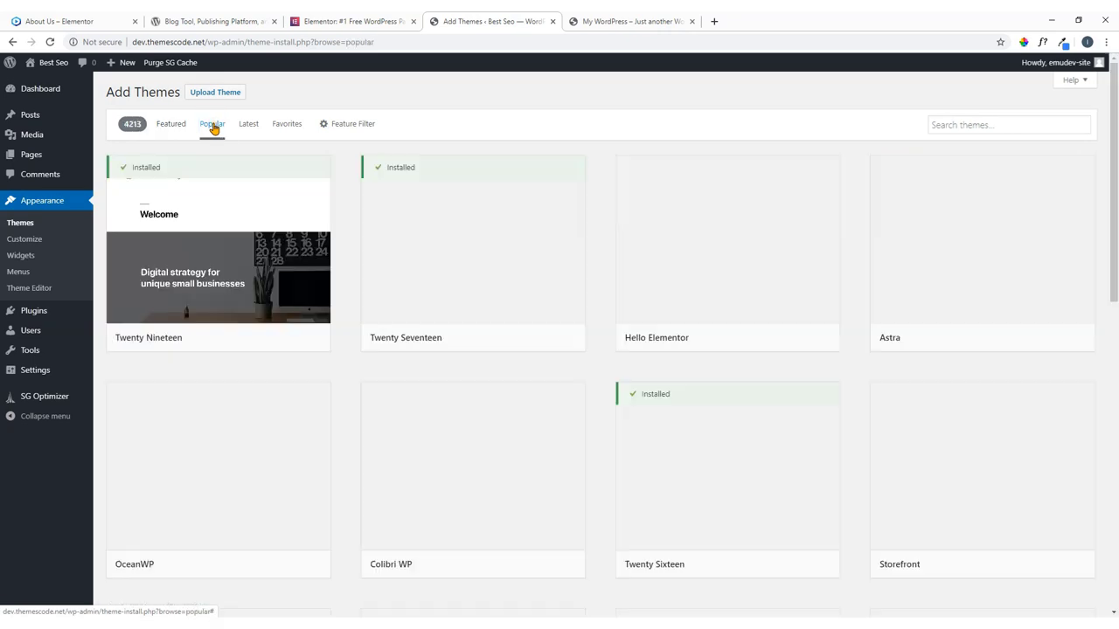
{"action": "mouse_move", "coordinate": [705, 317]}
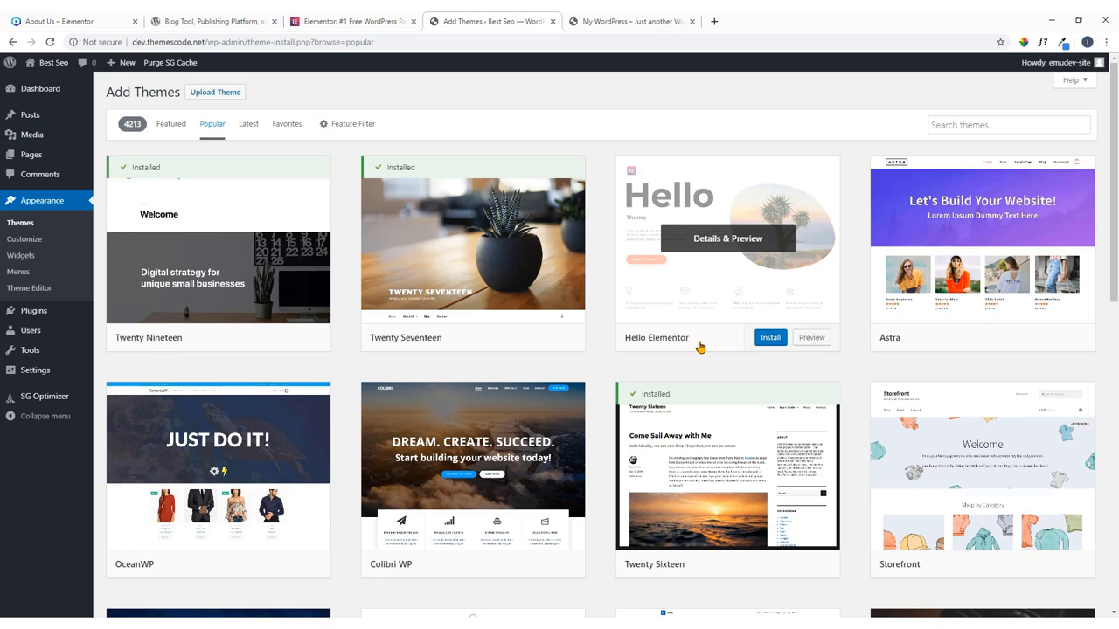
Check the Elementor website and its About Us demo page, then return to the theme browser.
{"action": "left_click", "coordinate": [316, 20]}
{"action": "left_click", "coordinate": [90, 20]}
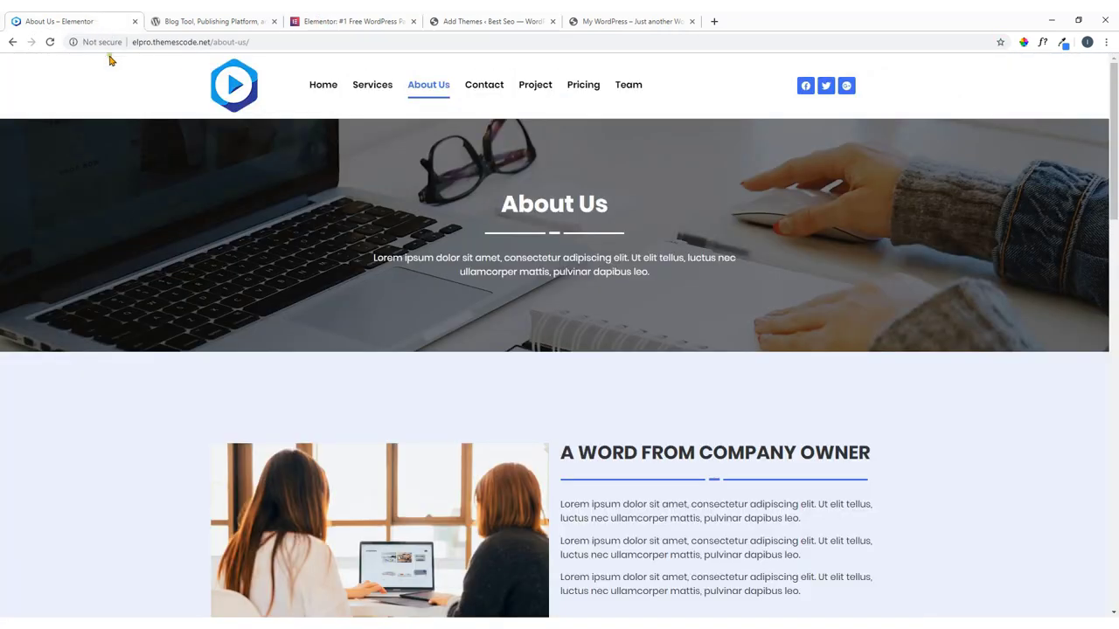
{"action": "left_click", "coordinate": [349, 21]}
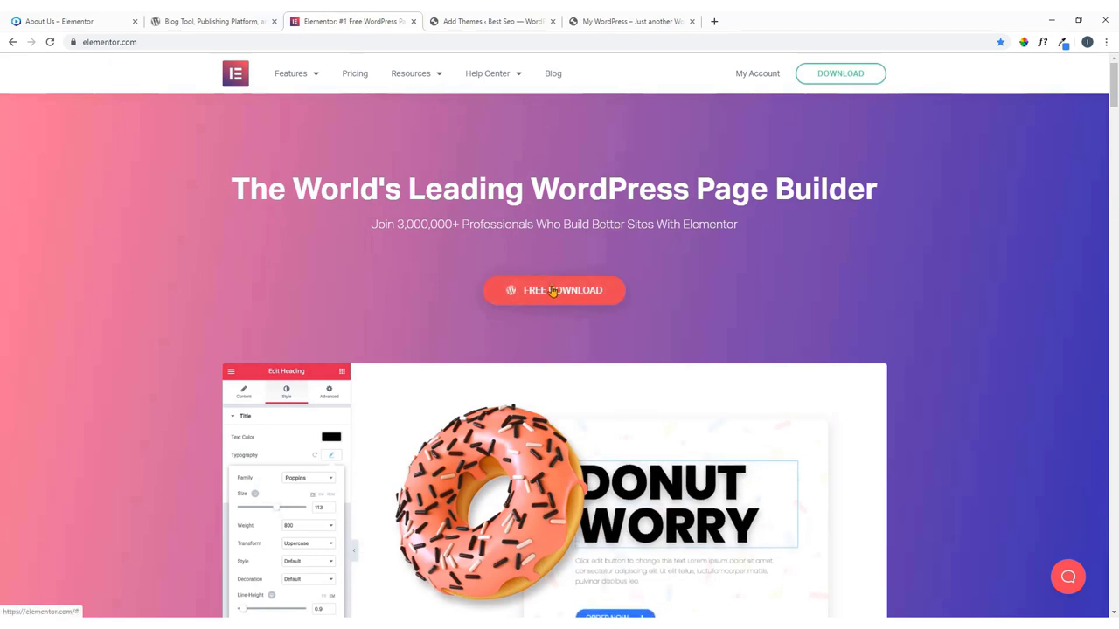
{"action": "left_click", "coordinate": [512, 19]}
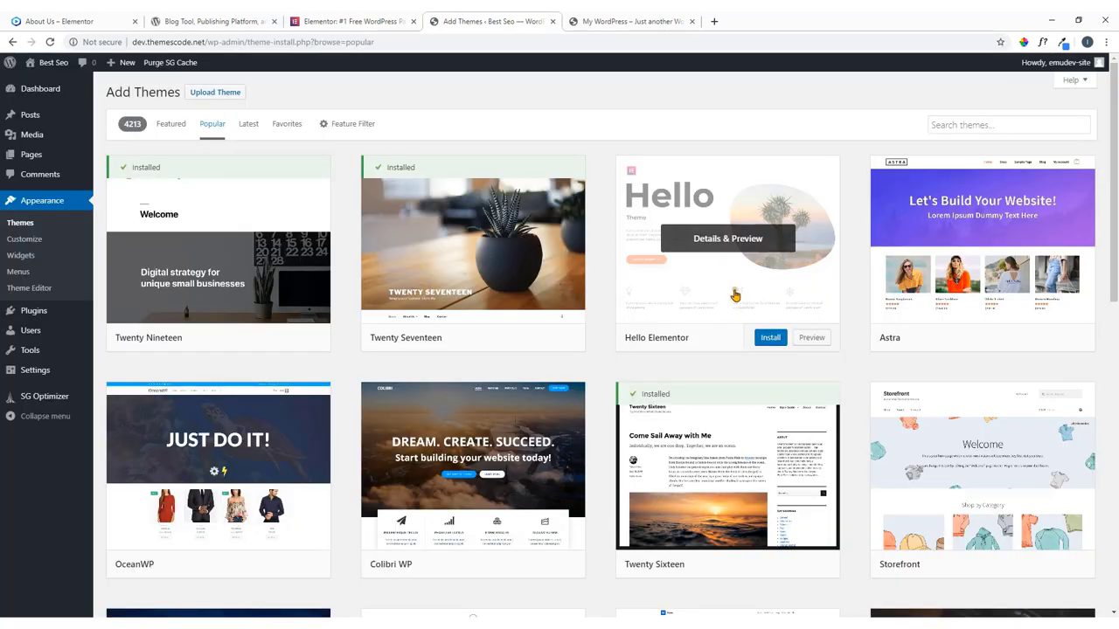
Preview Hello Elementor, install and activate it, then view the site's front page.
{"action": "left_click", "coordinate": [738, 253]}
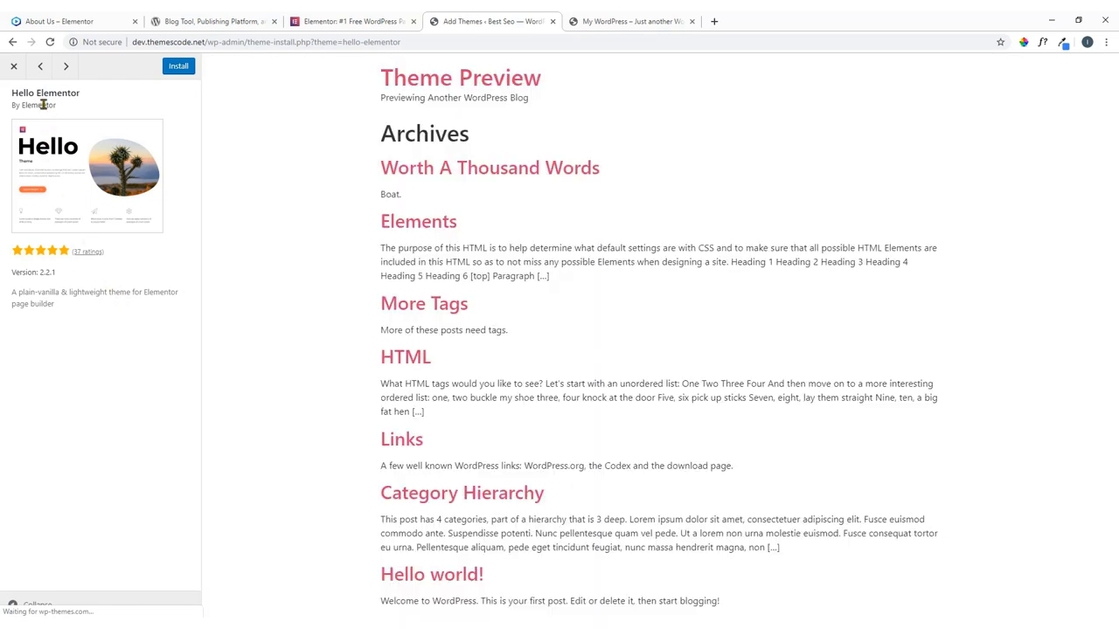
{"action": "left_click", "coordinate": [14, 66]}
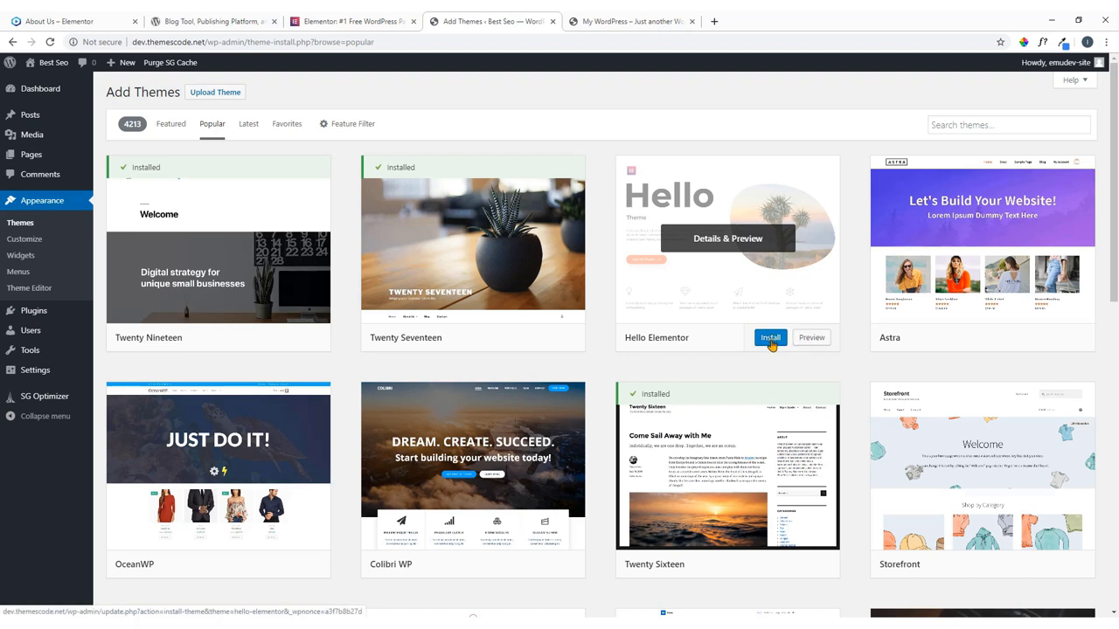
{"action": "left_click", "coordinate": [770, 340]}
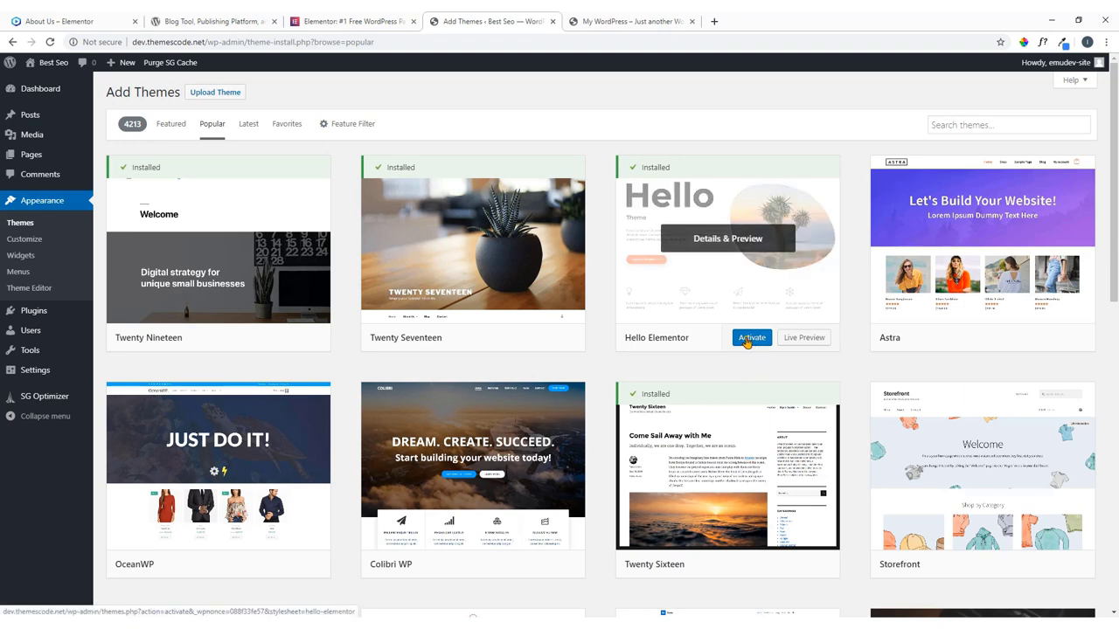
{"action": "left_click", "coordinate": [748, 340]}
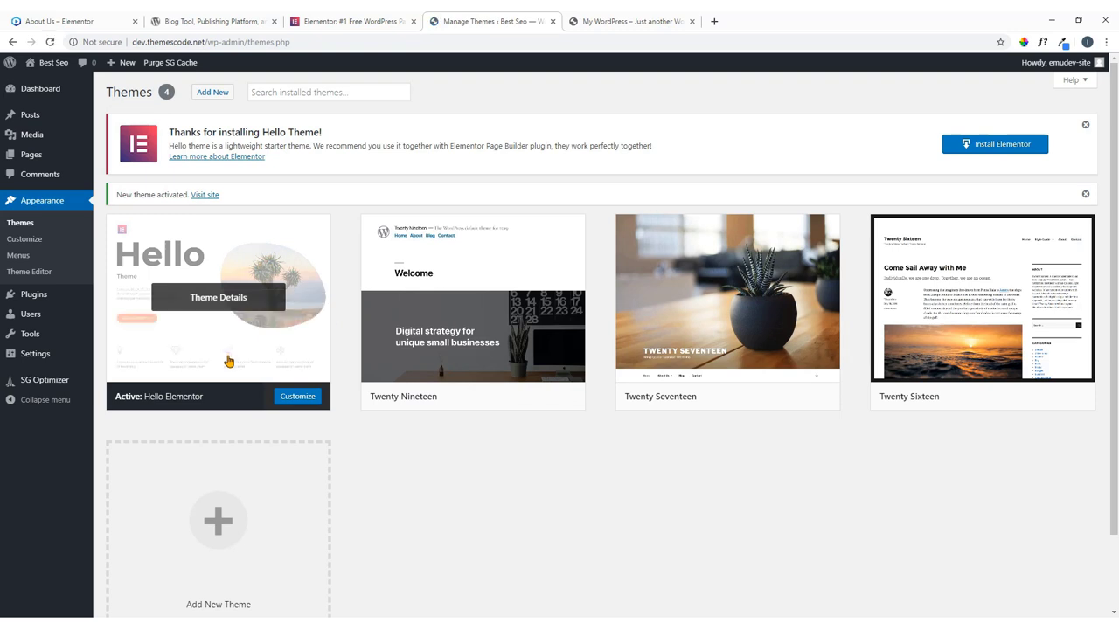
{"action": "left_click", "coordinate": [601, 19]}
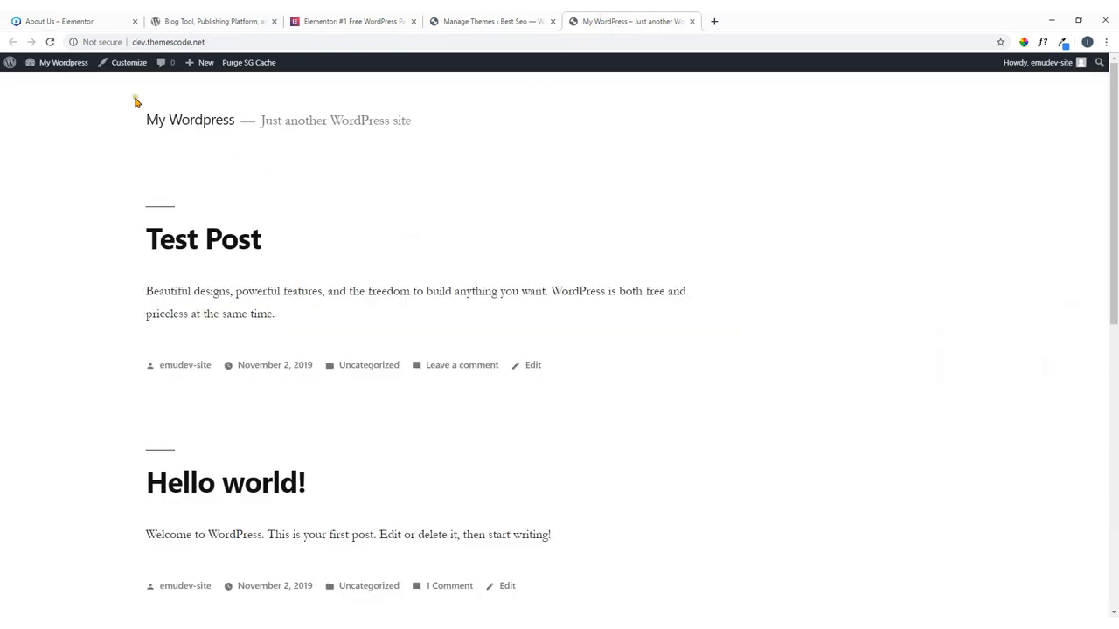
Reload the front page in the Hello Elementor style, then go back to Manage Themes.
{"action": "left_click", "coordinate": [50, 42]}
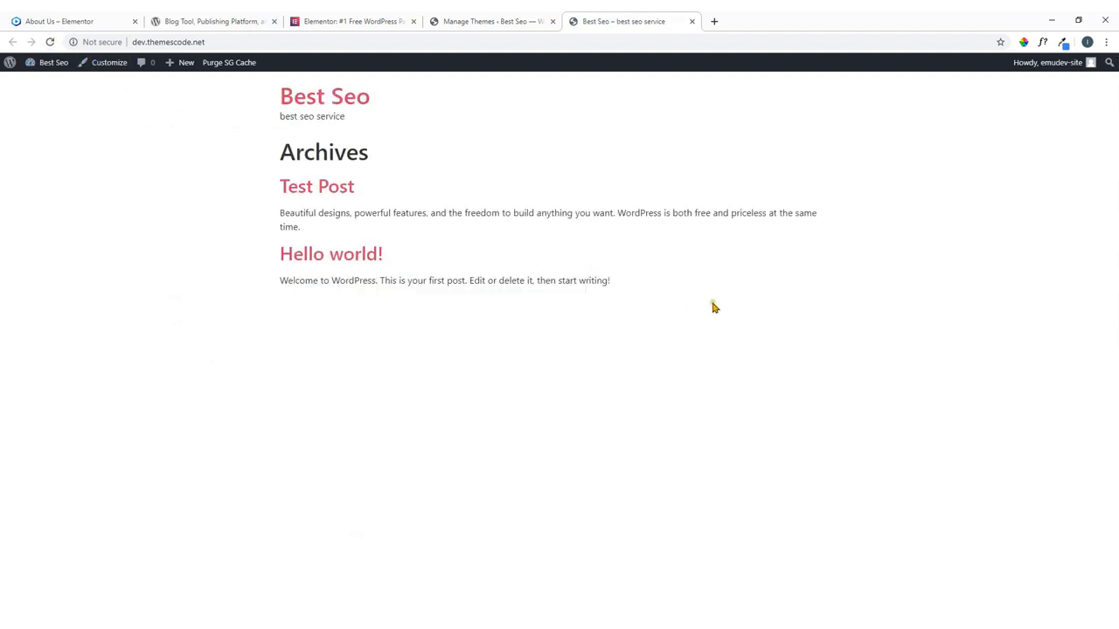
{"action": "left_click", "coordinate": [520, 21]}
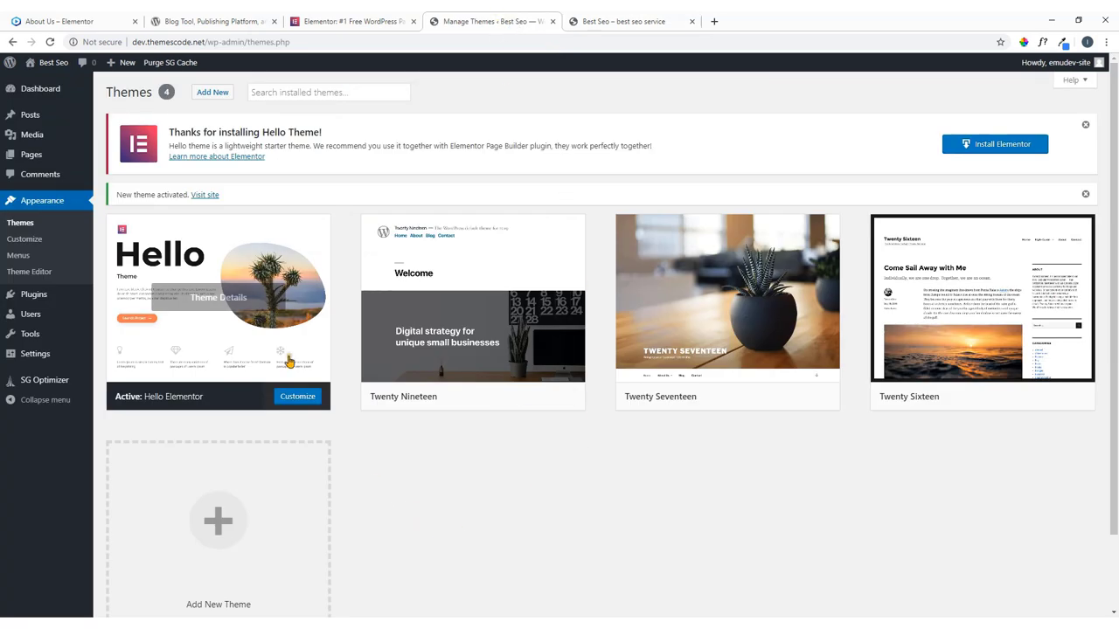
{"action": "mouse_move", "coordinate": [214, 304]}
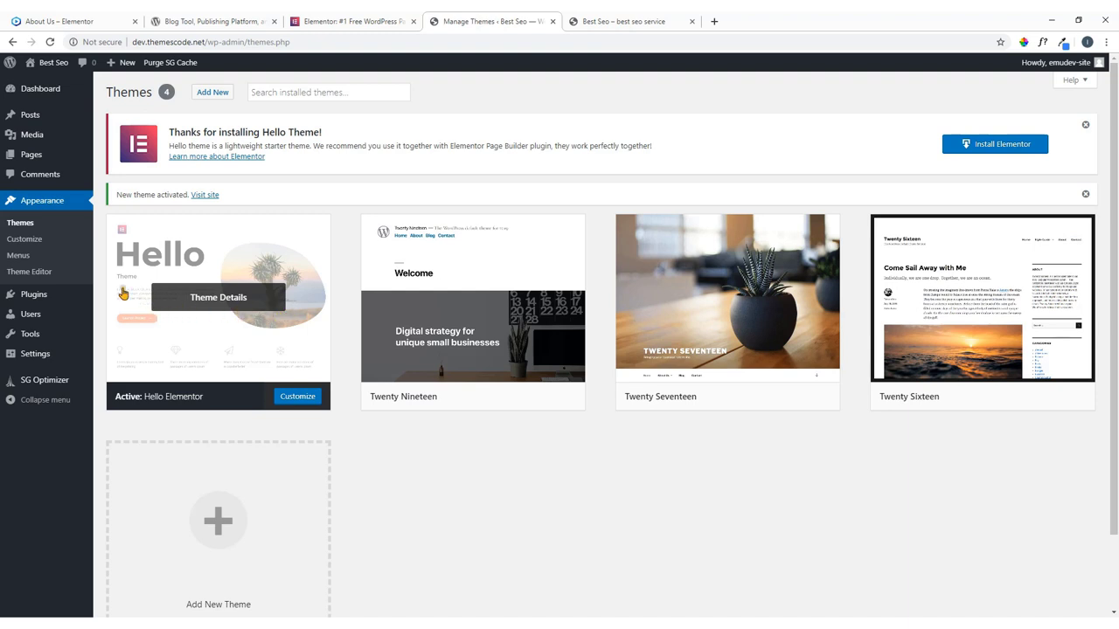
In Customizer > Site Identity, choose Select logo > Upload Files and switch to File Explorer.
{"action": "left_click", "coordinate": [26, 240]}
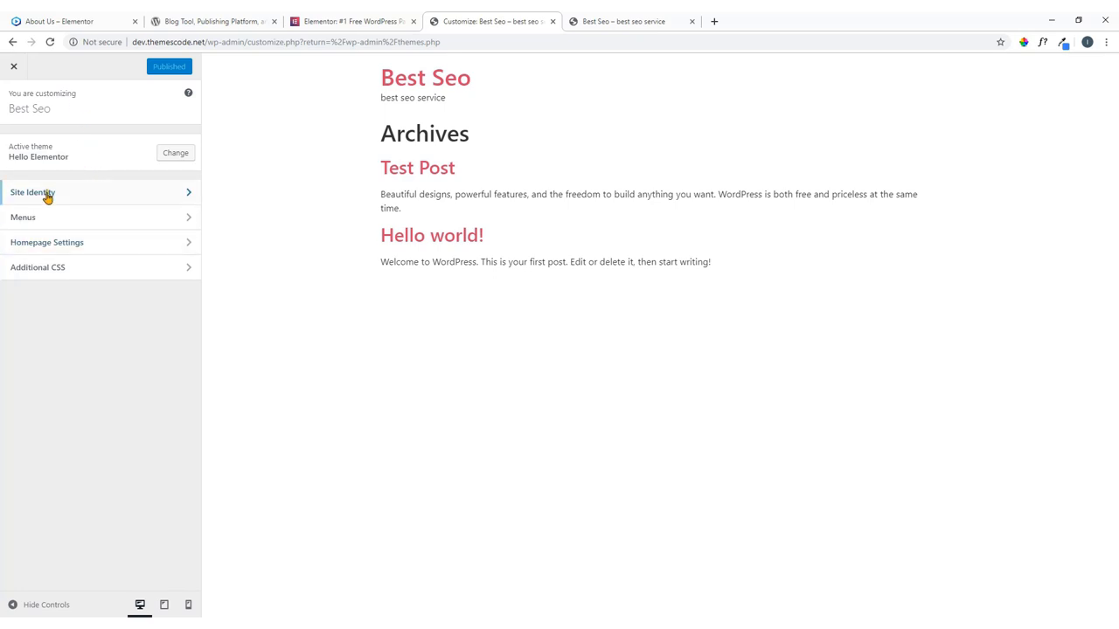
{"action": "left_click", "coordinate": [90, 197]}
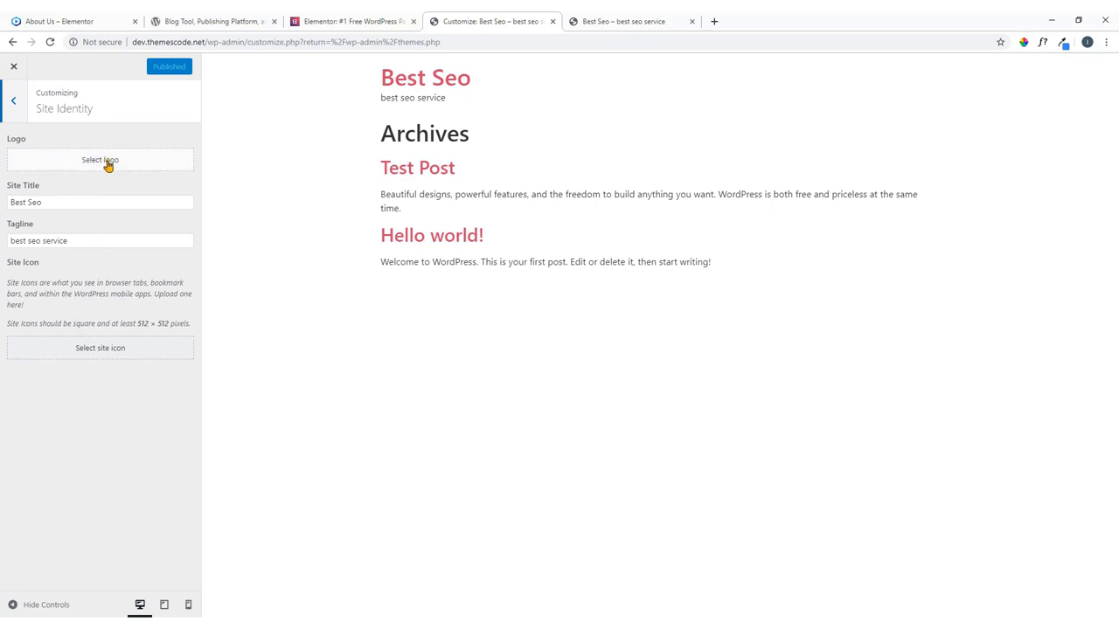
{"action": "left_click", "coordinate": [639, 20]}
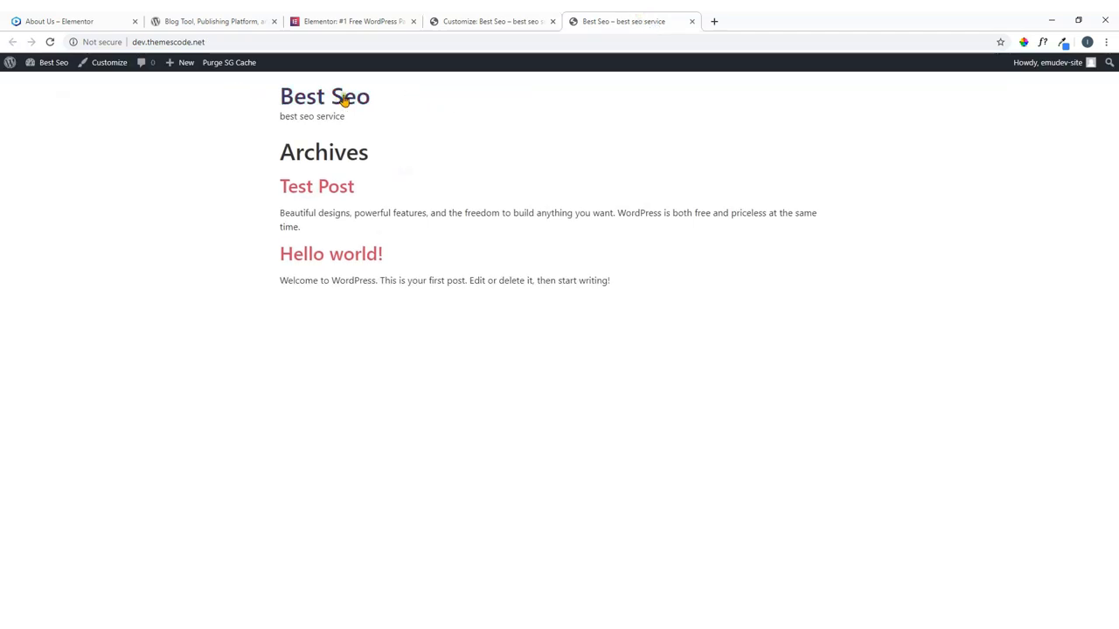
{"action": "left_click", "coordinate": [476, 17]}
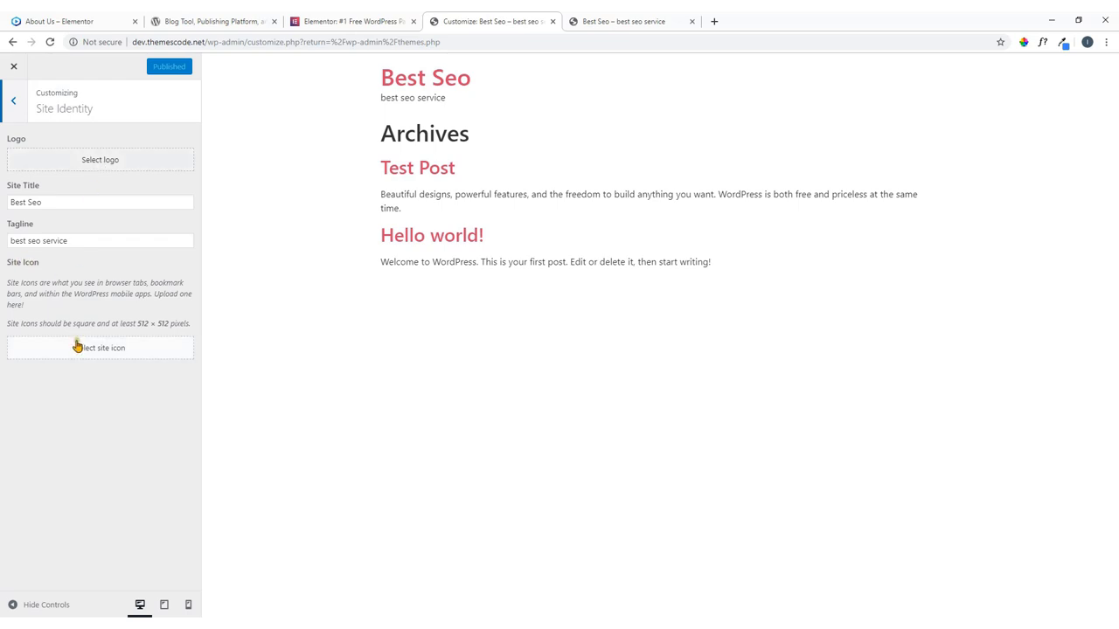
{"action": "left_click", "coordinate": [122, 157]}
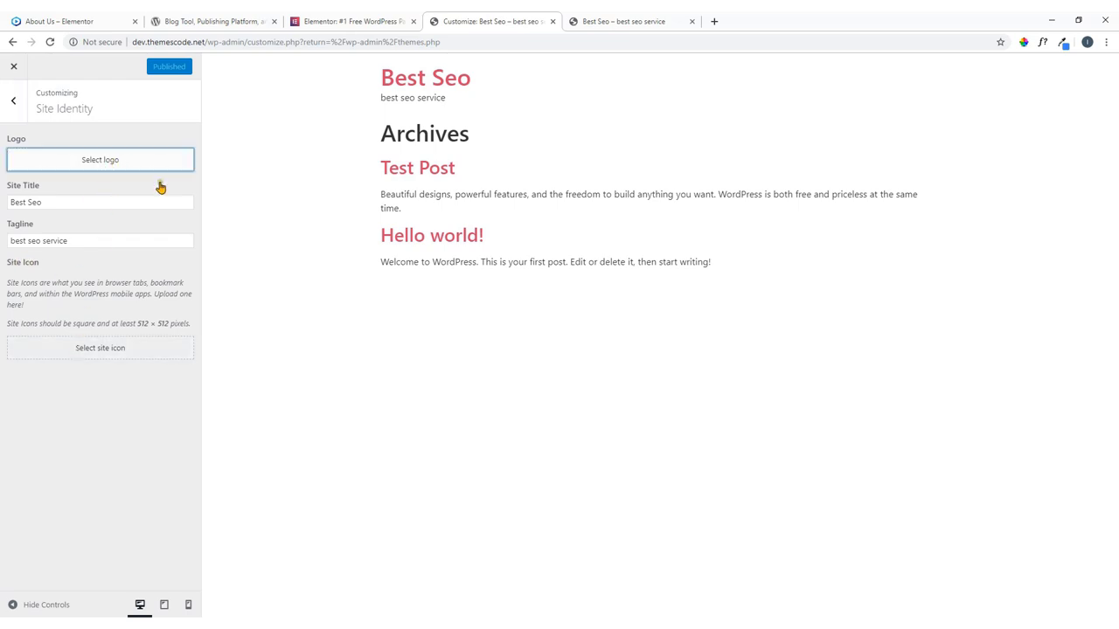
{"action": "left_click", "coordinate": [97, 163]}
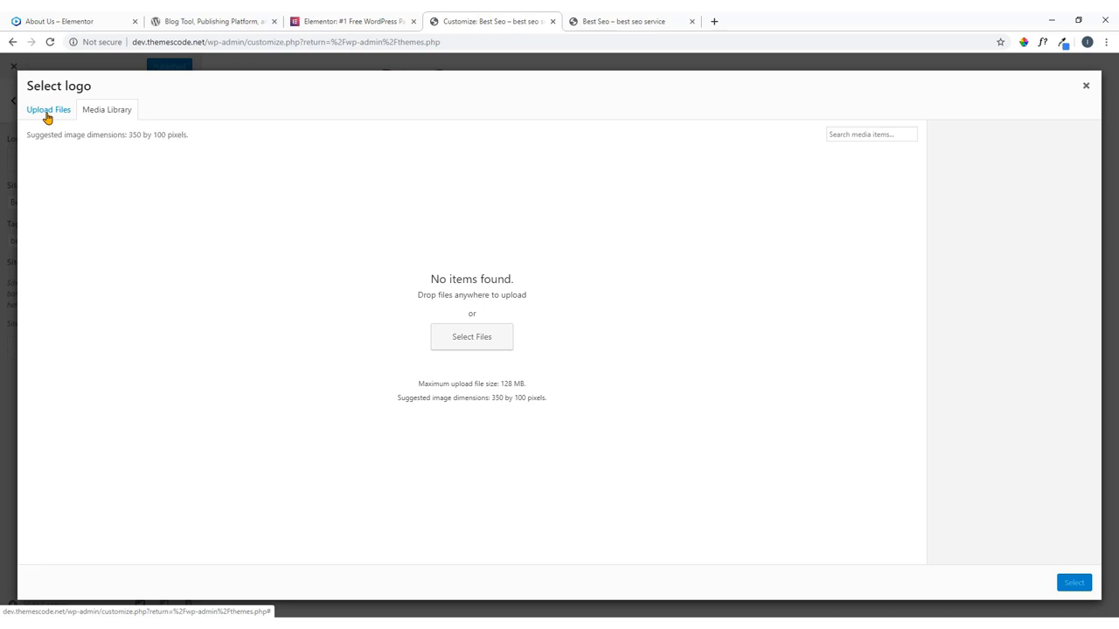
{"action": "left_click", "coordinate": [48, 114]}
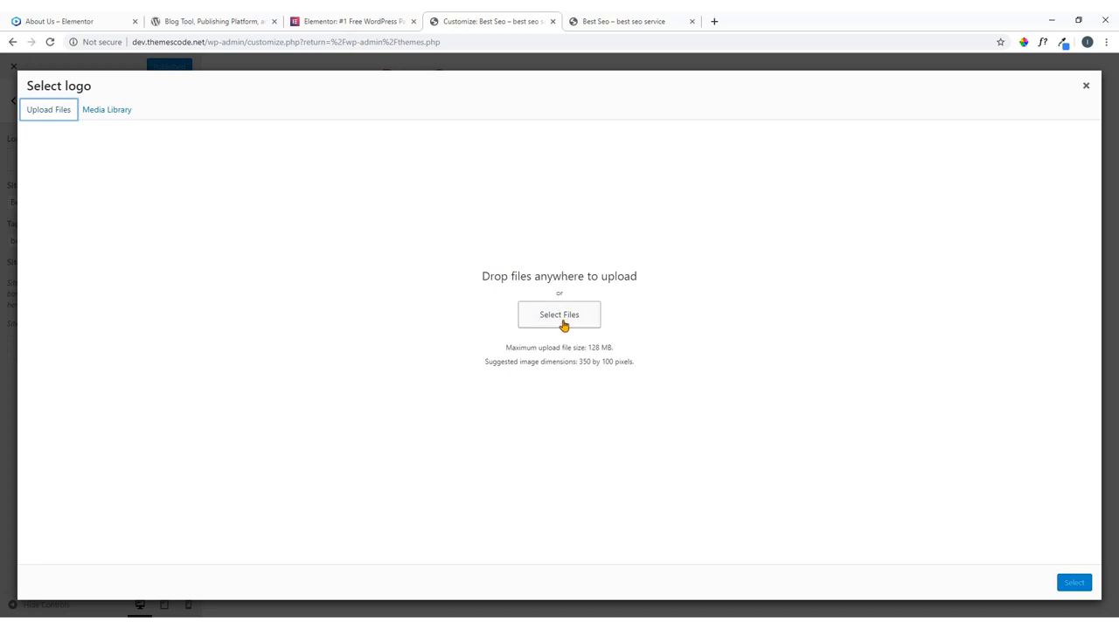
{"action": "key", "text": "alt+Tab"}
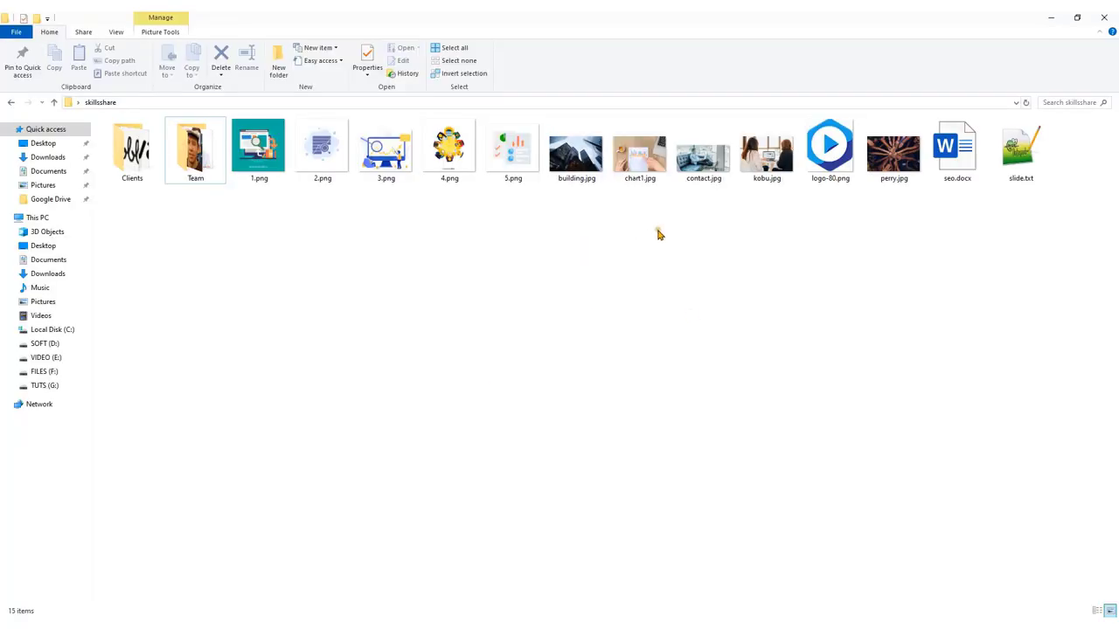
Drag logo-80.png from the skillshare folder into the Select logo upload area.
{"action": "left_click", "coordinate": [837, 158]}
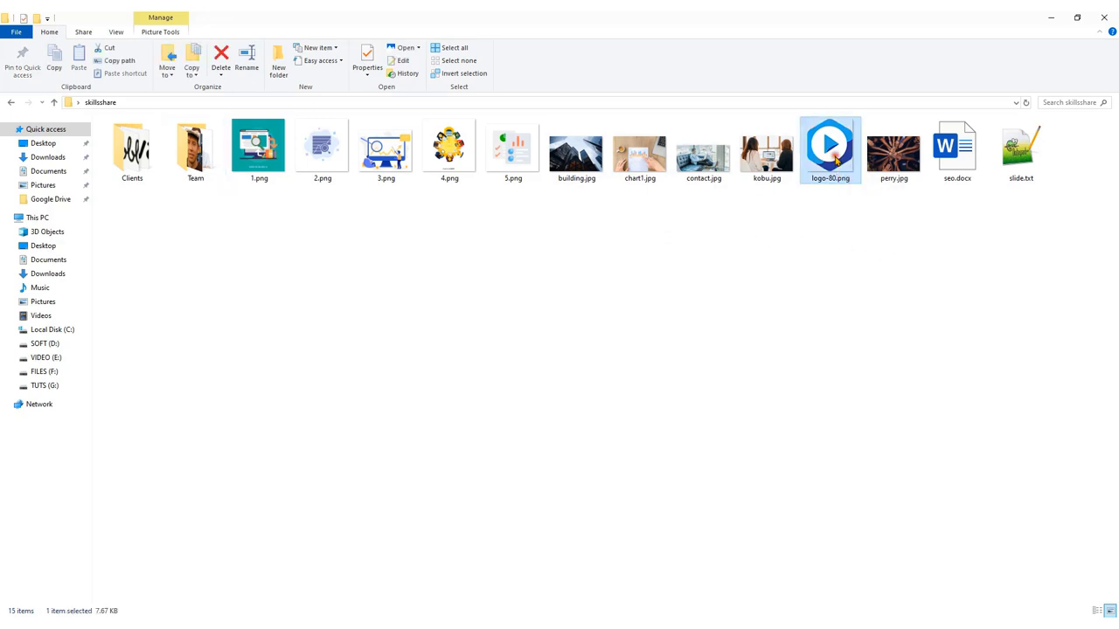
{"action": "left_click_drag", "start_coordinate": [831, 154], "coordinate": [600, 345]}
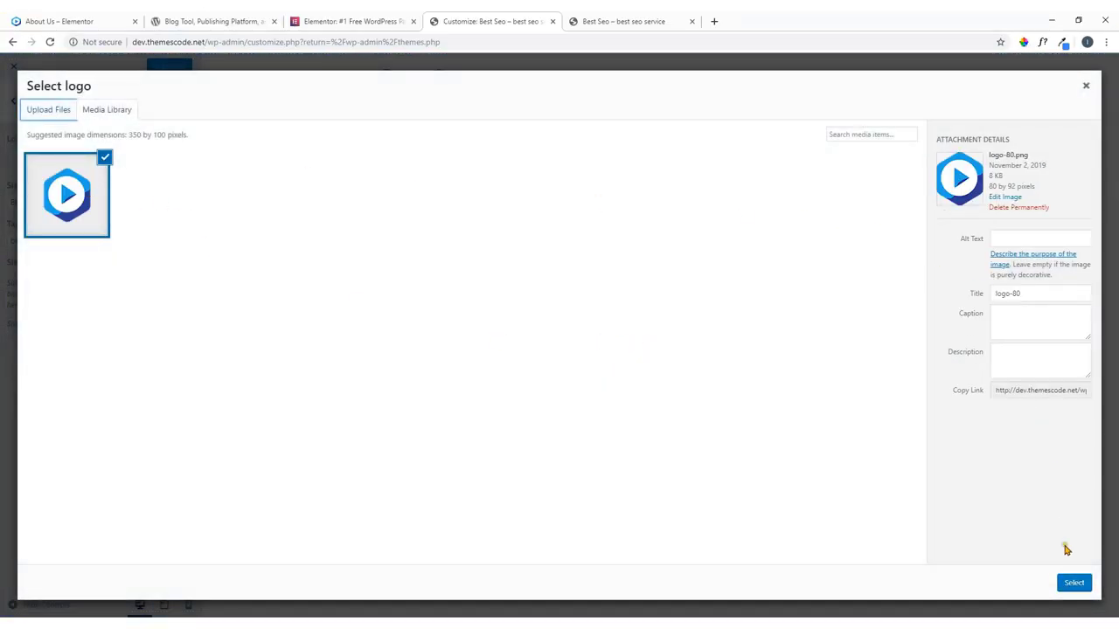
Select the uploaded logo-80.png as the site logo and skip cropping.
{"action": "left_click", "coordinate": [1073, 583]}
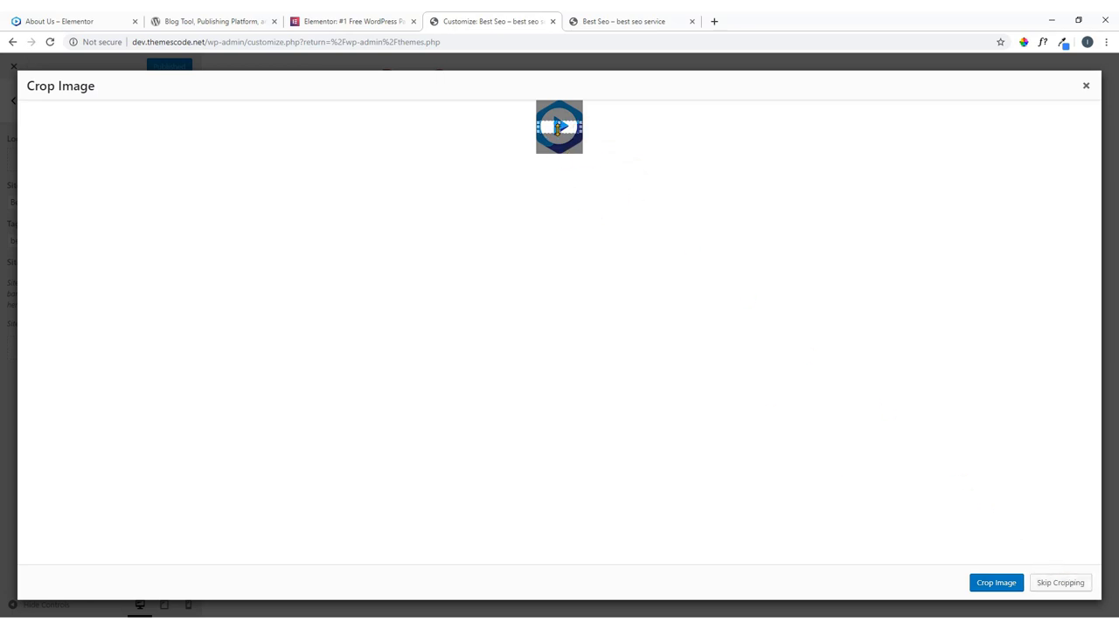
{"action": "left_click", "coordinate": [1064, 587]}
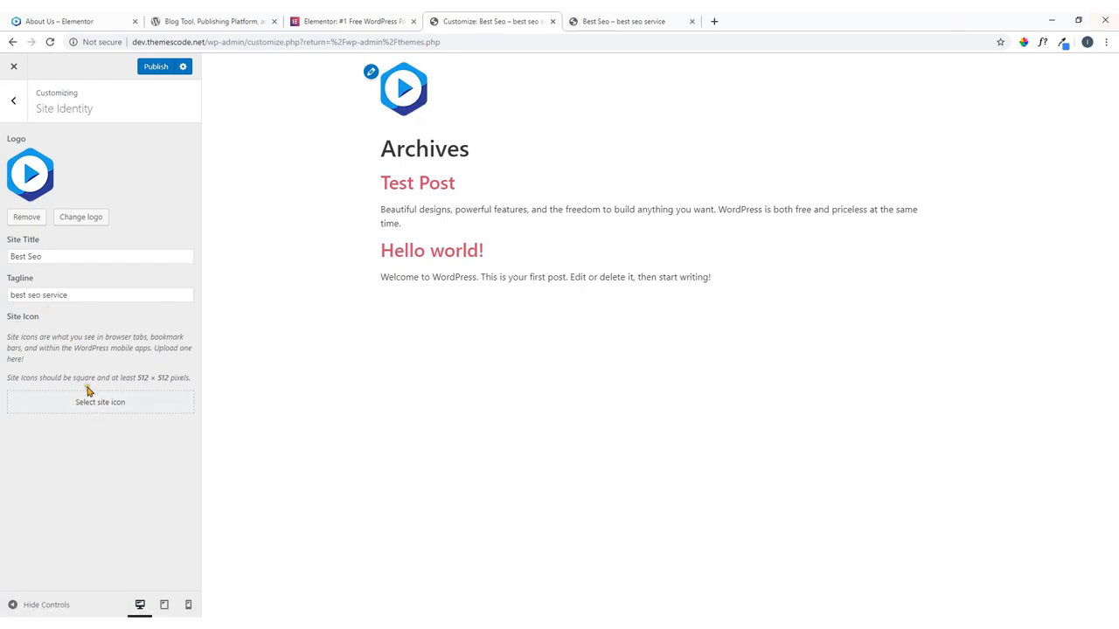
Set the blue play logo as the uncropped site icon and view the live site.
{"action": "left_click", "coordinate": [109, 407]}
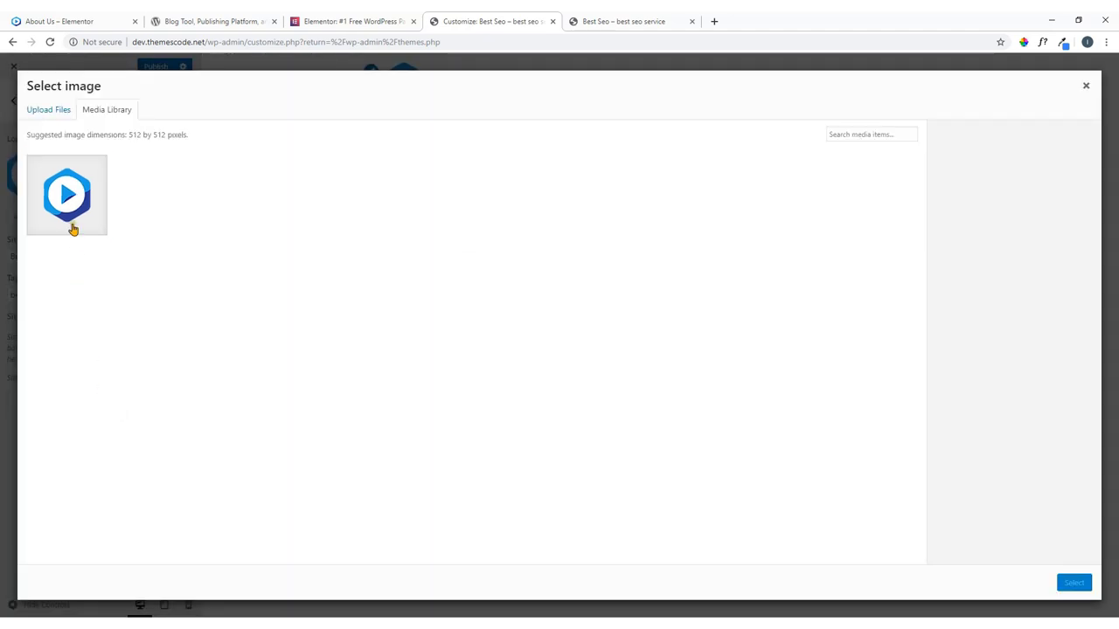
{"action": "left_click", "coordinate": [72, 225]}
{"action": "left_click", "coordinate": [1074, 584]}
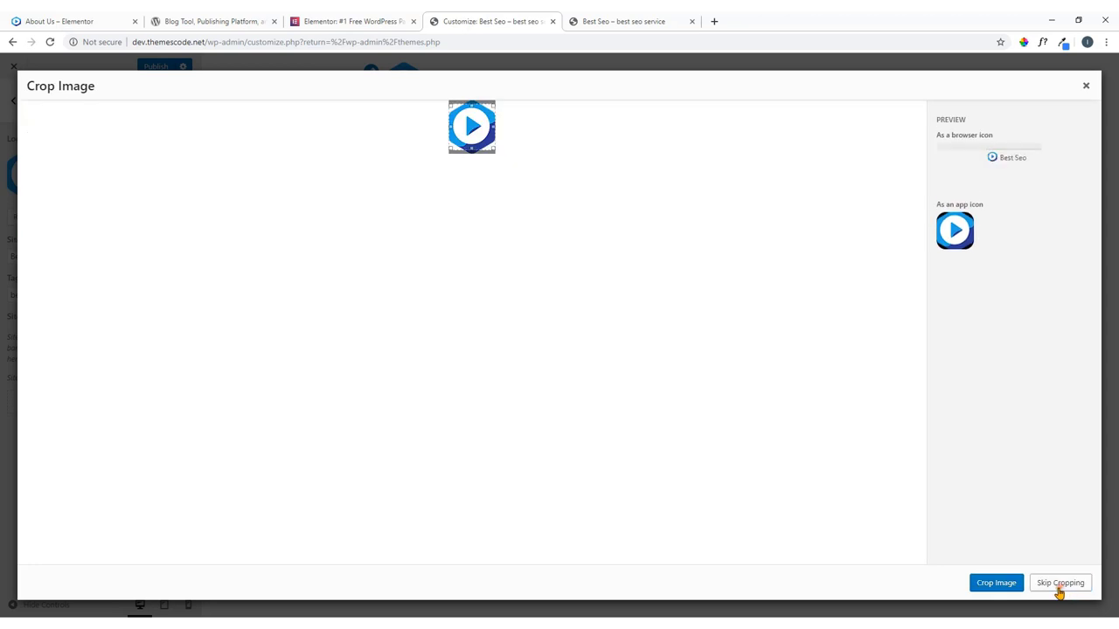
{"action": "left_click", "coordinate": [1055, 592]}
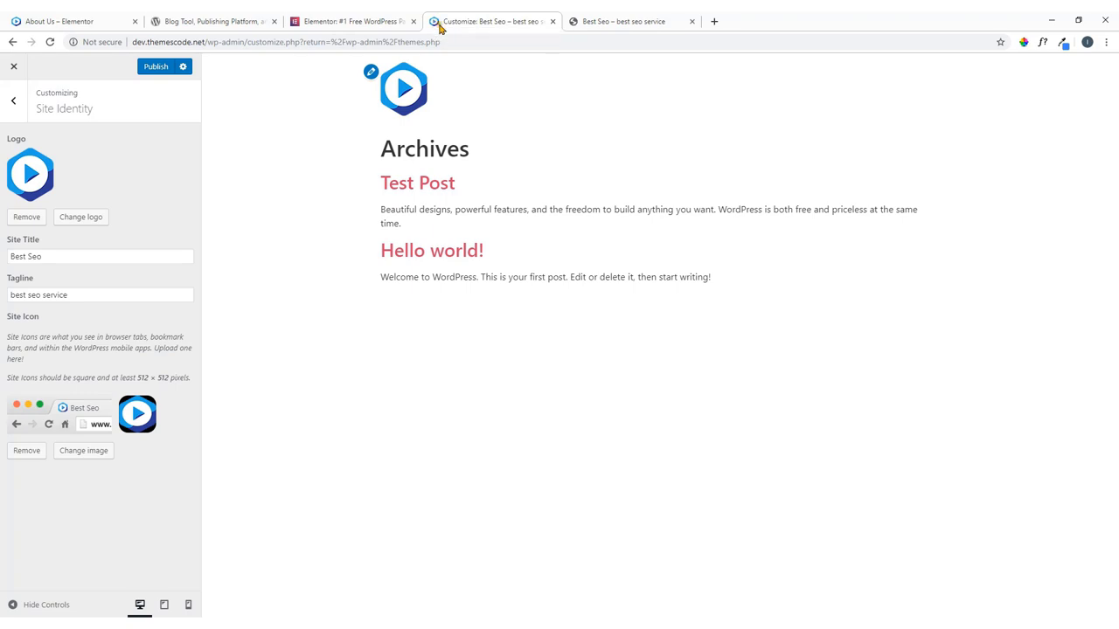
{"action": "left_click", "coordinate": [594, 25]}
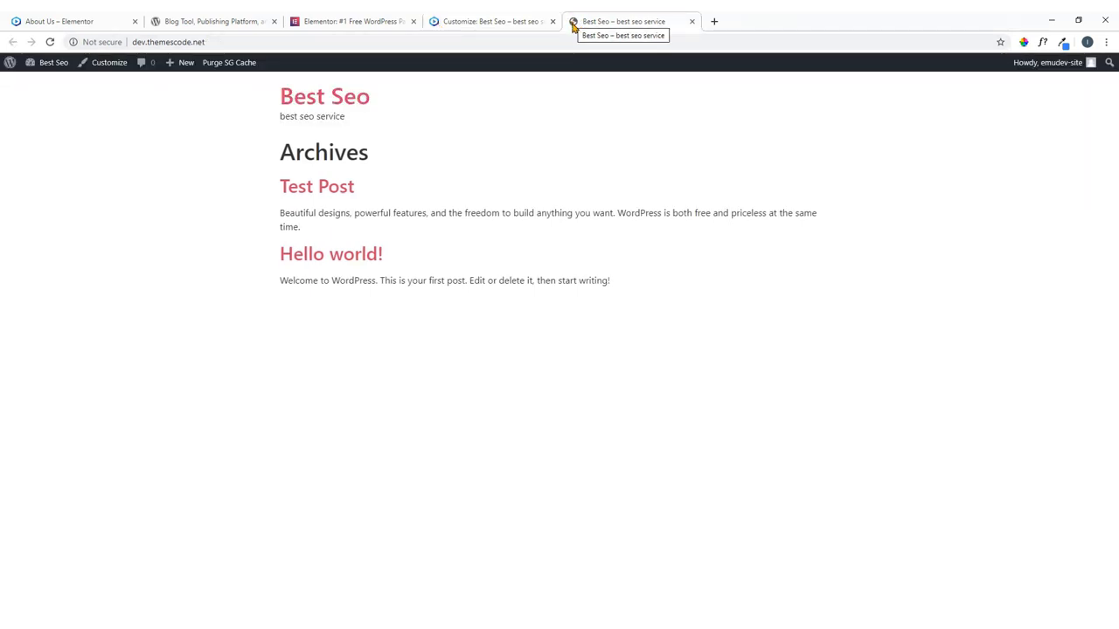
Publish the Site Identity changes, glance at Menus, and close the Customizer back to Themes.
{"action": "left_click", "coordinate": [504, 19]}
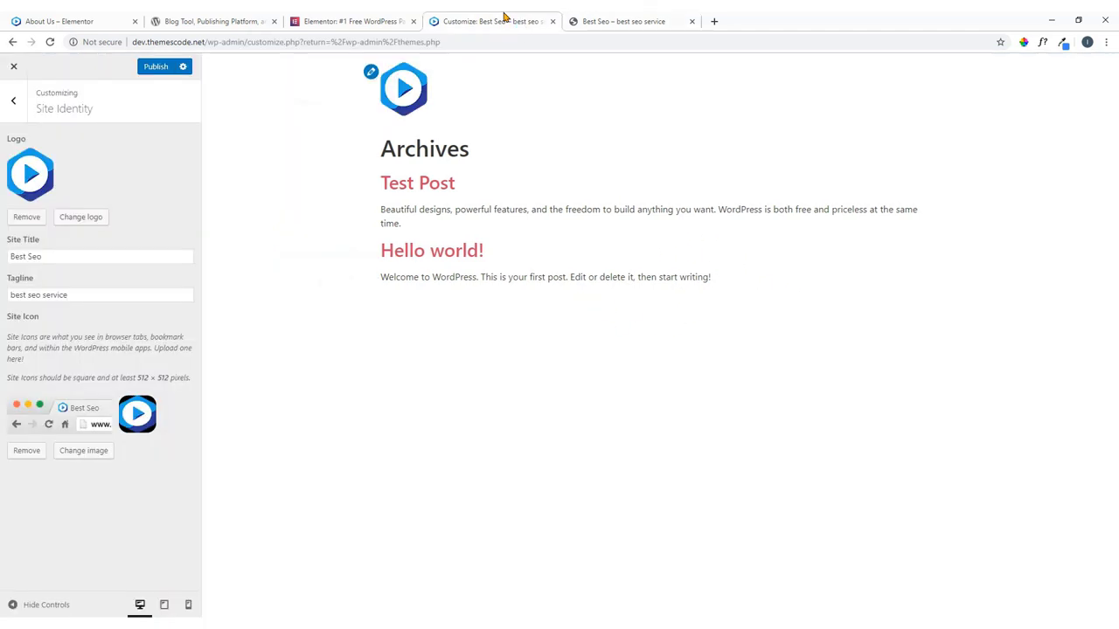
{"action": "left_click", "coordinate": [158, 72]}
{"action": "left_click", "coordinate": [13, 100]}
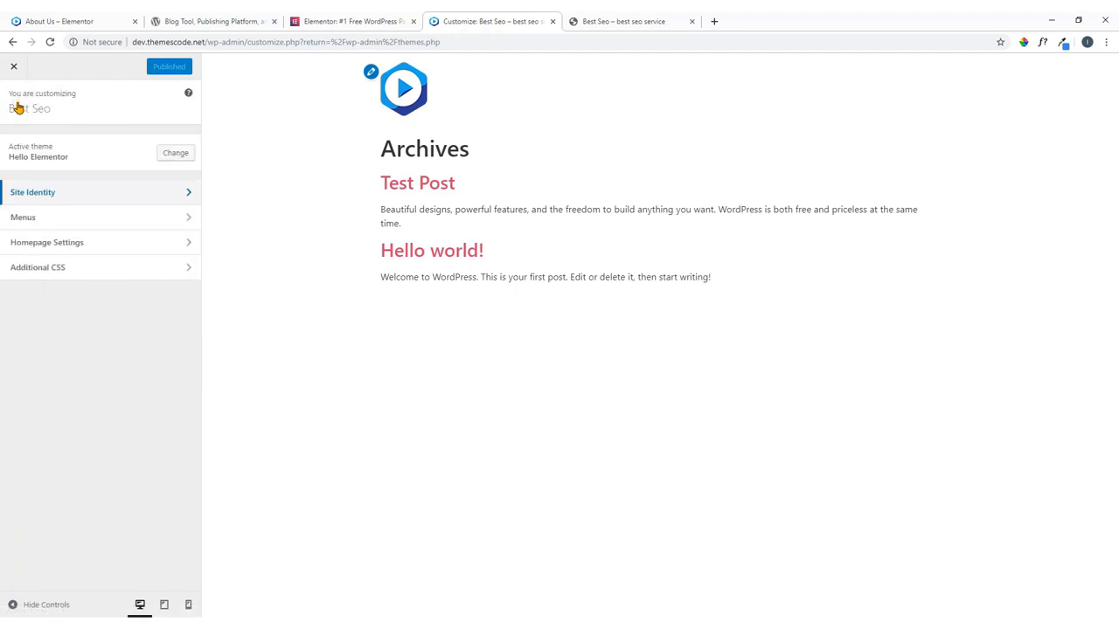
{"action": "left_click", "coordinate": [94, 223]}
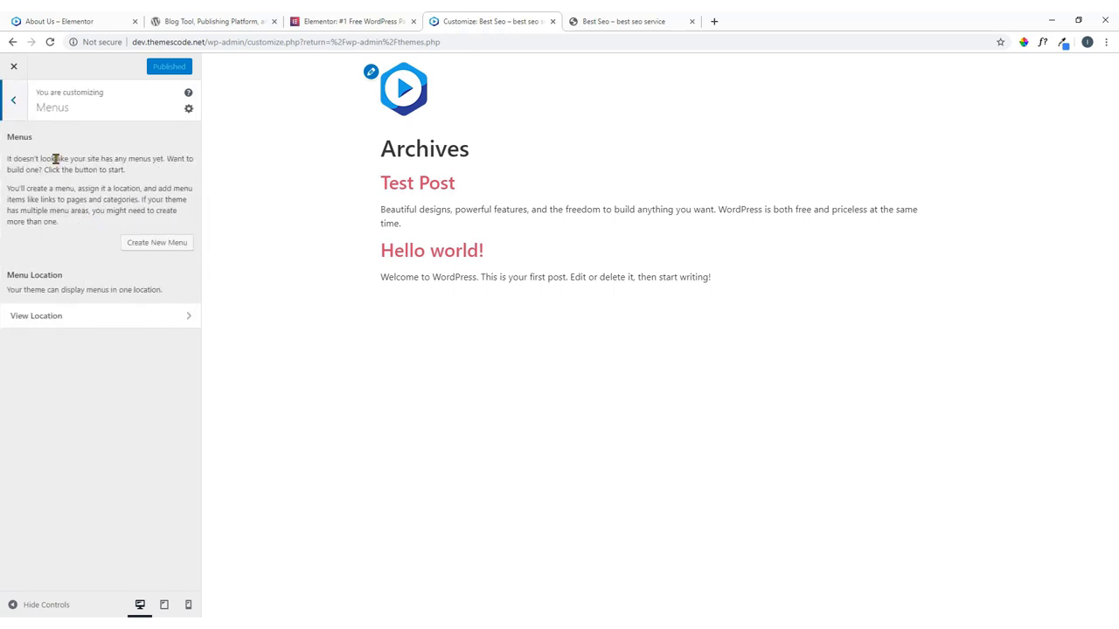
{"action": "left_click", "coordinate": [14, 101]}
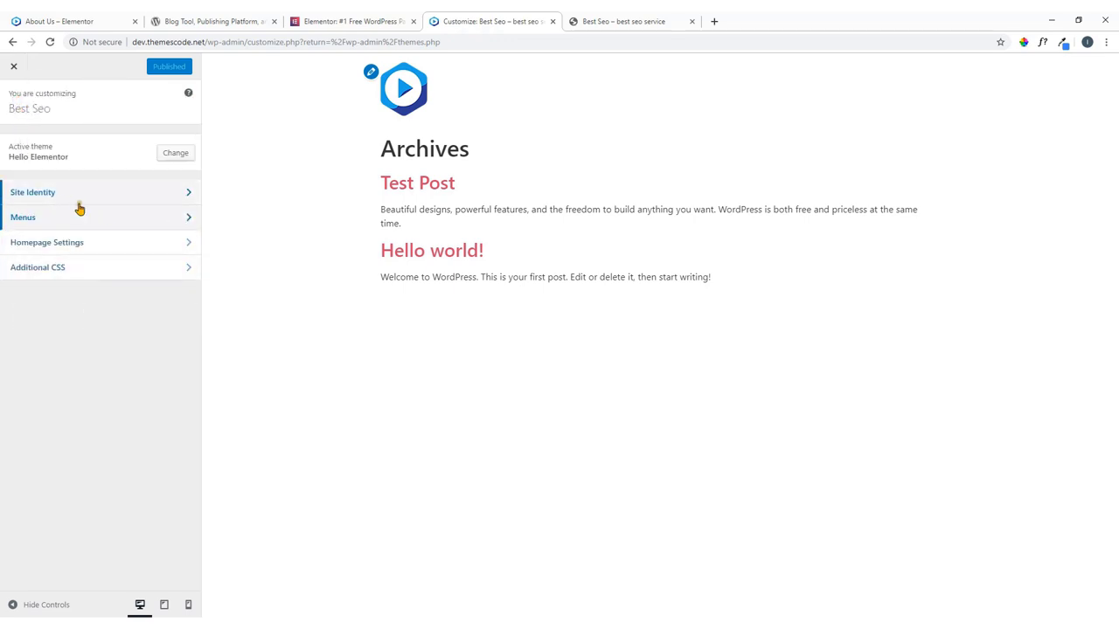
{"action": "left_click", "coordinate": [13, 68]}
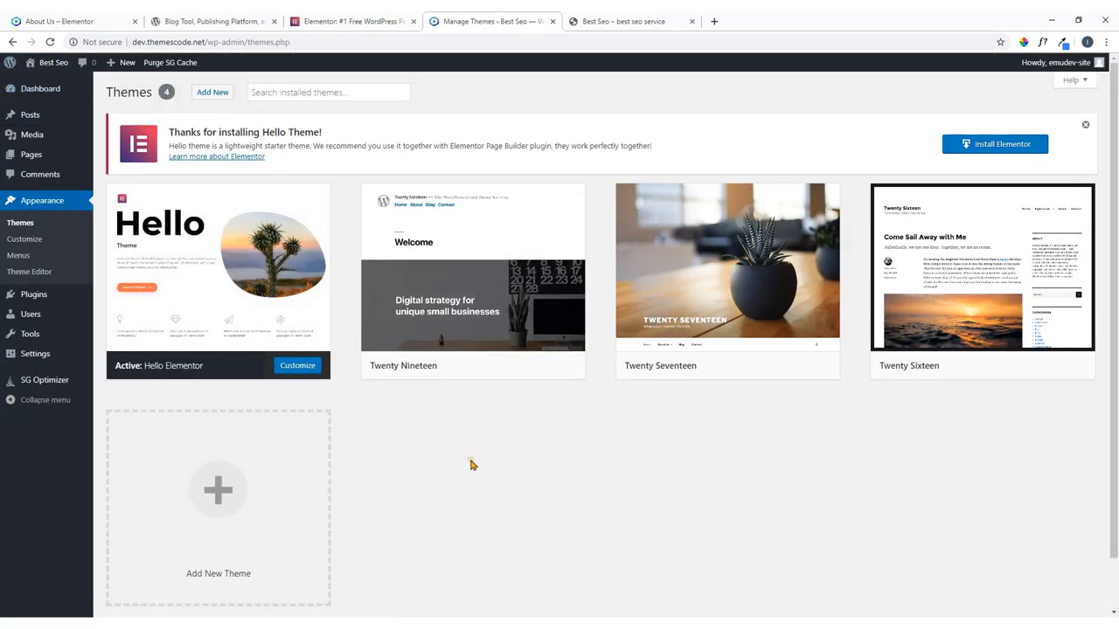
Reload the live 'Best Seo' site to see the play-button logo in the header.
{"action": "left_click", "coordinate": [605, 22]}
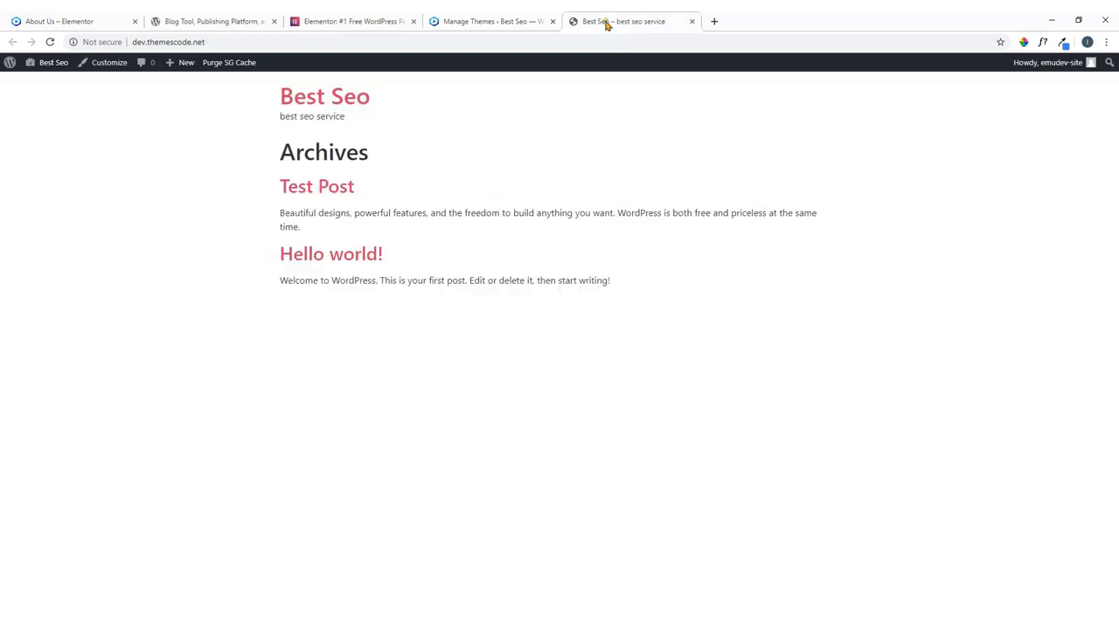
{"action": "left_click", "coordinate": [49, 42]}
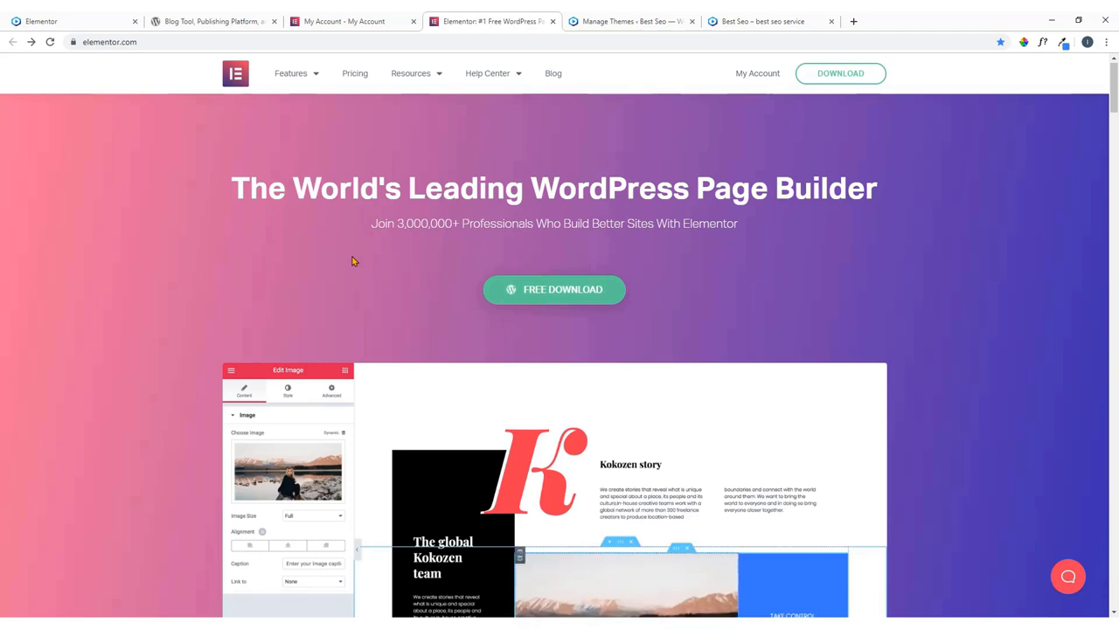
{"action": "left_click", "coordinate": [43, 15]}
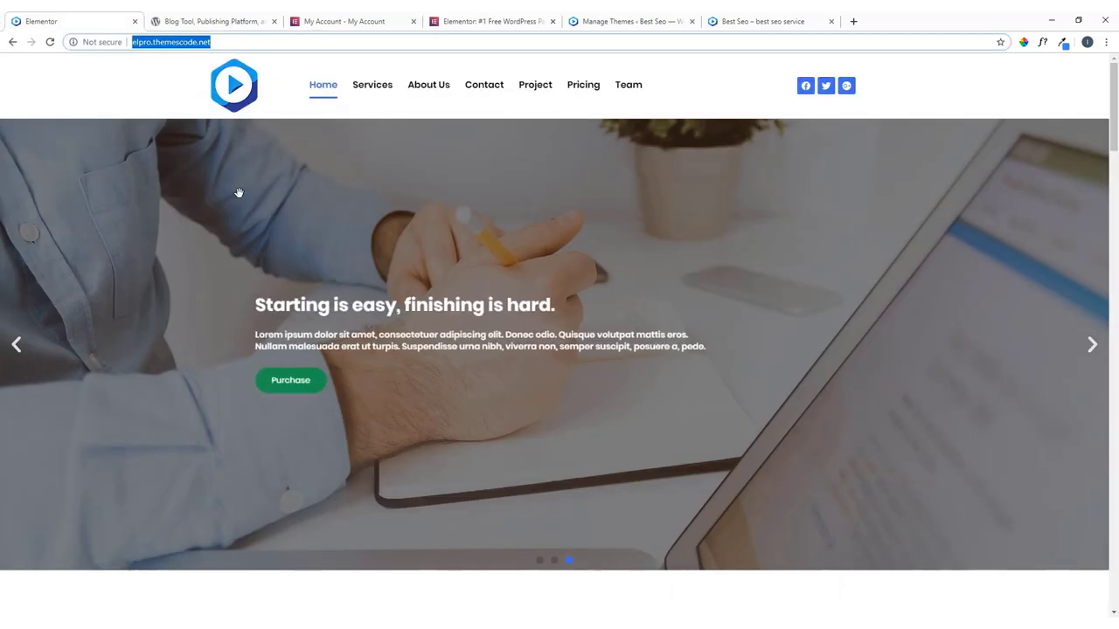
{"action": "scroll", "coordinate": [240, 194], "scroll_direction": "down", "scroll_amount": 3}
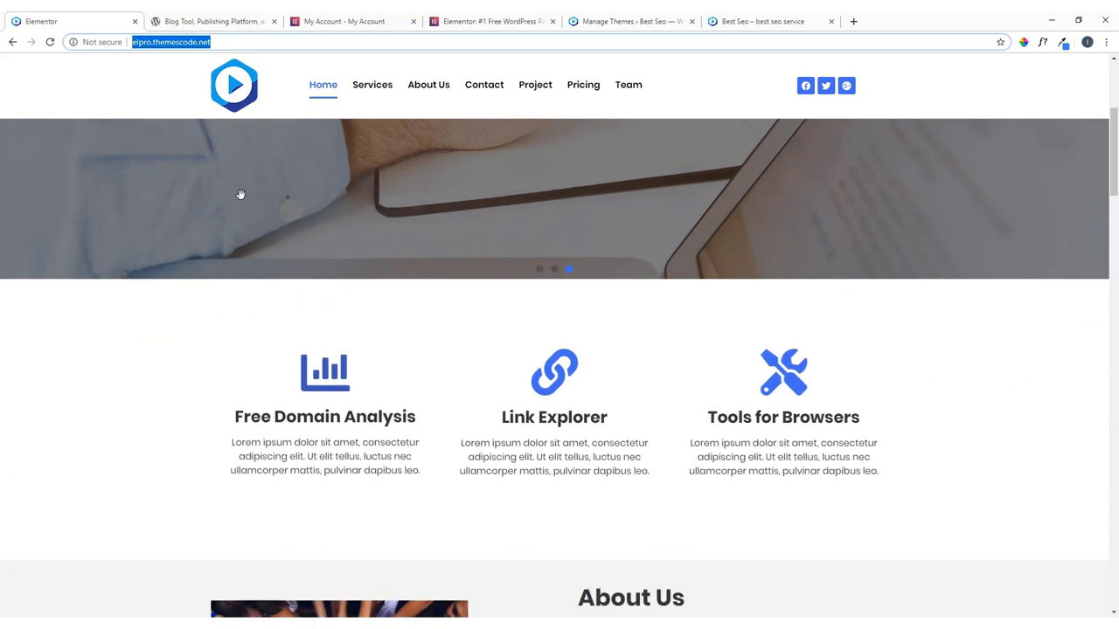
{"action": "scroll", "coordinate": [240, 194], "scroll_direction": "up", "scroll_amount": 3}
{"action": "left_click", "coordinate": [466, 22]}
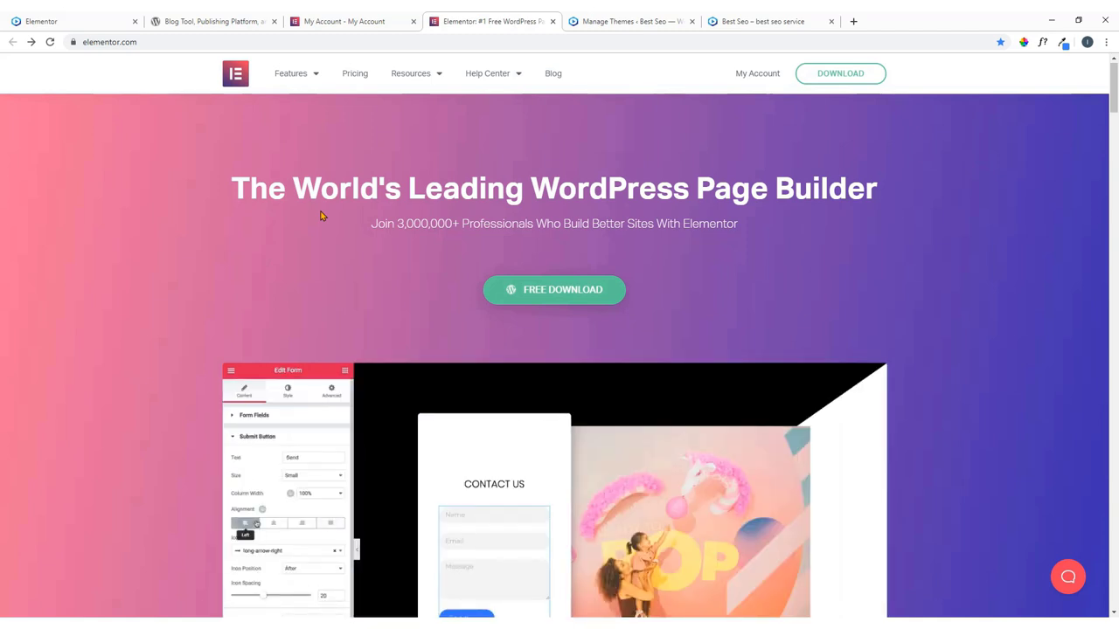
Open elementor.com Pricing and review the Personal $49, Plus $99 and Expert $199 plans.
{"action": "left_click", "coordinate": [354, 77]}
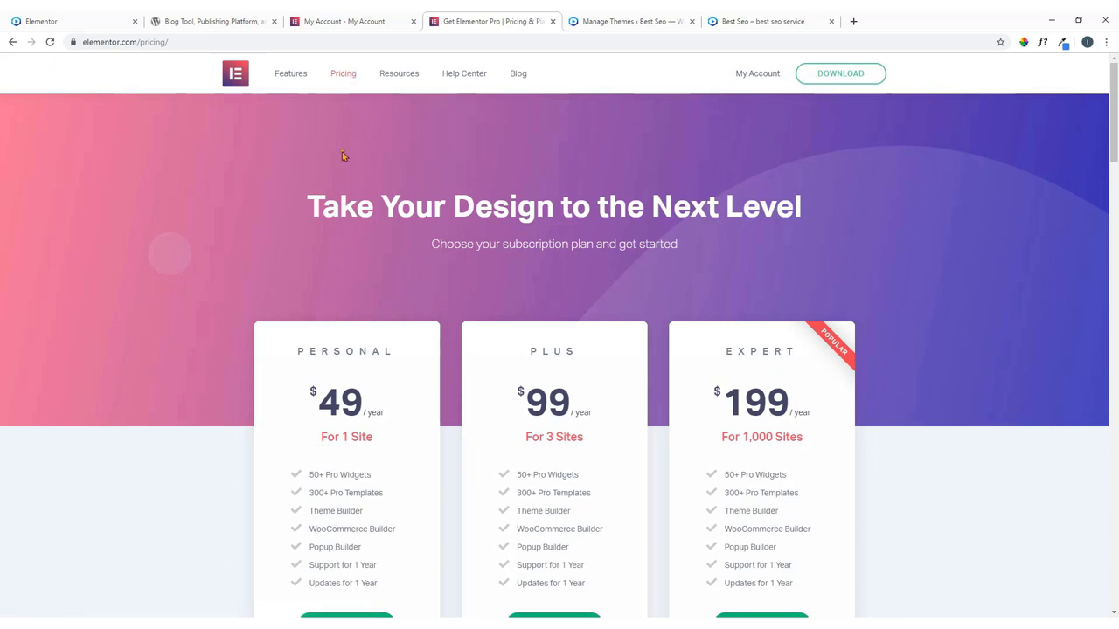
{"action": "scroll", "coordinate": [342, 154], "scroll_direction": "down", "scroll_amount": 1}
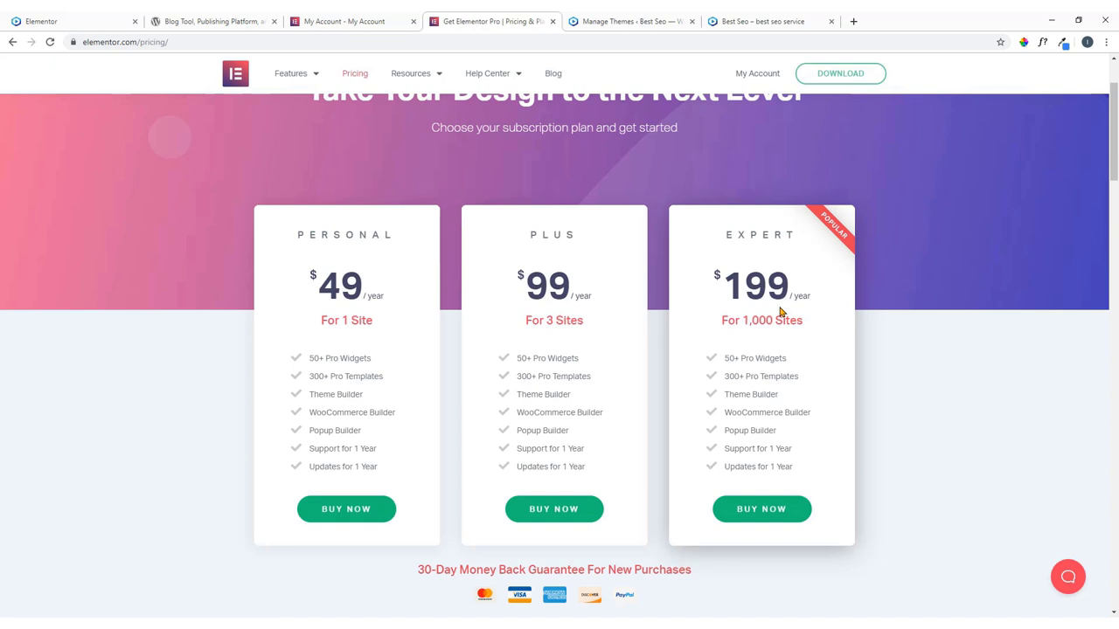
{"action": "scroll", "coordinate": [784, 317], "scroll_direction": "down", "scroll_amount": 2}
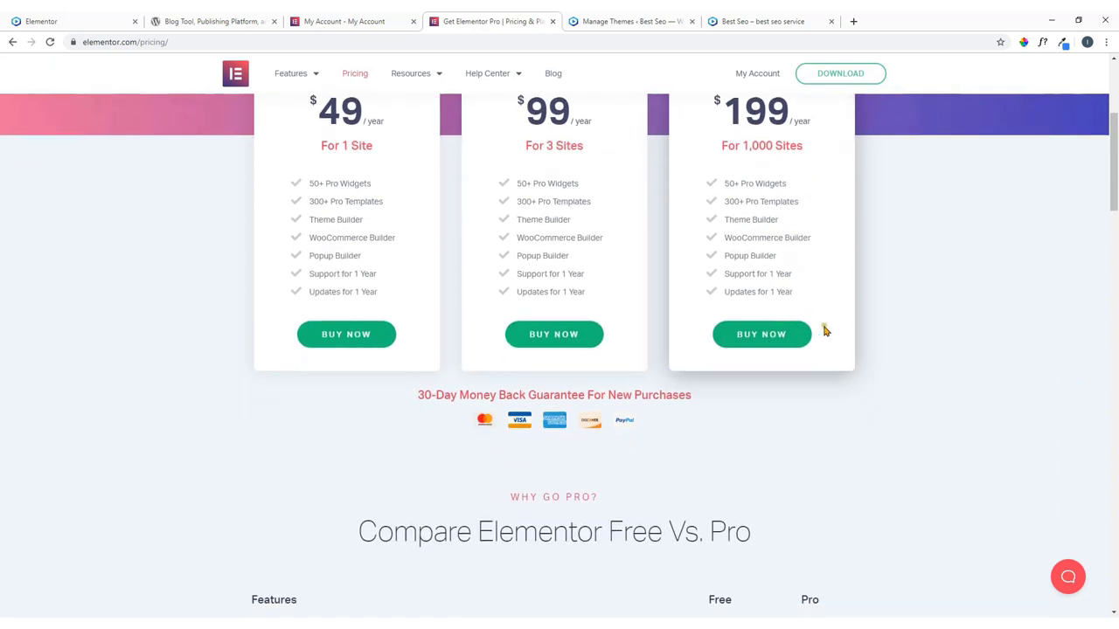
{"action": "scroll", "coordinate": [778, 332], "scroll_direction": "up", "scroll_amount": 2}
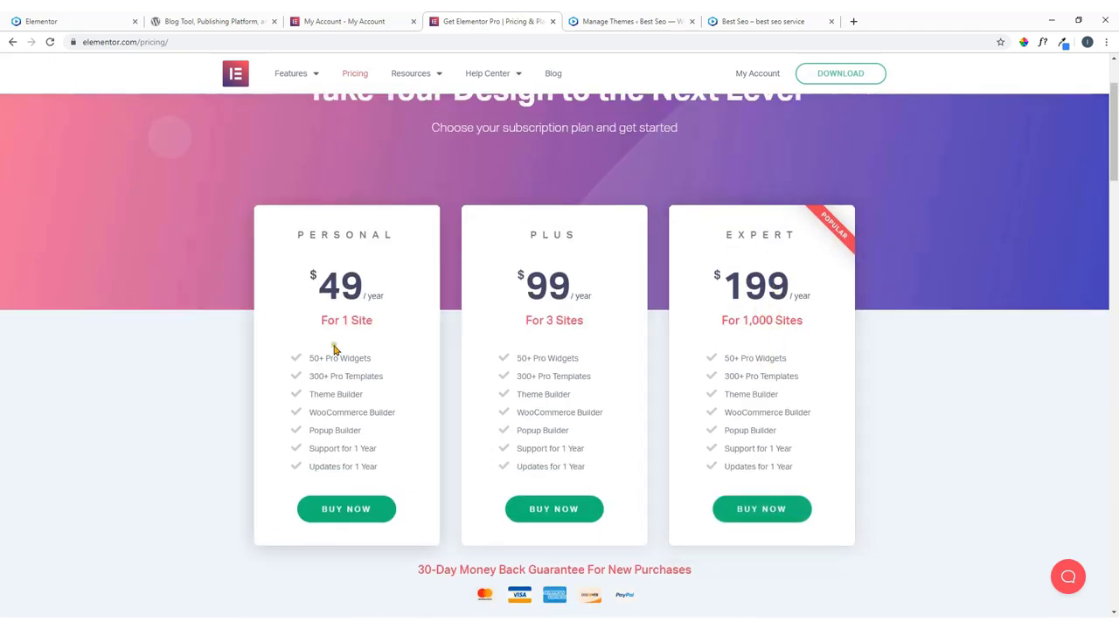
{"action": "scroll", "coordinate": [260, 310], "scroll_direction": "down", "scroll_amount": 2}
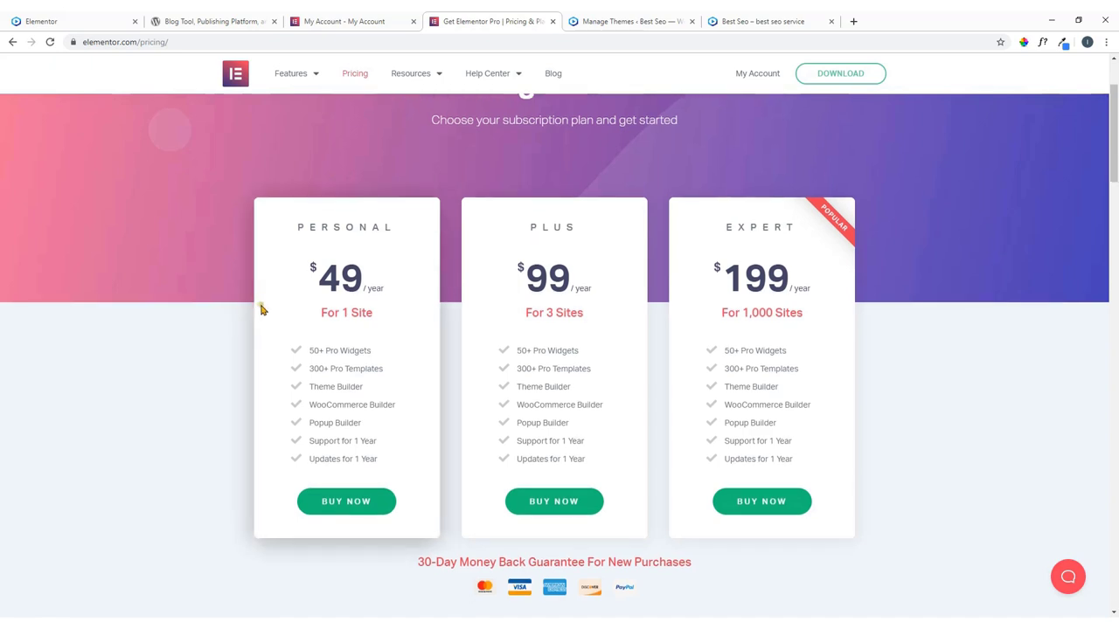
{"action": "scroll", "coordinate": [280, 319], "scroll_direction": "up", "scroll_amount": 1}
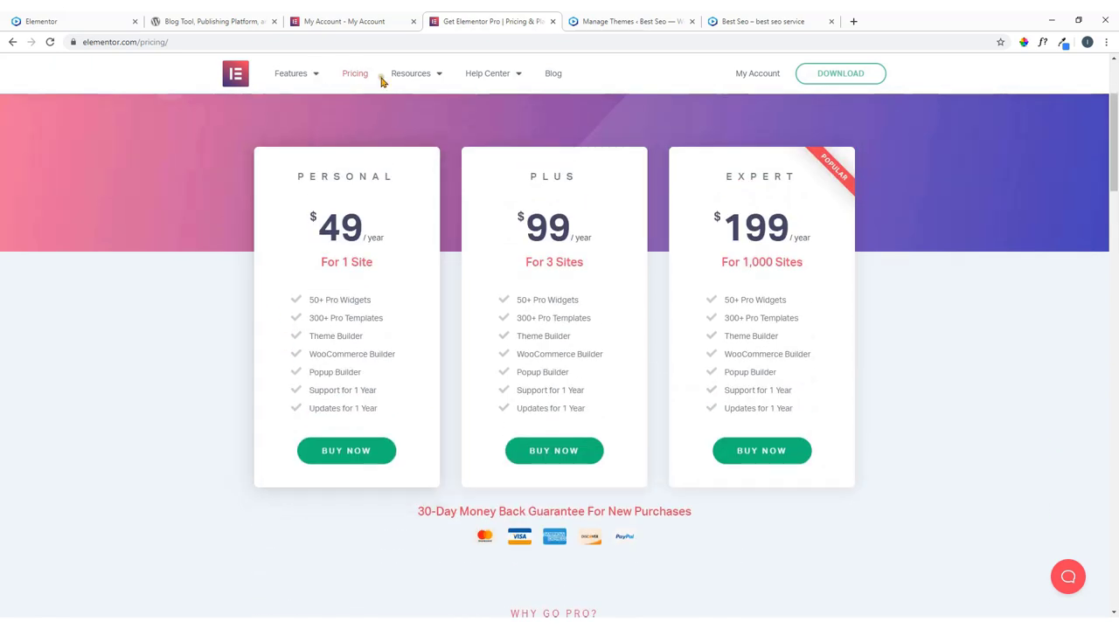
{"action": "left_click", "coordinate": [337, 456]}
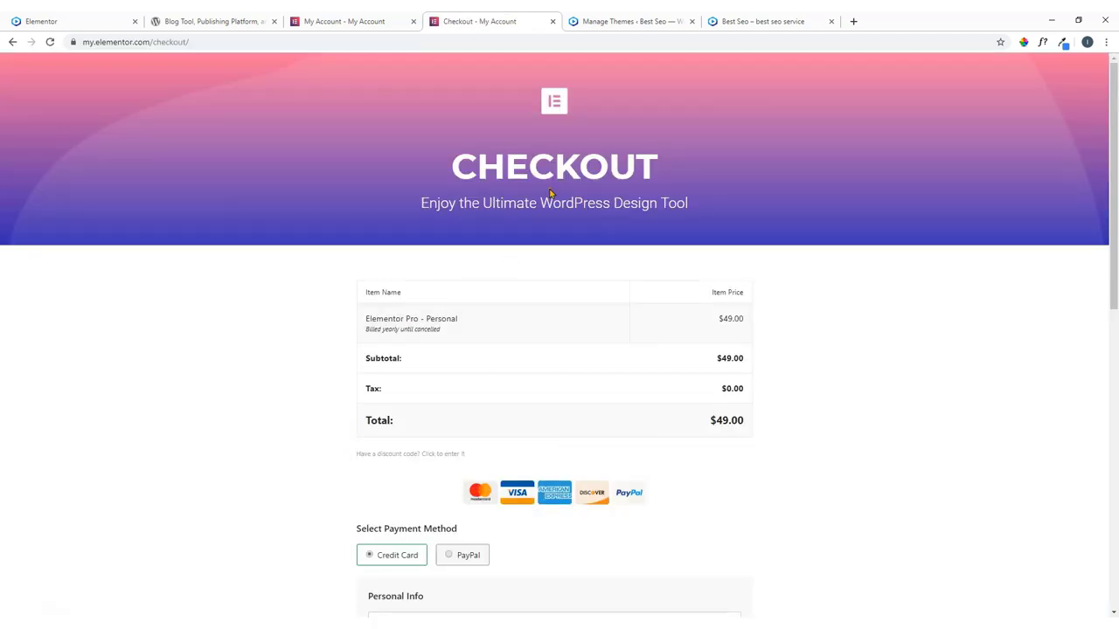
{"action": "scroll", "coordinate": [411, 319], "scroll_direction": "down", "scroll_amount": 3}
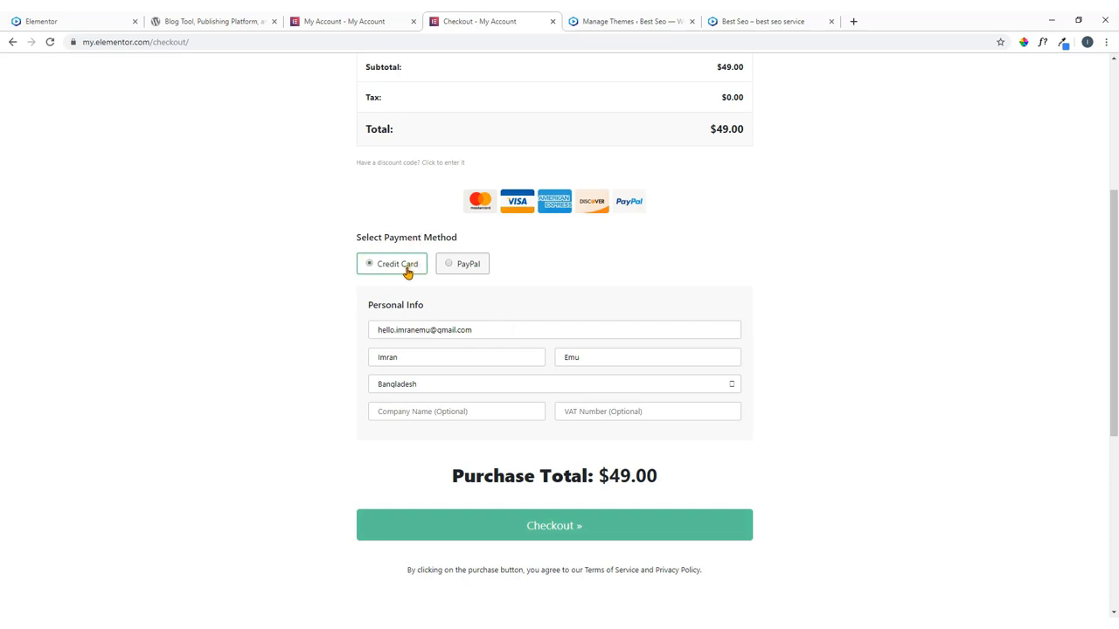
{"action": "scroll", "coordinate": [402, 352], "scroll_direction": "down", "scroll_amount": 3}
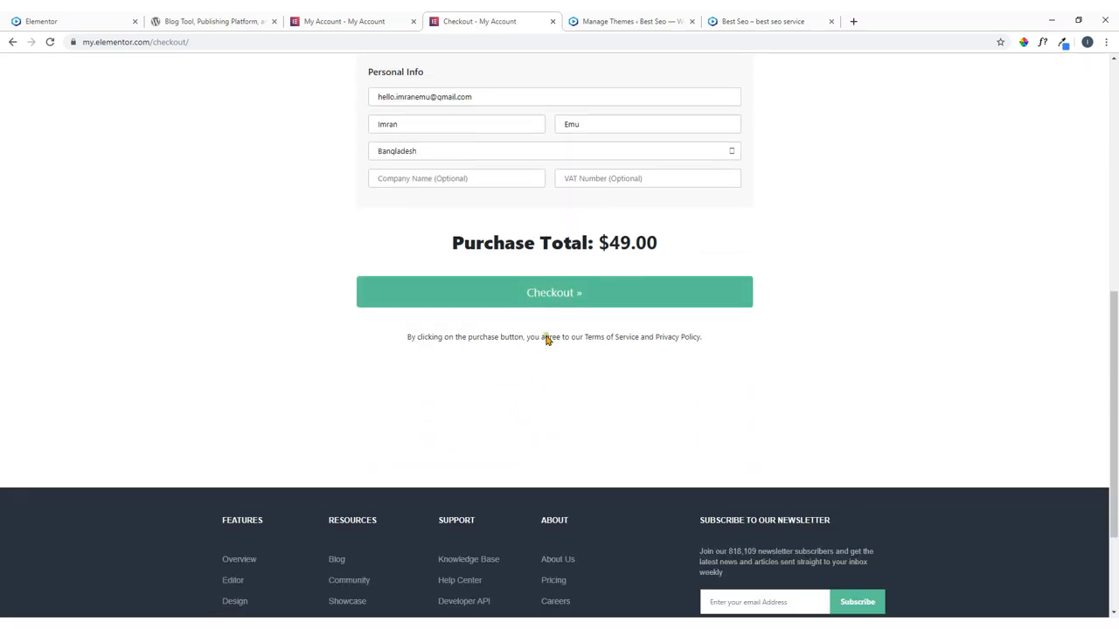
{"action": "left_click", "coordinate": [551, 302]}
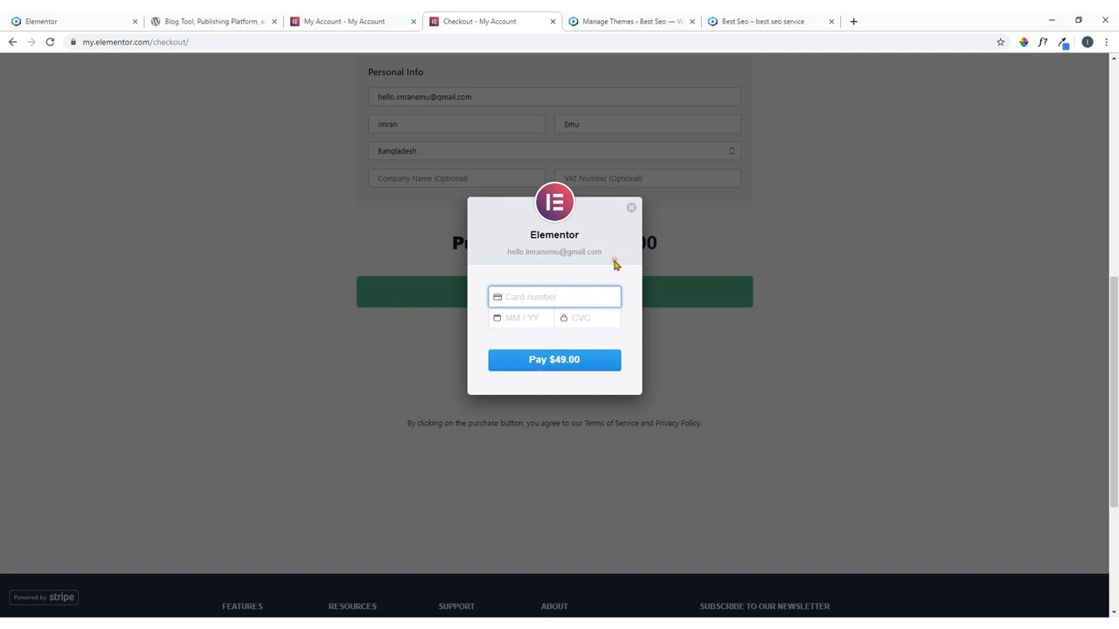
{"action": "left_click", "coordinate": [630, 213]}
{"action": "scroll", "coordinate": [552, 207], "scroll_direction": "up", "scroll_amount": 6}
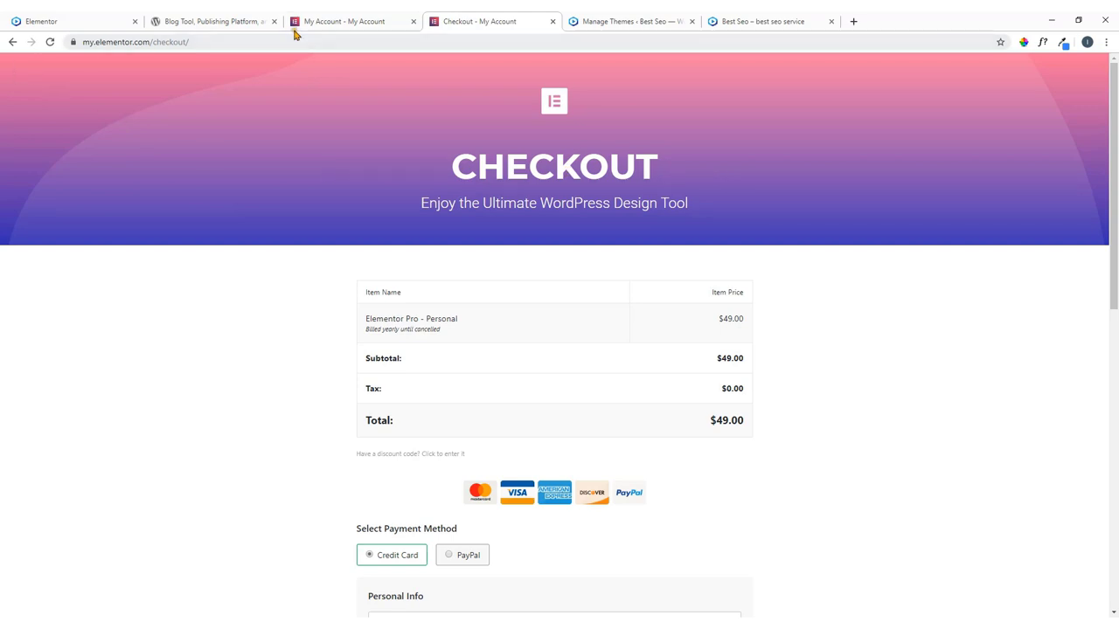
{"action": "left_click", "coordinate": [8, 42]}
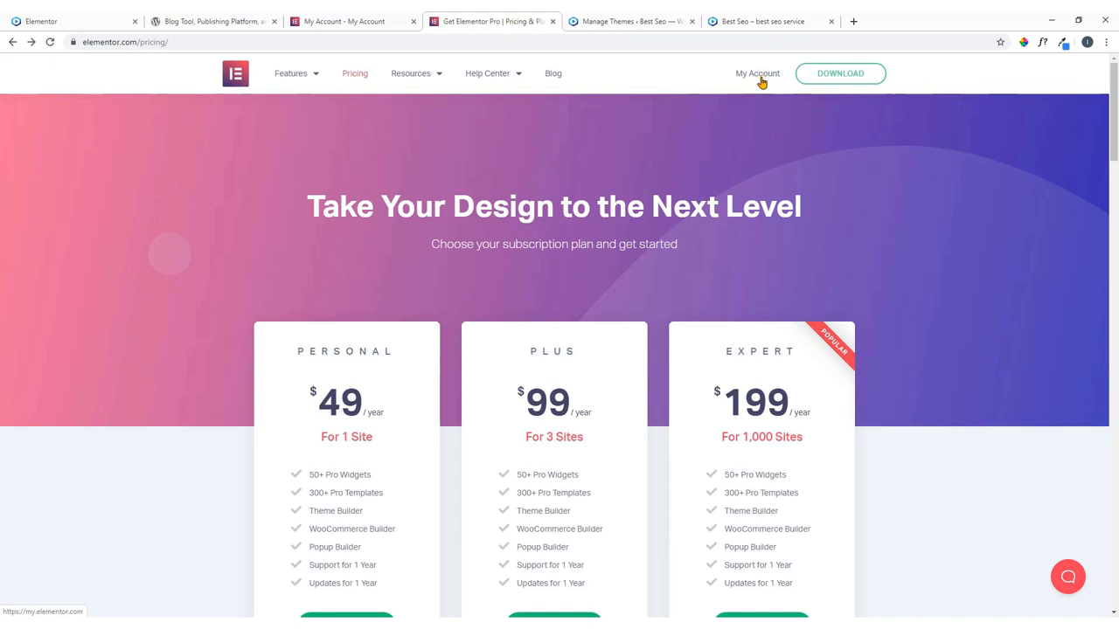
Download elementor-pro-2.7.3.zip from the elementor.com account page and confirm it is in the Downloads folder.
{"action": "left_click", "coordinate": [369, 21]}
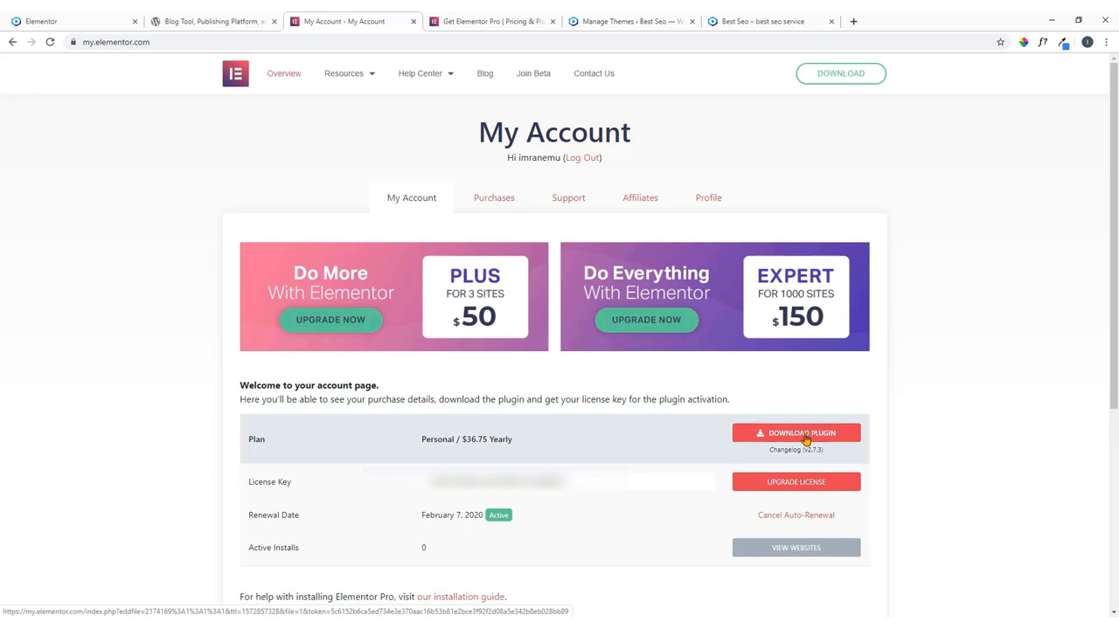
{"action": "left_click", "coordinate": [804, 435]}
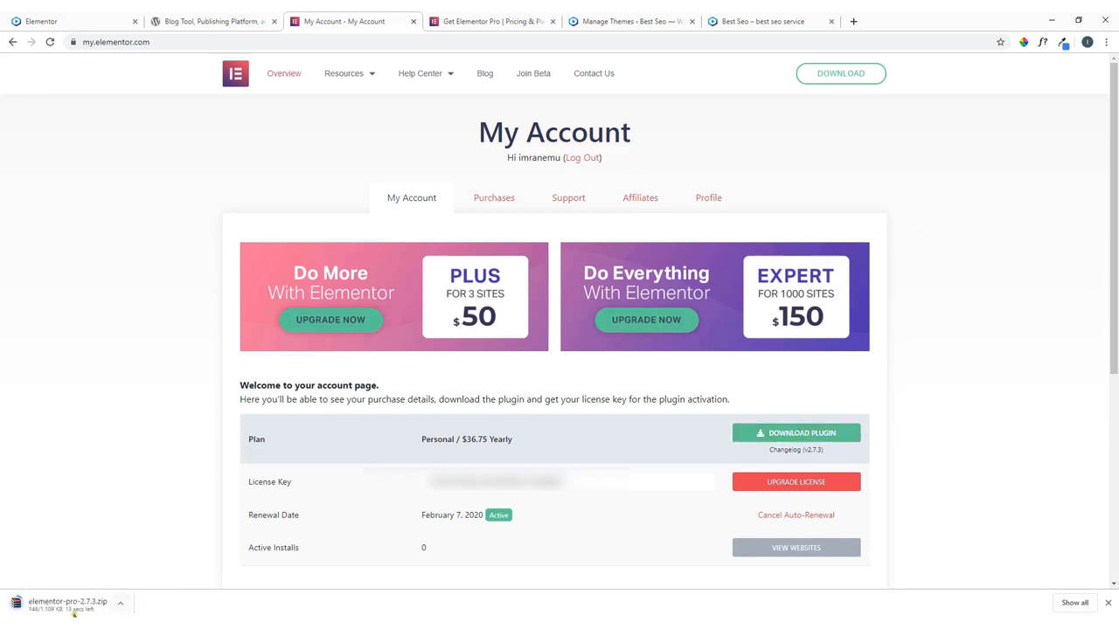
{"action": "left_click", "coordinate": [121, 605]}
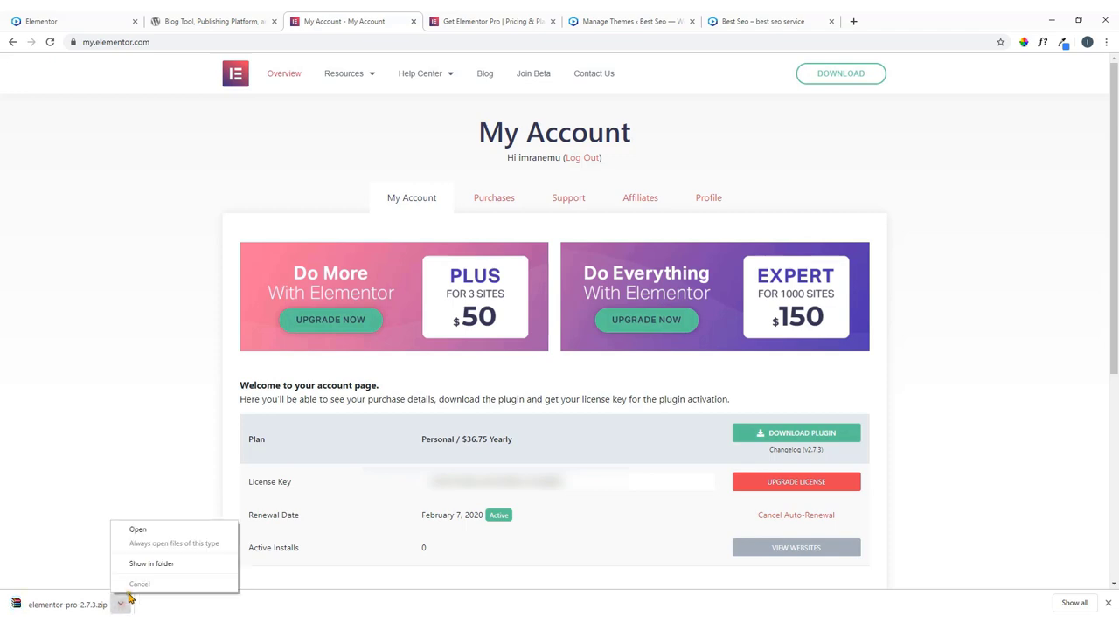
{"action": "left_click", "coordinate": [145, 565]}
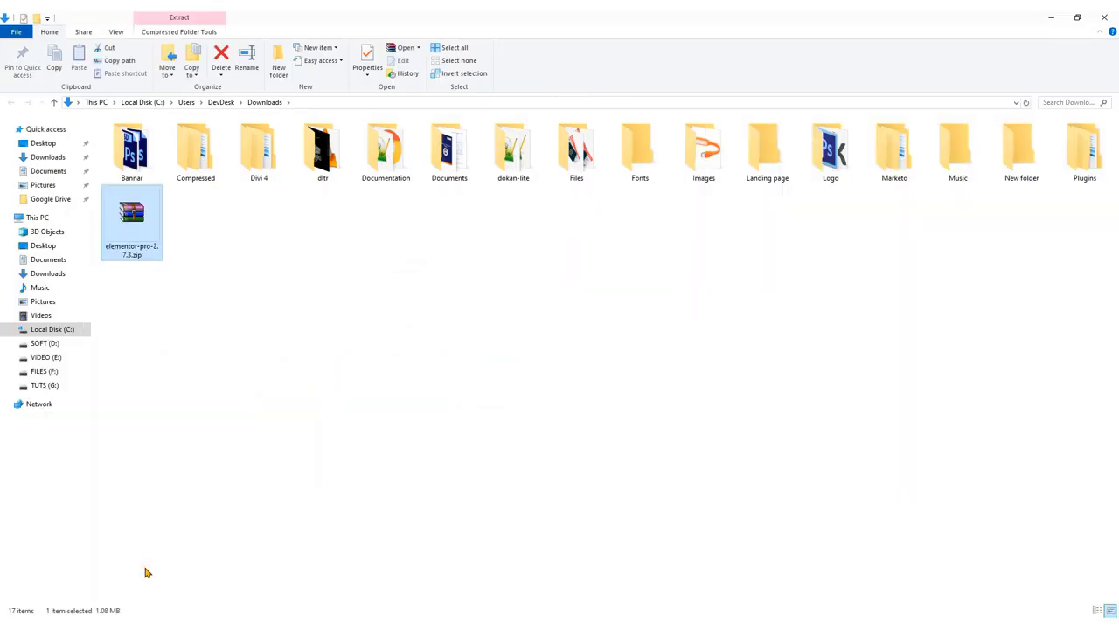
{"action": "left_click", "coordinate": [268, 260]}
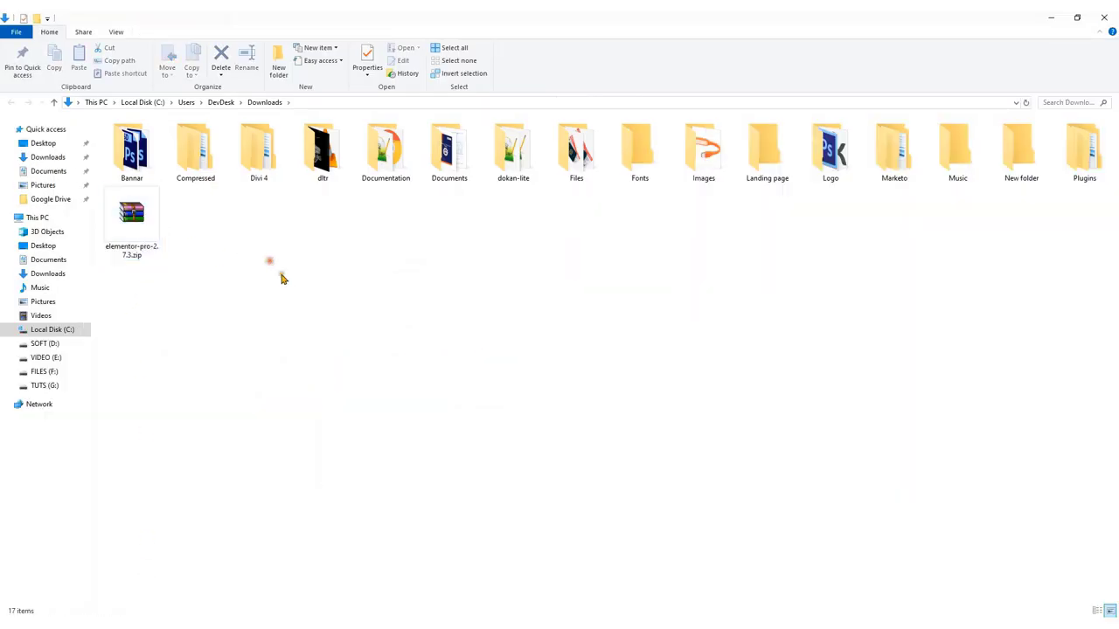
{"action": "key", "text": "alt+Tab"}
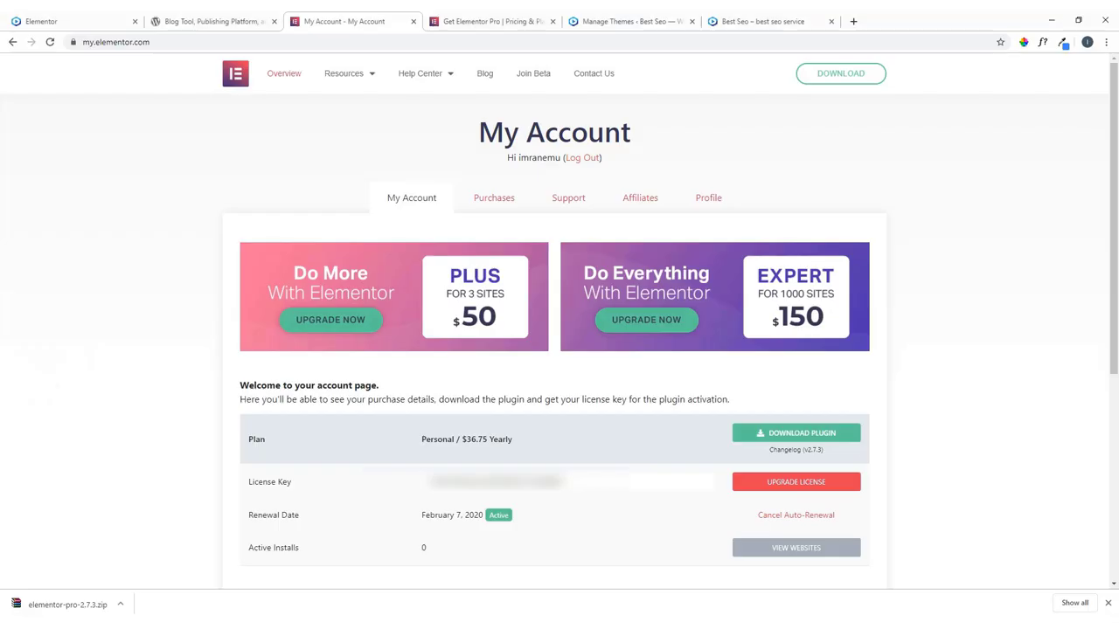
{"action": "left_click", "coordinate": [587, 22]}
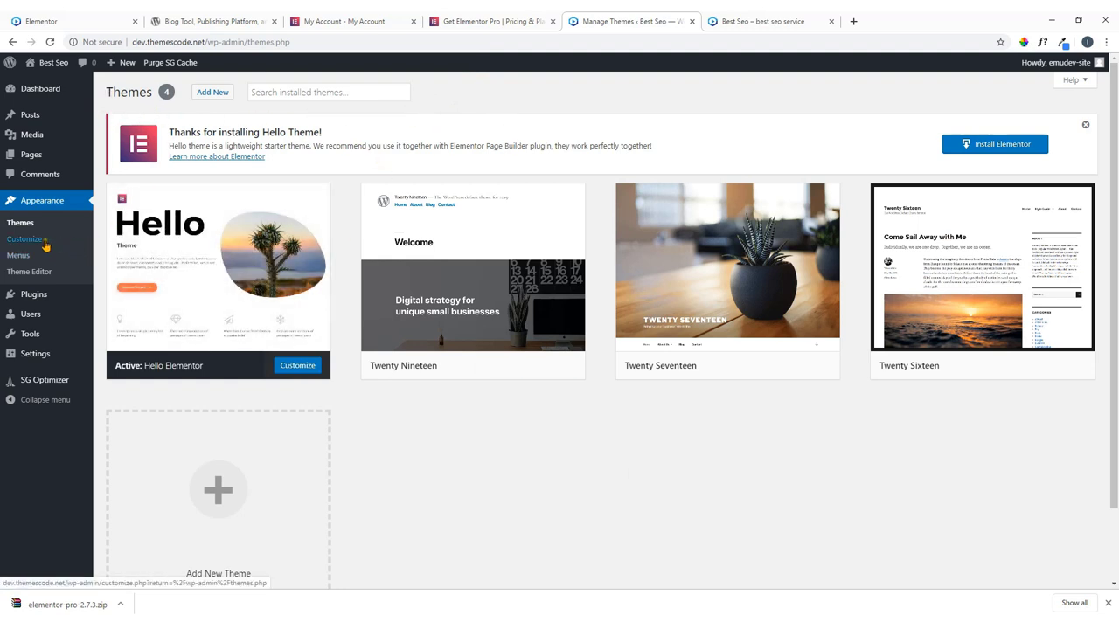
Go to the Upload Plugin form under Plugins > Add New.
{"action": "mouse_move", "coordinate": [31, 302]}
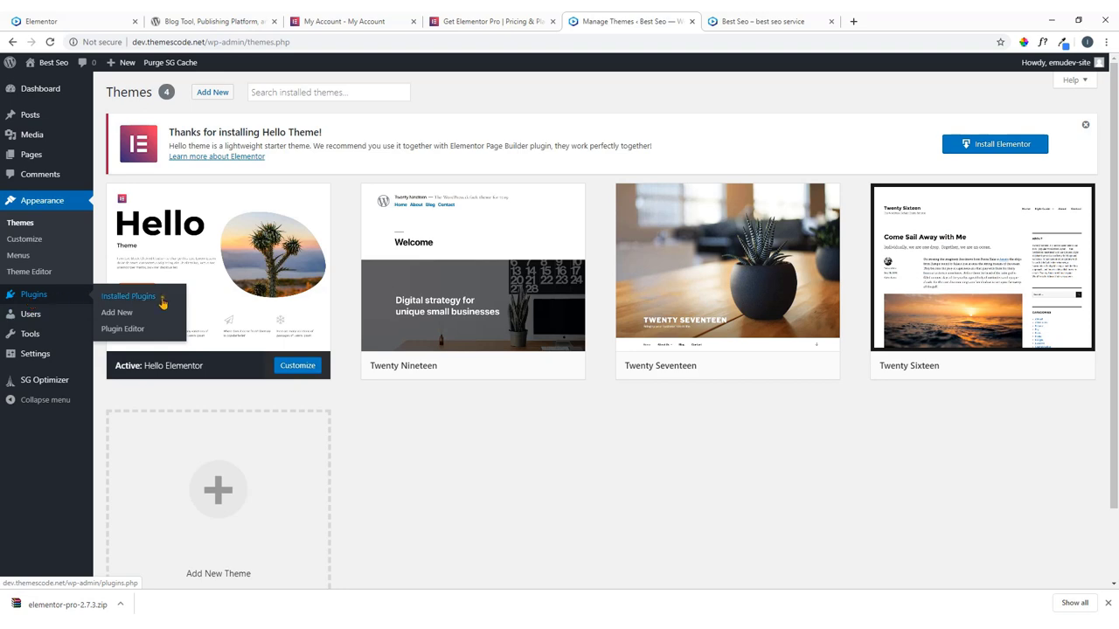
{"action": "left_click", "coordinate": [120, 317]}
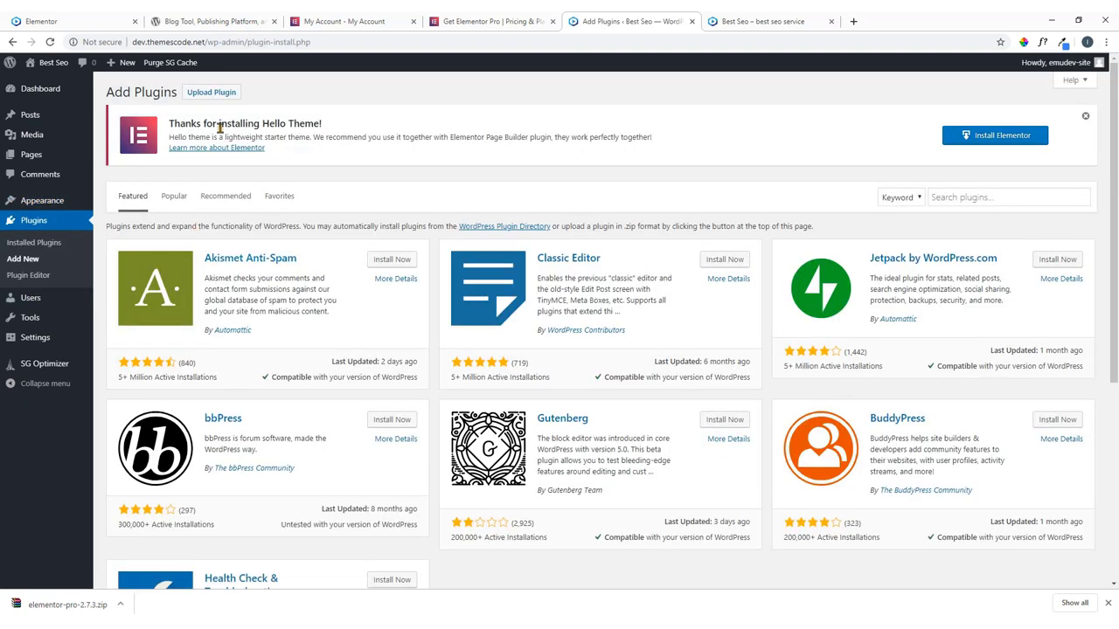
{"action": "left_click", "coordinate": [217, 98]}
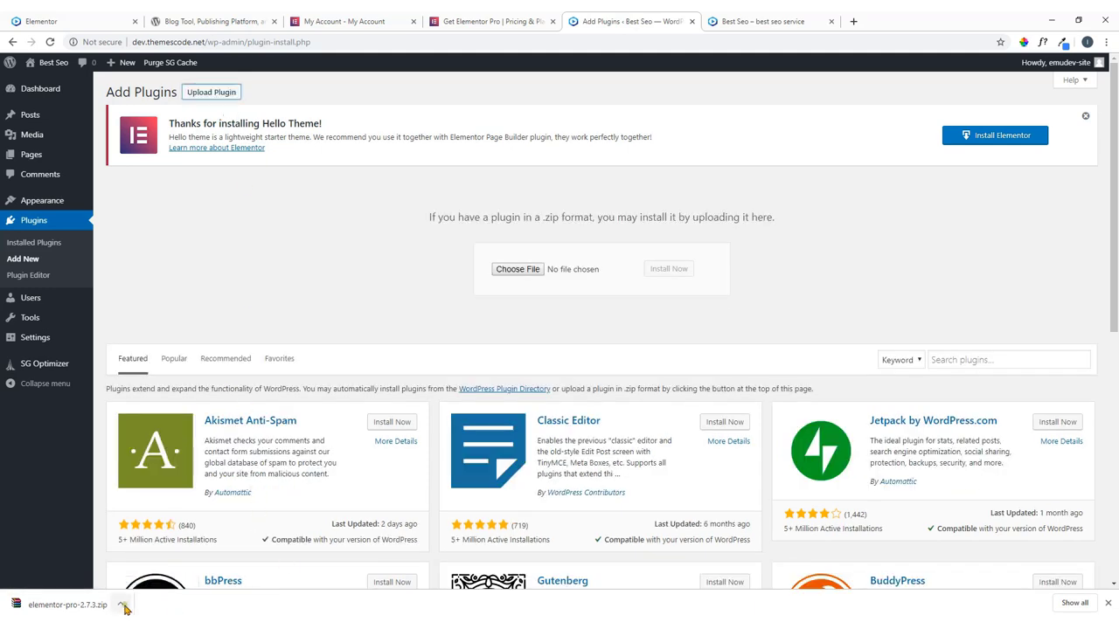
Upload elementor-pro-2.7.3.zip, install it and activate Elementor Pro.
{"action": "left_click", "coordinate": [120, 604]}
{"action": "left_click", "coordinate": [147, 563]}
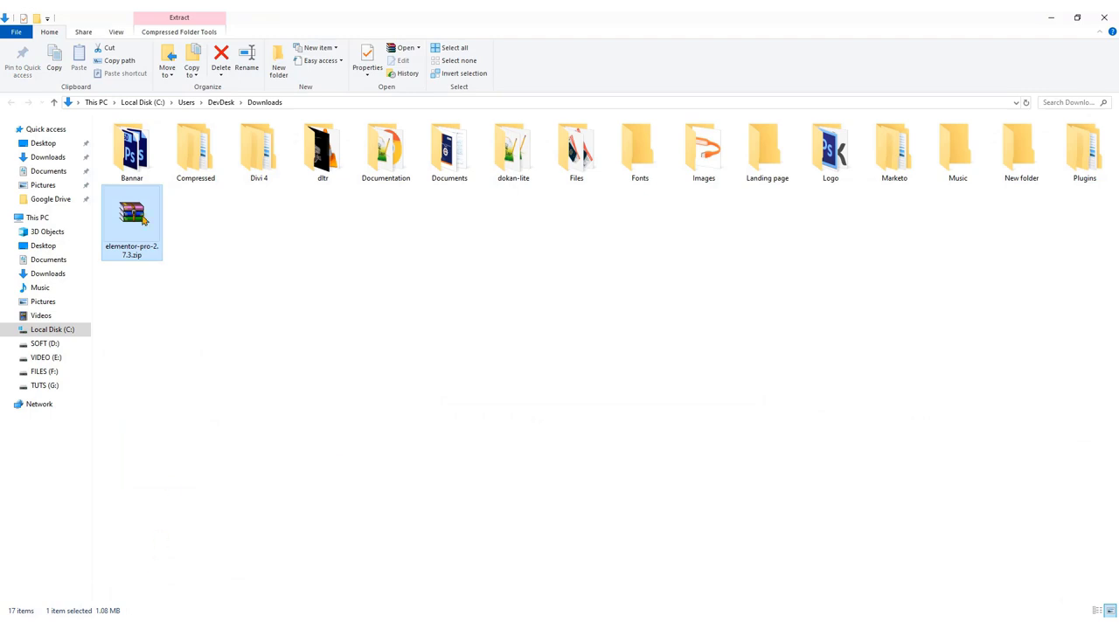
{"action": "left_click_drag", "start_coordinate": [145, 219], "coordinate": [524, 272]}
{"action": "left_click", "coordinate": [666, 274]}
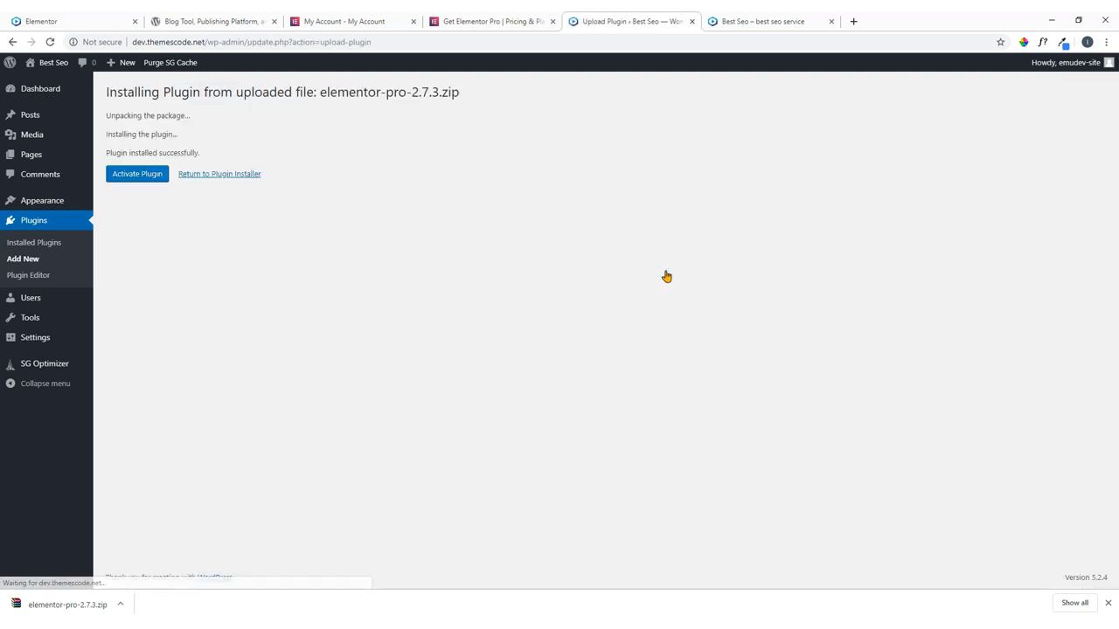
{"action": "left_click", "coordinate": [136, 175]}
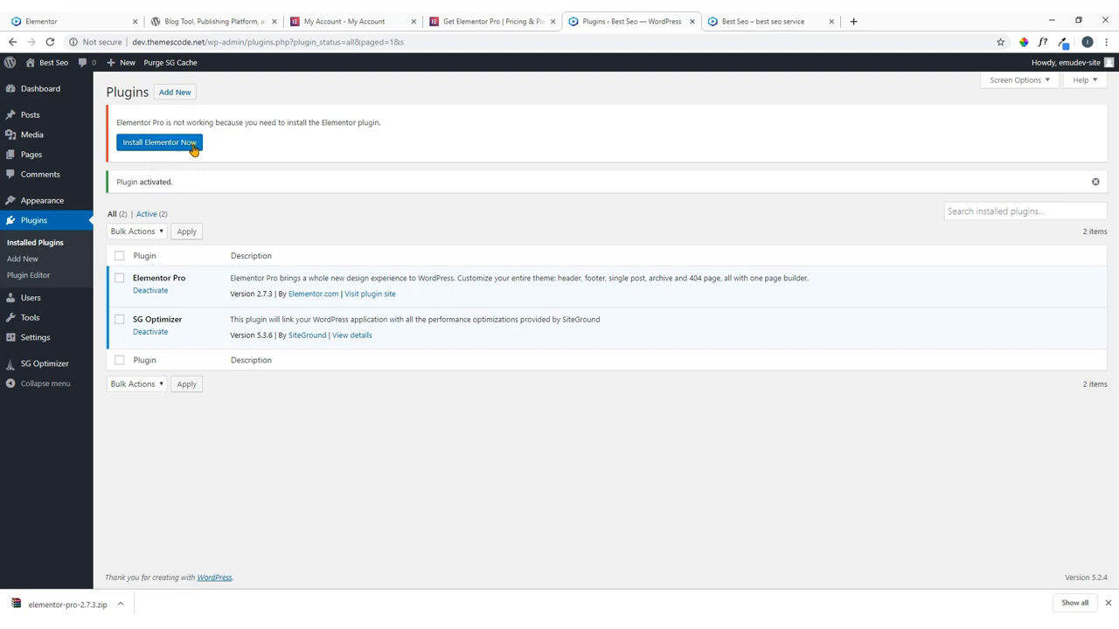
{"action": "left_click", "coordinate": [214, 21]}
{"action": "scroll", "coordinate": [465, 215], "scroll_direction": "up", "scroll_amount": 3}
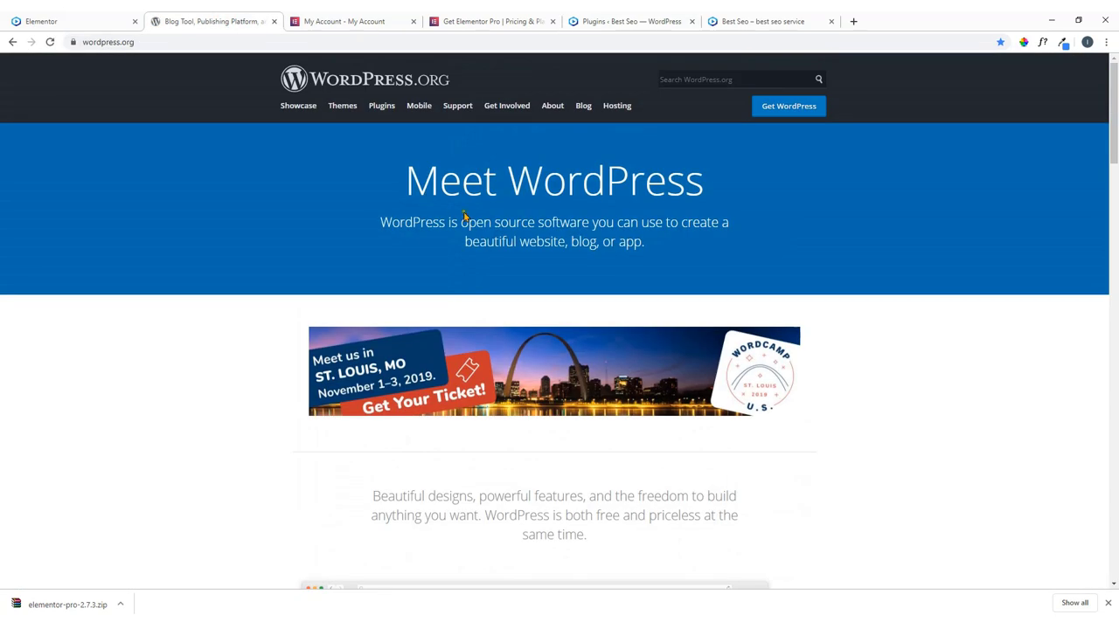
{"action": "left_click", "coordinate": [381, 108]}
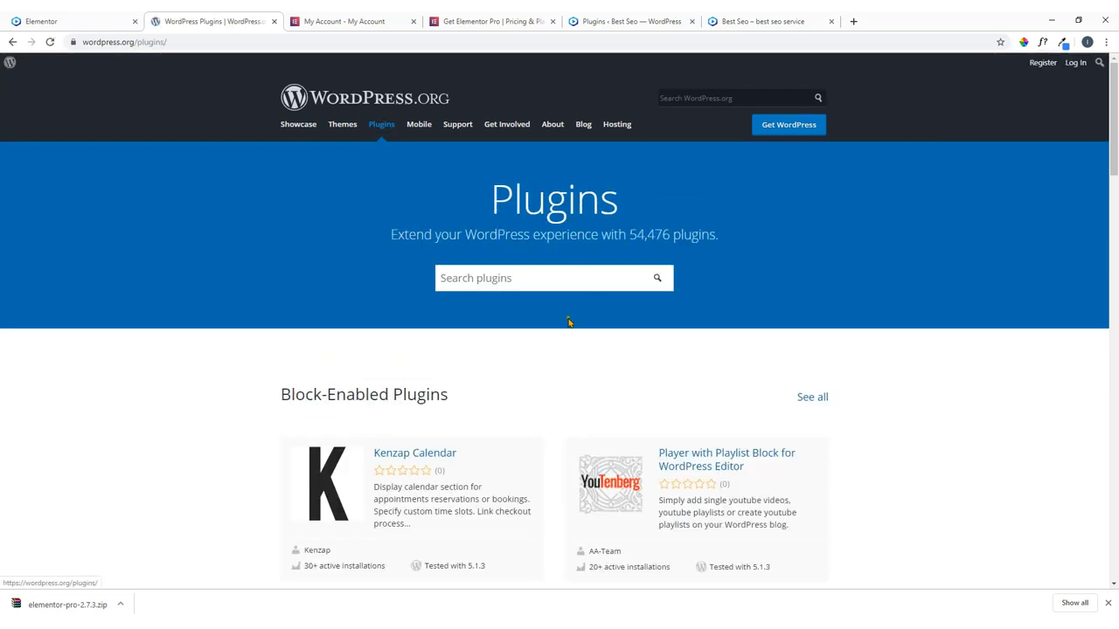
{"action": "left_click", "coordinate": [455, 279]}
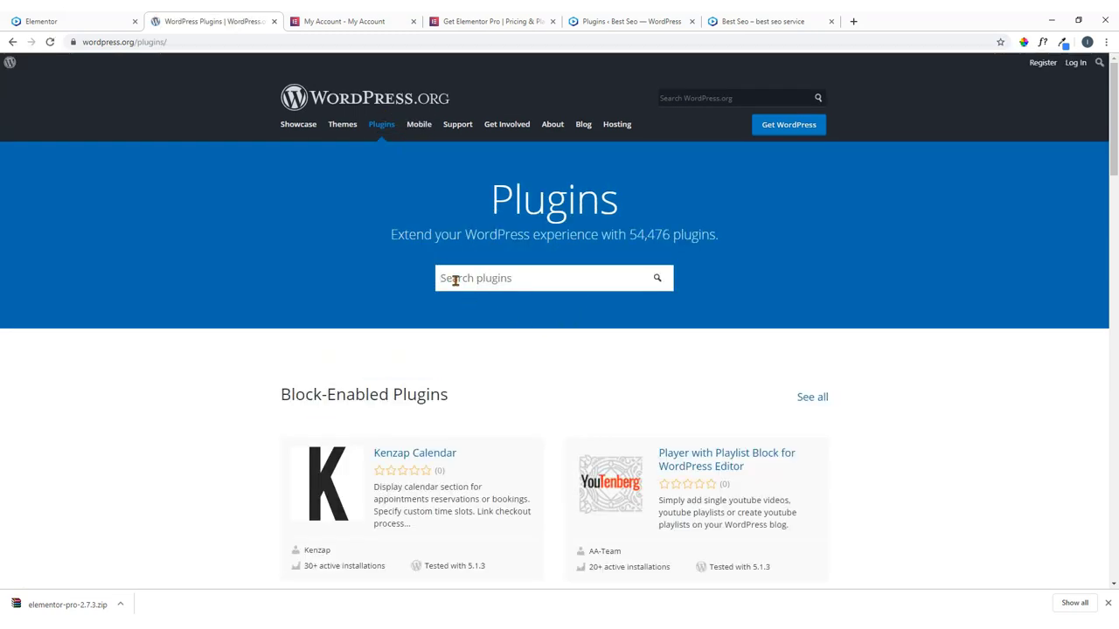
{"action": "type", "text": "elementor"}
{"action": "key", "text": "Return"}
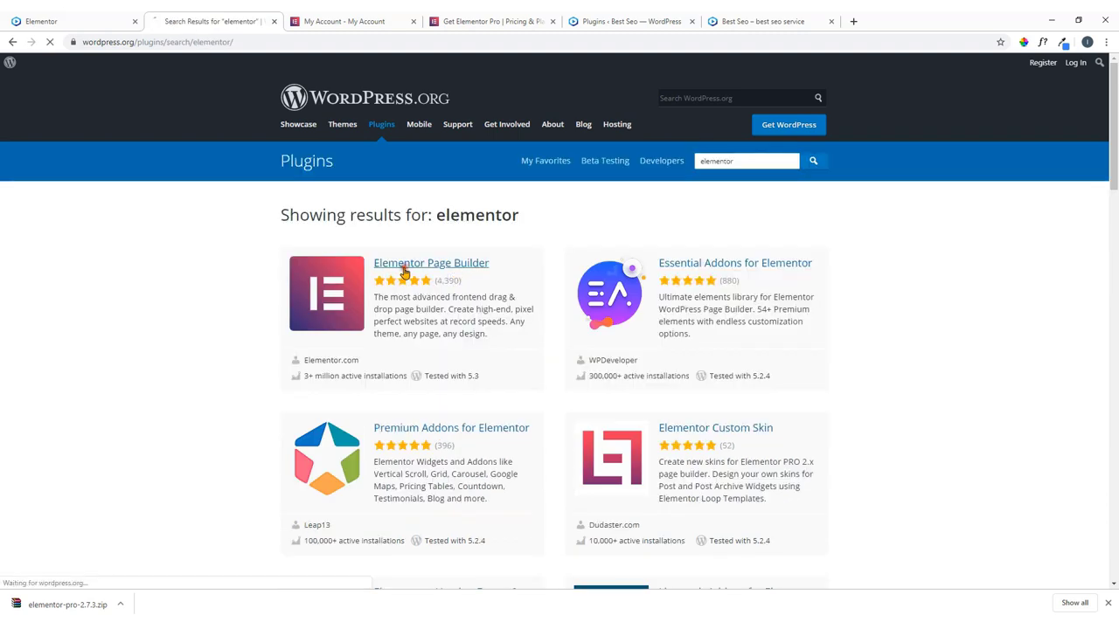
{"action": "left_click", "coordinate": [404, 274]}
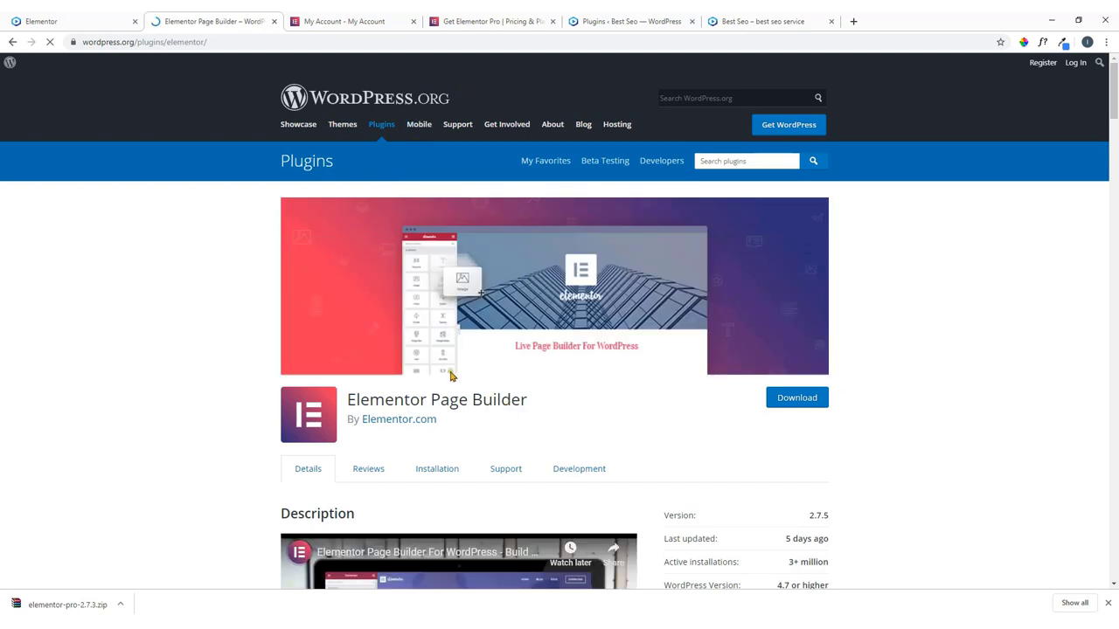
{"action": "left_click", "coordinate": [603, 24]}
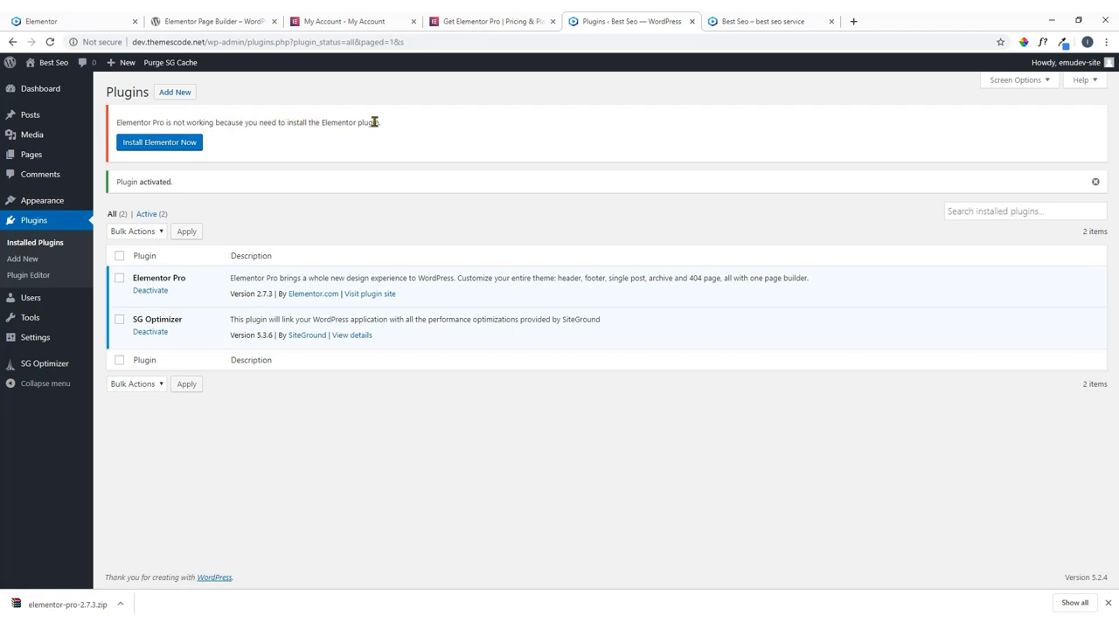
Install and activate the required free Elementor 2.7.5 plugin from the notice, then close the welcome dialog.
{"action": "left_click_drag", "start_coordinate": [381, 124], "coordinate": [313, 123]}
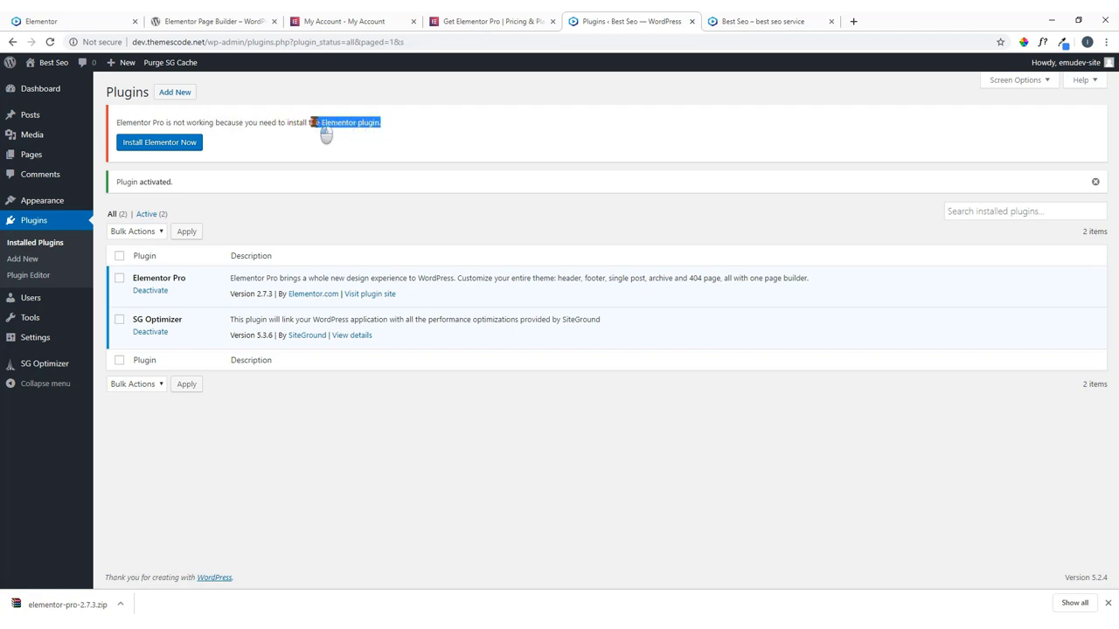
{"action": "left_click", "coordinate": [325, 132]}
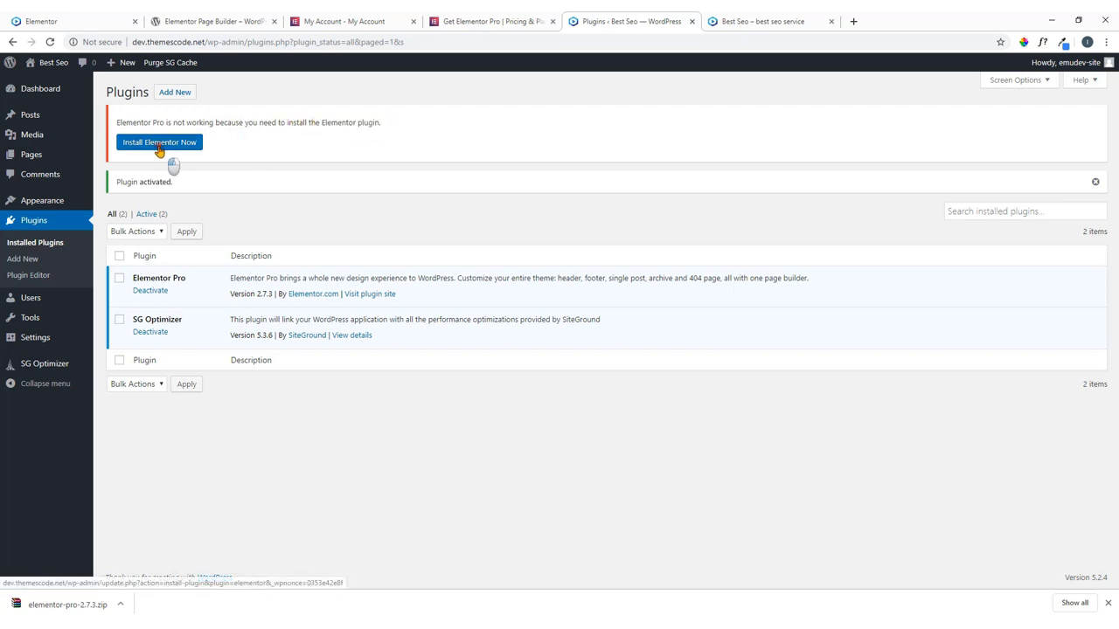
{"action": "left_click", "coordinate": [159, 145]}
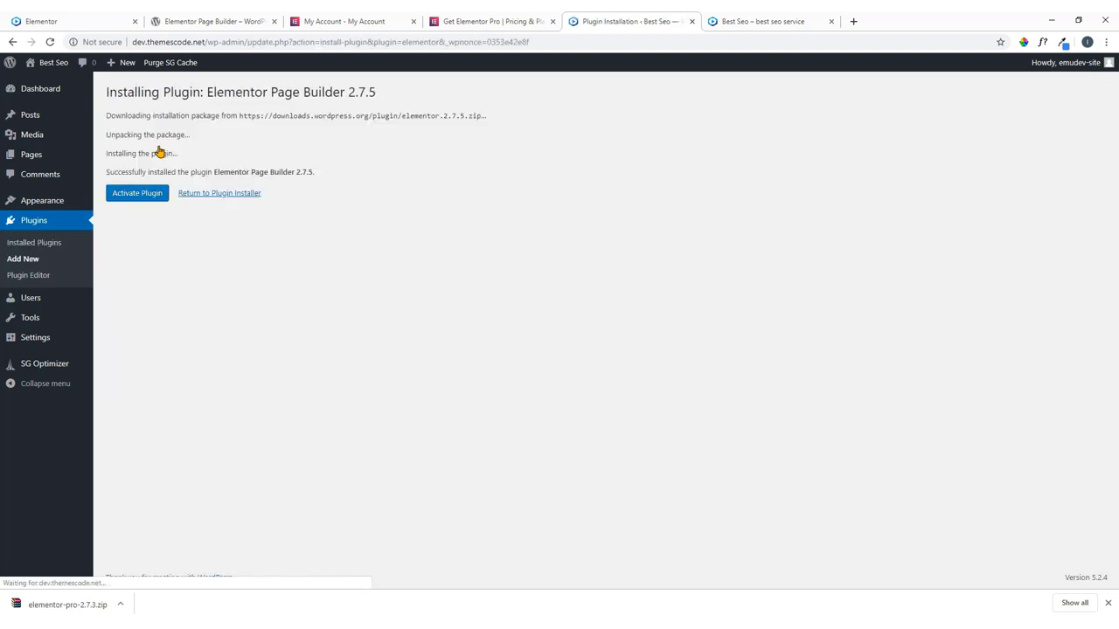
{"action": "left_click", "coordinate": [138, 195]}
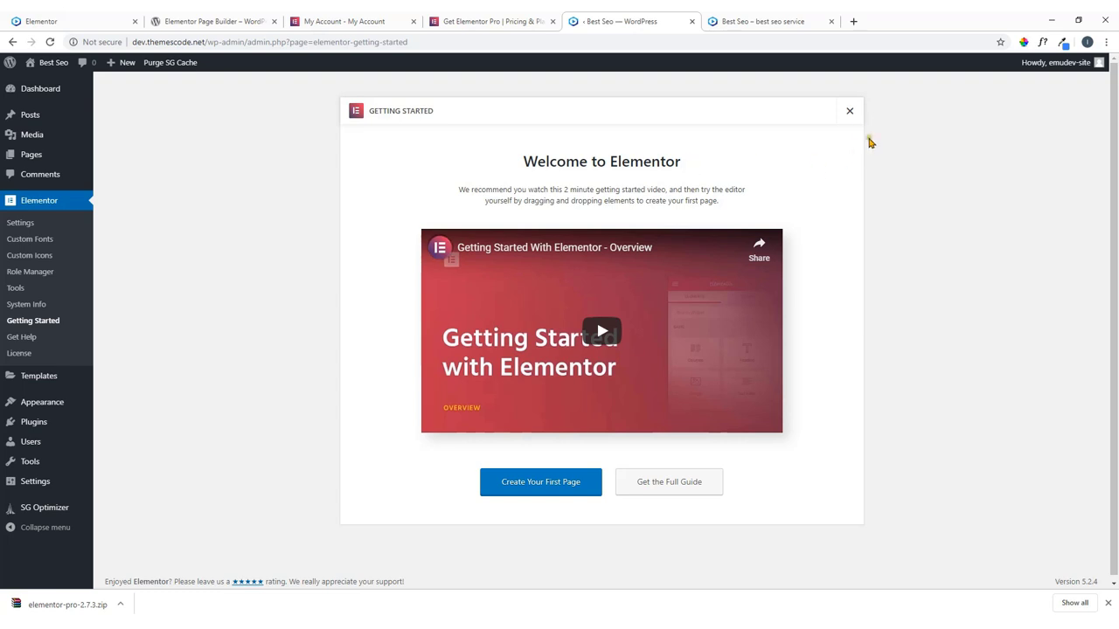
{"action": "left_click", "coordinate": [849, 113]}
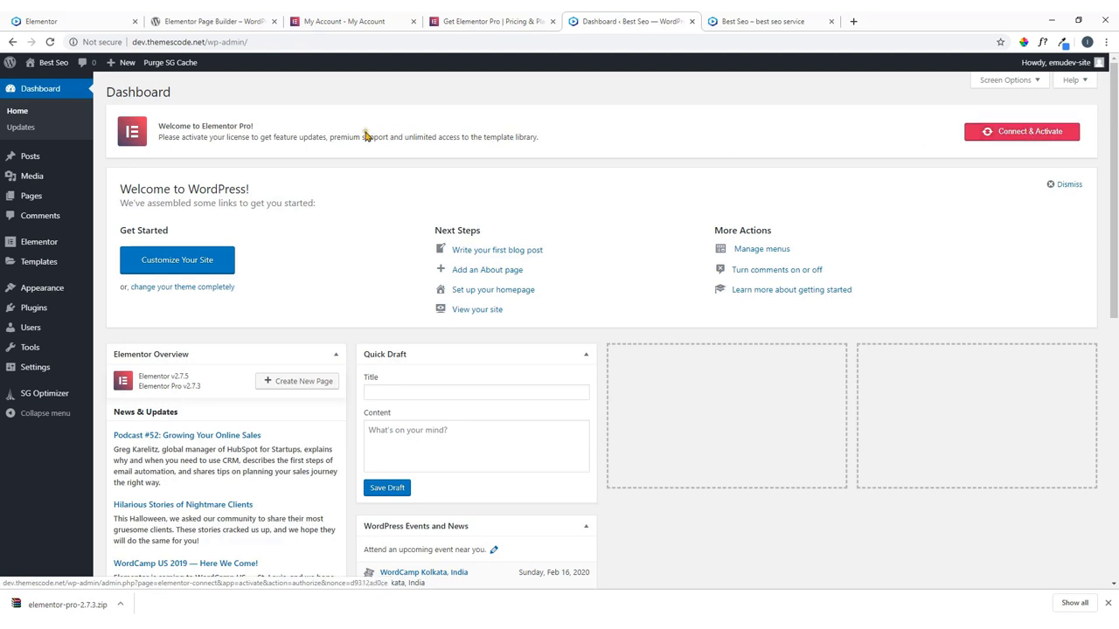
Start the Elementor Pro license connection with Connect & Activate on the Dashboard.
{"action": "mouse_move", "coordinate": [42, 248]}
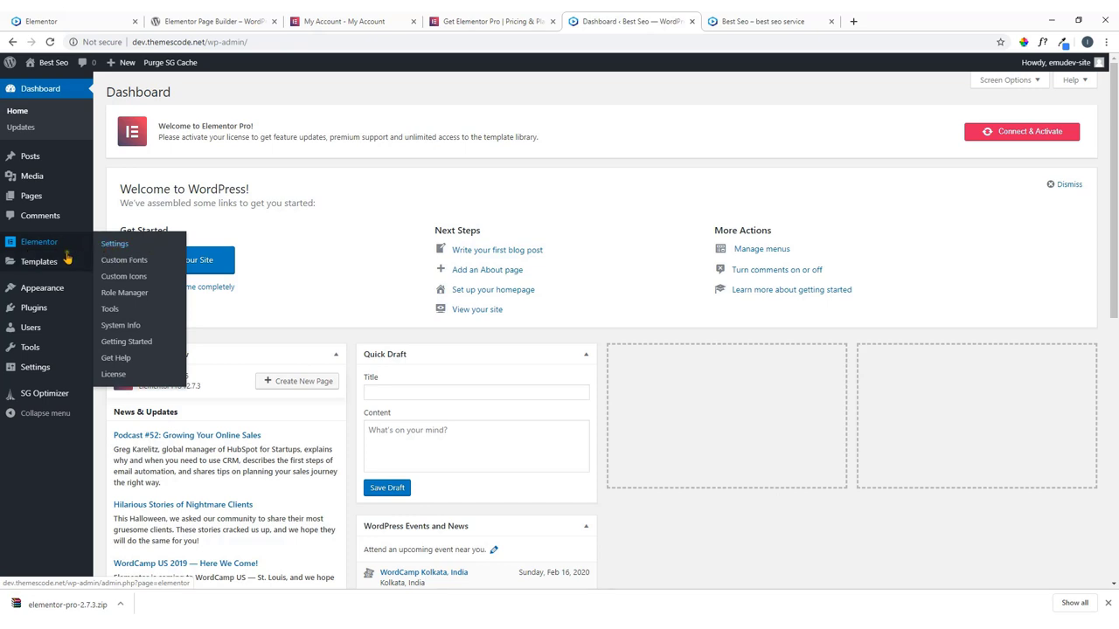
{"action": "mouse_move", "coordinate": [35, 267]}
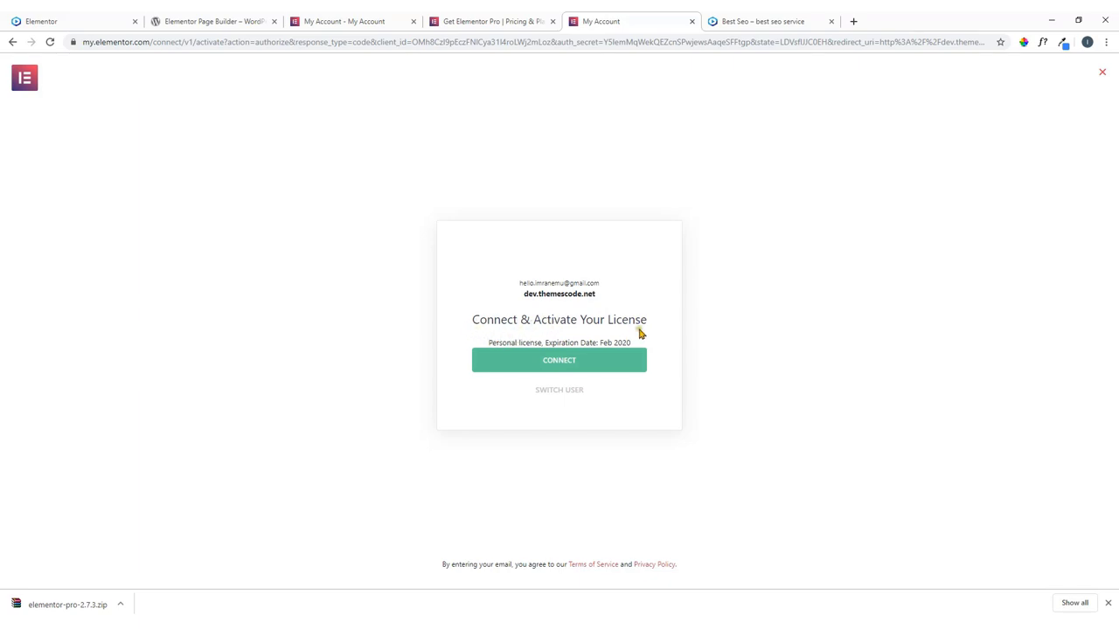
{"action": "left_click", "coordinate": [560, 366]}
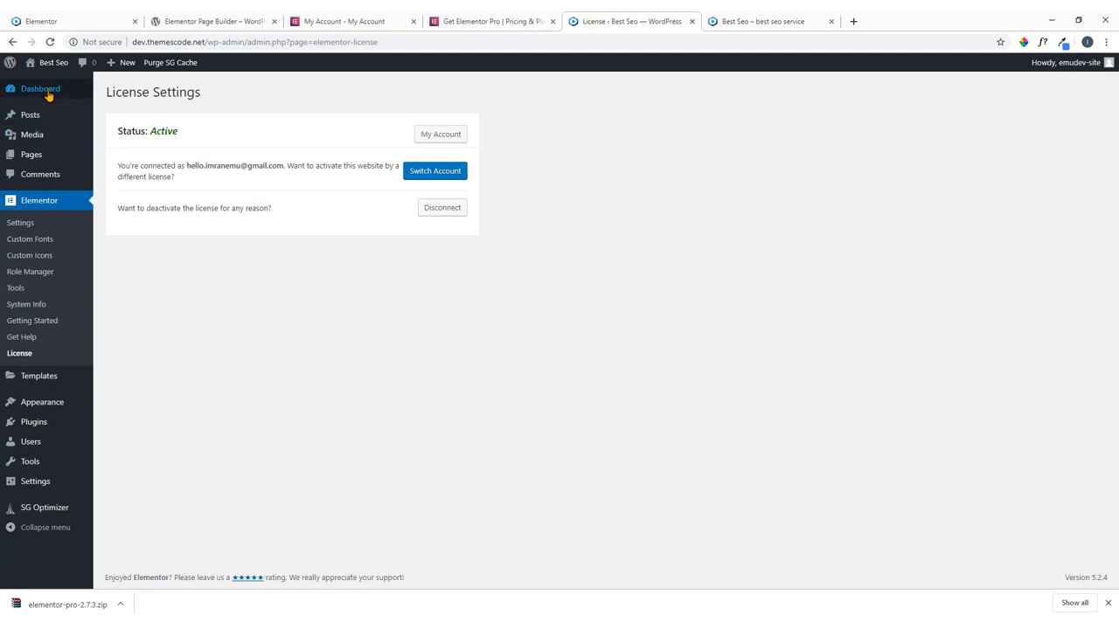
Return to the WordPress Dashboard and check the license-activated confirmation.
{"action": "mouse_move", "coordinate": [48, 94]}
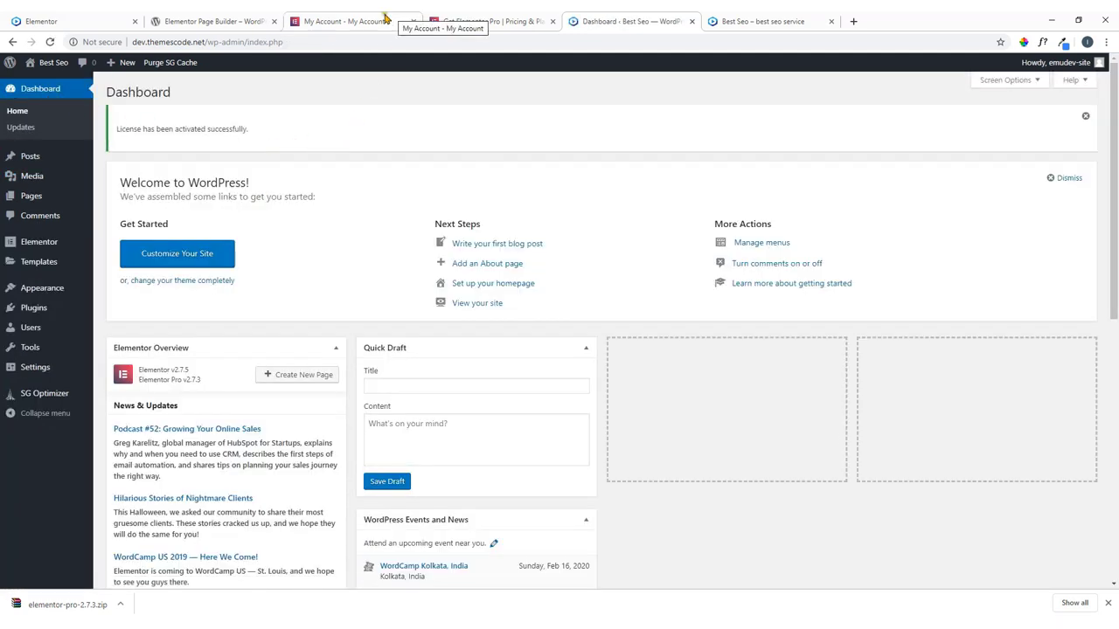
{"action": "left_click", "coordinate": [214, 19]}
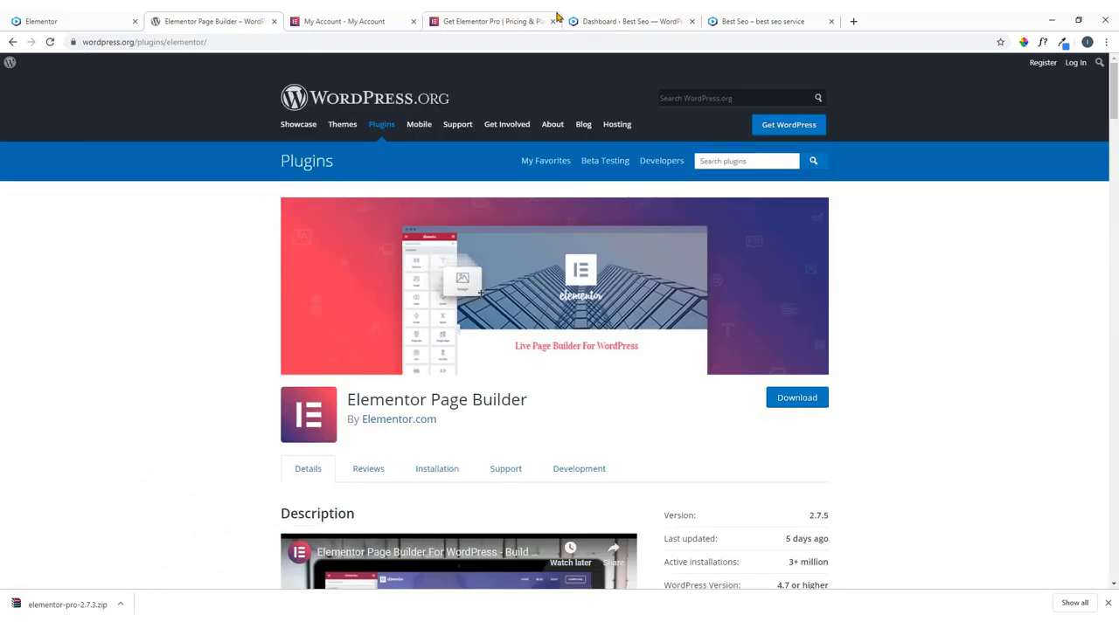
{"action": "left_click", "coordinate": [531, 17]}
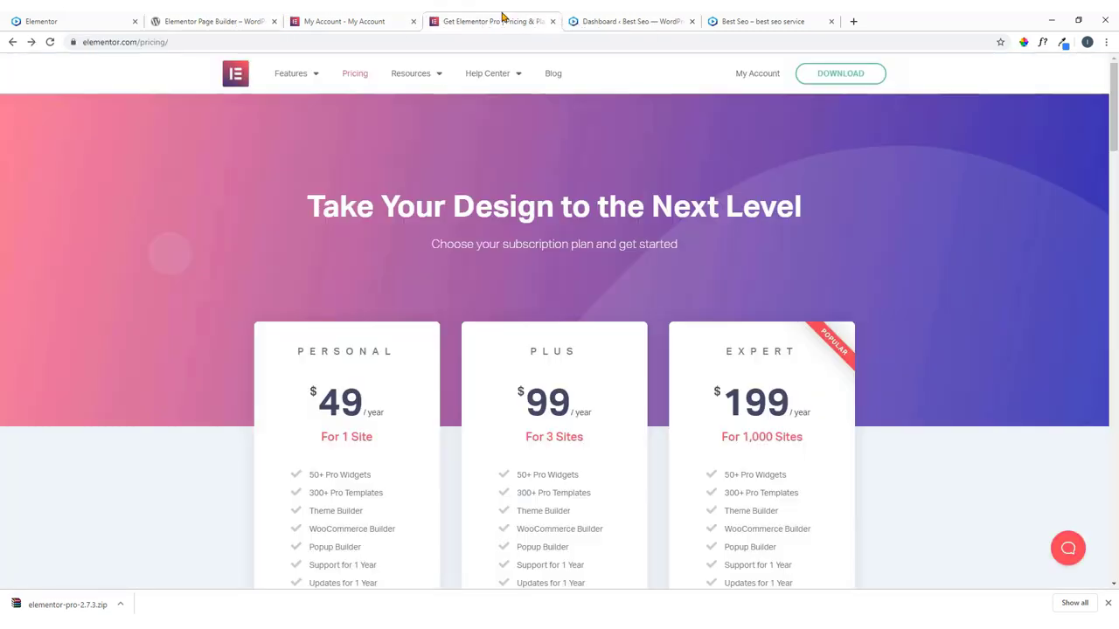
{"action": "left_click", "coordinate": [631, 21]}
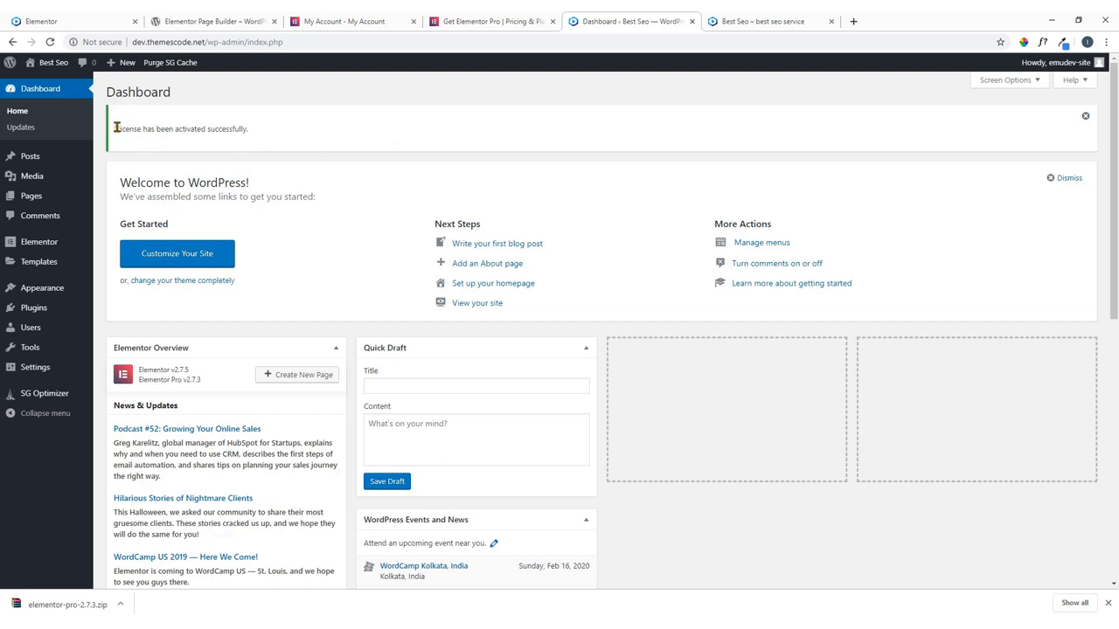
{"action": "left_click_drag", "start_coordinate": [117, 128], "coordinate": [300, 129]}
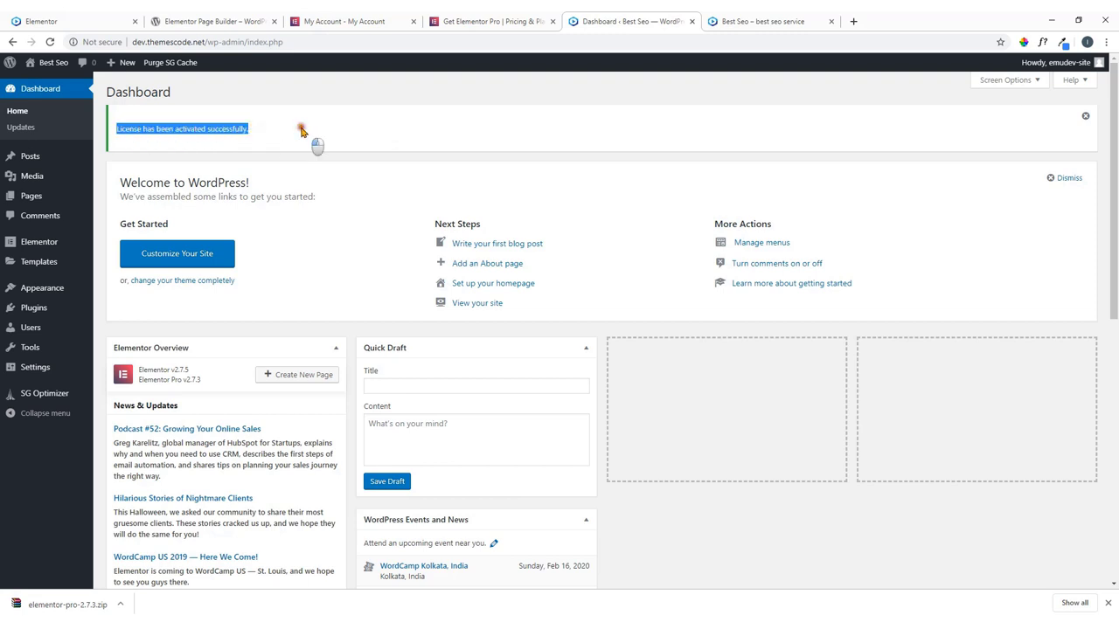
{"action": "left_click", "coordinate": [301, 130]}
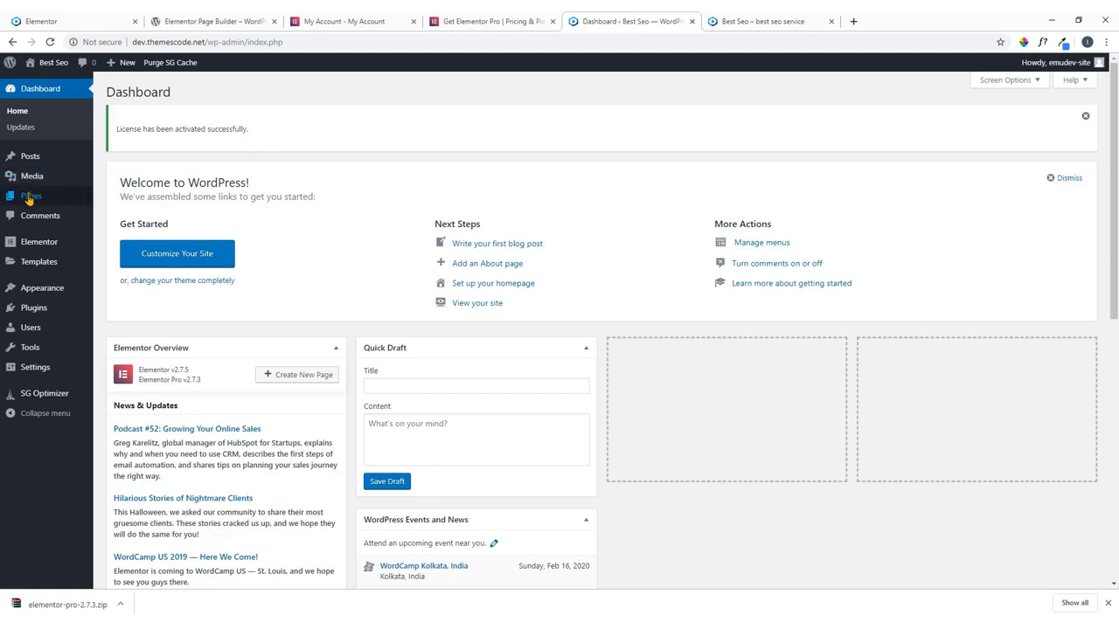
{"action": "mouse_move", "coordinate": [29, 200]}
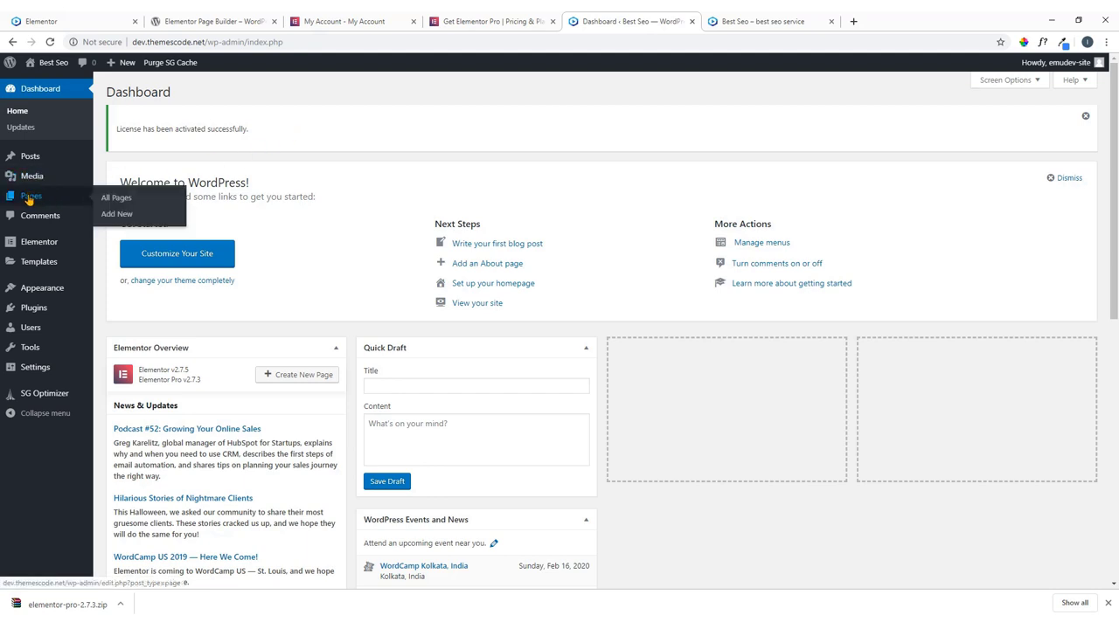
{"action": "left_click", "coordinate": [108, 20]}
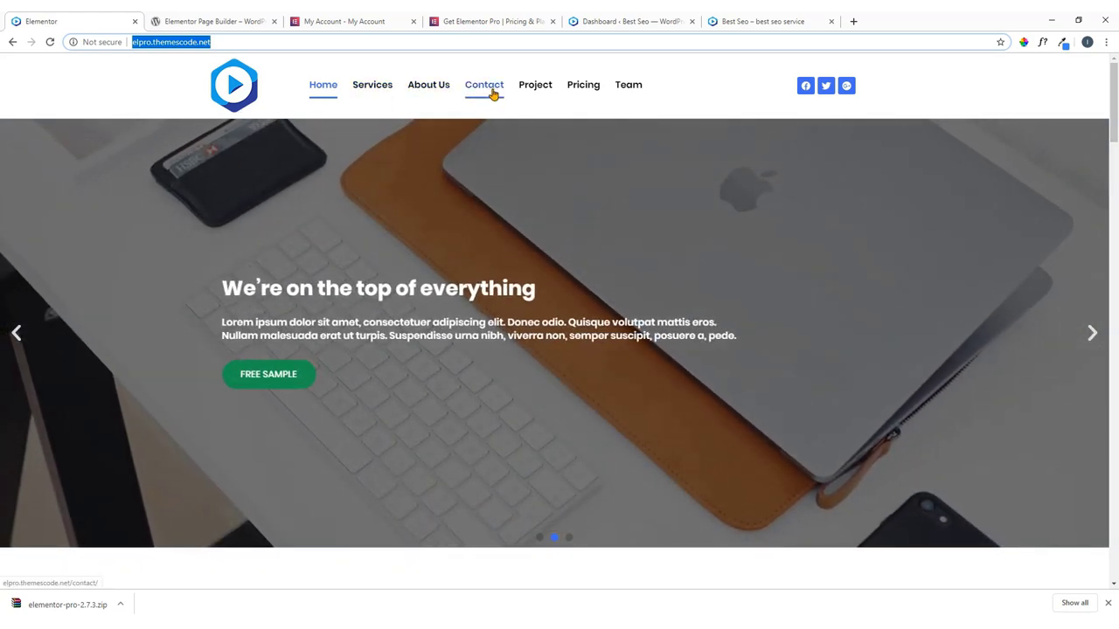
{"action": "left_click", "coordinate": [636, 21]}
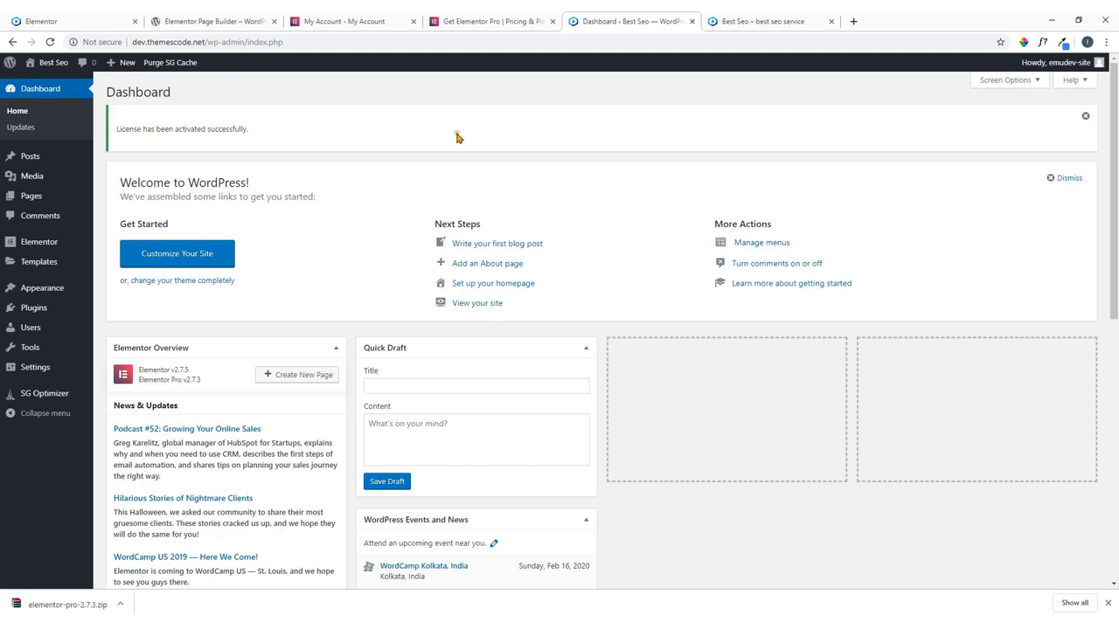
{"action": "mouse_move", "coordinate": [27, 206]}
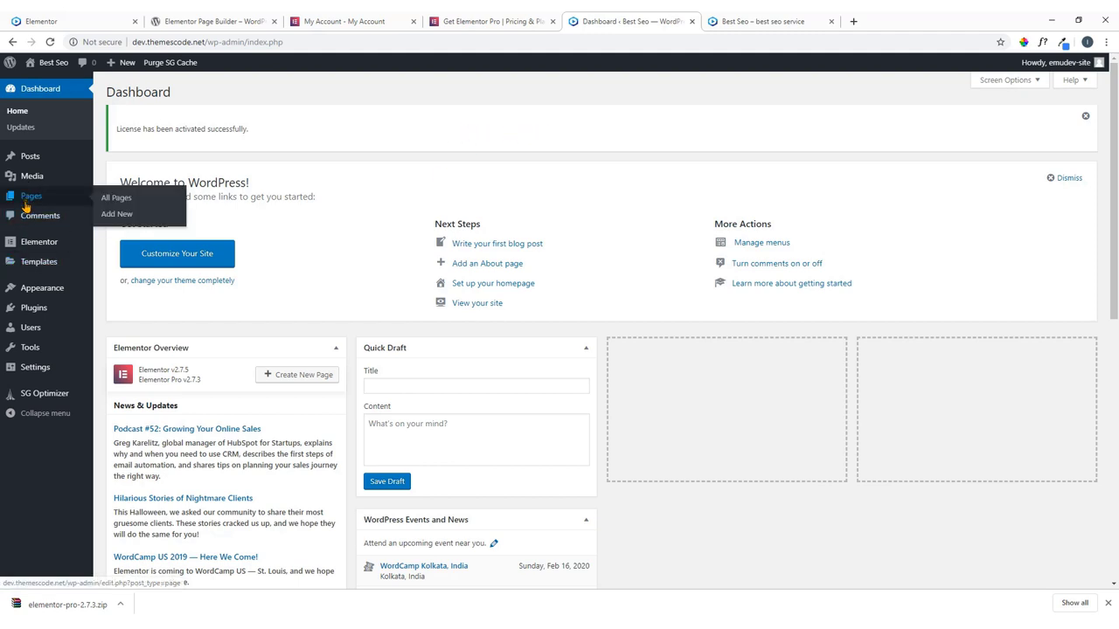
Create and publish a new page titled 'Home'.
{"action": "left_click", "coordinate": [118, 219]}
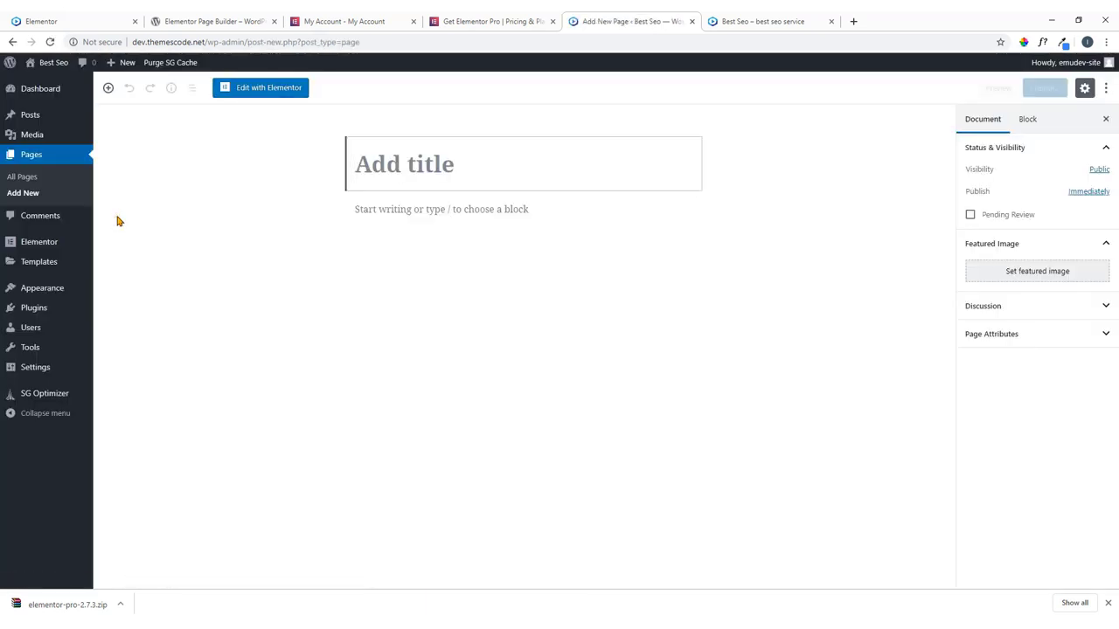
{"action": "type", "text": "H"}
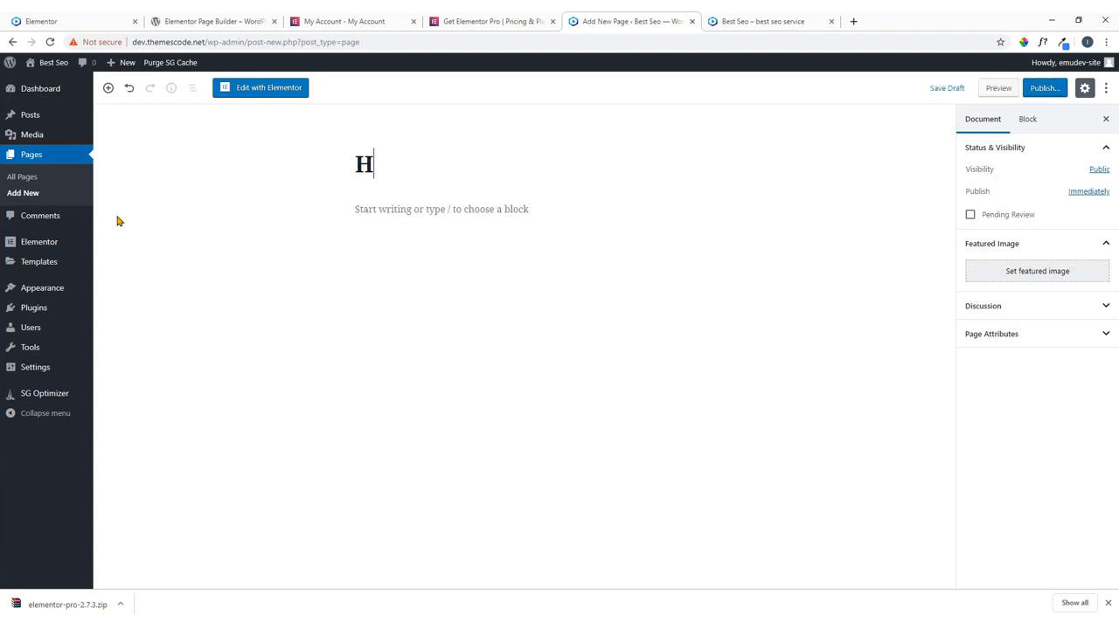
{"action": "type", "text": "ome"}
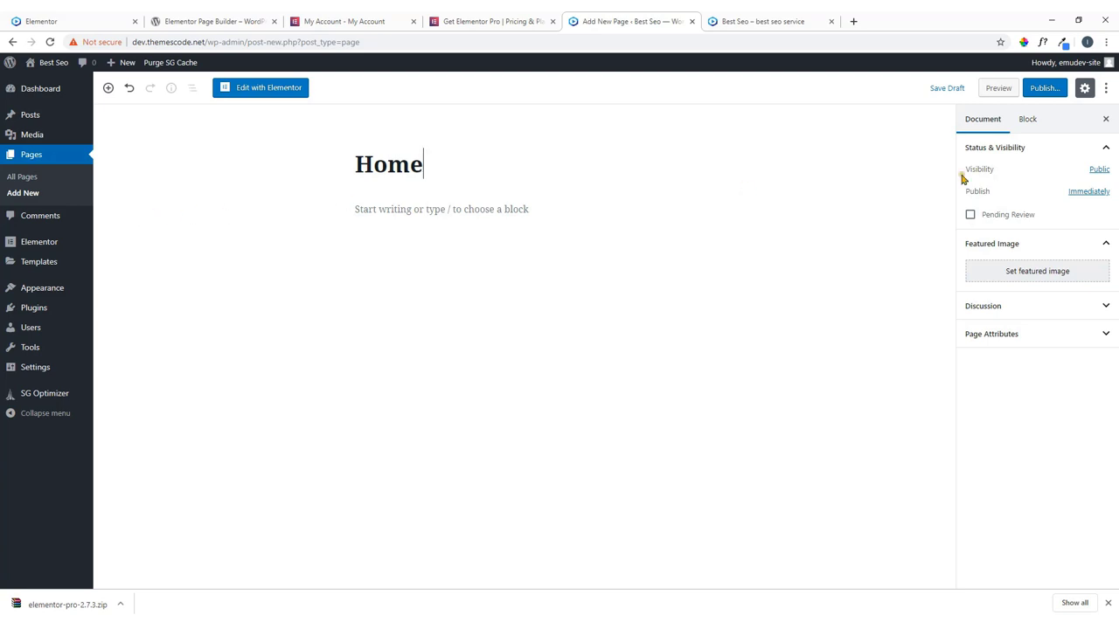
{"action": "left_click", "coordinate": [1051, 92]}
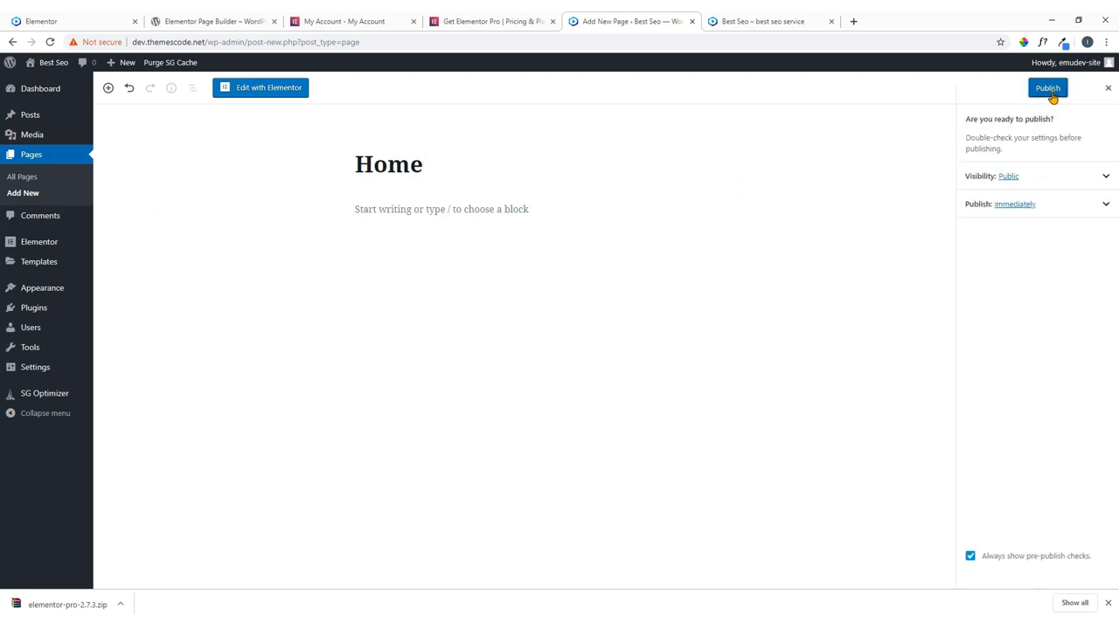
{"action": "left_click", "coordinate": [1049, 89]}
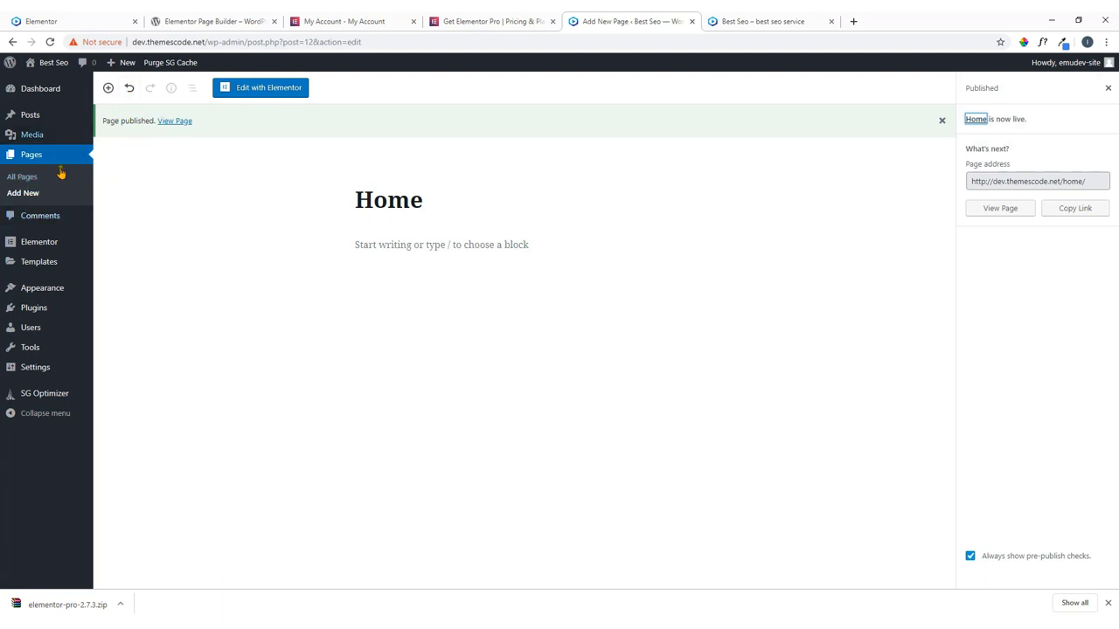
Create and publish a new page titled 'Services'.
{"action": "left_click", "coordinate": [35, 194]}
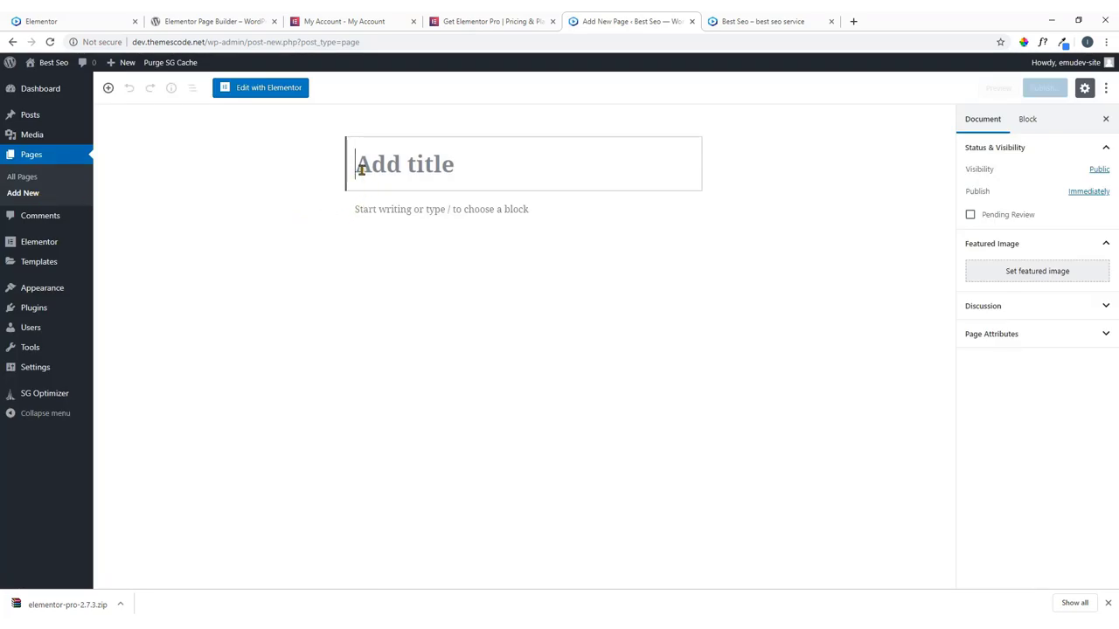
{"action": "type", "text": "Se"}
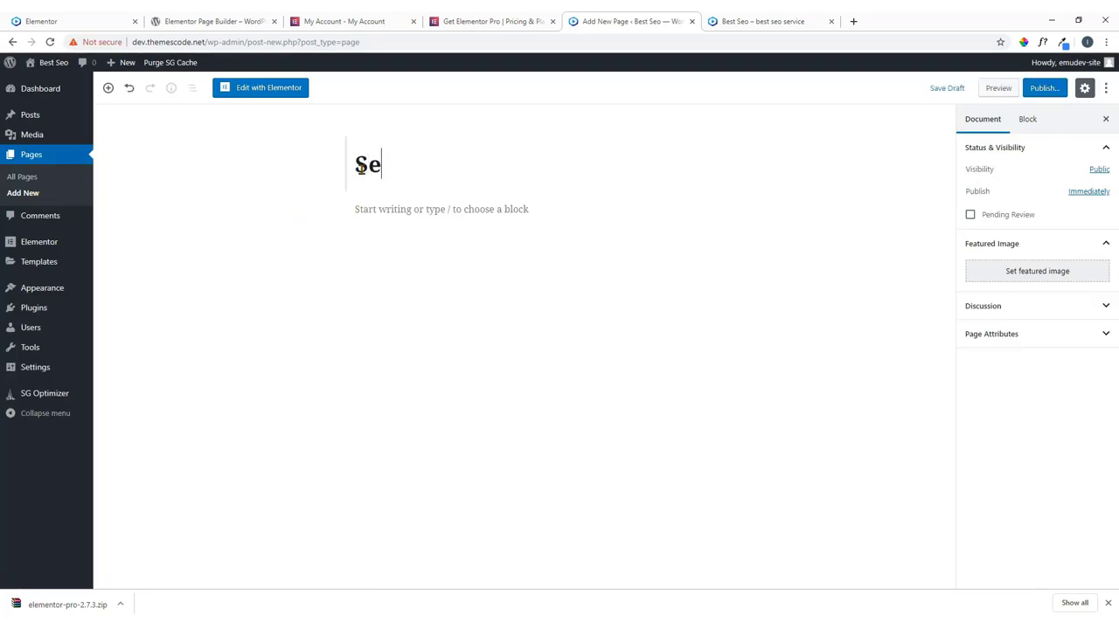
{"action": "type", "text": "rvices"}
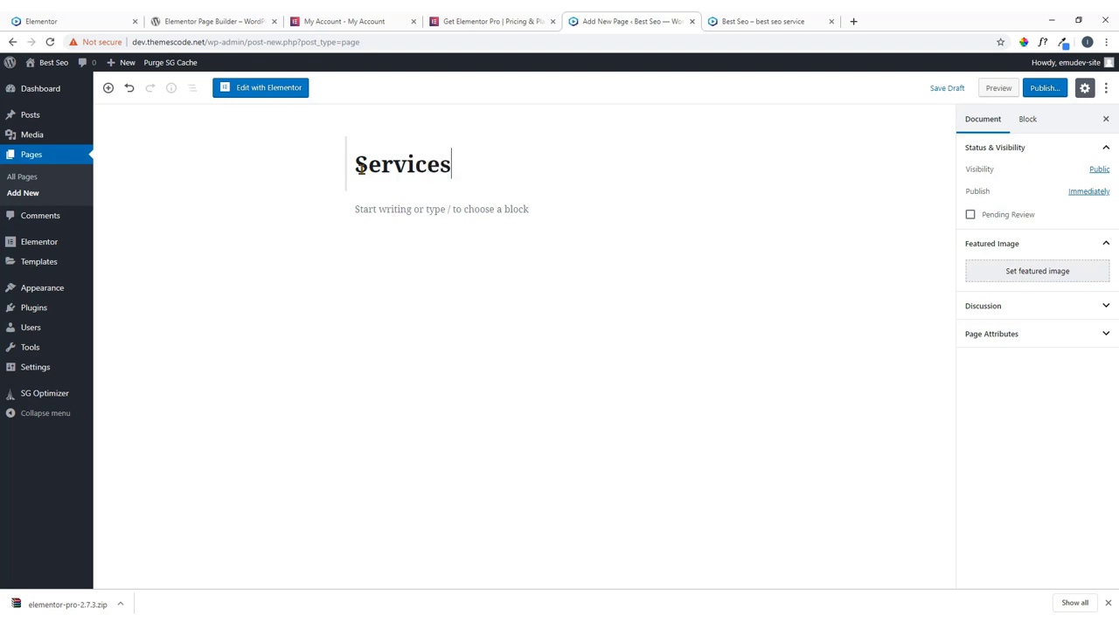
{"action": "left_click", "coordinate": [1044, 91]}
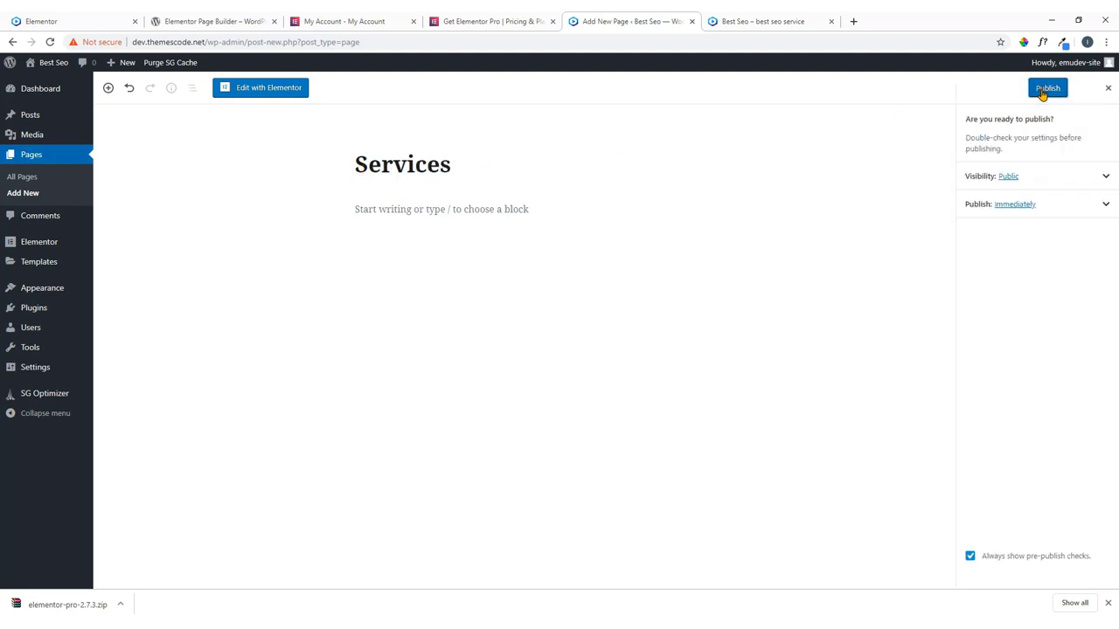
{"action": "left_click", "coordinate": [1044, 90]}
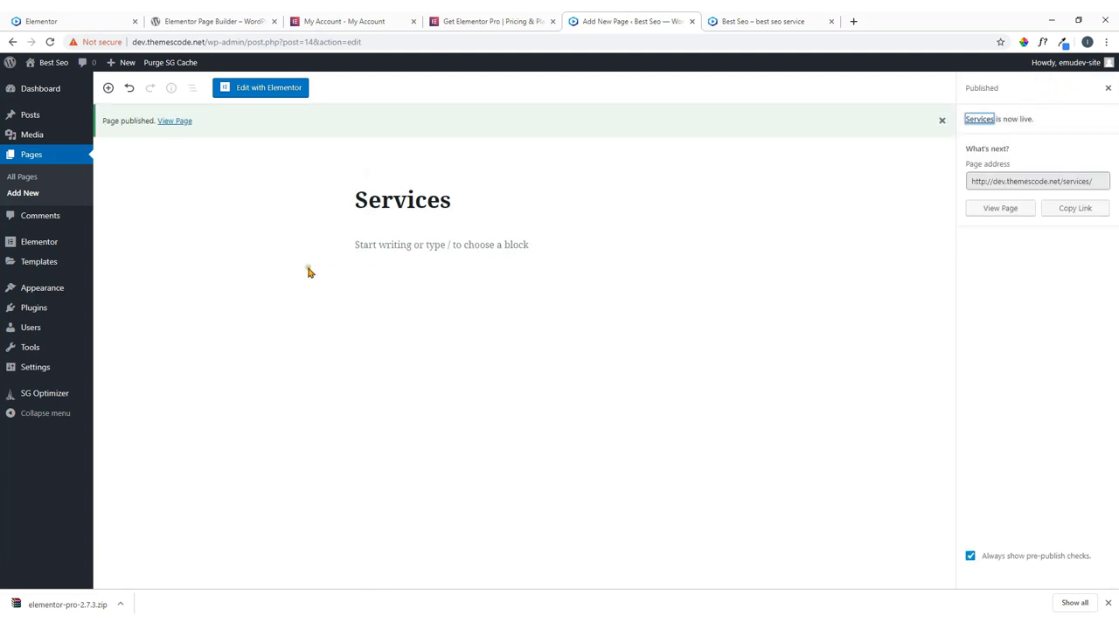
Create and publish a new page titled 'About Us'.
{"action": "left_click", "coordinate": [32, 196]}
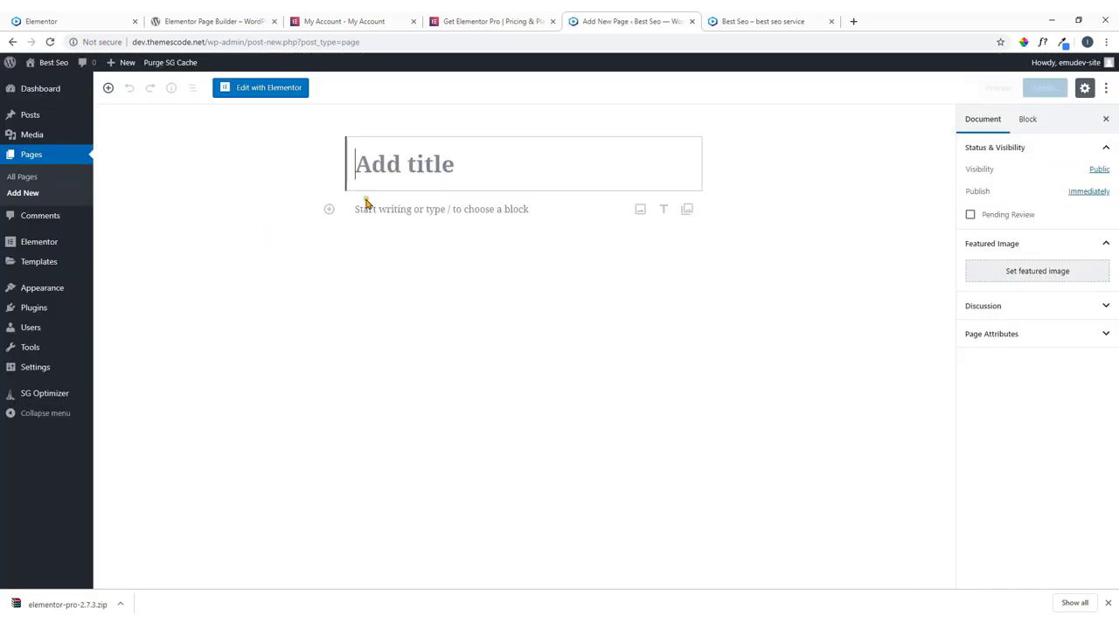
{"action": "type", "text": "A"}
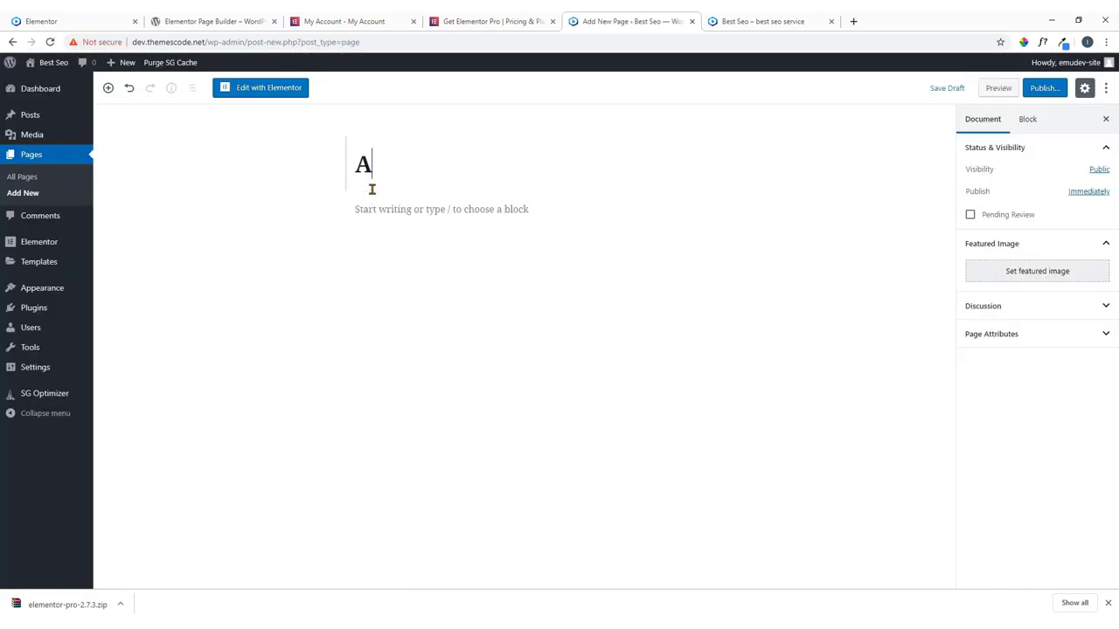
{"action": "type", "text": "bout"}
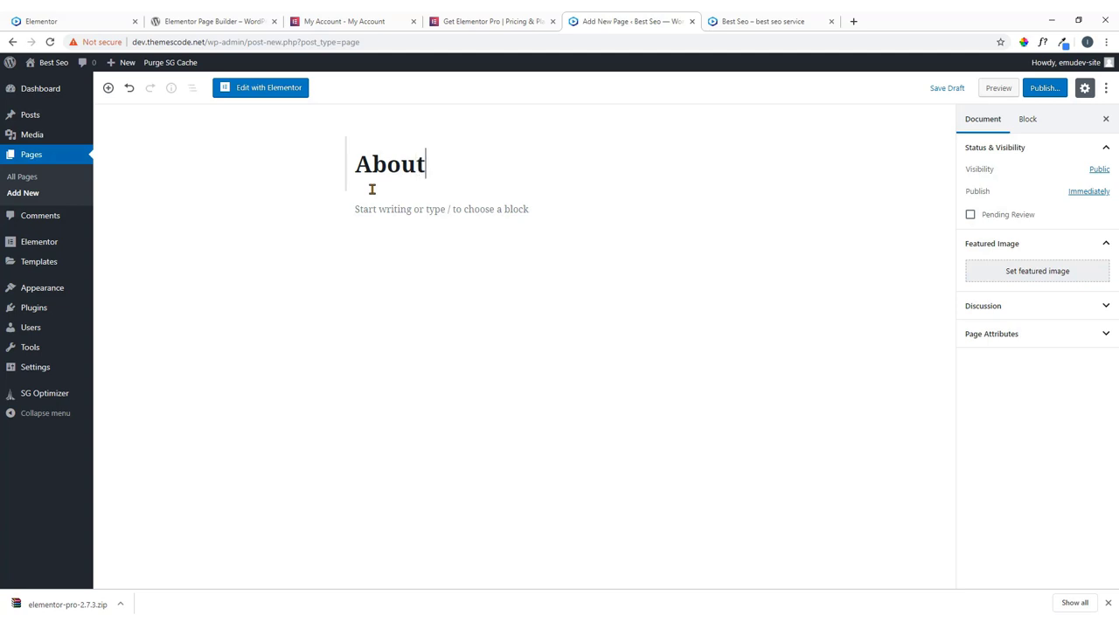
{"action": "type", "text": " Us"}
{"action": "left_click", "coordinate": [1053, 94]}
{"action": "left_click", "coordinate": [1048, 89]}
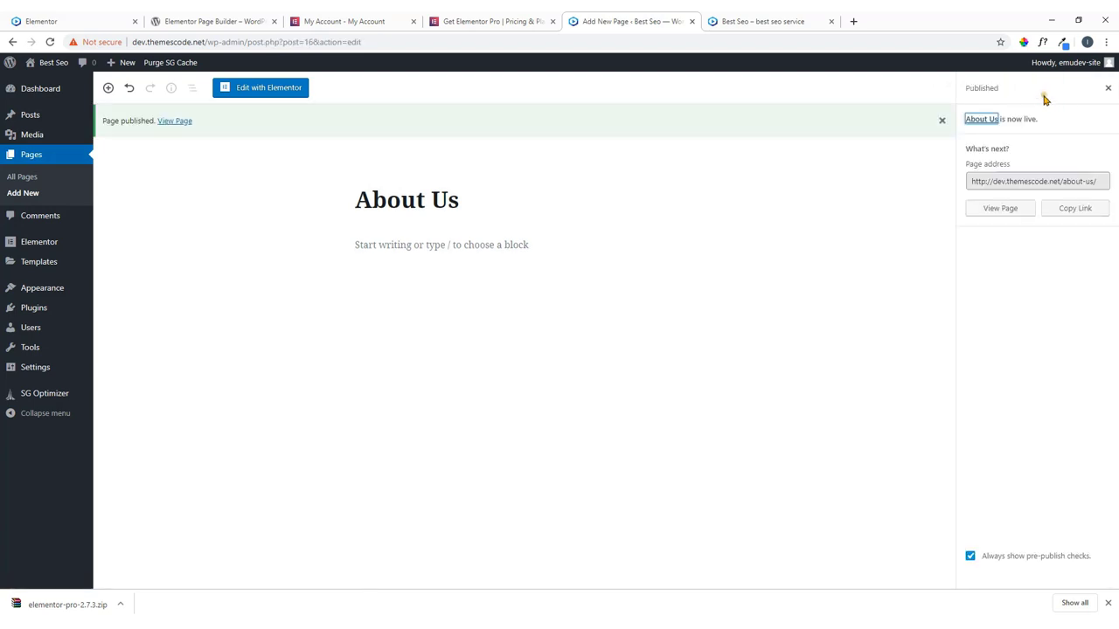
Create and publish a new page titled 'Contact Us'.
{"action": "left_click", "coordinate": [21, 194]}
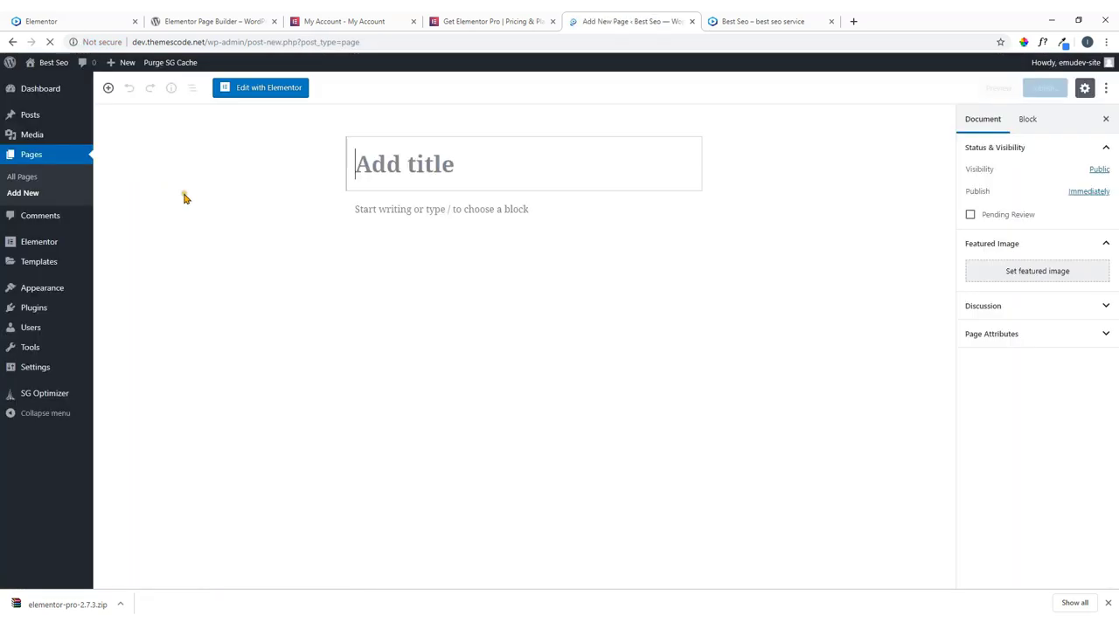
{"action": "type", "text": "C"}
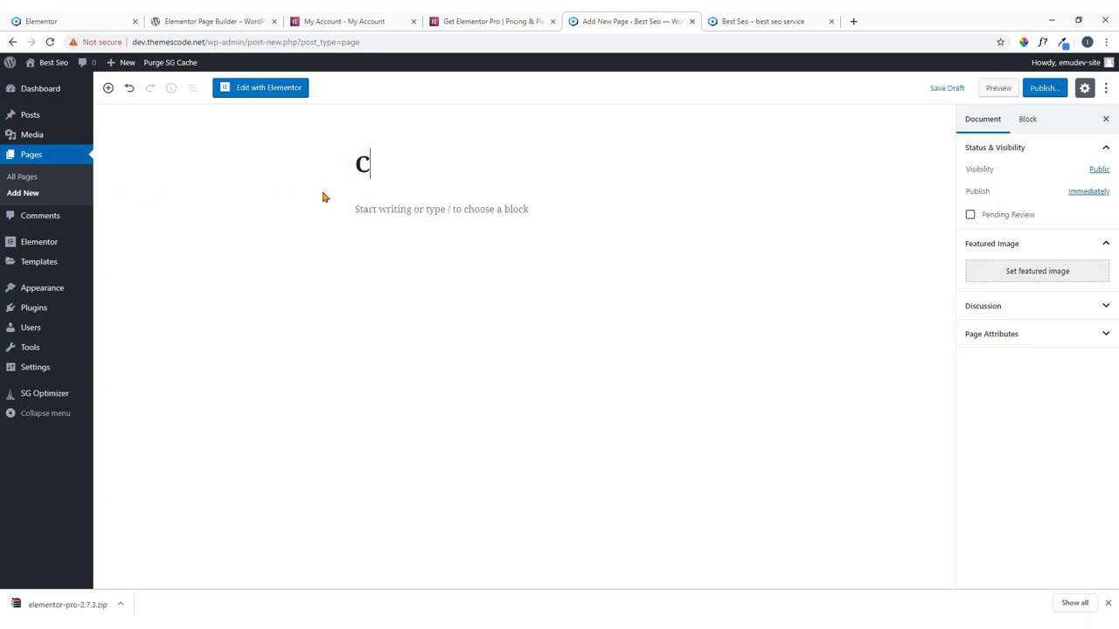
{"action": "type", "text": "onta"}
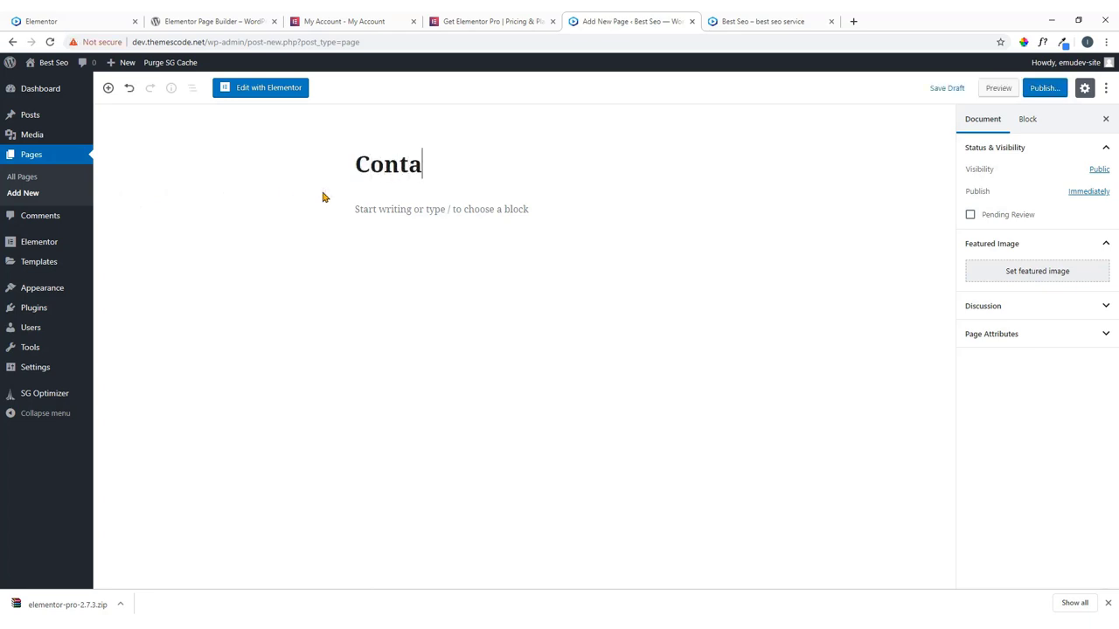
{"action": "type", "text": "ct Us"}
{"action": "left_click", "coordinate": [1045, 90]}
{"action": "left_click", "coordinate": [1048, 90]}
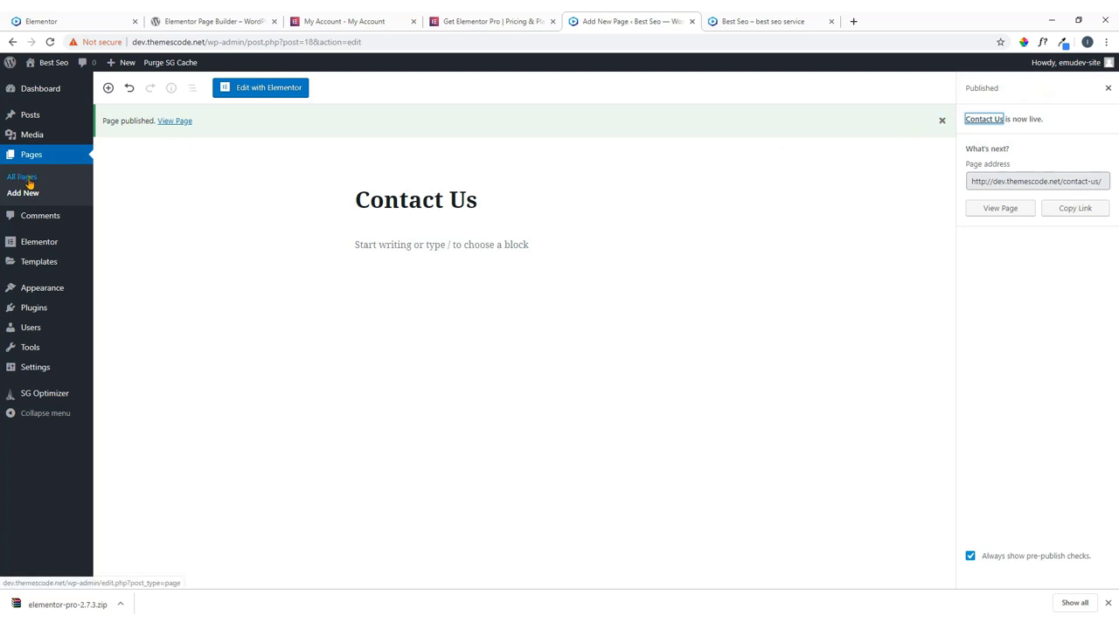
Move Sample Page and Privacy Policy to the Trash with a bulk action.
{"action": "left_click", "coordinate": [29, 179]}
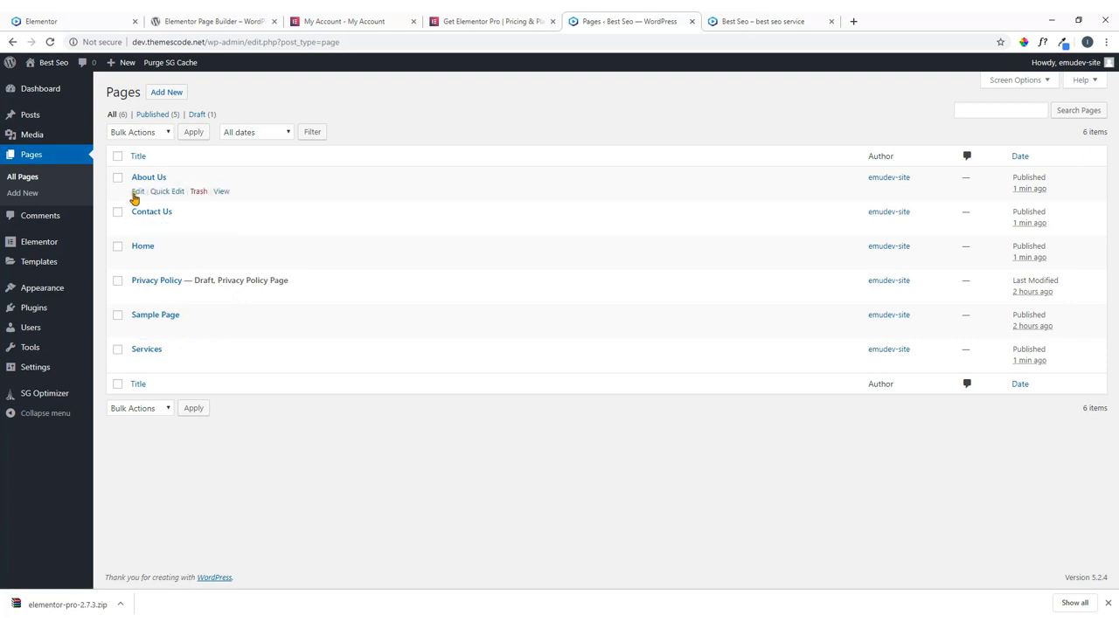
{"action": "left_click", "coordinate": [119, 316]}
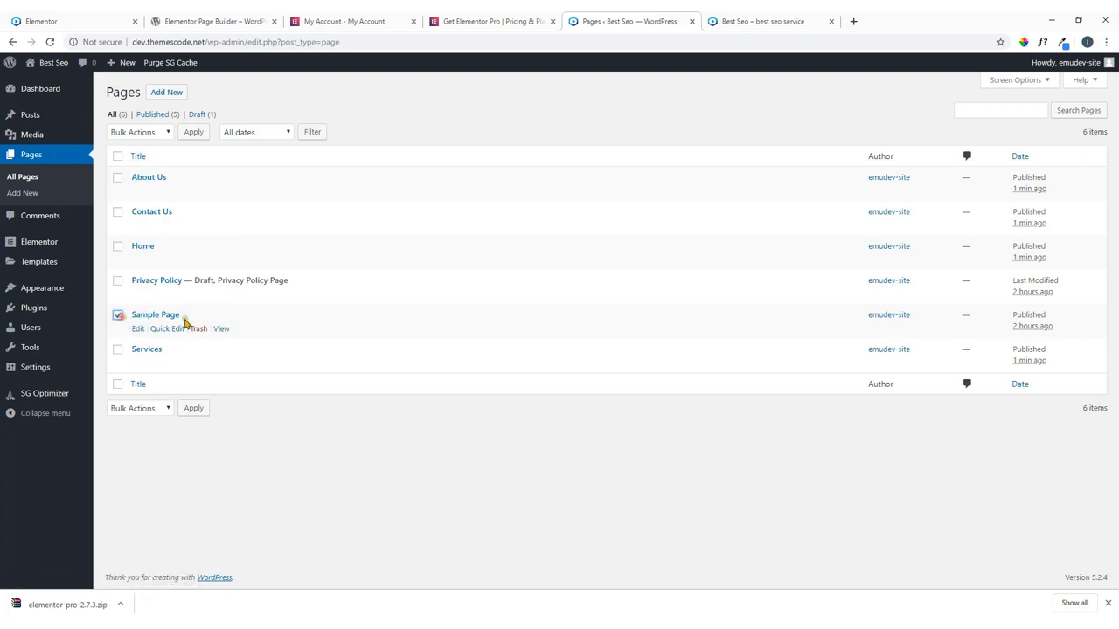
{"action": "left_click", "coordinate": [118, 282]}
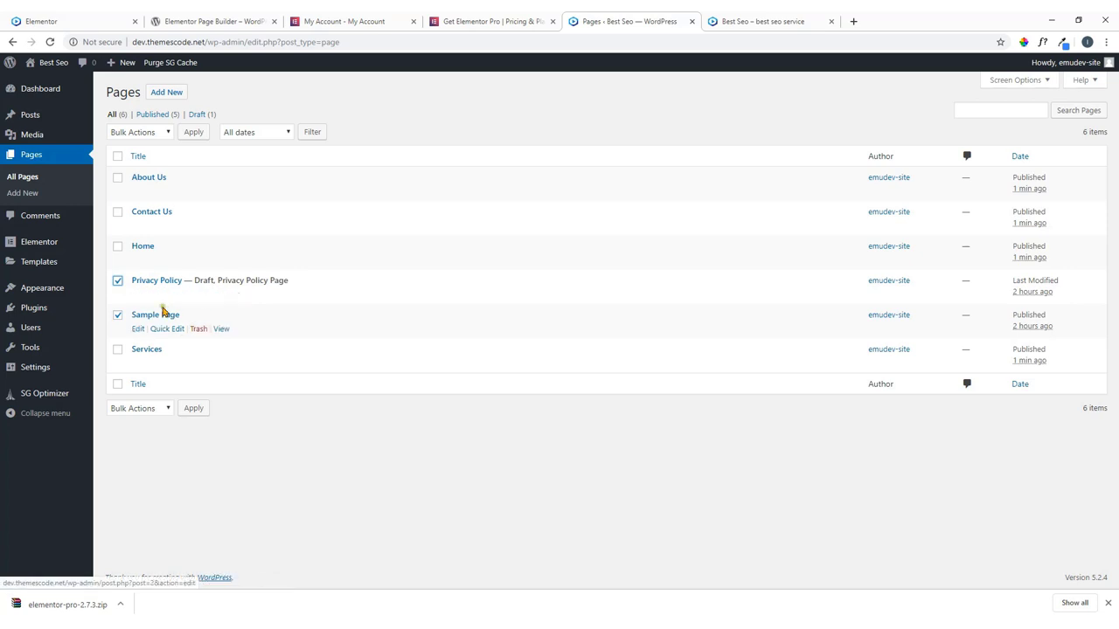
{"action": "left_click", "coordinate": [153, 134]}
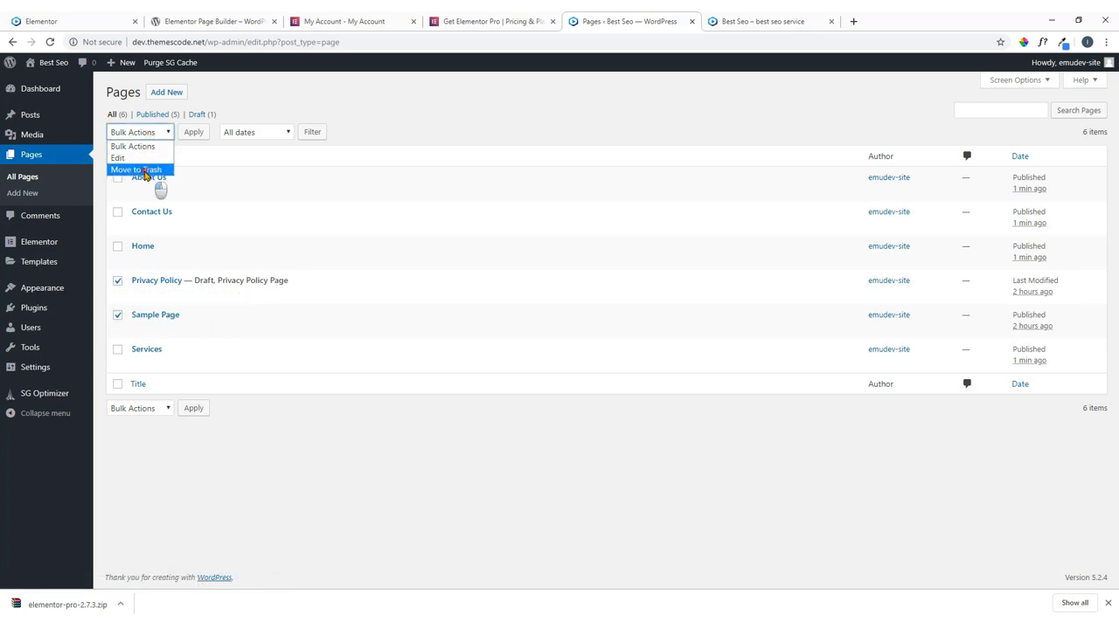
{"action": "left_click", "coordinate": [148, 170]}
{"action": "left_click", "coordinate": [192, 133]}
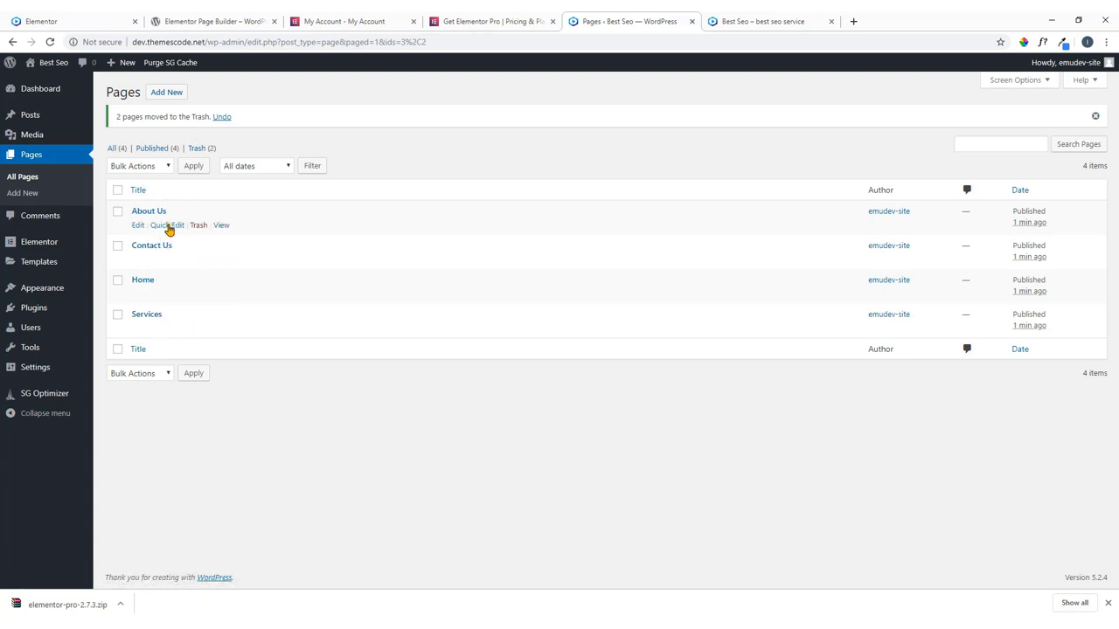
Open the live site in a new tab, view its front page, then return to the admin.
{"action": "mouse_move", "coordinate": [51, 63]}
{"action": "right_click", "coordinate": [49, 87]}
{"action": "left_click", "coordinate": [68, 94]}
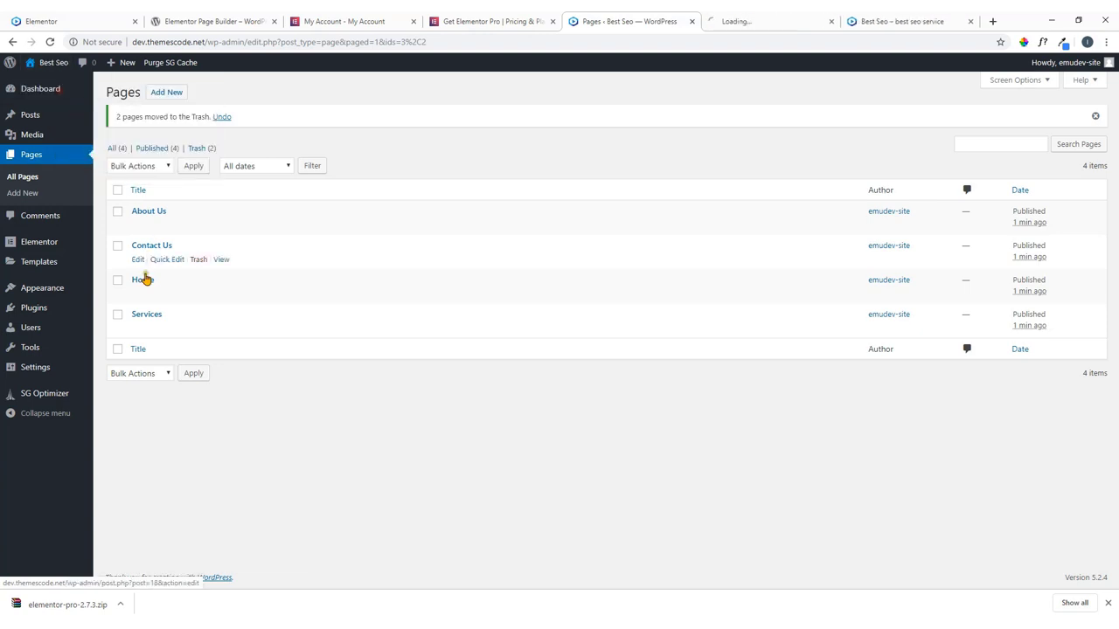
{"action": "left_click", "coordinate": [817, 23]}
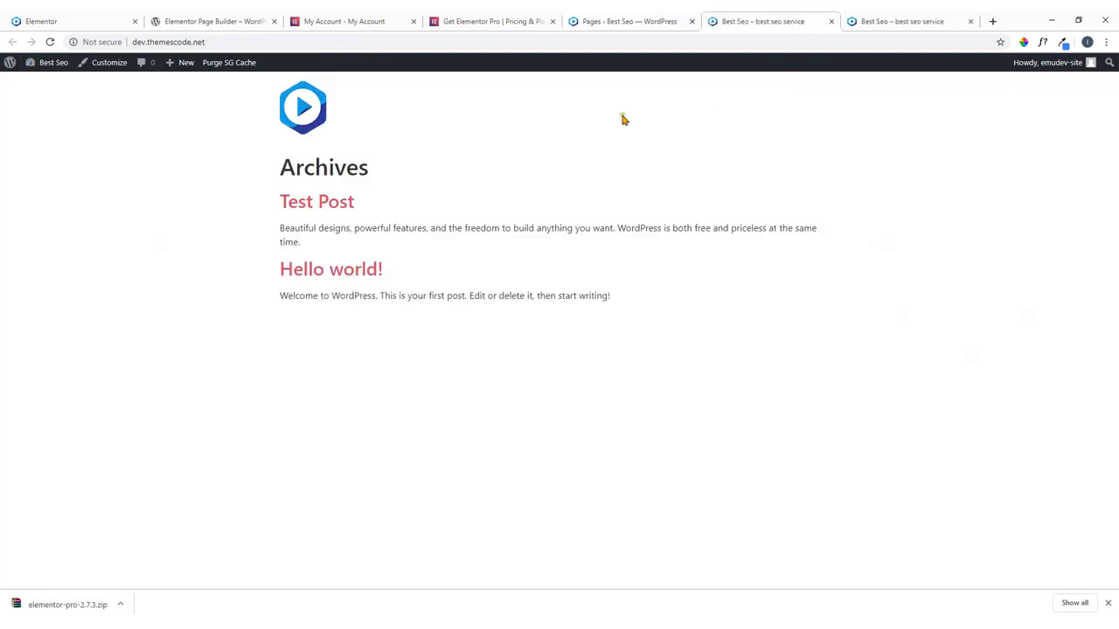
{"action": "left_click", "coordinate": [662, 24]}
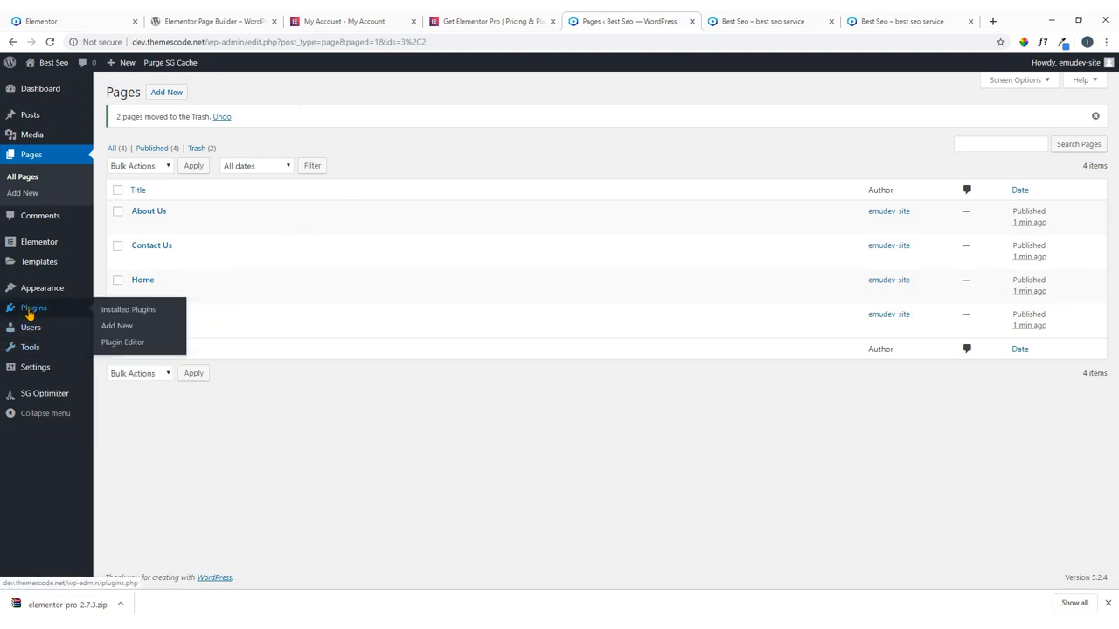
Create a menu named Main Menu, assign it to the Primary location and save it.
{"action": "mouse_move", "coordinate": [48, 295]}
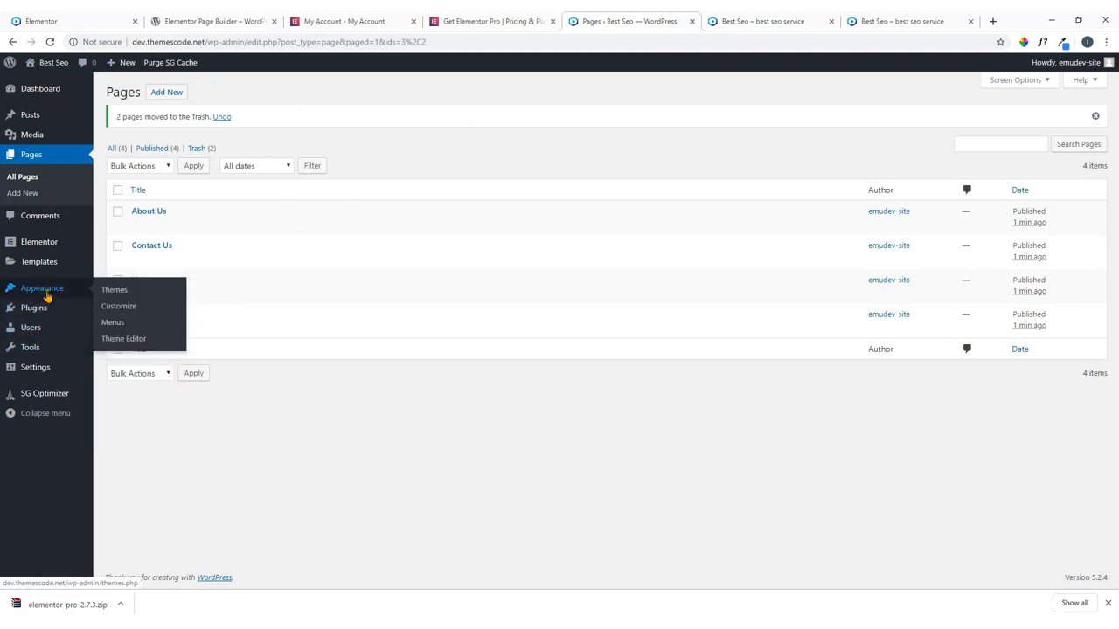
{"action": "left_click", "coordinate": [114, 325]}
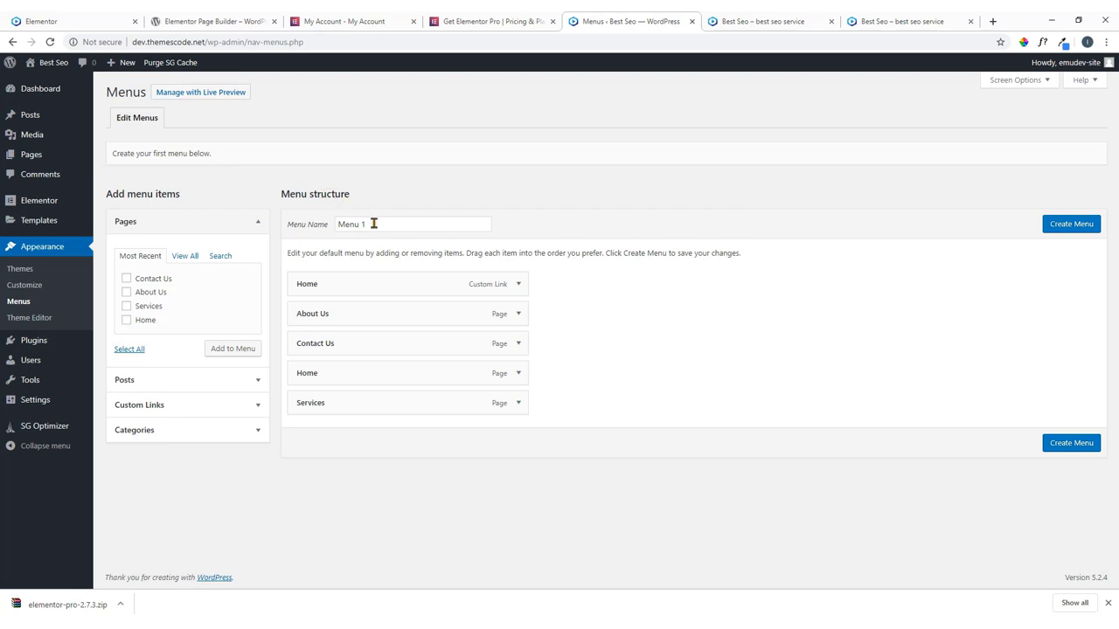
{"action": "left_click_drag", "start_coordinate": [373, 224], "coordinate": [320, 226]}
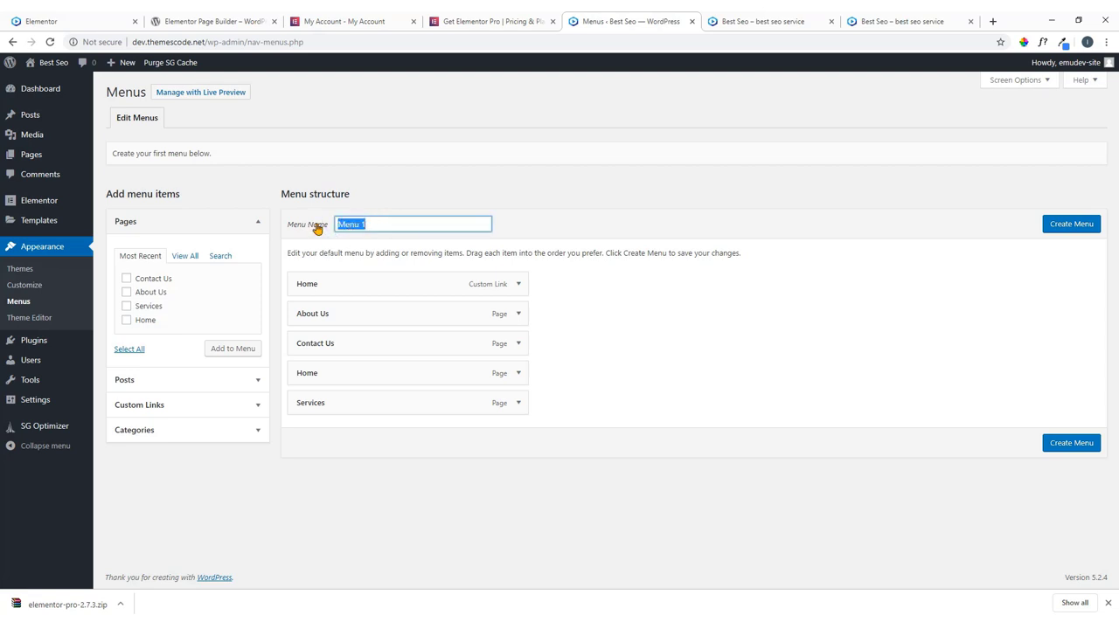
{"action": "type", "text": "Main"}
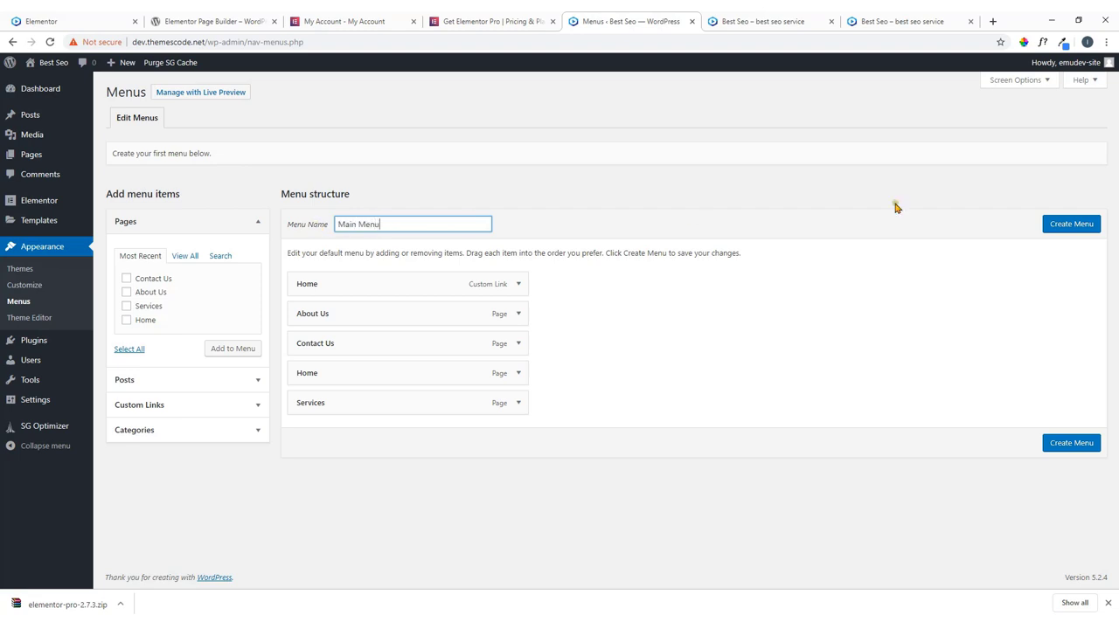
{"action": "left_click", "coordinate": [1072, 227]}
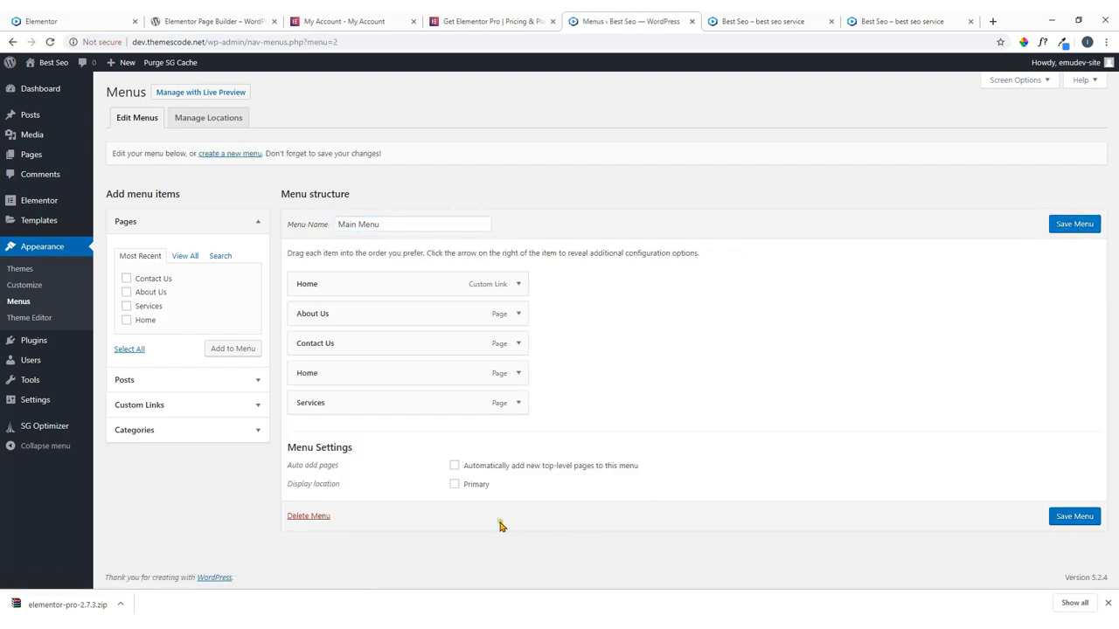
{"action": "left_click", "coordinate": [454, 486]}
{"action": "left_click", "coordinate": [1075, 516]}
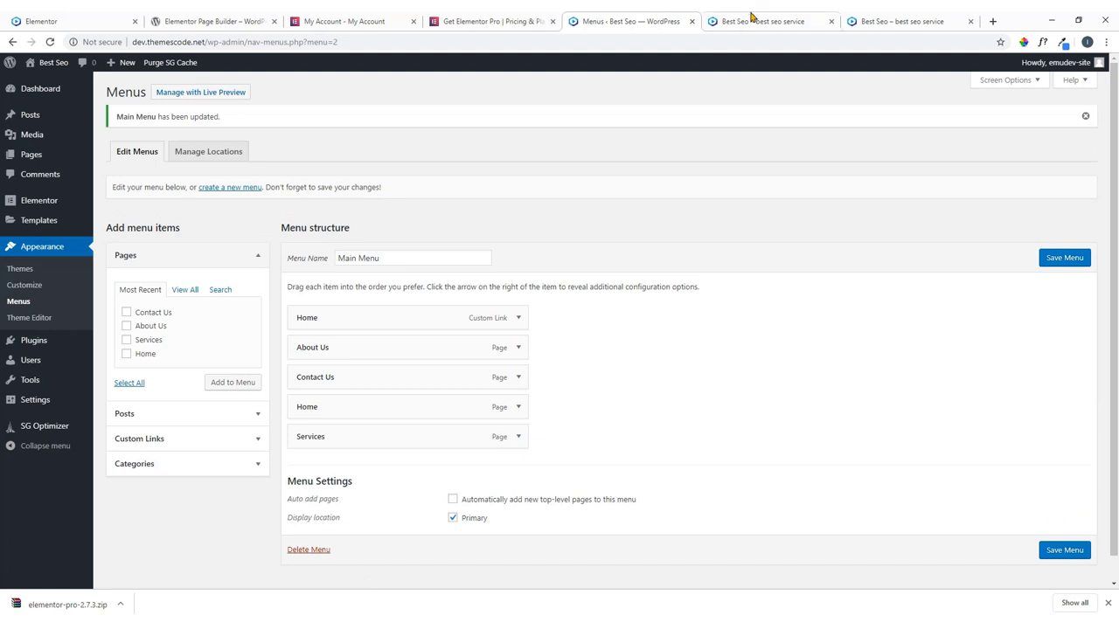
Reload the live site to check the new menu, then expand the Home custom link's settings.
{"action": "left_click", "coordinate": [759, 18]}
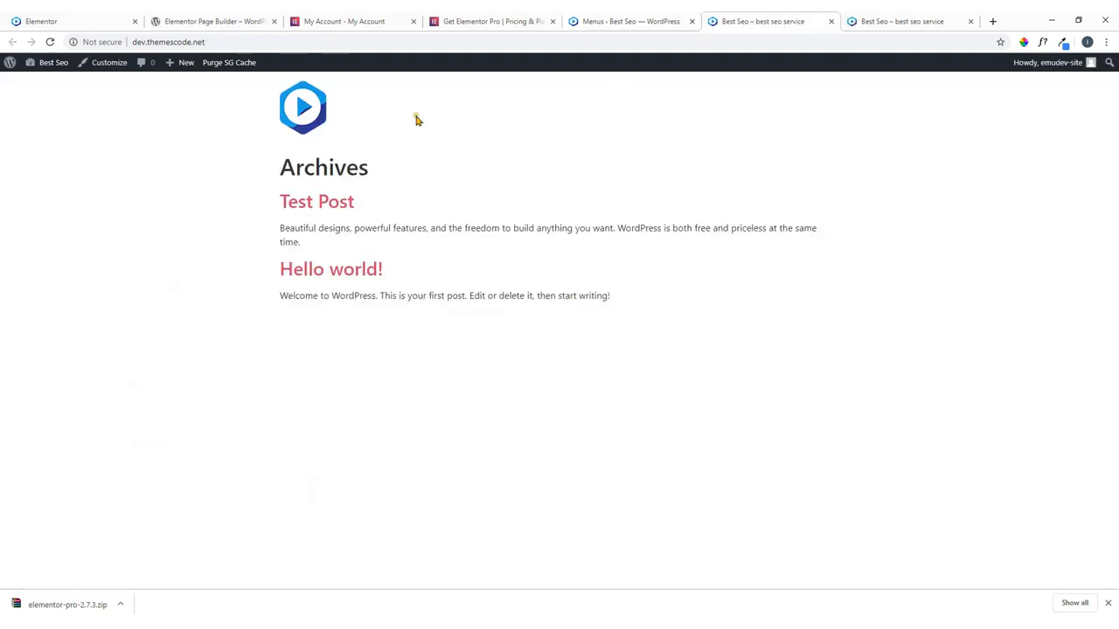
{"action": "left_click", "coordinate": [50, 42]}
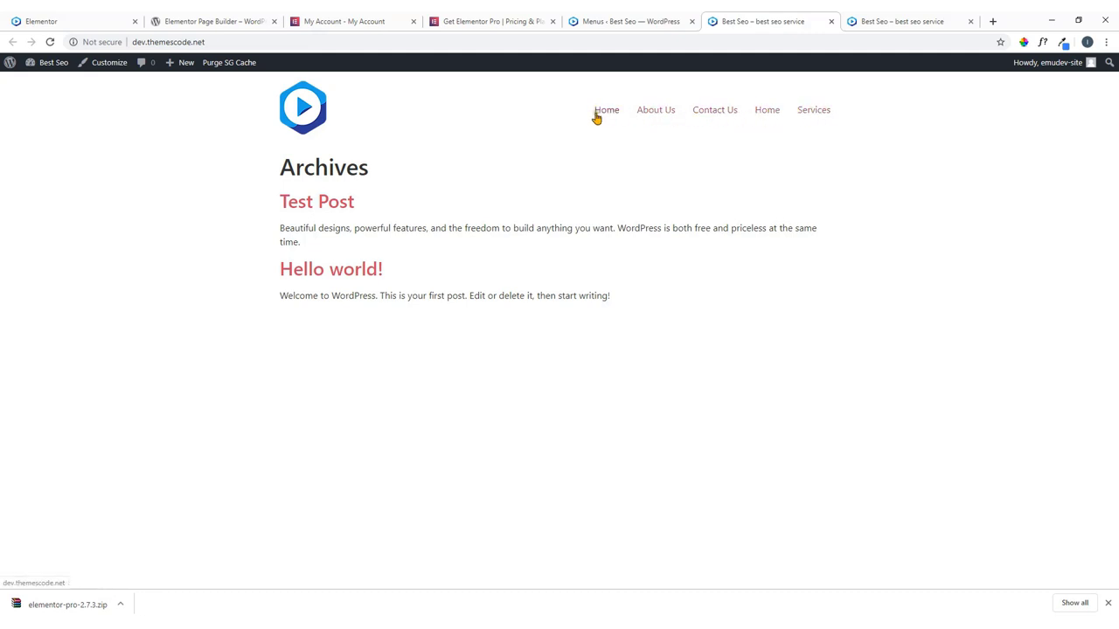
{"action": "left_click", "coordinate": [624, 21]}
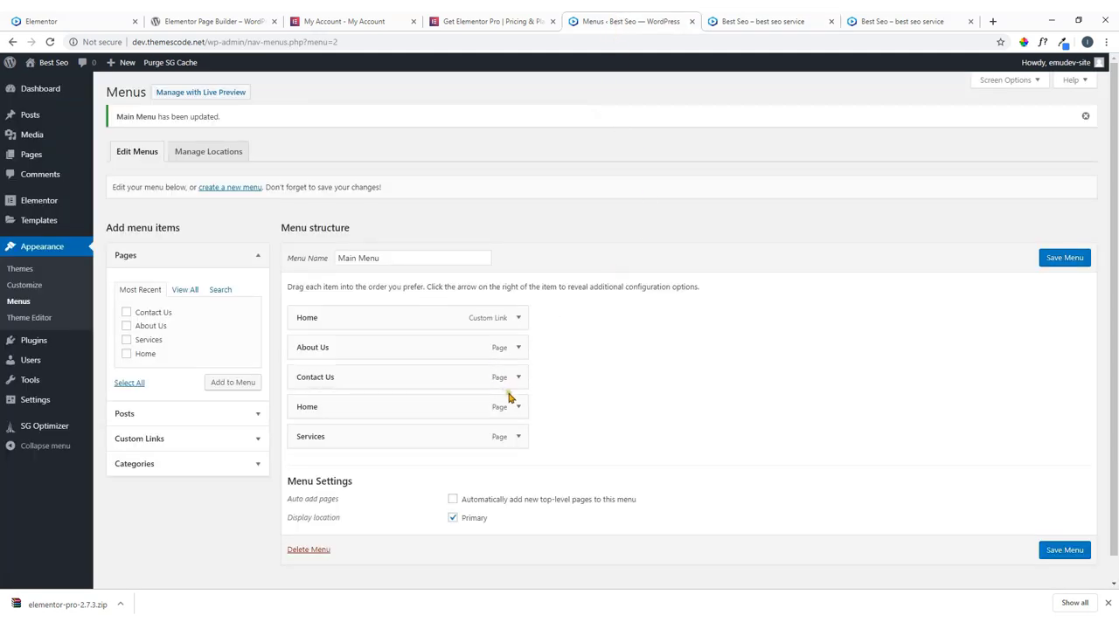
{"action": "left_click", "coordinate": [518, 319]}
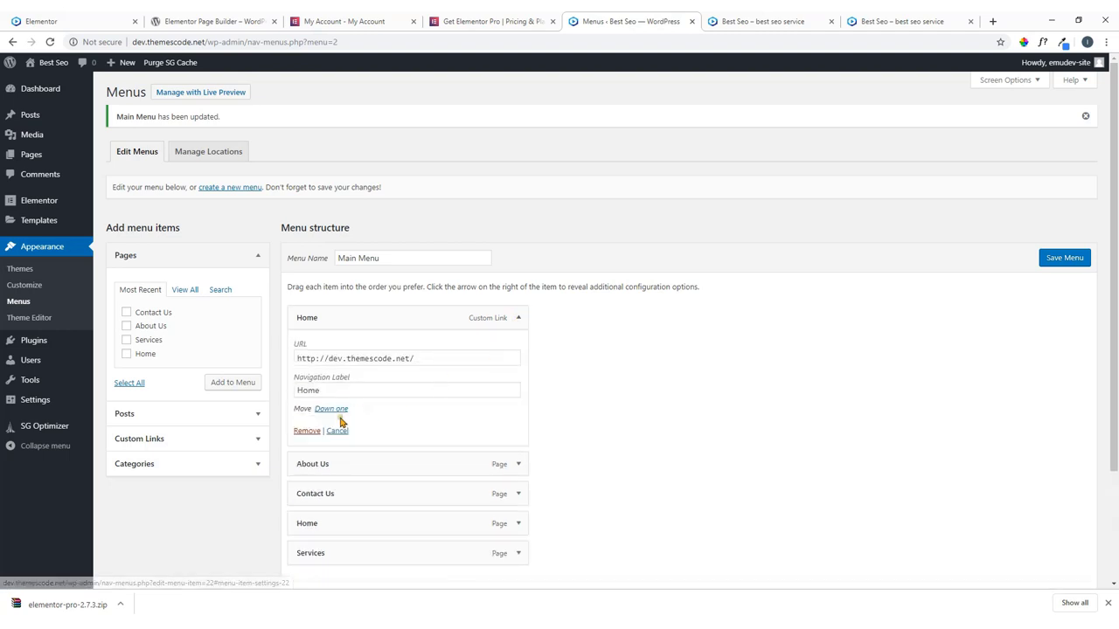
Remove the duplicate Home custom link, move Home and Services to the top, and save the menu.
{"action": "left_click", "coordinate": [306, 430]}
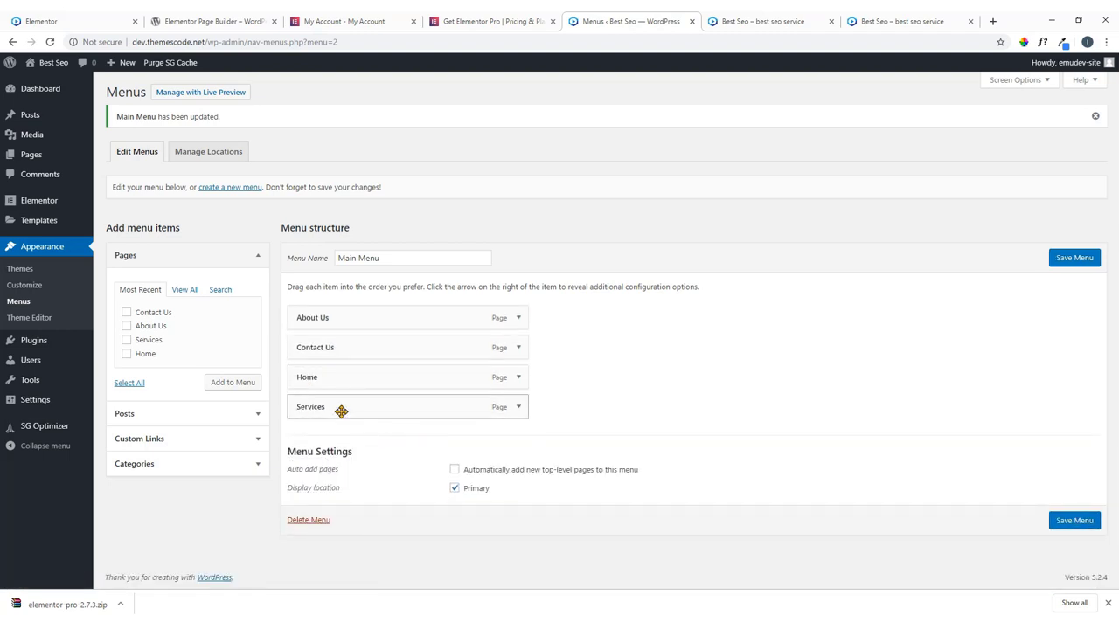
{"action": "left_click_drag", "start_coordinate": [335, 382], "coordinate": [341, 316]}
{"action": "left_click_drag", "start_coordinate": [334, 396], "coordinate": [339, 355]}
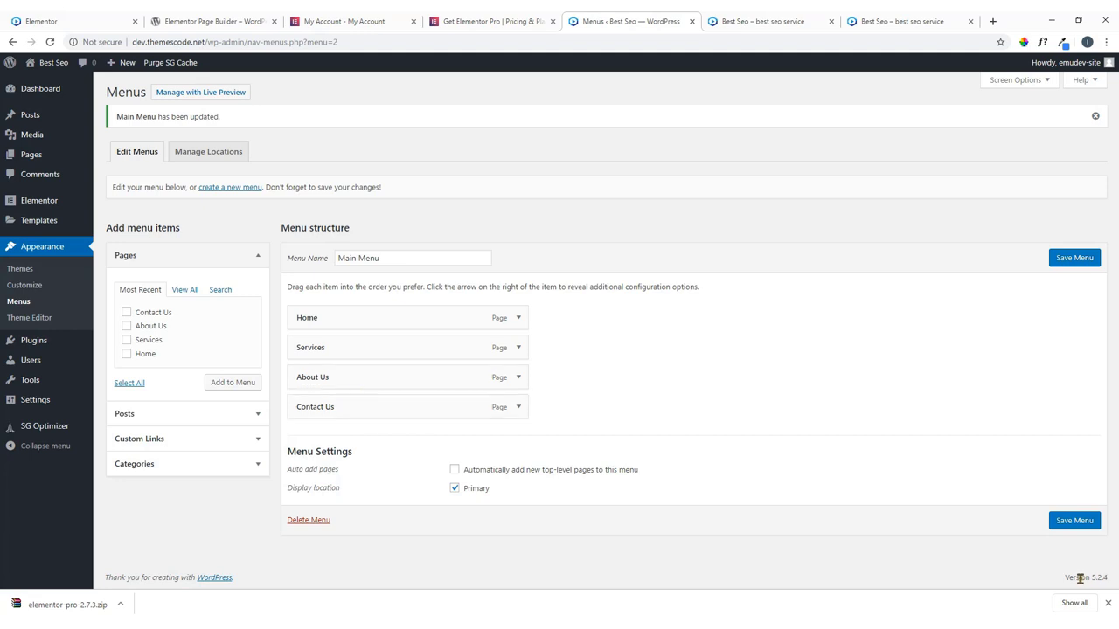
{"action": "left_click", "coordinate": [1076, 523]}
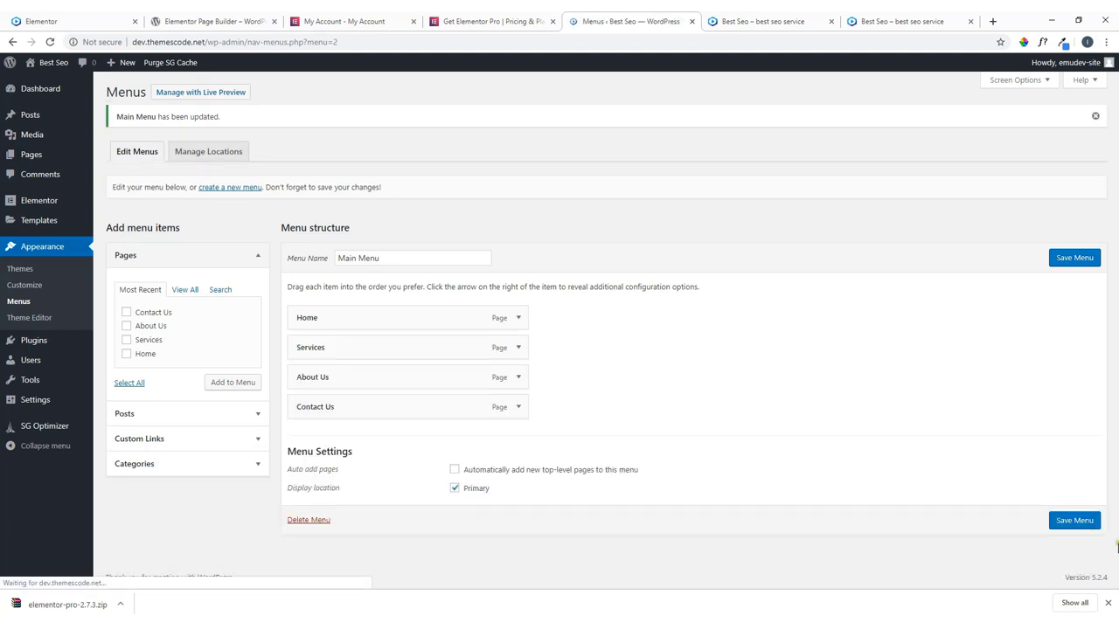
{"action": "left_click", "coordinate": [1107, 603]}
Reload the live site to check the reordered menu, then review the Elementor demo and Pro pricing tabs.
{"action": "left_click", "coordinate": [791, 19]}
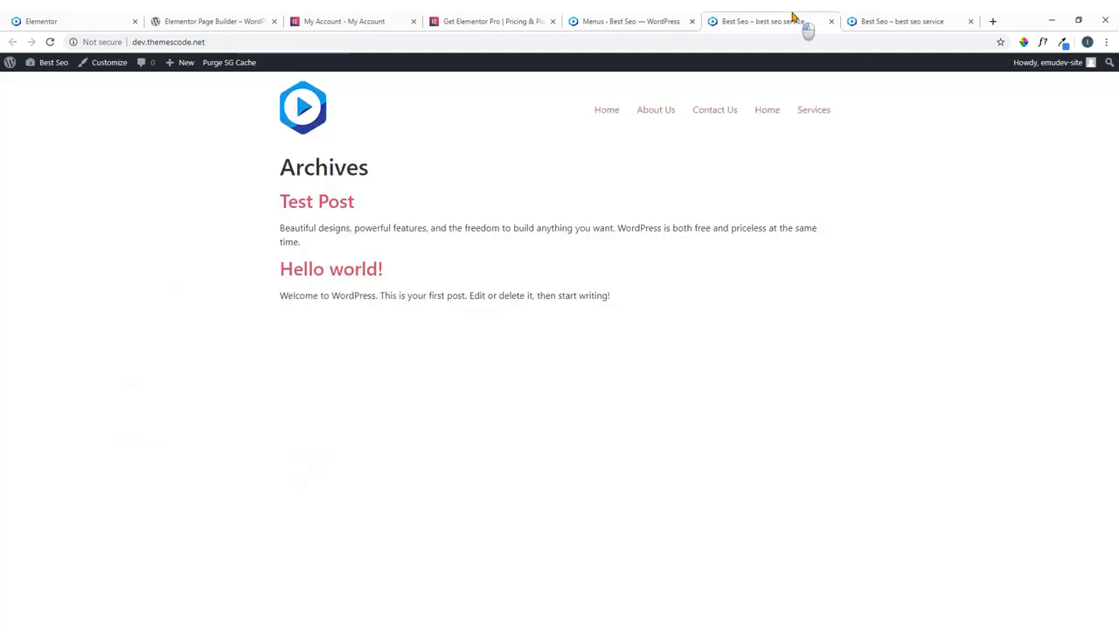
{"action": "left_click", "coordinate": [50, 42]}
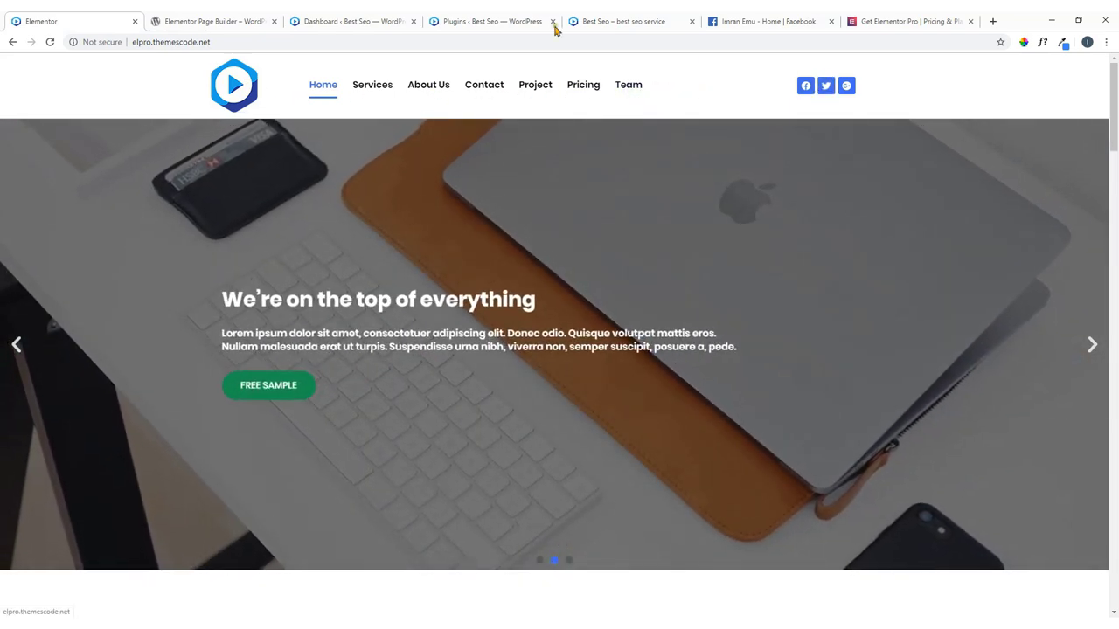
{"action": "left_click", "coordinate": [378, 22]}
{"action": "left_click", "coordinate": [96, 21]}
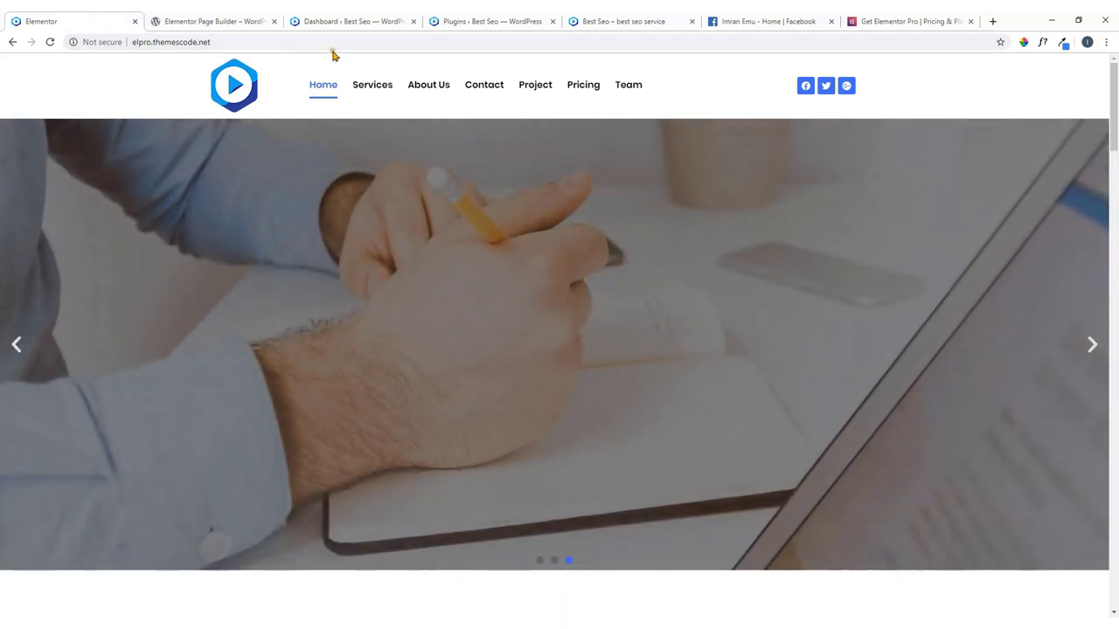
{"action": "left_click", "coordinate": [877, 23]}
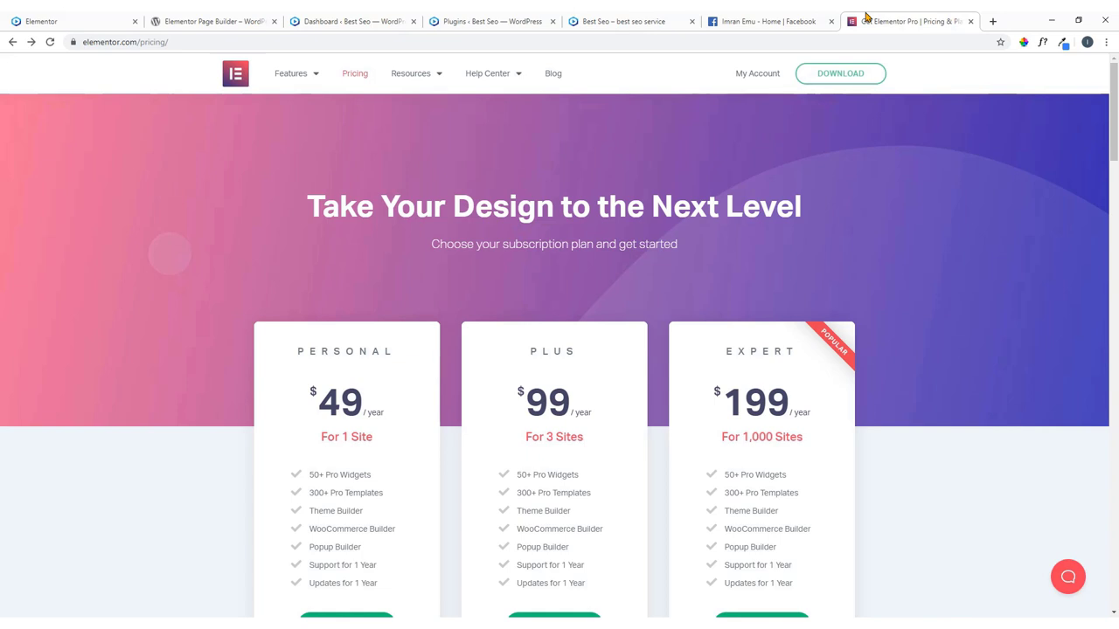
{"action": "left_click", "coordinate": [320, 19]}
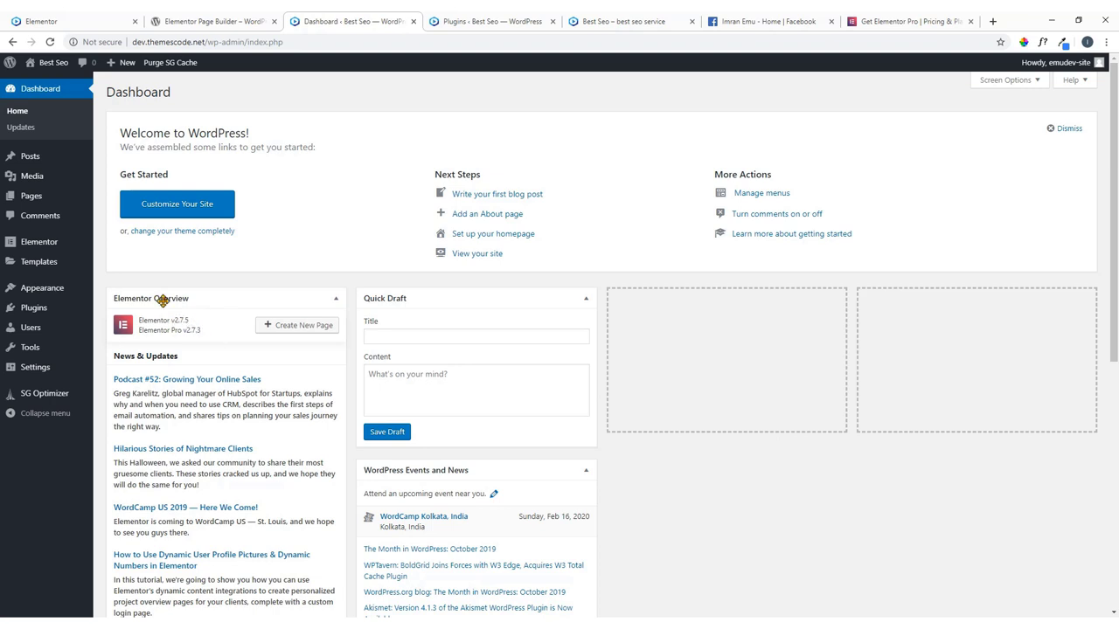
Open the Pages list in a new browser tab, then return to the dashboard.
{"action": "mouse_move", "coordinate": [70, 198]}
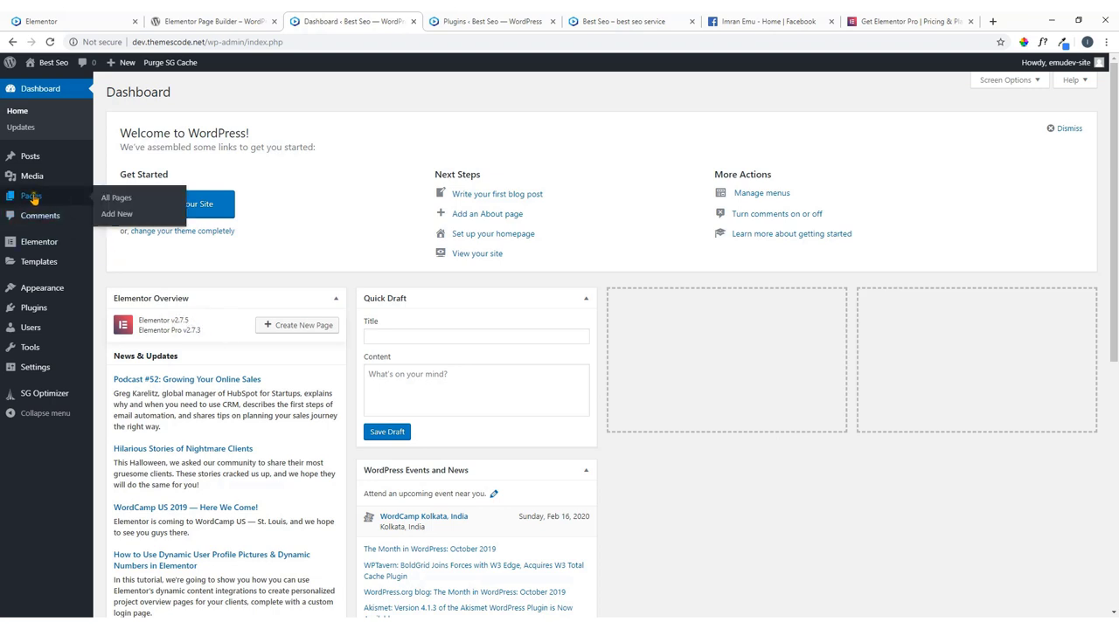
{"action": "right_click", "coordinate": [120, 201]}
{"action": "left_click", "coordinate": [149, 206]}
{"action": "left_click", "coordinate": [443, 19]}
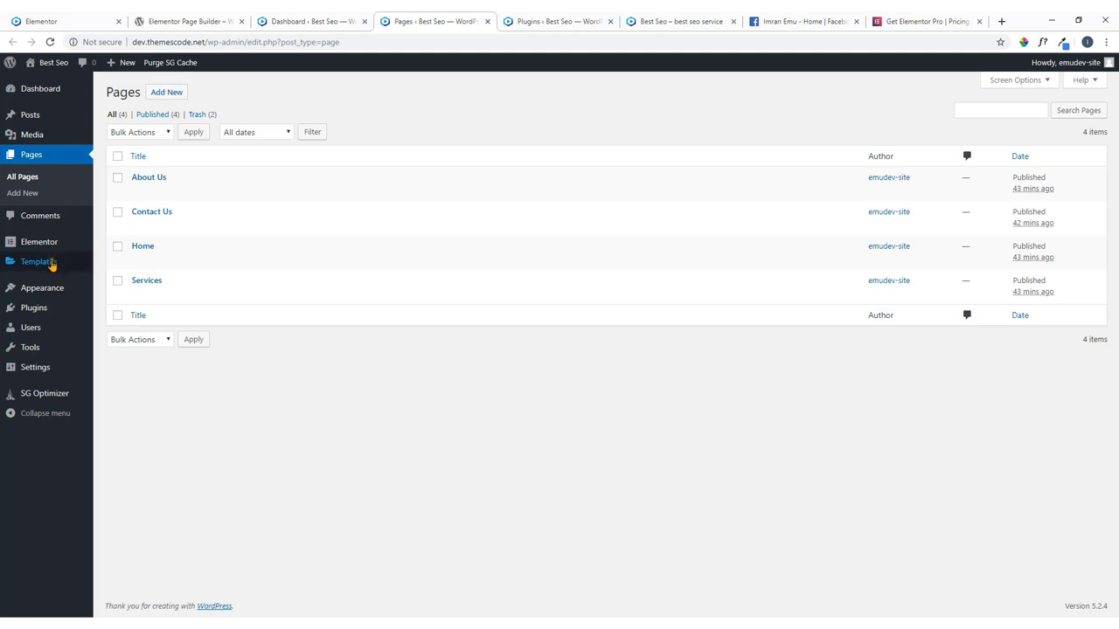
{"action": "left_click", "coordinate": [50, 93]}
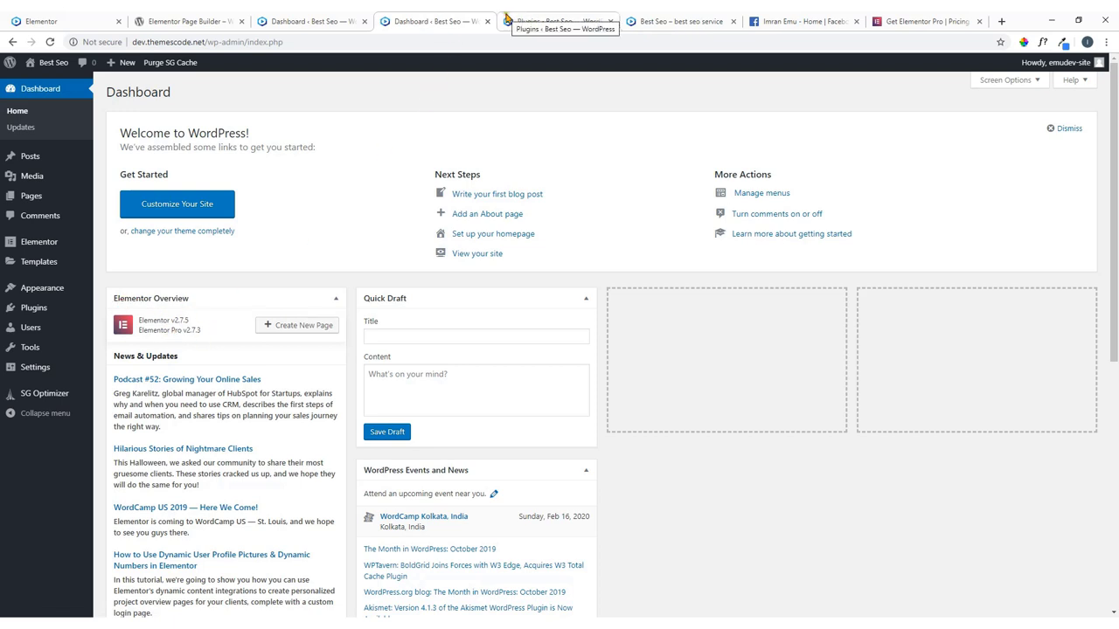
Edit the About Us page from All Pages in the block editor.
{"action": "mouse_move", "coordinate": [30, 195]}
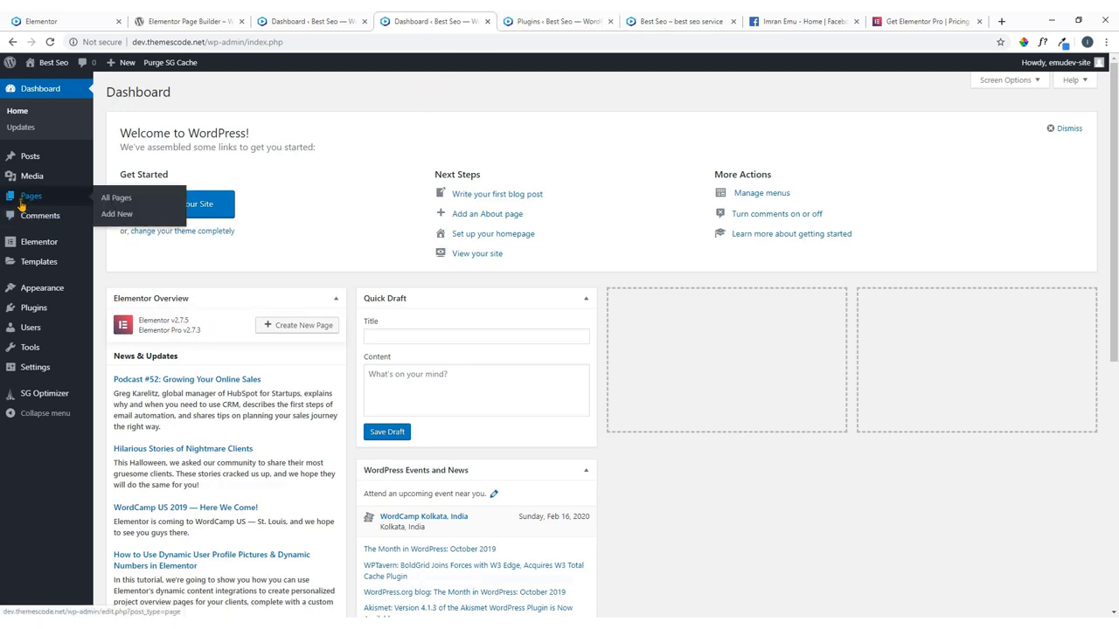
{"action": "left_click", "coordinate": [127, 205]}
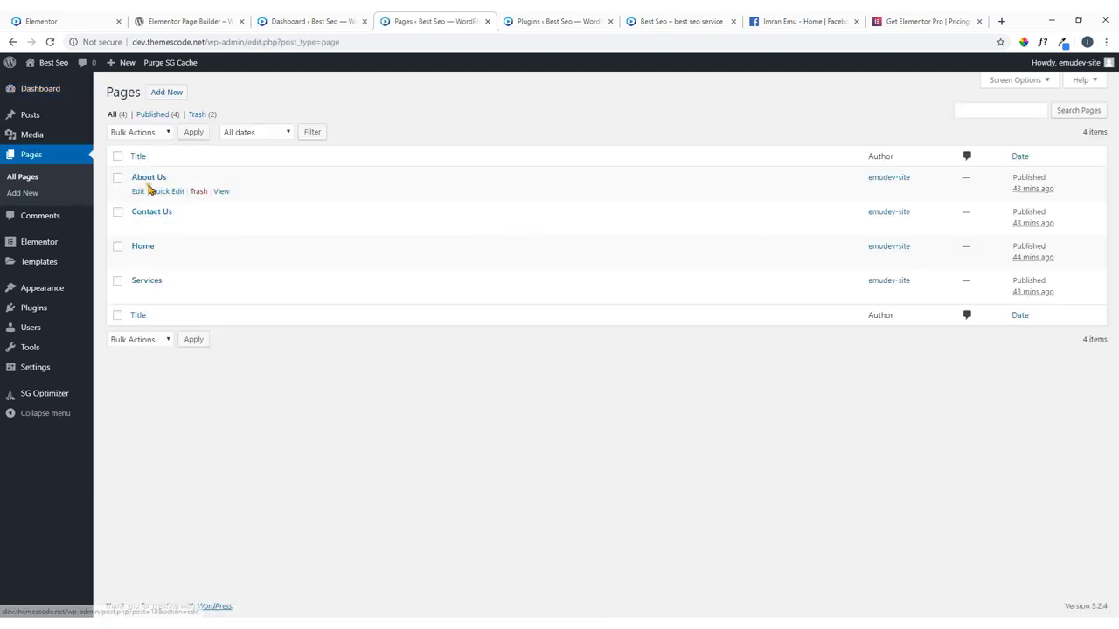
{"action": "left_click", "coordinate": [136, 194]}
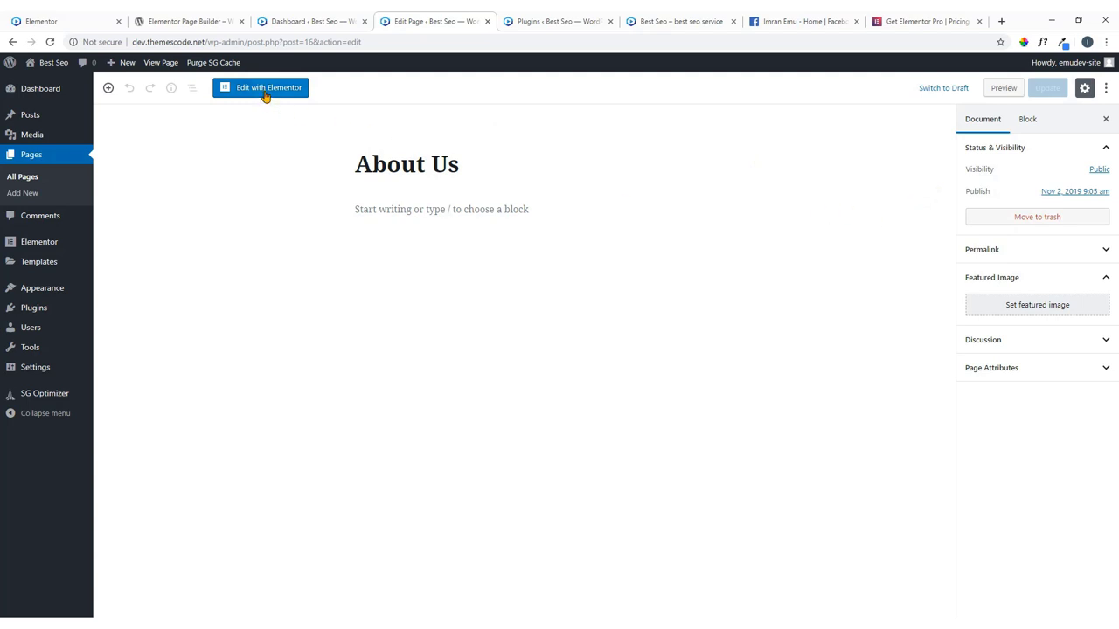
Launch Elementor on About Us, exit to the dashboard, and reopen it in Elementor.
{"action": "left_click", "coordinate": [265, 91]}
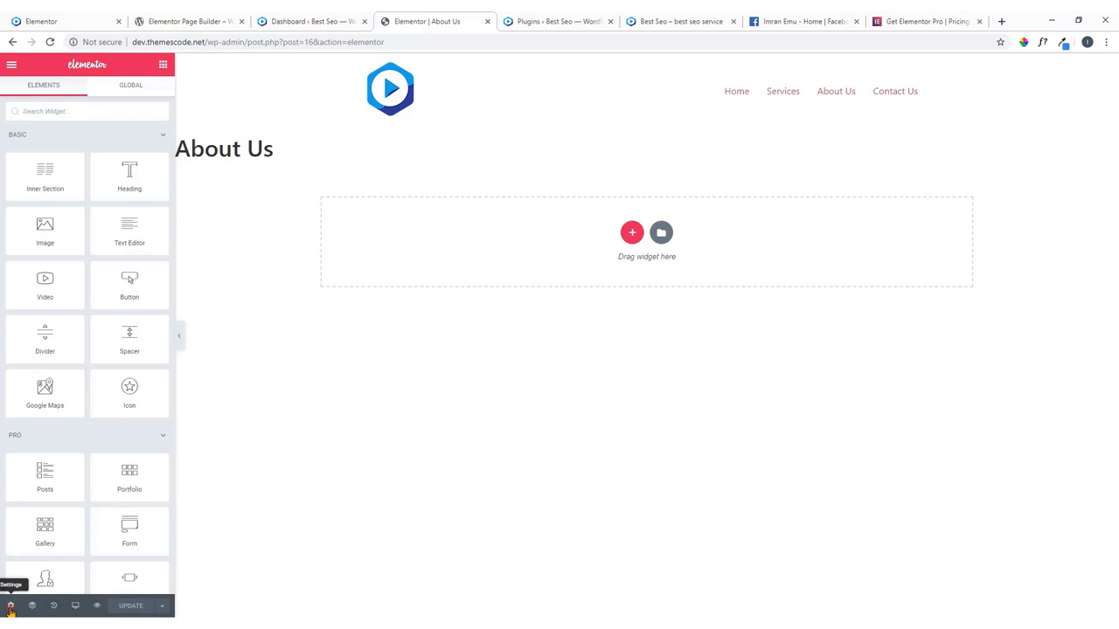
{"action": "left_click", "coordinate": [11, 606]}
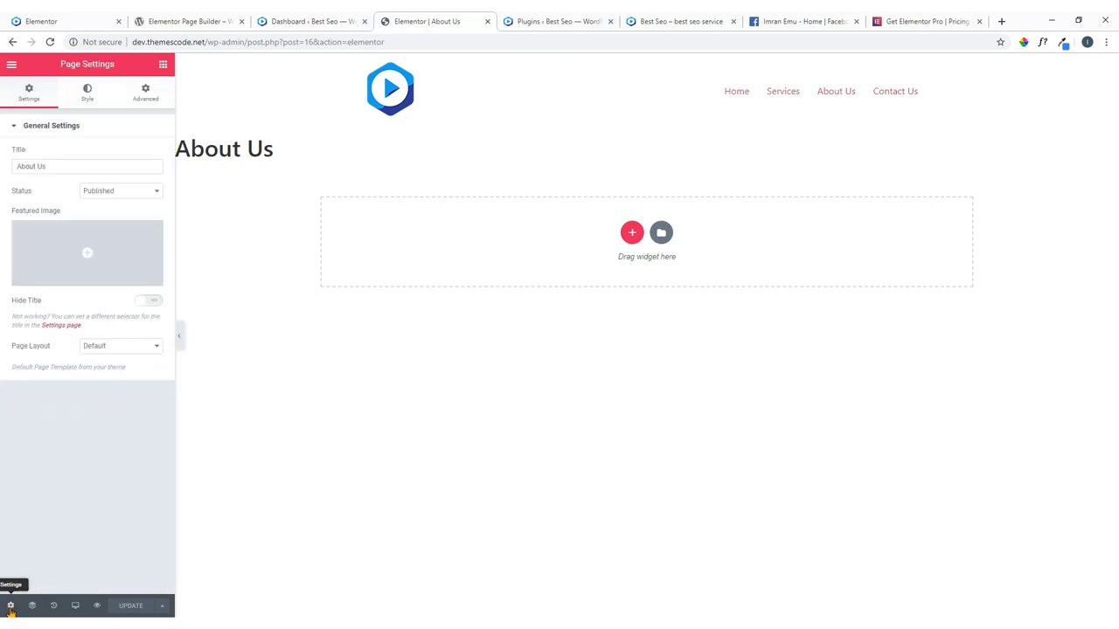
{"action": "left_click", "coordinate": [11, 65]}
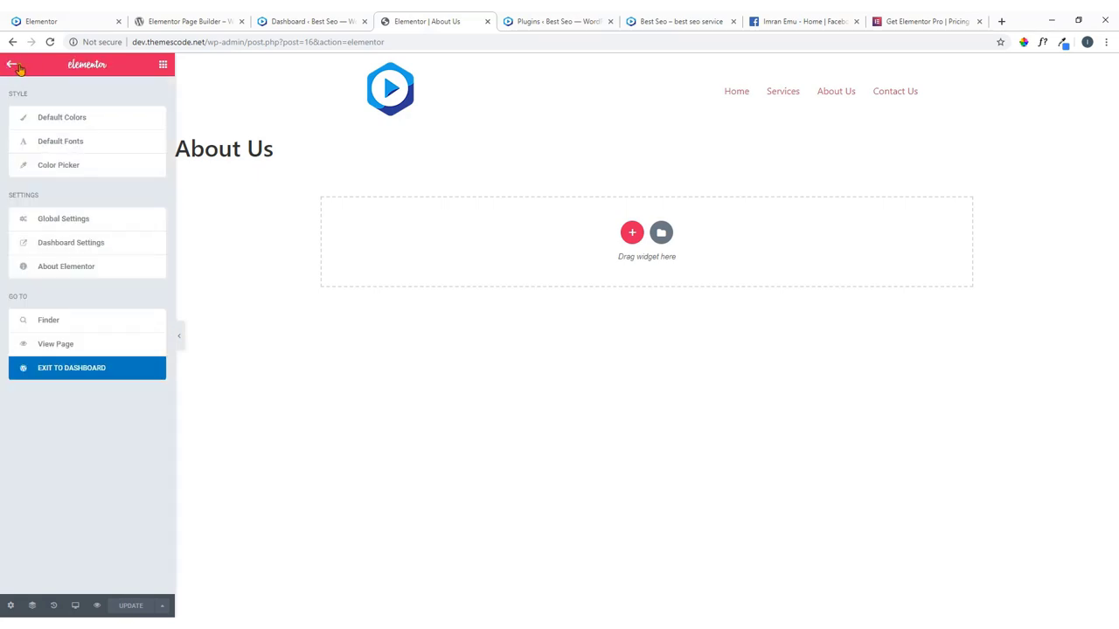
{"action": "left_click", "coordinate": [76, 368]}
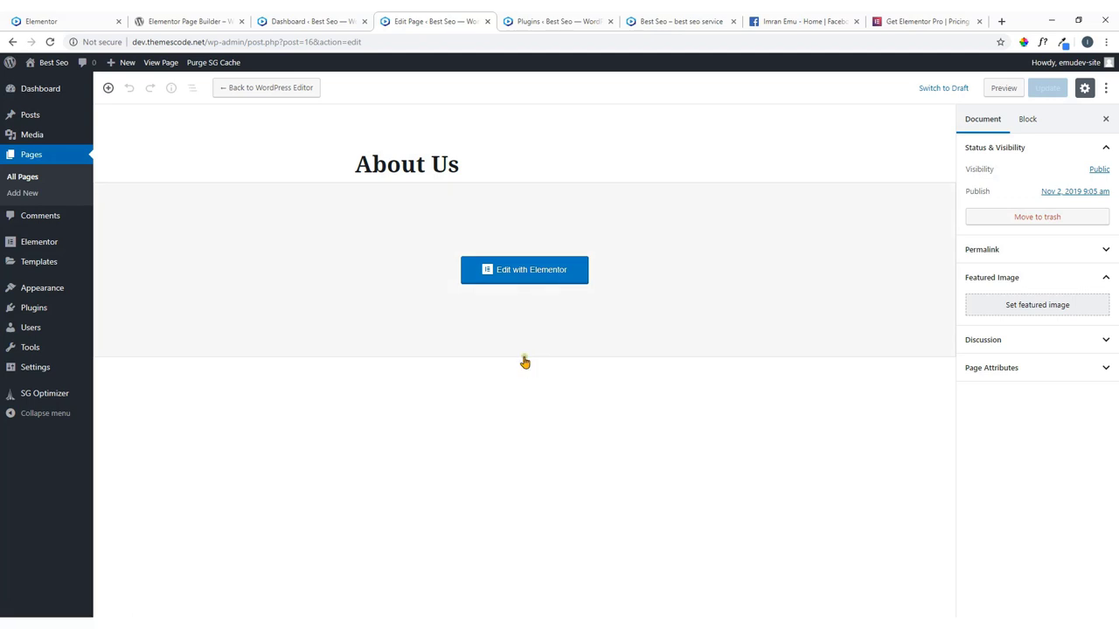
{"action": "left_click", "coordinate": [520, 272]}
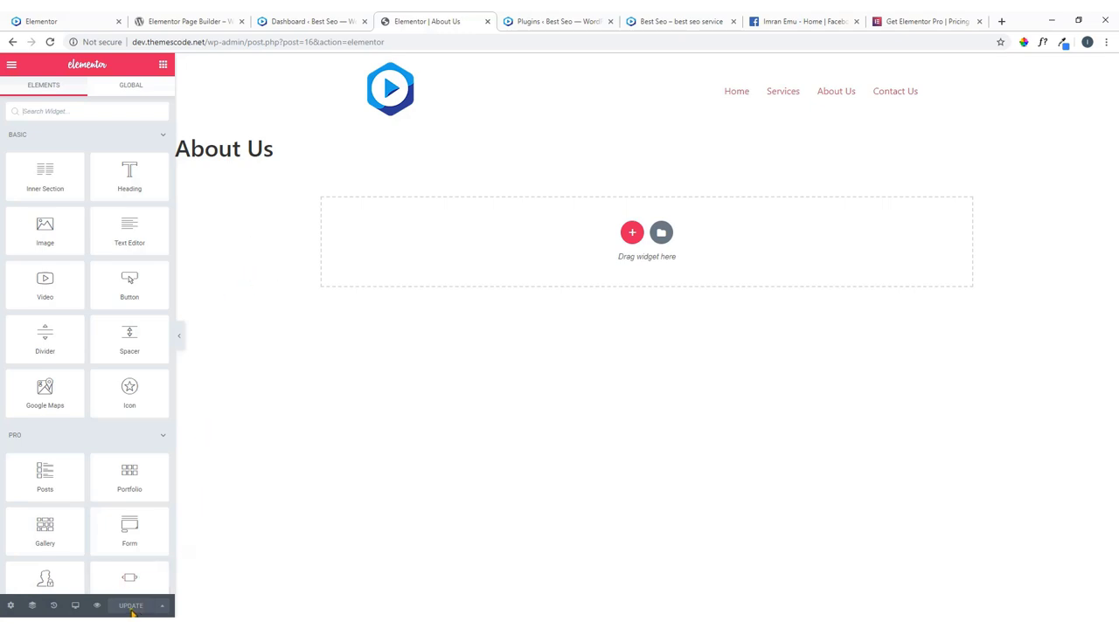
Preview the live About Us page from Elementor's menu.
{"action": "left_click", "coordinate": [12, 66]}
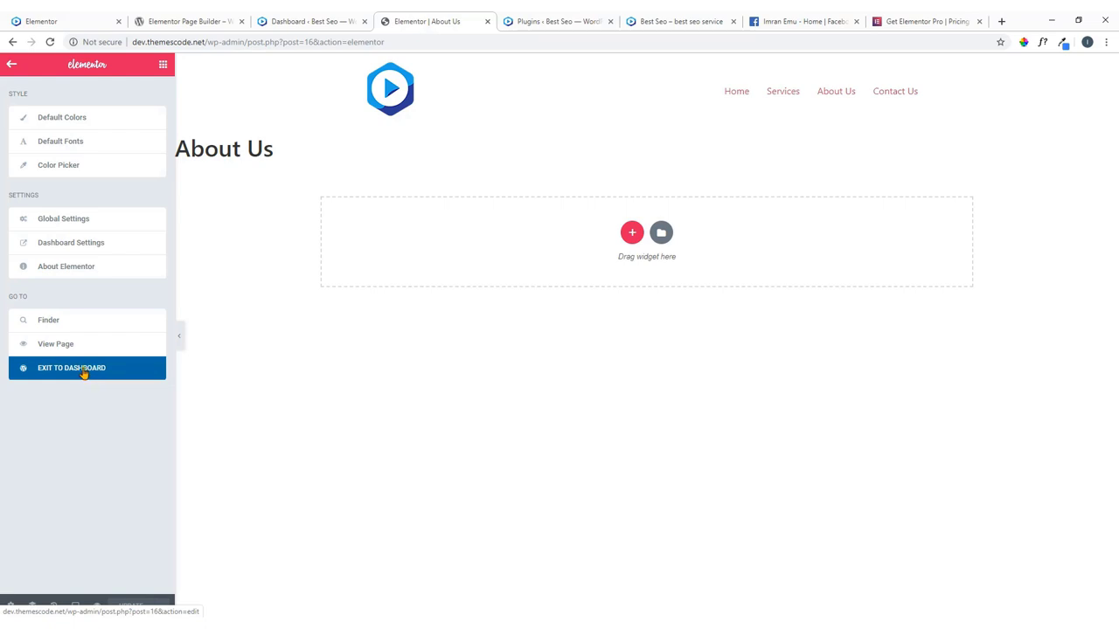
{"action": "left_click", "coordinate": [54, 346]}
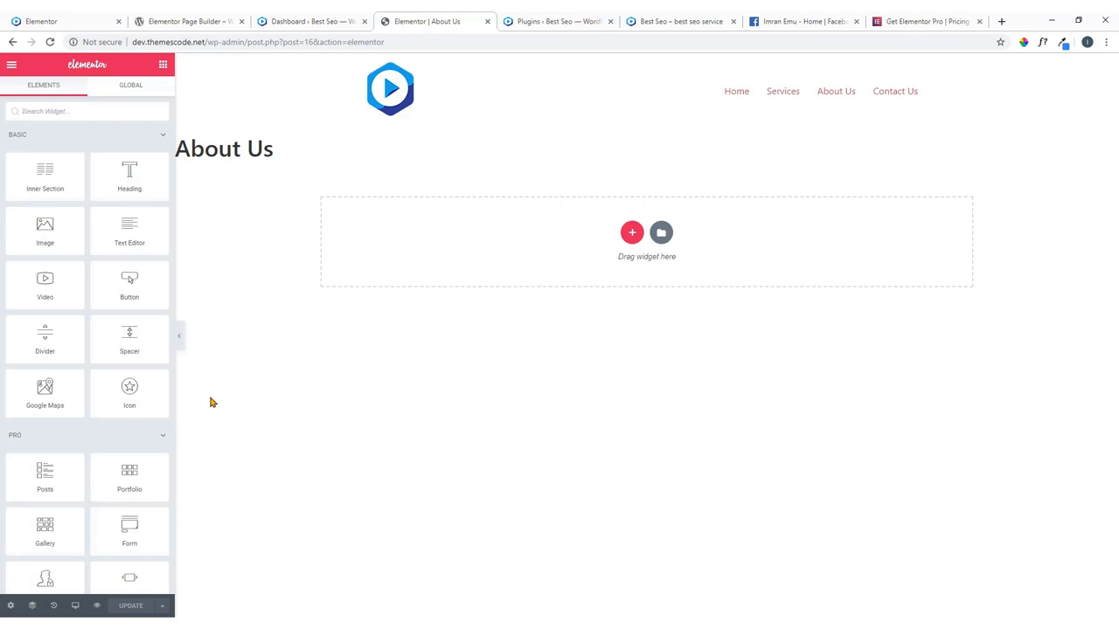
{"action": "left_click", "coordinate": [12, 66]}
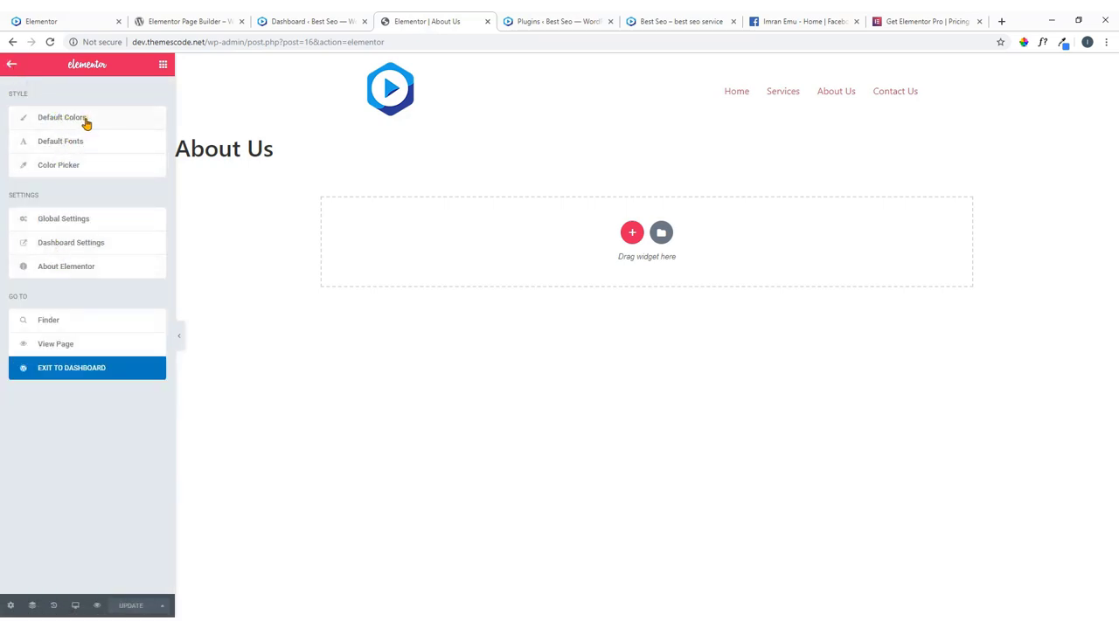
Review the demo site's fonts and colours, then show Elementor's Default Colors palette.
{"action": "left_click", "coordinate": [33, 20]}
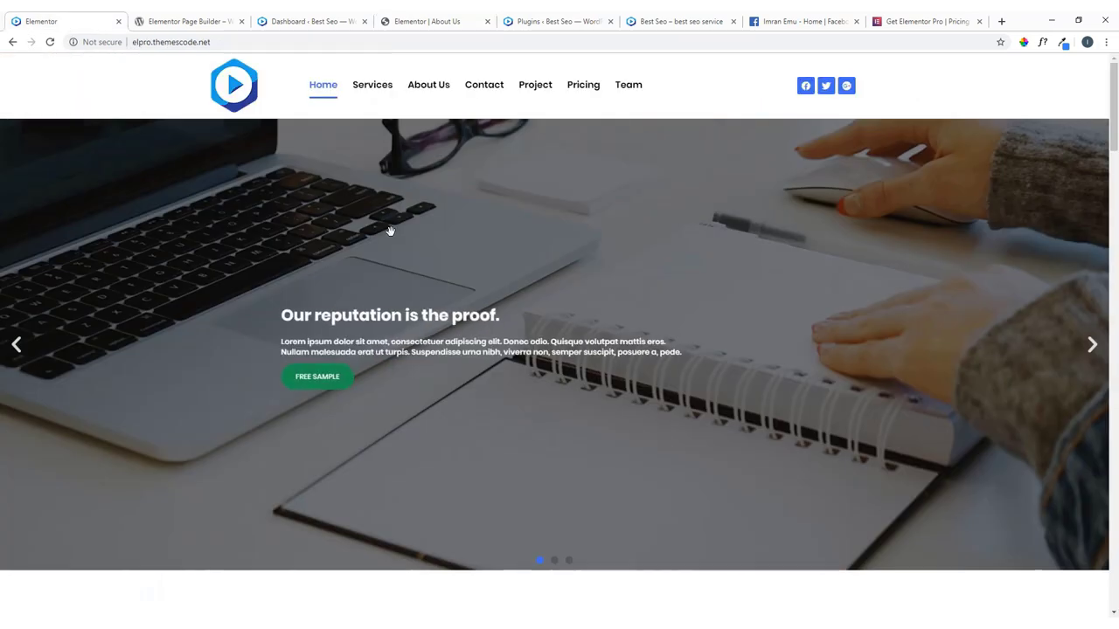
{"action": "scroll", "coordinate": [387, 271], "scroll_direction": "down", "scroll_amount": 4}
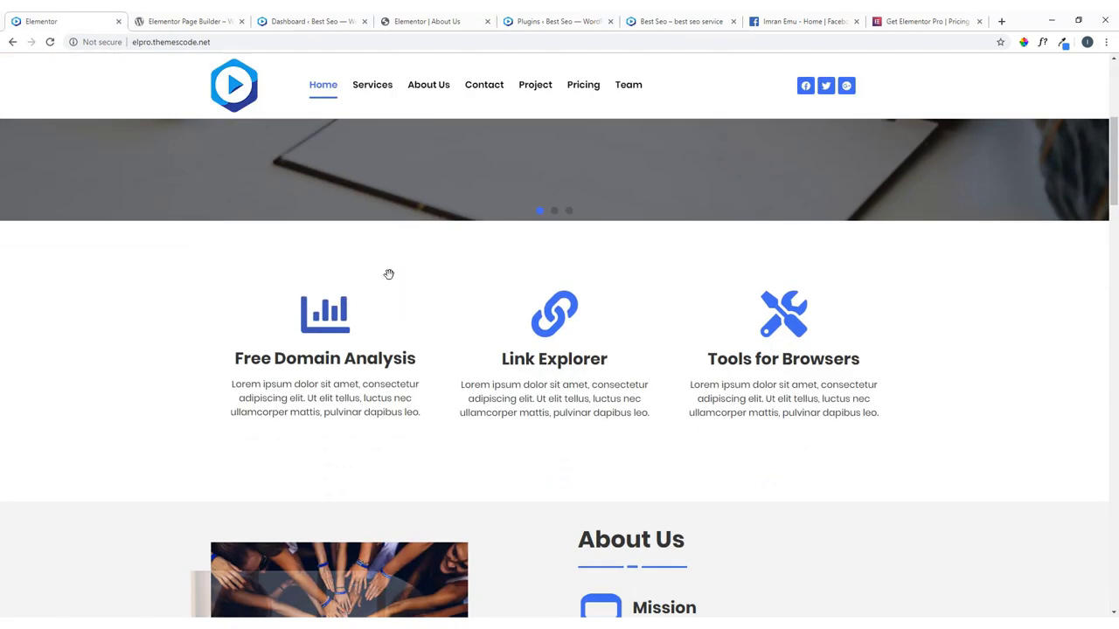
{"action": "scroll", "coordinate": [389, 276], "scroll_direction": "down", "scroll_amount": 2}
{"action": "scroll", "coordinate": [389, 279], "scroll_direction": "down", "scroll_amount": 5}
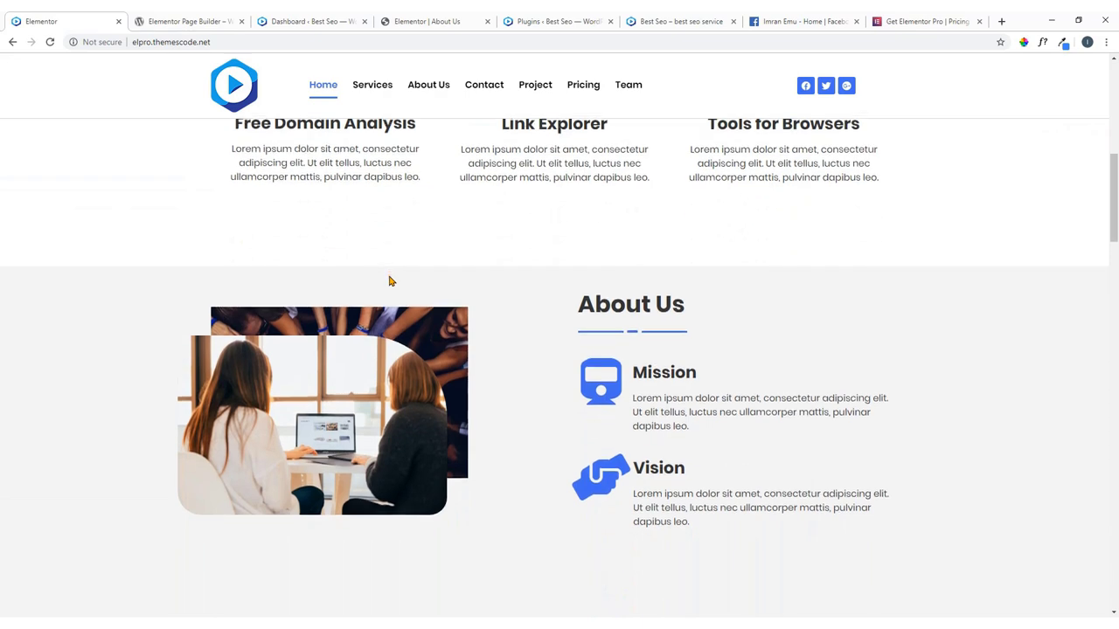
{"action": "scroll", "coordinate": [388, 279], "scroll_direction": "up", "scroll_amount": 5}
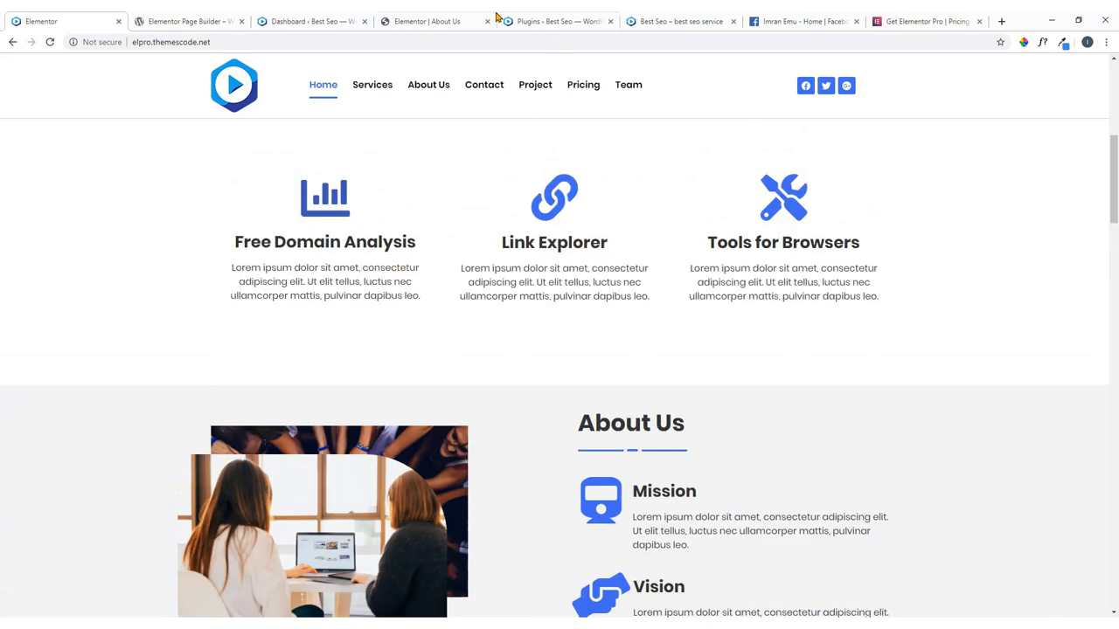
{"action": "left_click", "coordinate": [471, 19]}
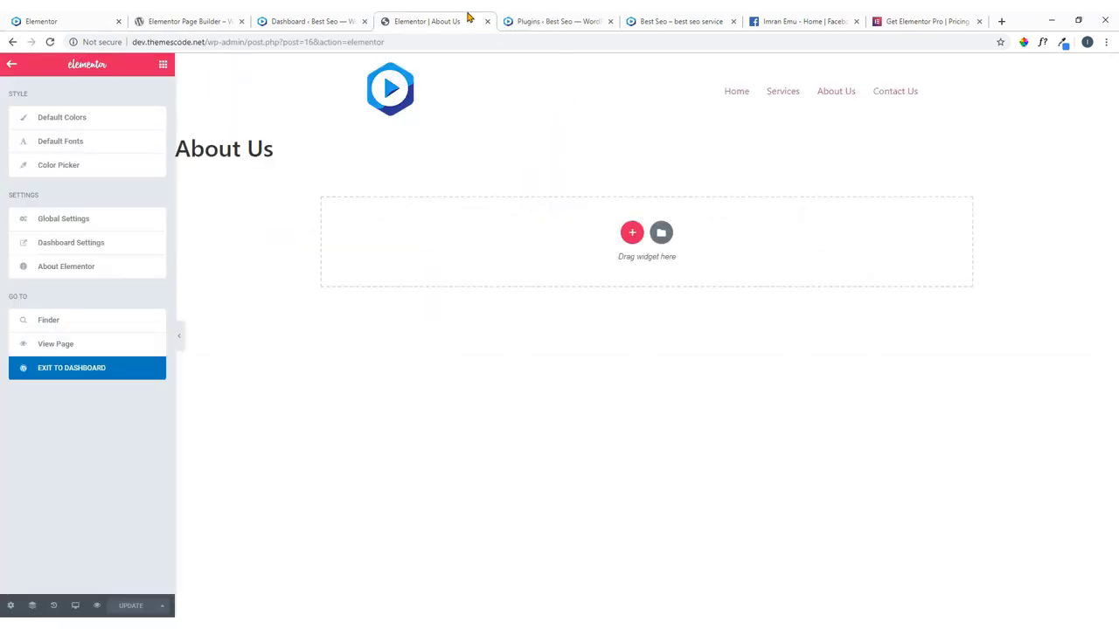
{"action": "left_click", "coordinate": [57, 119]}
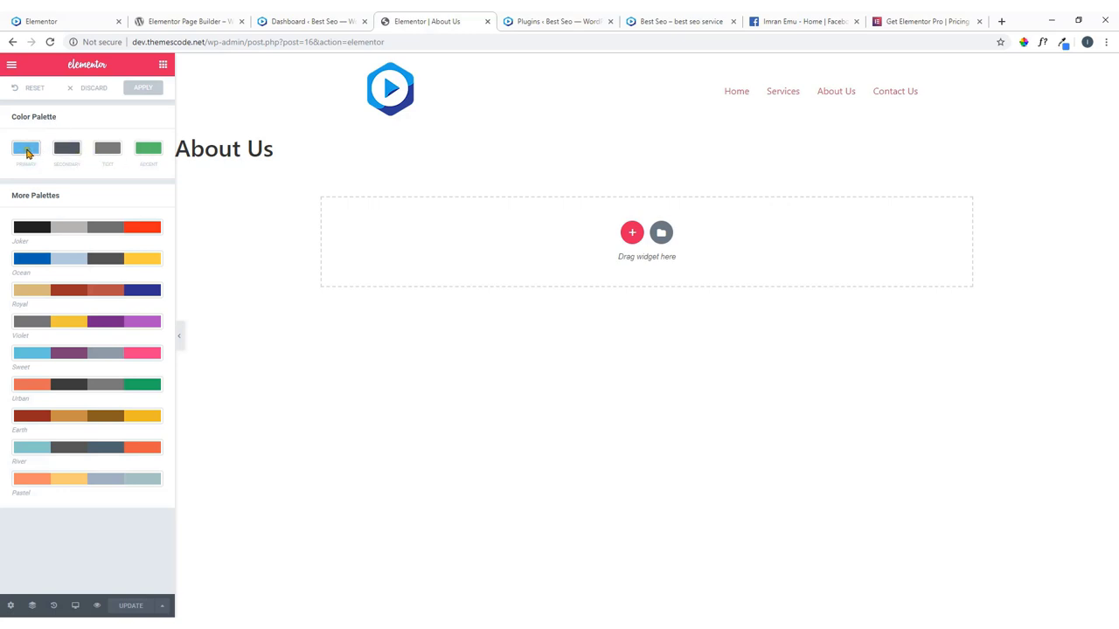
Set the Primary palette colour to dark grey #343434.
{"action": "left_click", "coordinate": [26, 150]}
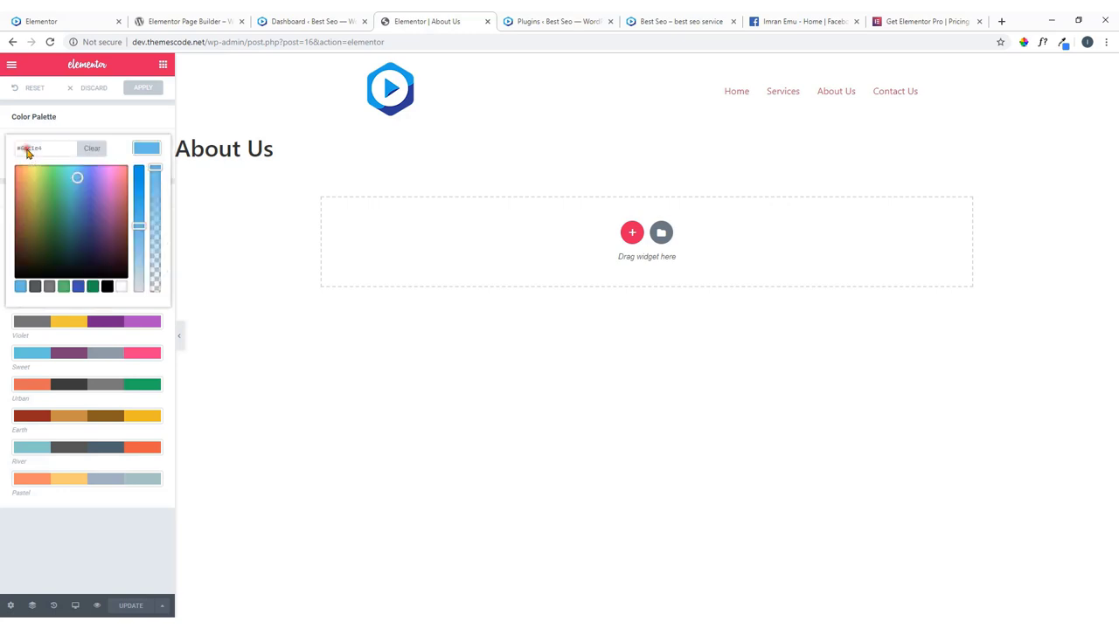
{"action": "left_click", "coordinate": [107, 286]}
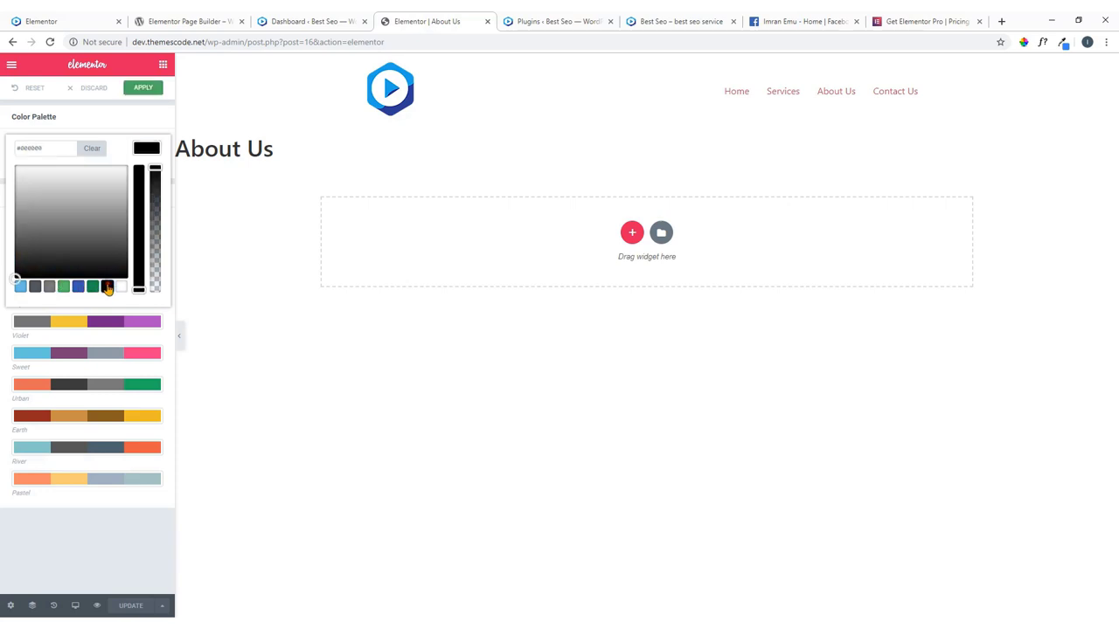
{"action": "left_click_drag", "start_coordinate": [22, 149], "coordinate": [58, 149]}
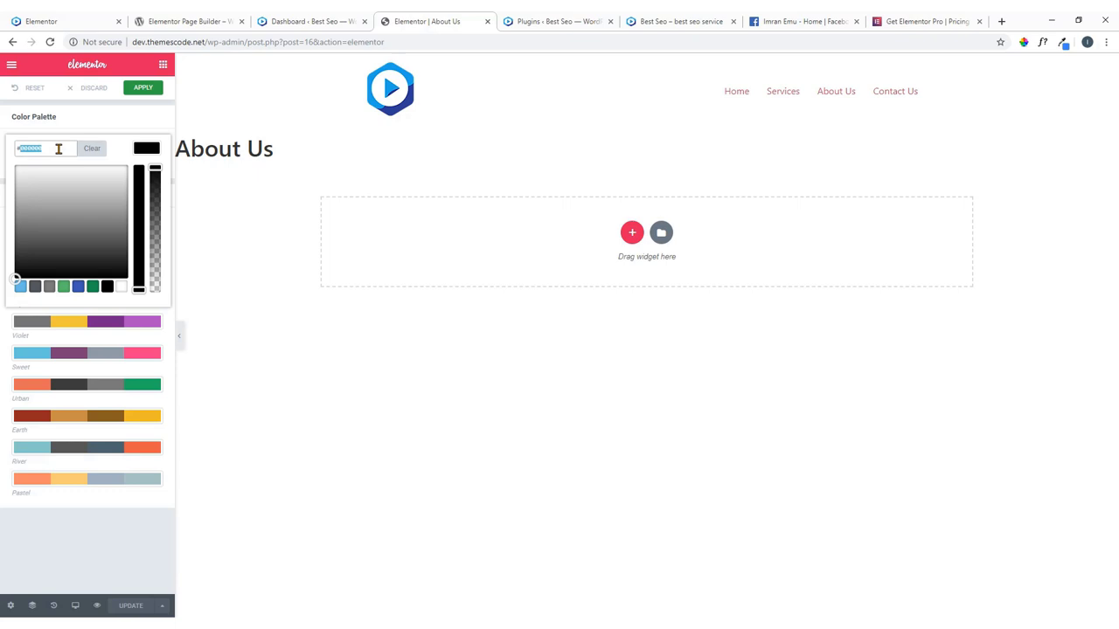
{"action": "type", "text": "#334433"}
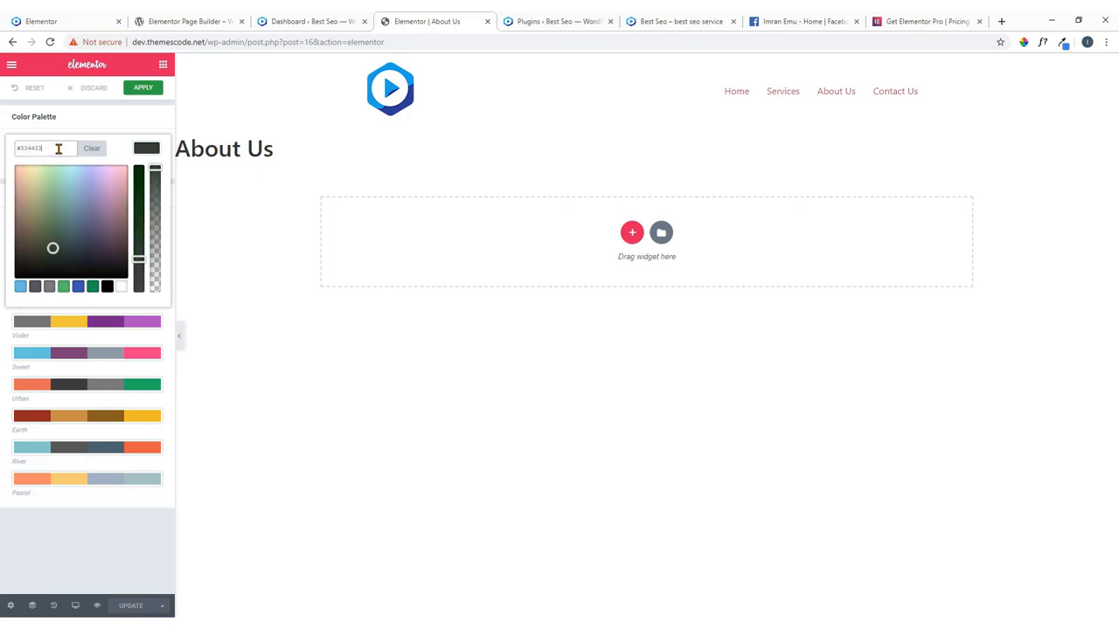
{"action": "type", "text": "43"}
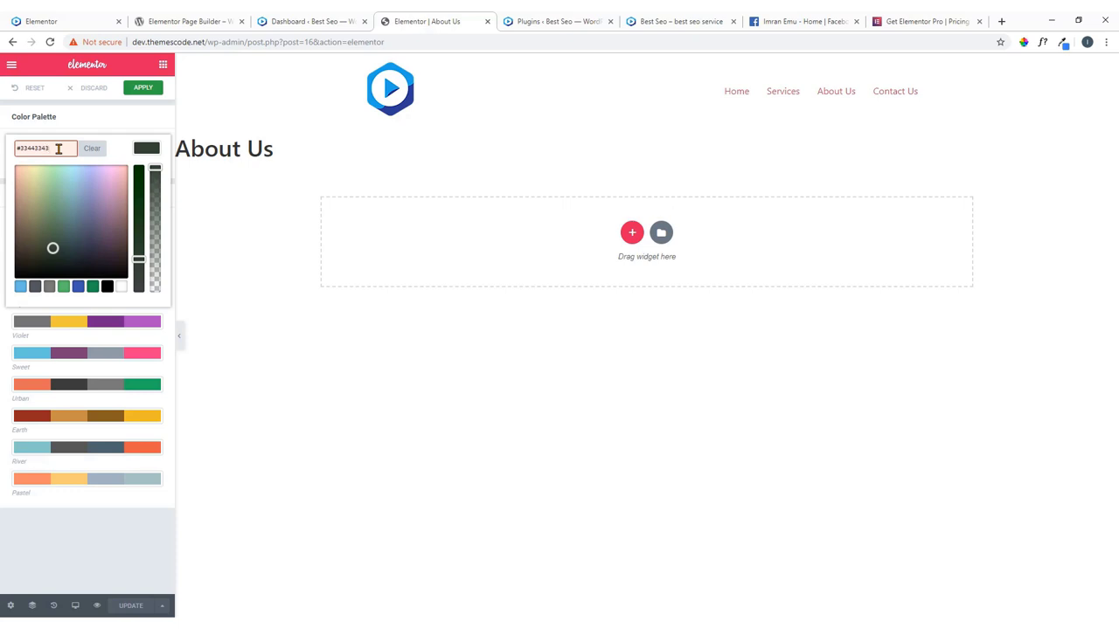
{"action": "key", "text": "ctrl+a"}
{"action": "type", "text": "#343434"}
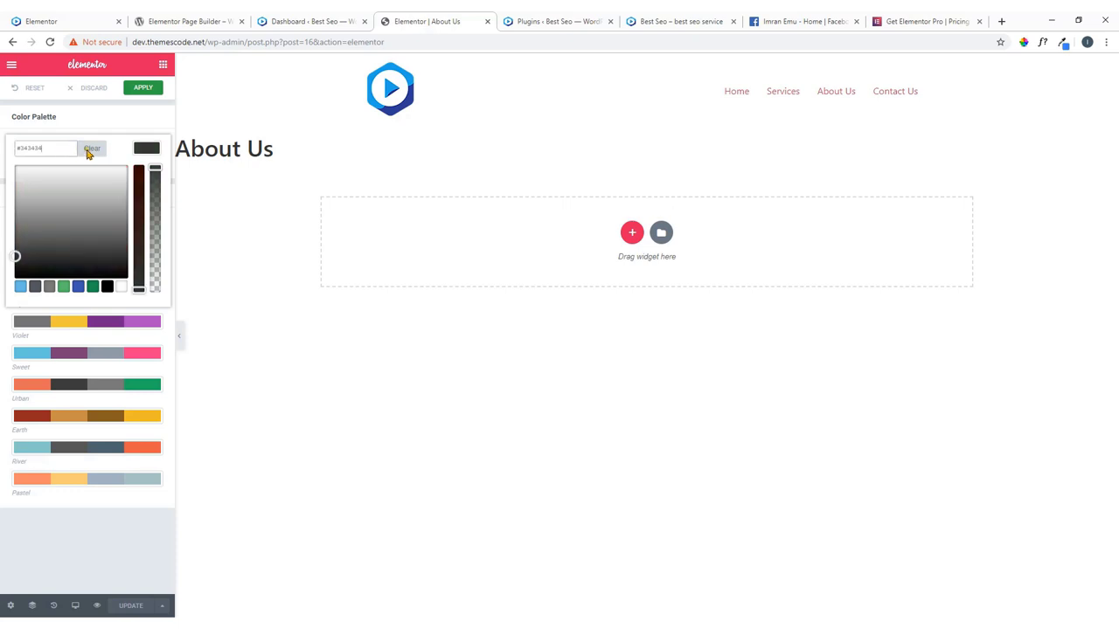
{"action": "left_click", "coordinate": [147, 152]}
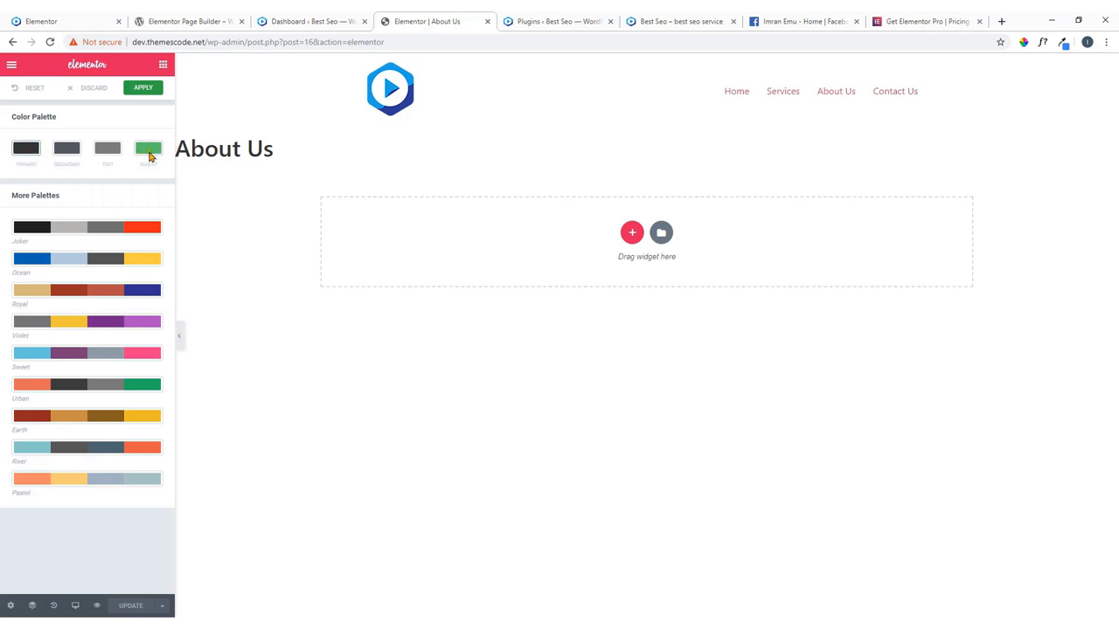
Open the Accent swatch (#61ce70) and check the brand colours in the Word notes.
{"action": "left_click", "coordinate": [149, 149]}
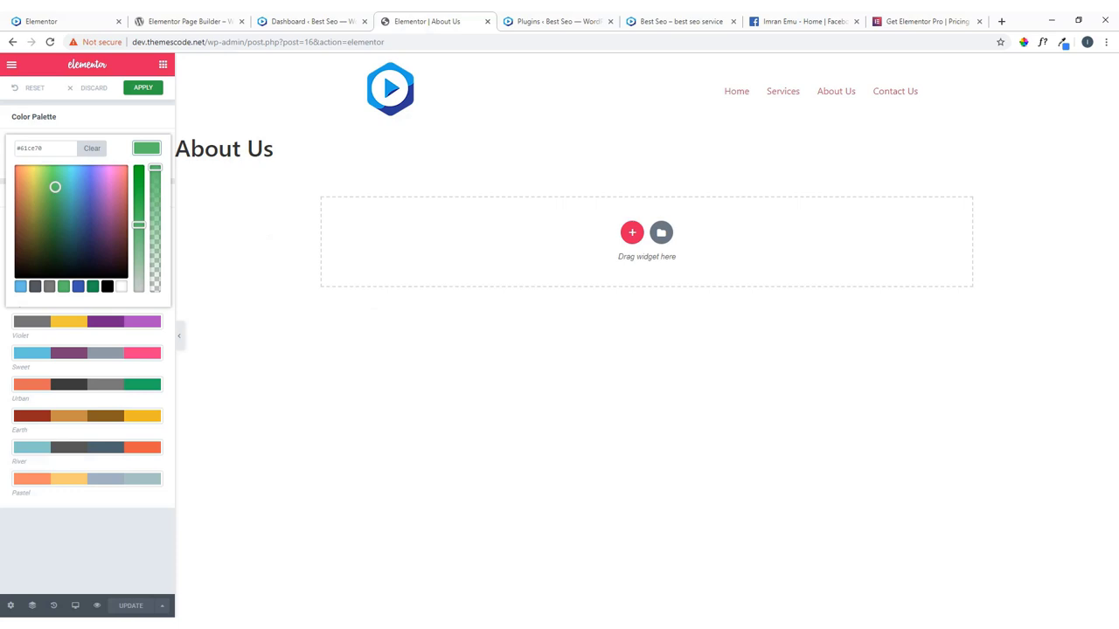
{"action": "key", "text": "alt+Tab"}
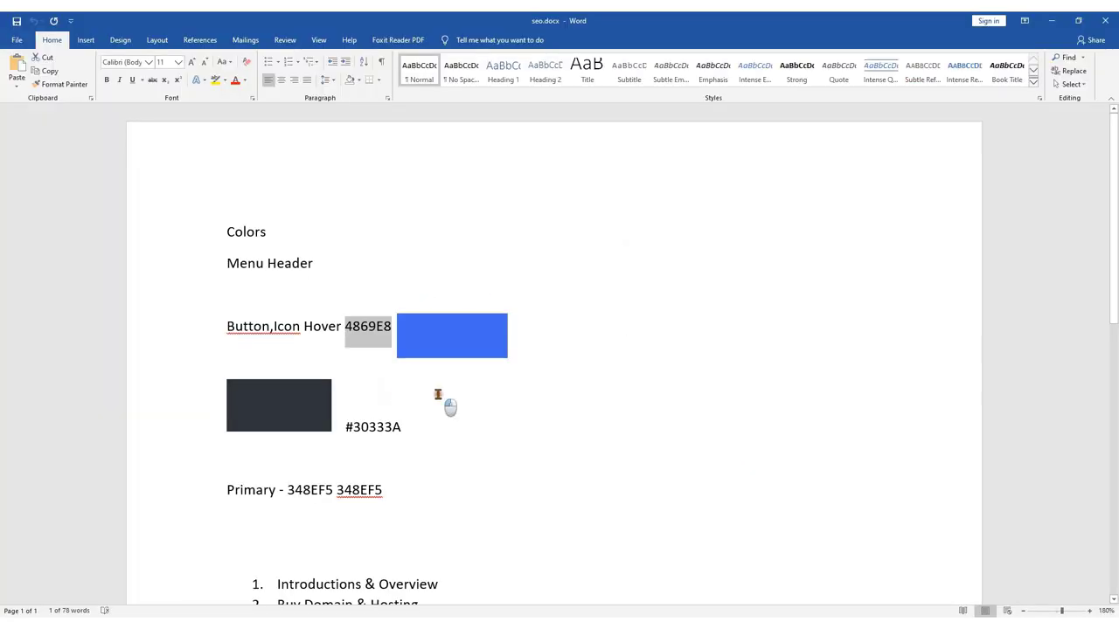
{"action": "left_click", "coordinate": [437, 394]}
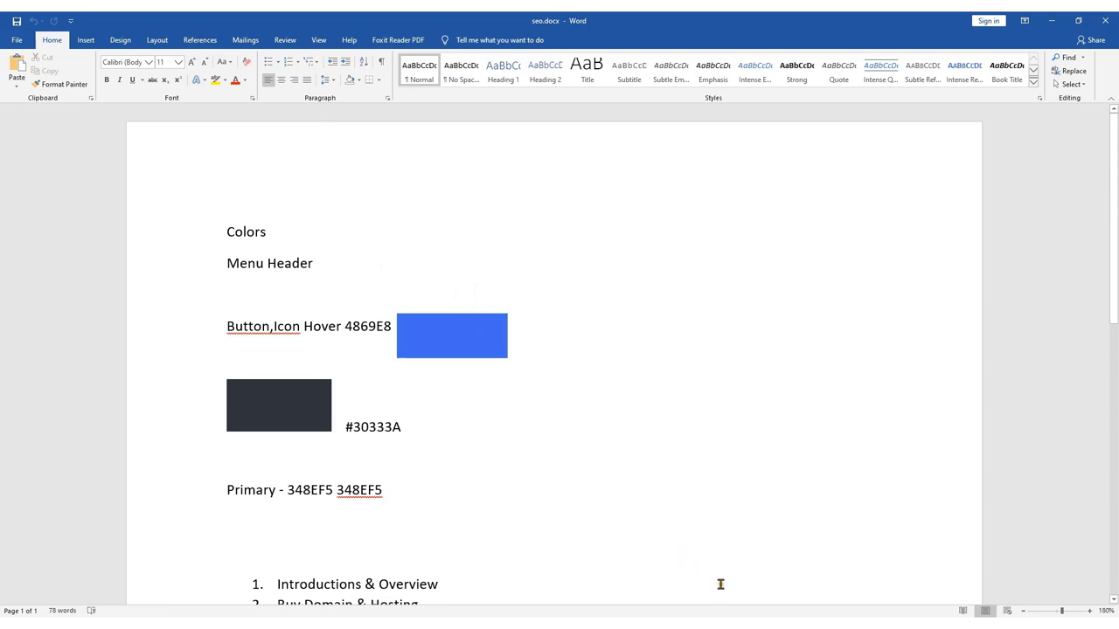
{"action": "key", "text": "alt+Tab"}
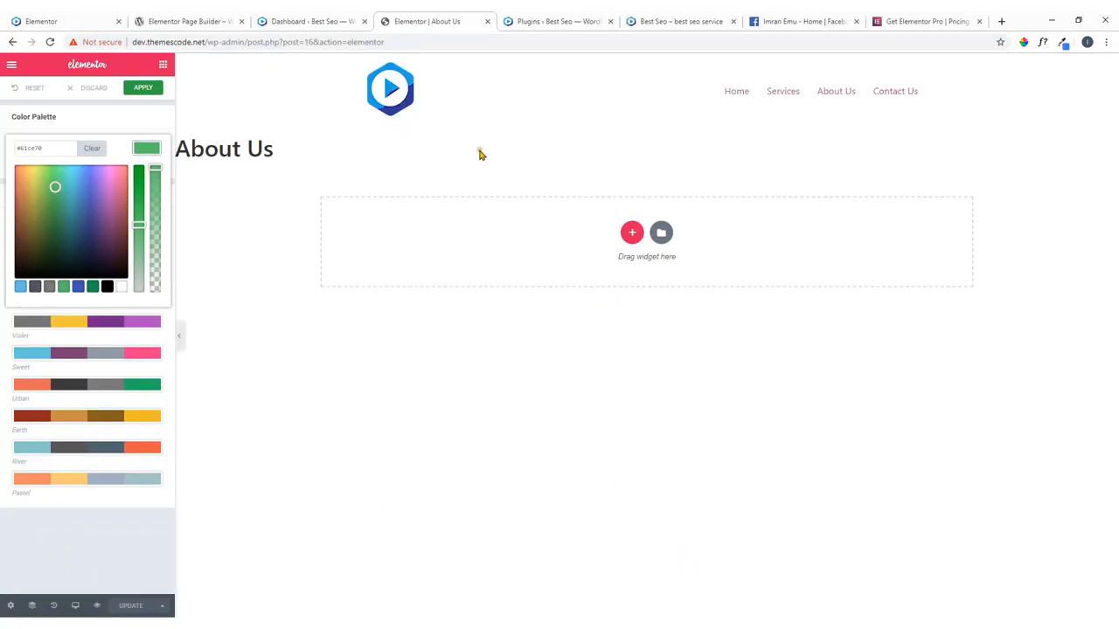
Bring up the elpro.themescode.net demo homepage and start the eyedropper colour-picker extension.
{"action": "left_click", "coordinate": [543, 17]}
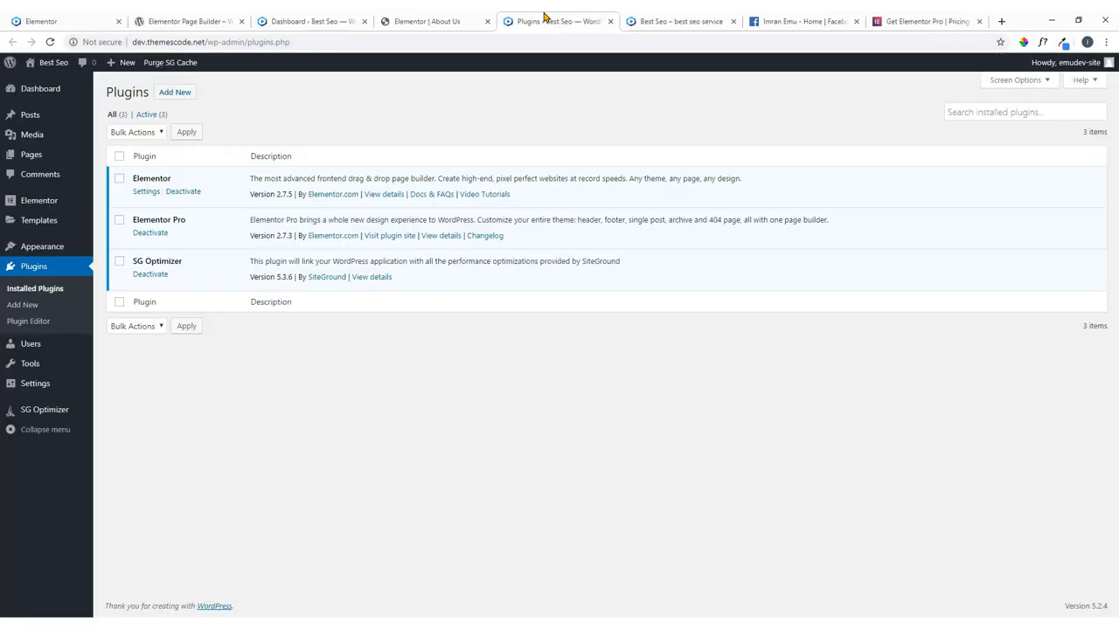
{"action": "left_click", "coordinate": [664, 18]}
{"action": "left_click", "coordinate": [82, 17]}
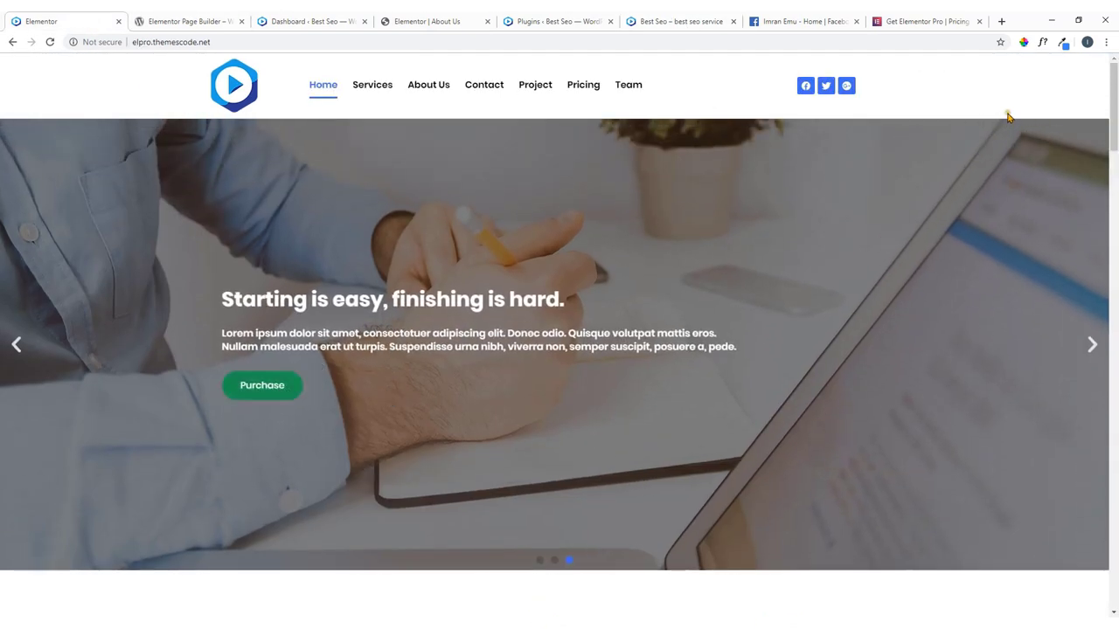
{"action": "left_click", "coordinate": [1023, 44]}
Sample the Purchase button's green 23A455 with ColorPick, copy it, and return to Elementor.
{"action": "left_click", "coordinate": [996, 96]}
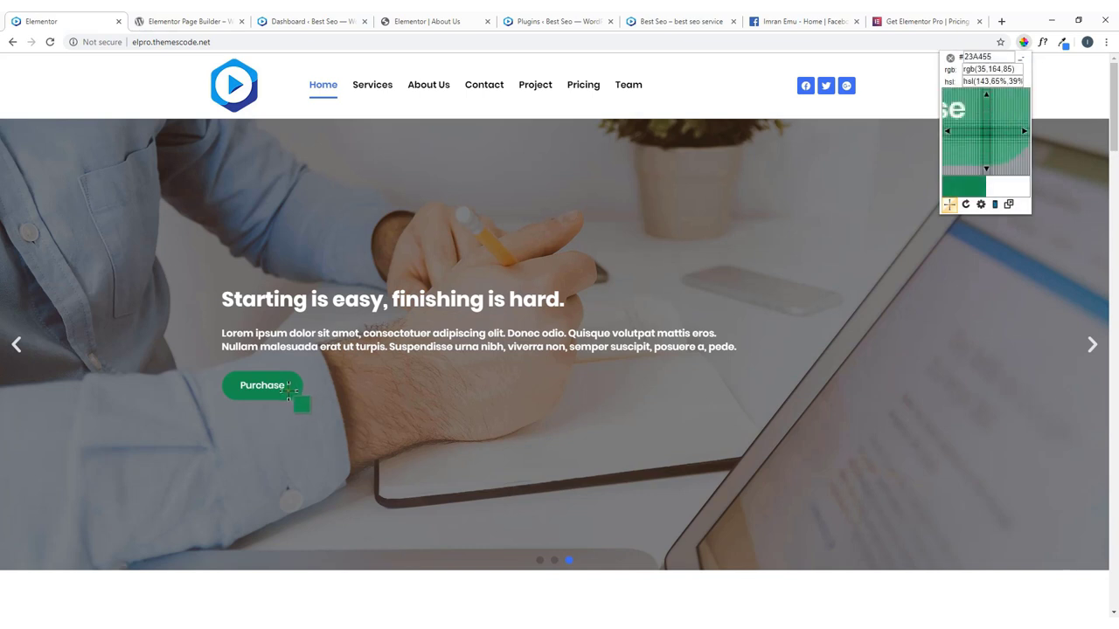
{"action": "left_click", "coordinate": [287, 385]}
{"action": "right_click", "coordinate": [320, 410]}
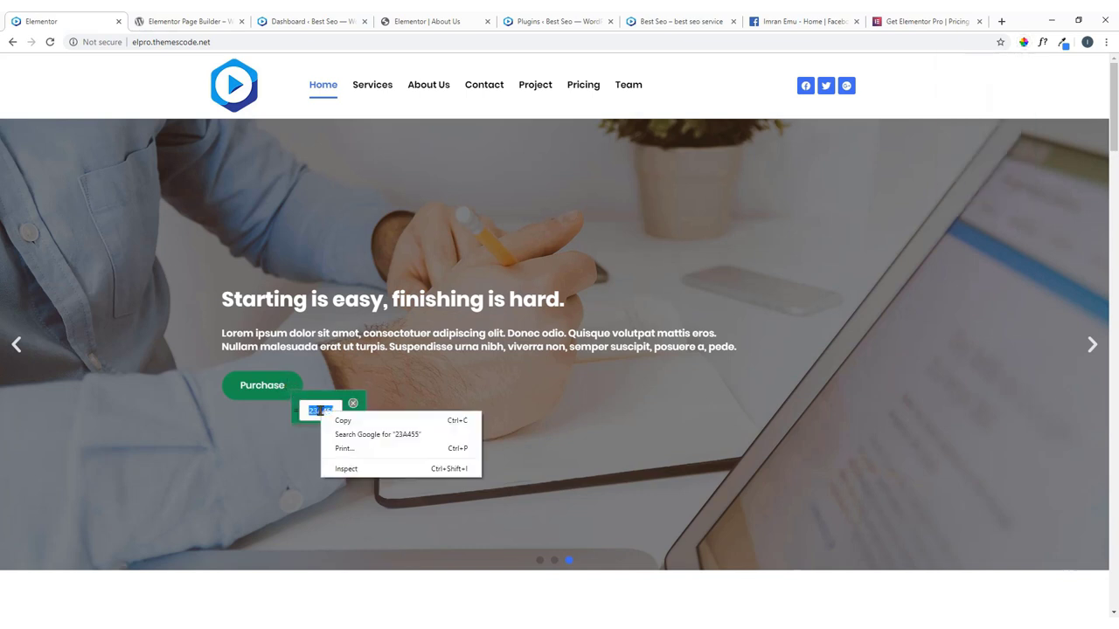
{"action": "left_click", "coordinate": [336, 420]}
{"action": "left_click", "coordinate": [353, 406]}
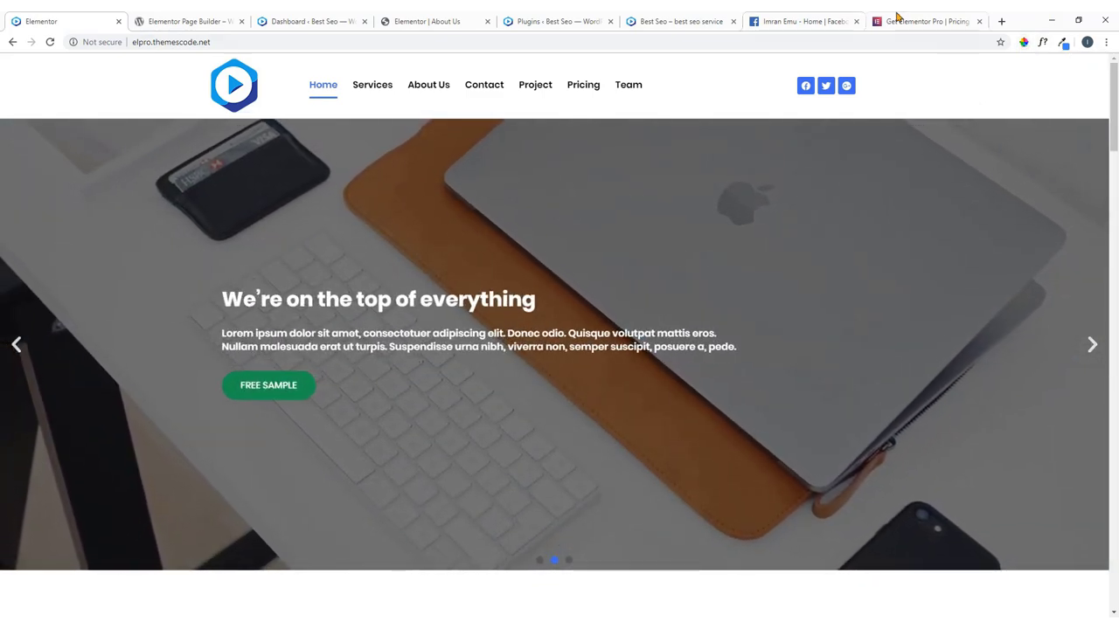
{"action": "left_click", "coordinate": [539, 16]}
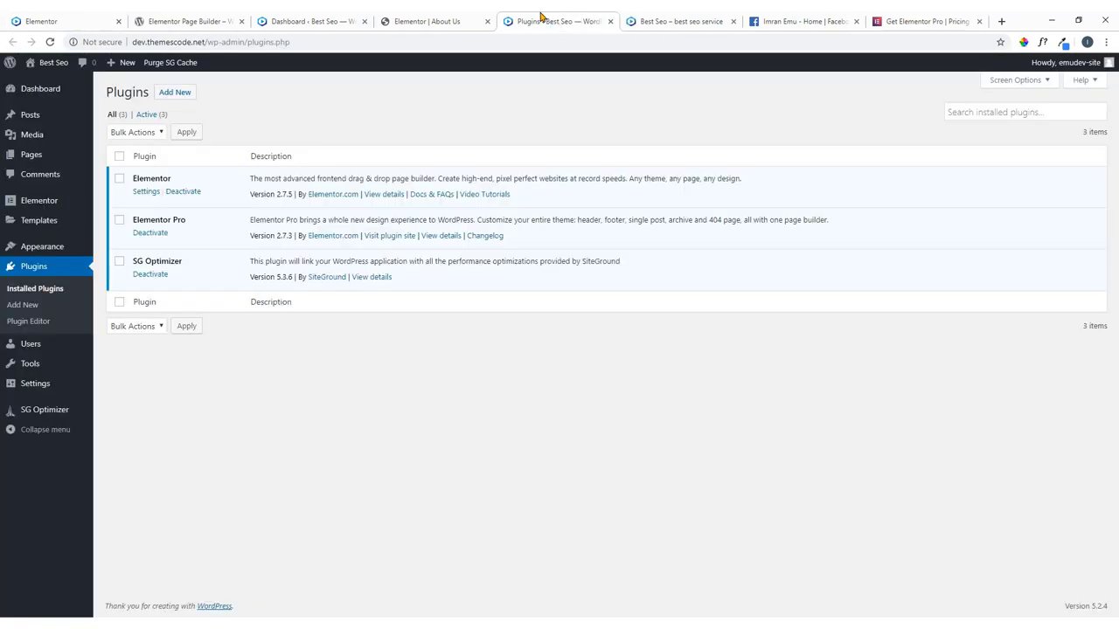
{"action": "left_click", "coordinate": [433, 19]}
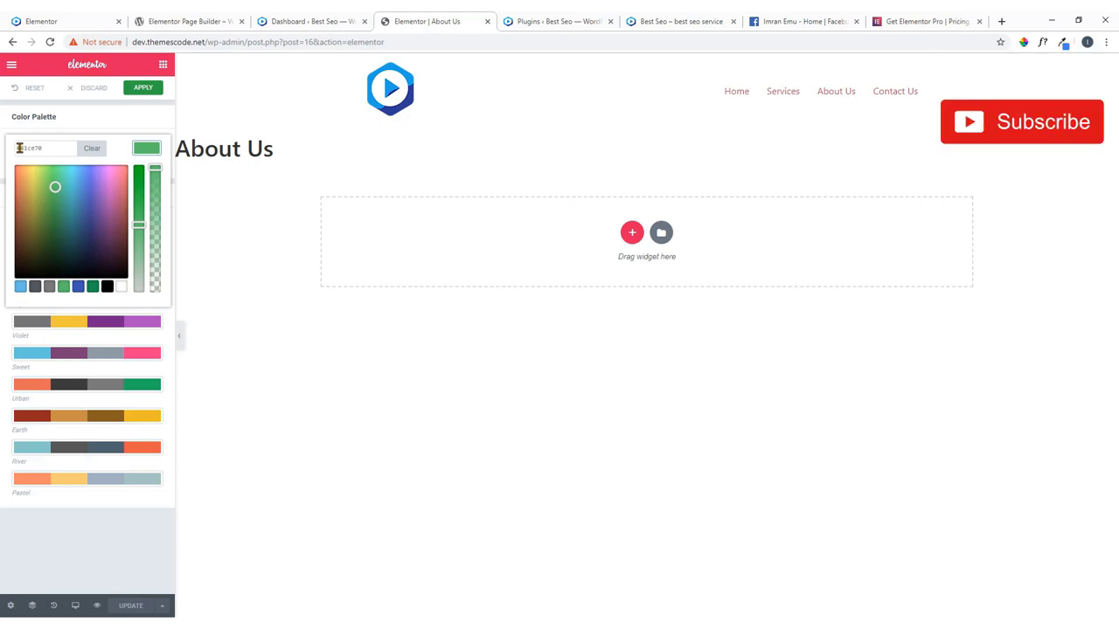
Paste #23A455 into the Accent swatch and apply the updated palette.
{"action": "left_click_drag", "start_coordinate": [21, 148], "coordinate": [42, 149]}
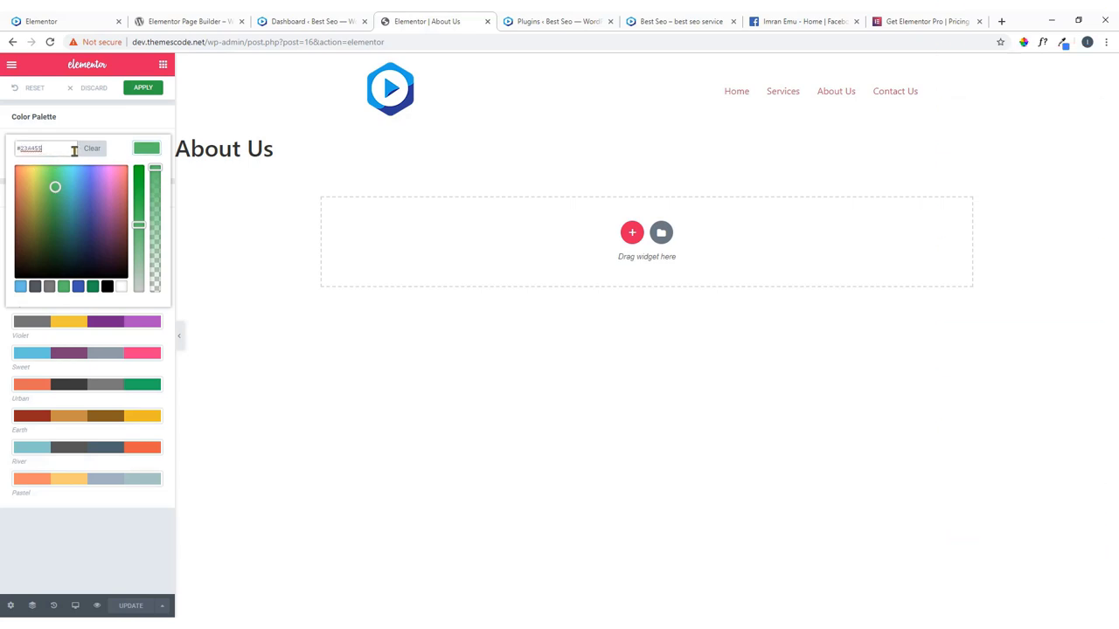
{"action": "key", "text": "ctrl+v"}
{"action": "left_click", "coordinate": [154, 155]}
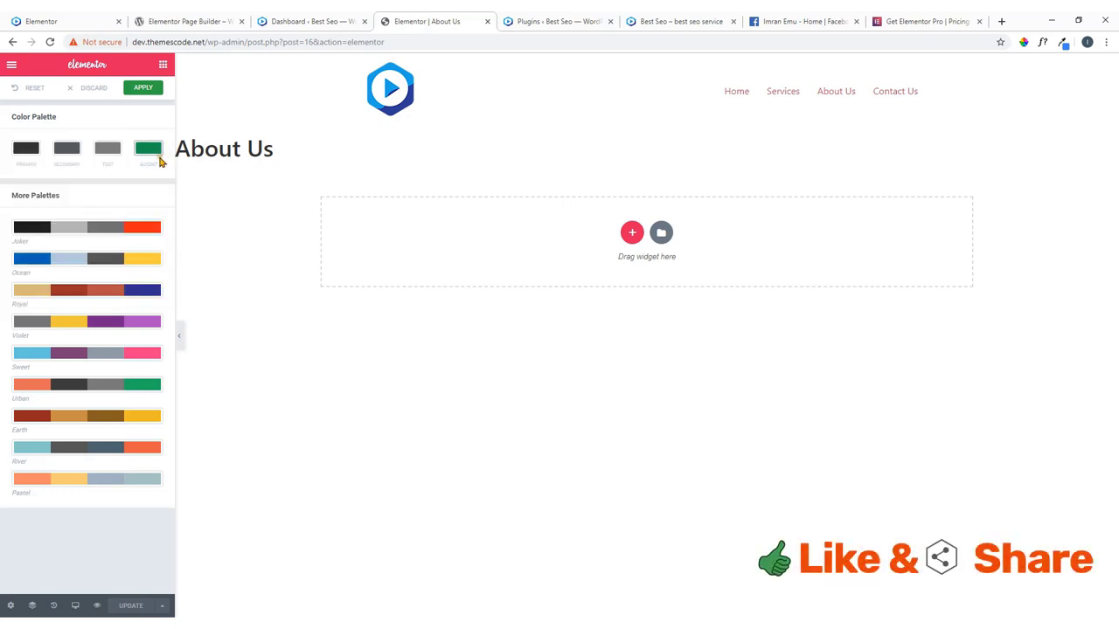
{"action": "left_click", "coordinate": [146, 90]}
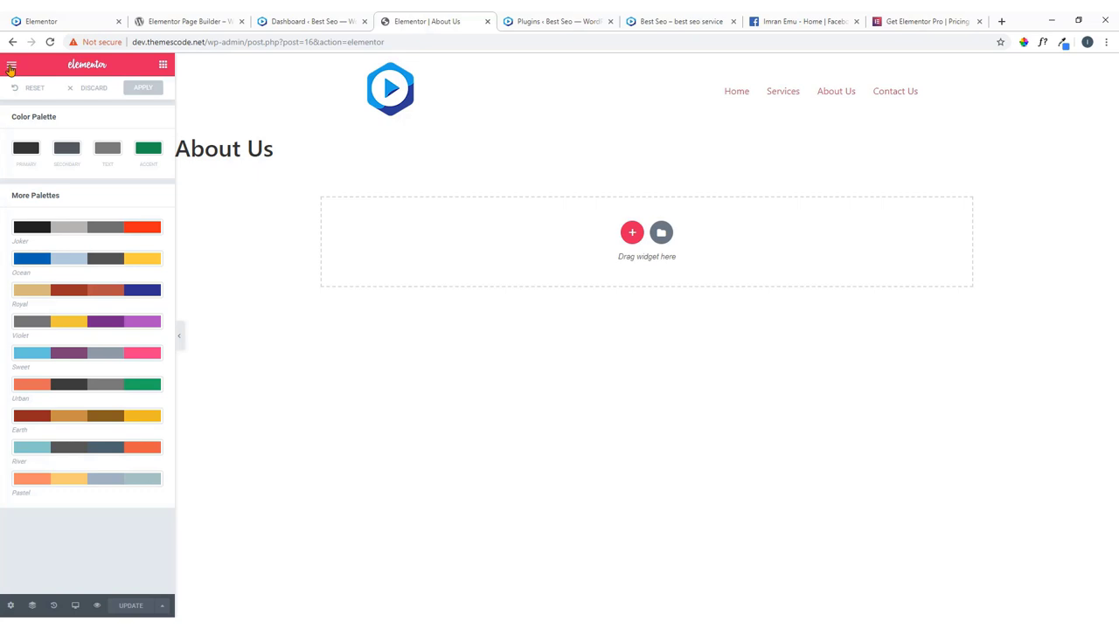
Open Elementor's Default Fonts settings, then view the demo homepage tab.
{"action": "left_click", "coordinate": [11, 67]}
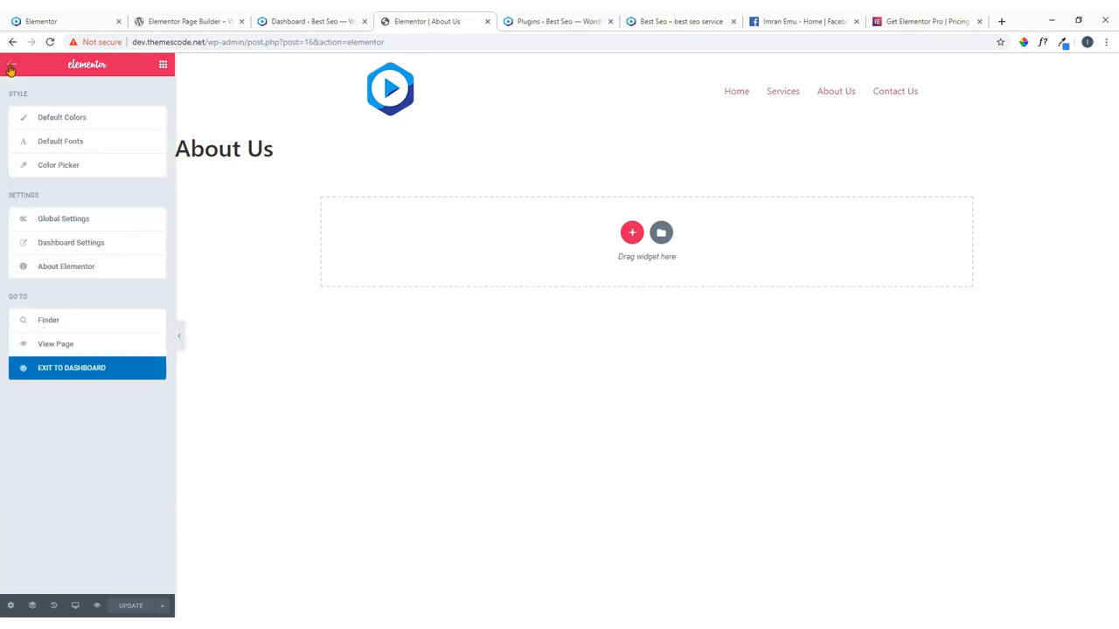
{"action": "left_click", "coordinate": [63, 144]}
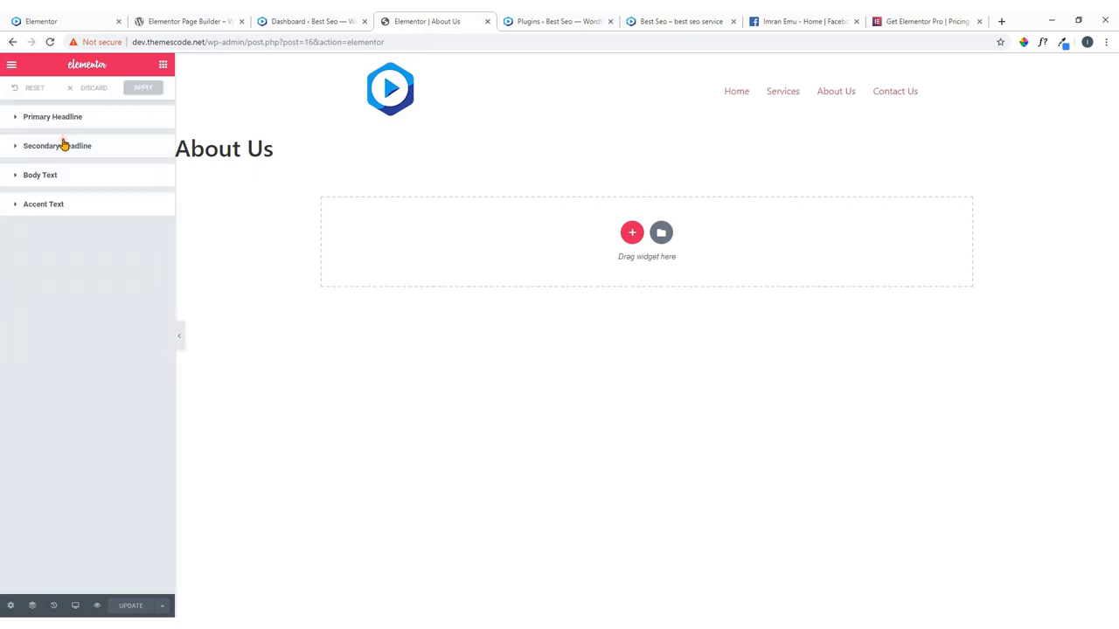
{"action": "left_click", "coordinate": [64, 19]}
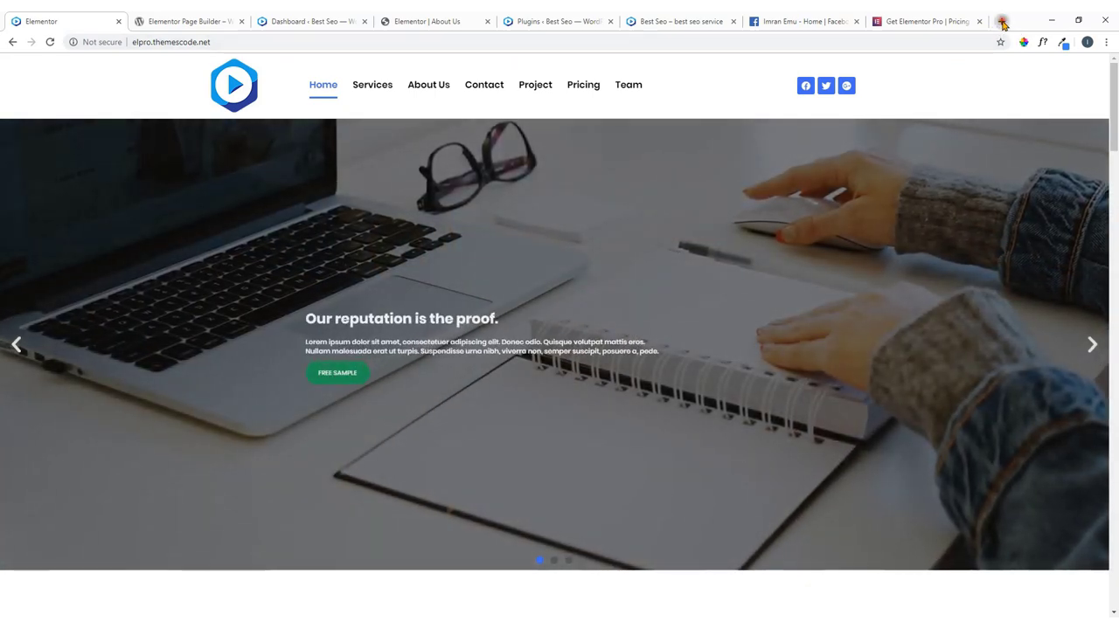
Search for 'poppins' in a new tab and open its Google Fonts page.
{"action": "left_click", "coordinate": [1001, 22]}
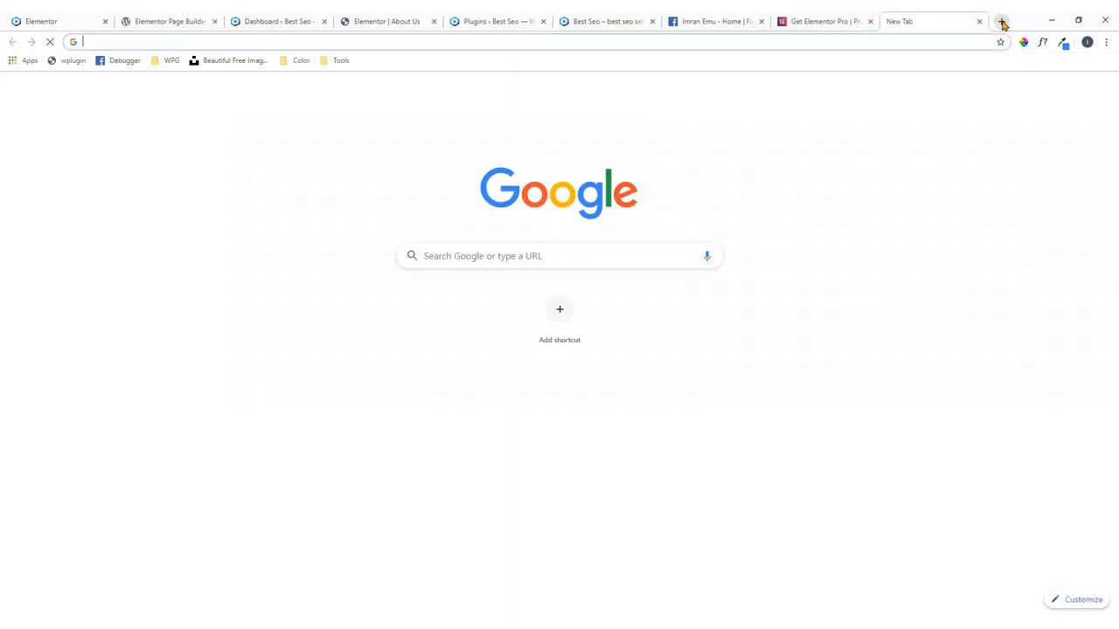
{"action": "type", "text": "pop"}
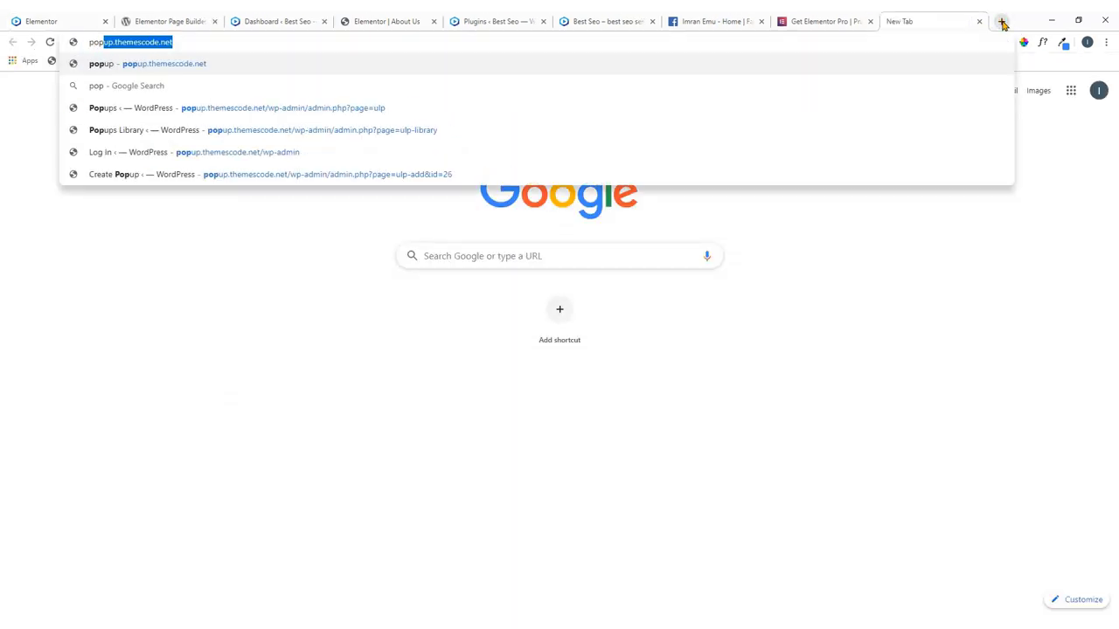
{"action": "type", "text": "ping"}
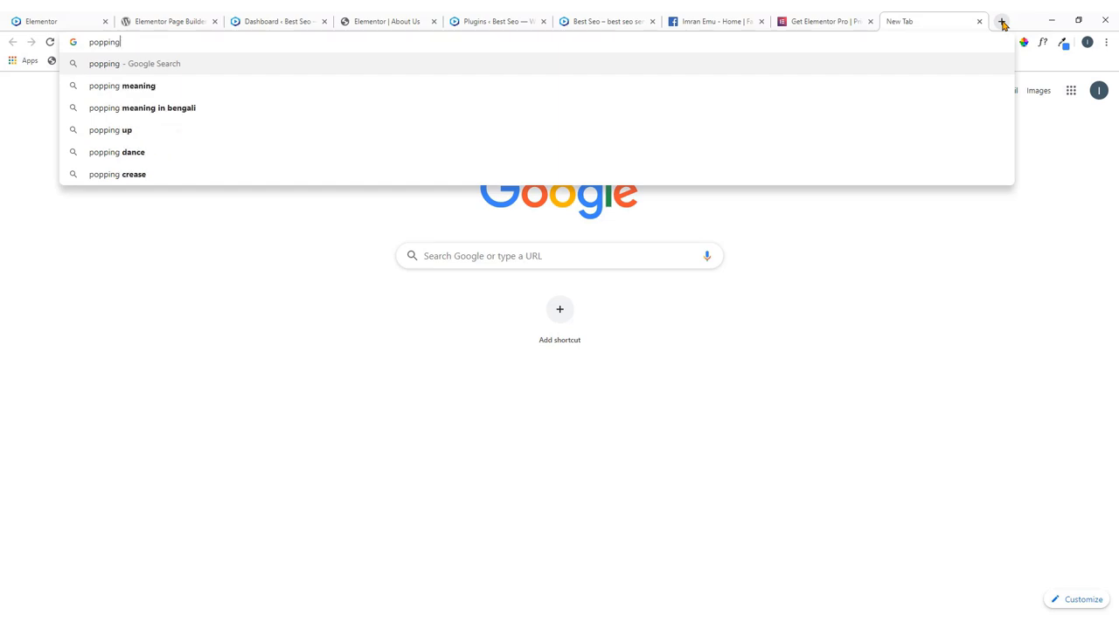
{"action": "key", "text": "BackSpace"}
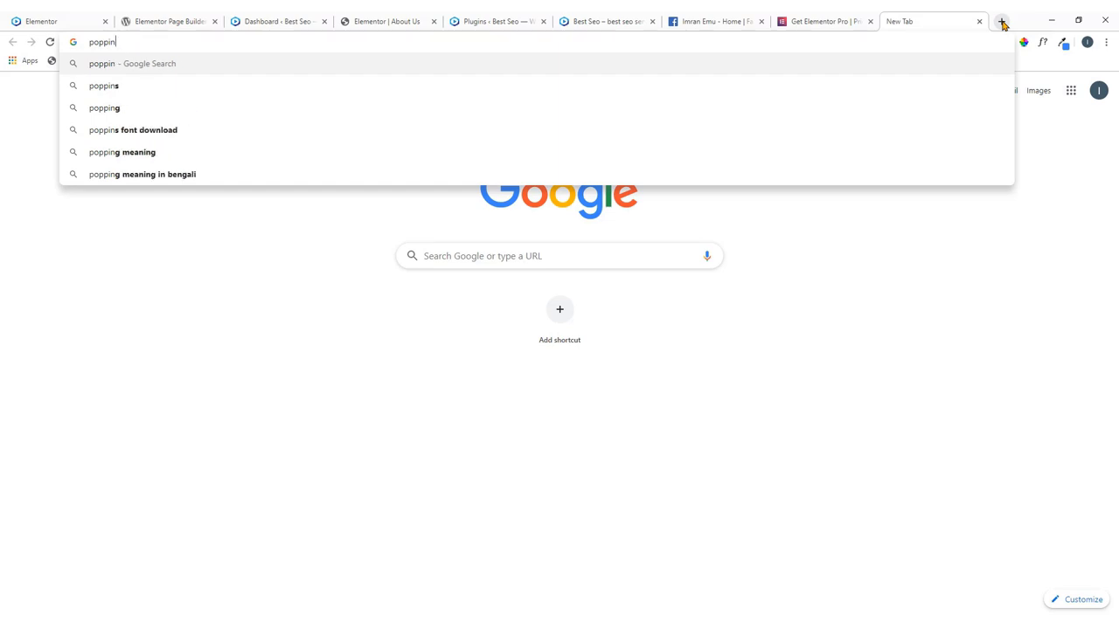
{"action": "type", "text": "s"}
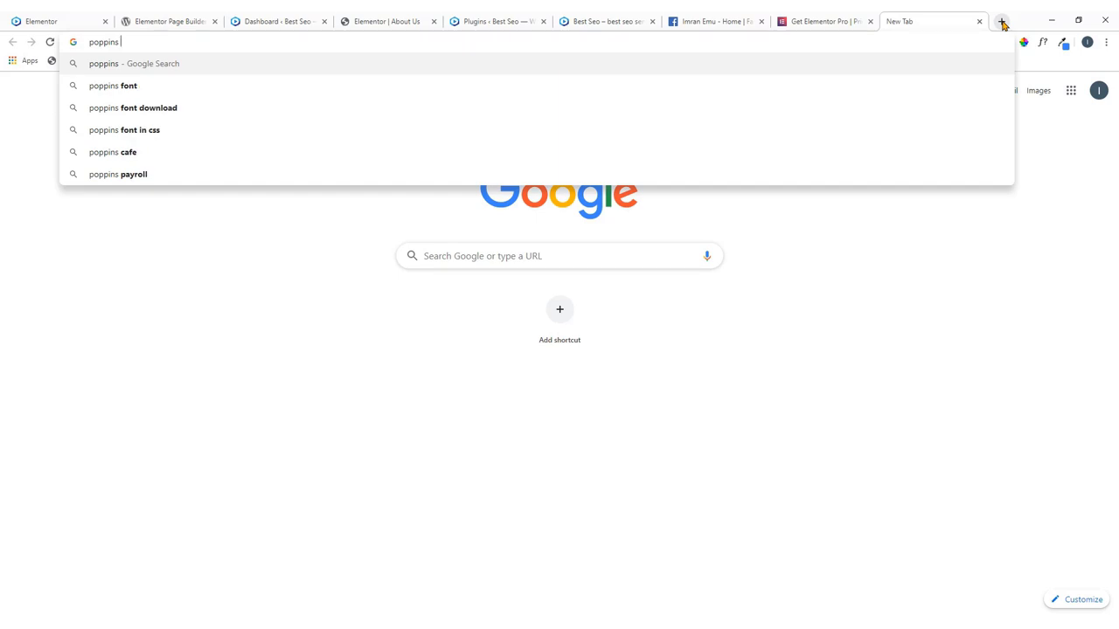
{"action": "left_click", "coordinate": [140, 92]}
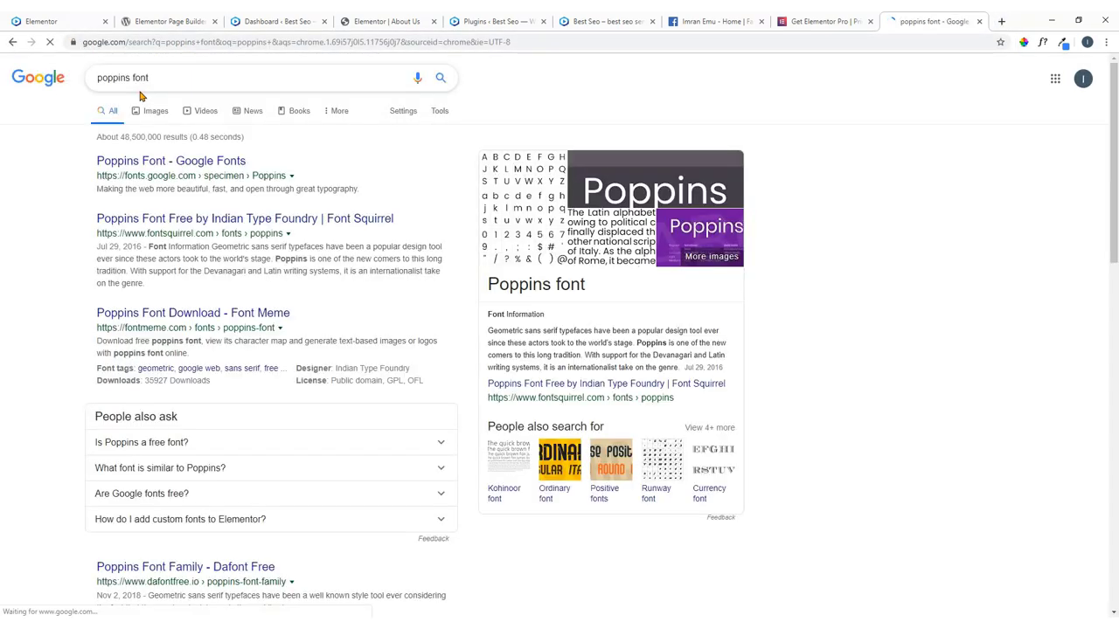
{"action": "left_click", "coordinate": [159, 166]}
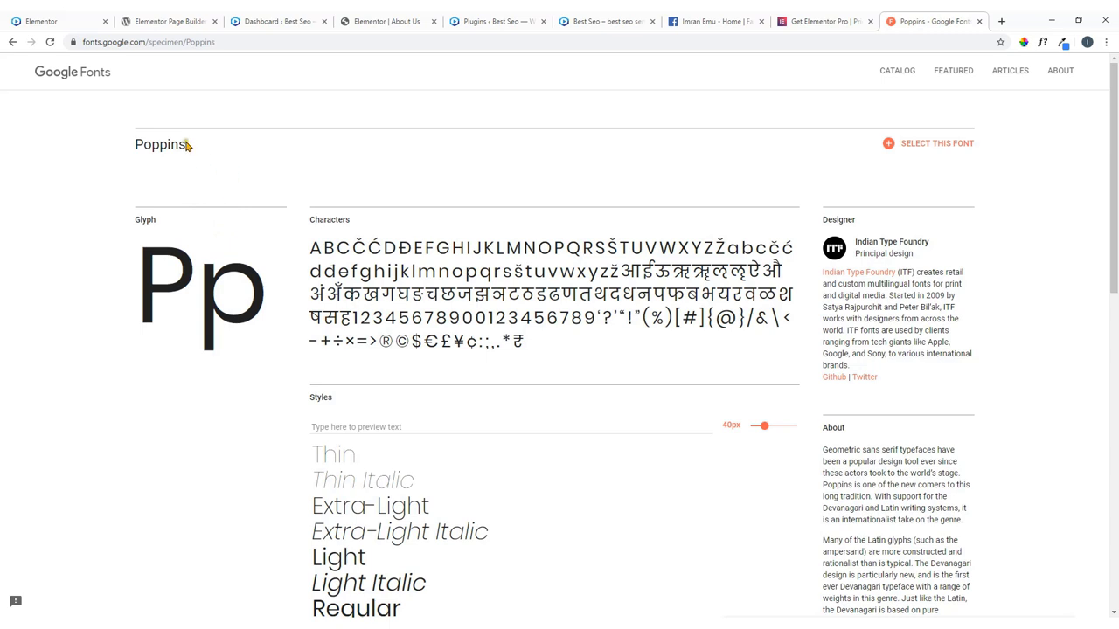
Copy the Poppins font name and go back to the Elementor About Us editor.
{"action": "left_click_drag", "start_coordinate": [186, 146], "coordinate": [138, 146]}
{"action": "right_click", "coordinate": [146, 146]}
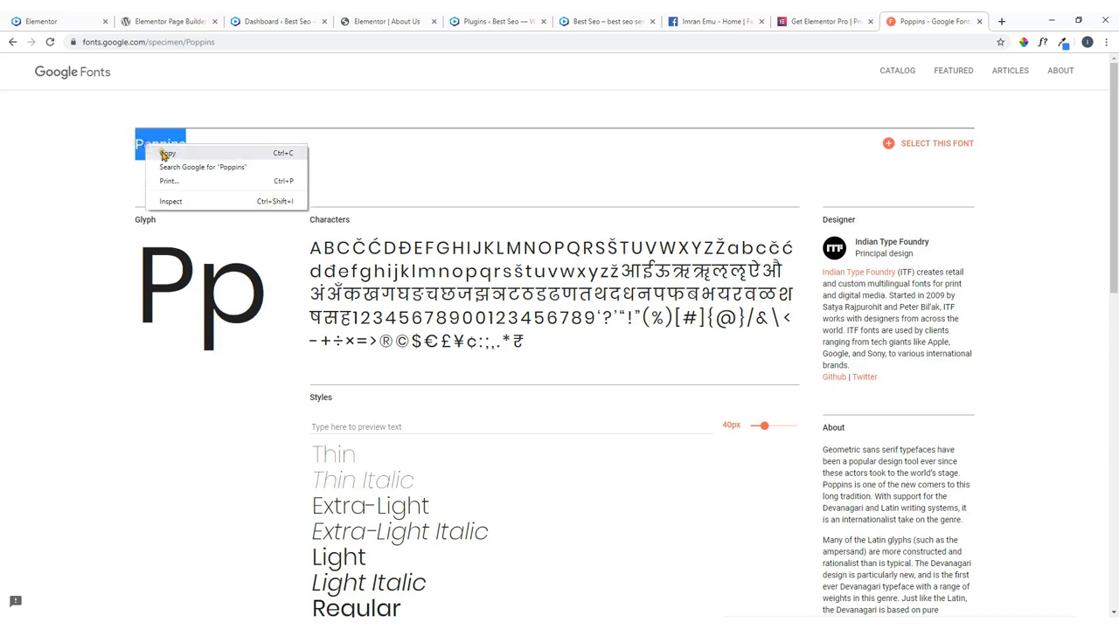
{"action": "left_click", "coordinate": [165, 153]}
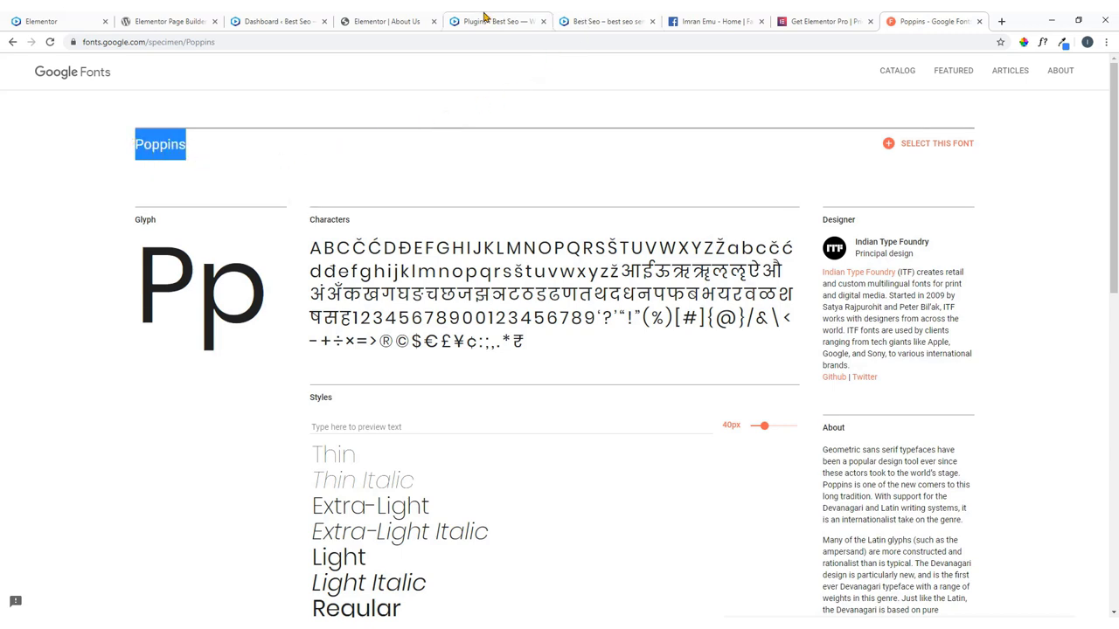
{"action": "left_click", "coordinate": [405, 17]}
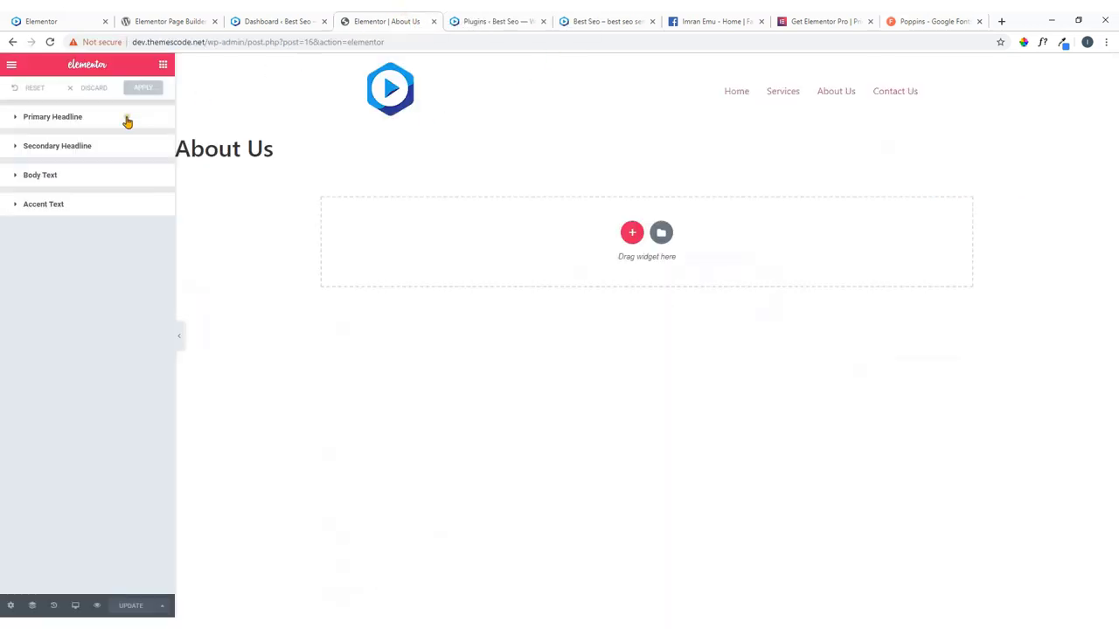
Set the Primary Headline default font to Poppins, weight 700.
{"action": "left_click", "coordinate": [12, 66]}
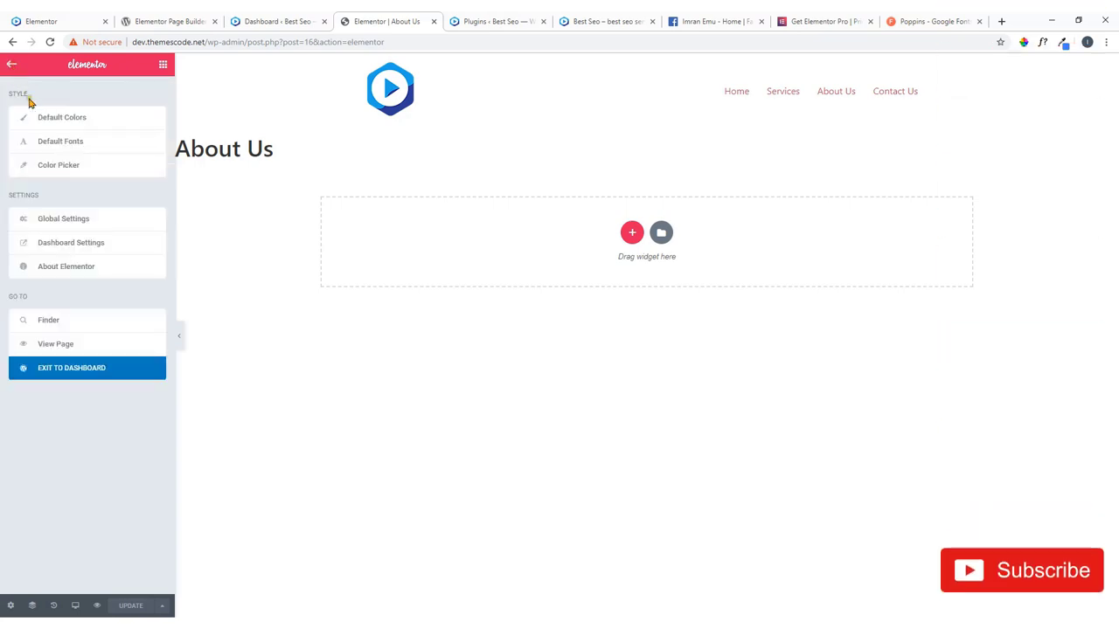
{"action": "left_click", "coordinate": [61, 144]}
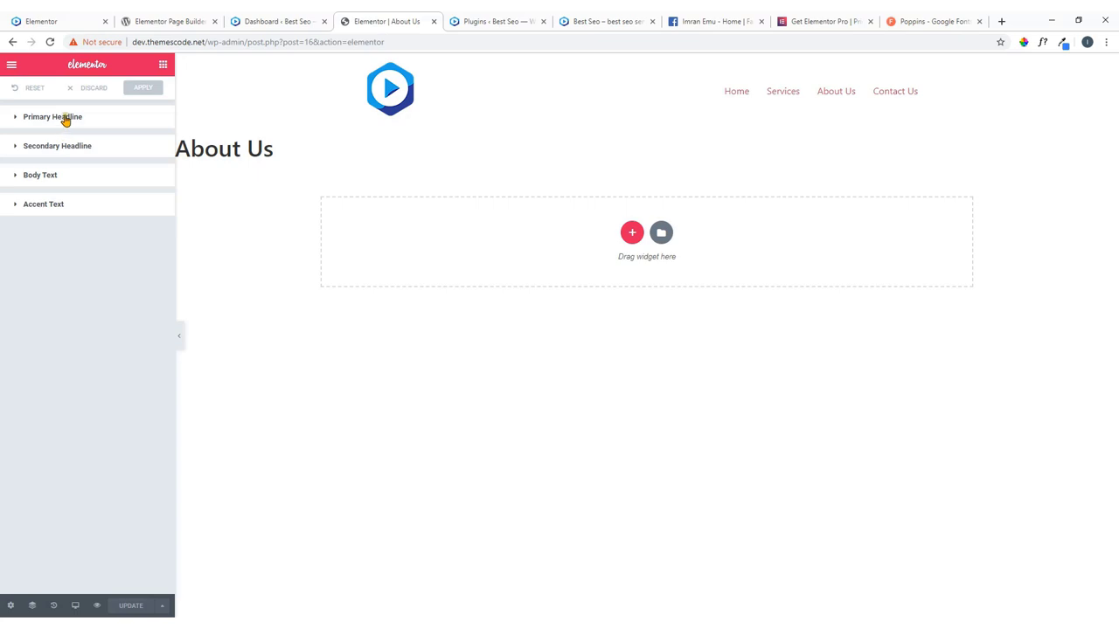
{"action": "left_click", "coordinate": [74, 121]}
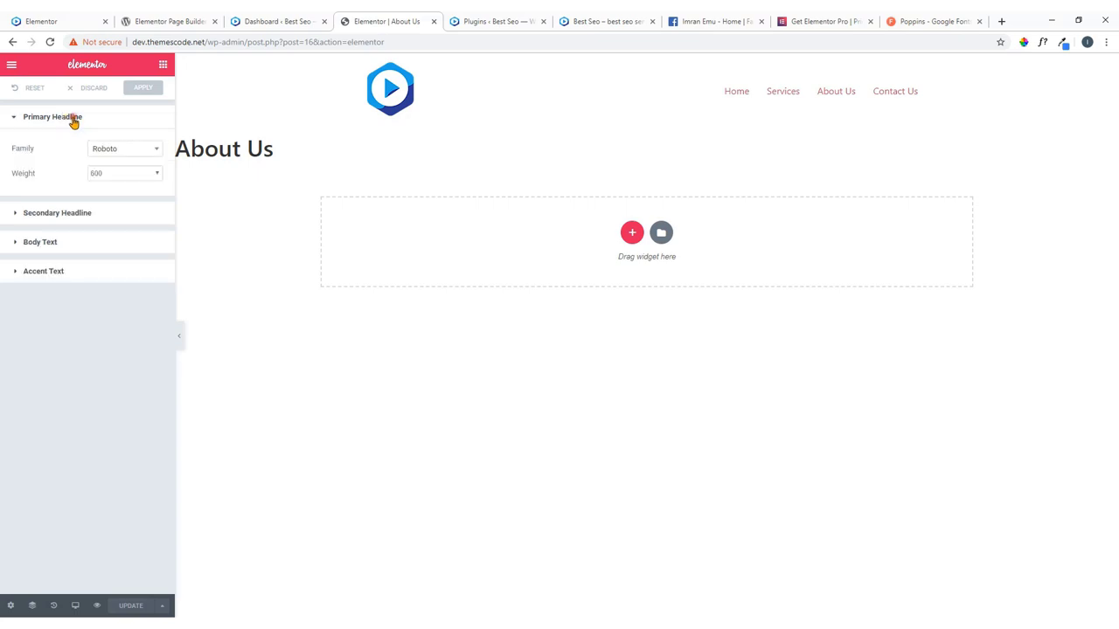
{"action": "left_click", "coordinate": [149, 151]}
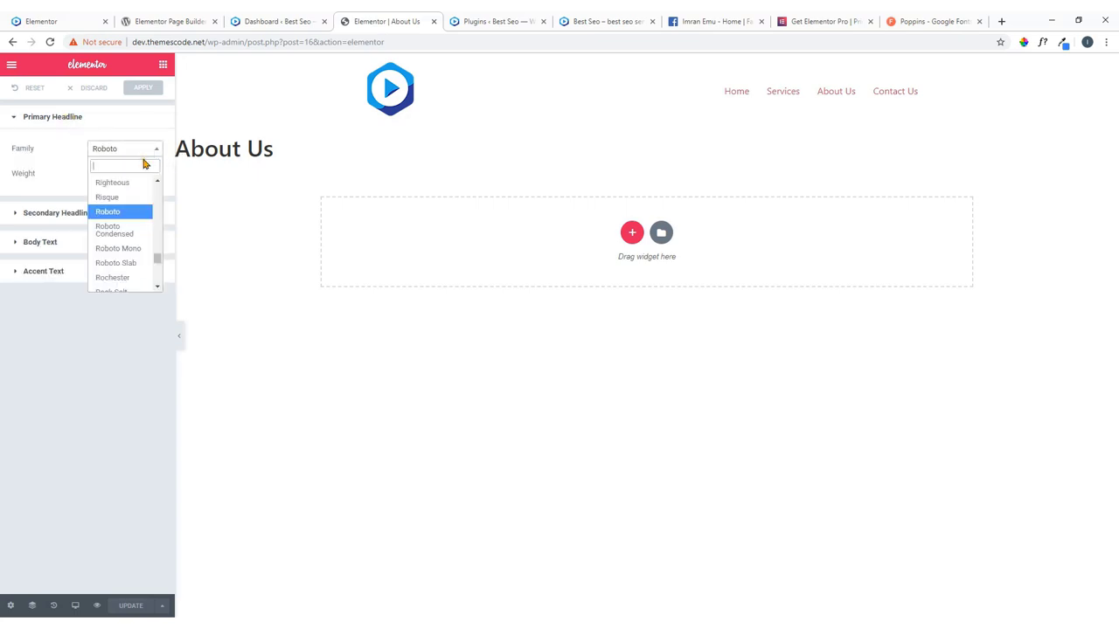
{"action": "key", "text": "ctrl+v"}
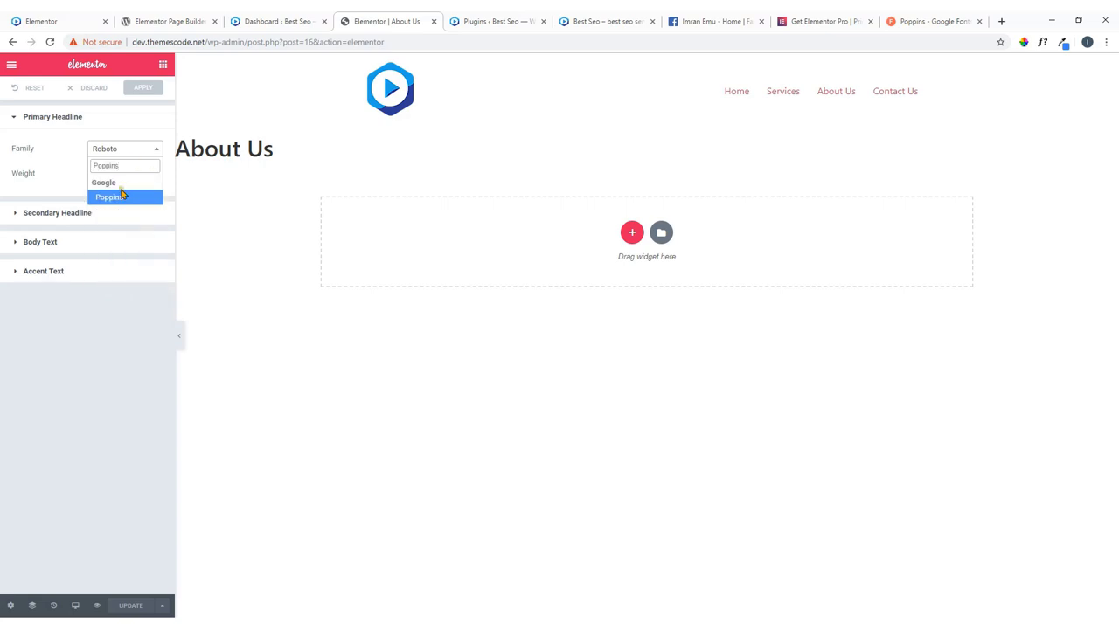
{"action": "left_click", "coordinate": [111, 197]}
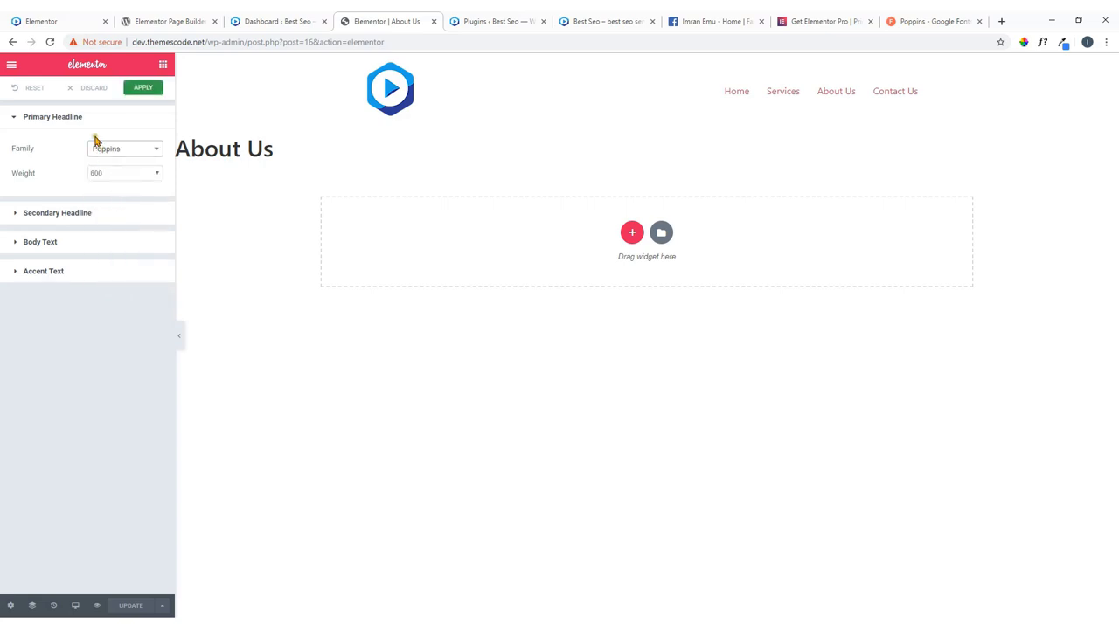
{"action": "left_click", "coordinate": [140, 173]}
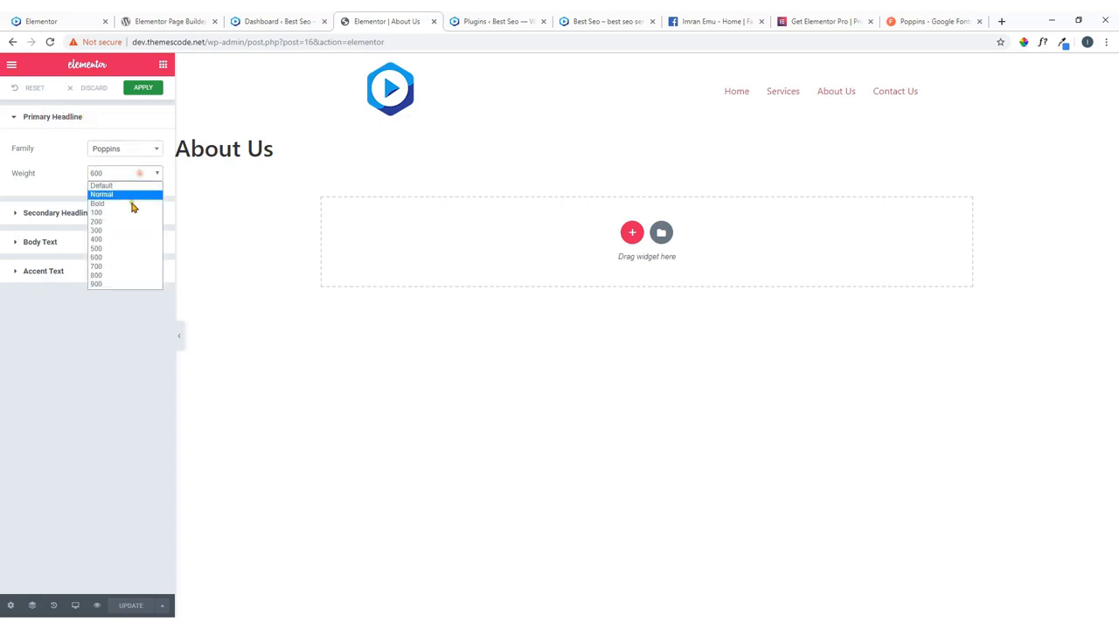
{"action": "left_click", "coordinate": [120, 269]}
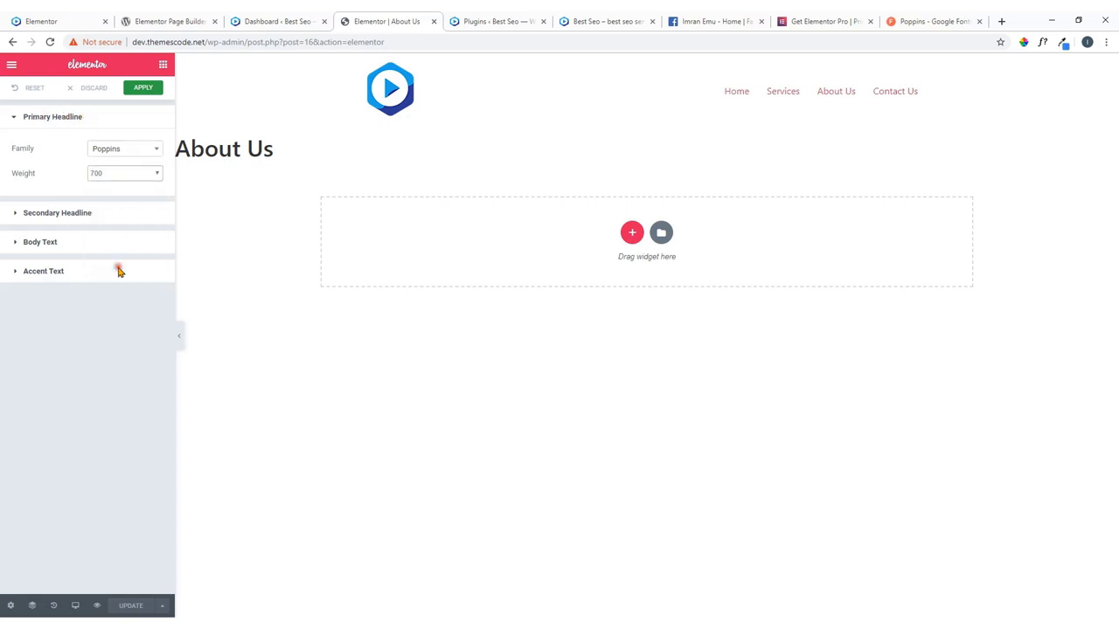
Set the Secondary Headline default font to Poppins, weight 500.
{"action": "left_click", "coordinate": [77, 214]}
{"action": "left_click", "coordinate": [130, 245]}
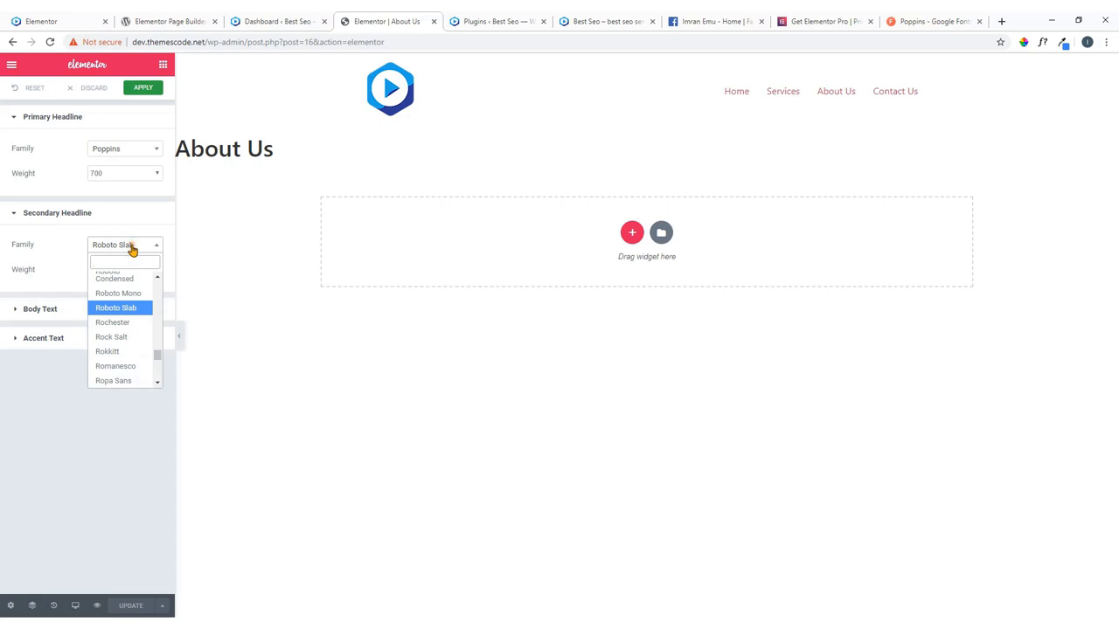
{"action": "type", "text": "poppins"}
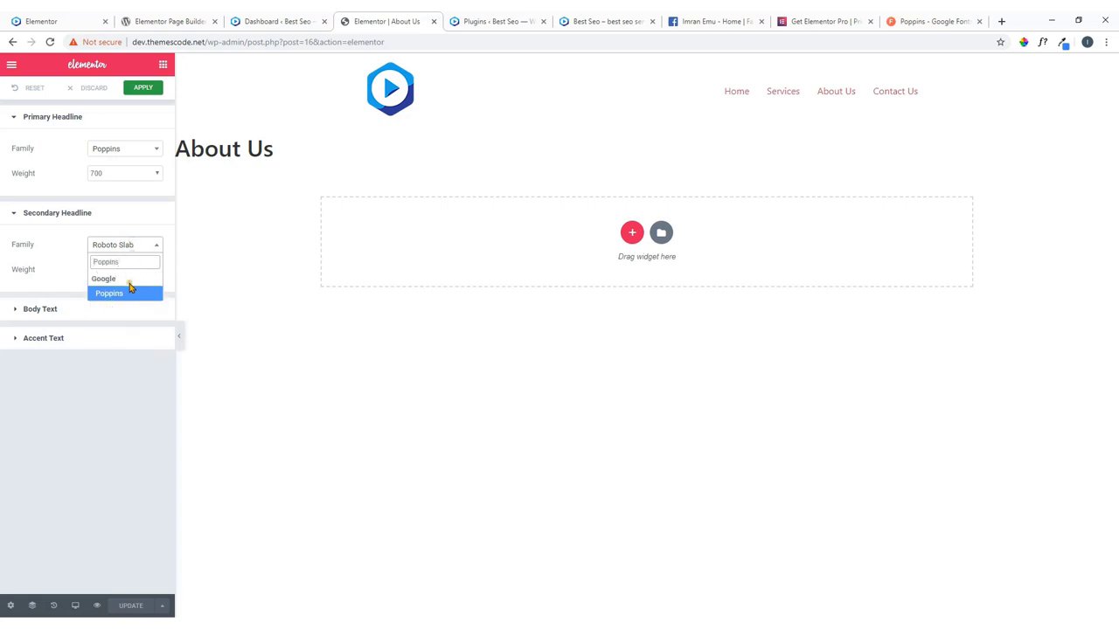
{"action": "left_click", "coordinate": [138, 301]}
{"action": "left_click", "coordinate": [137, 271]}
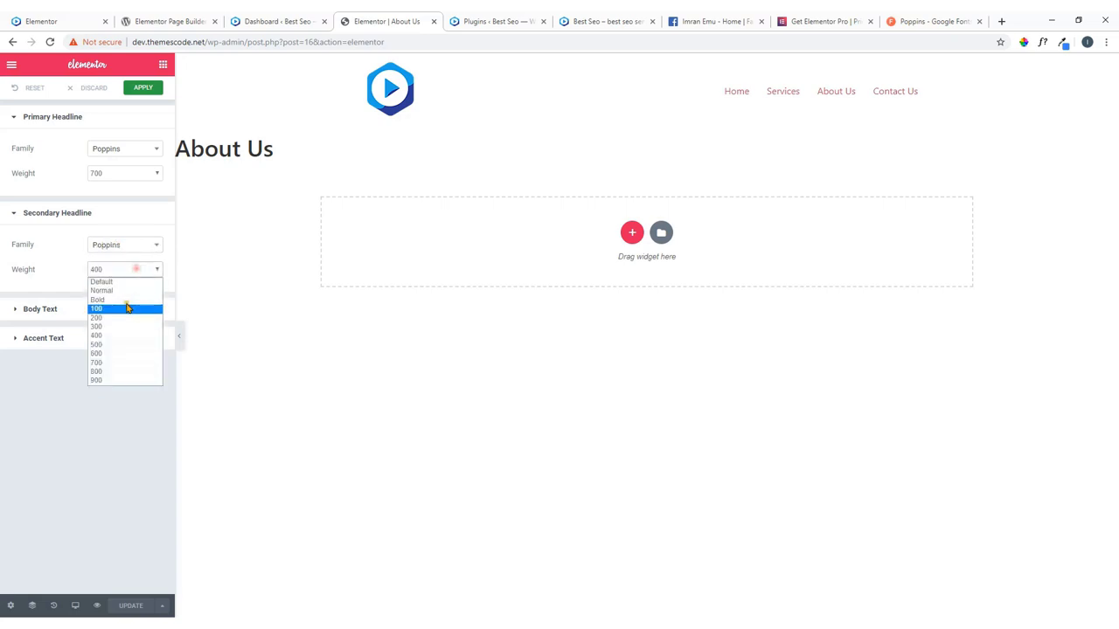
{"action": "left_click", "coordinate": [114, 346]}
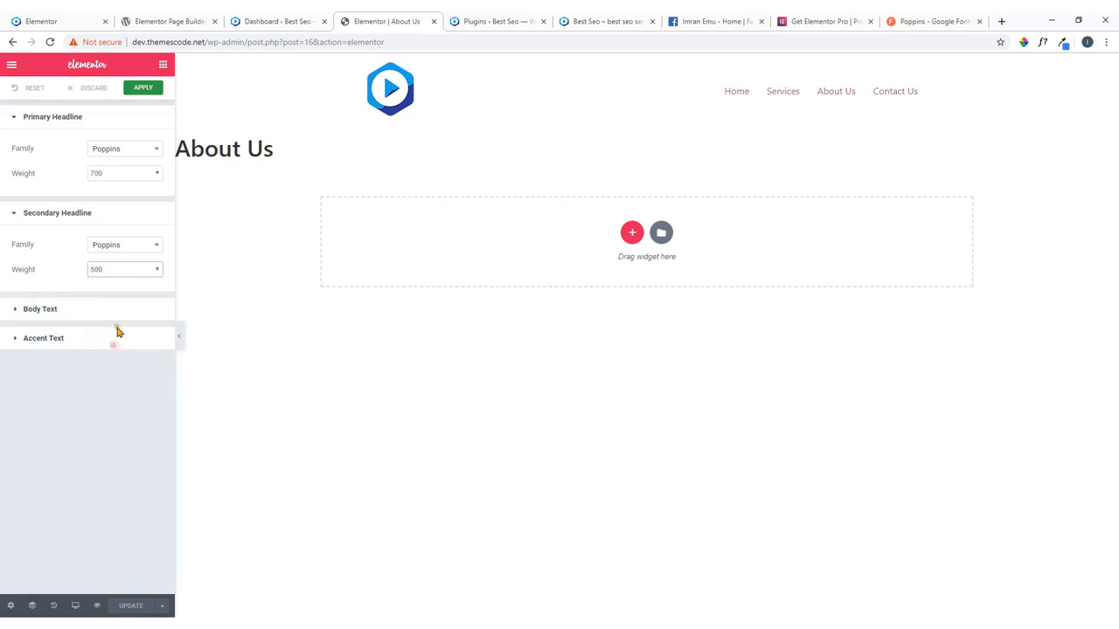
{"action": "left_click", "coordinate": [114, 311]}
{"action": "left_click", "coordinate": [123, 340]}
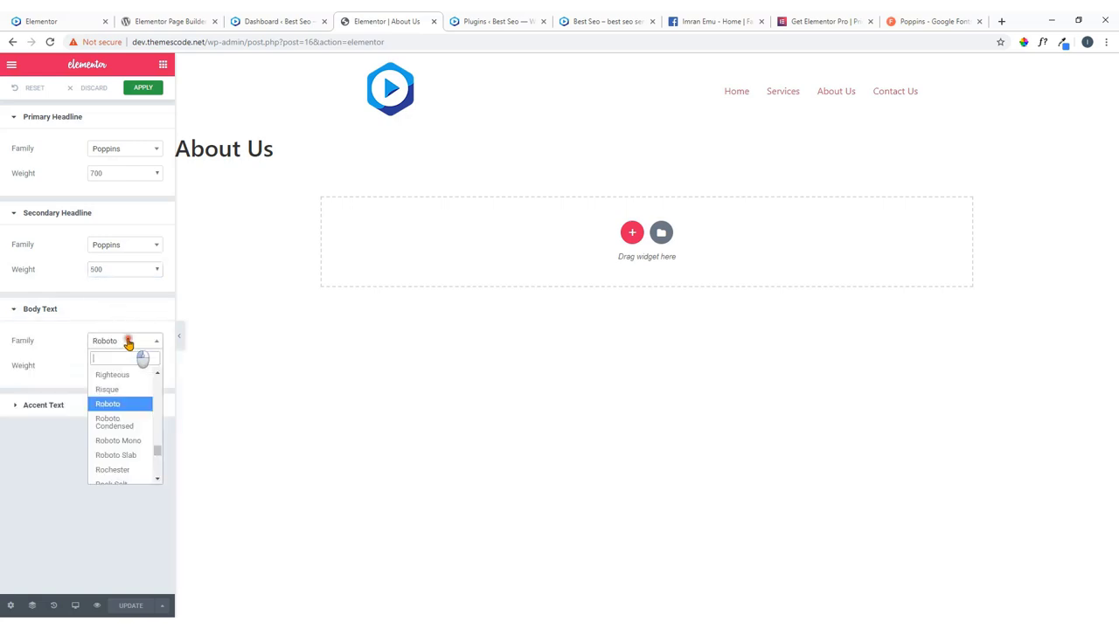
Go from the Poppins page to the Google Fonts catalog, then search 'google fonts' in a new tab.
{"action": "left_click", "coordinate": [926, 21]}
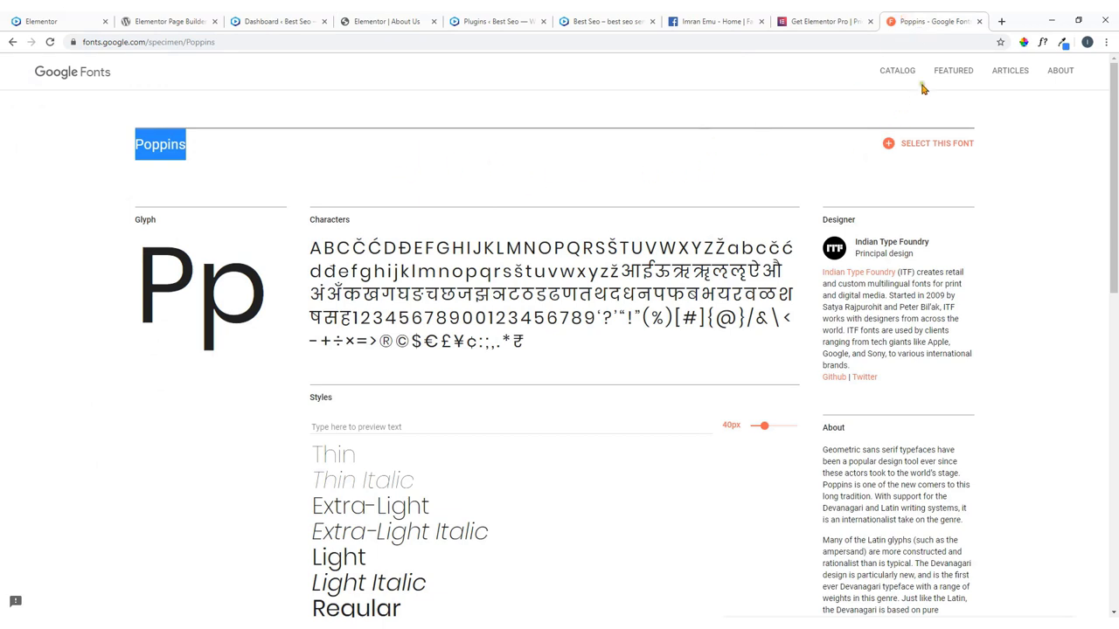
{"action": "left_click", "coordinate": [89, 81]}
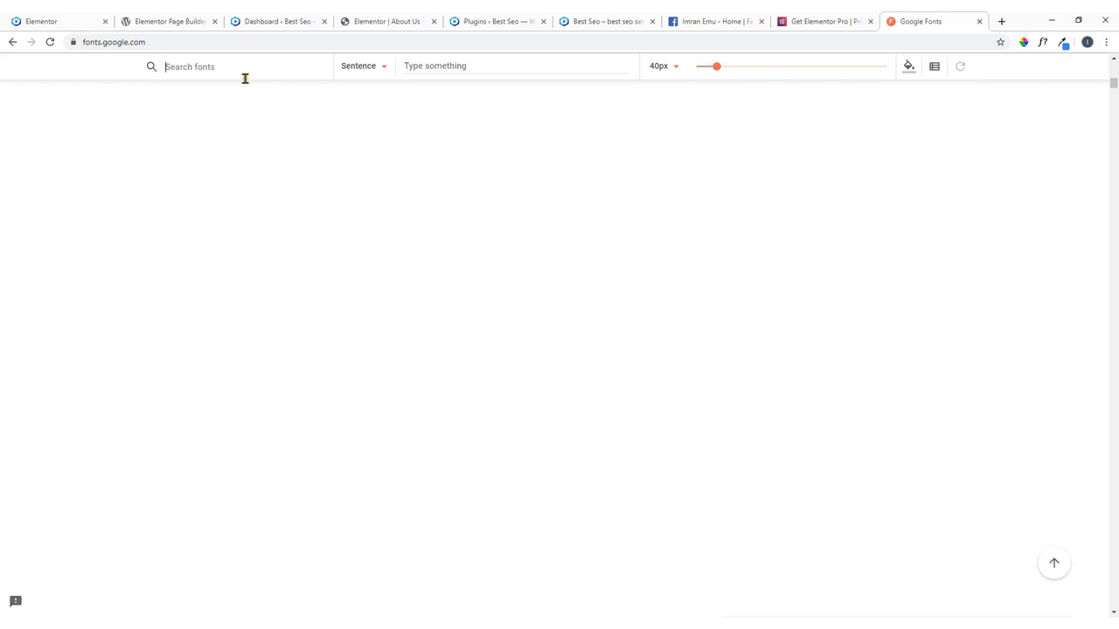
{"action": "left_click", "coordinate": [1001, 21]}
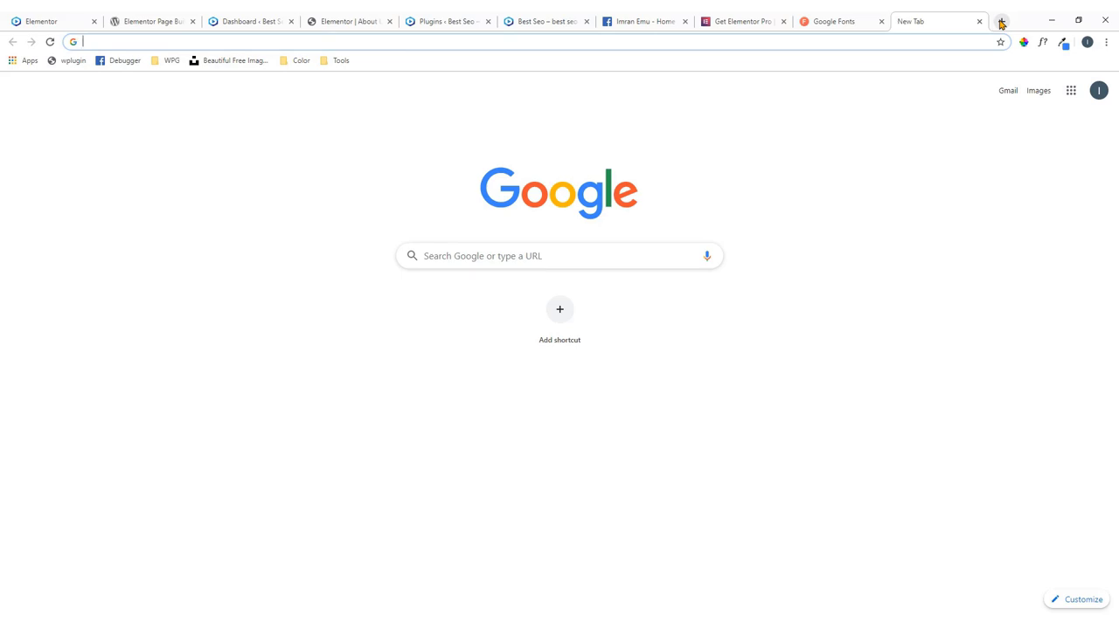
{"action": "type", "text": "googl"}
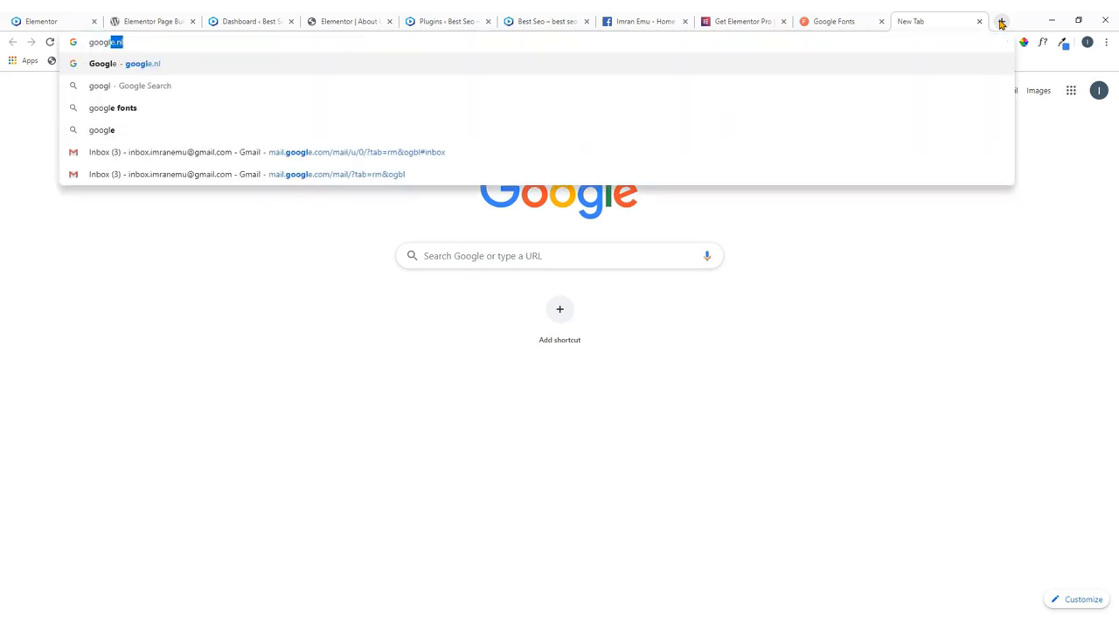
{"action": "type", "text": "e fo"}
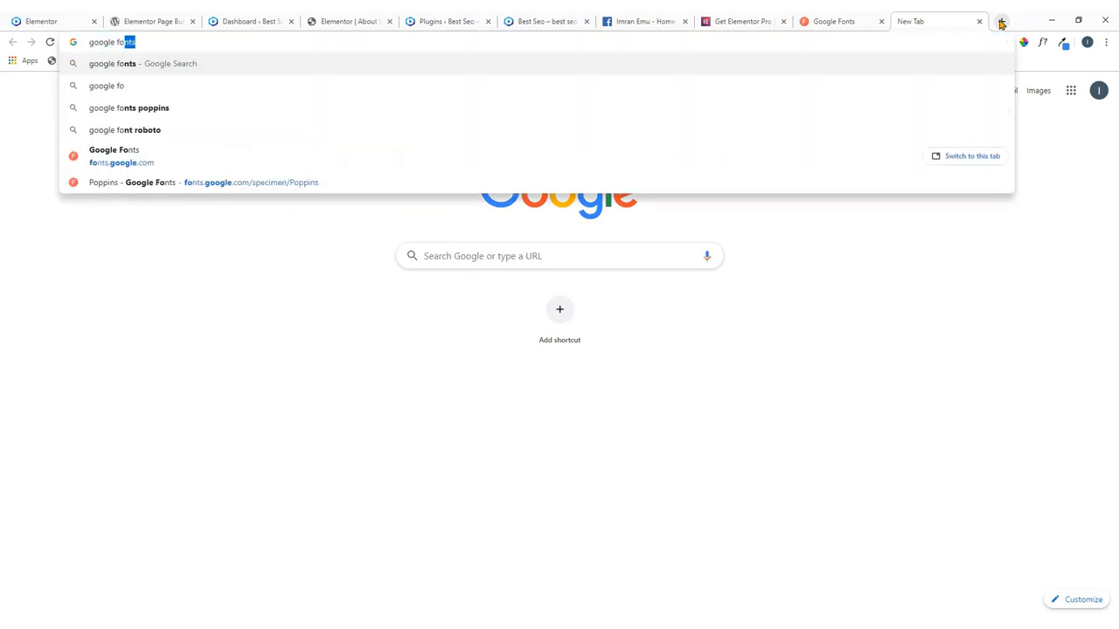
{"action": "type", "text": "nts"}
{"action": "key", "text": "Return"}
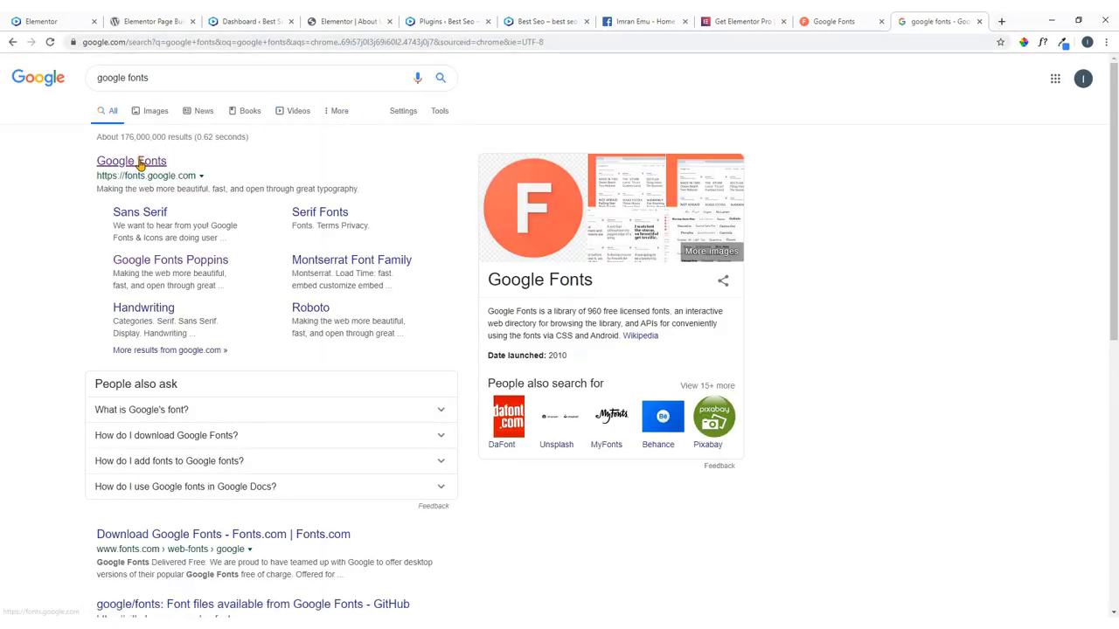
Open the Google Fonts site from the results, then return to the elpro demo homepage.
{"action": "left_click", "coordinate": [138, 164]}
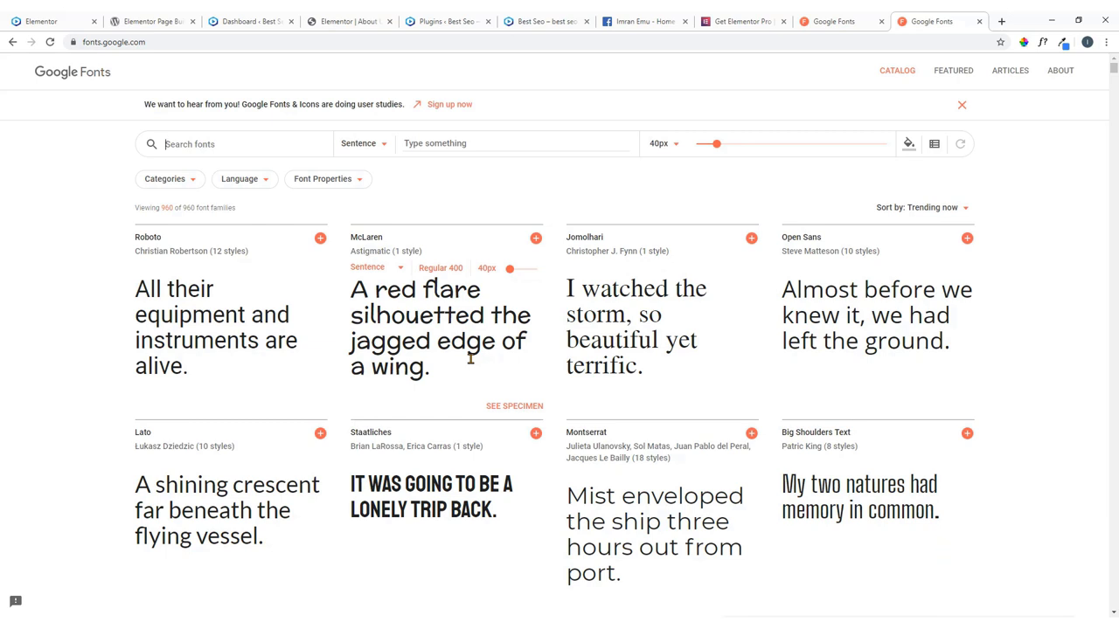
{"action": "scroll", "coordinate": [469, 358], "scroll_direction": "down", "scroll_amount": 1}
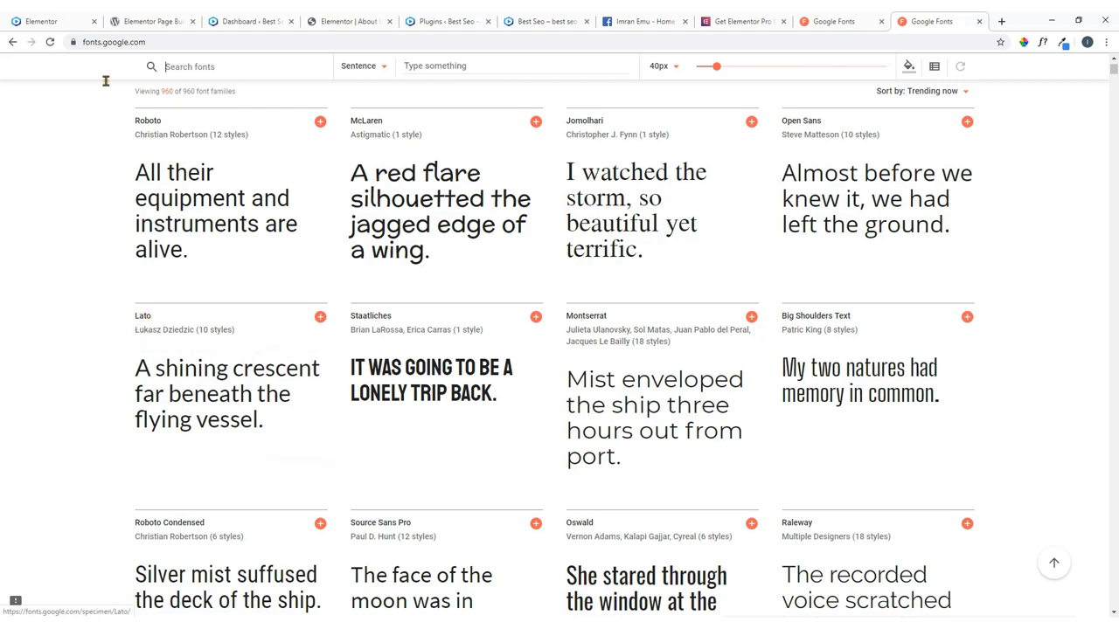
{"action": "left_click", "coordinate": [51, 21]}
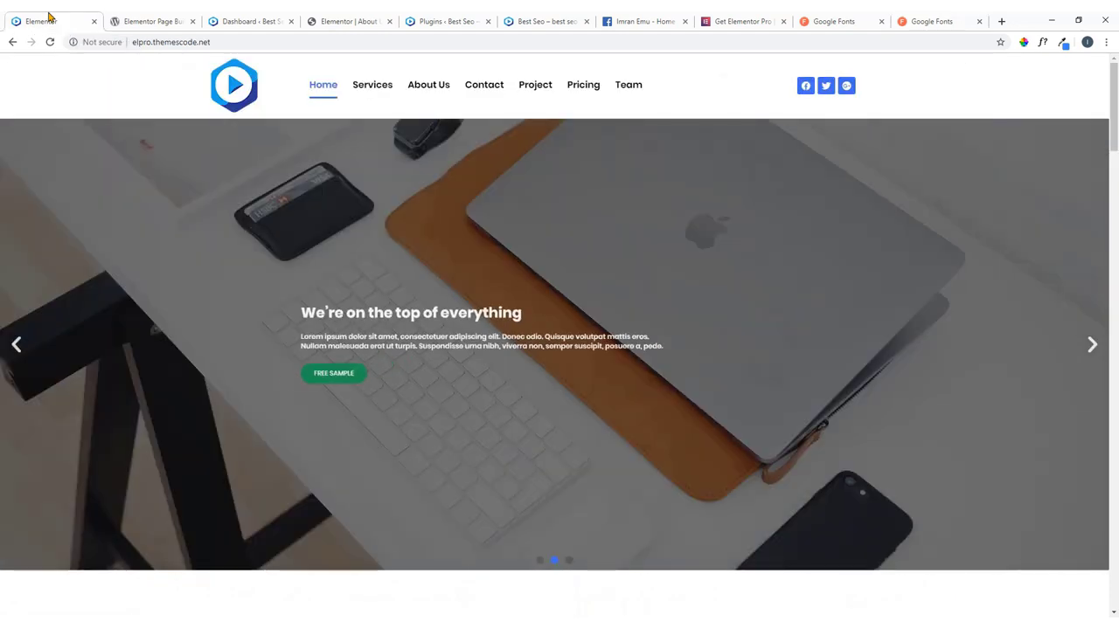
Set Elementor's default Body Text font to Lato.
{"action": "left_click", "coordinate": [358, 19]}
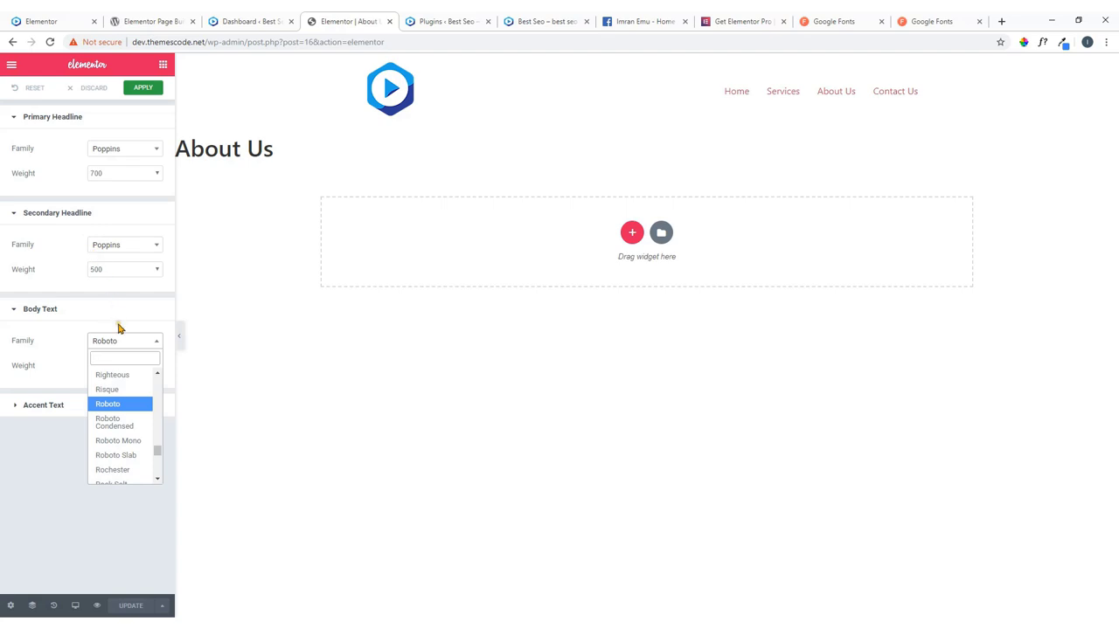
{"action": "type", "text": "l"}
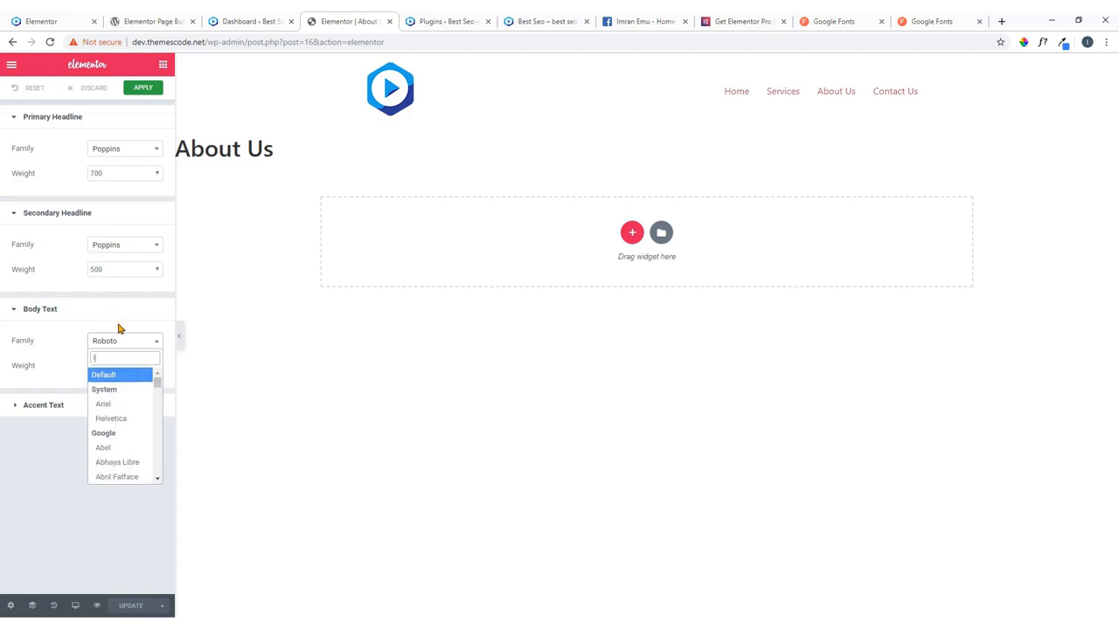
{"action": "type", "text": "ato"}
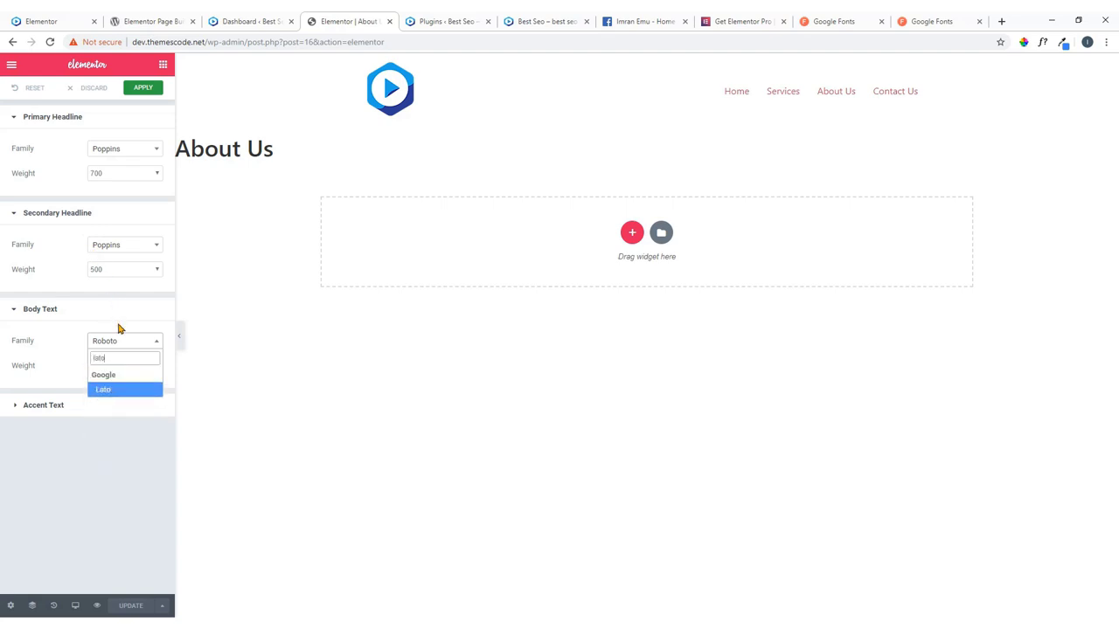
{"action": "left_click", "coordinate": [125, 390]}
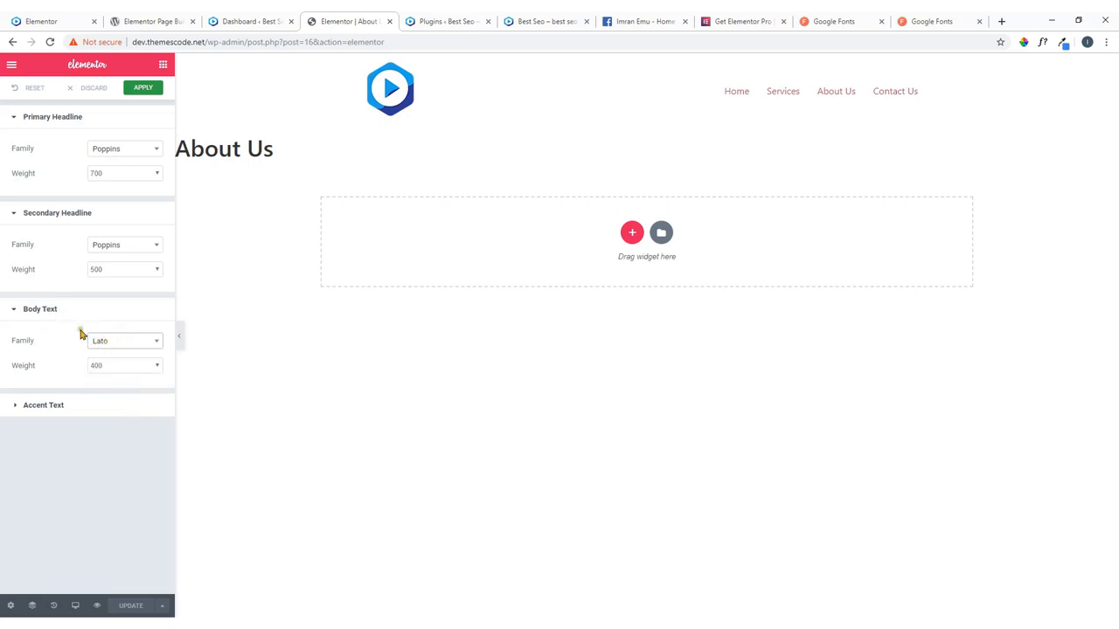
Browse the Google Fonts catalog, then return to the Elementor editor.
{"action": "left_click", "coordinate": [917, 18]}
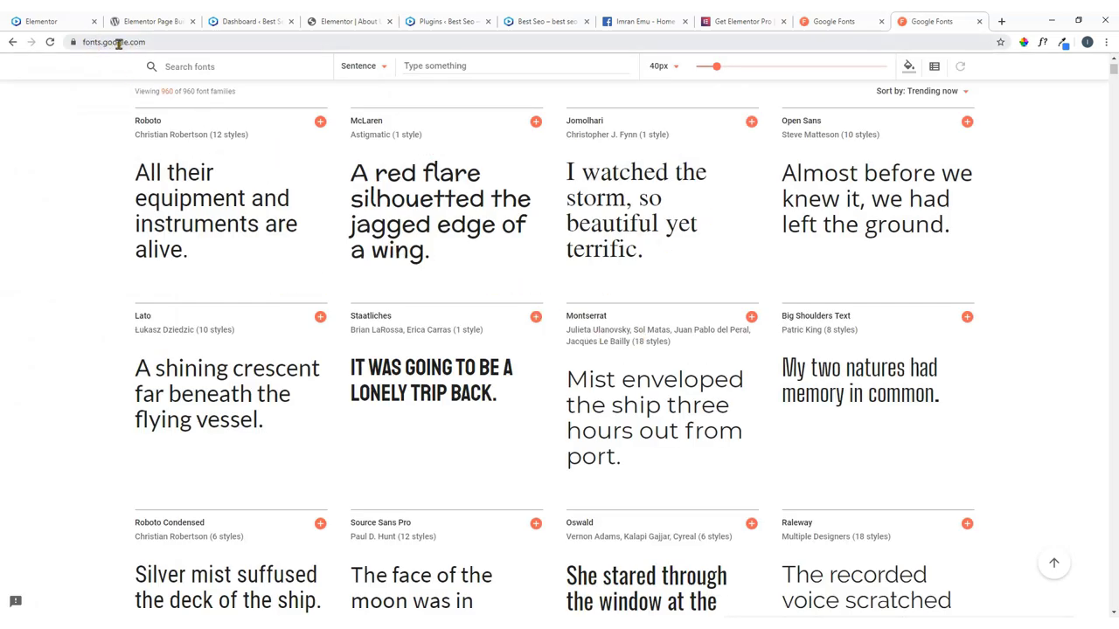
{"action": "scroll", "coordinate": [385, 334], "scroll_direction": "down", "scroll_amount": 4}
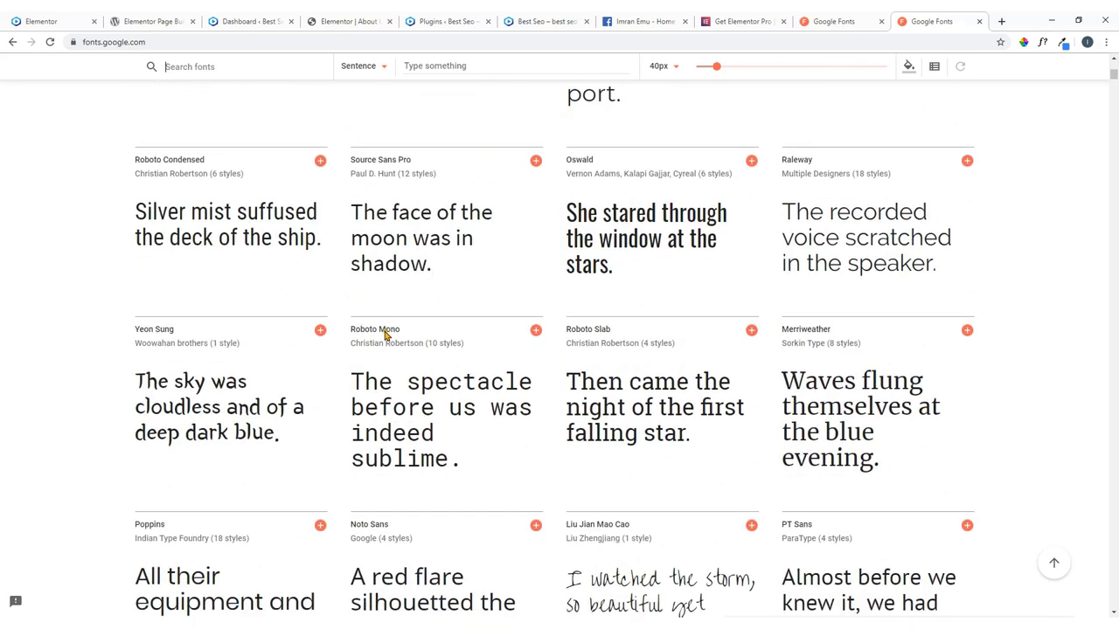
{"action": "scroll", "coordinate": [384, 334], "scroll_direction": "down", "scroll_amount": 2}
{"action": "left_click", "coordinate": [333, 21]}
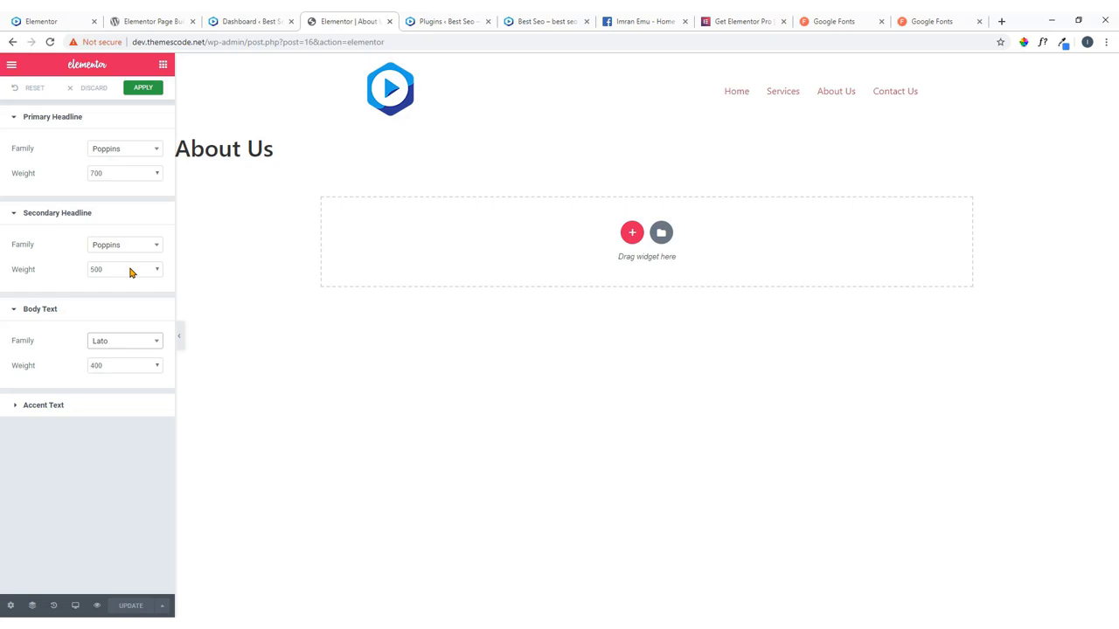
Change the Body Text font family to Poppins.
{"action": "left_click", "coordinate": [136, 341]}
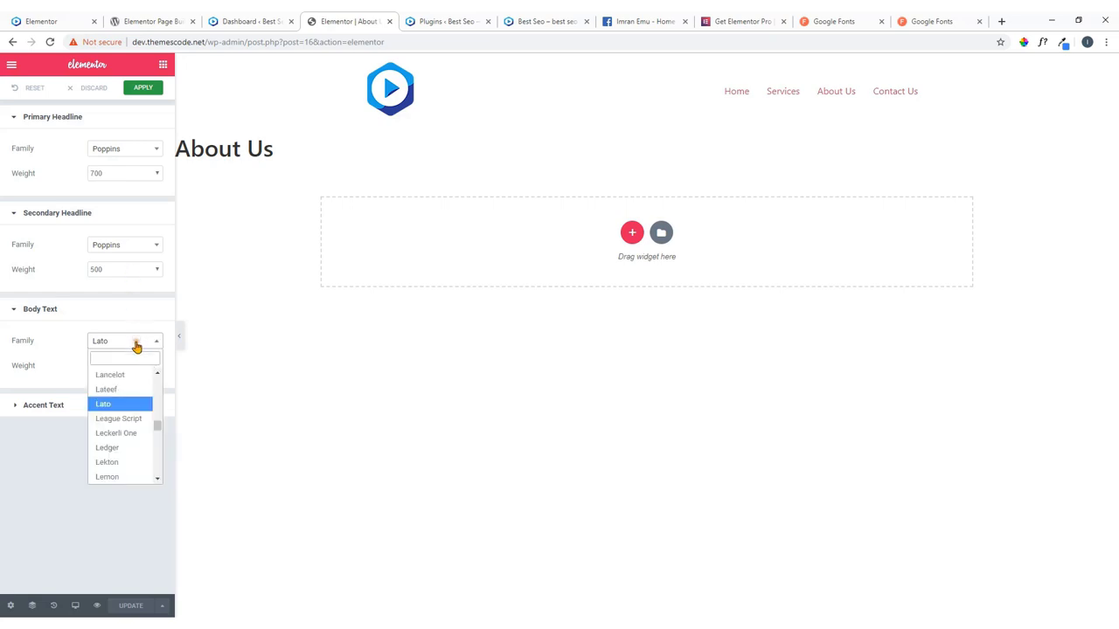
{"action": "type", "text": "poppins"}
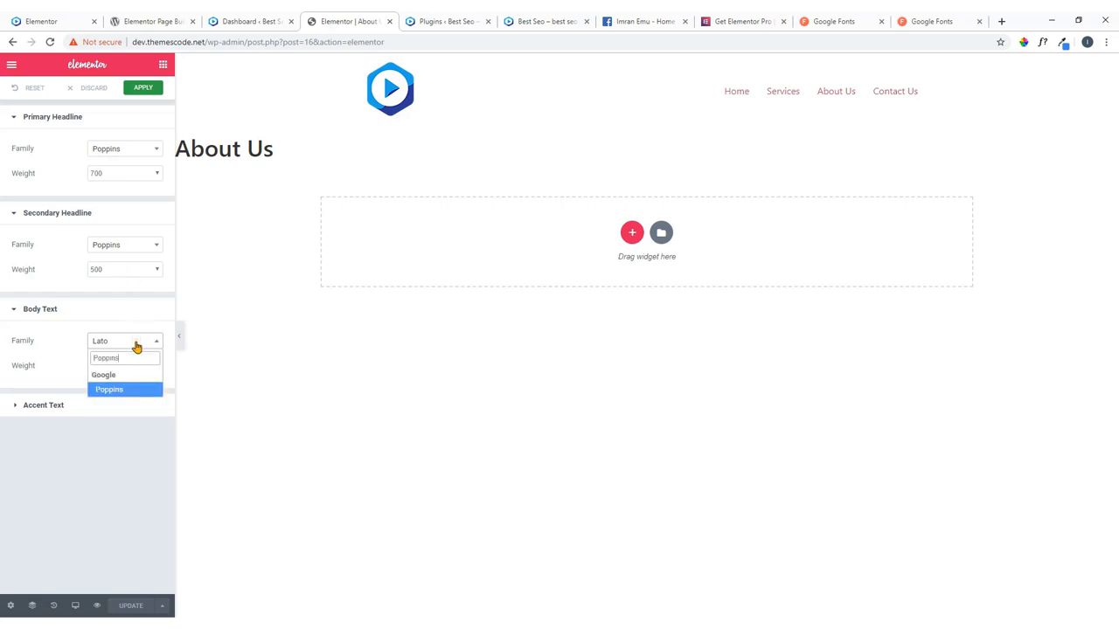
{"action": "left_click", "coordinate": [130, 387]}
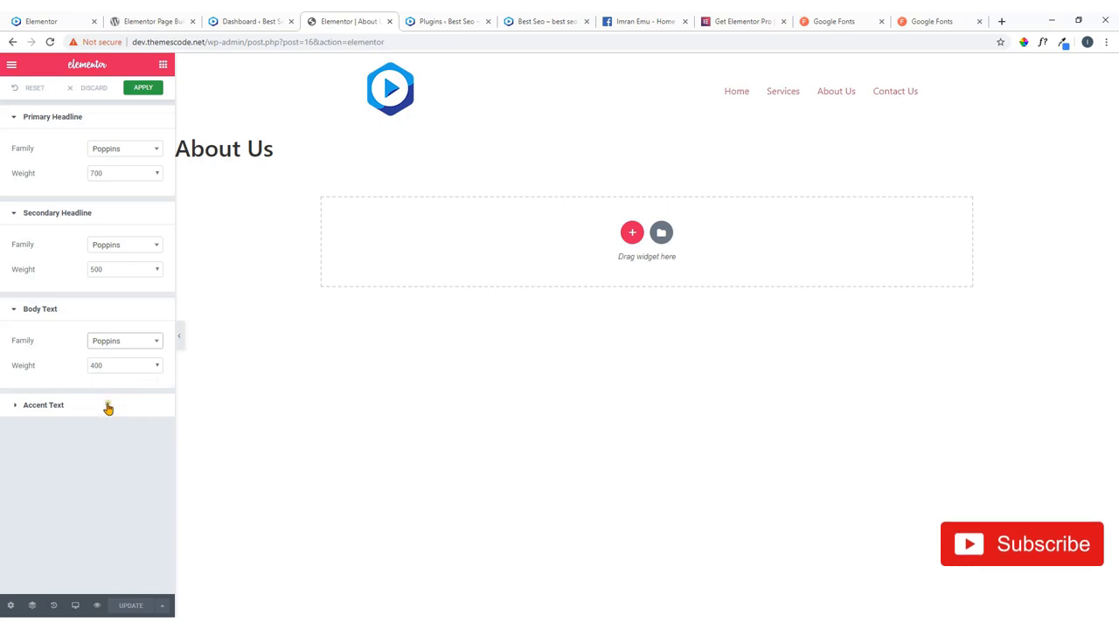
Set the Accent Text font family to Poppins and apply the default fonts.
{"action": "left_click", "coordinate": [106, 406]}
{"action": "left_click", "coordinate": [111, 437]}
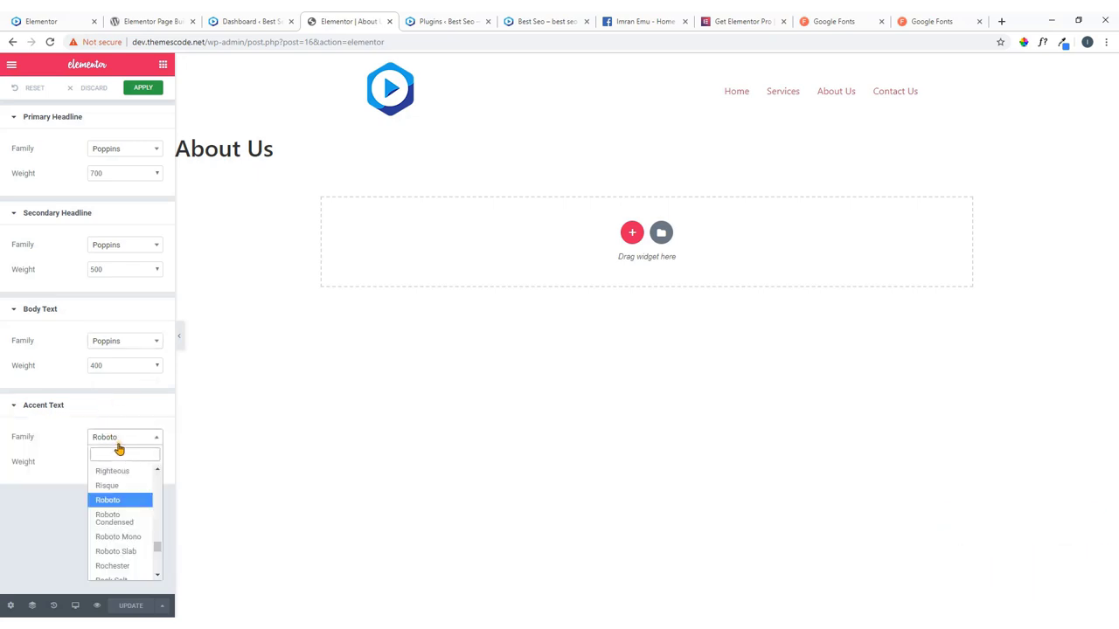
{"action": "type", "text": "Poppins"}
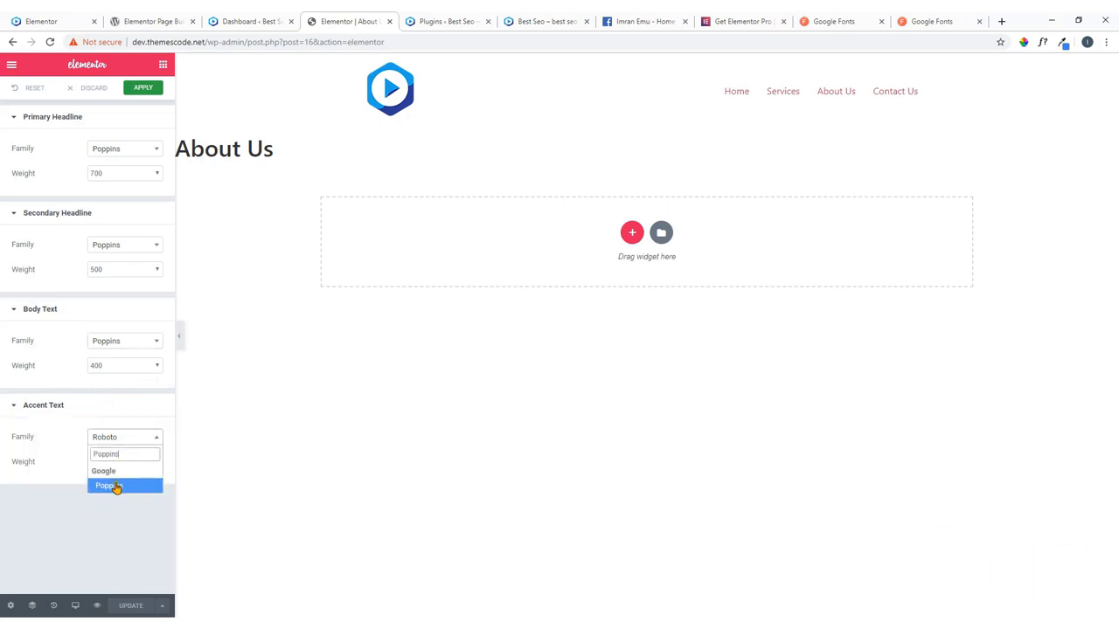
{"action": "left_click", "coordinate": [117, 487]}
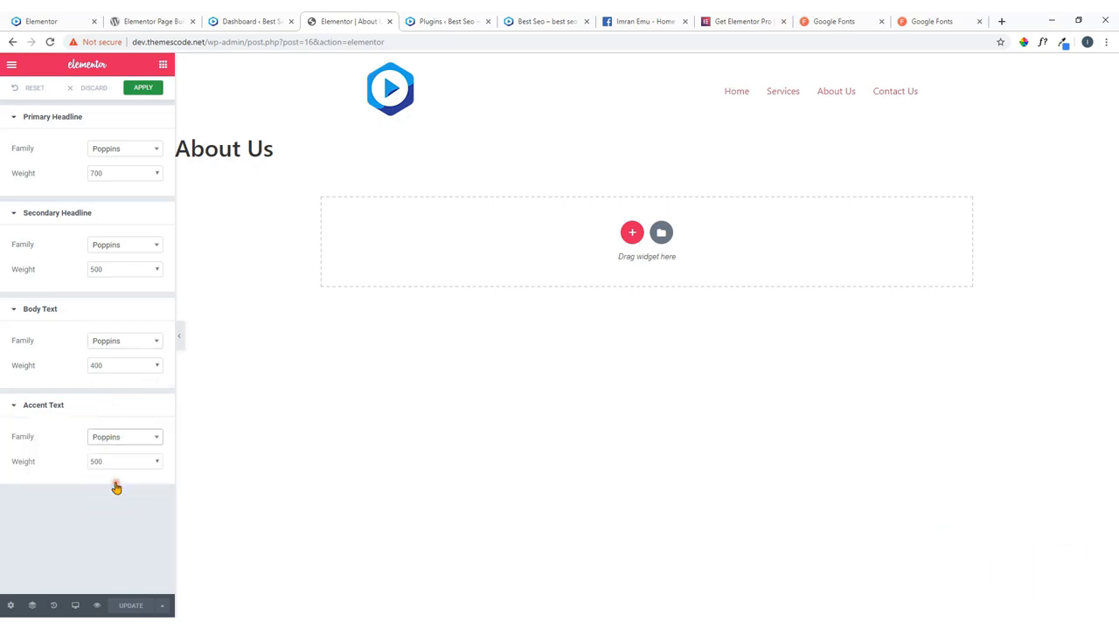
{"action": "left_click", "coordinate": [144, 88]}
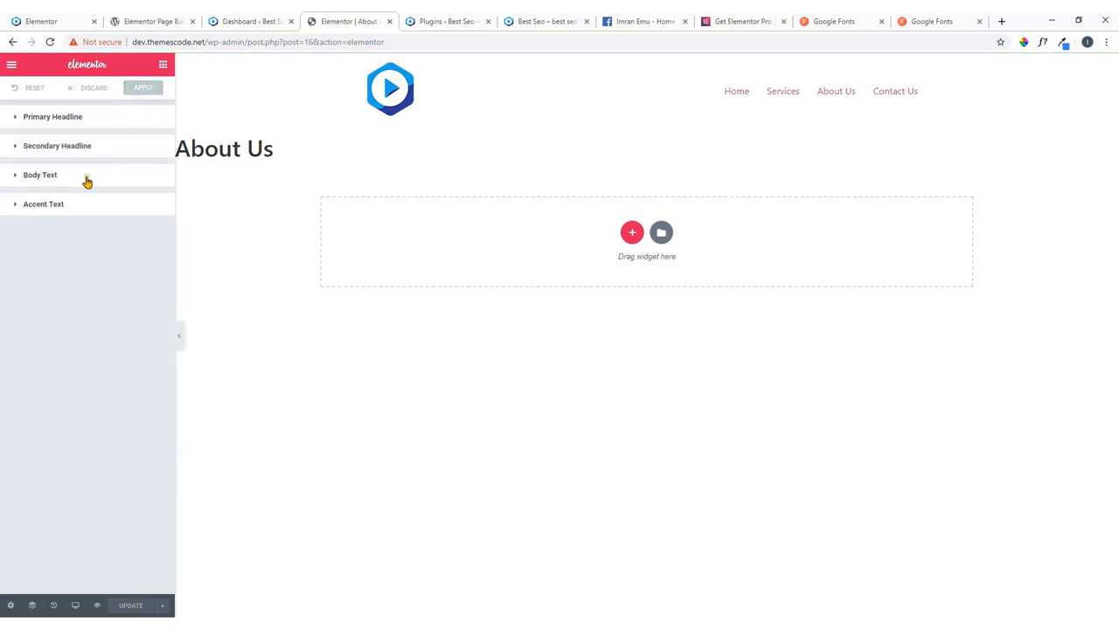
{"action": "left_click", "coordinate": [11, 66]}
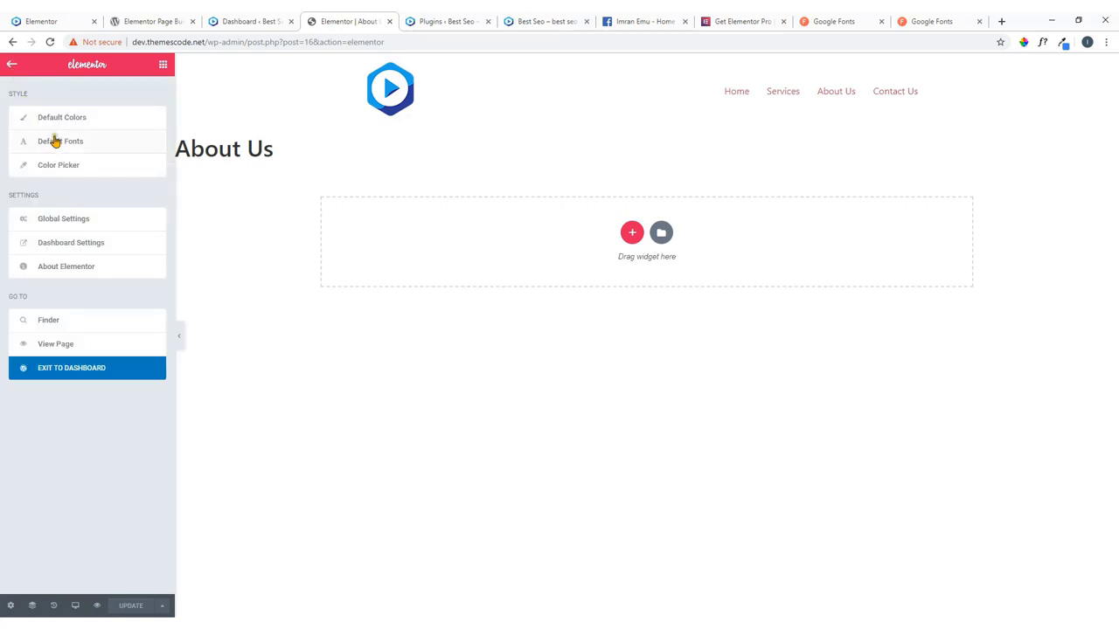
Open the Color Picker swatch settings and sample the demo site's green Purchase button.
{"action": "left_click", "coordinate": [74, 168]}
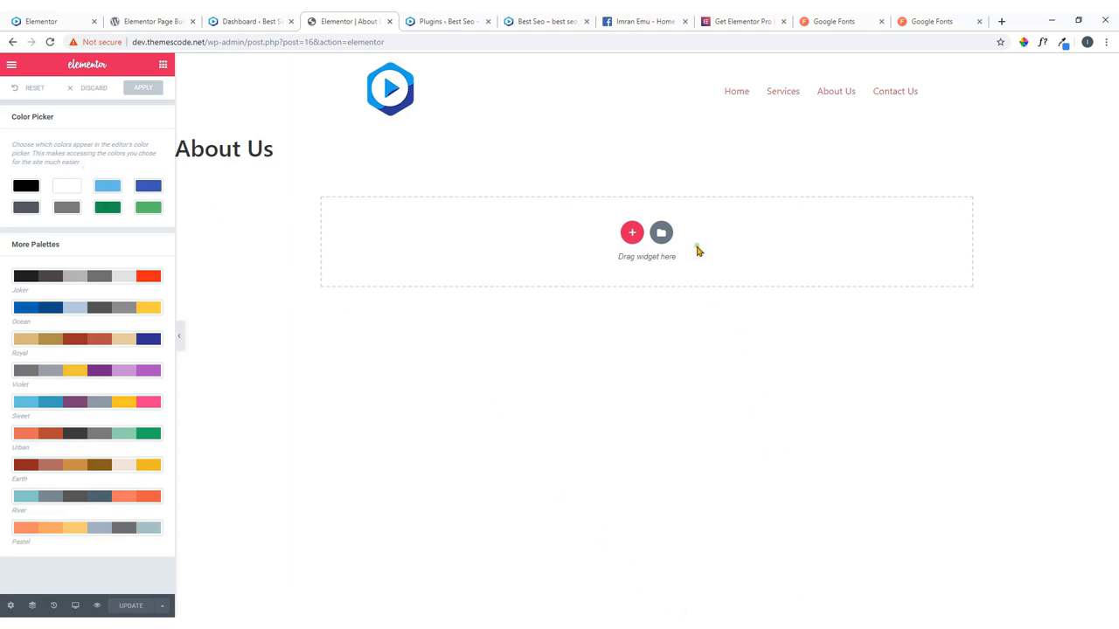
{"action": "left_click", "coordinate": [73, 22]}
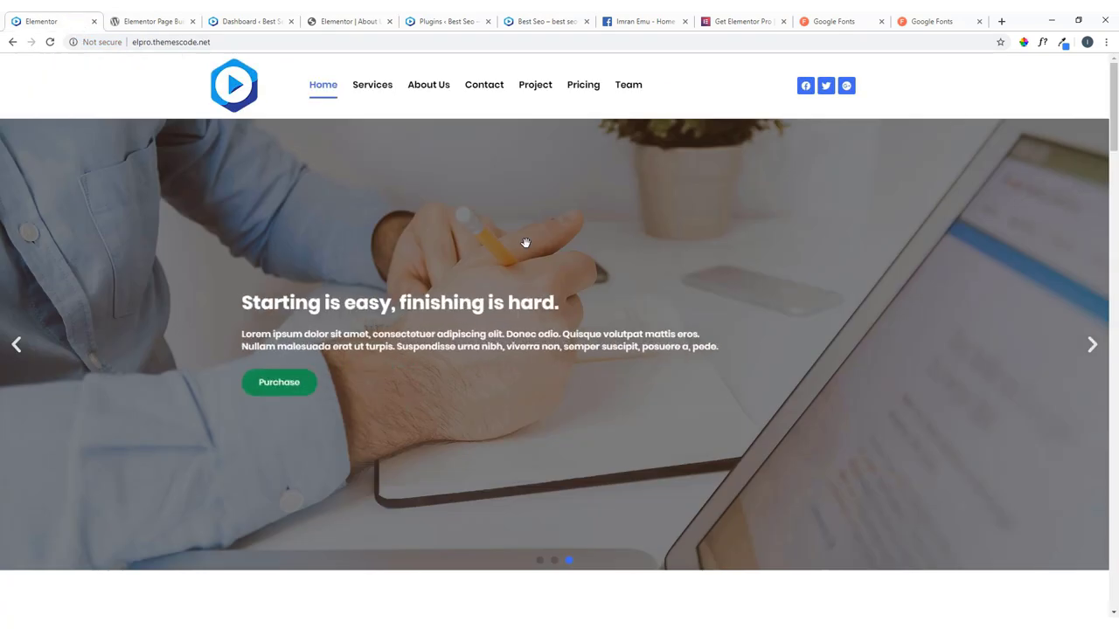
{"action": "left_click", "coordinate": [1026, 44]}
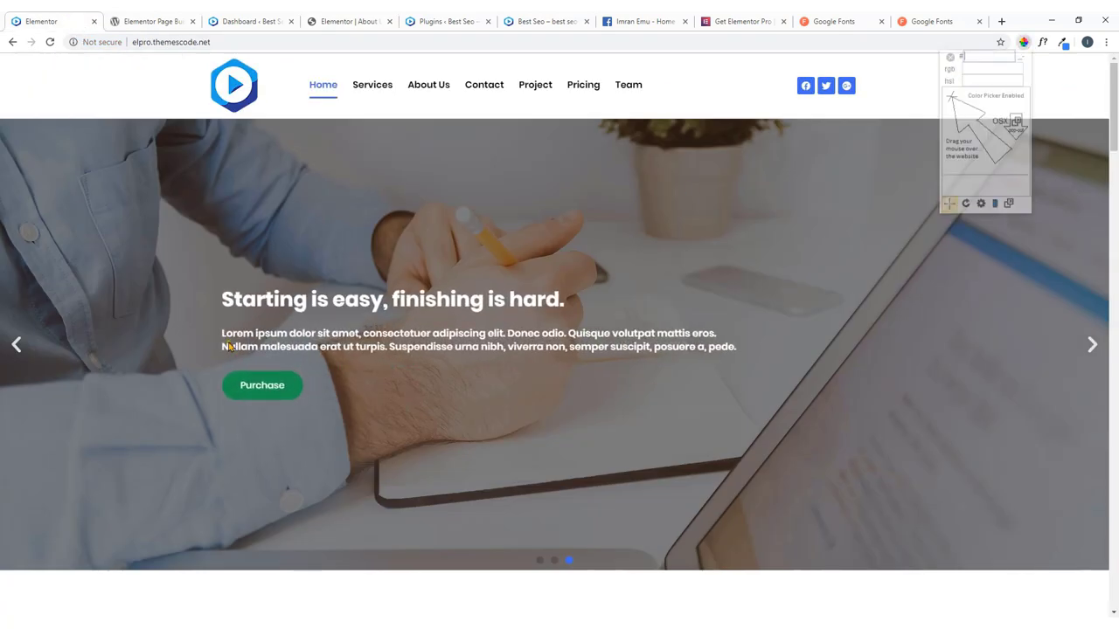
{"action": "left_click", "coordinate": [293, 385]}
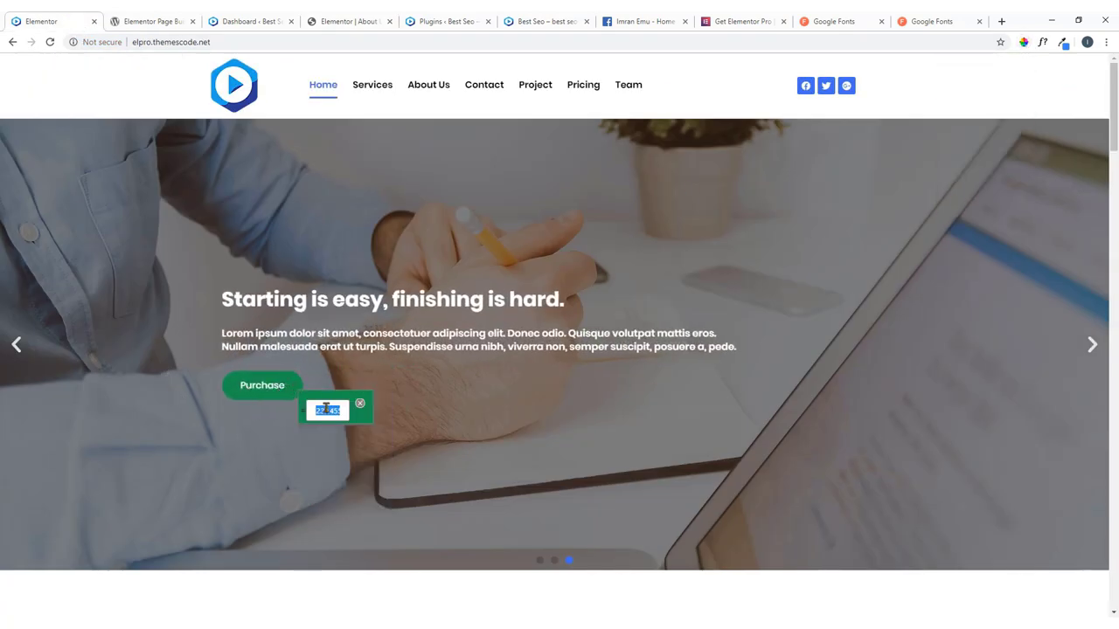
Copy the sampled hex 23A455 and go back to the Elementor editor.
{"action": "right_click", "coordinate": [325, 409]}
{"action": "left_click", "coordinate": [311, 417]}
{"action": "left_click", "coordinate": [360, 408]}
{"action": "left_click", "coordinate": [335, 17]}
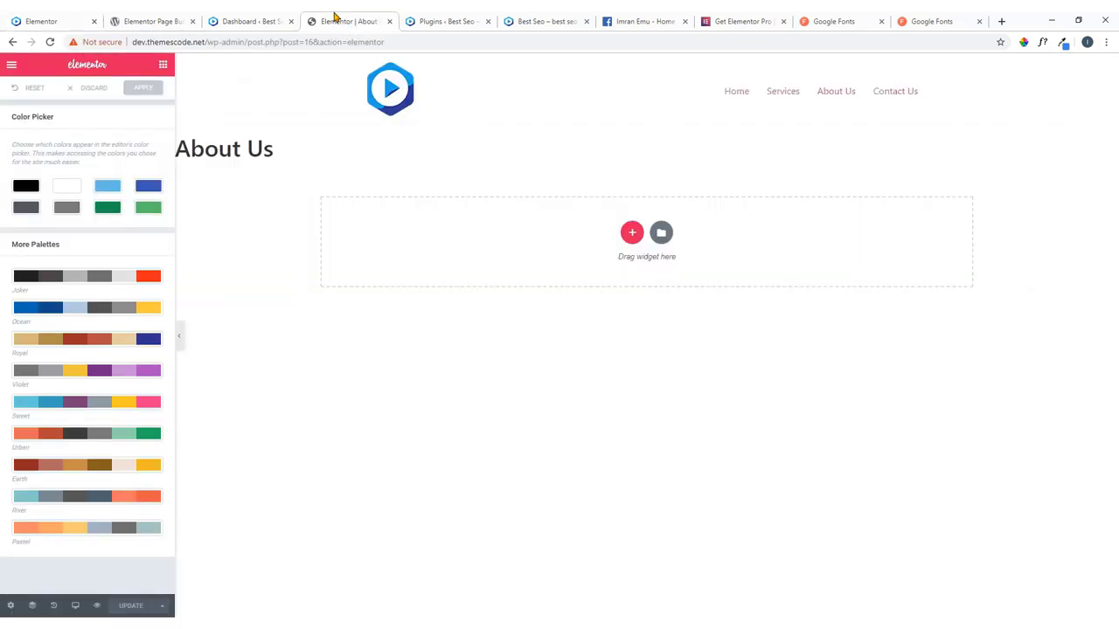
Replace the light-blue third swatch with green #23a455, then bring up Word's seo.docx colour notes.
{"action": "left_click", "coordinate": [29, 190]}
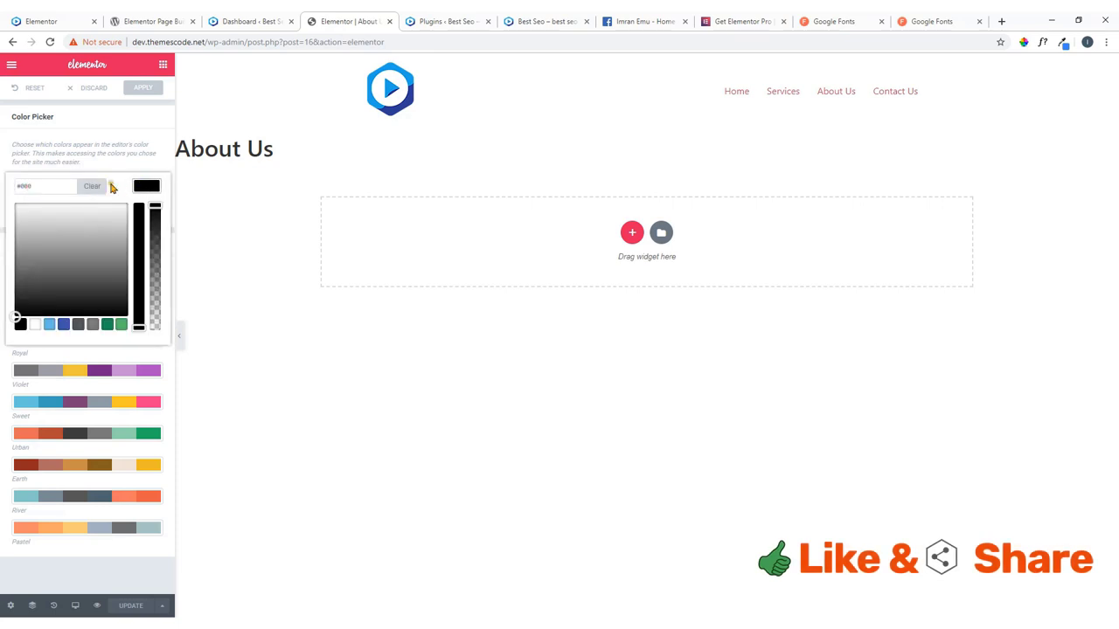
{"action": "left_click", "coordinate": [151, 163]}
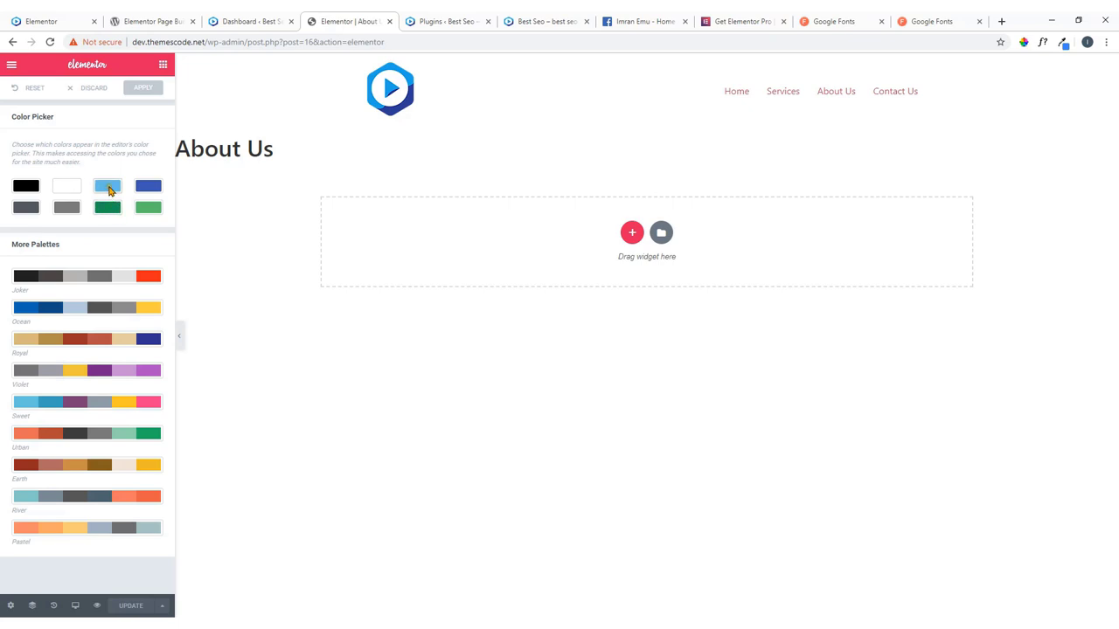
{"action": "left_click", "coordinate": [109, 190]}
{"action": "left_click_drag", "start_coordinate": [55, 187], "coordinate": [7, 194]}
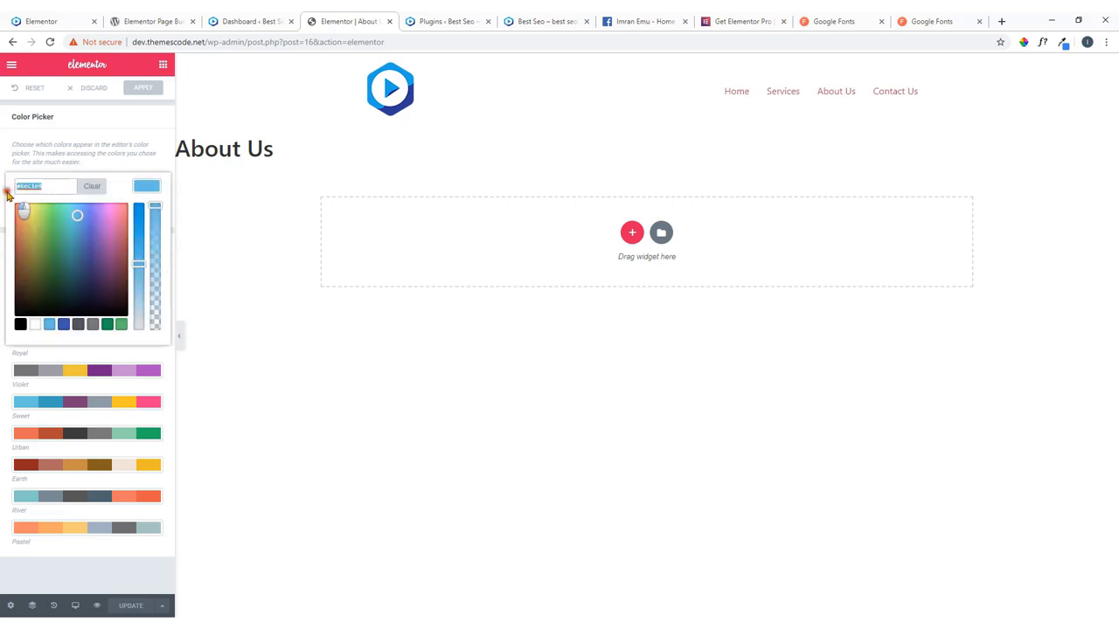
{"action": "key", "text": "ctrl+v"}
{"action": "left_click", "coordinate": [137, 192]}
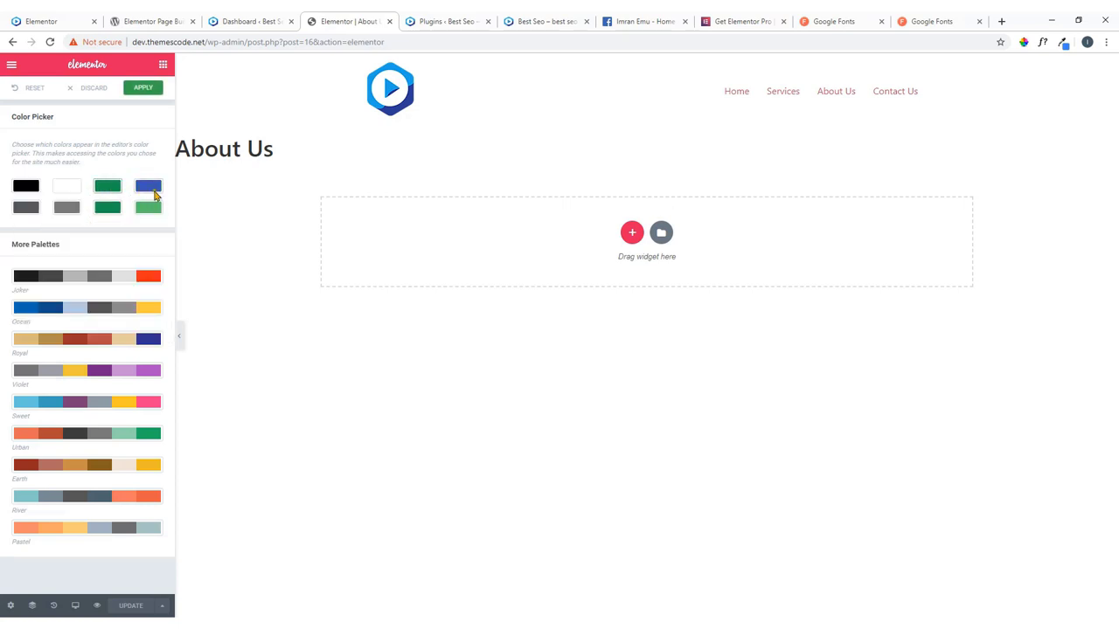
{"action": "left_click", "coordinate": [148, 210]}
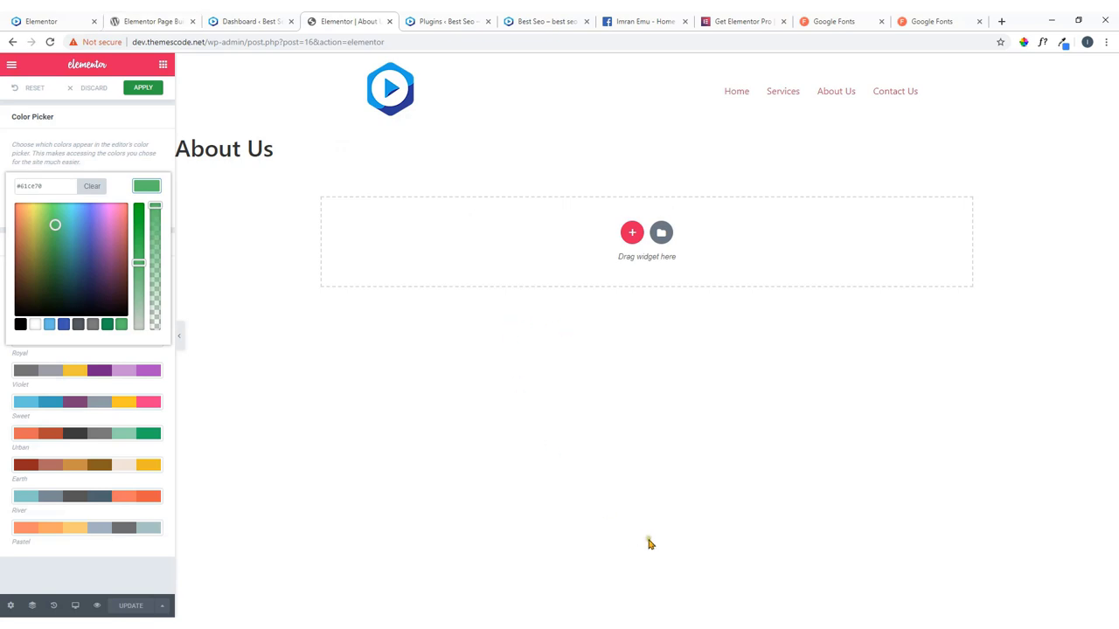
{"action": "left_click", "coordinate": [752, 611]}
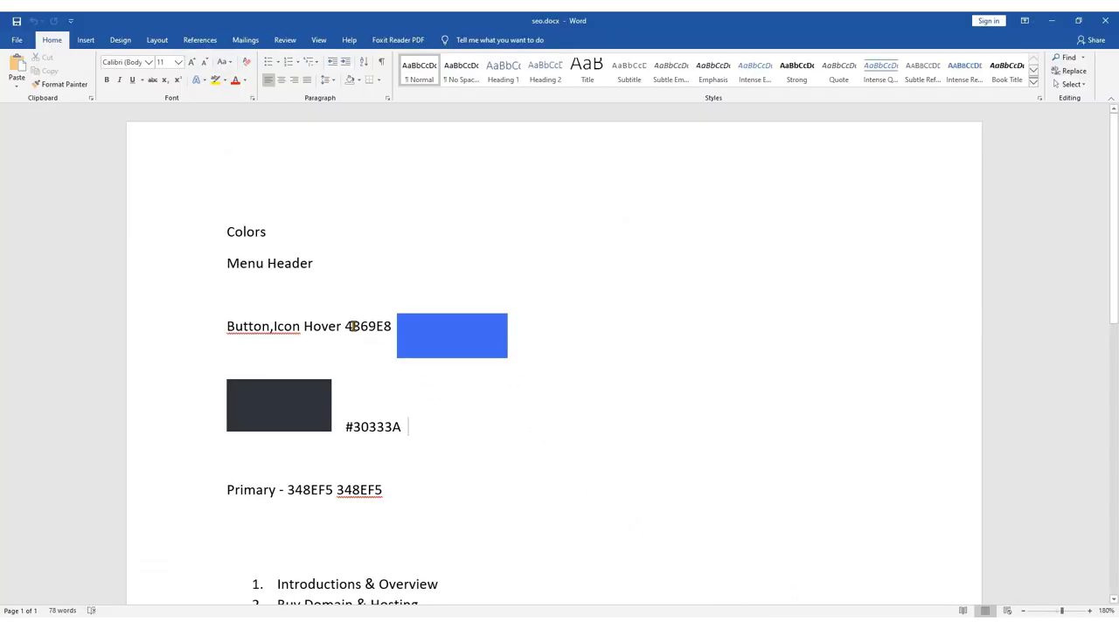
Copy the hover blue 4B69E8 from Word into the light-green swatch, then return to Word.
{"action": "left_click_drag", "start_coordinate": [345, 326], "coordinate": [389, 328]}
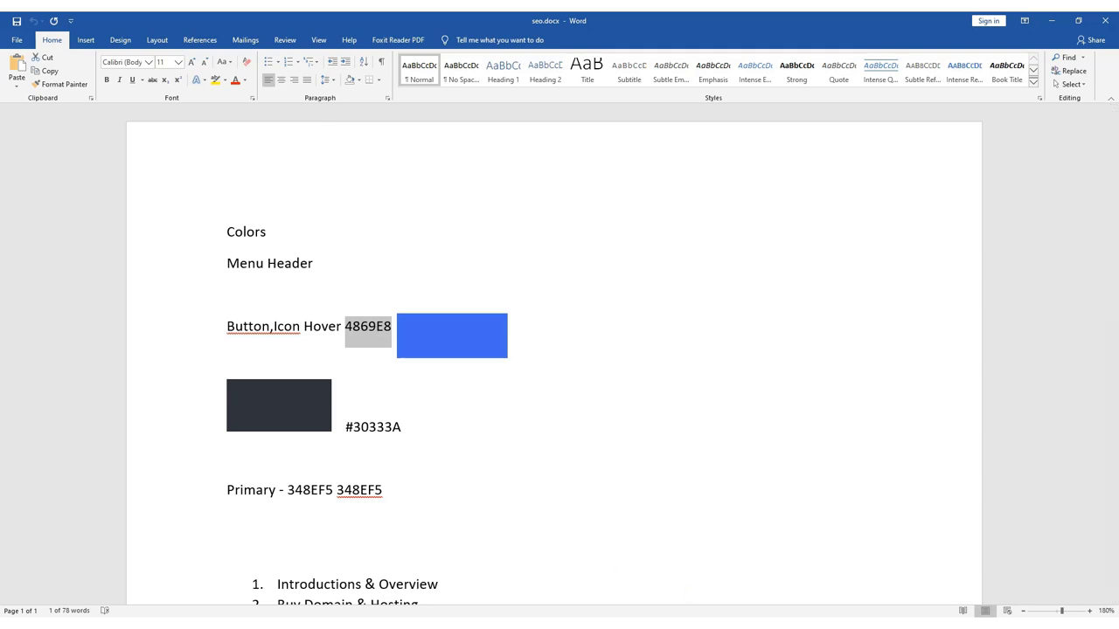
{"action": "key", "text": "alt+Tab"}
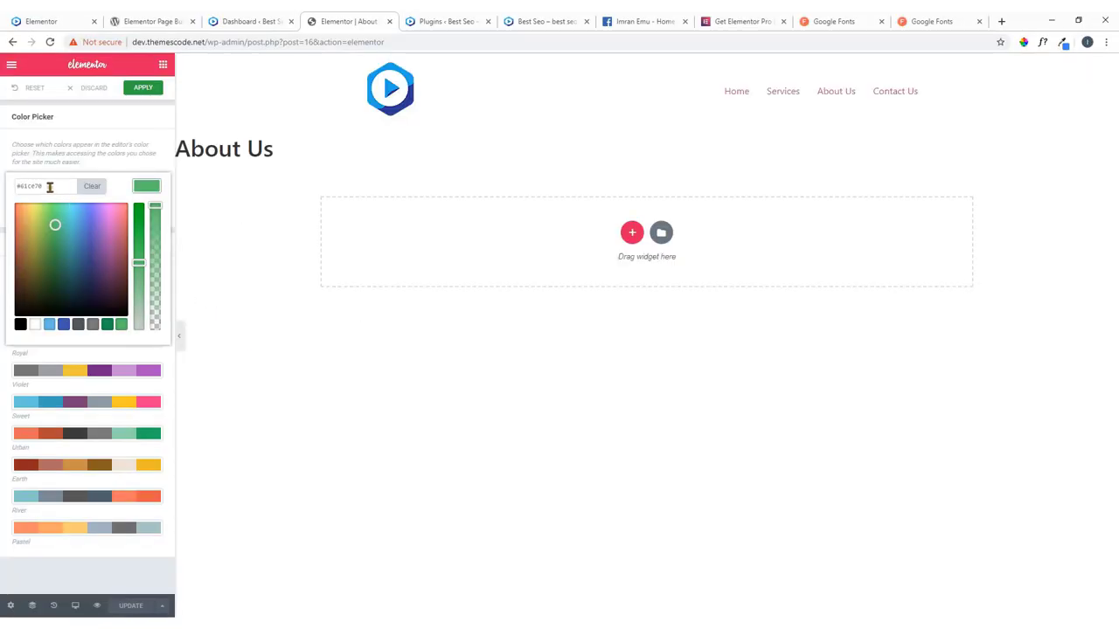
{"action": "left_click_drag", "start_coordinate": [48, 185], "coordinate": [16, 187]}
{"action": "key", "text": "ctrl+v"}
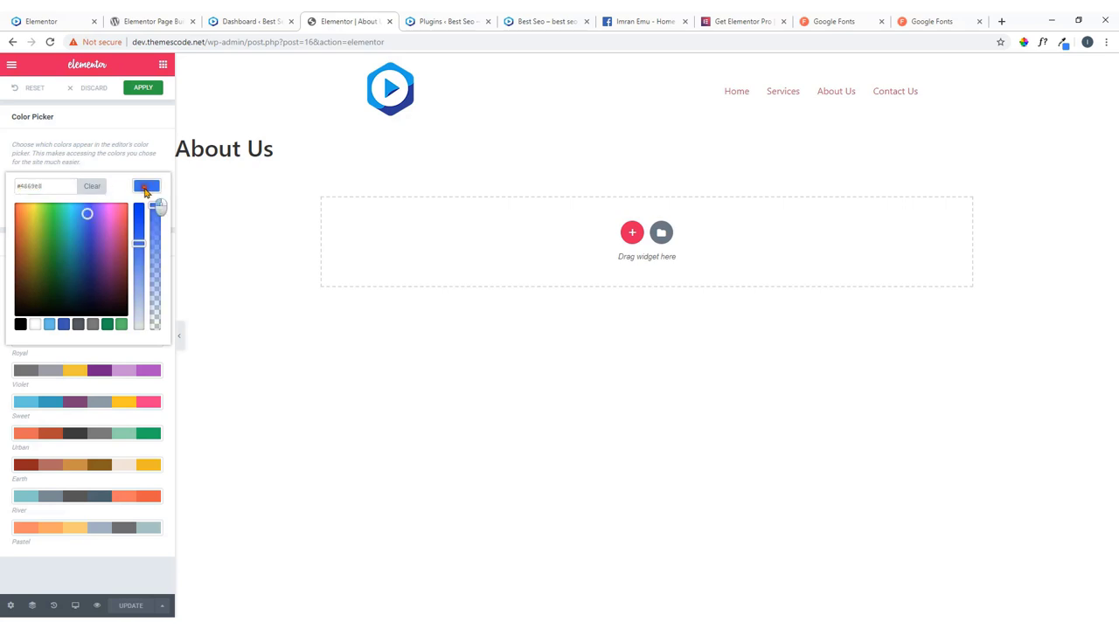
{"action": "left_click", "coordinate": [145, 190]}
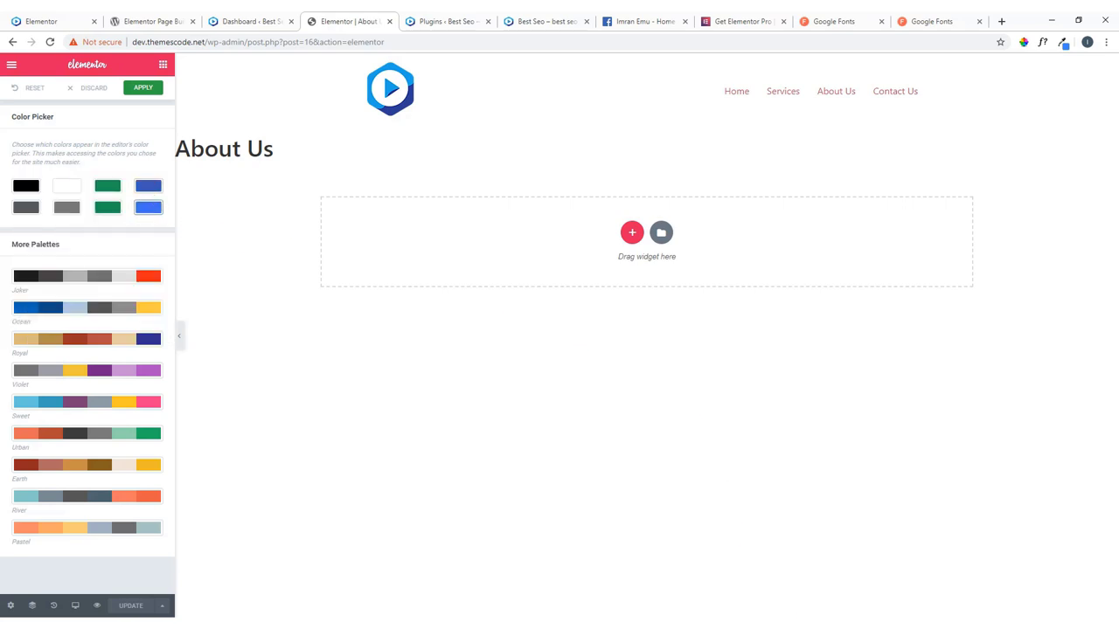
{"action": "key", "text": "alt+Tab"}
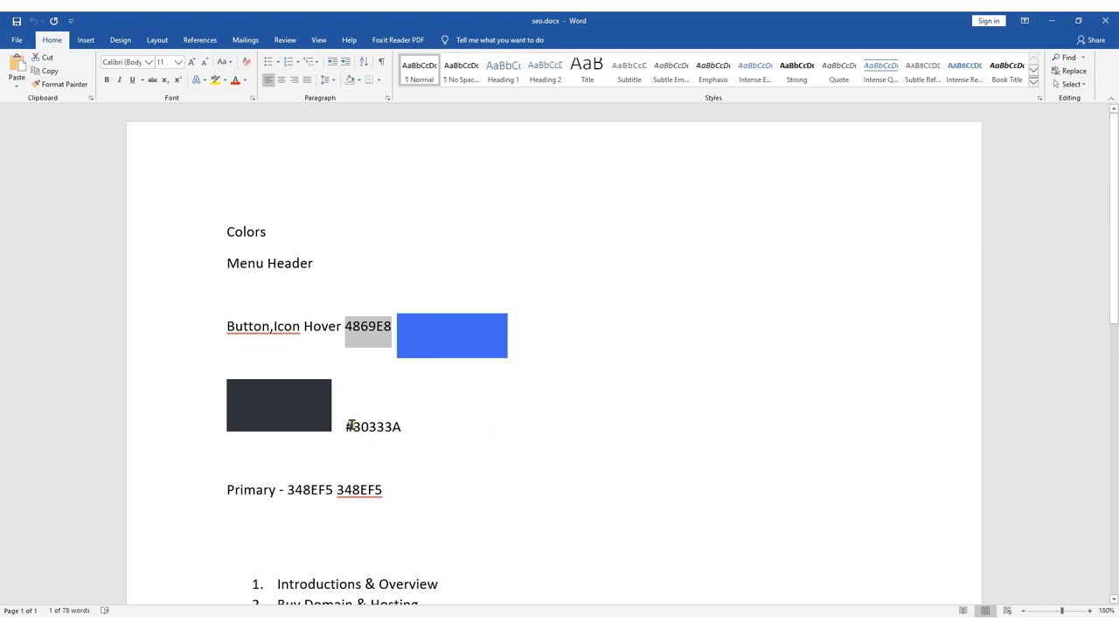
Copy #30333A from the Word notes into the grey swatch's hex value.
{"action": "left_click_drag", "start_coordinate": [350, 426], "coordinate": [412, 442]}
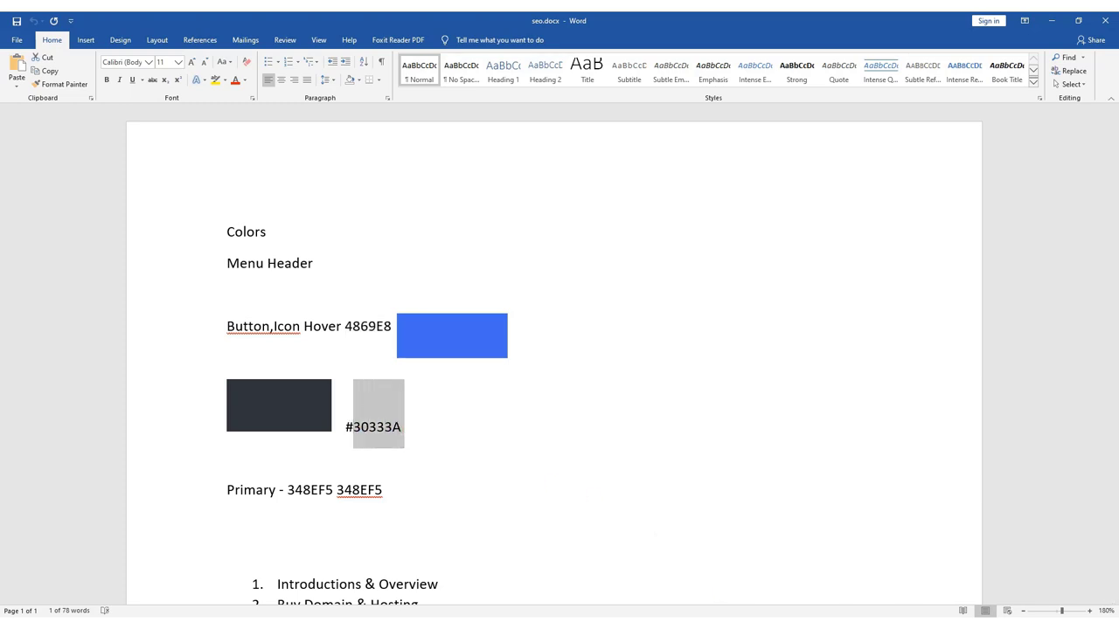
{"action": "key", "text": "alt+Tab"}
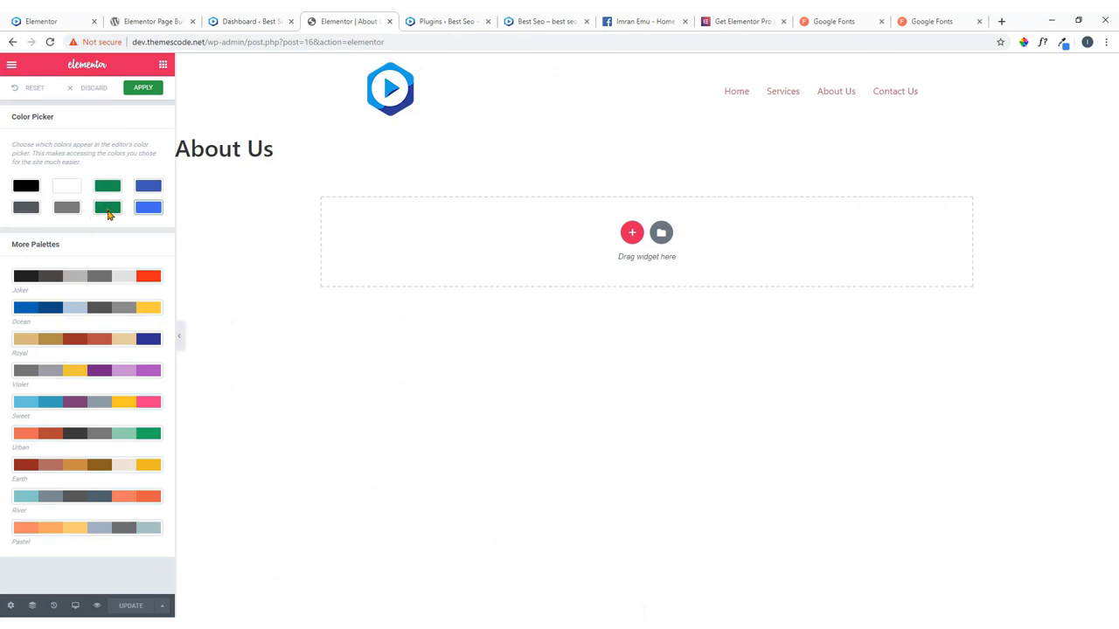
{"action": "left_click", "coordinate": [68, 213]}
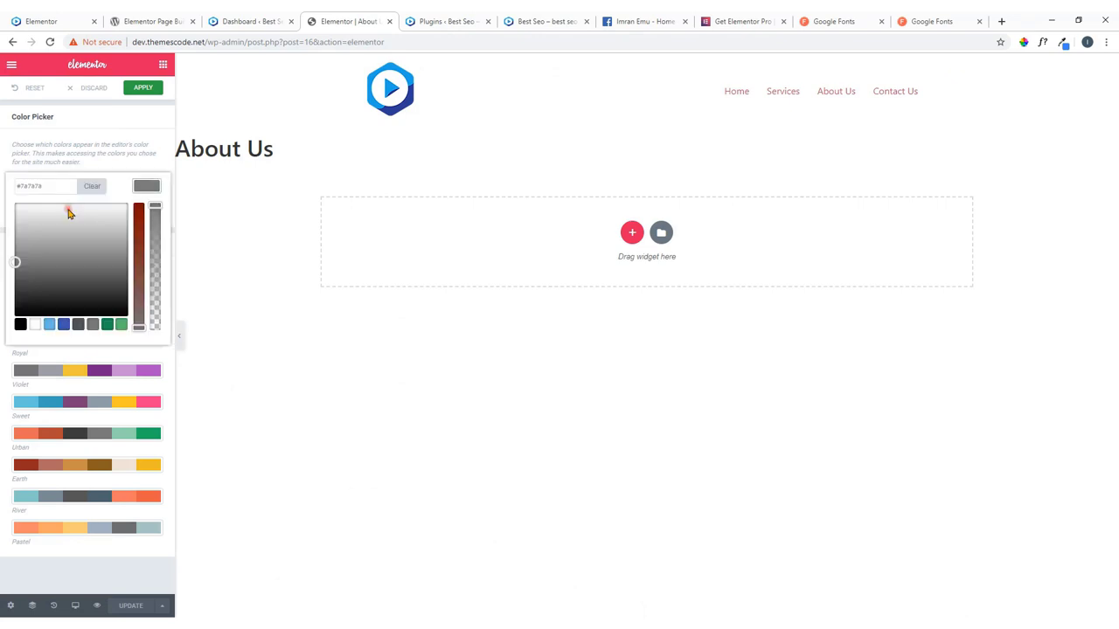
{"action": "left_click_drag", "start_coordinate": [50, 186], "coordinate": [12, 190]}
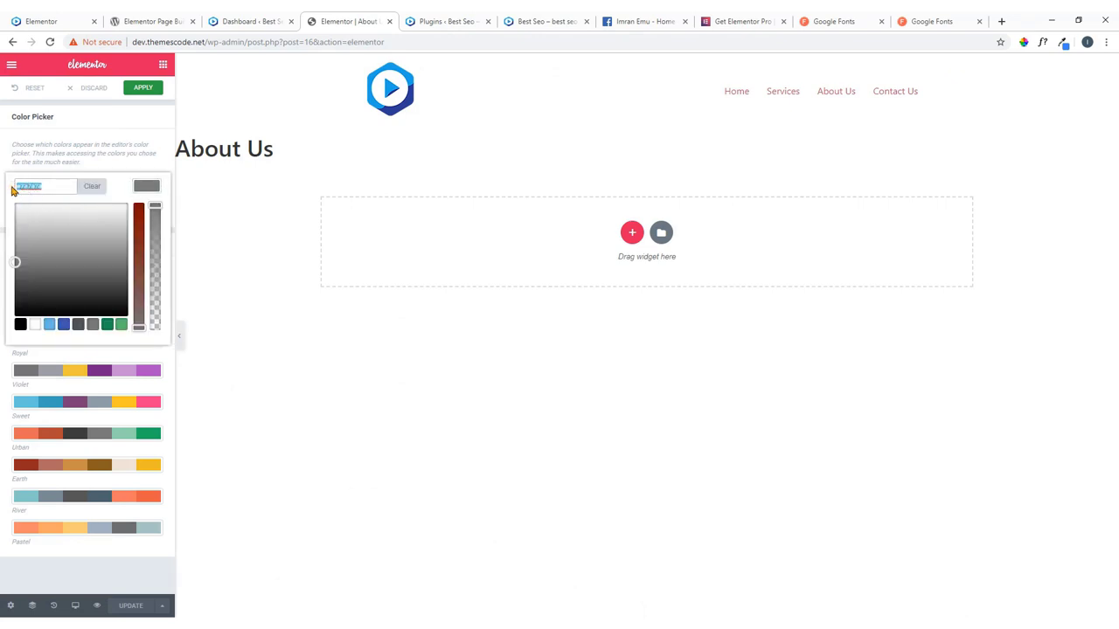
{"action": "key", "text": "ctrl+v"}
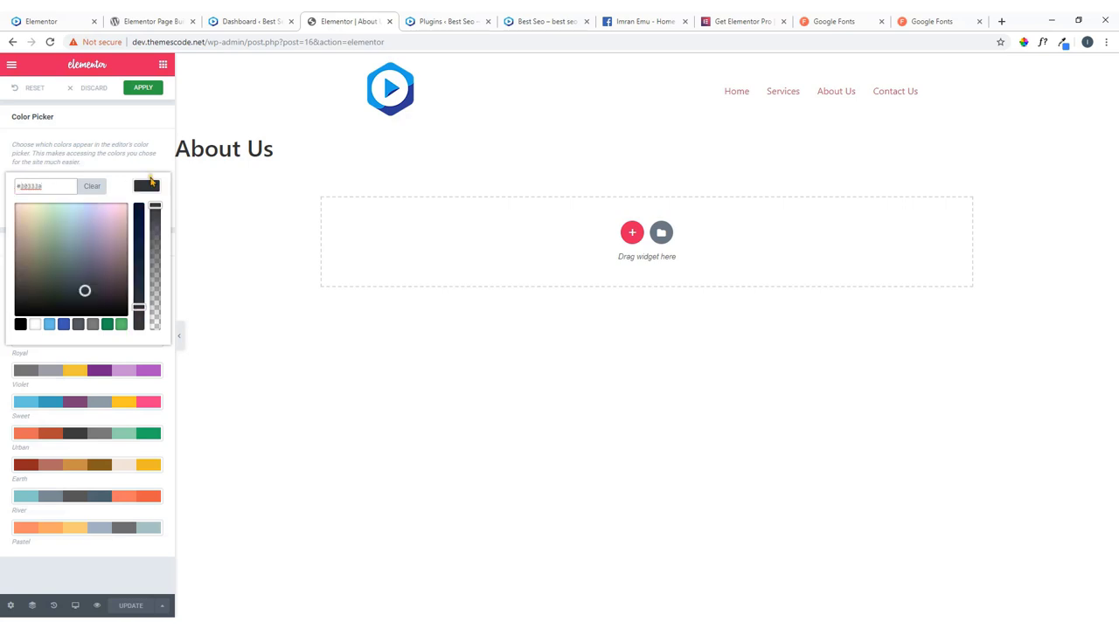
{"action": "left_click", "coordinate": [148, 186]}
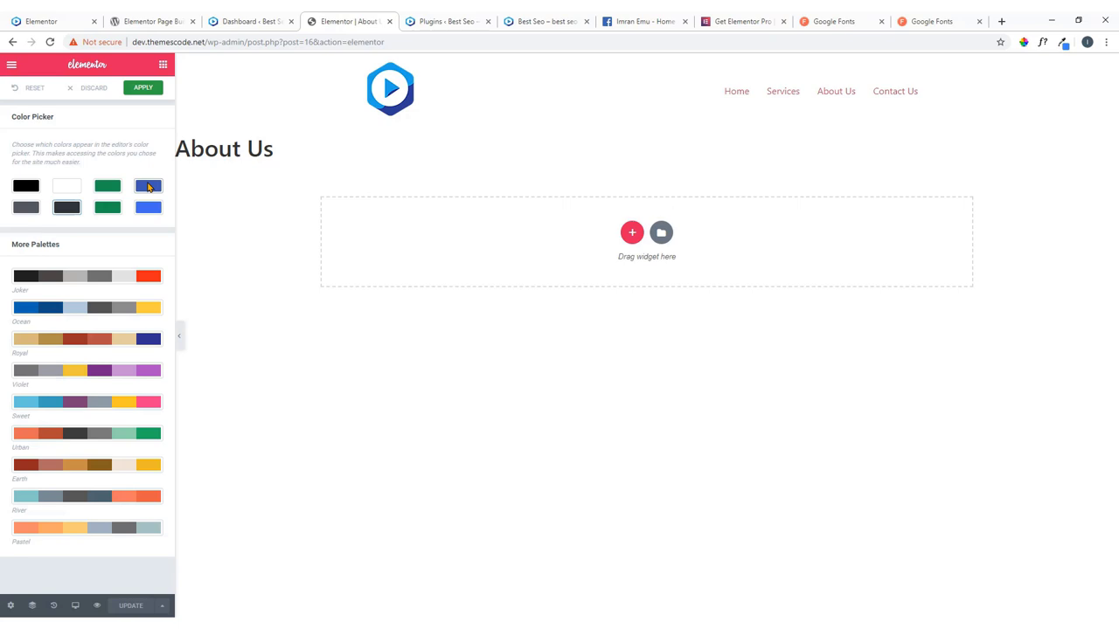
Apply the colour picker palette changes, open Global Settings, and glance at the live home page.
{"action": "left_click", "coordinate": [144, 89]}
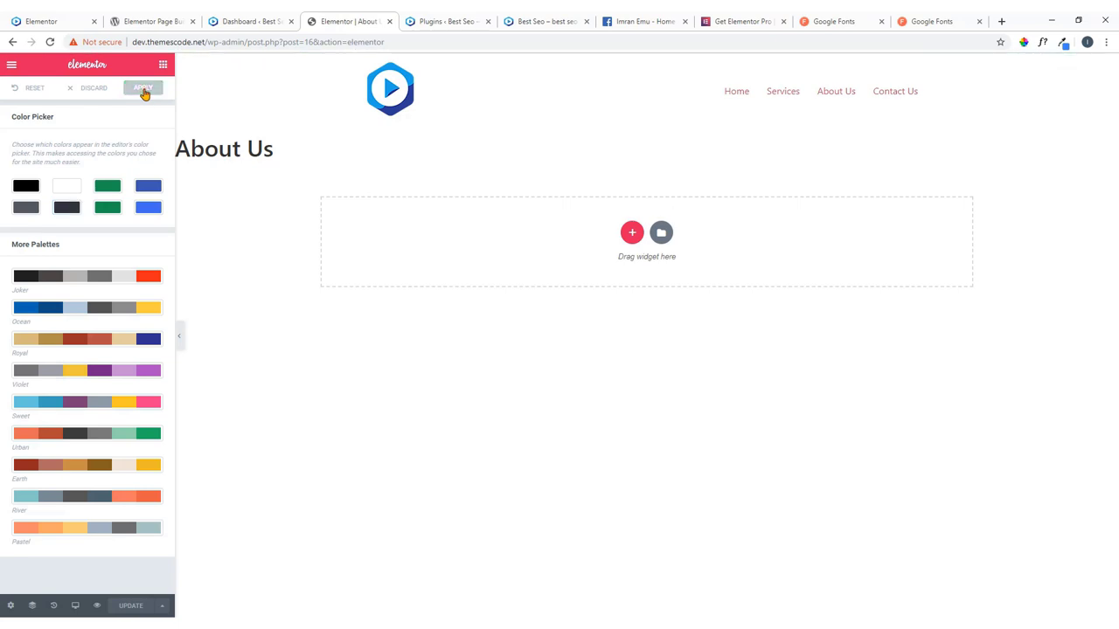
{"action": "left_click", "coordinate": [11, 65]}
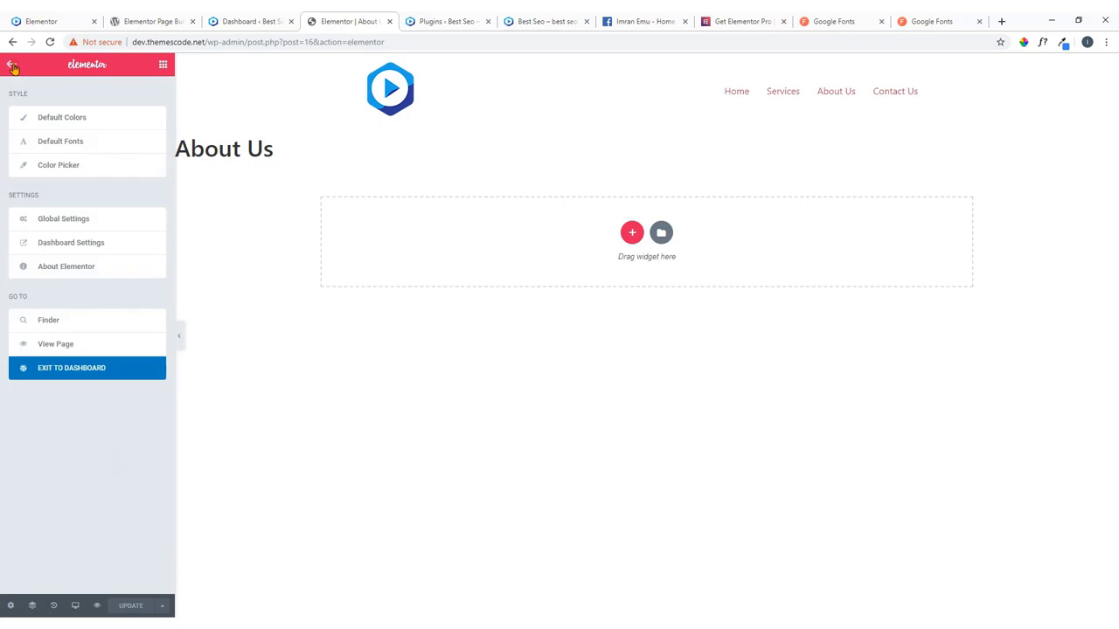
{"action": "left_click", "coordinate": [67, 227]}
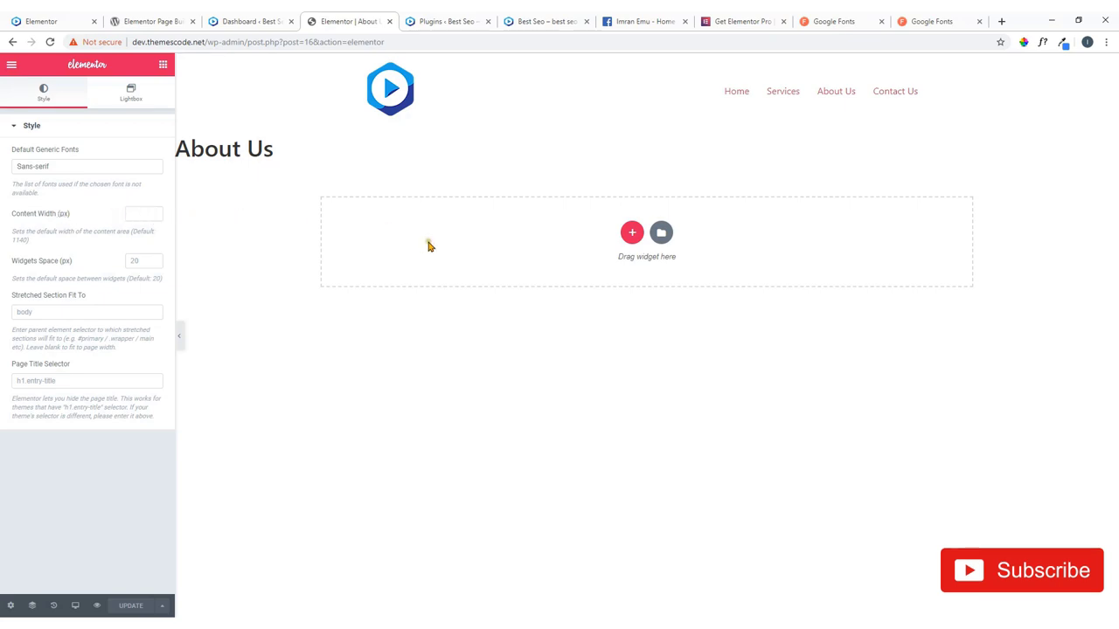
{"action": "left_click", "coordinate": [70, 19]}
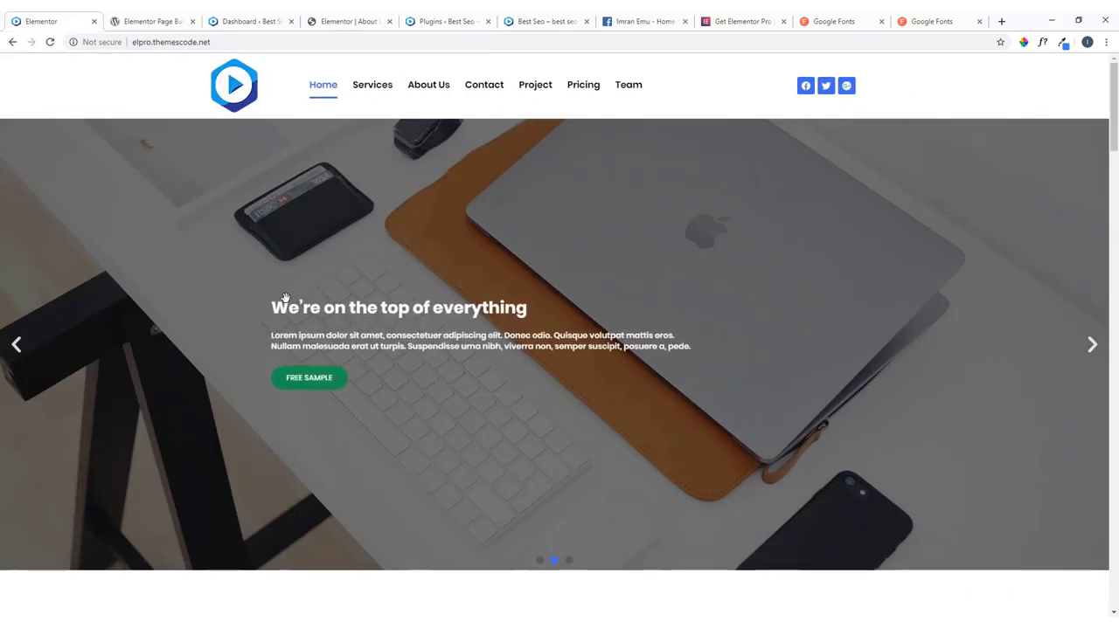
{"action": "scroll", "coordinate": [308, 308], "scroll_direction": "down", "scroll_amount": 5}
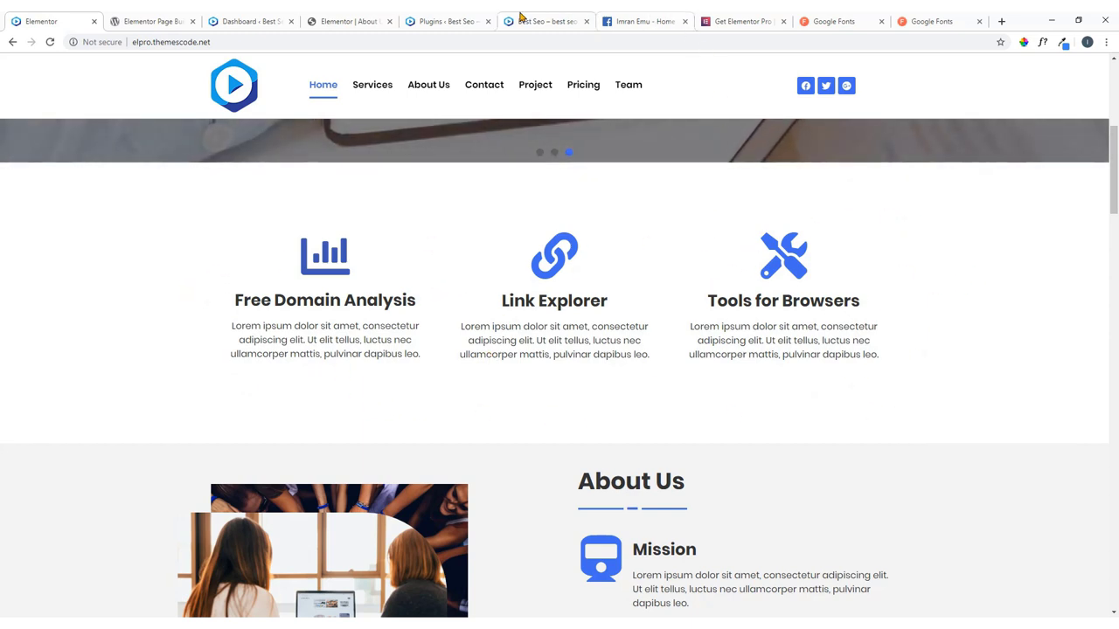
Back in the About Us editor, leave Content Width unchanged and reopen the main menu.
{"action": "left_click", "coordinate": [341, 18]}
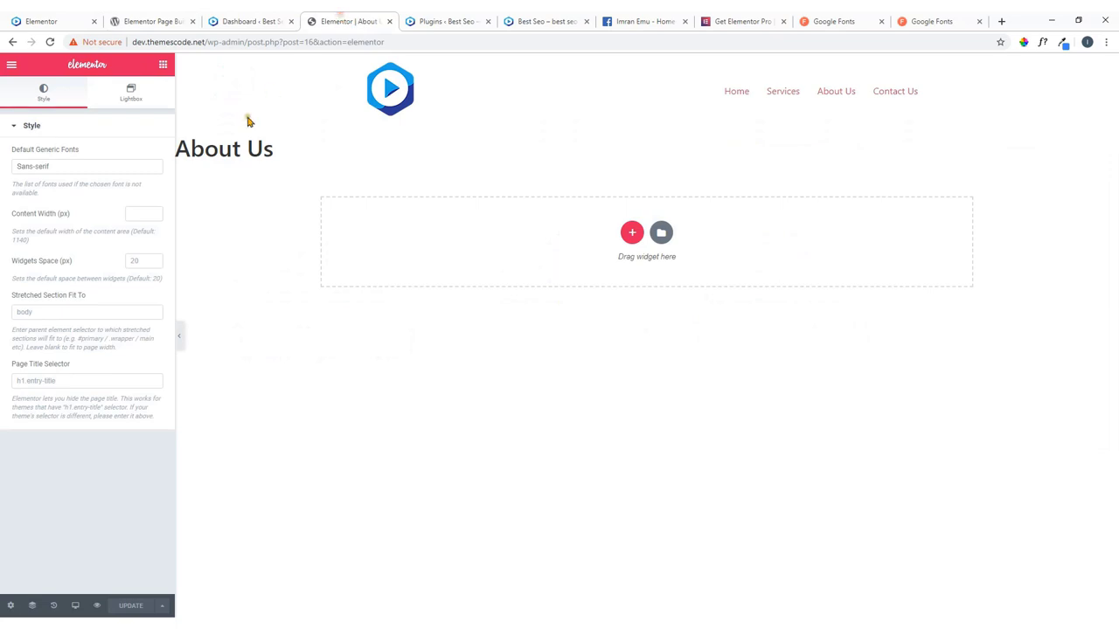
{"action": "left_click", "coordinate": [129, 214]}
{"action": "left_click", "coordinate": [108, 240]}
{"action": "left_click", "coordinate": [11, 66]}
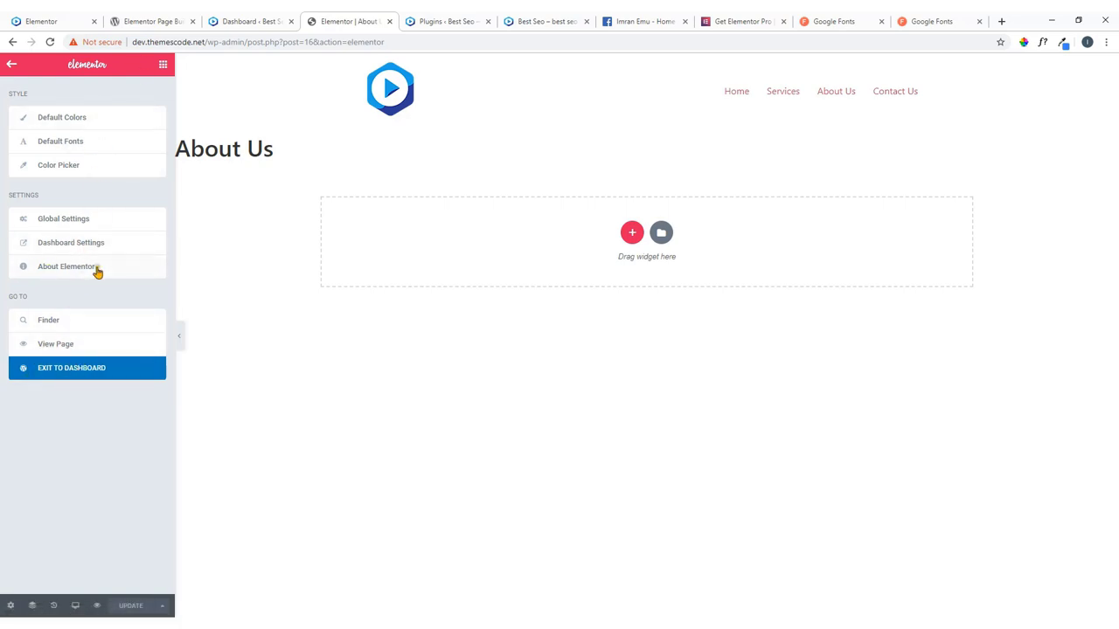
Exit the Elementor editor to the WordPress dashboard from the main menu.
{"action": "left_click", "coordinate": [12, 67]}
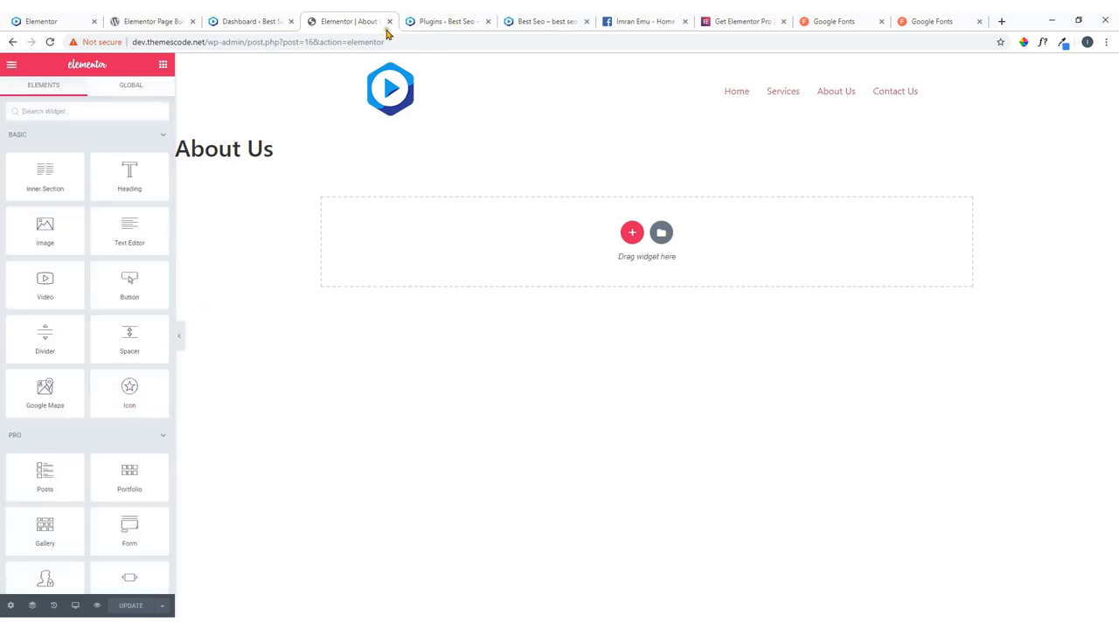
{"action": "left_click", "coordinate": [12, 66]}
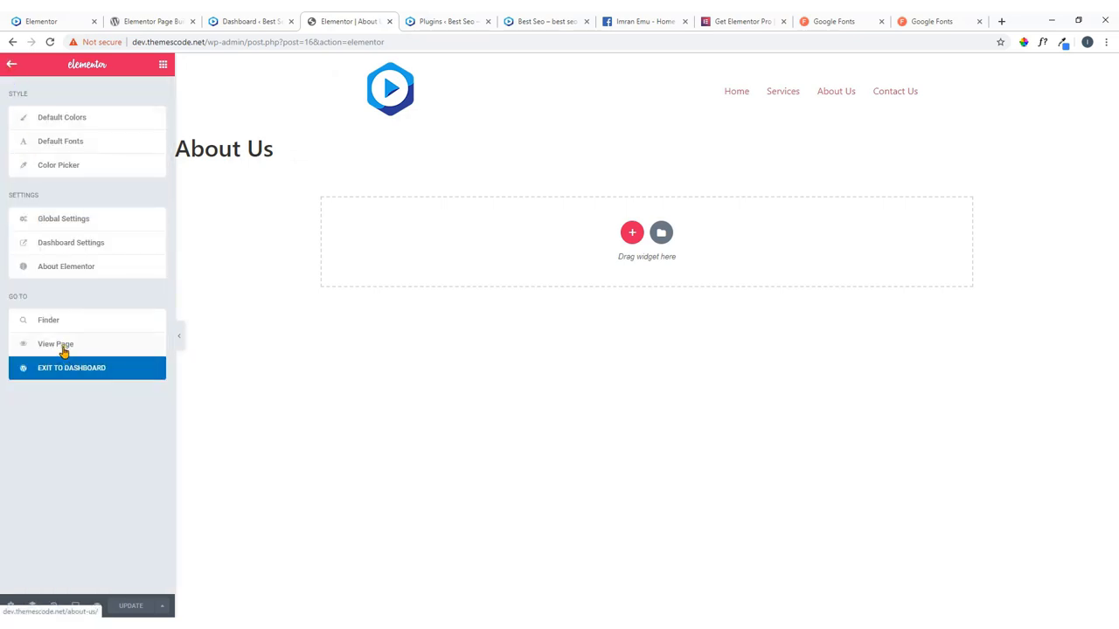
{"action": "left_click", "coordinate": [77, 371]}
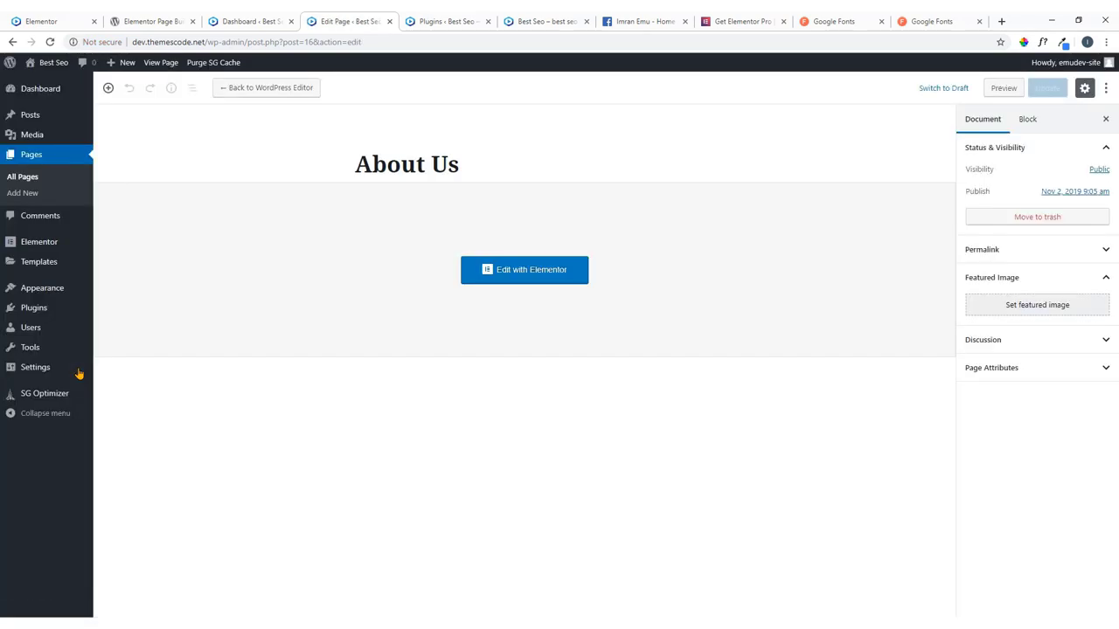
Compare the live site with the dashboard, ending on the live site's home page.
{"action": "left_click", "coordinate": [41, 21]}
{"action": "scroll", "coordinate": [365, 205], "scroll_direction": "up", "scroll_amount": 4}
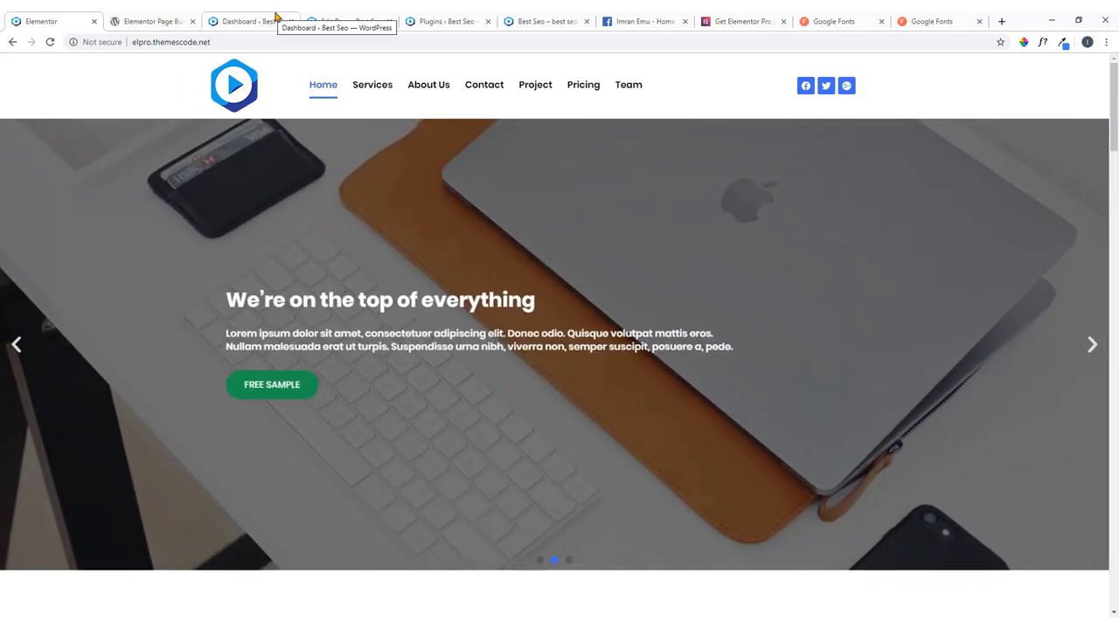
{"action": "left_click", "coordinate": [274, 18]}
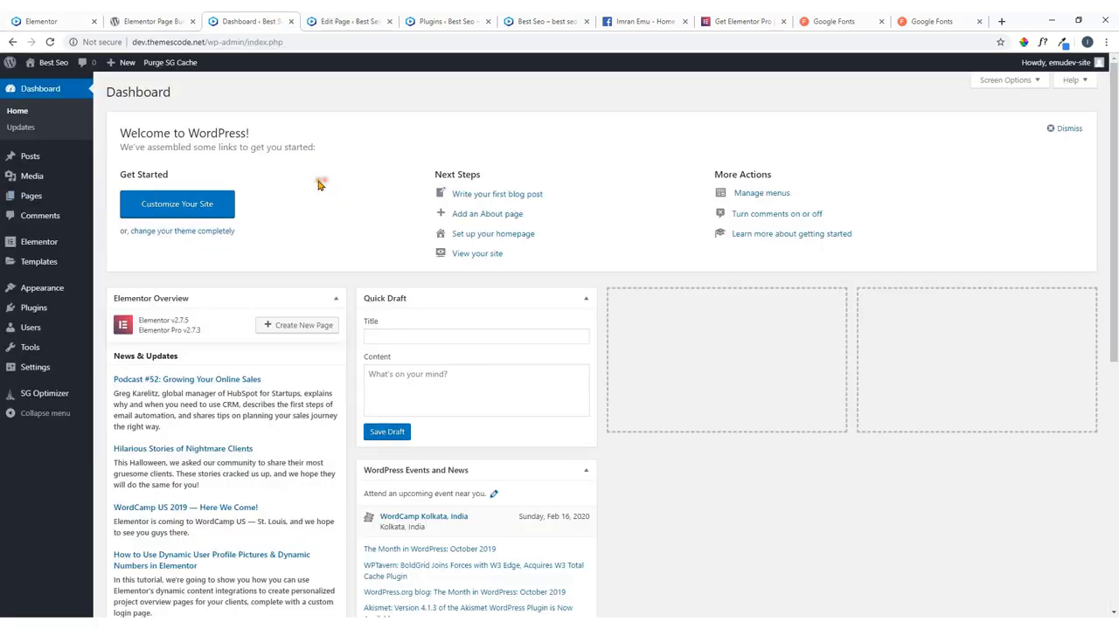
{"action": "mouse_move", "coordinate": [35, 250]}
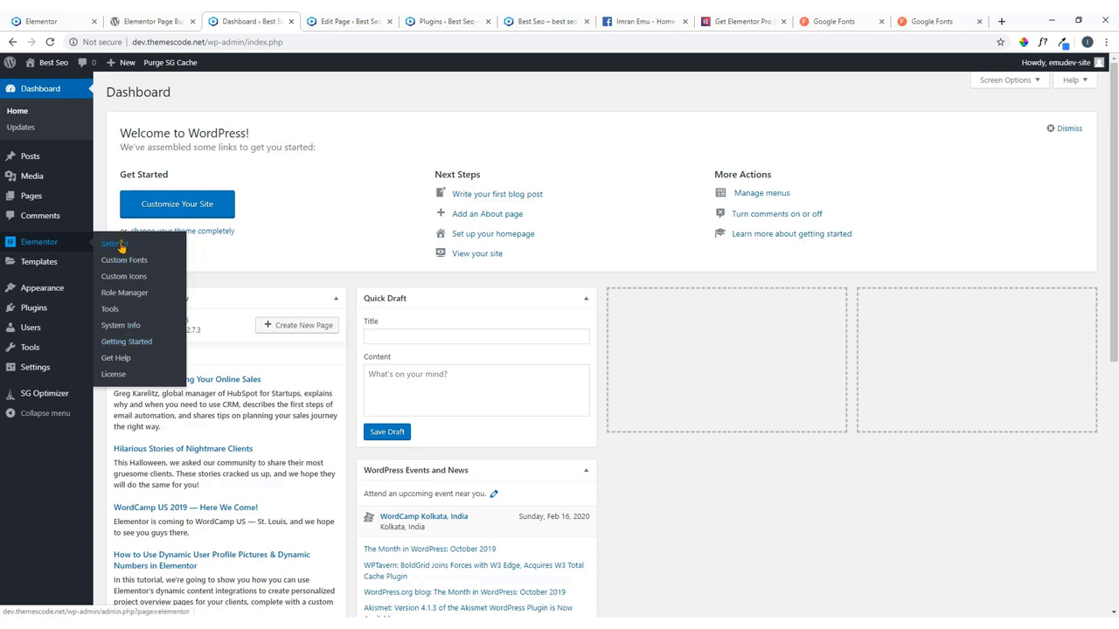
{"action": "mouse_move", "coordinate": [28, 269]}
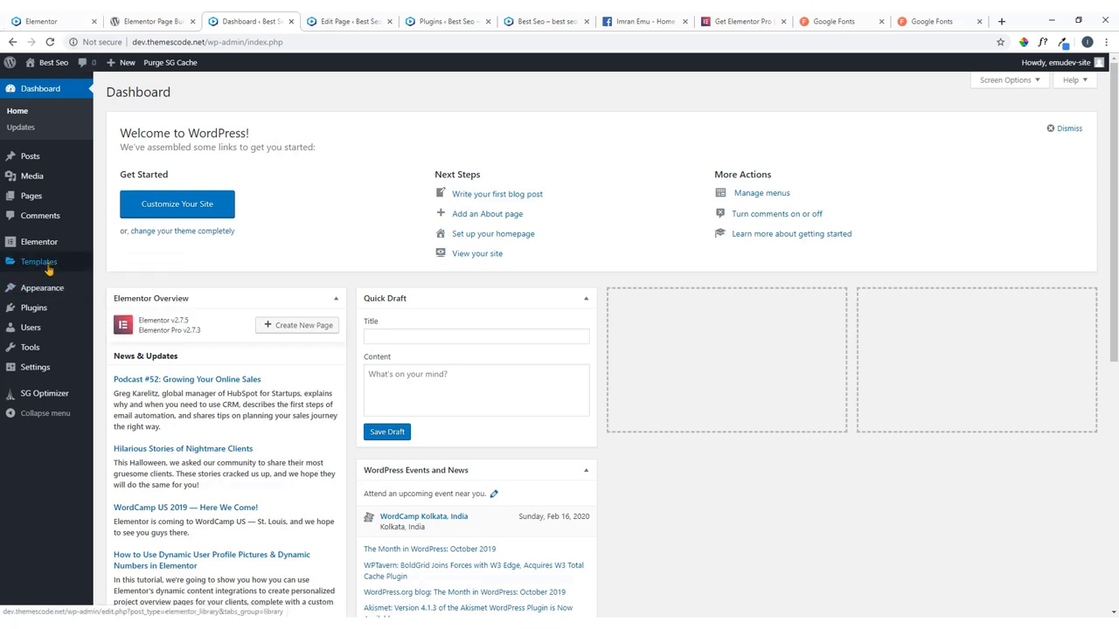
{"action": "left_click", "coordinate": [78, 19]}
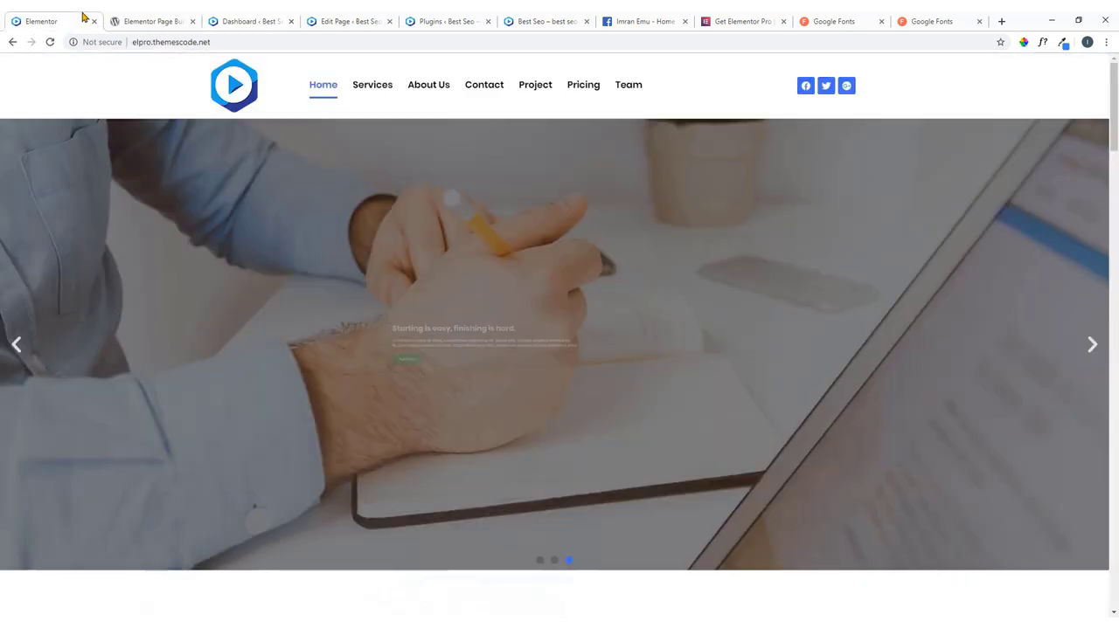
Open the Services and About Us pages in new tabs and view the Contact page.
{"action": "right_click", "coordinate": [376, 86]}
{"action": "left_click", "coordinate": [379, 91]}
{"action": "left_click", "coordinate": [145, 18]}
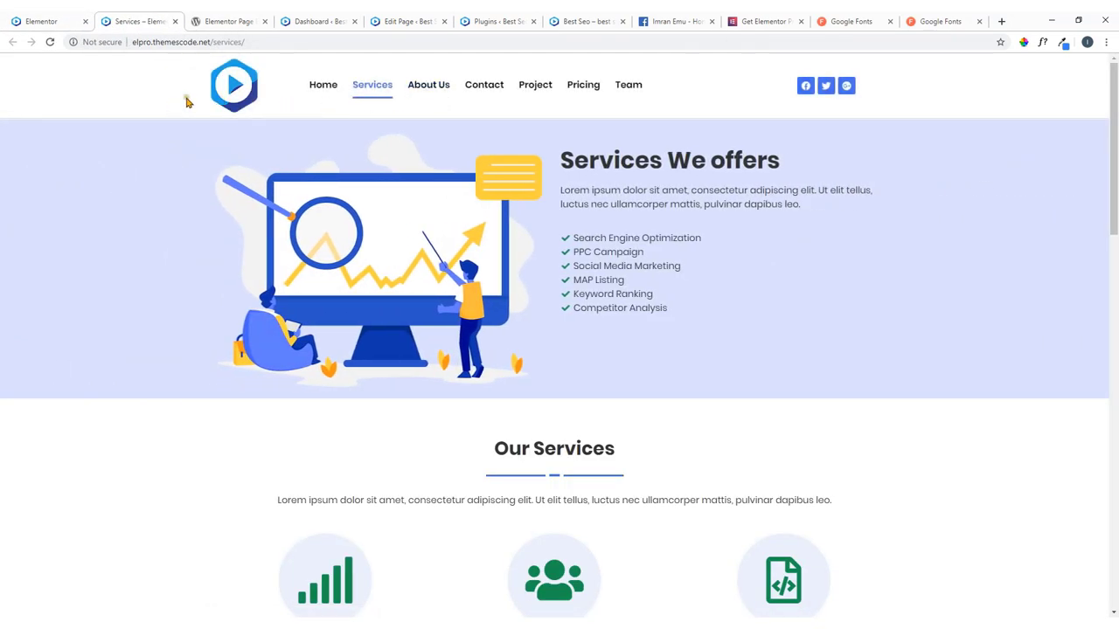
{"action": "right_click", "coordinate": [439, 91]}
{"action": "left_click", "coordinate": [447, 99]}
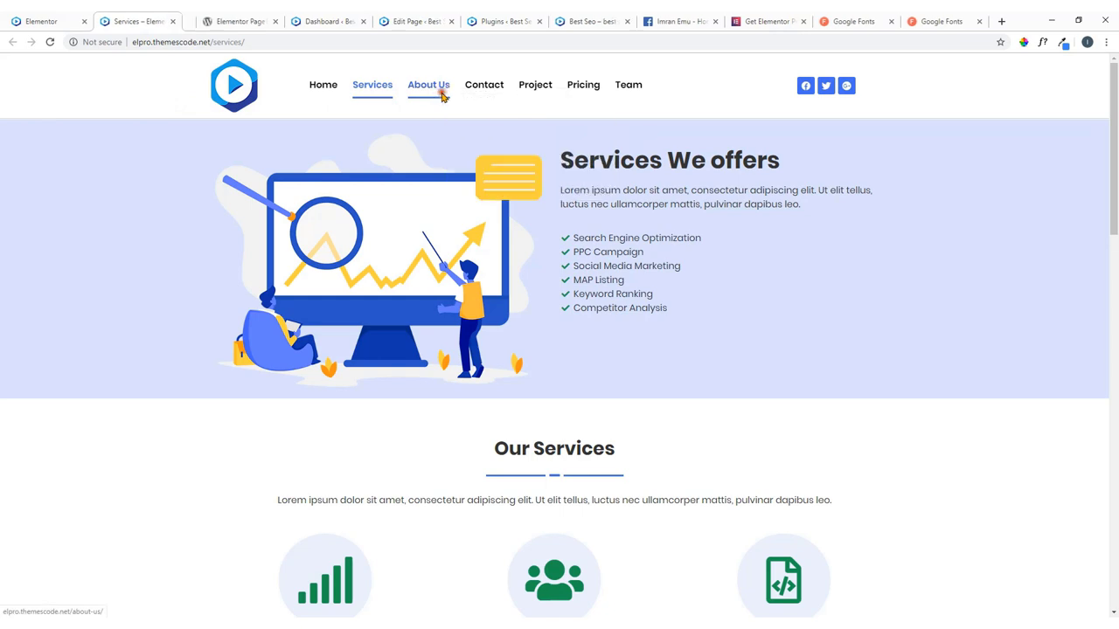
{"action": "left_click", "coordinate": [210, 19]}
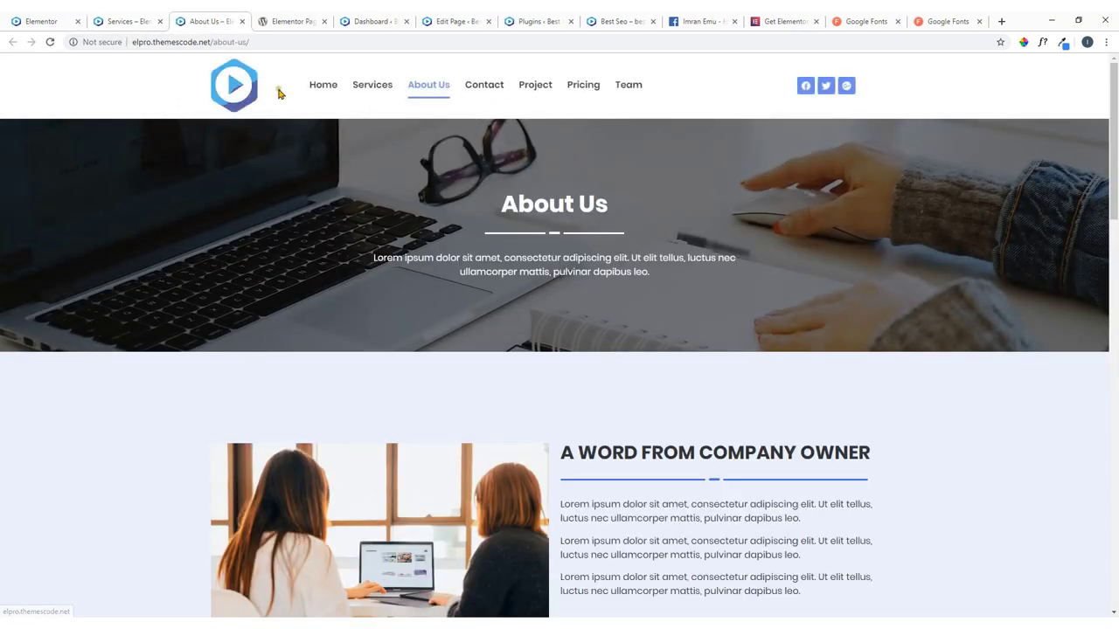
{"action": "left_click", "coordinate": [493, 98]}
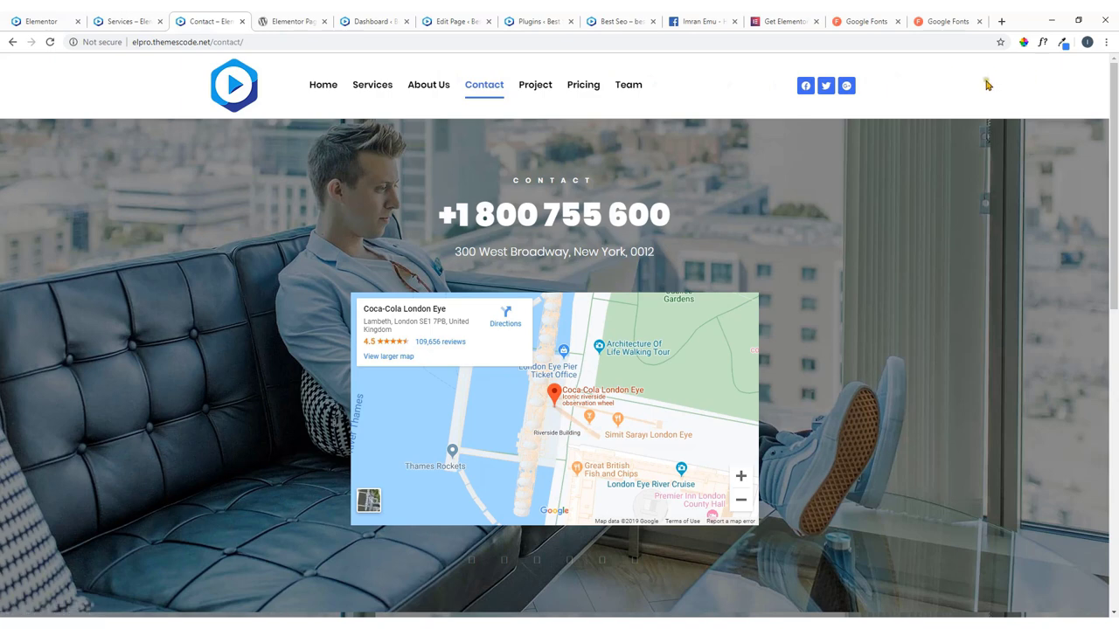
Close the Services and Contact tabs and return to the WordPress dashboard.
{"action": "left_click", "coordinate": [118, 20]}
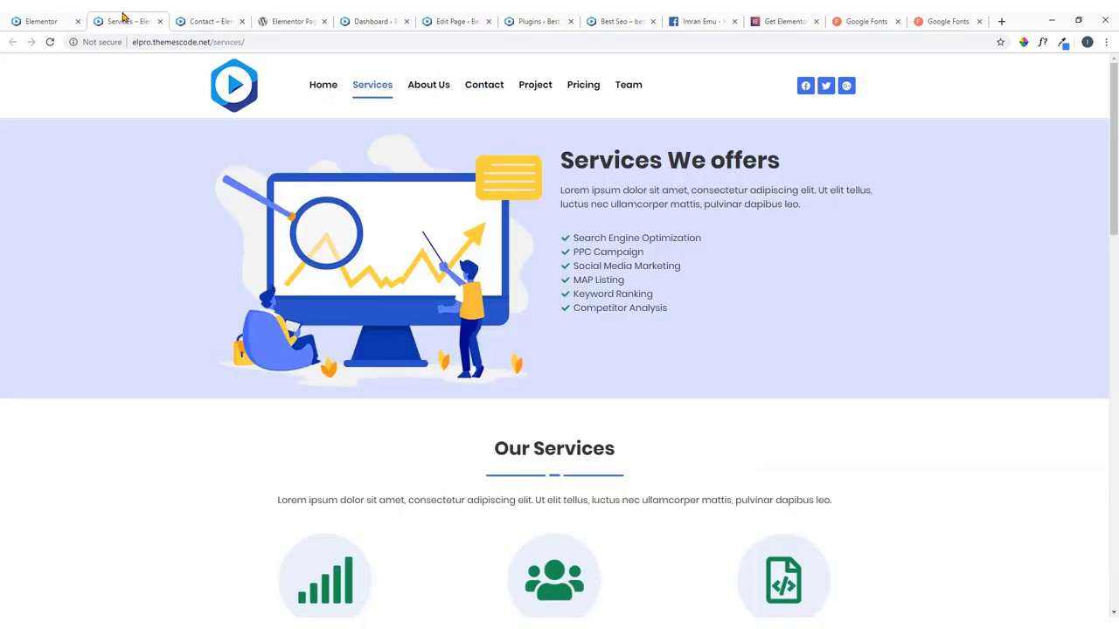
{"action": "left_click", "coordinate": [159, 22]}
{"action": "left_click", "coordinate": [160, 21]}
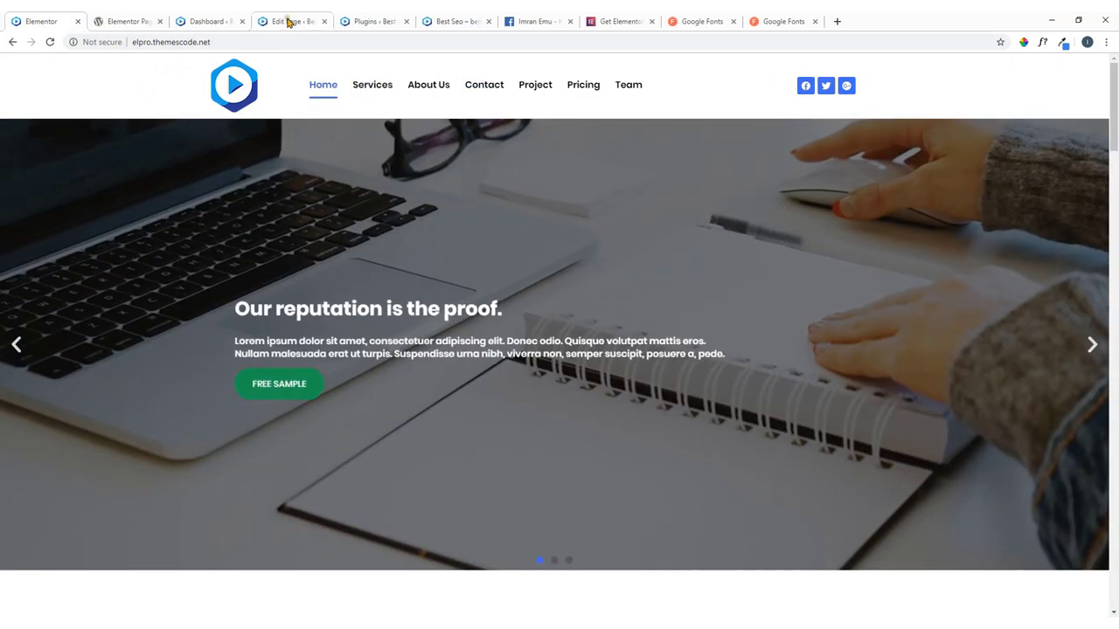
{"action": "left_click", "coordinate": [234, 18]}
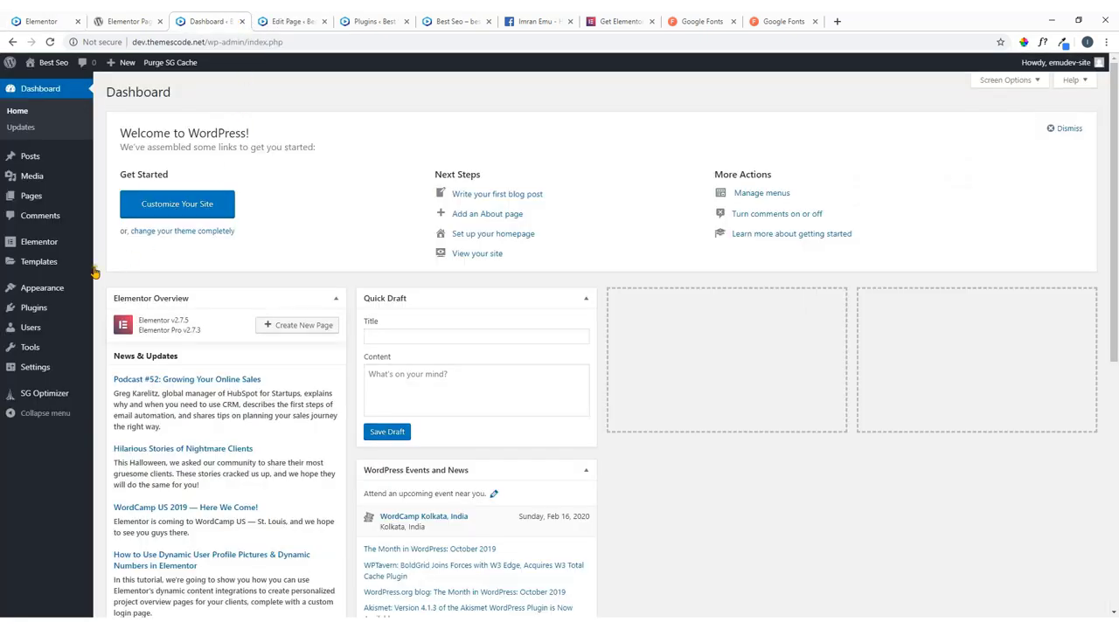
In Theme Builder, filter to headers and create a Header template named 'main-header'.
{"action": "mouse_move", "coordinate": [46, 266]}
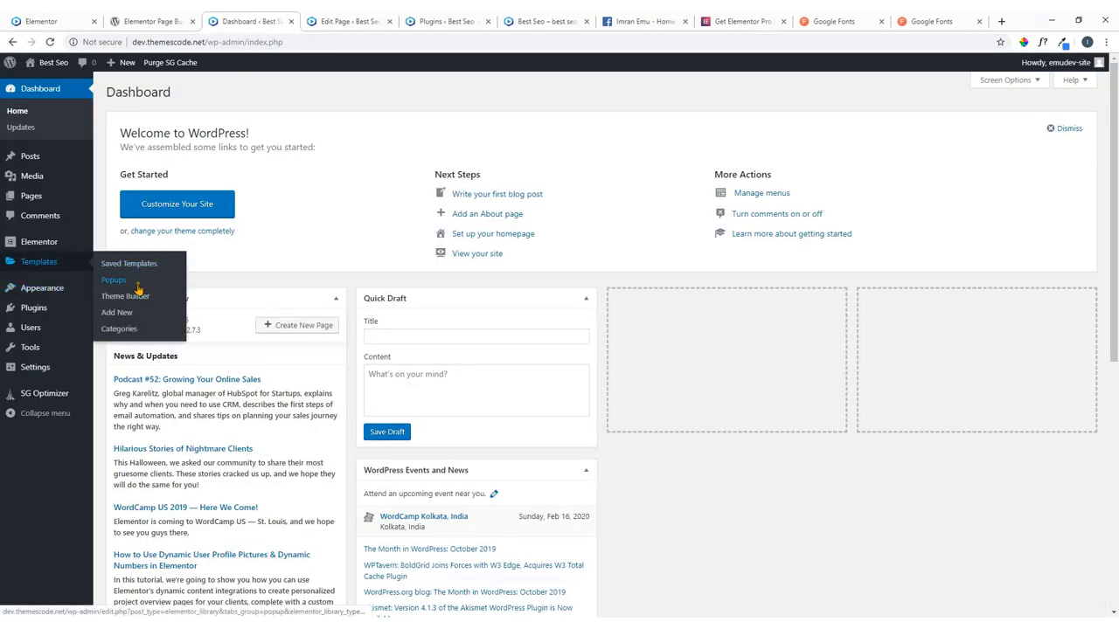
{"action": "left_click", "coordinate": [138, 300]}
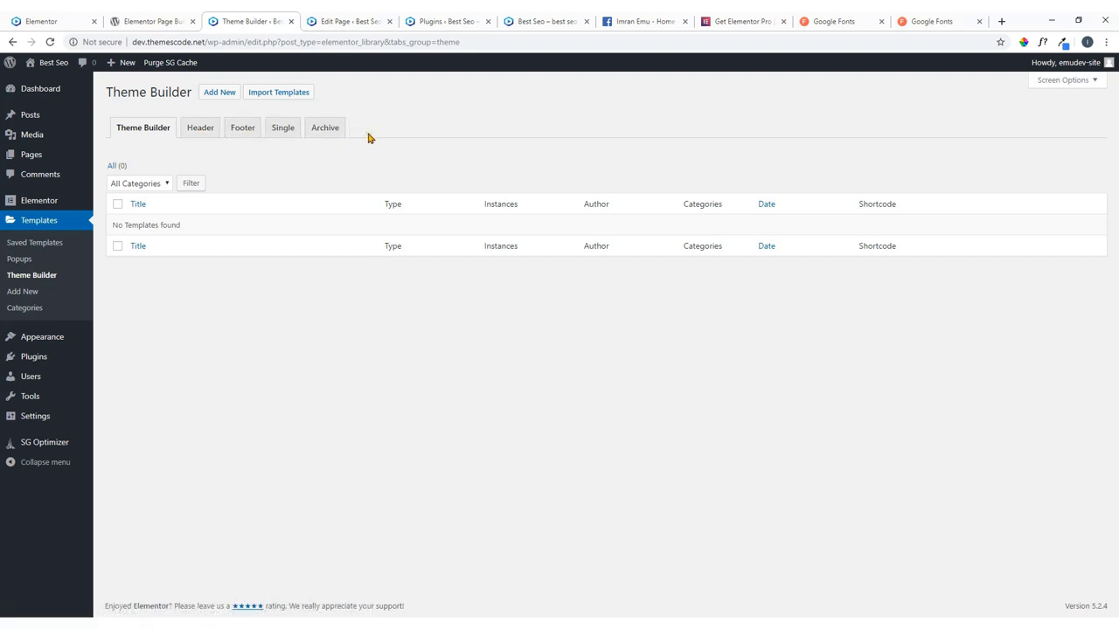
{"action": "left_click", "coordinate": [200, 128]}
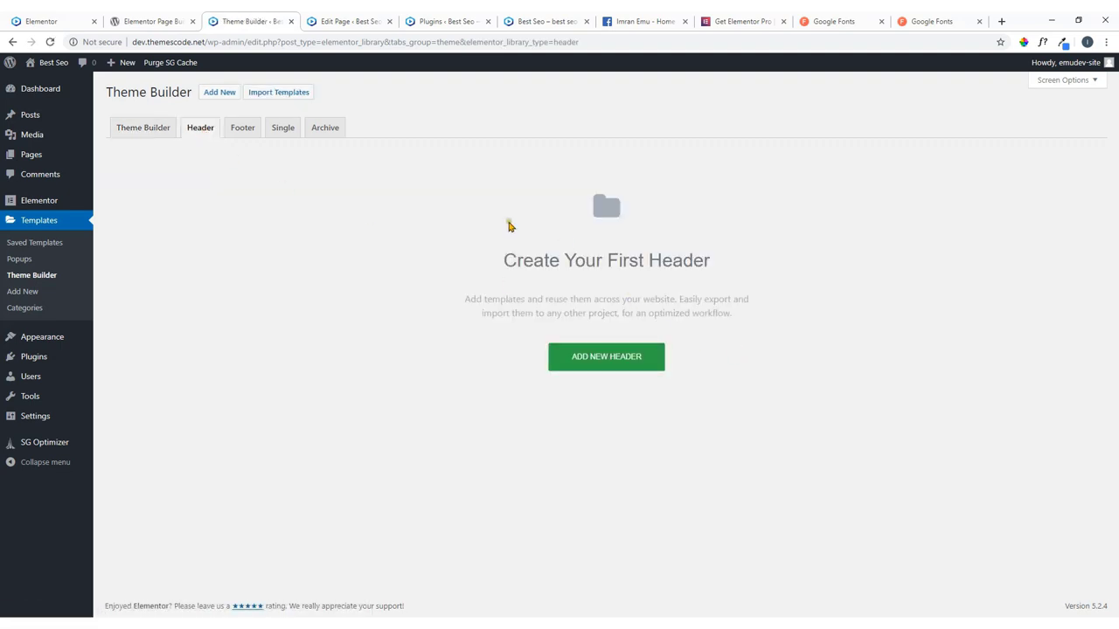
{"action": "left_click", "coordinate": [609, 362]}
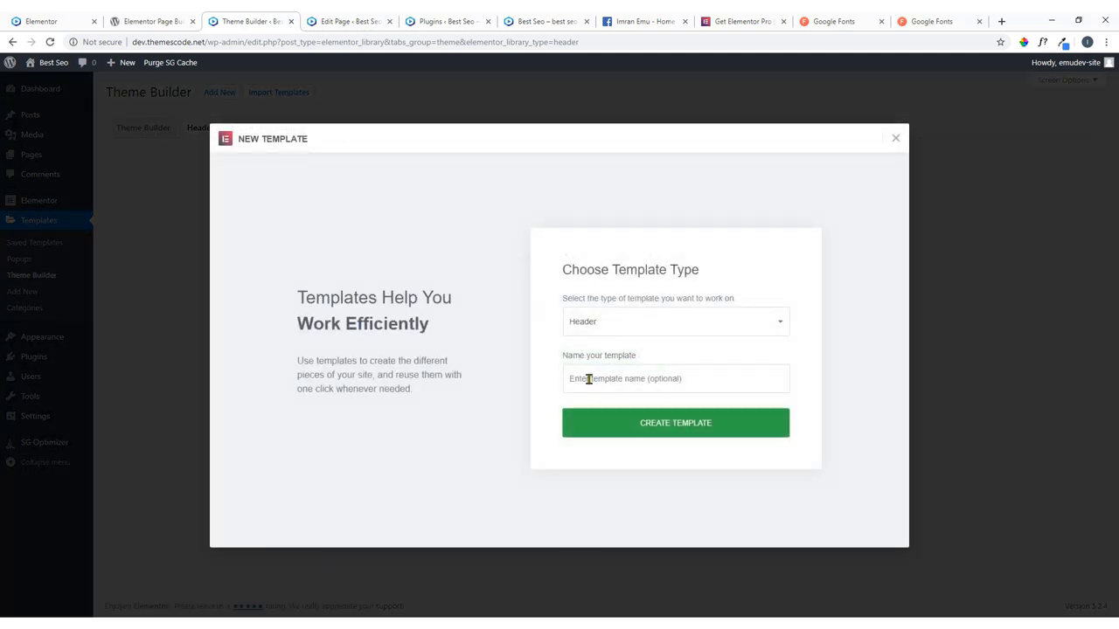
{"action": "left_click", "coordinate": [588, 378]}
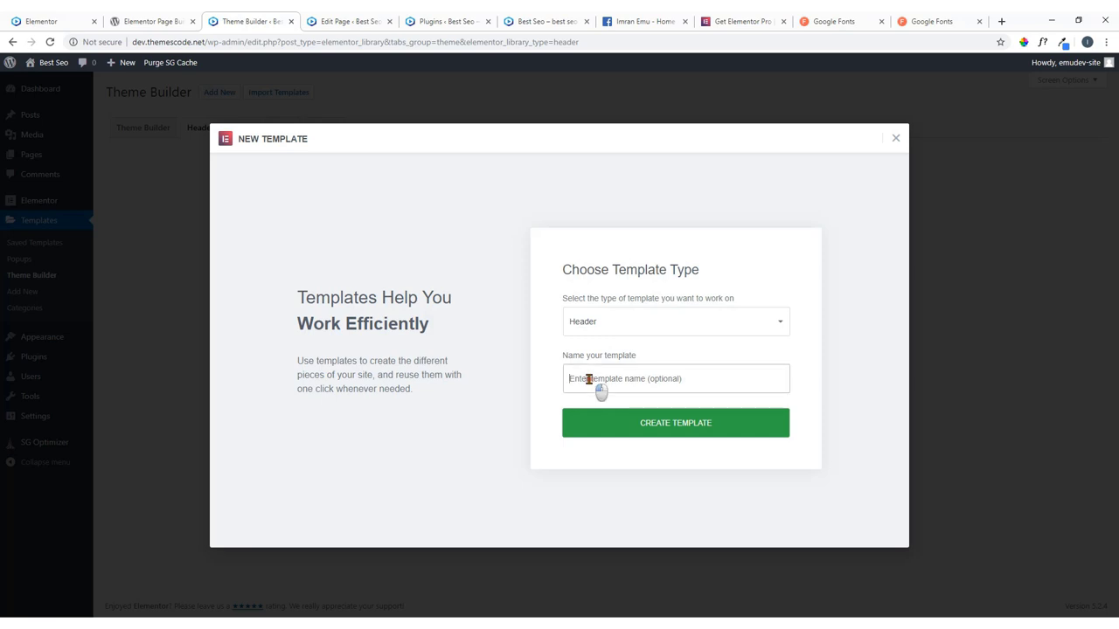
{"action": "type", "text": "main-he"}
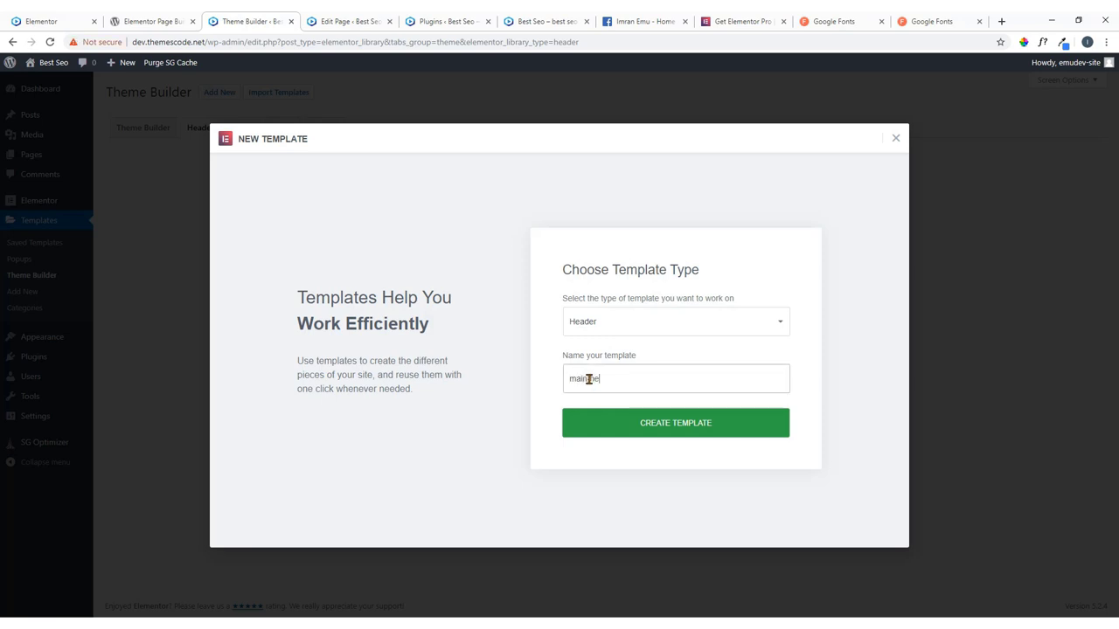
{"action": "type", "text": "inheader"}
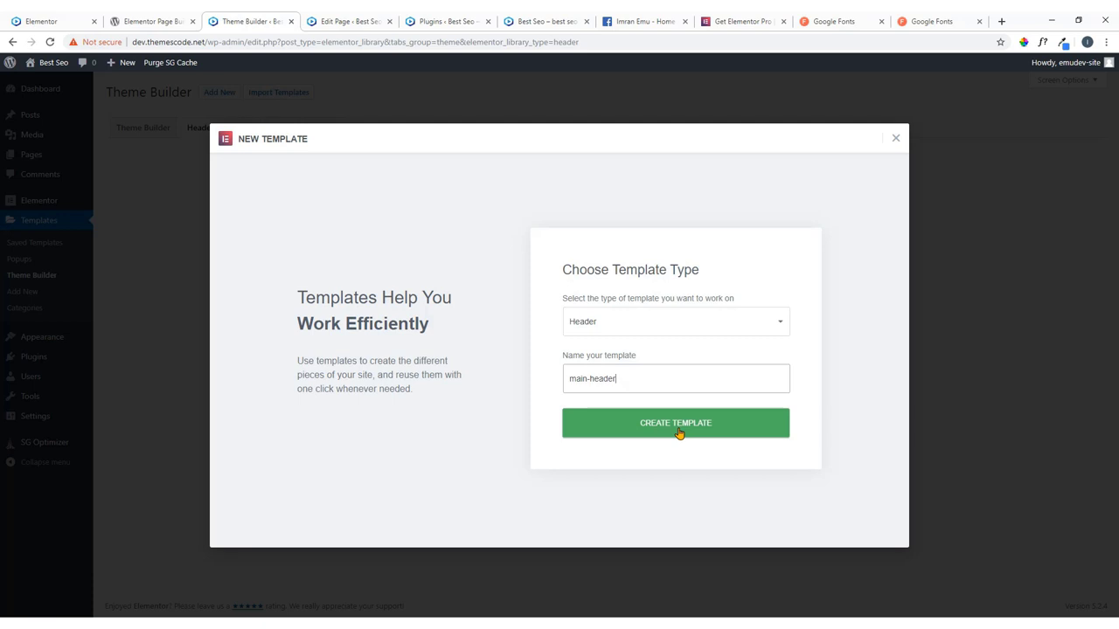
{"action": "left_click", "coordinate": [679, 431]}
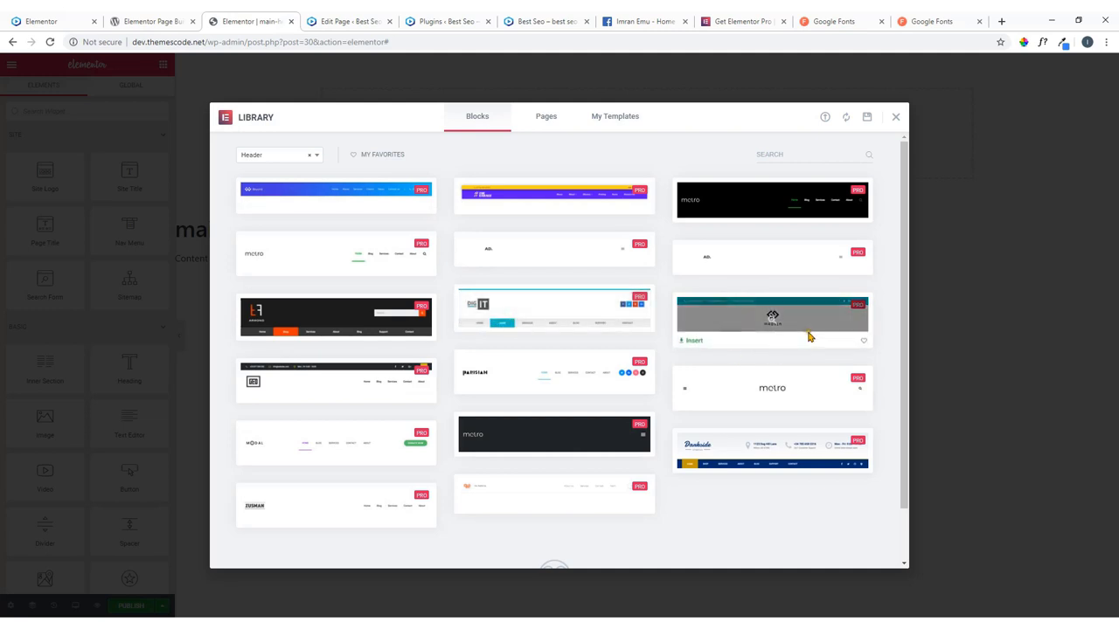
Browse the ready-made header blocks, compare with the live site header, then close the library.
{"action": "scroll", "coordinate": [382, 384], "scroll_direction": "down", "scroll_amount": 2}
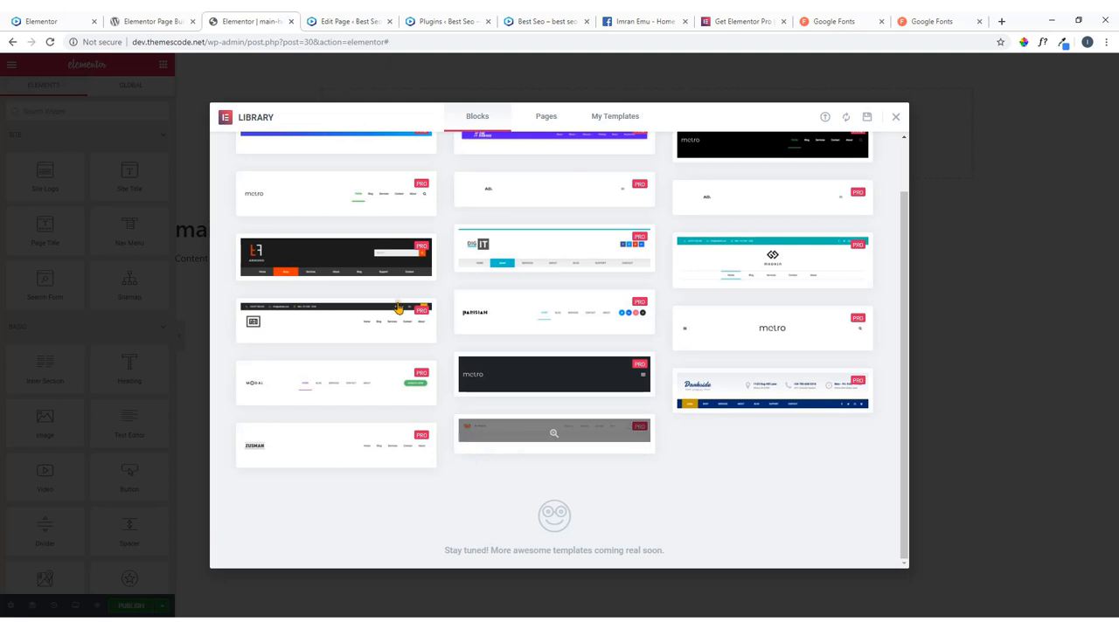
{"action": "left_click", "coordinate": [70, 20]}
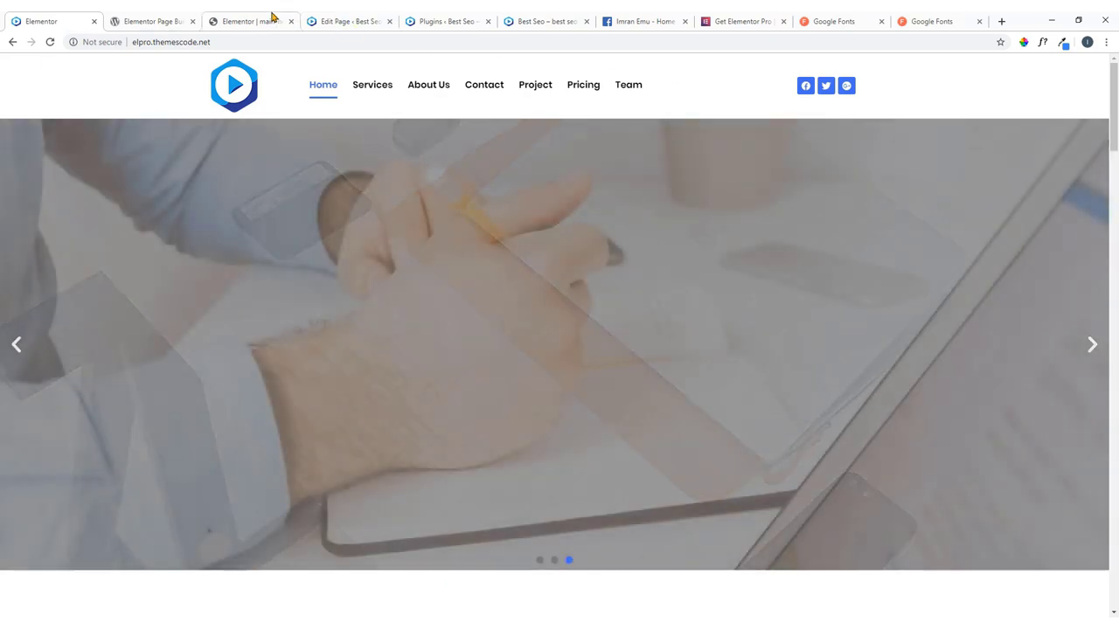
{"action": "left_click", "coordinate": [274, 20]}
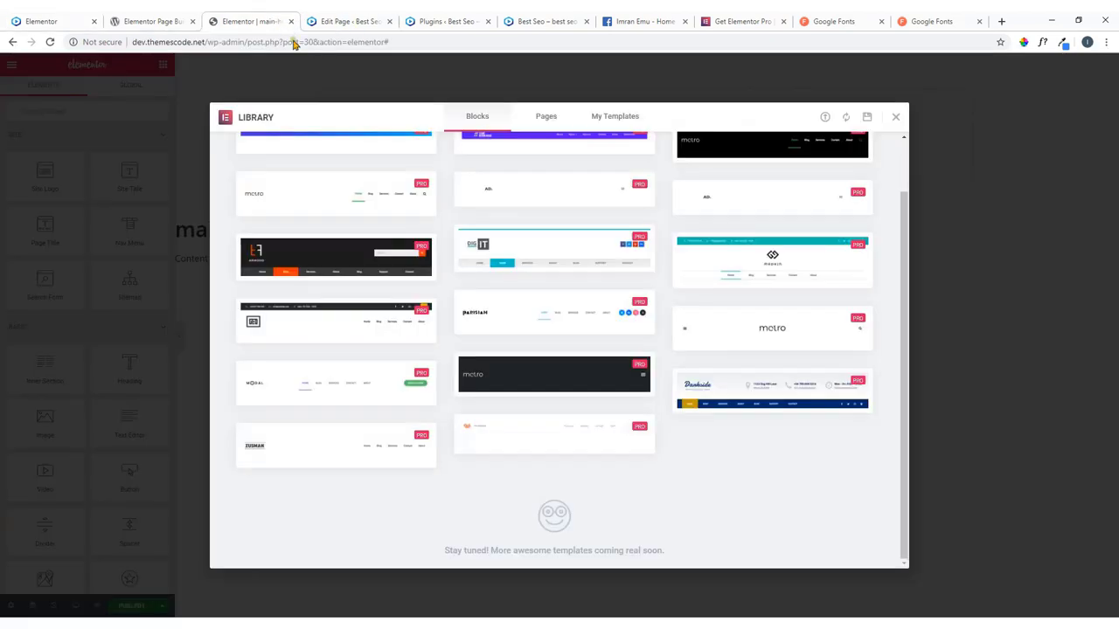
{"action": "left_click", "coordinate": [895, 120]}
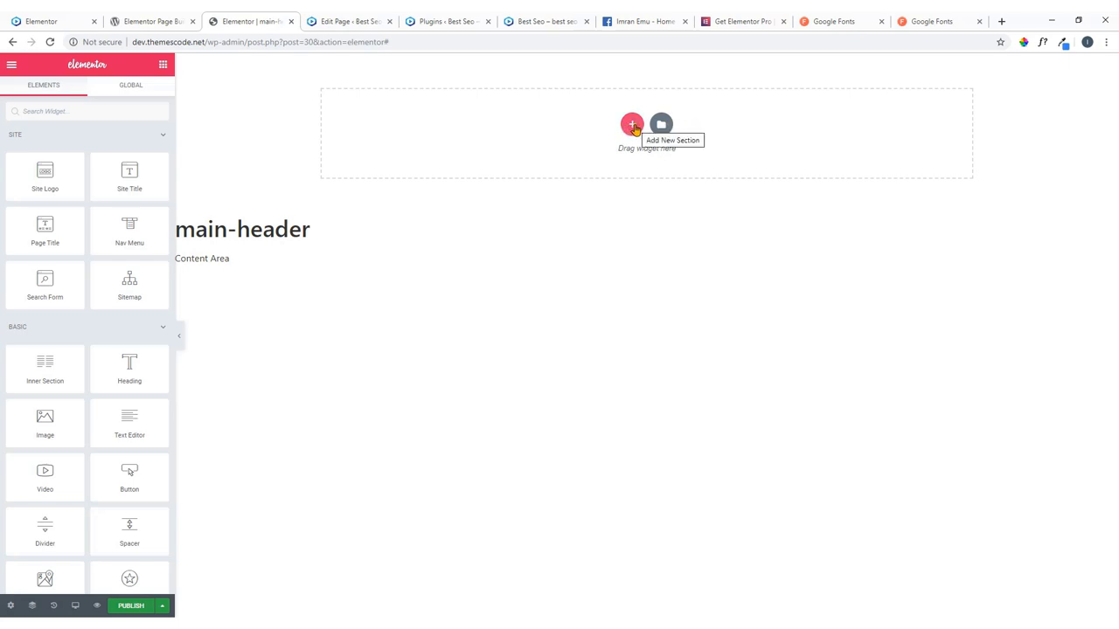
Add a three-column section with the Site Logo in a narrowed first column.
{"action": "left_click", "coordinate": [632, 125]}
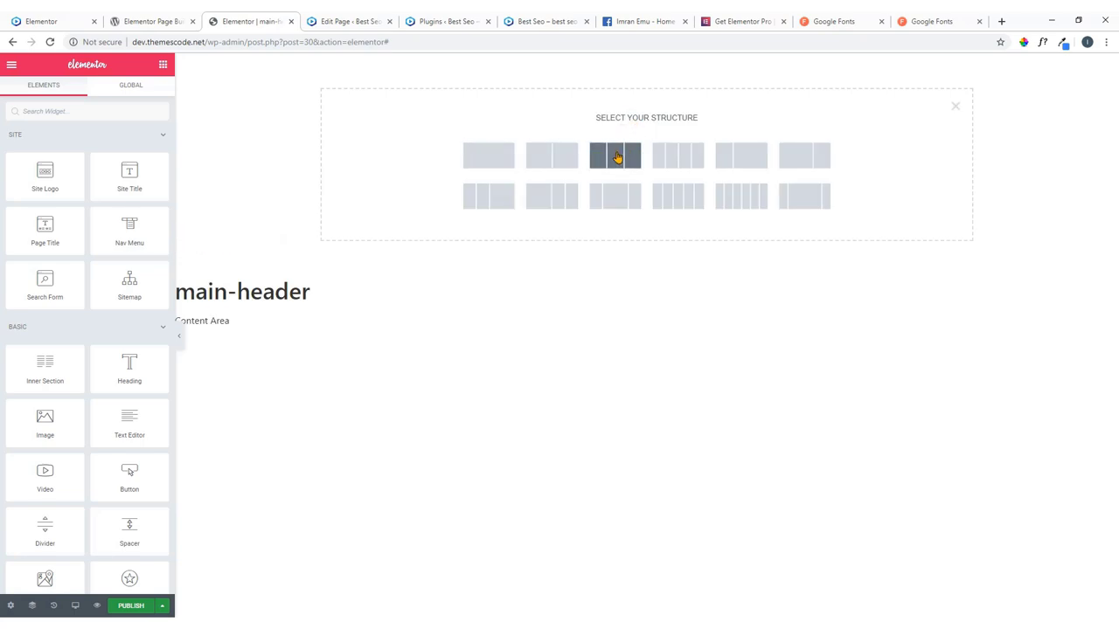
{"action": "left_click", "coordinate": [40, 21]}
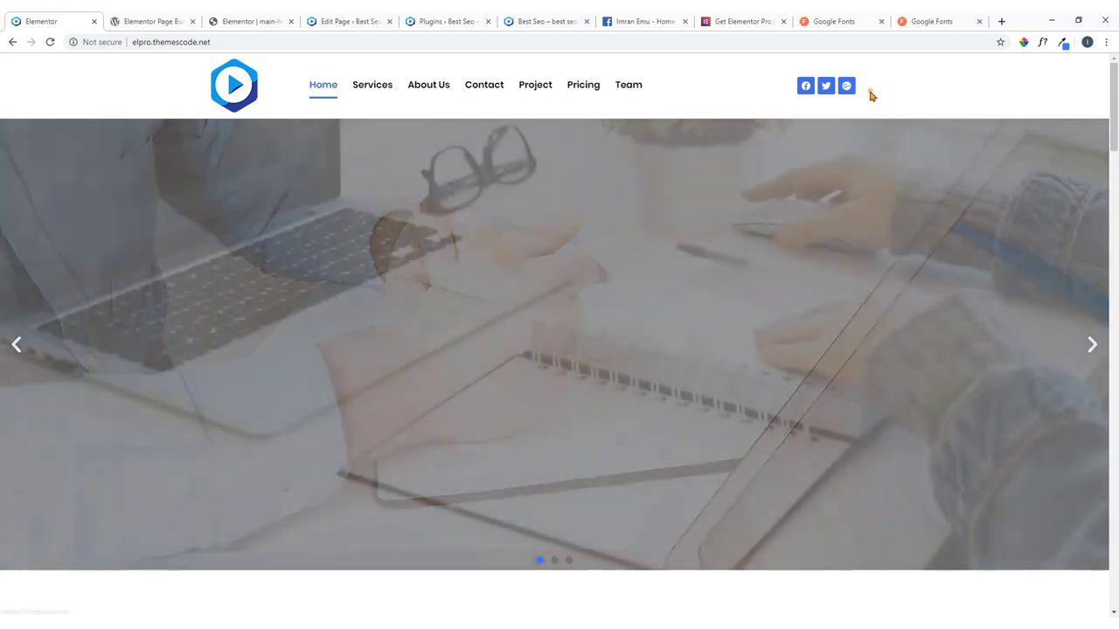
{"action": "left_click", "coordinate": [258, 20]}
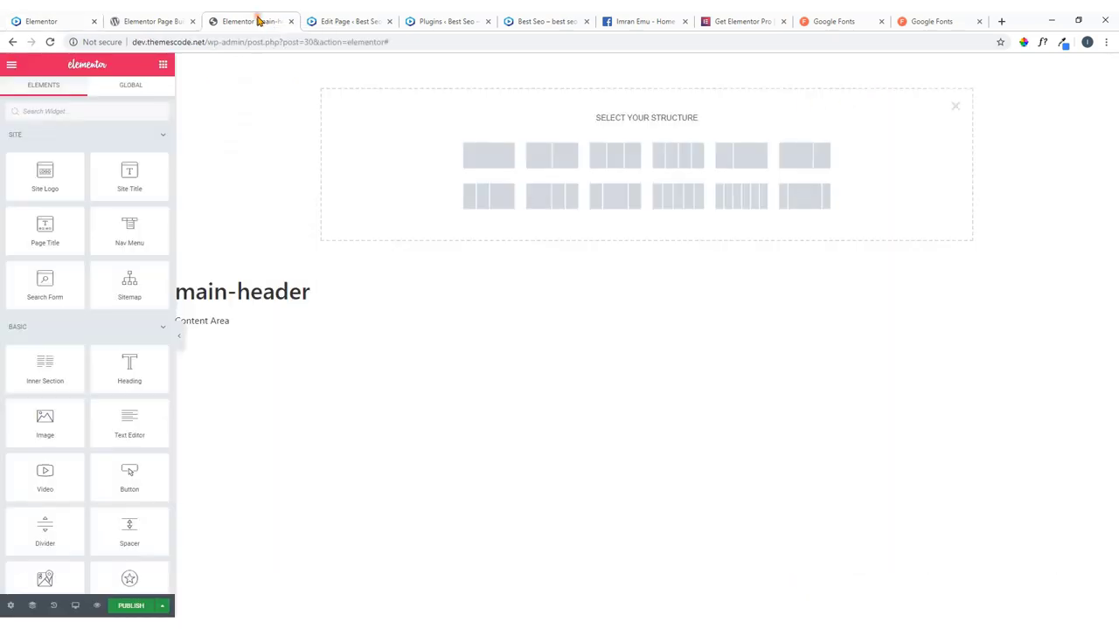
{"action": "left_click", "coordinate": [620, 158]}
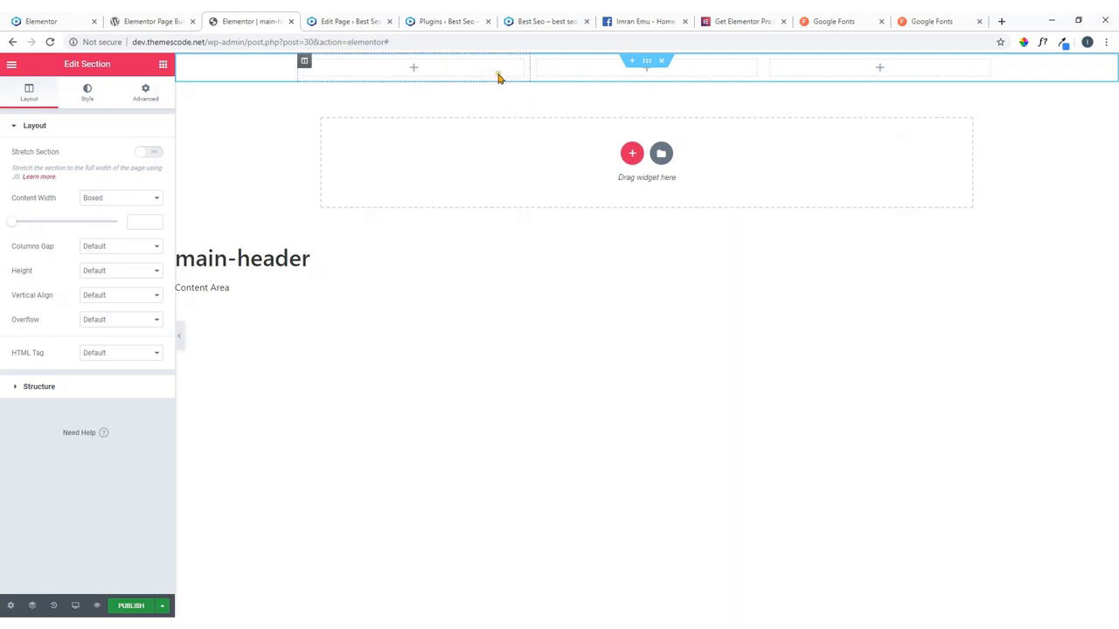
{"action": "left_click", "coordinate": [414, 69]}
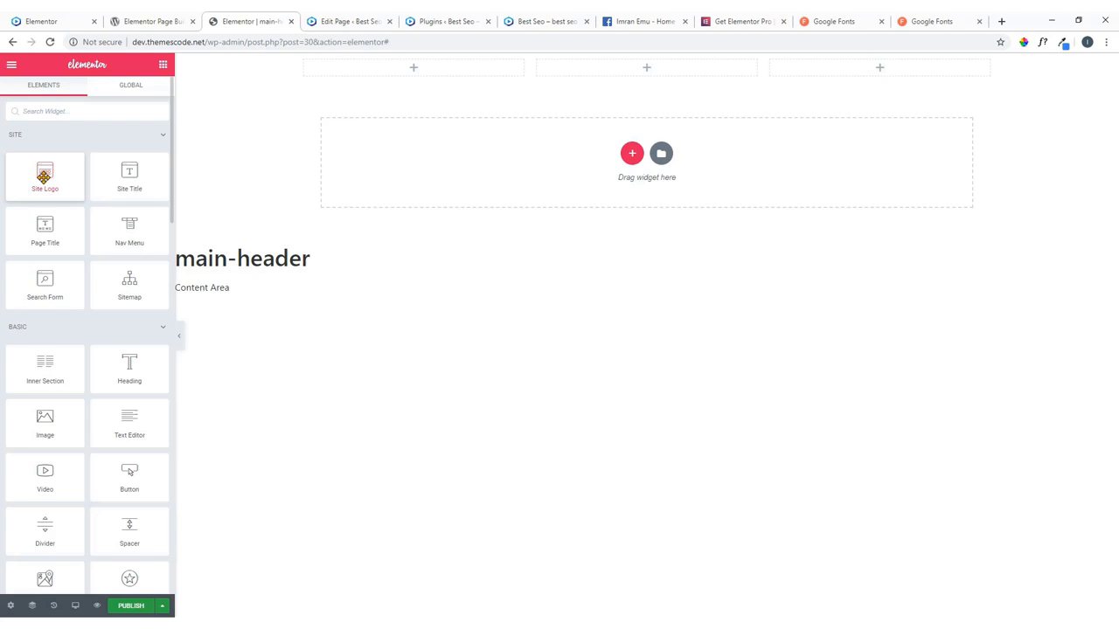
{"action": "left_click_drag", "start_coordinate": [43, 177], "coordinate": [422, 67]}
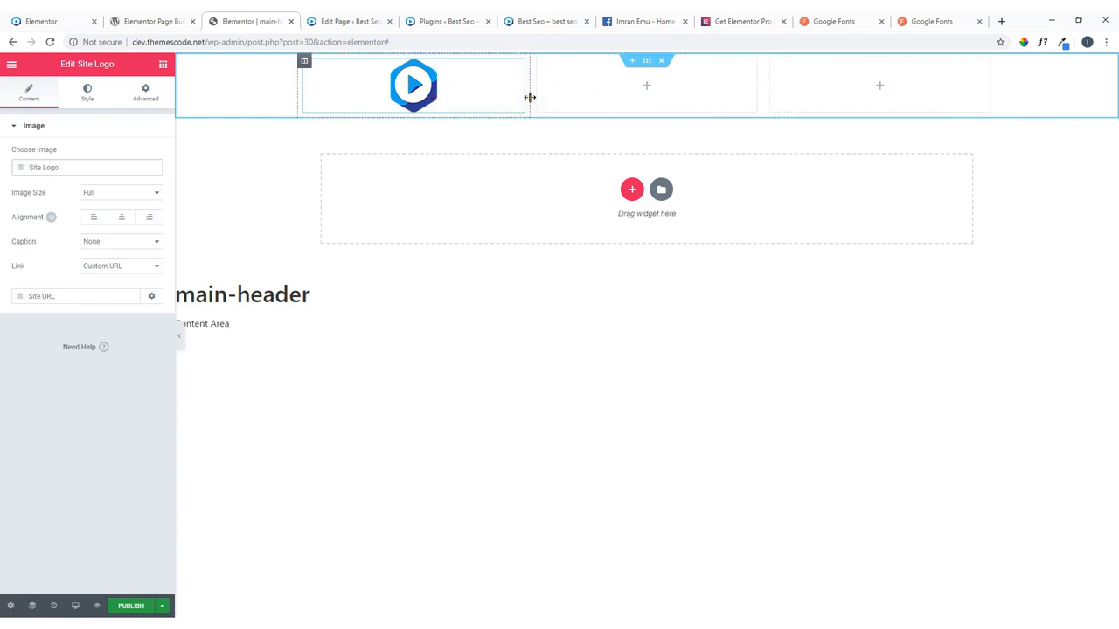
{"action": "left_click_drag", "start_coordinate": [530, 97], "coordinate": [376, 96]}
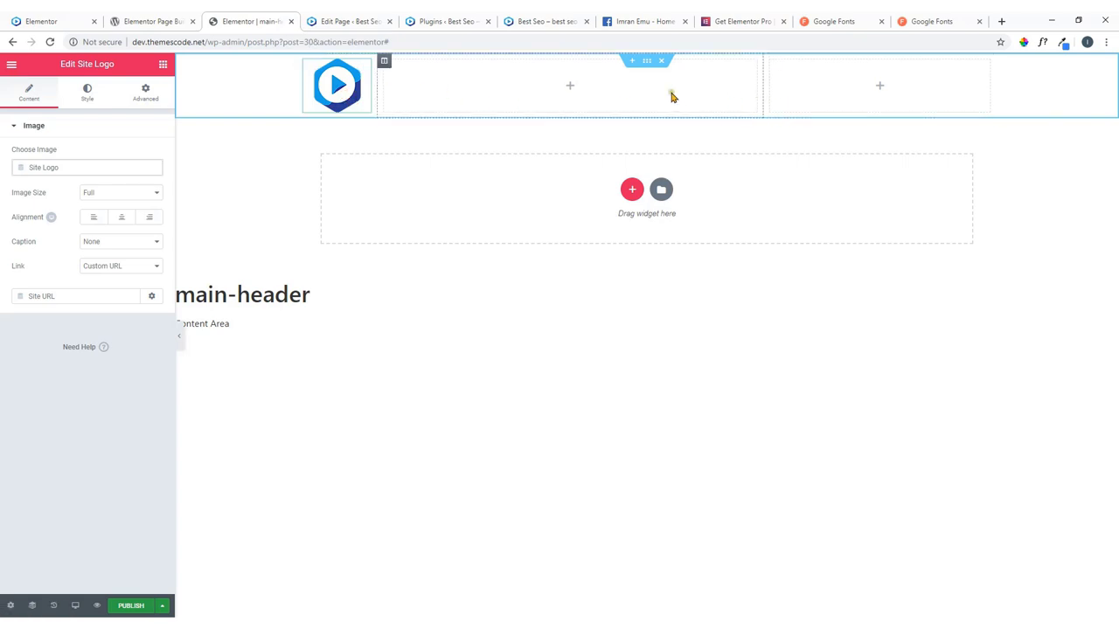
Place the Nav Menu in the middle column with its items aligned left.
{"action": "left_click", "coordinate": [570, 87]}
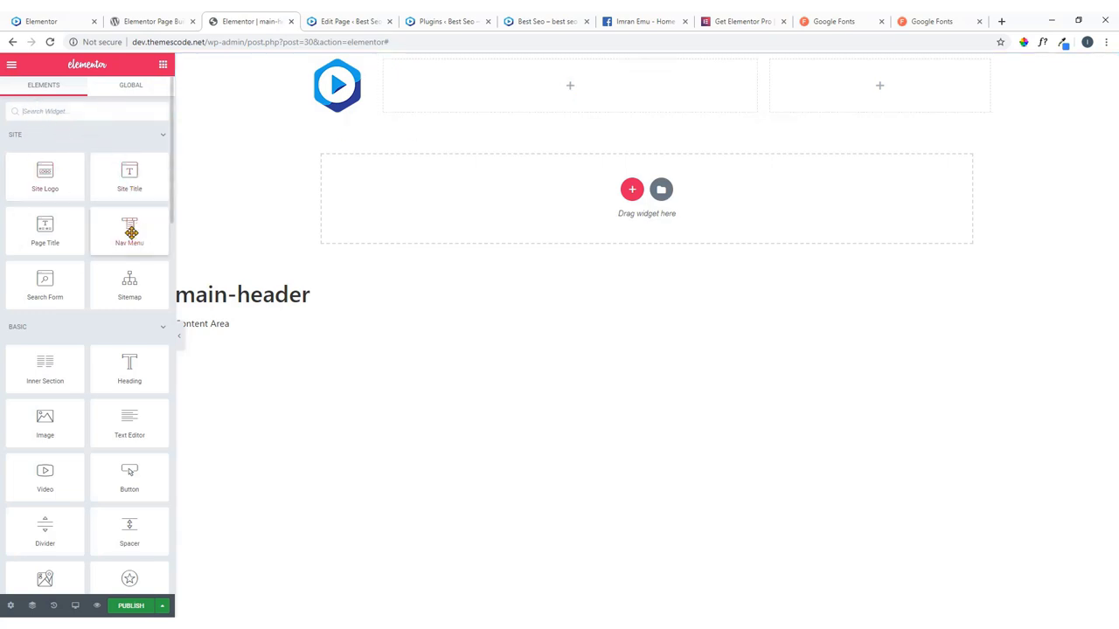
{"action": "left_click_drag", "start_coordinate": [130, 230], "coordinate": [558, 86]}
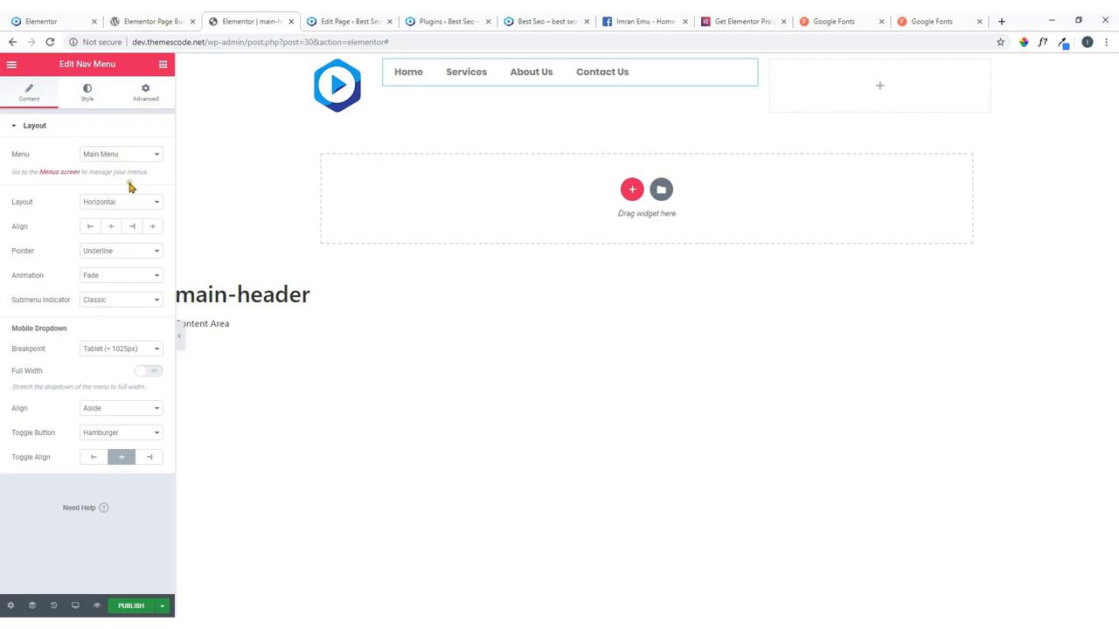
{"action": "left_click", "coordinate": [92, 228]}
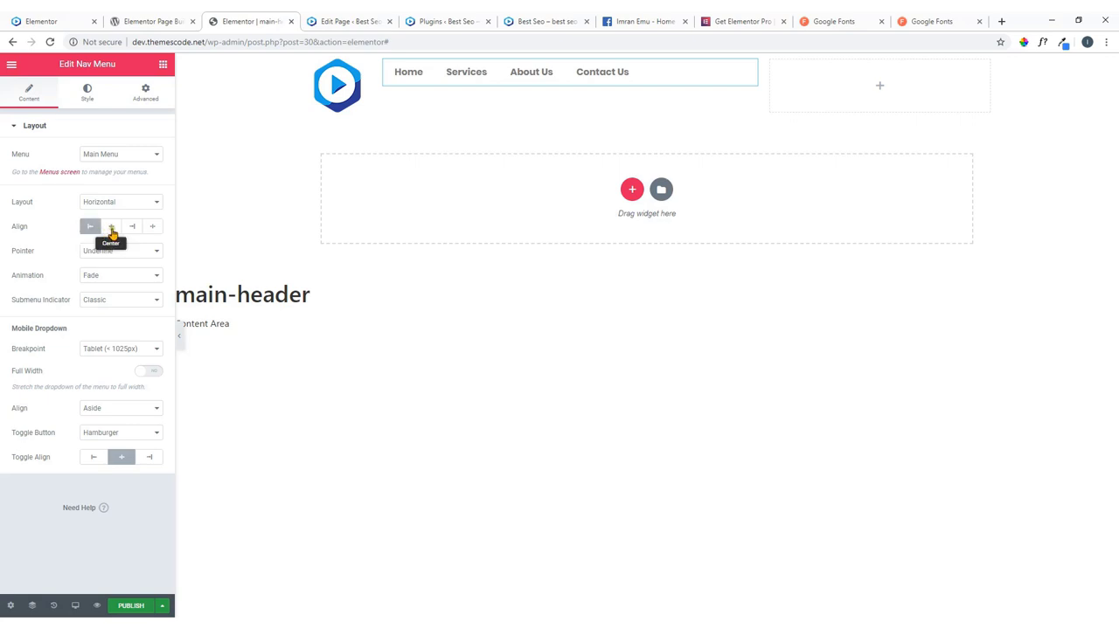
{"action": "left_click", "coordinate": [111, 228]}
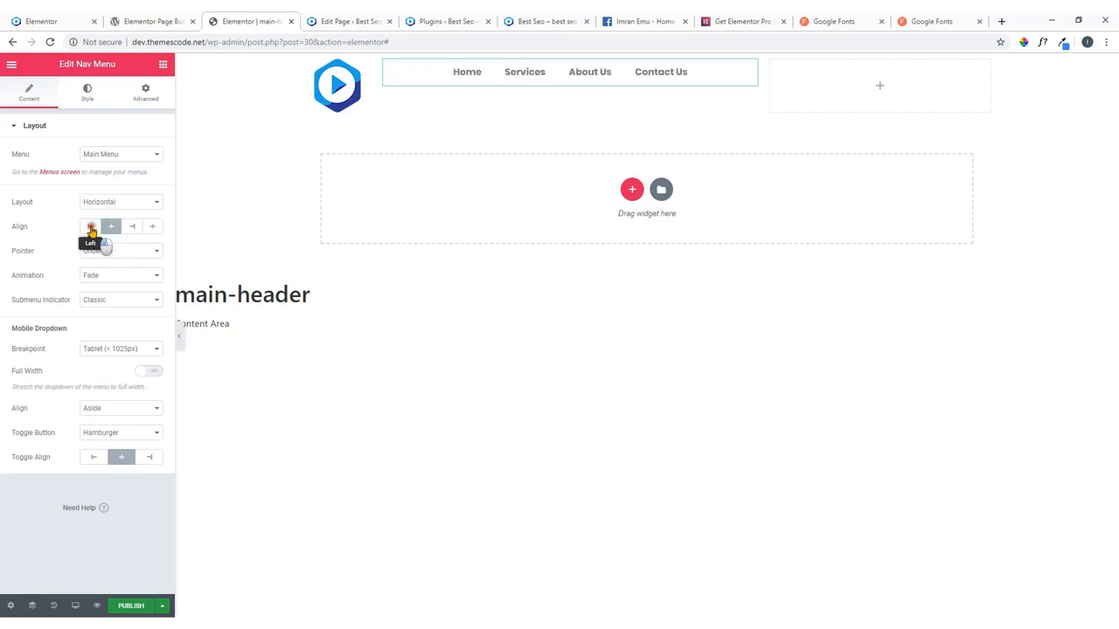
{"action": "left_click", "coordinate": [90, 227]}
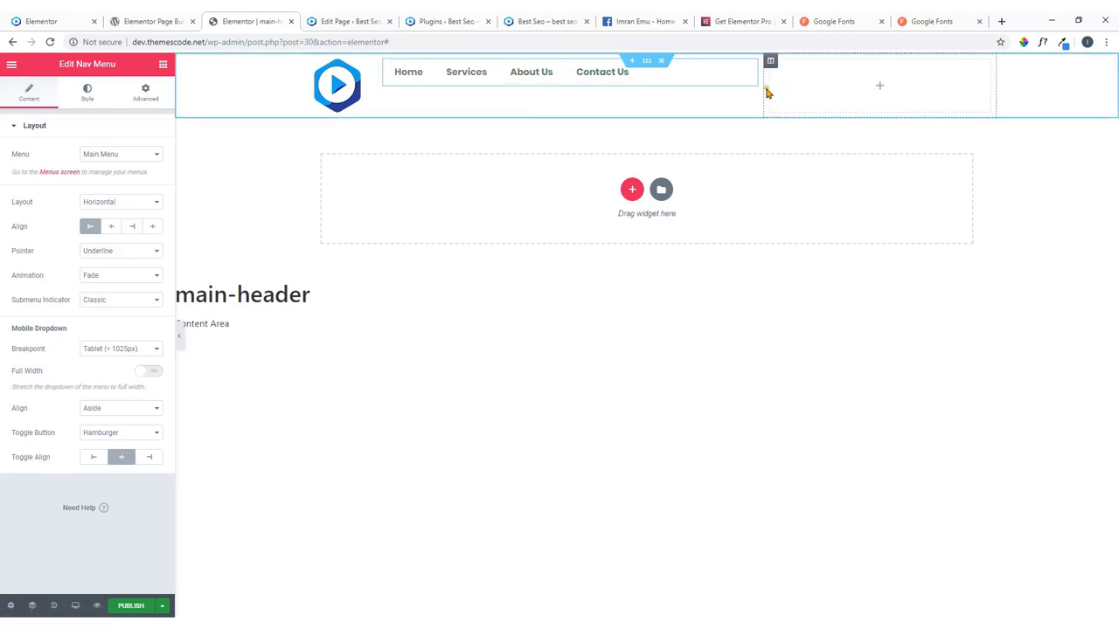
{"action": "left_click", "coordinate": [878, 87]}
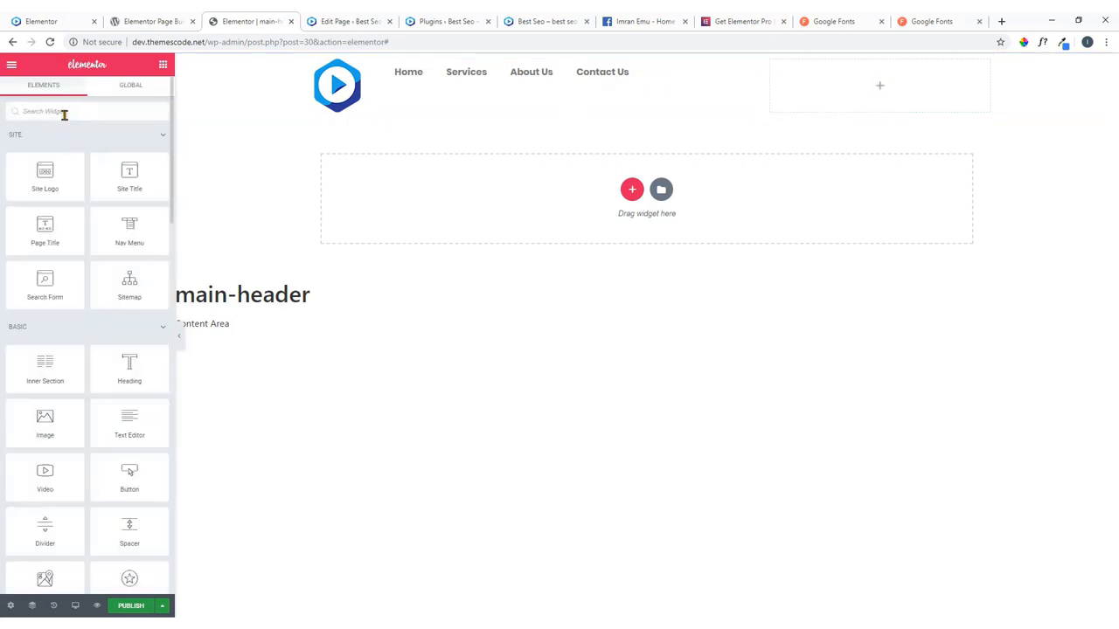
Add Social Icons (Facebook, Twitter, Google Plus) to the third column and narrow that column.
{"action": "type", "text": "i"}
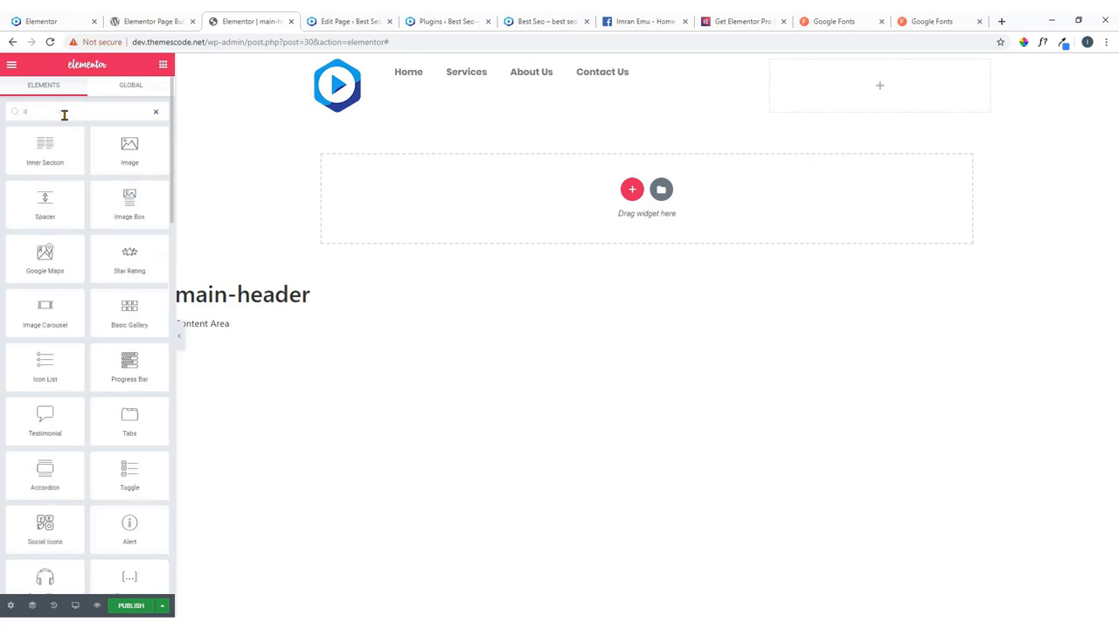
{"action": "type", "text": "ocial"}
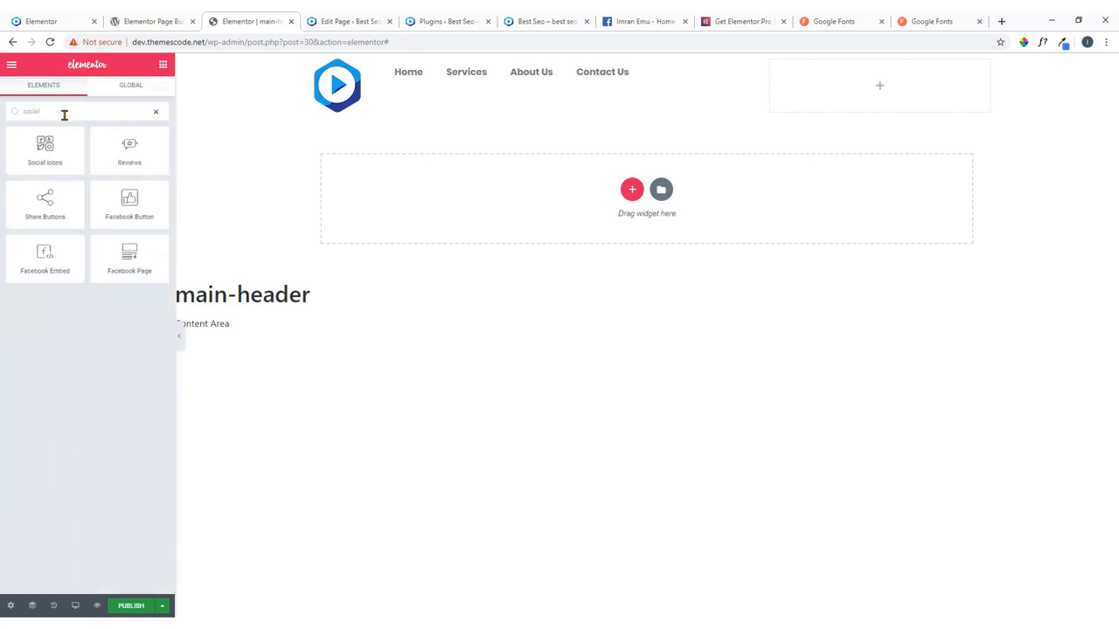
{"action": "left_click_drag", "start_coordinate": [48, 146], "coordinate": [879, 93]}
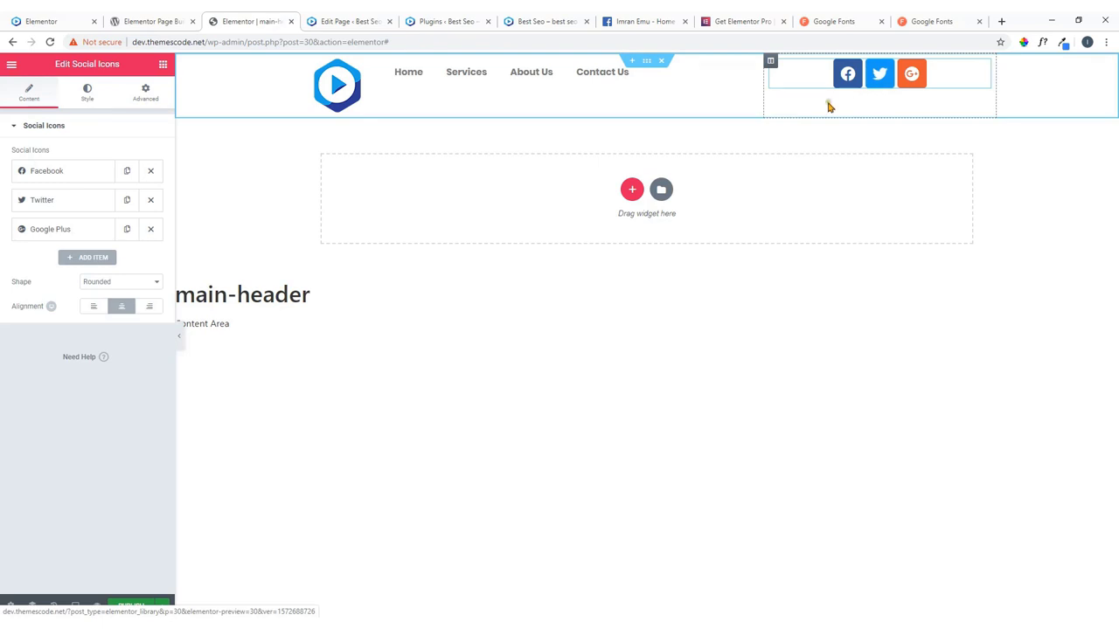
{"action": "left_click", "coordinate": [28, 16]}
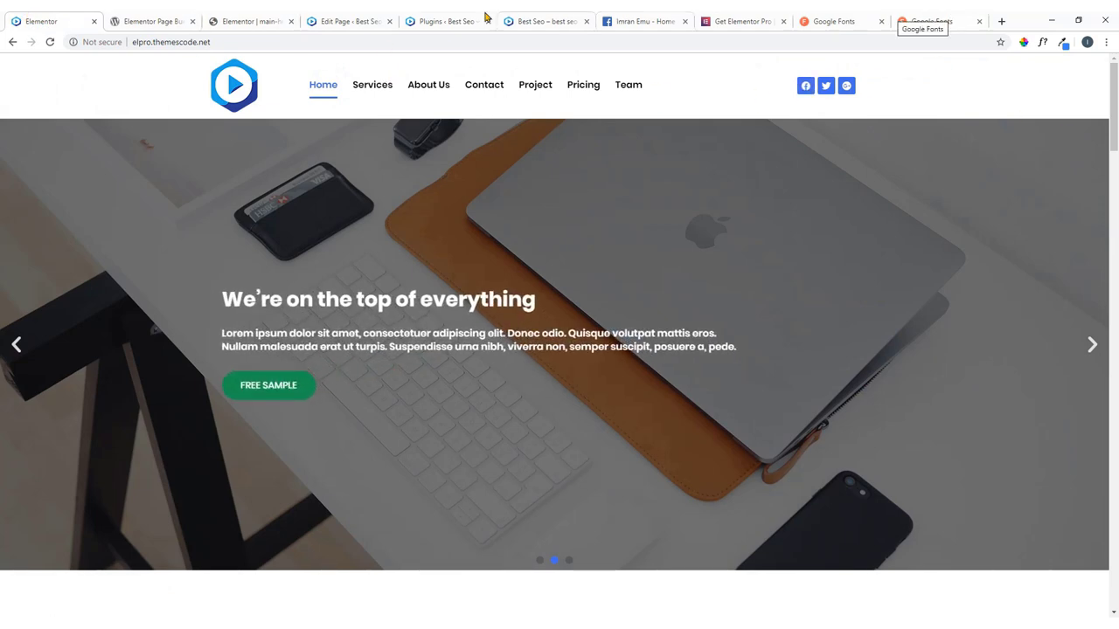
{"action": "left_click", "coordinate": [273, 17]}
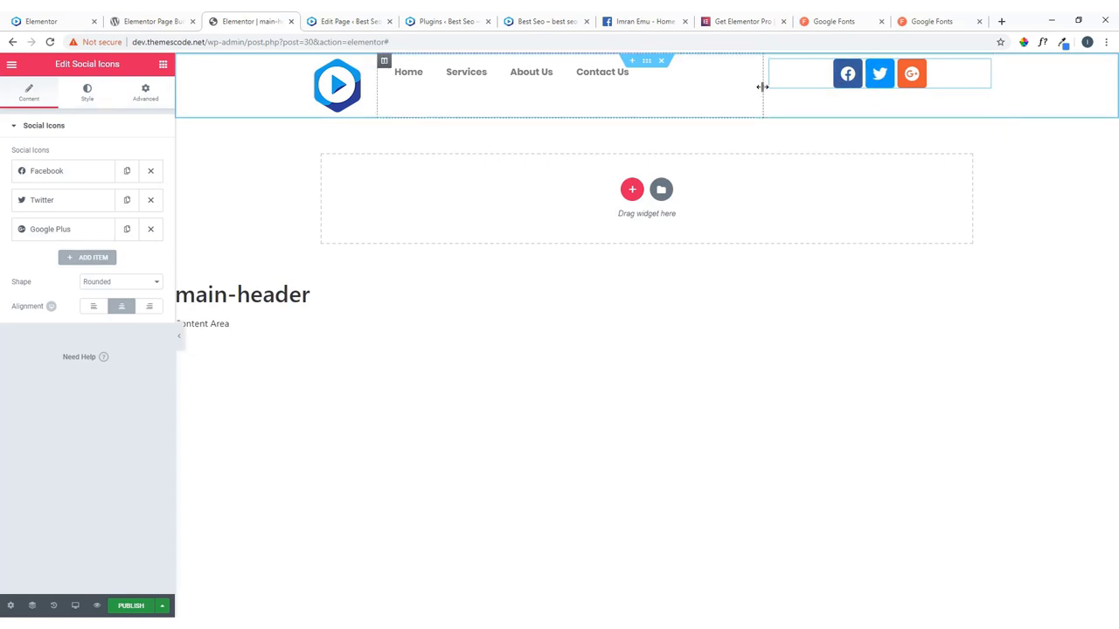
{"action": "left_click_drag", "start_coordinate": [763, 88], "coordinate": [828, 90]}
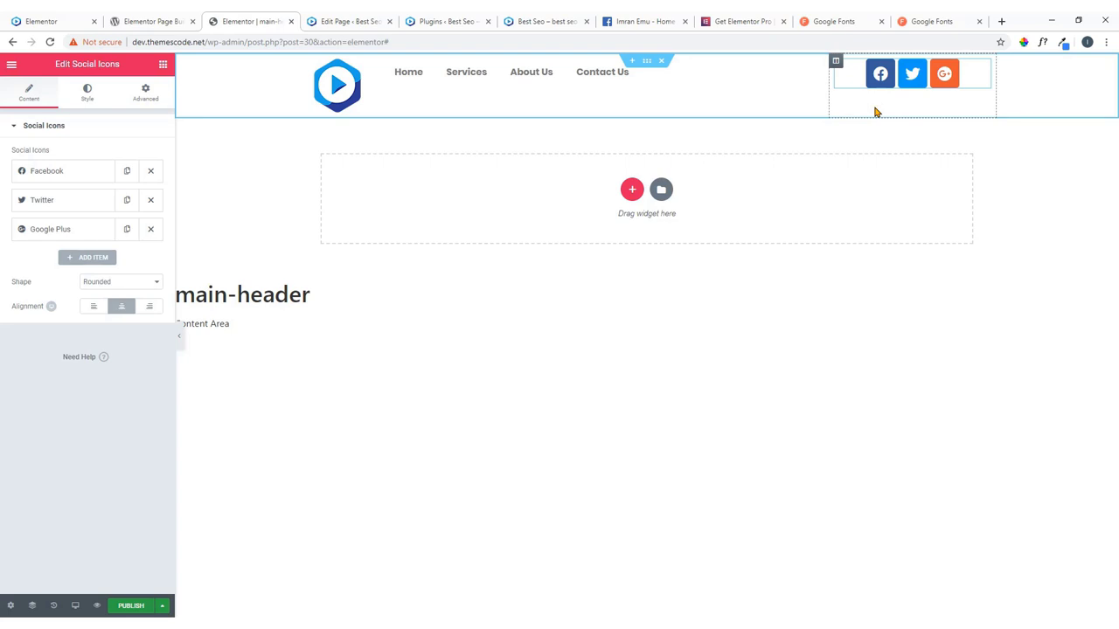
Keep the site logo at full image size and align it left after checking the live site.
{"action": "left_click", "coordinate": [365, 70]}
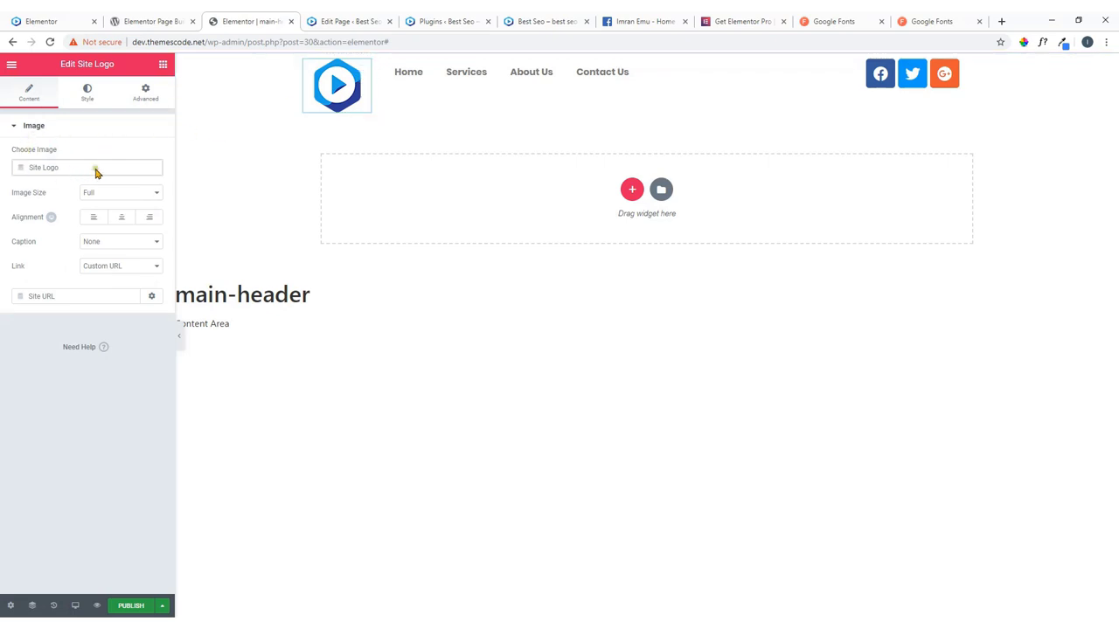
{"action": "left_click", "coordinate": [98, 194]}
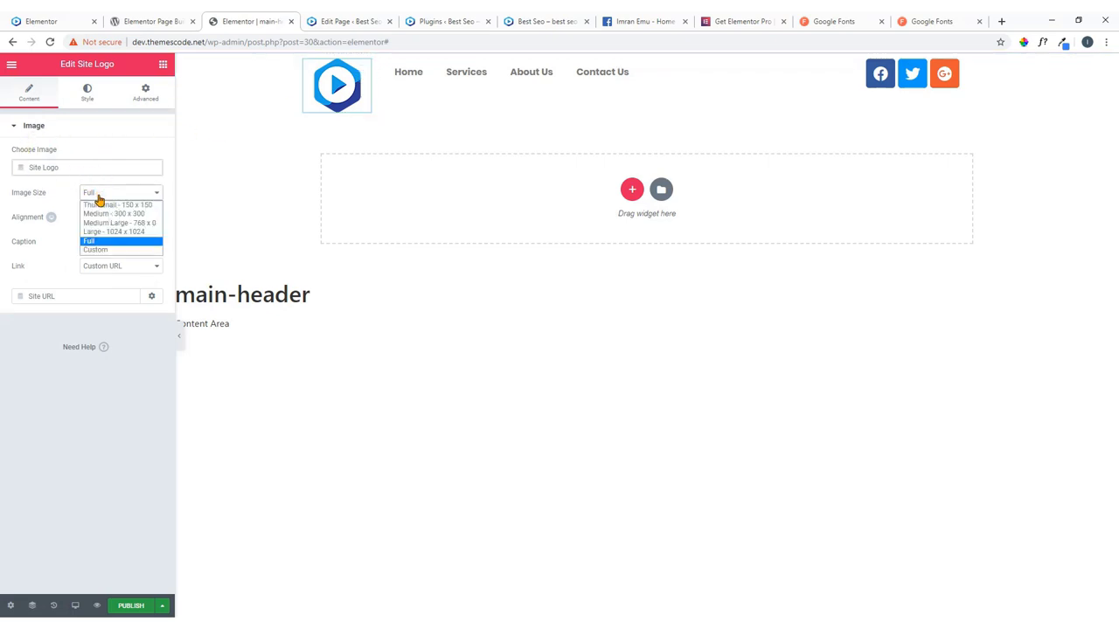
{"action": "left_click", "coordinate": [98, 197]}
{"action": "left_click", "coordinate": [92, 220]}
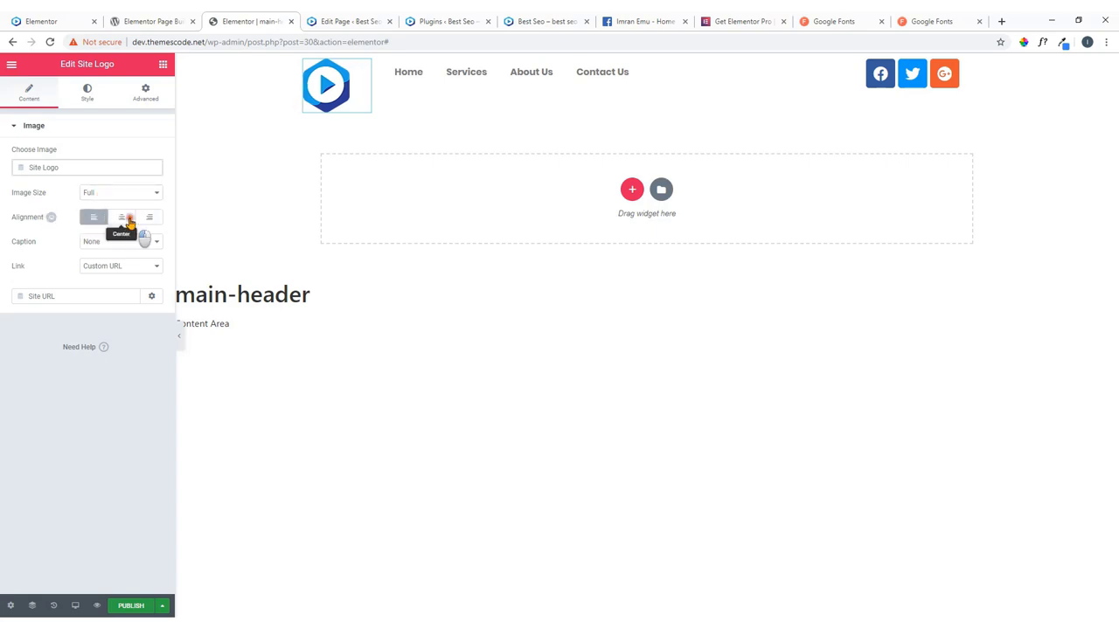
{"action": "left_click", "coordinate": [128, 221]}
{"action": "left_click", "coordinate": [61, 17]}
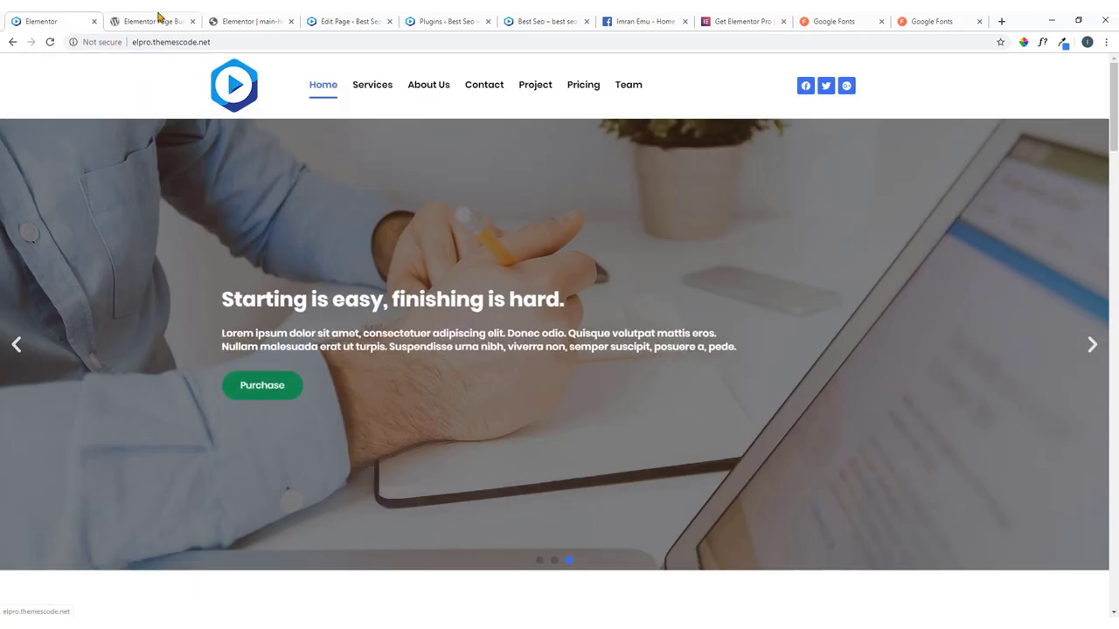
{"action": "left_click", "coordinate": [249, 15]}
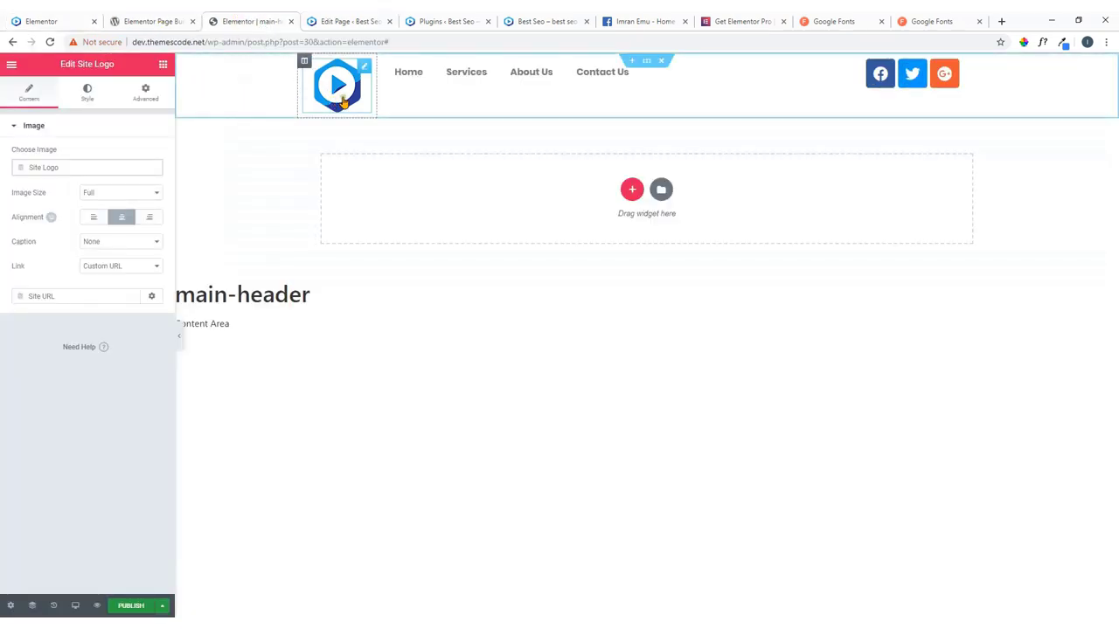
{"action": "left_click", "coordinate": [93, 216]}
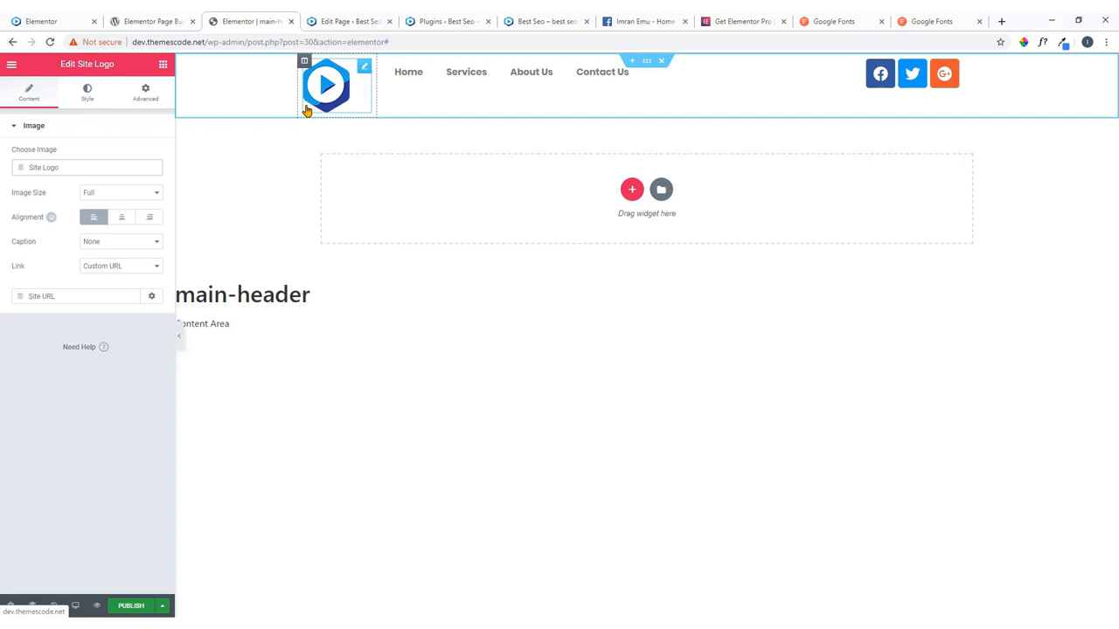
Leave the logo caption as None and link as Custom URL, then view its Style settings.
{"action": "left_click", "coordinate": [115, 244]}
{"action": "left_click", "coordinate": [113, 262]}
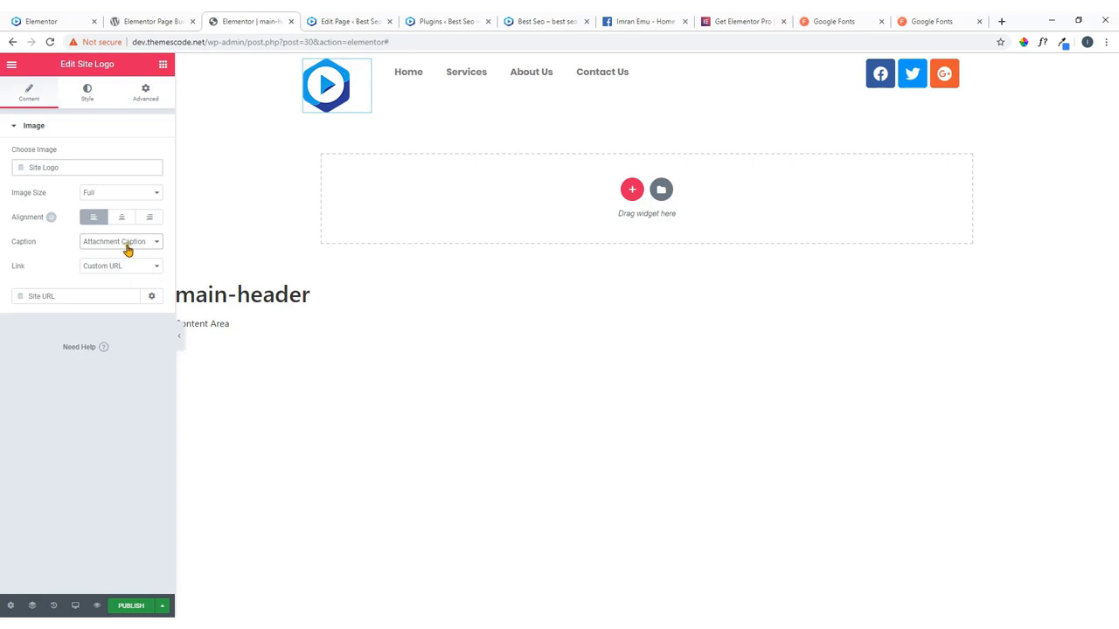
{"action": "left_click", "coordinate": [127, 248]}
{"action": "left_click", "coordinate": [112, 252]}
{"action": "left_click", "coordinate": [119, 269]}
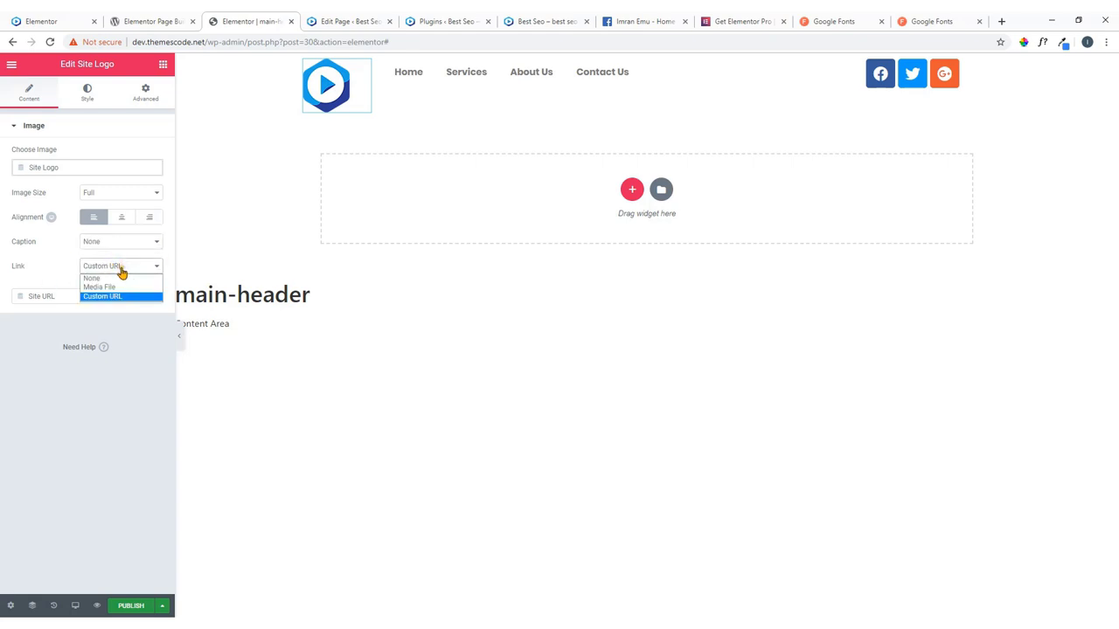
{"action": "left_click", "coordinate": [63, 266]}
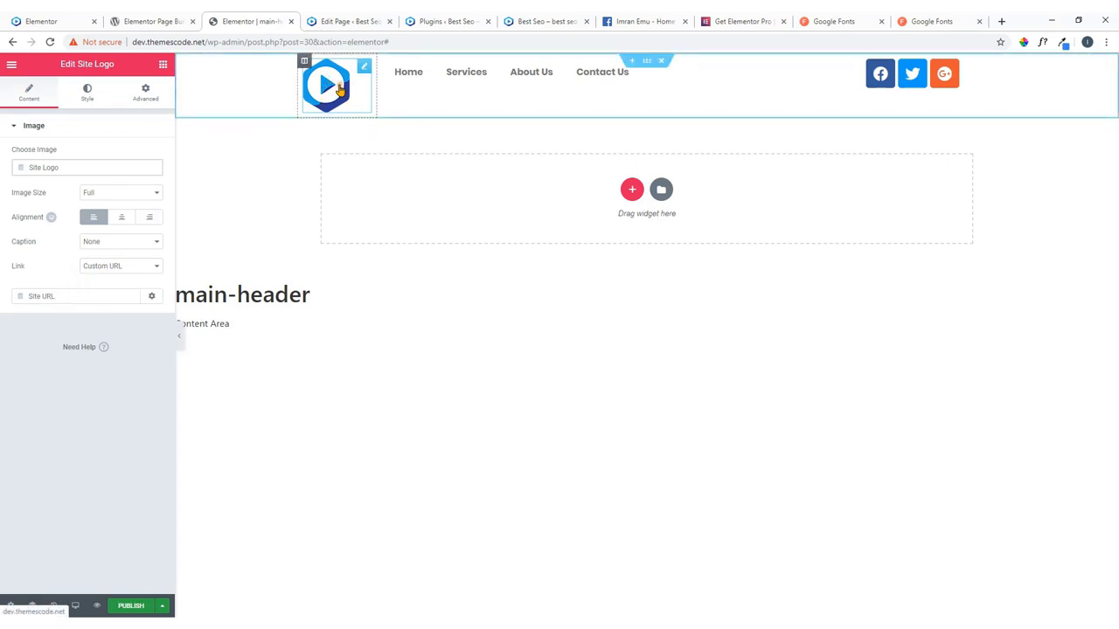
{"action": "left_click", "coordinate": [83, 19]}
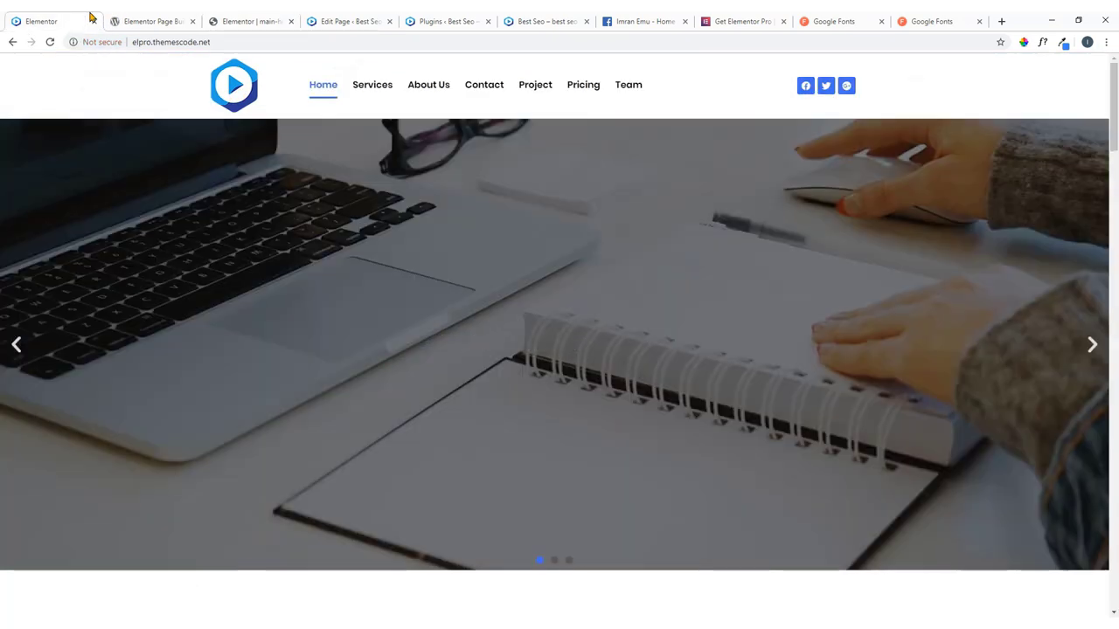
{"action": "left_click", "coordinate": [262, 19]}
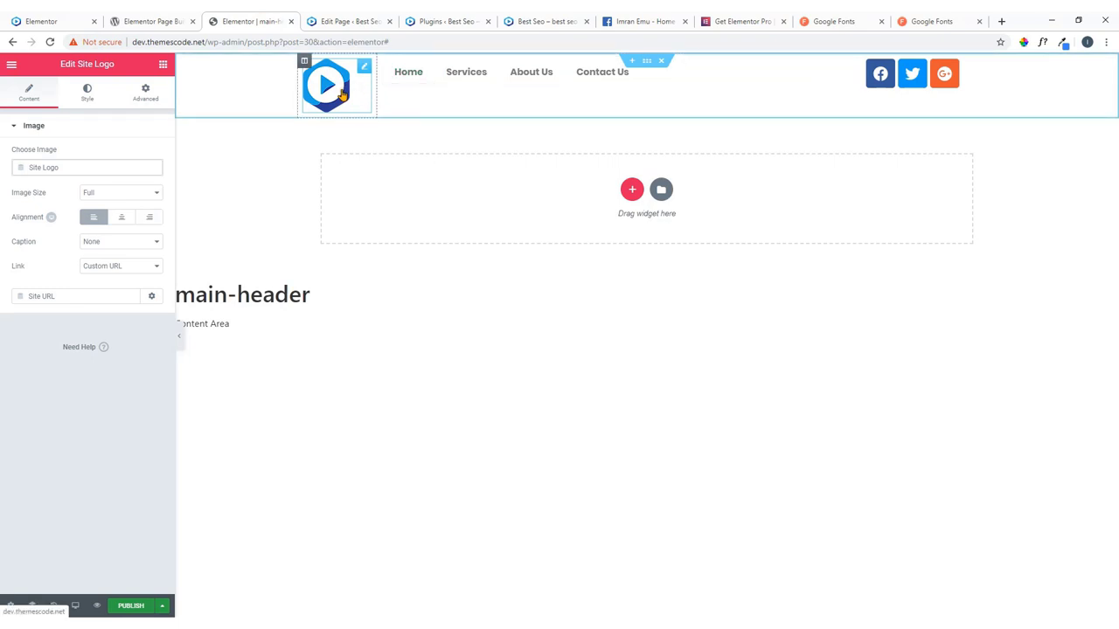
{"action": "left_click", "coordinate": [87, 95]}
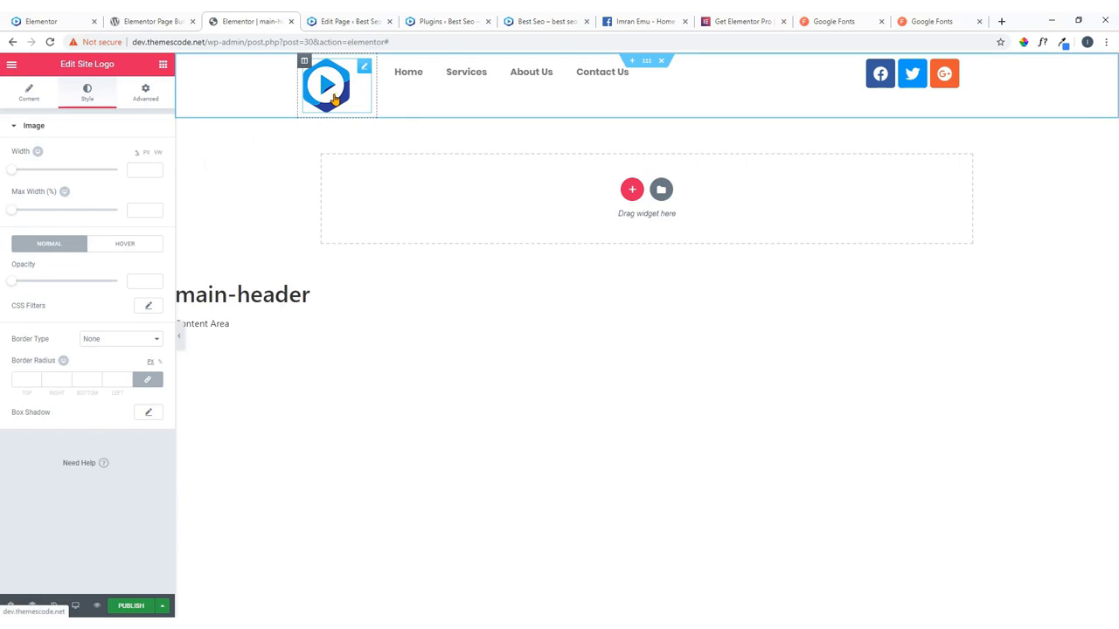
Drag the logo width to 100, test opacity, and set Border Type back to None.
{"action": "left_click_drag", "start_coordinate": [17, 173], "coordinate": [123, 185]}
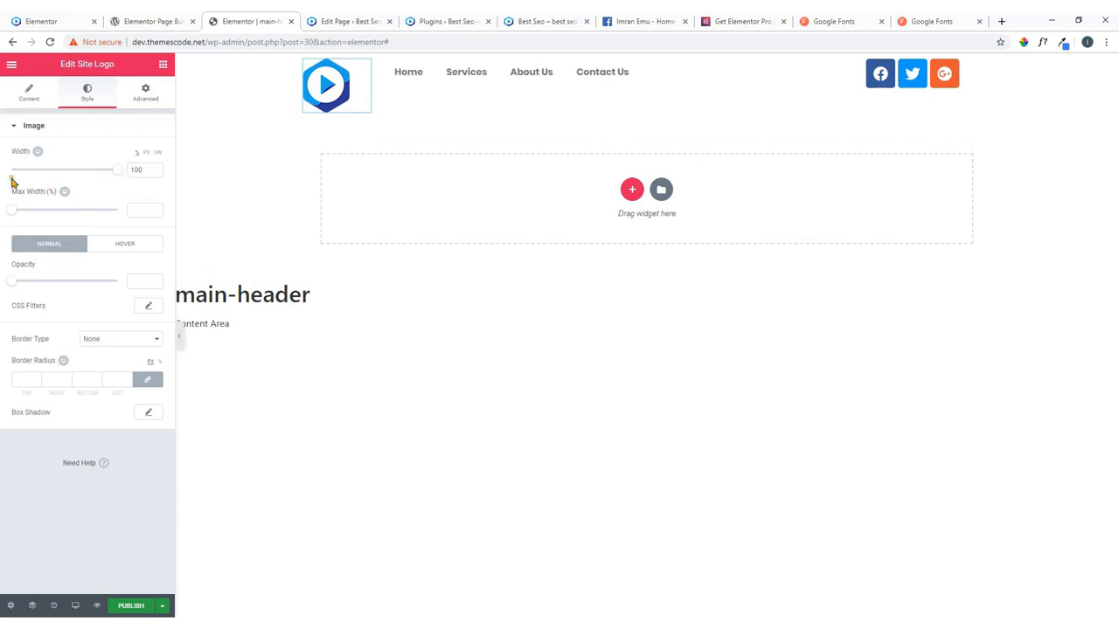
{"action": "mouse_move", "coordinate": [14, 286]}
{"action": "left_mouse_down"}
{"action": "mouse_move", "coordinate": [77, 288]}
{"action": "mouse_move", "coordinate": [2, 289]}
{"action": "left_mouse_up"}
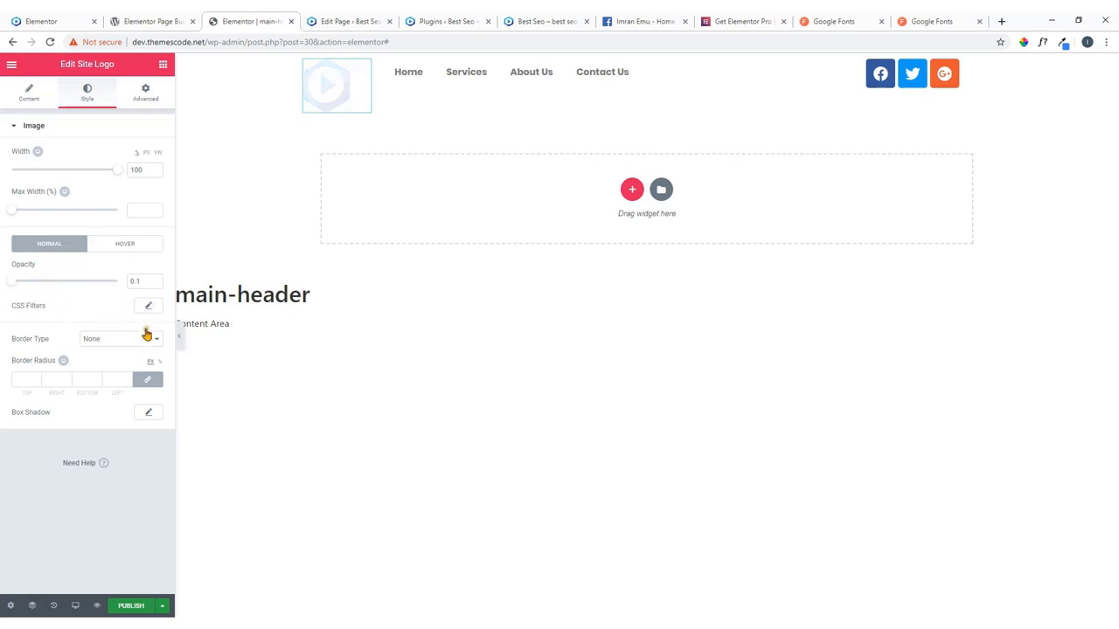
{"action": "left_click", "coordinate": [139, 340]}
{"action": "left_click", "coordinate": [128, 361]}
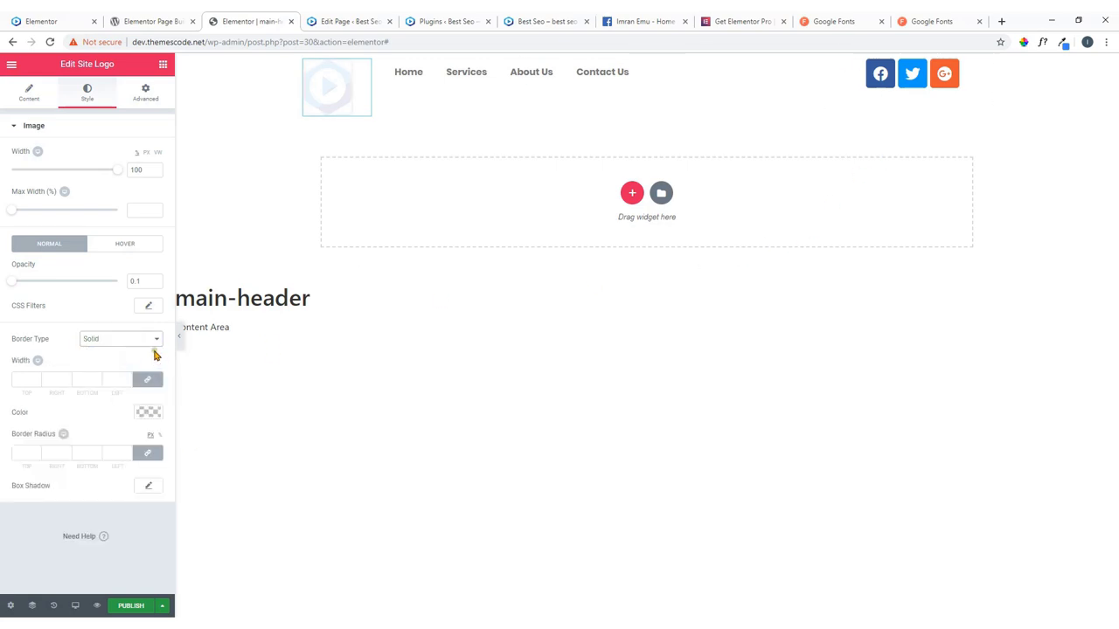
{"action": "left_click", "coordinate": [154, 340]}
{"action": "left_click", "coordinate": [123, 350]}
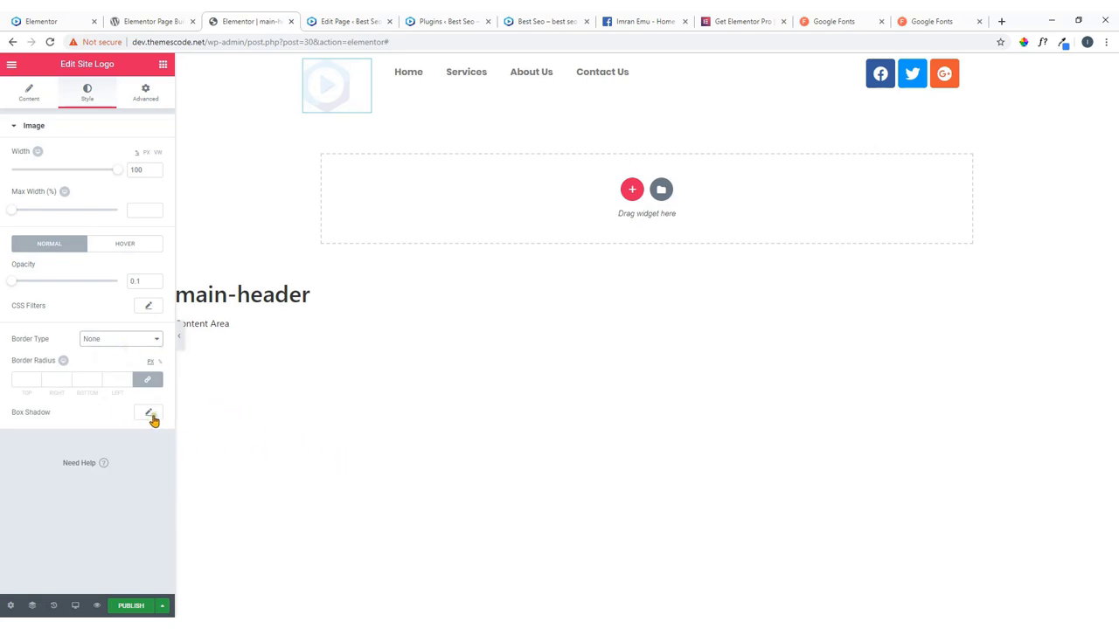
After glancing at publish settings and the nav menu, set the logo's opacity to 1.
{"action": "left_click", "coordinate": [148, 98]}
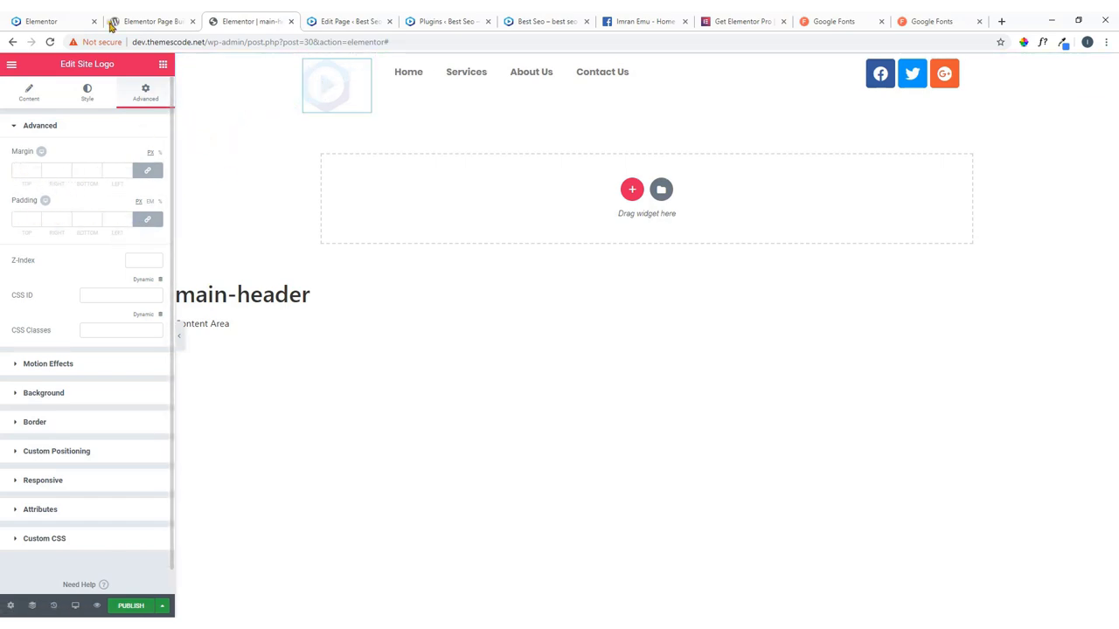
{"action": "left_click", "coordinate": [129, 606]}
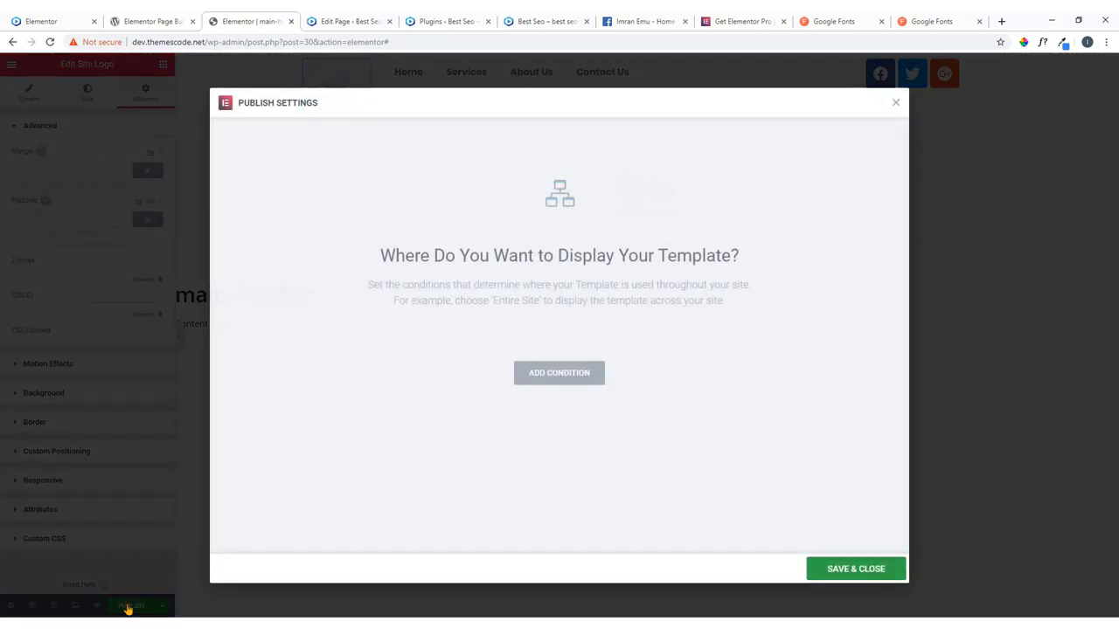
{"action": "left_click", "coordinate": [894, 103]}
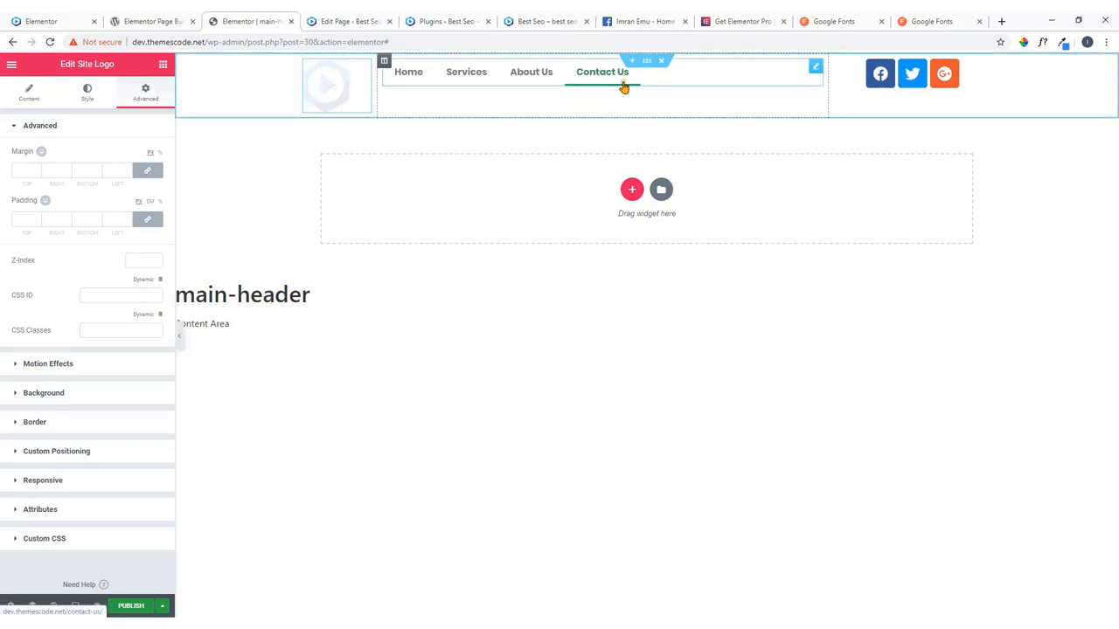
{"action": "left_click", "coordinate": [815, 72]}
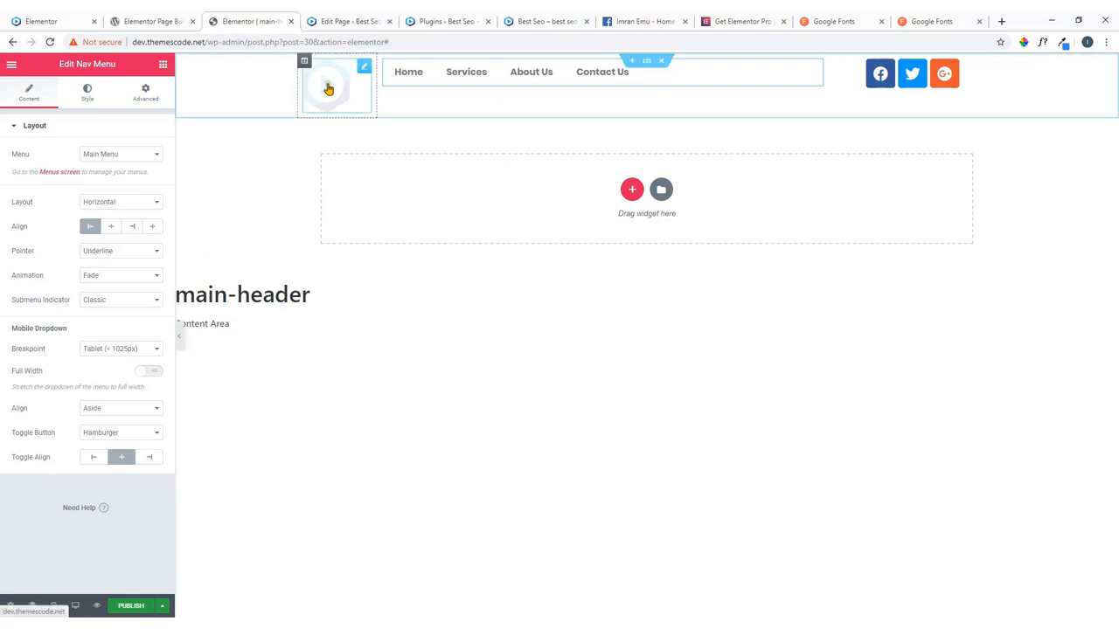
{"action": "left_click", "coordinate": [364, 74]}
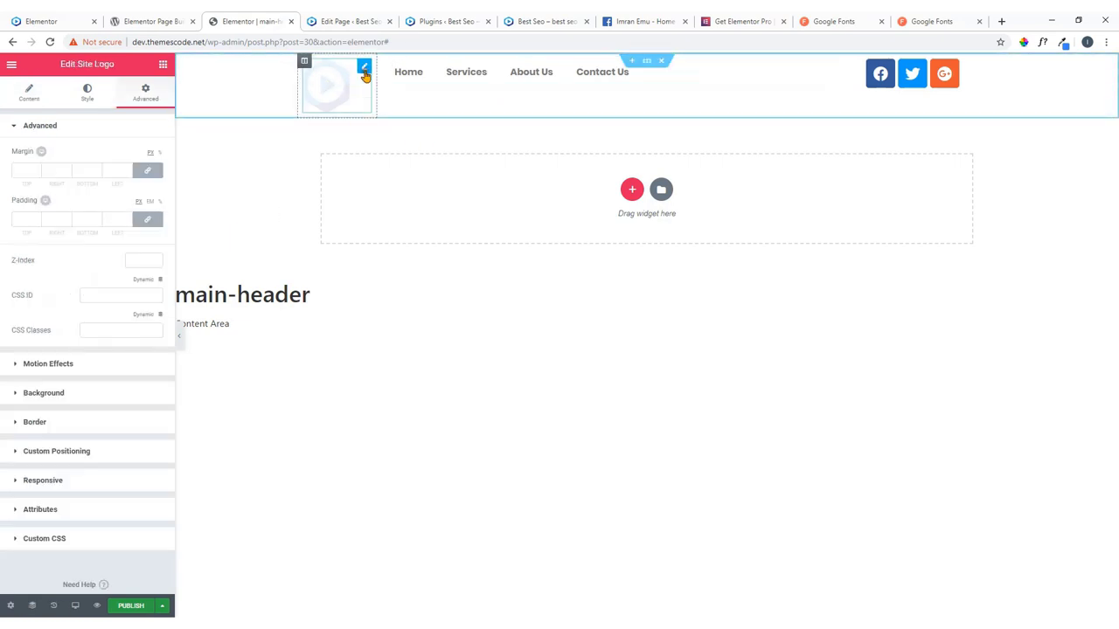
{"action": "left_click", "coordinate": [88, 92]}
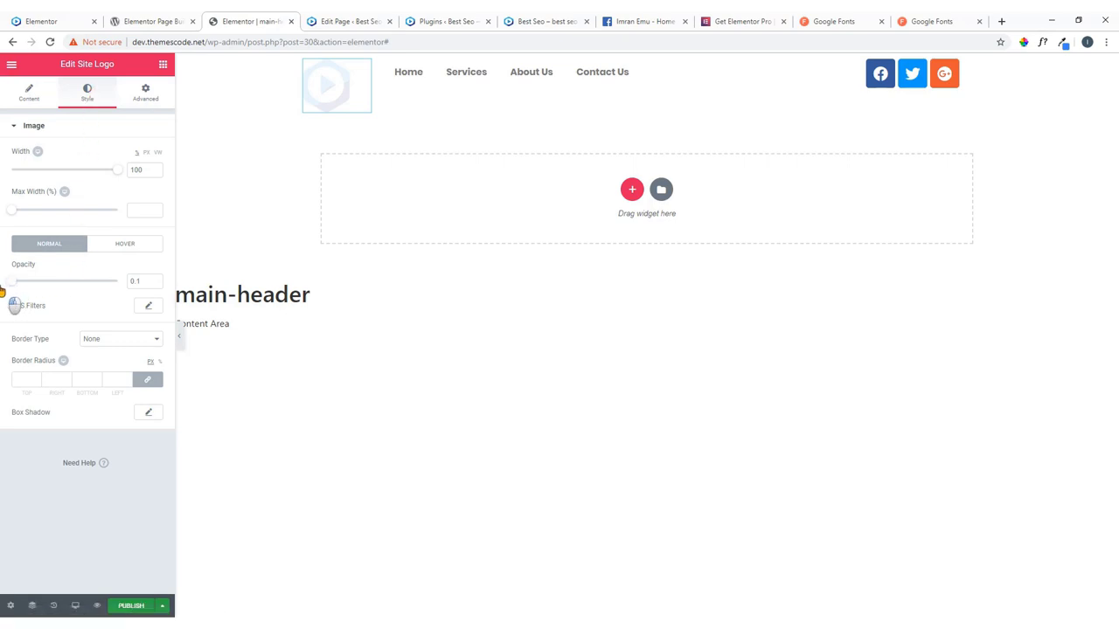
{"action": "double_click", "coordinate": [145, 281]}
{"action": "type", "text": "1"}
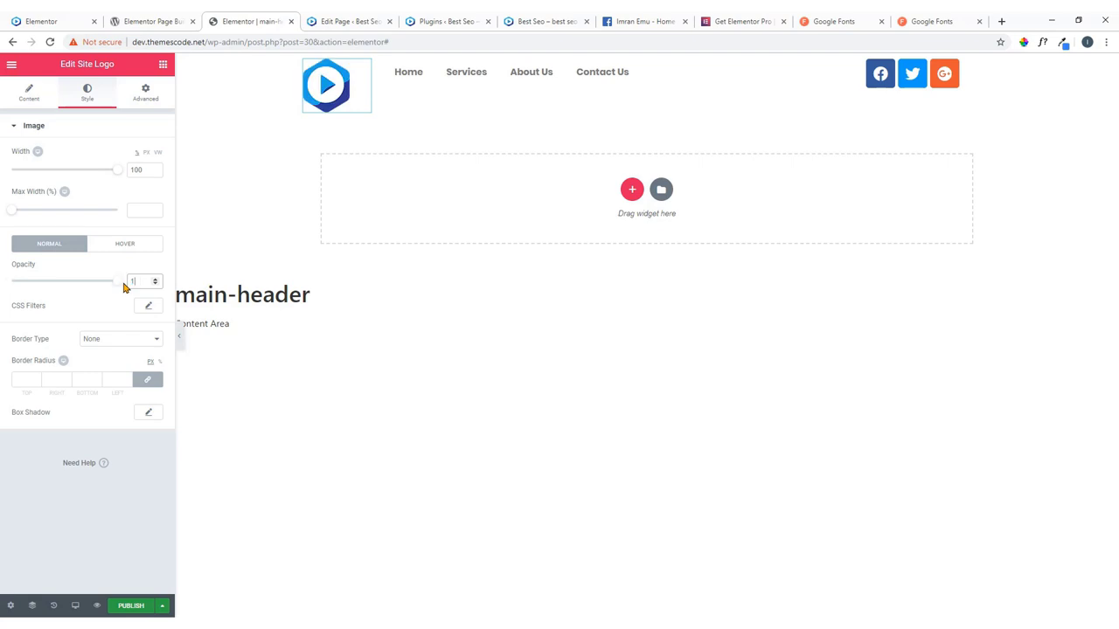
{"action": "left_click", "coordinate": [108, 272]}
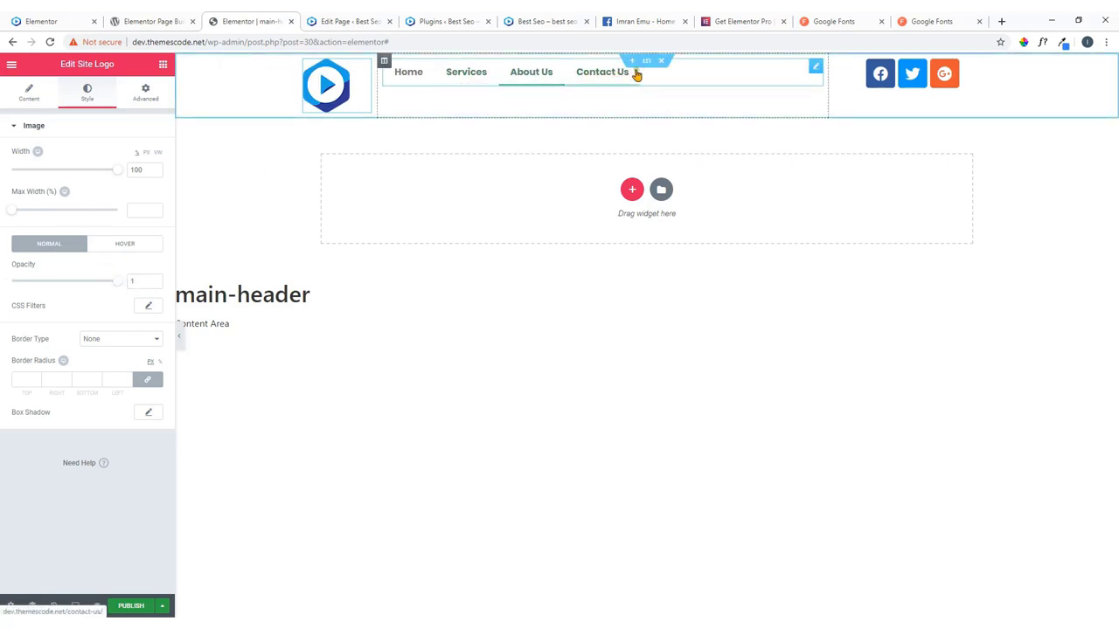
Unlink the Nav Menu's Advanced padding and set top padding to 24, comparing with the live site.
{"action": "left_click", "coordinate": [816, 69]}
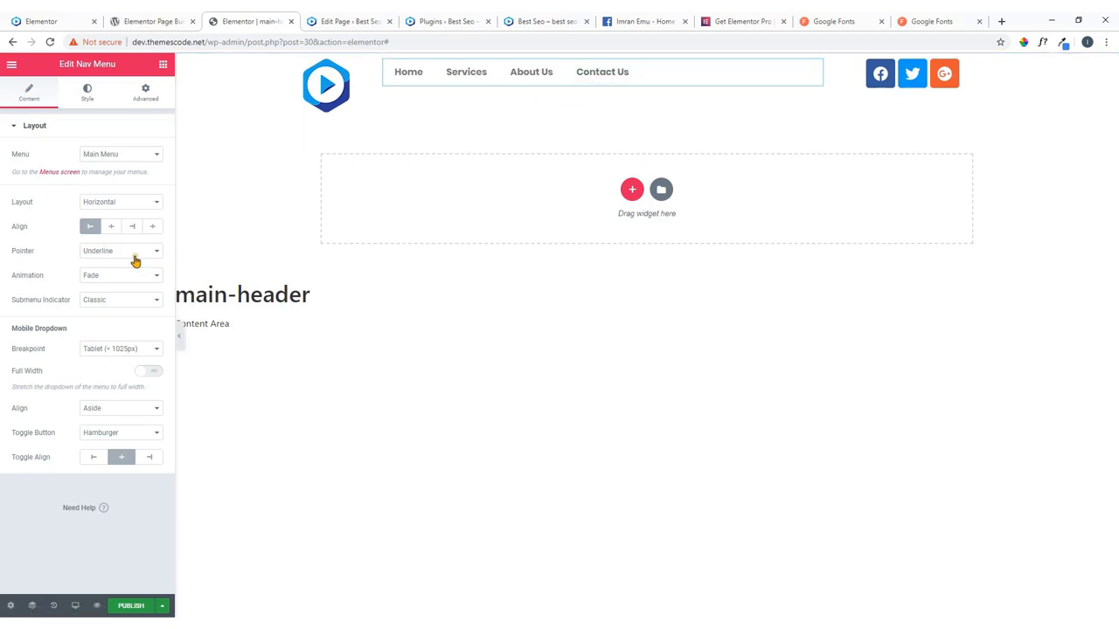
{"action": "left_click", "coordinate": [88, 94]}
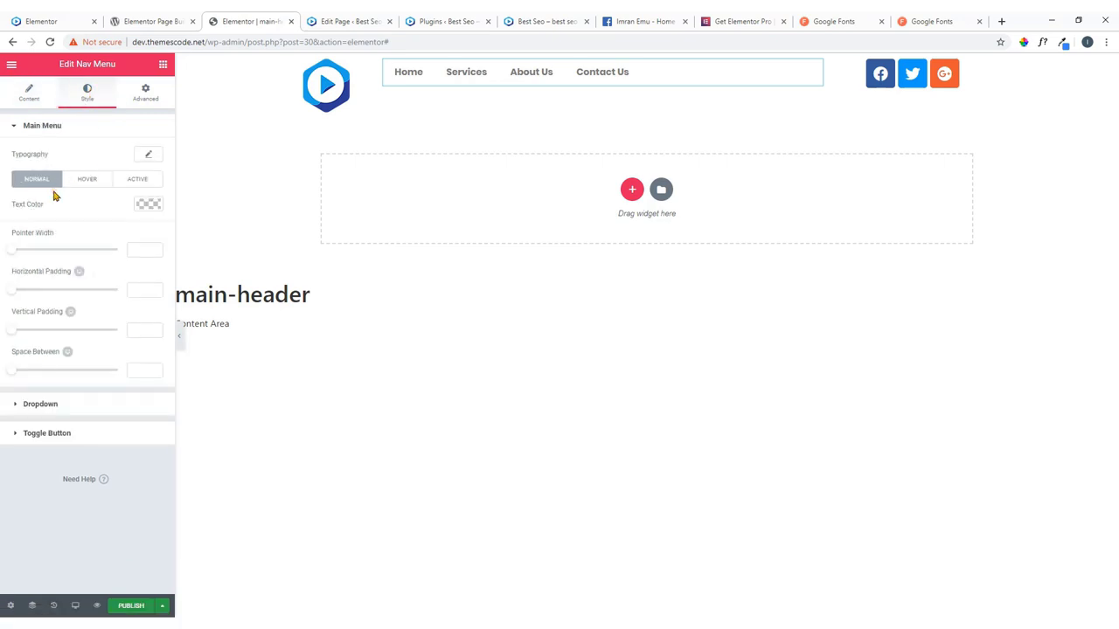
{"action": "left_click", "coordinate": [151, 95]}
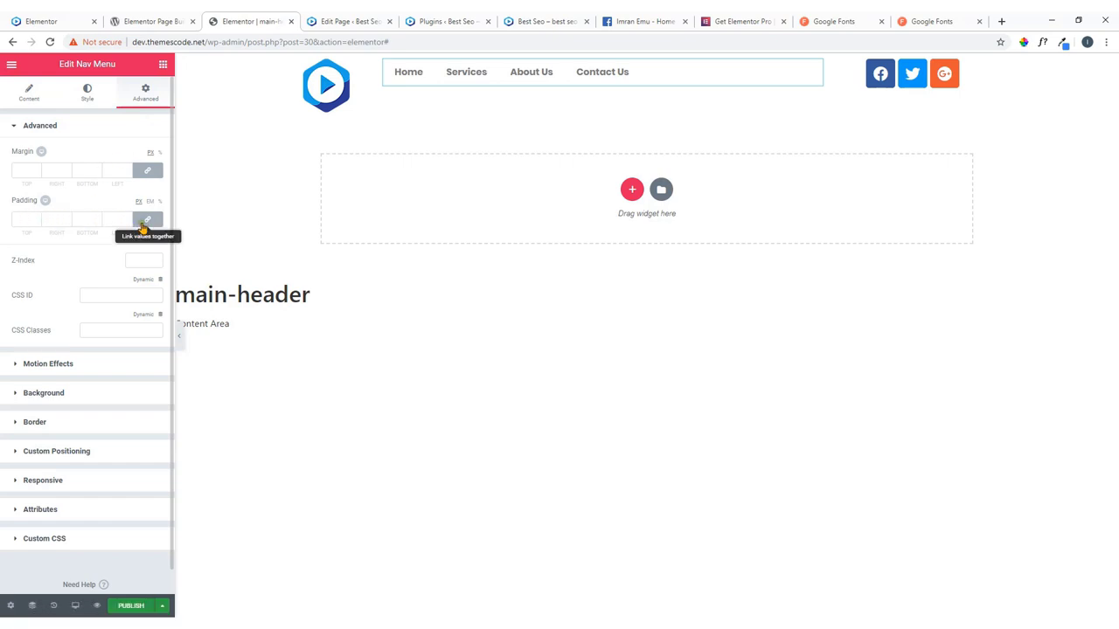
{"action": "left_click", "coordinate": [149, 222]}
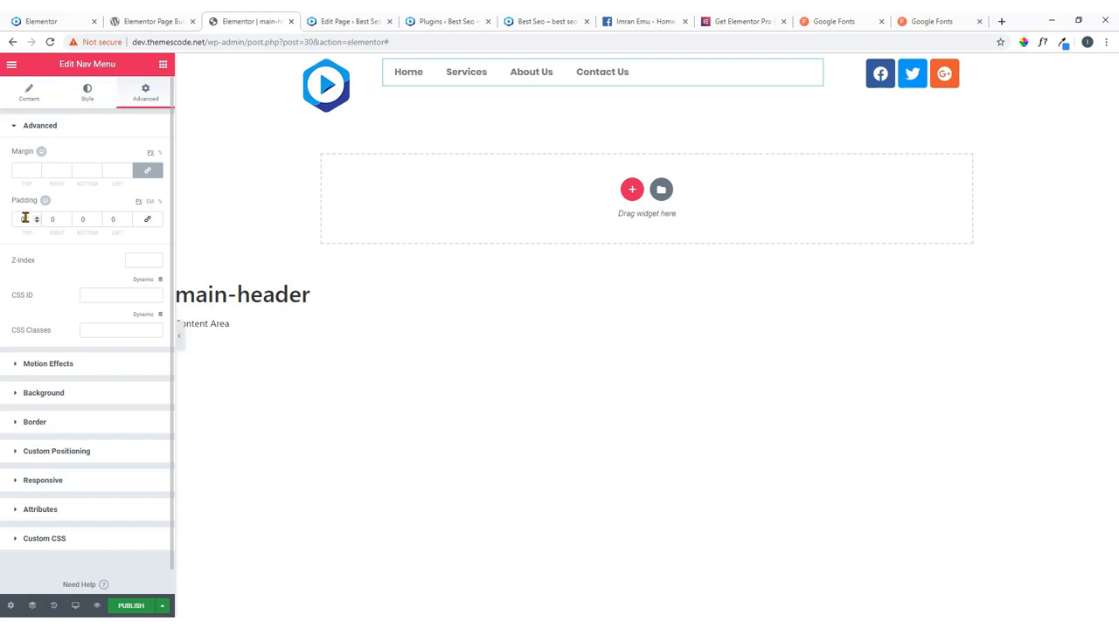
{"action": "left_click_drag", "start_coordinate": [26, 219], "coordinate": [12, 223]}
{"action": "type", "text": "40"}
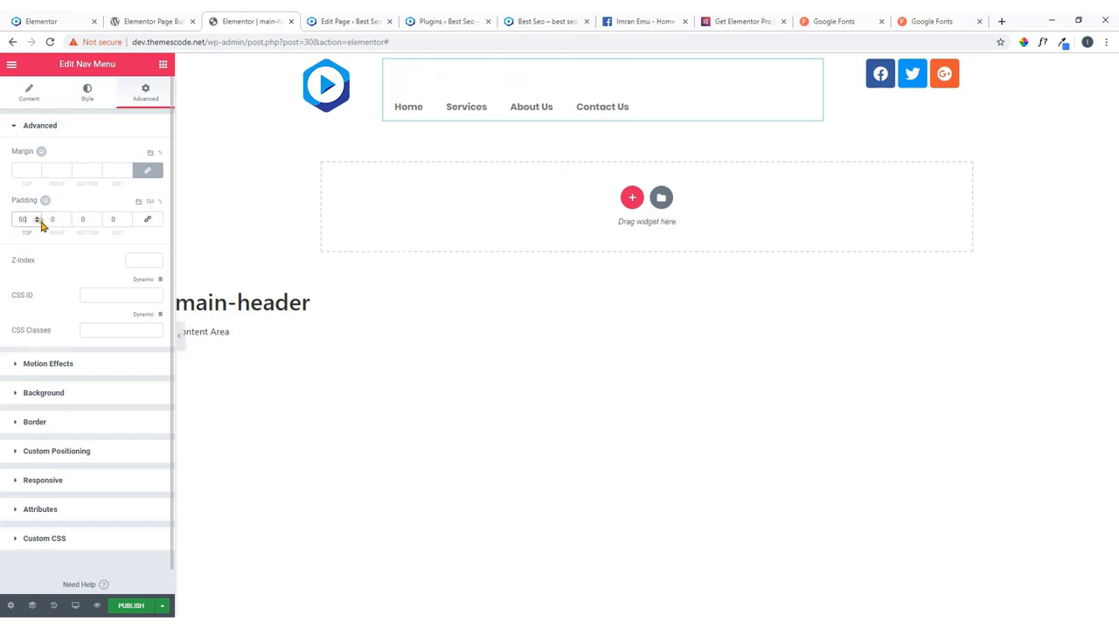
{"action": "left_click", "coordinate": [37, 222]}
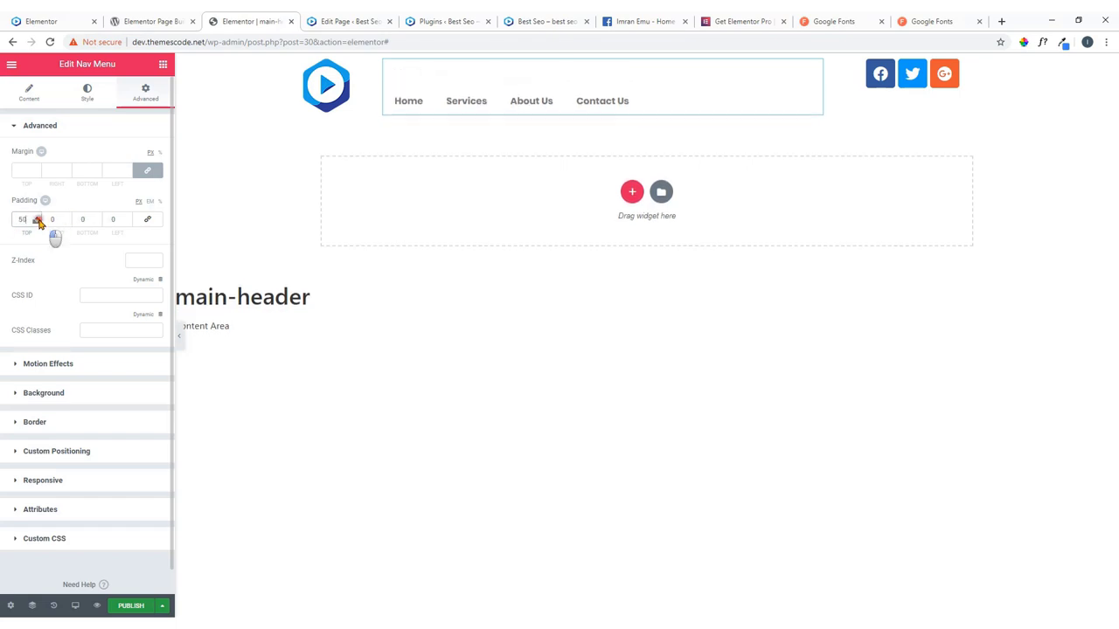
{"action": "left_click_drag", "start_coordinate": [39, 222], "coordinate": [39, 223]}
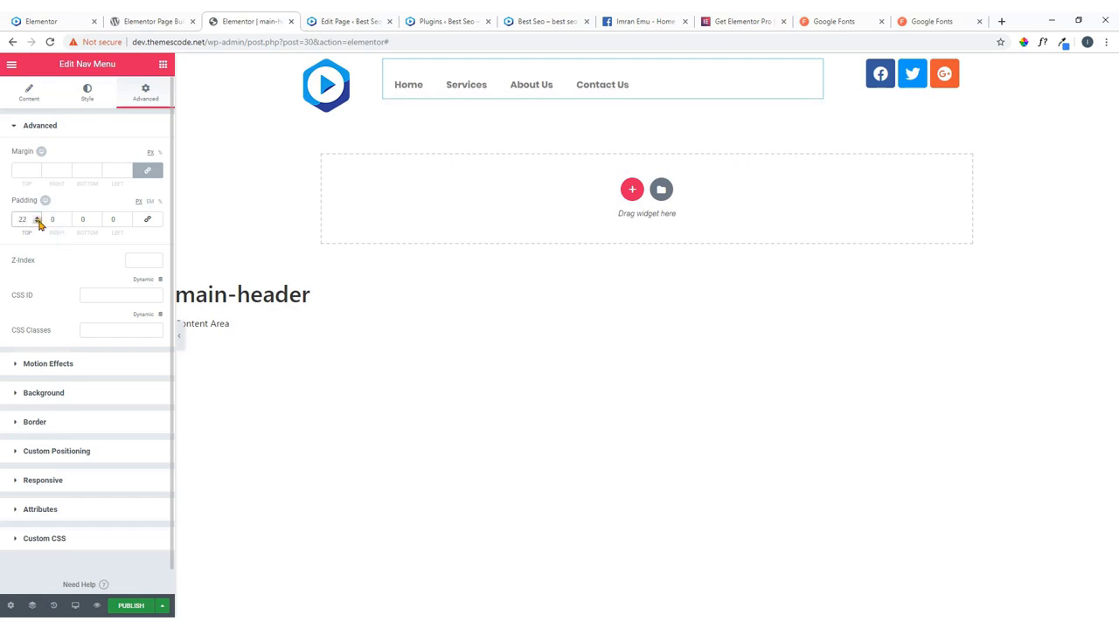
{"action": "left_click_drag", "start_coordinate": [39, 222], "coordinate": [37, 217]}
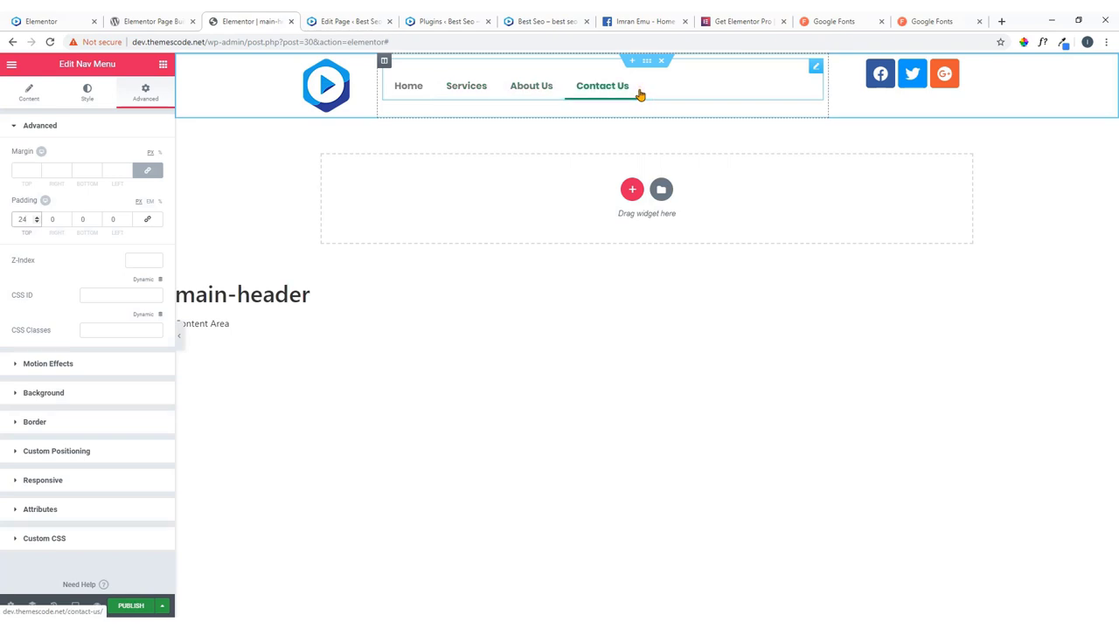
{"action": "left_click", "coordinate": [44, 21]}
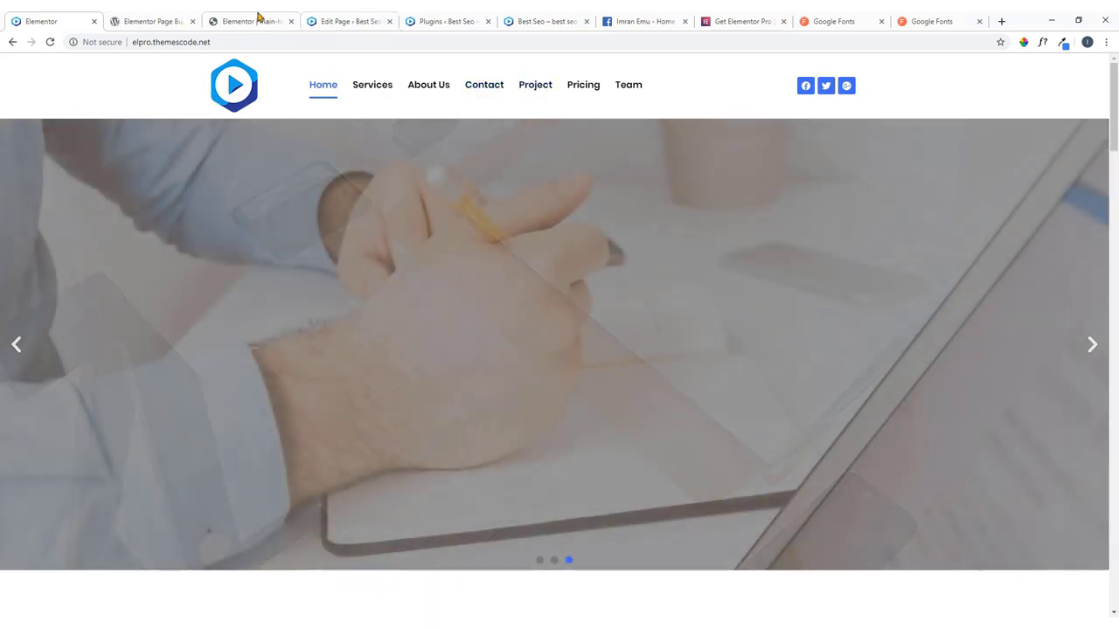
{"action": "left_click", "coordinate": [256, 20]}
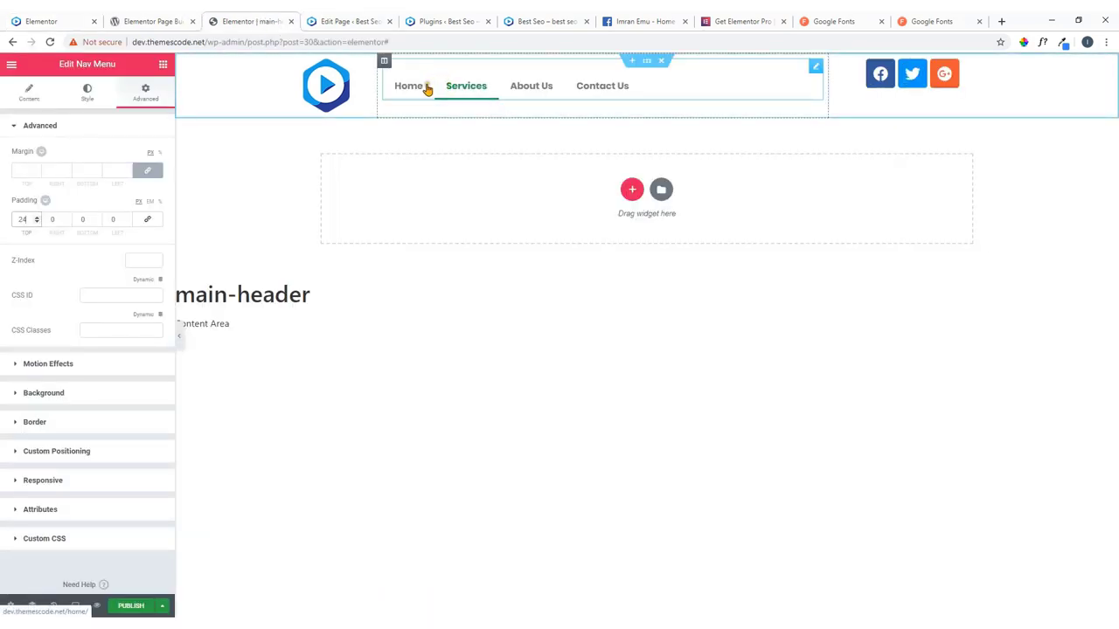
In the nav menu's Style tab, set the pointer width to 2.
{"action": "left_click", "coordinate": [87, 95]}
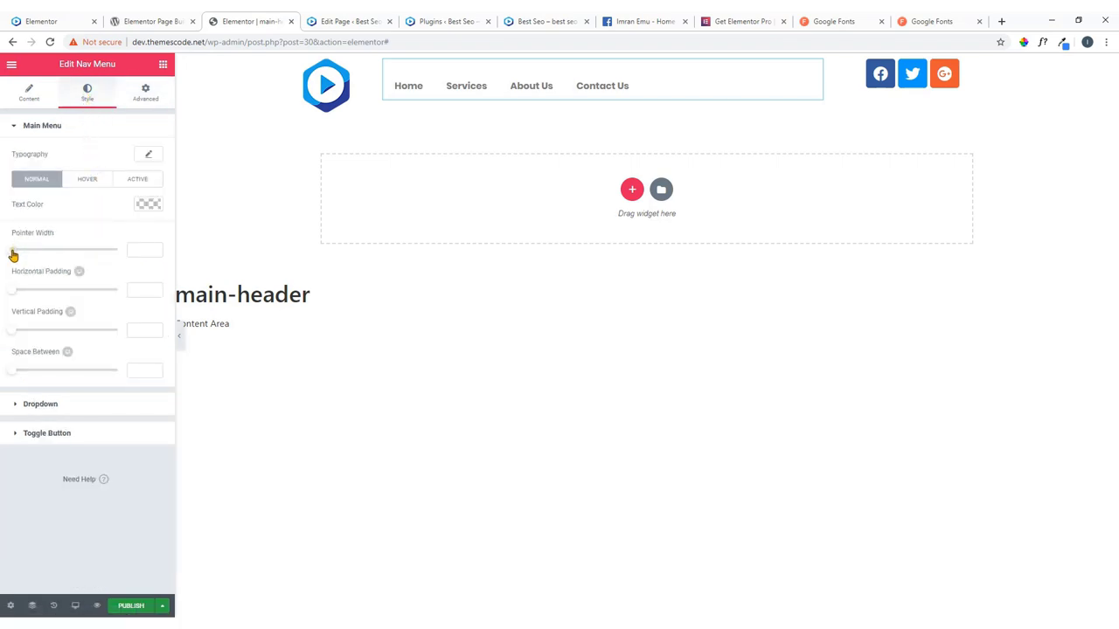
{"action": "left_click_drag", "start_coordinate": [14, 251], "coordinate": [47, 250]}
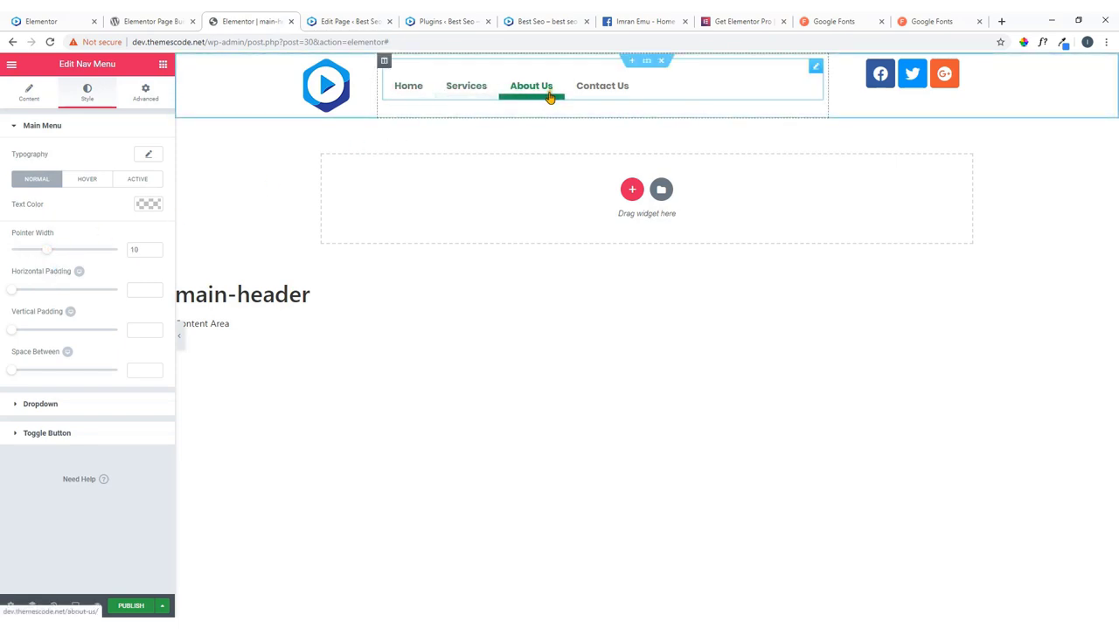
{"action": "left_click_drag", "start_coordinate": [43, 250], "coordinate": [11, 267]}
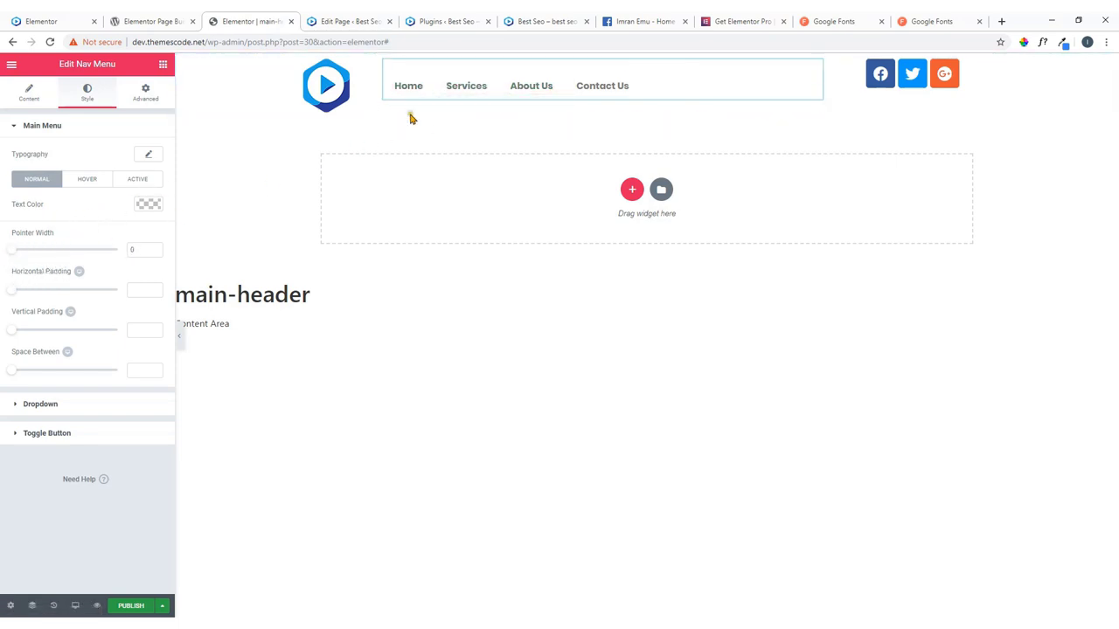
{"action": "left_click", "coordinate": [126, 252]}
{"action": "type", "text": "2"}
{"action": "left_click", "coordinate": [15, 254]}
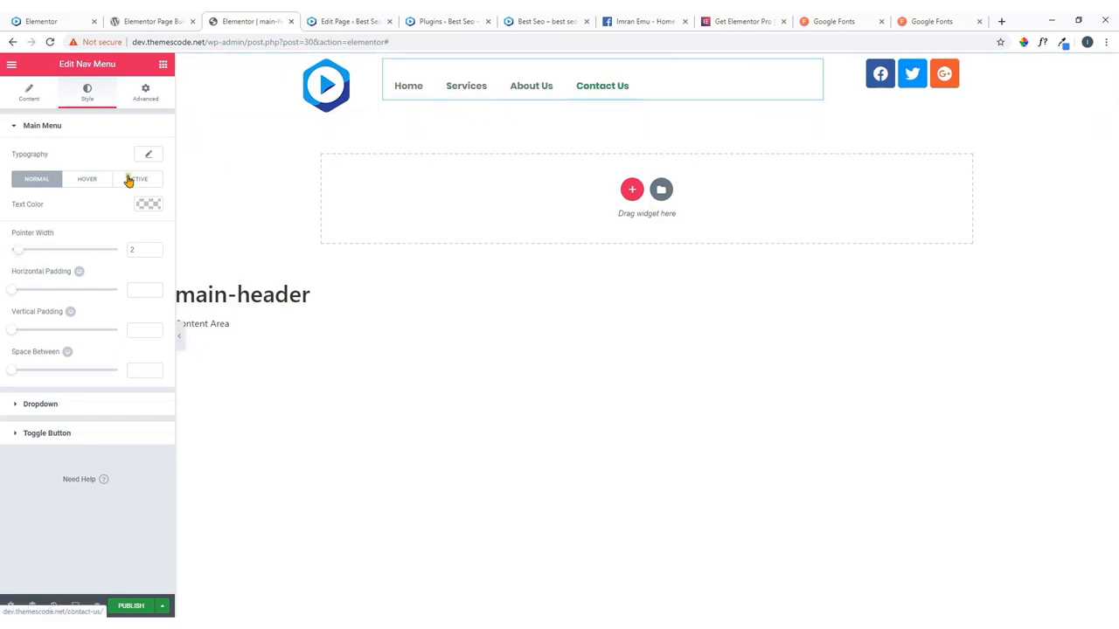
{"action": "left_click_drag", "start_coordinate": [21, 252], "coordinate": [24, 250]}
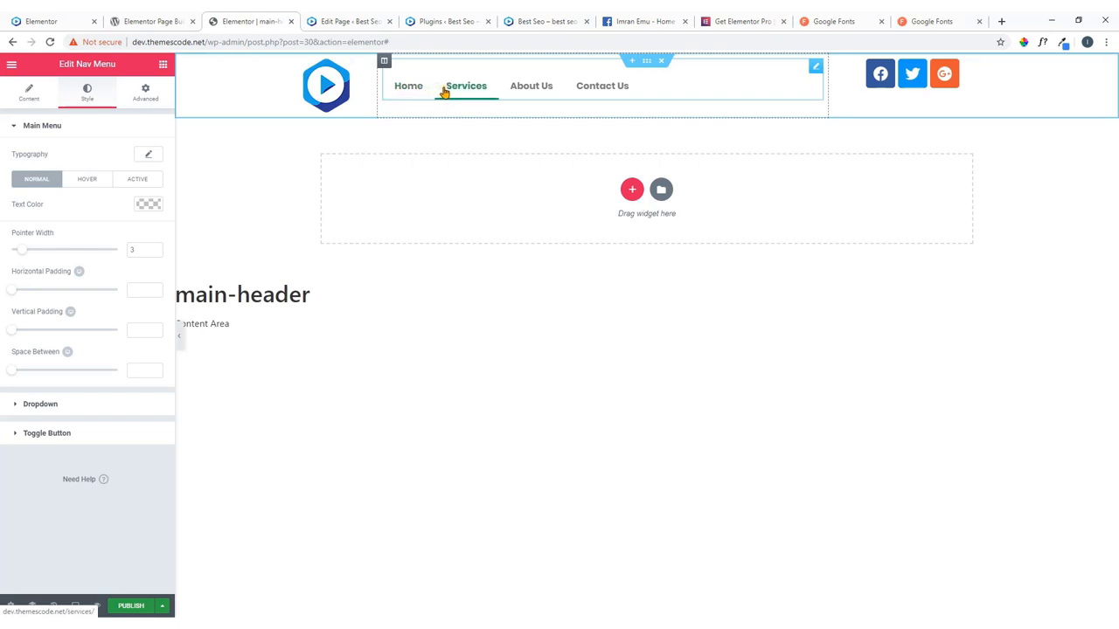
{"action": "left_click_drag", "start_coordinate": [25, 254], "coordinate": [20, 252]}
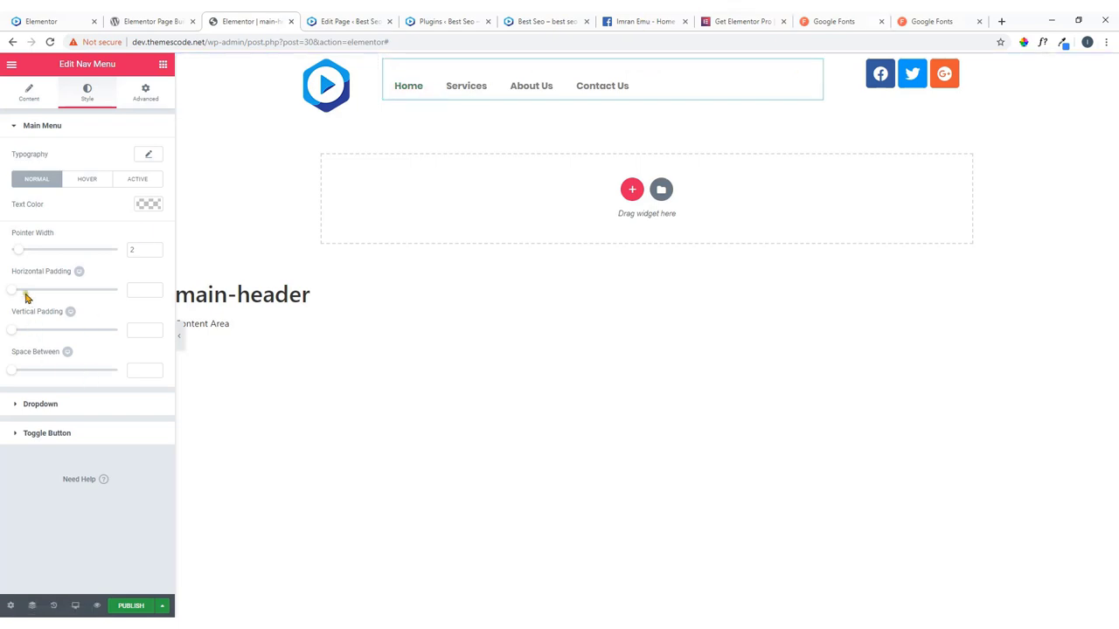
Set horizontal padding 12, vertical padding 18 and space between 7, then preview the live site.
{"action": "left_click_drag", "start_coordinate": [12, 295], "coordinate": [52, 335]}
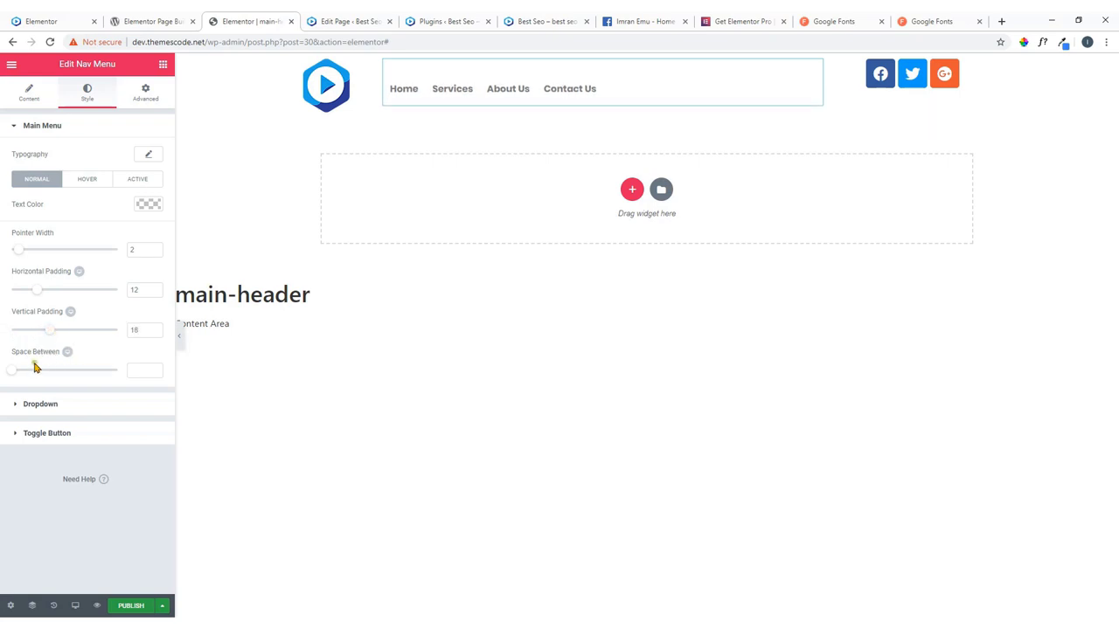
{"action": "mouse_move", "coordinate": [13, 376]}
{"action": "left_mouse_down"}
{"action": "mouse_move", "coordinate": [33, 375]}
{"action": "mouse_move", "coordinate": [20, 376]}
{"action": "left_mouse_up"}
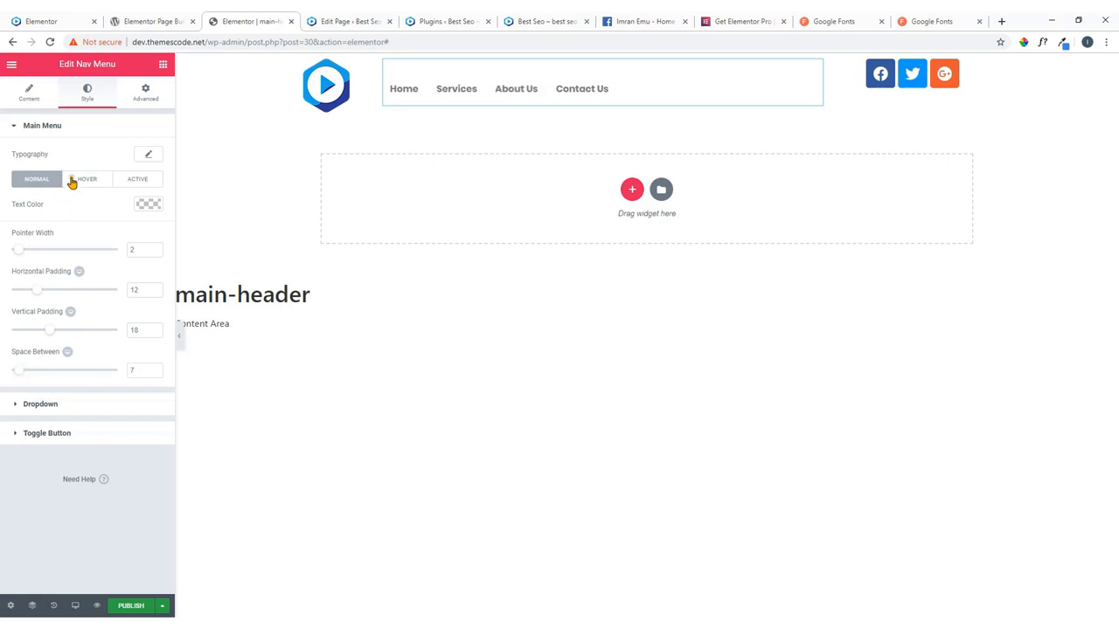
{"action": "left_click", "coordinate": [406, 90]}
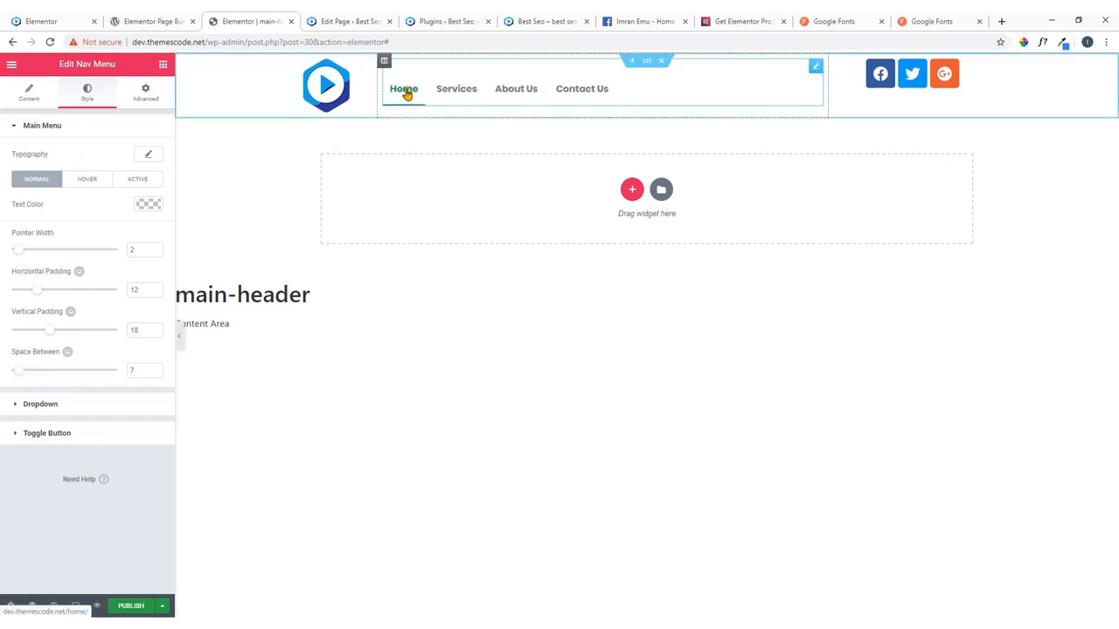
{"action": "left_click", "coordinate": [72, 17]}
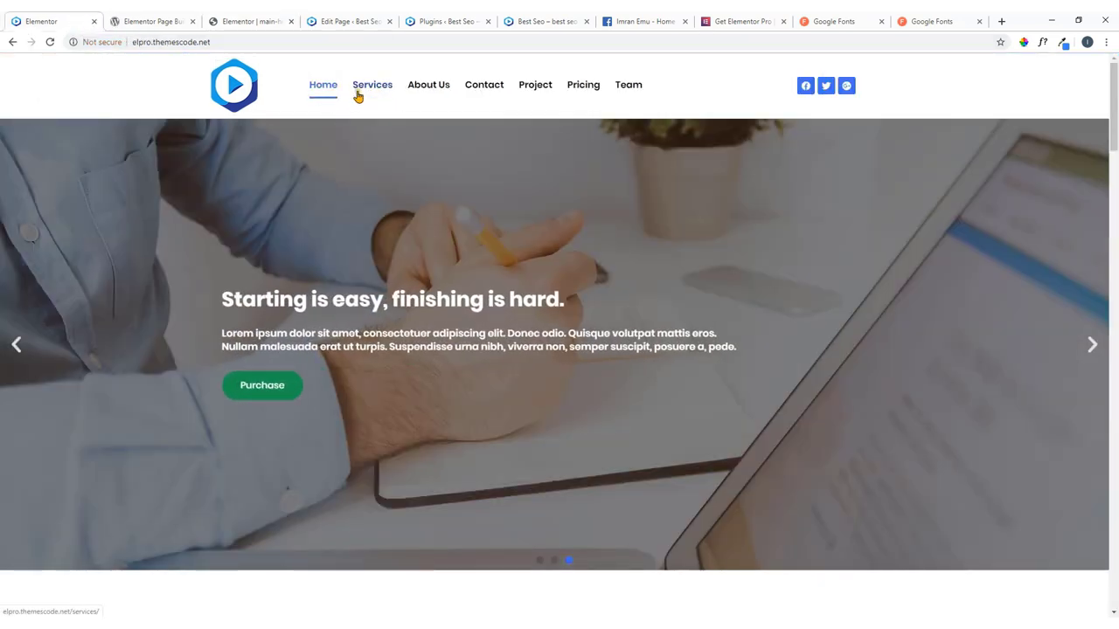
{"action": "left_click", "coordinate": [271, 27]}
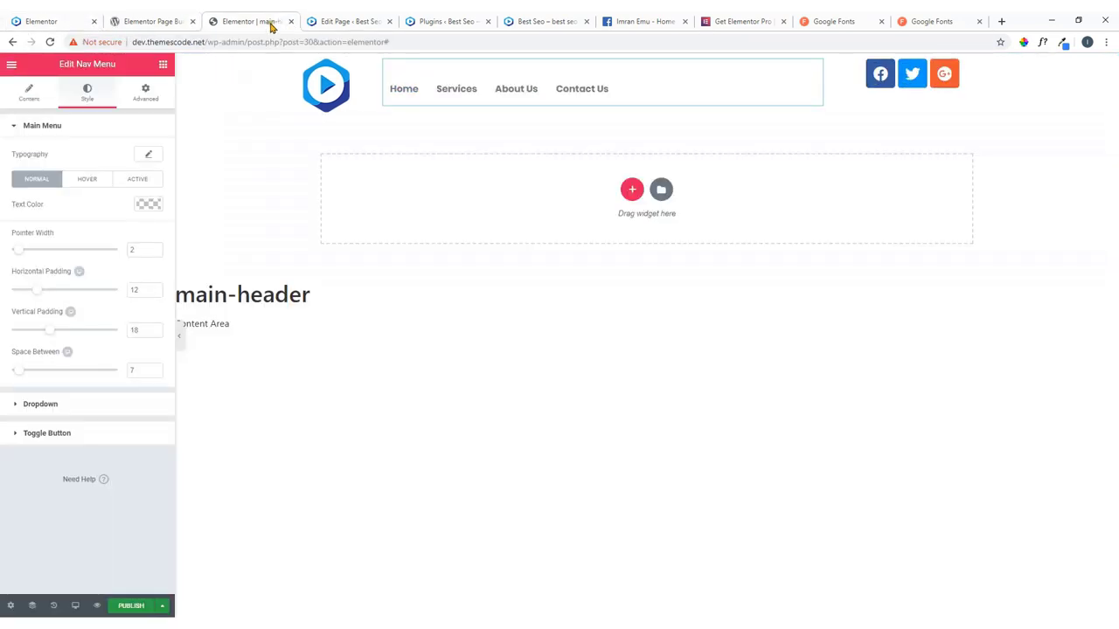
In the Hover tab, set the menu's hover text colour to blue #4869e8.
{"action": "left_click", "coordinate": [86, 180]}
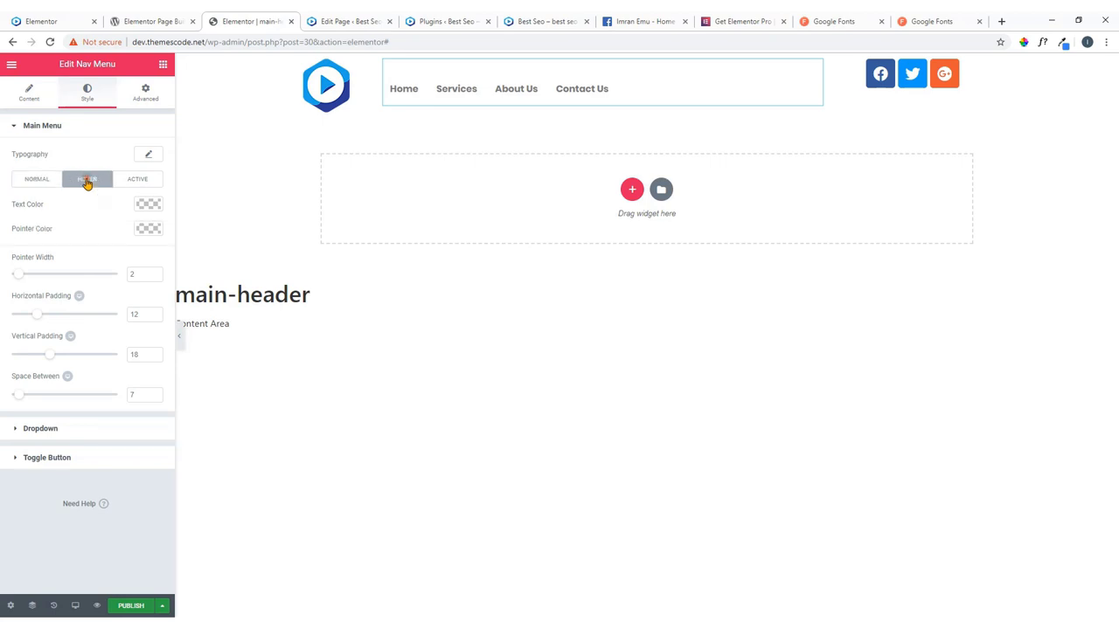
{"action": "left_click", "coordinate": [147, 203]}
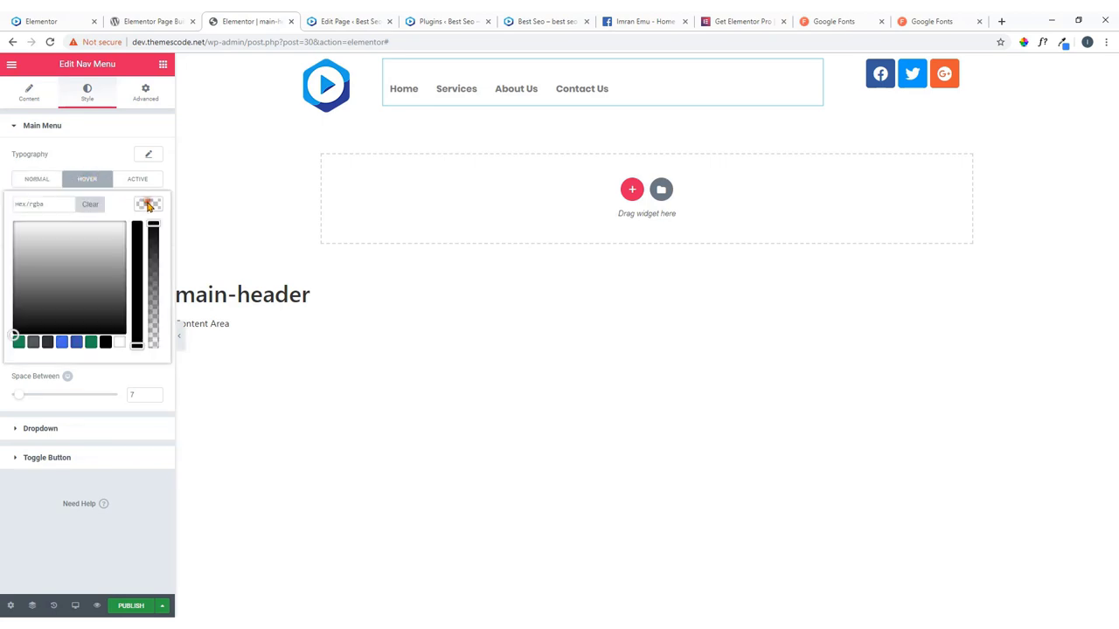
{"action": "left_click", "coordinate": [76, 343]}
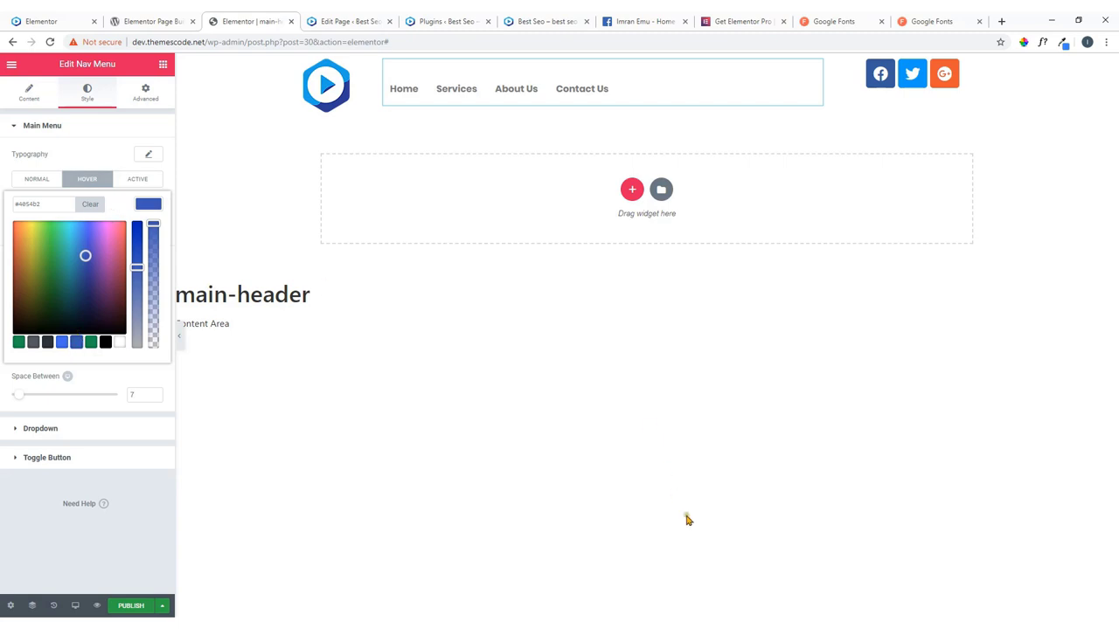
{"action": "key", "text": "alt+Tab"}
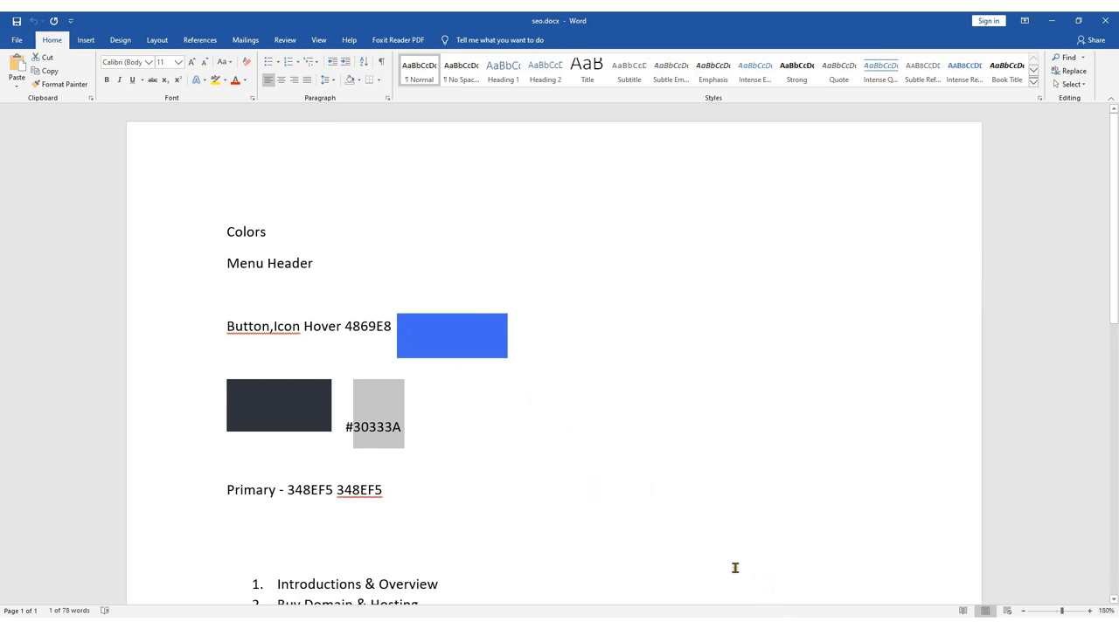
{"action": "key", "text": "alt+Tab"}
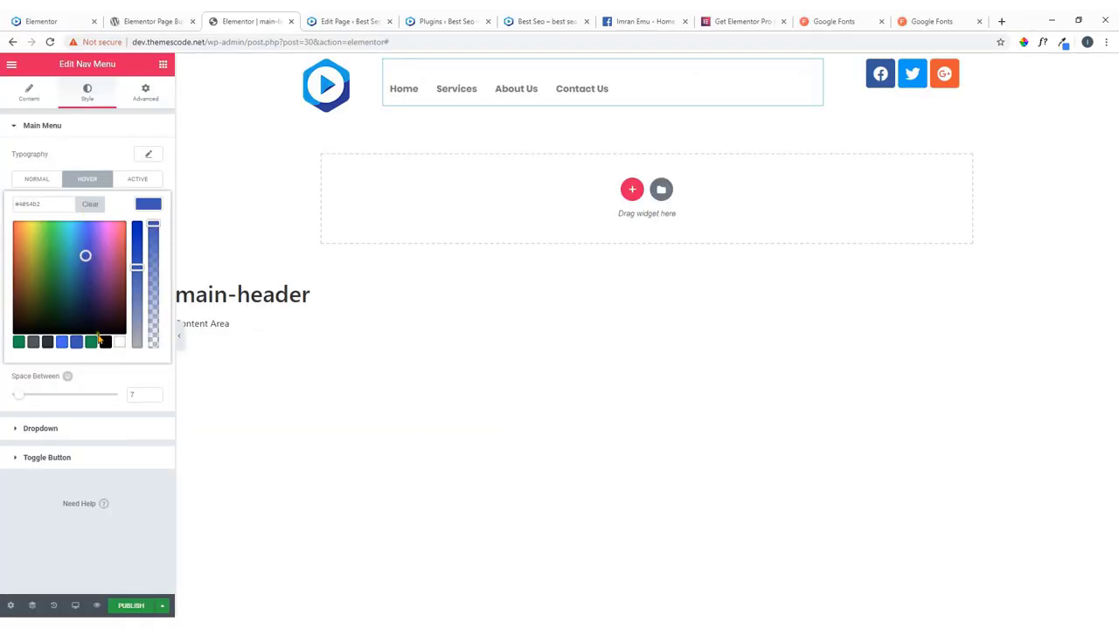
{"action": "left_click", "coordinate": [64, 343]}
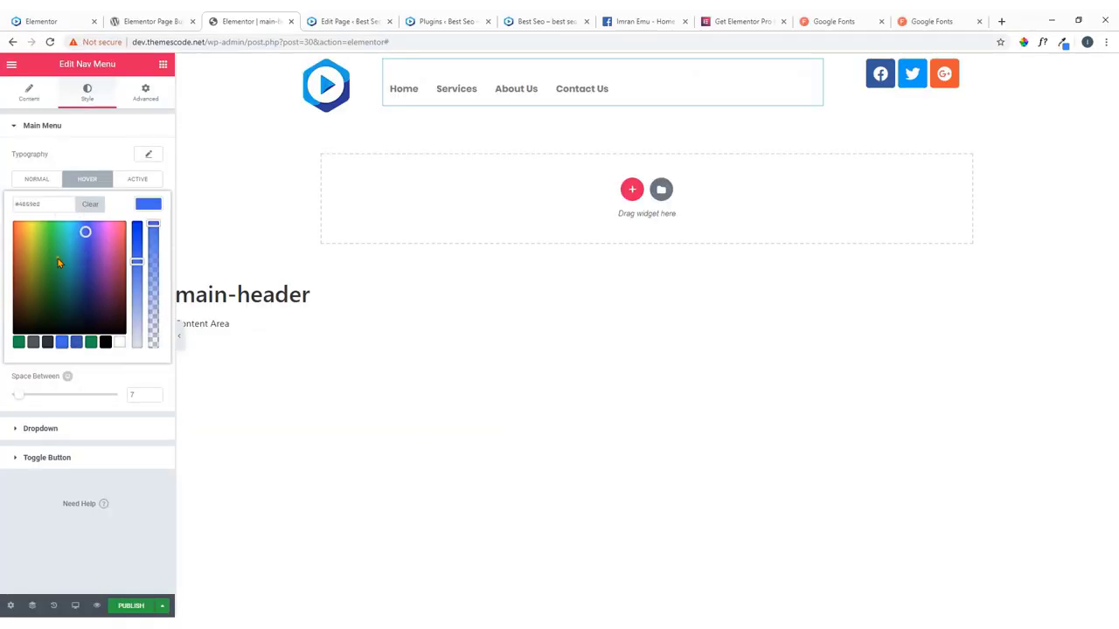
{"action": "left_click", "coordinate": [147, 205]}
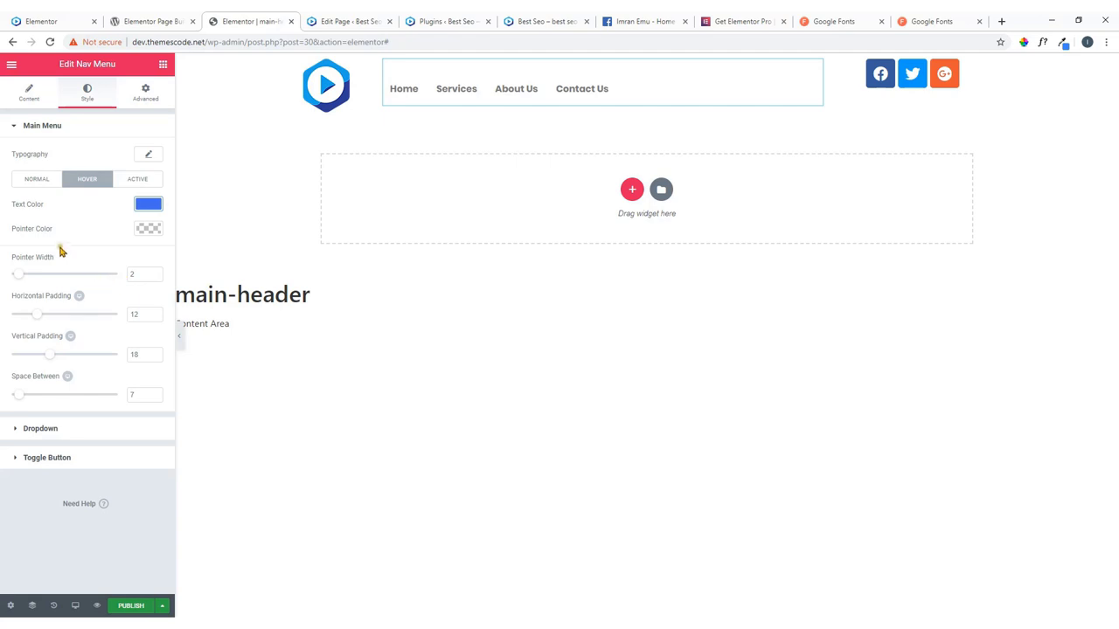
Set the hover pointer colour to #4869e8 too and compare with the live site's menu.
{"action": "left_click", "coordinate": [147, 230]}
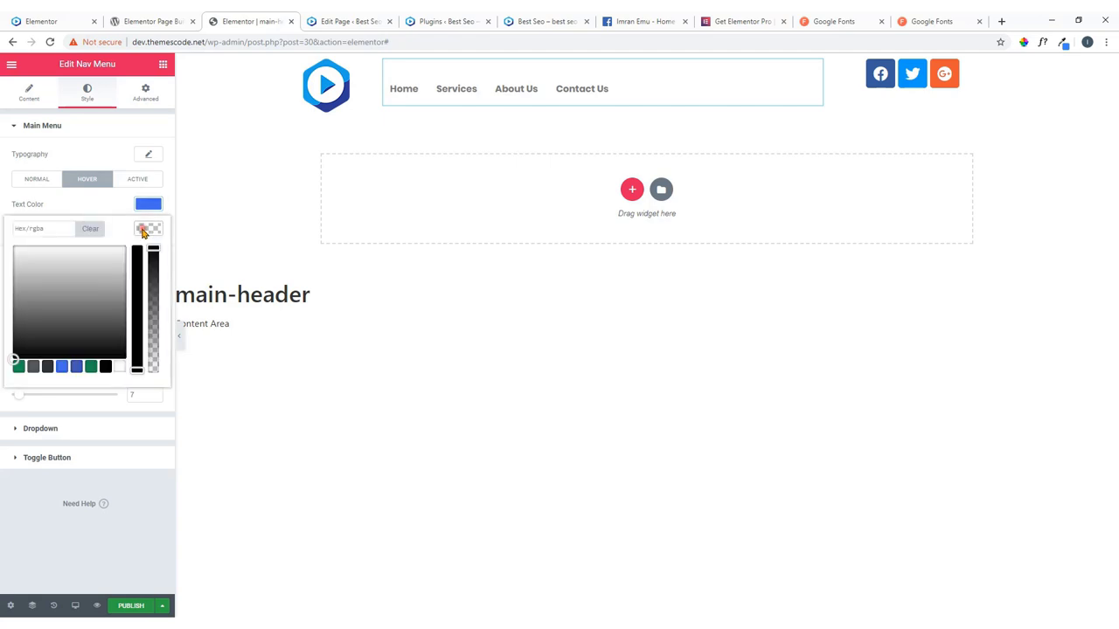
{"action": "left_click", "coordinate": [63, 371]}
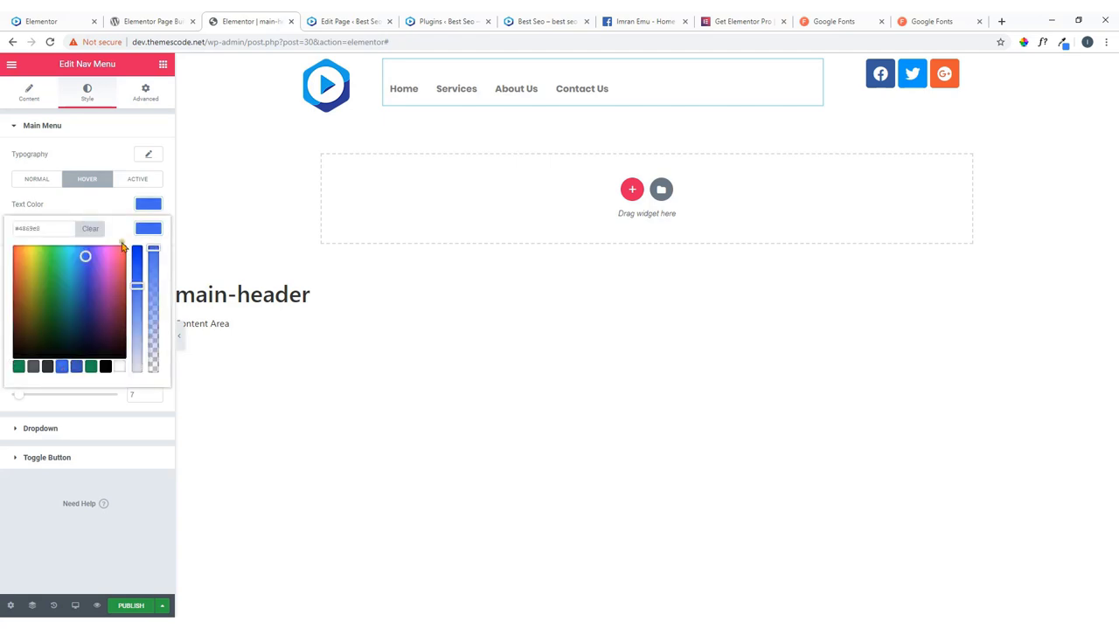
{"action": "left_click", "coordinate": [152, 205]}
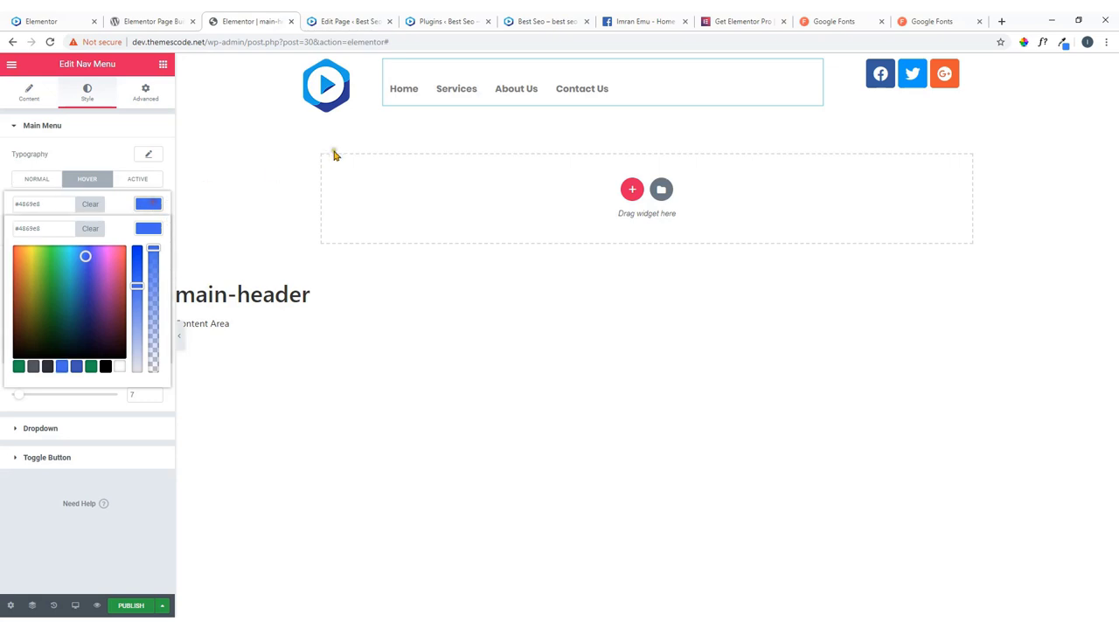
{"action": "left_click", "coordinate": [59, 18]}
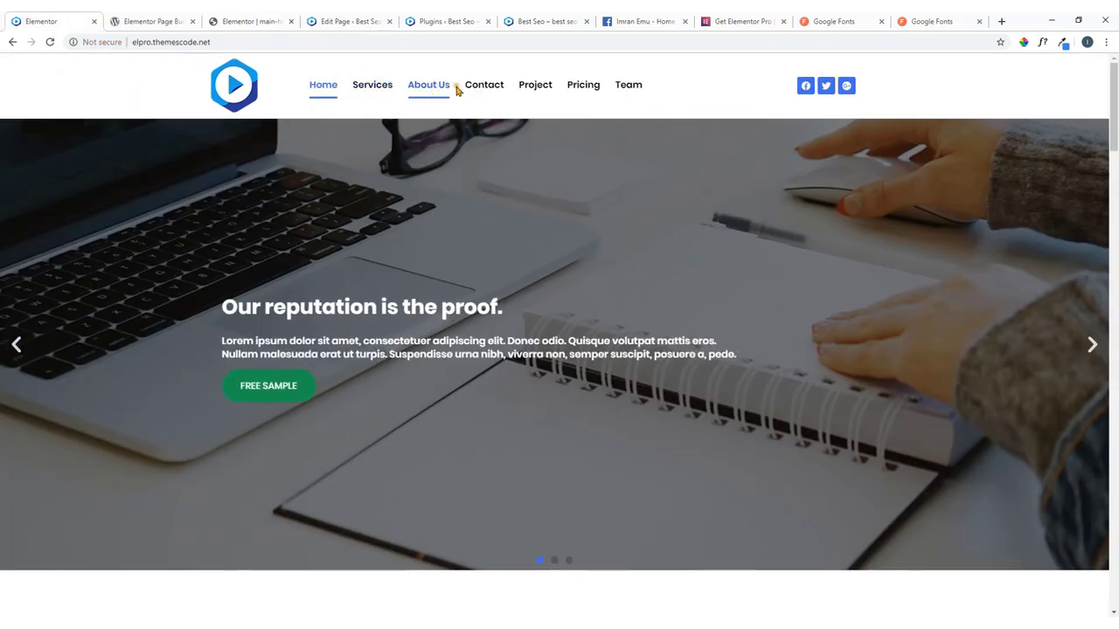
{"action": "left_click", "coordinate": [273, 19]}
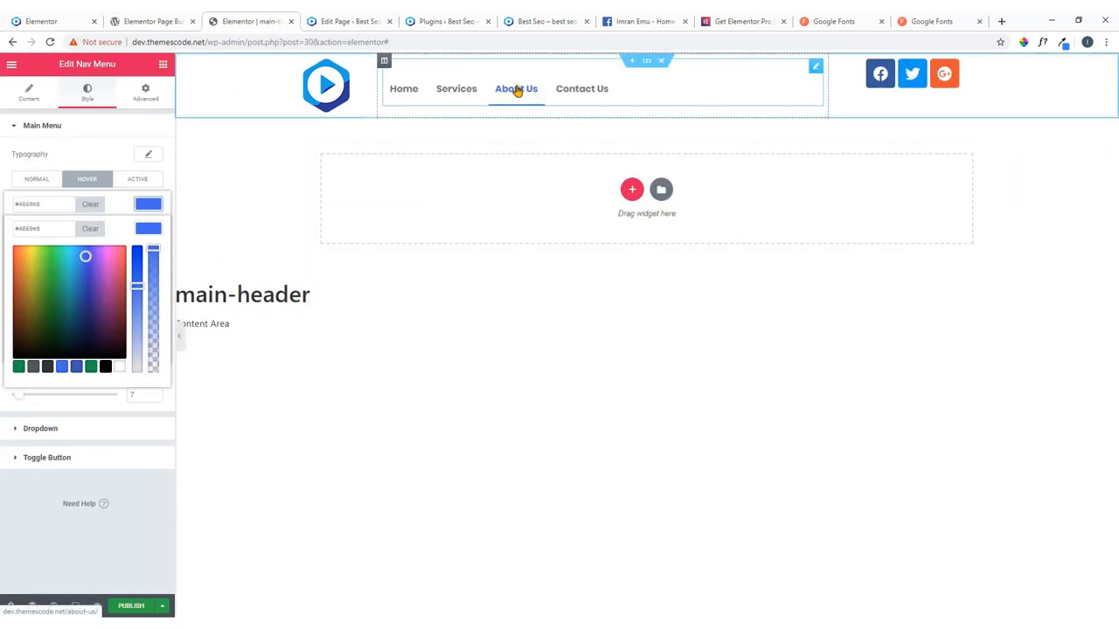
{"action": "left_click", "coordinate": [53, 15]}
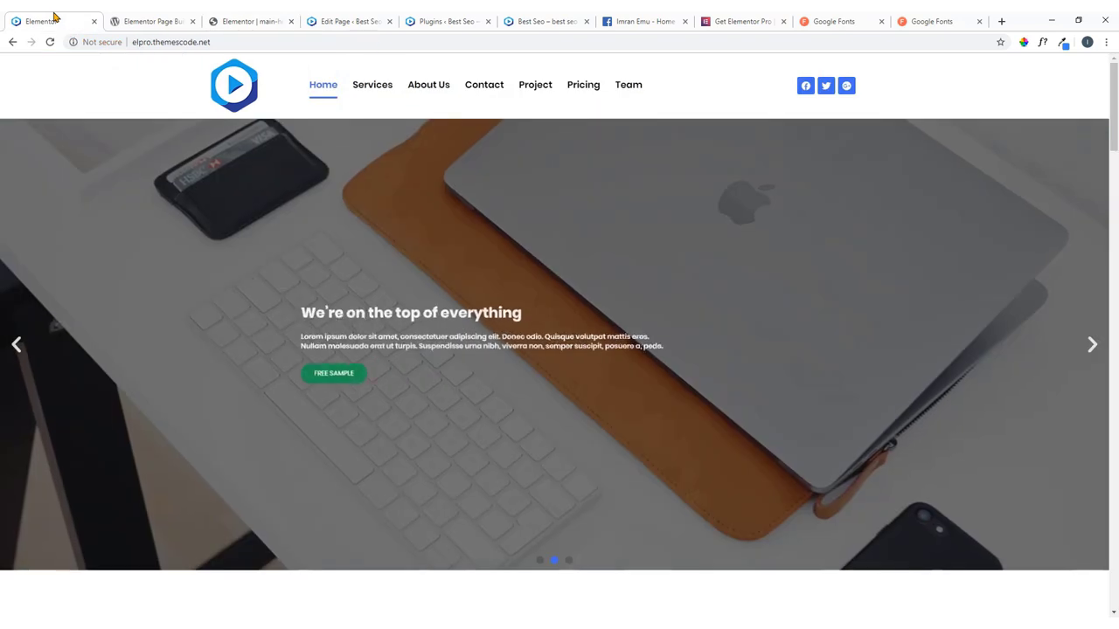
{"action": "left_click", "coordinate": [271, 17]}
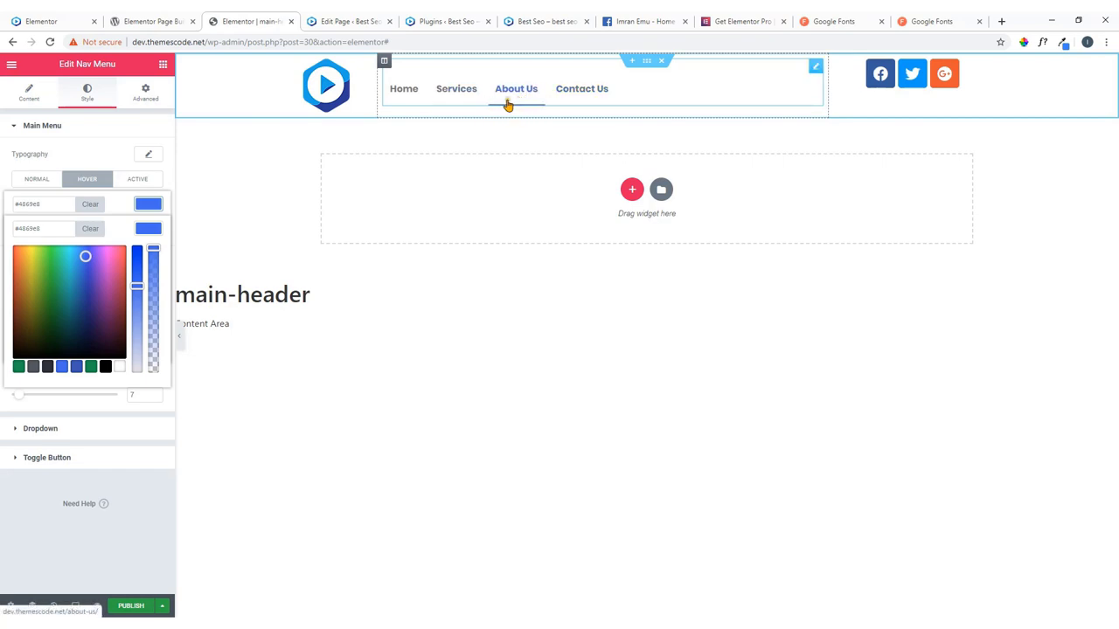
{"action": "left_click", "coordinate": [84, 98]}
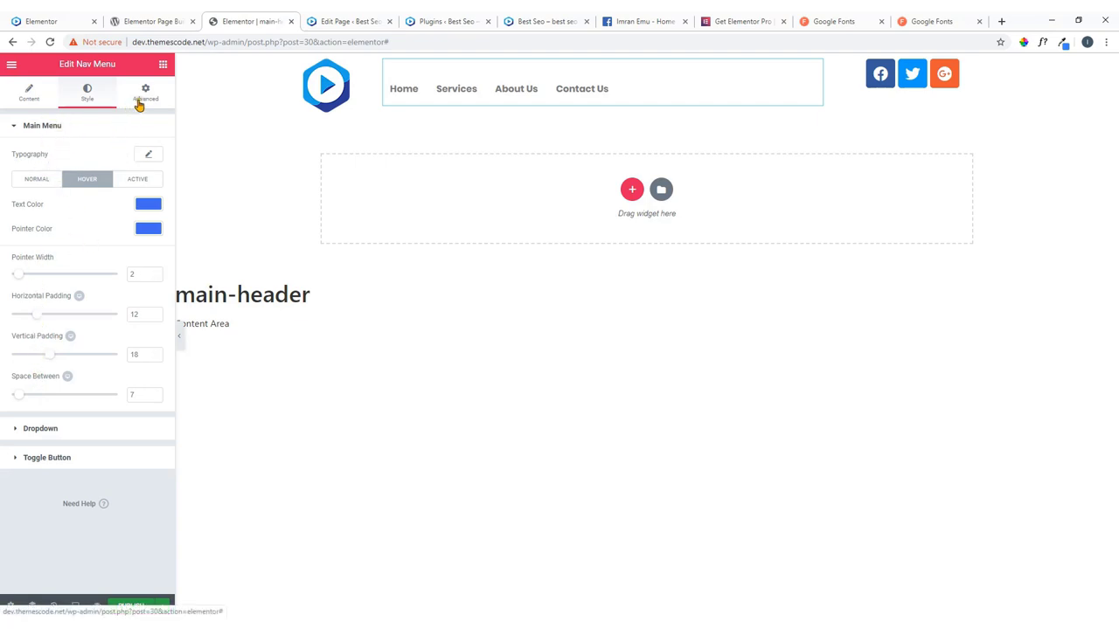
In the Content tab, try the Overline pointer style, then return to Underline.
{"action": "left_click", "coordinate": [35, 101]}
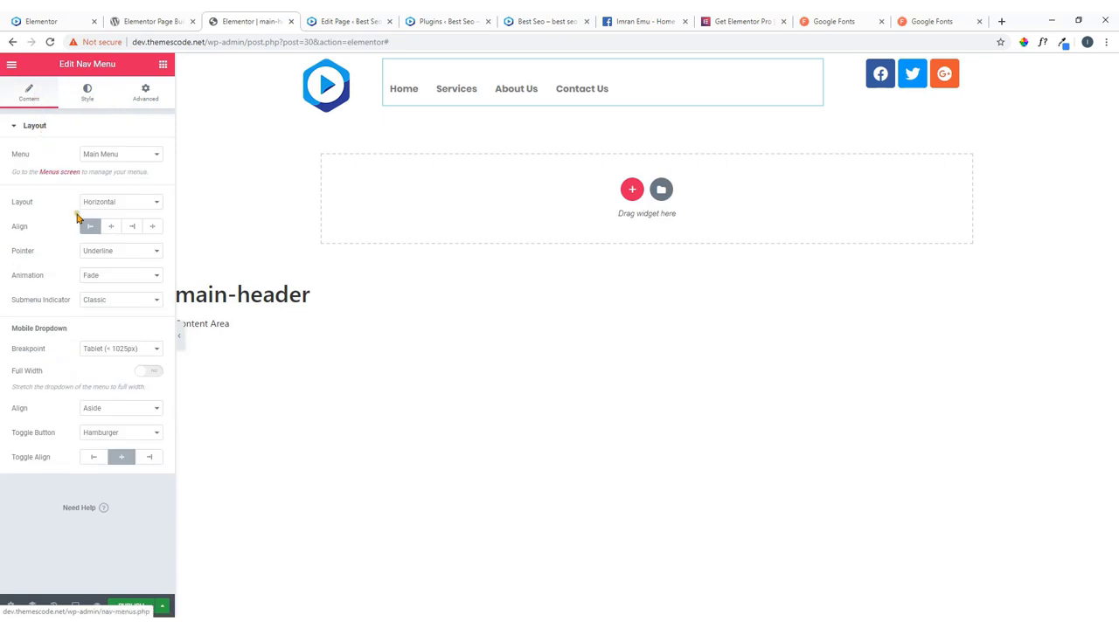
{"action": "left_click", "coordinate": [137, 254]}
{"action": "left_click", "coordinate": [122, 285]}
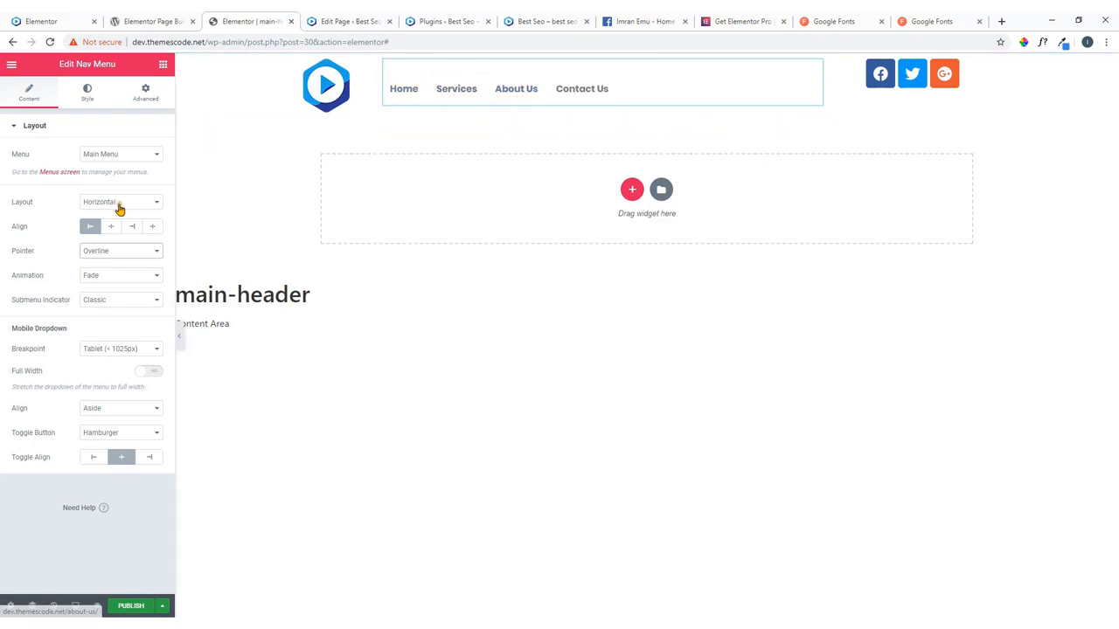
{"action": "left_click", "coordinate": [122, 253]}
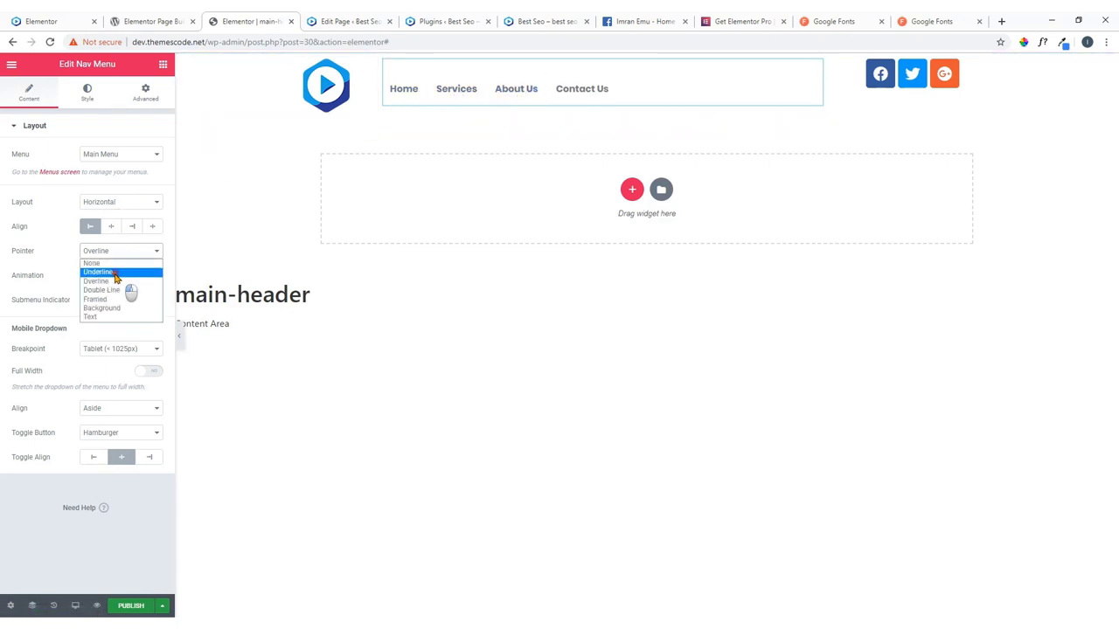
{"action": "left_click", "coordinate": [115, 271]}
Set the hover animation to Slide, compare with the live site, then switch to Grow.
{"action": "left_click", "coordinate": [133, 282]}
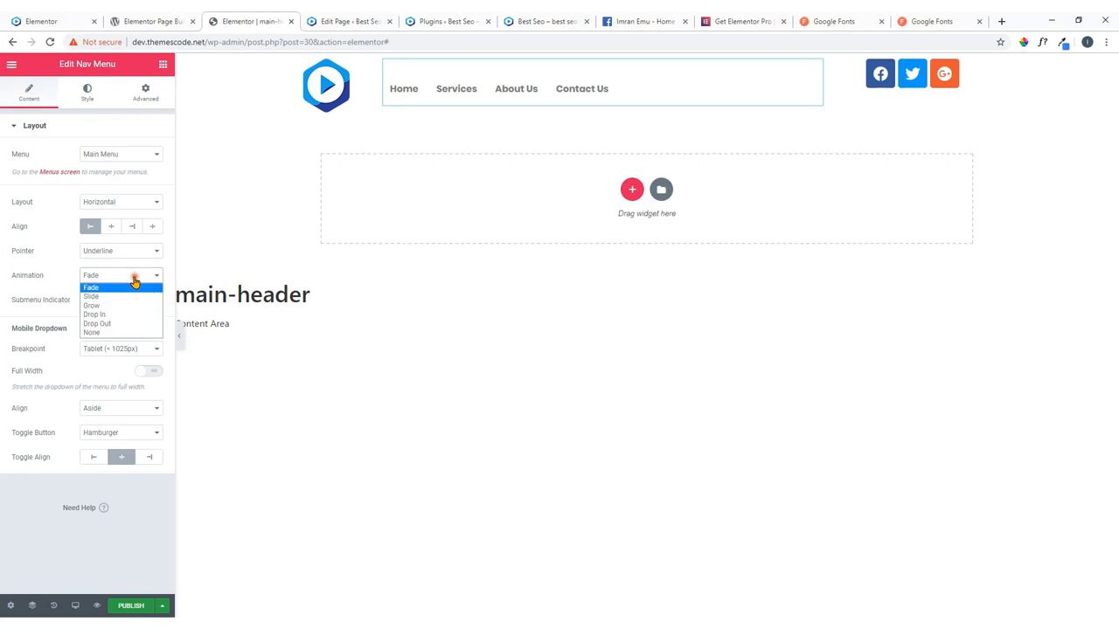
{"action": "left_click", "coordinate": [125, 298]}
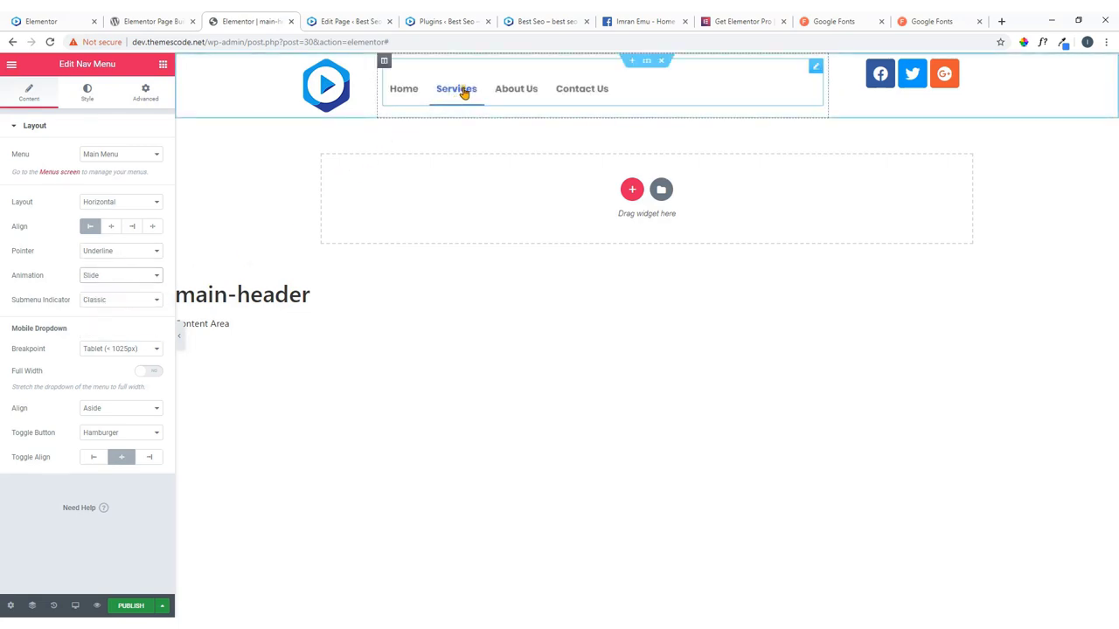
{"action": "left_click", "coordinate": [85, 17]}
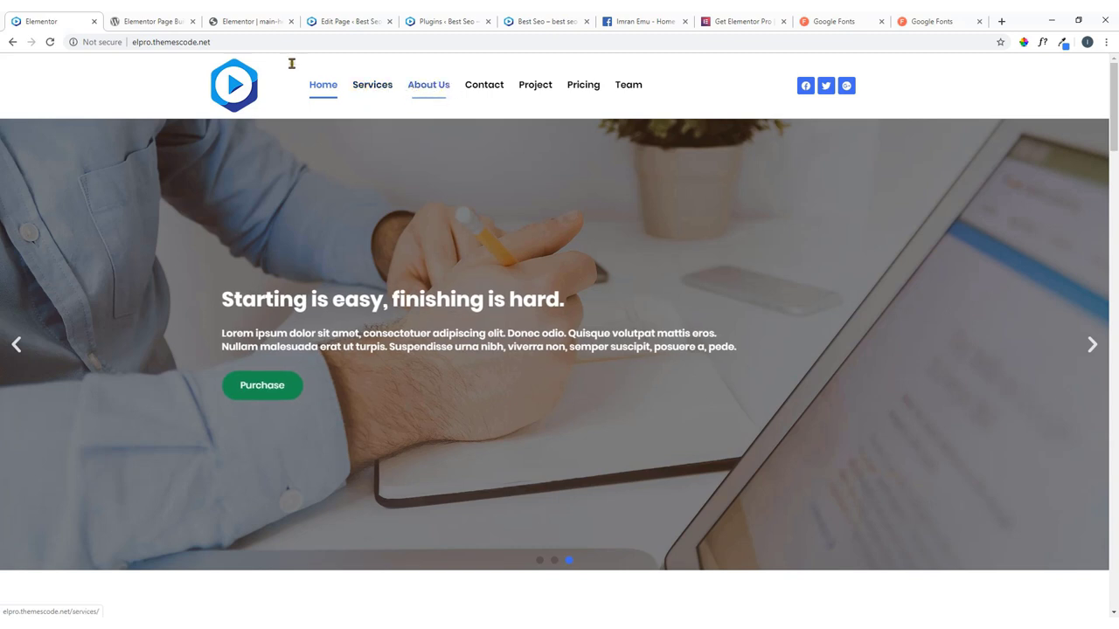
{"action": "left_click", "coordinate": [273, 18]}
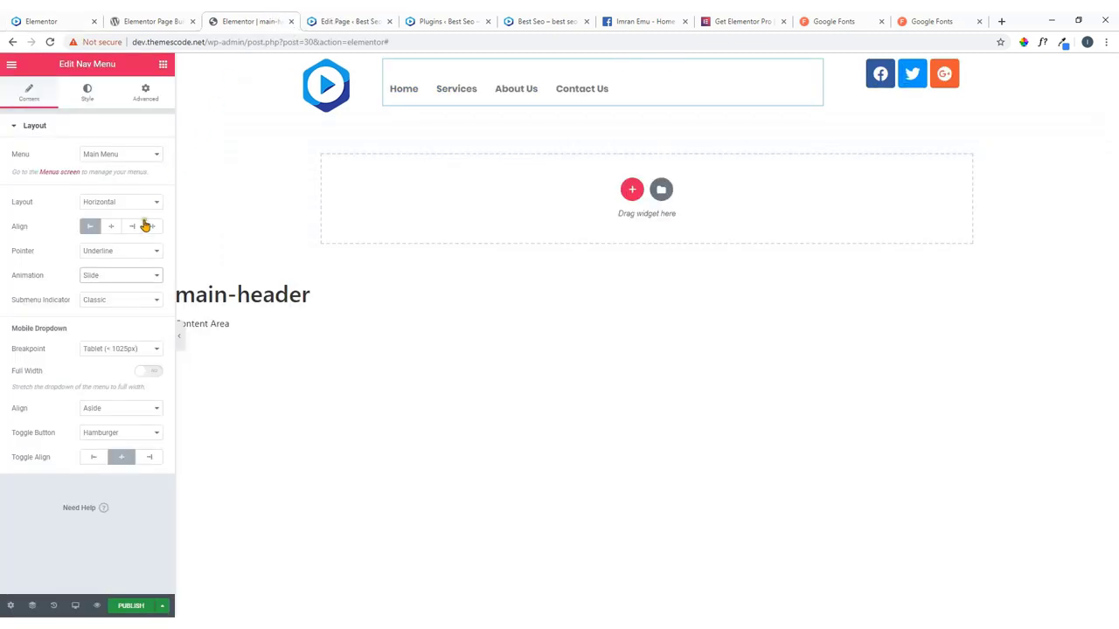
{"action": "left_click", "coordinate": [119, 276]}
{"action": "left_click", "coordinate": [110, 304]}
Drag horizontal padding down to 10, then browse the Dropdown, Toggle Button and Advanced sections.
{"action": "left_click", "coordinate": [87, 92]}
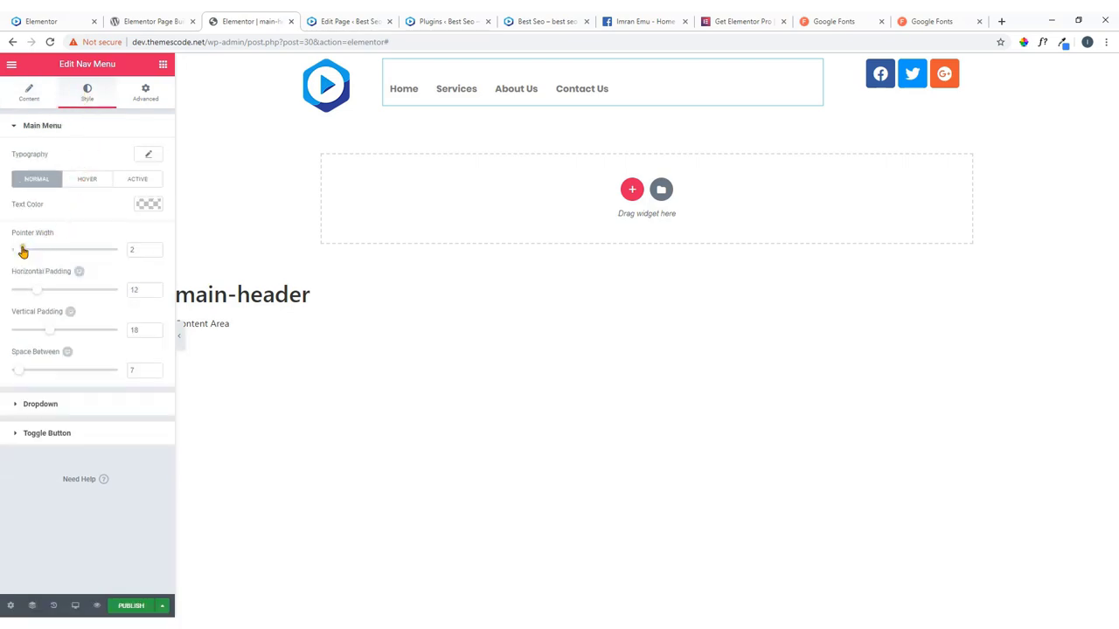
{"action": "left_click_drag", "start_coordinate": [38, 294], "coordinate": [33, 291]}
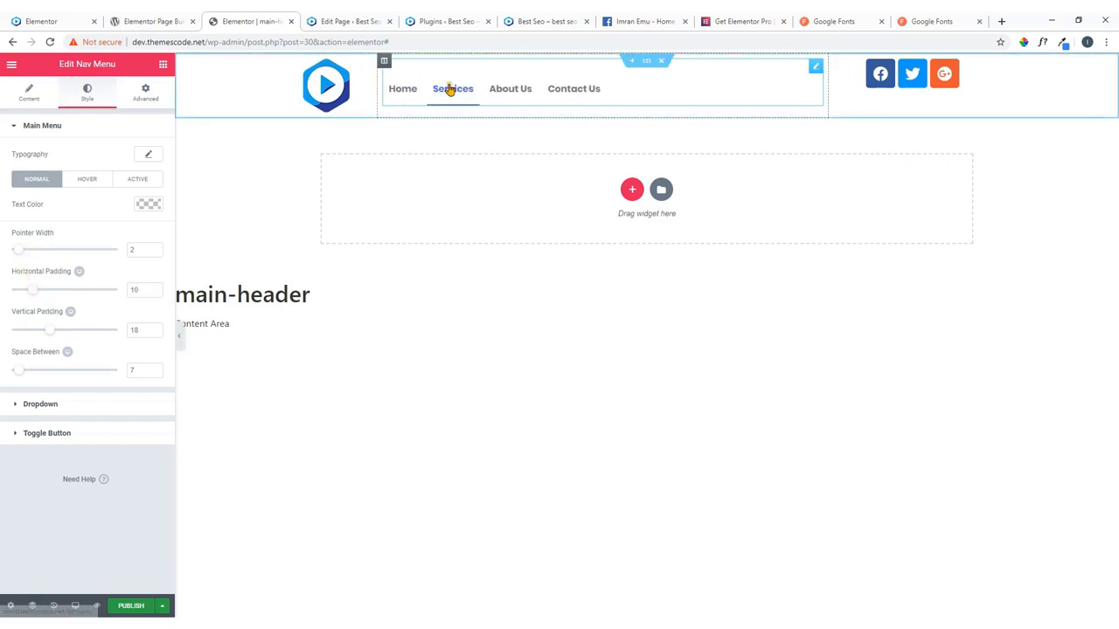
{"action": "left_click", "coordinate": [41, 404]}
{"action": "scroll", "coordinate": [64, 332], "scroll_direction": "down", "scroll_amount": 2}
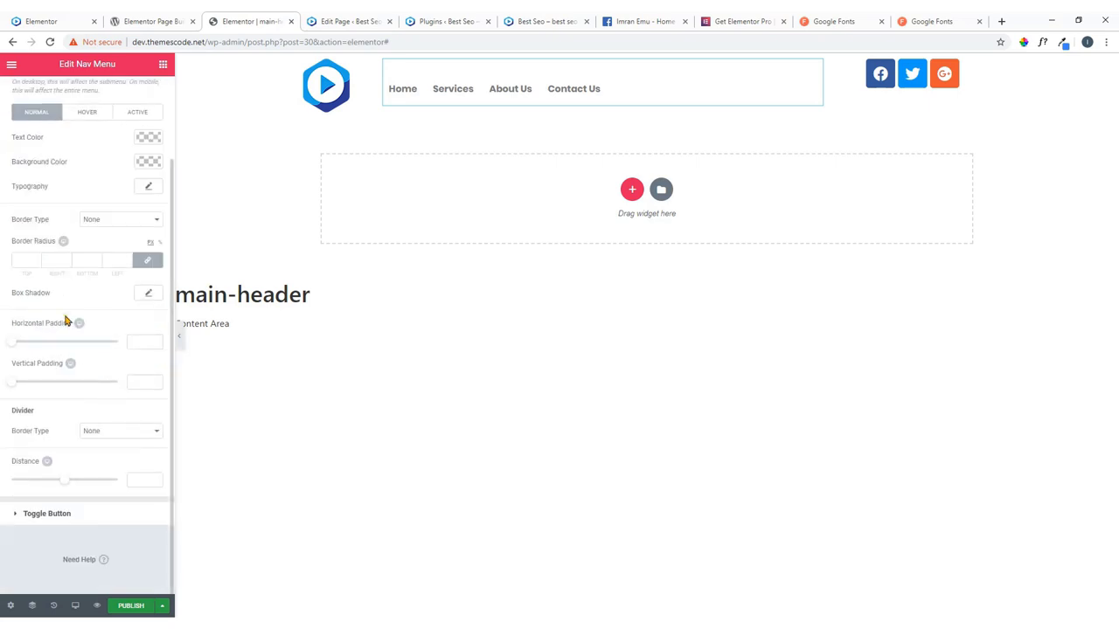
{"action": "left_click", "coordinate": [65, 513]}
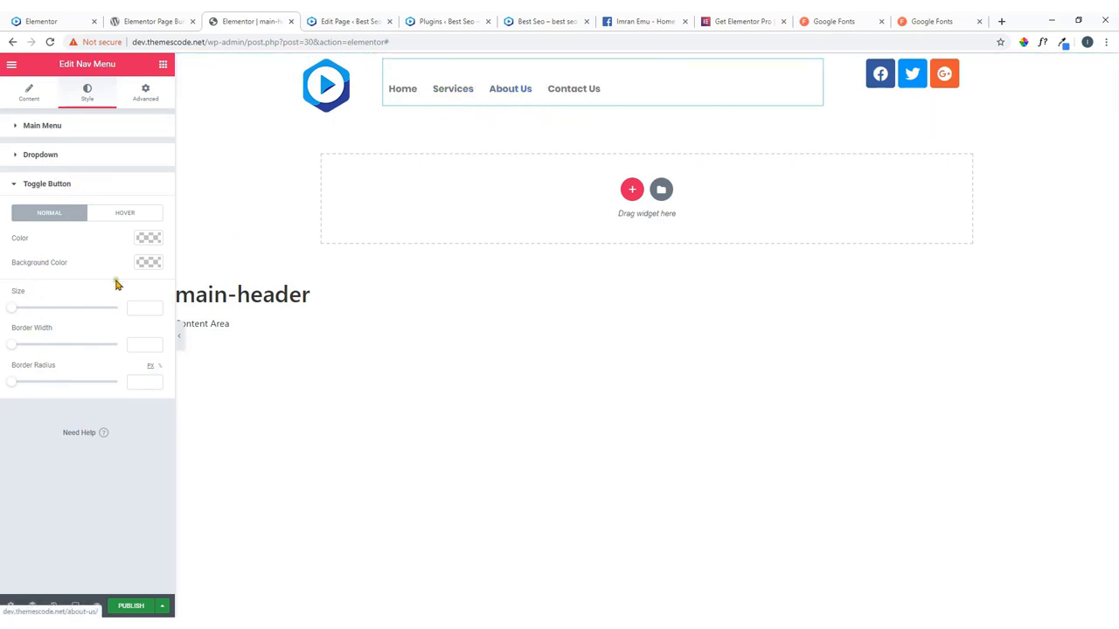
{"action": "left_click", "coordinate": [50, 186]}
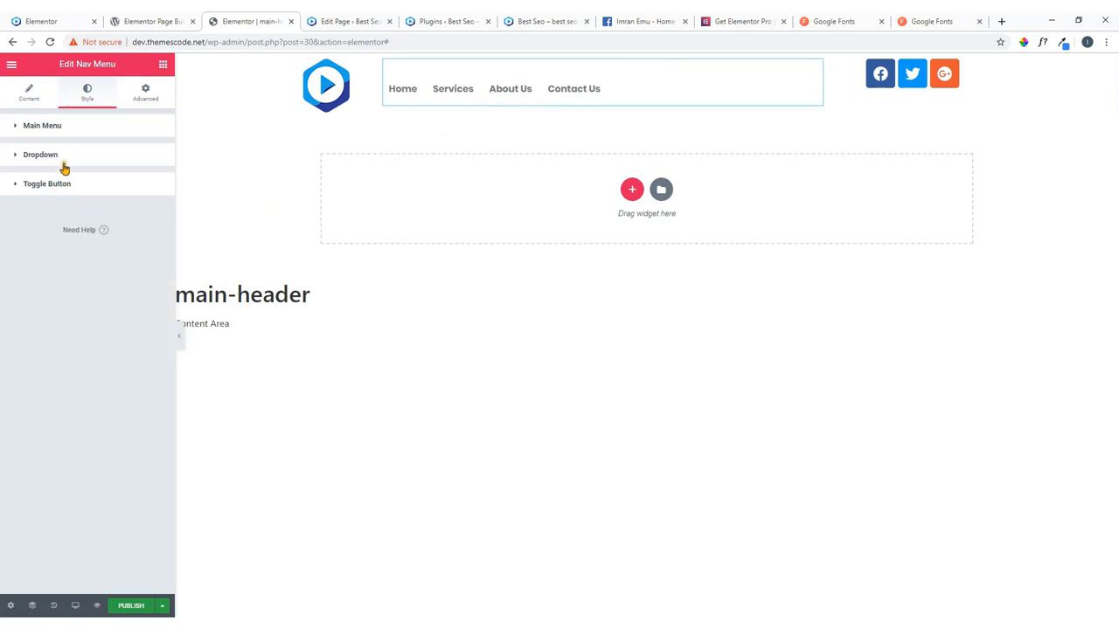
{"action": "left_click", "coordinate": [146, 94]}
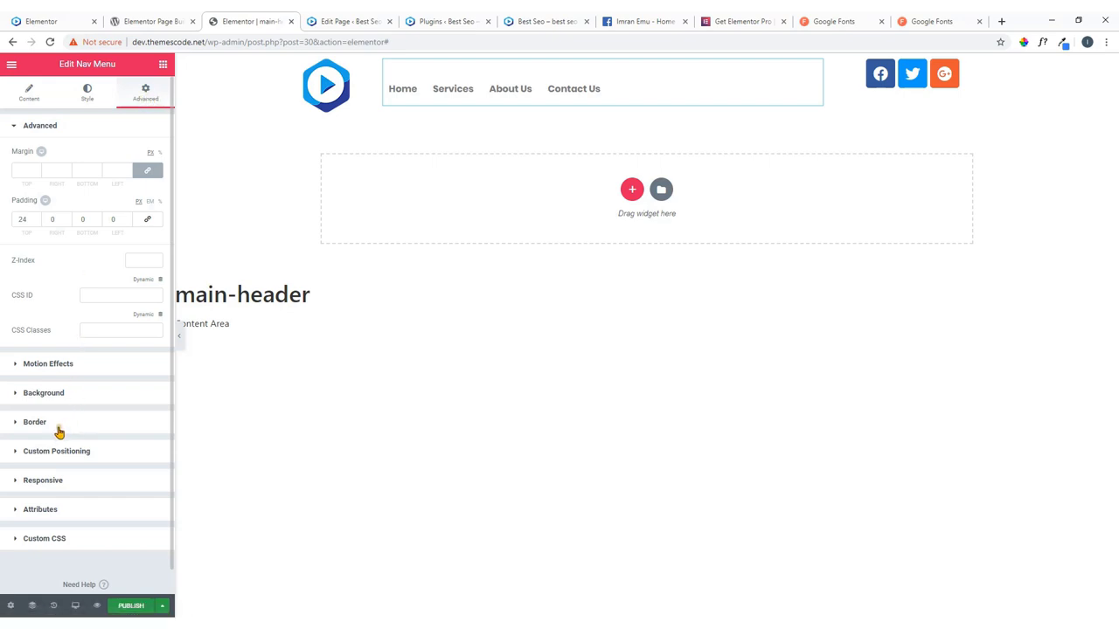
{"action": "left_click", "coordinate": [31, 99]}
{"action": "left_click", "coordinate": [76, 99]}
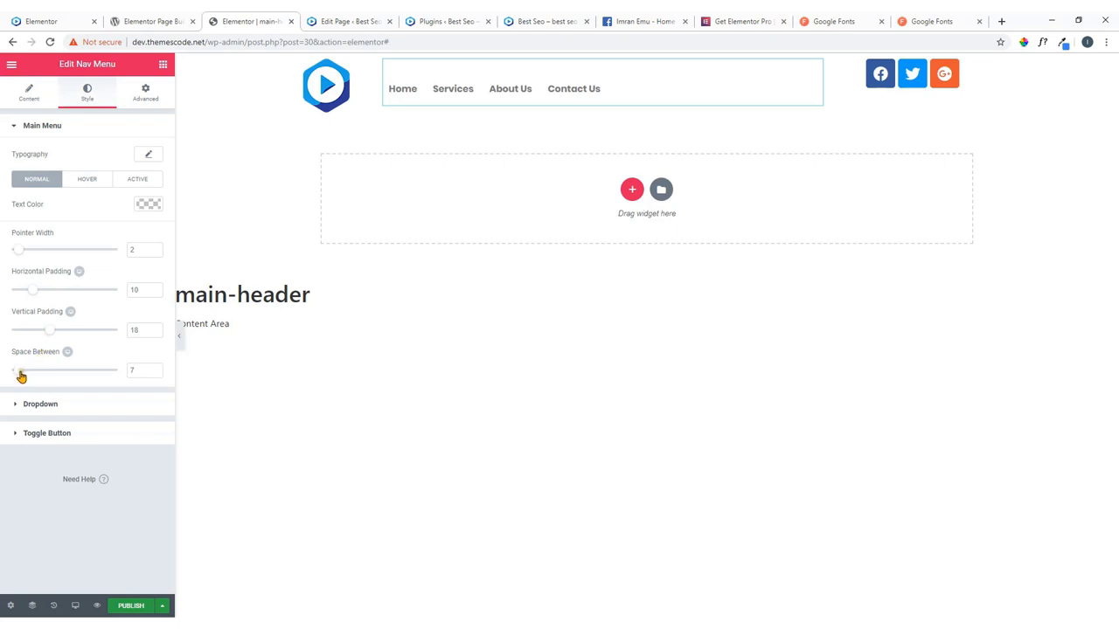
Set space between items to 2 and vertical padding to 15, keeping horizontal padding 10.
{"action": "left_click_drag", "start_coordinate": [21, 376], "coordinate": [16, 375]}
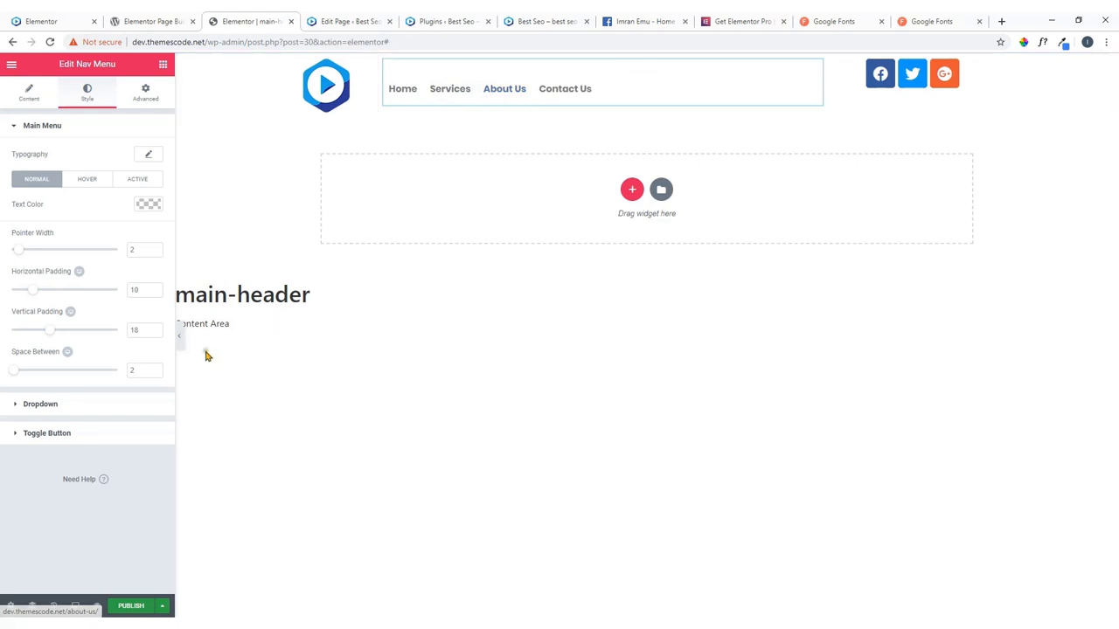
{"action": "mouse_move", "coordinate": [48, 334]}
{"action": "left_mouse_down"}
{"action": "mouse_move", "coordinate": [27, 332]}
{"action": "mouse_move", "coordinate": [43, 333]}
{"action": "left_mouse_up"}
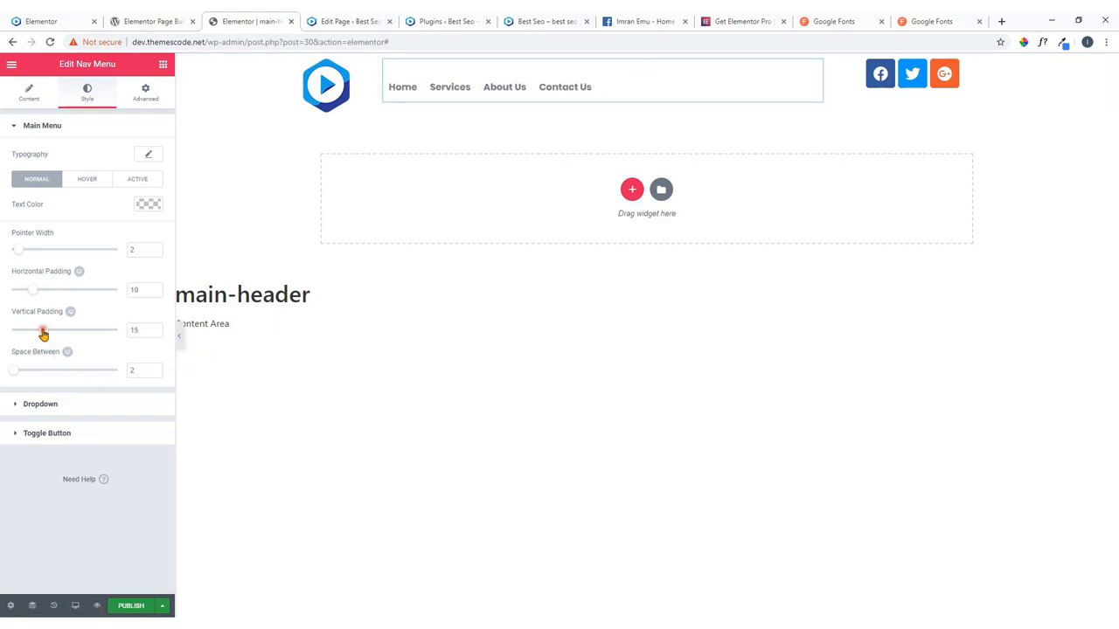
{"action": "mouse_move", "coordinate": [30, 292]}
{"action": "left_mouse_down"}
{"action": "mouse_move", "coordinate": [20, 294]}
{"action": "mouse_move", "coordinate": [31, 298]}
{"action": "left_mouse_up"}
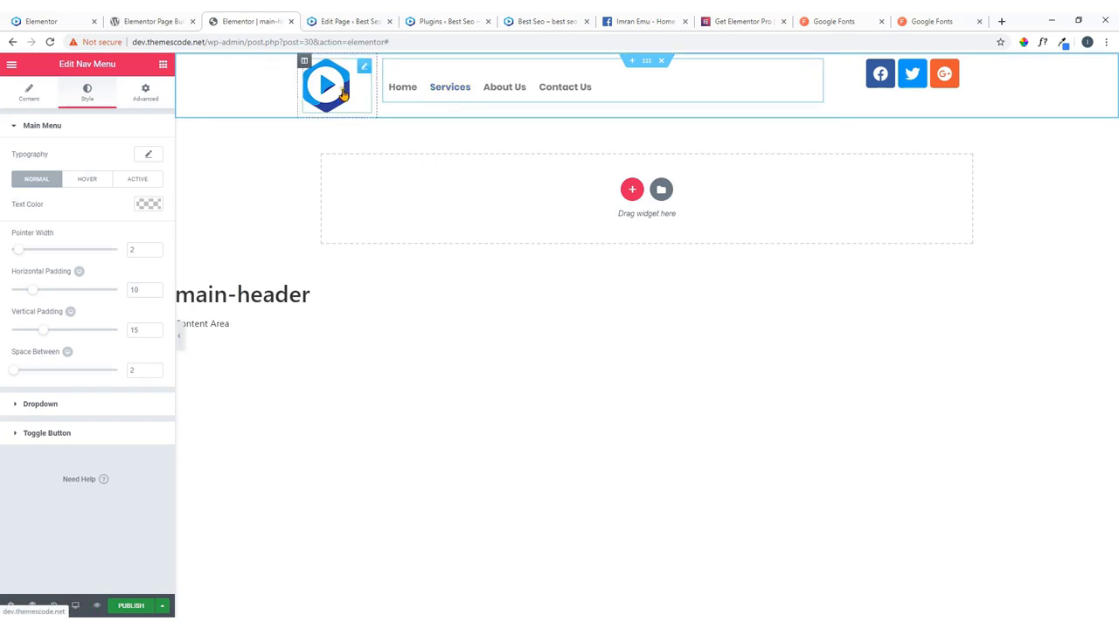
{"action": "key", "text": "ctrl+1"}
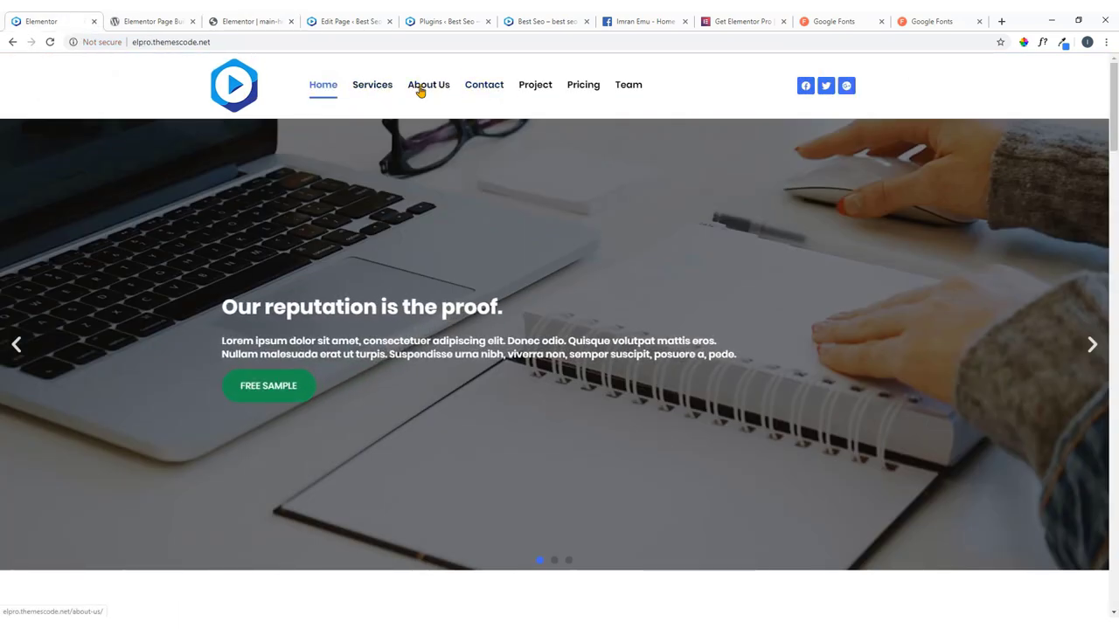
{"action": "left_click", "coordinate": [253, 21]}
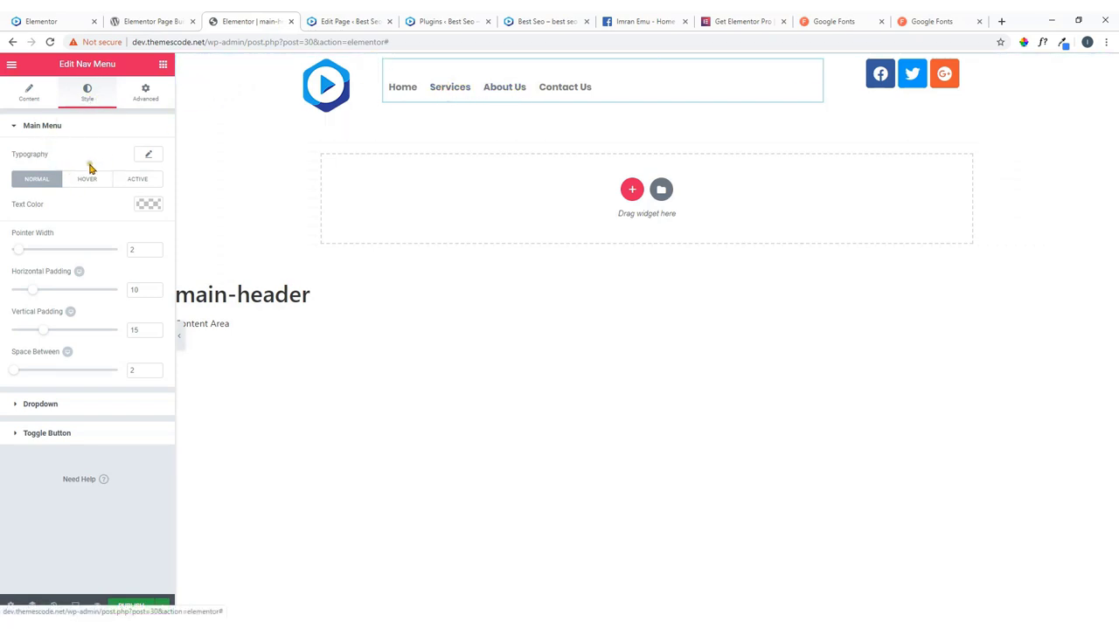
Make the nav menu text colour dark grey #33333a.
{"action": "left_click", "coordinate": [148, 208]}
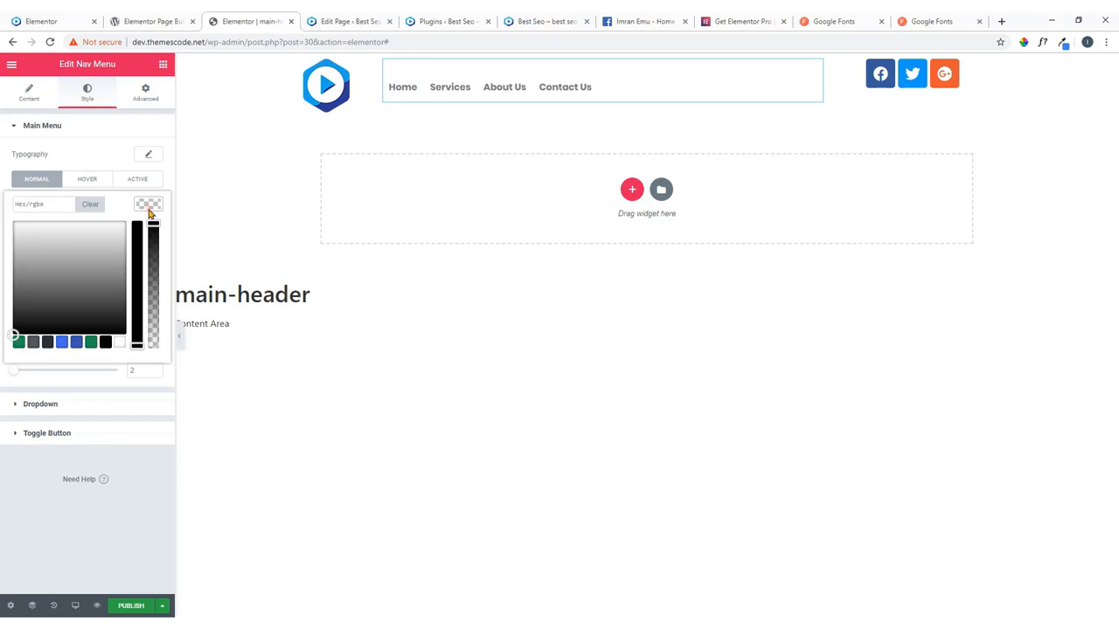
{"action": "left_click", "coordinate": [47, 342]}
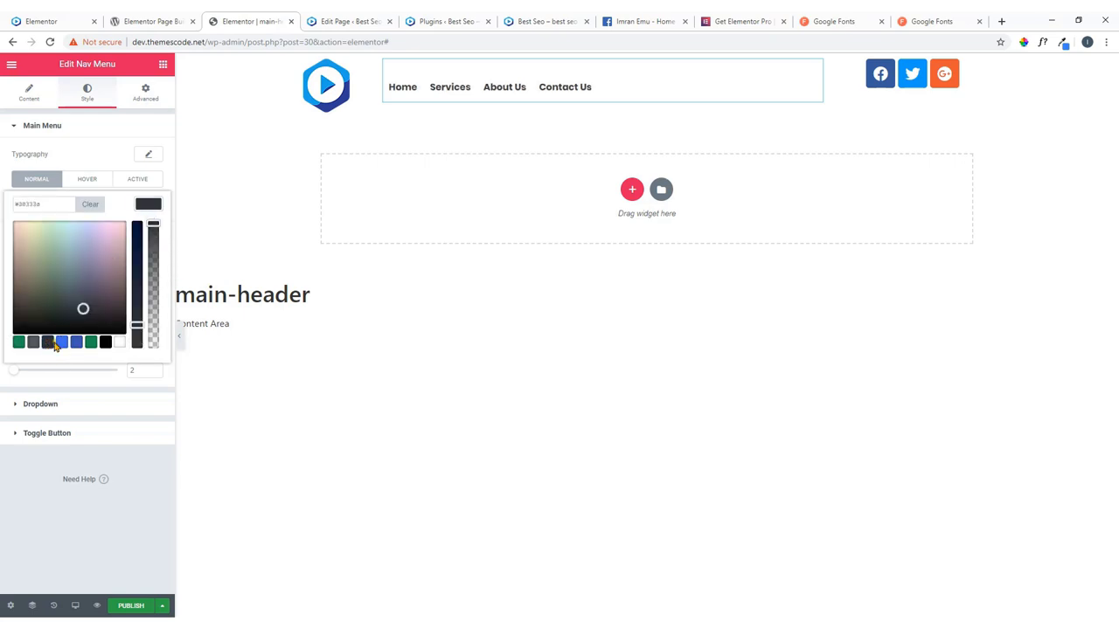
{"action": "left_click", "coordinate": [147, 206]}
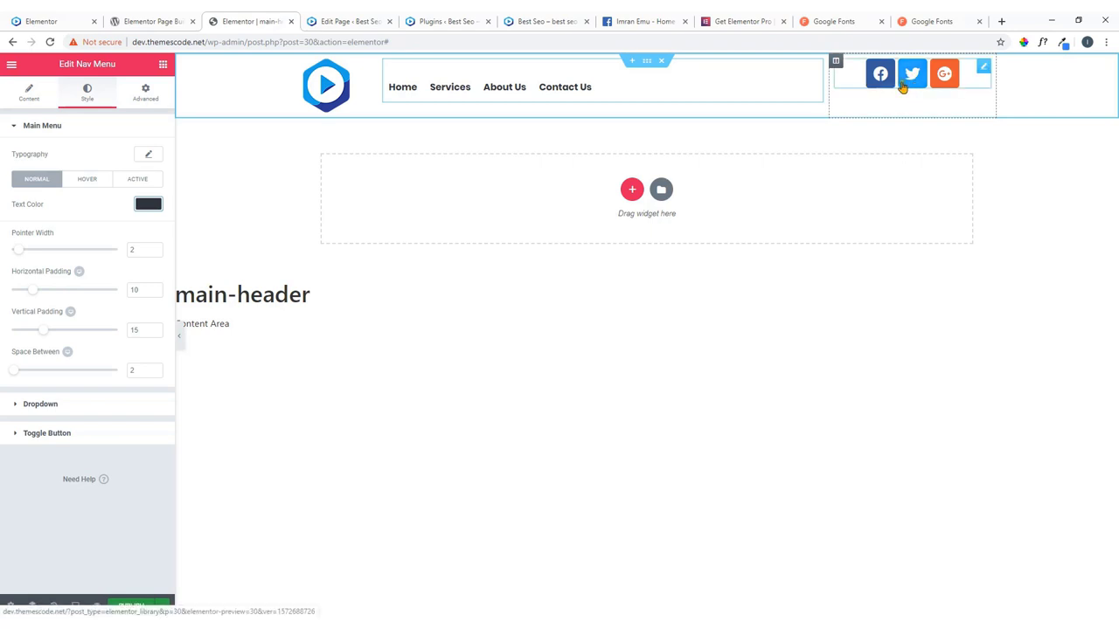
Replace the Google Plus icon with a new LinkedIn item from the icon library.
{"action": "left_click", "coordinate": [984, 70]}
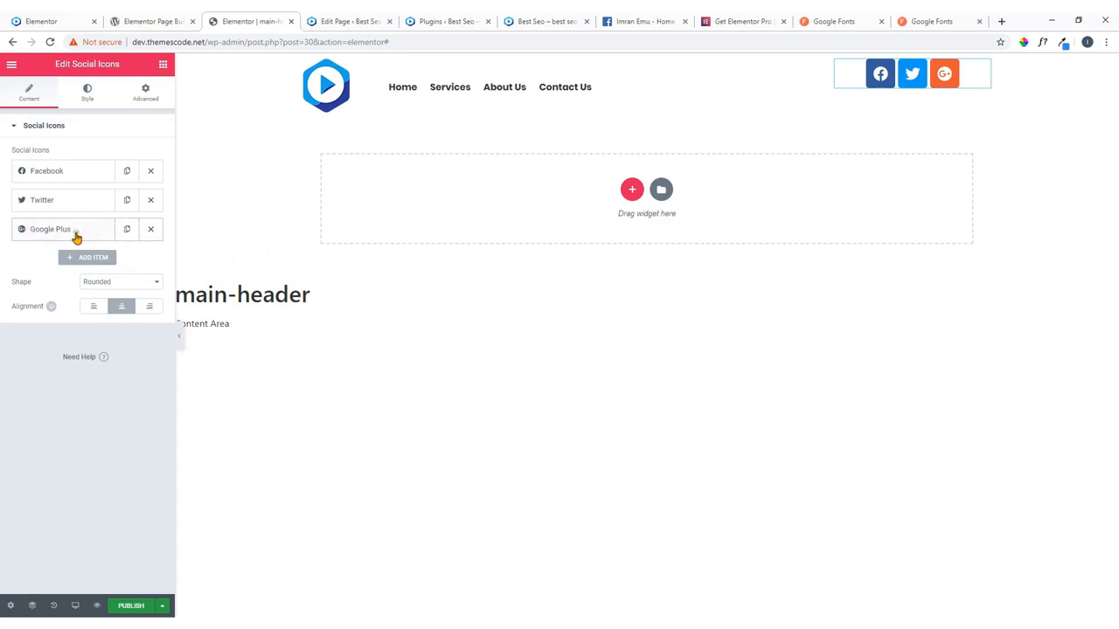
{"action": "left_click", "coordinate": [151, 231]}
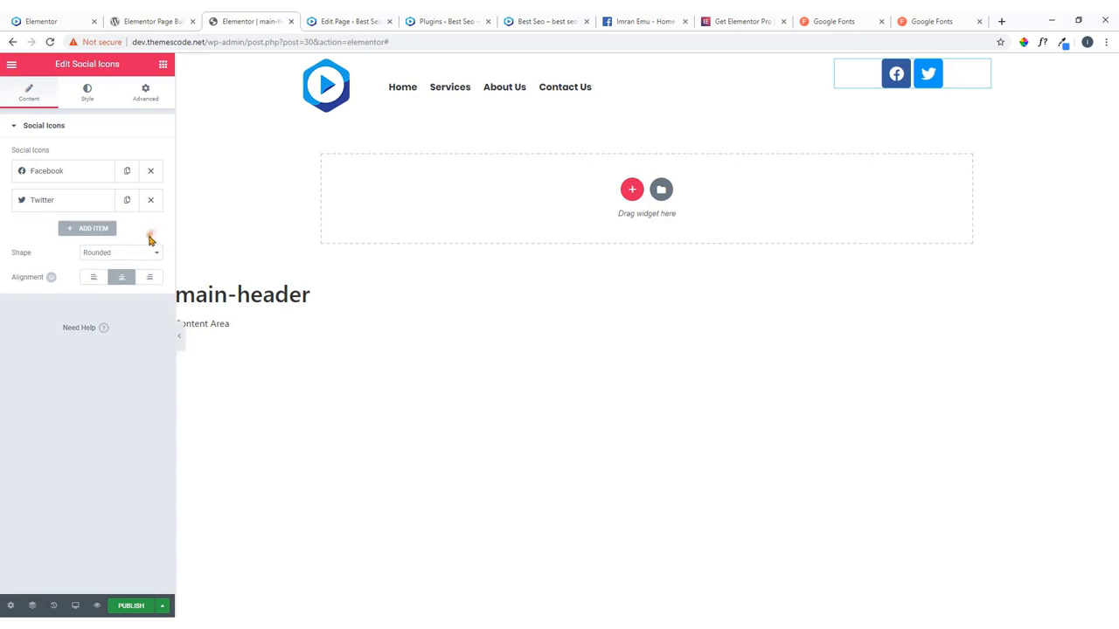
{"action": "left_click", "coordinate": [91, 232]}
{"action": "mouse_move", "coordinate": [80, 293]}
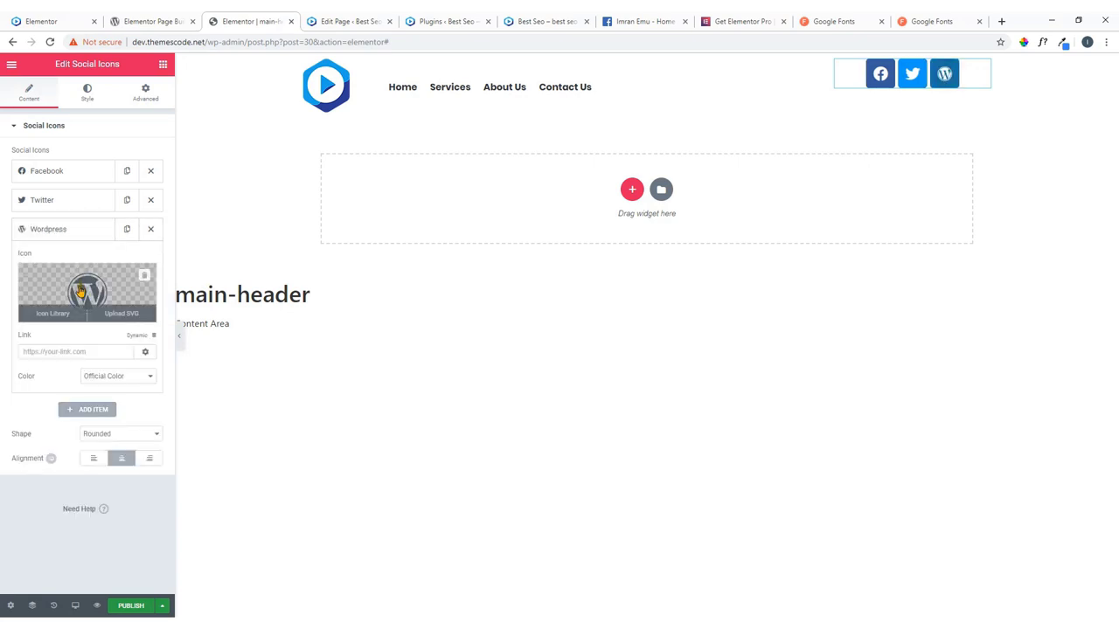
{"action": "left_click", "coordinate": [79, 294]}
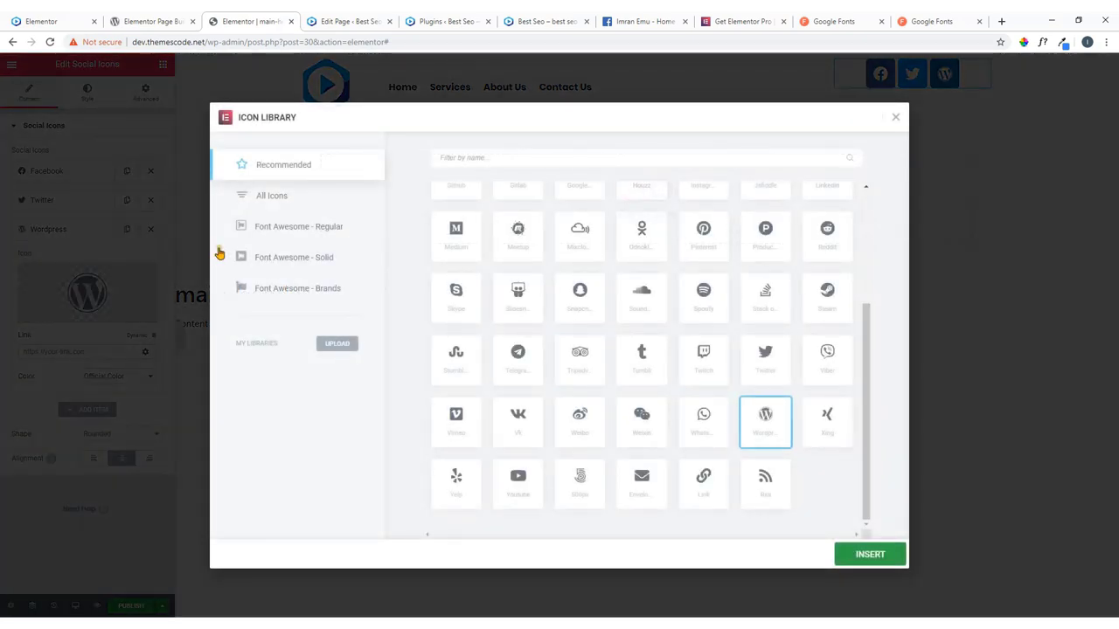
{"action": "left_click", "coordinate": [273, 198]}
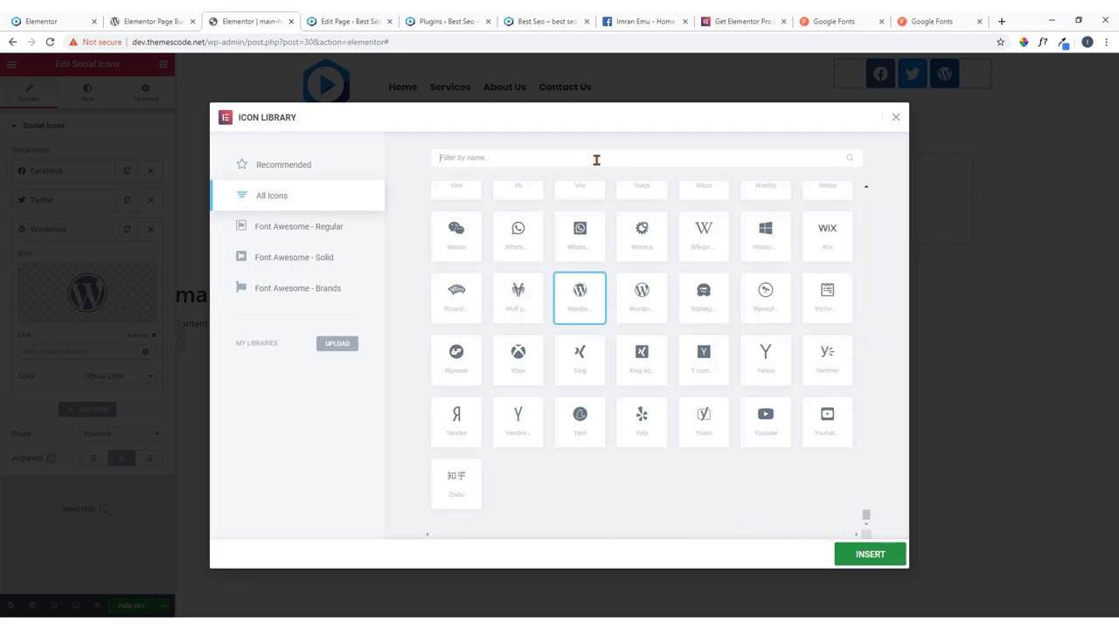
{"action": "type", "text": "link"}
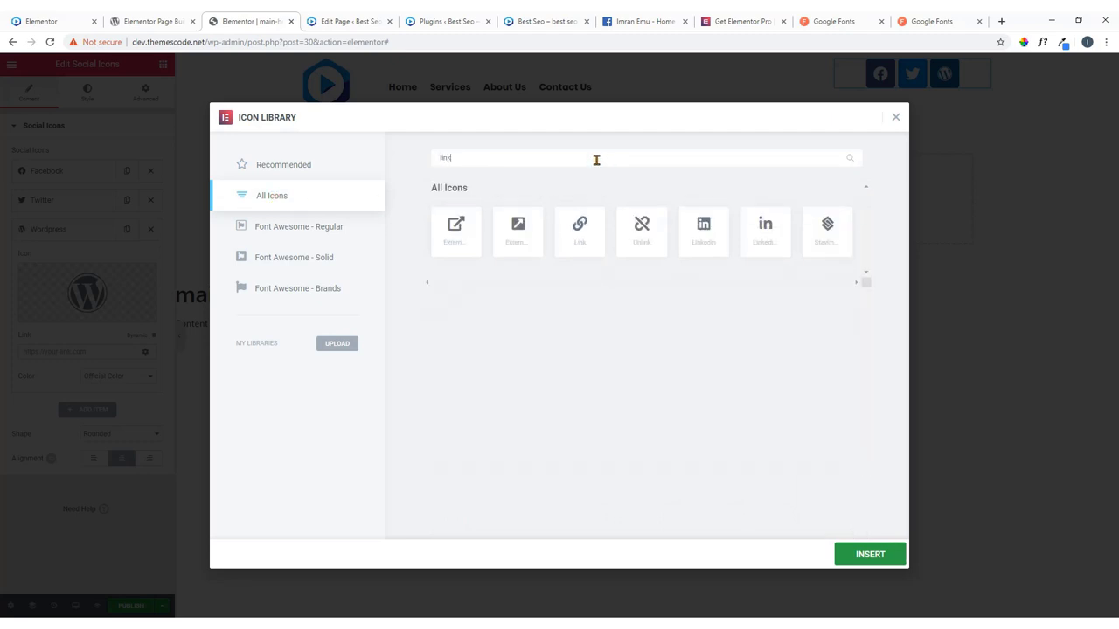
{"action": "left_click", "coordinate": [767, 229]}
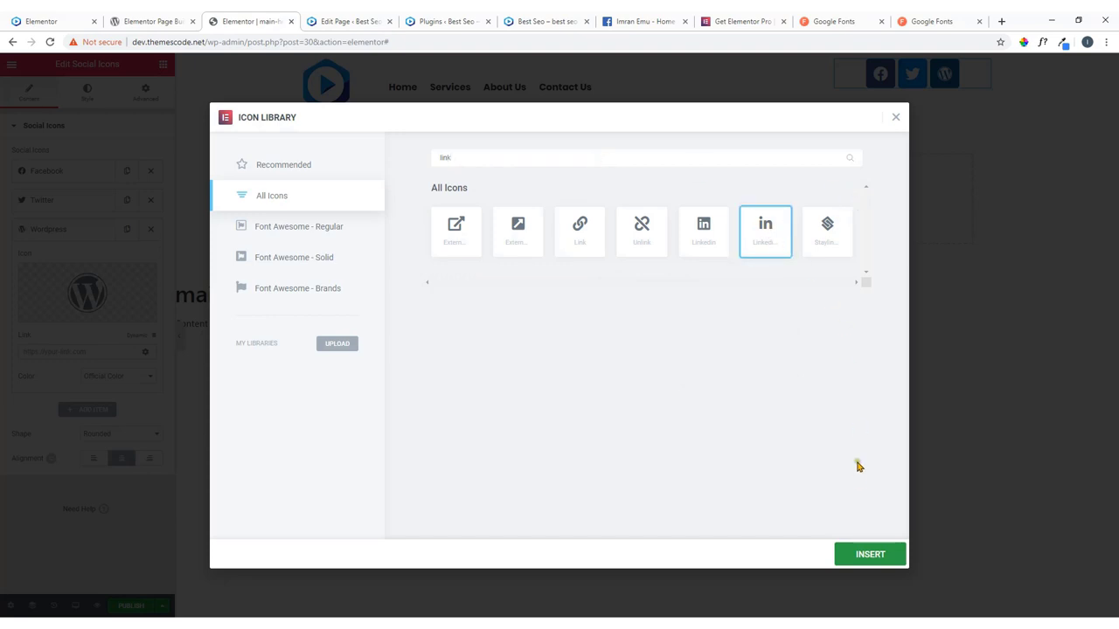
{"action": "left_click", "coordinate": [863, 556]}
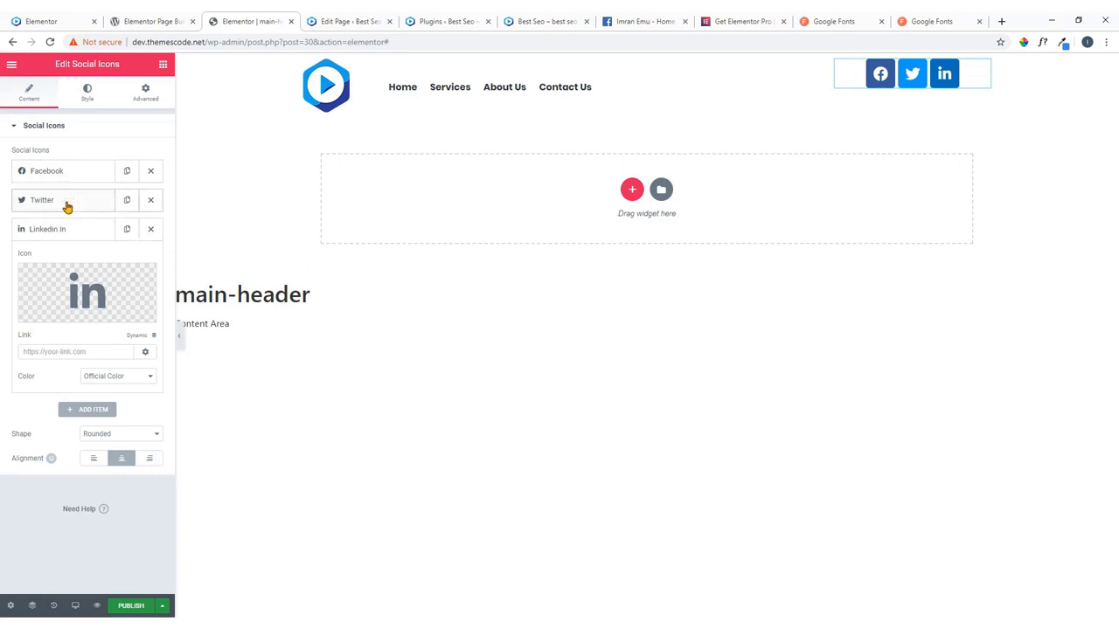
Swap the Facebook item's icon for the Facebook F glyph.
{"action": "left_click", "coordinate": [67, 172]}
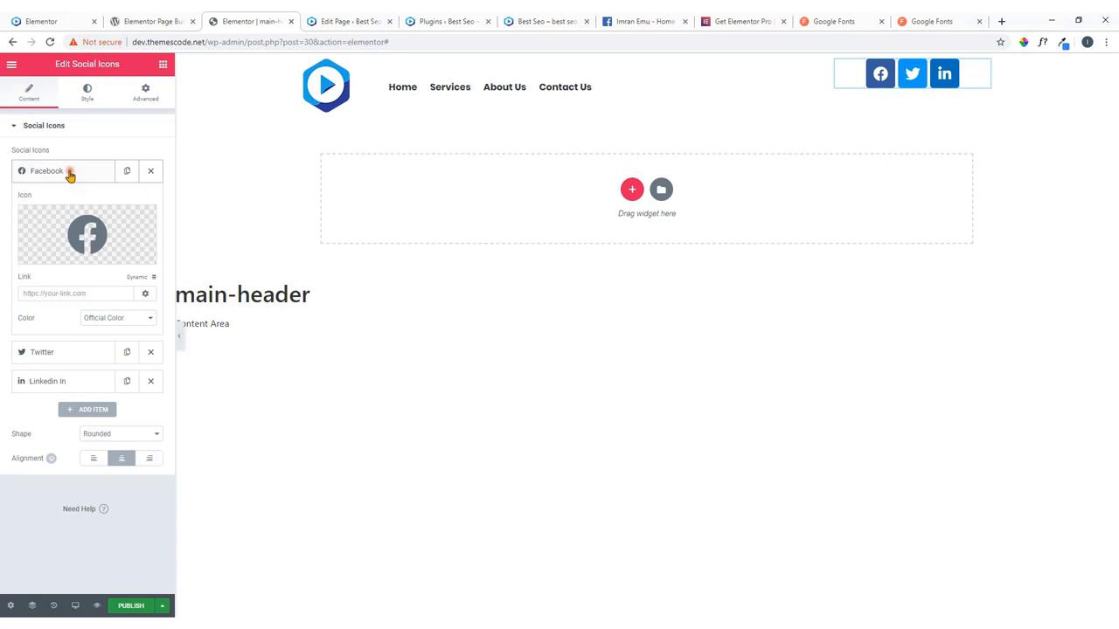
{"action": "left_click", "coordinate": [98, 240]}
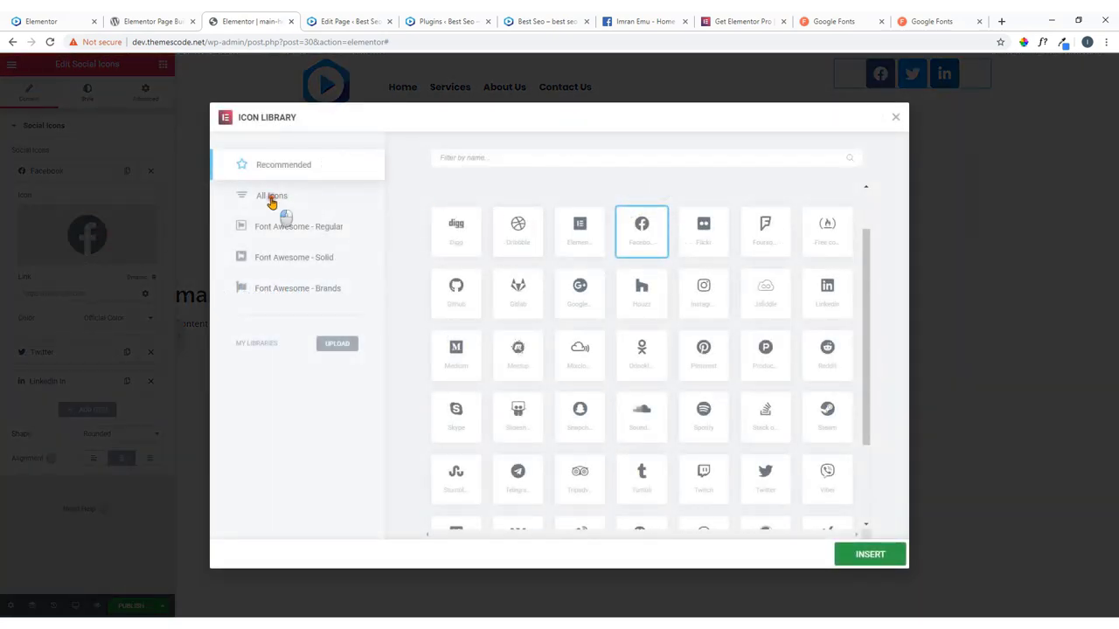
{"action": "left_click", "coordinate": [272, 198]}
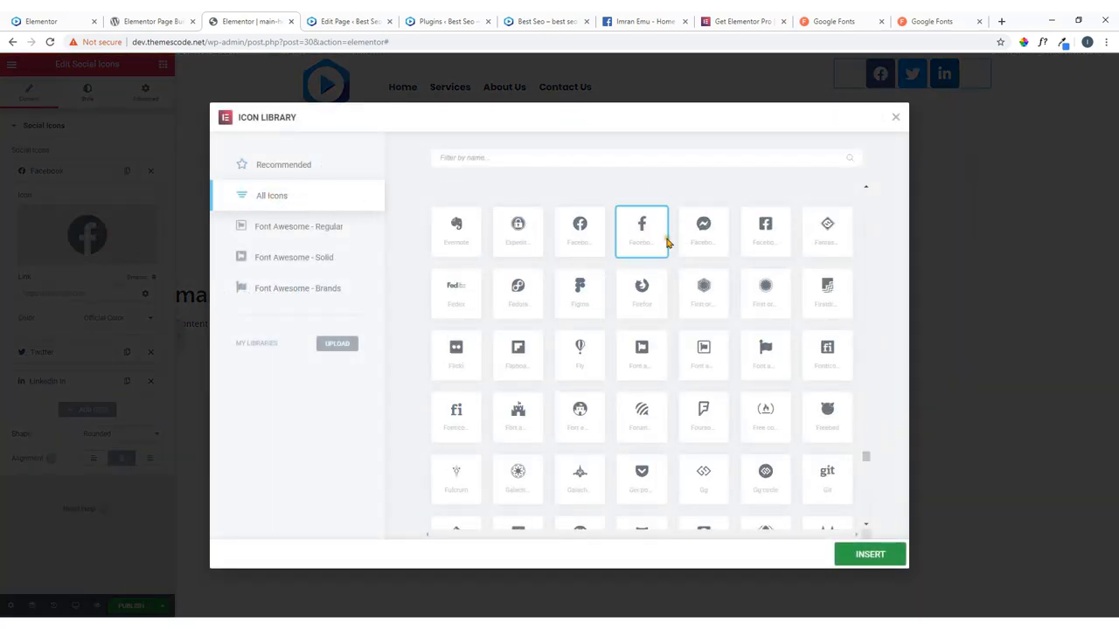
{"action": "left_click", "coordinate": [864, 554]}
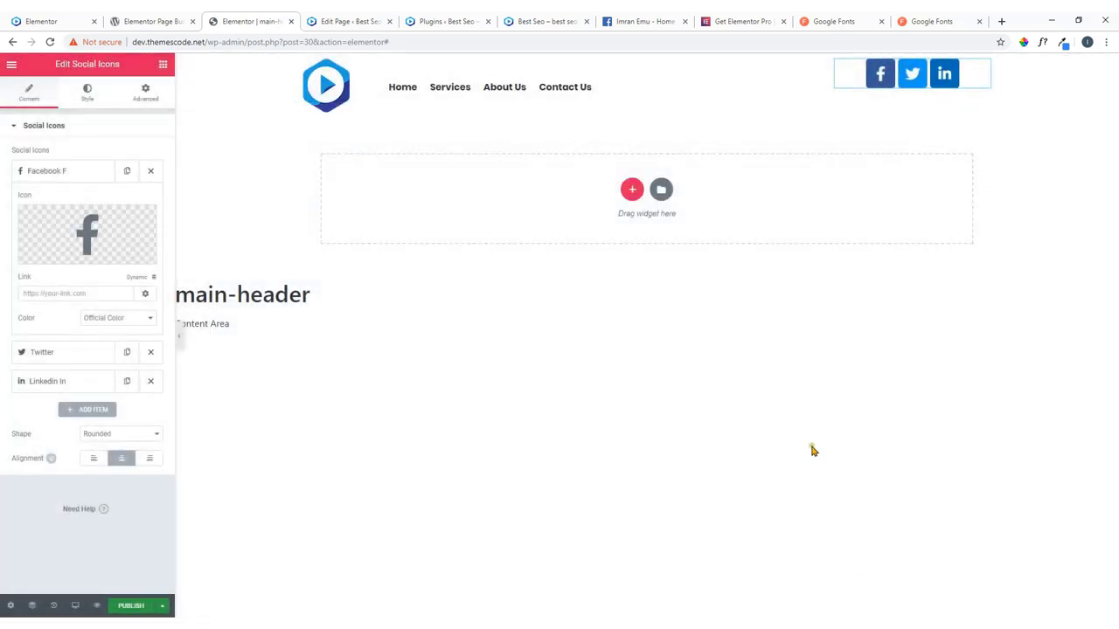
{"action": "left_click", "coordinate": [67, 171]}
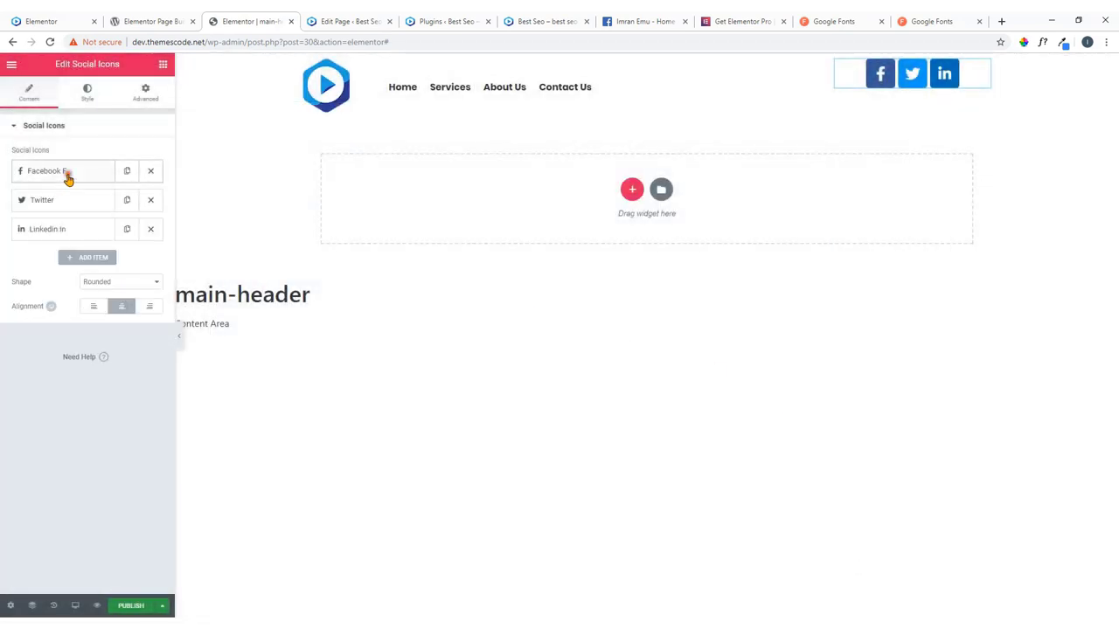
Replace the Twitter icon using the 'tw' filter, and add a fourth WordPress item.
{"action": "left_click", "coordinate": [57, 214]}
{"action": "left_click", "coordinate": [53, 279]}
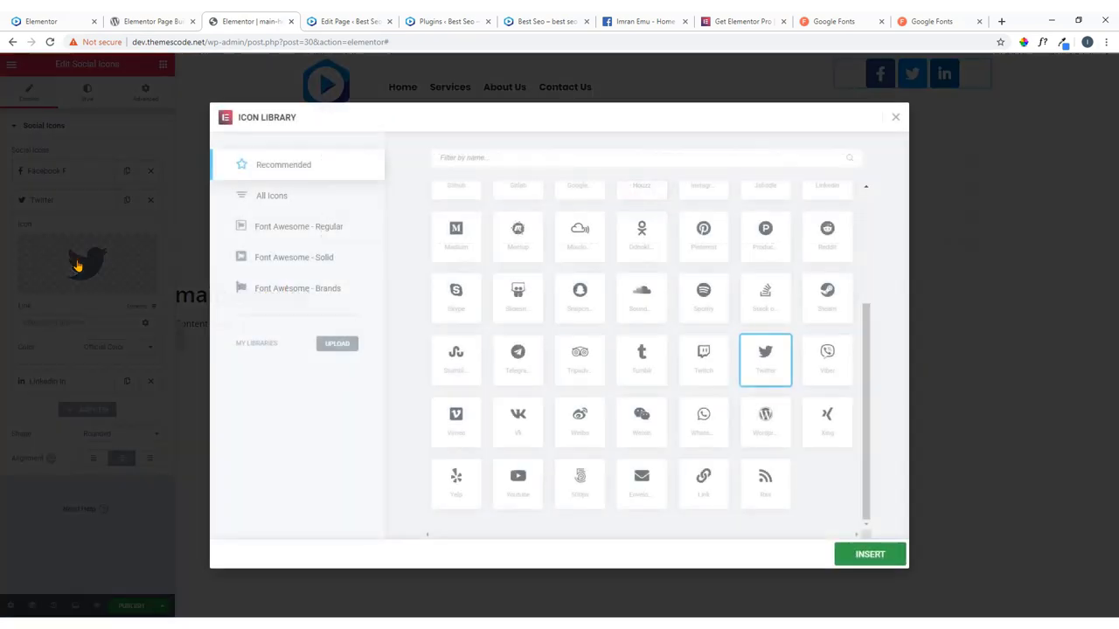
{"action": "left_click", "coordinate": [281, 197]}
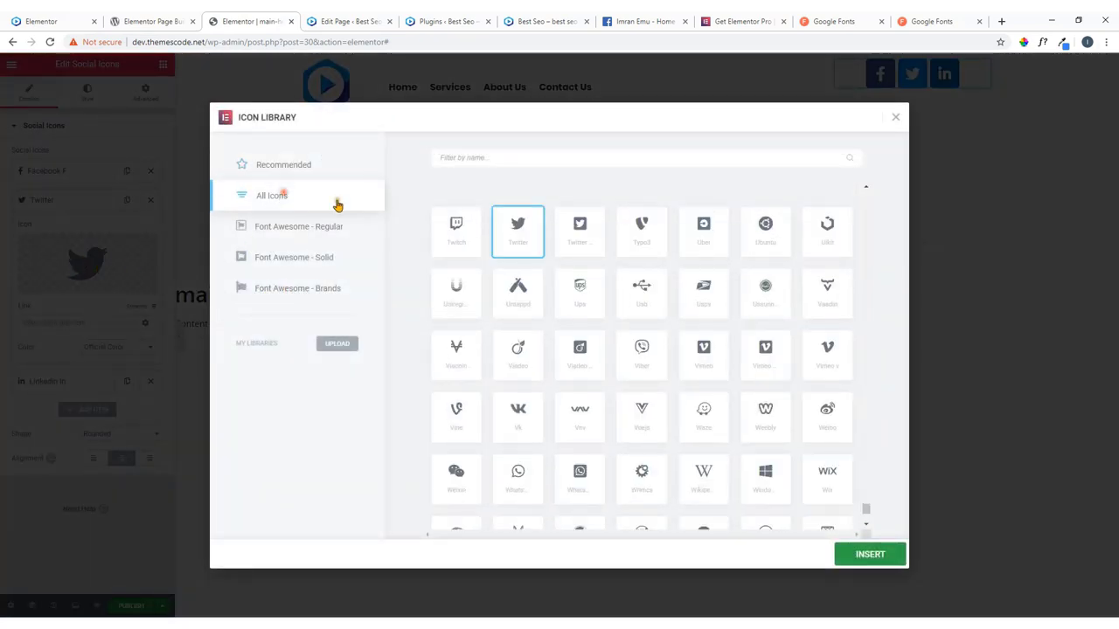
{"action": "left_click", "coordinate": [492, 163]}
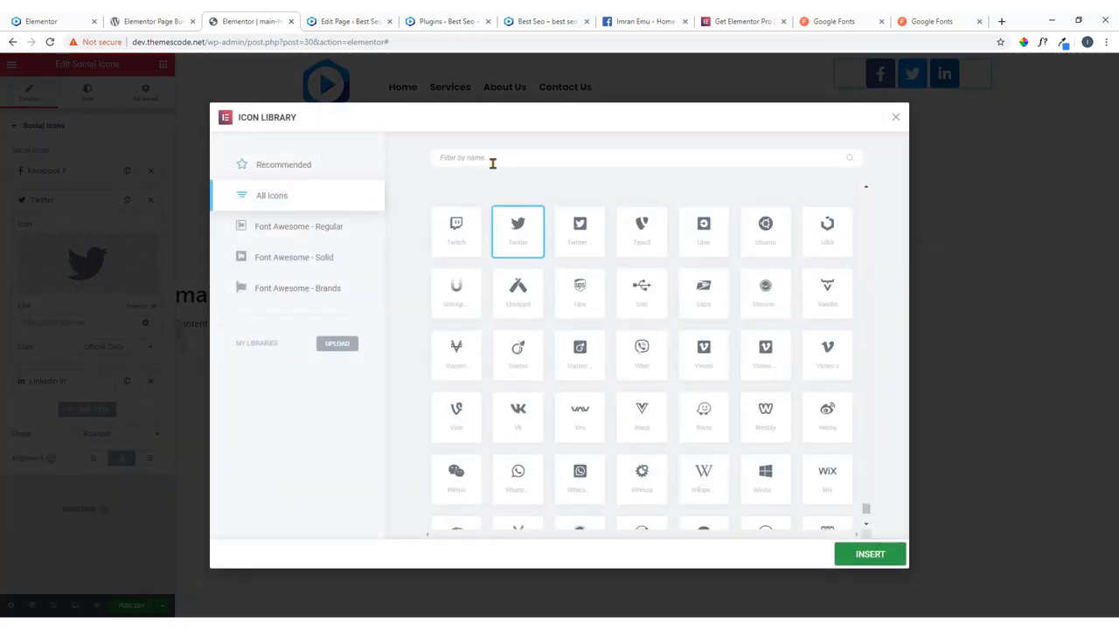
{"action": "type", "text": "tw"}
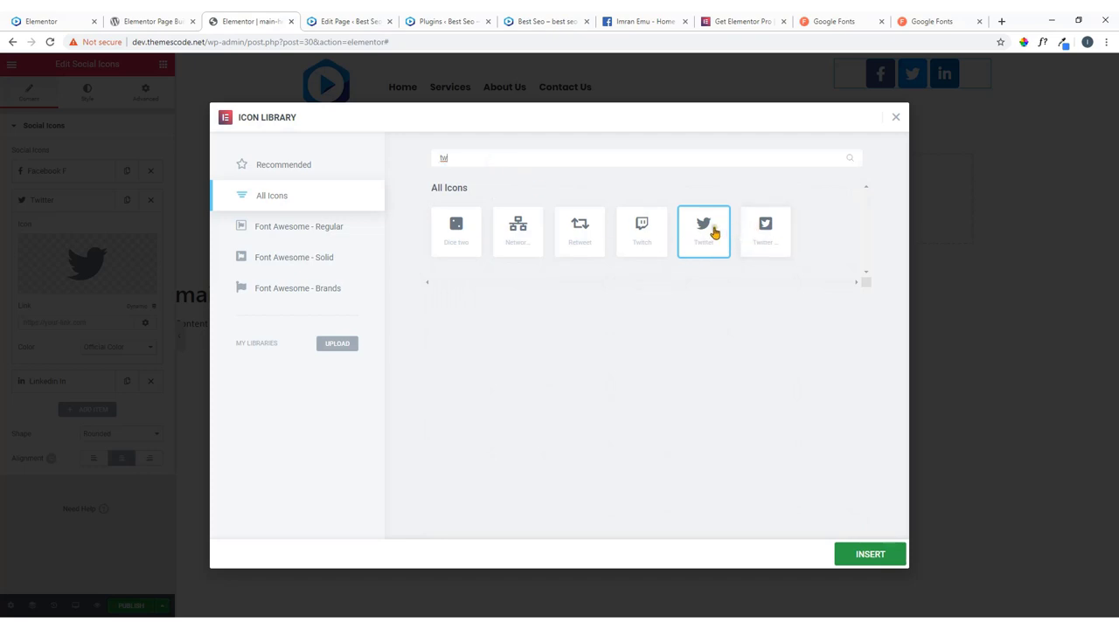
{"action": "left_click", "coordinate": [869, 554]}
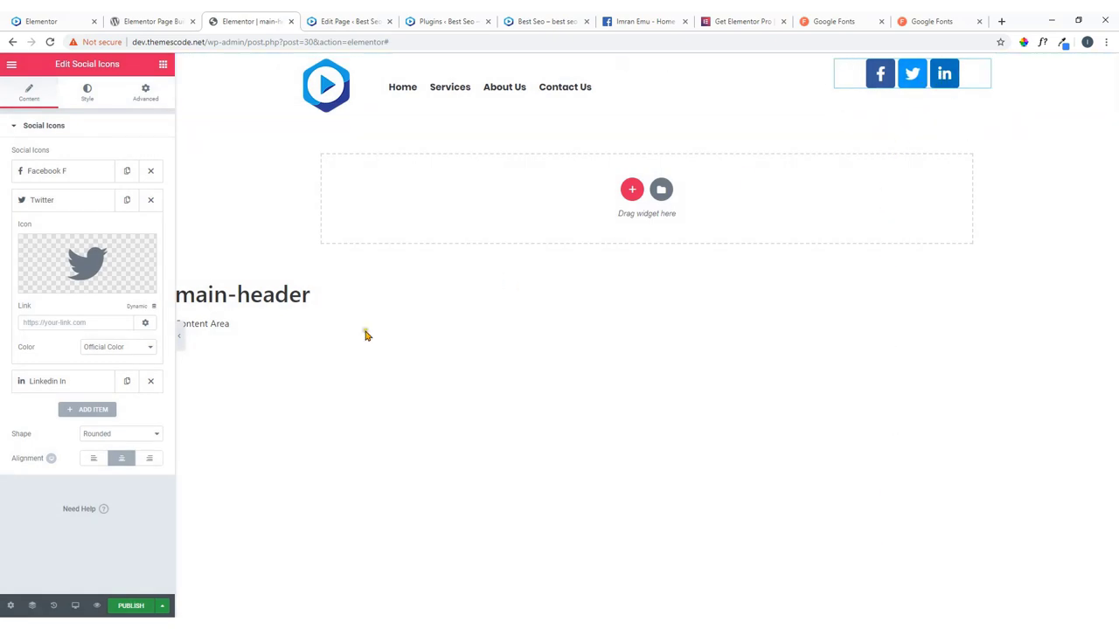
{"action": "left_click", "coordinate": [45, 204]}
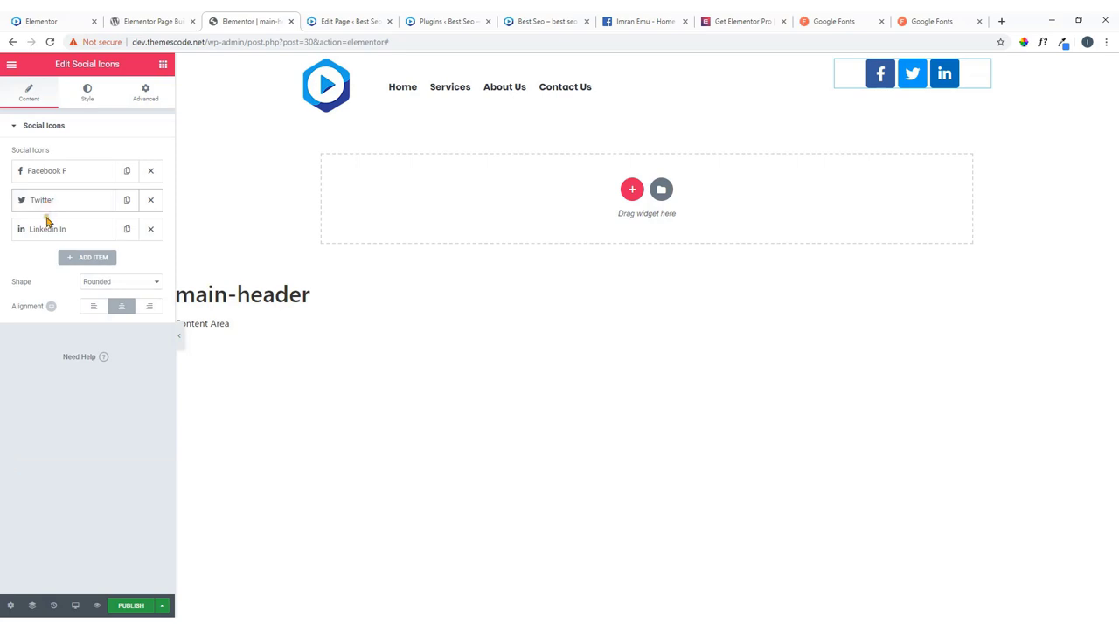
{"action": "left_click", "coordinate": [91, 260]}
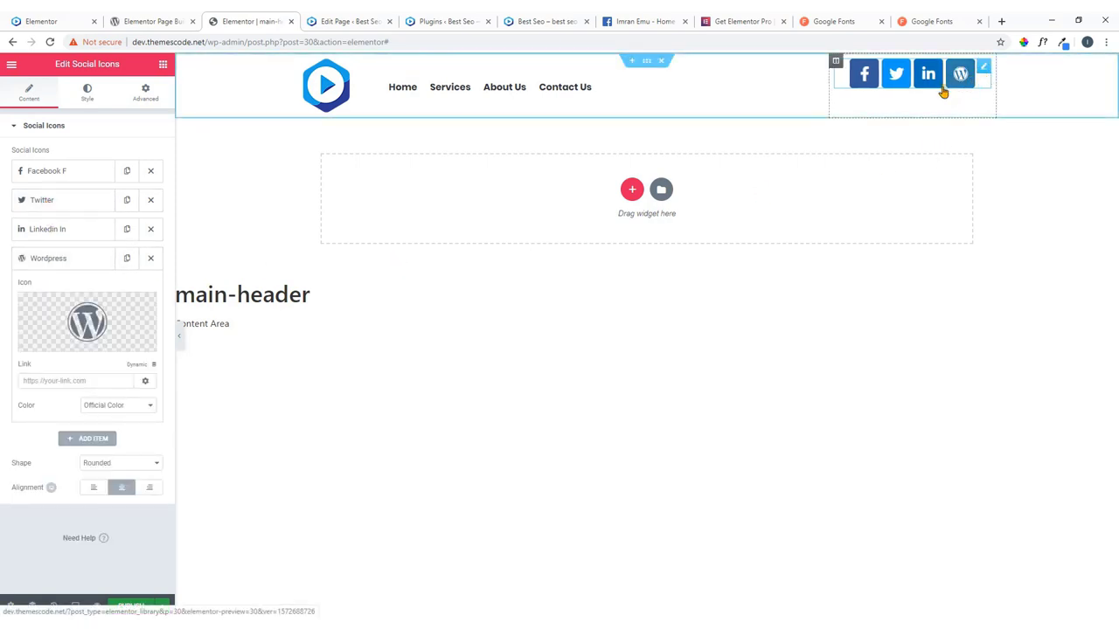
{"action": "left_click", "coordinate": [87, 258]}
Set the social icons' colour to Custom with the blue preset as primary, checking the live site.
{"action": "left_click", "coordinate": [44, 19]}
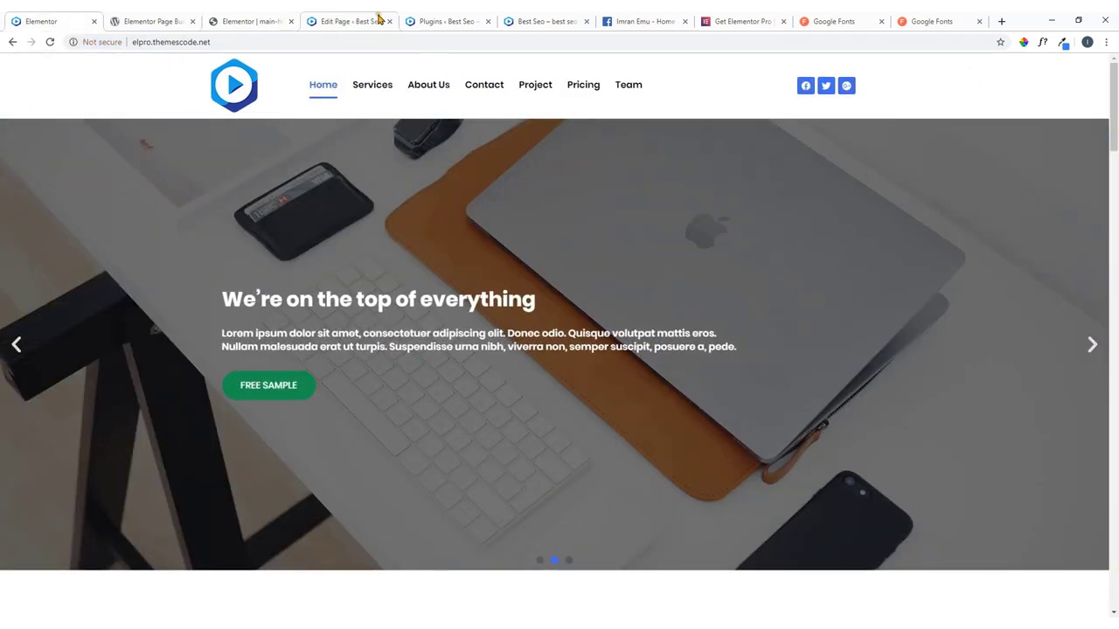
{"action": "left_click", "coordinate": [279, 18]}
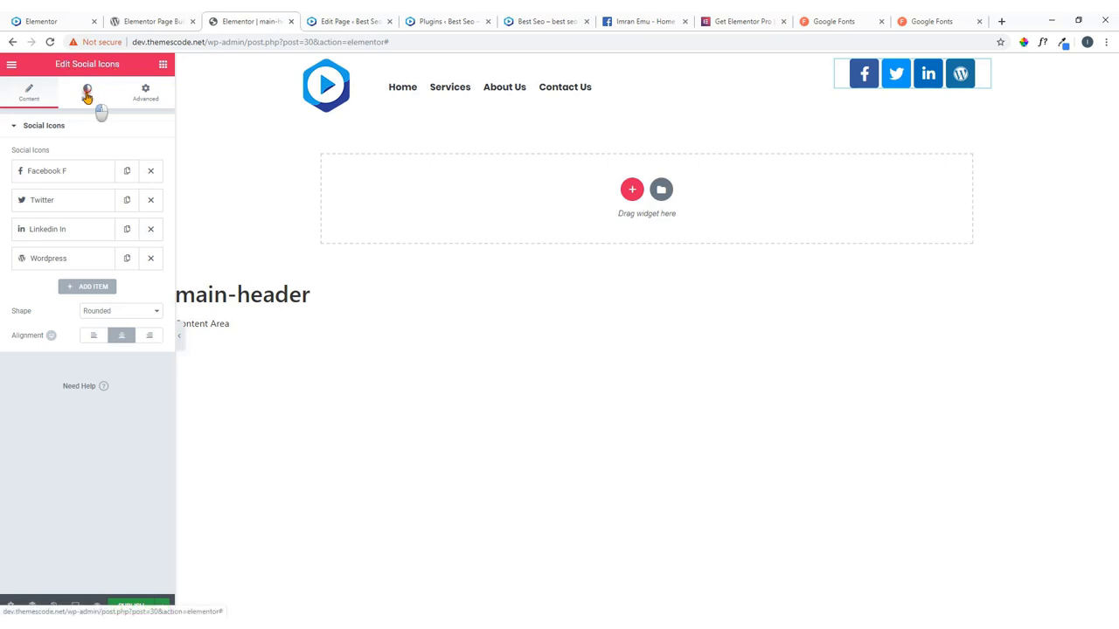
{"action": "left_click", "coordinate": [87, 94]}
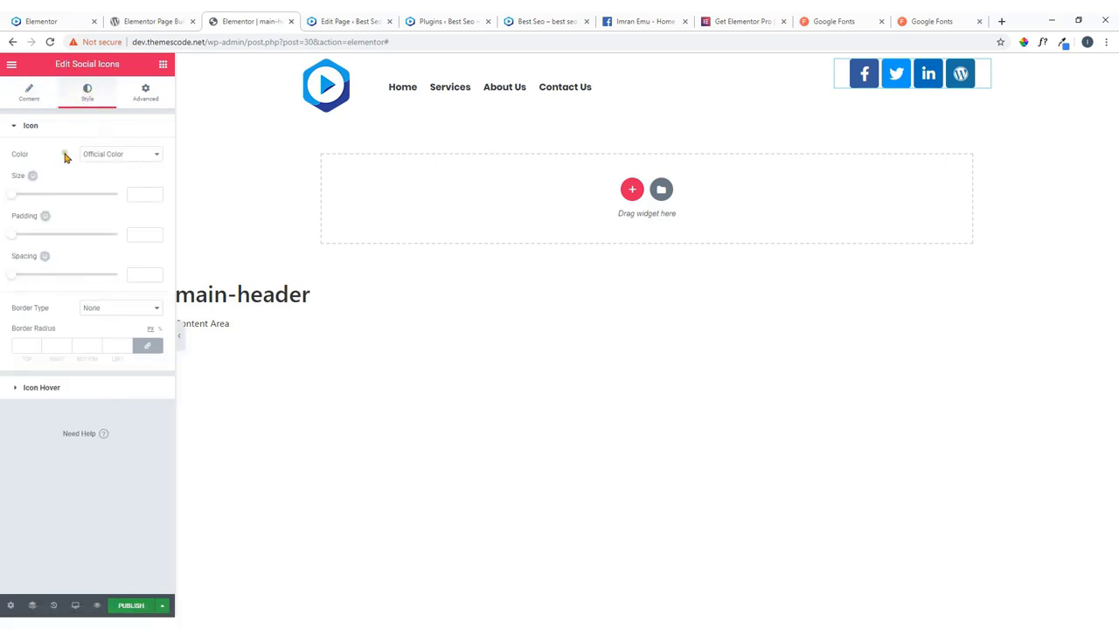
{"action": "left_click", "coordinate": [130, 158]}
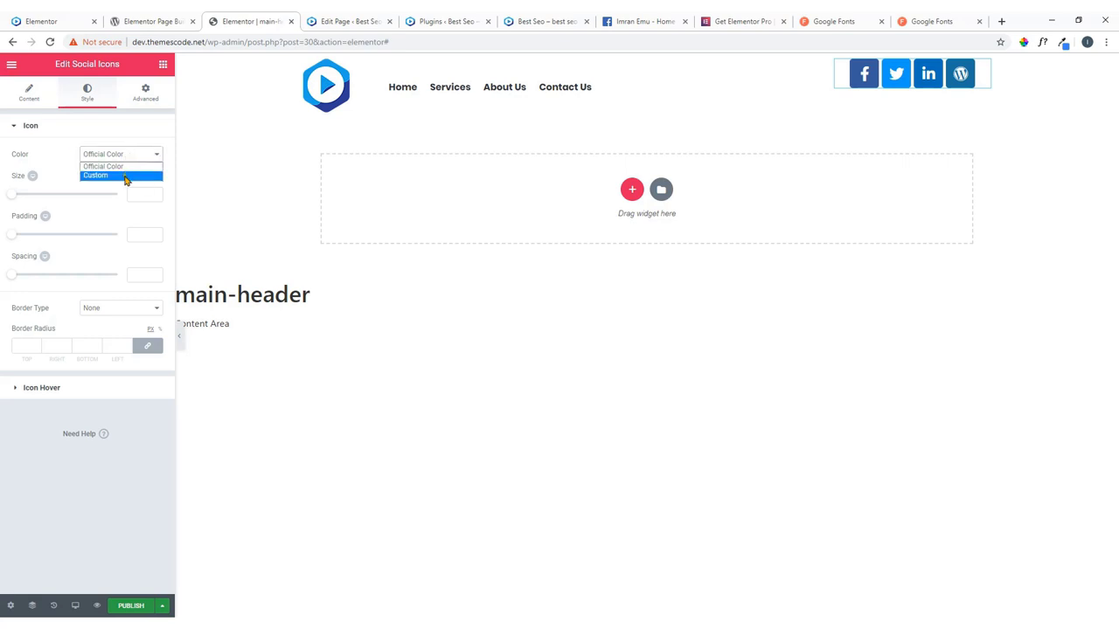
{"action": "left_click", "coordinate": [126, 176]}
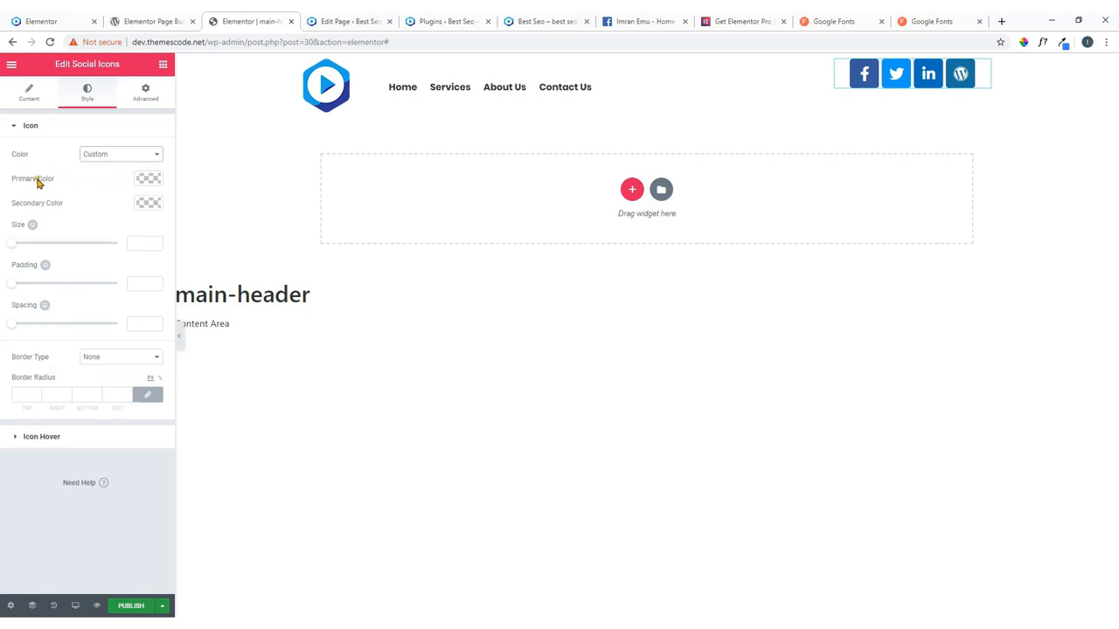
{"action": "left_click", "coordinate": [152, 180]}
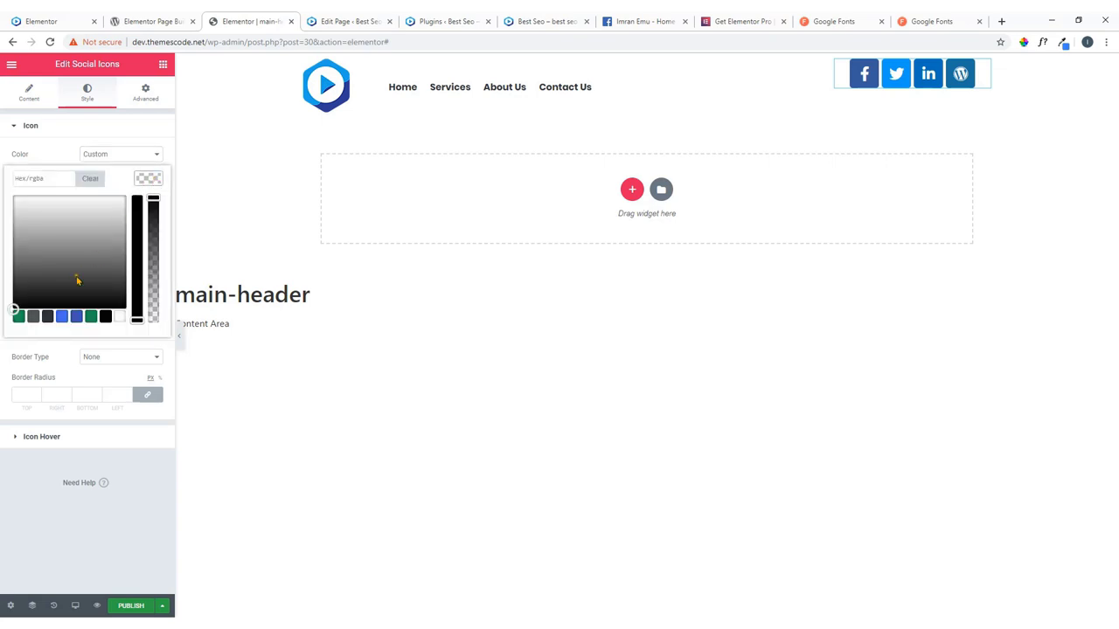
{"action": "left_click", "coordinate": [64, 316]}
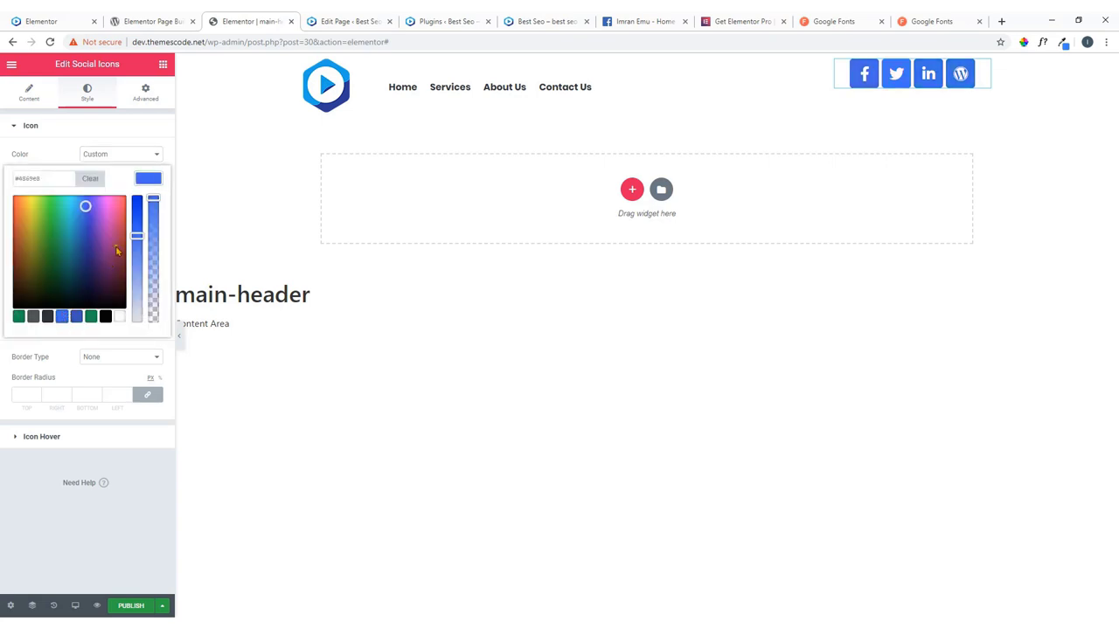
{"action": "left_click", "coordinate": [154, 180]}
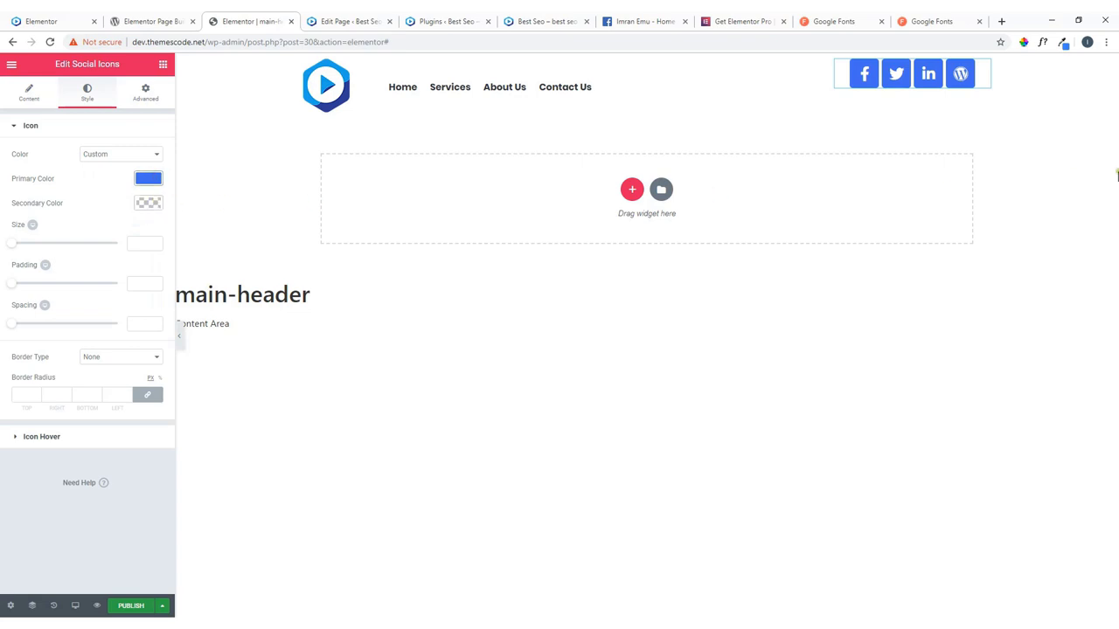
{"action": "left_click", "coordinate": [74, 21]}
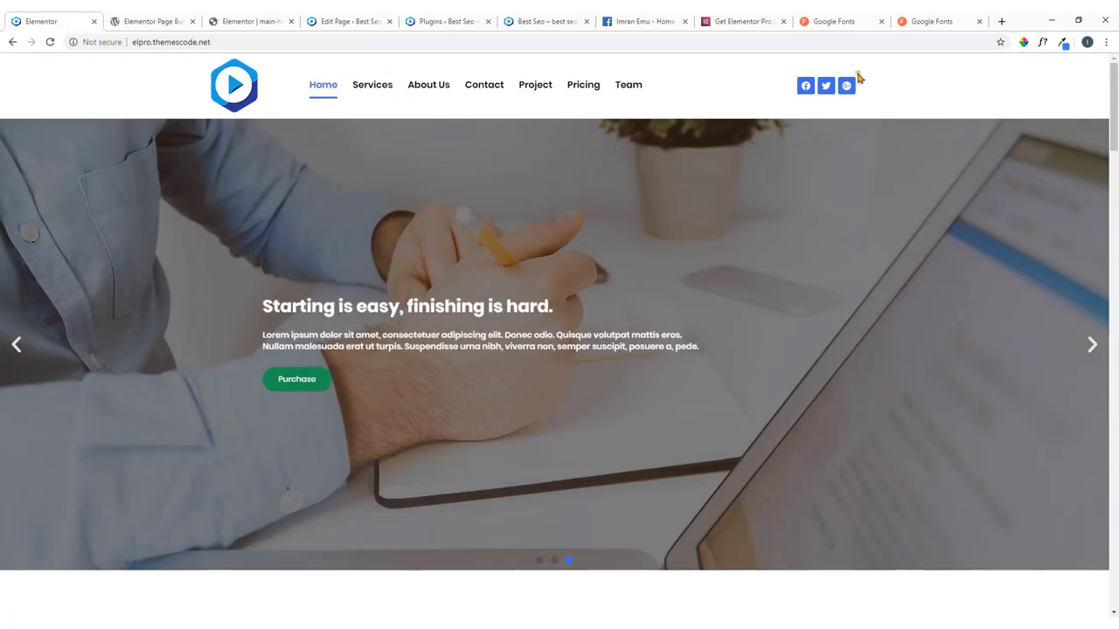
{"action": "left_click", "coordinate": [280, 18]}
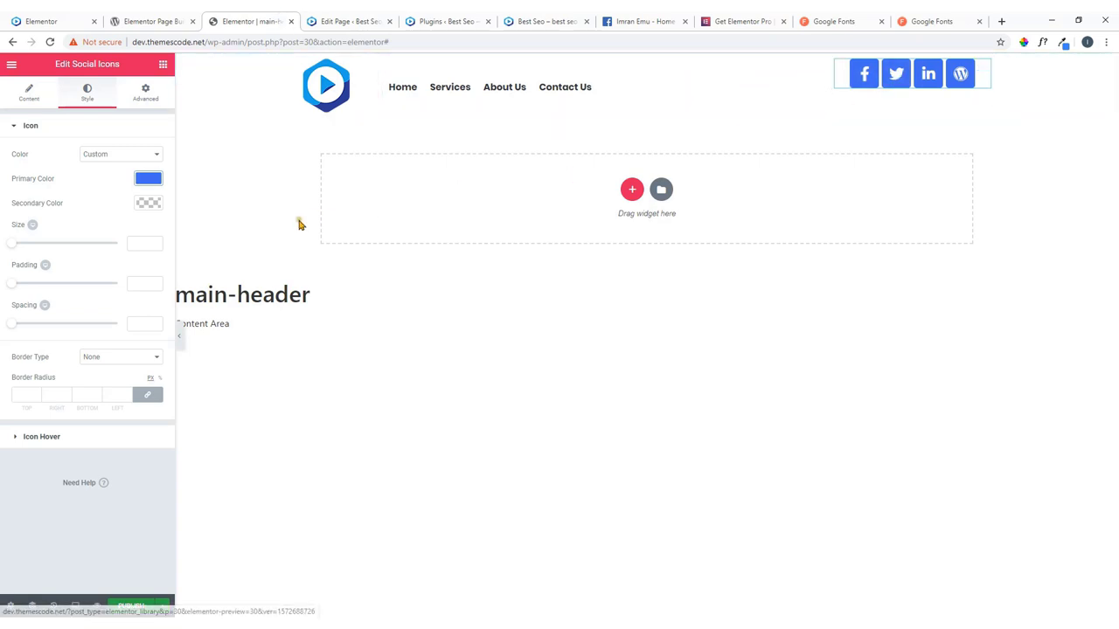
Set social icon size to 18 and widen their column to about 35.5%.
{"action": "mouse_move", "coordinate": [12, 246]}
{"action": "left_mouse_down"}
{"action": "mouse_move", "coordinate": [26, 249]}
{"action": "mouse_move", "coordinate": [17, 249]}
{"action": "left_mouse_up"}
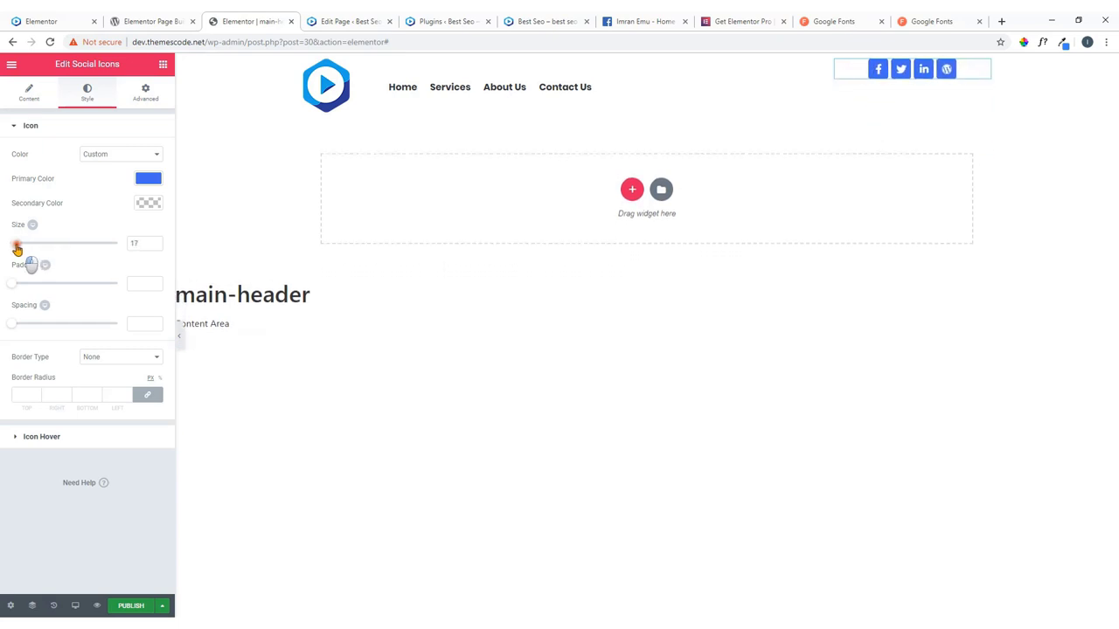
{"action": "left_click", "coordinate": [155, 240]}
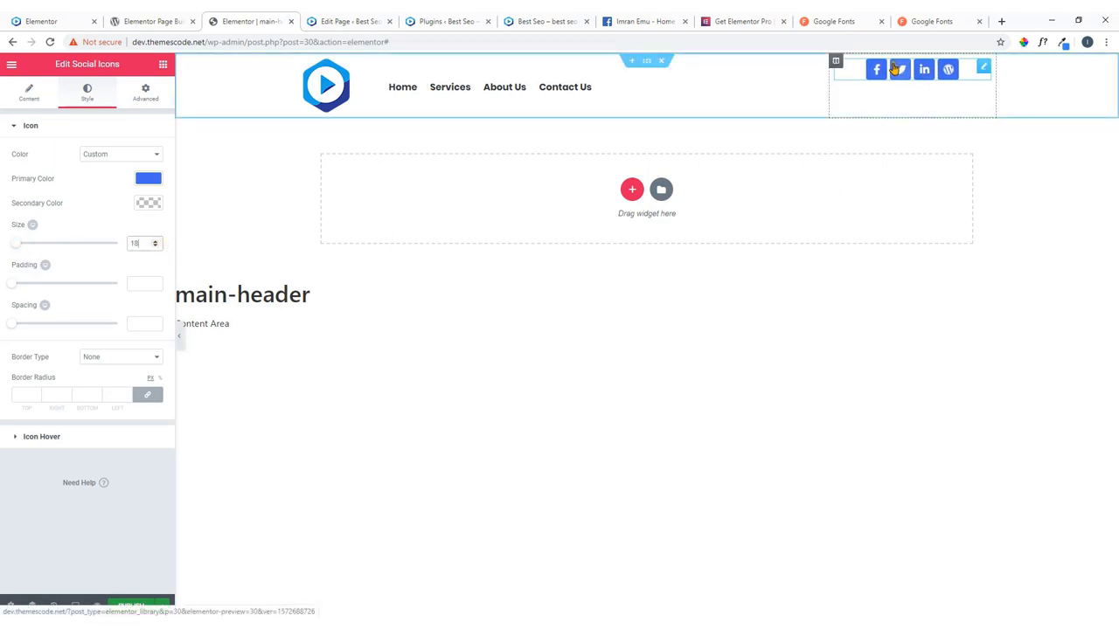
{"action": "left_click_drag", "start_coordinate": [828, 90], "coordinate": [744, 96]}
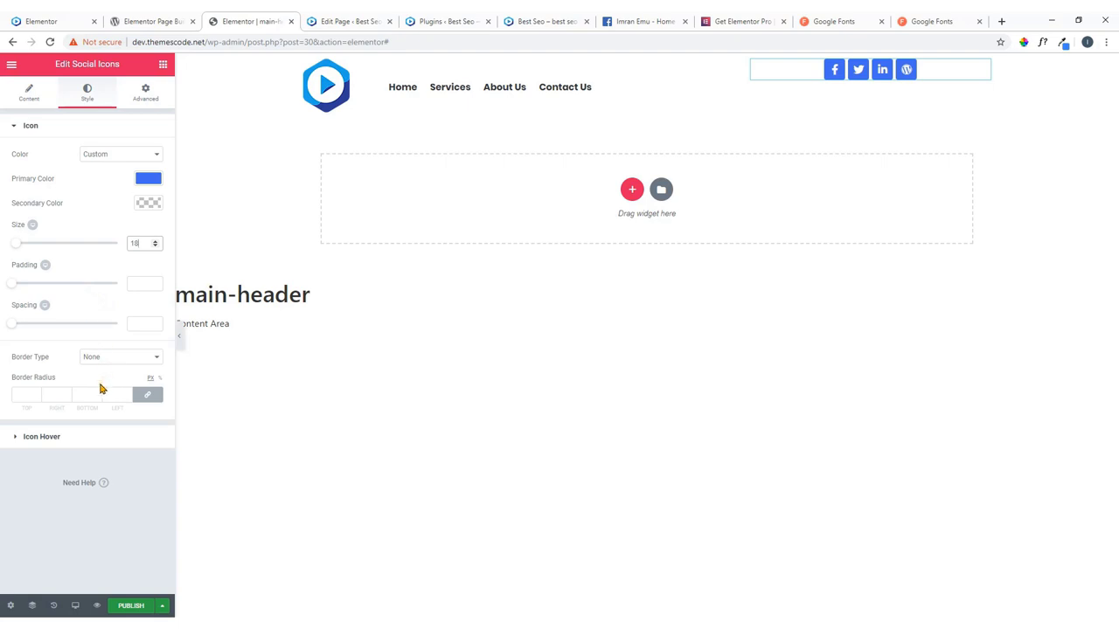
Under Icon Hover, set the primary hover colour to dark grey.
{"action": "left_click", "coordinate": [44, 437]}
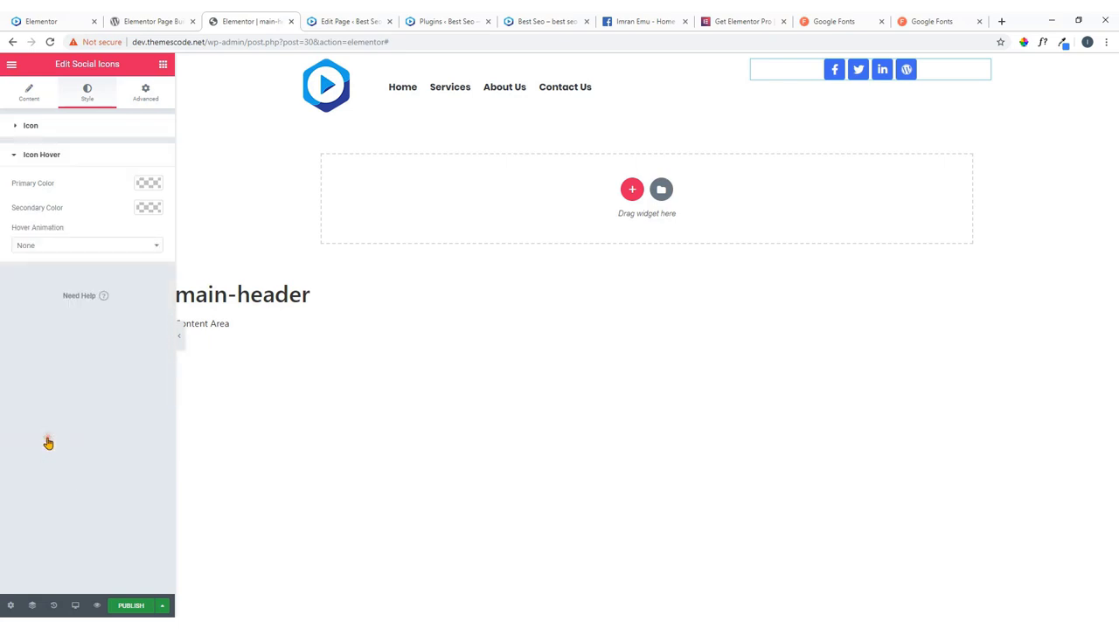
{"action": "left_click", "coordinate": [148, 184]}
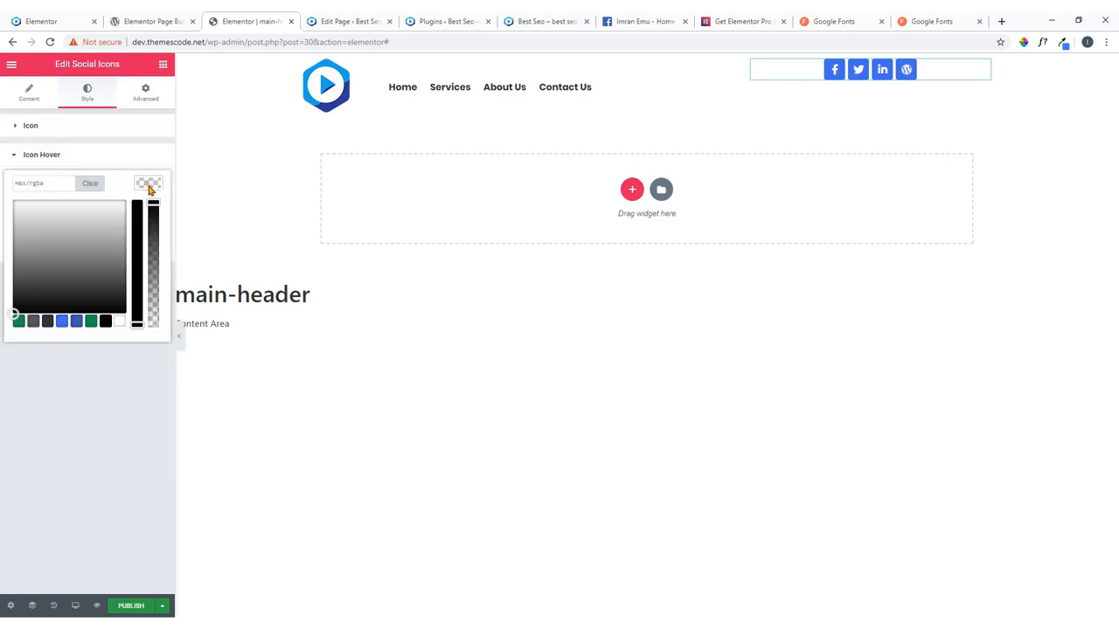
{"action": "left_click", "coordinate": [72, 259]}
{"action": "left_click", "coordinate": [46, 280]}
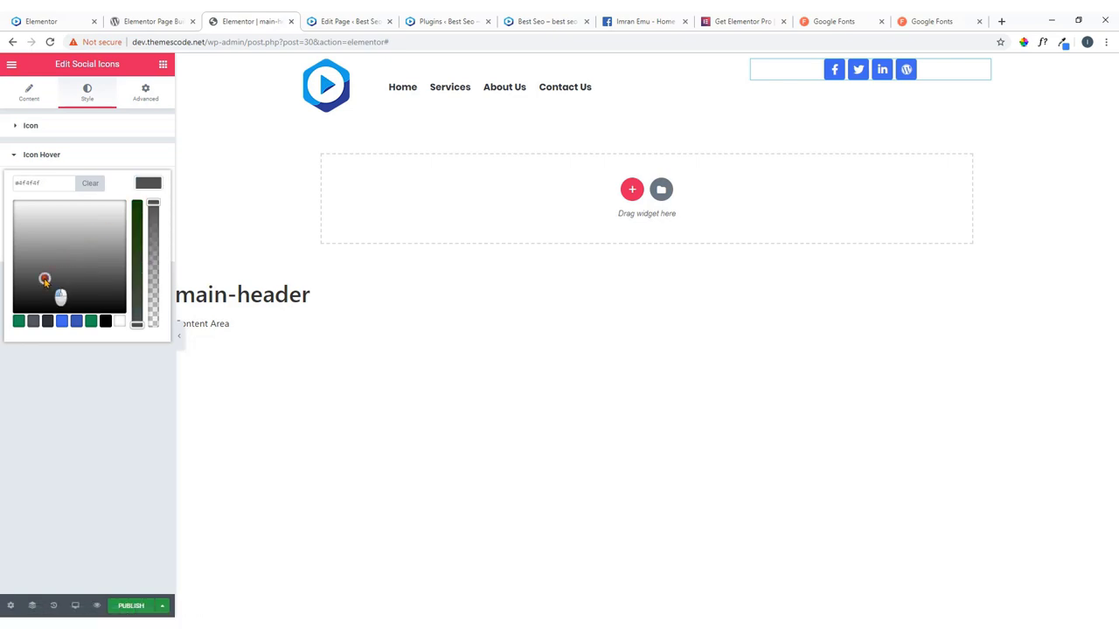
{"action": "left_click", "coordinate": [54, 271]}
{"action": "left_click", "coordinate": [156, 182]}
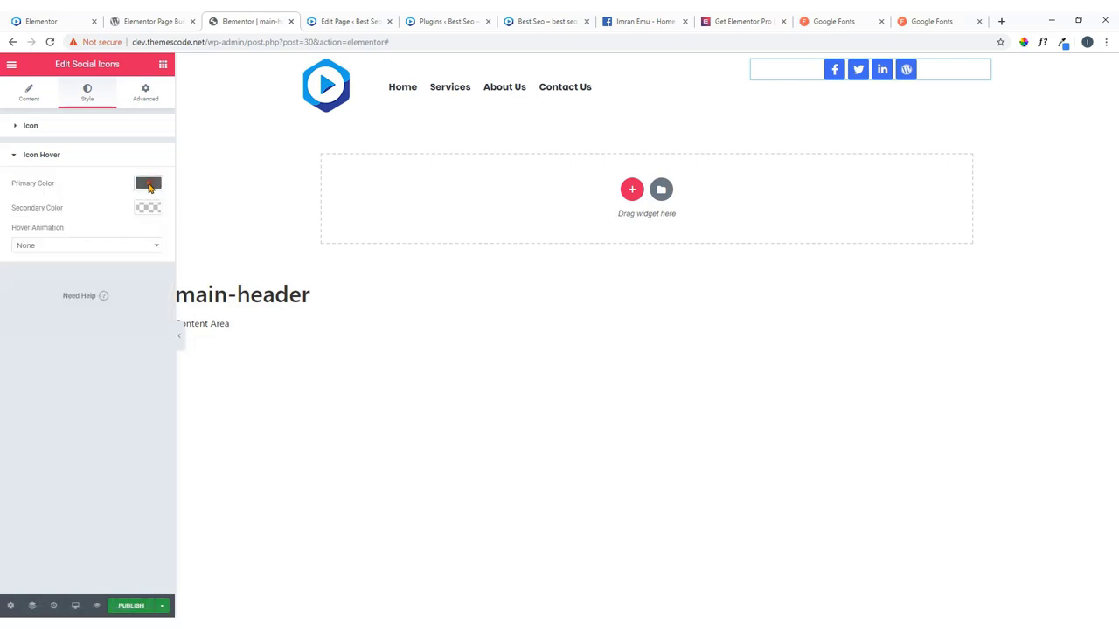
Choose the Pulse hover animation for the social icons.
{"action": "left_click", "coordinate": [153, 244]}
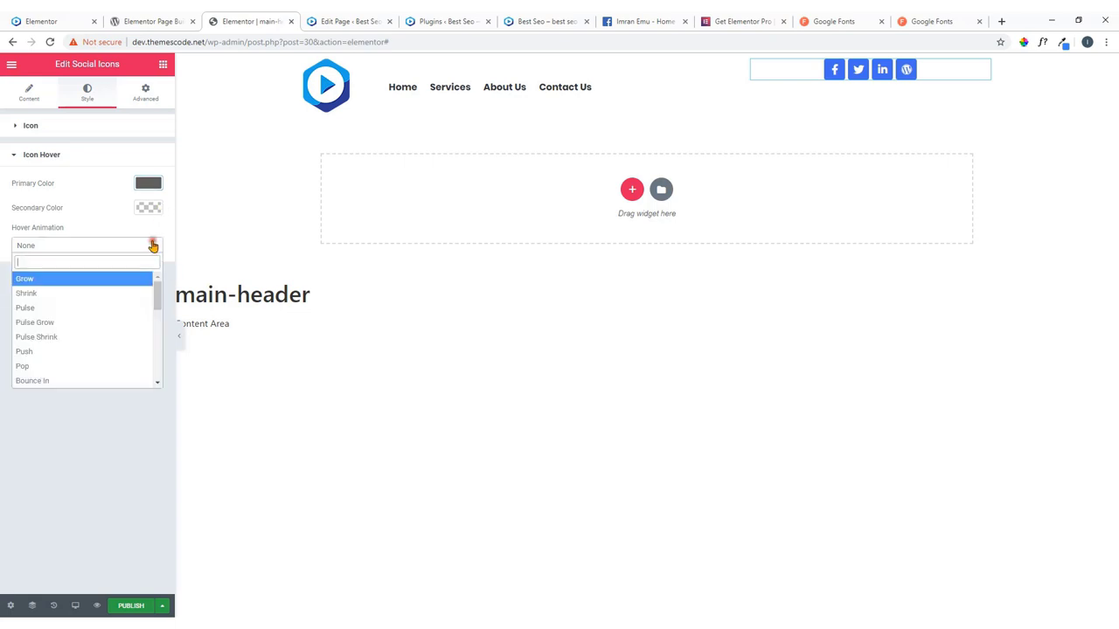
{"action": "left_click", "coordinate": [93, 308]}
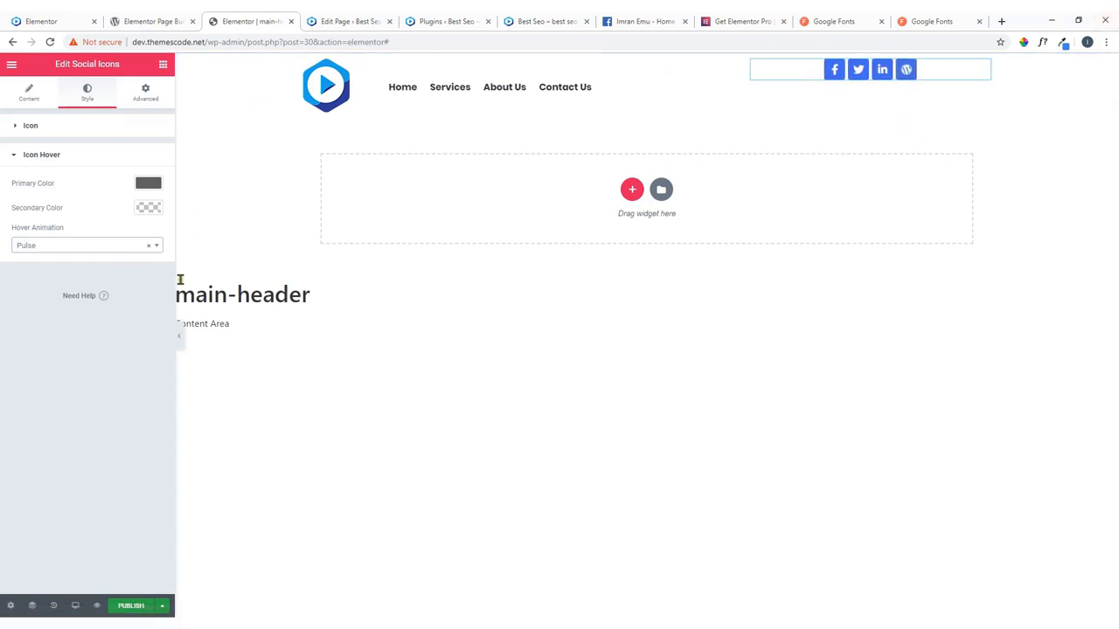
{"action": "left_click", "coordinate": [149, 96]}
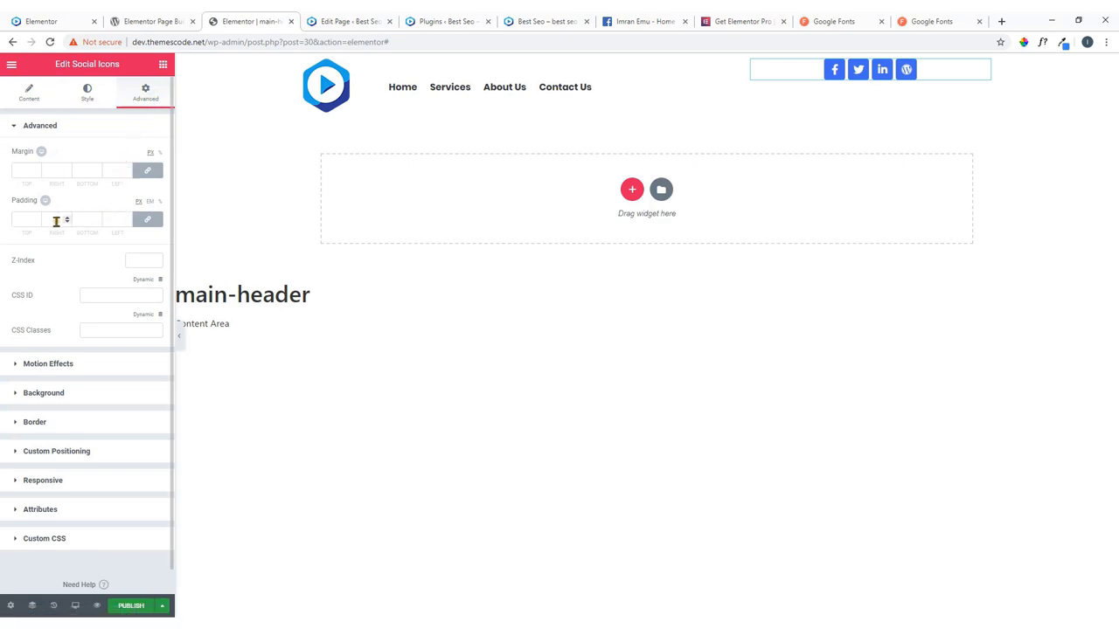
Unlink the Advanced padding values and enter a top padding of 25.
{"action": "left_click", "coordinate": [146, 221]}
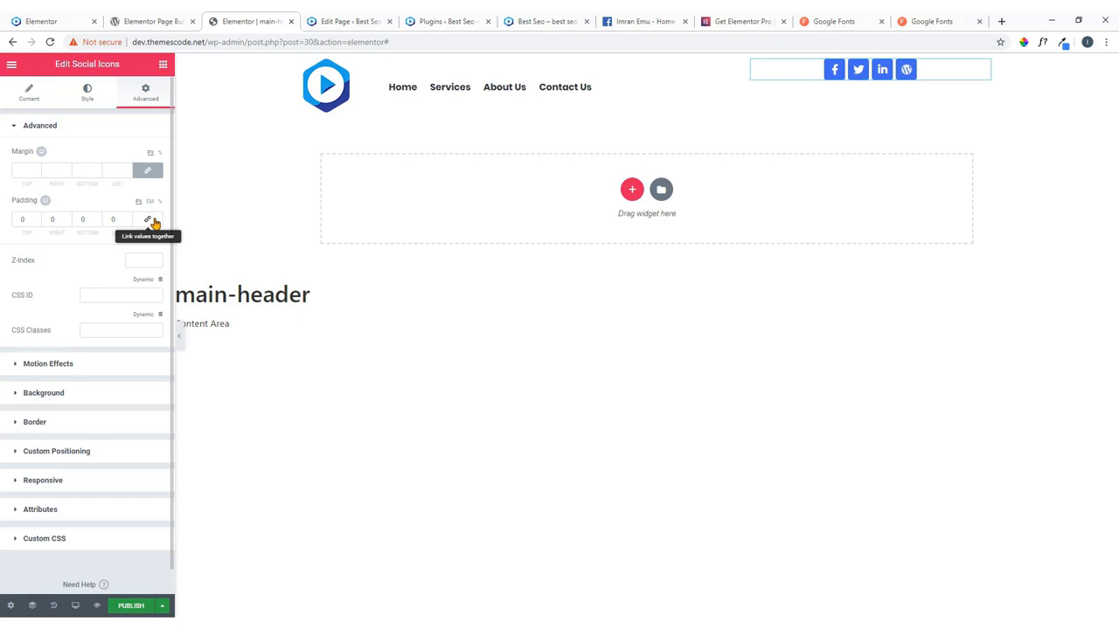
{"action": "double_click", "coordinate": [23, 219]}
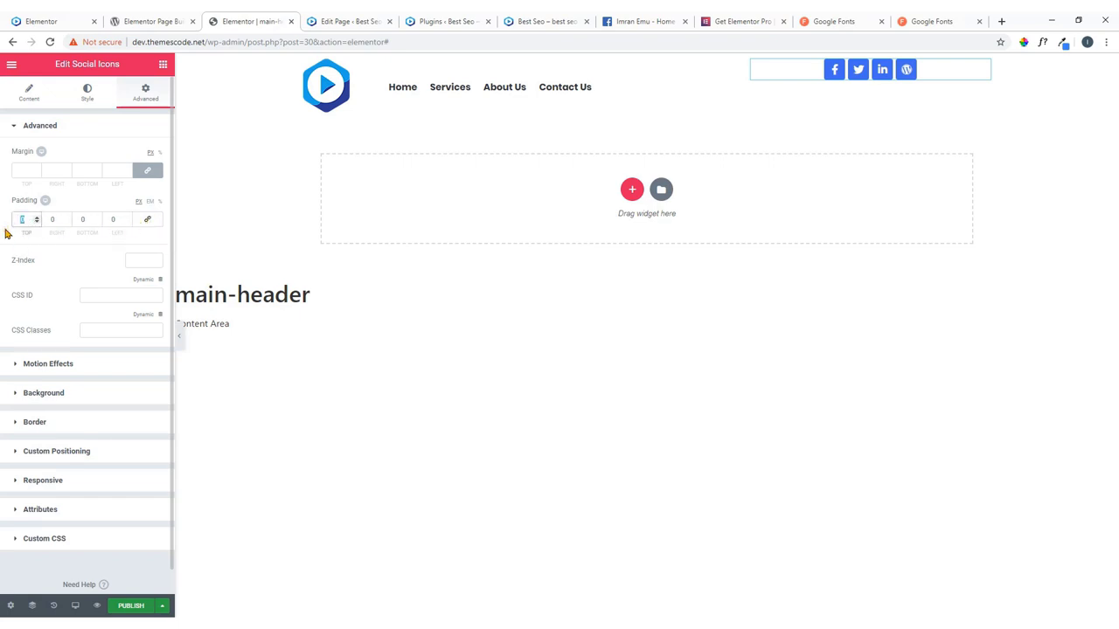
{"action": "type", "text": "5"}
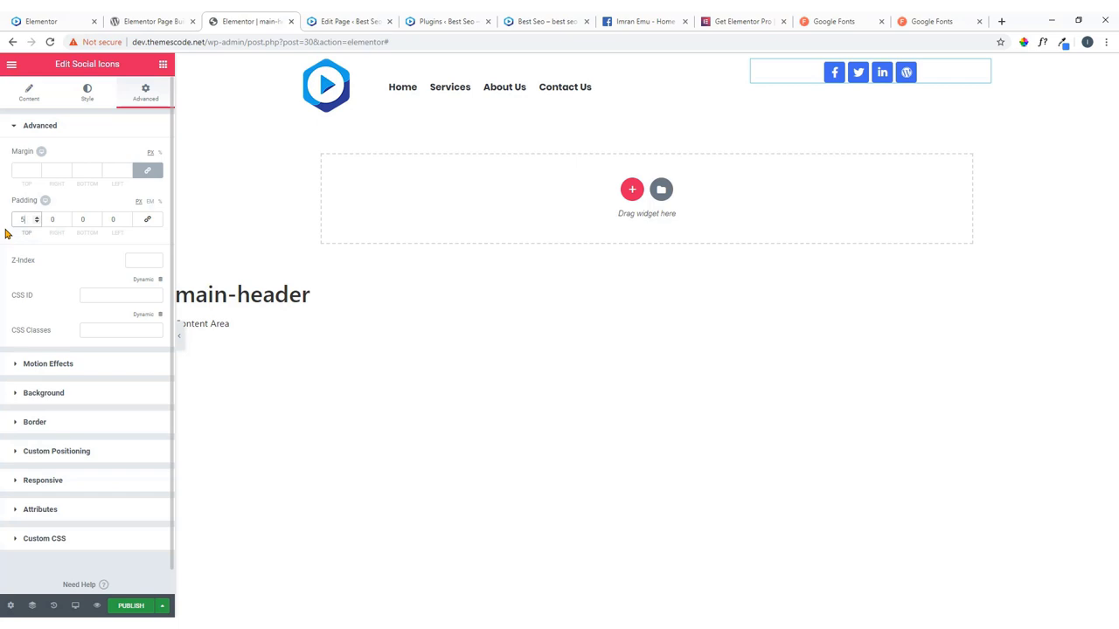
{"action": "type", "text": "0"}
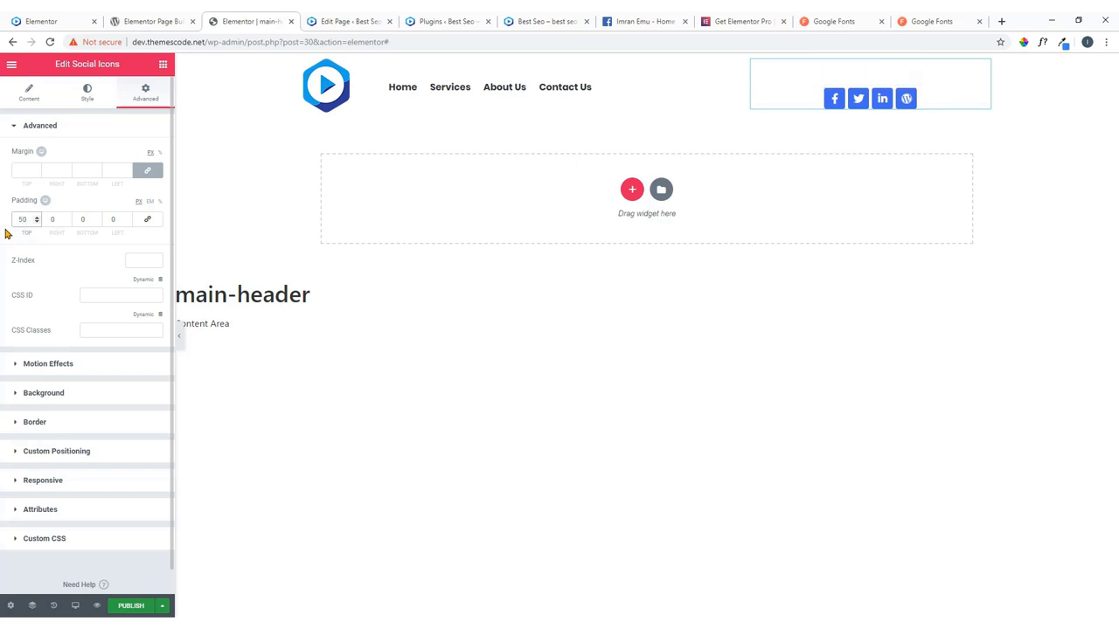
{"action": "key", "text": "BackSpace"}
{"action": "key", "text": "BackSpace"}
{"action": "type", "text": "0"}
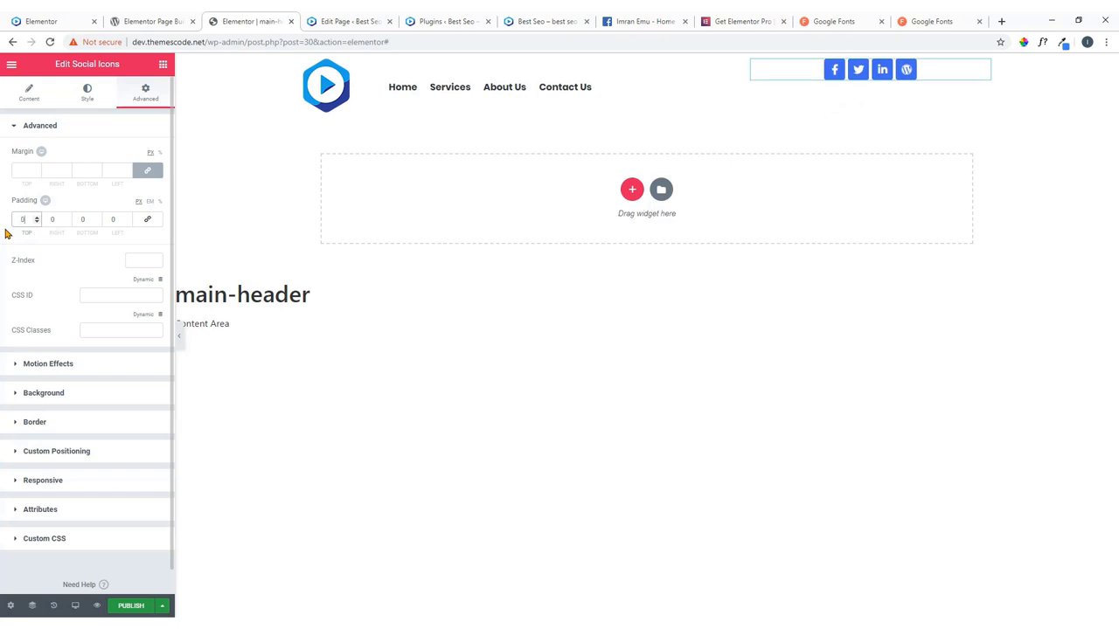
{"action": "type", "text": "25"}
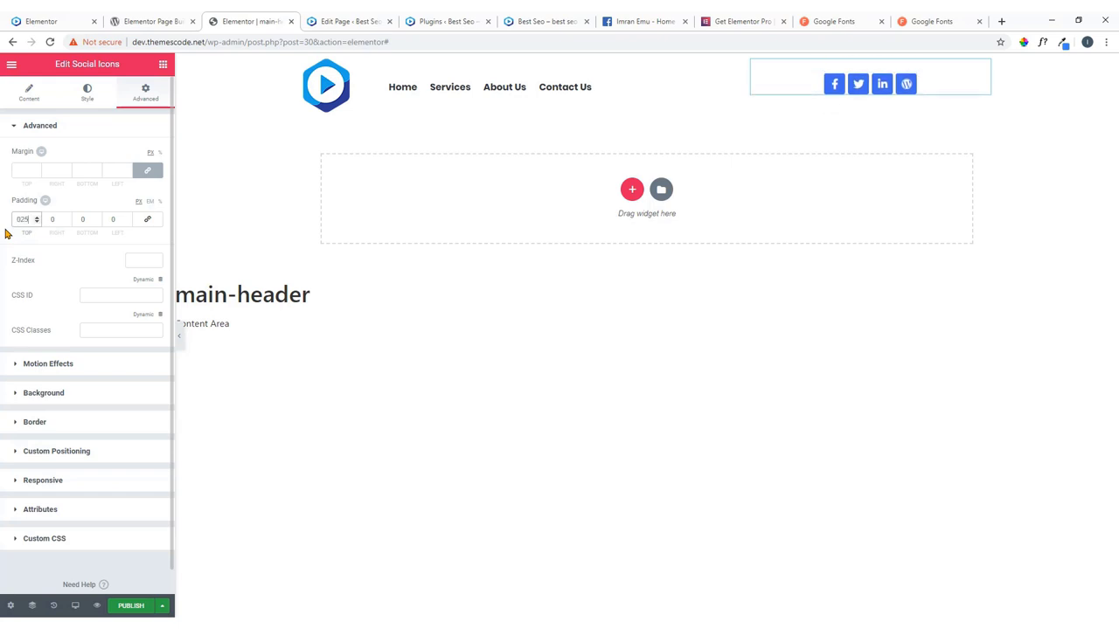
Fine-tune the top padding with the spinner arrows to about 26, aligning icons with the menu.
{"action": "left_click", "coordinate": [36, 222]}
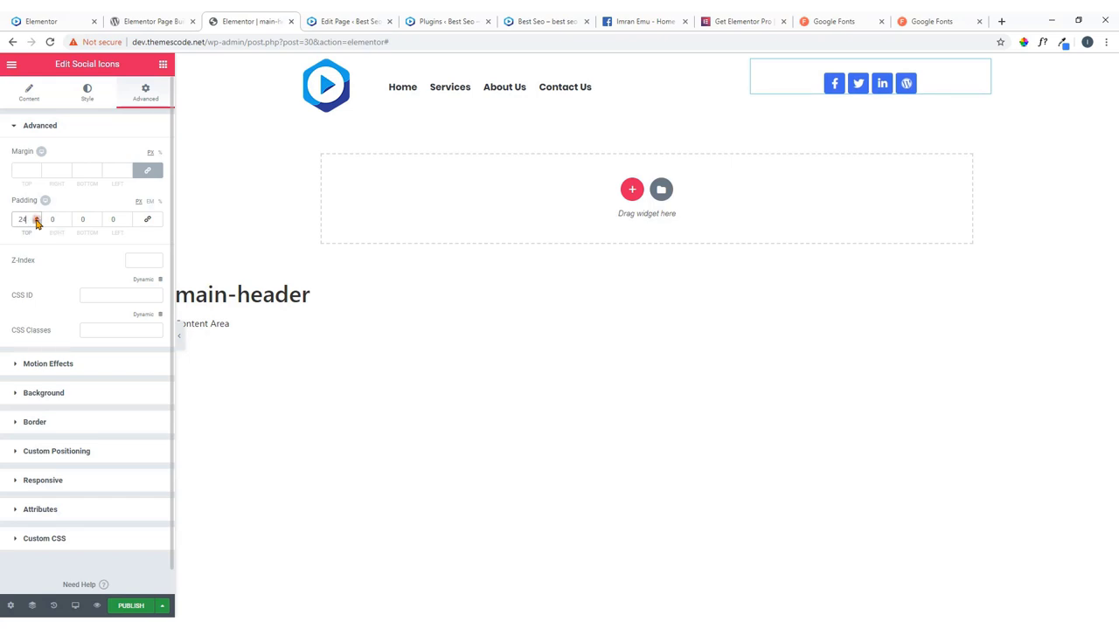
{"action": "left_click", "coordinate": [37, 224]}
{"action": "left_click", "coordinate": [37, 223]}
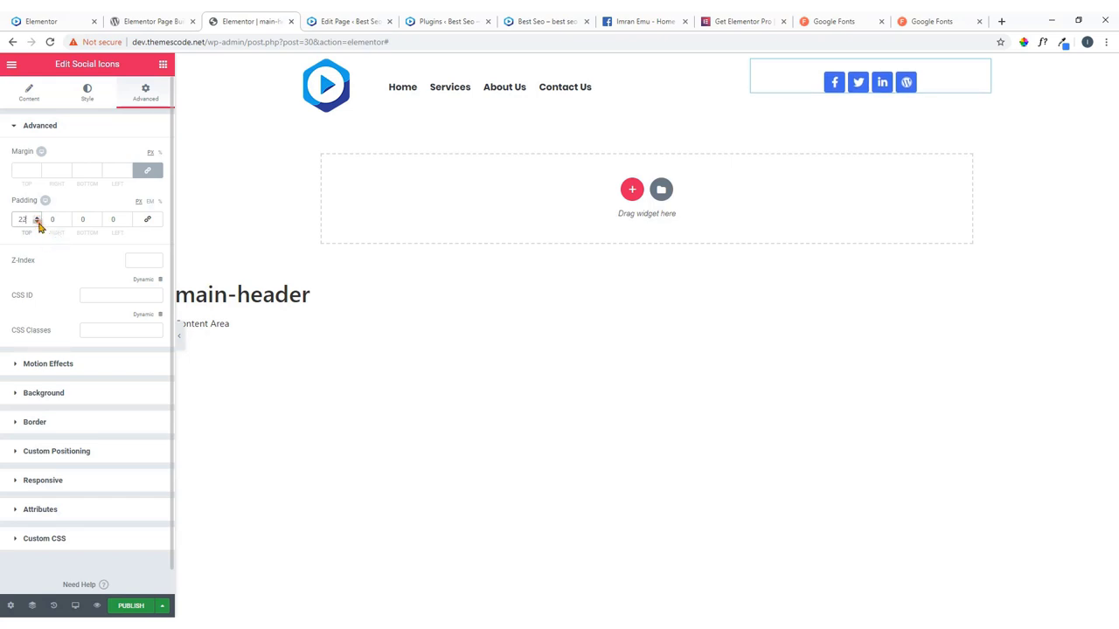
{"action": "left_click", "coordinate": [37, 224]}
{"action": "left_click", "coordinate": [37, 223]}
{"action": "left_click", "coordinate": [38, 224]}
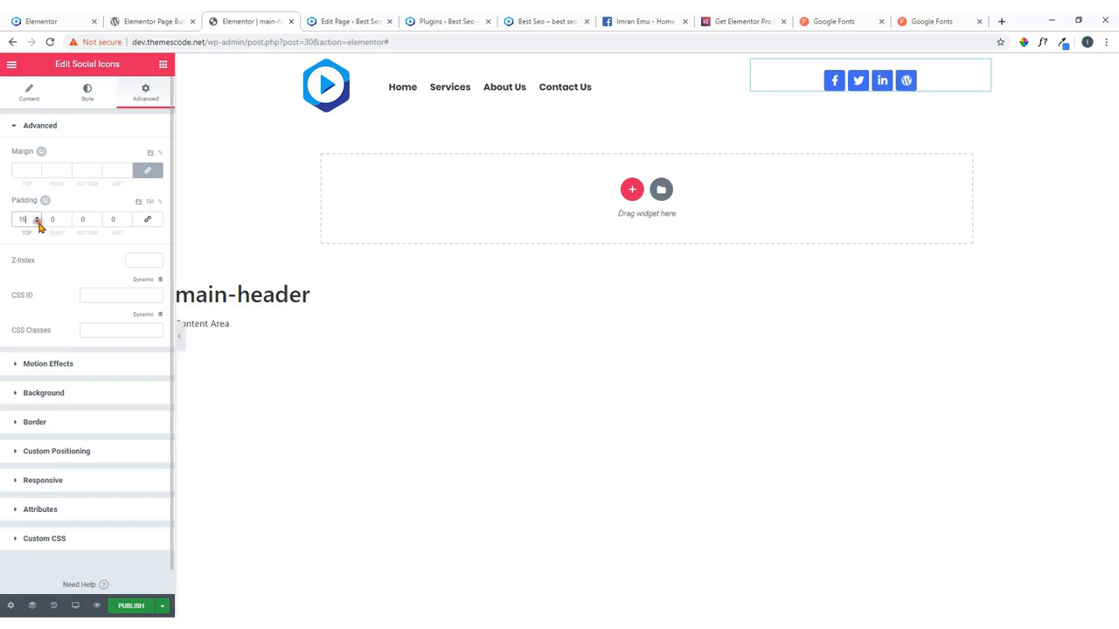
{"action": "left_click", "coordinate": [37, 223]}
{"action": "left_click", "coordinate": [37, 224]}
{"action": "left_click", "coordinate": [37, 224]}
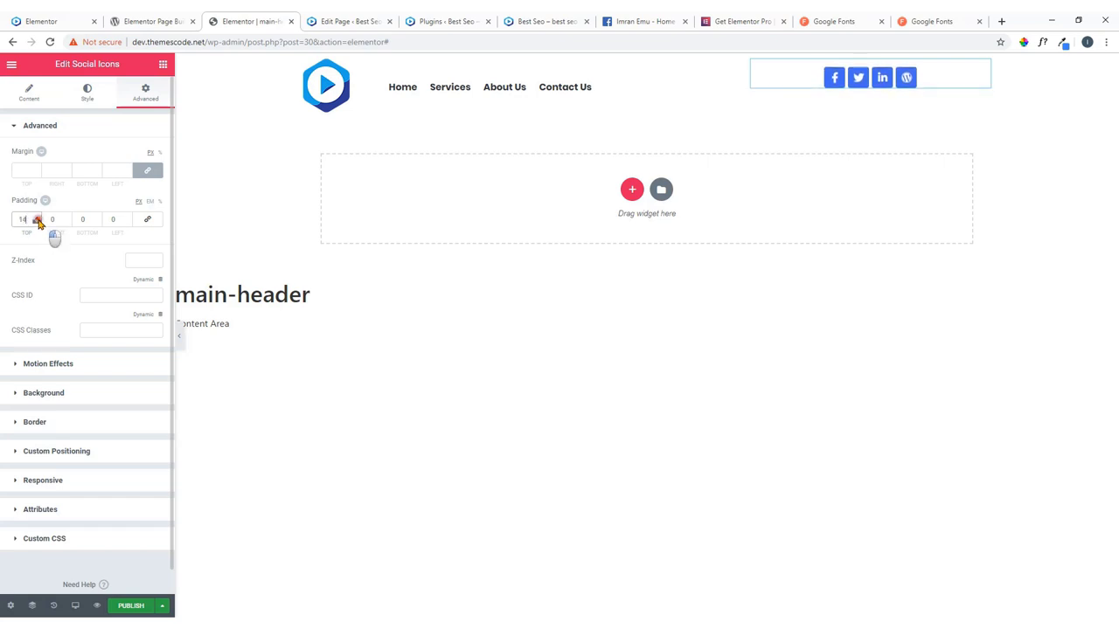
{"action": "left_click", "coordinate": [38, 218]}
{"action": "left_click", "coordinate": [38, 217]}
{"action": "left_click", "coordinate": [37, 218]}
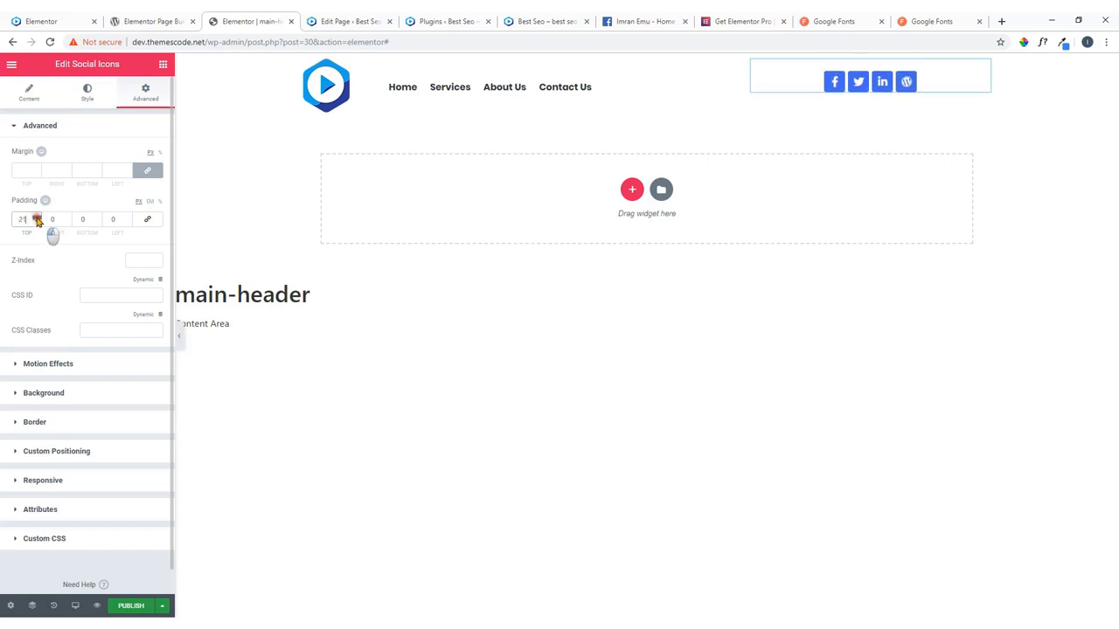
{"action": "left_click", "coordinate": [38, 217]}
{"action": "left_click", "coordinate": [37, 218]}
{"action": "left_click", "coordinate": [38, 218]}
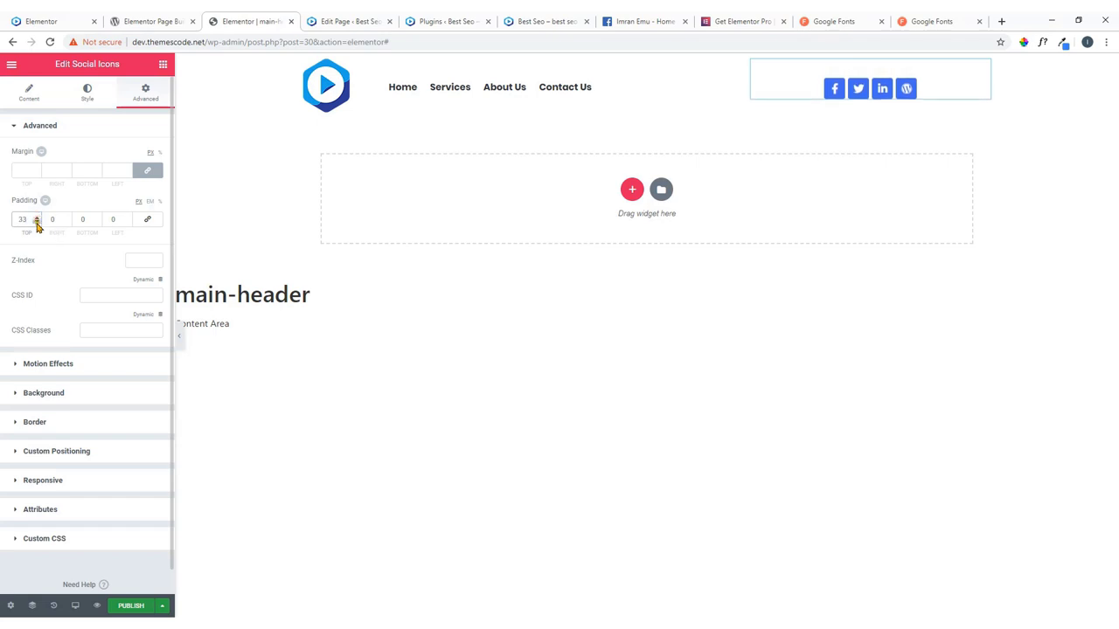
{"action": "left_click", "coordinate": [38, 223]}
{"action": "left_click", "coordinate": [37, 224]}
{"action": "left_click", "coordinate": [38, 224]}
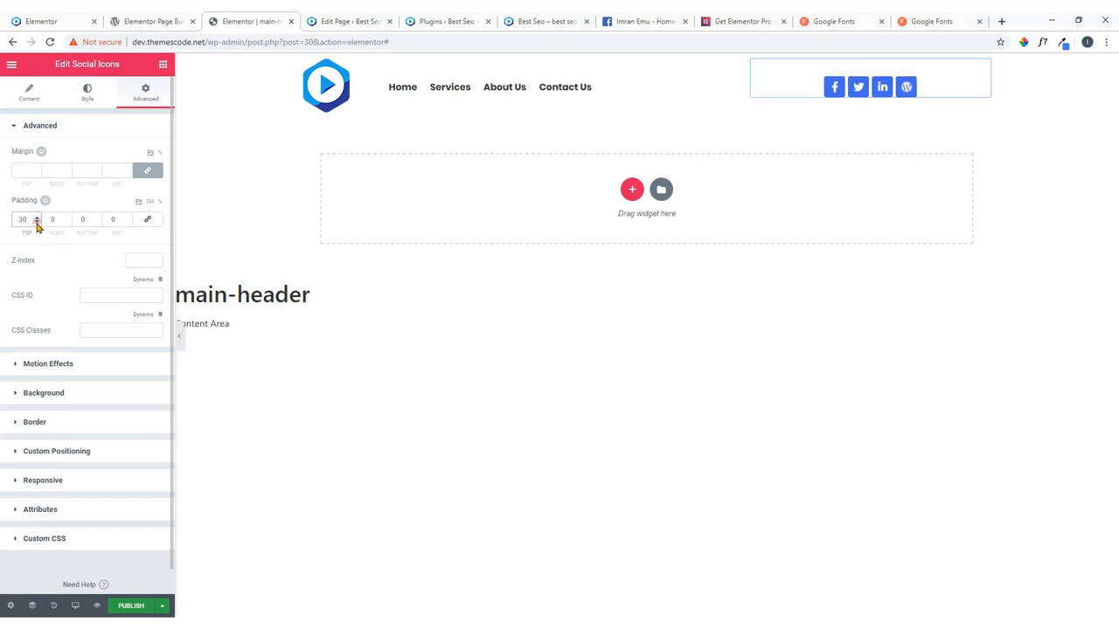
{"action": "left_click", "coordinate": [37, 223]}
{"action": "left_click", "coordinate": [38, 223]}
{"action": "left_click", "coordinate": [37, 226]}
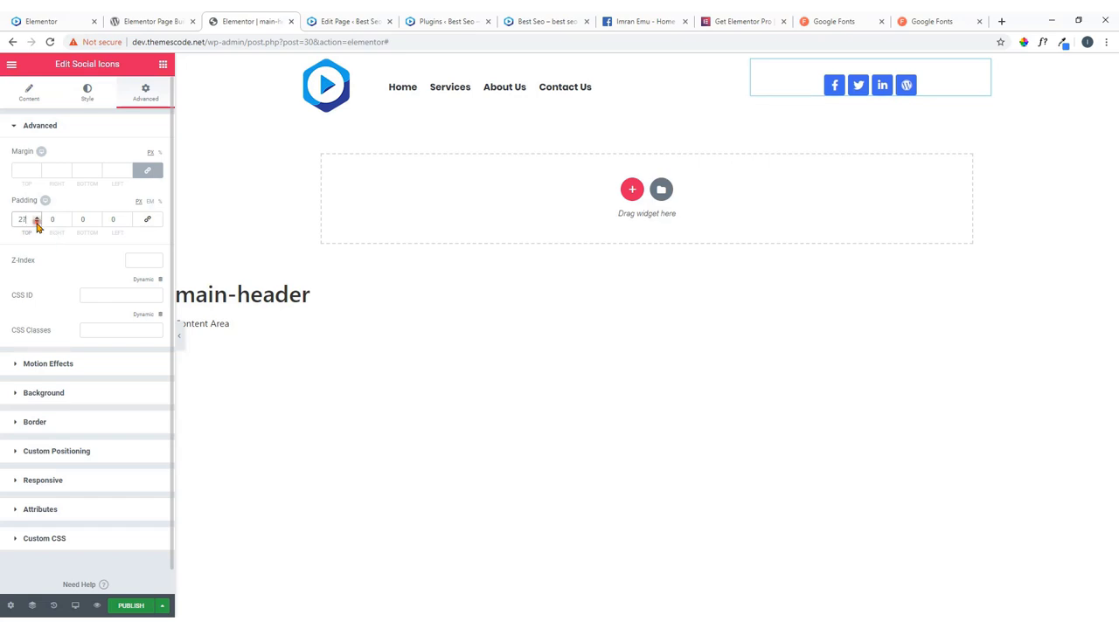
{"action": "left_click", "coordinate": [36, 225]}
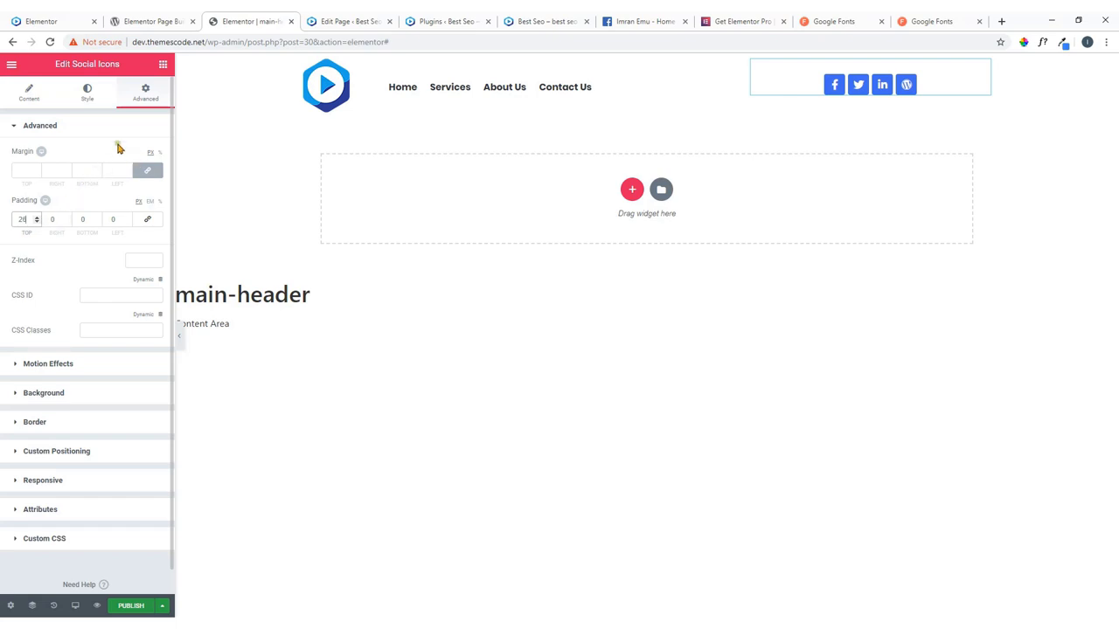
Set the Social Icons widget's alignment to Right after comparing with the live site header.
{"action": "left_click", "coordinate": [88, 95]}
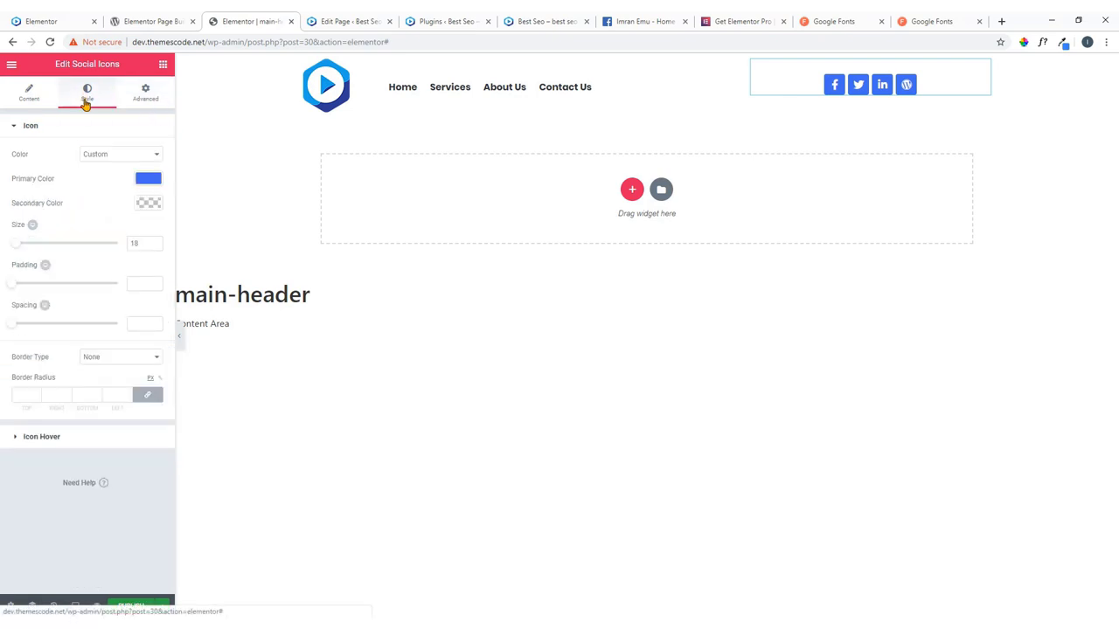
{"action": "left_click", "coordinate": [28, 94]}
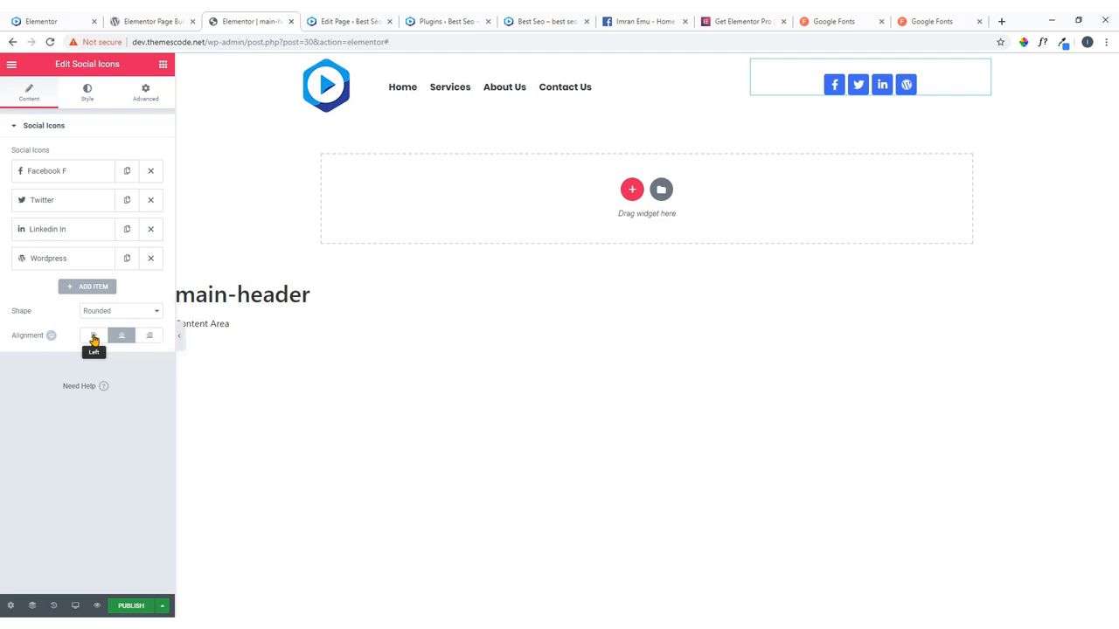
{"action": "left_click", "coordinate": [146, 337]}
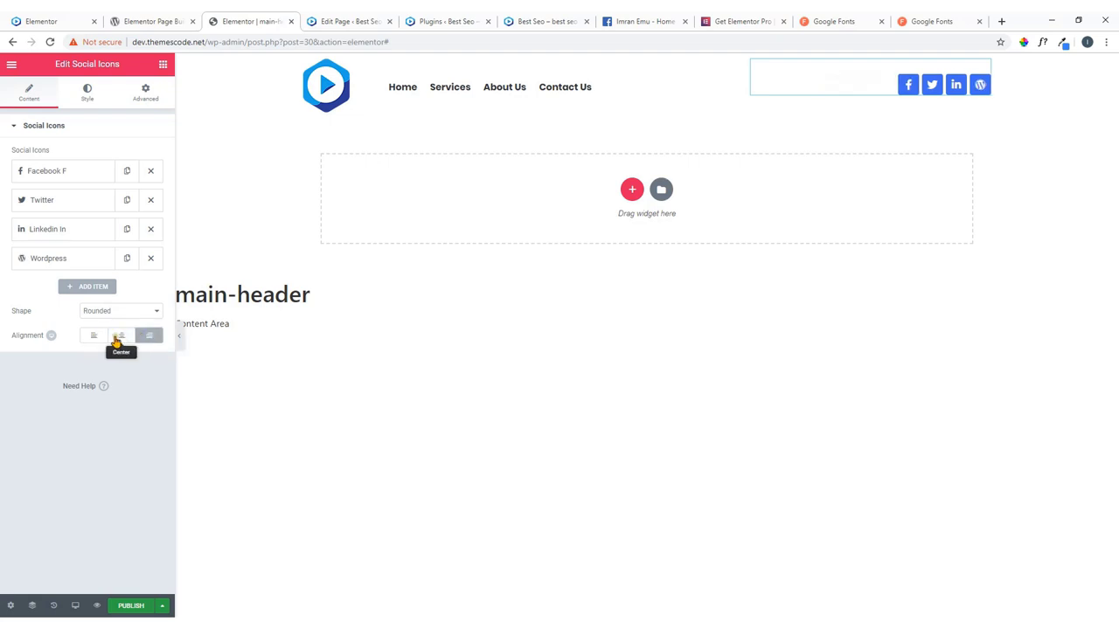
{"action": "left_click", "coordinate": [96, 338]}
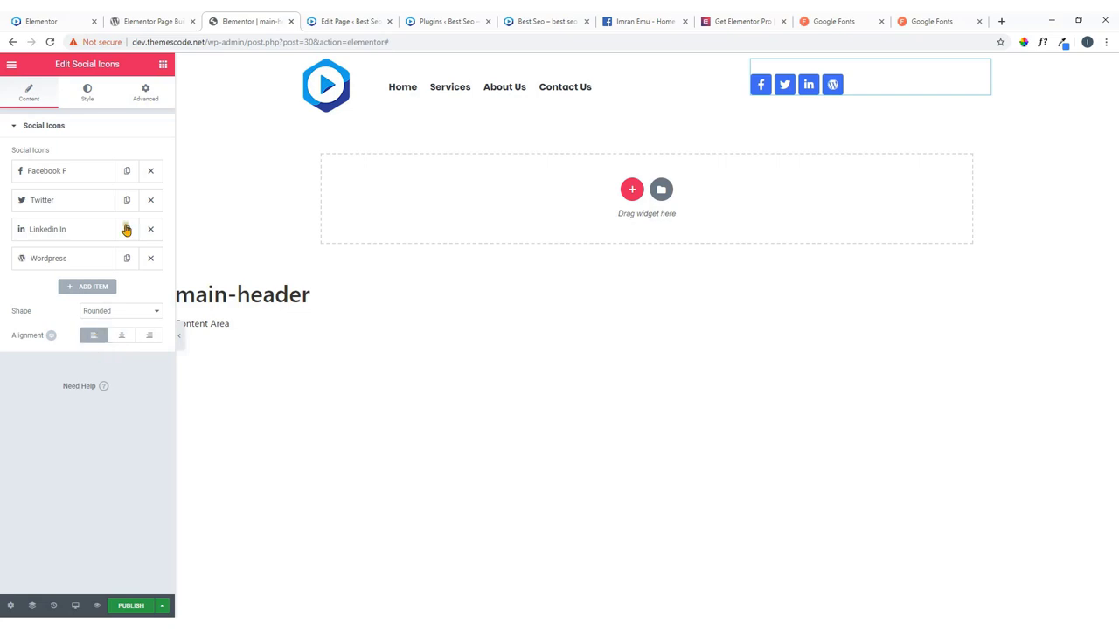
{"action": "left_click", "coordinate": [44, 21]}
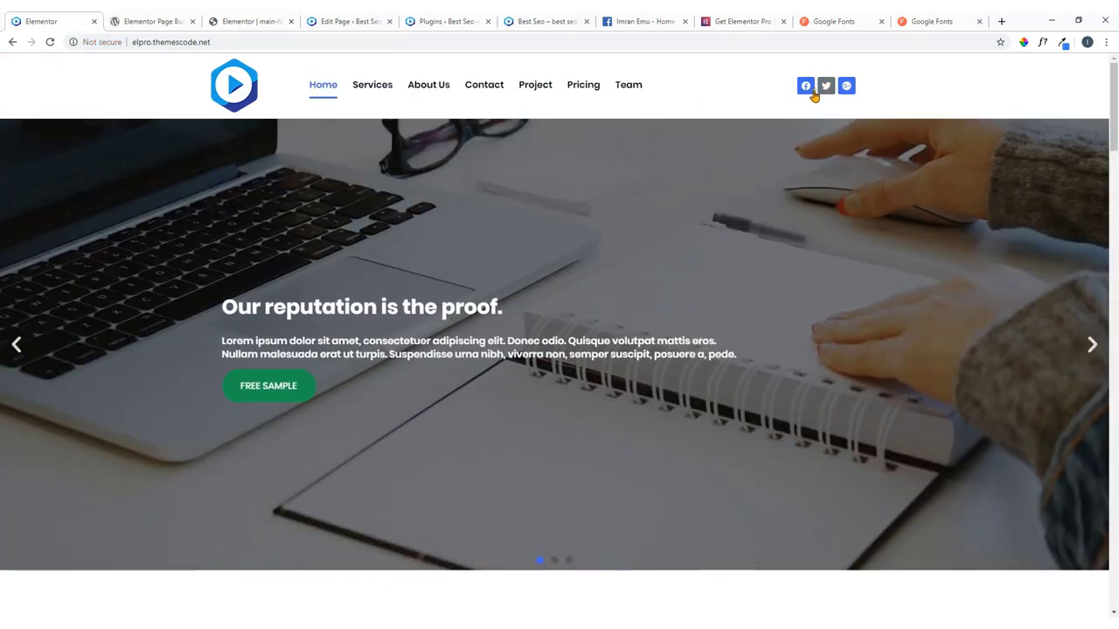
{"action": "left_click", "coordinate": [273, 19]}
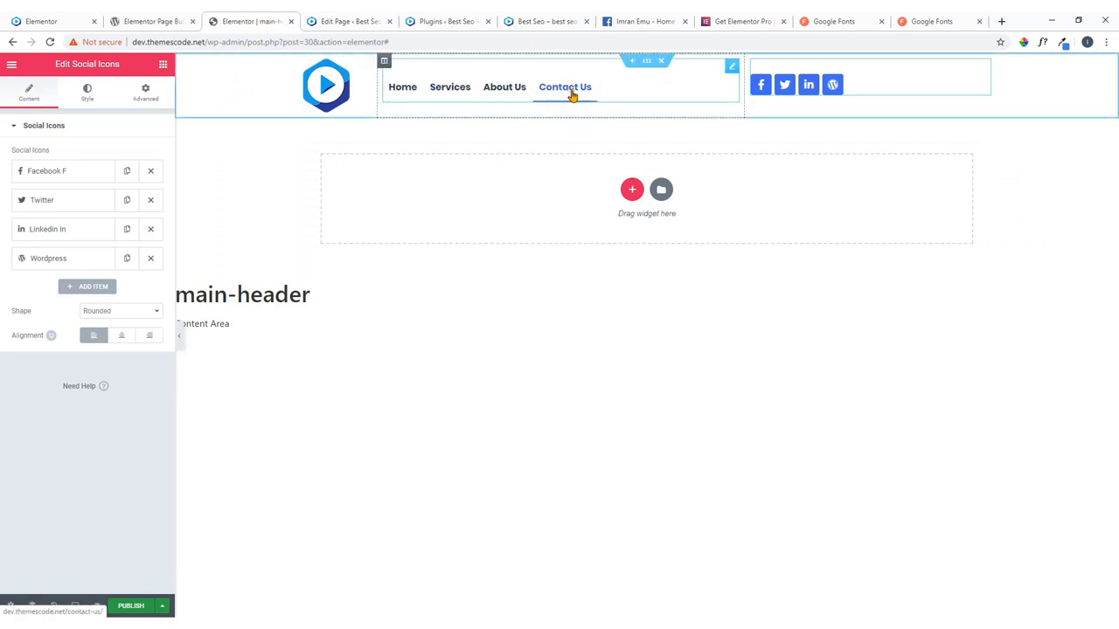
{"action": "left_click", "coordinate": [150, 339]}
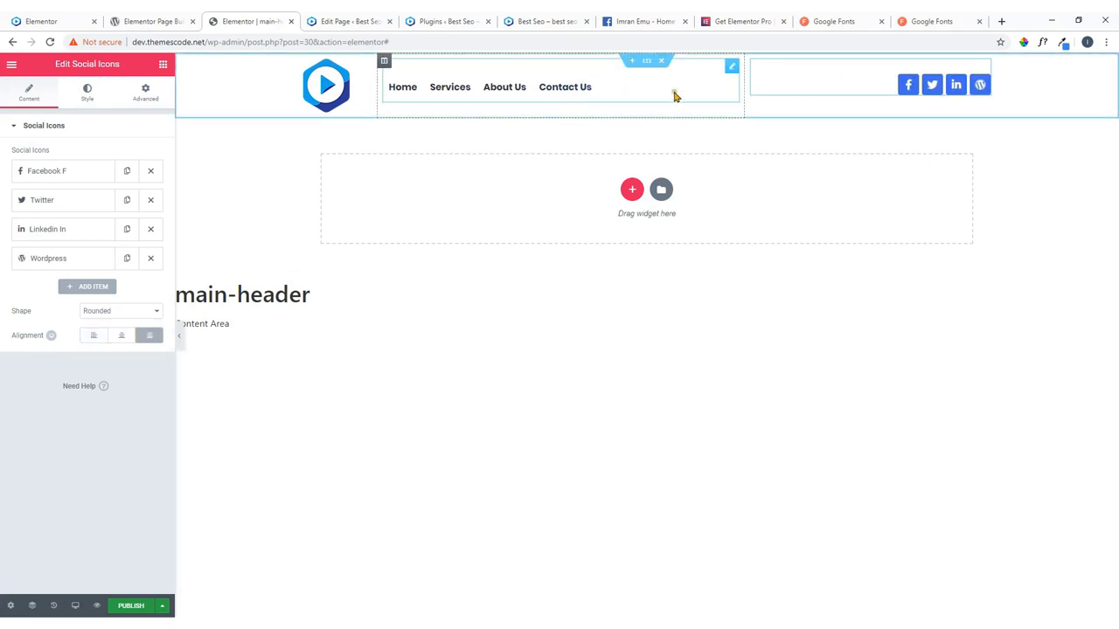
Add an empty fourth header column (15.9%) and resize the nav and social (24.3%) columns.
{"action": "left_click_drag", "start_coordinate": [745, 90], "coordinate": [875, 95]}
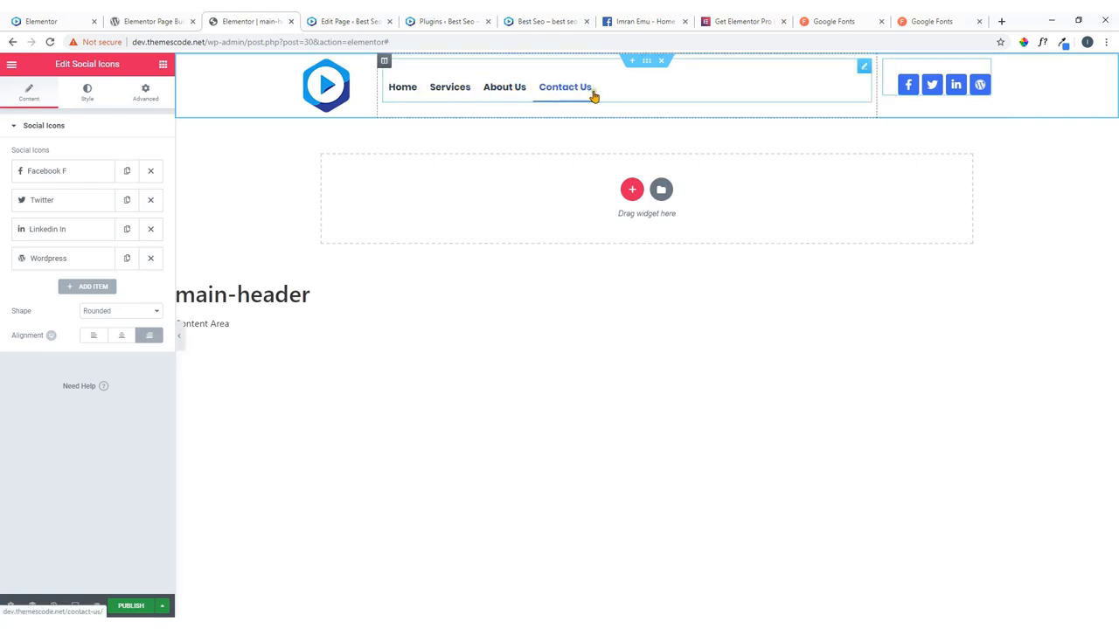
{"action": "mouse_move", "coordinate": [874, 93]}
{"action": "left_mouse_down"}
{"action": "mouse_move", "coordinate": [846, 98]}
{"action": "mouse_move", "coordinate": [874, 98]}
{"action": "left_mouse_up"}
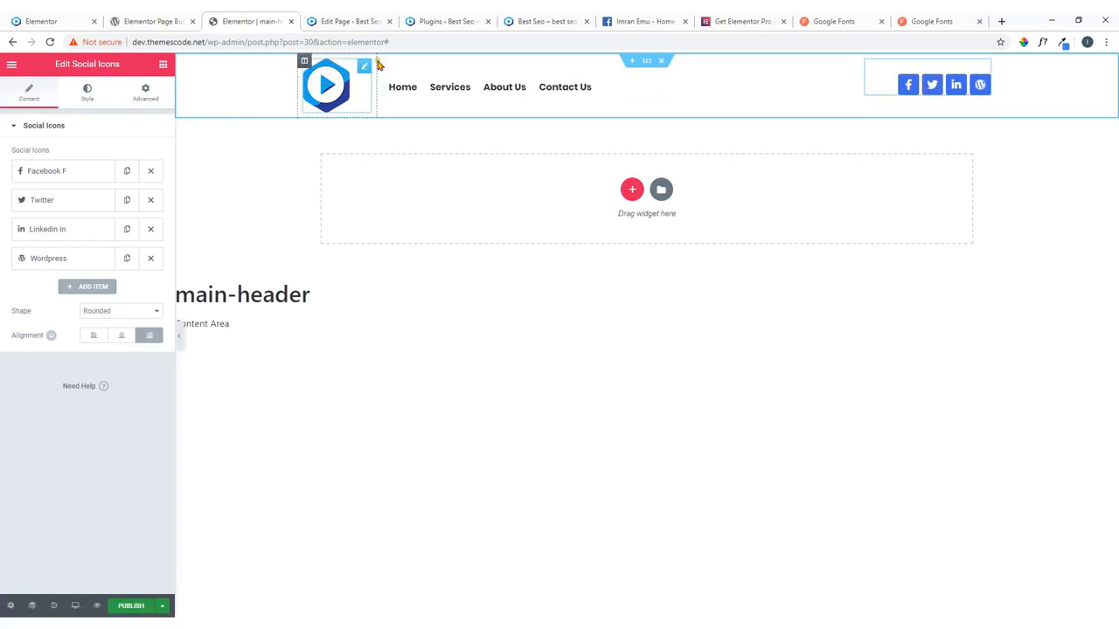
{"action": "right_click", "coordinate": [874, 75]}
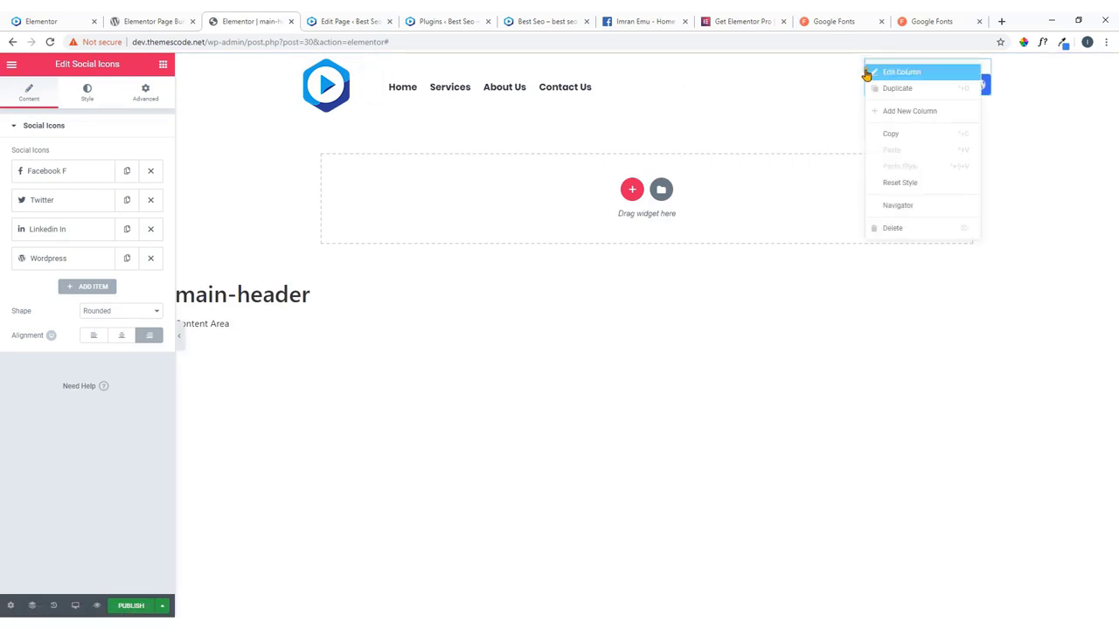
{"action": "left_click", "coordinate": [897, 113]}
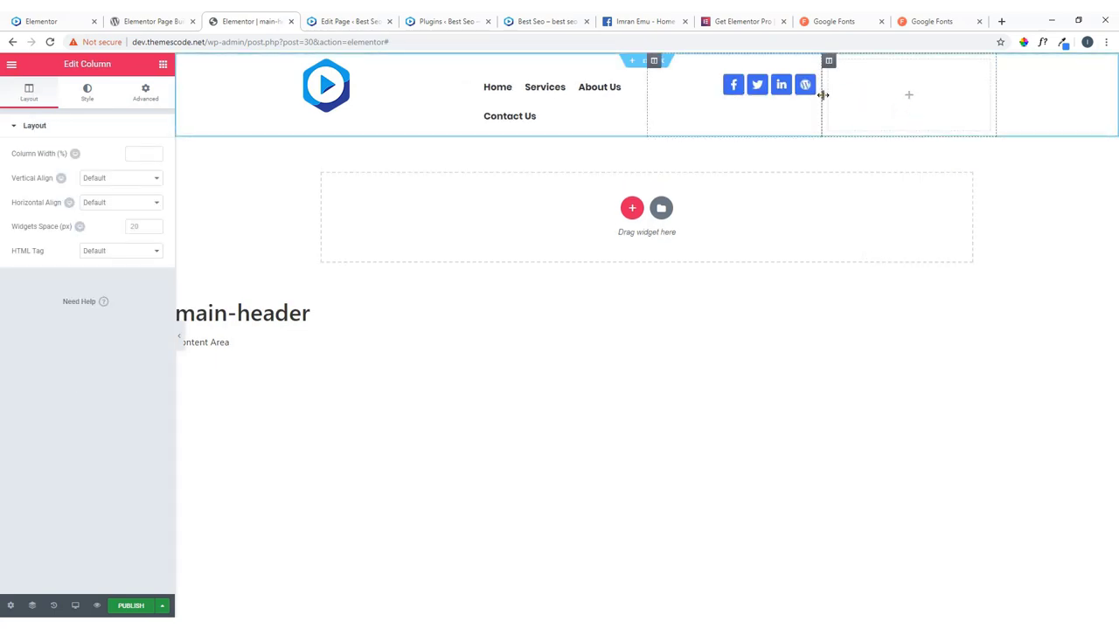
{"action": "left_click_drag", "start_coordinate": [651, 94], "coordinate": [727, 100]}
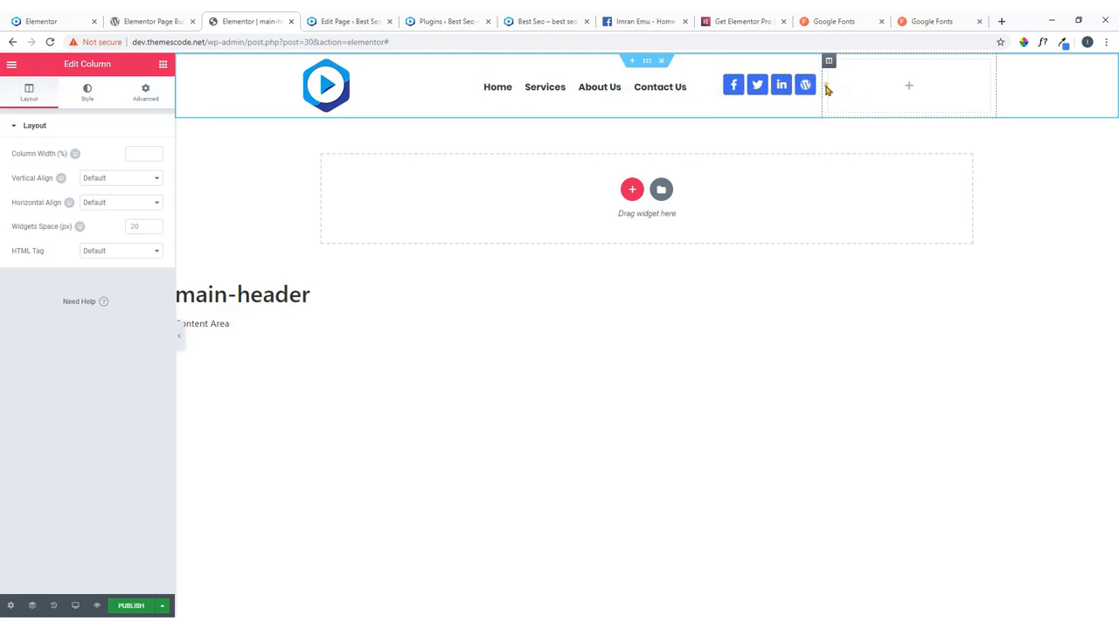
{"action": "left_click_drag", "start_coordinate": [826, 90], "coordinate": [886, 95]}
Place a Search Form widget in the empty header column and widen that column.
{"action": "left_click", "coordinate": [941, 87]}
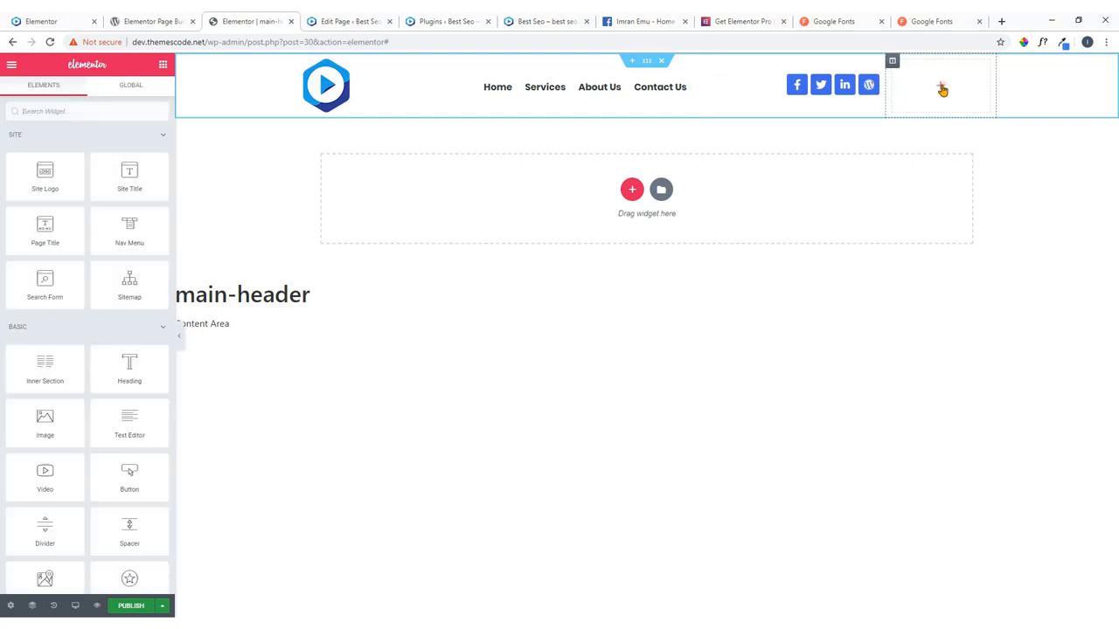
{"action": "left_click", "coordinate": [62, 114]}
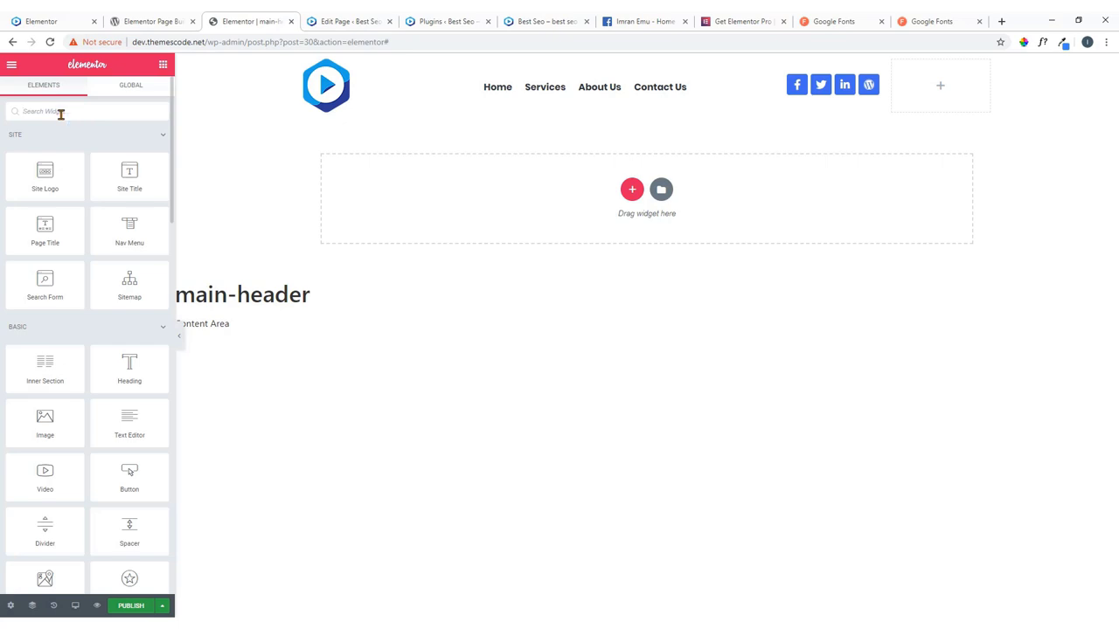
{"action": "type", "text": "sear"}
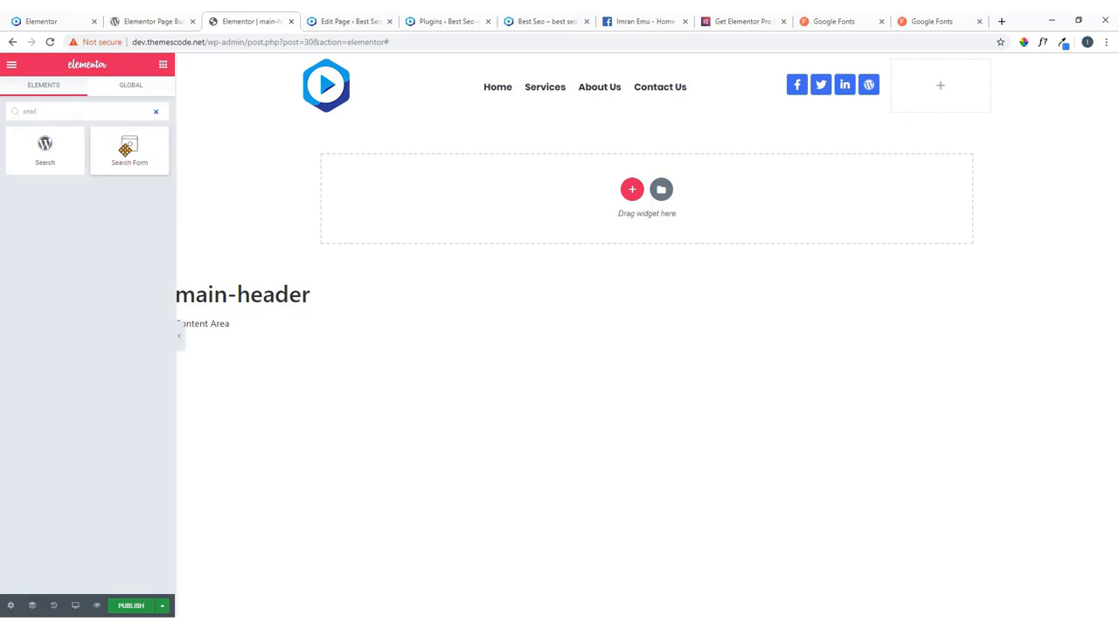
{"action": "left_click_drag", "start_coordinate": [127, 147], "coordinate": [956, 101]}
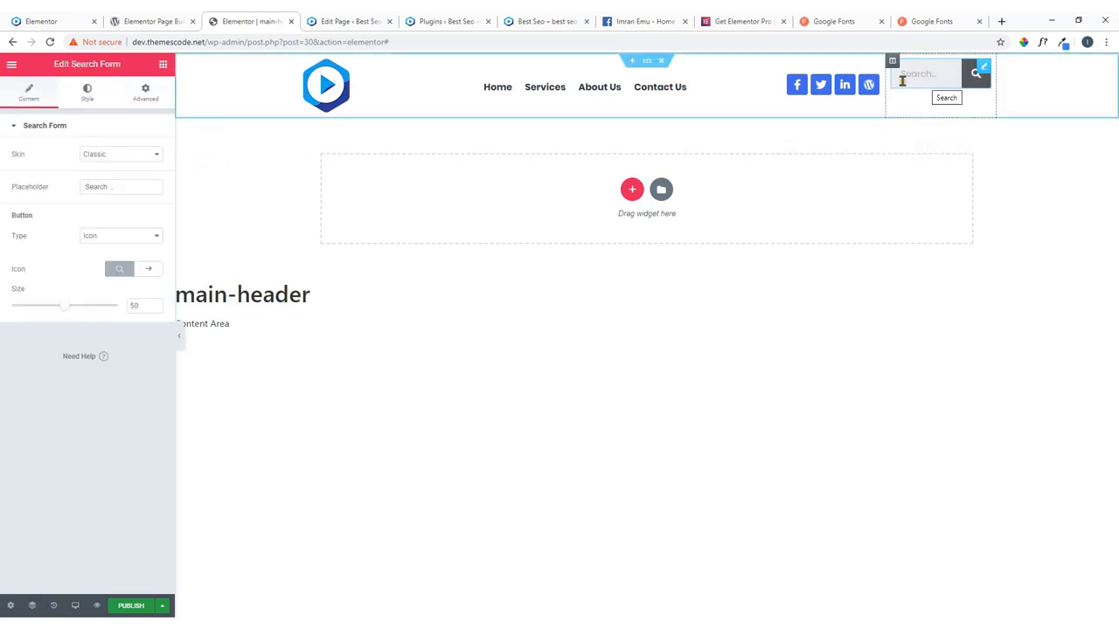
{"action": "left_click_drag", "start_coordinate": [884, 82], "coordinate": [853, 85]}
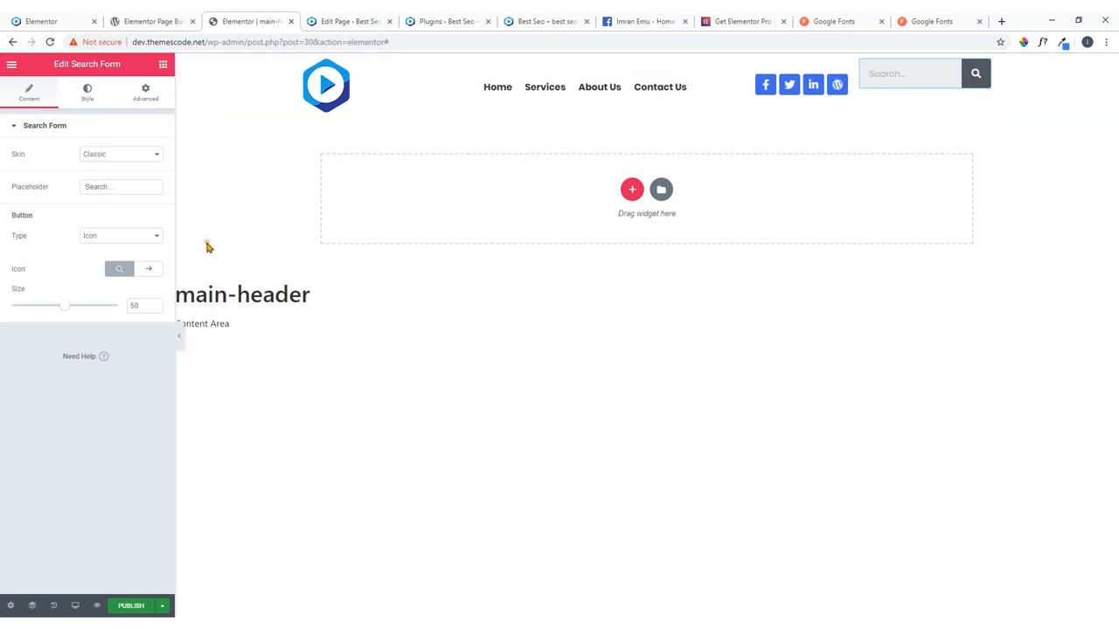
Set the search button type to Icon and the search form size to 33.
{"action": "left_click", "coordinate": [131, 236]}
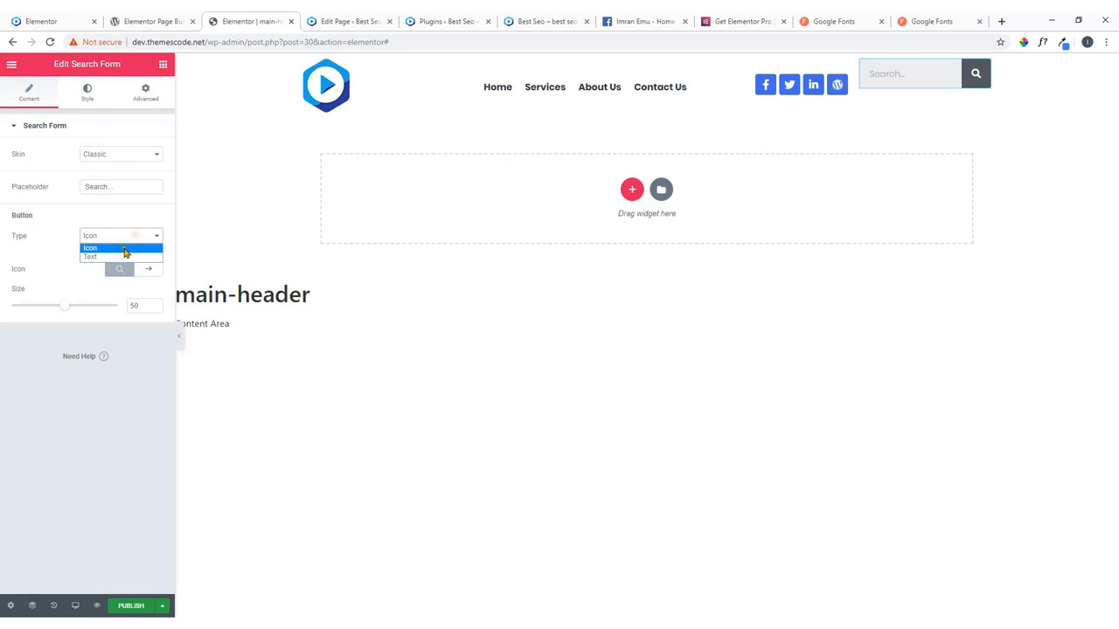
{"action": "left_click", "coordinate": [124, 257]}
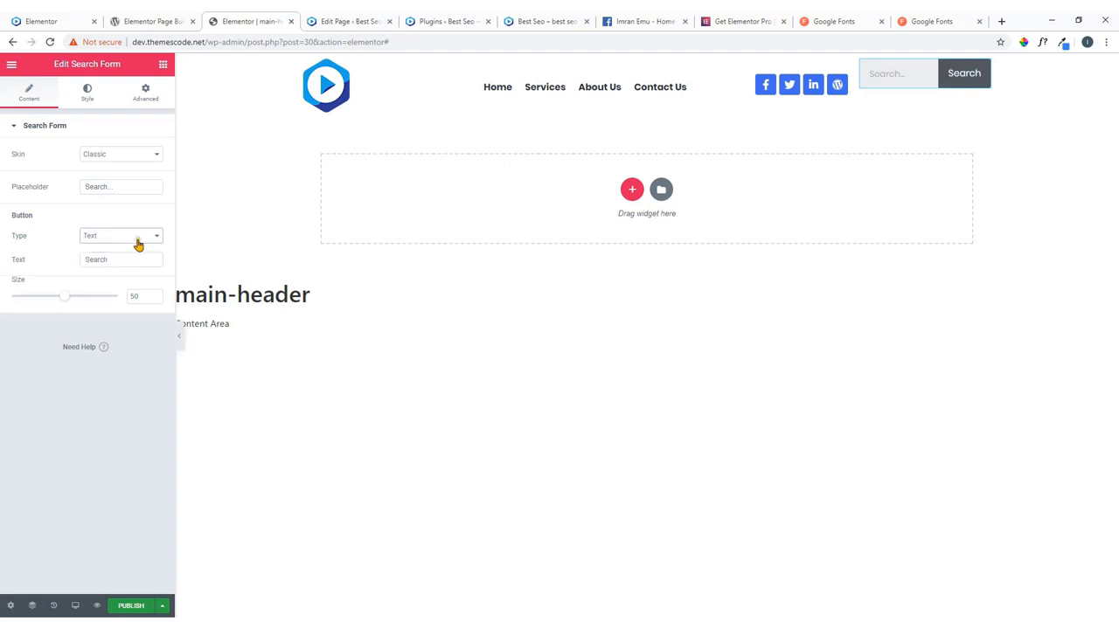
{"action": "left_click", "coordinate": [138, 236]}
{"action": "left_click", "coordinate": [133, 249]}
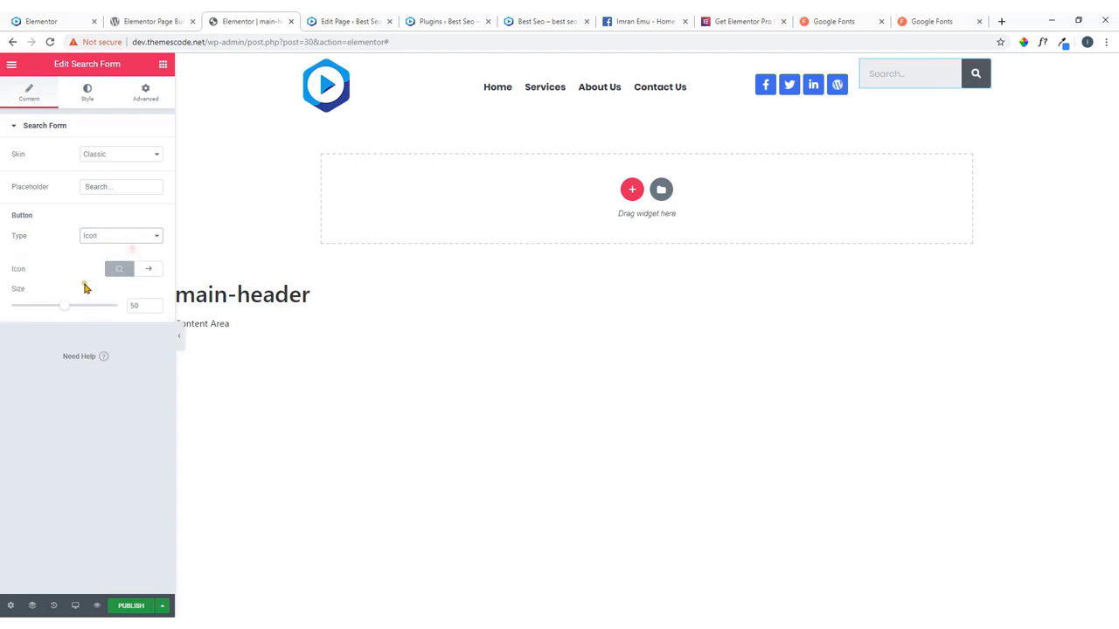
{"action": "mouse_move", "coordinate": [64, 304]}
{"action": "left_mouse_down"}
{"action": "mouse_move", "coordinate": [20, 312]}
{"action": "mouse_move", "coordinate": [58, 315]}
{"action": "mouse_move", "coordinate": [46, 317]}
{"action": "left_mouse_up"}
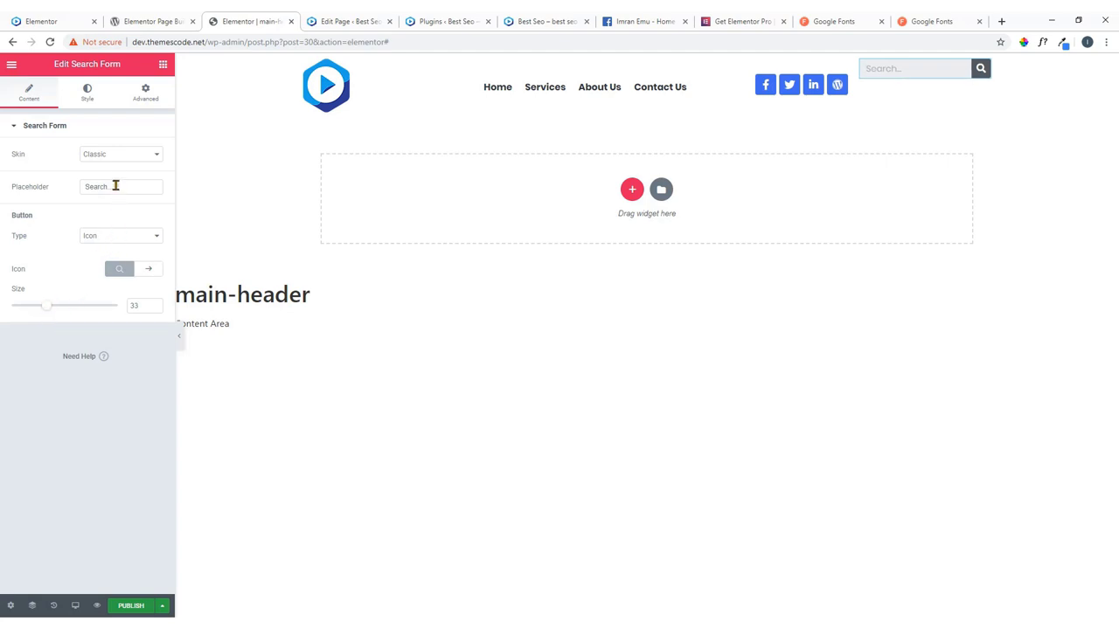
Preview the Minimal and Full Screen skins, then keep the search form on Classic.
{"action": "left_click", "coordinate": [122, 156]}
{"action": "left_click", "coordinate": [120, 175]}
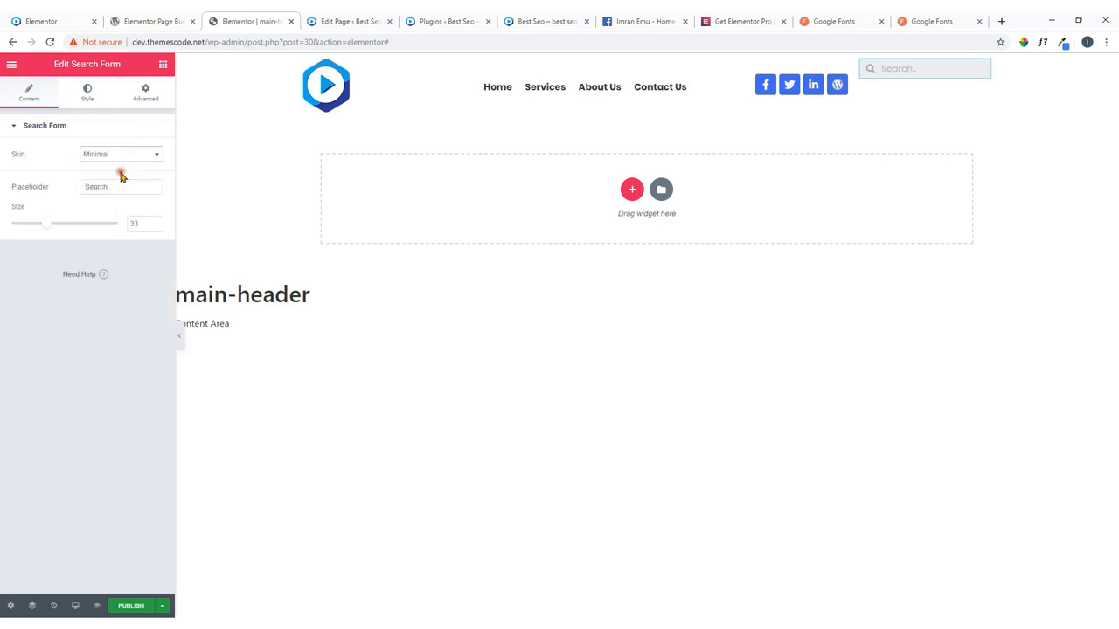
{"action": "left_click", "coordinate": [124, 157]}
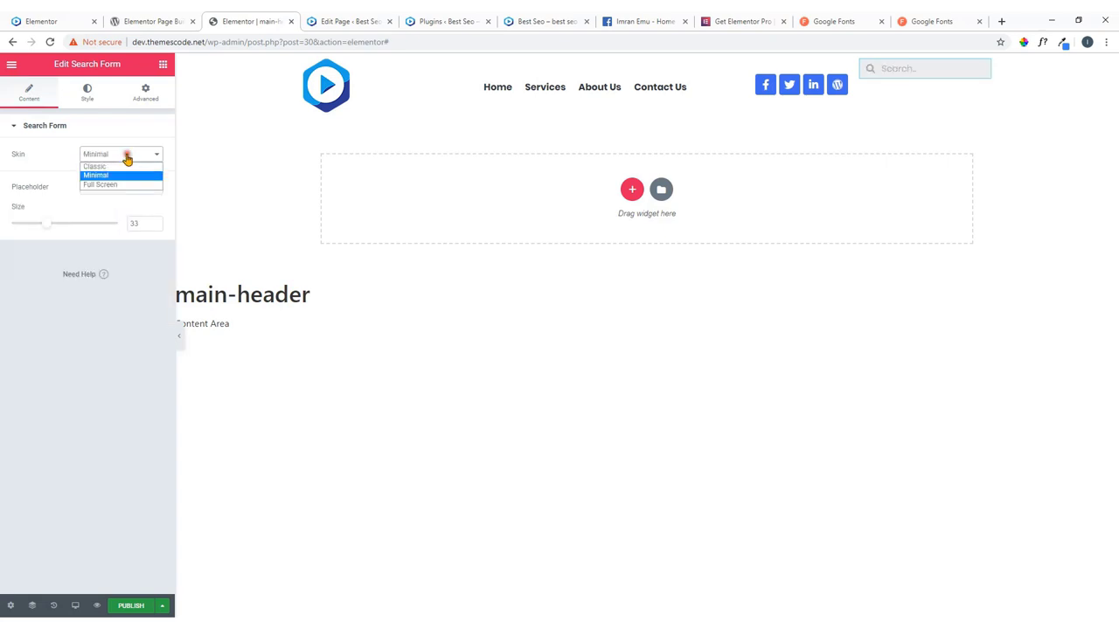
{"action": "left_click", "coordinate": [123, 184]}
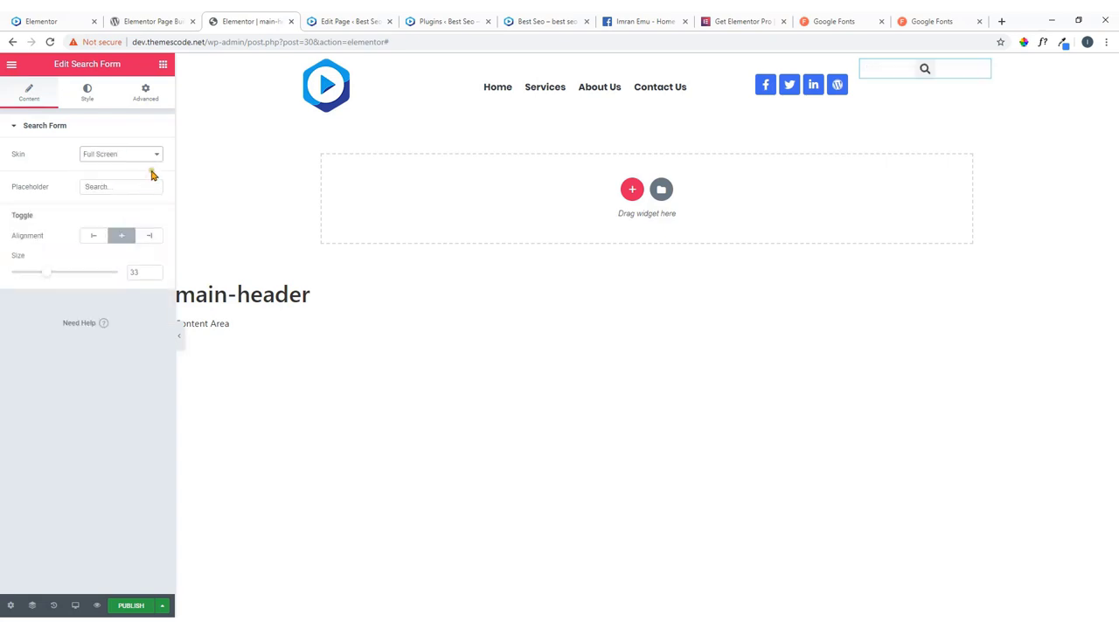
{"action": "left_click", "coordinate": [149, 156]}
{"action": "left_click", "coordinate": [135, 166]}
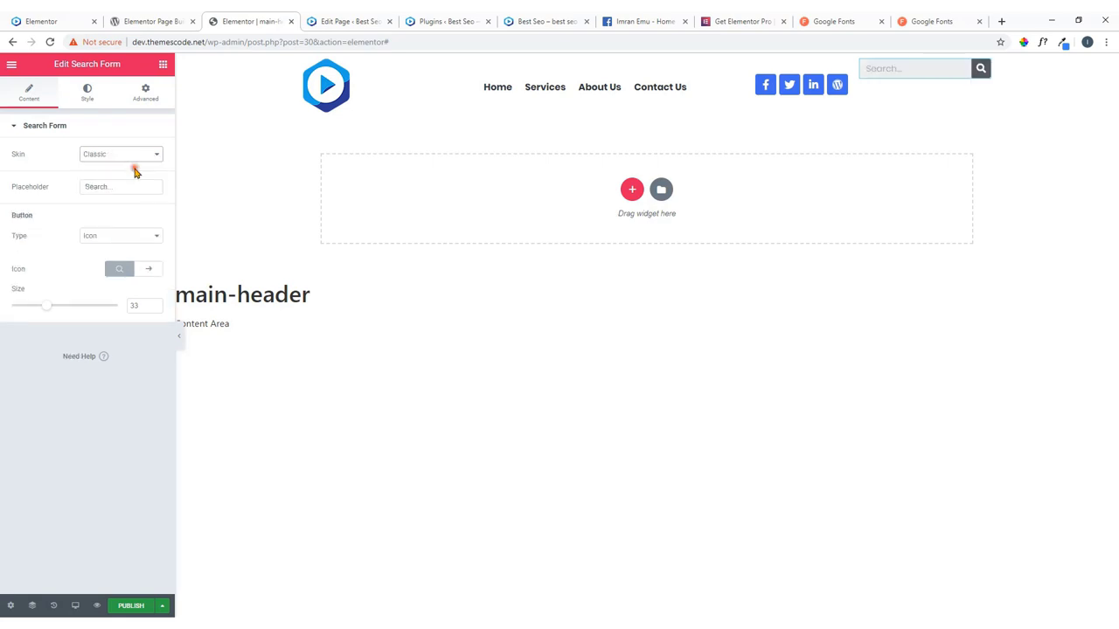
Set the search button's background color to the blue preset.
{"action": "left_click", "coordinate": [90, 93]}
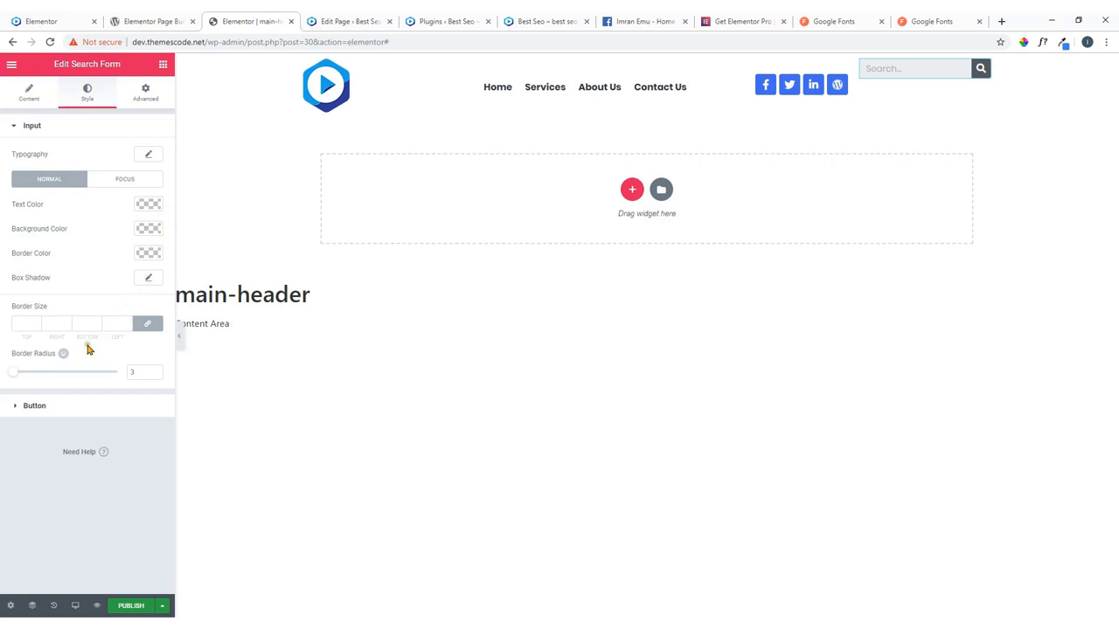
{"action": "left_click", "coordinate": [35, 407]}
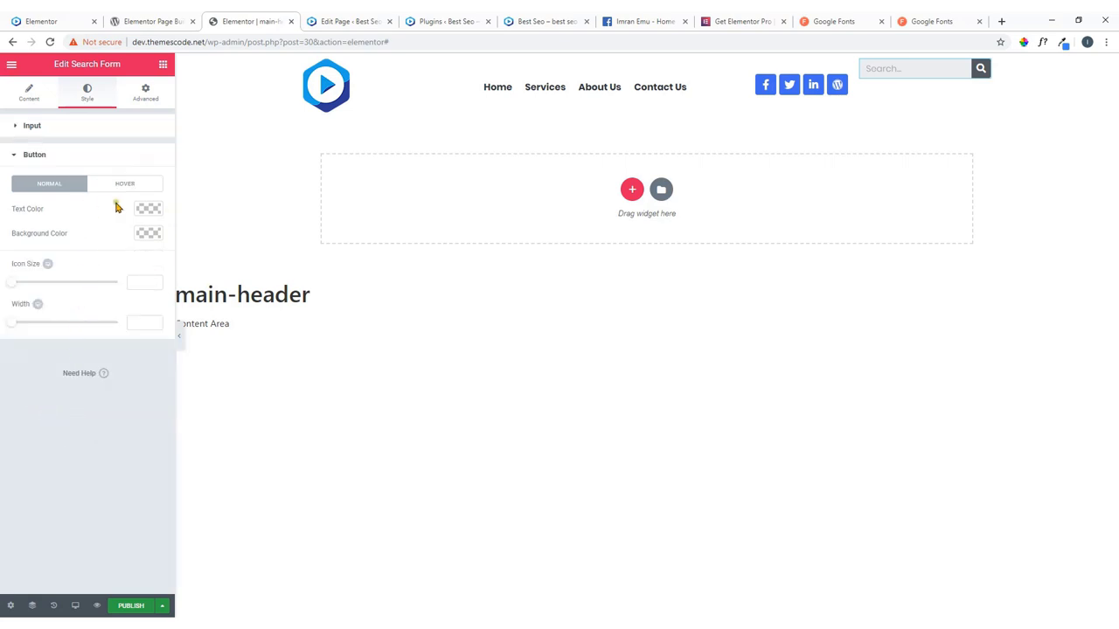
{"action": "left_click", "coordinate": [148, 235]}
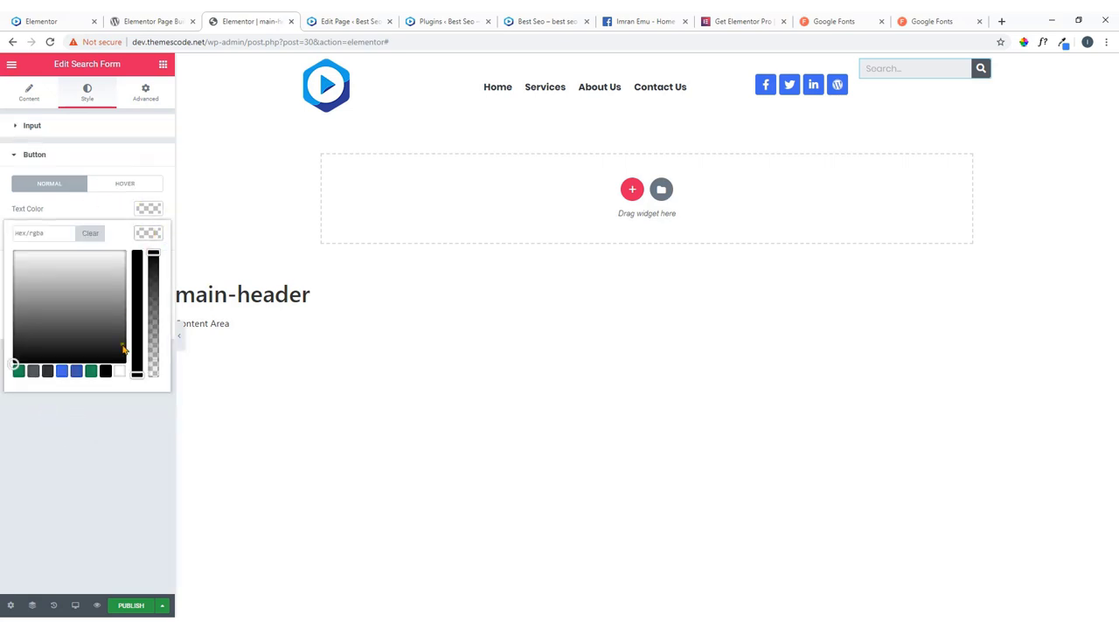
{"action": "left_click", "coordinate": [62, 372]}
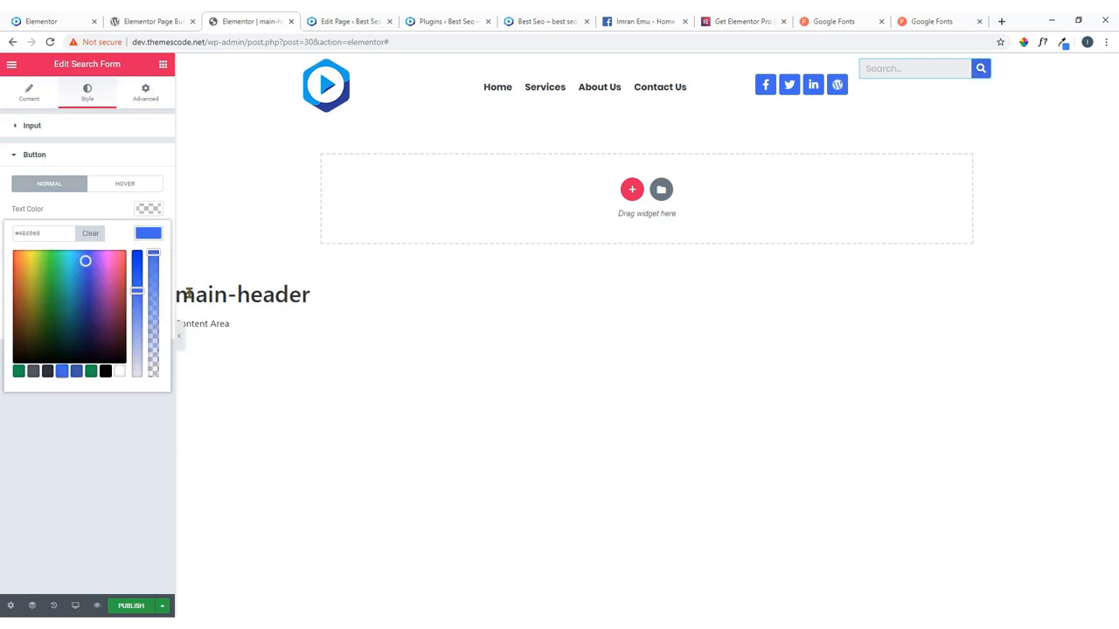
{"action": "left_click", "coordinate": [152, 236]}
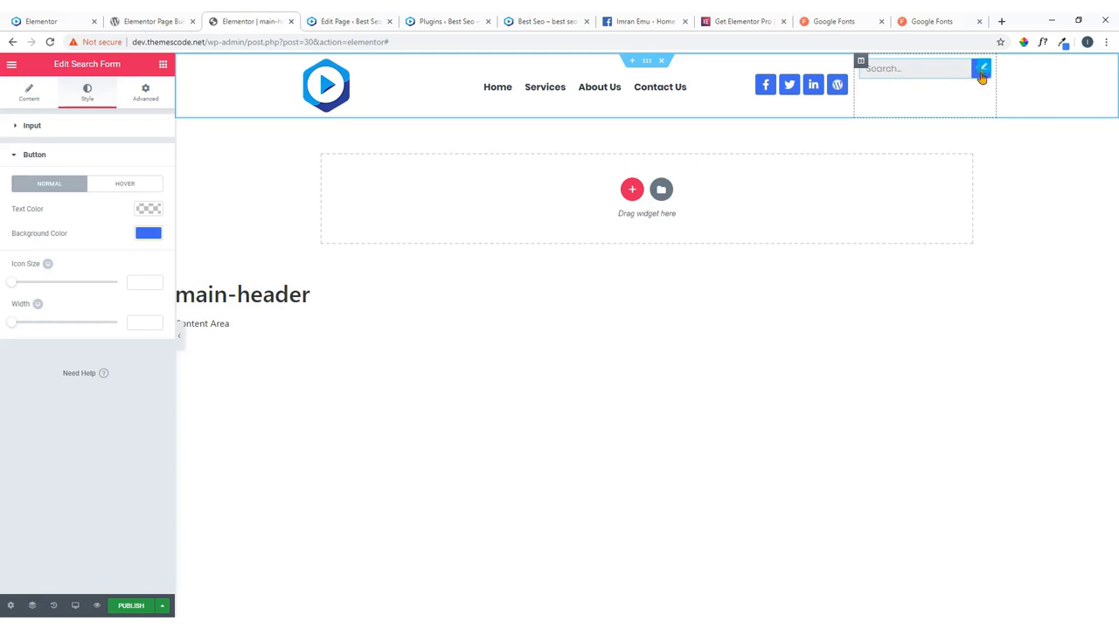
Give the search form an unlinked top padding of 20 px, then return to the Elements panel.
{"action": "left_click", "coordinate": [147, 96]}
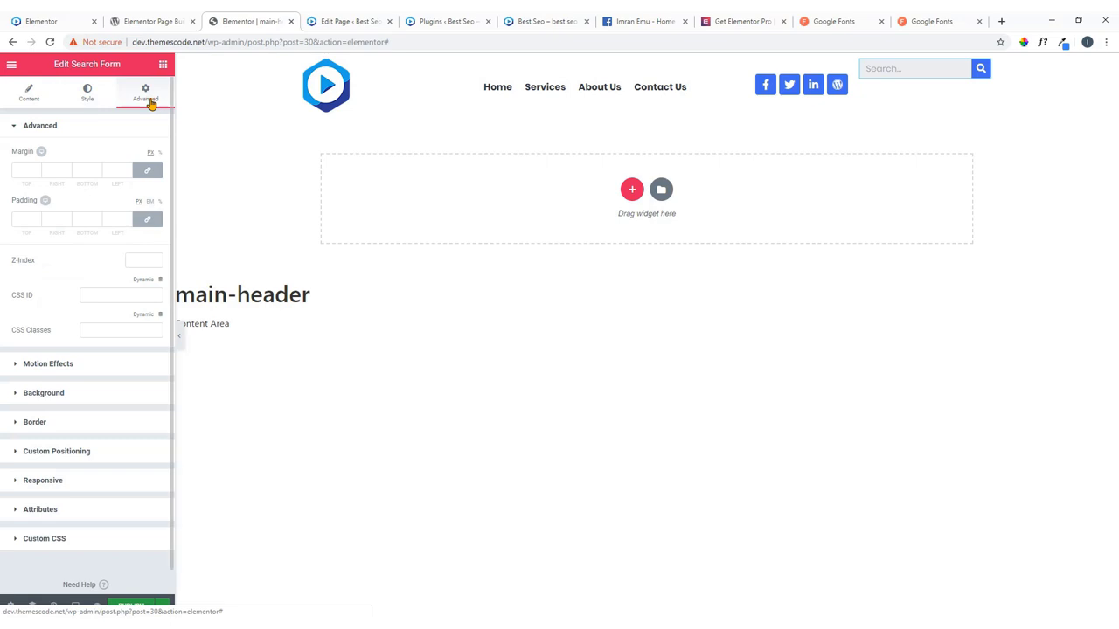
{"action": "left_click", "coordinate": [147, 219]}
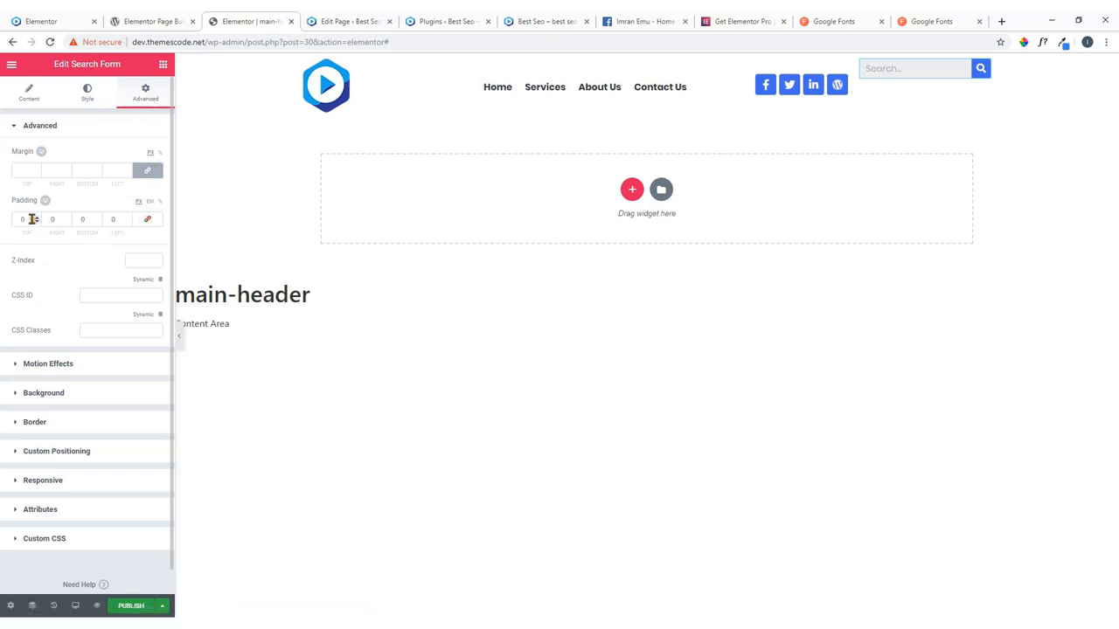
{"action": "left_click_drag", "start_coordinate": [25, 218], "coordinate": [2, 229]}
{"action": "type", "text": "2"}
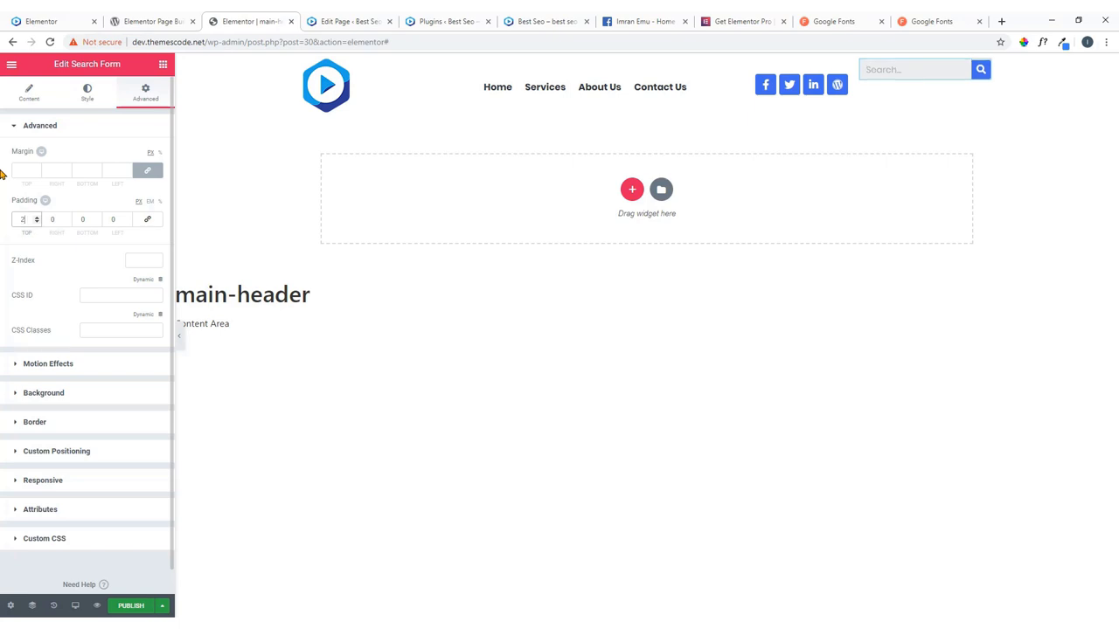
{"action": "type", "text": "0"}
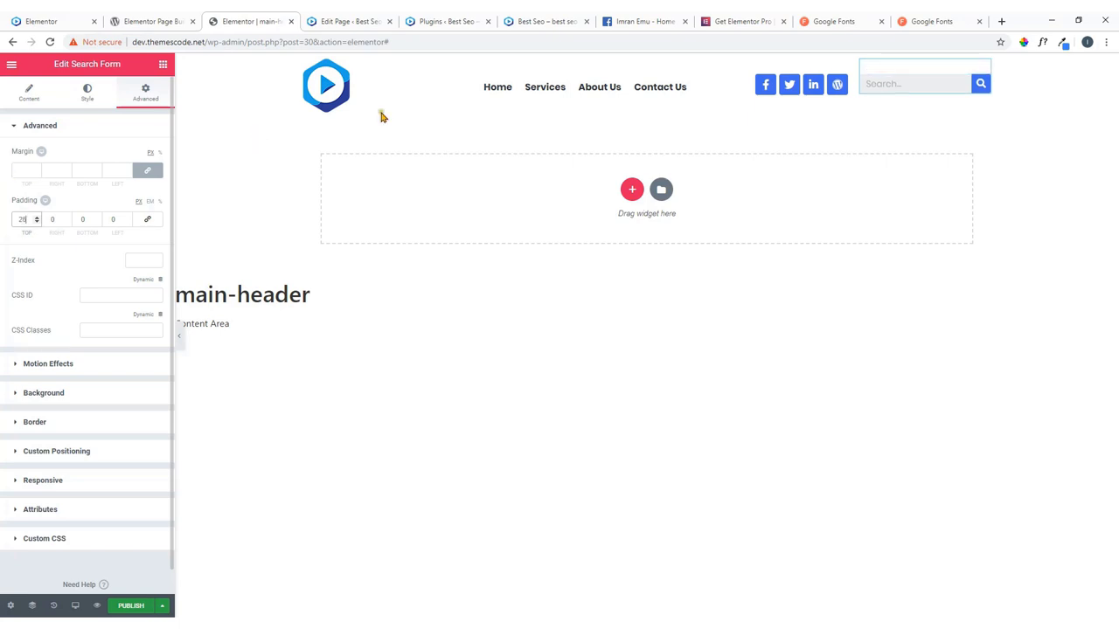
{"action": "left_click", "coordinate": [1044, 349]}
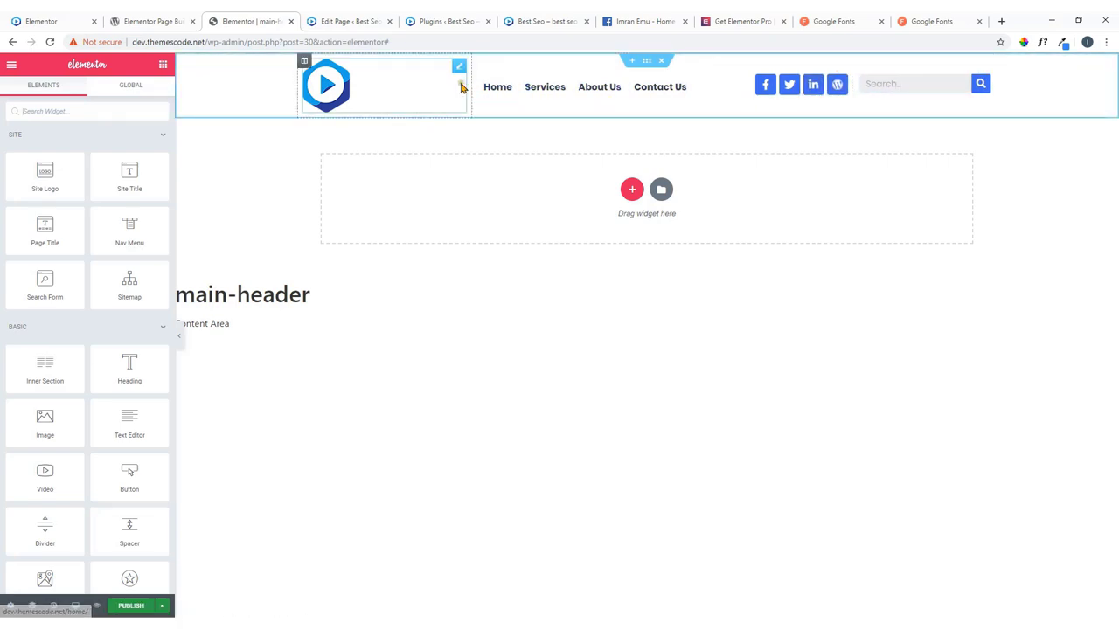
Drag the logo column's right border left twice to bring the nav menu closer.
{"action": "left_click_drag", "start_coordinate": [469, 83], "coordinate": [422, 103]}
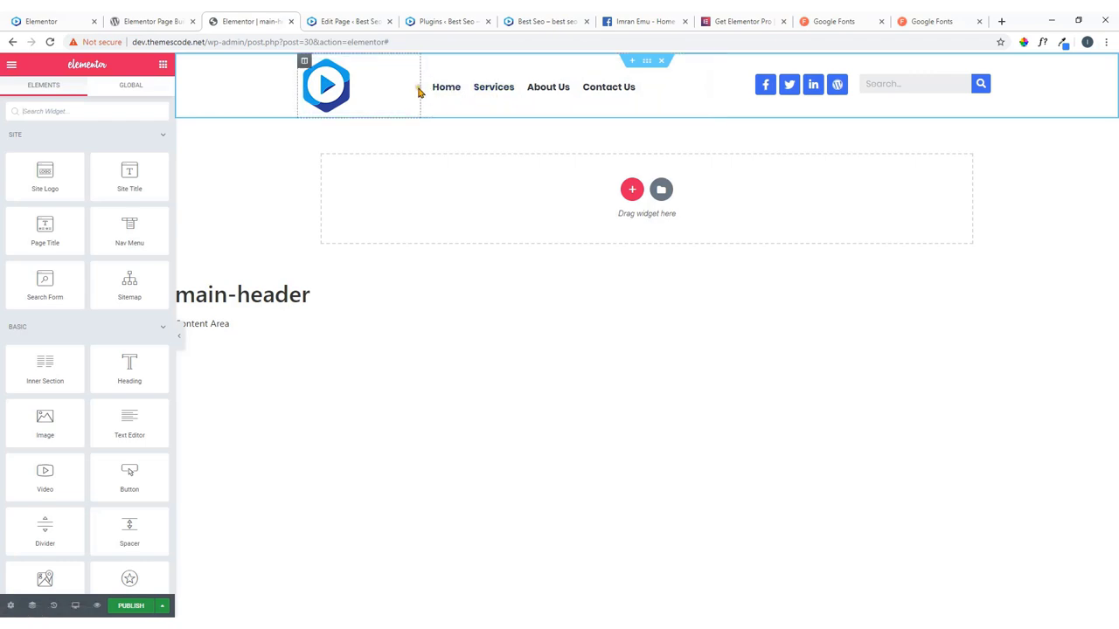
{"action": "mouse_move", "coordinate": [421, 87]}
{"action": "left_mouse_down"}
{"action": "mouse_move", "coordinate": [434, 99]}
{"action": "mouse_move", "coordinate": [405, 95]}
{"action": "left_mouse_up"}
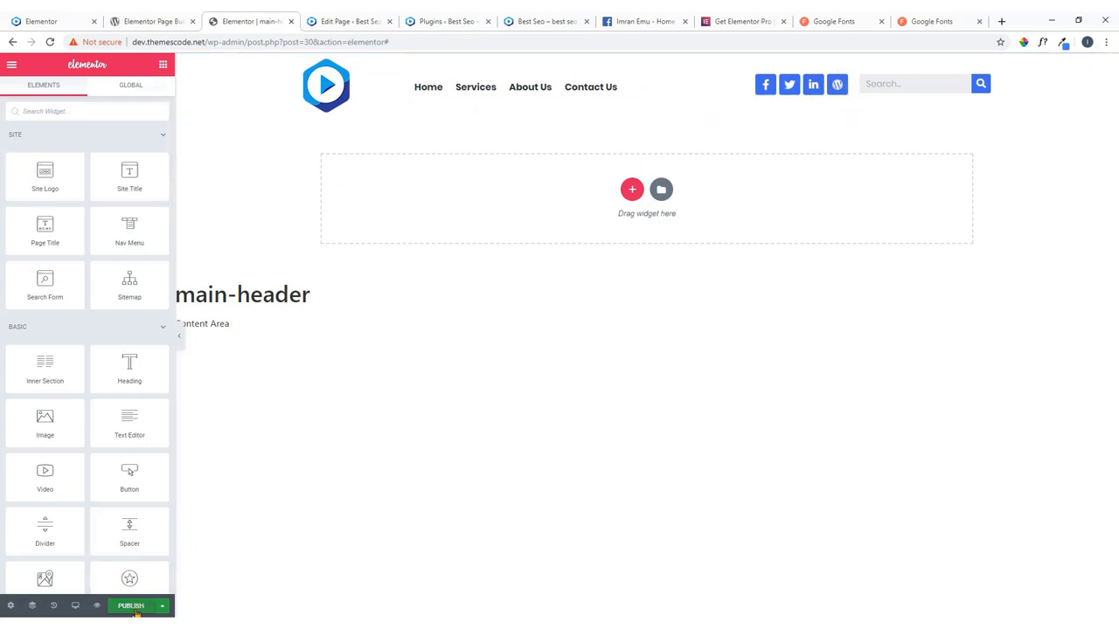
Publish main-header with an Include / Entire Site display condition.
{"action": "left_click", "coordinate": [131, 606]}
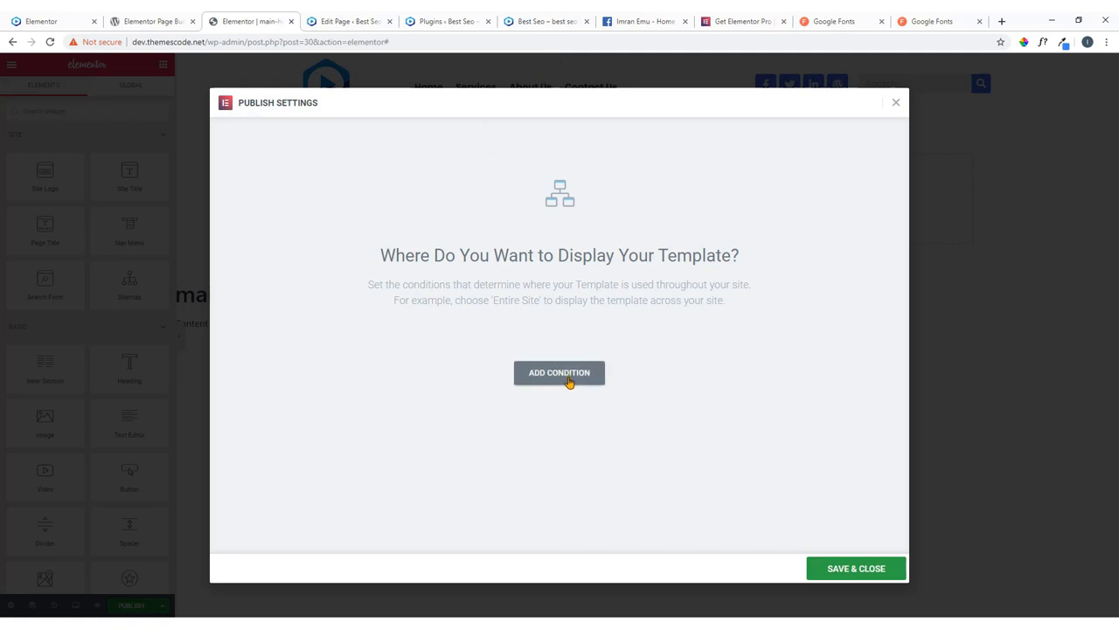
{"action": "left_click", "coordinate": [566, 381]}
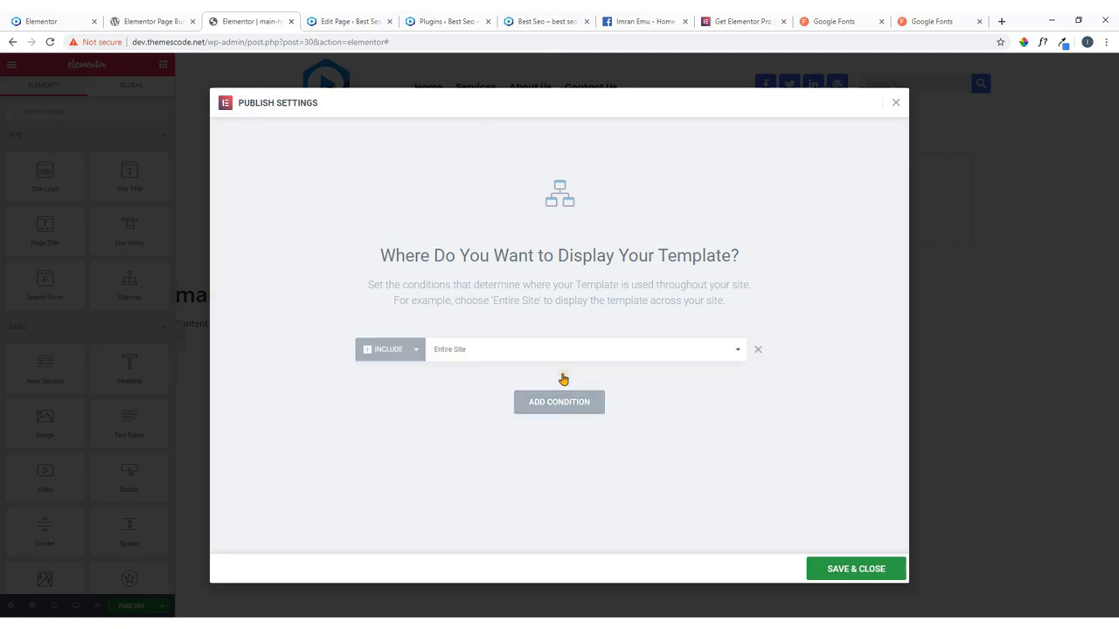
{"action": "left_click", "coordinate": [468, 349]}
{"action": "left_click", "coordinate": [469, 349]}
{"action": "left_click", "coordinate": [845, 575]}
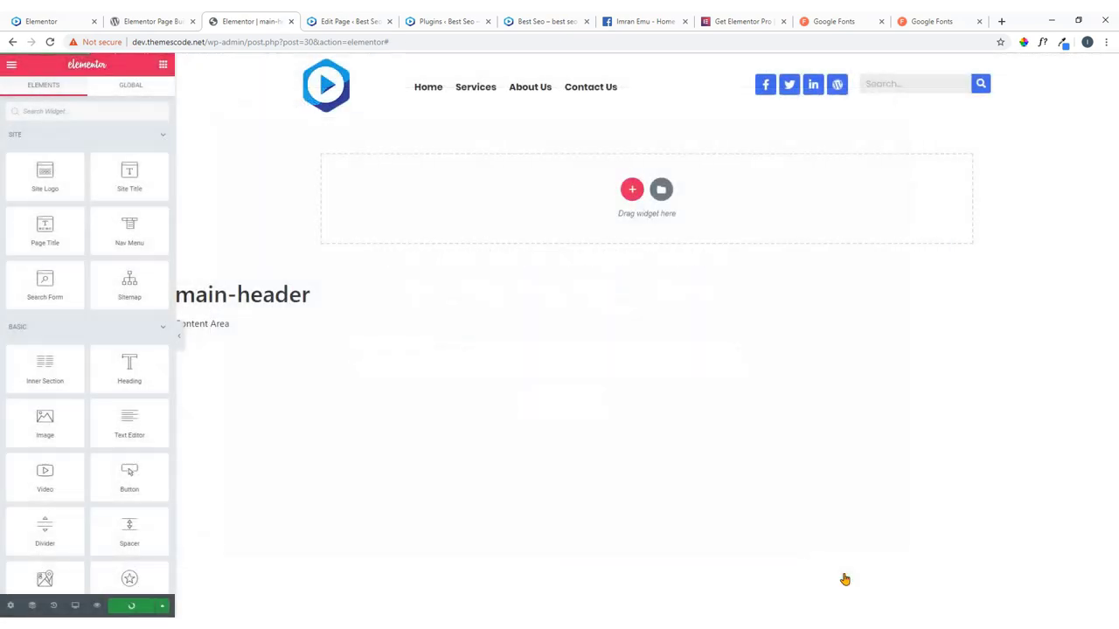
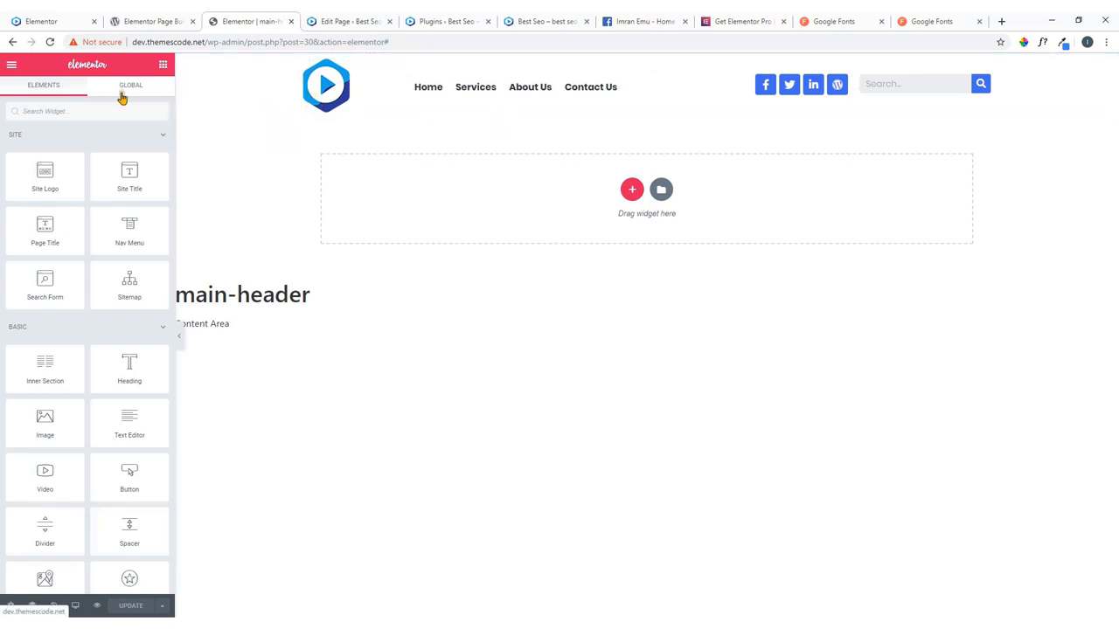
Exit the Elementor editor to the dashboard and list the Theme Builder header templates.
{"action": "left_click", "coordinate": [10, 67]}
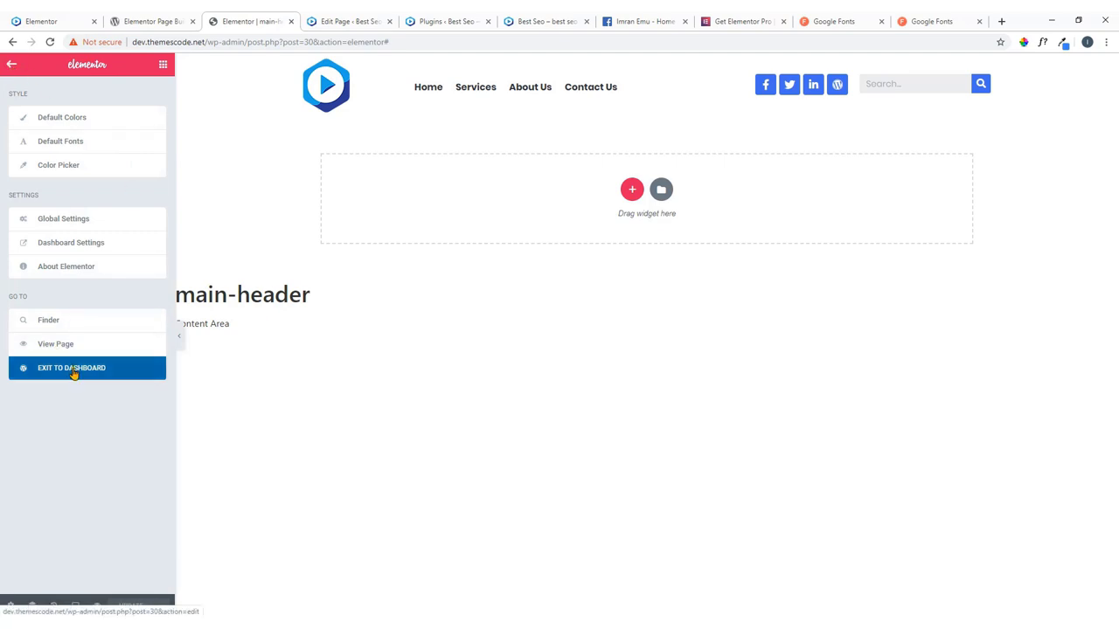
{"action": "left_click", "coordinate": [74, 374]}
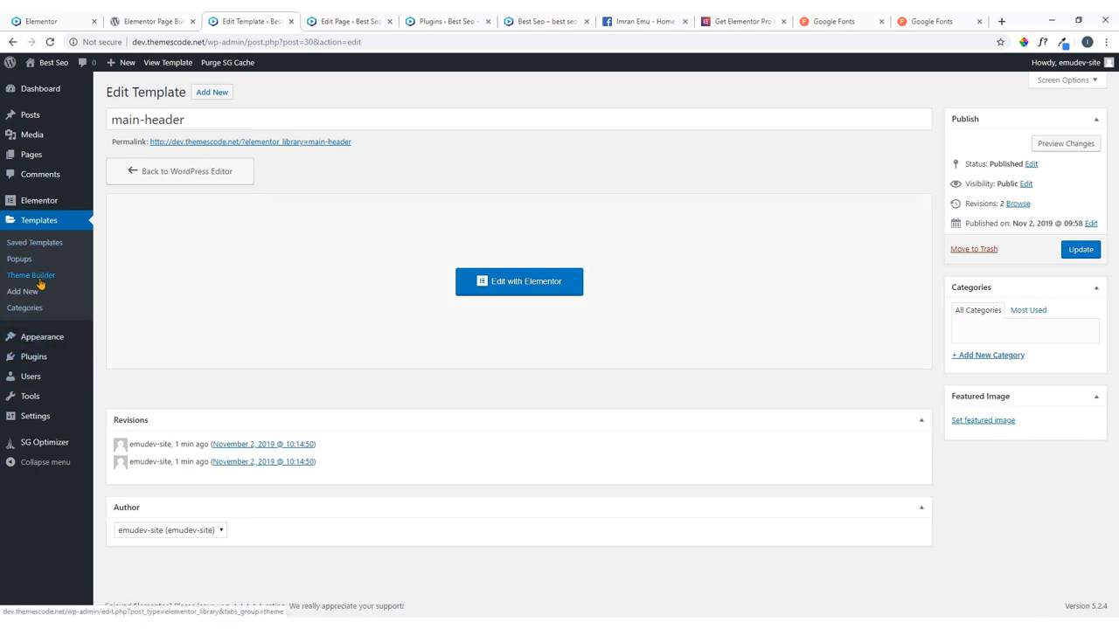
{"action": "left_click", "coordinate": [38, 280]}
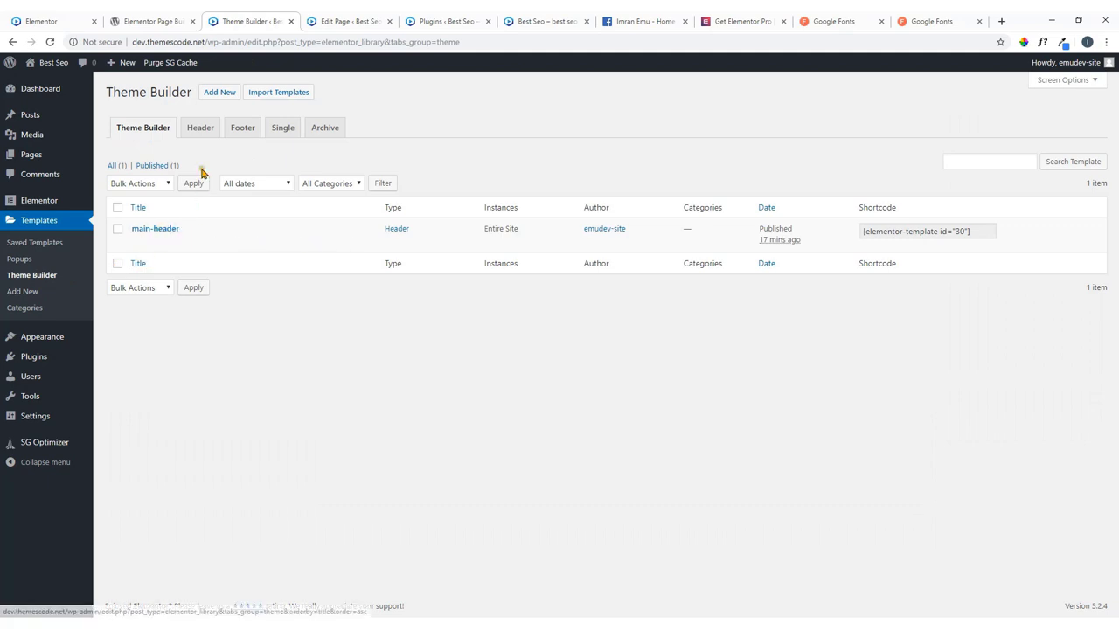
{"action": "left_click", "coordinate": [200, 128]}
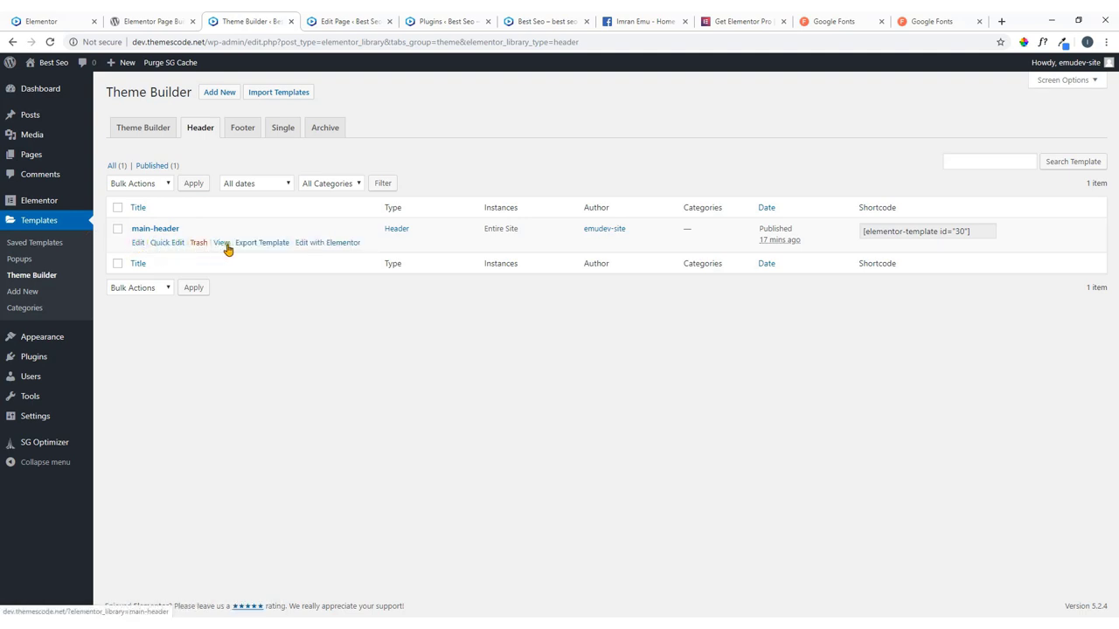
Preview the main-header template in a new tab, then return to the header list.
{"action": "right_click", "coordinate": [221, 250]}
{"action": "left_click", "coordinate": [232, 254]}
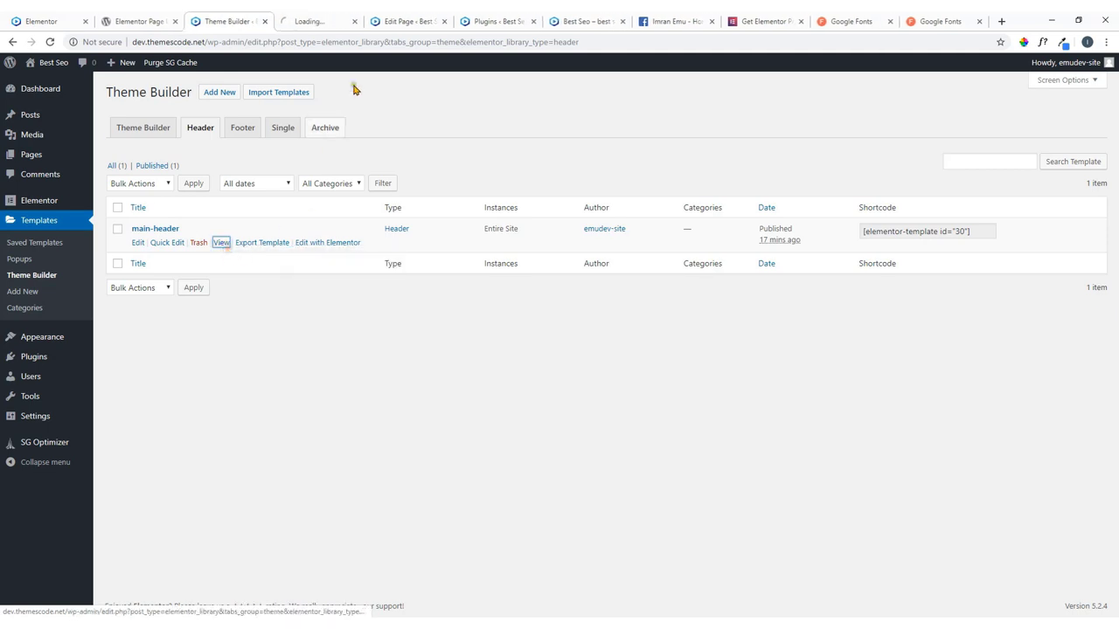
{"action": "left_click", "coordinate": [334, 13]}
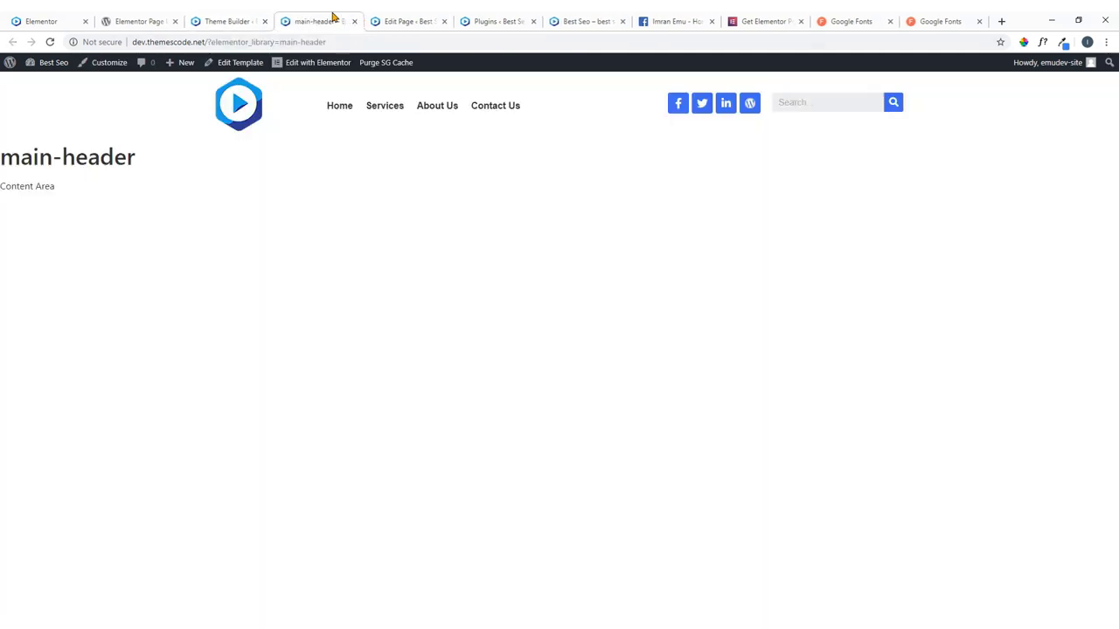
{"action": "left_click", "coordinate": [222, 17]}
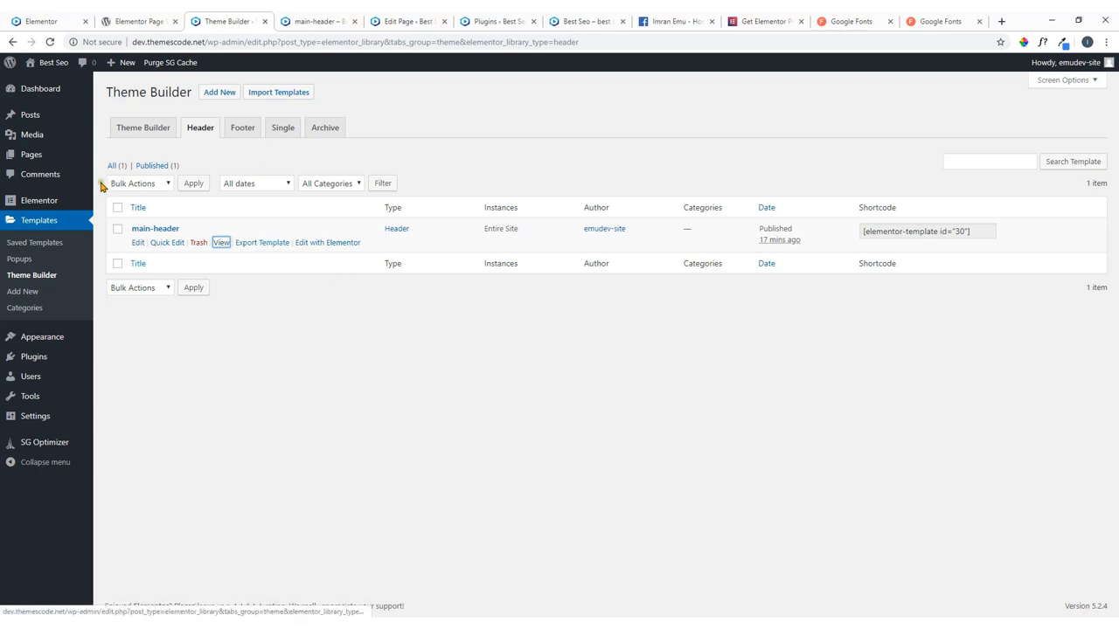
Open All Pages and view the About Us page in a new tab.
{"action": "mouse_move", "coordinate": [35, 160]}
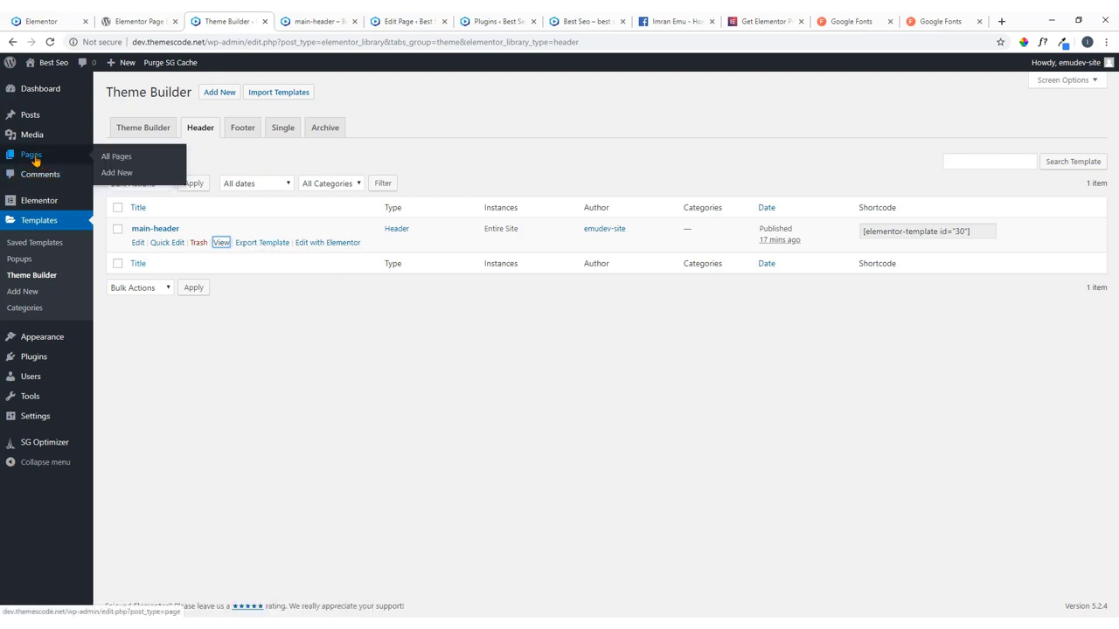
{"action": "left_click", "coordinate": [117, 162]}
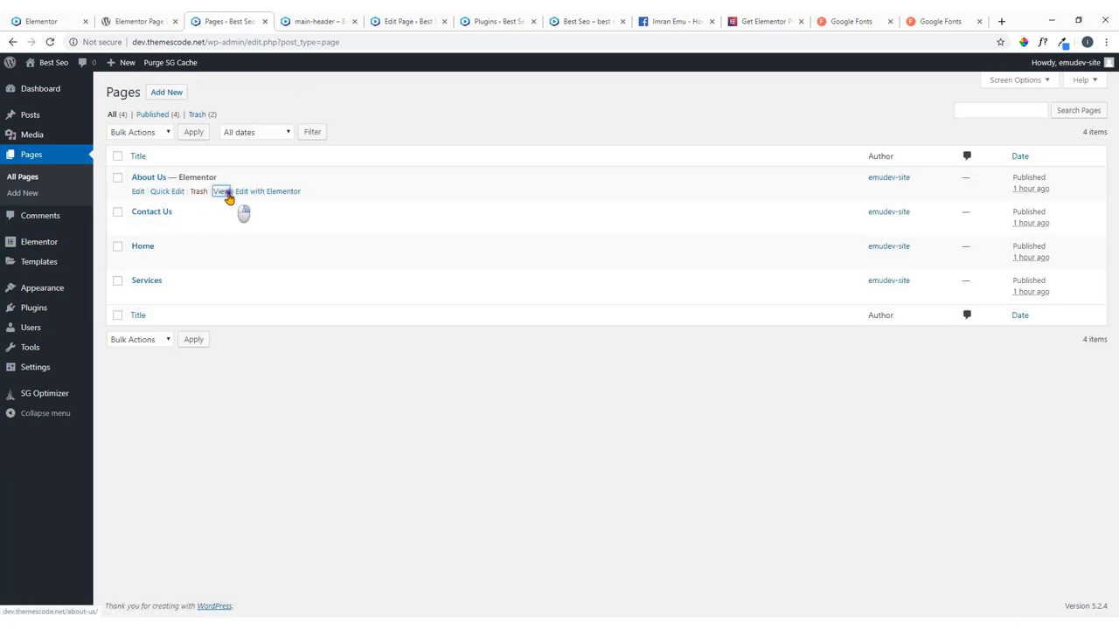
{"action": "right_click", "coordinate": [229, 192]}
{"action": "left_click", "coordinate": [240, 198]}
{"action": "left_click", "coordinate": [378, 20]}
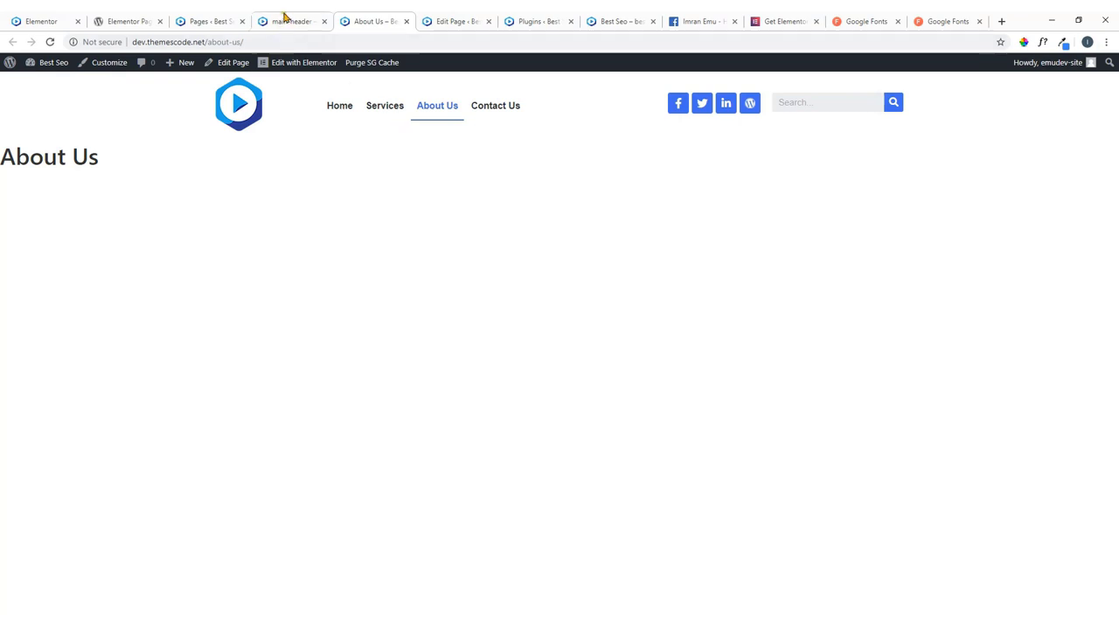
Back in the Pages list, view the Contact Us page in a new tab.
{"action": "left_click", "coordinate": [226, 21]}
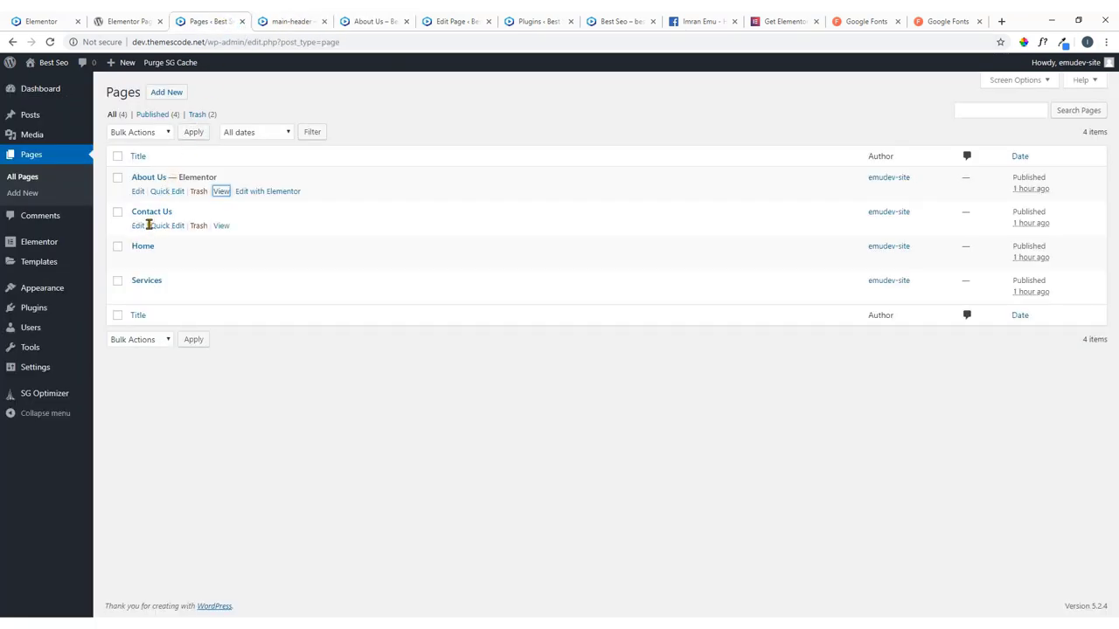
{"action": "right_click", "coordinate": [220, 228]}
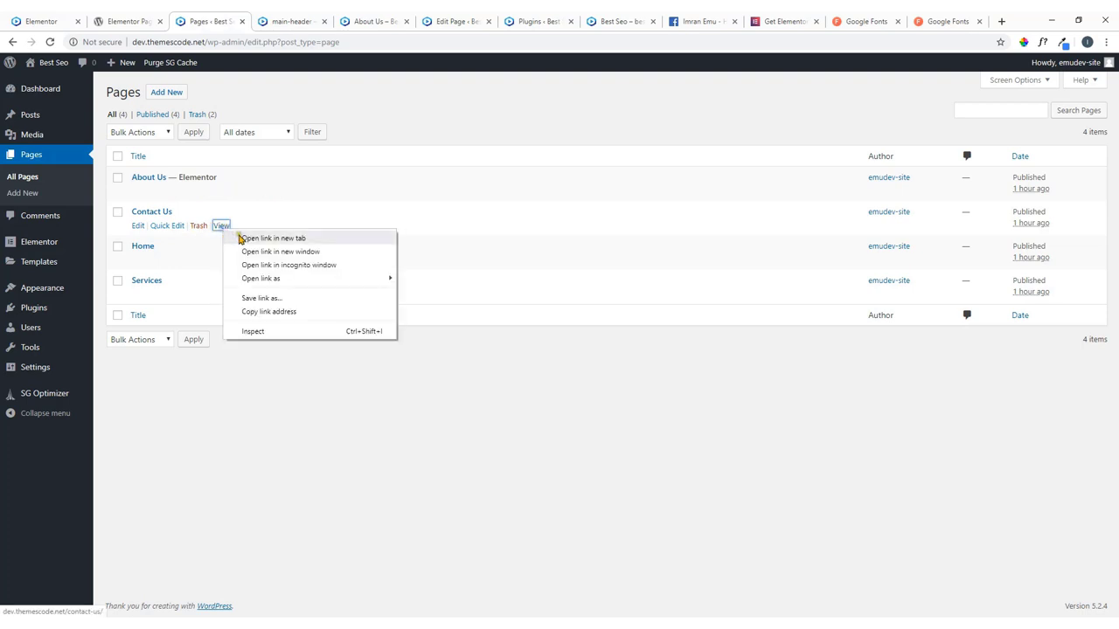
{"action": "left_click", "coordinate": [249, 236]}
{"action": "left_click", "coordinate": [421, 19]}
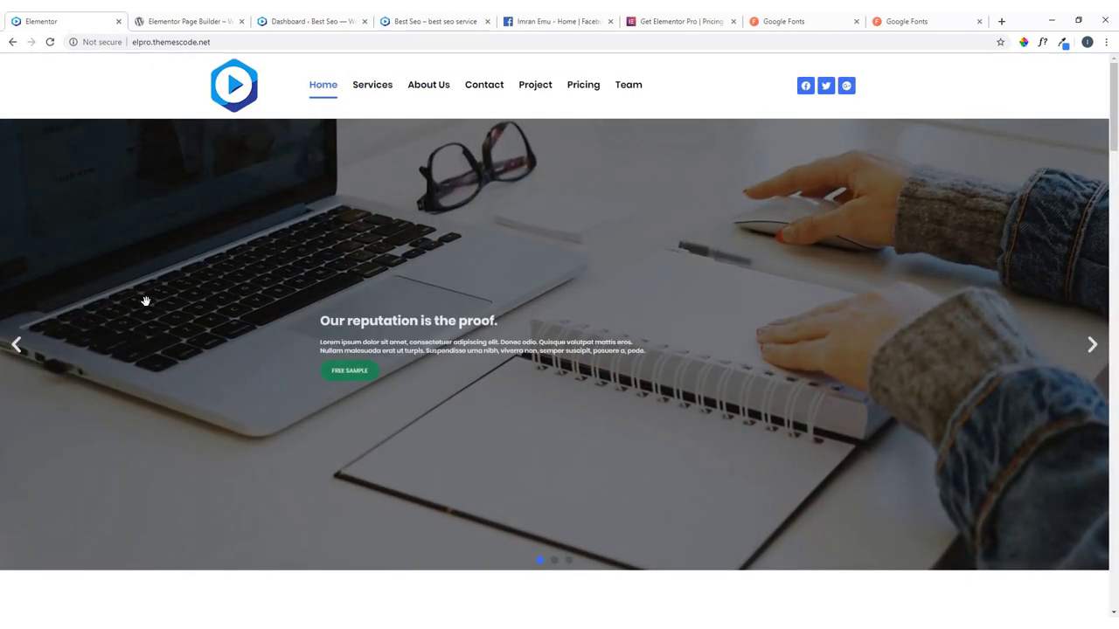
Cycle the reference hero slider through all three slides and back to the first.
{"action": "left_click", "coordinate": [1093, 348]}
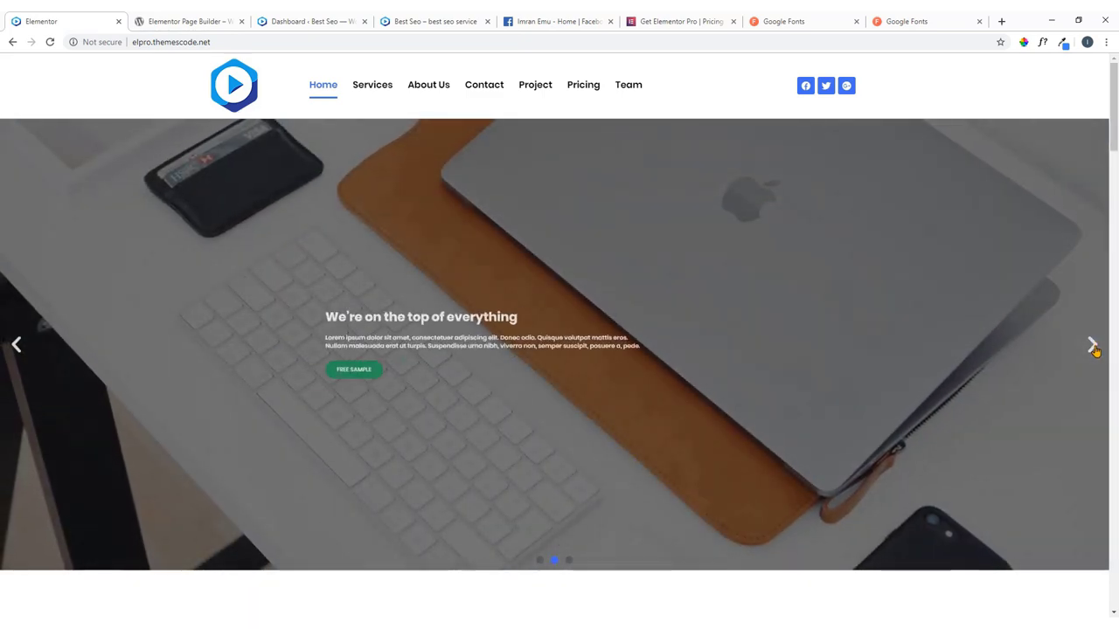
{"action": "left_click", "coordinate": [1092, 348]}
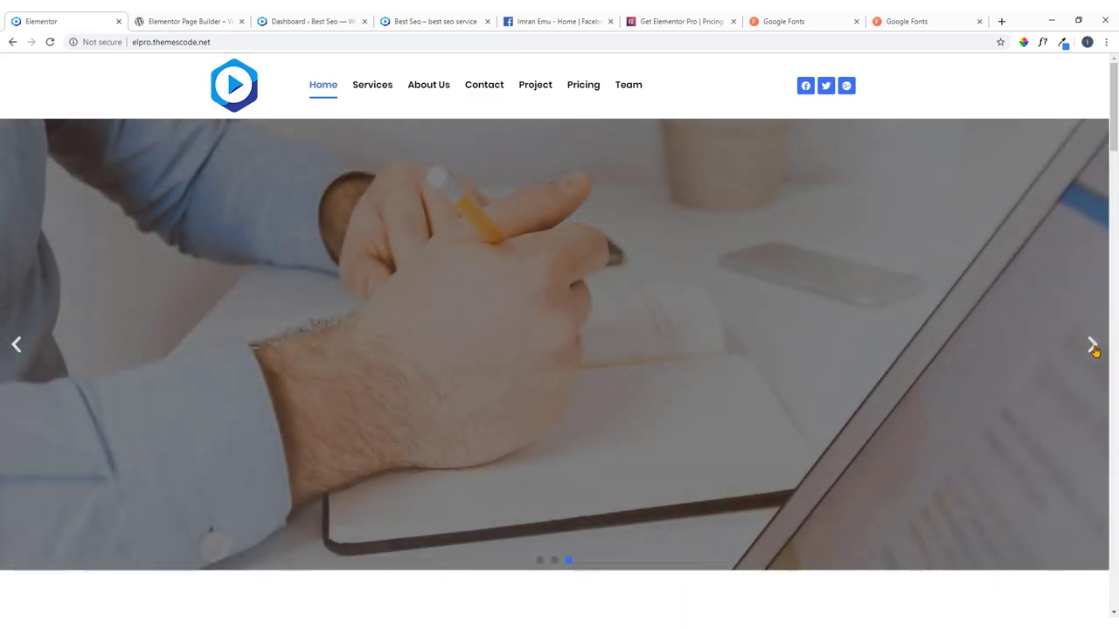
{"action": "left_click", "coordinate": [1092, 347]}
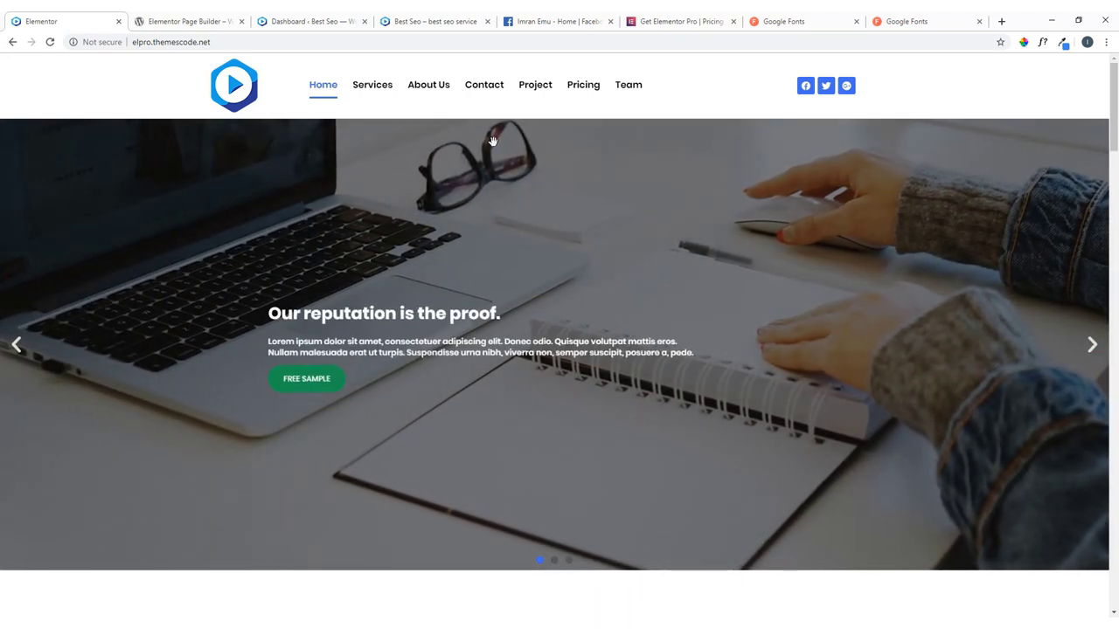
View the reference Services page in a new tab, then return to the WordPress dashboard.
{"action": "right_click", "coordinate": [382, 88]}
{"action": "left_click", "coordinate": [424, 92]}
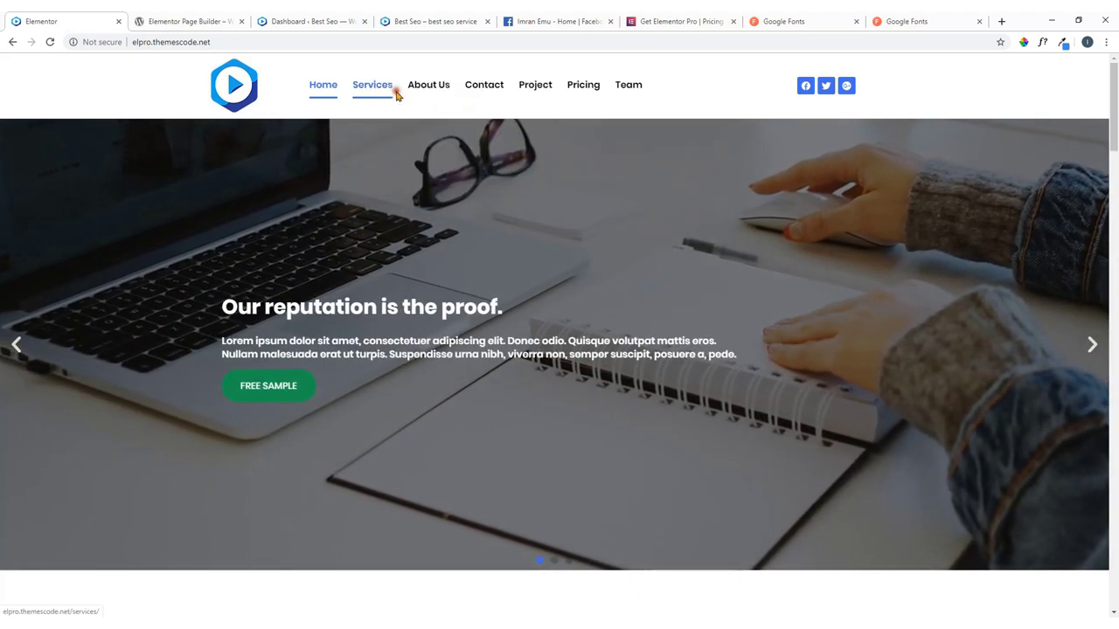
{"action": "left_click", "coordinate": [178, 19]}
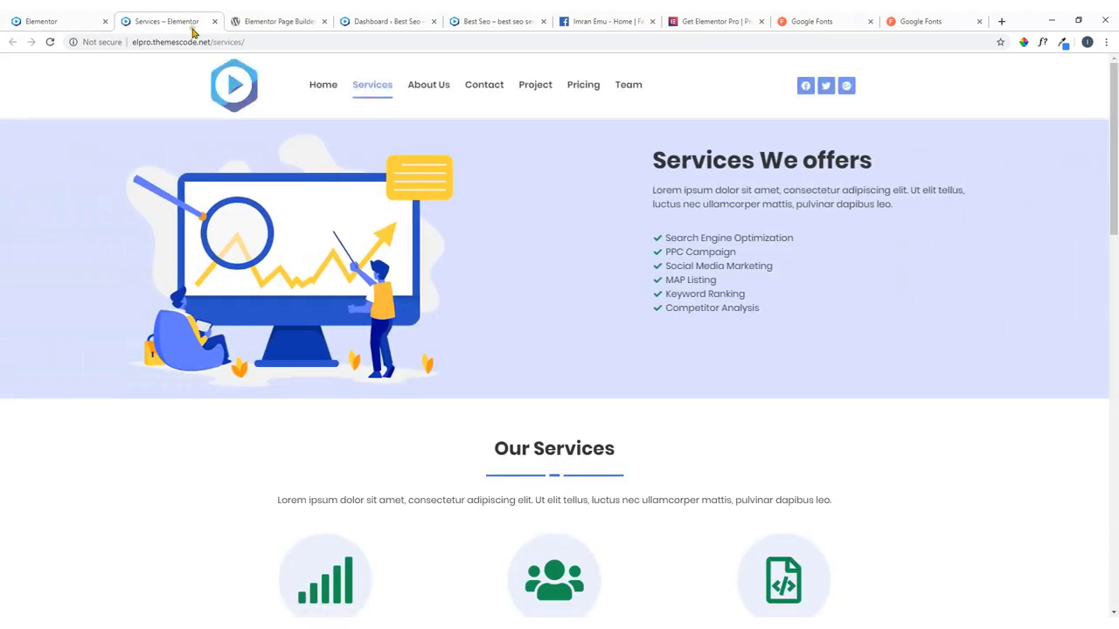
{"action": "left_click", "coordinate": [56, 21]}
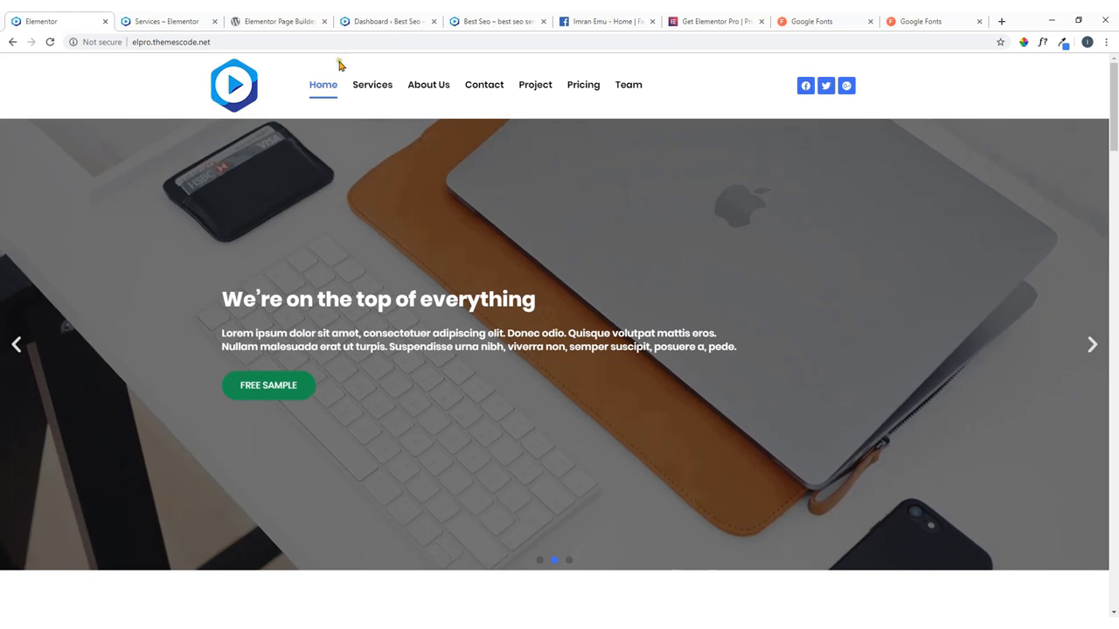
{"action": "left_click", "coordinate": [375, 20]}
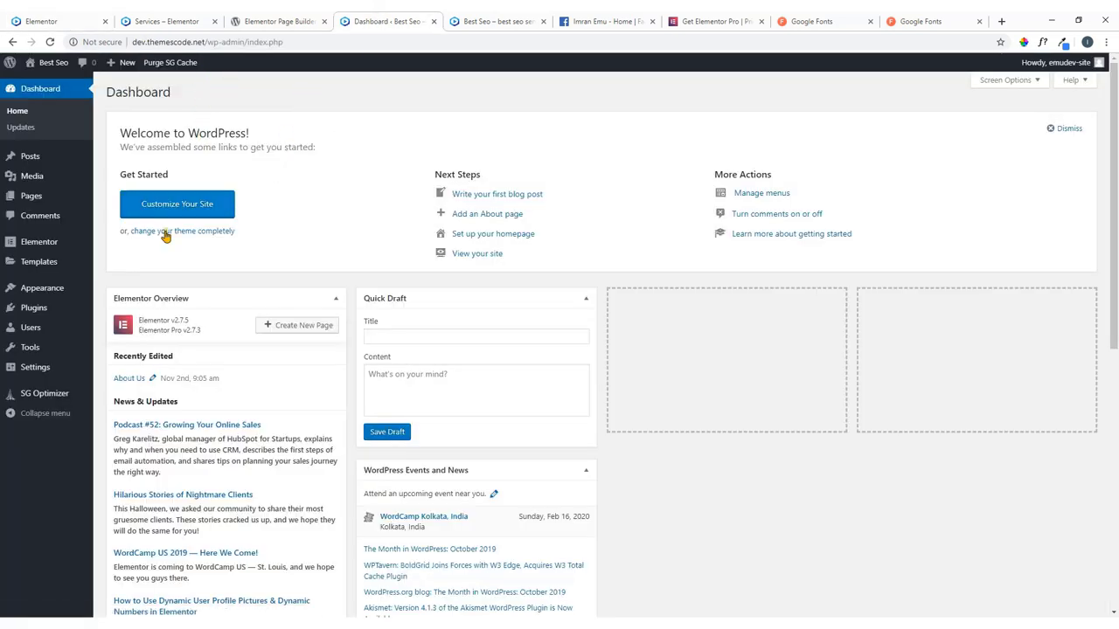
Open All Pages and view the live site's front page in a new tab.
{"action": "mouse_move", "coordinate": [35, 199]}
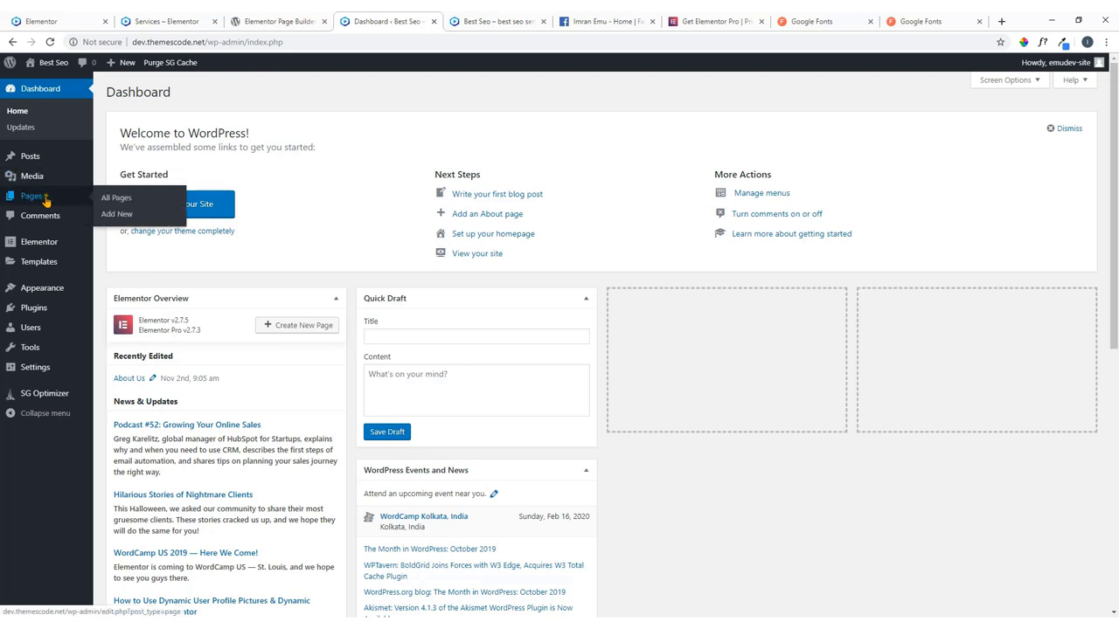
{"action": "left_click", "coordinate": [119, 201]}
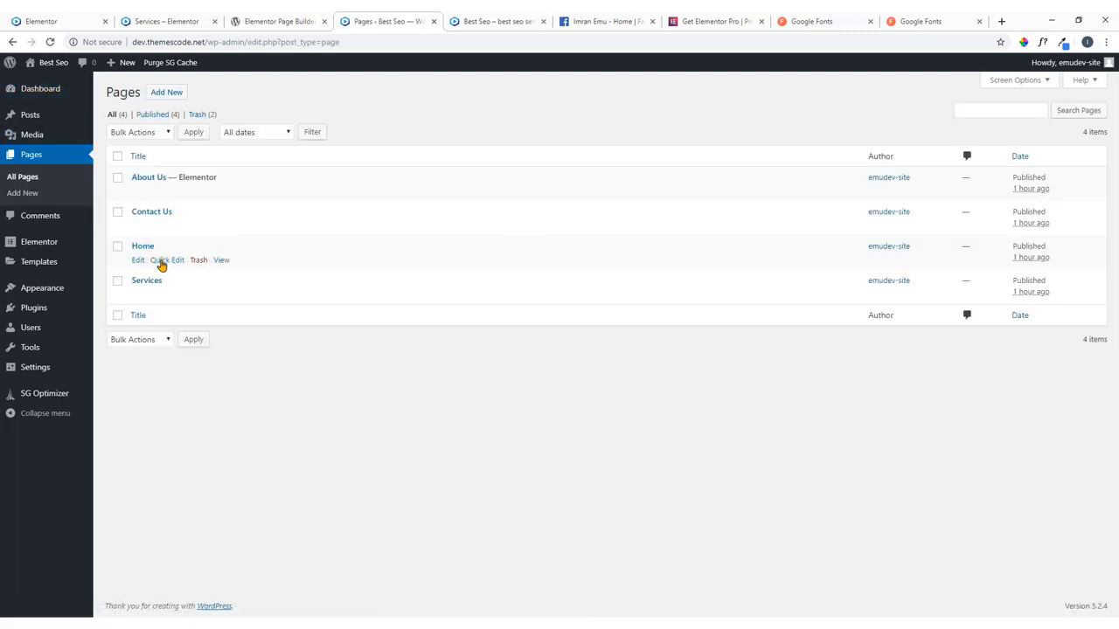
{"action": "mouse_move", "coordinate": [41, 66]}
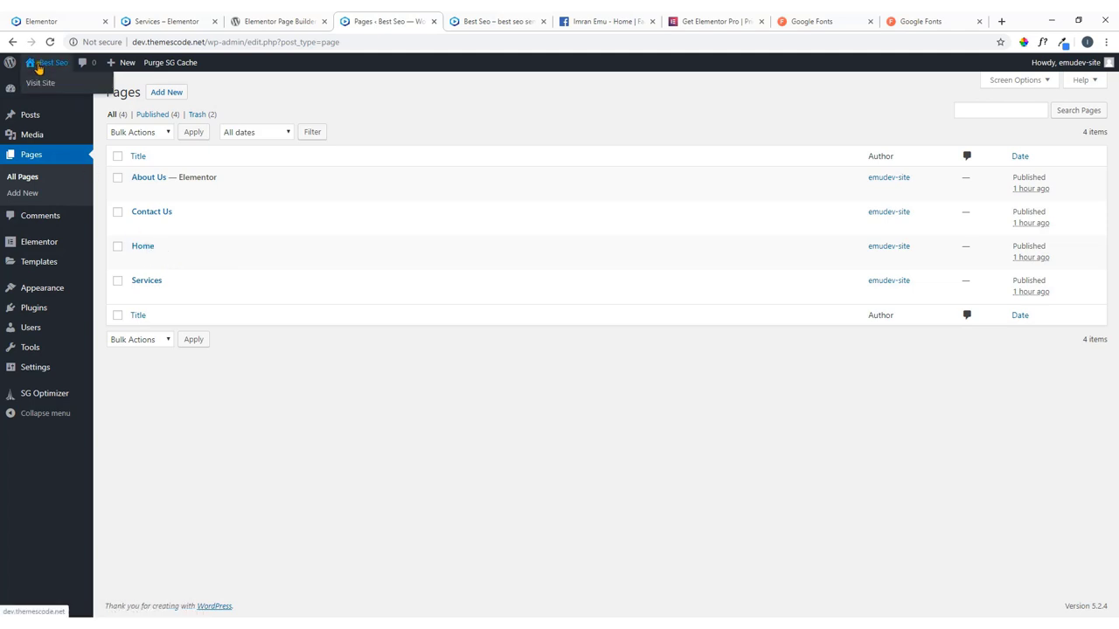
{"action": "right_click", "coordinate": [44, 88]}
{"action": "left_click", "coordinate": [83, 91]}
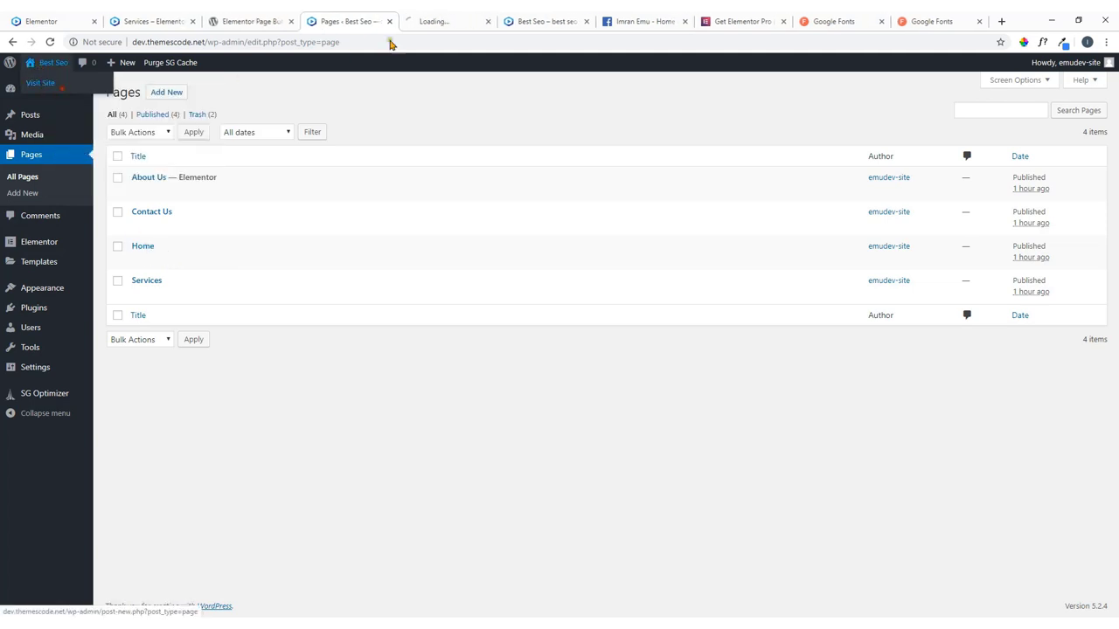
{"action": "left_click", "coordinate": [452, 19]}
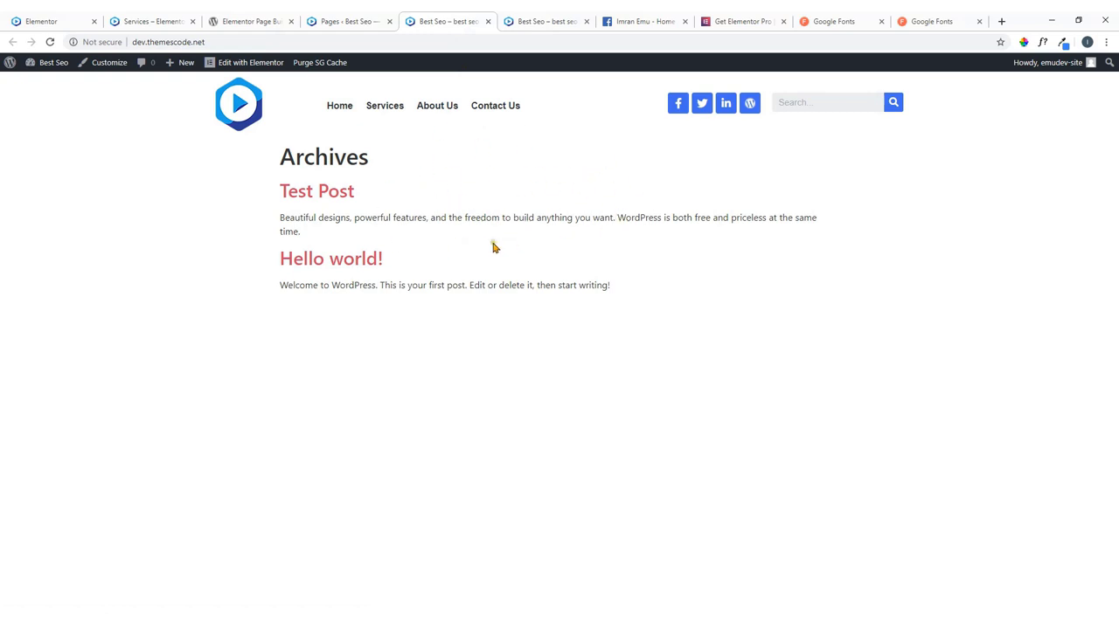
Compare the Pages list with the live front page, which shows the post archive.
{"action": "key", "text": "ctrl+shift+Tab"}
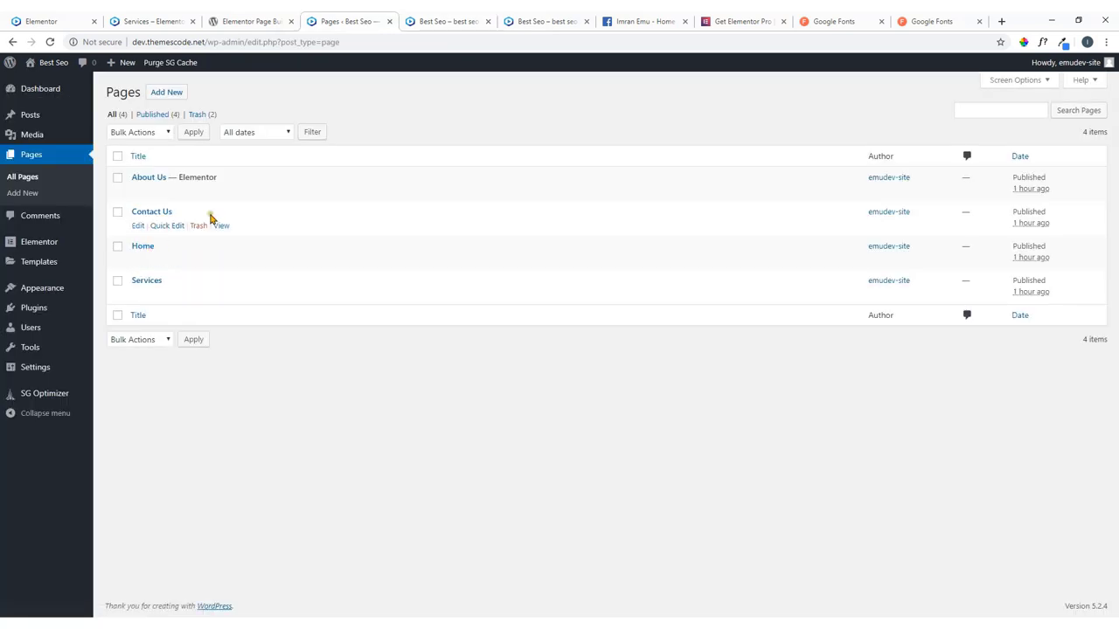
{"action": "left_click", "coordinate": [424, 19]}
{"action": "left_click", "coordinate": [362, 22]}
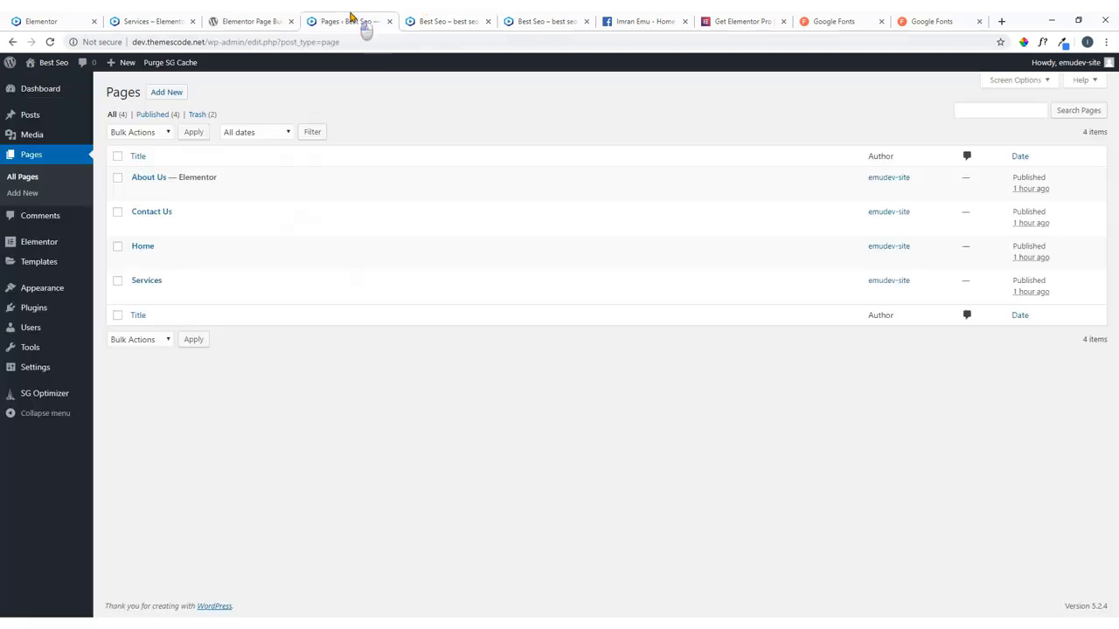
{"action": "mouse_move", "coordinate": [35, 370]}
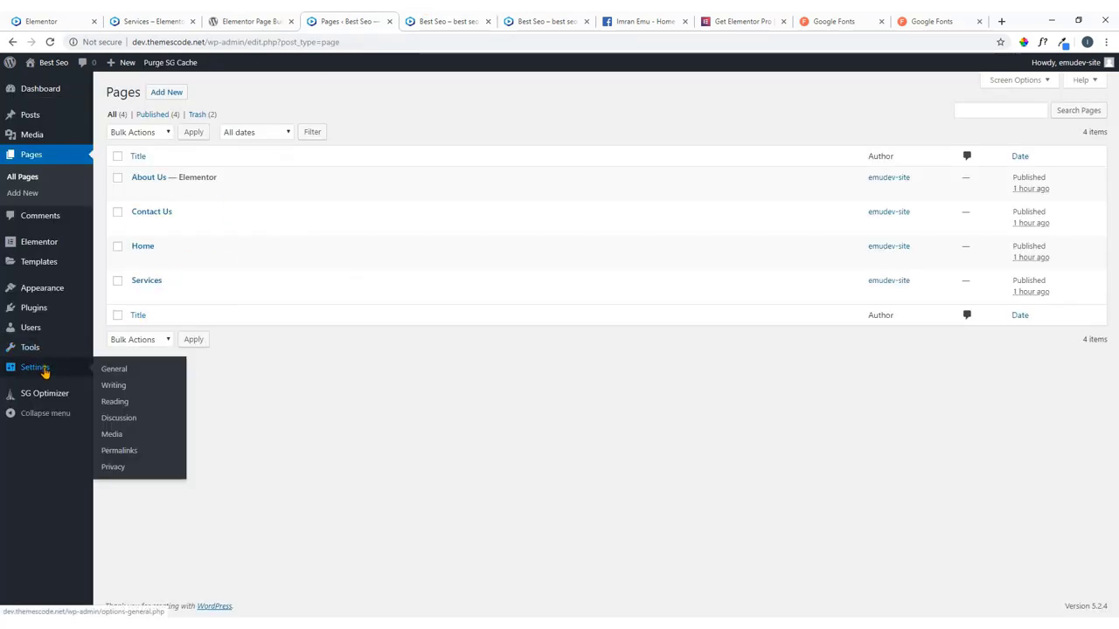
In Reading settings, set the homepage to the static Home page and save.
{"action": "left_click", "coordinate": [117, 404]}
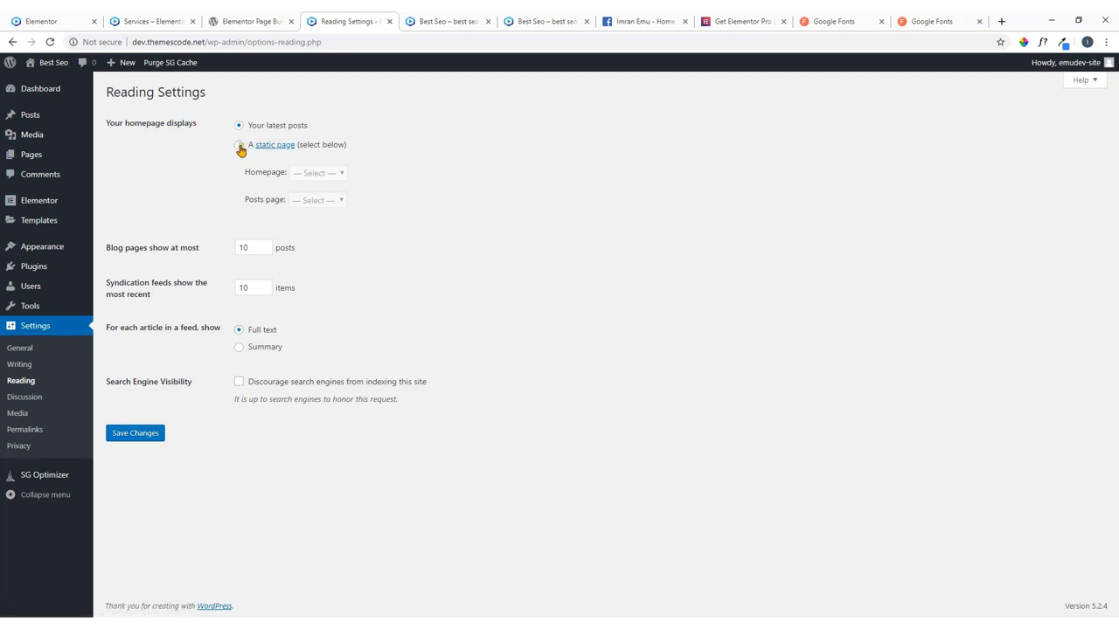
{"action": "left_click", "coordinate": [240, 147]}
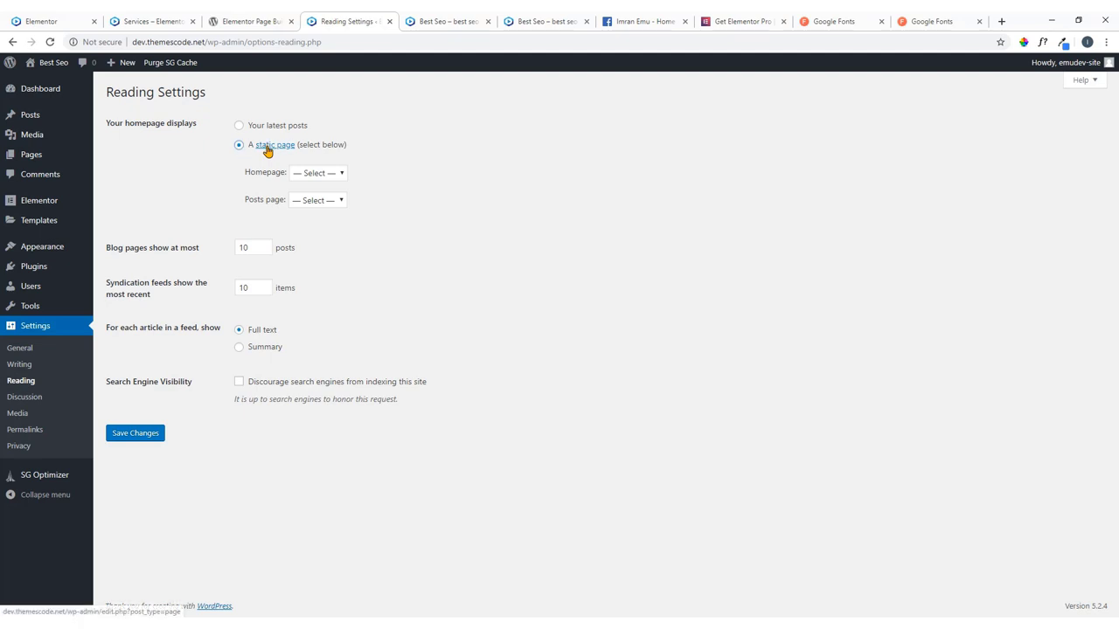
{"action": "left_click", "coordinate": [329, 172]}
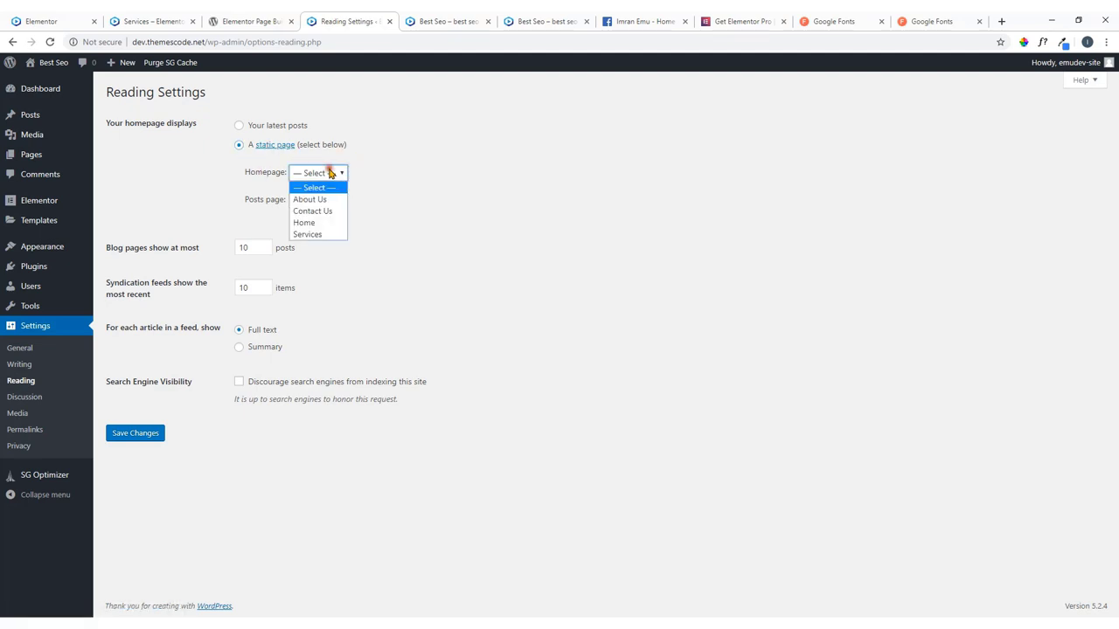
{"action": "left_click", "coordinate": [327, 224]}
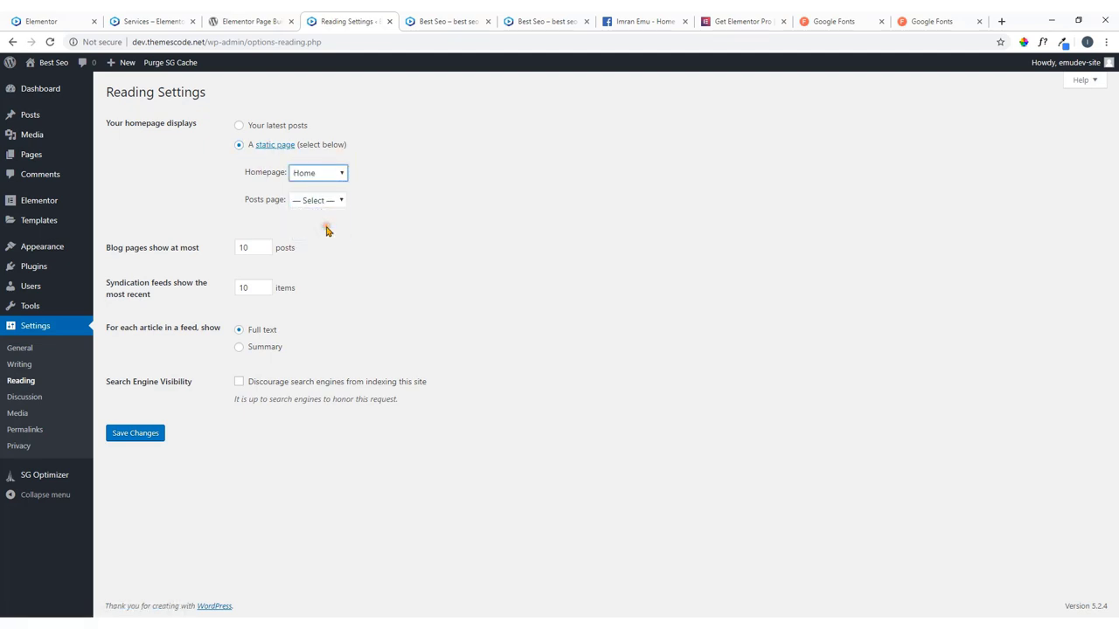
{"action": "left_click", "coordinate": [133, 434]}
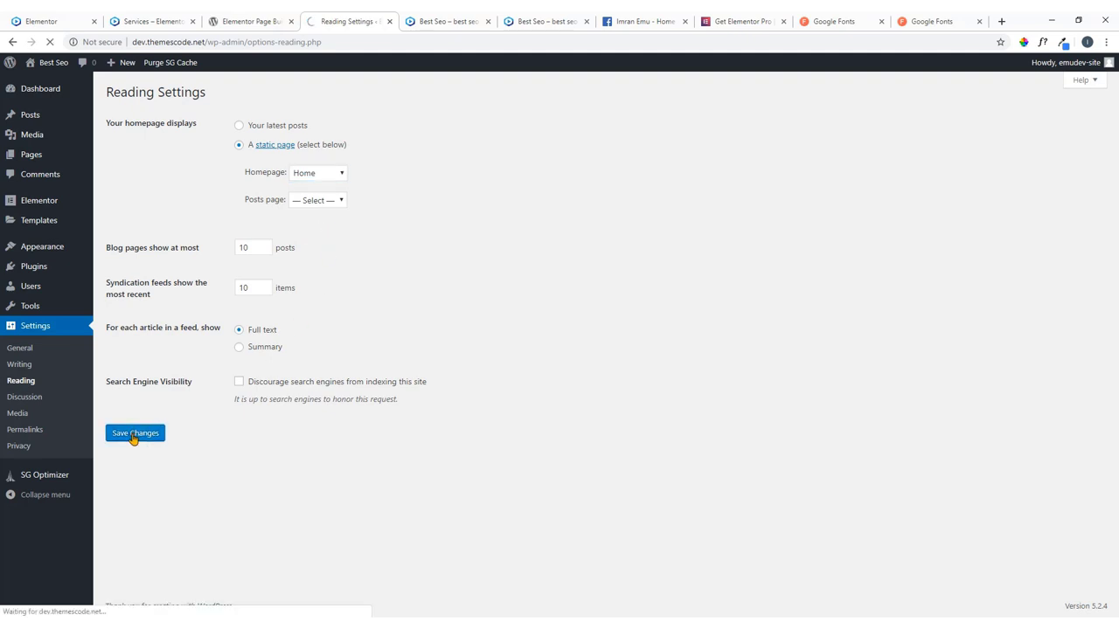
Open the live site from Best Seo > Visit Site in a new tab.
{"action": "mouse_move", "coordinate": [48, 65]}
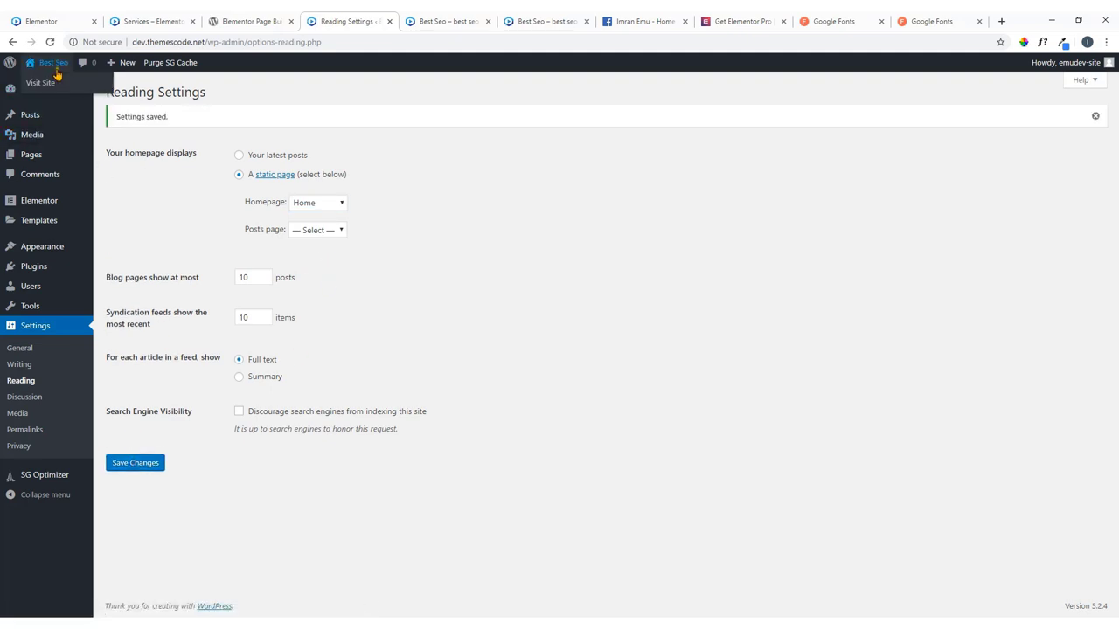
{"action": "right_click", "coordinate": [53, 87]}
{"action": "left_click", "coordinate": [74, 92]}
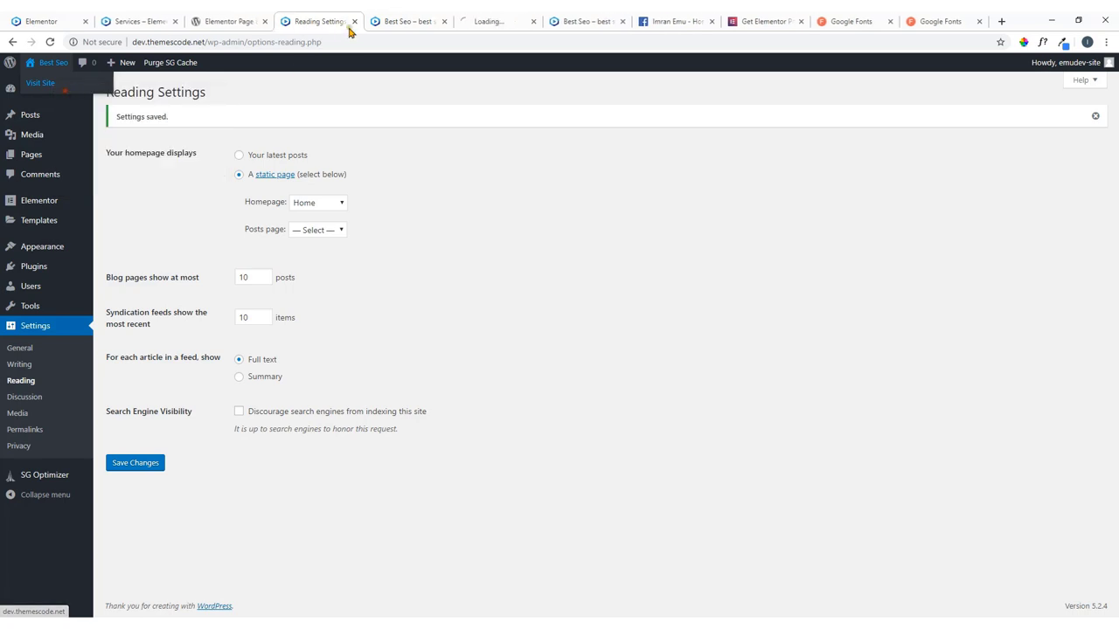
{"action": "left_click", "coordinate": [500, 18]}
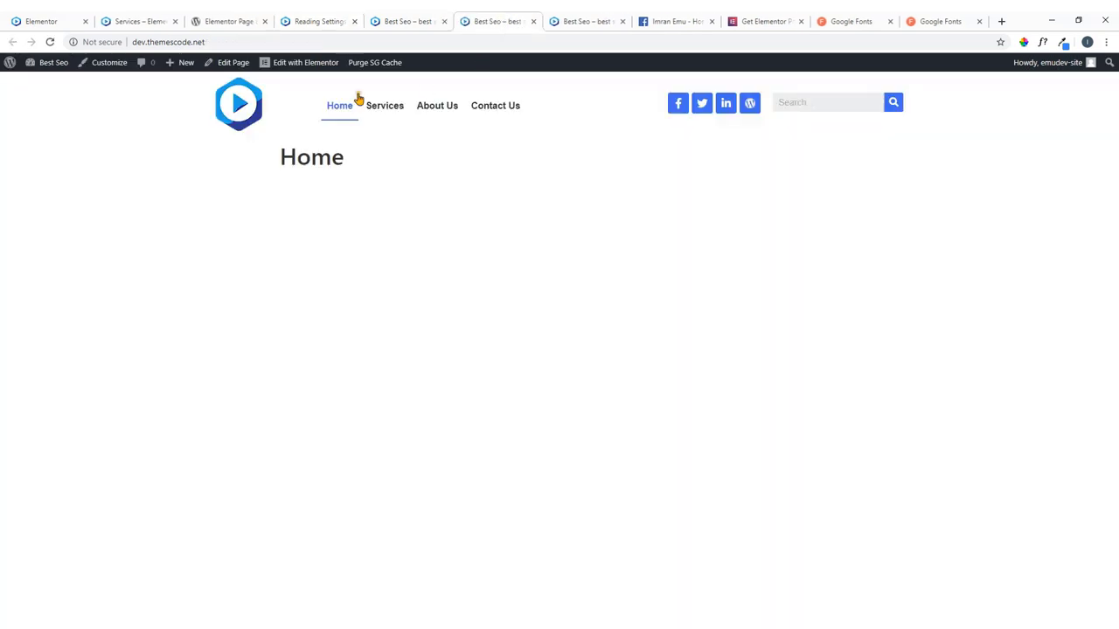
Close the duplicate site tab and compare the reference hero slider with the site's Home page.
{"action": "left_click", "coordinate": [444, 21]}
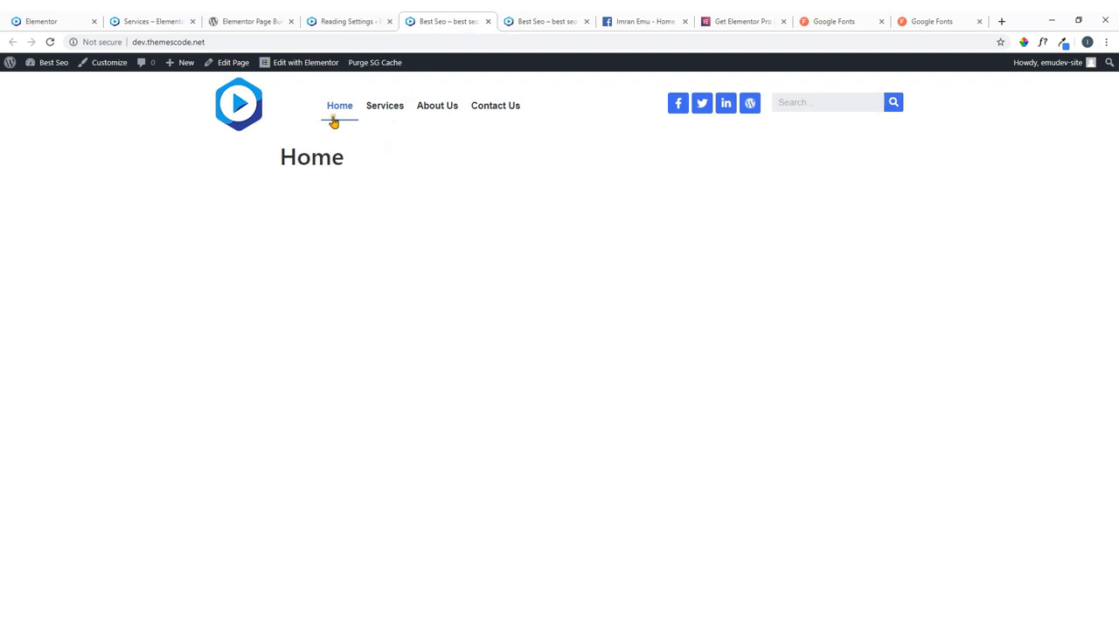
{"action": "left_click", "coordinate": [61, 17]}
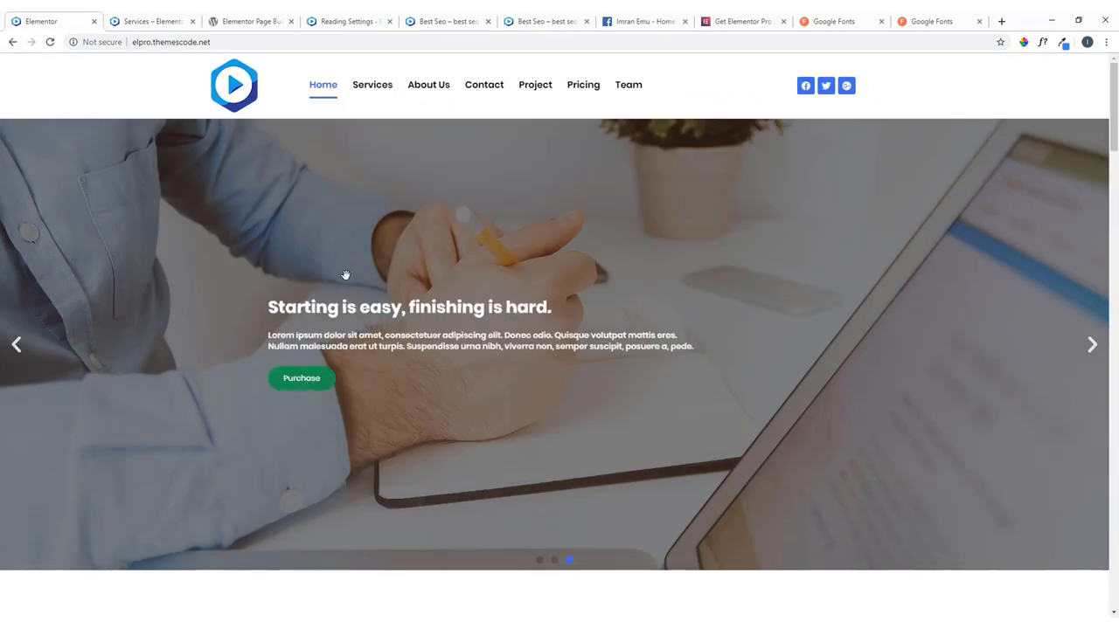
{"action": "left_click", "coordinate": [435, 17]}
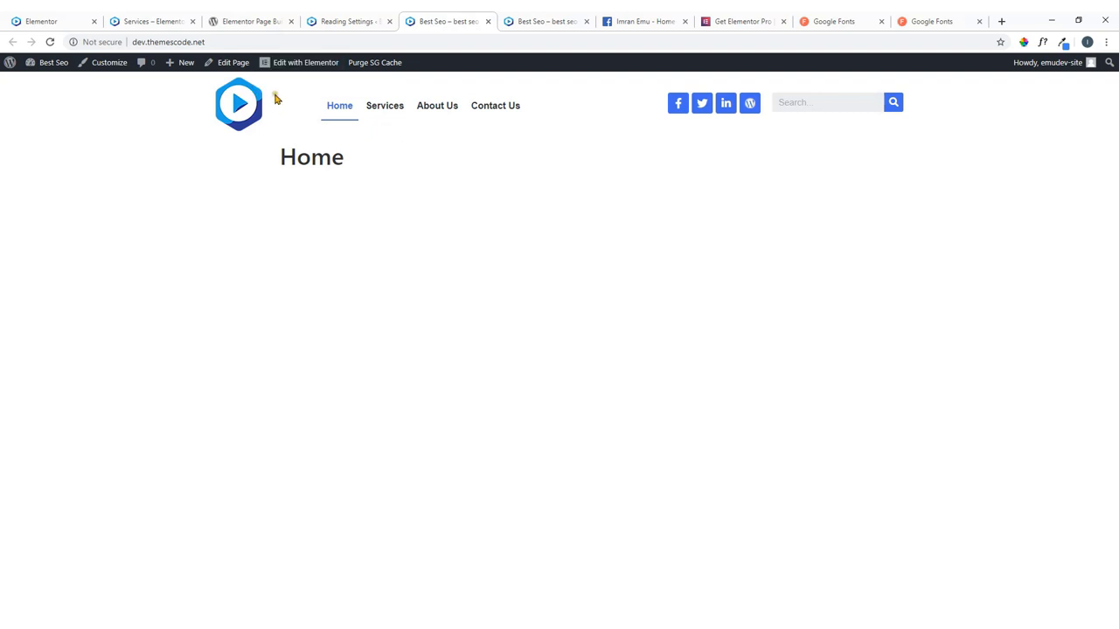
Back in the admin Pages list, open Home in the block editor.
{"action": "mouse_move", "coordinate": [290, 70]}
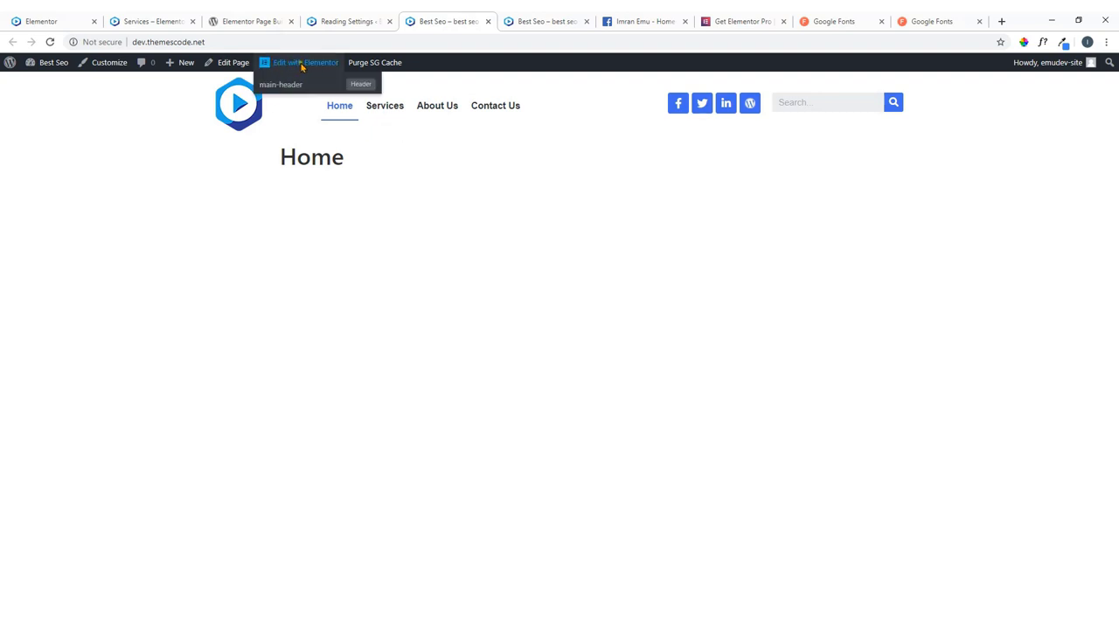
{"action": "left_click", "coordinate": [365, 17]}
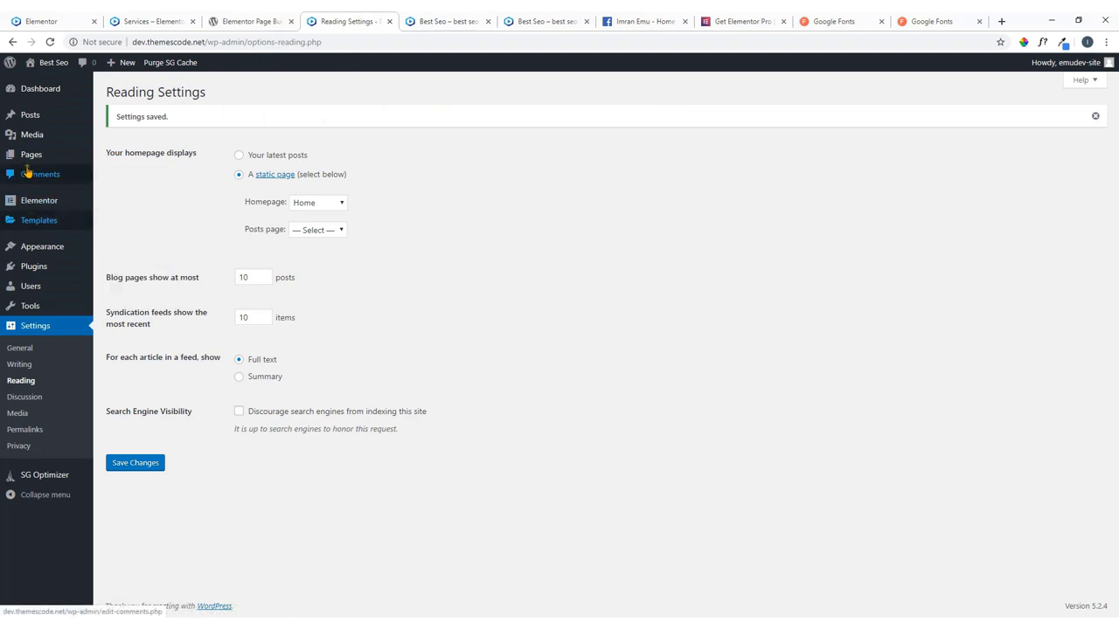
{"action": "mouse_move", "coordinate": [29, 163]}
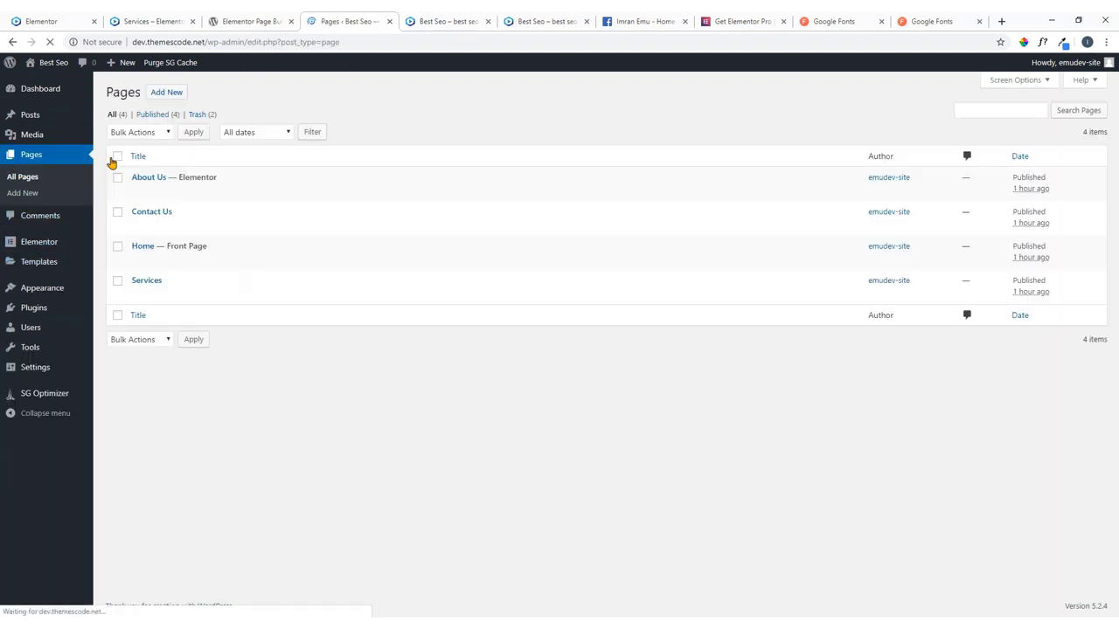
{"action": "left_click", "coordinate": [137, 263]}
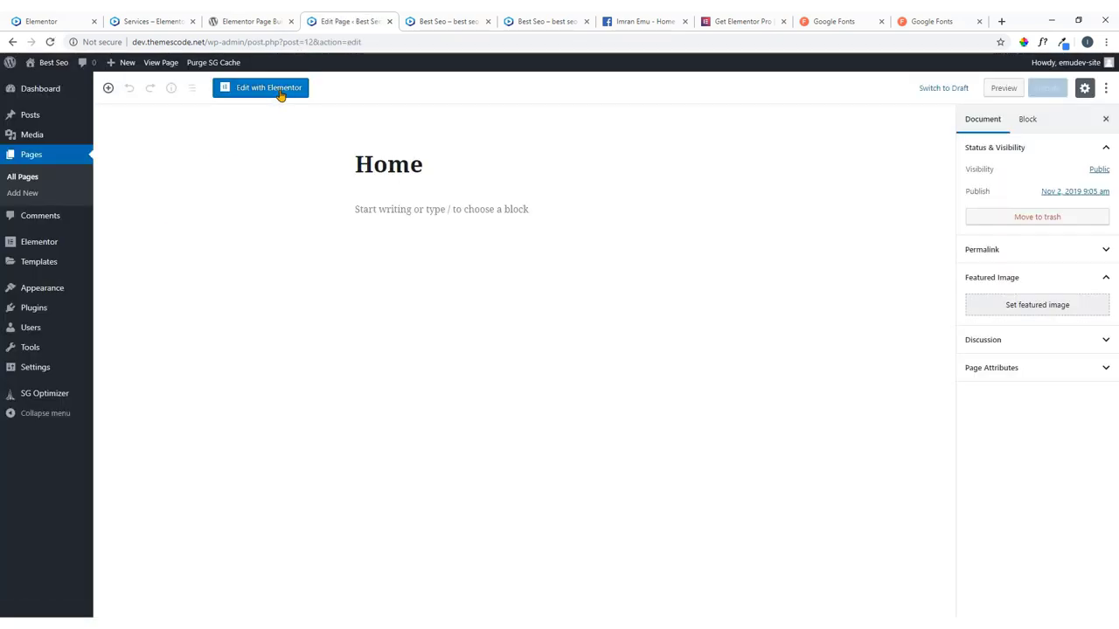
Load Home into Elementor, close the two extra site tabs, and open Page Settings.
{"action": "left_click", "coordinate": [272, 90]}
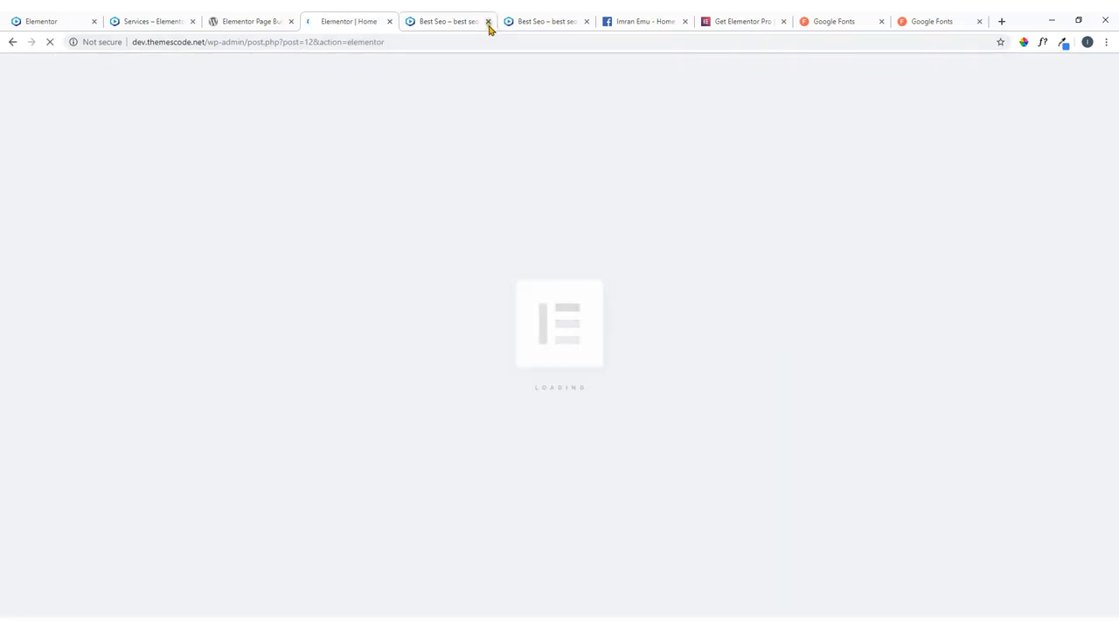
{"action": "left_click", "coordinate": [488, 21]}
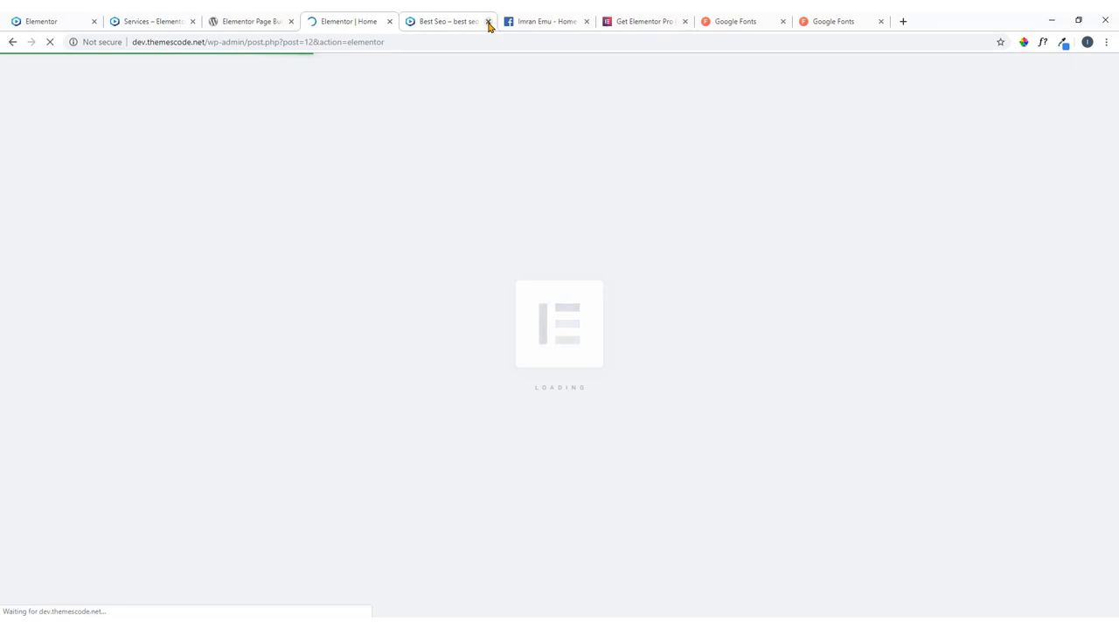
{"action": "left_click", "coordinate": [487, 22]}
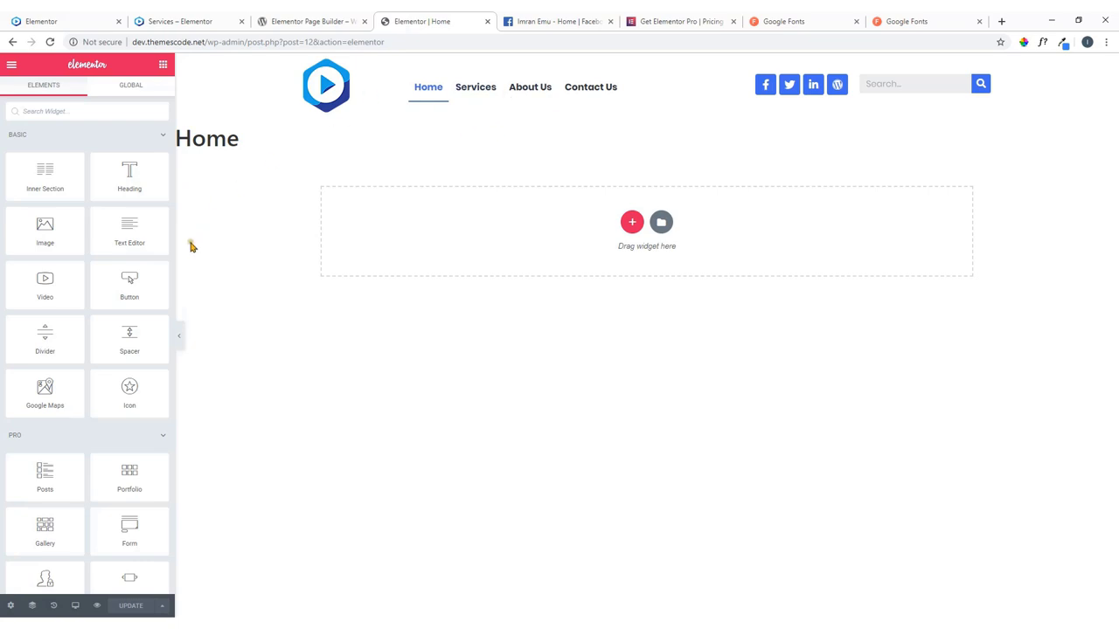
{"action": "left_click", "coordinate": [11, 605]}
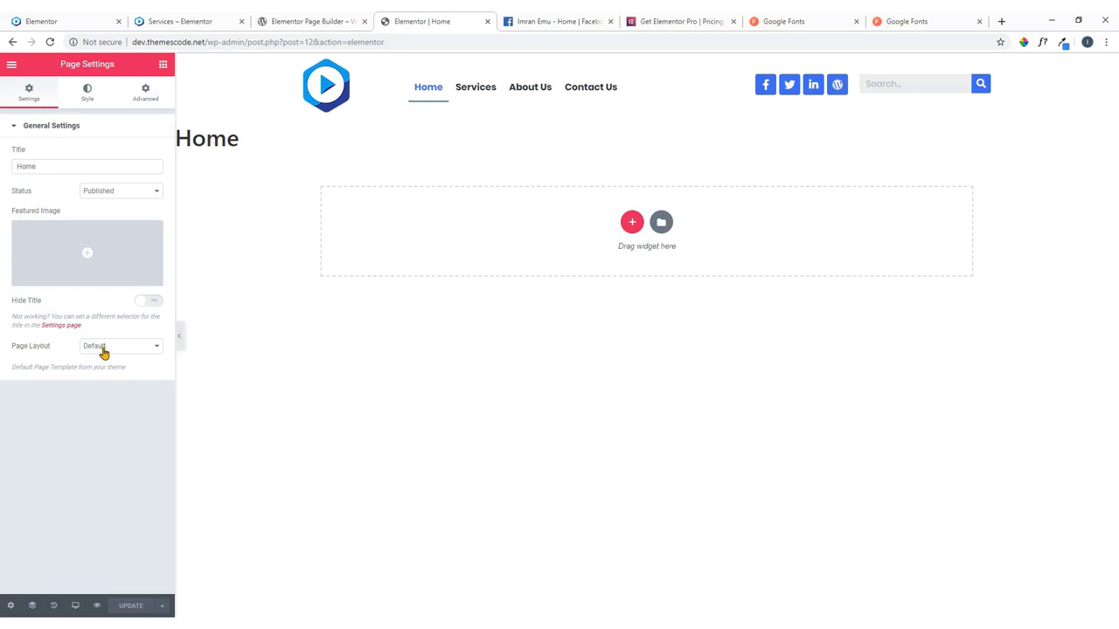
Set the Home page's Page Layout to Elementor Full Width.
{"action": "left_click", "coordinate": [104, 350]}
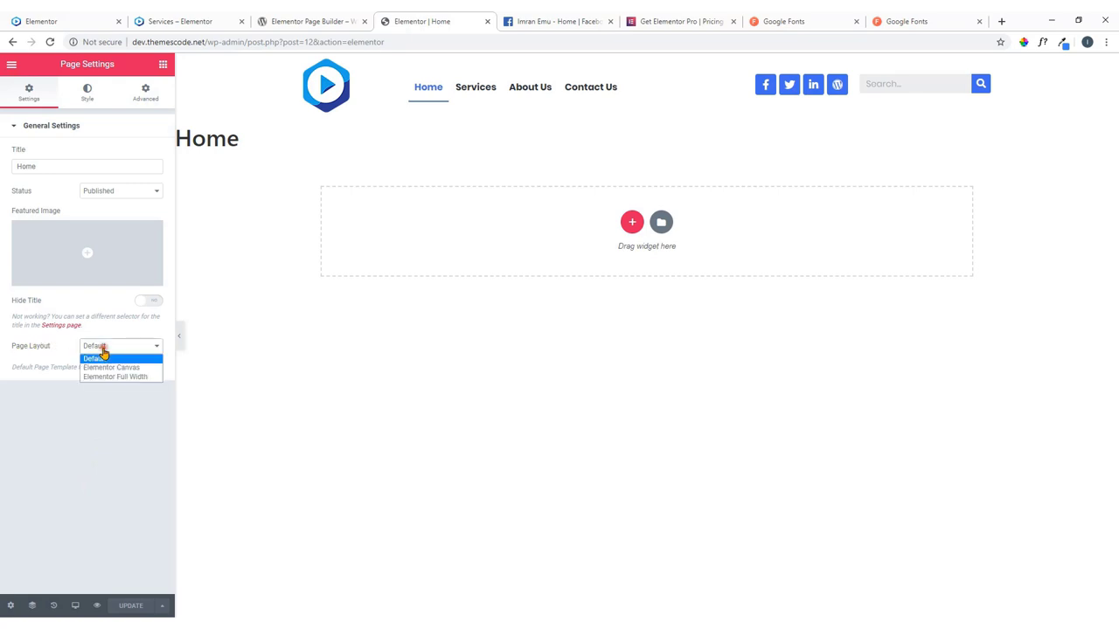
{"action": "left_click", "coordinate": [136, 377]}
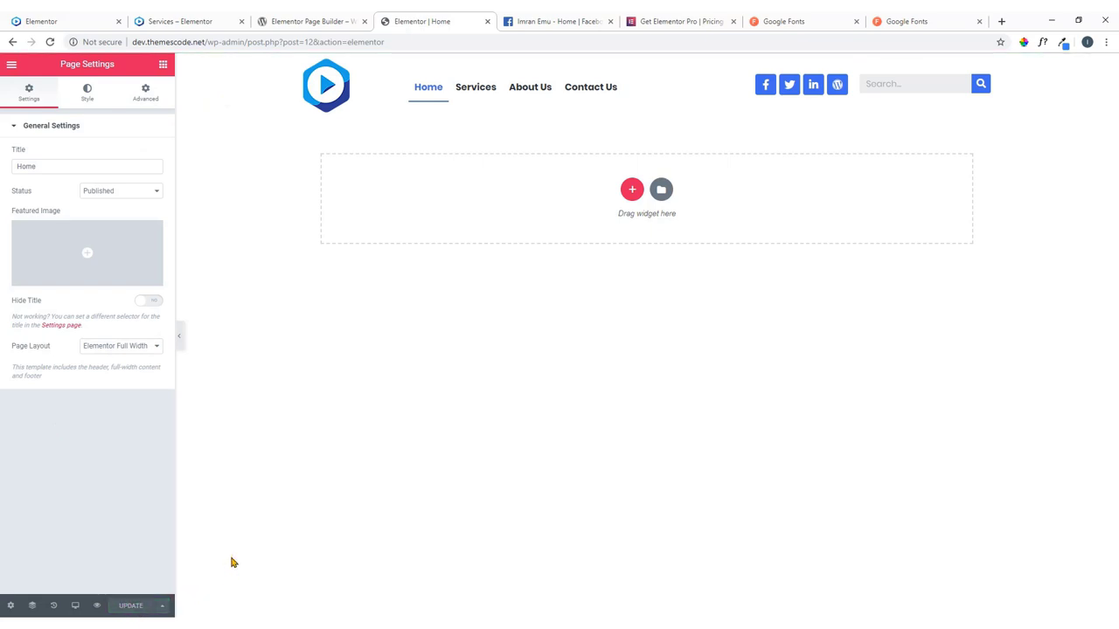
{"action": "left_click", "coordinate": [75, 20]}
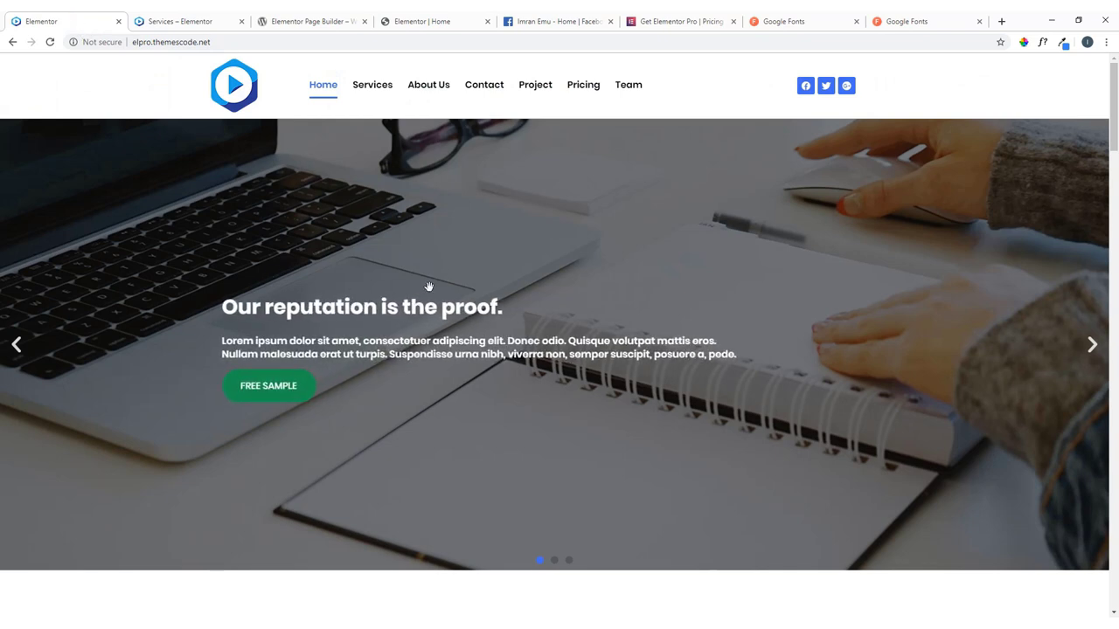
{"action": "left_click", "coordinate": [435, 20]}
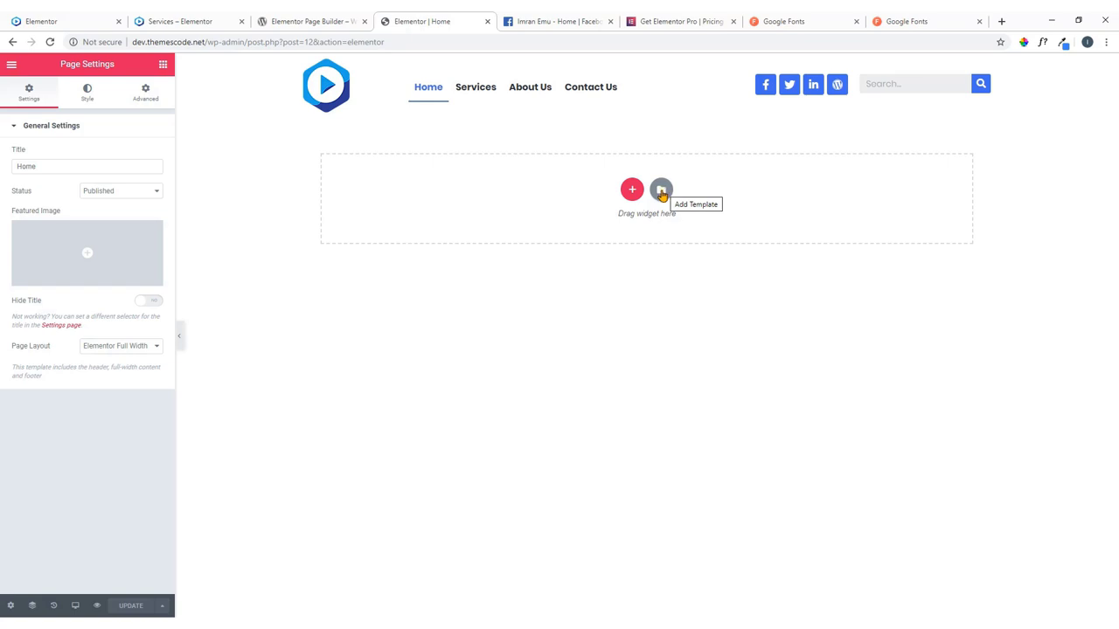
{"action": "left_click", "coordinate": [661, 193]}
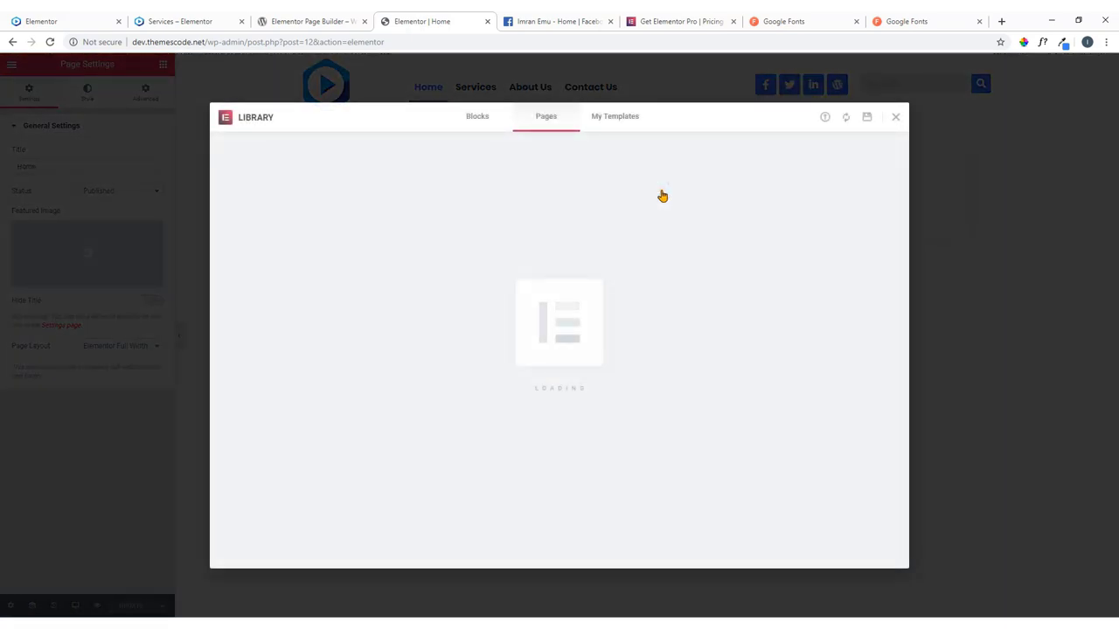
{"action": "scroll", "coordinate": [560, 275], "scroll_direction": "down", "scroll_amount": 5}
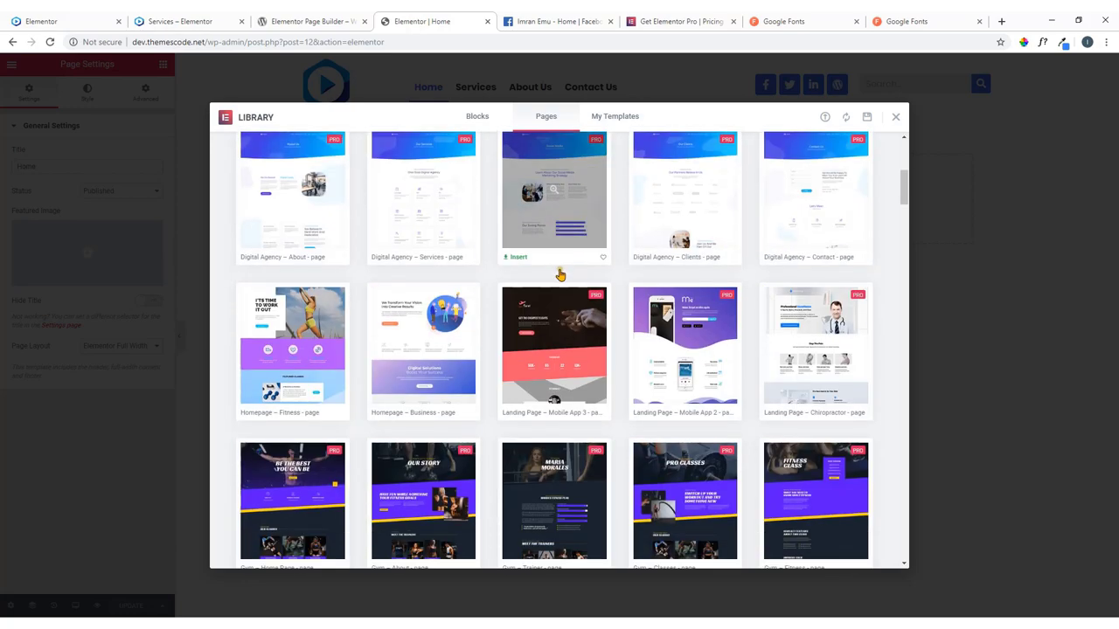
{"action": "scroll", "coordinate": [560, 276], "scroll_direction": "down", "scroll_amount": 10}
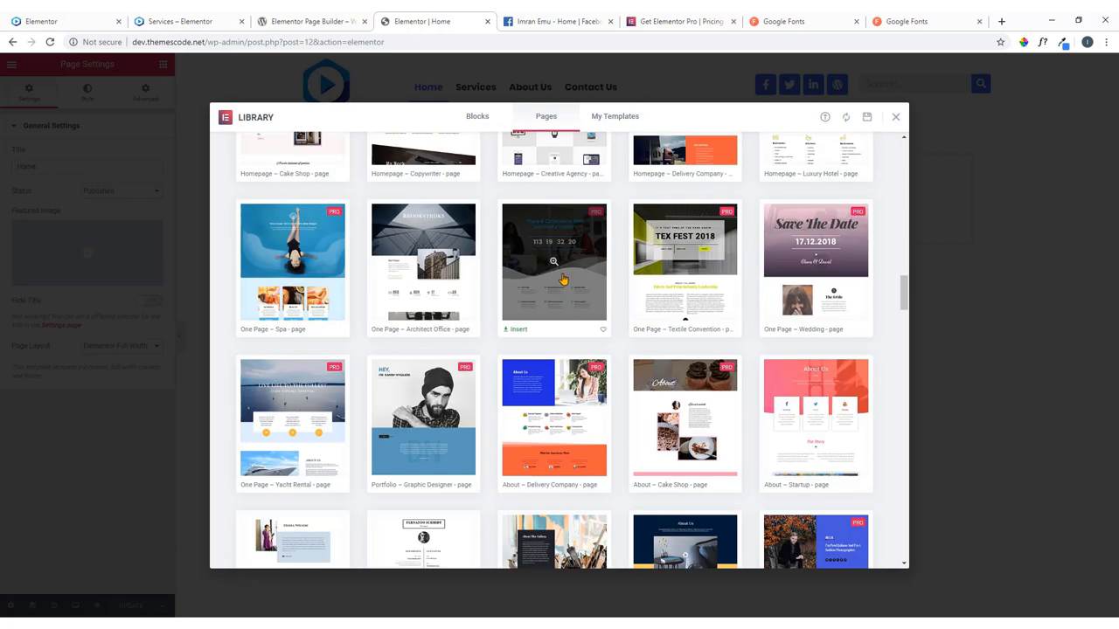
{"action": "scroll", "coordinate": [560, 277], "scroll_direction": "up", "scroll_amount": 5}
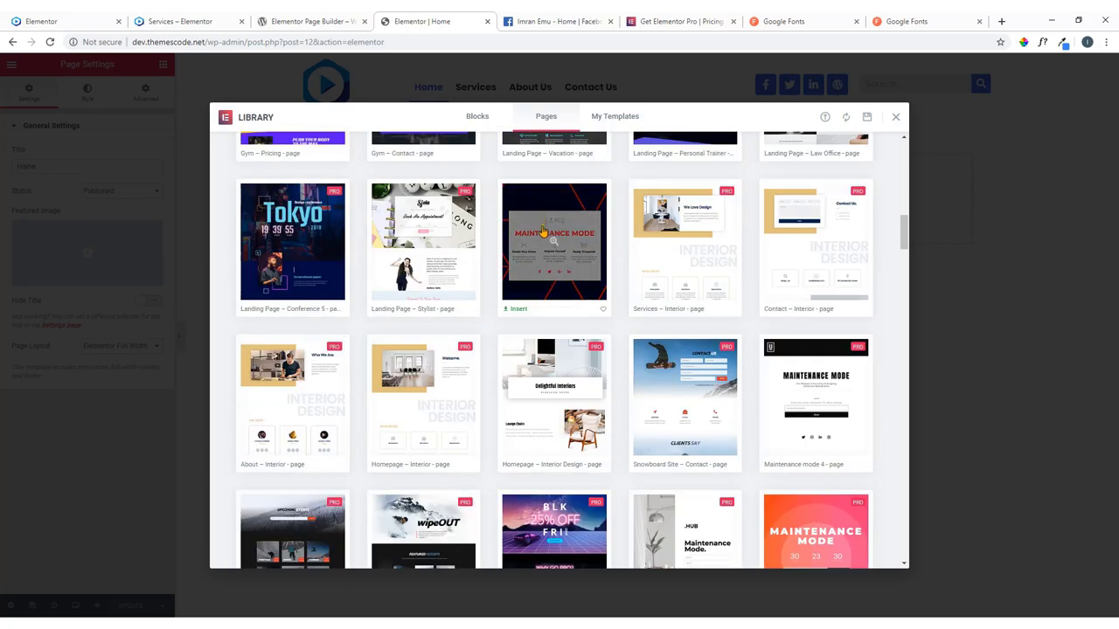
{"action": "scroll", "coordinate": [560, 253], "scroll_direction": "up", "scroll_amount": 2}
{"action": "scroll", "coordinate": [557, 249], "scroll_direction": "down", "scroll_amount": 7}
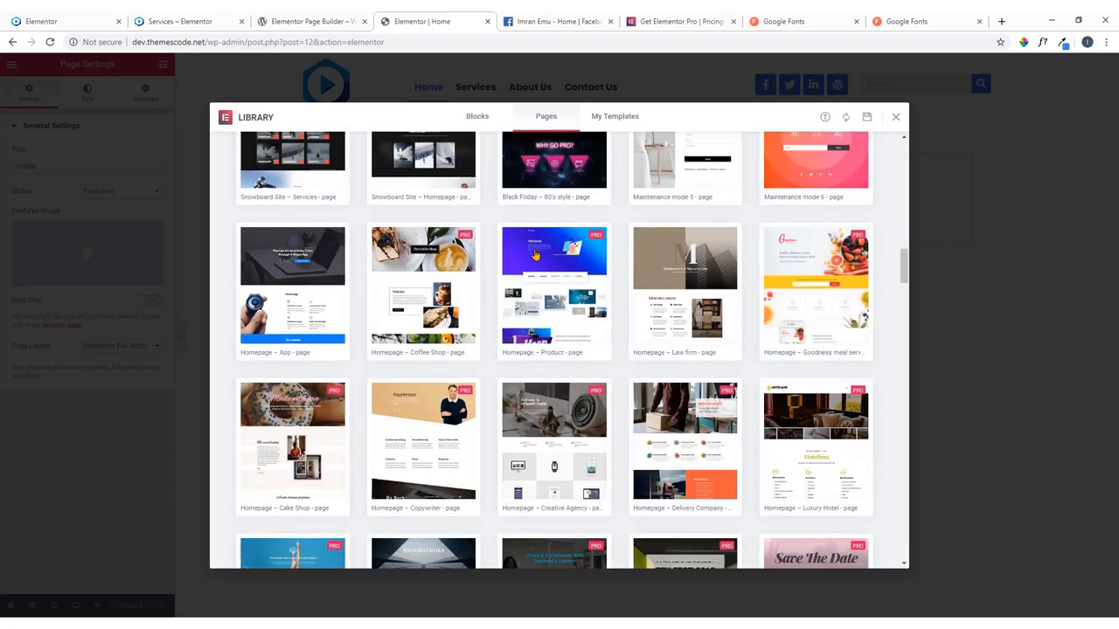
{"action": "scroll", "coordinate": [535, 255], "scroll_direction": "up", "scroll_amount": 7}
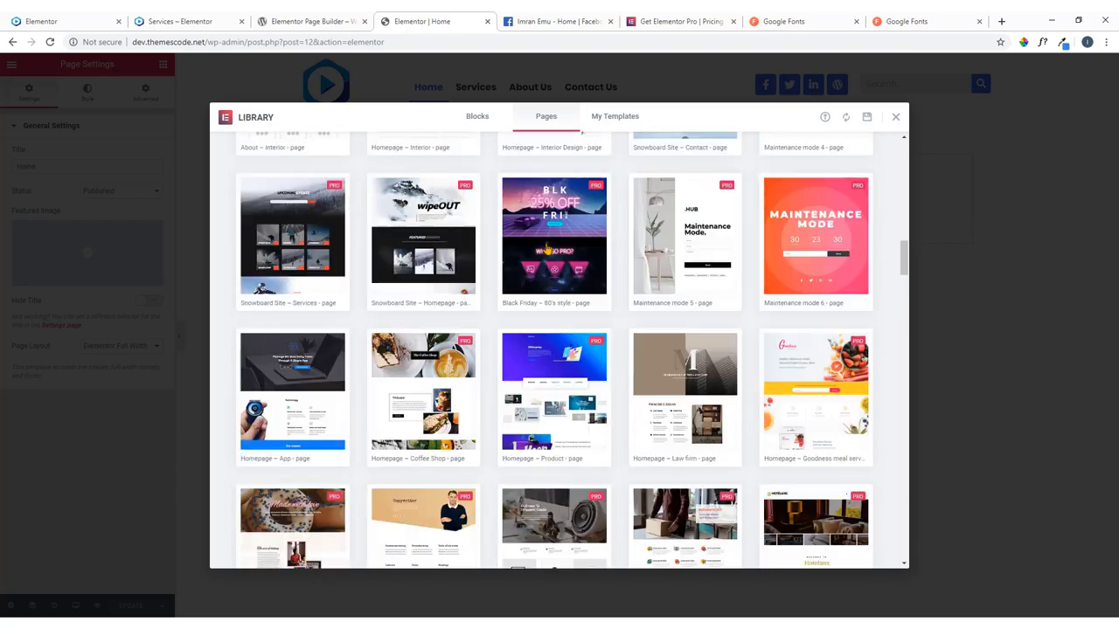
{"action": "scroll", "coordinate": [547, 250], "scroll_direction": "up", "scroll_amount": 5}
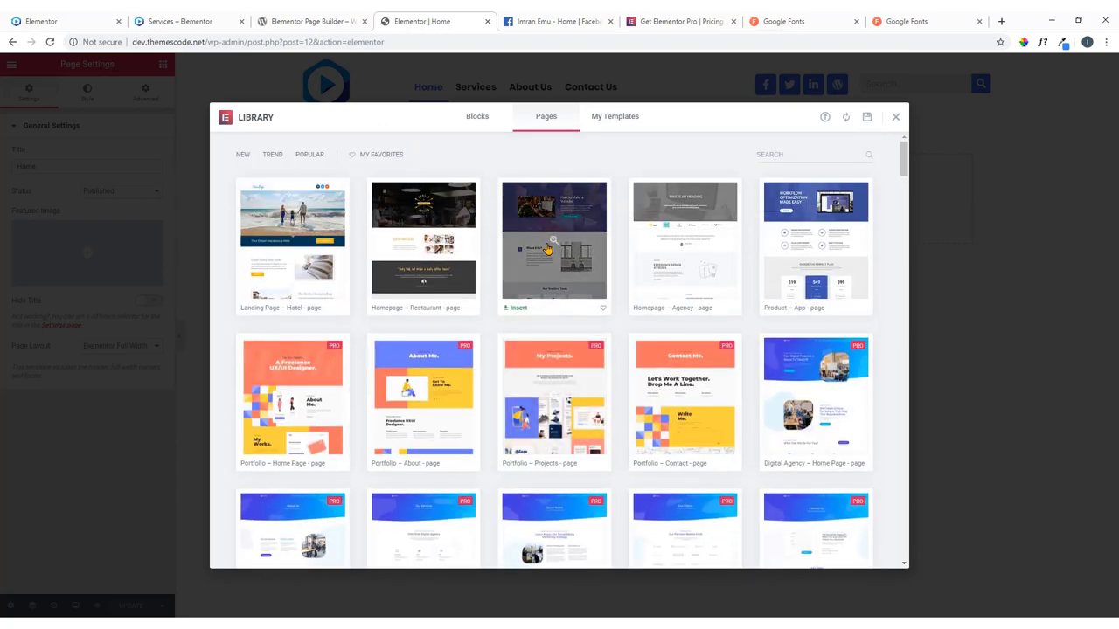
{"action": "left_click", "coordinate": [480, 120]}
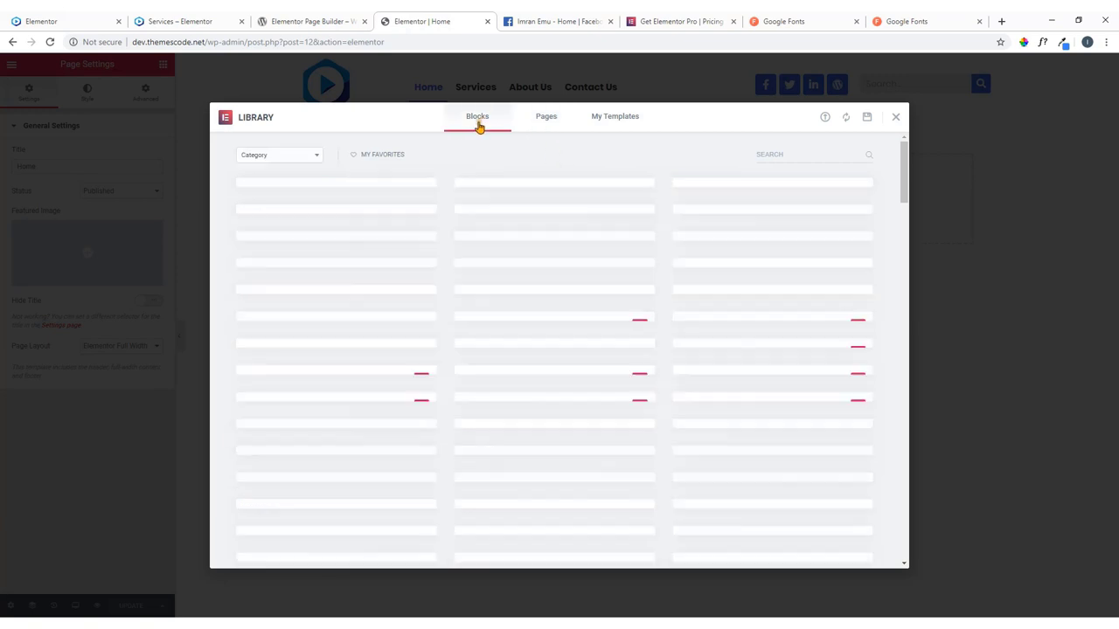
{"action": "left_click", "coordinate": [282, 156]}
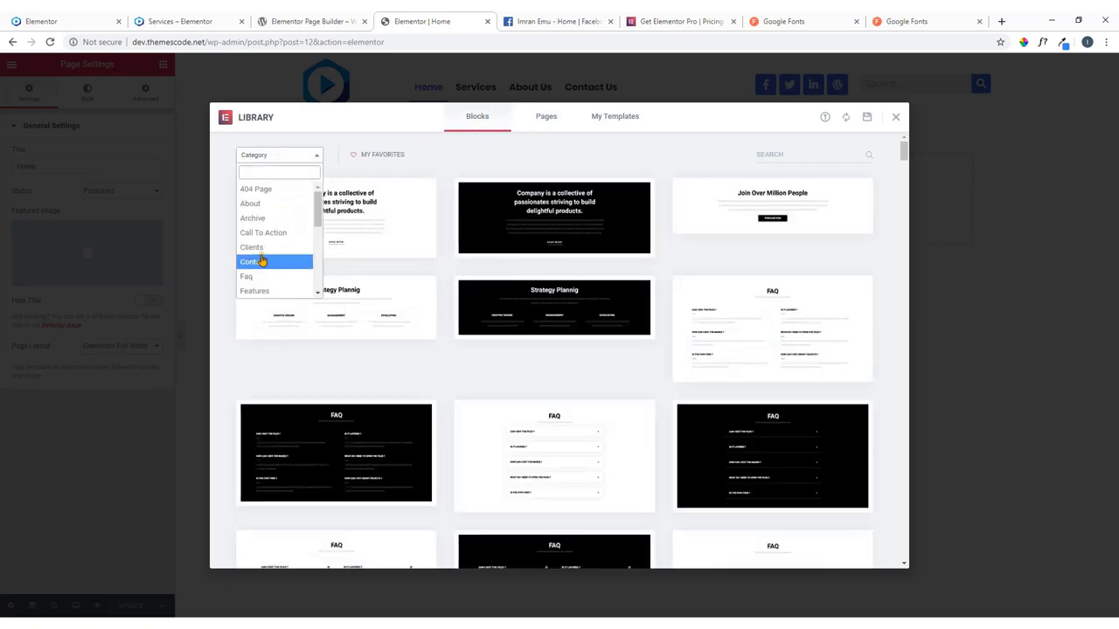
{"action": "left_click", "coordinate": [446, 158]}
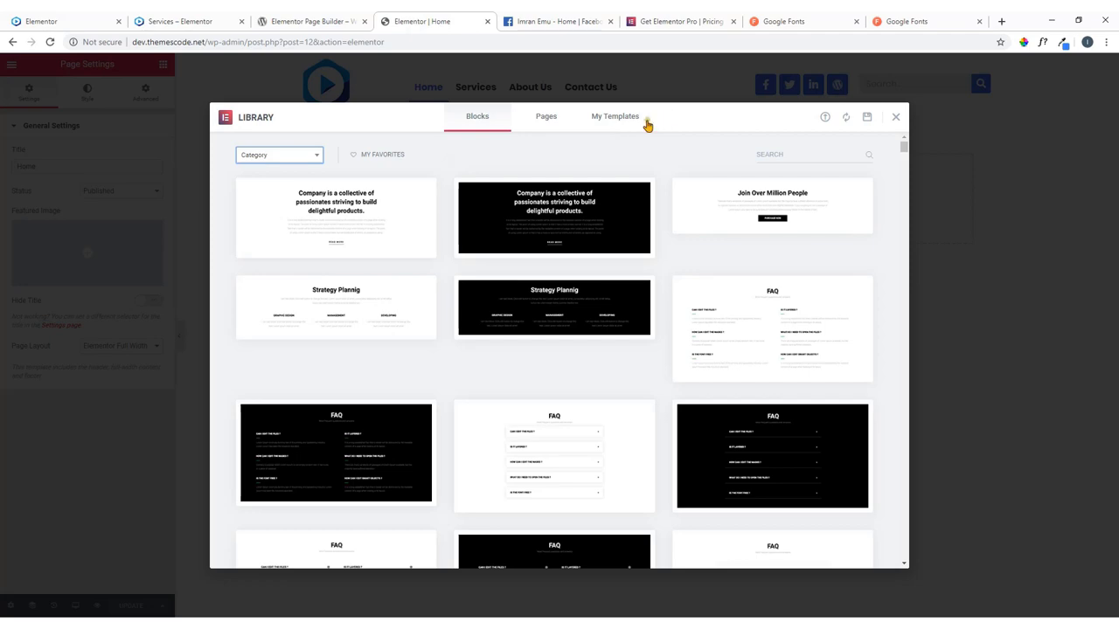
{"action": "left_click", "coordinate": [615, 118]}
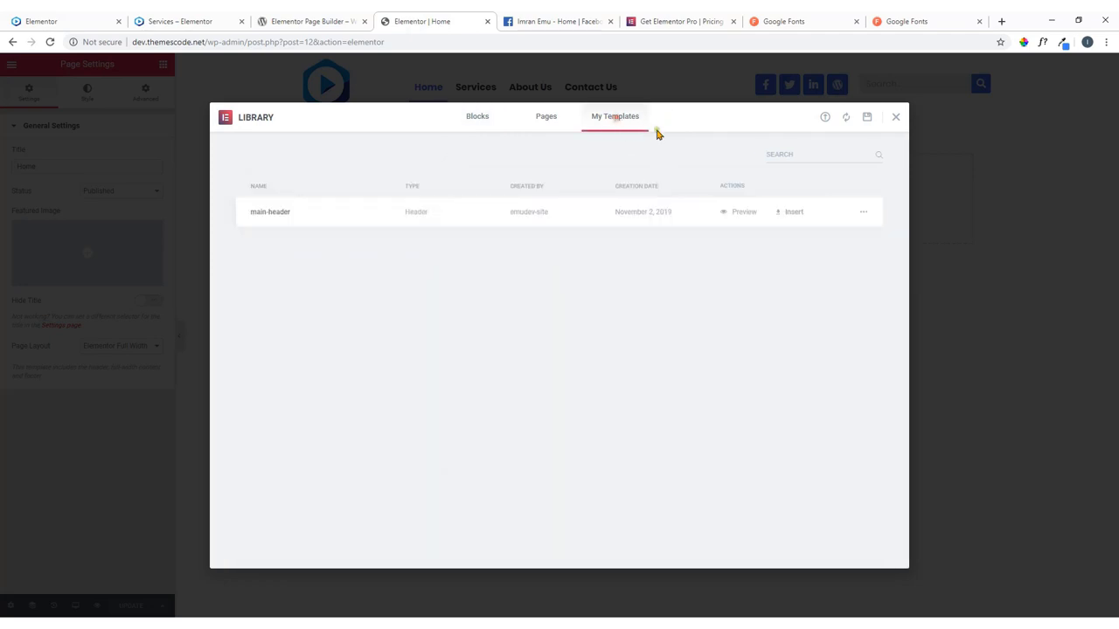
{"action": "left_click", "coordinate": [894, 119]}
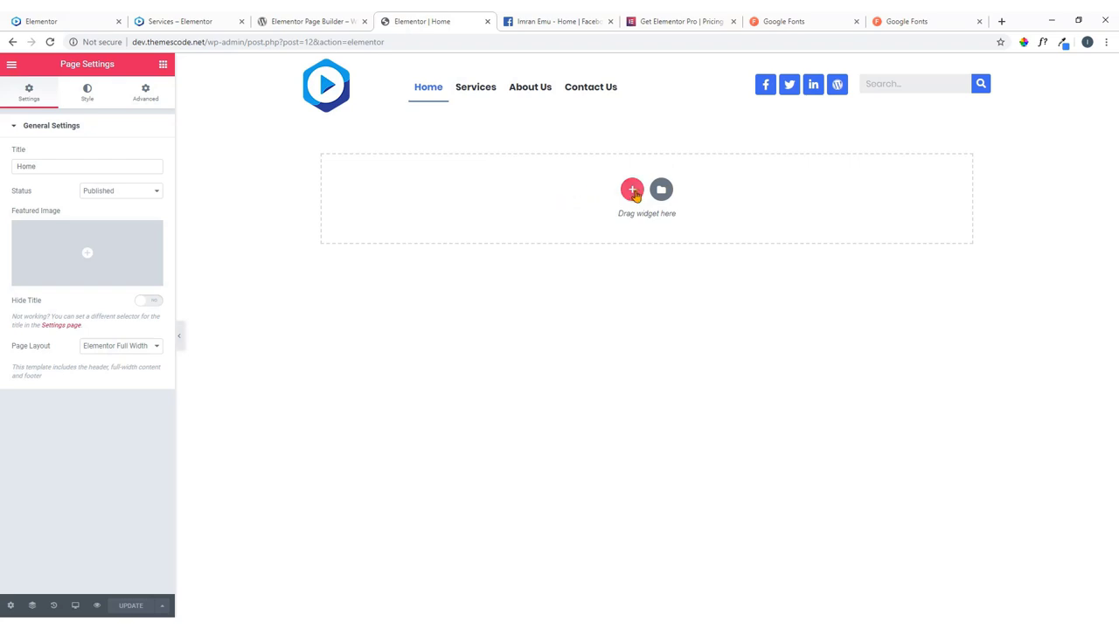
Add a one-column section below the header and drop a Slides widget, found by searching 'slider', into it.
{"action": "left_click", "coordinate": [632, 190]}
{"action": "left_click", "coordinate": [486, 219]}
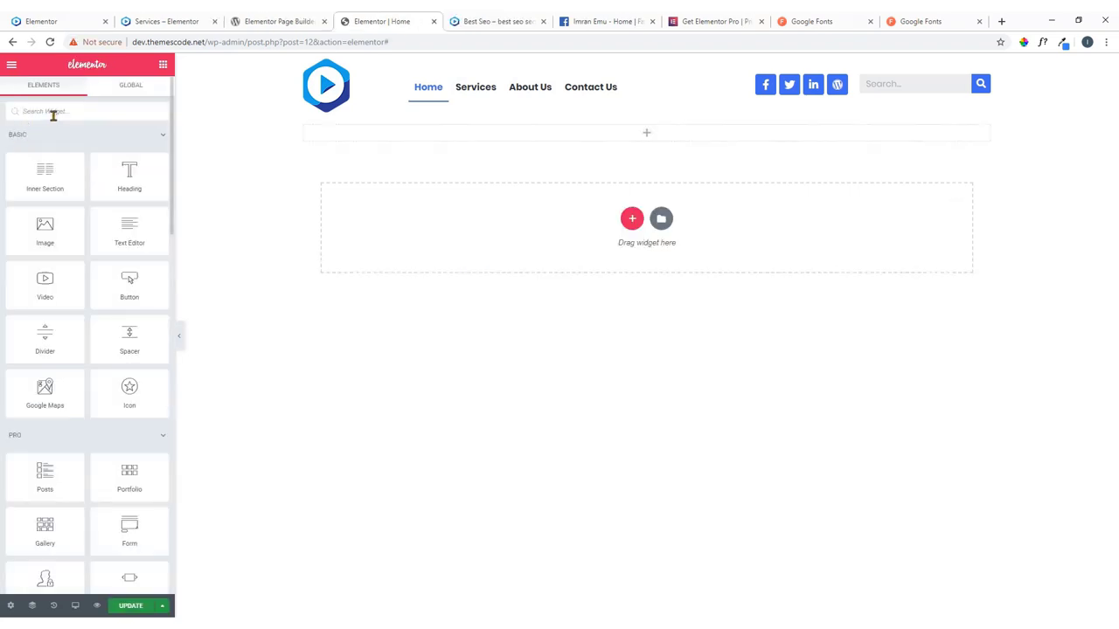
{"action": "left_click", "coordinate": [53, 112]}
{"action": "type", "text": "slider"}
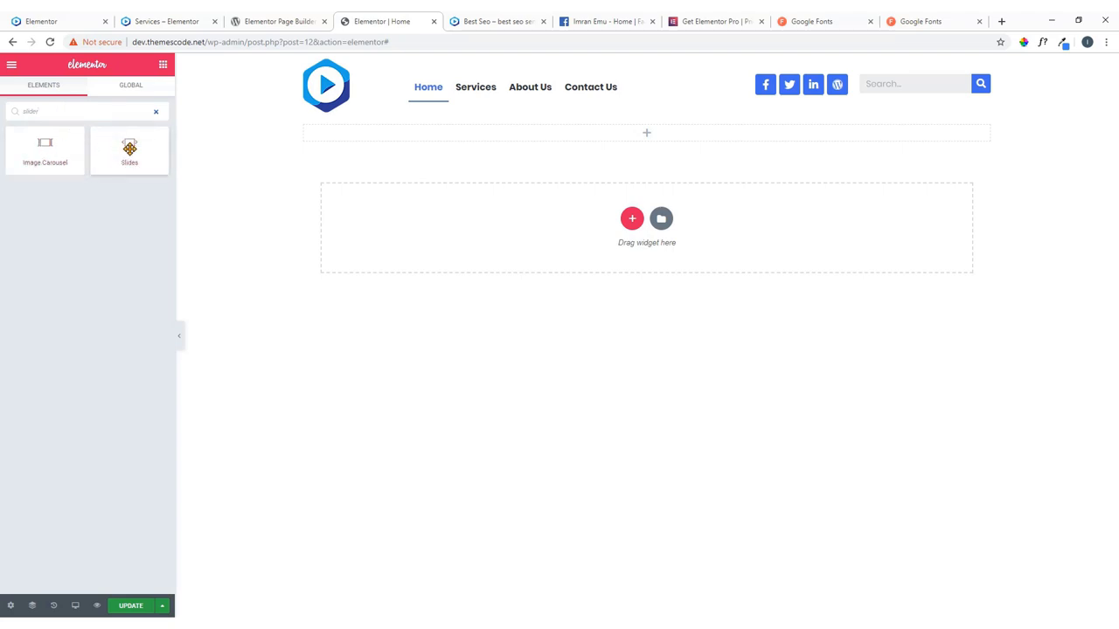
{"action": "left_click_drag", "start_coordinate": [127, 150], "coordinate": [658, 136]}
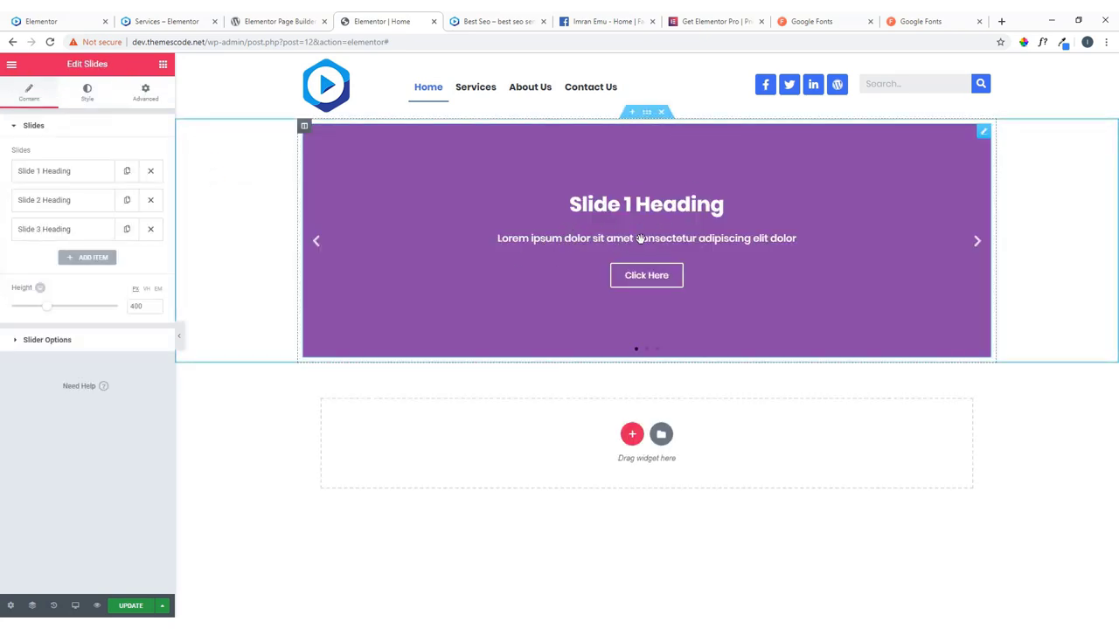
Step through Slides 1, 2 and 3, then save the page with UPDATE.
{"action": "left_click", "coordinate": [646, 349]}
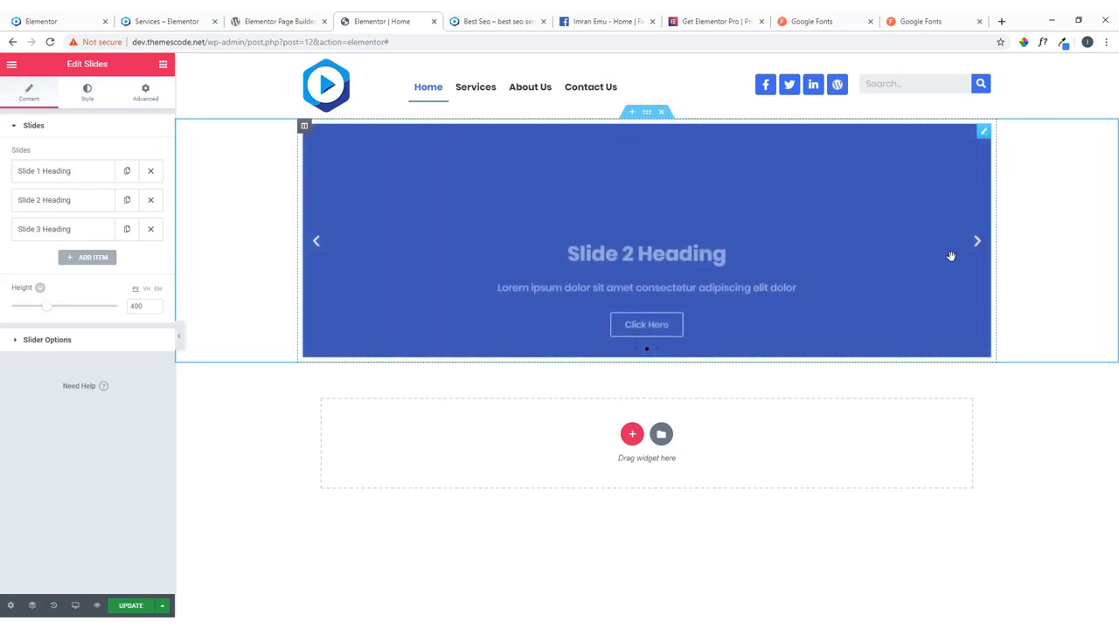
{"action": "left_click", "coordinate": [977, 249]}
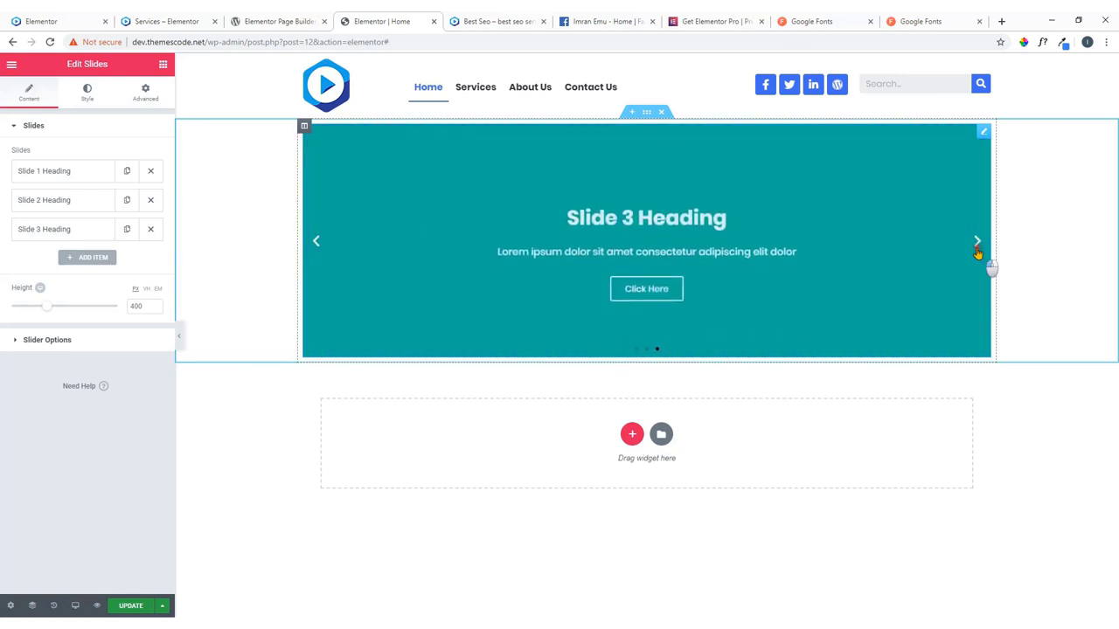
{"action": "left_click", "coordinate": [975, 247]}
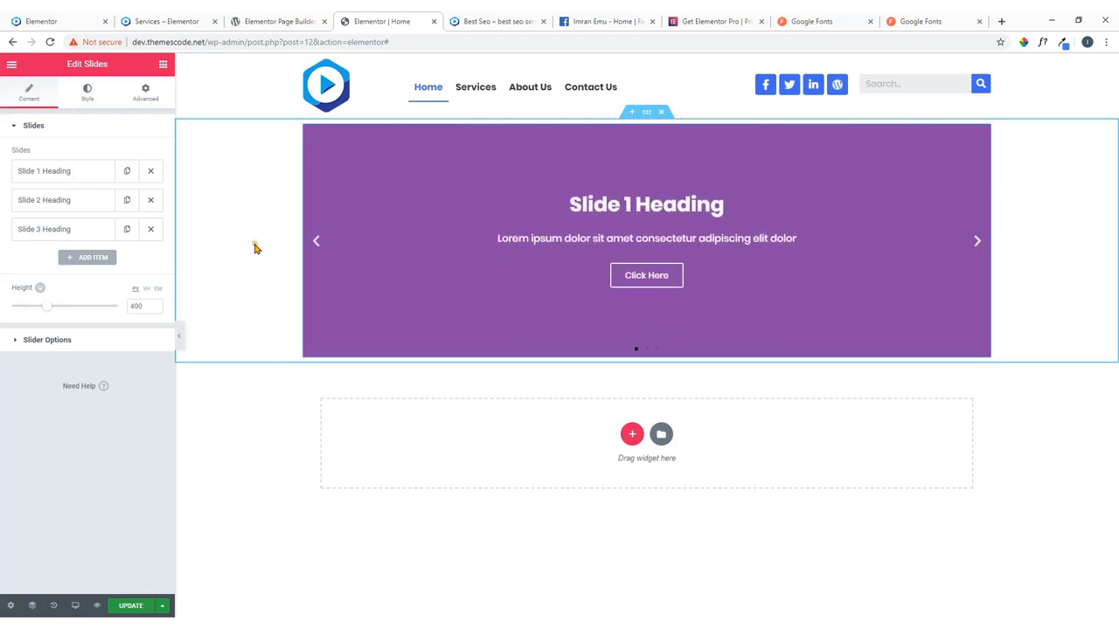
{"action": "left_click", "coordinate": [127, 608]}
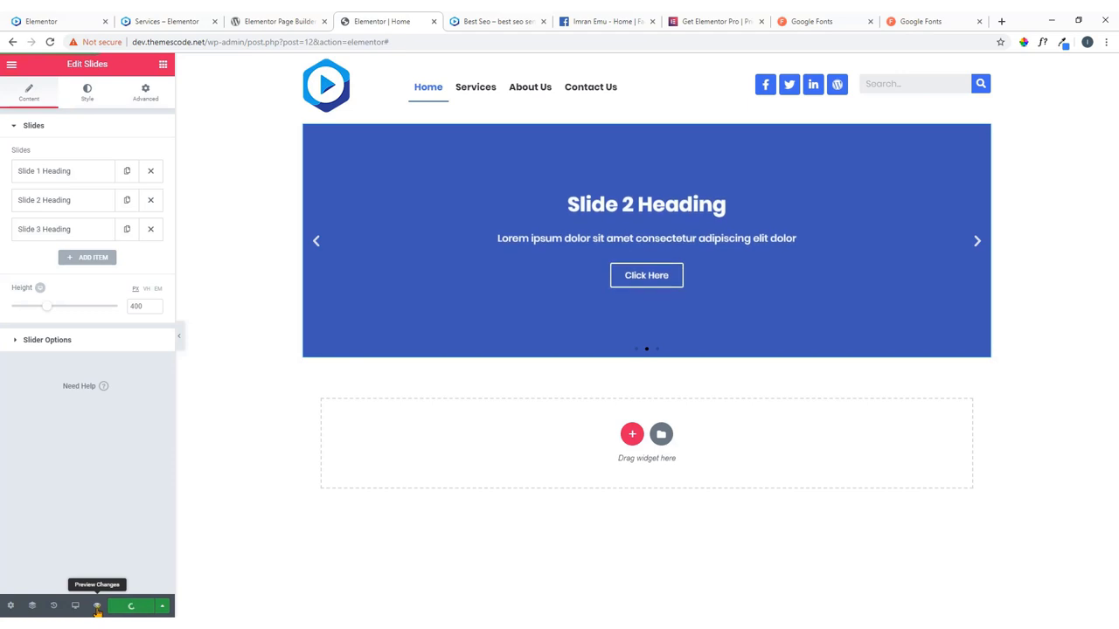
{"action": "left_click", "coordinate": [97, 606]}
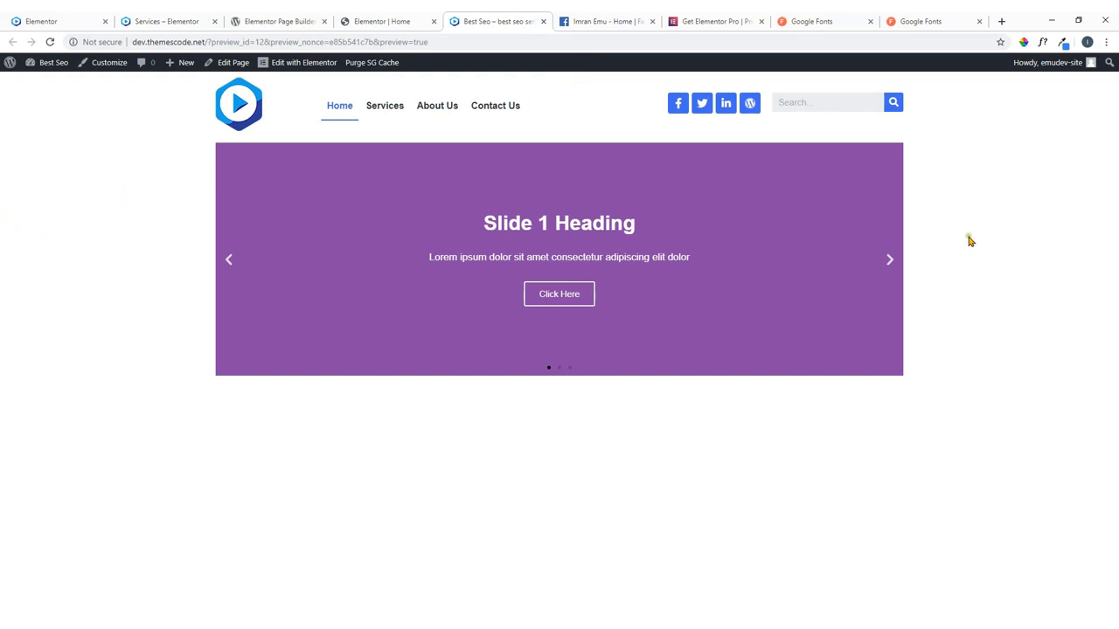
{"action": "left_click", "coordinate": [378, 21]}
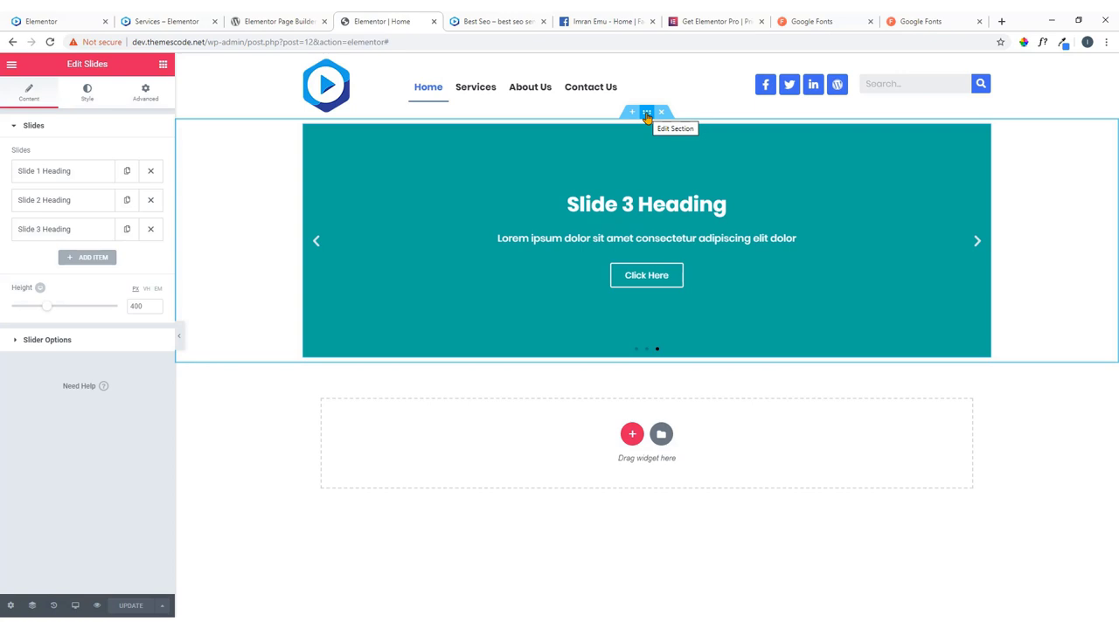
Set the slider section's Content Width to Full Width and Columns Gap to No Gap.
{"action": "left_click", "coordinate": [647, 113]}
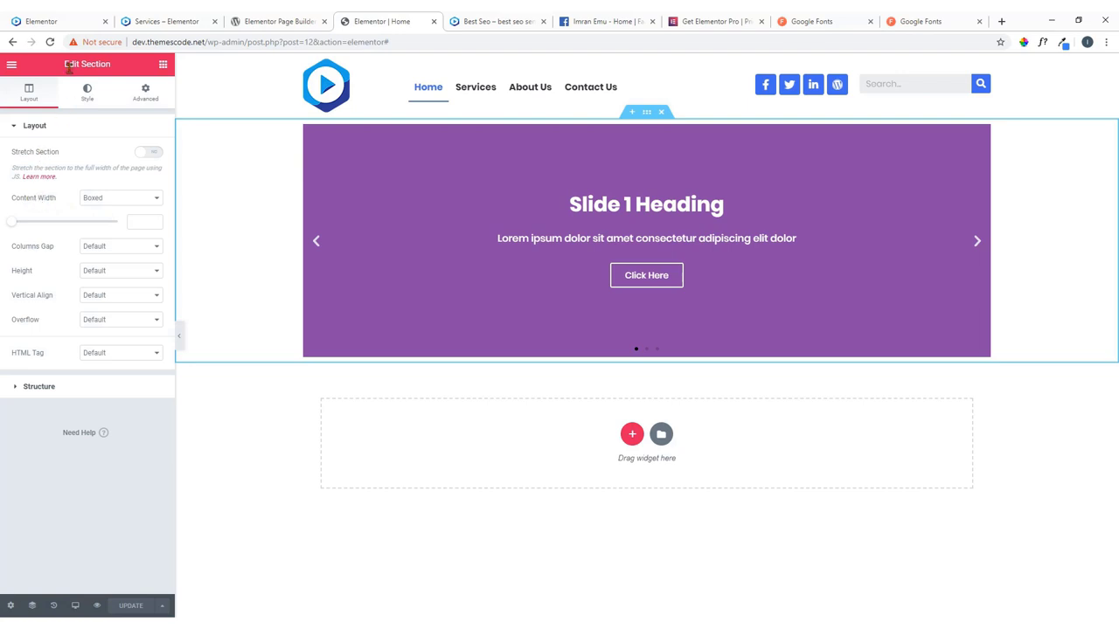
{"action": "left_click_drag", "start_coordinate": [67, 63], "coordinate": [109, 66]}
{"action": "left_click", "coordinate": [123, 200]}
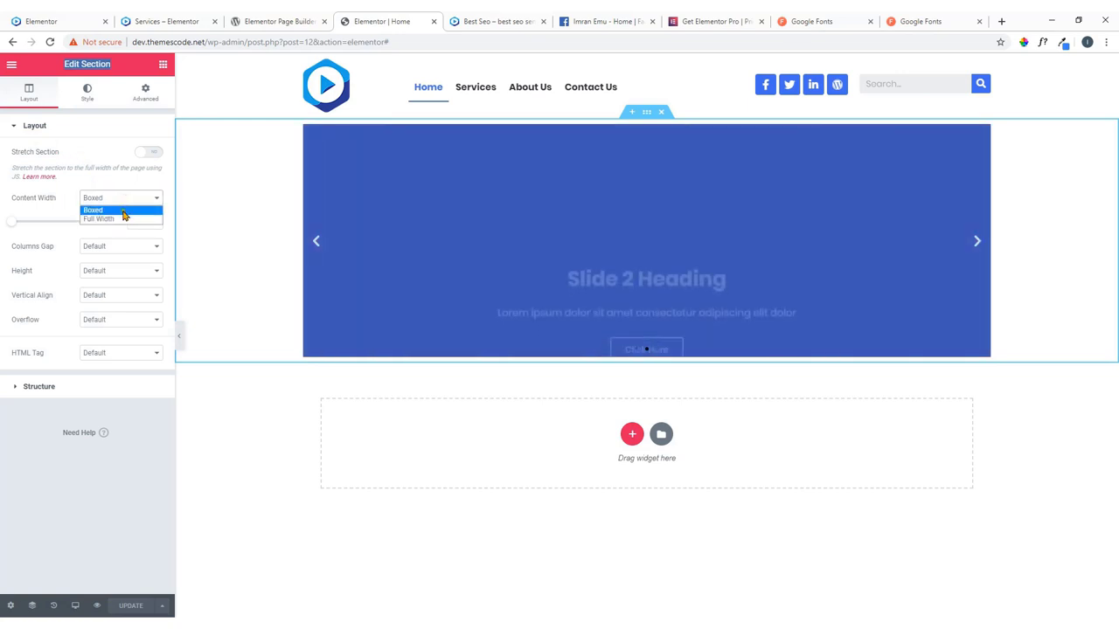
{"action": "left_click", "coordinate": [120, 218]}
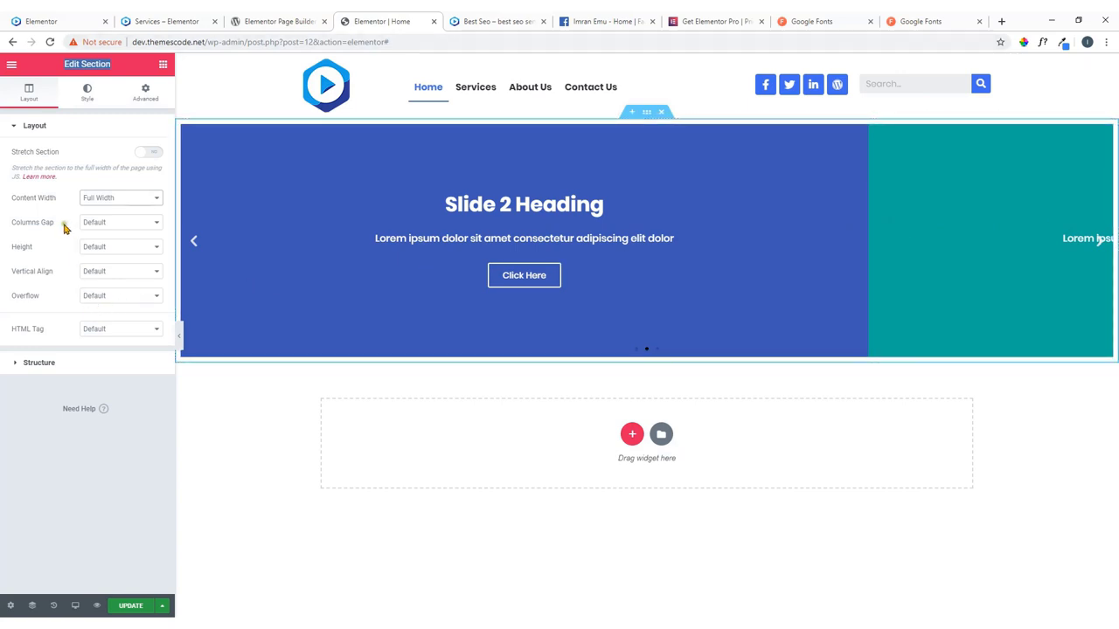
{"action": "left_click", "coordinate": [132, 224]}
{"action": "left_click", "coordinate": [109, 242]}
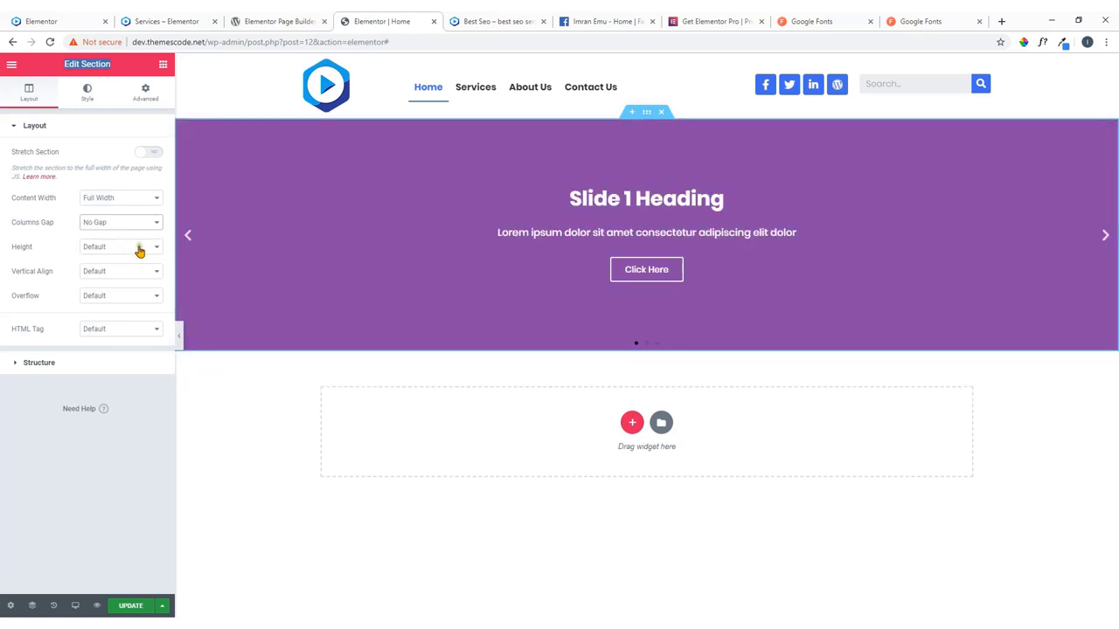
Set section Height to Min Height in VH, try 70, then clear the value.
{"action": "left_click", "coordinate": [140, 248]}
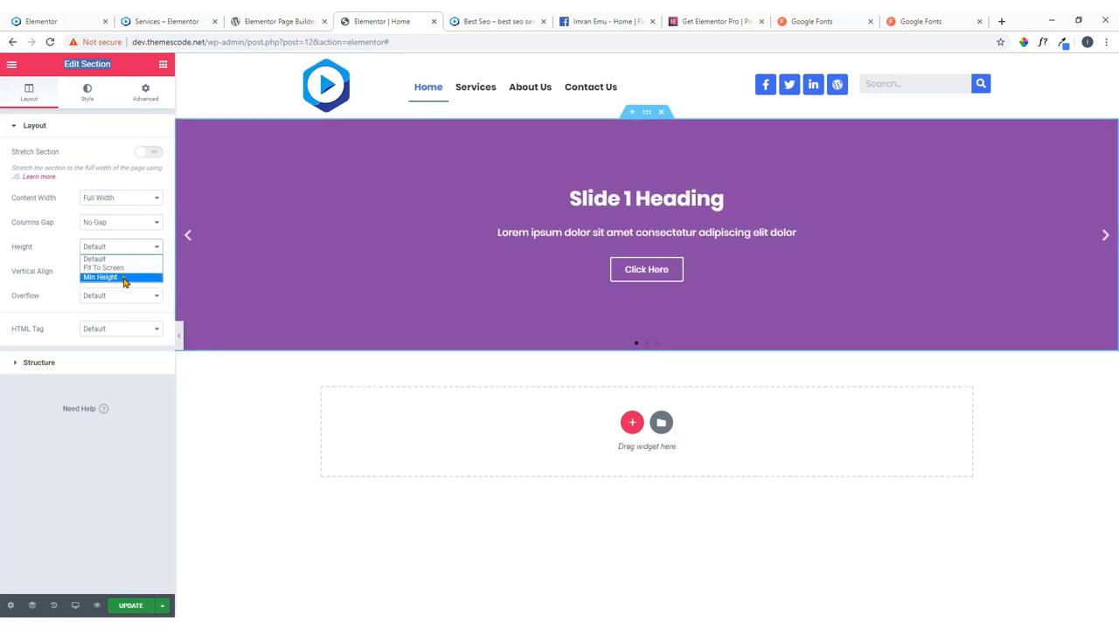
{"action": "left_click", "coordinate": [124, 278]}
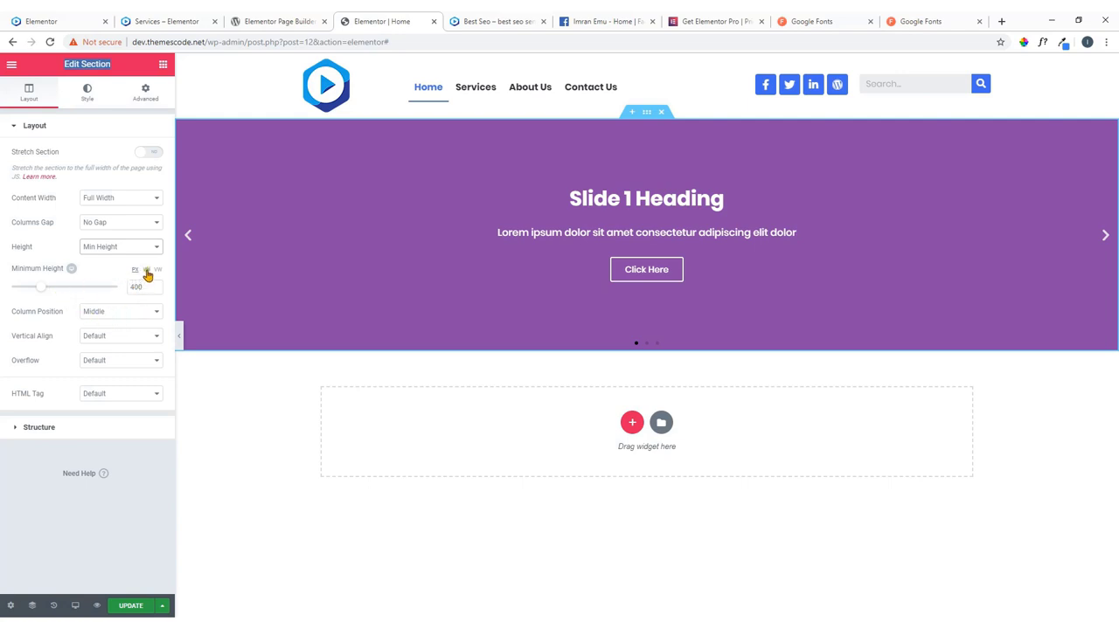
{"action": "left_click", "coordinate": [146, 270]}
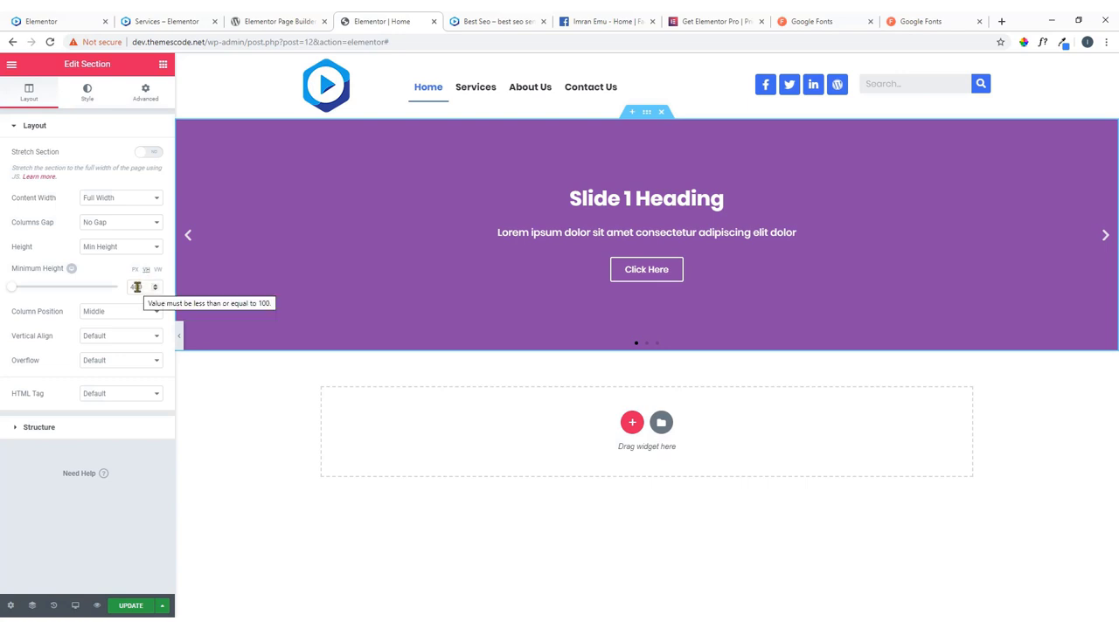
{"action": "left_click_drag", "start_coordinate": [145, 290], "coordinate": [127, 289]}
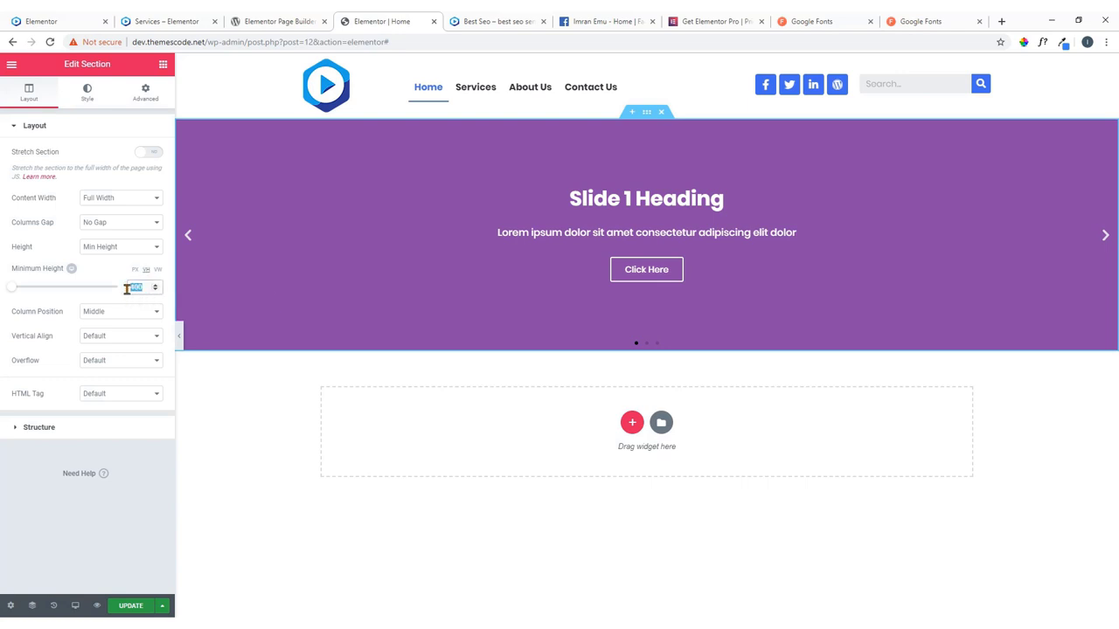
{"action": "type", "text": "70"}
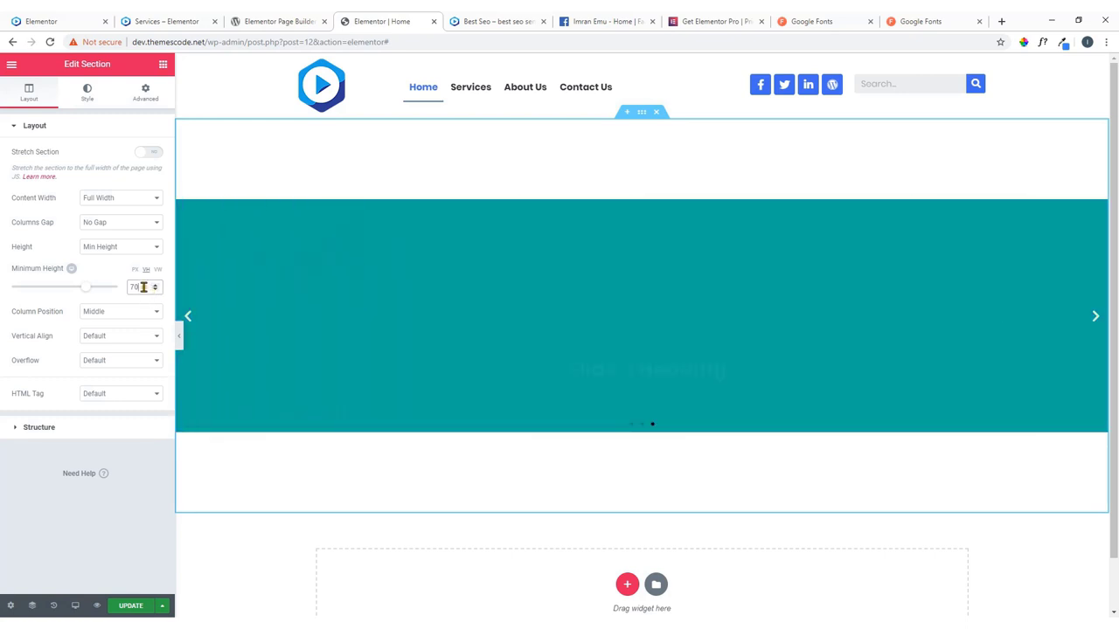
{"action": "left_click_drag", "start_coordinate": [150, 291], "coordinate": [125, 293]}
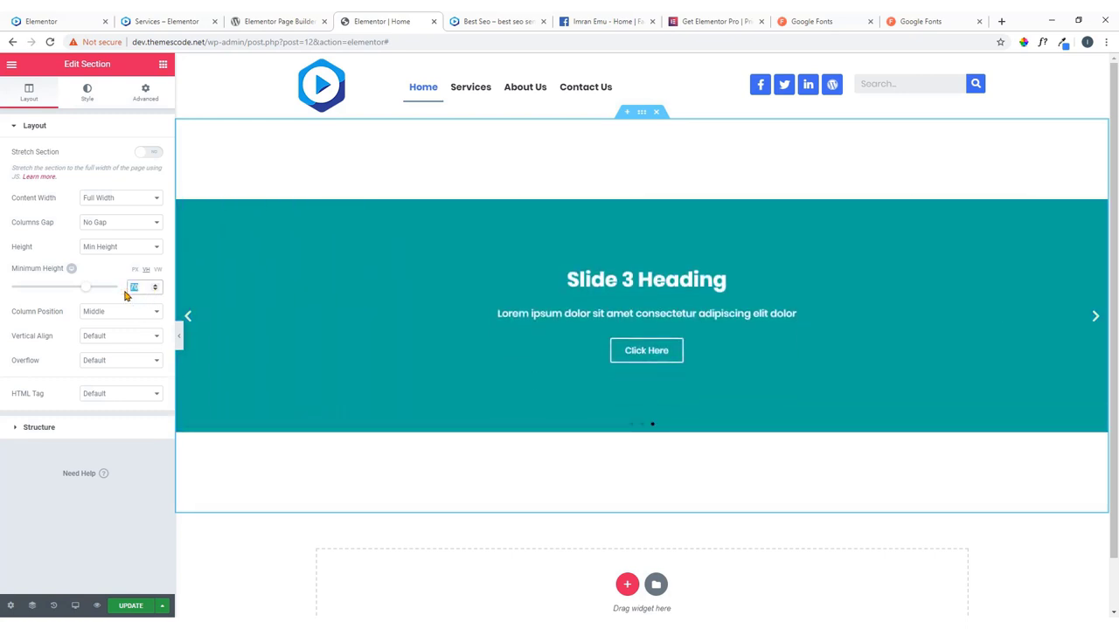
{"action": "key", "text": "BackSpace"}
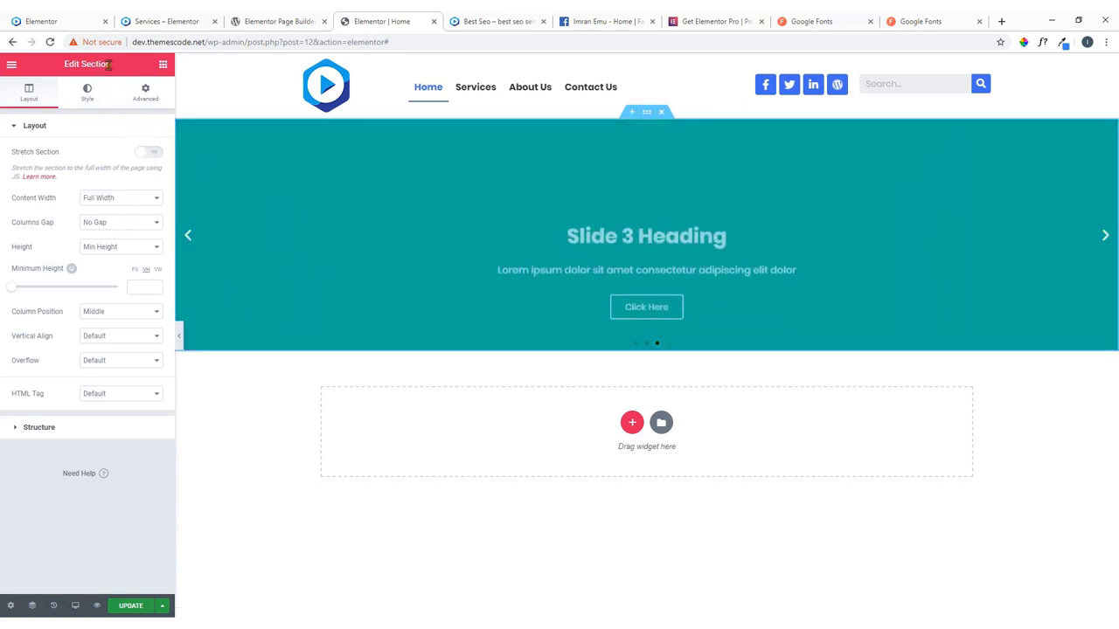
Update the page and check in the Best Seo preview that the slider spans the full width.
{"action": "left_click", "coordinate": [130, 606]}
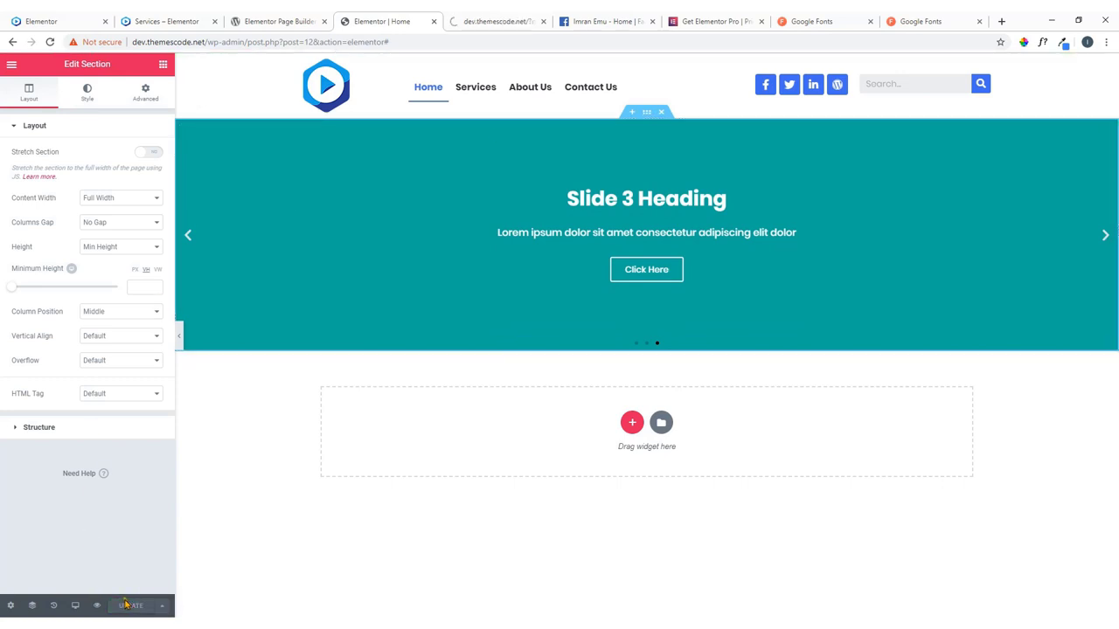
{"action": "left_click", "coordinate": [476, 22]}
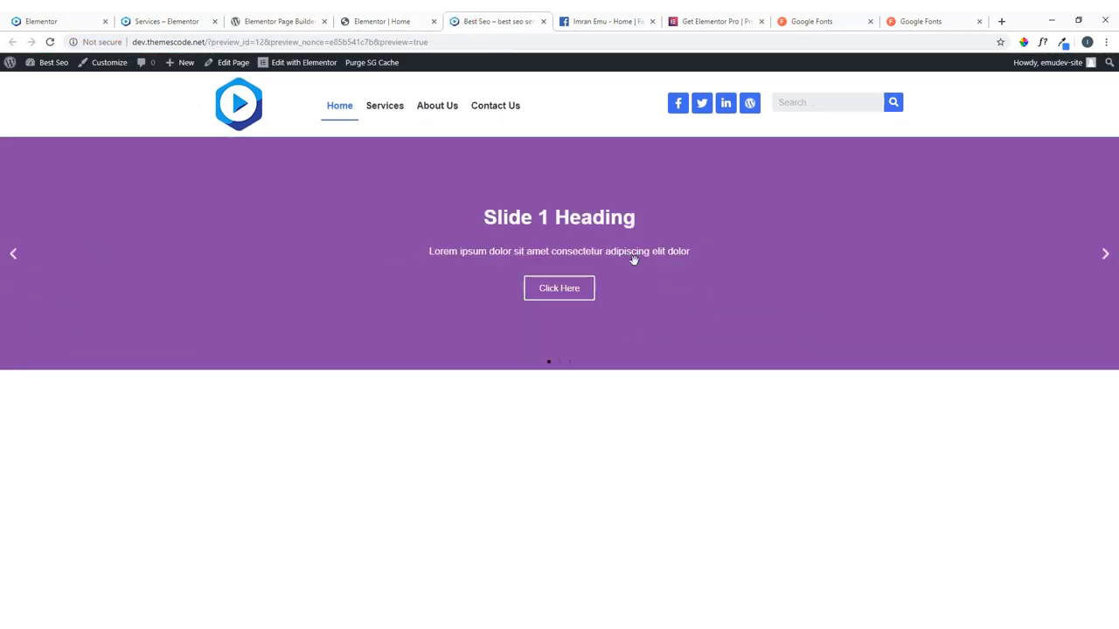
{"action": "left_click", "coordinate": [1109, 259]}
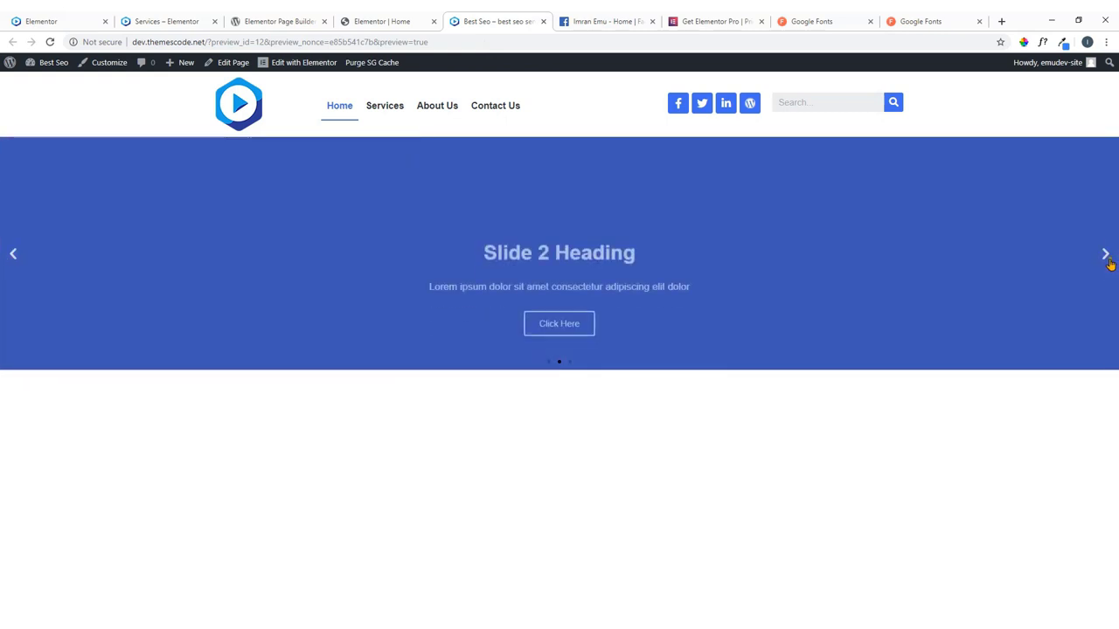
{"action": "left_click", "coordinate": [382, 21]}
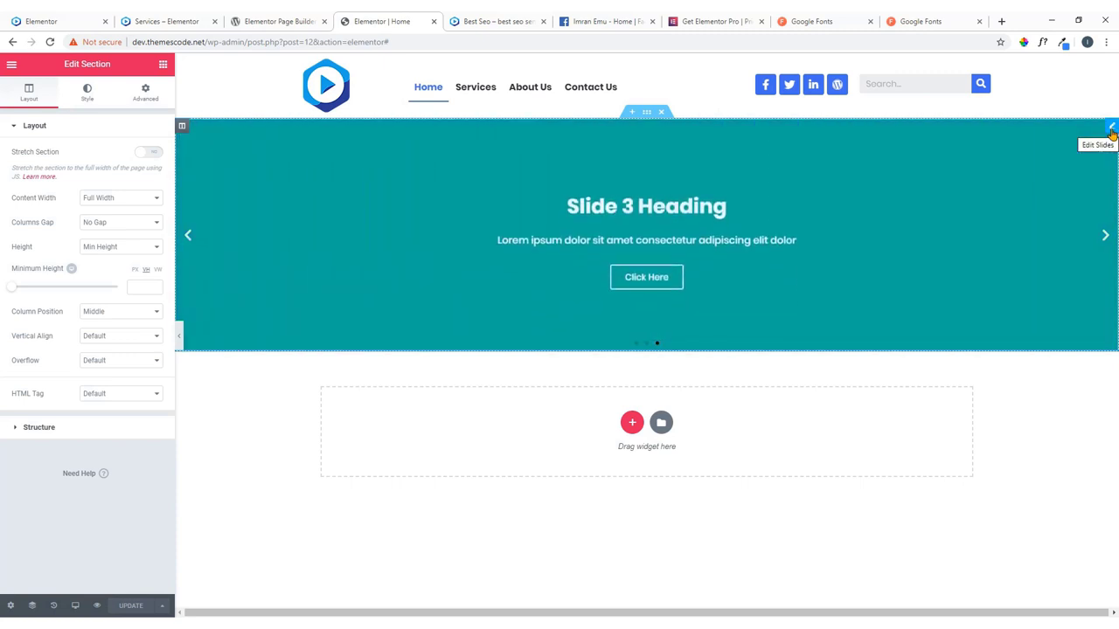
Switch the Slides widget height unit to VH and try a height of 70.
{"action": "left_click", "coordinate": [1111, 128]}
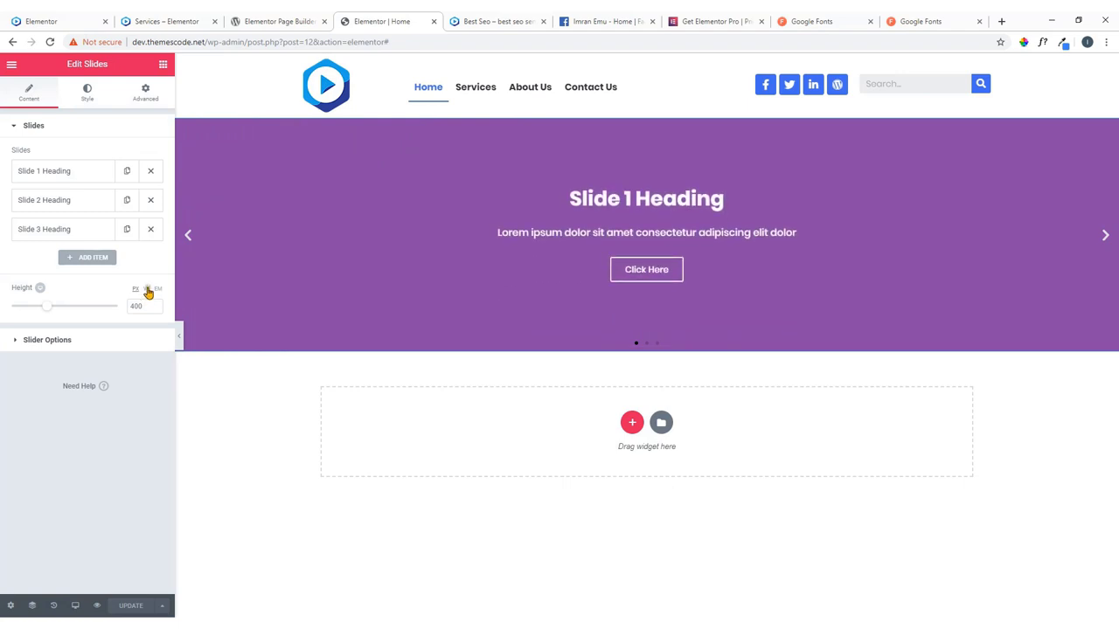
{"action": "left_click", "coordinate": [147, 289]}
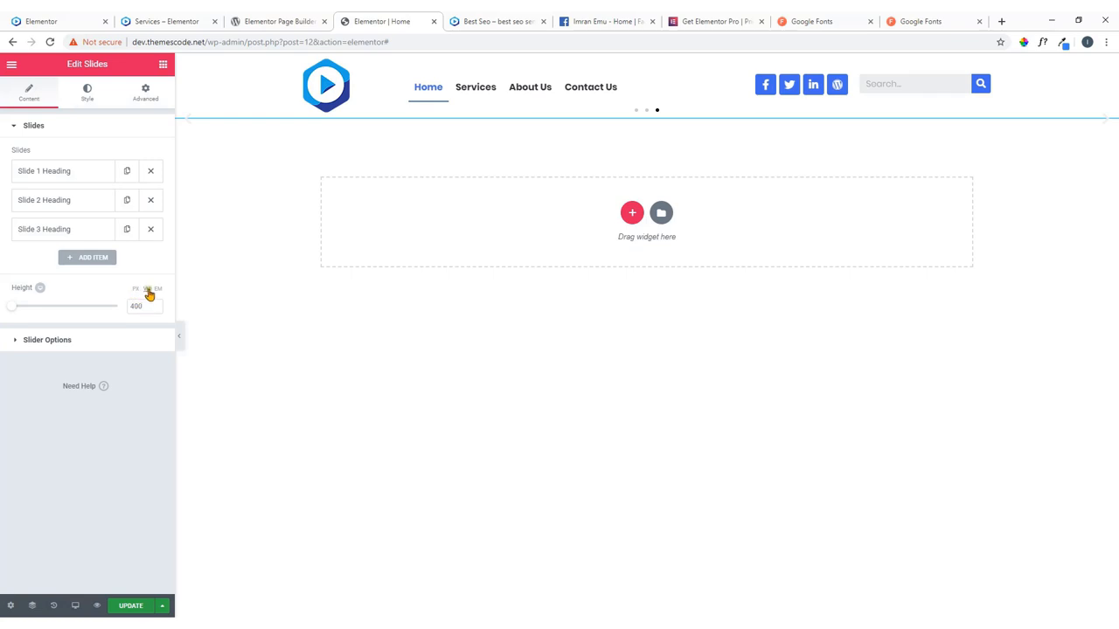
{"action": "left_click", "coordinate": [147, 290]}
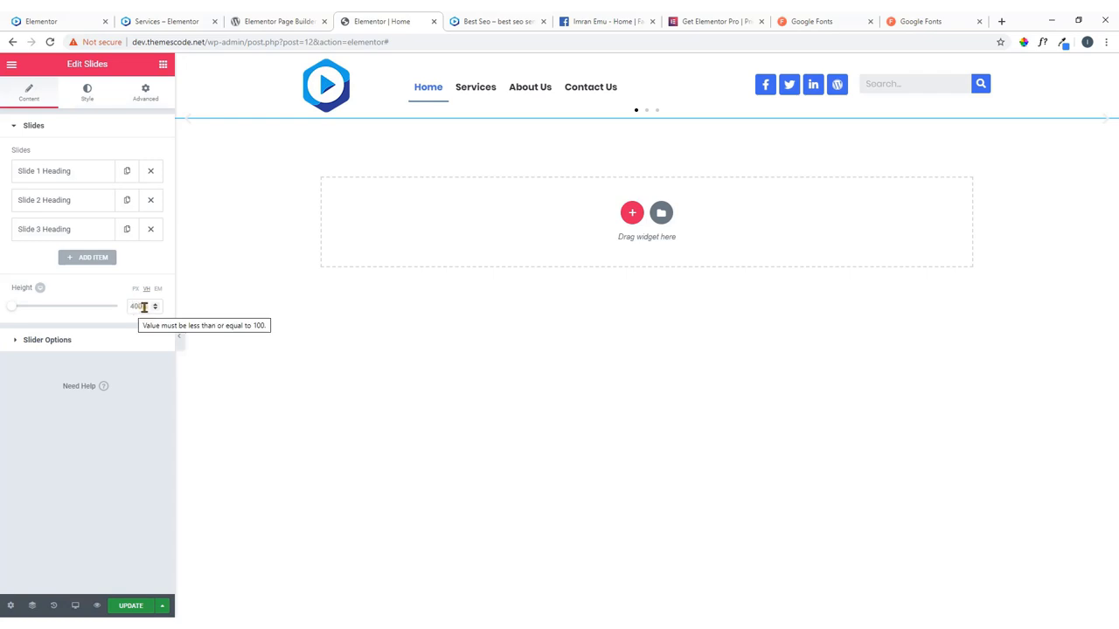
{"action": "double_click", "coordinate": [144, 306]}
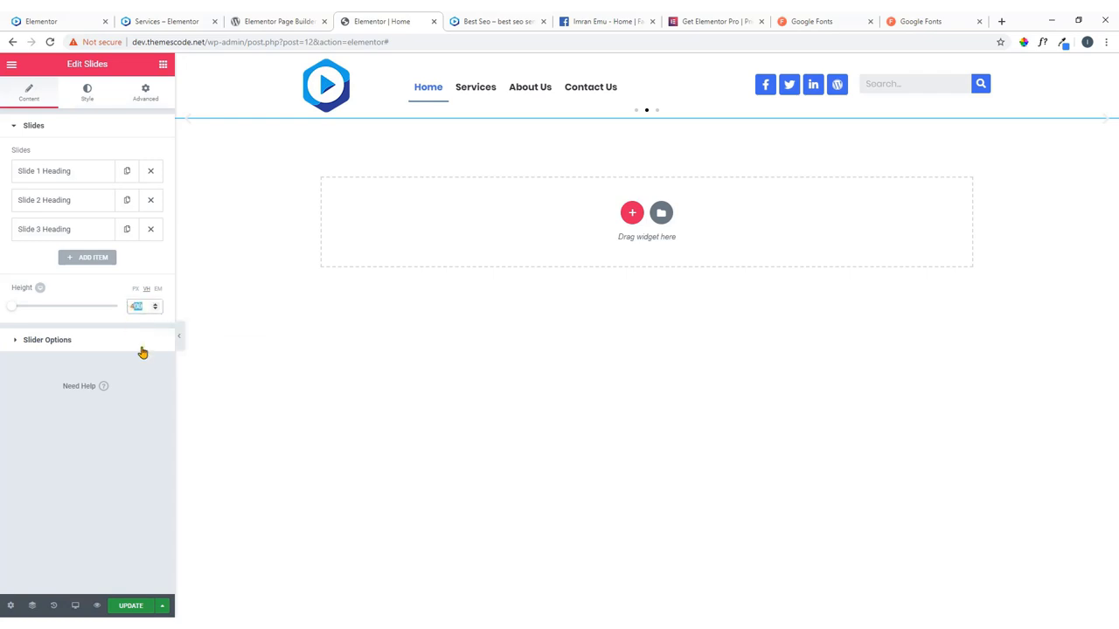
{"action": "key", "text": "BackSpace"}
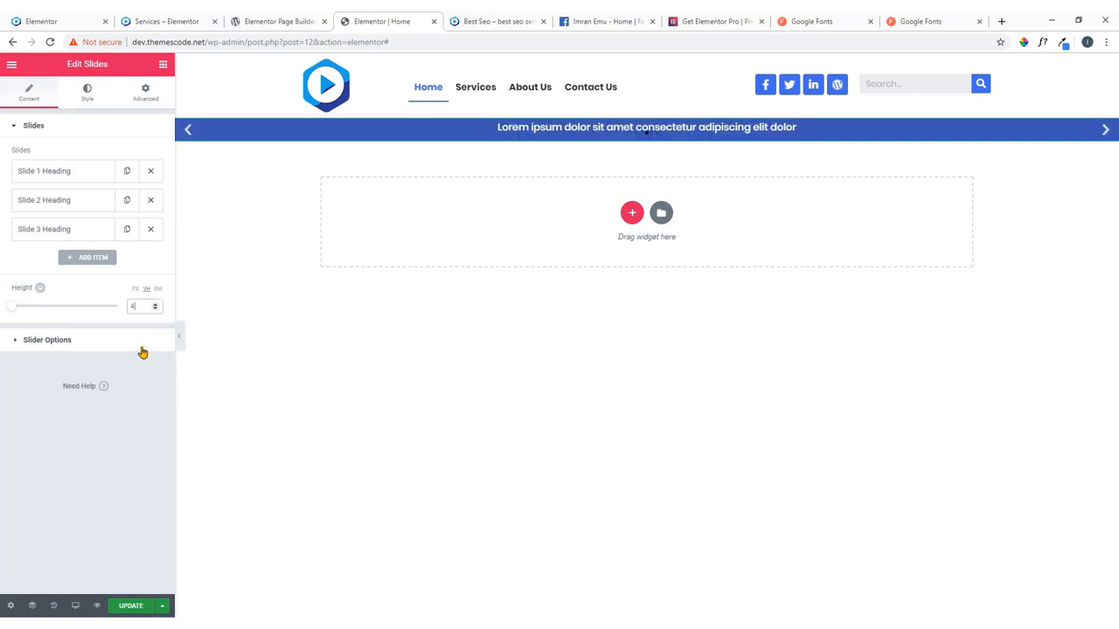
{"action": "type", "text": "70"}
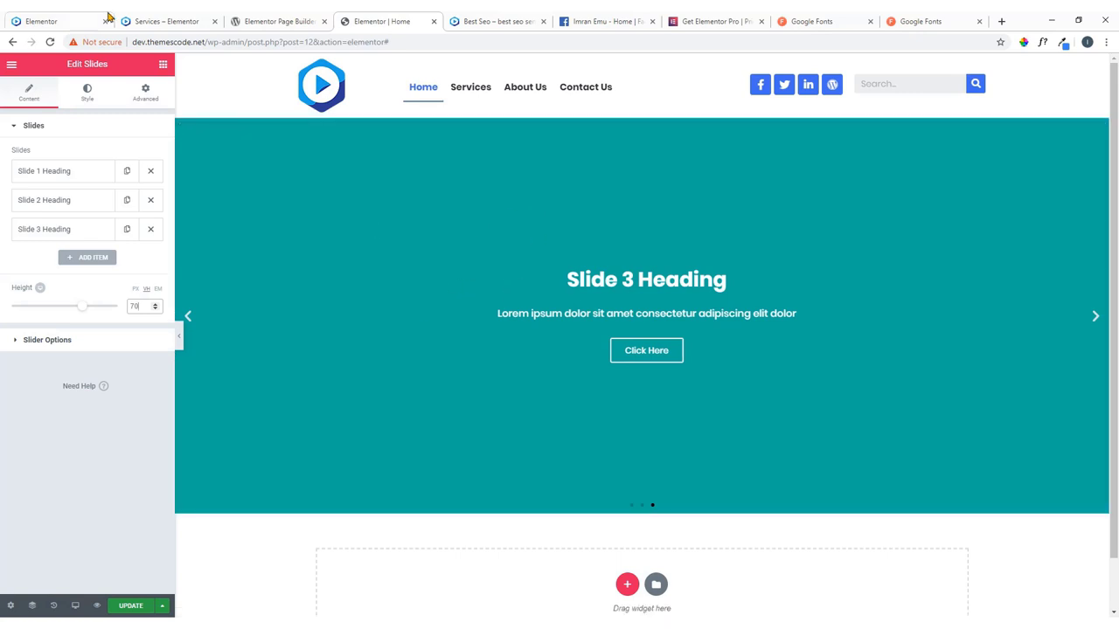
{"action": "left_click", "coordinate": [83, 19]}
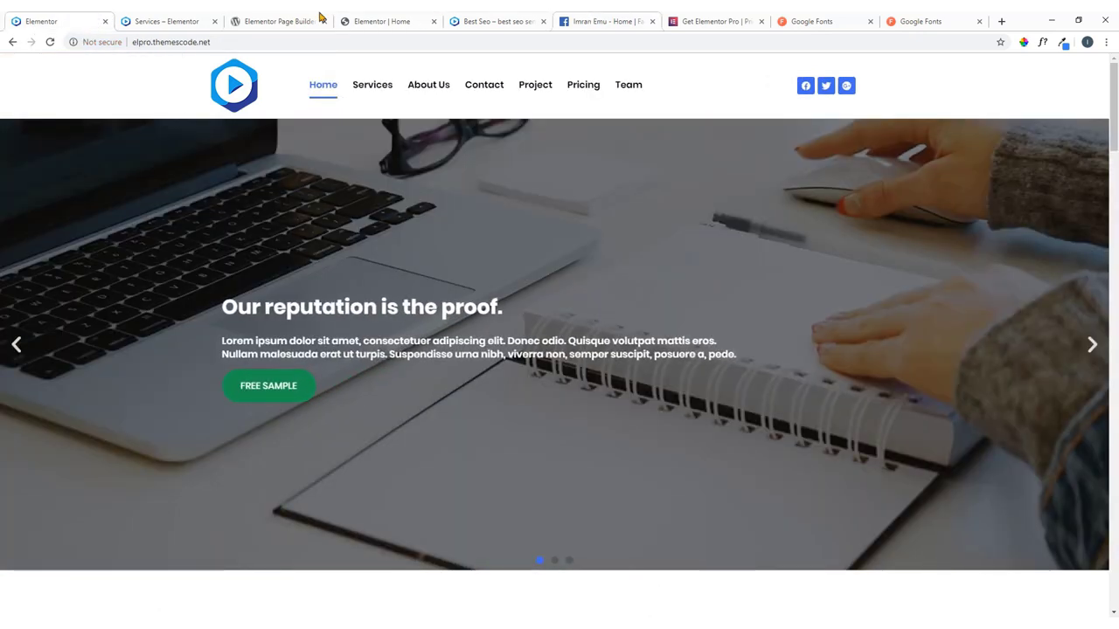
{"action": "left_click", "coordinate": [390, 19]}
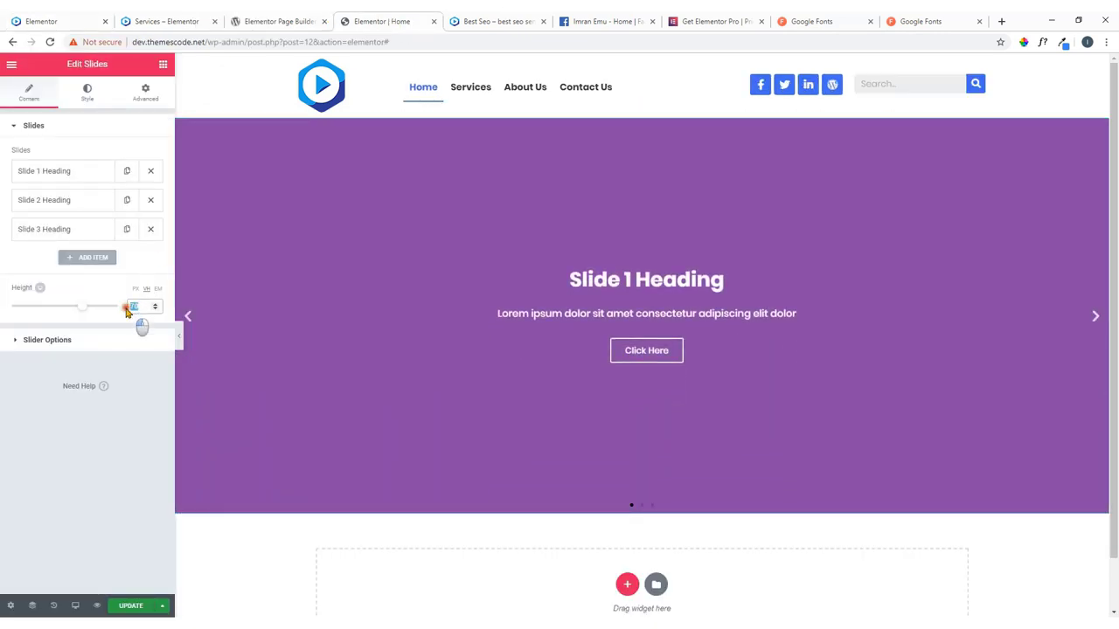
Settle the slider height at 75 vh, save, and compare with the reference site.
{"action": "type", "text": "80"}
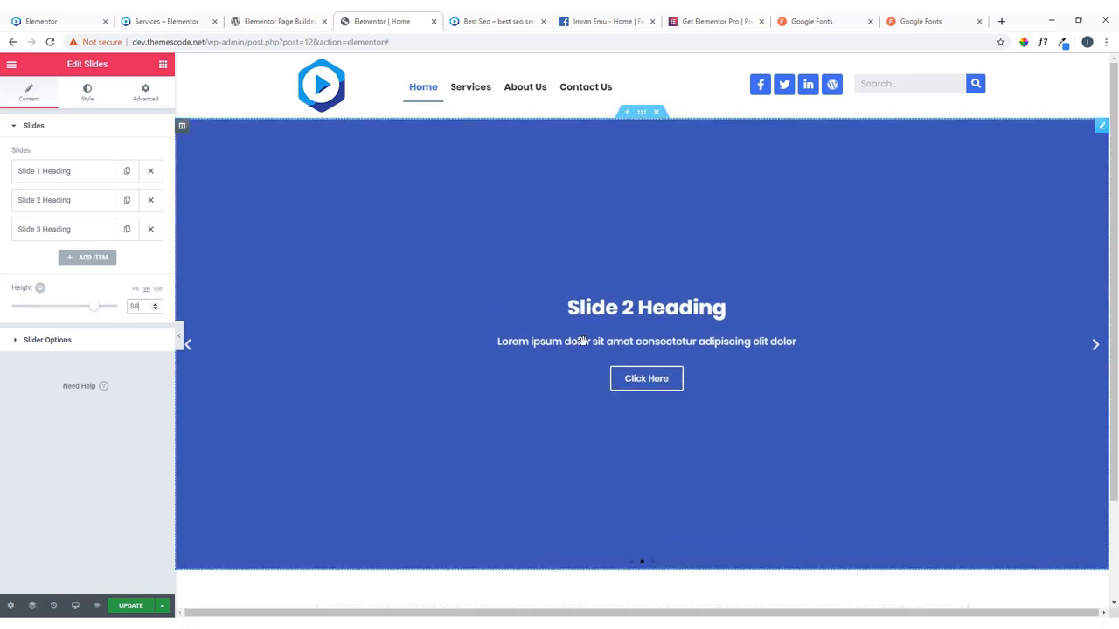
{"action": "left_click_drag", "start_coordinate": [91, 306], "coordinate": [89, 310]}
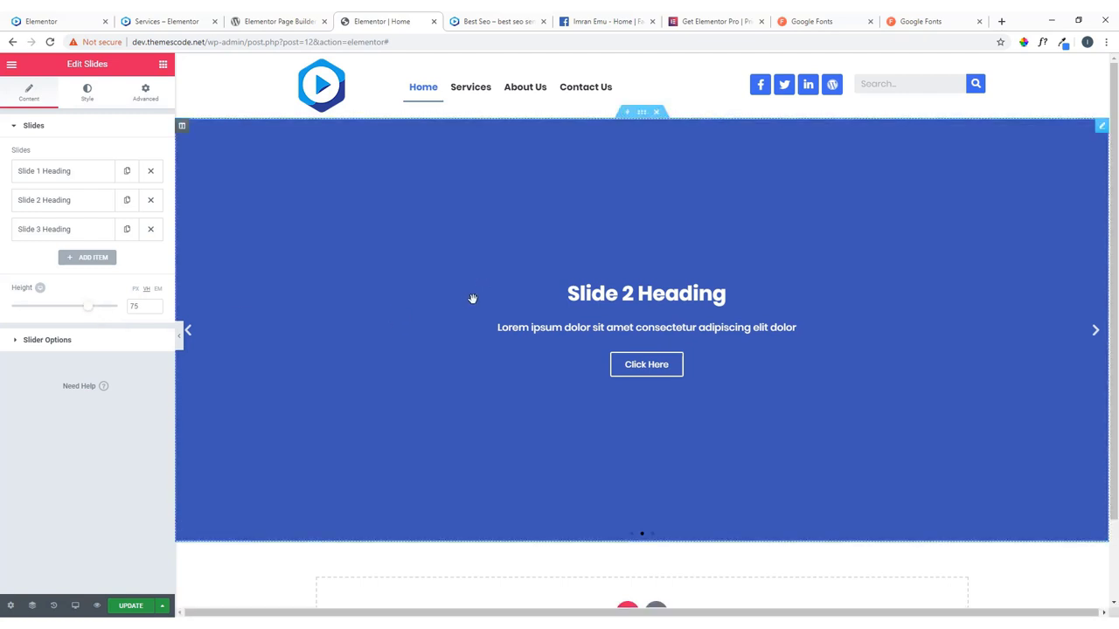
{"action": "left_click", "coordinate": [131, 605]}
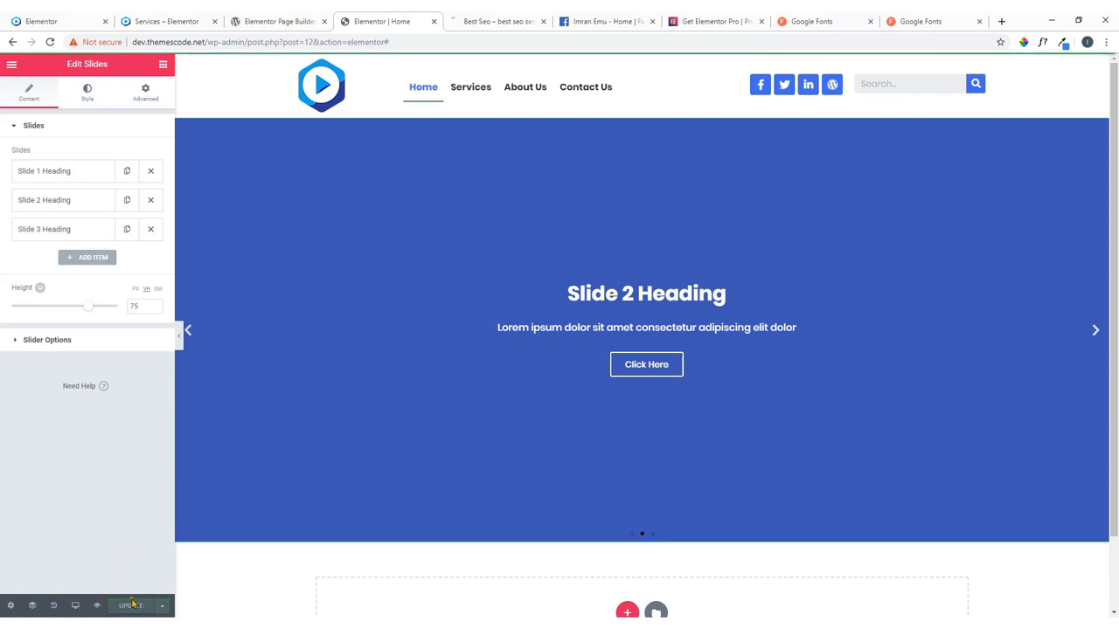
{"action": "left_click", "coordinate": [92, 20]}
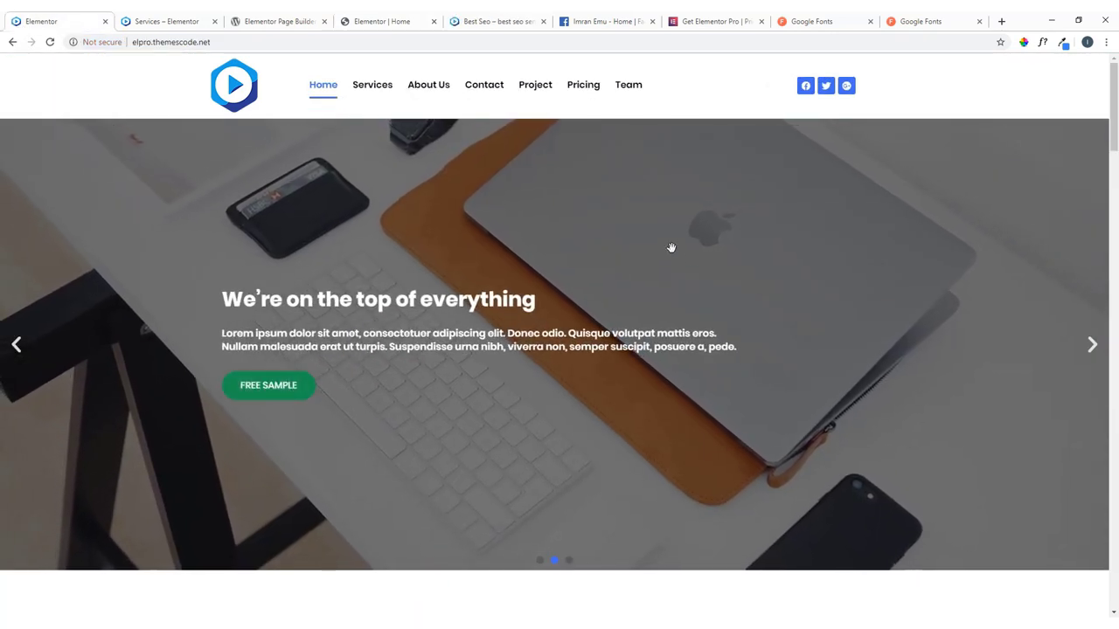
{"action": "left_click", "coordinate": [376, 21]}
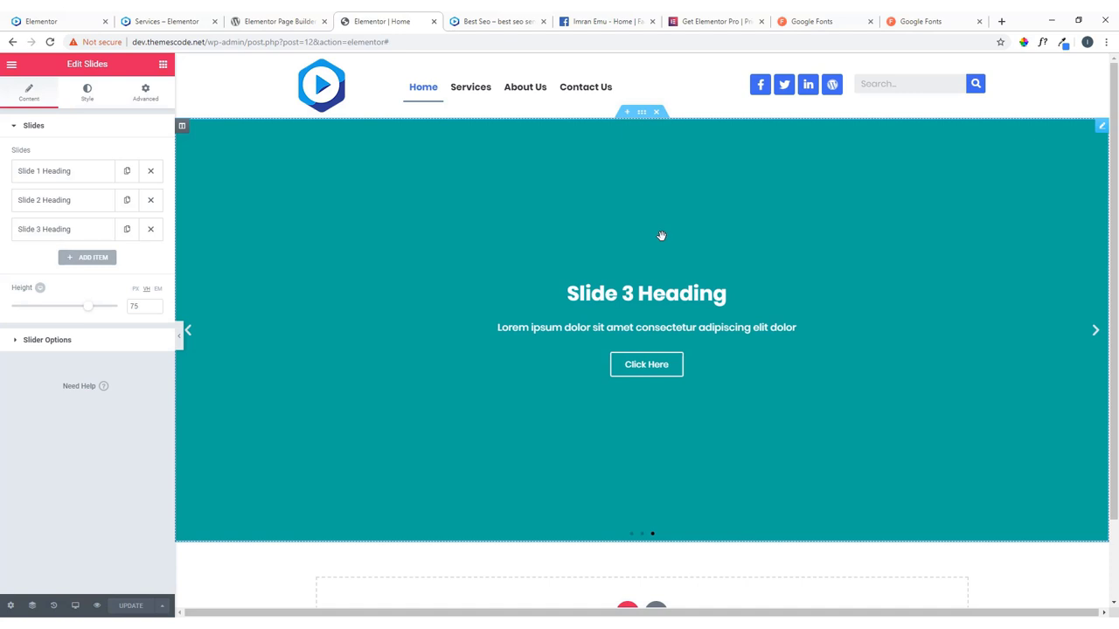
Reset Slide 1's background colour to the Default grey, then minimize the browser.
{"action": "left_click", "coordinate": [74, 175]}
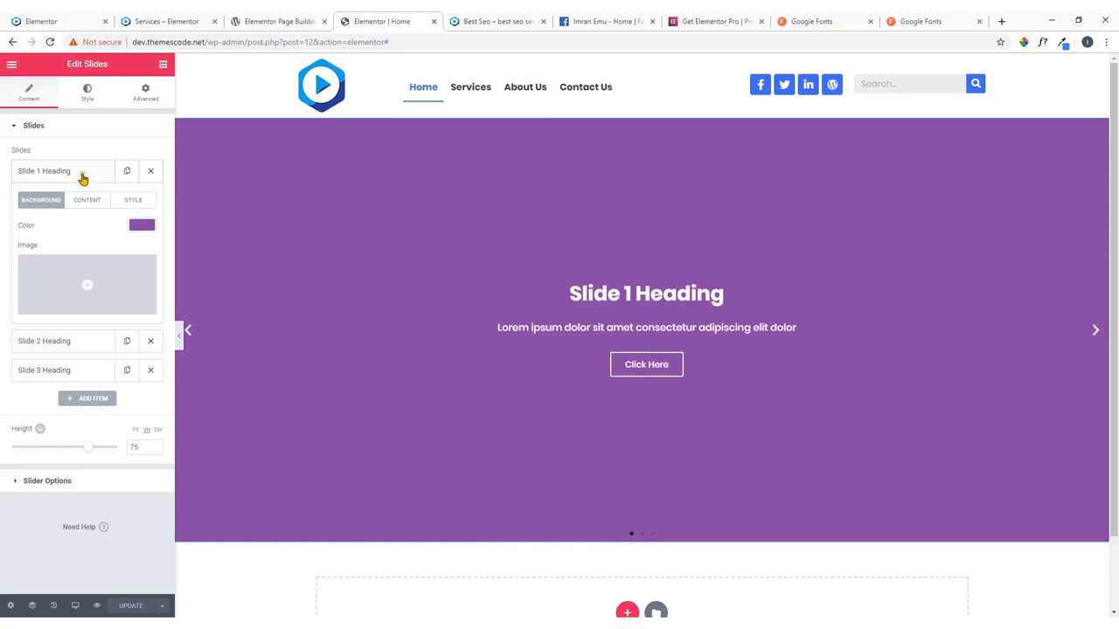
{"action": "left_click", "coordinate": [81, 175]}
{"action": "left_click", "coordinate": [81, 174]}
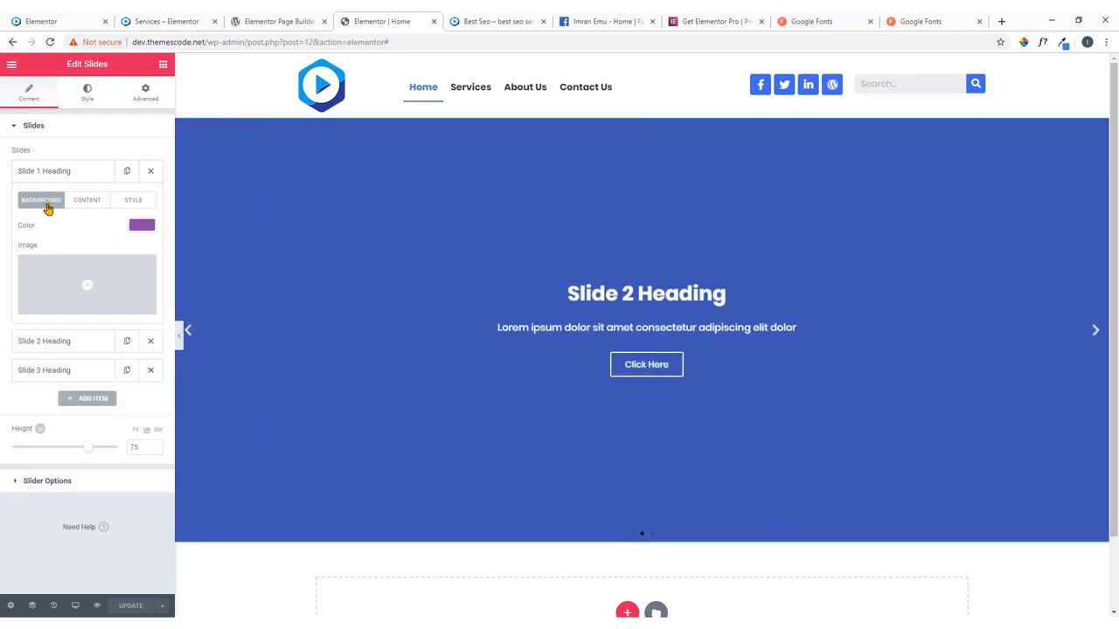
{"action": "left_click", "coordinate": [88, 201]}
{"action": "left_click", "coordinate": [130, 202]}
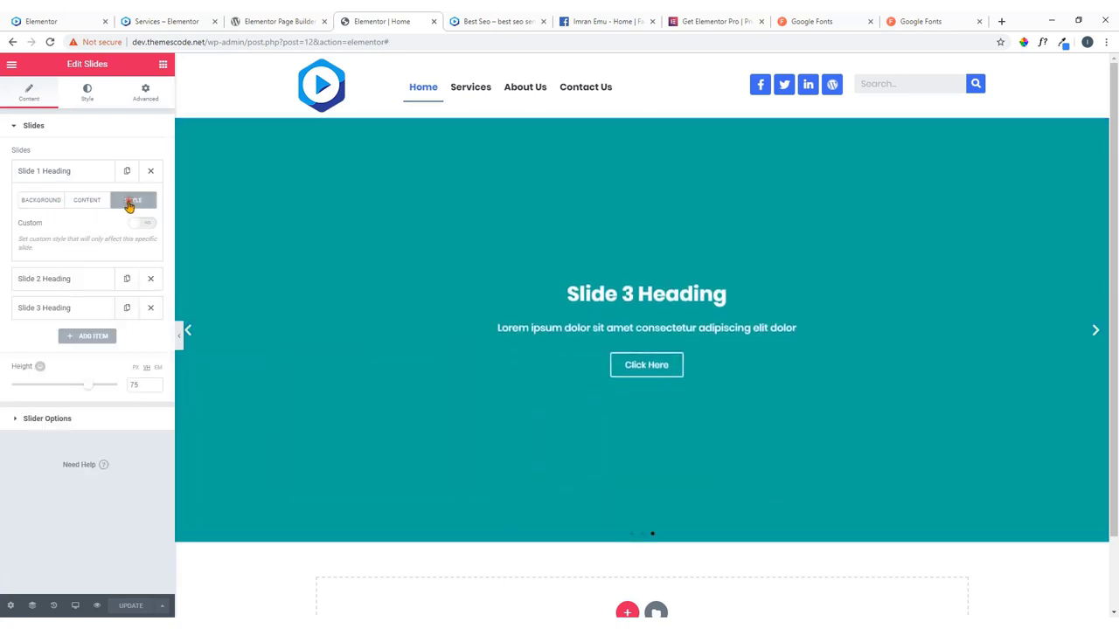
{"action": "left_click", "coordinate": [50, 202]}
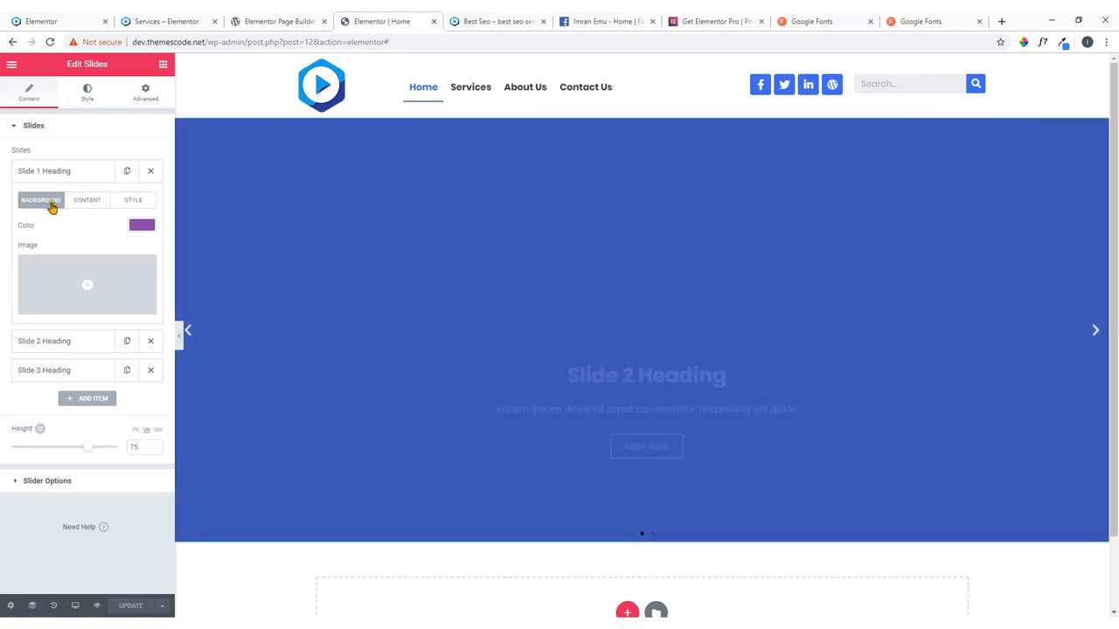
{"action": "left_click", "coordinate": [143, 229]}
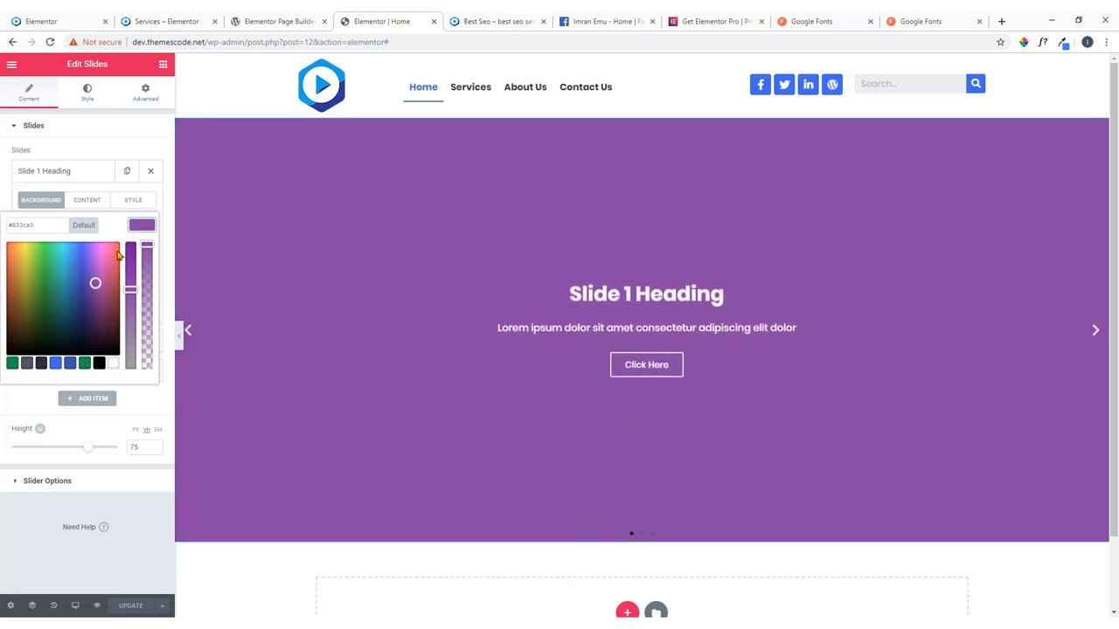
{"action": "left_click", "coordinate": [86, 226]}
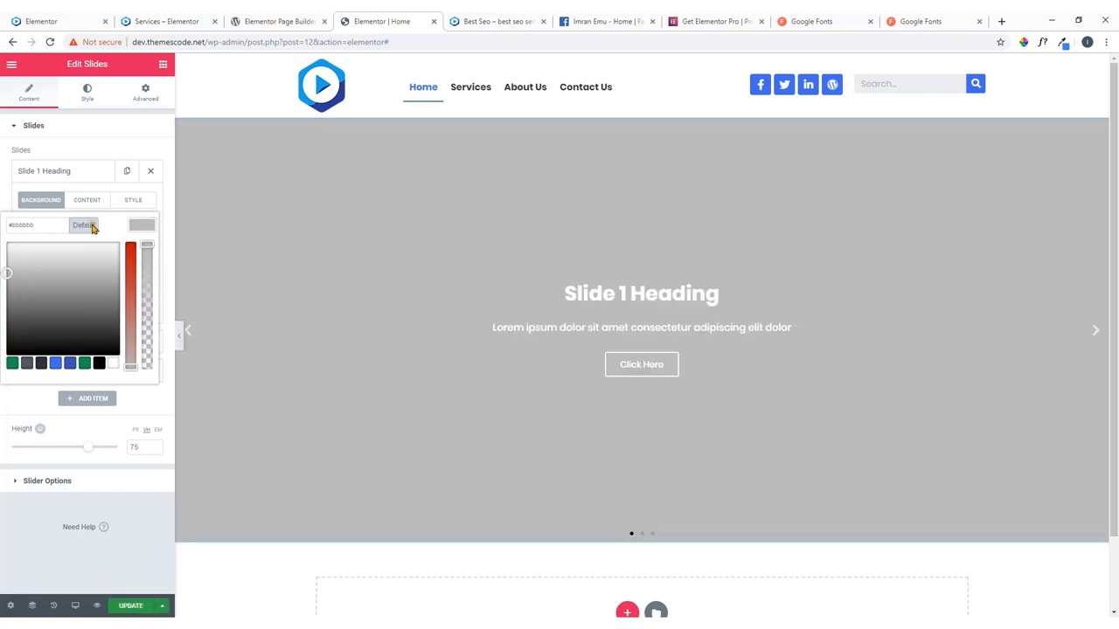
{"action": "left_click", "coordinate": [51, 212]}
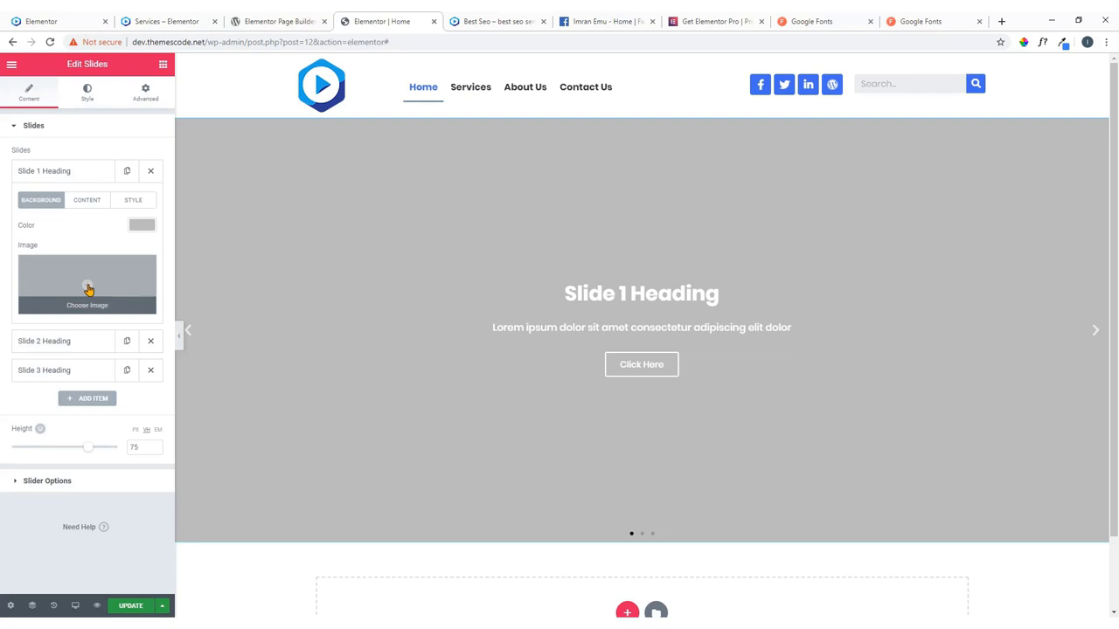
{"action": "left_click", "coordinate": [1054, 20]}
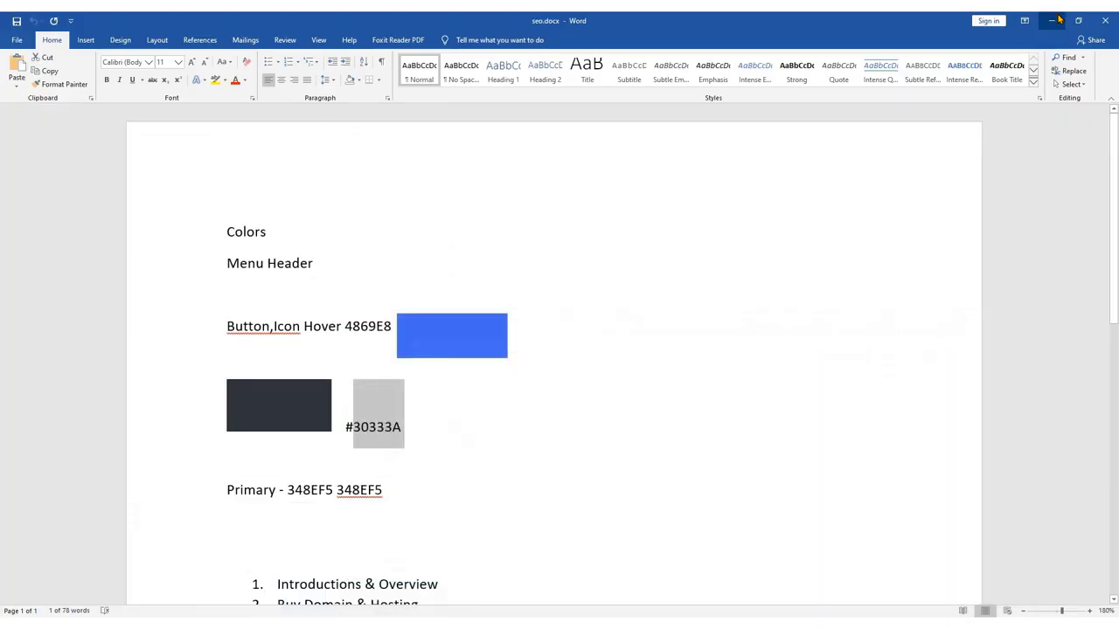
Minimize the seo.docx Word window and the other Chrome window to reach the editor.
{"action": "left_click", "coordinate": [1053, 20]}
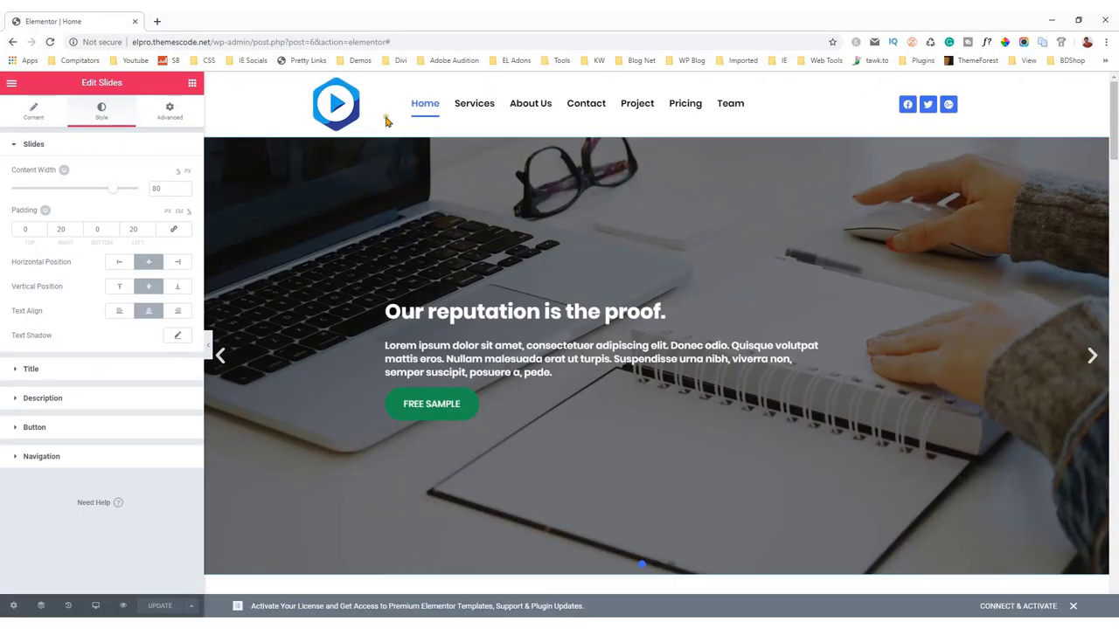
{"action": "left_click", "coordinate": [1051, 20]}
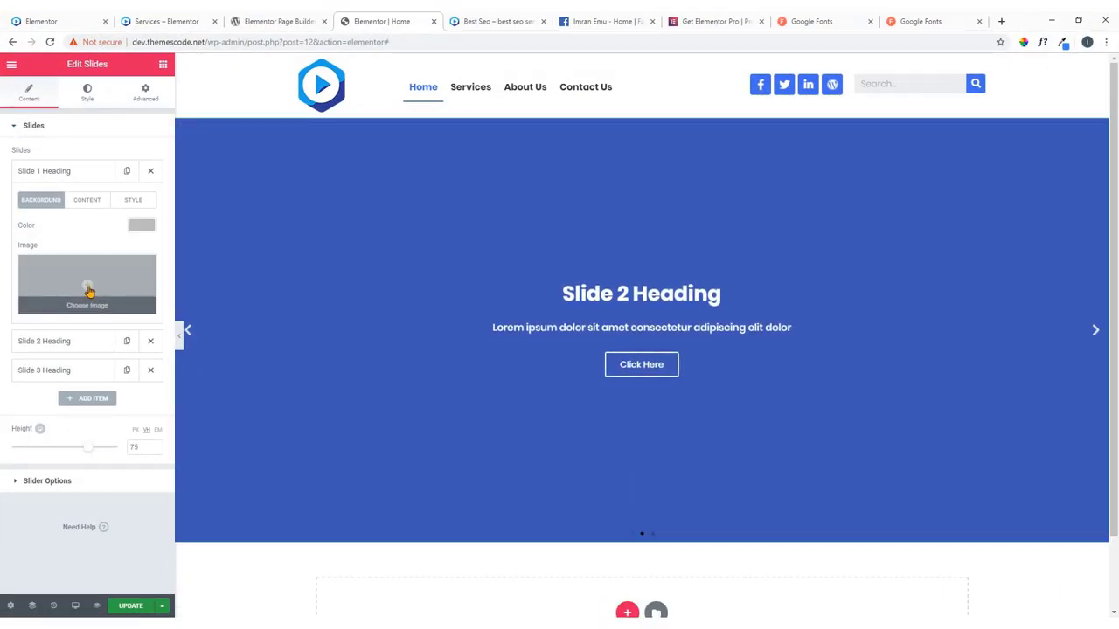
Upload office1.jpg, office2.jpg and office3.jpg from the Slider folder to the media library.
{"action": "left_click", "coordinate": [100, 311]}
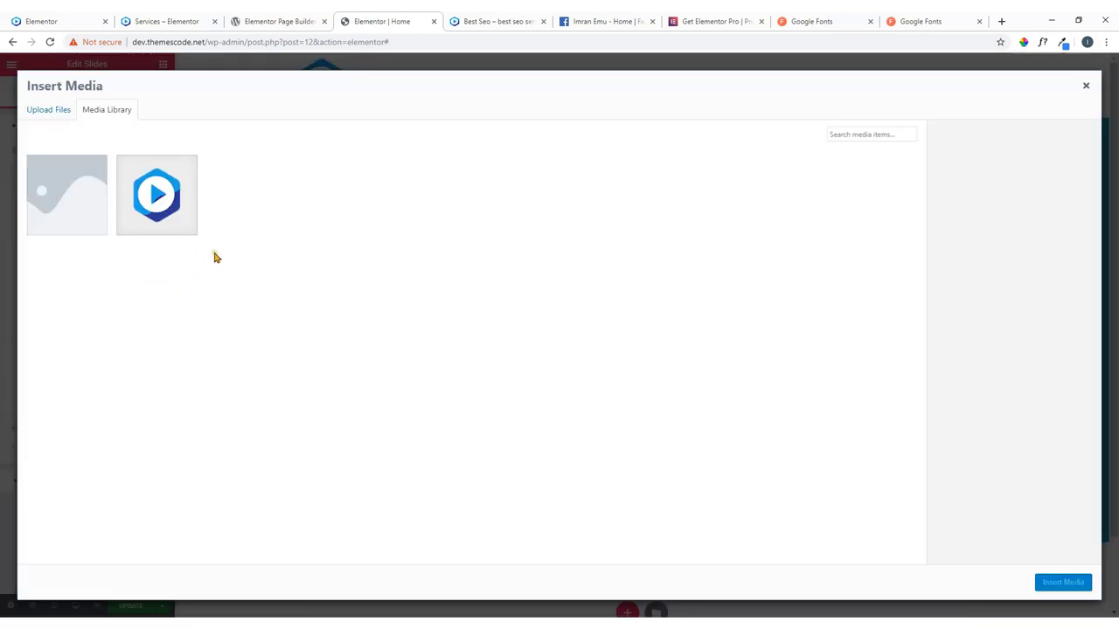
{"action": "left_click", "coordinate": [46, 115]}
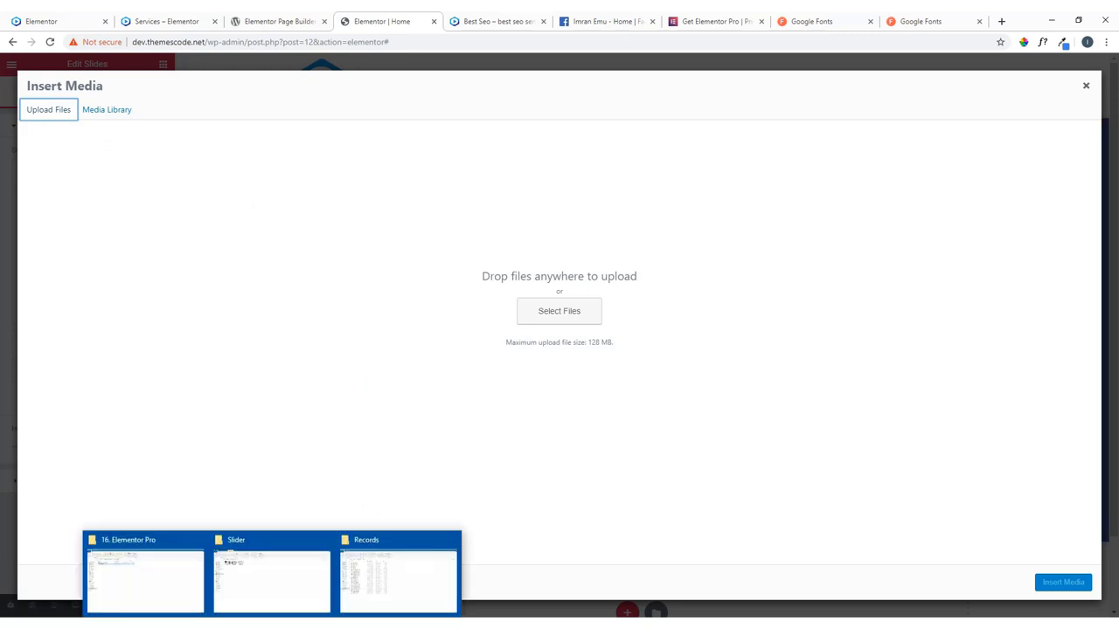
{"action": "left_click", "coordinate": [298, 584]}
{"action": "left_click_drag", "start_coordinate": [129, 181], "coordinate": [524, 377]}
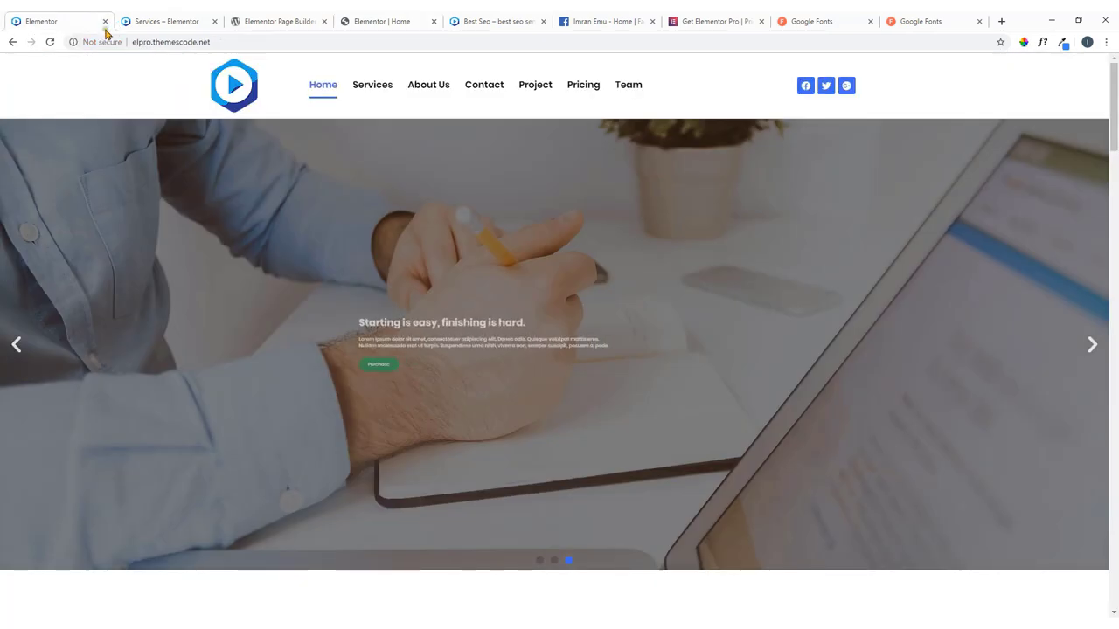
Insert office1.jpg as Slide 1's background image.
{"action": "left_click", "coordinate": [87, 22]}
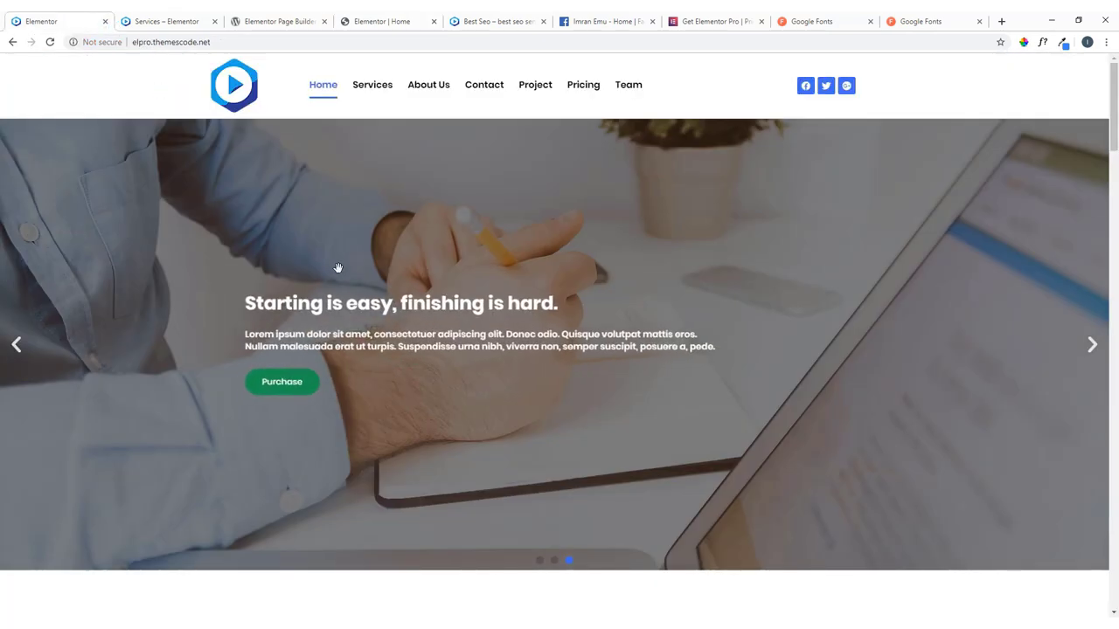
{"action": "left_click", "coordinate": [49, 42]}
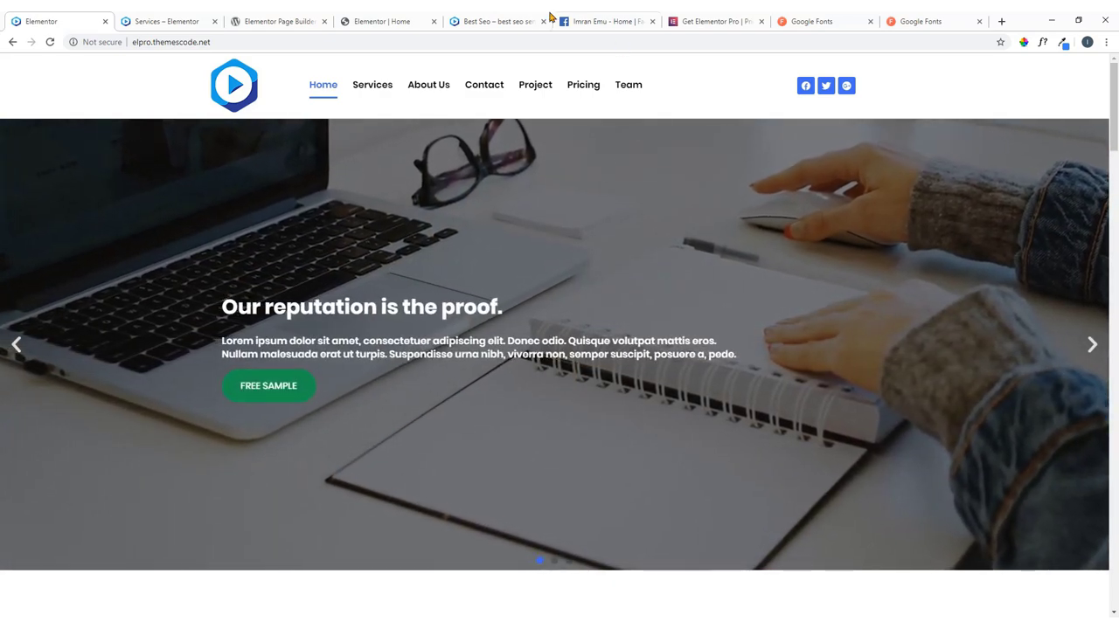
{"action": "left_click", "coordinate": [365, 19]}
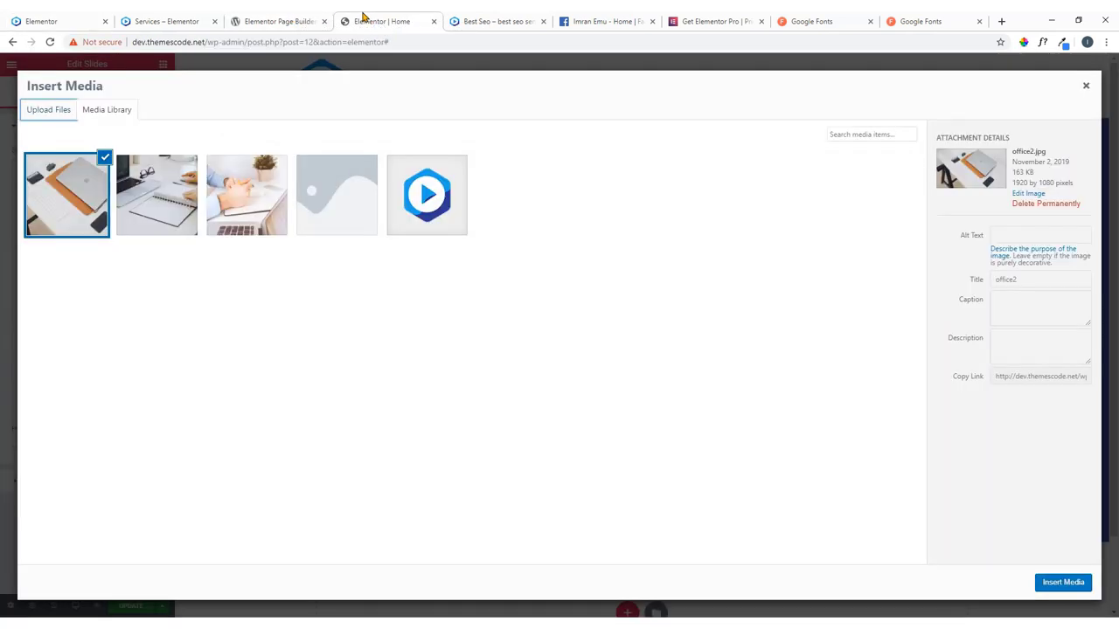
{"action": "left_click", "coordinate": [165, 205]}
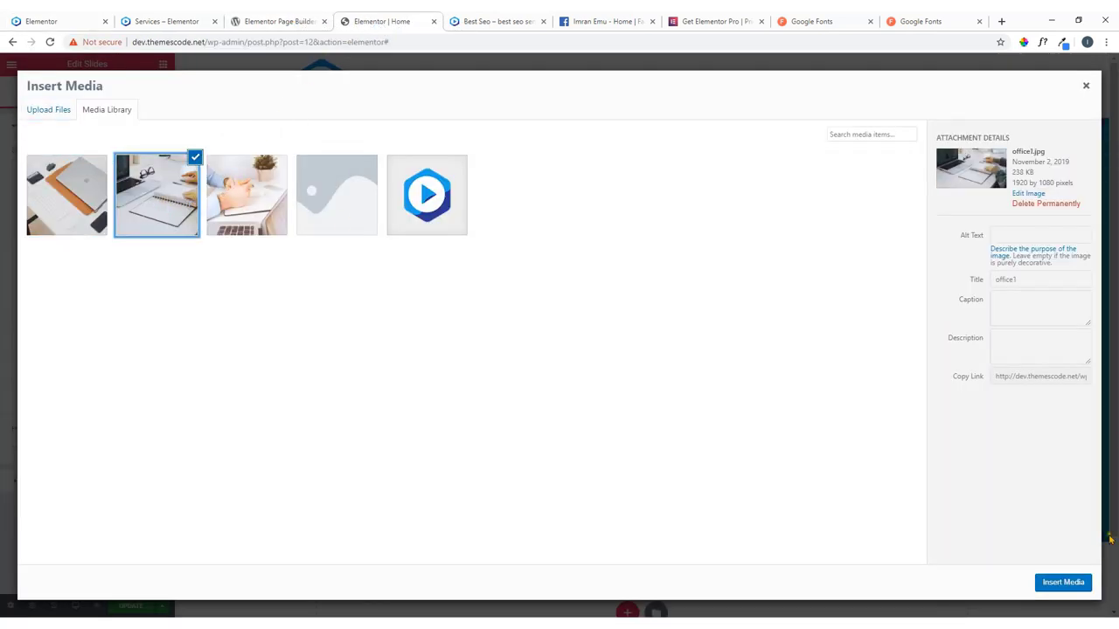
{"action": "left_click", "coordinate": [1055, 584]}
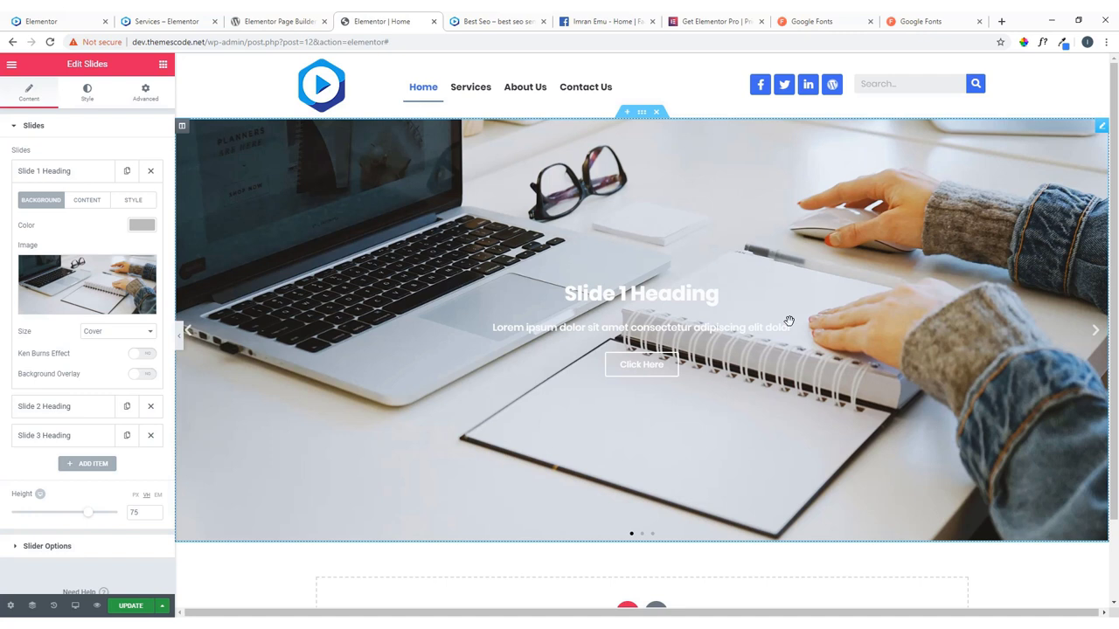
Keep Slide 1's background size at Cover.
{"action": "scroll", "coordinate": [414, 284], "scroll_direction": "down", "scroll_amount": 1}
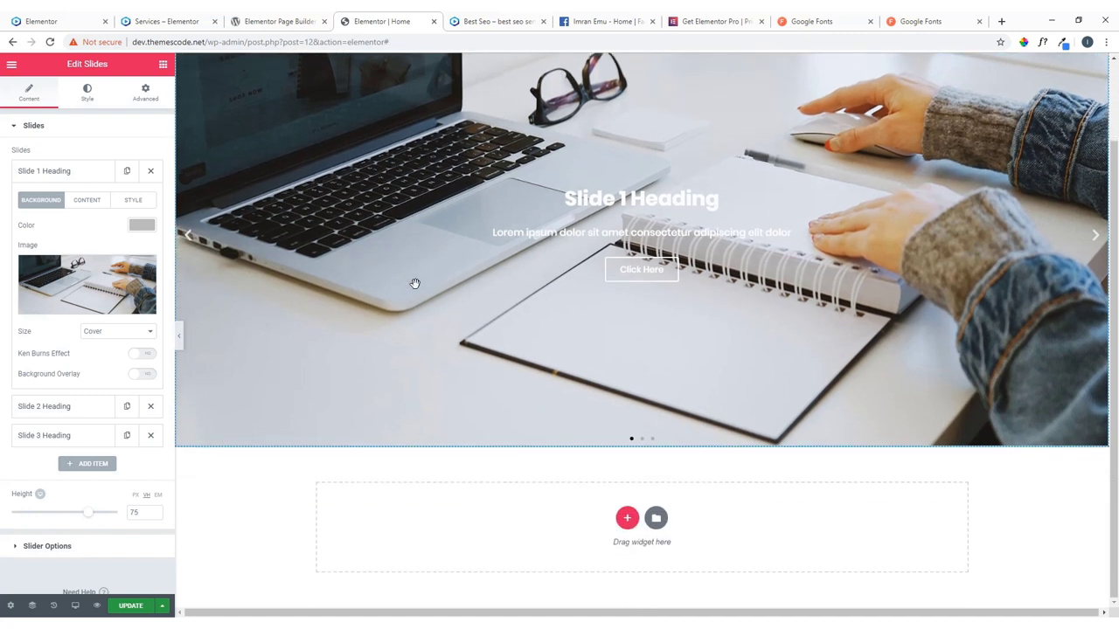
{"action": "scroll", "coordinate": [416, 282], "scroll_direction": "up", "scroll_amount": 1}
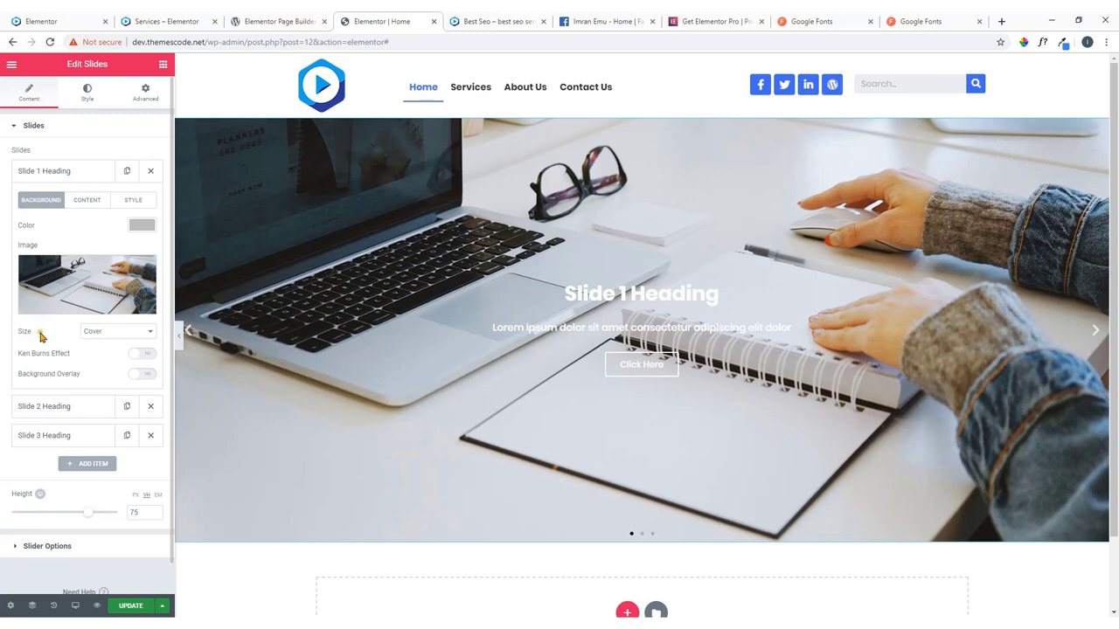
{"action": "left_click", "coordinate": [103, 337]}
{"action": "left_click", "coordinate": [103, 342]}
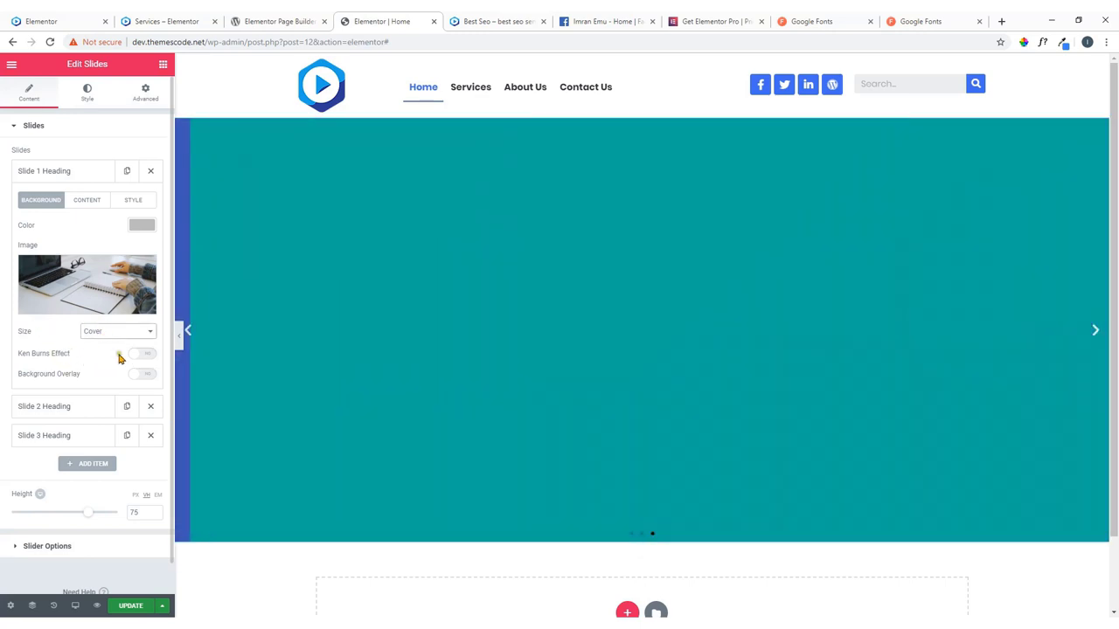
{"action": "left_click", "coordinate": [94, 22]}
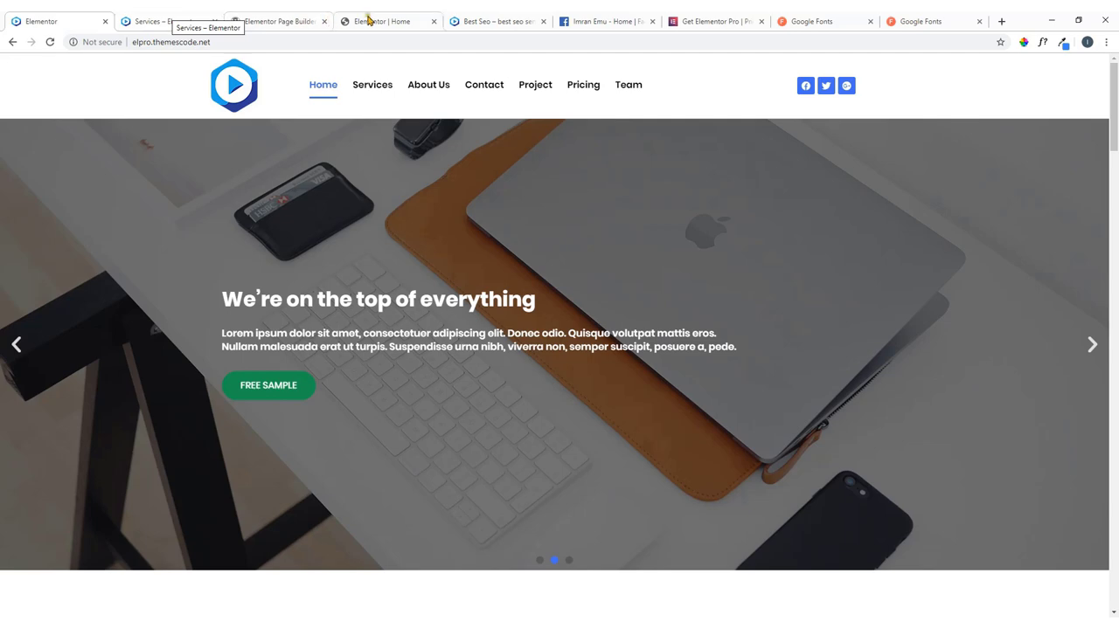
{"action": "left_click", "coordinate": [368, 19]}
Turn on the Ken Burns effect, settling the zoom direction on In.
{"action": "left_click", "coordinate": [141, 356]}
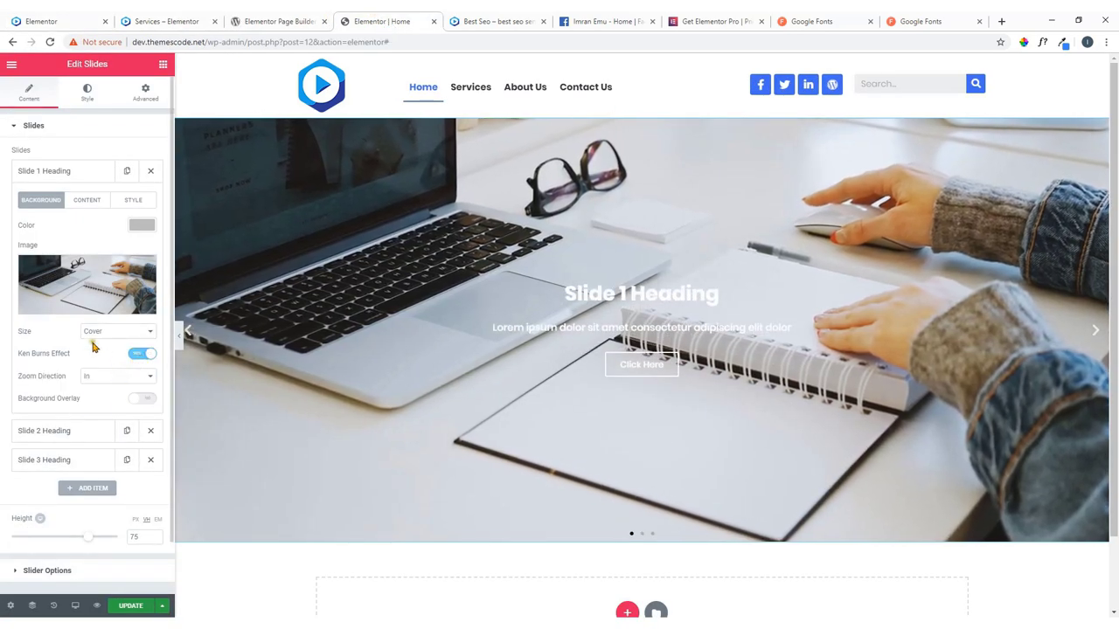
{"action": "scroll", "coordinate": [96, 346], "scroll_direction": "down", "scroll_amount": 1}
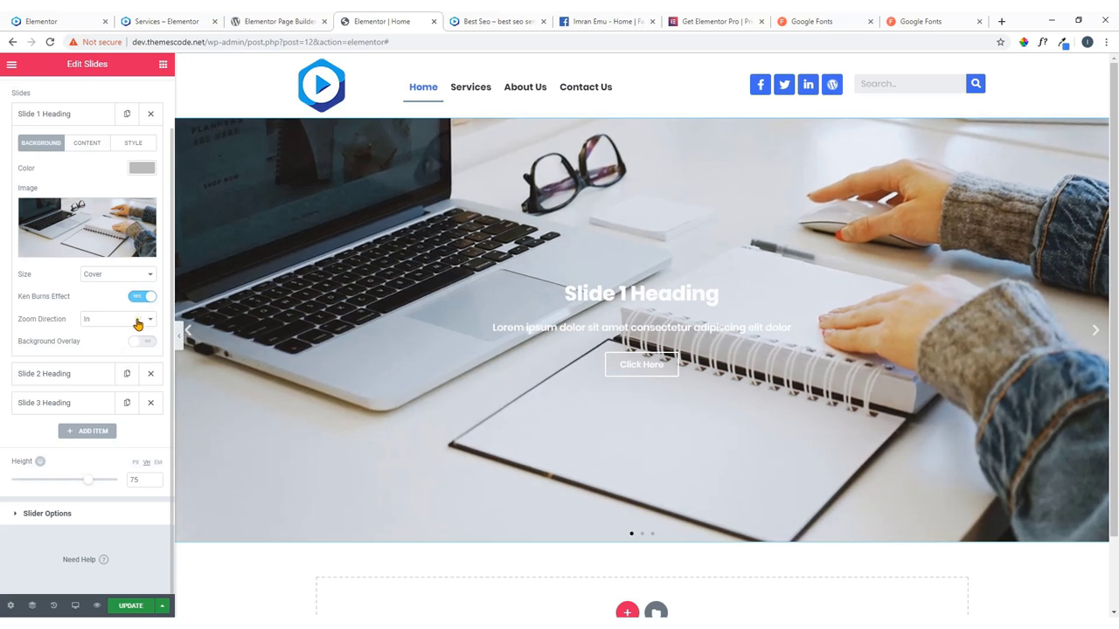
{"action": "left_click", "coordinate": [137, 323]}
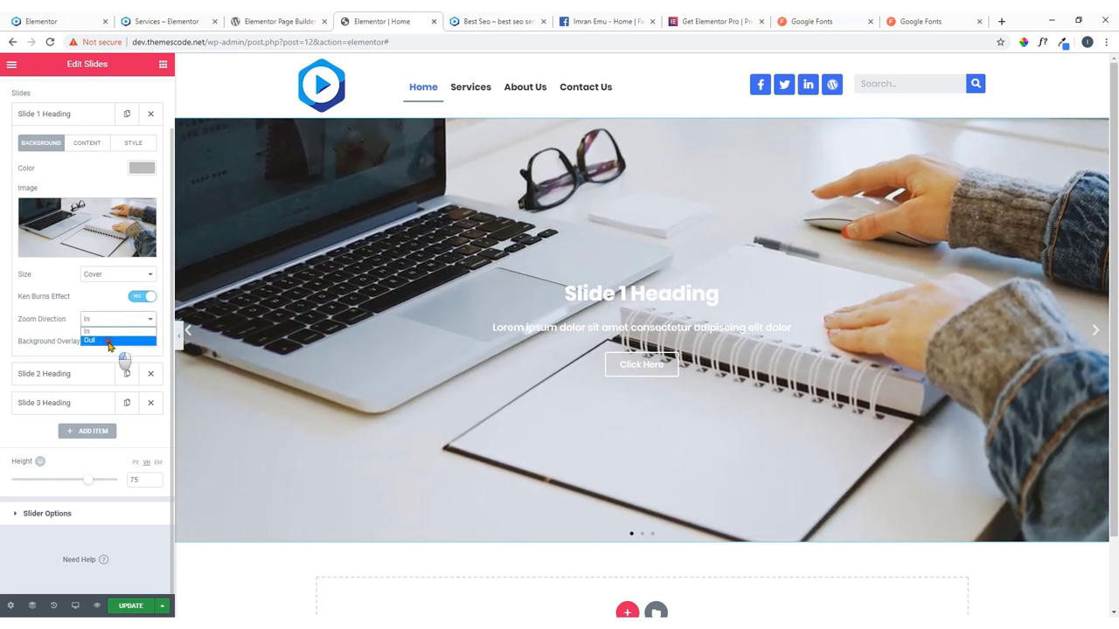
{"action": "left_click", "coordinate": [121, 340]}
{"action": "left_click", "coordinate": [129, 322]}
{"action": "left_click", "coordinate": [110, 332]}
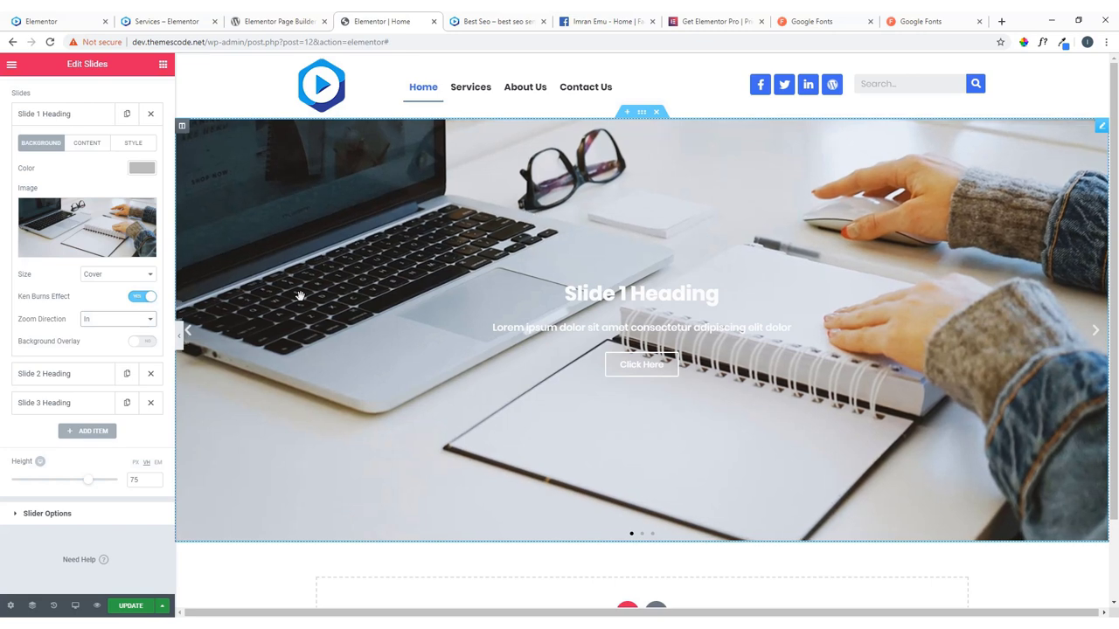
Give Slide 1 a black background overlay at 0.72 opacity.
{"action": "left_click", "coordinate": [137, 343]}
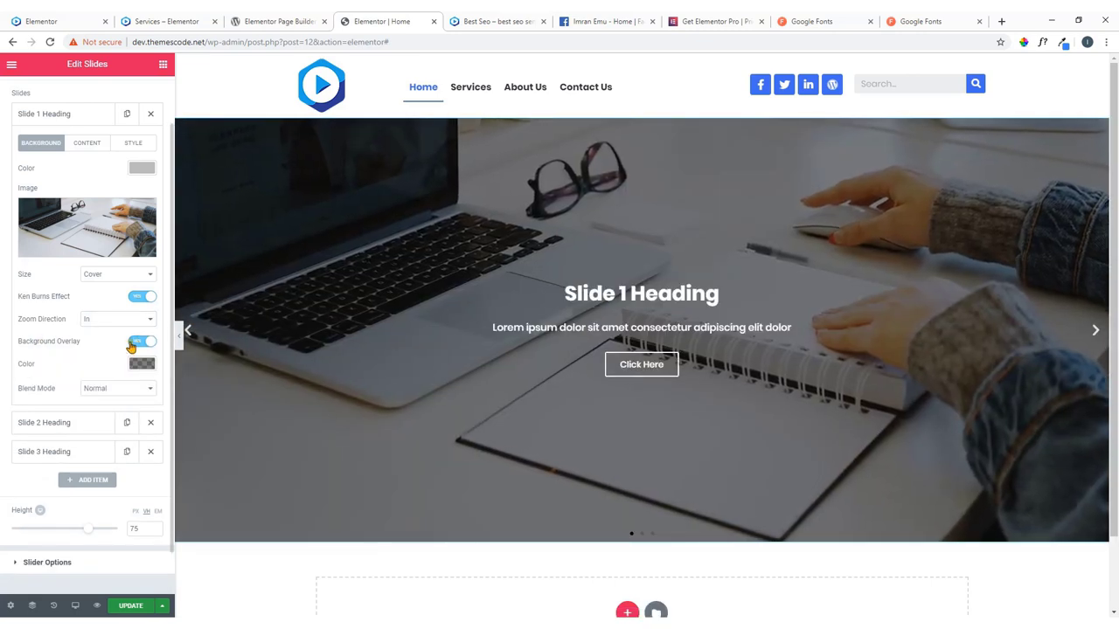
{"action": "scroll", "coordinate": [129, 347], "scroll_direction": "down", "scroll_amount": 1}
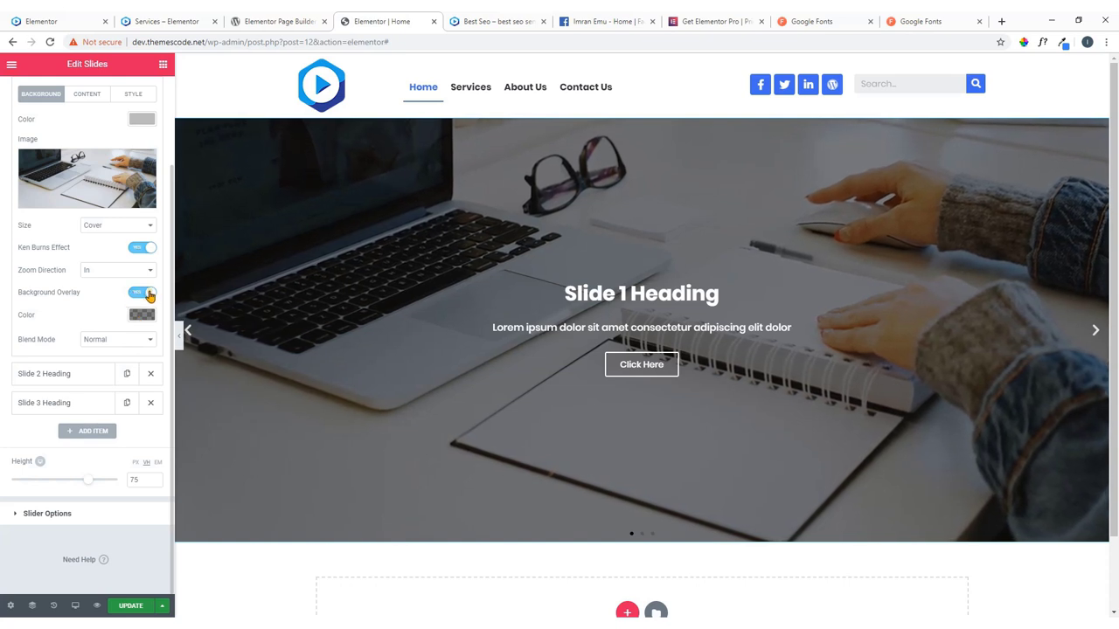
{"action": "left_click", "coordinate": [141, 316]}
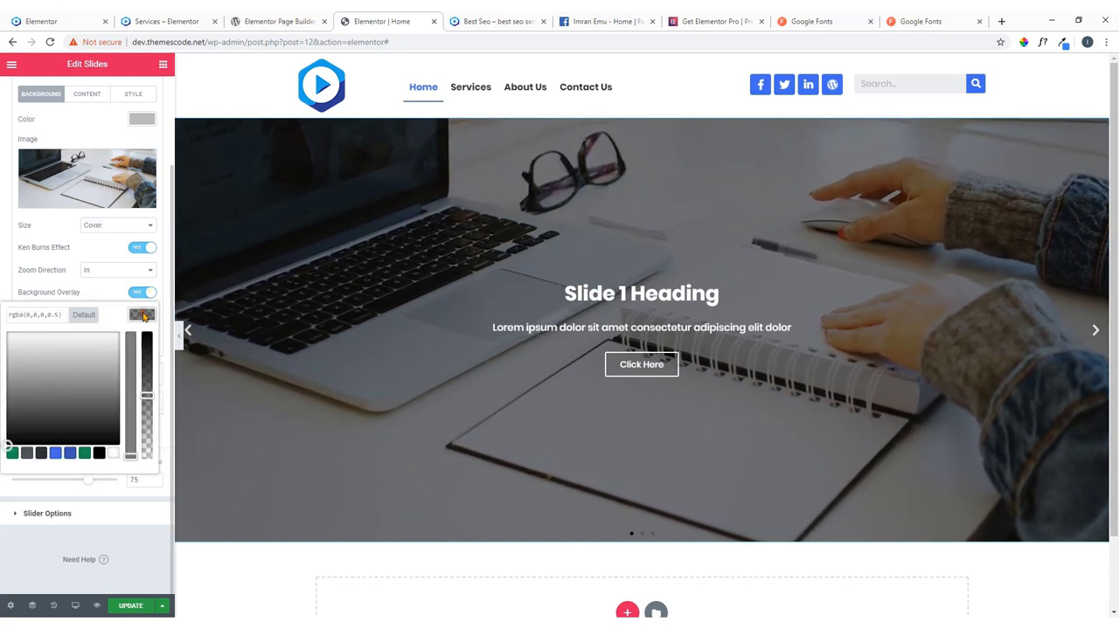
{"action": "left_click", "coordinate": [97, 454]}
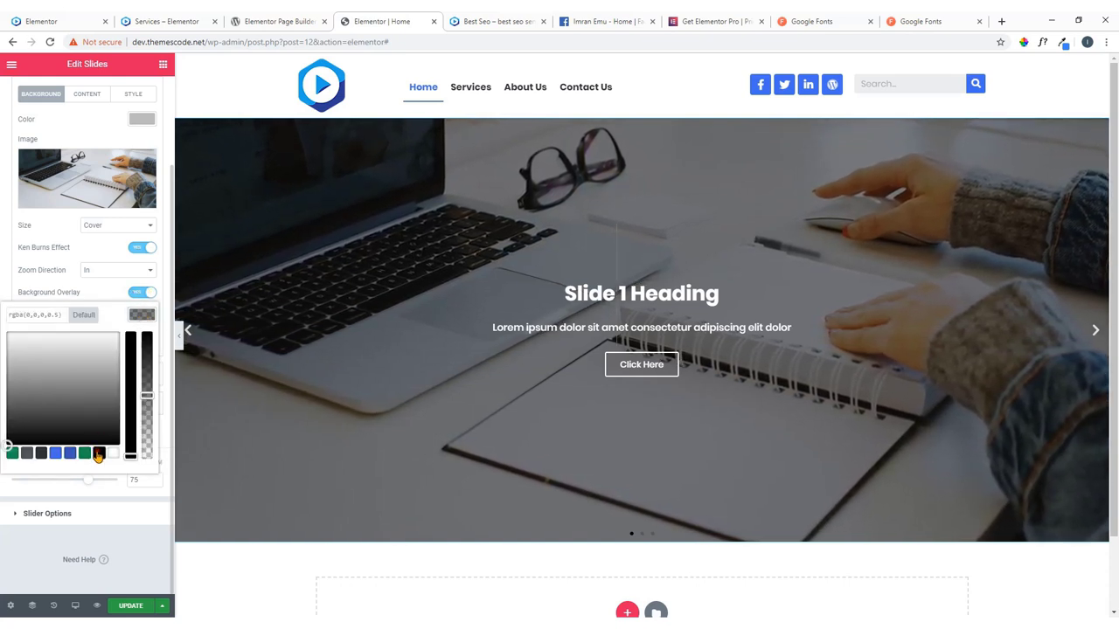
{"action": "left_click", "coordinate": [138, 316]}
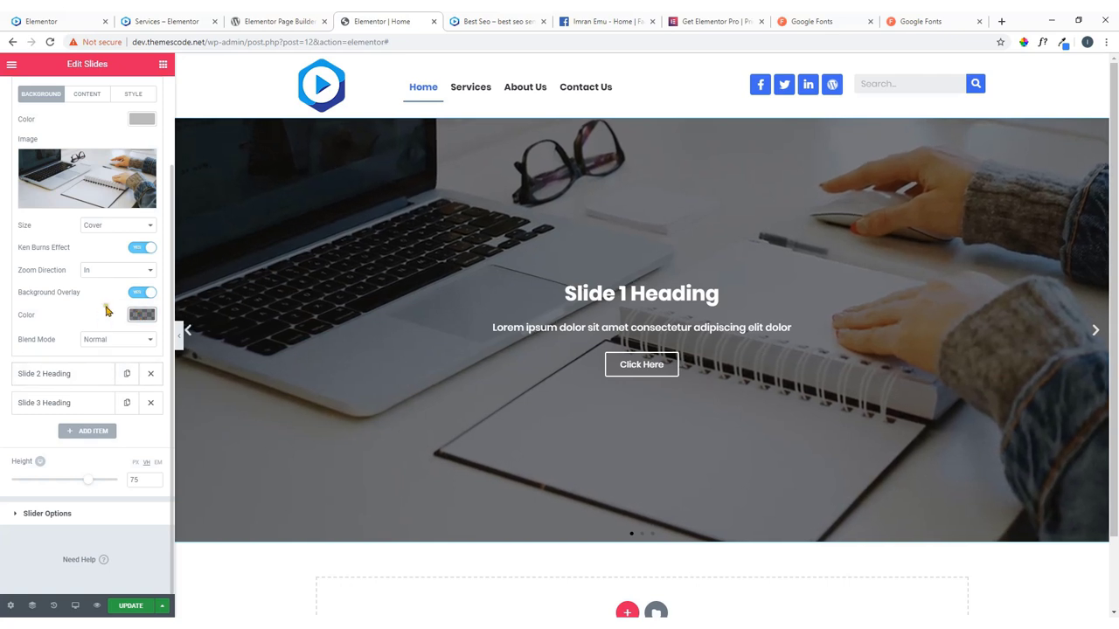
{"action": "left_click", "coordinate": [138, 316]}
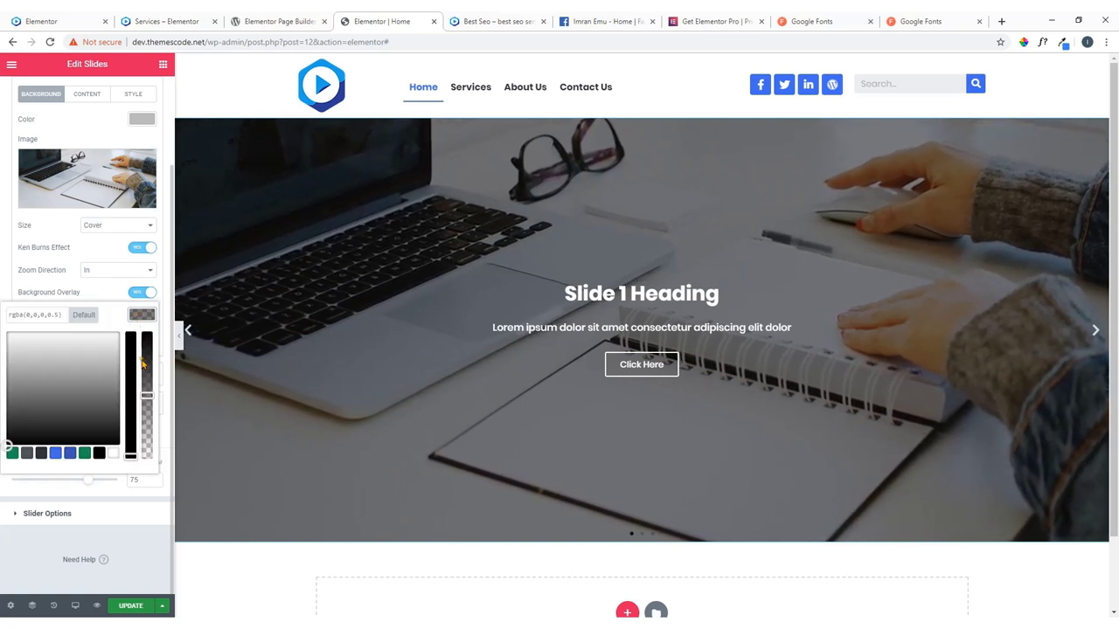
{"action": "left_click_drag", "start_coordinate": [152, 393], "coordinate": [152, 360]}
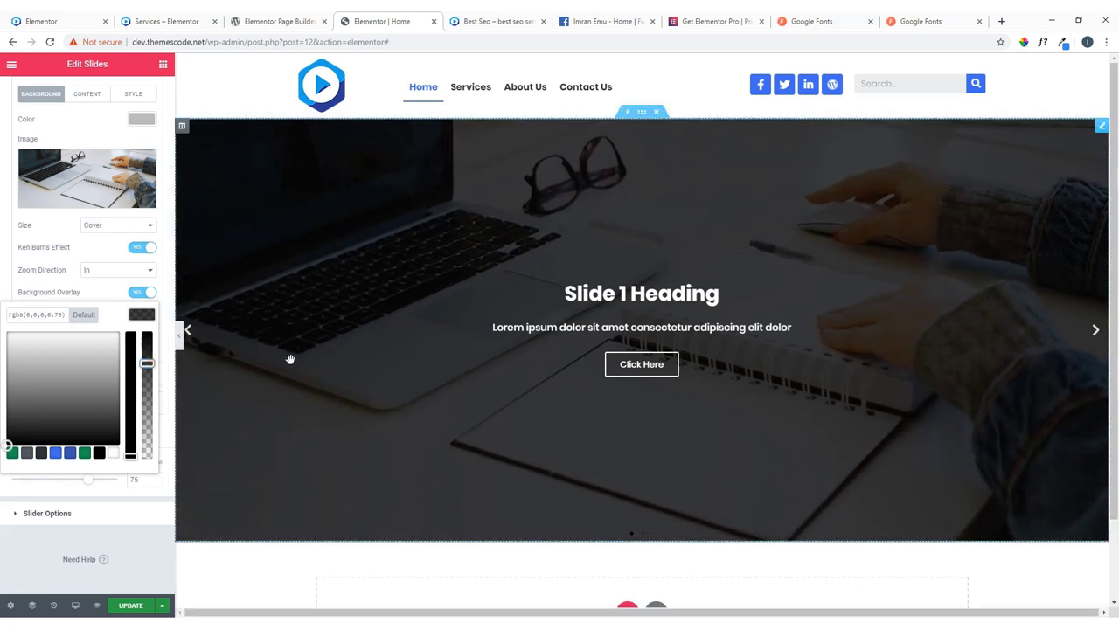
{"action": "left_click_drag", "start_coordinate": [161, 376], "coordinate": [163, 382]}
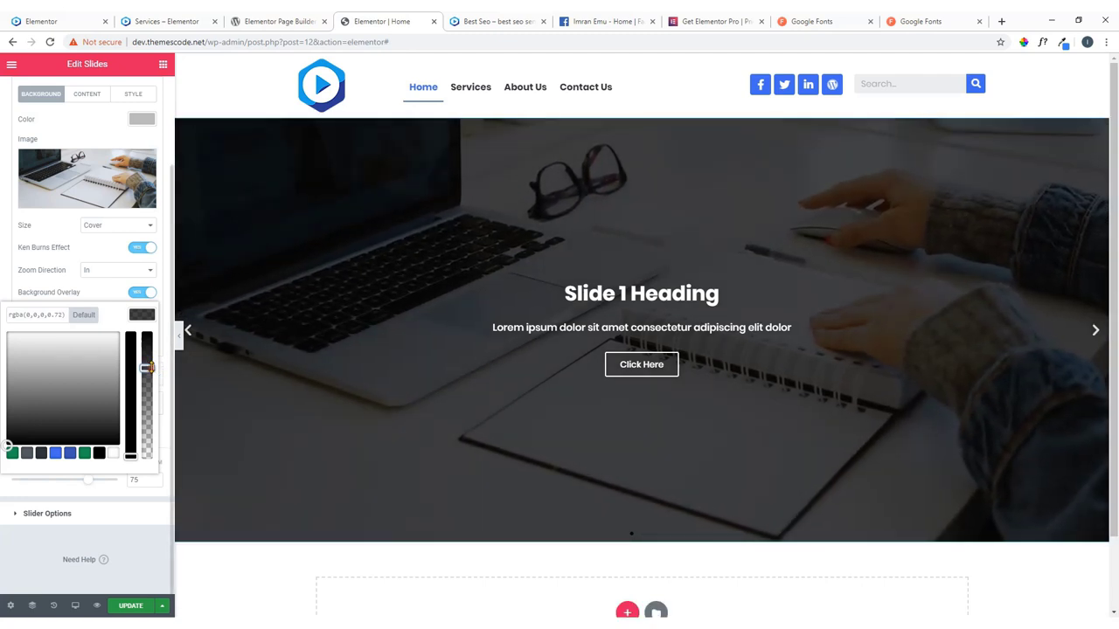
{"action": "left_click", "coordinate": [148, 320]}
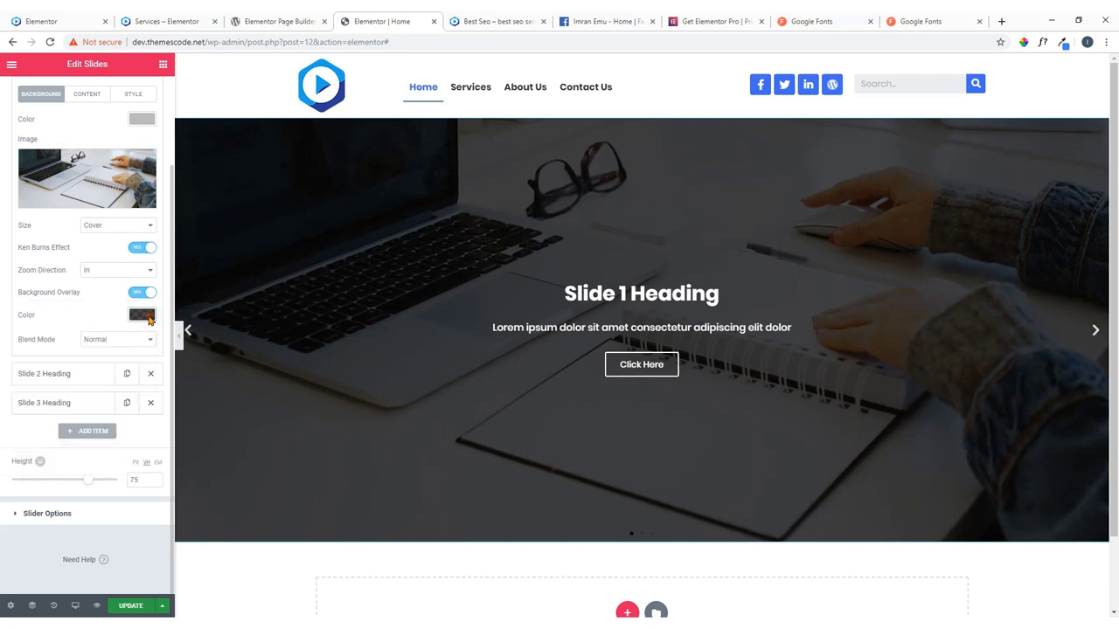
Keep the overlay blend mode Normal and open Slide 1's Content settings.
{"action": "left_click", "coordinate": [127, 339]}
{"action": "left_click", "coordinate": [123, 352]}
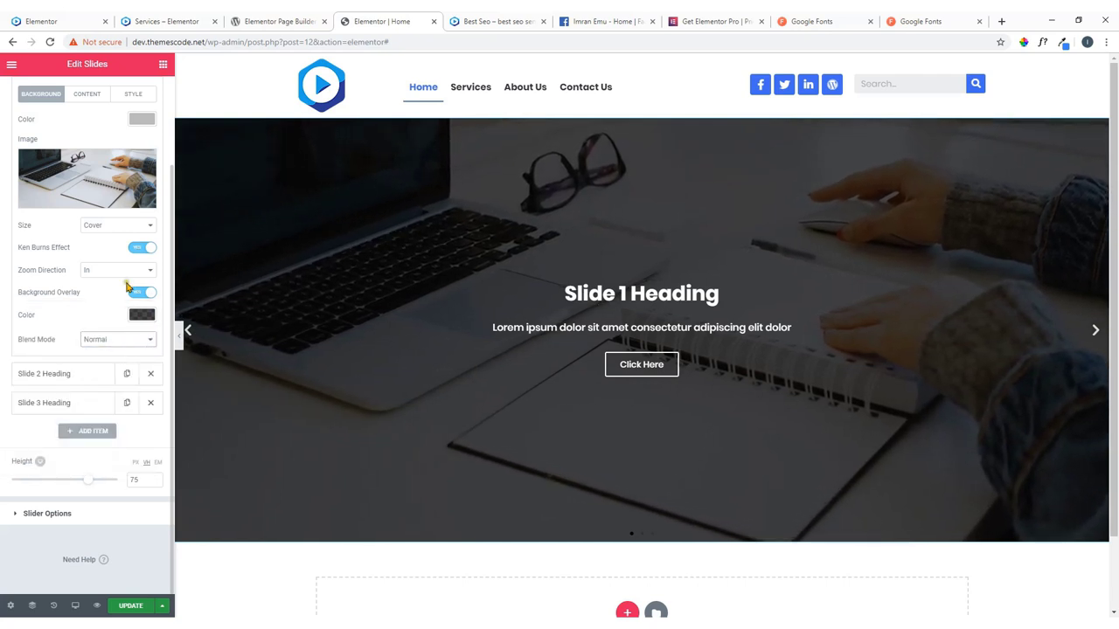
{"action": "scroll", "coordinate": [122, 342], "scroll_direction": "up", "scroll_amount": 2}
{"action": "scroll", "coordinate": [530, 312], "scroll_direction": "down", "scroll_amount": 2}
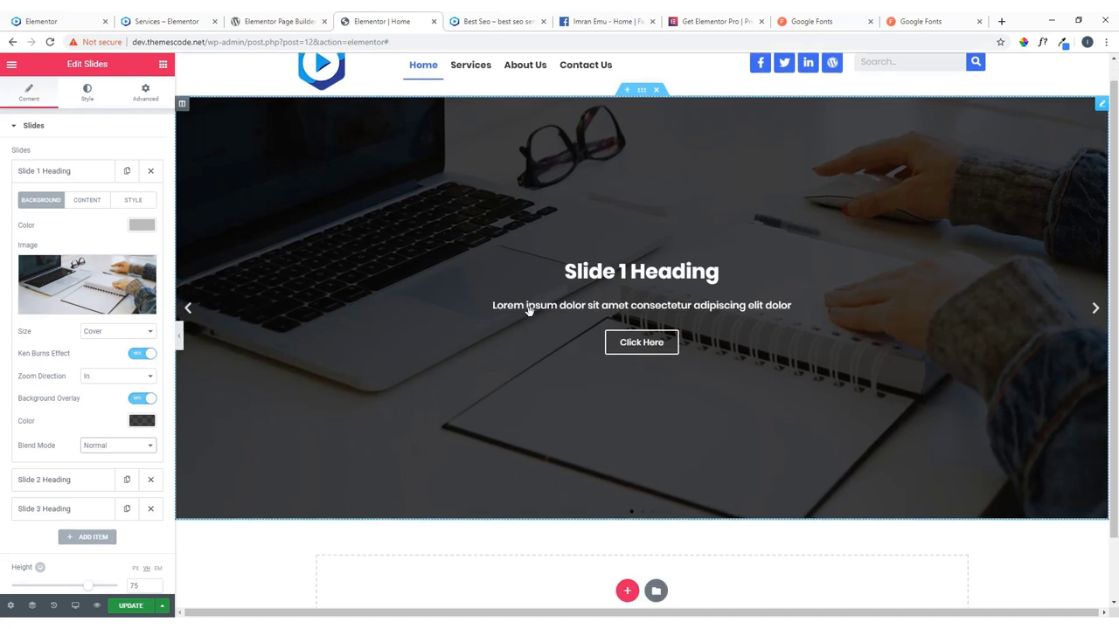
{"action": "scroll", "coordinate": [529, 311], "scroll_direction": "up", "scroll_amount": 2}
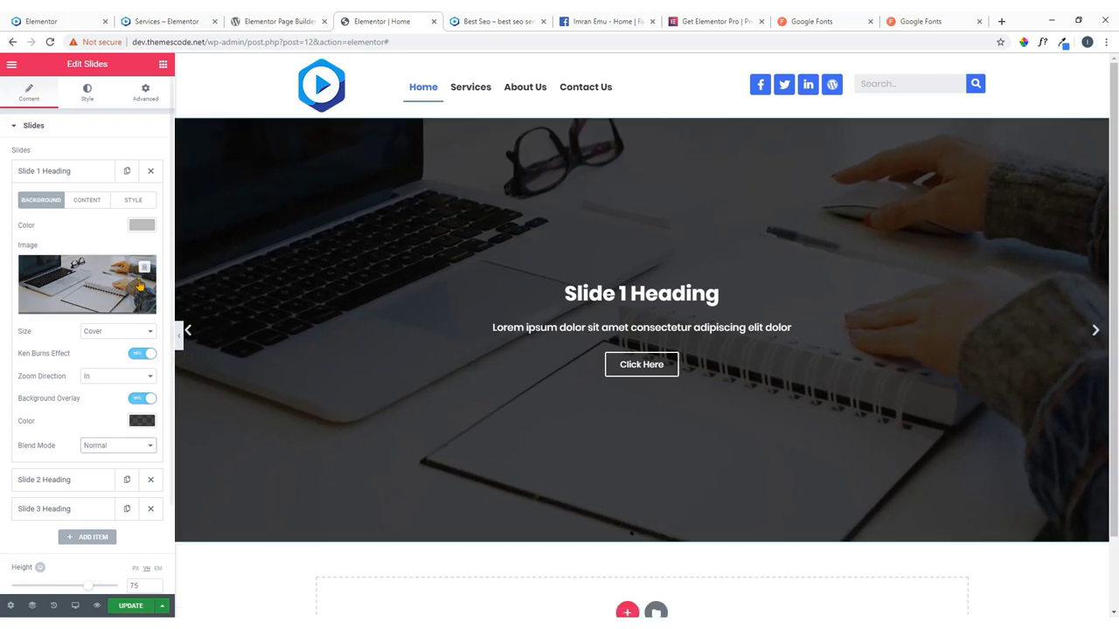
{"action": "left_click", "coordinate": [90, 208]}
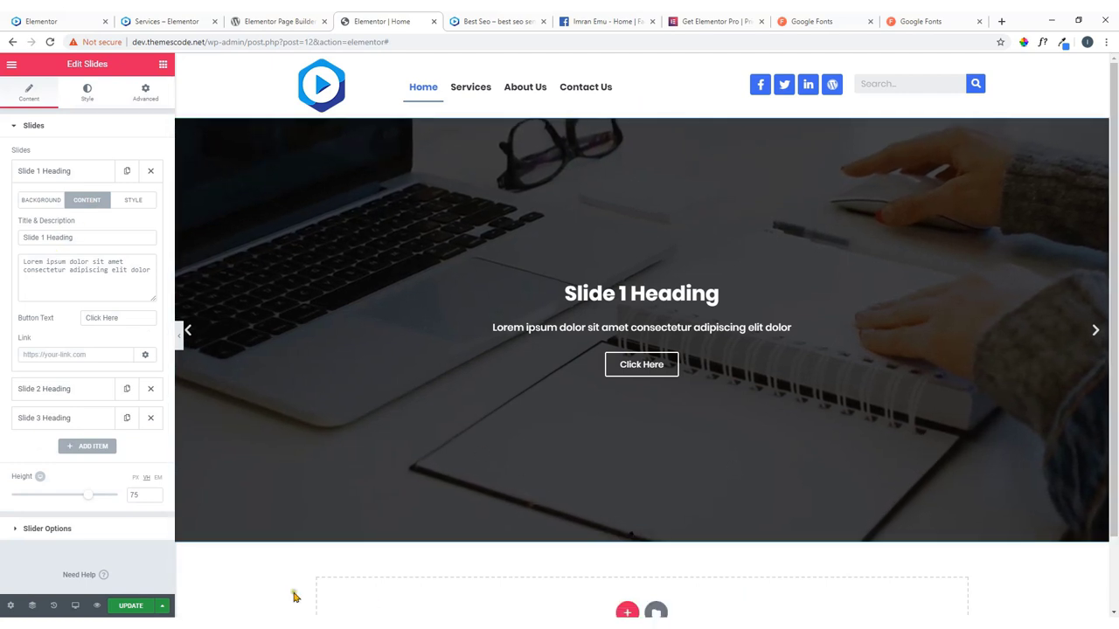
{"action": "mouse_move", "coordinate": [298, 605]}
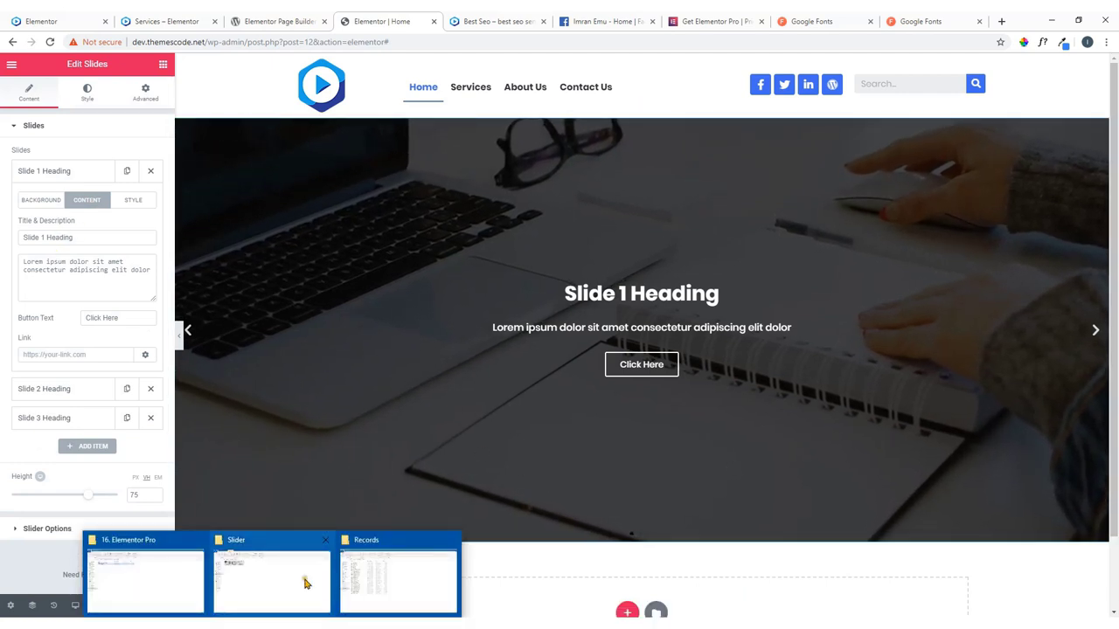
{"action": "left_click", "coordinate": [305, 583]}
Open slide.txt from the skillshare folder in Notepad.
{"action": "left_click", "coordinate": [166, 102]}
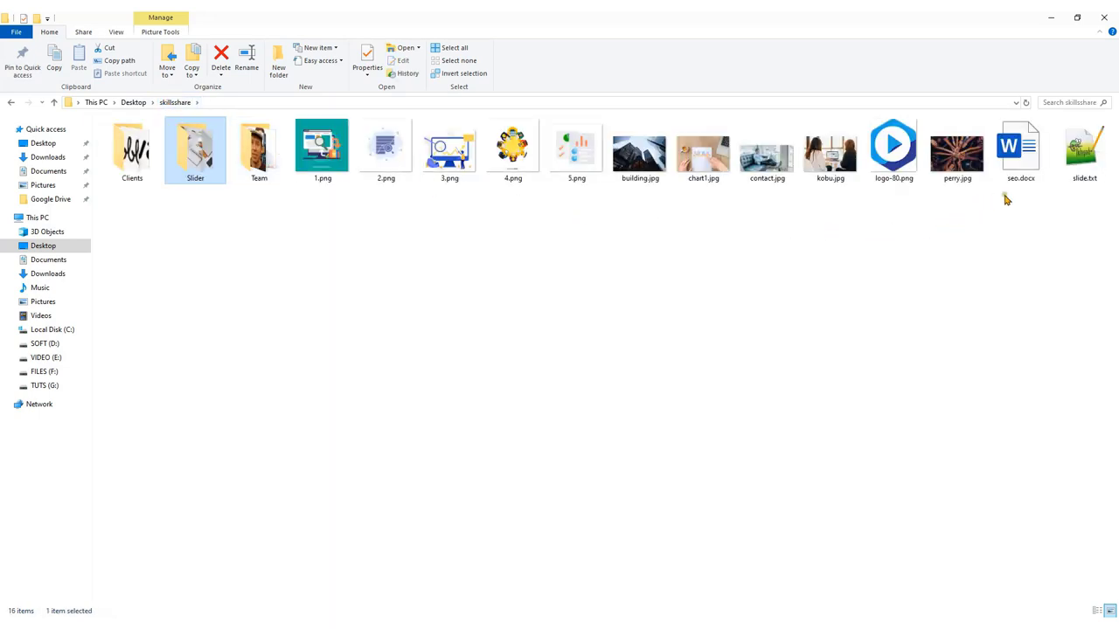
{"action": "left_click", "coordinate": [1084, 162]}
{"action": "right_click", "coordinate": [1079, 145]}
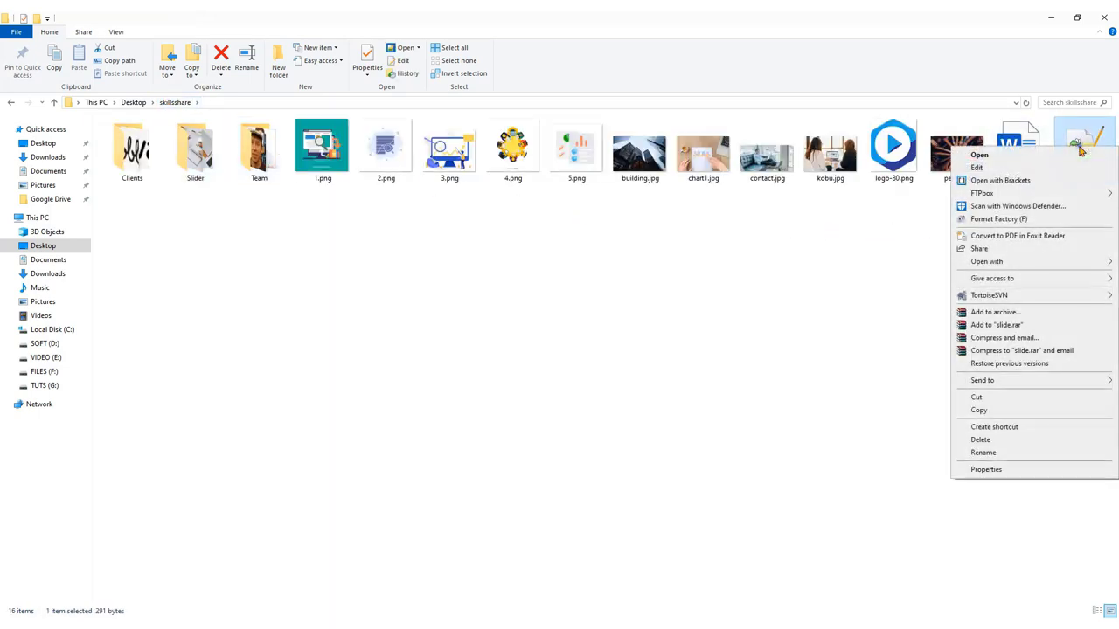
{"action": "mouse_move", "coordinate": [986, 267]}
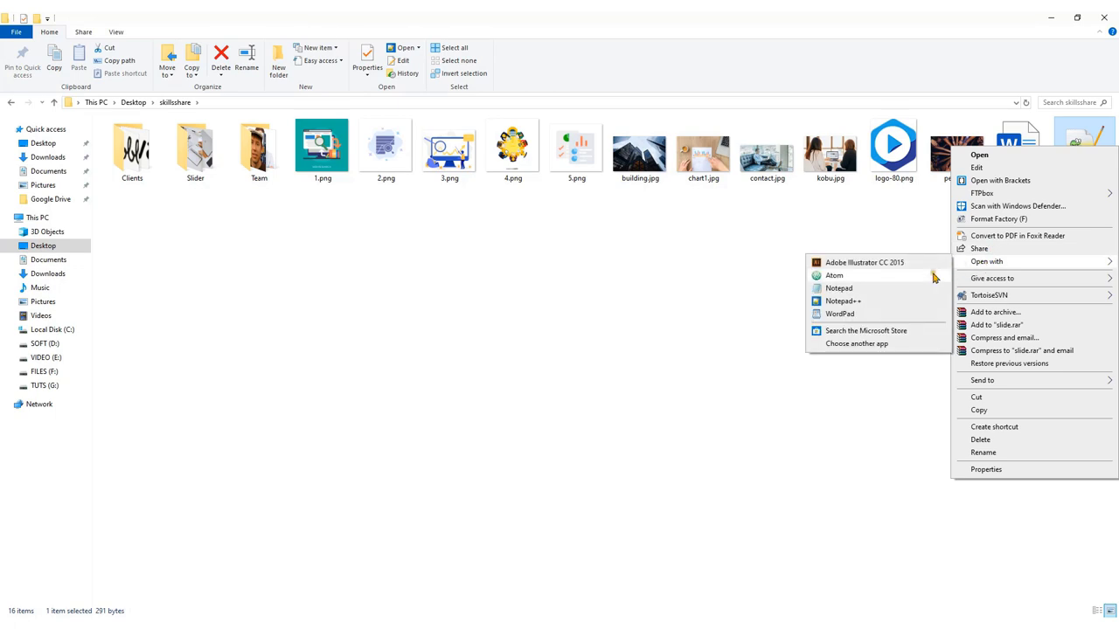
{"action": "left_click", "coordinate": [855, 288]}
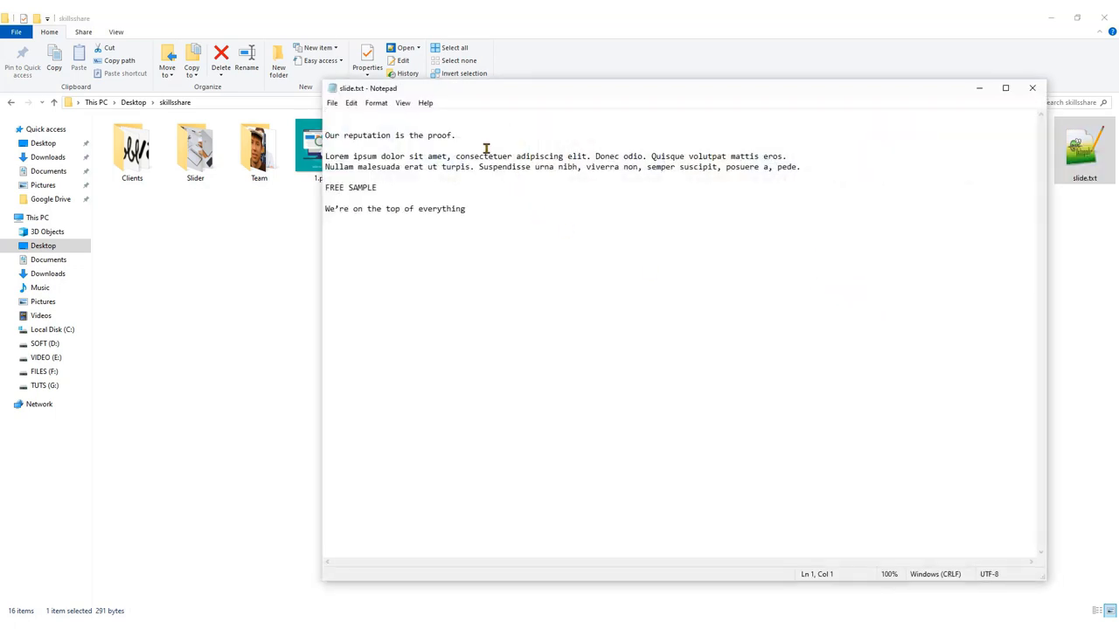
Copy the line 'Our reputation is the proof.' and minimize Notepad.
{"action": "left_click_drag", "start_coordinate": [458, 137], "coordinate": [330, 150]}
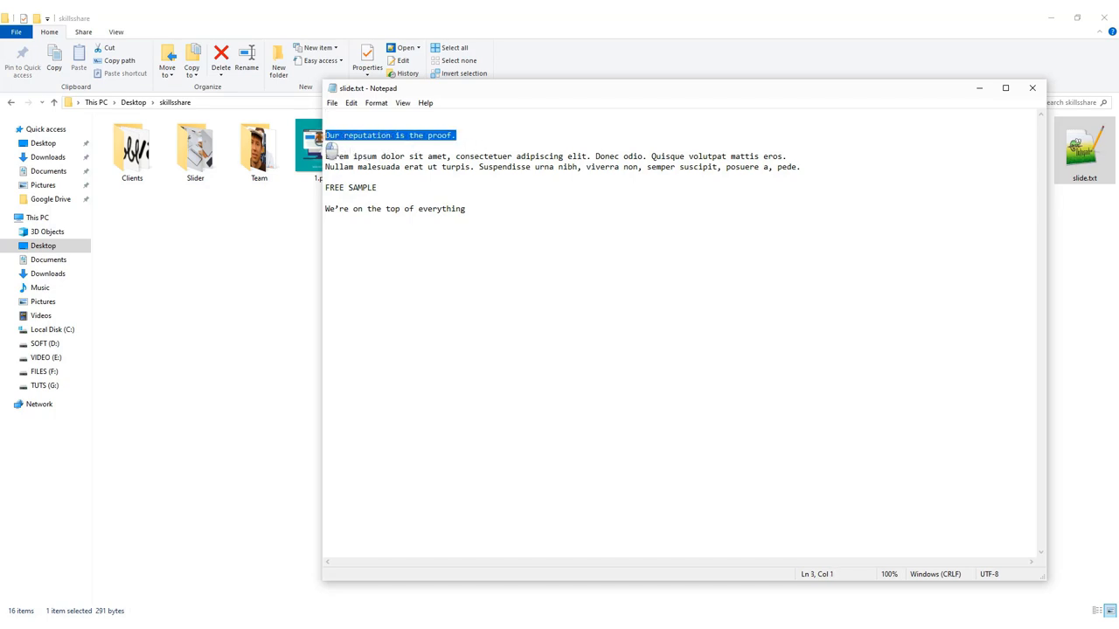
{"action": "right_click", "coordinate": [347, 138]}
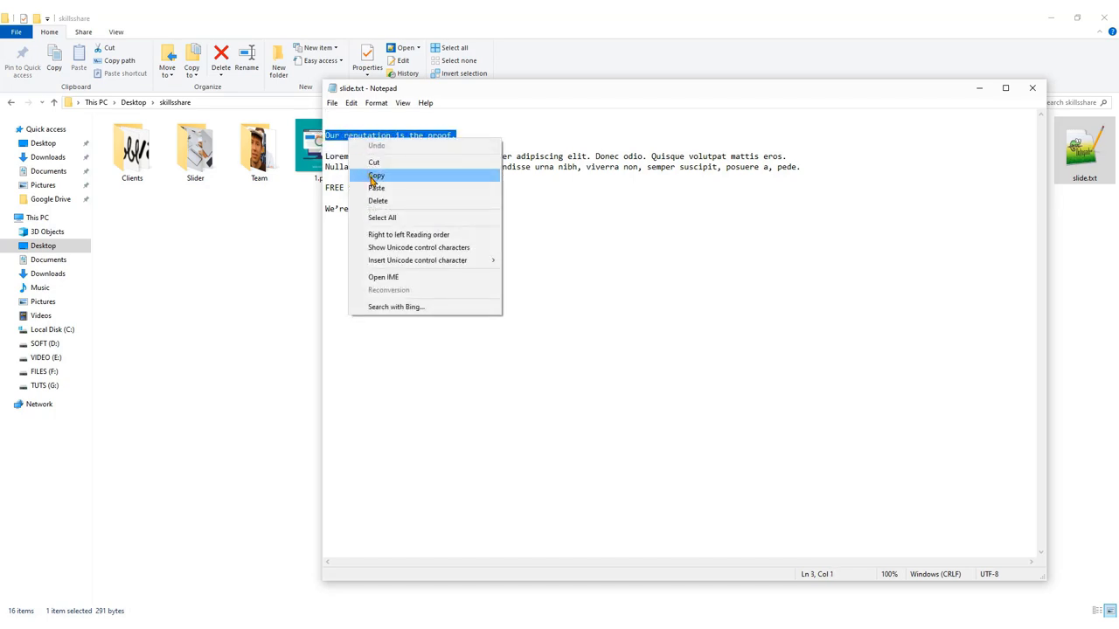
{"action": "left_click", "coordinate": [374, 175]}
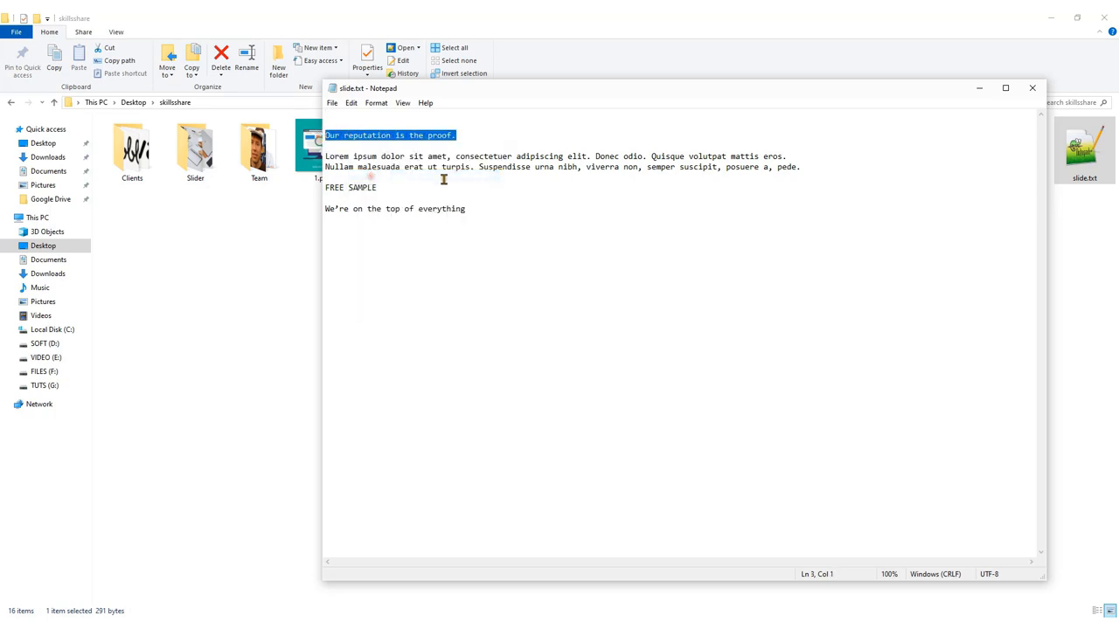
{"action": "left_click", "coordinate": [979, 89]}
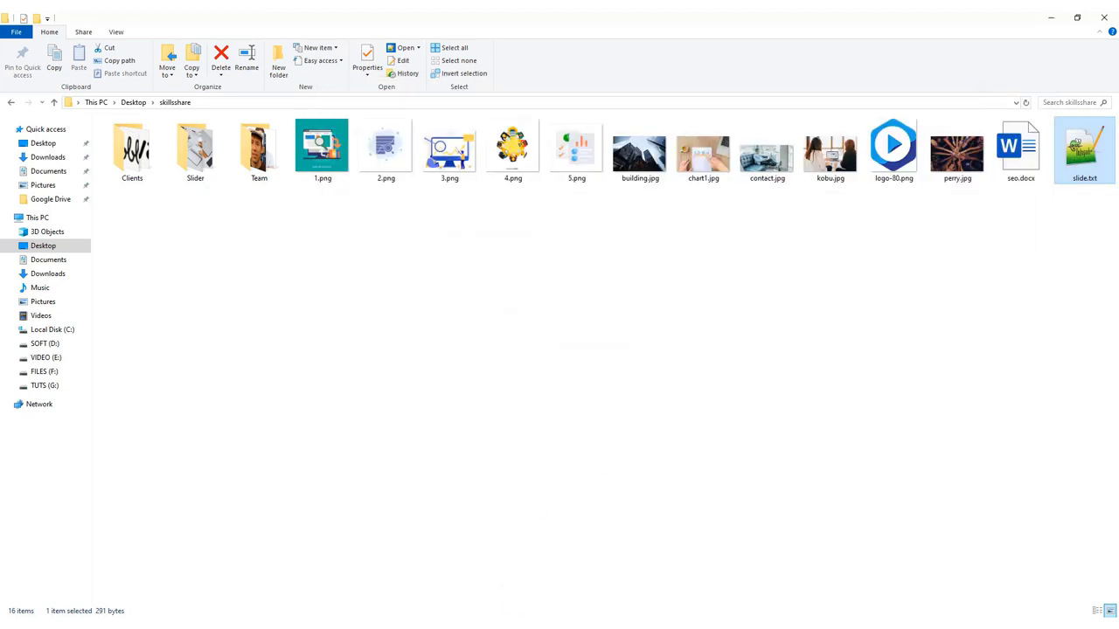
Replace Slide 1's title with 'Our reputation is the proof.'.
{"action": "key", "text": "alt+Tab"}
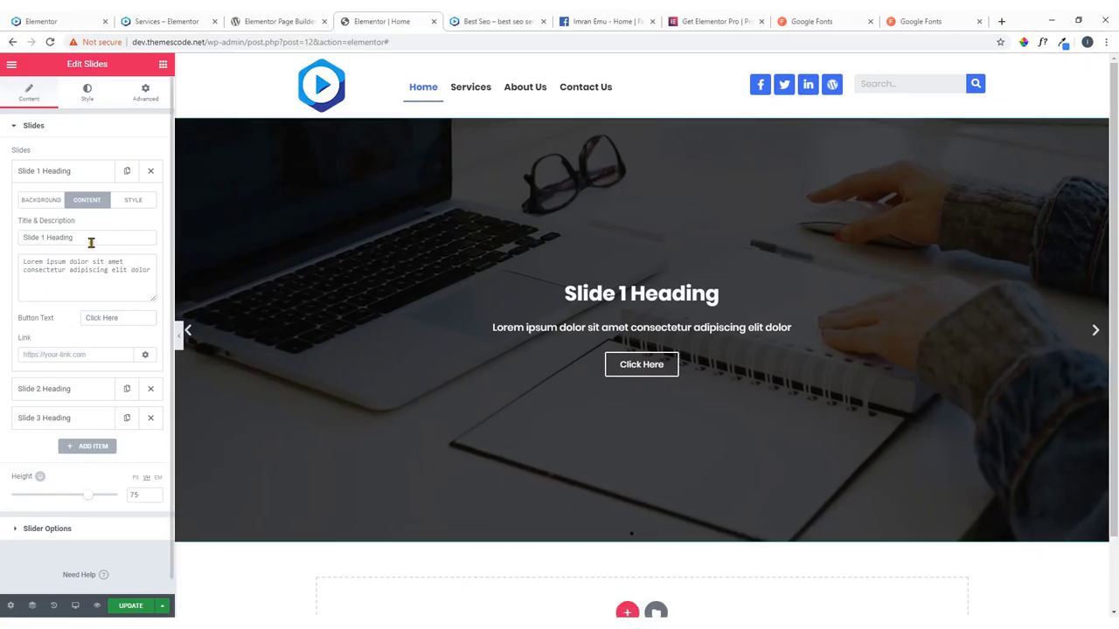
{"action": "left_click_drag", "start_coordinate": [90, 240], "coordinate": [3, 247]}
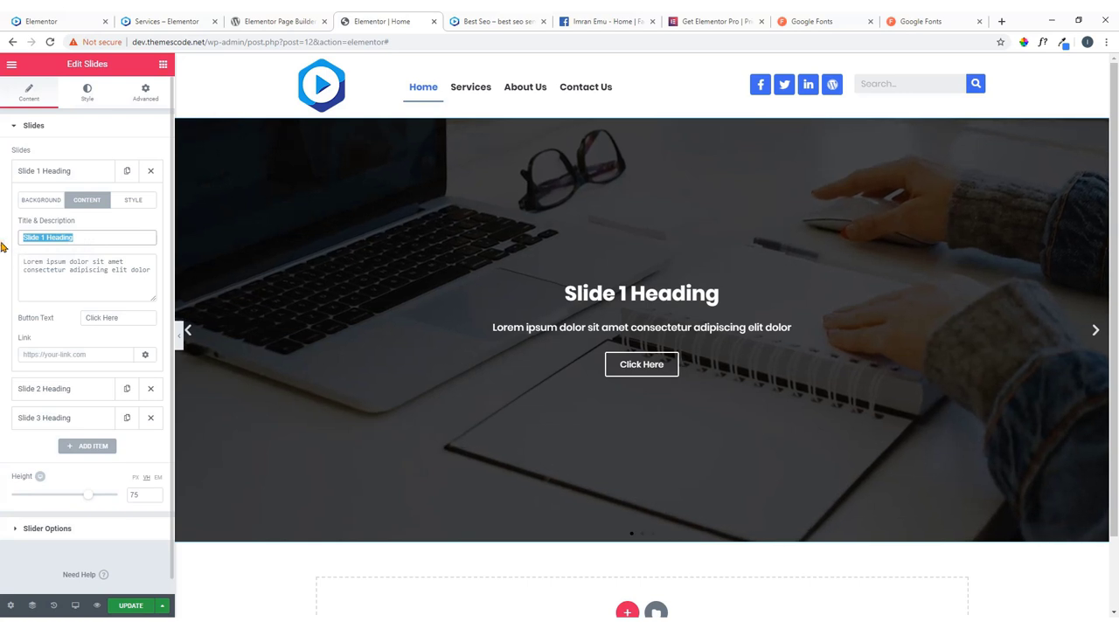
{"action": "key", "text": "BackSpace"}
{"action": "key", "text": "ctrl+v"}
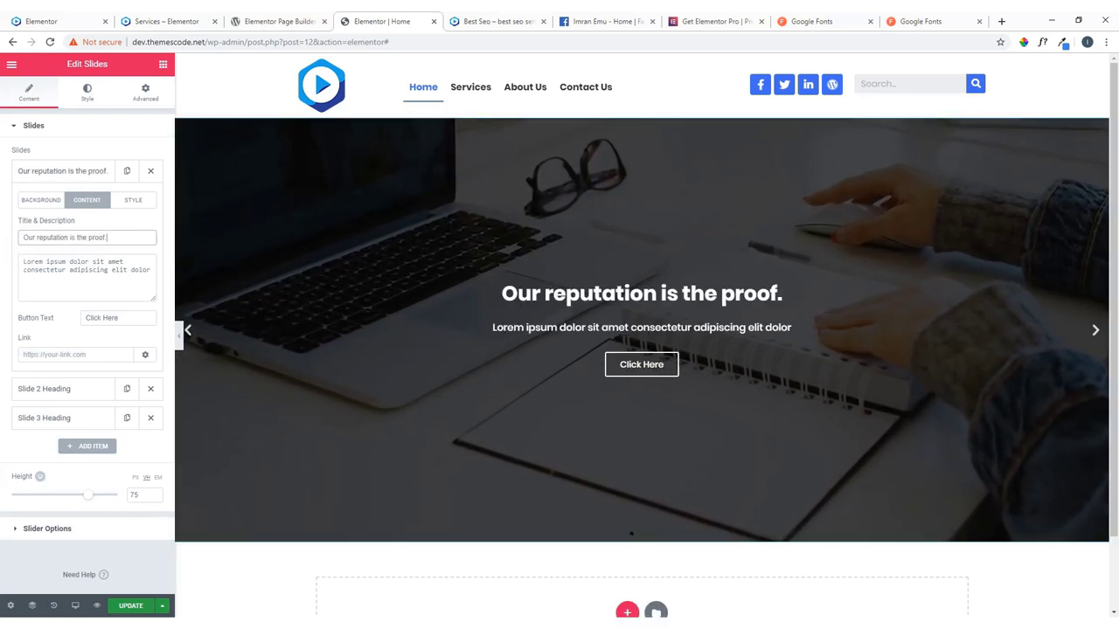
Replace the slide description with the Lorem ipsum paragraph from slide.txt.
{"action": "key", "text": "alt+Tab"}
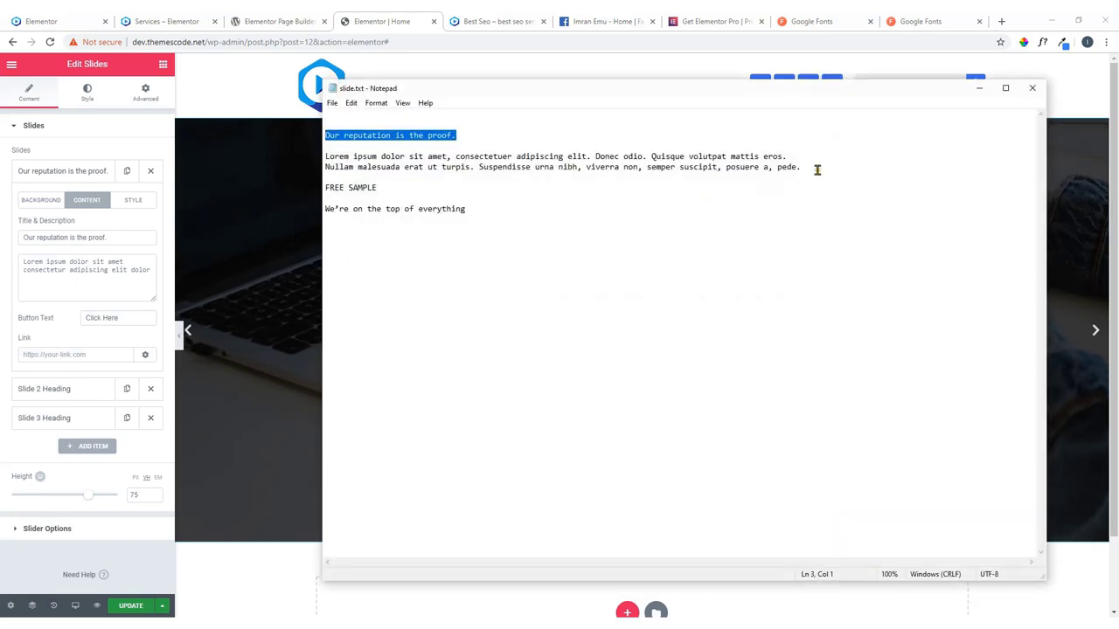
{"action": "left_click_drag", "start_coordinate": [801, 167], "coordinate": [309, 157]}
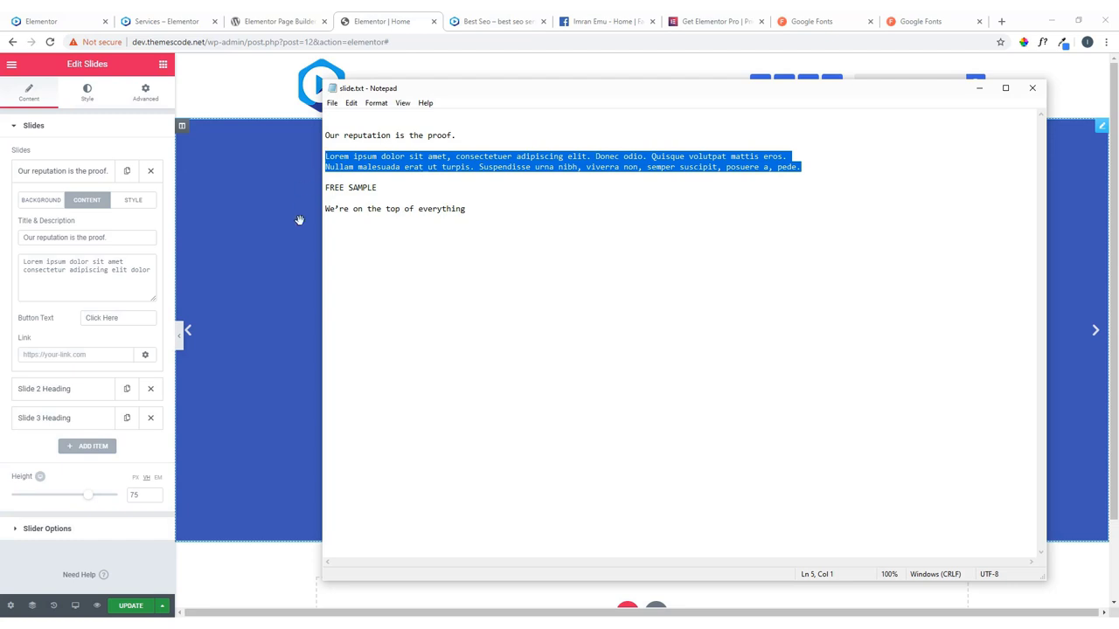
{"action": "left_click_drag", "start_coordinate": [149, 275], "coordinate": [14, 266]}
{"action": "key", "text": "ctrl+v"}
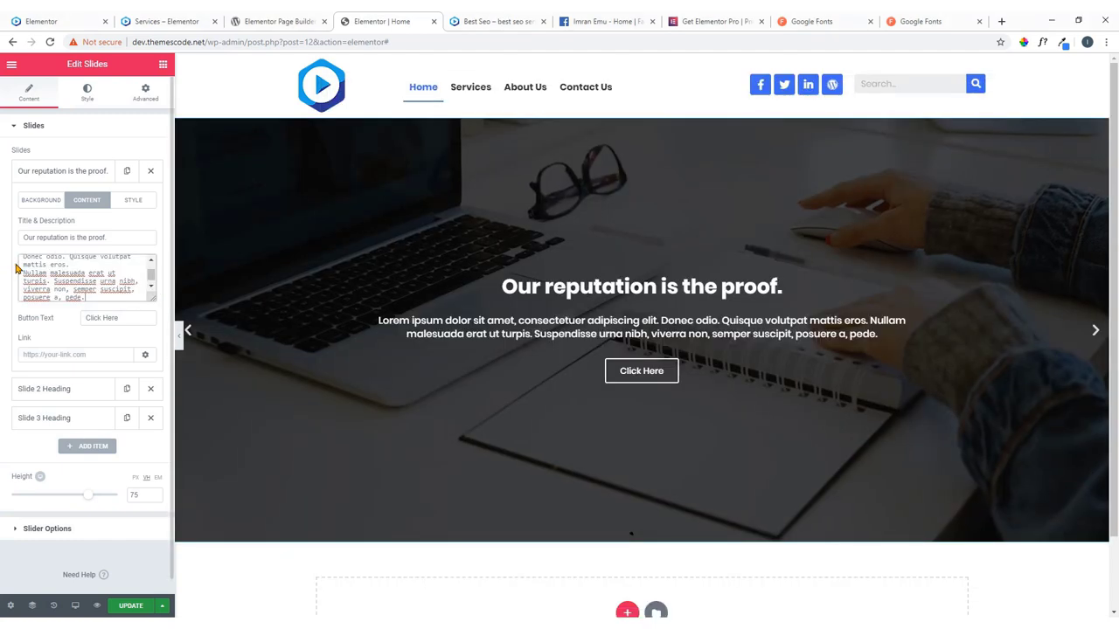
Change the button text from Click Here to FREE SAMPLE.
{"action": "key", "text": "alt+Tab"}
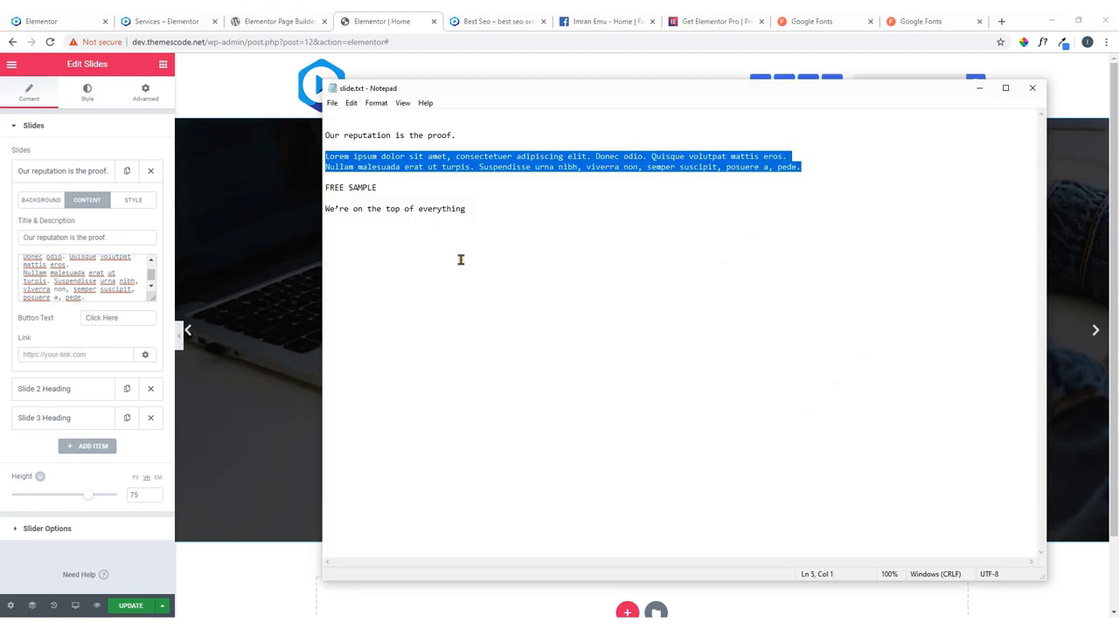
{"action": "left_click_drag", "start_coordinate": [382, 189], "coordinate": [329, 190]}
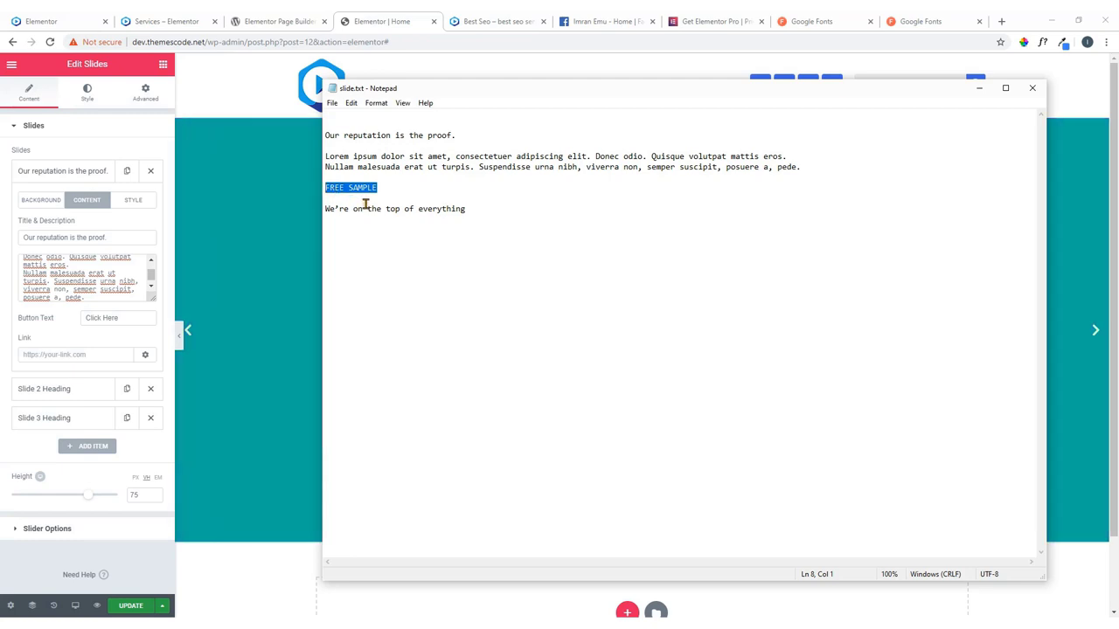
{"action": "left_click_drag", "start_coordinate": [117, 318], "coordinate": [81, 318]}
{"action": "key", "text": "ctrl+v"}
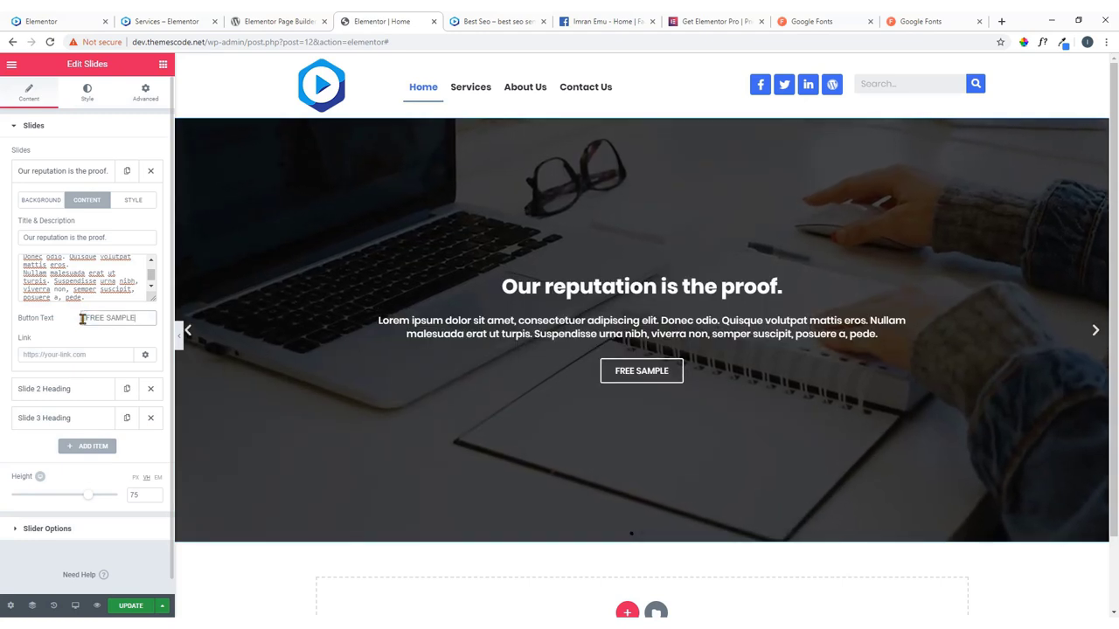
{"action": "left_click", "coordinate": [91, 354]}
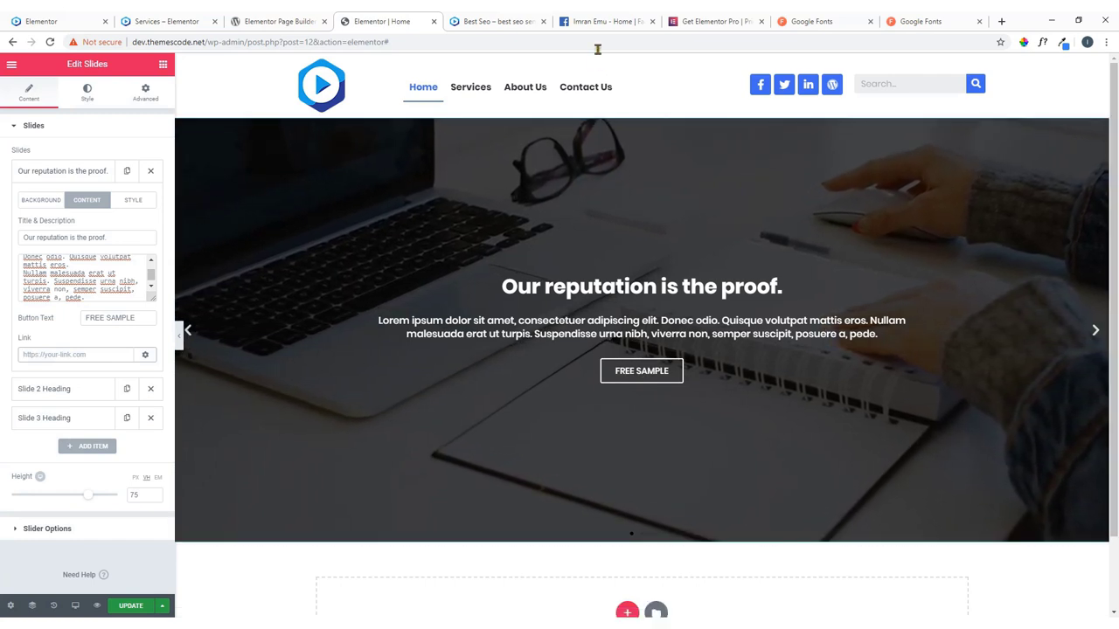
Link Slide 1 to the copied Facebook page URL, applied to the button only.
{"action": "left_click", "coordinate": [600, 19]}
{"action": "right_click", "coordinate": [164, 42]}
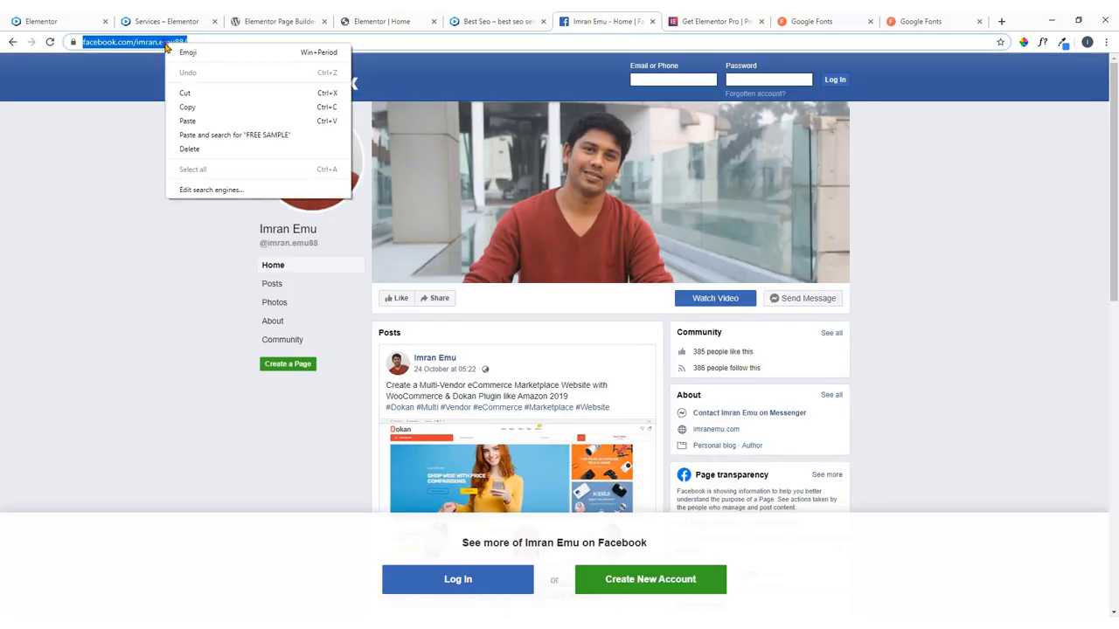
{"action": "left_click", "coordinate": [188, 108]}
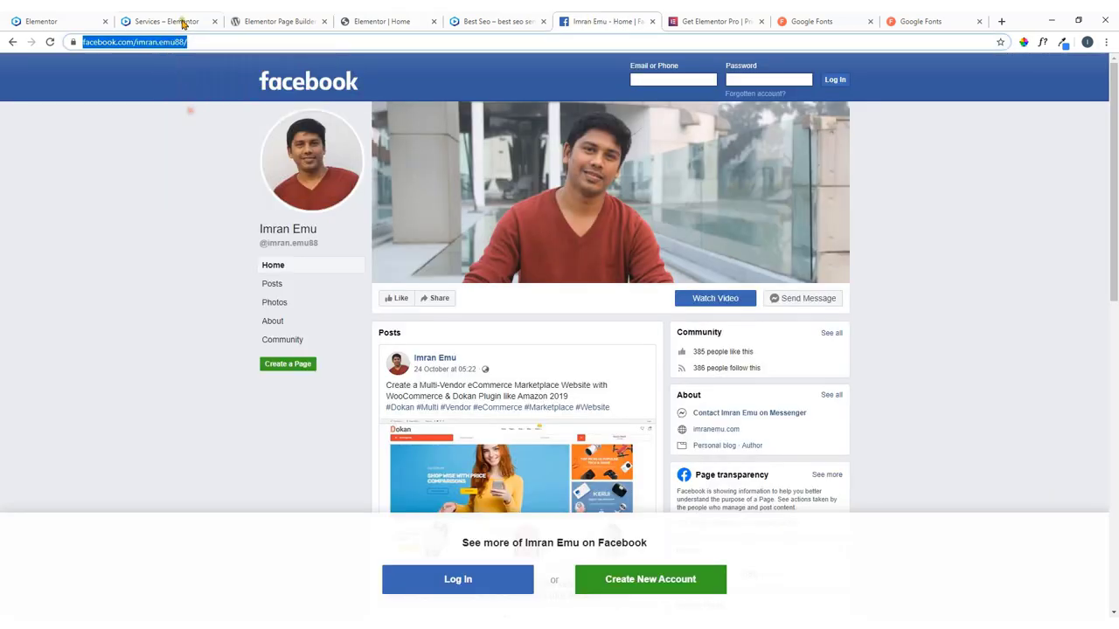
{"action": "left_click", "coordinate": [393, 19]}
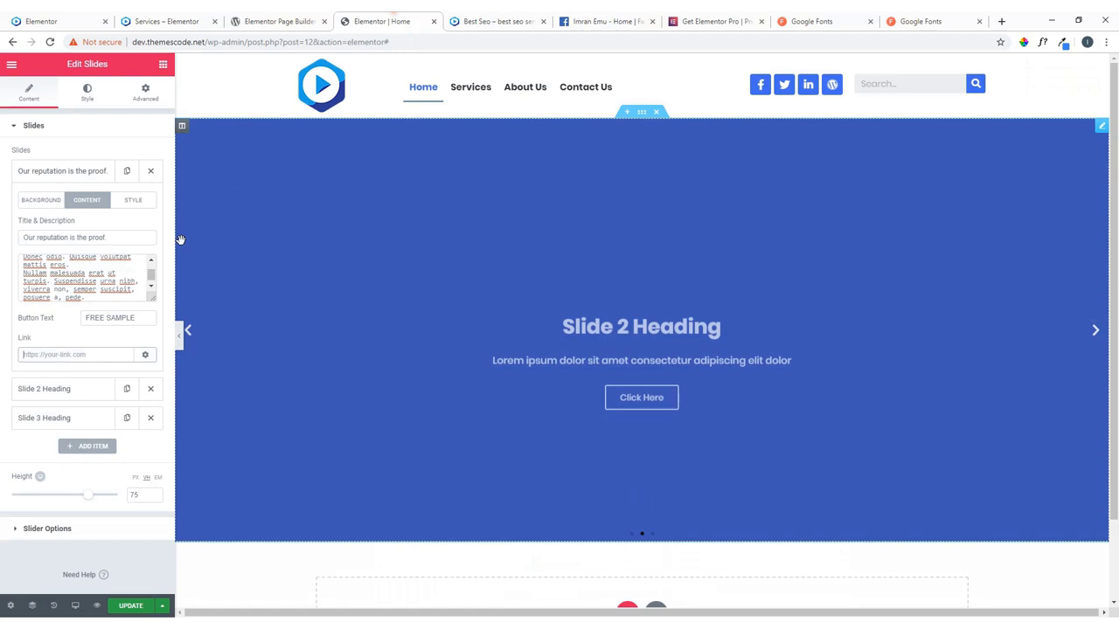
{"action": "right_click", "coordinate": [35, 354]}
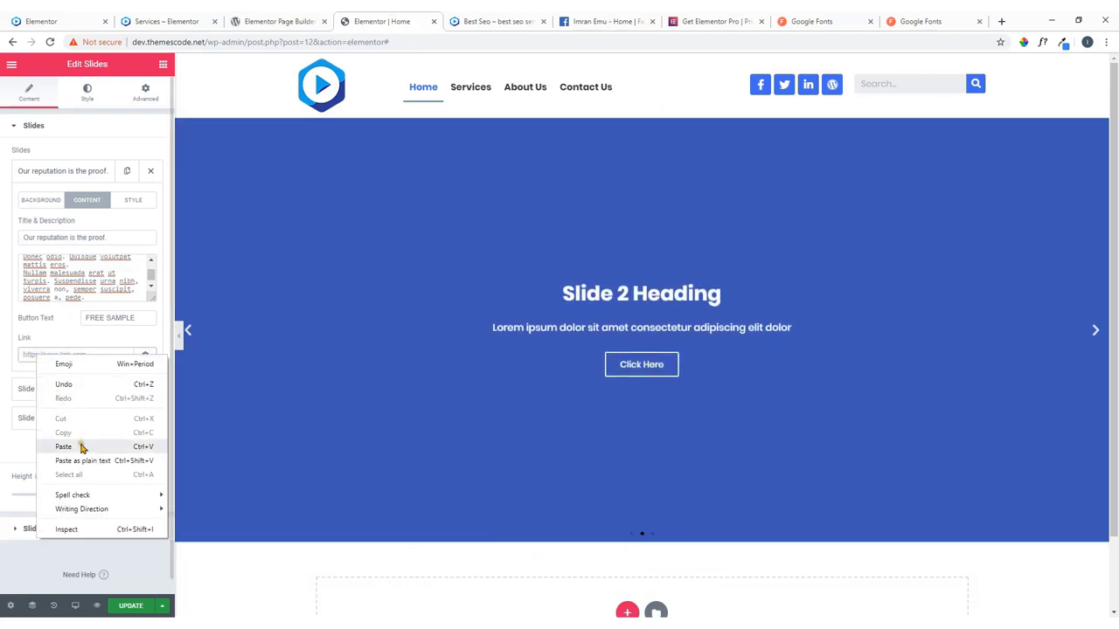
{"action": "left_click", "coordinate": [78, 446]}
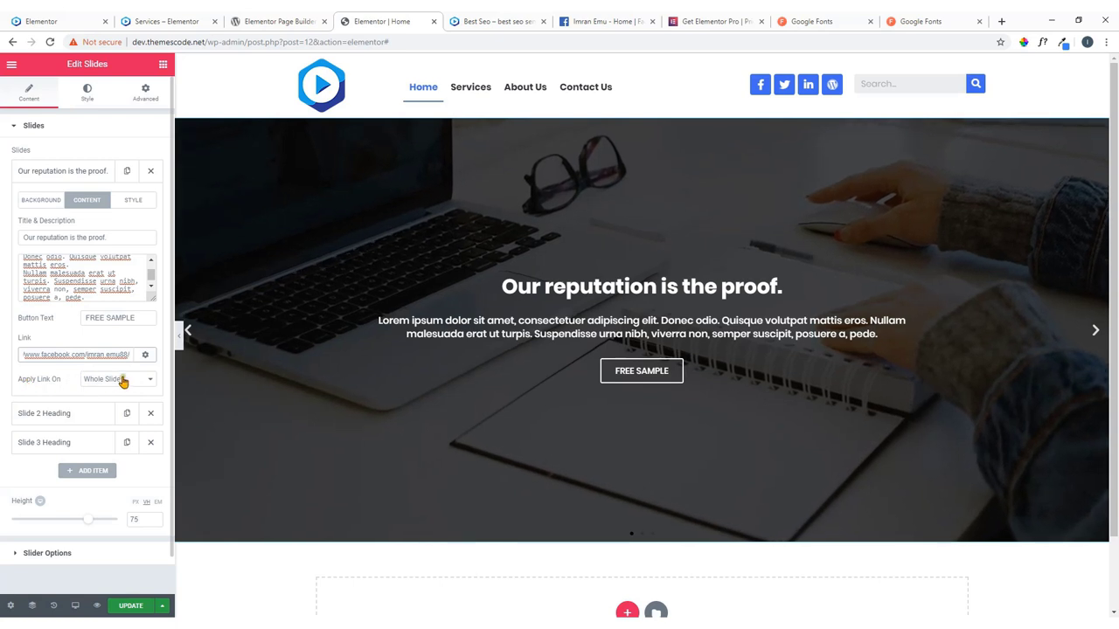
{"action": "left_click", "coordinate": [127, 379]}
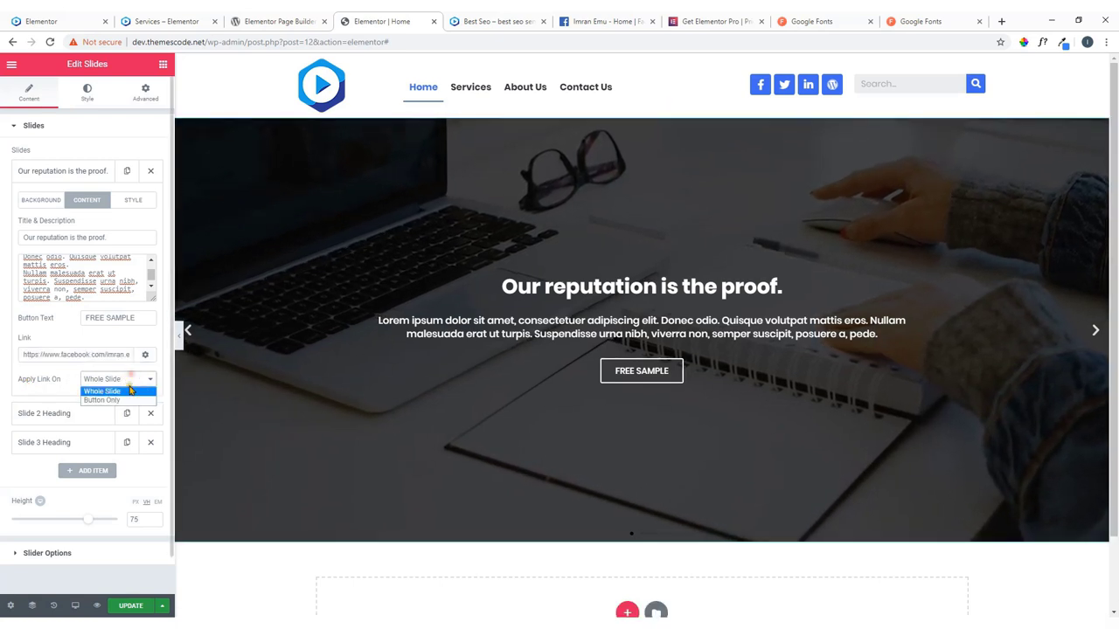
{"action": "left_click", "coordinate": [124, 401]}
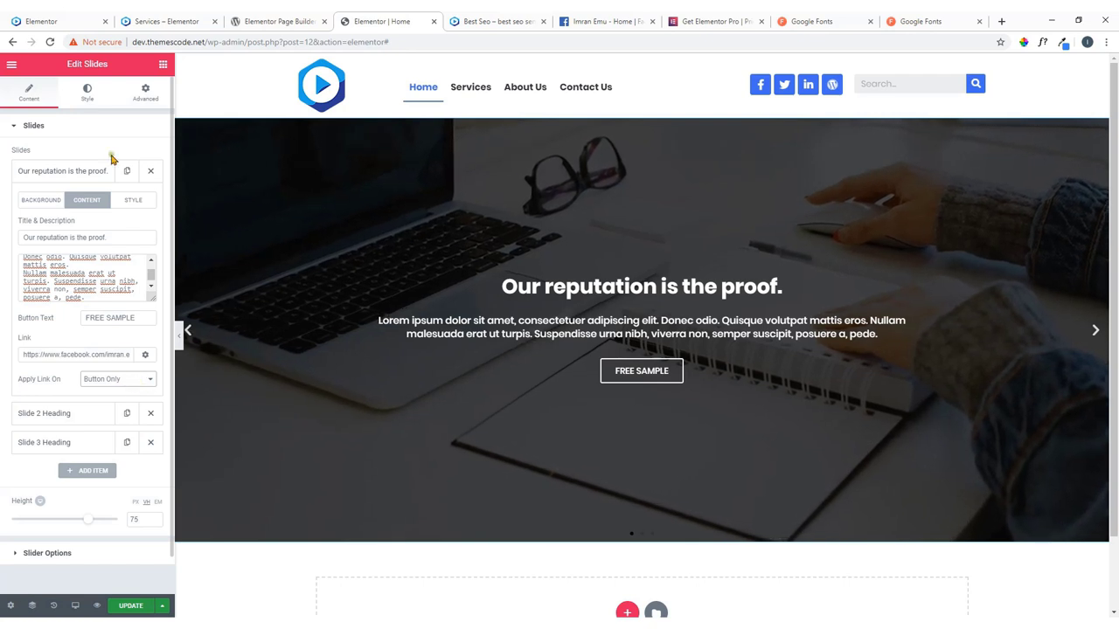
Give slide 1 a custom style: Horizontal Position Left, Vertical Position Middle, Text Align Left.
{"action": "left_click", "coordinate": [135, 206]}
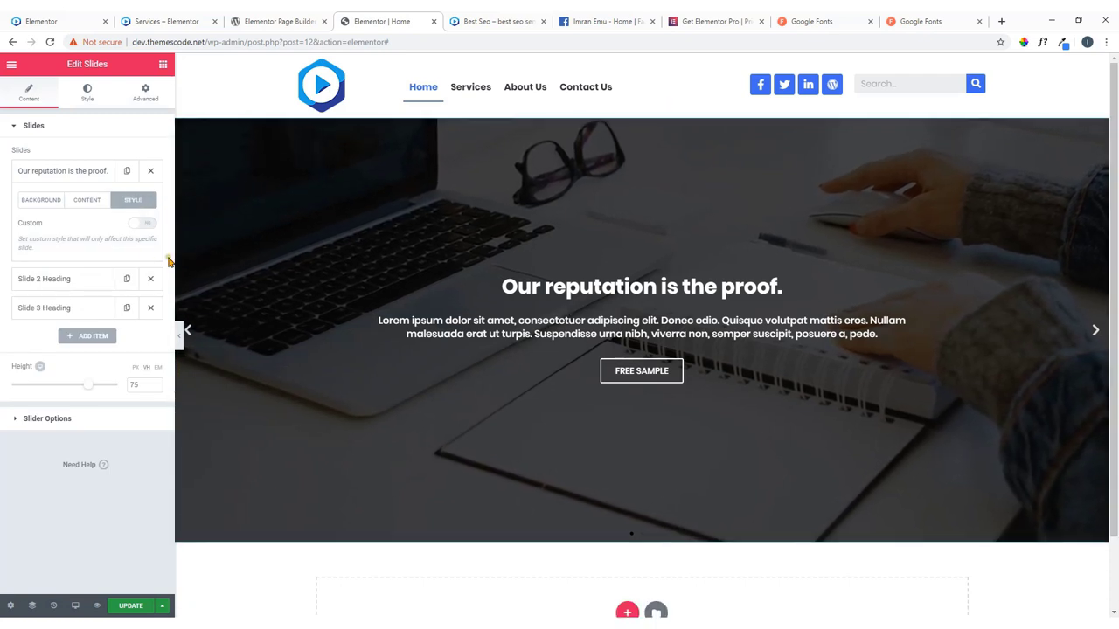
{"action": "left_click", "coordinate": [138, 226]}
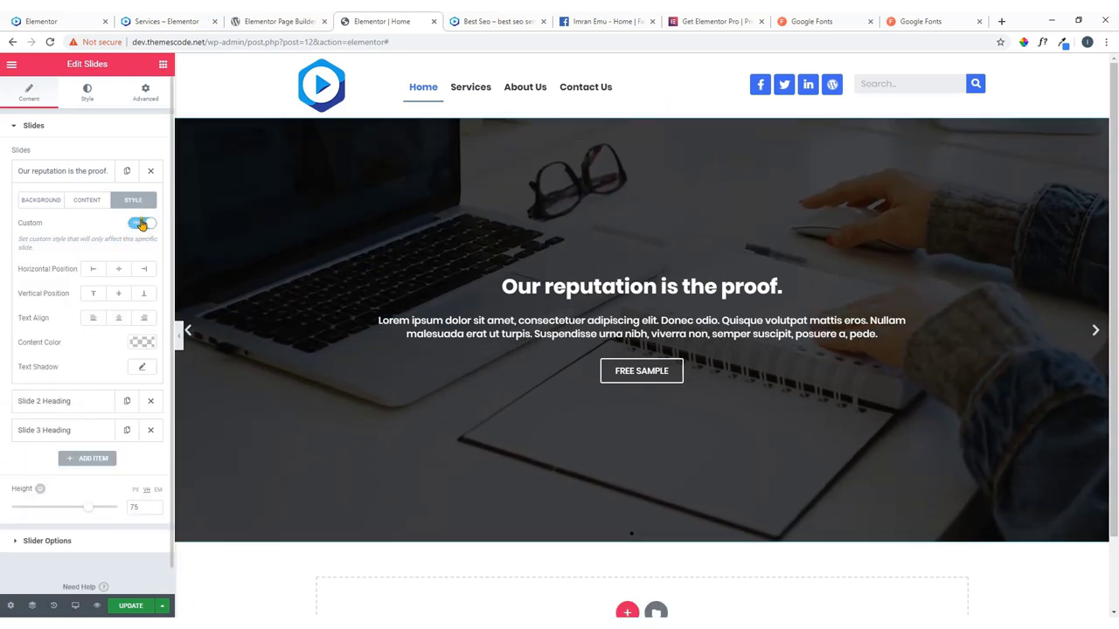
{"action": "left_click", "coordinate": [95, 271]}
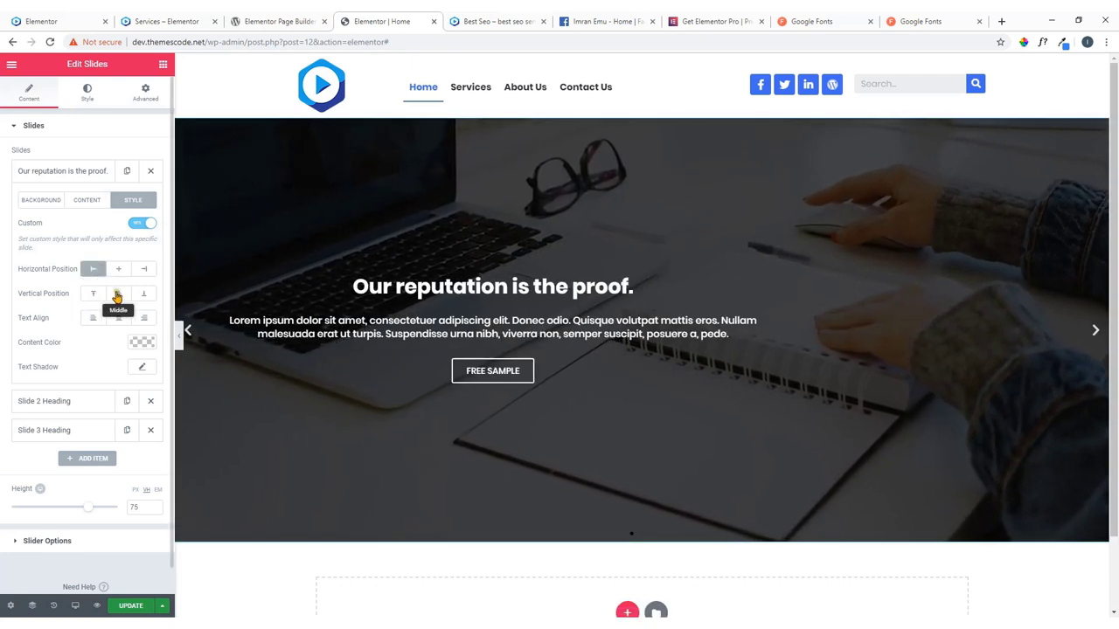
{"action": "left_click", "coordinate": [119, 296]}
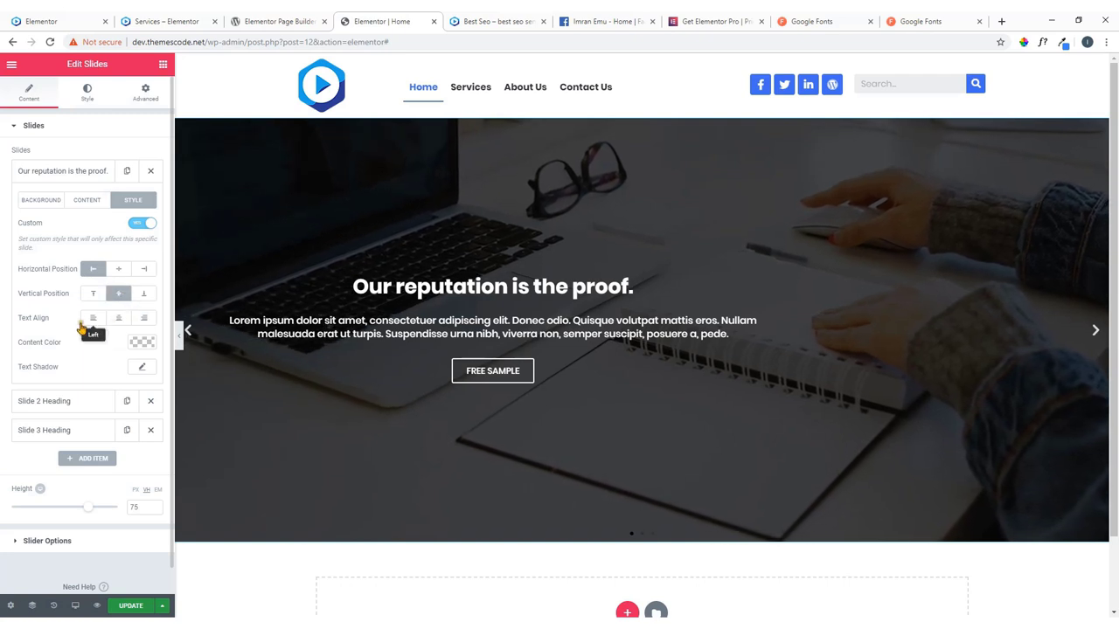
{"action": "left_click", "coordinate": [93, 320]}
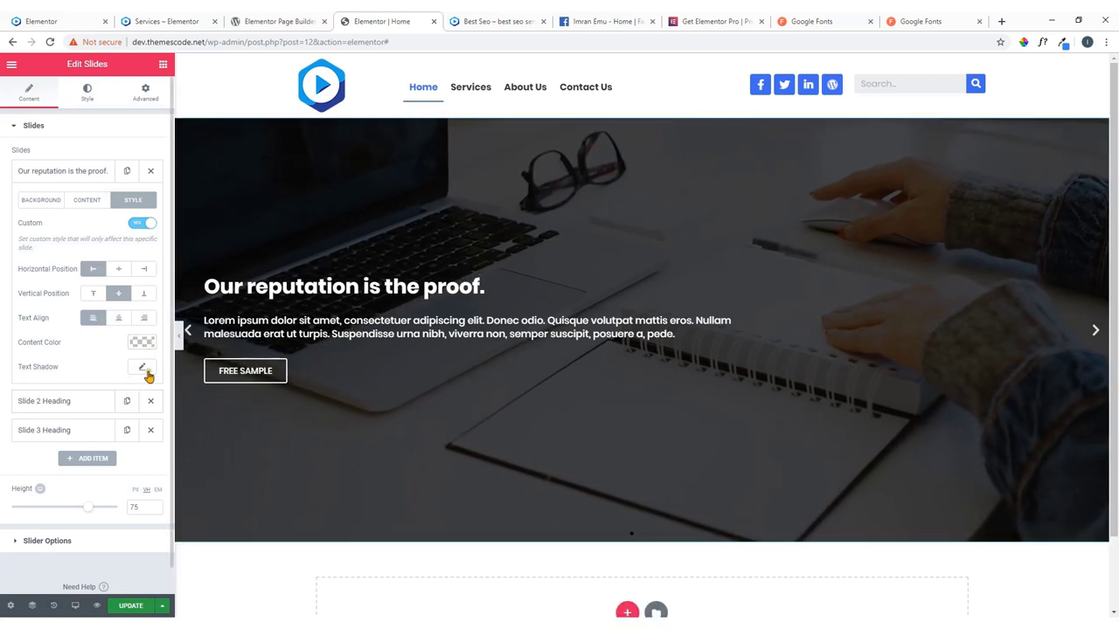
{"action": "scroll", "coordinate": [146, 374], "scroll_direction": "down", "scroll_amount": 1}
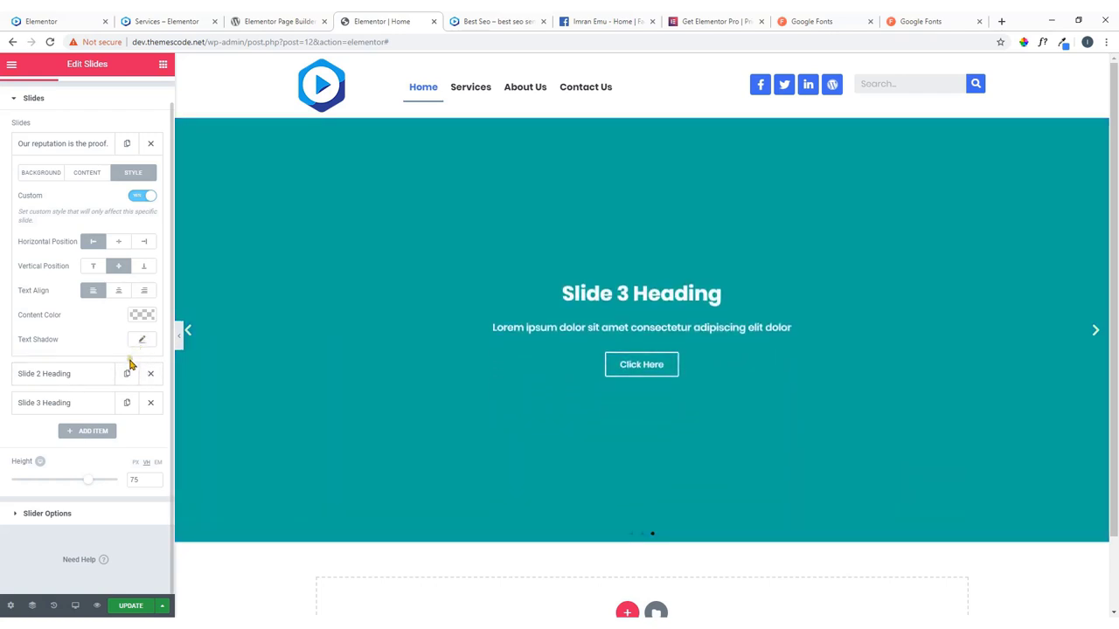
{"action": "scroll", "coordinate": [131, 313], "scroll_direction": "up", "scroll_amount": 1}
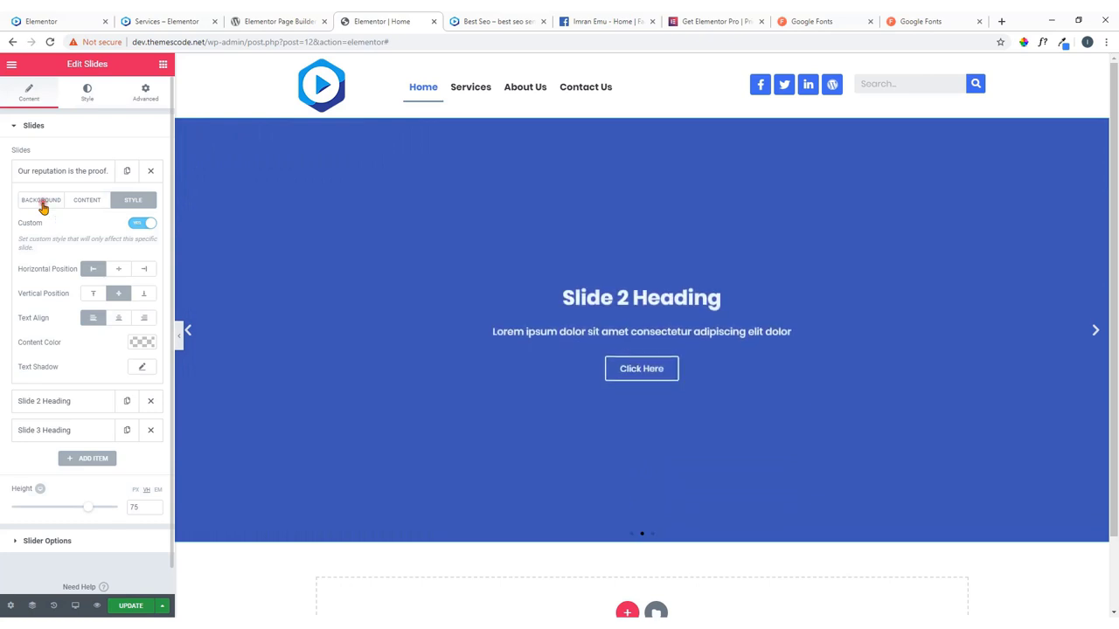
Delete Slide 3 and Slide 2, leaving only 'Our reputation is the proof.', then glance at the live site.
{"action": "left_click", "coordinate": [44, 207]}
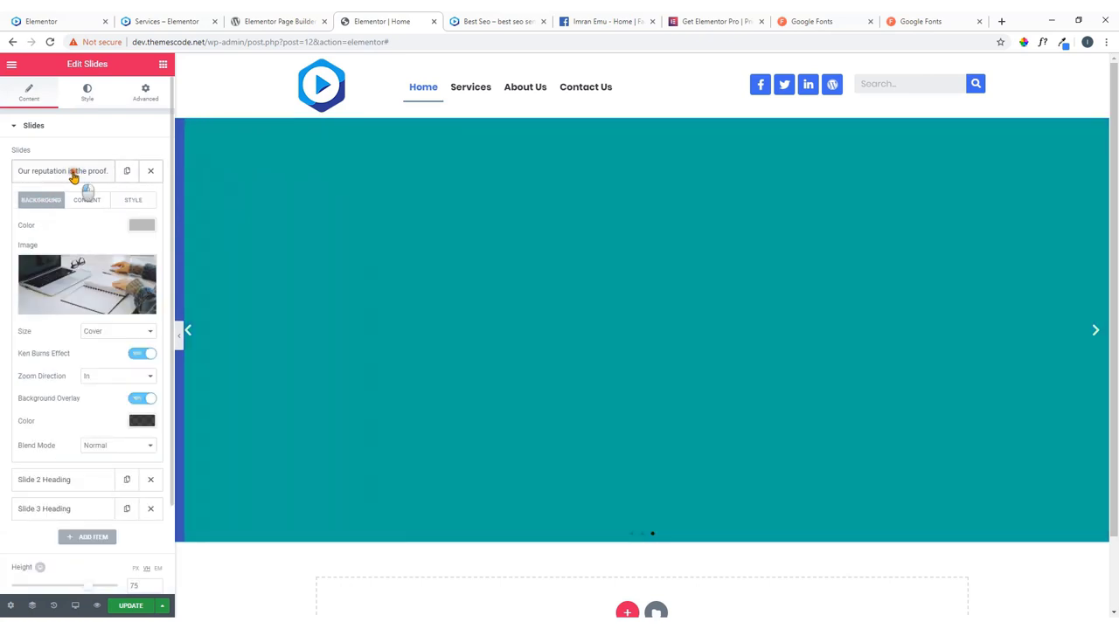
{"action": "left_click", "coordinate": [73, 172]}
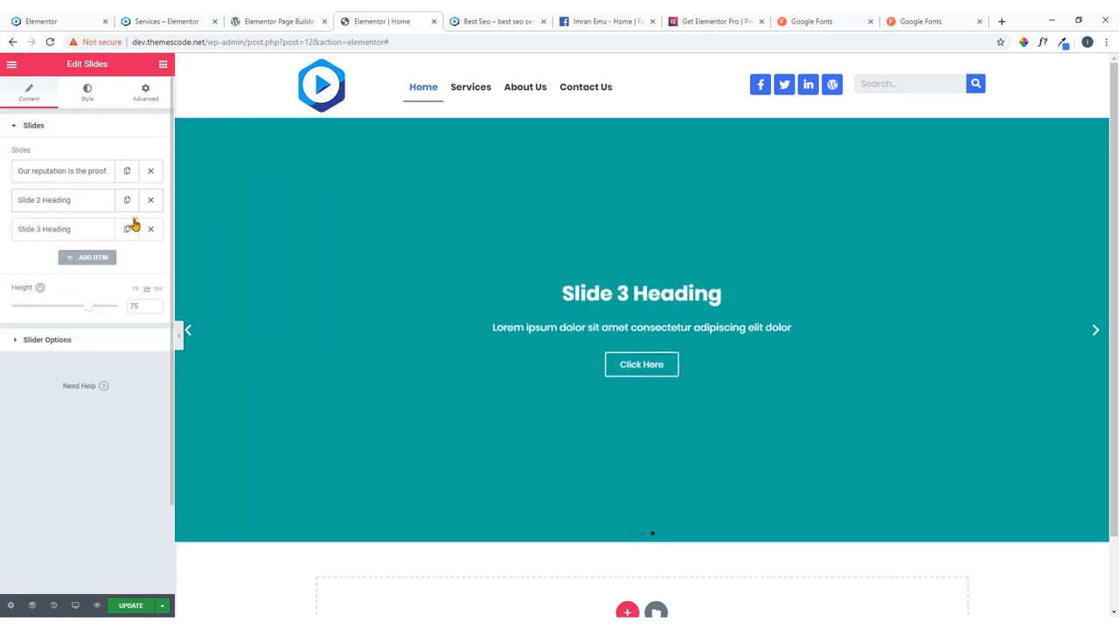
{"action": "left_click", "coordinate": [1094, 330]}
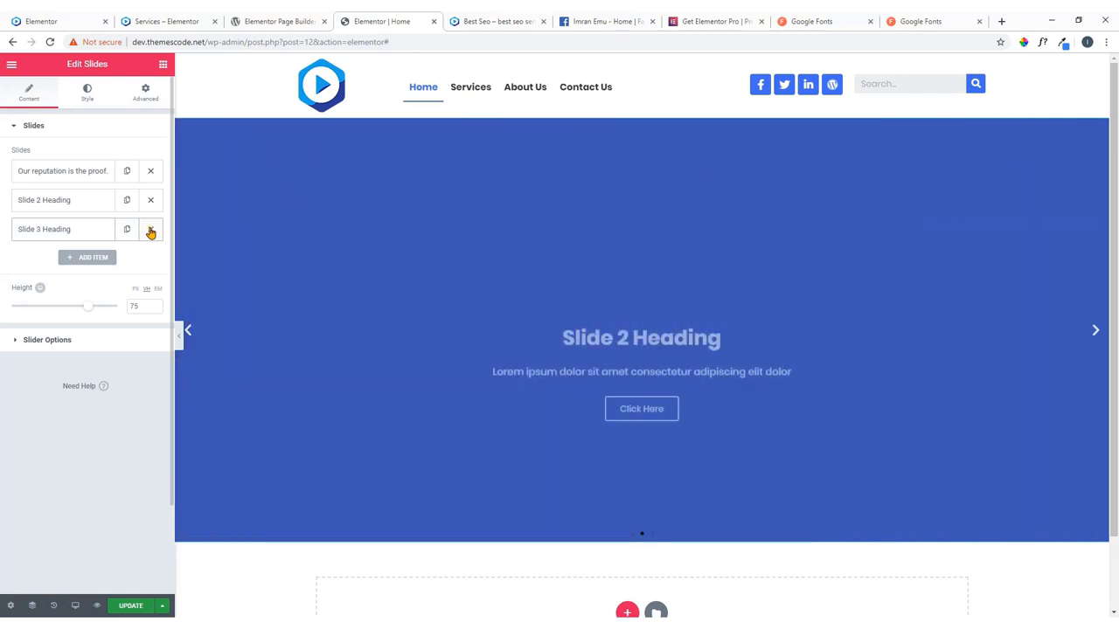
{"action": "left_click", "coordinate": [151, 229]}
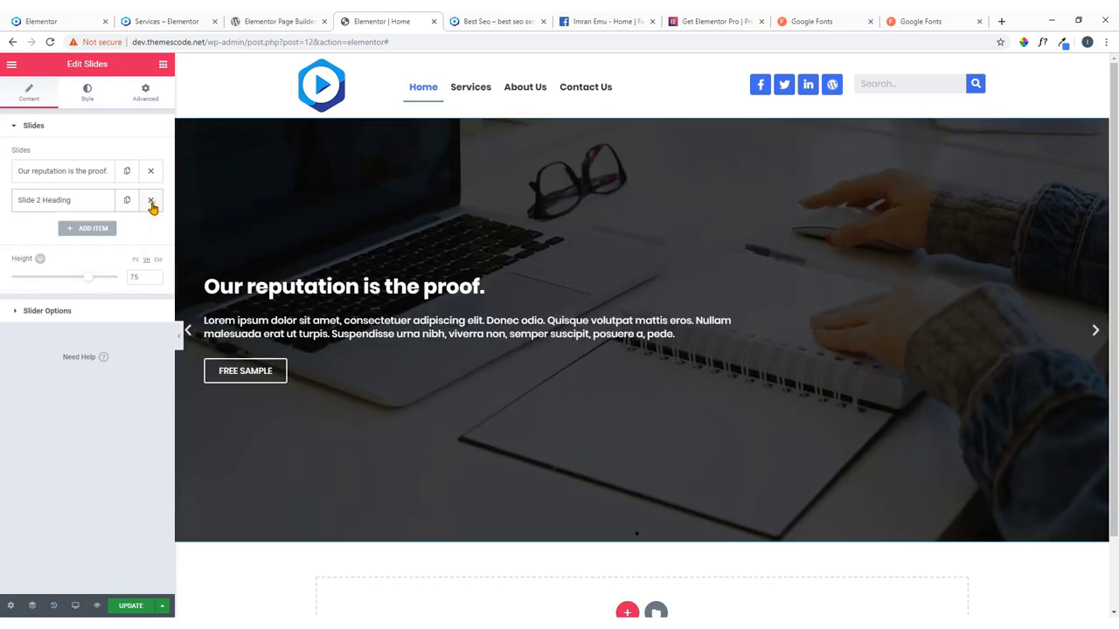
{"action": "left_click", "coordinate": [151, 201]}
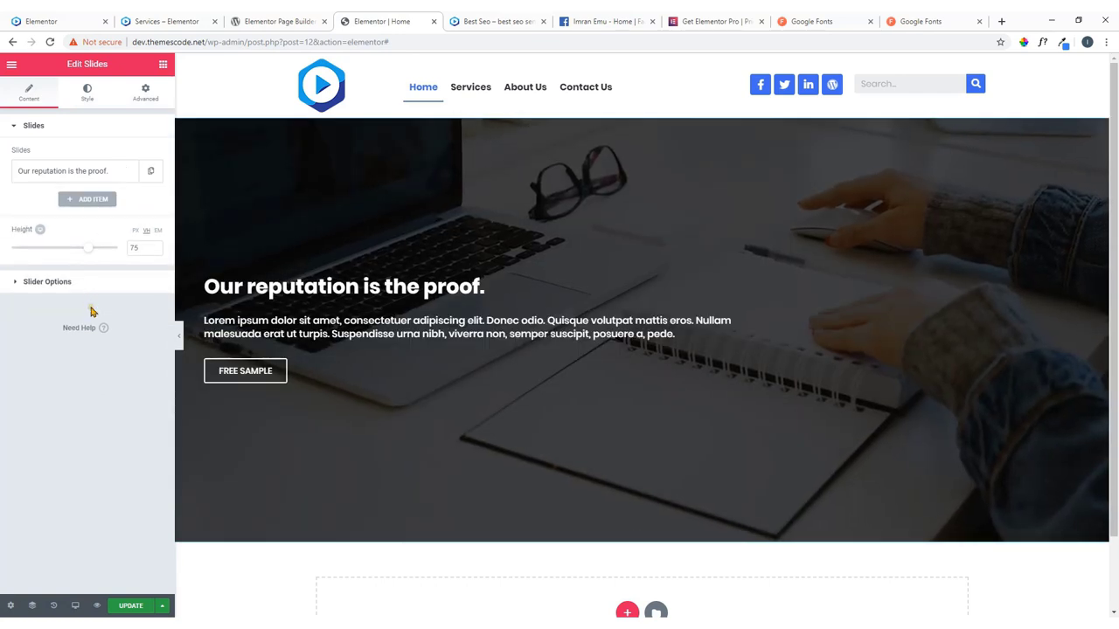
{"action": "left_click", "coordinate": [37, 19]}
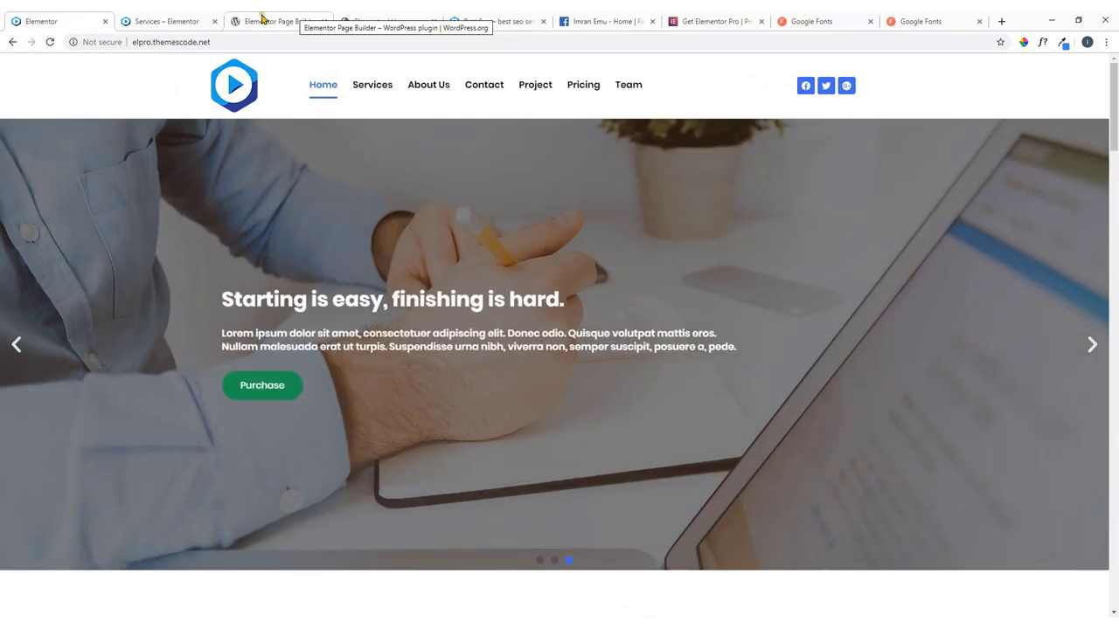
{"action": "left_click", "coordinate": [381, 19]}
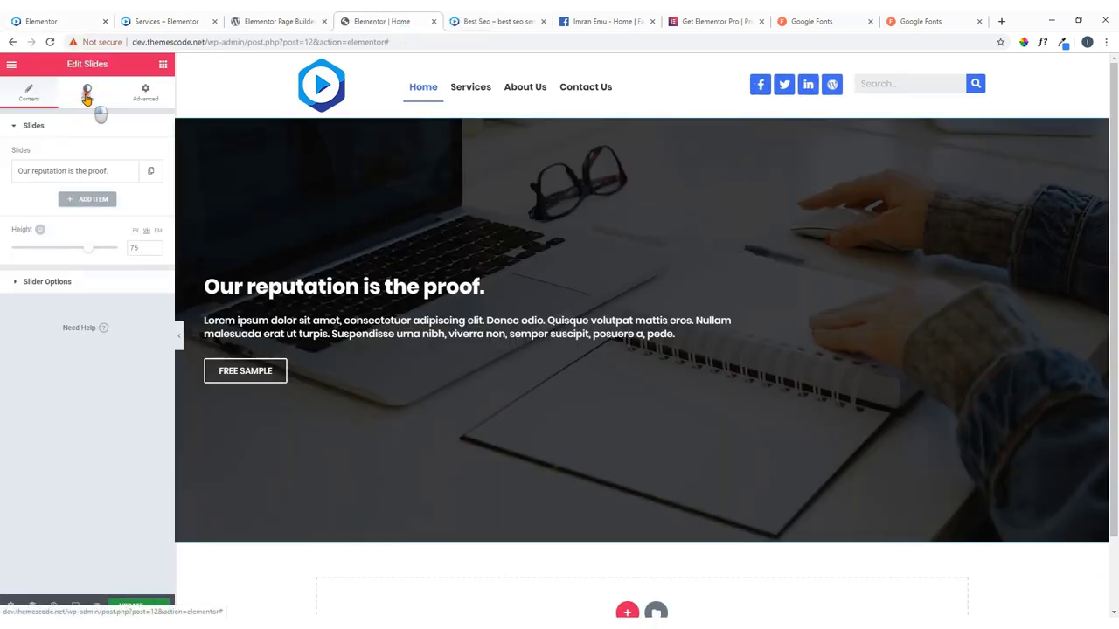
Widen the slides' content width to 80 and set unlinked right padding to 40.
{"action": "left_click", "coordinate": [87, 96]}
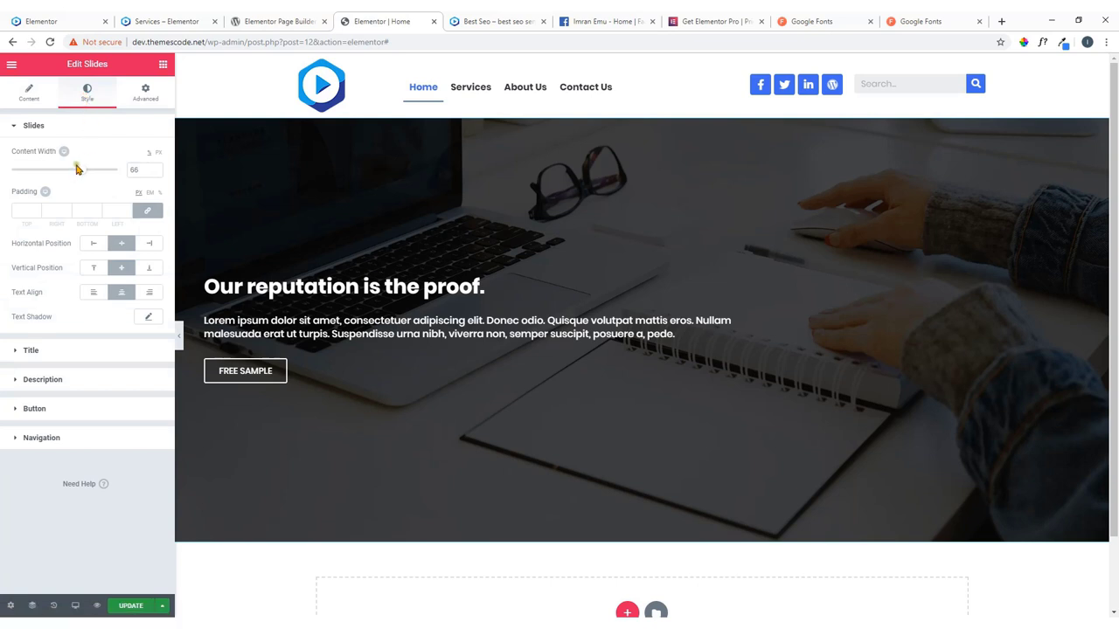
{"action": "mouse_move", "coordinate": [79, 175]}
{"action": "left_mouse_down"}
{"action": "mouse_move", "coordinate": [145, 185]}
{"action": "mouse_move", "coordinate": [96, 178]}
{"action": "left_mouse_up"}
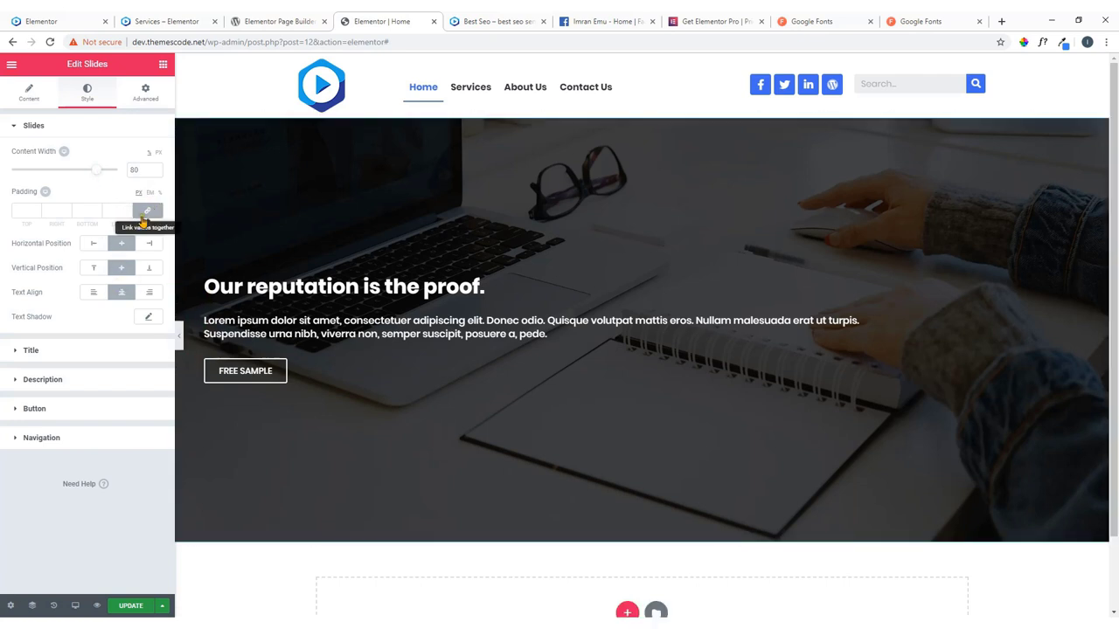
{"action": "left_click", "coordinate": [147, 214]}
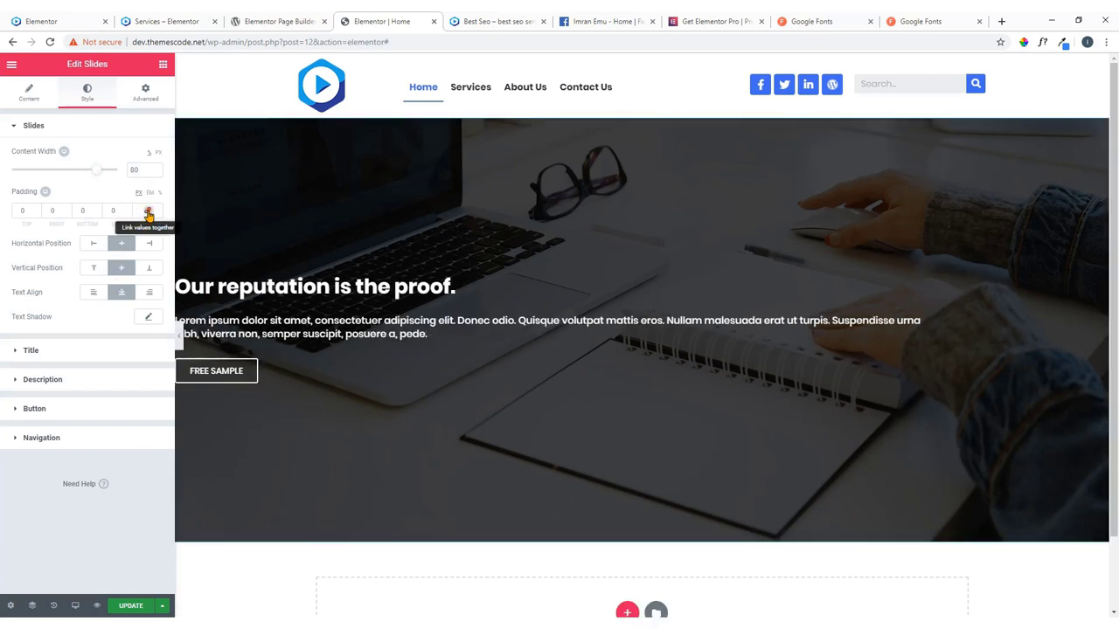
{"action": "left_click", "coordinate": [55, 211]}
{"action": "type", "text": "4"}
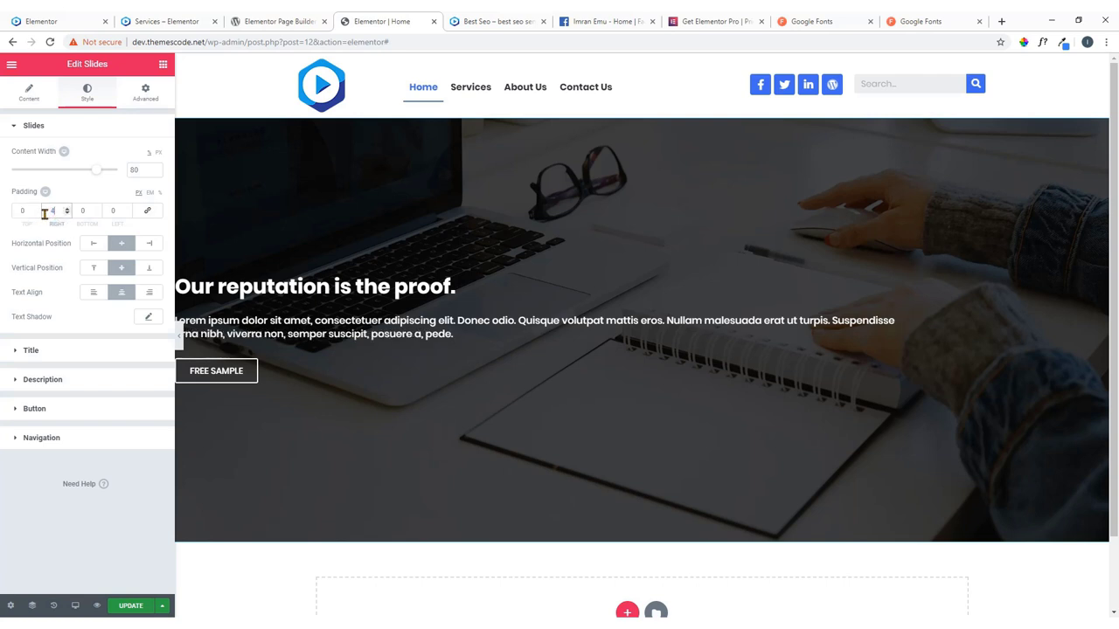
{"action": "type", "text": "0"}
{"action": "left_click", "coordinate": [105, 211]}
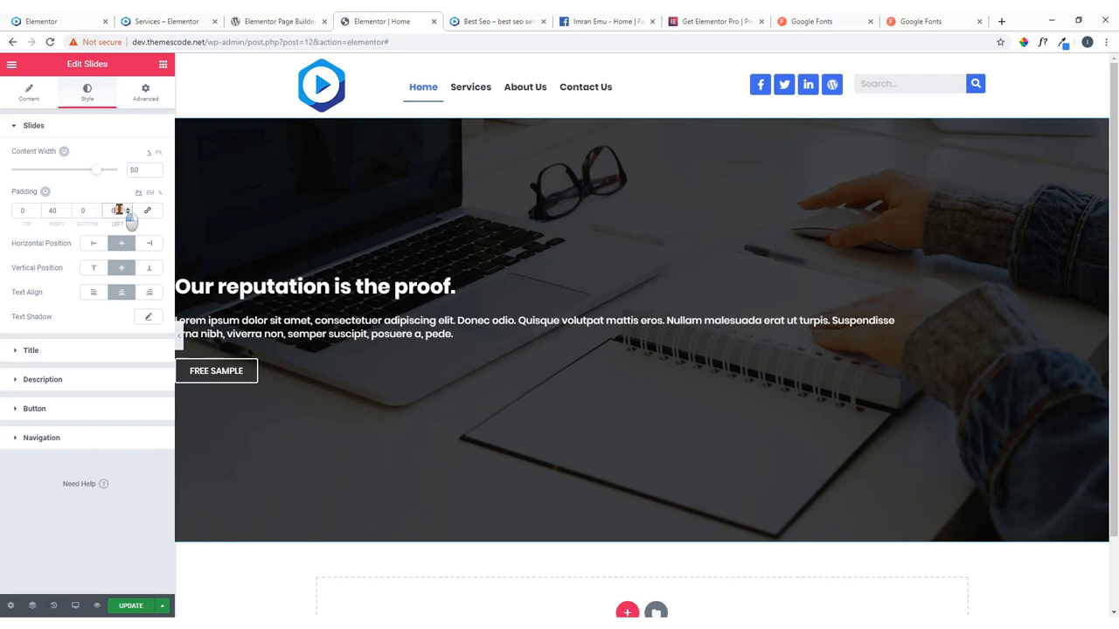
{"action": "type", "text": "40"}
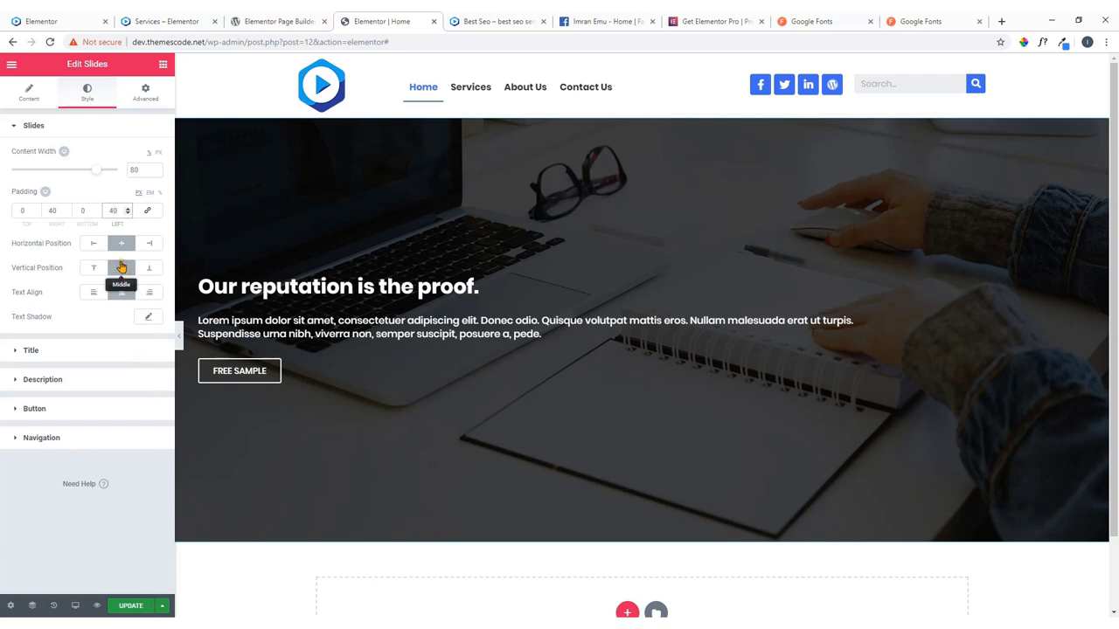
Set the slide title font size to 46.
{"action": "left_click", "coordinate": [63, 351]}
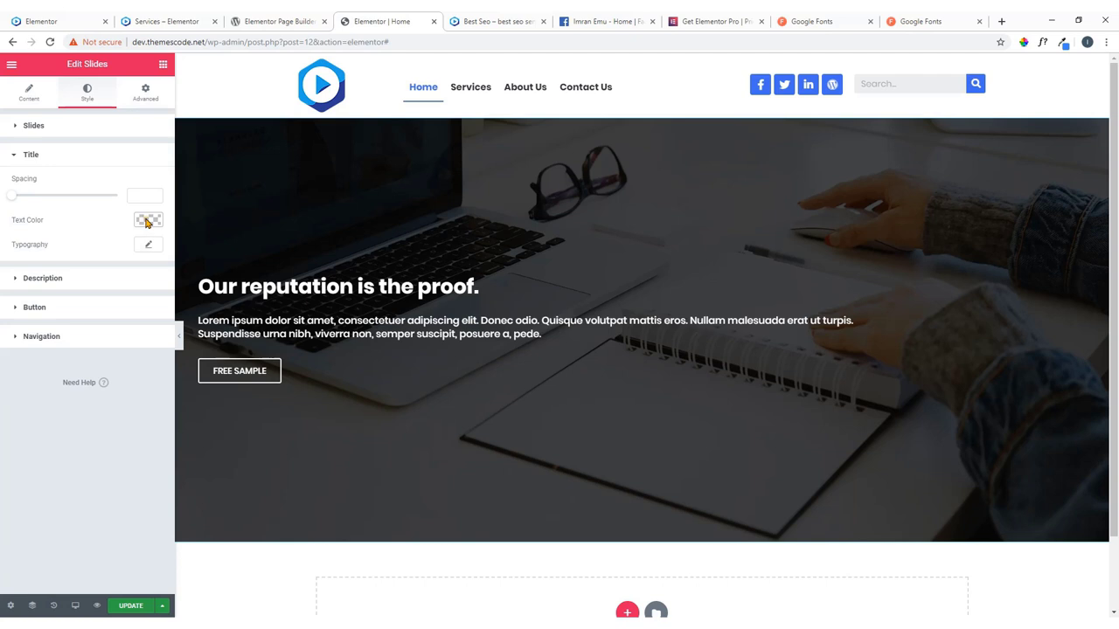
{"action": "left_click", "coordinate": [148, 248]}
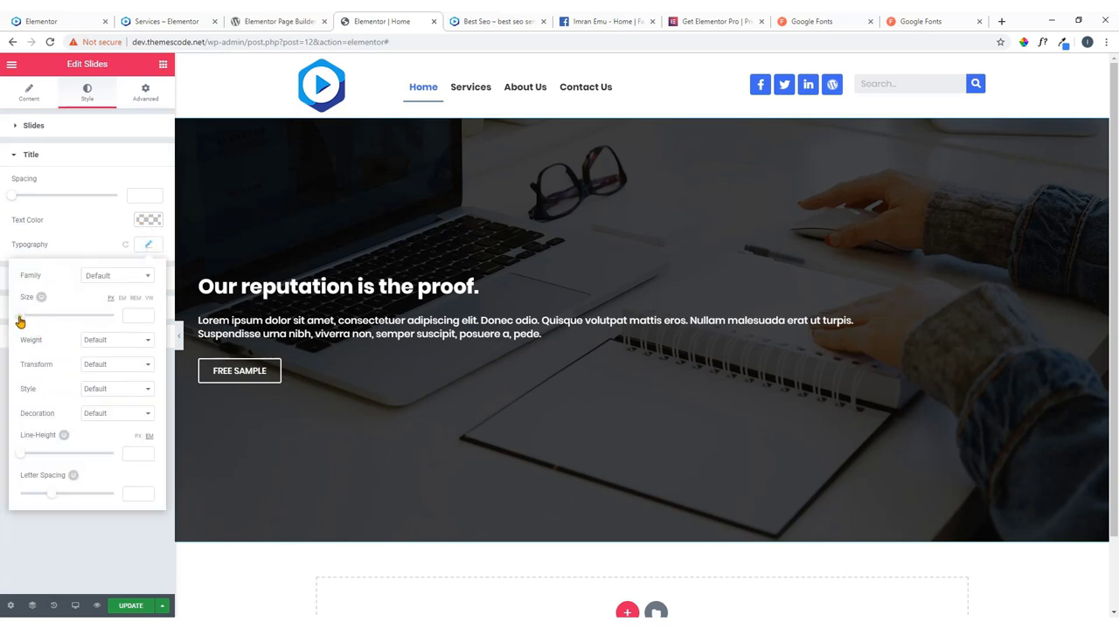
{"action": "left_click_drag", "start_coordinate": [20, 322], "coordinate": [45, 325]}
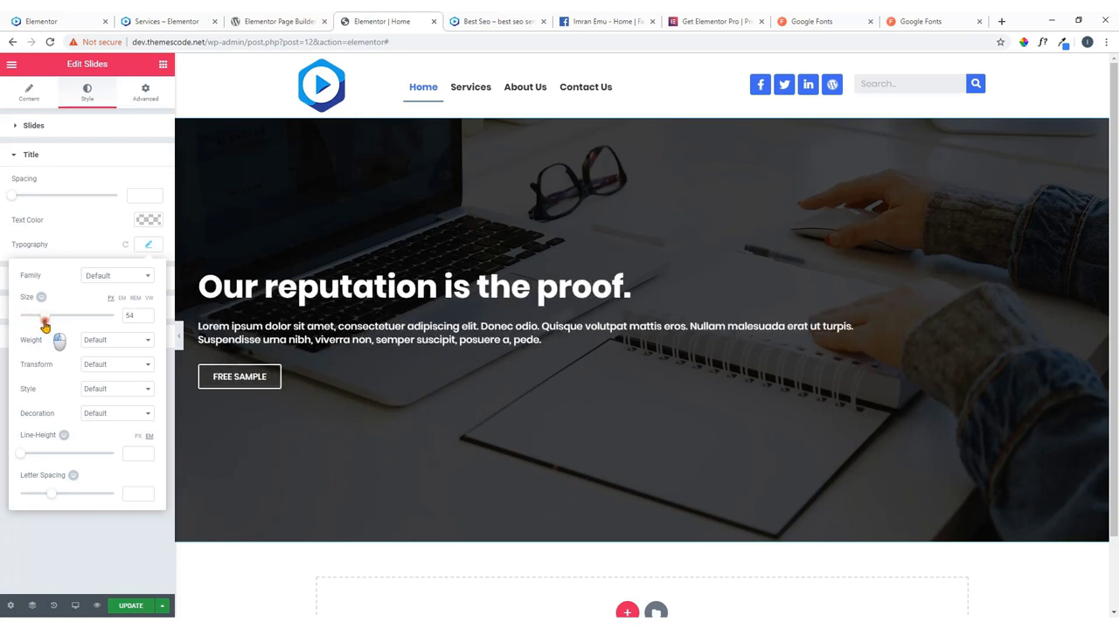
{"action": "left_click_drag", "start_coordinate": [43, 325], "coordinate": [41, 327]}
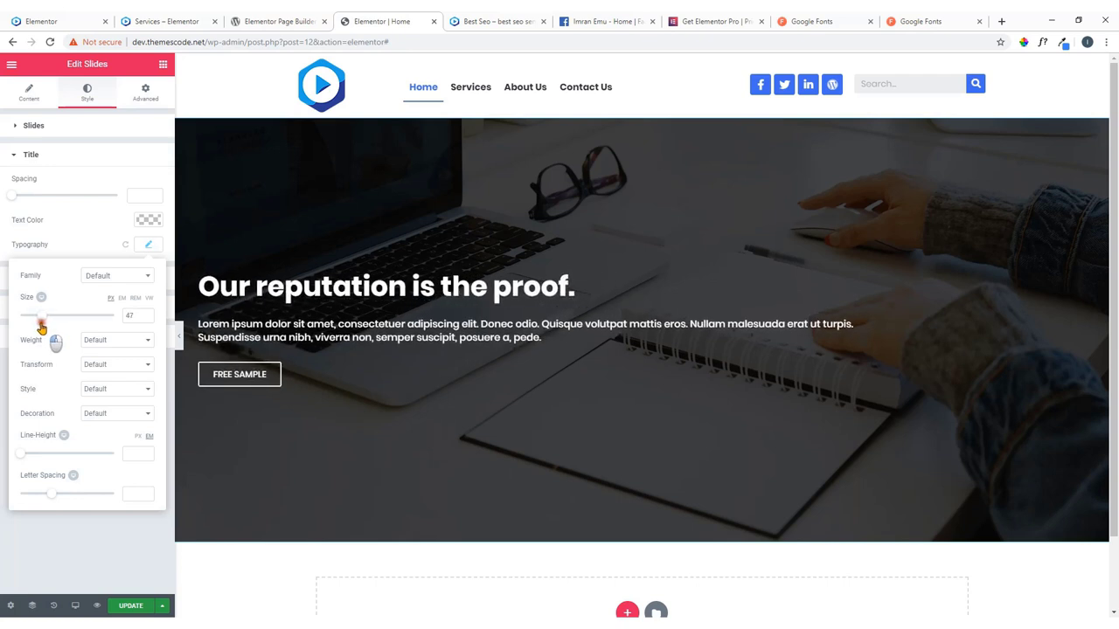
{"action": "left_click", "coordinate": [146, 318]}
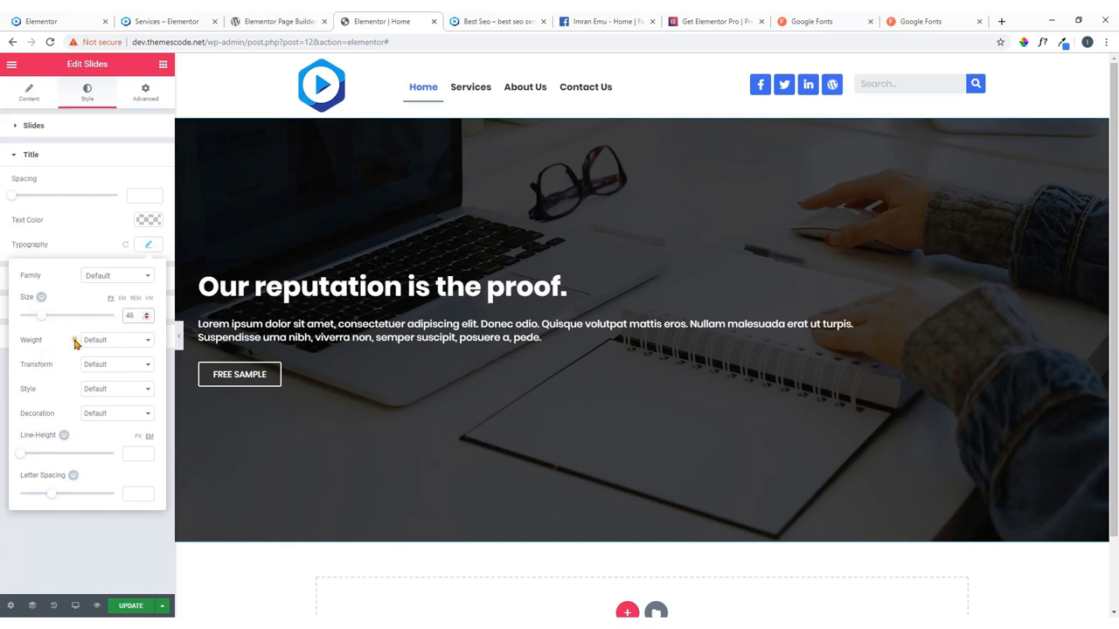
Give the heading weight 700, Capitalize transform and letter spacing 2.9.
{"action": "left_click", "coordinate": [142, 342]}
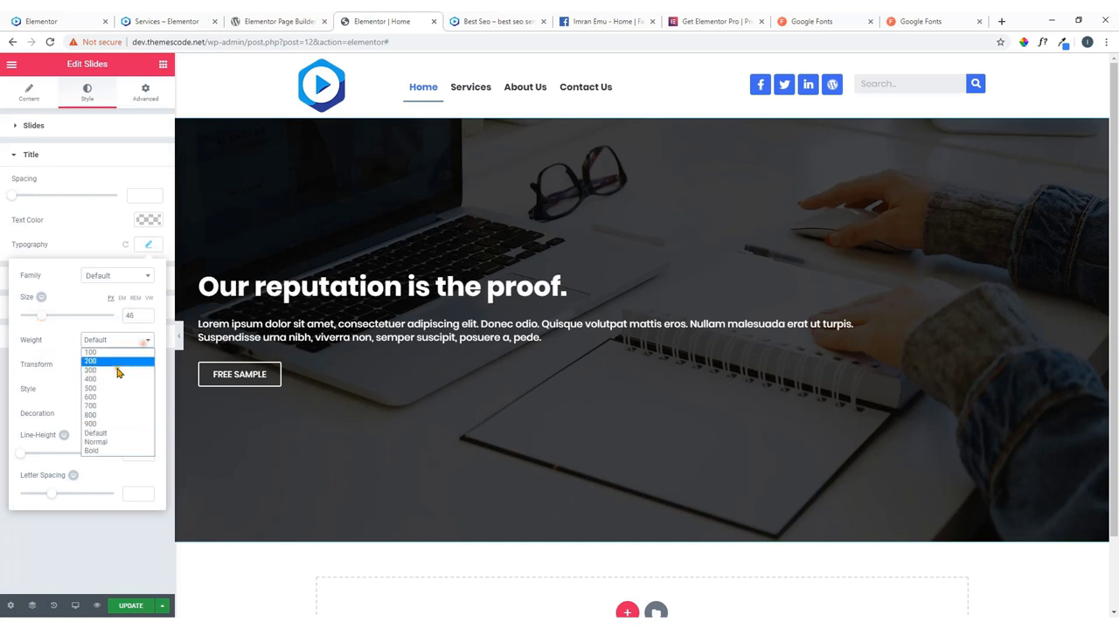
{"action": "left_click", "coordinate": [105, 425]}
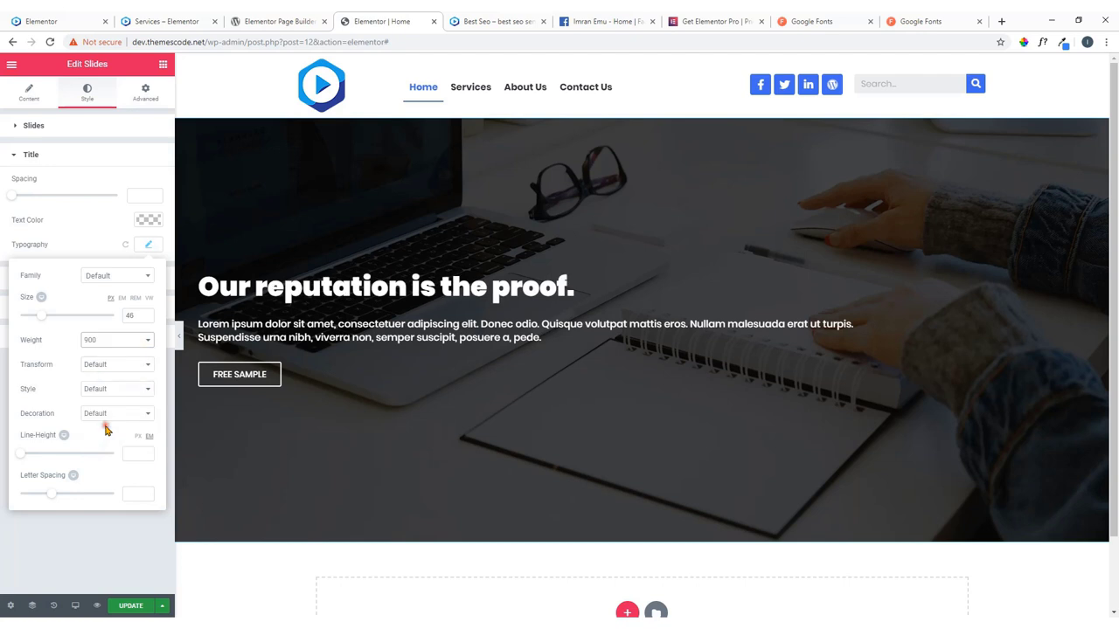
{"action": "left_click", "coordinate": [148, 341]}
{"action": "left_click", "coordinate": [111, 406]}
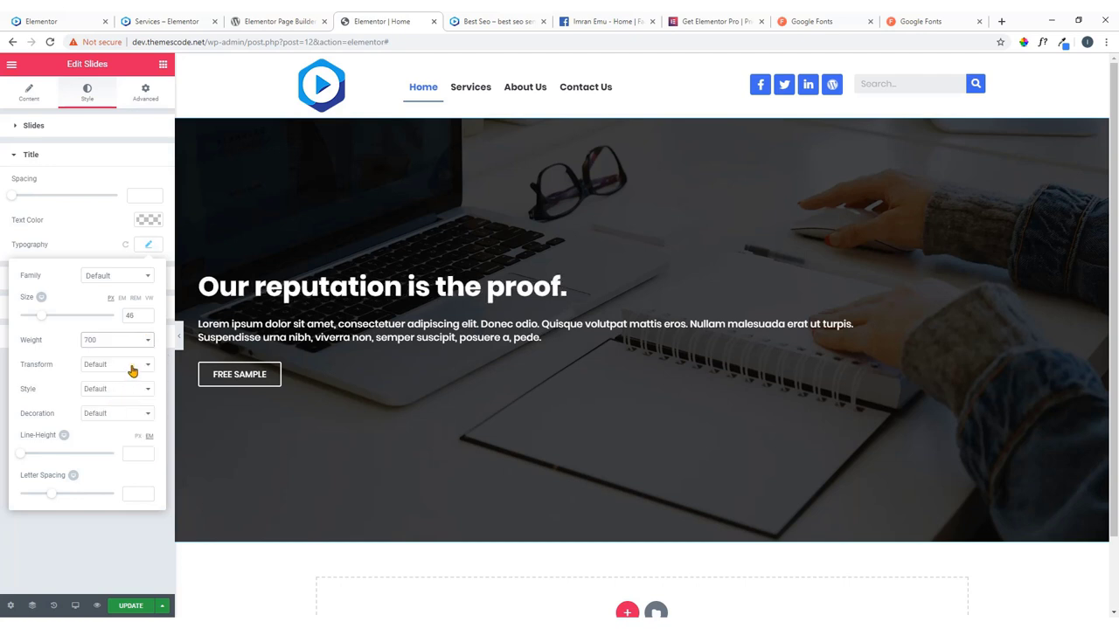
{"action": "left_click", "coordinate": [131, 371]}
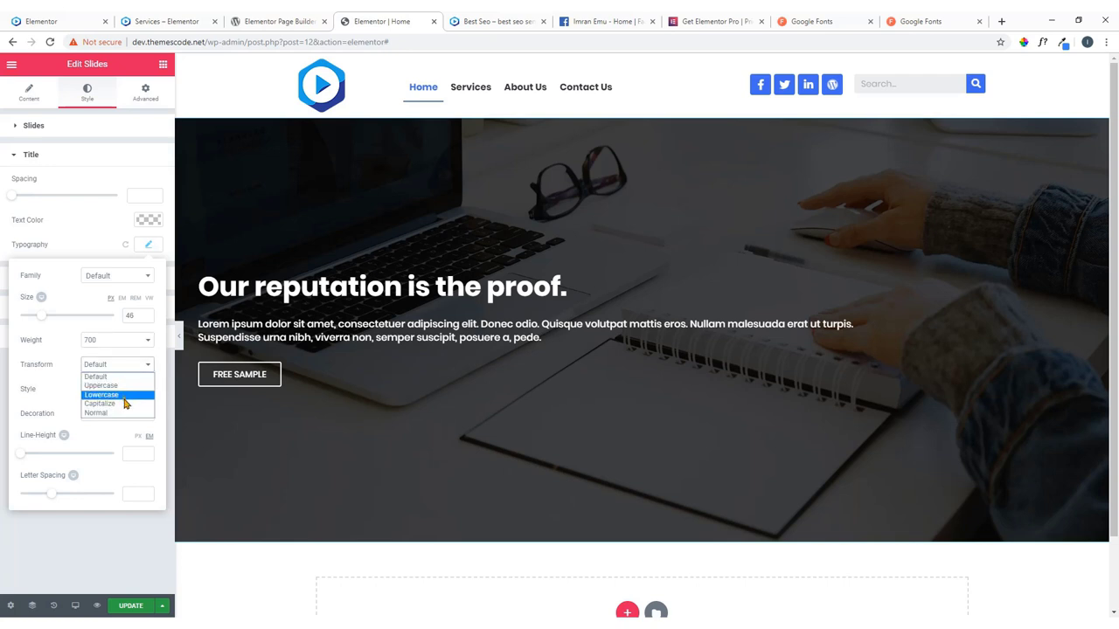
{"action": "left_click", "coordinate": [124, 403]}
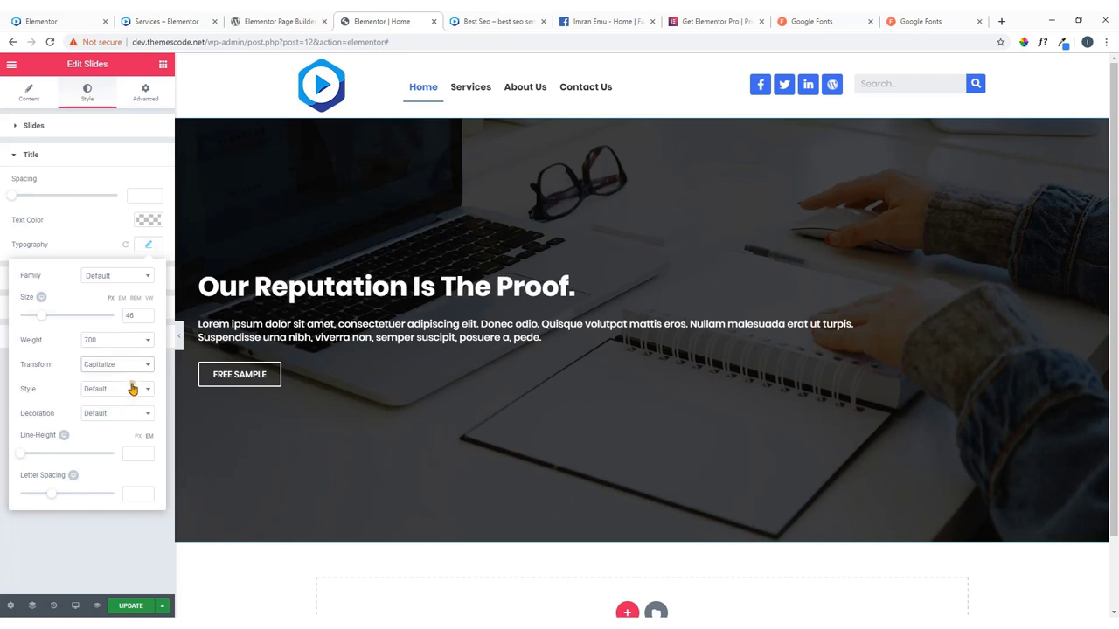
{"action": "left_click", "coordinate": [136, 375]}
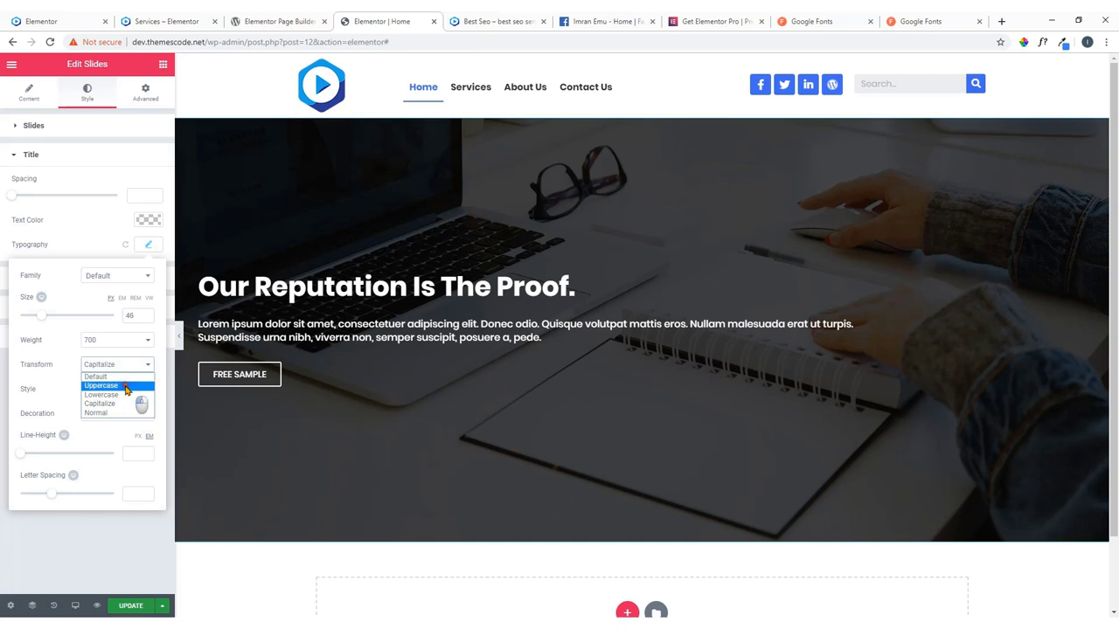
{"action": "left_click", "coordinate": [126, 385]}
{"action": "left_click", "coordinate": [137, 370]}
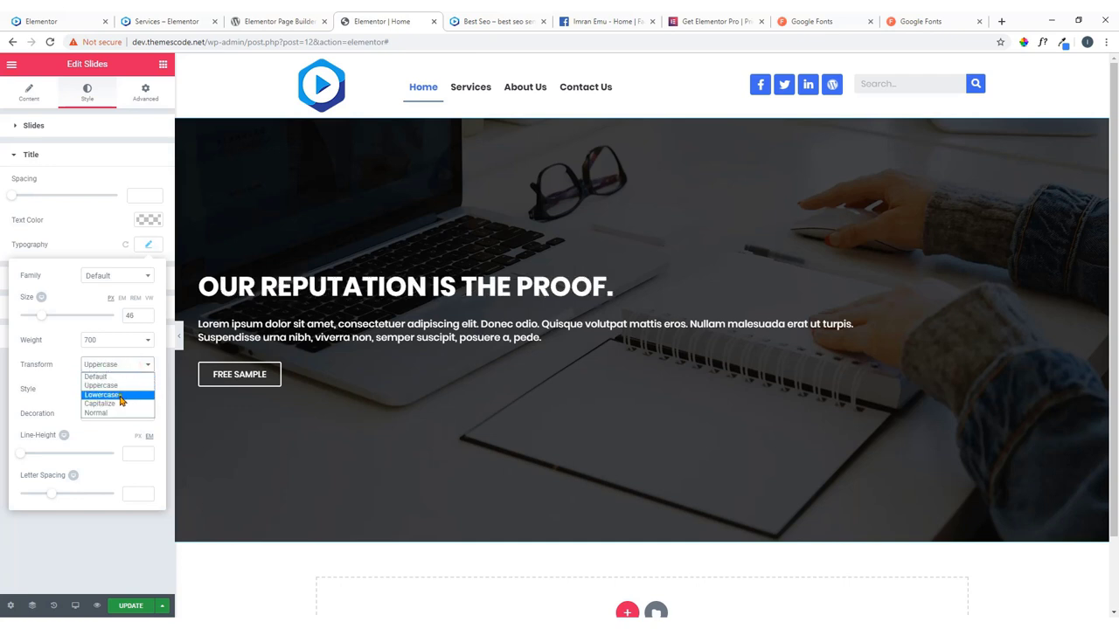
{"action": "left_click", "coordinate": [119, 403]}
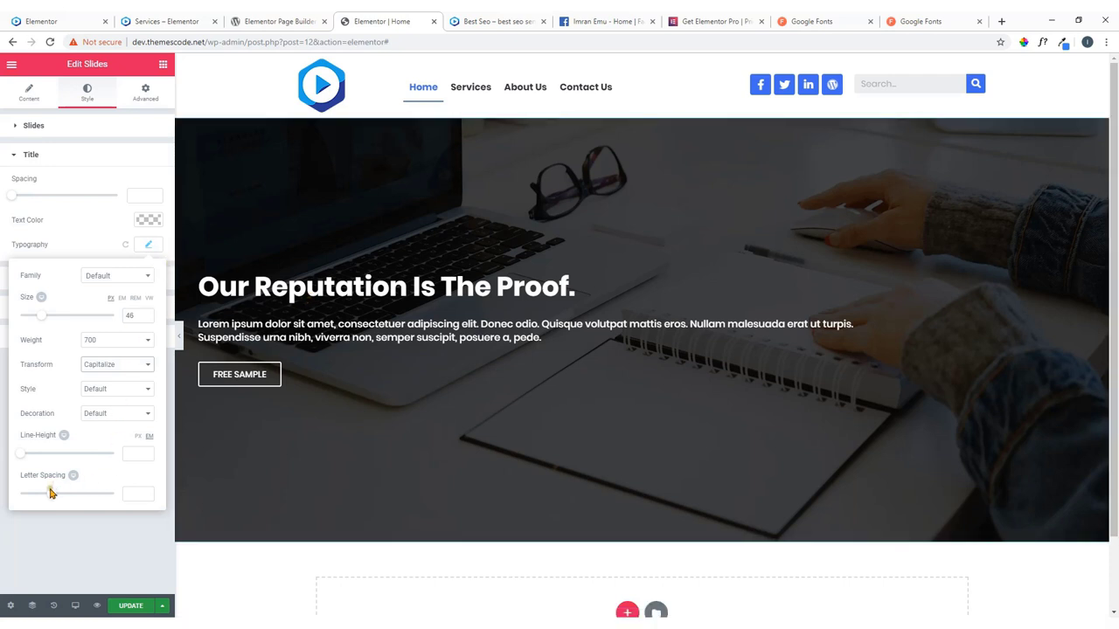
{"action": "left_click_drag", "start_coordinate": [50, 493], "coordinate": [69, 495]}
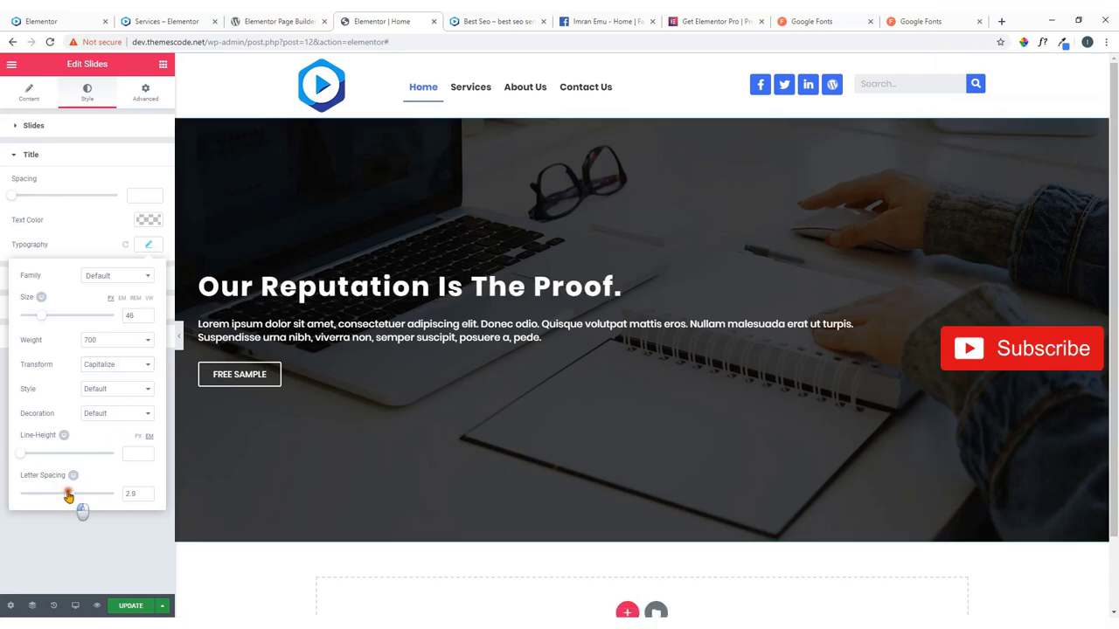
{"action": "left_click", "coordinate": [150, 245]}
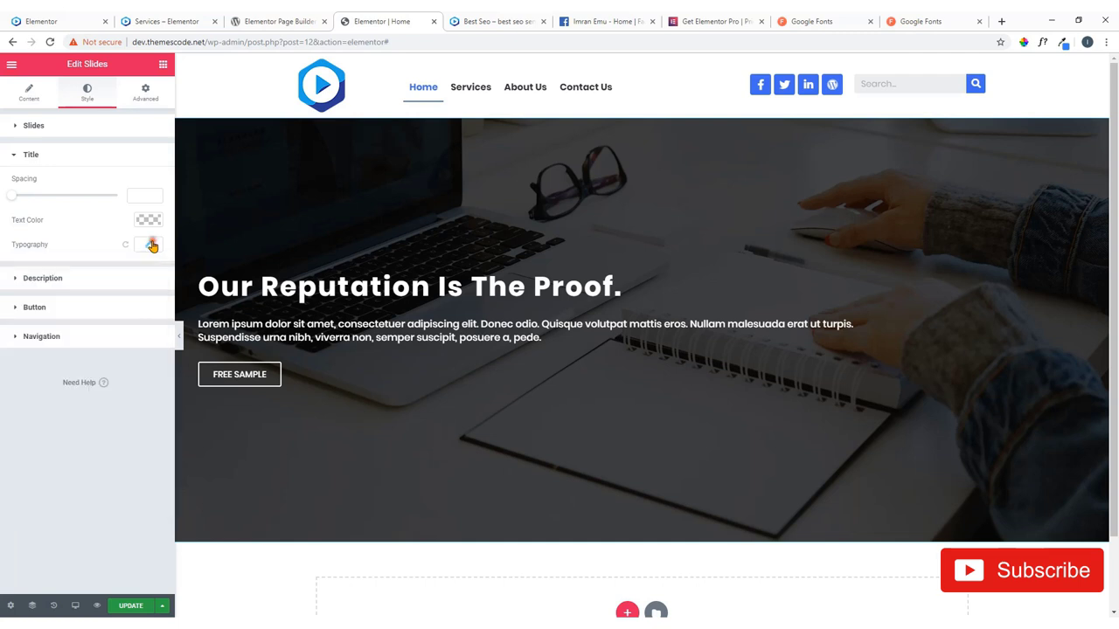
Set the slide description's bottom spacing to 25, leaving its typography unchanged.
{"action": "left_click", "coordinate": [44, 277]}
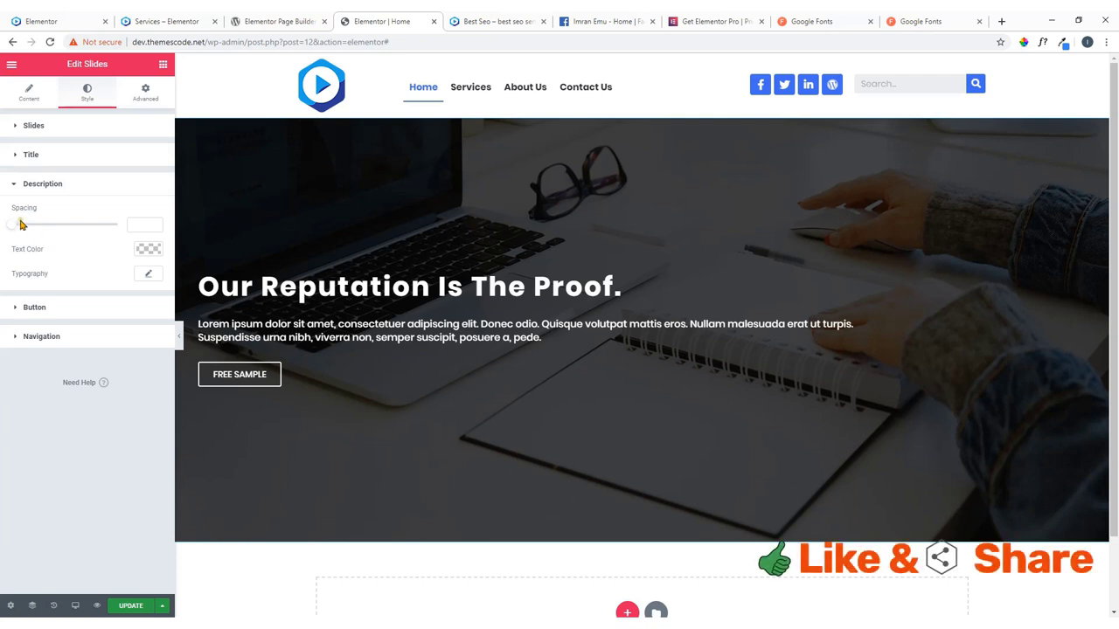
{"action": "mouse_move", "coordinate": [22, 225]}
{"action": "left_mouse_down"}
{"action": "mouse_move", "coordinate": [12, 225]}
{"action": "mouse_move", "coordinate": [55, 227]}
{"action": "mouse_move", "coordinate": [40, 231]}
{"action": "left_mouse_up"}
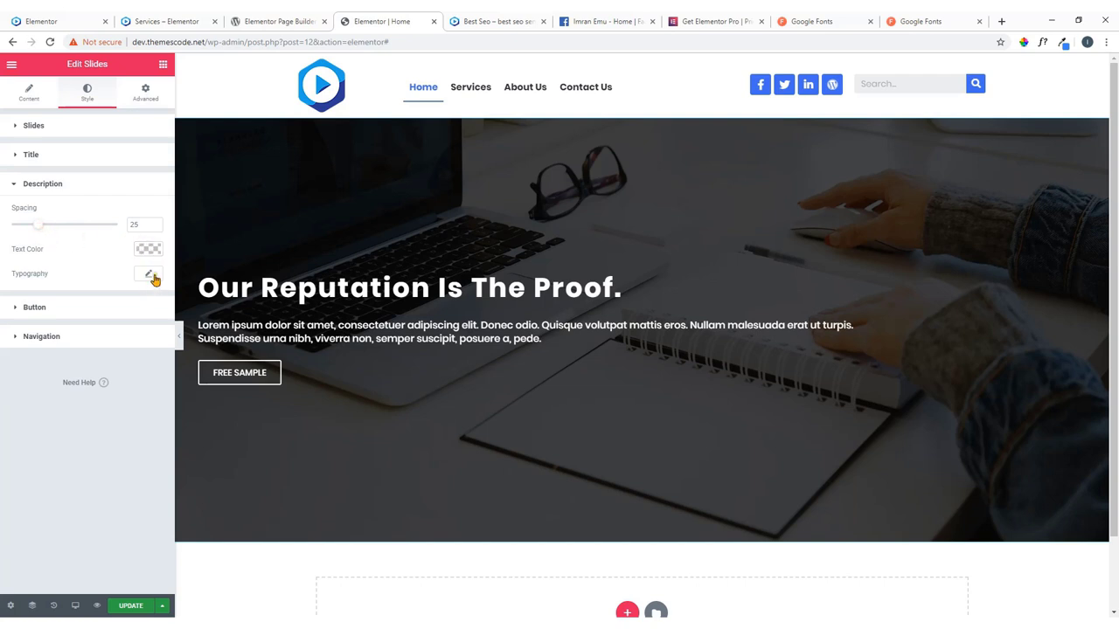
{"action": "left_click", "coordinate": [149, 275]}
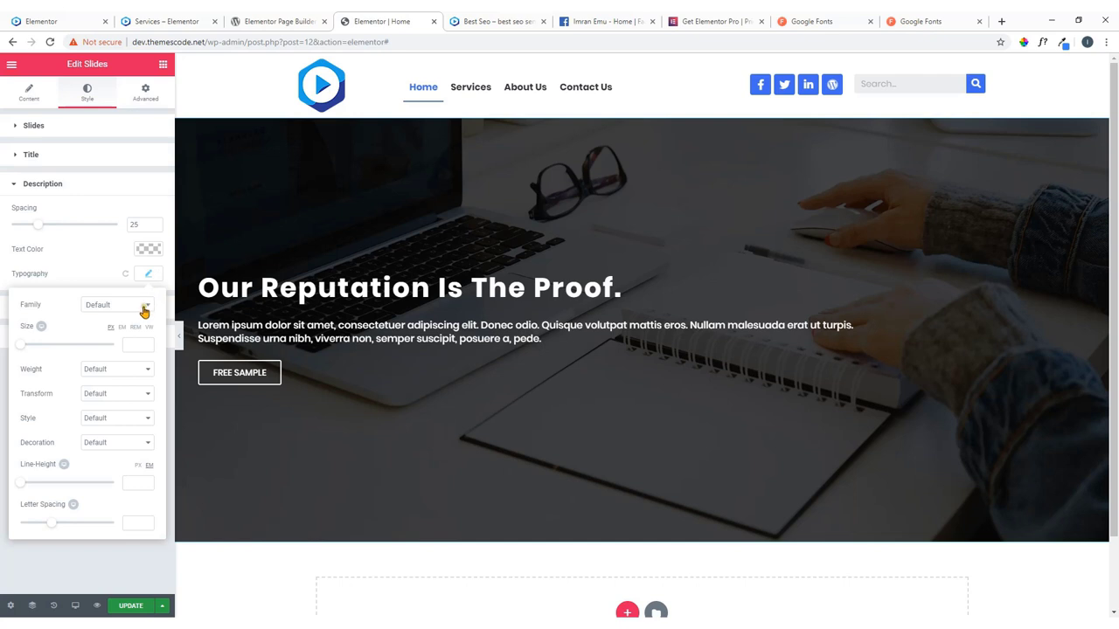
{"action": "left_click", "coordinate": [143, 308]}
{"action": "left_click", "coordinate": [144, 308]}
{"action": "left_click", "coordinate": [83, 275]}
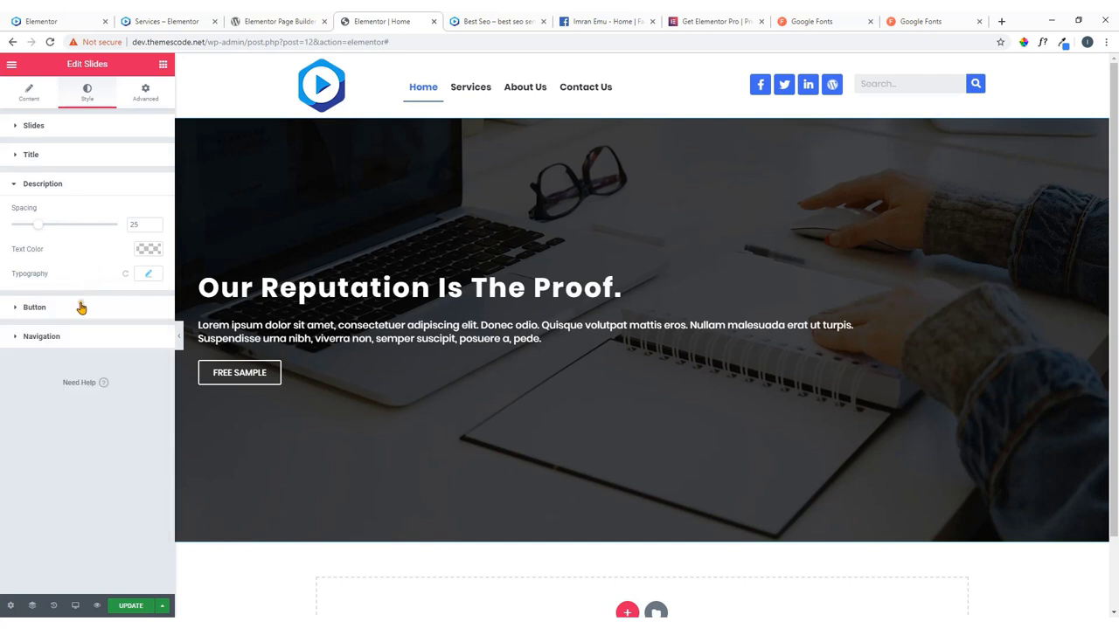
{"action": "left_click", "coordinate": [76, 309]}
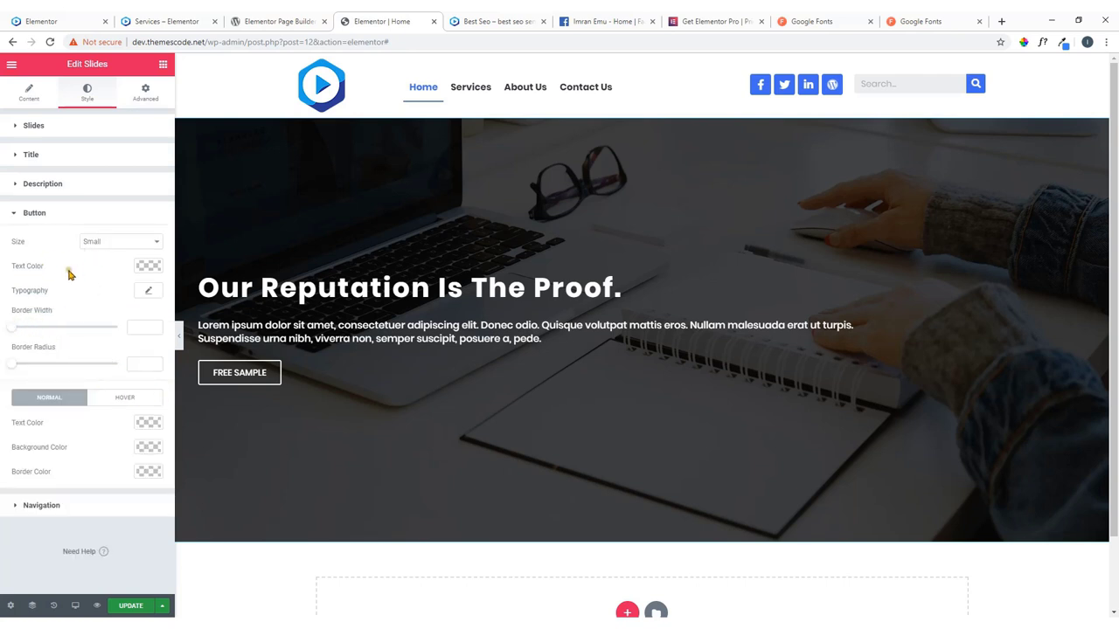
Make the FREE SAMPLE button Medium size with a green background and green border.
{"action": "left_click", "coordinate": [139, 243]}
{"action": "left_click", "coordinate": [122, 272]}
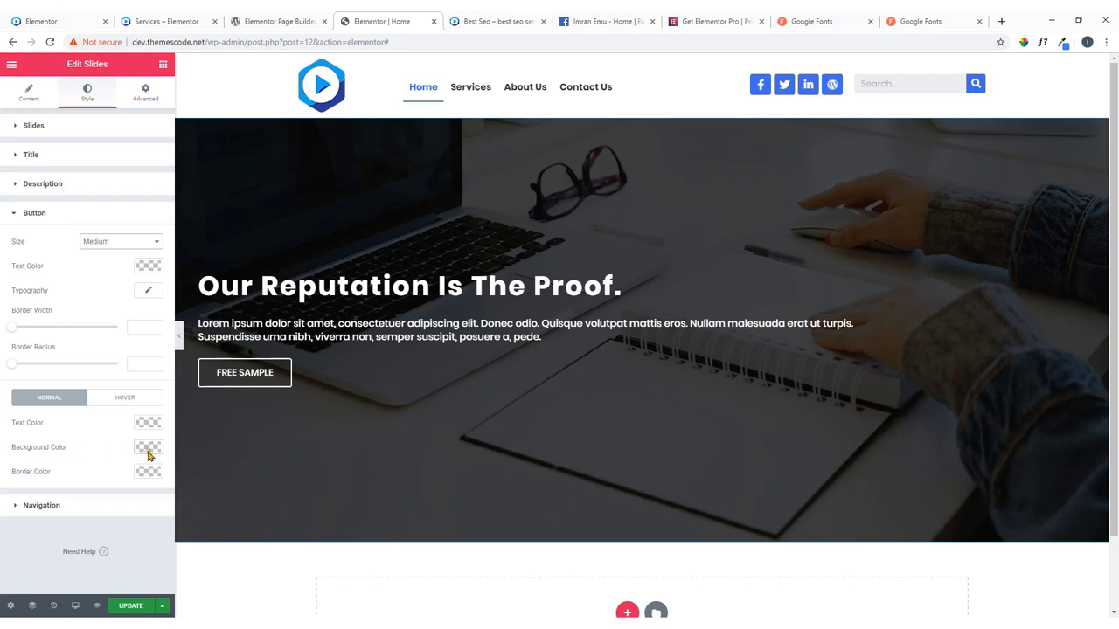
{"action": "left_click", "coordinate": [148, 448]}
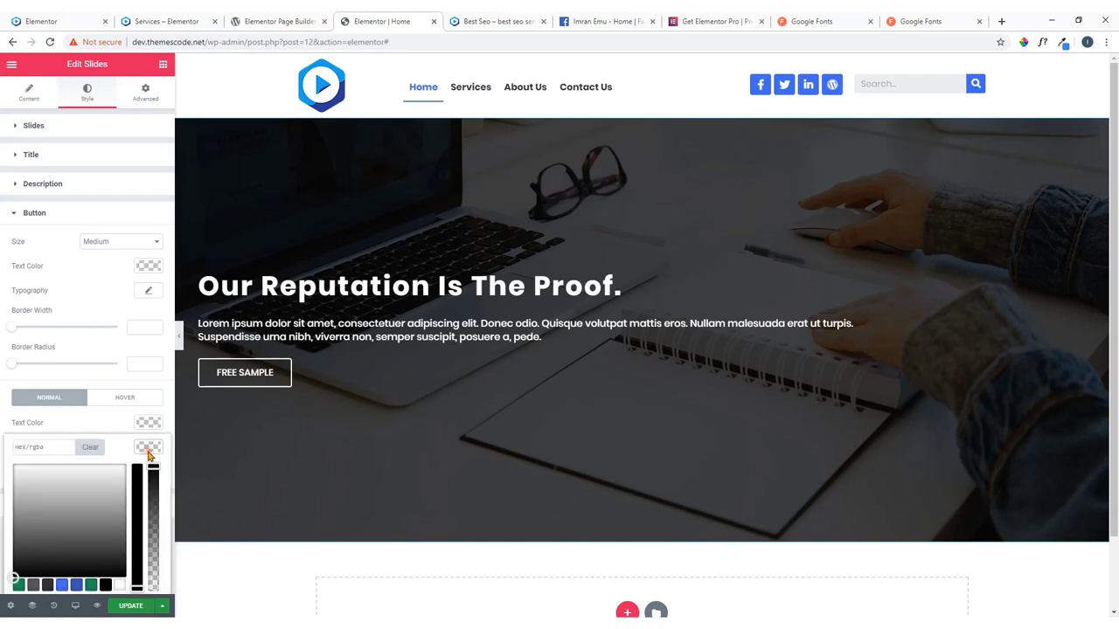
{"action": "left_click", "coordinate": [19, 584]}
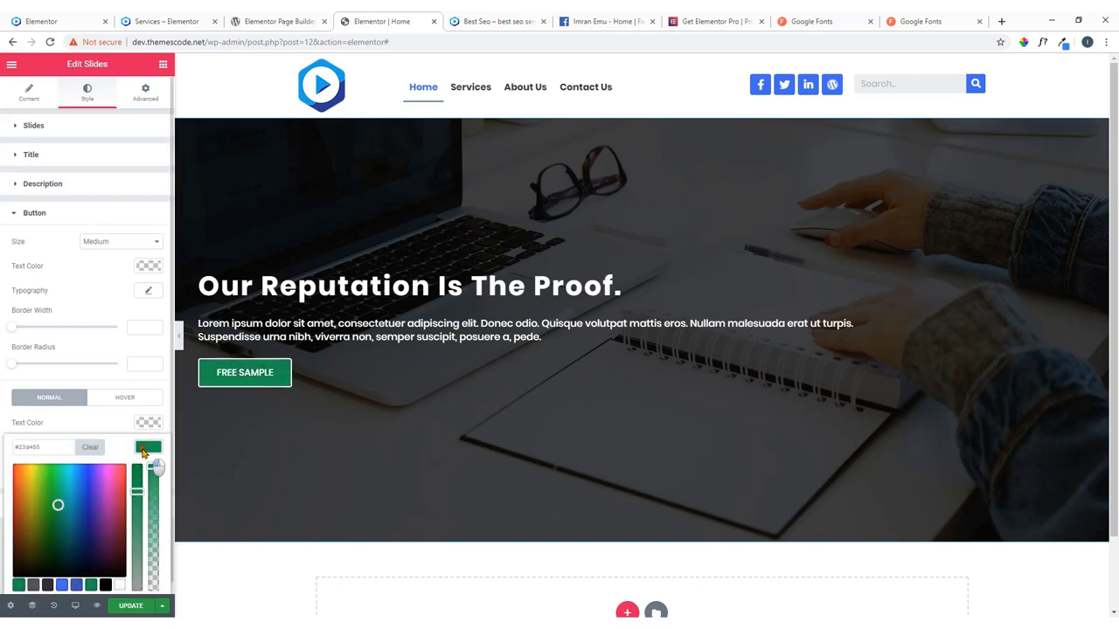
{"action": "left_click", "coordinate": [145, 453]}
{"action": "left_click", "coordinate": [149, 473]}
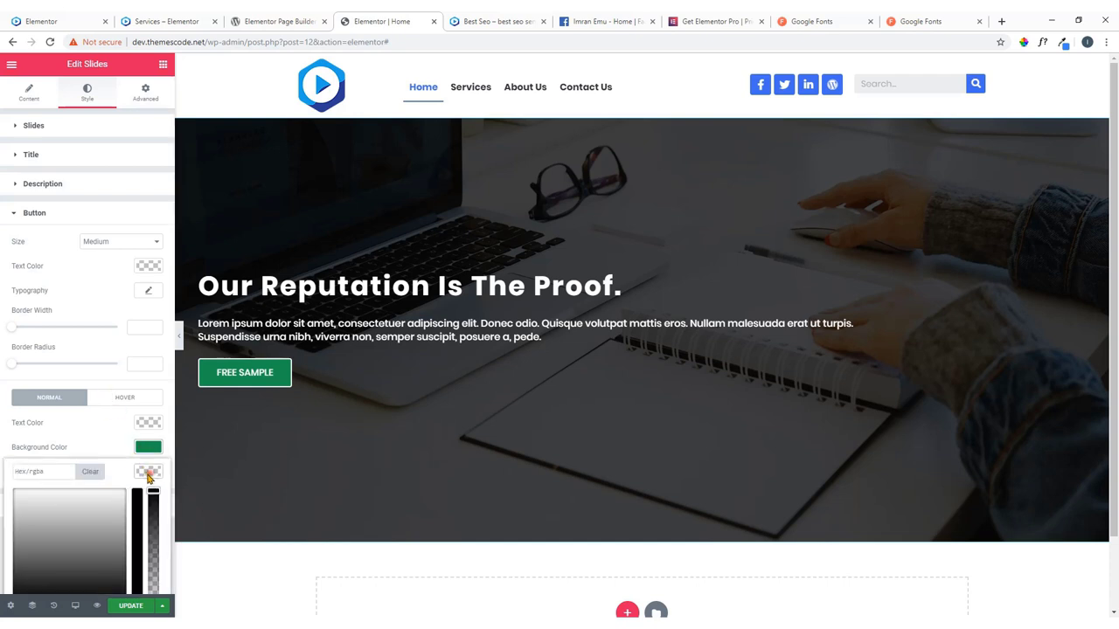
{"action": "scroll", "coordinate": [100, 410], "scroll_direction": "down", "scroll_amount": 1}
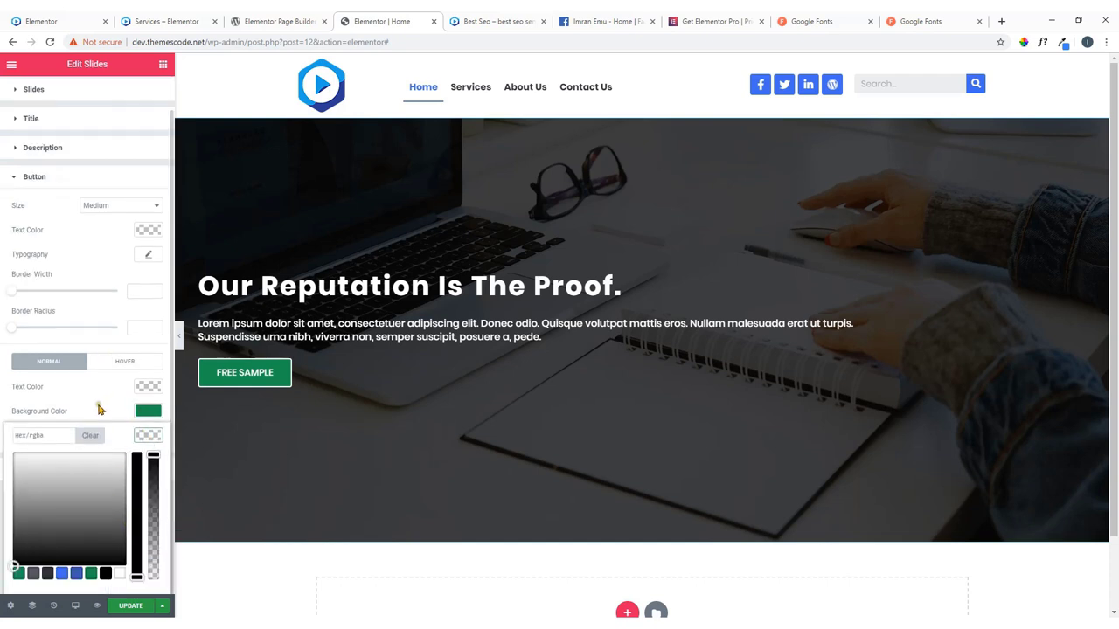
{"action": "left_click", "coordinate": [17, 574]}
{"action": "left_click", "coordinate": [148, 437]}
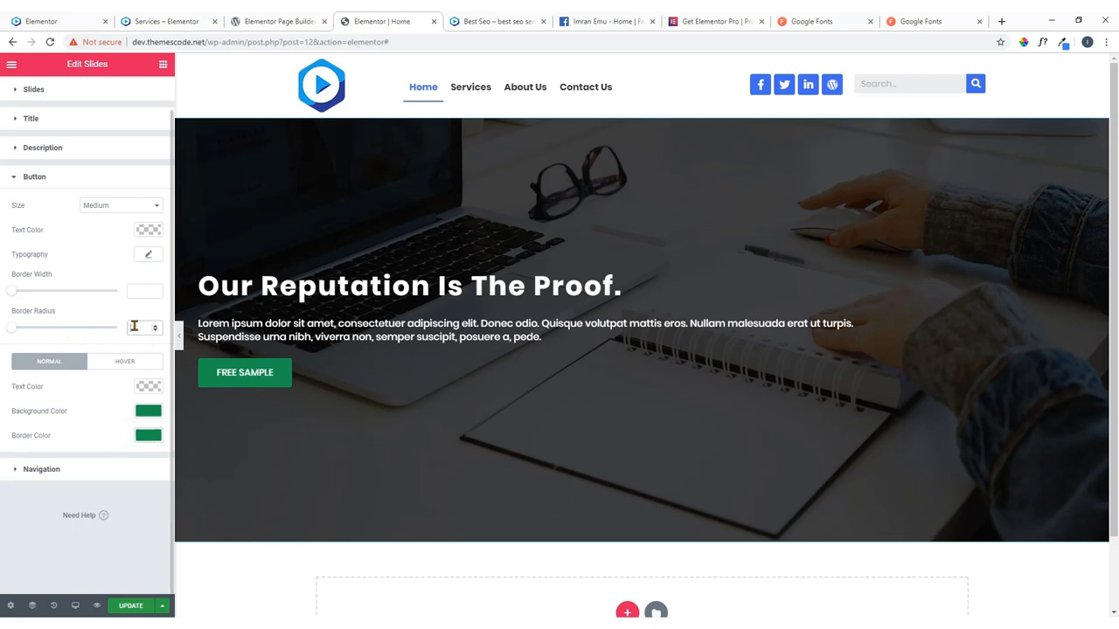
Round the button corners to a border radius of 26, comparing against the live site.
{"action": "left_click", "coordinate": [134, 326]}
{"action": "type", "text": "8"}
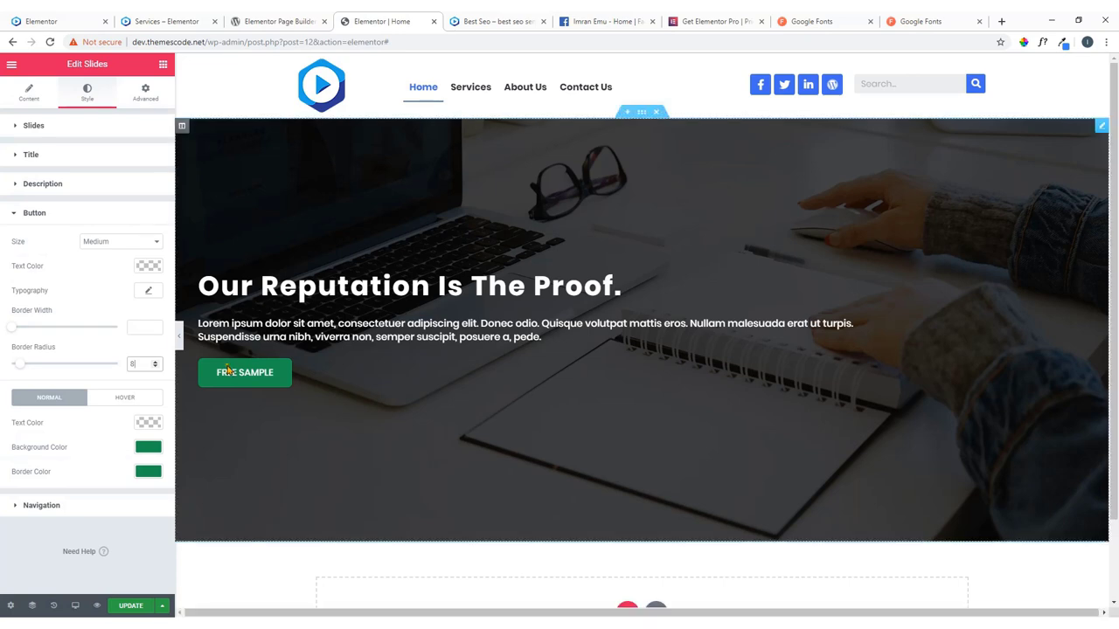
{"action": "left_click", "coordinate": [82, 16]}
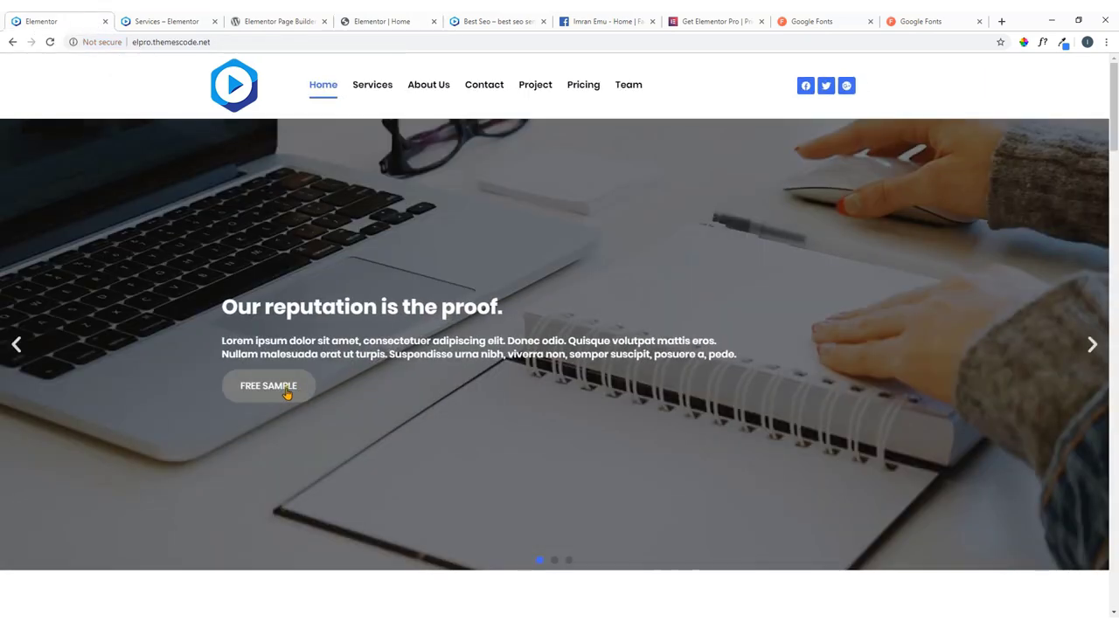
{"action": "left_click", "coordinate": [365, 19]}
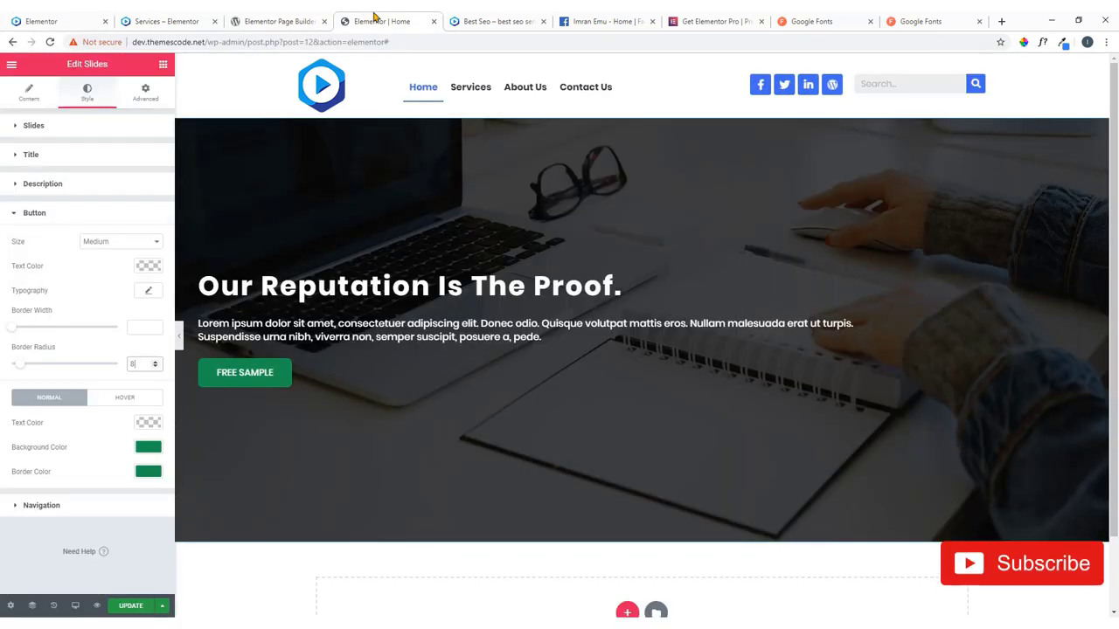
{"action": "left_click_drag", "start_coordinate": [23, 371], "coordinate": [40, 374]}
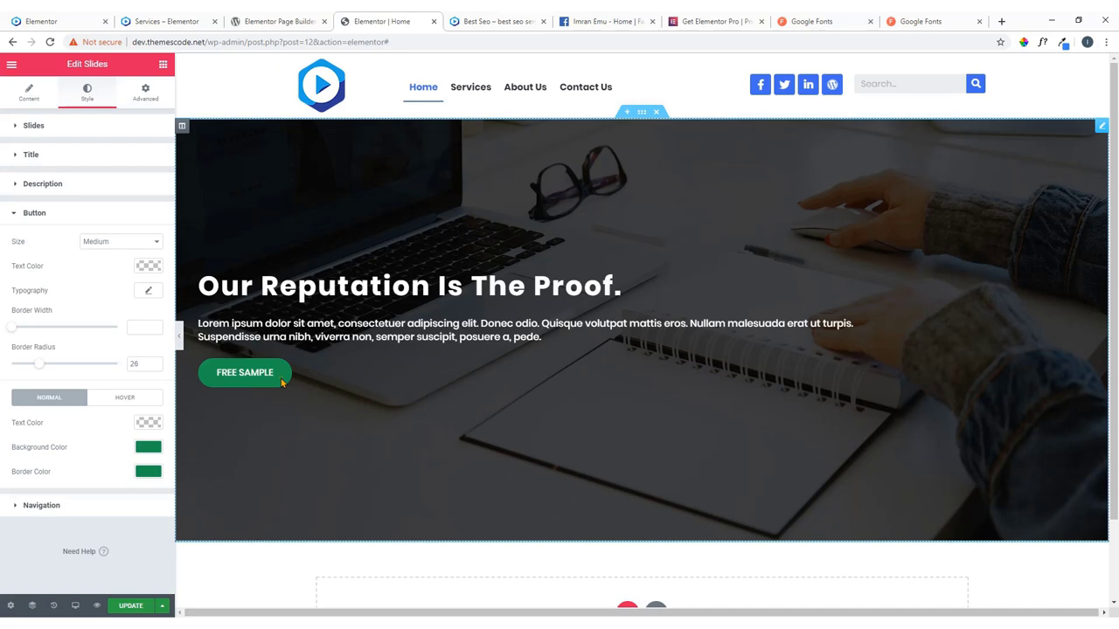
{"action": "left_click", "coordinate": [87, 18]}
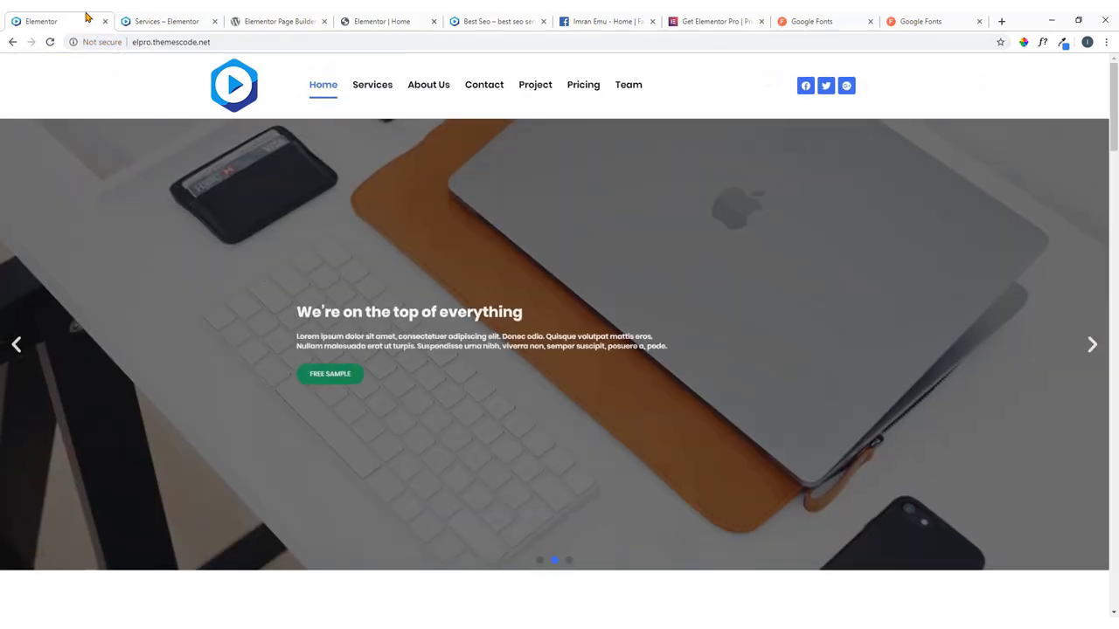
{"action": "left_click", "coordinate": [200, 18]}
{"action": "left_click", "coordinate": [362, 21]}
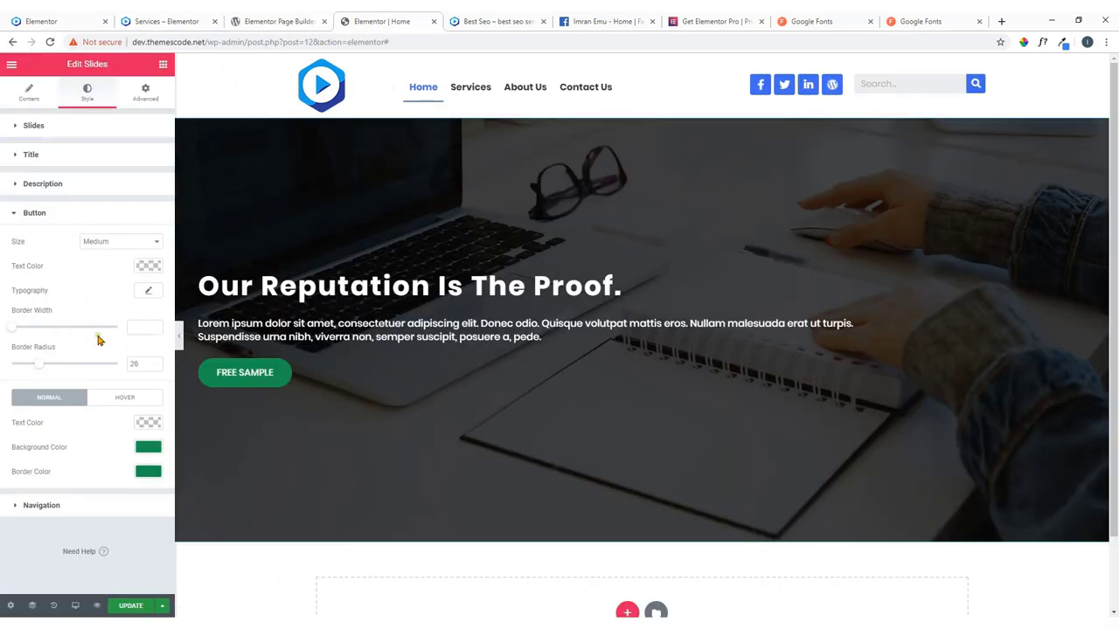
Set the slides' left padding to 40, raise the right padding, and narrow the content width.
{"action": "left_click", "coordinate": [68, 128]}
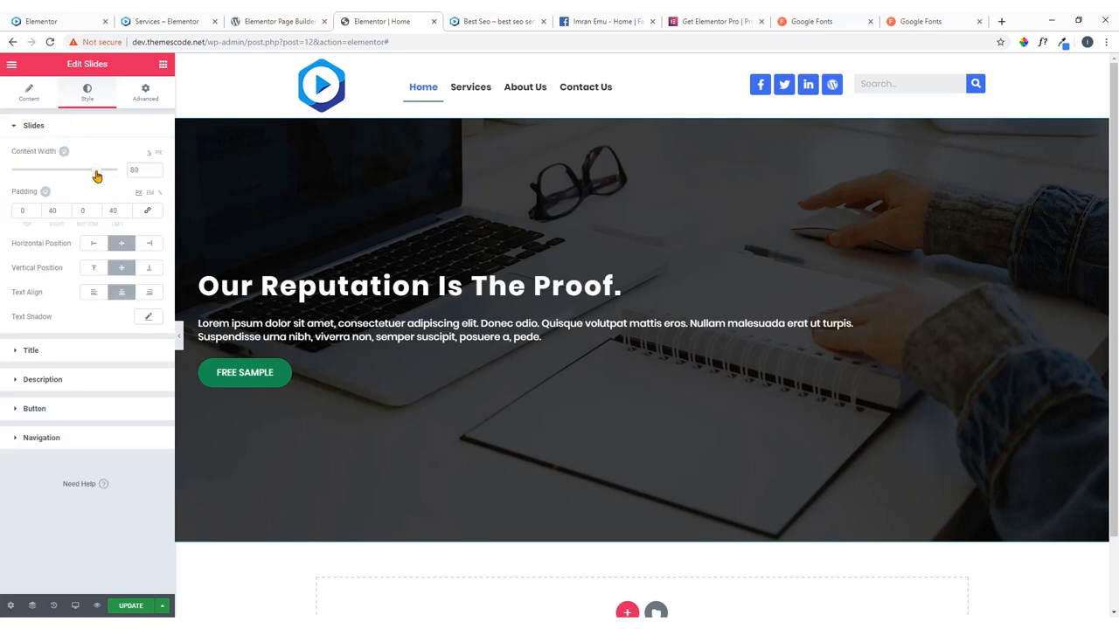
{"action": "left_click", "coordinate": [113, 210]}
{"action": "type", "text": "40"}
{"action": "left_click", "coordinate": [67, 210]}
{"action": "left_click", "coordinate": [67, 211]}
{"action": "left_click", "coordinate": [67, 210]}
{"action": "left_click", "coordinate": [67, 210]}
{"action": "left_click", "coordinate": [68, 210]}
{"action": "left_click_drag", "start_coordinate": [122, 177], "coordinate": [71, 177]}
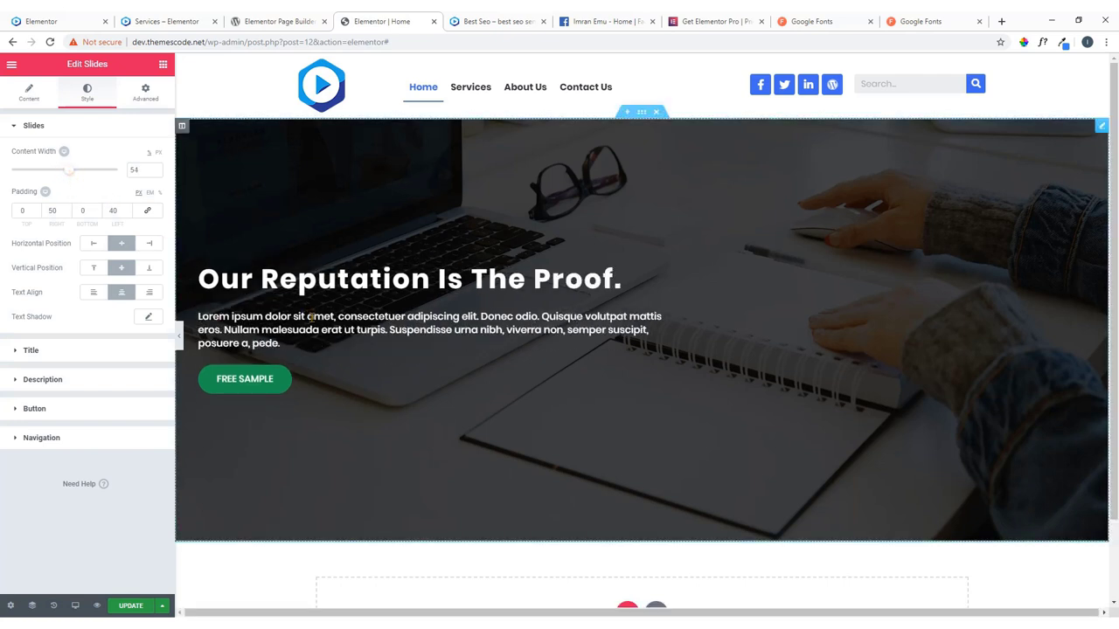
Try a Fade In entrance animation on the slides, then set it back to None.
{"action": "left_click", "coordinate": [146, 95]}
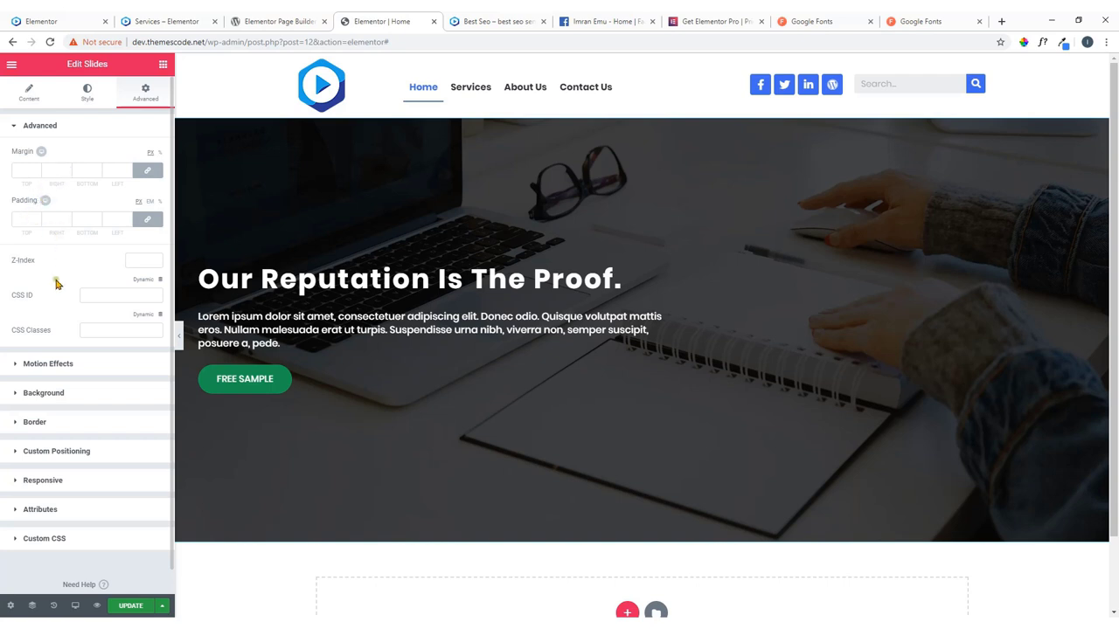
{"action": "left_click", "coordinate": [78, 364]}
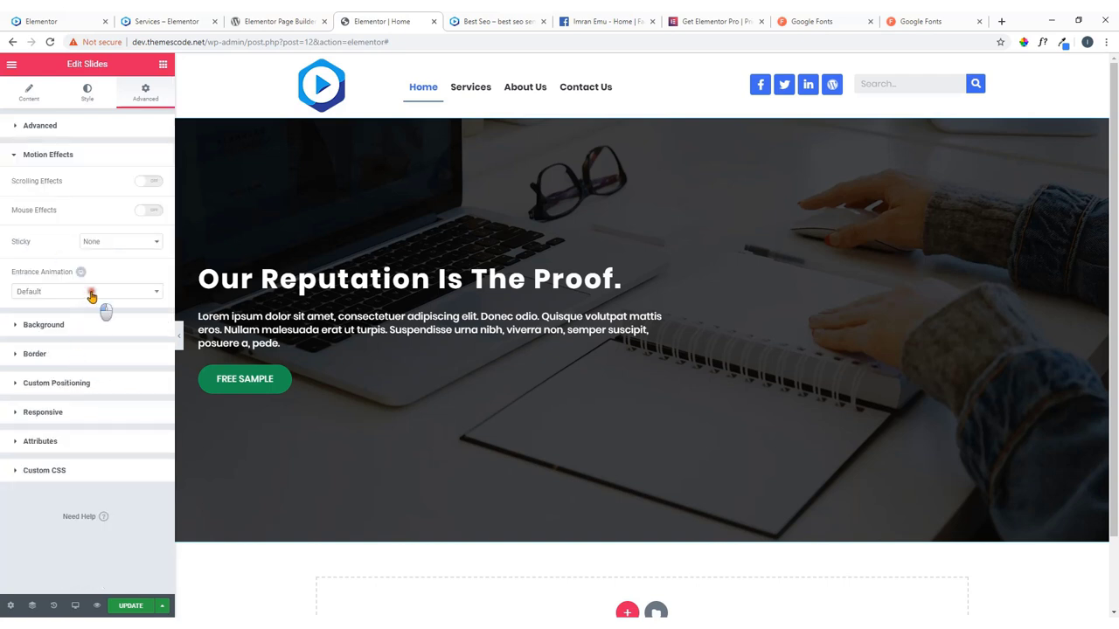
{"action": "left_click", "coordinate": [90, 291]}
{"action": "left_click", "coordinate": [61, 355]}
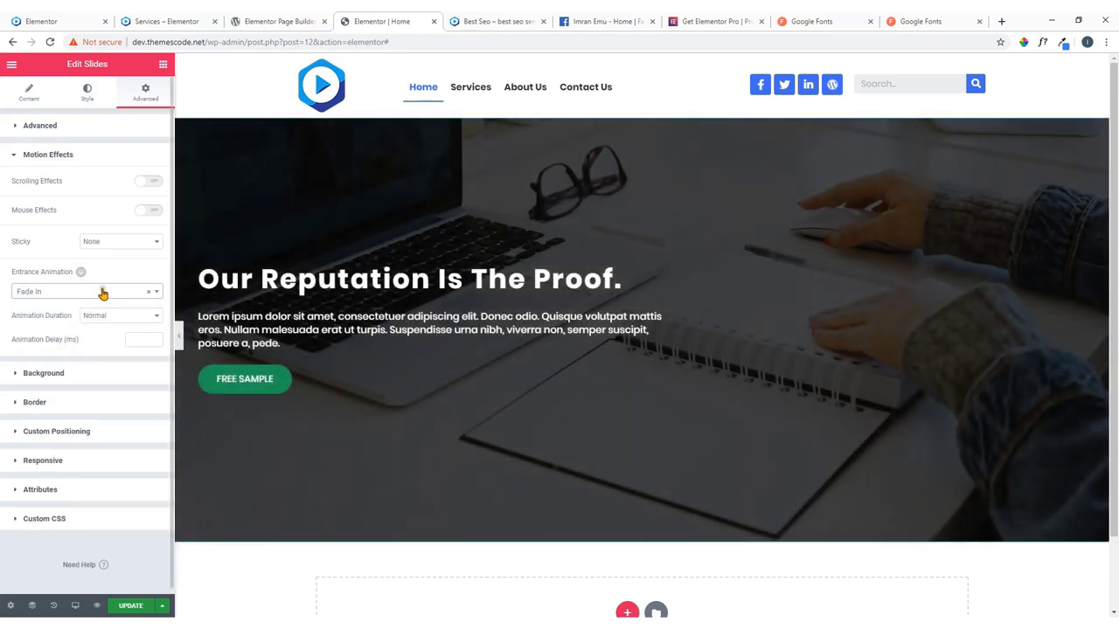
{"action": "left_click", "coordinate": [102, 294]}
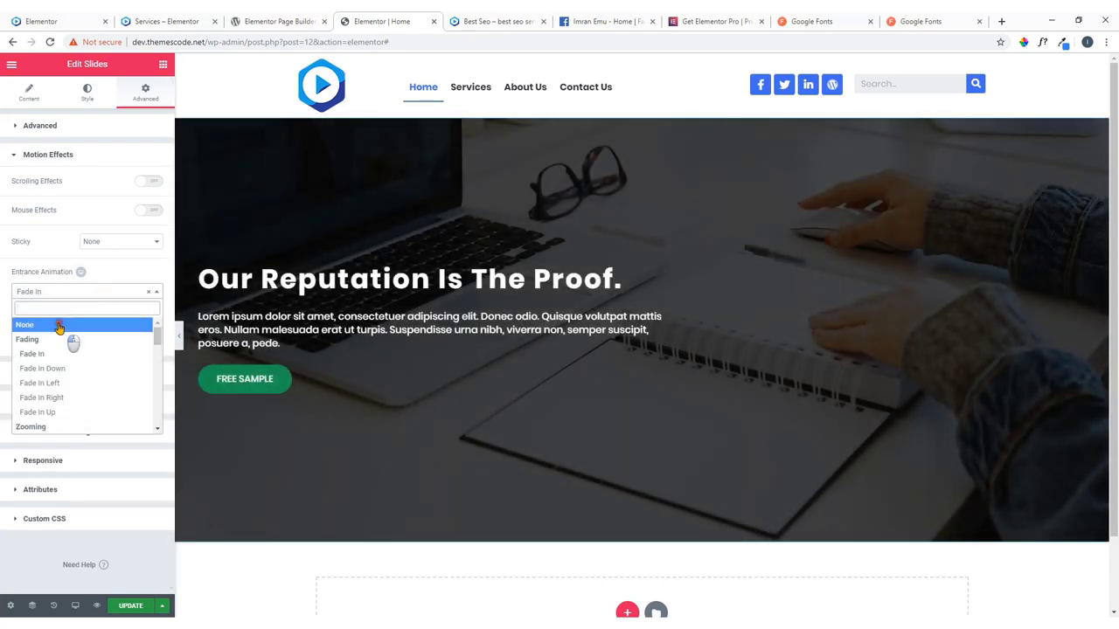
{"action": "left_click", "coordinate": [59, 325]}
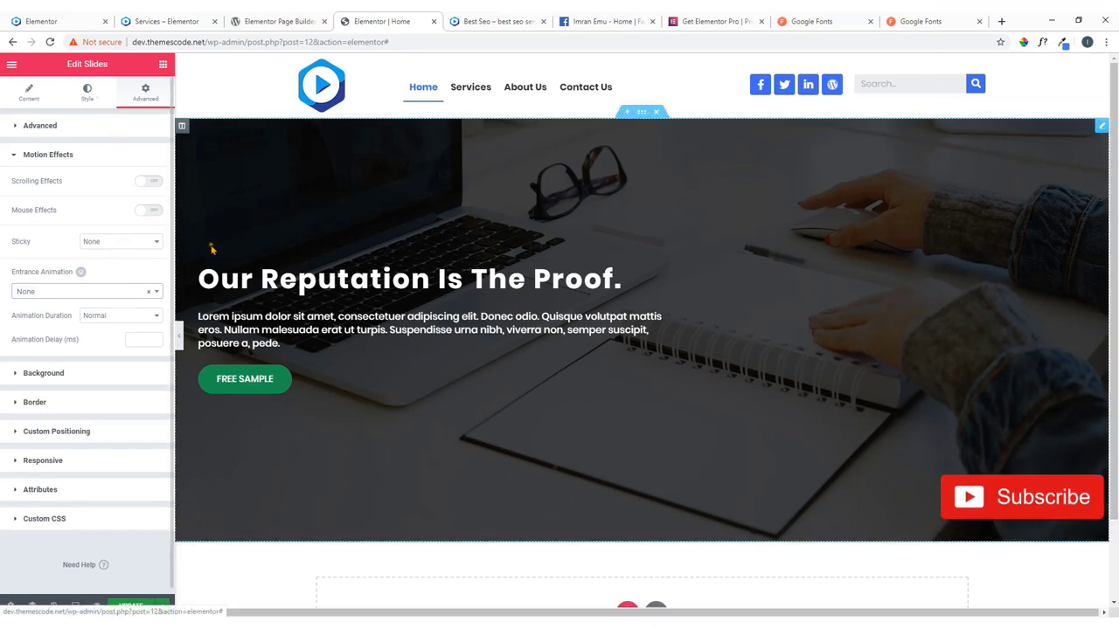
Look over the slider options and step through the reference site's hero slider.
{"action": "left_click", "coordinate": [87, 101]}
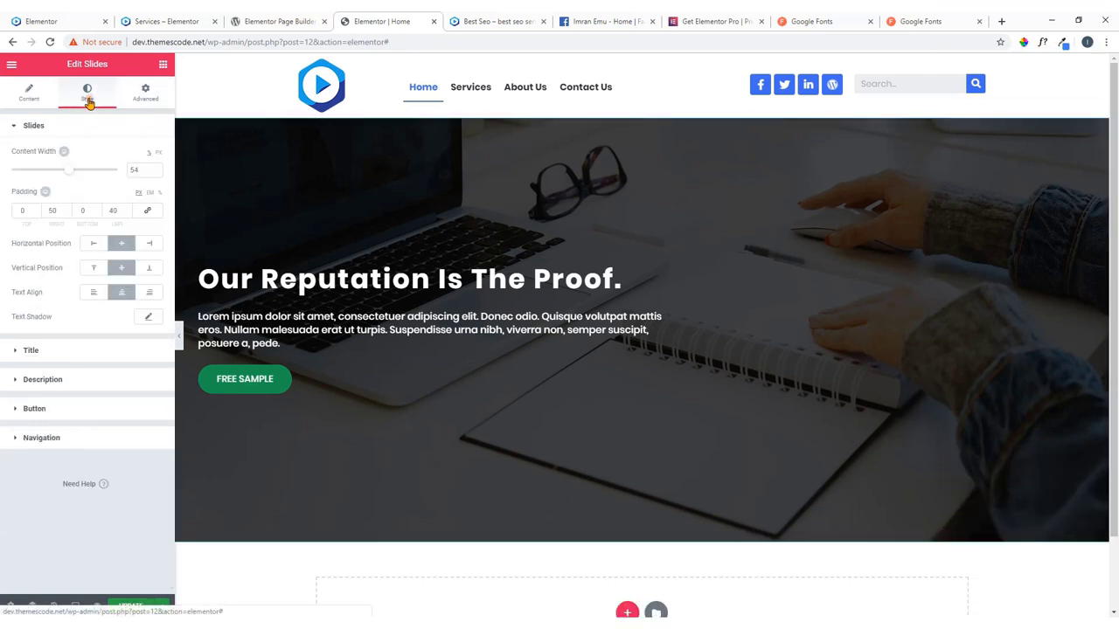
{"action": "left_click", "coordinate": [35, 101]}
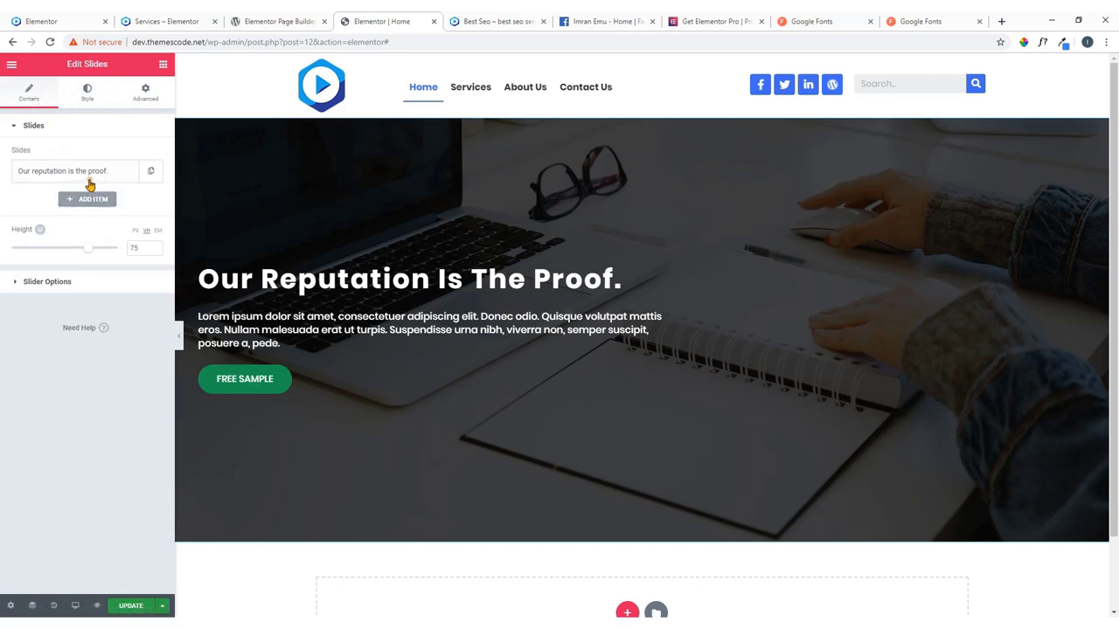
{"action": "left_click", "coordinate": [63, 283]}
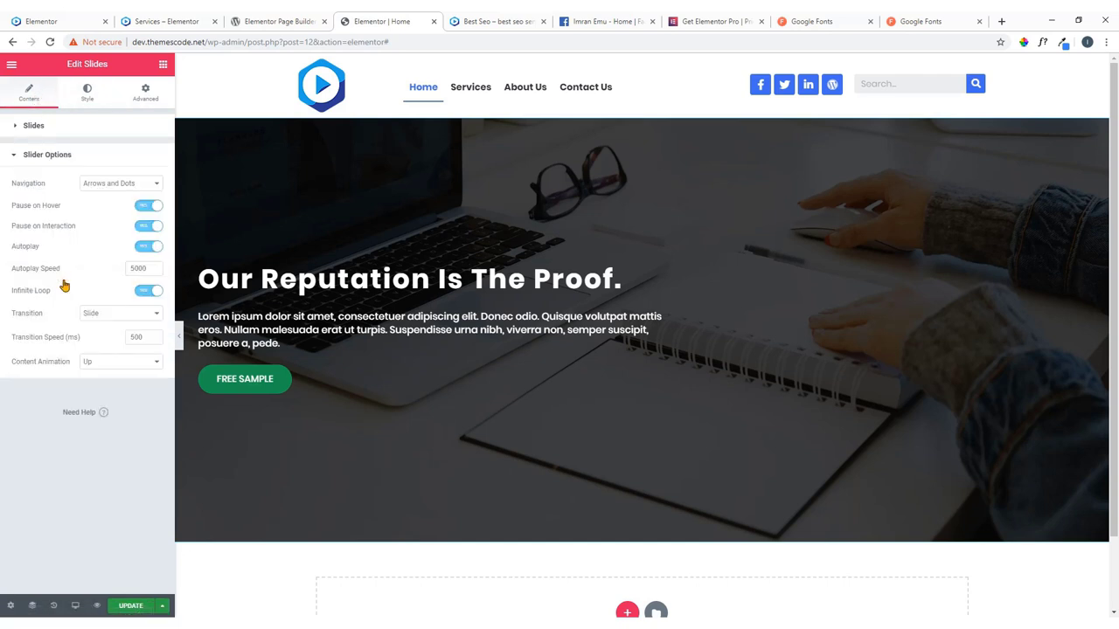
{"action": "left_click", "coordinate": [54, 157]}
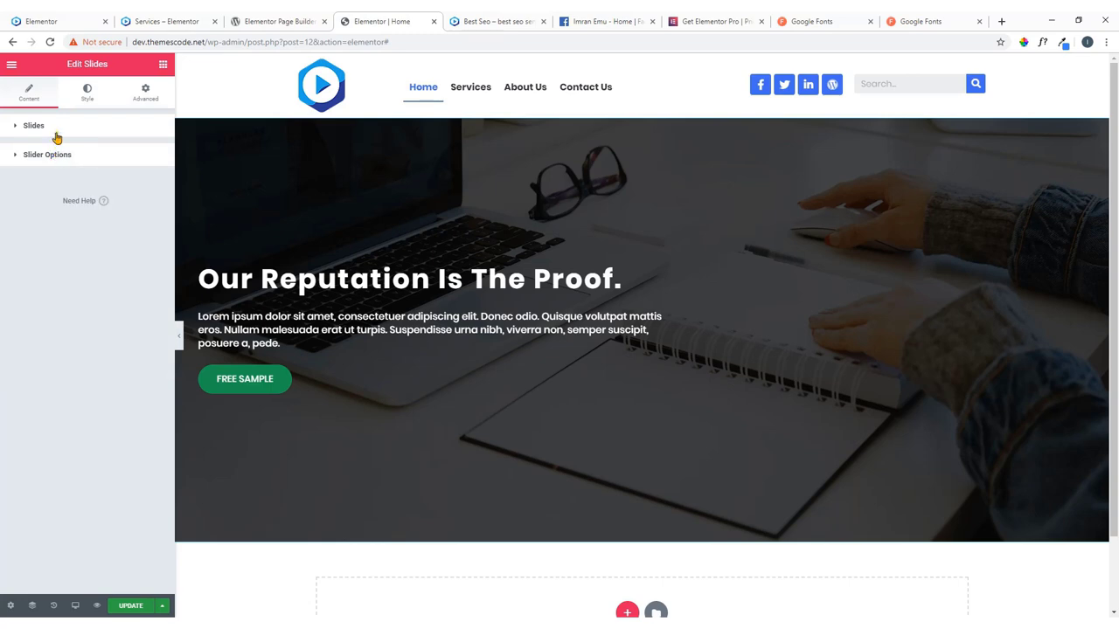
{"action": "left_click", "coordinate": [37, 20]}
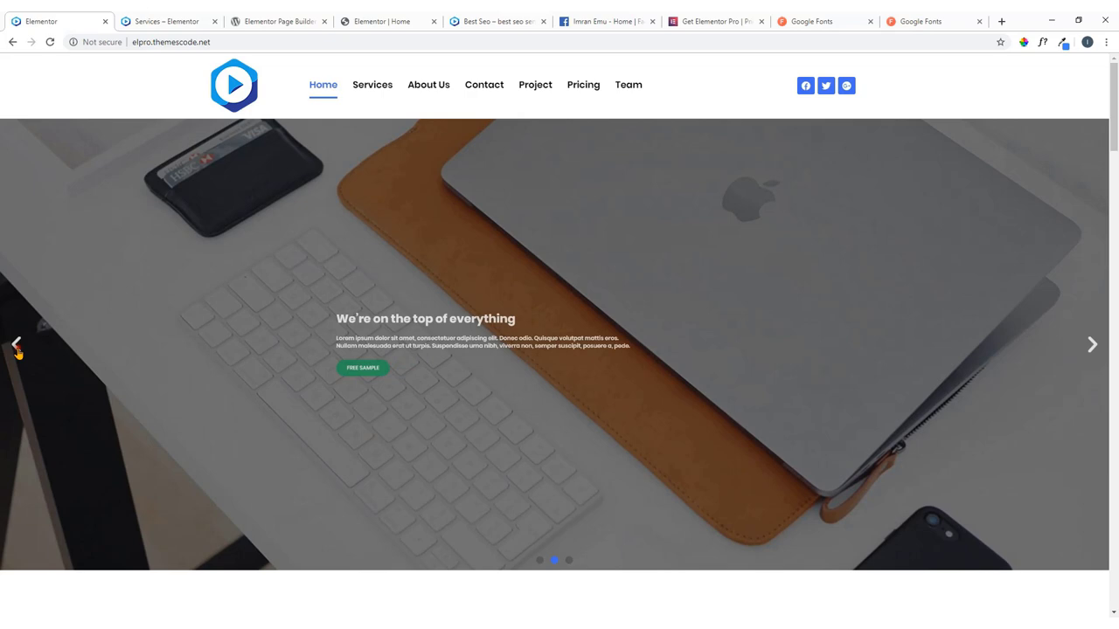
{"action": "left_click", "coordinate": [17, 345]}
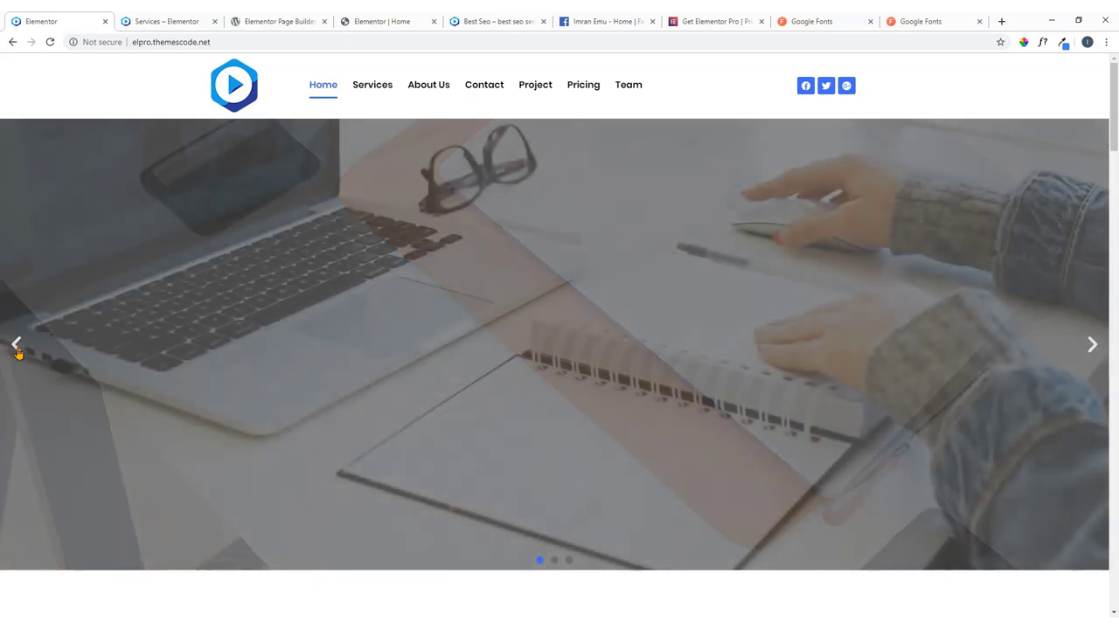
{"action": "left_click", "coordinate": [361, 19]}
Duplicate the slide twice to get three slides, then update and preview the page.
{"action": "left_click", "coordinate": [70, 127]}
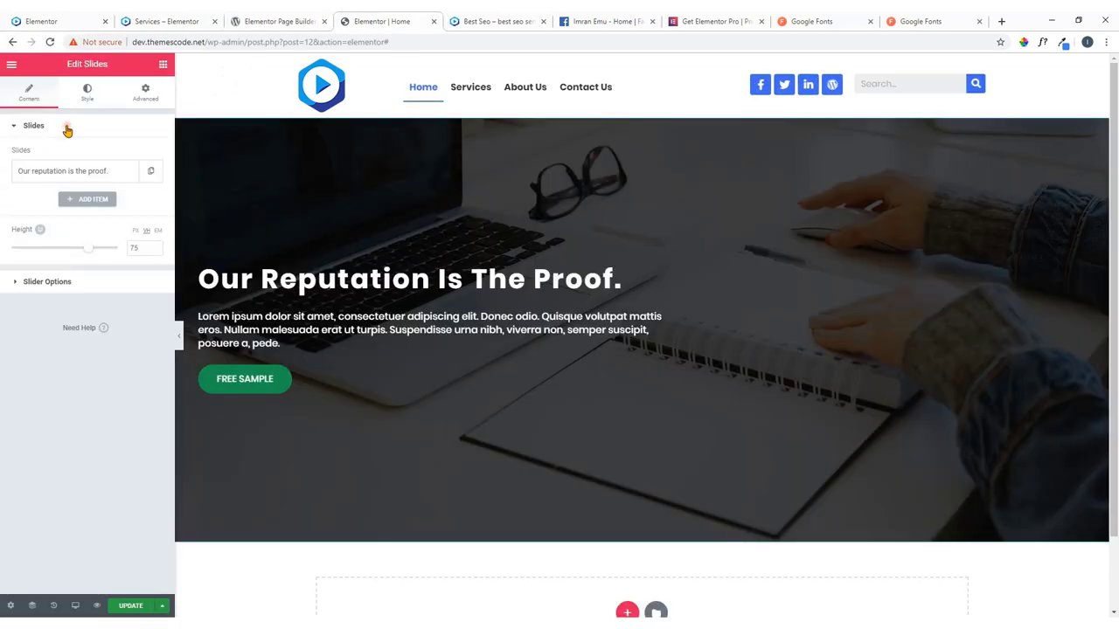
{"action": "left_click", "coordinate": [150, 173]}
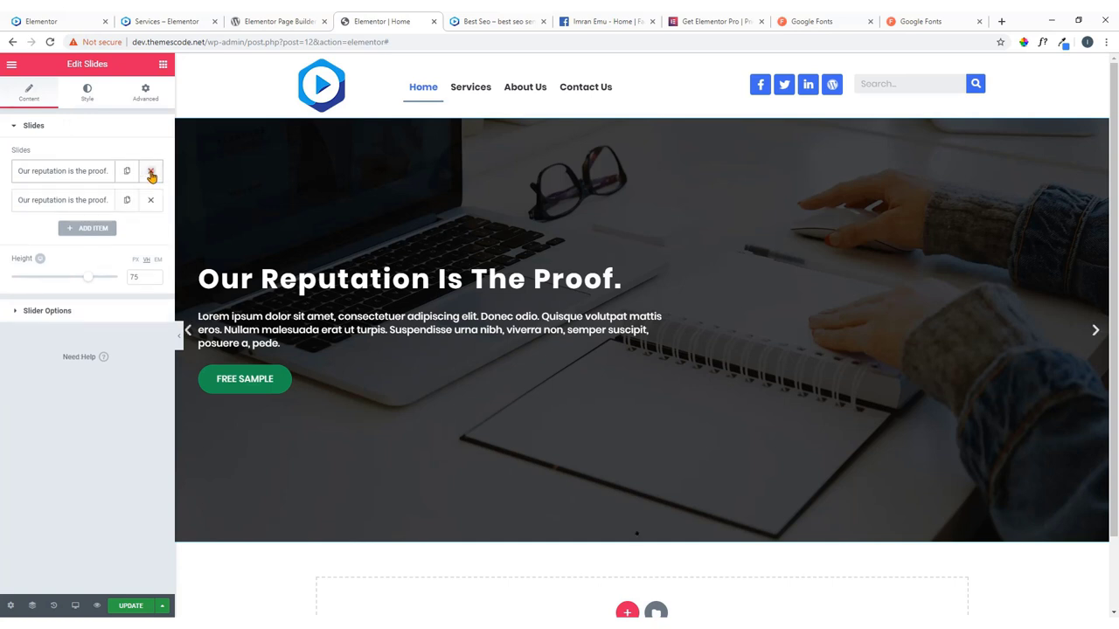
{"action": "left_click", "coordinate": [127, 200]}
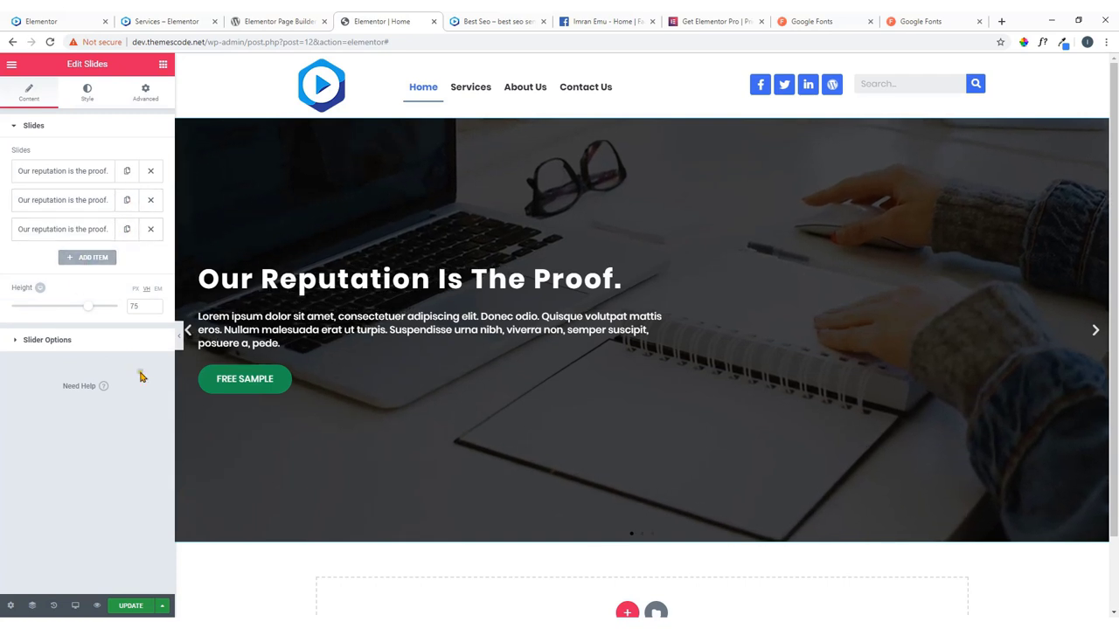
{"action": "left_click", "coordinate": [127, 609]}
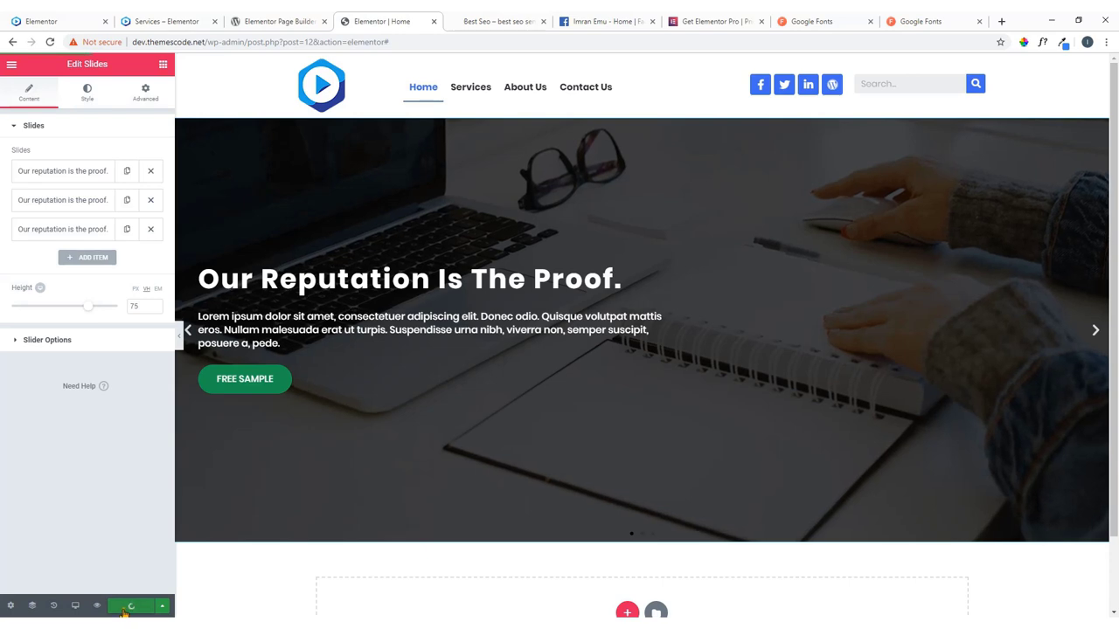
{"action": "left_click", "coordinate": [97, 606]}
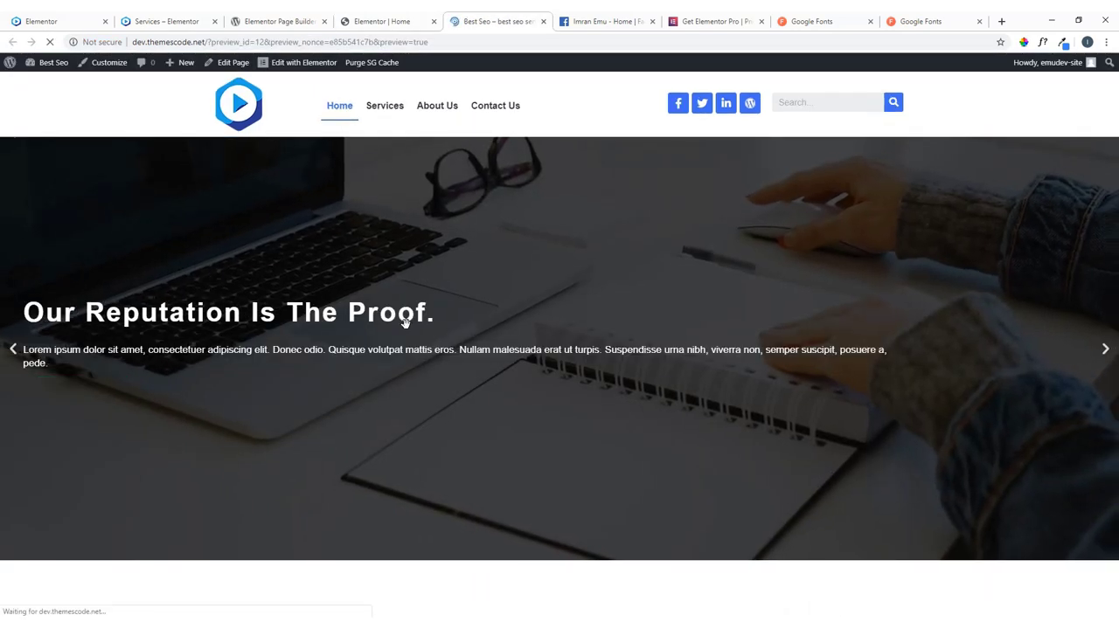
Compare the saved preview's hero with the reference site's slider, then return to the editor.
{"action": "left_click", "coordinate": [88, 15]}
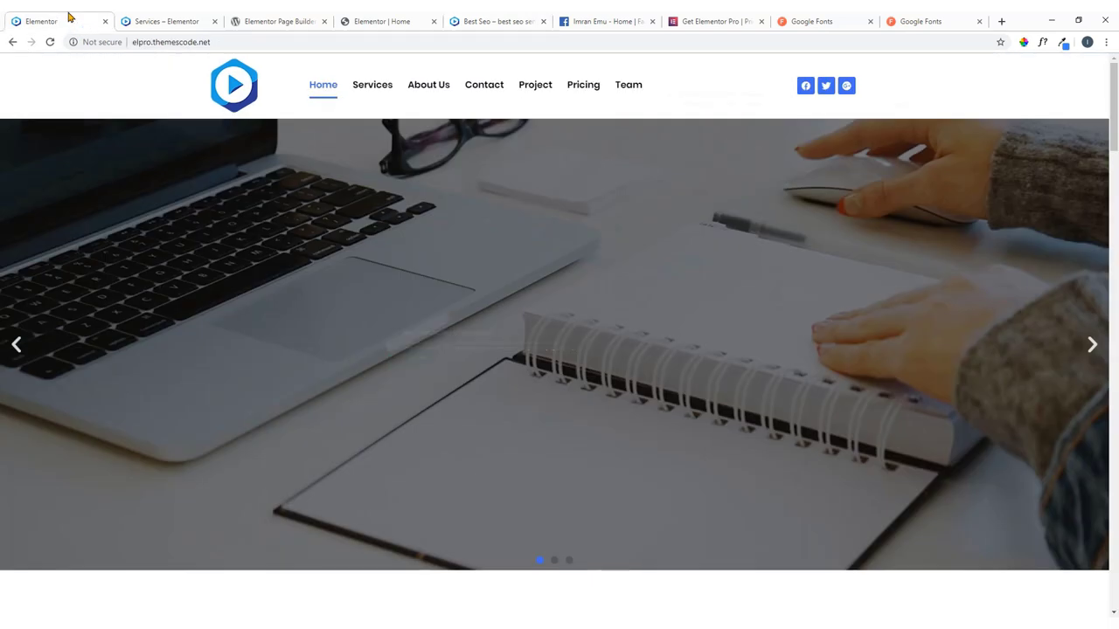
{"action": "left_click", "coordinate": [514, 18]}
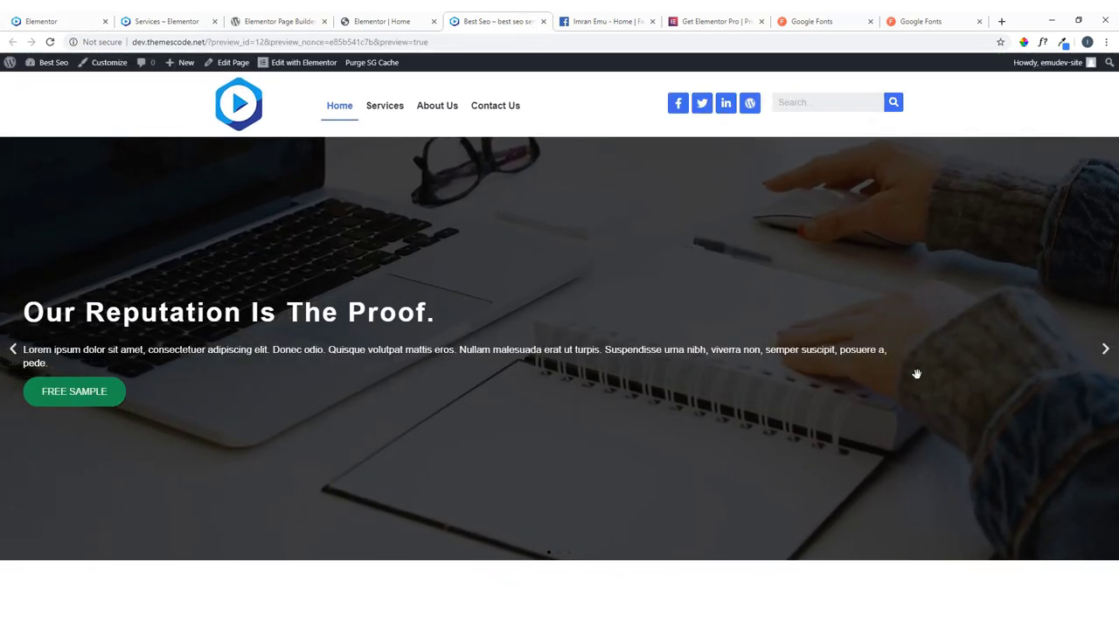
{"action": "left_click", "coordinate": [42, 18]}
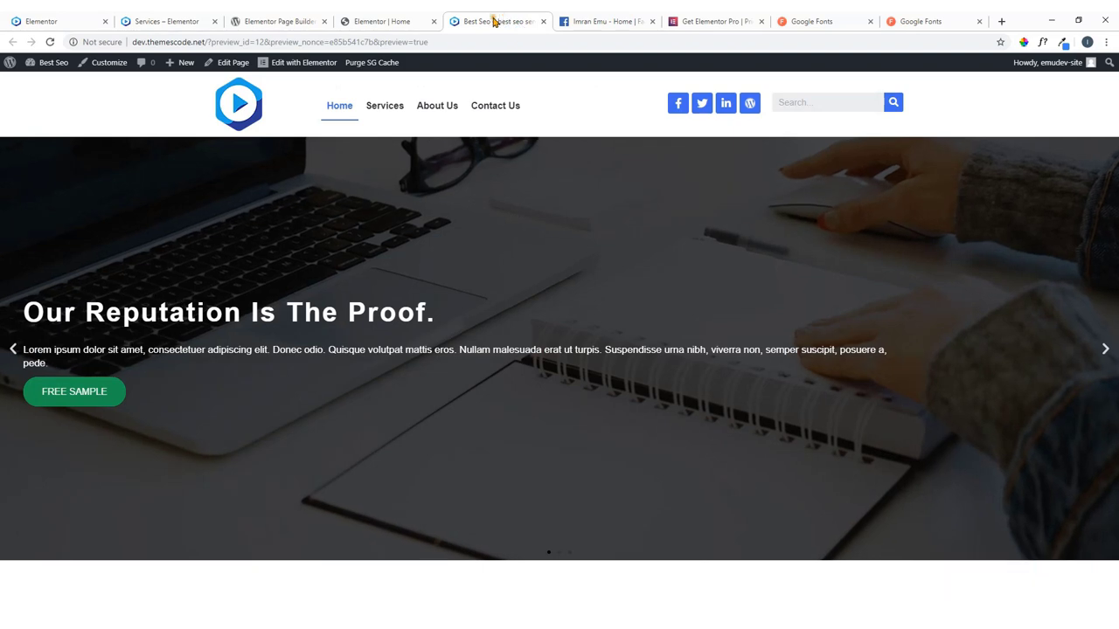
{"action": "left_click", "coordinate": [382, 21]}
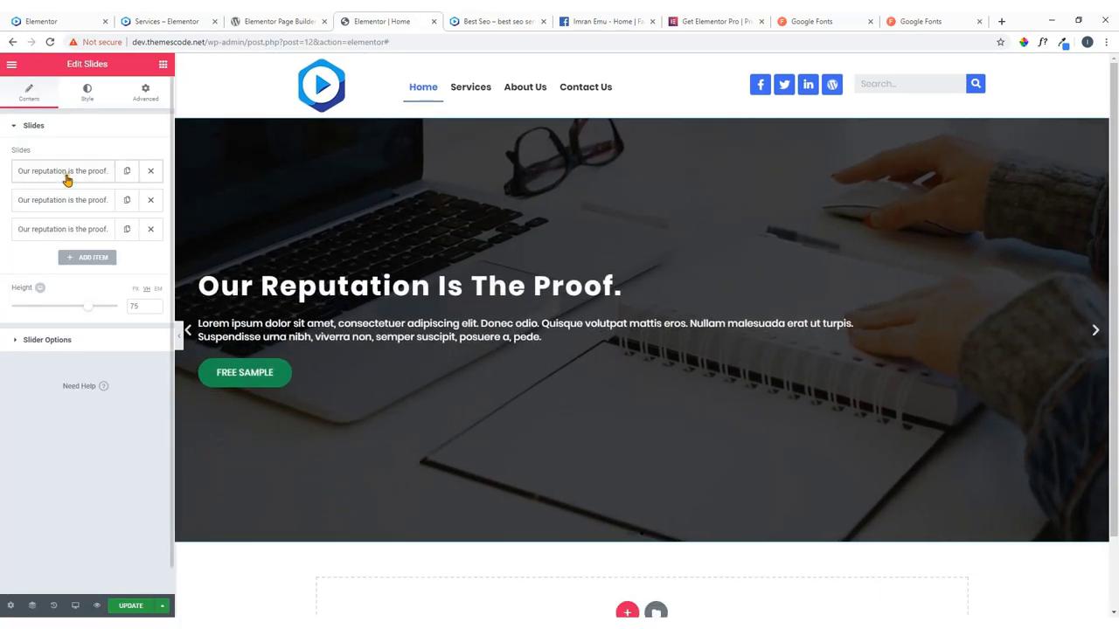
Set Horizontal Position to Center on slides 1, 2 and 3, updating the page after each.
{"action": "left_click", "coordinate": [53, 174]}
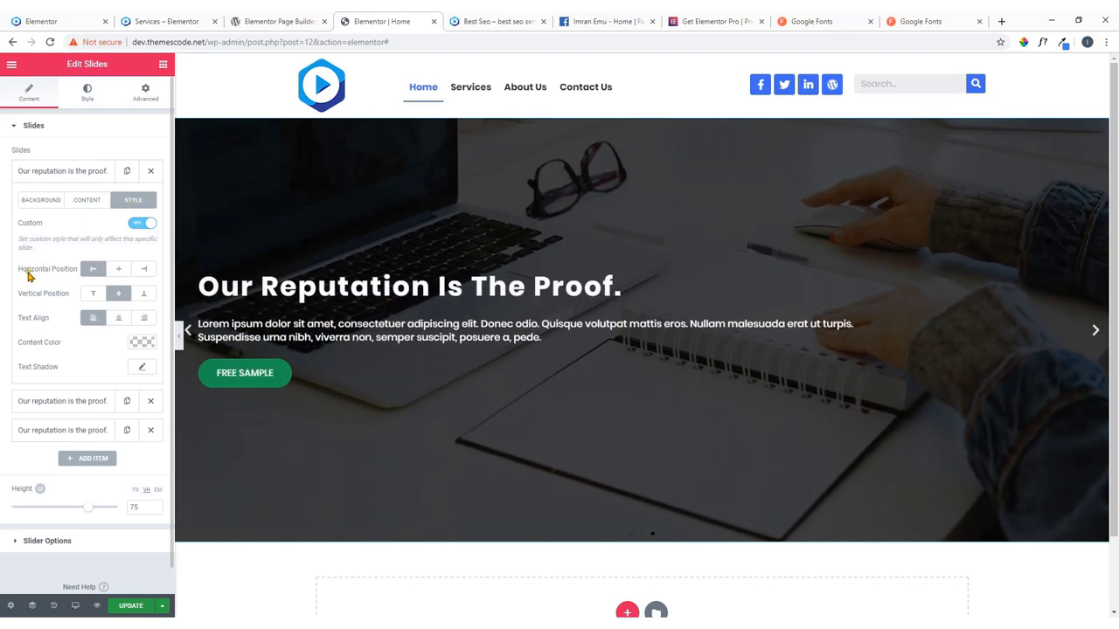
{"action": "left_click", "coordinate": [122, 272]}
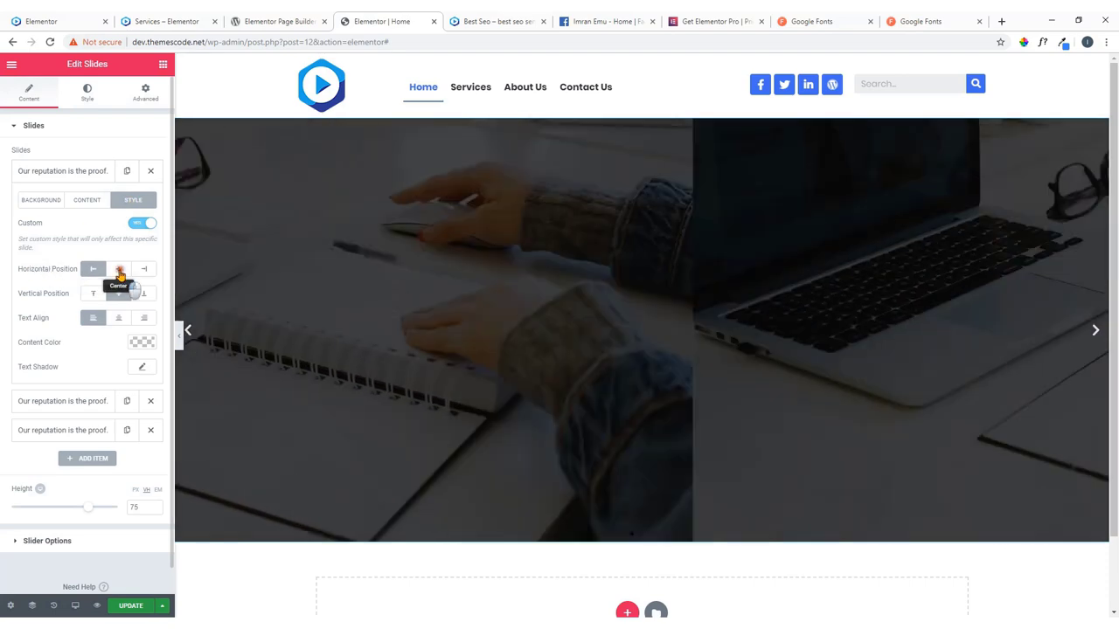
{"action": "left_click", "coordinate": [133, 605]}
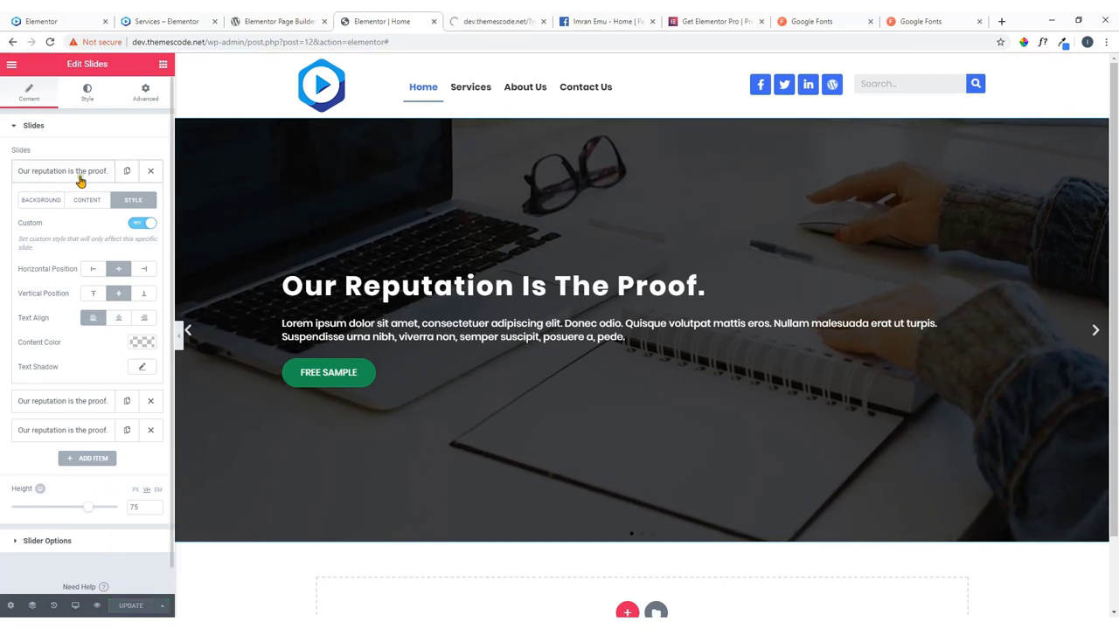
{"action": "left_click", "coordinate": [80, 175]}
{"action": "left_click", "coordinate": [79, 201]}
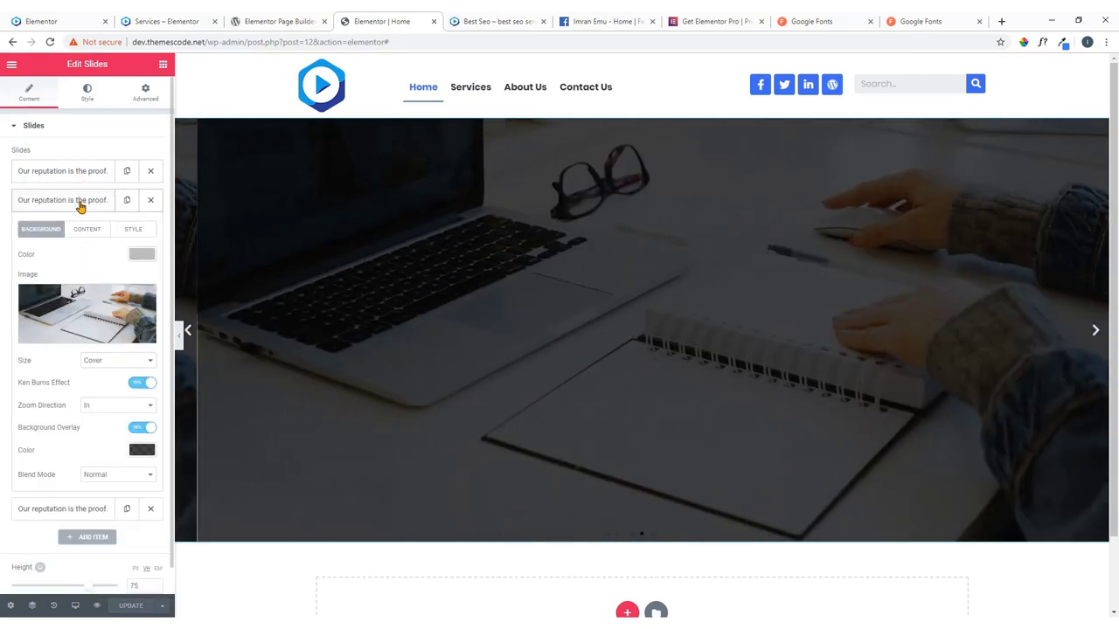
{"action": "left_click", "coordinate": [133, 229]}
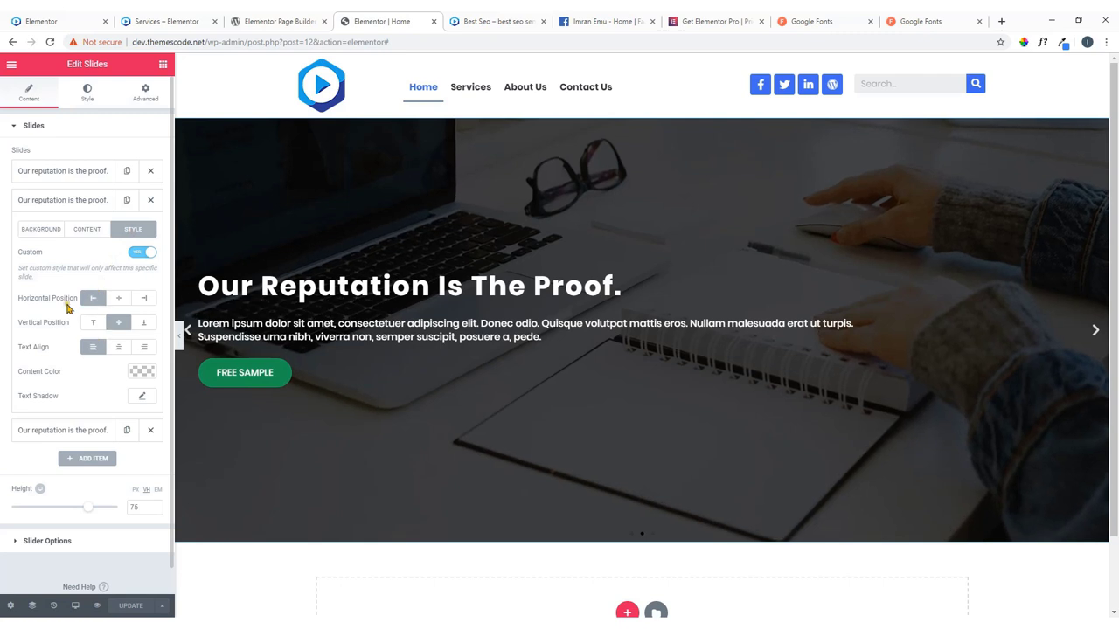
{"action": "left_click", "coordinate": [119, 300]}
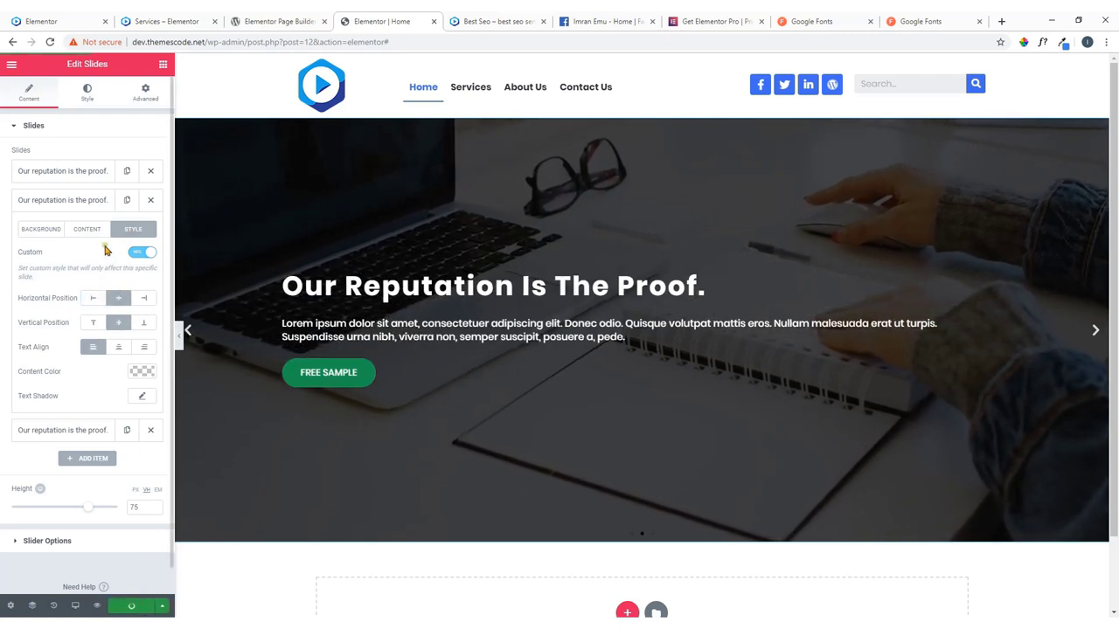
{"action": "left_click", "coordinate": [80, 201]}
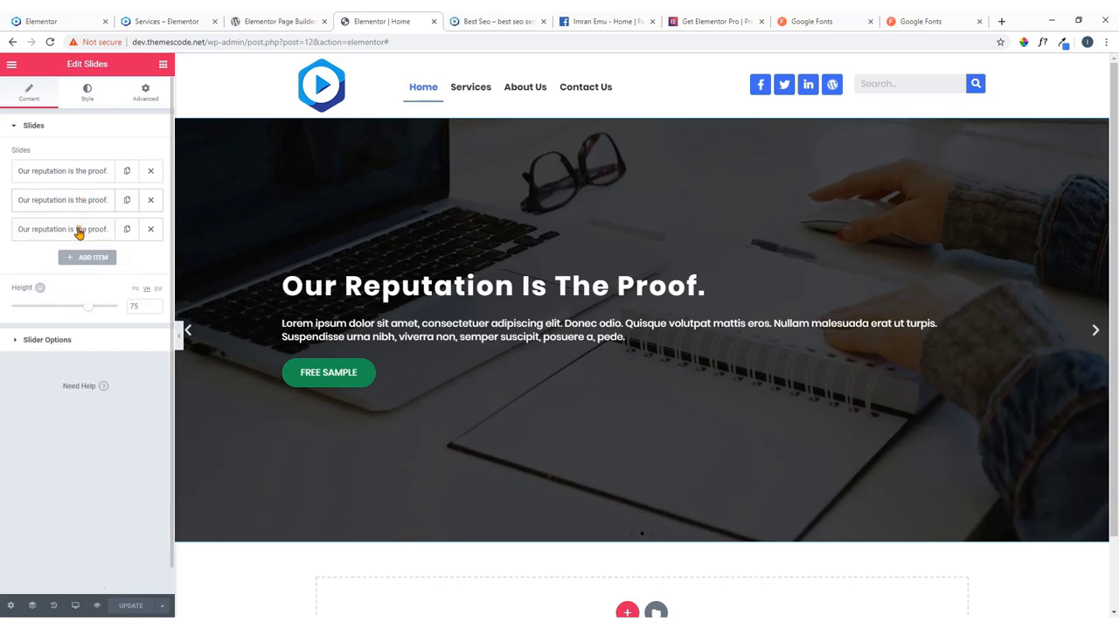
{"action": "left_click", "coordinate": [79, 230]}
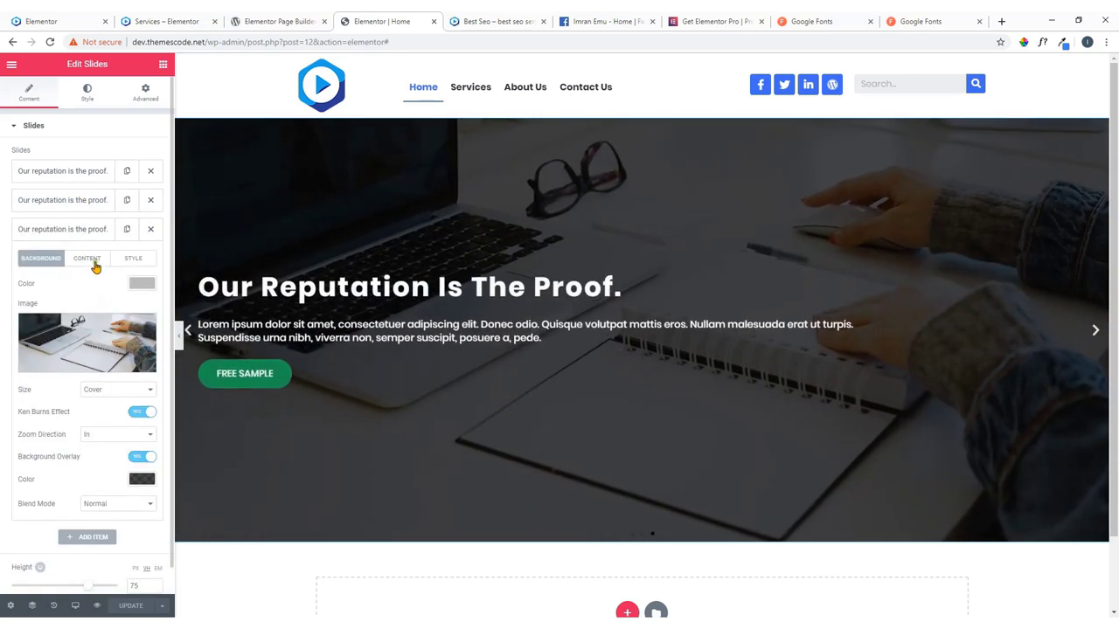
{"action": "left_click", "coordinate": [125, 262]}
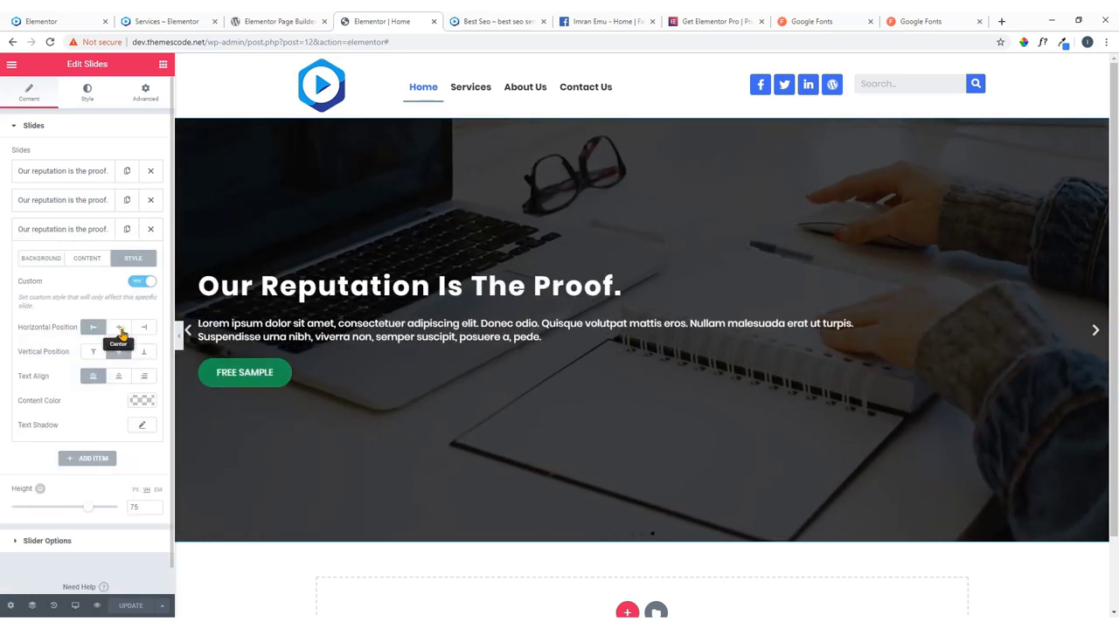
{"action": "left_click", "coordinate": [118, 328]}
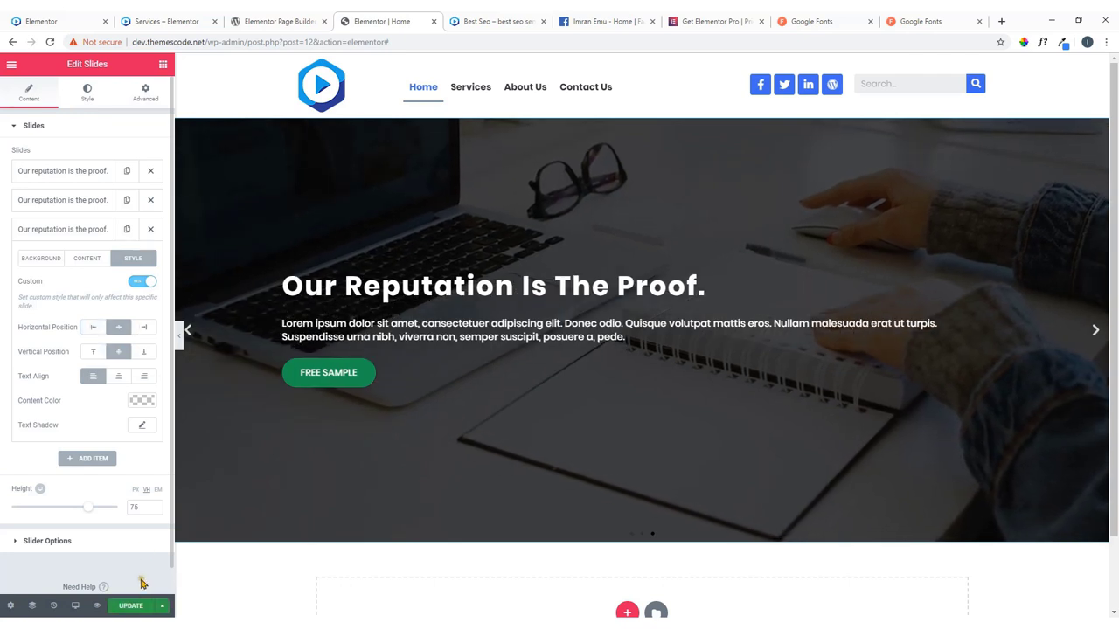
{"action": "left_click", "coordinate": [130, 606]}
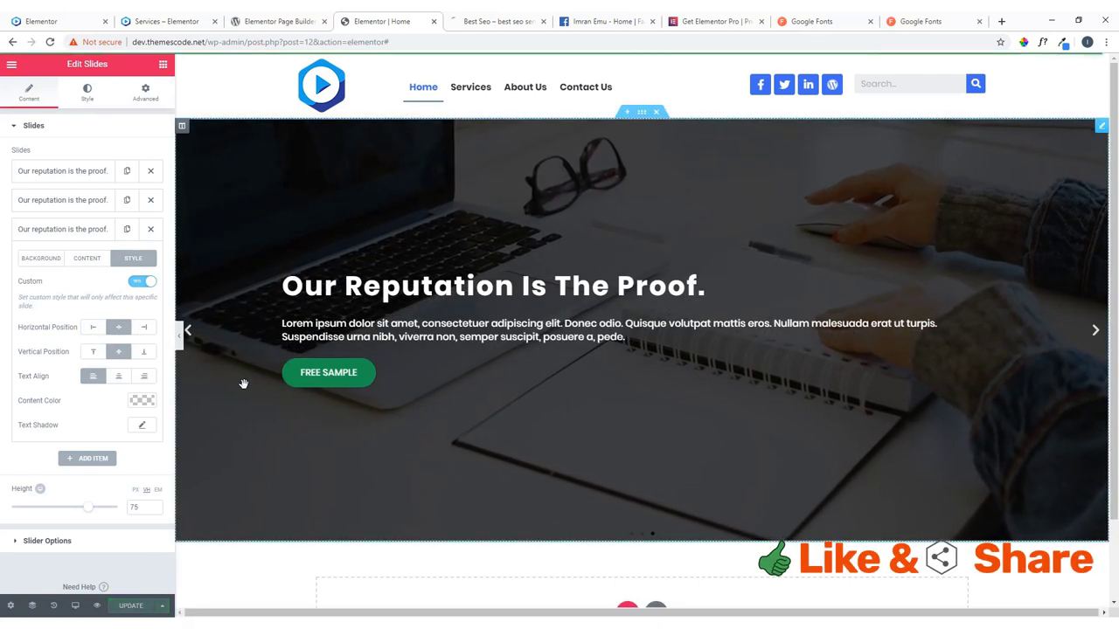
Set the slider's content animation to Zoom and bring up the live site preview.
{"action": "left_click", "coordinate": [35, 16]}
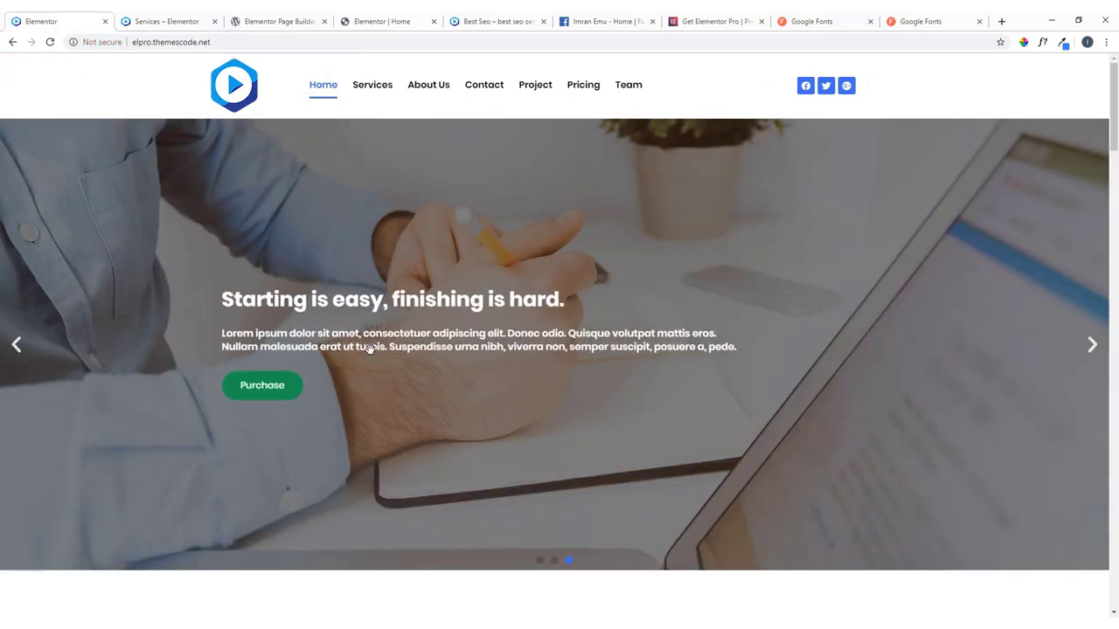
{"action": "left_click", "coordinate": [399, 17]}
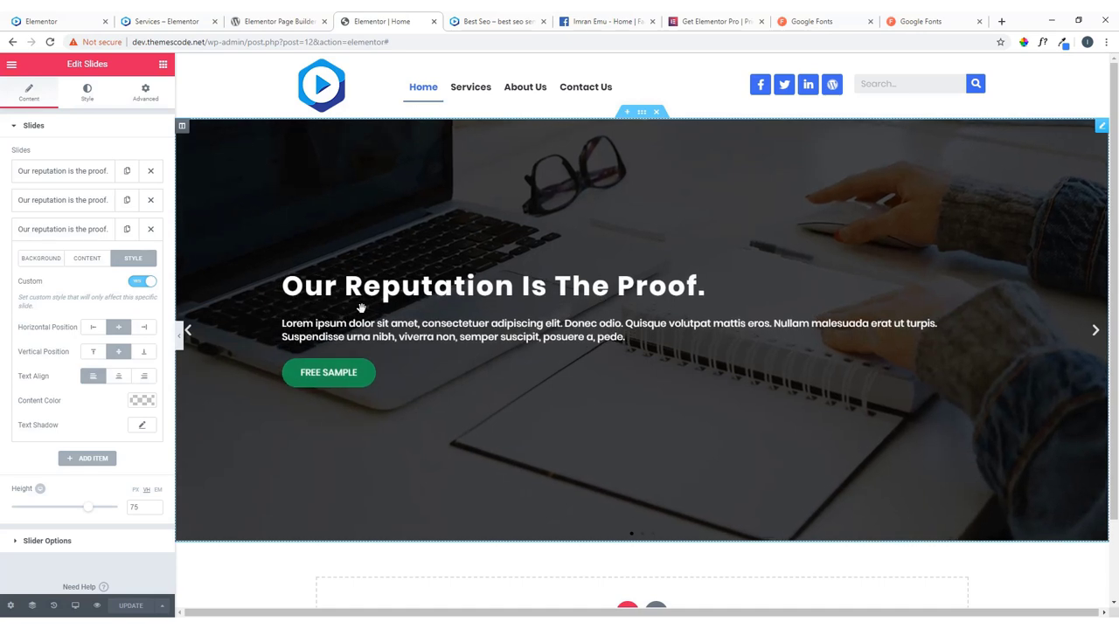
{"action": "scroll", "coordinate": [96, 437], "scroll_direction": "down", "scroll_amount": 1}
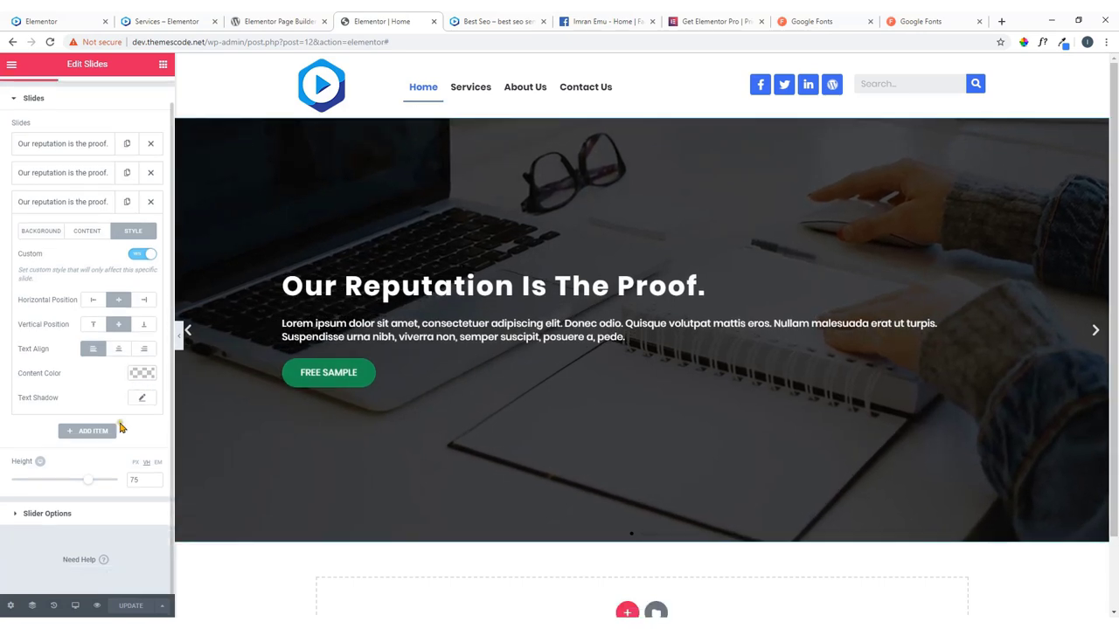
{"action": "left_click", "coordinate": [48, 516]}
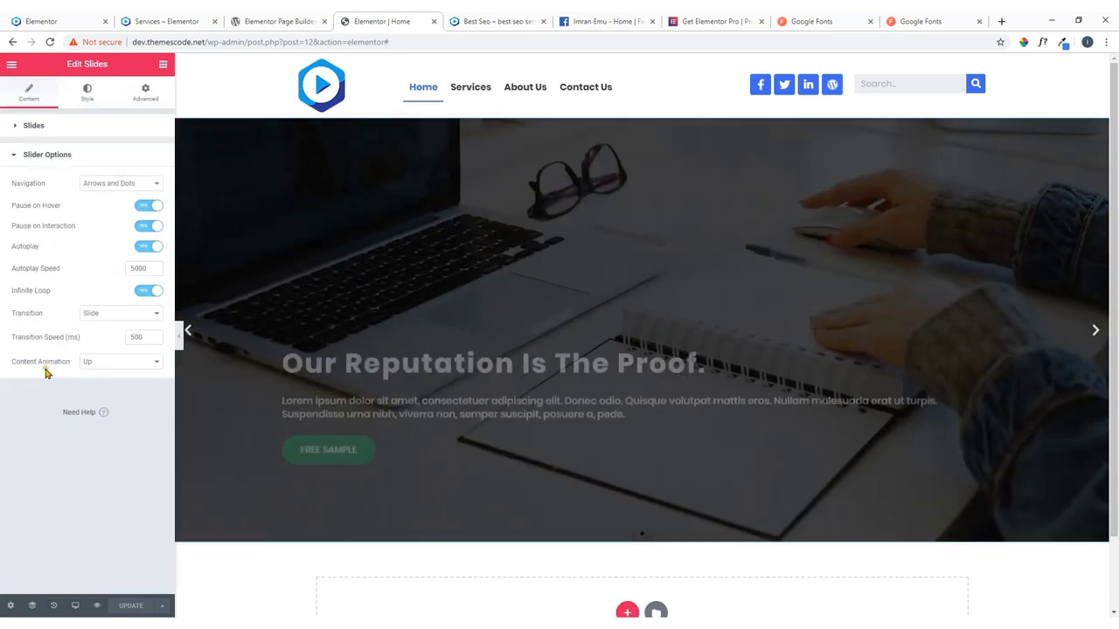
{"action": "left_click", "coordinate": [124, 363]}
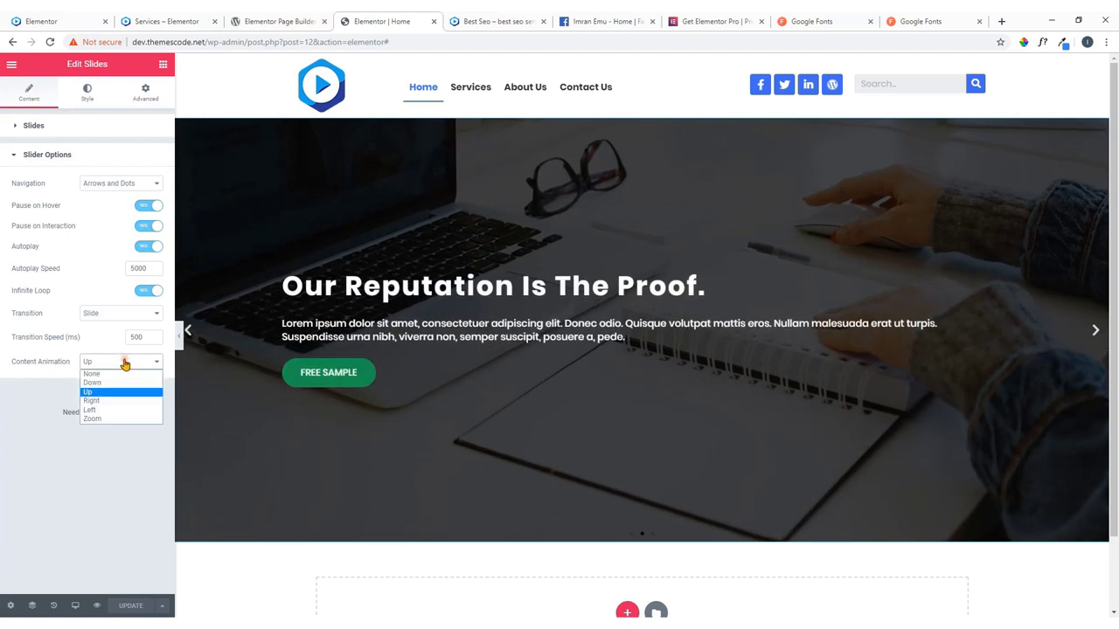
{"action": "left_click", "coordinate": [109, 417]}
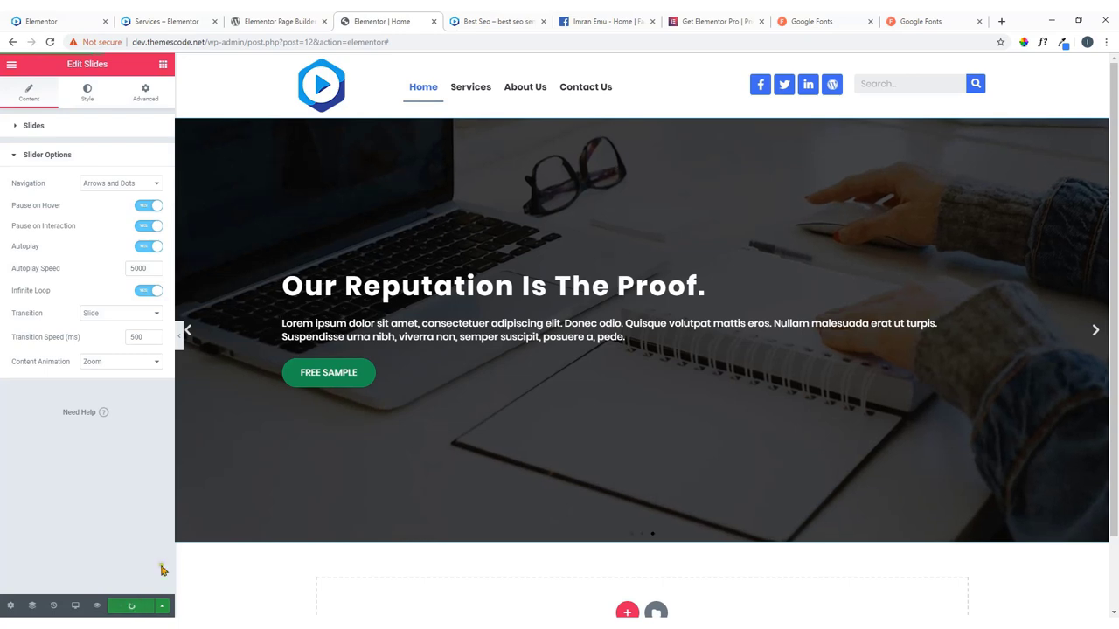
{"action": "left_click", "coordinate": [490, 21]}
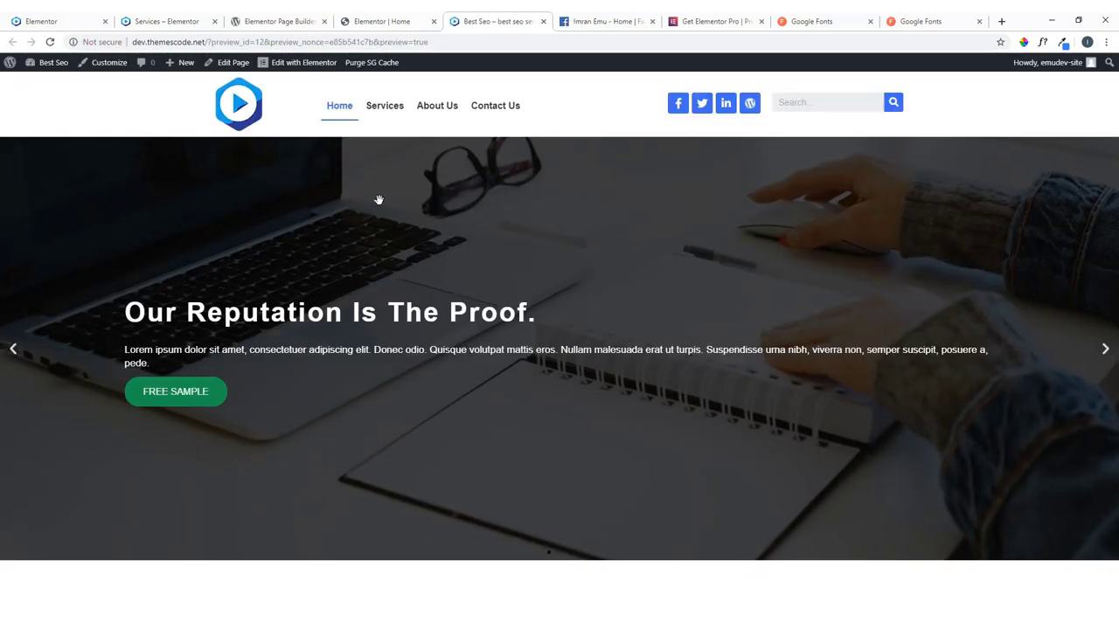
Reload the live Home page and advance through the hero slides to watch the content zoom in.
{"action": "left_click", "coordinate": [50, 42]}
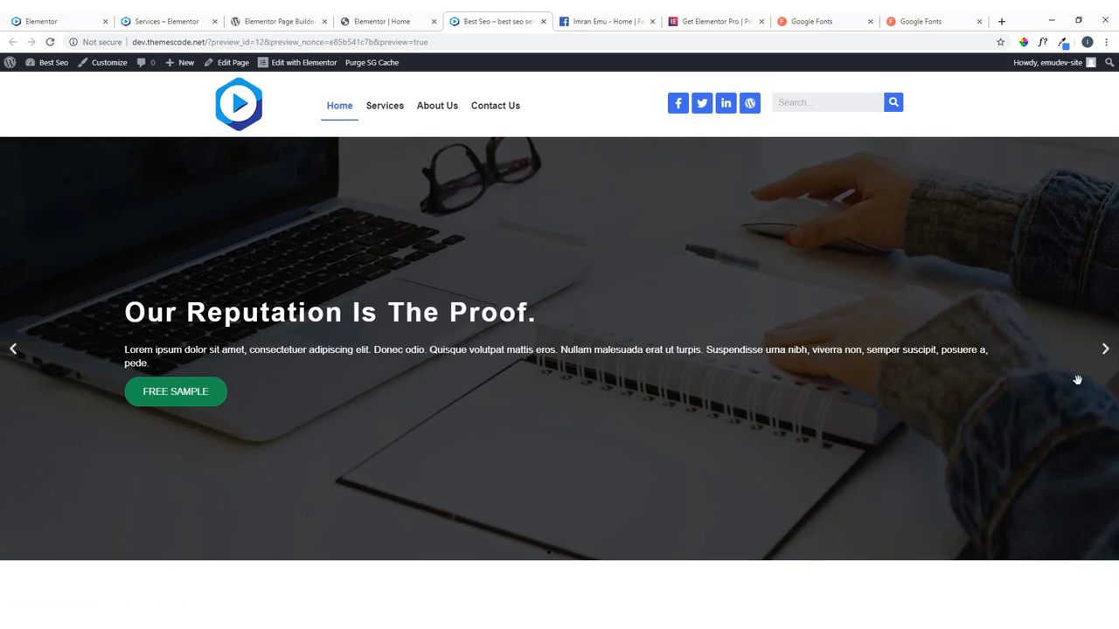
{"action": "left_click", "coordinate": [1105, 350]}
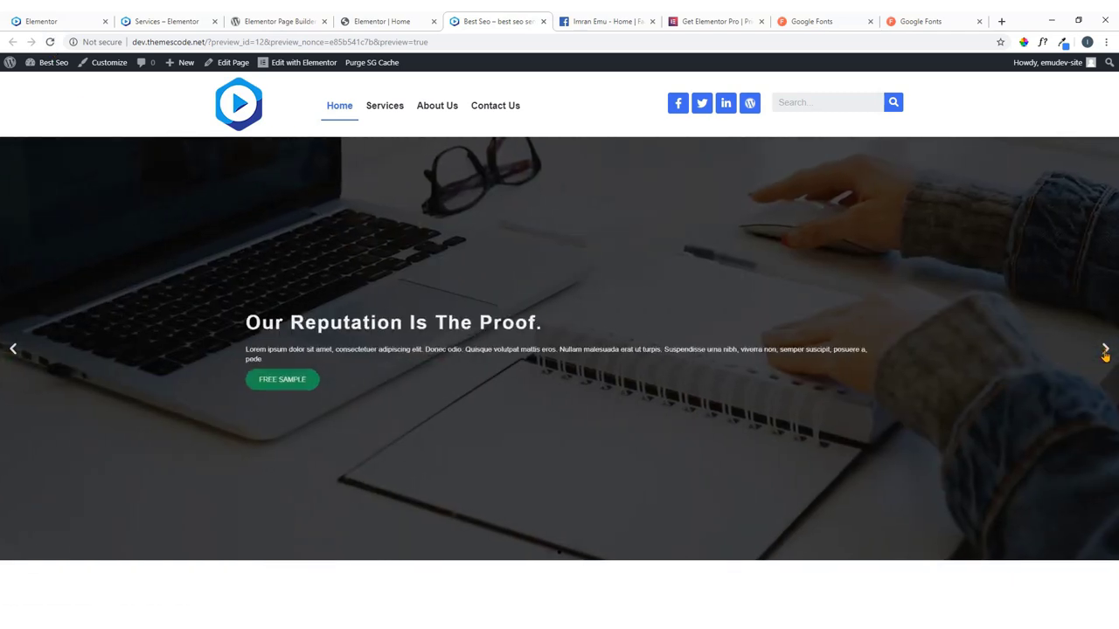
{"action": "left_click", "coordinate": [1104, 350]}
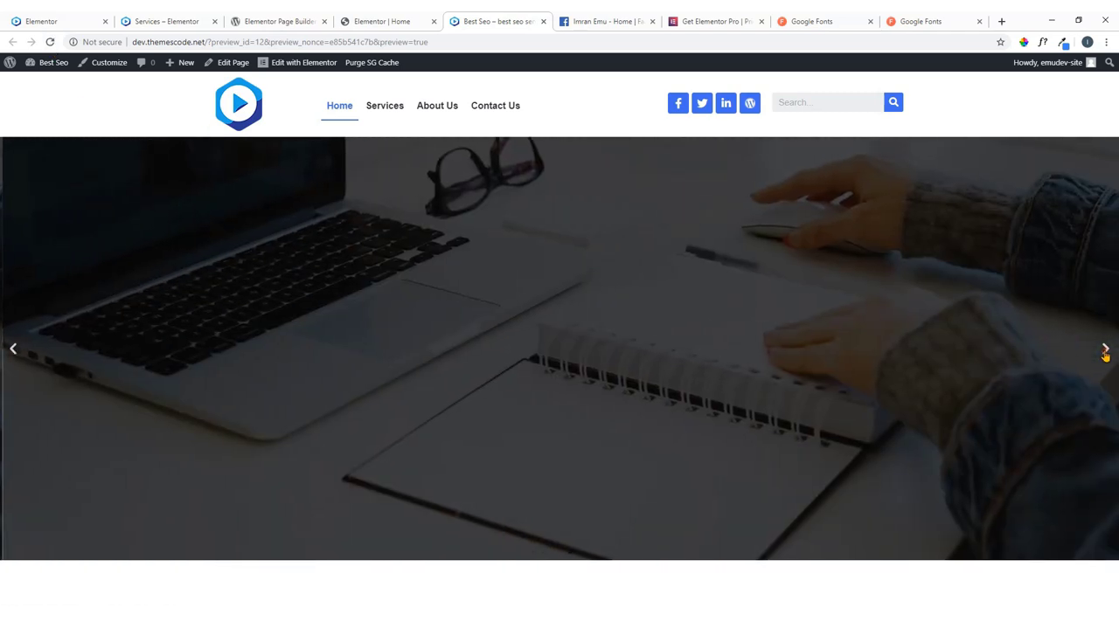
{"action": "left_click", "coordinate": [1105, 350]}
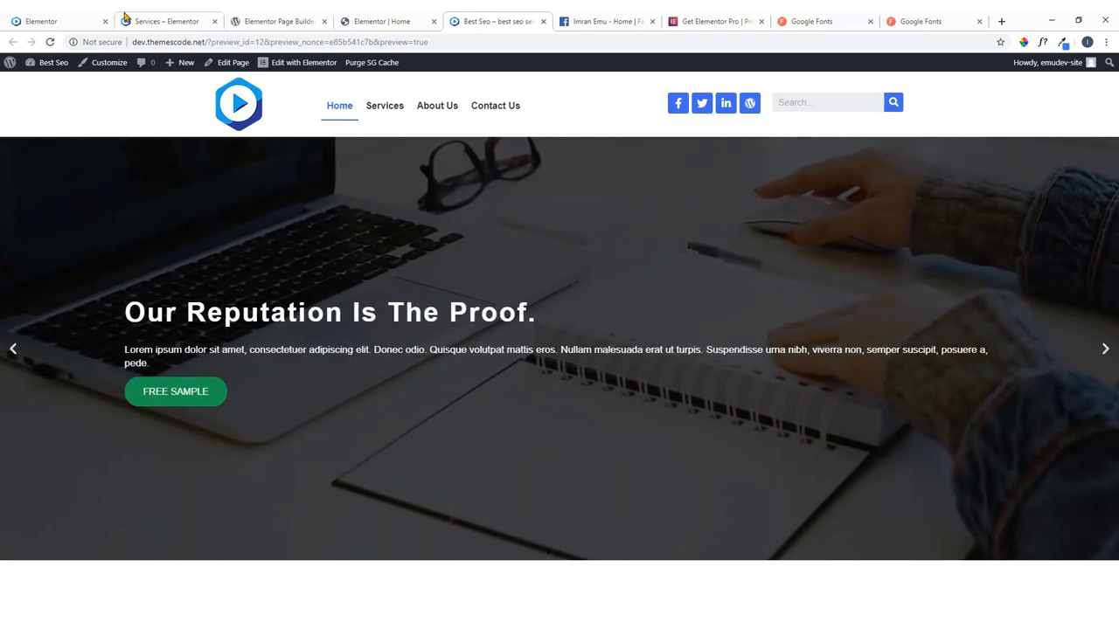
{"action": "left_click", "coordinate": [379, 19]}
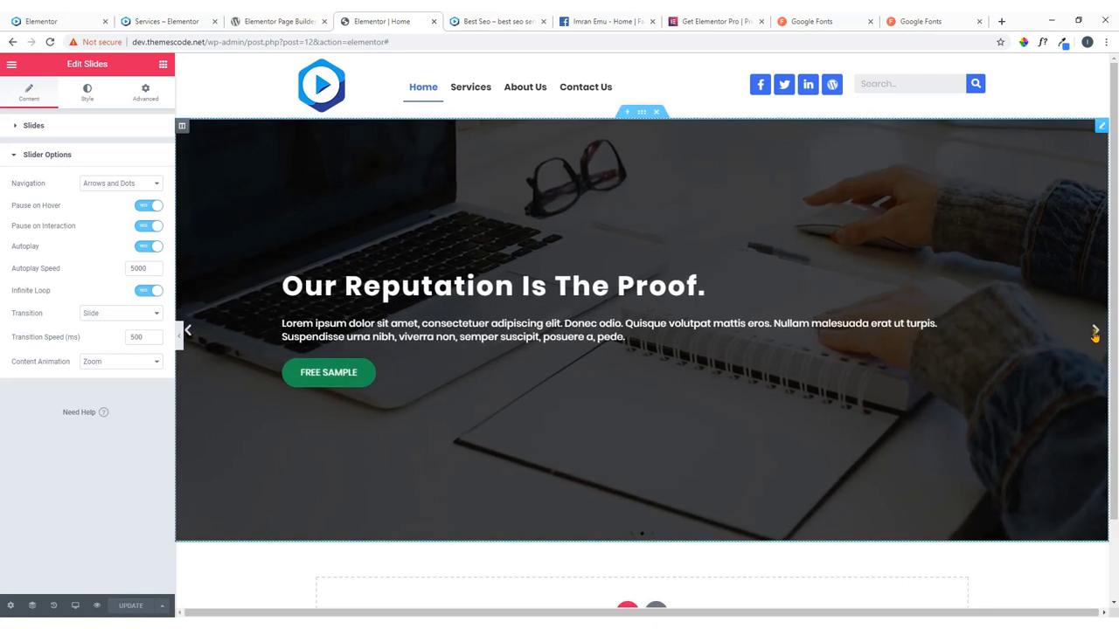
{"action": "scroll", "coordinate": [791, 472], "scroll_direction": "down", "scroll_amount": 1}
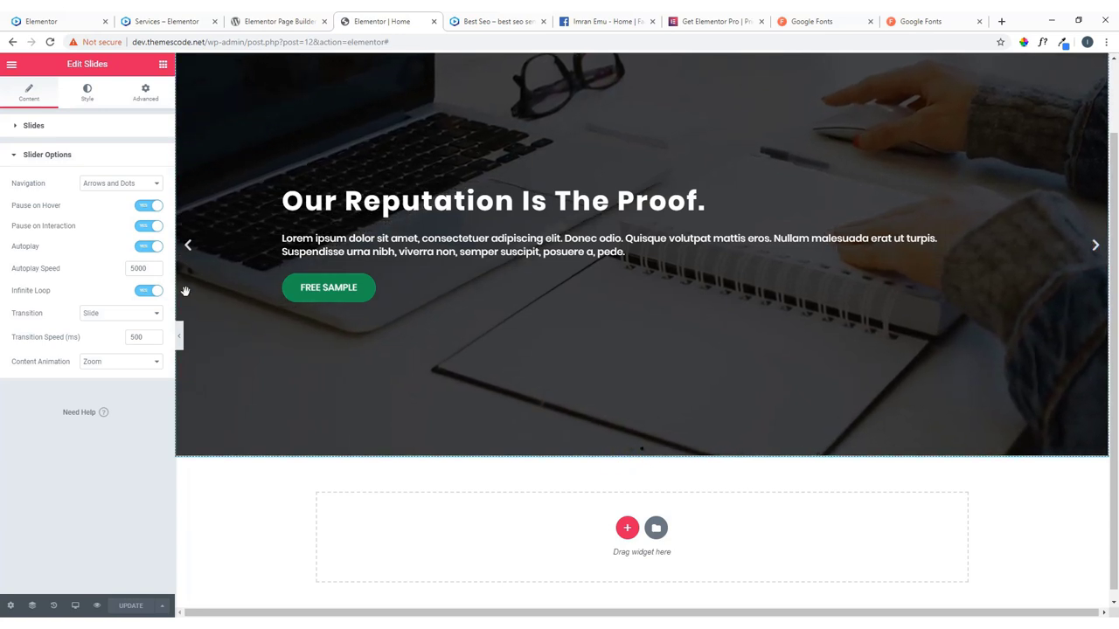
{"action": "left_click", "coordinate": [118, 185]}
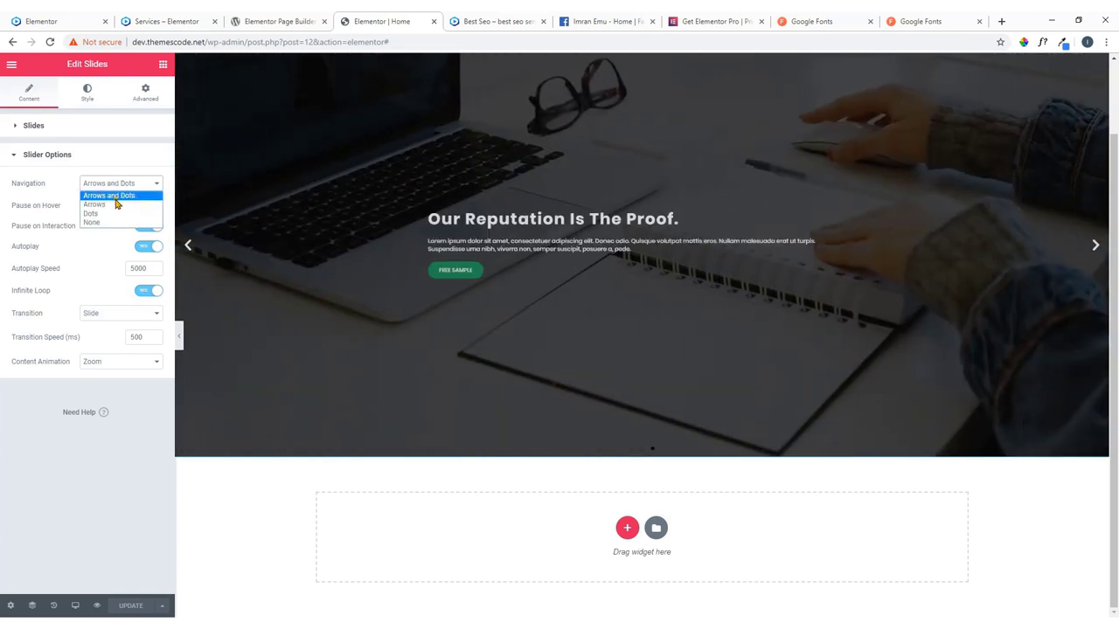
{"action": "left_click", "coordinate": [114, 205]}
{"action": "left_click", "coordinate": [113, 186]}
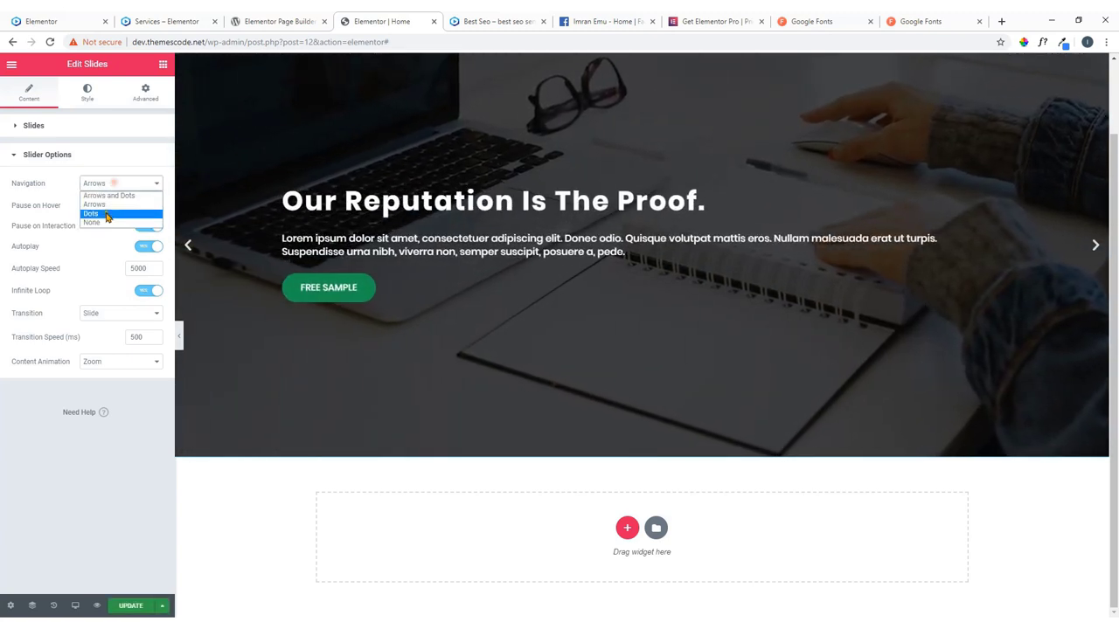
{"action": "left_click", "coordinate": [105, 214]}
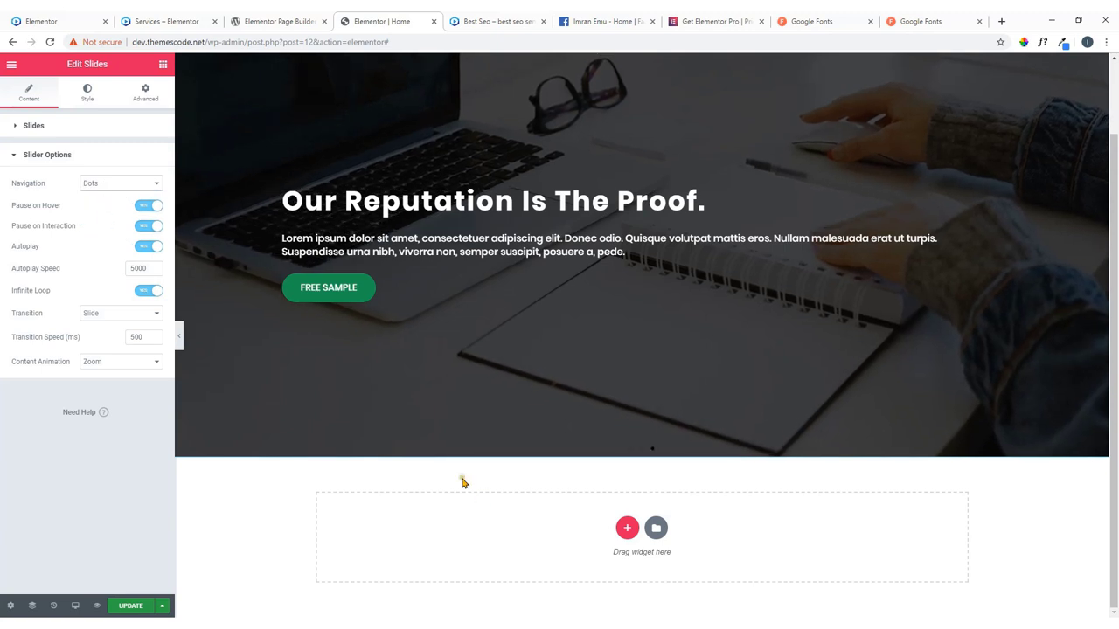
{"action": "left_click", "coordinate": [136, 185]}
{"action": "left_click", "coordinate": [123, 196]}
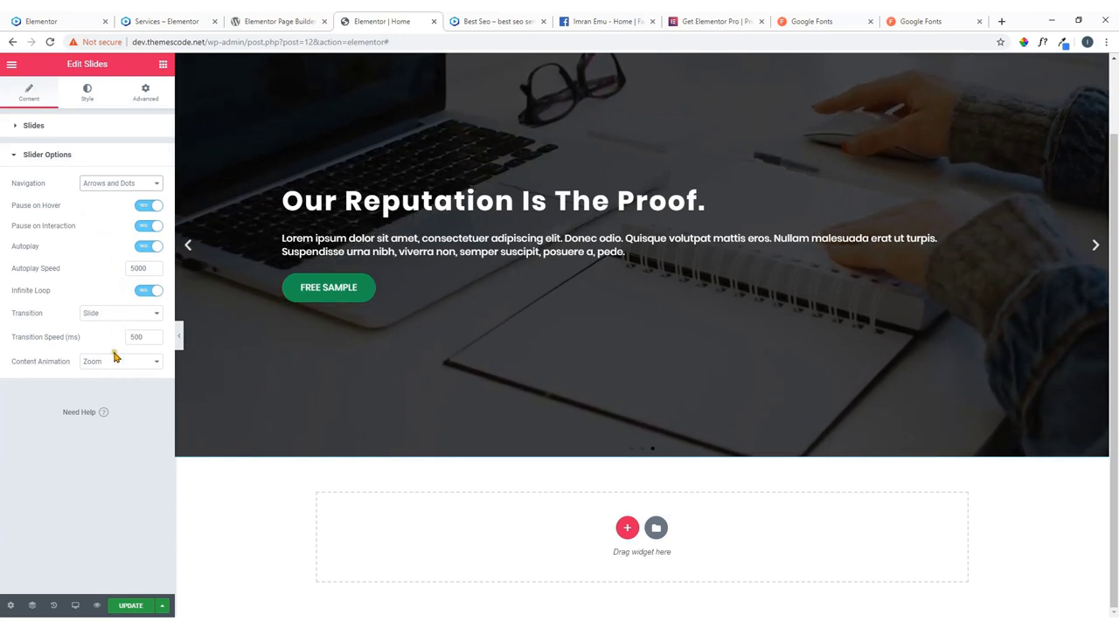
In the slider's Navigation style, keep the arrows inside and set Arrows Size to 36.
{"action": "left_click", "coordinate": [98, 106]}
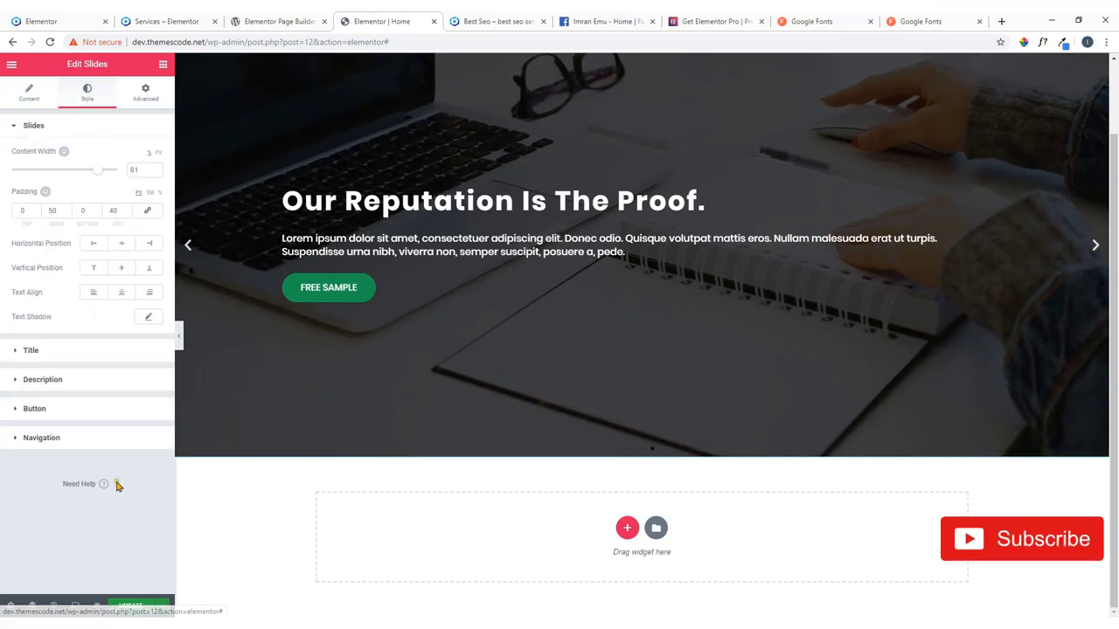
{"action": "left_click", "coordinate": [72, 411]}
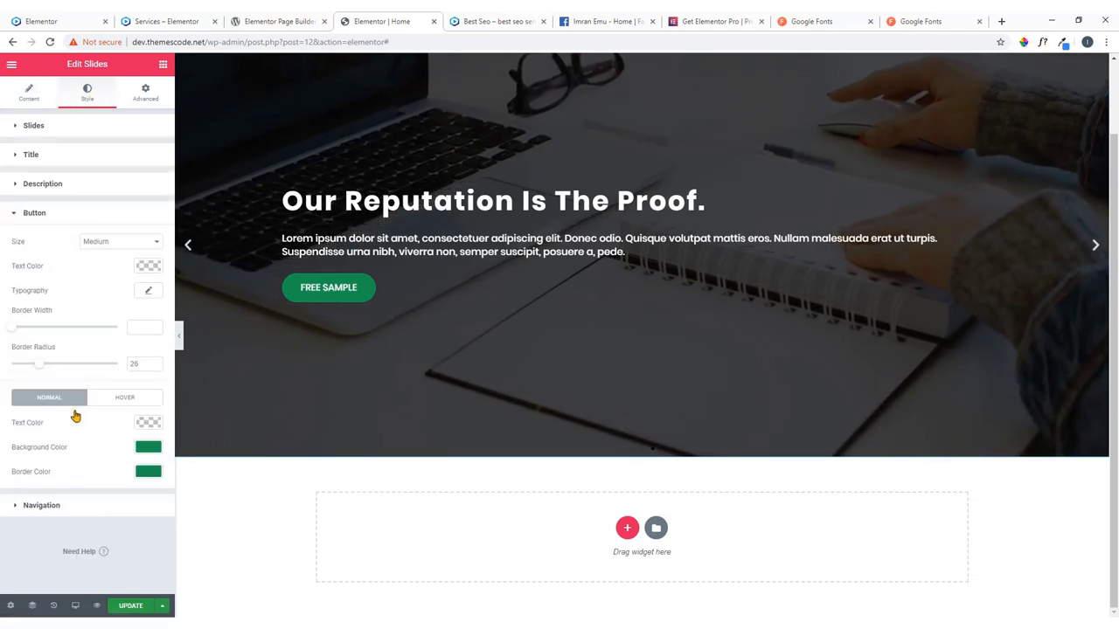
{"action": "left_click", "coordinate": [72, 218]}
{"action": "left_click", "coordinate": [67, 249]}
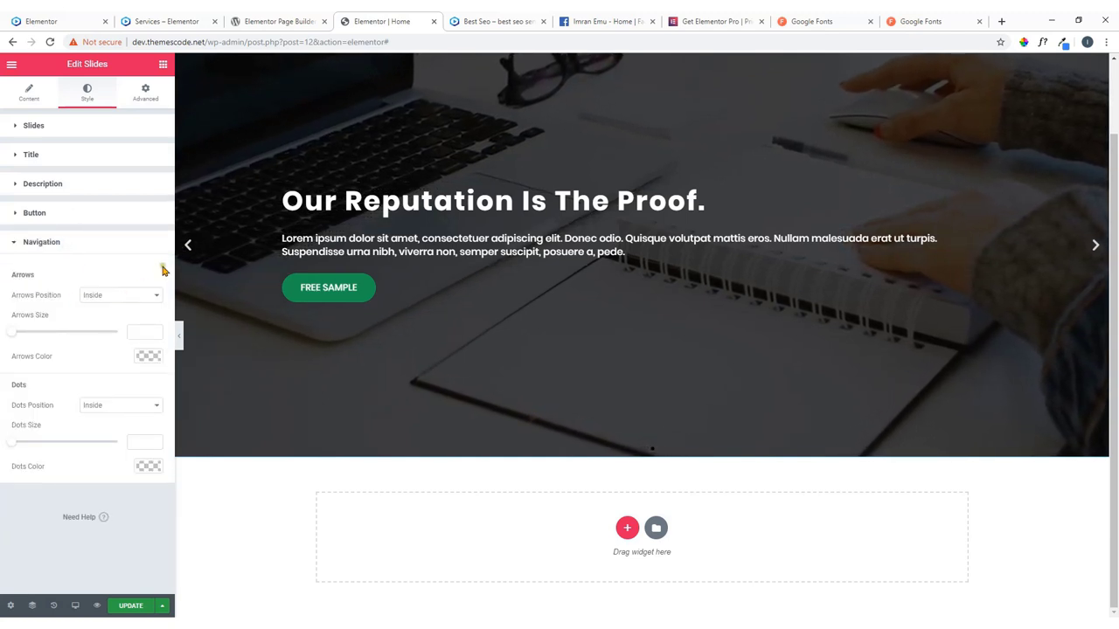
{"action": "left_click", "coordinate": [144, 295]}
{"action": "left_click", "coordinate": [131, 312]}
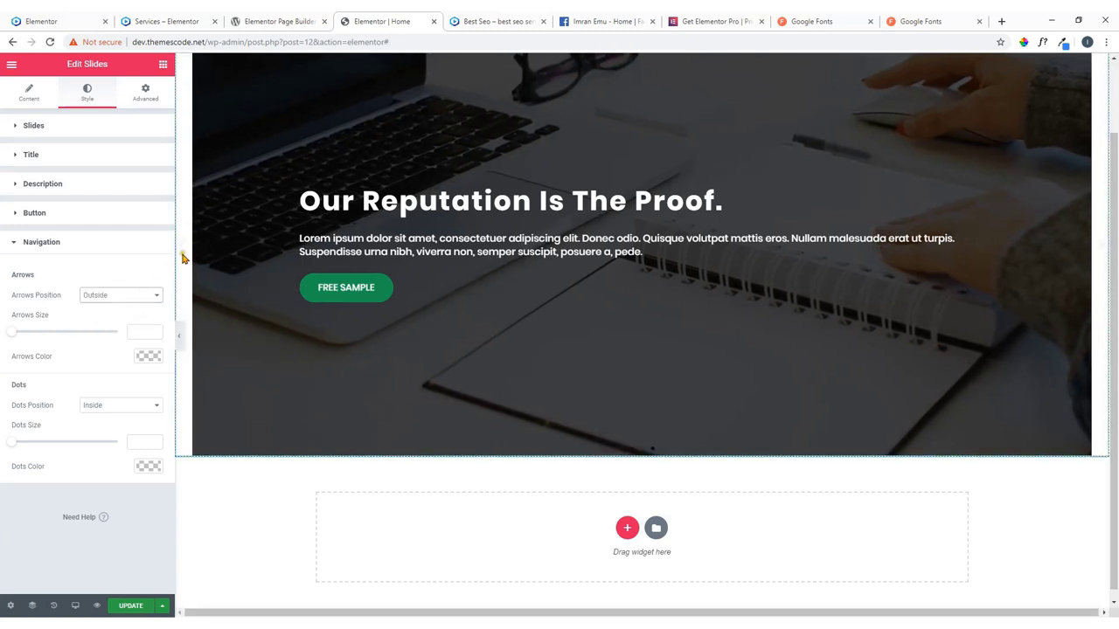
{"action": "left_click", "coordinate": [131, 294]}
{"action": "left_click", "coordinate": [118, 306]}
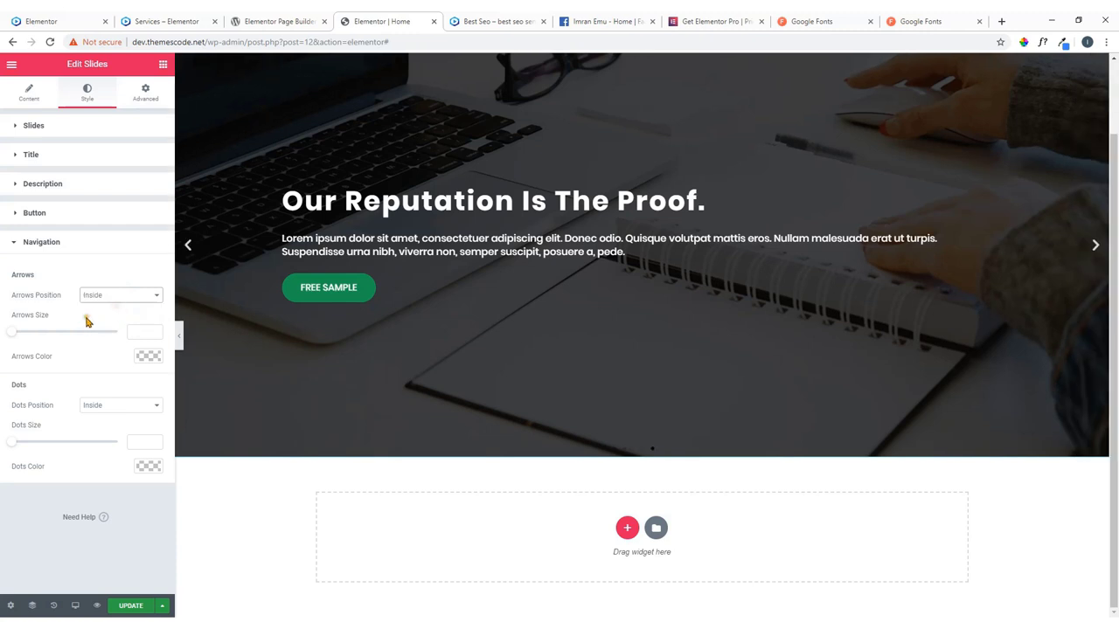
{"action": "left_click_drag", "start_coordinate": [21, 339], "coordinate": [57, 339]}
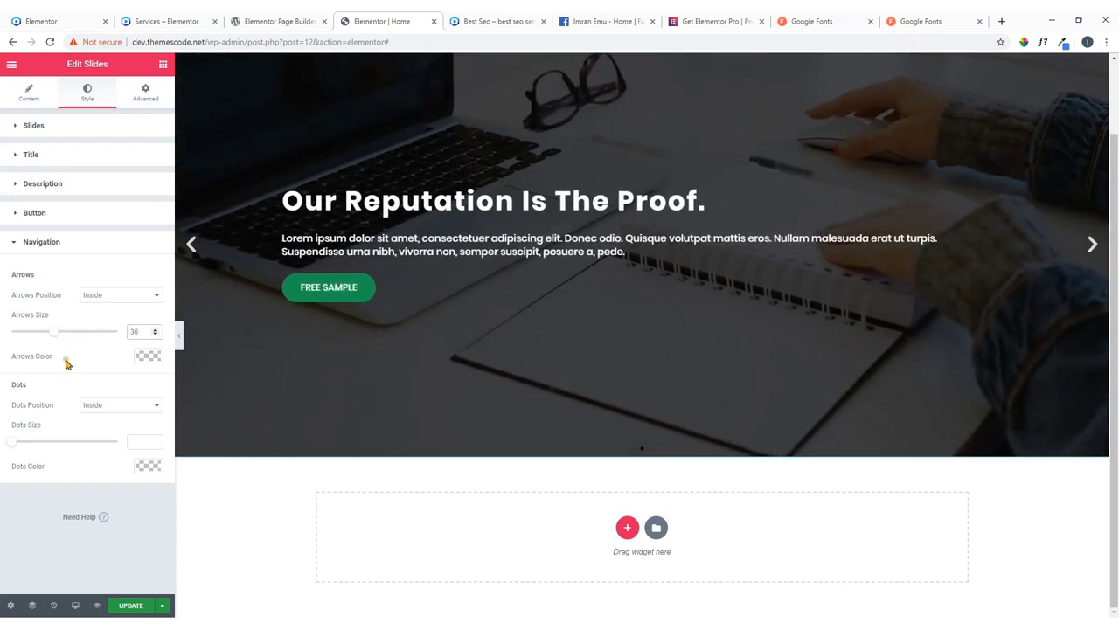
Set the navigation dots to size 15 with the blue color preset, and update the page.
{"action": "left_click", "coordinate": [100, 414]}
{"action": "left_click", "coordinate": [104, 416]}
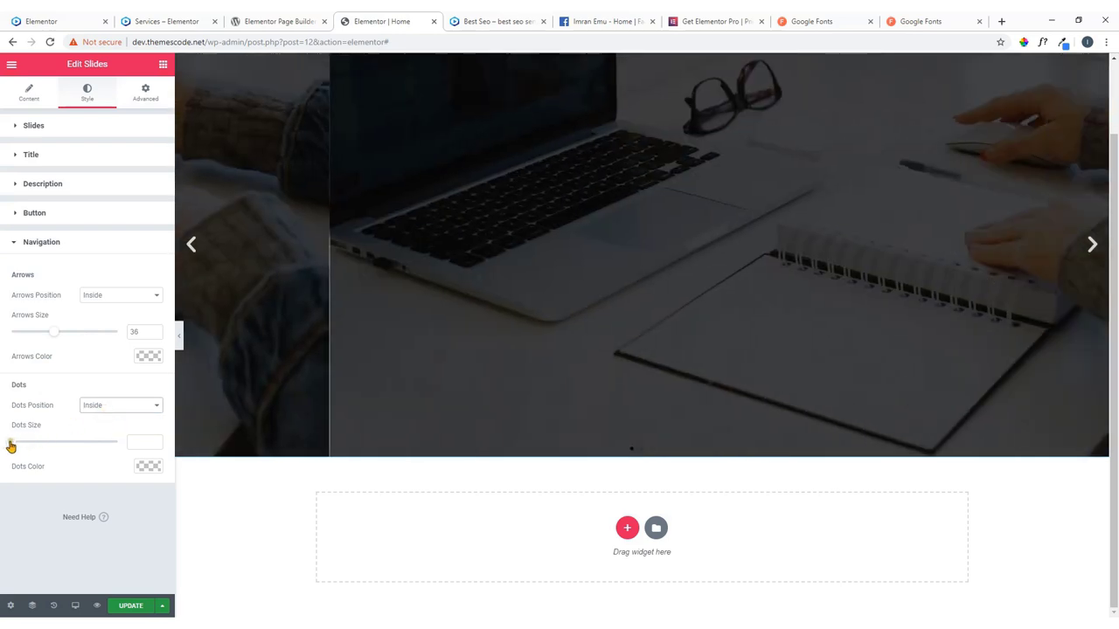
{"action": "left_click_drag", "start_coordinate": [13, 441], "coordinate": [115, 450]}
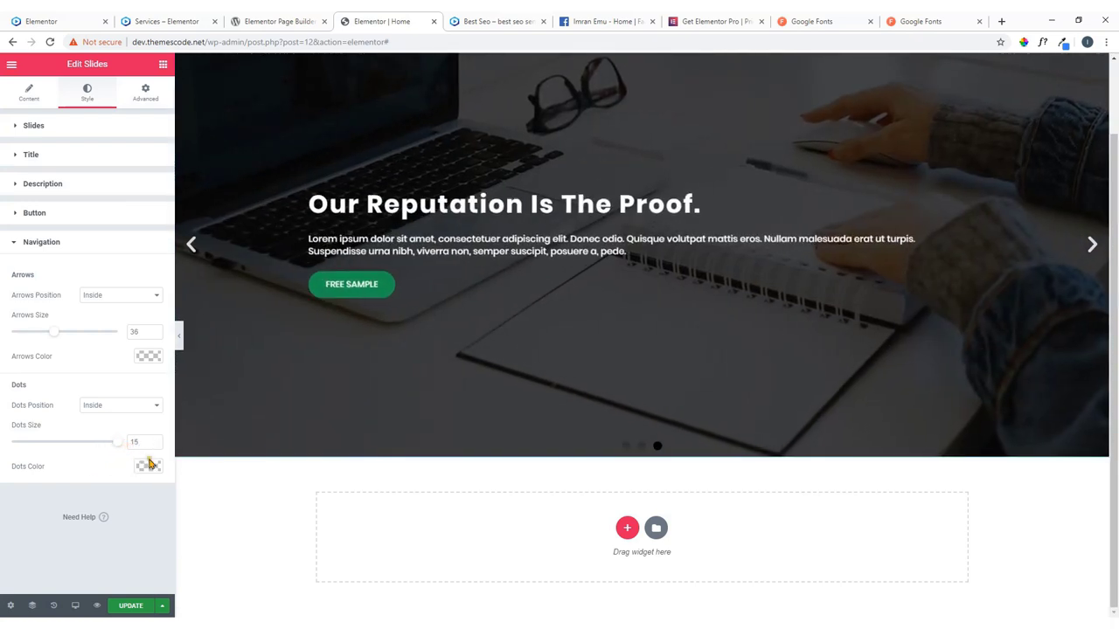
{"action": "left_click", "coordinate": [151, 467]}
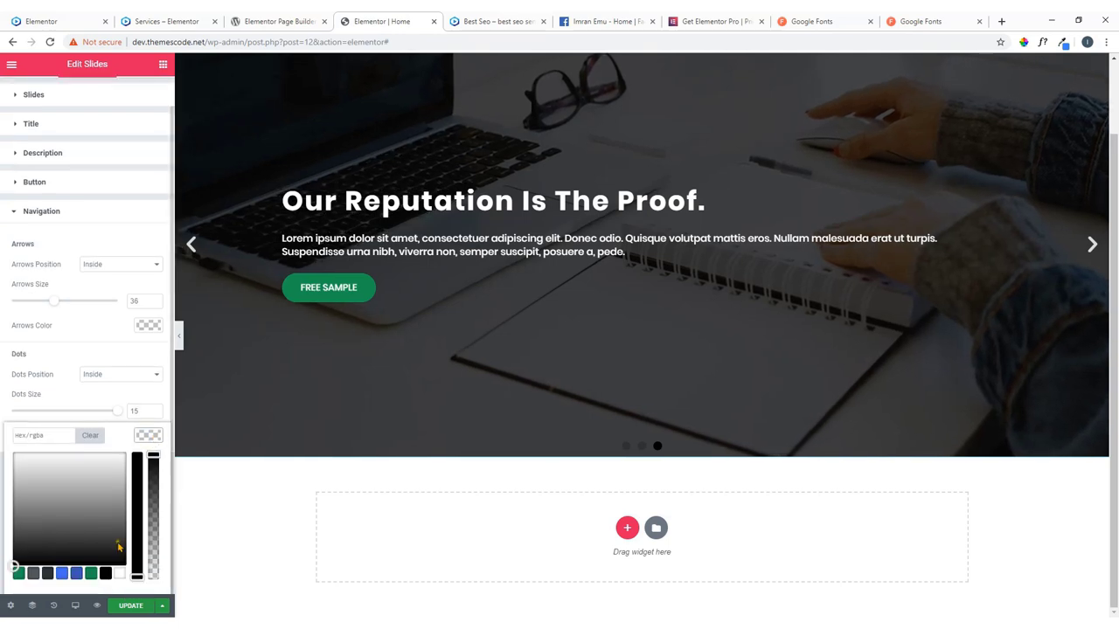
{"action": "left_click", "coordinate": [59, 577]}
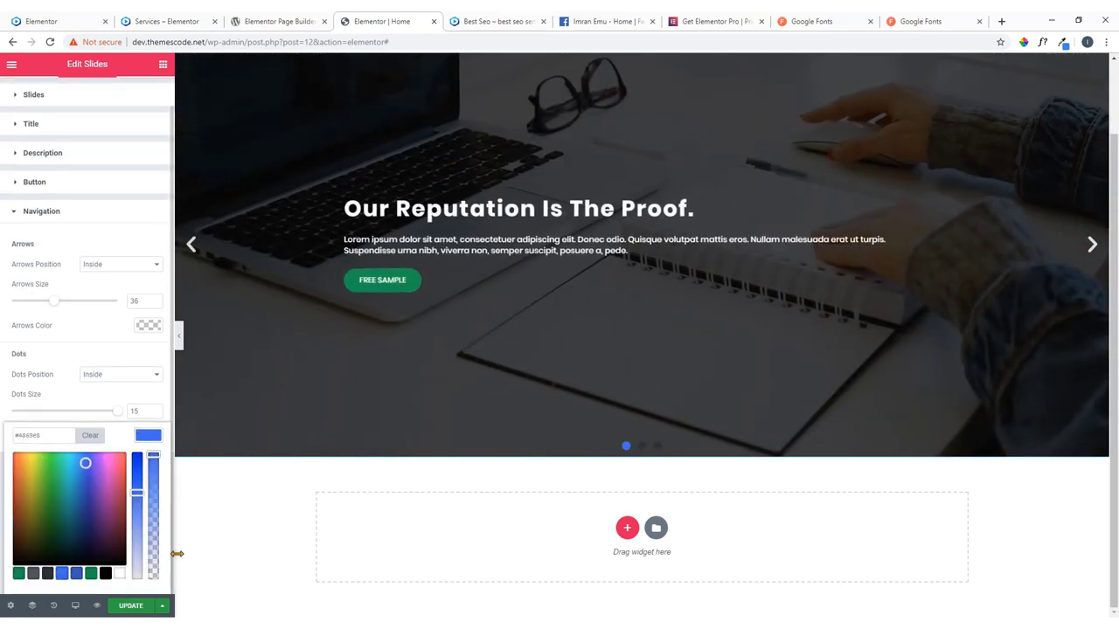
{"action": "left_click", "coordinate": [148, 436]}
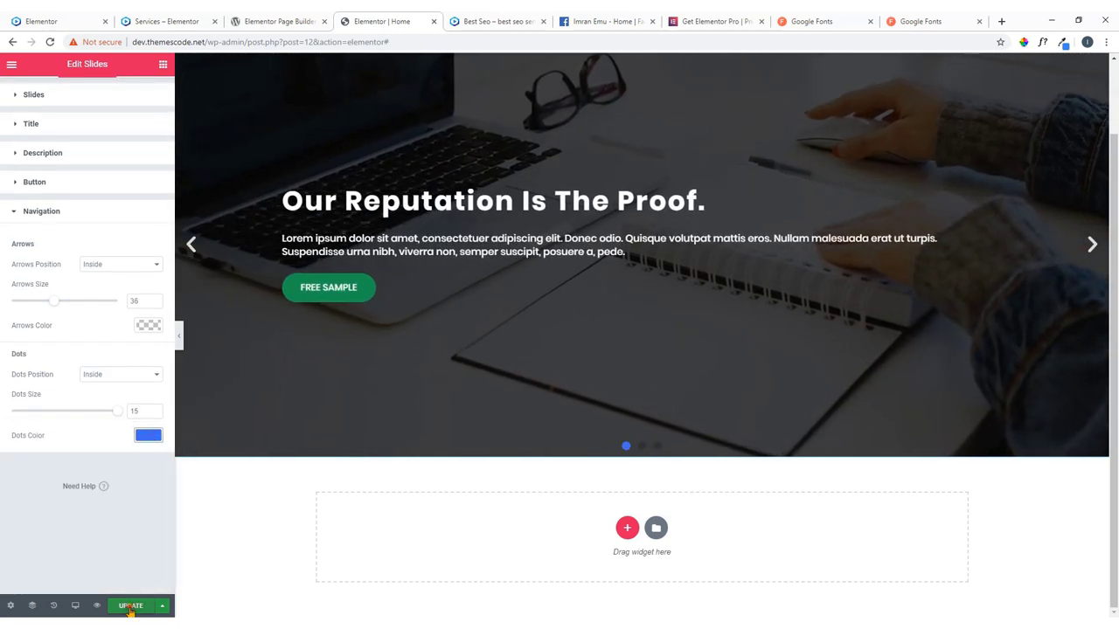
{"action": "left_click", "coordinate": [130, 607]}
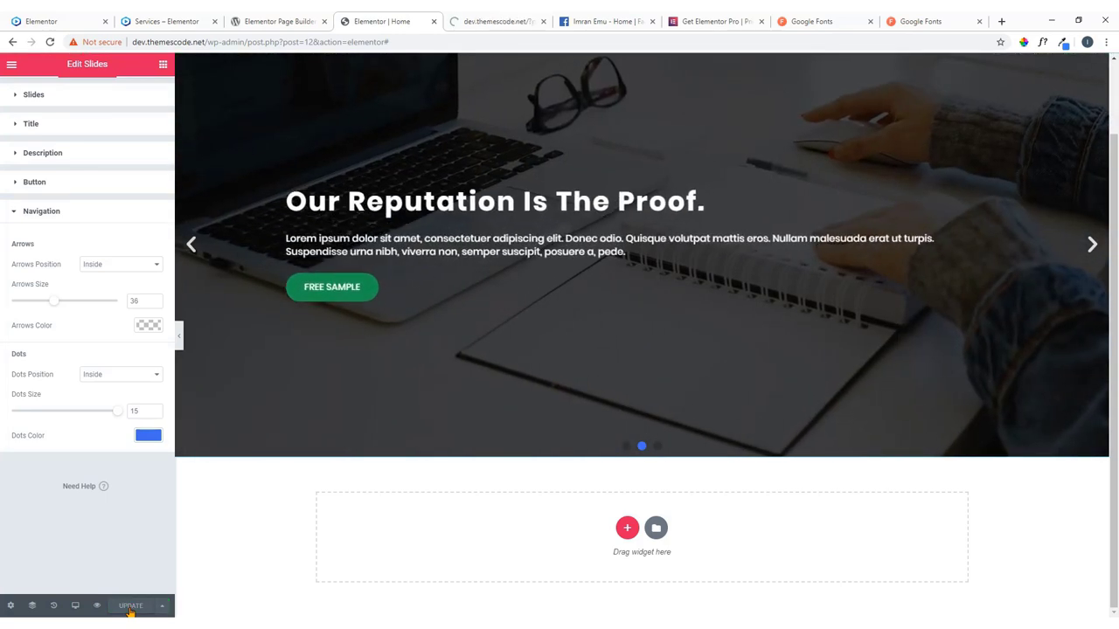
On the 'Best Seo' preview tab, step back two hero slides to check the larger blue dots.
{"action": "left_click", "coordinate": [497, 19]}
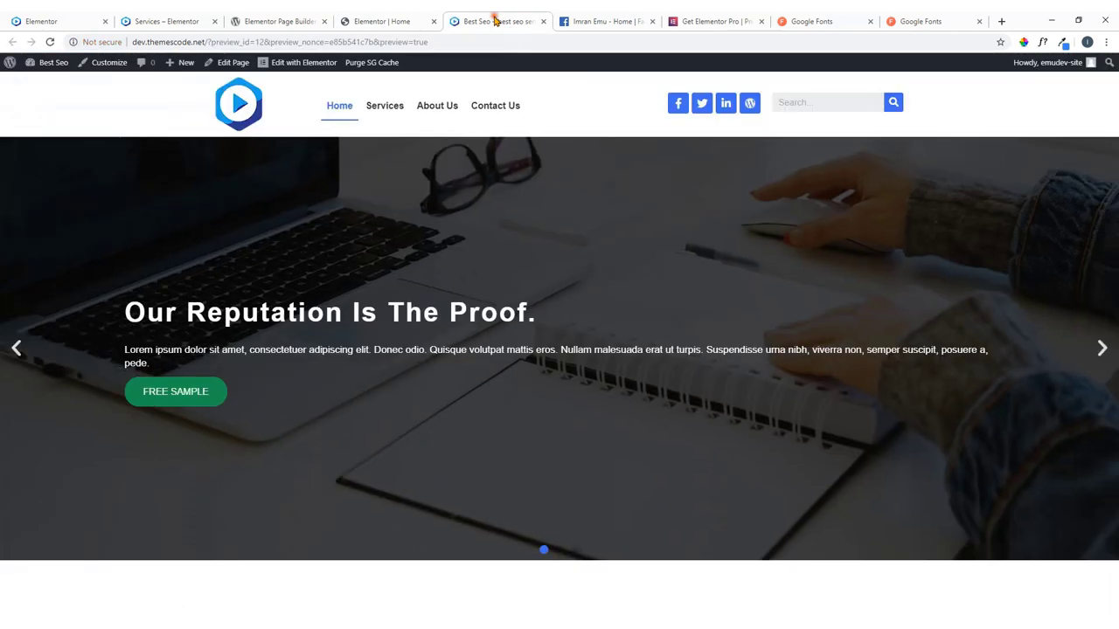
{"action": "left_click", "coordinate": [17, 348]}
{"action": "left_click", "coordinate": [17, 349]}
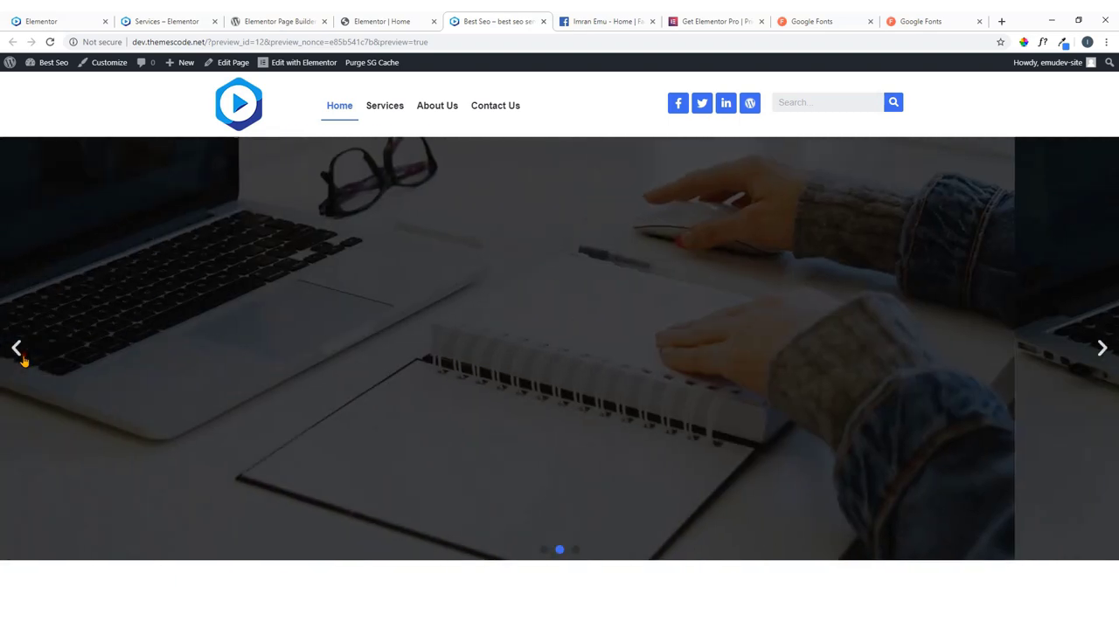
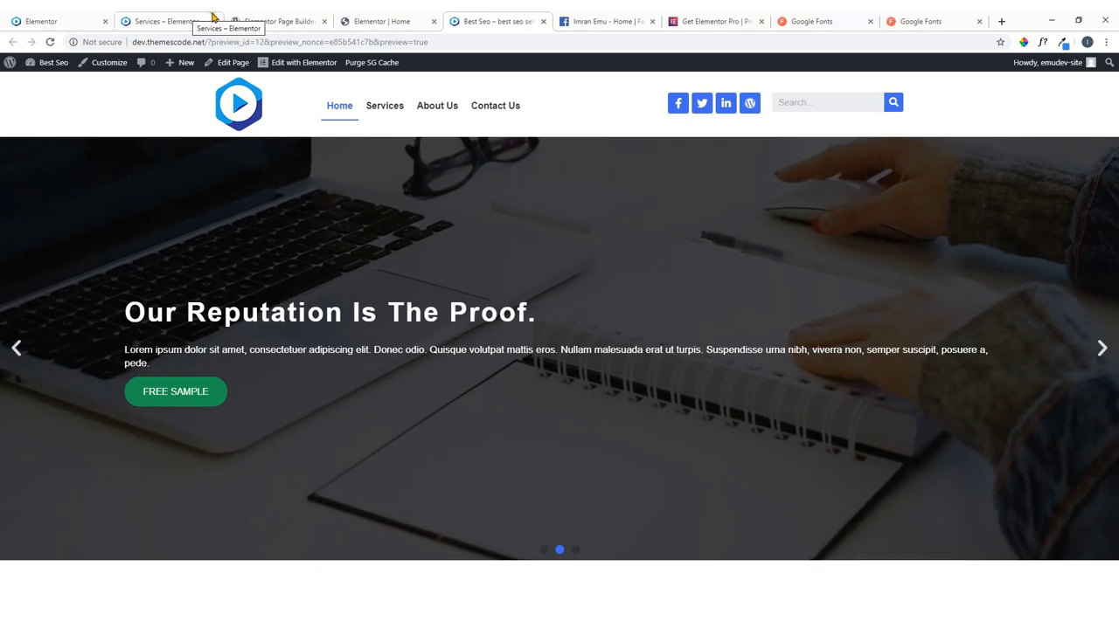
Reduce the hero slides' Content Width in the Style tab from 81 to 60.
{"action": "left_click", "coordinate": [417, 18]}
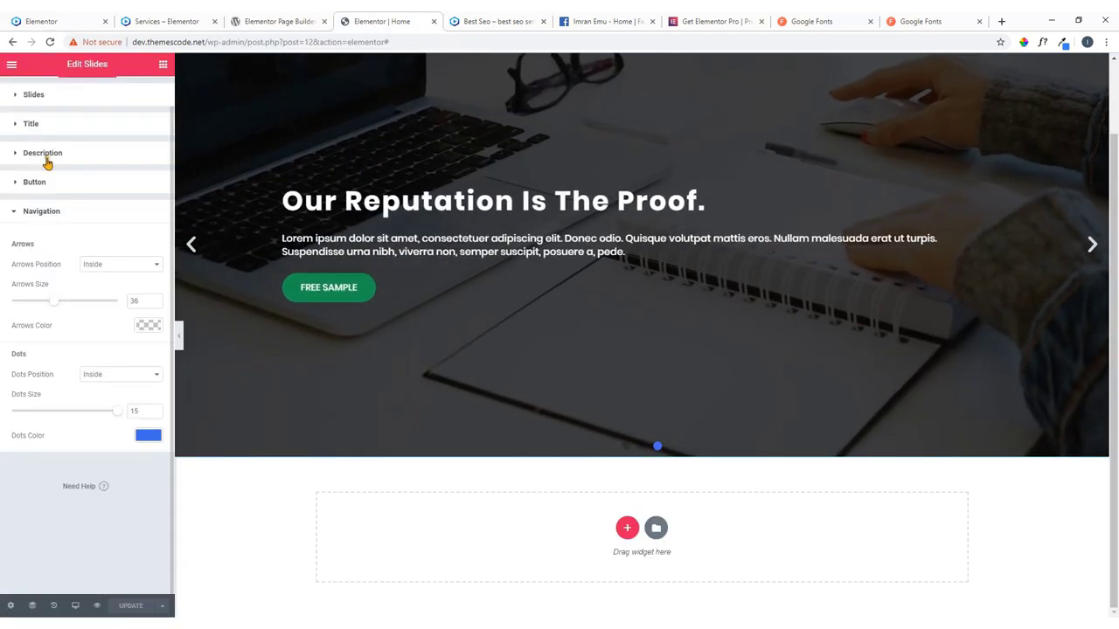
{"action": "scroll", "coordinate": [48, 158], "scroll_direction": "up", "scroll_amount": 1}
{"action": "left_click", "coordinate": [29, 98]}
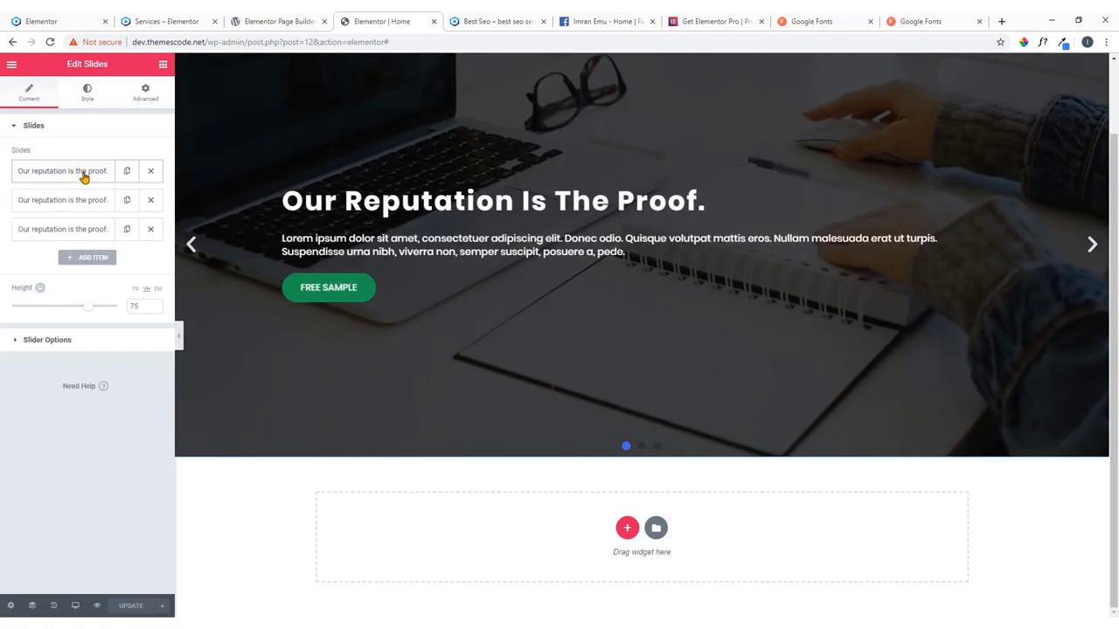
{"action": "left_click", "coordinate": [87, 93]}
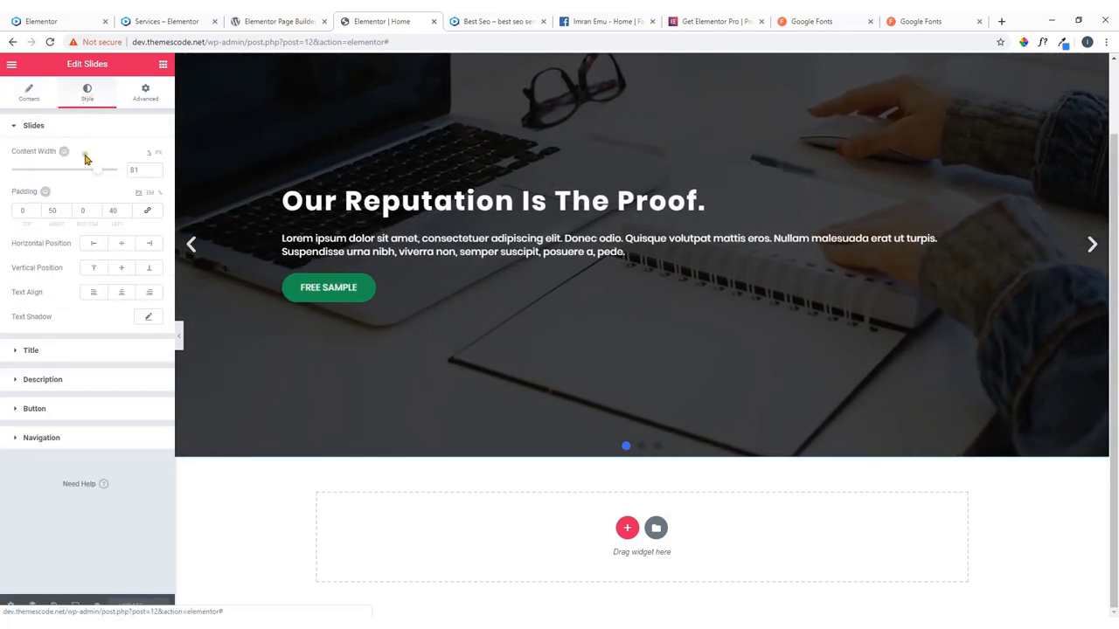
{"action": "left_click_drag", "start_coordinate": [94, 169], "coordinate": [78, 174]}
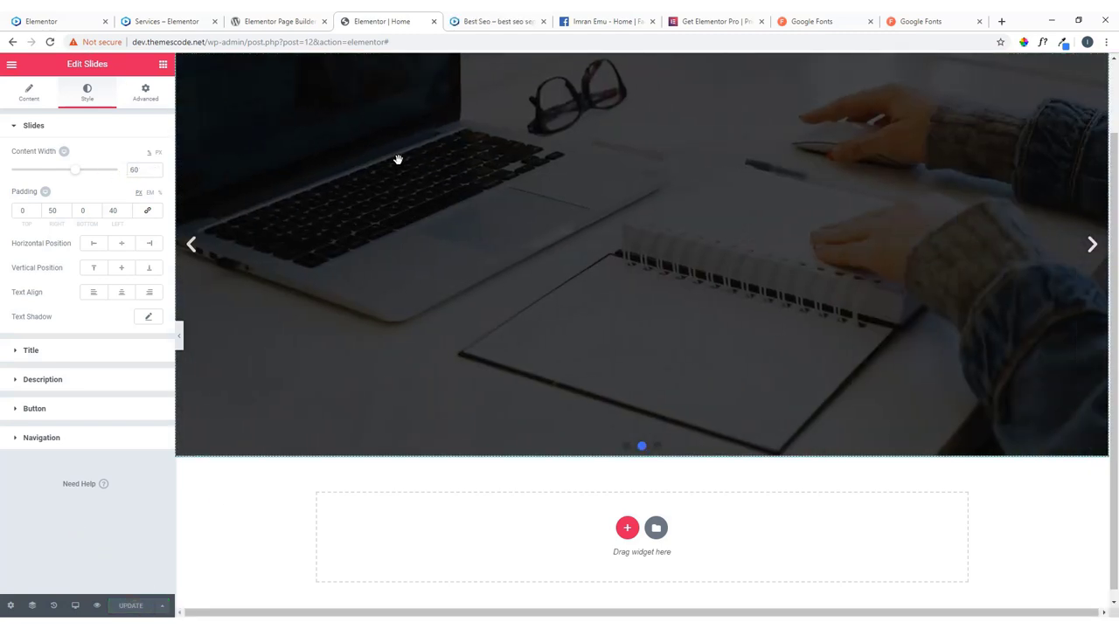
Check the narrower slide content on the Home page preview by stepping the slider back and forth.
{"action": "left_click", "coordinate": [478, 22]}
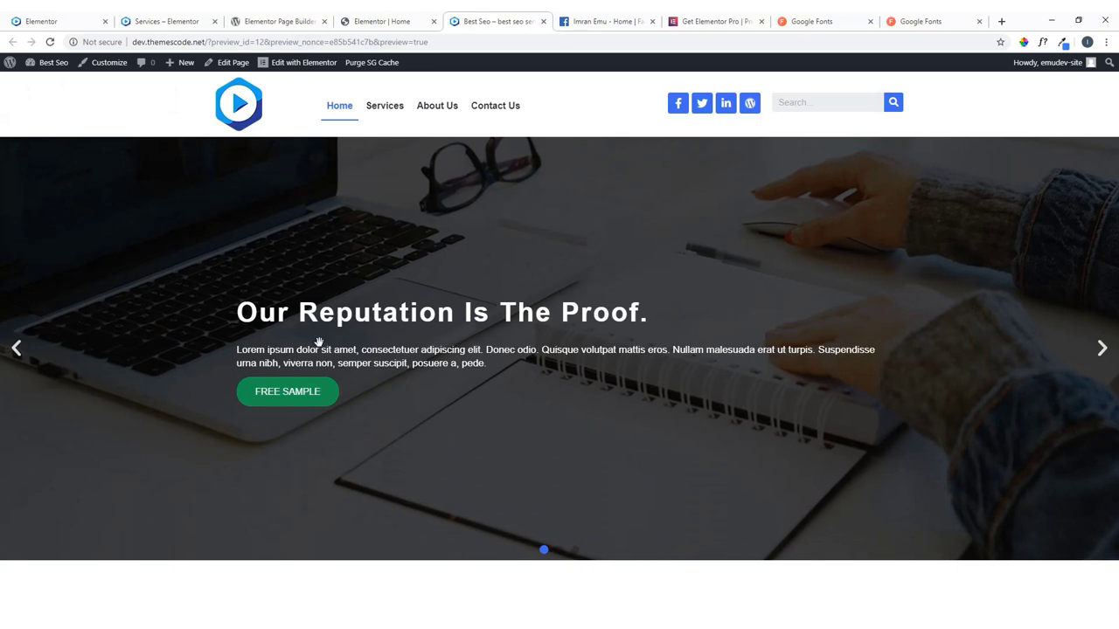
{"action": "left_click", "coordinate": [25, 359]}
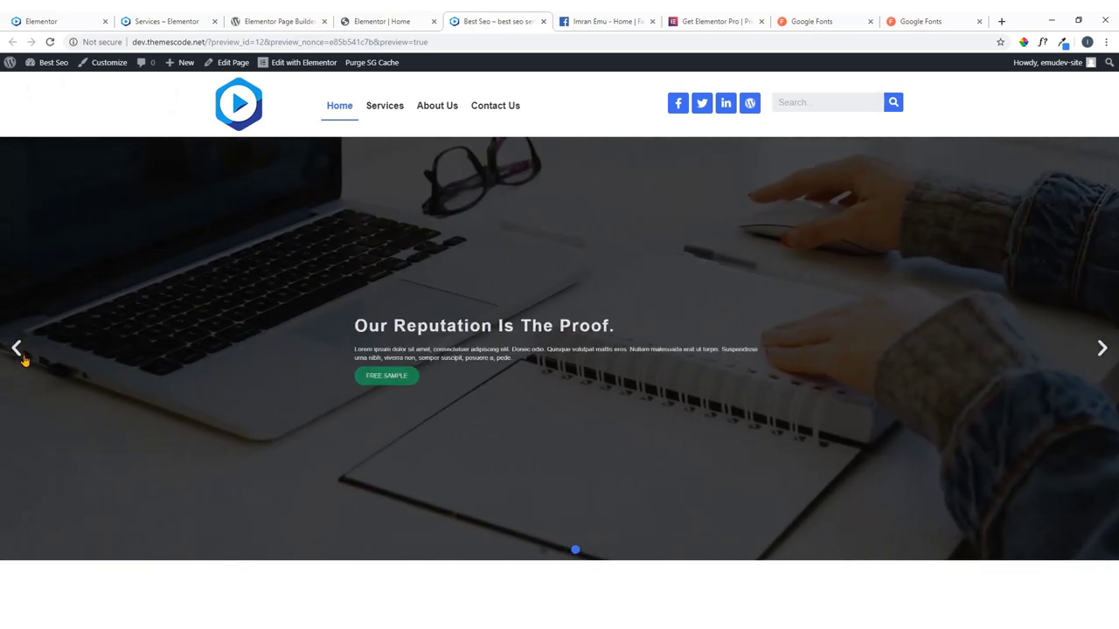
{"action": "left_click", "coordinate": [24, 358]}
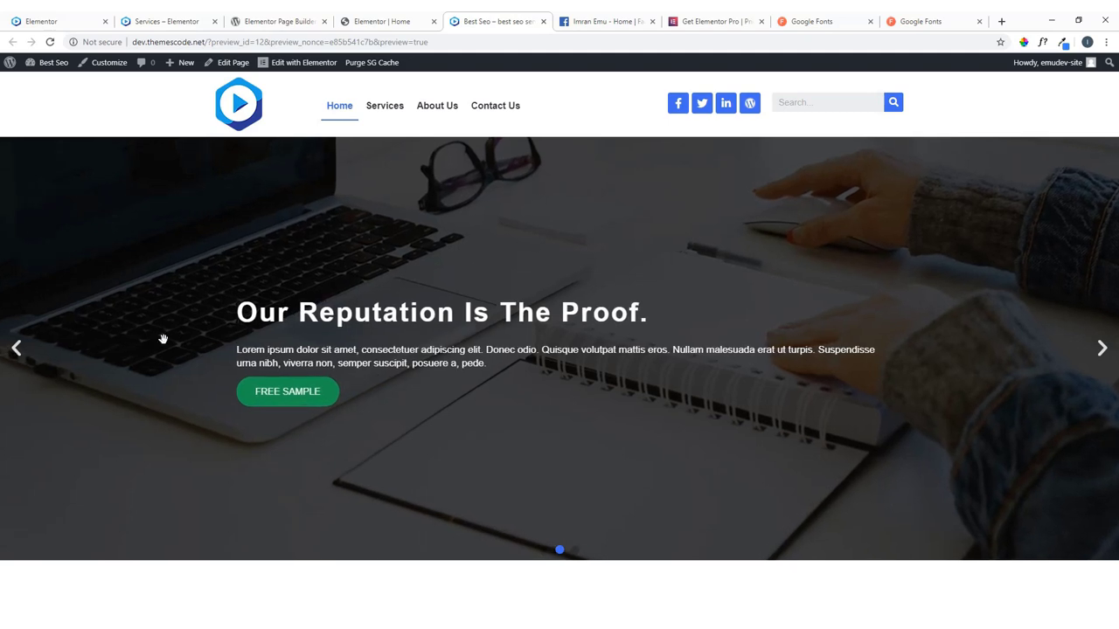
Compare with the reference site's slider, then set the hero slider's Transition to Fade.
{"action": "left_click", "coordinate": [290, 20]}
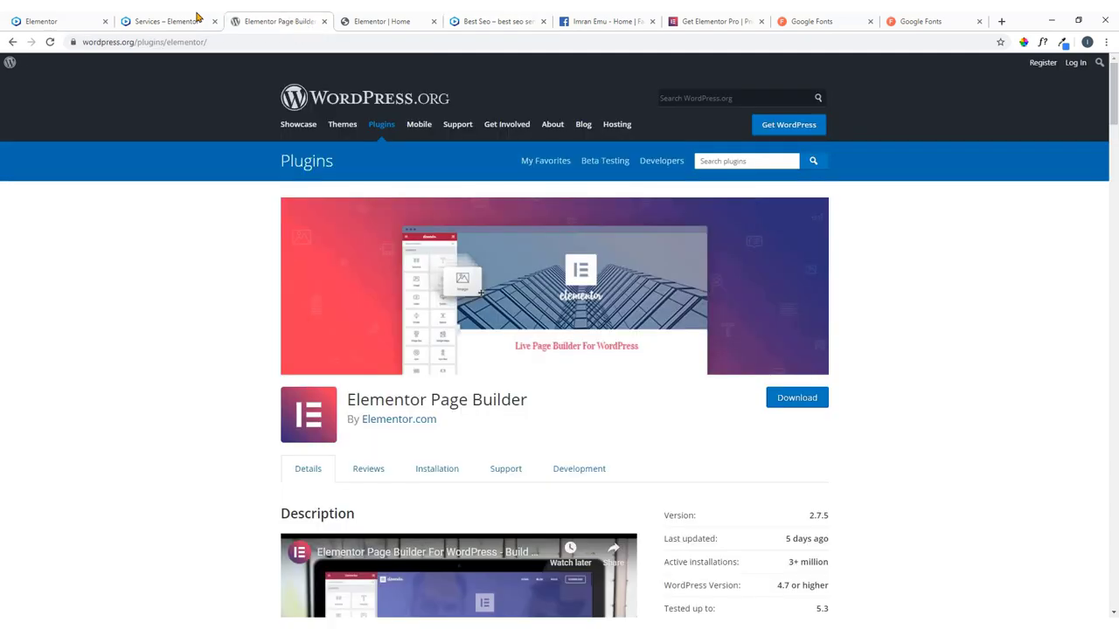
{"action": "left_click", "coordinate": [181, 19]}
{"action": "left_click", "coordinate": [362, 21]}
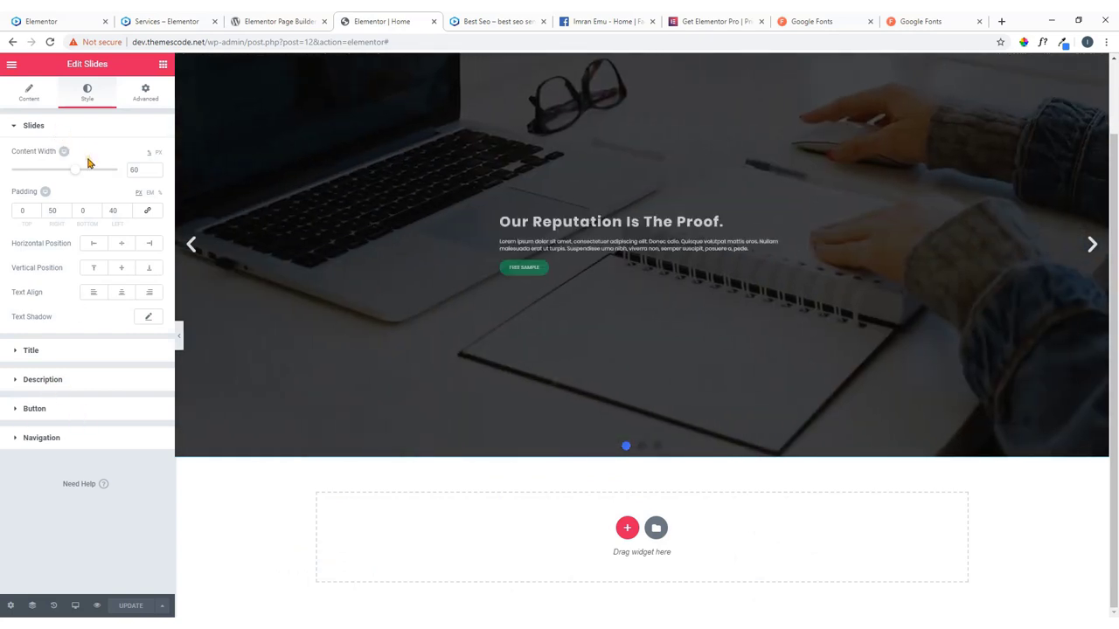
{"action": "left_click", "coordinate": [30, 98]}
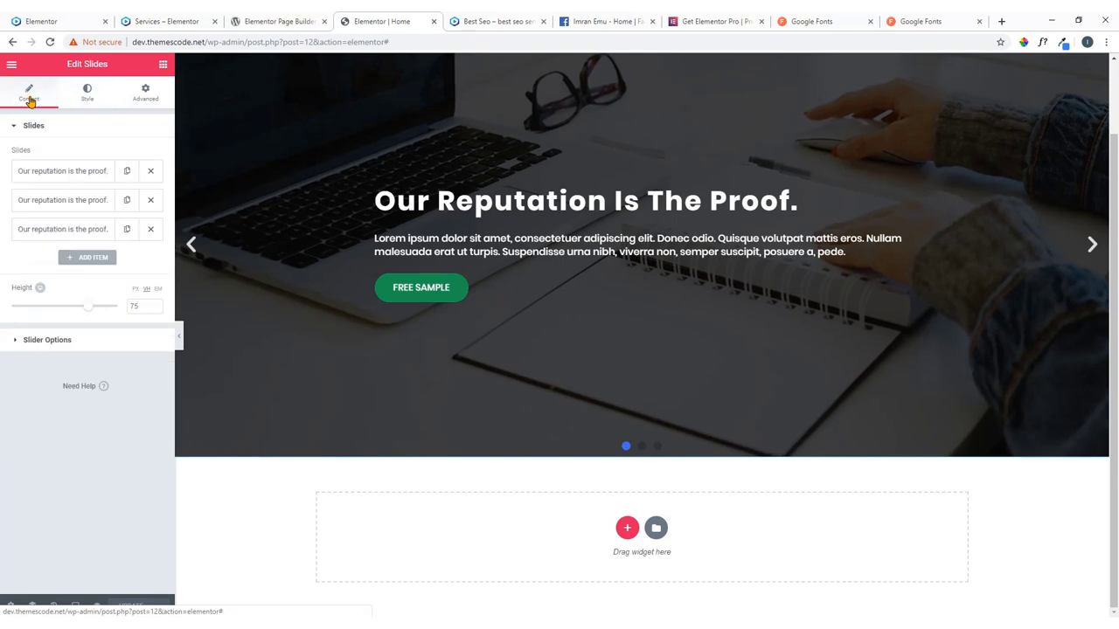
{"action": "left_click", "coordinate": [70, 342]}
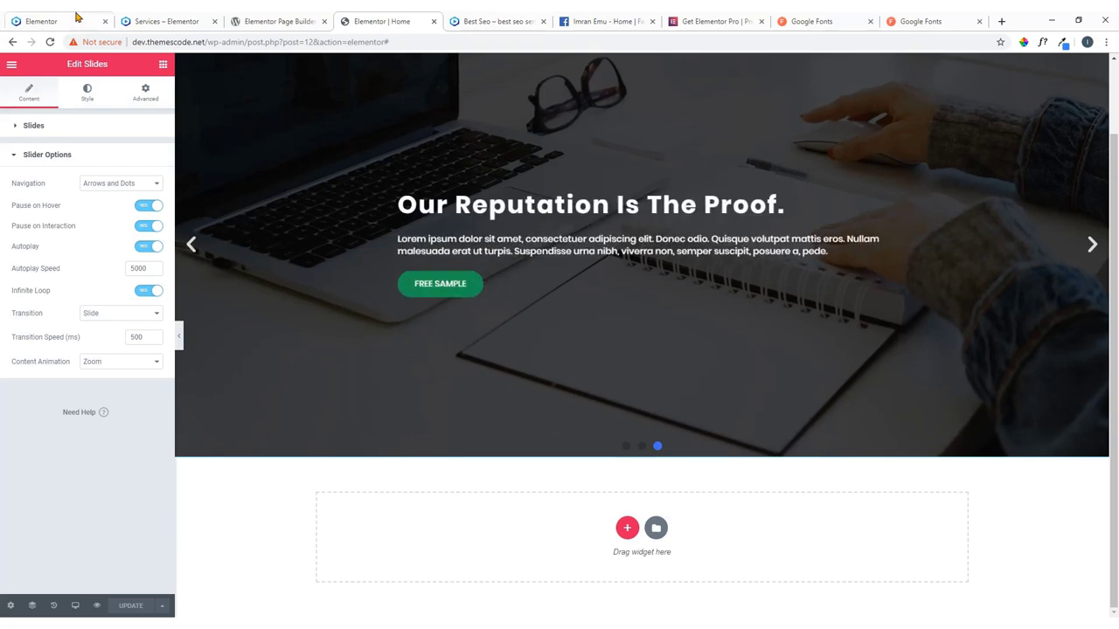
{"action": "left_click", "coordinate": [77, 19]}
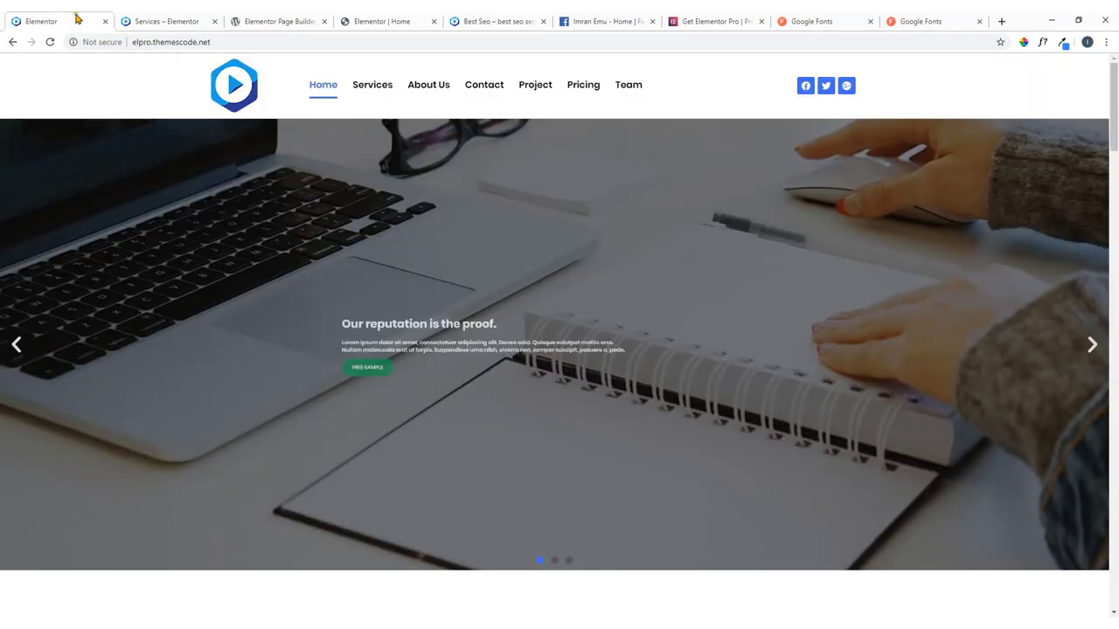
{"action": "left_click", "coordinate": [1092, 346]}
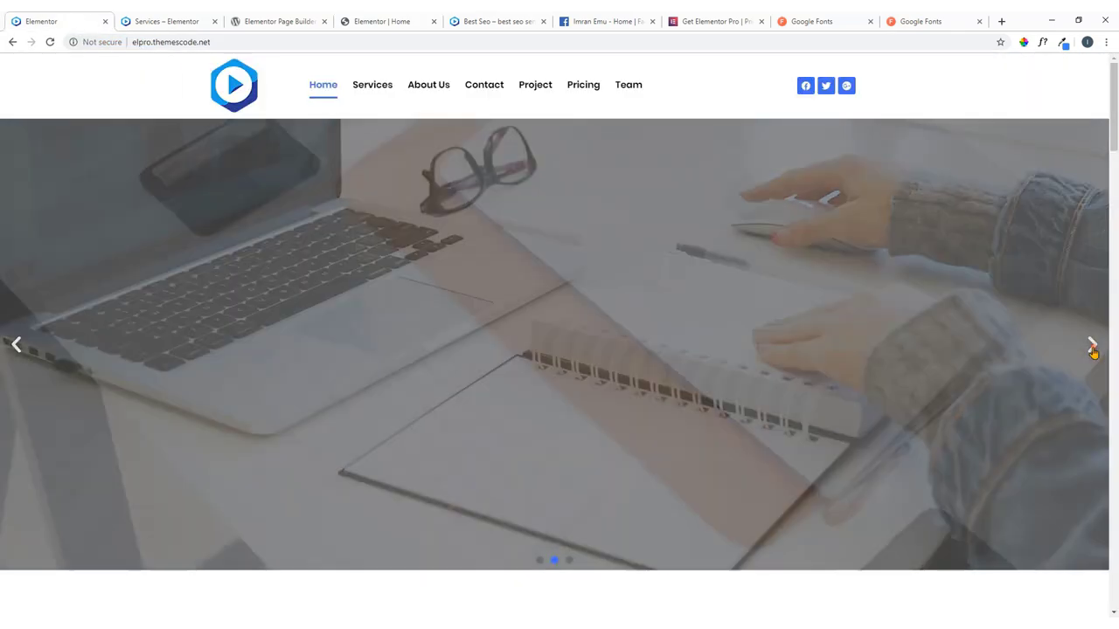
{"action": "left_click", "coordinate": [500, 19]}
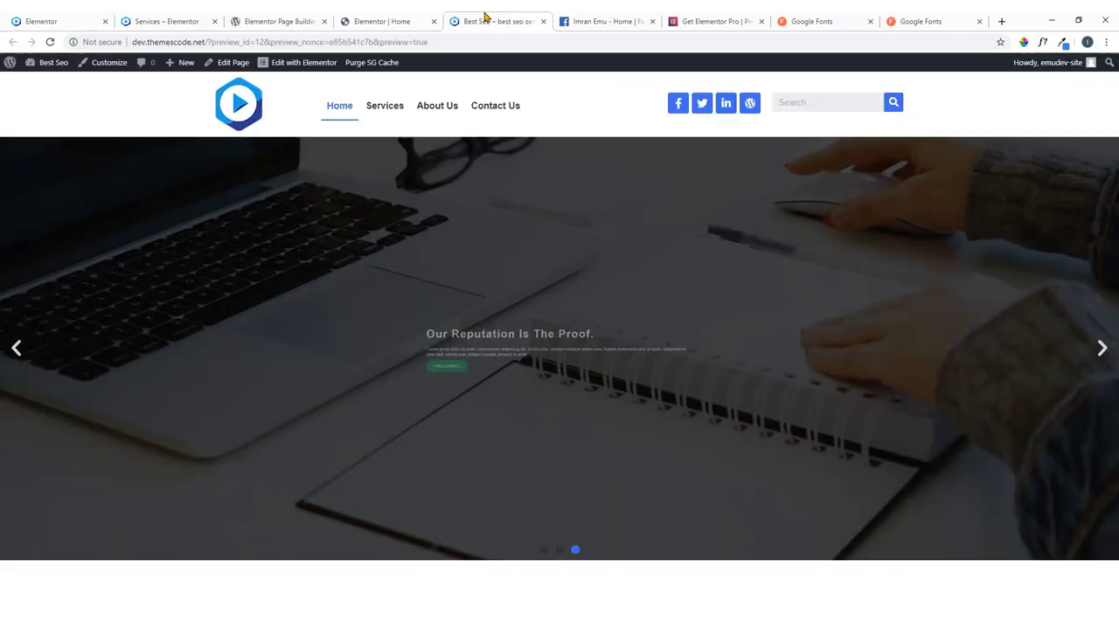
{"action": "left_click", "coordinate": [400, 19]}
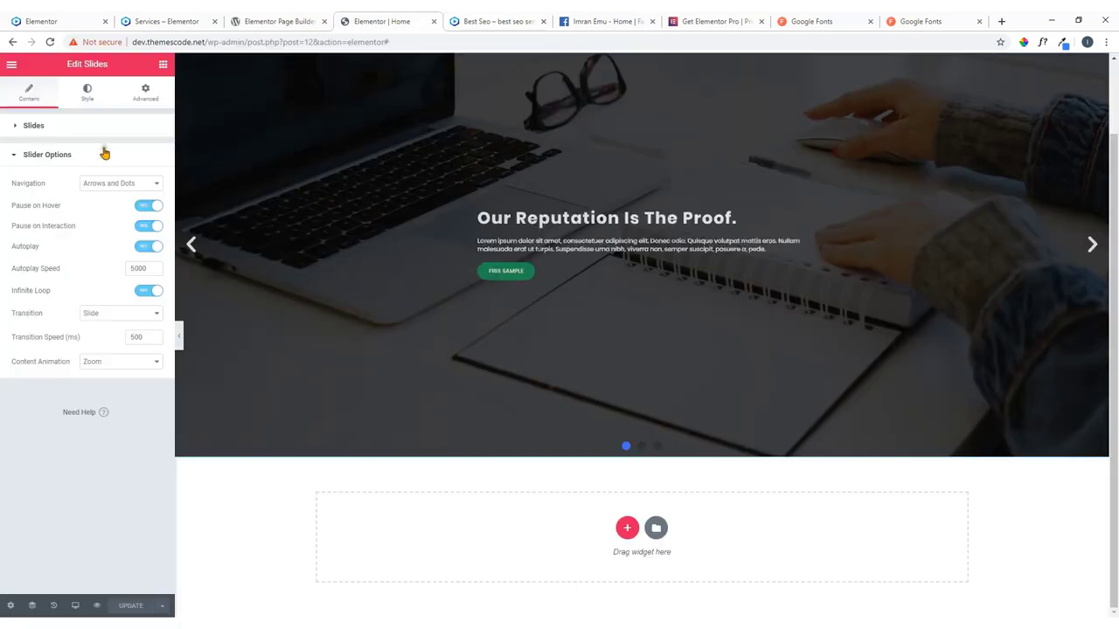
{"action": "left_click", "coordinate": [107, 335]}
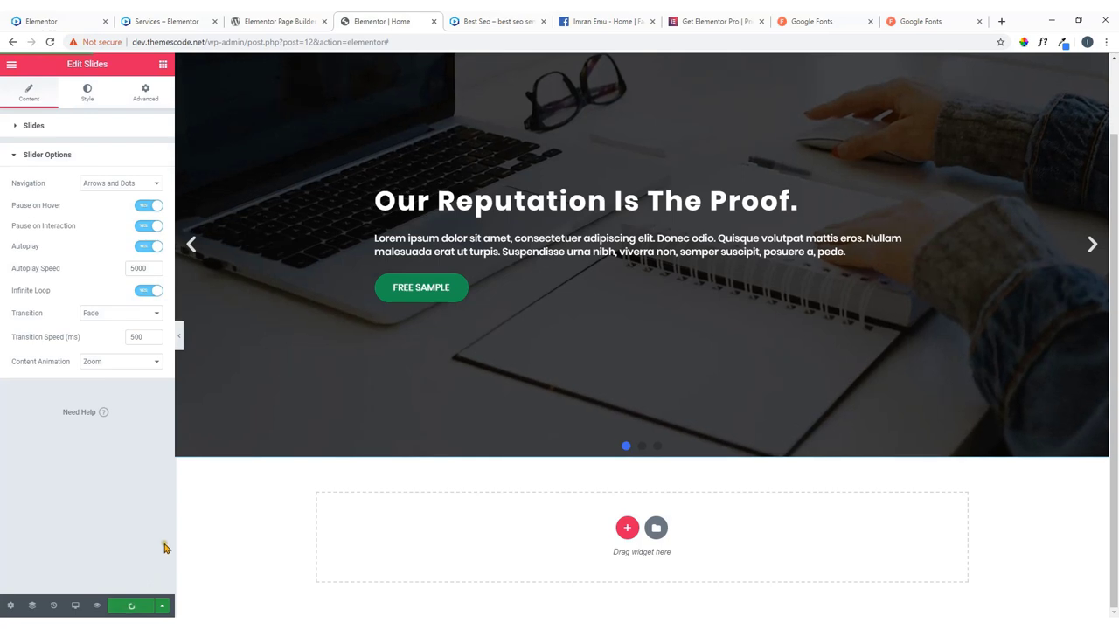
Cycle the hero slides on the preview to confirm the fade, then go to the WordPress Dashboard.
{"action": "left_click", "coordinate": [465, 19]}
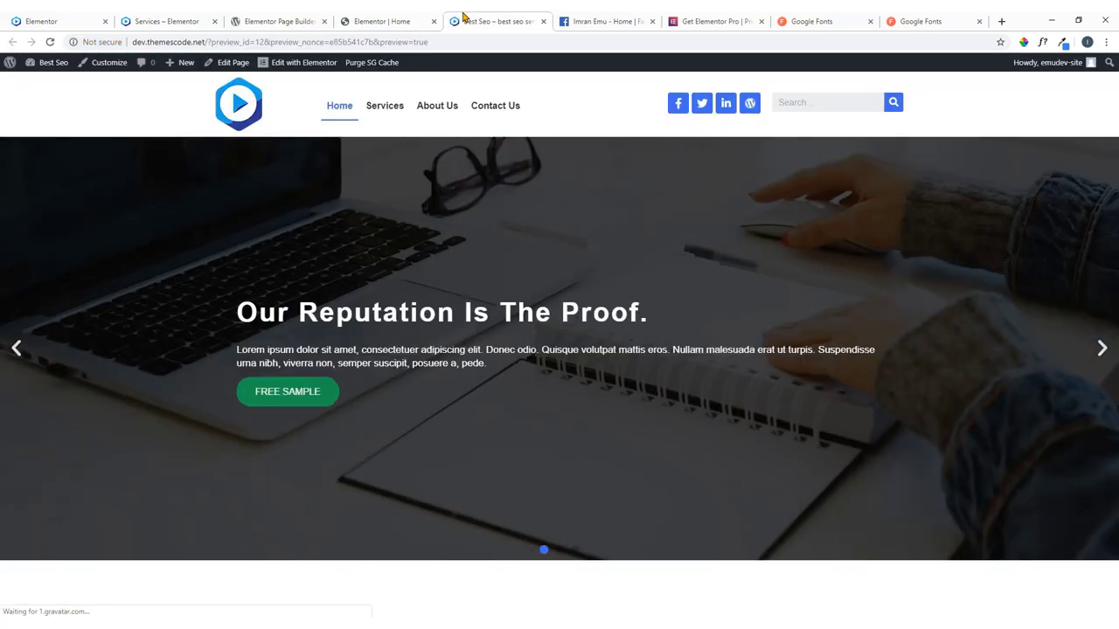
{"action": "left_click", "coordinate": [18, 356]}
{"action": "left_click", "coordinate": [19, 357]}
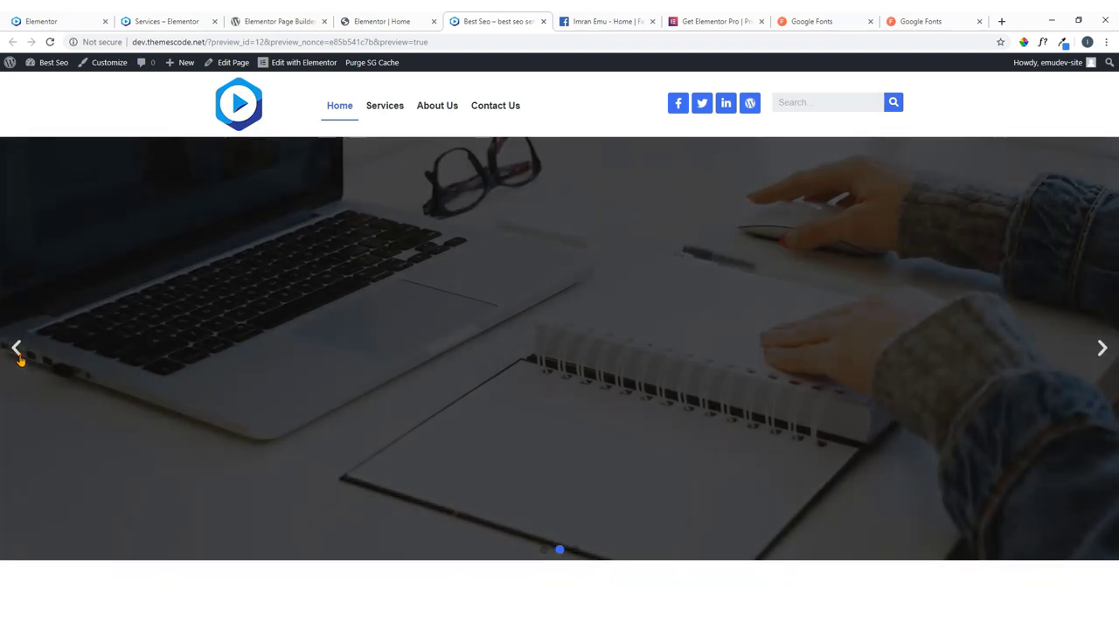
{"action": "left_click", "coordinate": [17, 357]}
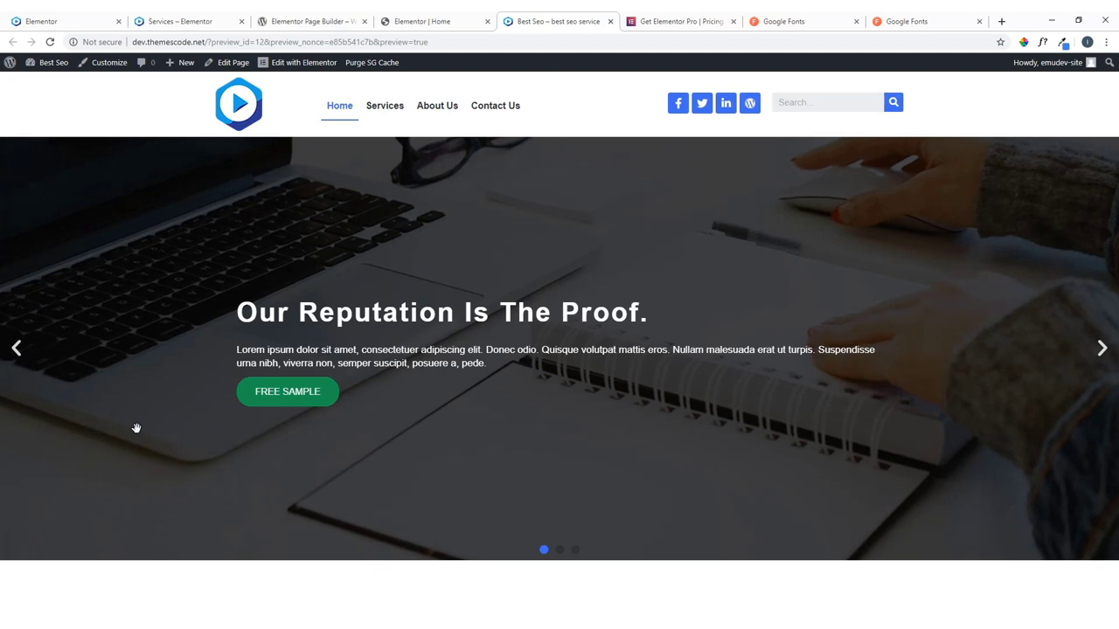
{"action": "left_click", "coordinate": [1099, 350]}
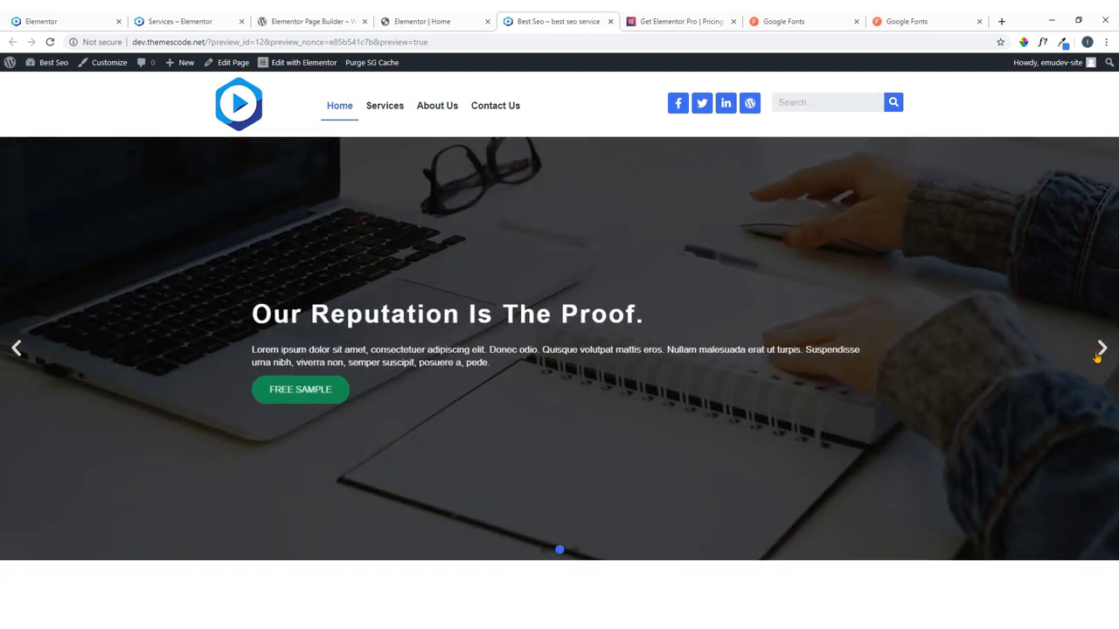
{"action": "left_click", "coordinate": [1100, 349]}
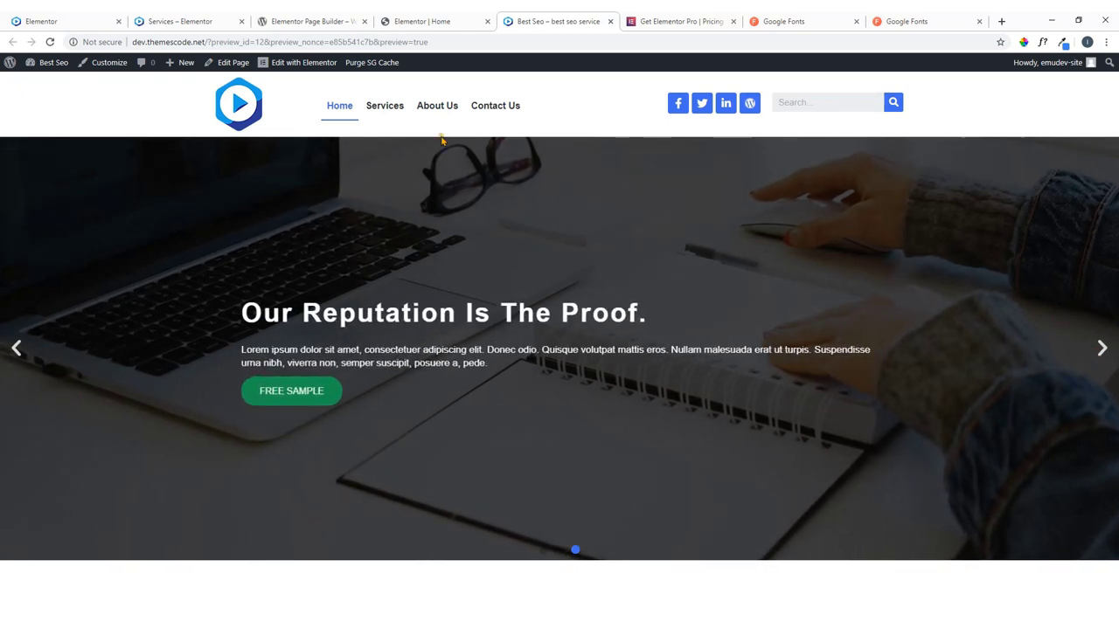
{"action": "left_click", "coordinate": [420, 23]}
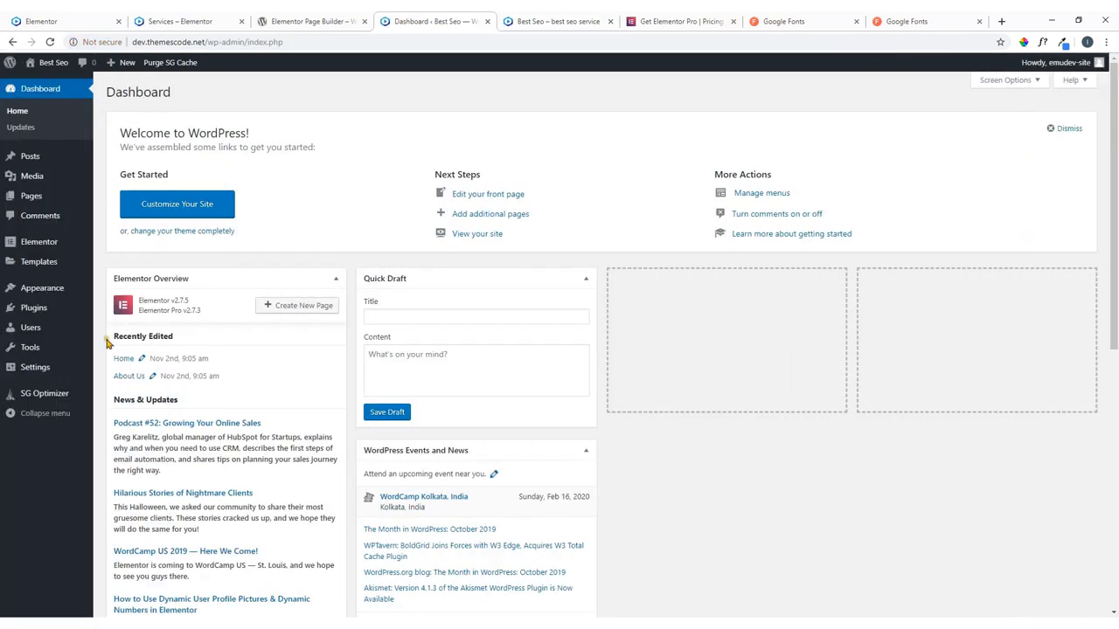
Open the Home page with Edit with Elementor from Pages > All Pages.
{"action": "mouse_move", "coordinate": [28, 201]}
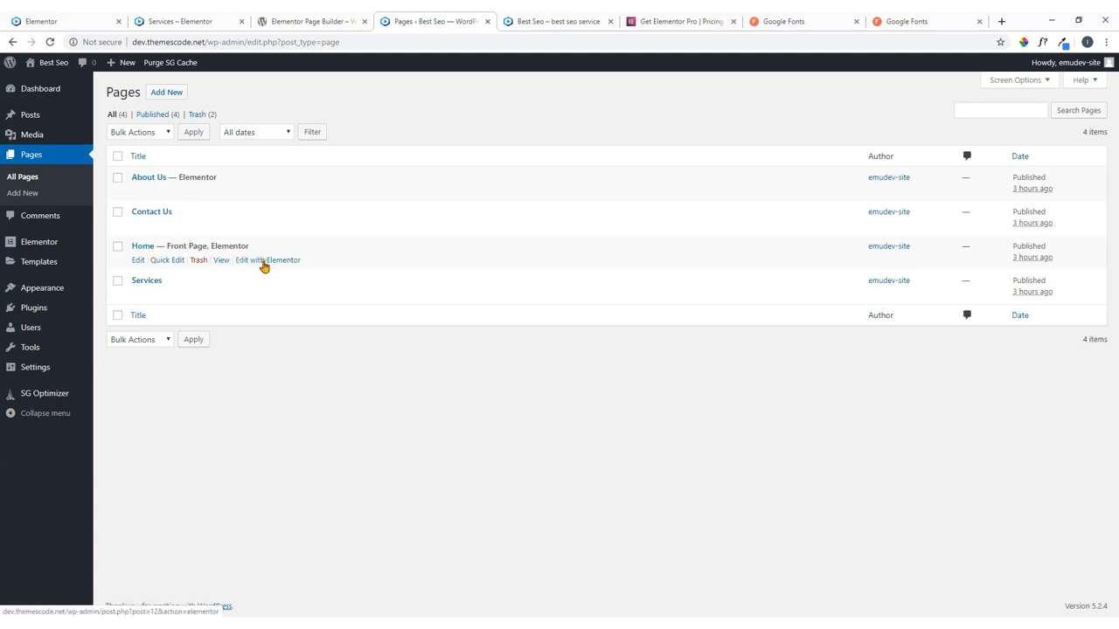
{"action": "left_click", "coordinate": [264, 260]}
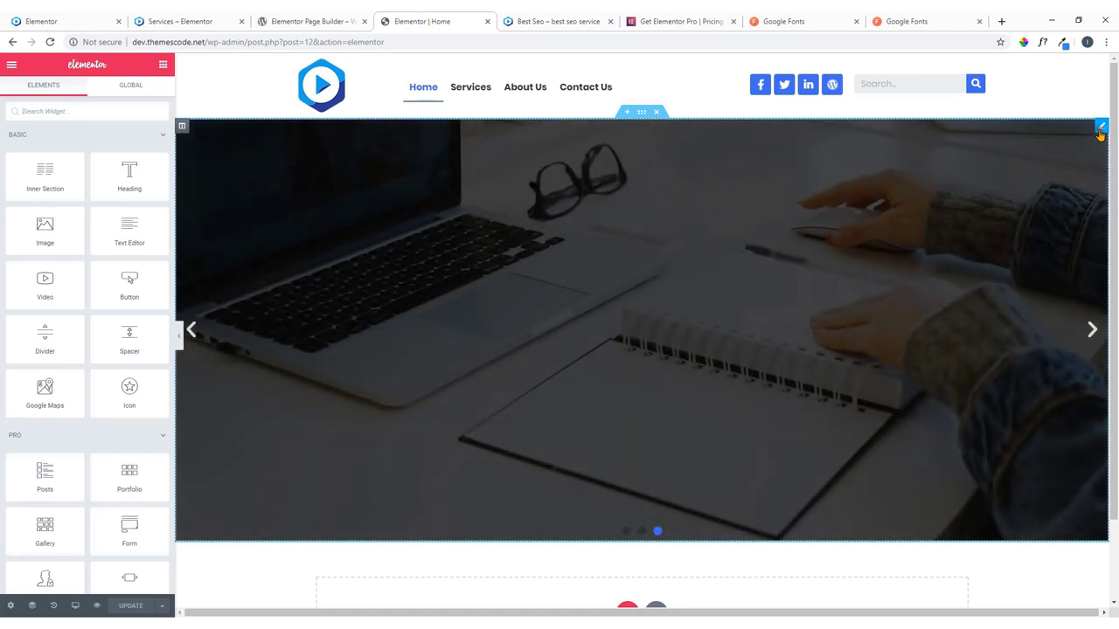
Set the second hero slide's background image to office2.
{"action": "left_click", "coordinate": [1100, 131]}
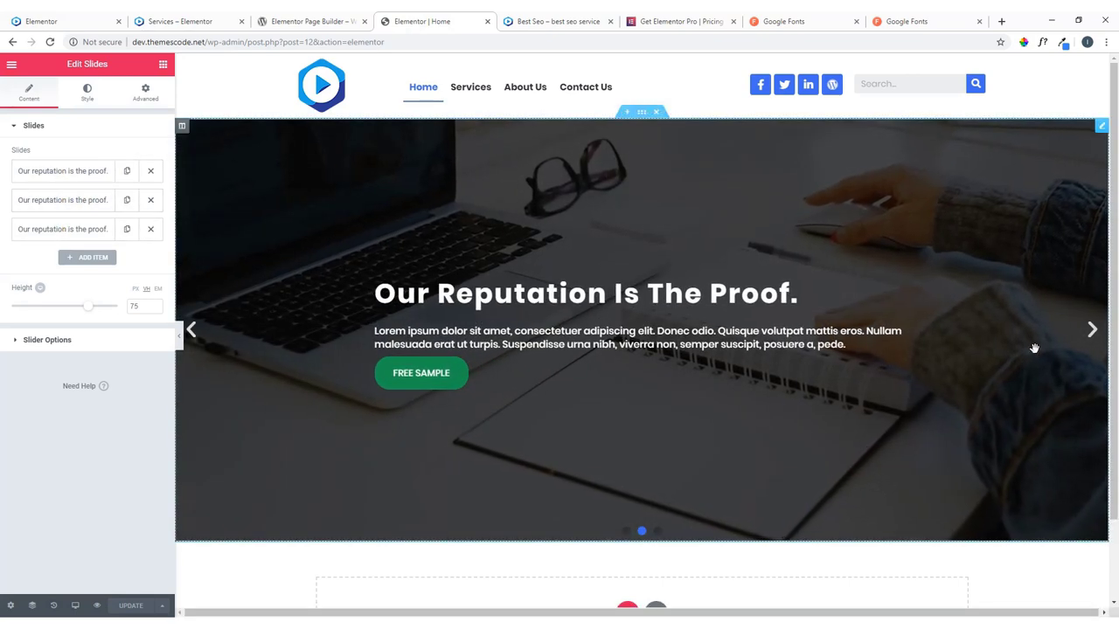
{"action": "left_click", "coordinate": [1091, 330]}
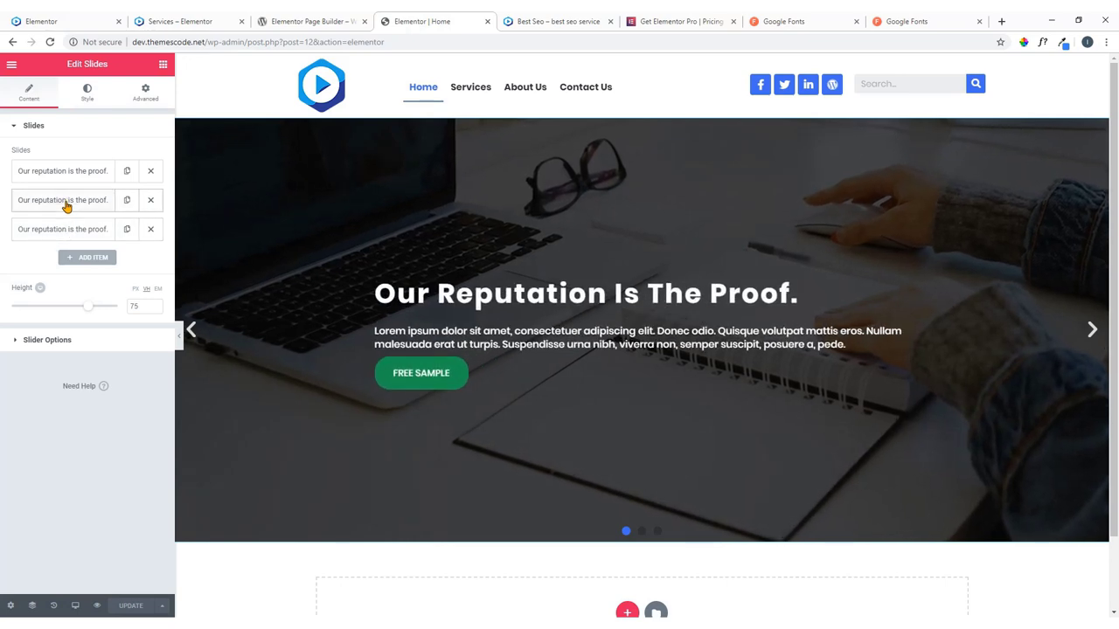
{"action": "left_click", "coordinate": [65, 202]}
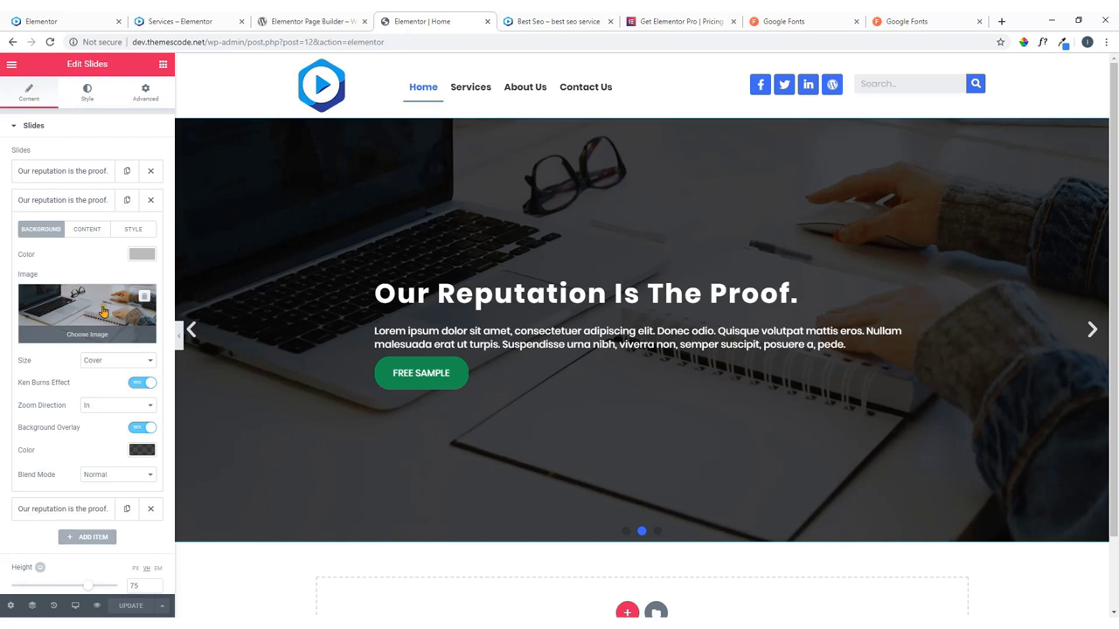
{"action": "left_click", "coordinate": [88, 336]}
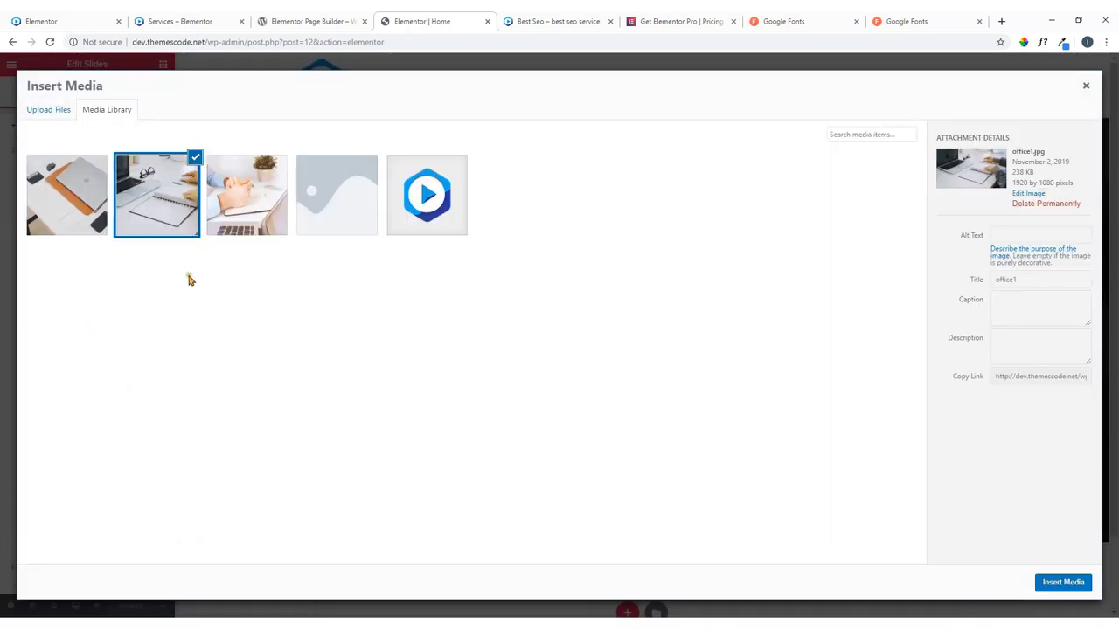
{"action": "left_click", "coordinate": [247, 205]}
{"action": "left_click", "coordinate": [92, 208]}
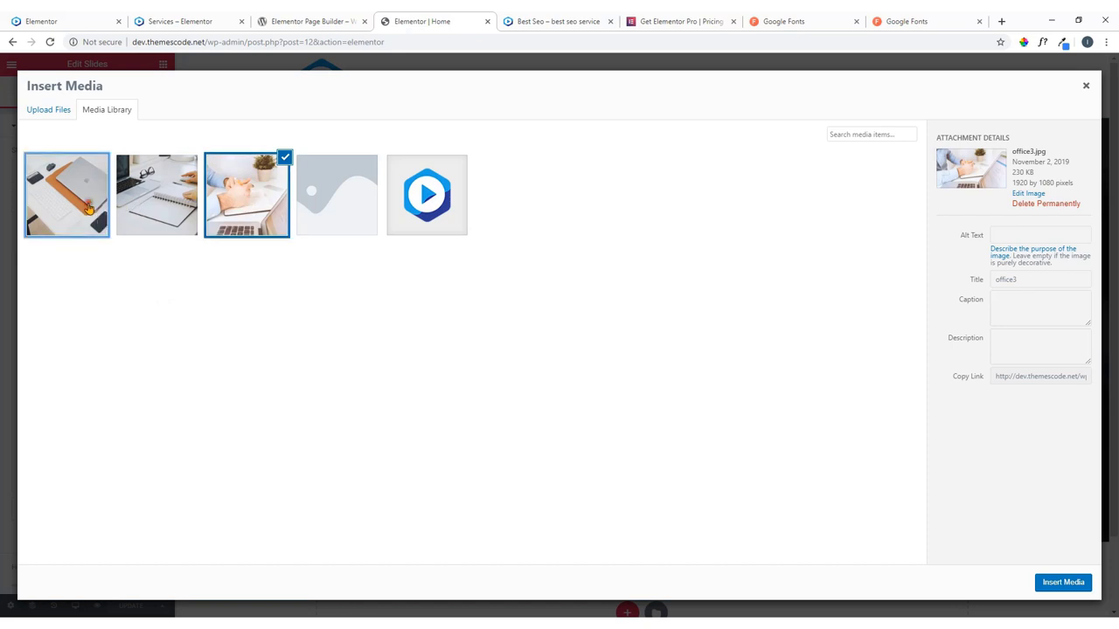
{"action": "left_click", "coordinate": [1062, 583]}
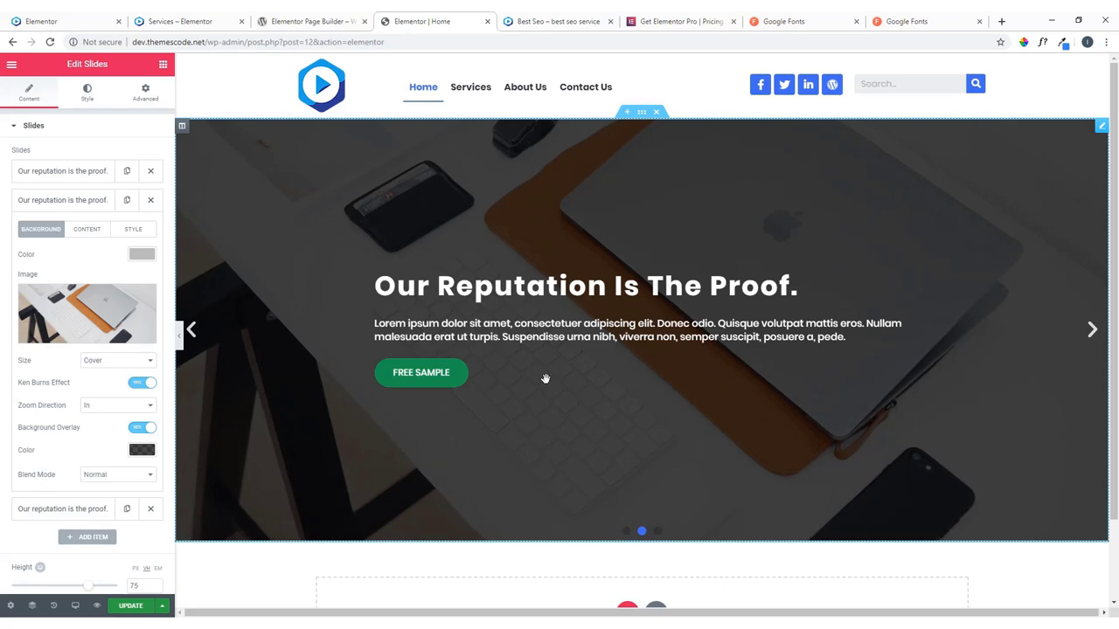
Set the third hero slide's background image to office3.
{"action": "left_click", "coordinate": [74, 209]}
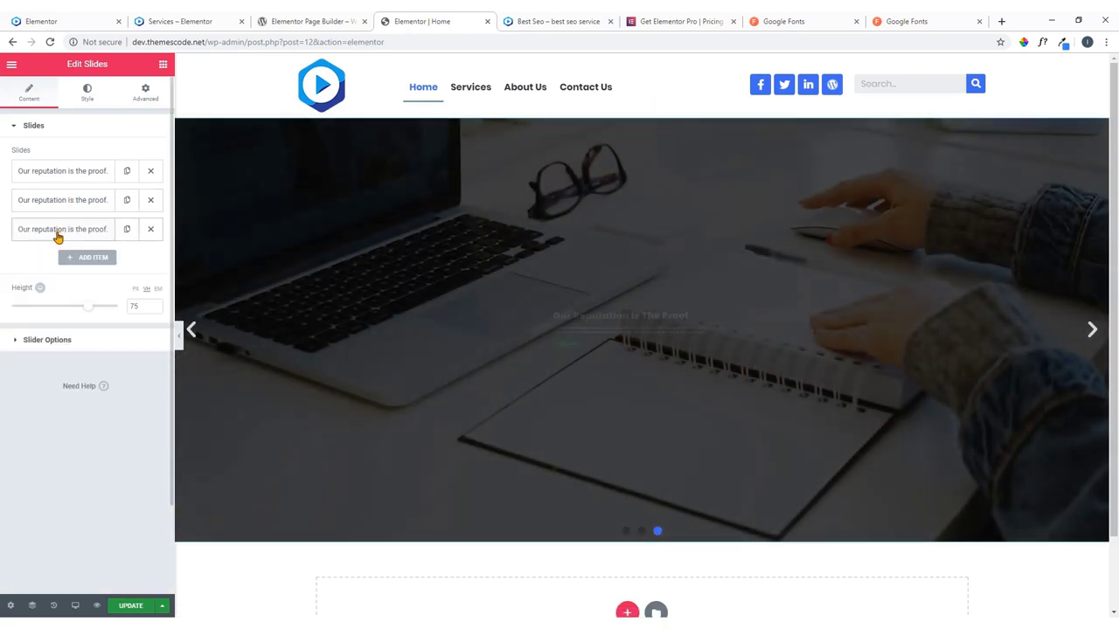
{"action": "left_click", "coordinate": [56, 232]}
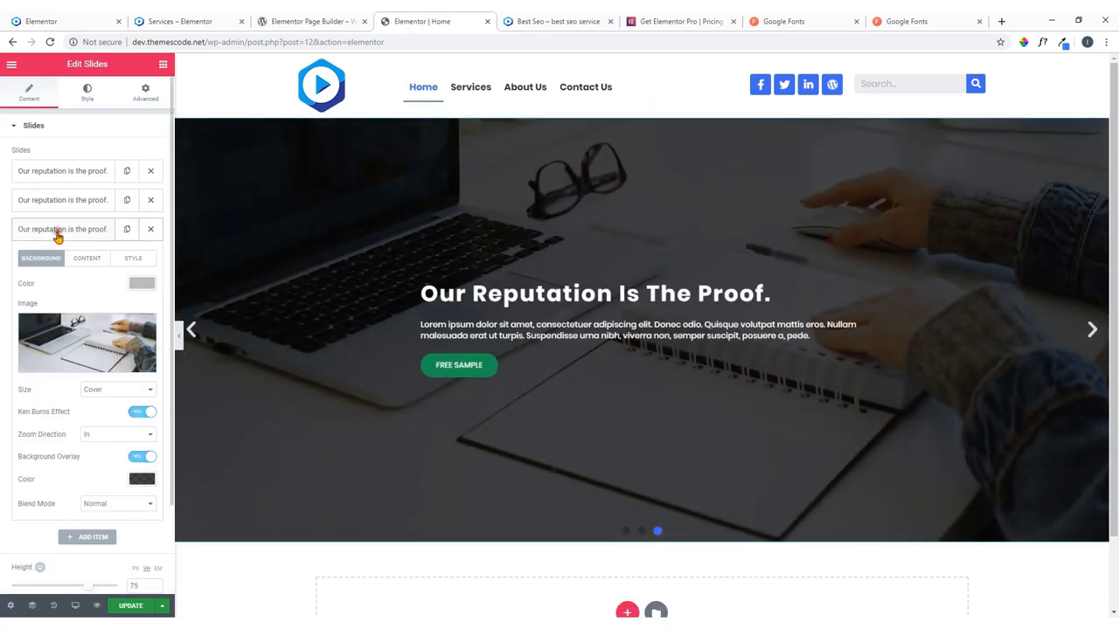
{"action": "left_click", "coordinate": [83, 366]}
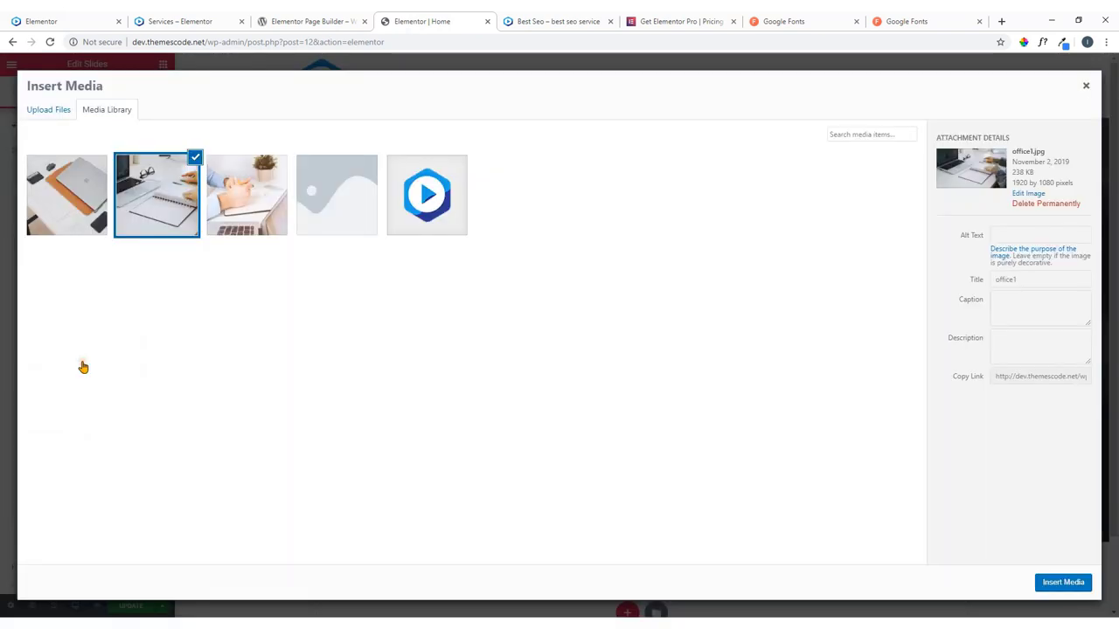
{"action": "left_click", "coordinate": [253, 207]}
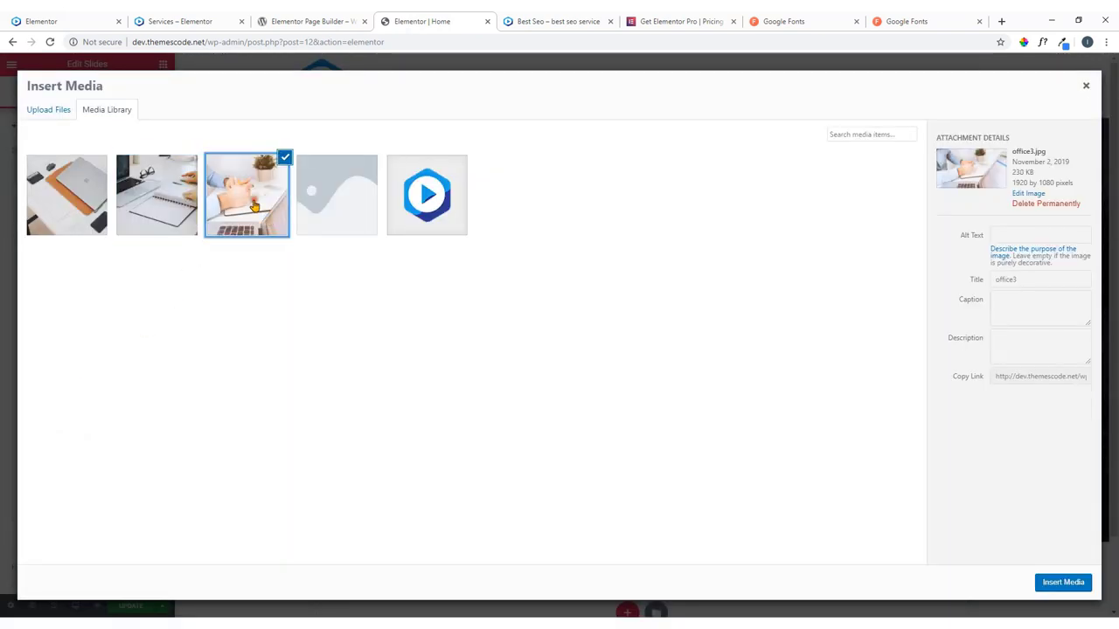
{"action": "left_click", "coordinate": [1064, 583]}
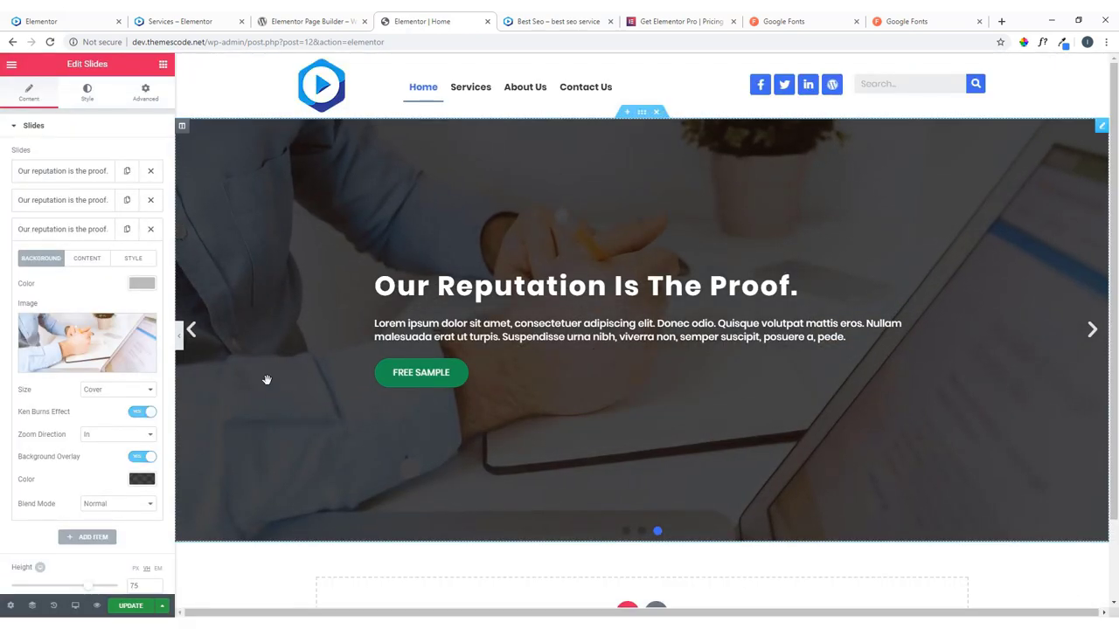
{"action": "left_click", "coordinate": [74, 230]}
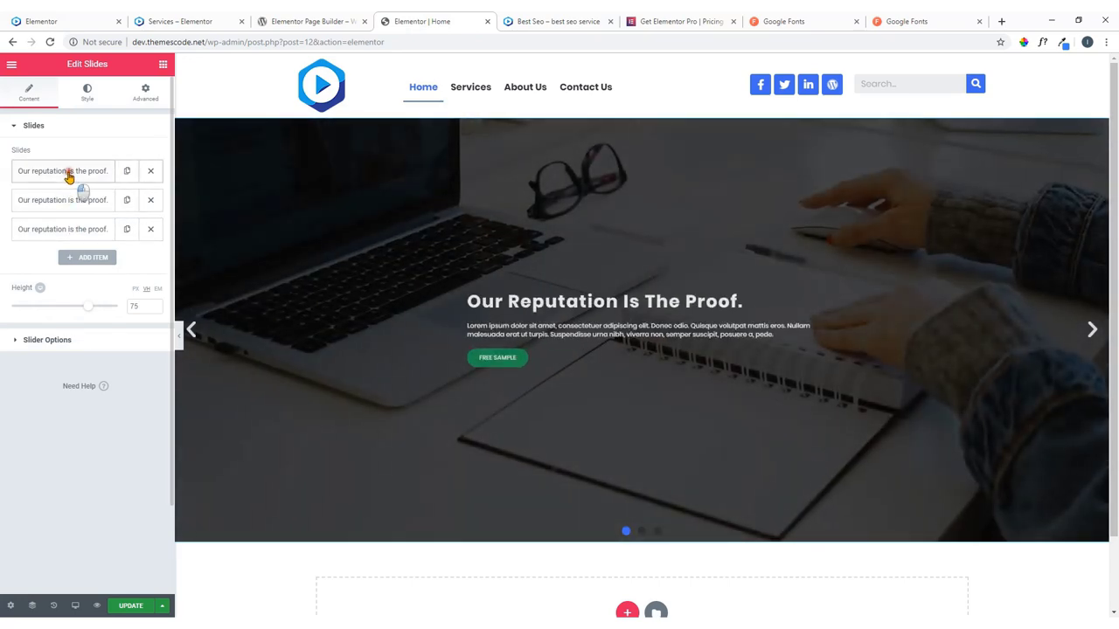
Change the second slide's Ken Burns Zoom Direction to Out.
{"action": "left_click", "coordinate": [68, 173]}
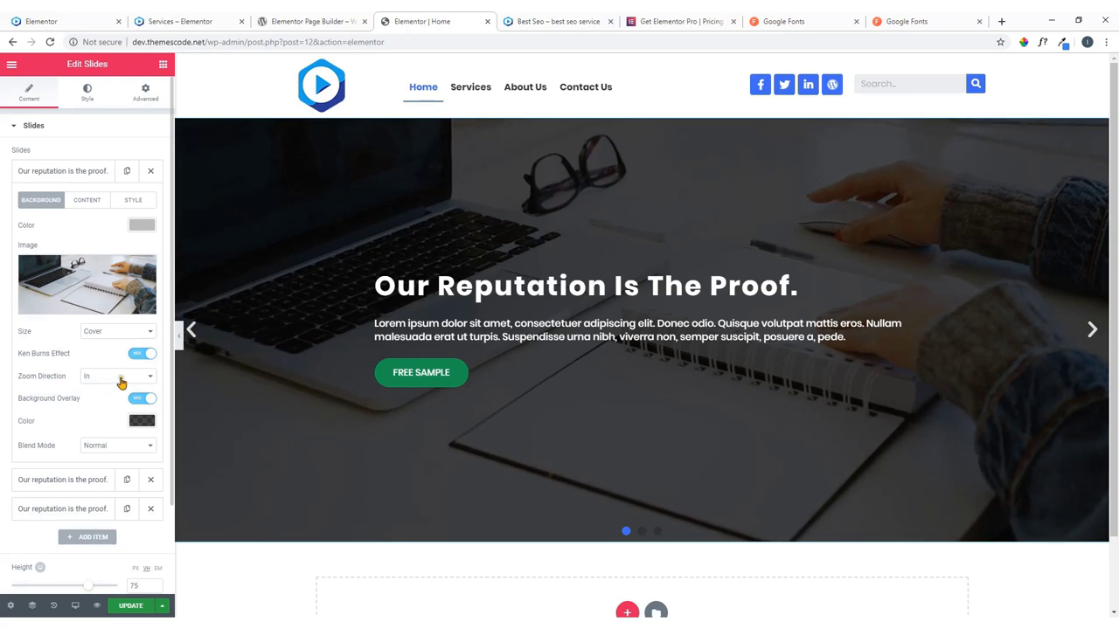
{"action": "left_click", "coordinate": [75, 175]}
{"action": "left_click", "coordinate": [79, 201]}
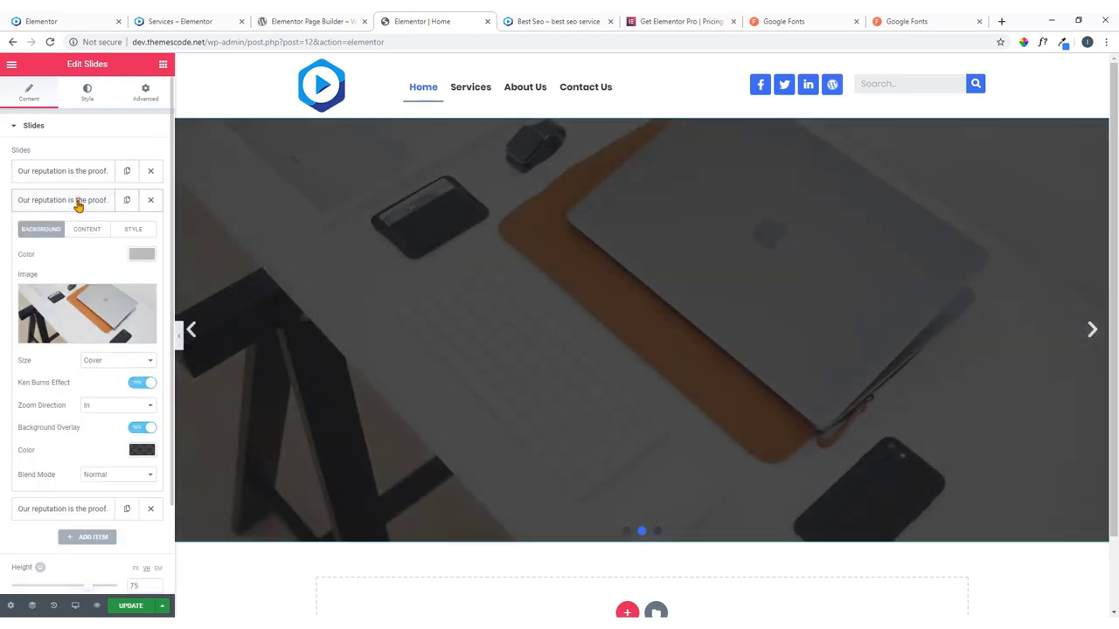
{"action": "left_click", "coordinate": [100, 409]}
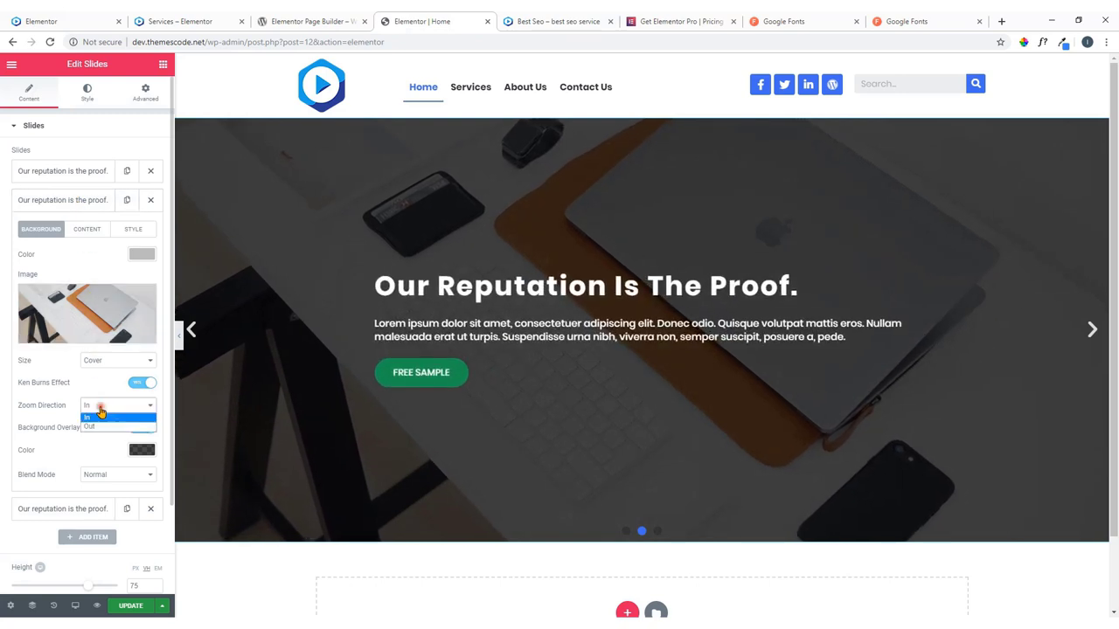
{"action": "left_click", "coordinate": [101, 425]}
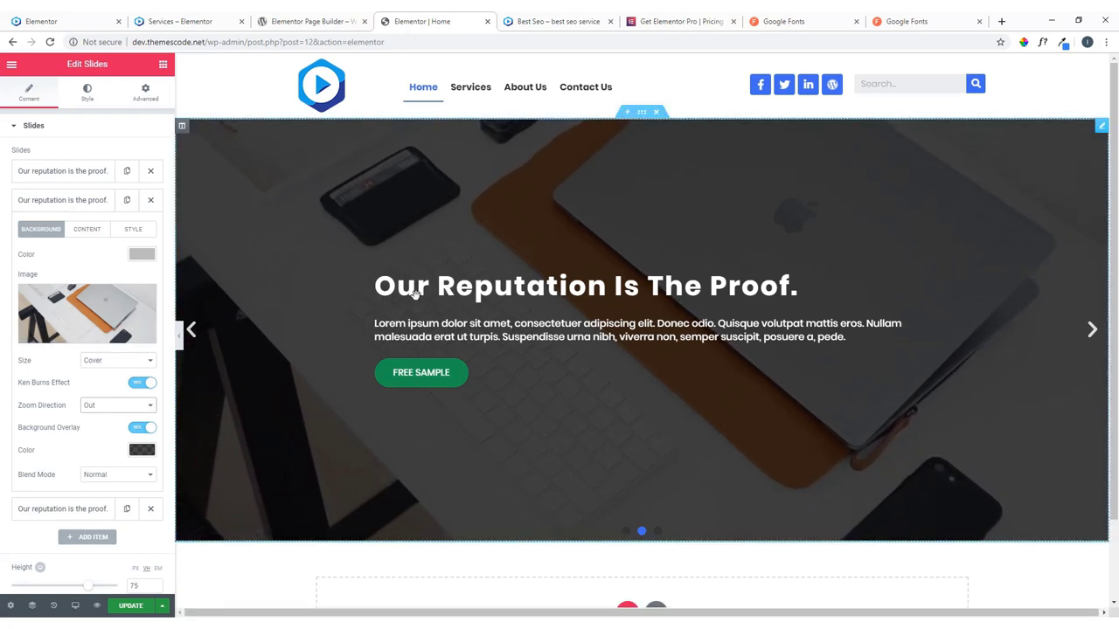
Copy the line 'We’re on the top of everything' from slide.txt in Notepad.
{"action": "key", "text": "alt+Tab"}
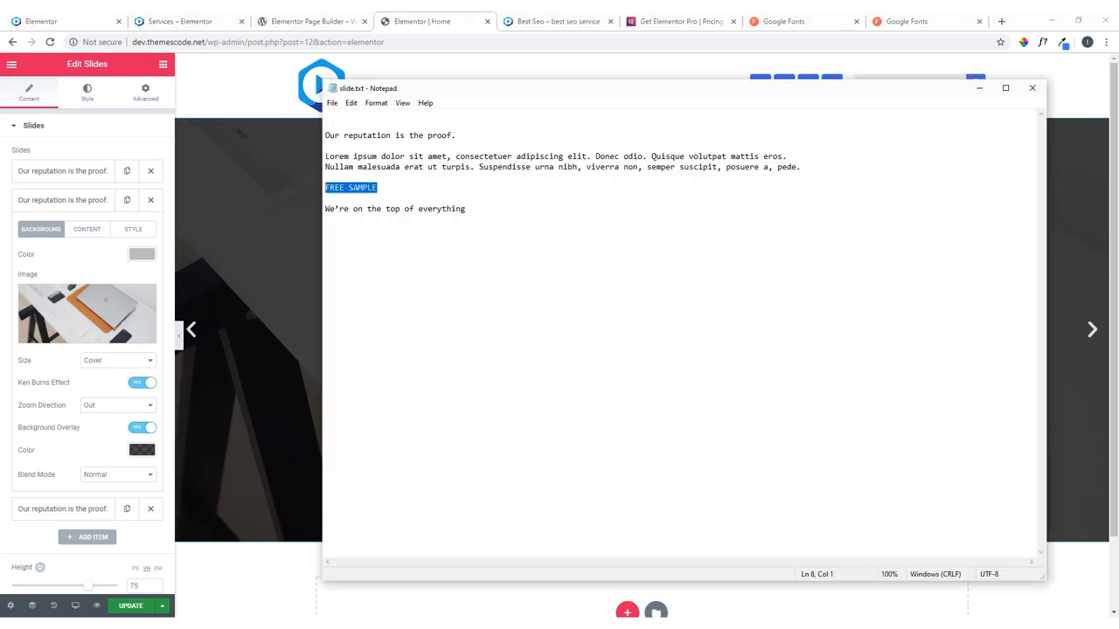
{"action": "left_click_drag", "start_coordinate": [471, 208], "coordinate": [325, 208]}
{"action": "right_click", "coordinate": [338, 208]}
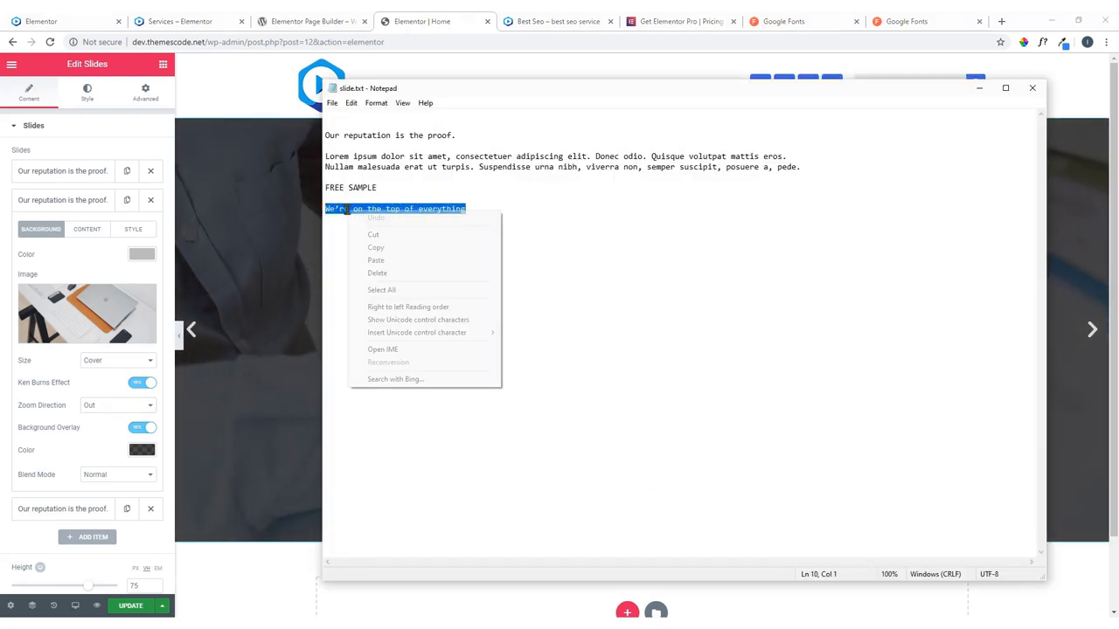
{"action": "left_click", "coordinate": [382, 243]}
{"action": "left_click", "coordinate": [76, 265]}
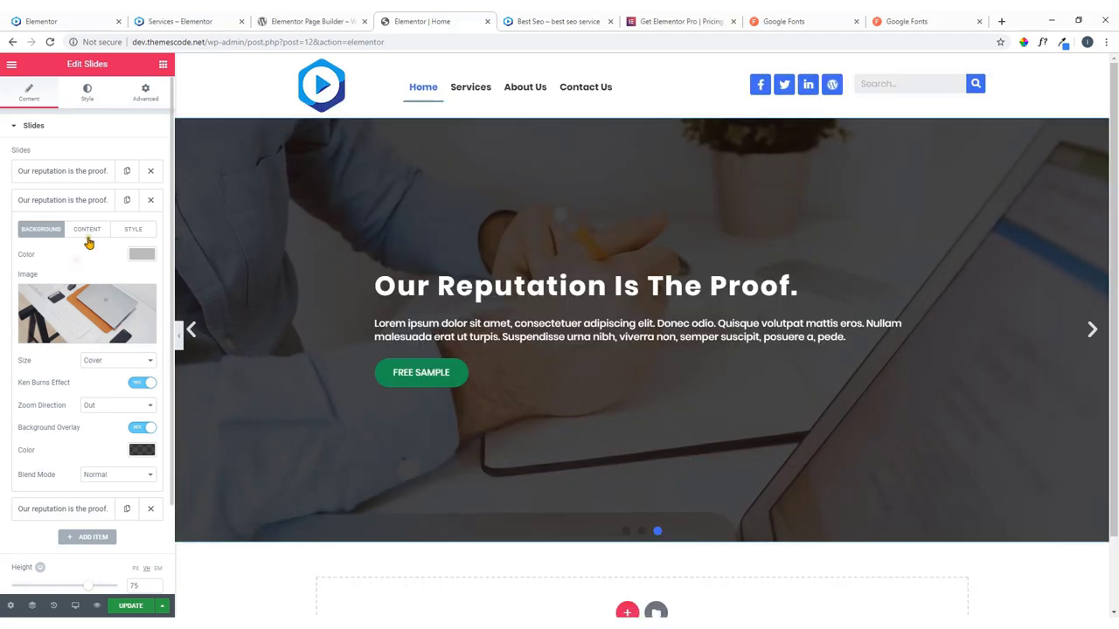
Replace the second slide's title with the pasted 'We’re on the top of everything'.
{"action": "left_click", "coordinate": [88, 231]}
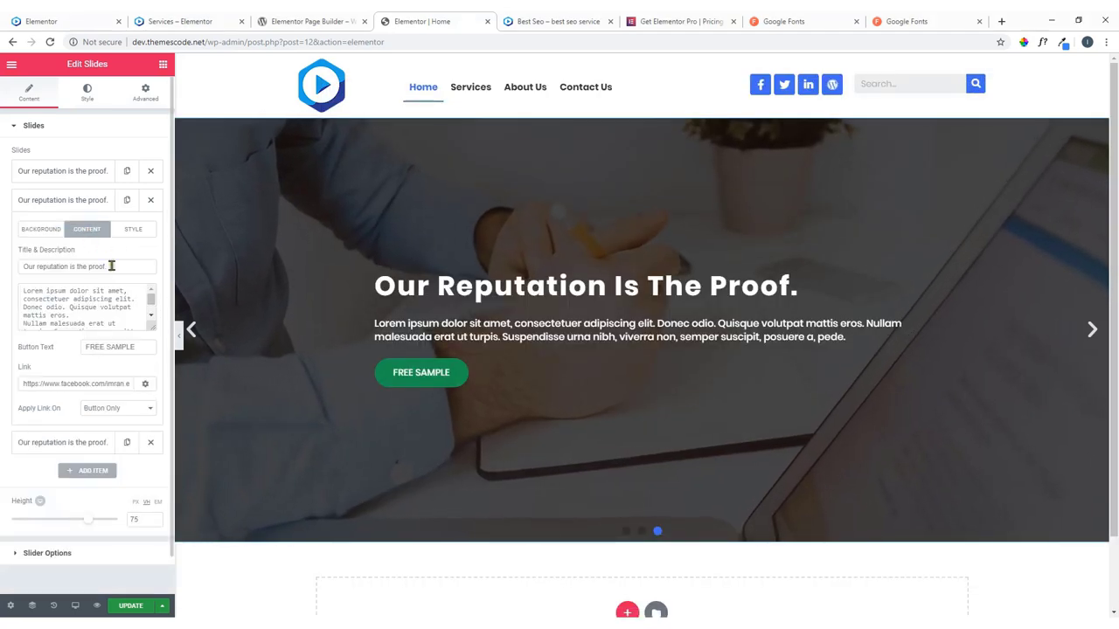
{"action": "left_click_drag", "start_coordinate": [111, 266], "coordinate": [12, 271]}
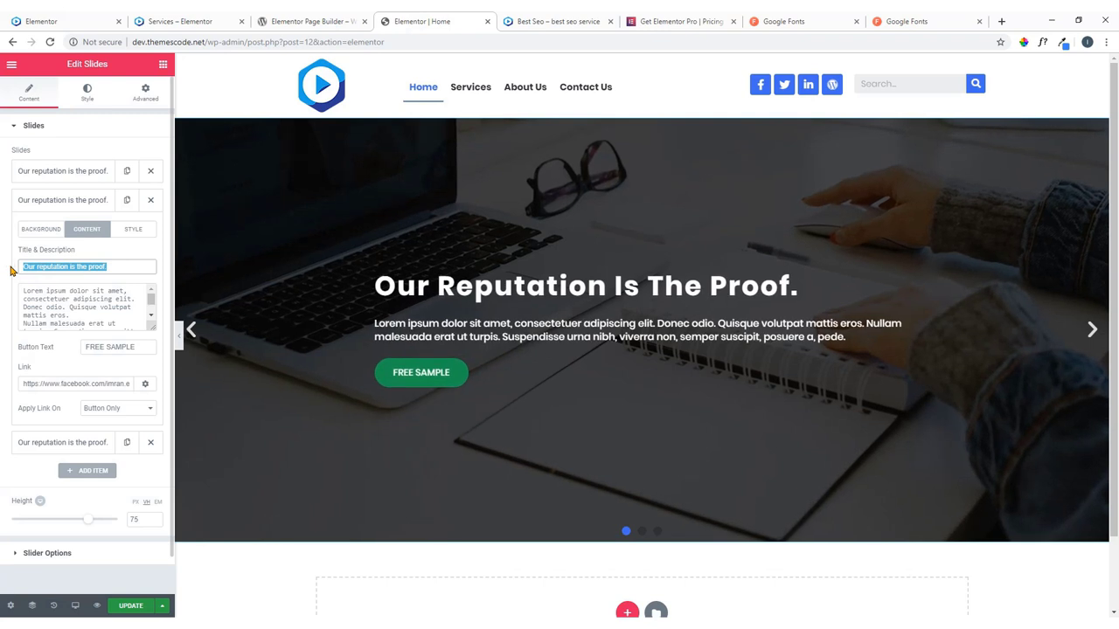
{"action": "key", "text": "ctrl+v"}
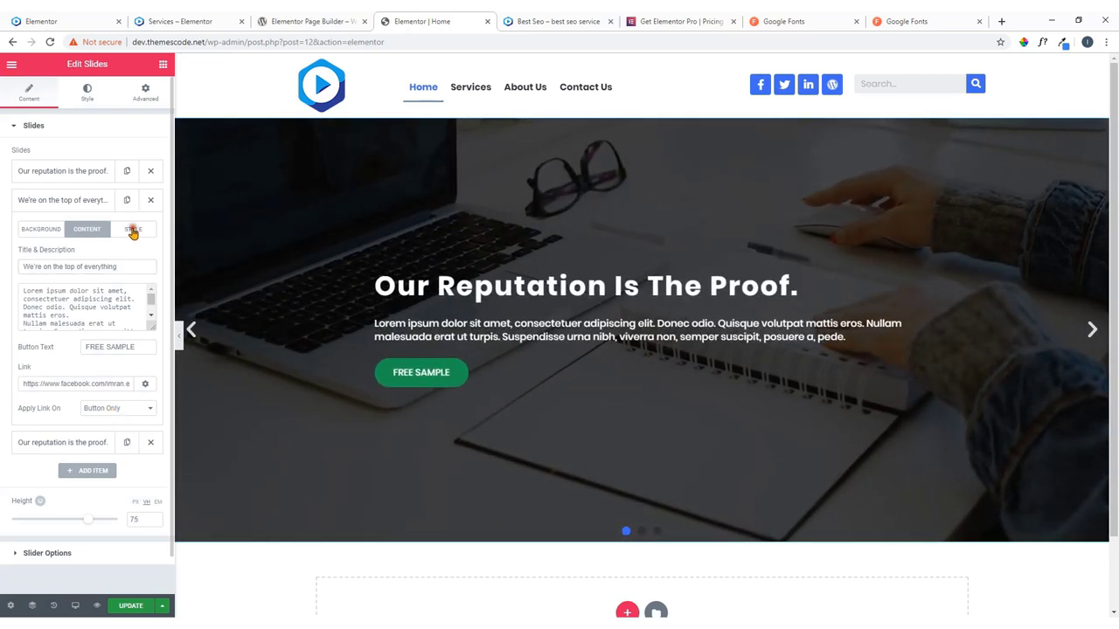
{"action": "left_click", "coordinate": [132, 230]}
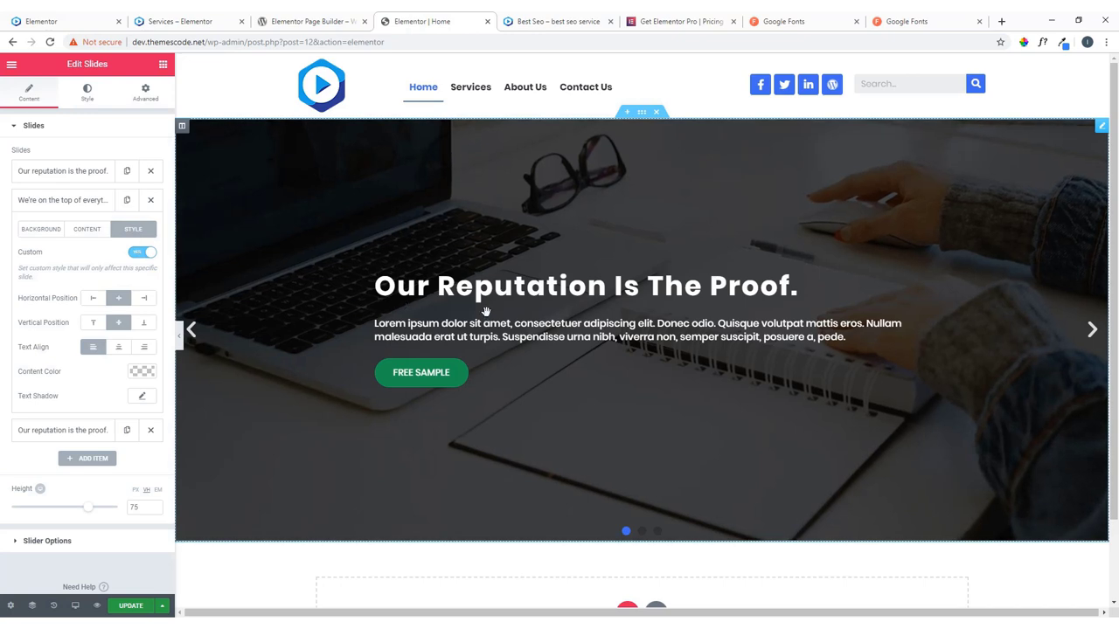
Try Right, then set the second slide's Horizontal Position to Center, and view the reference site.
{"action": "left_click", "coordinate": [146, 300]}
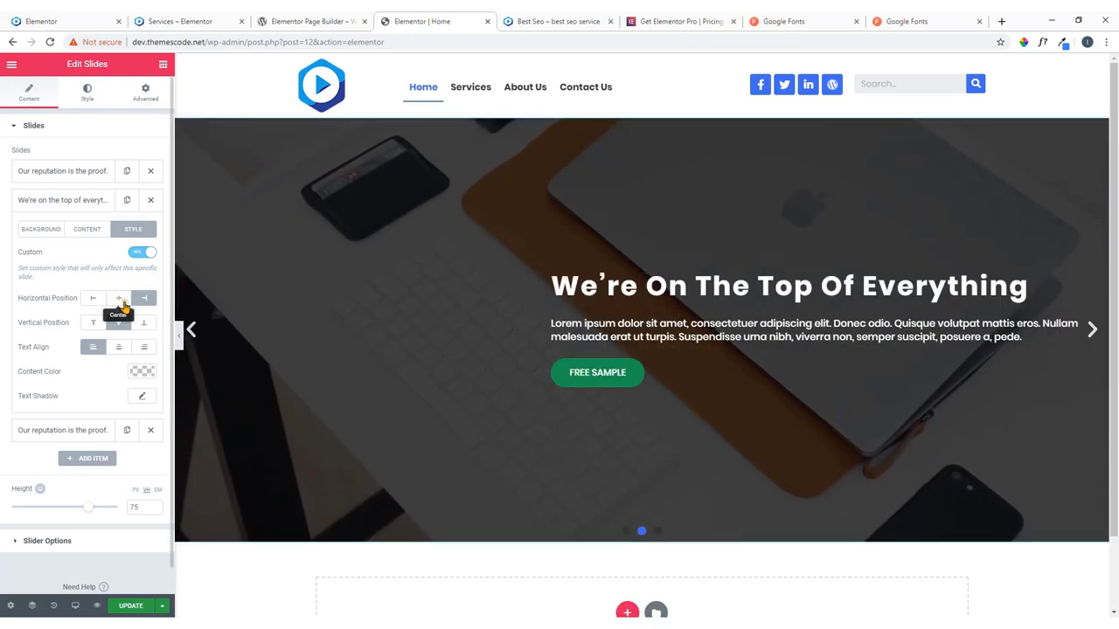
{"action": "left_click", "coordinate": [121, 303]}
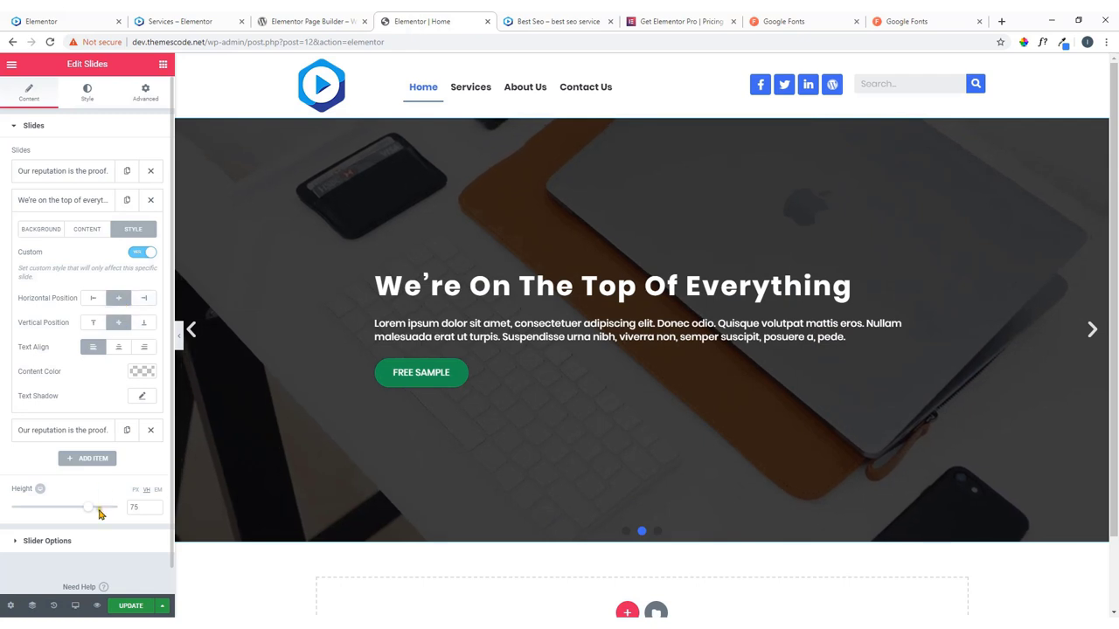
{"action": "scroll", "coordinate": [88, 476], "scroll_direction": "down", "scroll_amount": 1}
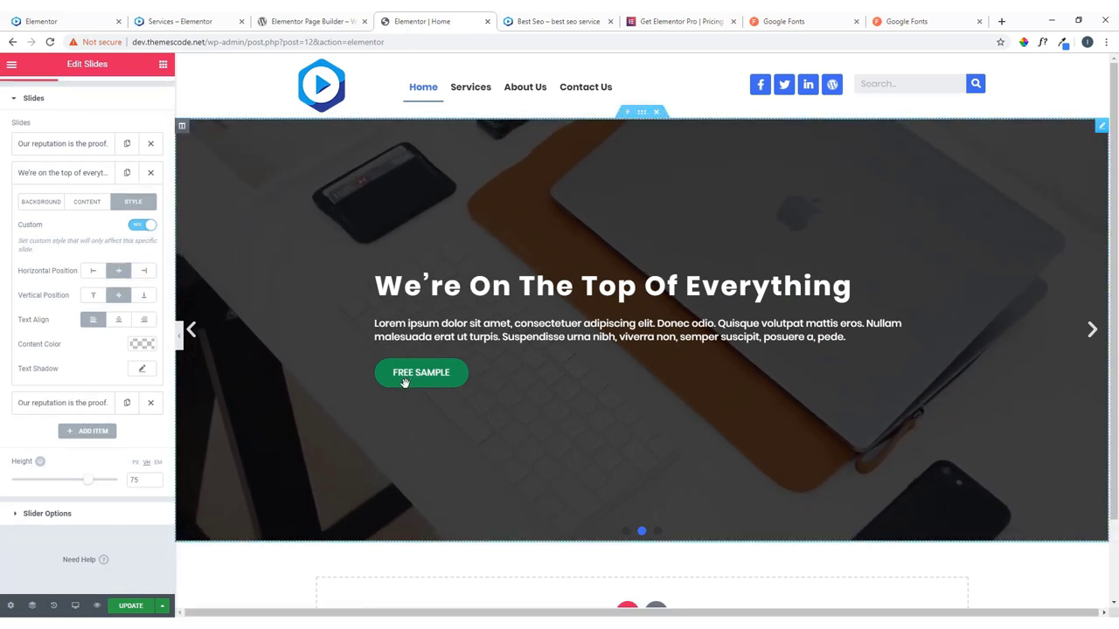
{"action": "scroll", "coordinate": [119, 373], "scroll_direction": "up", "scroll_amount": 1}
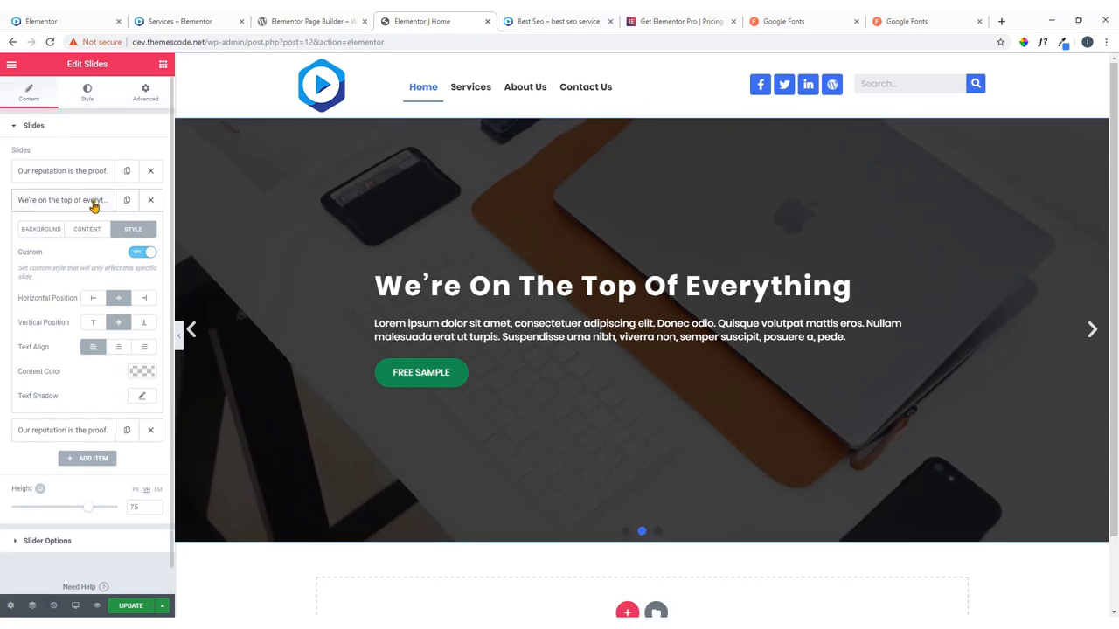
{"action": "left_click", "coordinate": [91, 201]}
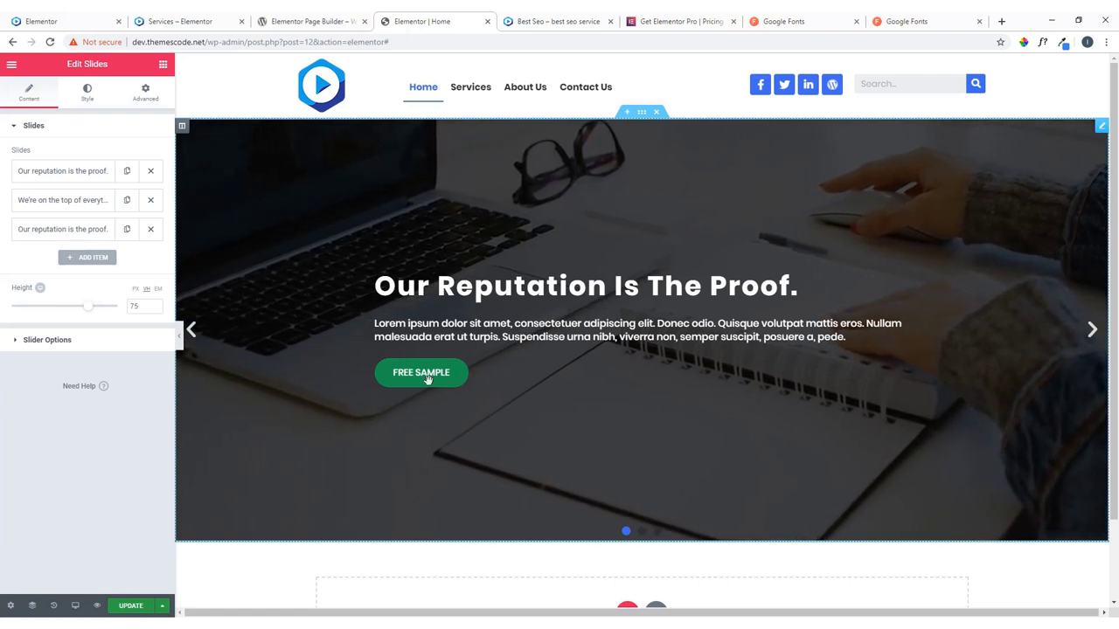
{"action": "key", "text": "ctrl+1"}
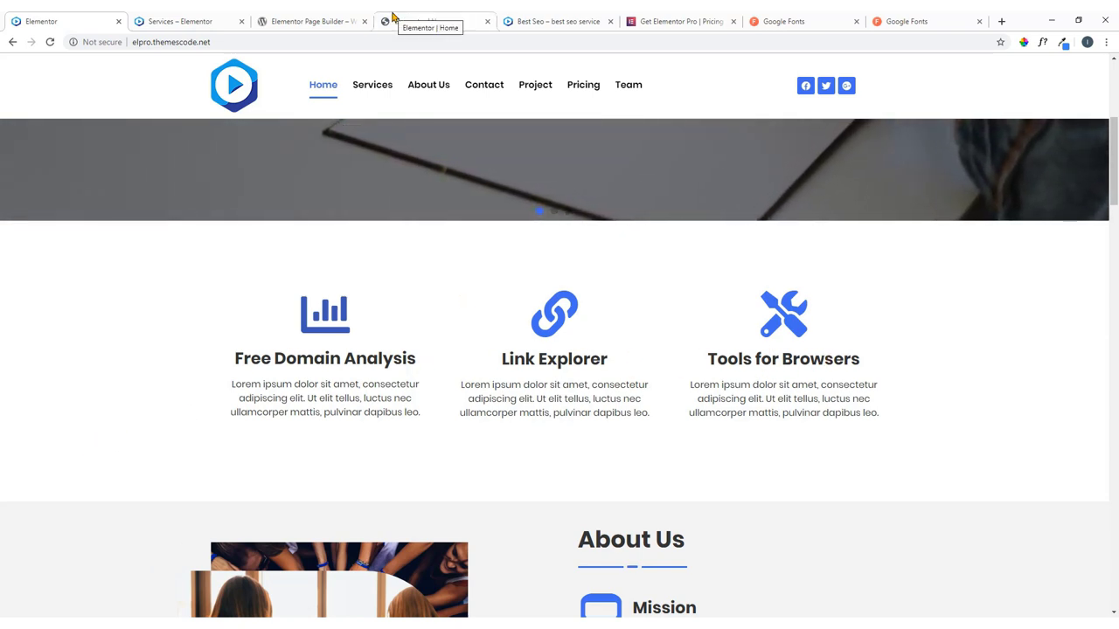
Insert a three-column section under the hero slider, matching the reference site's services row.
{"action": "left_click", "coordinate": [393, 17]}
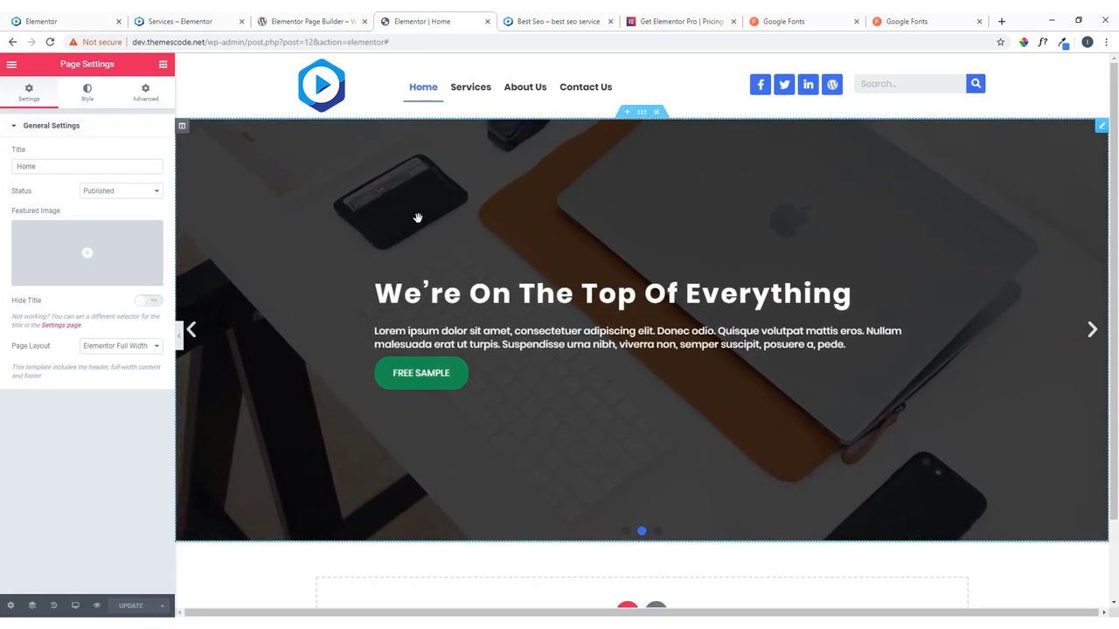
{"action": "scroll", "coordinate": [428, 223], "scroll_direction": "down", "scroll_amount": 1}
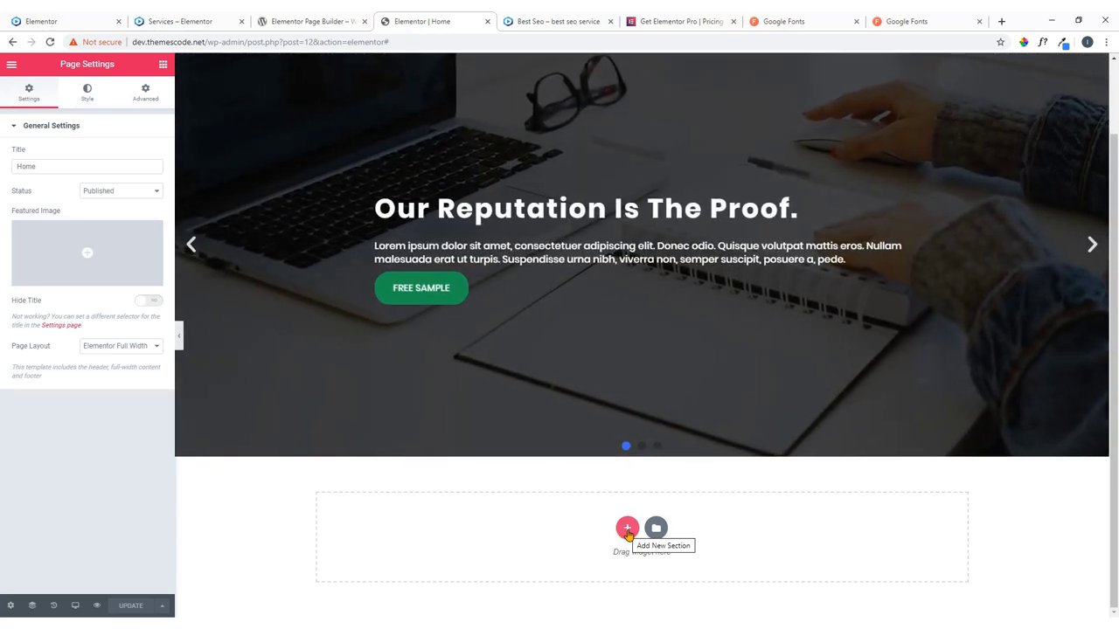
{"action": "key", "text": "ctrl+1"}
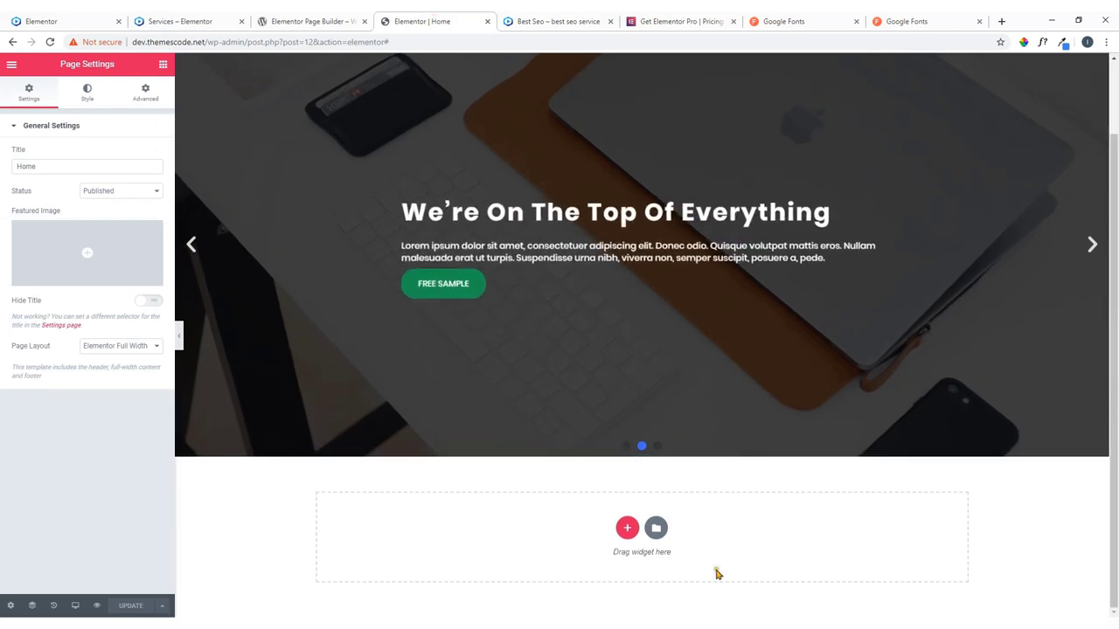
{"action": "left_click", "coordinate": [627, 528]}
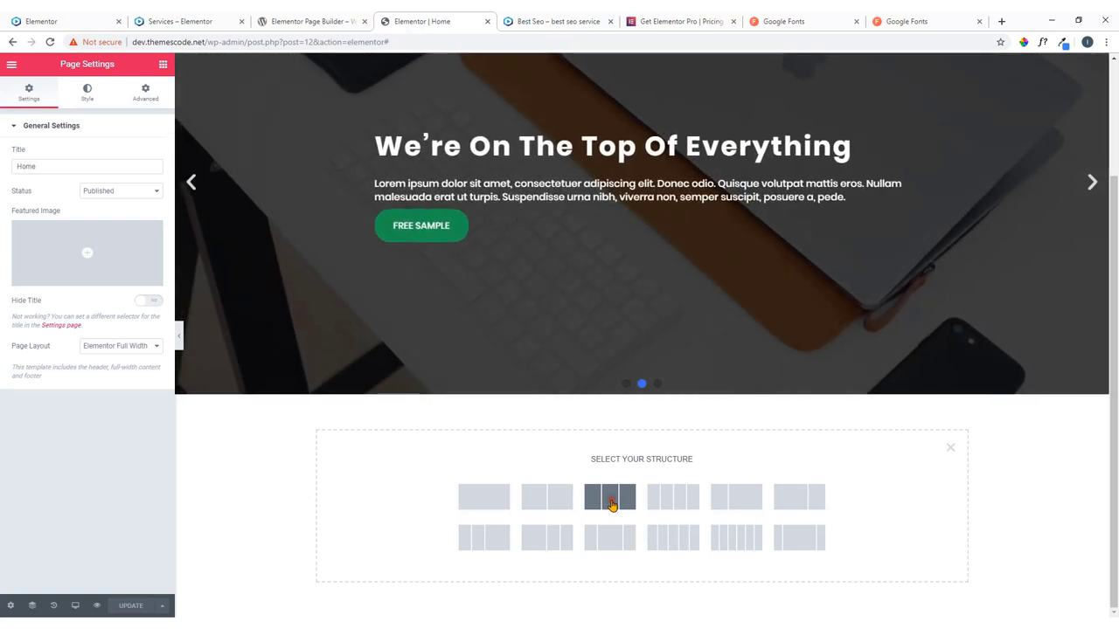
{"action": "left_click", "coordinate": [611, 505]}
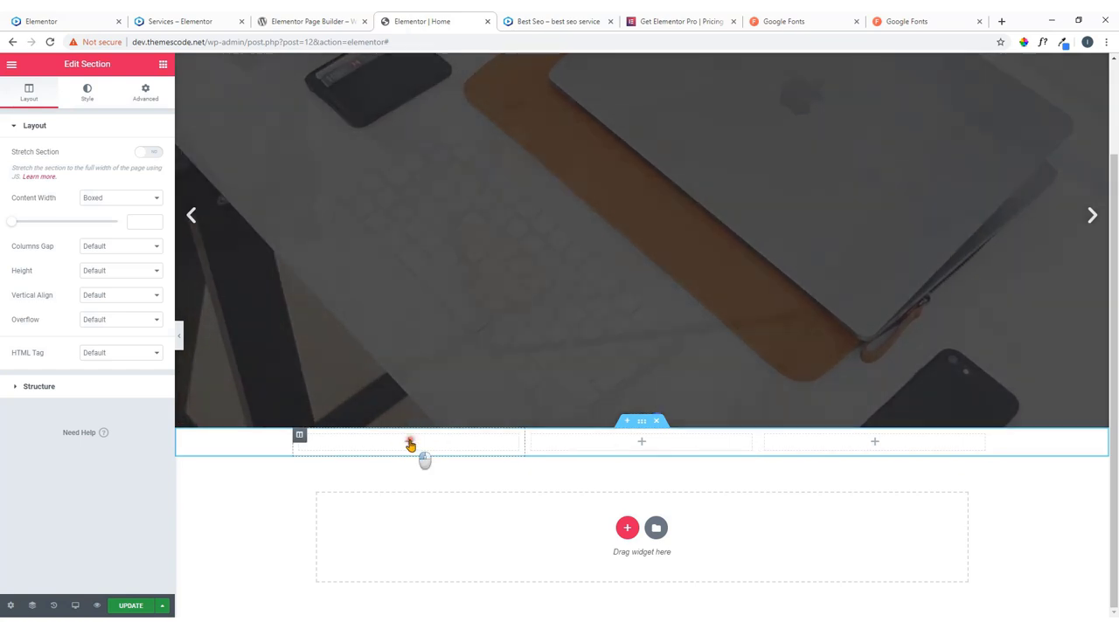
Search the widget panel for 'box' and drop an Icon Box into the first column.
{"action": "left_click", "coordinate": [409, 443]}
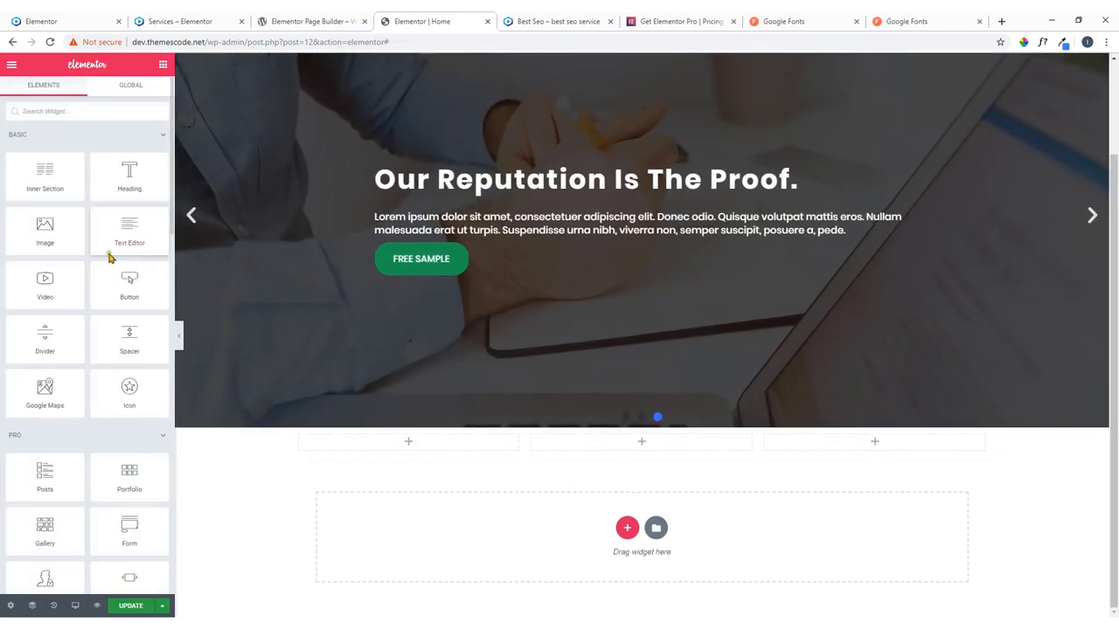
{"action": "scroll", "coordinate": [94, 354], "scroll_direction": "down", "scroll_amount": 1}
{"action": "scroll", "coordinate": [97, 357], "scroll_direction": "down", "scroll_amount": 5}
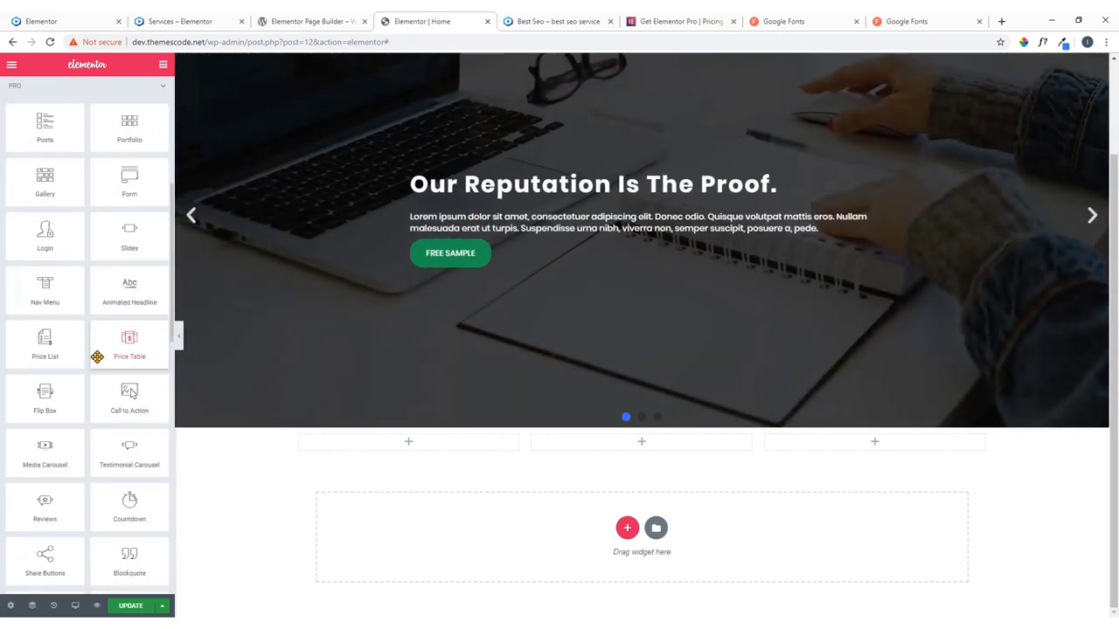
{"action": "scroll", "coordinate": [97, 354], "scroll_direction": "up", "scroll_amount": 6}
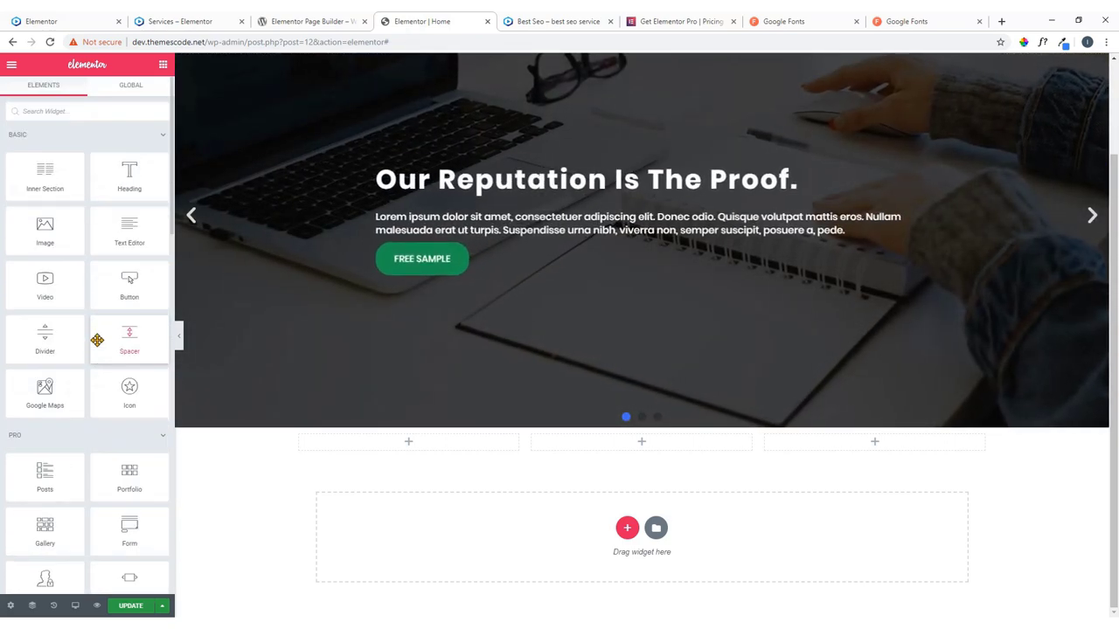
{"action": "left_click", "coordinate": [44, 110]}
{"action": "type", "text": "in"}
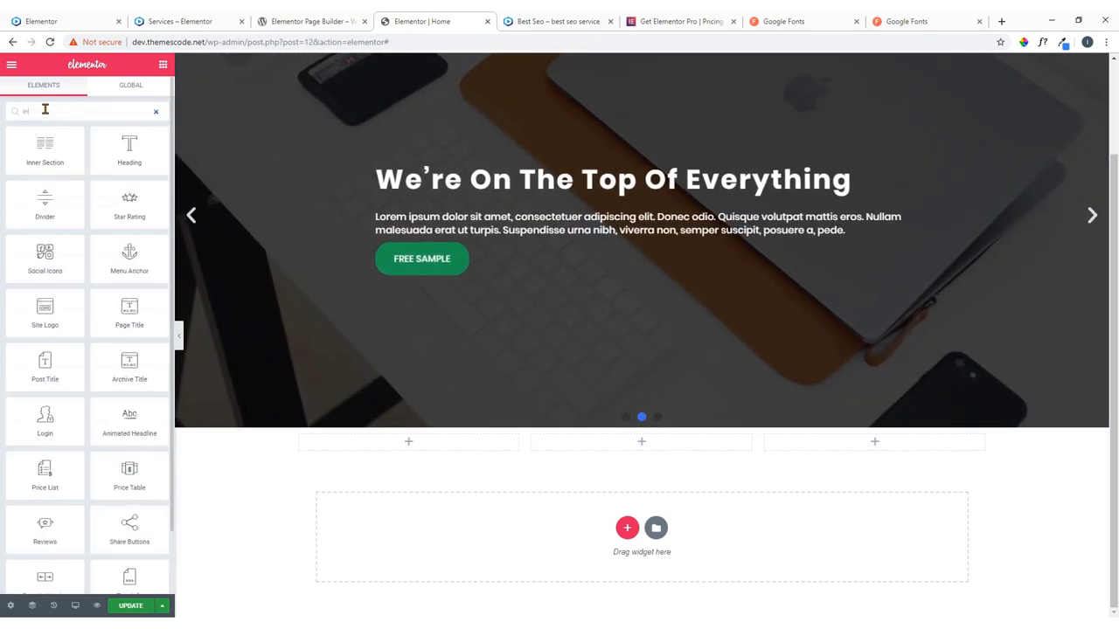
{"action": "type", "text": "fo"}
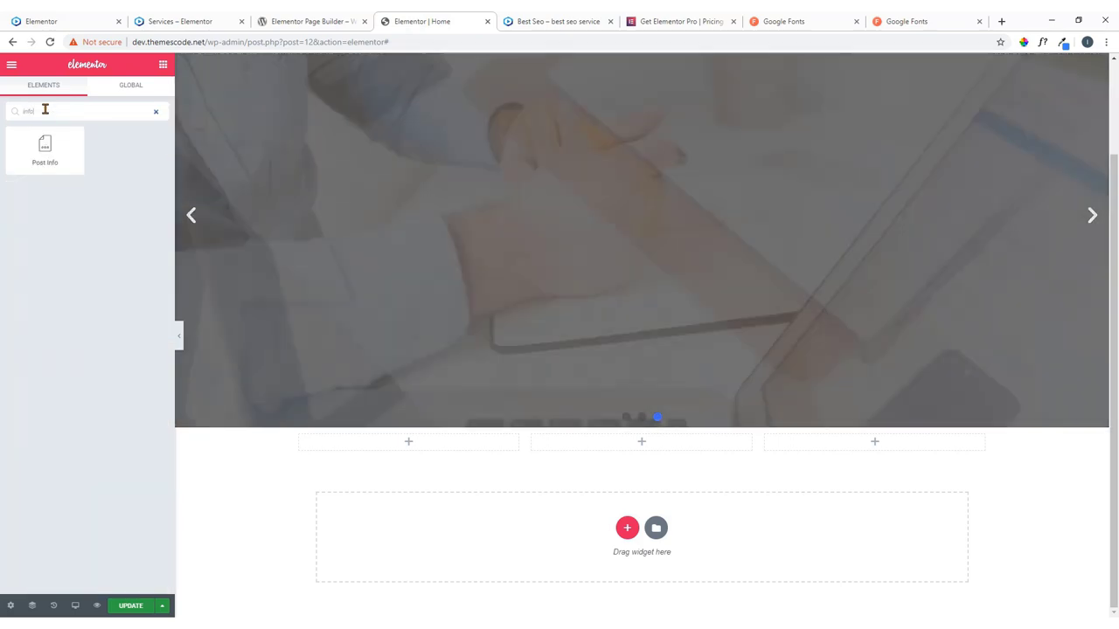
{"action": "key", "text": "BackSpace"}
{"action": "key", "text": "BackSpace"}
{"action": "key", "text": "BackSpace"}
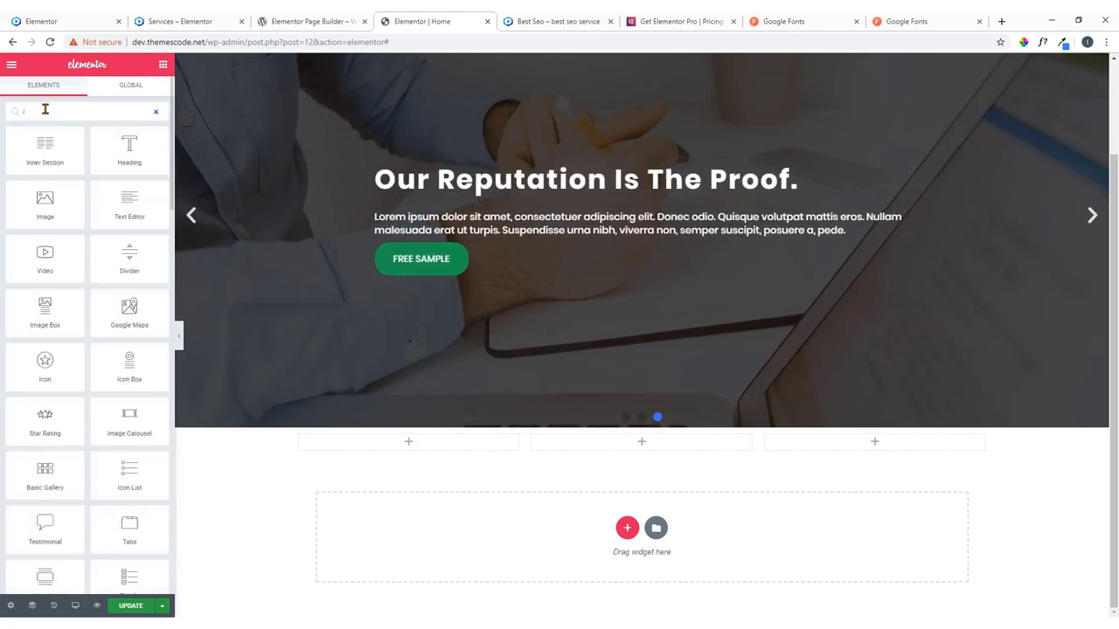
{"action": "key", "text": "BackSpace"}
{"action": "type", "text": "bo"}
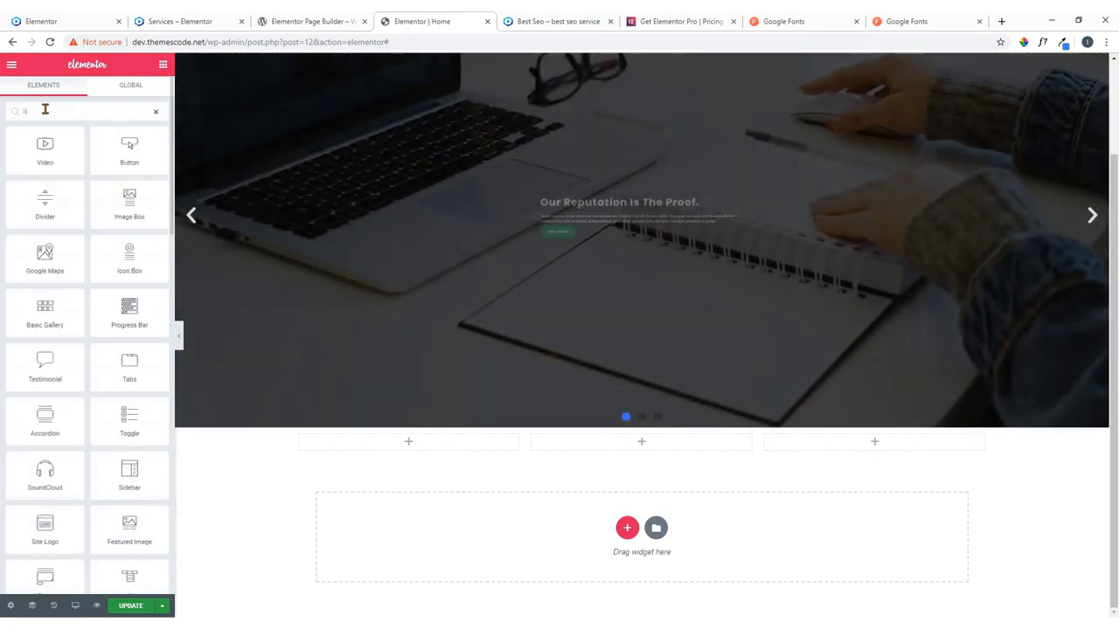
{"action": "type", "text": "x"}
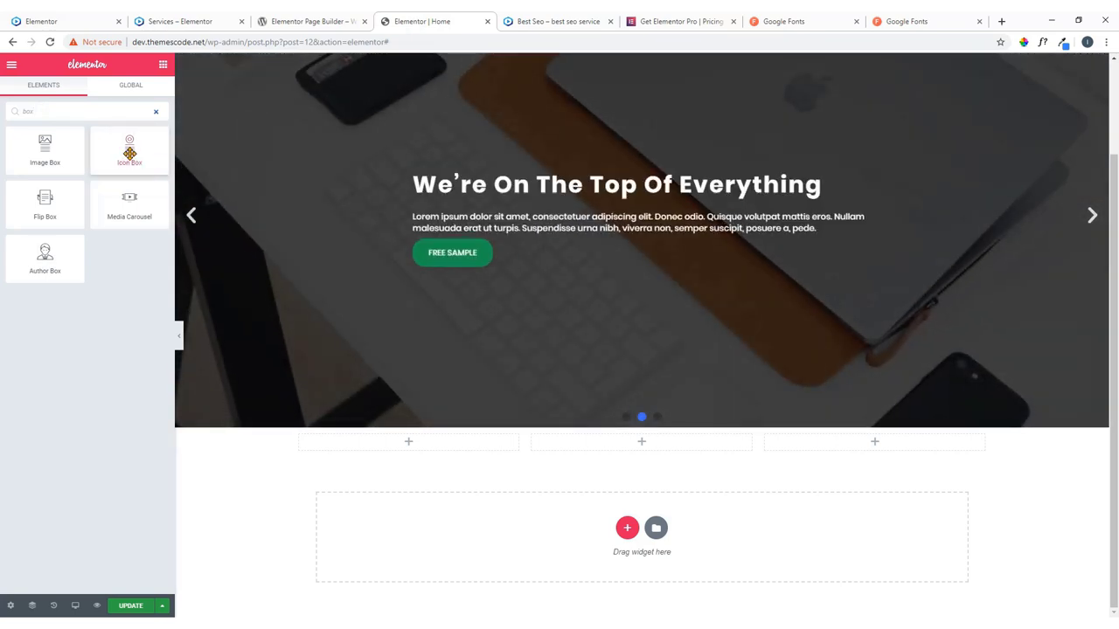
{"action": "left_click_drag", "start_coordinate": [137, 150], "coordinate": [417, 441]}
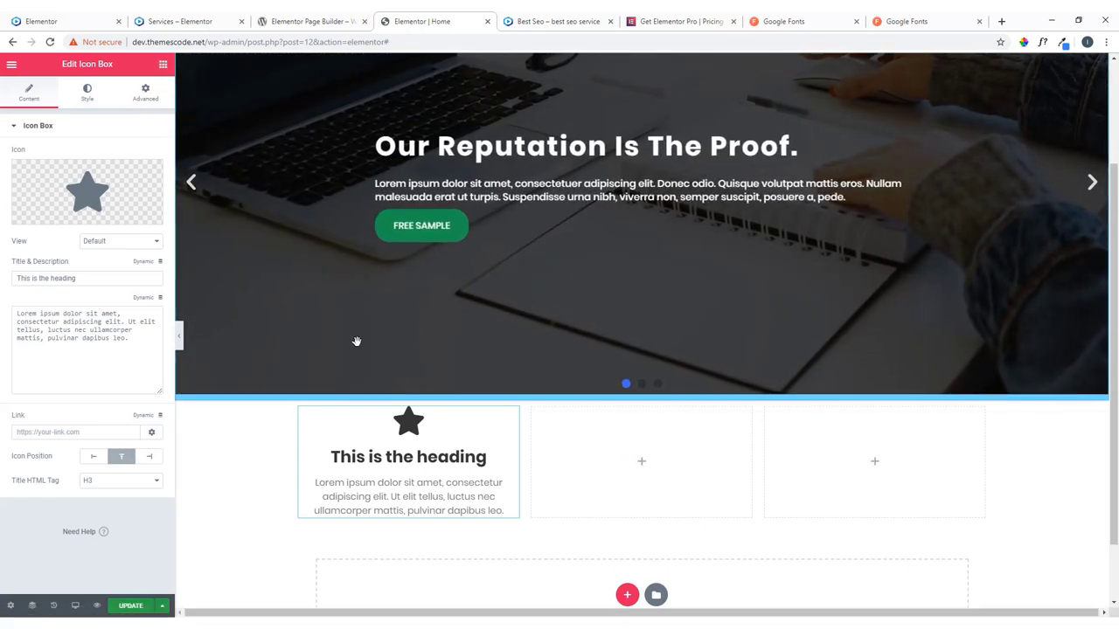
Compare the live home and services pages, then open the Icon Box's Icon Library.
{"action": "left_click", "coordinate": [106, 15]}
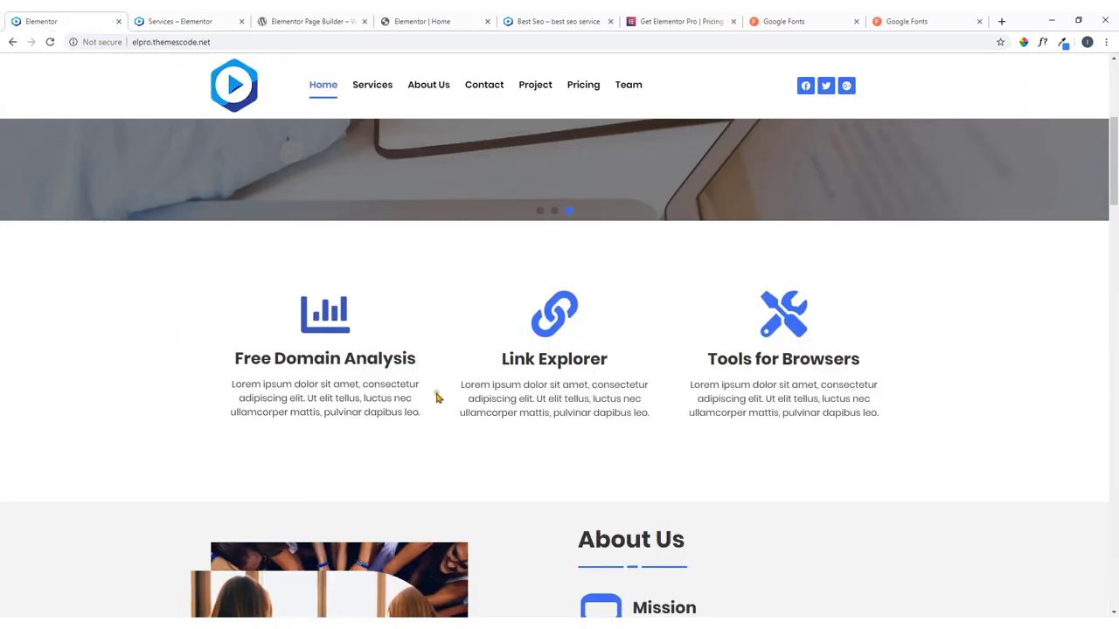
{"action": "left_click", "coordinate": [201, 15]}
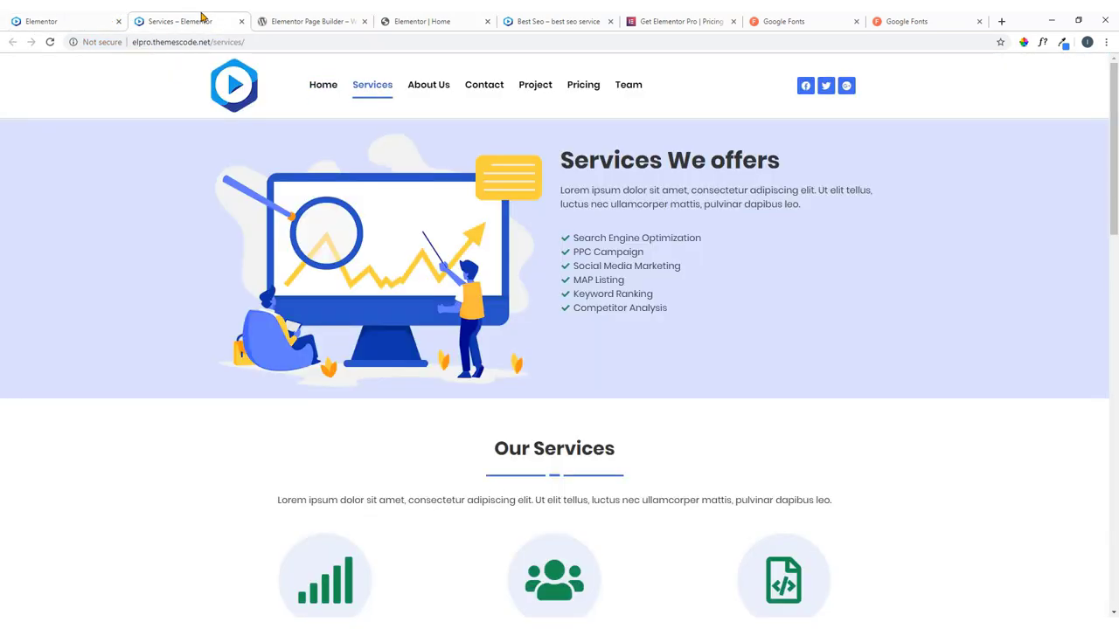
{"action": "left_click", "coordinate": [426, 19]}
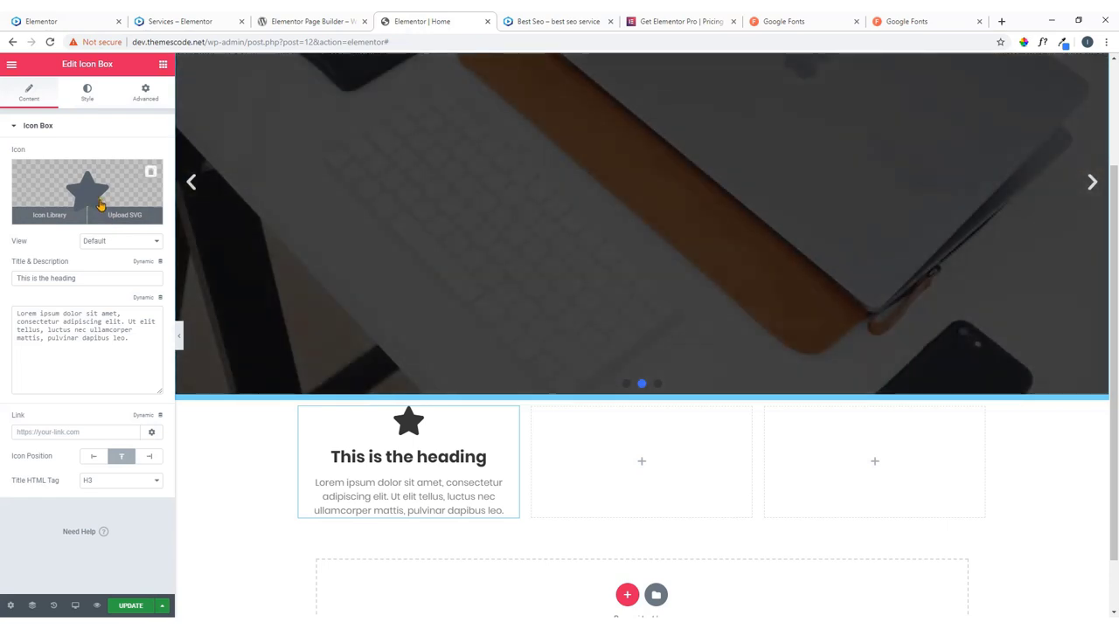
{"action": "left_click", "coordinate": [156, 19]}
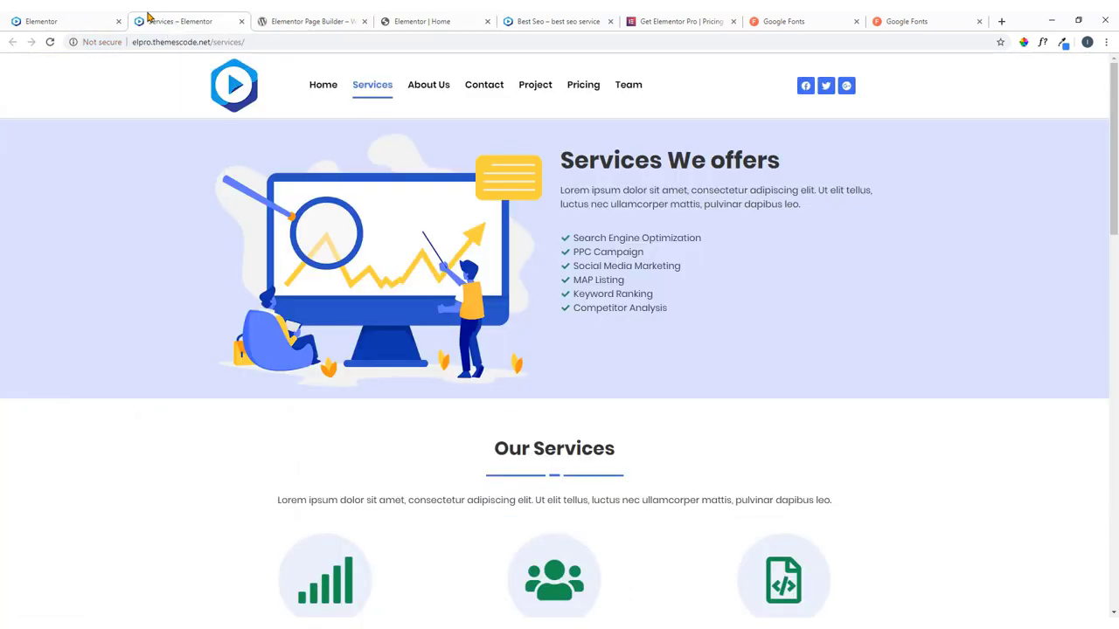
{"action": "left_click", "coordinate": [53, 20]}
{"action": "left_click", "coordinate": [225, 18]}
{"action": "left_click", "coordinate": [412, 17]}
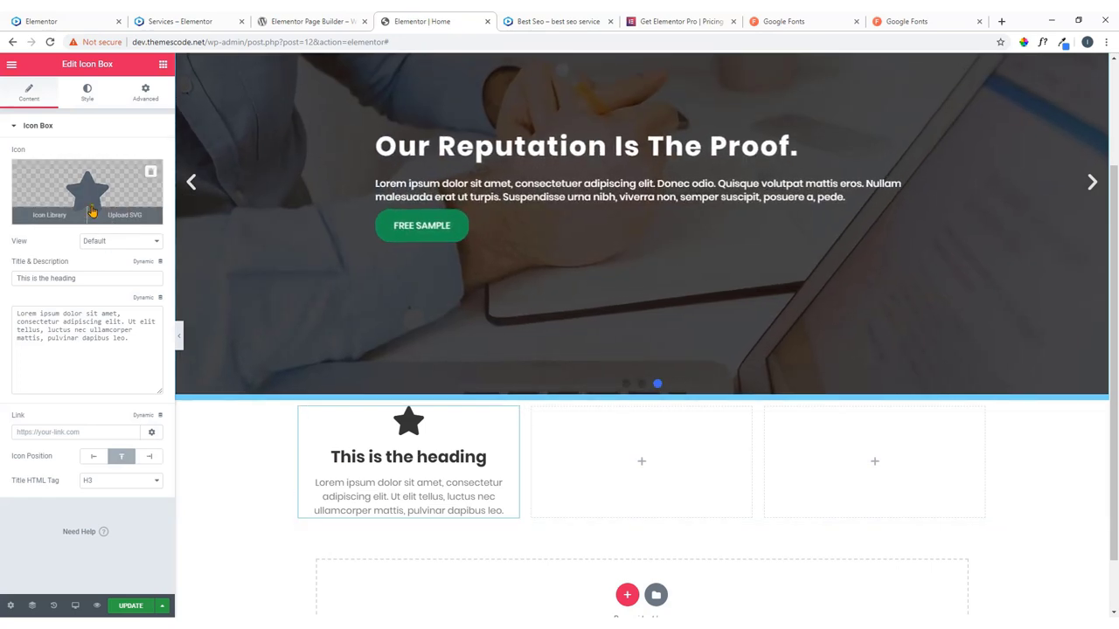
{"action": "left_click", "coordinate": [92, 210]}
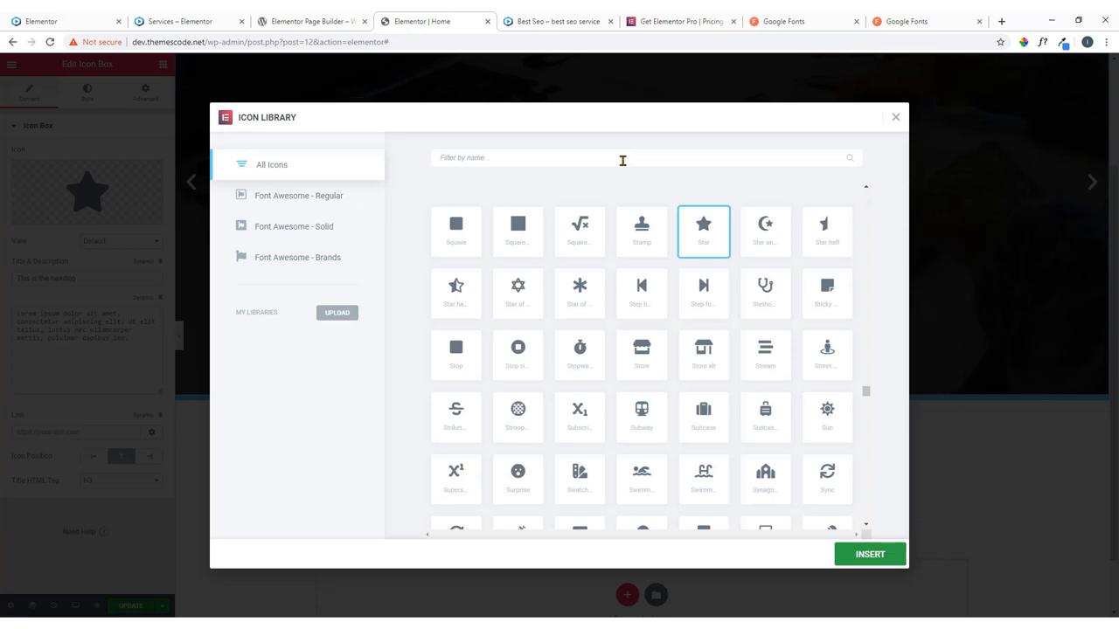
Filter the icons by 'char' and insert the Chart bar icon in place of the star.
{"action": "type", "text": "gra"}
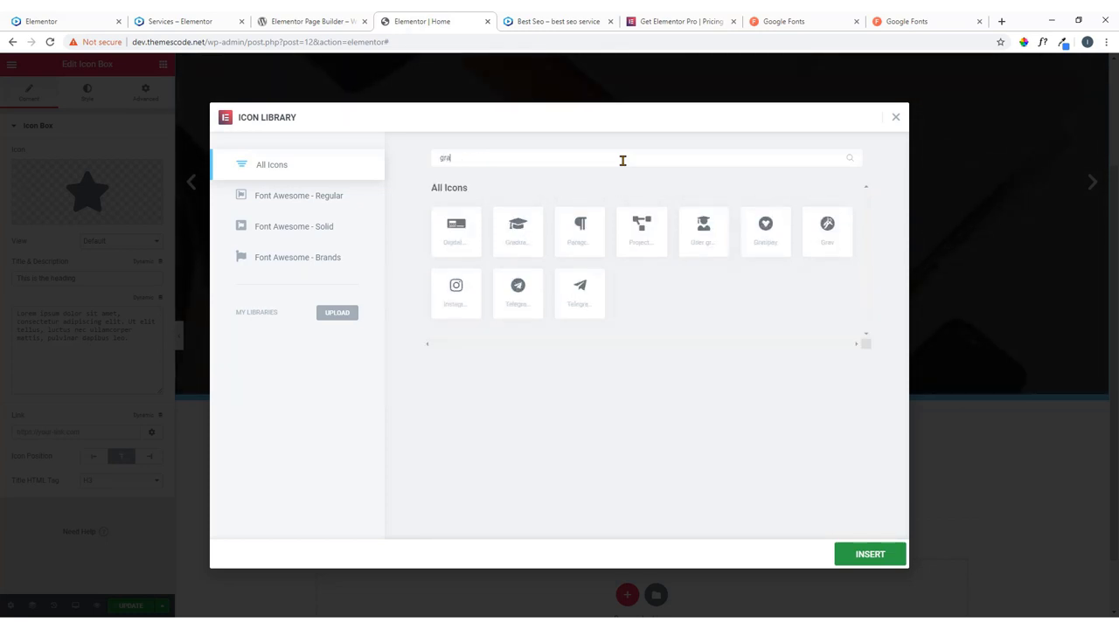
{"action": "type", "text": "p"}
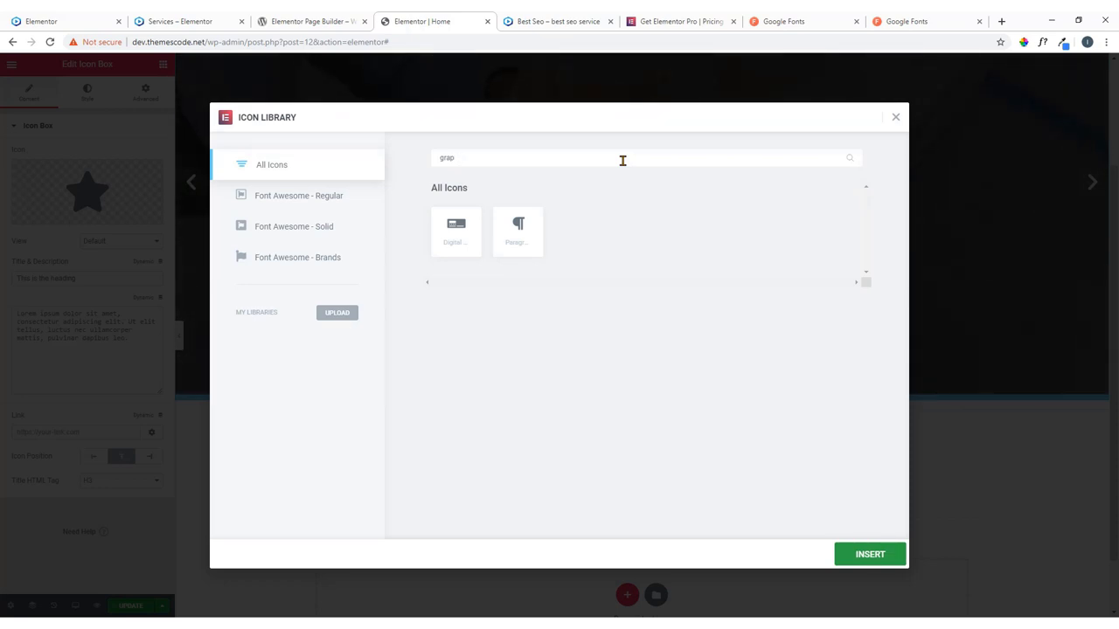
{"action": "key", "text": "BackSpace"}
{"action": "key", "text": "BackSpace"}
{"action": "key", "text": "BackSpace"}
{"action": "key", "text": "BackSpace"}
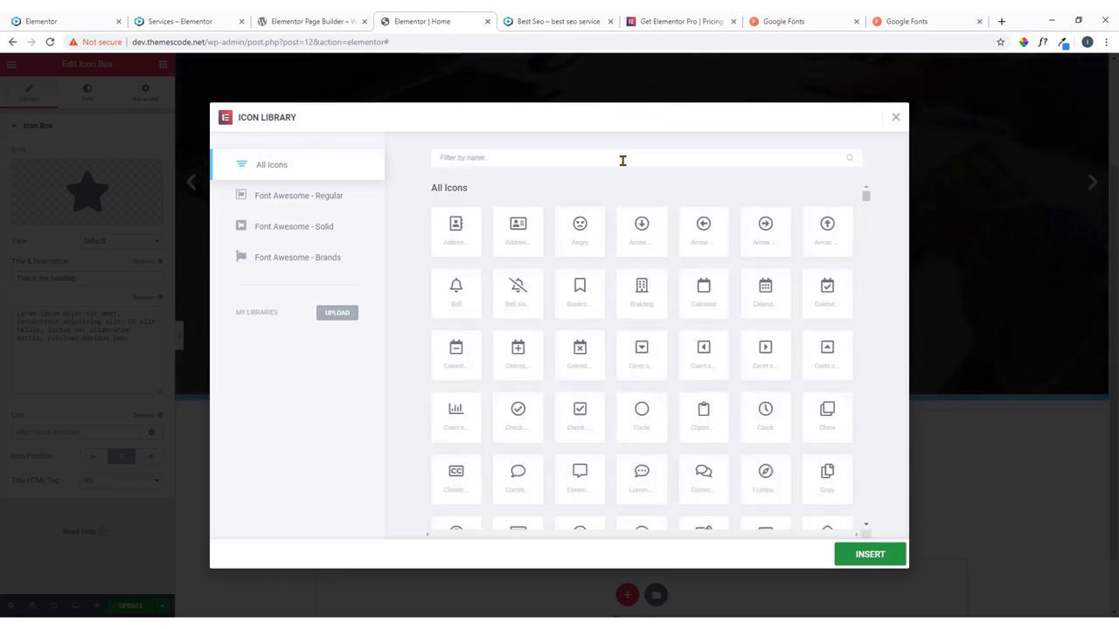
{"action": "type", "text": "char"}
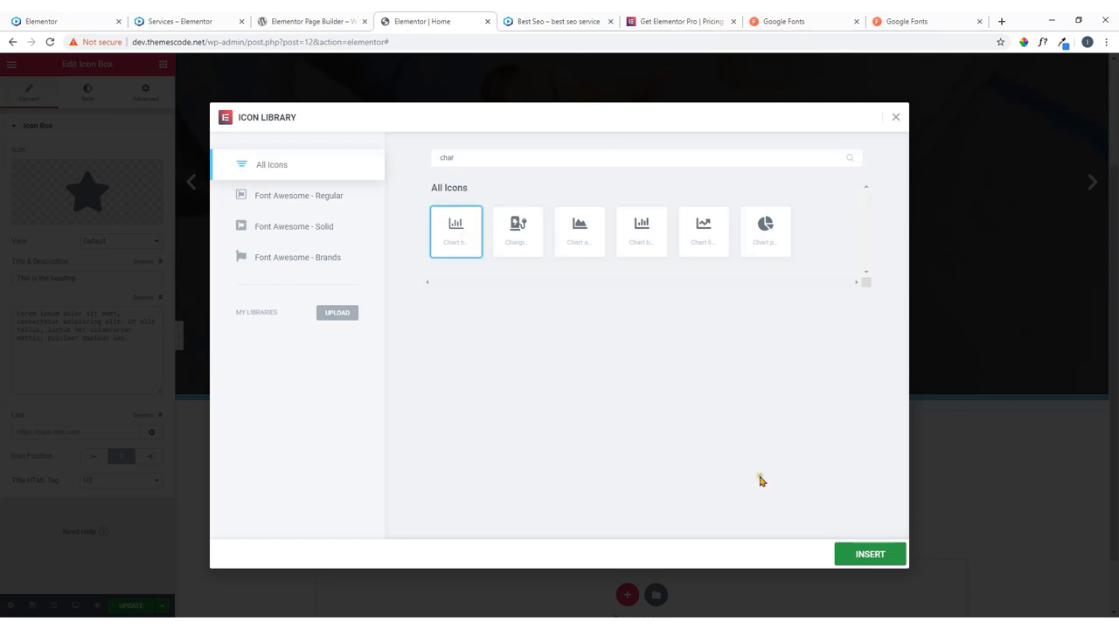
{"action": "left_click", "coordinate": [869, 555]}
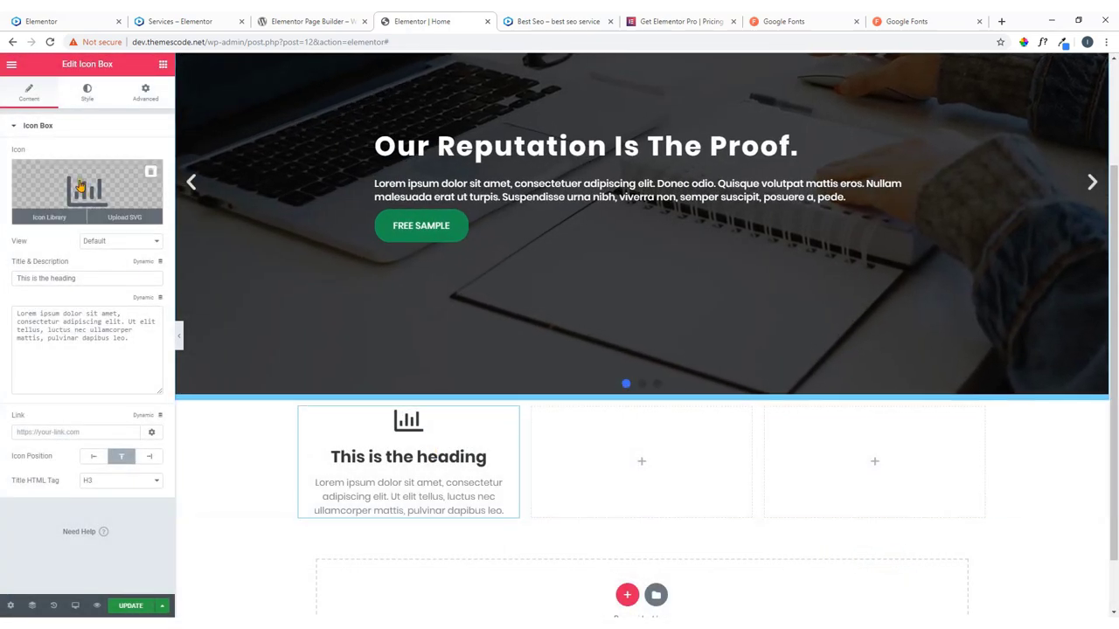
Copy the 'Free Domain Analysis' heading from the live site and paste it as the icon box title.
{"action": "left_click", "coordinate": [74, 27]}
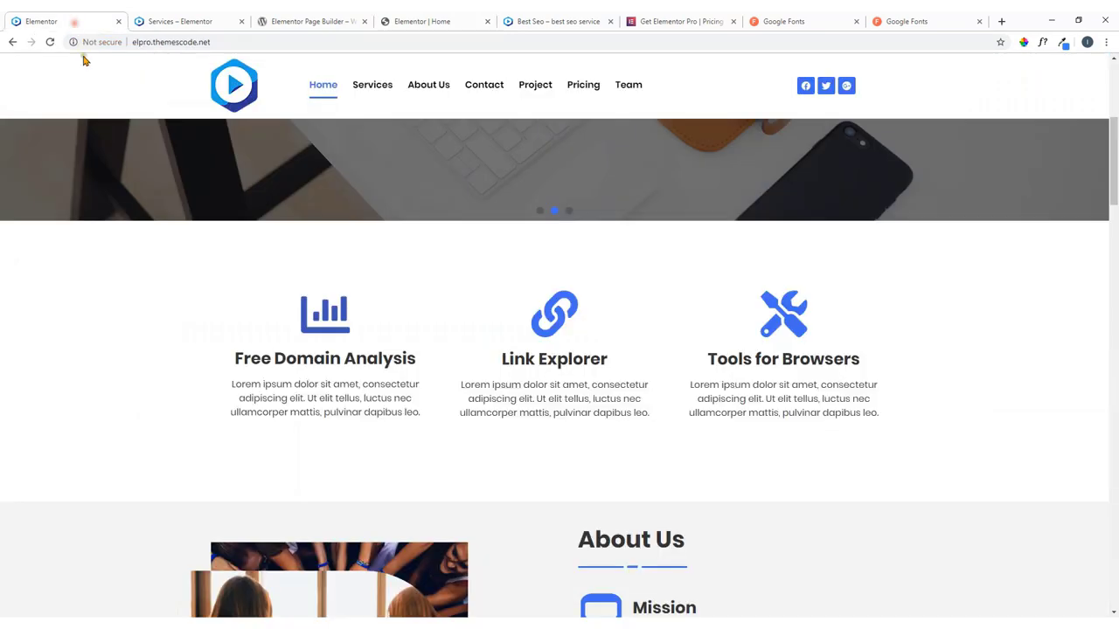
{"action": "left_click_drag", "start_coordinate": [416, 360], "coordinate": [251, 359]}
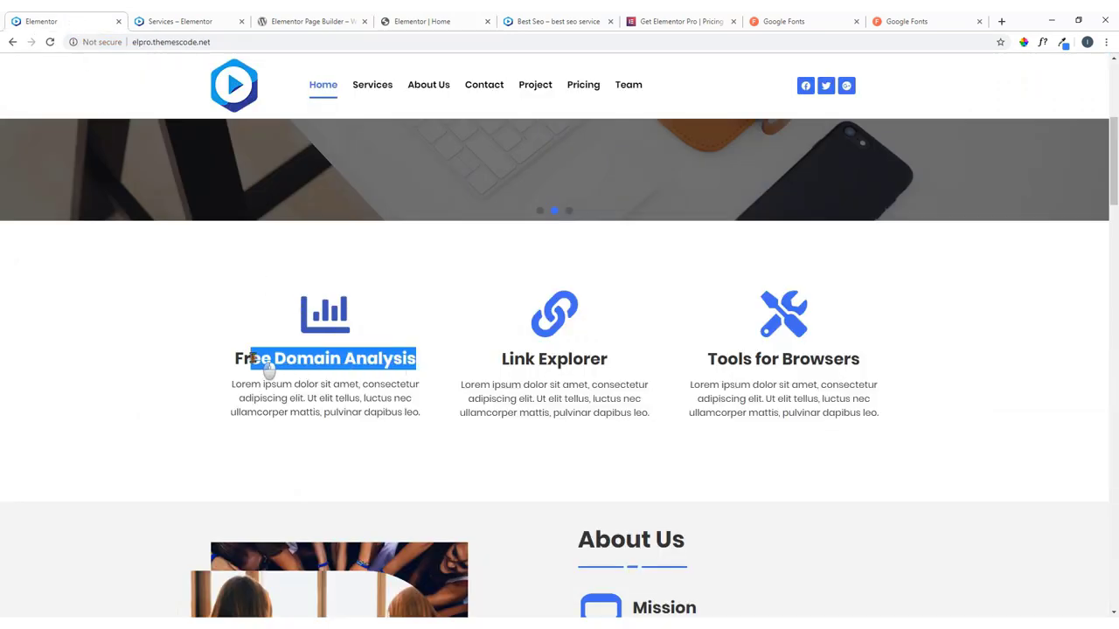
{"action": "right_click", "coordinate": [246, 360]}
{"action": "left_click", "coordinate": [279, 368]}
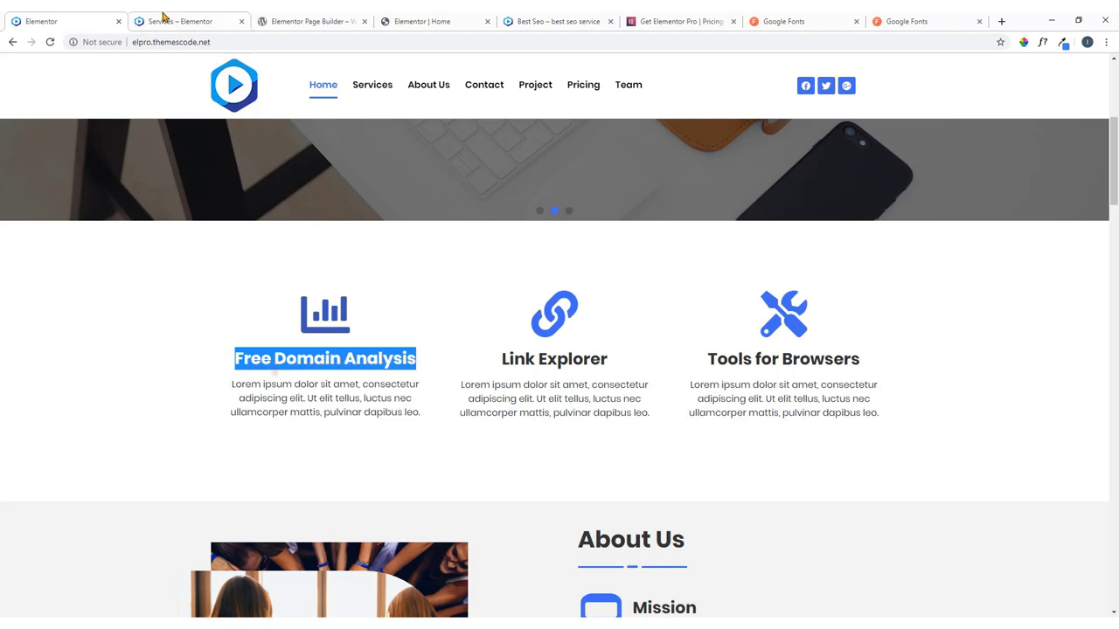
{"action": "left_click", "coordinate": [442, 21]}
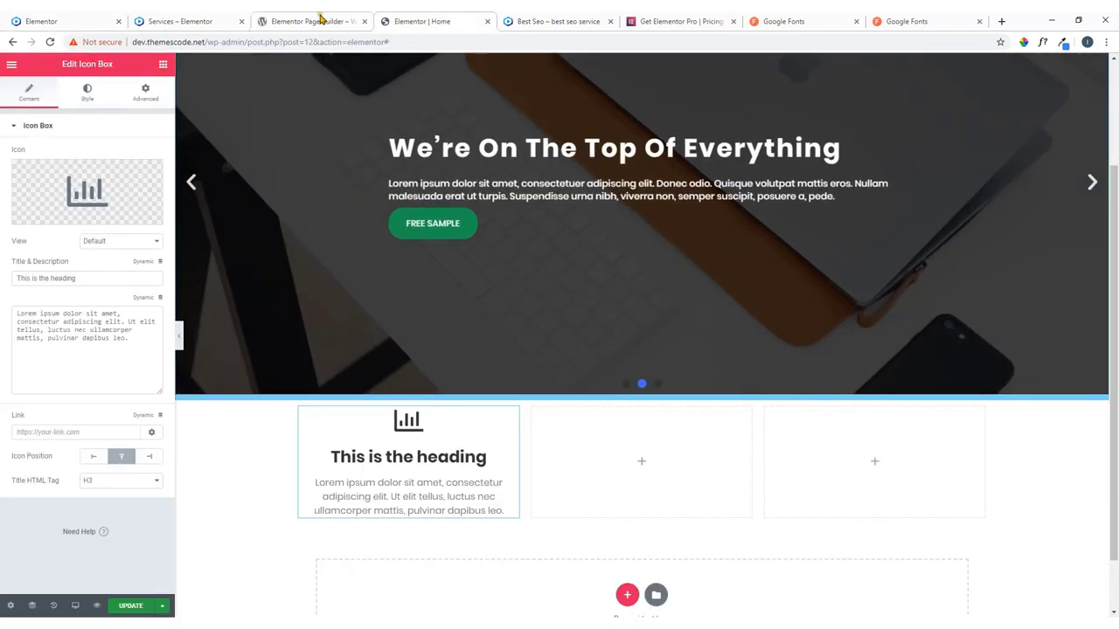
{"action": "left_click_drag", "start_coordinate": [325, 21], "coordinate": [719, 18]}
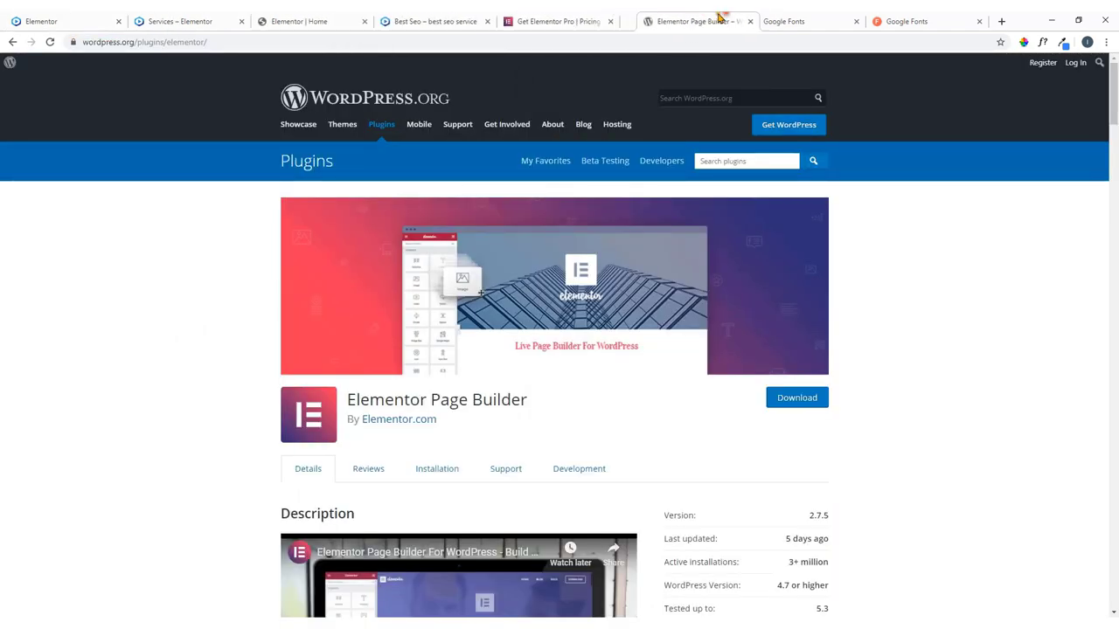
{"action": "left_click", "coordinate": [332, 19]}
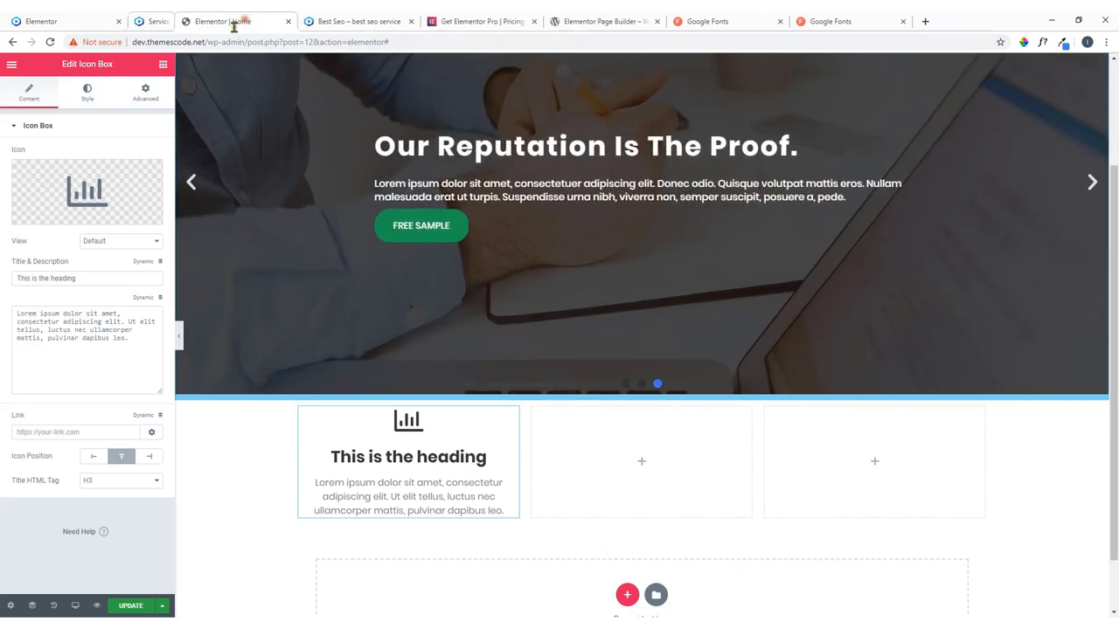
{"action": "left_click", "coordinate": [241, 21]}
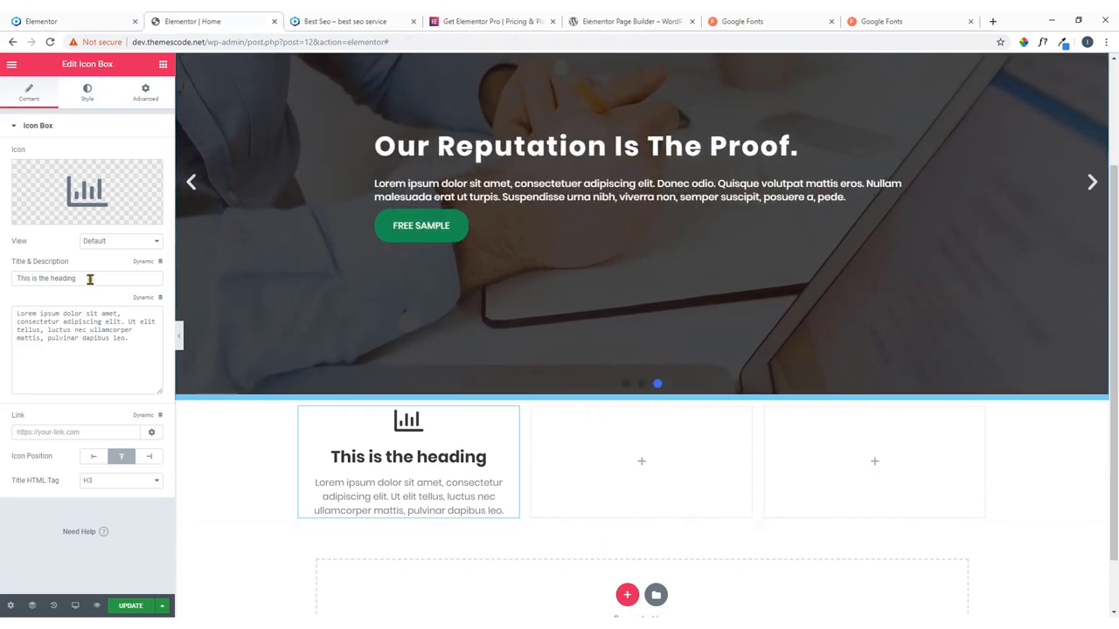
{"action": "left_click_drag", "start_coordinate": [89, 278], "coordinate": [5, 282]}
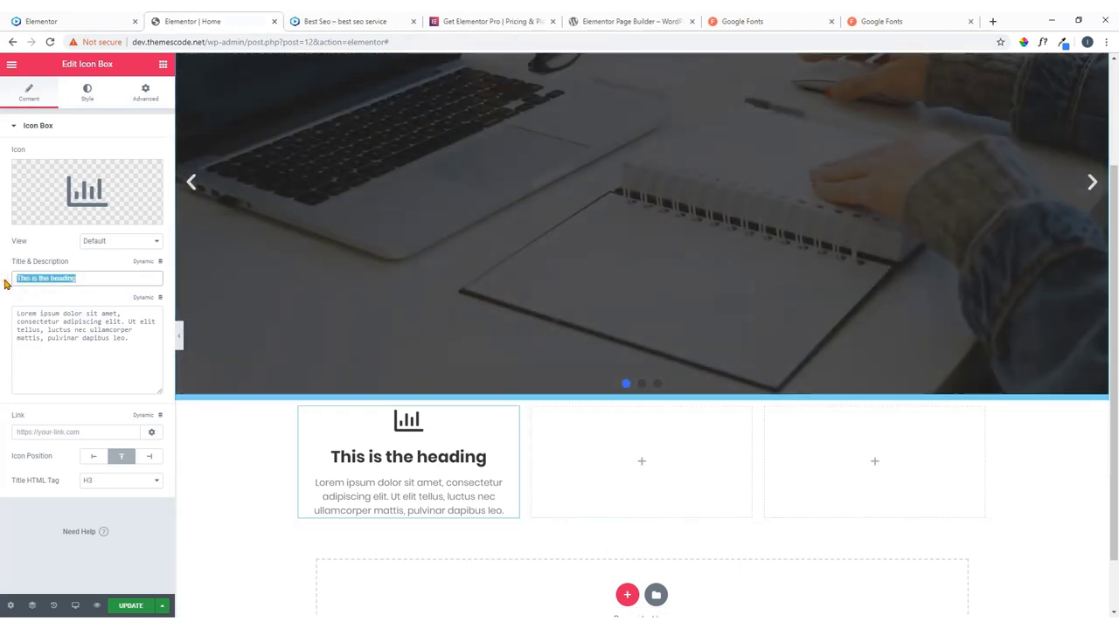
{"action": "type", "text": "Free Domain Analysis"}
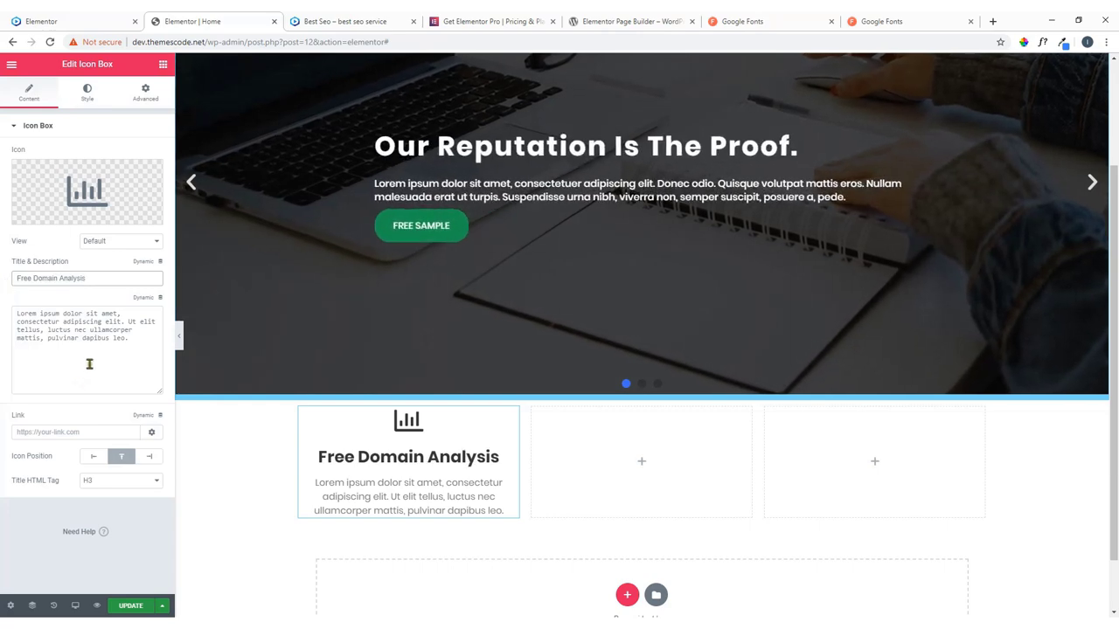
Check the description against the live site, then bring up the icon box's Style settings.
{"action": "left_click", "coordinate": [89, 364]}
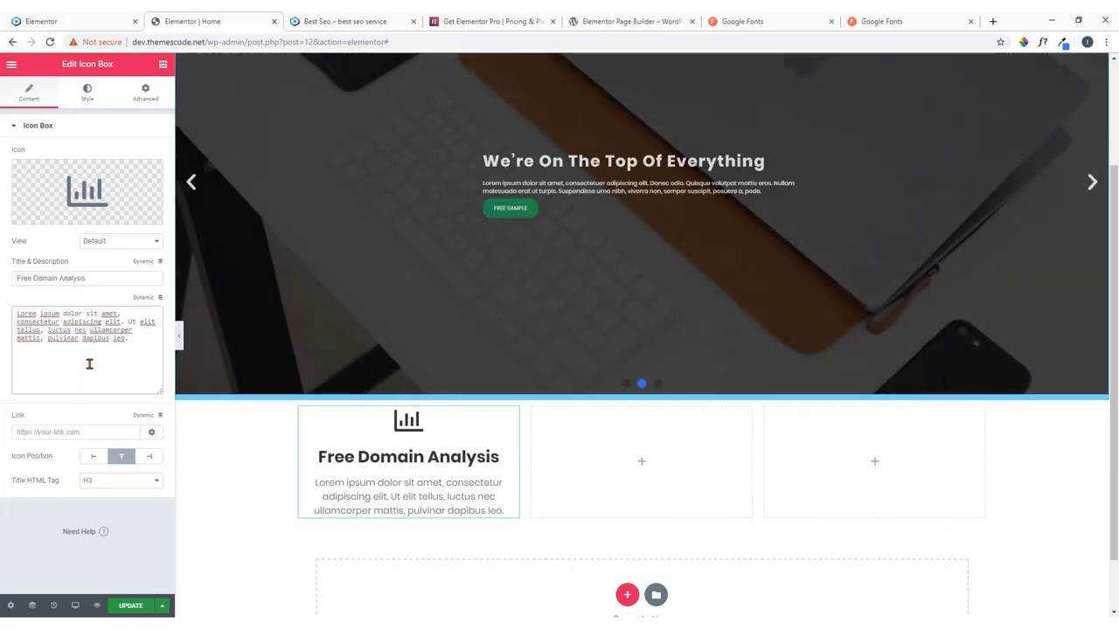
{"action": "left_click", "coordinate": [78, 17]}
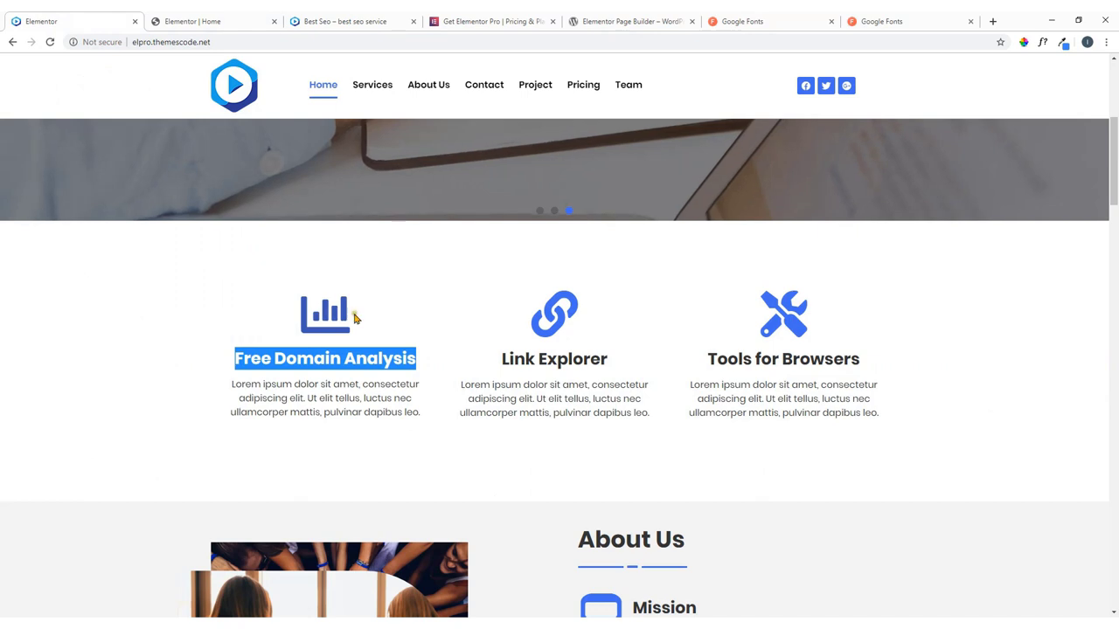
{"action": "left_click", "coordinate": [416, 312]}
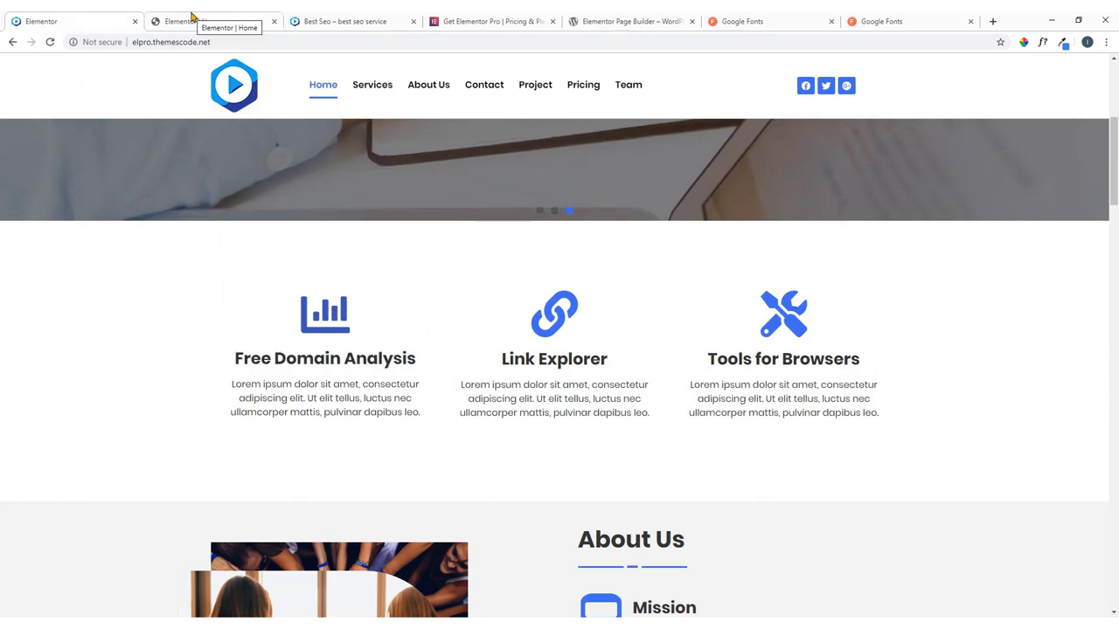
{"action": "left_click", "coordinate": [192, 20]}
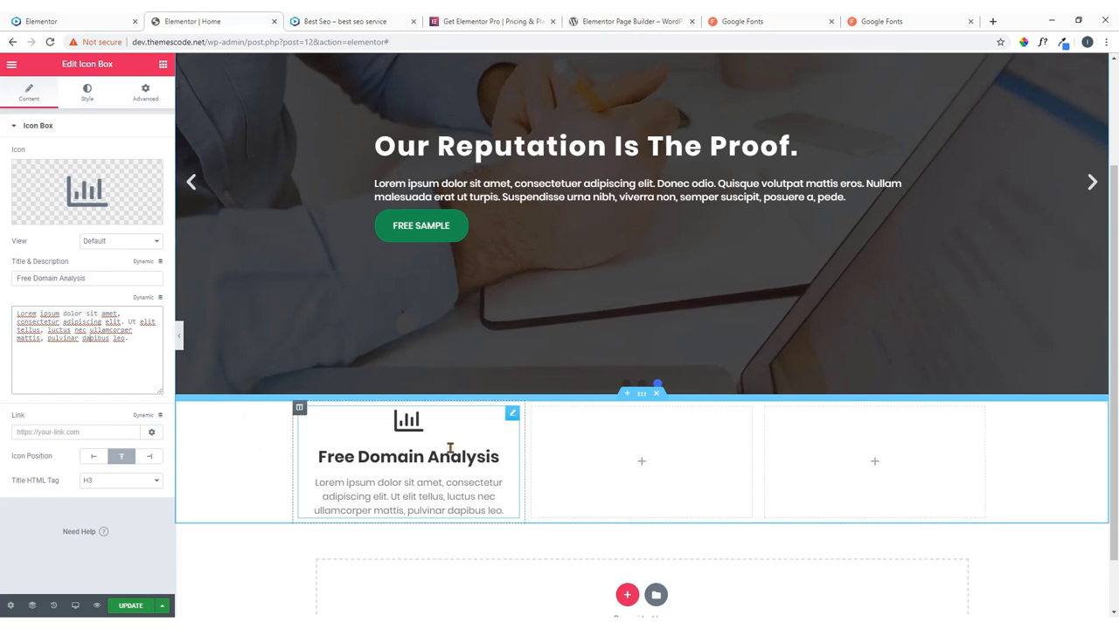
{"action": "left_click", "coordinate": [89, 94]}
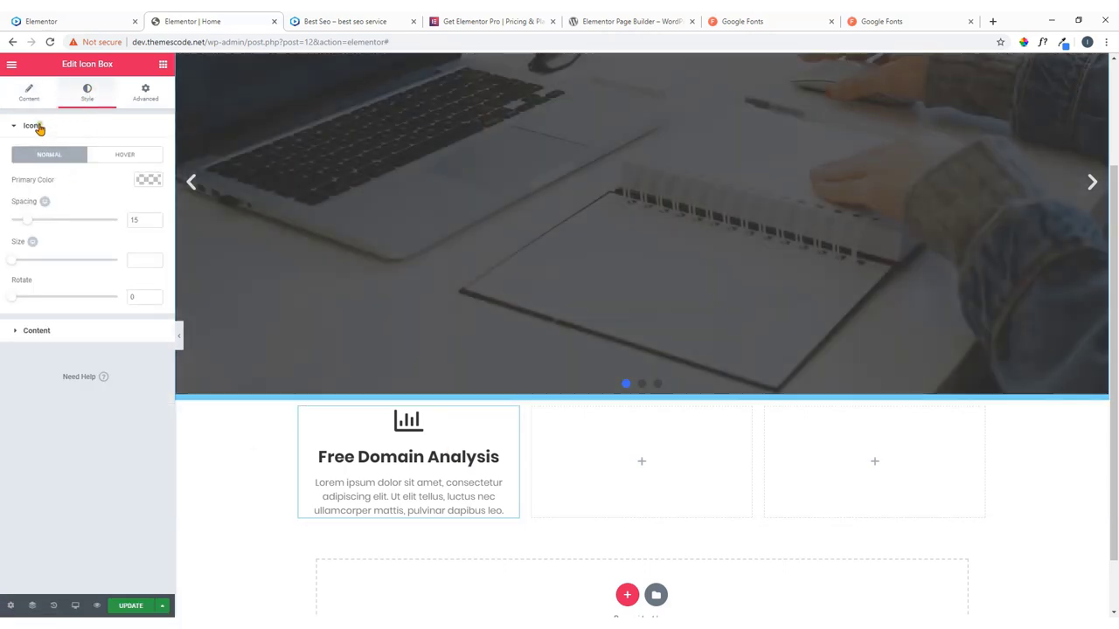
Set the icon's primary colour to the blue preset.
{"action": "left_click", "coordinate": [37, 126]}
{"action": "left_click", "coordinate": [39, 126]}
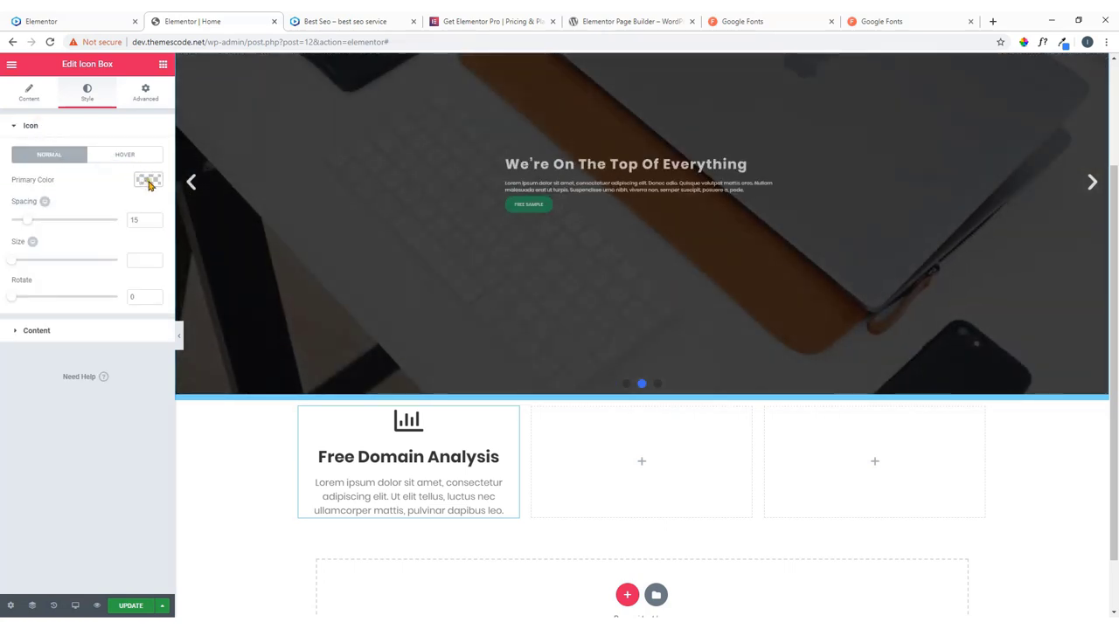
{"action": "left_click", "coordinate": [148, 181]}
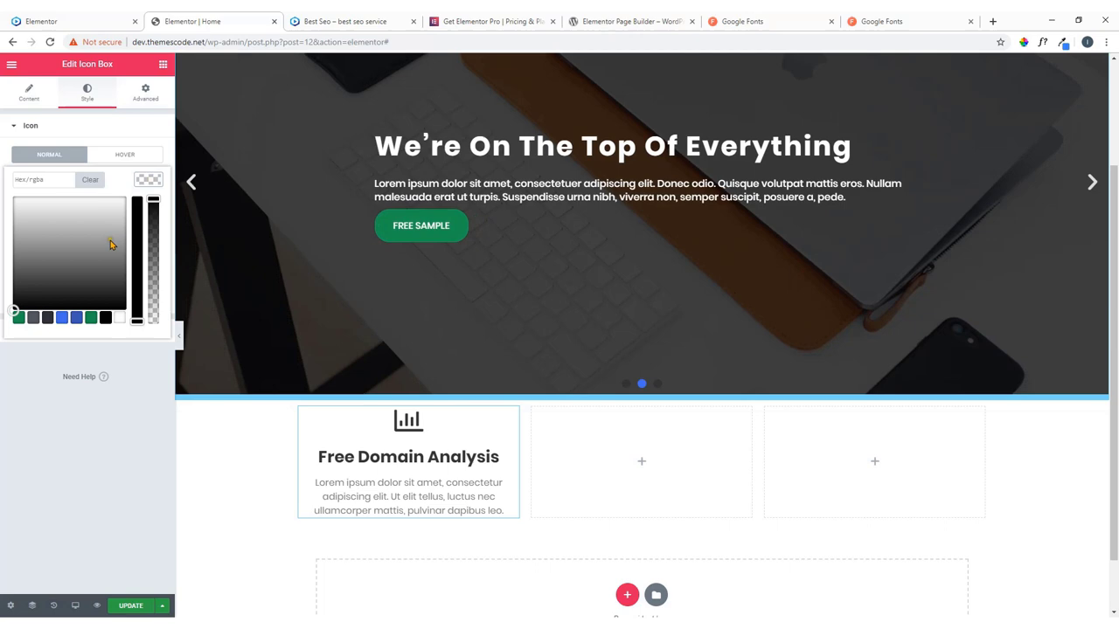
{"action": "left_click", "coordinate": [62, 318]}
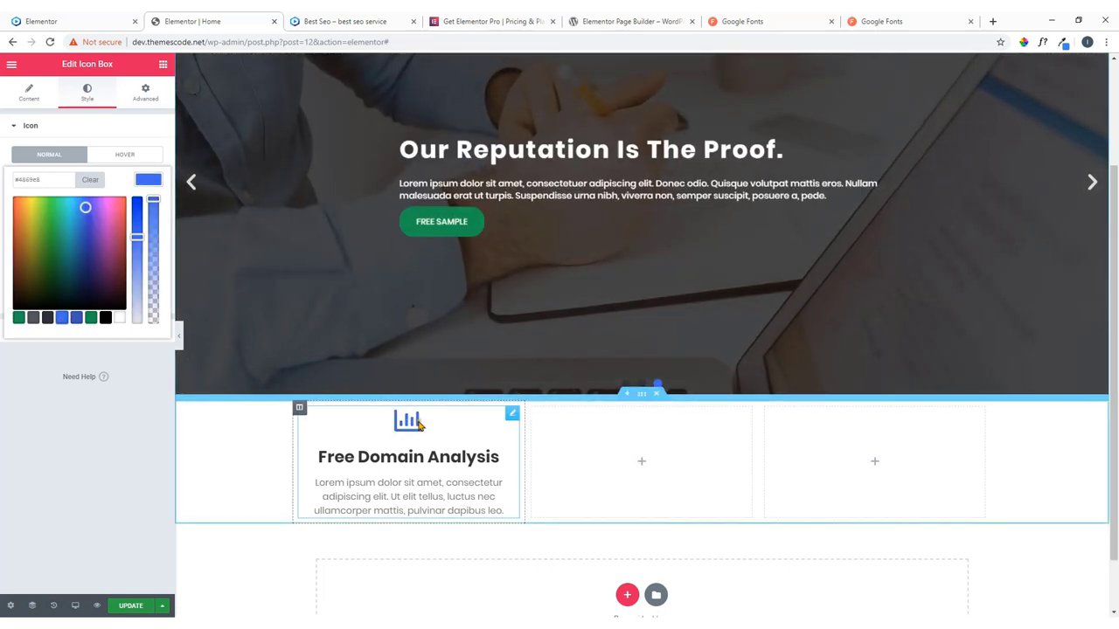
{"action": "left_click", "coordinate": [50, 129]}
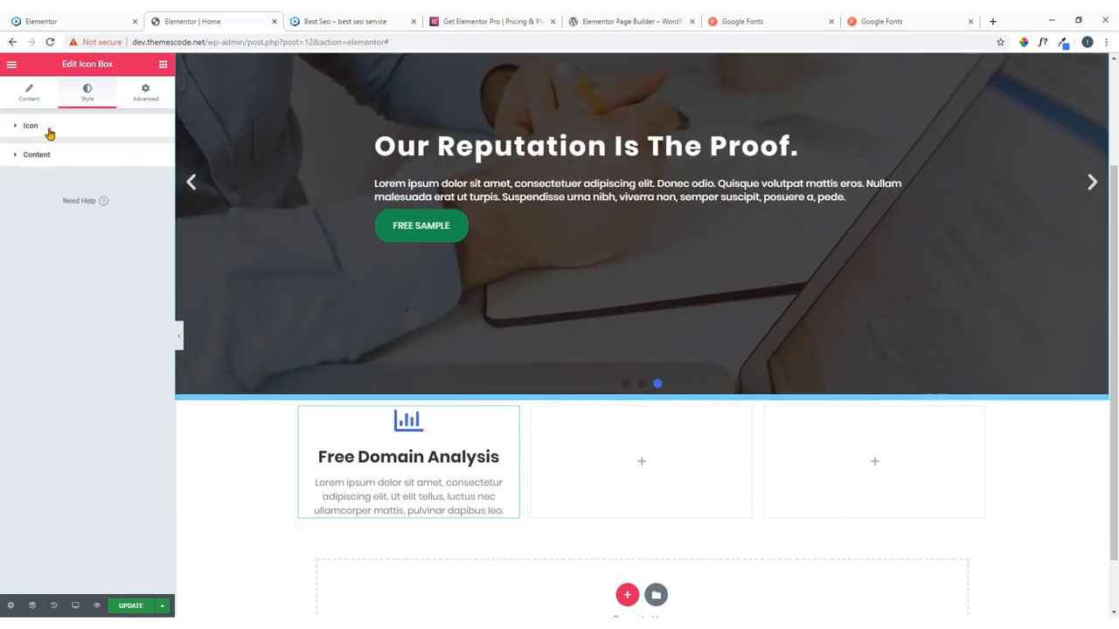
{"action": "left_click", "coordinate": [51, 132]}
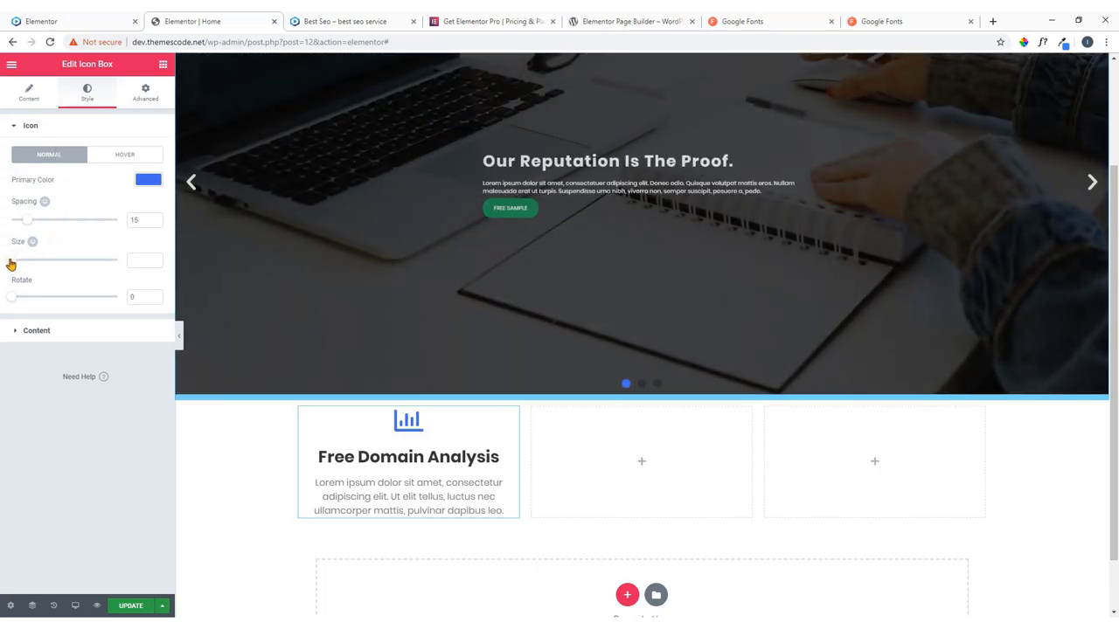
Set the icon size to 80 and reduce its spacing to 0.
{"action": "left_click_drag", "start_coordinate": [10, 259], "coordinate": [39, 264]}
{"action": "double_click", "coordinate": [154, 264]}
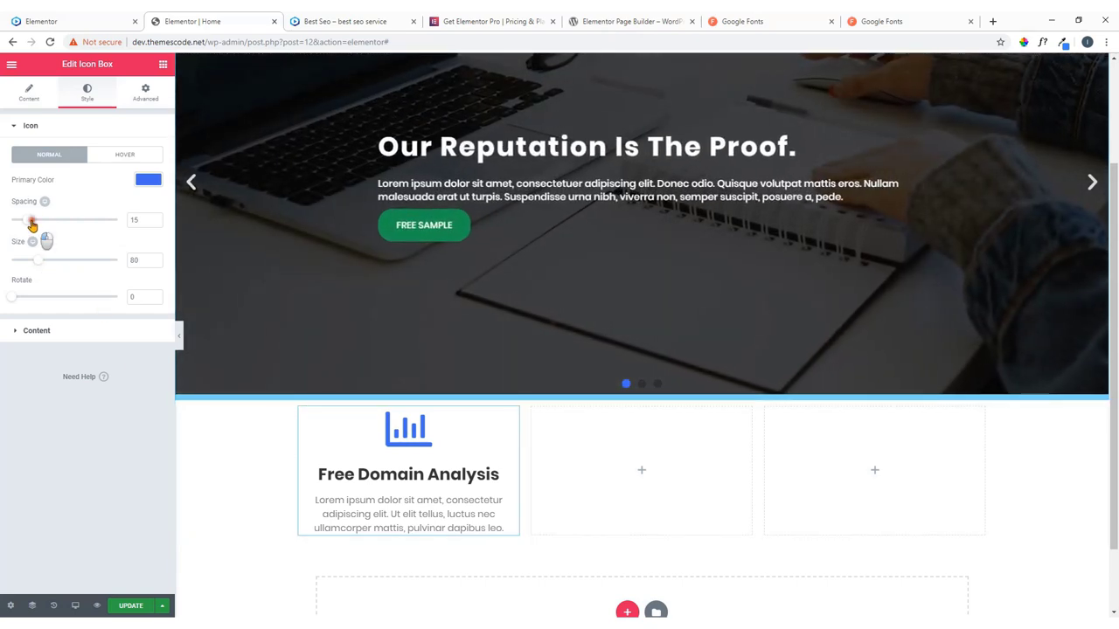
{"action": "left_click_drag", "start_coordinate": [31, 226], "coordinate": [14, 223]}
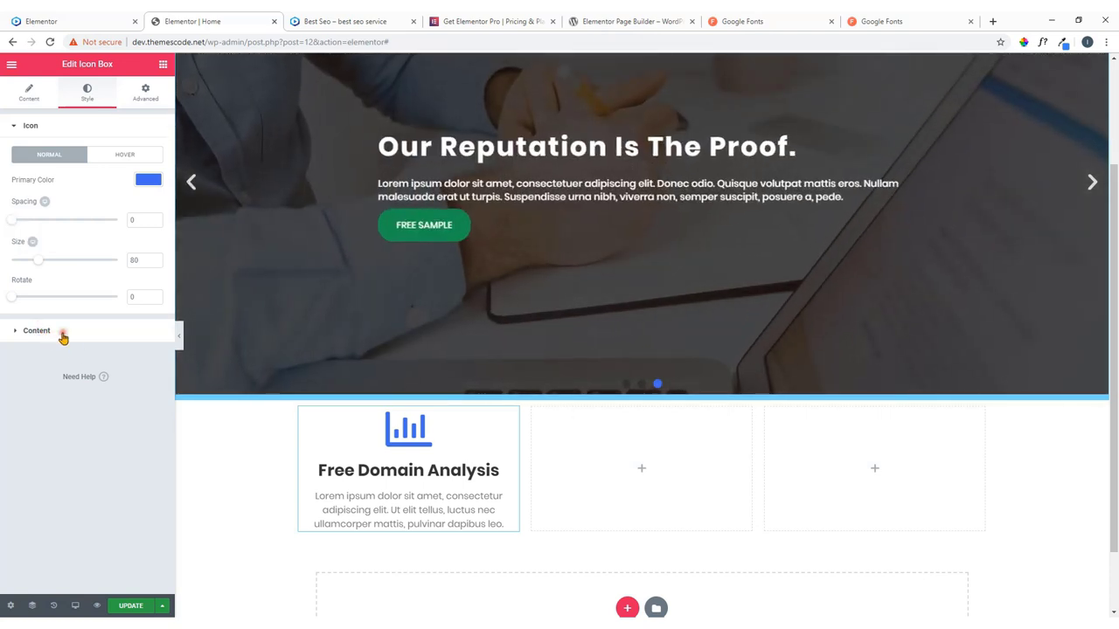
{"action": "left_click", "coordinate": [62, 337]}
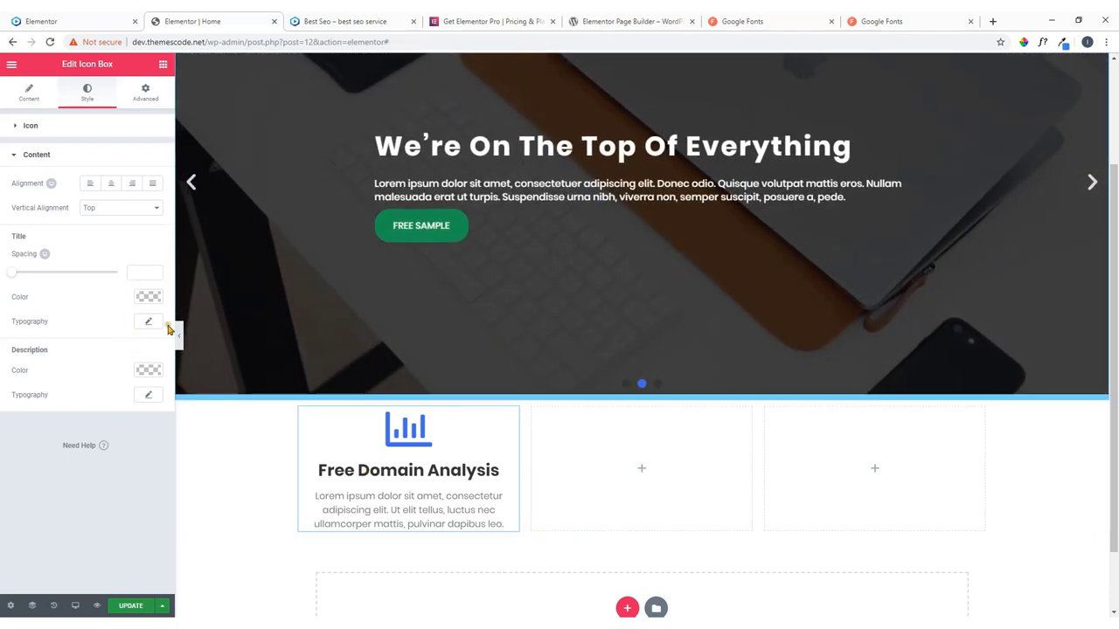
Give the title Poppins typography at a larger size, comparing it with the live site.
{"action": "left_click", "coordinate": [148, 321]}
{"action": "left_click", "coordinate": [137, 354]}
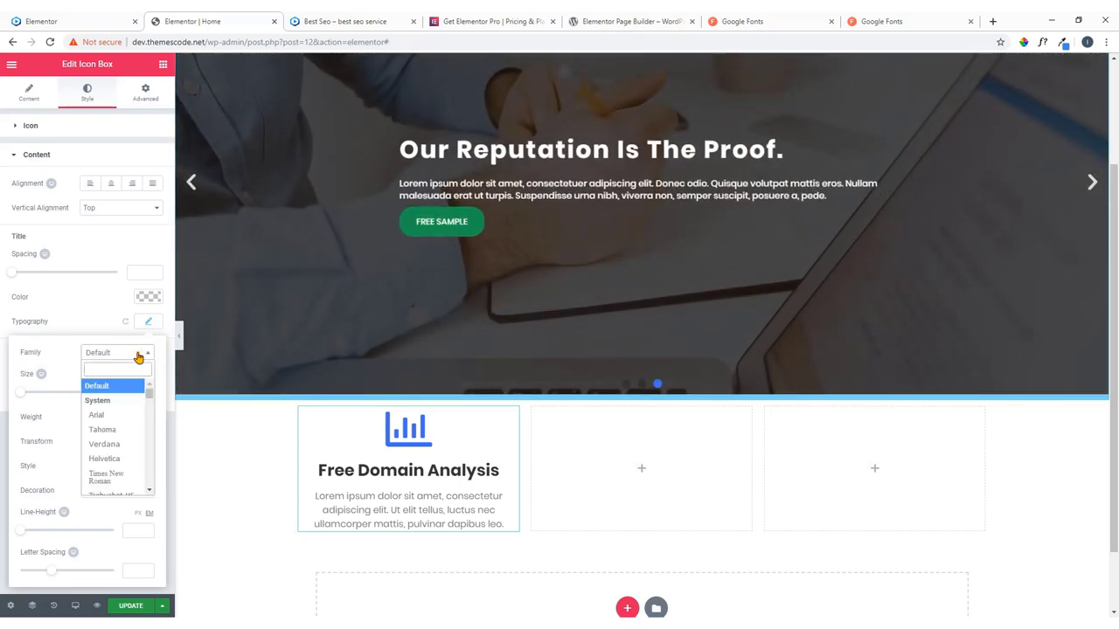
{"action": "type", "text": "popp"}
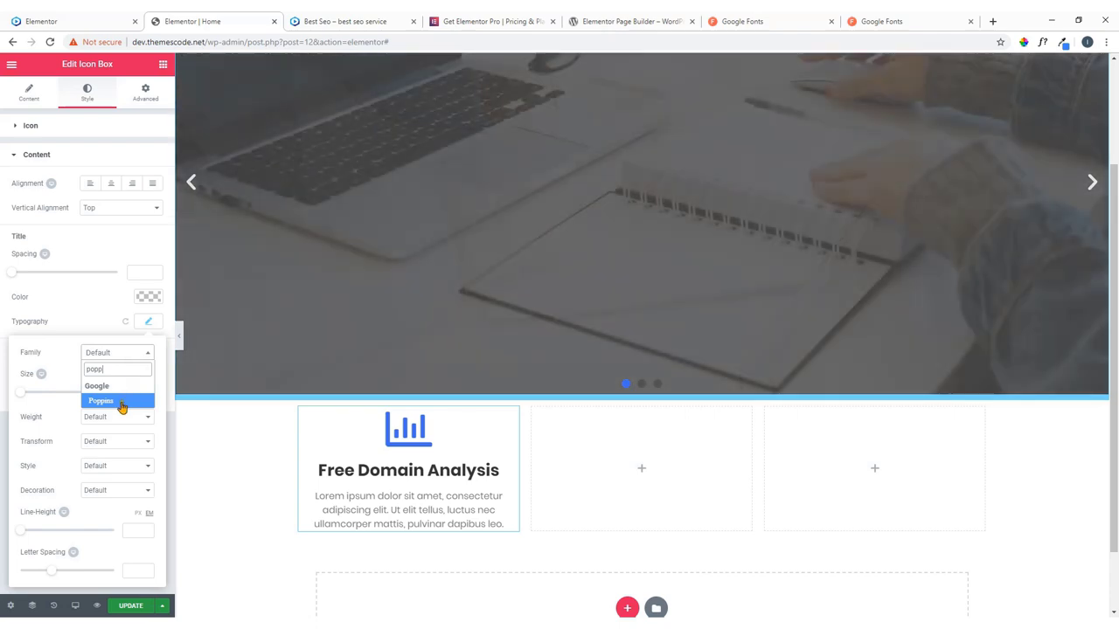
{"action": "left_click", "coordinate": [119, 401]}
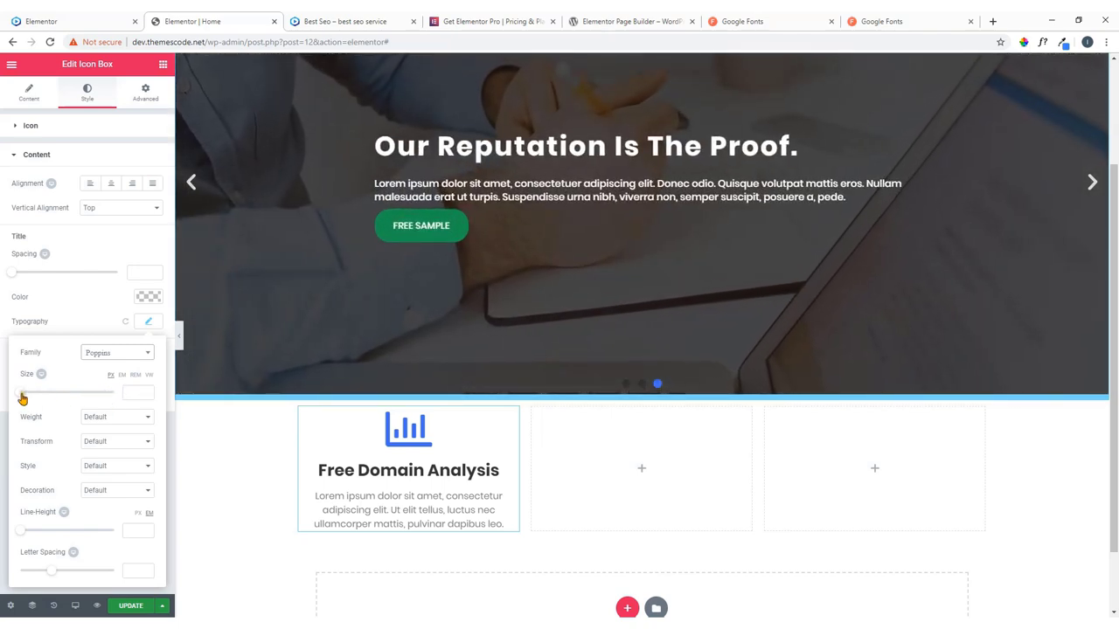
{"action": "mouse_move", "coordinate": [23, 398]}
{"action": "left_mouse_down"}
{"action": "mouse_move", "coordinate": [47, 397]}
{"action": "mouse_move", "coordinate": [36, 398]}
{"action": "left_mouse_up"}
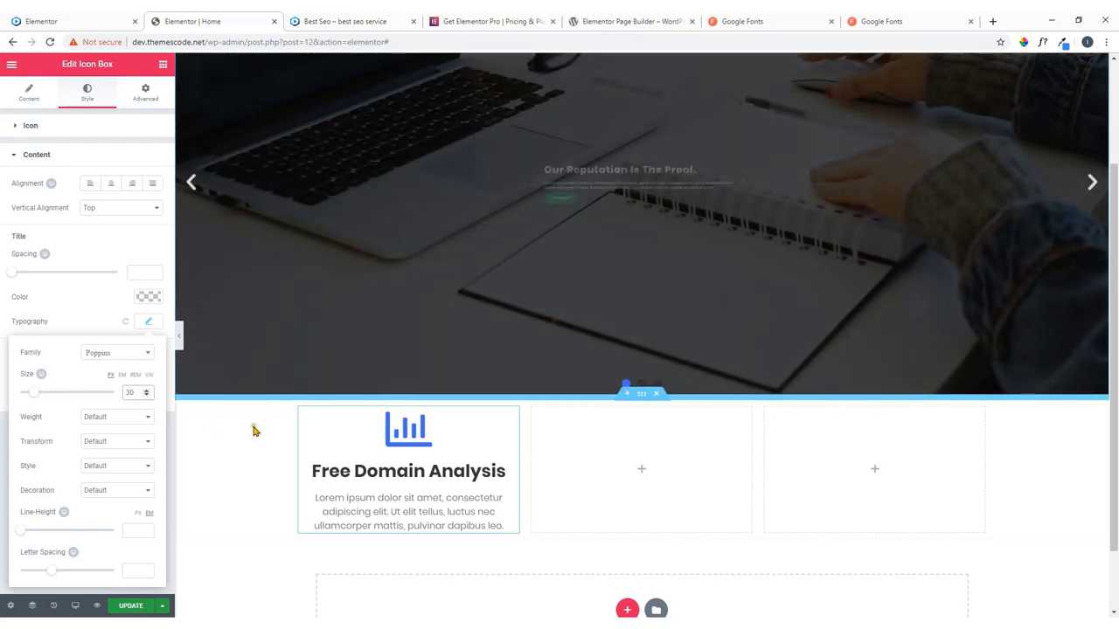
{"action": "left_click", "coordinate": [241, 444]}
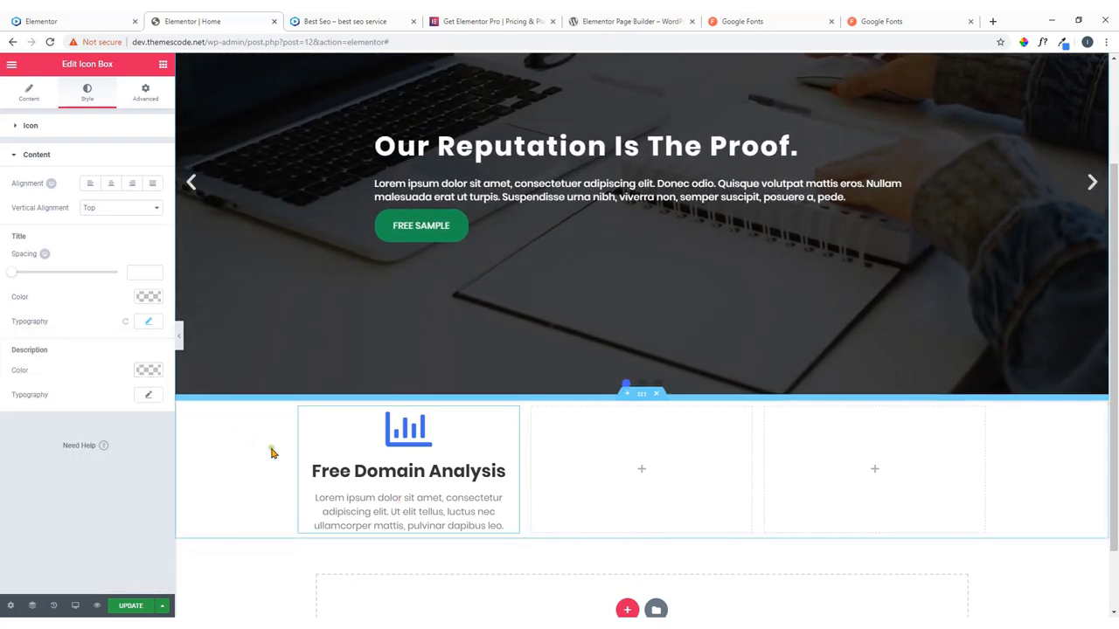
{"action": "left_click", "coordinate": [69, 26]}
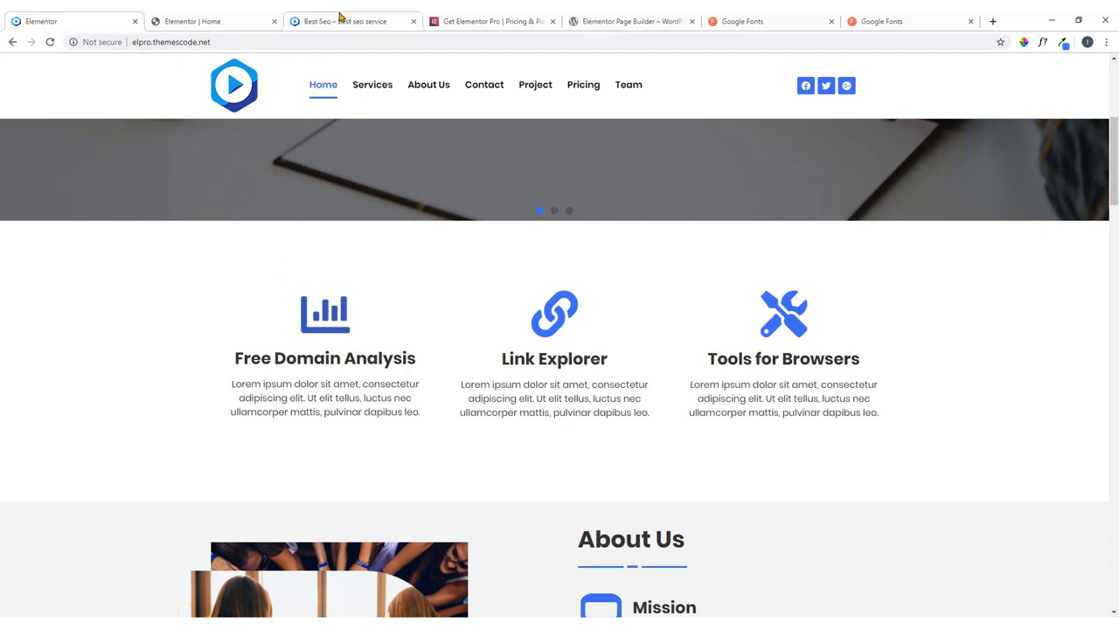
{"action": "left_click", "coordinate": [251, 19]}
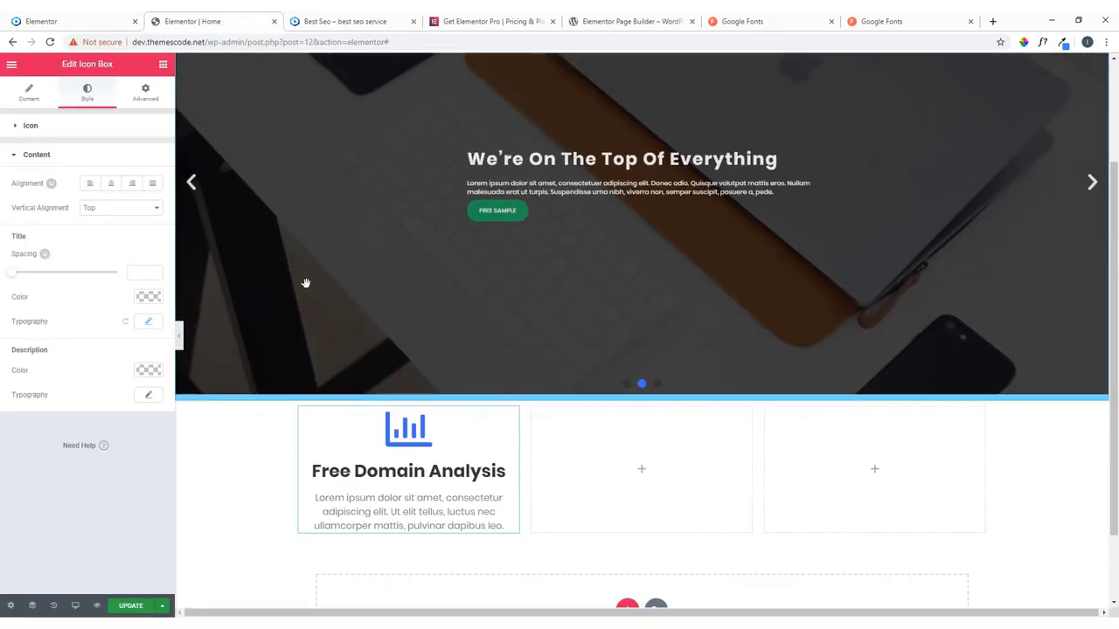
{"action": "left_click", "coordinate": [87, 21]}
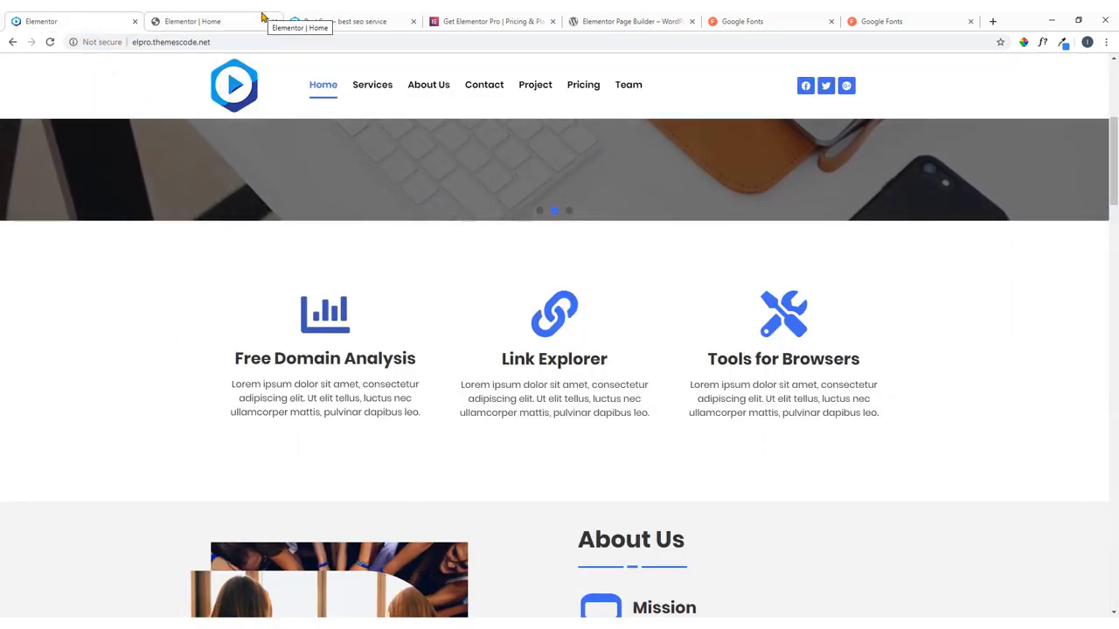
{"action": "left_click", "coordinate": [269, 19]}
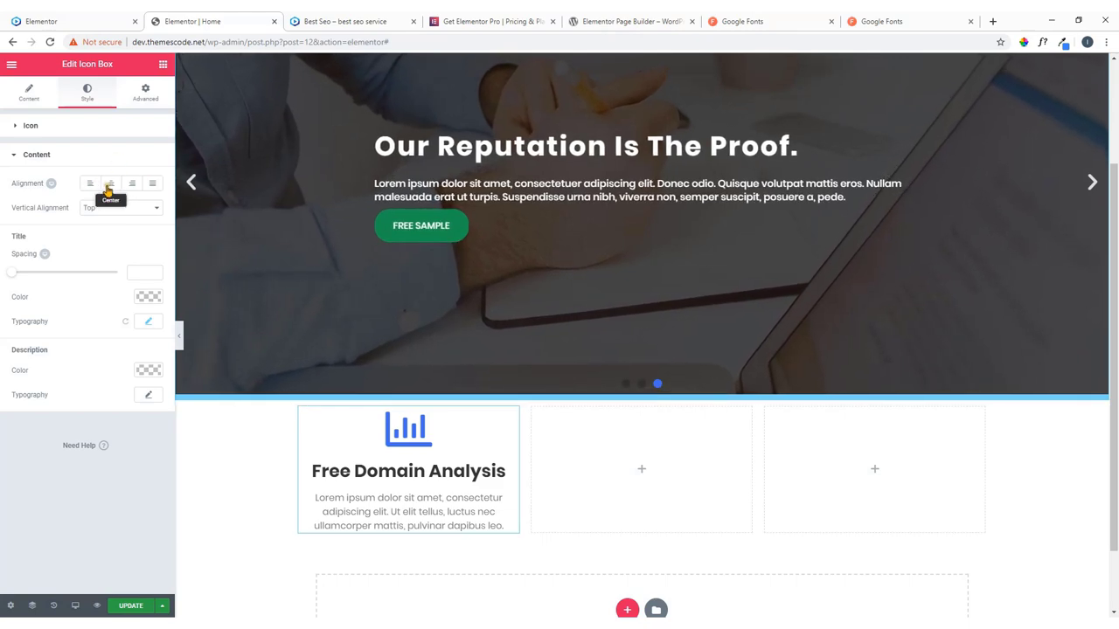
Centre the icon box content, align it vertically to Middle, and set title spacing to 13.
{"action": "left_click", "coordinate": [92, 183]}
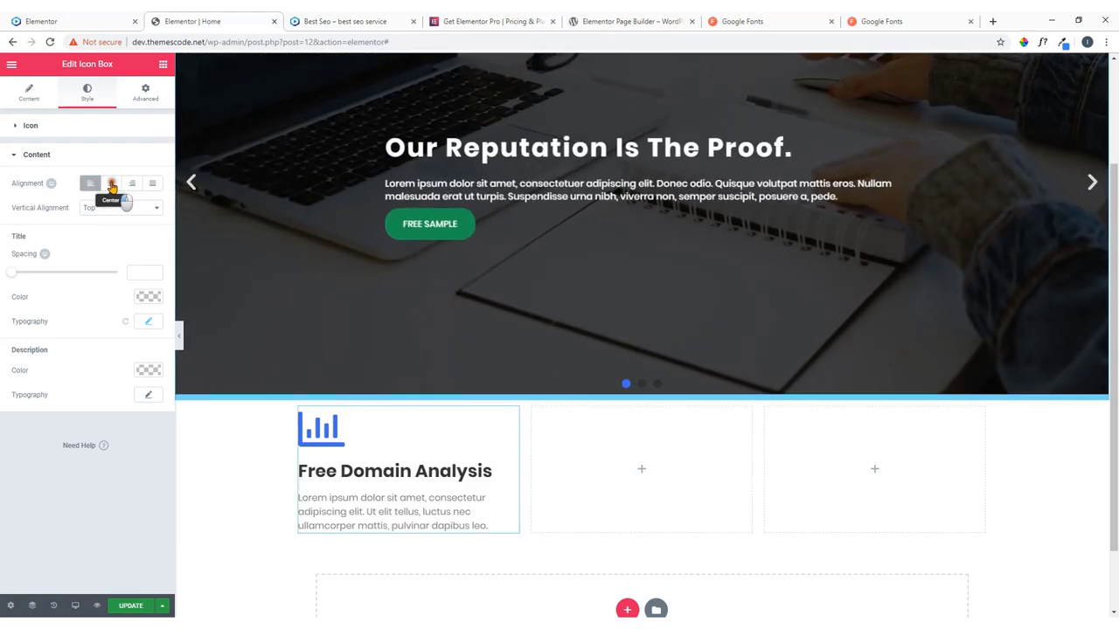
{"action": "left_click", "coordinate": [111, 184]}
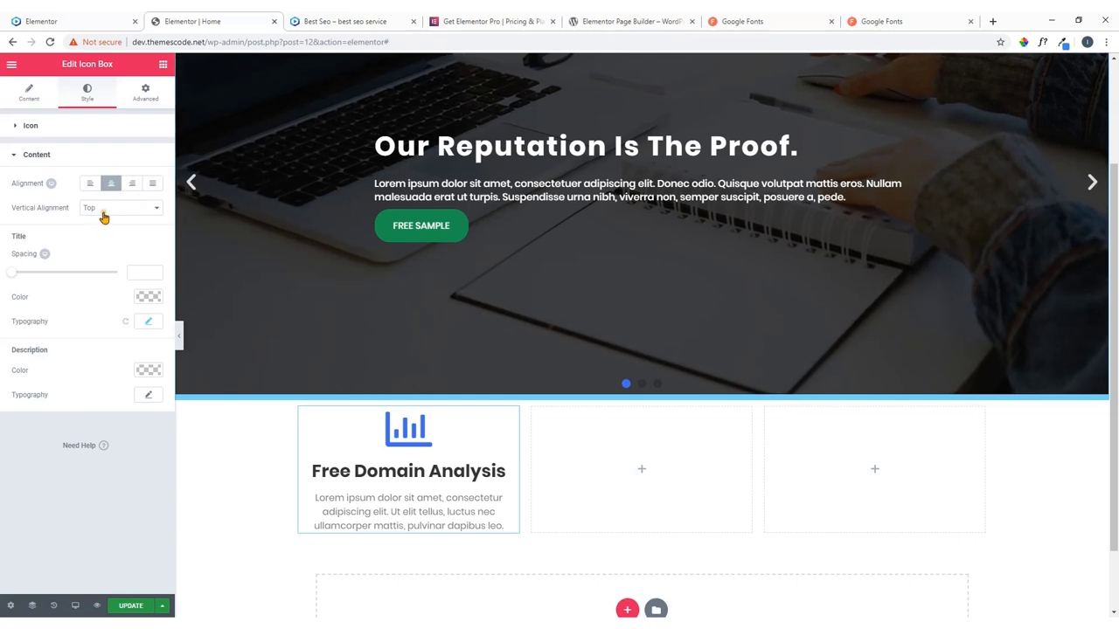
{"action": "left_click", "coordinate": [104, 217]}
{"action": "left_click", "coordinate": [103, 231]}
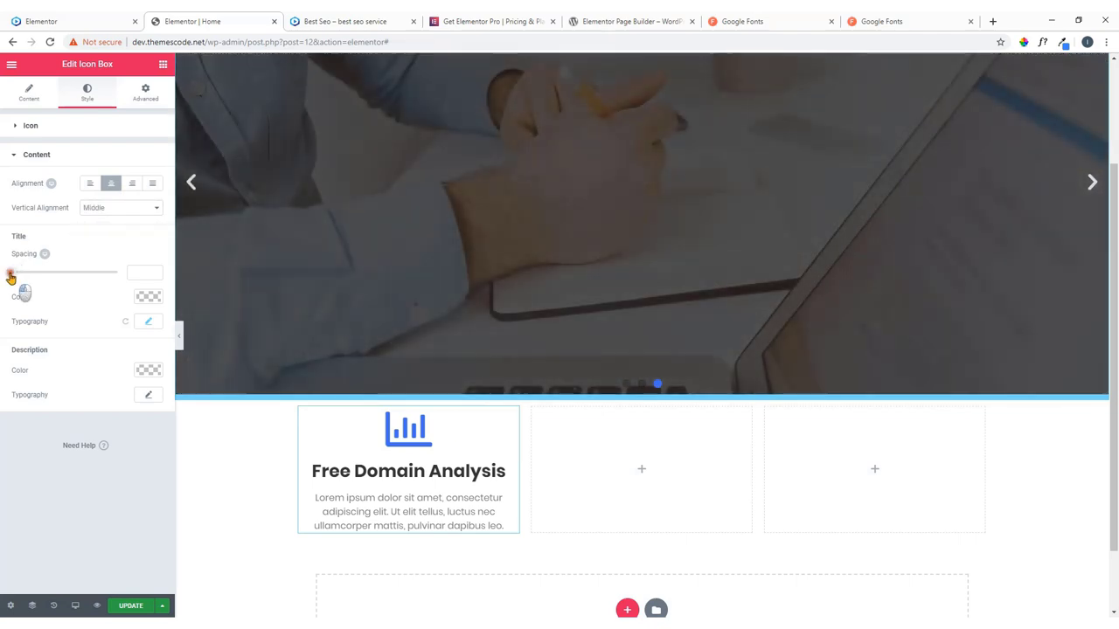
{"action": "left_click_drag", "start_coordinate": [16, 275], "coordinate": [24, 280]}
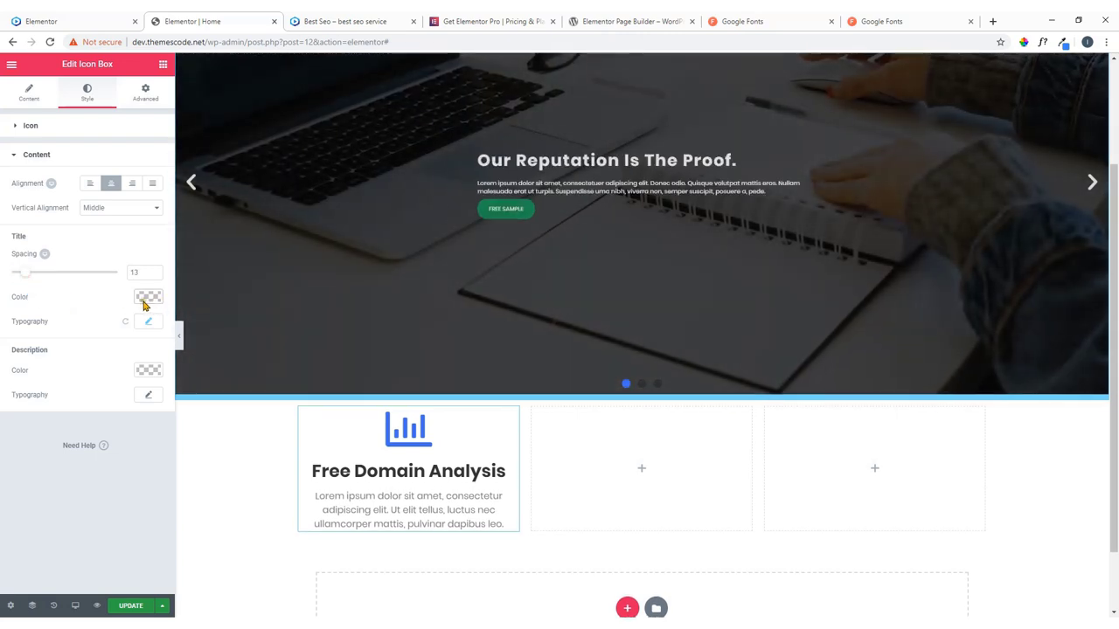
Make the title colour dark bluish and the description a darker grey.
{"action": "left_click", "coordinate": [146, 298]}
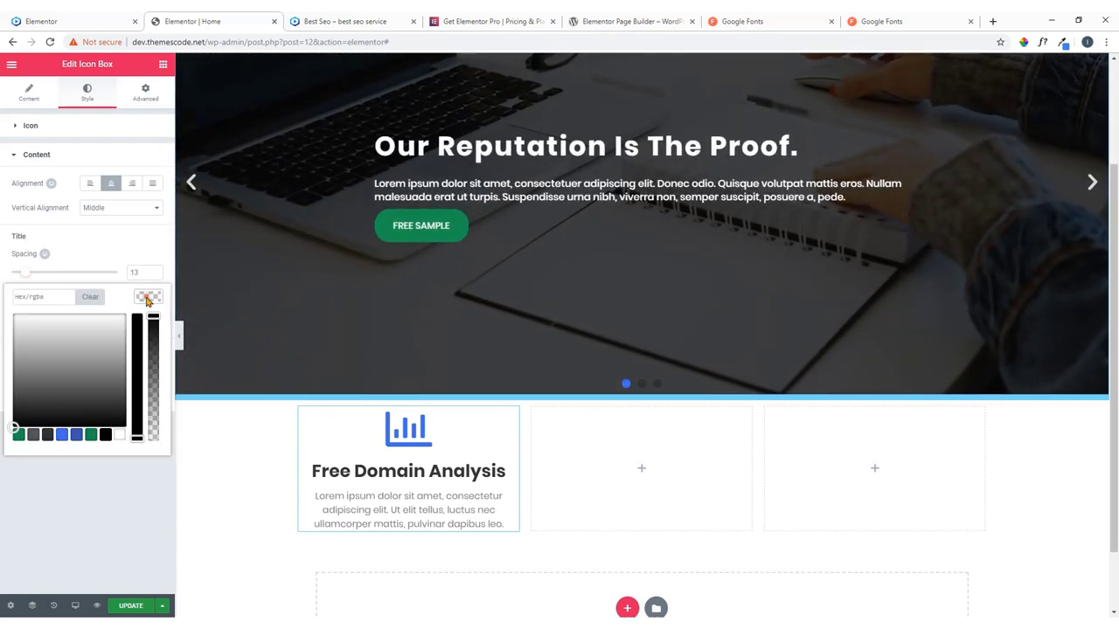
{"action": "left_click", "coordinate": [58, 382]}
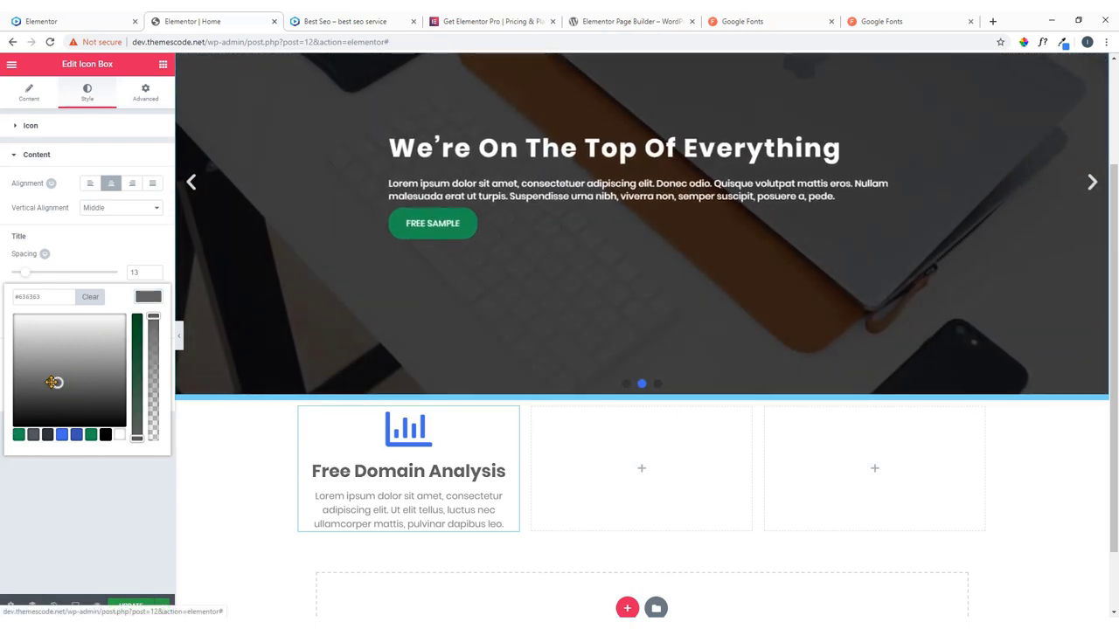
{"action": "left_click", "coordinate": [77, 435]}
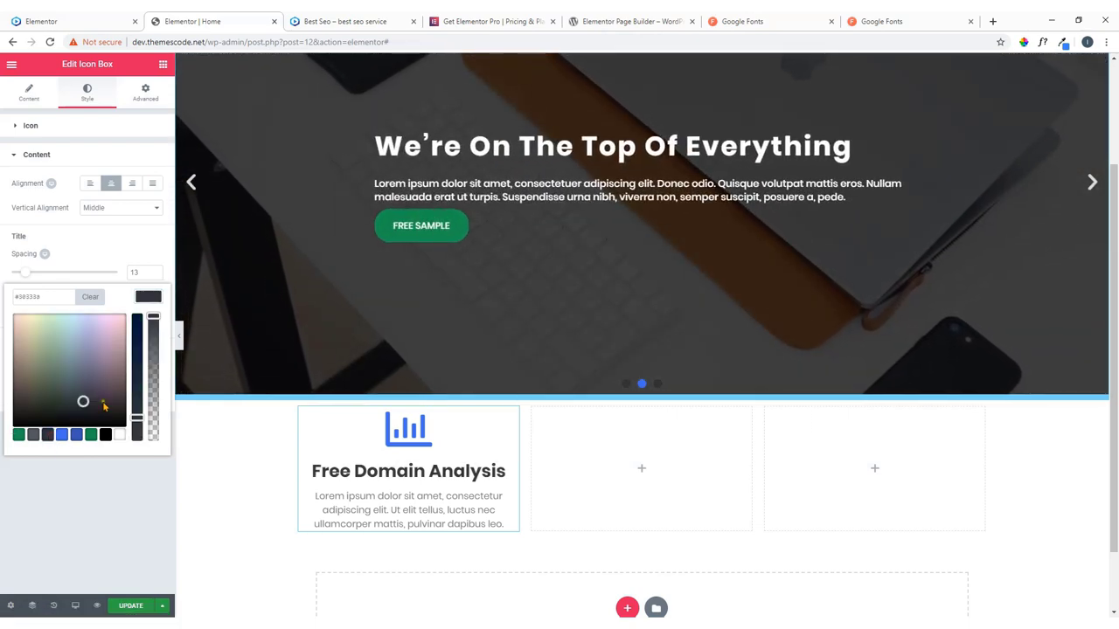
{"action": "left_click", "coordinate": [149, 297]}
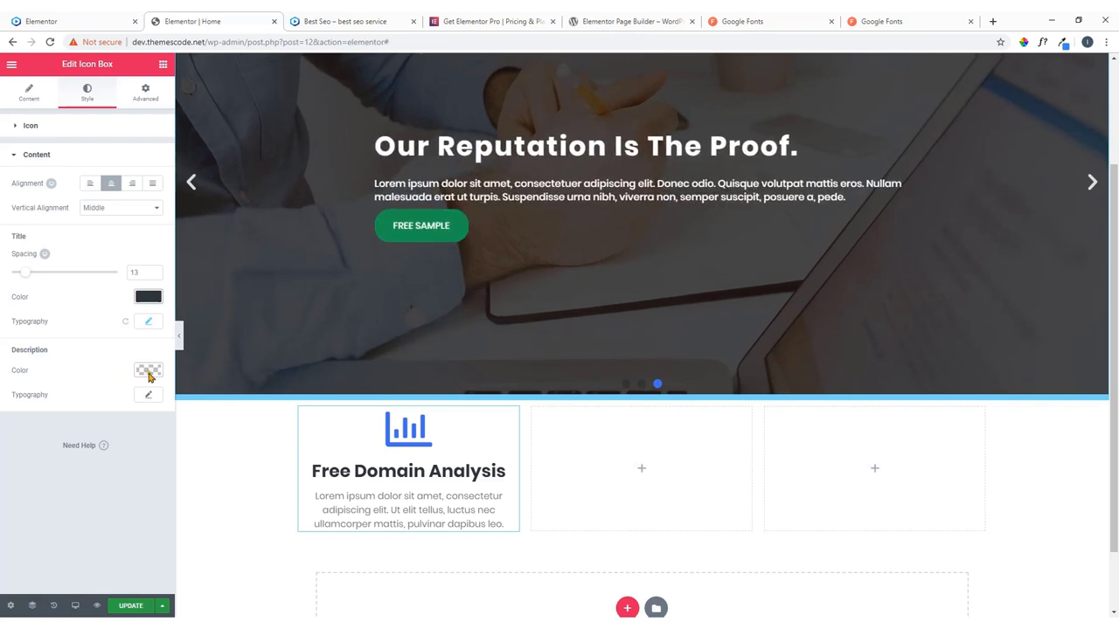
{"action": "left_click", "coordinate": [149, 372]}
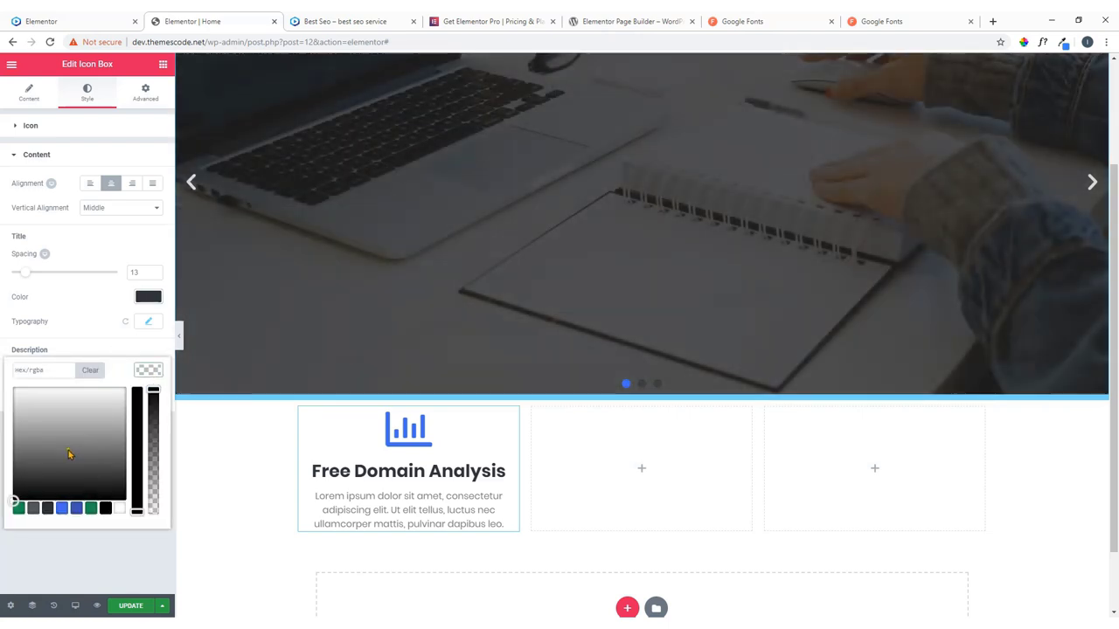
{"action": "left_click", "coordinate": [72, 451]}
{"action": "left_click", "coordinate": [146, 372]}
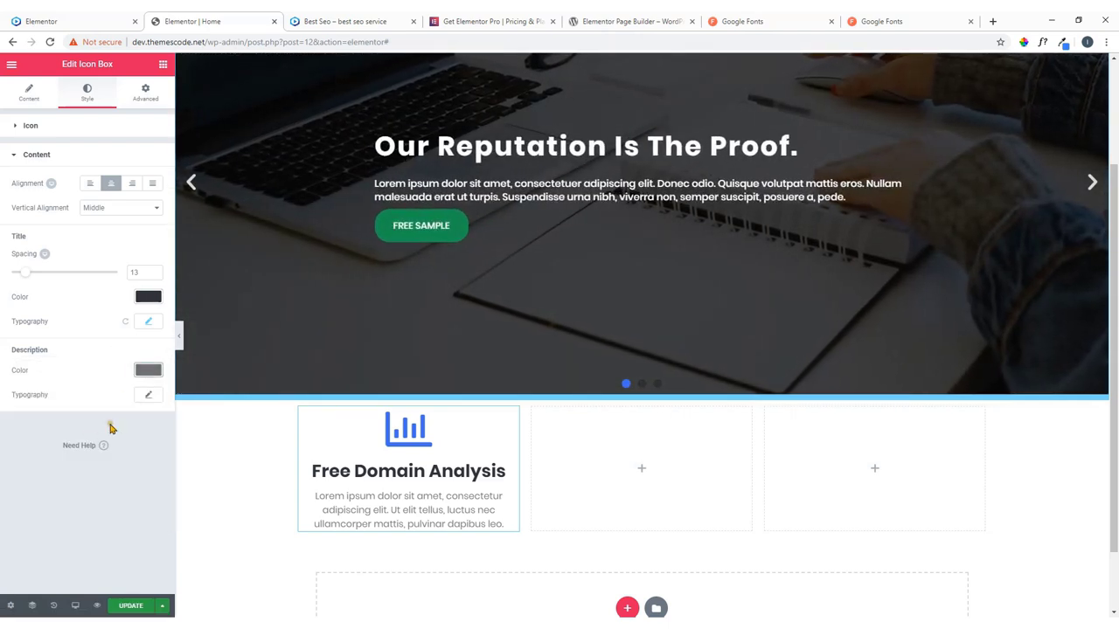
{"action": "left_click", "coordinate": [148, 397]}
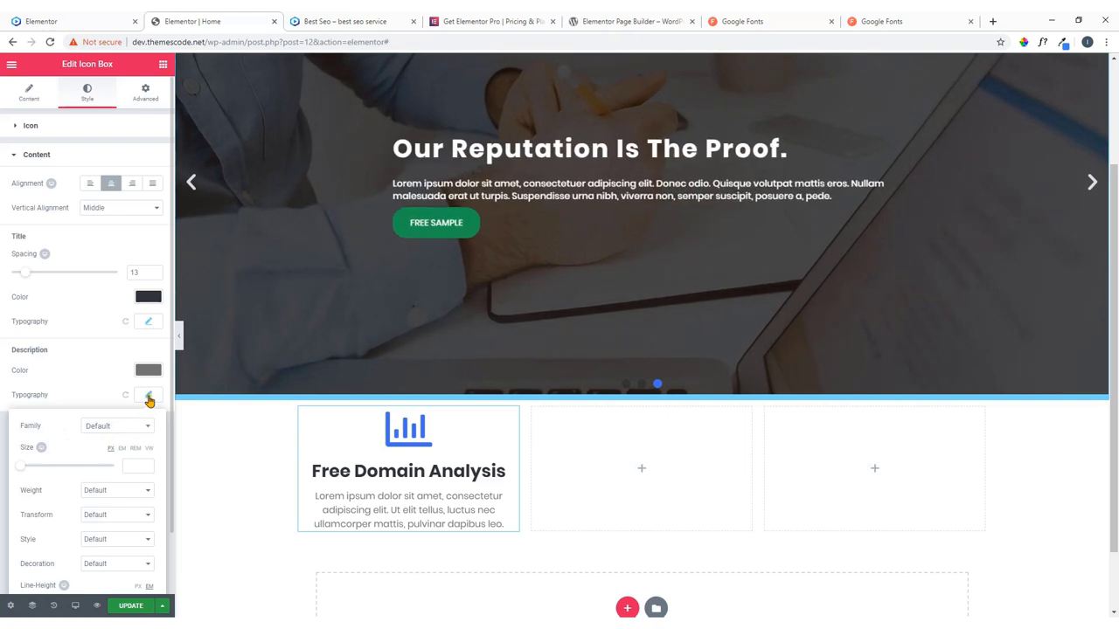
{"action": "left_click", "coordinate": [149, 397]}
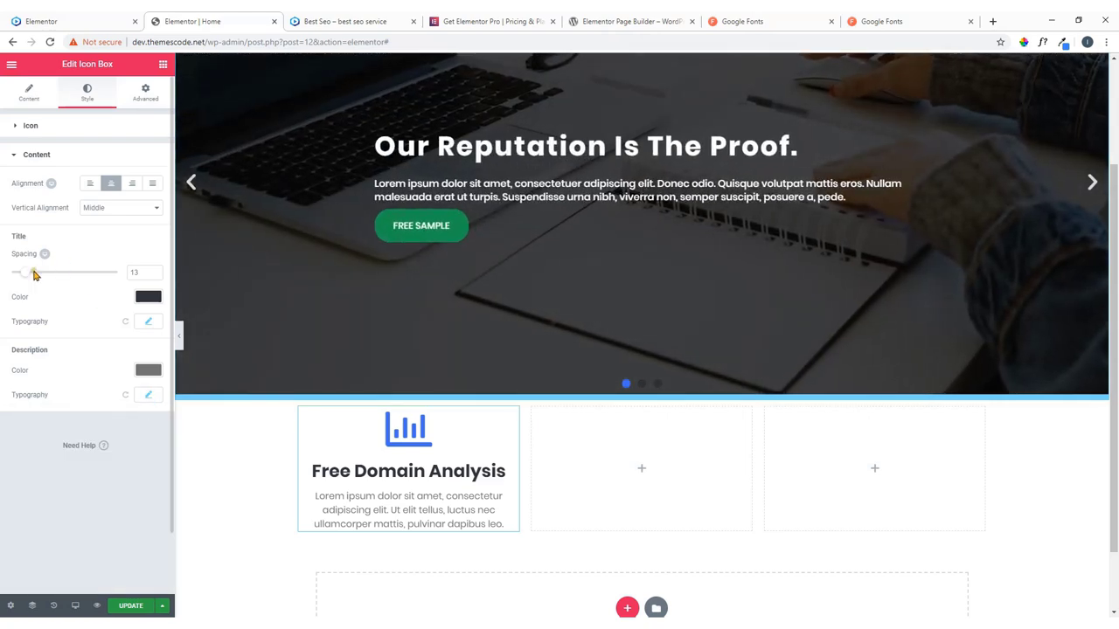
After checking the live site, set the icon size to 100 under Style > Icon.
{"action": "left_click", "coordinate": [49, 23]}
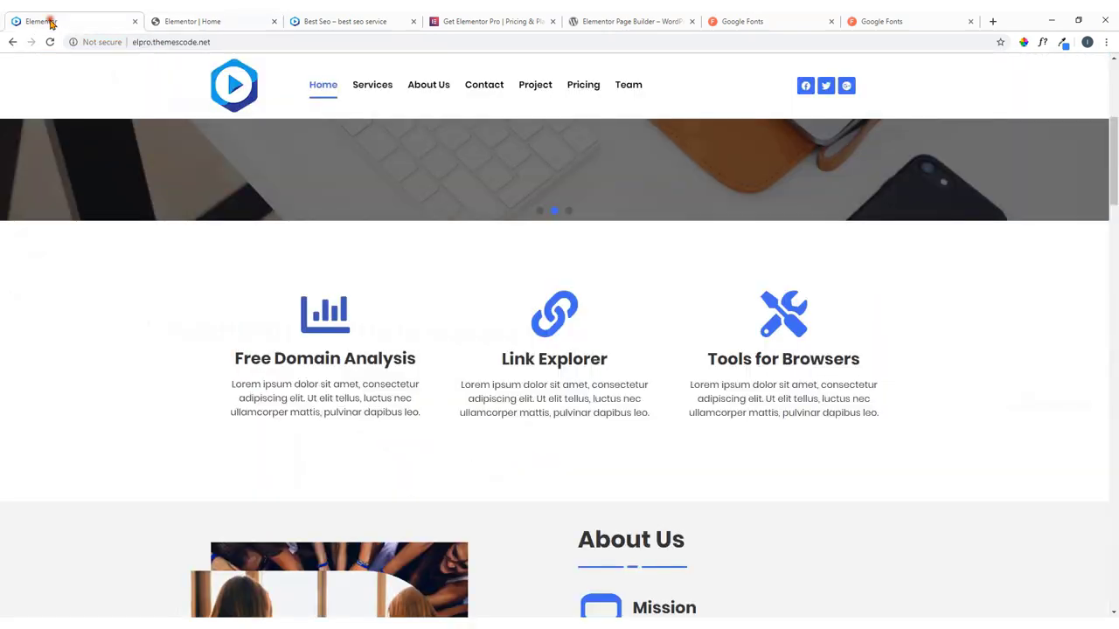
{"action": "left_click", "coordinate": [248, 17]}
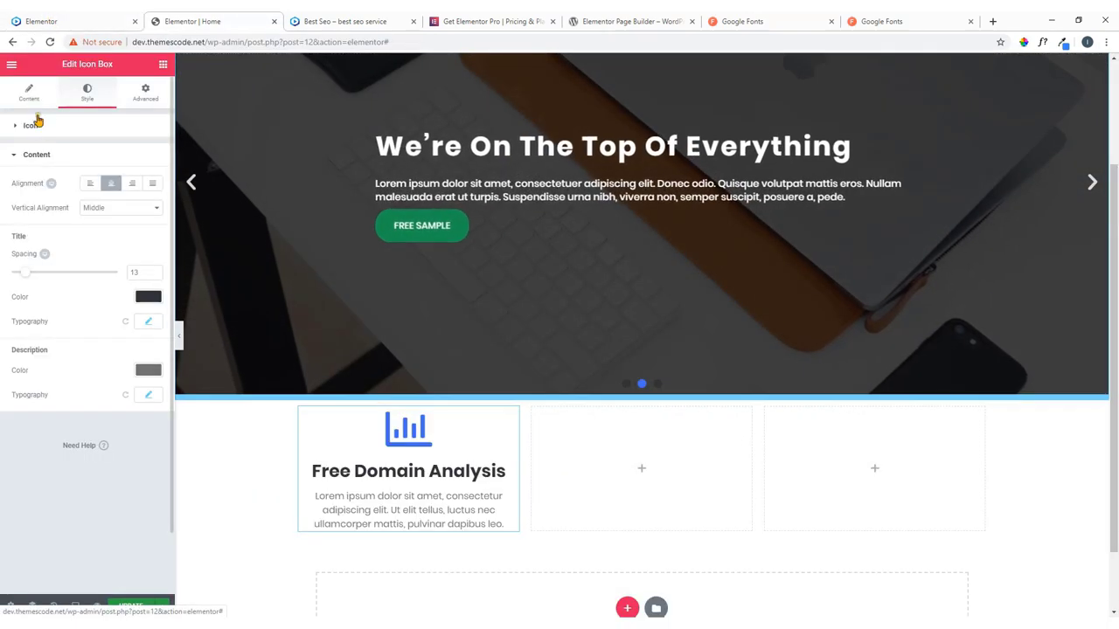
{"action": "left_click", "coordinate": [42, 131]}
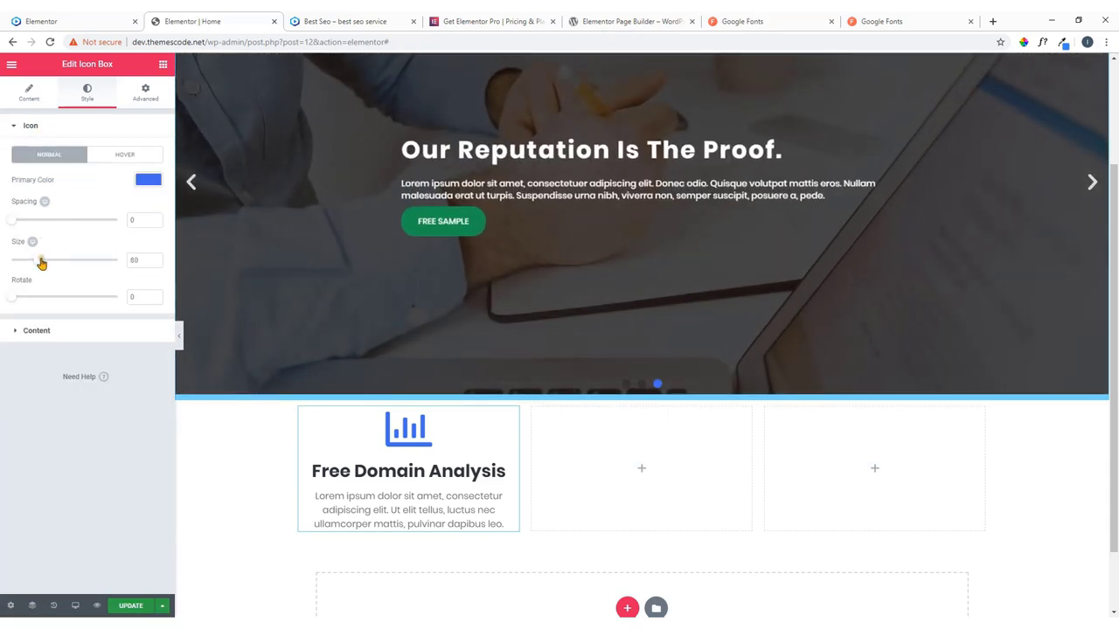
{"action": "left_click_drag", "start_coordinate": [38, 260], "coordinate": [50, 267]}
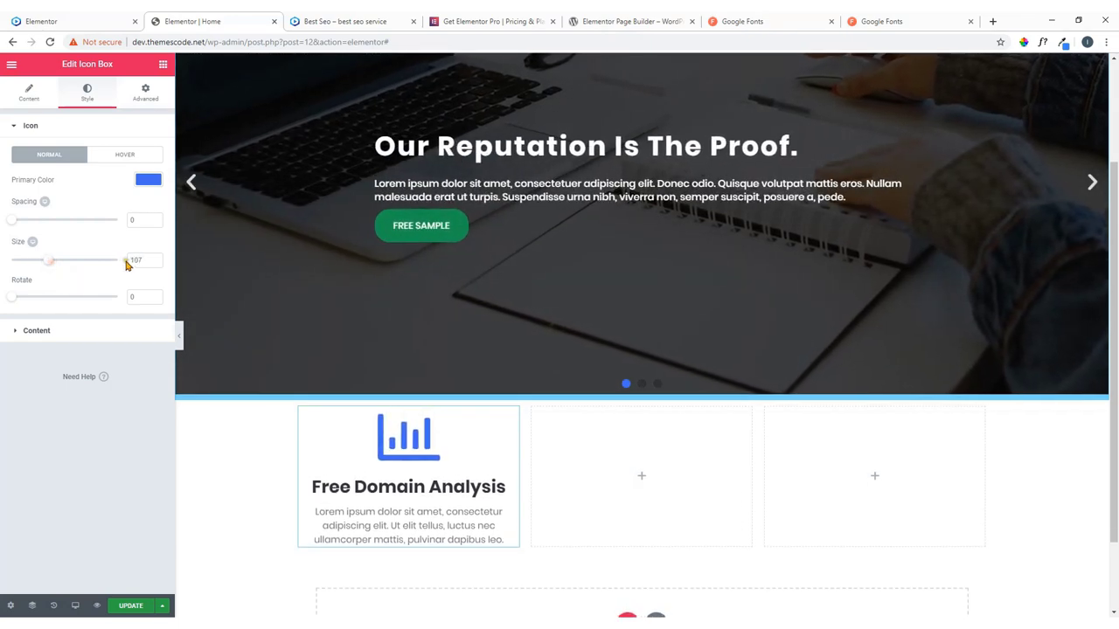
{"action": "left_click", "coordinate": [157, 263]}
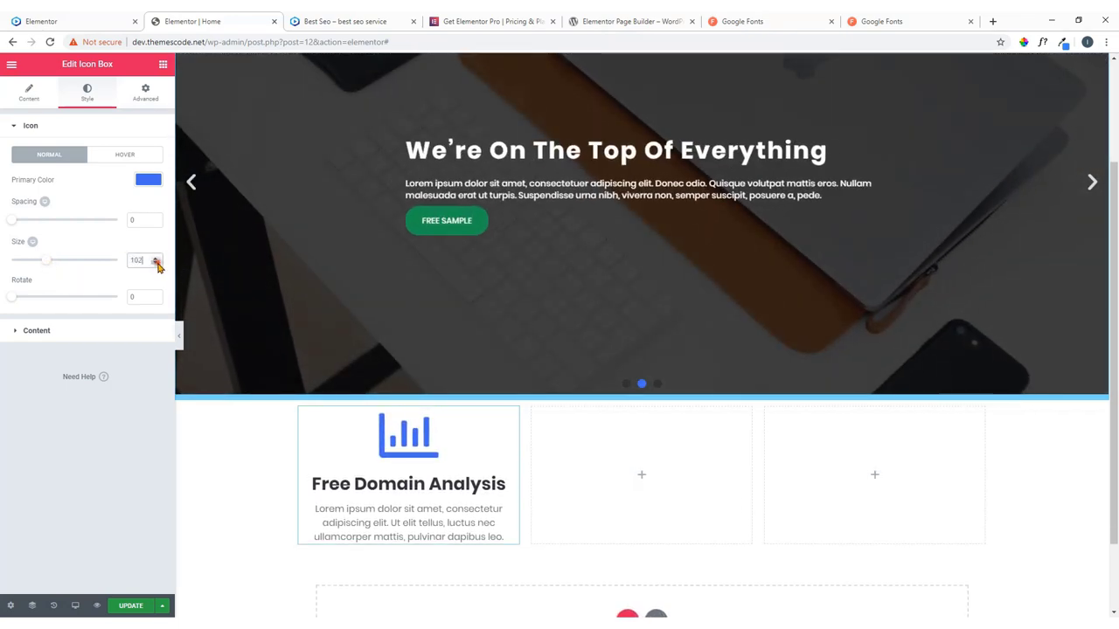
{"action": "left_click", "coordinate": [157, 265]}
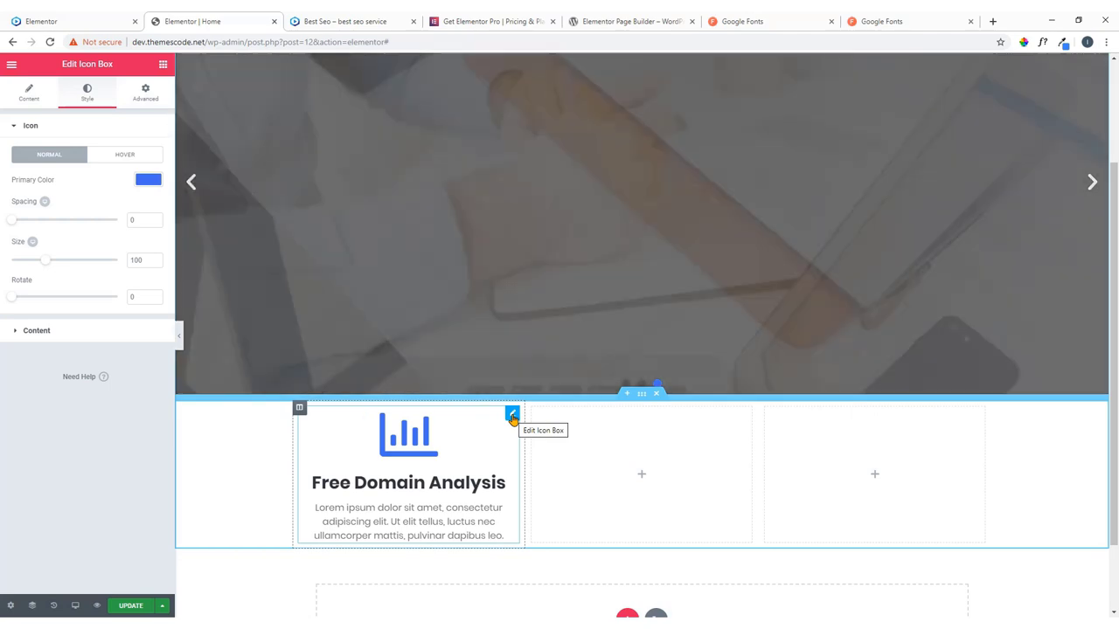
Copy the Free Domain Analysis icon box and paste it into the middle and right columns.
{"action": "right_click", "coordinate": [512, 419]}
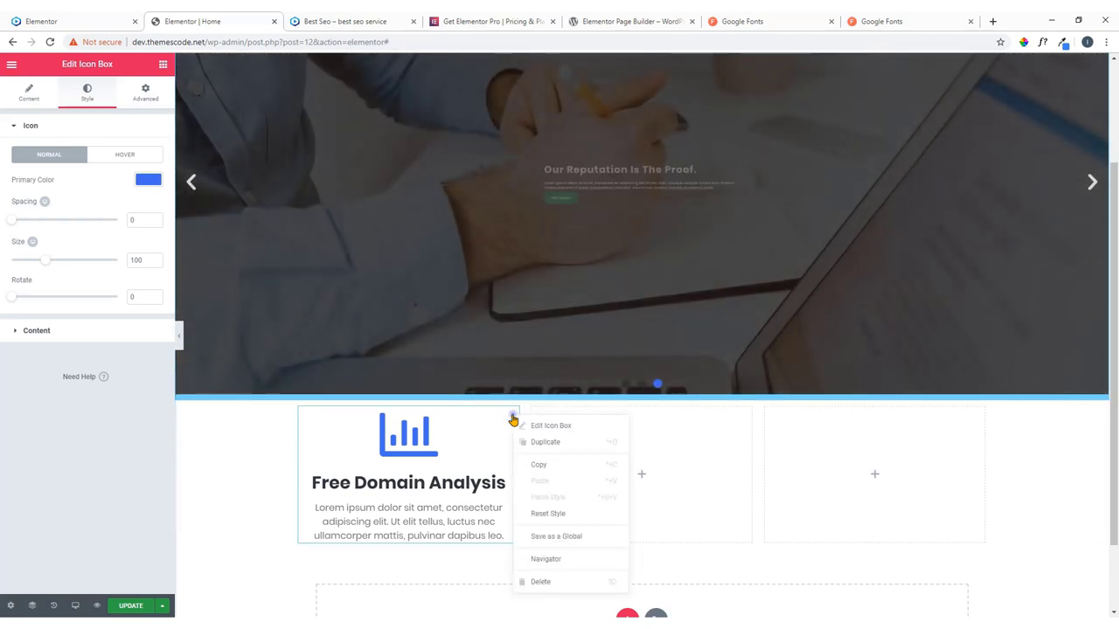
{"action": "left_click", "coordinate": [537, 470]}
{"action": "right_click", "coordinate": [643, 479]}
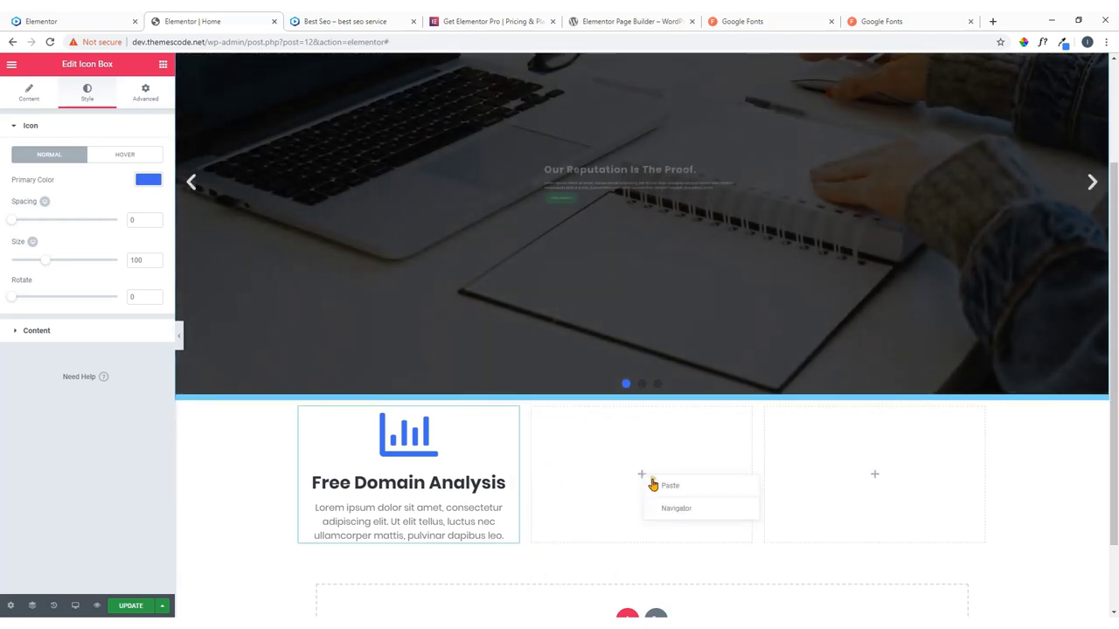
{"action": "left_click", "coordinate": [671, 485]}
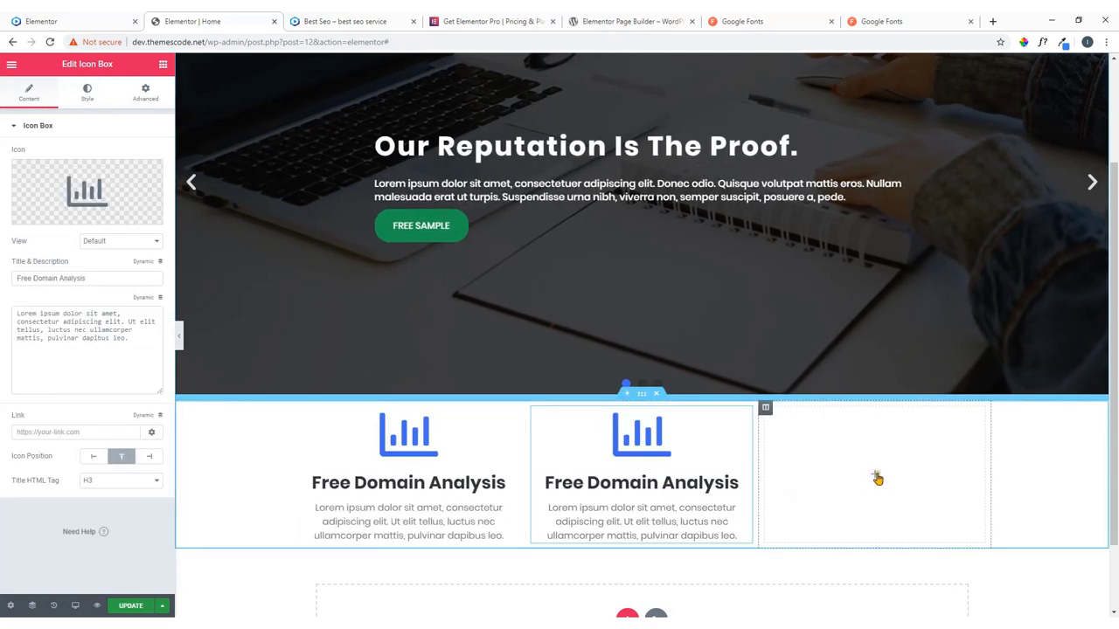
{"action": "right_click", "coordinate": [877, 477]}
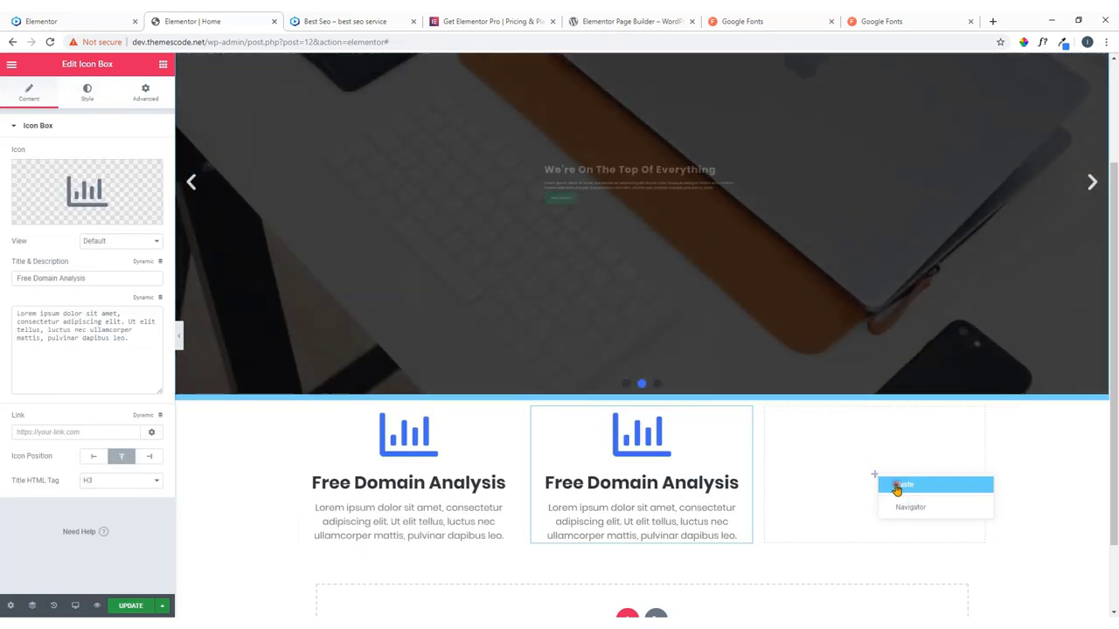
{"action": "left_click", "coordinate": [893, 486]}
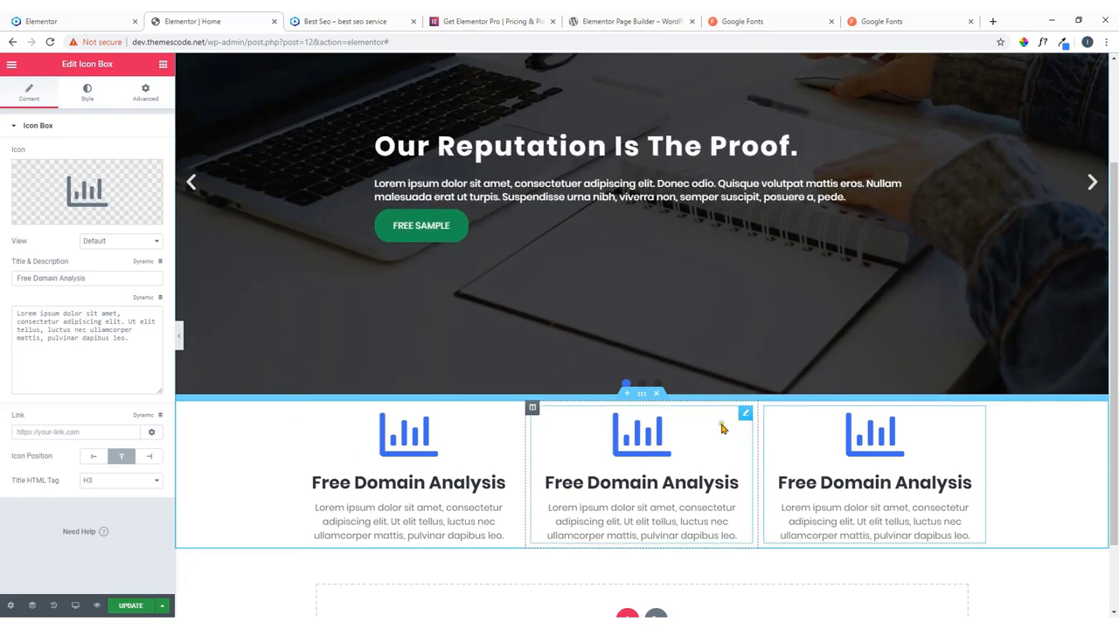
{"action": "left_click", "coordinate": [41, 21]}
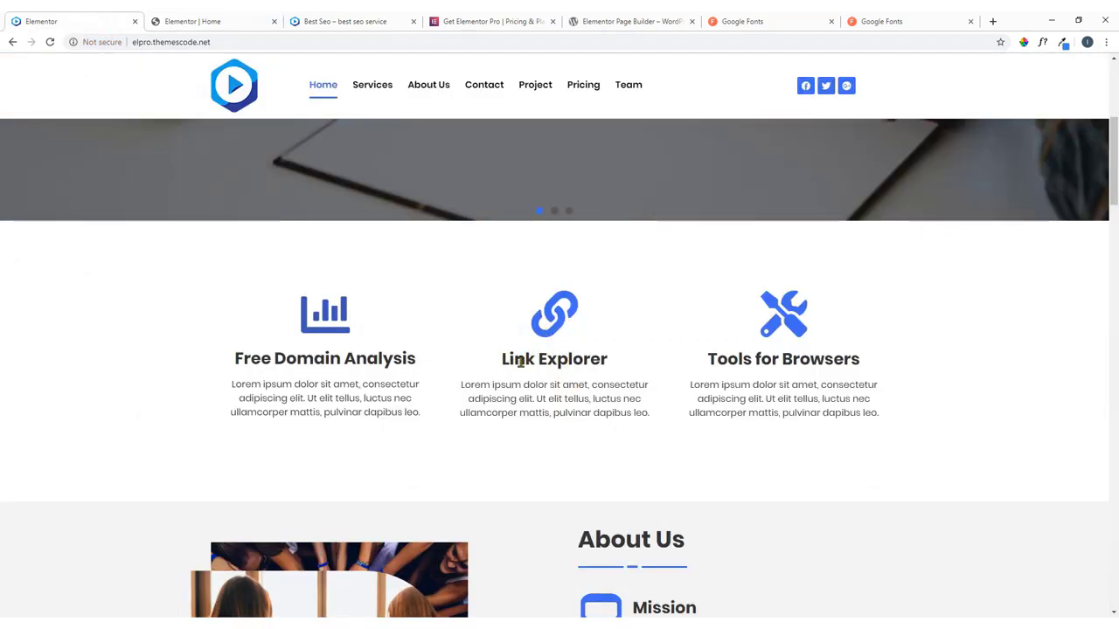
Copy 'Link Explorer' from the live site and make it the middle icon box's title.
{"action": "left_click_drag", "start_coordinate": [504, 359], "coordinate": [626, 364]}
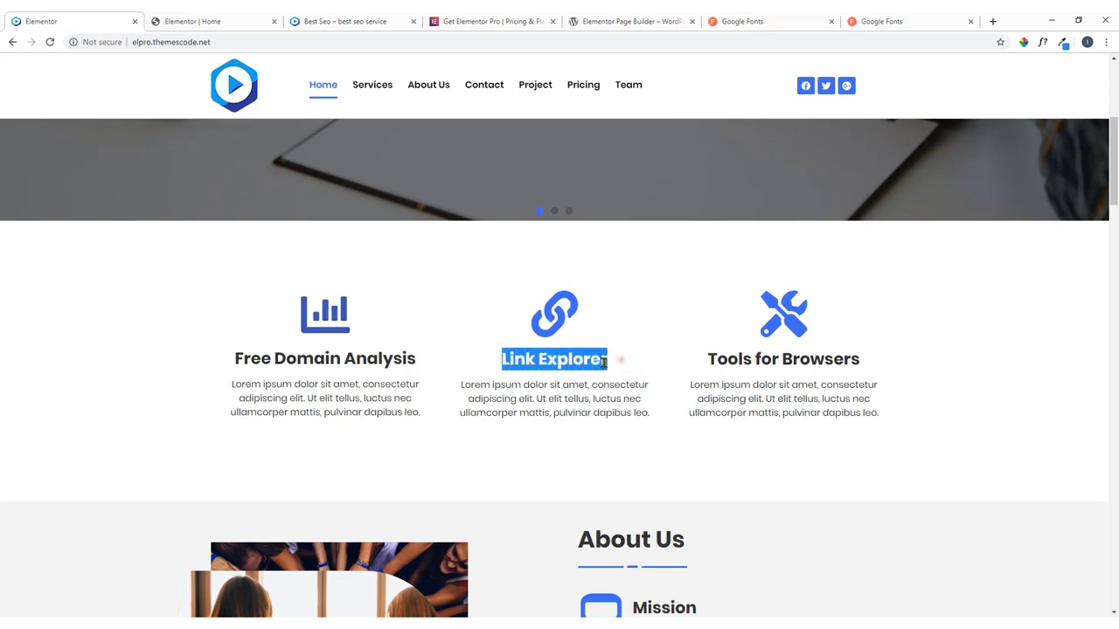
{"action": "right_click", "coordinate": [605, 363]}
{"action": "left_click", "coordinate": [622, 371]}
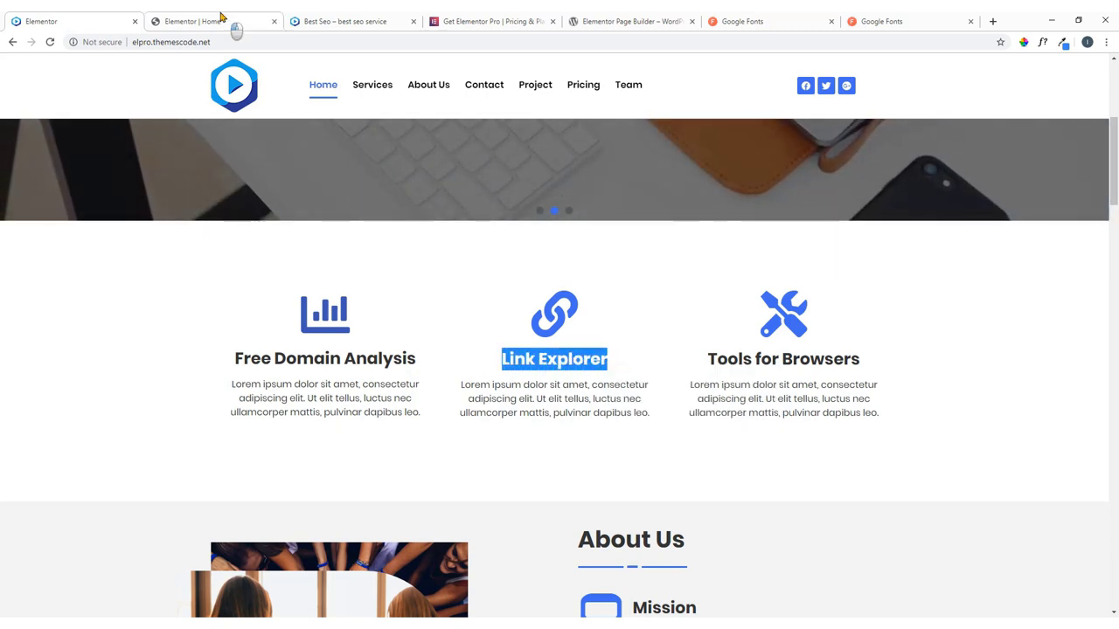
{"action": "left_click", "coordinate": [221, 20]}
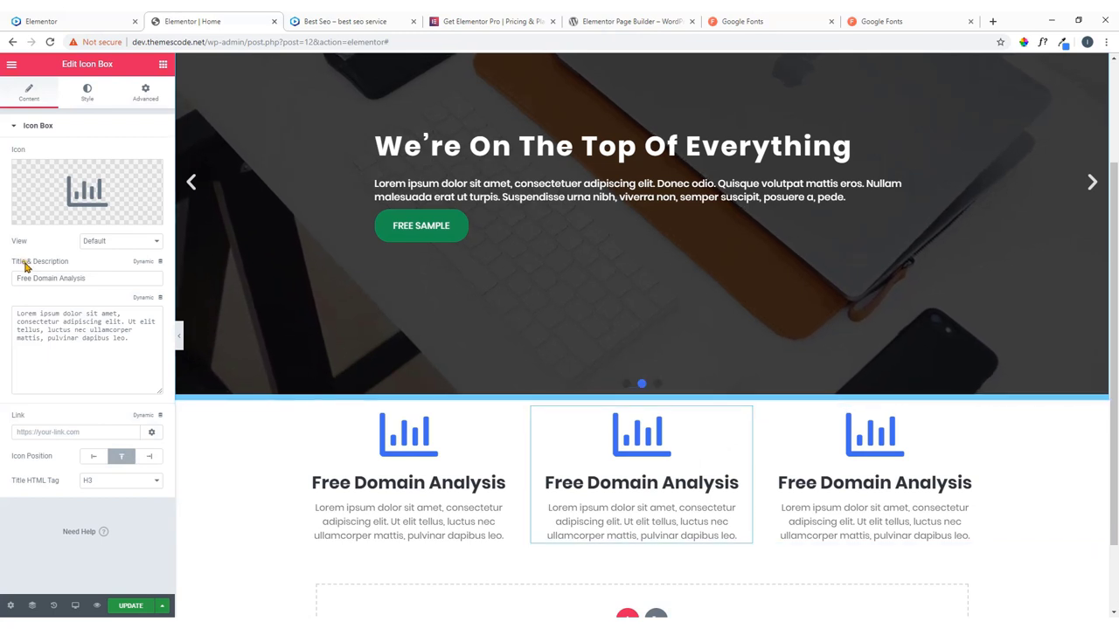
{"action": "left_click_drag", "start_coordinate": [98, 278], "coordinate": [2, 282]}
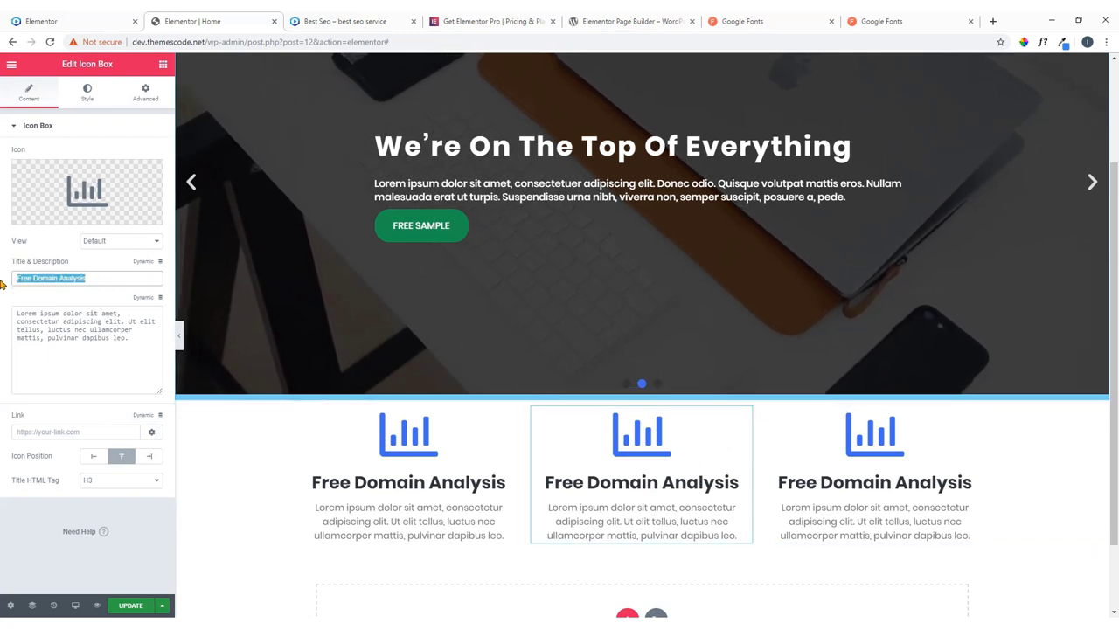
{"action": "type", "text": "Link Explorer"}
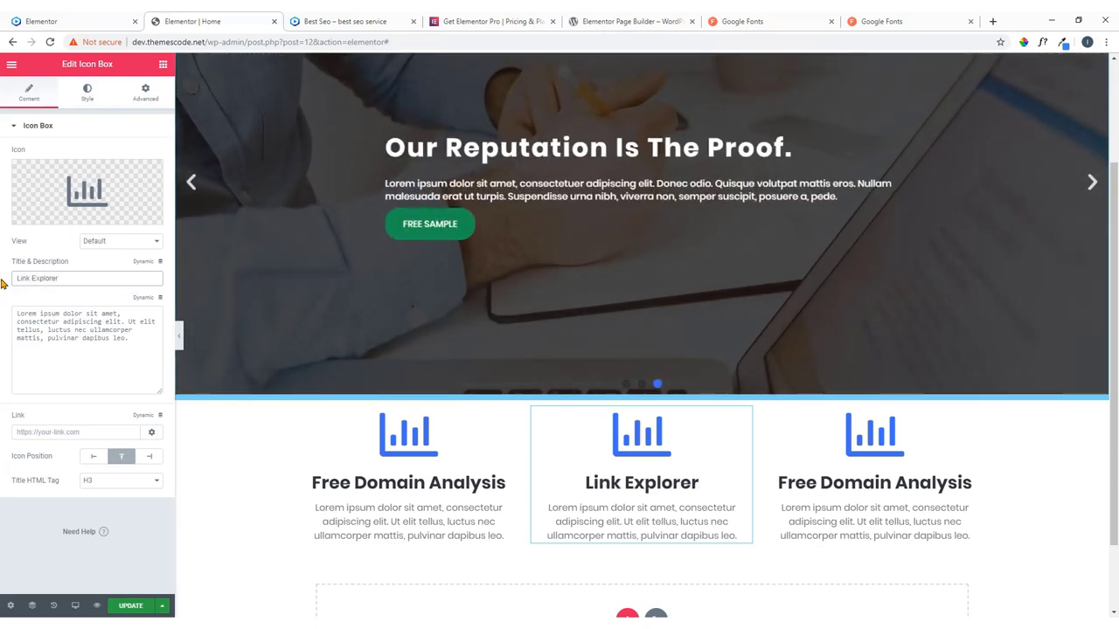
{"action": "left_click", "coordinate": [80, 201]}
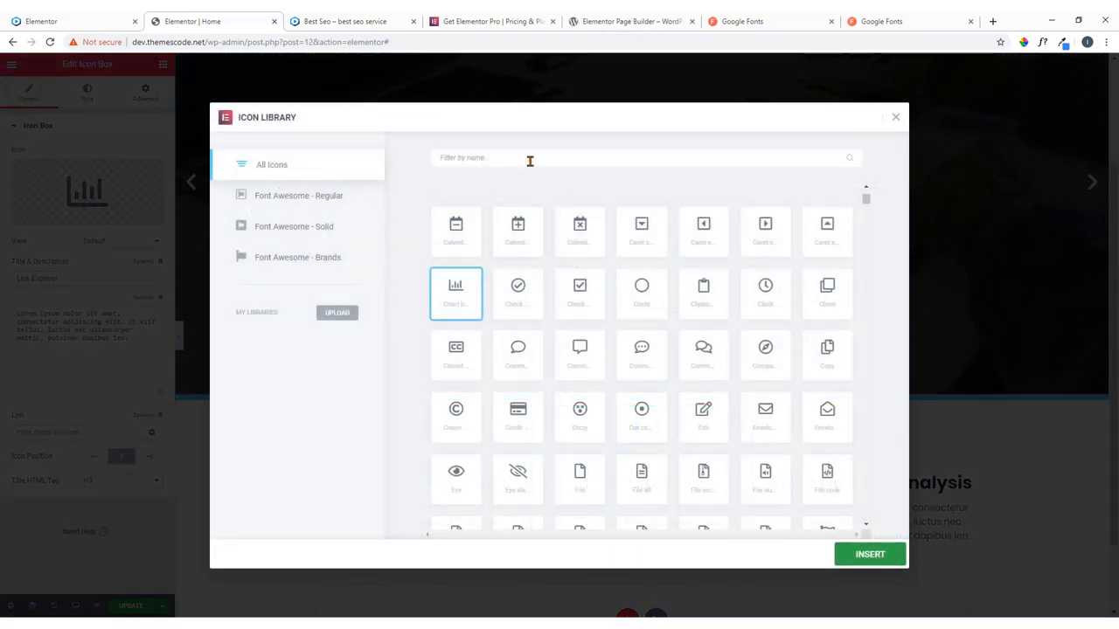
Replace the middle box's icon with the Link icon from the Icon Library.
{"action": "left_click", "coordinate": [530, 161]}
{"action": "type", "text": "link"}
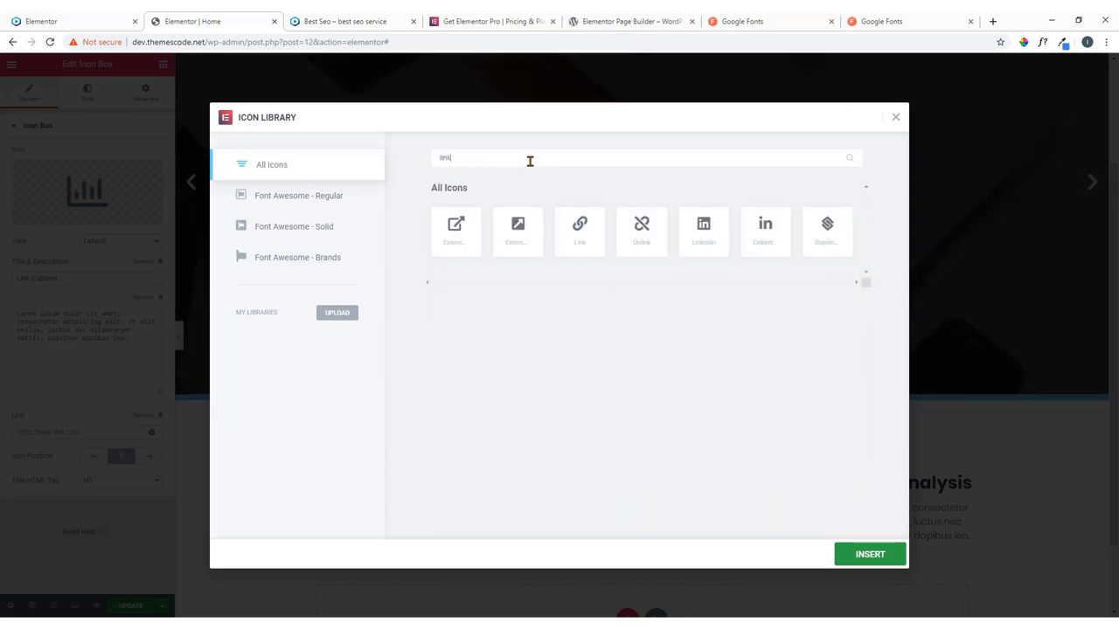
{"action": "left_click", "coordinate": [588, 237]}
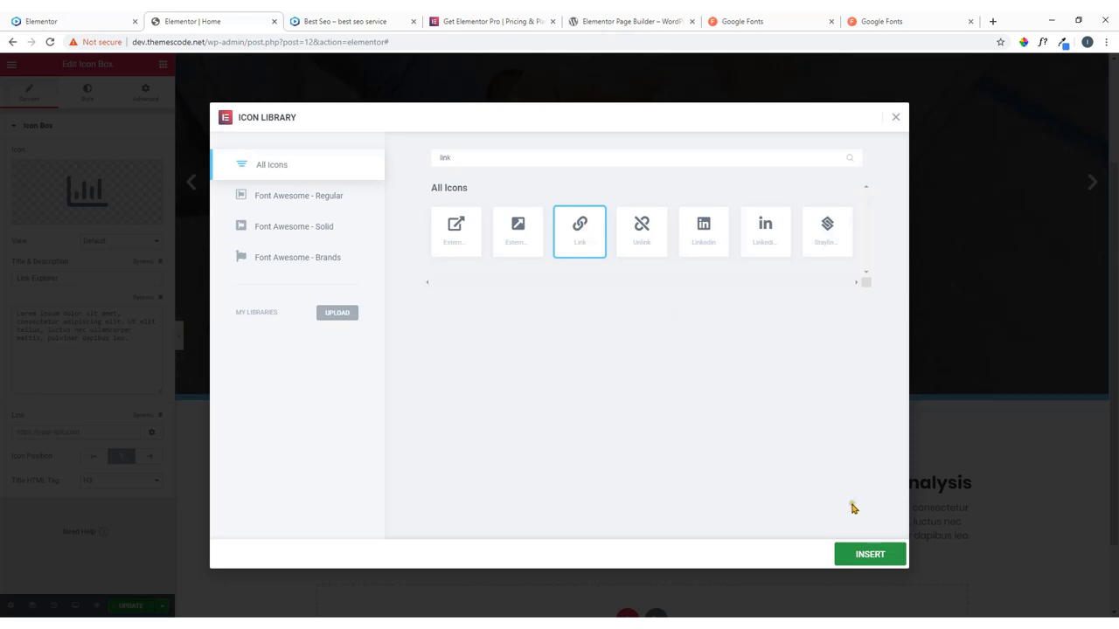
{"action": "left_click", "coordinate": [855, 556]}
{"action": "scroll", "coordinate": [769, 350], "scroll_direction": "down", "scroll_amount": 1}
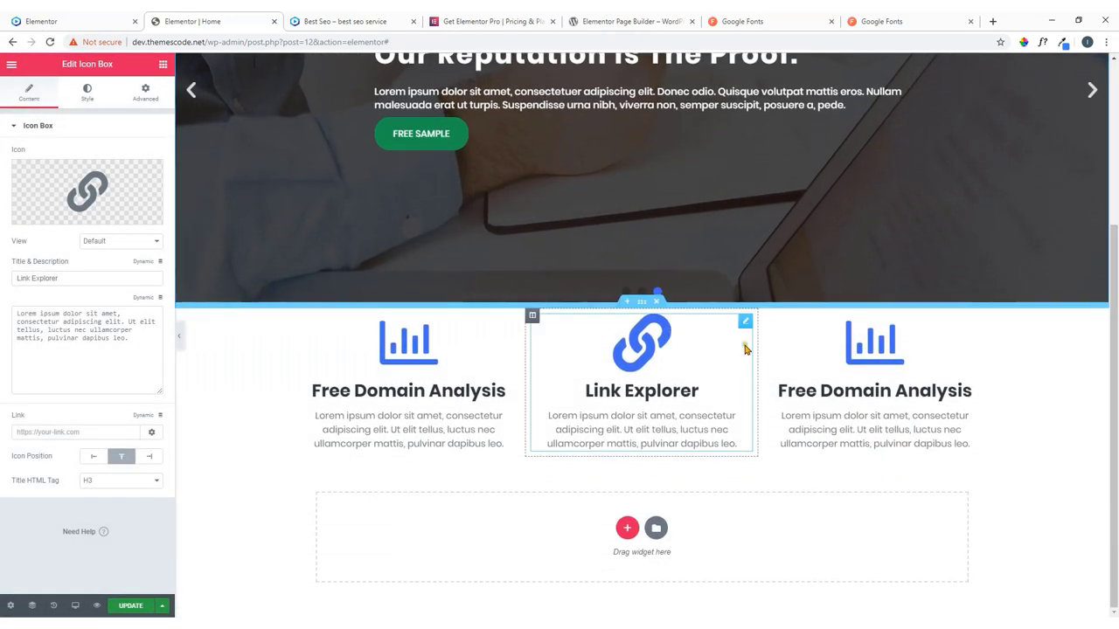
Copy the 'Tools for Browsers' heading from the live site.
{"action": "left_click", "coordinate": [96, 21]}
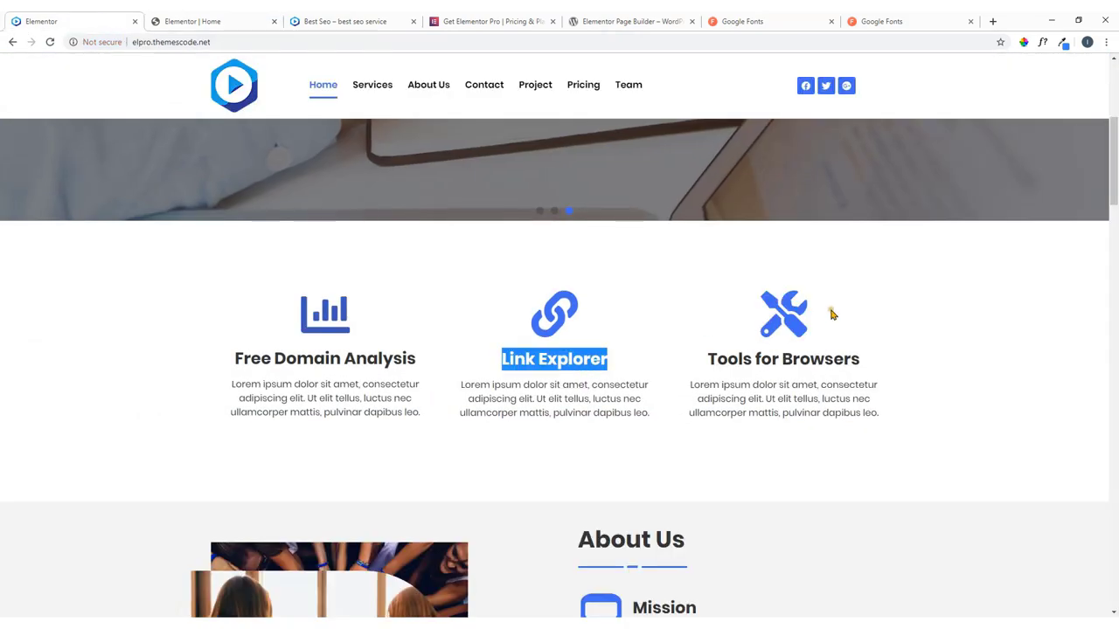
{"action": "left_click", "coordinate": [807, 322]}
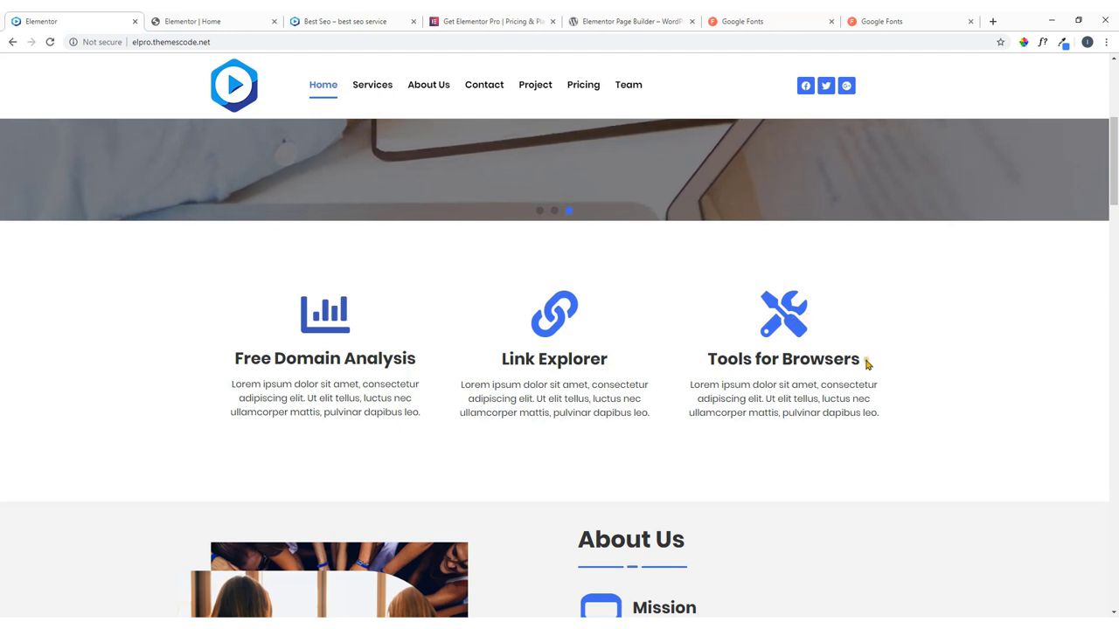
{"action": "left_click_drag", "start_coordinate": [863, 362], "coordinate": [711, 361]}
{"action": "right_click", "coordinate": [702, 366]}
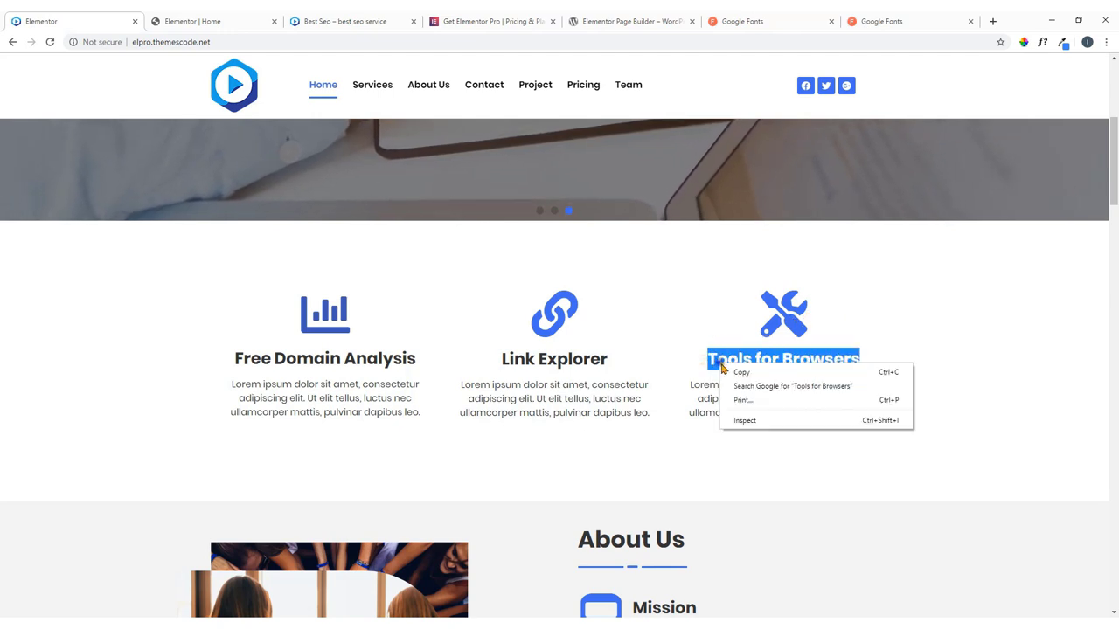
{"action": "left_click", "coordinate": [738, 371]}
{"action": "left_click", "coordinate": [207, 17]}
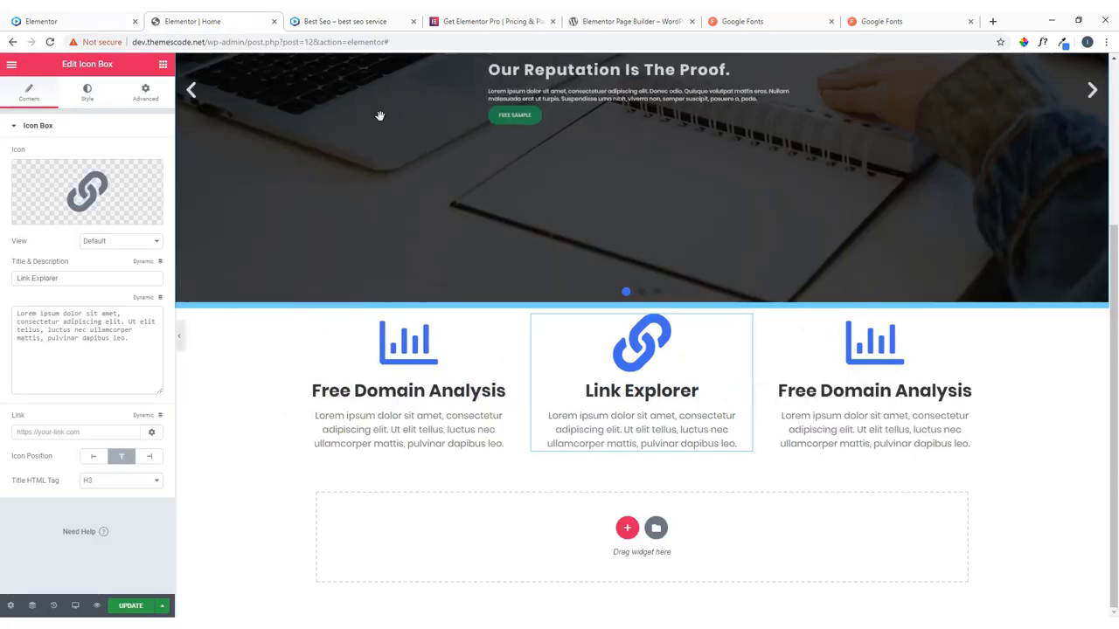
Set the third icon box's icon to Tools from the Icon Library.
{"action": "left_click", "coordinate": [886, 367]}
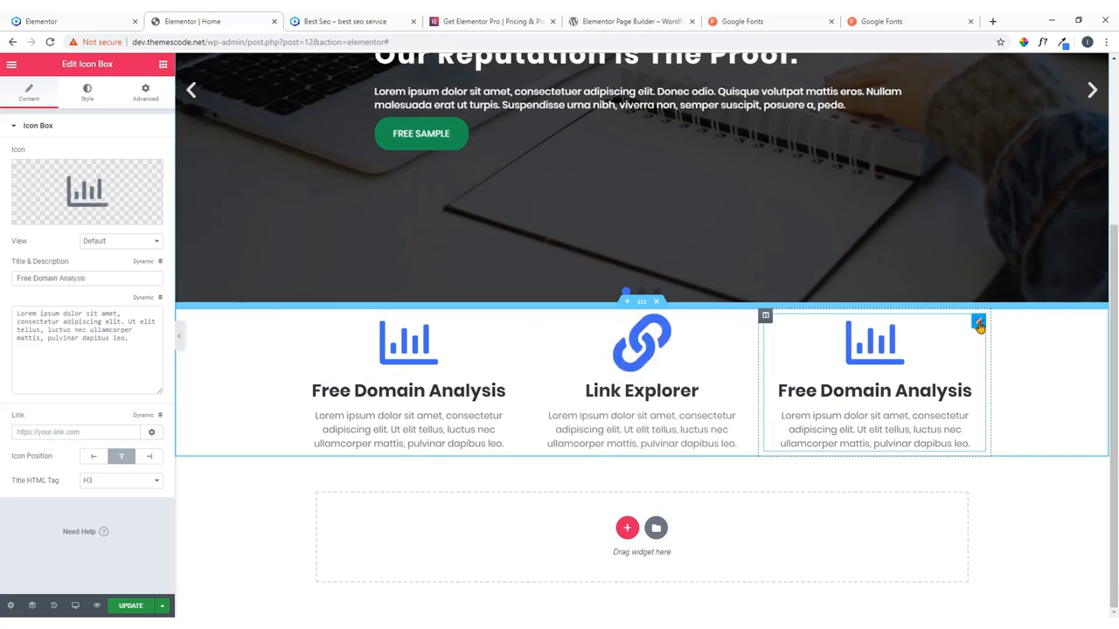
{"action": "left_click", "coordinate": [109, 205]}
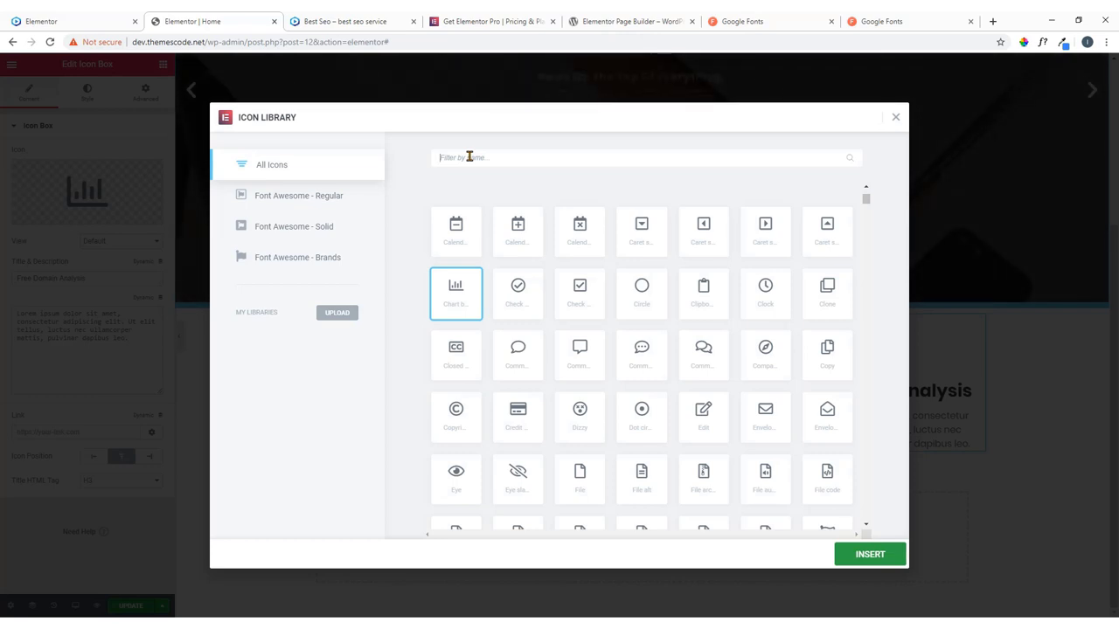
{"action": "type", "text": "tool"}
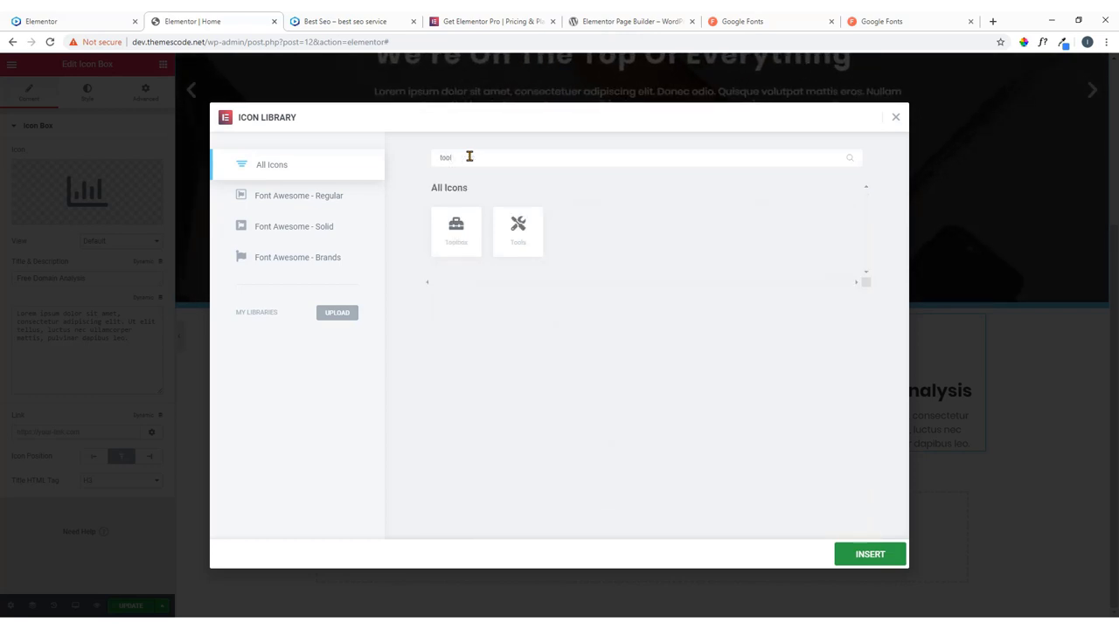
{"action": "left_click", "coordinate": [519, 233]}
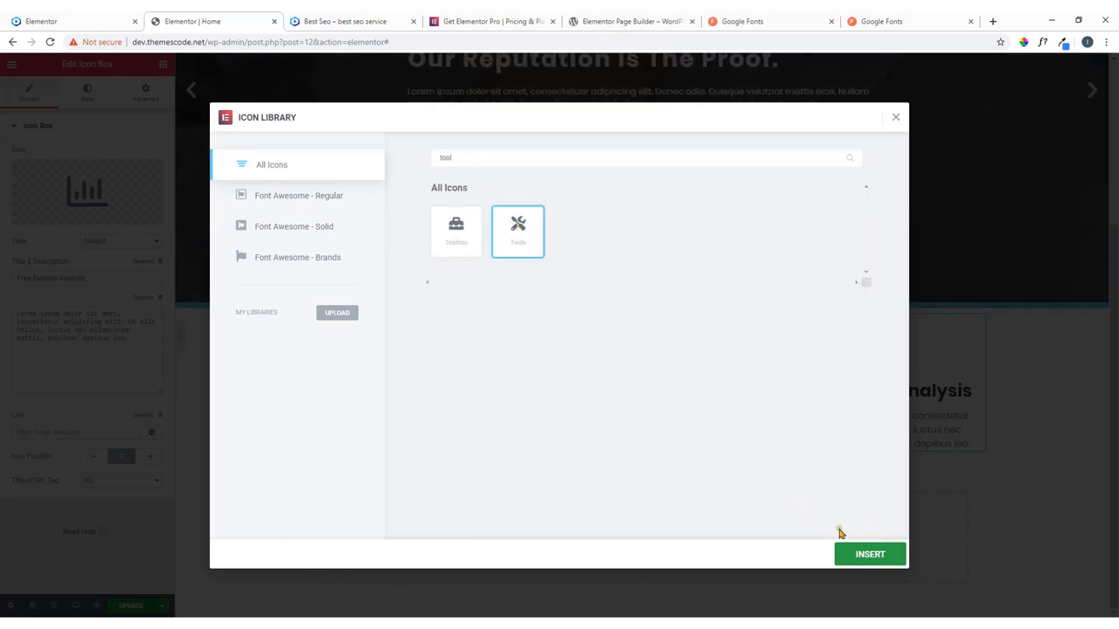
{"action": "left_click", "coordinate": [870, 556]}
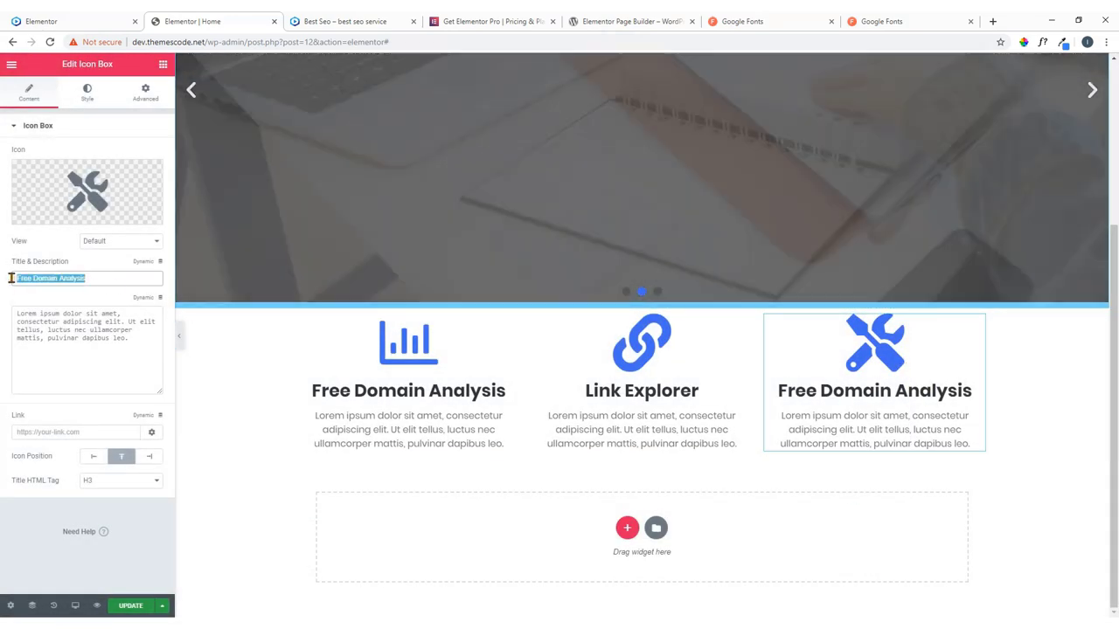
Paste 'Tools for Browsers' as the third box's title and compare with the live site.
{"action": "key", "text": "ctrl+v"}
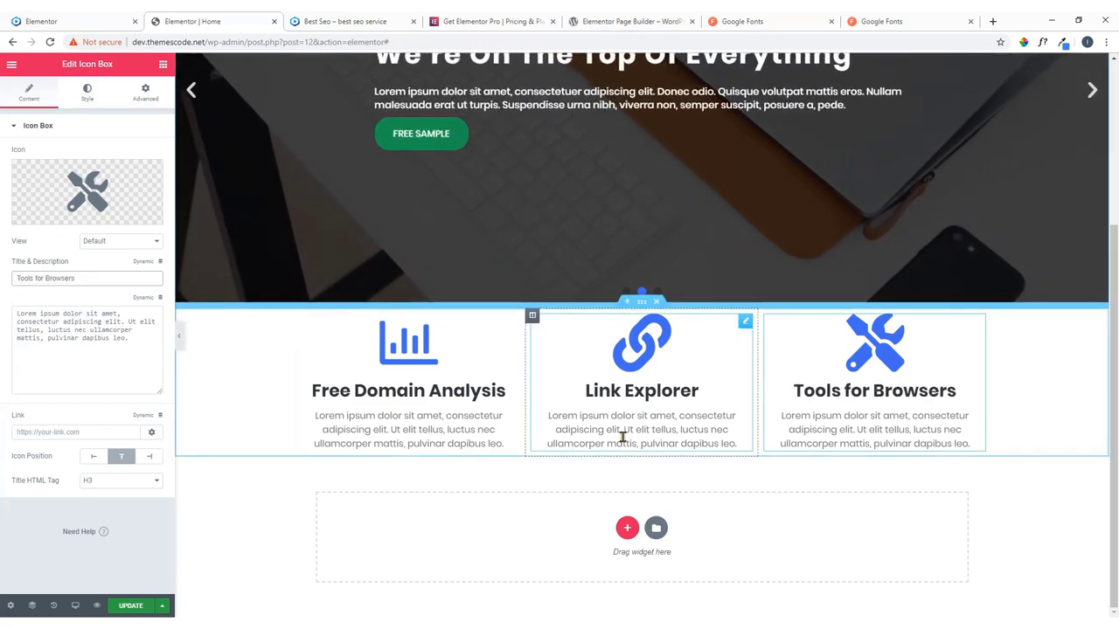
{"action": "left_click", "coordinate": [1058, 516]}
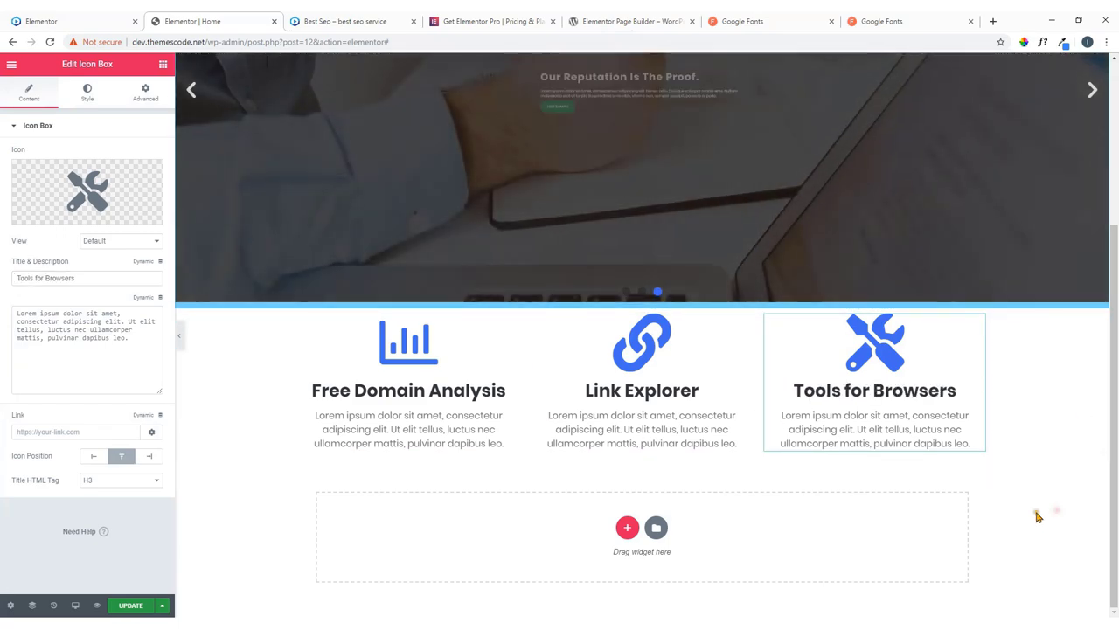
{"action": "left_click", "coordinate": [88, 18]}
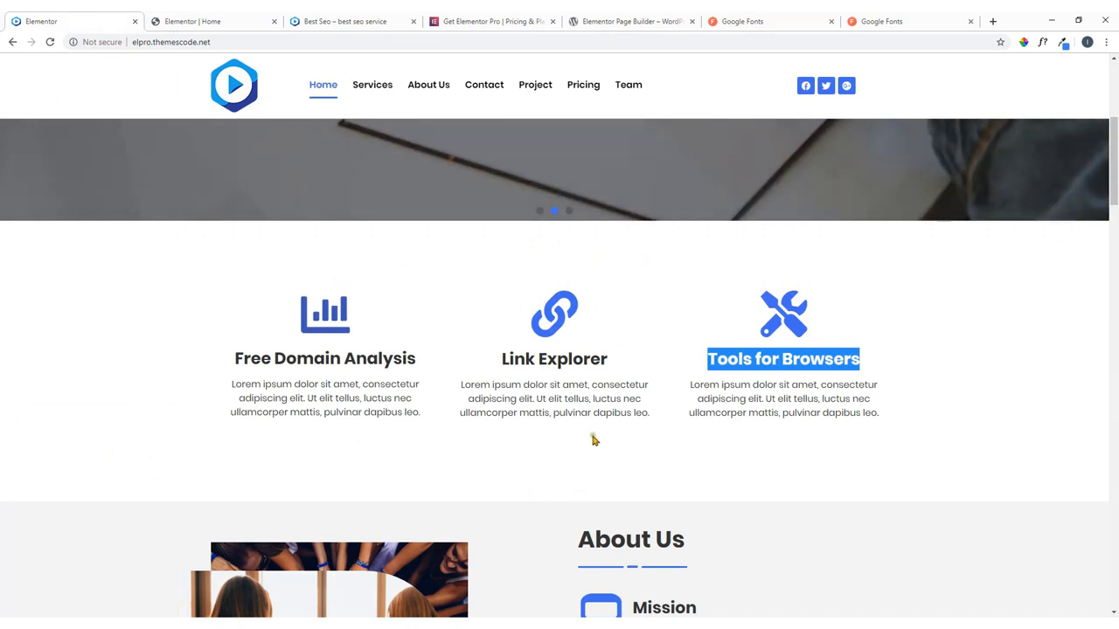
{"action": "left_click", "coordinate": [219, 19]}
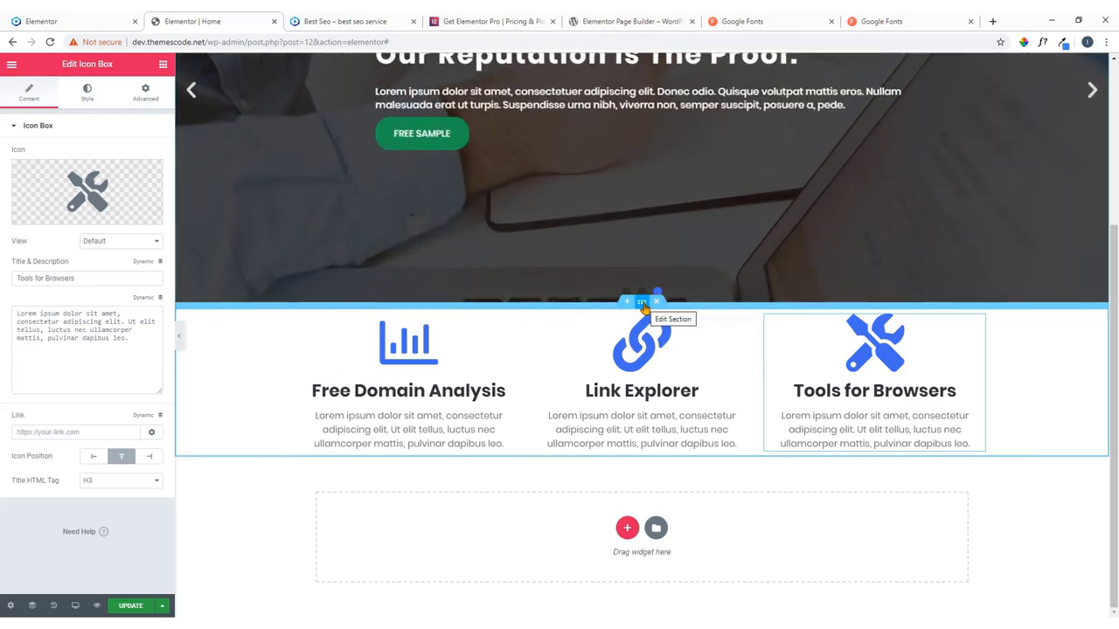
Unlink the services section padding and set 60 px top and 80 px bottom.
{"action": "left_click", "coordinate": [642, 303]}
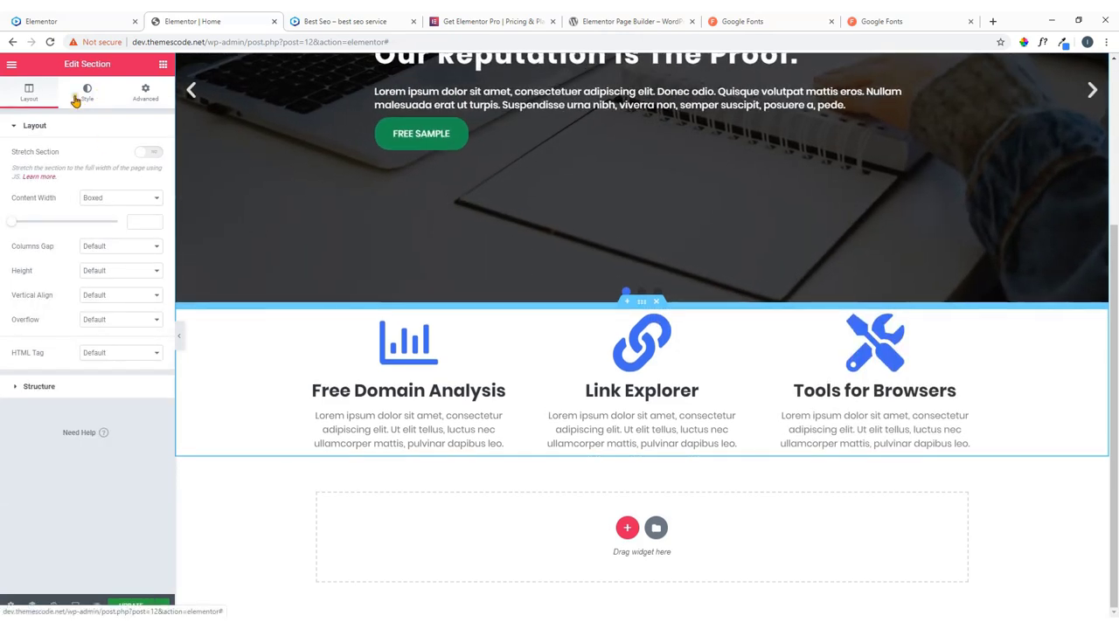
{"action": "left_click", "coordinate": [153, 100]}
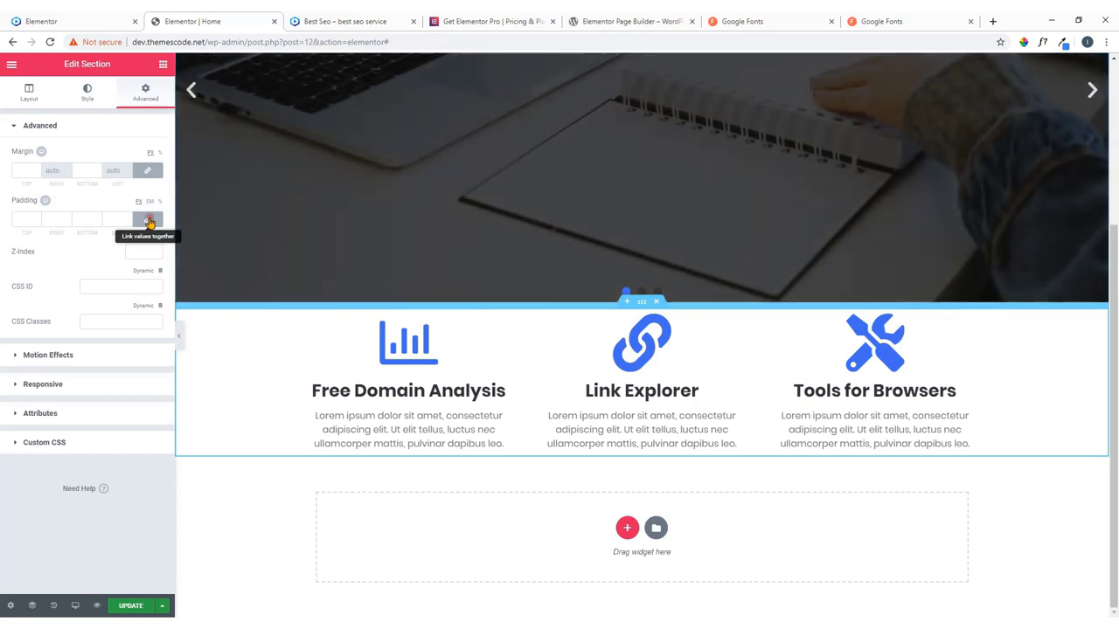
{"action": "left_click", "coordinate": [148, 220]}
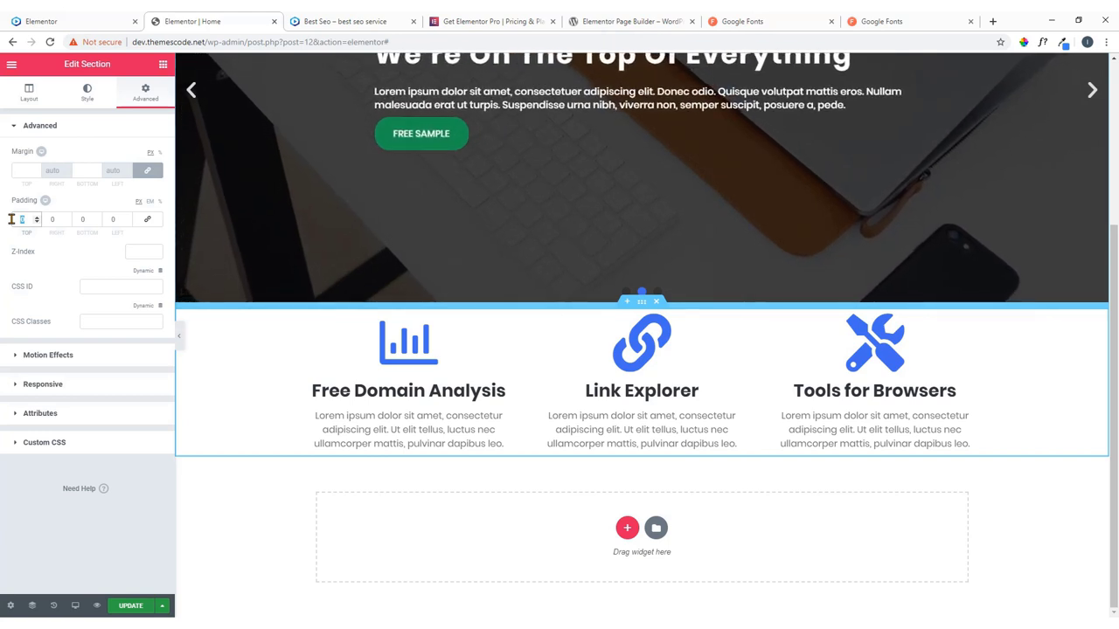
{"action": "type", "text": "60"}
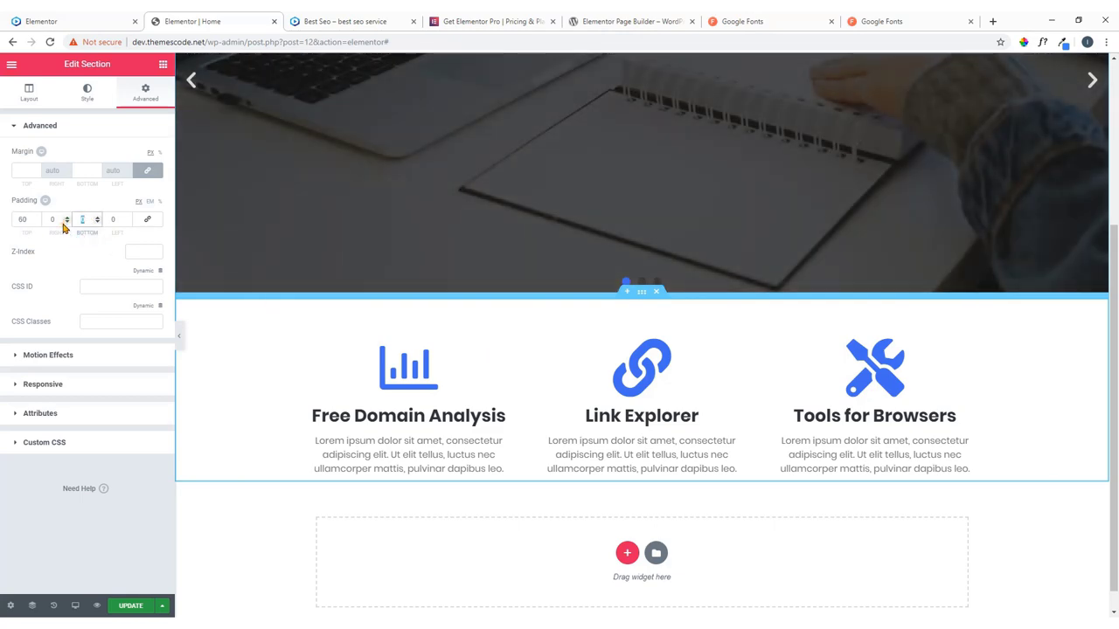
{"action": "type", "text": "80"}
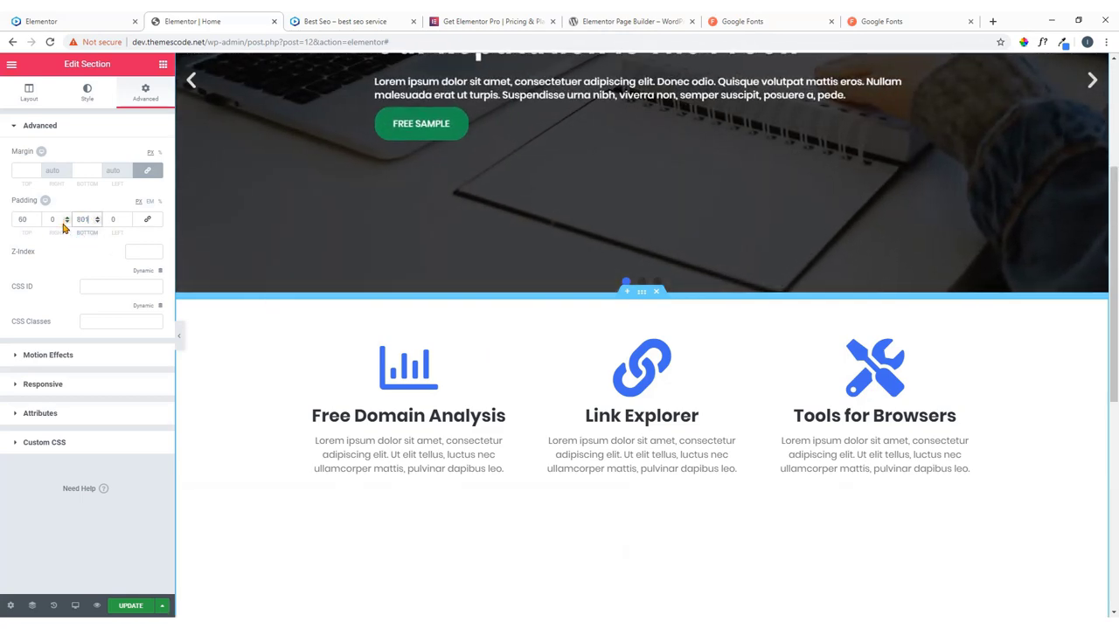
{"action": "type", "text": "1"}
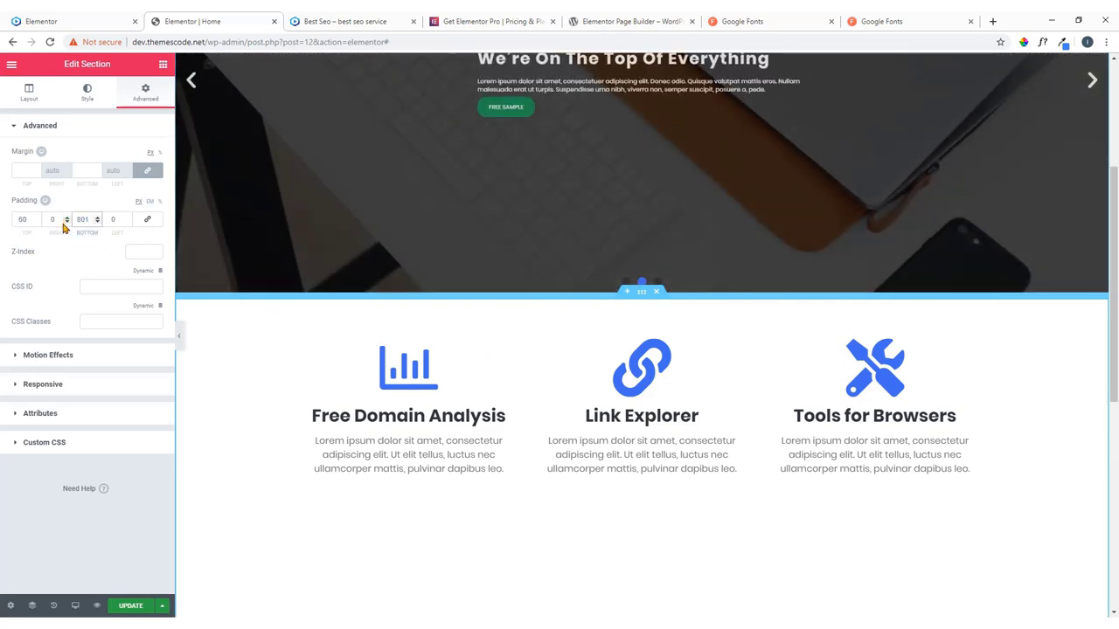
{"action": "key", "text": "BackSpace"}
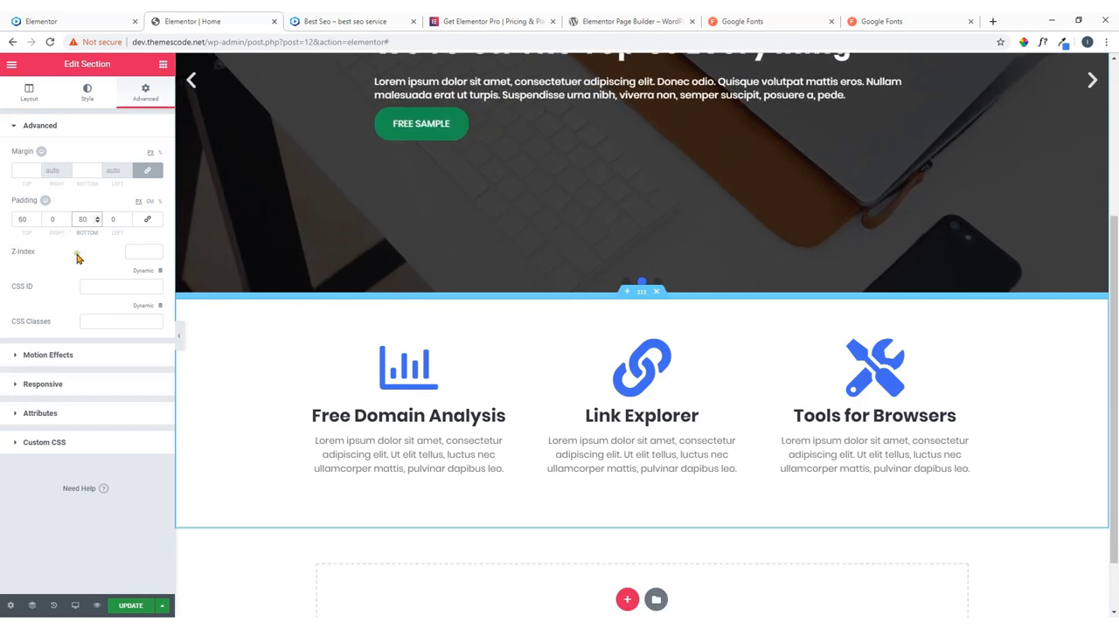
{"action": "scroll", "coordinate": [479, 381], "scroll_direction": "down", "scroll_amount": 1}
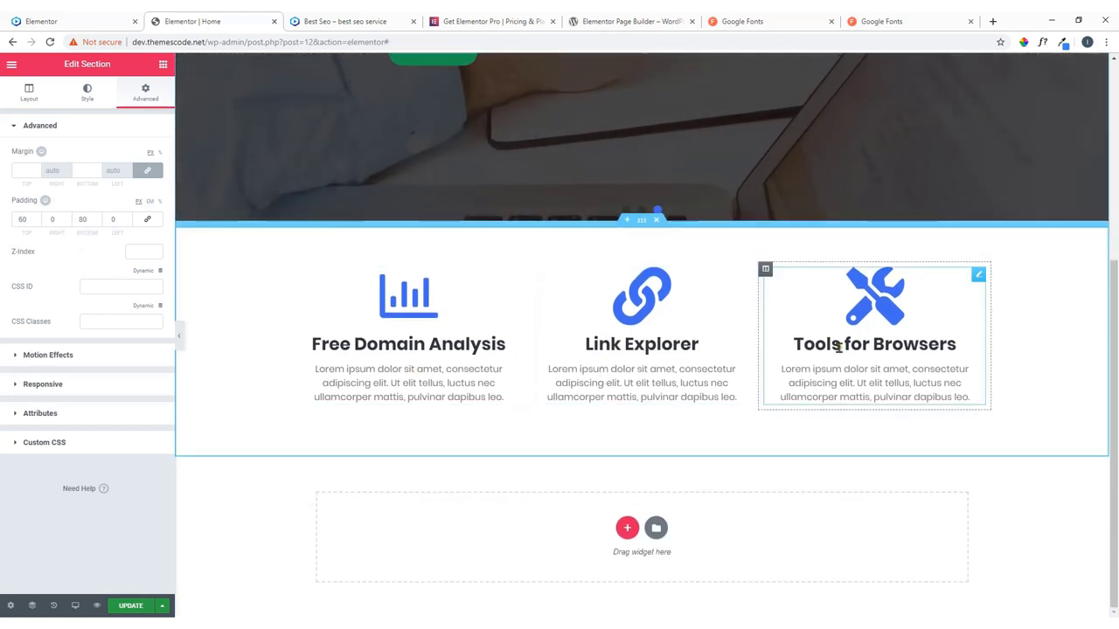
Check the spacing against the live site and save the page with Update.
{"action": "left_click", "coordinate": [97, 18]}
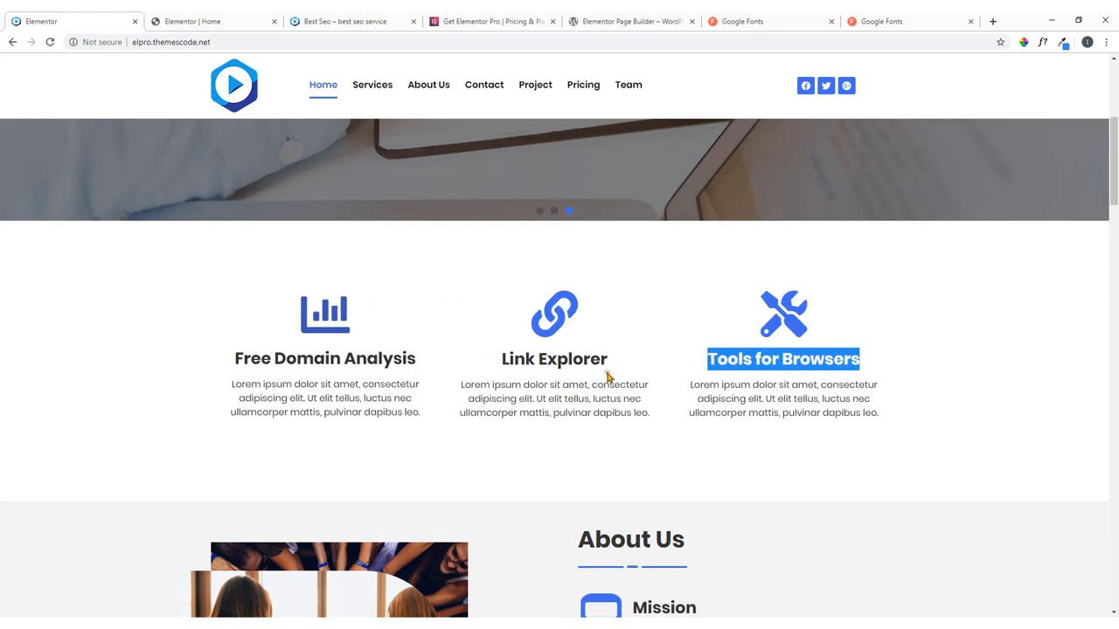
{"action": "left_click", "coordinate": [447, 400]}
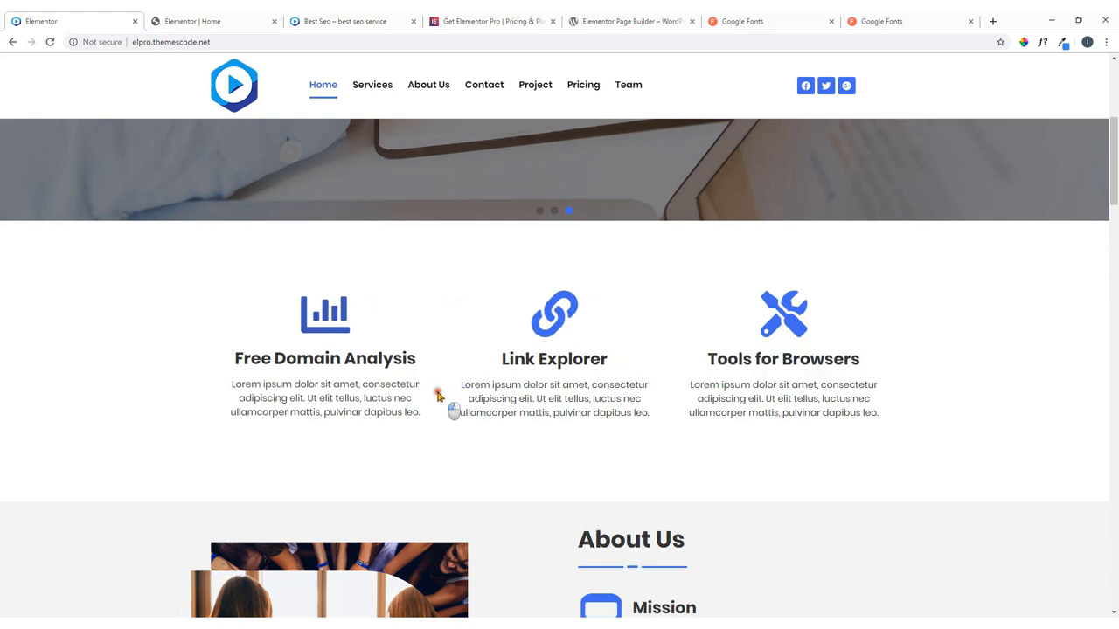
{"action": "left_click", "coordinate": [267, 19]}
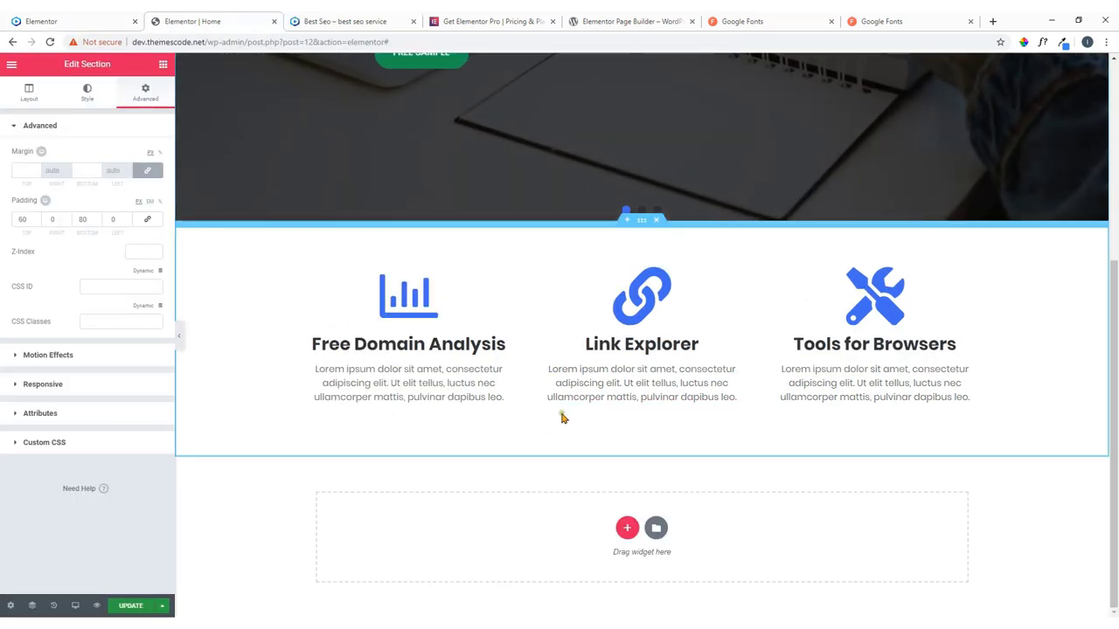
{"action": "left_click", "coordinate": [131, 607]}
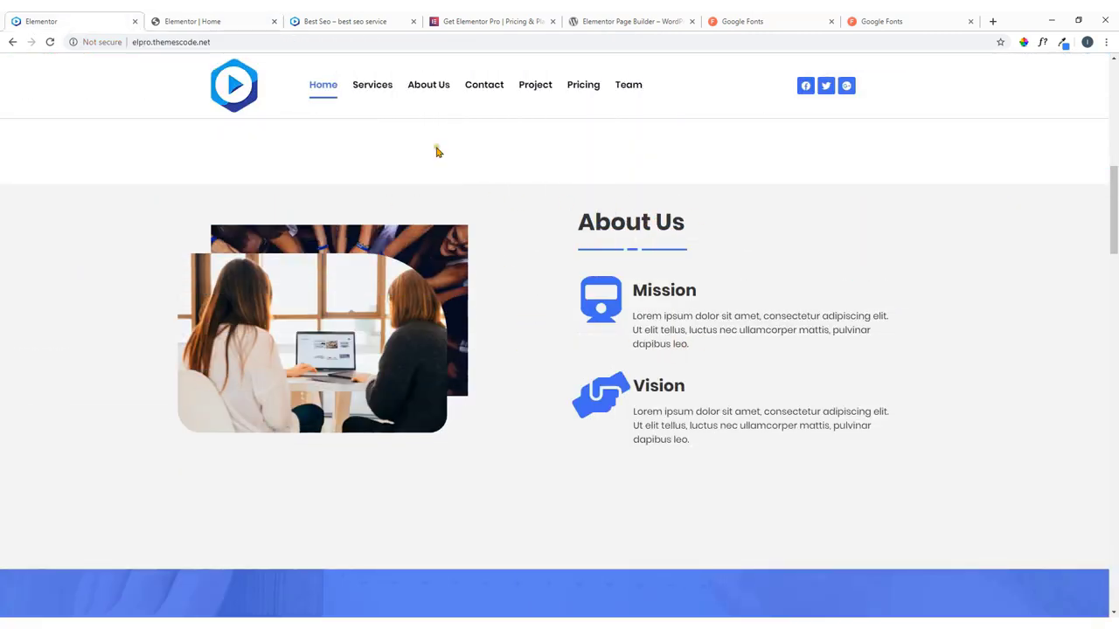
{"action": "left_click", "coordinate": [201, 21]}
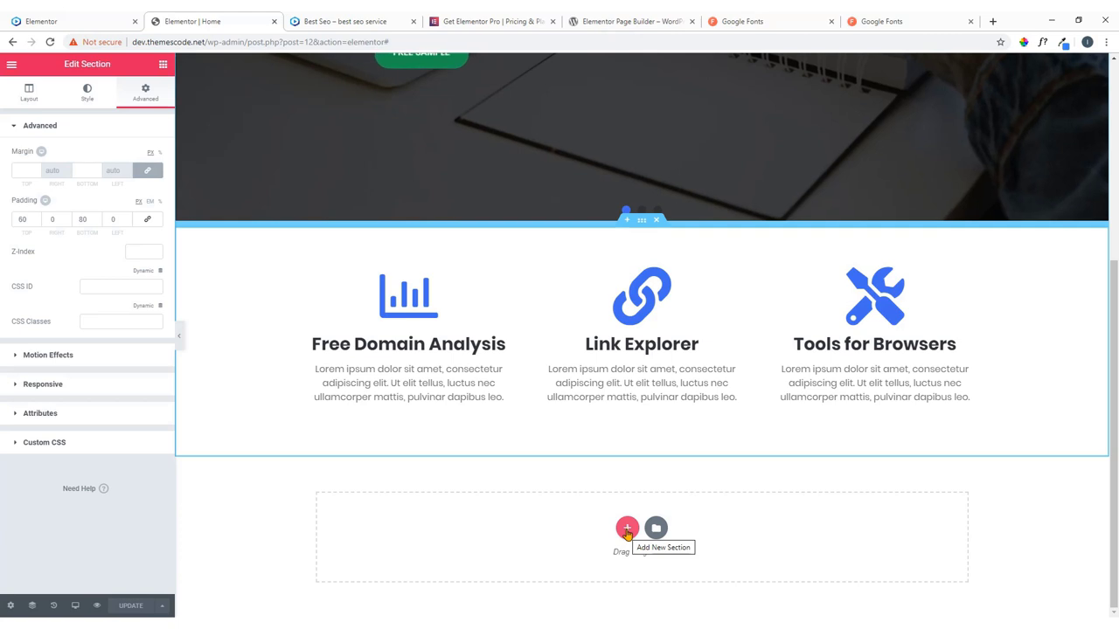
Insert an empty two-column section below the services row and glance at the live About Us.
{"action": "left_click", "coordinate": [627, 529]}
{"action": "scroll", "coordinate": [578, 470], "scroll_direction": "down", "scroll_amount": 1}
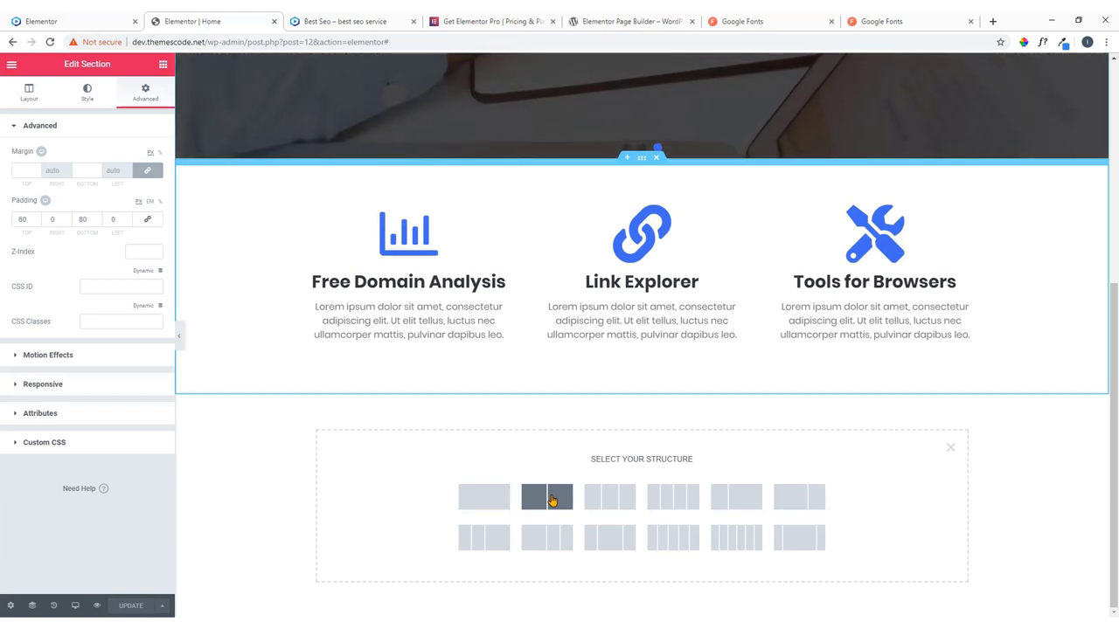
{"action": "left_click", "coordinate": [551, 498]}
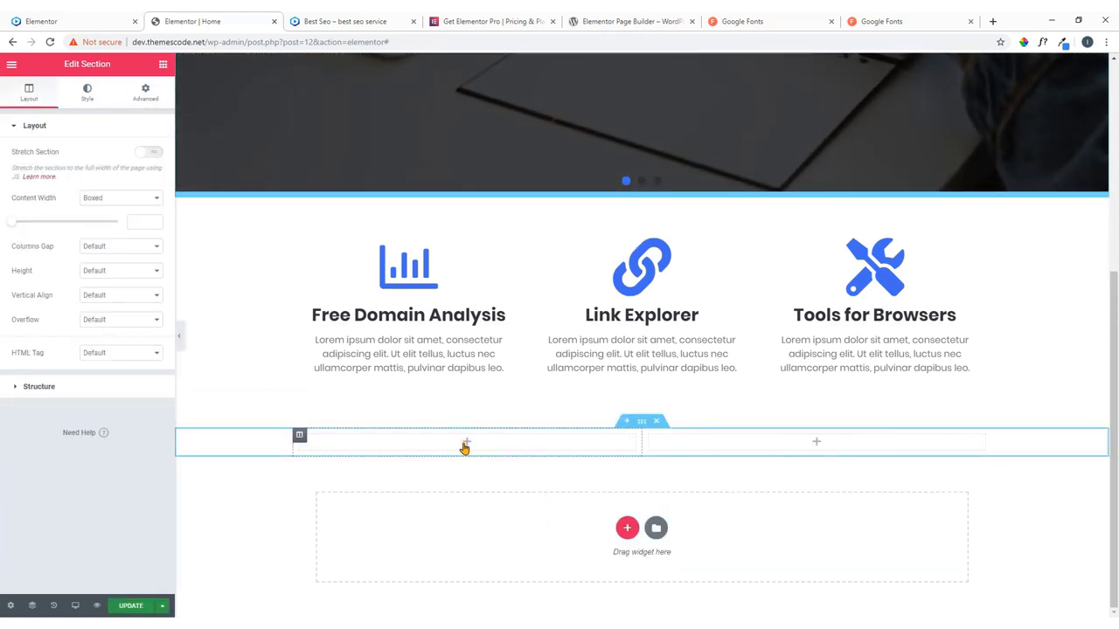
{"action": "left_click", "coordinate": [105, 17]}
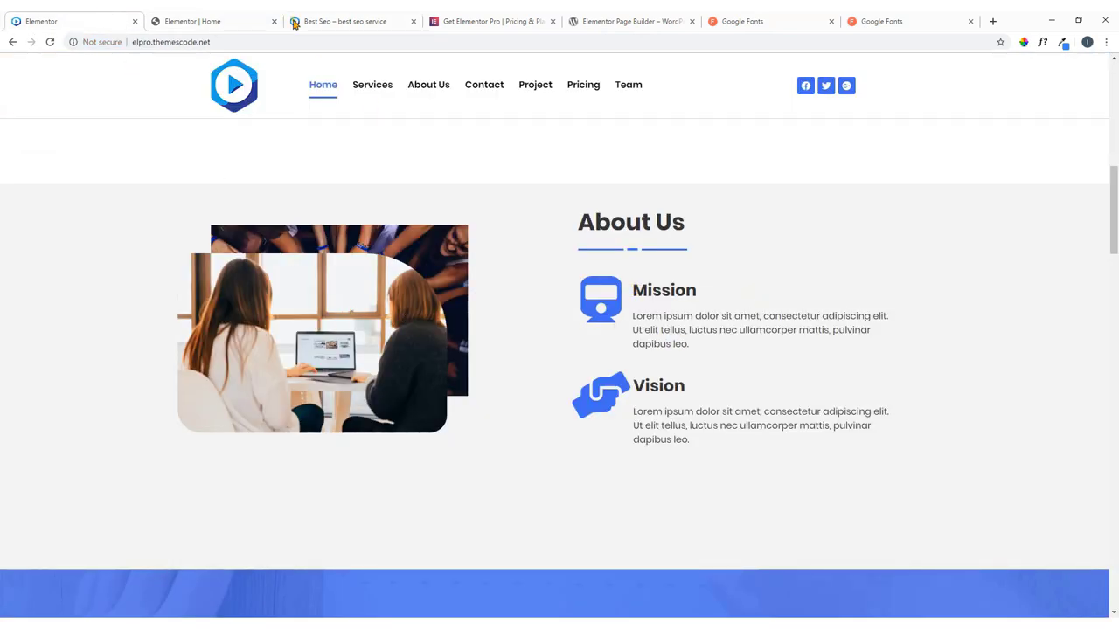
{"action": "left_click", "coordinate": [234, 22]}
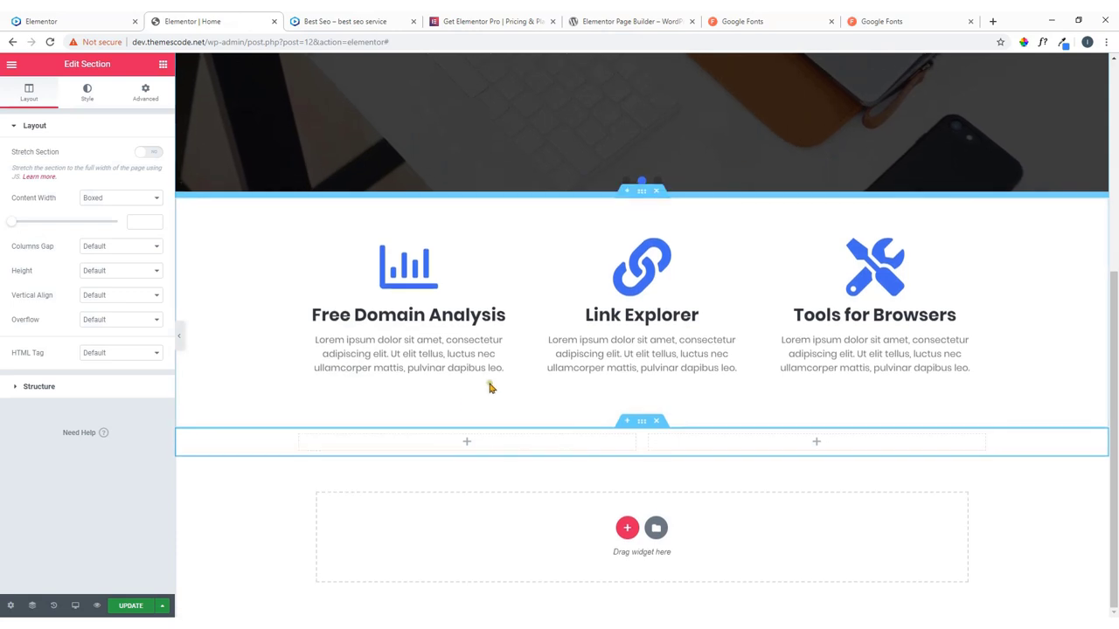
Drag two Image widgets into the left column, the second directly beneath the first.
{"action": "left_click", "coordinate": [466, 447]}
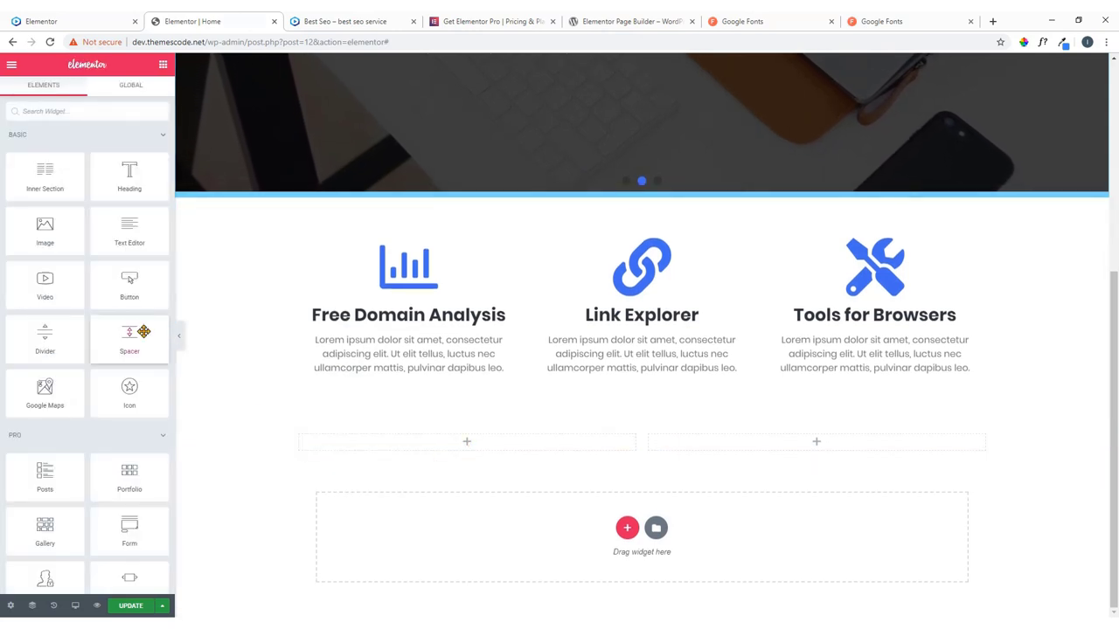
{"action": "left_click_drag", "start_coordinate": [45, 229], "coordinate": [477, 453]}
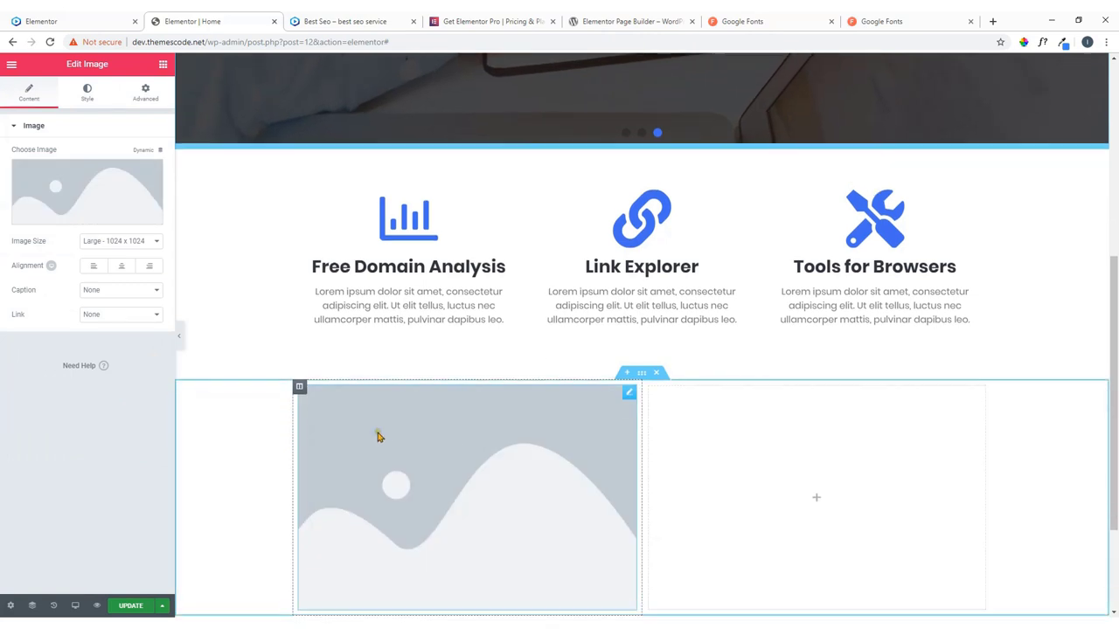
{"action": "scroll", "coordinate": [378, 436], "scroll_direction": "down", "scroll_amount": 2}
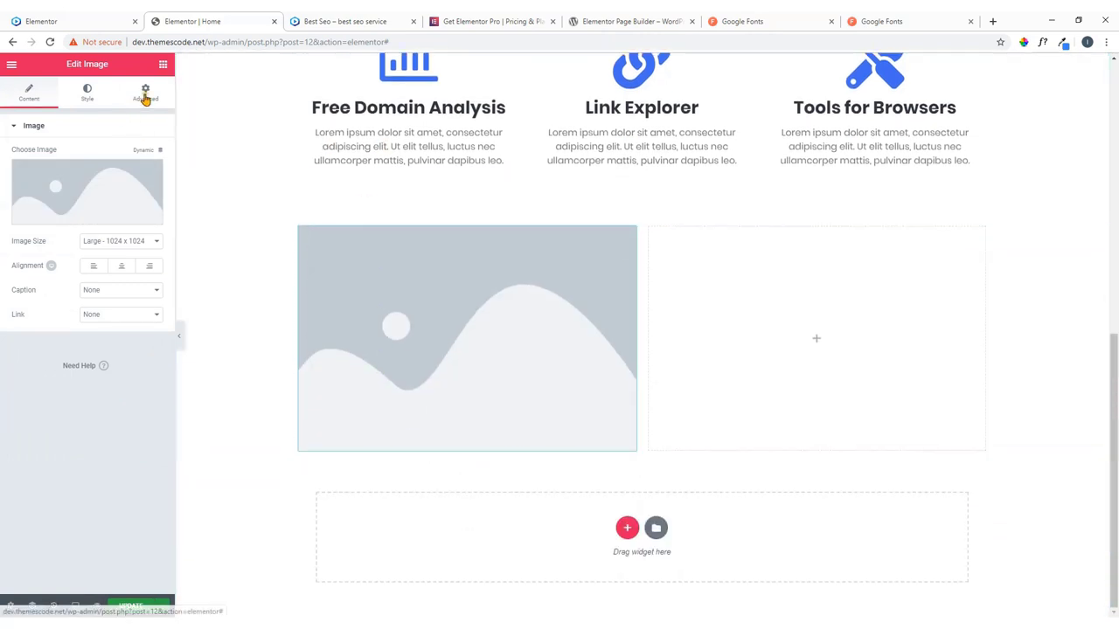
{"action": "left_click", "coordinate": [162, 64]}
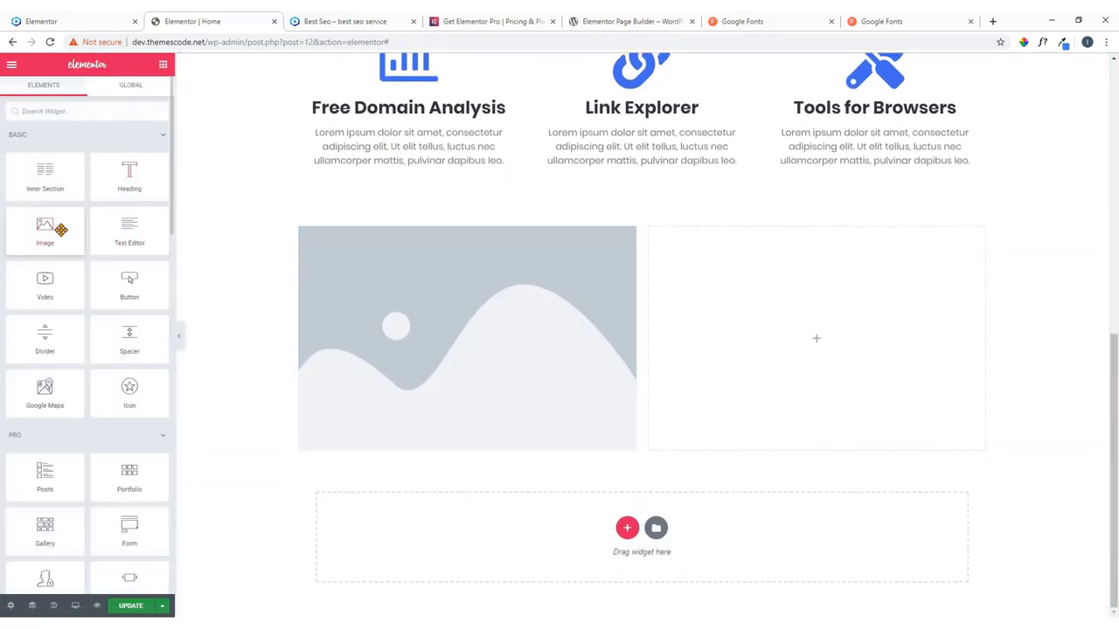
{"action": "left_click_drag", "start_coordinate": [61, 230], "coordinate": [496, 447]}
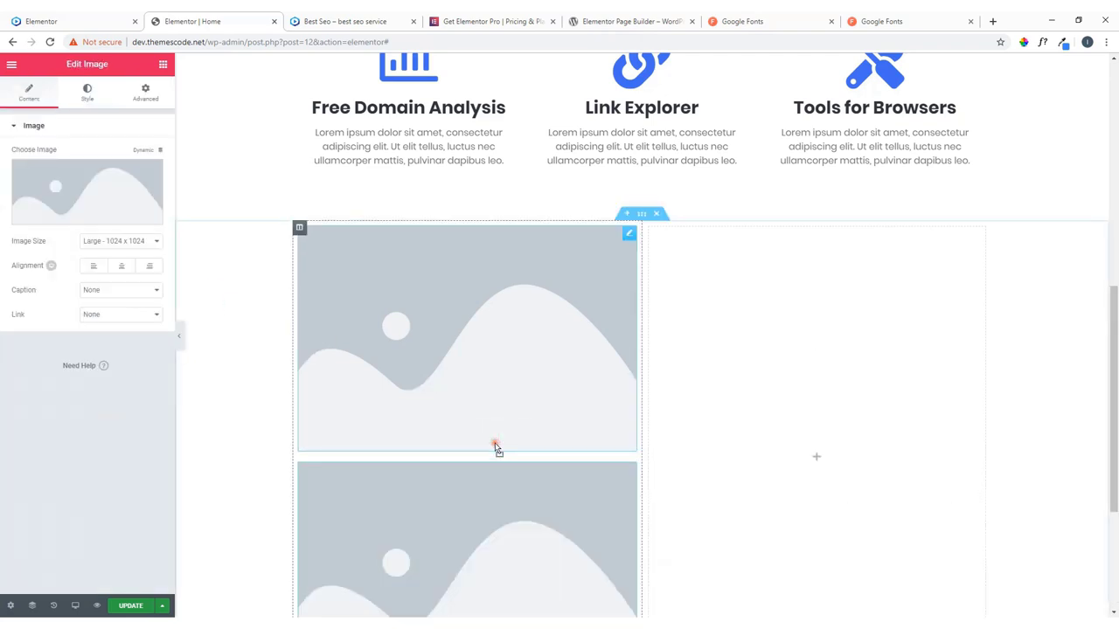
Compare the two stacked placeholder images with the live site's About Us section.
{"action": "scroll", "coordinate": [524, 367], "scroll_direction": "down", "scroll_amount": 3}
{"action": "scroll", "coordinate": [565, 324], "scroll_direction": "up", "scroll_amount": 3}
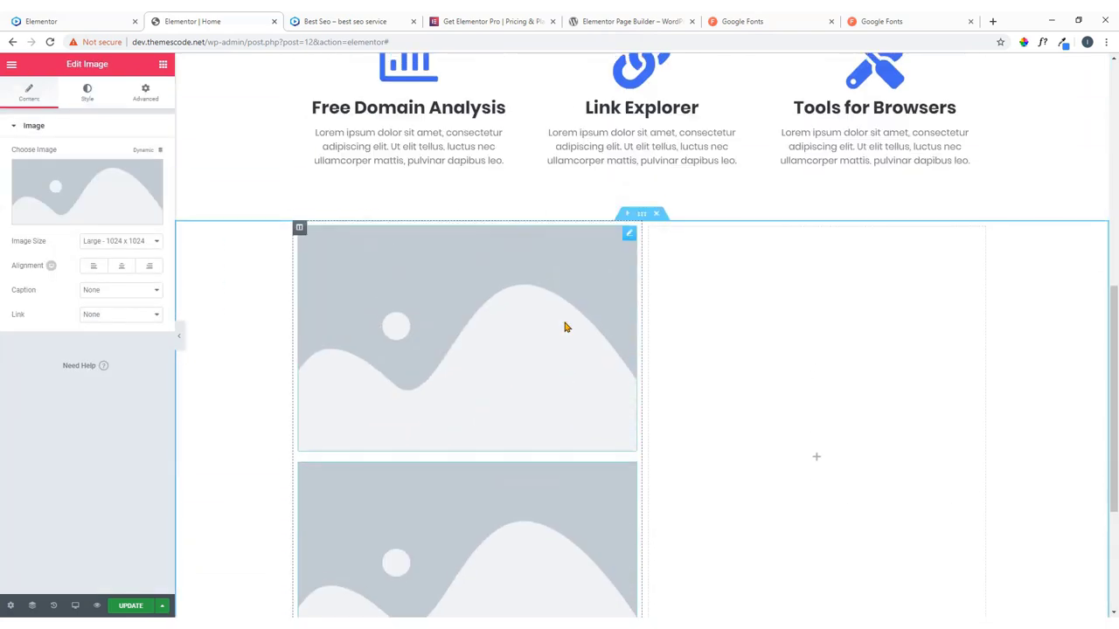
{"action": "left_click", "coordinate": [52, 19]}
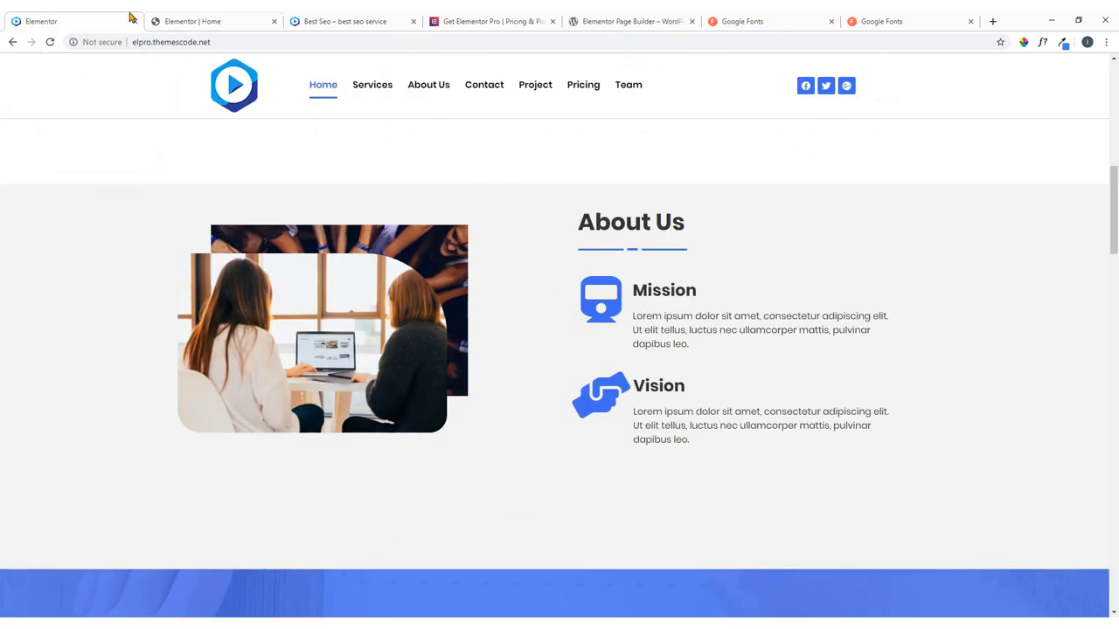
{"action": "left_click", "coordinate": [218, 21]}
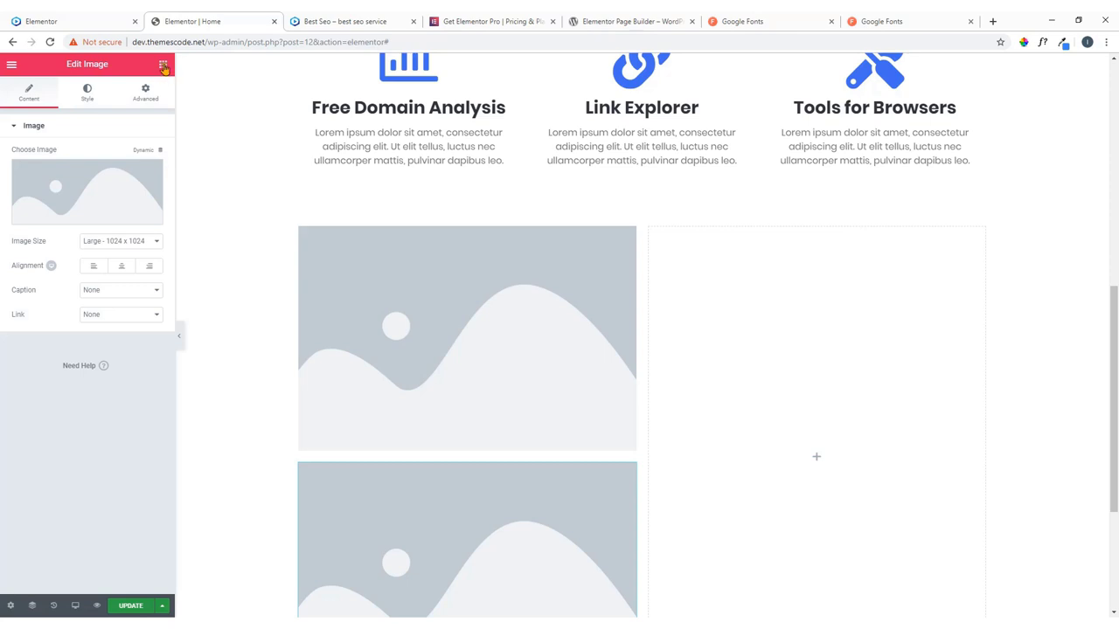
{"action": "left_click", "coordinate": [164, 67]}
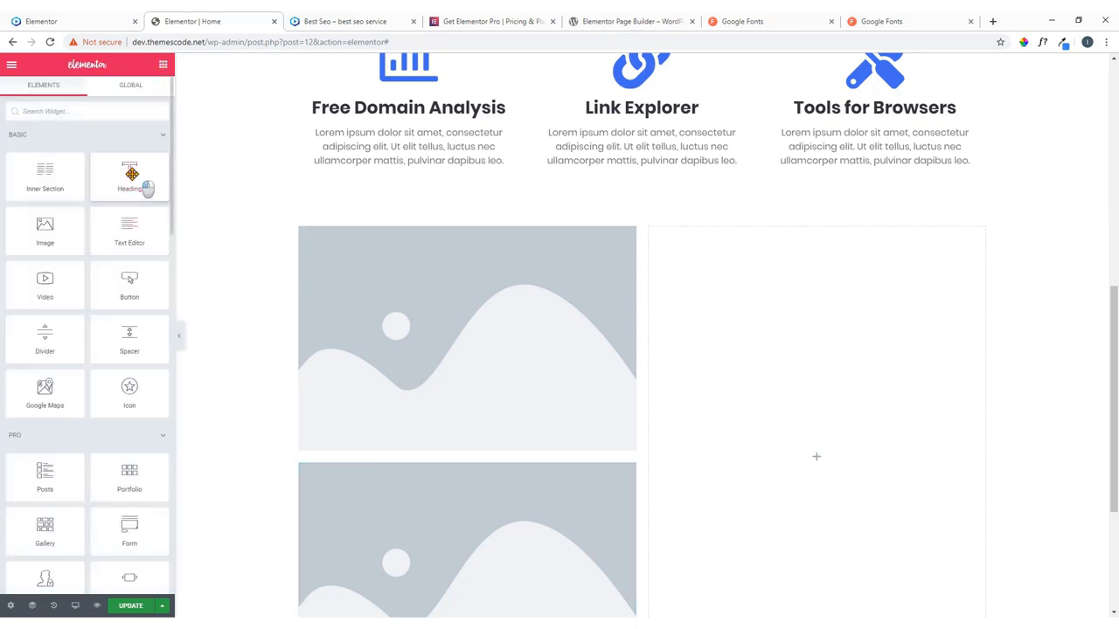
Drop a Heading into the right column, retitle it 'About Us', and set its HTML tag to H1.
{"action": "left_click_drag", "start_coordinate": [148, 184], "coordinate": [810, 262]}
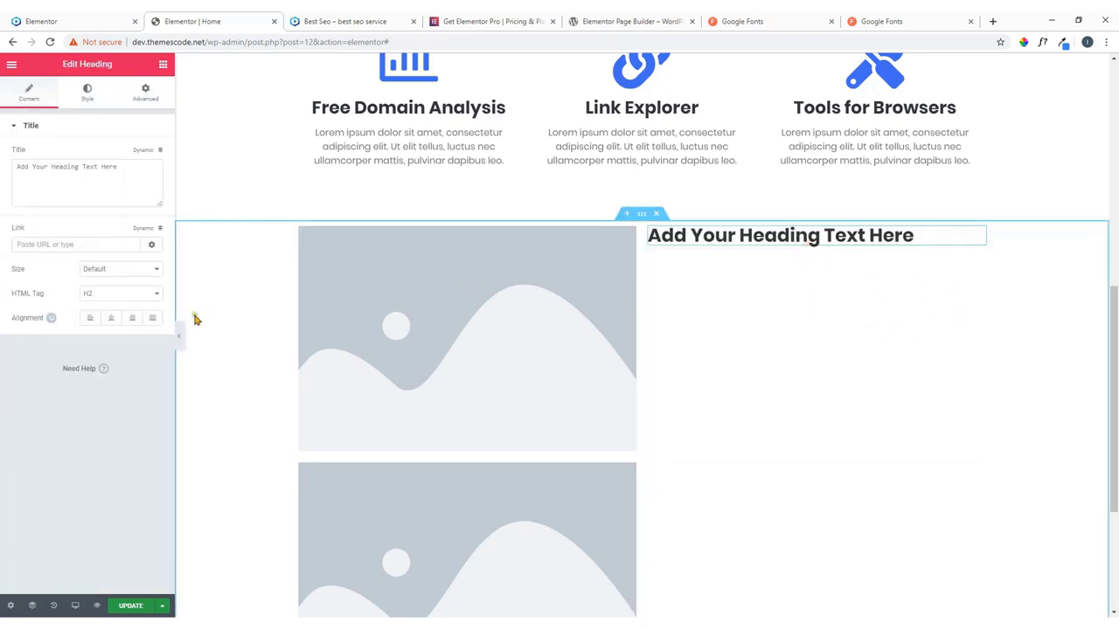
{"action": "left_click_drag", "start_coordinate": [122, 164], "coordinate": [5, 168]}
{"action": "key", "text": "BackSpace"}
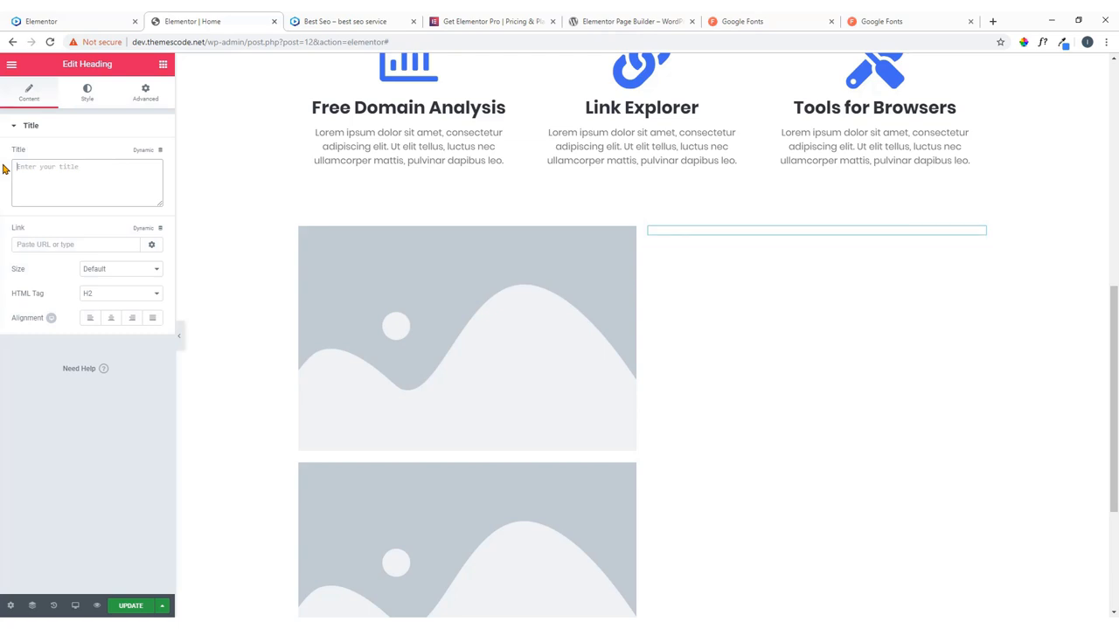
{"action": "type", "text": "About Us"}
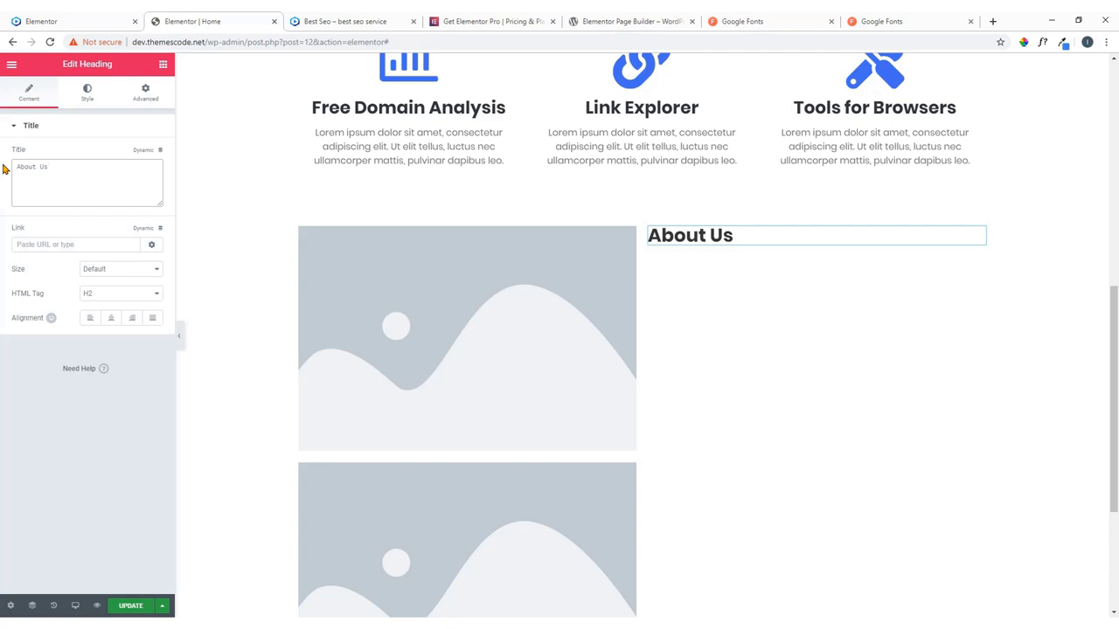
{"action": "left_click", "coordinate": [123, 298]}
{"action": "left_click", "coordinate": [123, 304]}
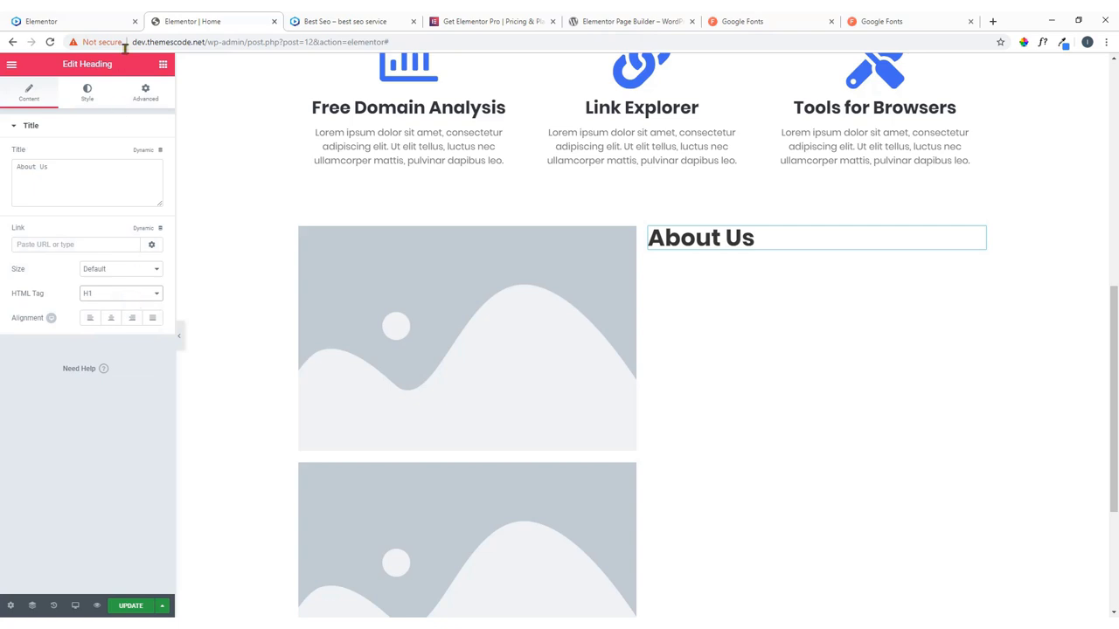
{"action": "left_click", "coordinate": [95, 19]}
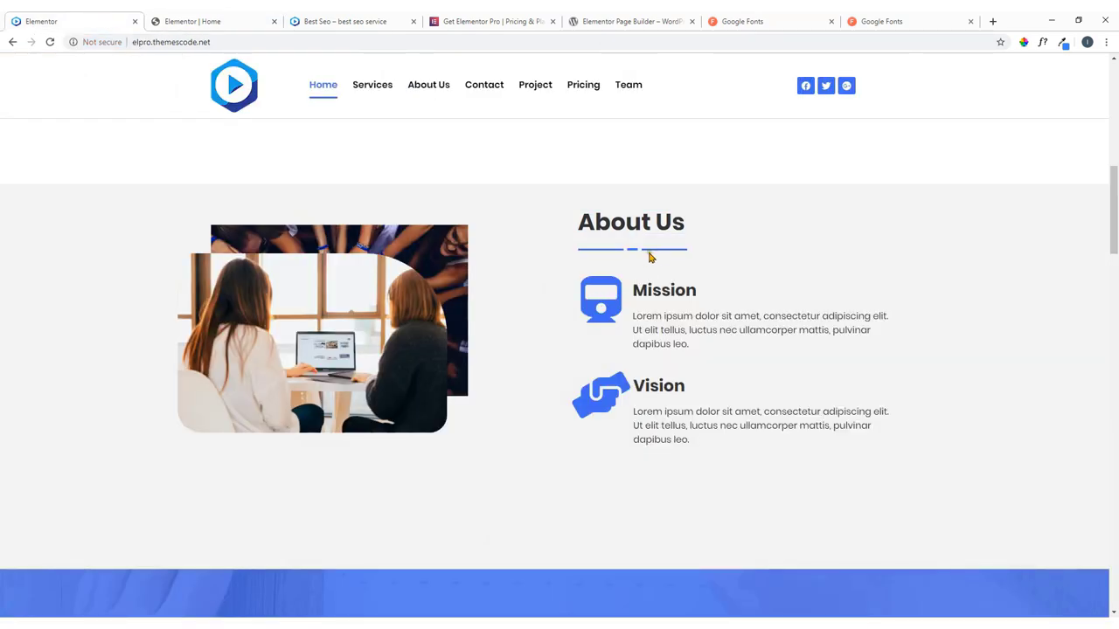
{"action": "left_click", "coordinate": [194, 19]}
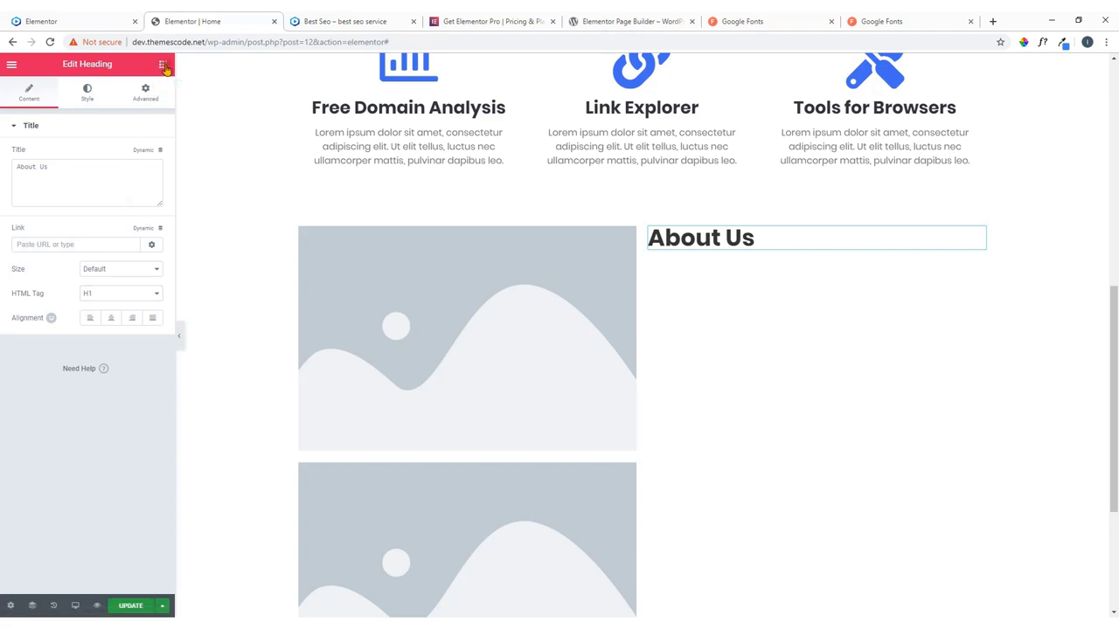
{"action": "left_click", "coordinate": [163, 65]}
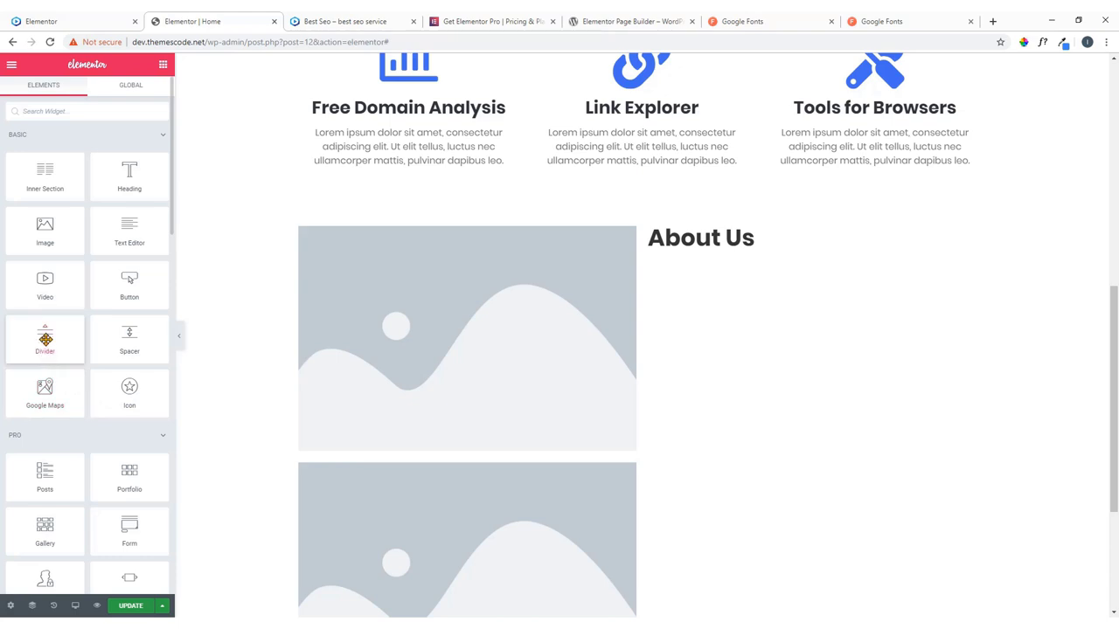
Place a Divider widget under the About Us heading, keeping a solid line style.
{"action": "left_click_drag", "start_coordinate": [45, 340], "coordinate": [746, 257]}
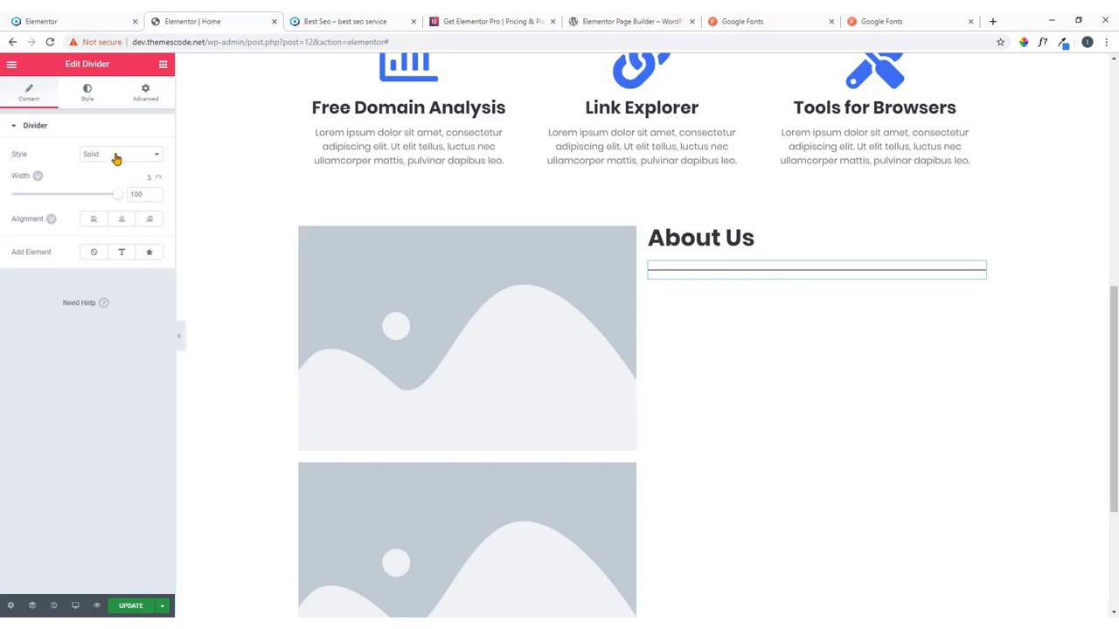
{"action": "left_click", "coordinate": [116, 156]}
{"action": "left_click", "coordinate": [116, 155]}
{"action": "left_click", "coordinate": [86, 94]}
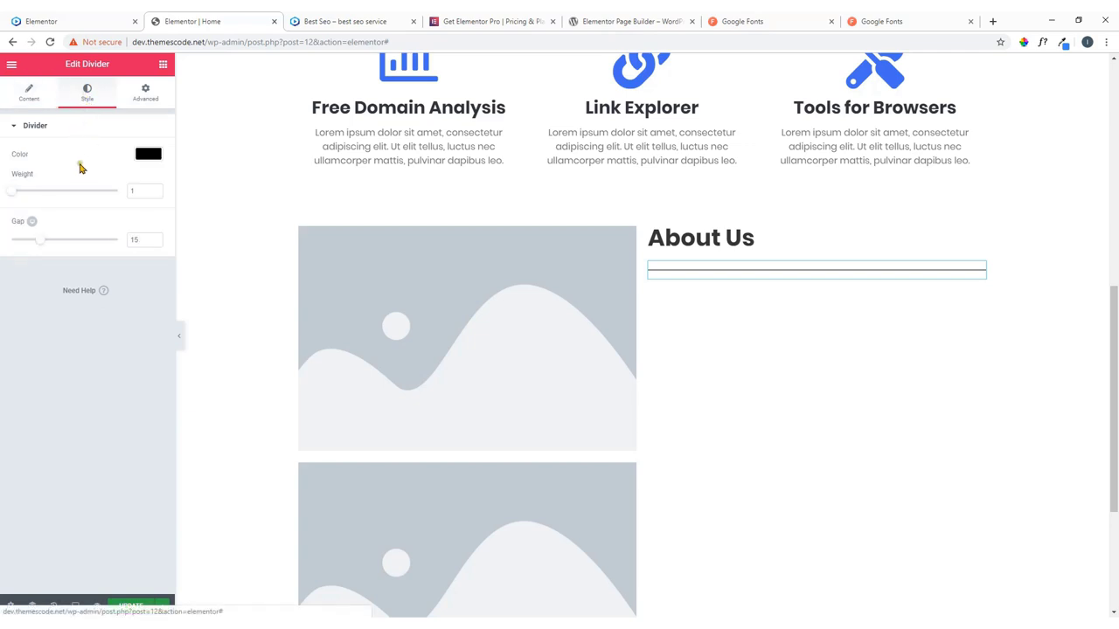
{"action": "left_click", "coordinate": [30, 91]}
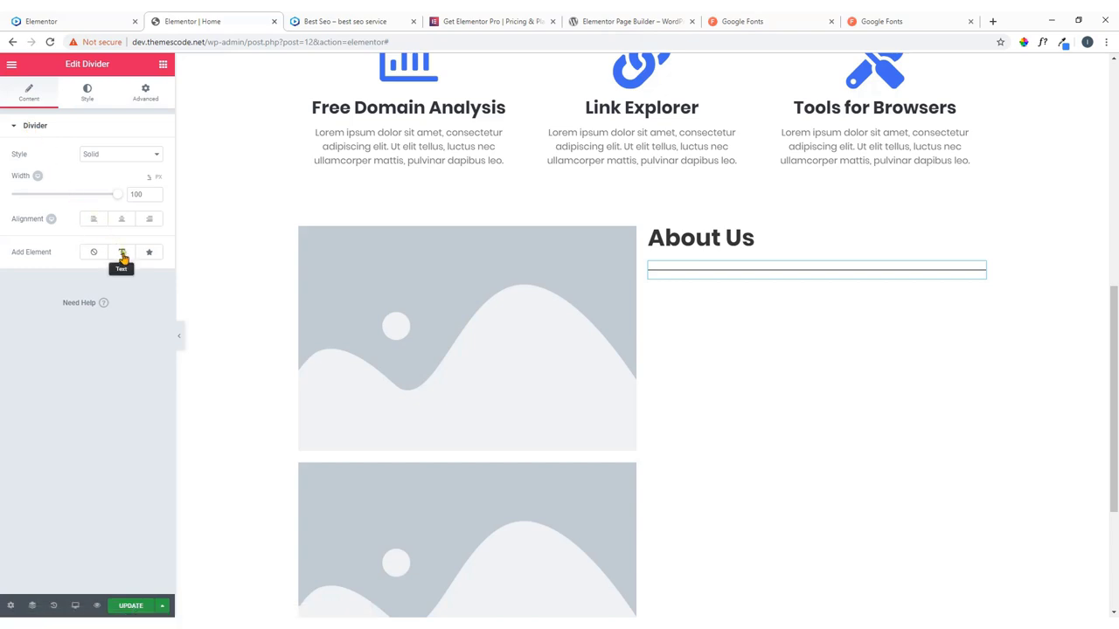
Add an icon to the divider and replace the star with the Minus icon from the Icon Library.
{"action": "left_click", "coordinate": [149, 253]}
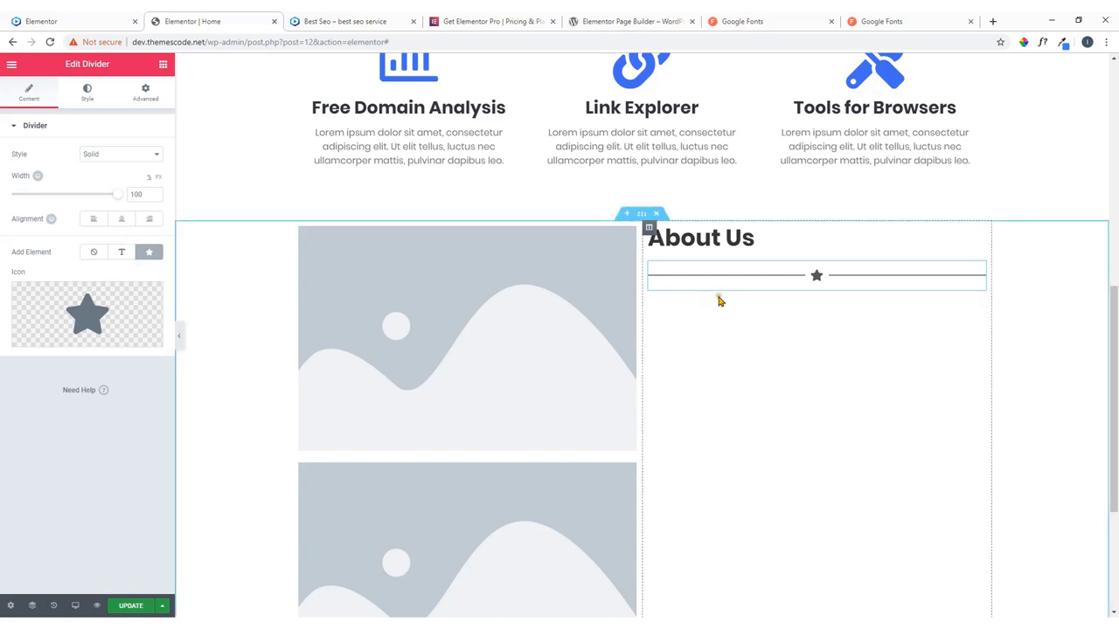
{"action": "left_click", "coordinate": [84, 318]}
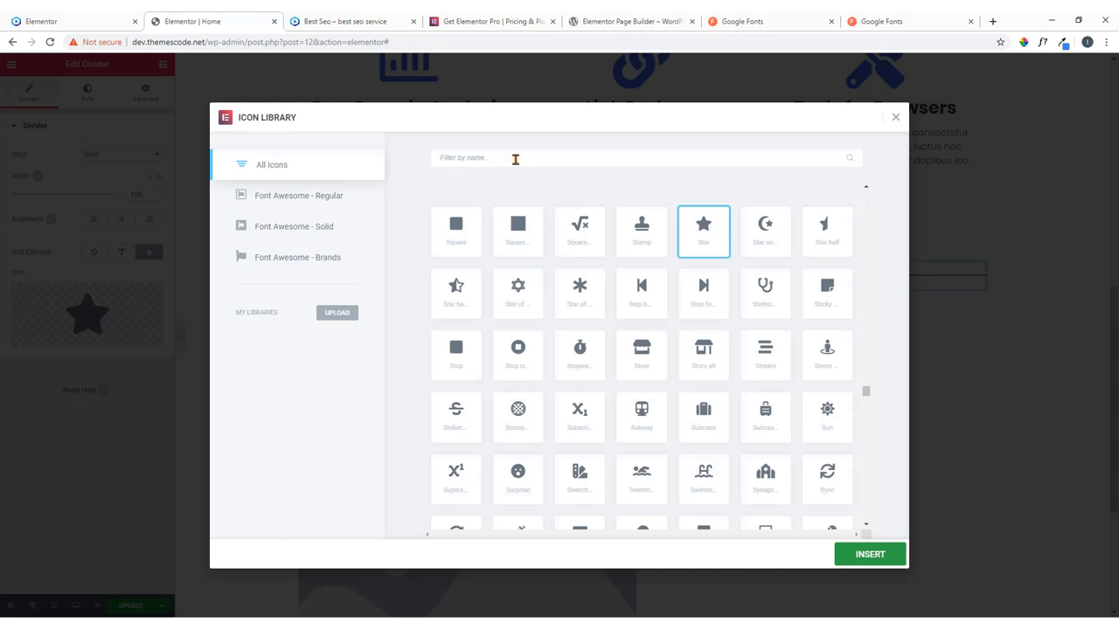
{"action": "left_click", "coordinate": [515, 159]}
{"action": "type", "text": "minus"}
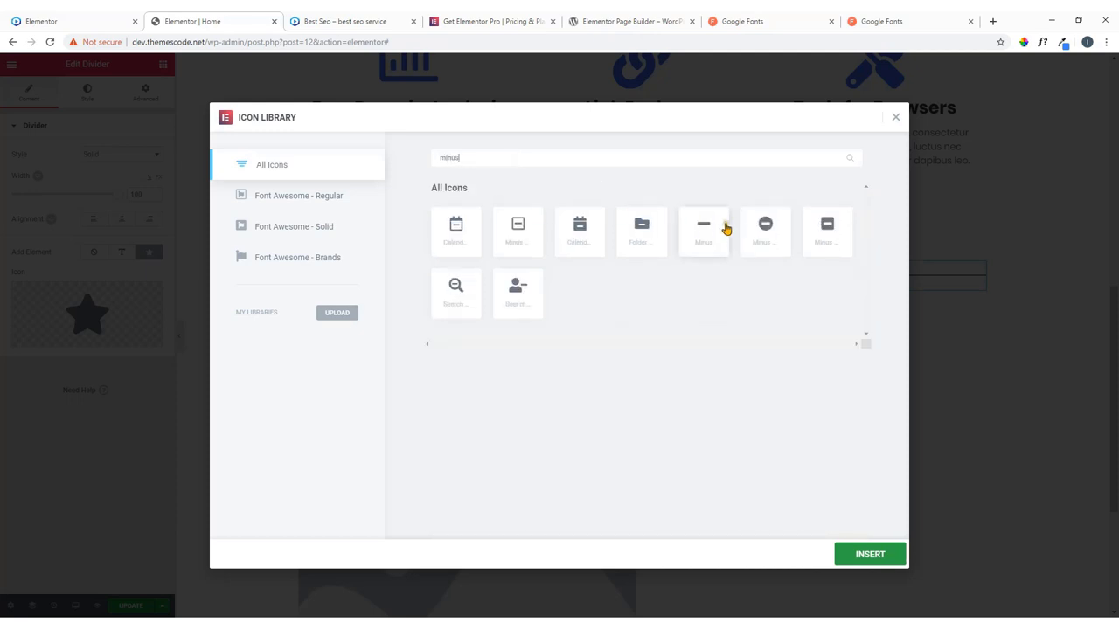
{"action": "left_click", "coordinate": [718, 230]}
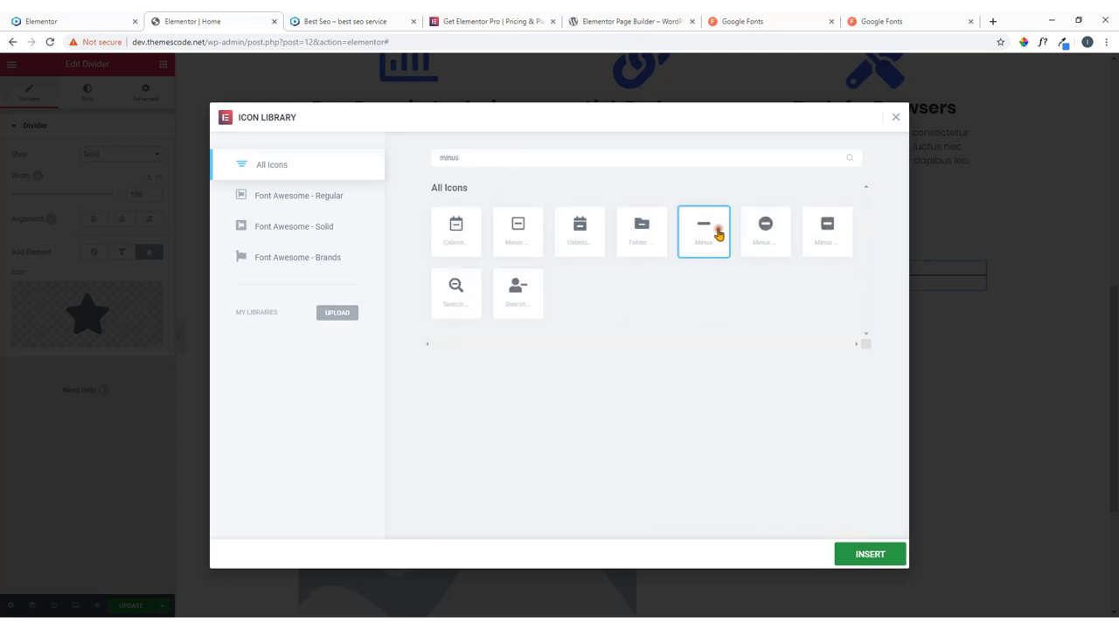
{"action": "left_click", "coordinate": [864, 550]}
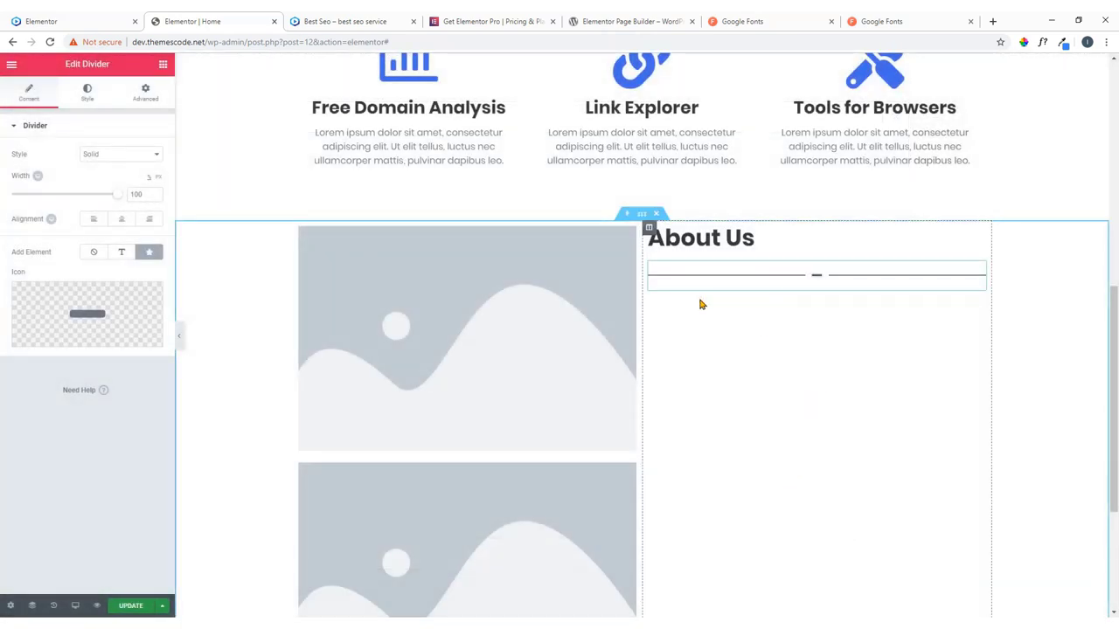
Compare the minus divider with the live About Us section.
{"action": "left_click", "coordinate": [52, 21]}
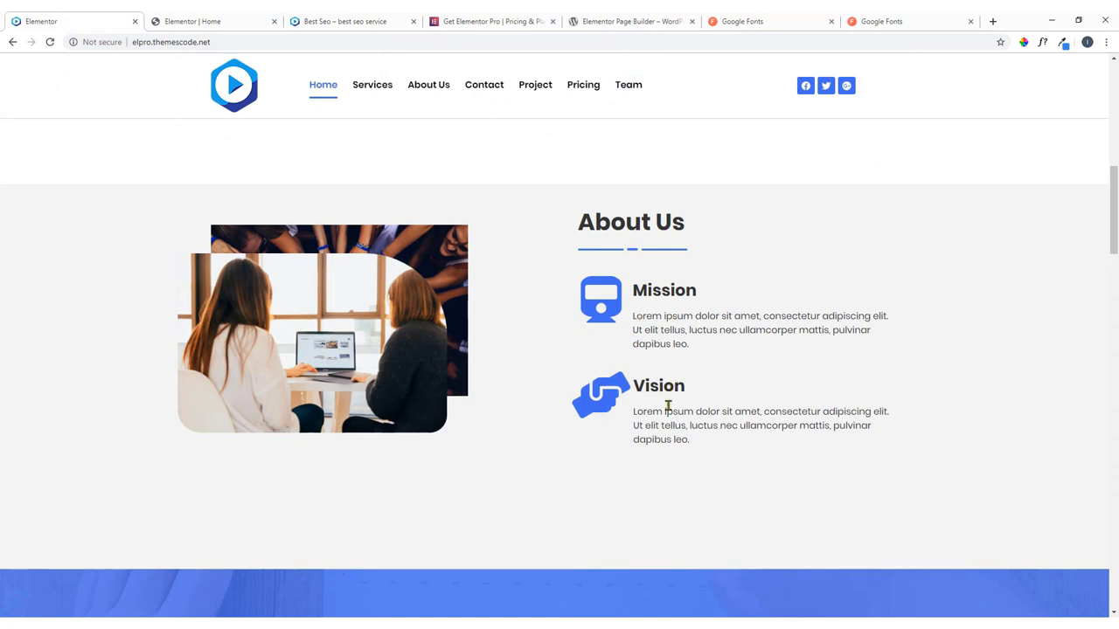
{"action": "left_click", "coordinate": [198, 17]}
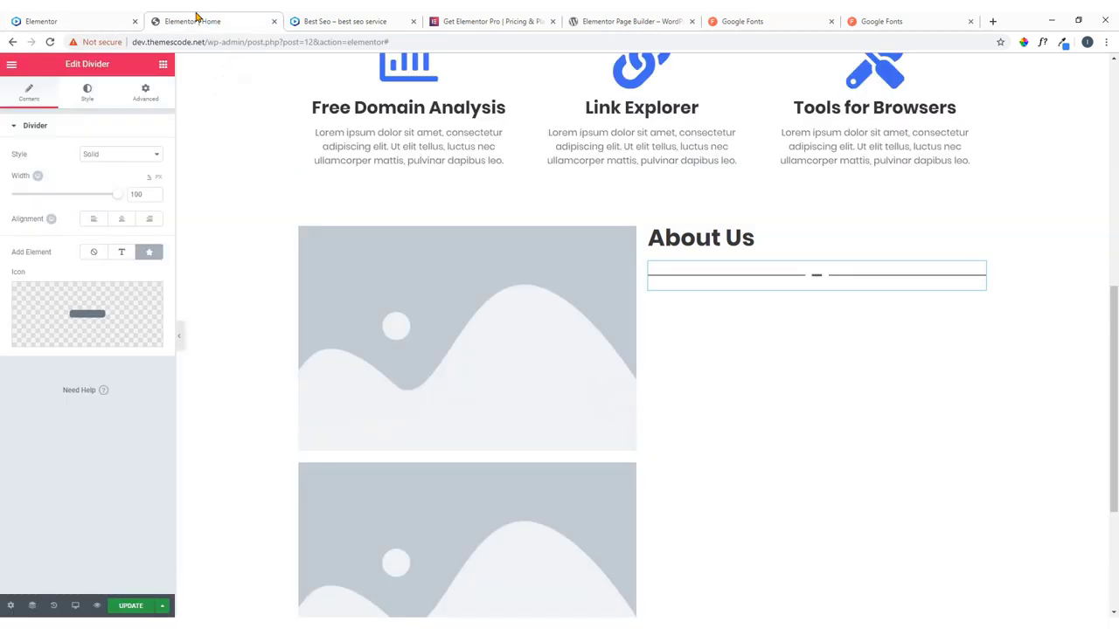
{"action": "left_click", "coordinate": [163, 66]}
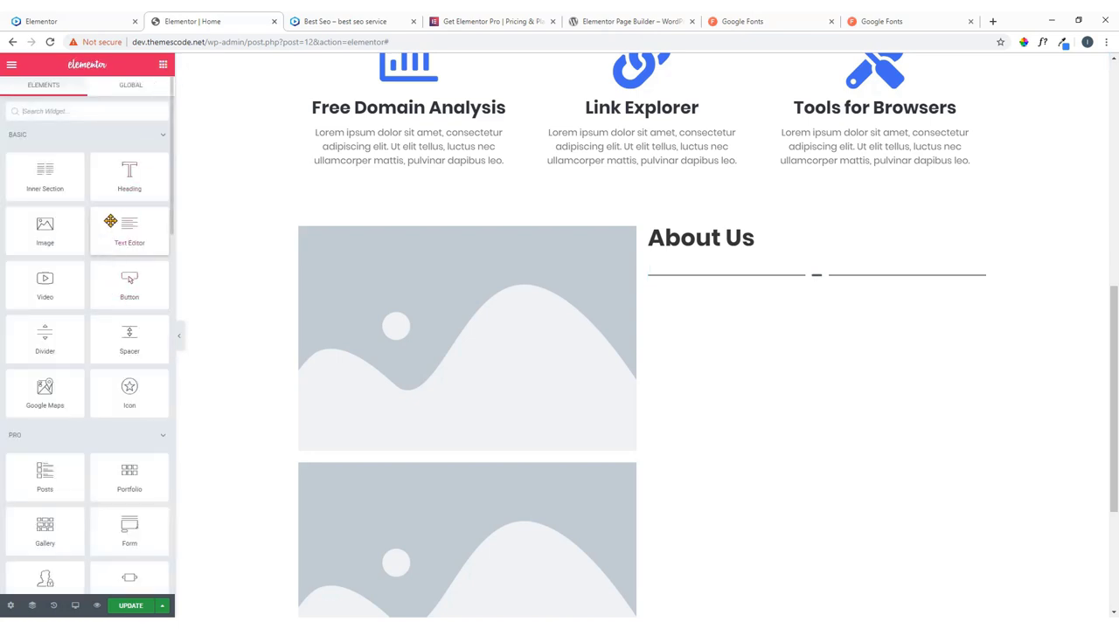
{"action": "left_click", "coordinate": [79, 114]}
Search 'ico' and place an Icon Box widget under the divider, then check the live layout.
{"action": "type", "text": "icon"}
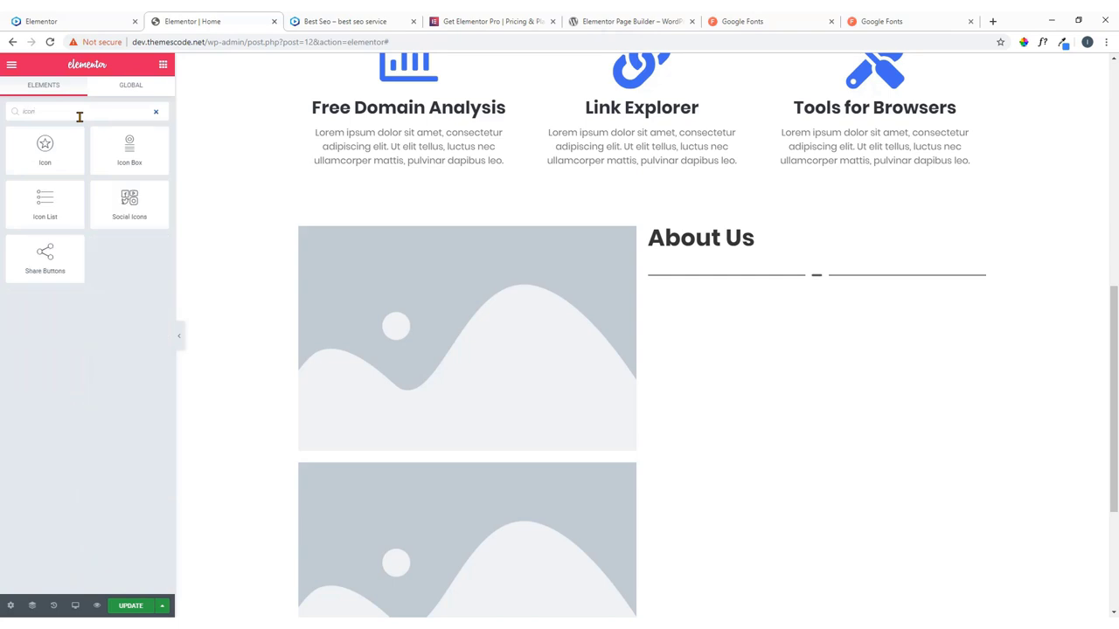
{"action": "left_click_drag", "start_coordinate": [97, 130], "coordinate": [725, 293]}
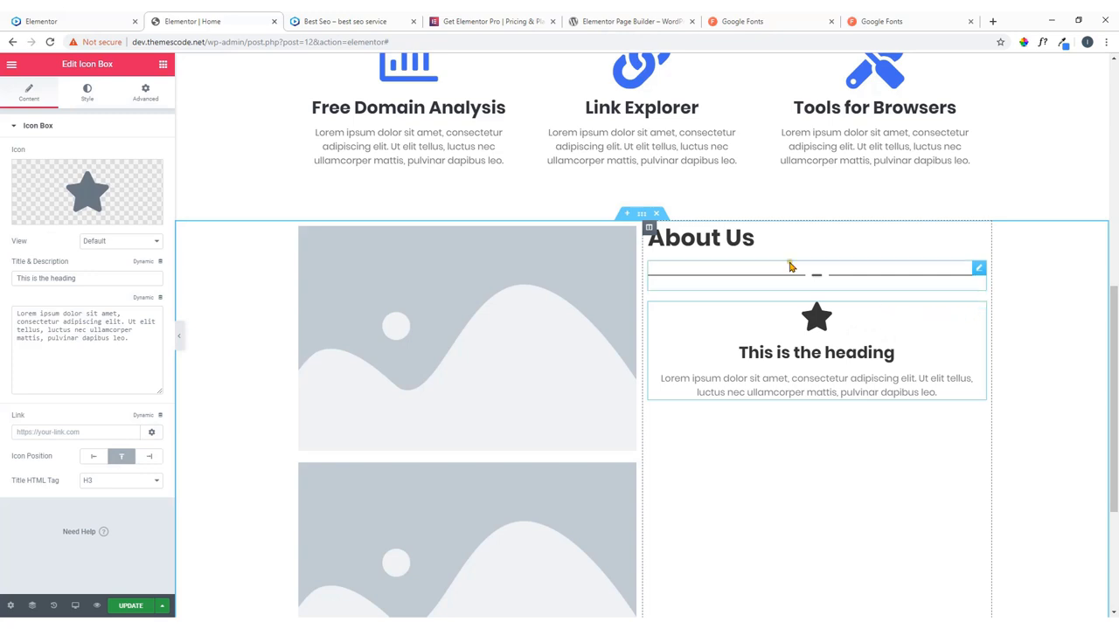
{"action": "left_click", "coordinate": [86, 15]}
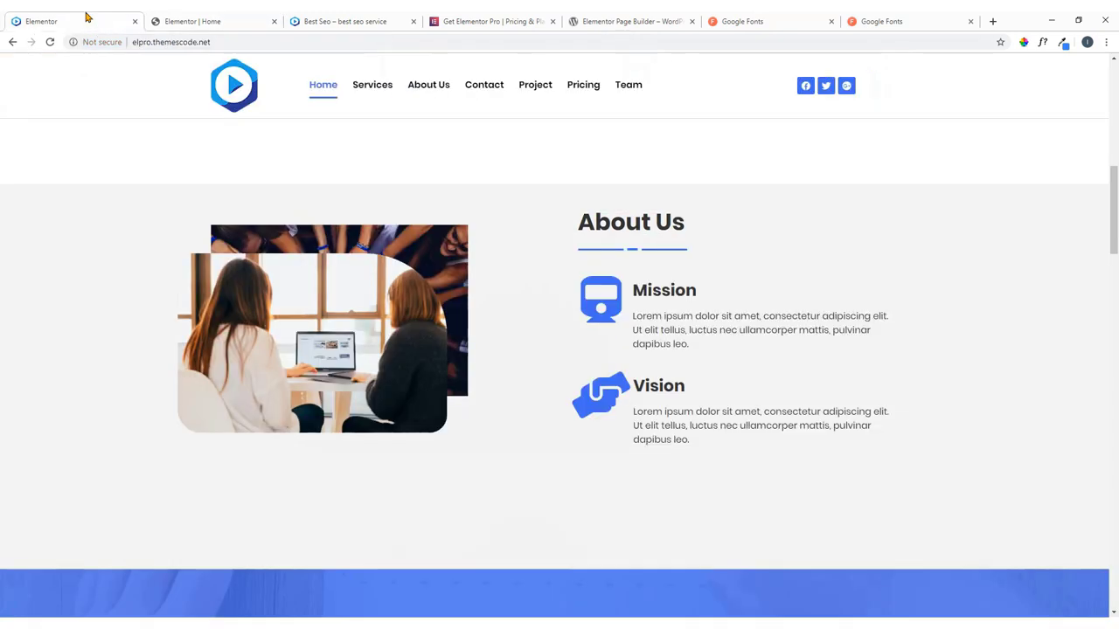
{"action": "left_click", "coordinate": [242, 20]}
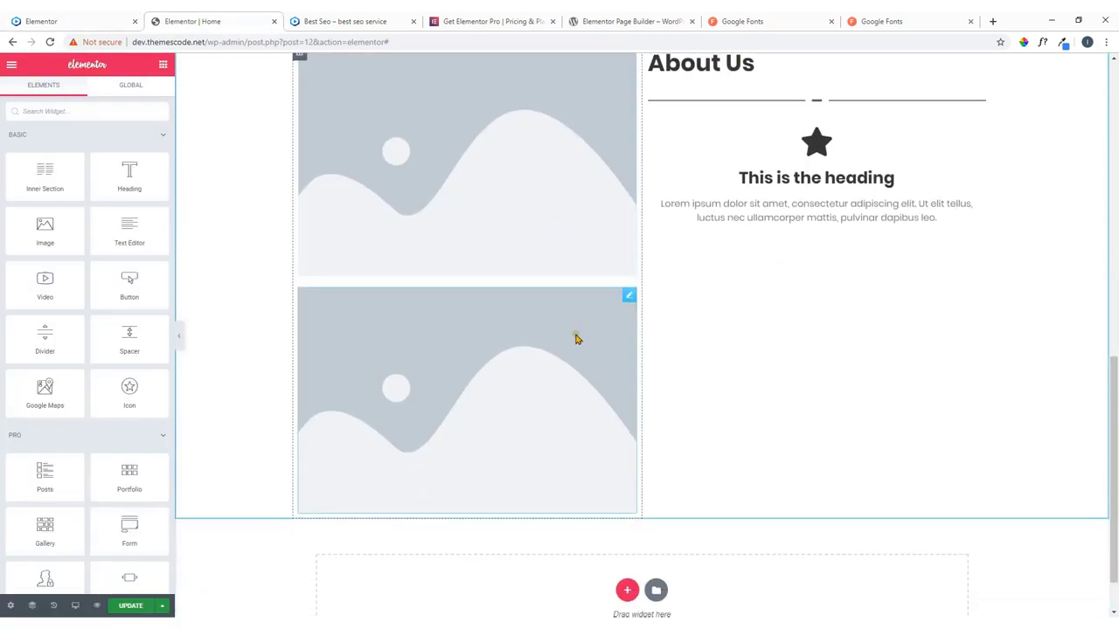
{"action": "scroll", "coordinate": [542, 293], "scroll_direction": "up", "scroll_amount": 2}
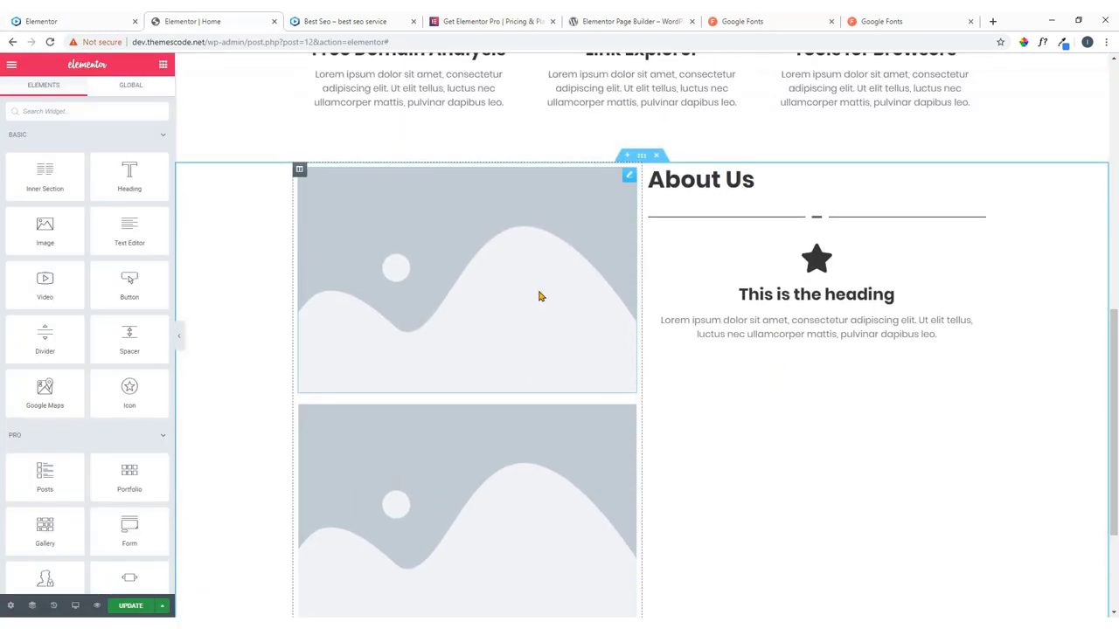
Open the upper image's Choose Image media library, then bring up the skillshare folder window.
{"action": "left_click", "coordinate": [629, 175]}
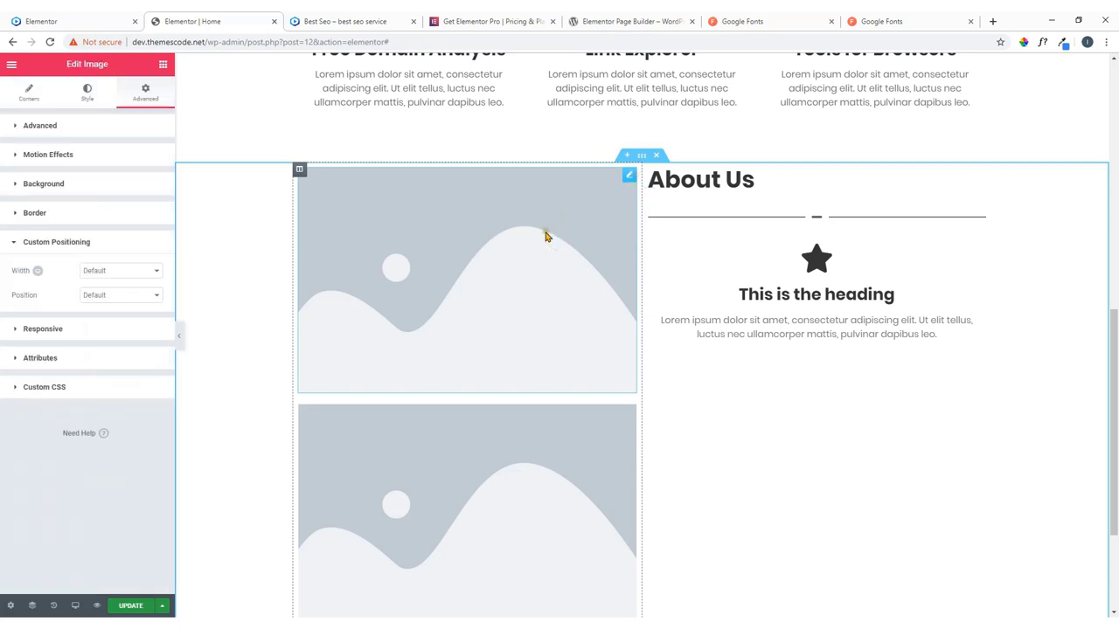
{"action": "left_click", "coordinate": [472, 273]}
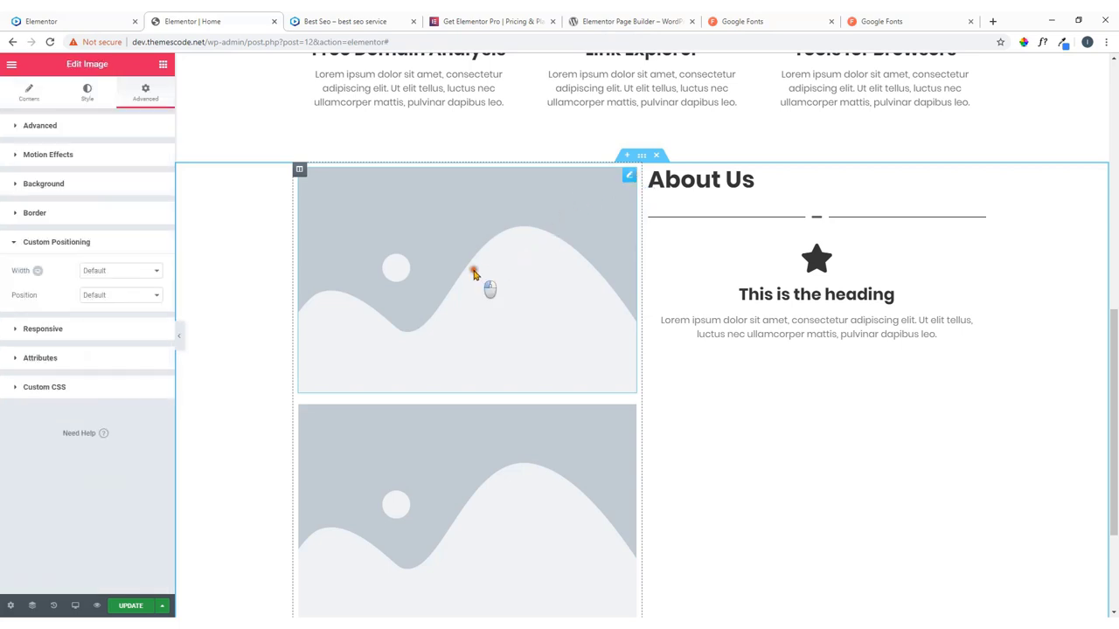
{"action": "left_click", "coordinate": [29, 93]}
{"action": "left_click", "coordinate": [87, 216]}
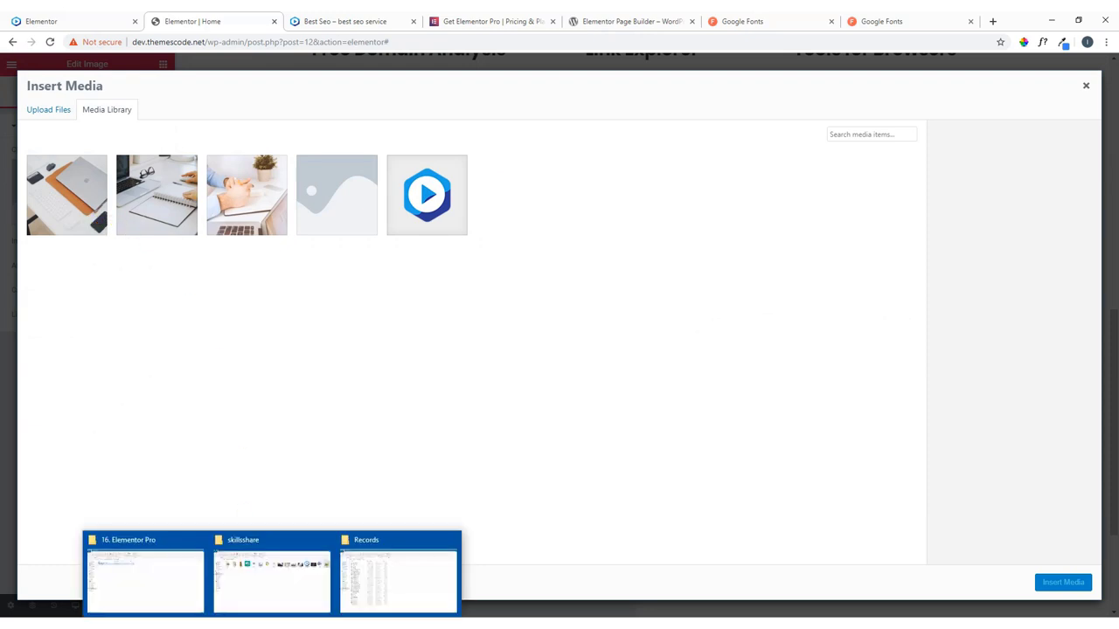
{"action": "left_click", "coordinate": [270, 585]}
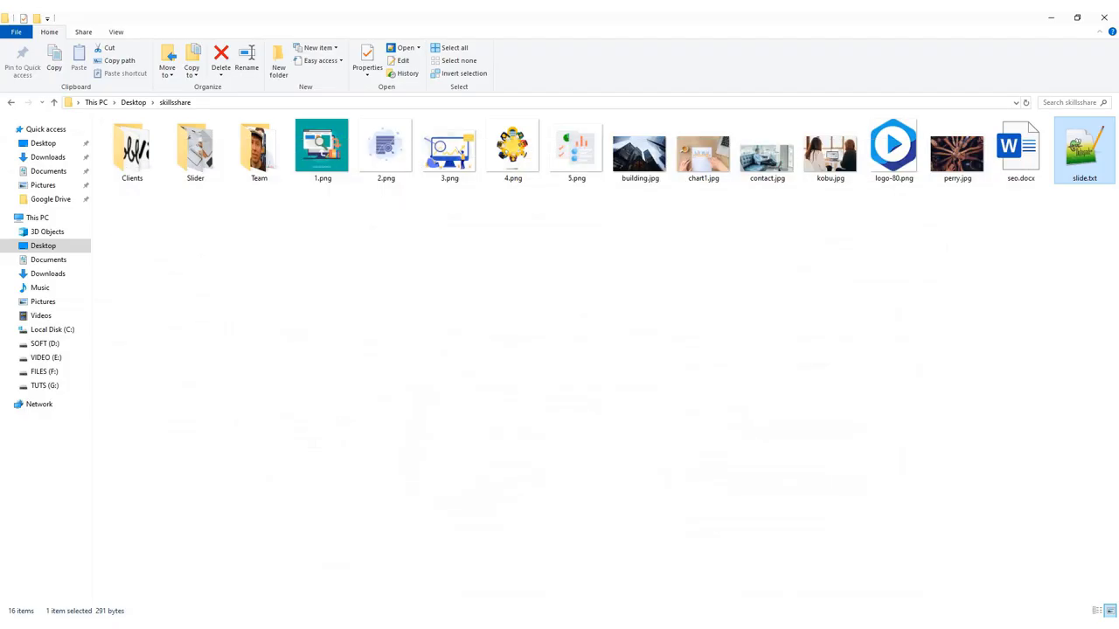
Select perry.jpg and kobu.jpg in the skillshare folder and drag them into Insert Media.
{"action": "left_click", "coordinate": [955, 171]}
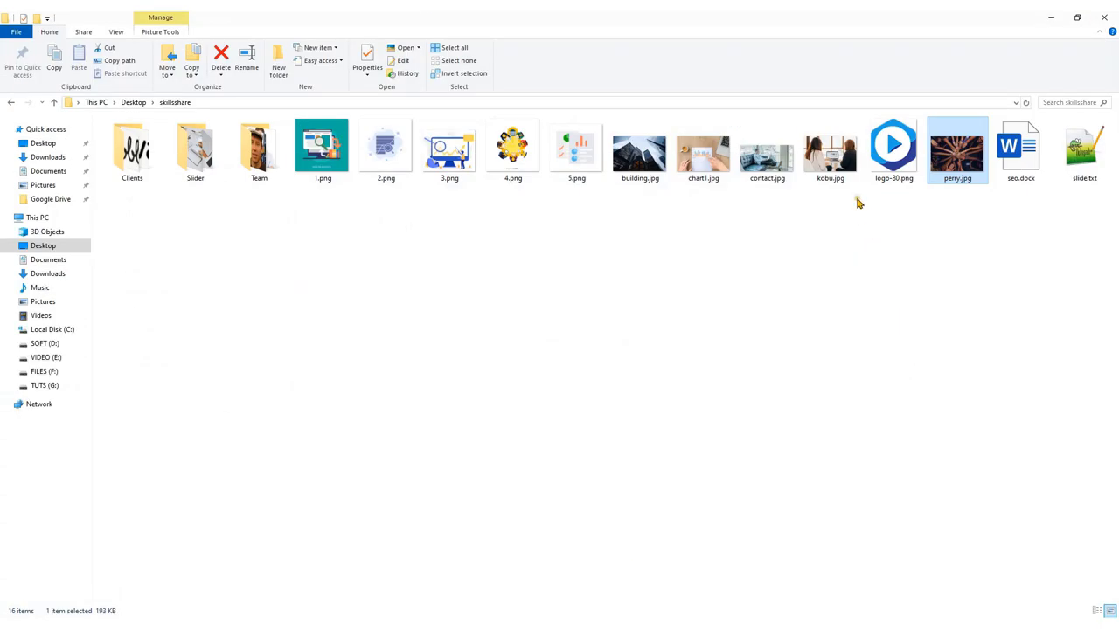
{"action": "left_click", "coordinate": [832, 162], "text": "ctrl"}
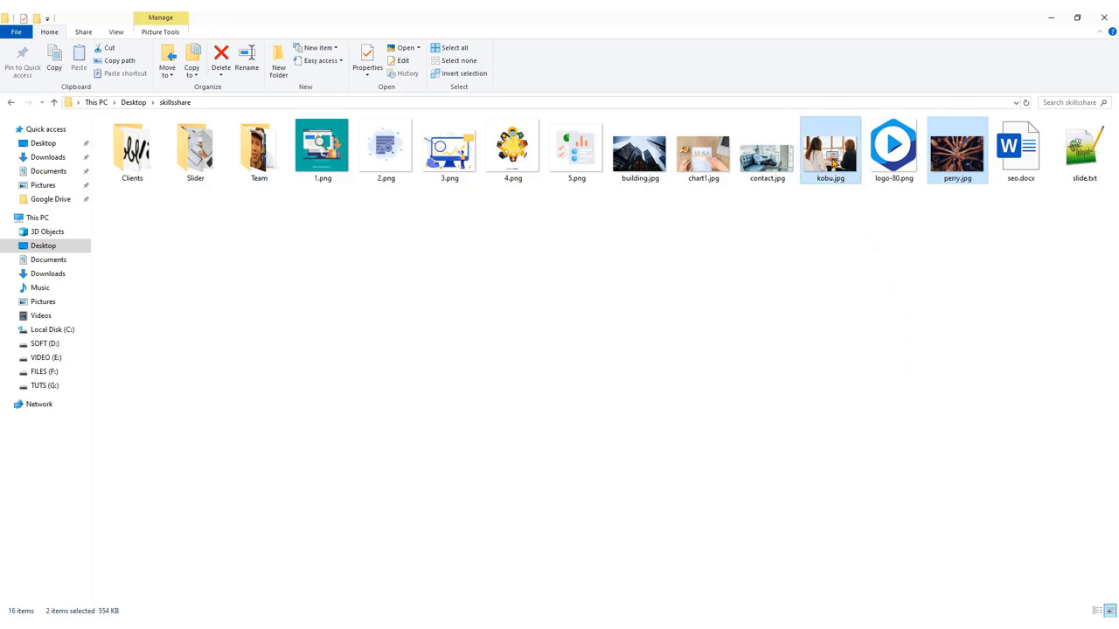
{"action": "left_click_drag", "start_coordinate": [832, 162], "coordinate": [536, 394]}
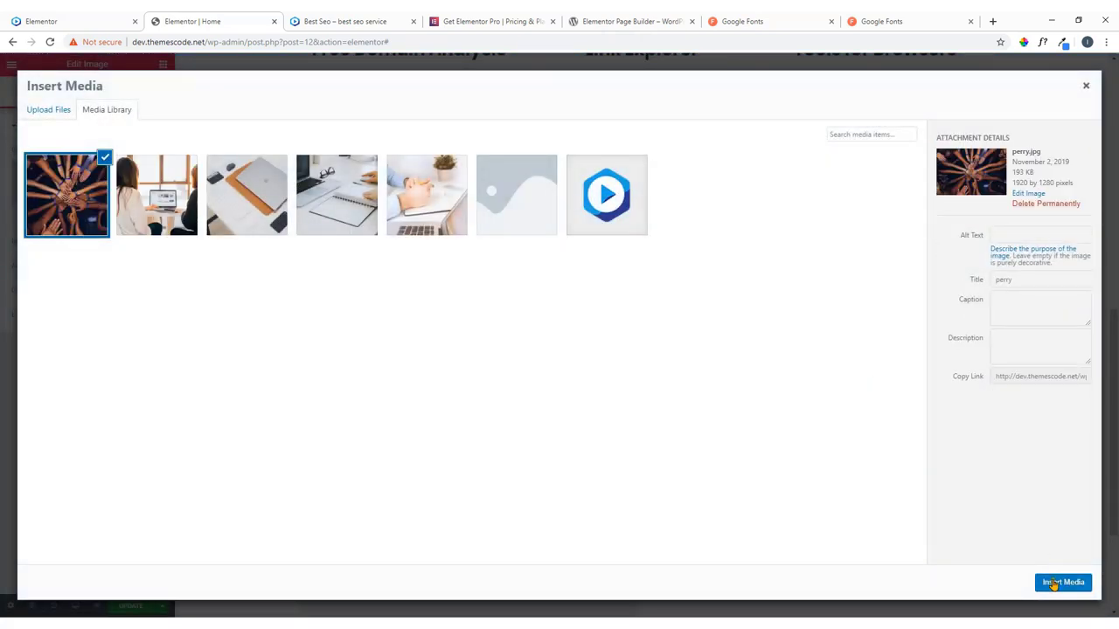
Insert perry.jpg into the upper image and kobu.jpg into the lower one, then view the live reference.
{"action": "left_click", "coordinate": [1053, 584]}
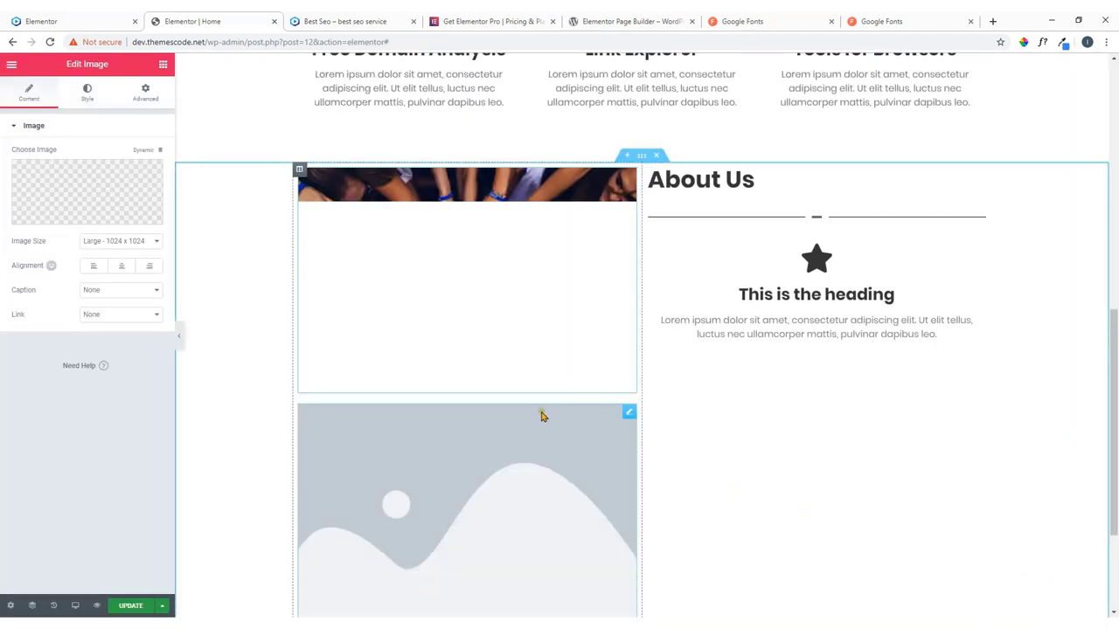
{"action": "scroll", "coordinate": [265, 289], "scroll_direction": "down", "scroll_amount": 2}
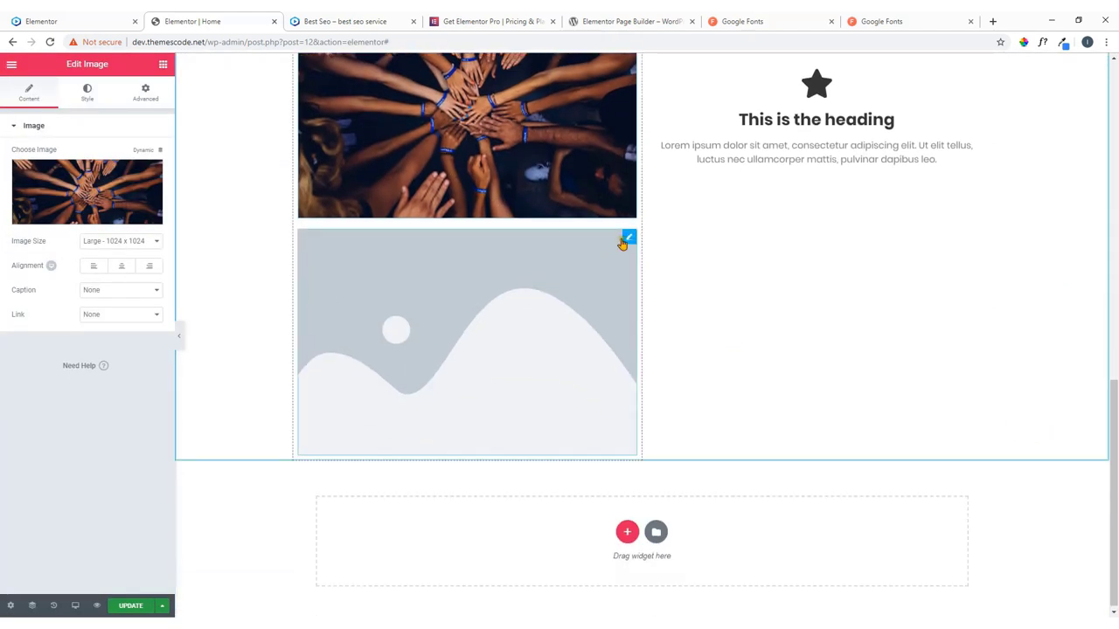
{"action": "left_click", "coordinate": [626, 239]}
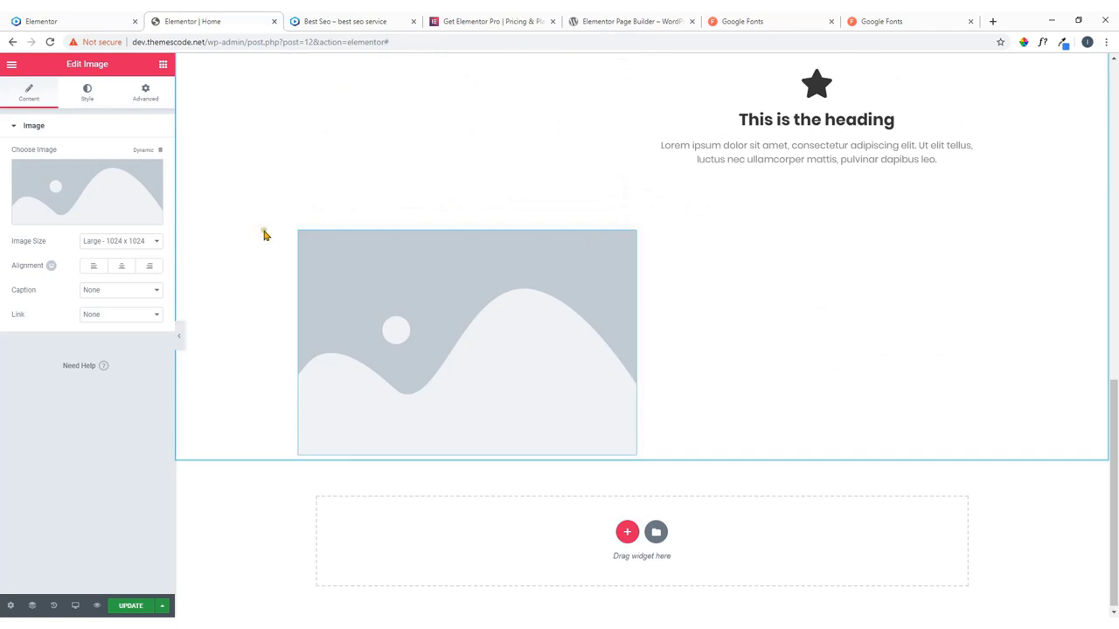
{"action": "left_click", "coordinate": [129, 206]}
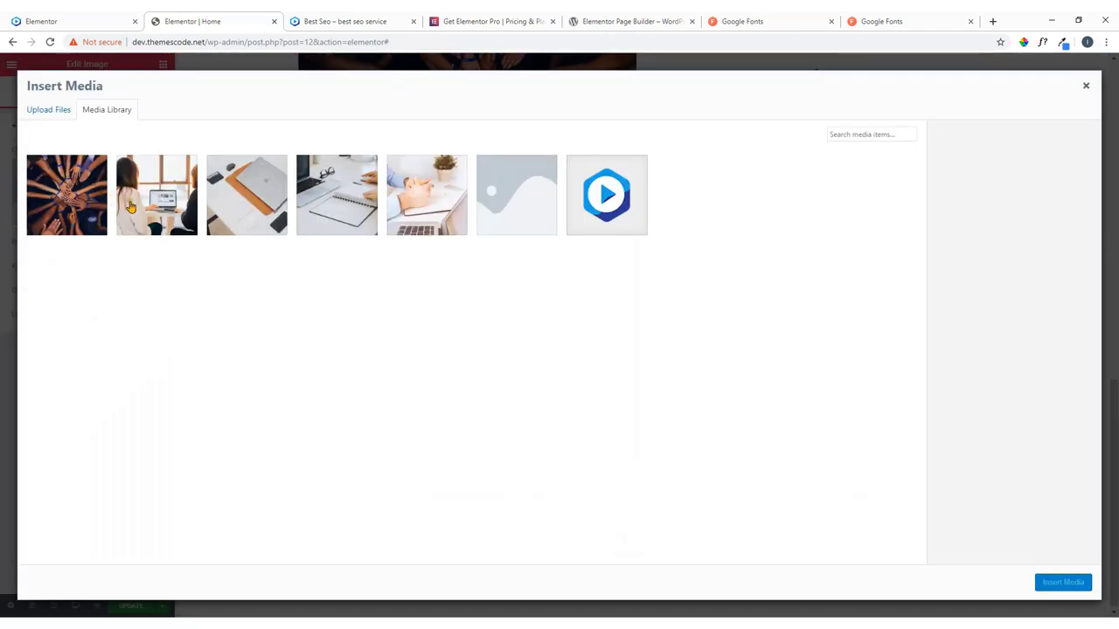
{"action": "left_click", "coordinate": [129, 206]}
{"action": "left_click", "coordinate": [1062, 582]}
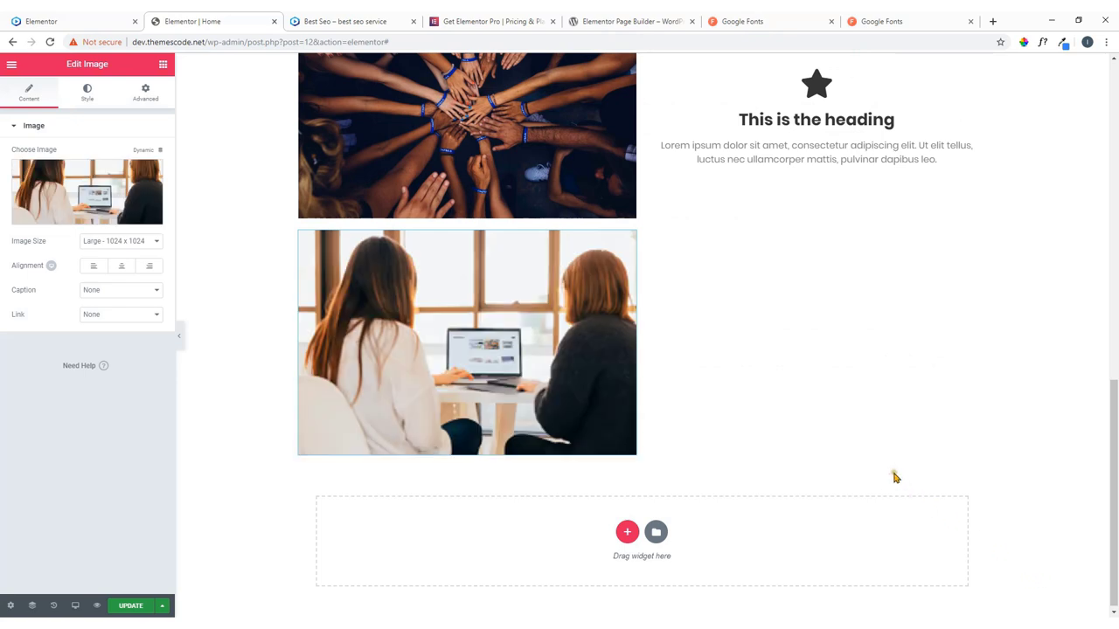
{"action": "scroll", "coordinate": [893, 477], "scroll_direction": "up", "scroll_amount": 2}
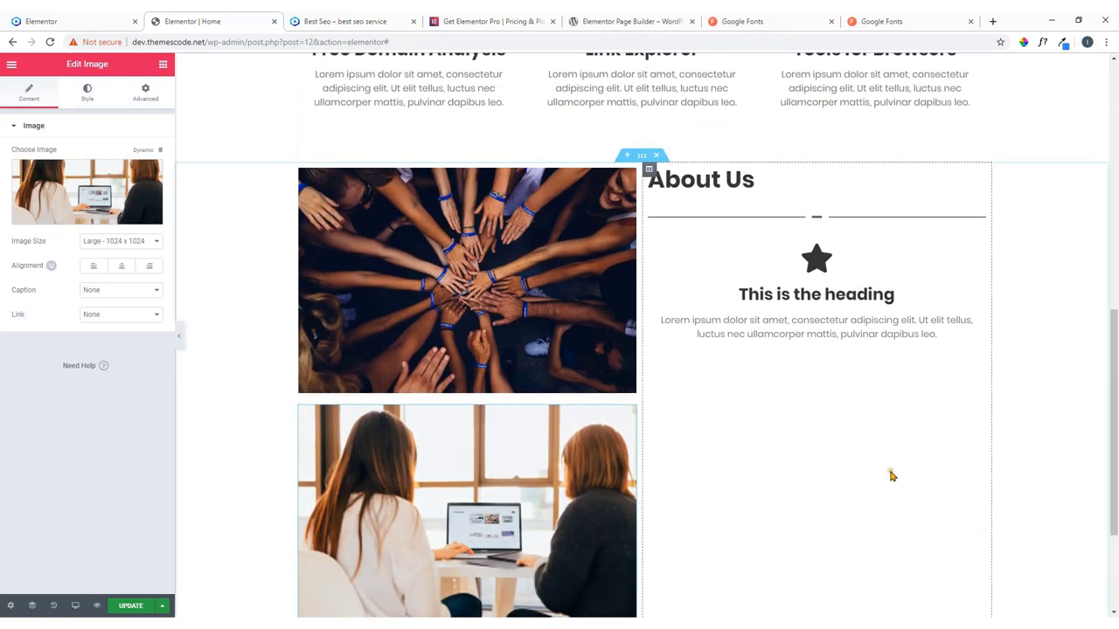
{"action": "left_click", "coordinate": [99, 22]}
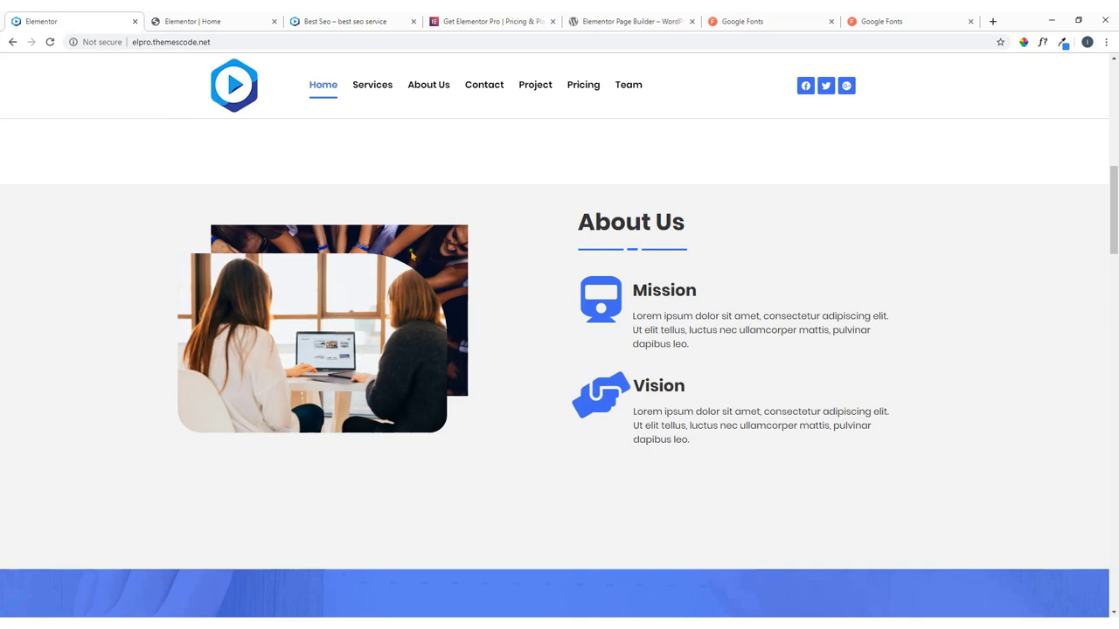
Give kobu.jpg Absolute custom positioning with offsets -121 horizontal and 55 vertical.
{"action": "left_click", "coordinate": [233, 20]}
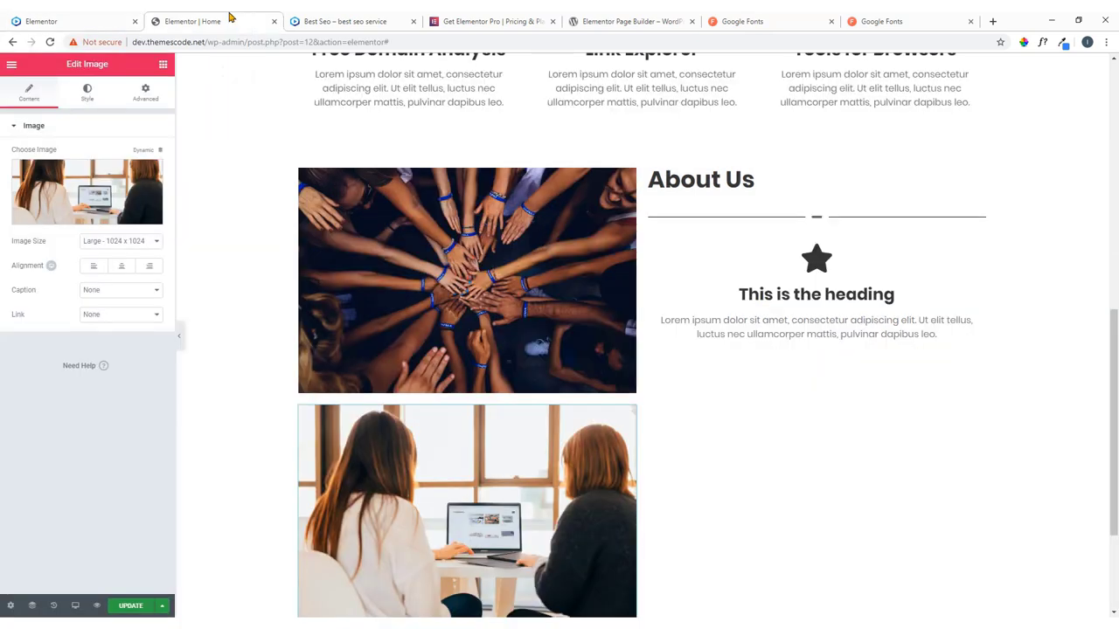
{"action": "scroll", "coordinate": [524, 393], "scroll_direction": "down", "scroll_amount": 2}
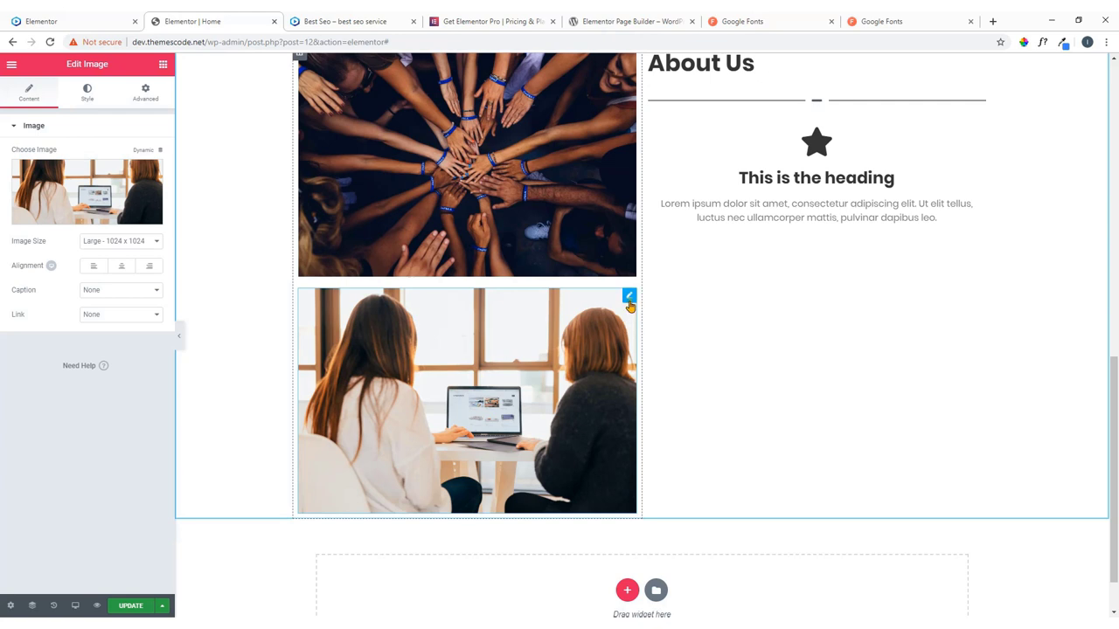
{"action": "left_click", "coordinate": [141, 93]}
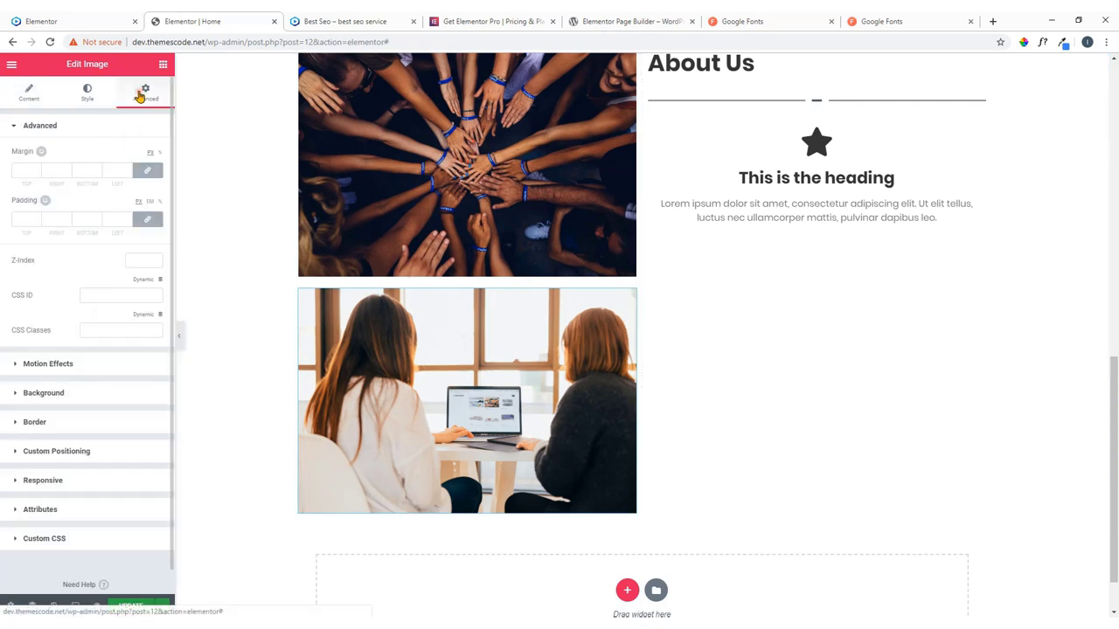
{"action": "left_click", "coordinate": [70, 451]}
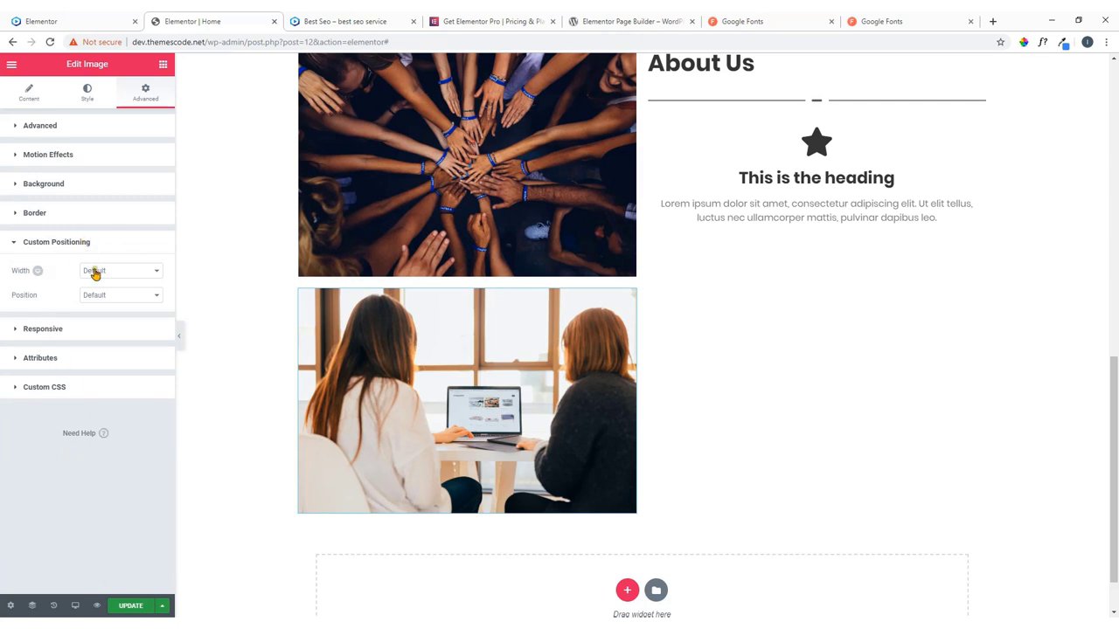
{"action": "left_click", "coordinate": [122, 295]}
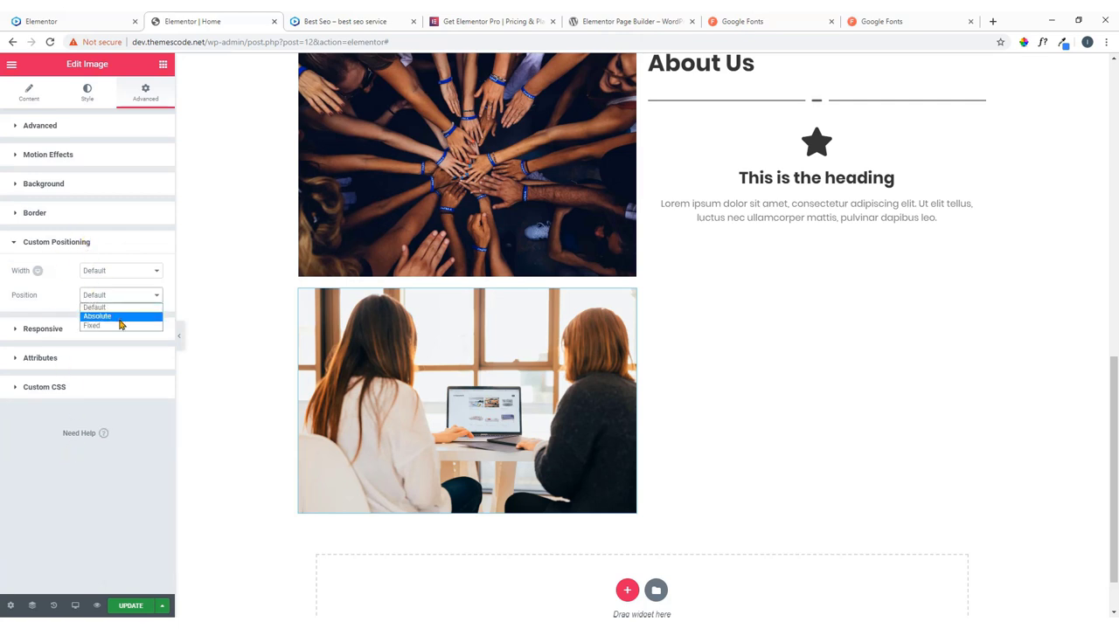
{"action": "left_click", "coordinate": [120, 320]}
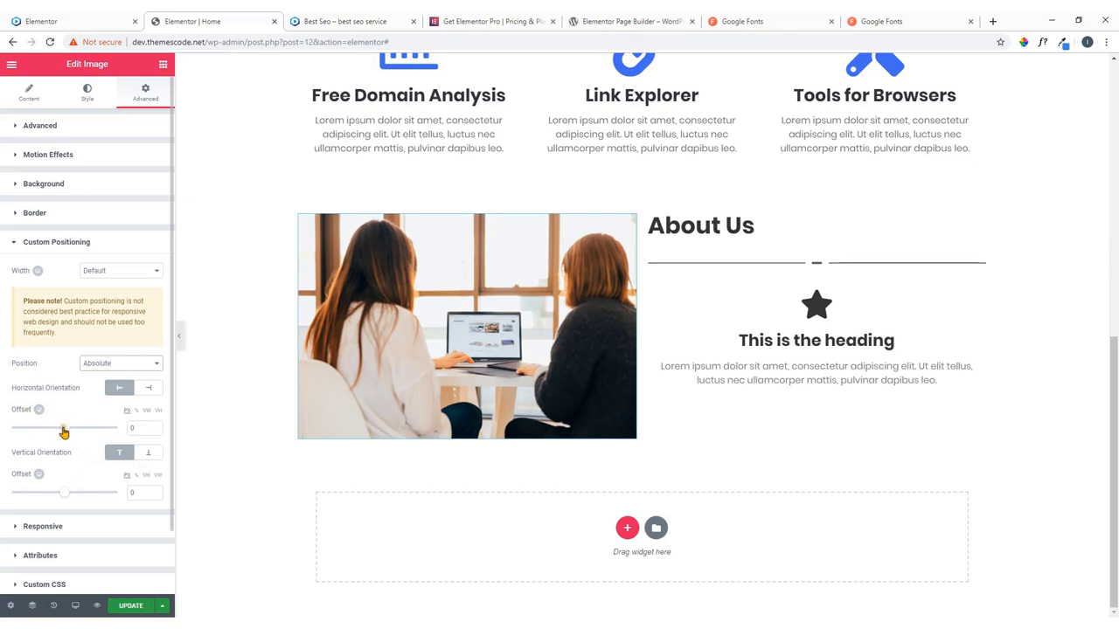
{"action": "left_click_drag", "start_coordinate": [63, 432], "coordinate": [60, 432]}
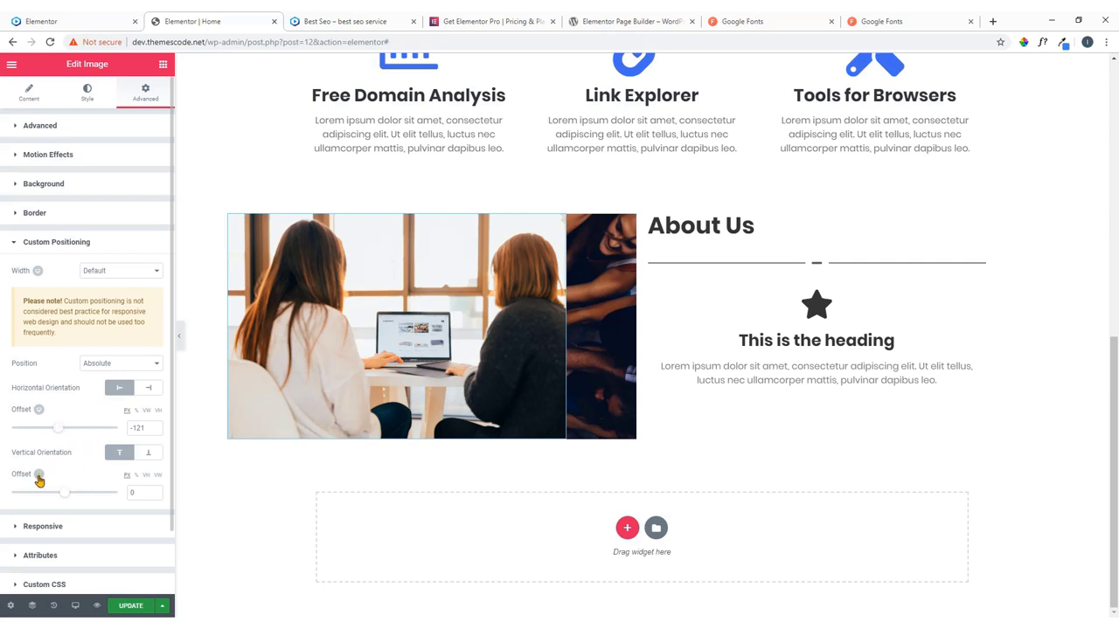
{"action": "mouse_move", "coordinate": [63, 494]}
{"action": "left_mouse_down"}
{"action": "mouse_move", "coordinate": [49, 497]}
{"action": "mouse_move", "coordinate": [83, 497]}
{"action": "mouse_move", "coordinate": [65, 498]}
{"action": "left_mouse_up"}
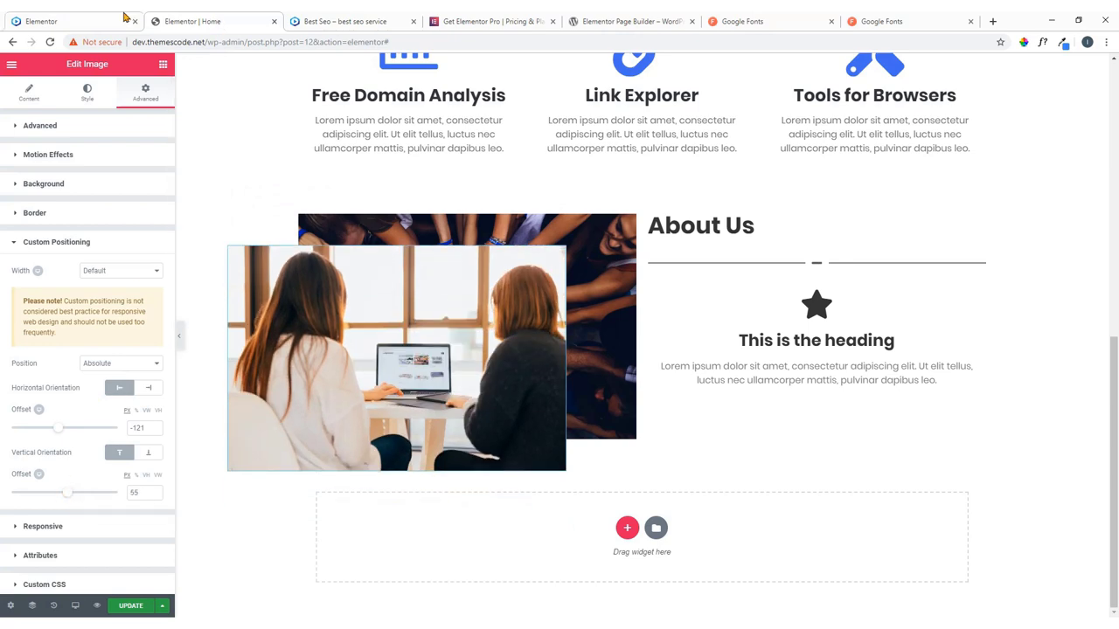
{"action": "left_click", "coordinate": [70, 21]}
{"action": "left_click", "coordinate": [209, 19]}
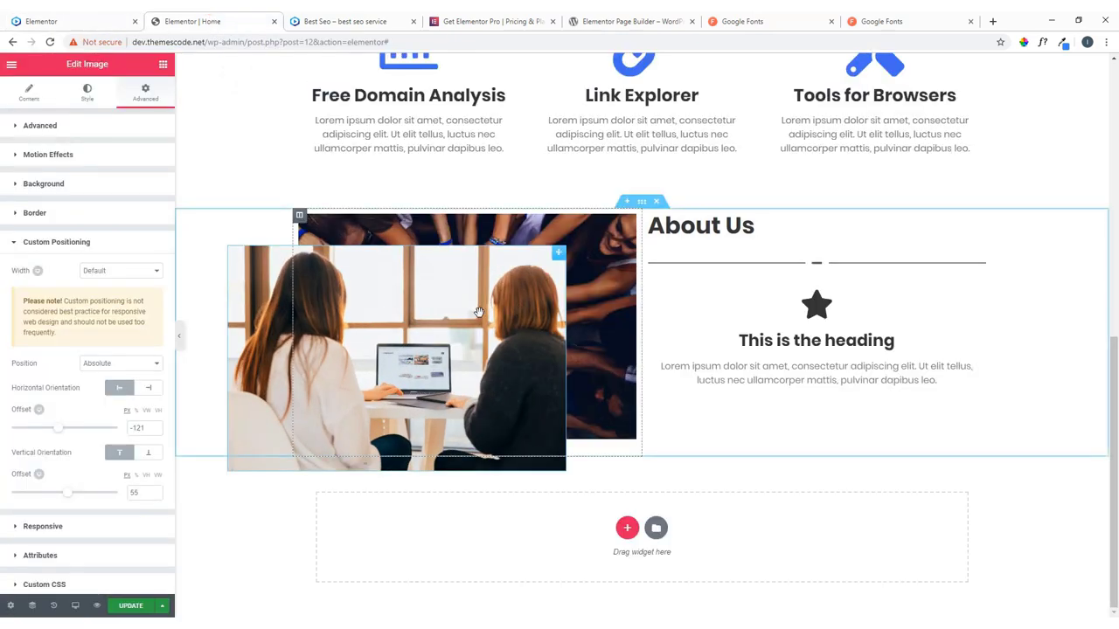
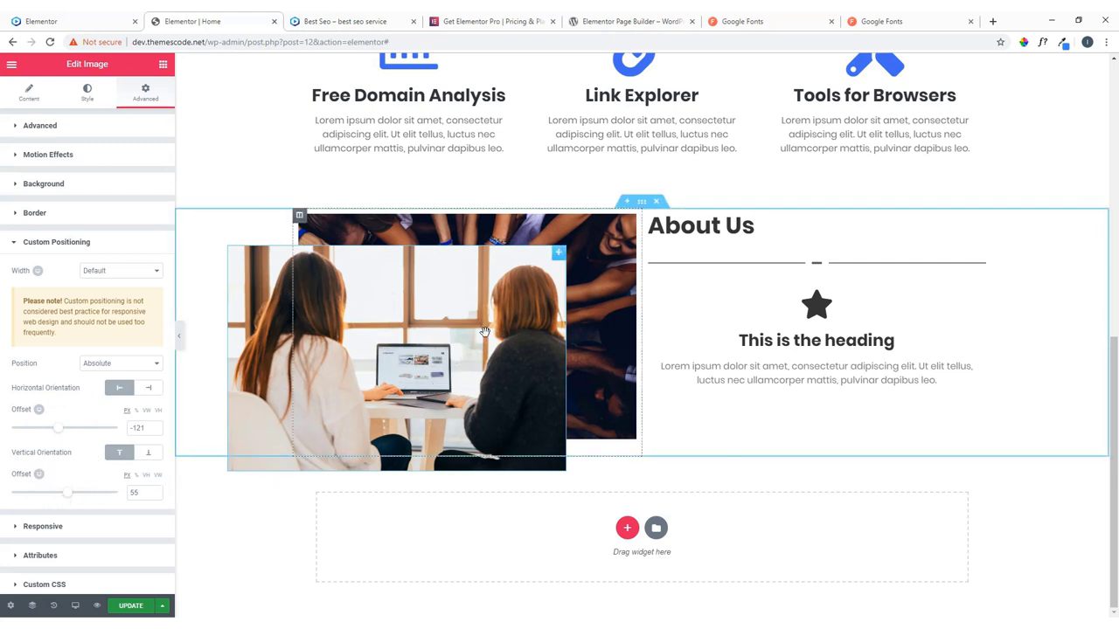
Expand the photo's border settings and unlink the corner radius values, checking the live site.
{"action": "left_click", "coordinate": [39, 213]}
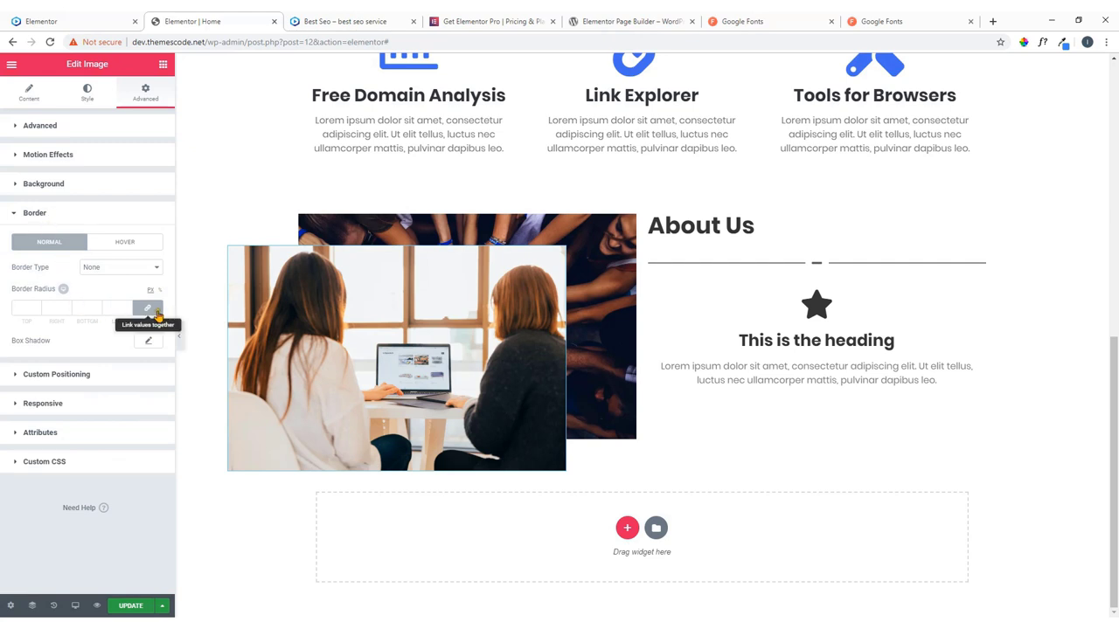
{"action": "left_click", "coordinate": [146, 310]}
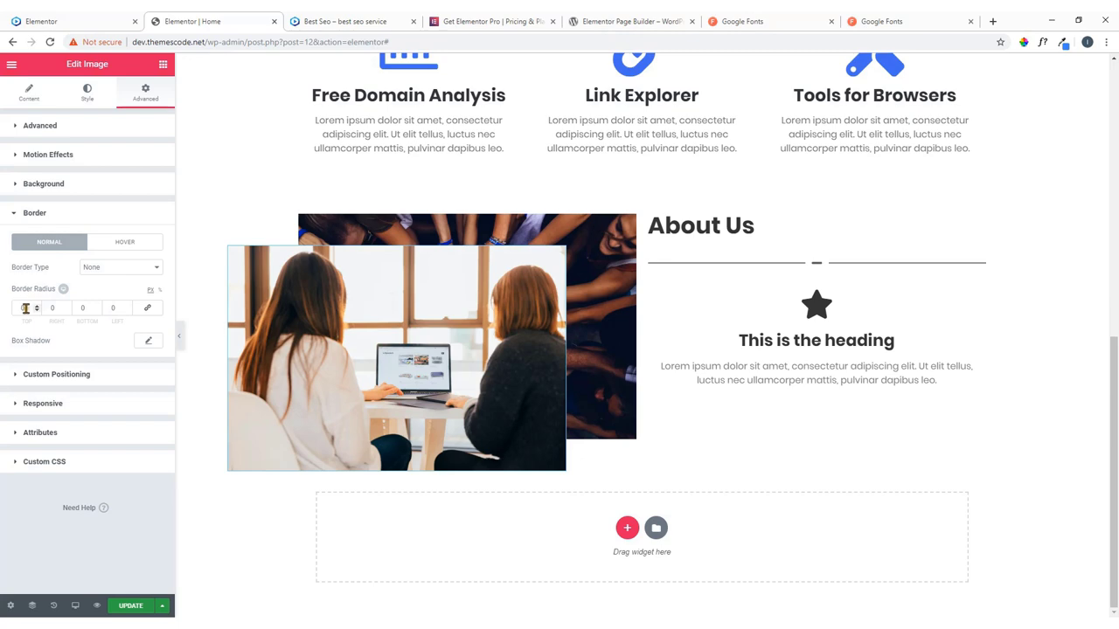
{"action": "left_click", "coordinate": [117, 22]}
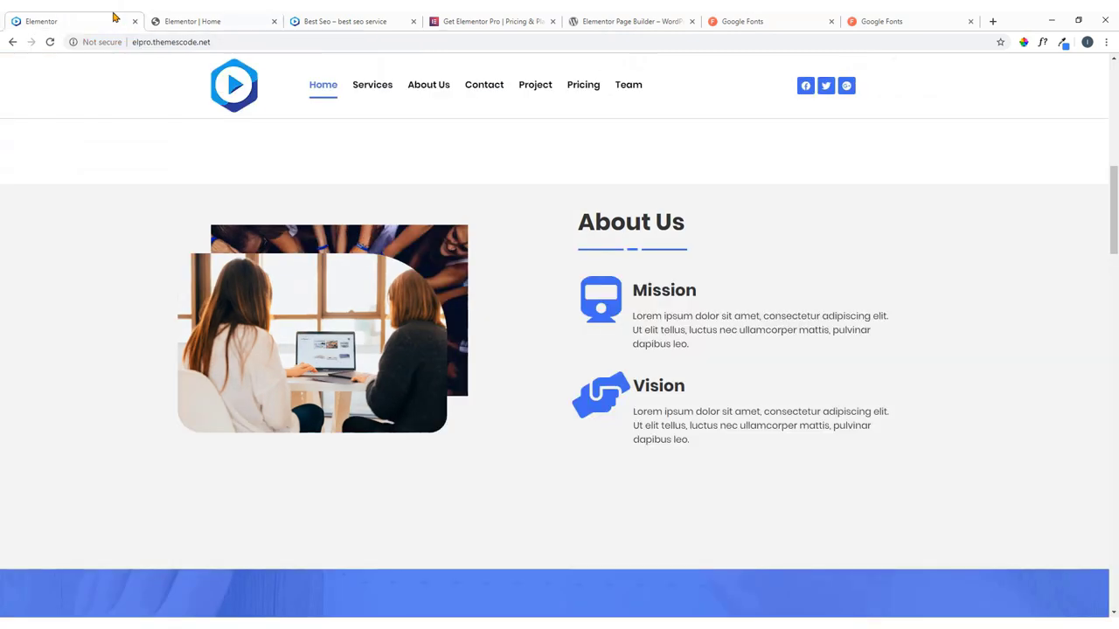
{"action": "left_click", "coordinate": [227, 19]}
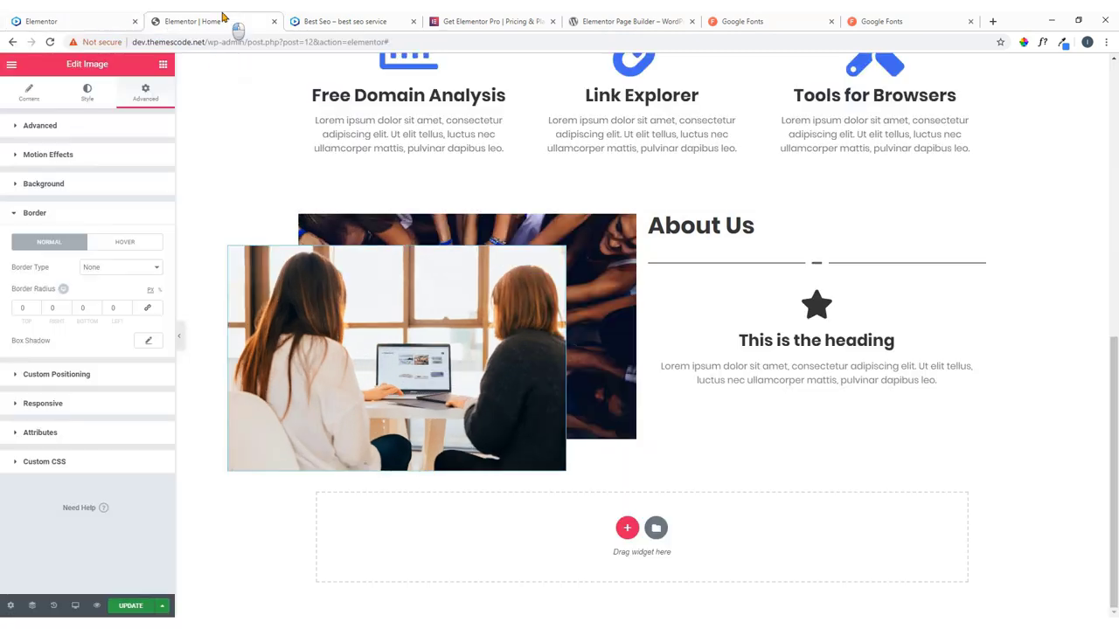
{"action": "left_click", "coordinate": [52, 308]}
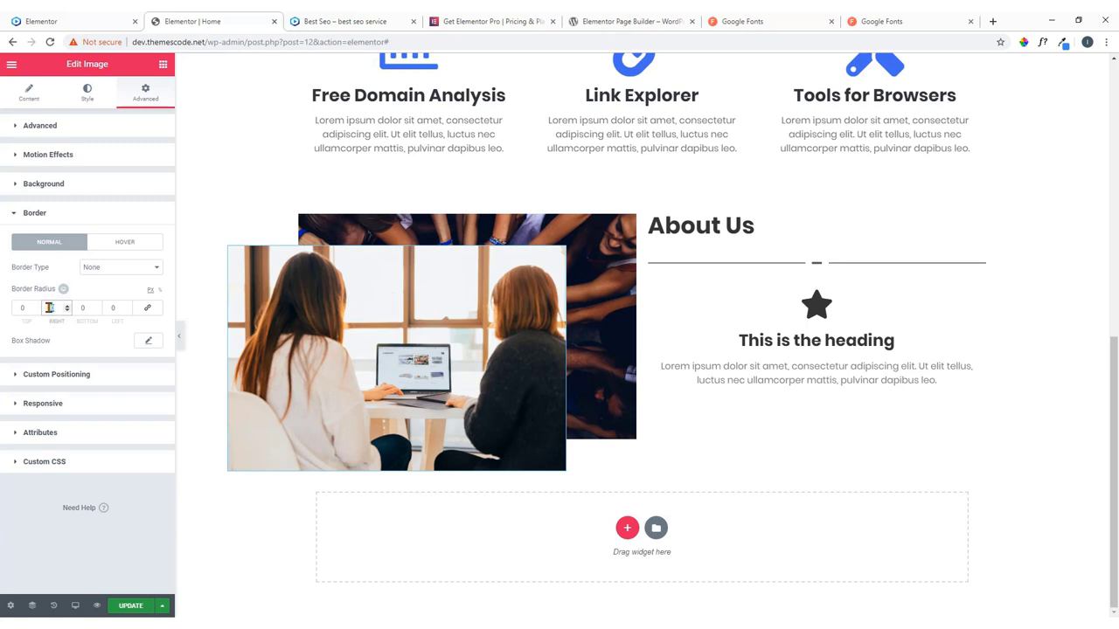
{"action": "type", "text": "1"}
{"action": "left_click", "coordinate": [54, 213]}
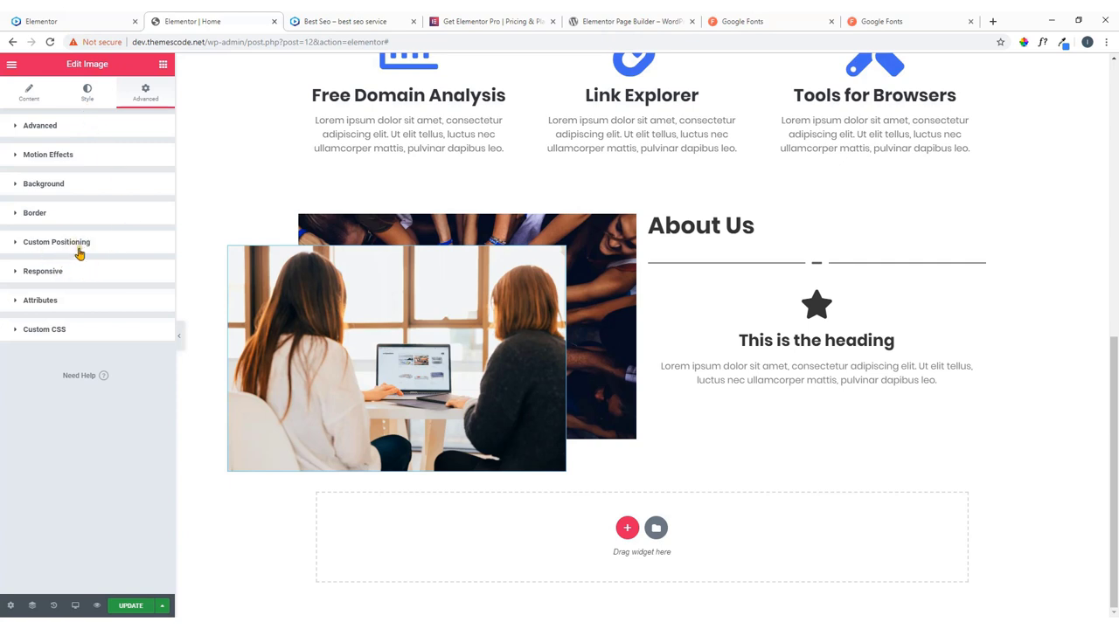
In the photo's Style tab, unlink the corner radii and set the top-right radius to 140 px.
{"action": "left_click", "coordinate": [87, 91]}
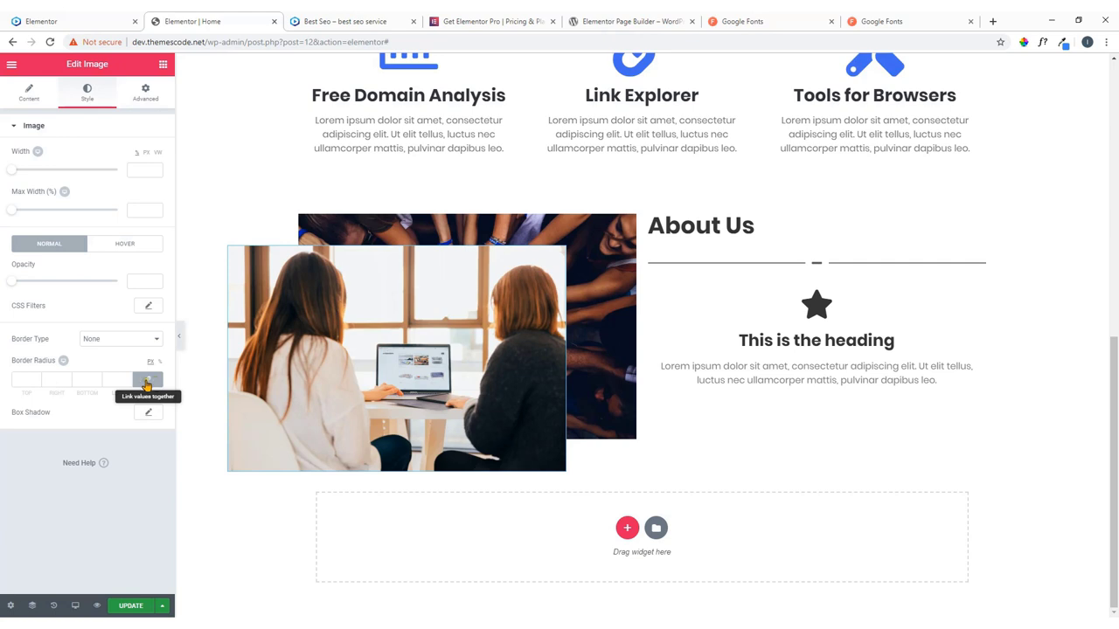
{"action": "left_click", "coordinate": [147, 383]}
{"action": "double_click", "coordinate": [31, 378]}
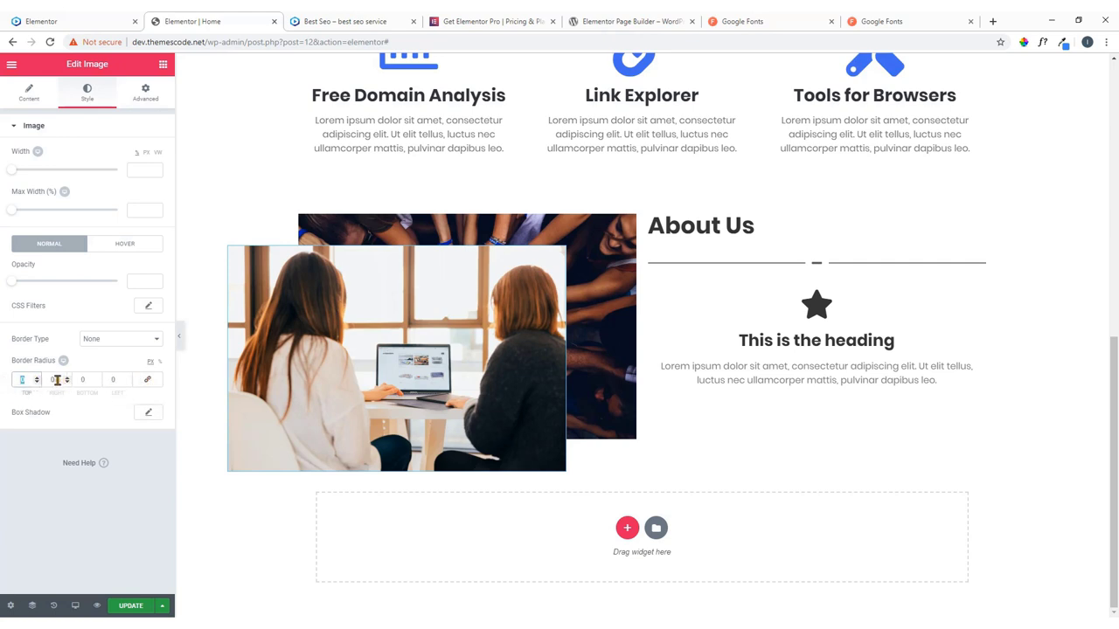
{"action": "double_click", "coordinate": [52, 380]}
{"action": "type", "text": "100"}
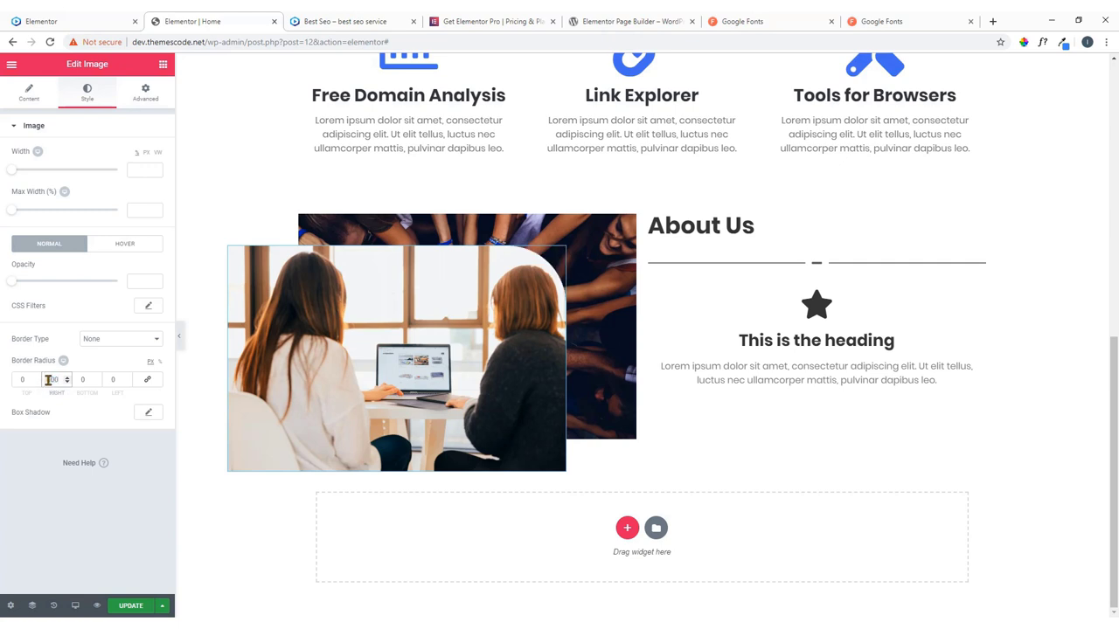
{"action": "double_click", "coordinate": [53, 380]}
{"action": "type", "text": "140"}
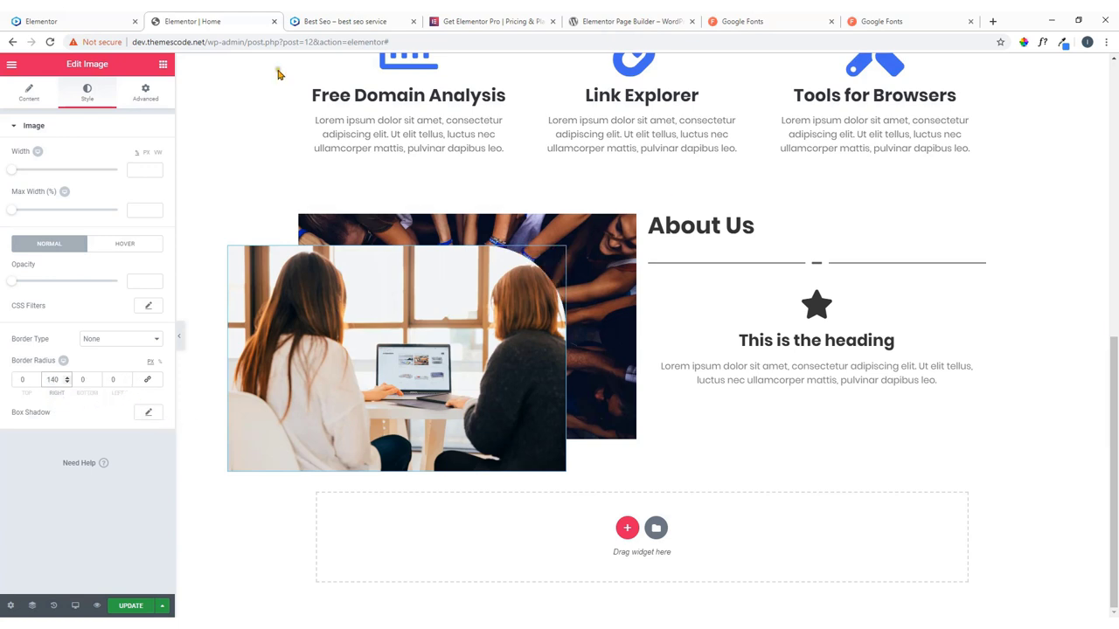
After comparing with the live photo, set the bottom radius to 40 and a smaller left radius.
{"action": "left_click", "coordinate": [62, 19]}
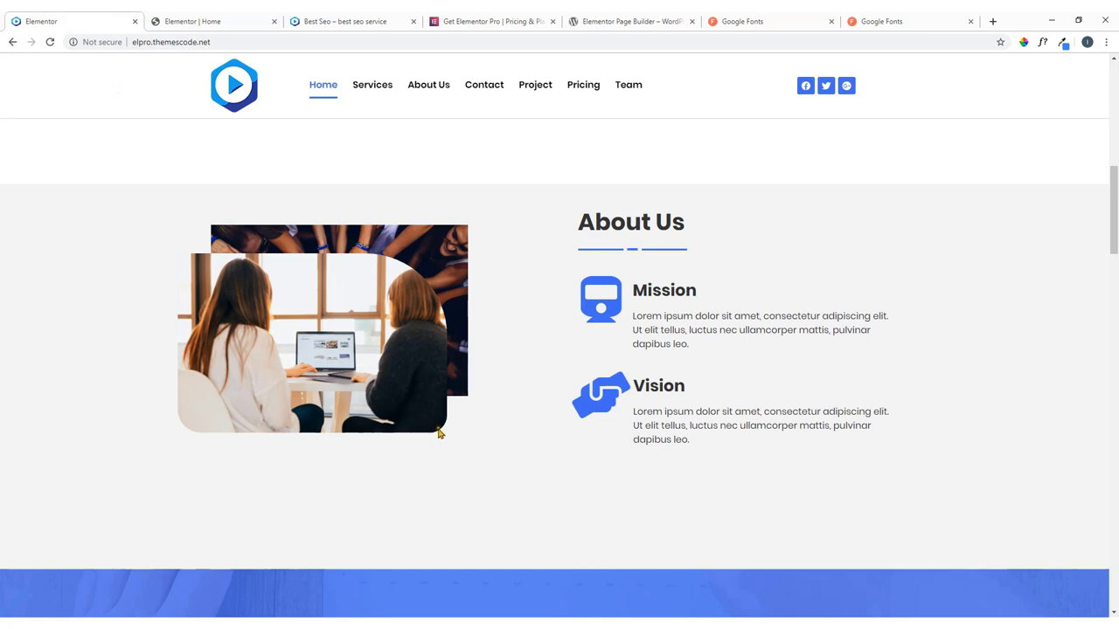
{"action": "left_click", "coordinate": [197, 20]}
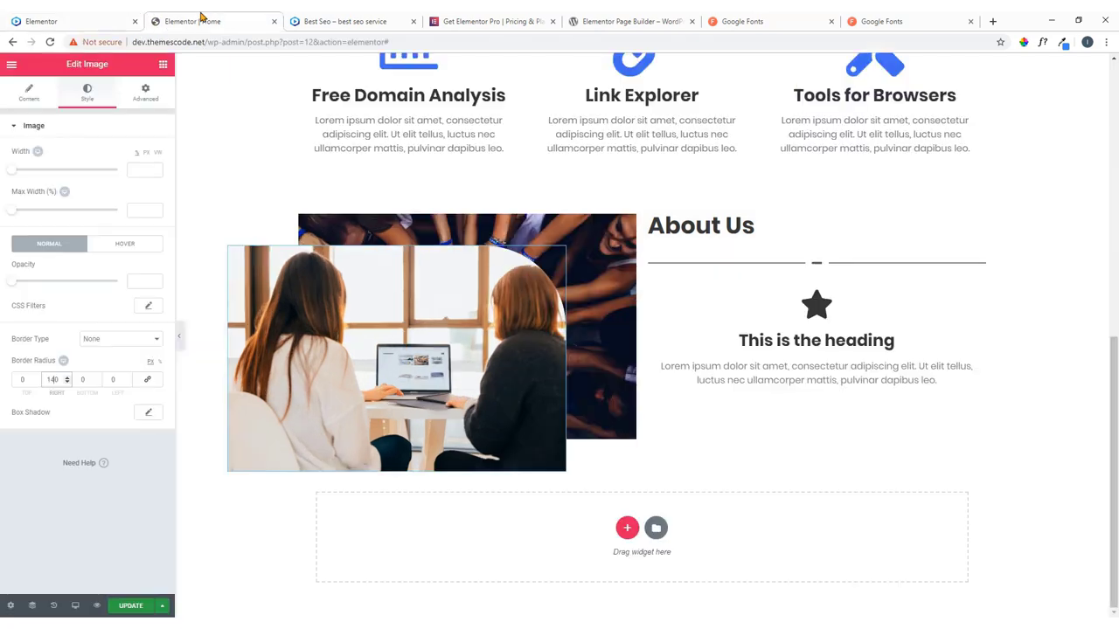
{"action": "left_click", "coordinate": [87, 382]}
{"action": "type", "text": "40"}
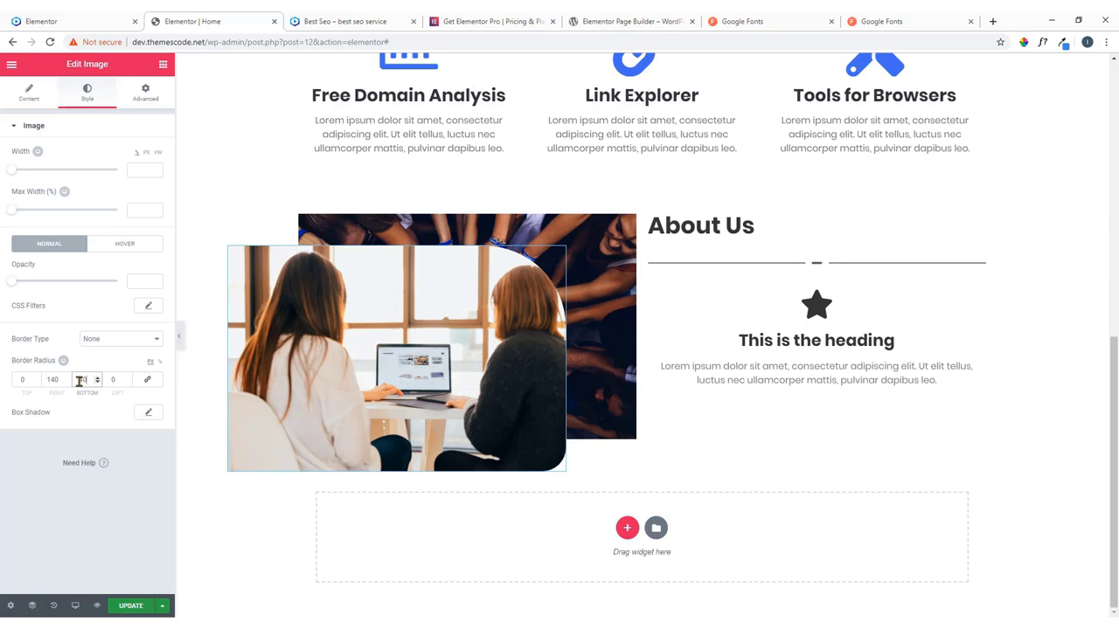
{"action": "left_click", "coordinate": [108, 380]}
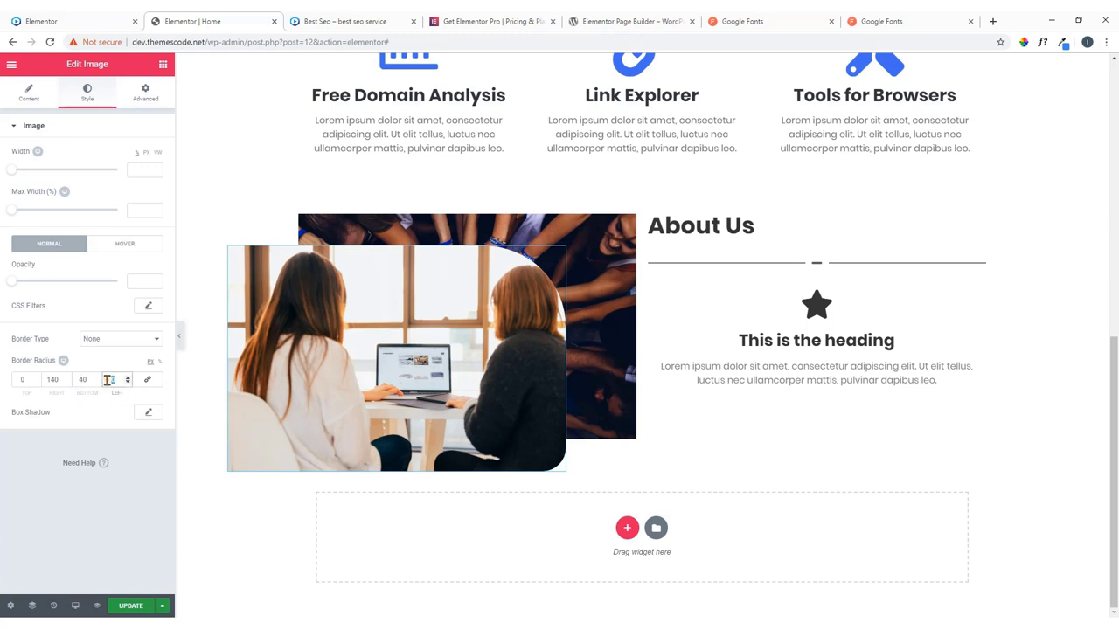
{"action": "type", "text": "30"}
{"action": "left_click", "coordinate": [620, 335]}
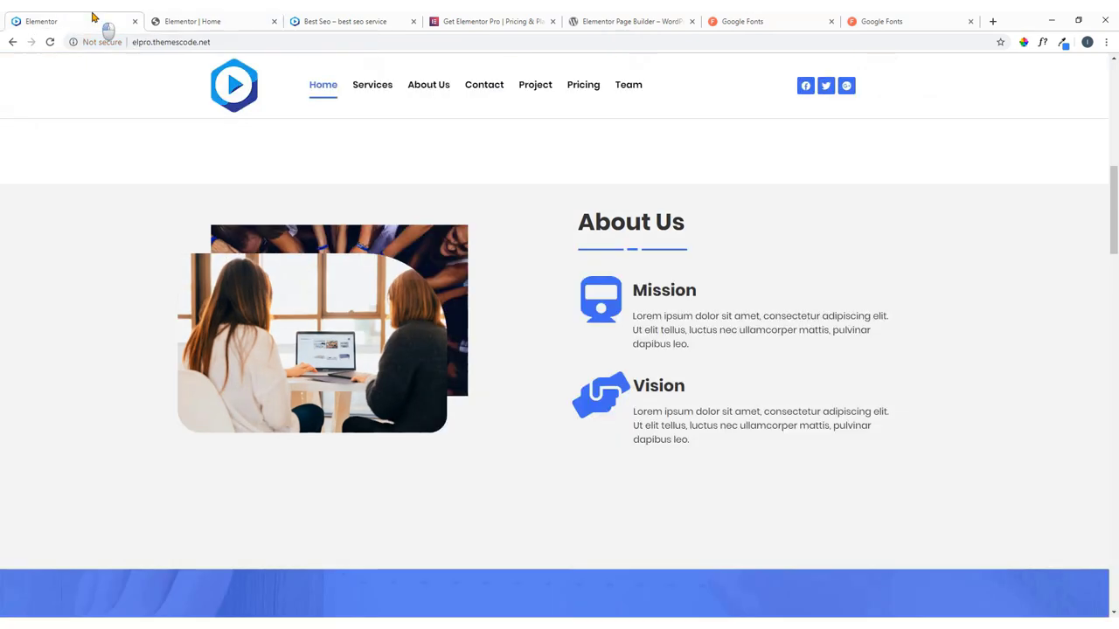
Give the About Us image column a Fade In entrance animation under Motion Effects.
{"action": "left_click", "coordinate": [98, 21]}
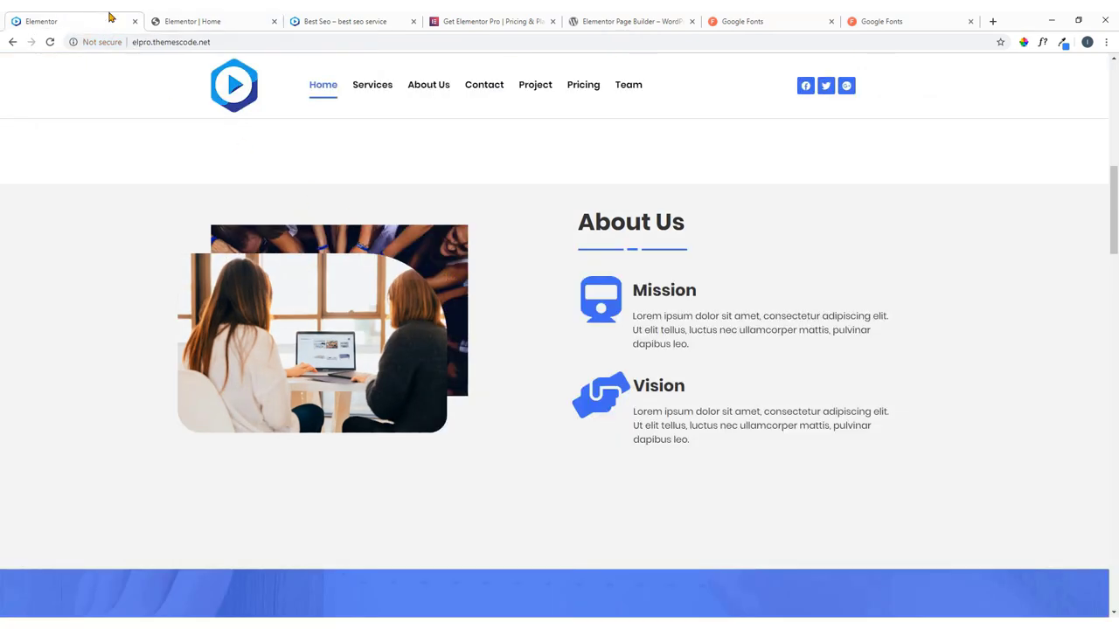
{"action": "left_click", "coordinate": [187, 21]}
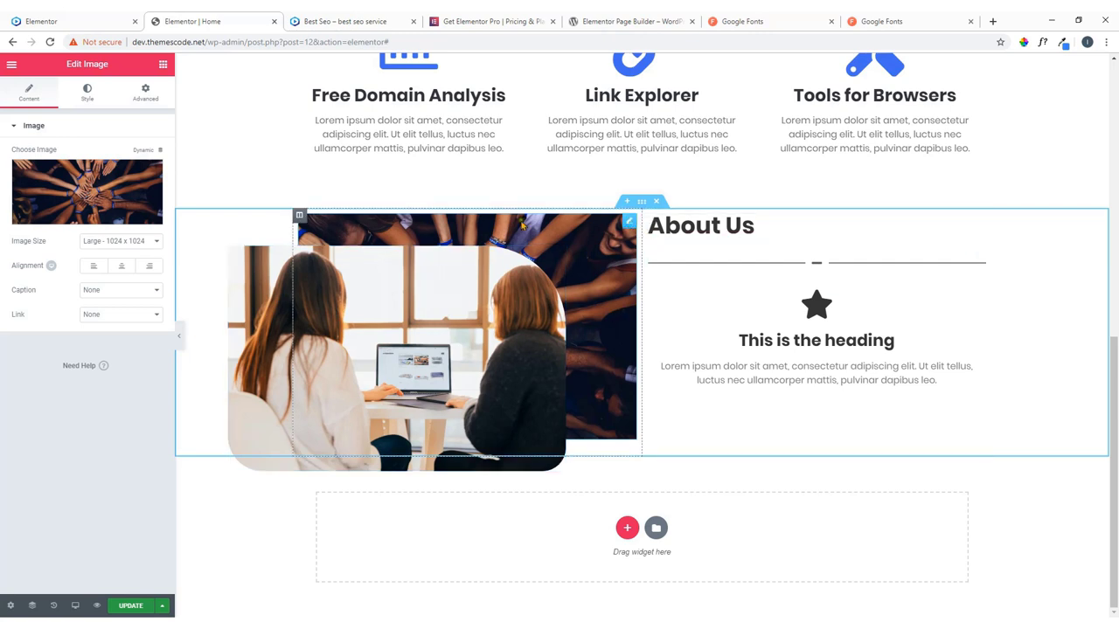
{"action": "left_click", "coordinate": [299, 216]}
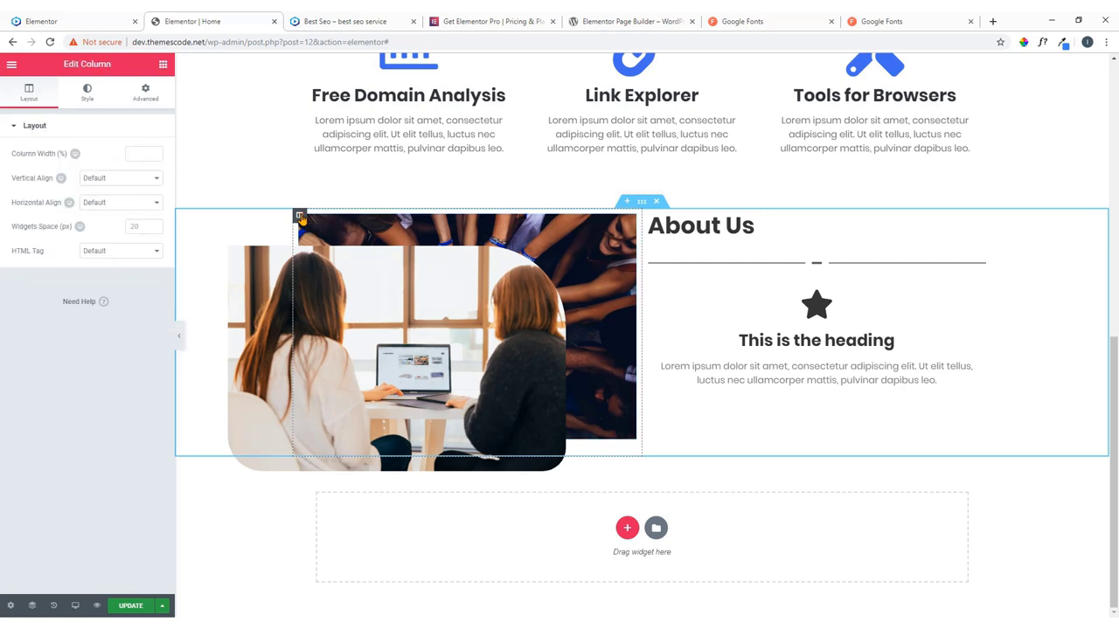
{"action": "left_click", "coordinate": [146, 96]}
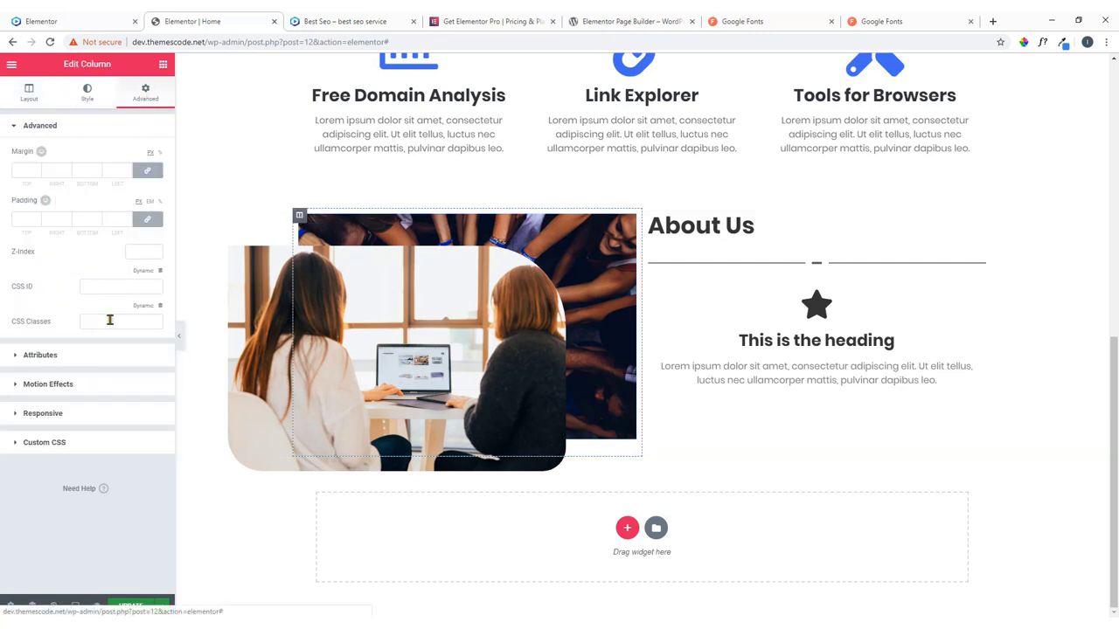
{"action": "left_click", "coordinate": [72, 386]}
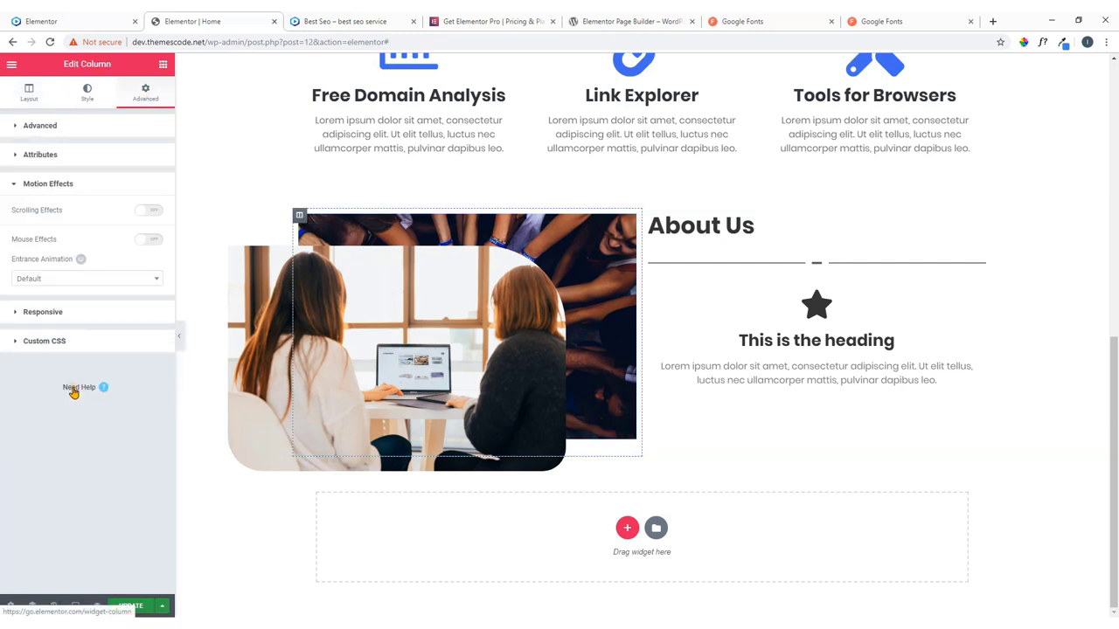
{"action": "left_click", "coordinate": [81, 279]}
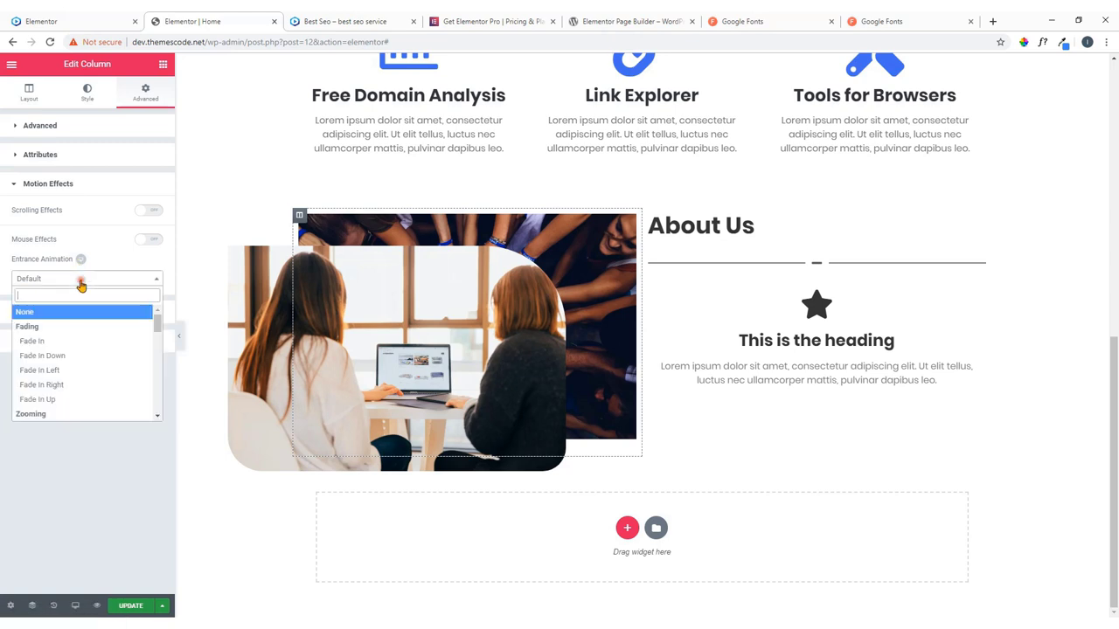
{"action": "left_click", "coordinate": [55, 342]}
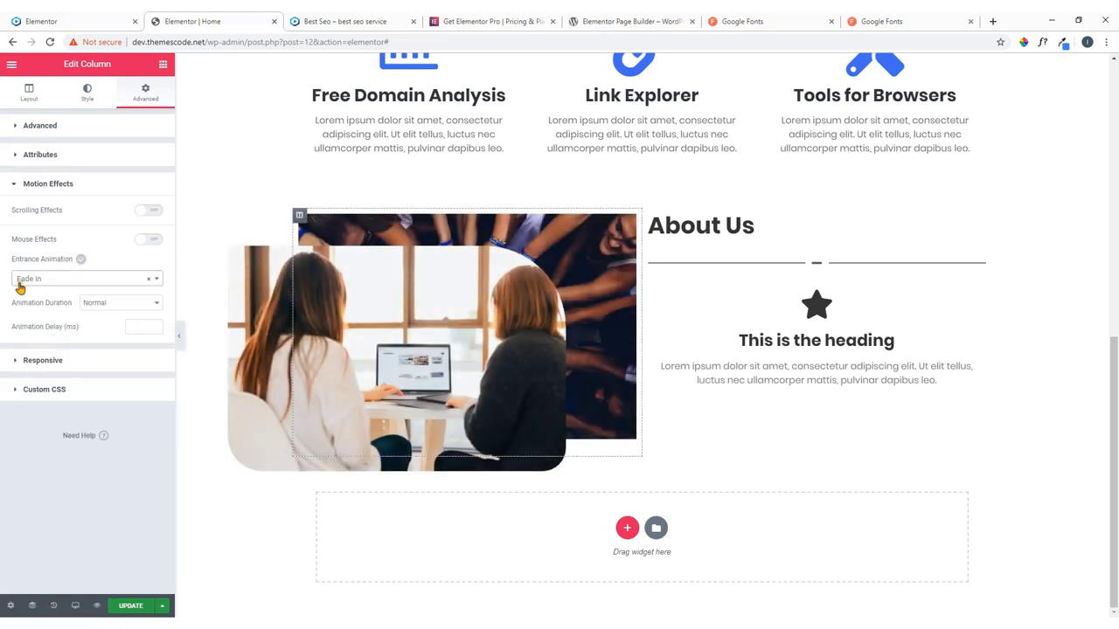
Save the page with UPDATE and compare it with the live About Us section.
{"action": "left_click", "coordinate": [132, 605]}
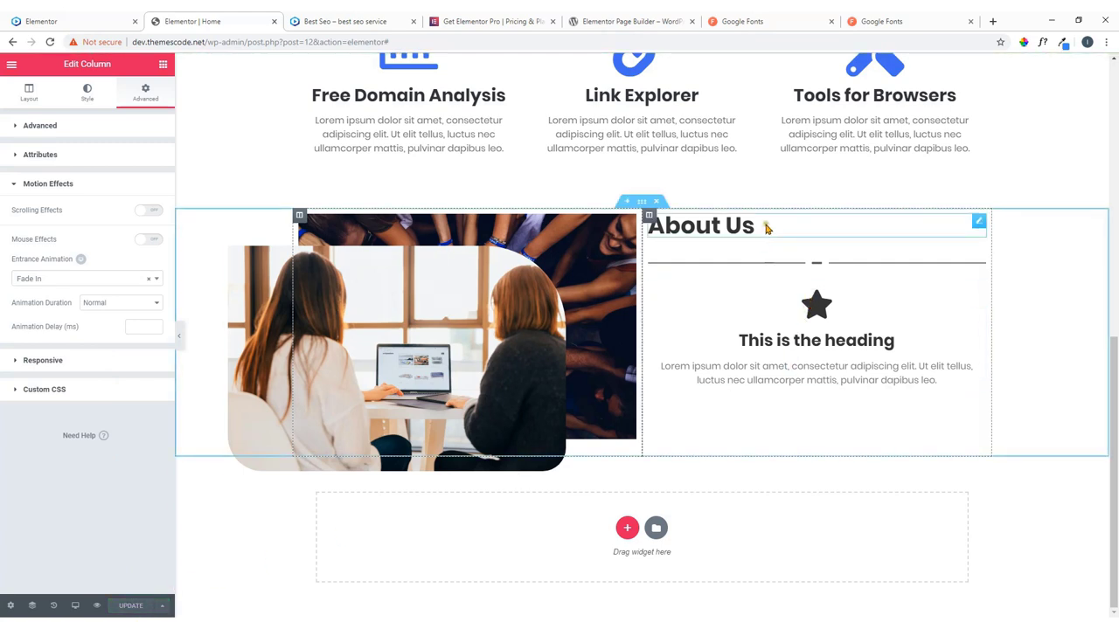
{"action": "left_click", "coordinate": [59, 17]}
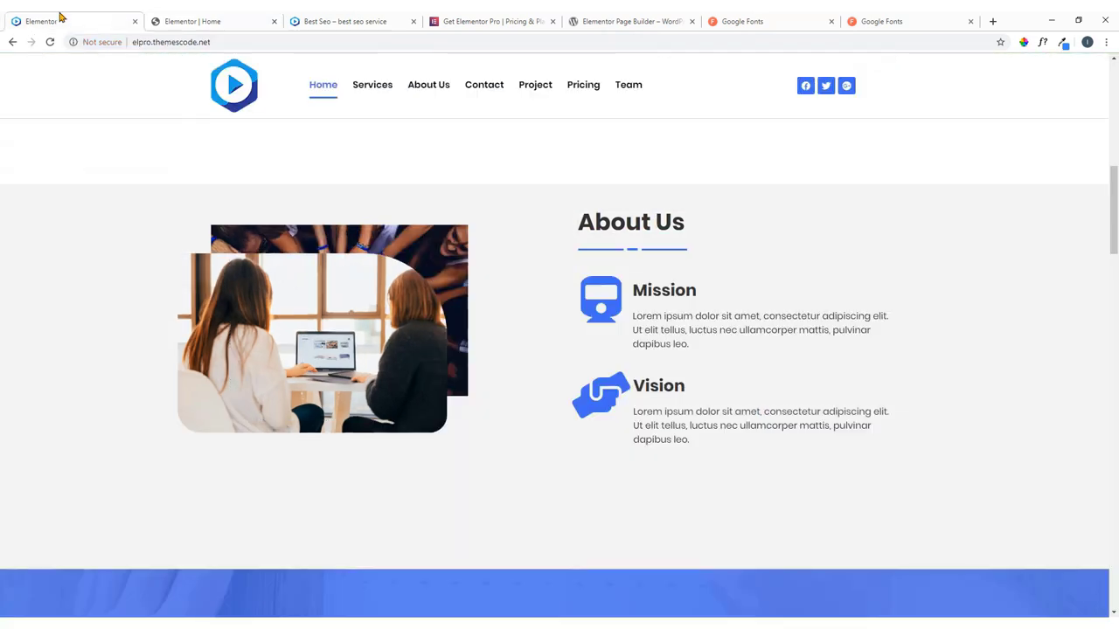
{"action": "left_click", "coordinate": [258, 24]}
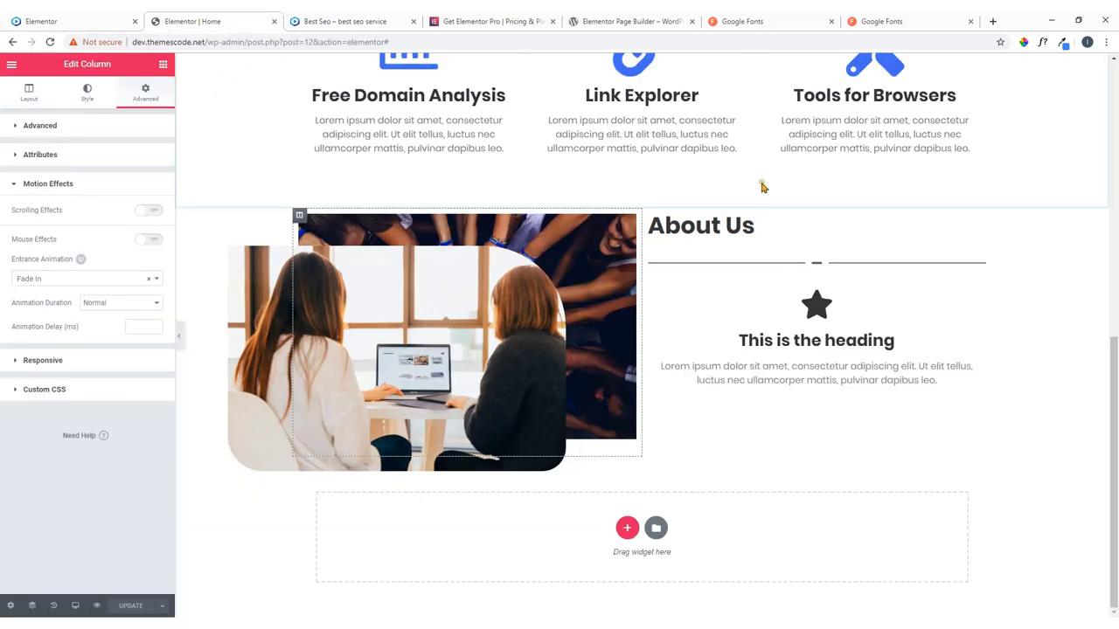
Set the About Us heading's typography font family to Poppins.
{"action": "left_click", "coordinate": [978, 221]}
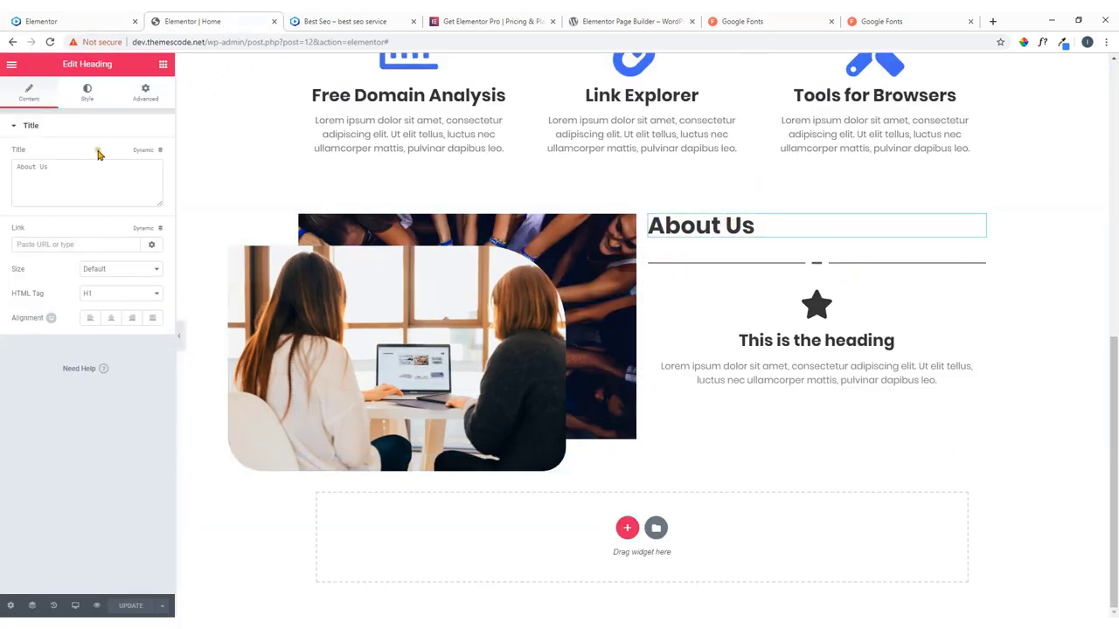
{"action": "left_click", "coordinate": [88, 93]}
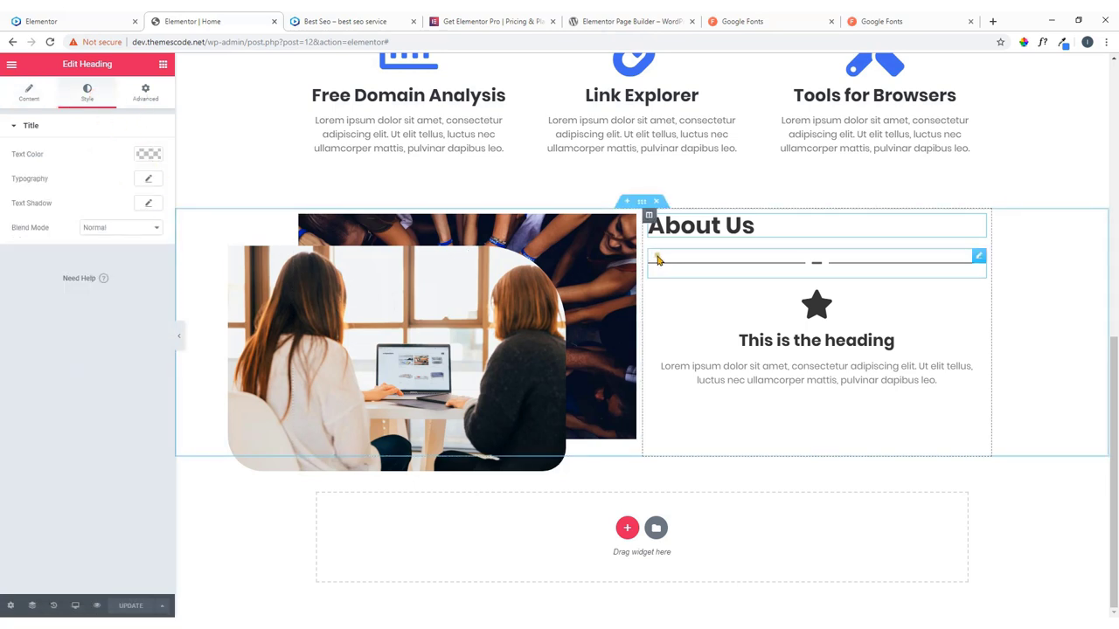
{"action": "left_click", "coordinate": [148, 180]}
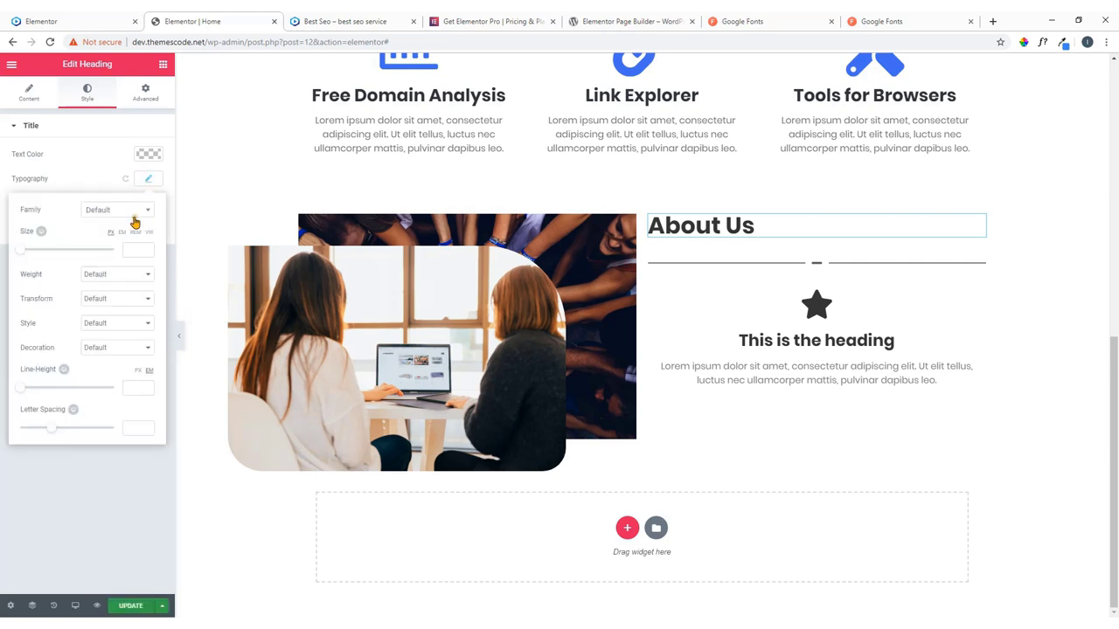
{"action": "left_click", "coordinate": [137, 213]}
{"action": "type", "text": "poppins"}
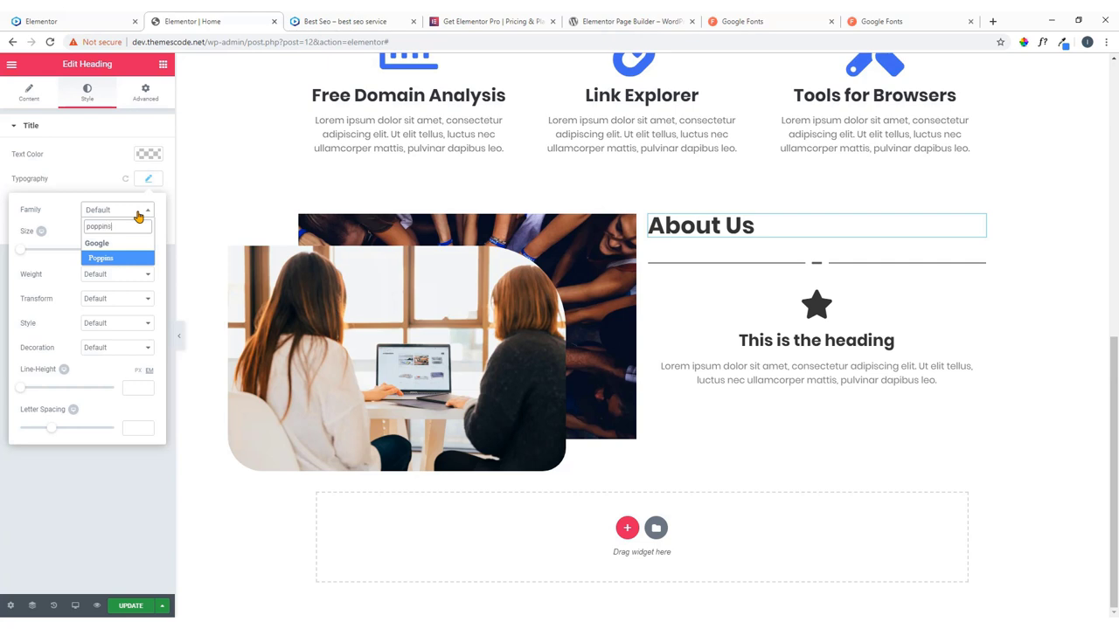
{"action": "left_click", "coordinate": [112, 258]}
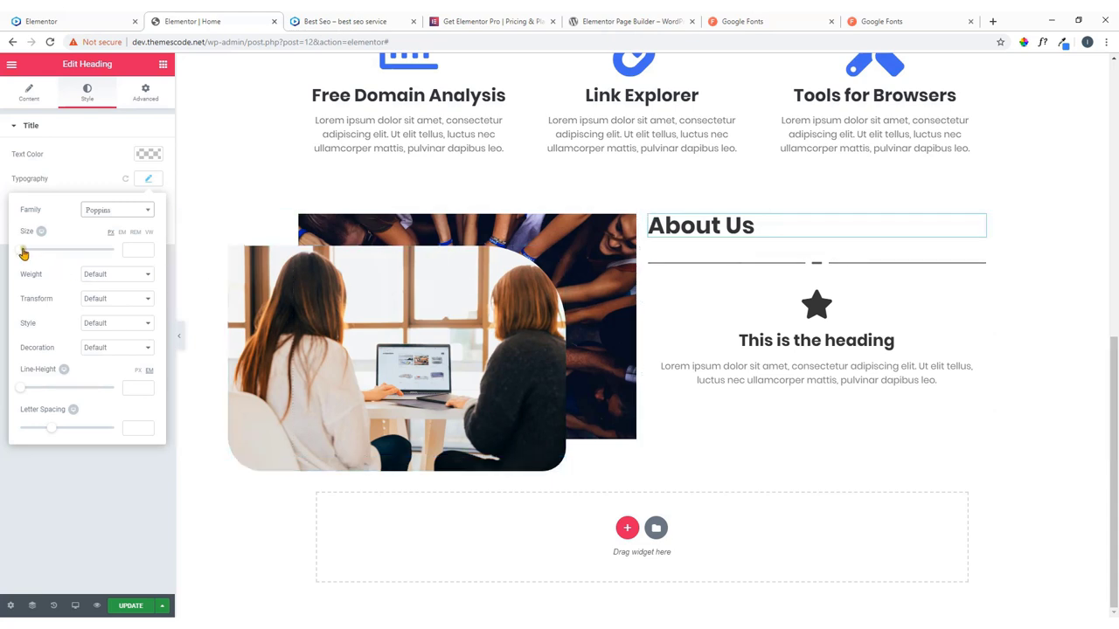
Adjust the heading's font size to 46 px.
{"action": "left_click_drag", "start_coordinate": [24, 253], "coordinate": [50, 256]}
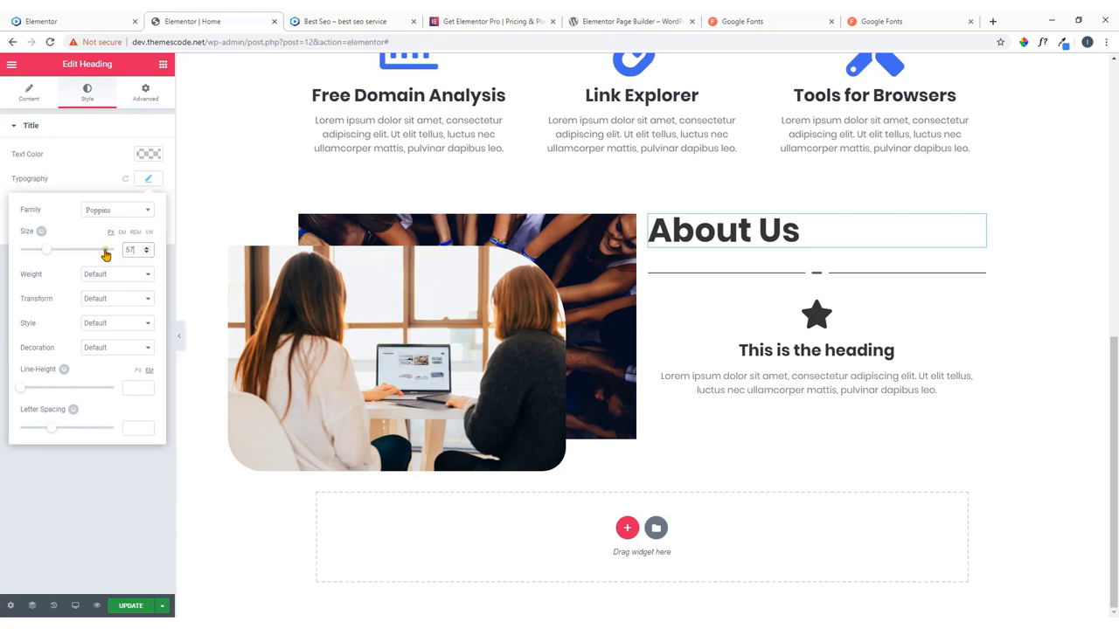
{"action": "left_click", "coordinate": [148, 249]}
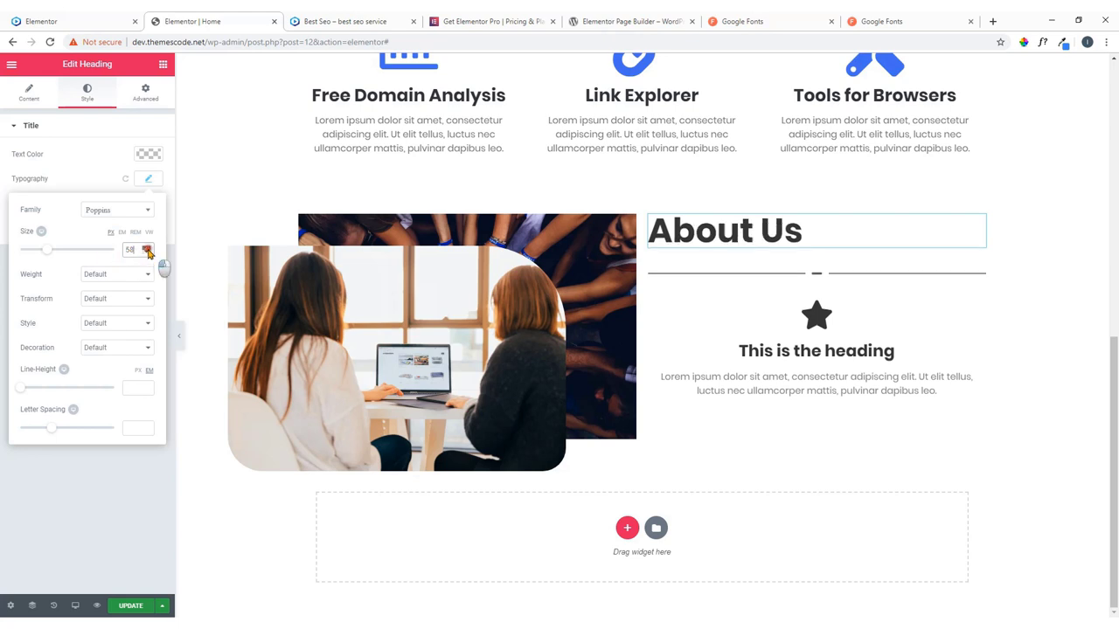
{"action": "left_click", "coordinate": [148, 249]}
{"action": "left_click", "coordinate": [148, 249]}
{"action": "left_click", "coordinate": [148, 249]}
{"action": "left_click", "coordinate": [147, 249]}
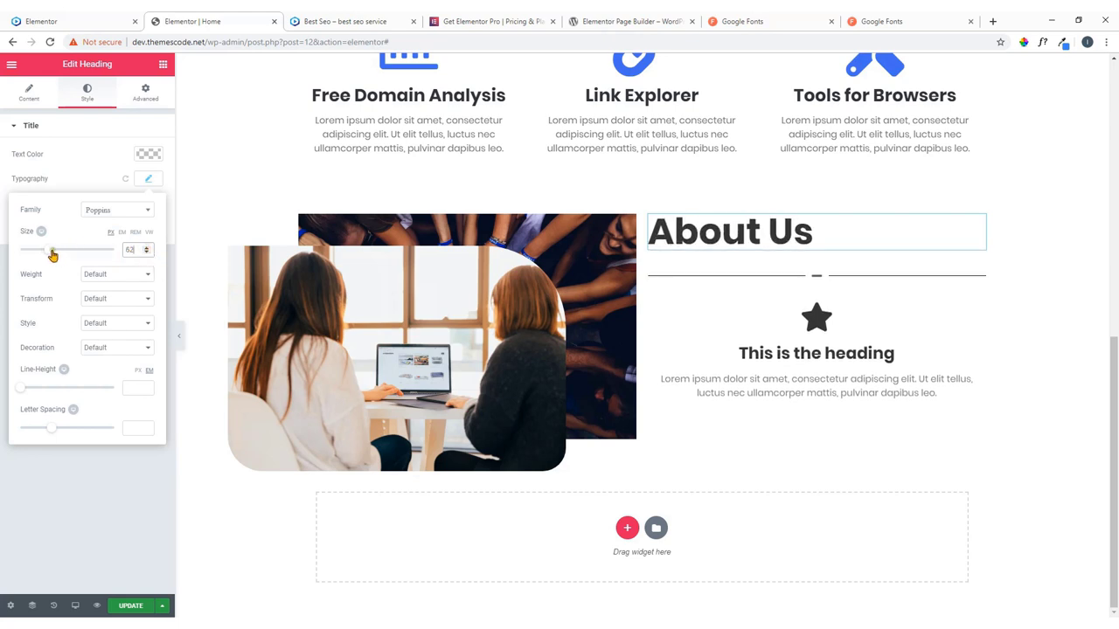
{"action": "left_click_drag", "start_coordinate": [49, 251], "coordinate": [44, 254]}
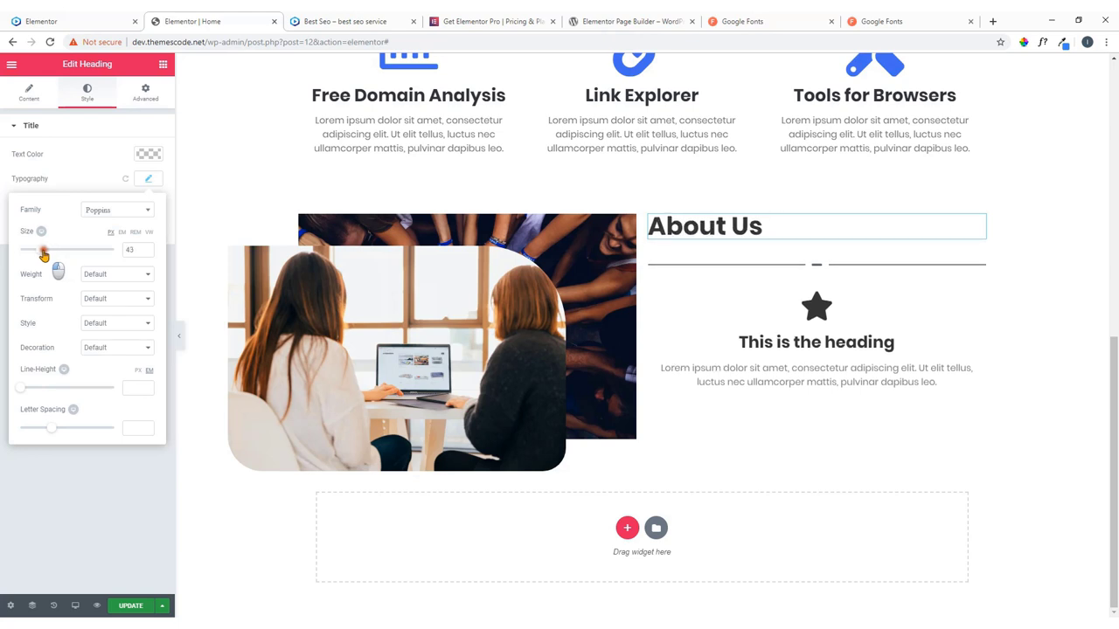
{"action": "left_click", "coordinate": [148, 249]}
{"action": "left_click", "coordinate": [148, 249]}
{"action": "left_click", "coordinate": [148, 249]}
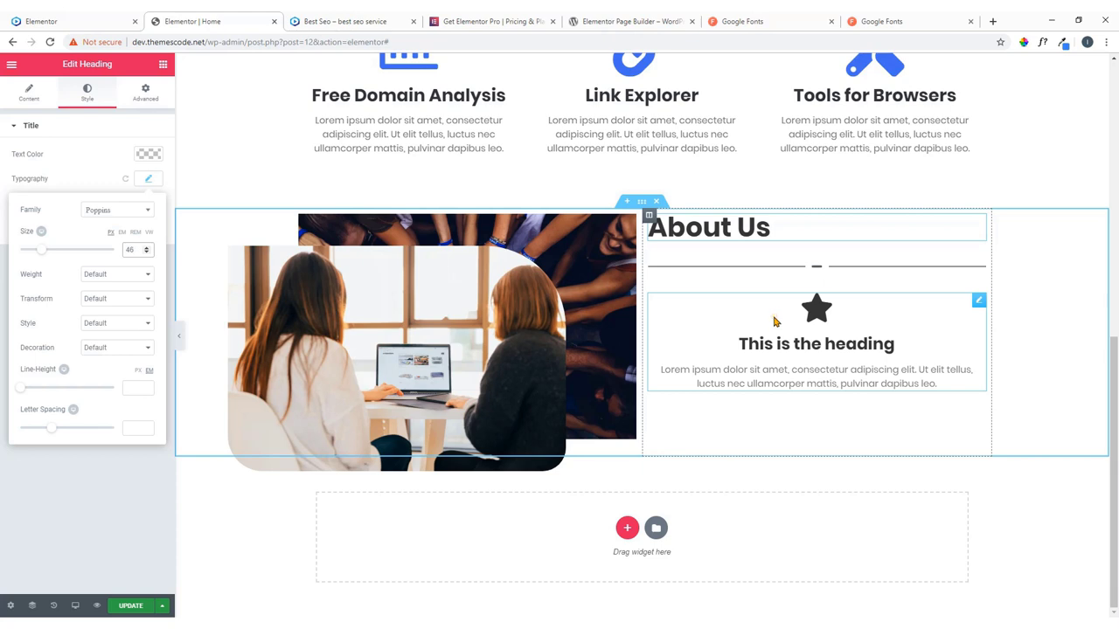
Shorten the divider to width 37 and align it left.
{"action": "left_click", "coordinate": [977, 266]}
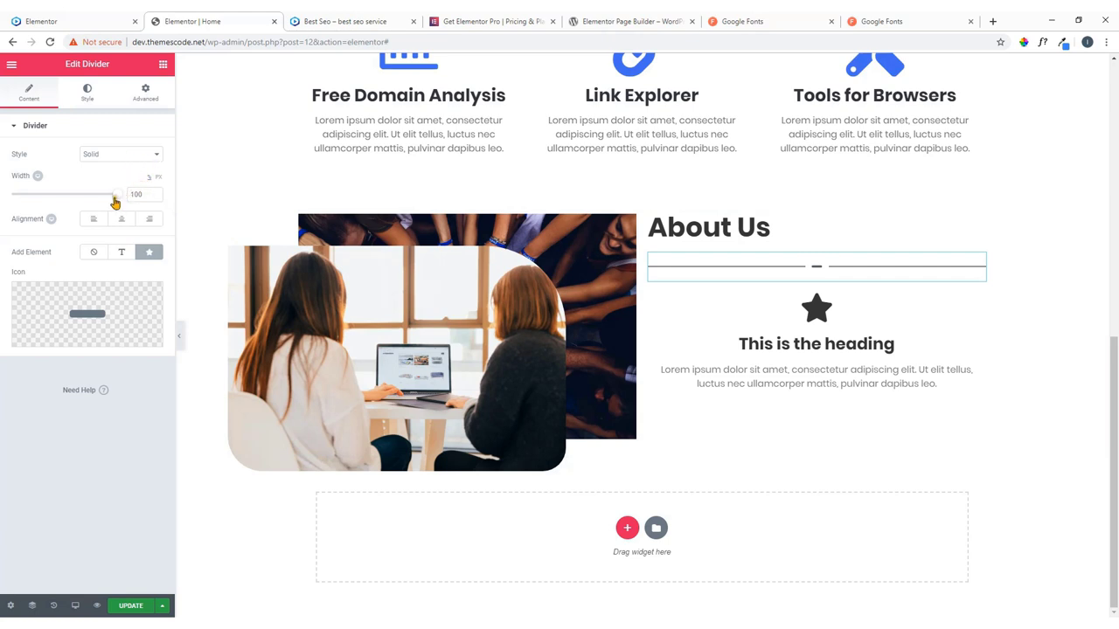
{"action": "left_click_drag", "start_coordinate": [118, 194], "coordinate": [50, 199]}
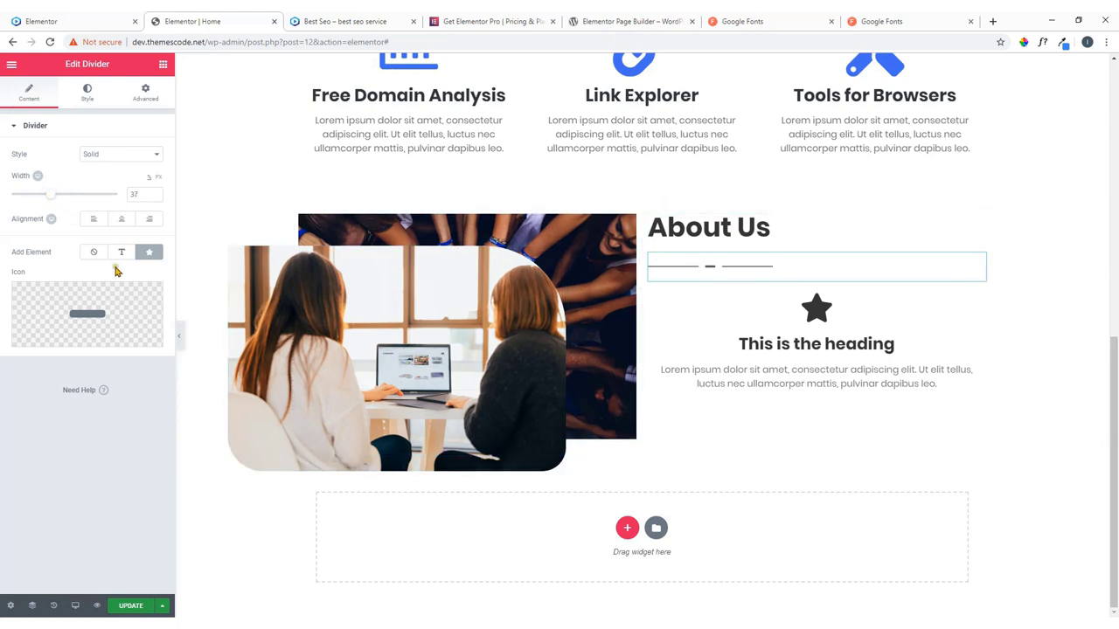
{"action": "left_click", "coordinate": [95, 222]}
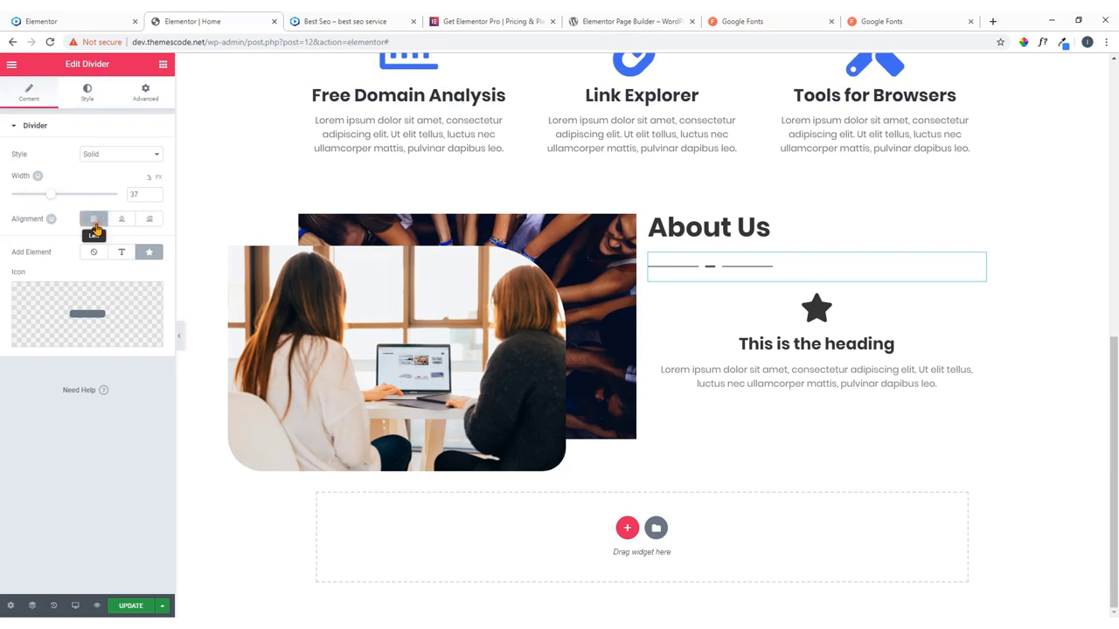
Colour the divider lines blue #4054b2 and thicken them to weight 3.5.
{"action": "left_click", "coordinate": [87, 94]}
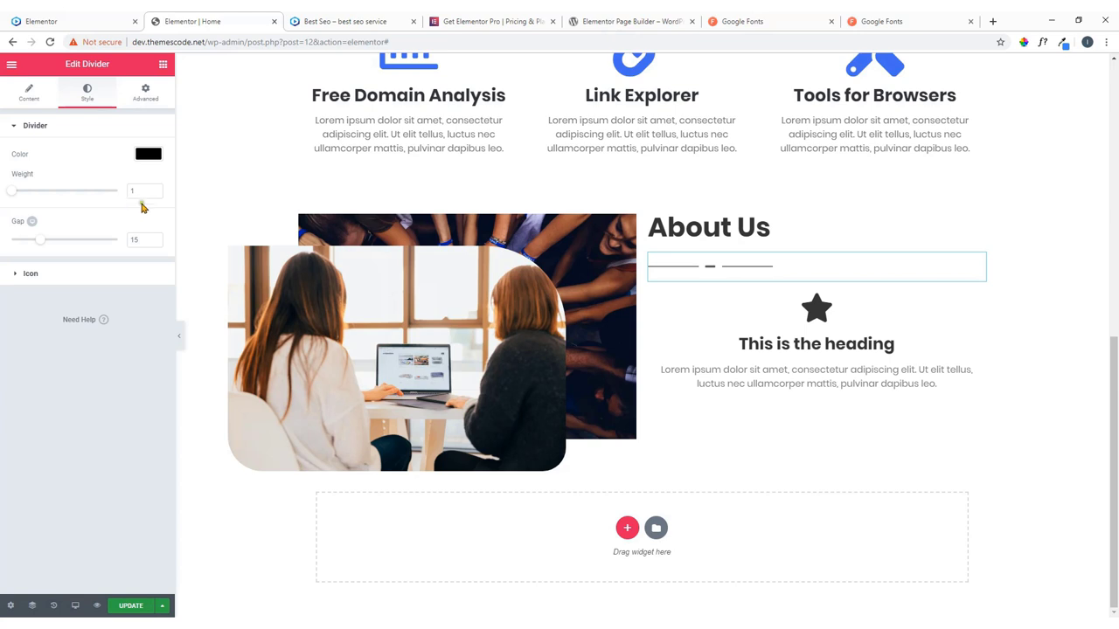
{"action": "left_click", "coordinate": [149, 155]}
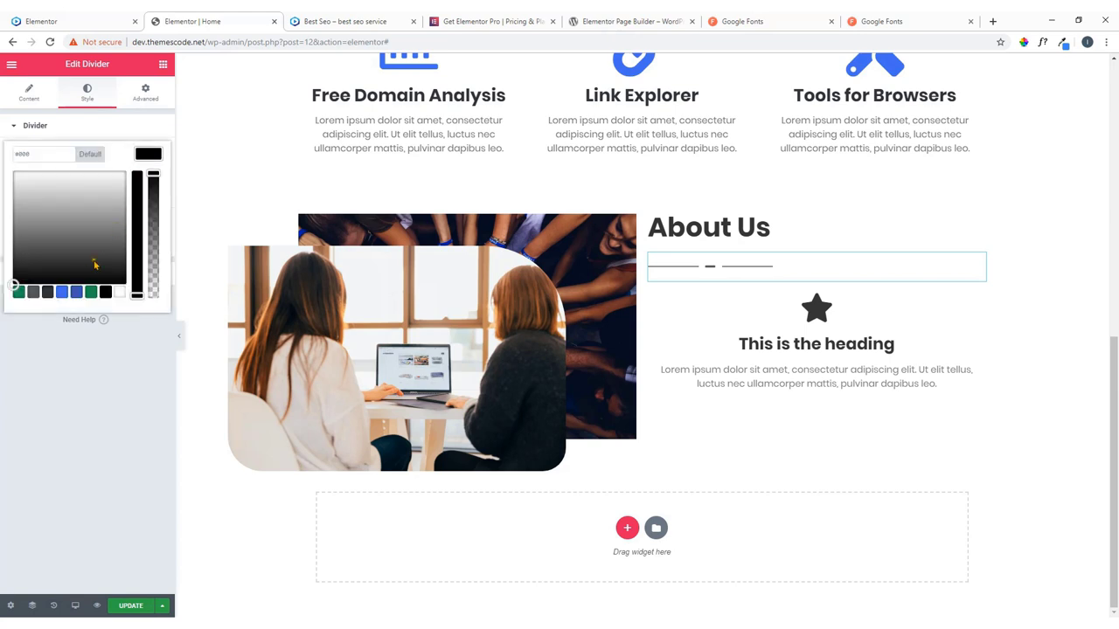
{"action": "left_click", "coordinate": [76, 292]}
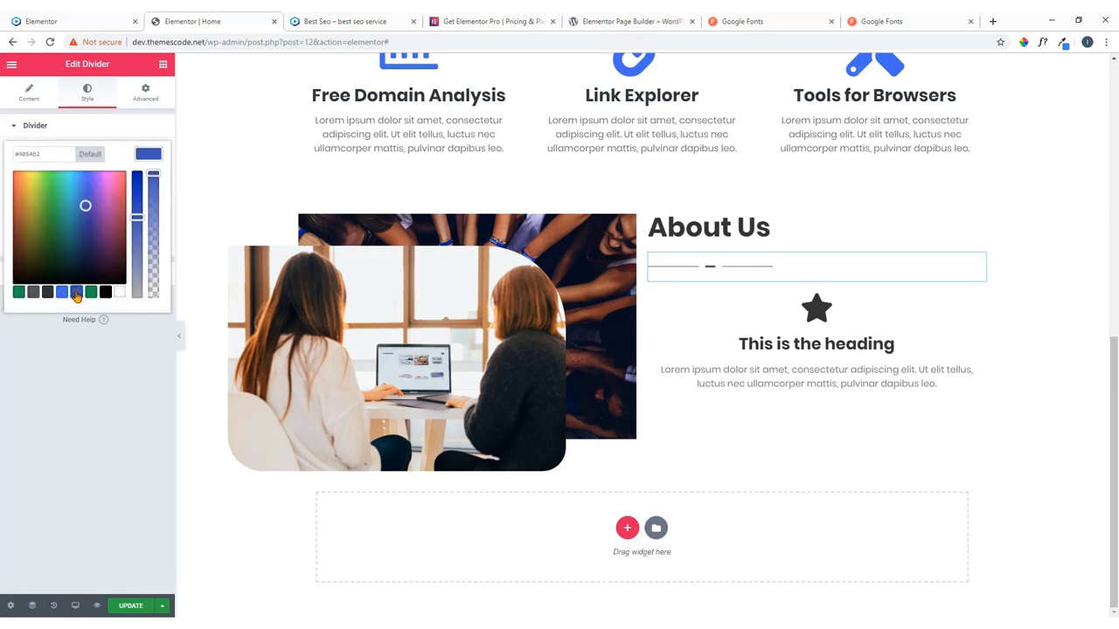
{"action": "left_click", "coordinate": [106, 104]}
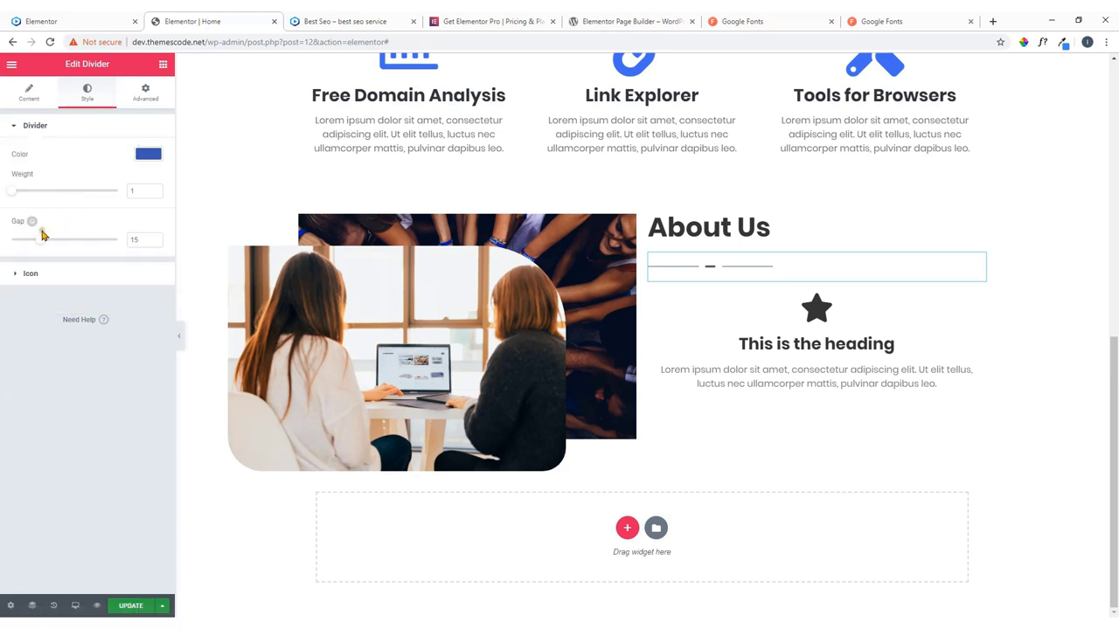
{"action": "left_click", "coordinate": [16, 192]}
{"action": "left_click_drag", "start_coordinate": [15, 194], "coordinate": [41, 192]}
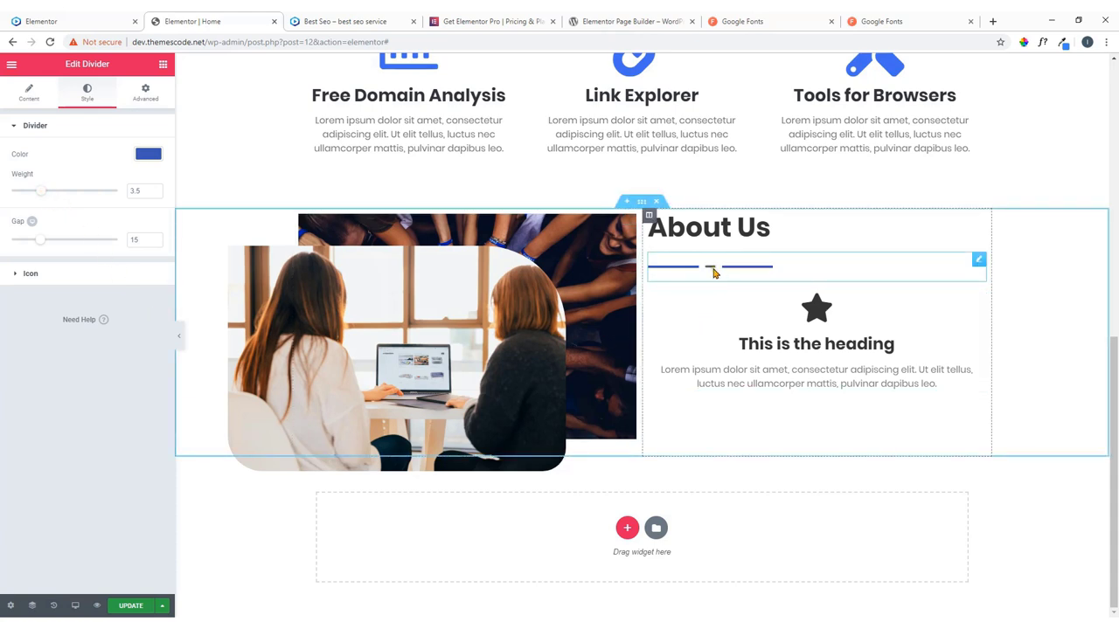
{"action": "left_click", "coordinate": [116, 20]}
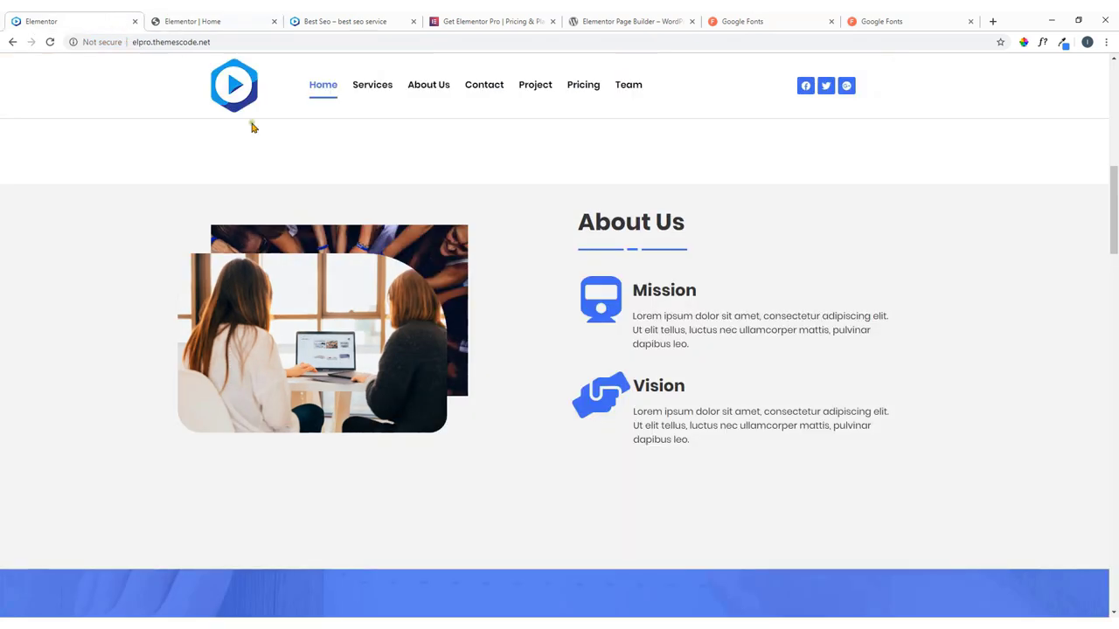
{"action": "left_click", "coordinate": [217, 20]}
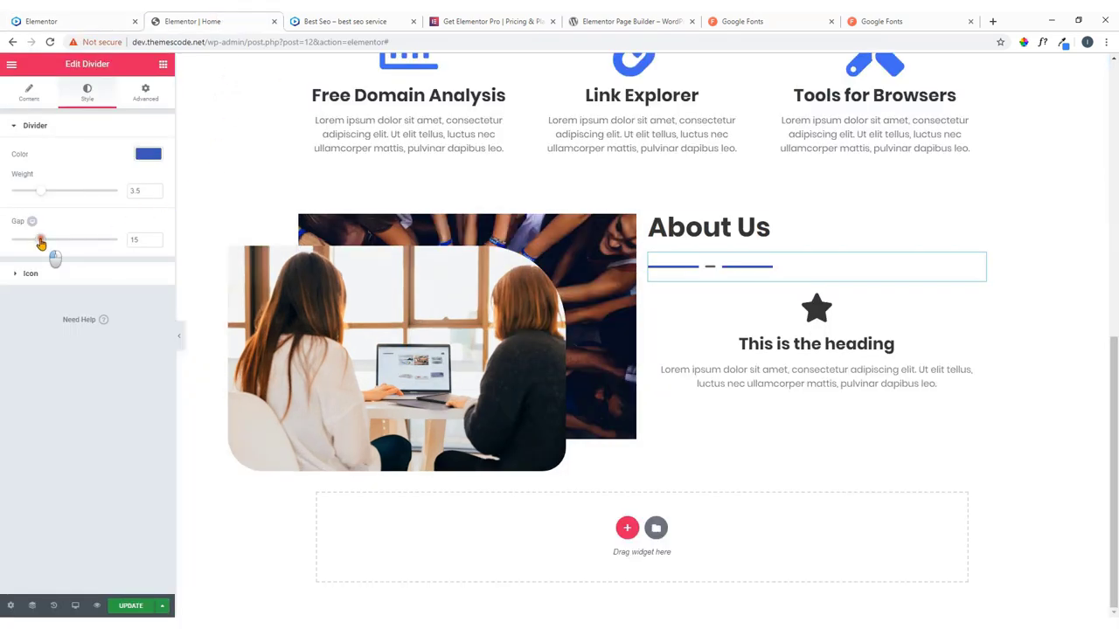
Set the divider gap to 0.
{"action": "left_click_drag", "start_coordinate": [40, 239], "coordinate": [4, 250]}
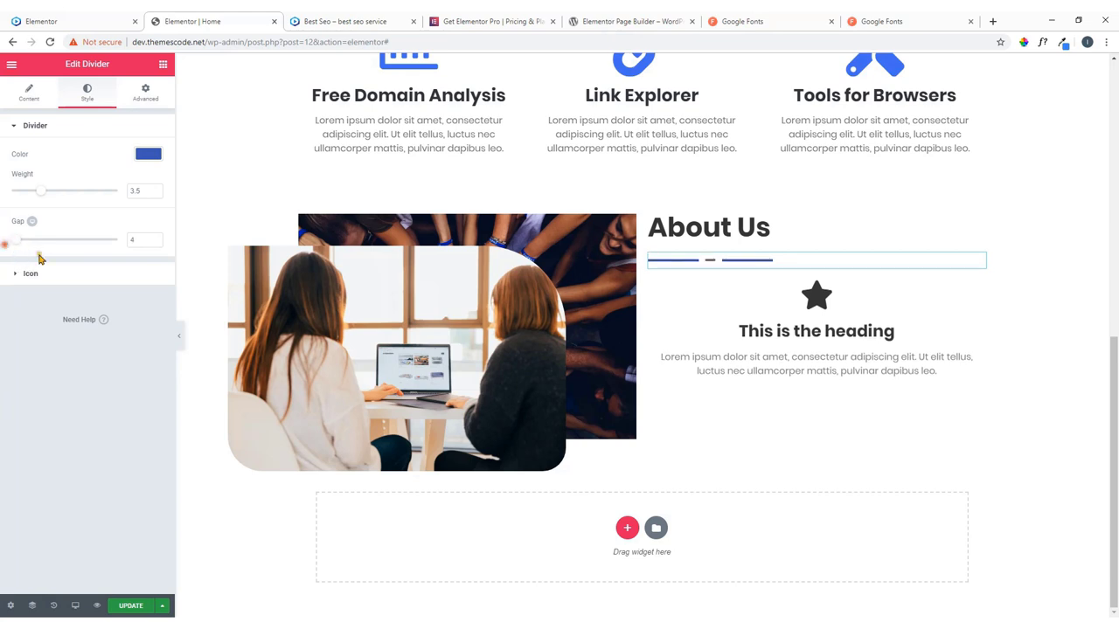
{"action": "left_click", "coordinate": [140, 240]}
{"action": "type", "text": "0"}
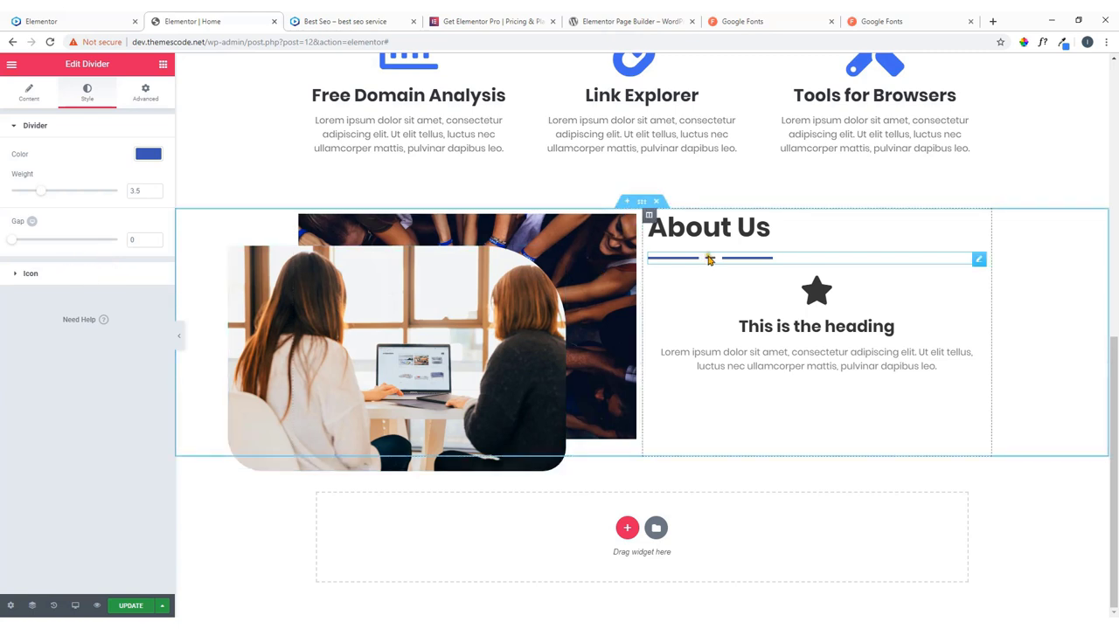
Make the divider icon blue #4054b2 and position it in the centre.
{"action": "left_click", "coordinate": [79, 279]}
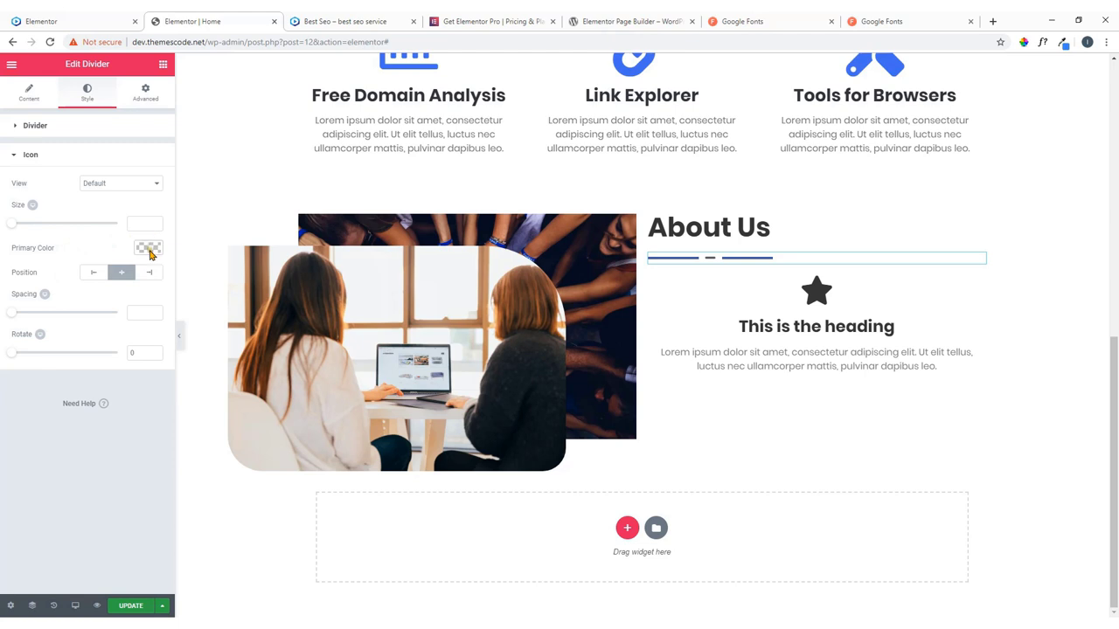
{"action": "left_click", "coordinate": [148, 248]}
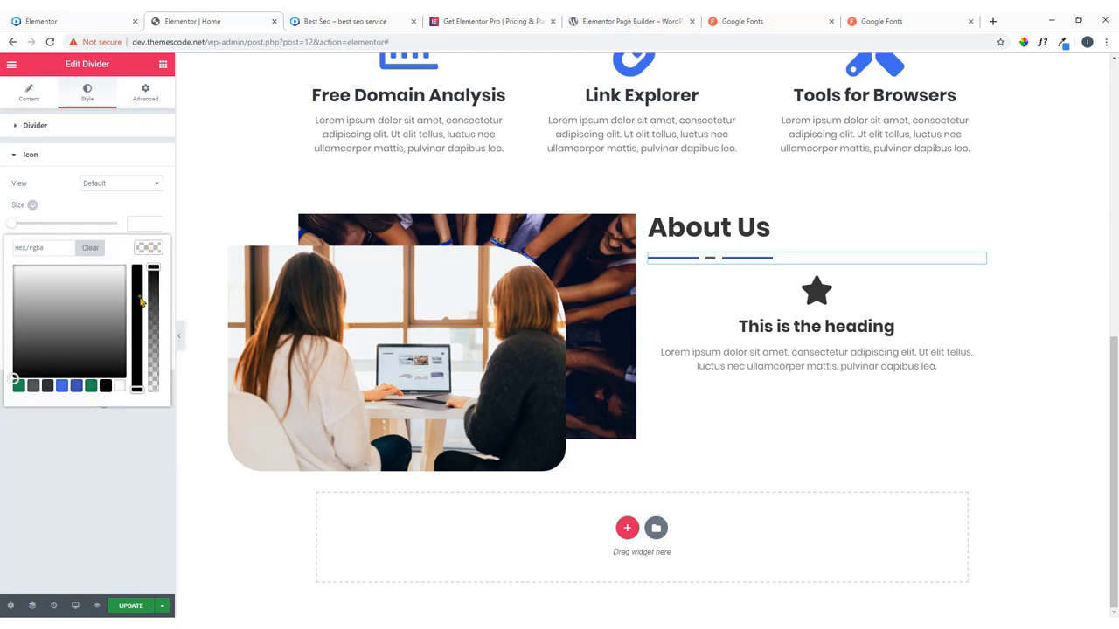
{"action": "left_click", "coordinate": [76, 385]}
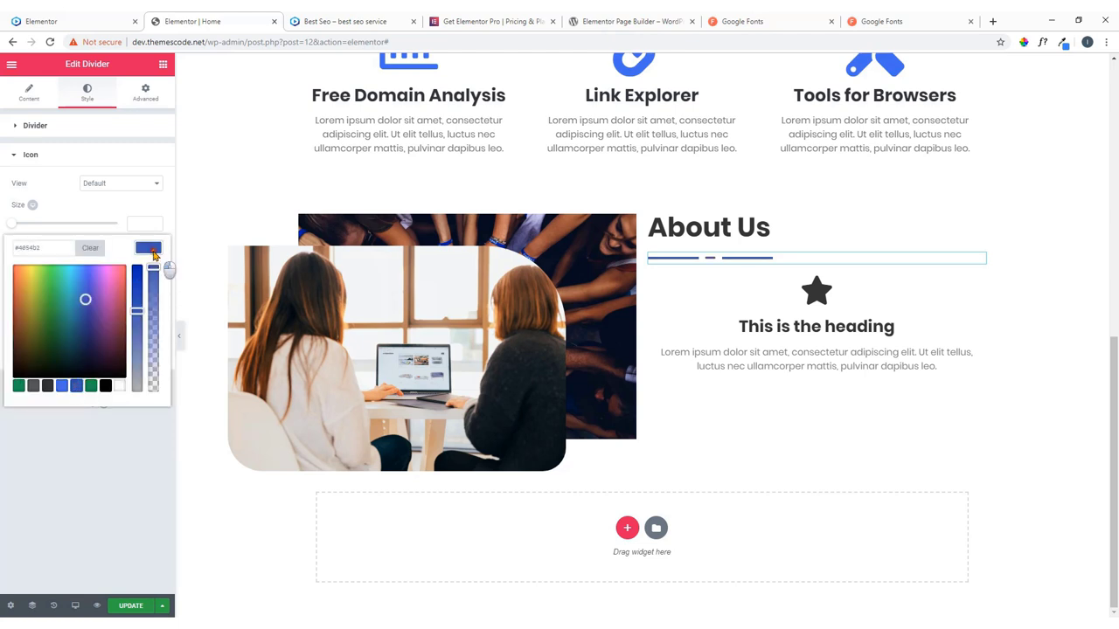
{"action": "left_click", "coordinate": [172, 267]}
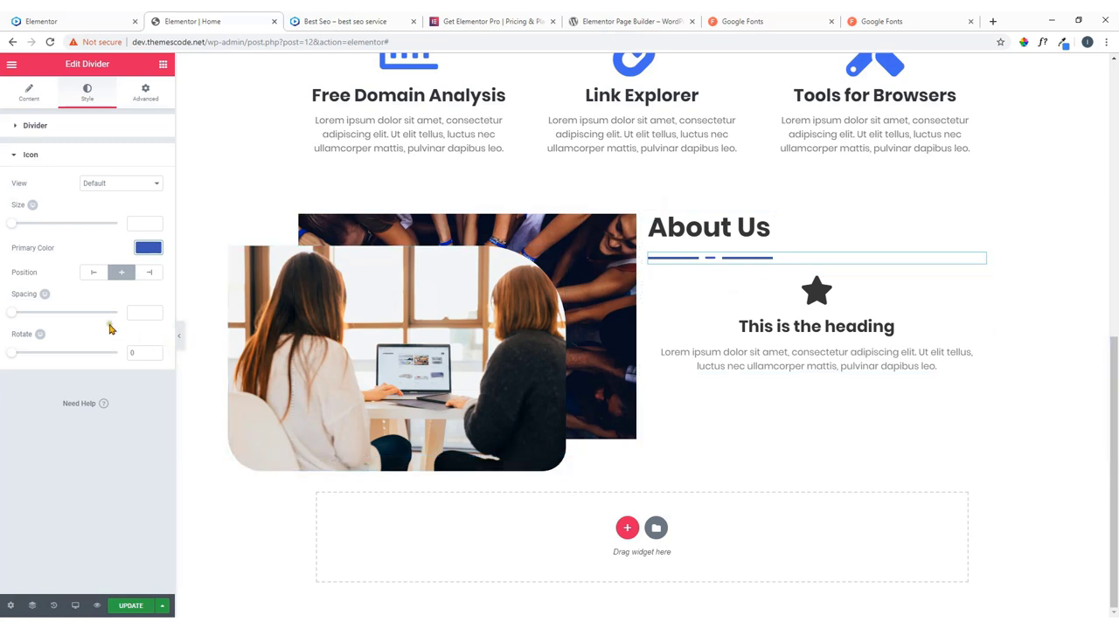
{"action": "left_click", "coordinate": [93, 273]}
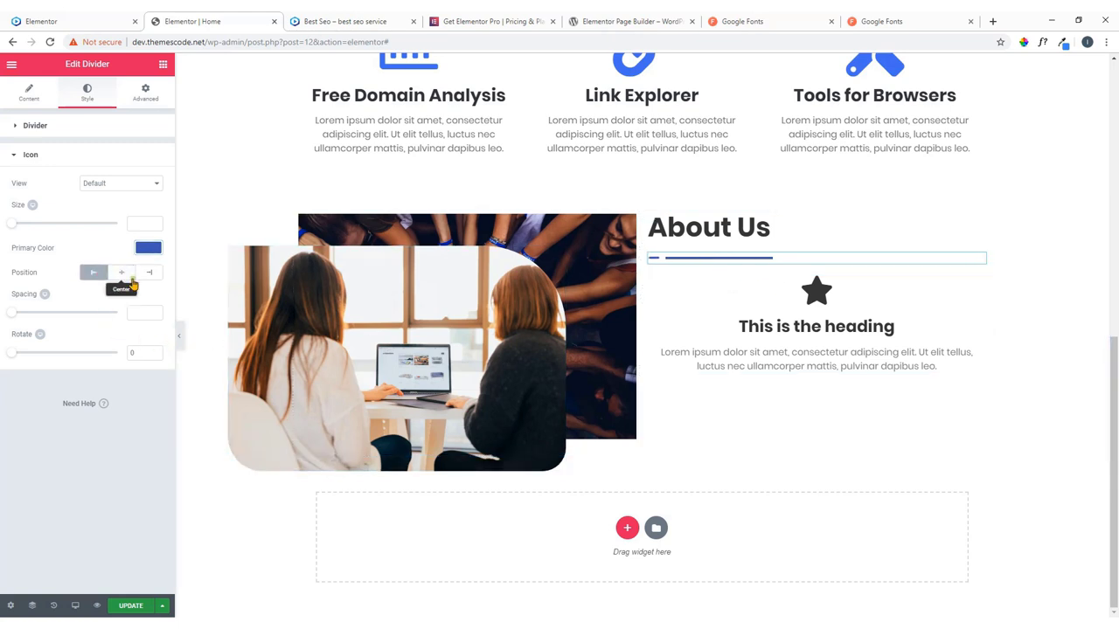
{"action": "left_click", "coordinate": [125, 275]}
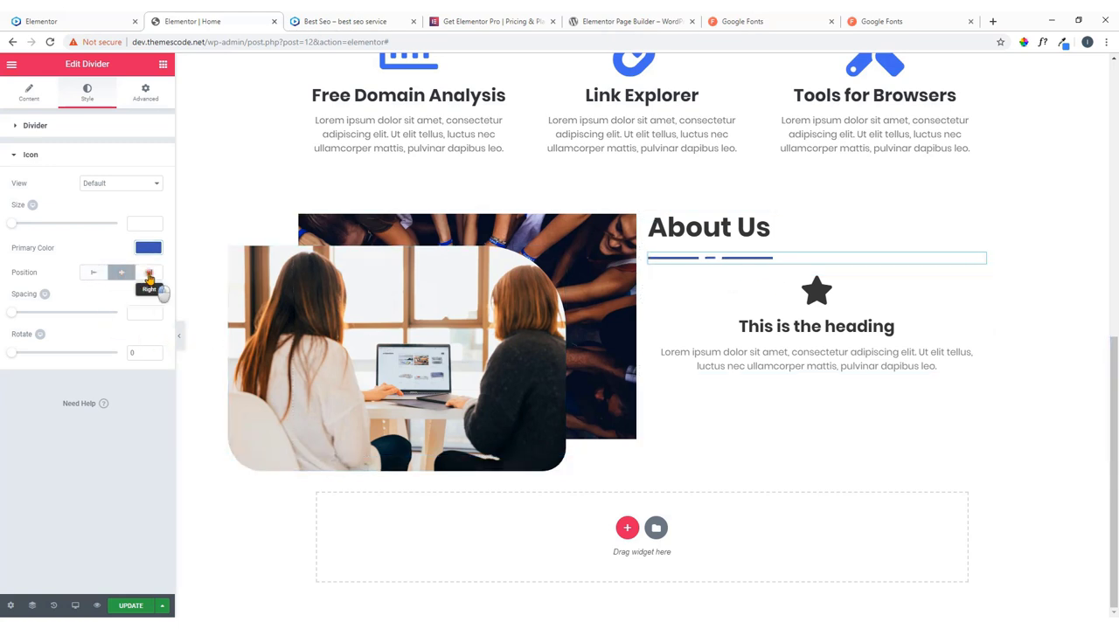
{"action": "left_click", "coordinate": [149, 275]}
{"action": "left_click", "coordinate": [121, 275]}
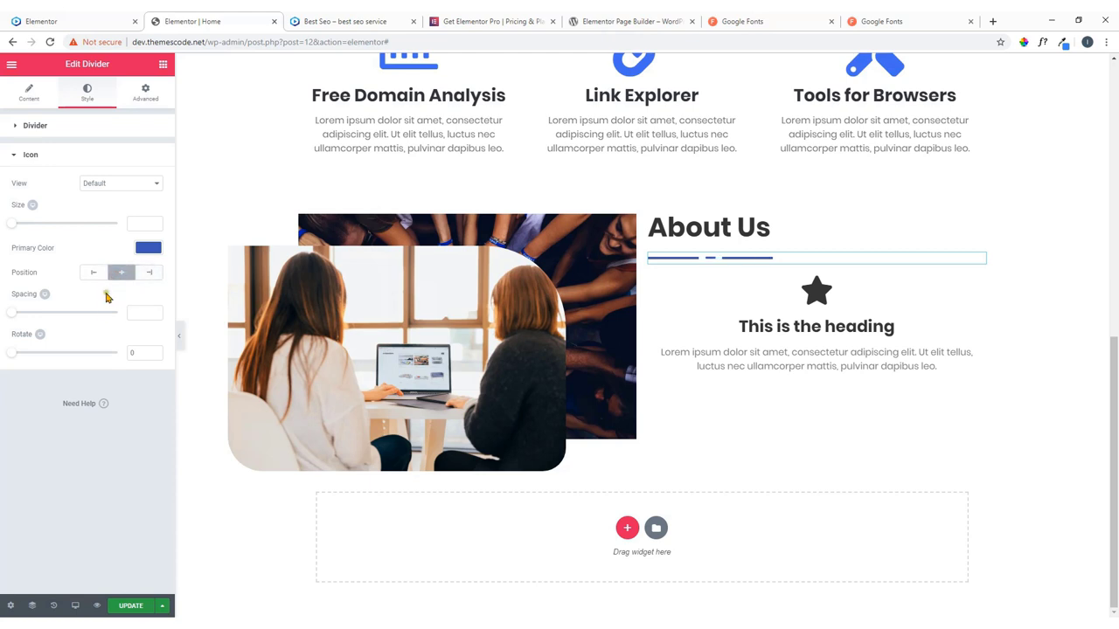
{"action": "mouse_move", "coordinate": [12, 312]}
{"action": "left_mouse_down"}
{"action": "mouse_move", "coordinate": [44, 325]}
{"action": "mouse_move", "coordinate": [5, 327]}
{"action": "left_mouse_up"}
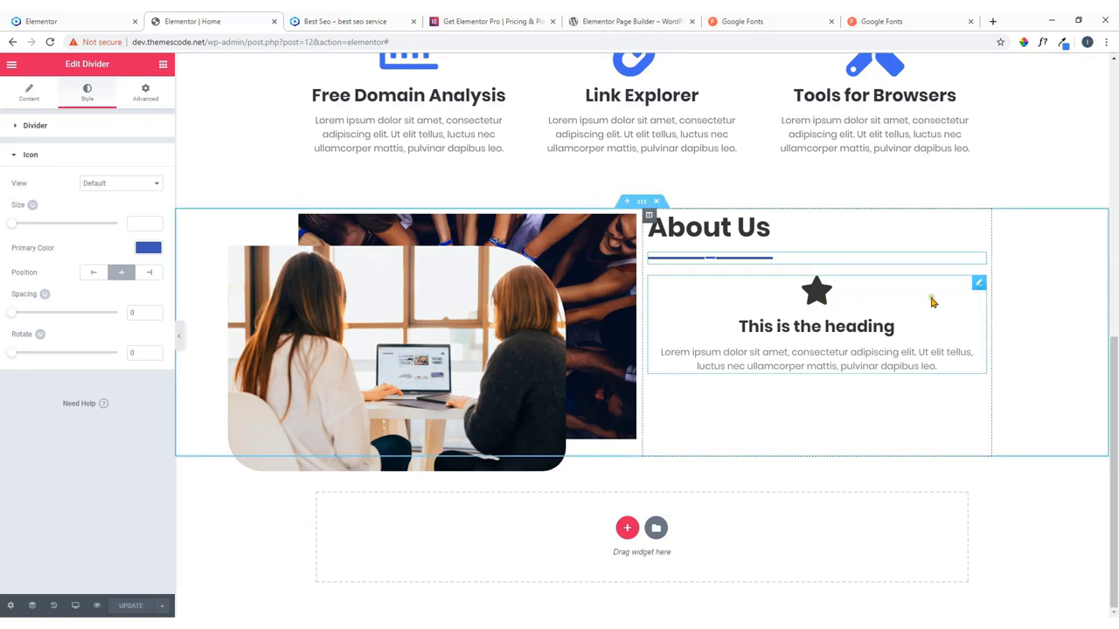
Replace the icon box's default star with the Train icon from the Icon Library, searching 'trai'.
{"action": "left_click", "coordinate": [978, 284]}
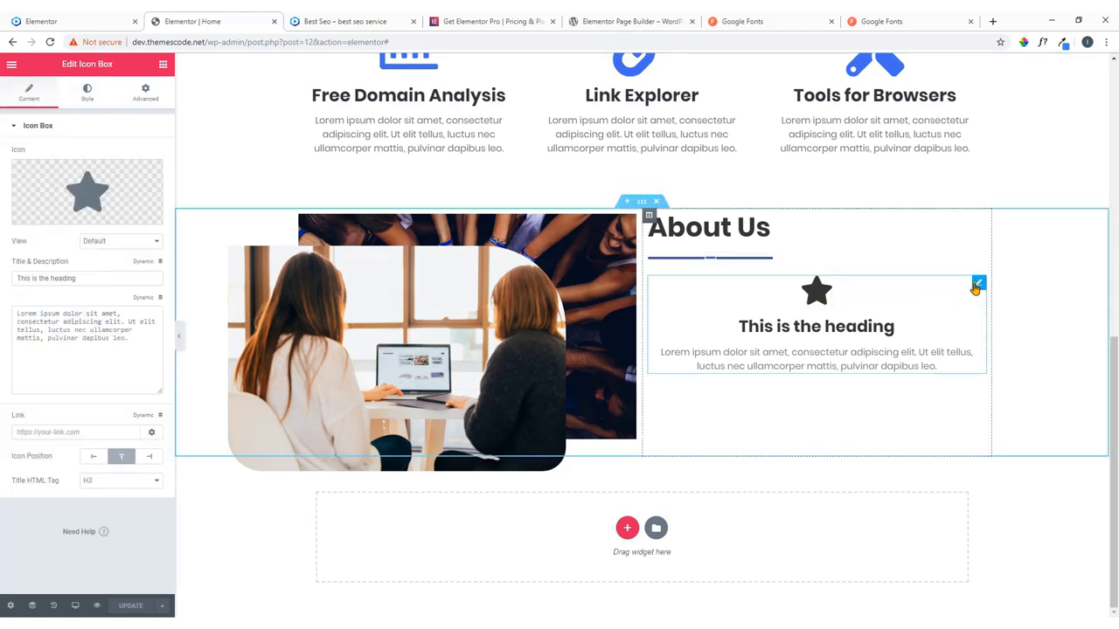
{"action": "mouse_move", "coordinate": [101, 200]}
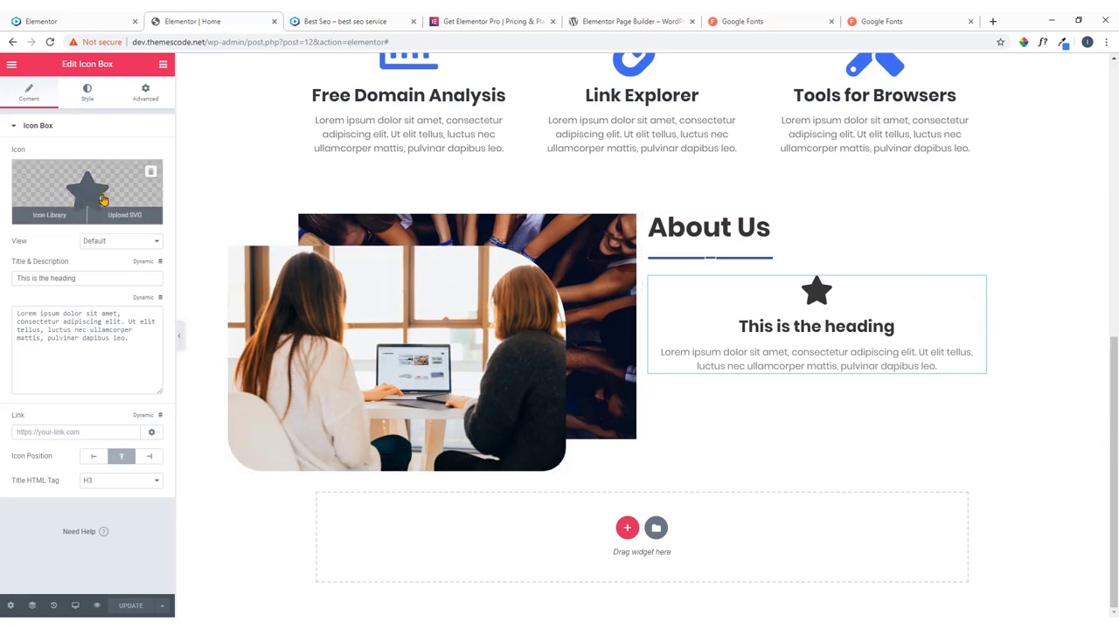
{"action": "left_click", "coordinate": [100, 17]}
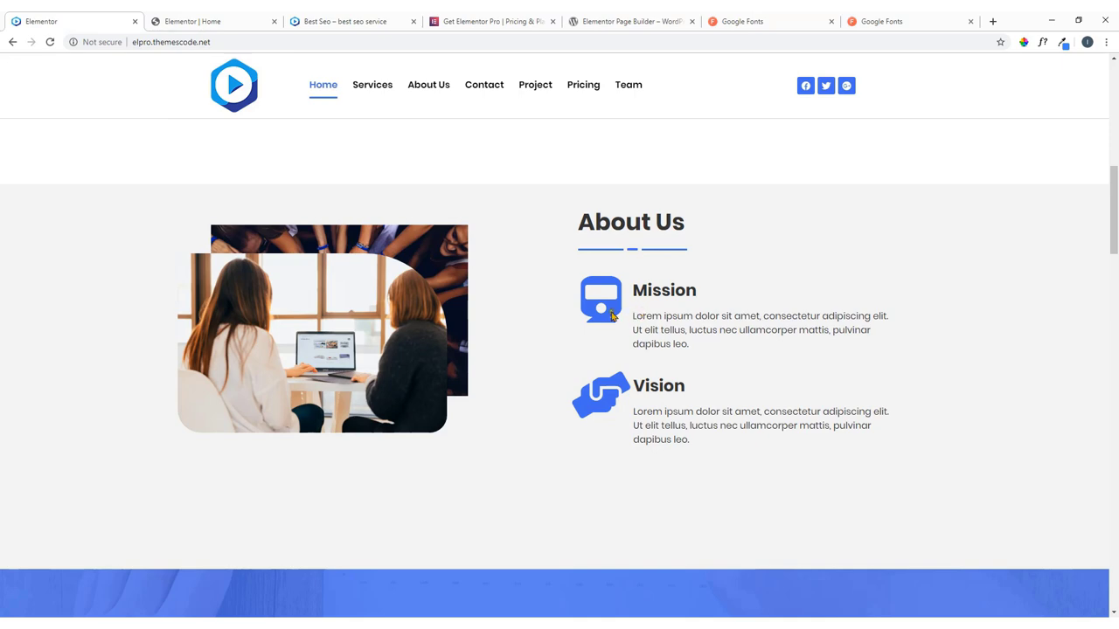
{"action": "left_click", "coordinate": [212, 19]}
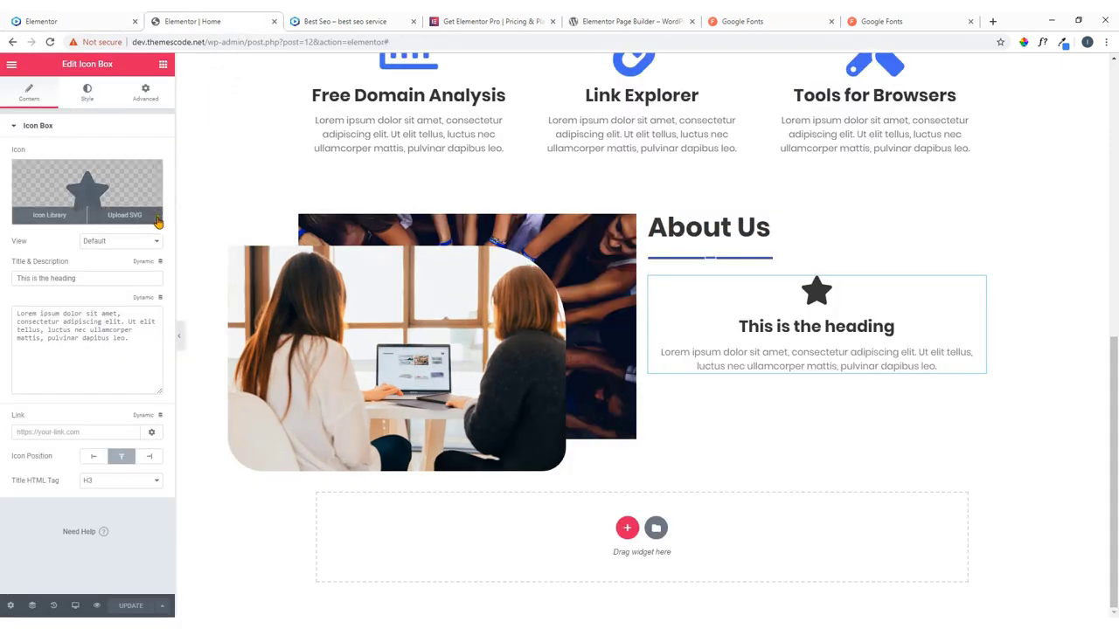
{"action": "left_click", "coordinate": [118, 188]}
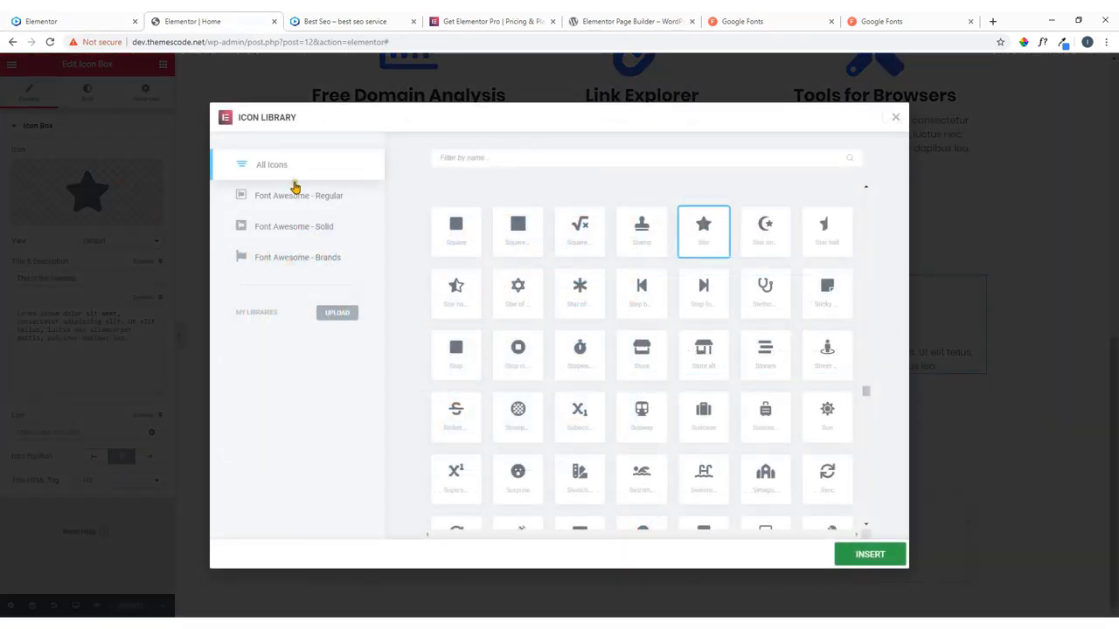
{"action": "left_click", "coordinate": [577, 158]}
{"action": "type", "text": "trai"}
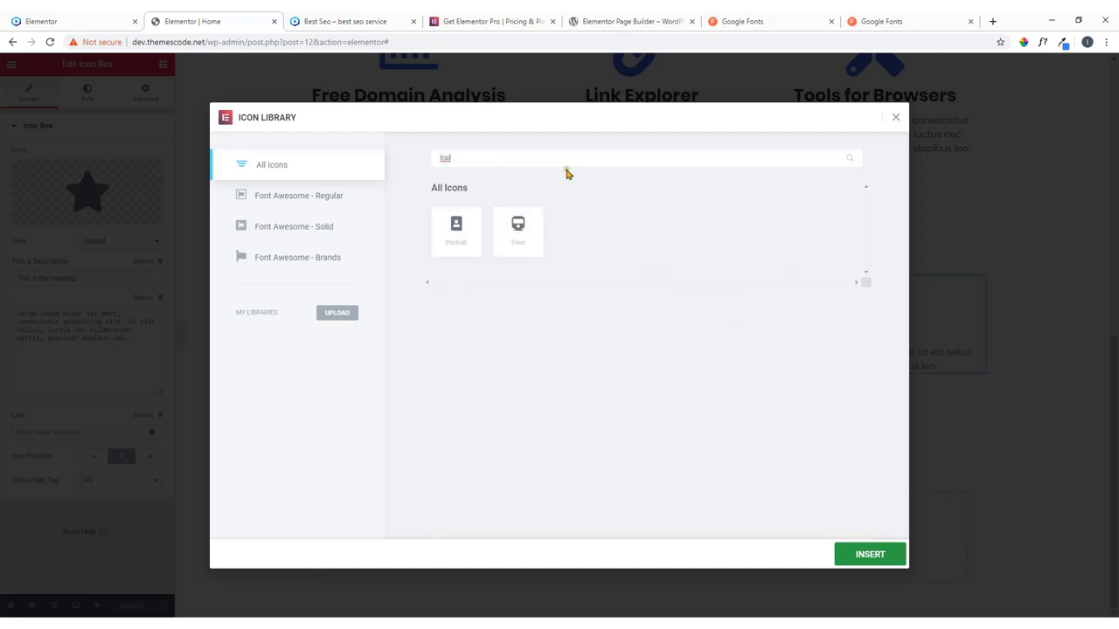
{"action": "left_click", "coordinate": [521, 223]}
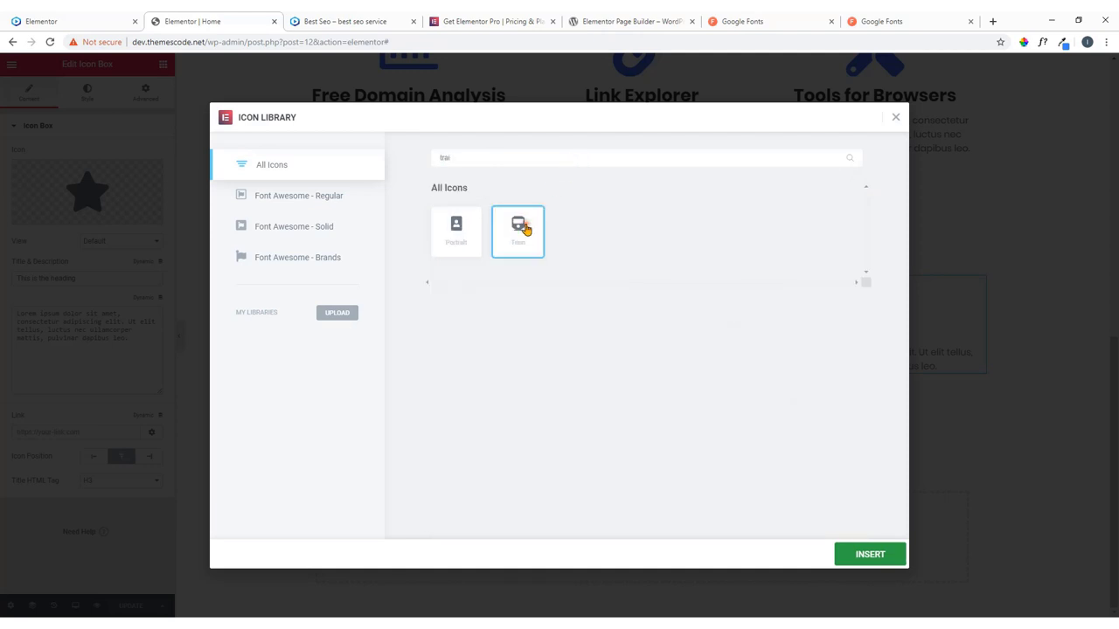
{"action": "left_click", "coordinate": [866, 556]}
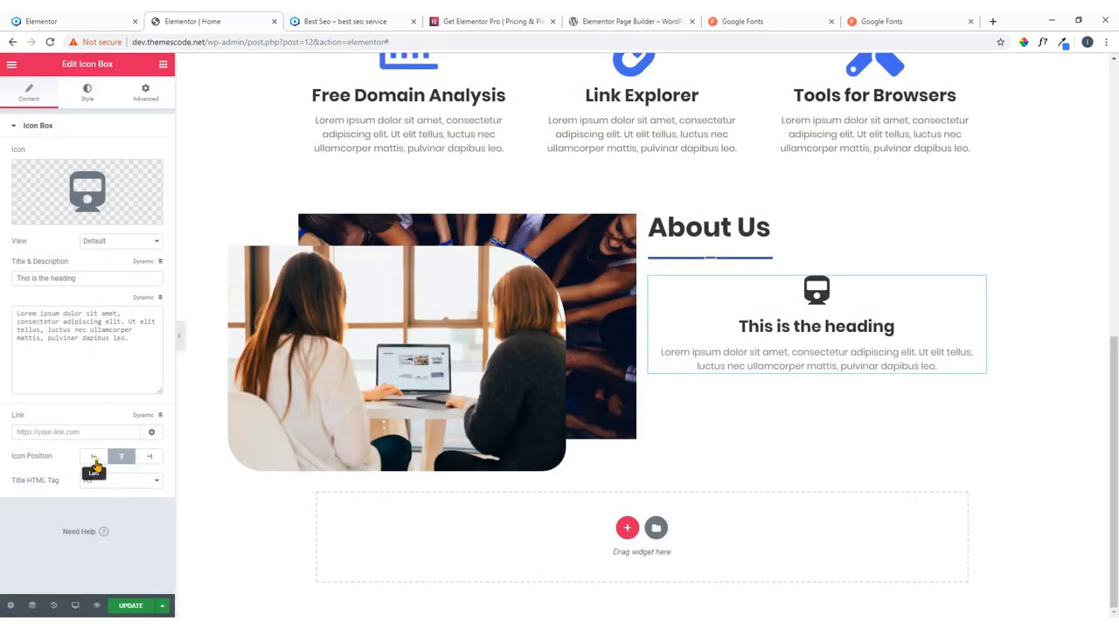
Set the icon position to Left and copy the word 'Mission' from the live site.
{"action": "left_click", "coordinate": [95, 460]}
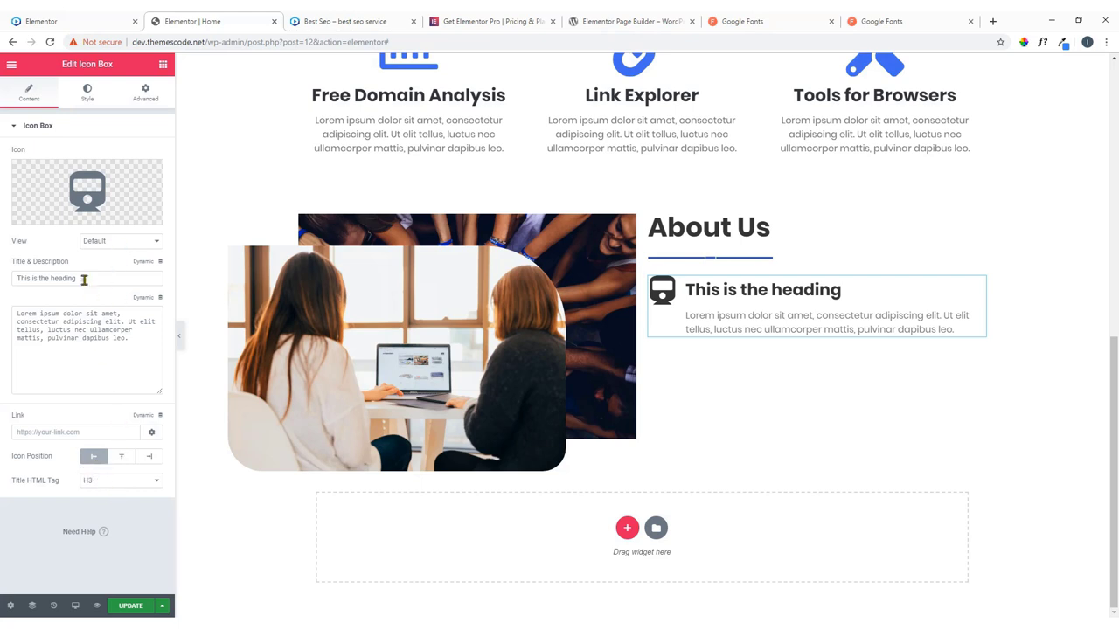
{"action": "left_click", "coordinate": [111, 19]}
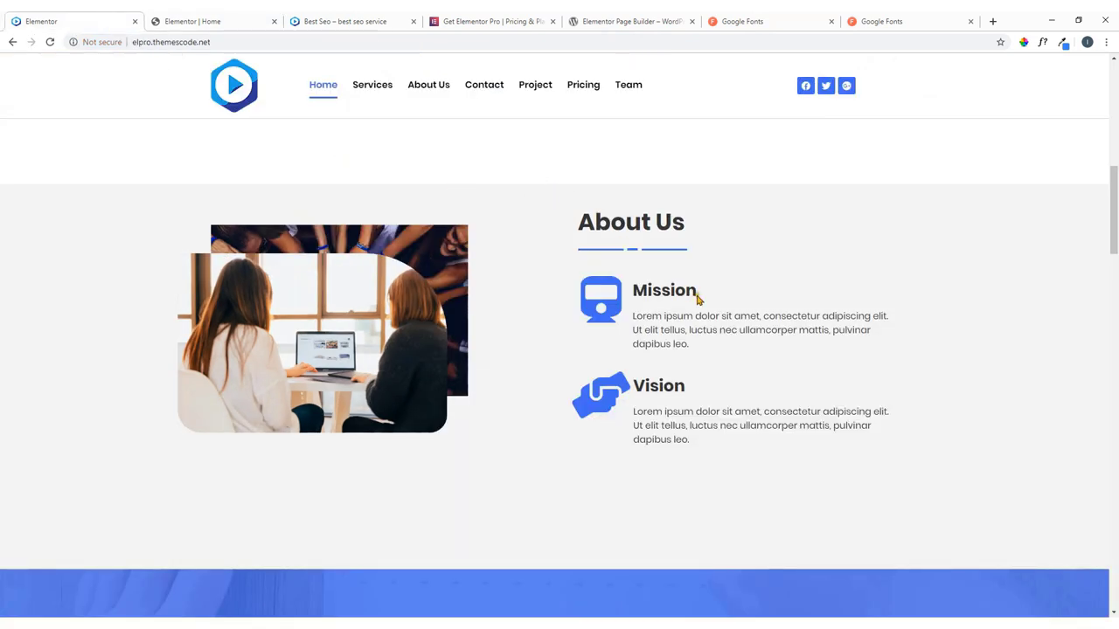
{"action": "left_click_drag", "start_coordinate": [697, 299], "coordinate": [634, 295]}
{"action": "right_click", "coordinate": [655, 301]}
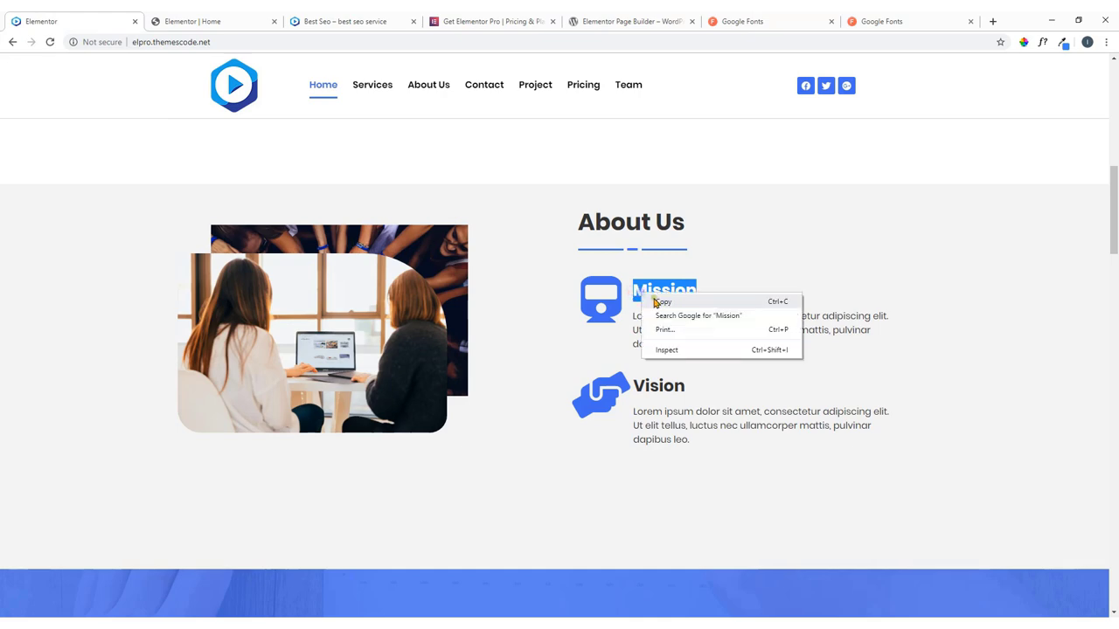
{"action": "left_click", "coordinate": [662, 302]}
{"action": "scroll", "coordinate": [609, 338], "scroll_direction": "down", "scroll_amount": 3}
{"action": "scroll", "coordinate": [609, 338], "scroll_direction": "up", "scroll_amount": 4}
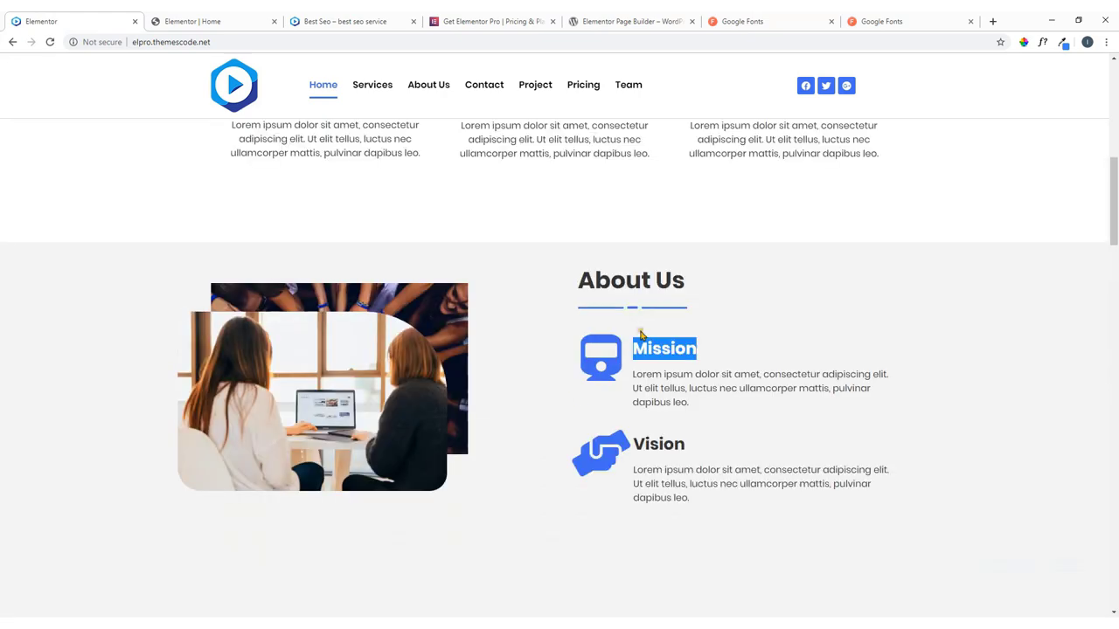
Replace the placeholder title with 'Mission' and move to the description field.
{"action": "left_click", "coordinate": [208, 19]}
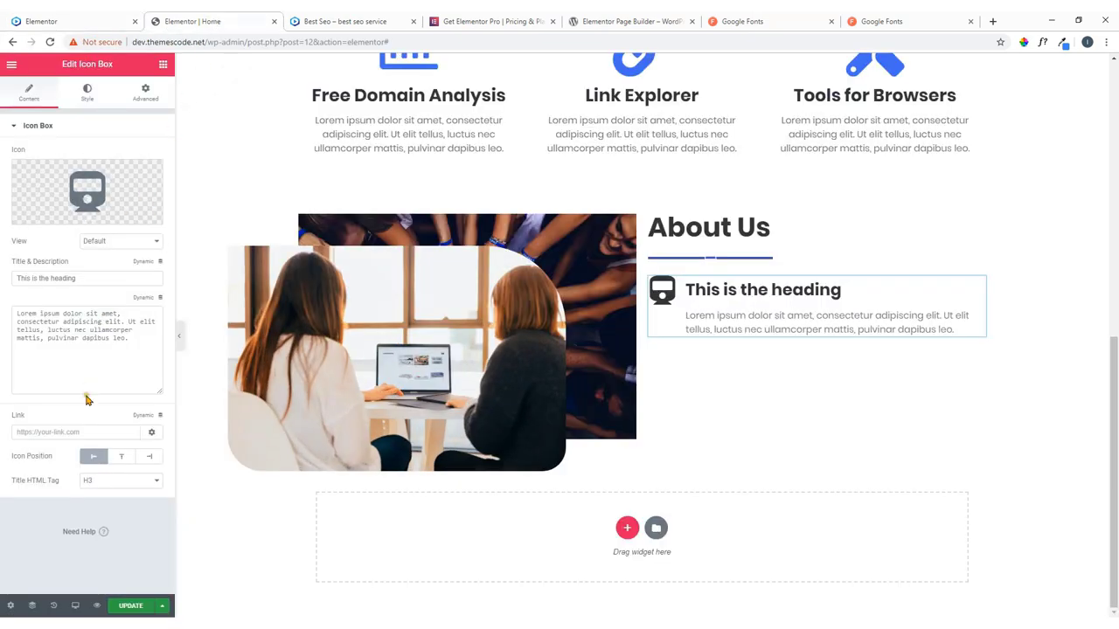
{"action": "left_click_drag", "start_coordinate": [88, 278], "coordinate": [12, 297]}
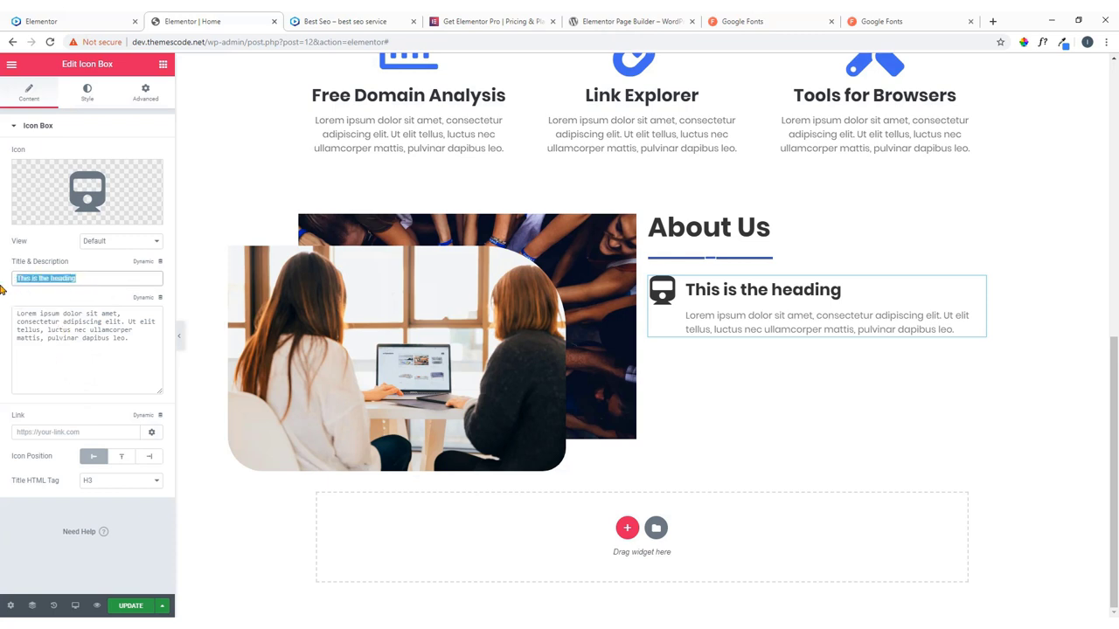
{"action": "key", "text": "ctrl+v"}
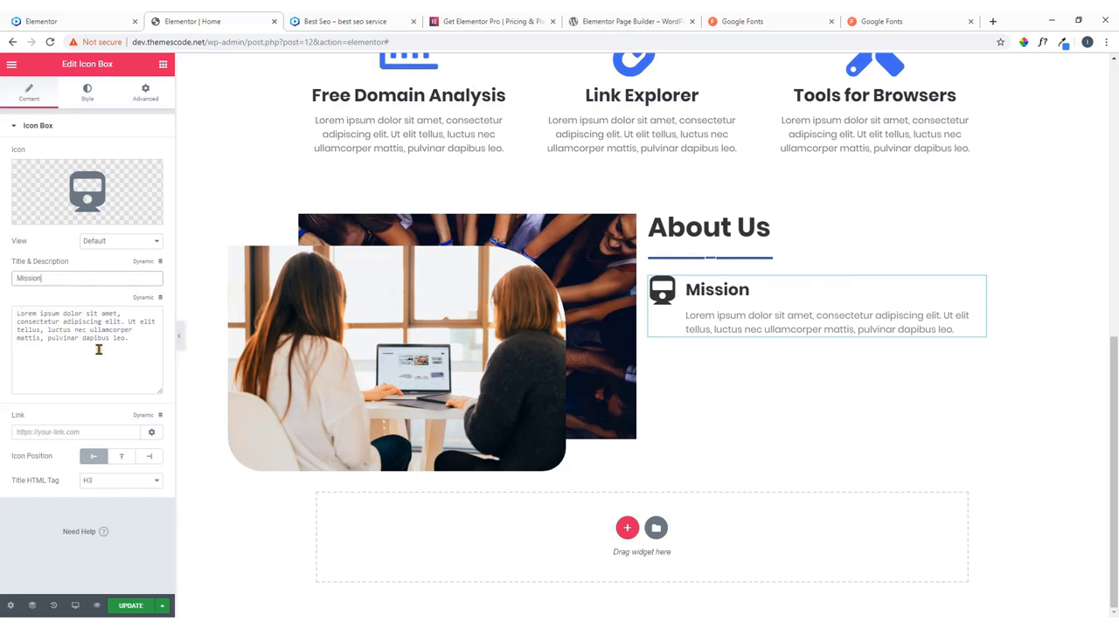
{"action": "left_click", "coordinate": [107, 360]}
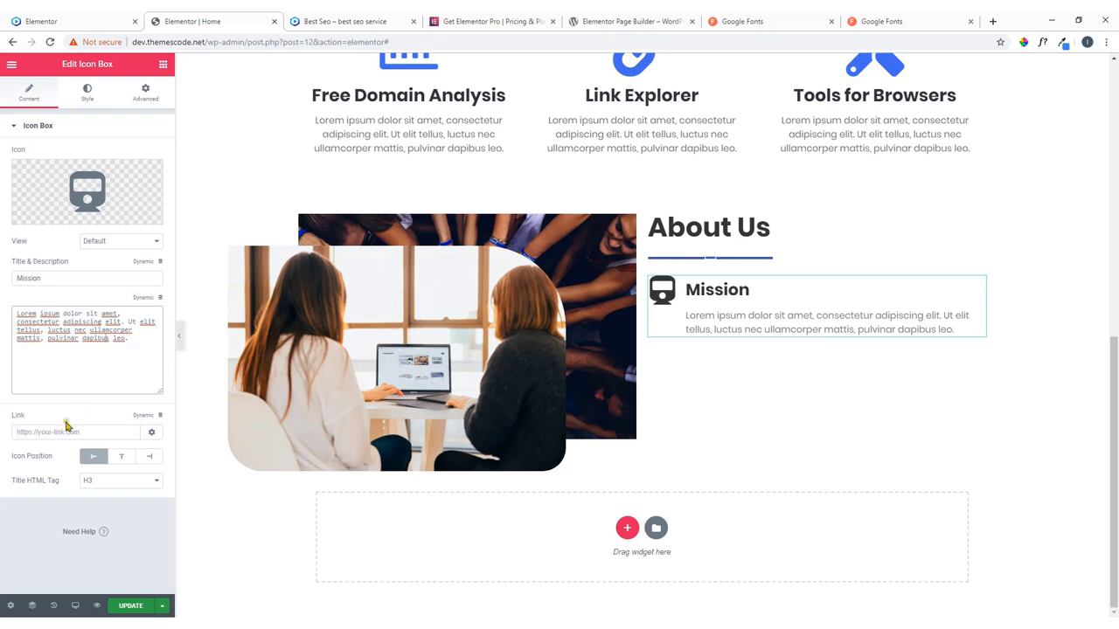
{"action": "left_click", "coordinate": [58, 431]}
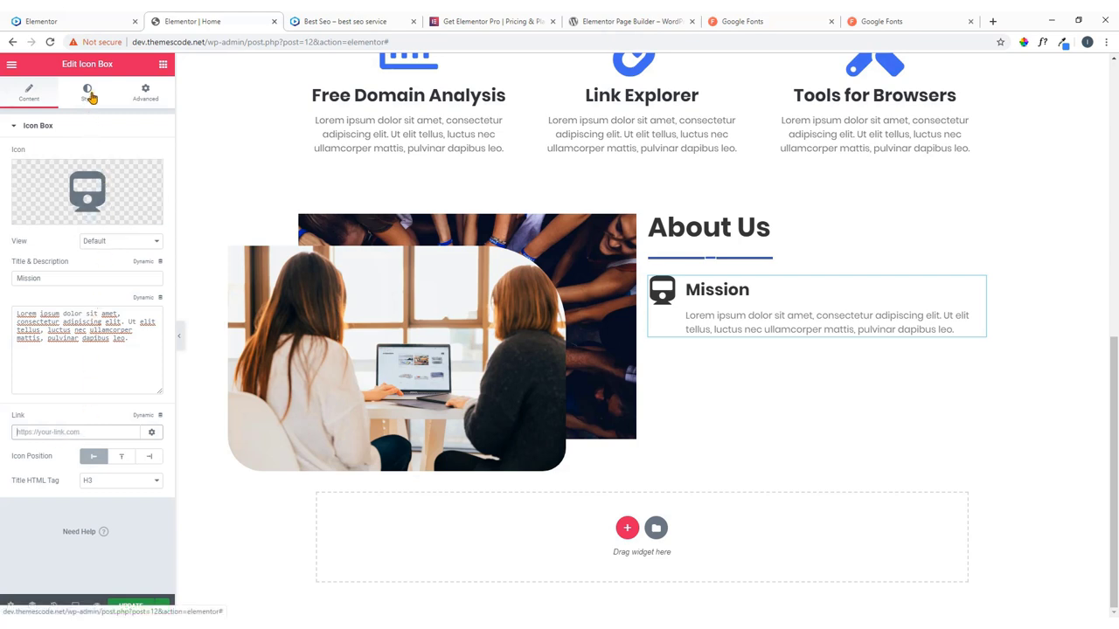
Set the Mission icon's primary colour to blue #4054b2.
{"action": "left_click", "coordinate": [89, 94]}
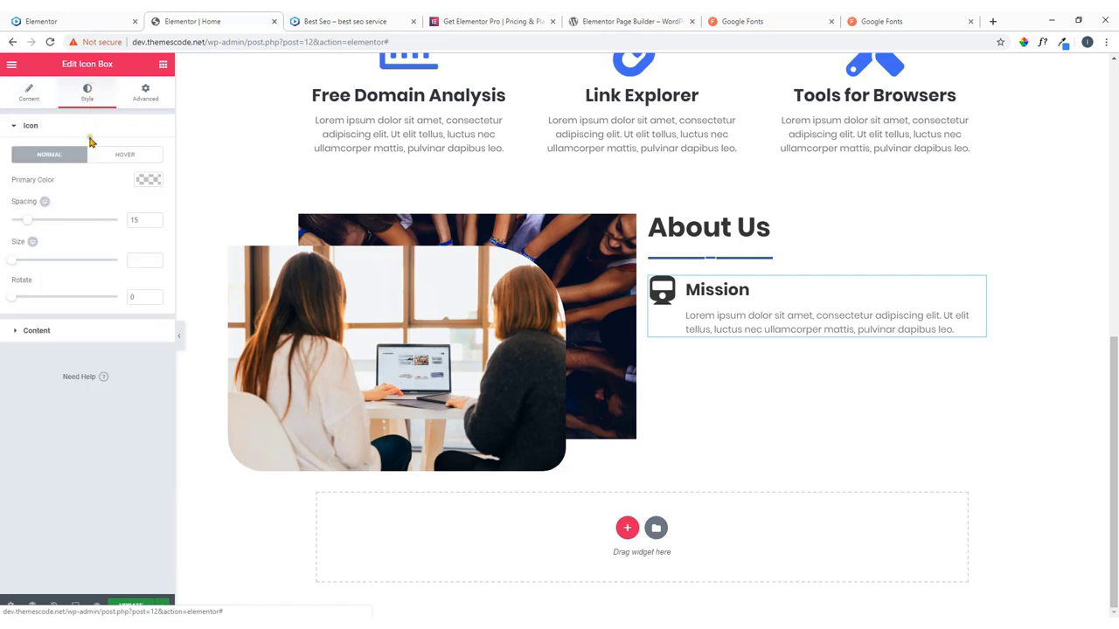
{"action": "left_click", "coordinate": [139, 181]}
{"action": "left_click", "coordinate": [76, 319]}
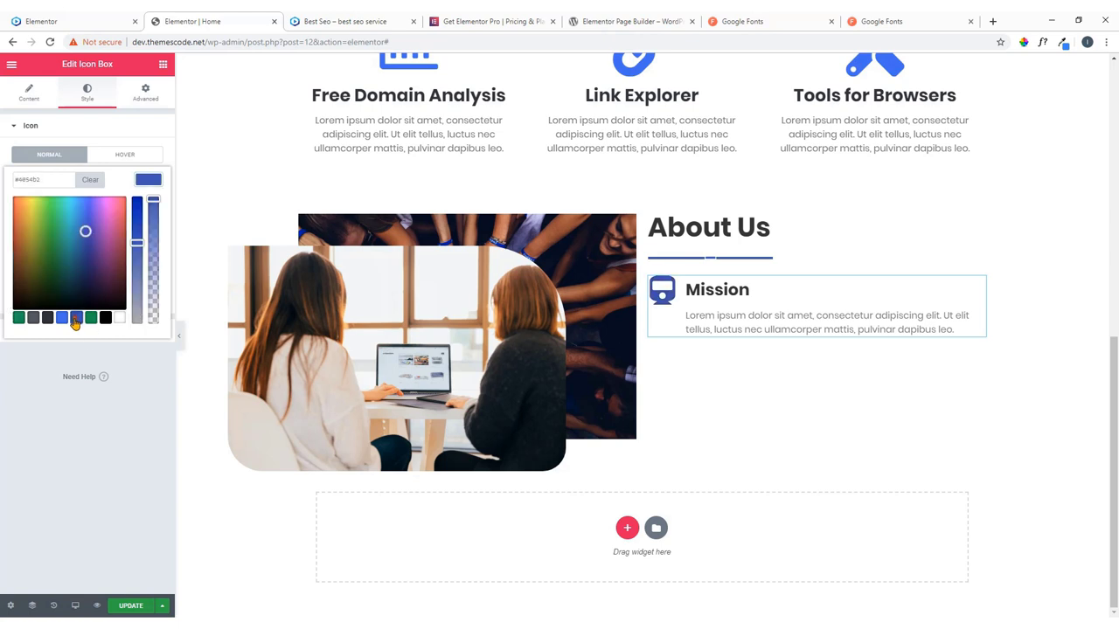
{"action": "left_click", "coordinate": [142, 179]}
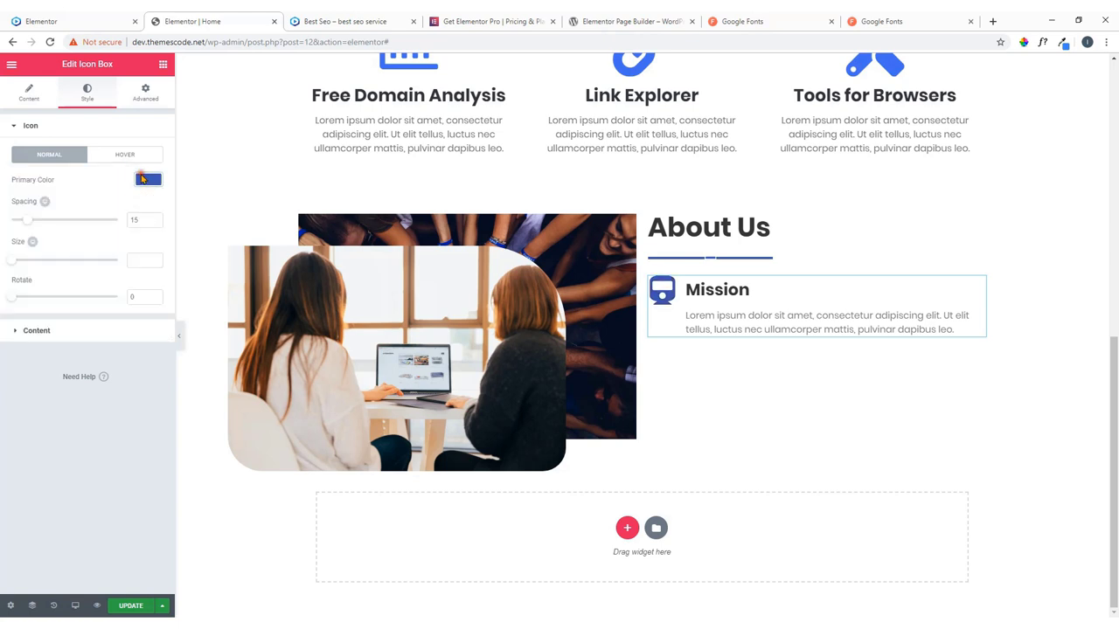
Set the icon size to 80, checking the live site's icon for comparison.
{"action": "left_click", "coordinate": [134, 259]}
{"action": "type", "text": "60"}
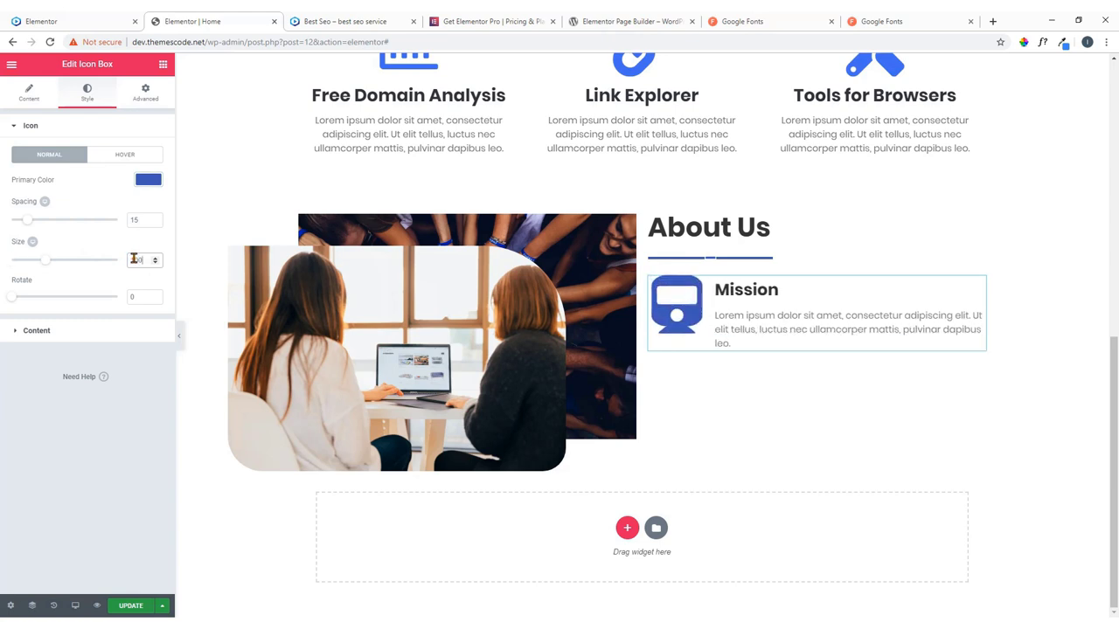
{"action": "left_click", "coordinate": [72, 18]}
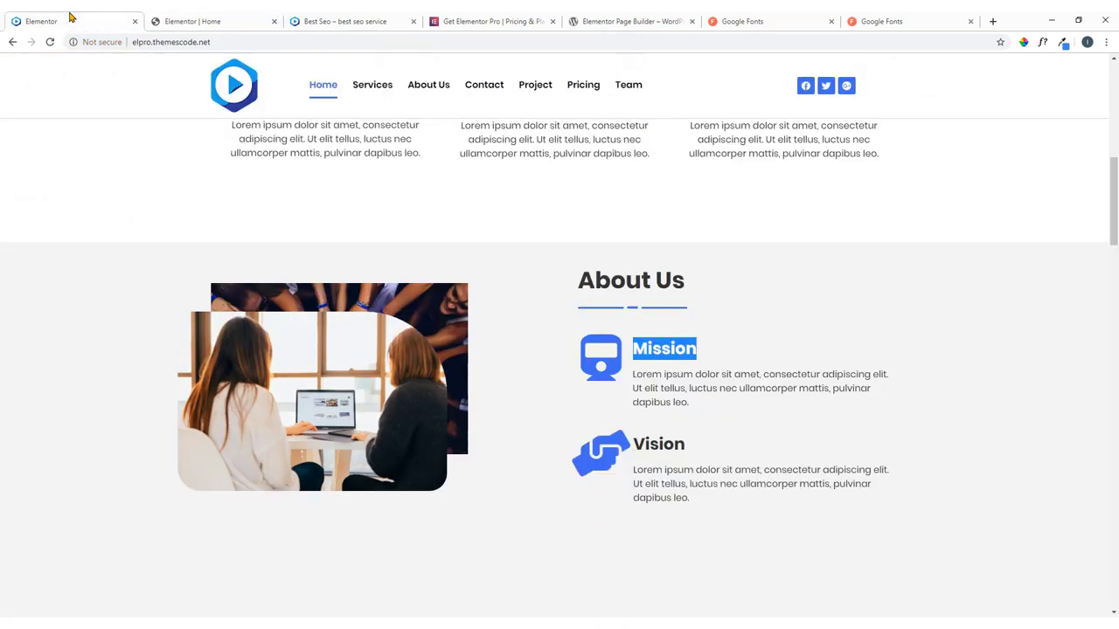
{"action": "left_click", "coordinate": [751, 362]}
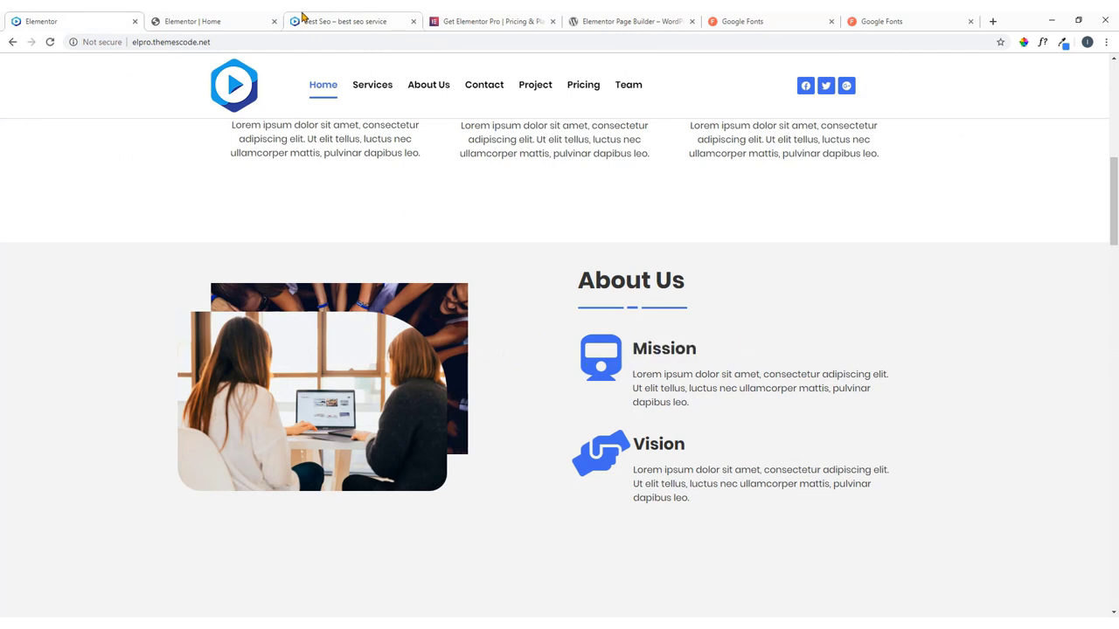
{"action": "left_click", "coordinate": [216, 19]}
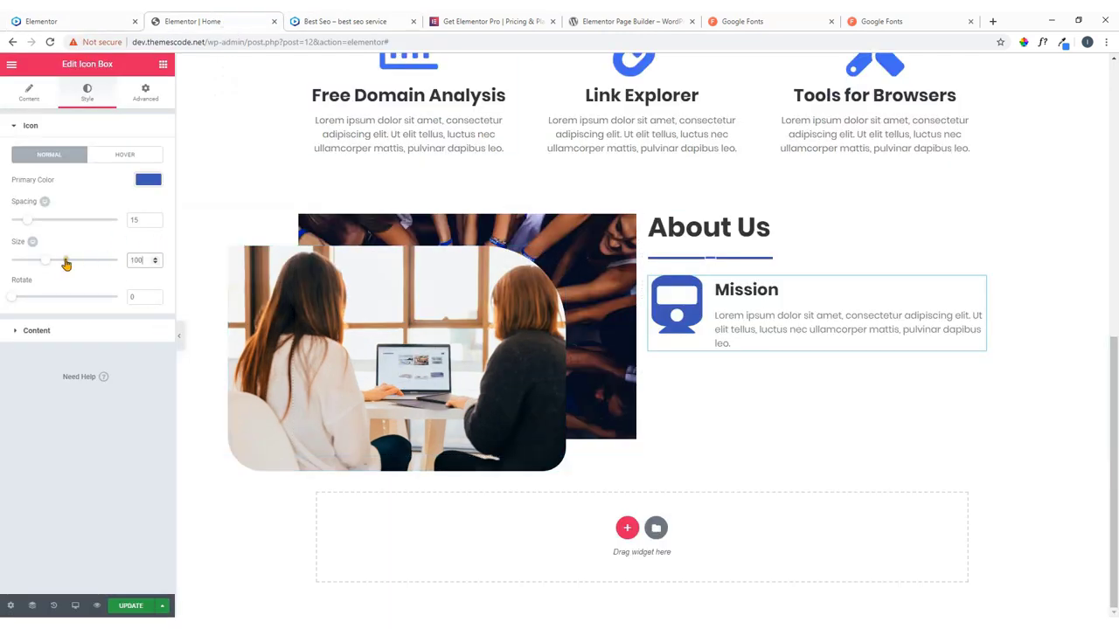
{"action": "left_click_drag", "start_coordinate": [48, 265], "coordinate": [39, 265]}
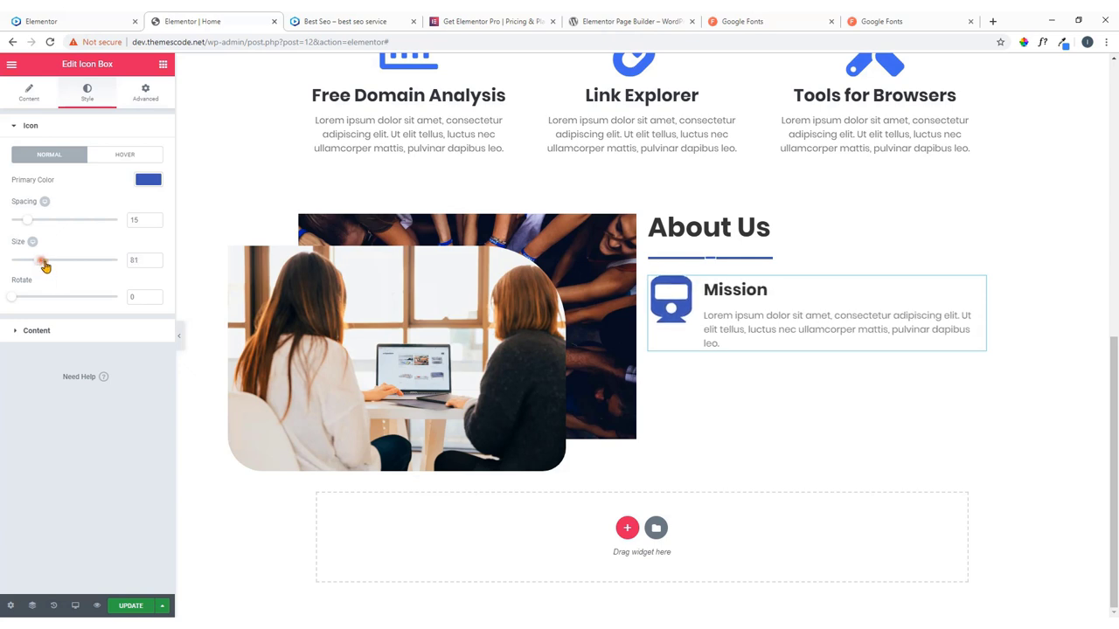
{"action": "left_click", "coordinate": [155, 264]}
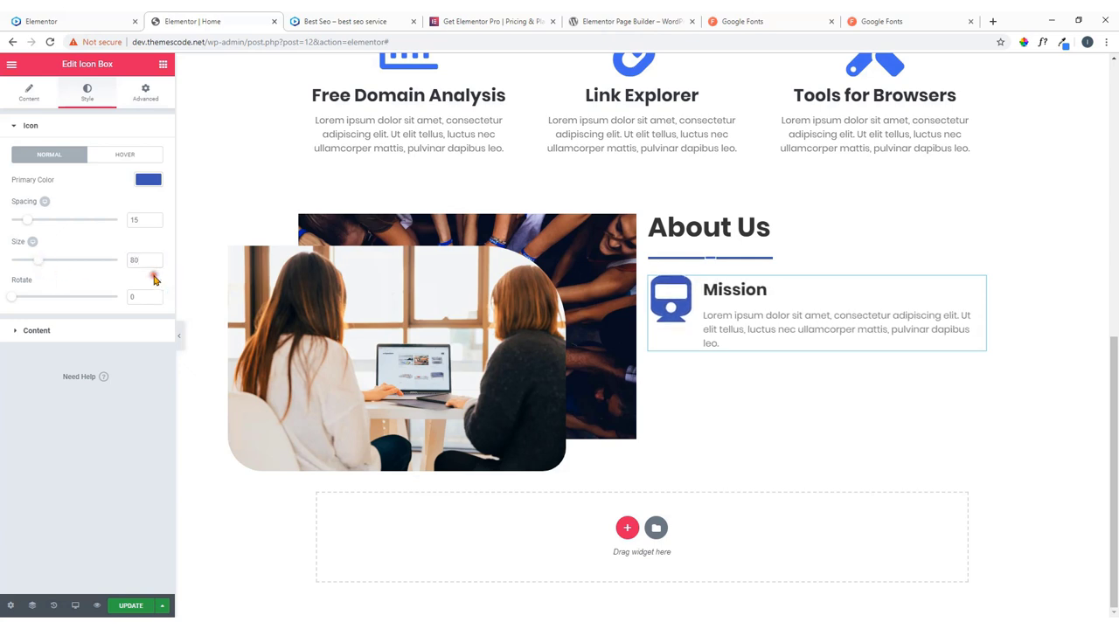
{"action": "left_click", "coordinate": [75, 334]}
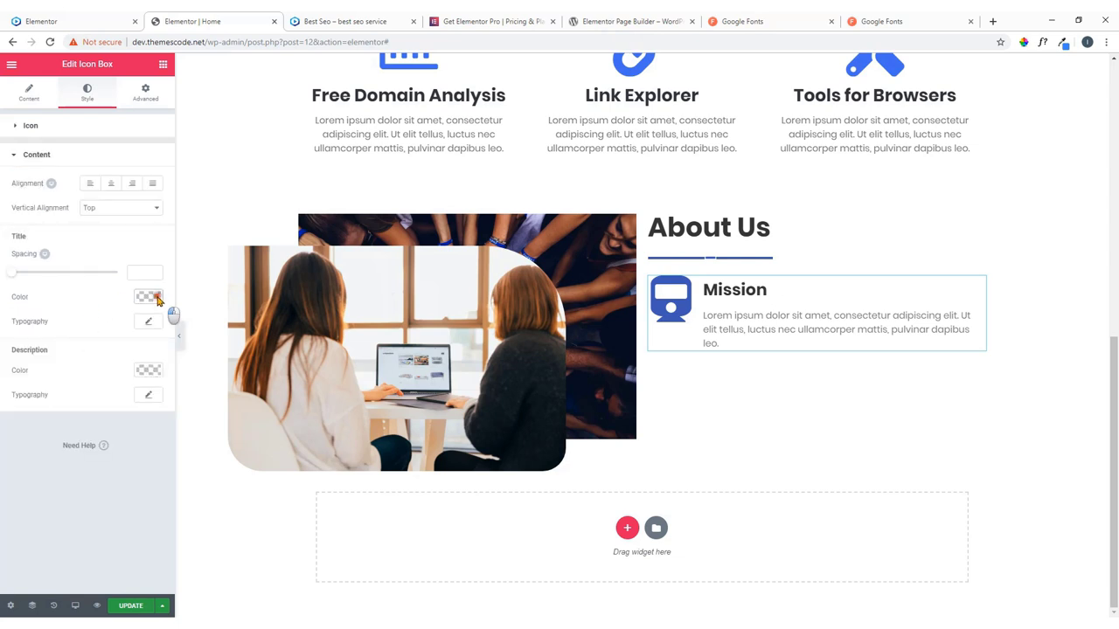
Set the Mission title colour to a dark grey.
{"action": "left_click", "coordinate": [149, 297]}
{"action": "left_click", "coordinate": [104, 361]}
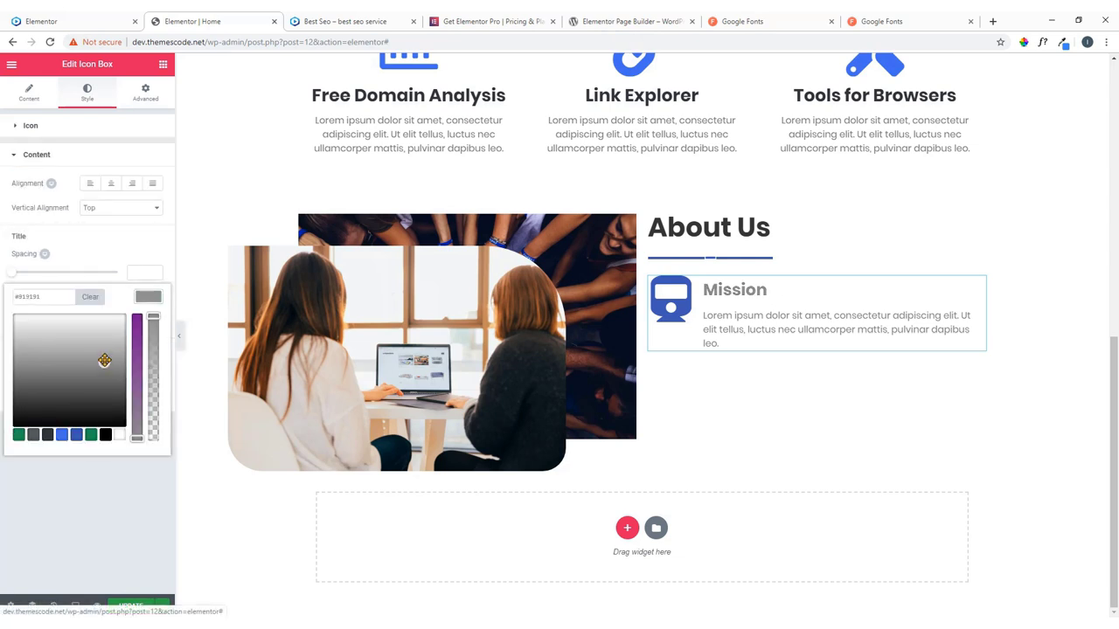
{"action": "left_click_drag", "start_coordinate": [104, 352], "coordinate": [53, 407]}
{"action": "left_click", "coordinate": [34, 435]}
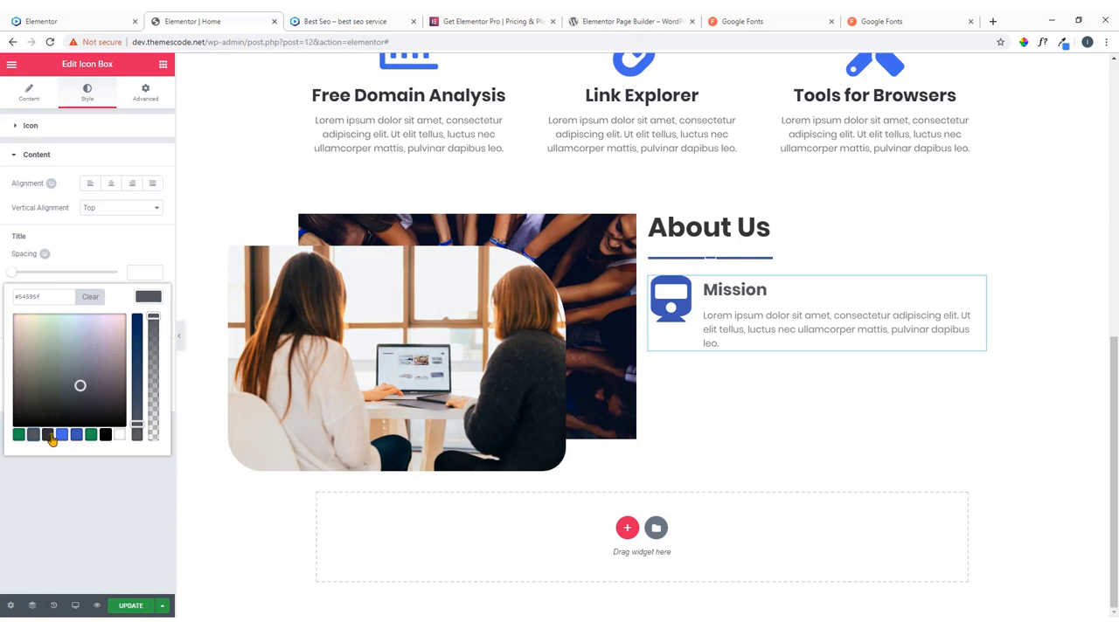
{"action": "left_click", "coordinate": [49, 436]}
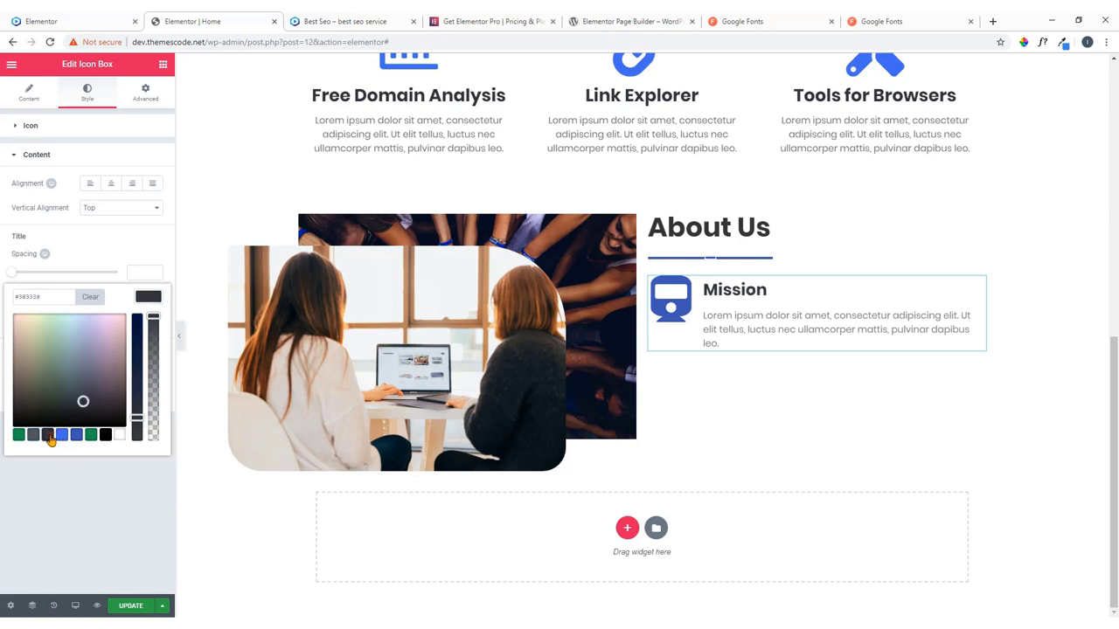
{"action": "left_click", "coordinate": [150, 298]}
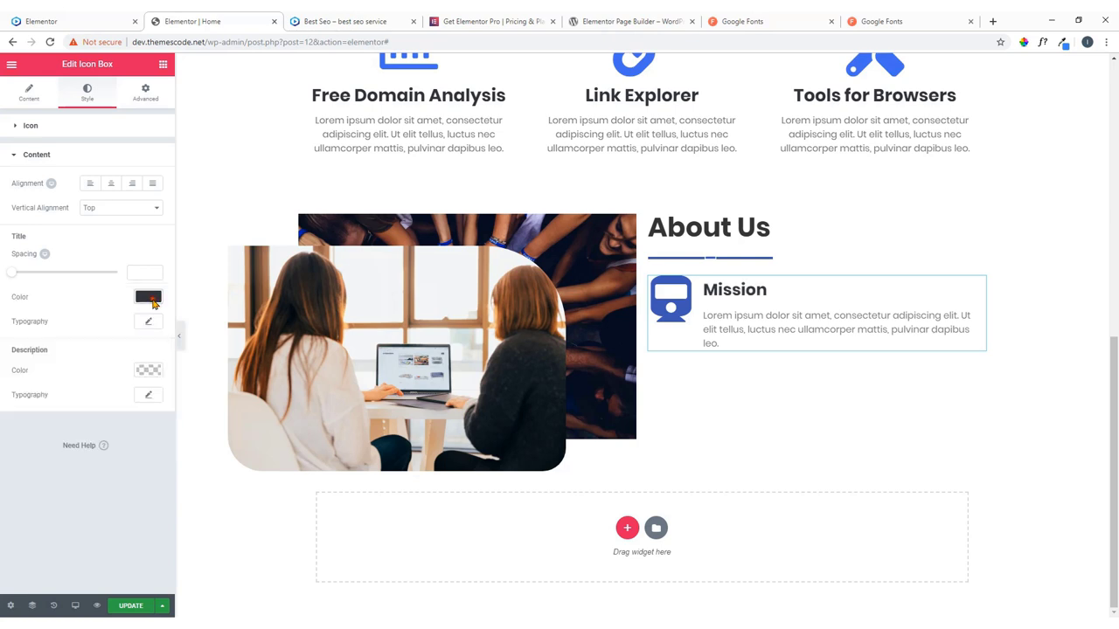
Give the description text the grey preset #54595f and compare with the live site.
{"action": "left_click", "coordinate": [148, 369]}
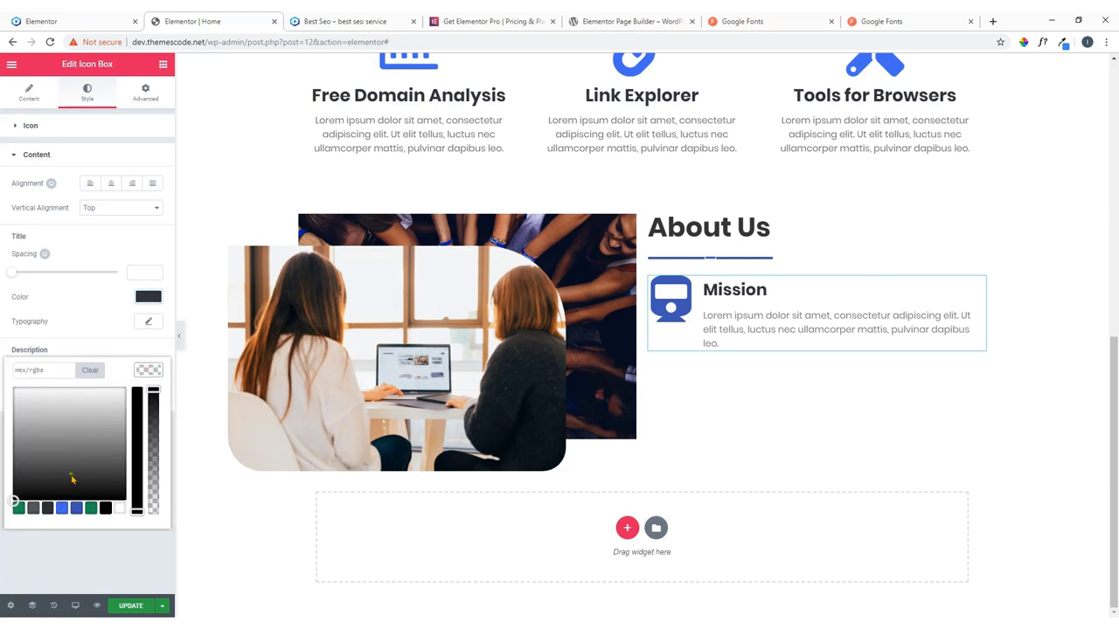
{"action": "left_click", "coordinate": [33, 509]}
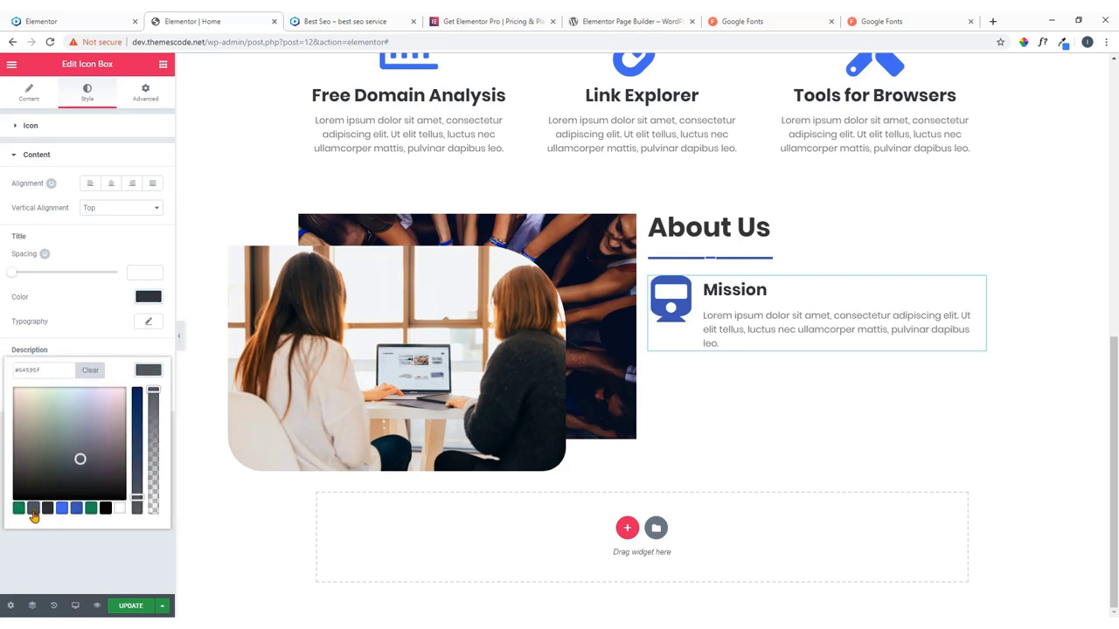
{"action": "left_click", "coordinate": [148, 373]}
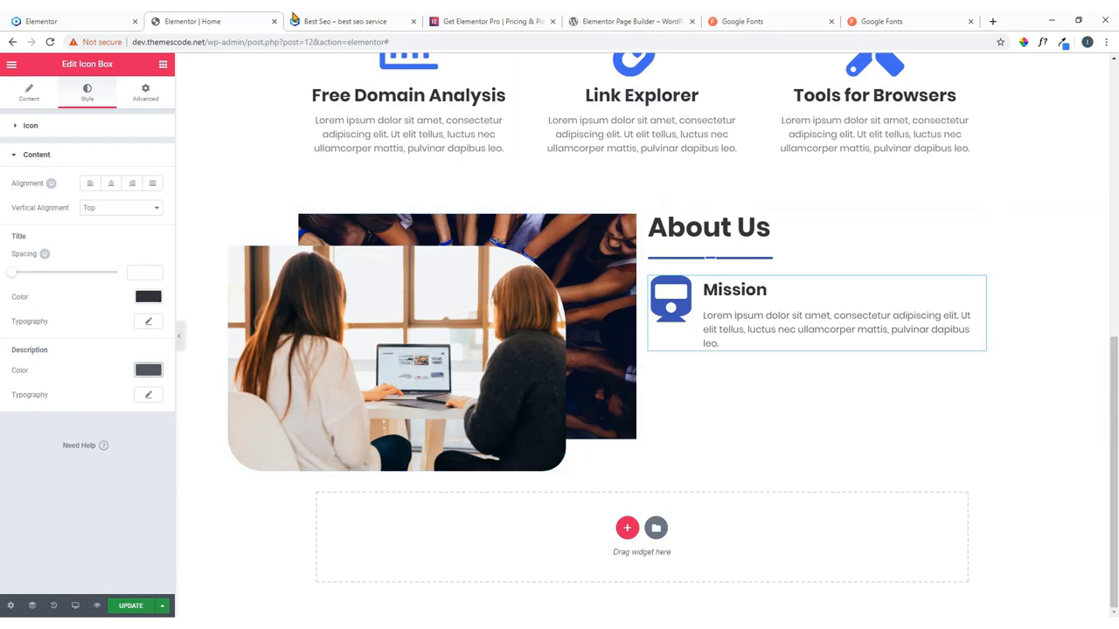
{"action": "left_click", "coordinate": [74, 21]}
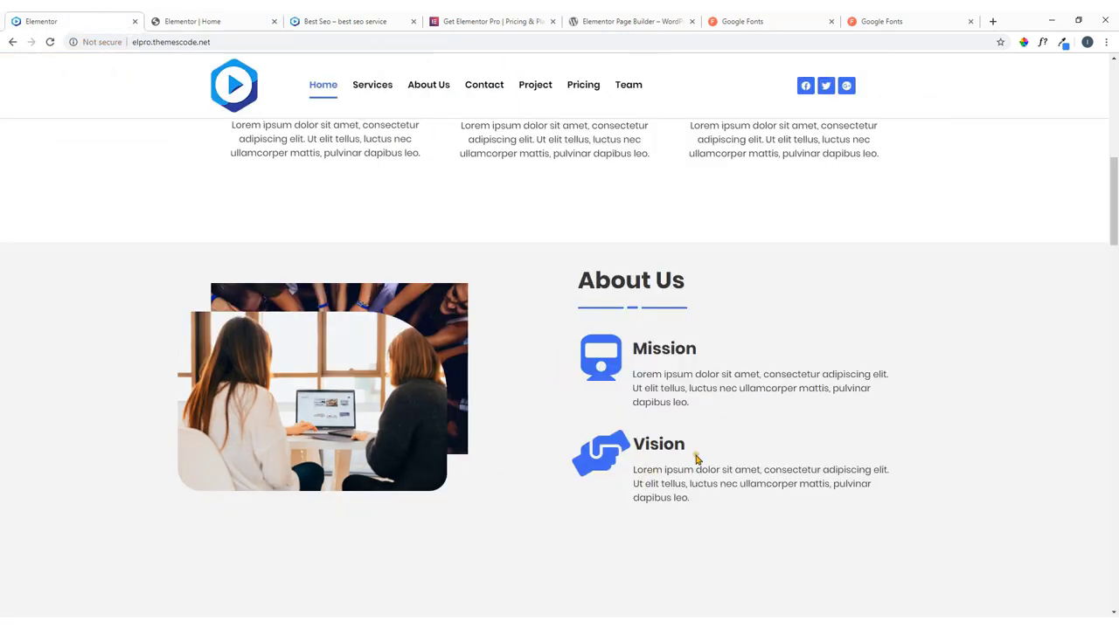
{"action": "left_click", "coordinate": [212, 23]}
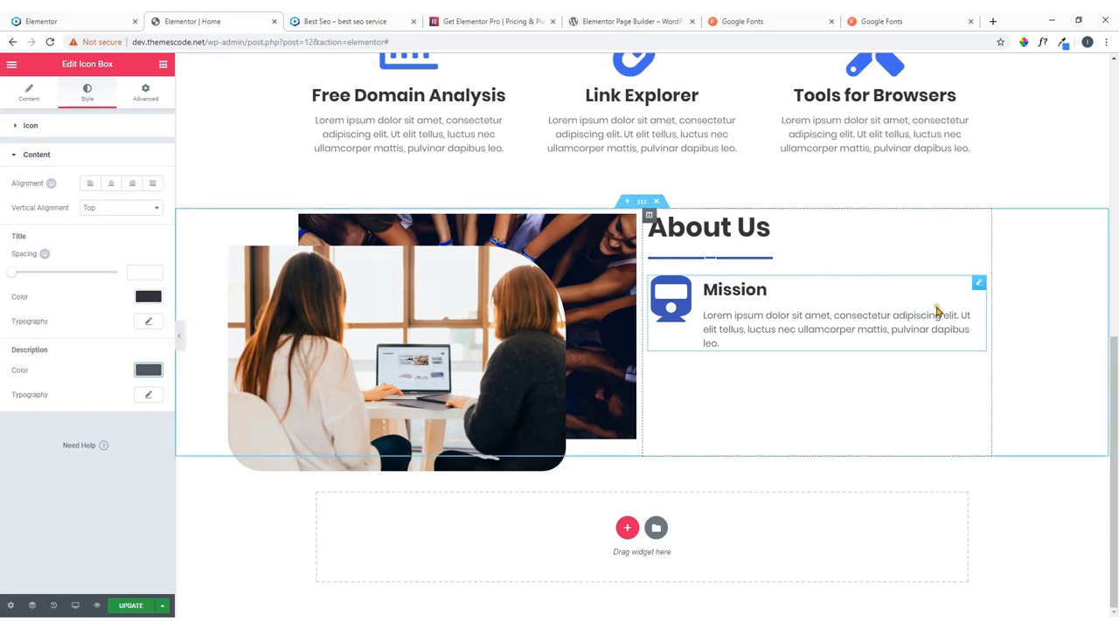
Duplicate the Mission icon box and swap its icon for a hands icon found by searching 'hand'.
{"action": "right_click", "coordinate": [991, 305]}
{"action": "left_click", "coordinate": [1005, 312]}
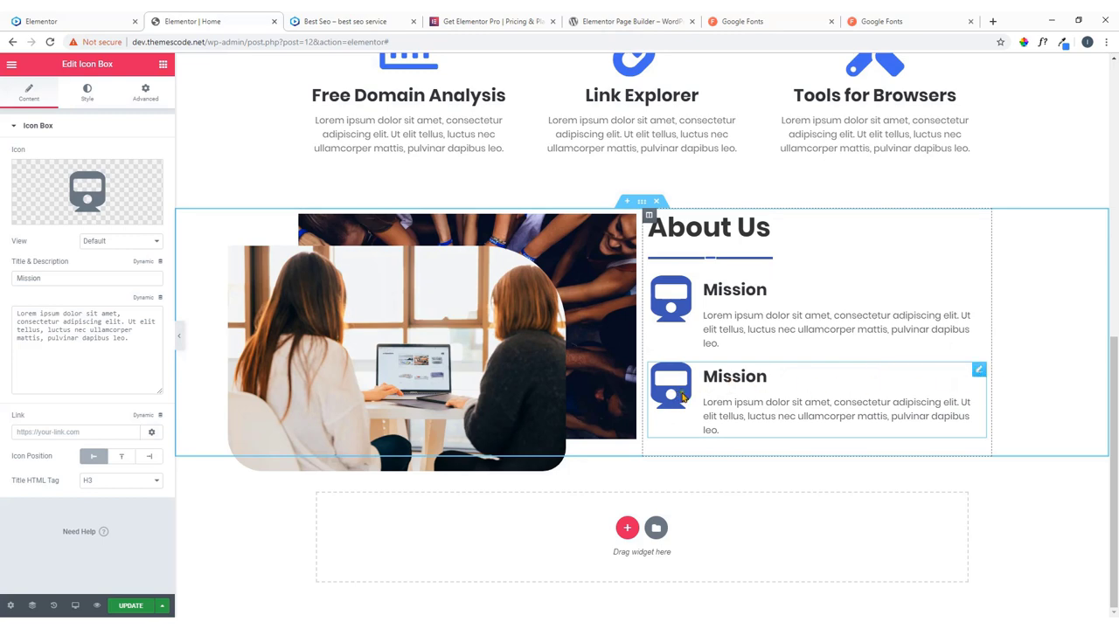
{"action": "left_click", "coordinate": [49, 215]}
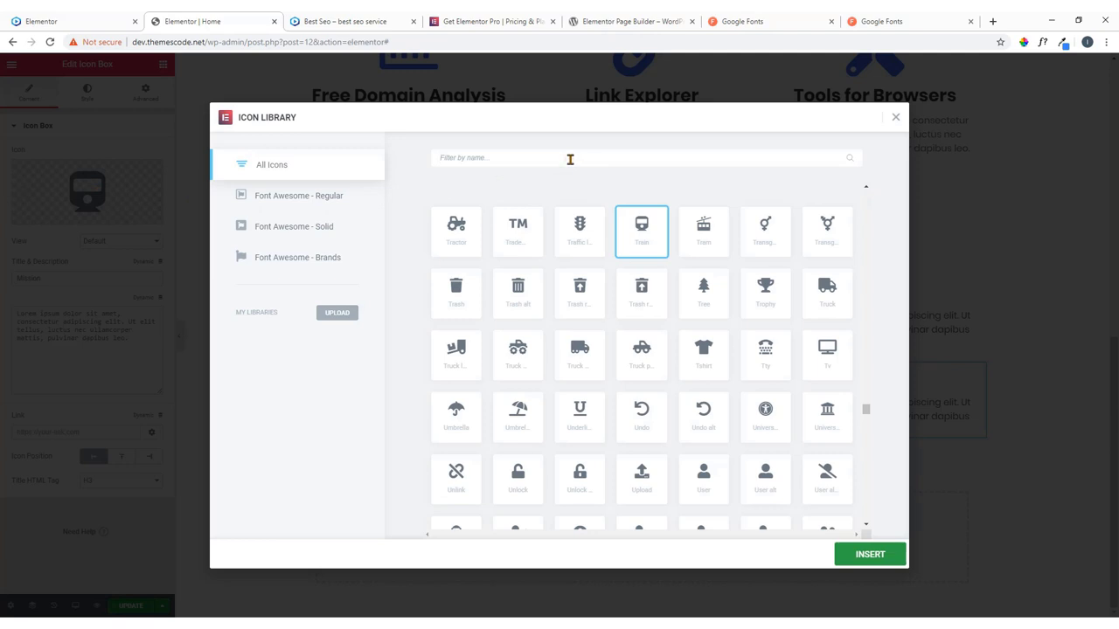
{"action": "left_click", "coordinate": [570, 159]}
{"action": "type", "text": "han"}
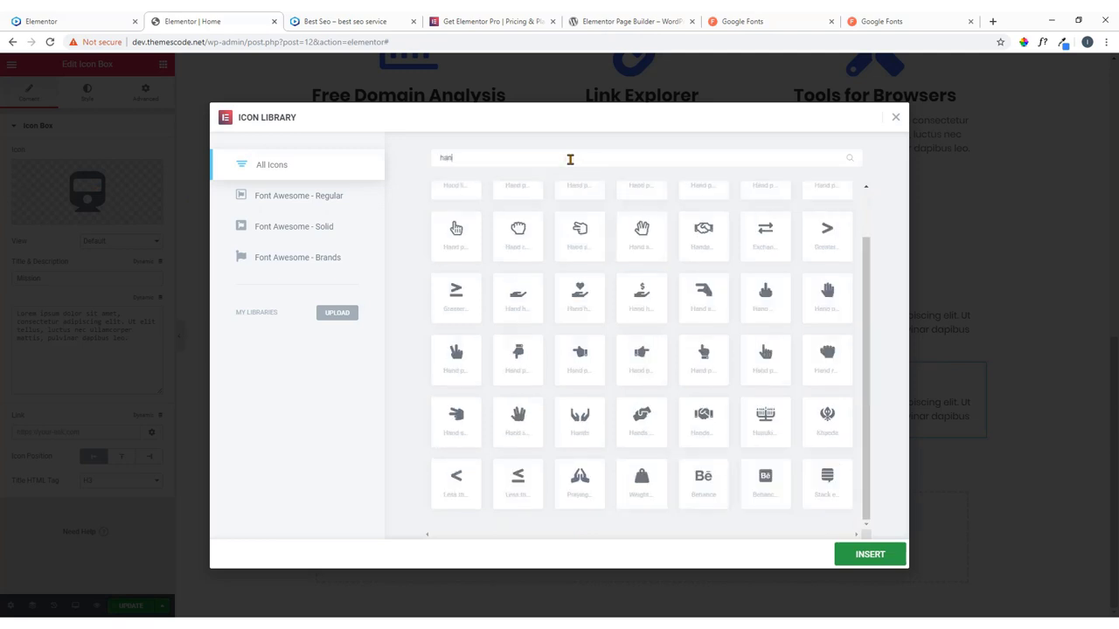
{"action": "type", "text": "d"}
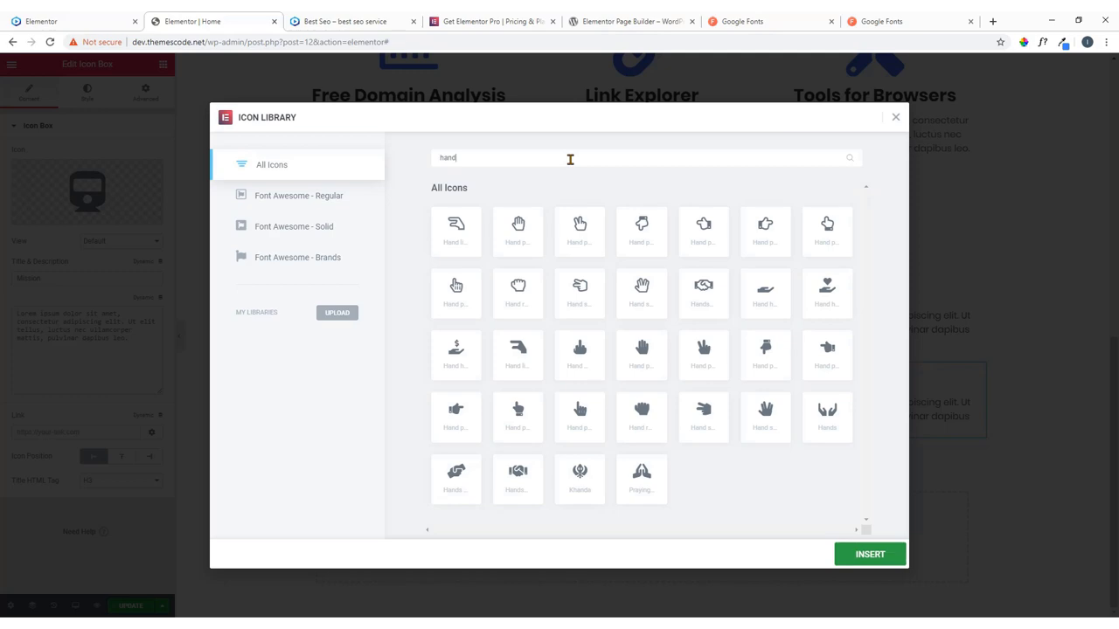
{"action": "left_click", "coordinate": [460, 480]}
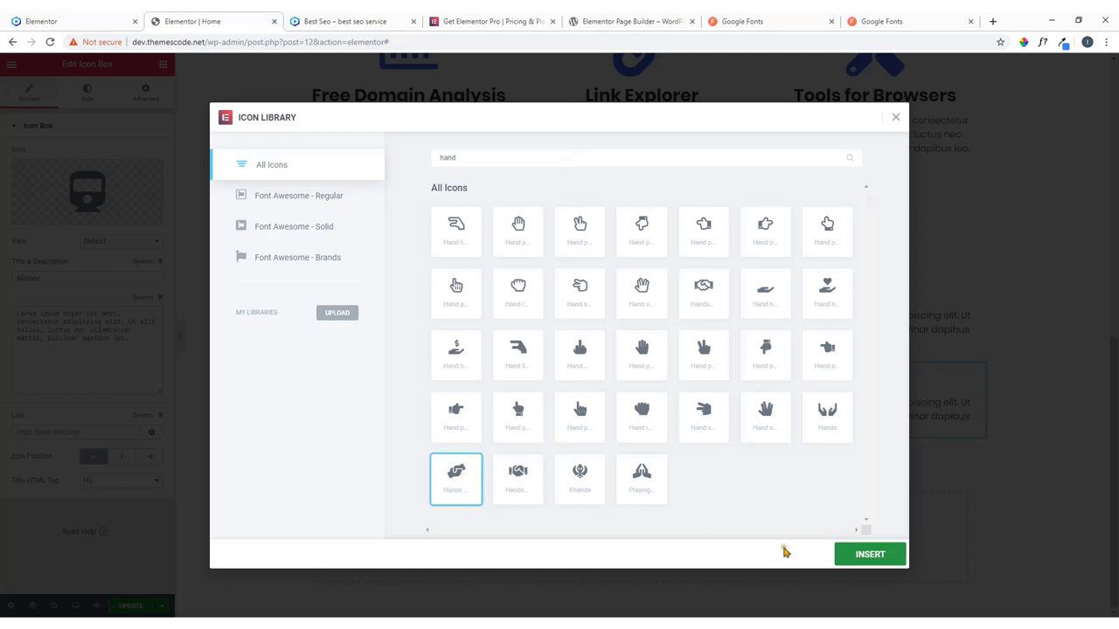
{"action": "left_click", "coordinate": [854, 559]}
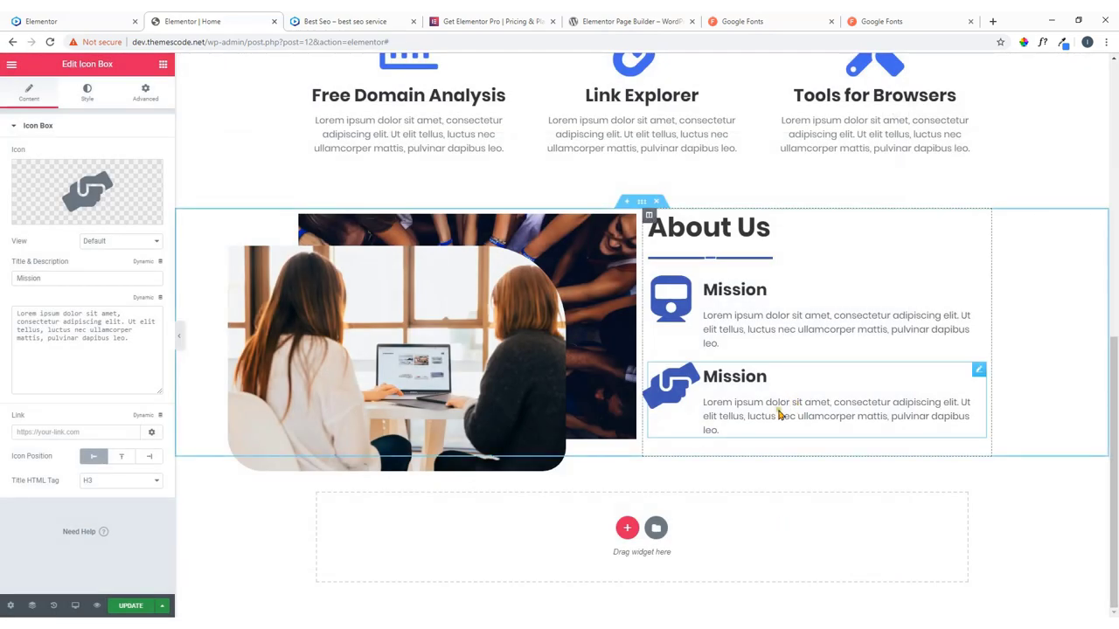
Retitle the duplicate 'Vision', copied from the reference site, then view the reference site.
{"action": "double_click", "coordinate": [62, 279]}
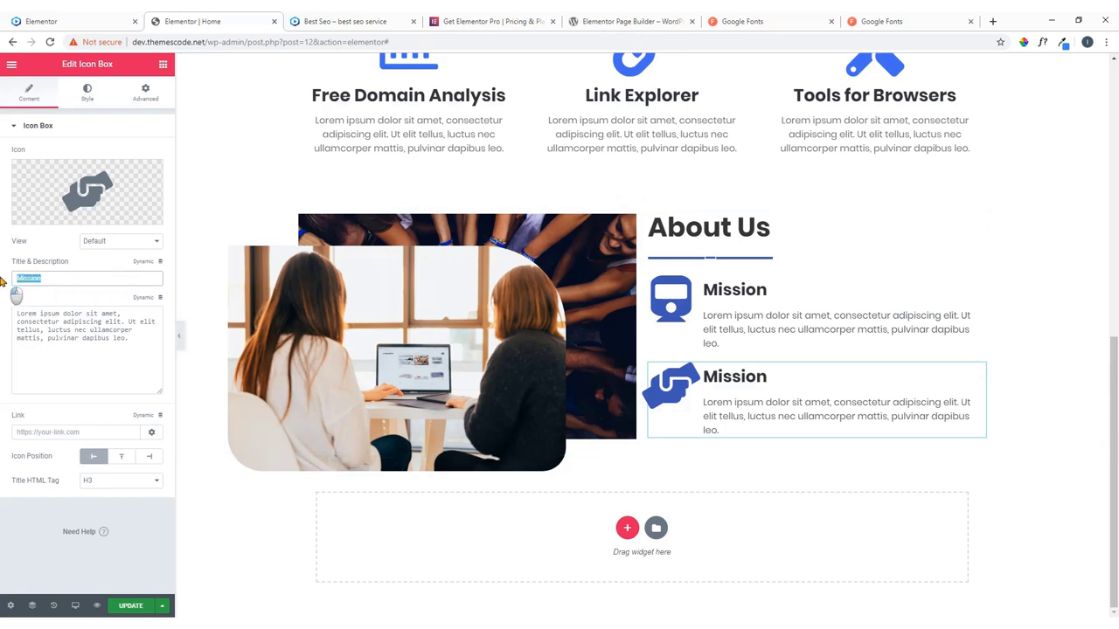
{"action": "left_click", "coordinate": [97, 17]}
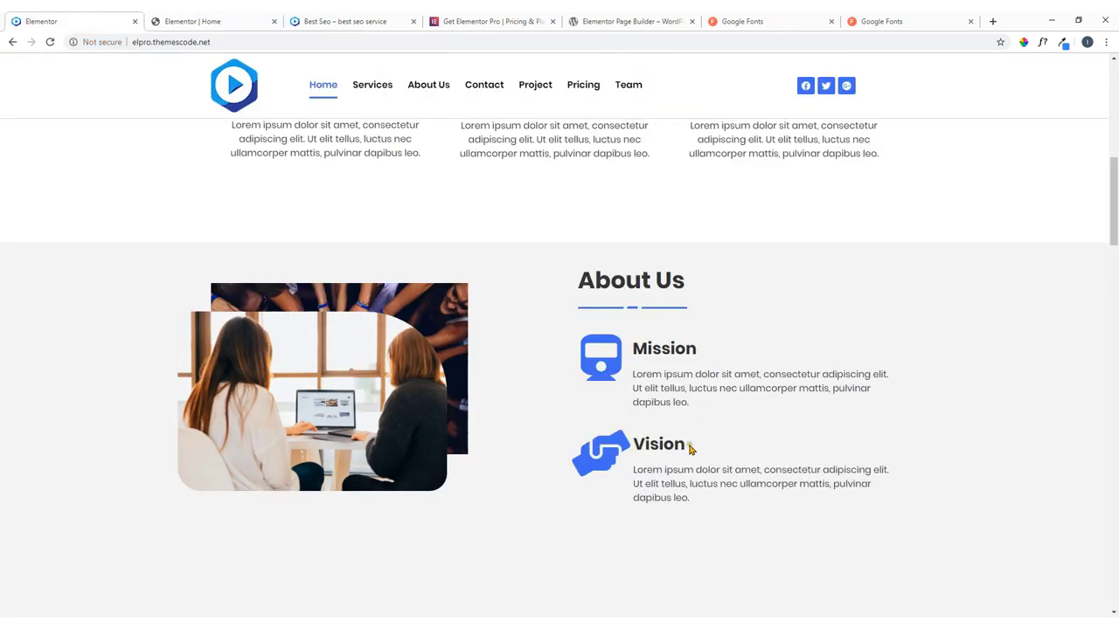
{"action": "left_click_drag", "start_coordinate": [688, 448], "coordinate": [611, 456]}
{"action": "right_click", "coordinate": [634, 446]}
{"action": "left_click", "coordinate": [656, 454]}
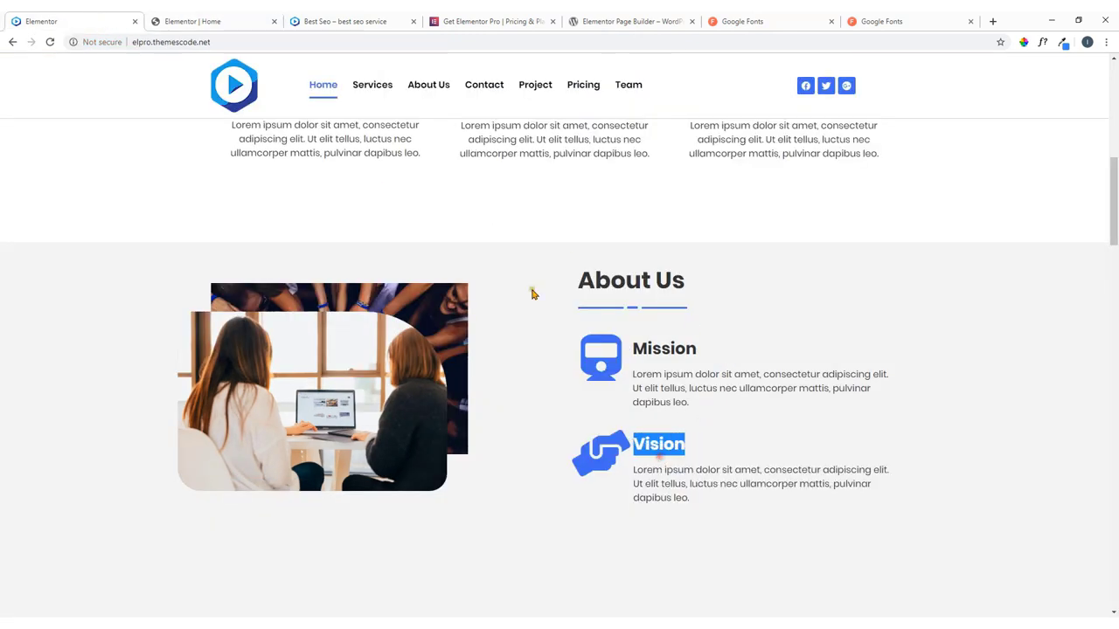
{"action": "left_click", "coordinate": [229, 21]}
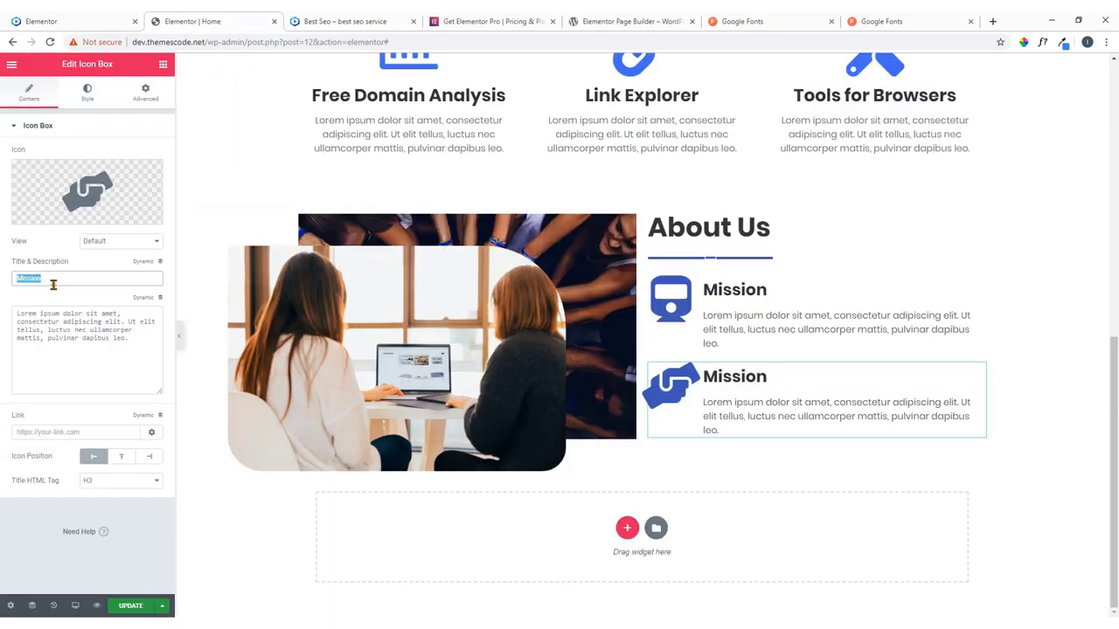
{"action": "key", "text": "ctrl+v"}
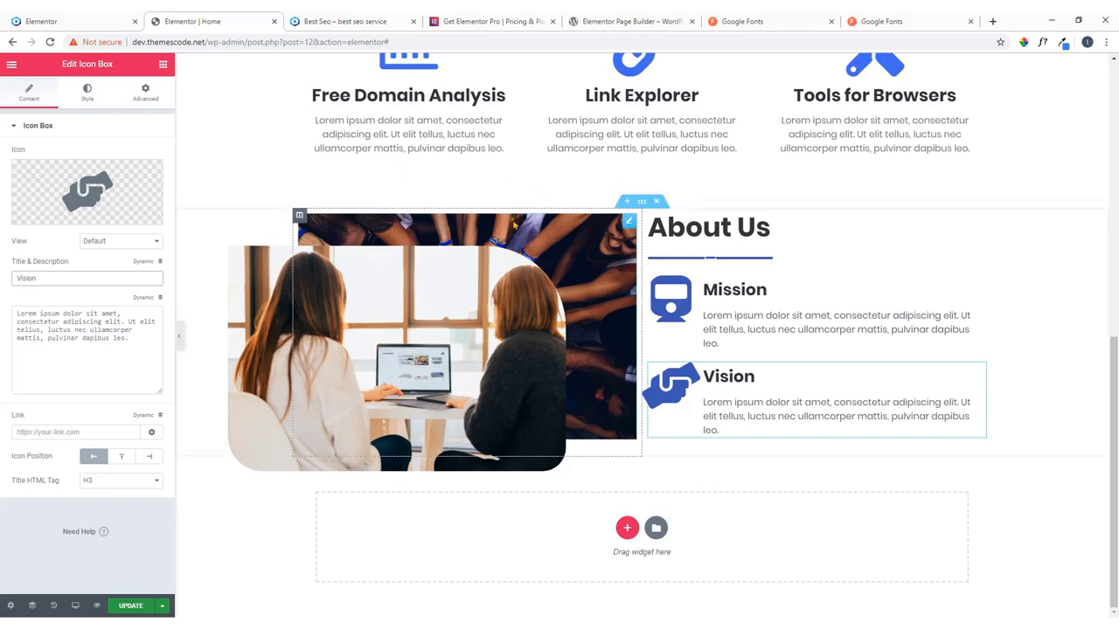
{"action": "left_click", "coordinate": [112, 16]}
Sample the live About Us background with the ColorPick eyedropper and copy #F4F4F4.
{"action": "scroll", "coordinate": [486, 323], "scroll_direction": "down", "scroll_amount": 1}
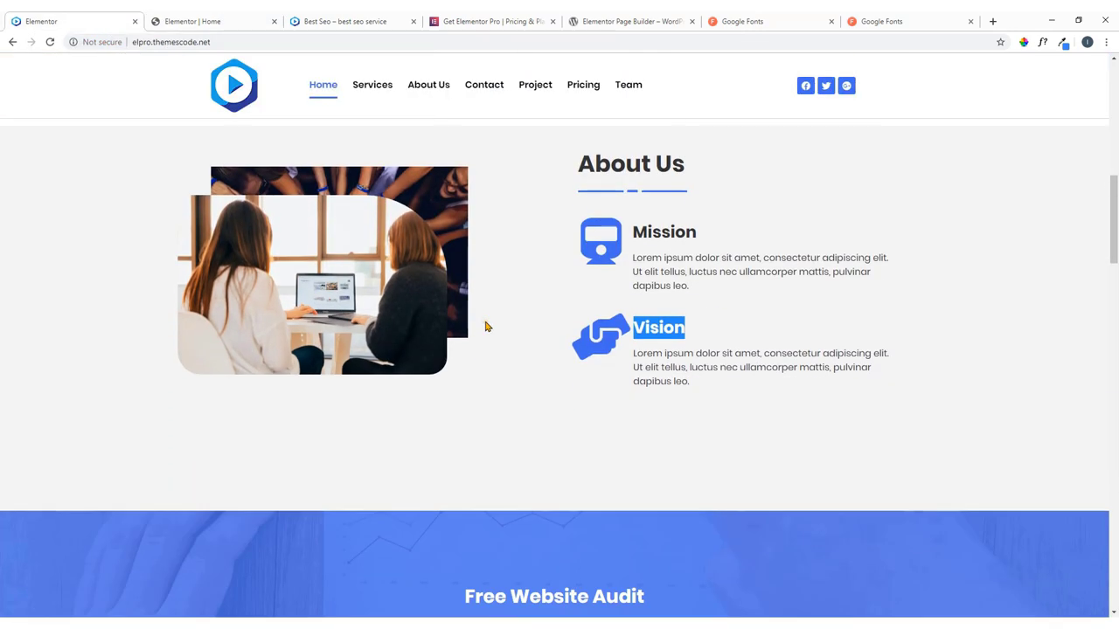
{"action": "scroll", "coordinate": [537, 320], "scroll_direction": "up", "scroll_amount": 1}
{"action": "scroll", "coordinate": [552, 312], "scroll_direction": "down", "scroll_amount": 2}
{"action": "scroll", "coordinate": [486, 344], "scroll_direction": "up", "scroll_amount": 1}
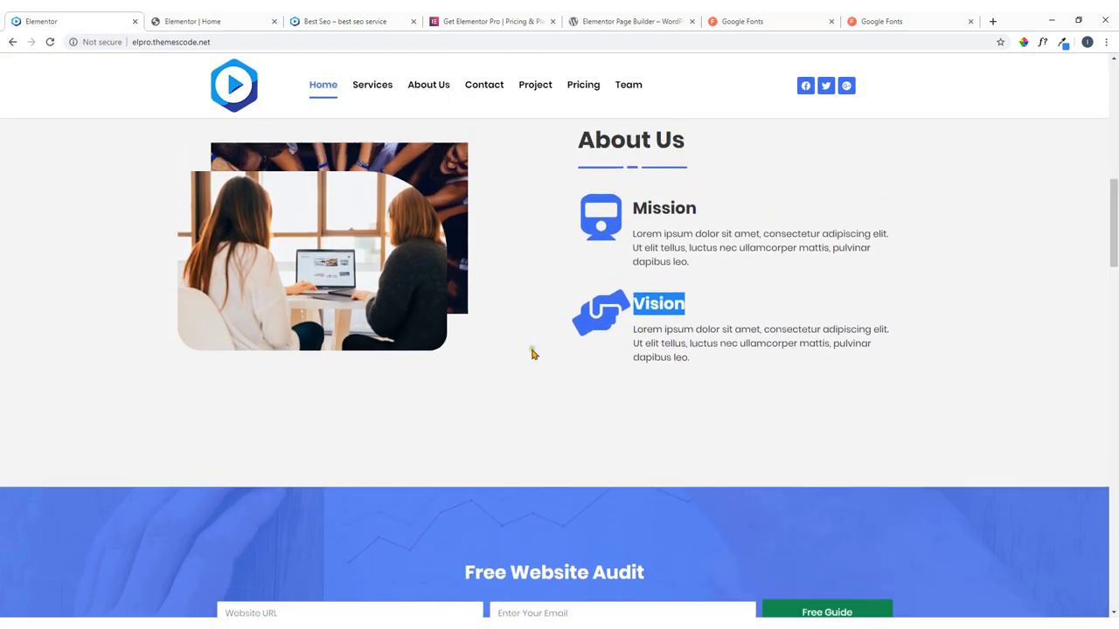
{"action": "left_click", "coordinate": [534, 417]}
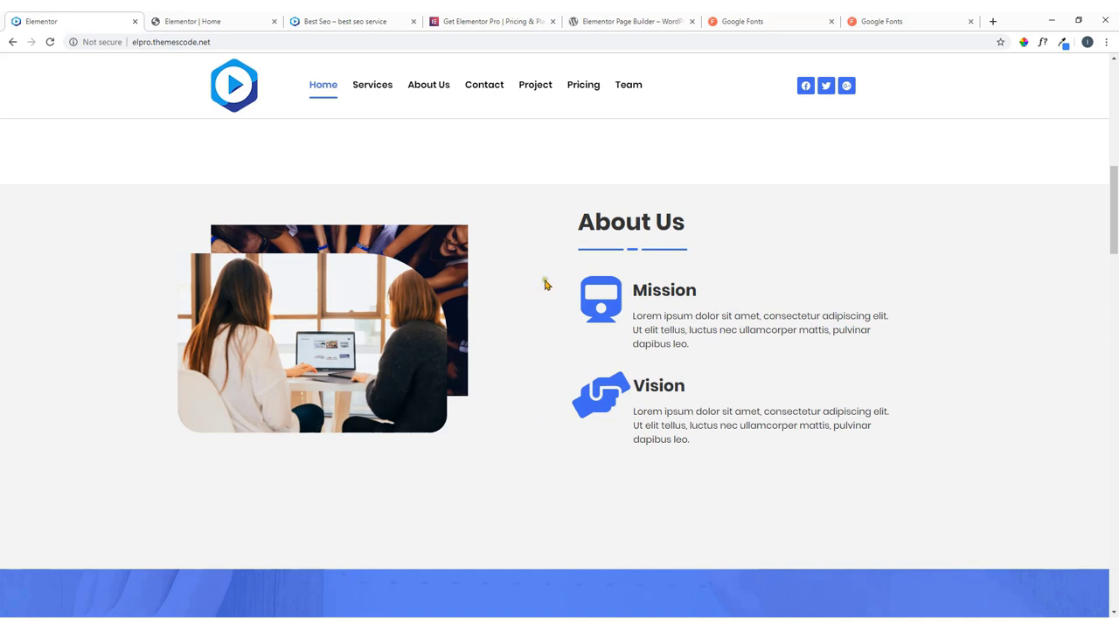
{"action": "left_click", "coordinate": [1024, 42]}
{"action": "left_click", "coordinate": [915, 284]}
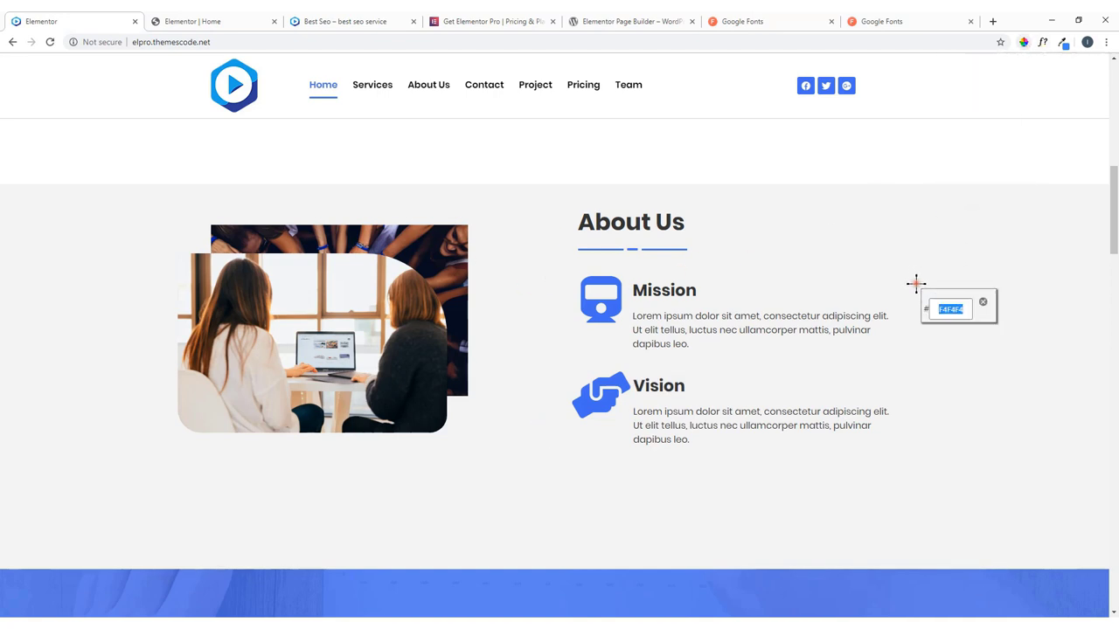
{"action": "right_click", "coordinate": [950, 310]}
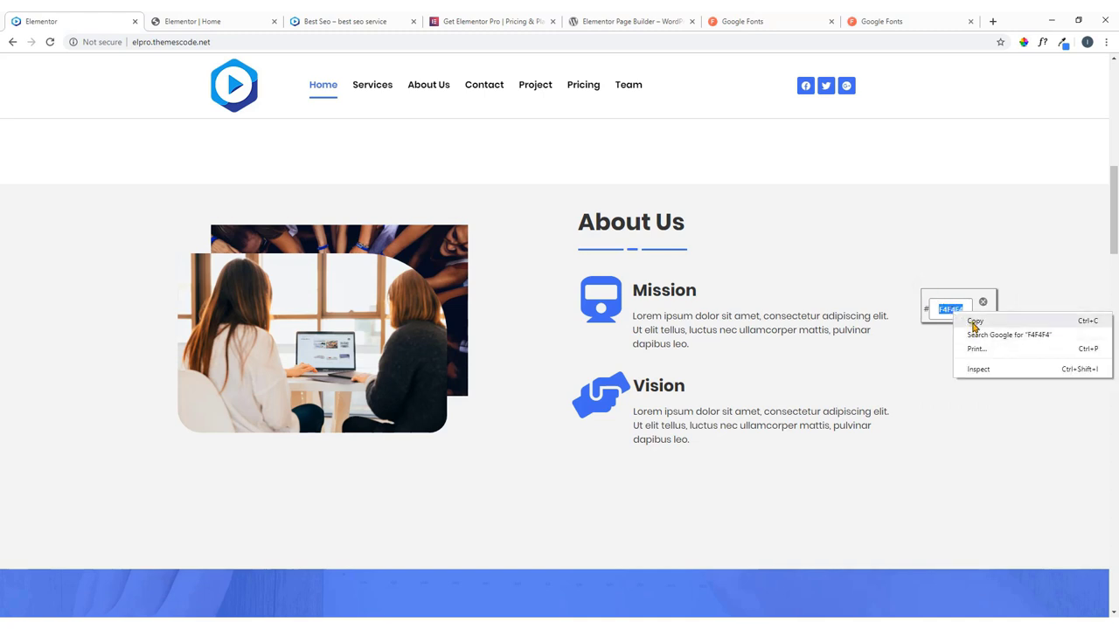
{"action": "left_click", "coordinate": [976, 323]}
{"action": "left_click", "coordinate": [982, 302]}
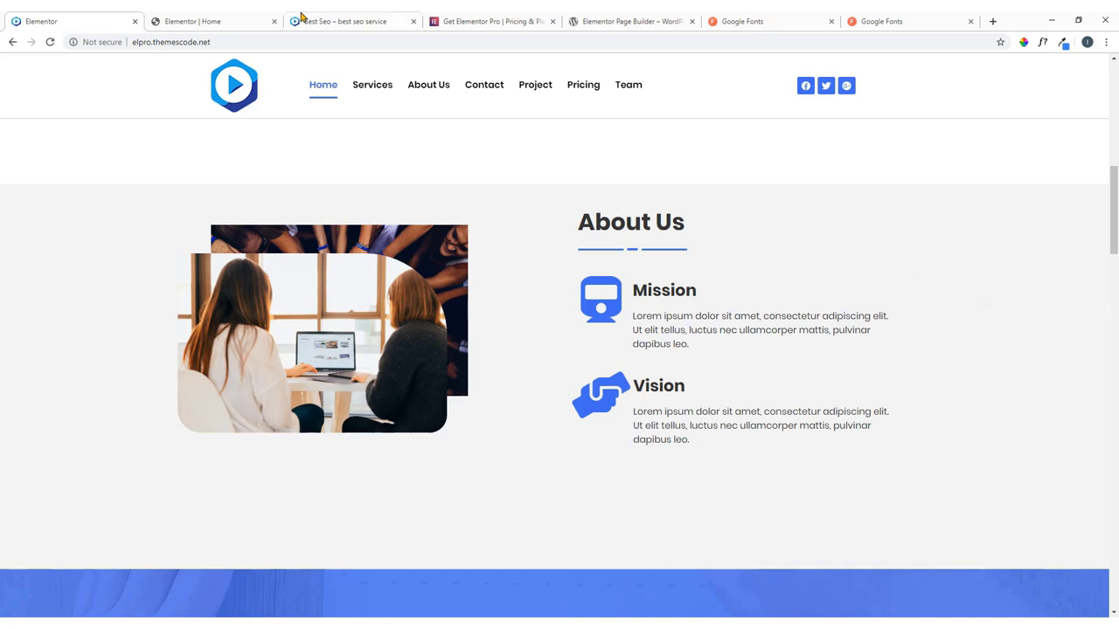
{"action": "left_click", "coordinate": [235, 14]}
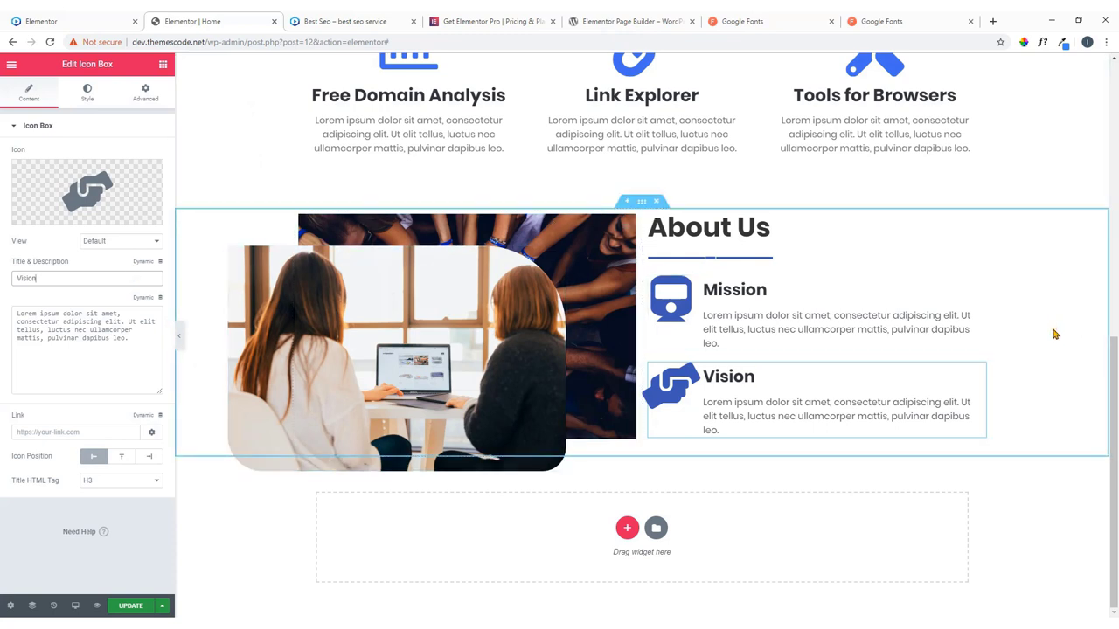
Give the About Us section a Classic background in light grey #F4F4F4.
{"action": "left_click", "coordinate": [641, 205]}
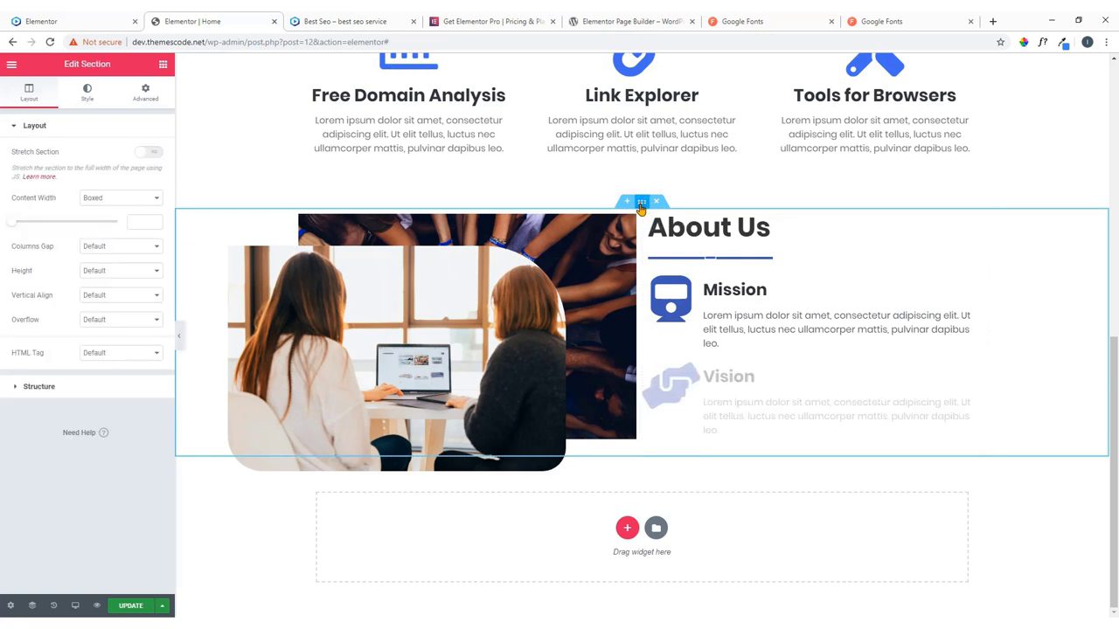
{"action": "left_click", "coordinate": [152, 93]}
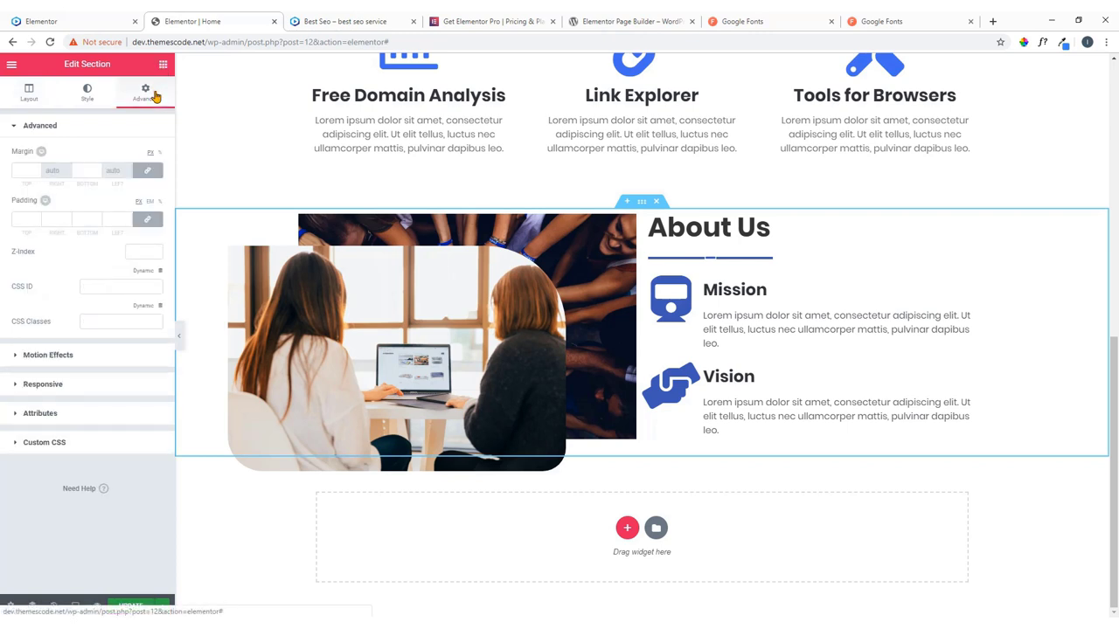
{"action": "left_click", "coordinate": [30, 96]}
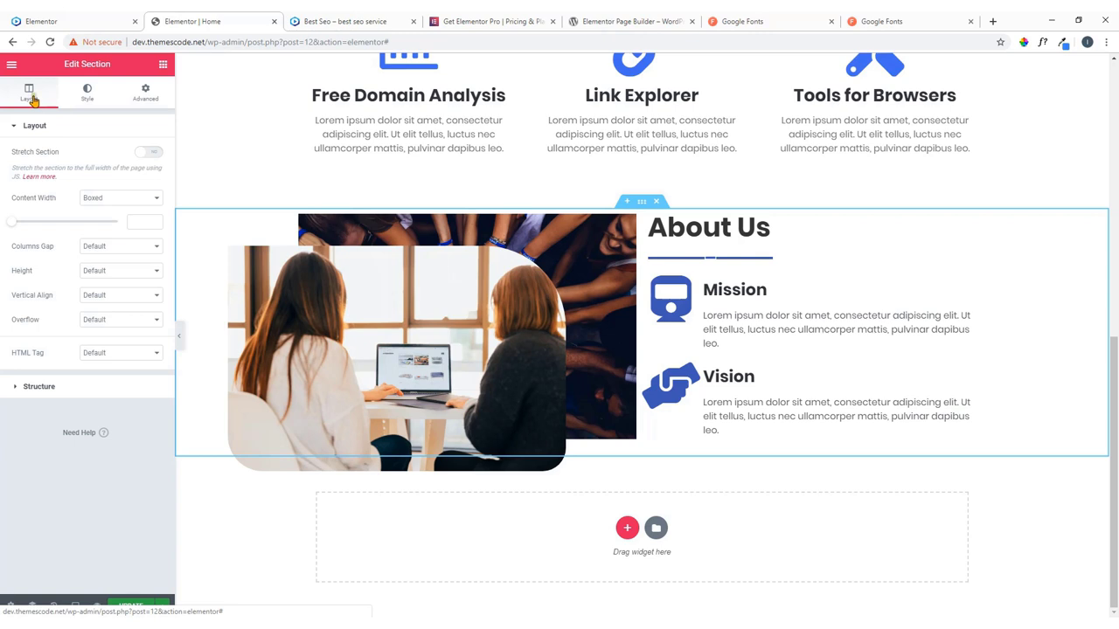
{"action": "left_click", "coordinate": [77, 96]}
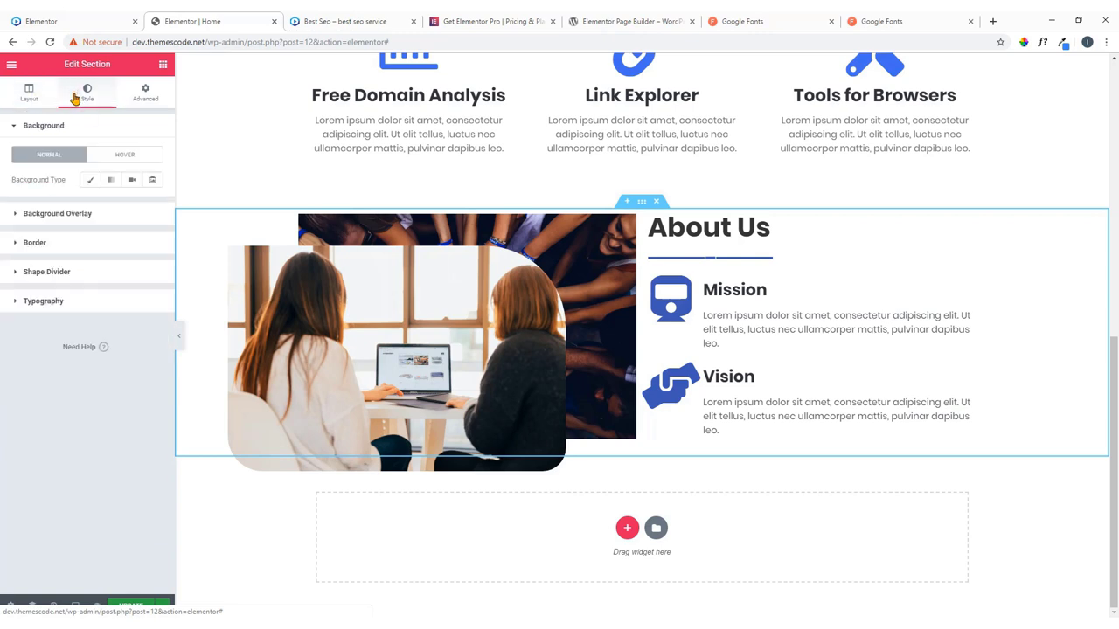
{"action": "left_click", "coordinate": [88, 181]}
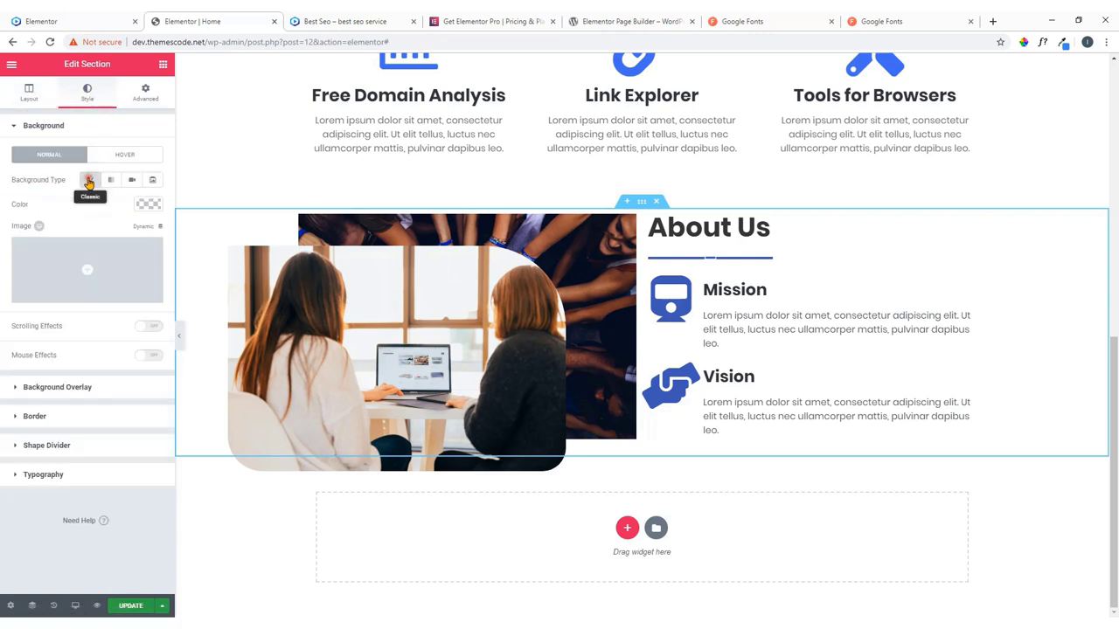
{"action": "left_click", "coordinate": [148, 205]}
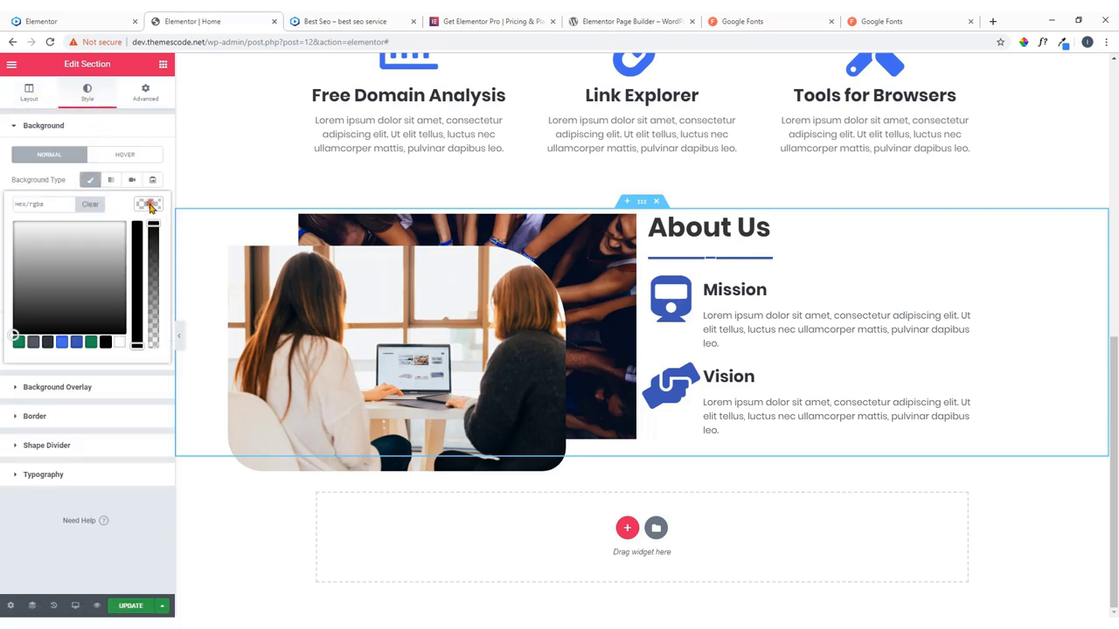
{"action": "left_click", "coordinate": [53, 205]}
{"action": "key", "text": "ctrl+v"}
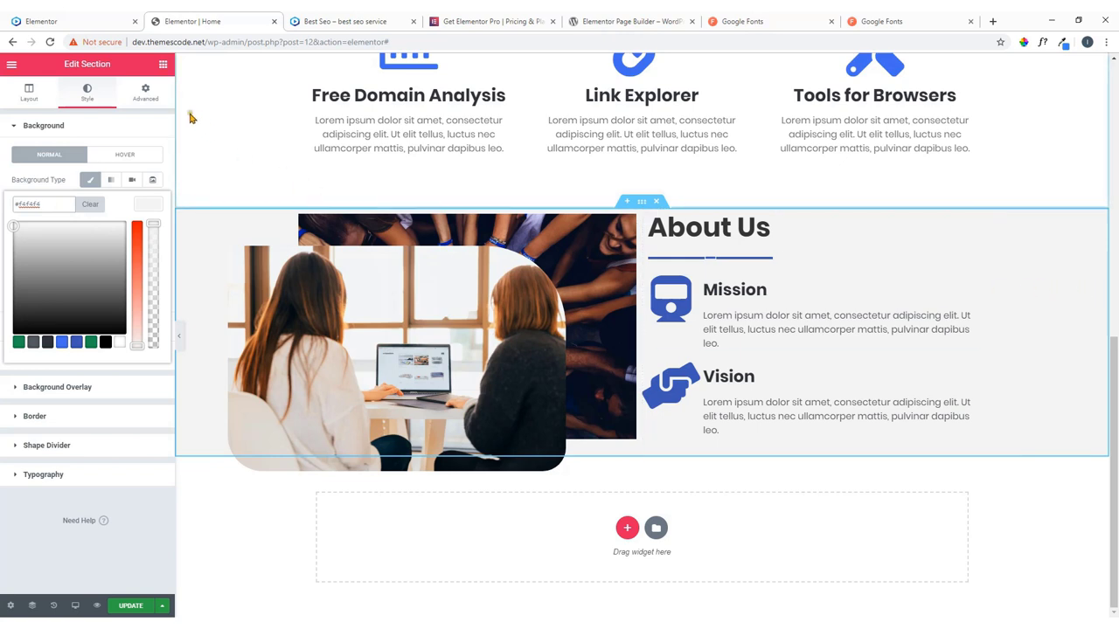
{"action": "left_click", "coordinate": [149, 95]}
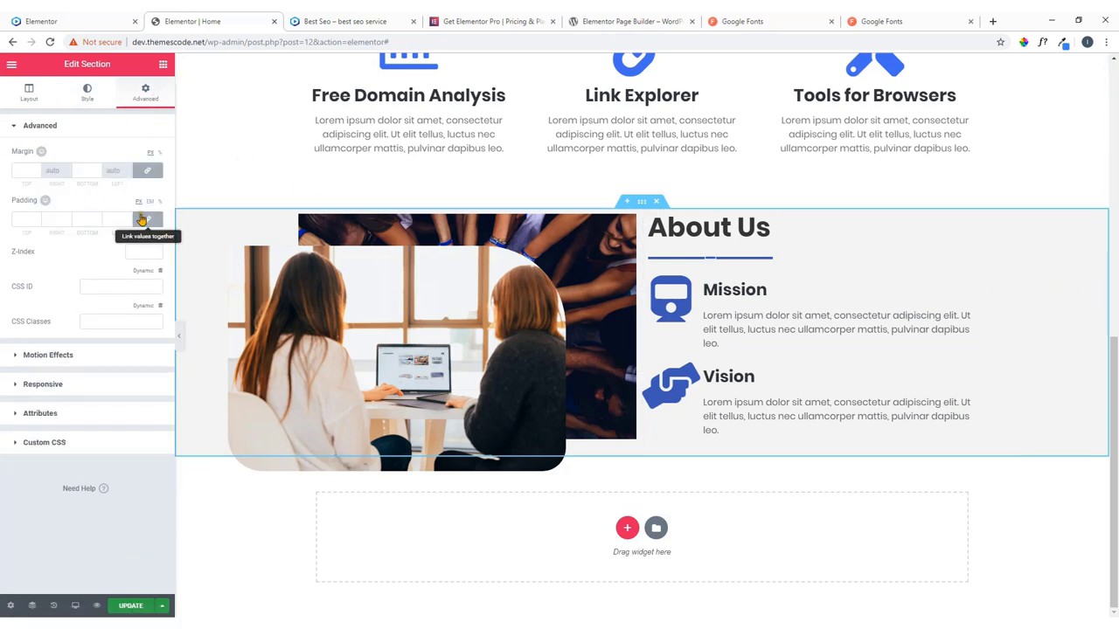
Unlink the About Us section padding and set top 60 px and bottom 100 px.
{"action": "left_click", "coordinate": [148, 221]}
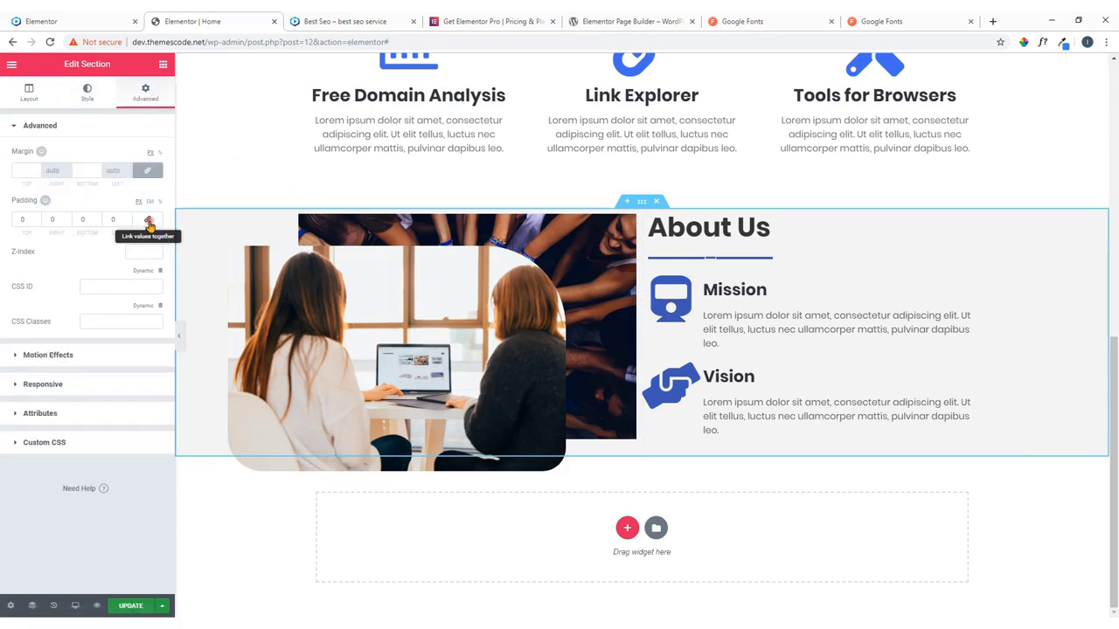
{"action": "double_click", "coordinate": [23, 218]}
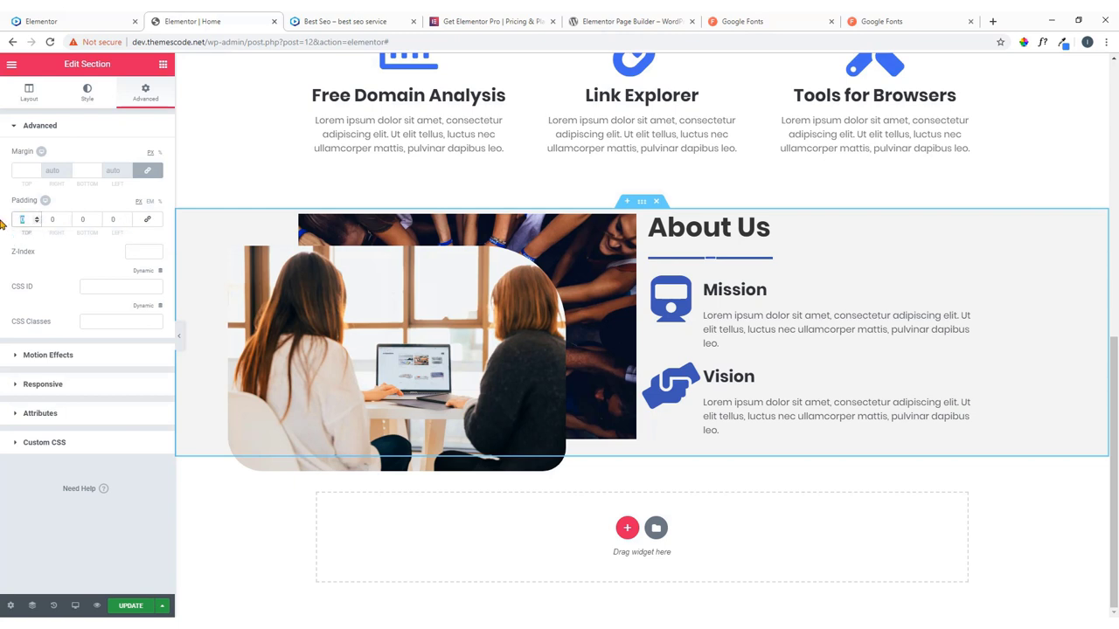
{"action": "type", "text": "60"}
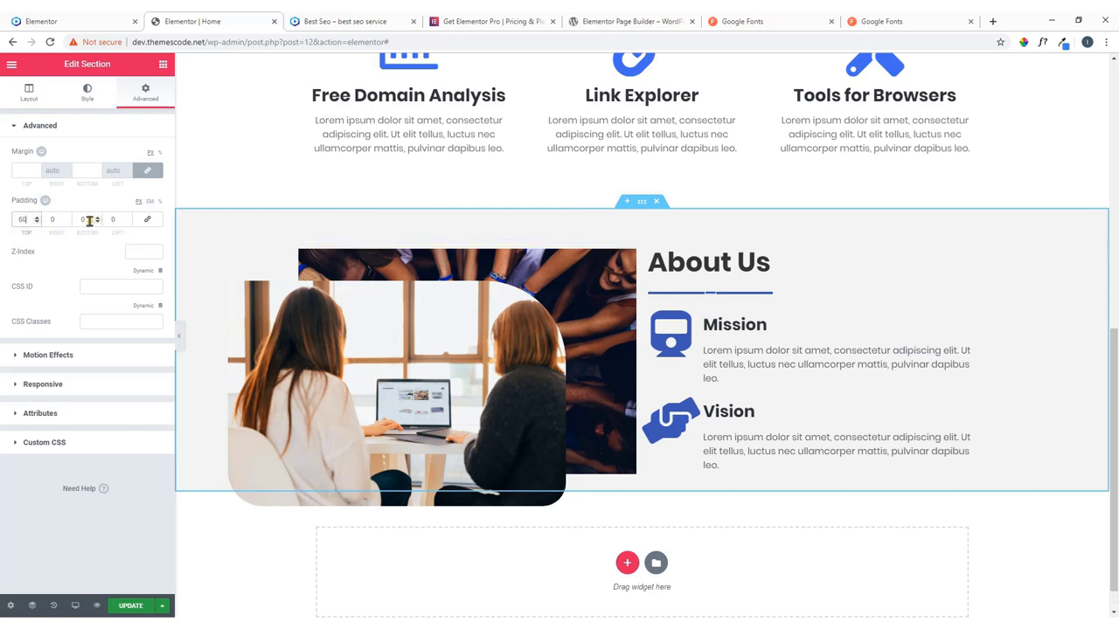
{"action": "double_click", "coordinate": [89, 220]}
{"action": "type", "text": "50"}
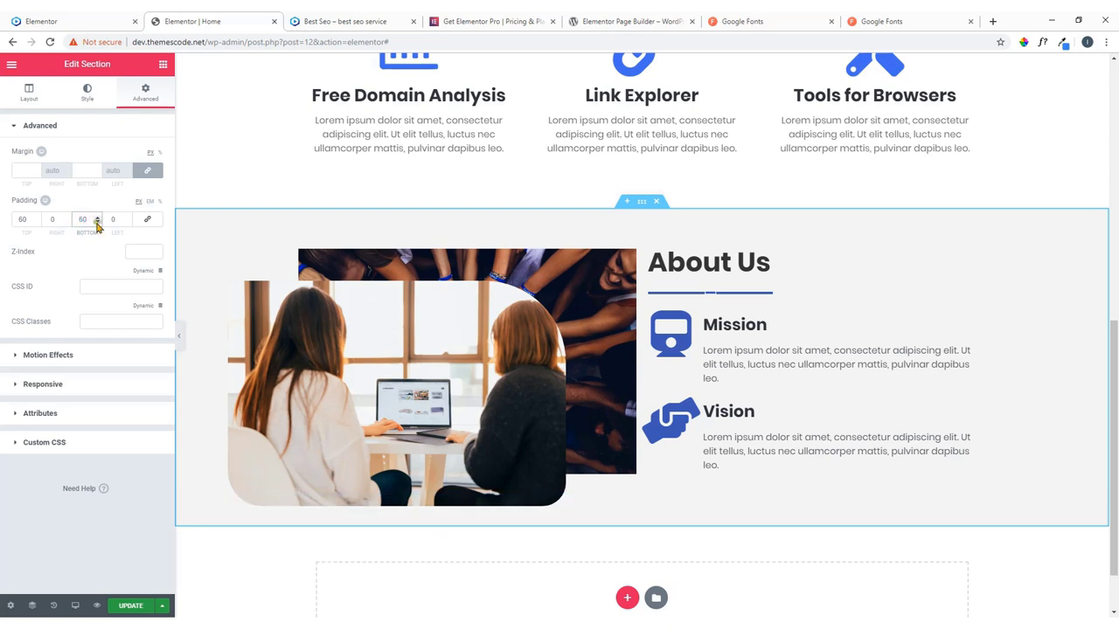
{"action": "left_click", "coordinate": [97, 217]}
{"action": "left_click", "coordinate": [98, 217]}
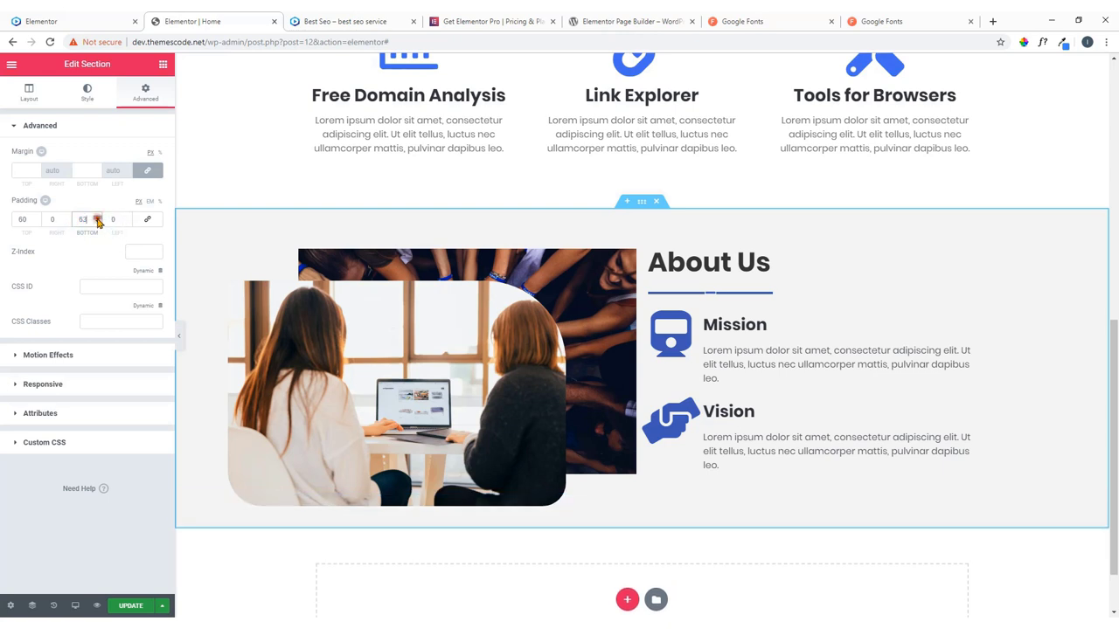
{"action": "left_click", "coordinate": [98, 217]}
{"action": "left_click_drag", "start_coordinate": [89, 218], "coordinate": [62, 221]}
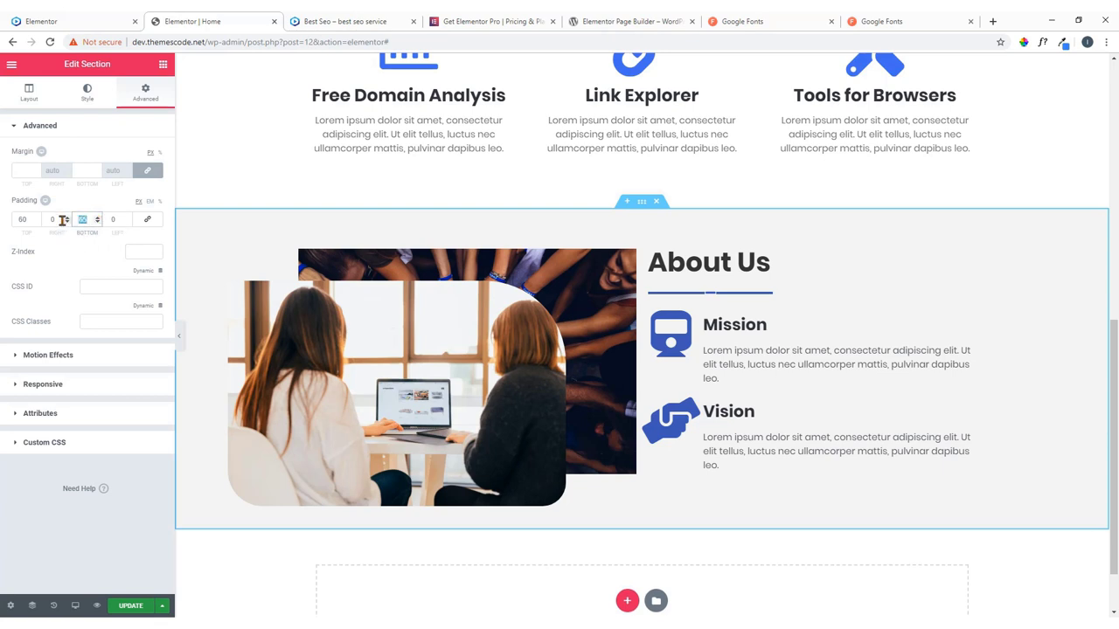
{"action": "type", "text": "100"}
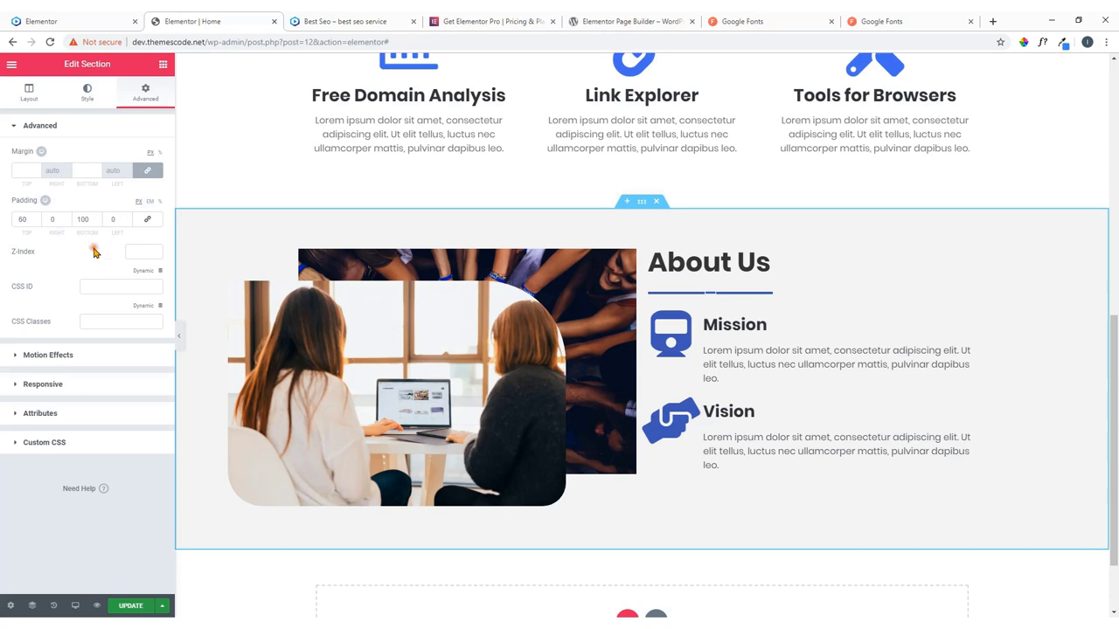
Save the page, then scroll the live site to its Free Website Audit section.
{"action": "left_click", "coordinate": [130, 606]}
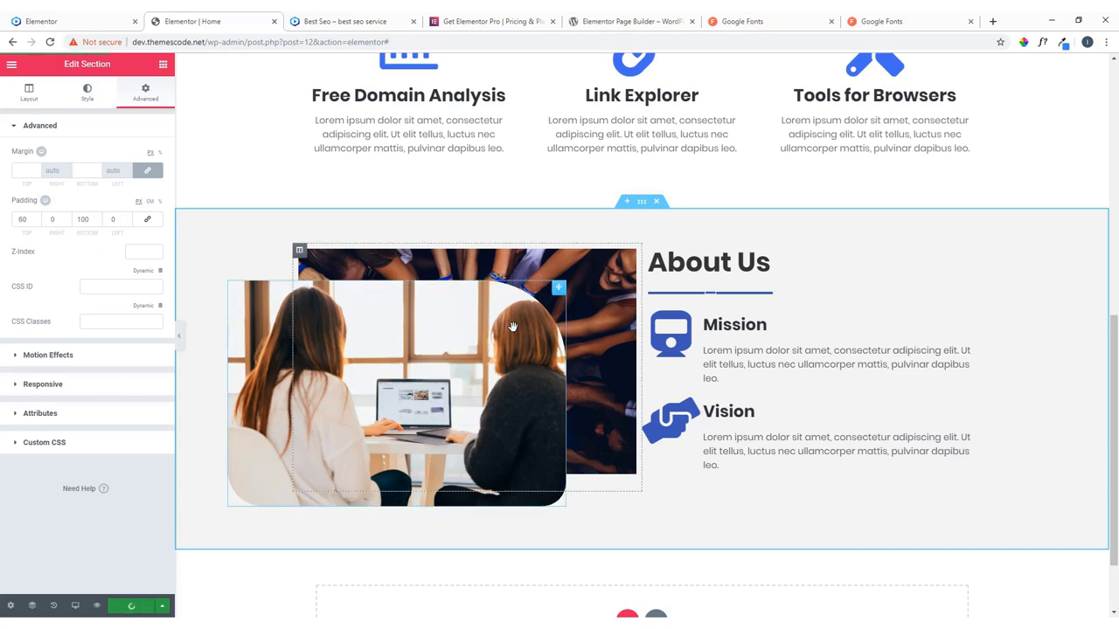
{"action": "scroll", "coordinate": [520, 322], "scroll_direction": "down", "scroll_amount": 1}
{"action": "scroll", "coordinate": [529, 314], "scroll_direction": "up", "scroll_amount": 3}
{"action": "scroll", "coordinate": [531, 301], "scroll_direction": "down", "scroll_amount": 1}
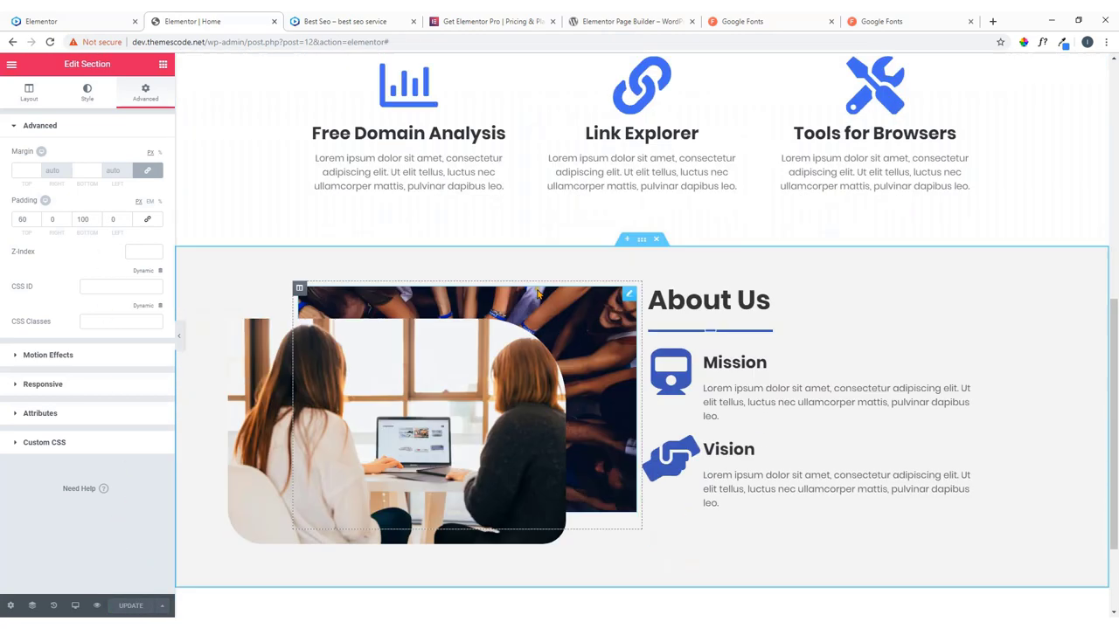
{"action": "scroll", "coordinate": [713, 347], "scroll_direction": "down", "scroll_amount": 1}
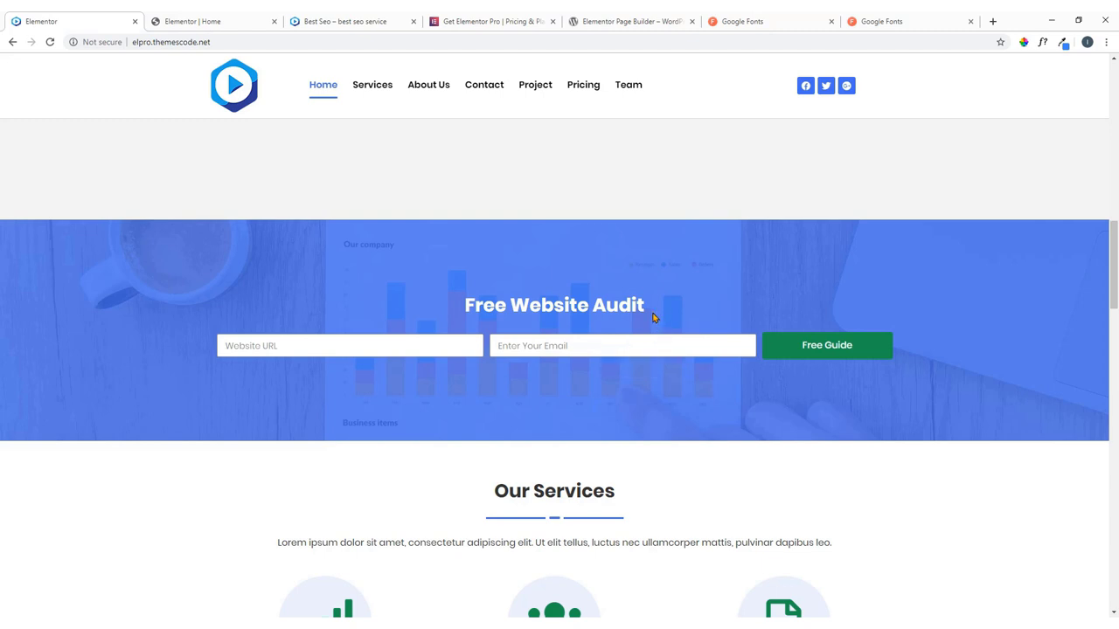
Add a new single-column section below About Us.
{"action": "left_click", "coordinate": [160, 16]}
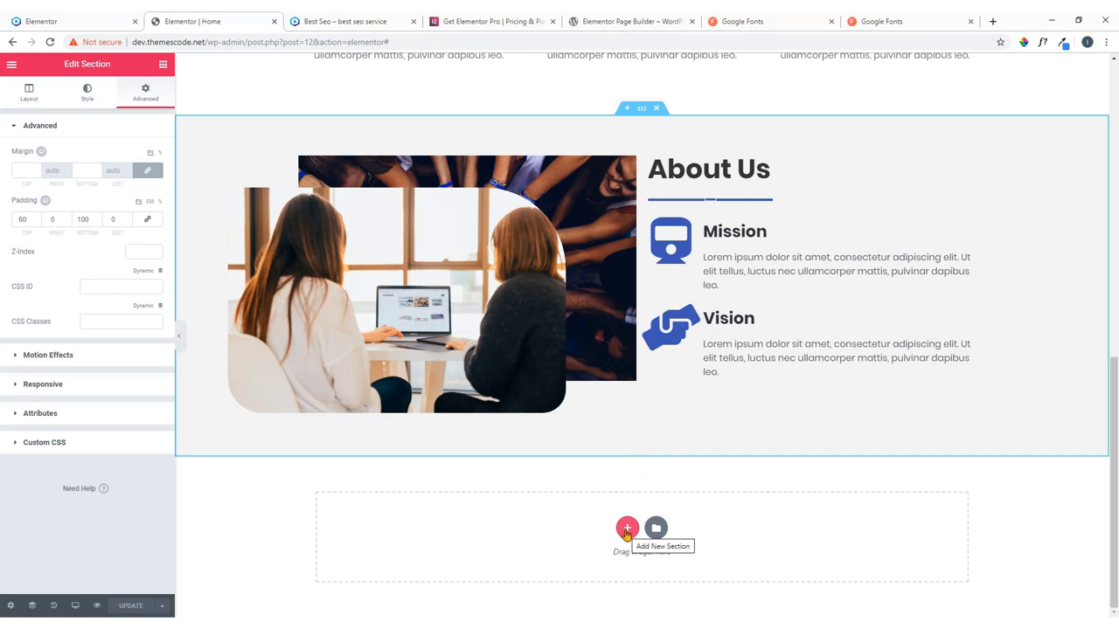
{"action": "left_click", "coordinate": [626, 529]}
{"action": "scroll", "coordinate": [603, 498], "scroll_direction": "down", "scroll_amount": 1}
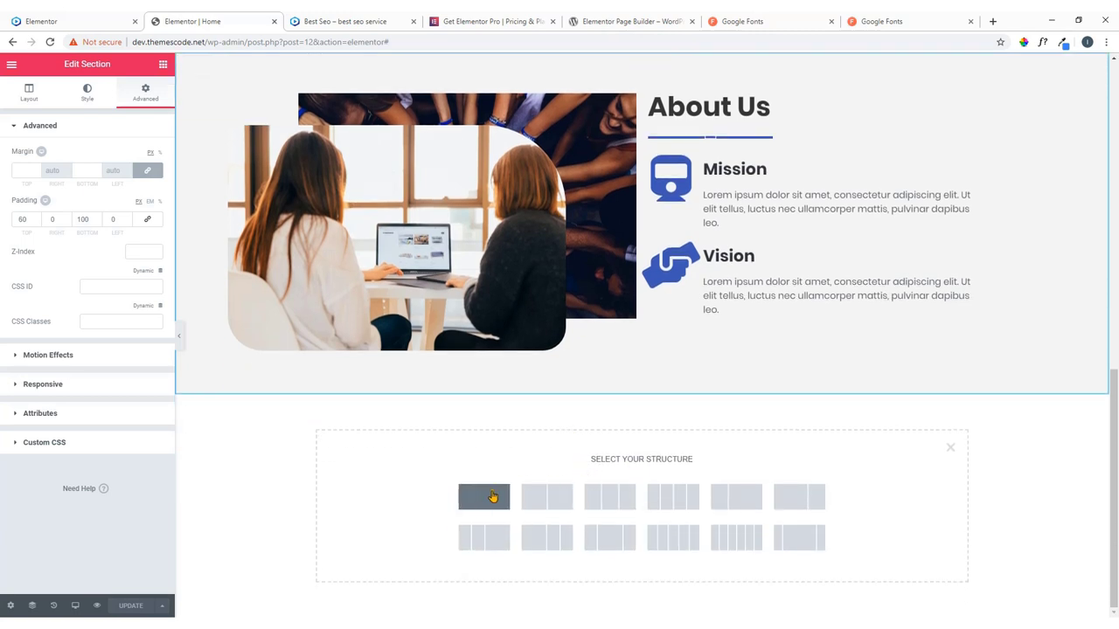
{"action": "left_click", "coordinate": [484, 497]}
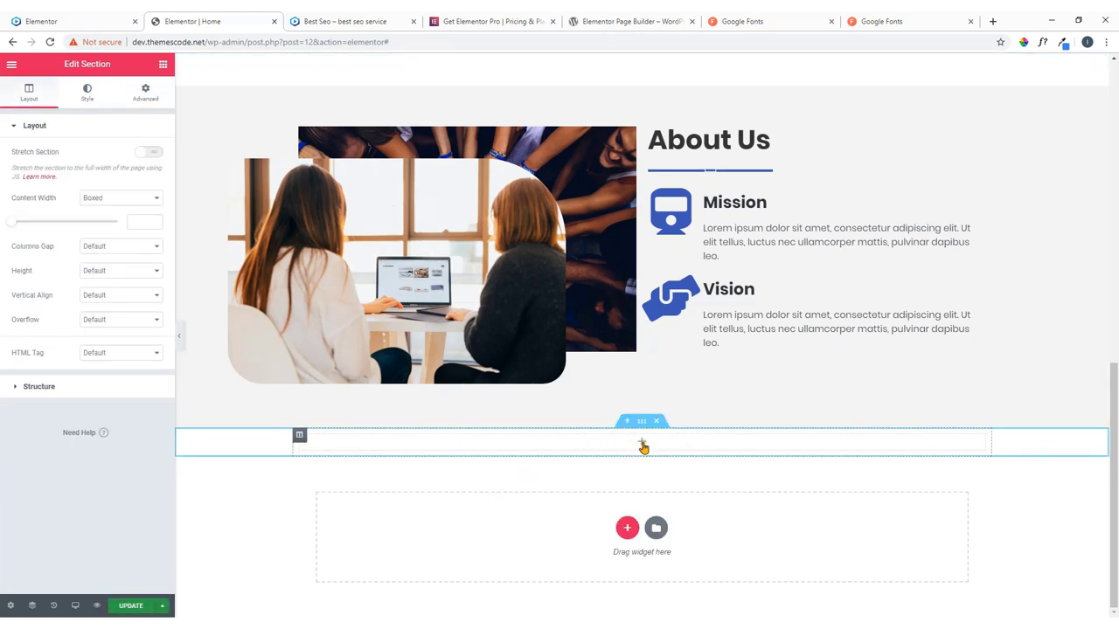
Search the widget list and drag the Form widget into the new section.
{"action": "left_click", "coordinate": [642, 448]}
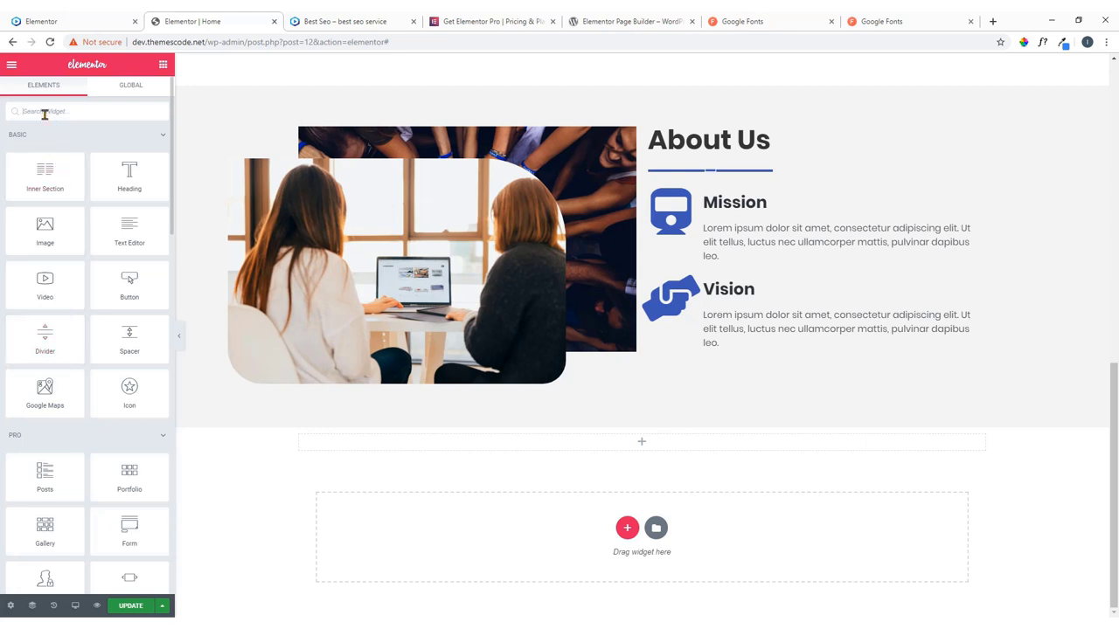
{"action": "left_click", "coordinate": [43, 112]}
{"action": "type", "text": "lo"}
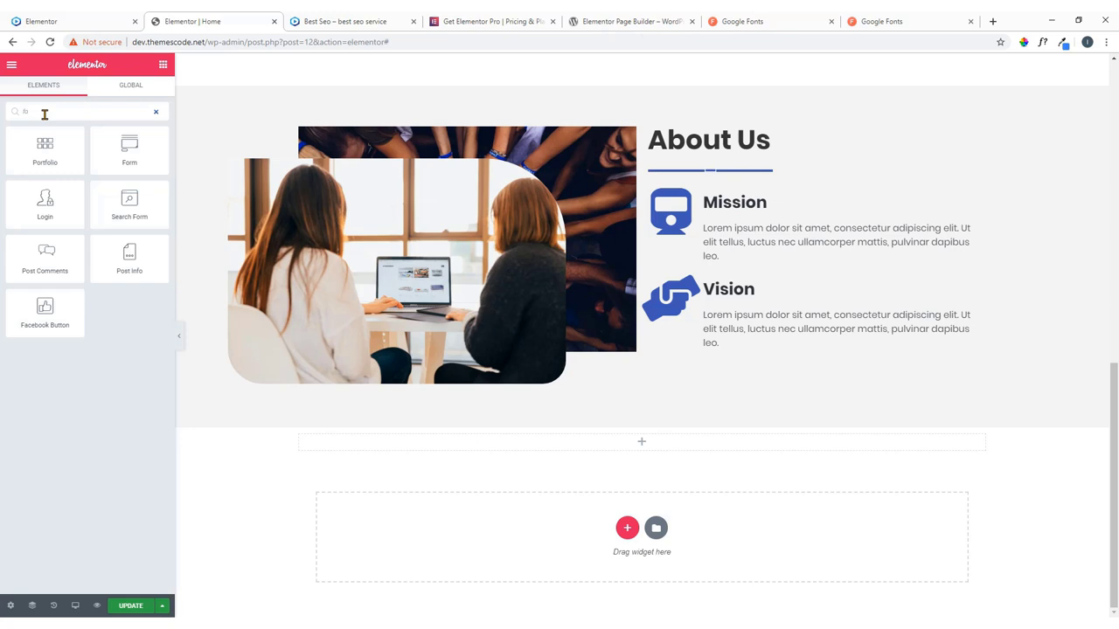
{"action": "type", "text": "g"}
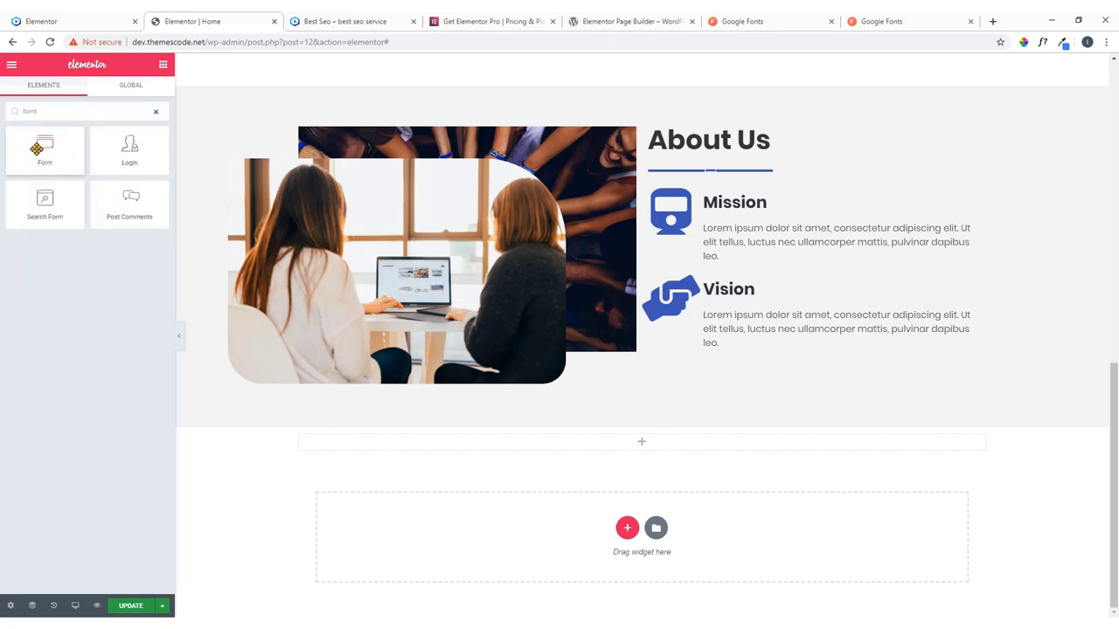
{"action": "left_click_drag", "start_coordinate": [37, 148], "coordinate": [642, 442]}
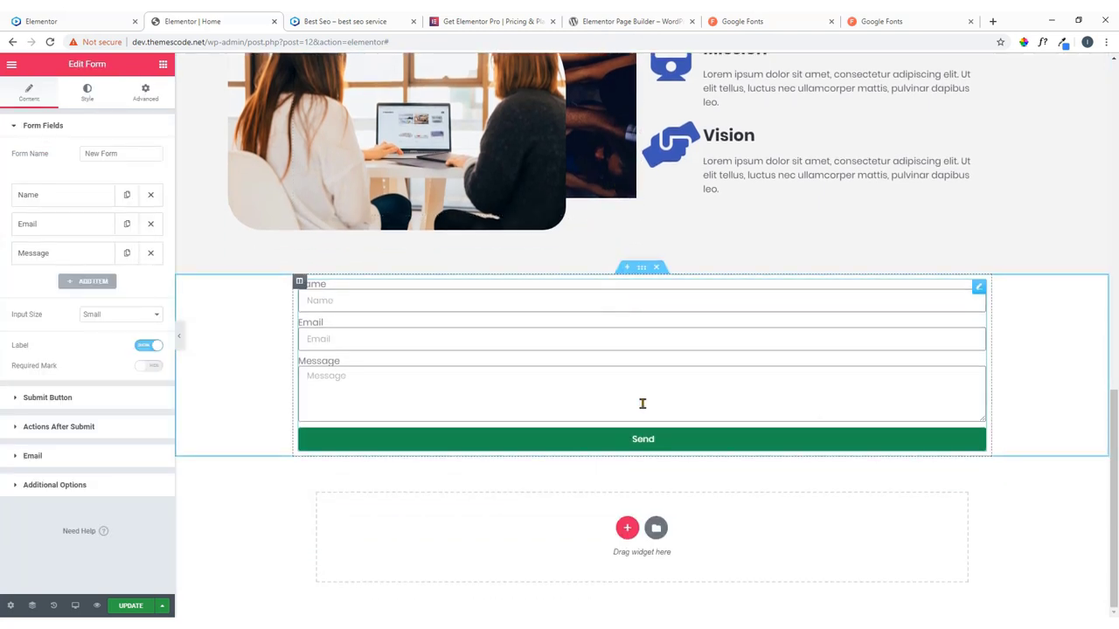
Delete the form's Message field, leaving Name and Email.
{"action": "left_click", "coordinate": [84, 17]}
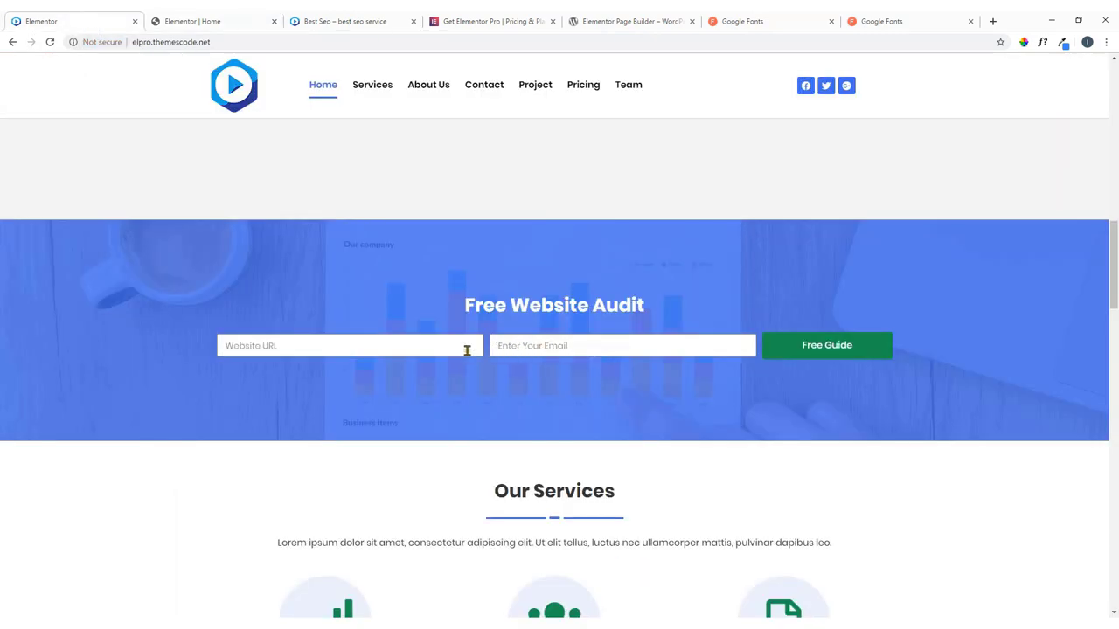
{"action": "left_click", "coordinate": [198, 16]}
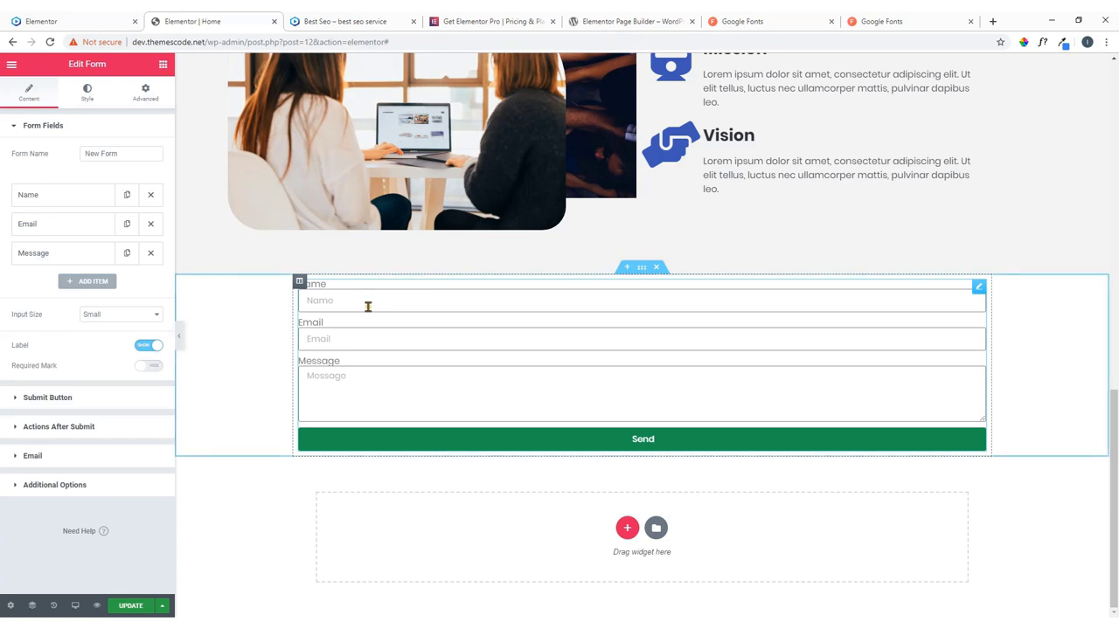
{"action": "left_click", "coordinate": [150, 252]}
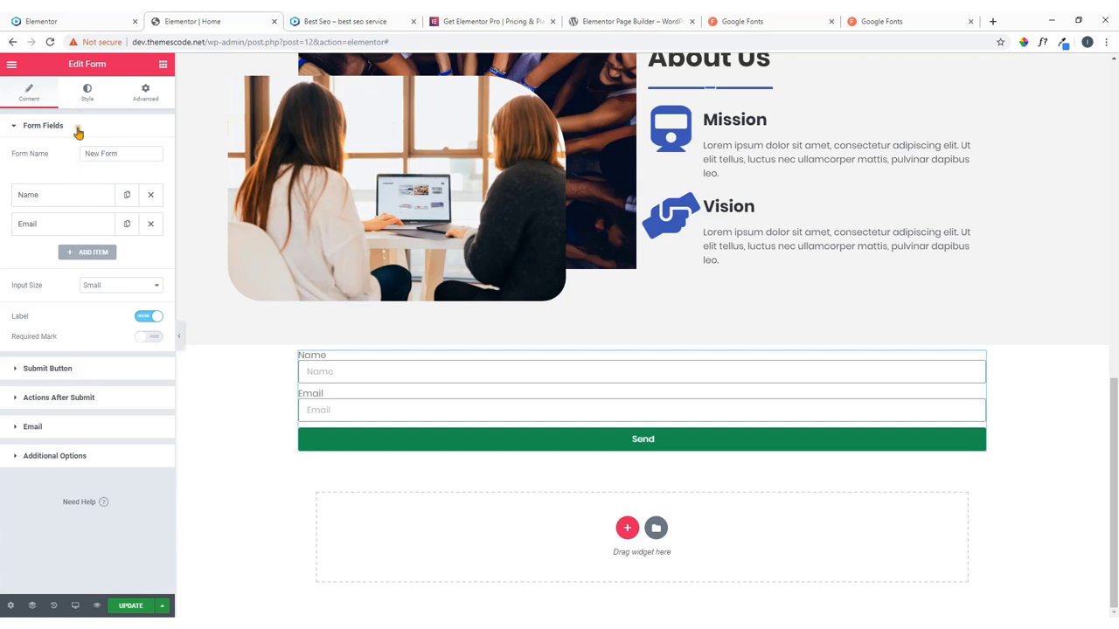
Review the form's Style options for fields, button and messages.
{"action": "left_click", "coordinate": [86, 93]}
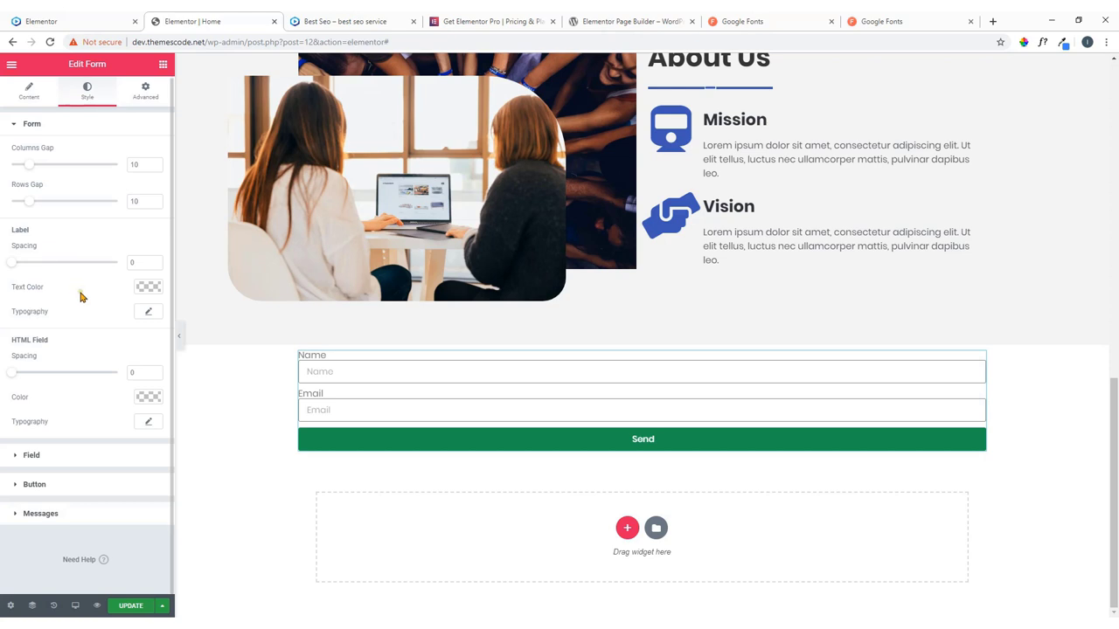
{"action": "left_click", "coordinate": [63, 457]}
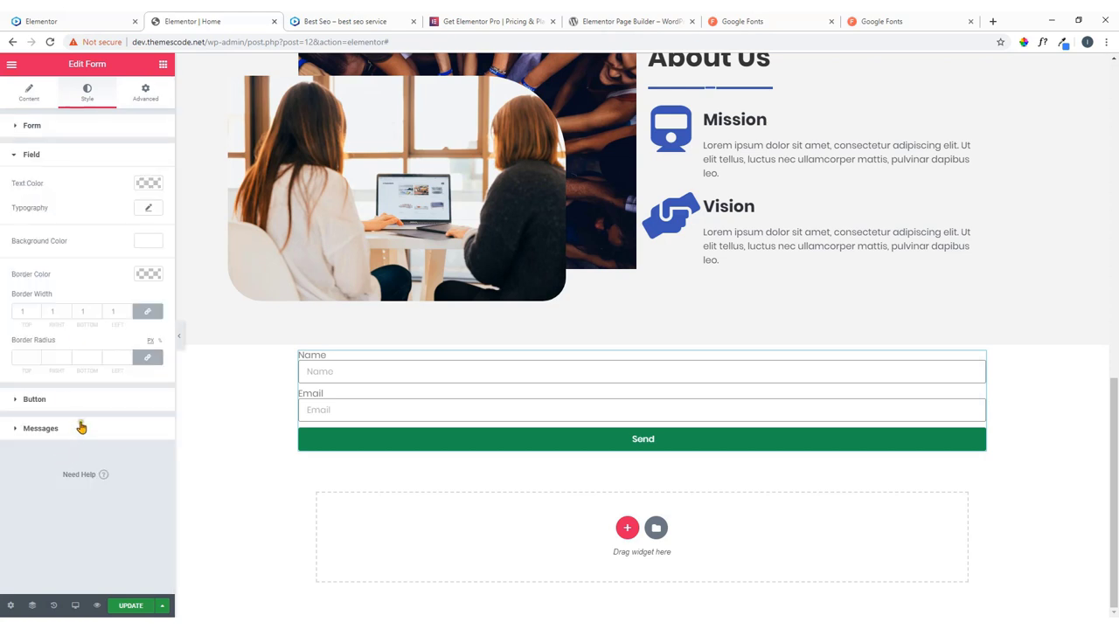
{"action": "left_click", "coordinate": [40, 407]}
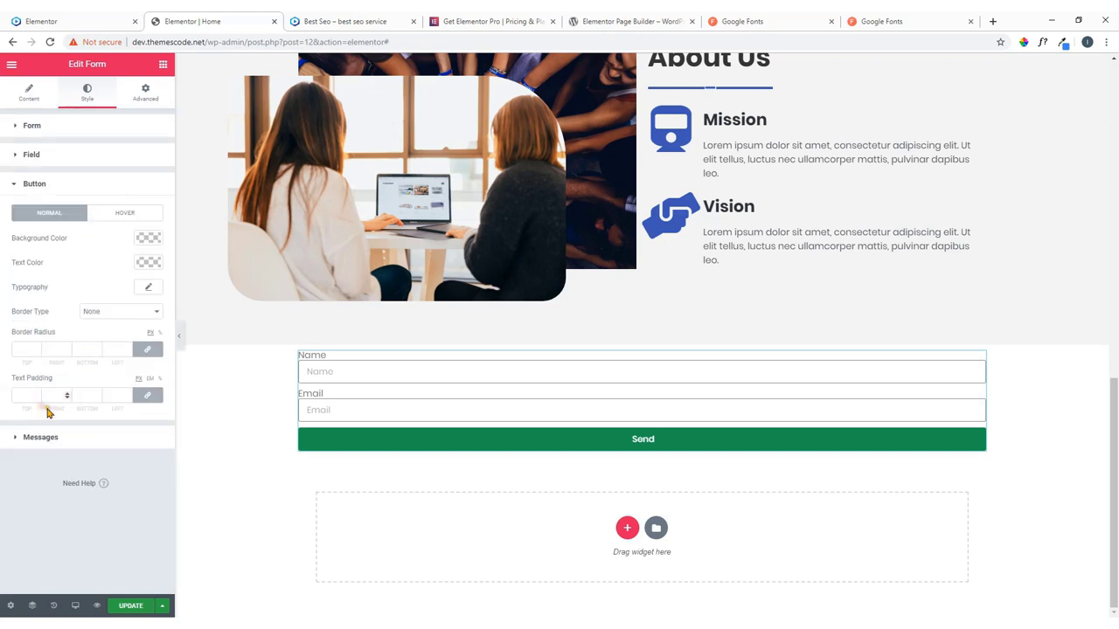
{"action": "left_click", "coordinate": [60, 440]}
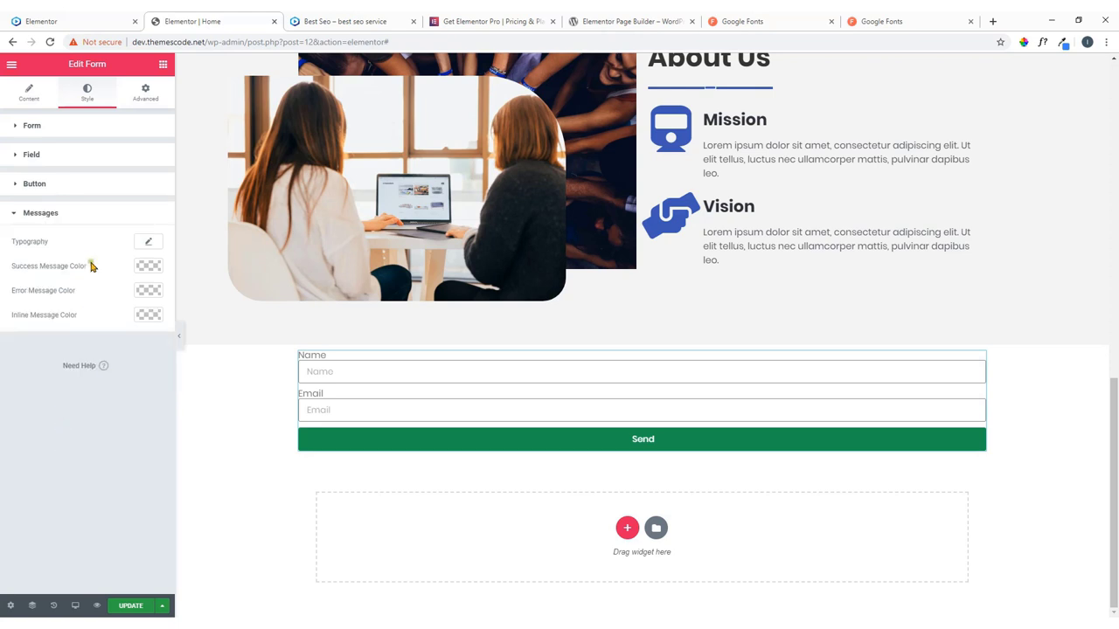
{"action": "left_click", "coordinate": [65, 133]}
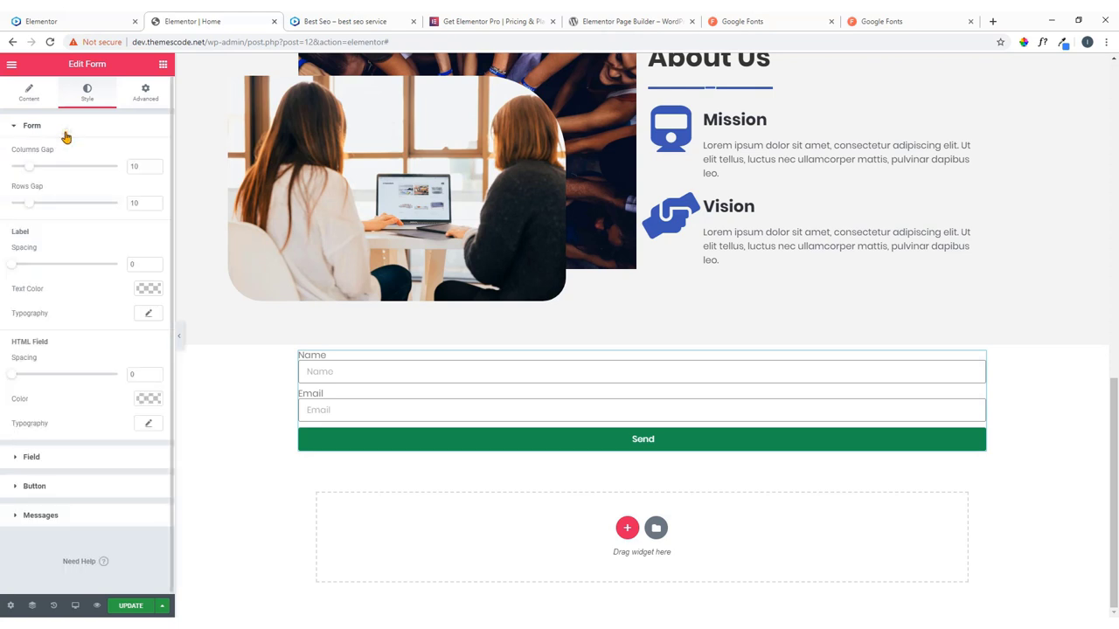
Change the Name field's type to URL and make it required.
{"action": "left_click", "coordinate": [28, 100]}
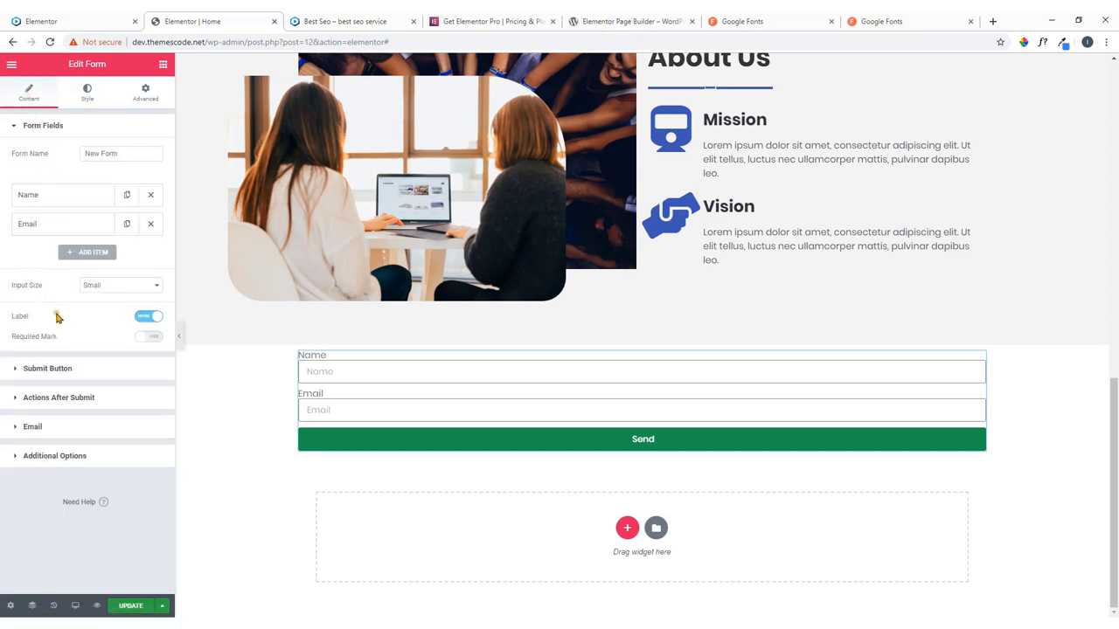
{"action": "left_click", "coordinate": [69, 21]}
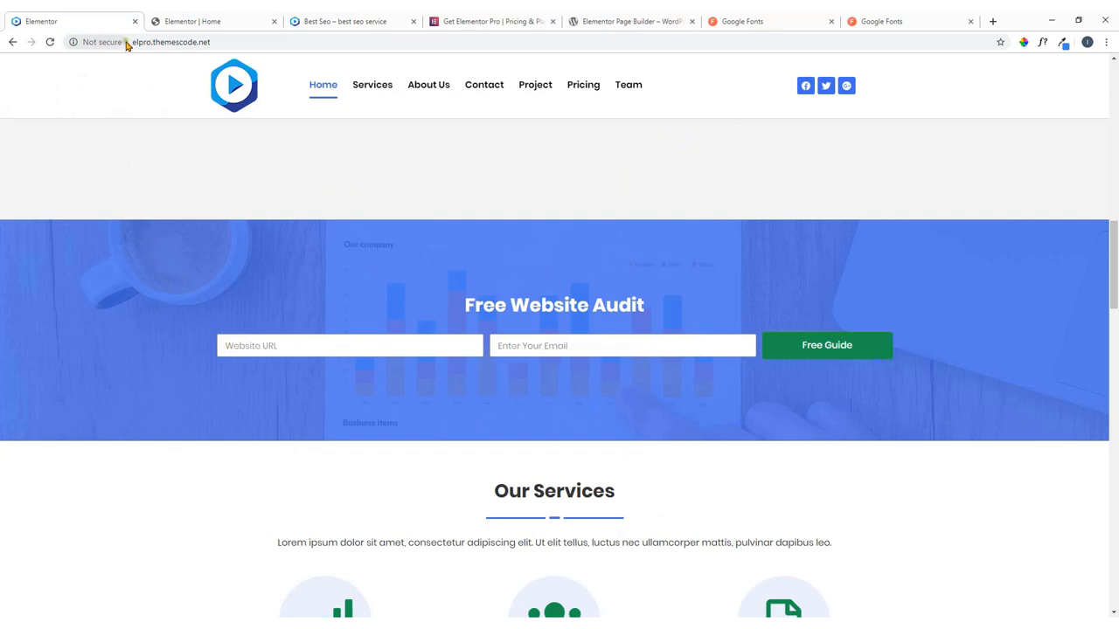
{"action": "left_click", "coordinate": [251, 19]}
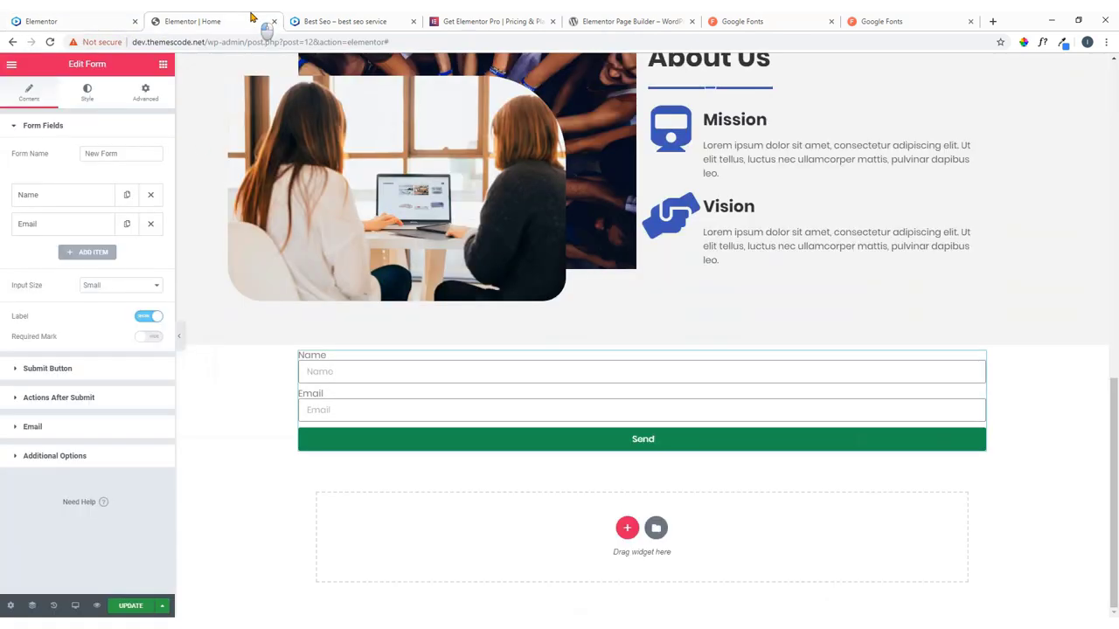
{"action": "left_click", "coordinate": [69, 197]}
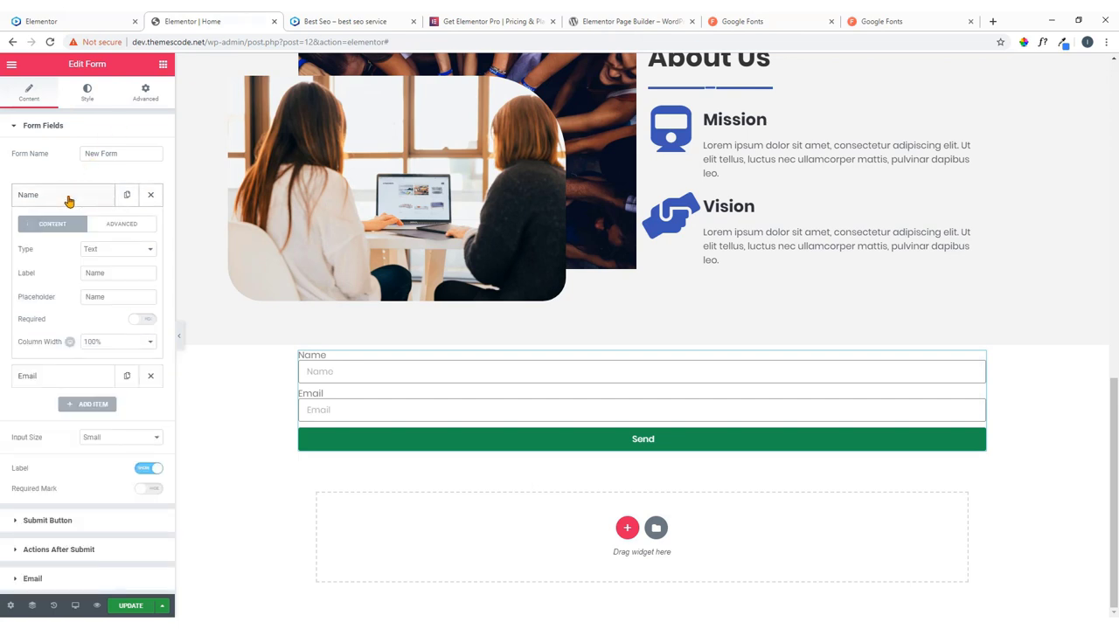
{"action": "left_click", "coordinate": [129, 251]}
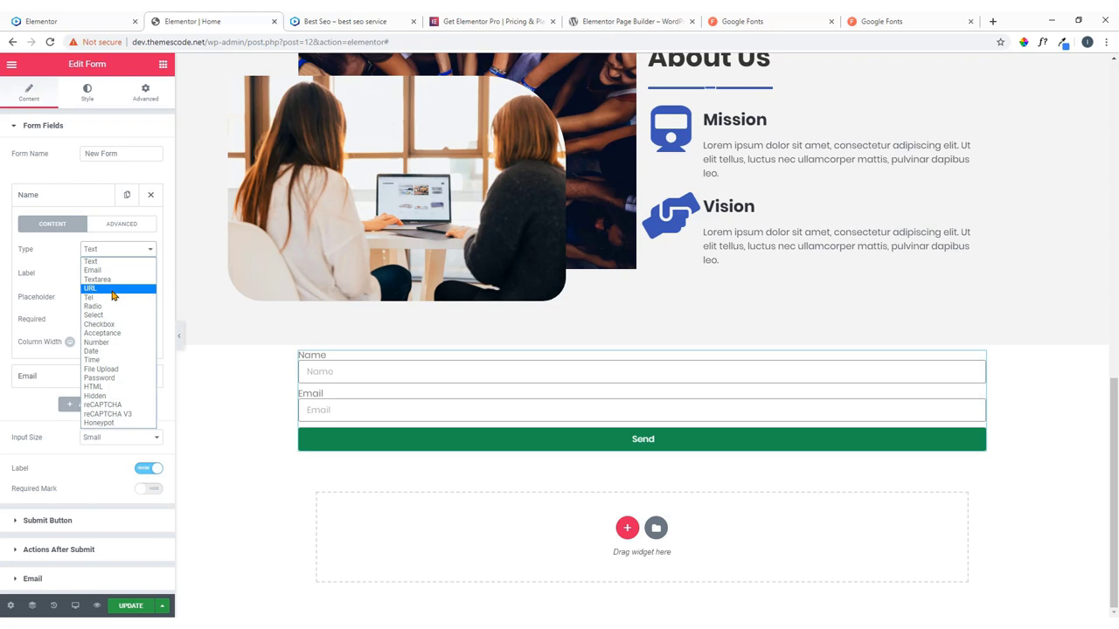
{"action": "left_click", "coordinate": [111, 289]}
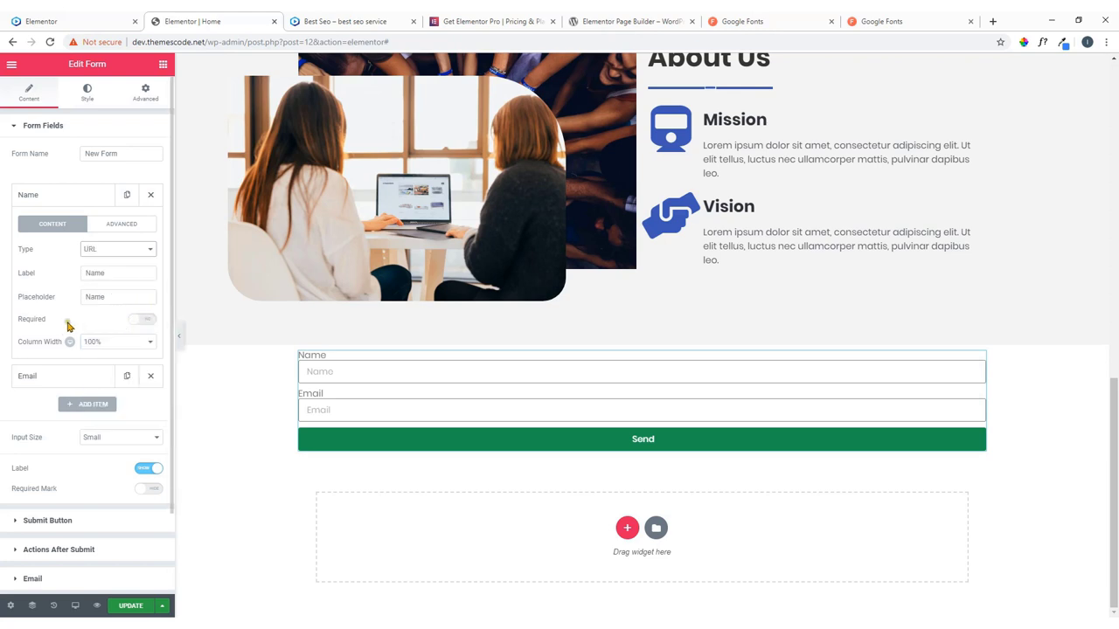
{"action": "left_click", "coordinate": [145, 321]}
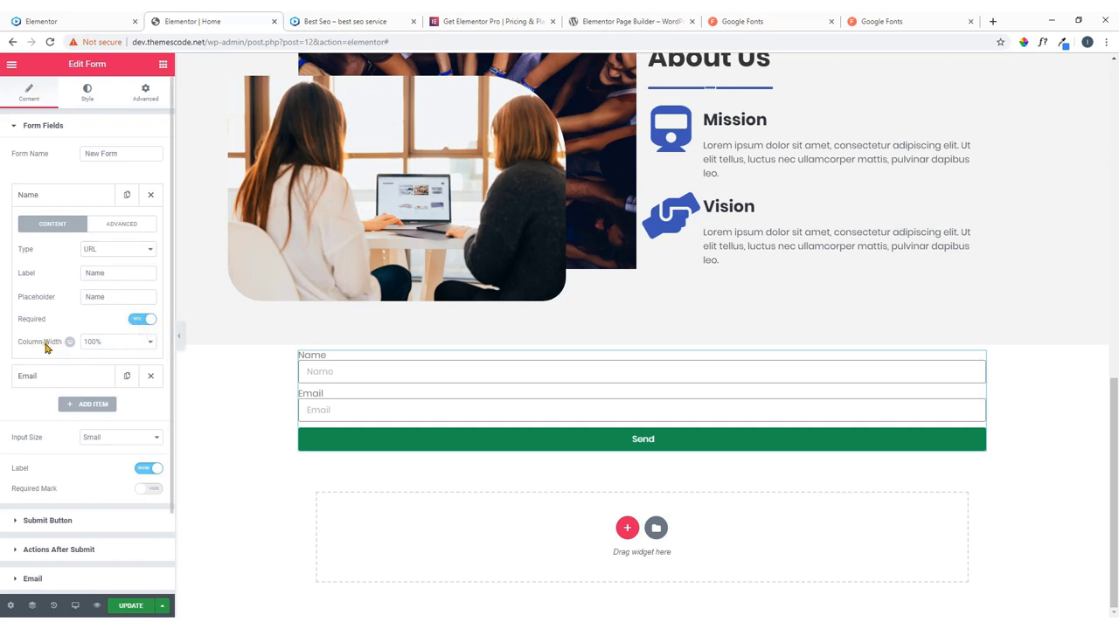
Set the URL field's column width to 40%, matching the live reference form.
{"action": "left_click", "coordinate": [70, 19]}
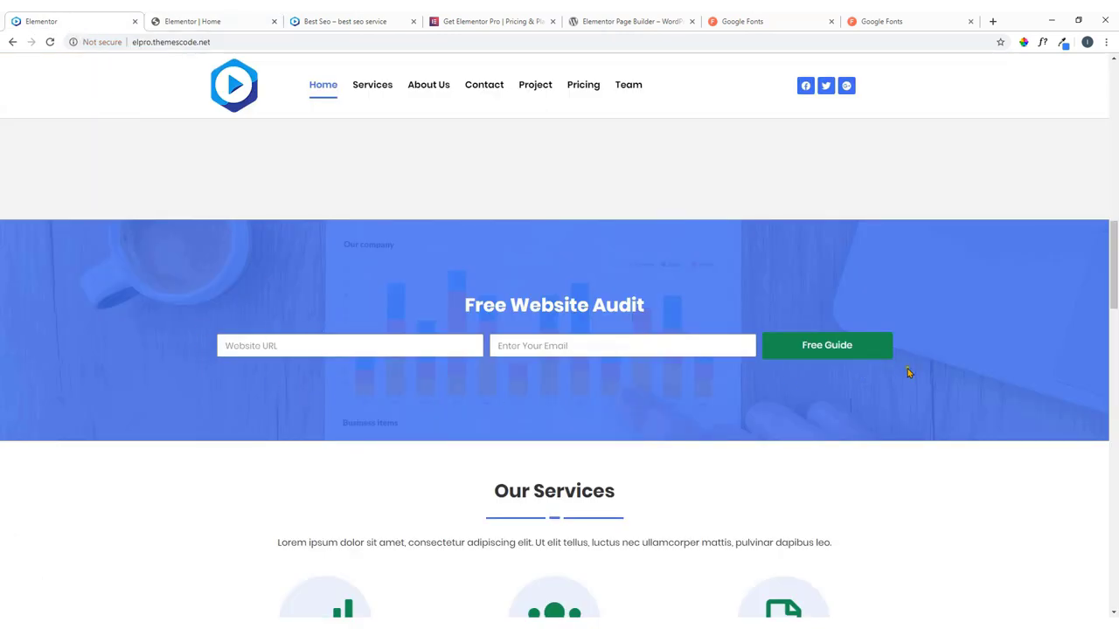
{"action": "left_click", "coordinate": [310, 345]}
{"action": "left_click", "coordinate": [559, 346]}
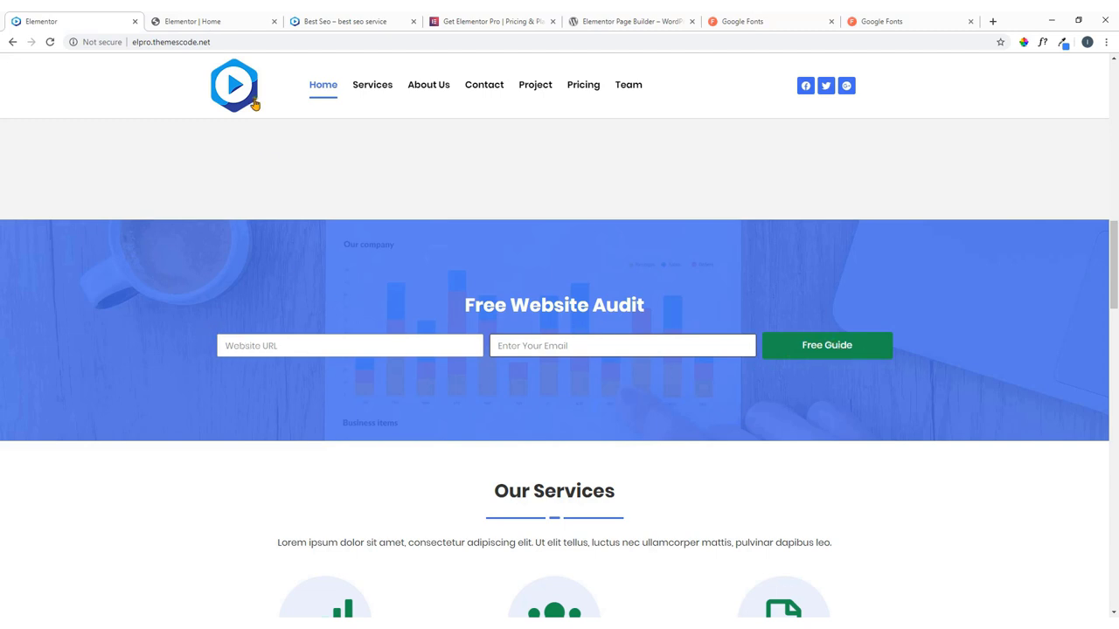
{"action": "left_click", "coordinate": [193, 19]}
{"action": "left_click", "coordinate": [113, 344]}
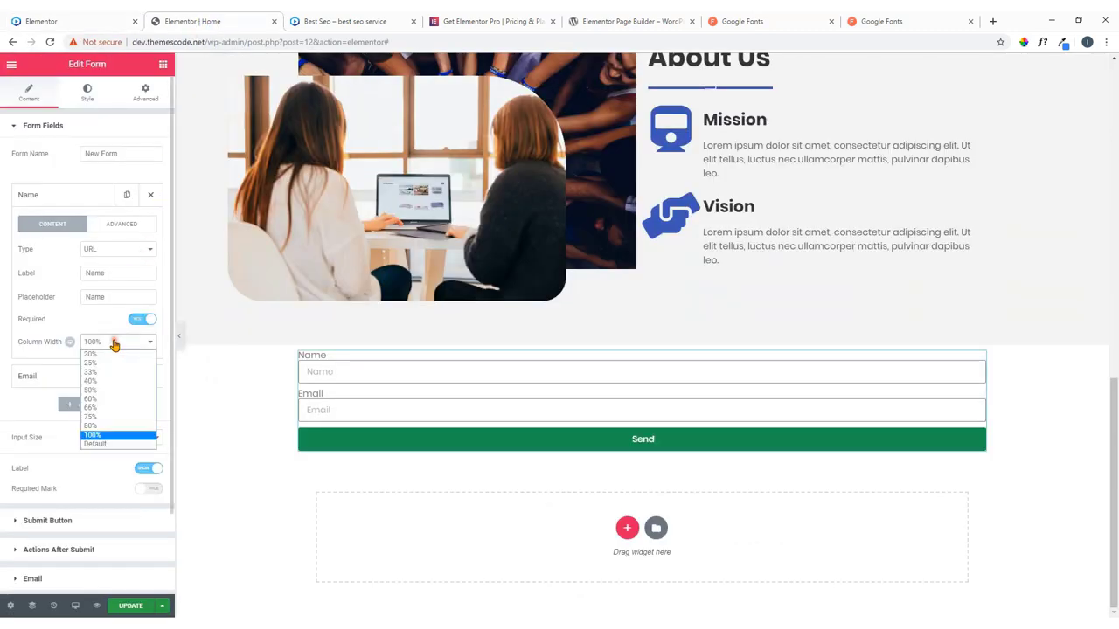
{"action": "left_click", "coordinate": [106, 381]}
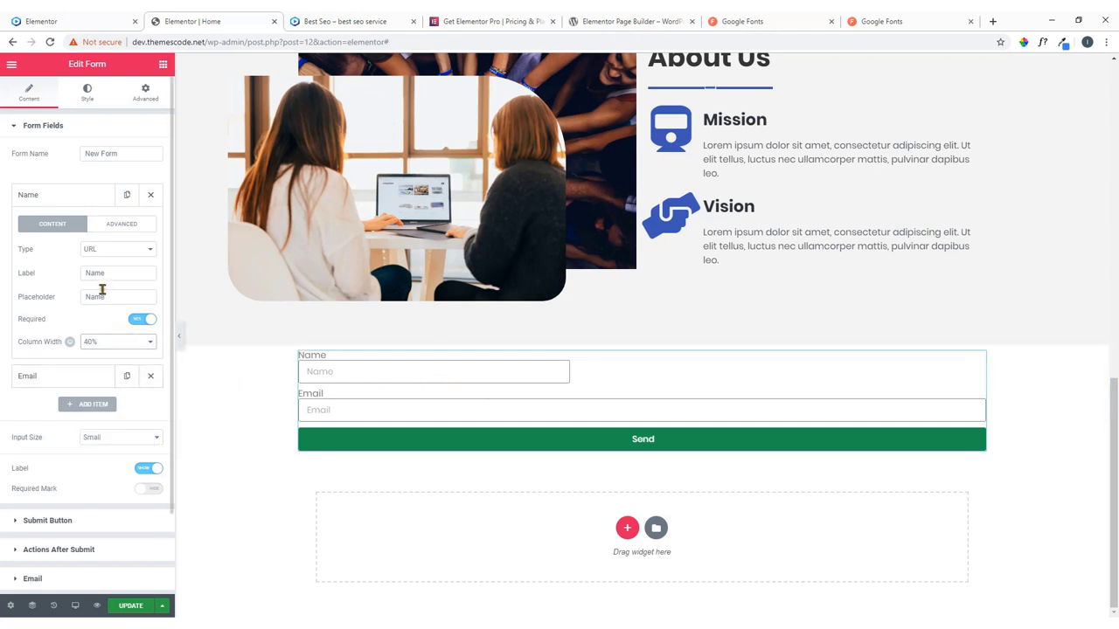
{"action": "scroll", "coordinate": [98, 361], "scroll_direction": "down", "scroll_amount": 2}
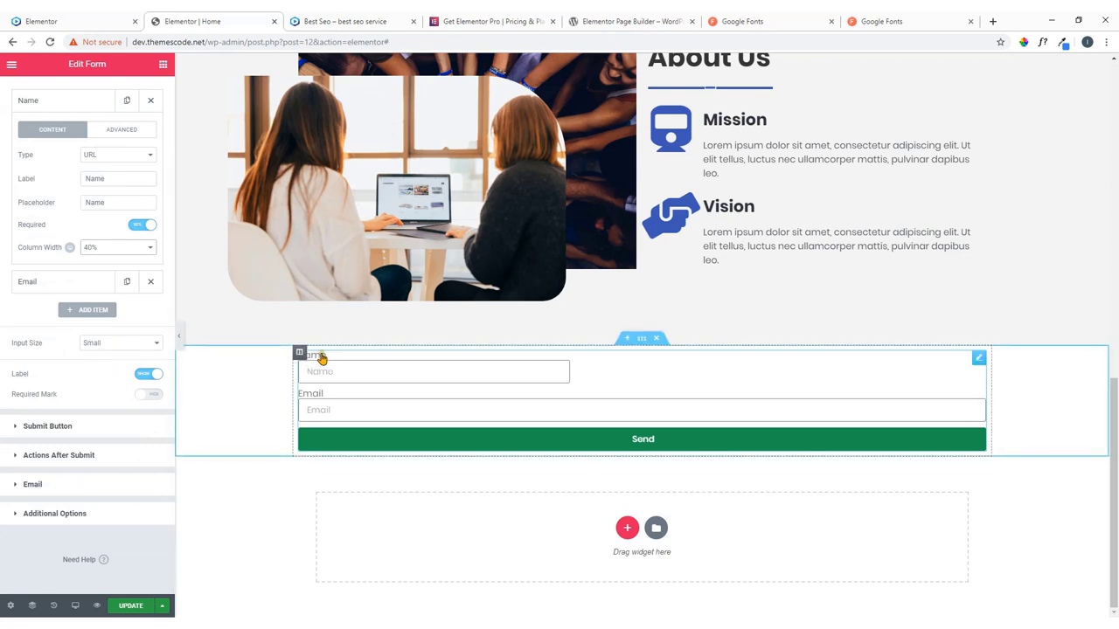
Hide the form labels and give the first field the placeholder 'Website URL'.
{"action": "left_click", "coordinate": [147, 374]}
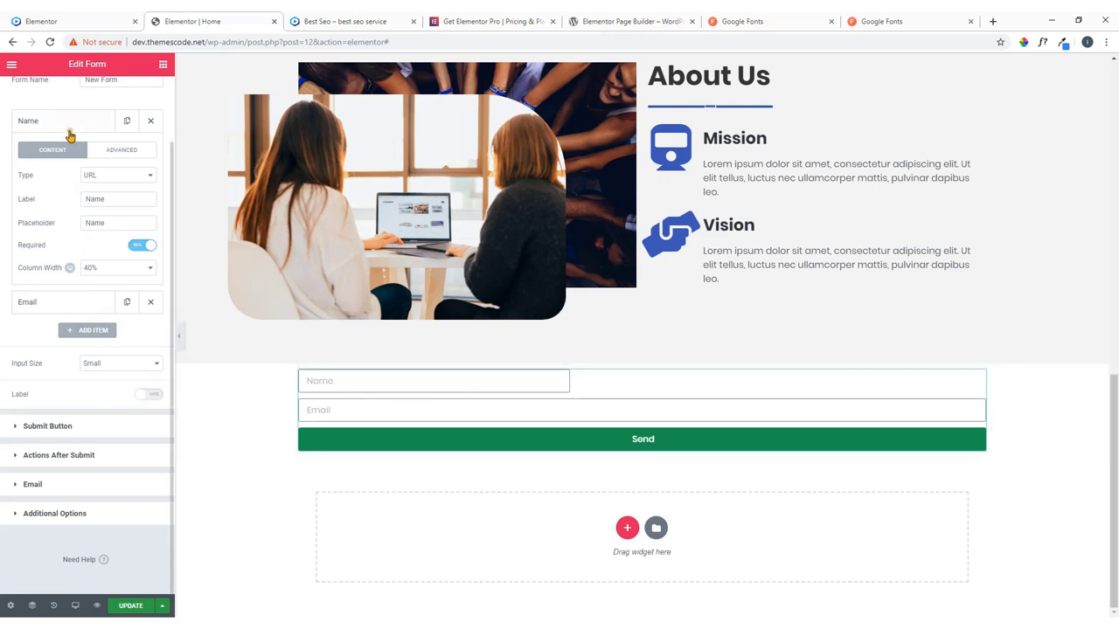
{"action": "left_click", "coordinate": [70, 127]}
{"action": "left_click", "coordinate": [70, 127]}
{"action": "left_click_drag", "start_coordinate": [111, 222], "coordinate": [49, 231]}
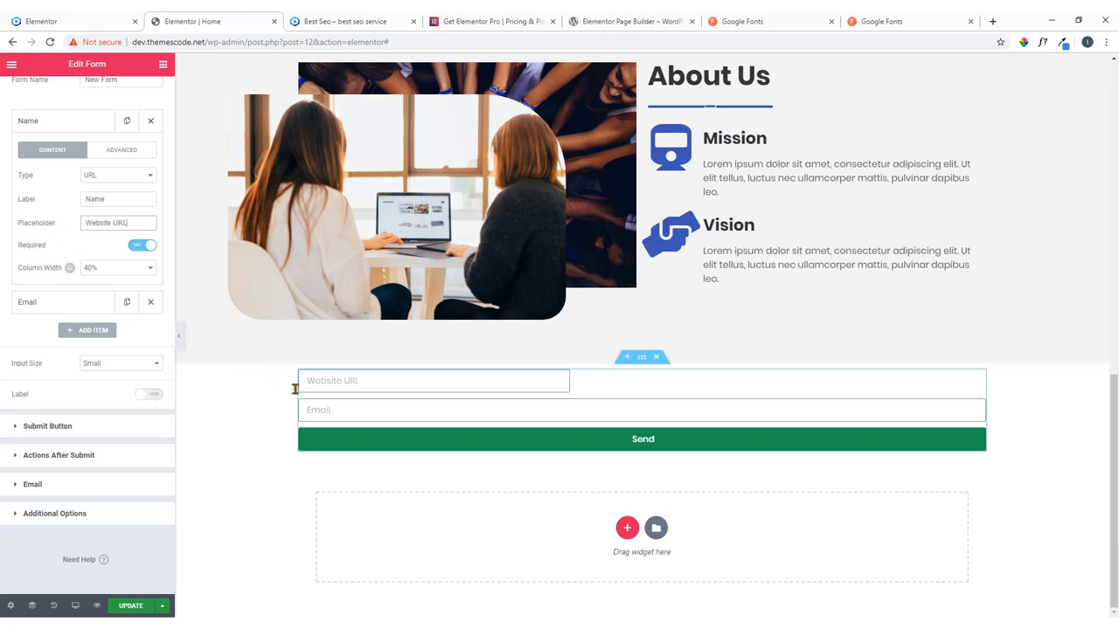
{"action": "left_click", "coordinate": [915, 410]}
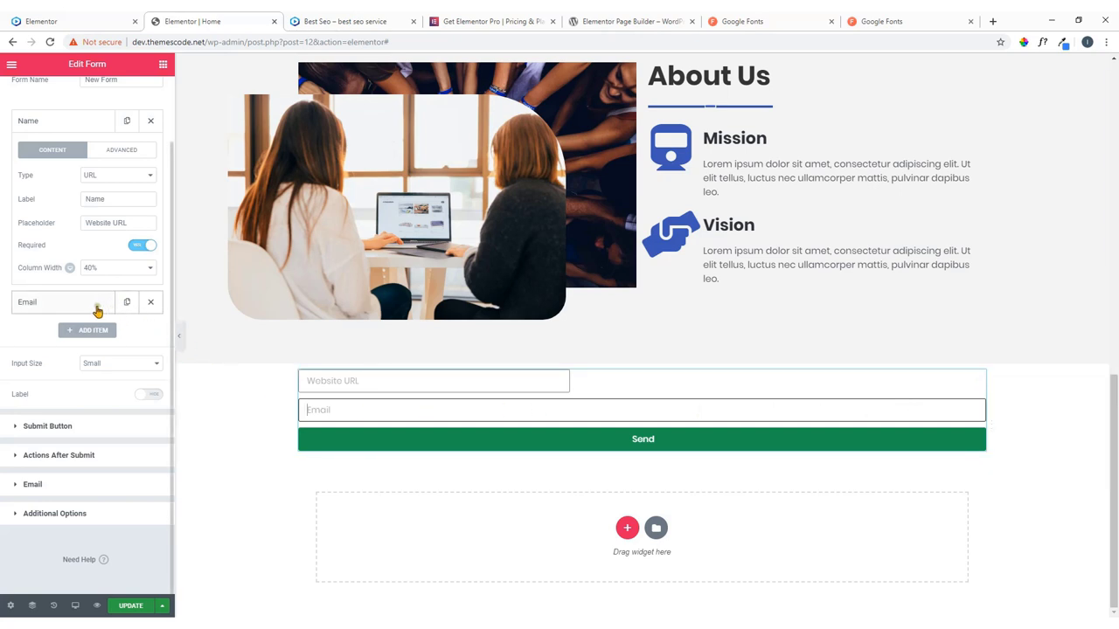
Set the Email field's column width to 40%.
{"action": "left_click", "coordinate": [66, 127]}
{"action": "left_click", "coordinate": [64, 152]}
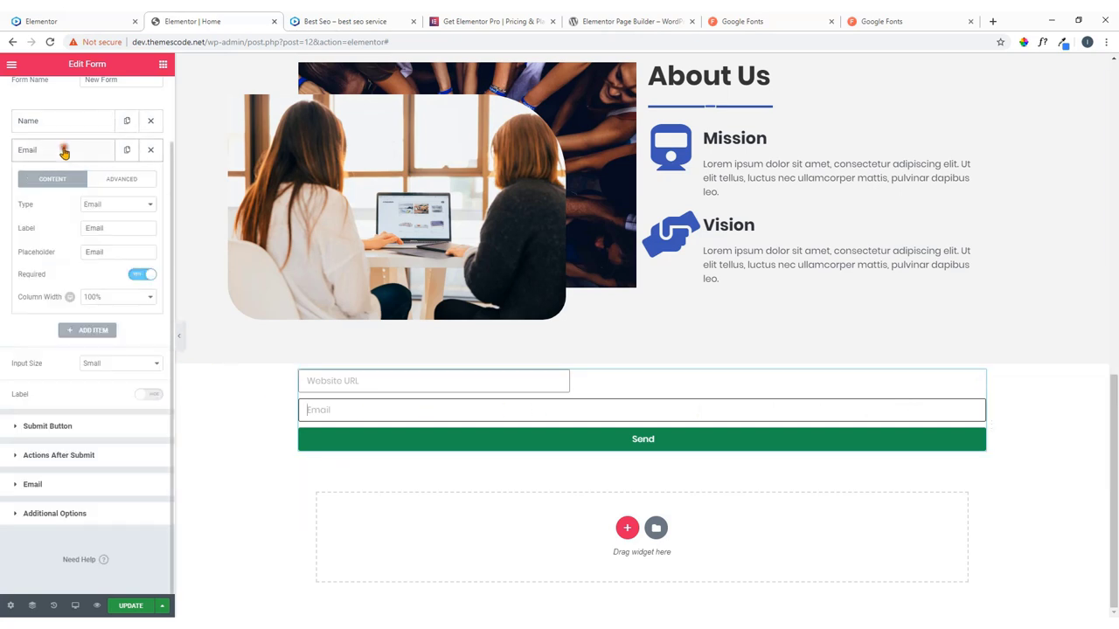
{"action": "left_click", "coordinate": [96, 297]}
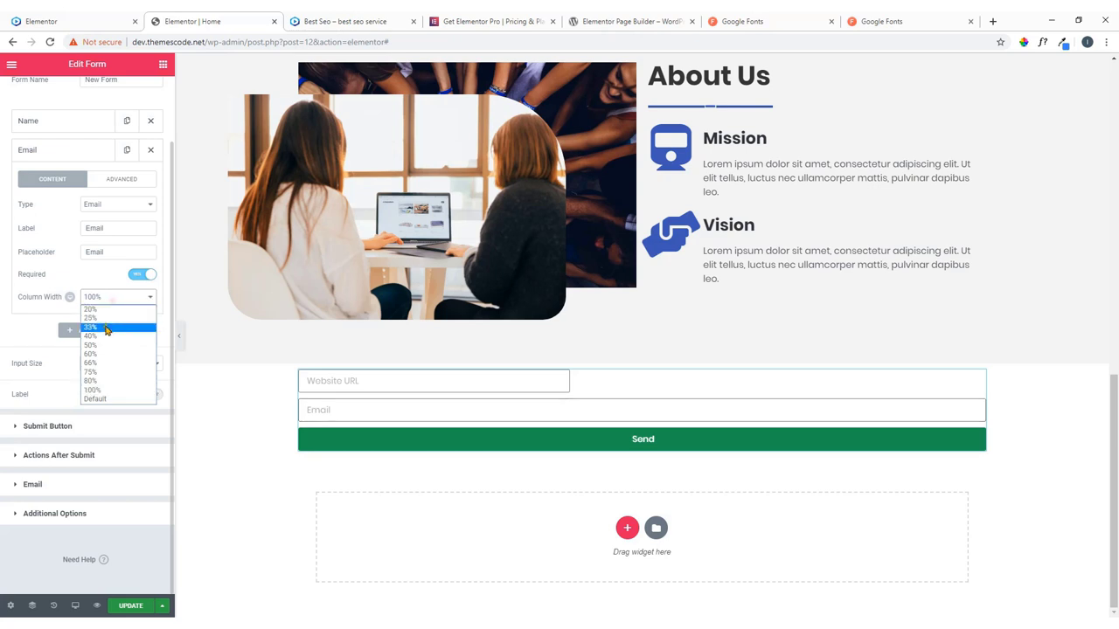
{"action": "left_click", "coordinate": [104, 339]}
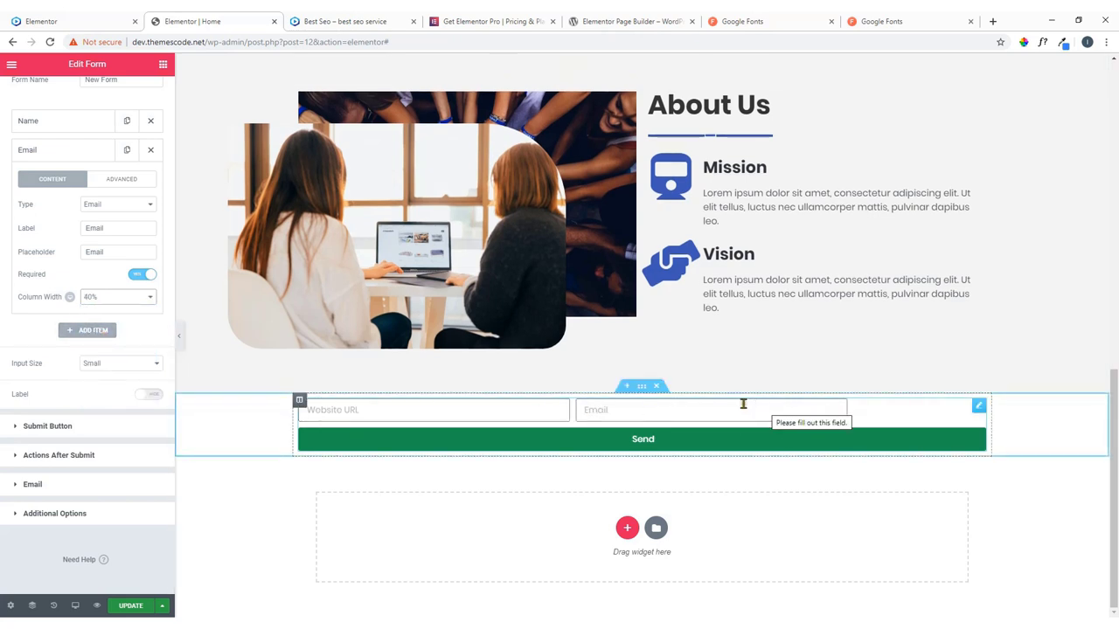
{"action": "left_click", "coordinate": [60, 157]}
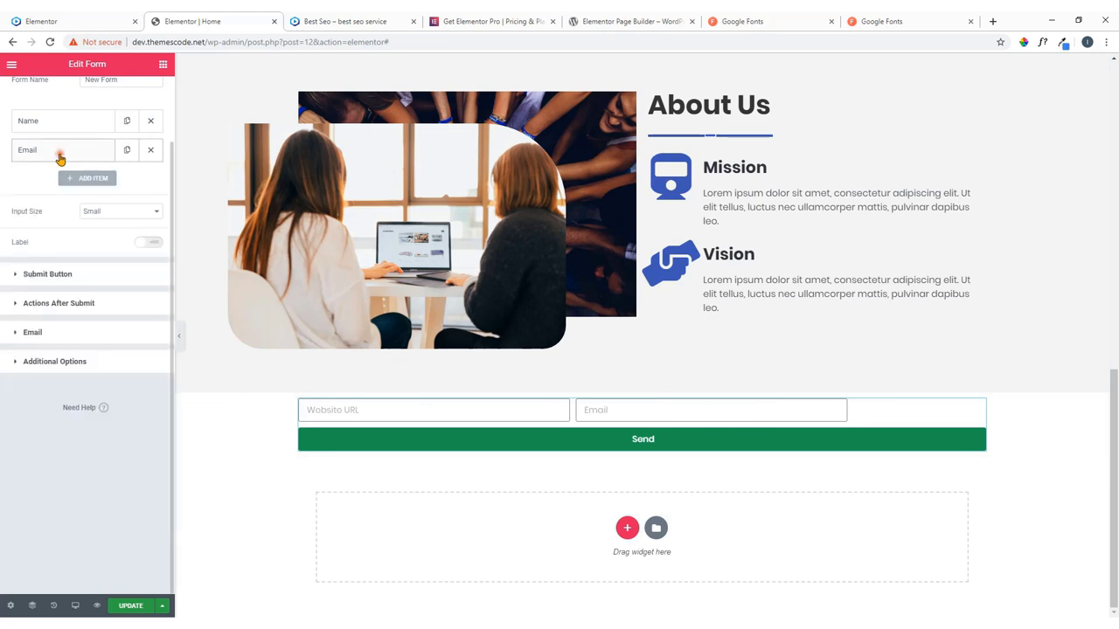
Set the submit button to 20% width and relabel it 'Free Guide'.
{"action": "left_click", "coordinate": [64, 278]}
{"action": "left_click", "coordinate": [101, 236]}
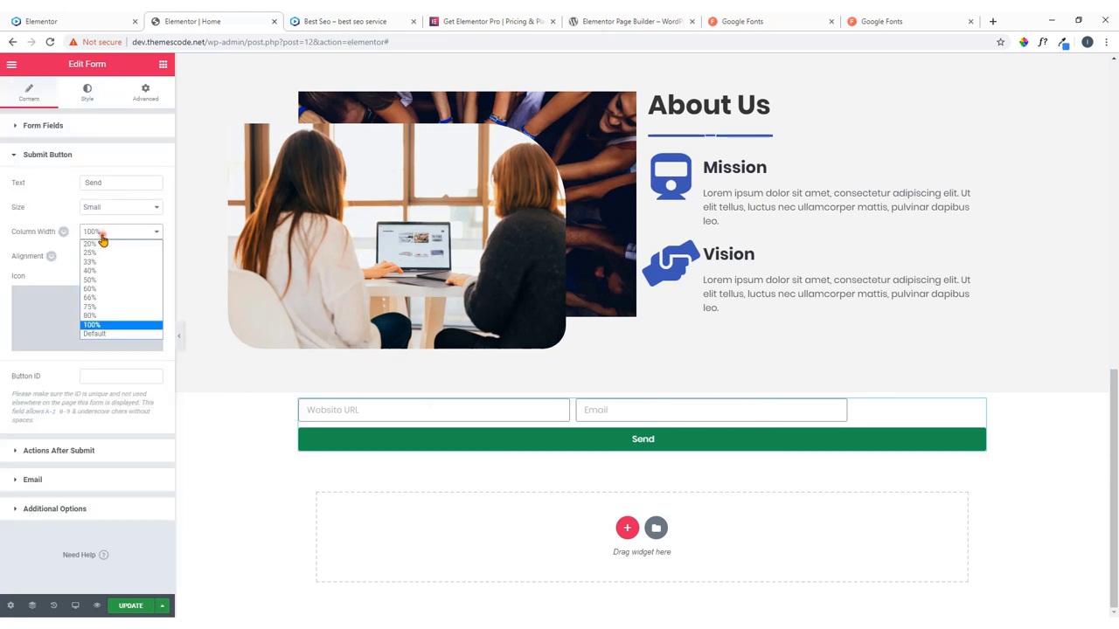
{"action": "left_click", "coordinate": [102, 244]}
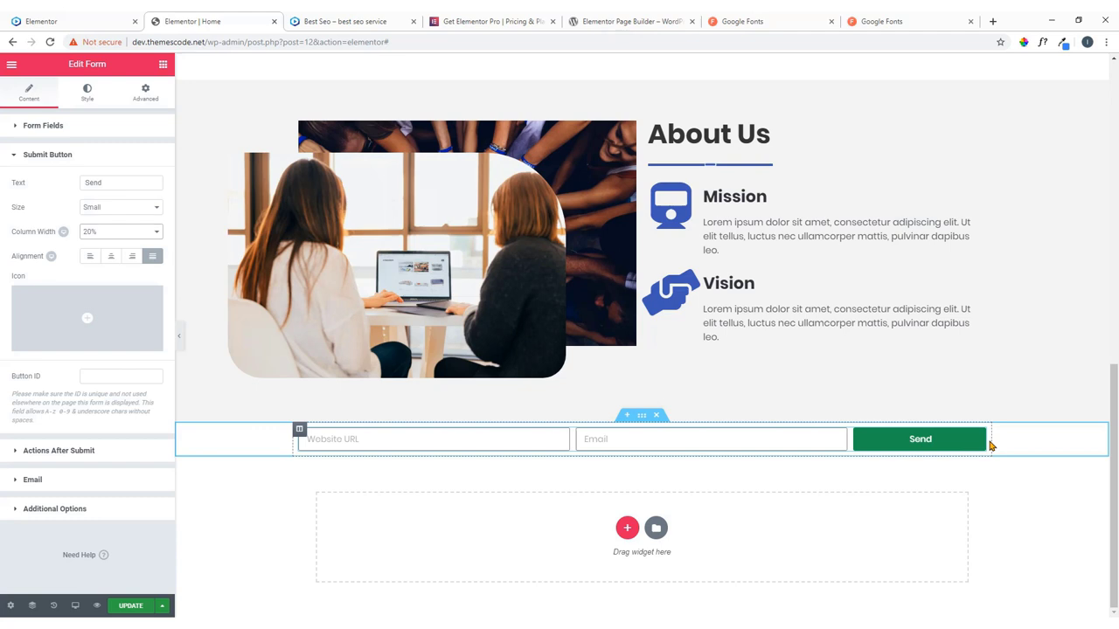
{"action": "left_click", "coordinate": [112, 20]}
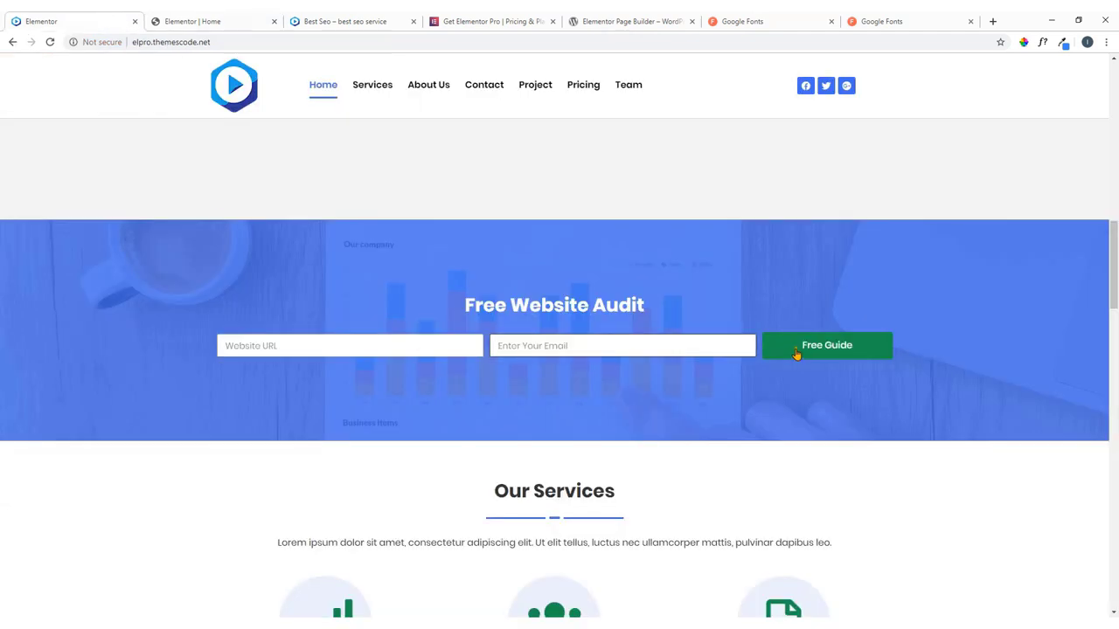
{"action": "left_click", "coordinate": [170, 16]}
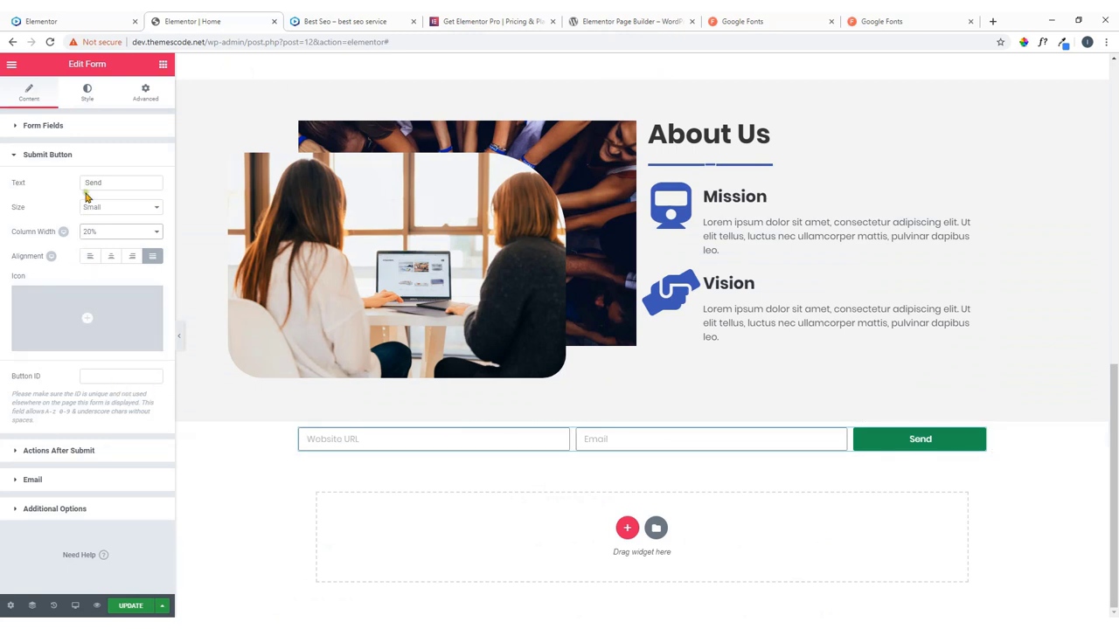
{"action": "double_click", "coordinate": [103, 183]}
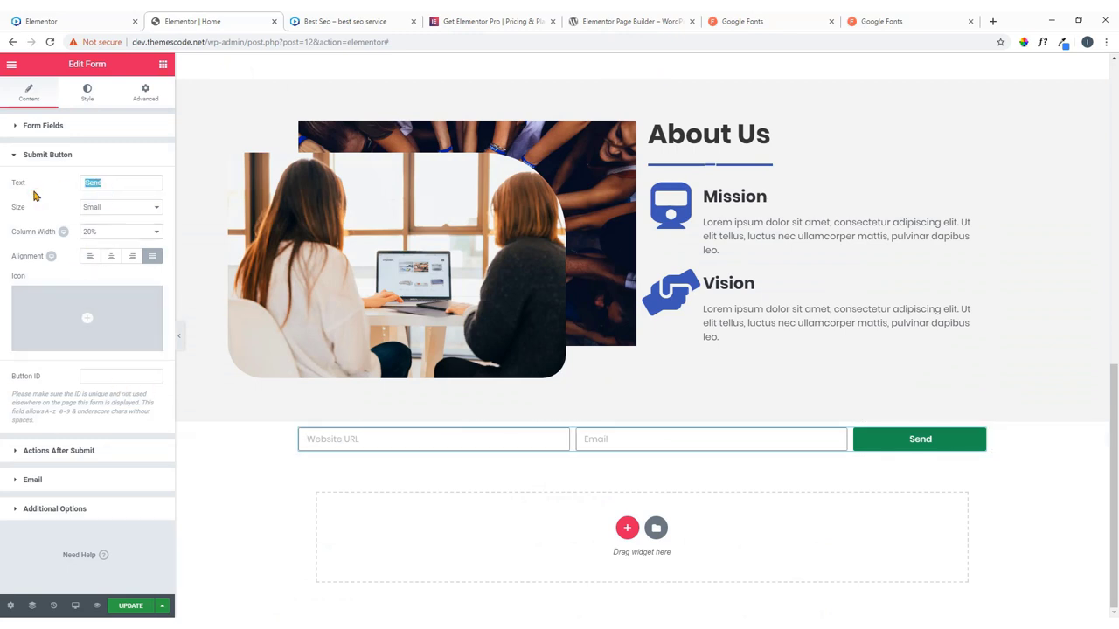
{"action": "type", "text": "Free Guide"}
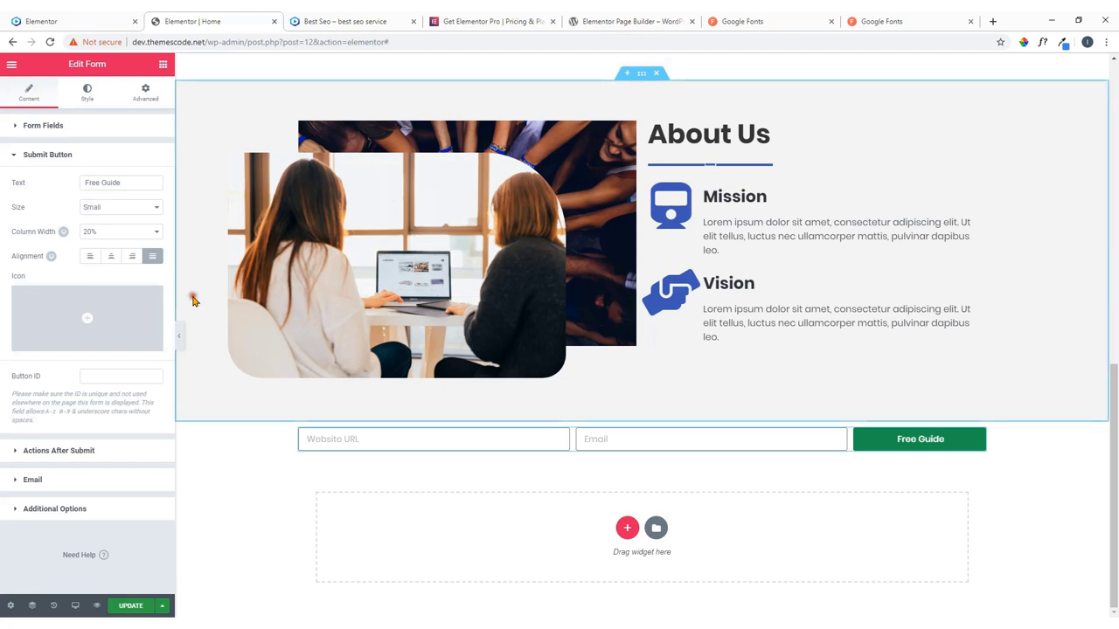
Copy the 'Free Website Audit' heading text from the live reference site.
{"action": "left_click", "coordinate": [35, 19]}
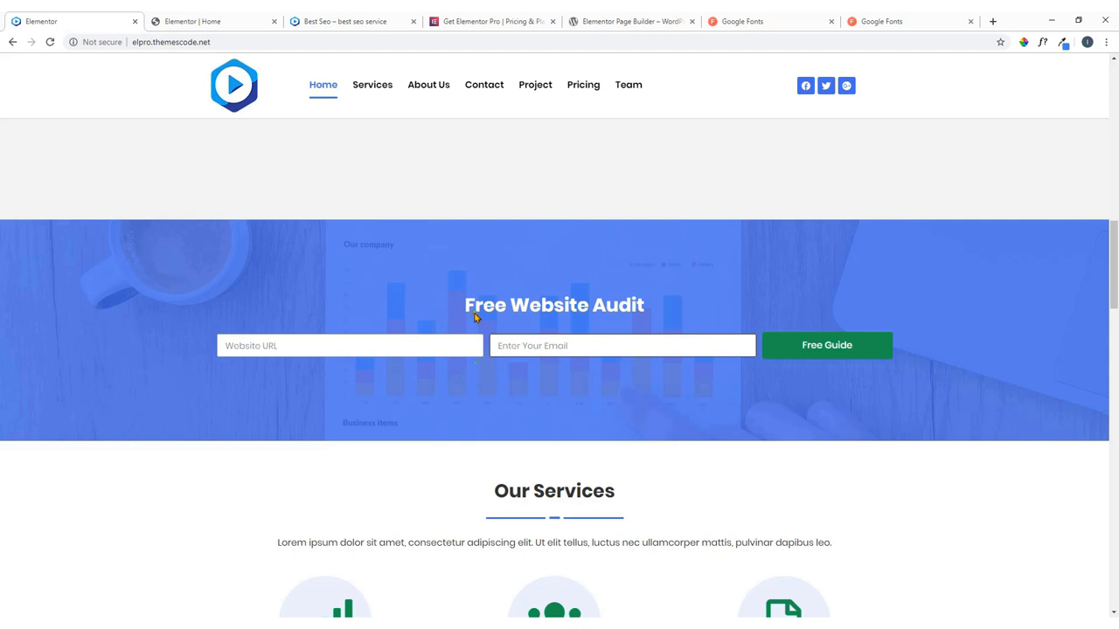
{"action": "left_click_drag", "start_coordinate": [466, 308], "coordinate": [644, 308]}
{"action": "key", "text": "ctrl+c"}
{"action": "right_click", "coordinate": [635, 303]}
{"action": "left_click", "coordinate": [655, 313]}
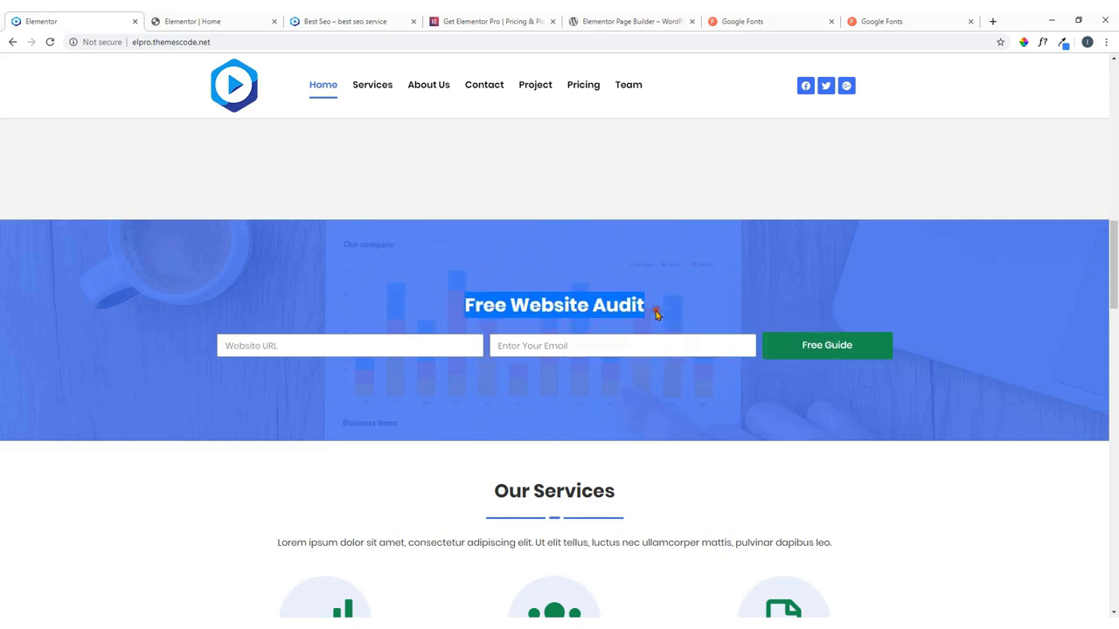
{"action": "left_click", "coordinate": [200, 18]}
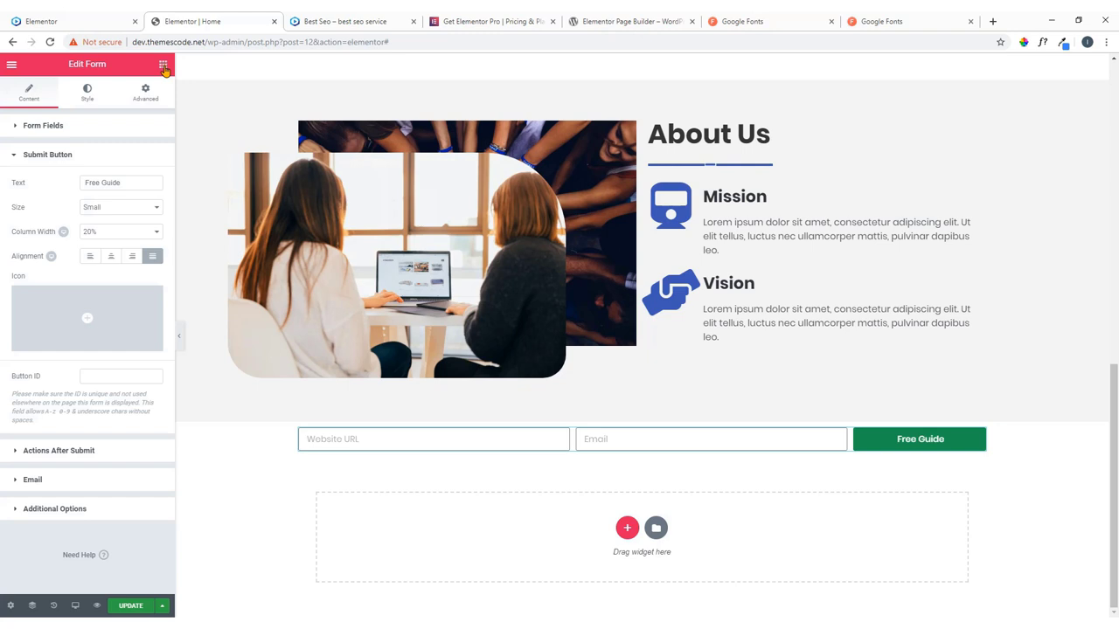
Add a centred Heading widget reading 'Free Website Audit' above the form row.
{"action": "left_click", "coordinate": [163, 66]}
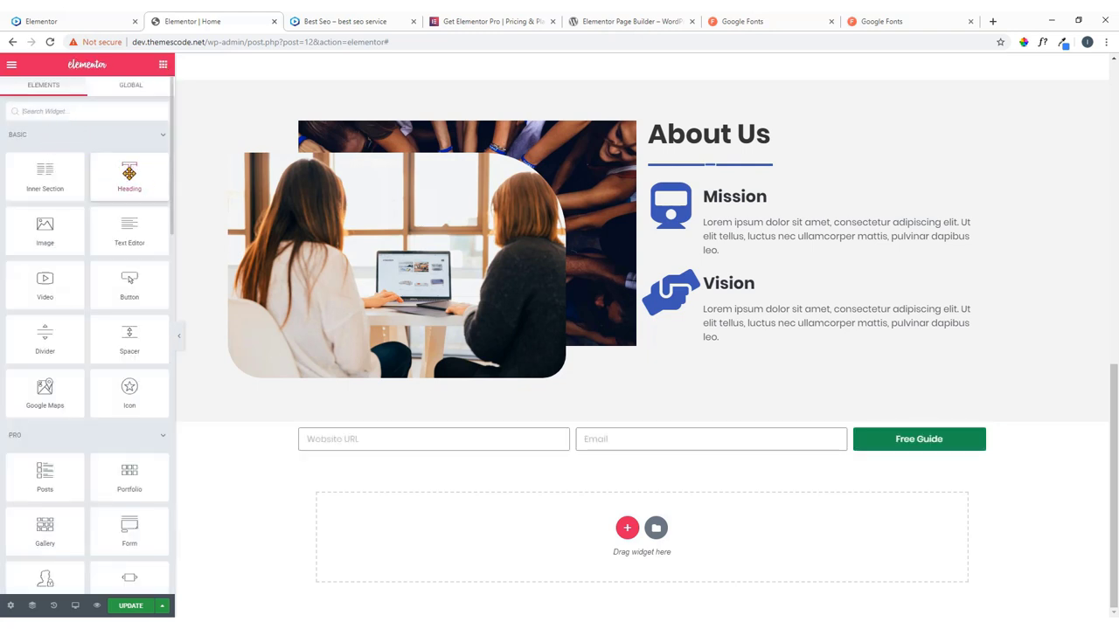
{"action": "left_click_drag", "start_coordinate": [129, 175], "coordinate": [591, 426]}
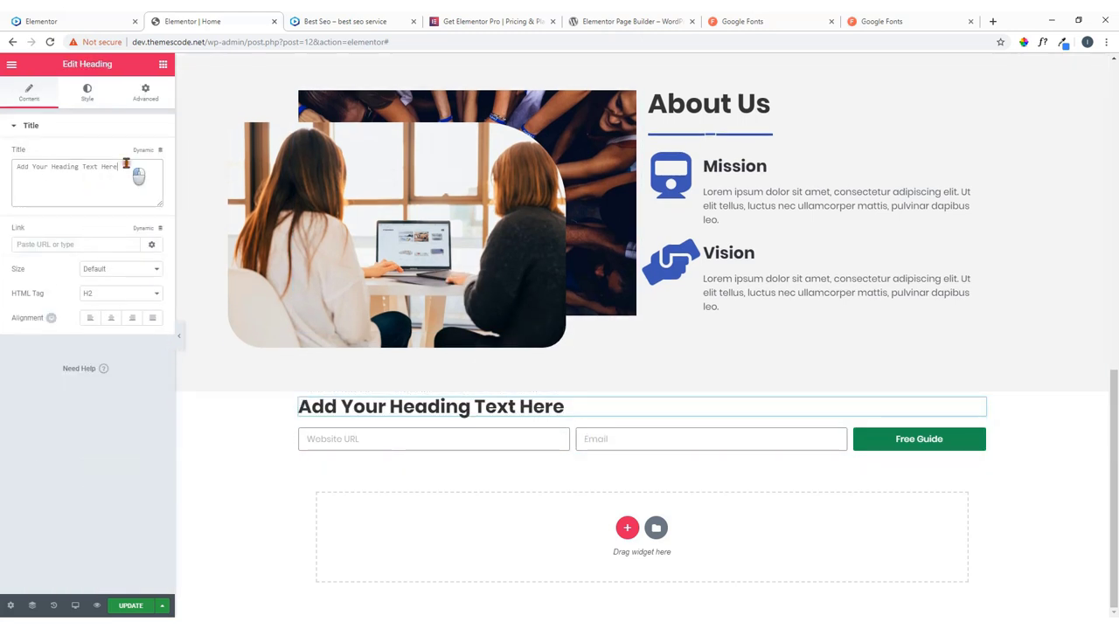
{"action": "left_click_drag", "start_coordinate": [130, 168], "coordinate": [1, 190]}
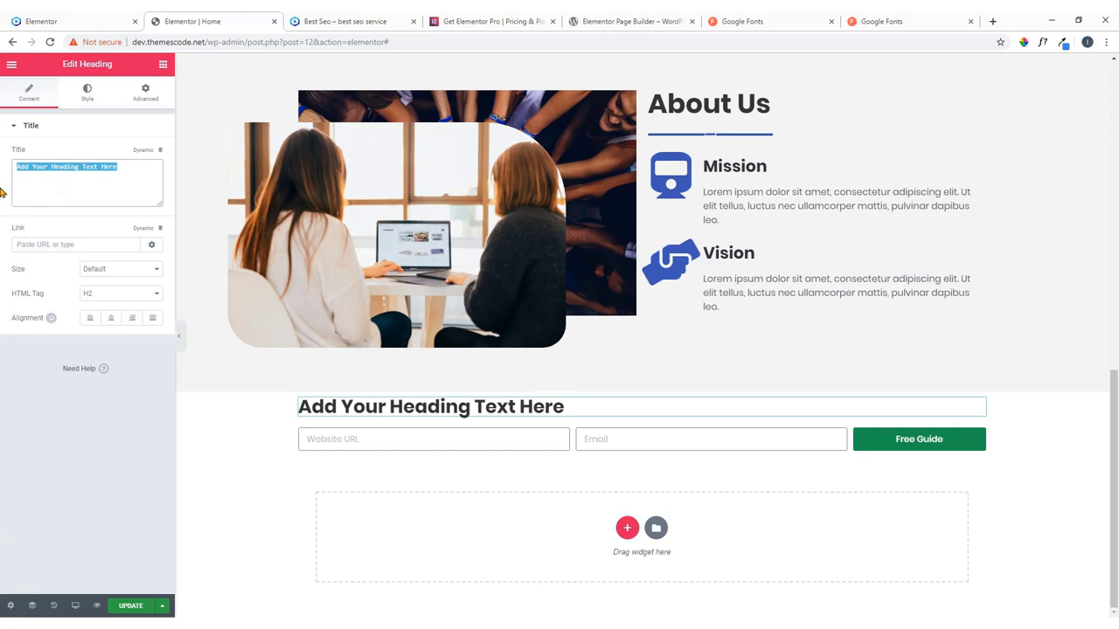
{"action": "key", "text": "ctrl+v"}
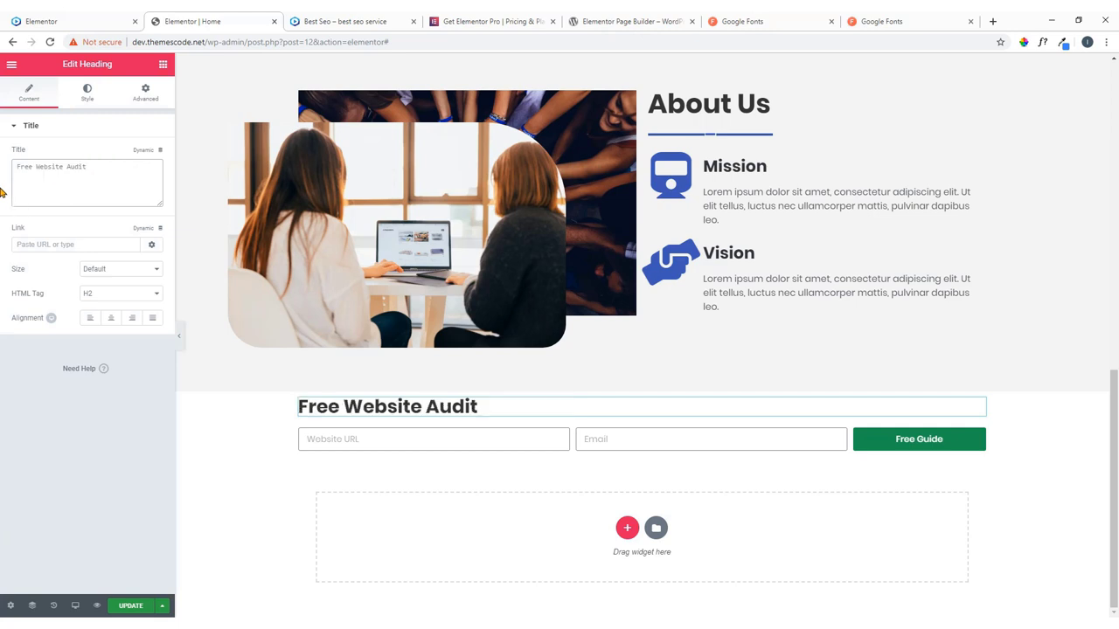
{"action": "left_click", "coordinate": [112, 320]}
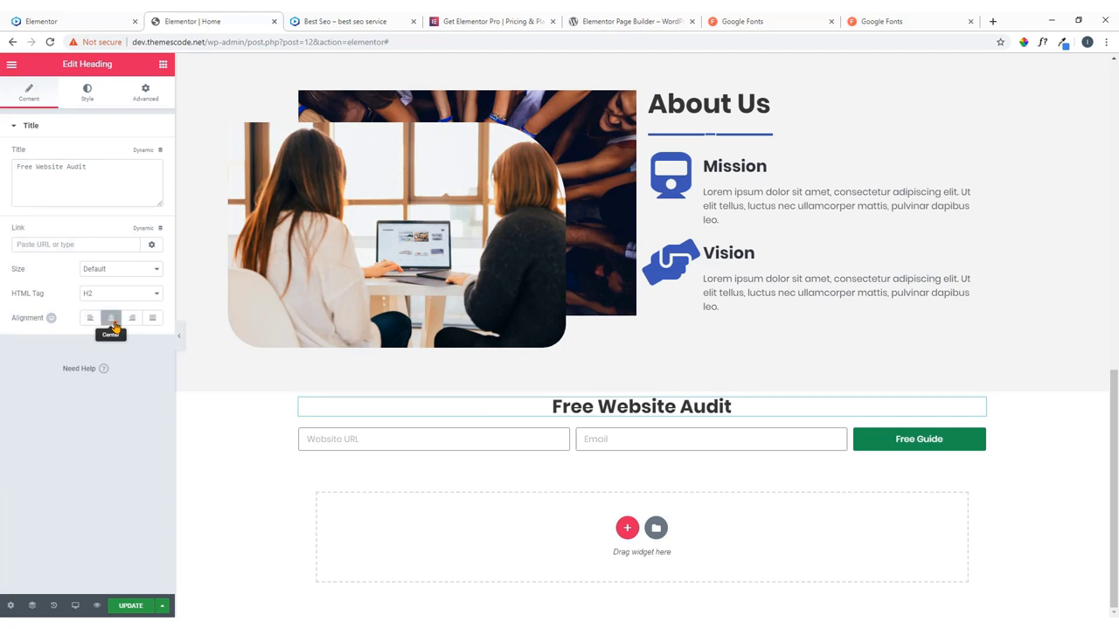
Set the heading text colour to white #ffffff and compare with the live page.
{"action": "left_click", "coordinate": [76, 19]}
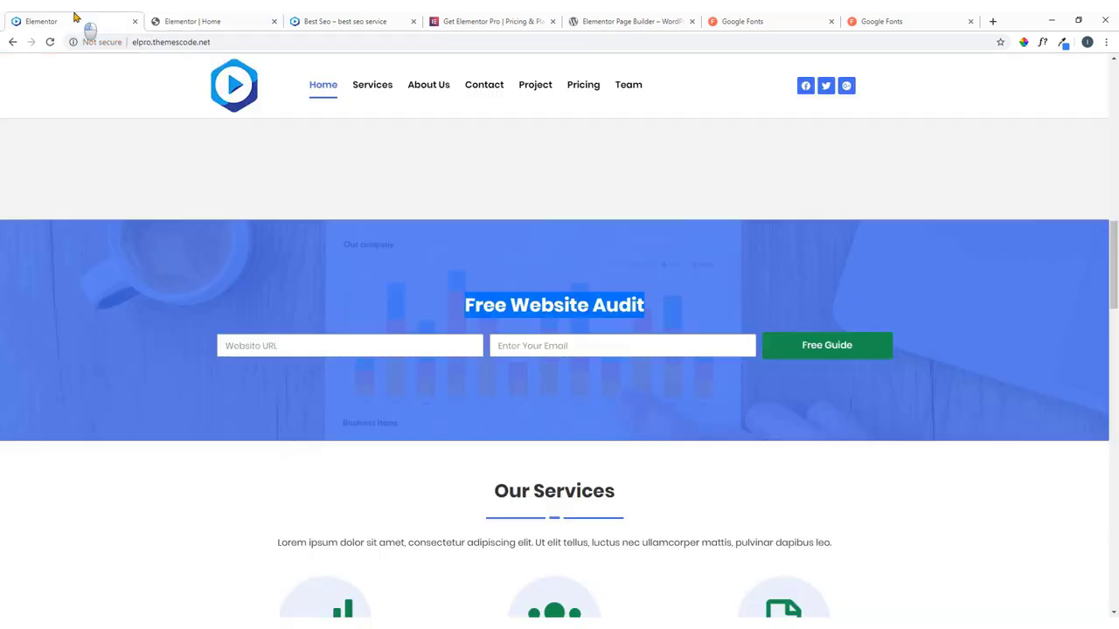
{"action": "left_click", "coordinate": [658, 312]}
{"action": "left_click", "coordinate": [214, 19]}
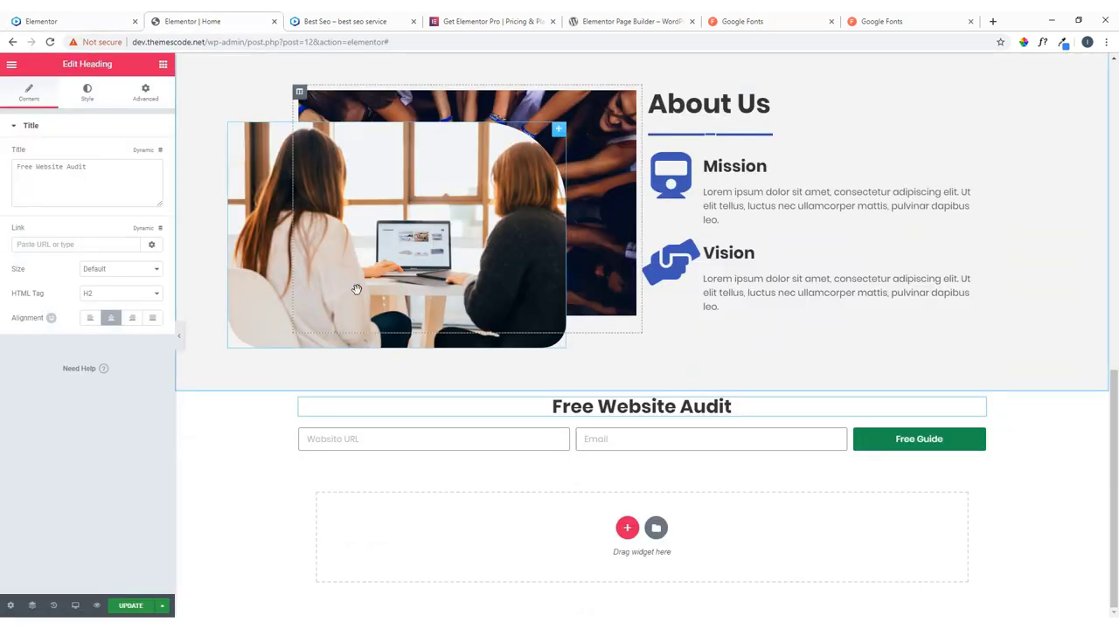
{"action": "left_click", "coordinate": [86, 100]}
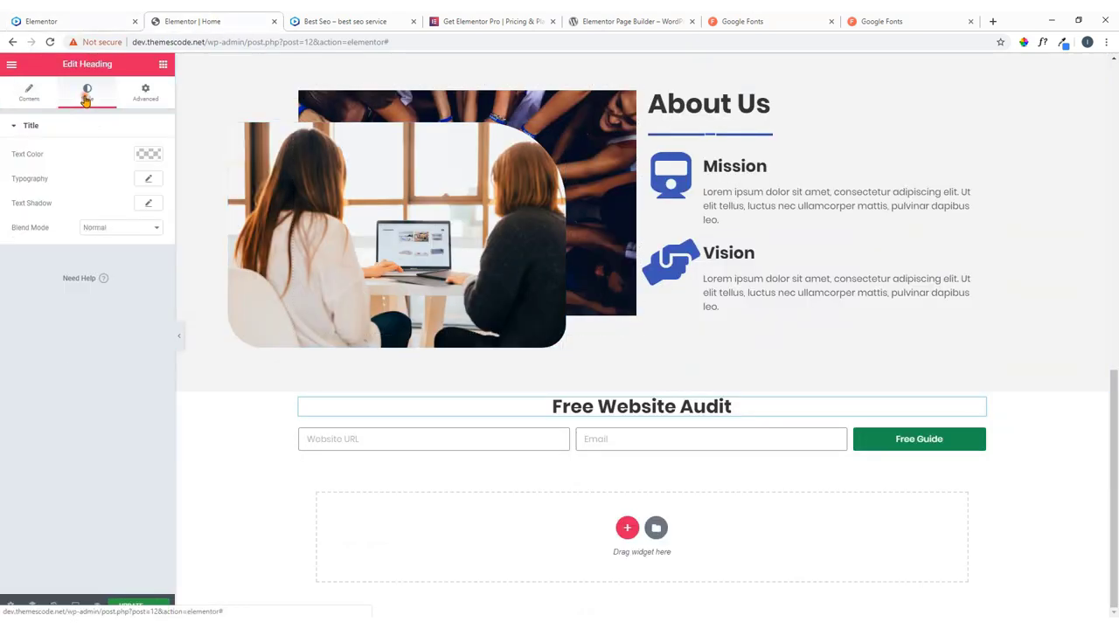
{"action": "left_click", "coordinate": [148, 154]}
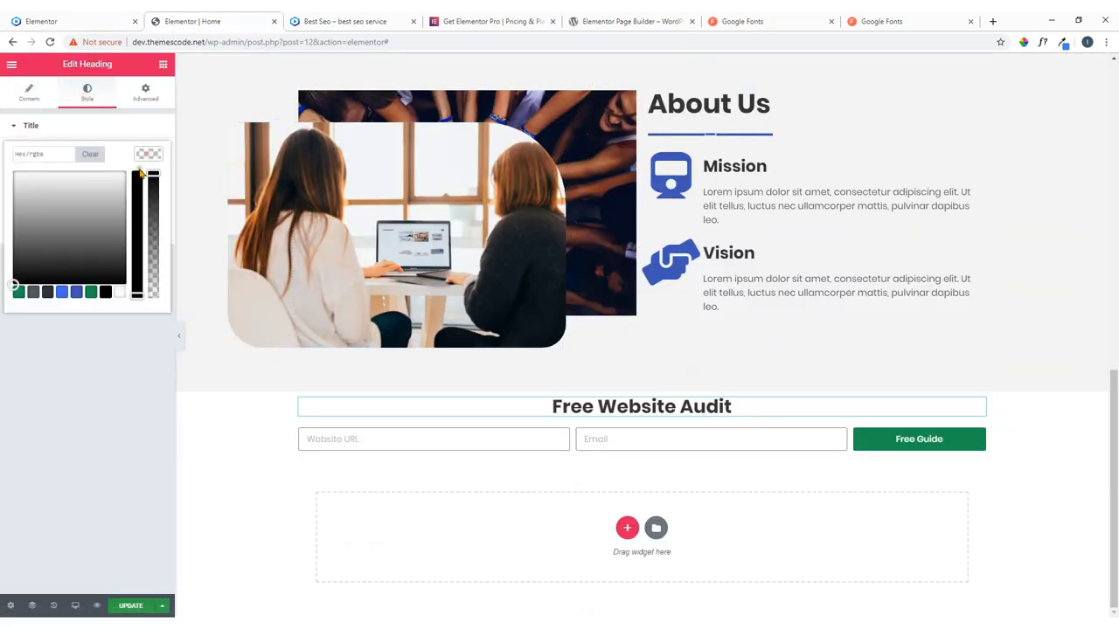
{"action": "left_click", "coordinate": [120, 293]}
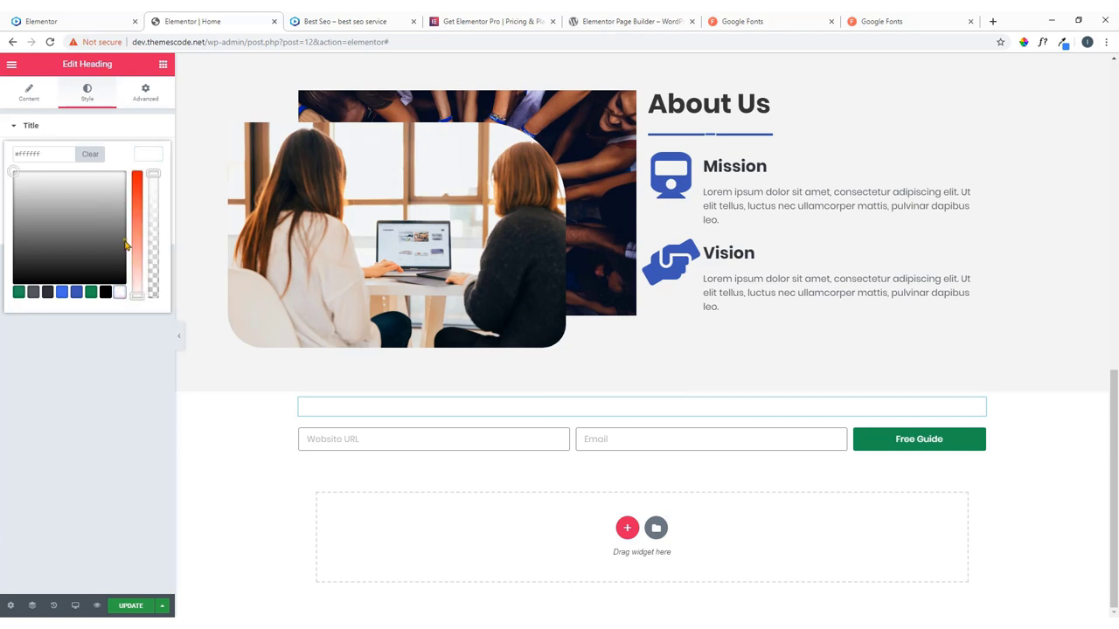
{"action": "left_click", "coordinate": [142, 158]}
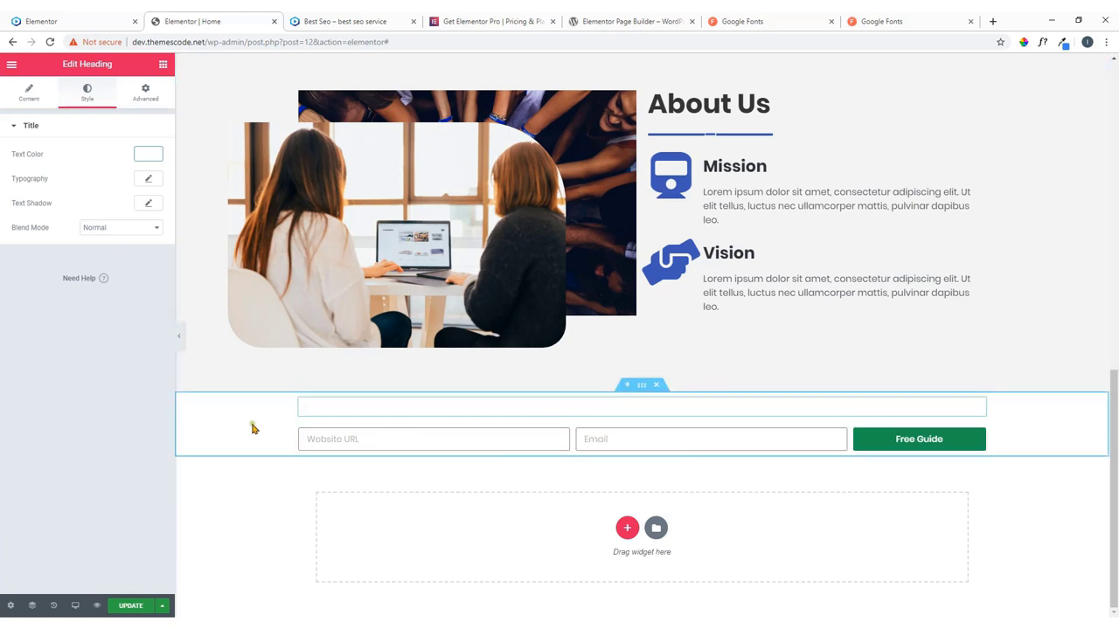
{"action": "left_click", "coordinate": [45, 19]}
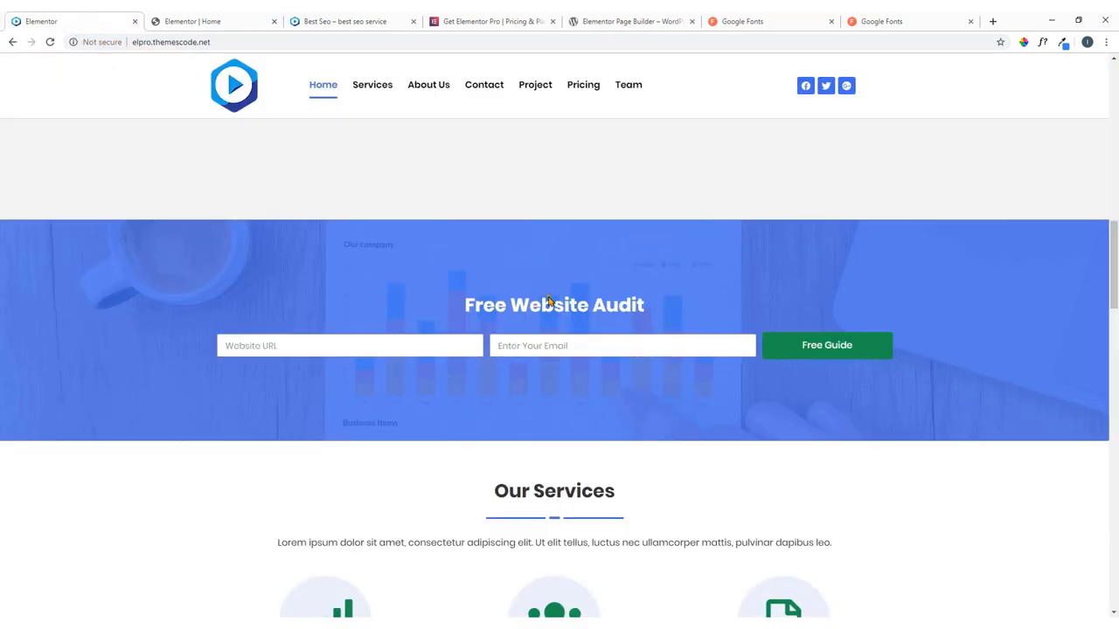
Select the Free Website Audit section, choose a Classic background and open the image picker.
{"action": "left_click", "coordinate": [212, 19]}
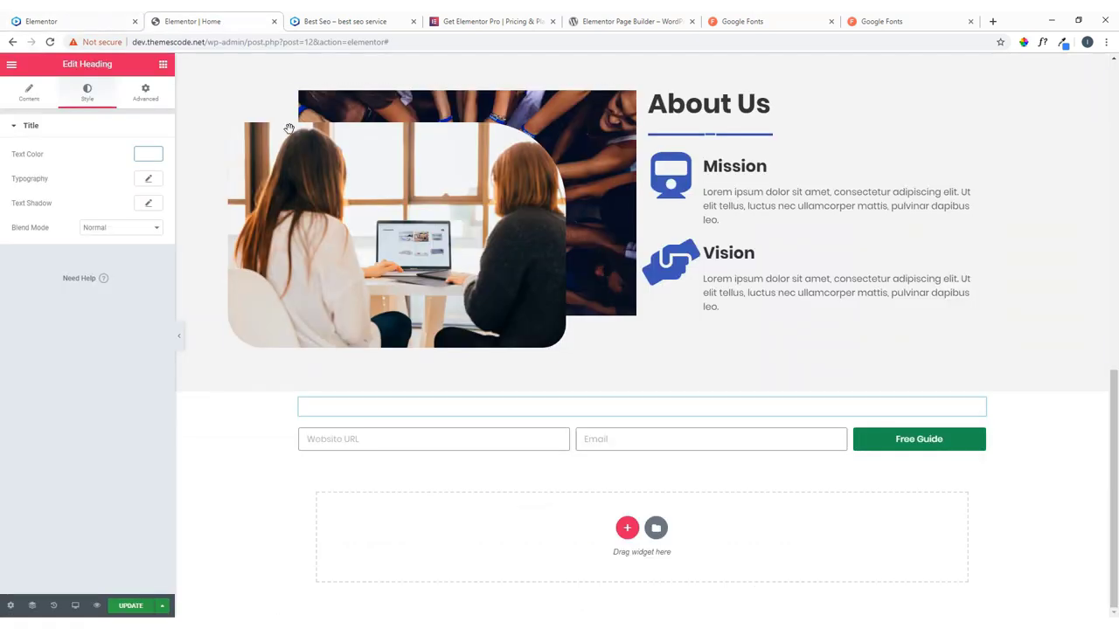
{"action": "left_click", "coordinate": [640, 386]}
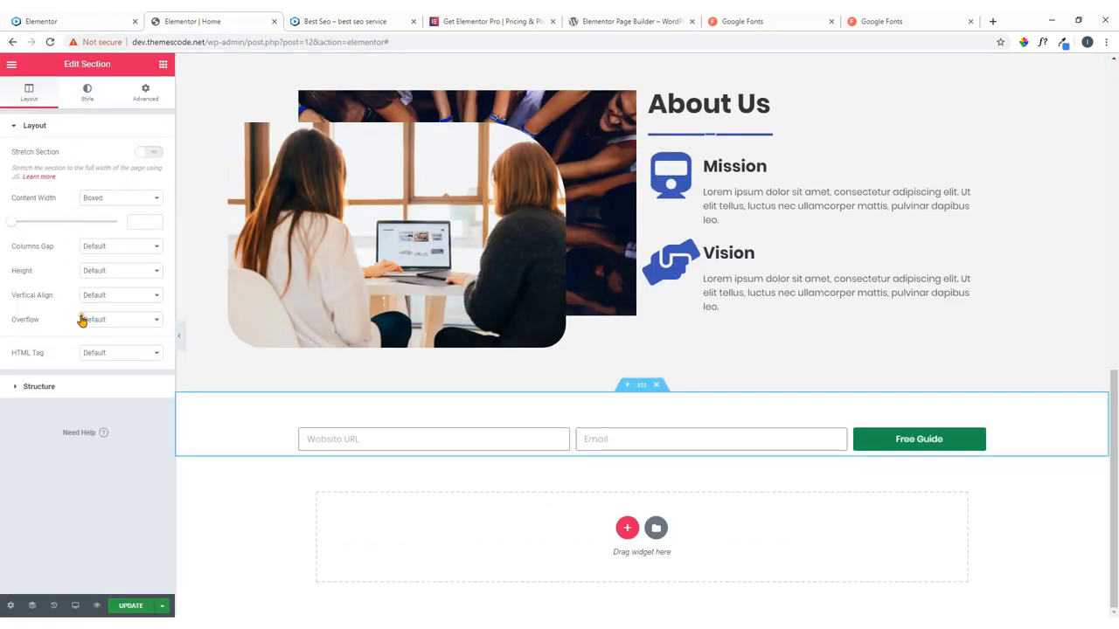
{"action": "left_click", "coordinate": [86, 96]}
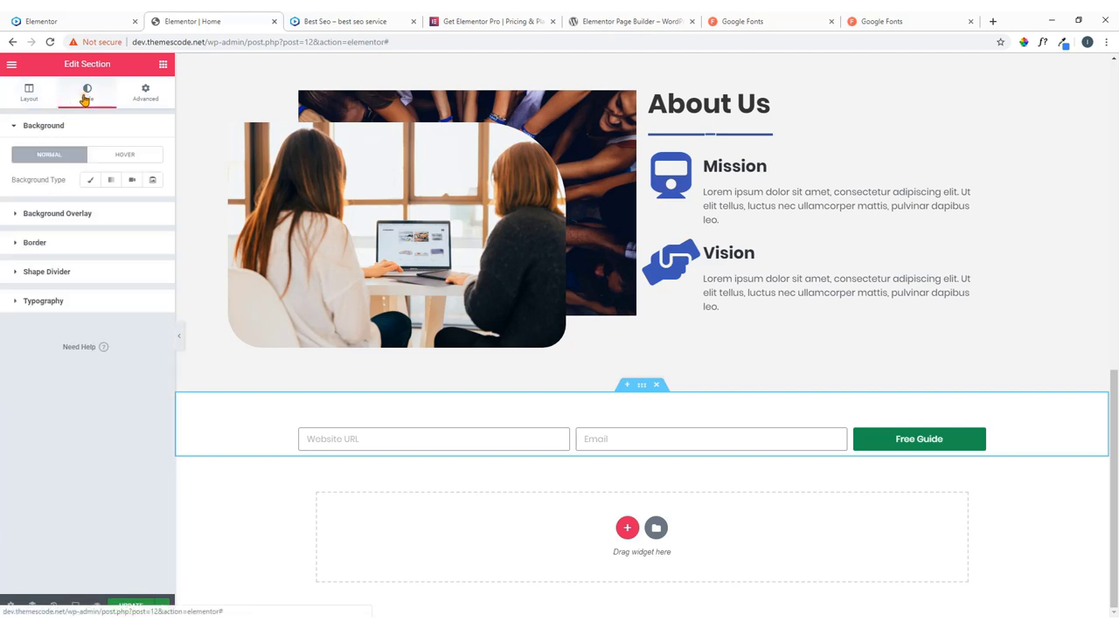
{"action": "left_click", "coordinate": [90, 179]}
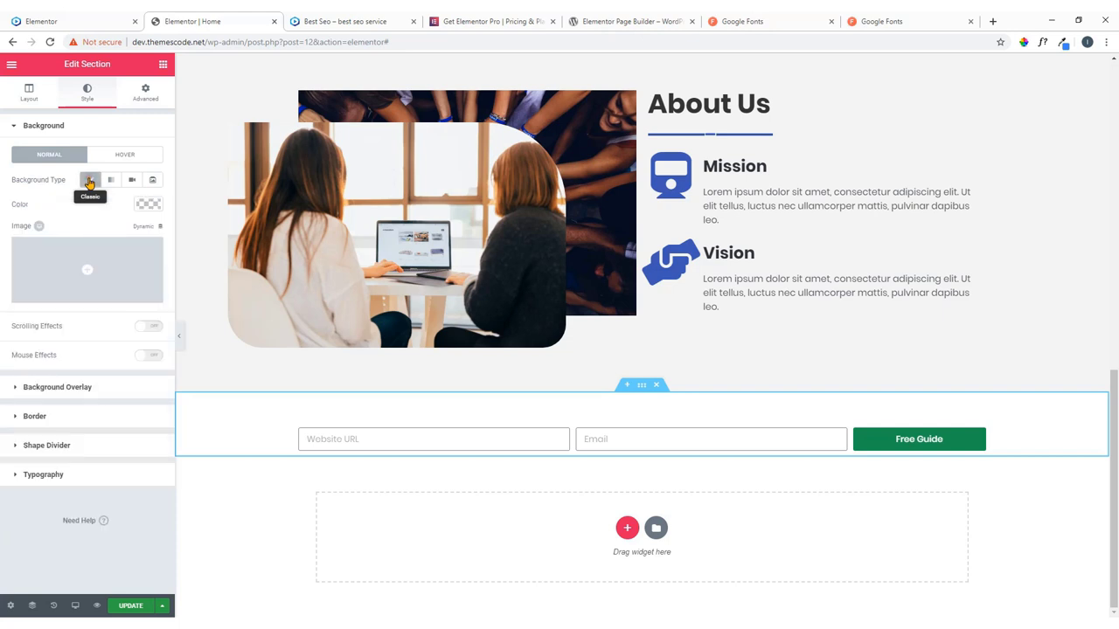
{"action": "left_click", "coordinate": [90, 269]}
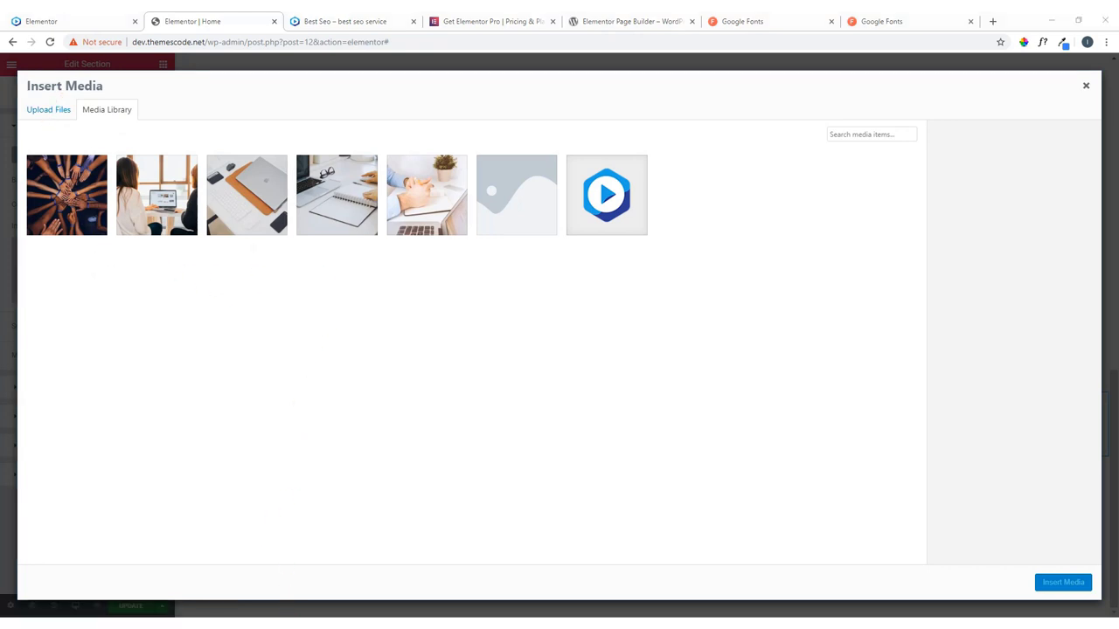
Upload chart1.jpg from the skillshare folder and insert it as the section background.
{"action": "mouse_move", "coordinate": [295, 610]}
{"action": "left_click", "coordinate": [267, 580]}
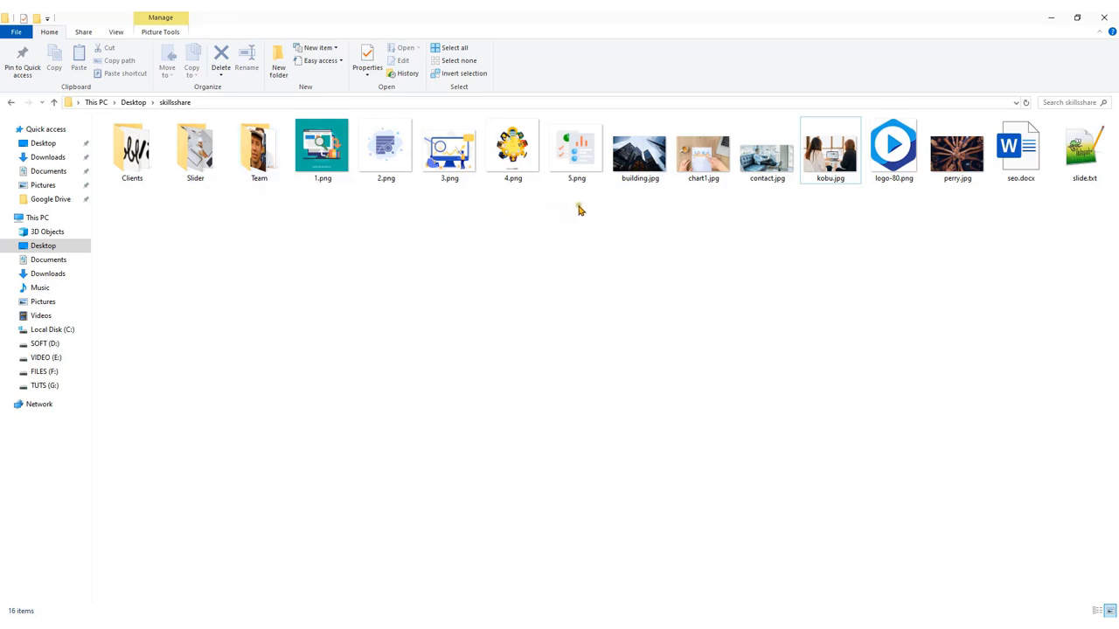
{"action": "left_click", "coordinate": [706, 163]}
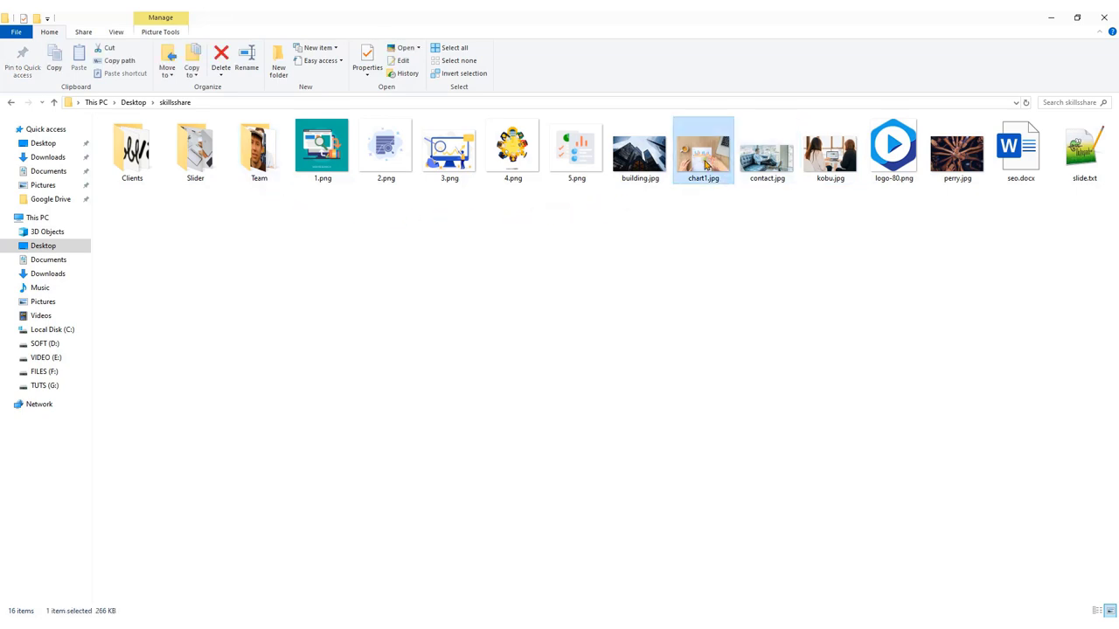
{"action": "left_click_drag", "start_coordinate": [706, 164], "coordinate": [666, 480]}
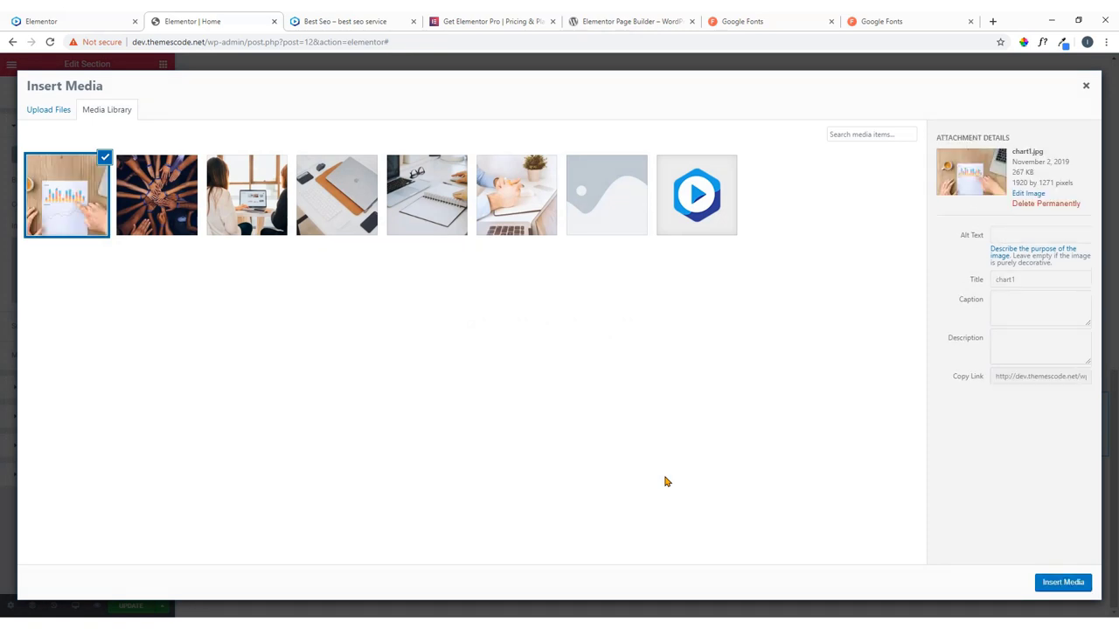
{"action": "left_click", "coordinate": [1055, 583]}
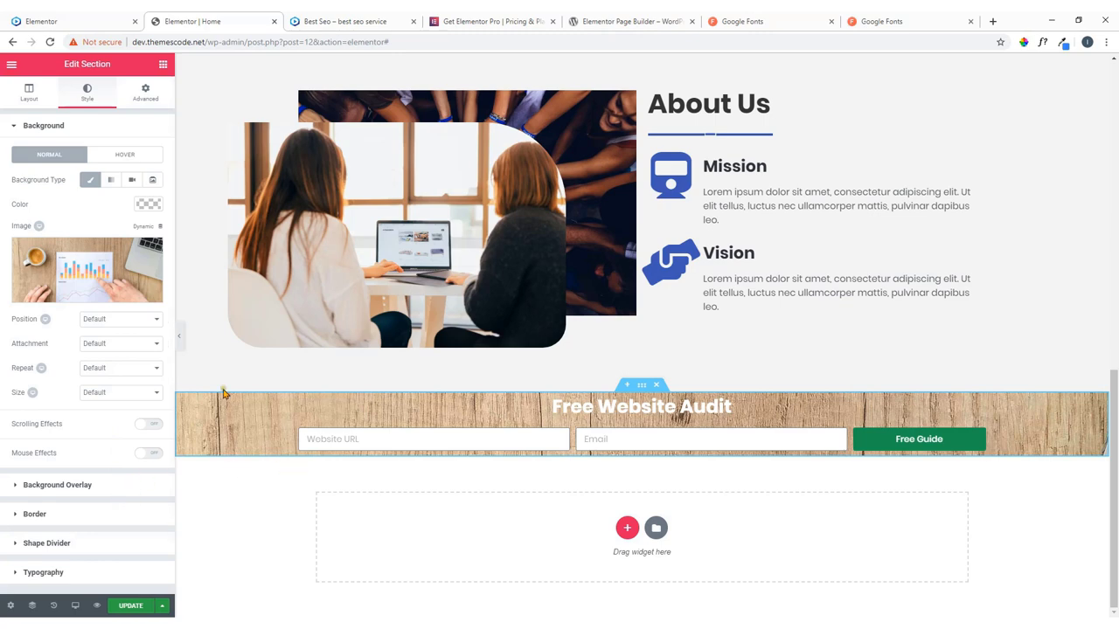
Set the section's Height to Min Height at 350 px, checking it against the live reference page.
{"action": "left_click", "coordinate": [87, 17]}
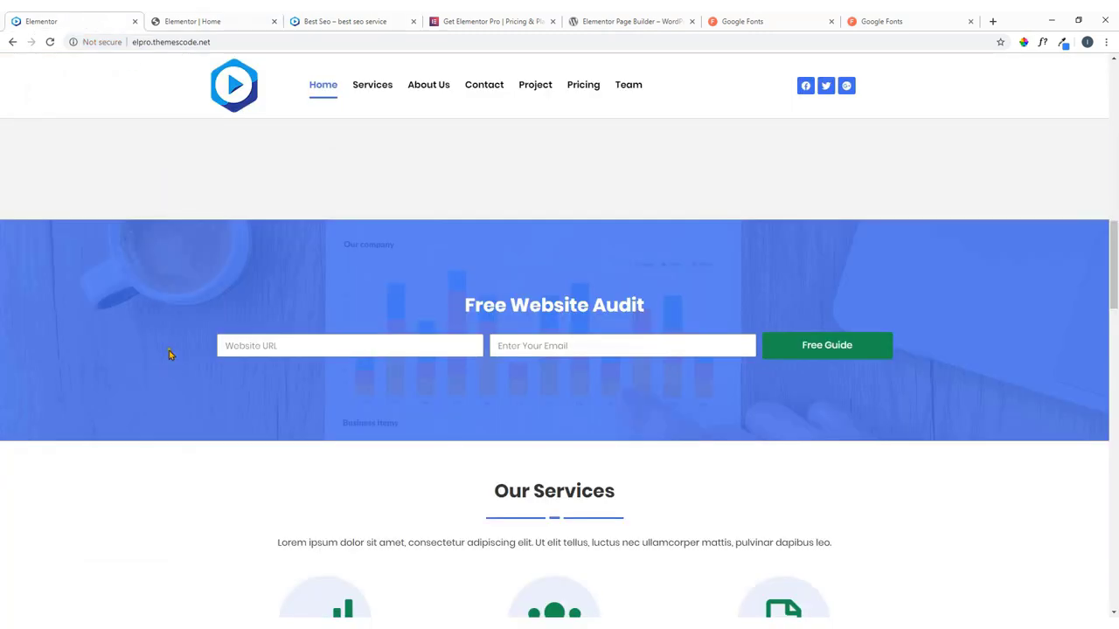
{"action": "left_click", "coordinate": [201, 21]}
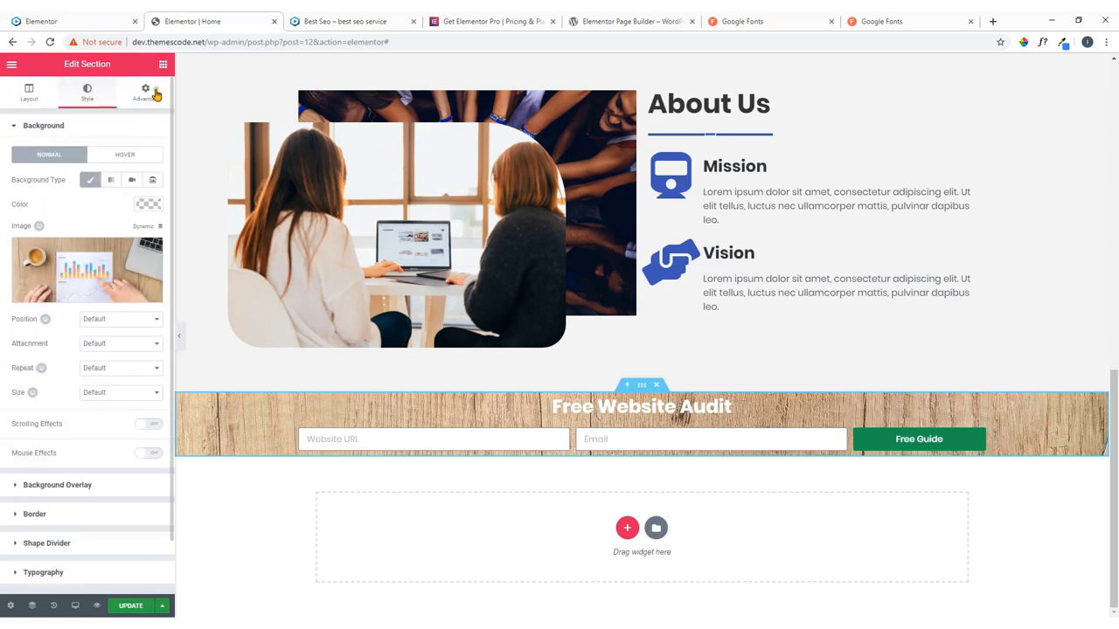
{"action": "left_click", "coordinate": [149, 91]}
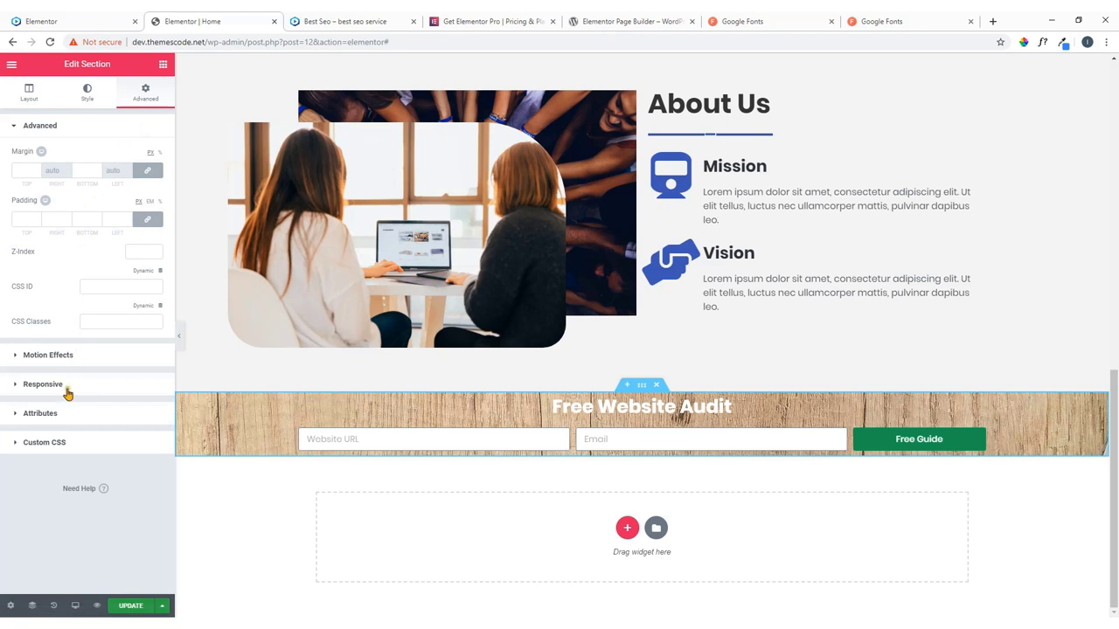
{"action": "left_click", "coordinate": [29, 91]}
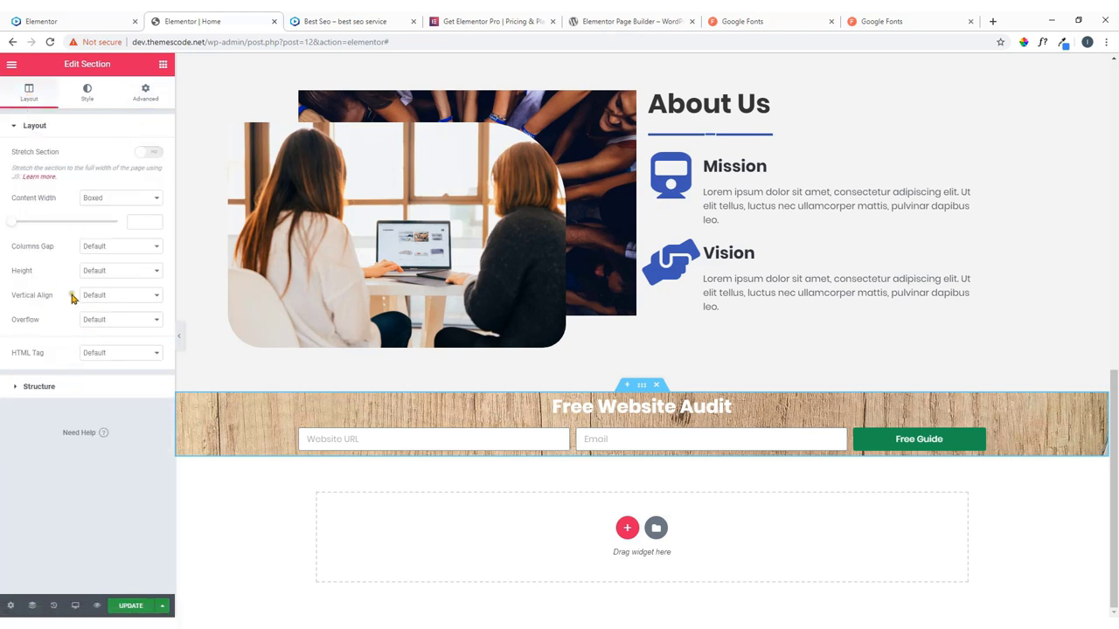
{"action": "left_click", "coordinate": [107, 271]}
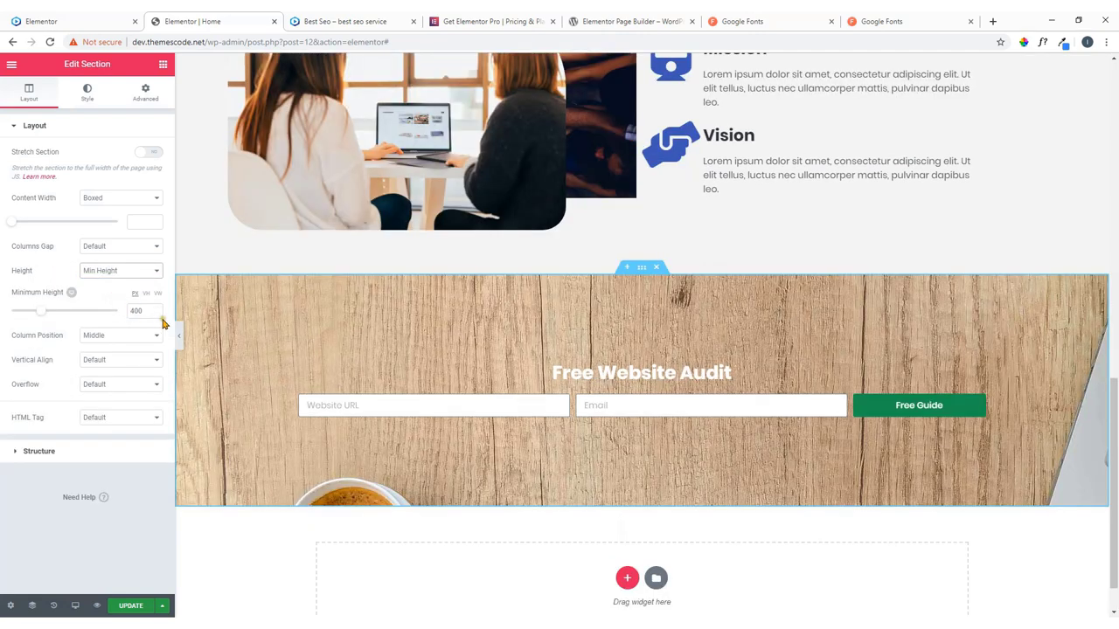
{"action": "double_click", "coordinate": [136, 311]}
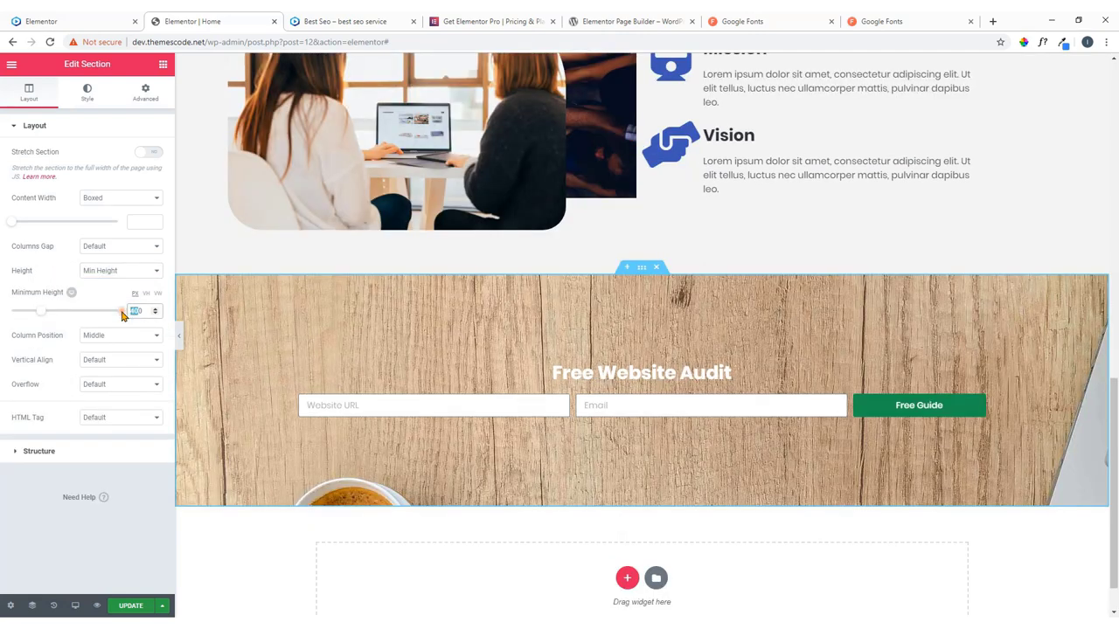
{"action": "type", "text": "300"}
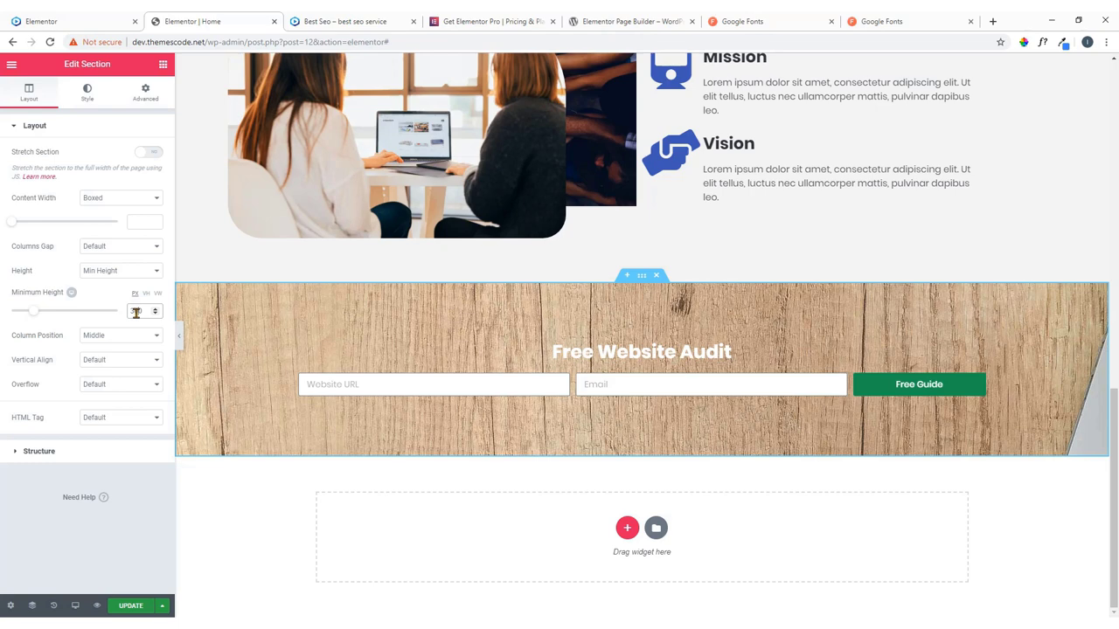
{"action": "key", "text": "BackSpace"}
{"action": "key", "text": "BackSpace"}
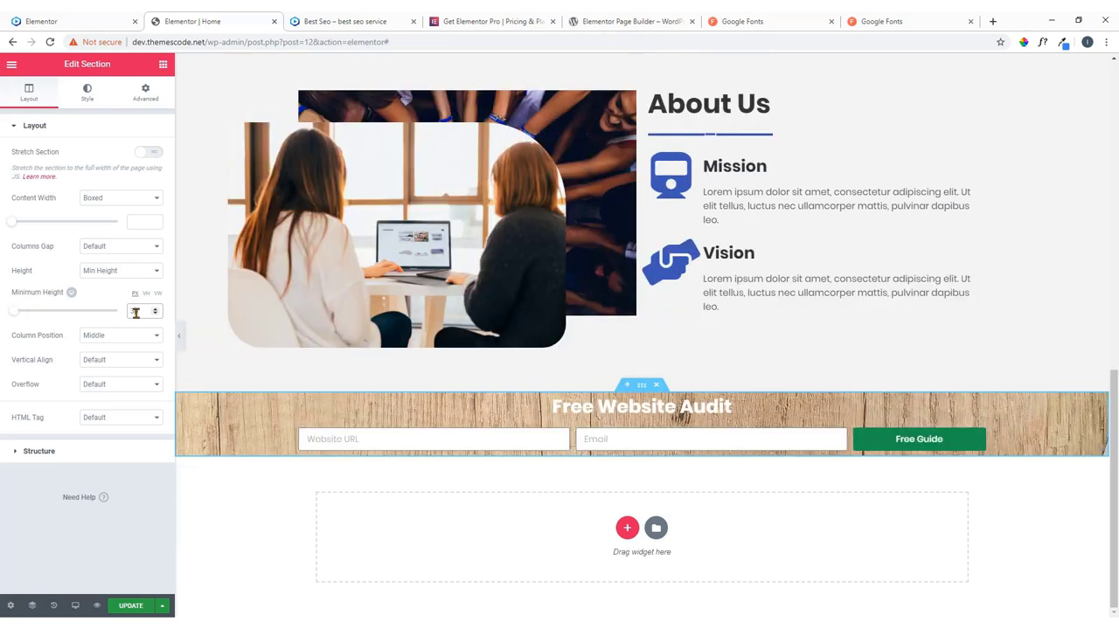
{"action": "type", "text": "50"}
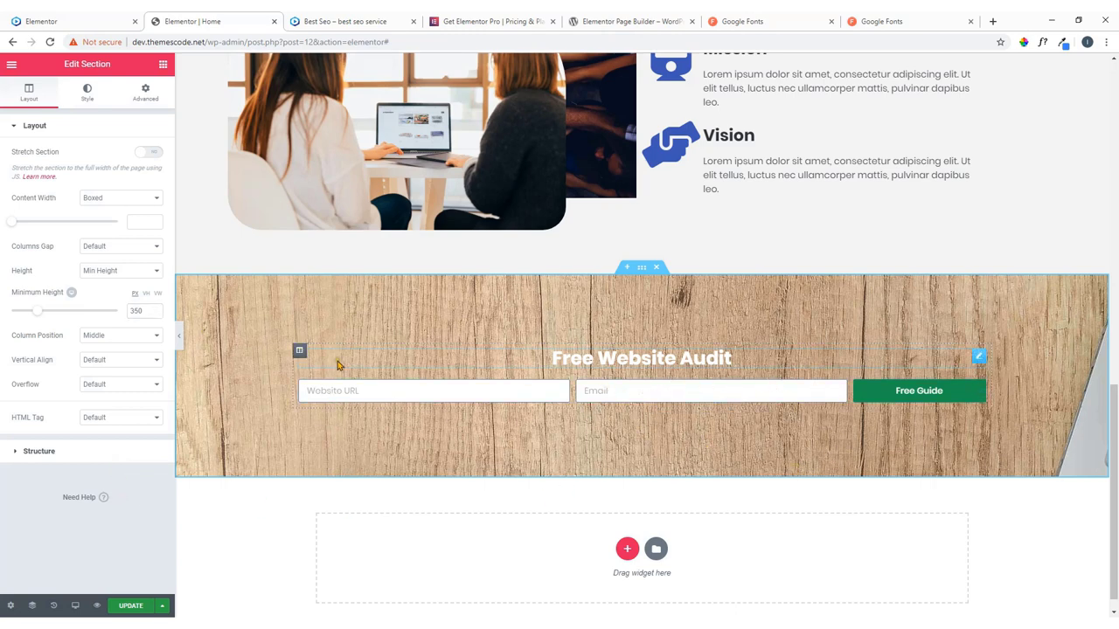
{"action": "left_click", "coordinate": [82, 19]}
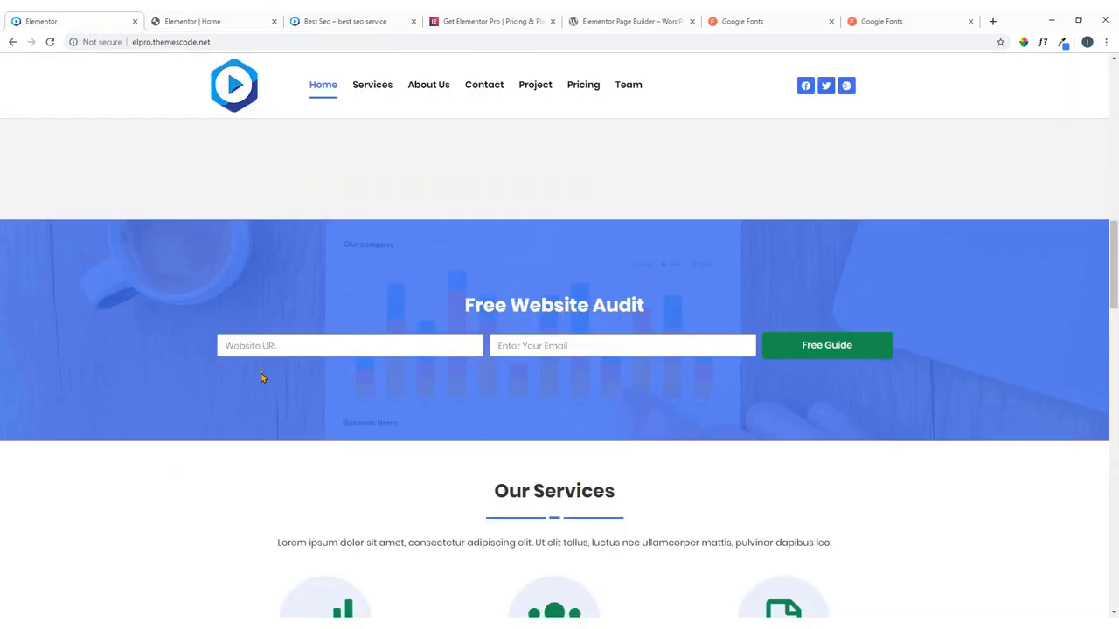
{"action": "left_click", "coordinate": [192, 19]}
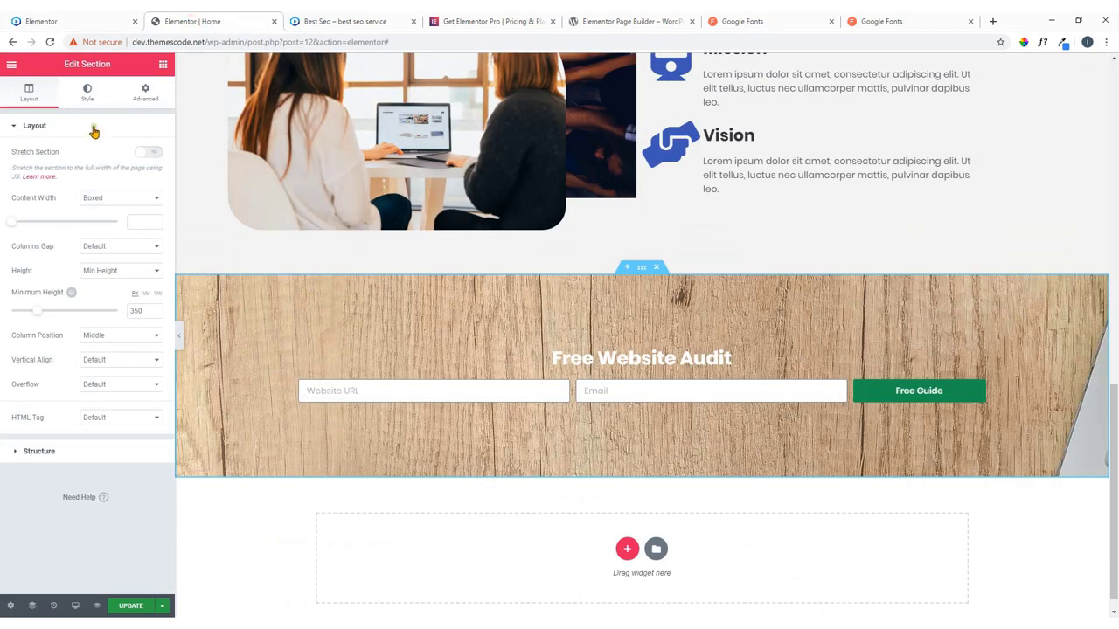
Add a Classic blue background overlay with 0.84 opacity to the Free Website Audit section.
{"action": "left_click", "coordinate": [88, 96]}
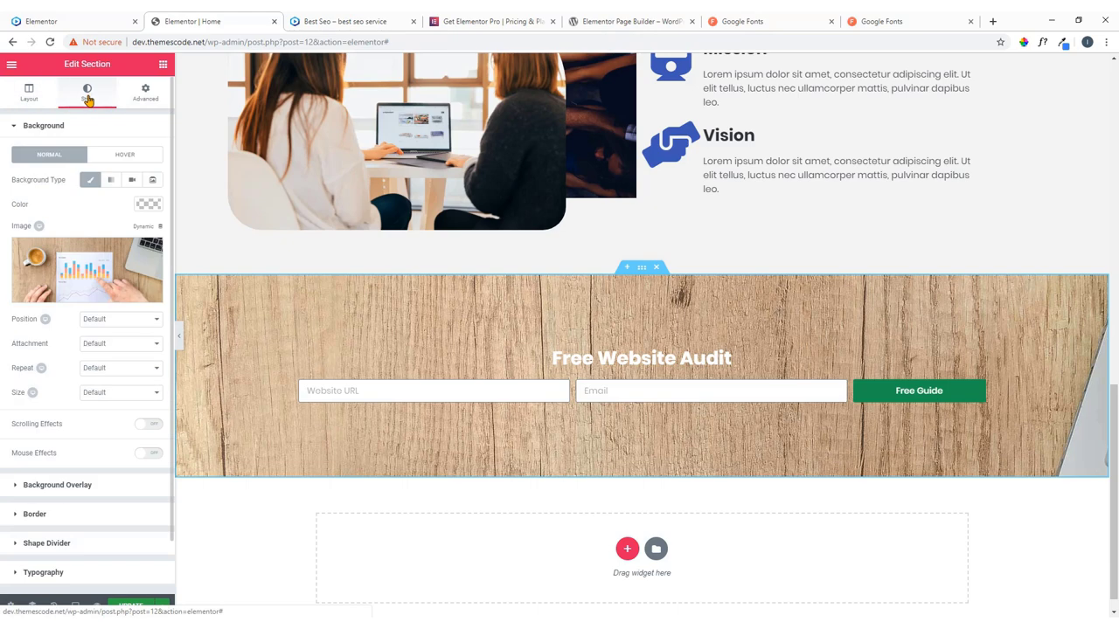
{"action": "scroll", "coordinate": [86, 426], "scroll_direction": "down", "scroll_amount": 1}
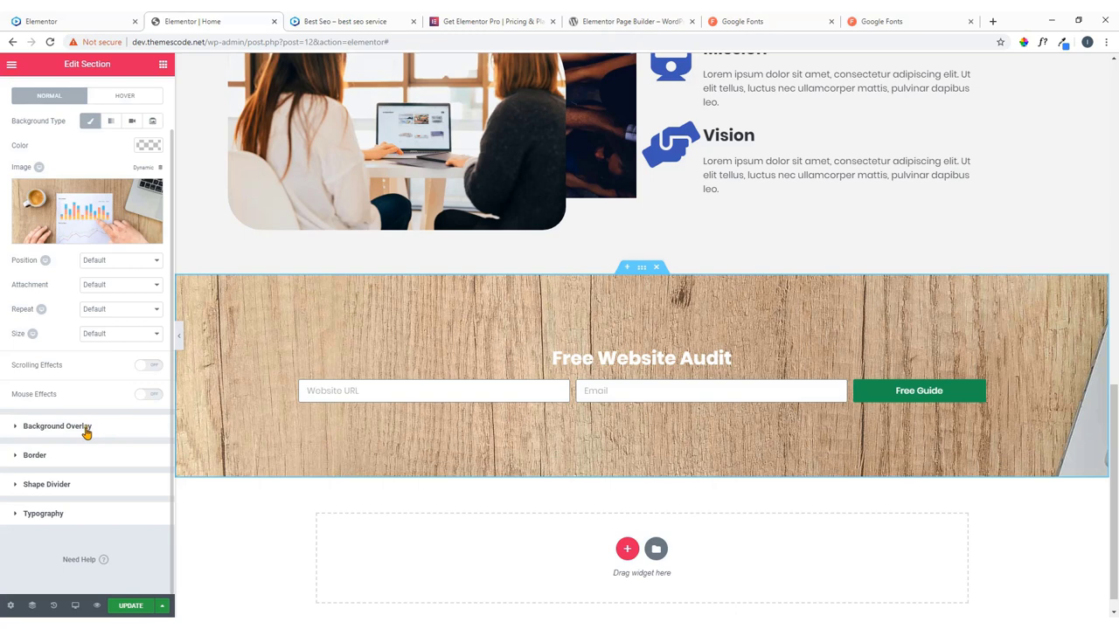
{"action": "left_click", "coordinate": [86, 429]}
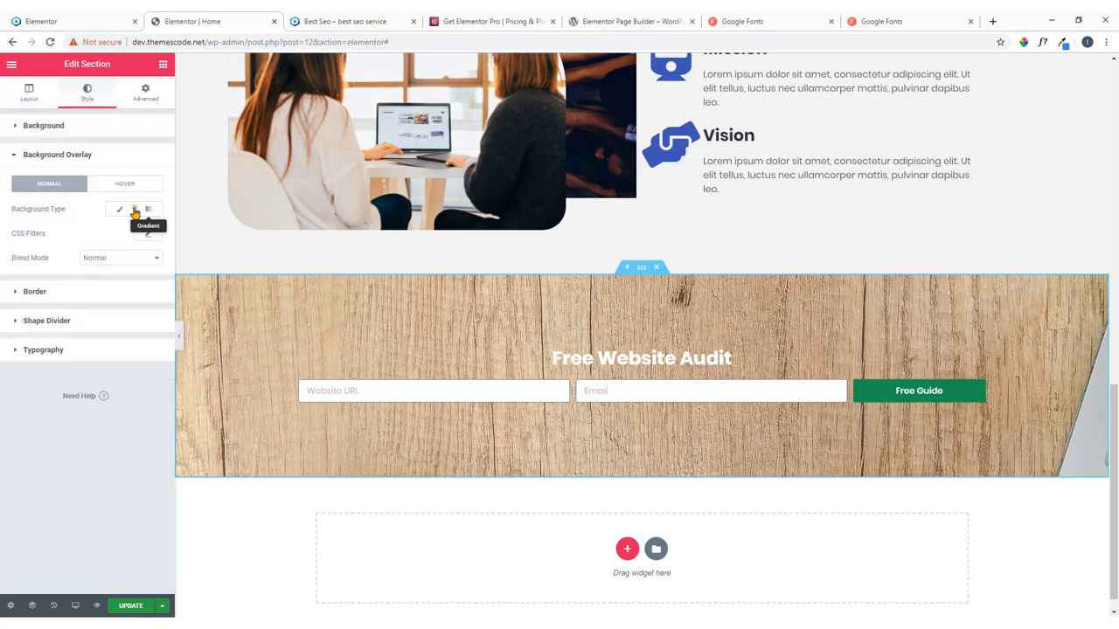
{"action": "left_click", "coordinate": [123, 211]}
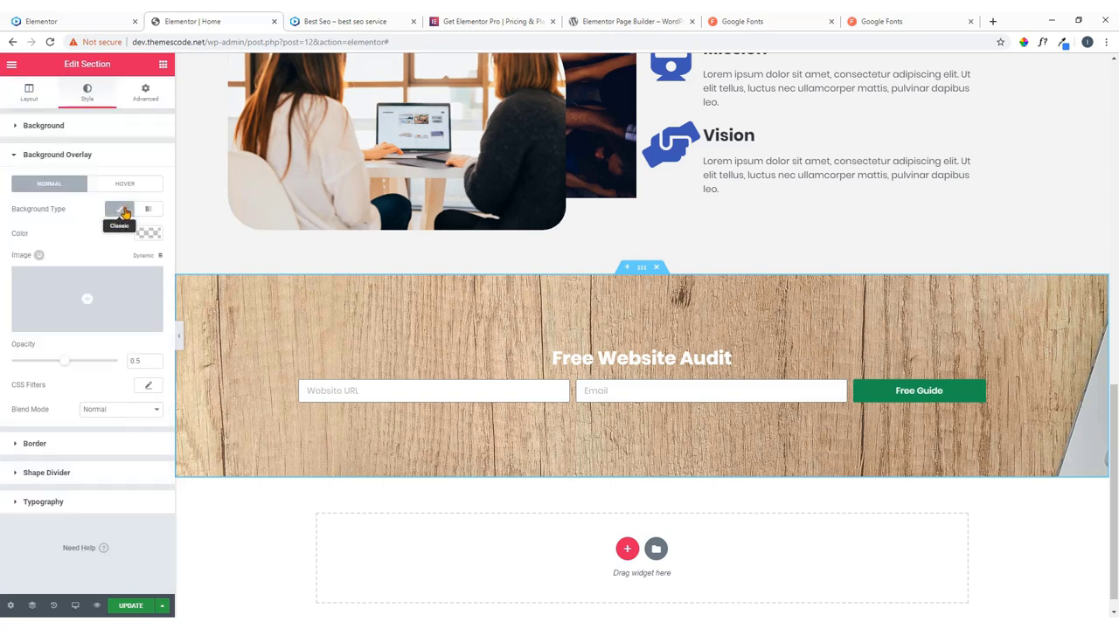
{"action": "left_click", "coordinate": [147, 233]}
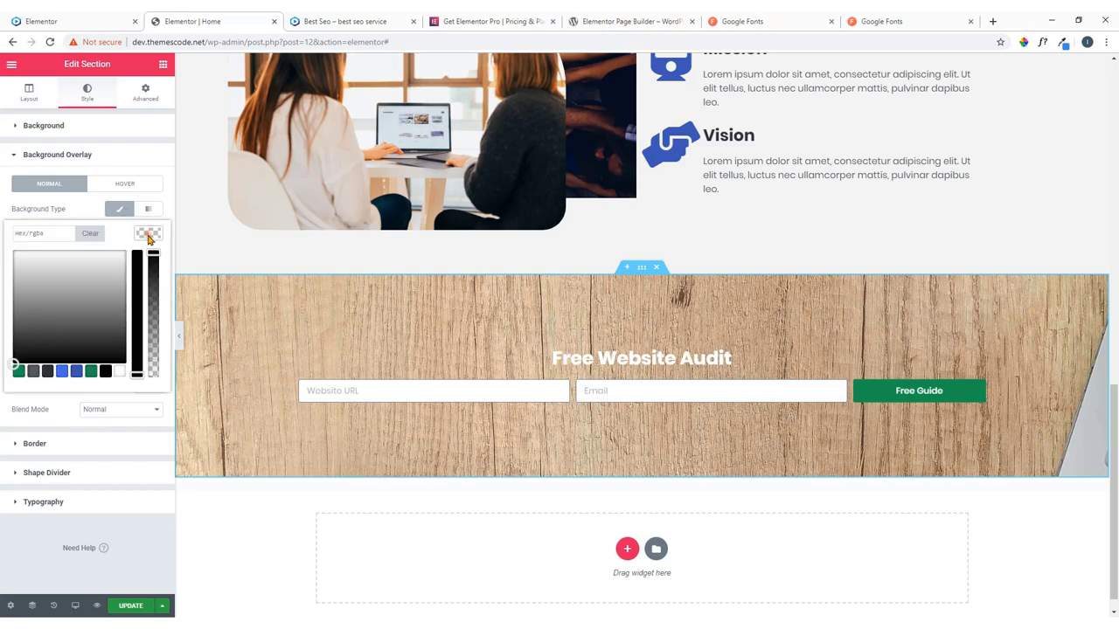
{"action": "left_click", "coordinate": [64, 373]}
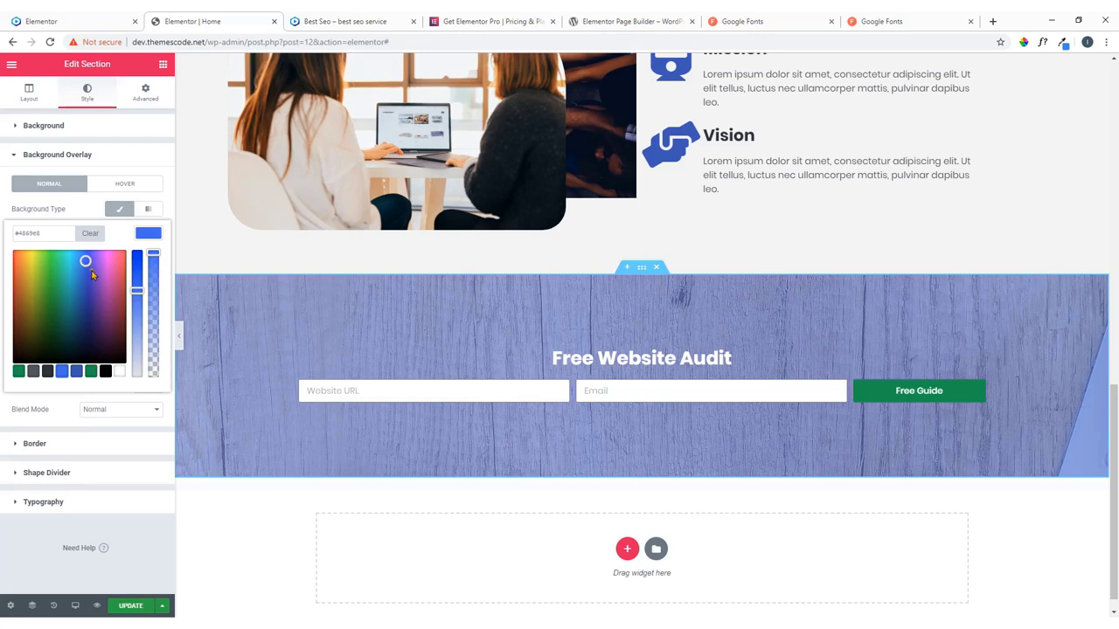
{"action": "left_click", "coordinate": [143, 235]}
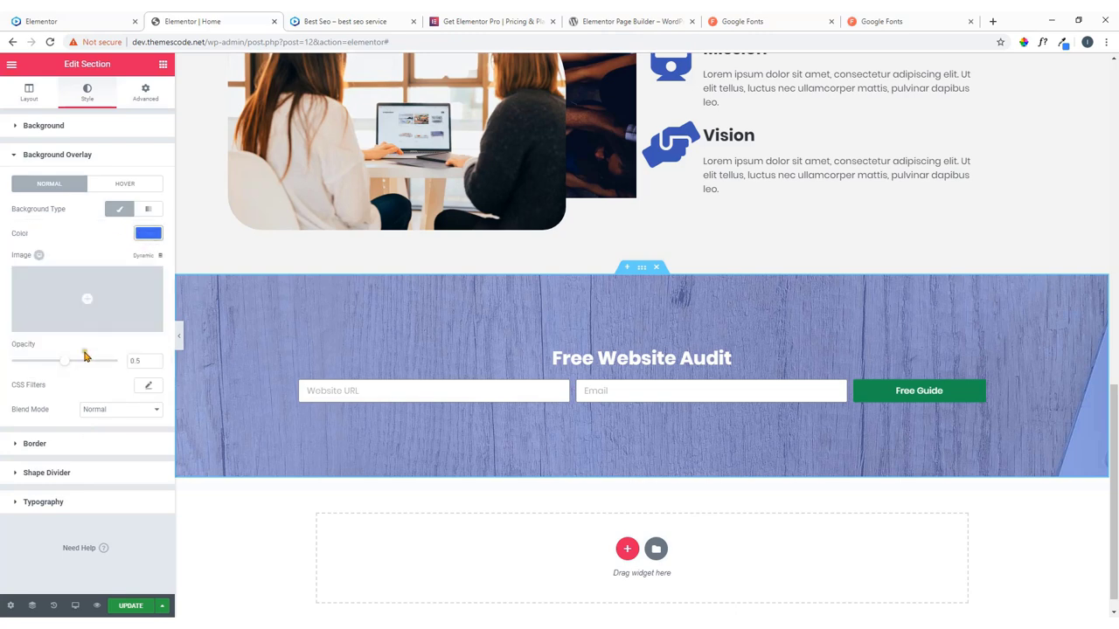
{"action": "left_click_drag", "start_coordinate": [67, 362], "coordinate": [100, 375]}
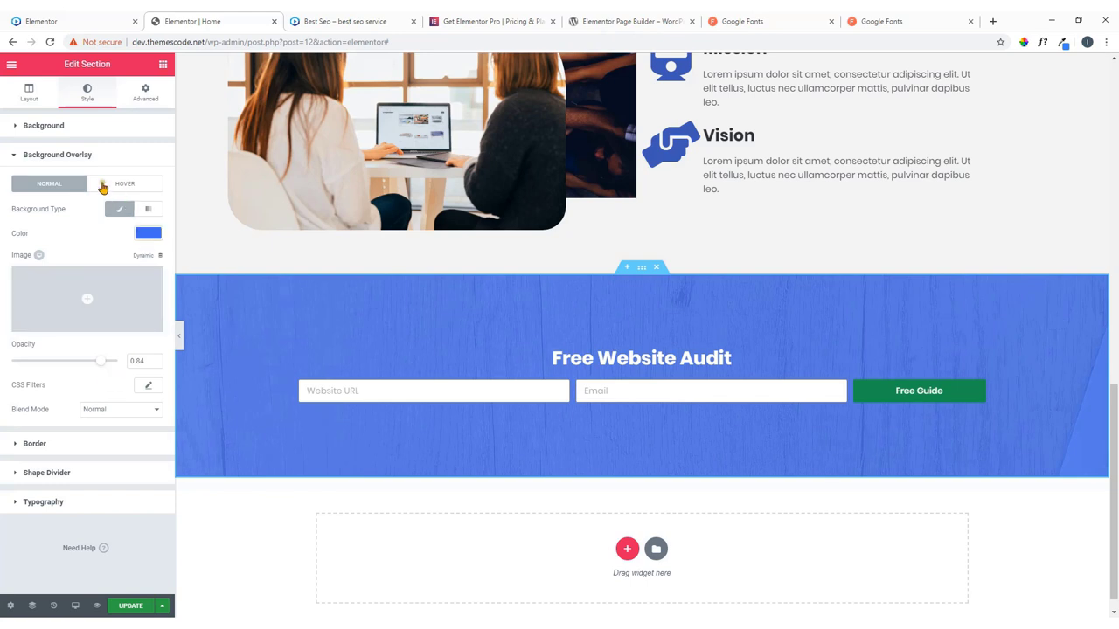
{"action": "left_click", "coordinate": [54, 131]}
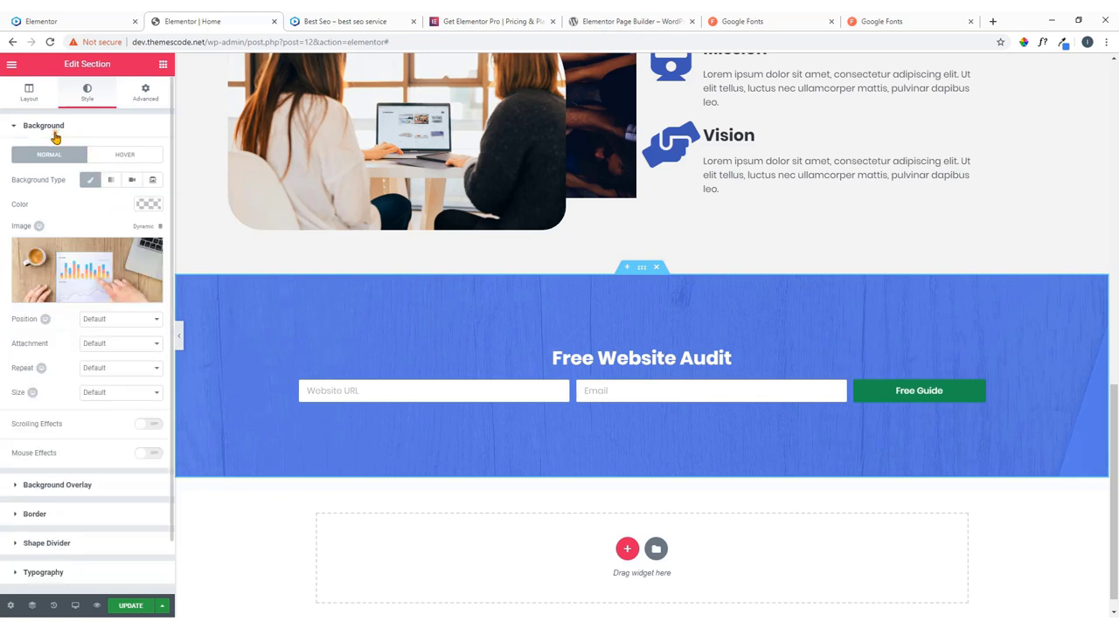
Set the background image position to Center Center and attachment to Fixed.
{"action": "left_click", "coordinate": [107, 322]}
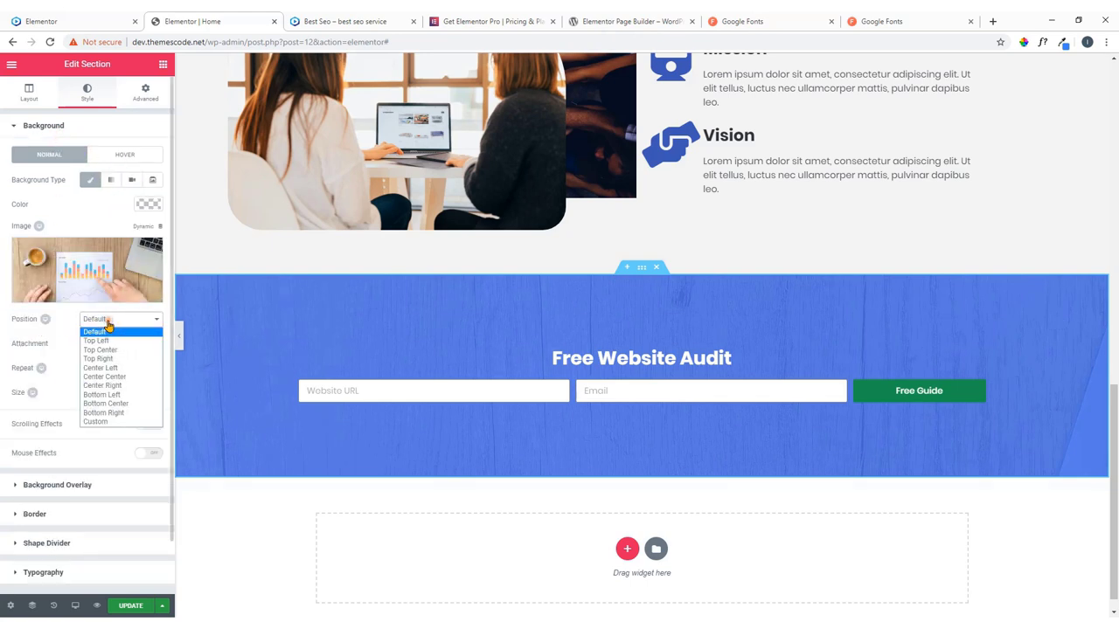
{"action": "left_click", "coordinate": [122, 377]}
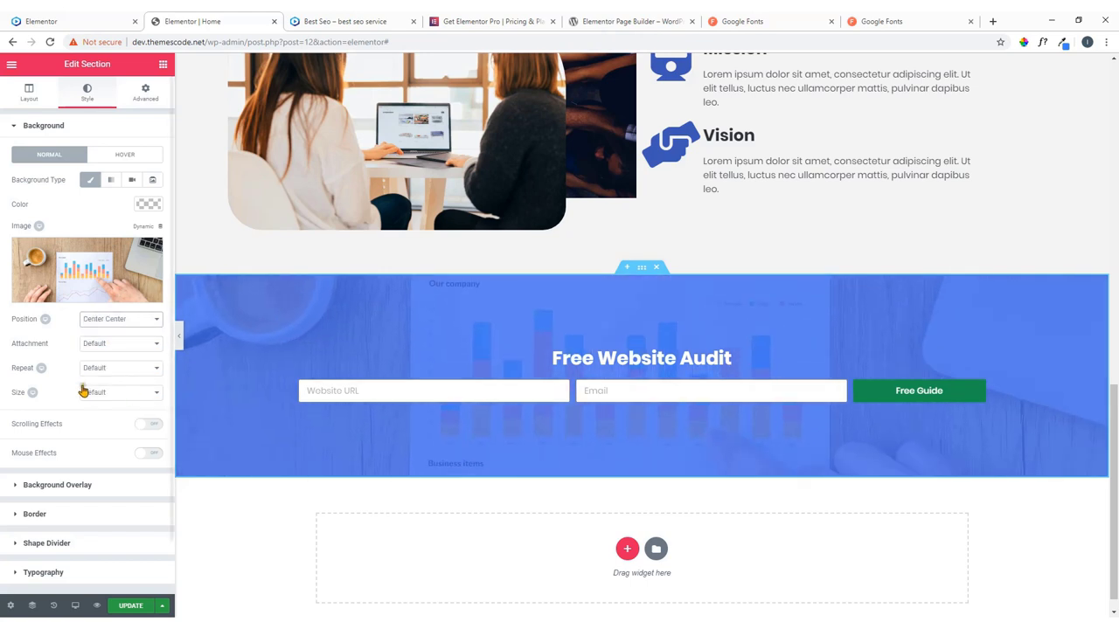
{"action": "left_click", "coordinate": [104, 348]}
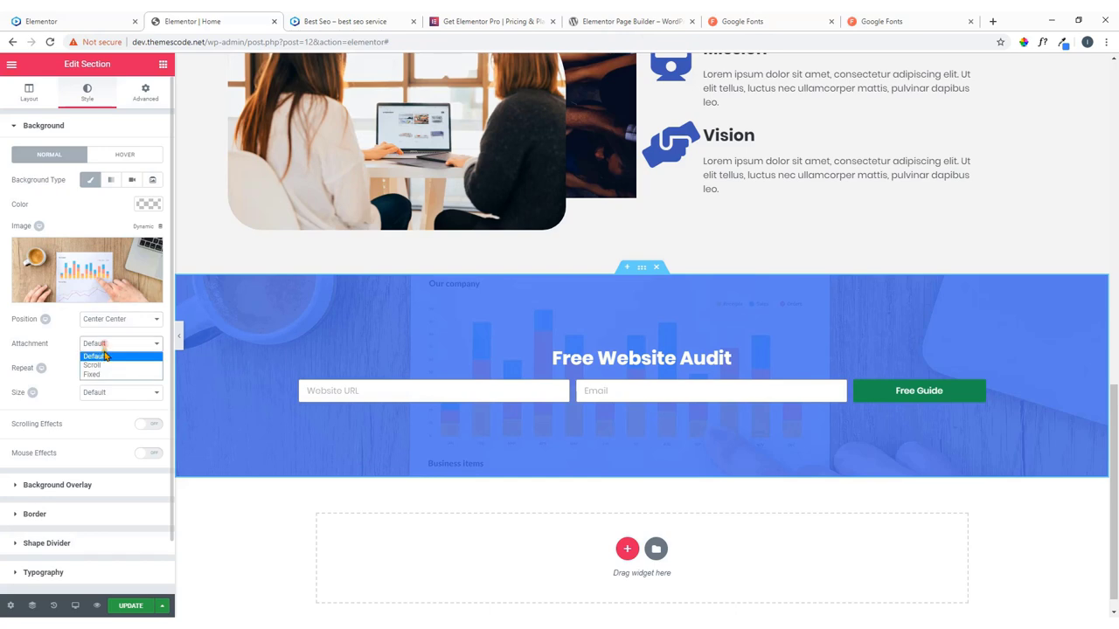
{"action": "left_click", "coordinate": [104, 375]}
{"action": "scroll", "coordinate": [232, 382], "scroll_direction": "down", "scroll_amount": 1}
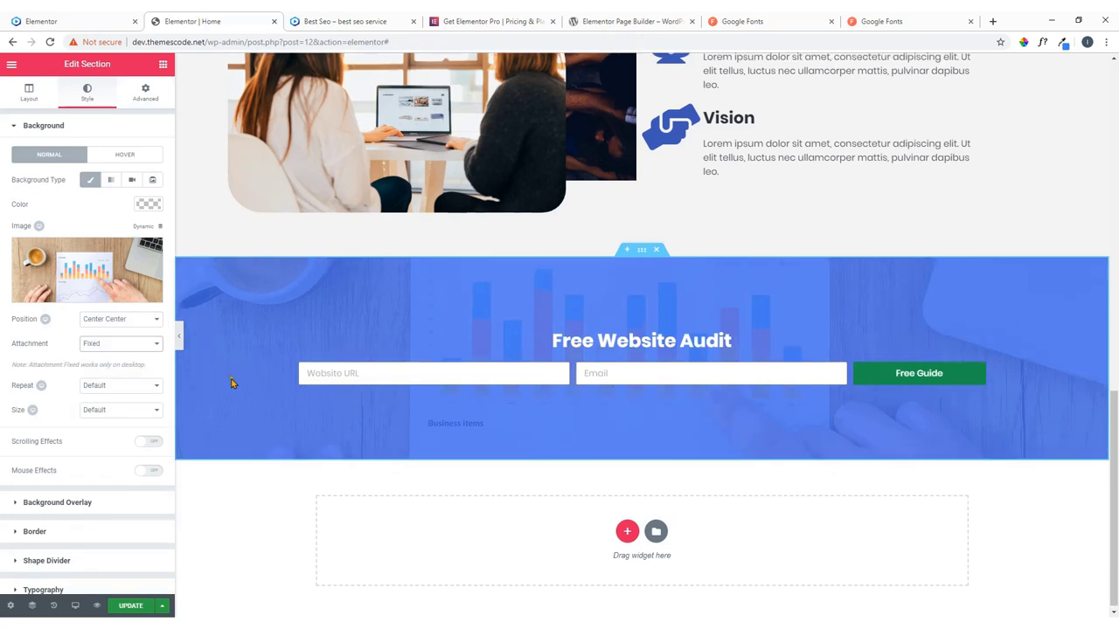
{"action": "scroll", "coordinate": [235, 375], "scroll_direction": "up", "scroll_amount": 3}
{"action": "scroll", "coordinate": [237, 367], "scroll_direction": "down", "scroll_amount": 3}
{"action": "scroll", "coordinate": [254, 364], "scroll_direction": "down", "scroll_amount": 1}
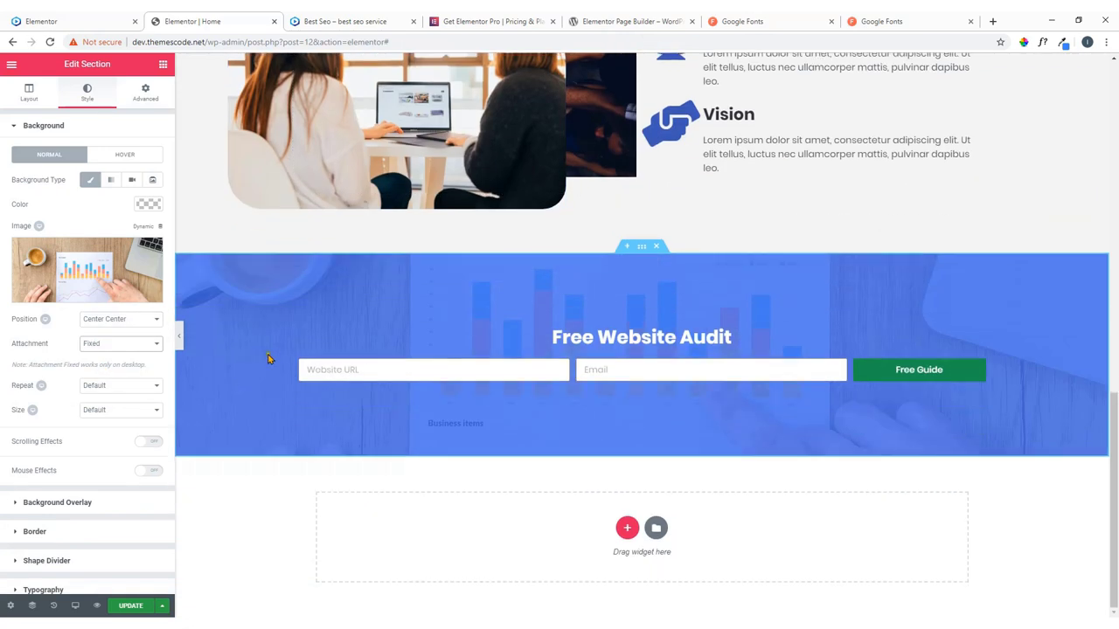
Set the background size to Cover and repeat to No-repeat, then save the page with Update.
{"action": "left_click", "coordinate": [121, 411]}
{"action": "left_click", "coordinate": [114, 441]}
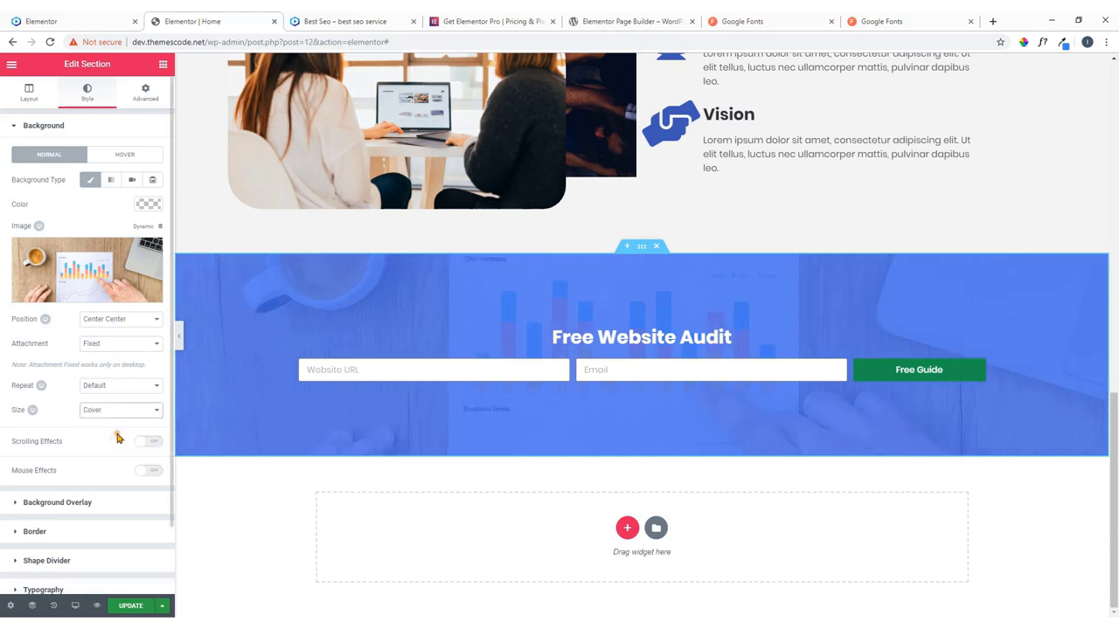
{"action": "left_click", "coordinate": [142, 391]}
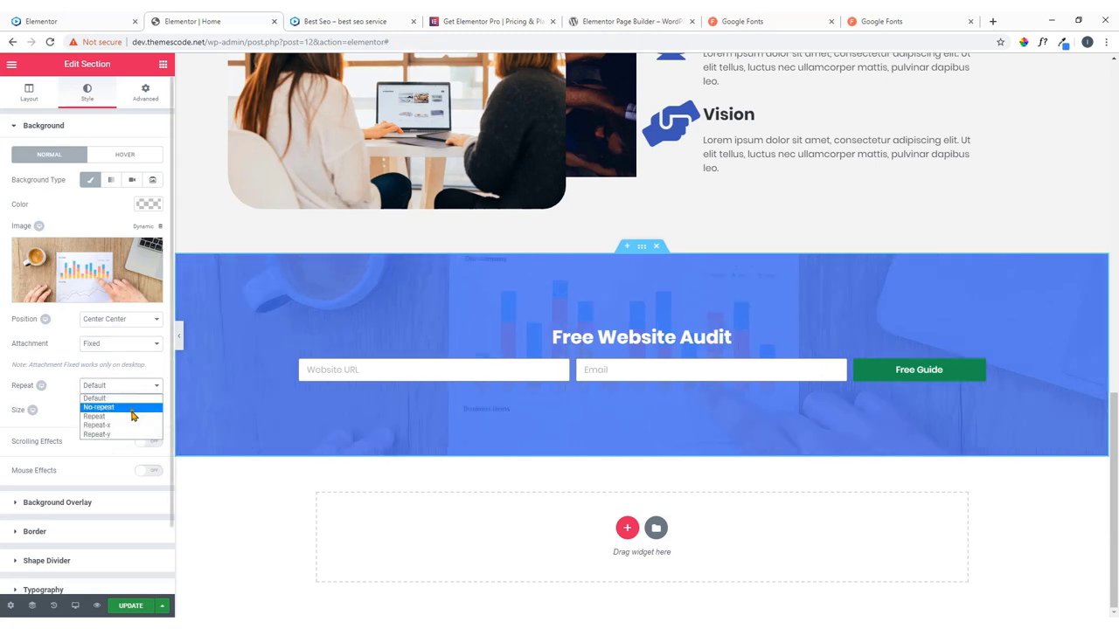
{"action": "left_click", "coordinate": [129, 408]}
{"action": "scroll", "coordinate": [93, 399], "scroll_direction": "down", "scroll_amount": 1}
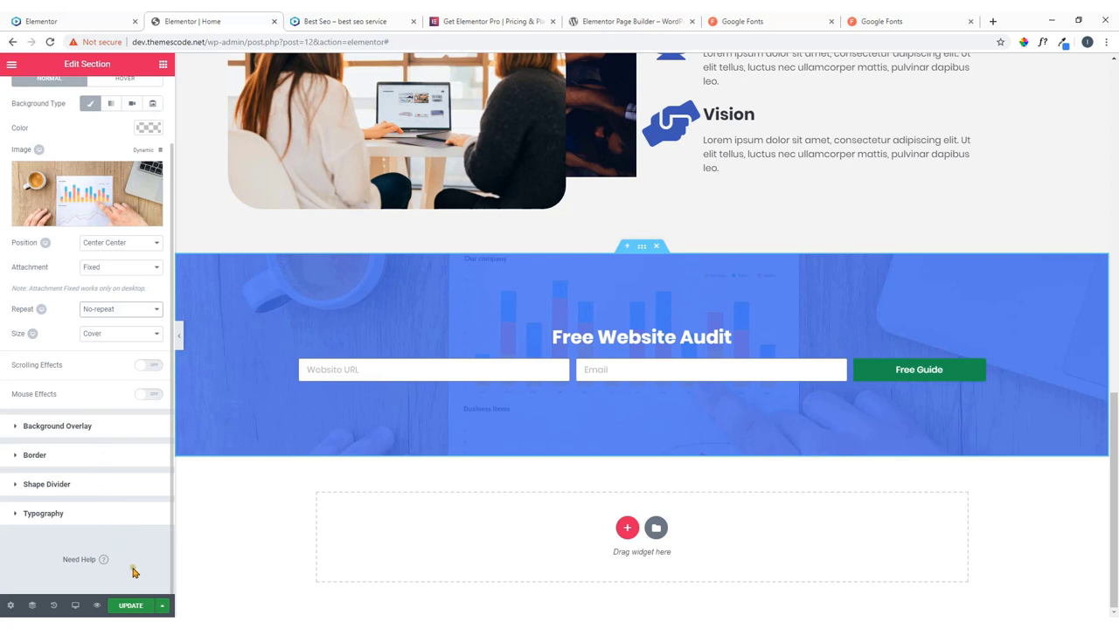
{"action": "left_click", "coordinate": [129, 605]}
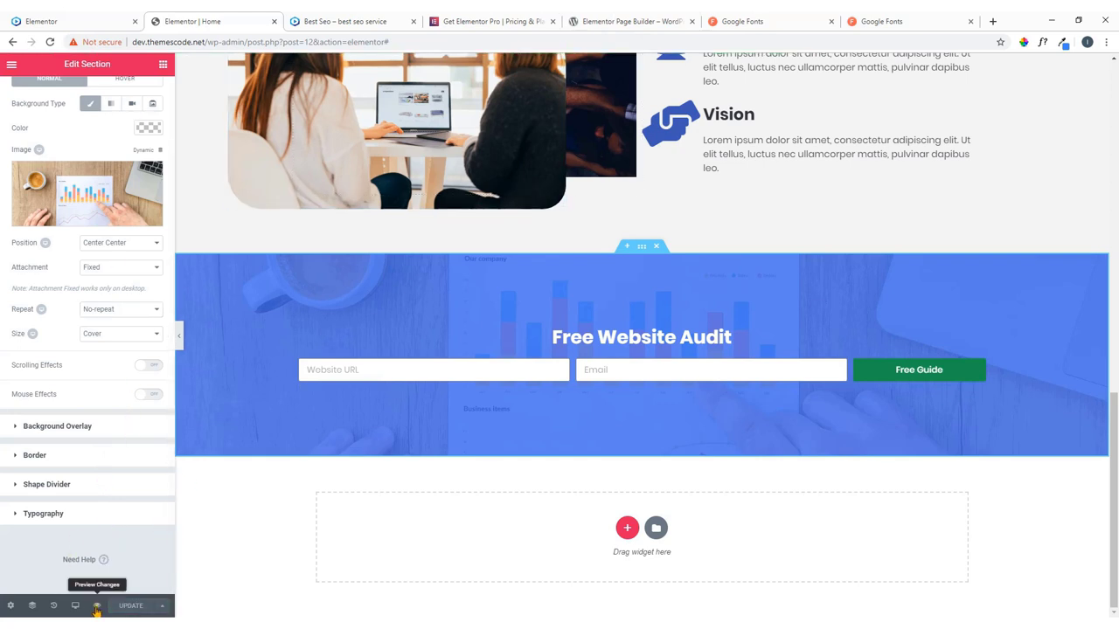
Preview the saved page and scroll to the blue-tinted Free Website Audit section, then return to the editor.
{"action": "left_click", "coordinate": [97, 606]}
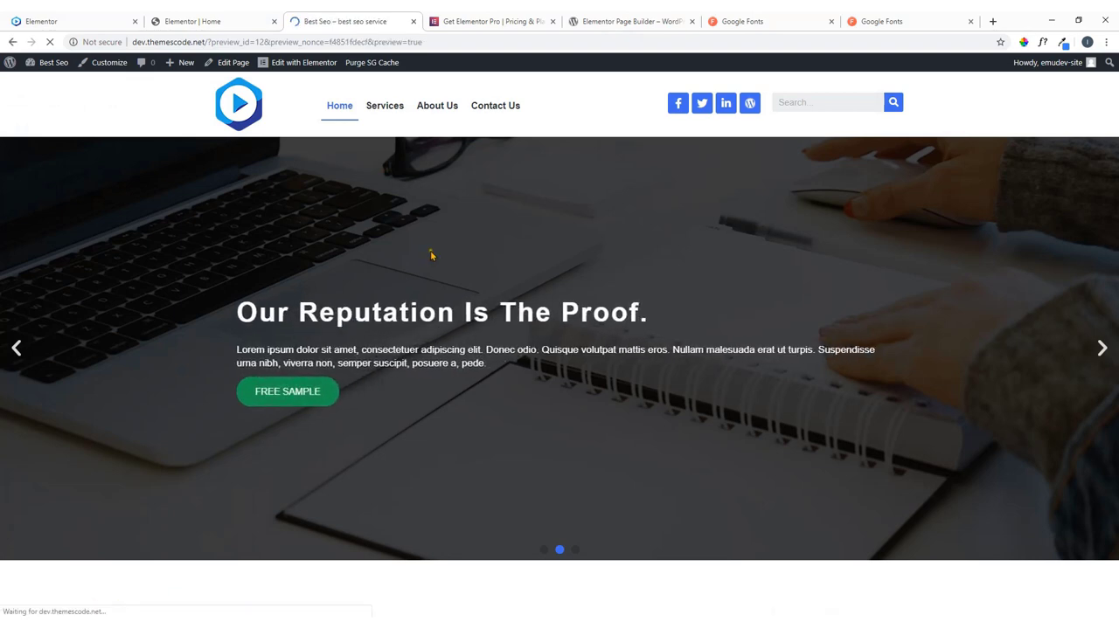
{"action": "scroll", "coordinate": [407, 270], "scroll_direction": "down", "scroll_amount": 8}
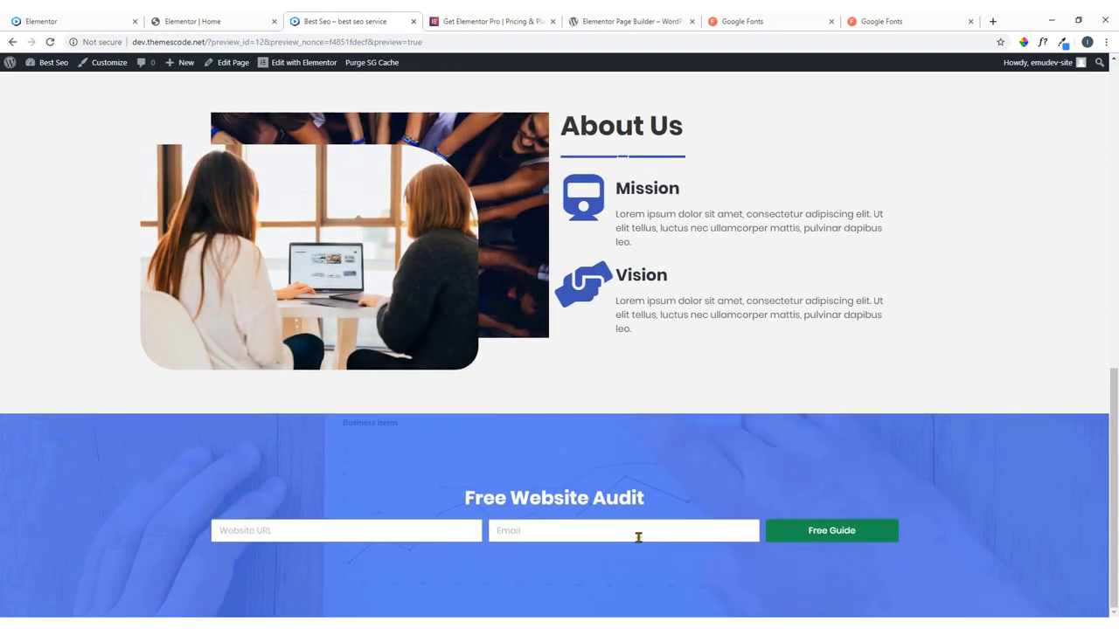
{"action": "scroll", "coordinate": [591, 431], "scroll_direction": "up", "scroll_amount": 4}
{"action": "scroll", "coordinate": [590, 432], "scroll_direction": "down", "scroll_amount": 4}
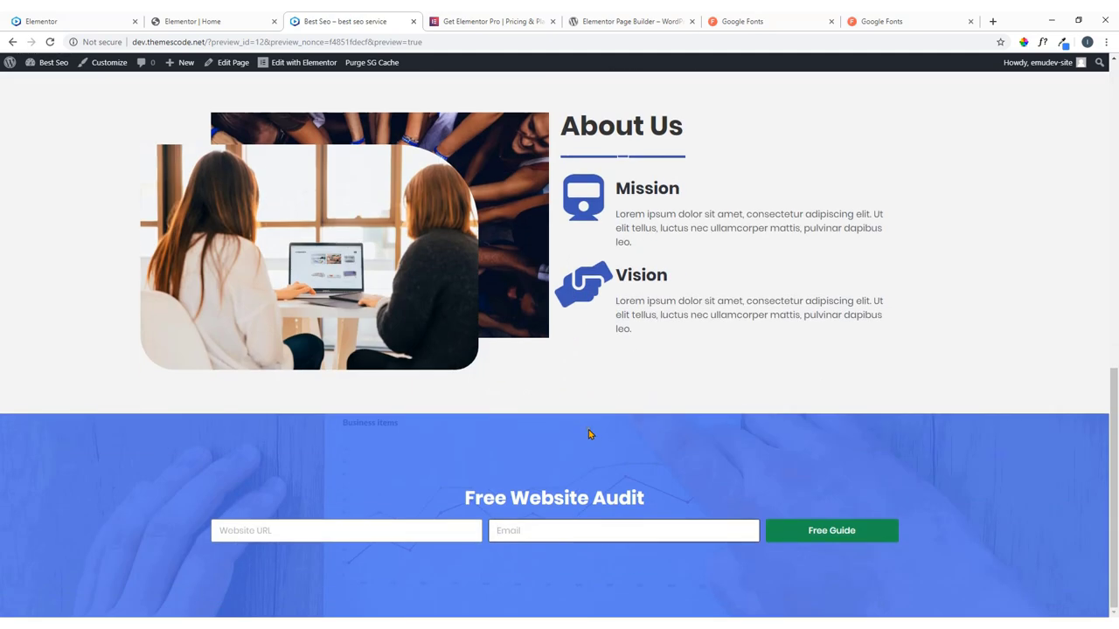
{"action": "scroll", "coordinate": [589, 411], "scroll_direction": "up", "scroll_amount": 2}
{"action": "scroll", "coordinate": [587, 436], "scroll_direction": "down", "scroll_amount": 2}
{"action": "left_click", "coordinate": [193, 18]}
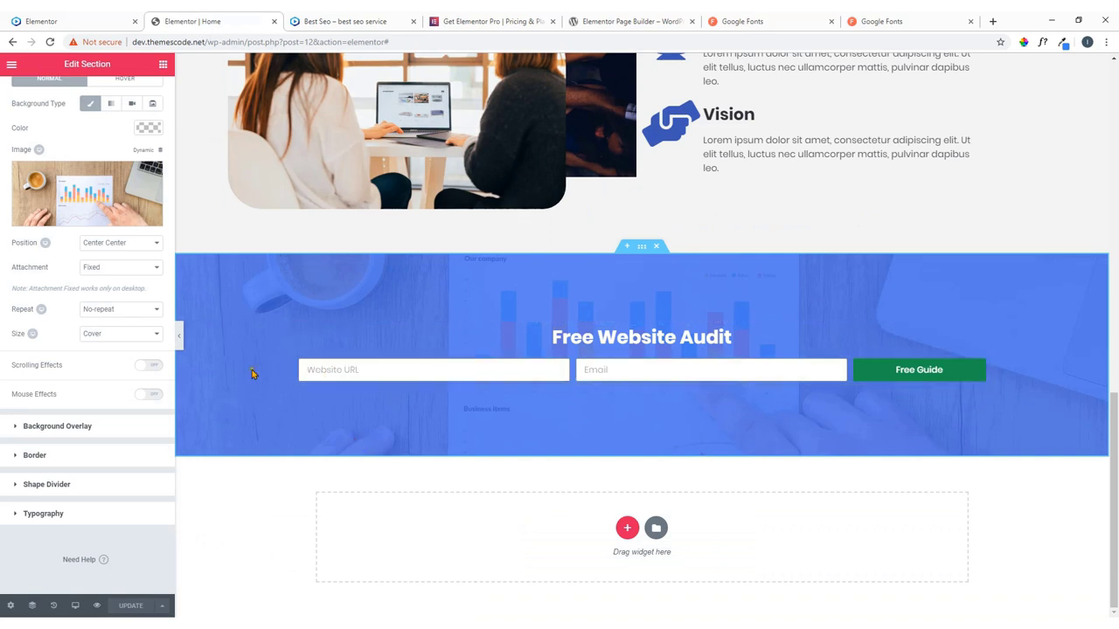
Edit the Free Website Audit form and expand its Actions After Submit and Email settings.
{"action": "scroll", "coordinate": [61, 137], "scroll_direction": "up", "scroll_amount": 1}
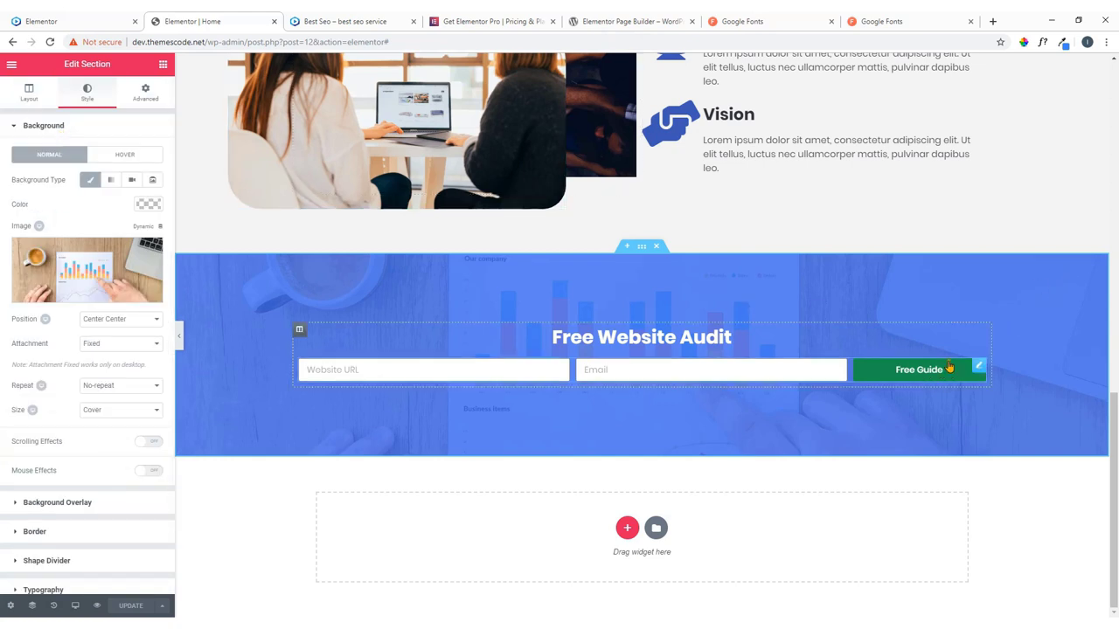
{"action": "left_click", "coordinate": [979, 368]}
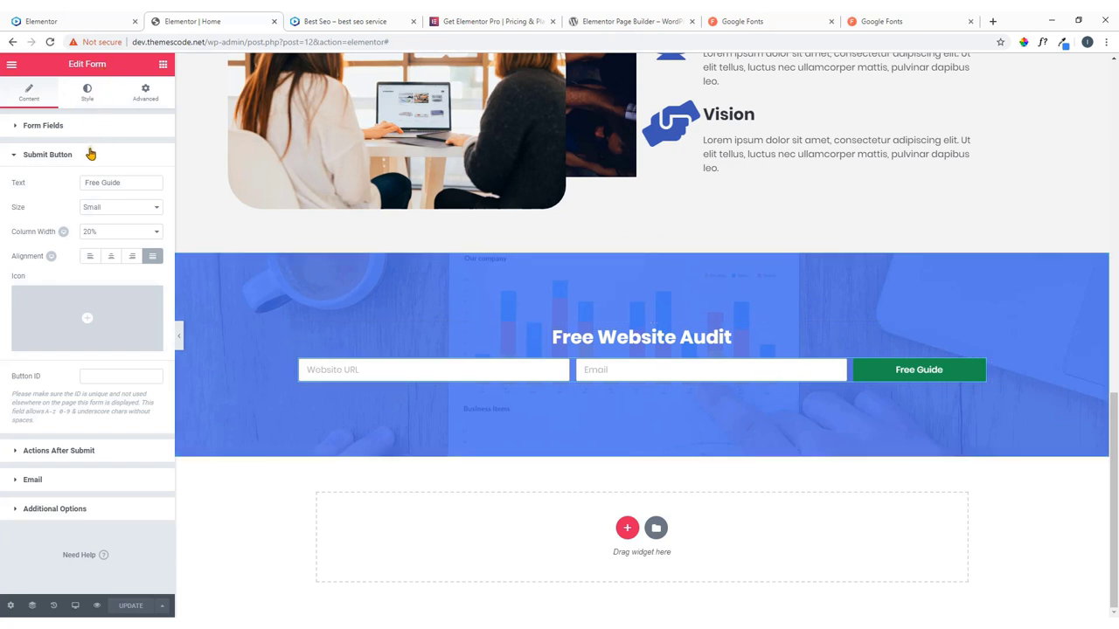
{"action": "left_click", "coordinate": [83, 451]}
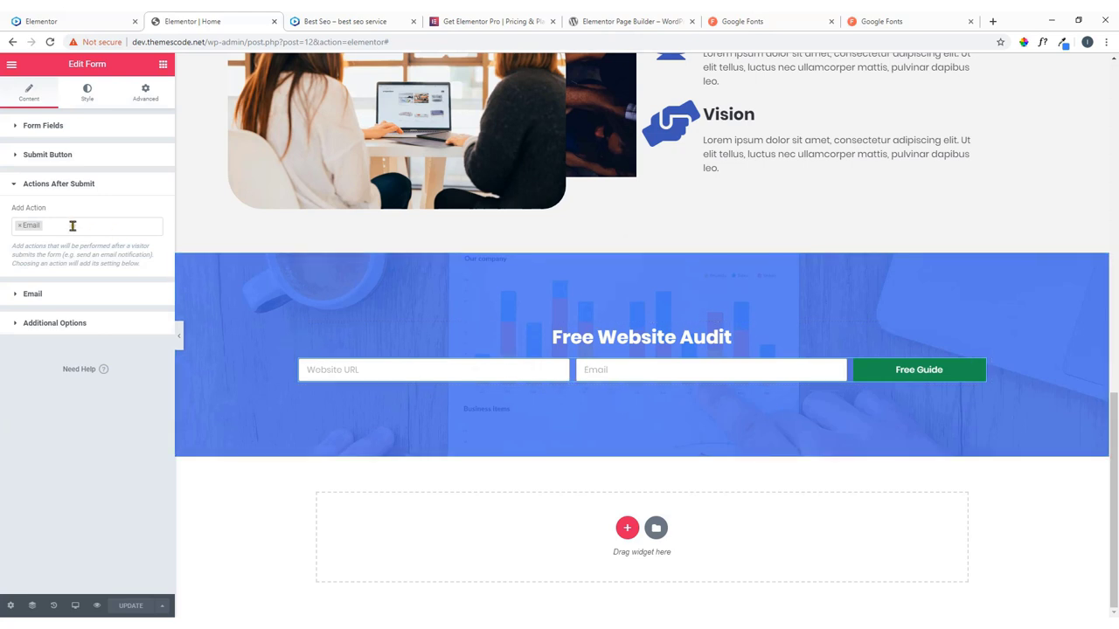
{"action": "left_click", "coordinate": [54, 297]}
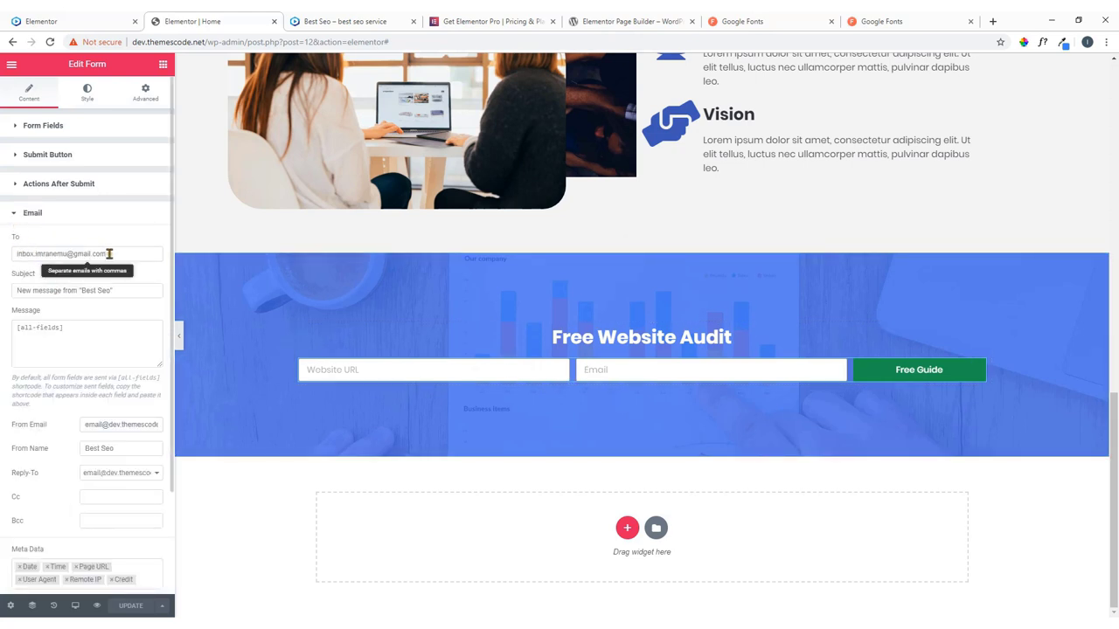
Check the recipient address in the Email action's To field, then bring up the form's Style settings.
{"action": "left_click_drag", "start_coordinate": [109, 253], "coordinate": [9, 285]}
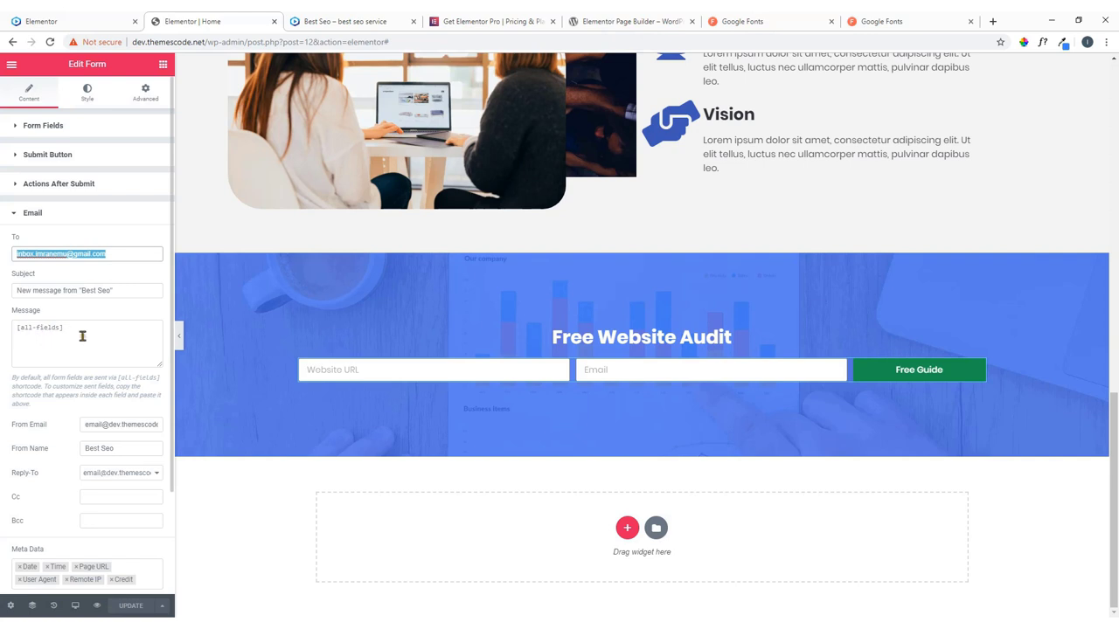
{"action": "scroll", "coordinate": [76, 350], "scroll_direction": "down", "scroll_amount": 2}
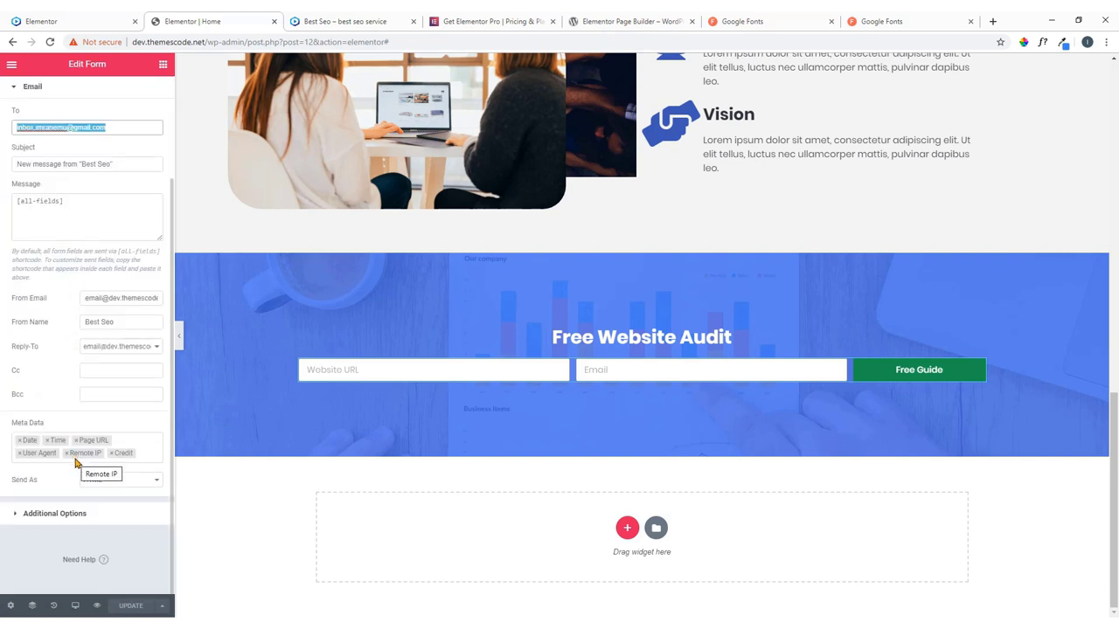
{"action": "scroll", "coordinate": [76, 463], "scroll_direction": "up", "scroll_amount": 2}
{"action": "left_click", "coordinate": [50, 254]}
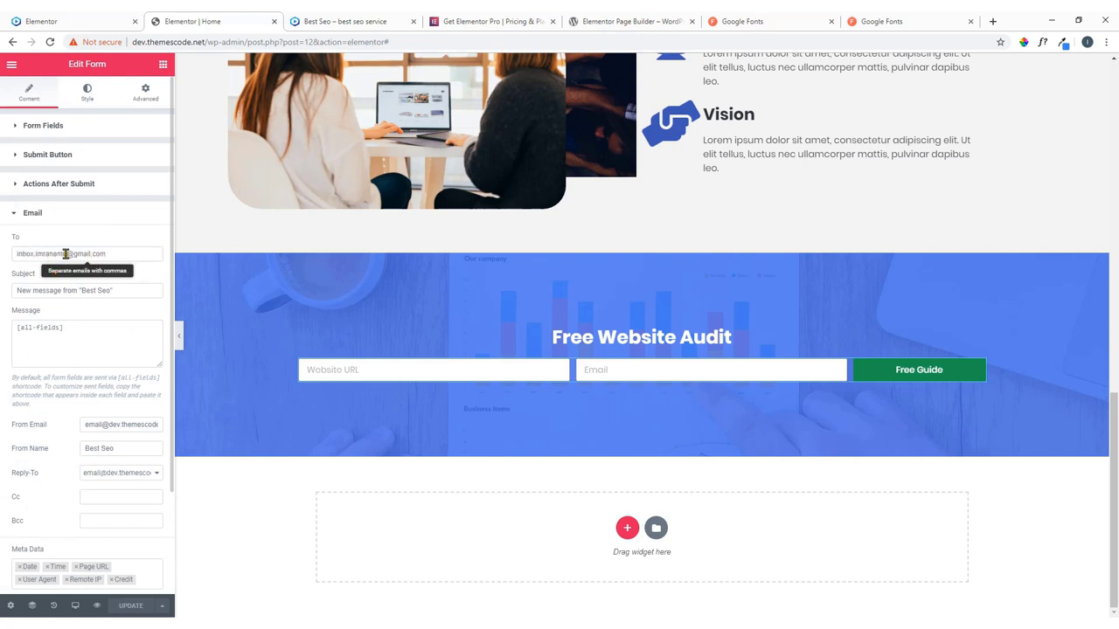
{"action": "left_click", "coordinate": [87, 94]}
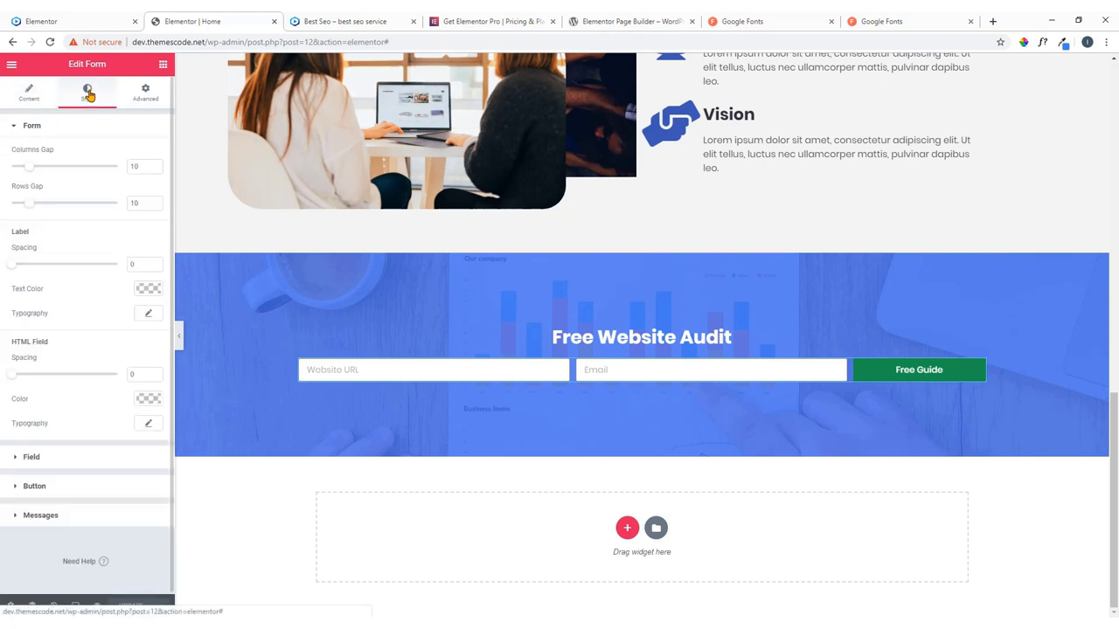
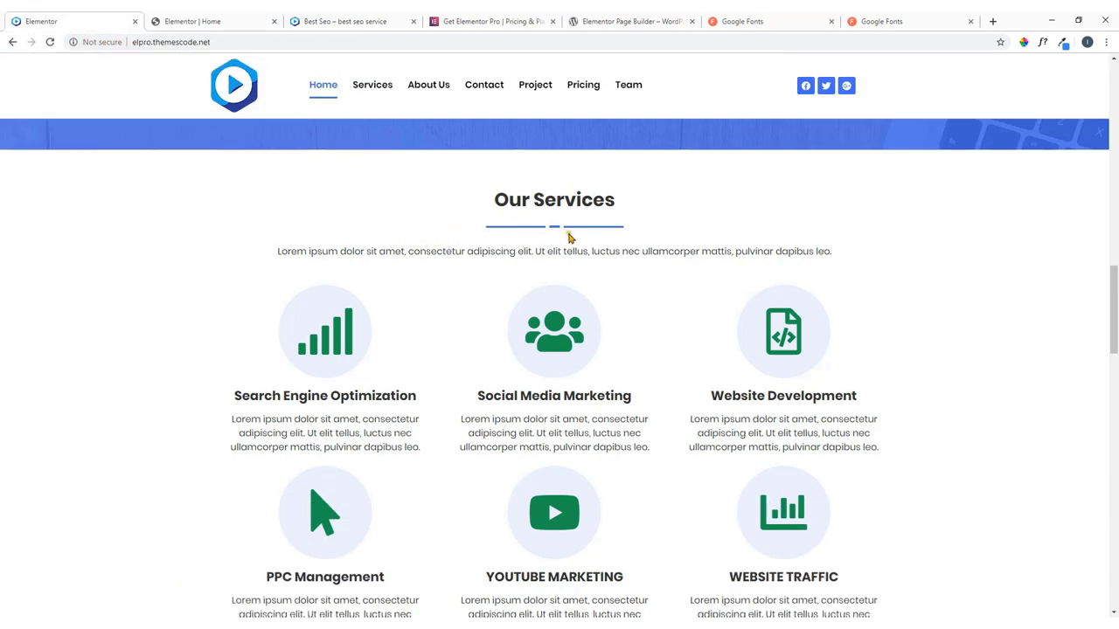
Check the live site, then add a new section at the bottom below Free Website Audit.
{"action": "scroll", "coordinate": [568, 238], "scroll_direction": "down", "scroll_amount": 2}
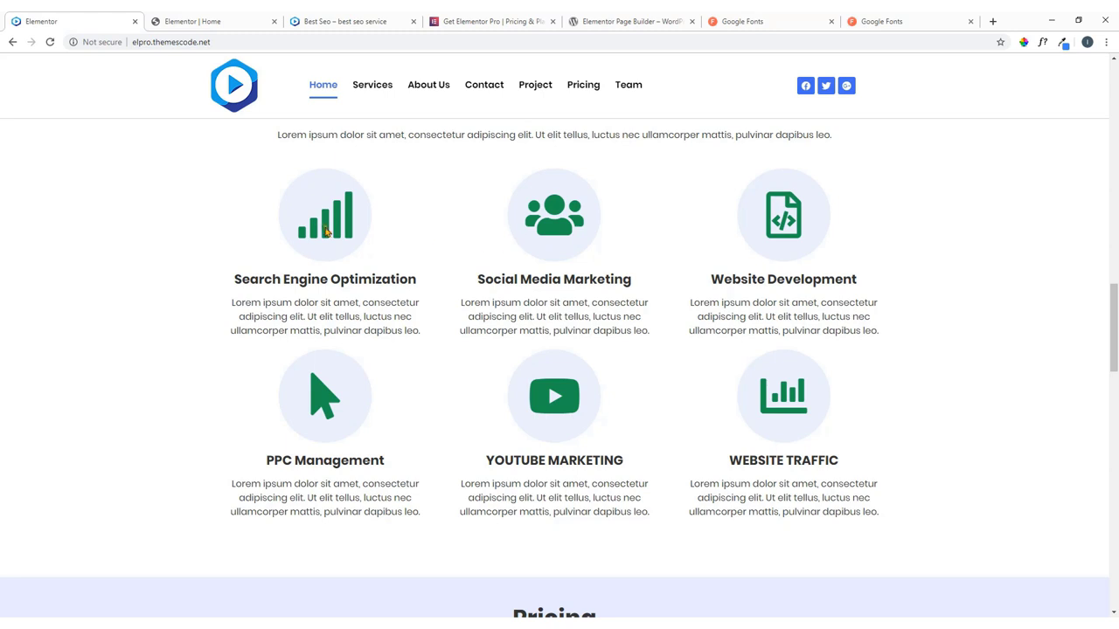
{"action": "scroll", "coordinate": [554, 239], "scroll_direction": "up", "scroll_amount": 2}
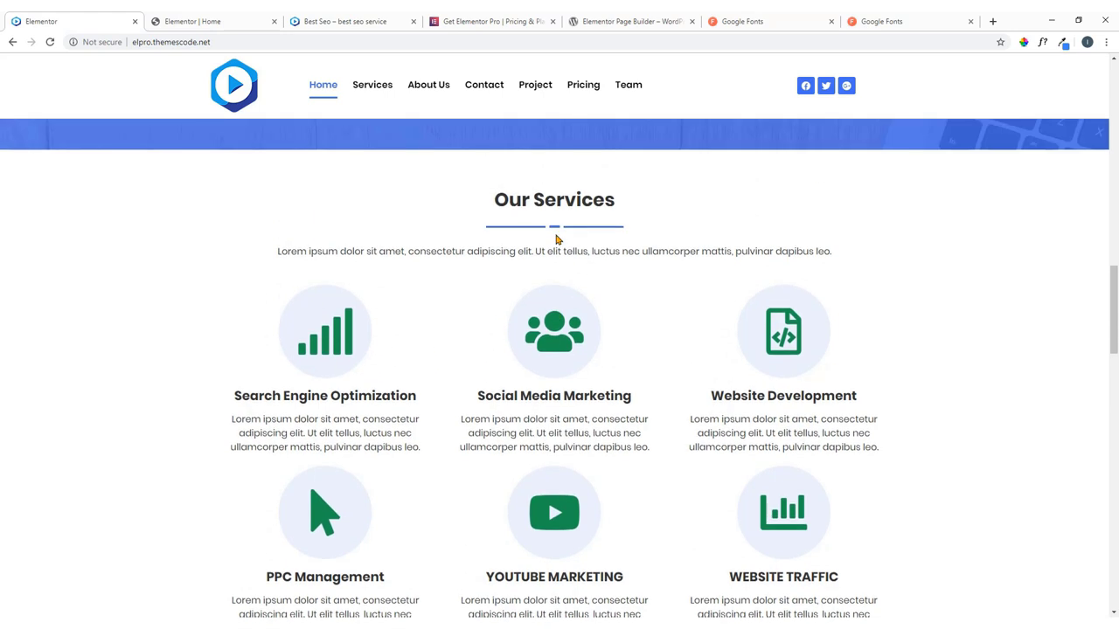
{"action": "left_click", "coordinate": [232, 21]}
{"action": "scroll", "coordinate": [346, 211], "scroll_direction": "up", "scroll_amount": 2}
{"action": "scroll", "coordinate": [345, 211], "scroll_direction": "down", "scroll_amount": 2}
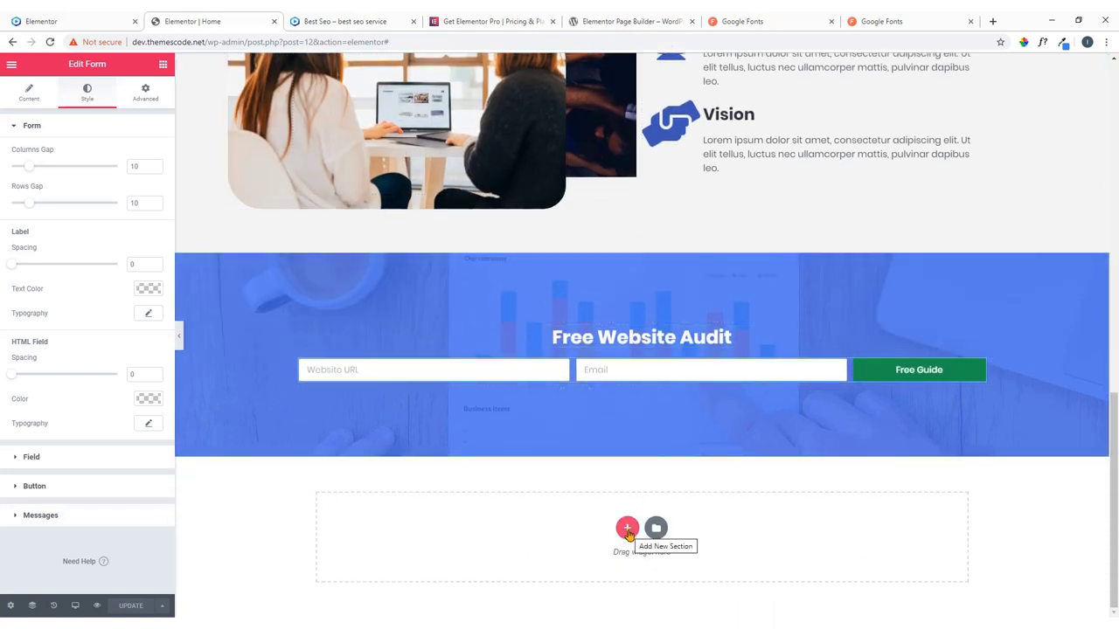
{"action": "left_click", "coordinate": [70, 20]}
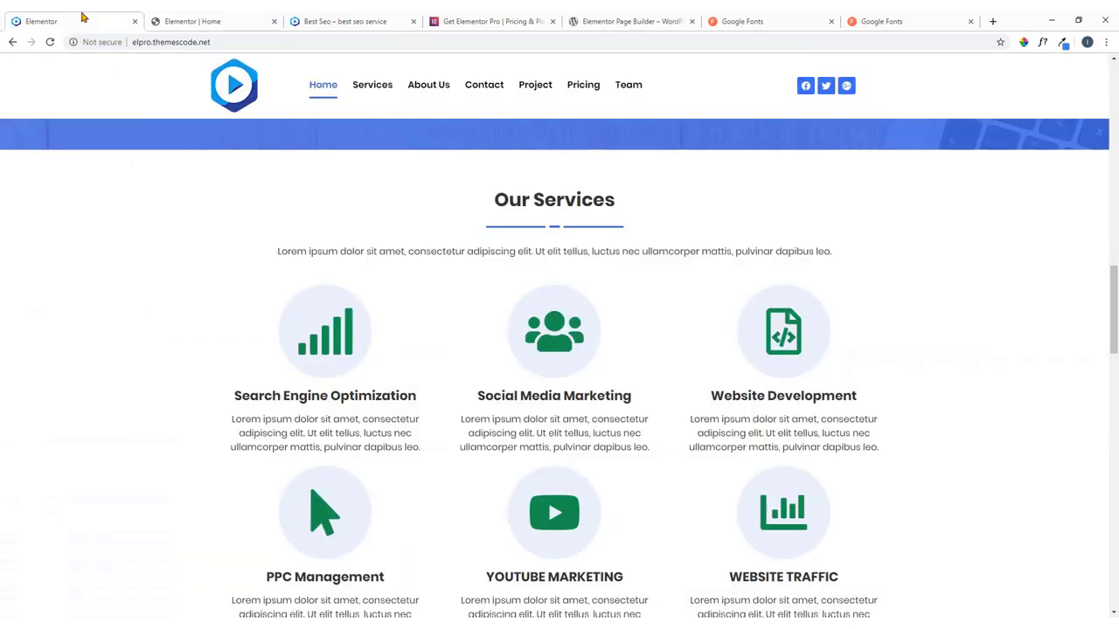
{"action": "left_click", "coordinate": [207, 19]}
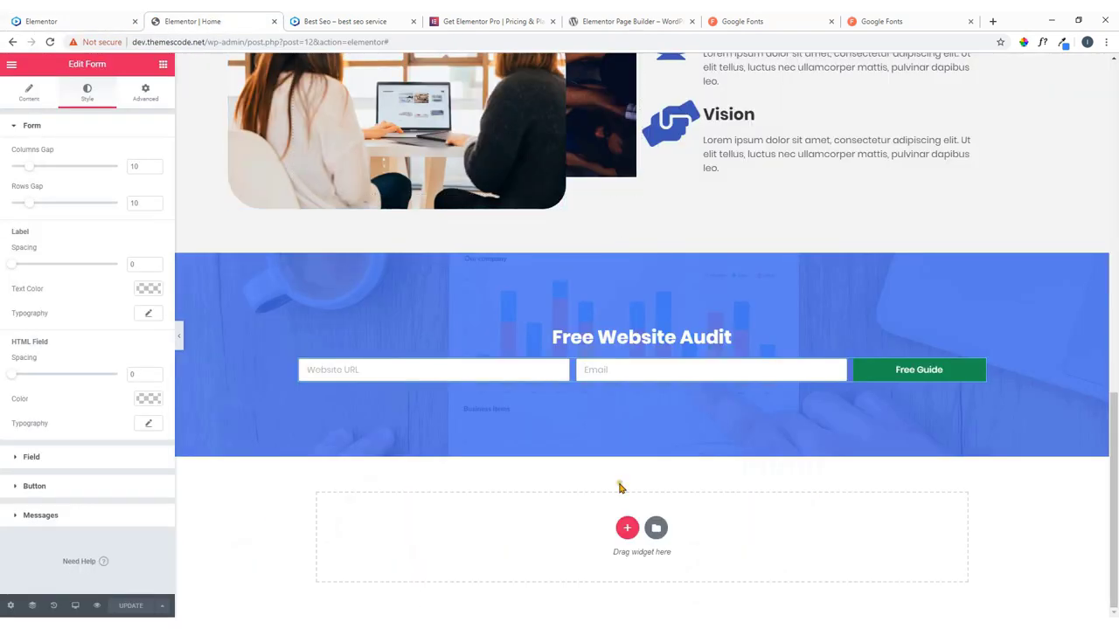
{"action": "left_click", "coordinate": [626, 529]}
{"action": "scroll", "coordinate": [544, 463], "scroll_direction": "down", "scroll_amount": 1}
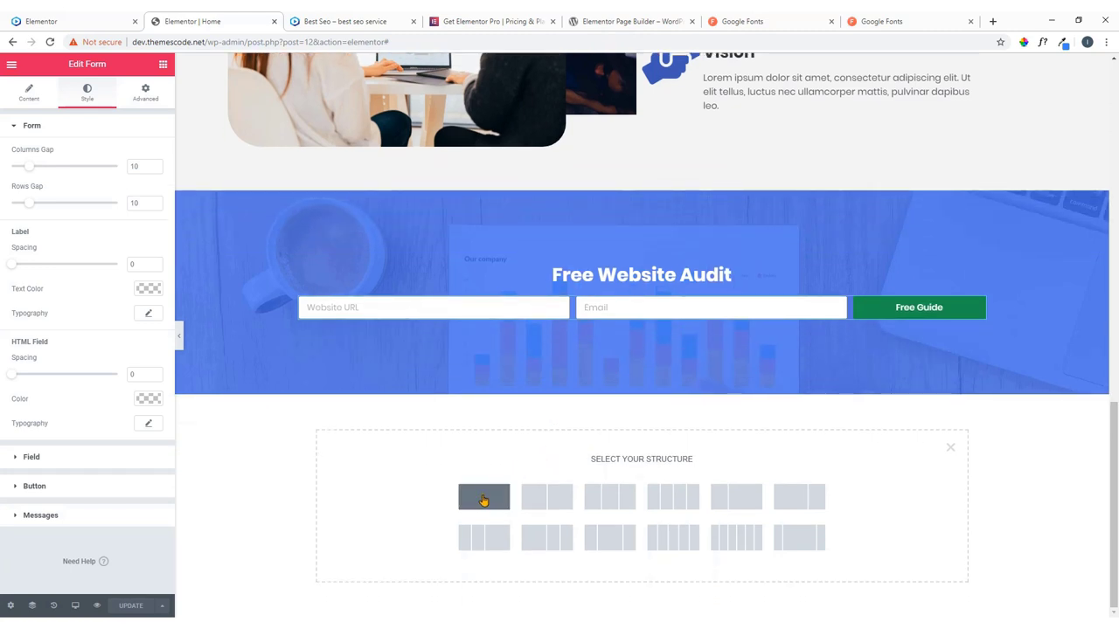
Create a one-column section and drop a Heading widget into it.
{"action": "left_click", "coordinate": [484, 500]}
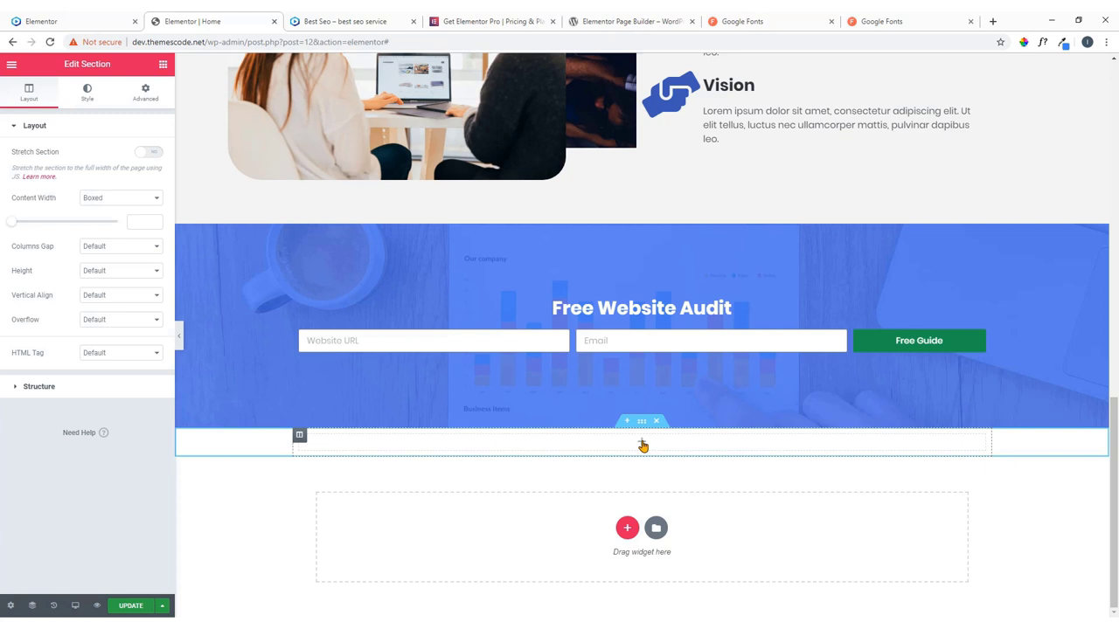
{"action": "left_click", "coordinate": [643, 446]}
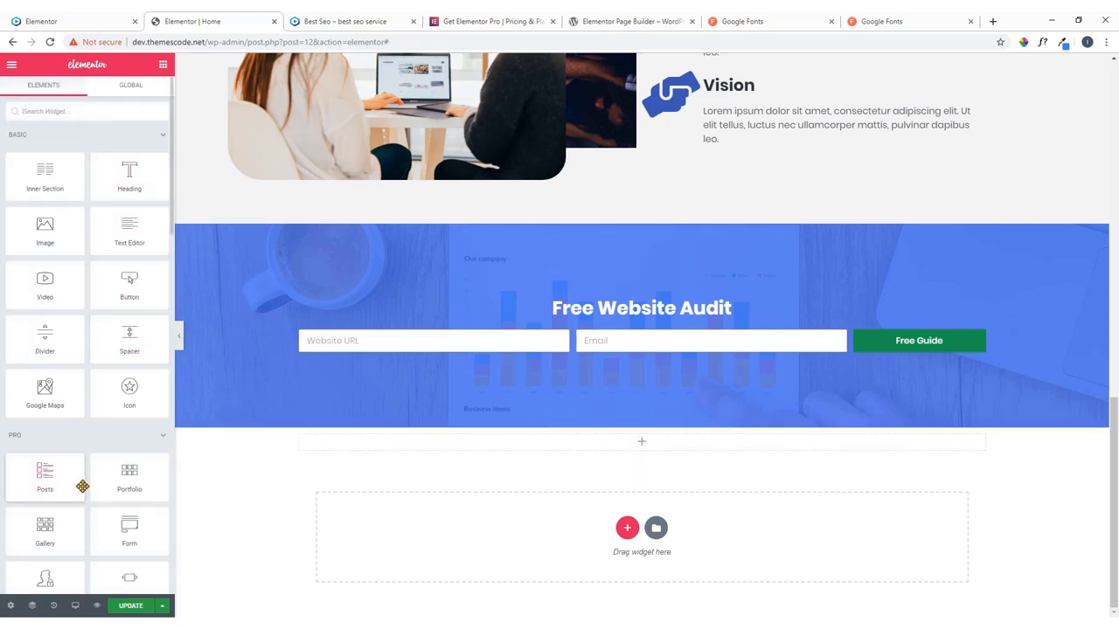
{"action": "left_click_drag", "start_coordinate": [129, 175], "coordinate": [636, 442]}
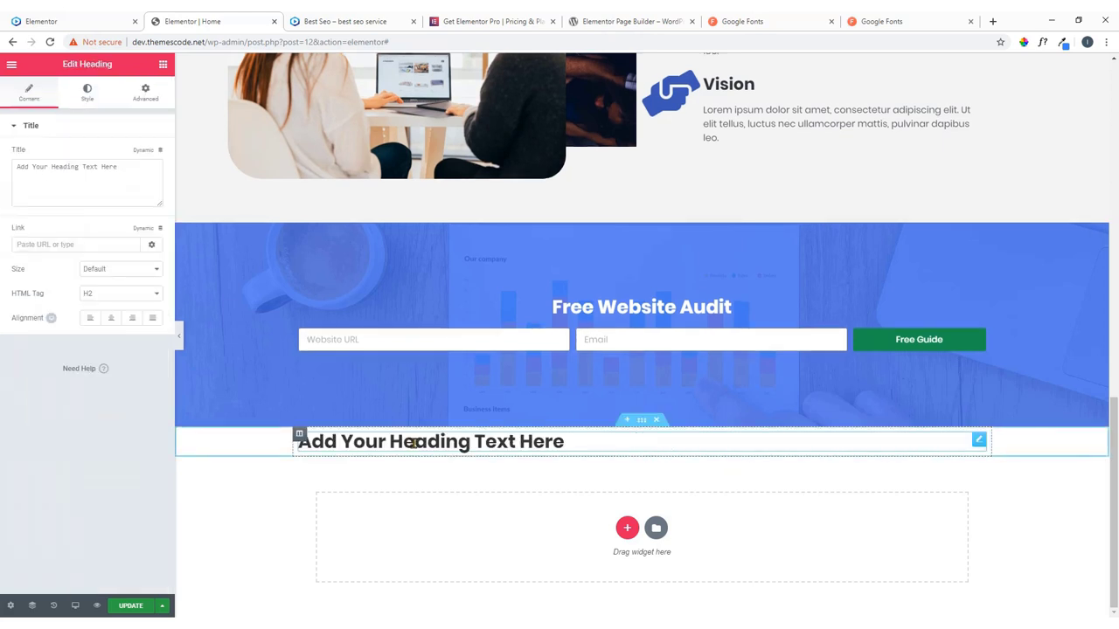
{"action": "left_click_drag", "start_coordinate": [116, 163], "coordinate": [2, 173]}
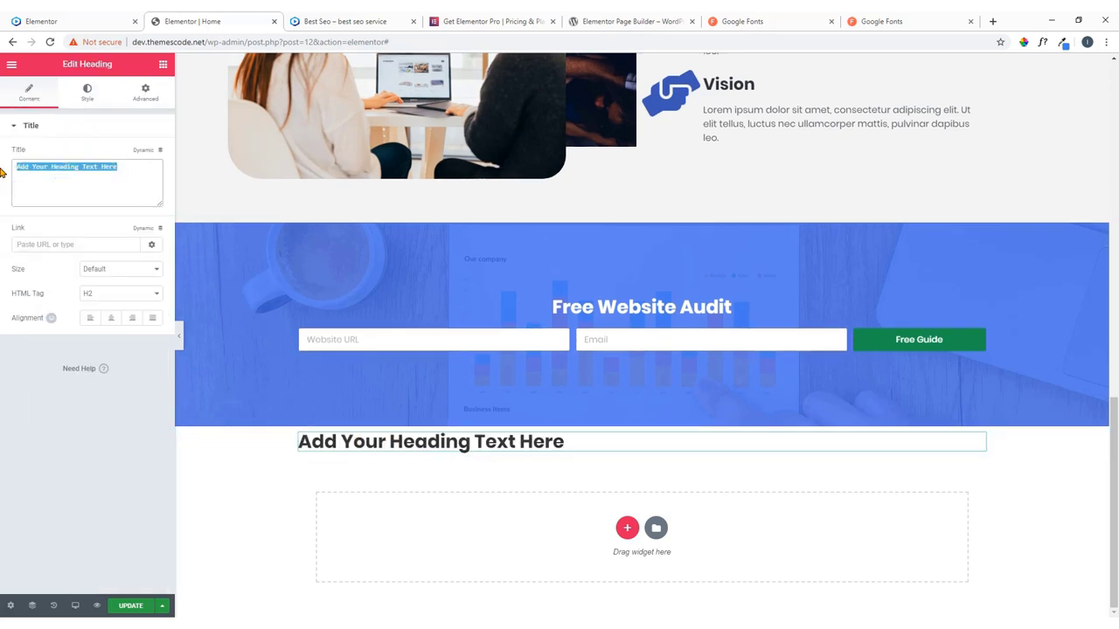
Copy 'Our Services' from the live site into the heading title and centre it.
{"action": "left_click", "coordinate": [83, 19]}
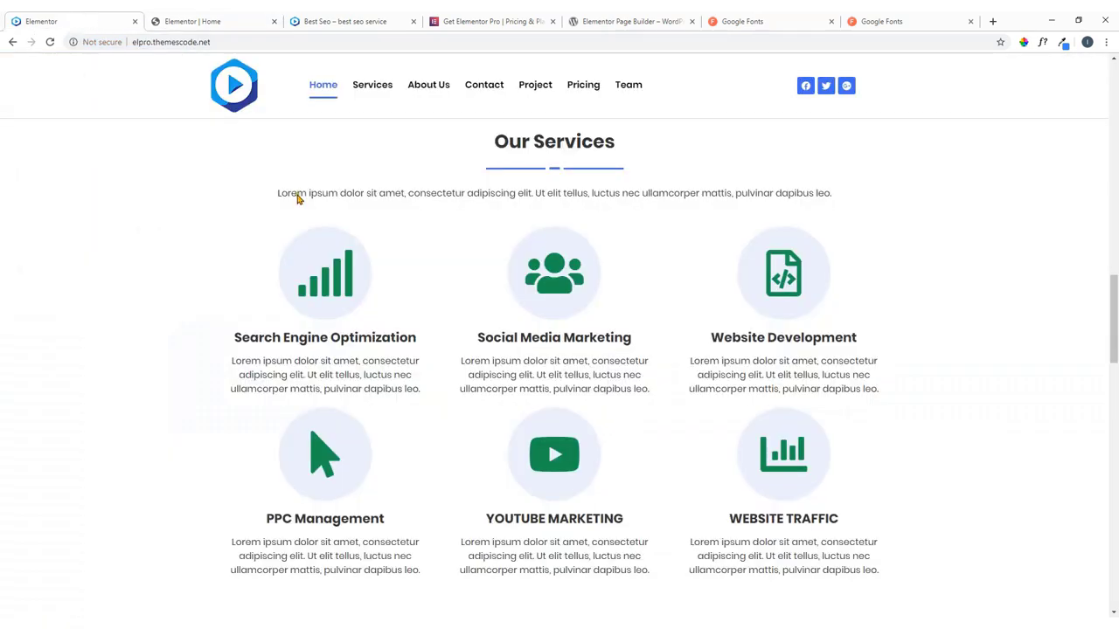
{"action": "left_click_drag", "start_coordinate": [617, 147], "coordinate": [496, 146]}
{"action": "key", "text": "ctrl+c"}
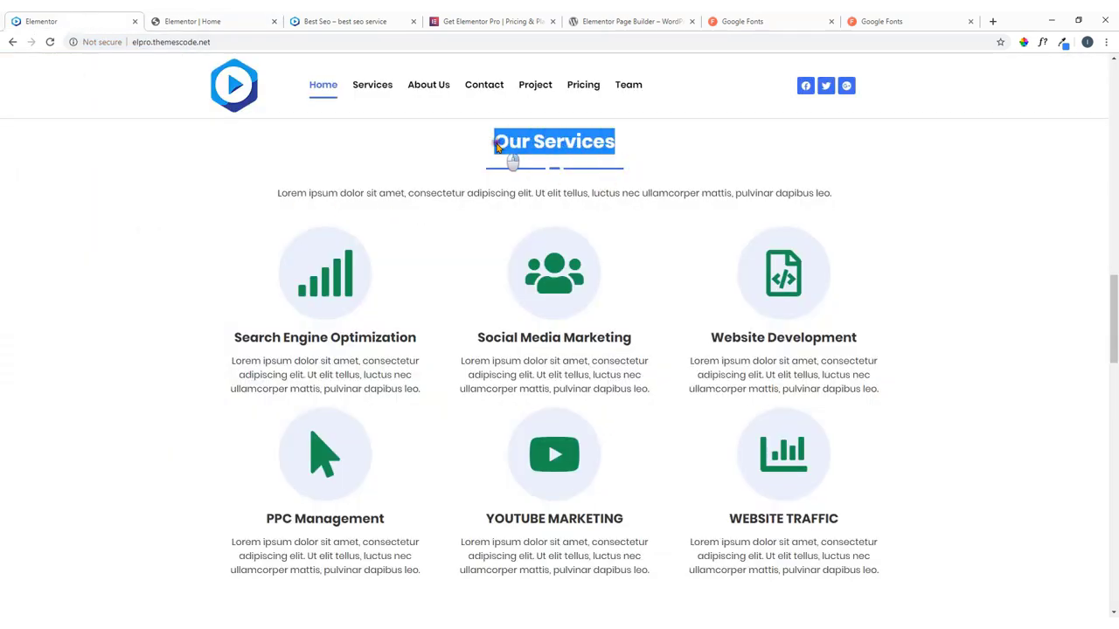
{"action": "right_click", "coordinate": [498, 147]}
{"action": "left_click", "coordinate": [511, 150]}
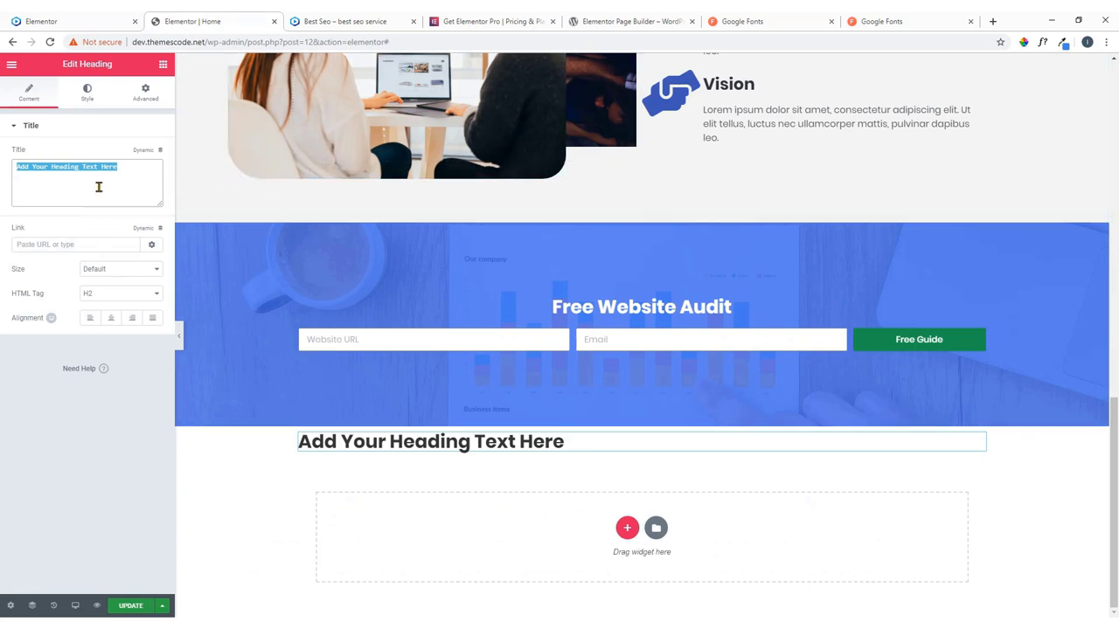
{"action": "key", "text": "ctrl+v"}
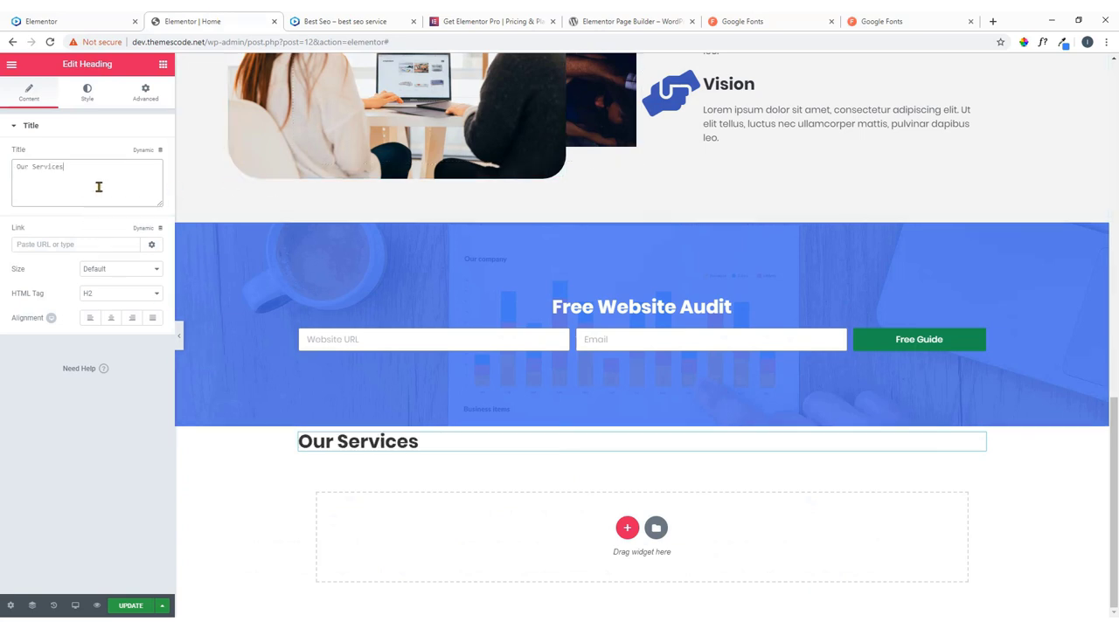
{"action": "left_click", "coordinate": [111, 319]}
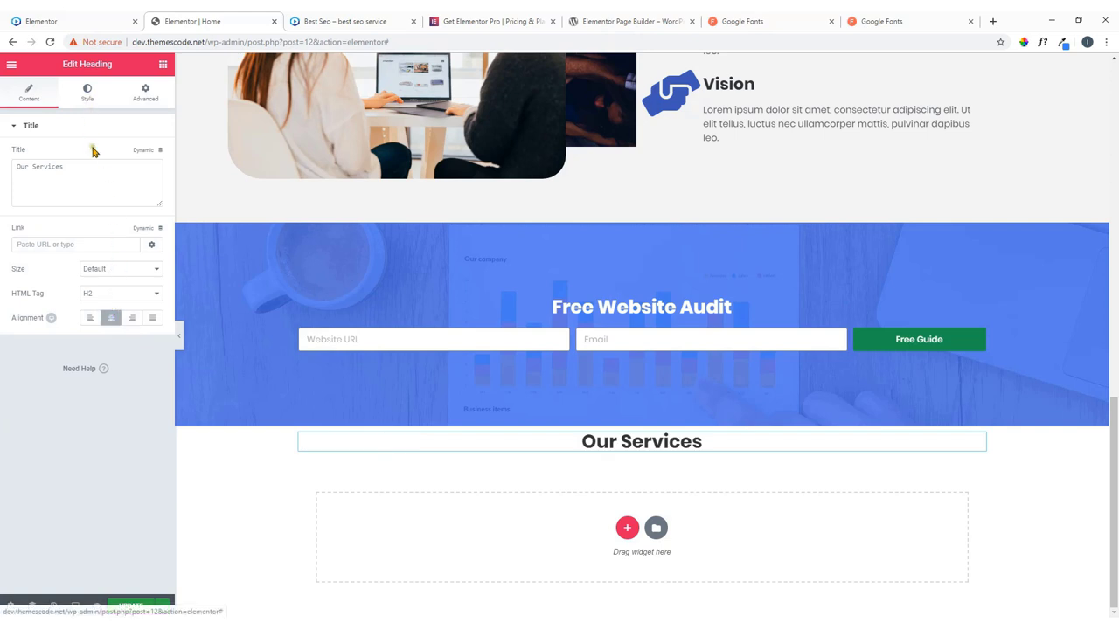
{"action": "left_click", "coordinate": [164, 67]}
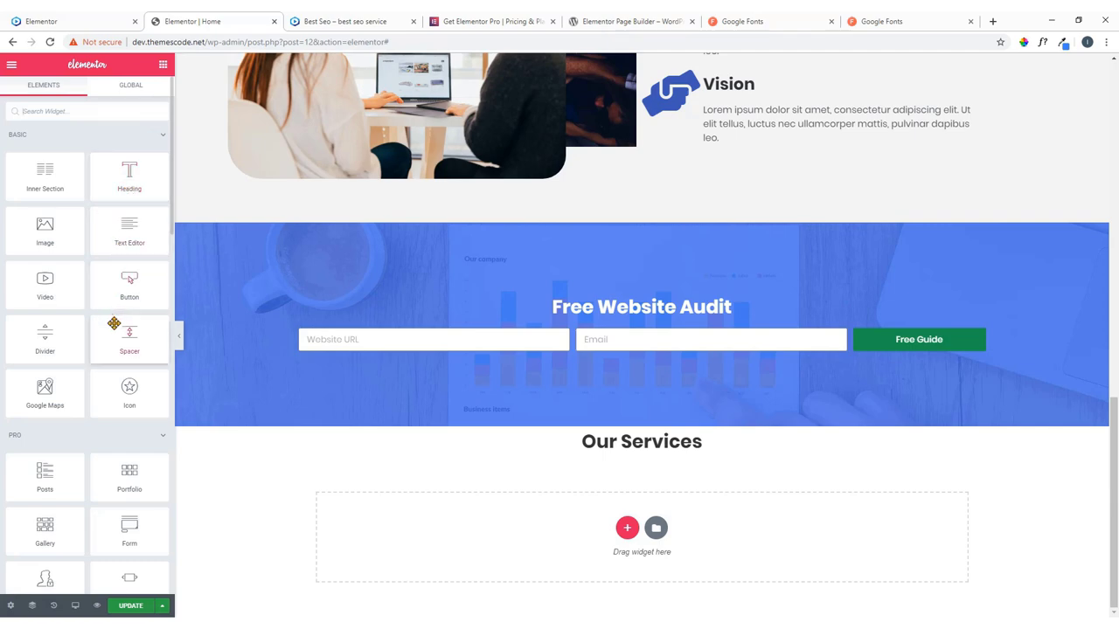
Increase the About Us divider's icon spacing and save the page.
{"action": "scroll", "coordinate": [528, 277], "scroll_direction": "up", "scroll_amount": 2}
{"action": "scroll", "coordinate": [528, 277], "scroll_direction": "up", "scroll_amount": 1}
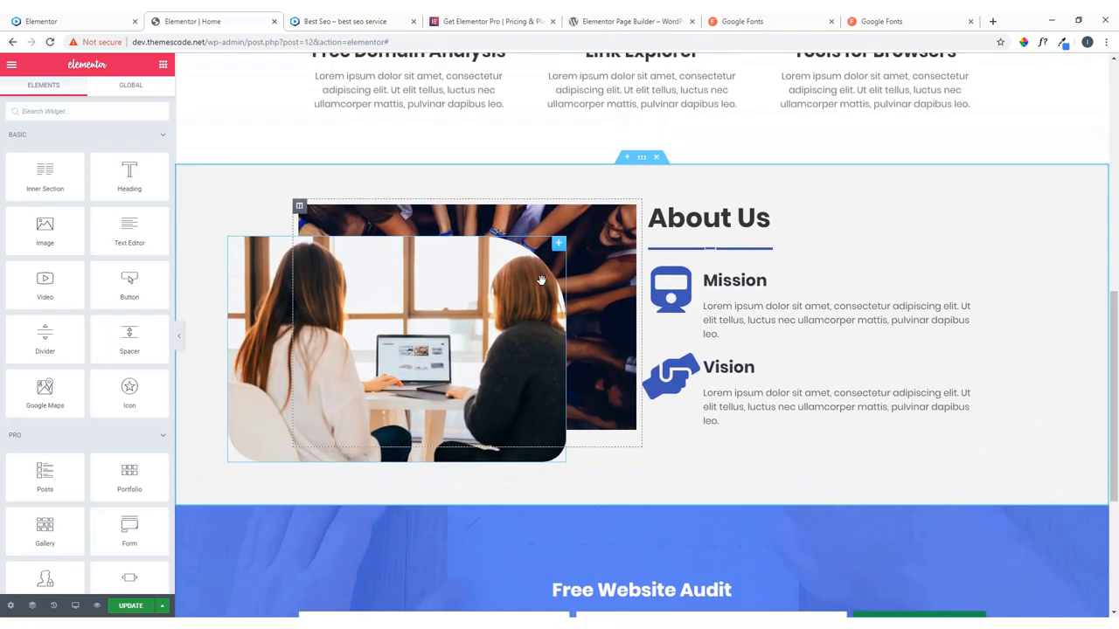
{"action": "left_click", "coordinate": [126, 23]}
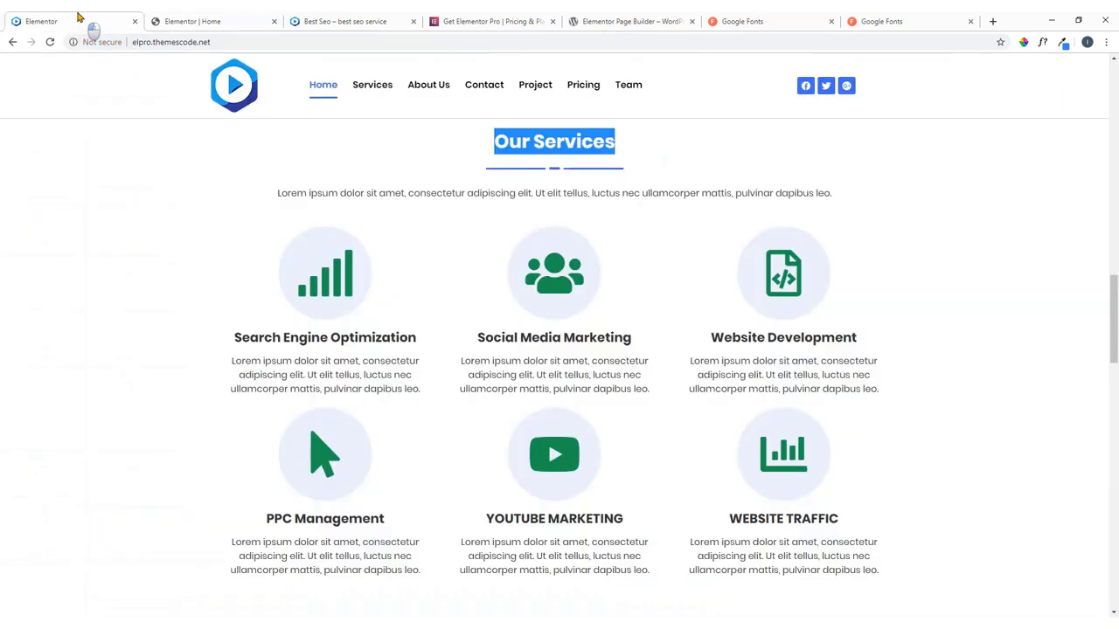
{"action": "left_click", "coordinate": [218, 21]}
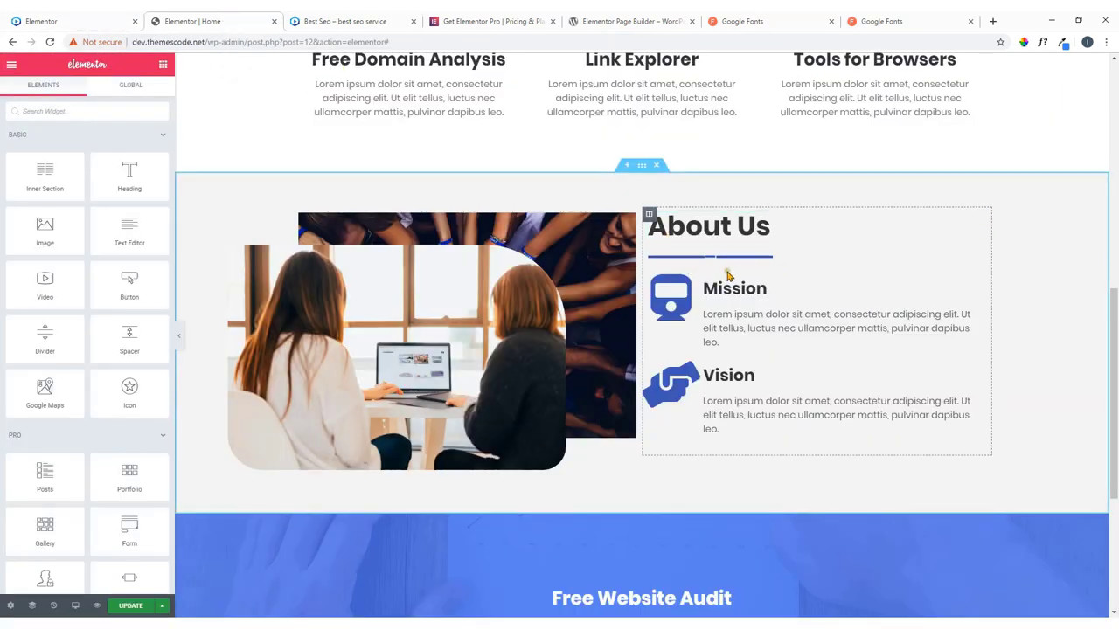
{"action": "scroll", "coordinate": [715, 264], "scroll_direction": "up", "scroll_amount": 3}
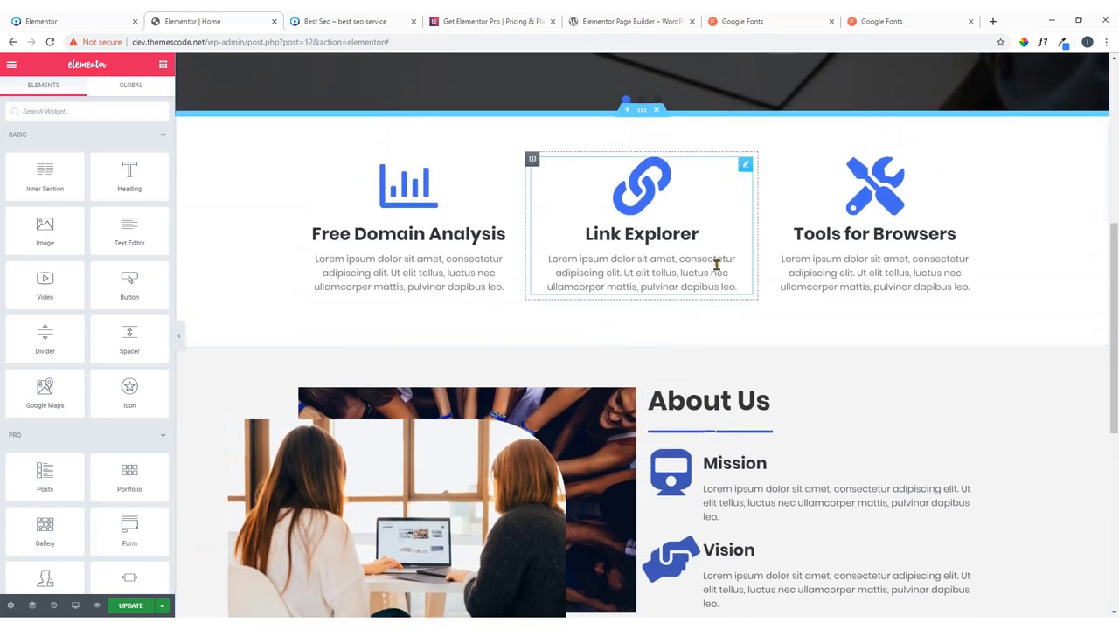
{"action": "scroll", "coordinate": [709, 275], "scroll_direction": "down", "scroll_amount": 2}
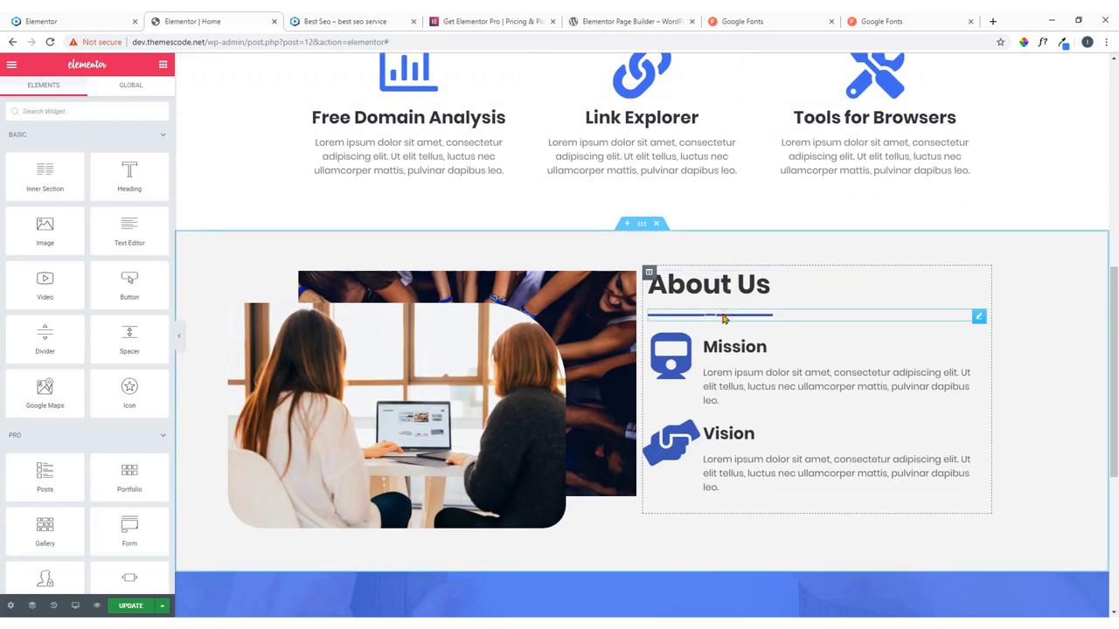
{"action": "scroll", "coordinate": [782, 320], "scroll_direction": "down", "scroll_amount": 4}
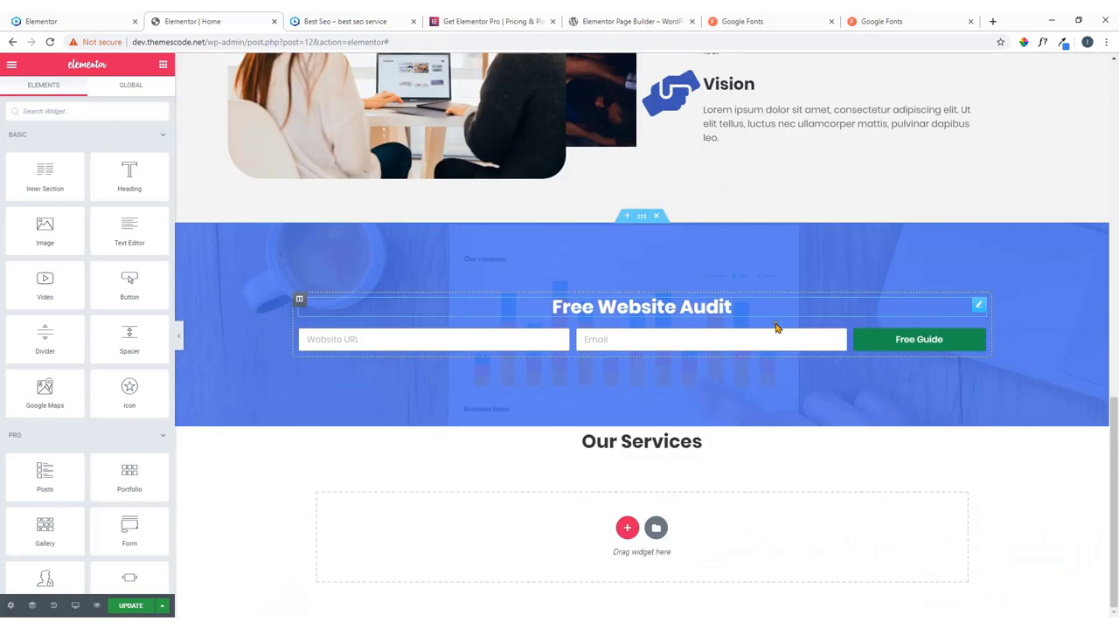
{"action": "scroll", "coordinate": [650, 466], "scroll_direction": "up", "scroll_amount": 3}
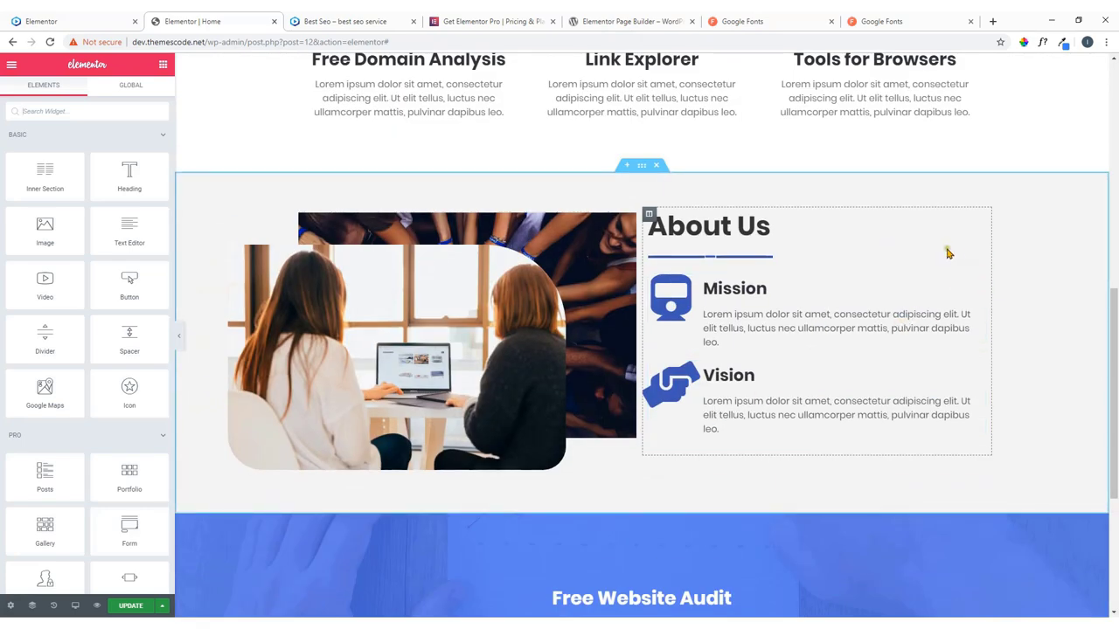
{"action": "left_click", "coordinate": [979, 259]}
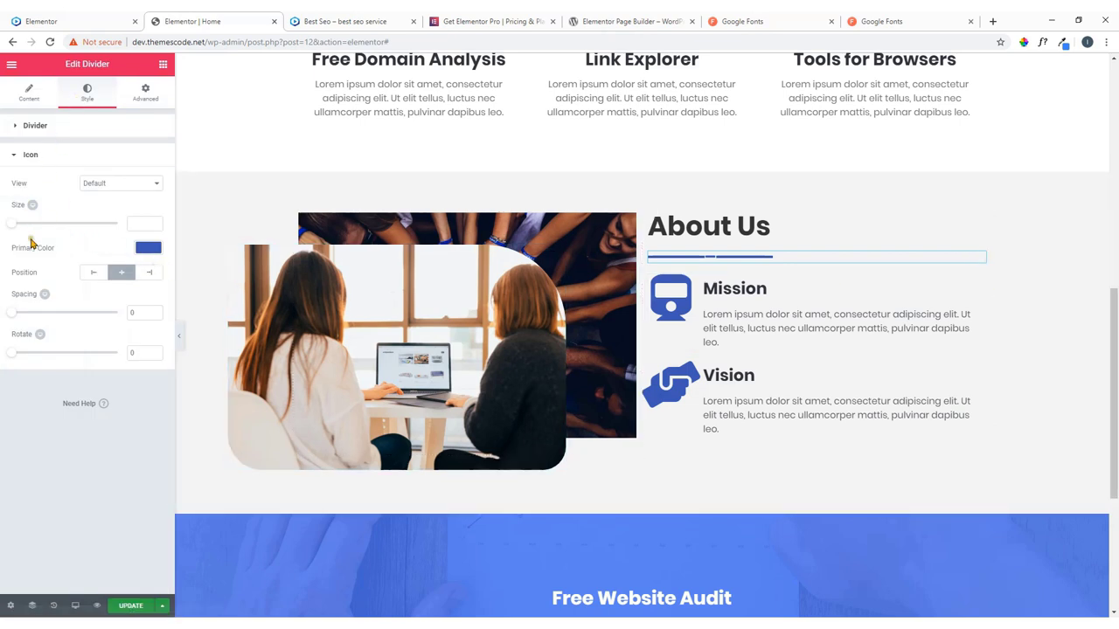
{"action": "left_click_drag", "start_coordinate": [11, 310], "coordinate": [24, 317]}
{"action": "left_click", "coordinate": [131, 606]}
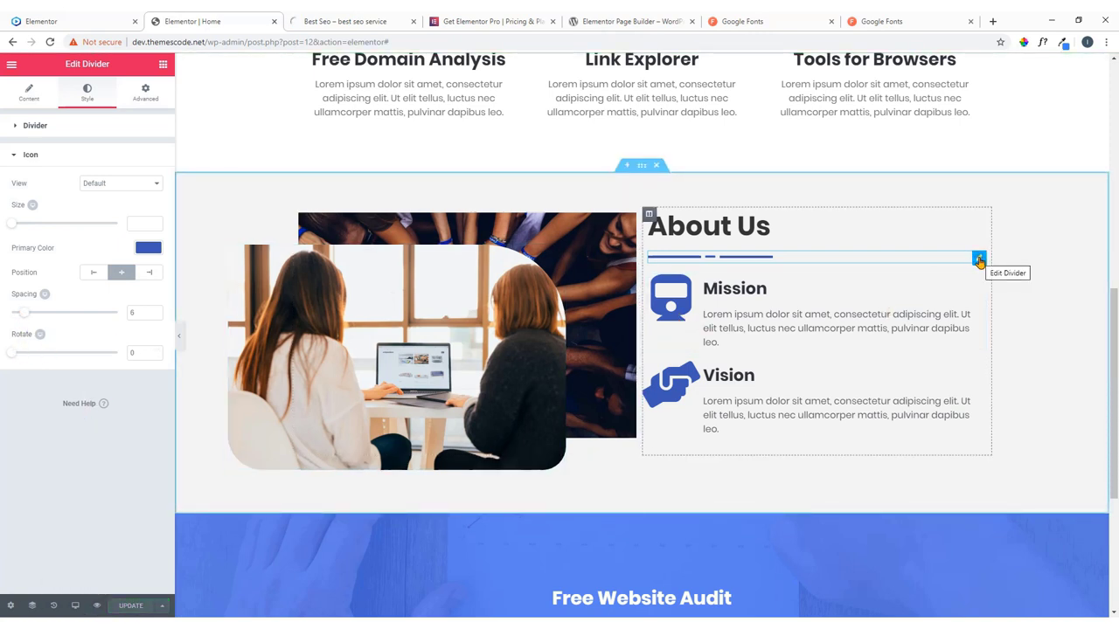
Copy the About Us divider and paste it below the Our Services heading.
{"action": "right_click", "coordinate": [979, 261]}
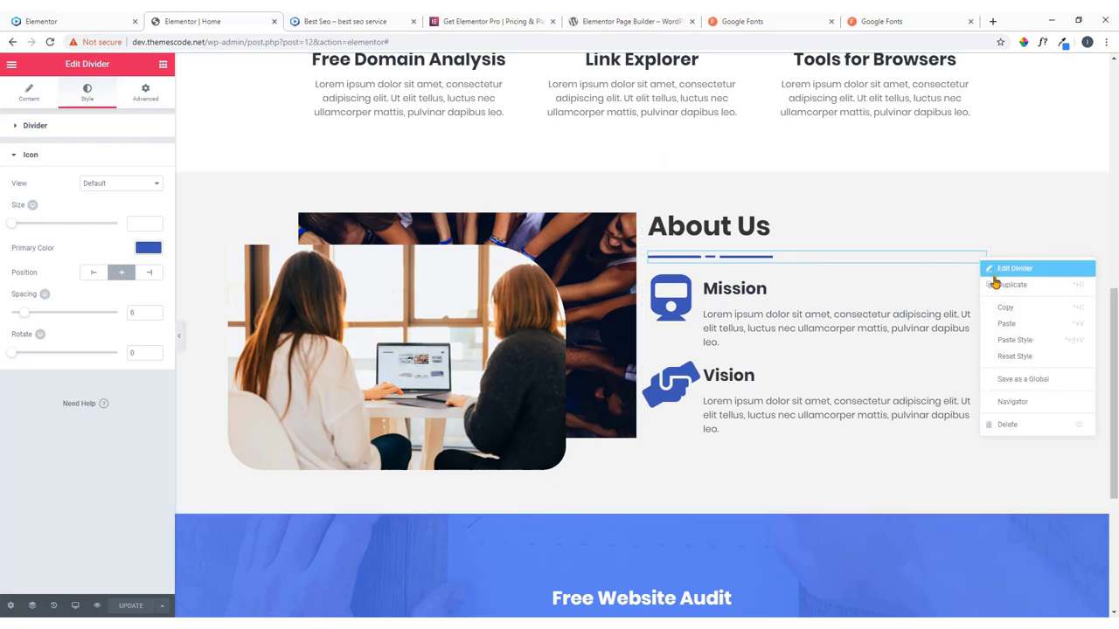
{"action": "left_click", "coordinate": [1005, 309]}
{"action": "scroll", "coordinate": [926, 313], "scroll_direction": "down", "scroll_amount": 3}
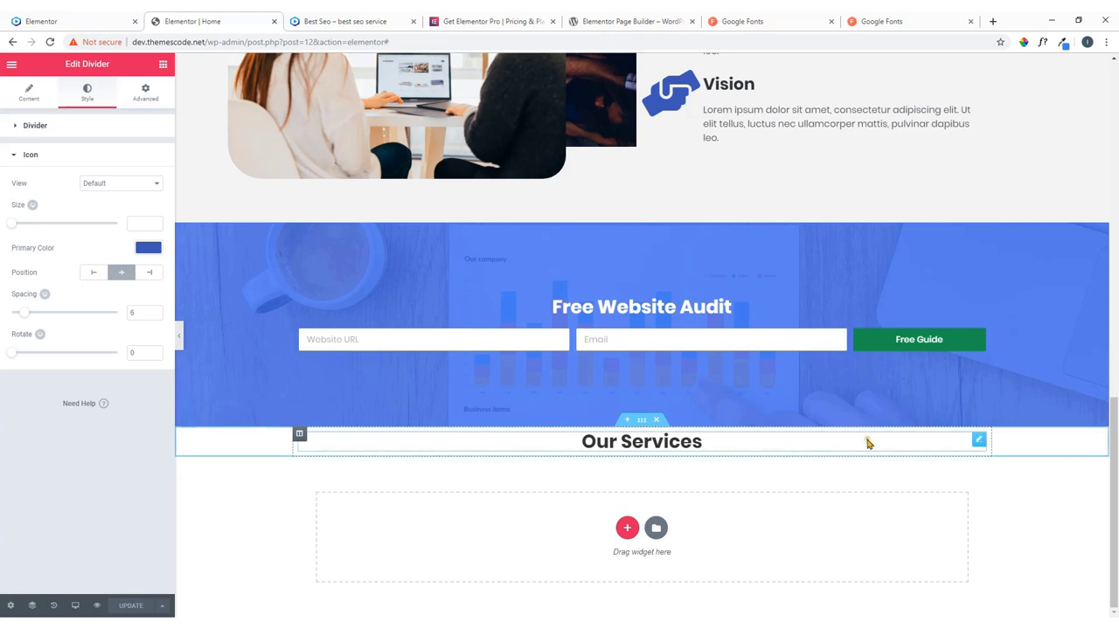
{"action": "right_click", "coordinate": [874, 446]}
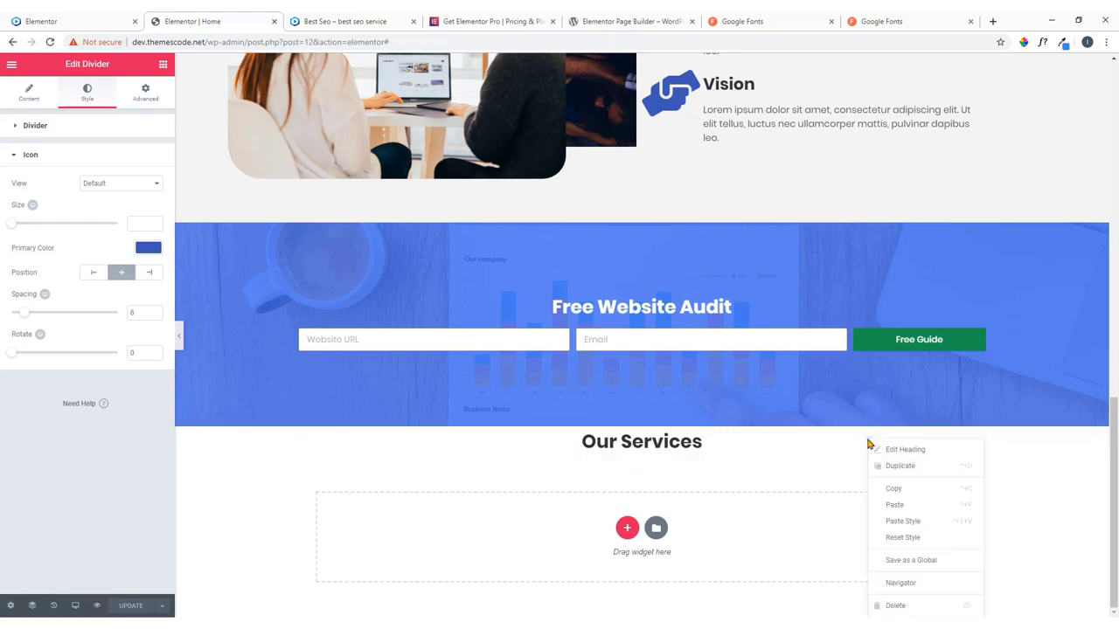
{"action": "left_click", "coordinate": [893, 506]}
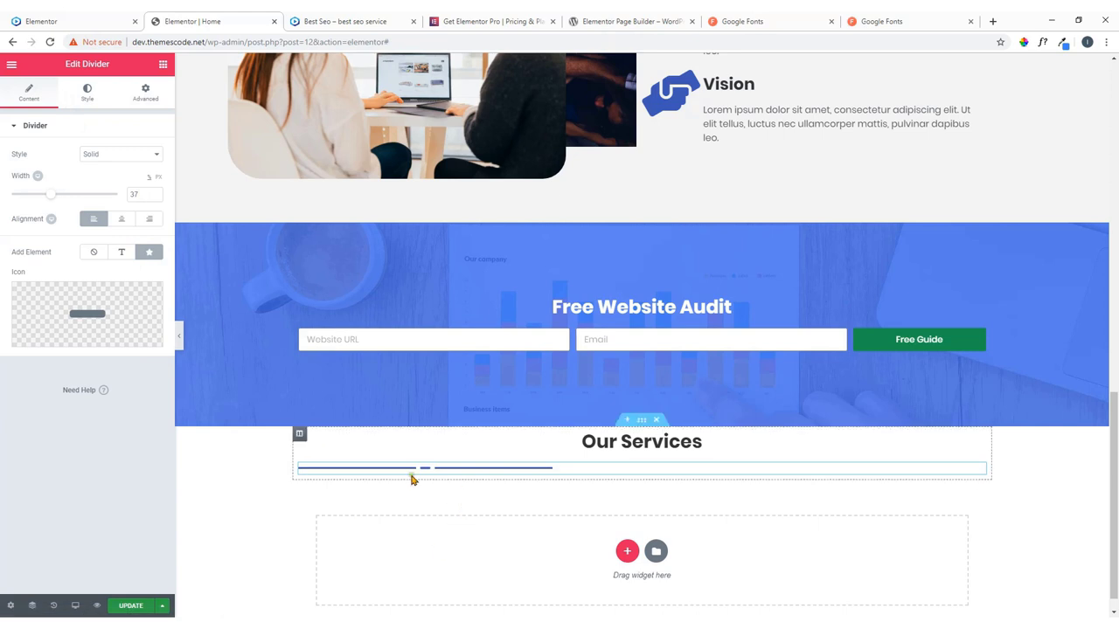
Centre the pasted divider and narrow its width to 18, checking against the live site.
{"action": "left_click", "coordinate": [120, 220]}
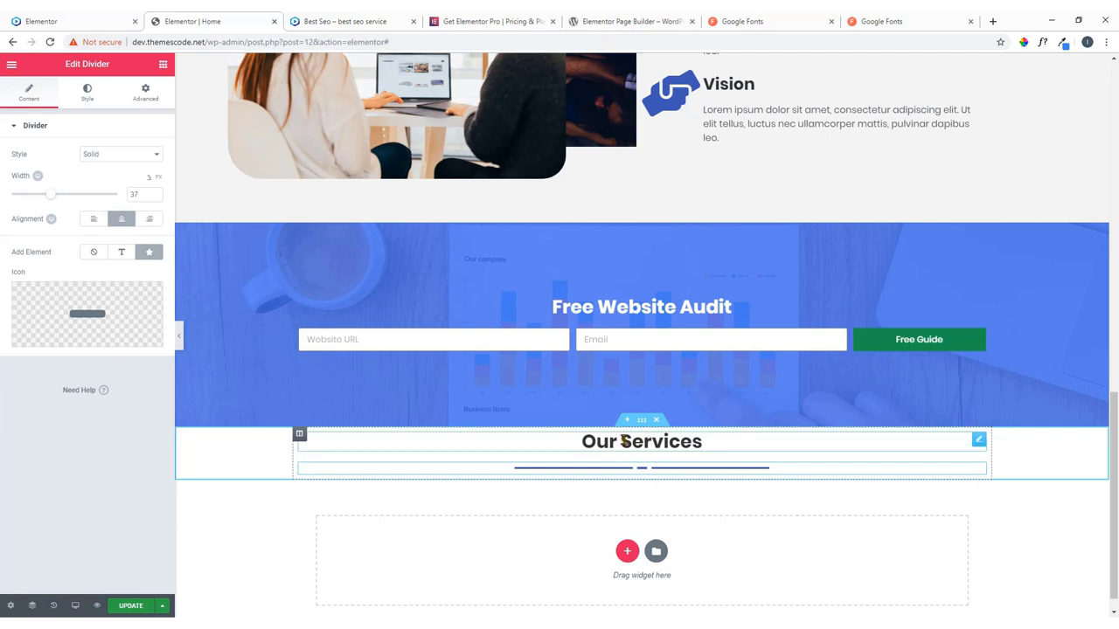
{"action": "left_click", "coordinate": [87, 97]}
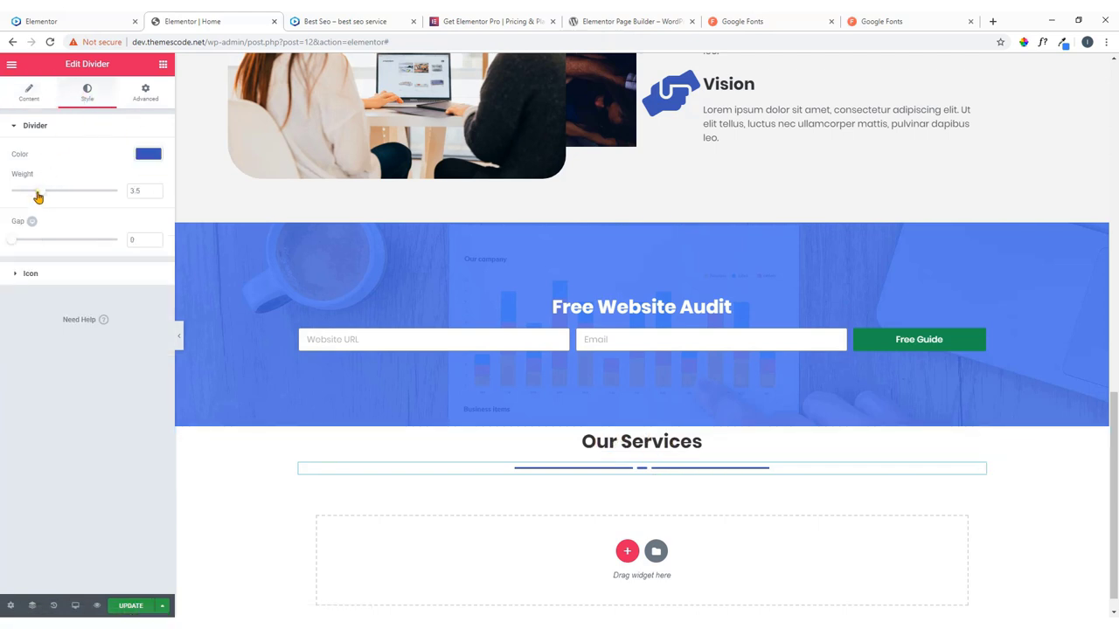
{"action": "left_click", "coordinate": [37, 94]}
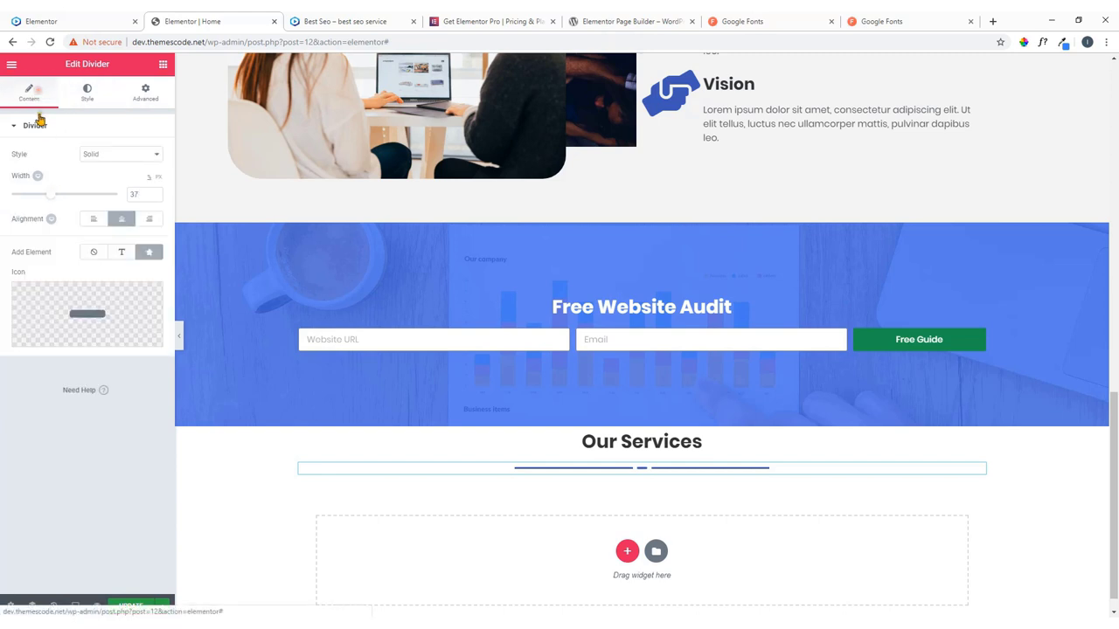
{"action": "left_click_drag", "start_coordinate": [48, 199], "coordinate": [28, 201]}
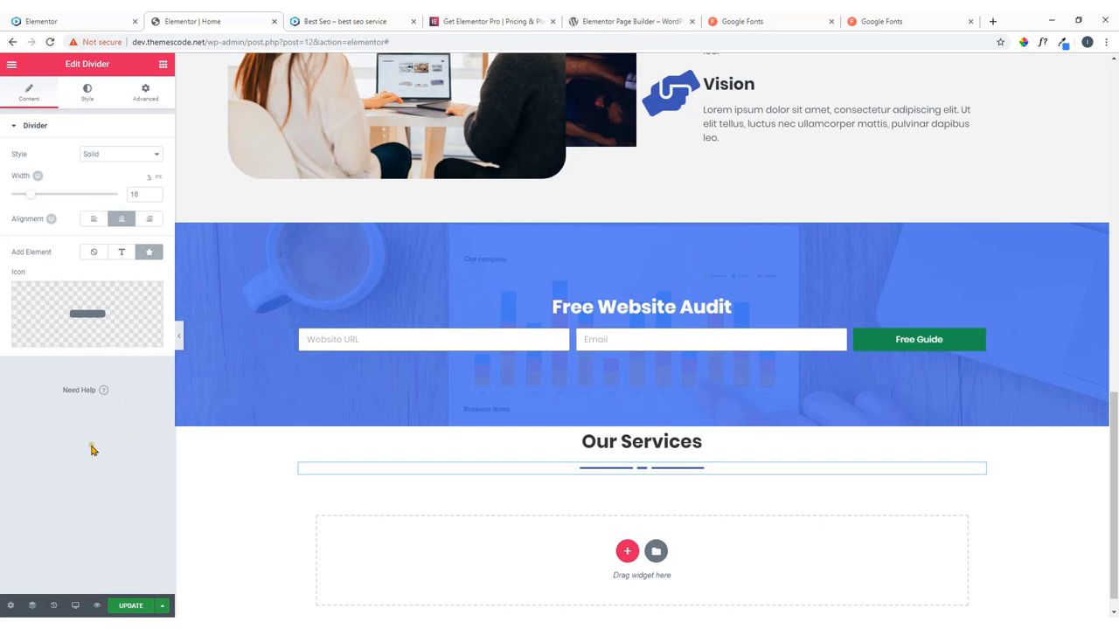
{"action": "scroll", "coordinate": [661, 442], "scroll_direction": "down", "scroll_amount": 1}
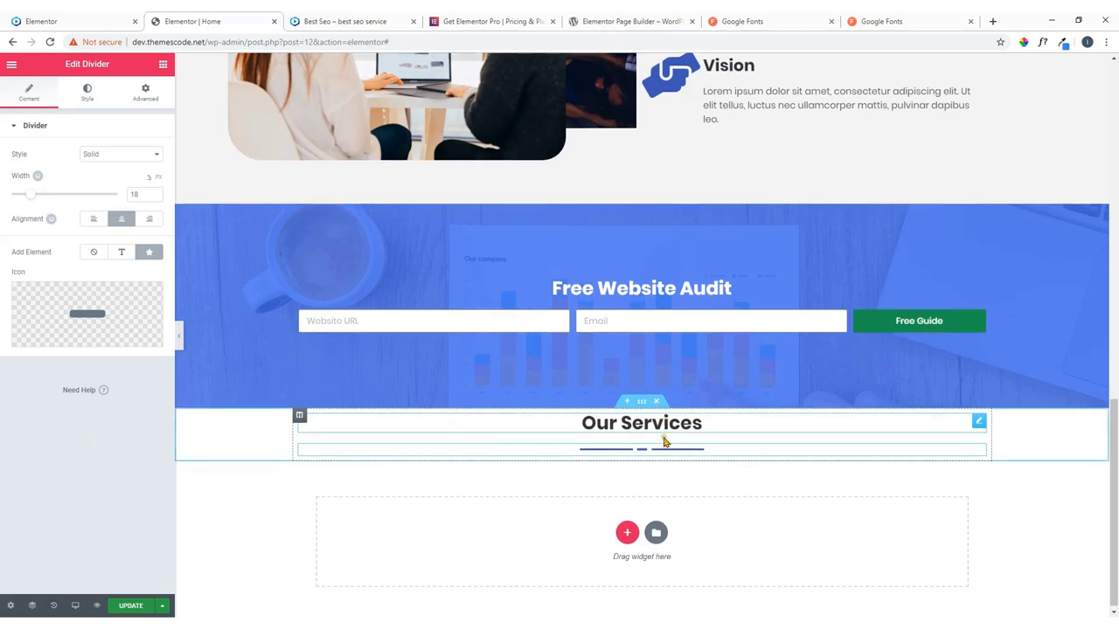
{"action": "left_click", "coordinate": [138, 16]}
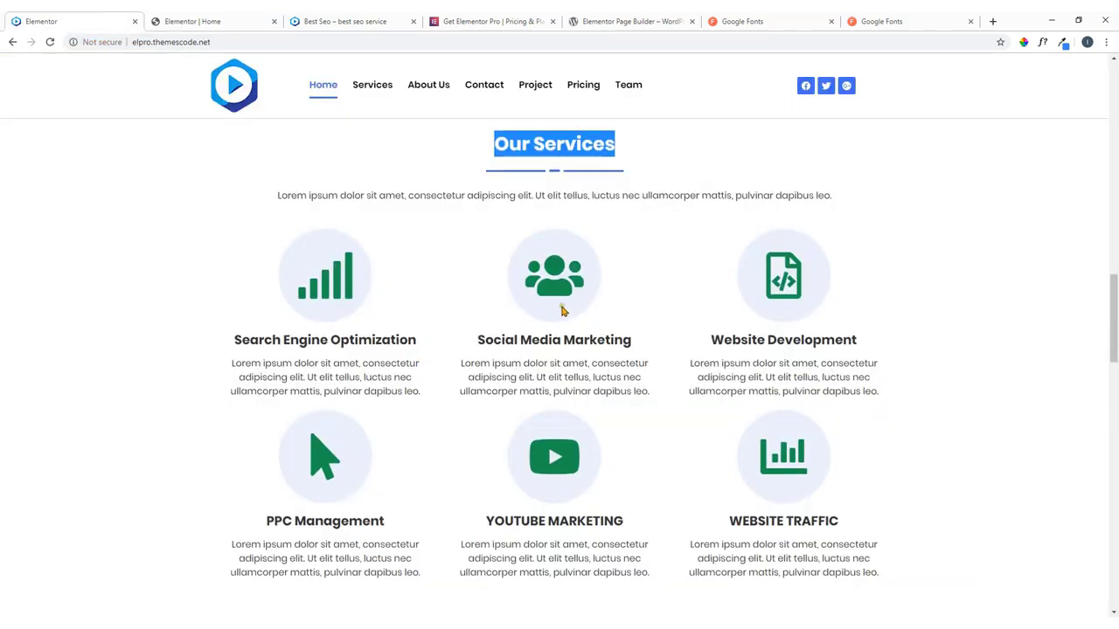
{"action": "scroll", "coordinate": [570, 311], "scroll_direction": "up", "scroll_amount": 1}
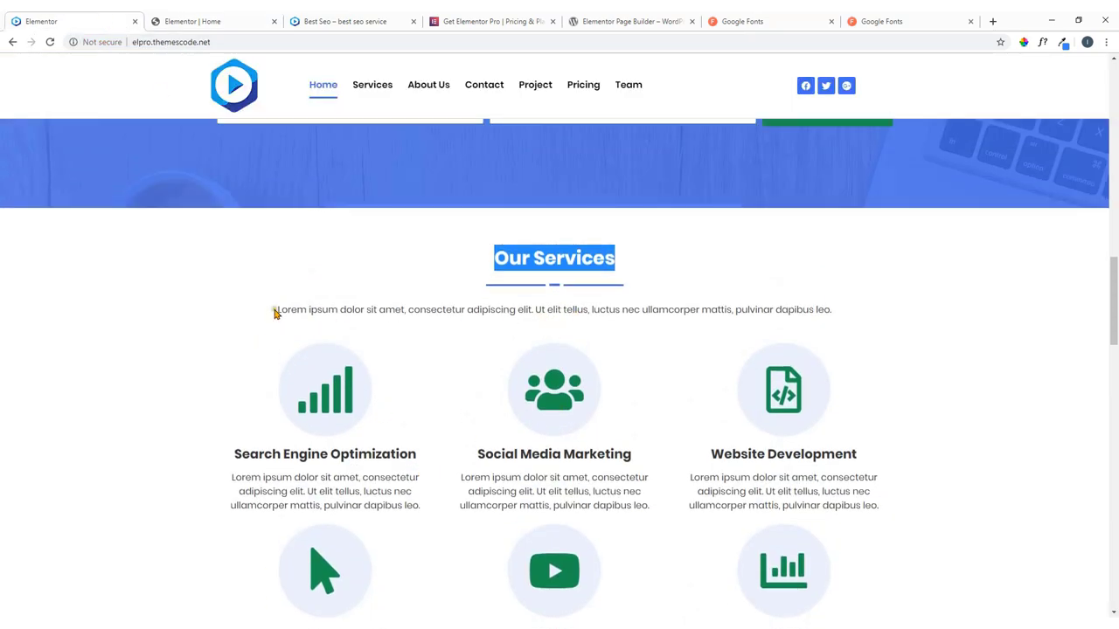
{"action": "left_click", "coordinate": [678, 310]}
{"action": "left_click", "coordinate": [214, 20]}
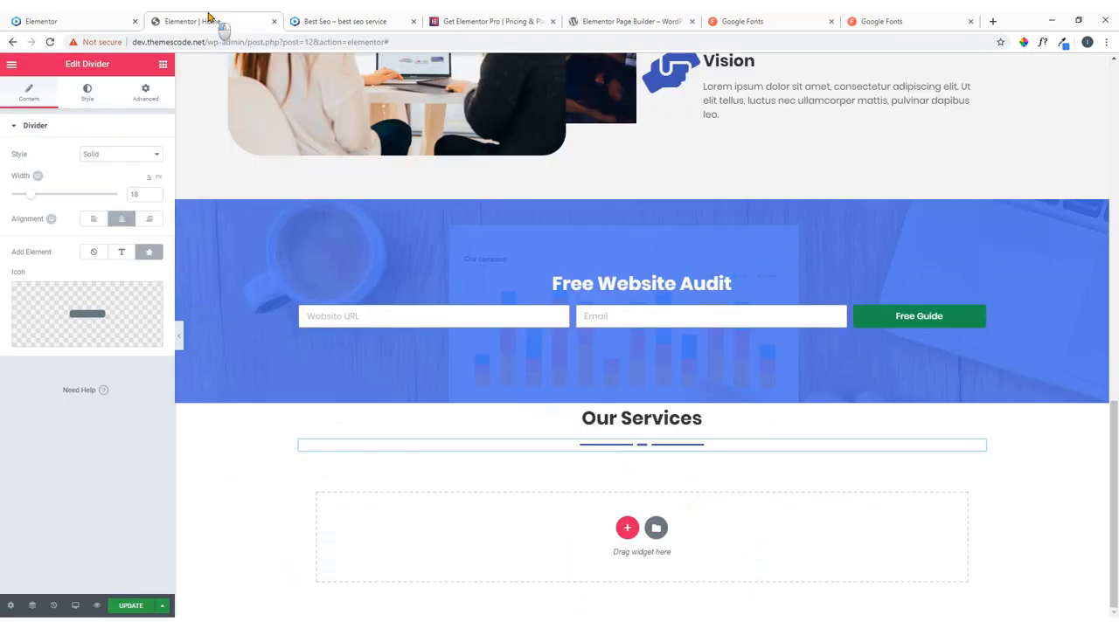
Add a centred text block reading 'Lorem ipsum dolor sit amet, consectetur adipiscing elit.' and save.
{"action": "left_click", "coordinate": [163, 67]}
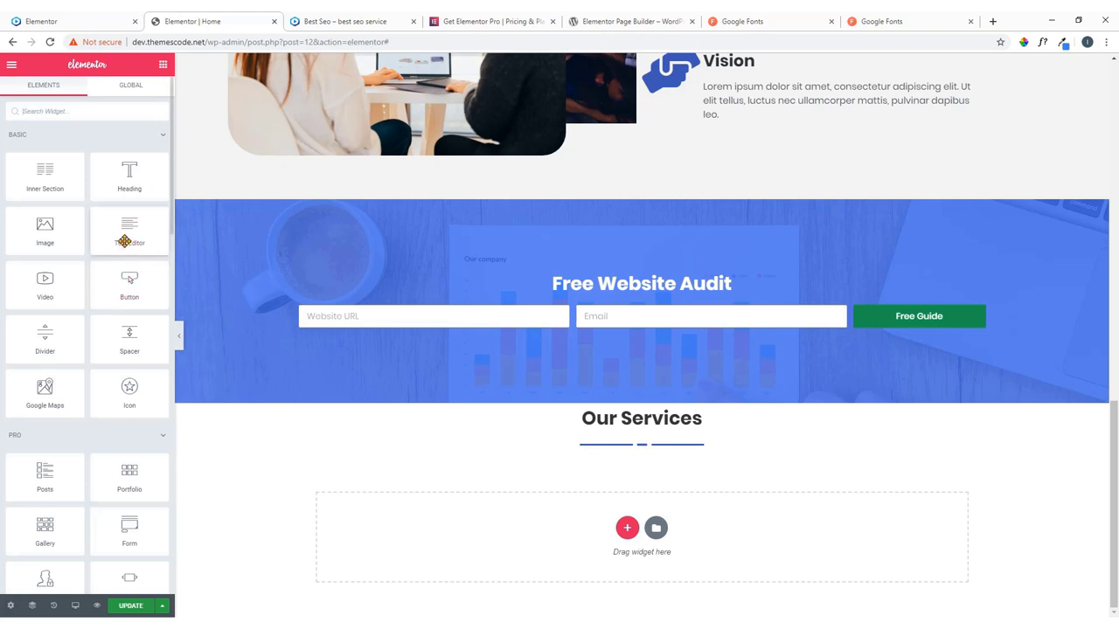
{"action": "left_click_drag", "start_coordinate": [125, 232], "coordinate": [667, 453]}
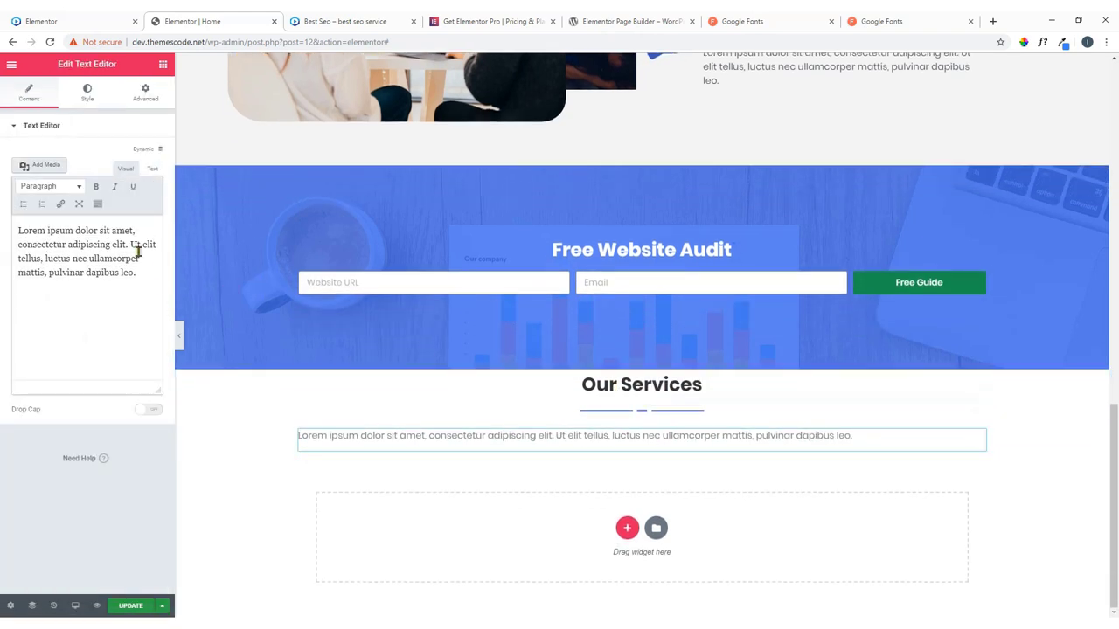
{"action": "left_click", "coordinate": [86, 93]}
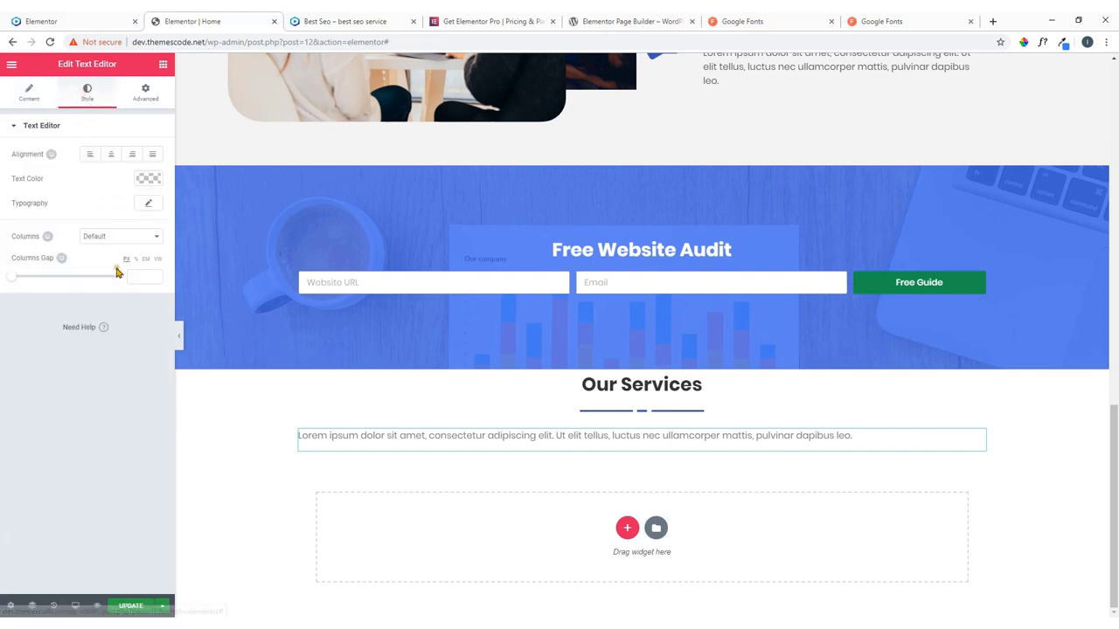
{"action": "left_click", "coordinate": [111, 153]}
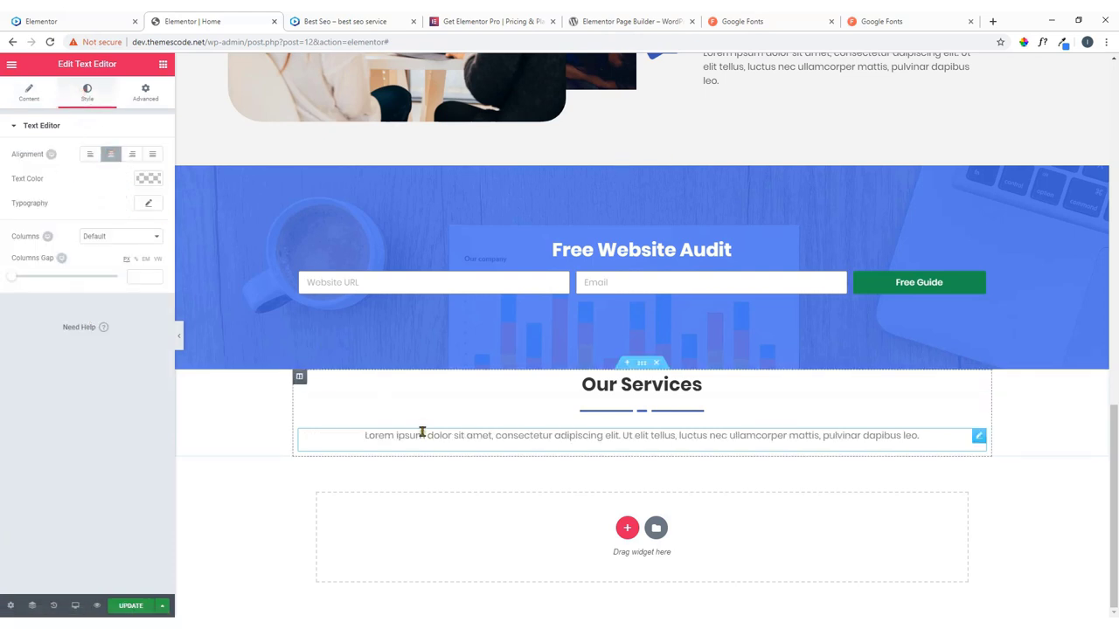
{"action": "left_click", "coordinate": [31, 91]}
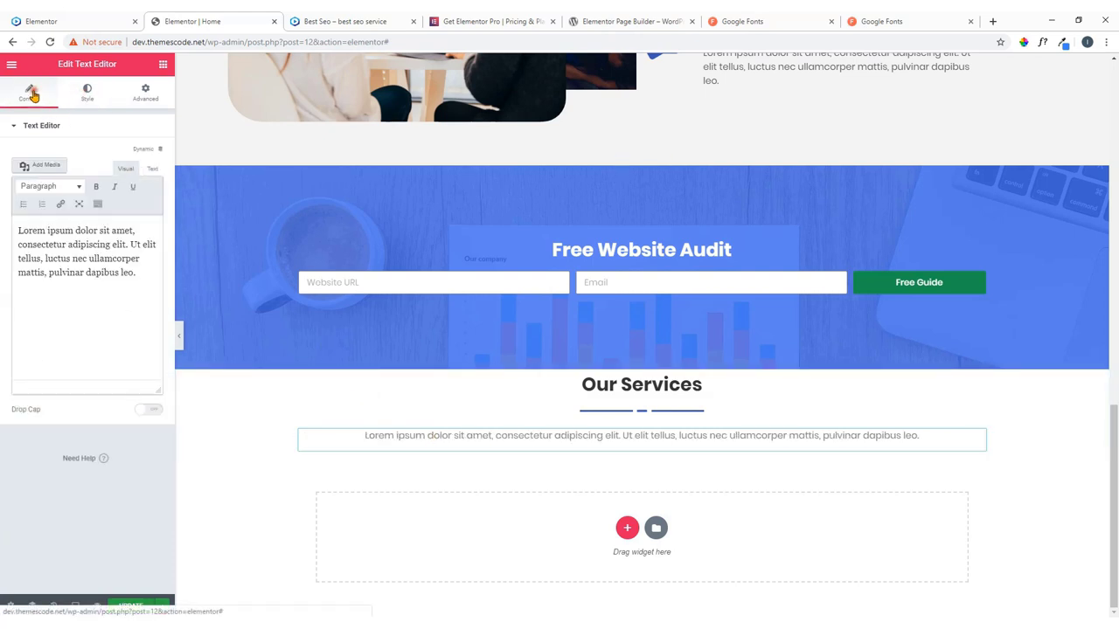
{"action": "left_click_drag", "start_coordinate": [130, 246], "coordinate": [147, 314]}
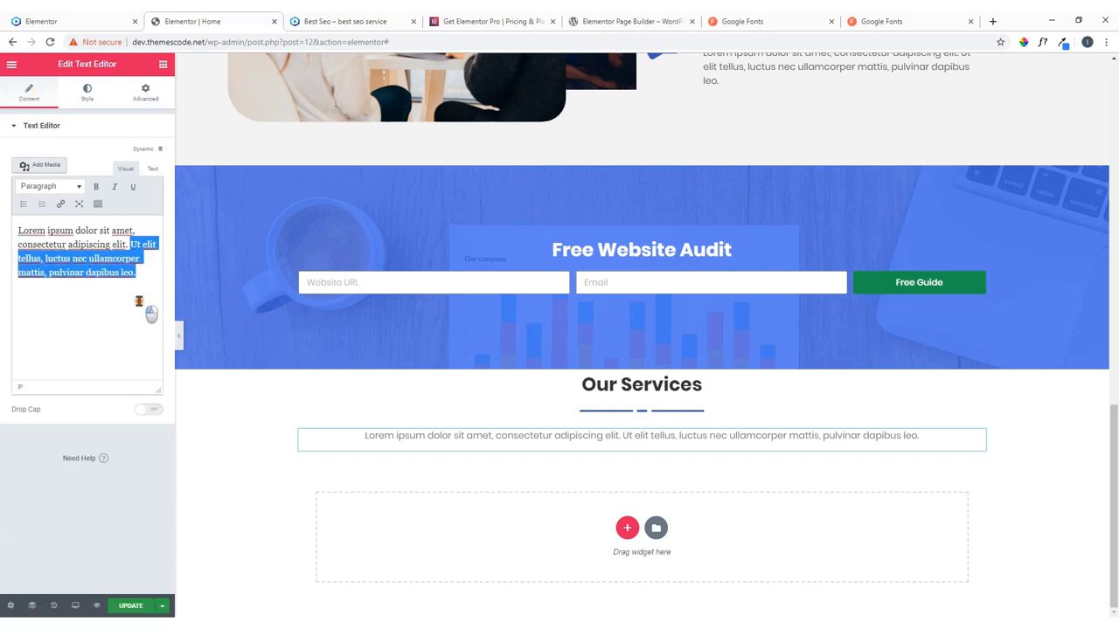
{"action": "key", "text": "BackSpace"}
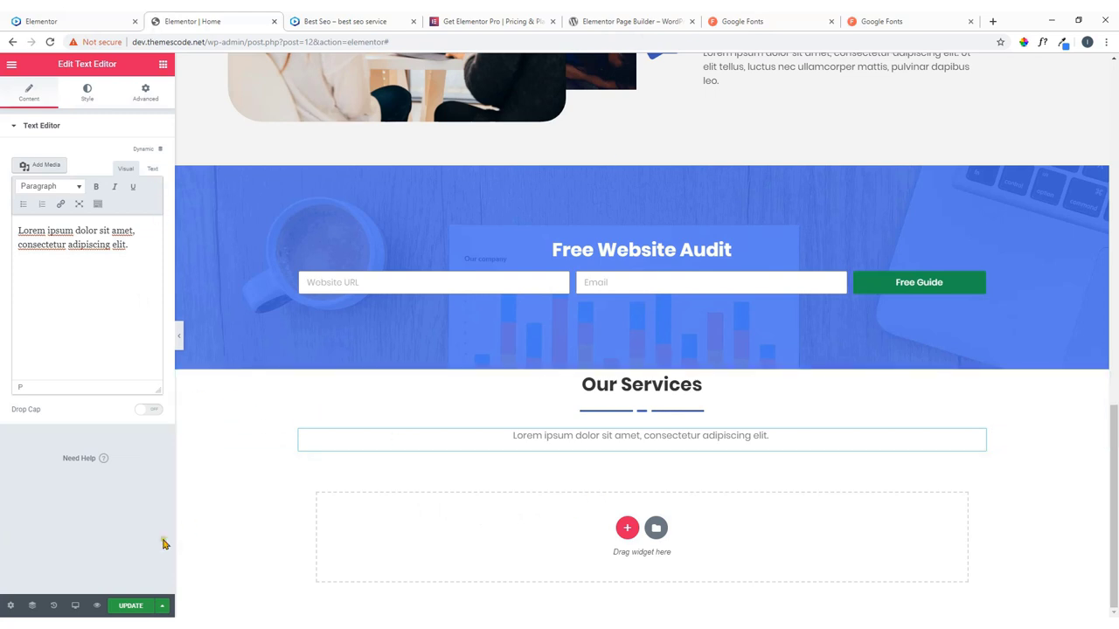
{"action": "left_click", "coordinate": [130, 605]}
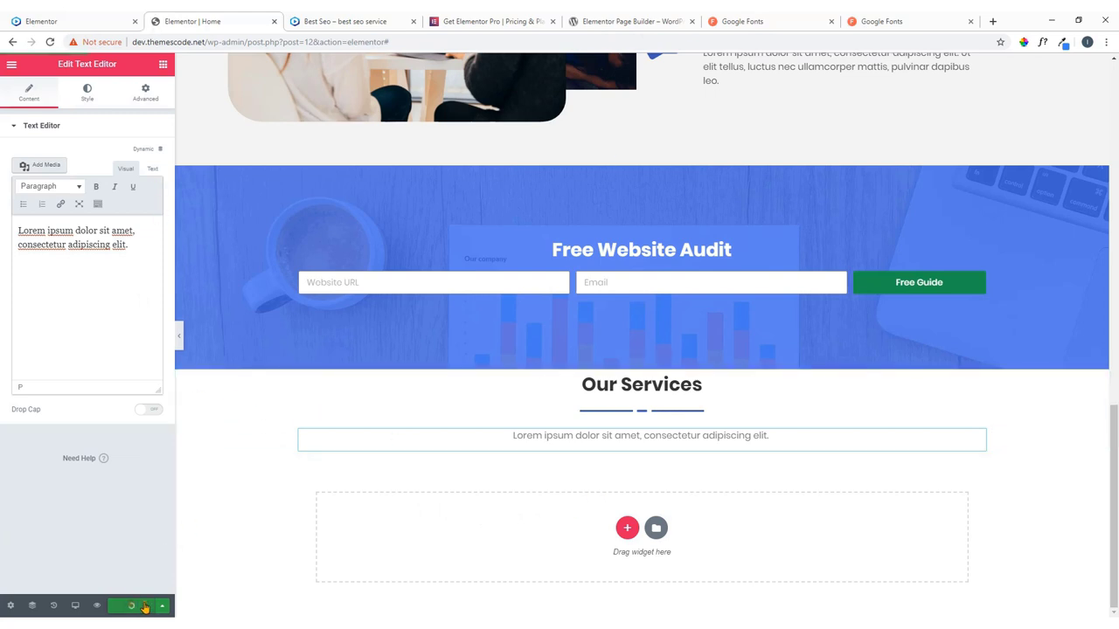
{"action": "left_click", "coordinate": [163, 64]}
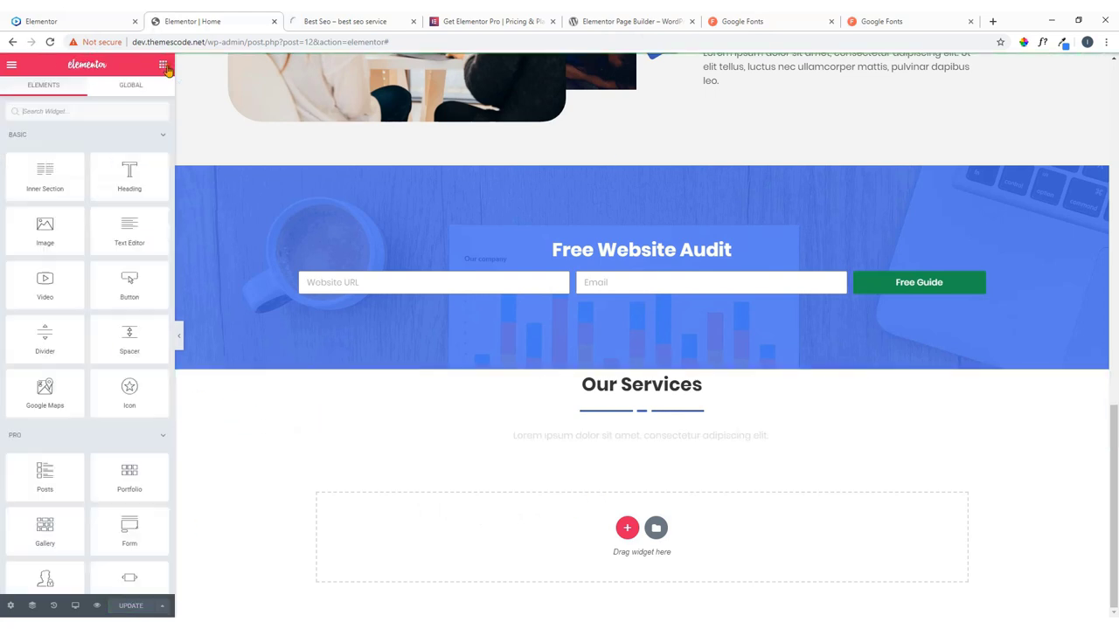
{"action": "left_click", "coordinate": [88, 21]}
{"action": "scroll", "coordinate": [348, 408], "scroll_direction": "down", "scroll_amount": 2}
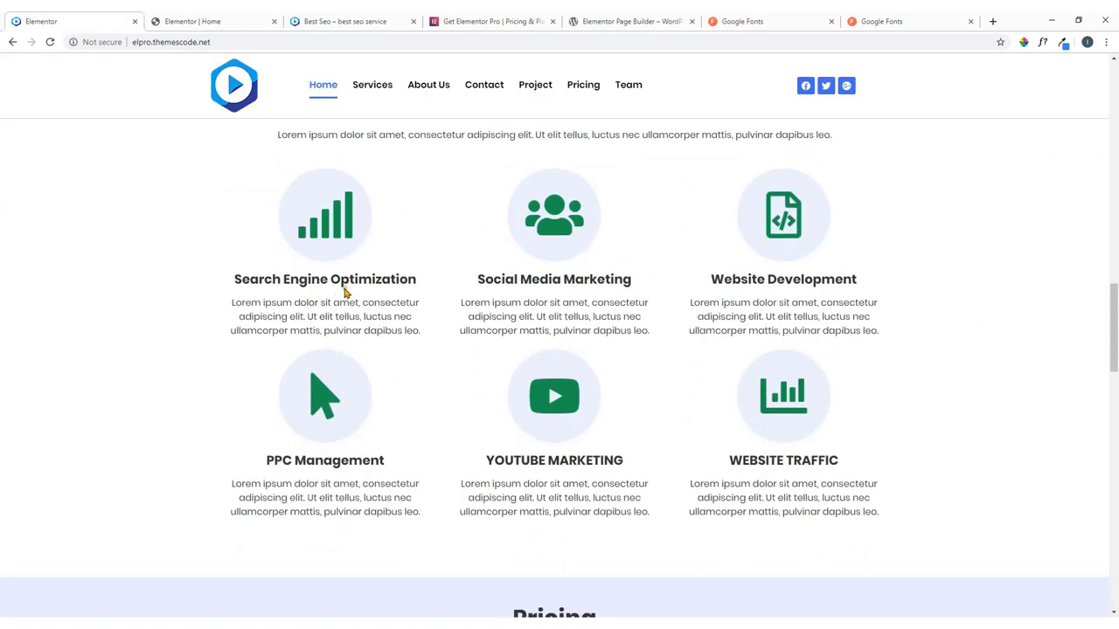
{"action": "scroll", "coordinate": [344, 292], "scroll_direction": "up", "scroll_amount": 2}
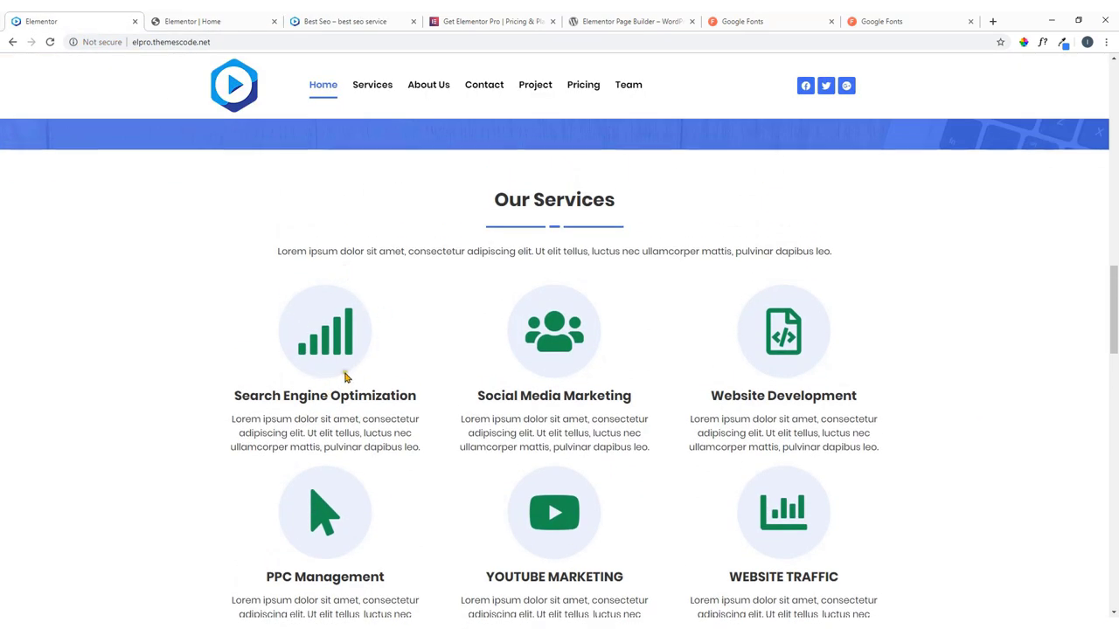
{"action": "left_click", "coordinate": [251, 20]}
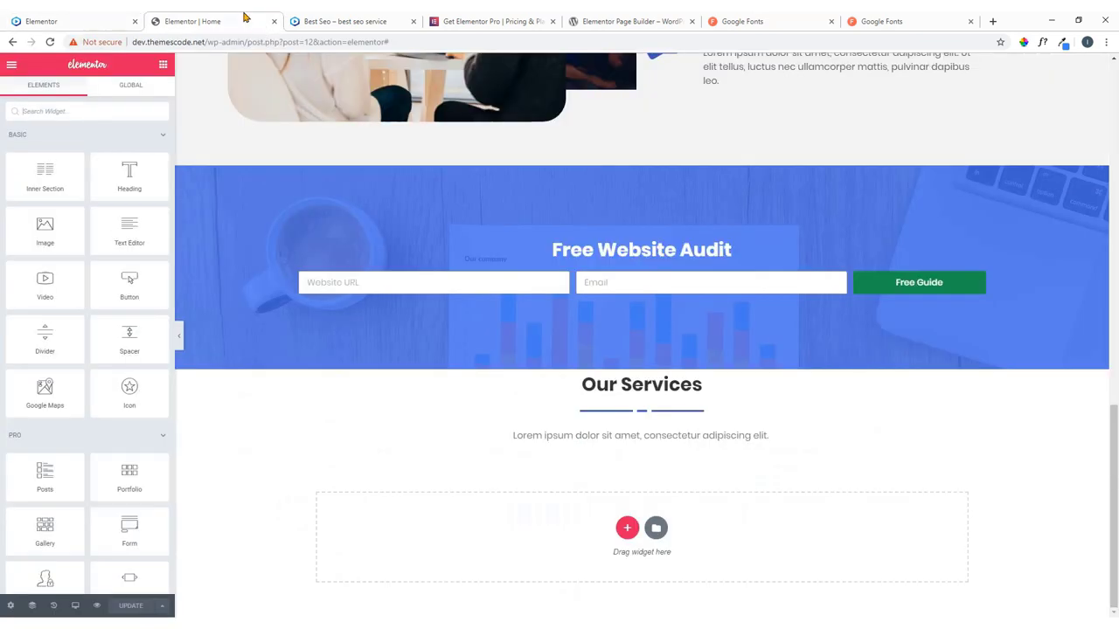
{"action": "left_click", "coordinate": [97, 108]}
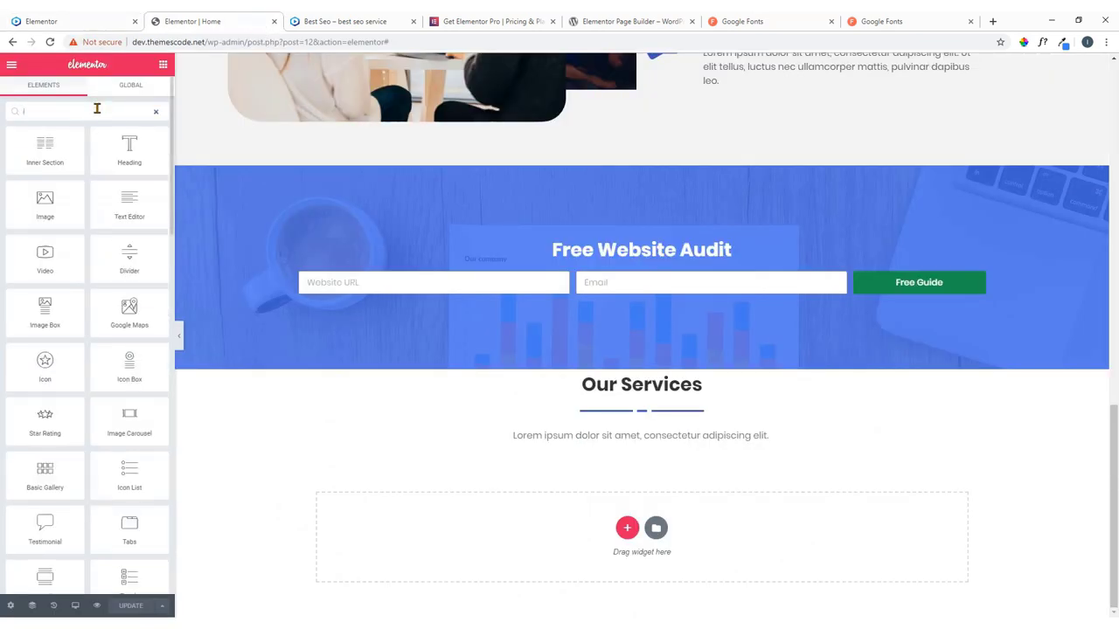
{"action": "type", "text": "icon"}
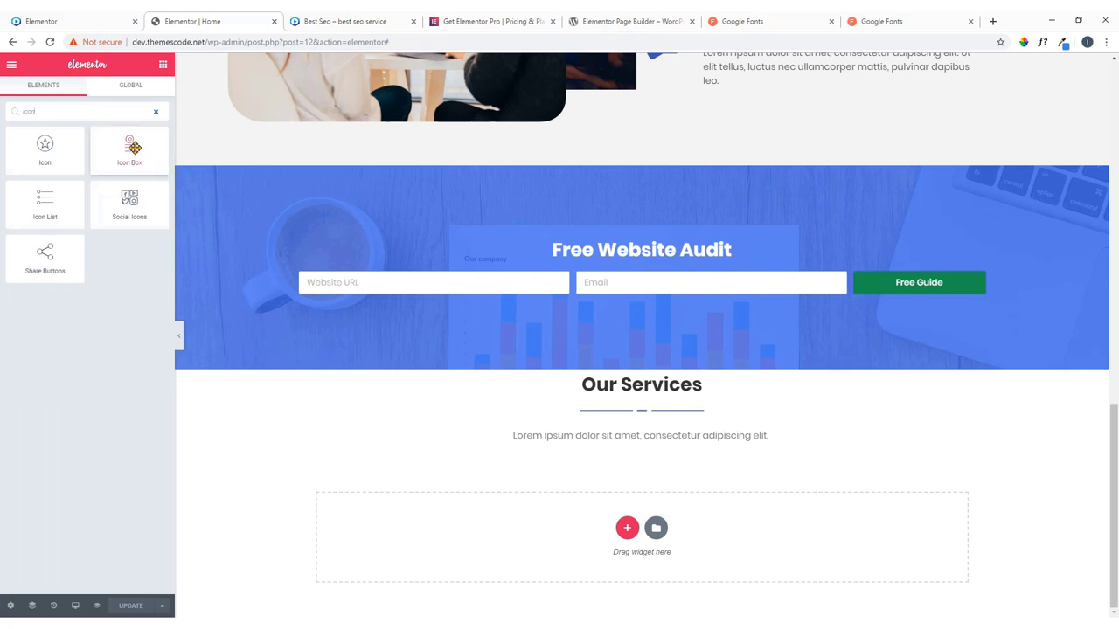
{"action": "left_click_drag", "start_coordinate": [131, 148], "coordinate": [418, 454]}
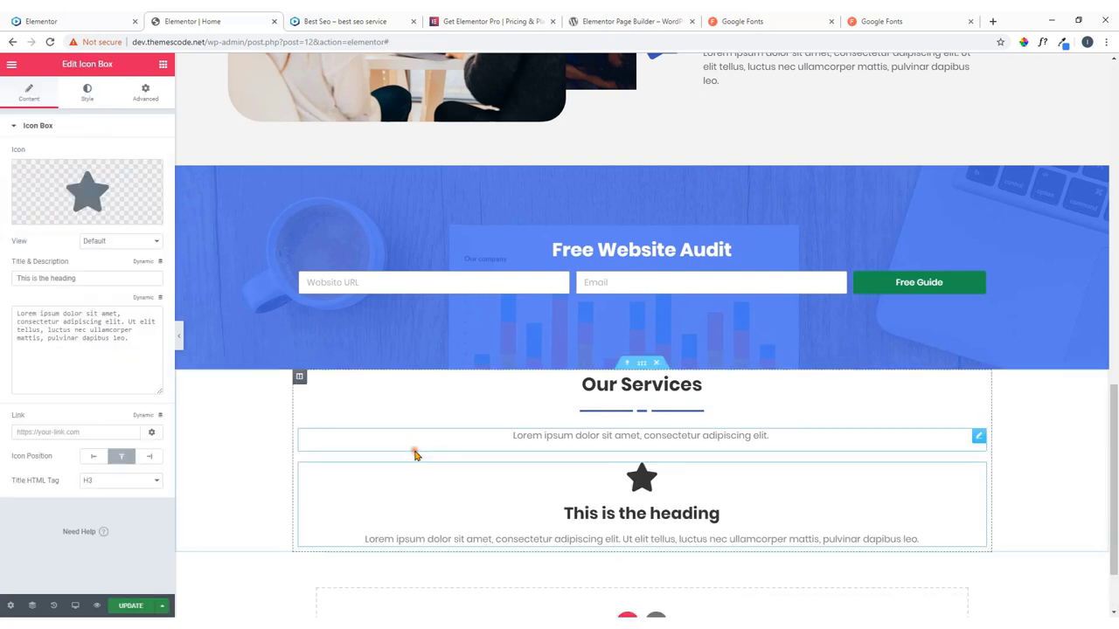
{"action": "right_click", "coordinate": [980, 474]}
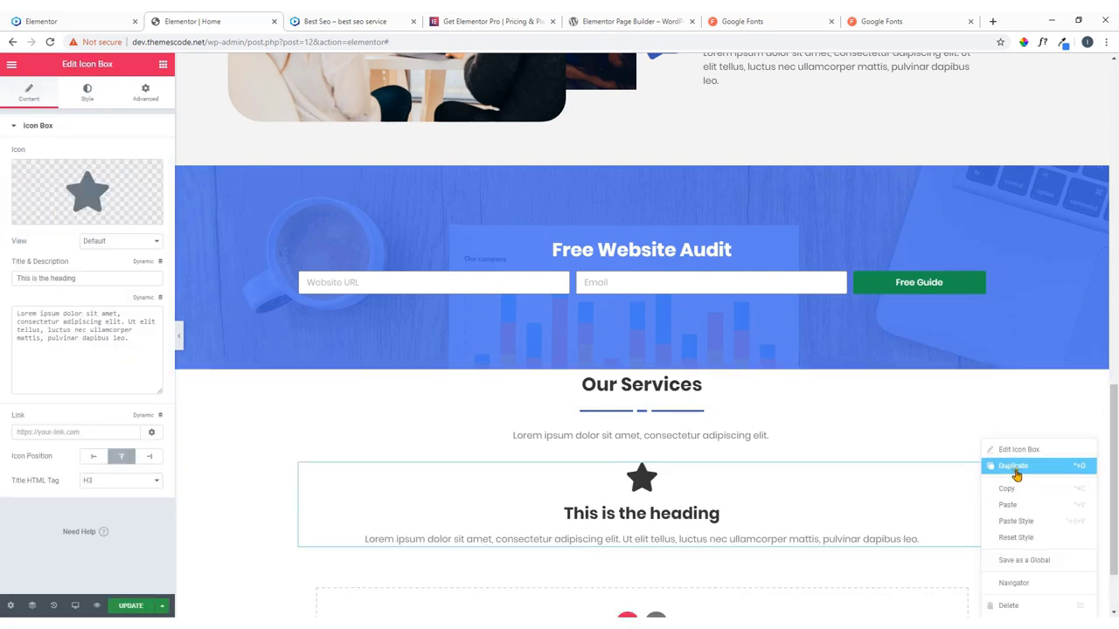
{"action": "left_click", "coordinate": [1012, 466]}
{"action": "scroll", "coordinate": [917, 462], "scroll_direction": "down", "scroll_amount": 2}
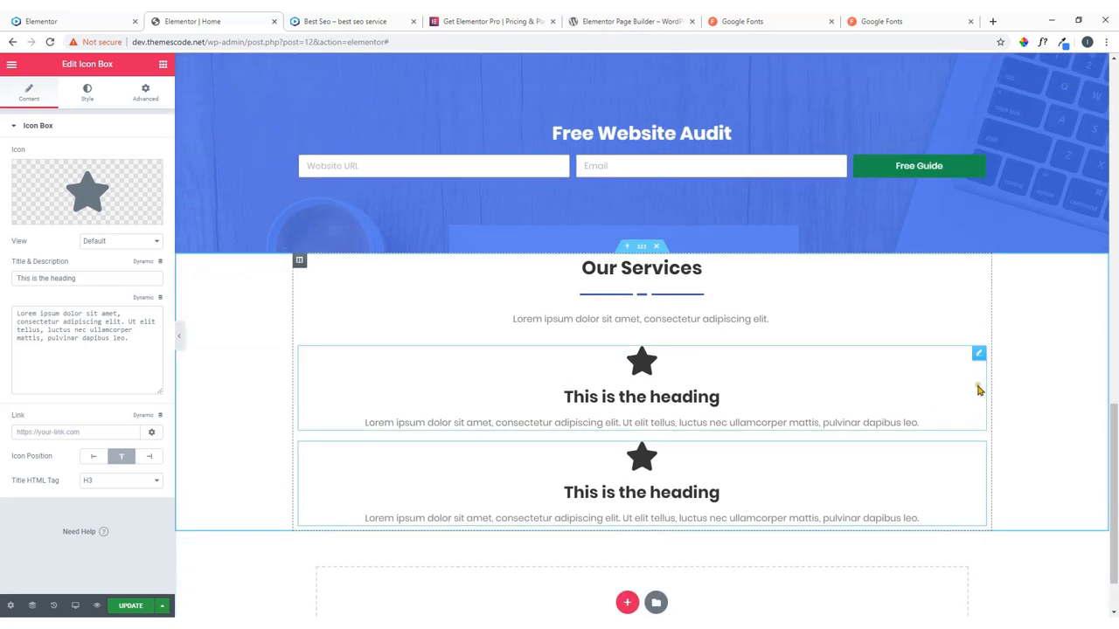
{"action": "right_click", "coordinate": [980, 358]}
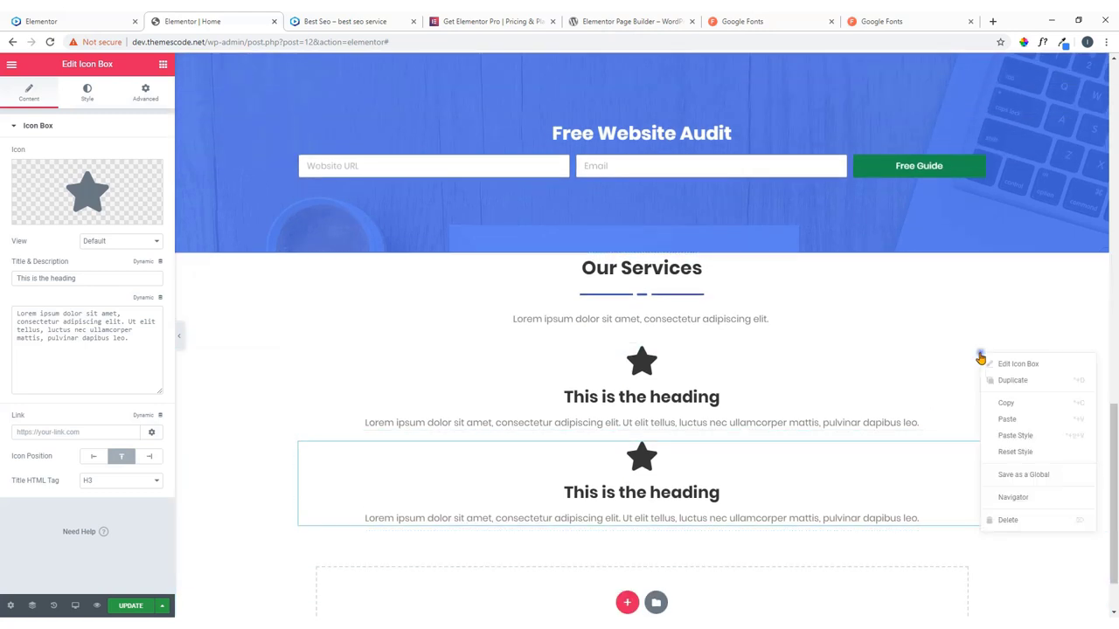
{"action": "left_click", "coordinate": [1005, 521]}
{"action": "right_click", "coordinate": [977, 375]}
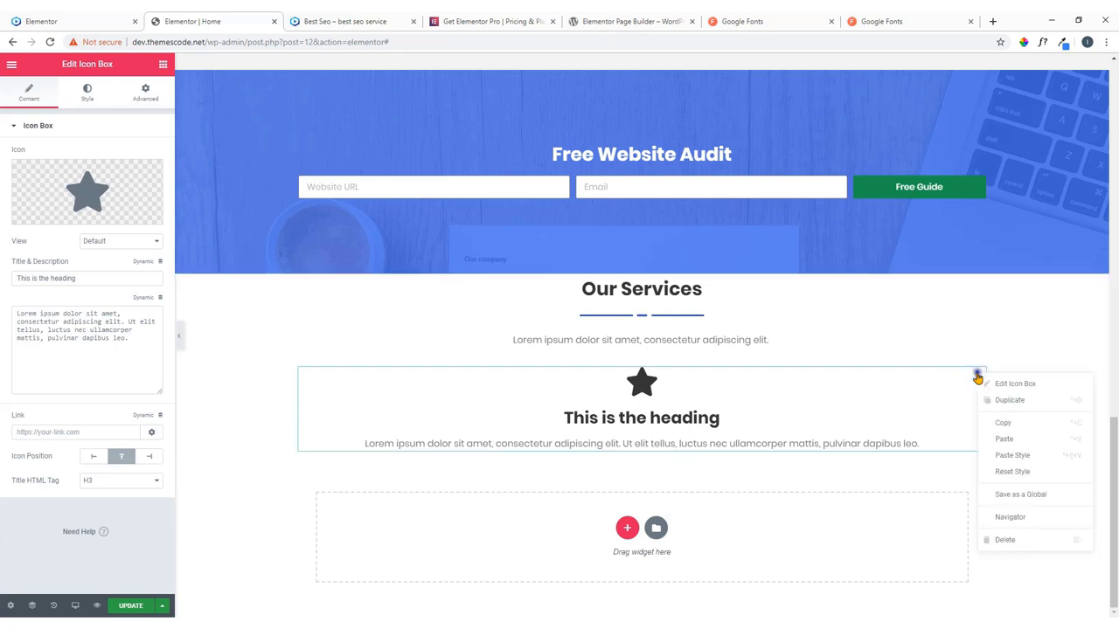
{"action": "left_click", "coordinate": [996, 540]}
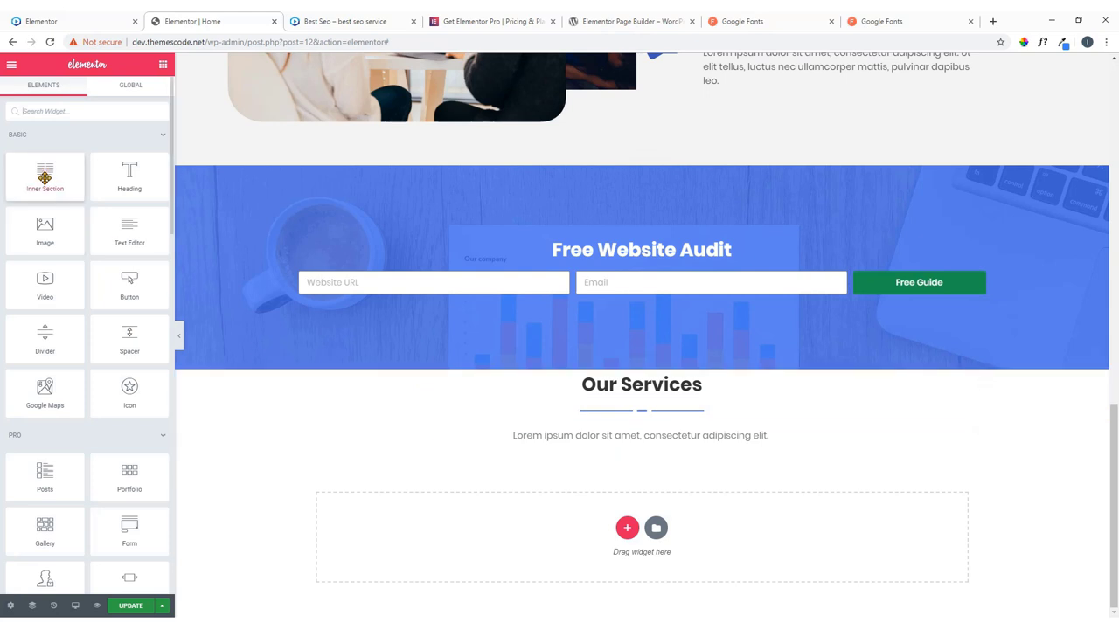
Drop an Inner Section under the paragraph and add a third column to it.
{"action": "left_click", "coordinate": [93, 21]}
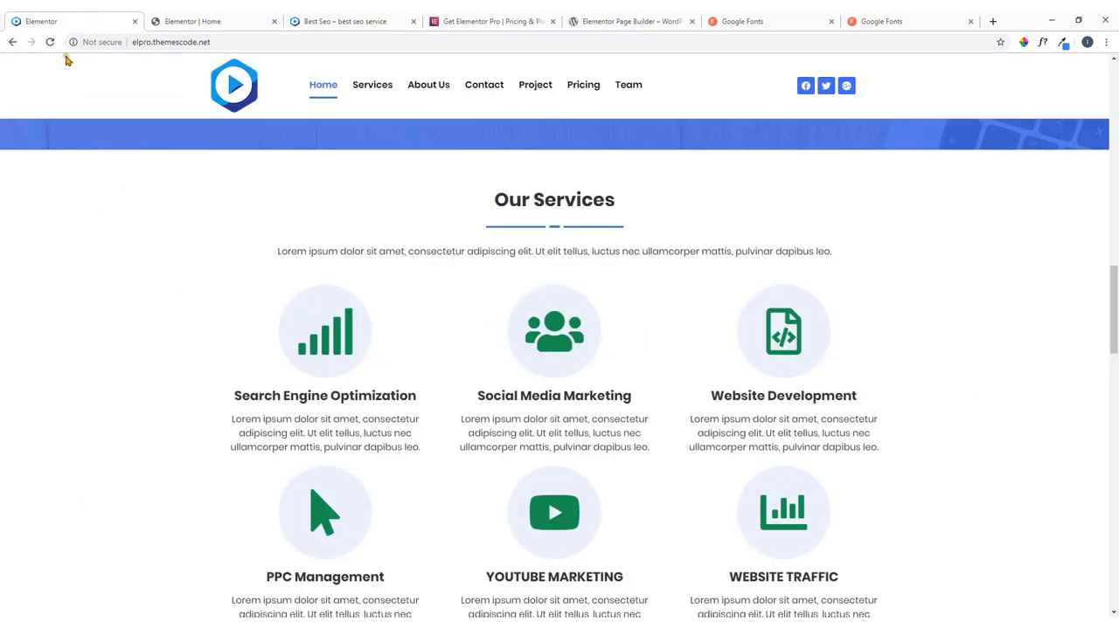
{"action": "left_click", "coordinate": [198, 19]}
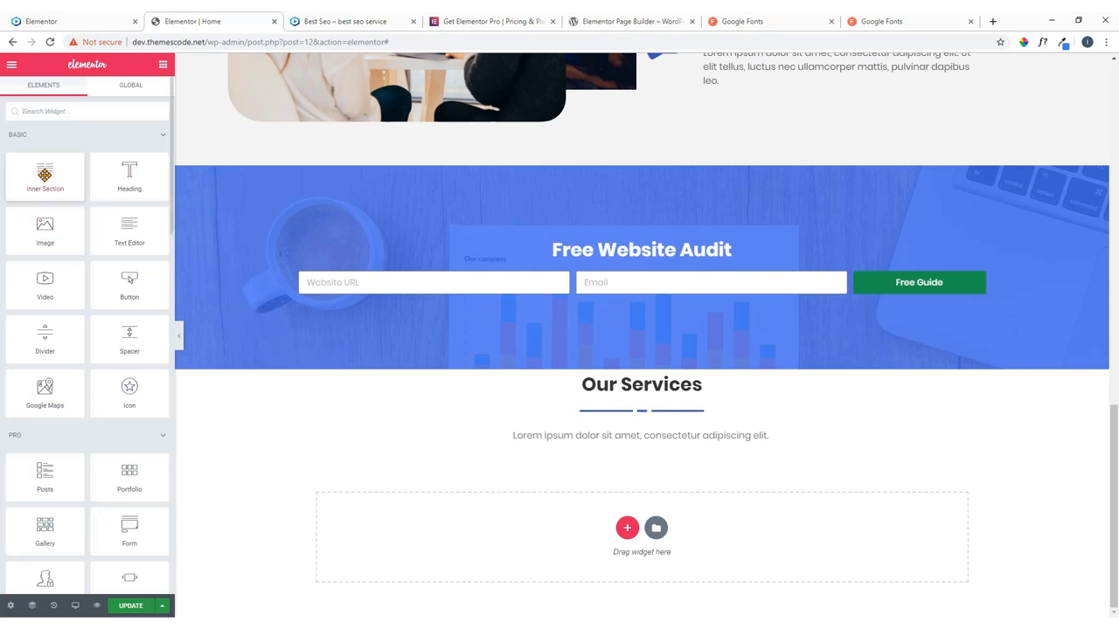
{"action": "left_click_drag", "start_coordinate": [42, 175], "coordinate": [624, 448]}
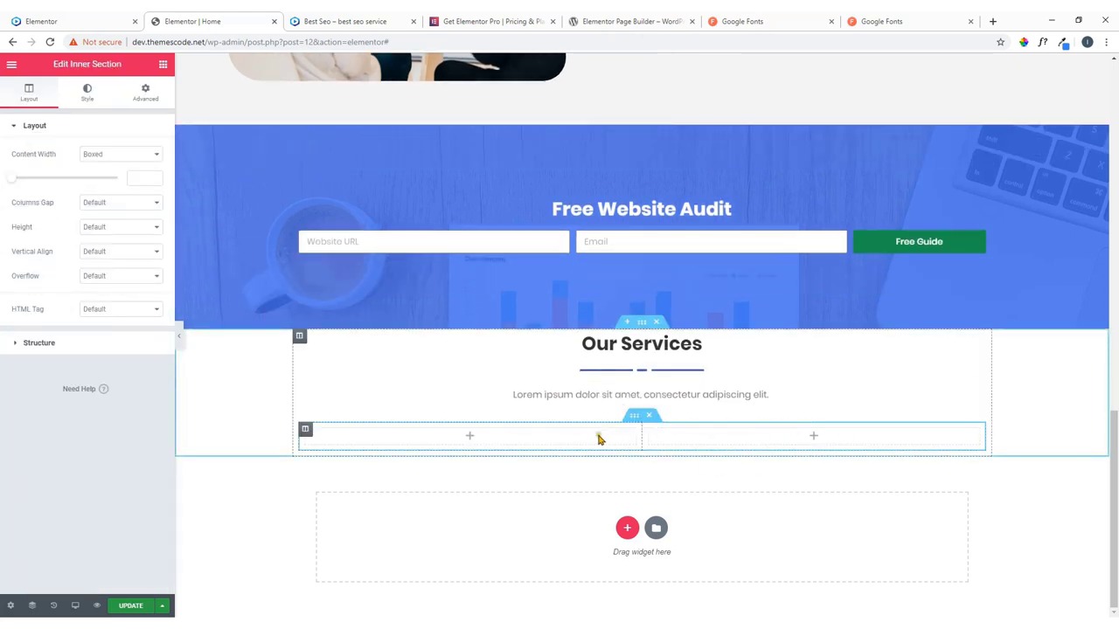
{"action": "right_click", "coordinate": [305, 432]}
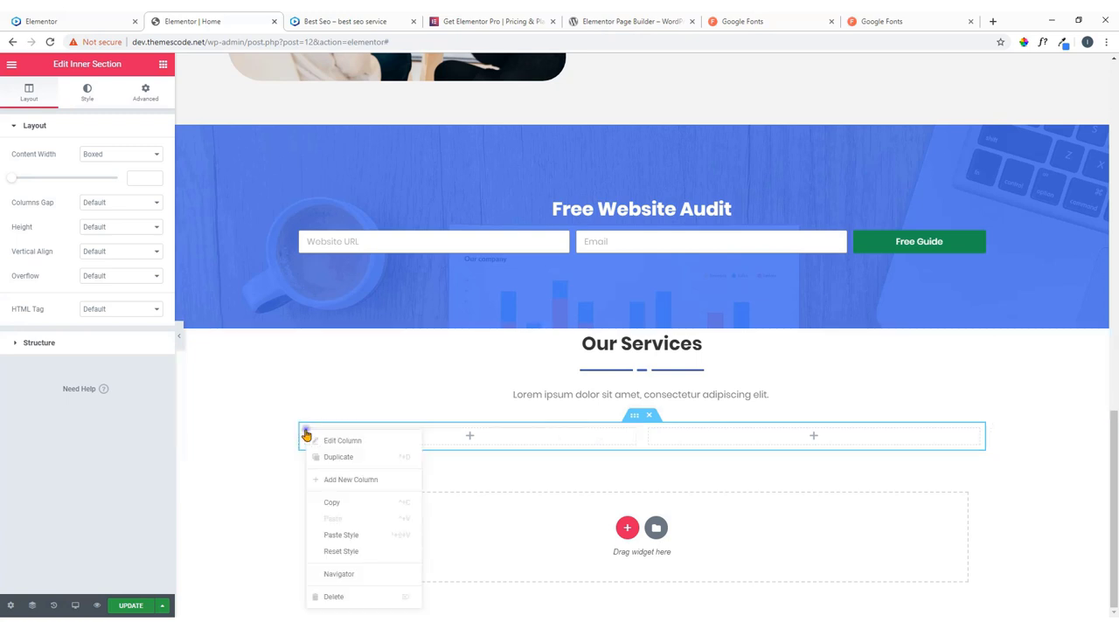
{"action": "left_click", "coordinate": [336, 480]}
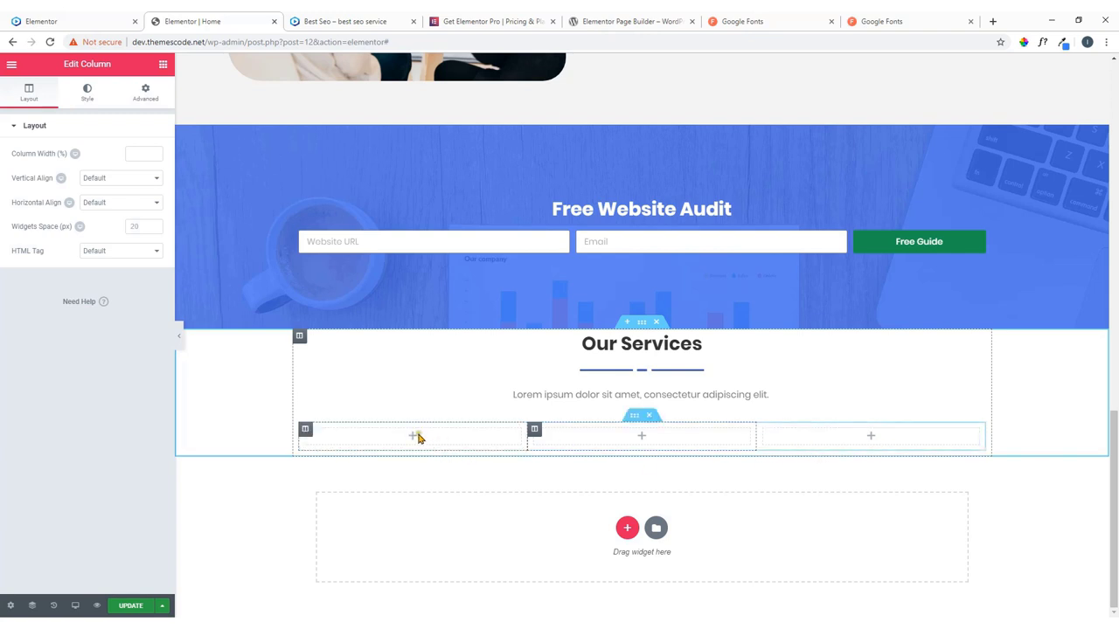
{"action": "left_click", "coordinate": [413, 438]}
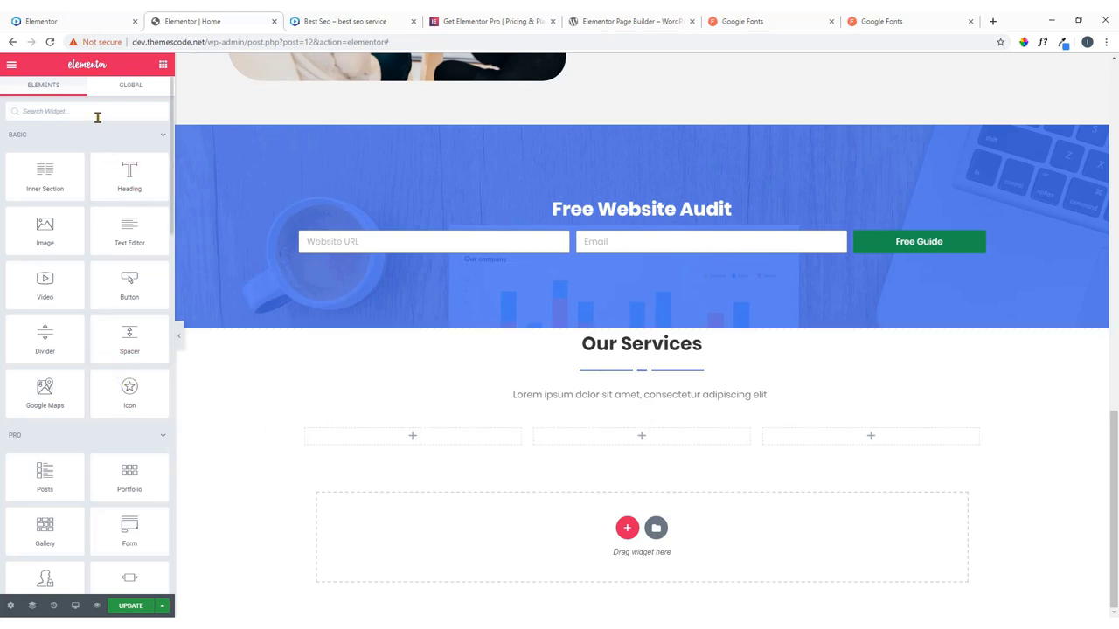
Search for the Icon Box widget and place it in the first column.
{"action": "left_click", "coordinate": [97, 117]}
{"action": "type", "text": "i"}
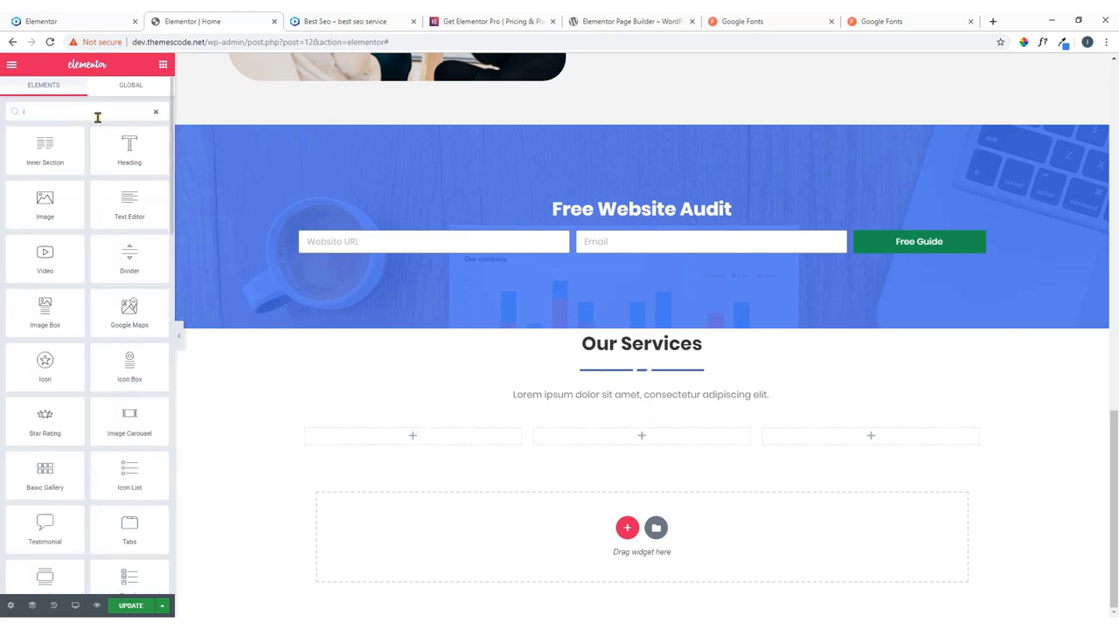
{"action": "type", "text": "l"}
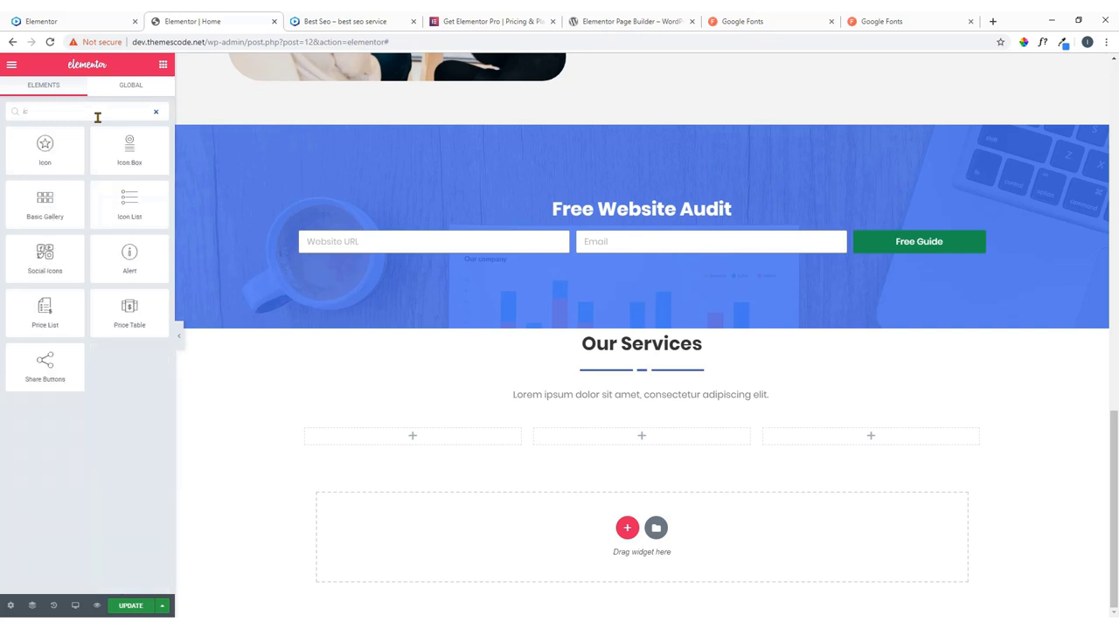
{"action": "type", "text": "on"}
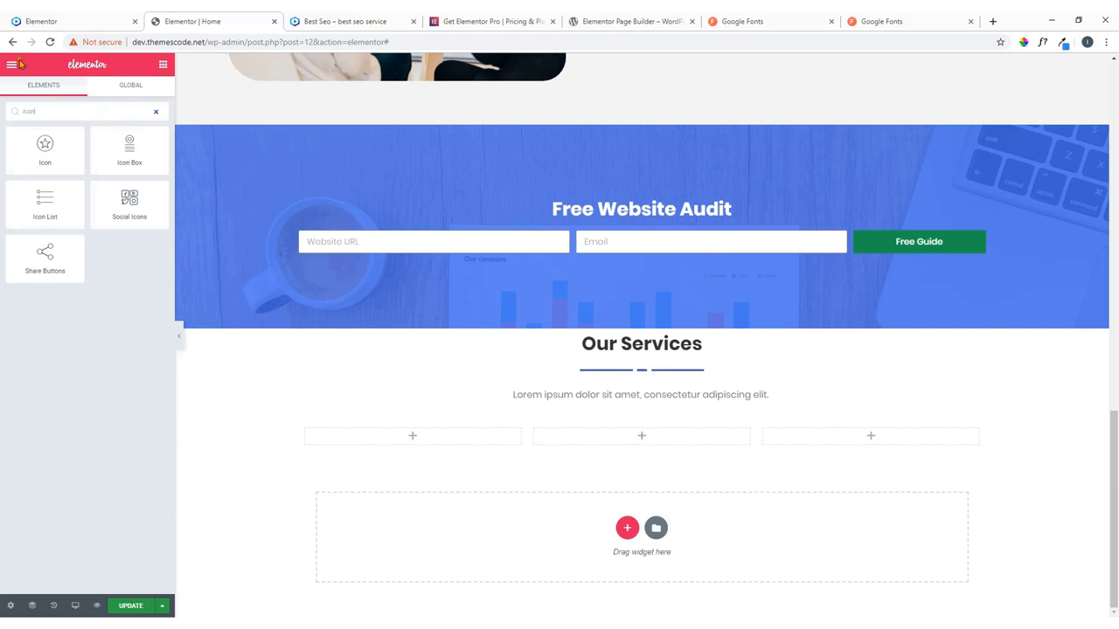
{"action": "left_click_drag", "start_coordinate": [127, 140], "coordinate": [431, 445]}
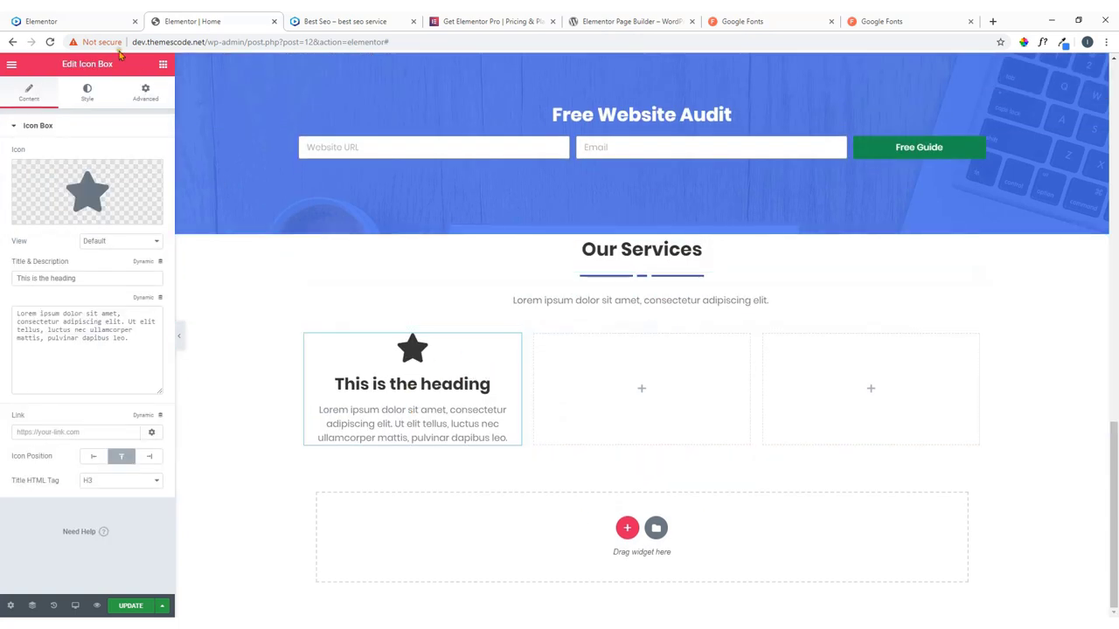
Copy 'Search Engine Optimization' from the live site into the icon box title.
{"action": "key", "text": "ctrl+shift+Tab"}
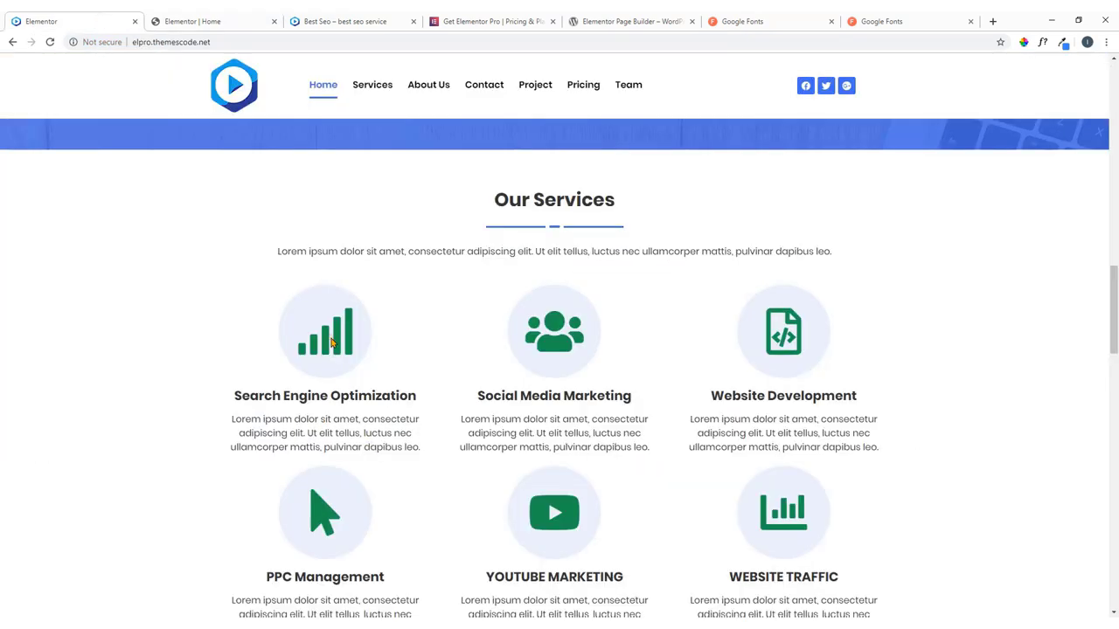
{"action": "left_click_drag", "start_coordinate": [417, 398], "coordinate": [234, 400]}
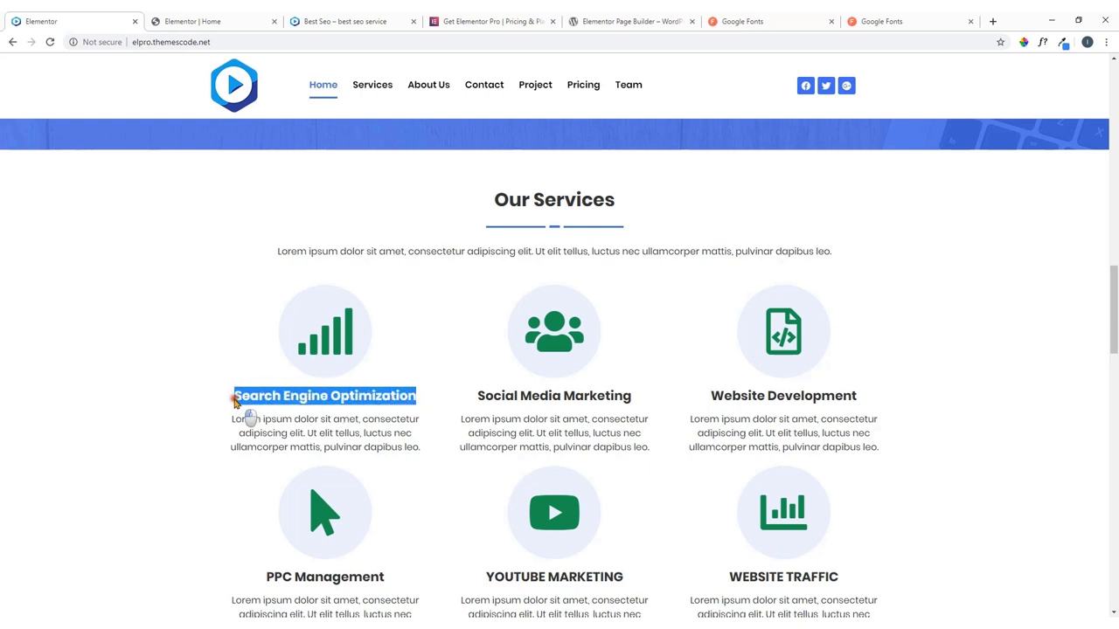
{"action": "right_click", "coordinate": [235, 400]}
{"action": "left_click", "coordinate": [267, 412]}
{"action": "left_click", "coordinate": [241, 19]}
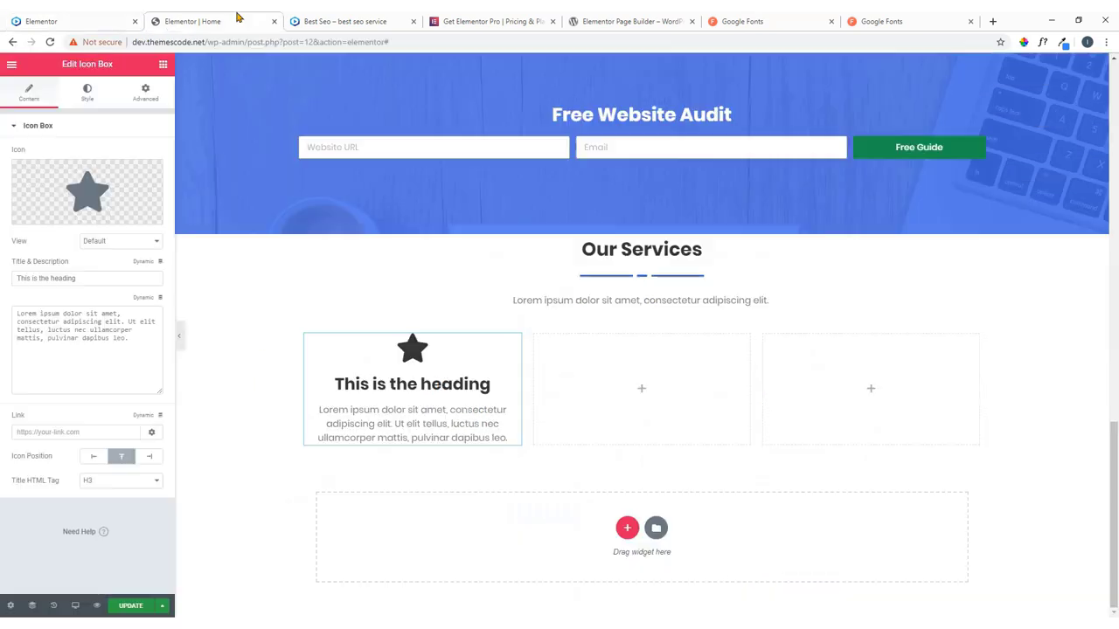
{"action": "left_click", "coordinate": [100, 278]}
{"action": "left_click_drag", "start_coordinate": [101, 278], "coordinate": [3, 282]}
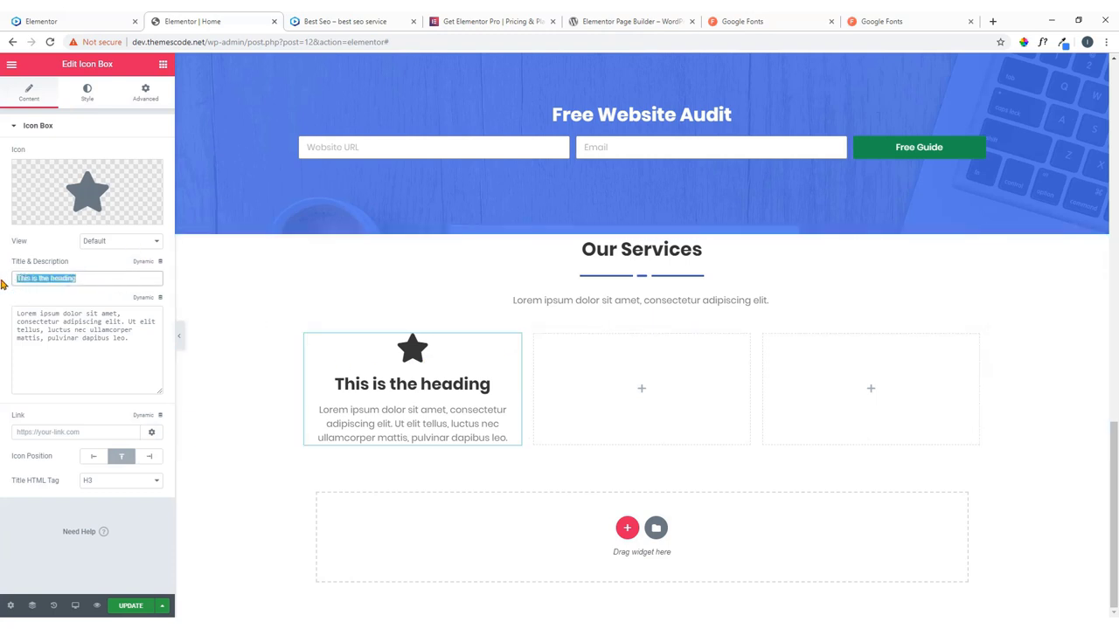
{"action": "key", "text": "ctrl+v"}
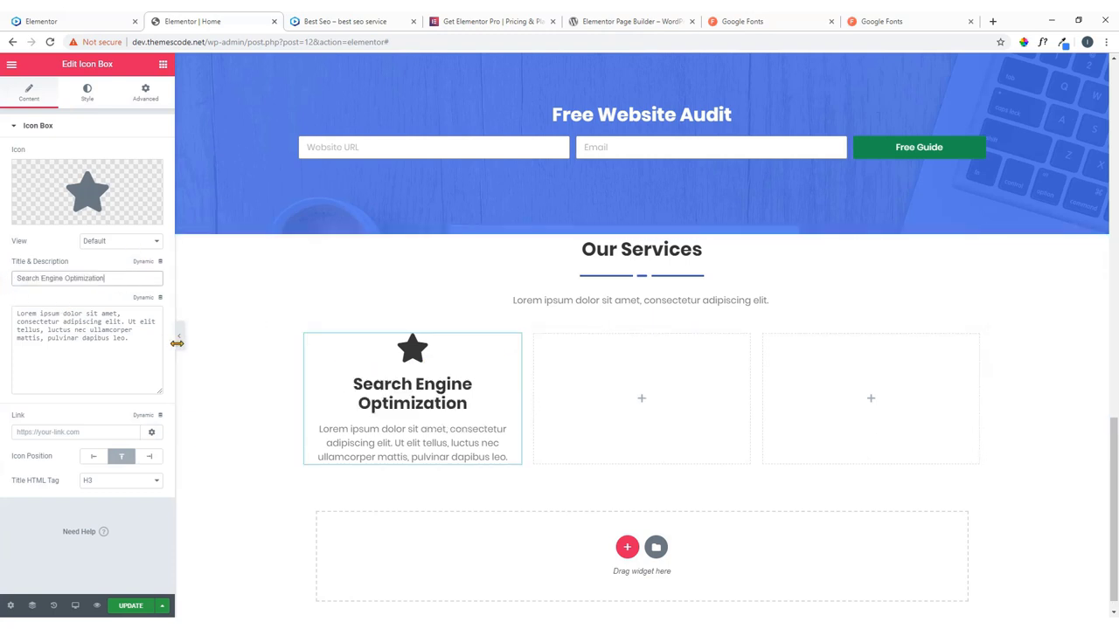
Swap the star for the Signal icon from the Icon Library.
{"action": "left_click", "coordinate": [85, 191]}
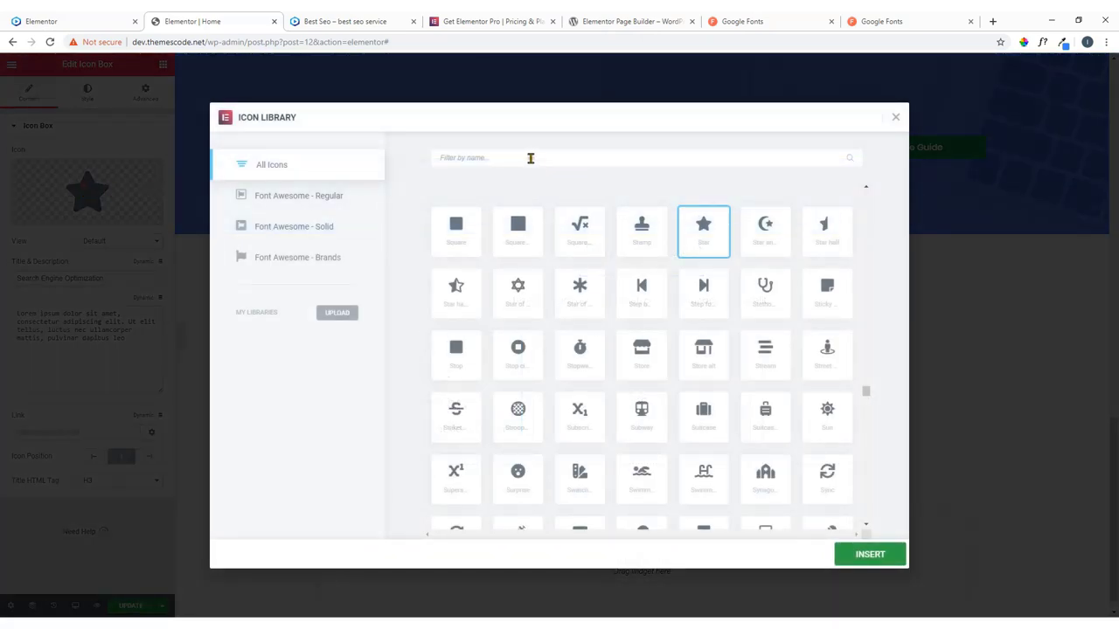
{"action": "left_click", "coordinate": [529, 158]}
{"action": "type", "text": "s"}
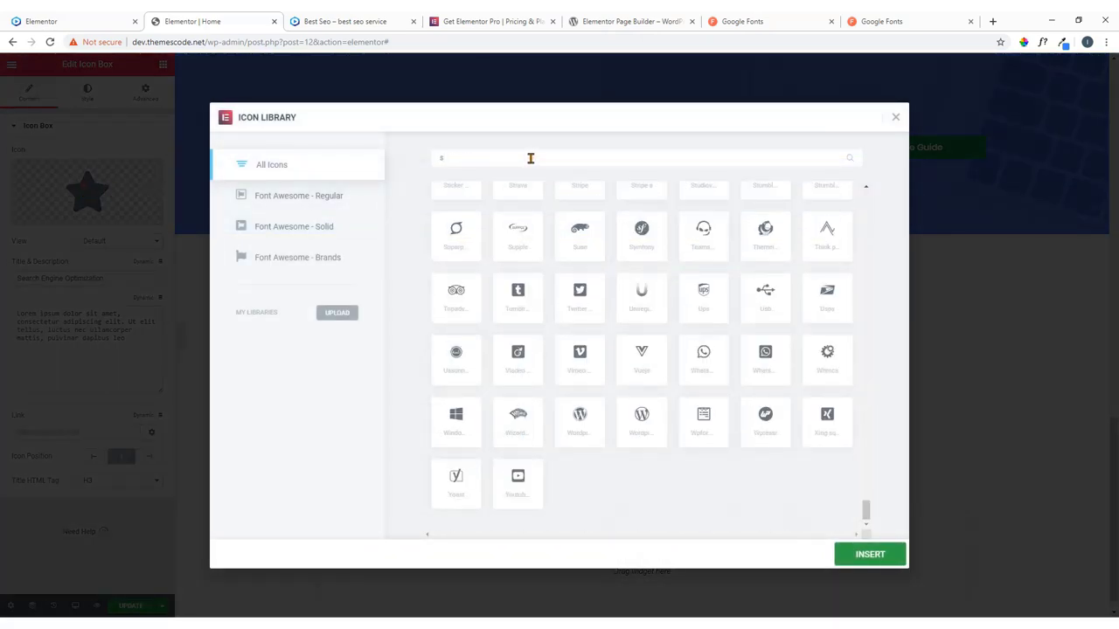
{"action": "type", "text": "ignal"}
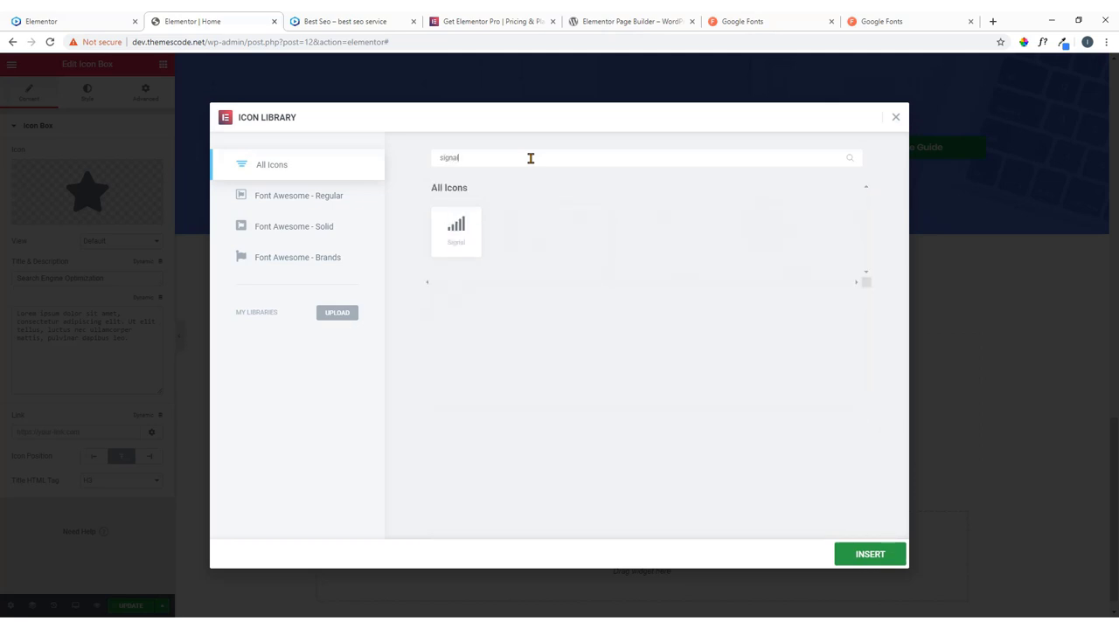
{"action": "left_click", "coordinate": [464, 238]}
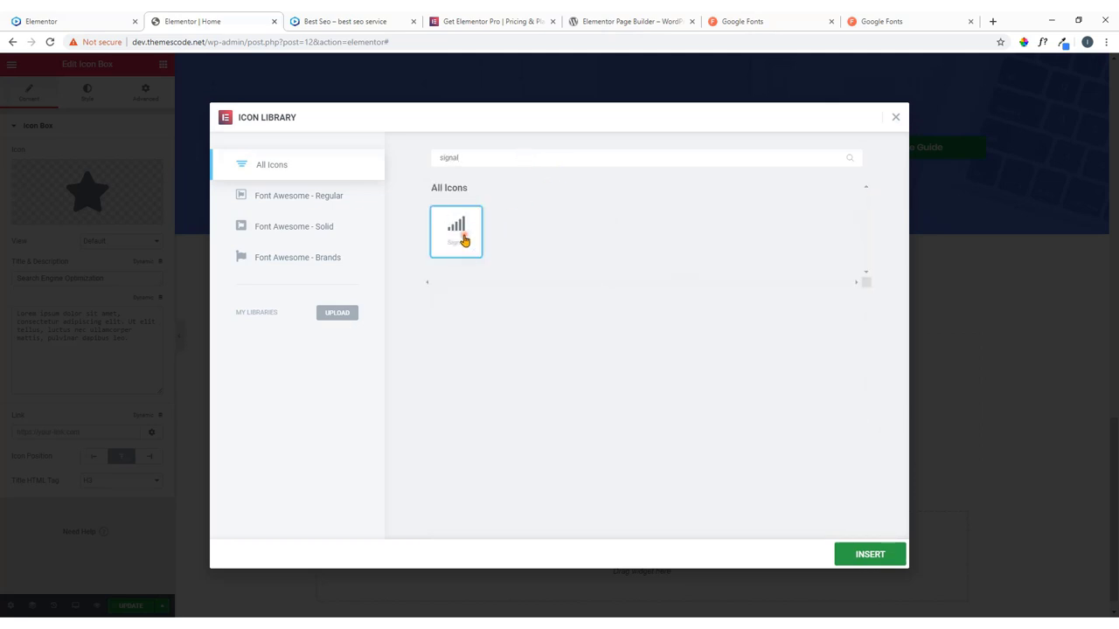
{"action": "left_click", "coordinate": [872, 556]}
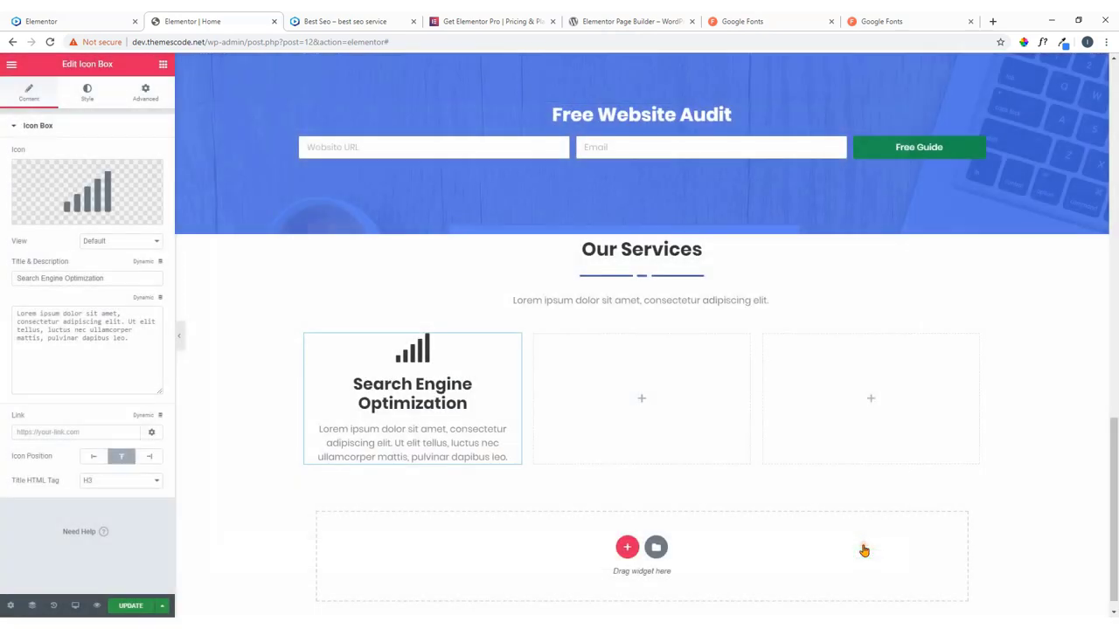
Set the icon box title spacing to 16 and the title font size to 23 px.
{"action": "left_click", "coordinate": [86, 100]}
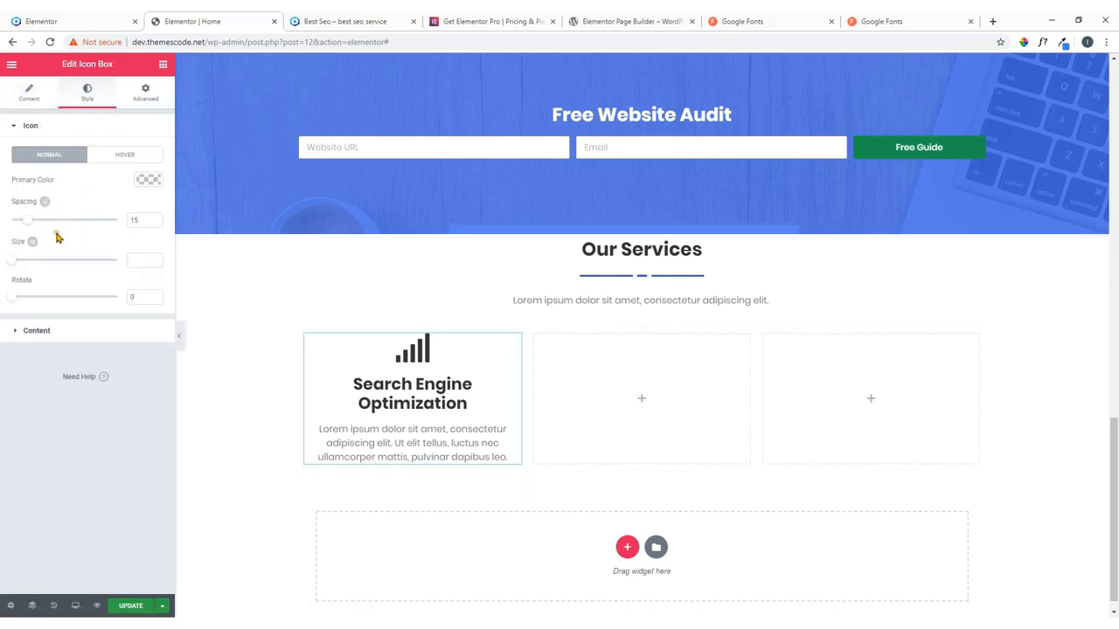
{"action": "left_click", "coordinate": [55, 335]}
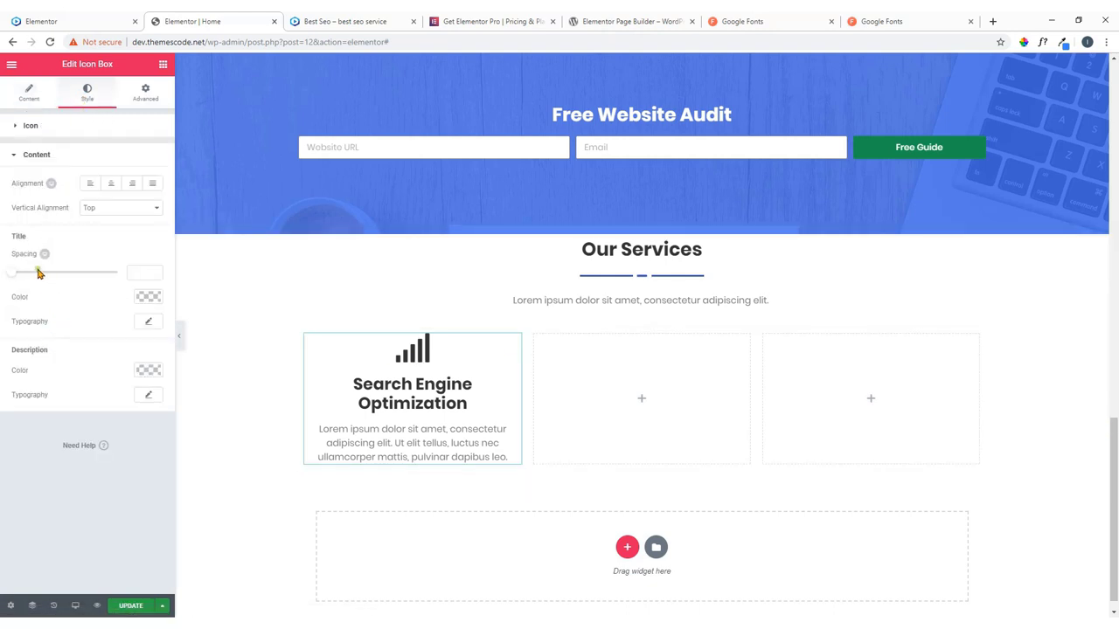
{"action": "mouse_move", "coordinate": [39, 273]}
{"action": "left_mouse_down"}
{"action": "mouse_move", "coordinate": [12, 276]}
{"action": "mouse_move", "coordinate": [26, 278]}
{"action": "left_mouse_up"}
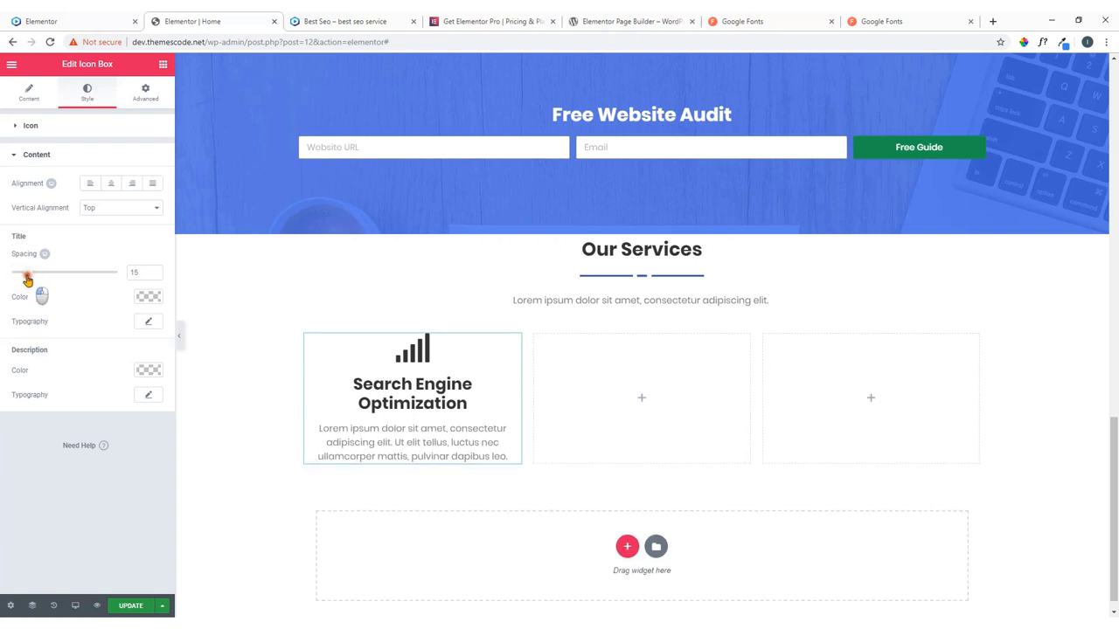
{"action": "left_click", "coordinate": [150, 323]}
{"action": "left_click_drag", "start_coordinate": [22, 394], "coordinate": [31, 399]}
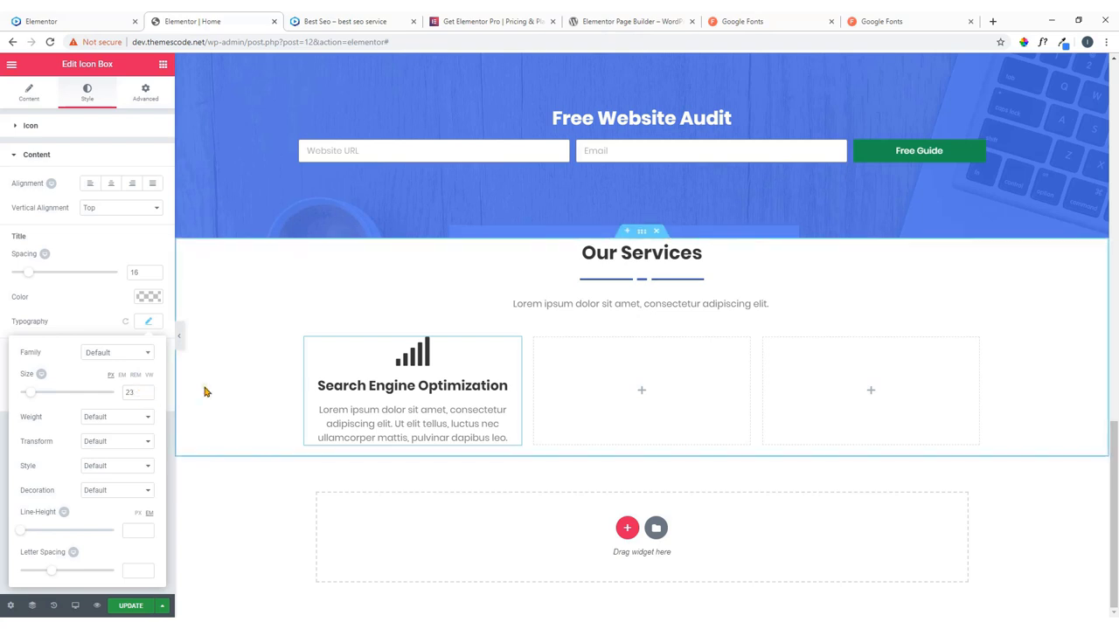
{"action": "left_click", "coordinate": [105, 17]}
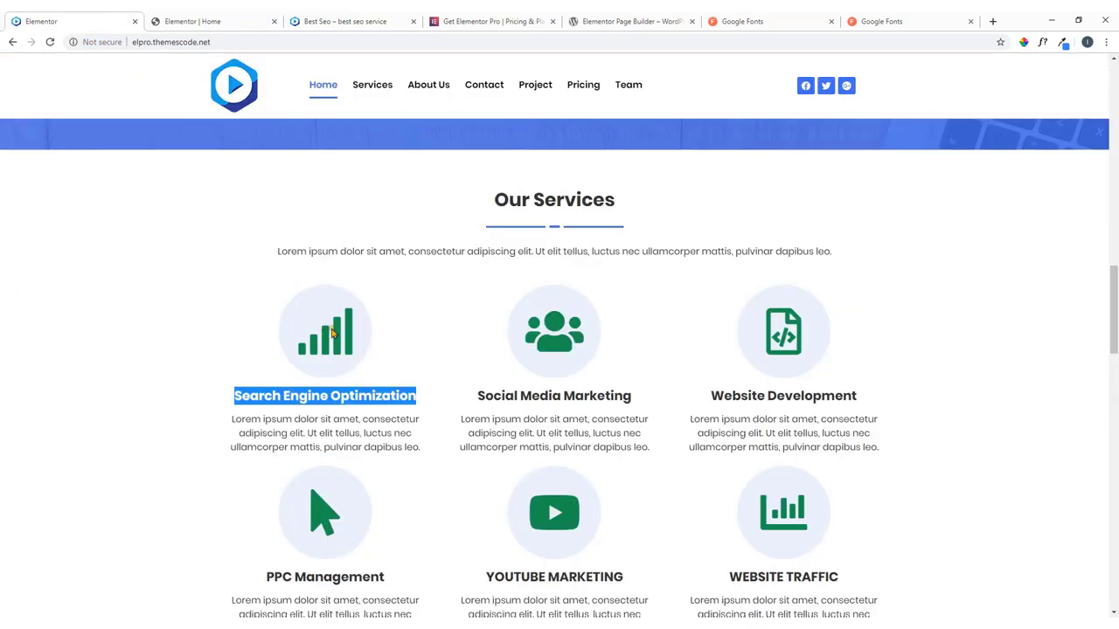
{"action": "left_click", "coordinate": [232, 333]}
{"action": "left_click", "coordinate": [192, 17]}
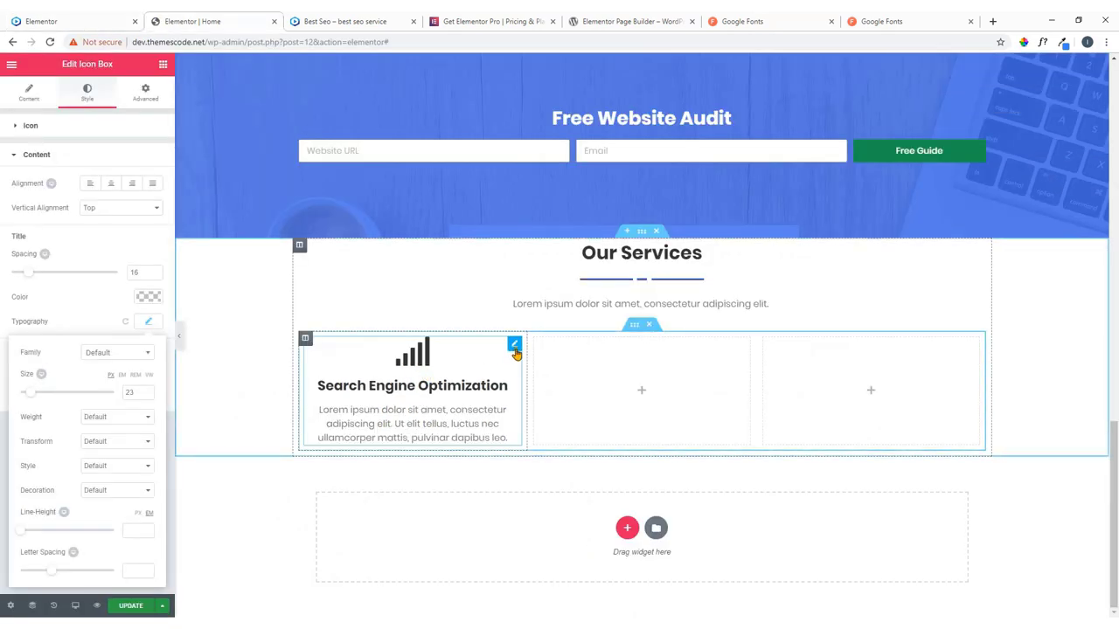
{"action": "left_click", "coordinate": [516, 349]}
{"action": "left_click", "coordinate": [40, 123]}
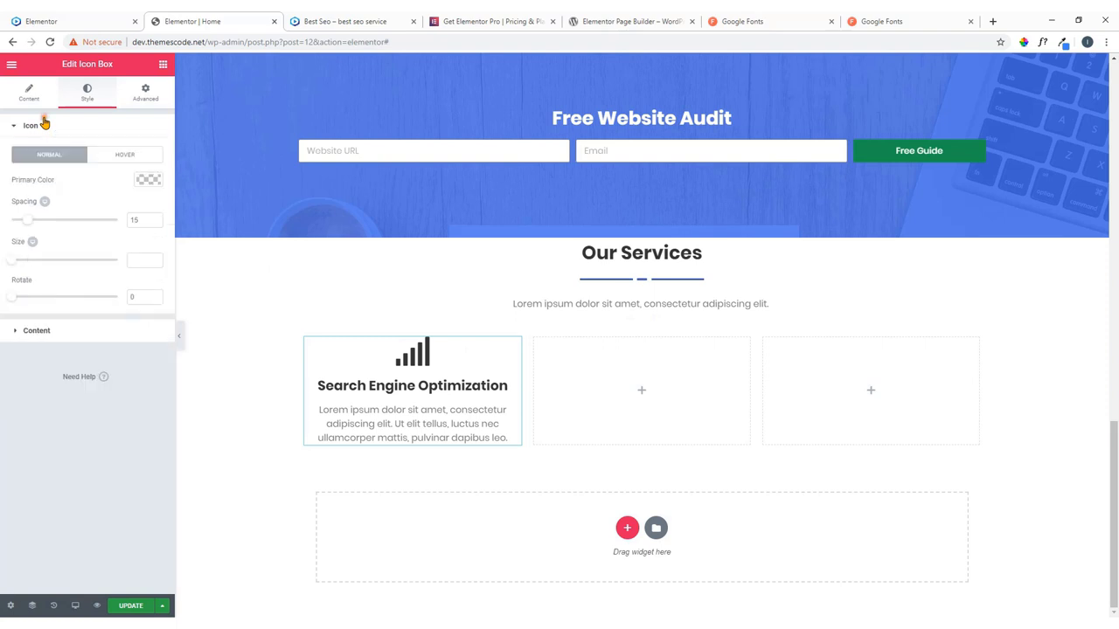
{"action": "left_click", "coordinate": [28, 93]}
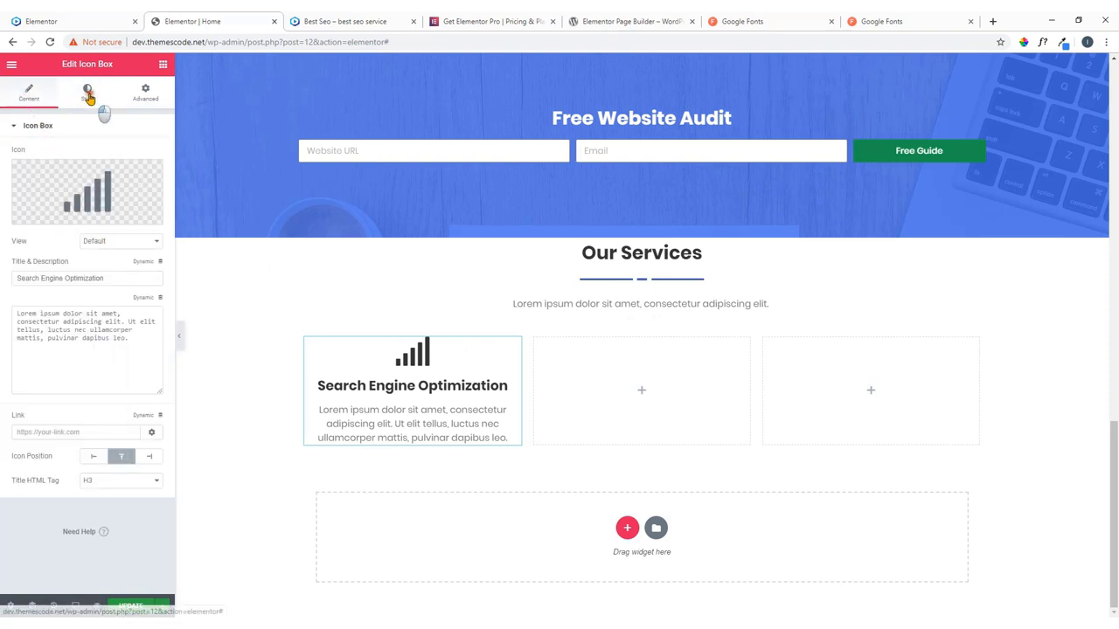
{"action": "left_click", "coordinate": [96, 101]}
Colour the Search Engine Optimization icon green to match the live site.
{"action": "left_click", "coordinate": [51, 128]}
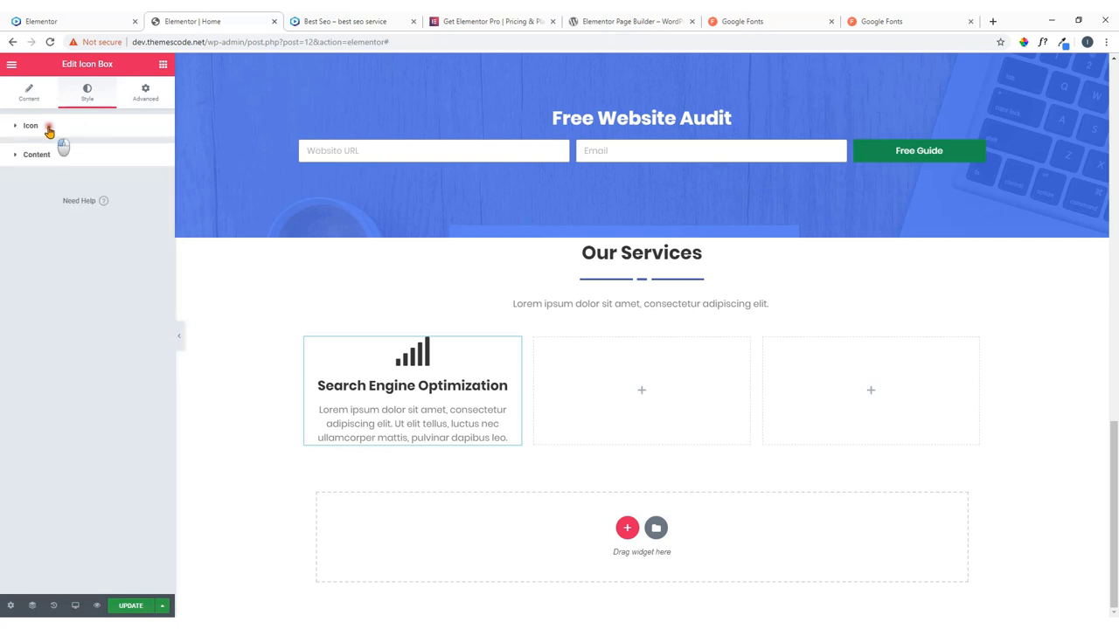
{"action": "left_click", "coordinate": [54, 127]}
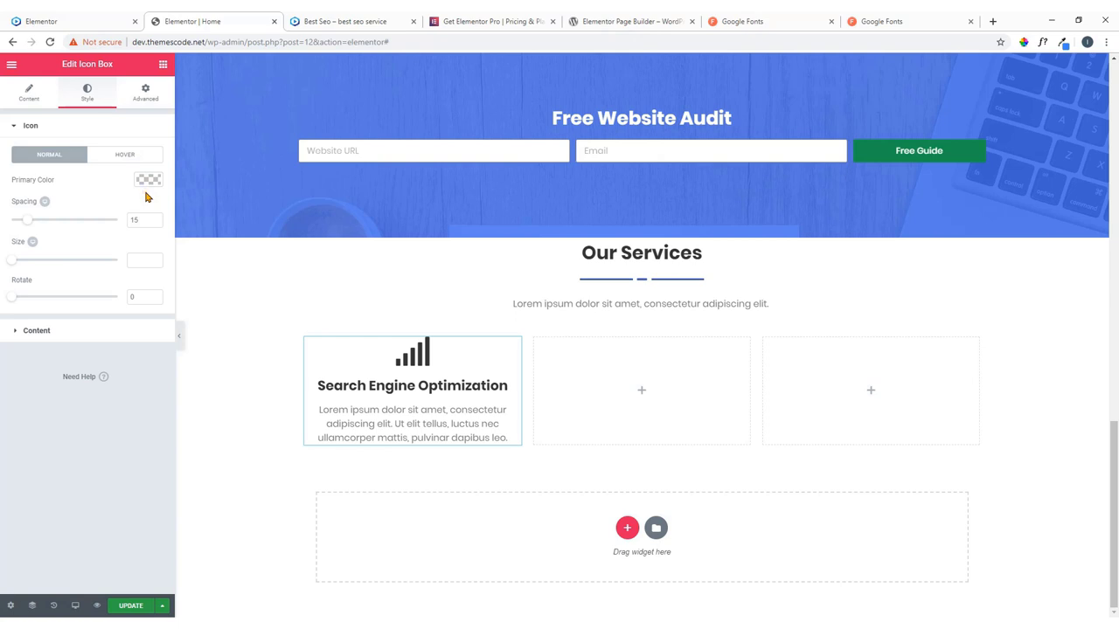
{"action": "left_click", "coordinate": [48, 21]}
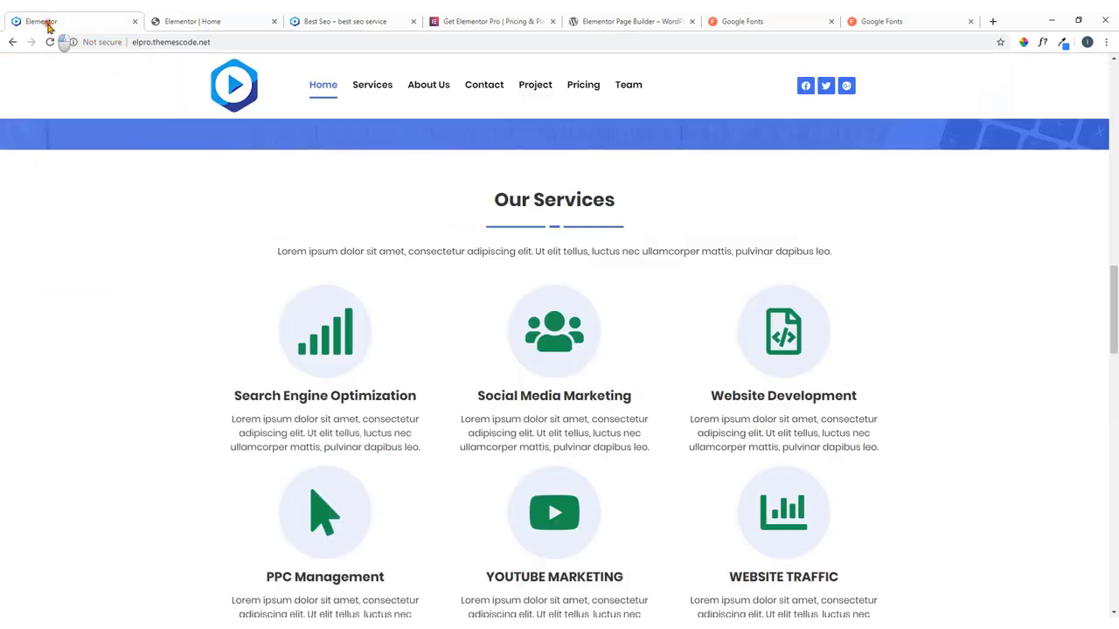
{"action": "left_click", "coordinate": [219, 21]}
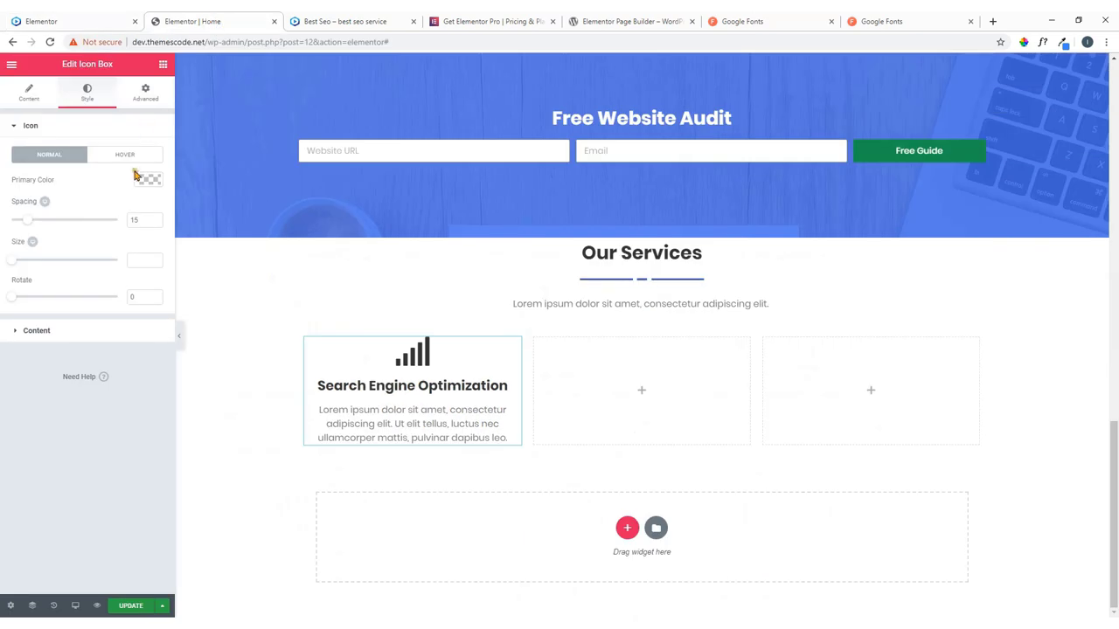
{"action": "left_click", "coordinate": [147, 181]}
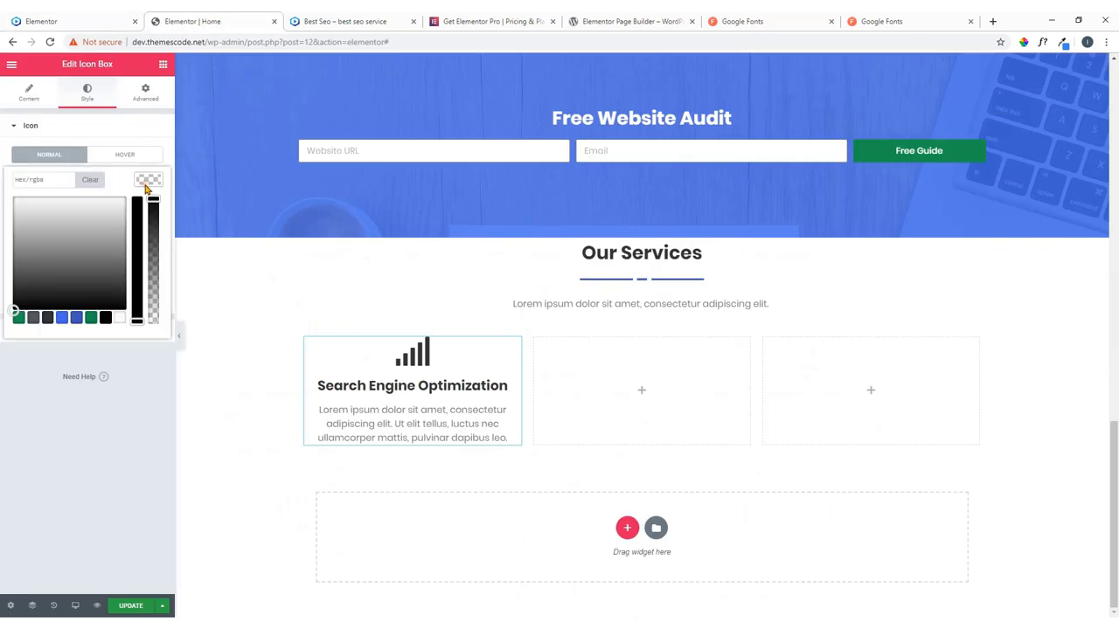
{"action": "left_click", "coordinate": [90, 319]}
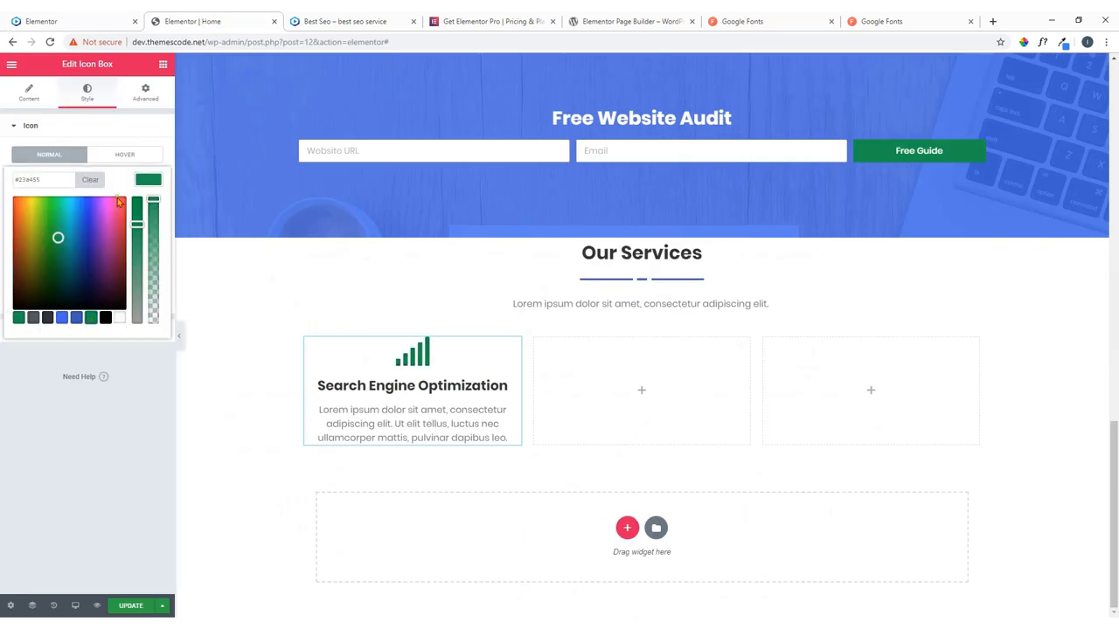
{"action": "left_click", "coordinate": [146, 179]}
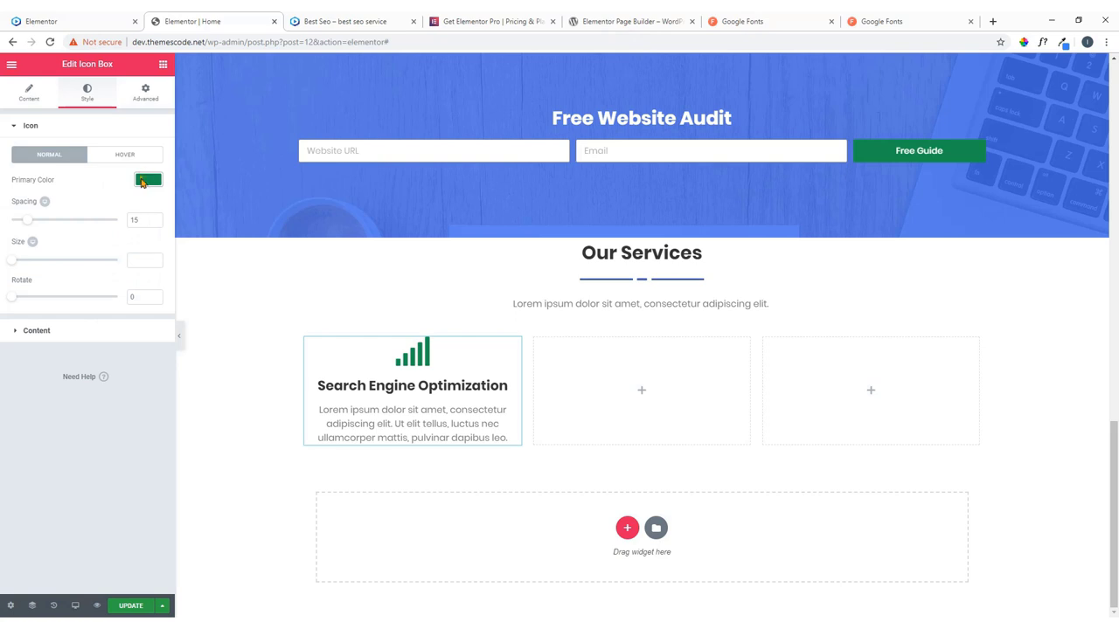
Set the icon view to Stacked with a circle shape, after briefly trying Framed.
{"action": "left_click", "coordinate": [42, 101]}
{"action": "left_click", "coordinate": [123, 243]}
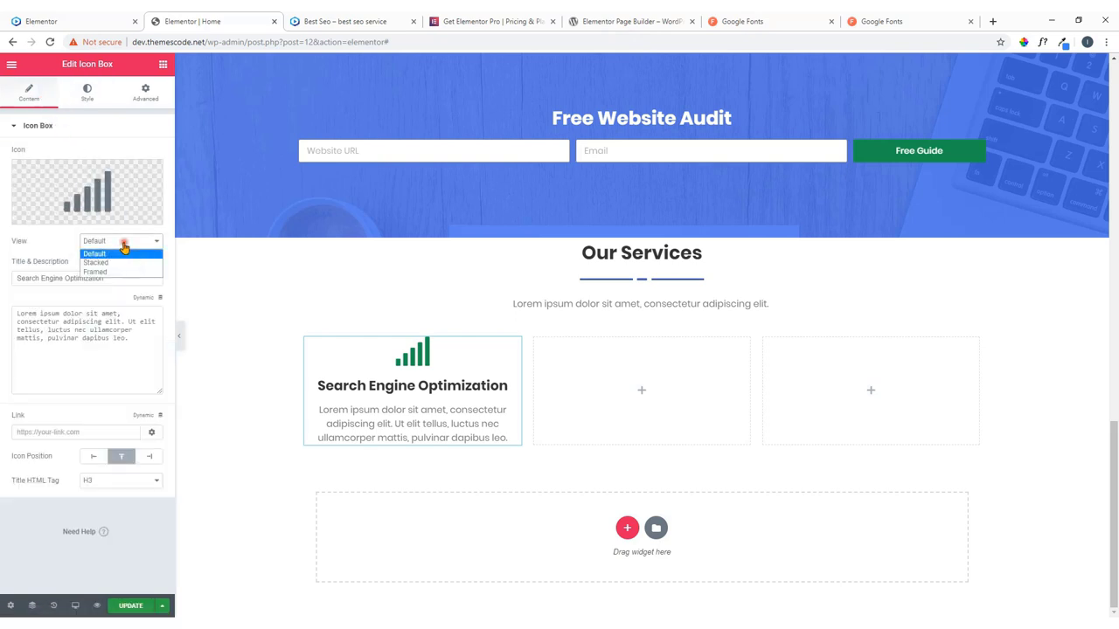
{"action": "left_click", "coordinate": [120, 263]}
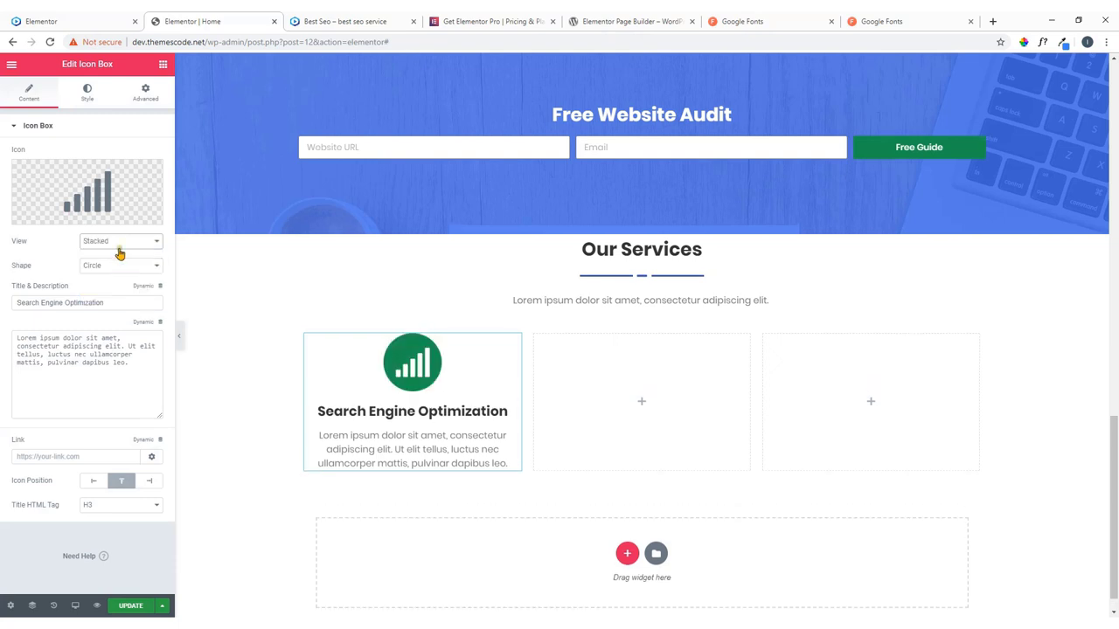
{"action": "left_click", "coordinate": [120, 242]}
{"action": "left_click", "coordinate": [113, 269]}
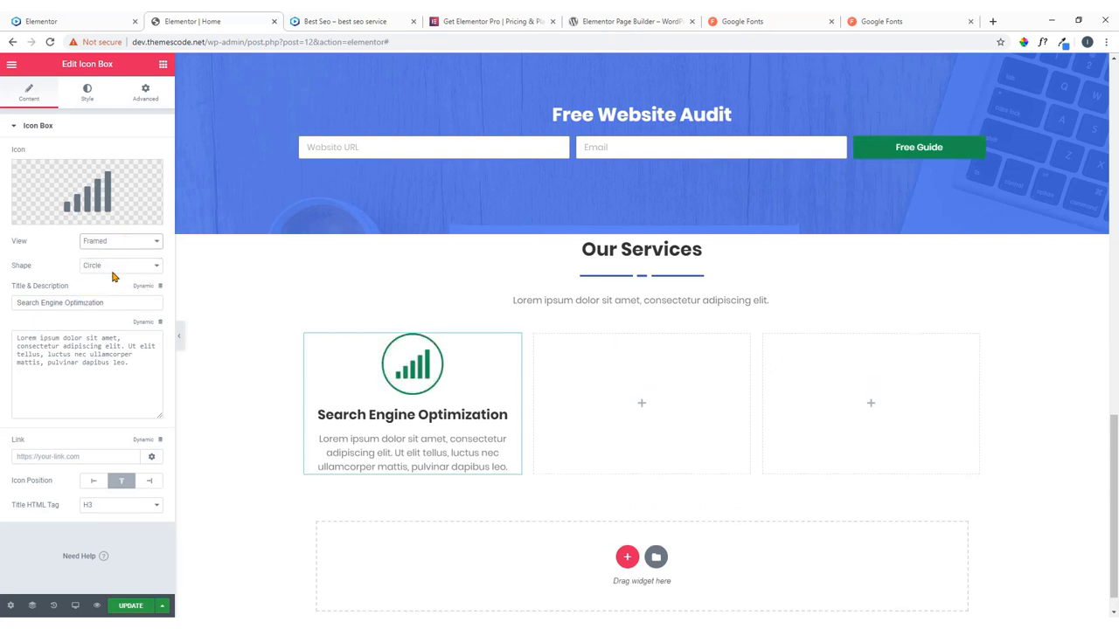
{"action": "left_click", "coordinate": [65, 17]}
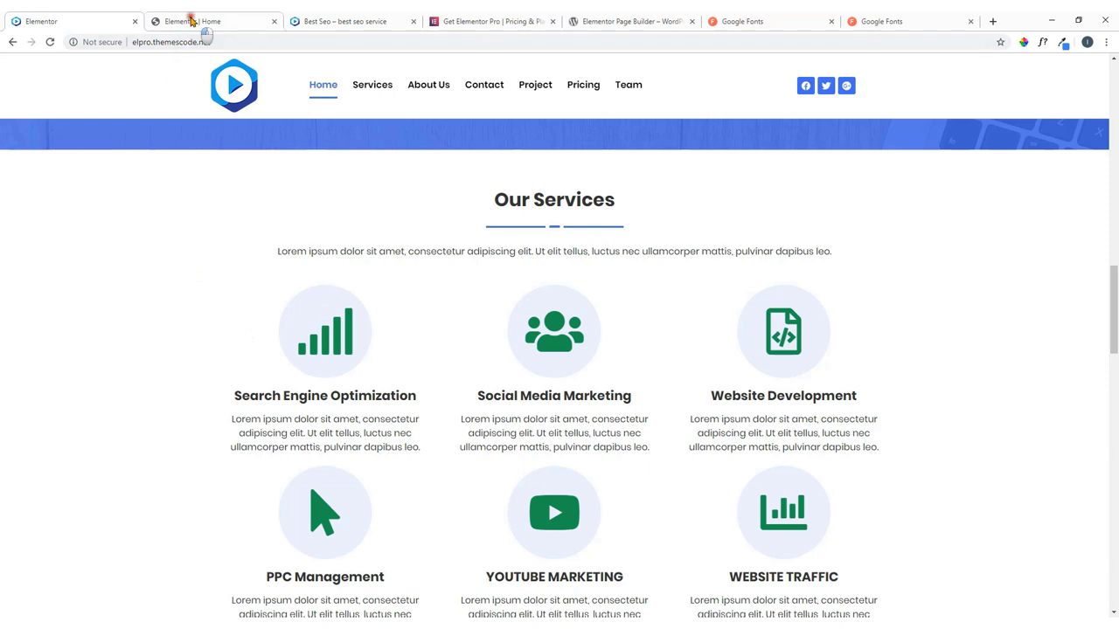
{"action": "left_click", "coordinate": [201, 21]}
{"action": "left_click", "coordinate": [139, 242]}
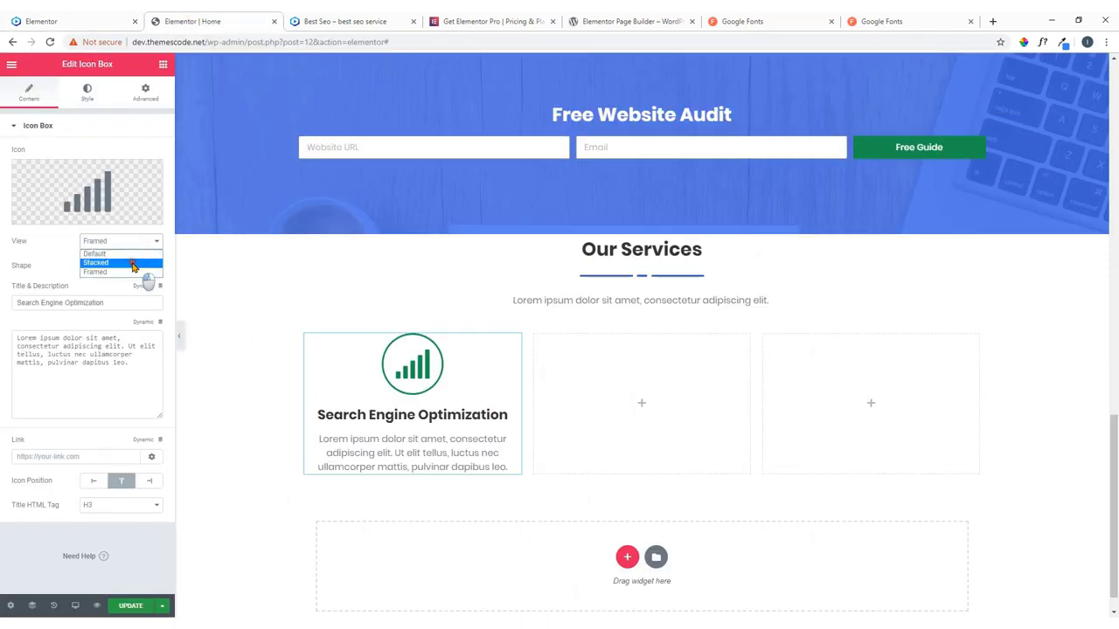
{"action": "left_click", "coordinate": [135, 262]}
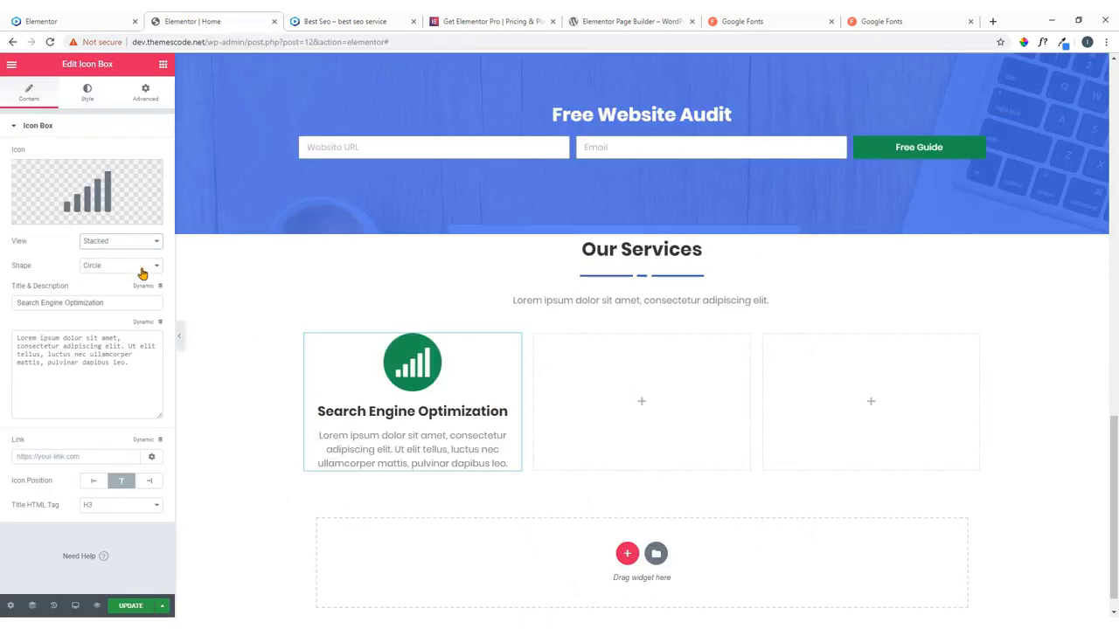
Try blue and green for the icon's primary and secondary colours, comparing with the live site.
{"action": "left_click", "coordinate": [88, 93]}
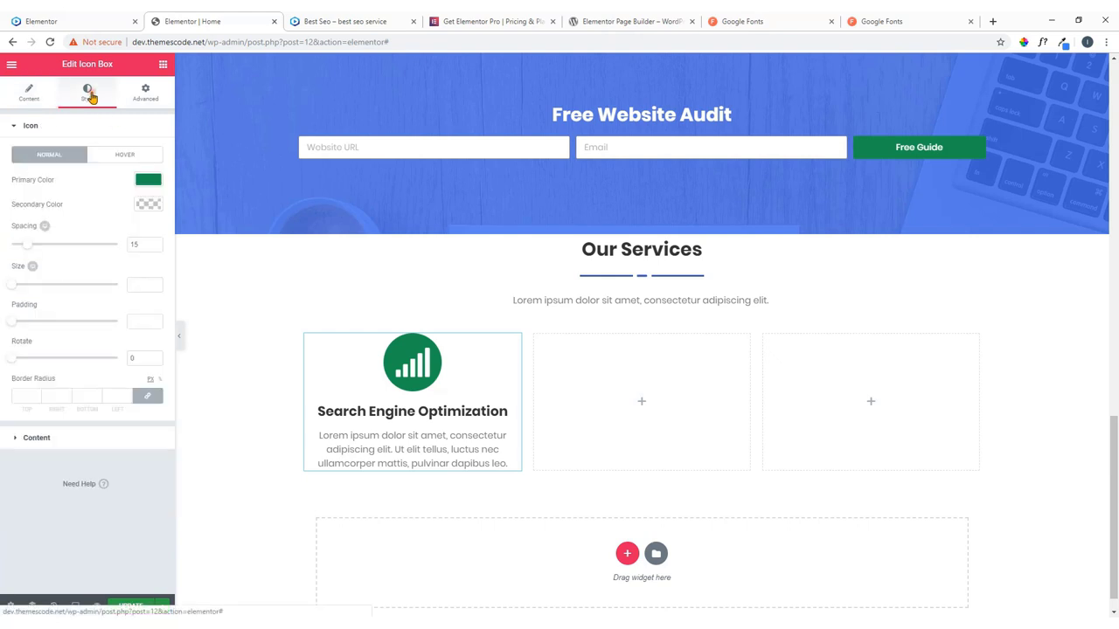
{"action": "left_click", "coordinate": [154, 206]}
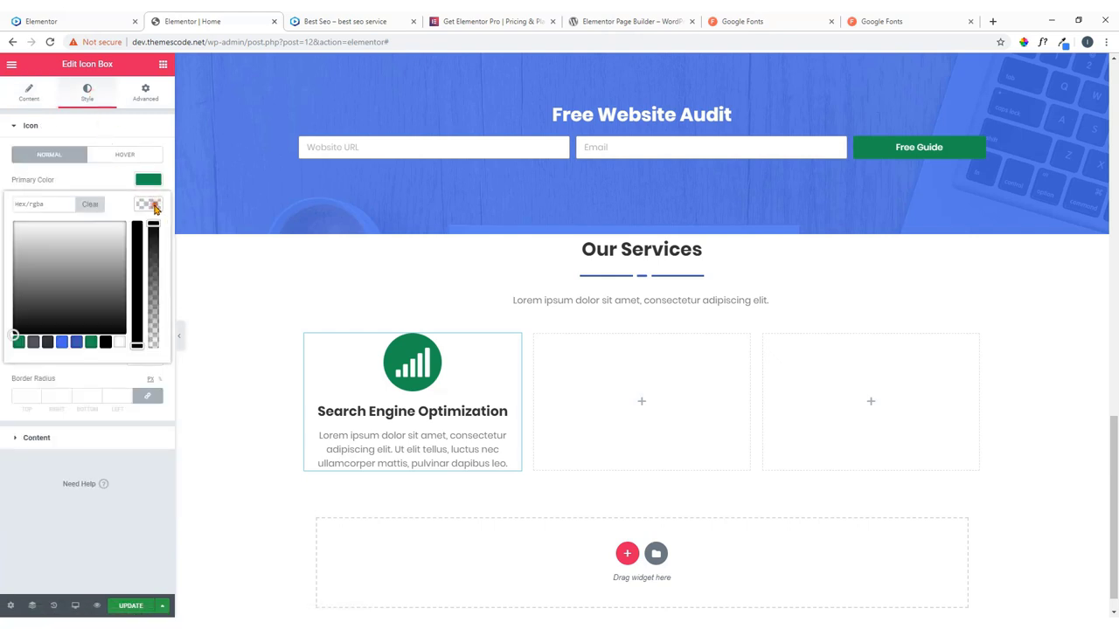
{"action": "left_click", "coordinate": [62, 343]}
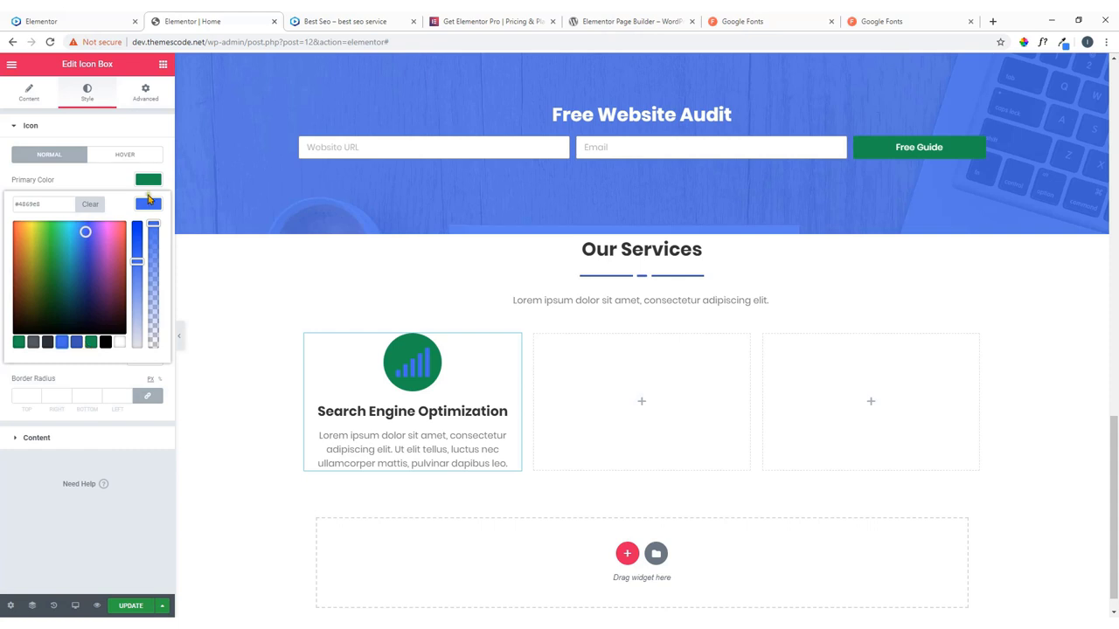
{"action": "left_click", "coordinate": [19, 343]}
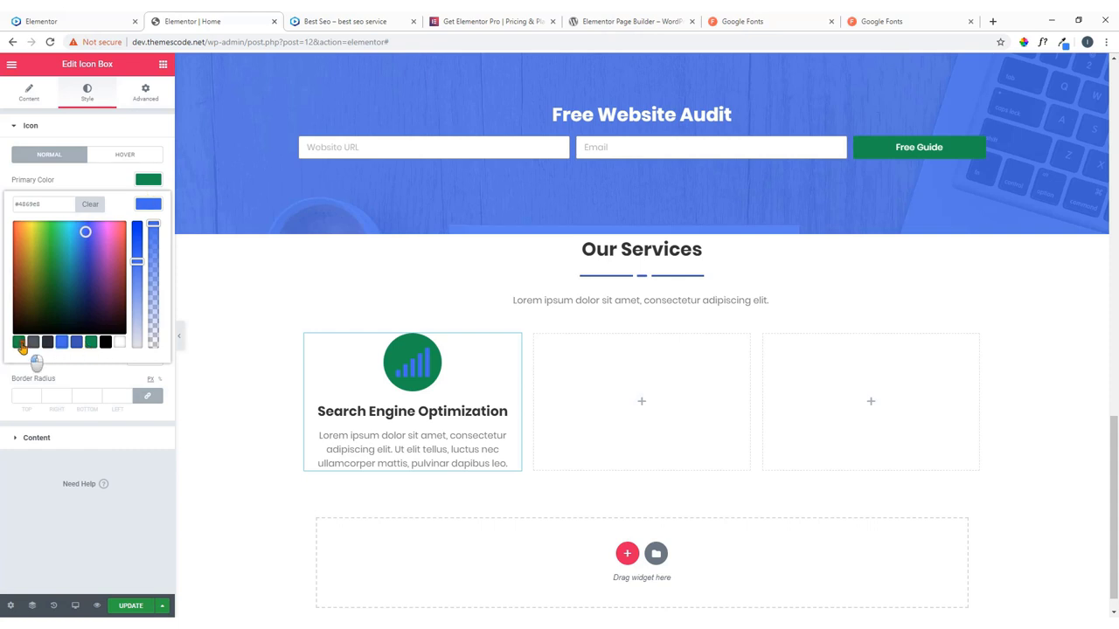
{"action": "left_click", "coordinate": [146, 182]}
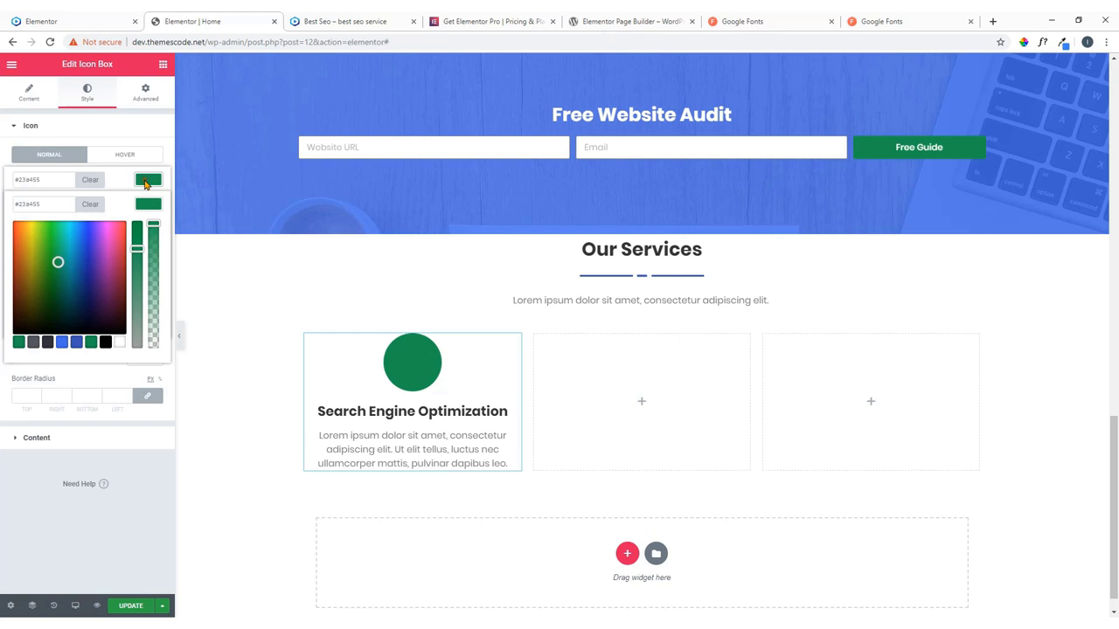
{"action": "left_click", "coordinate": [63, 344]}
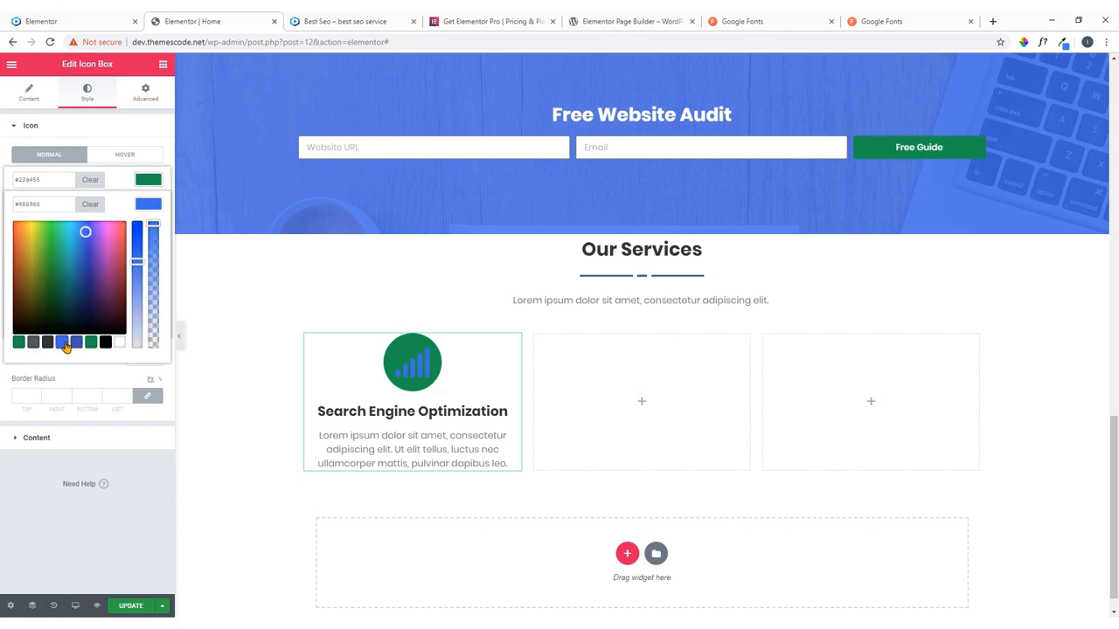
{"action": "left_click", "coordinate": [29, 17]}
{"action": "left_click", "coordinate": [194, 17]}
{"action": "left_click", "coordinate": [150, 181]}
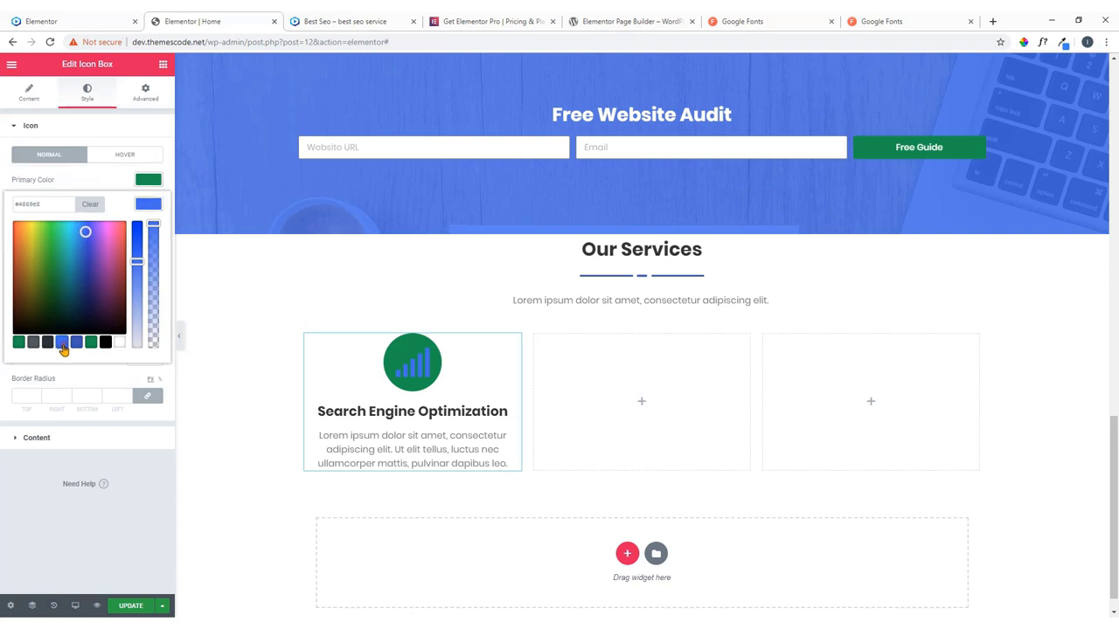
{"action": "left_click", "coordinate": [146, 205]}
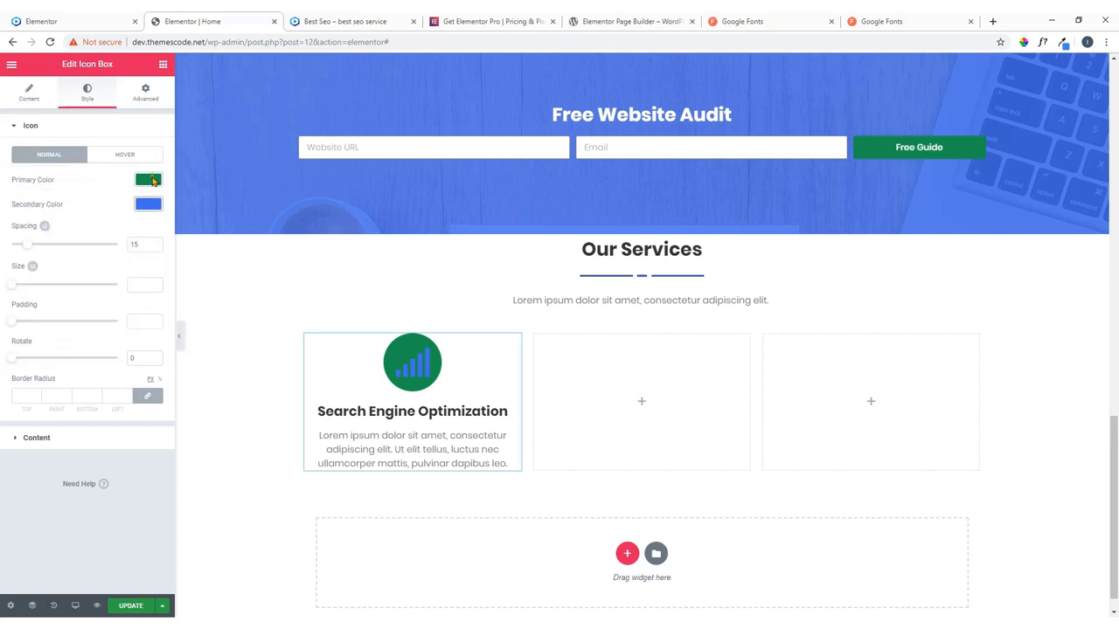
Set the icon's primary colour to blue #4869e8 and secondary colour to green #23a455.
{"action": "left_click", "coordinate": [150, 180]}
{"action": "left_click", "coordinate": [62, 317]}
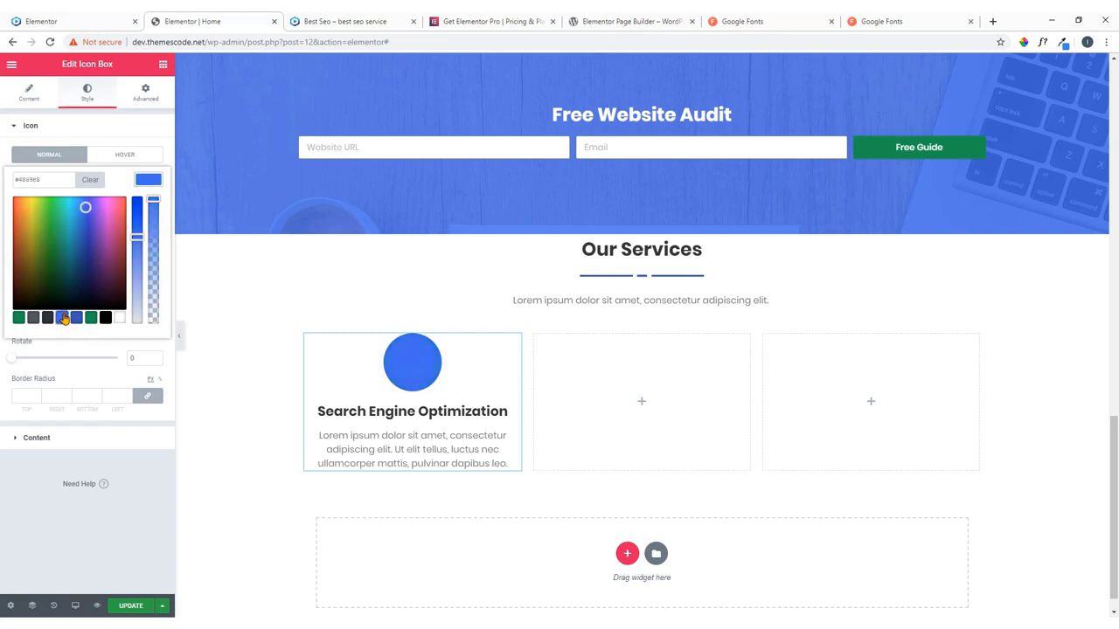
{"action": "left_click", "coordinate": [144, 180]}
{"action": "left_click", "coordinate": [144, 208]}
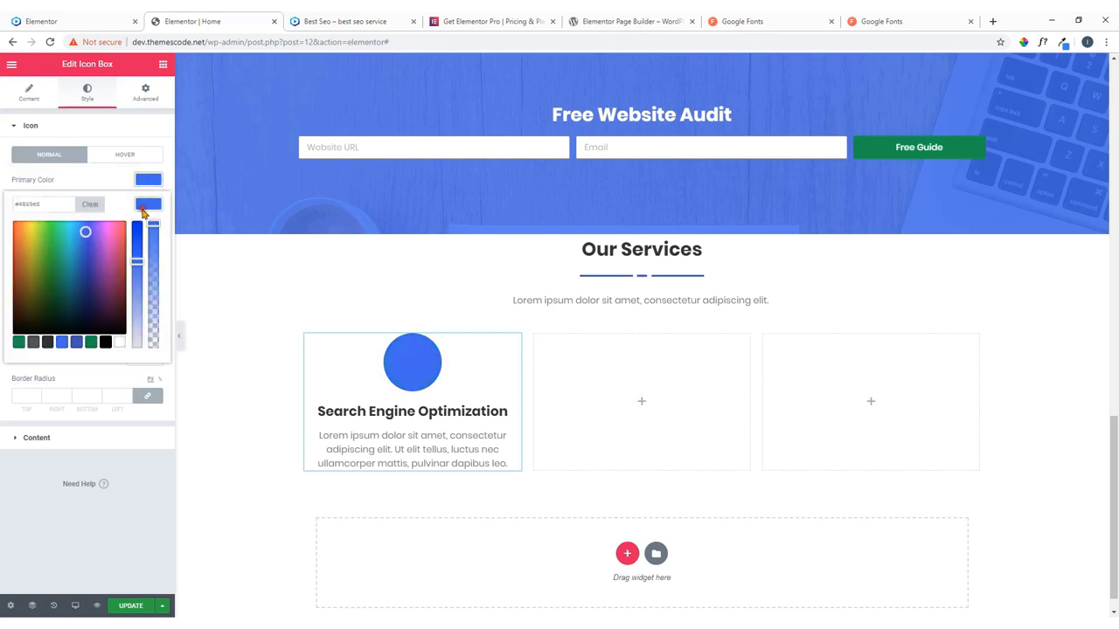
{"action": "left_click", "coordinate": [91, 342]}
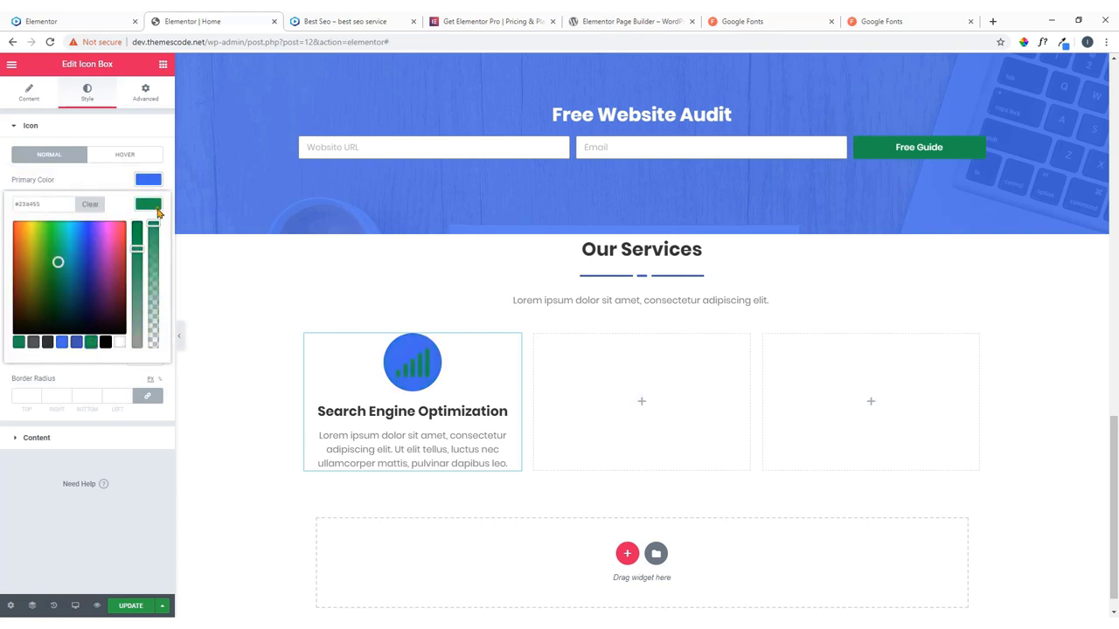
{"action": "left_click", "coordinate": [150, 182]}
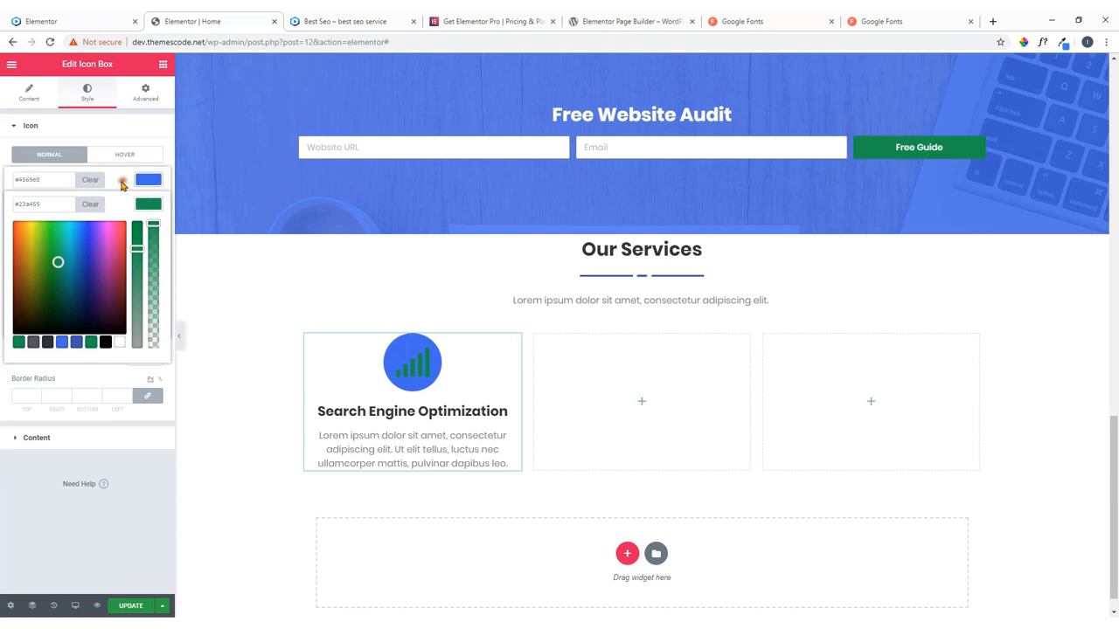
{"action": "left_click", "coordinate": [110, 134]}
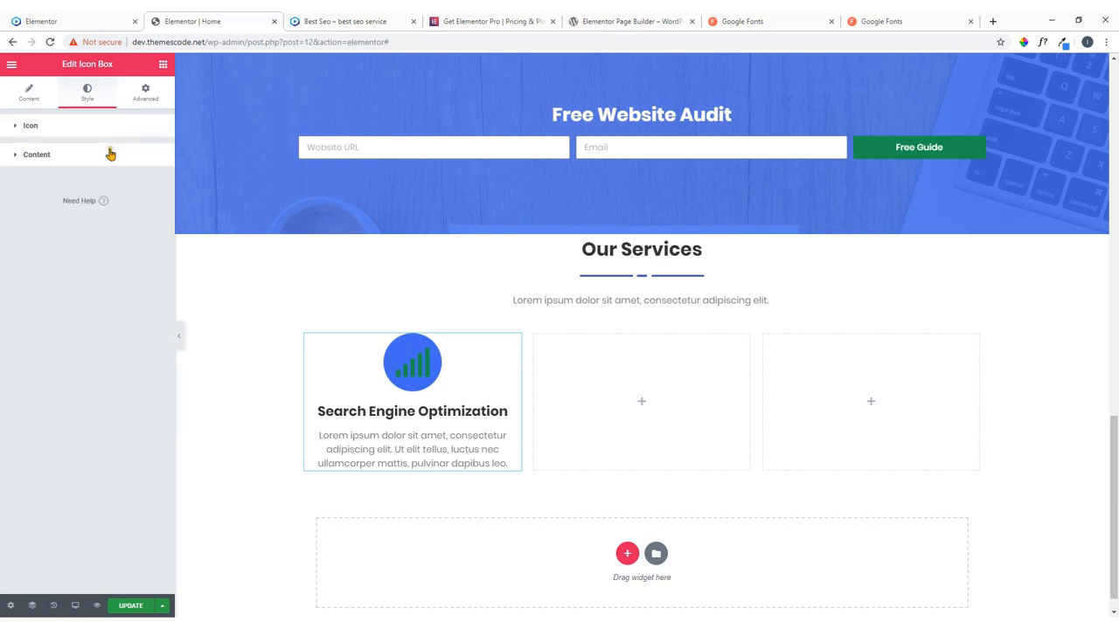
{"action": "left_click", "coordinate": [87, 134]}
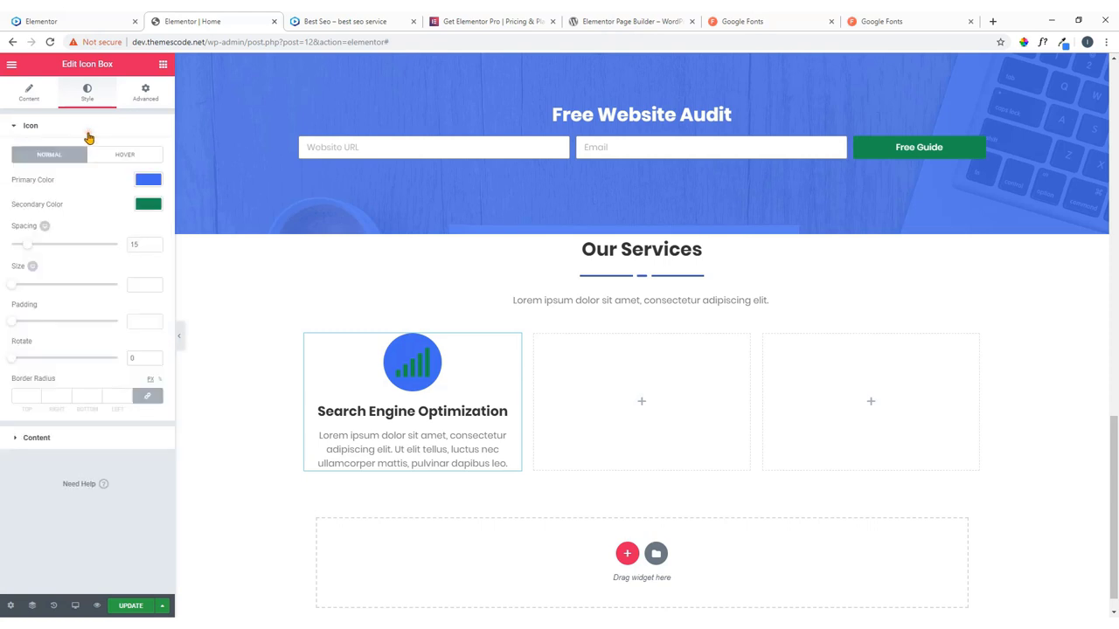
Lower the blue circle's alpha so it turns pale and translucent like the live site.
{"action": "left_click", "coordinate": [149, 181]}
{"action": "left_click_drag", "start_coordinate": [152, 201], "coordinate": [162, 299]}
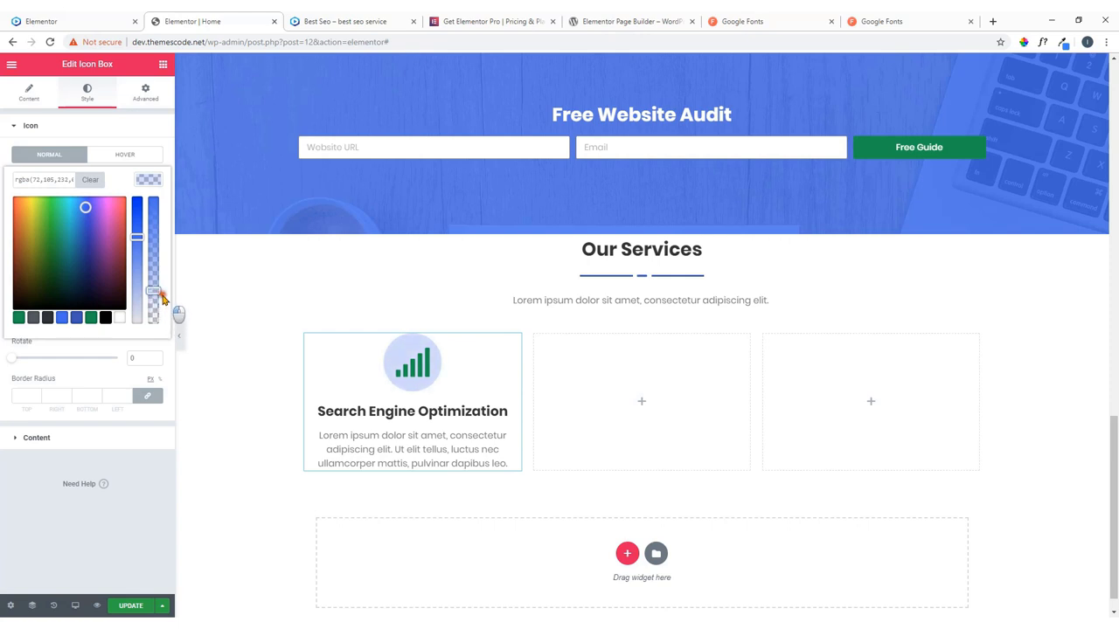
{"action": "left_click", "coordinate": [63, 20]}
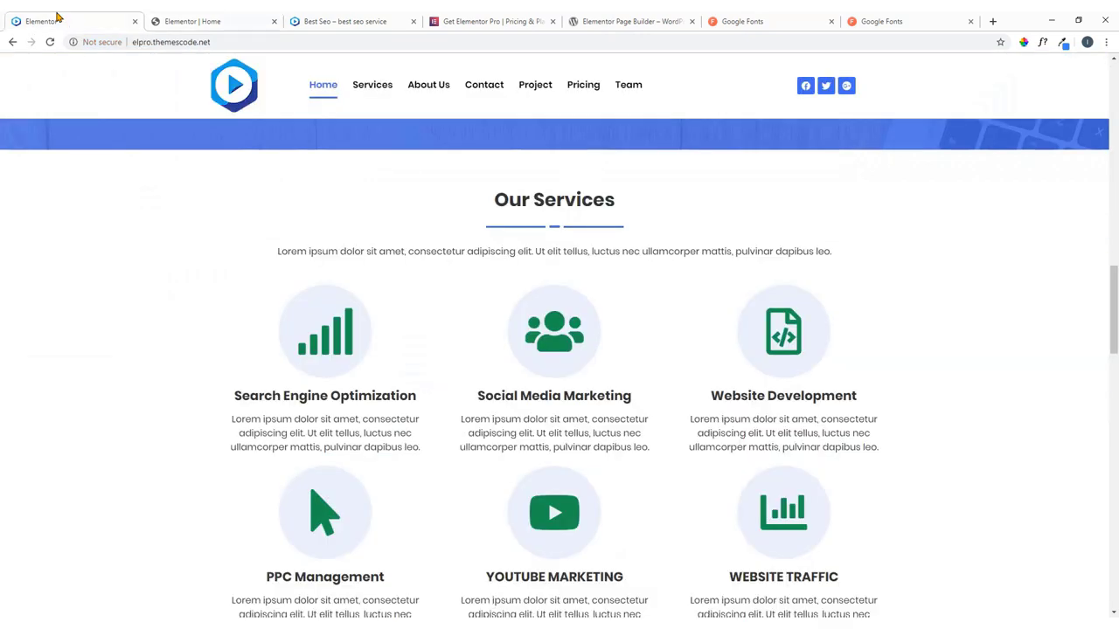
{"action": "left_click", "coordinate": [204, 20]}
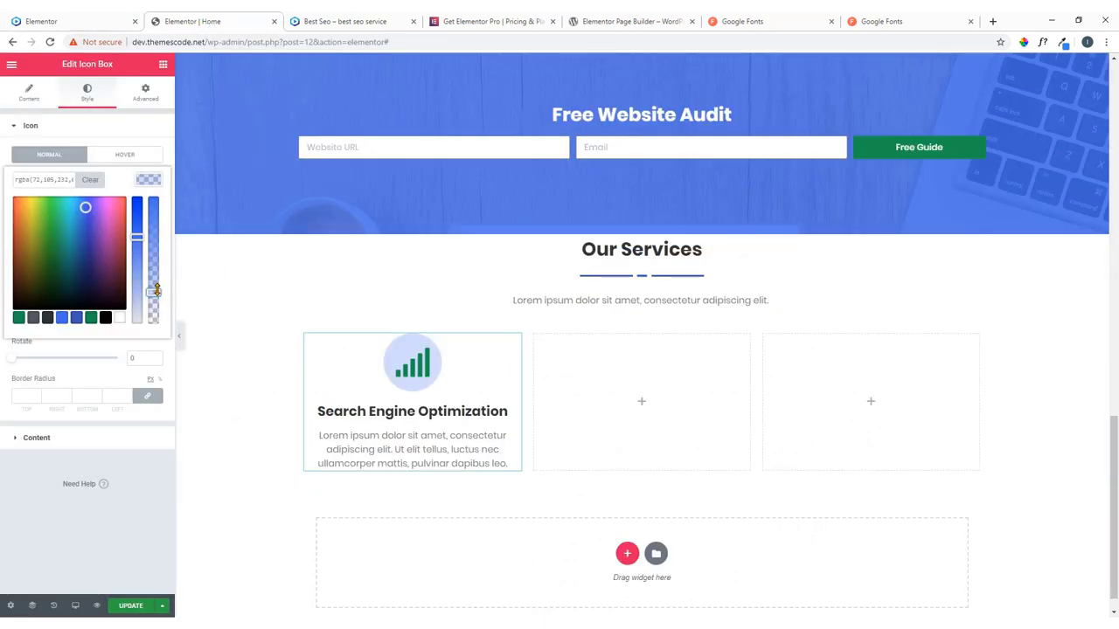
{"action": "left_click_drag", "start_coordinate": [157, 291], "coordinate": [157, 295]}
{"action": "left_click", "coordinate": [48, 131]}
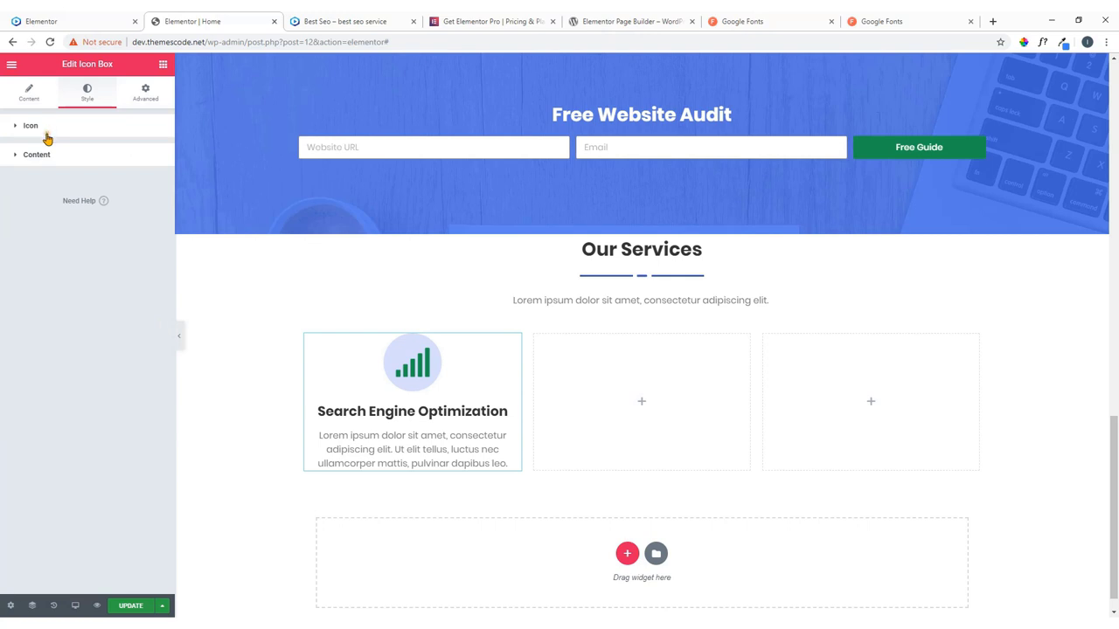
Set the Search Engine Optimization icon to size 80, padding 45 and spacing 19.
{"action": "left_click", "coordinate": [74, 131]}
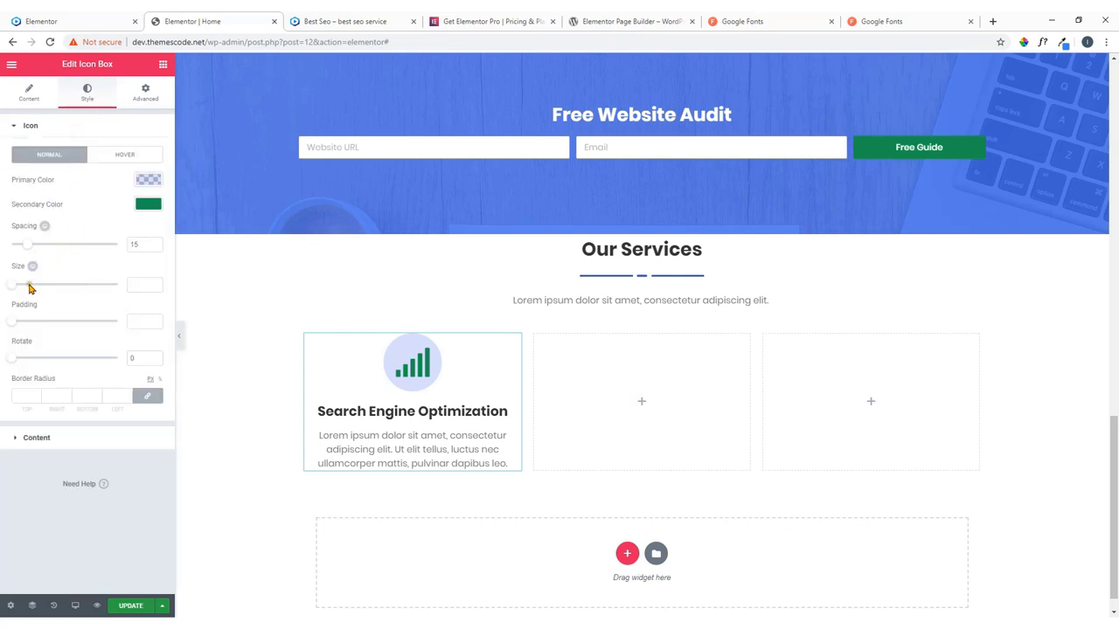
{"action": "left_click_drag", "start_coordinate": [13, 286], "coordinate": [40, 291]}
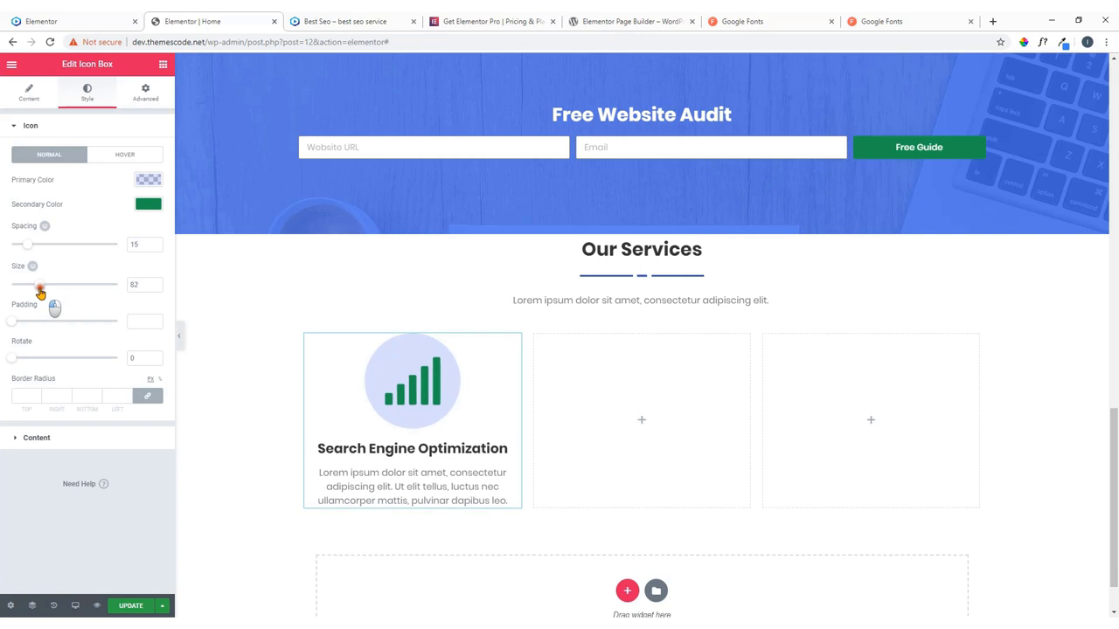
{"action": "left_click", "coordinate": [156, 287]}
{"action": "left_click", "coordinate": [157, 287]}
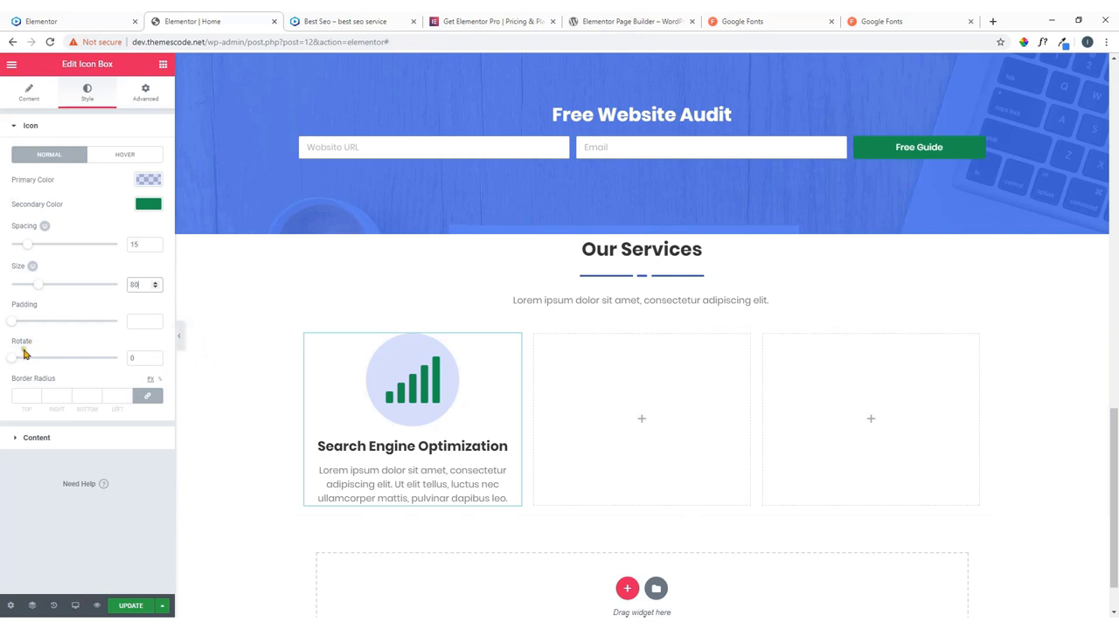
{"action": "left_click", "coordinate": [33, 323]}
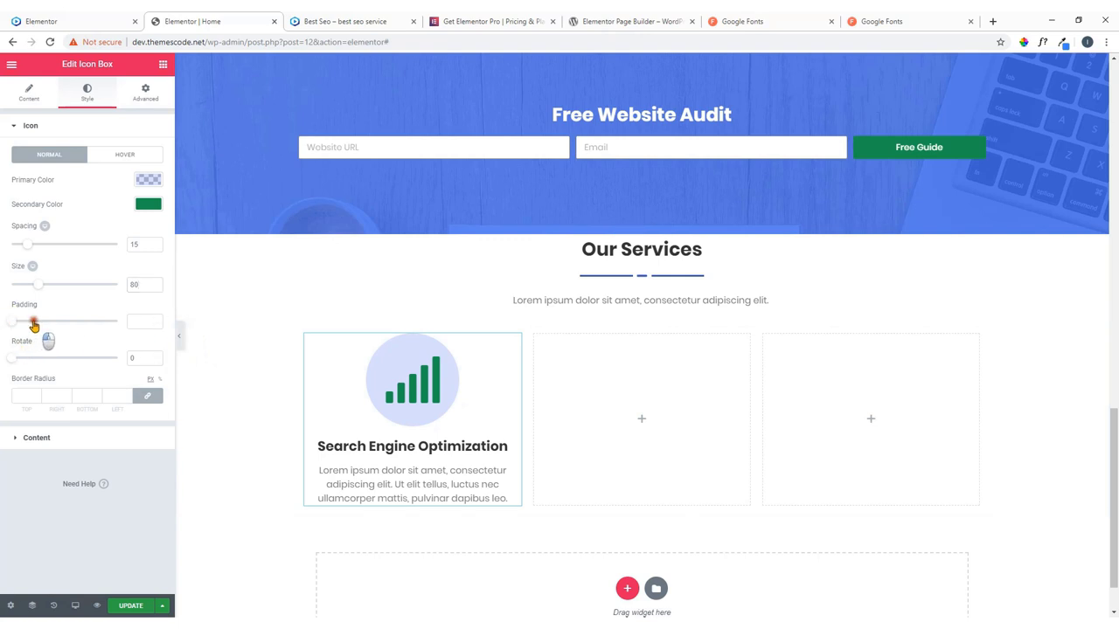
{"action": "left_click_drag", "start_coordinate": [34, 323], "coordinate": [64, 327]}
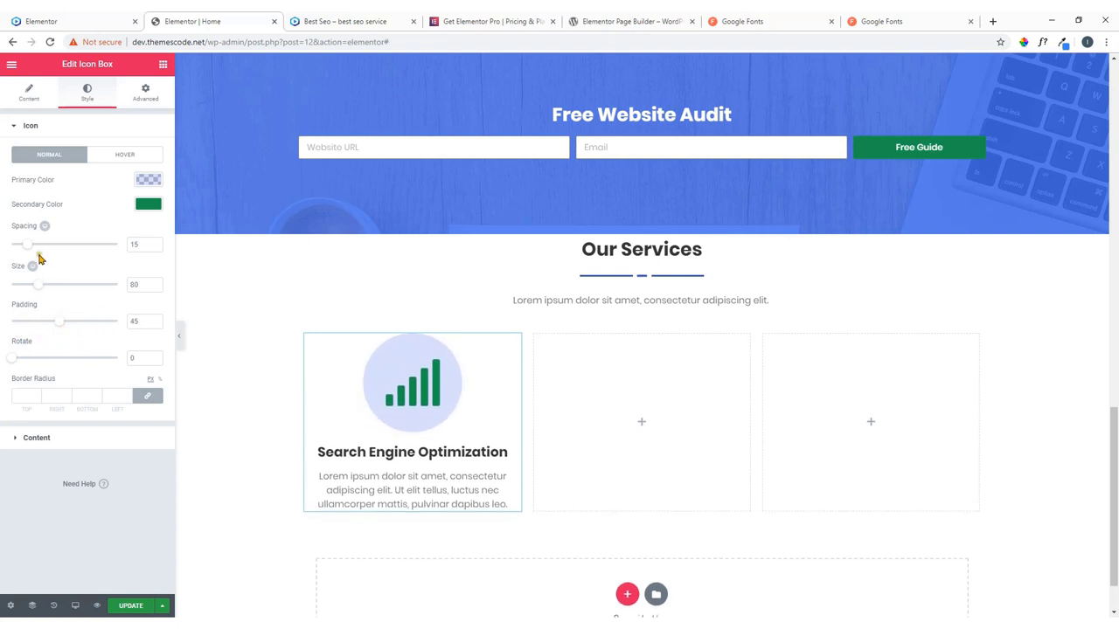
{"action": "left_click_drag", "start_coordinate": [29, 249], "coordinate": [37, 250]}
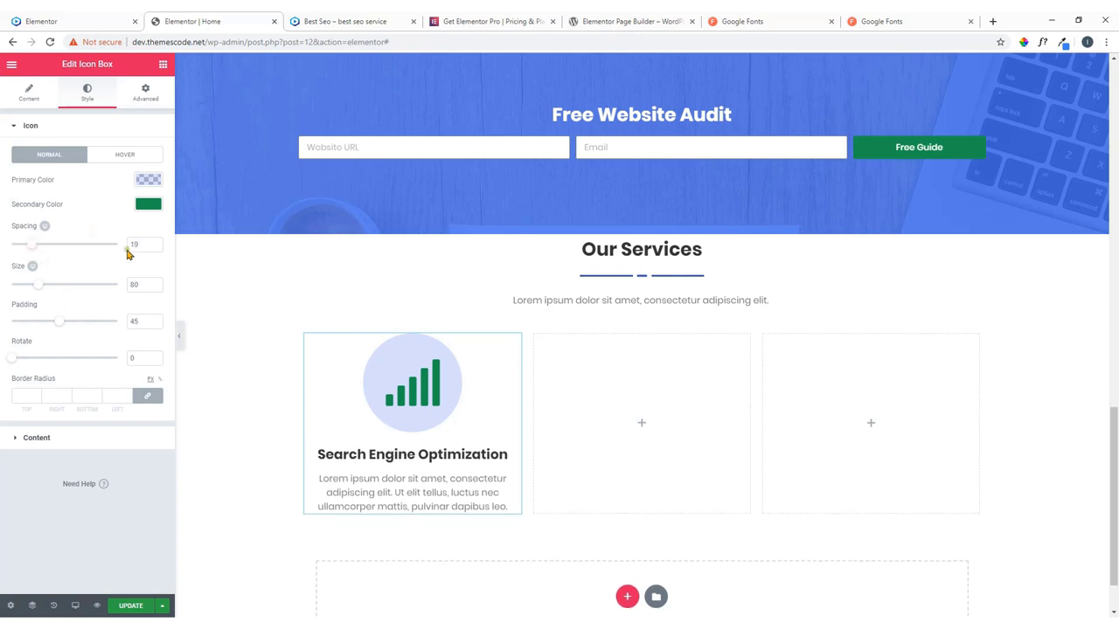
{"action": "left_click", "coordinate": [86, 21]}
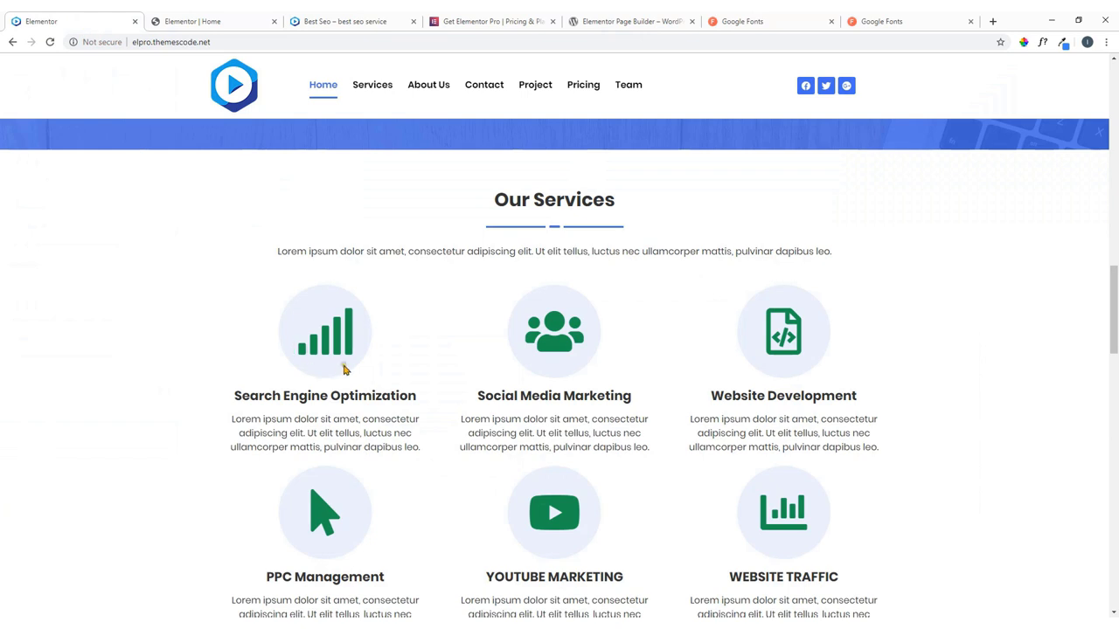
{"action": "left_click", "coordinate": [250, 21]}
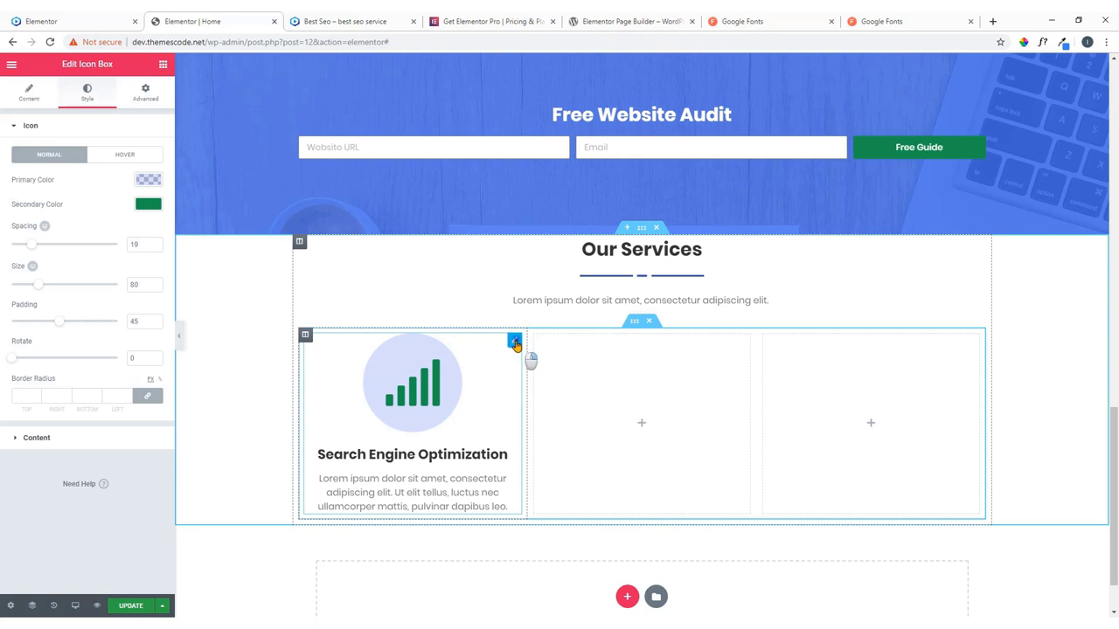
Copy the Search Engine Optimization column and paste it into the empty middle and third columns.
{"action": "right_click", "coordinate": [516, 345]}
{"action": "left_click", "coordinate": [539, 393]}
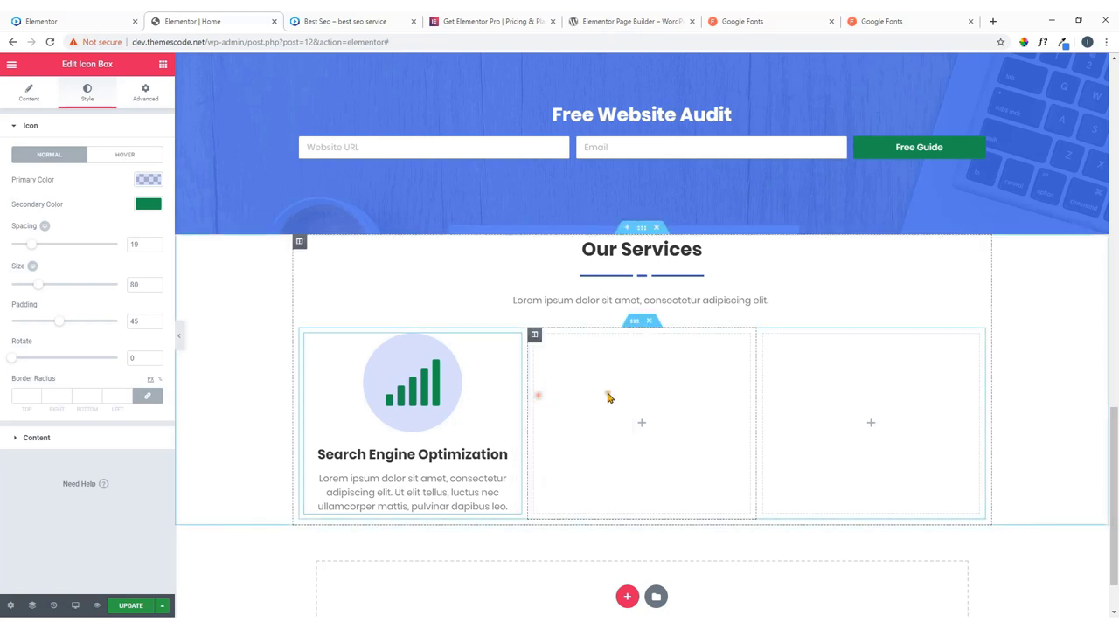
{"action": "right_click", "coordinate": [610, 390]}
{"action": "left_click", "coordinate": [641, 400]}
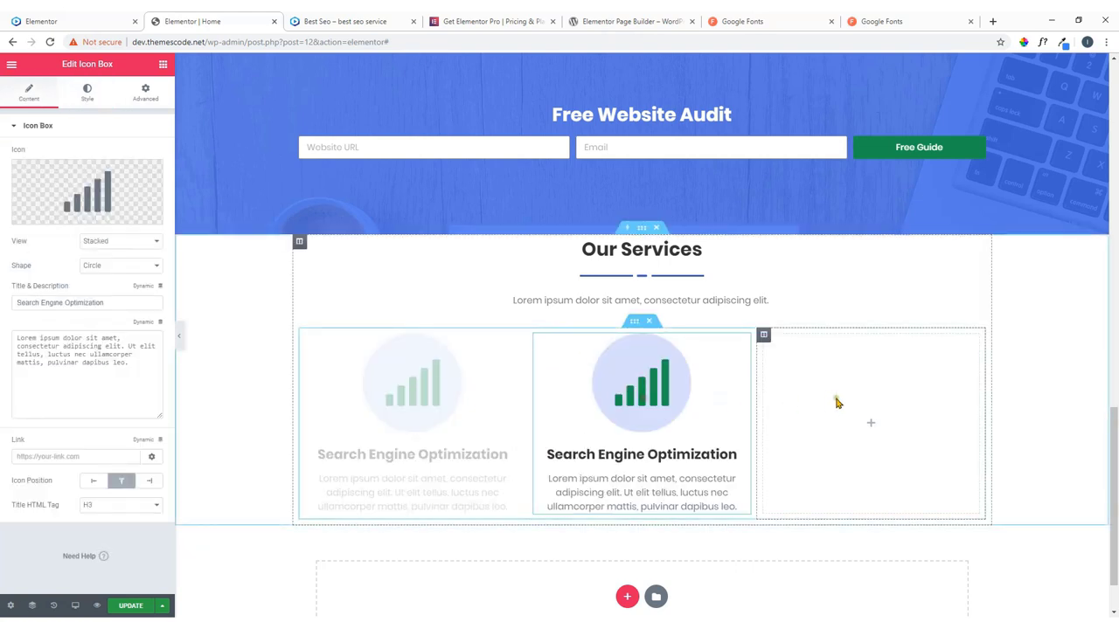
{"action": "right_click", "coordinate": [849, 398]}
{"action": "left_click", "coordinate": [866, 407]}
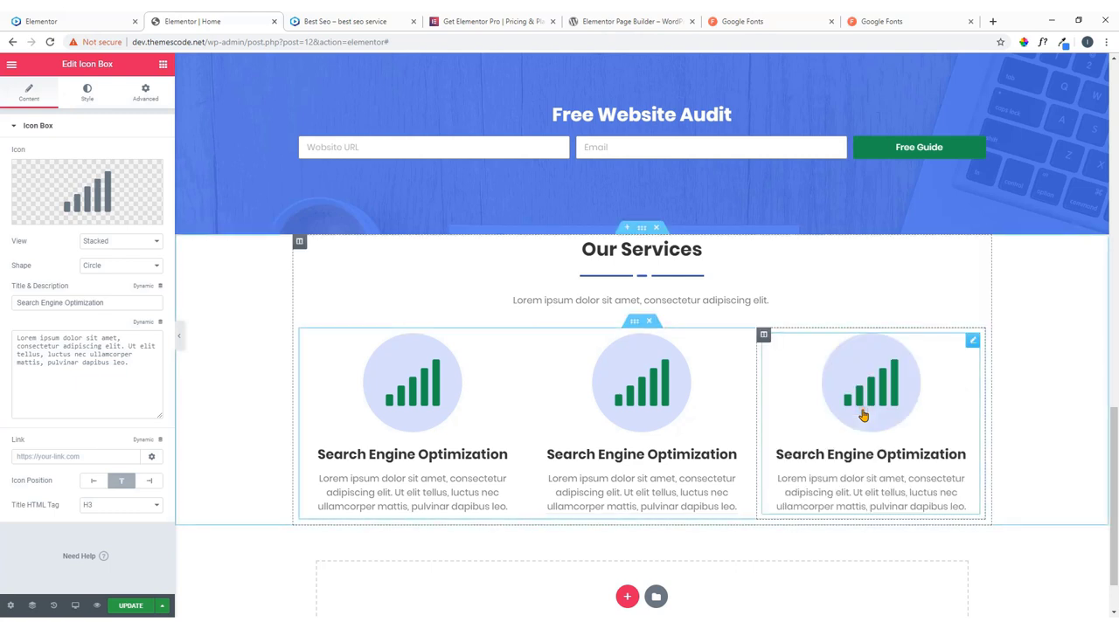
{"action": "right_click", "coordinate": [635, 325]}
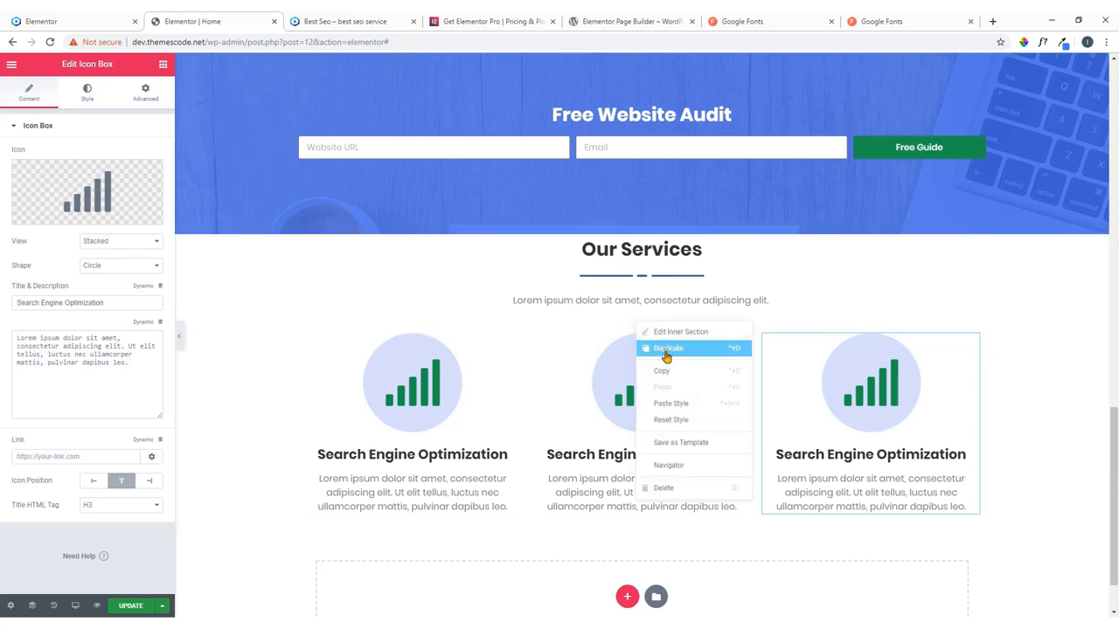
Duplicate the three-box row into a second row, undoing a test column deletion.
{"action": "left_click", "coordinate": [666, 349]}
{"action": "scroll", "coordinate": [599, 329], "scroll_direction": "down", "scroll_amount": 3}
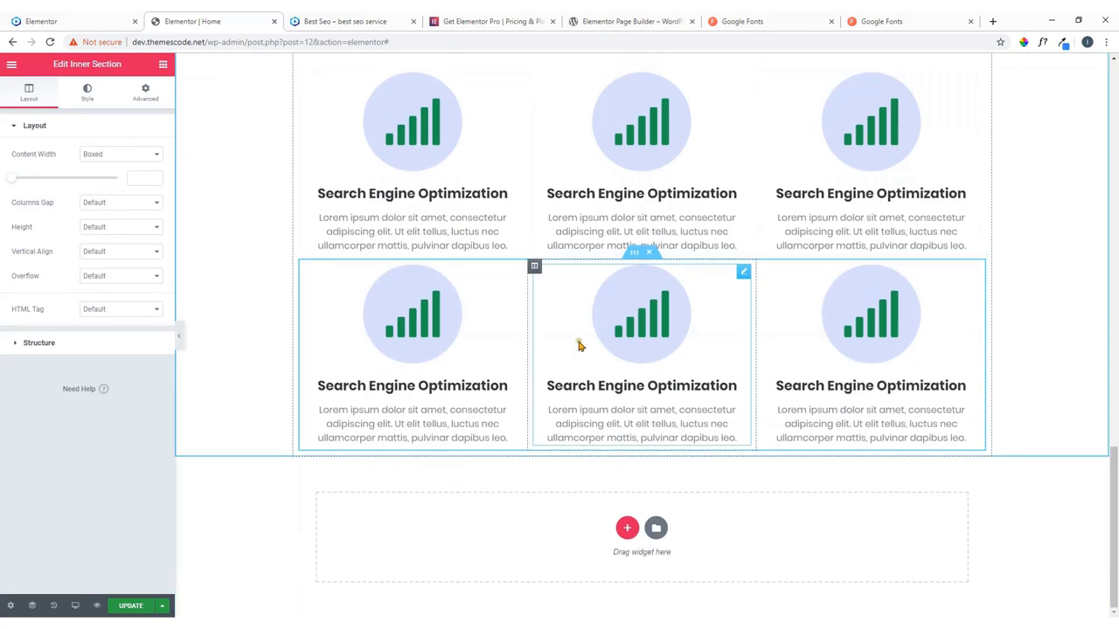
{"action": "scroll", "coordinate": [675, 343], "scroll_direction": "up", "scroll_amount": 1}
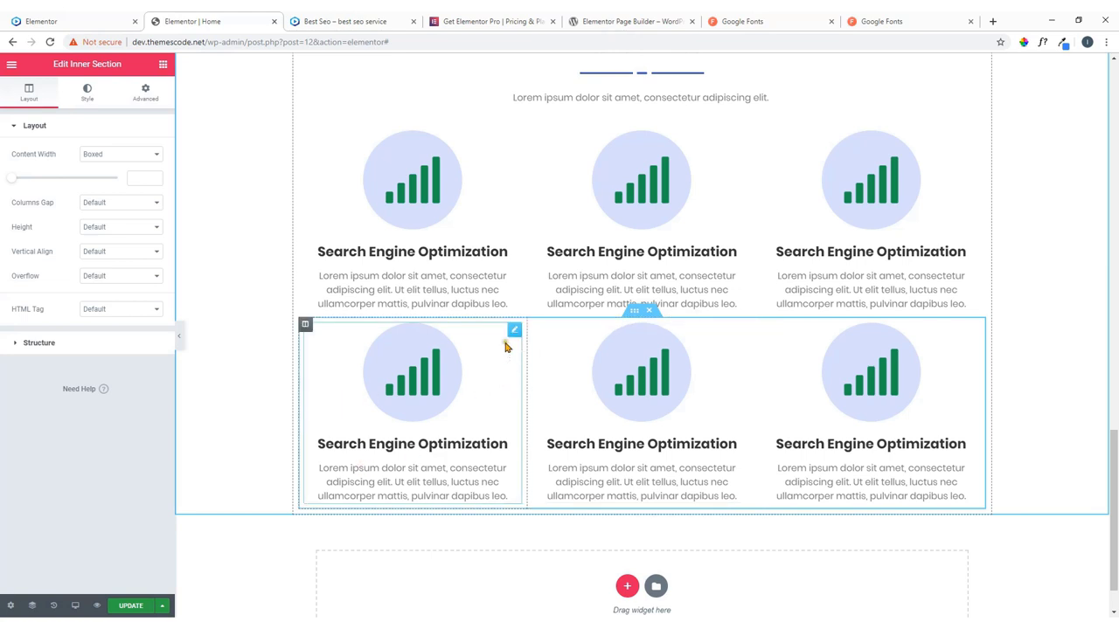
{"action": "right_click", "coordinate": [307, 329]}
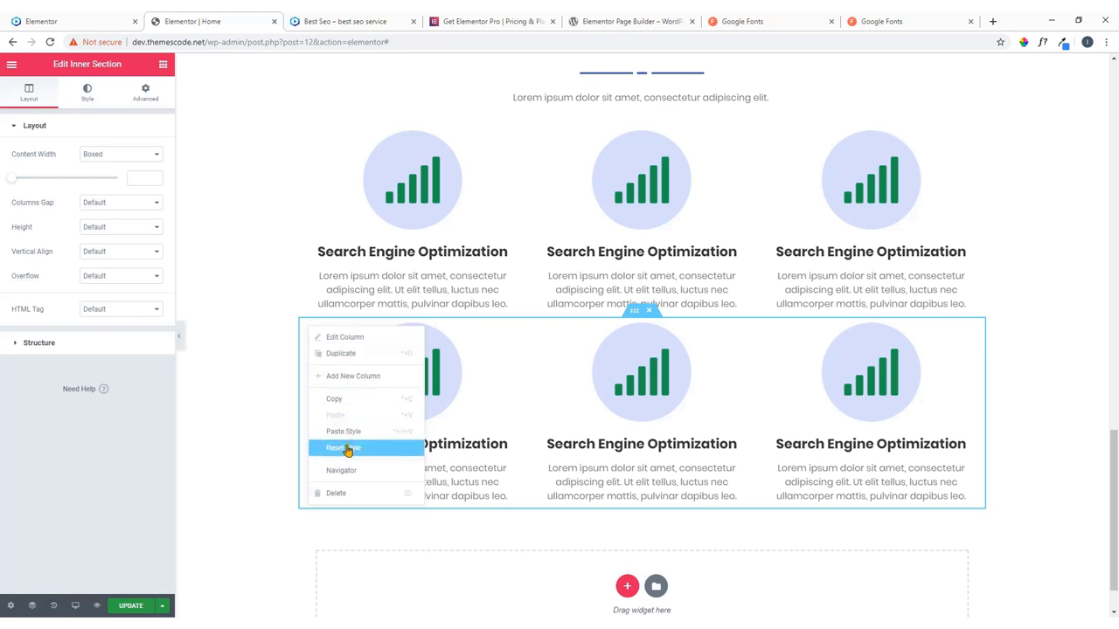
{"action": "left_click", "coordinate": [348, 495]}
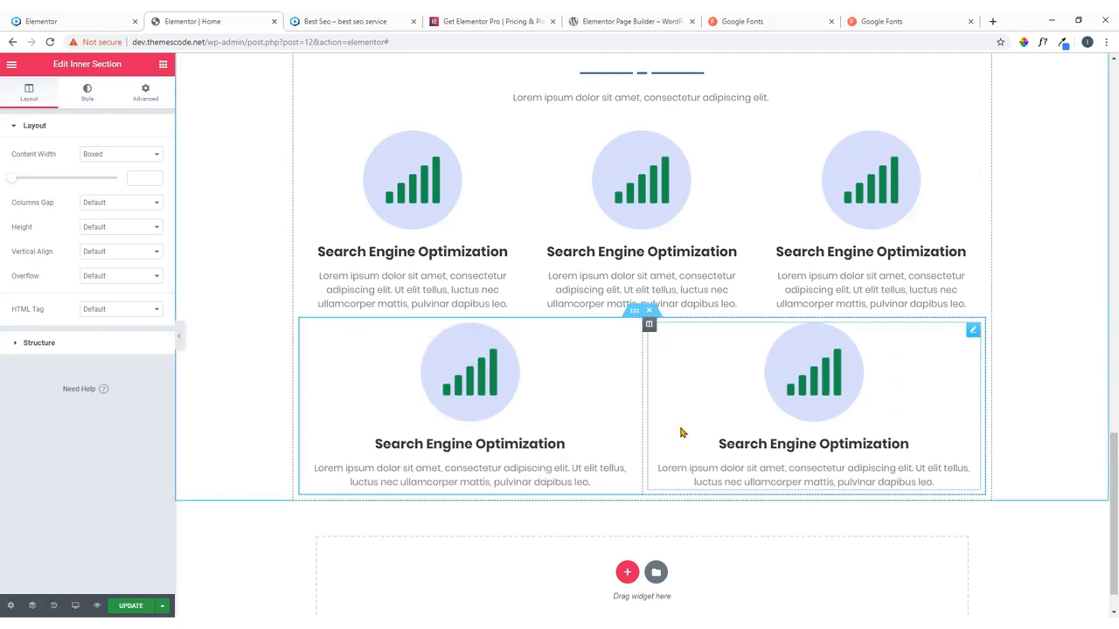
{"action": "key", "text": "ctrl+z"}
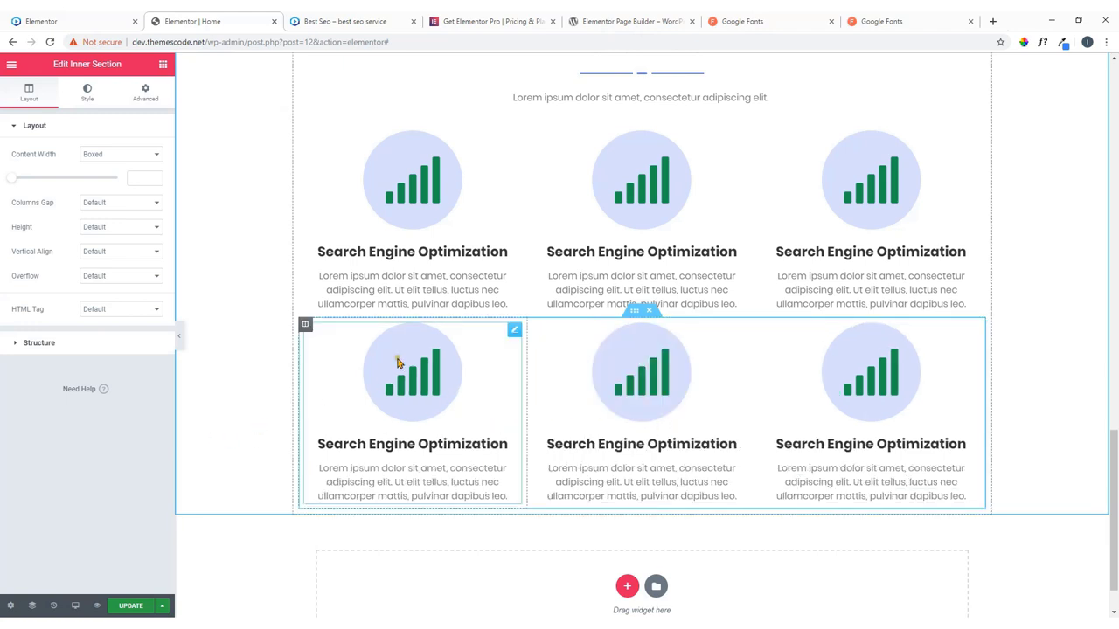
{"action": "scroll", "coordinate": [395, 357], "scroll_direction": "up", "scroll_amount": 1}
{"action": "left_click", "coordinate": [74, 21]}
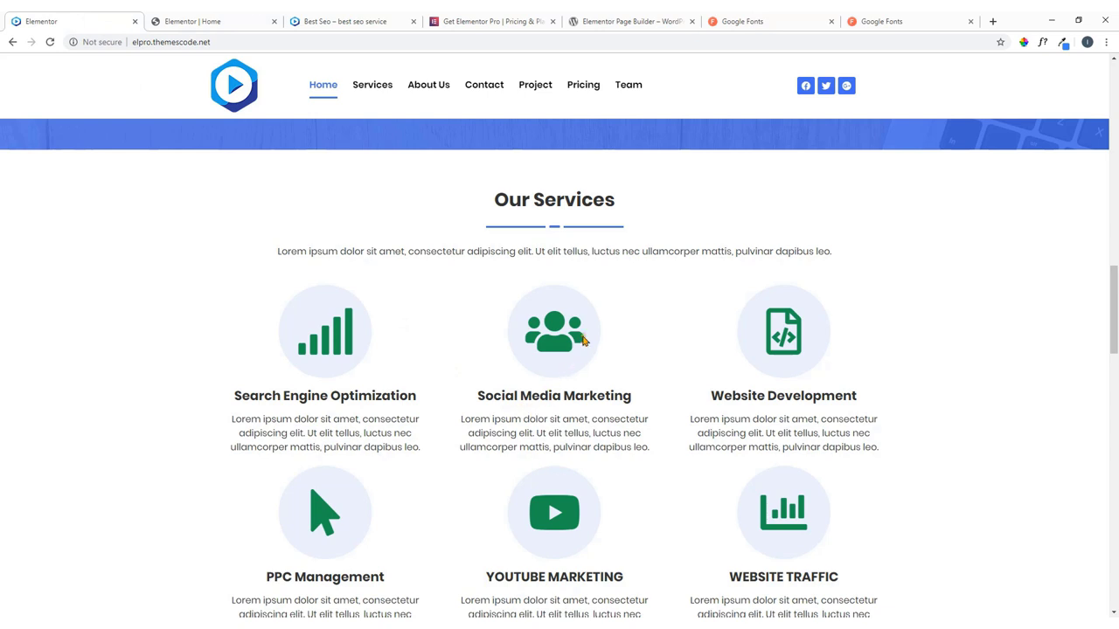
Copy the 'Social Media Marketing' heading from the live site.
{"action": "scroll", "coordinate": [582, 341], "scroll_direction": "down", "scroll_amount": 1}
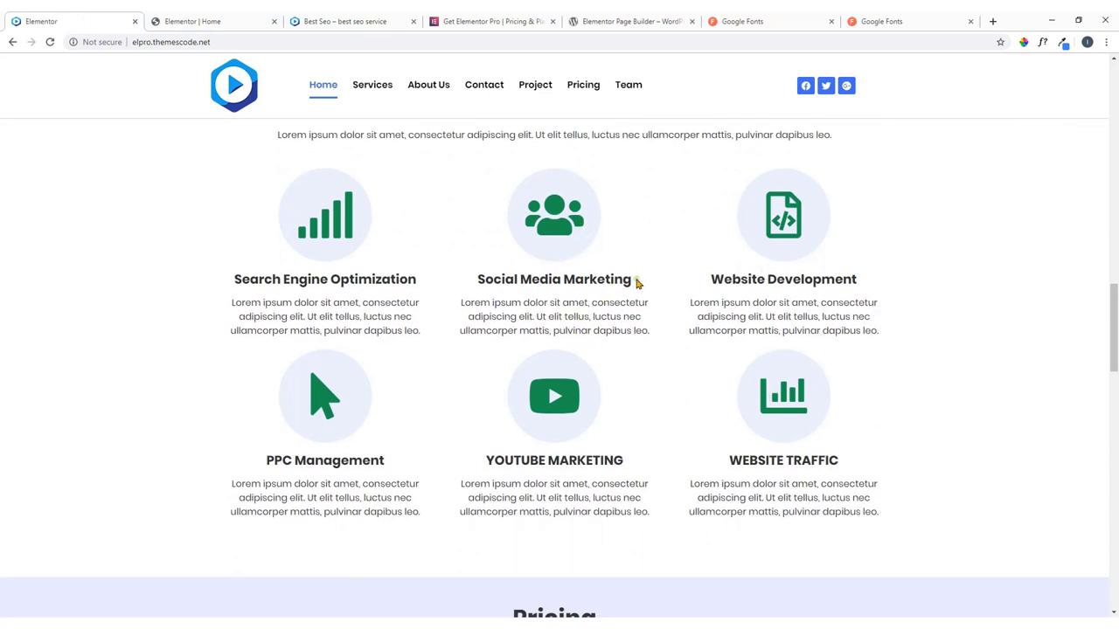
{"action": "left_click_drag", "start_coordinate": [636, 282], "coordinate": [462, 282]}
{"action": "right_click", "coordinate": [522, 286]}
{"action": "left_click", "coordinate": [537, 297]}
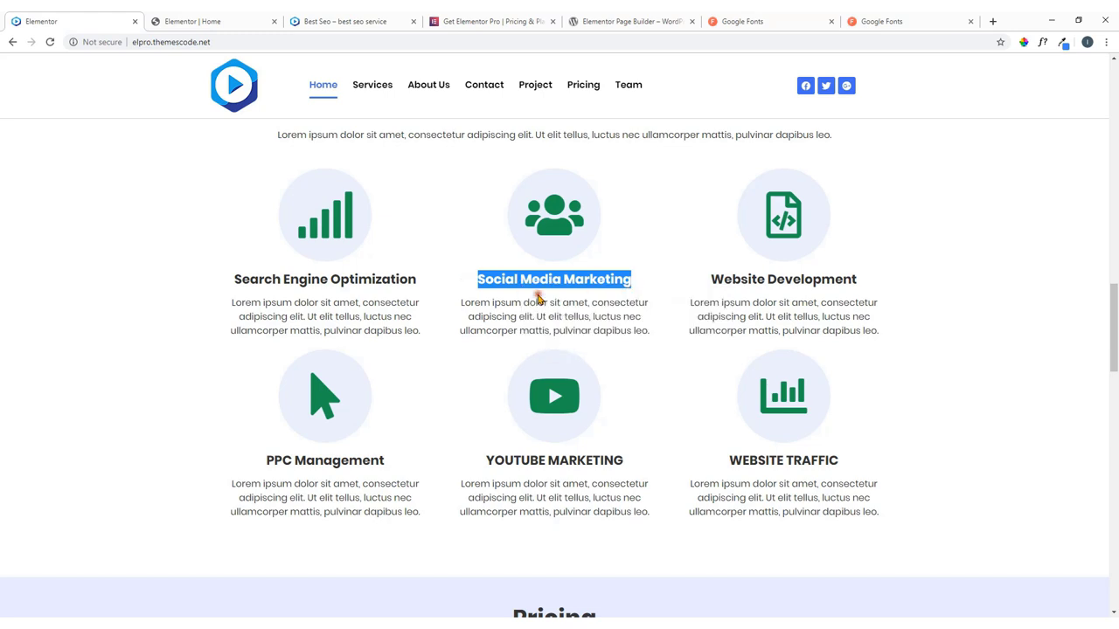
{"action": "left_click", "coordinate": [213, 18]}
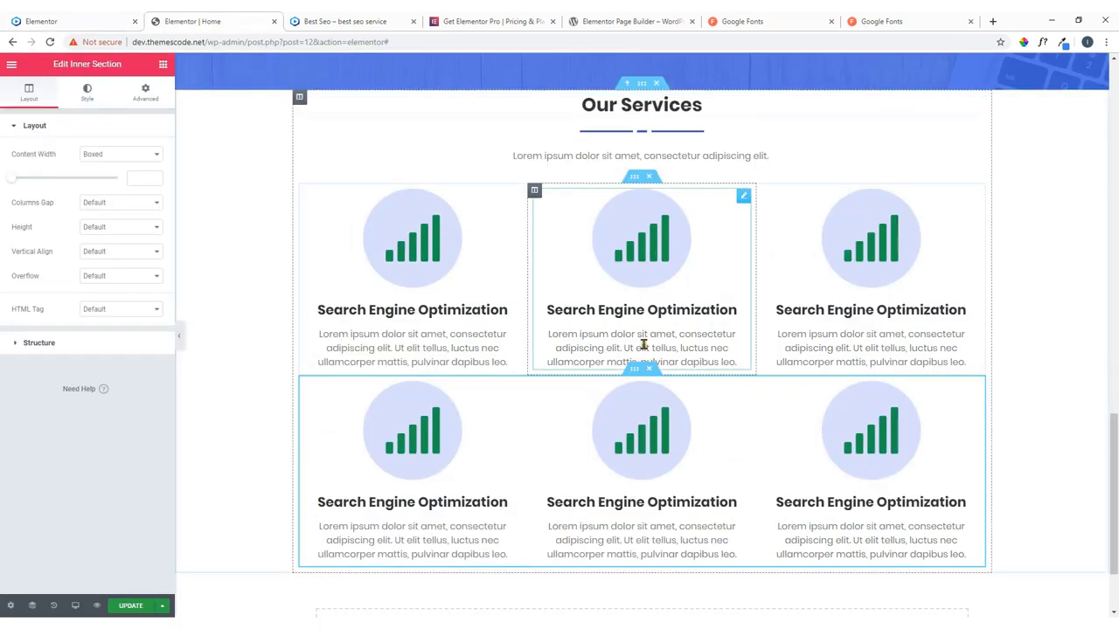
Give the middle box the Users icon and the title 'Social Media Marketing'.
{"action": "left_click", "coordinate": [744, 197]}
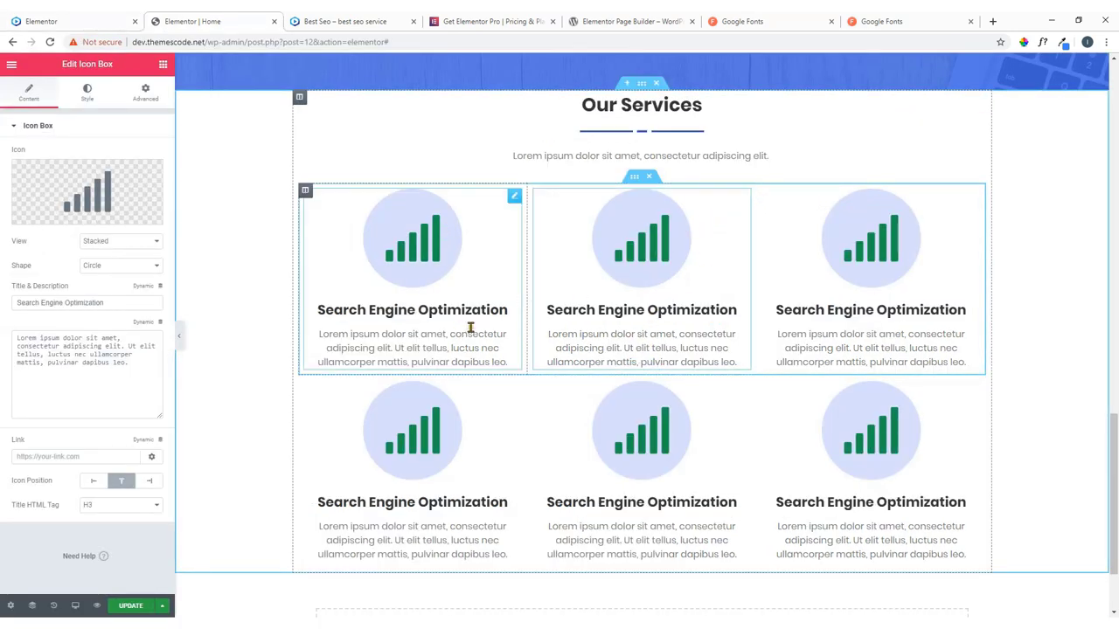
{"action": "left_click", "coordinate": [99, 194]}
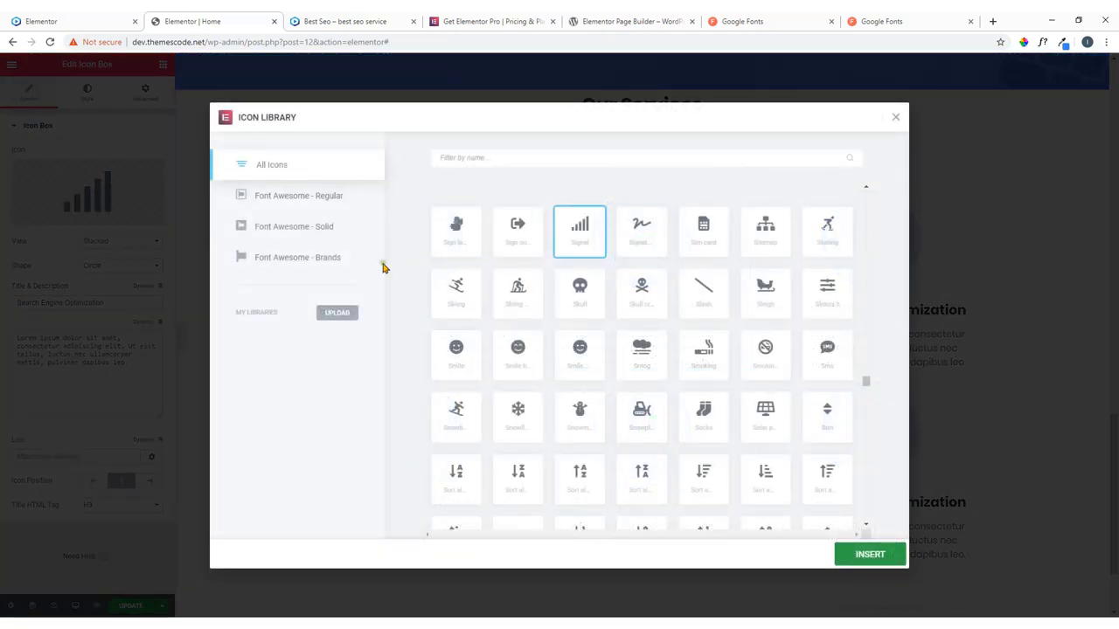
{"action": "left_click", "coordinate": [74, 16]}
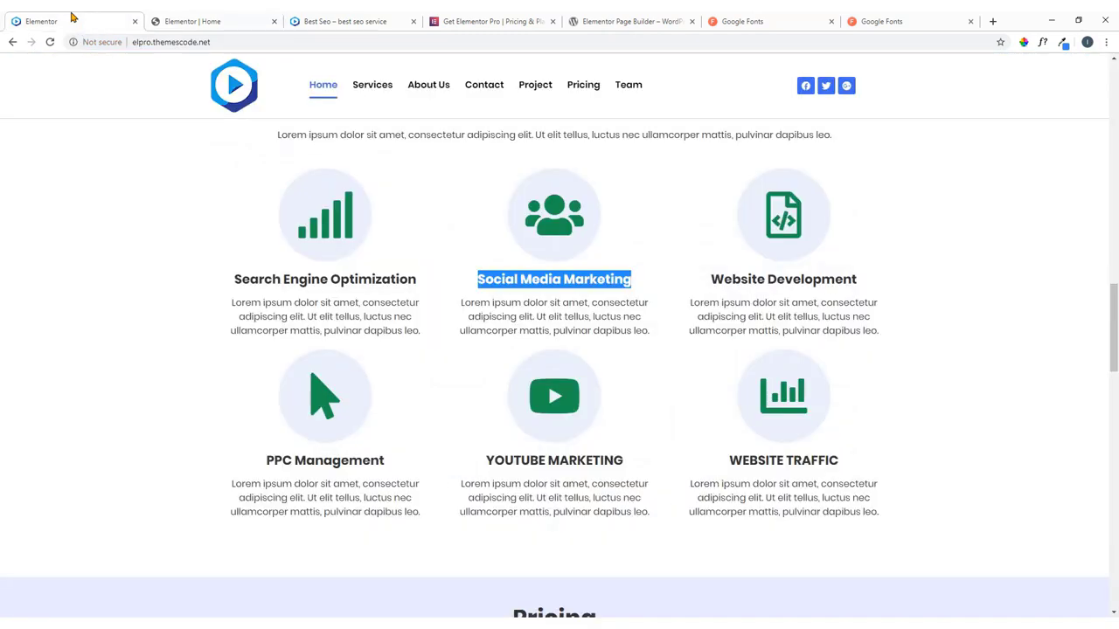
{"action": "left_click", "coordinate": [259, 18]}
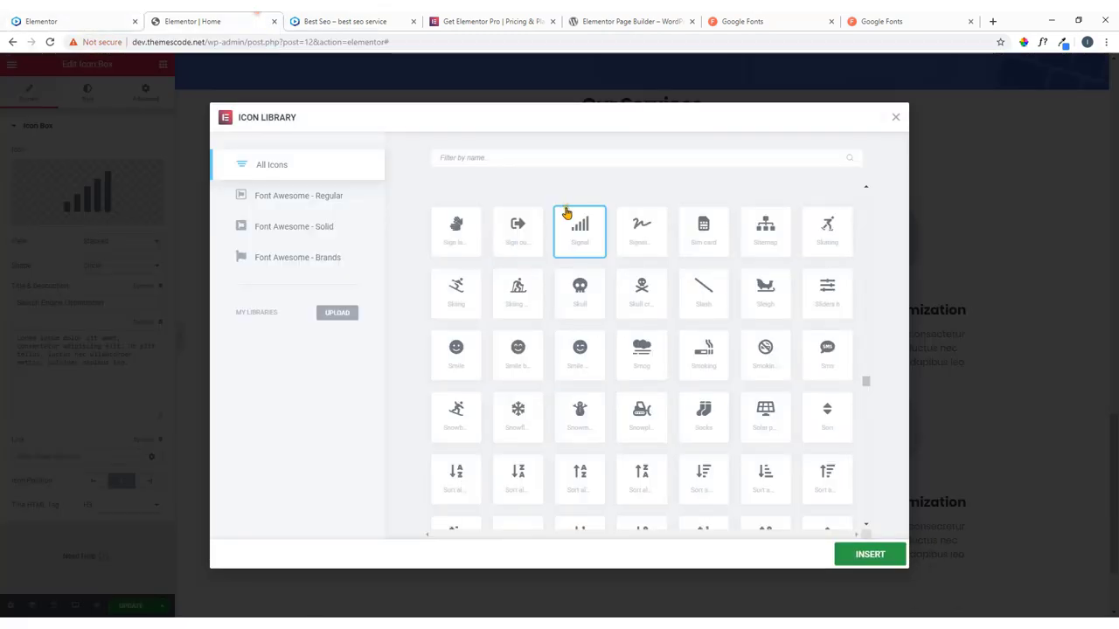
{"action": "left_click", "coordinate": [526, 158]}
{"action": "type", "text": "users"}
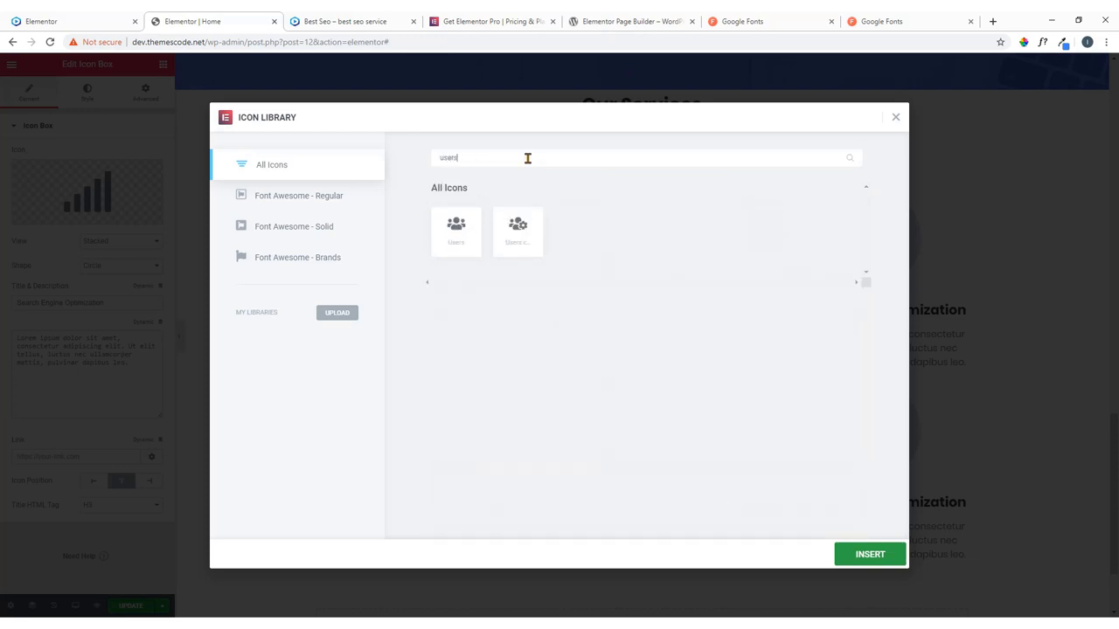
{"action": "left_click", "coordinate": [458, 229]}
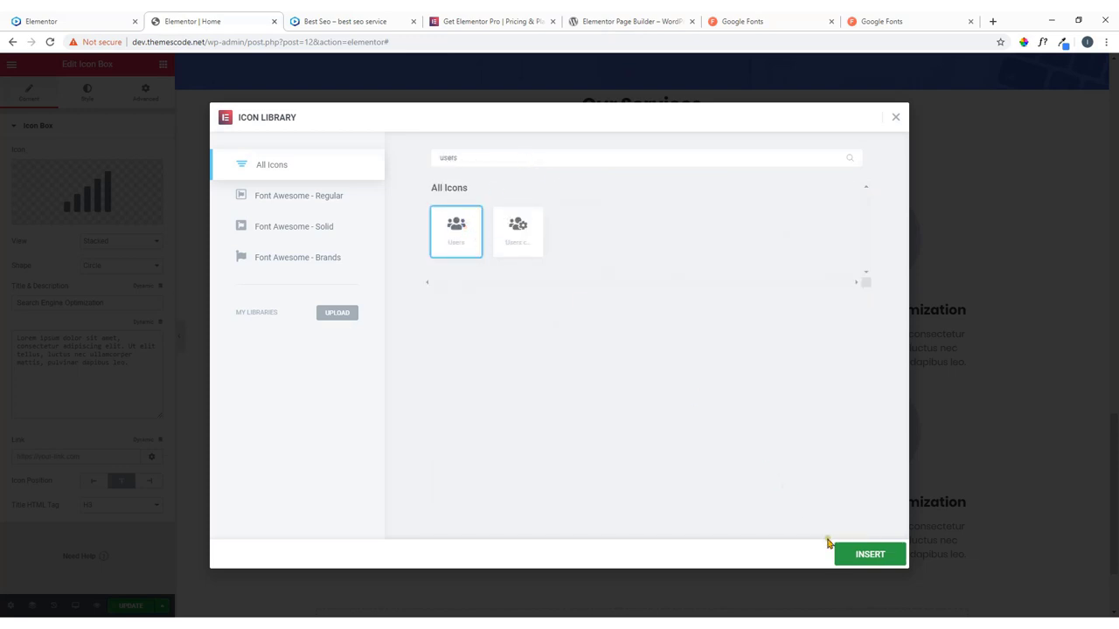
{"action": "left_click", "coordinate": [865, 556]}
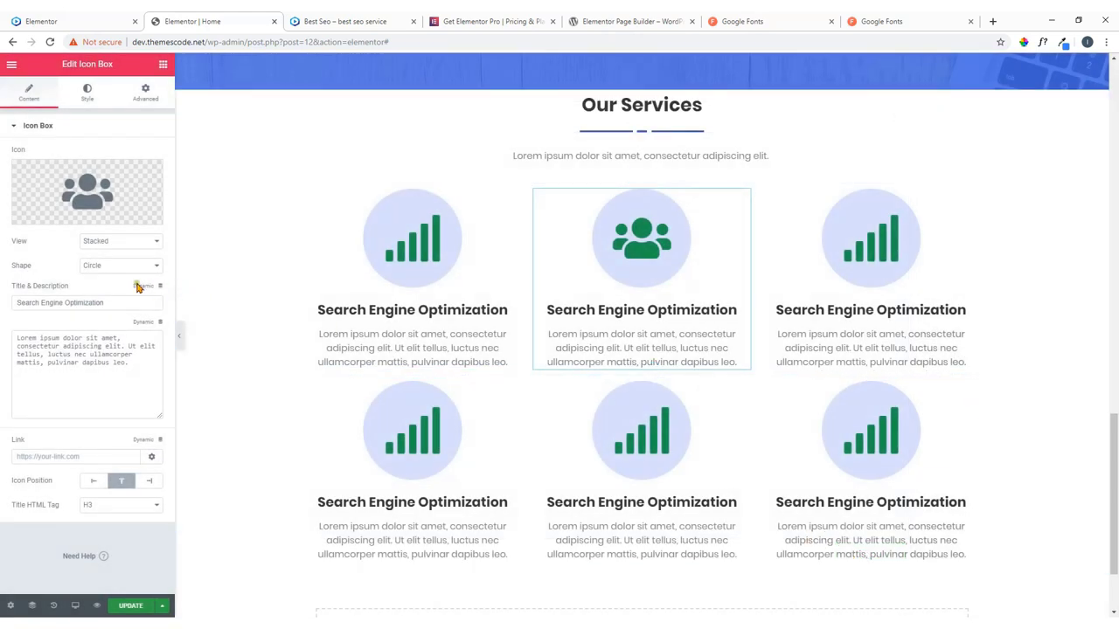
{"action": "left_click_drag", "start_coordinate": [111, 308], "coordinate": [3, 319]}
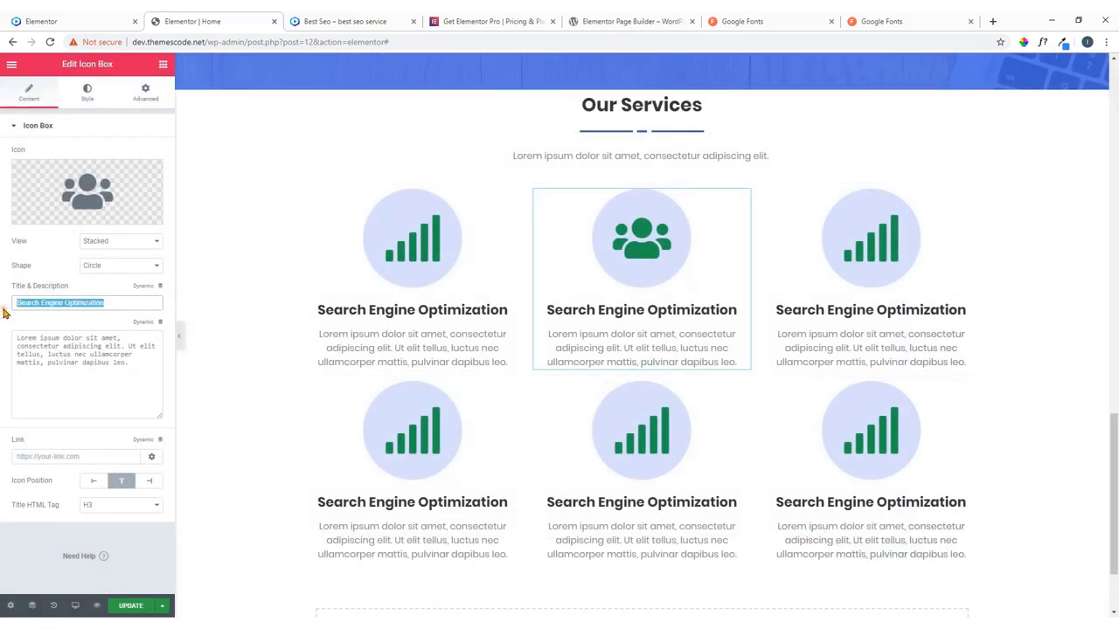
{"action": "key", "text": "ctrl+v"}
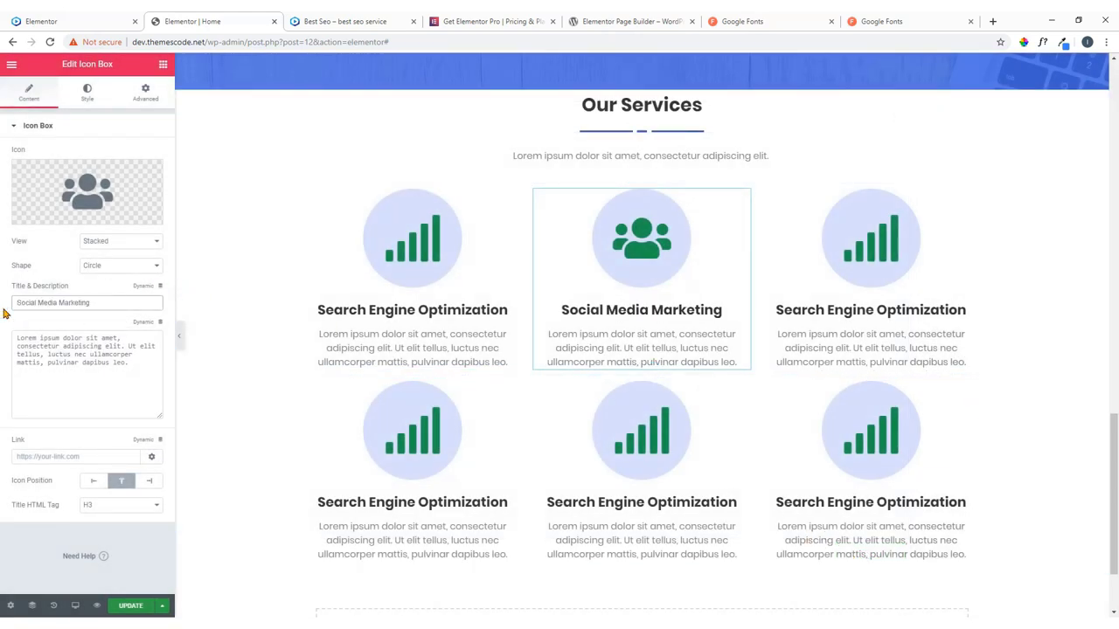
Copy the 'Website Development' heading from the live site.
{"action": "left_click", "coordinate": [57, 21]}
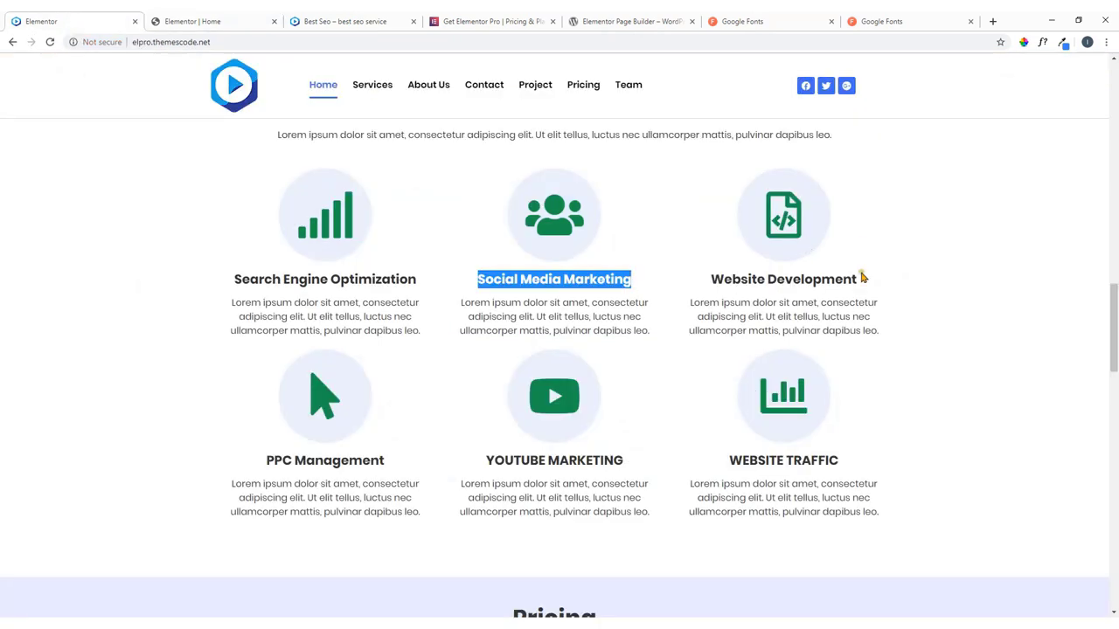
{"action": "left_click_drag", "start_coordinate": [861, 276], "coordinate": [718, 281]}
{"action": "right_click", "coordinate": [724, 283]}
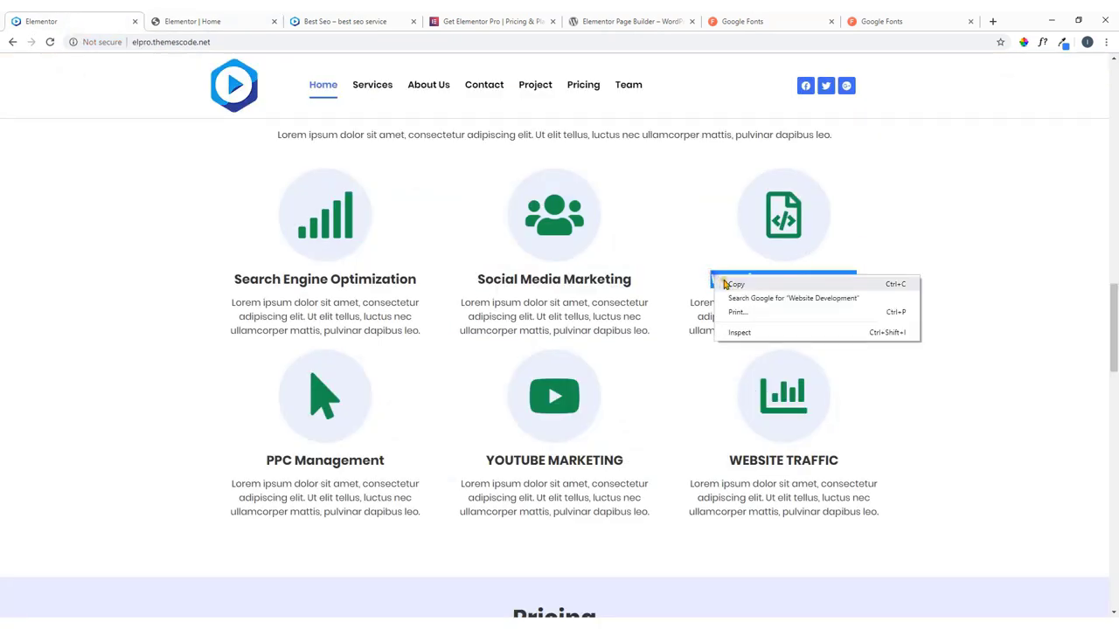
{"action": "left_click", "coordinate": [734, 284]}
{"action": "left_click", "coordinate": [214, 19]}
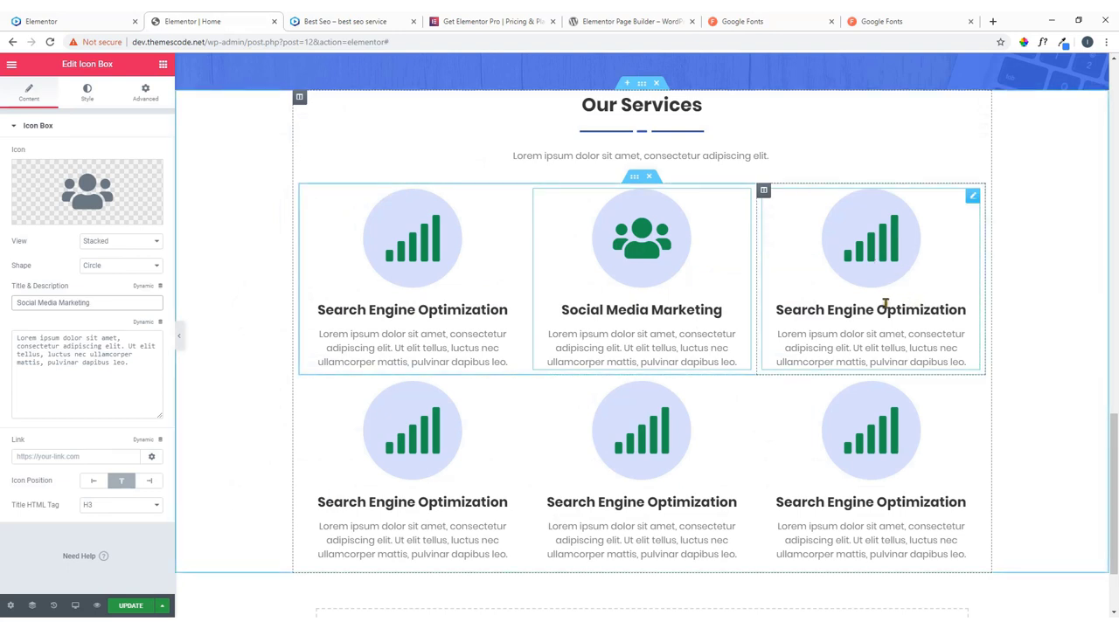
Paste 'Website Development' as the third box's title.
{"action": "left_click", "coordinate": [974, 200]}
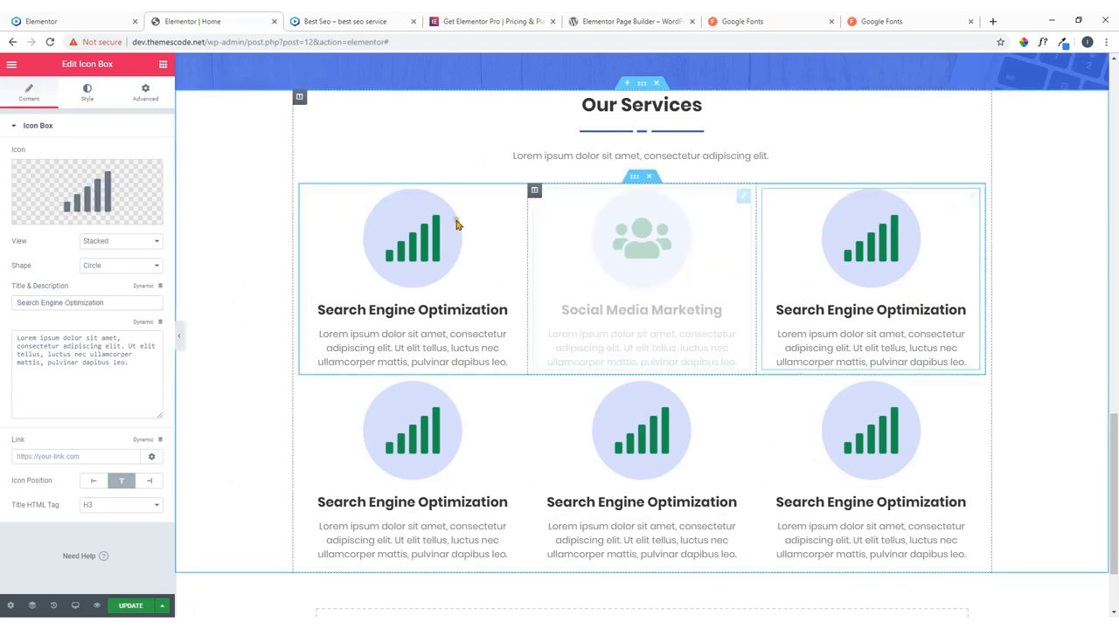
{"action": "left_click_drag", "start_coordinate": [118, 302], "coordinate": [3, 303]}
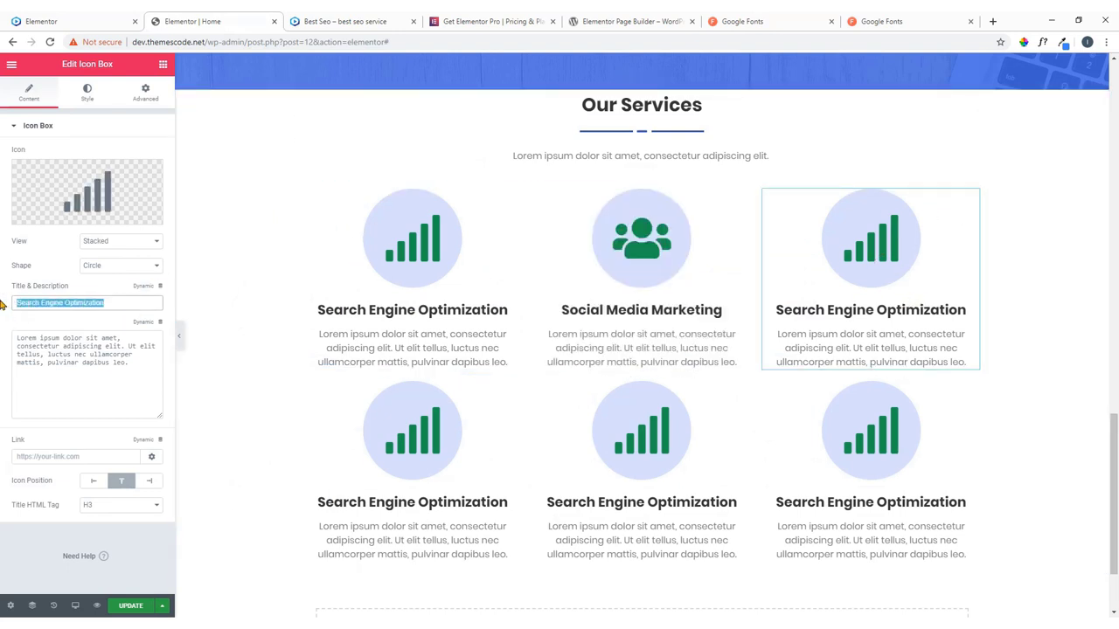
{"action": "key", "text": "ctrl+v"}
Search the icon library for 'code' and insert a File code icon.
{"action": "left_click", "coordinate": [113, 203]}
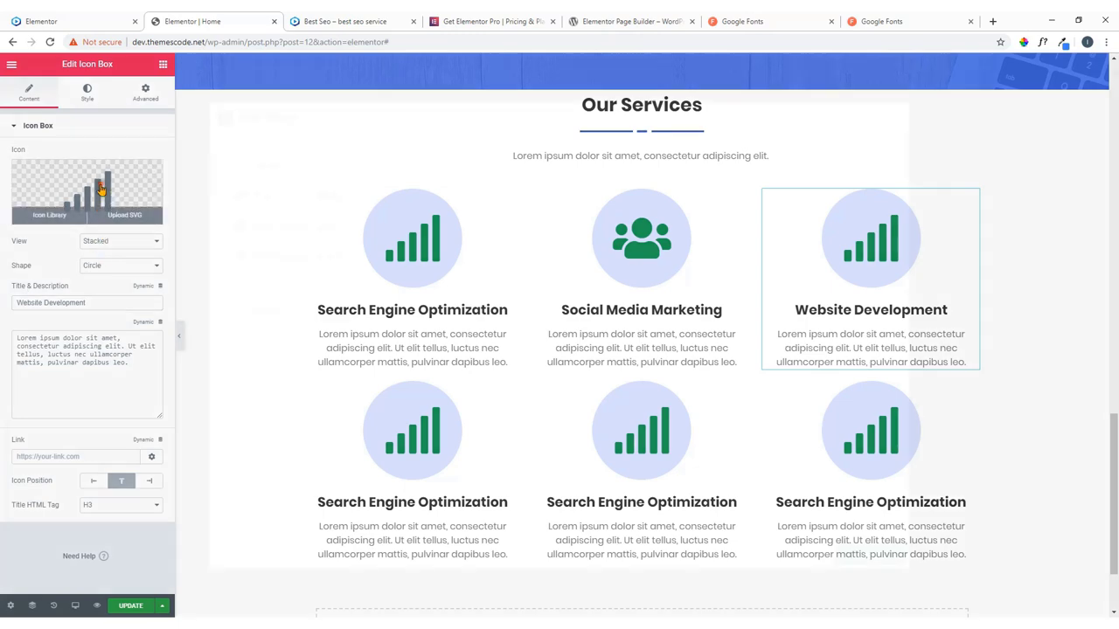
{"action": "left_click", "coordinate": [456, 160]}
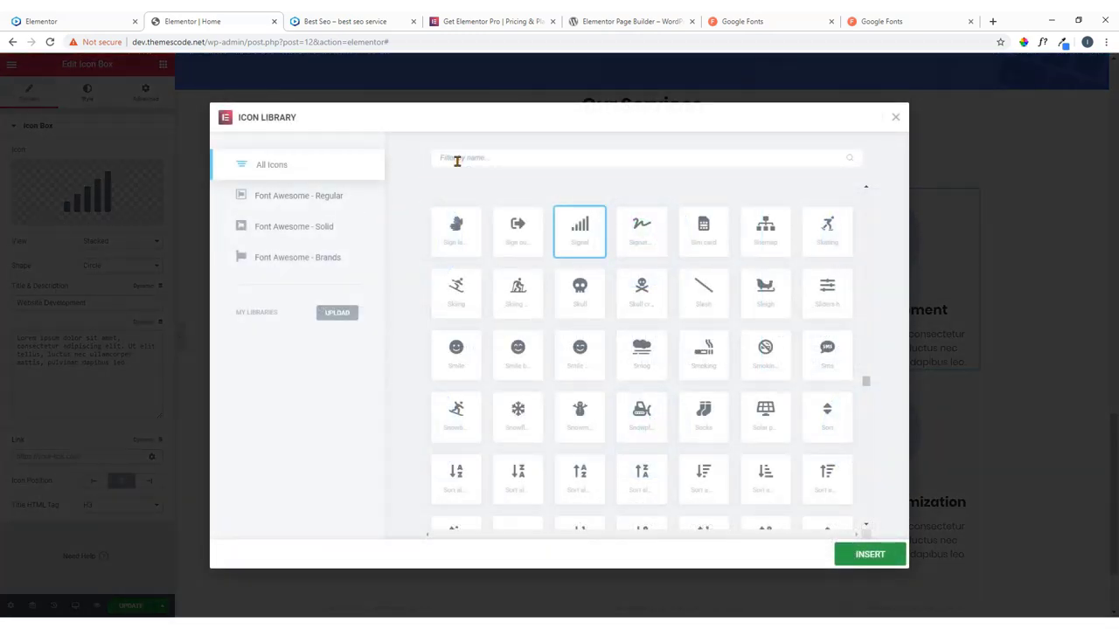
{"action": "type", "text": "code"}
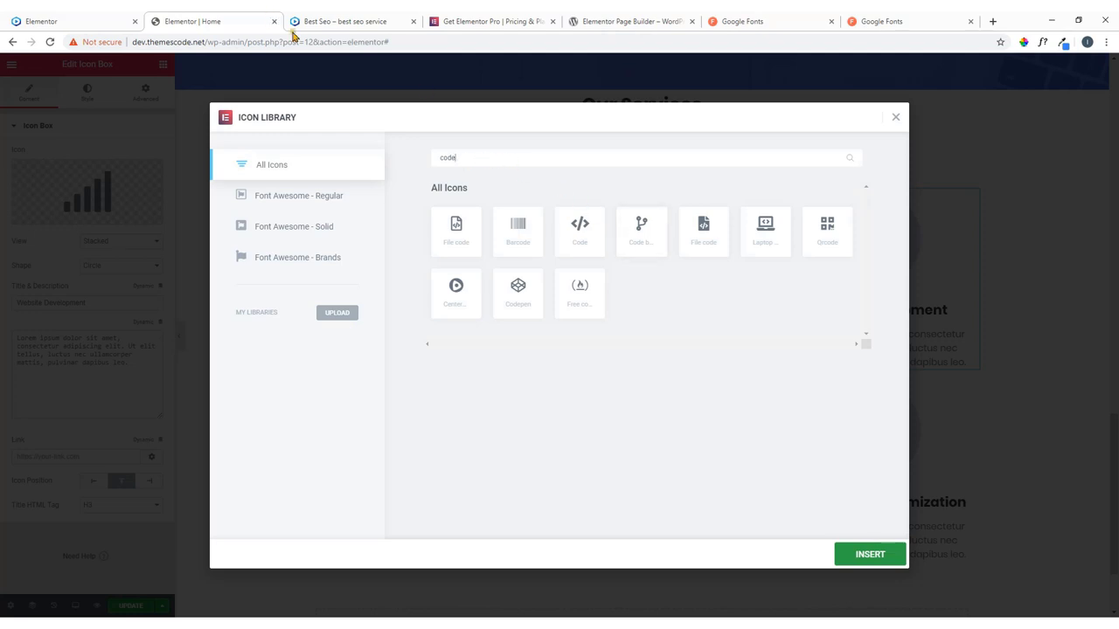
{"action": "left_click", "coordinate": [99, 18]}
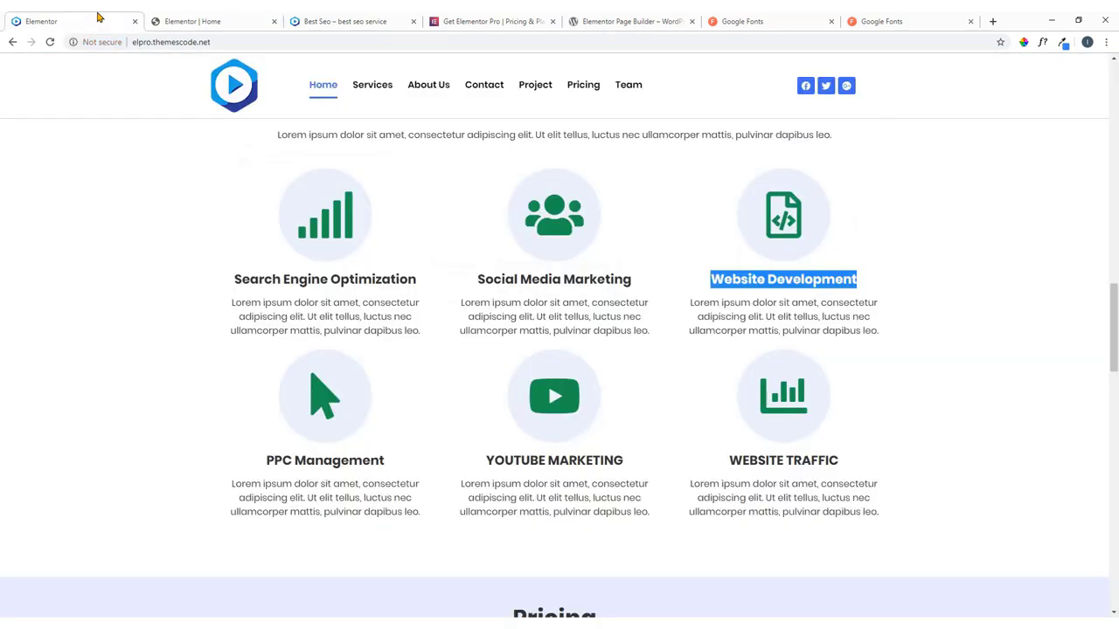
{"action": "left_click", "coordinate": [237, 18]}
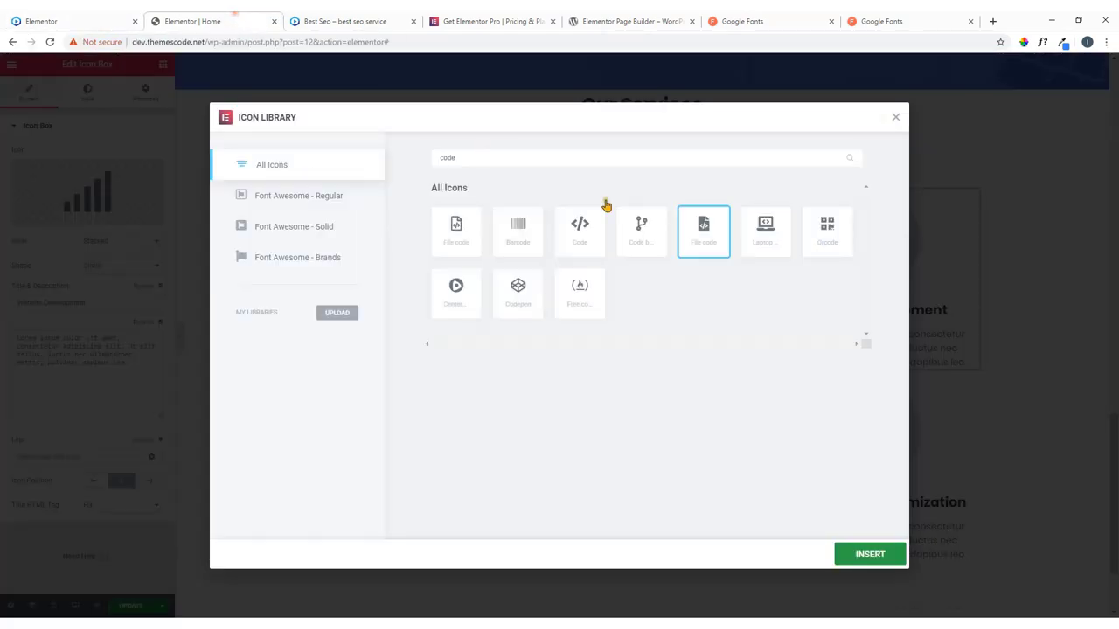
{"action": "left_click", "coordinate": [850, 563]}
{"action": "left_click", "coordinate": [111, 16]}
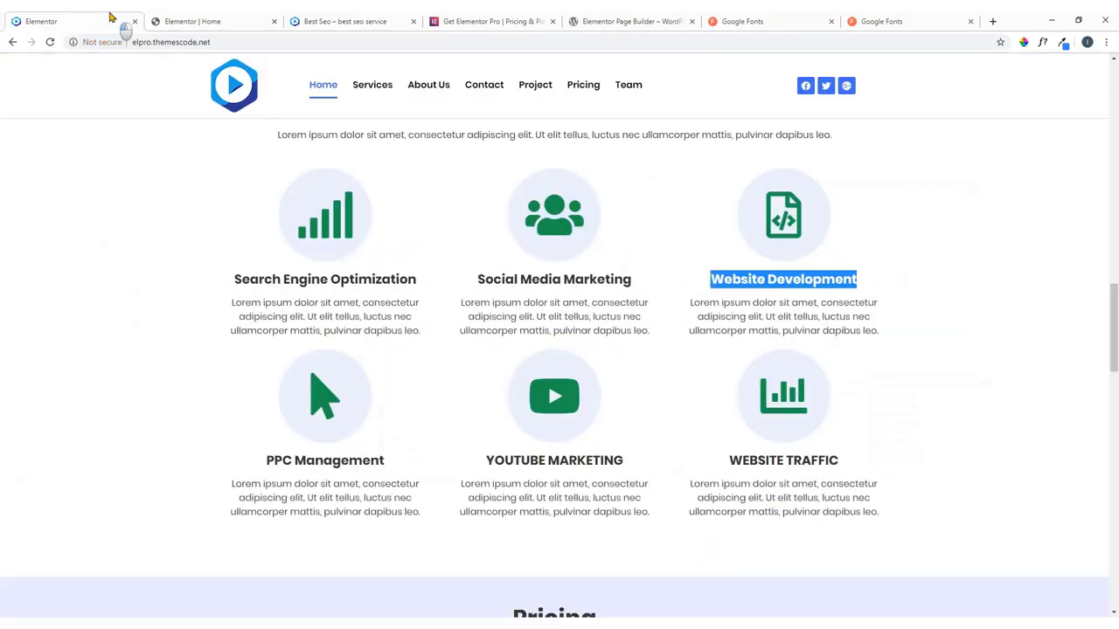
{"action": "left_click", "coordinate": [255, 23]}
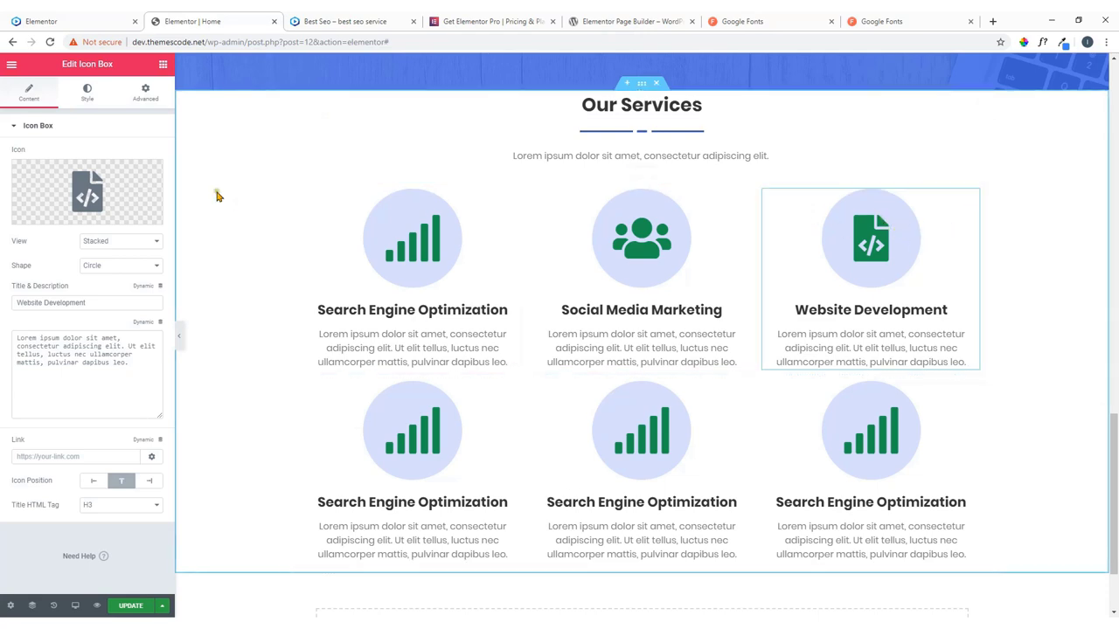
Swap it for the other File code icon from a 'code' search.
{"action": "left_click", "coordinate": [127, 190]}
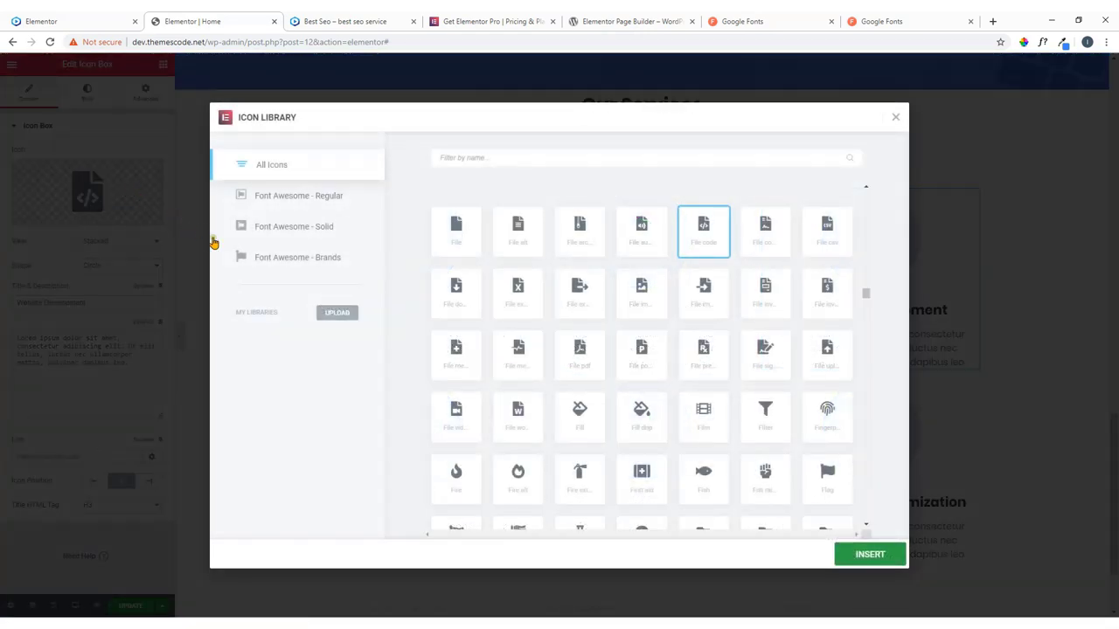
{"action": "left_click", "coordinate": [500, 158]}
{"action": "type", "text": "code"}
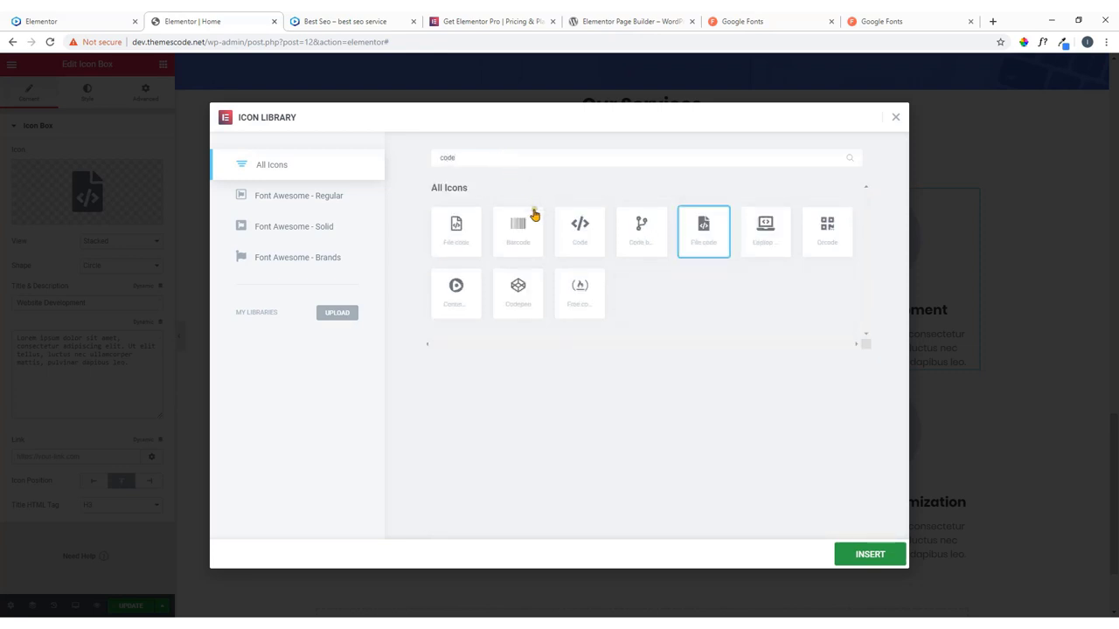
{"action": "left_click", "coordinate": [458, 227]}
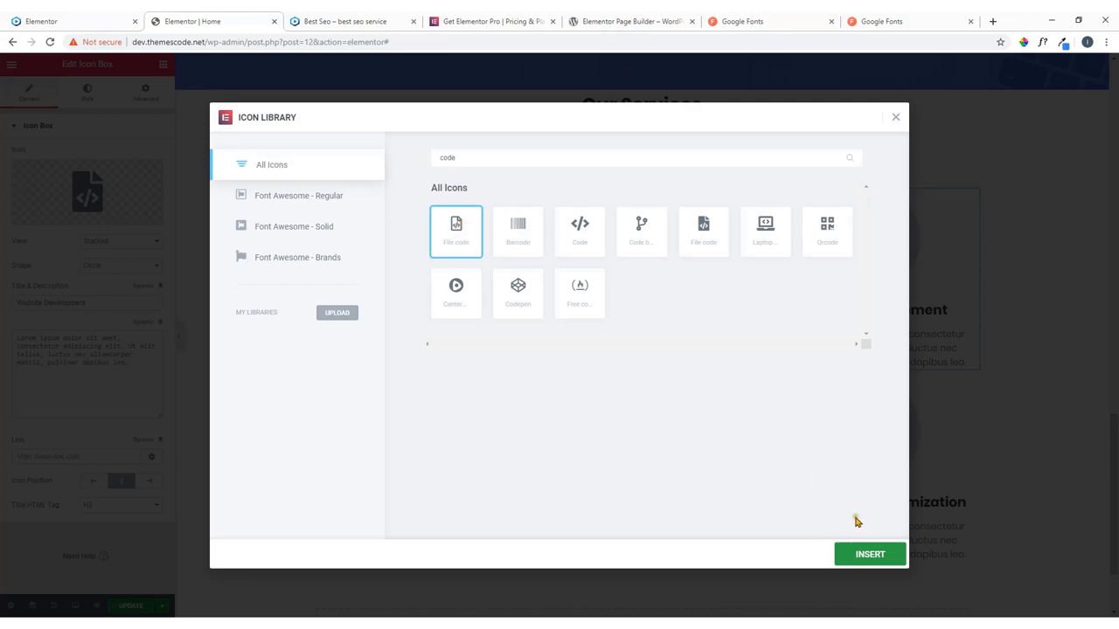
{"action": "left_click", "coordinate": [863, 556]}
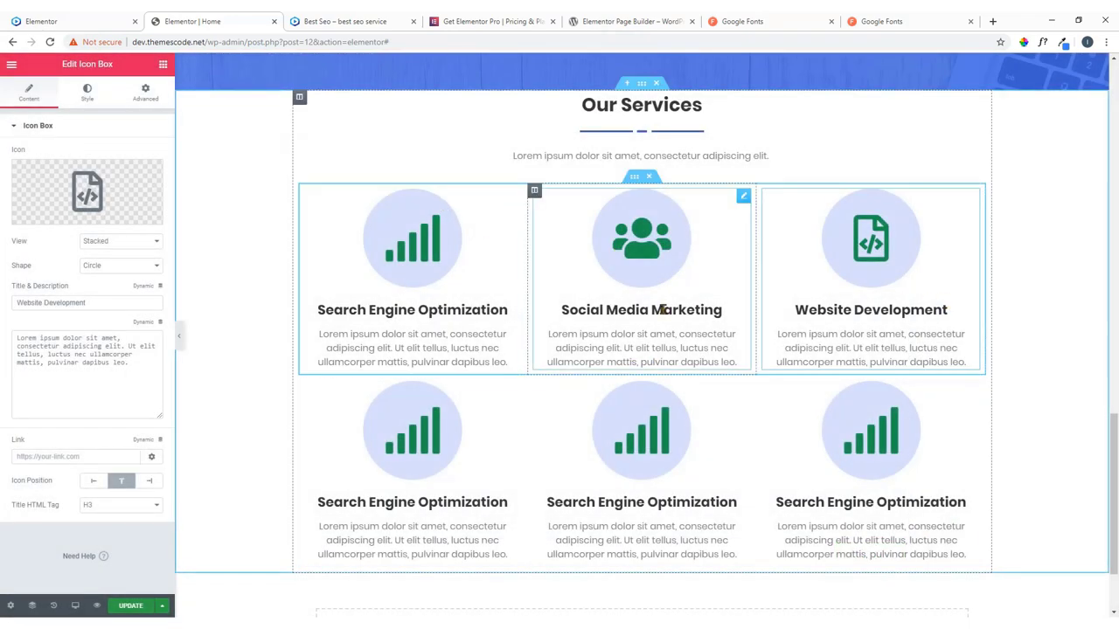
{"action": "left_click", "coordinate": [39, 21]}
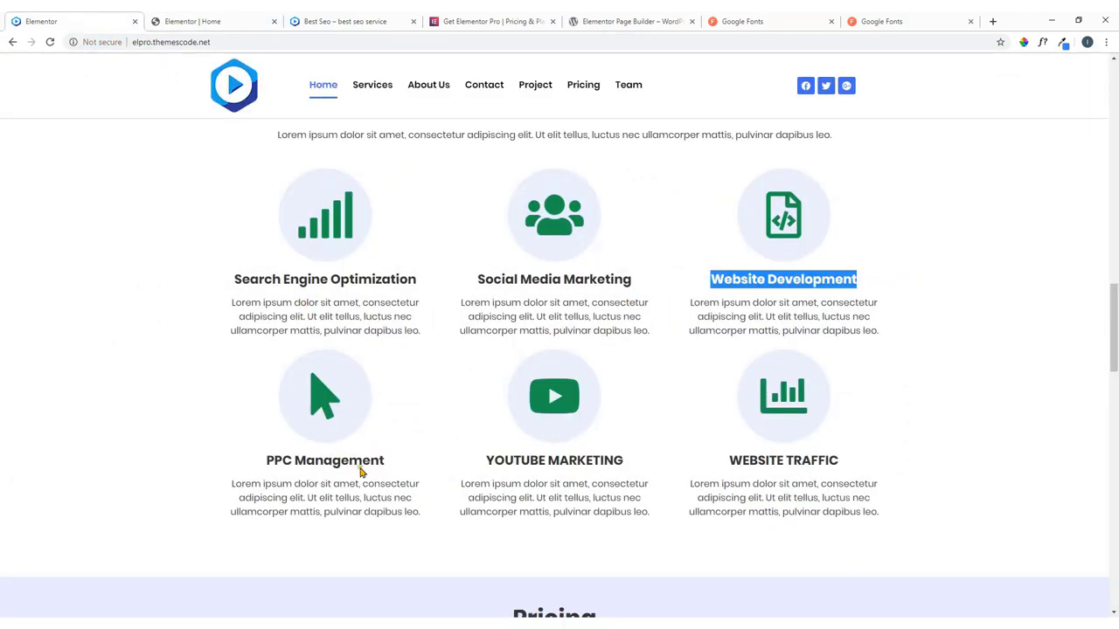
Copy 'PPC Management' from the live site into the lower-left box's title.
{"action": "left_click_drag", "start_coordinate": [392, 466], "coordinate": [261, 458]}
{"action": "right_click", "coordinate": [290, 463]}
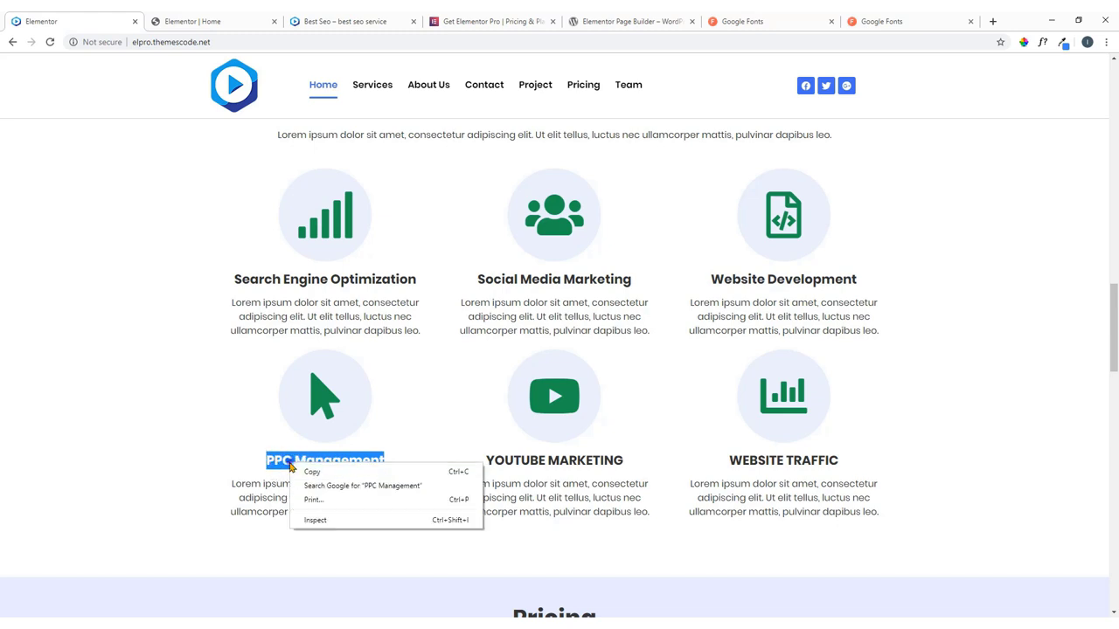
{"action": "left_click", "coordinate": [311, 472]}
{"action": "left_click", "coordinate": [194, 21]}
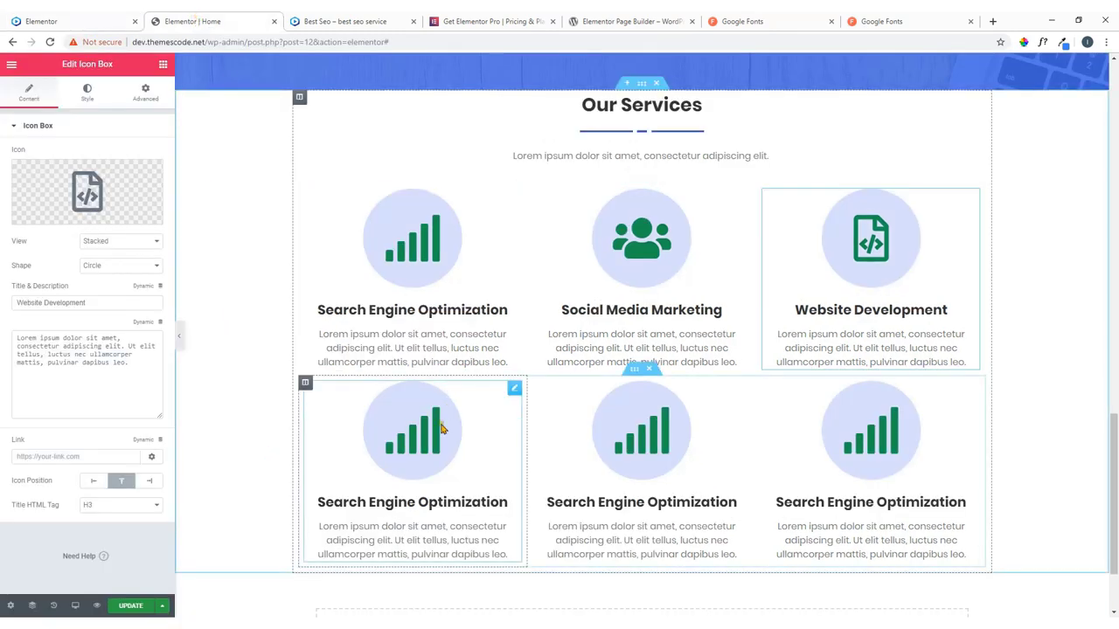
{"action": "left_click", "coordinate": [514, 388]}
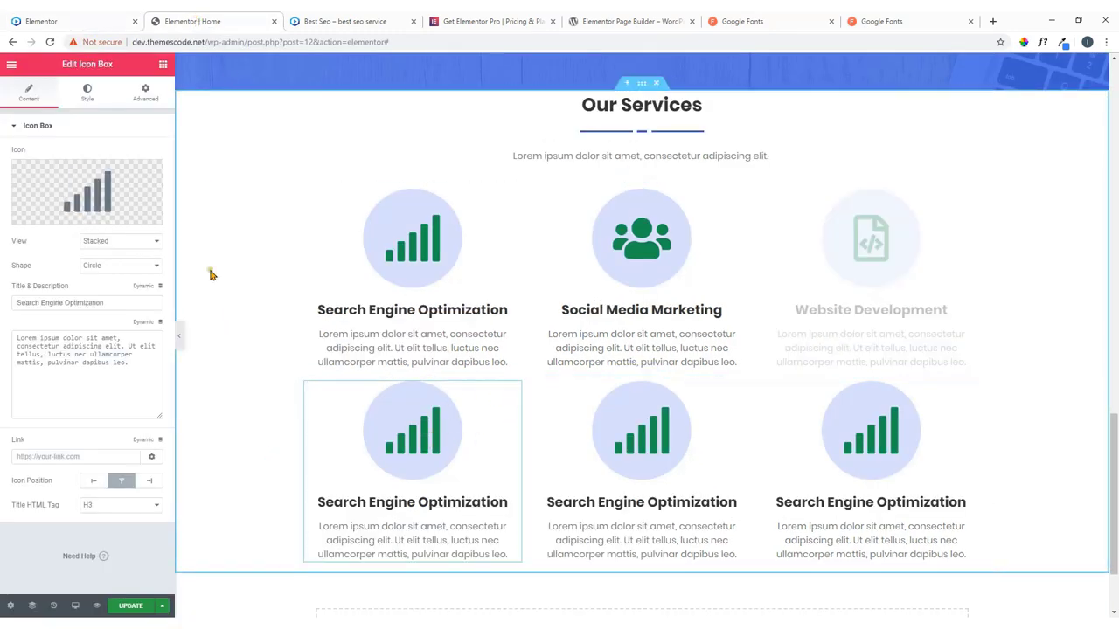
{"action": "left_click_drag", "start_coordinate": [108, 301], "coordinate": [10, 303]}
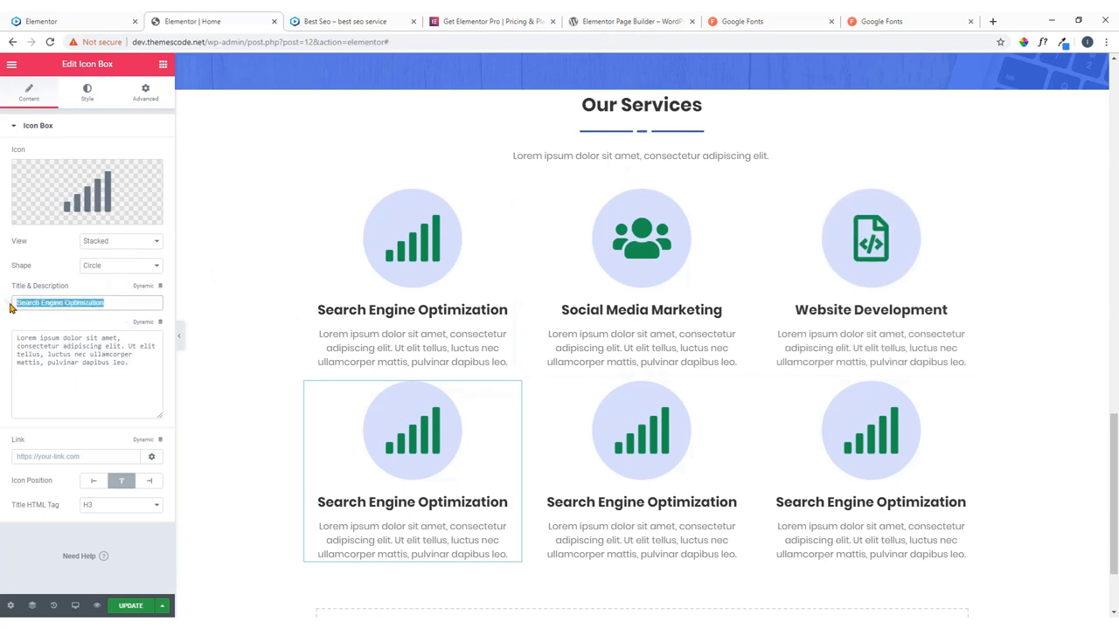
{"action": "key", "text": "ctrl+v"}
Search the icon library for 'mouse' and insert the mouse-pointer icon.
{"action": "left_click", "coordinate": [51, 213]}
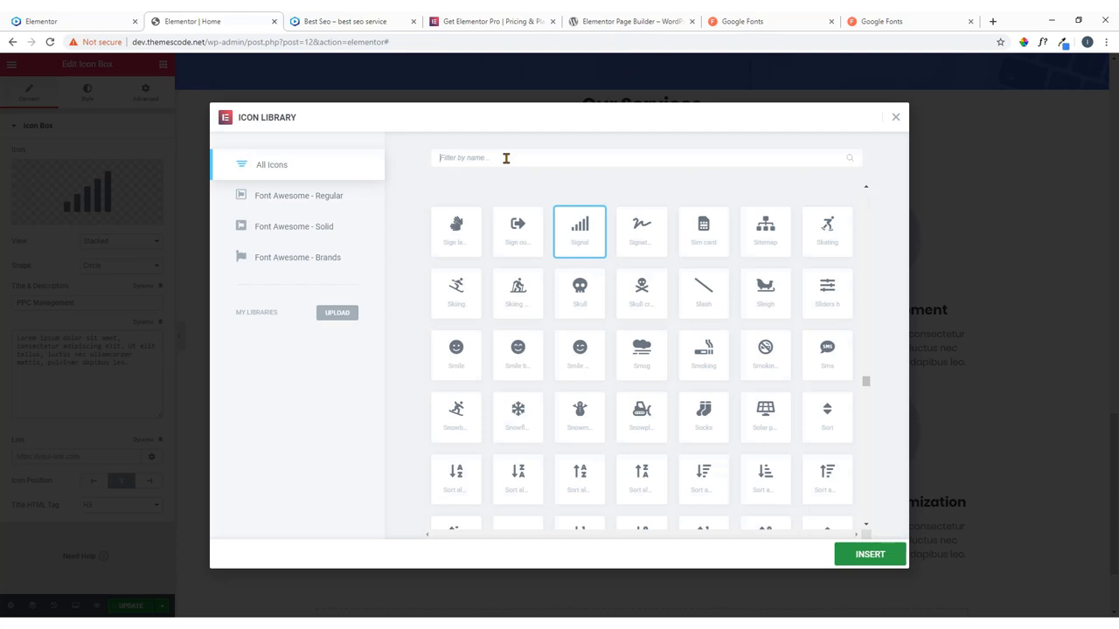
{"action": "type", "text": "clic"}
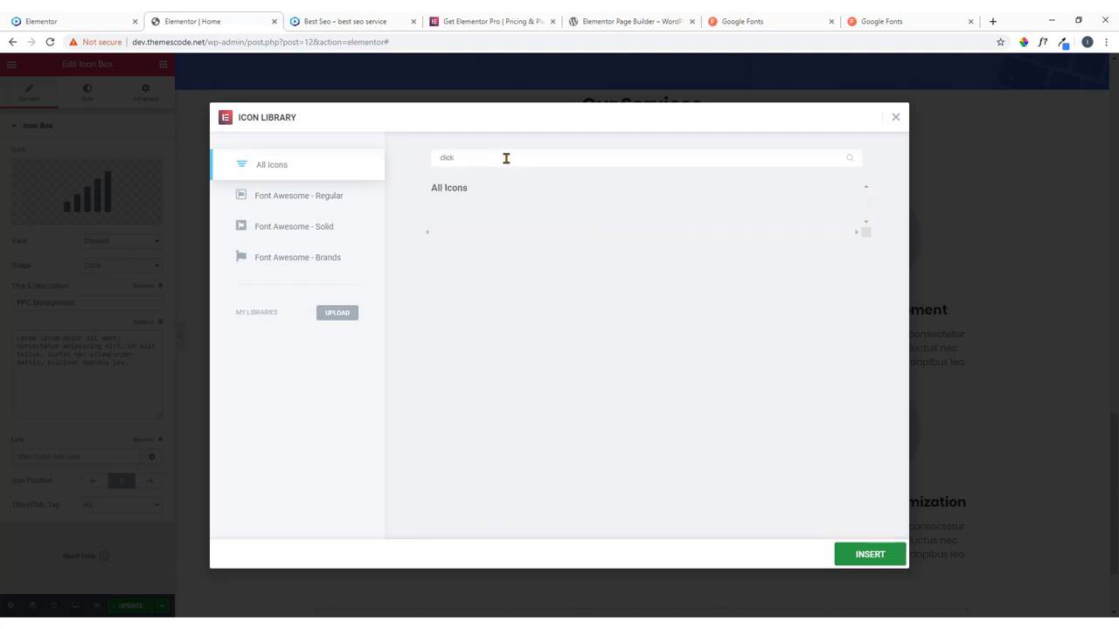
{"action": "key", "text": "BackSpace"}
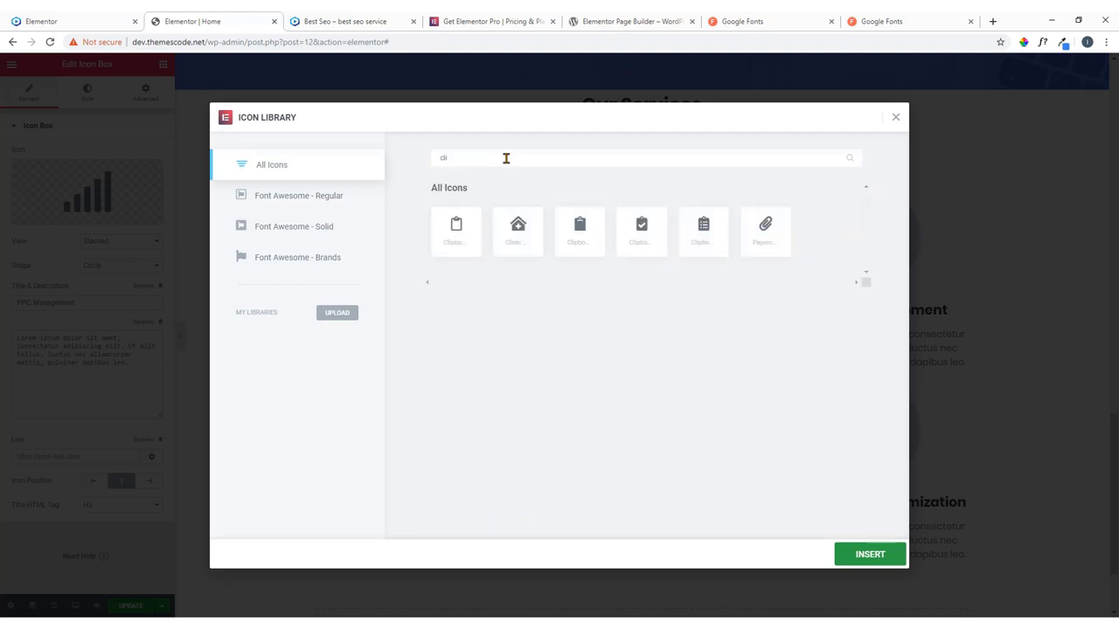
{"action": "key", "text": "BackSpace"}
{"action": "key", "text": "BackSpace"}
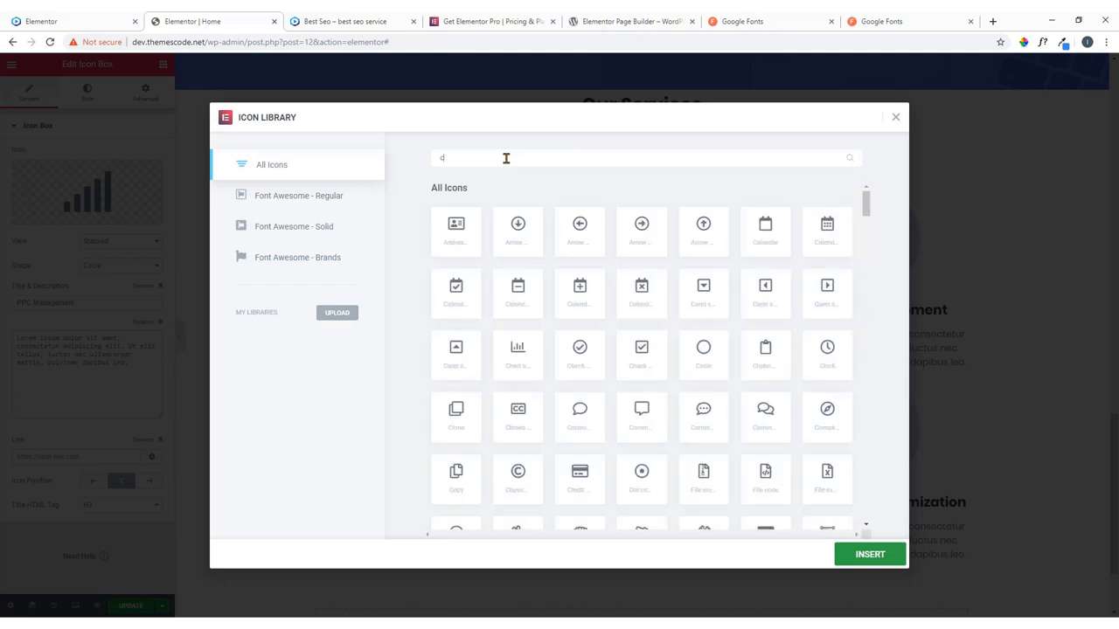
{"action": "key", "text": "BackSpace"}
{"action": "type", "text": "mouse"}
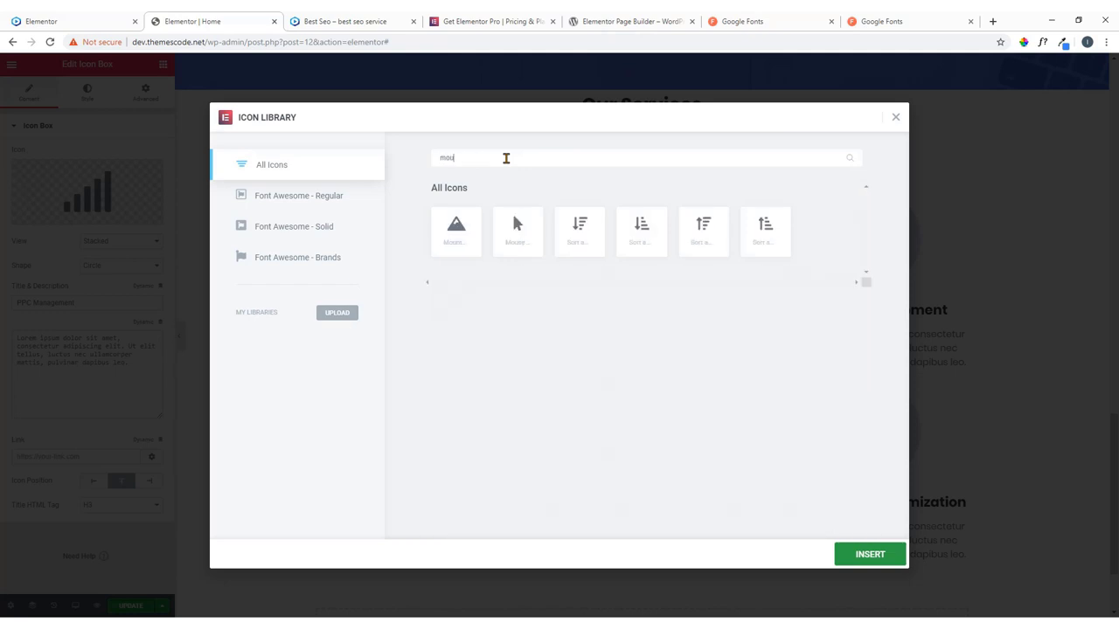
{"action": "left_click", "coordinate": [452, 229]}
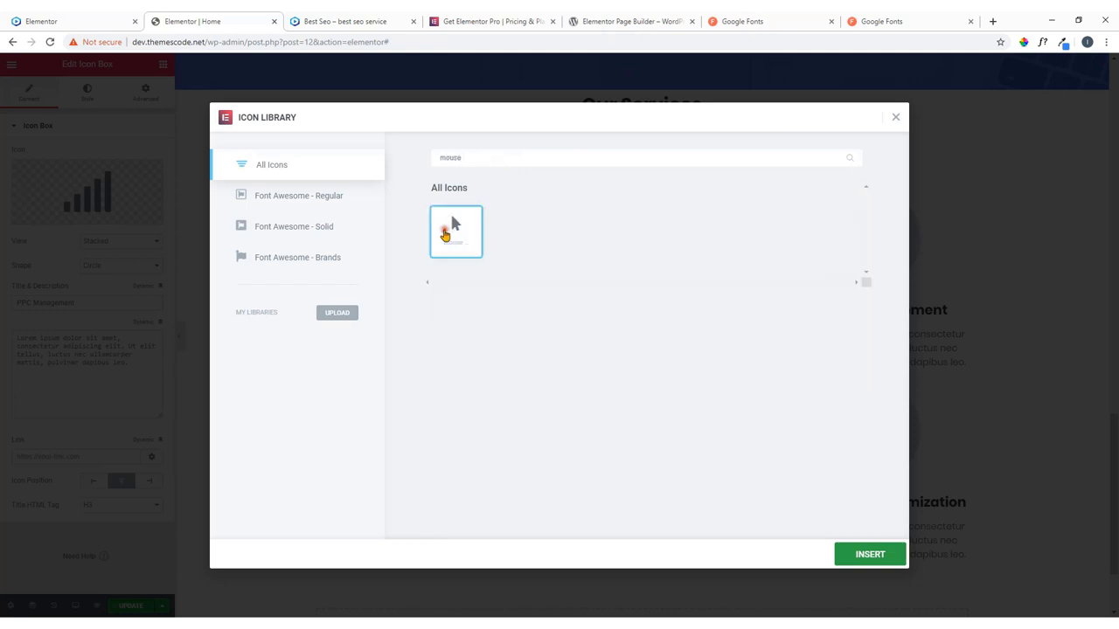
{"action": "left_click", "coordinate": [853, 556]}
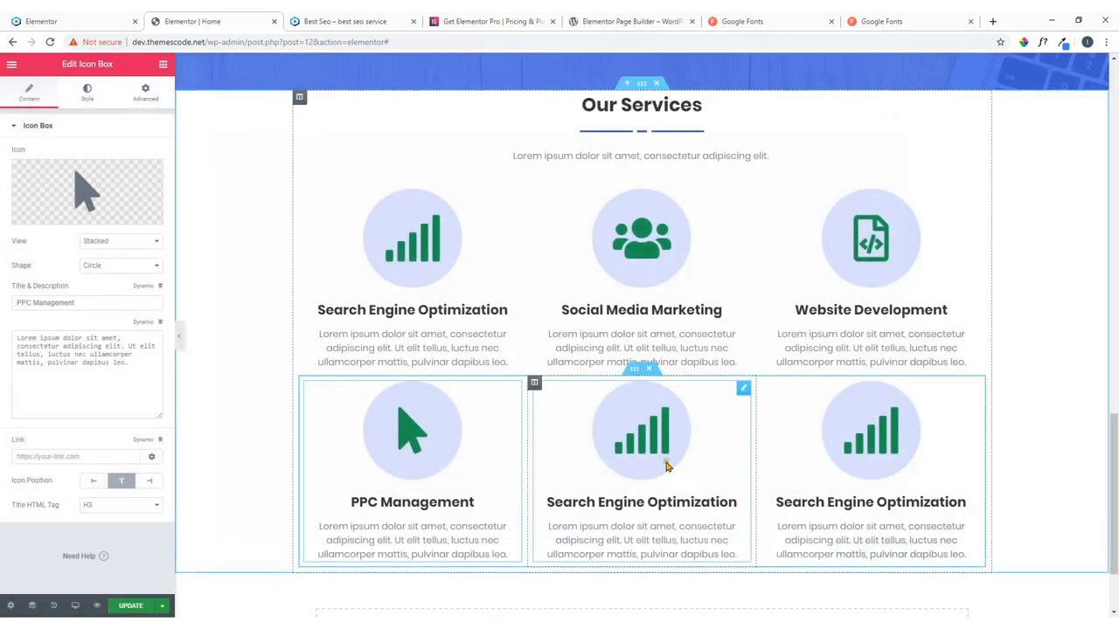
Copy 'YOUTUBE MARKETING' from the live site into the lower-middle box's title.
{"action": "left_click", "coordinate": [742, 392]}
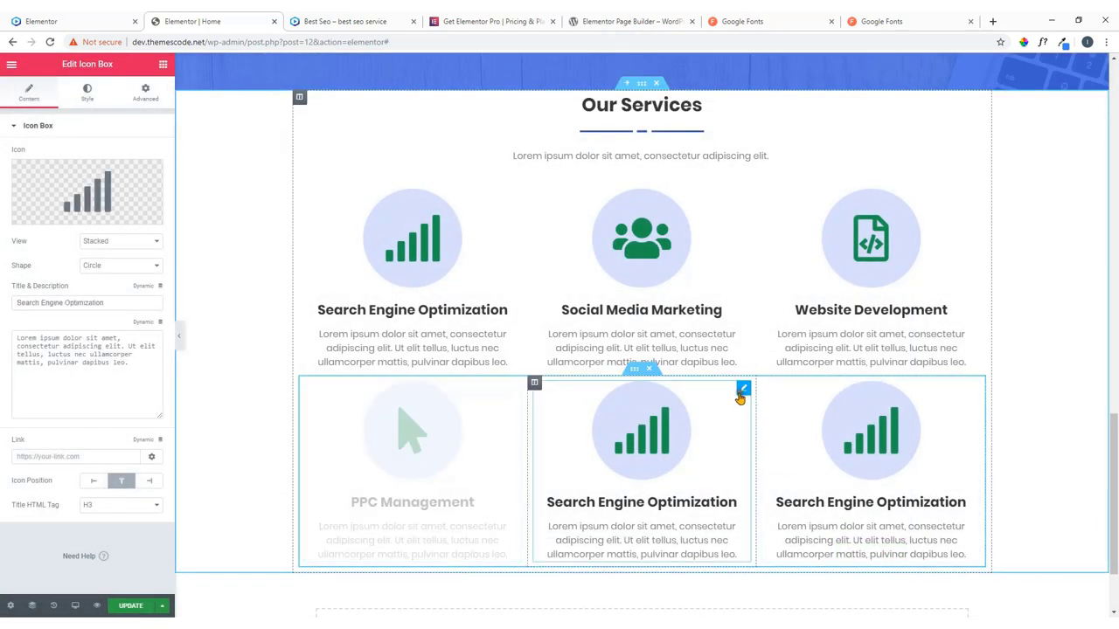
{"action": "left_click", "coordinate": [102, 19]}
{"action": "left_click_drag", "start_coordinate": [617, 468], "coordinate": [481, 472]}
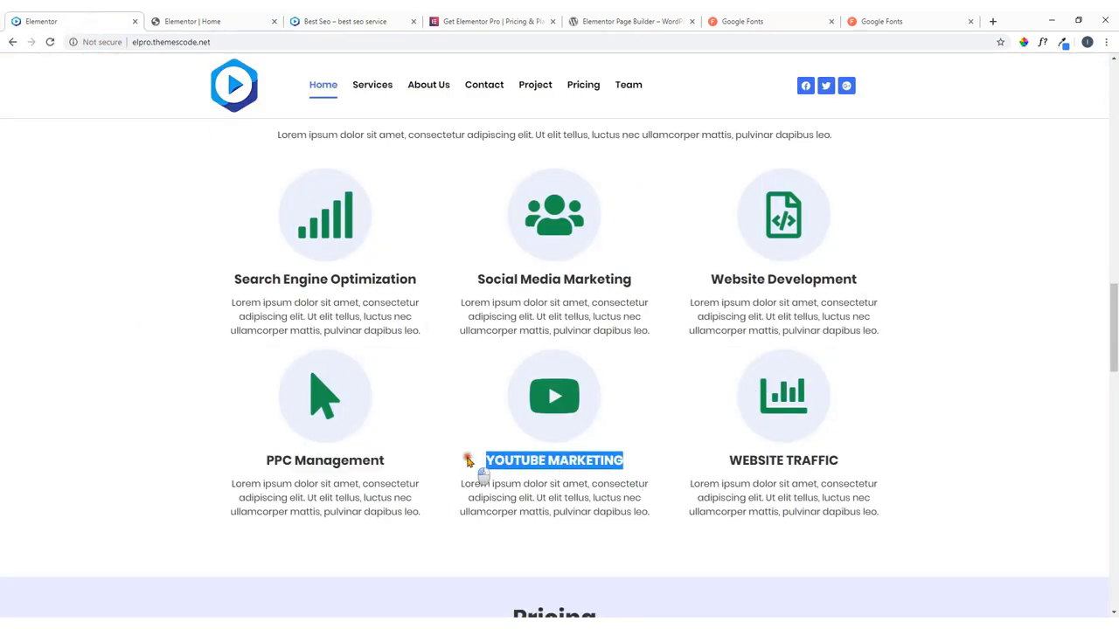
{"action": "right_click", "coordinate": [504, 460]}
{"action": "left_click", "coordinate": [524, 468]}
{"action": "left_click", "coordinate": [246, 21]}
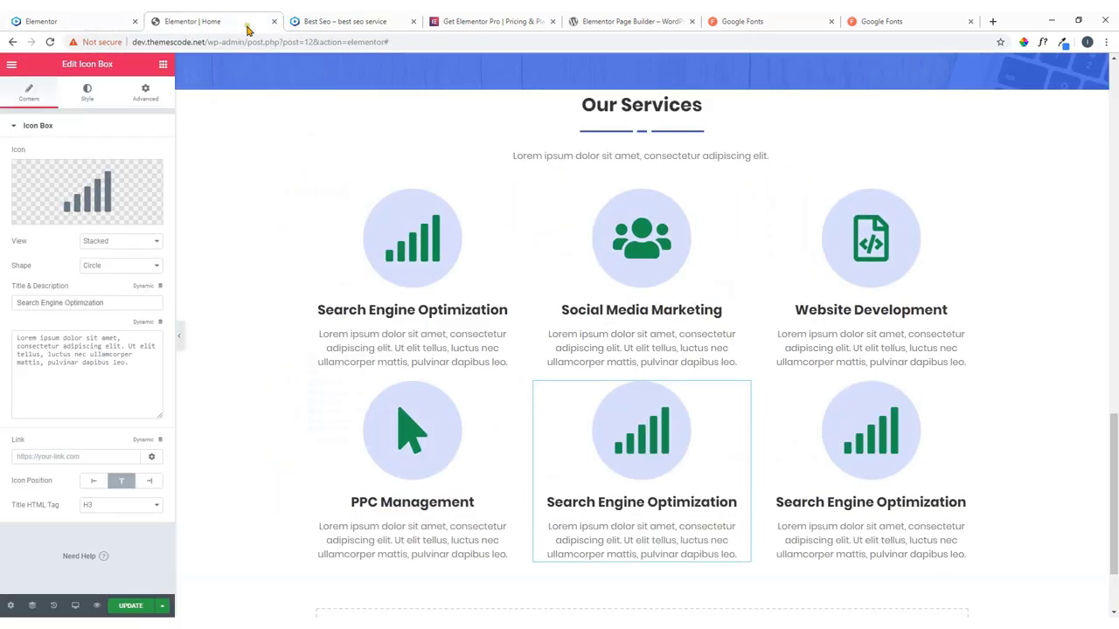
{"action": "left_click_drag", "start_coordinate": [105, 302], "coordinate": [3, 306]}
{"action": "key", "text": "ctrl+v"}
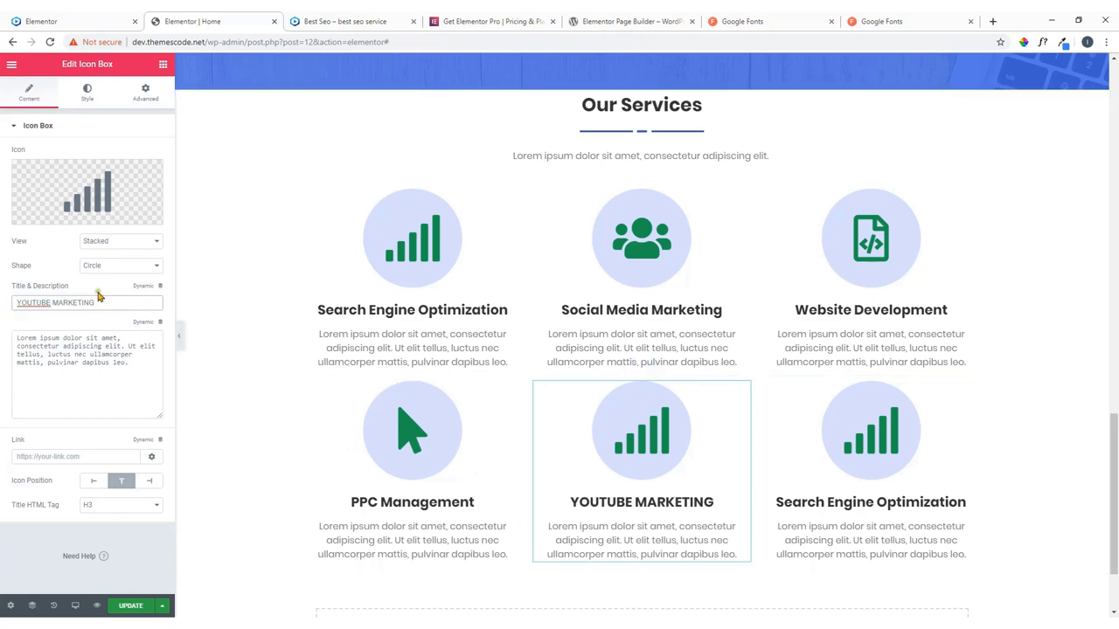
Search the icon library for 'you' and insert the YouTube play icon.
{"action": "left_click", "coordinate": [113, 194]}
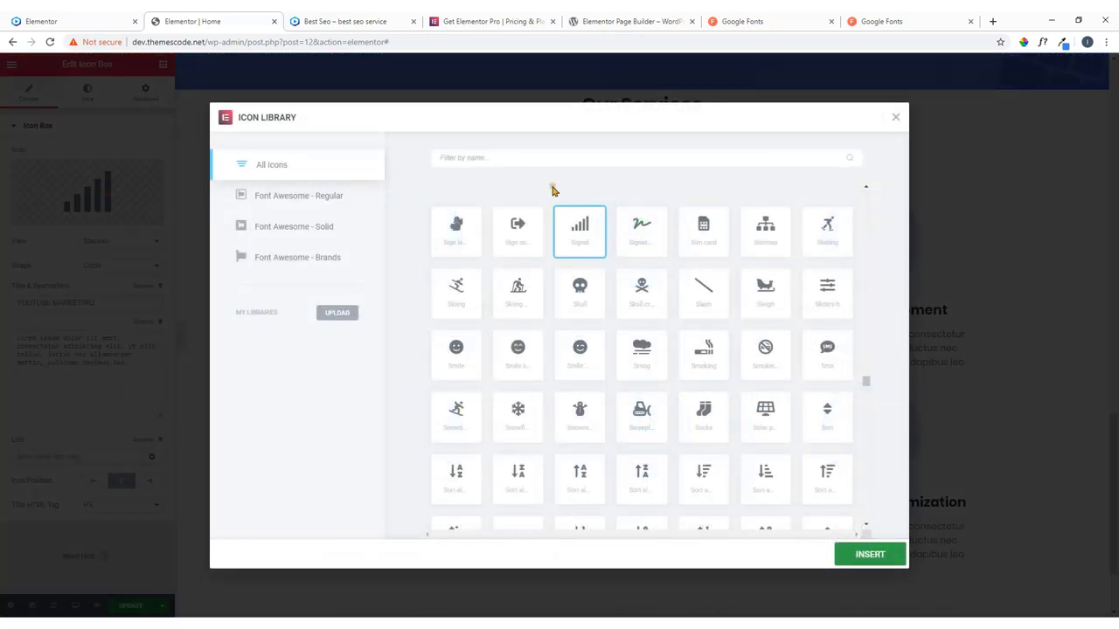
{"action": "left_click", "coordinate": [530, 160]}
{"action": "type", "text": "youtub"}
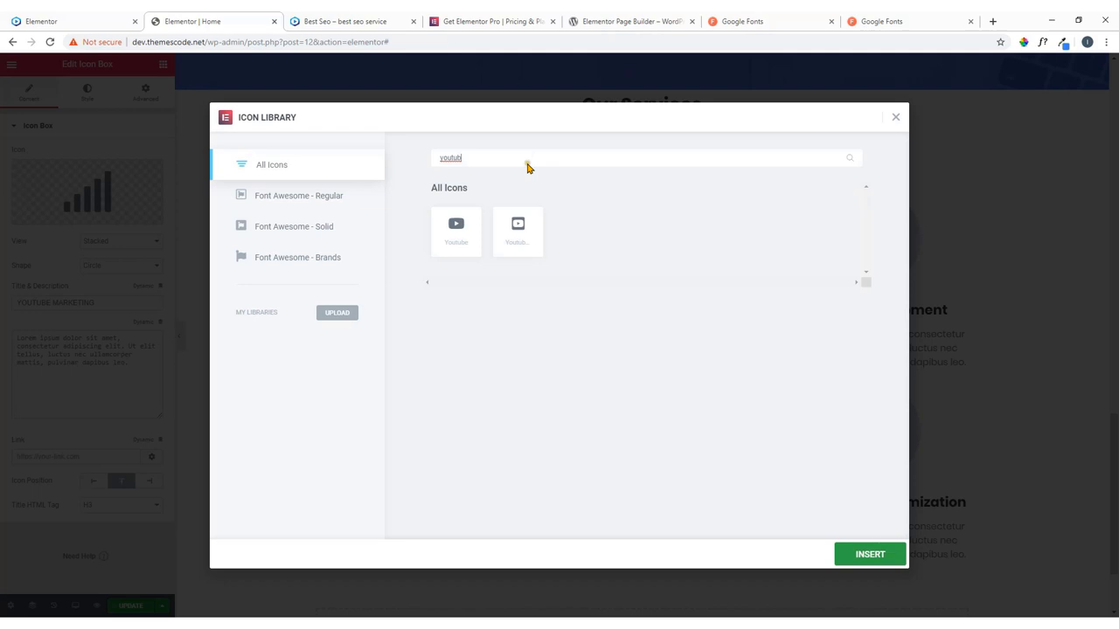
{"action": "left_click", "coordinate": [456, 229]}
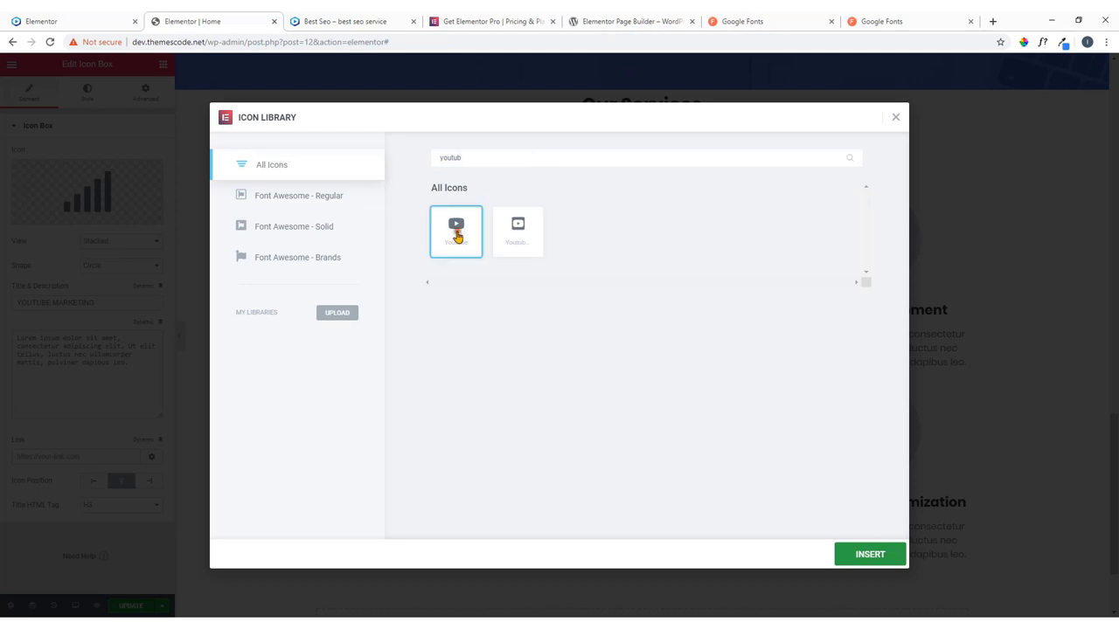
{"action": "left_click", "coordinate": [864, 554]}
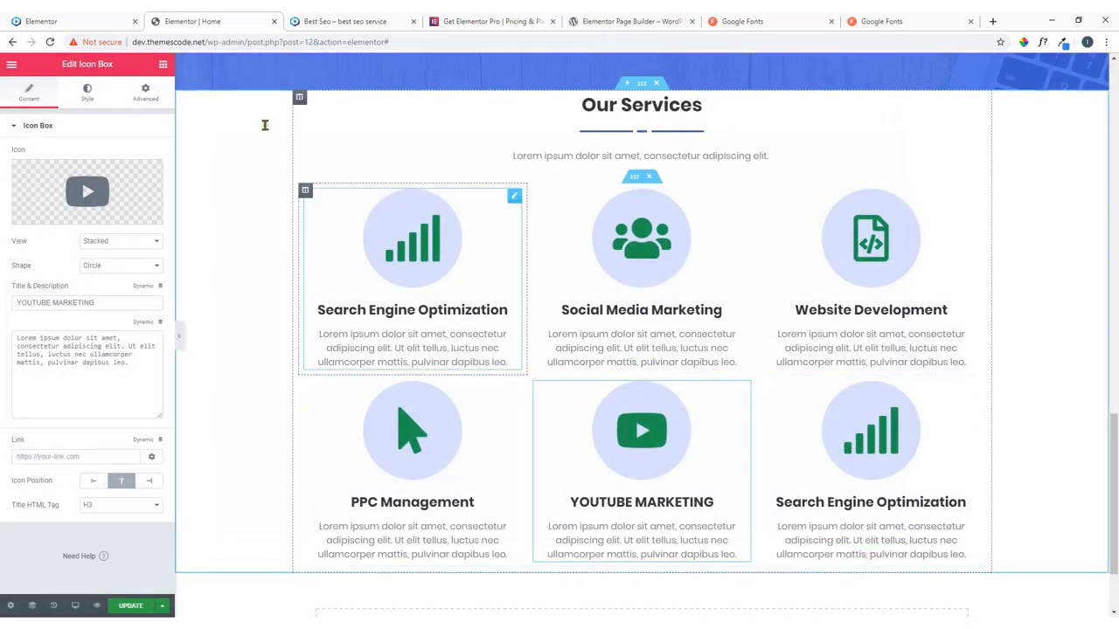
Copy the 'WEBSITE TRAFFIC' title from the live site.
{"action": "left_click", "coordinate": [97, 21]}
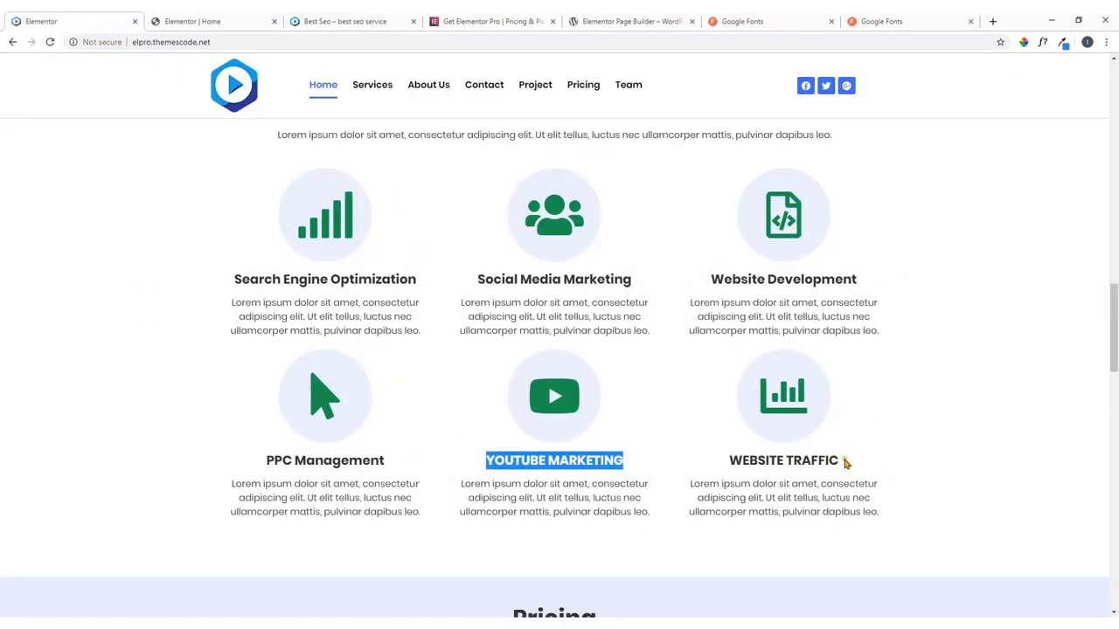
{"action": "left_click_drag", "start_coordinate": [845, 463], "coordinate": [731, 463]}
{"action": "right_click", "coordinate": [732, 462]}
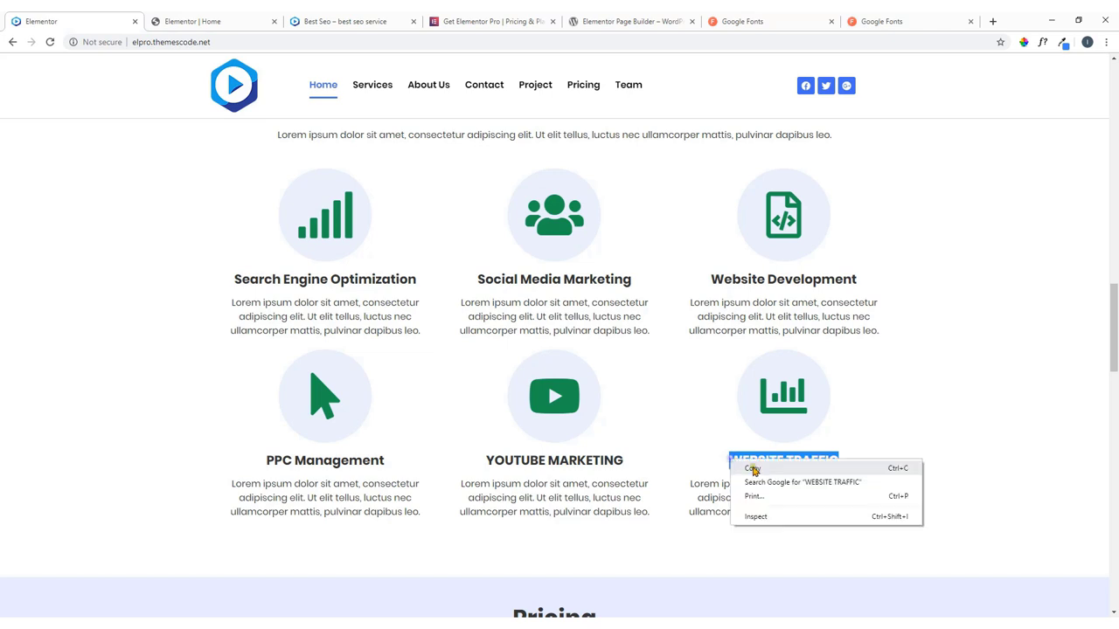
{"action": "left_click", "coordinate": [752, 470]}
{"action": "left_click", "coordinate": [209, 21]}
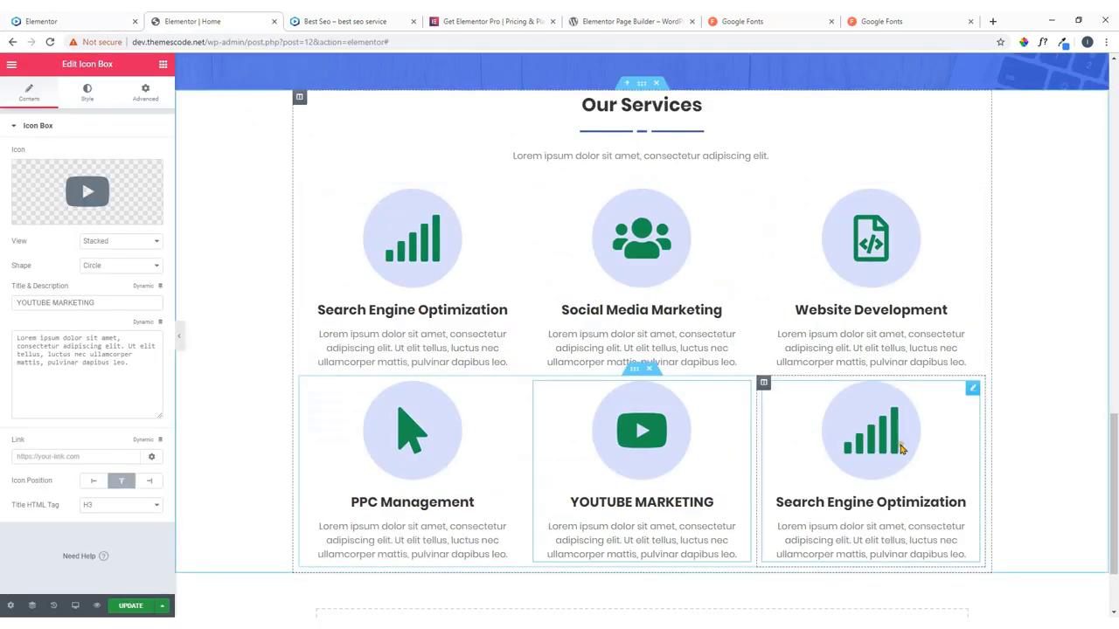
Retitle the lower-right box 'WEBSITE TRAFFIC'.
{"action": "left_click", "coordinate": [974, 391]}
{"action": "left_click_drag", "start_coordinate": [116, 306], "coordinate": [1, 308]}
{"action": "type", "text": "WEBSITE TRAFFIC"}
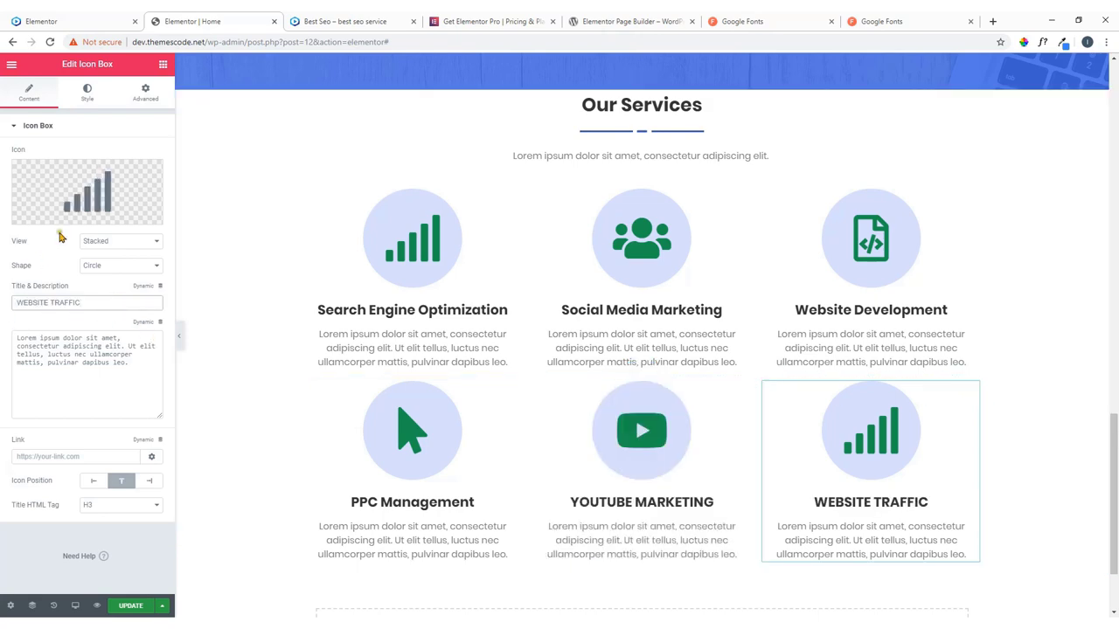
Search the icon library for 'line' and pick the chart line icon.
{"action": "left_click", "coordinate": [75, 187]}
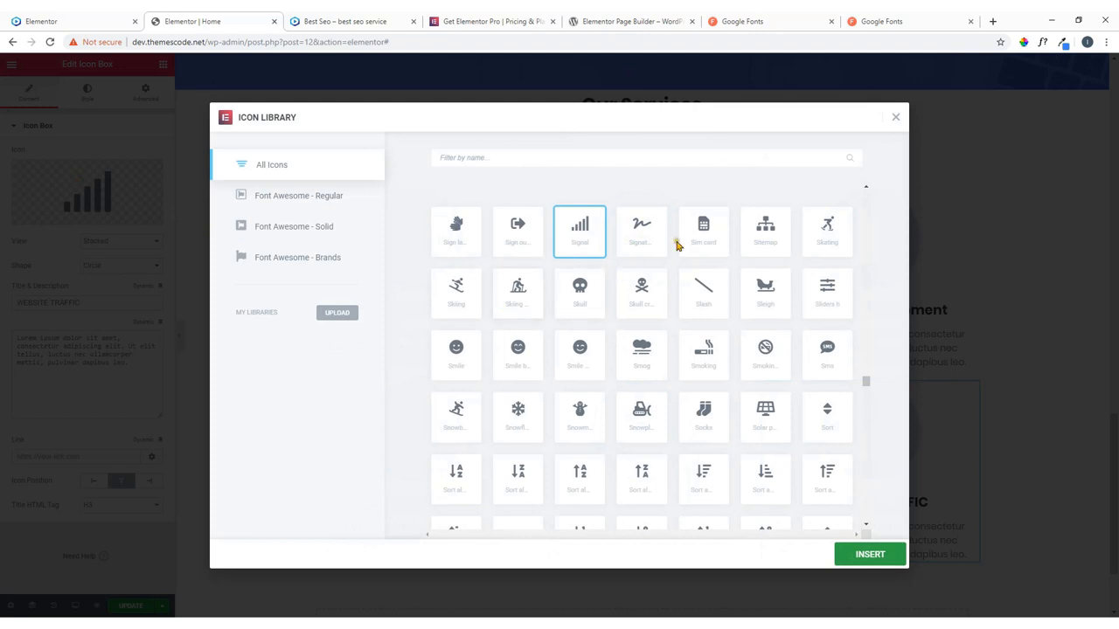
{"action": "left_click", "coordinate": [603, 164]}
{"action": "type", "text": "line"}
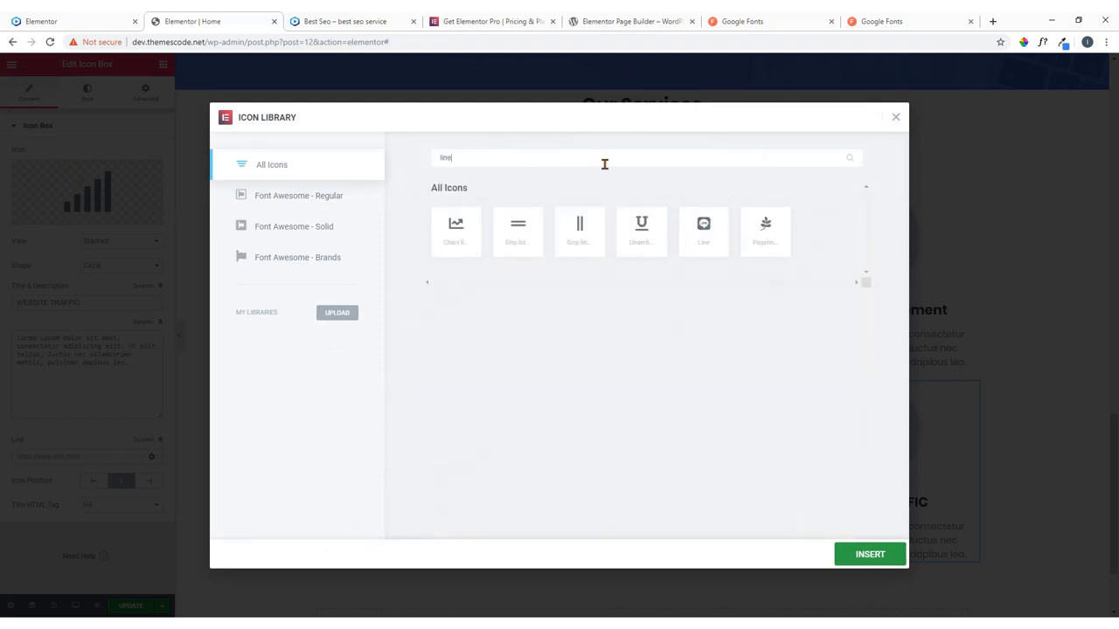
{"action": "left_click", "coordinate": [453, 229]}
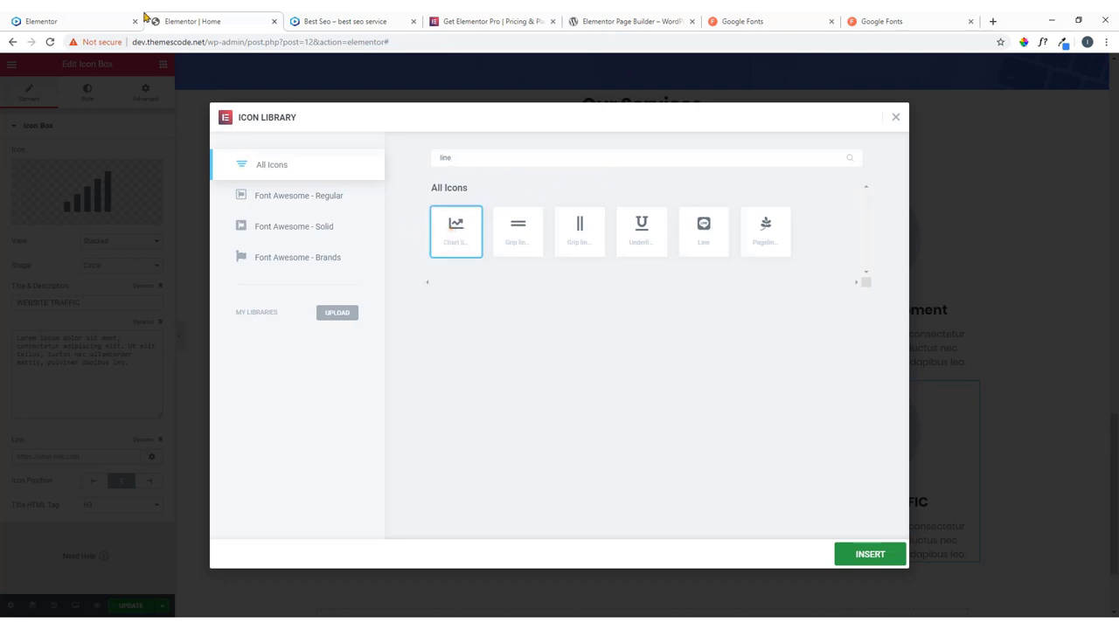
{"action": "left_click", "coordinate": [113, 17]}
{"action": "left_click", "coordinate": [168, 19]}
Search 'chart' instead and insert the bar chart icon, matching the live site.
{"action": "left_click_drag", "start_coordinate": [487, 168], "coordinate": [367, 159]}
{"action": "key", "text": "BackSpace"}
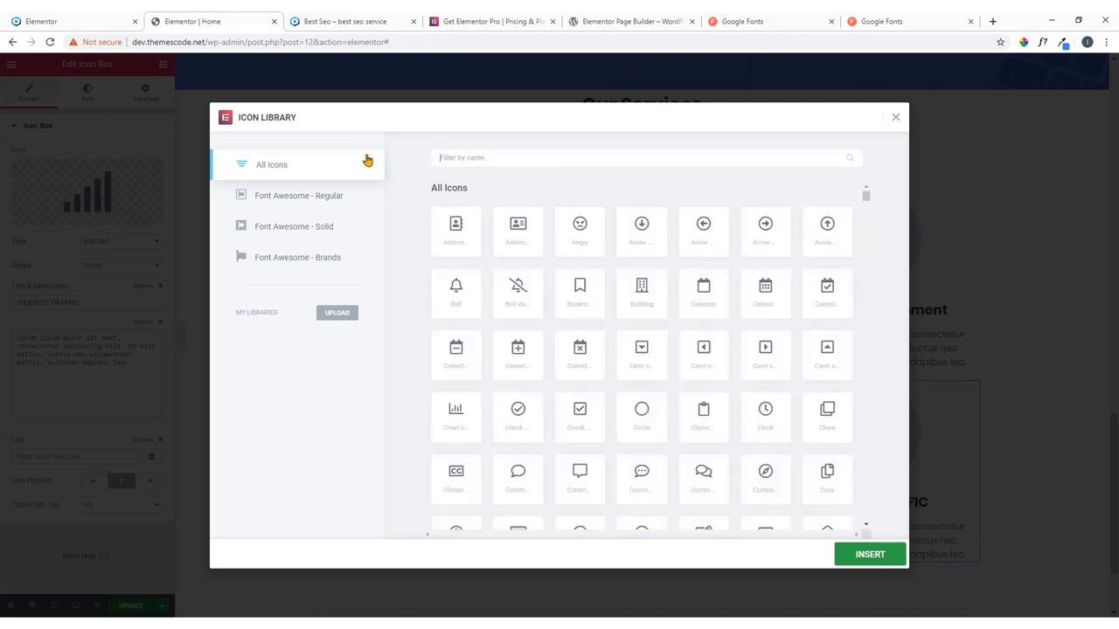
{"action": "type", "text": "grap"}
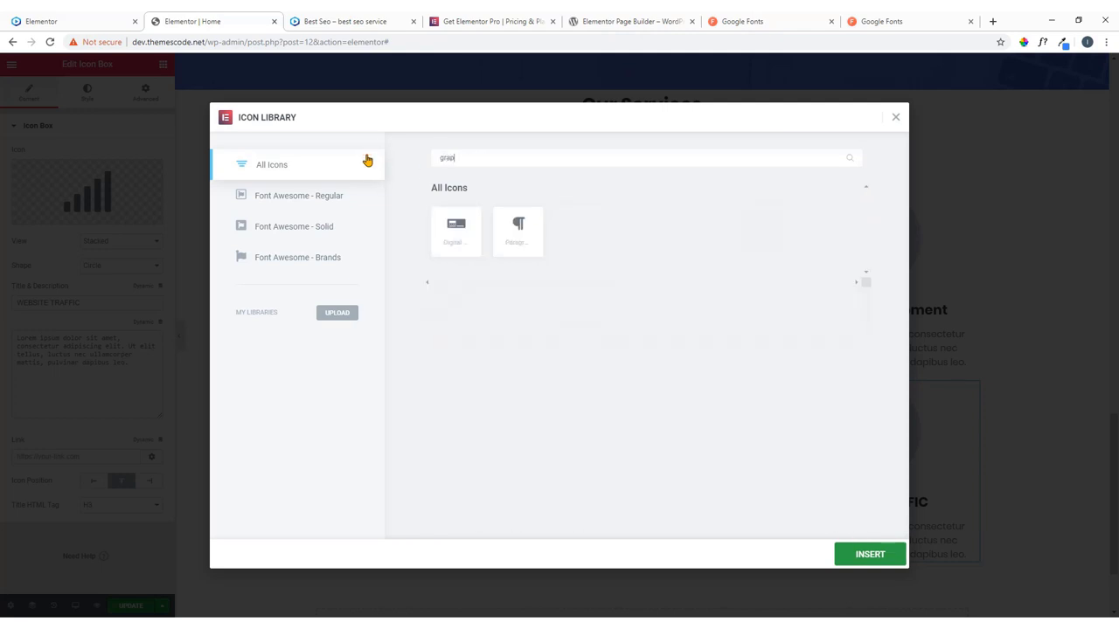
{"action": "key", "text": "BackSpace"}
{"action": "key", "text": "BackSpace"}
{"action": "key", "text": "BackSpace"}
{"action": "key", "text": "BackSpace"}
{"action": "key", "text": "BackSpace"}
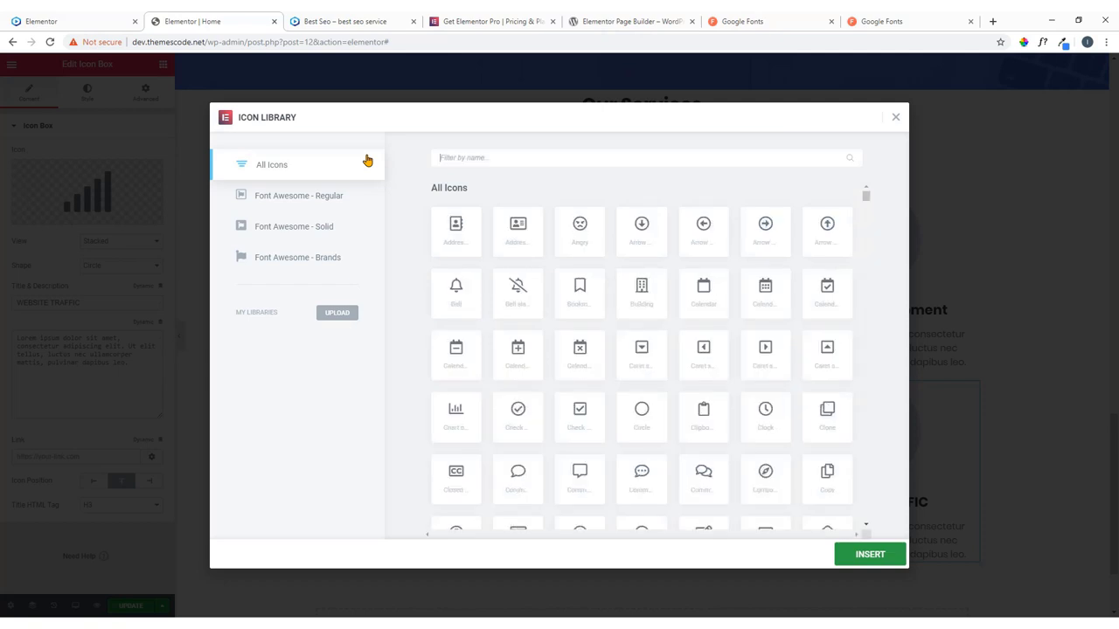
{"action": "type", "text": "chart"}
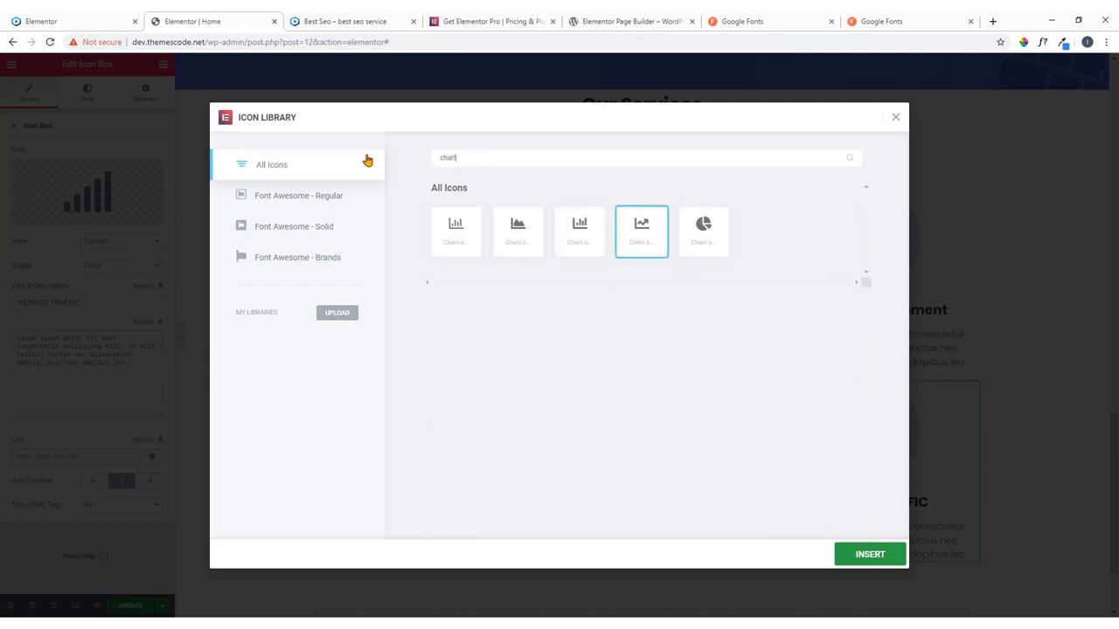
{"action": "left_click", "coordinate": [583, 245]}
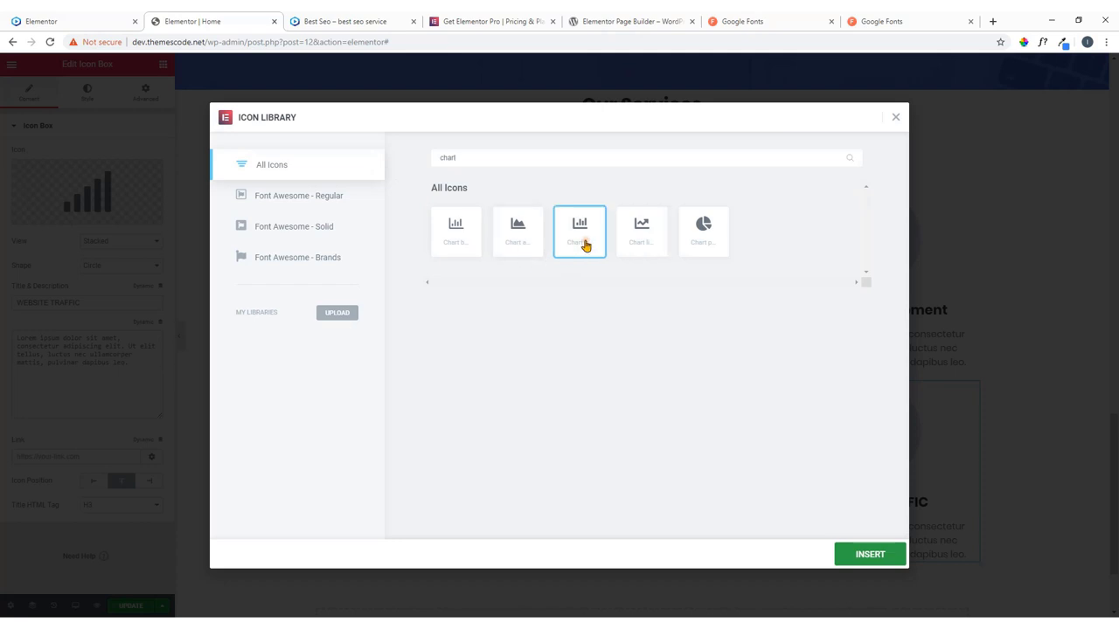
{"action": "left_click", "coordinate": [81, 16]}
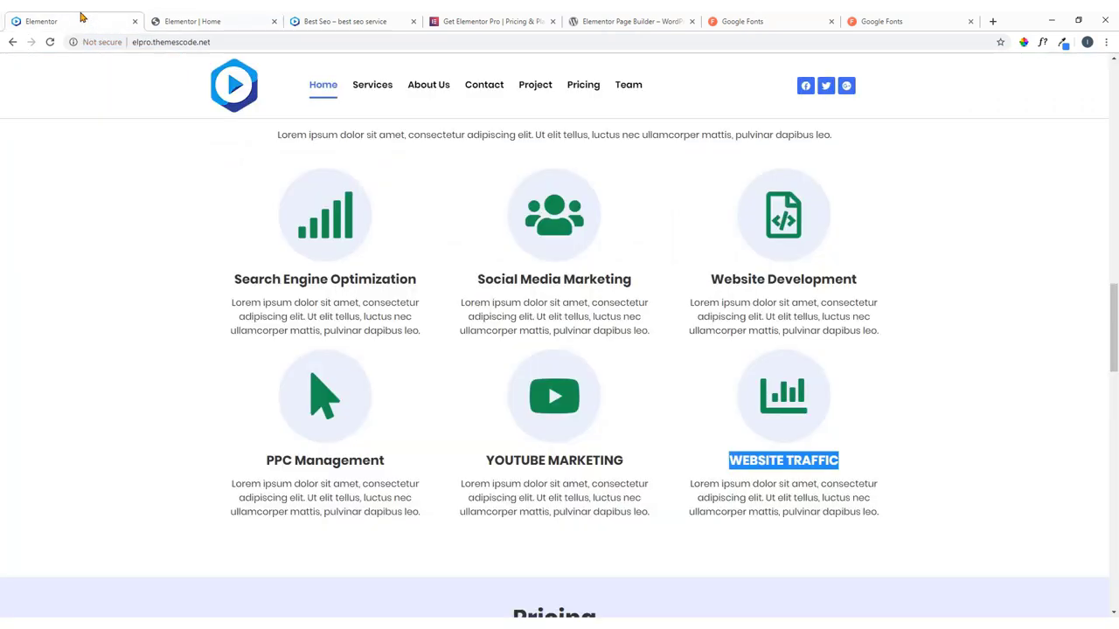
{"action": "left_click", "coordinate": [182, 19]}
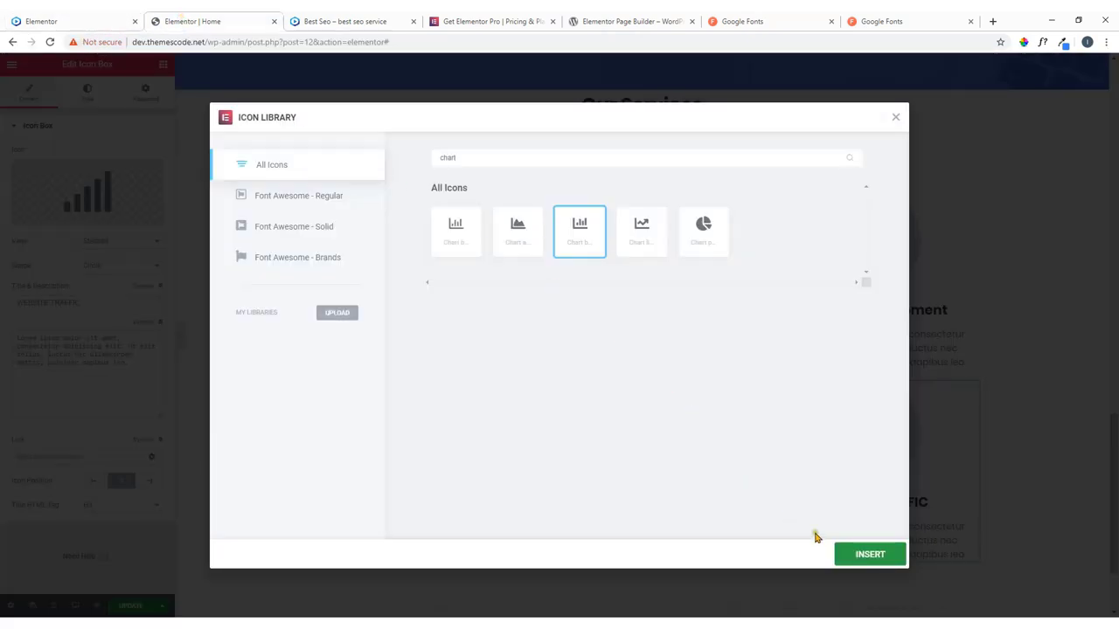
{"action": "left_click", "coordinate": [851, 558]}
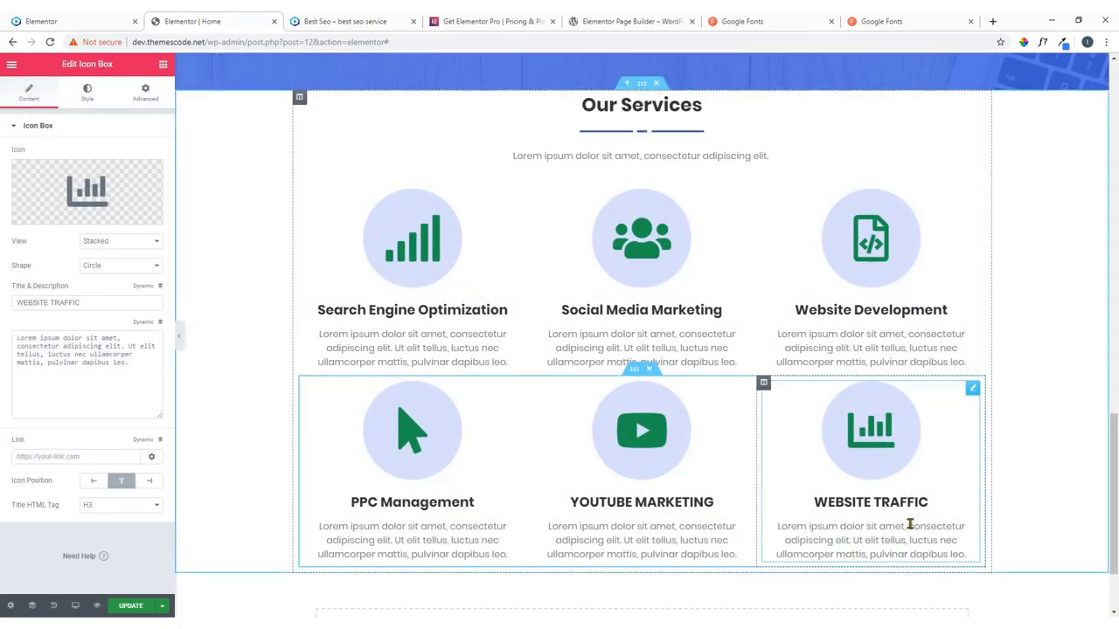
{"action": "scroll", "coordinate": [913, 524], "scroll_direction": "down", "scroll_amount": 1}
{"action": "scroll", "coordinate": [793, 479], "scroll_direction": "up", "scroll_amount": 3}
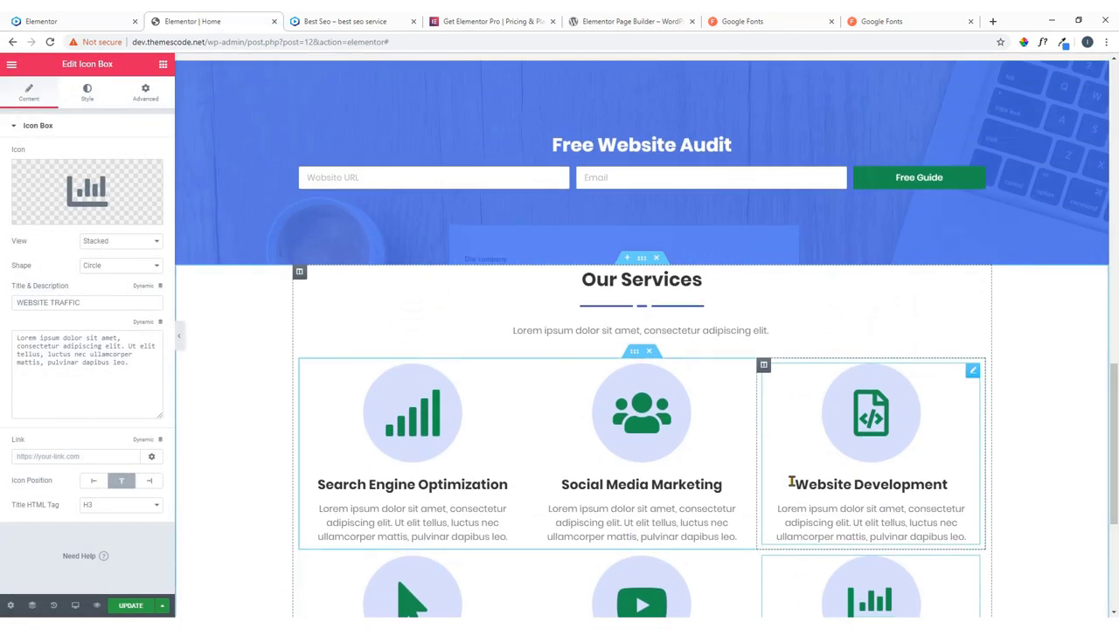
{"action": "left_click", "coordinate": [97, 19]}
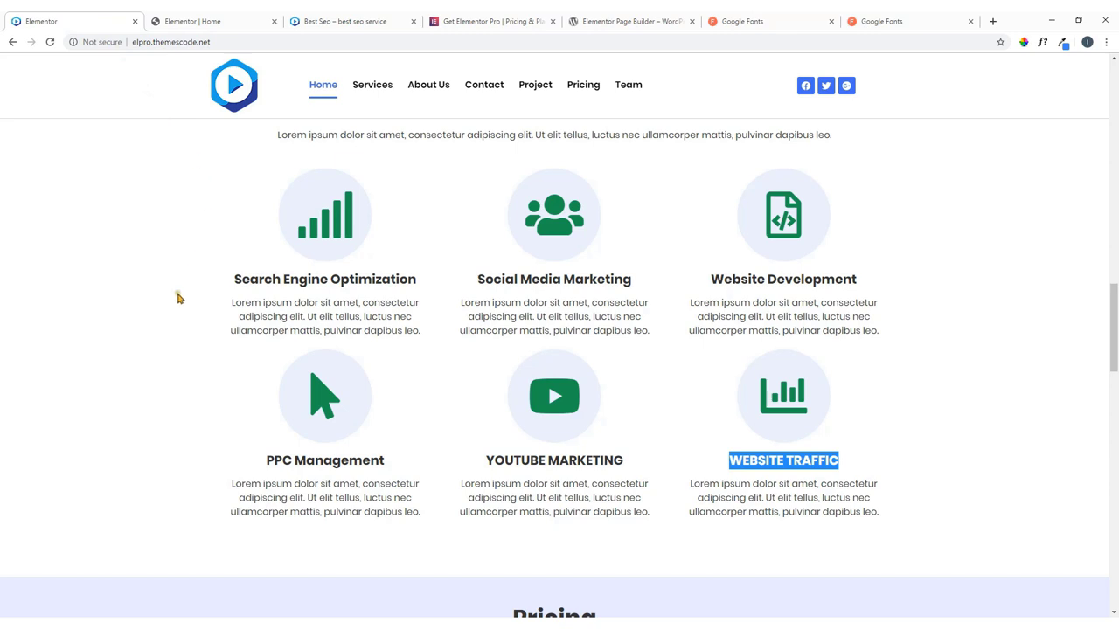
{"action": "scroll", "coordinate": [179, 297], "scroll_direction": "up", "scroll_amount": 2}
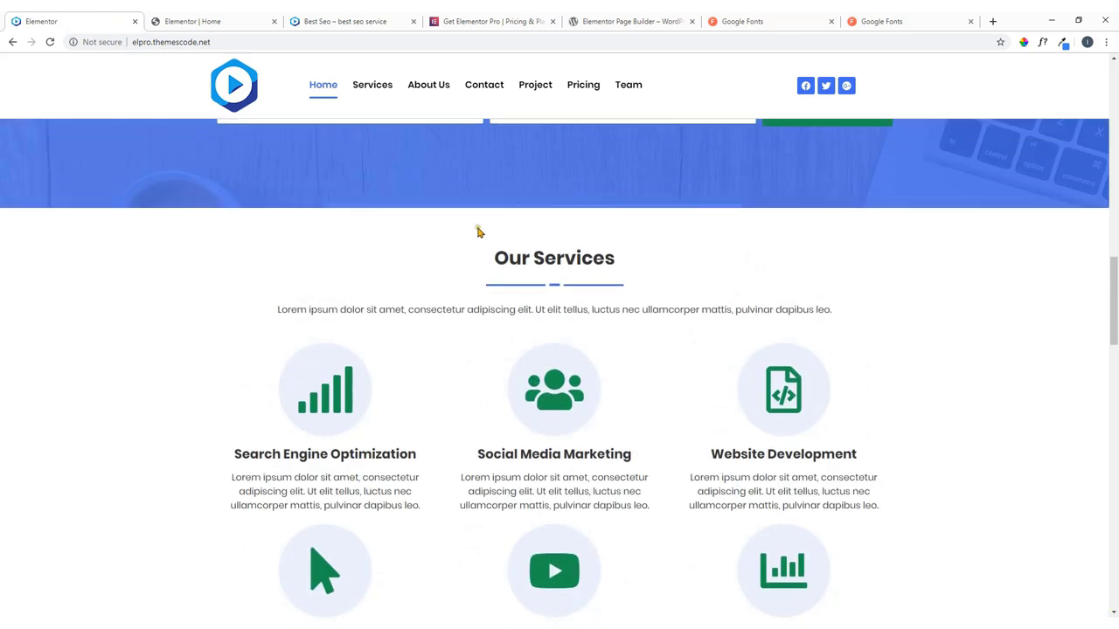
{"action": "scroll", "coordinate": [587, 238], "scroll_direction": "down", "scroll_amount": 3}
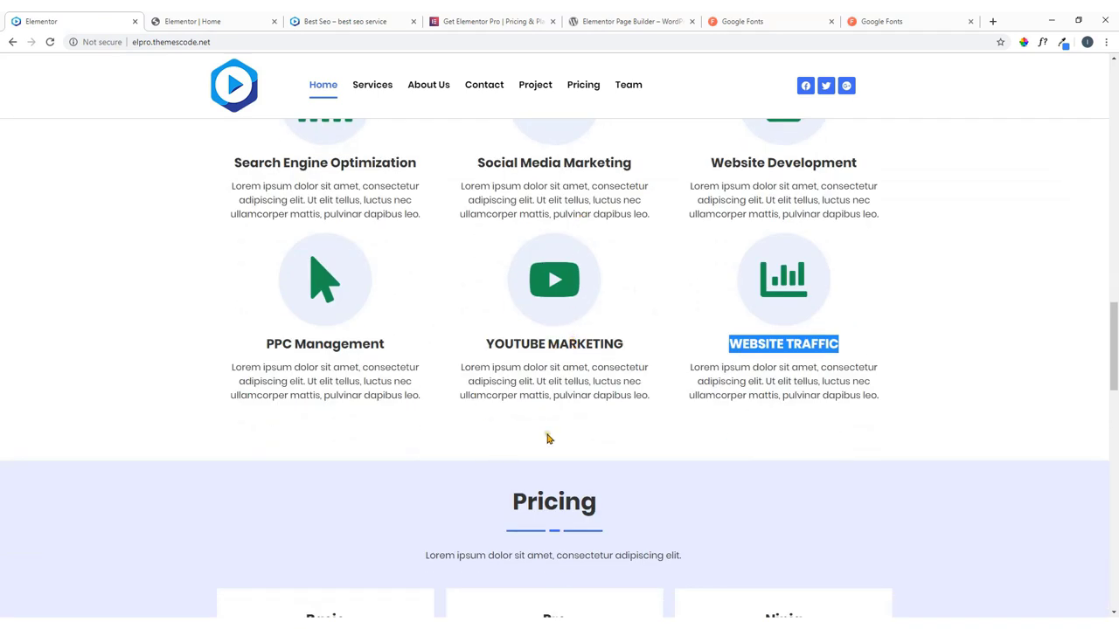
{"action": "left_click", "coordinate": [235, 21]}
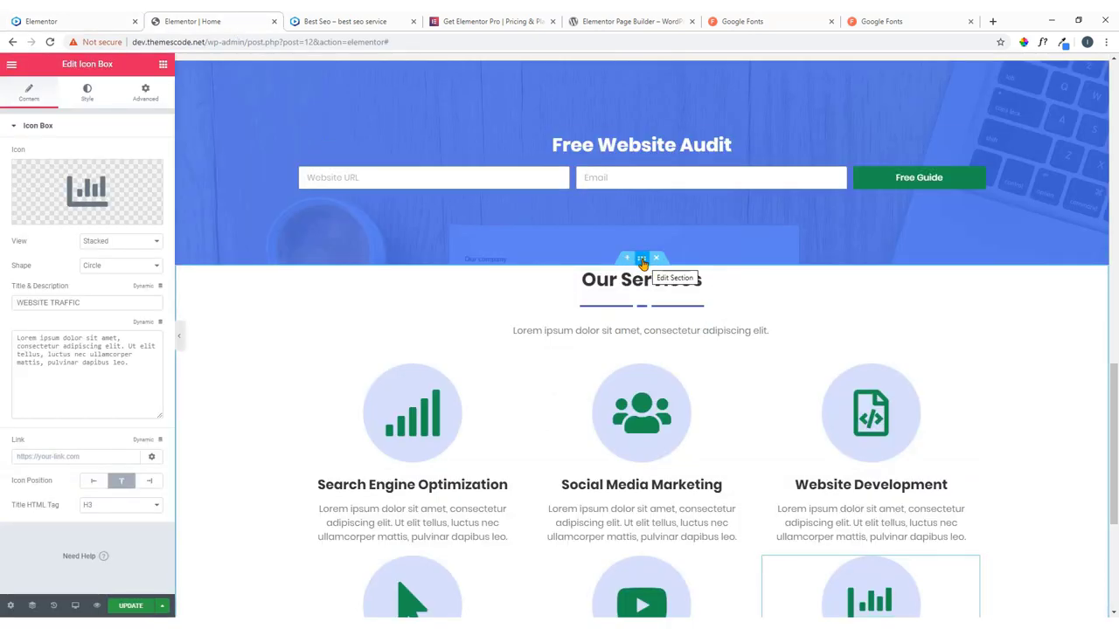
Unlink the Our Services section's padding, set top 60 and bottom 80, then view the live site.
{"action": "left_click", "coordinate": [641, 259]}
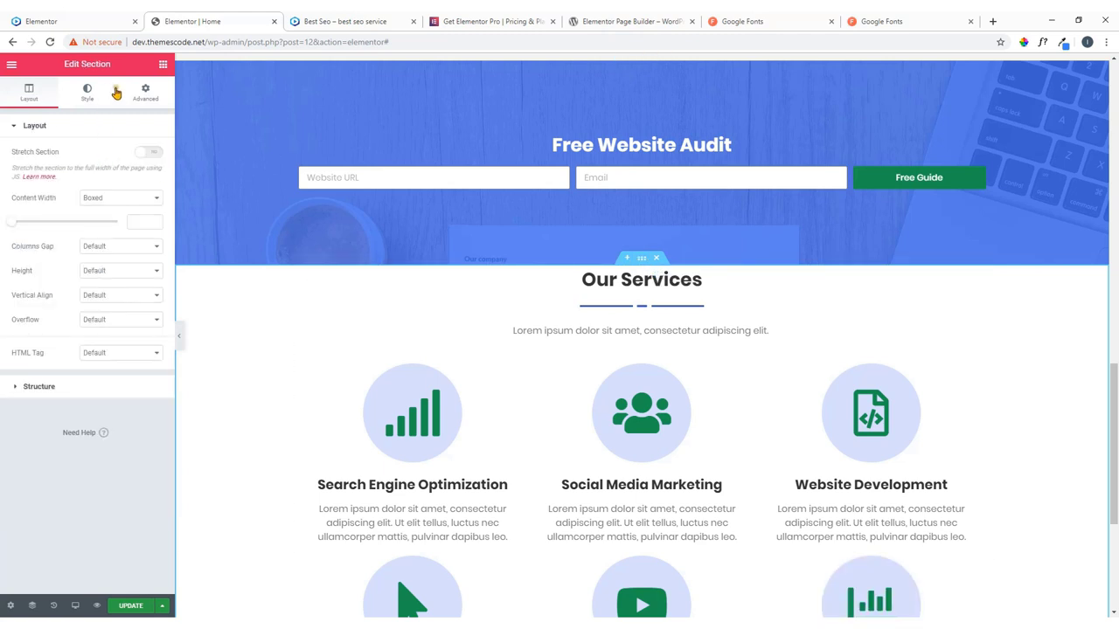
{"action": "left_click", "coordinate": [146, 93]}
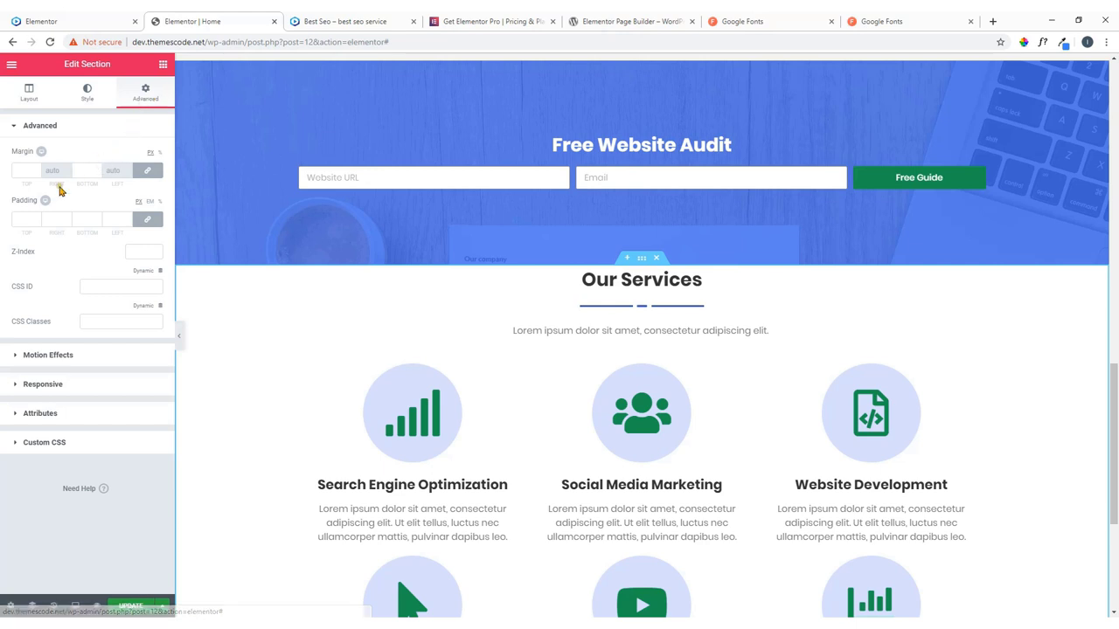
{"action": "left_click", "coordinate": [145, 221]}
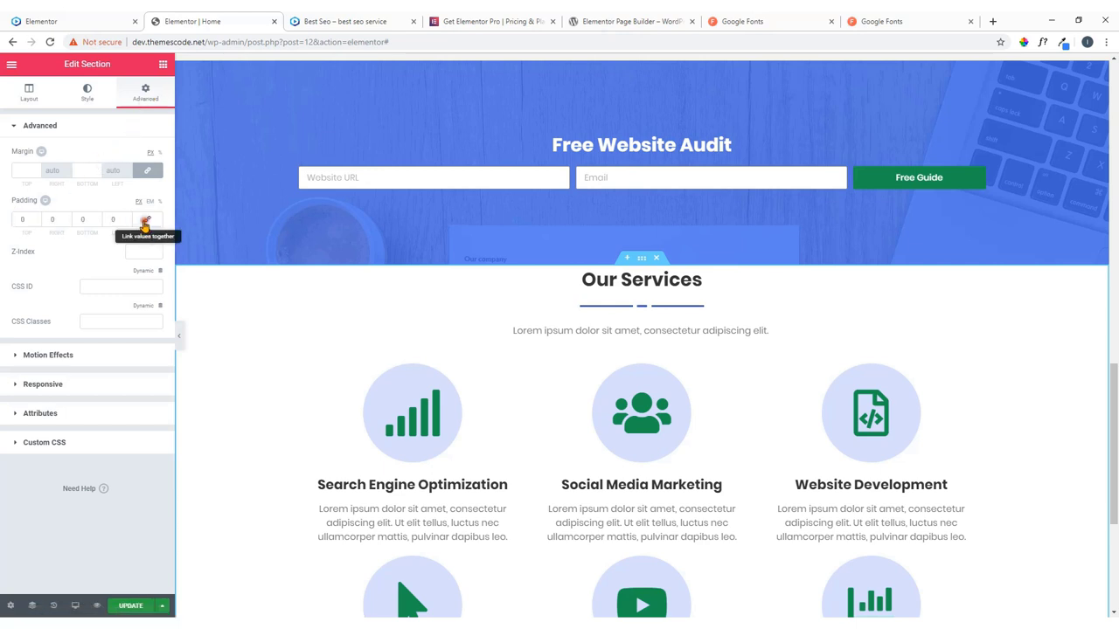
{"action": "double_click", "coordinate": [25, 219]}
{"action": "type", "text": "60"}
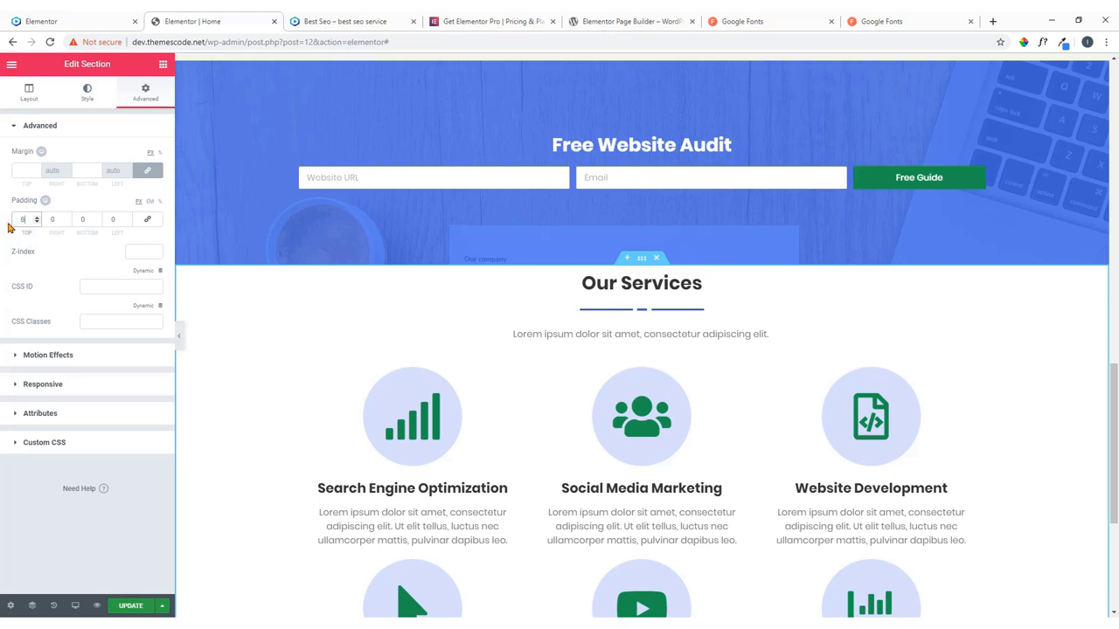
{"action": "key", "text": "Tab"}
{"action": "key", "text": "Tab"}
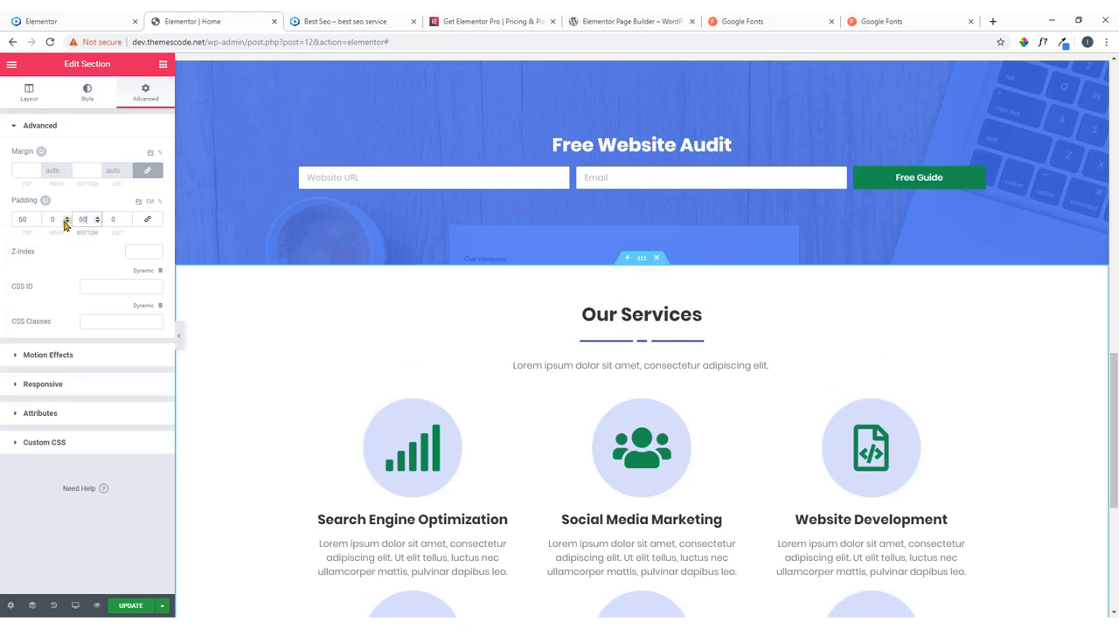
{"action": "scroll", "coordinate": [490, 368], "scroll_direction": "down", "scroll_amount": 4}
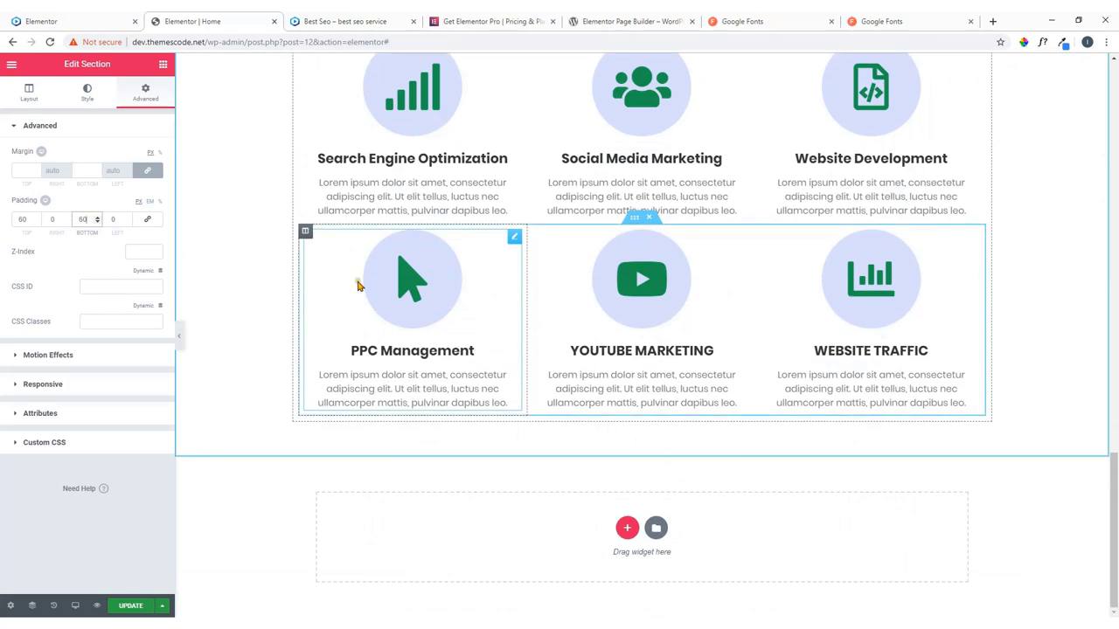
{"action": "left_click", "coordinate": [85, 219]}
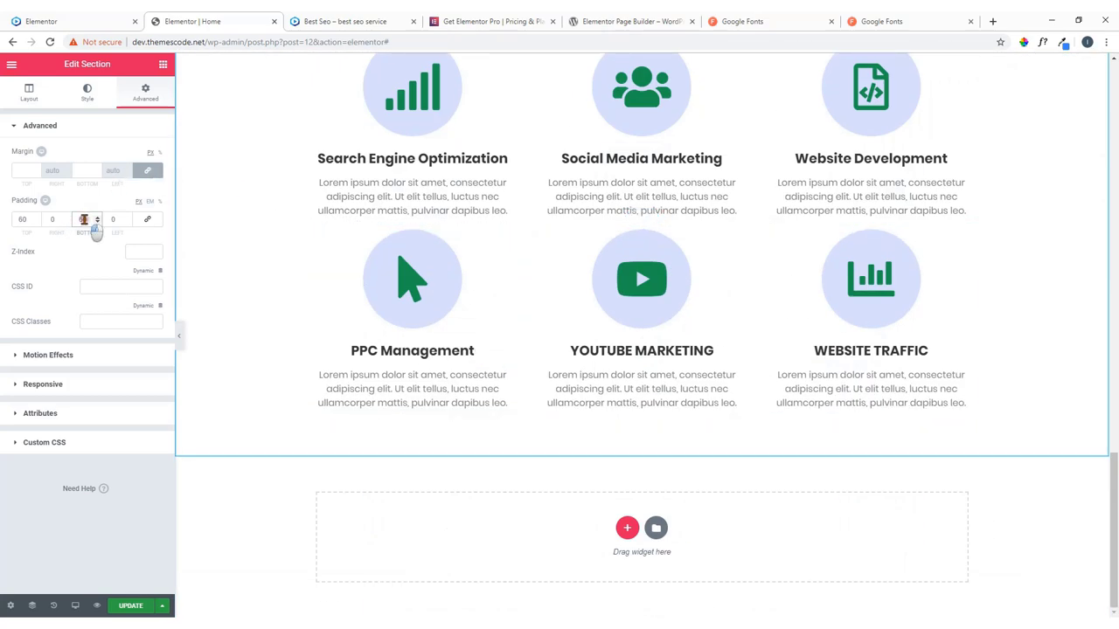
{"action": "type", "text": "80"}
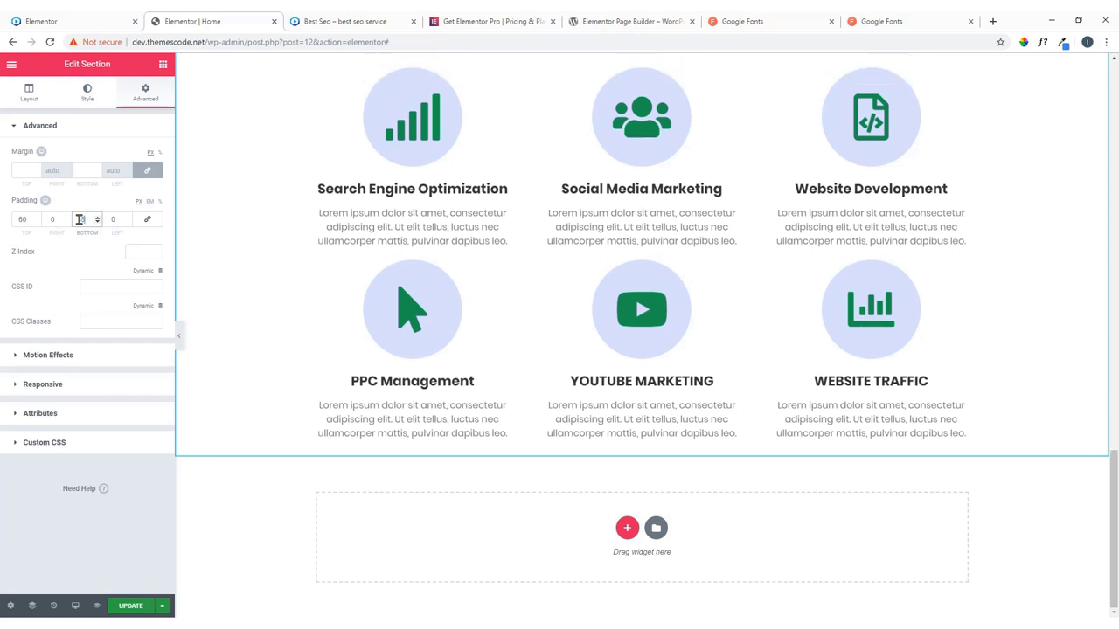
{"action": "left_click", "coordinate": [245, 284]}
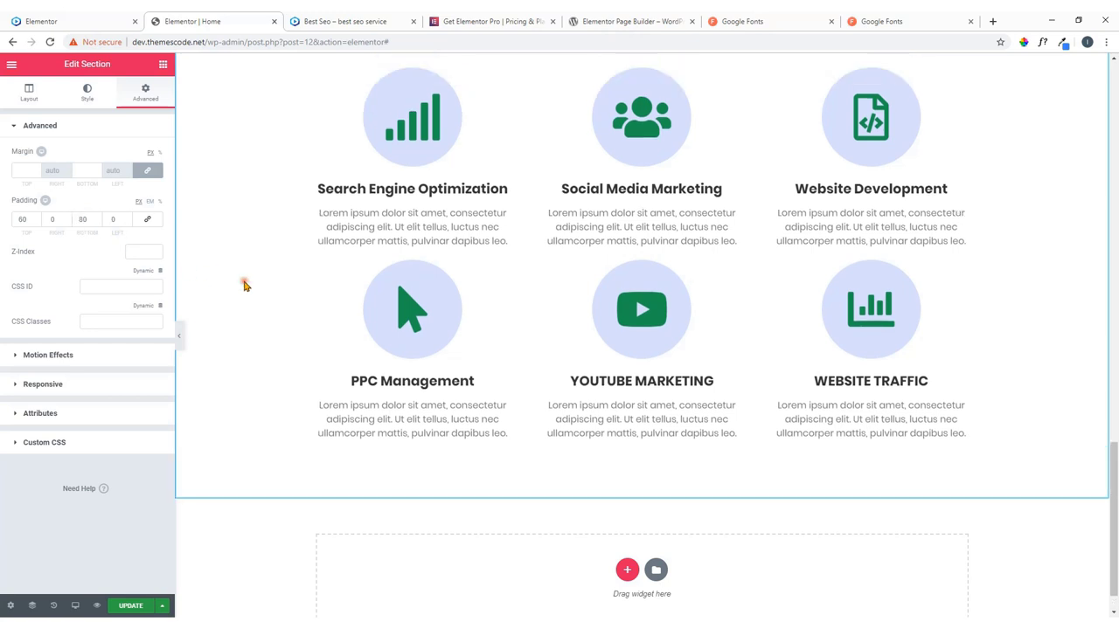
{"action": "left_click", "coordinate": [77, 17]}
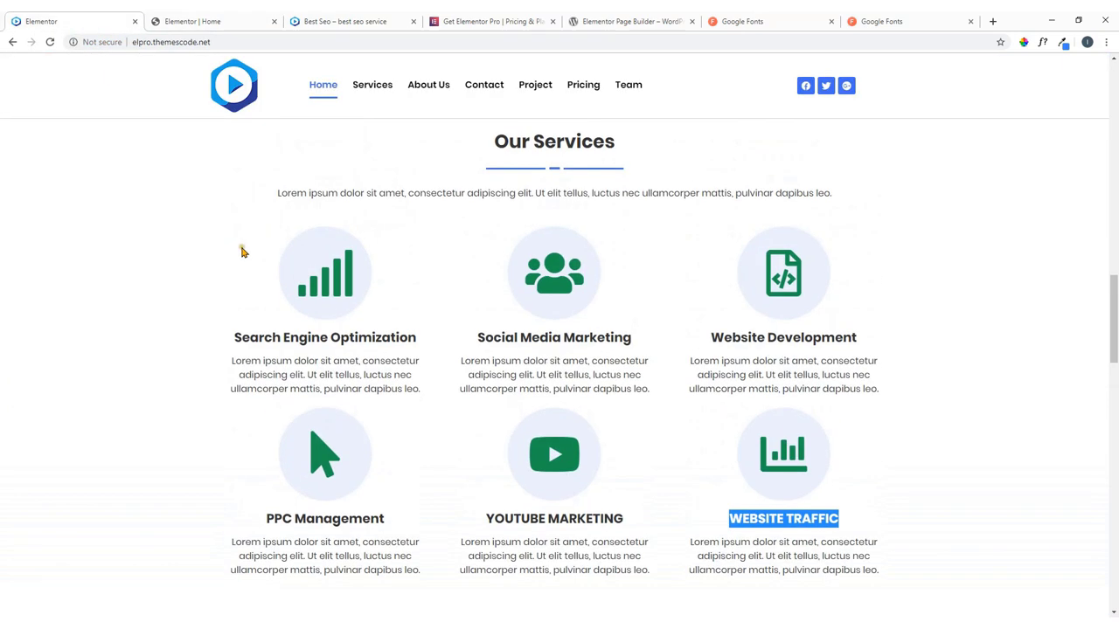
Leave the live site and return to the Elementor page editor's services grid.
{"action": "left_click", "coordinate": [477, 306]}
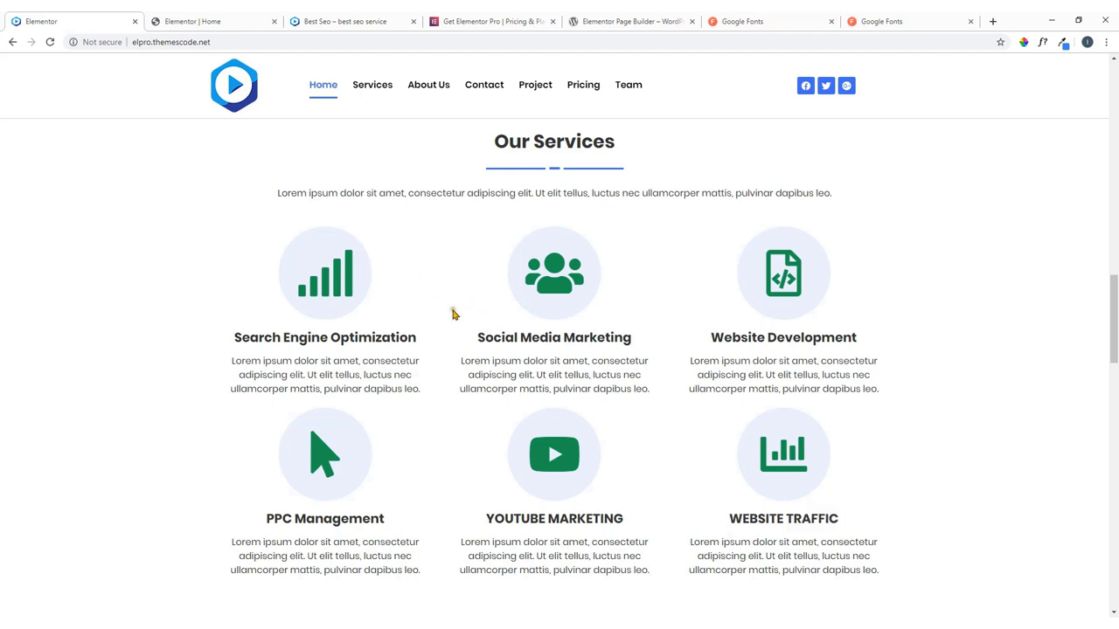
{"action": "scroll", "coordinate": [454, 304], "scroll_direction": "up", "scroll_amount": 2}
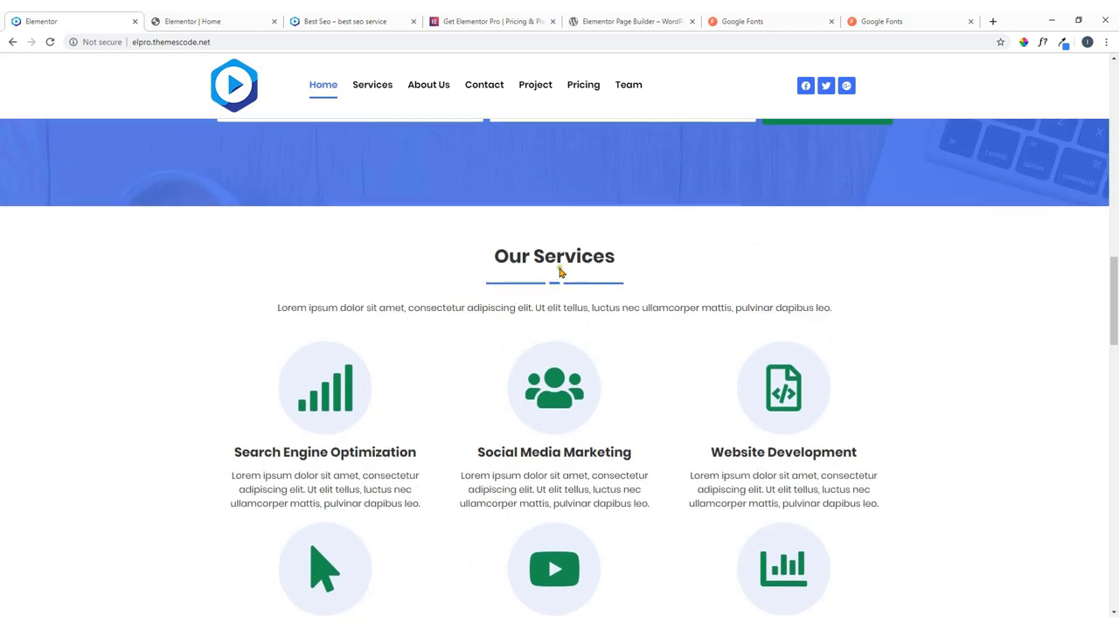
{"action": "scroll", "coordinate": [542, 271], "scroll_direction": "down", "scroll_amount": 2}
{"action": "left_click", "coordinate": [185, 21]}
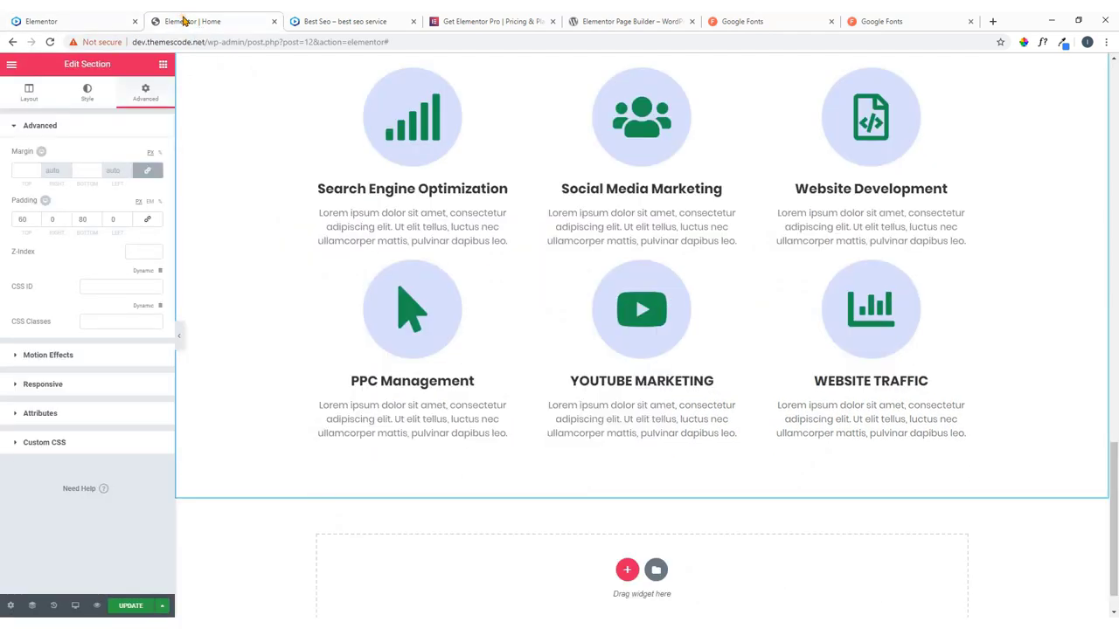
{"action": "scroll", "coordinate": [332, 188], "scroll_direction": "up", "scroll_amount": 2}
{"action": "scroll", "coordinate": [341, 189], "scroll_direction": "down", "scroll_amount": 2}
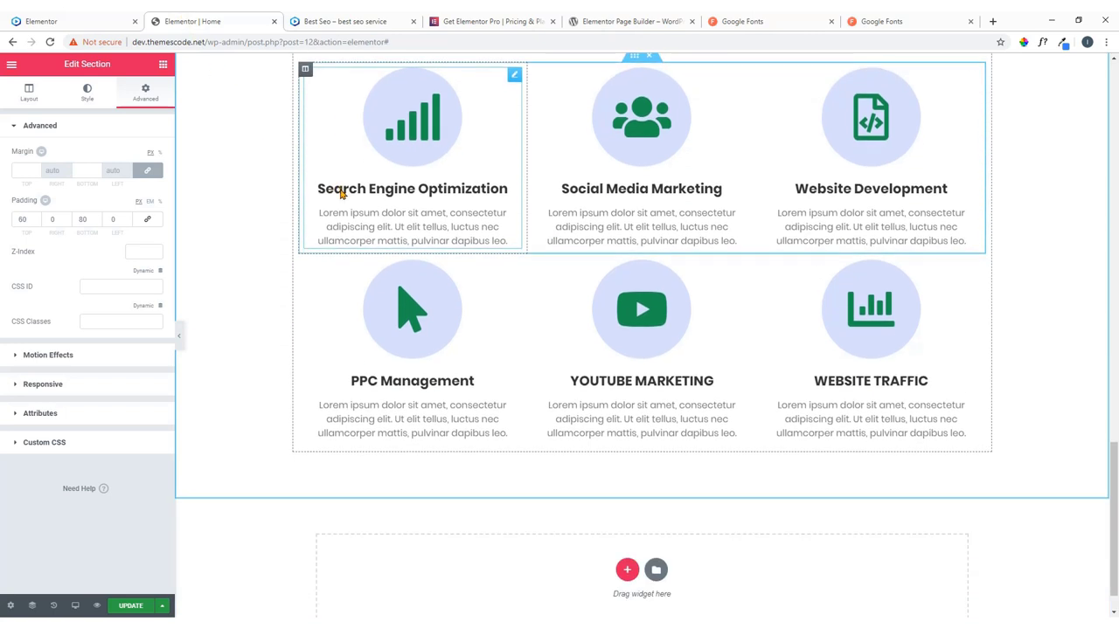
{"action": "scroll", "coordinate": [342, 189], "scroll_direction": "up", "scroll_amount": 2}
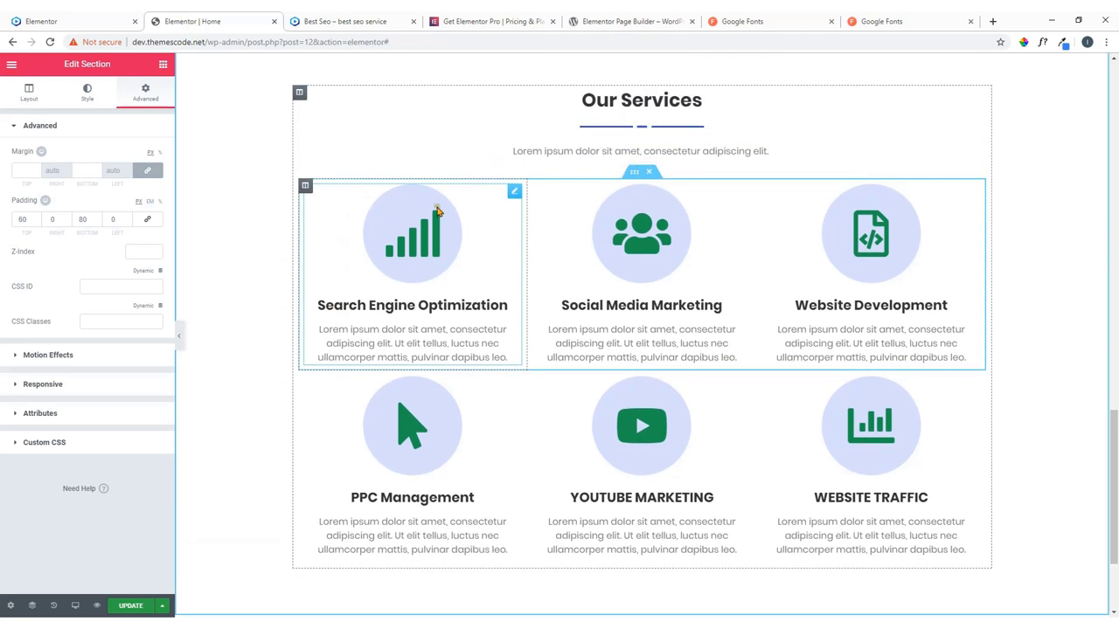
Set the Search Engine Optimization box's Motion Effects entrance animation to Bounce In.
{"action": "left_click", "coordinate": [514, 195]}
{"action": "left_click", "coordinate": [147, 98]}
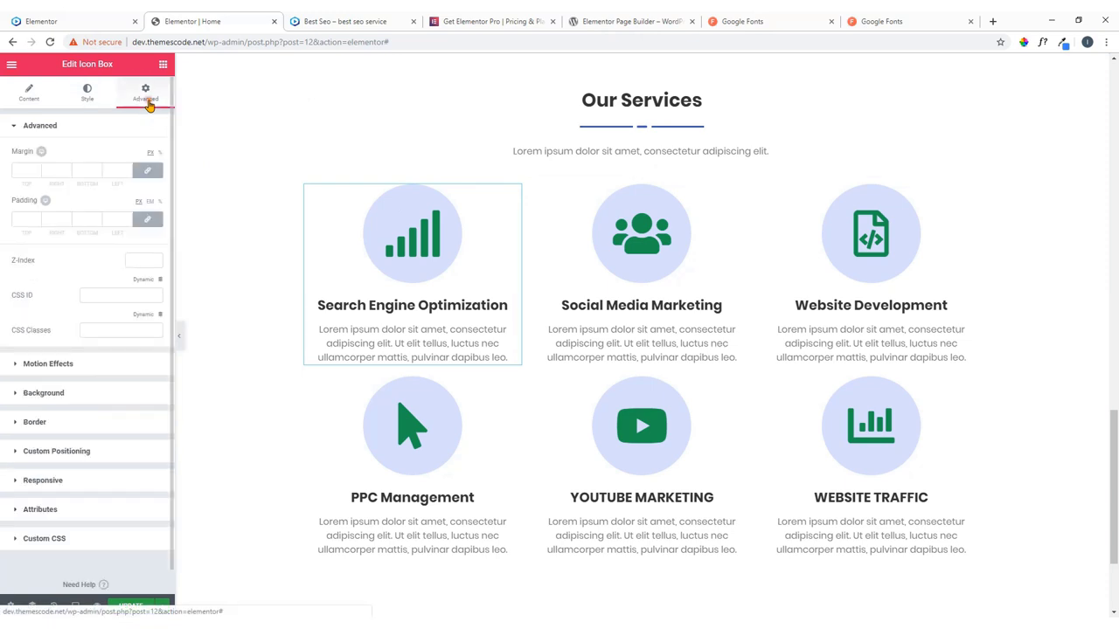
{"action": "left_click", "coordinate": [54, 362]}
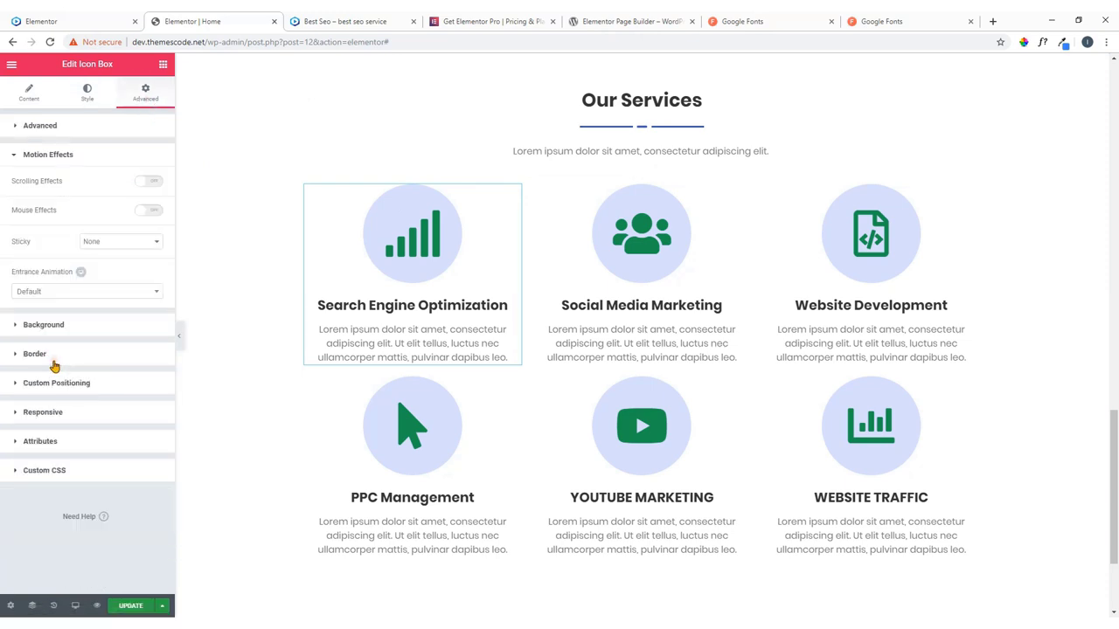
{"action": "left_click", "coordinate": [71, 291]}
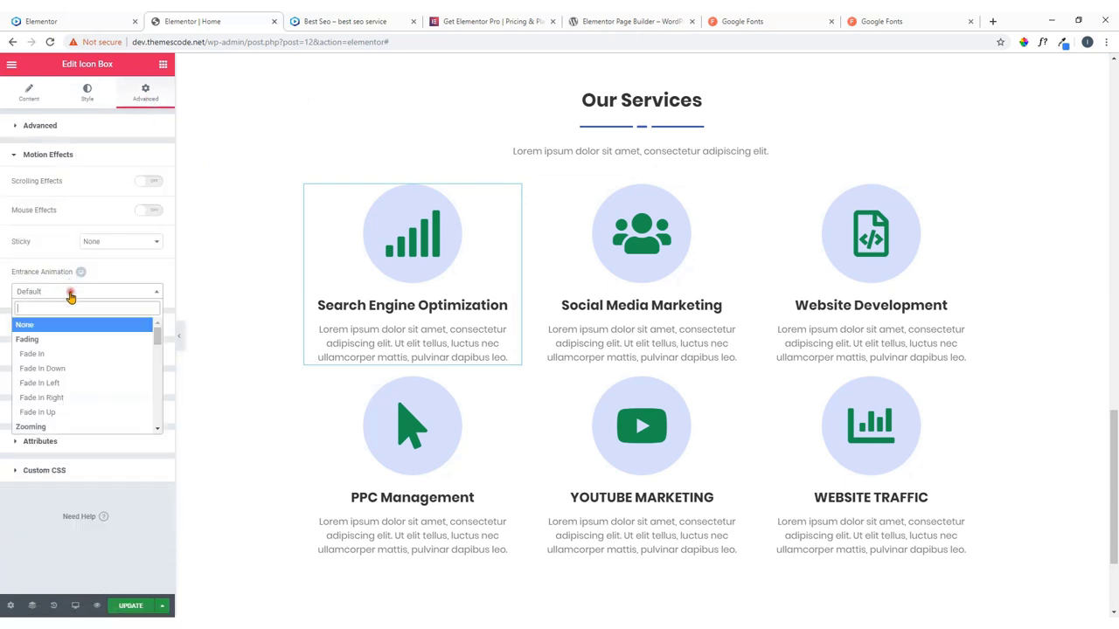
{"action": "left_click", "coordinate": [60, 350]}
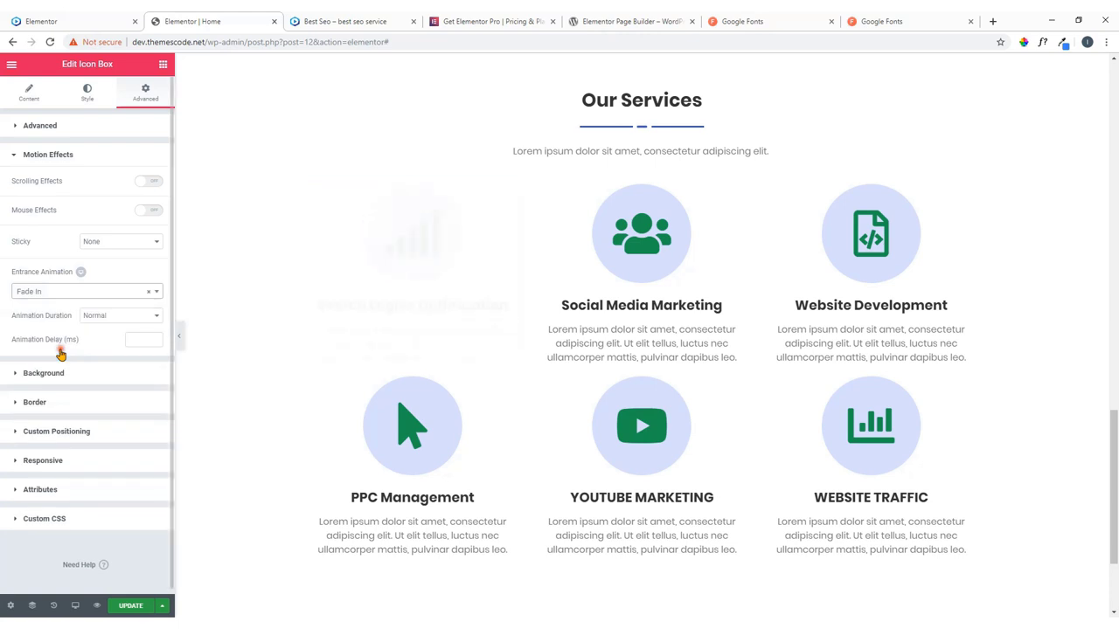
{"action": "left_click", "coordinate": [78, 298]}
{"action": "scroll", "coordinate": [75, 368], "scroll_direction": "down", "scroll_amount": 3}
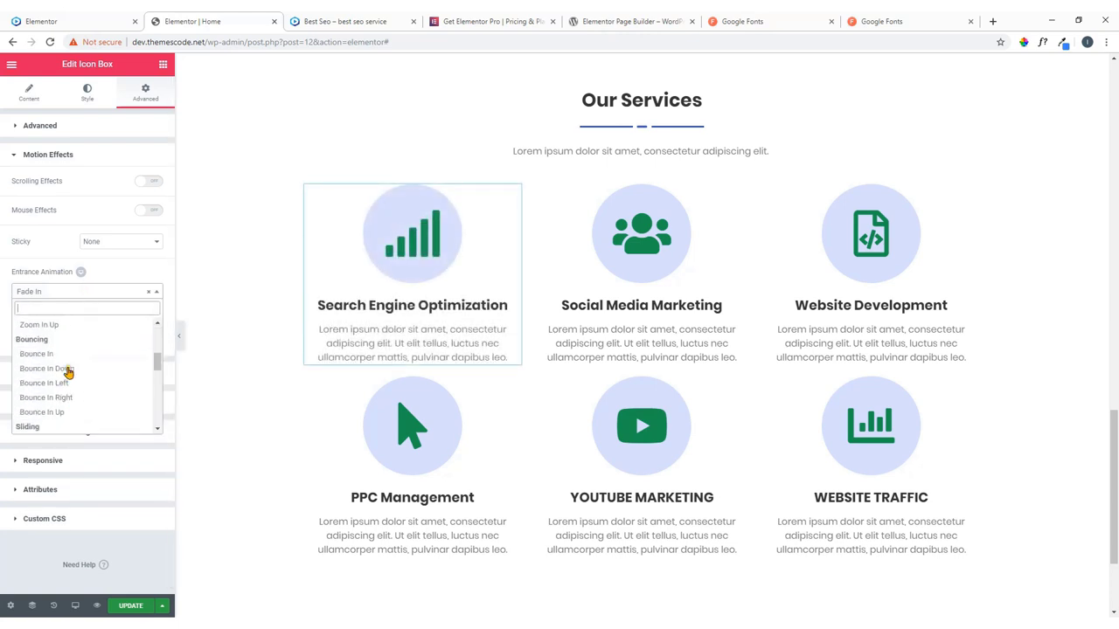
{"action": "left_click", "coordinate": [49, 354]}
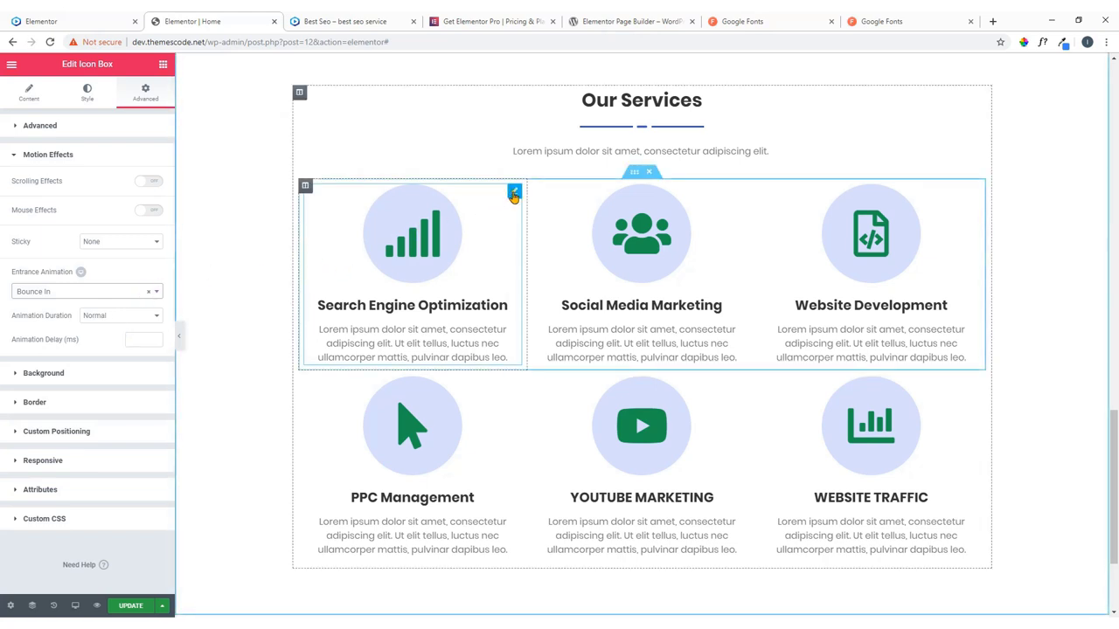
Copy the SEO box and paste its style onto Social Media Marketing and Website Development.
{"action": "right_click", "coordinate": [513, 194]}
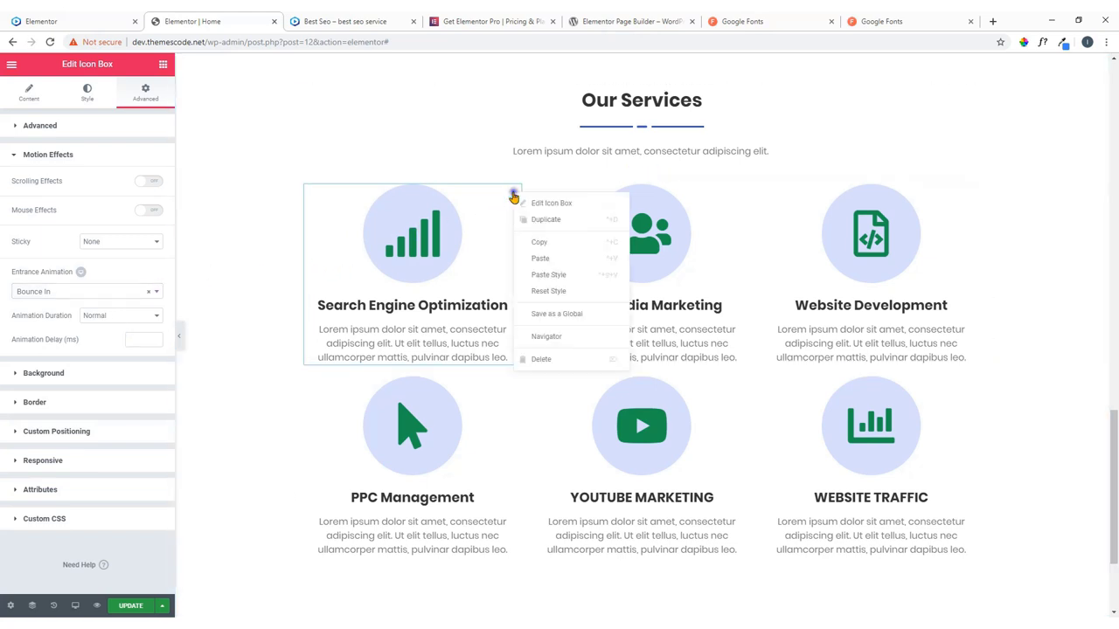
{"action": "left_click", "coordinate": [517, 241]}
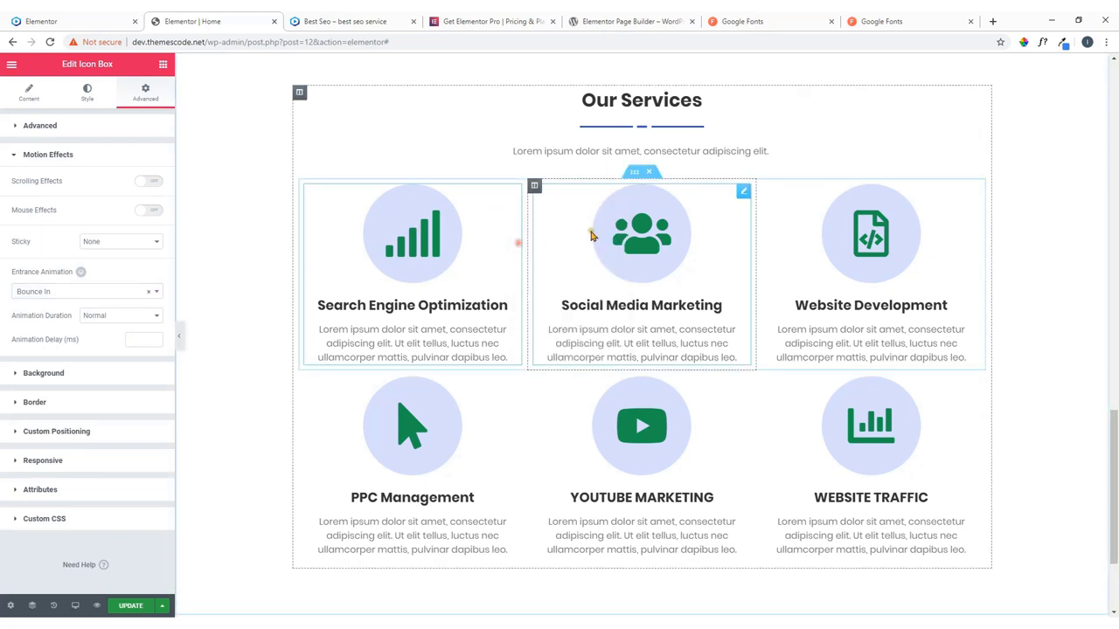
{"action": "right_click", "coordinate": [743, 192]}
{"action": "left_click", "coordinate": [779, 277]}
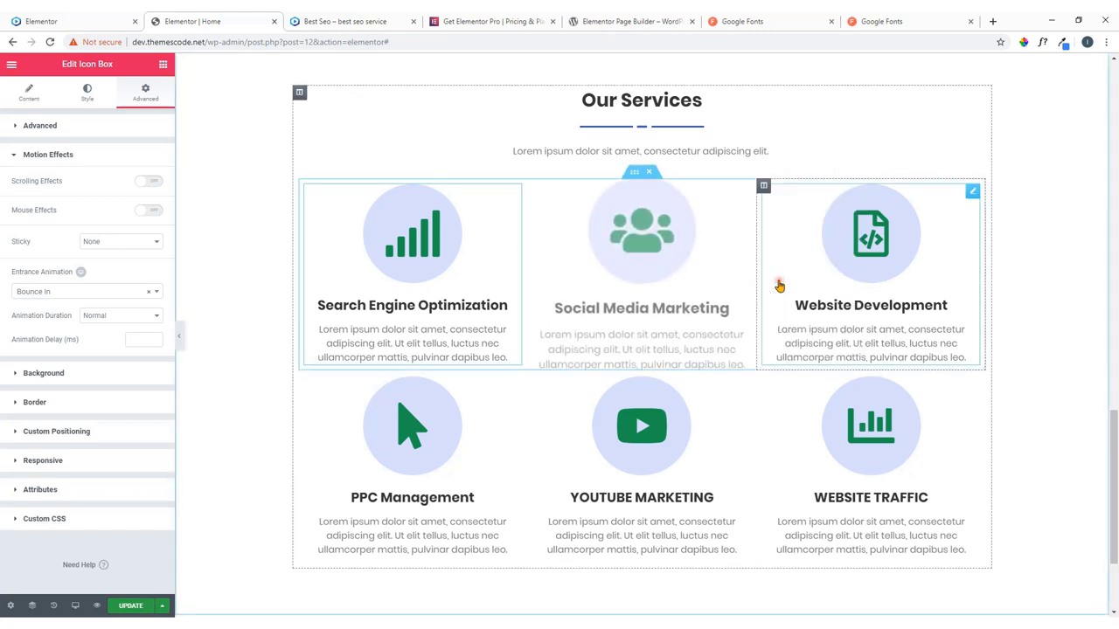
{"action": "right_click", "coordinate": [976, 196]}
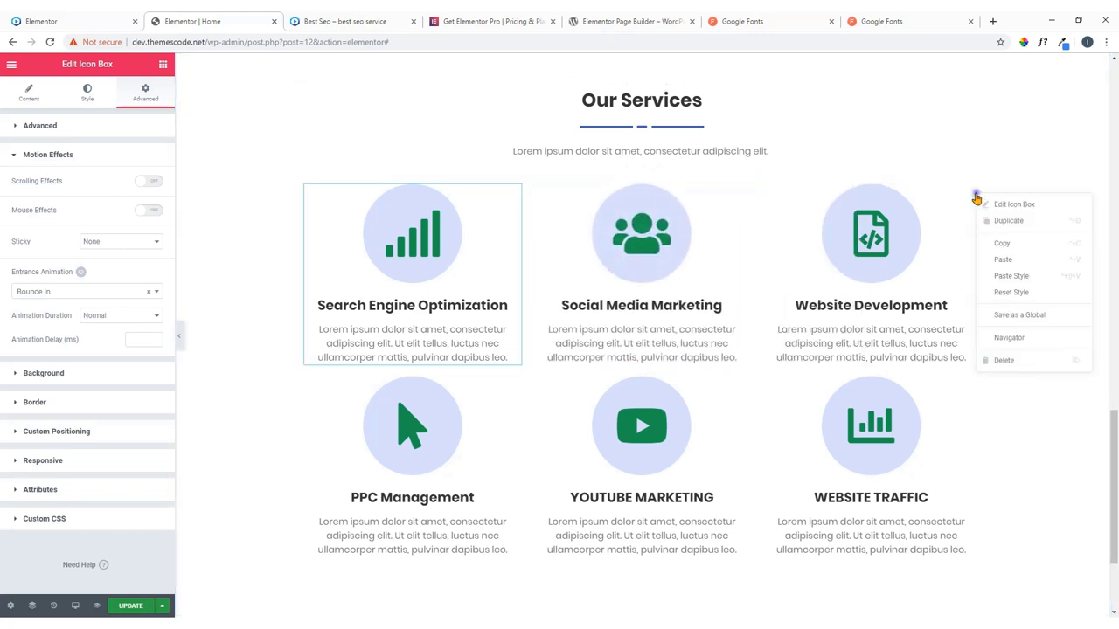
{"action": "left_click", "coordinate": [1010, 276]}
{"action": "scroll", "coordinate": [699, 319], "scroll_direction": "down", "scroll_amount": 2}
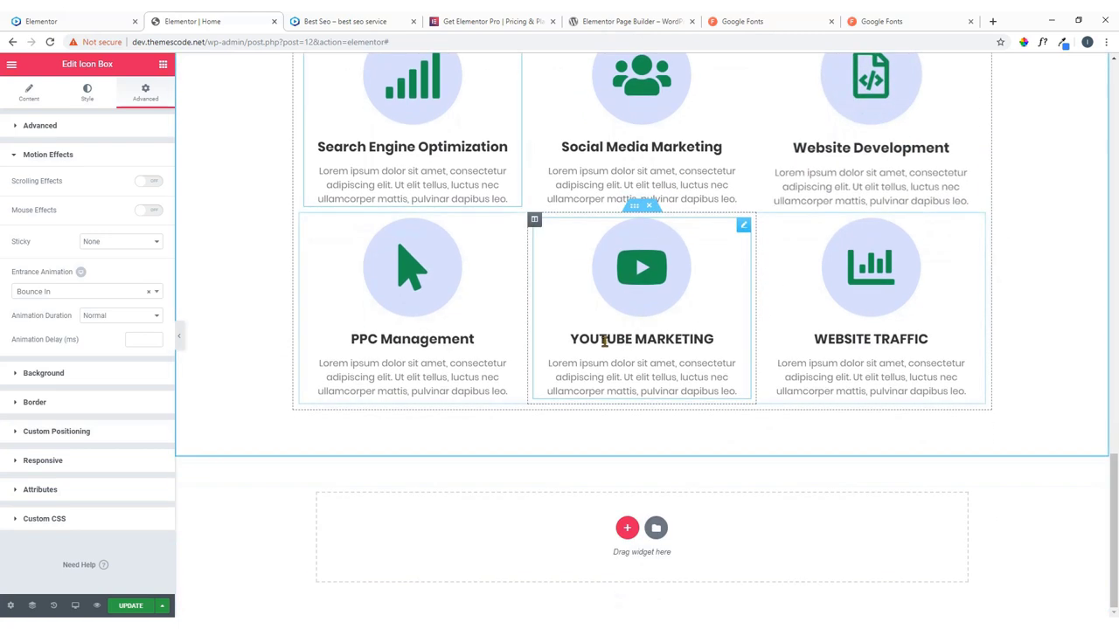
Paste the copied style onto PPC Management, YOUTUBE MARKETING and WEBSITE TRAFFIC boxes.
{"action": "right_click", "coordinate": [513, 229]}
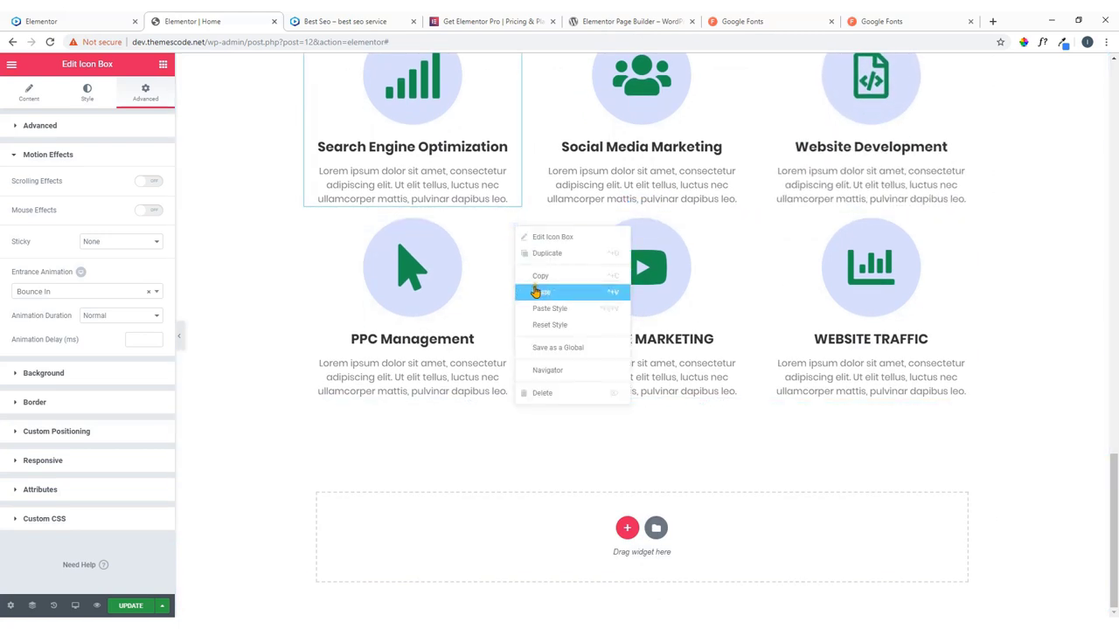
{"action": "left_click", "coordinate": [541, 311]}
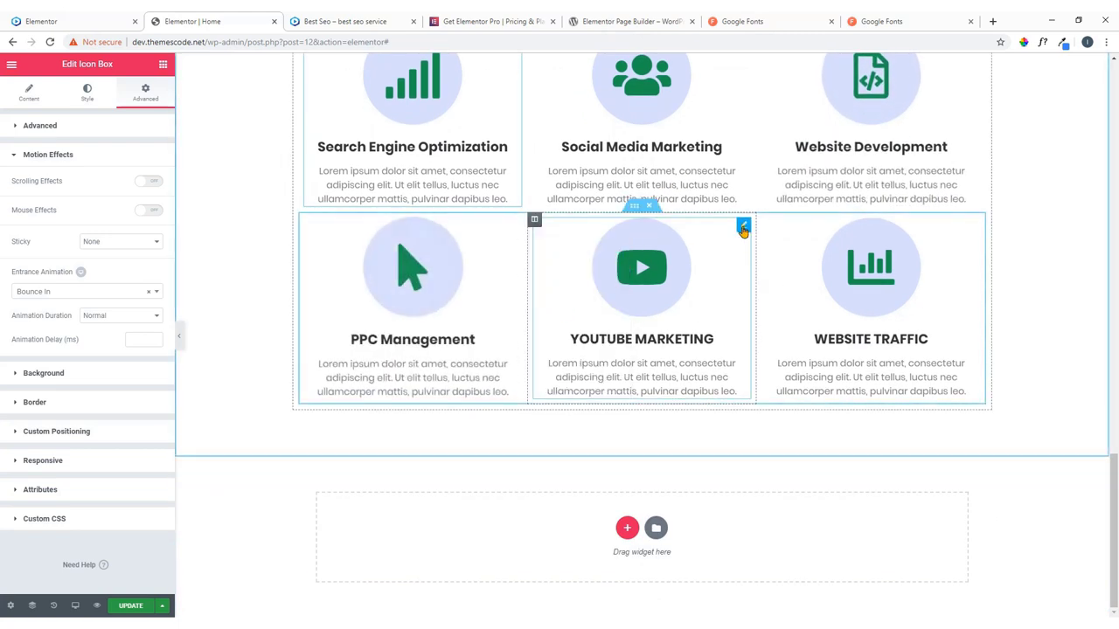
{"action": "right_click", "coordinate": [742, 225]}
{"action": "left_click", "coordinate": [764, 311]}
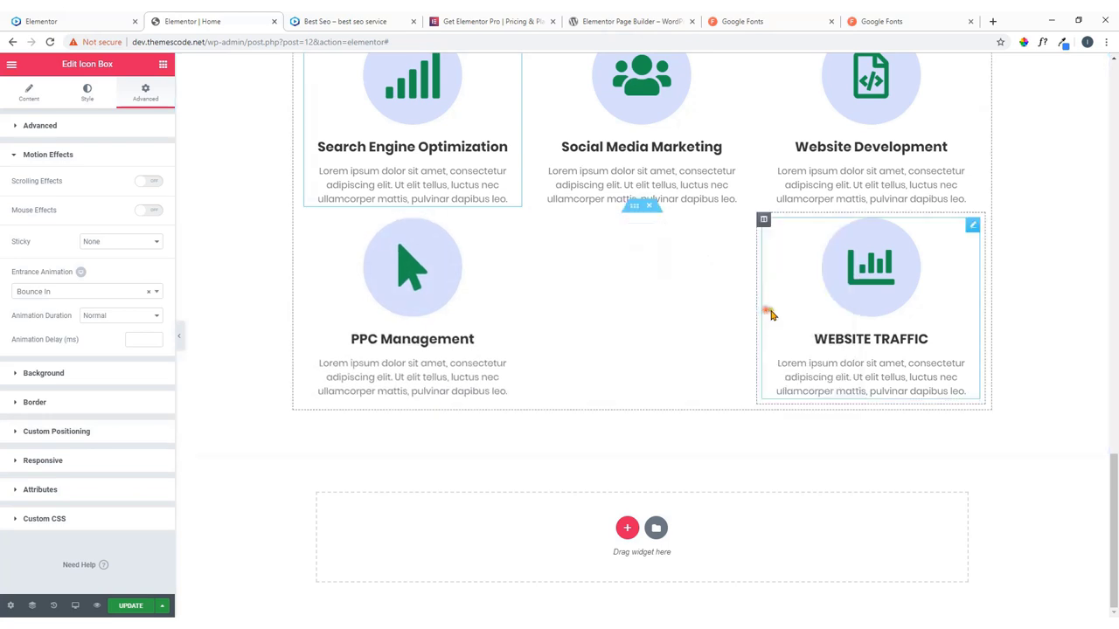
{"action": "right_click", "coordinate": [969, 225]}
{"action": "left_click", "coordinate": [987, 317]}
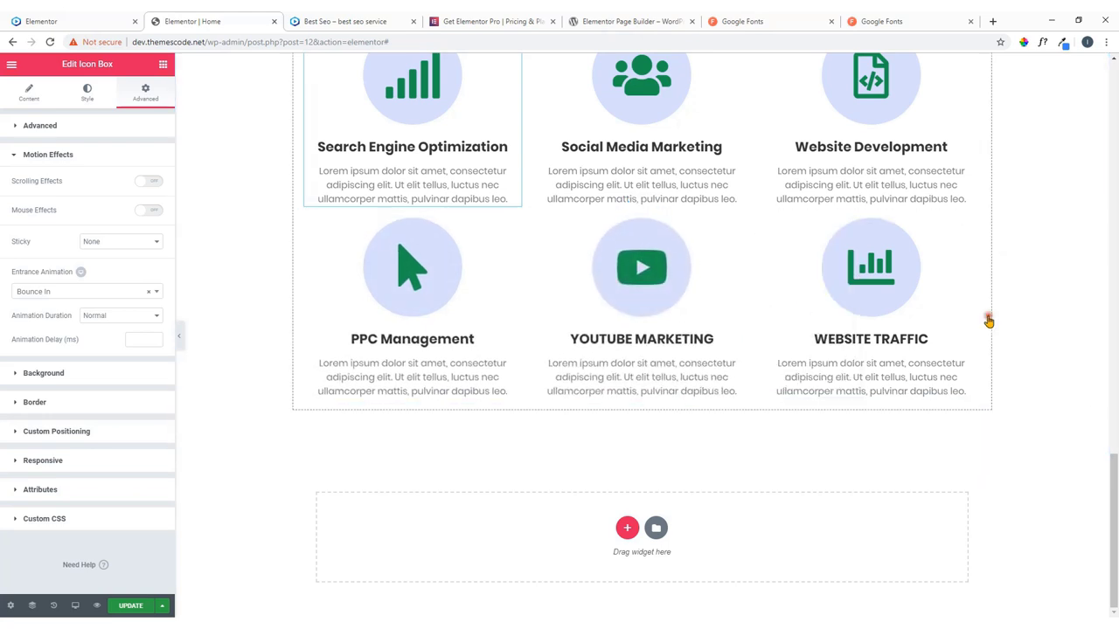
{"action": "scroll", "coordinate": [620, 319], "scroll_direction": "up", "scroll_amount": 3}
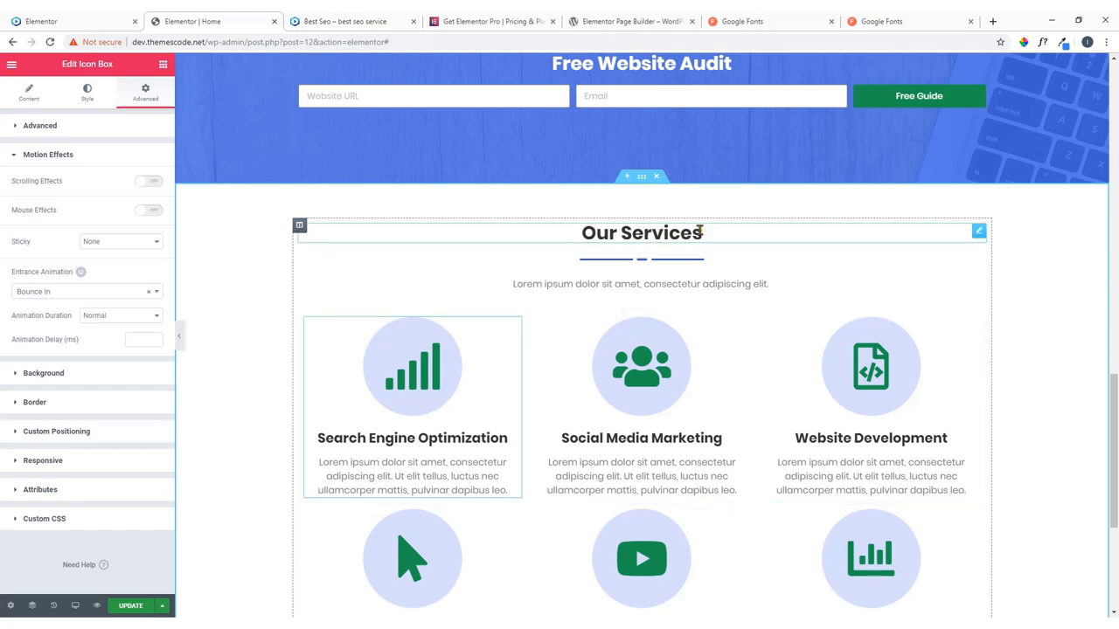
Set the Our Services heading's Motion Effects entrance animation to Bounce In Down.
{"action": "left_click", "coordinate": [978, 231]}
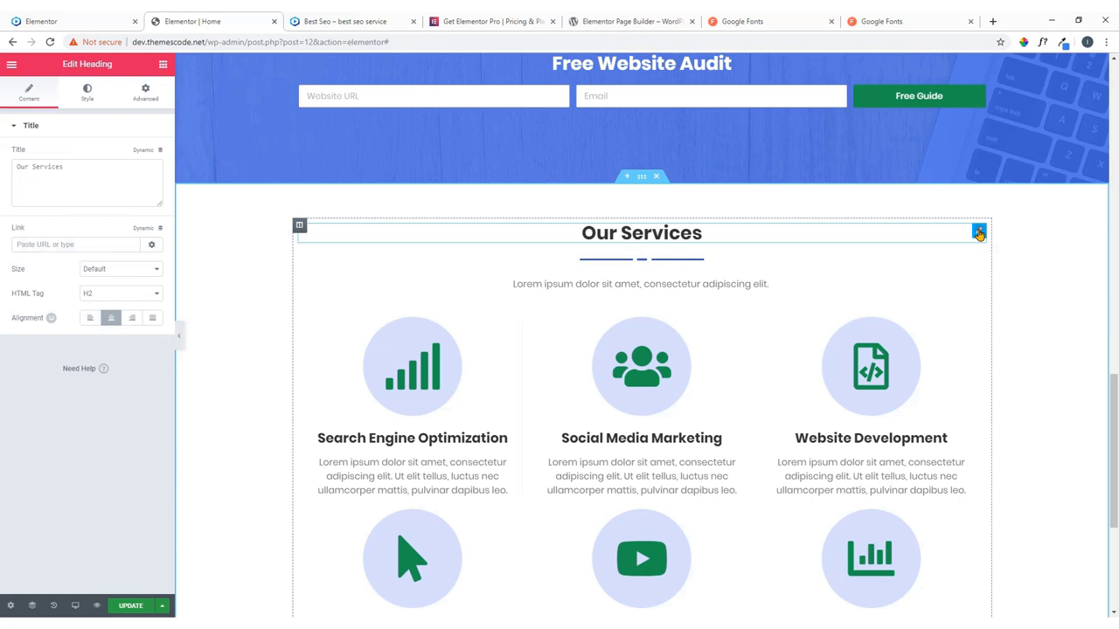
{"action": "left_click", "coordinate": [143, 92]}
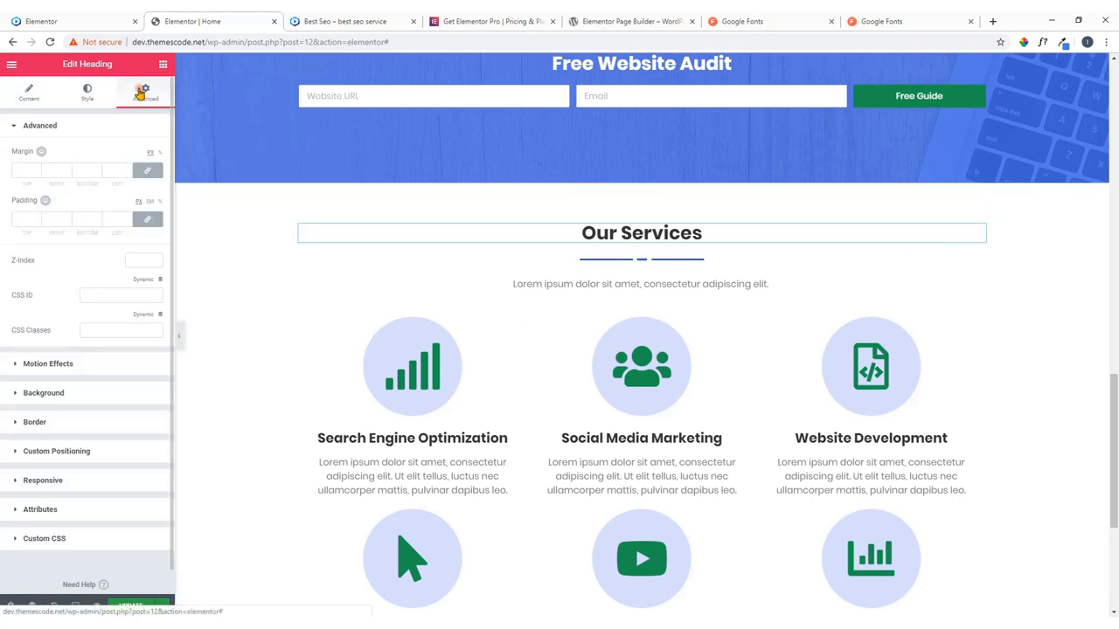
{"action": "left_click", "coordinate": [50, 365]}
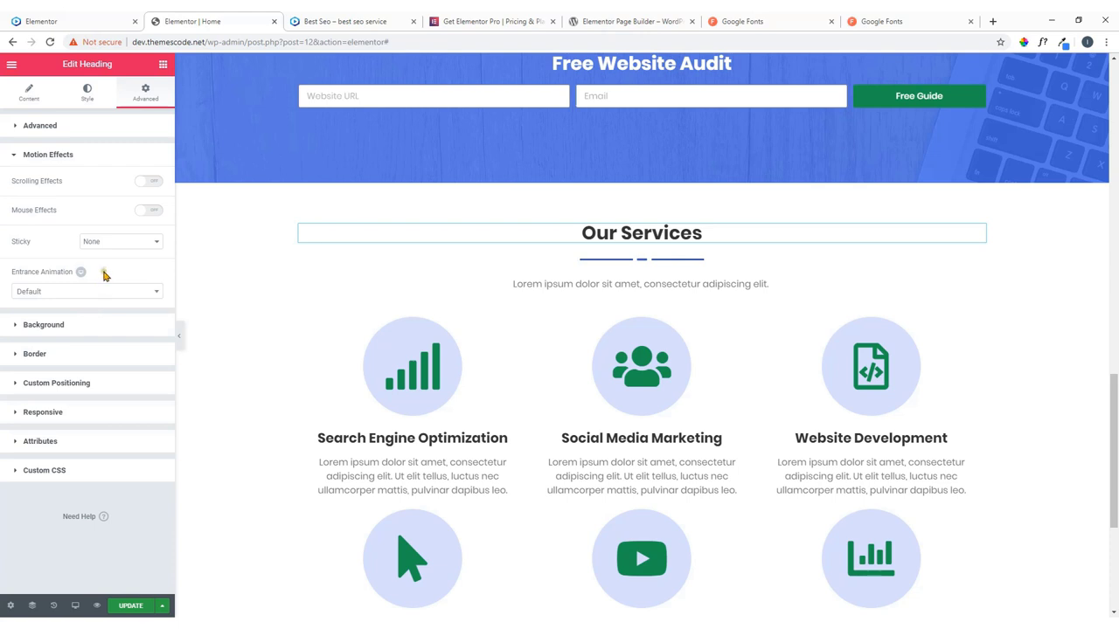
{"action": "left_click", "coordinate": [81, 292]}
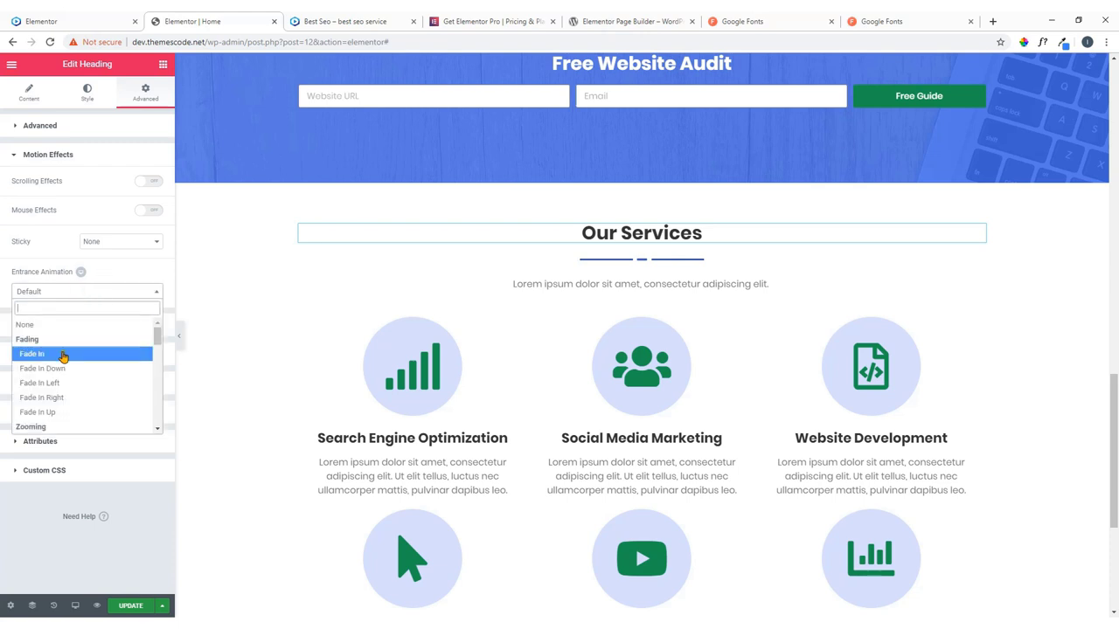
{"action": "left_click", "coordinate": [63, 355]}
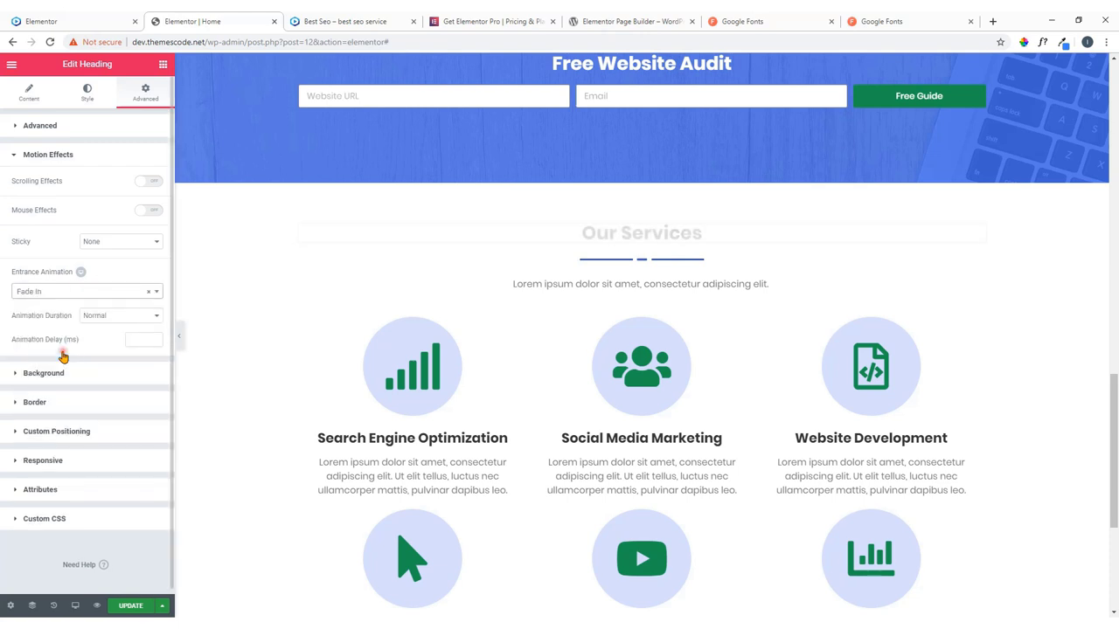
{"action": "left_click", "coordinate": [91, 294]}
{"action": "scroll", "coordinate": [79, 340], "scroll_direction": "down", "scroll_amount": 4}
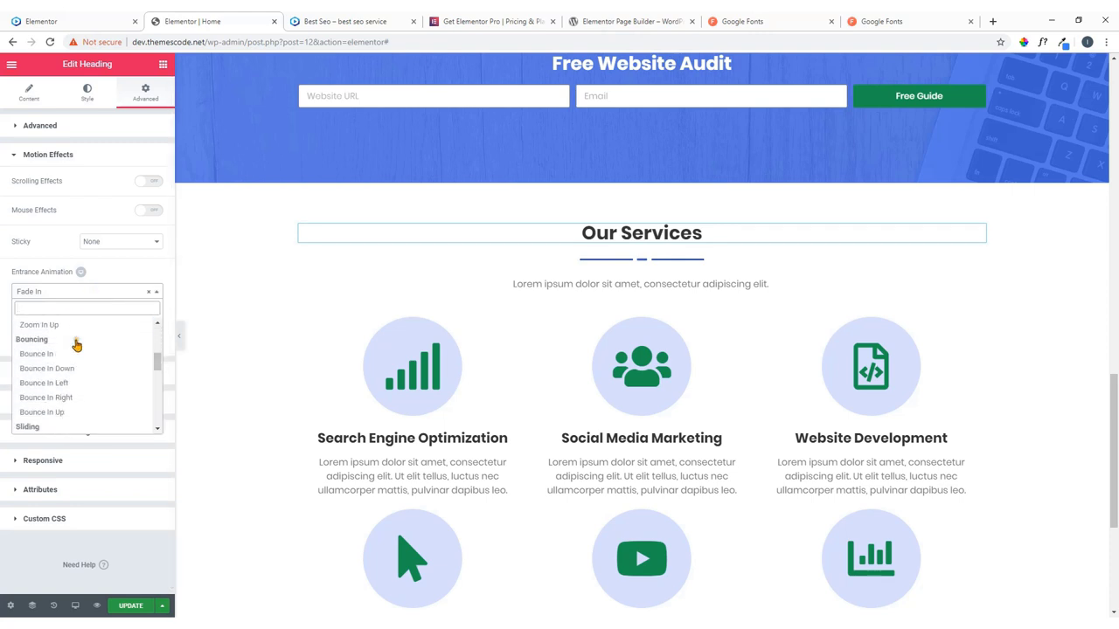
{"action": "scroll", "coordinate": [73, 342], "scroll_direction": "down", "scroll_amount": 2}
{"action": "scroll", "coordinate": [70, 348], "scroll_direction": "up", "scroll_amount": 2}
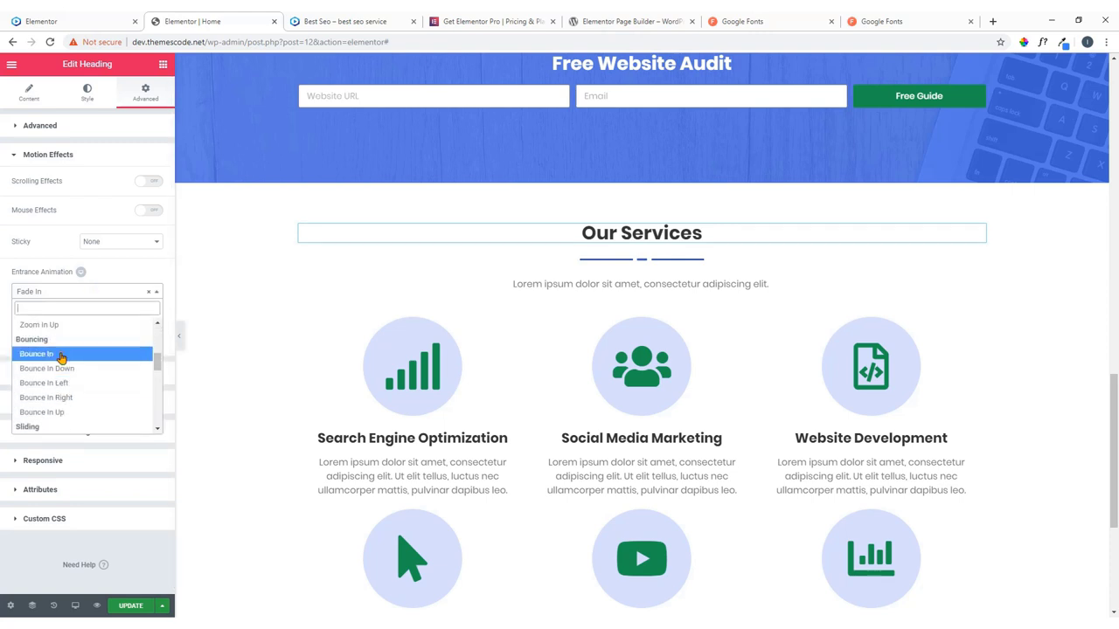
{"action": "left_click", "coordinate": [68, 370]}
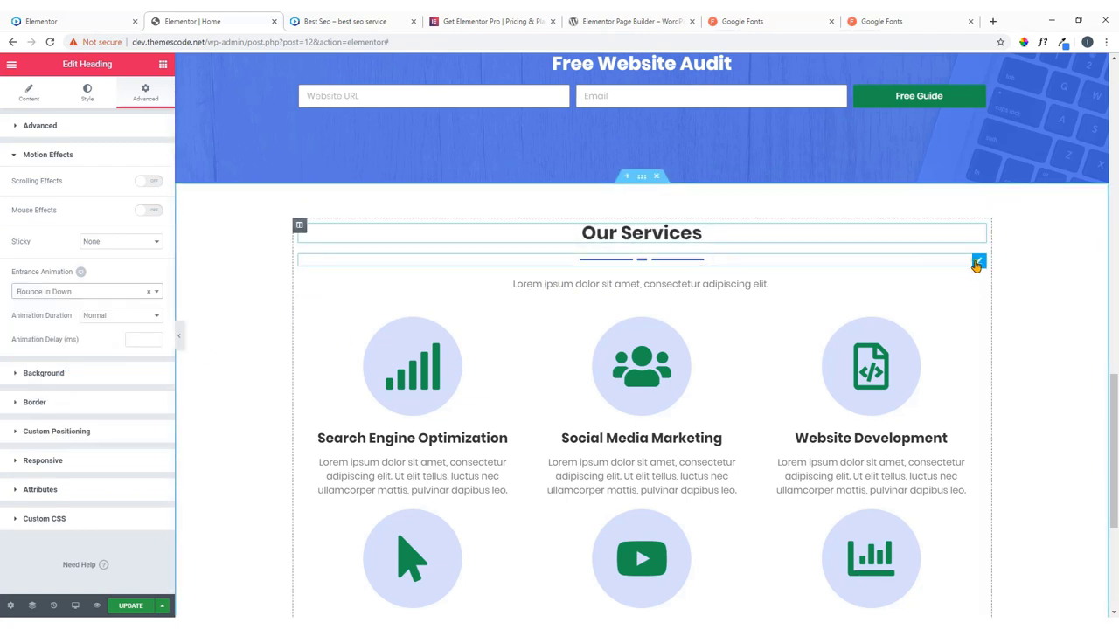
Set the divider under the heading to a Fade In entrance animation.
{"action": "left_click", "coordinate": [978, 260]}
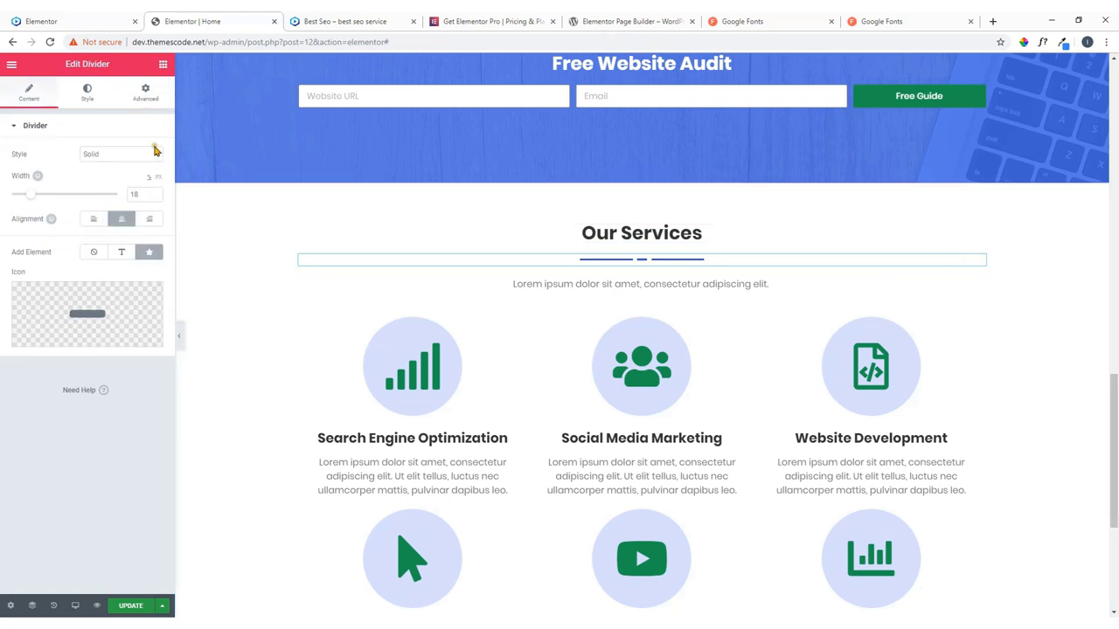
{"action": "left_click", "coordinate": [146, 92]}
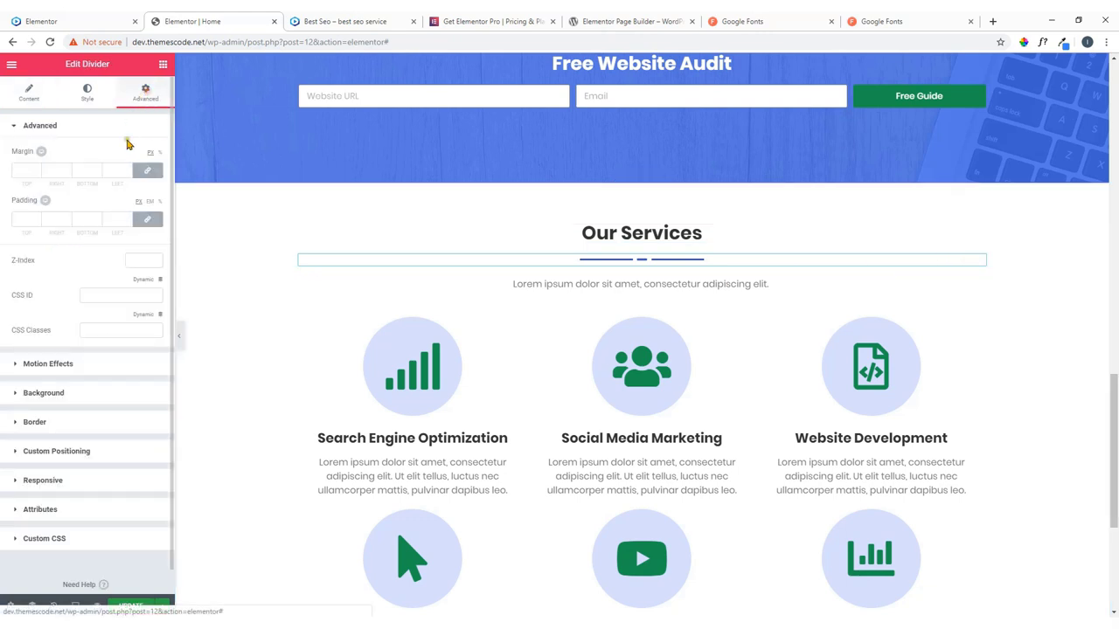
{"action": "left_click", "coordinate": [46, 364]}
{"action": "left_click", "coordinate": [83, 292]}
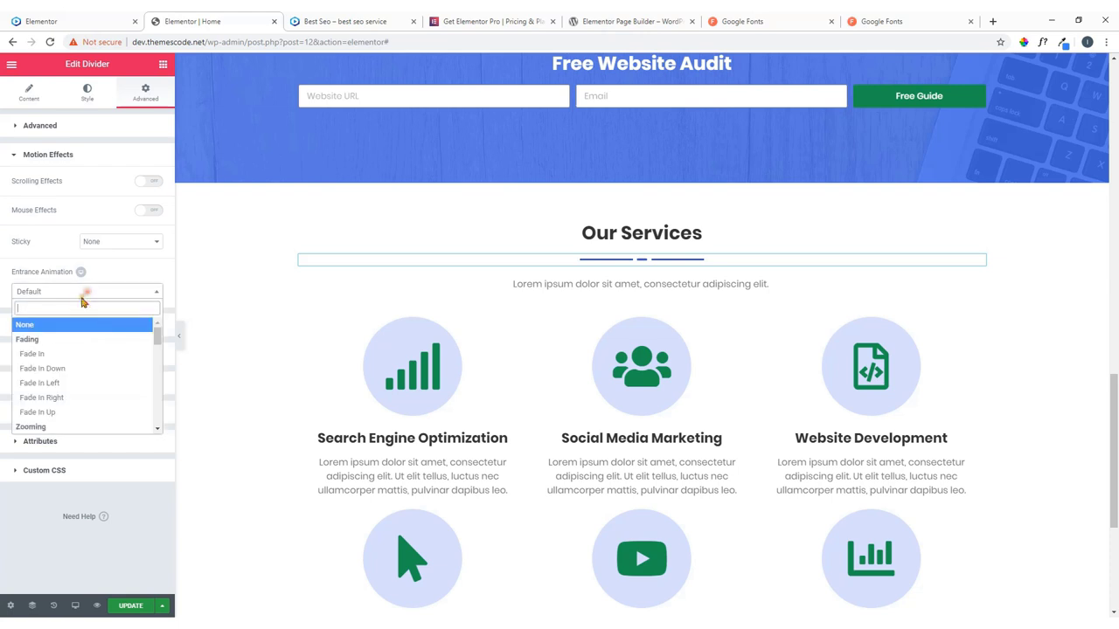
{"action": "left_click", "coordinate": [61, 351]}
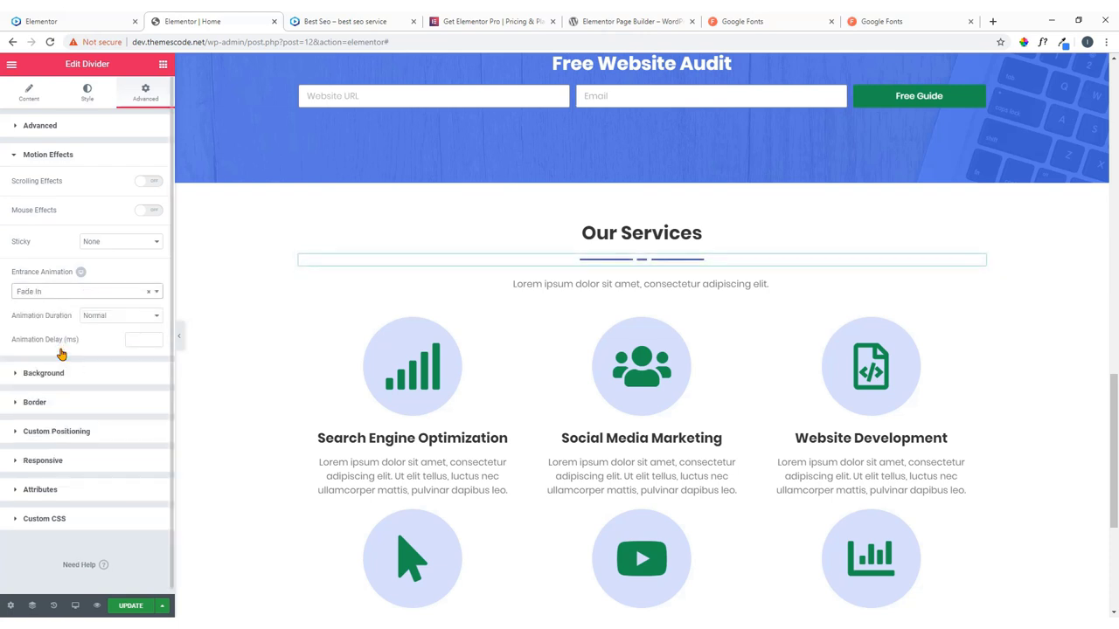
Save the page with UPDATE and bring the demo site's Pricing section into view.
{"action": "left_click", "coordinate": [142, 606]}
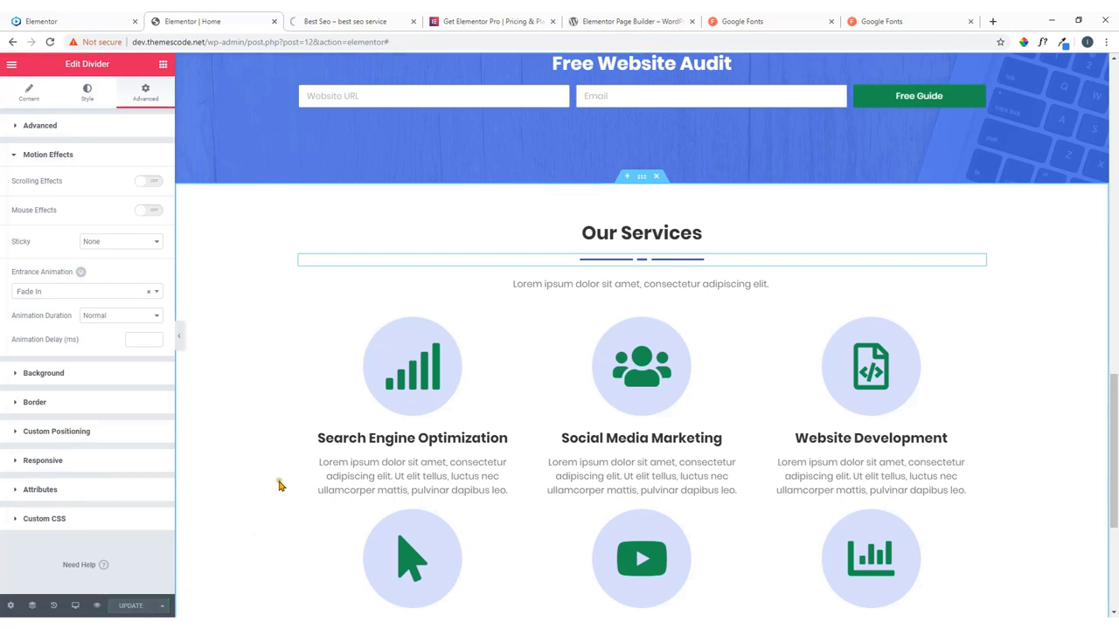
{"action": "scroll", "coordinate": [269, 393], "scroll_direction": "down", "scroll_amount": 3}
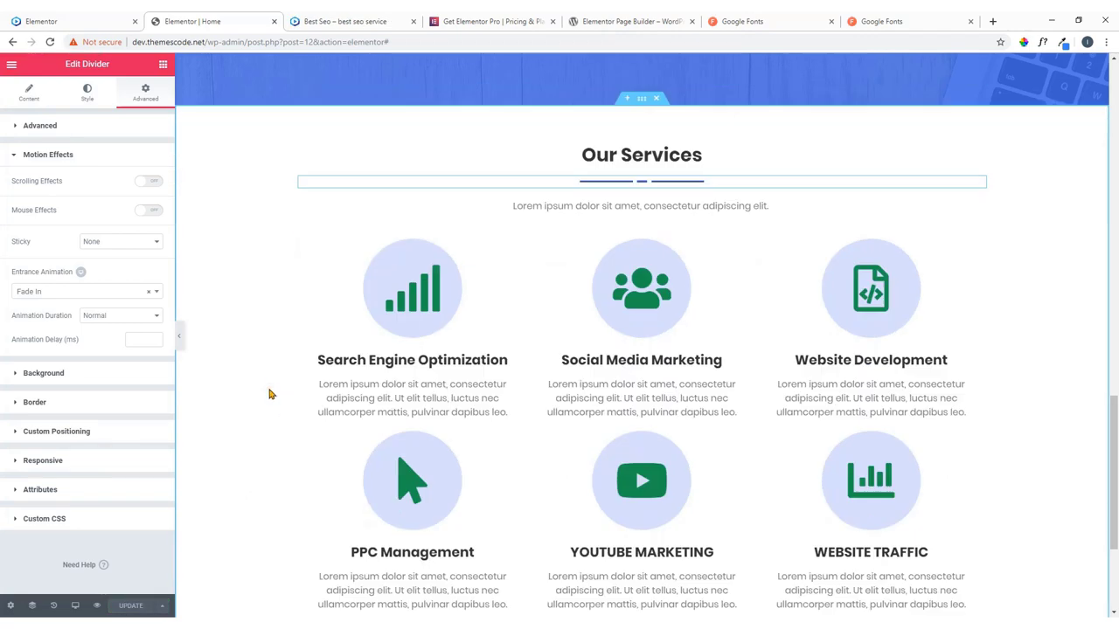
{"action": "scroll", "coordinate": [269, 393], "scroll_direction": "up", "scroll_amount": 3}
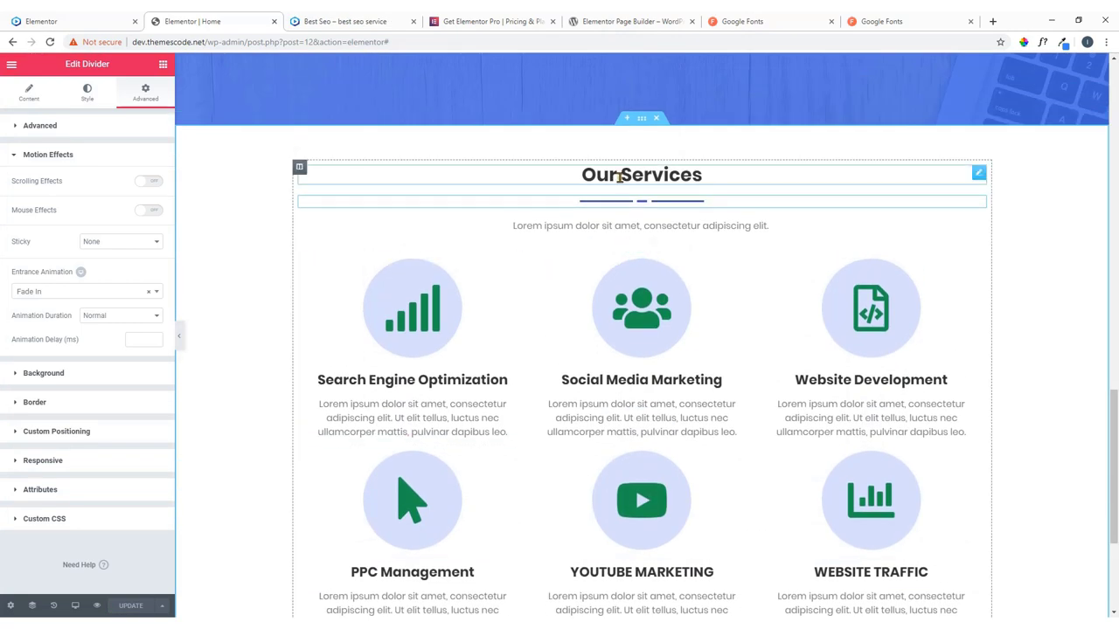
{"action": "scroll", "coordinate": [603, 199], "scroll_direction": "down", "scroll_amount": 2}
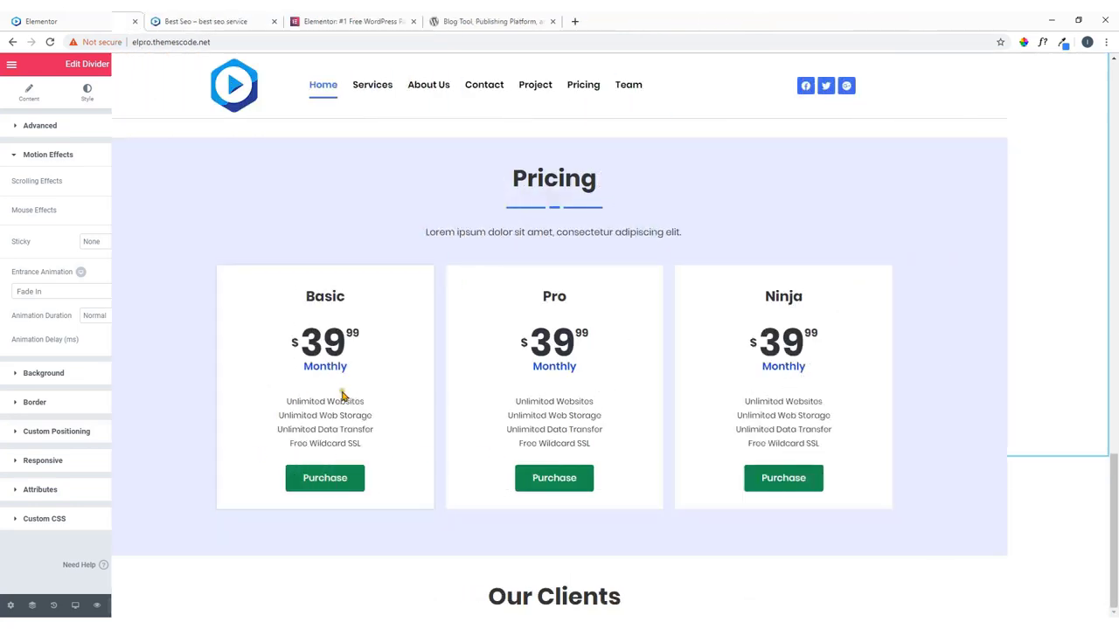
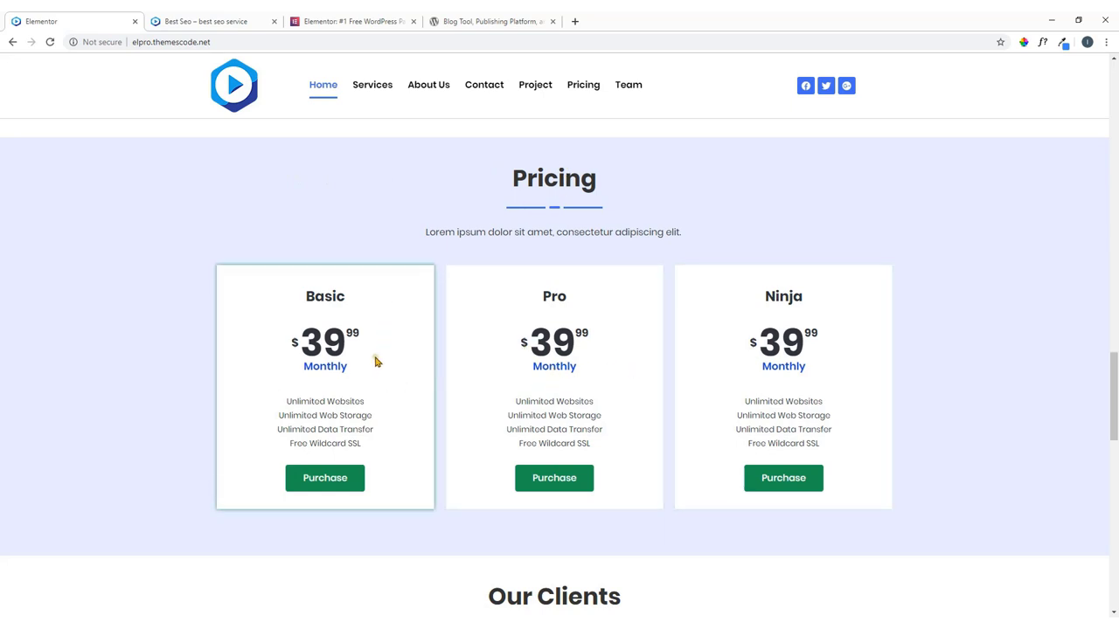
Open the home page in the Elementor editor and compare it with the reference Pricing section.
{"action": "left_click", "coordinate": [238, 14]}
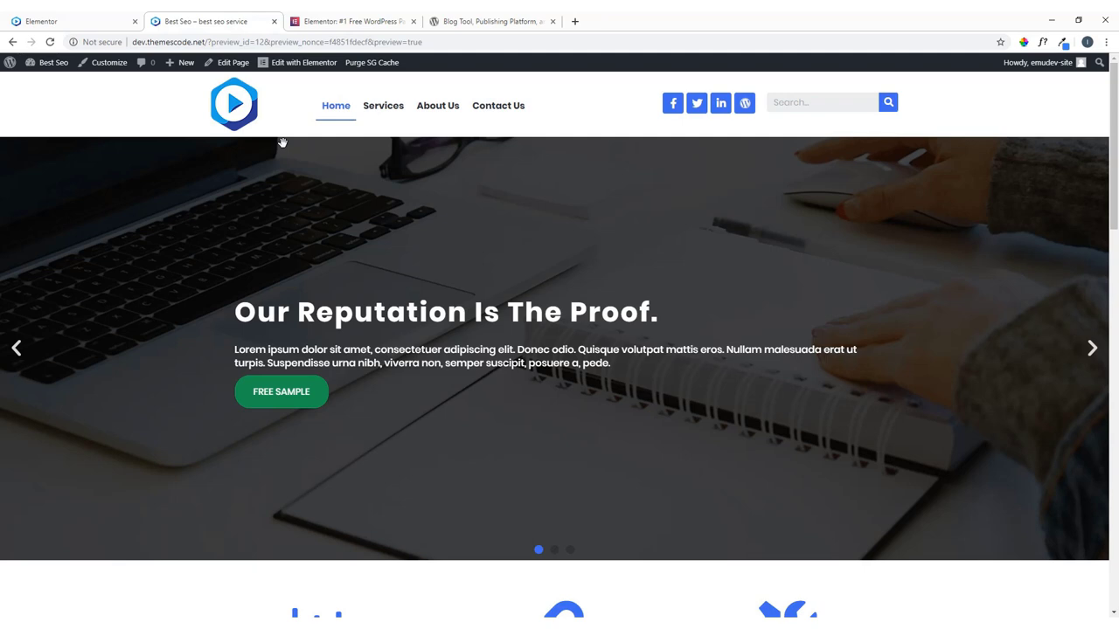
{"action": "mouse_move", "coordinate": [289, 68]}
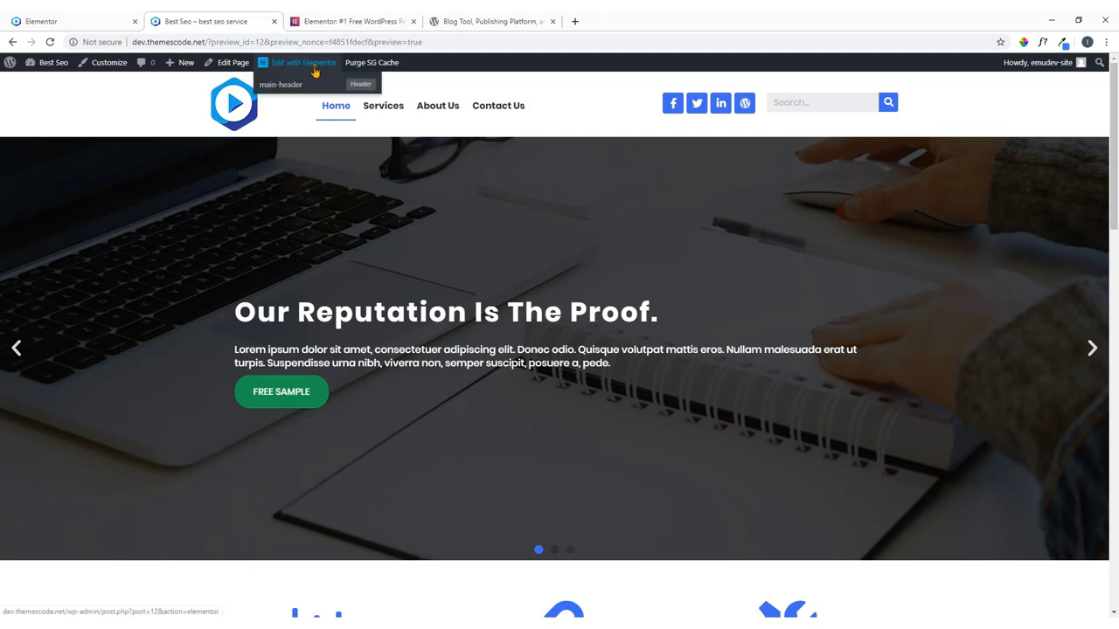
{"action": "left_click", "coordinate": [315, 70]}
{"action": "scroll", "coordinate": [355, 185], "scroll_direction": "down", "scroll_amount": 15}
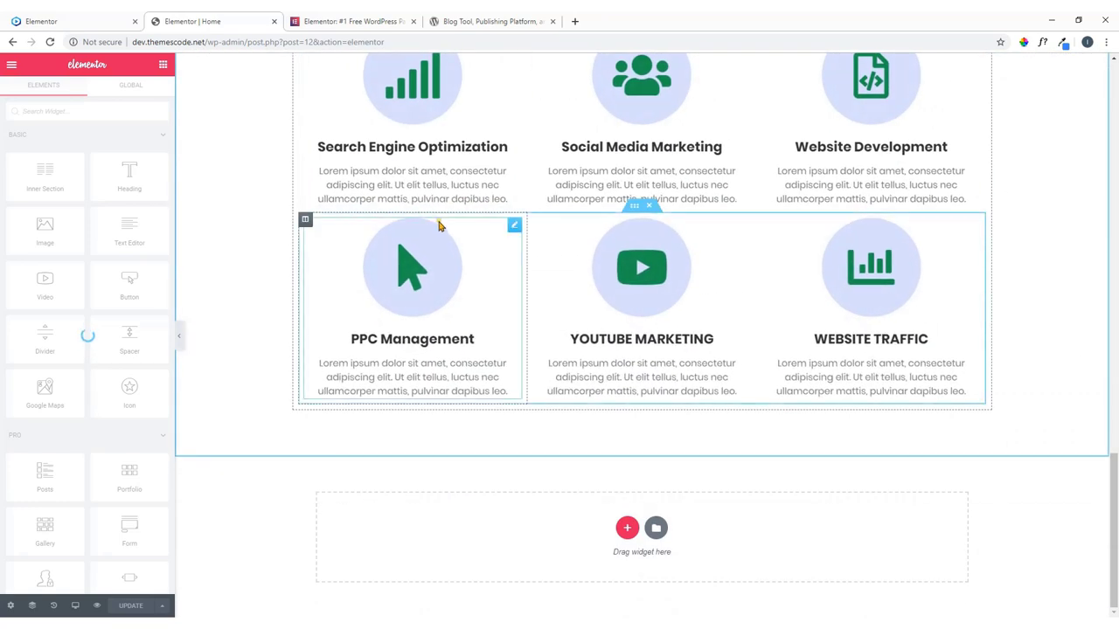
{"action": "scroll", "coordinate": [441, 225], "scroll_direction": "up", "scroll_amount": 2}
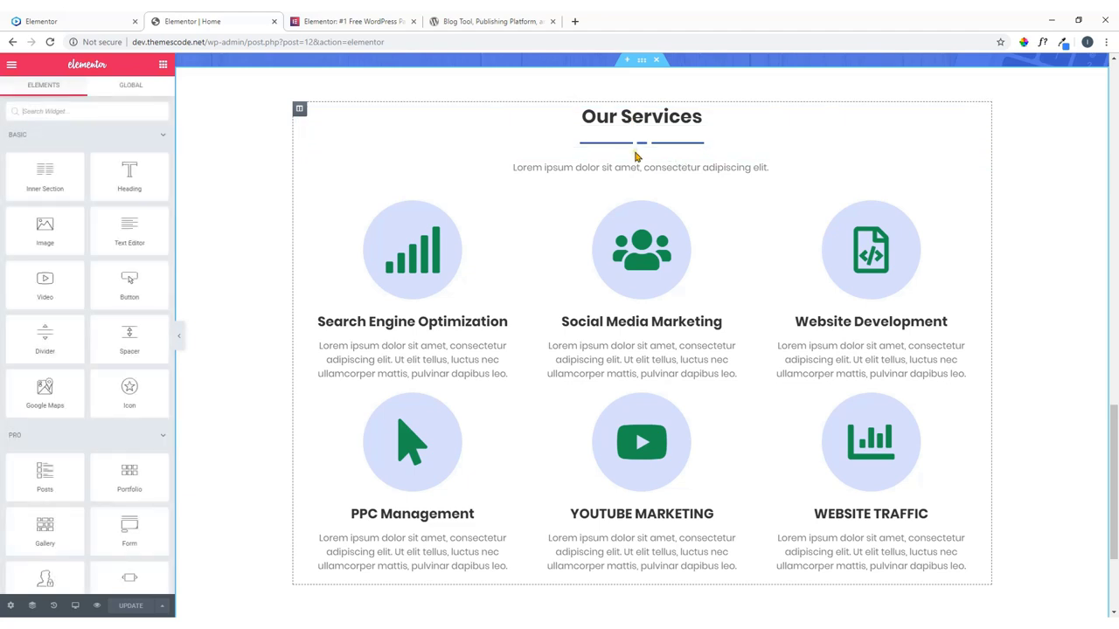
{"action": "scroll", "coordinate": [636, 157], "scroll_direction": "down", "scroll_amount": 2}
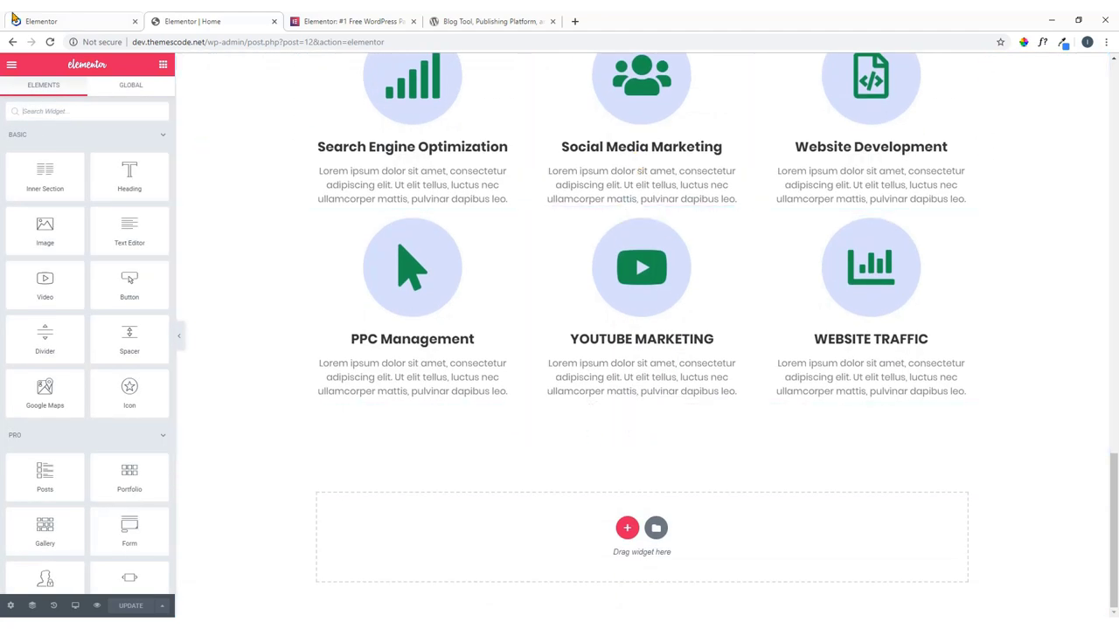
{"action": "left_click", "coordinate": [70, 21]}
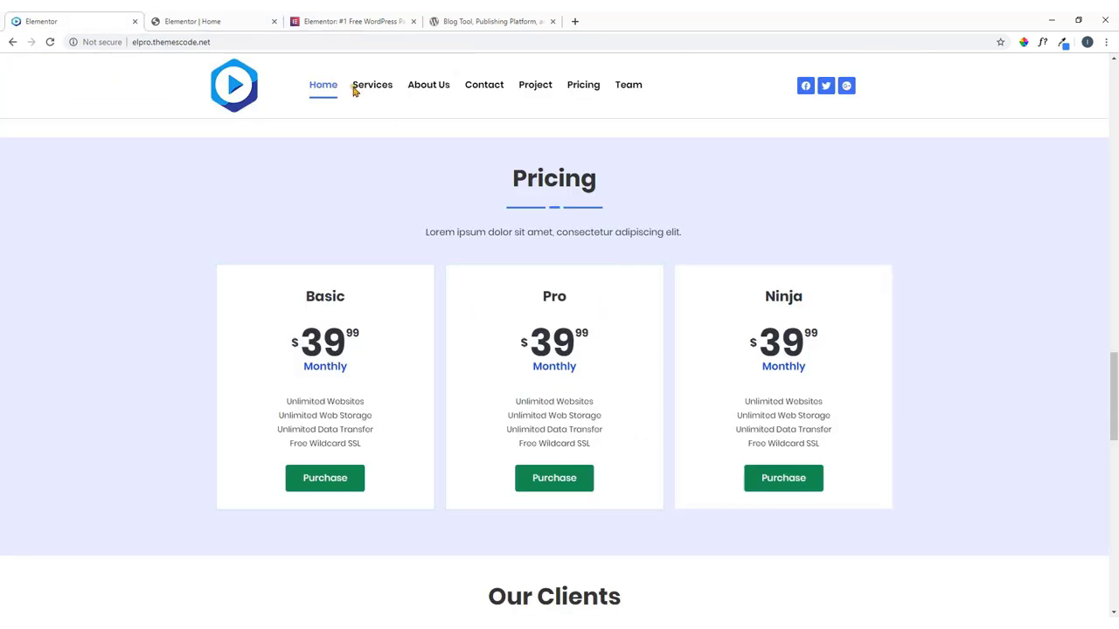
{"action": "left_click", "coordinate": [237, 19]}
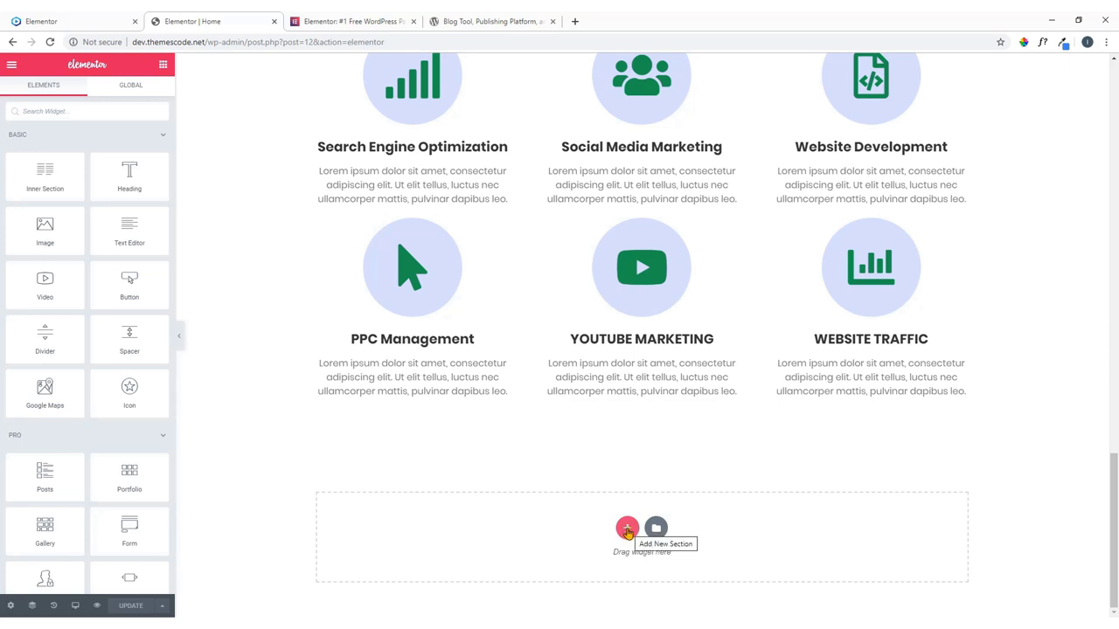
Add a one-column section with a centred 'Pricing' heading copied from the reference.
{"action": "left_click", "coordinate": [627, 530]}
{"action": "left_click", "coordinate": [481, 560]}
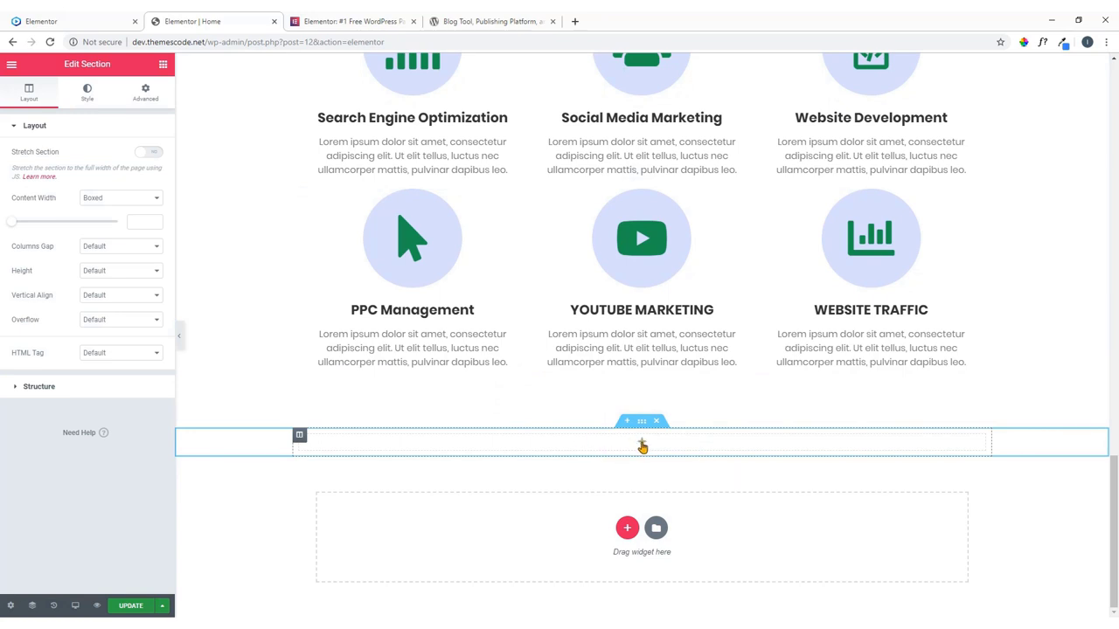
{"action": "left_click", "coordinate": [642, 446]}
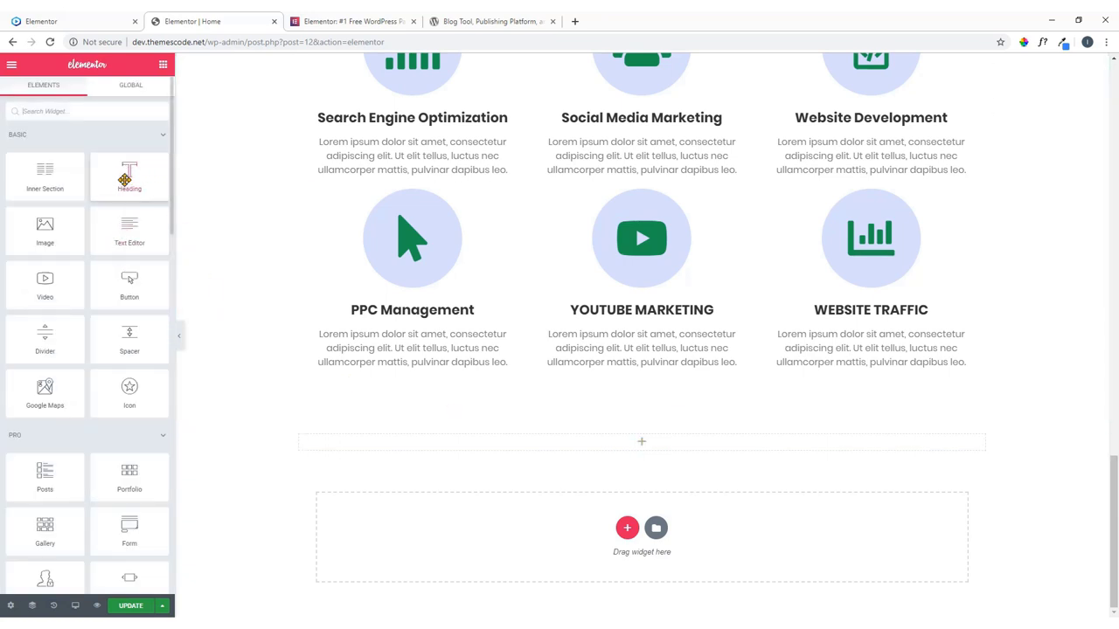
{"action": "left_click_drag", "start_coordinate": [127, 171], "coordinate": [651, 439]}
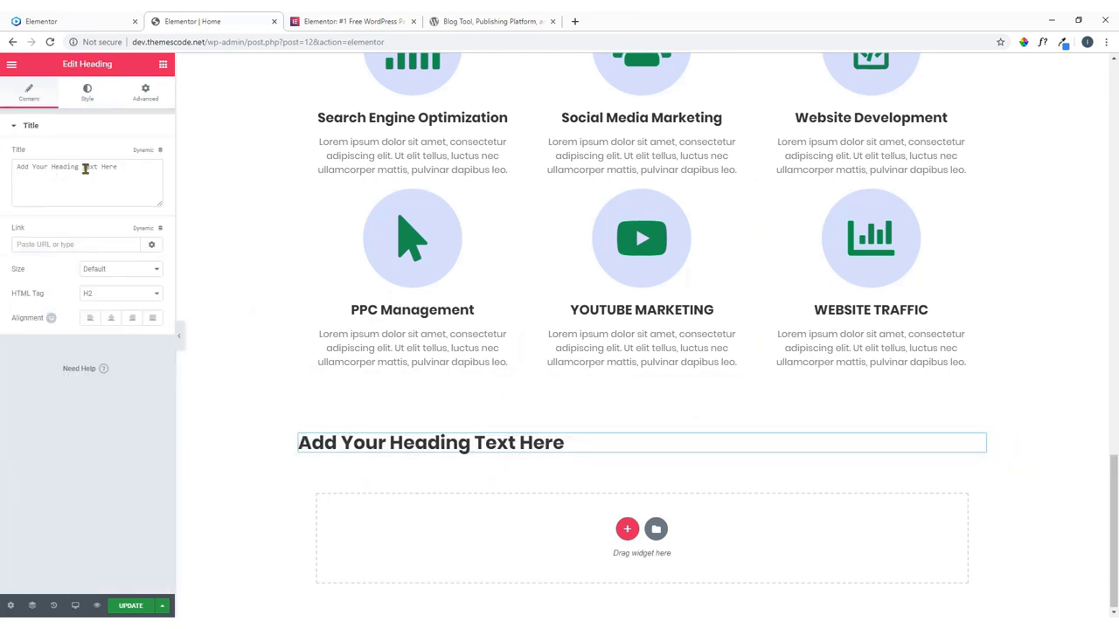
{"action": "left_click_drag", "start_coordinate": [125, 171], "coordinate": [14, 169]}
{"action": "left_click", "coordinate": [39, 18]}
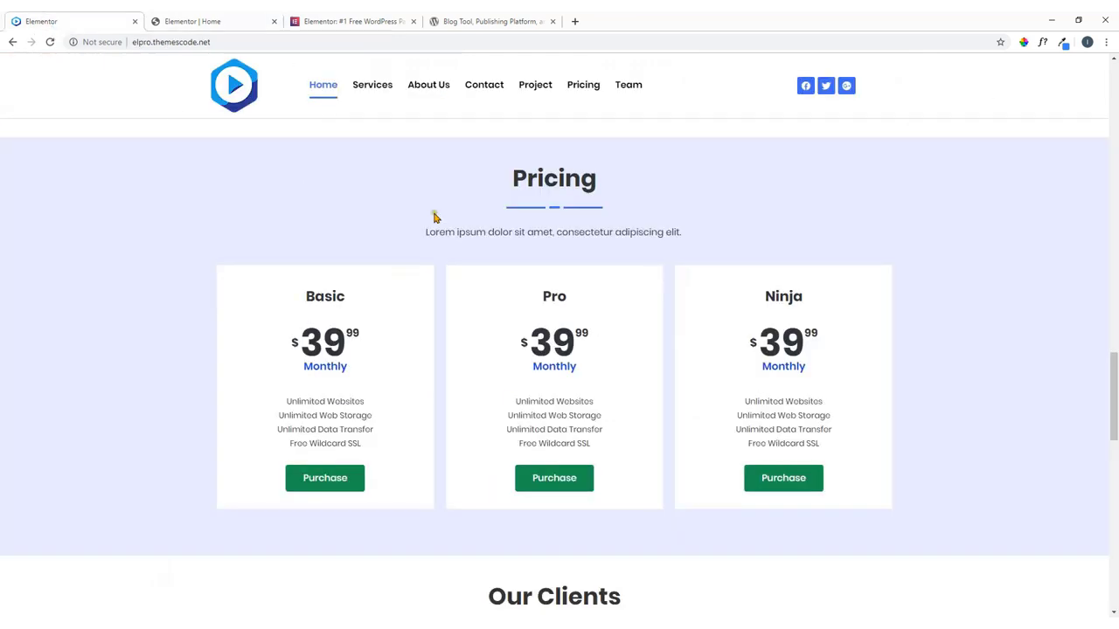
{"action": "left_click_drag", "start_coordinate": [598, 193], "coordinate": [495, 185]}
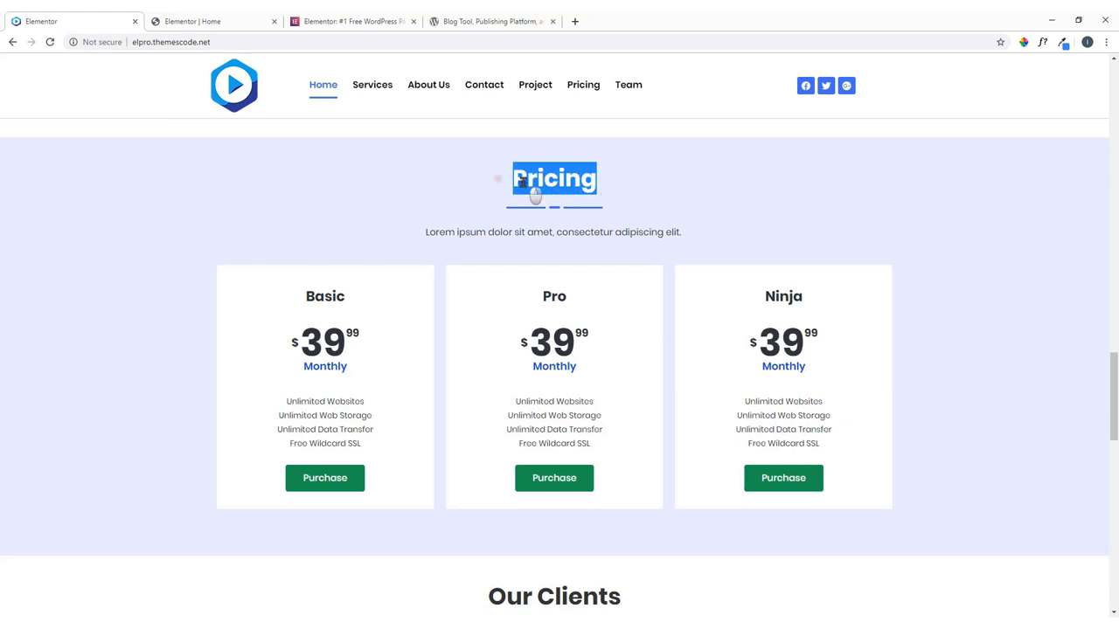
{"action": "right_click", "coordinate": [525, 186]}
{"action": "left_click", "coordinate": [545, 192]}
{"action": "left_click", "coordinate": [187, 19]}
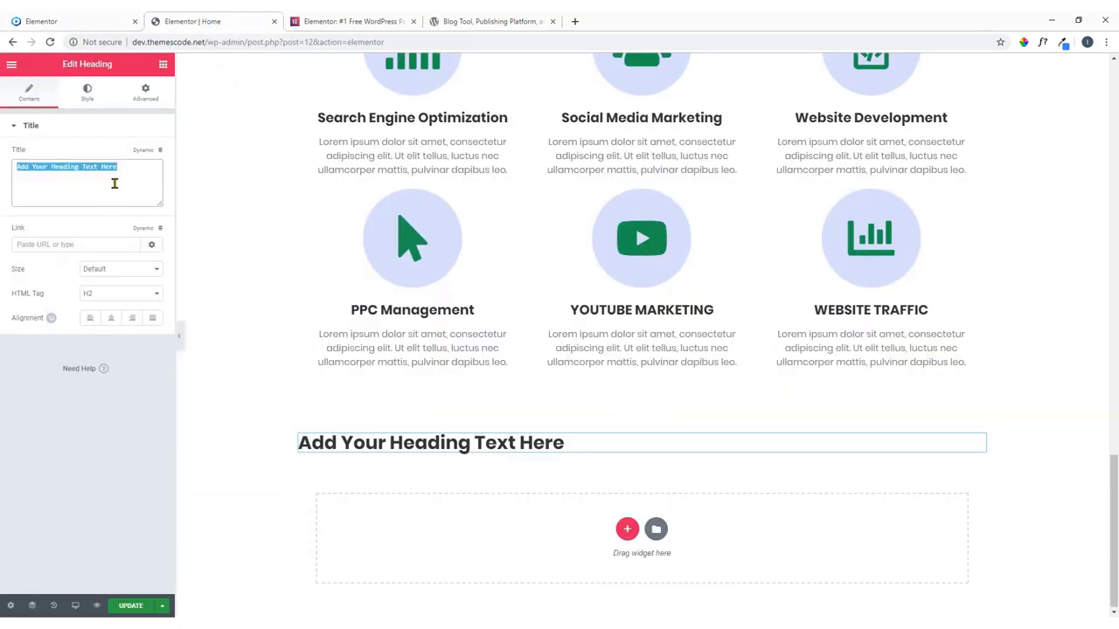
{"action": "key", "text": "ctrl+v"}
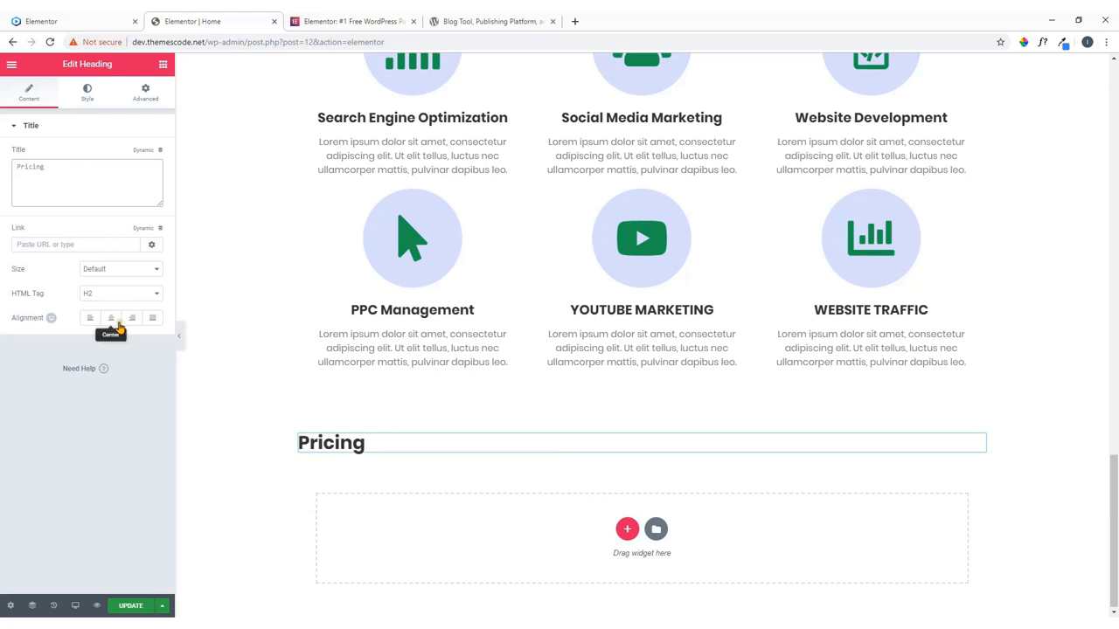
{"action": "left_click", "coordinate": [112, 319]}
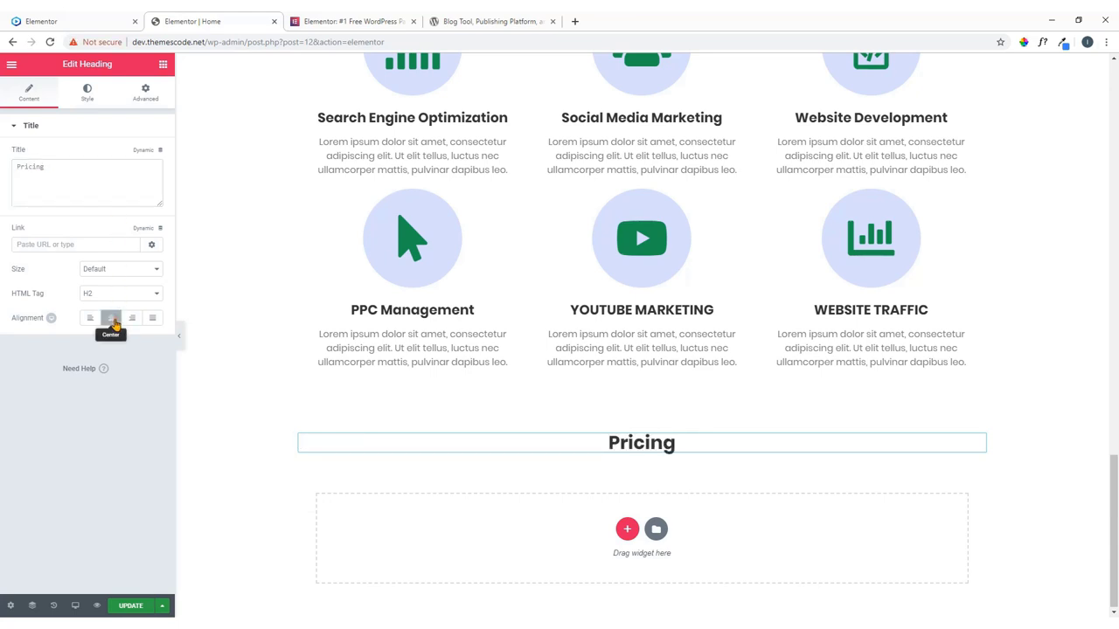
Add a Text Editor below the heading, trimmed to one centred sentence.
{"action": "left_click", "coordinate": [163, 65]}
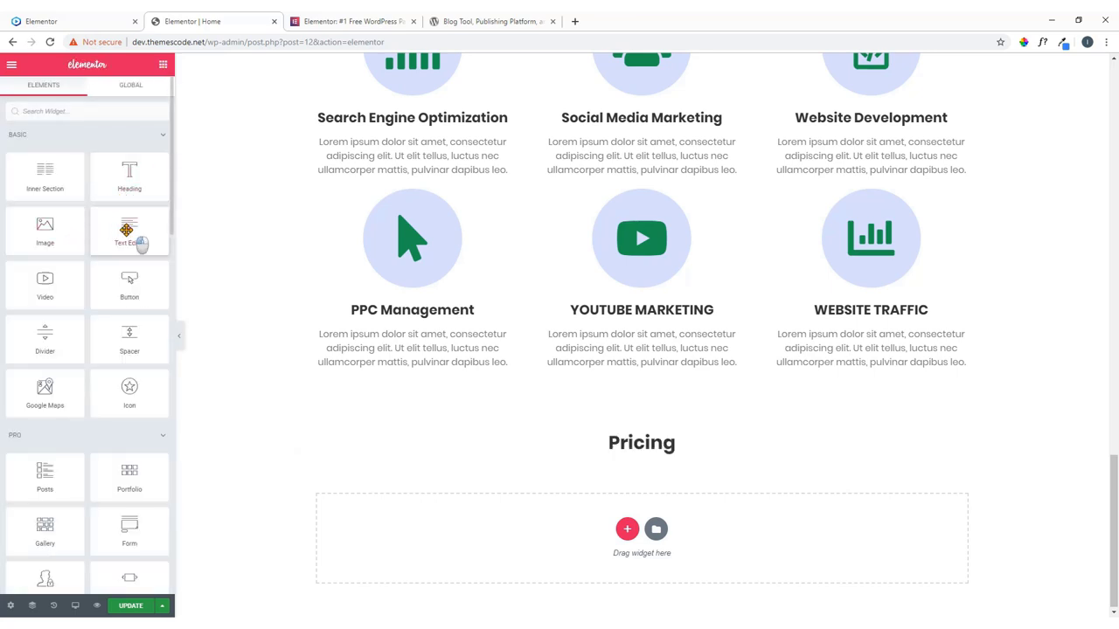
{"action": "left_click_drag", "start_coordinate": [127, 230], "coordinate": [652, 458]}
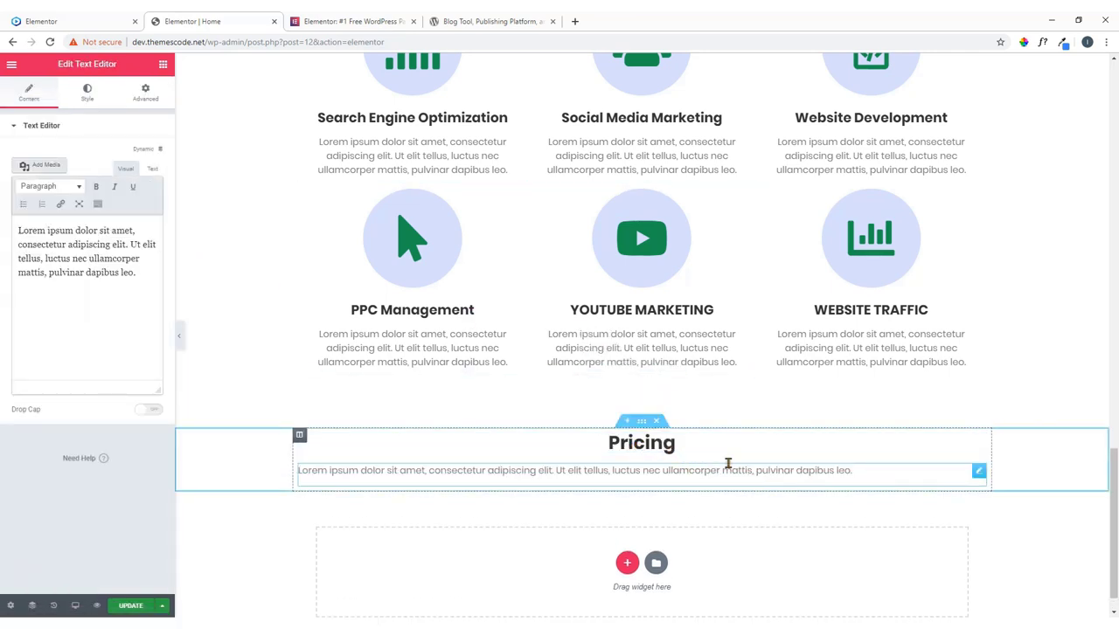
{"action": "left_click_drag", "start_coordinate": [128, 246], "coordinate": [153, 288]}
{"action": "key", "text": "BackSpace"}
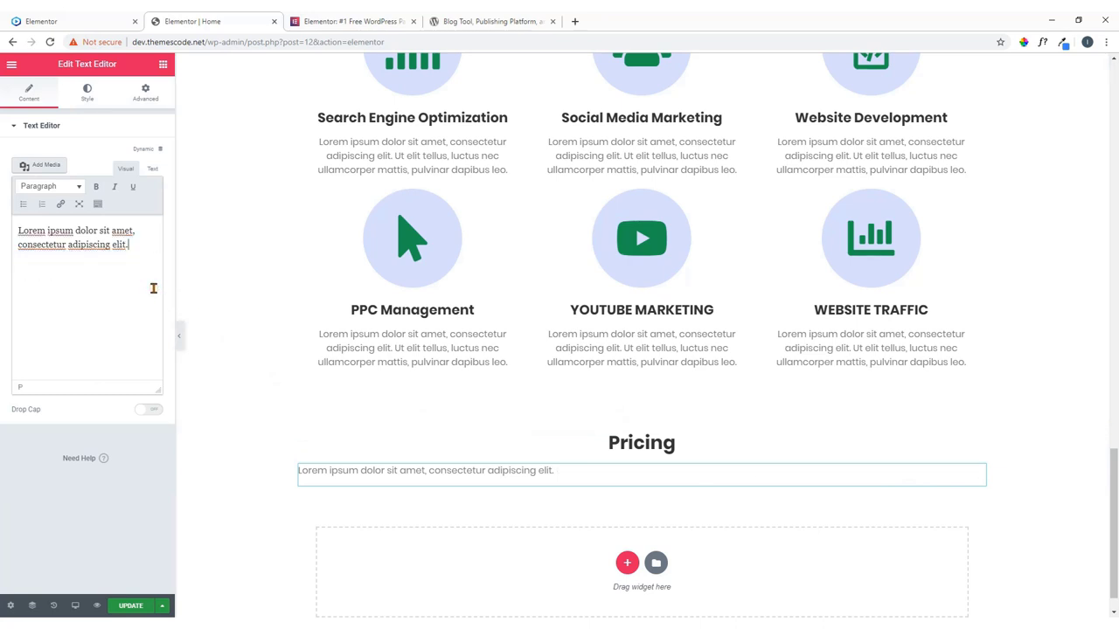
{"action": "left_click", "coordinate": [86, 92]}
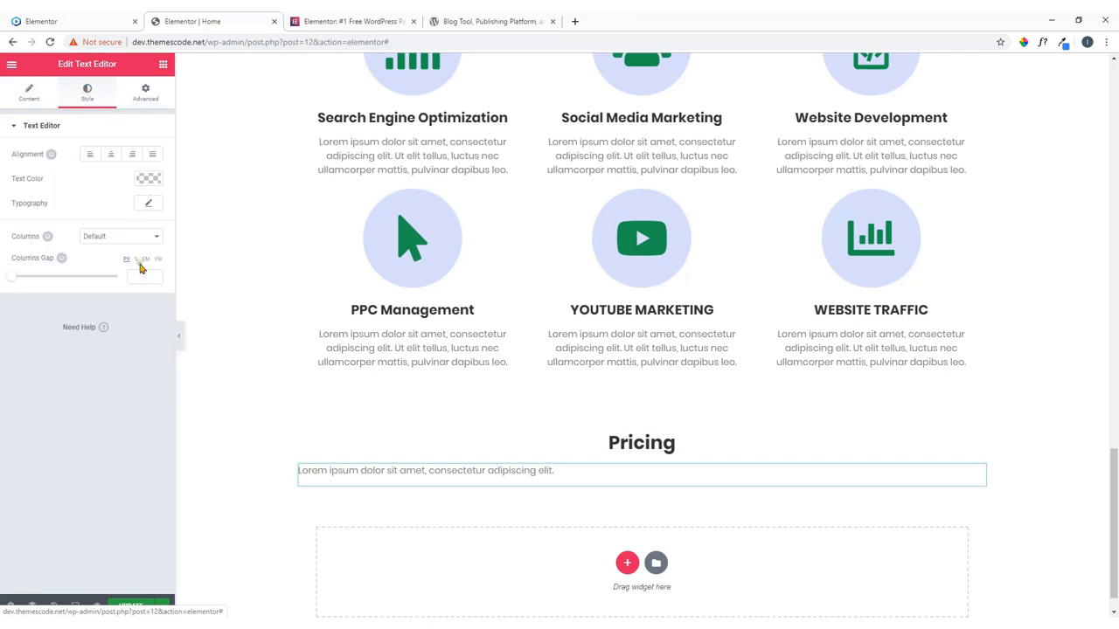
{"action": "left_click", "coordinate": [112, 157]}
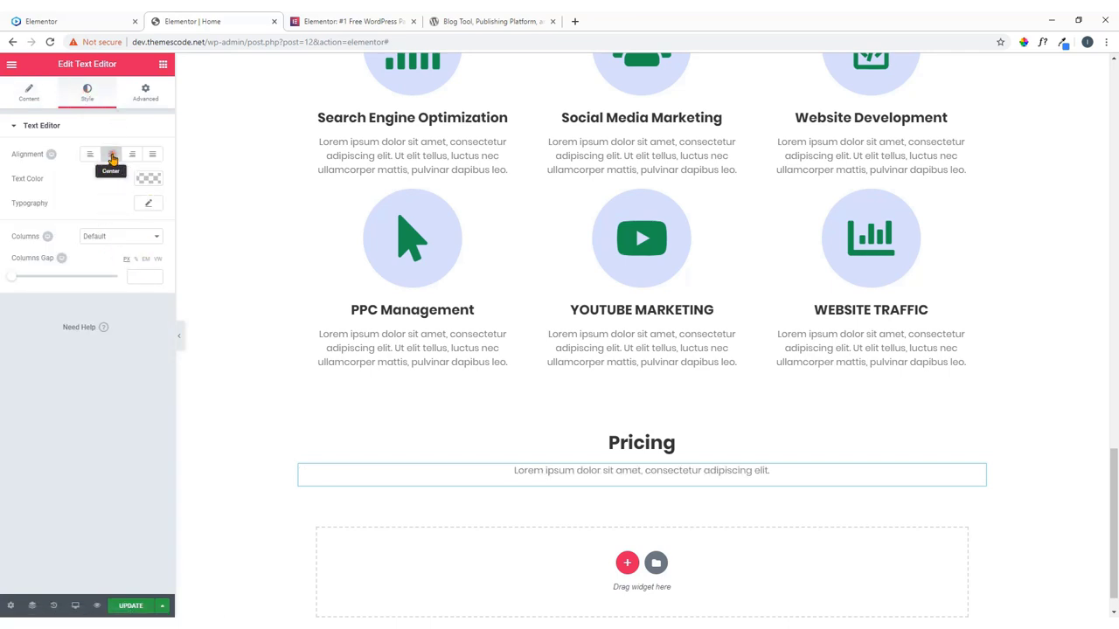
Copy the Our Services divider and paste it beneath the Pricing heading.
{"action": "scroll", "coordinate": [404, 269], "scroll_direction": "up", "scroll_amount": 3}
{"action": "scroll", "coordinate": [404, 268], "scroll_direction": "up", "scroll_amount": 2}
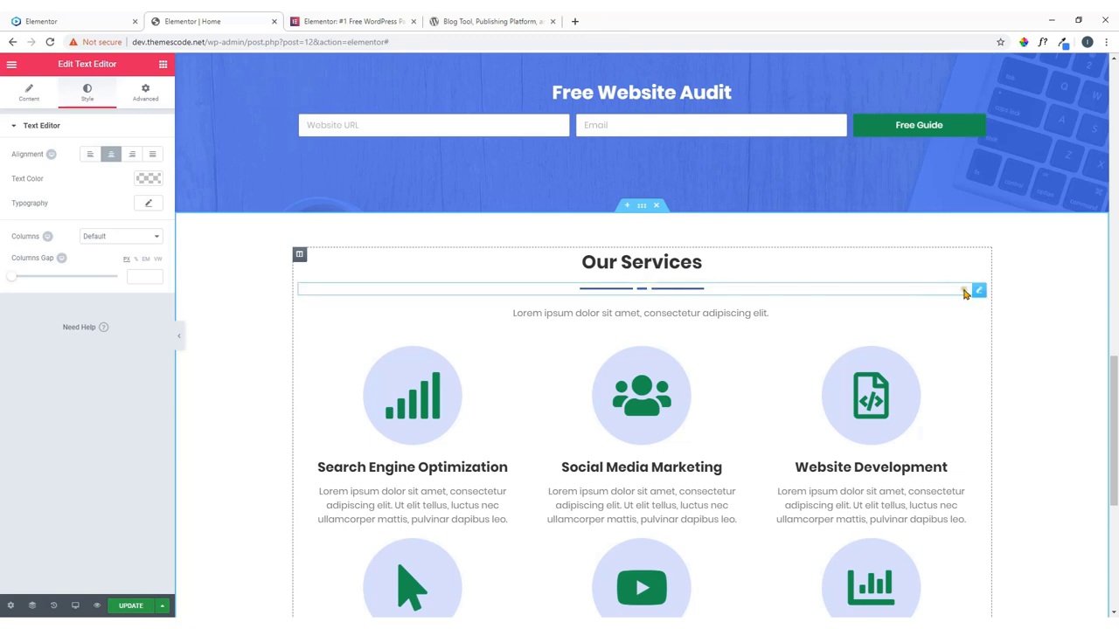
{"action": "right_click", "coordinate": [979, 291]}
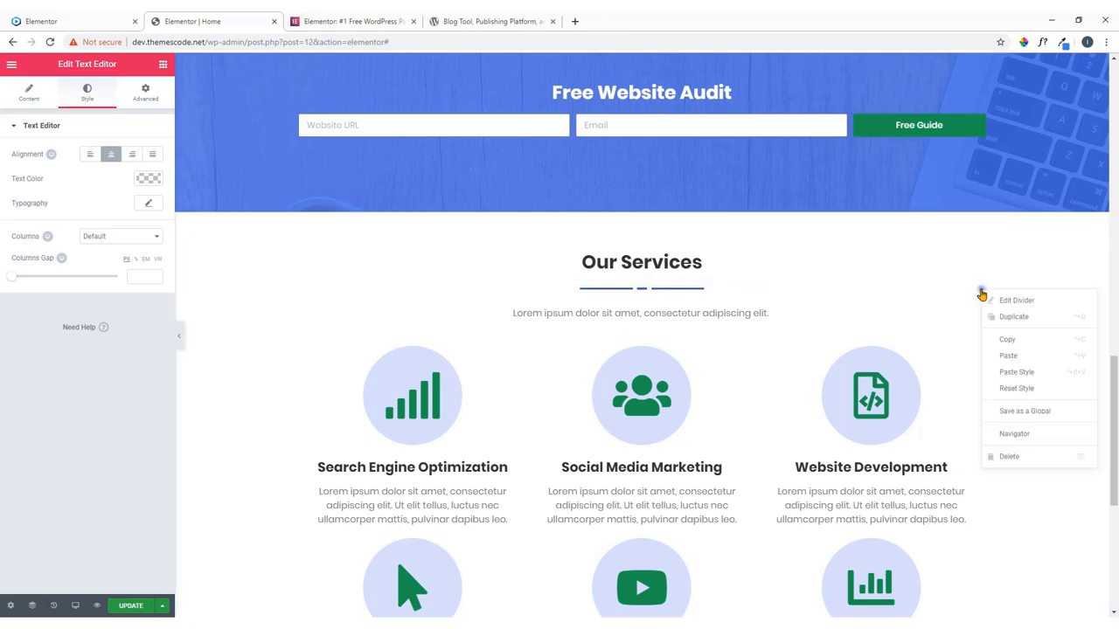
{"action": "left_click", "coordinate": [1007, 342]}
{"action": "scroll", "coordinate": [660, 323], "scroll_direction": "down", "scroll_amount": 4}
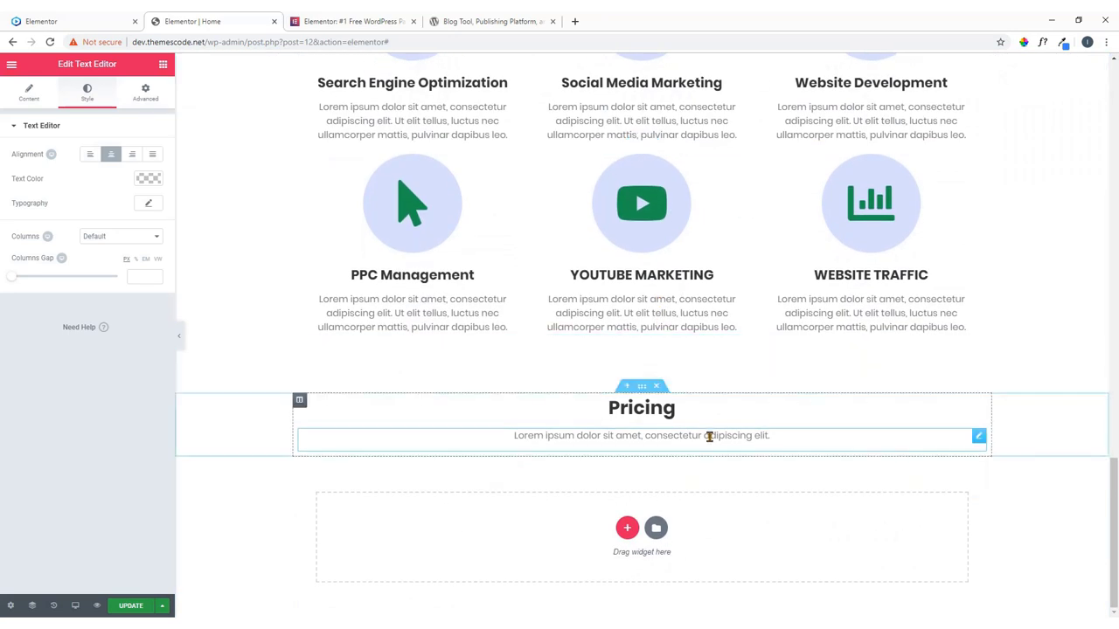
{"action": "right_click", "coordinate": [976, 414]}
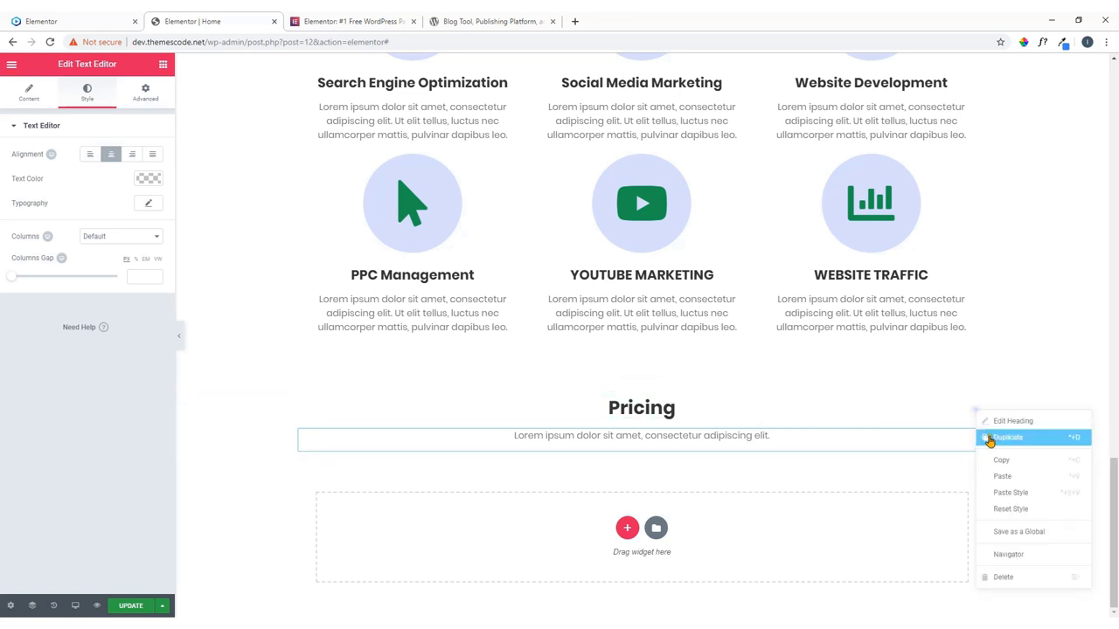
{"action": "left_click", "coordinate": [1008, 475]}
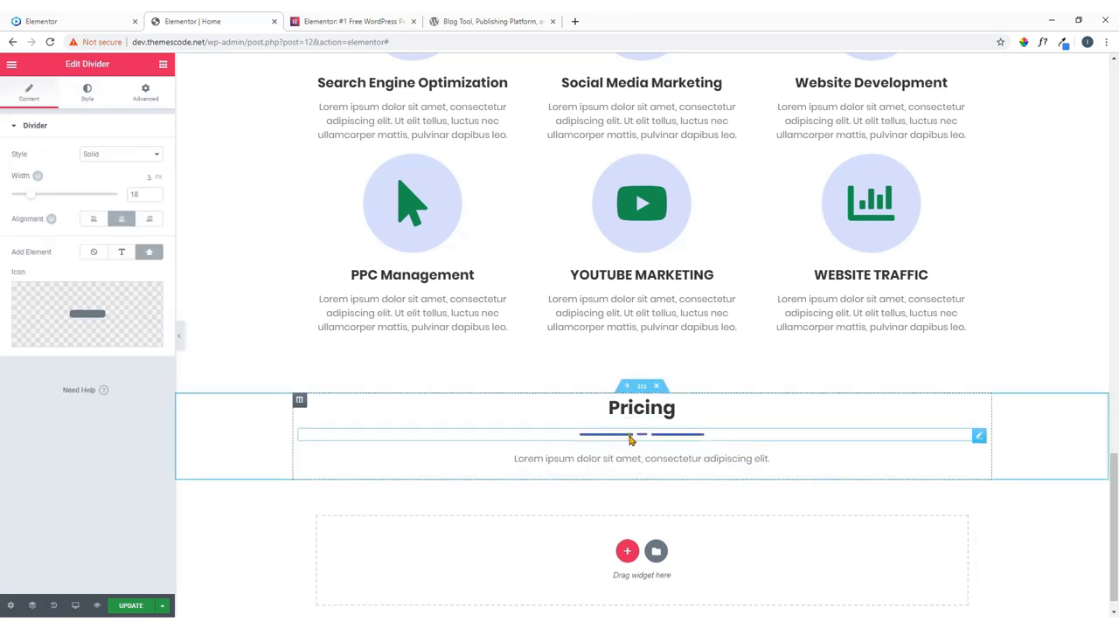
{"action": "scroll", "coordinate": [664, 424], "scroll_direction": "down", "scroll_amount": 1}
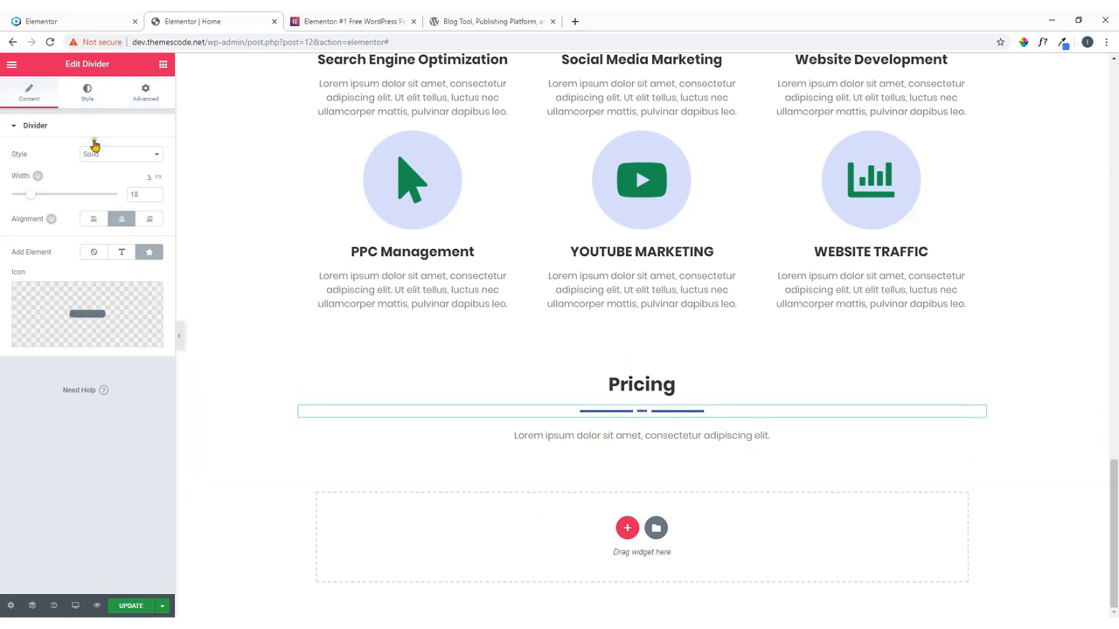
{"action": "left_click", "coordinate": [163, 66]}
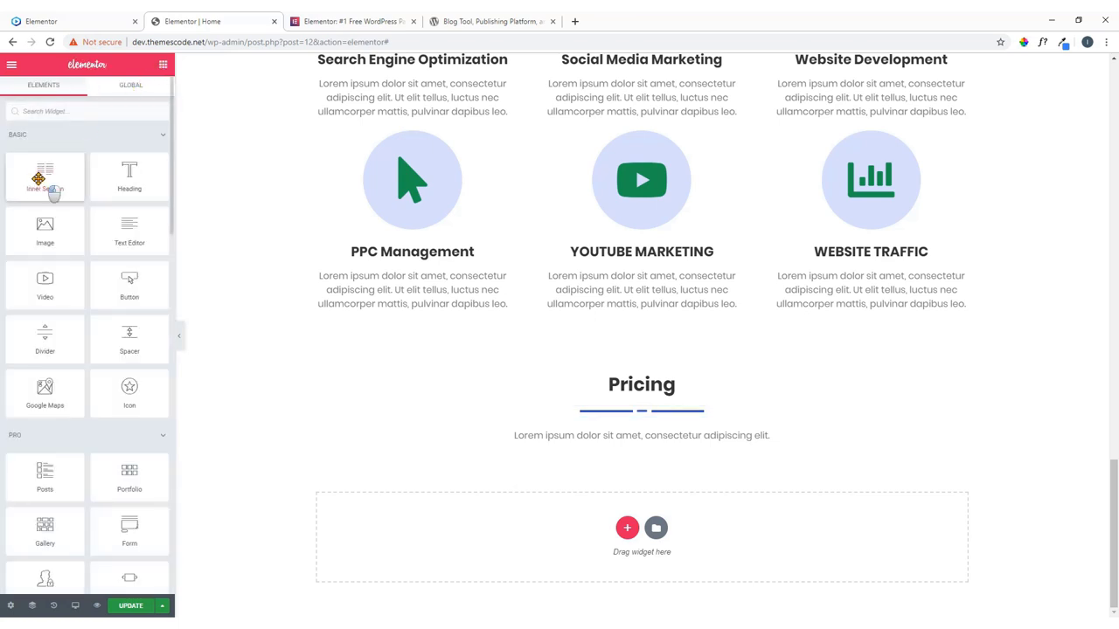
Add a two-column inner section below the Pricing intro line.
{"action": "left_click_drag", "start_coordinate": [39, 180], "coordinate": [657, 456]}
{"action": "scroll", "coordinate": [588, 420], "scroll_direction": "down", "scroll_amount": 1}
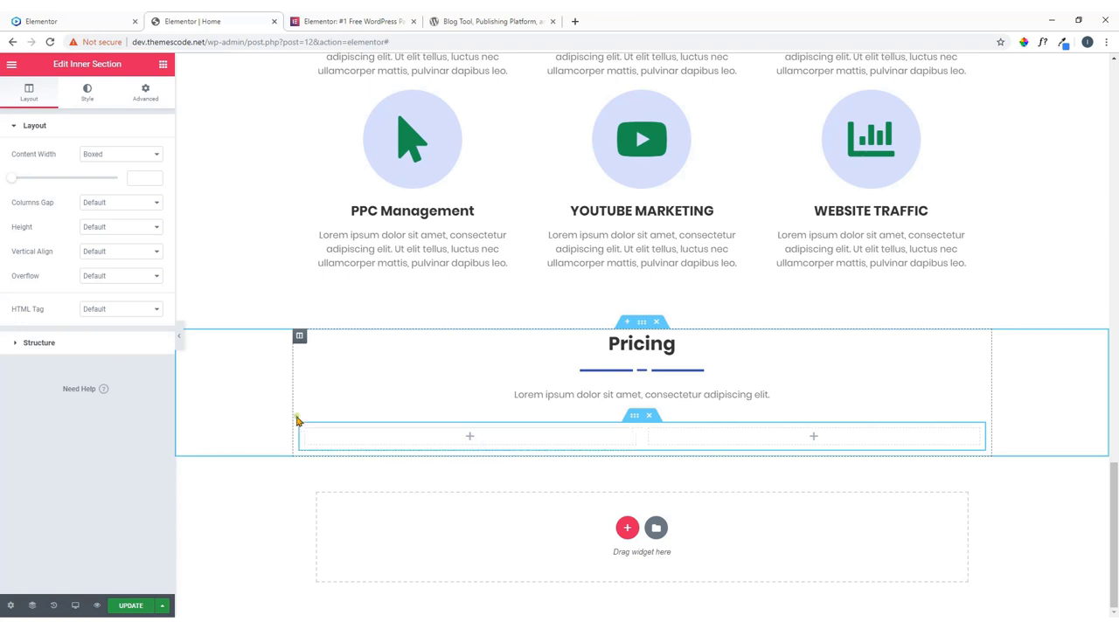
{"action": "left_click", "coordinate": [87, 22]}
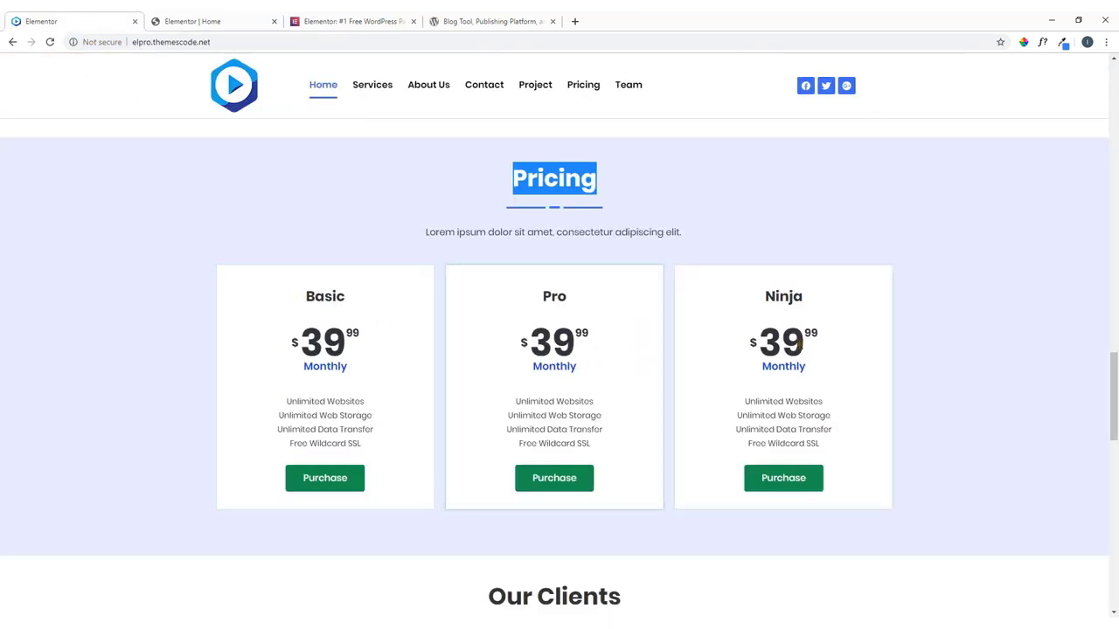
{"action": "left_click", "coordinate": [188, 19]}
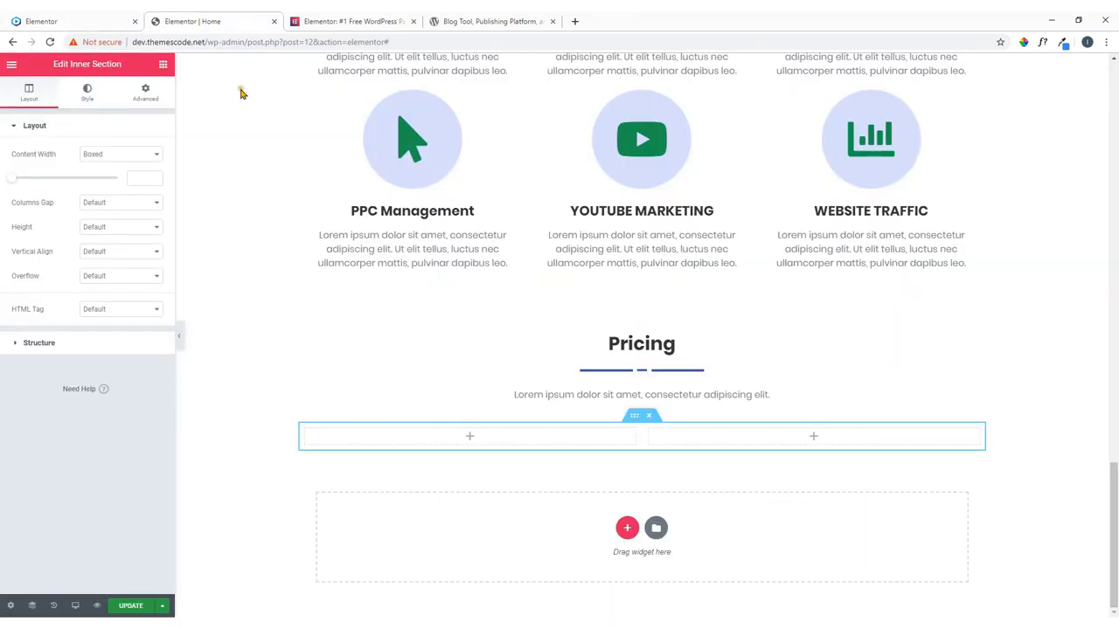
Add a third column to the inner section and search the Elements panel for price widgets.
{"action": "right_click", "coordinate": [471, 444]}
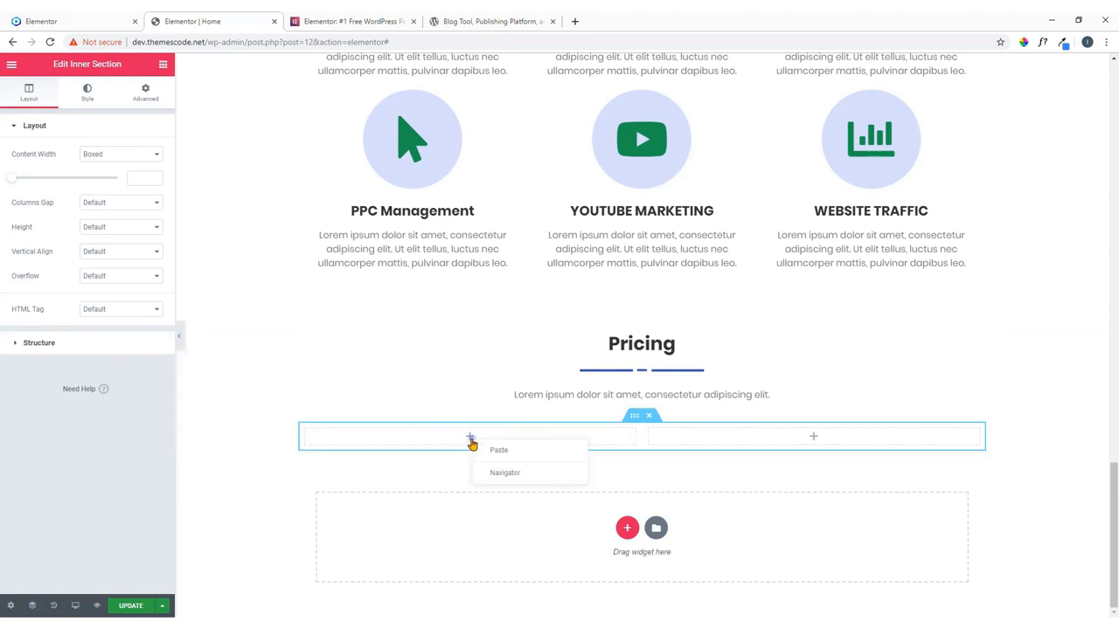
{"action": "right_click", "coordinate": [306, 433]}
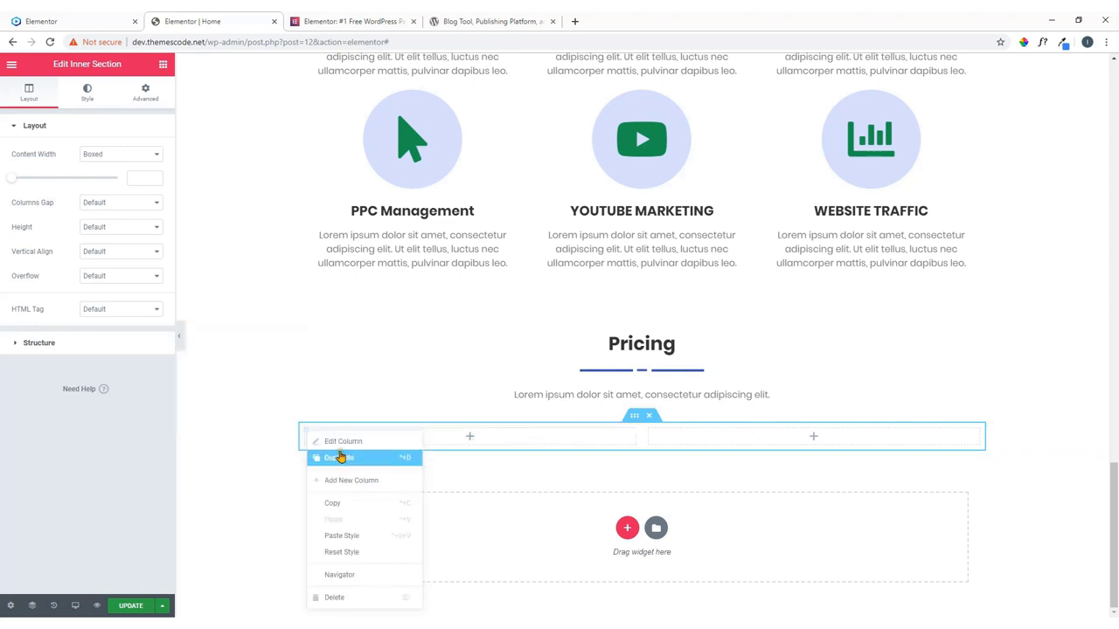
{"action": "left_click", "coordinate": [367, 483]}
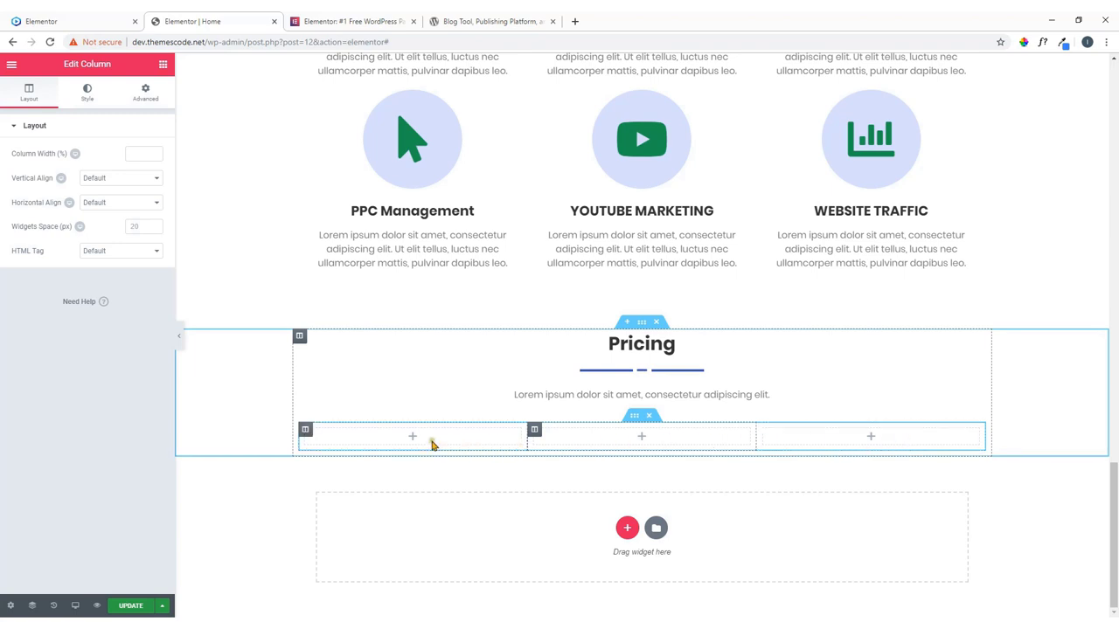
{"action": "left_click", "coordinate": [412, 437]}
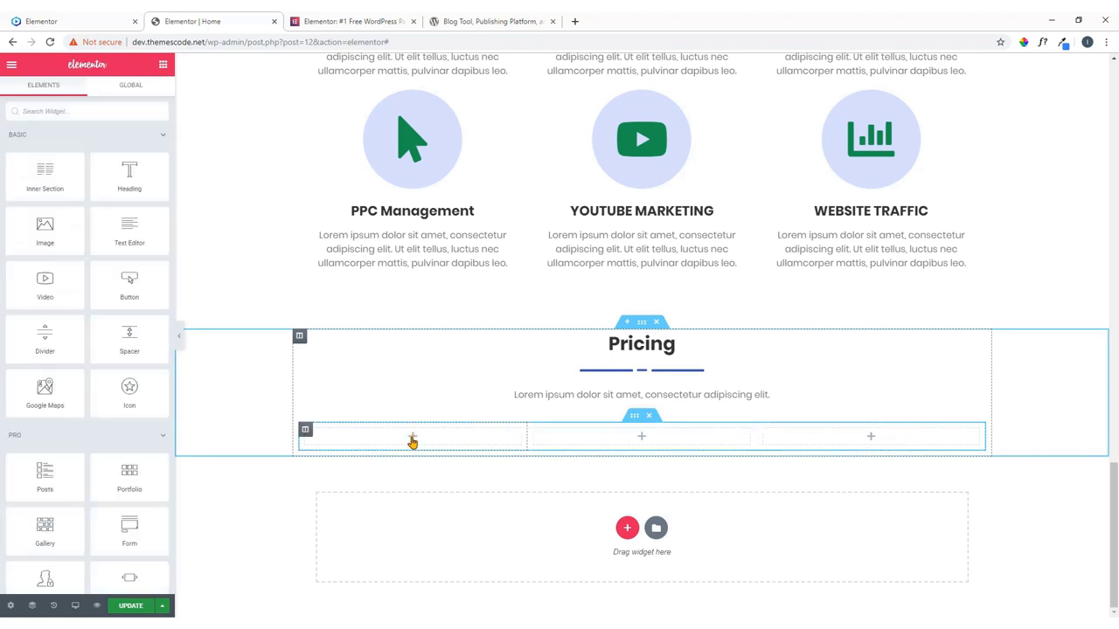
{"action": "left_click", "coordinate": [110, 114]}
{"action": "type", "text": "il"}
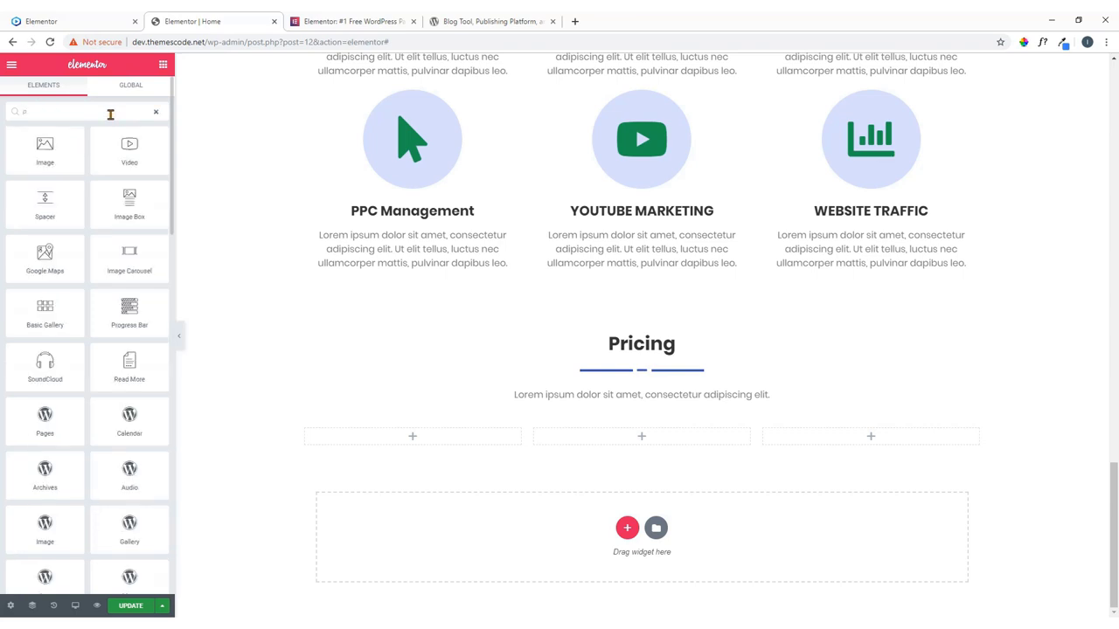
{"action": "type", "text": "ri"}
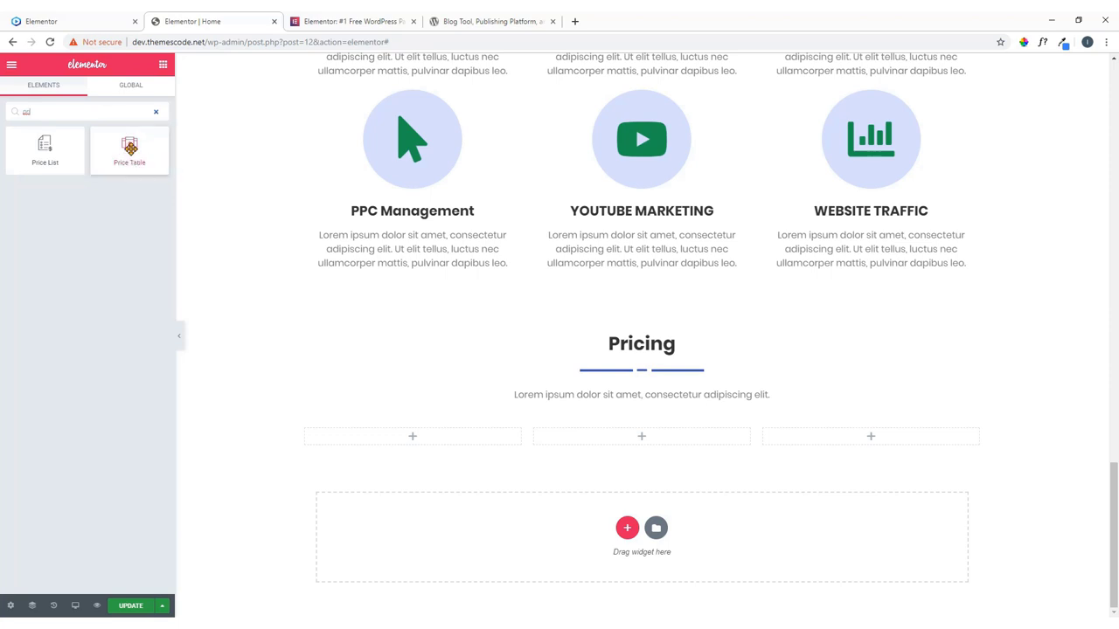
Place a Price Table in the first column and title it 'Basic' from the reference.
{"action": "left_click_drag", "start_coordinate": [129, 148], "coordinate": [437, 441]}
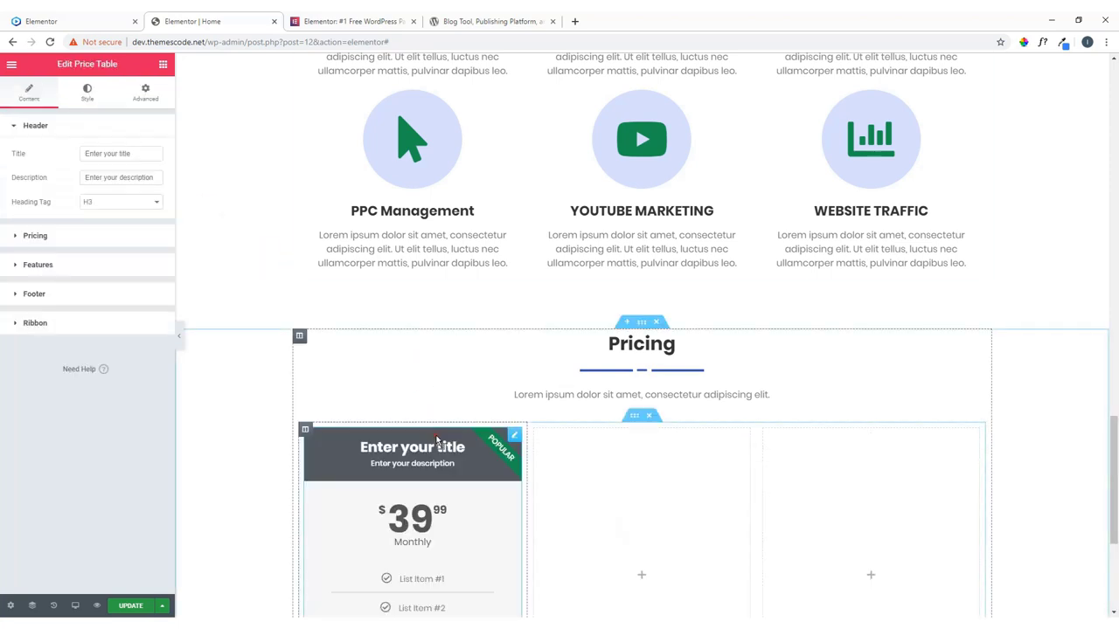
{"action": "scroll", "coordinate": [440, 437], "scroll_direction": "down", "scroll_amount": 3}
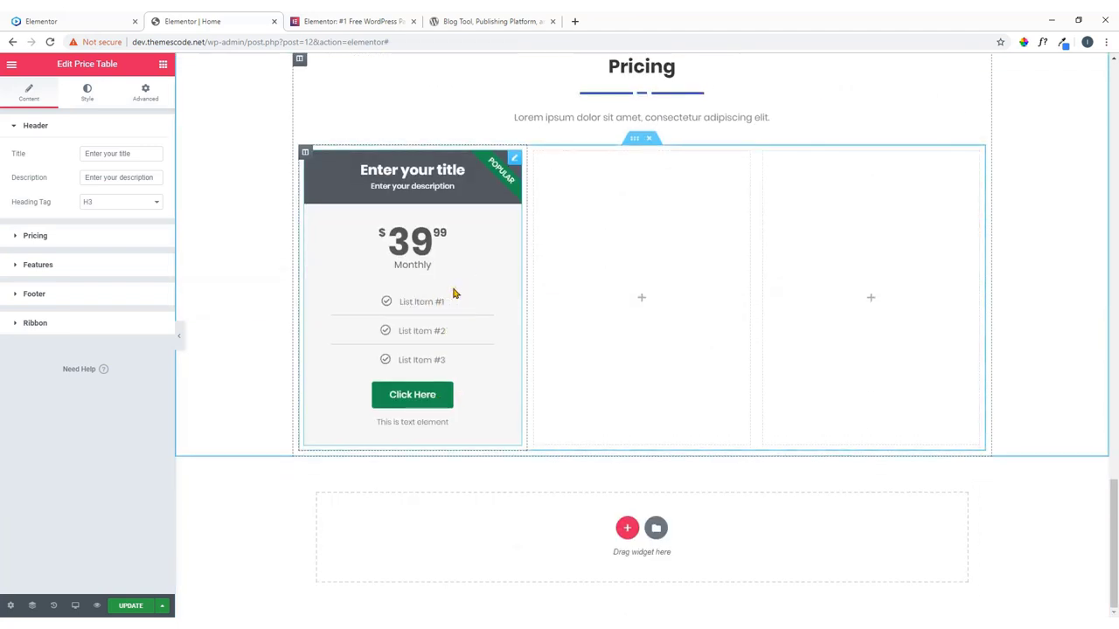
{"action": "left_click", "coordinate": [99, 20]}
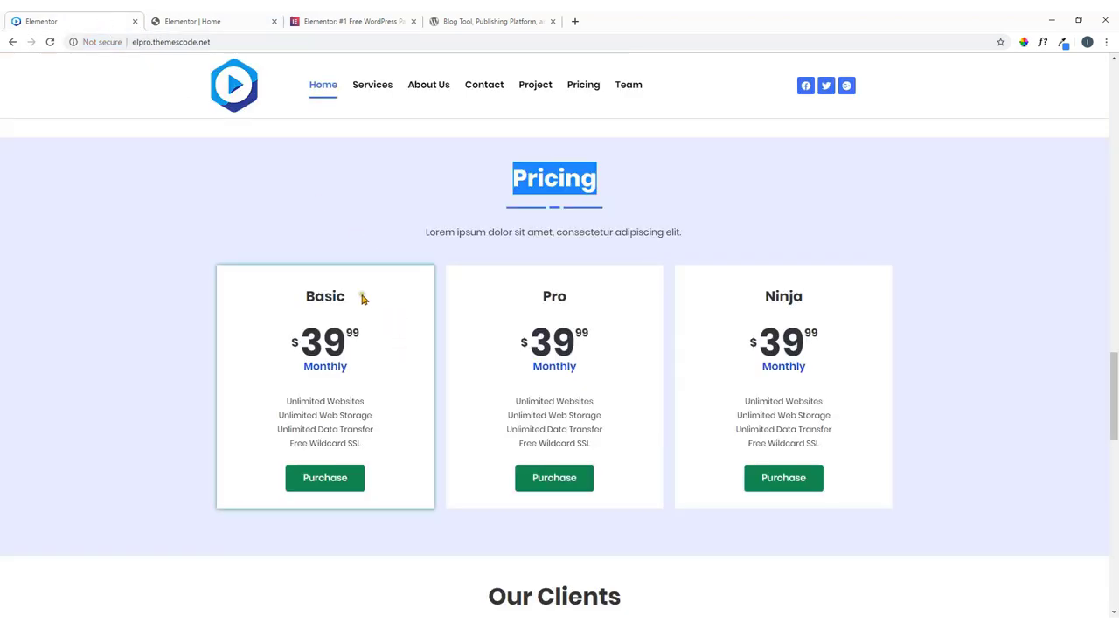
{"action": "left_click", "coordinate": [242, 21]}
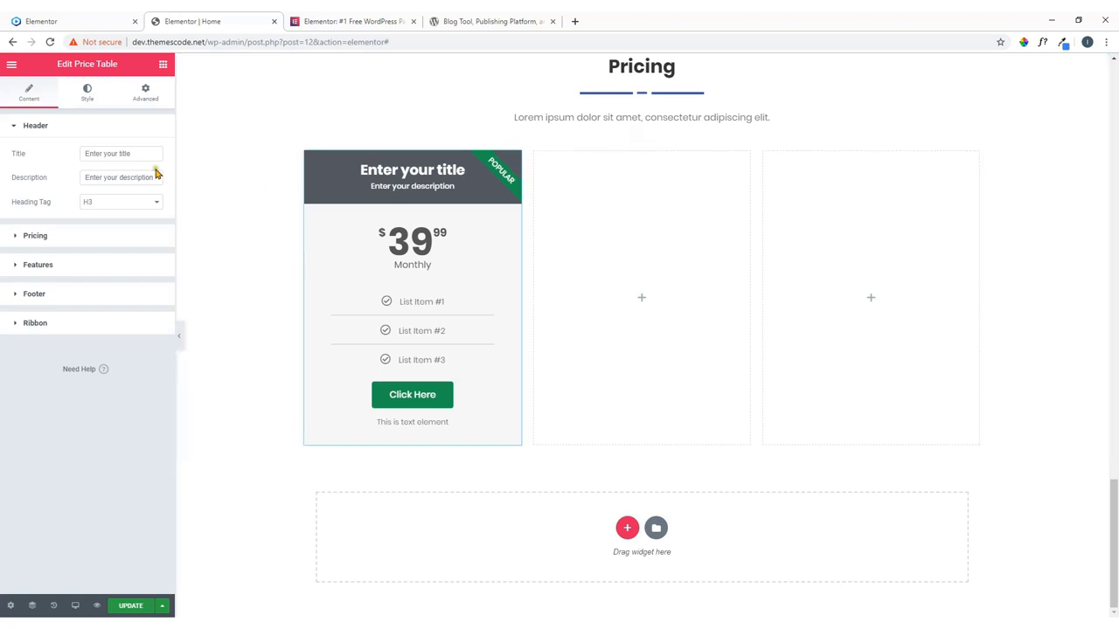
{"action": "left_click", "coordinate": [40, 21]}
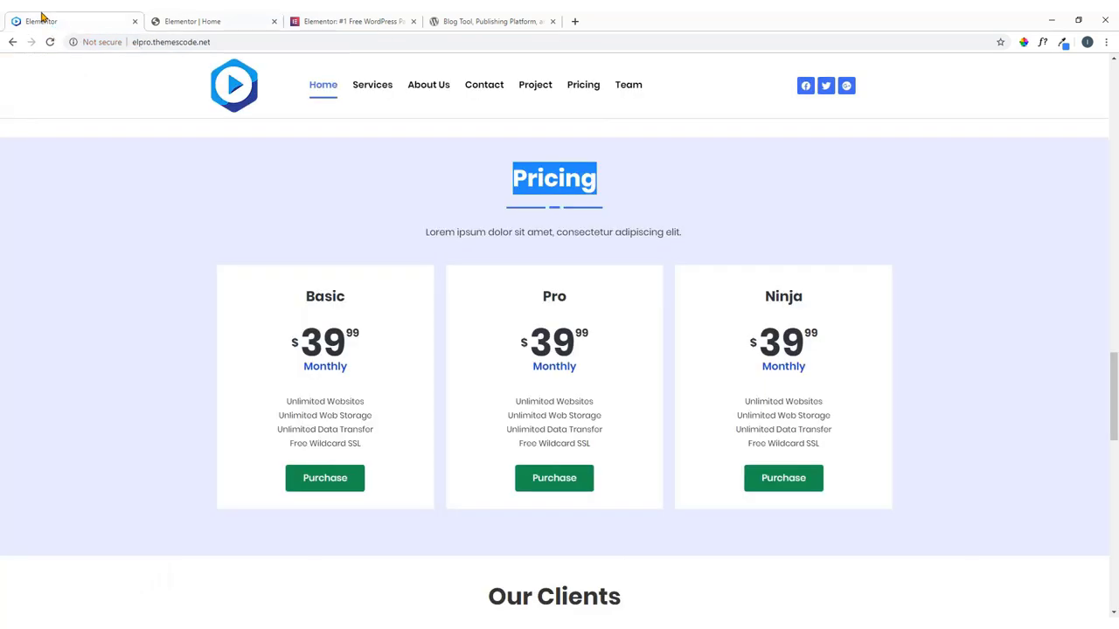
{"action": "left_click_drag", "start_coordinate": [348, 295], "coordinate": [304, 297]}
{"action": "key", "text": "ctrl+c"}
{"action": "right_click", "coordinate": [304, 297]}
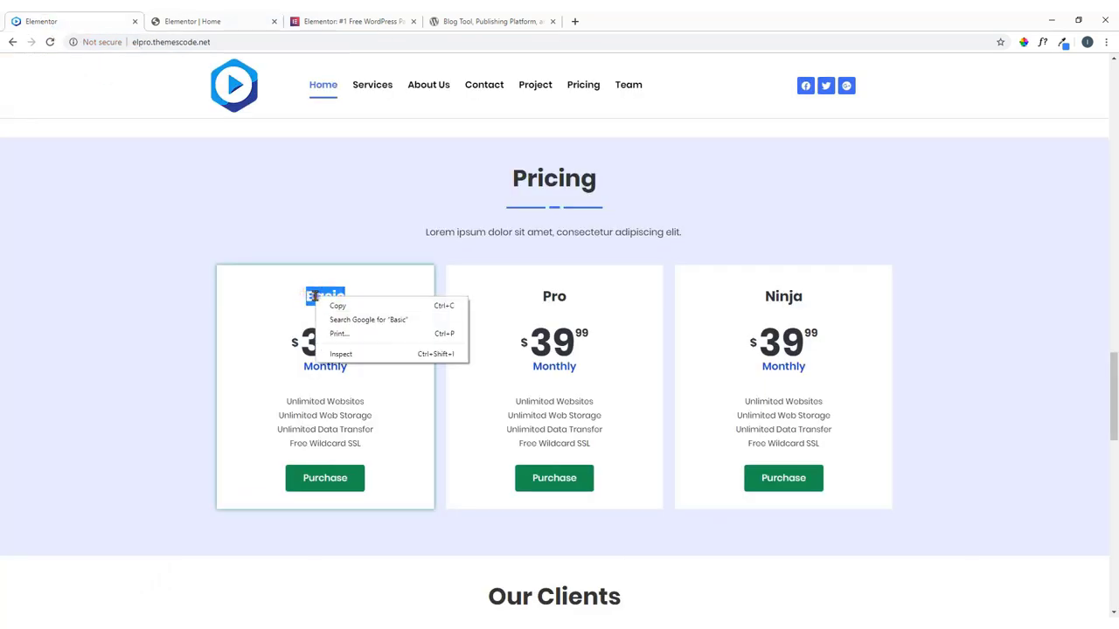
{"action": "left_click", "coordinate": [337, 303]}
{"action": "left_click", "coordinate": [233, 21]}
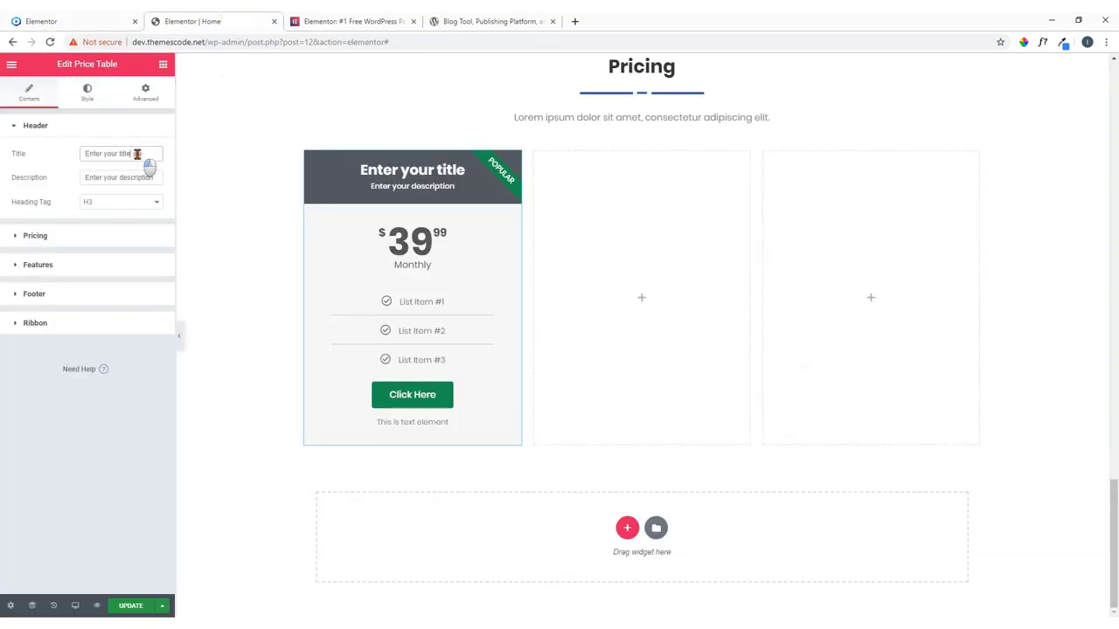
{"action": "left_click_drag", "start_coordinate": [144, 154], "coordinate": [87, 168]}
{"action": "key", "text": "ctrl+v"}
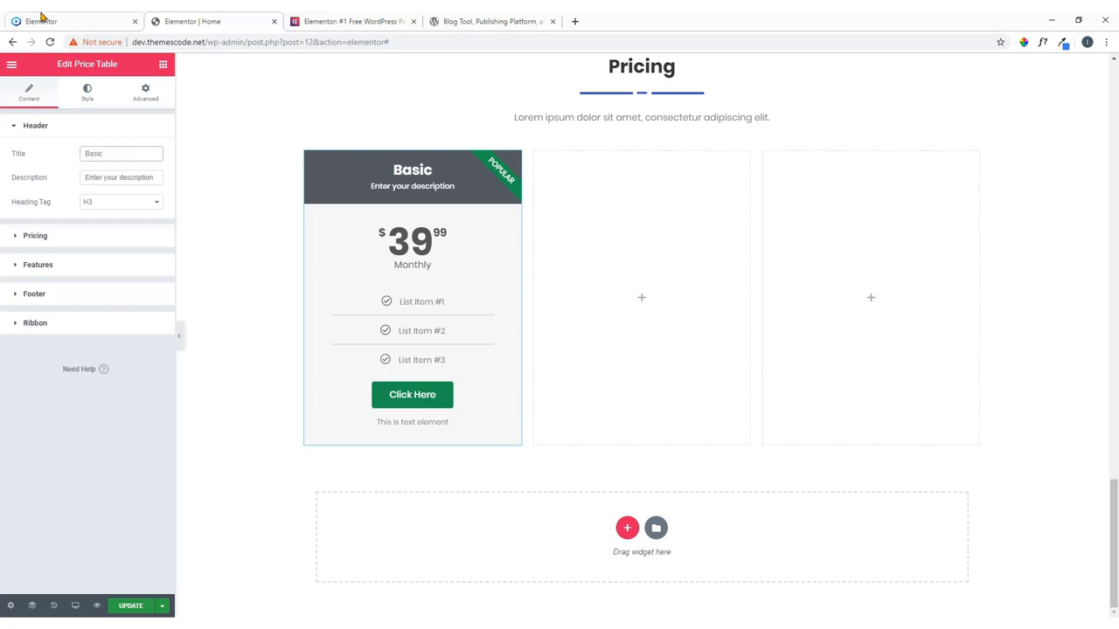
Clear the price table's description and switch off the Popular ribbon.
{"action": "left_click", "coordinate": [52, 21]}
{"action": "left_click", "coordinate": [212, 21]}
{"action": "left_click_drag", "start_coordinate": [160, 179], "coordinate": [37, 181]}
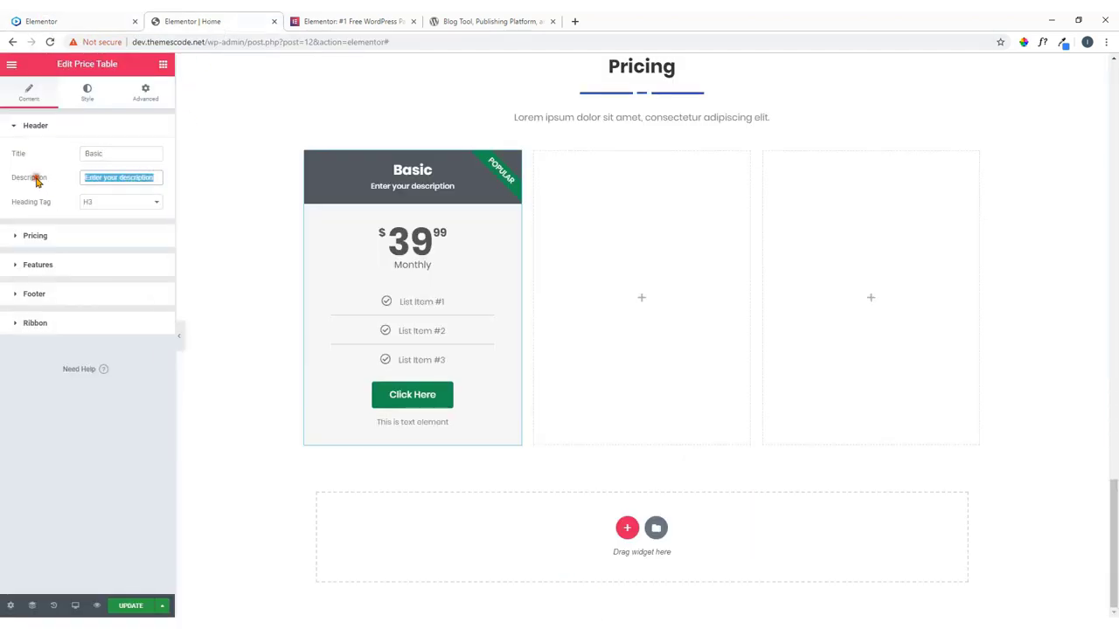
{"action": "key", "text": "BackSpace"}
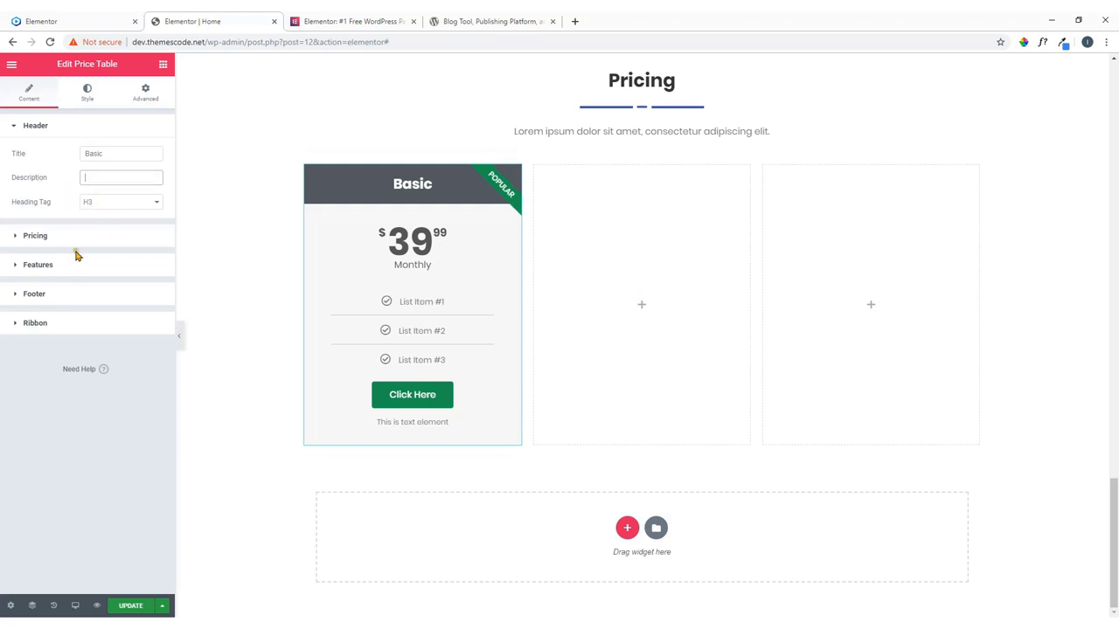
{"action": "left_click", "coordinate": [53, 327]}
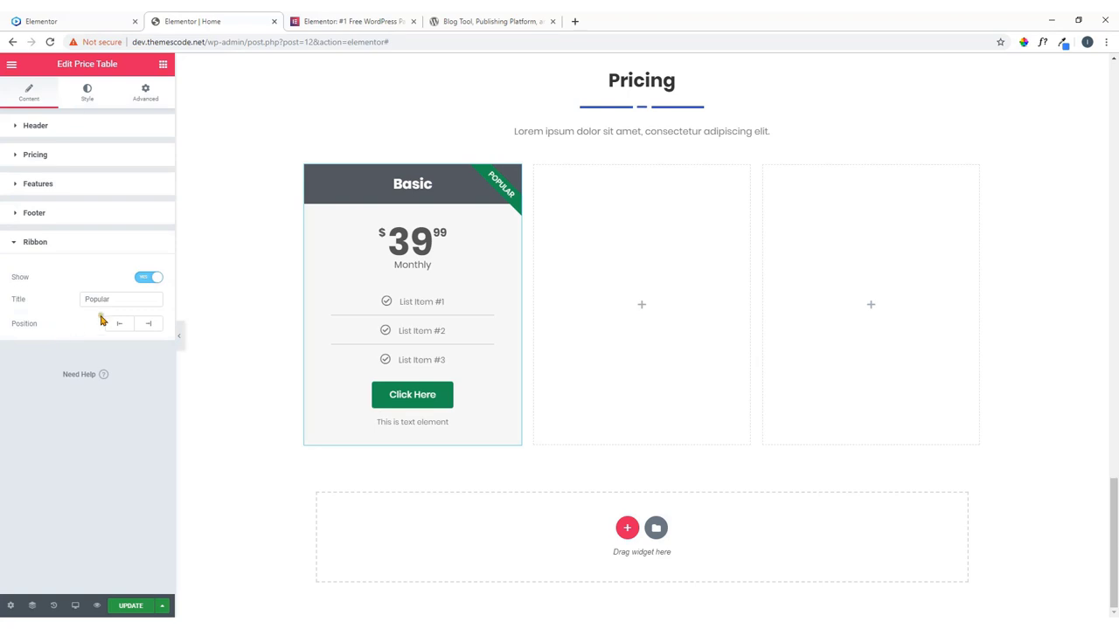
{"action": "left_click", "coordinate": [146, 278]}
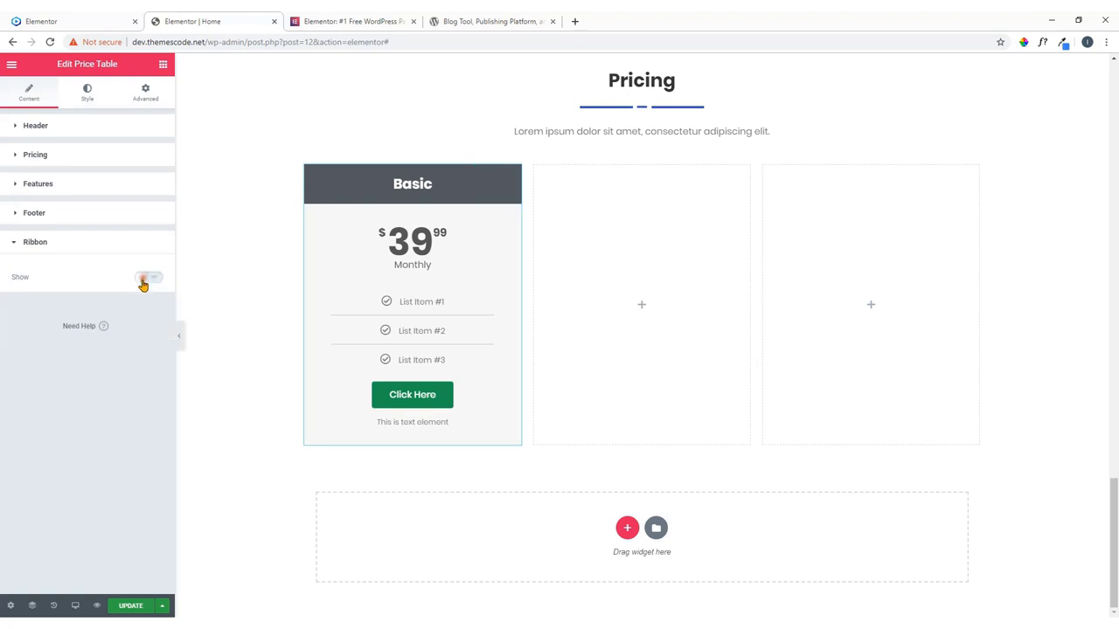
Set the price table header background color to white.
{"action": "left_click", "coordinate": [54, 17]}
{"action": "left_click", "coordinate": [244, 19]}
{"action": "left_click", "coordinate": [87, 96]}
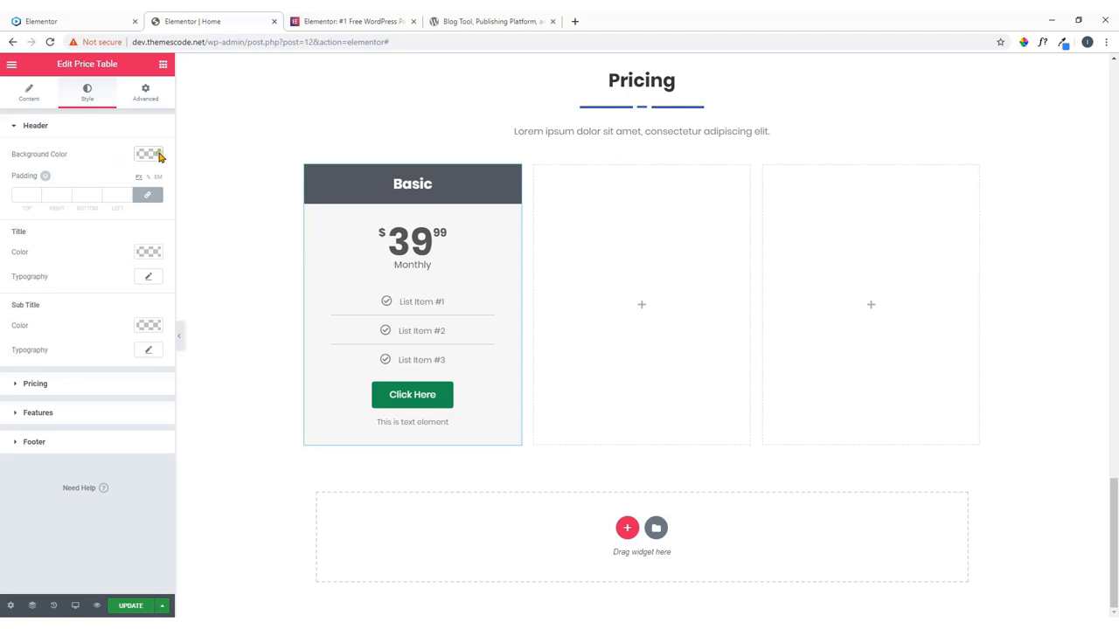
{"action": "left_click", "coordinate": [148, 154]}
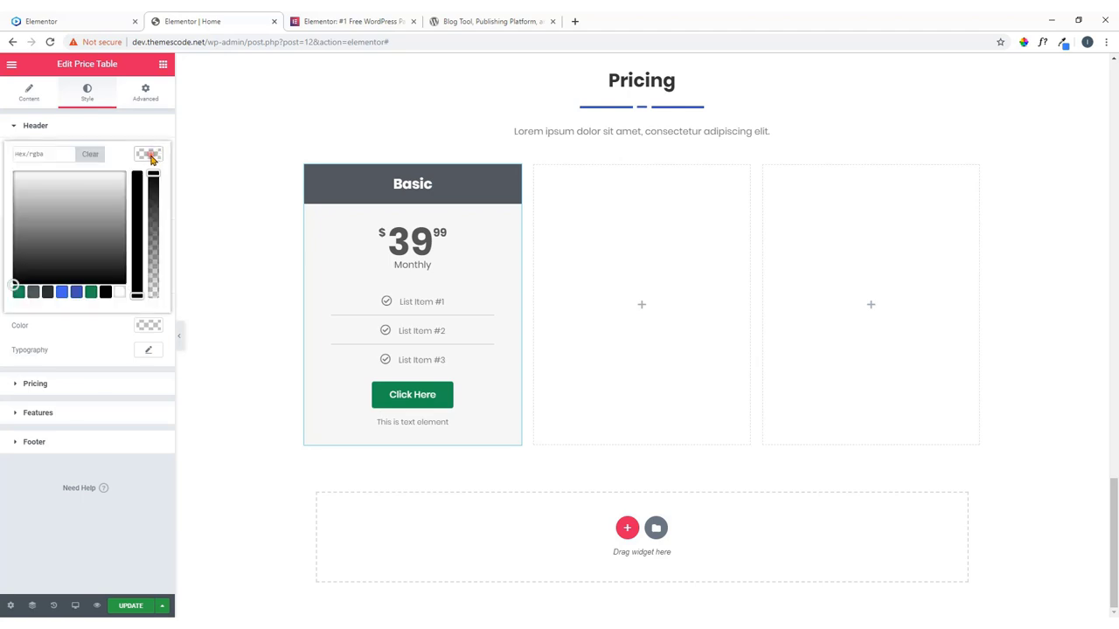
{"action": "left_click", "coordinate": [120, 293]}
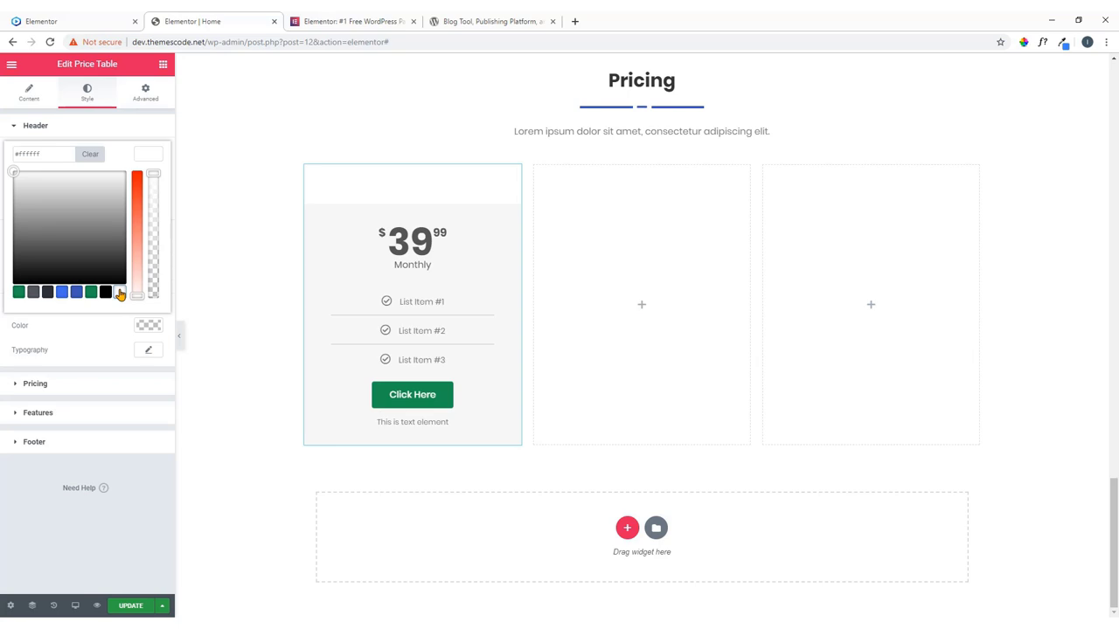
{"action": "left_click", "coordinate": [149, 156]}
Make the Basic title color #333333 and enlarge its typography size to 58.
{"action": "left_click", "coordinate": [93, 22]}
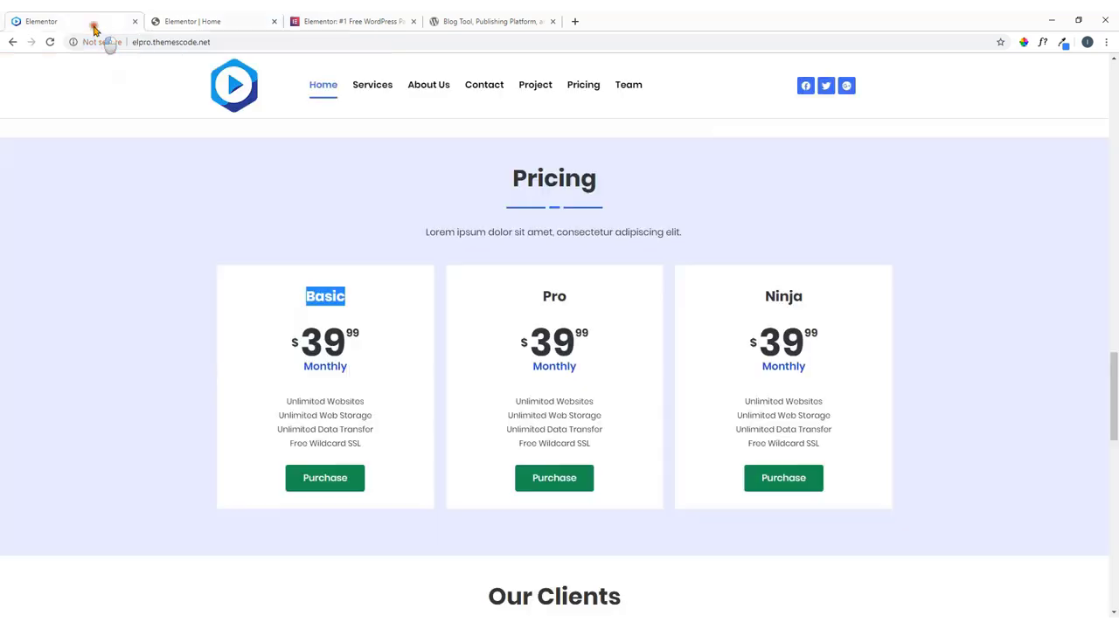
{"action": "left_click", "coordinate": [366, 304]}
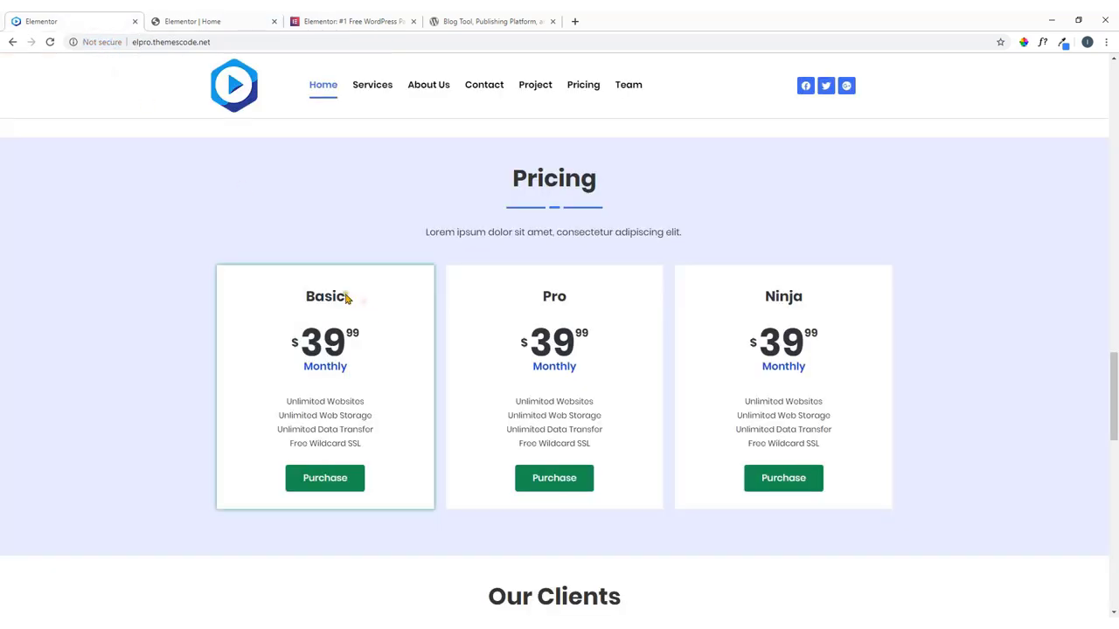
{"action": "left_click", "coordinate": [232, 19]}
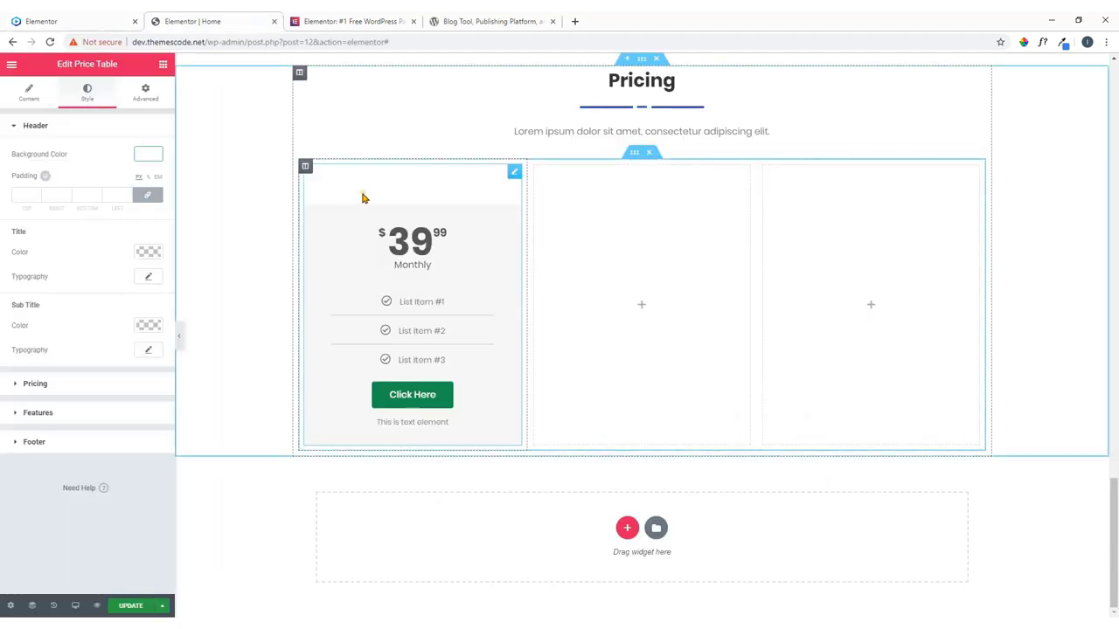
{"action": "left_click", "coordinate": [149, 253]}
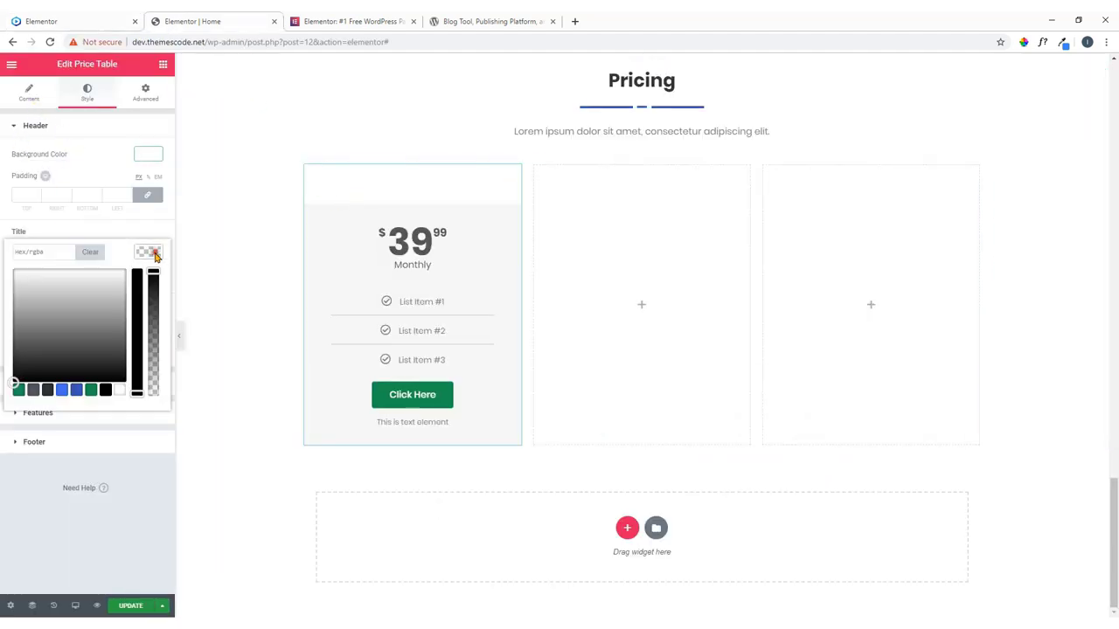
{"action": "left_click", "coordinate": [32, 390]}
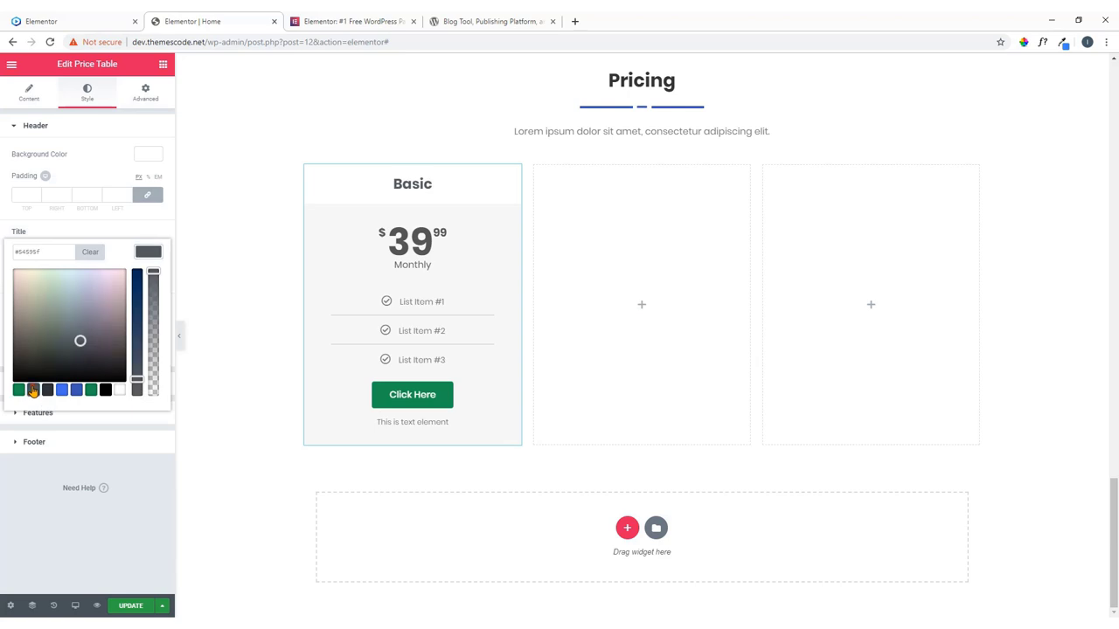
{"action": "left_click", "coordinate": [48, 391]}
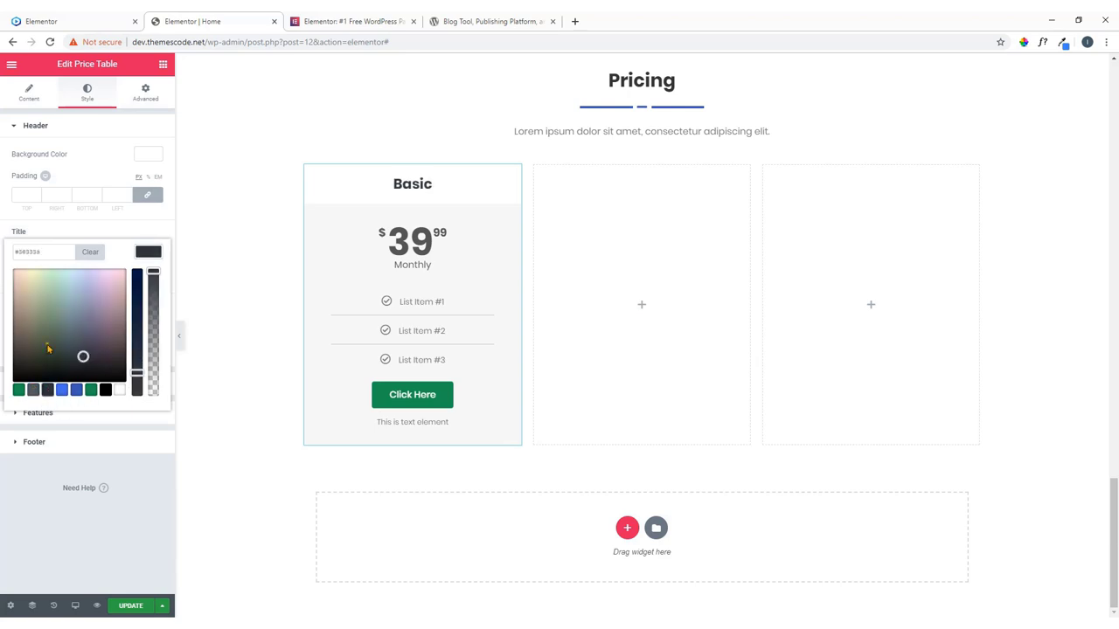
{"action": "left_click", "coordinate": [121, 253]}
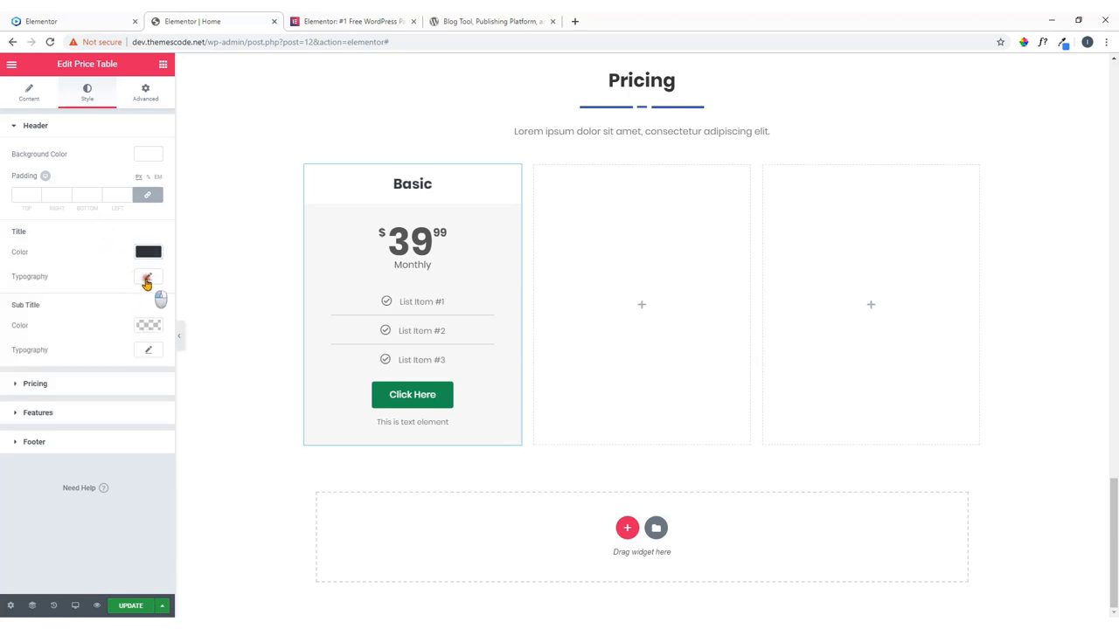
{"action": "left_click", "coordinate": [146, 280]}
{"action": "left_click_drag", "start_coordinate": [26, 346], "coordinate": [50, 354]}
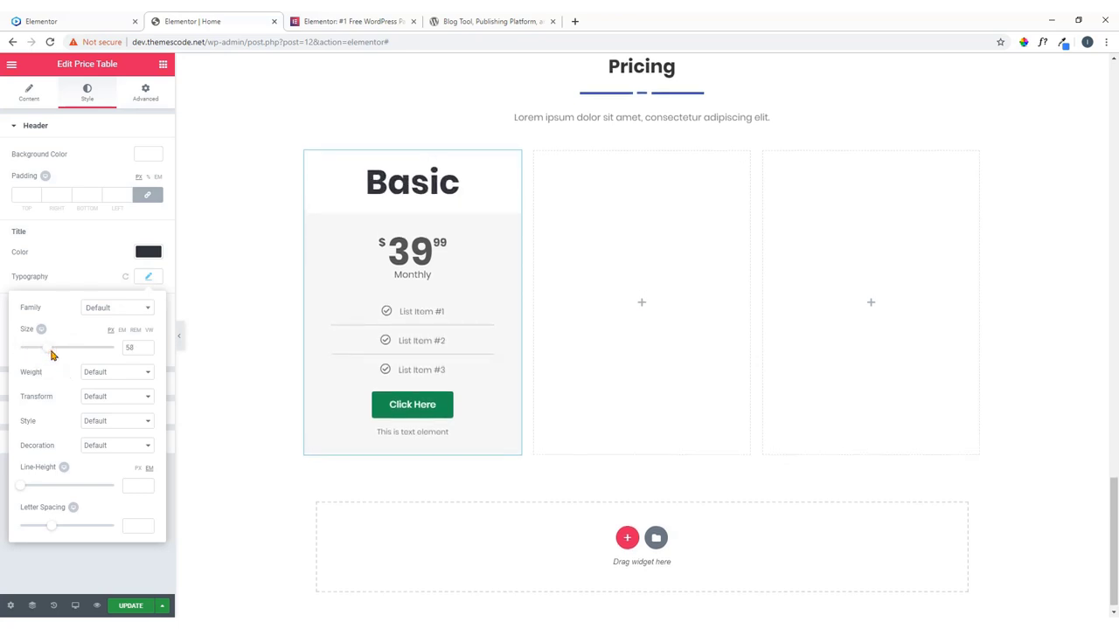
{"action": "left_click", "coordinate": [56, 238]}
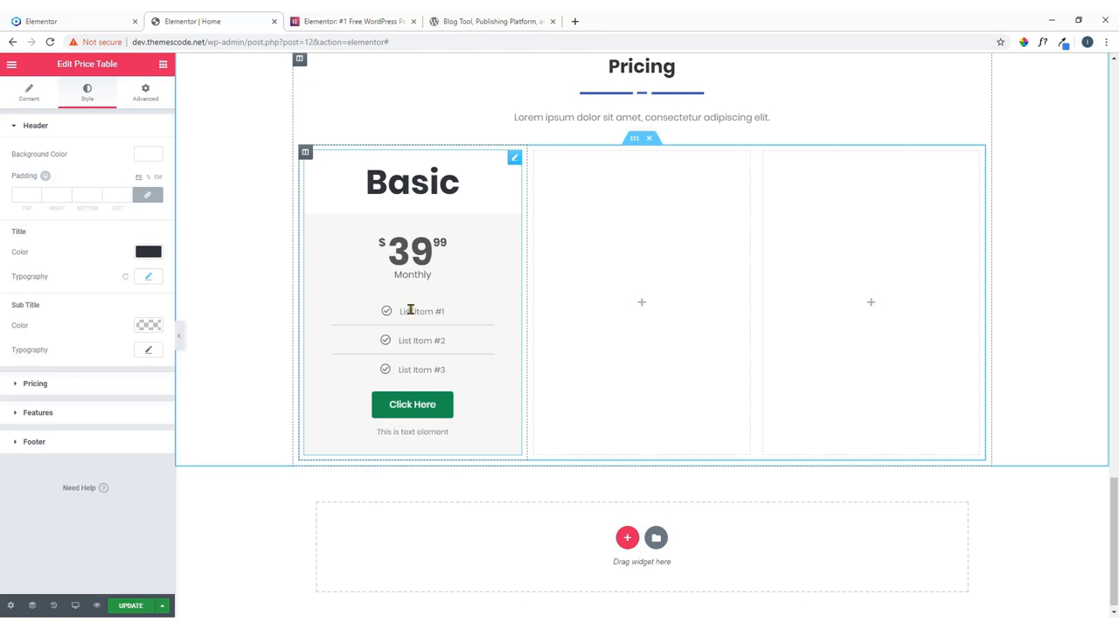
Set the features list background color to white.
{"action": "scroll", "coordinate": [418, 250], "scroll_direction": "up", "scroll_amount": 3}
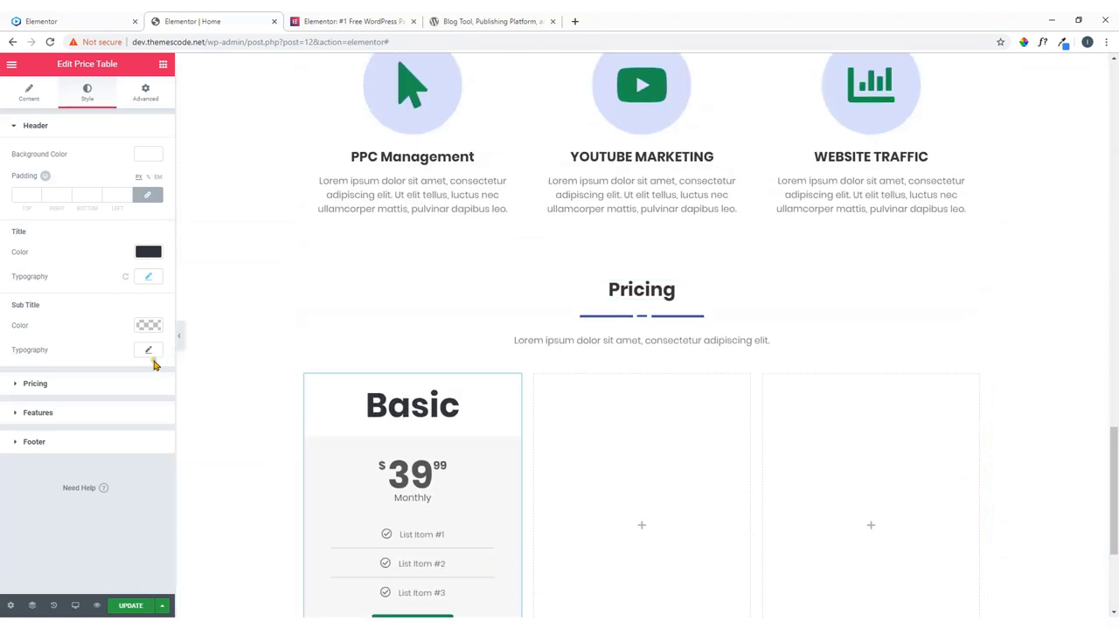
{"action": "left_click", "coordinate": [55, 416]}
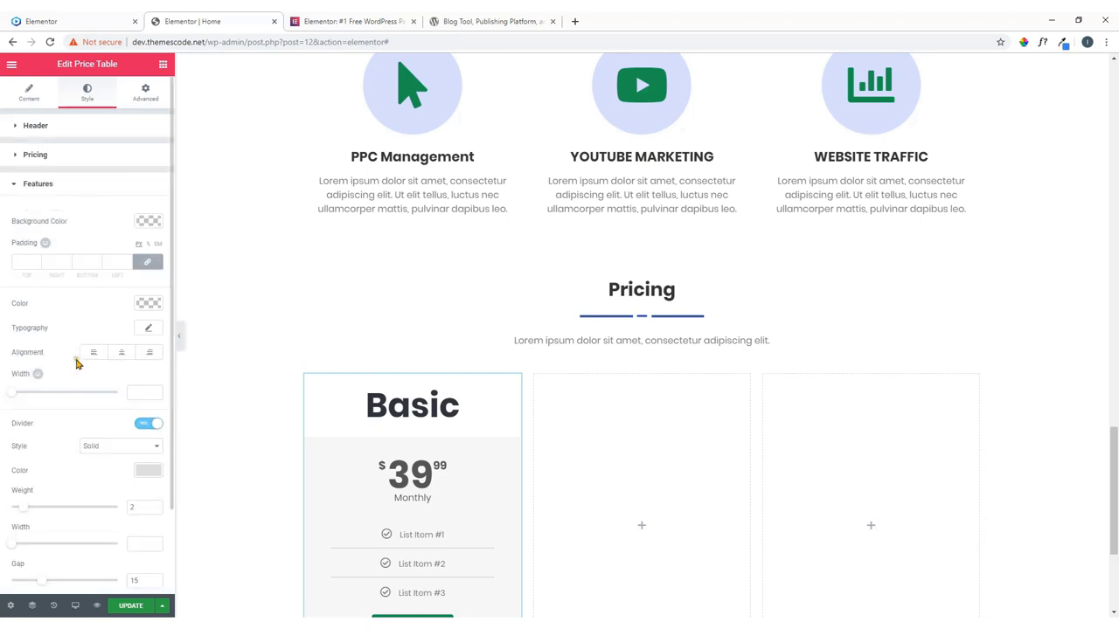
{"action": "scroll", "coordinate": [75, 362], "scroll_direction": "down", "scroll_amount": 1}
{"action": "scroll", "coordinate": [88, 175], "scroll_direction": "down", "scroll_amount": 1}
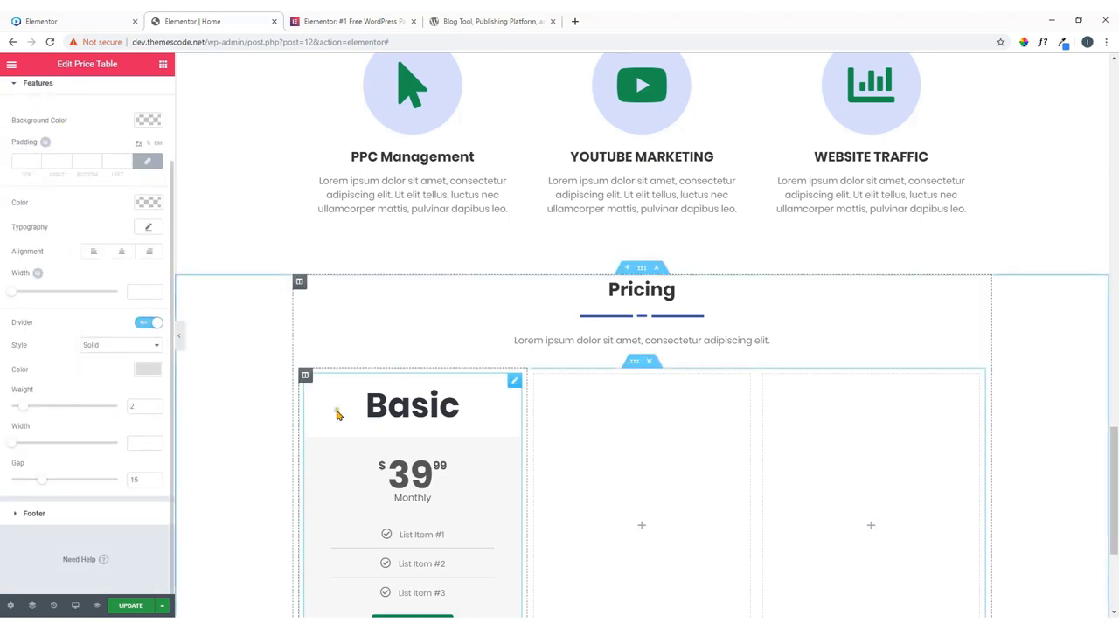
{"action": "scroll", "coordinate": [338, 416], "scroll_direction": "down", "scroll_amount": 1}
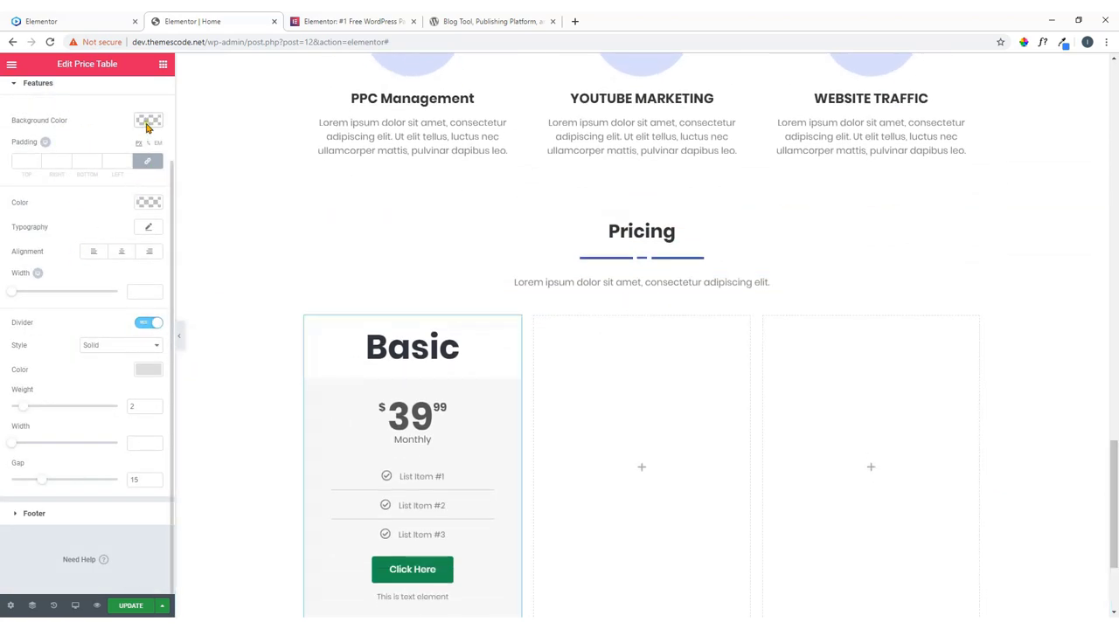
{"action": "left_click", "coordinate": [148, 122]}
{"action": "left_click", "coordinate": [121, 251]}
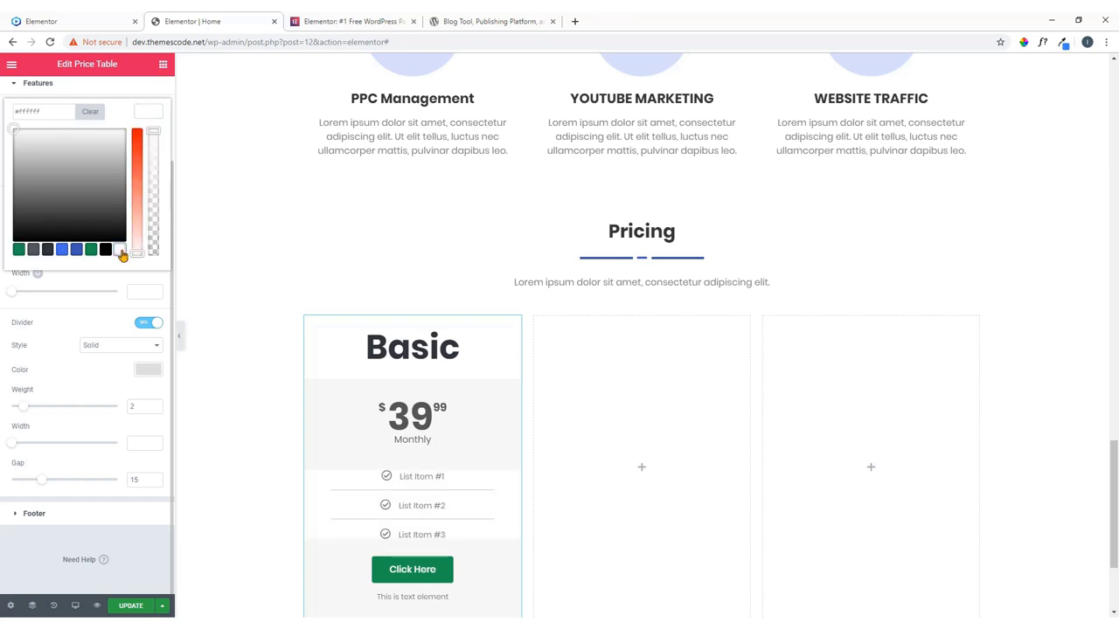
{"action": "scroll", "coordinate": [309, 295], "scroll_direction": "down", "scroll_amount": 2}
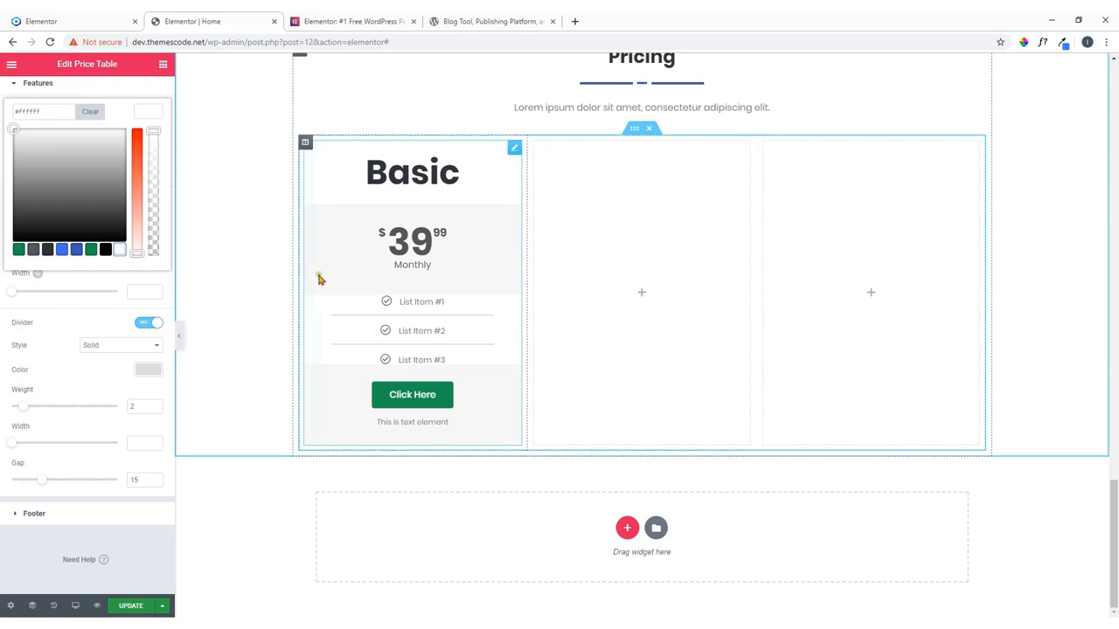
{"action": "scroll", "coordinate": [127, 260], "scroll_direction": "up", "scroll_amount": 2}
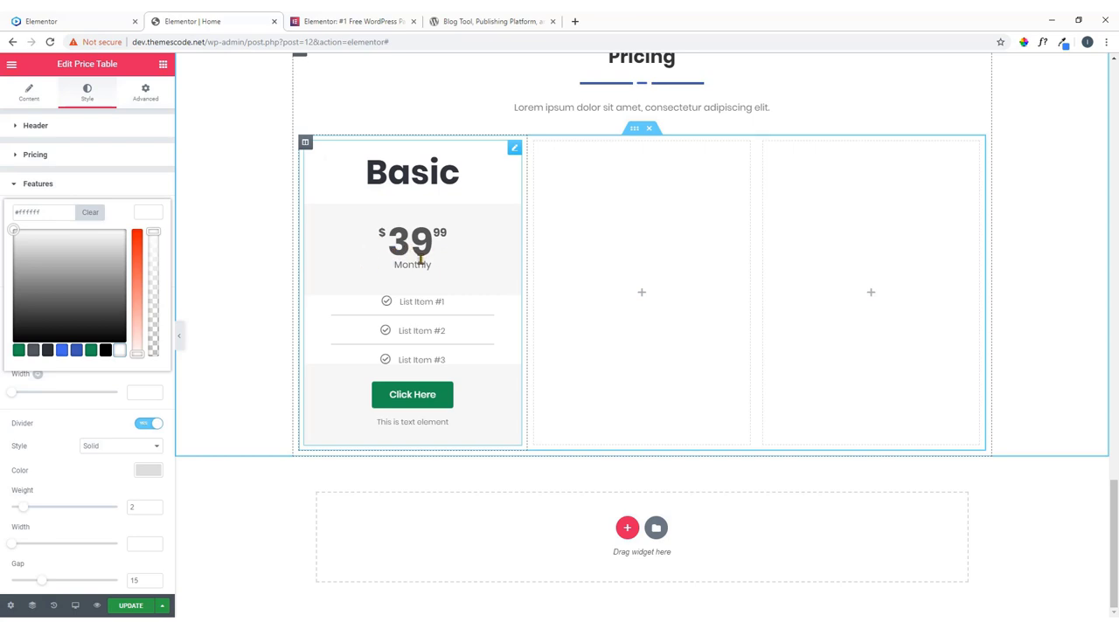
Make the price area and footer backgrounds white (#ffffff), then compare with the reference.
{"action": "left_click", "coordinate": [65, 160]}
{"action": "left_click", "coordinate": [147, 187]}
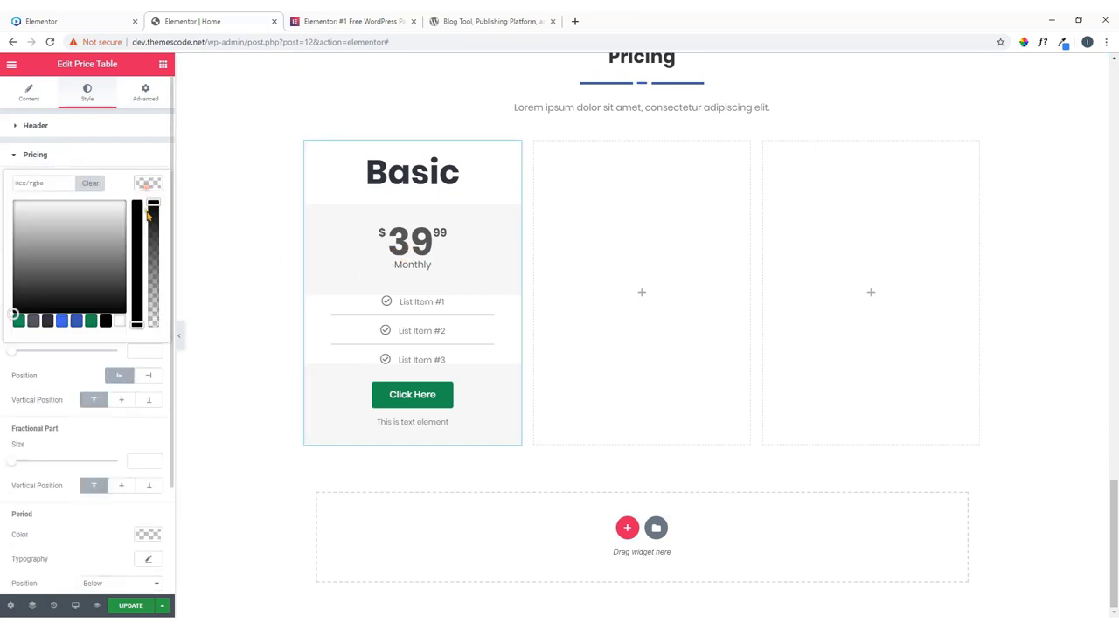
{"action": "left_click", "coordinate": [120, 323]}
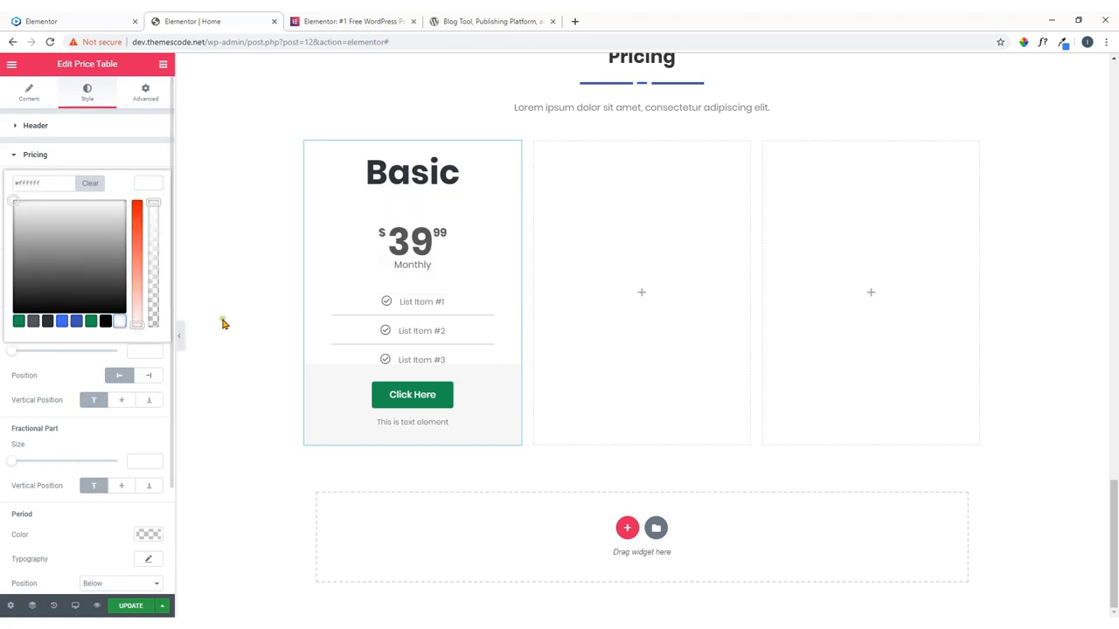
{"action": "left_click", "coordinate": [98, 154]}
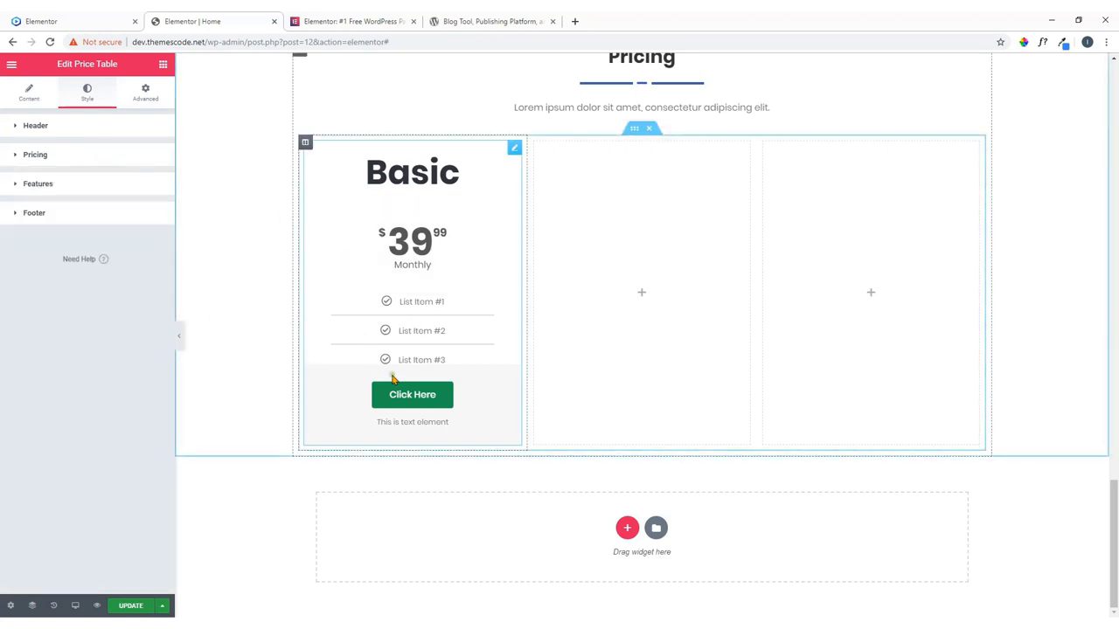
{"action": "left_click", "coordinate": [71, 216]}
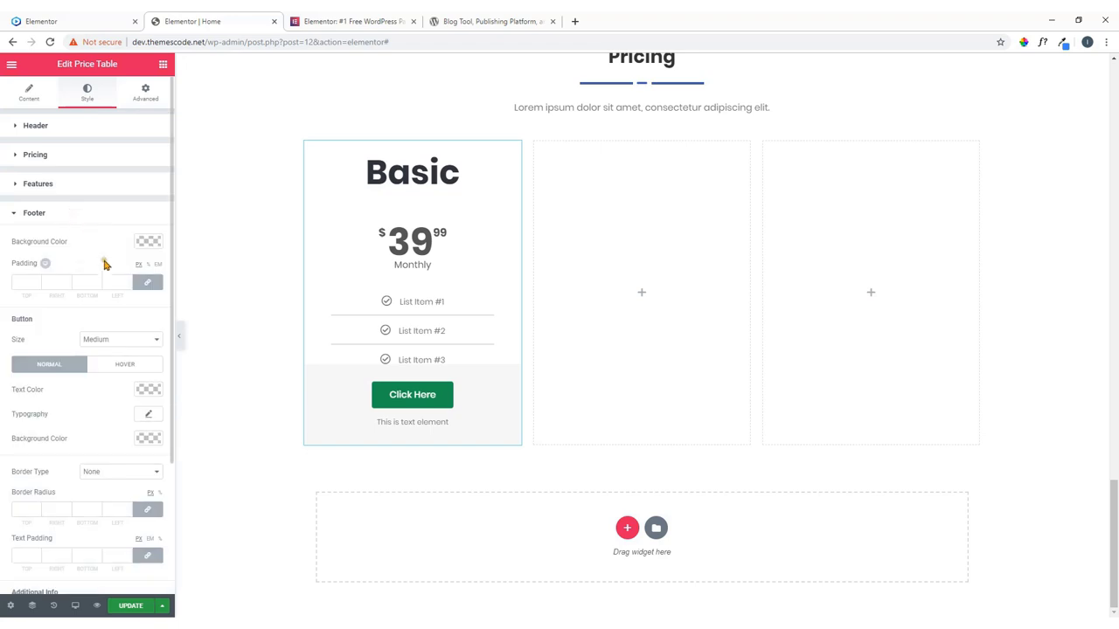
{"action": "left_click", "coordinate": [149, 242]}
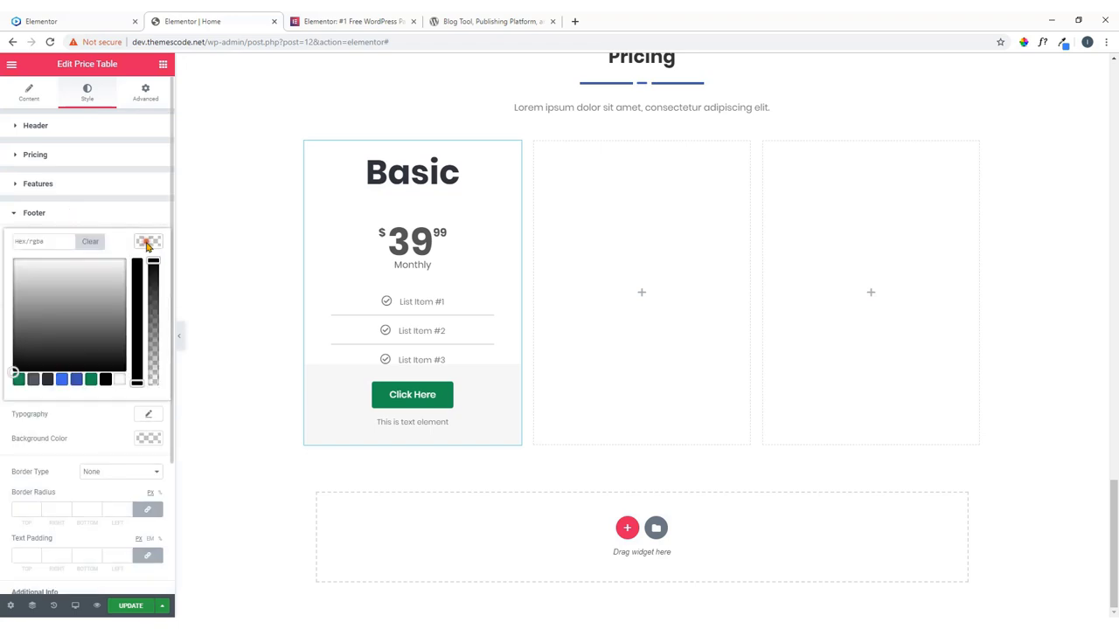
{"action": "left_click", "coordinate": [121, 379]}
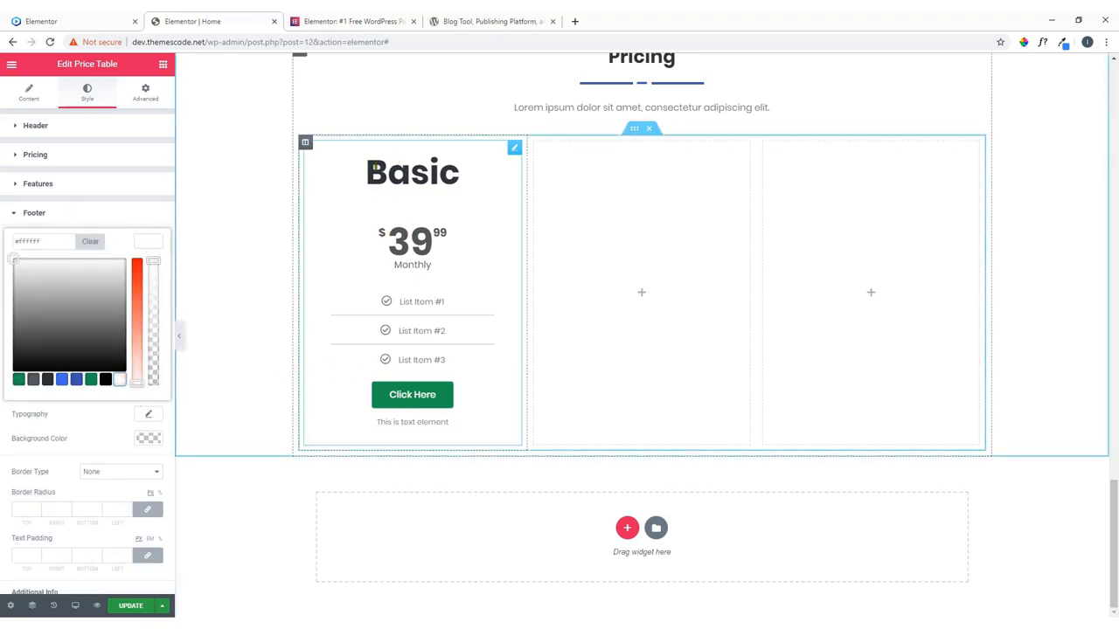
{"action": "left_click", "coordinate": [70, 21]}
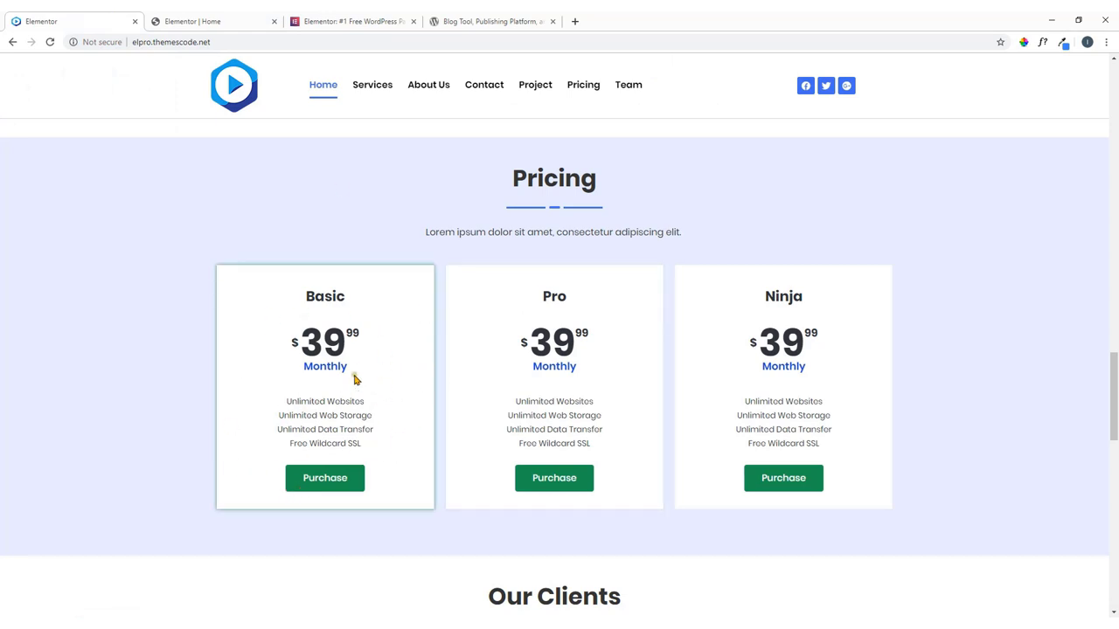
{"action": "left_click", "coordinate": [242, 20]}
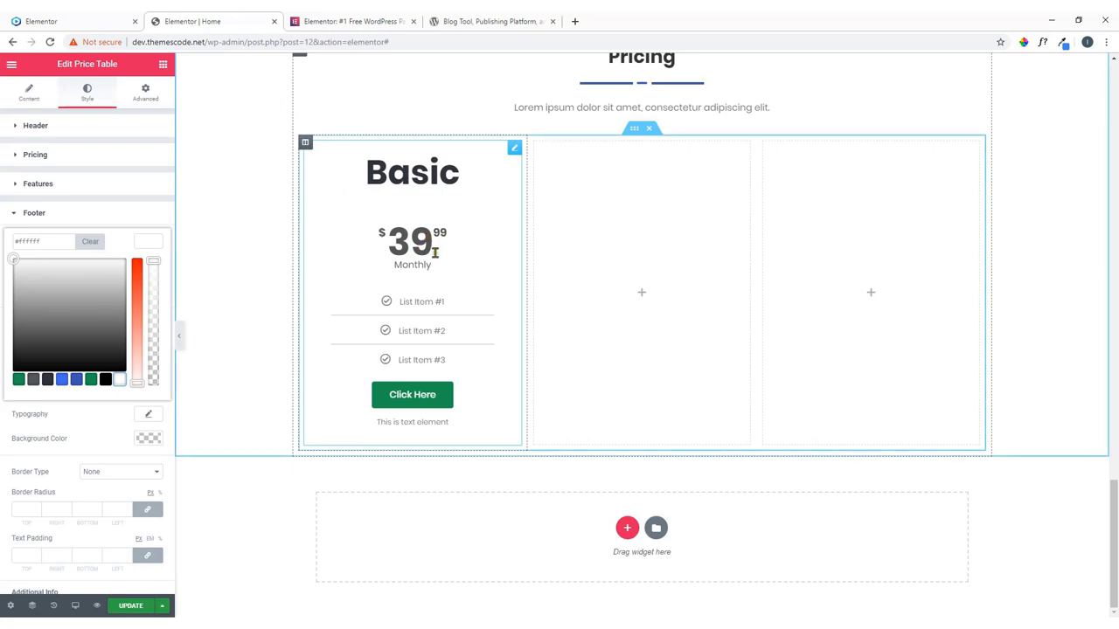
Set the price text color to dark grey #38333a.
{"action": "left_click", "coordinate": [64, 154]}
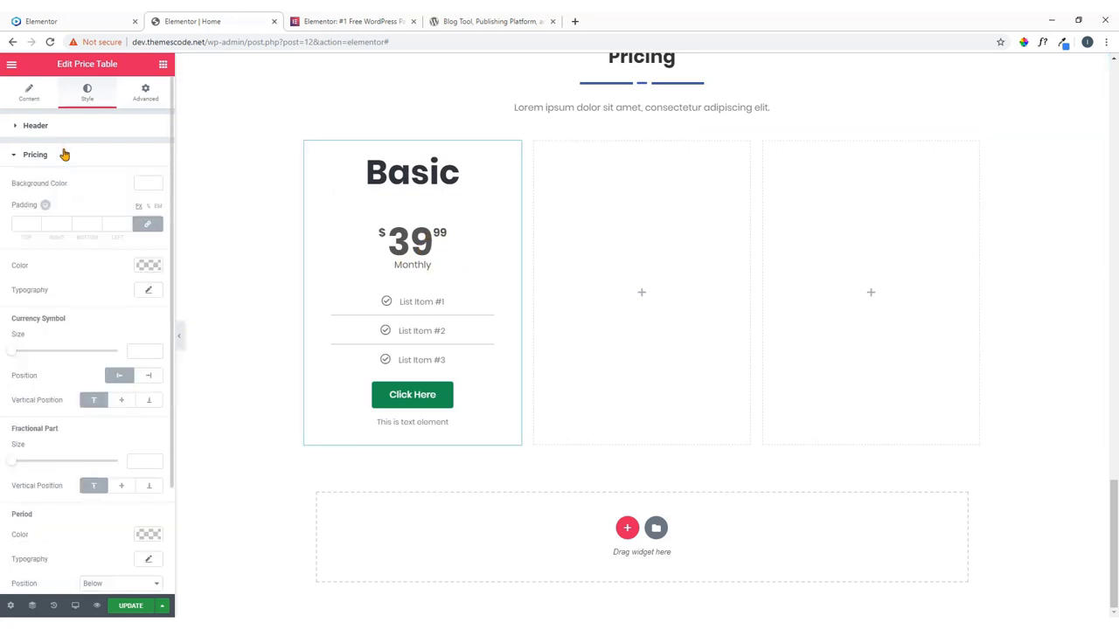
{"action": "left_click", "coordinate": [144, 266]}
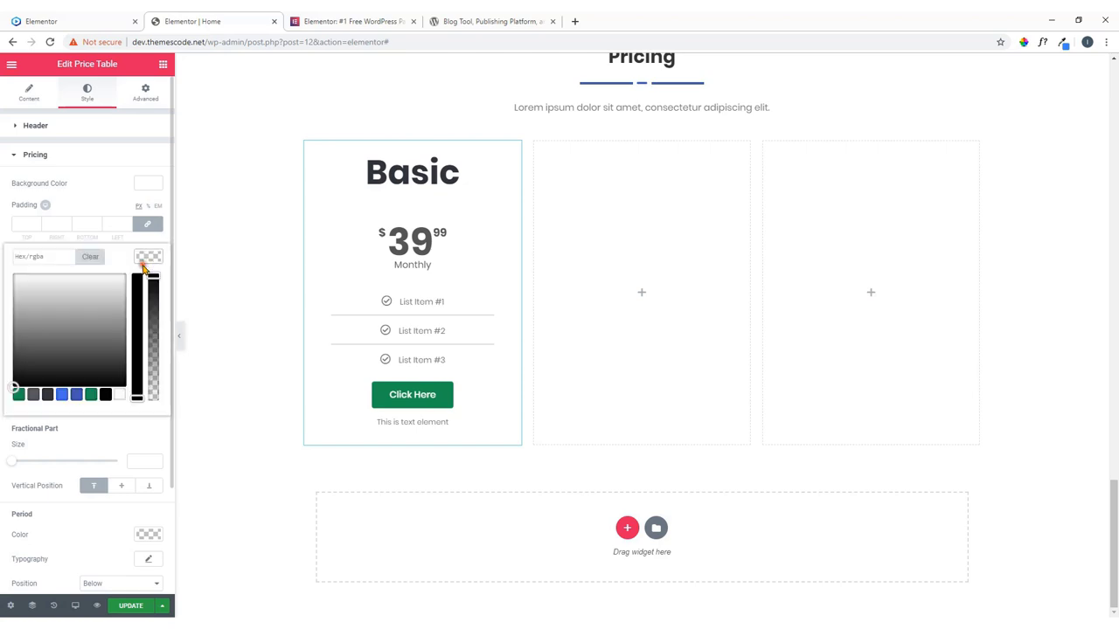
{"action": "left_click", "coordinate": [47, 395]}
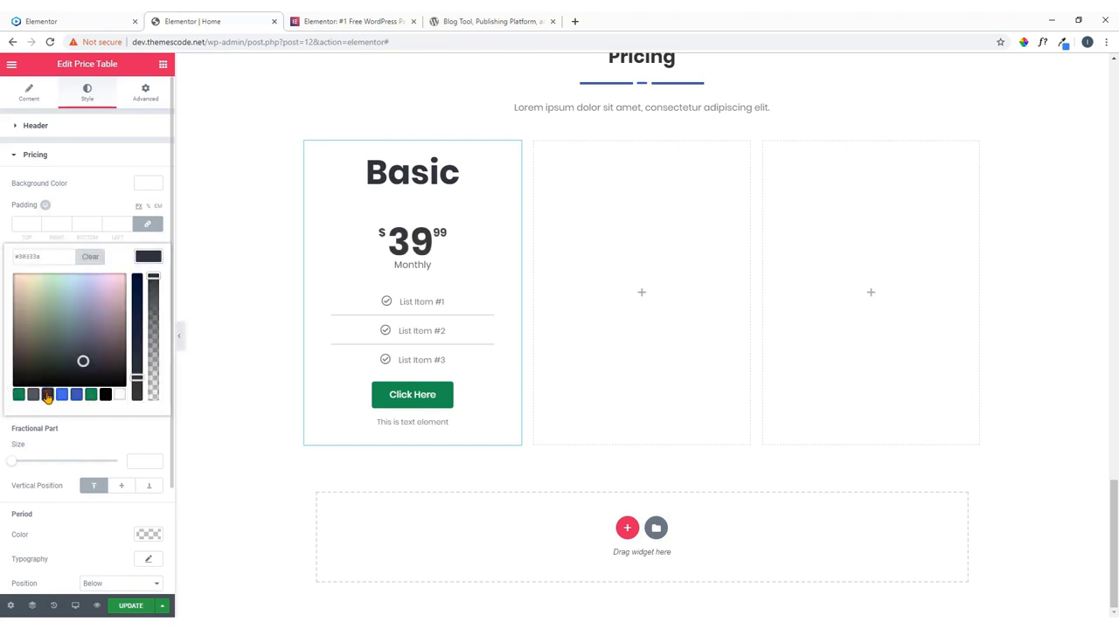
{"action": "left_click", "coordinate": [148, 262]}
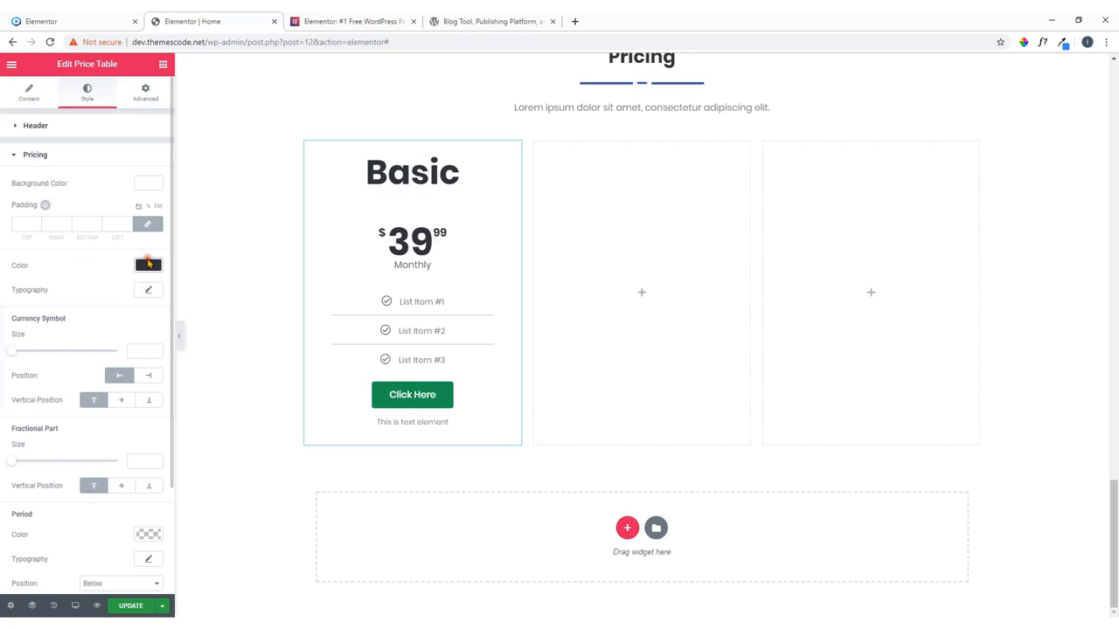
{"action": "left_click", "coordinate": [43, 19]}
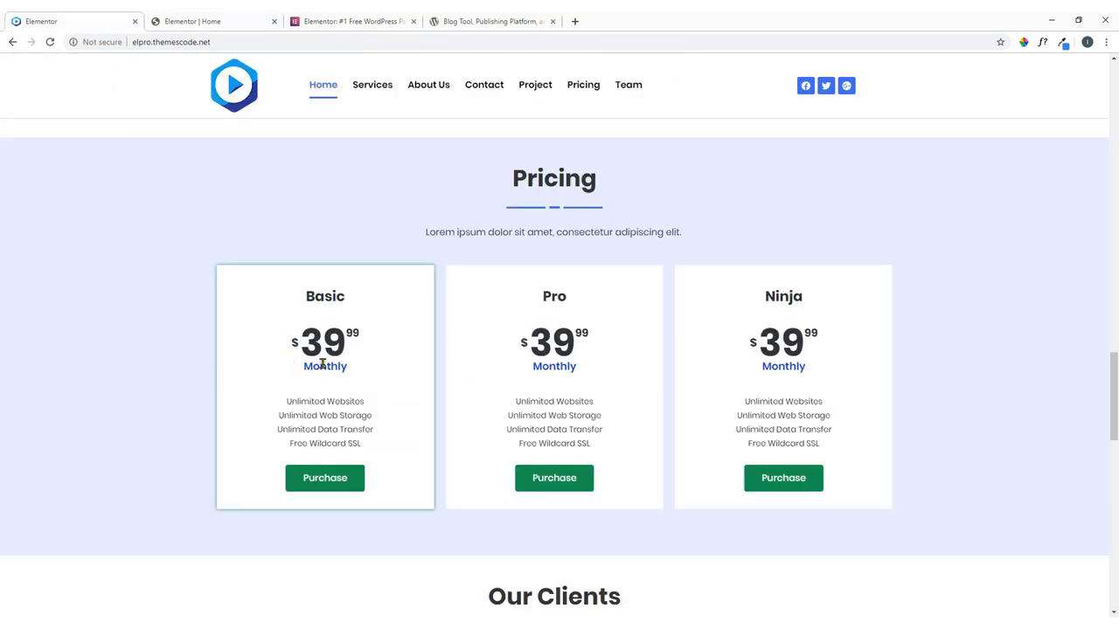
{"action": "left_click", "coordinate": [213, 19]}
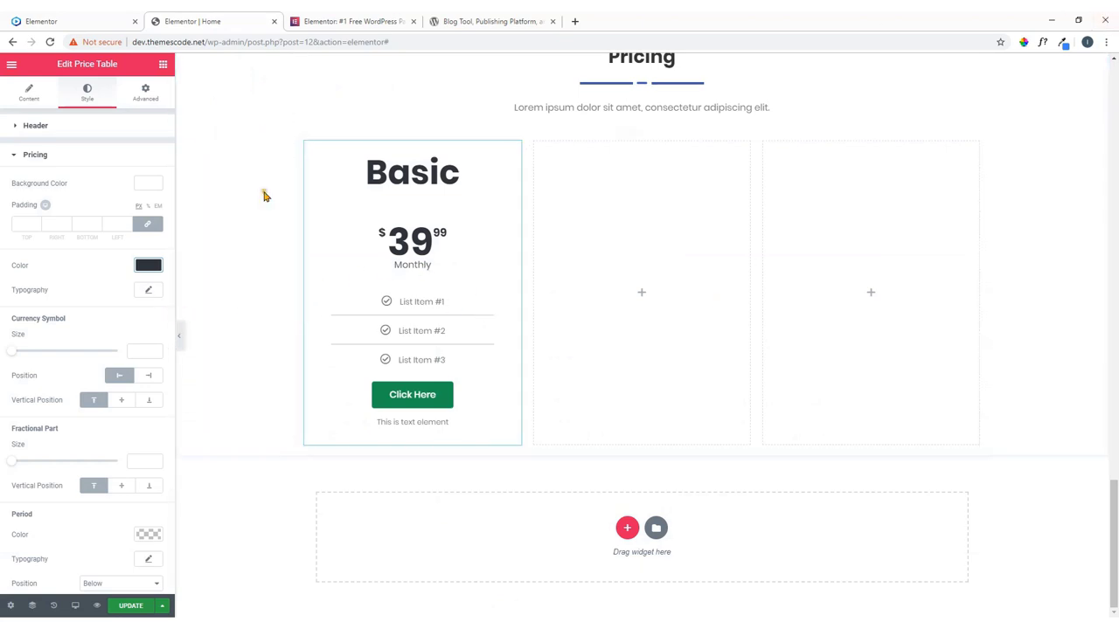
Color the Monthly period label blue #4669e8.
{"action": "scroll", "coordinate": [85, 347], "scroll_direction": "down", "scroll_amount": 1}
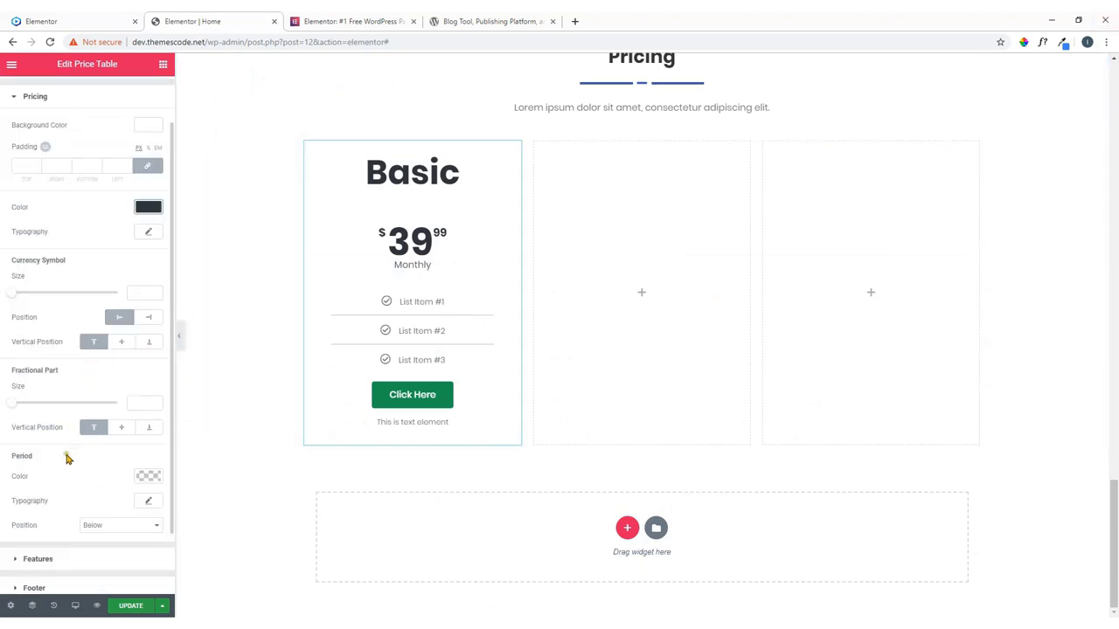
{"action": "left_click", "coordinate": [145, 477]}
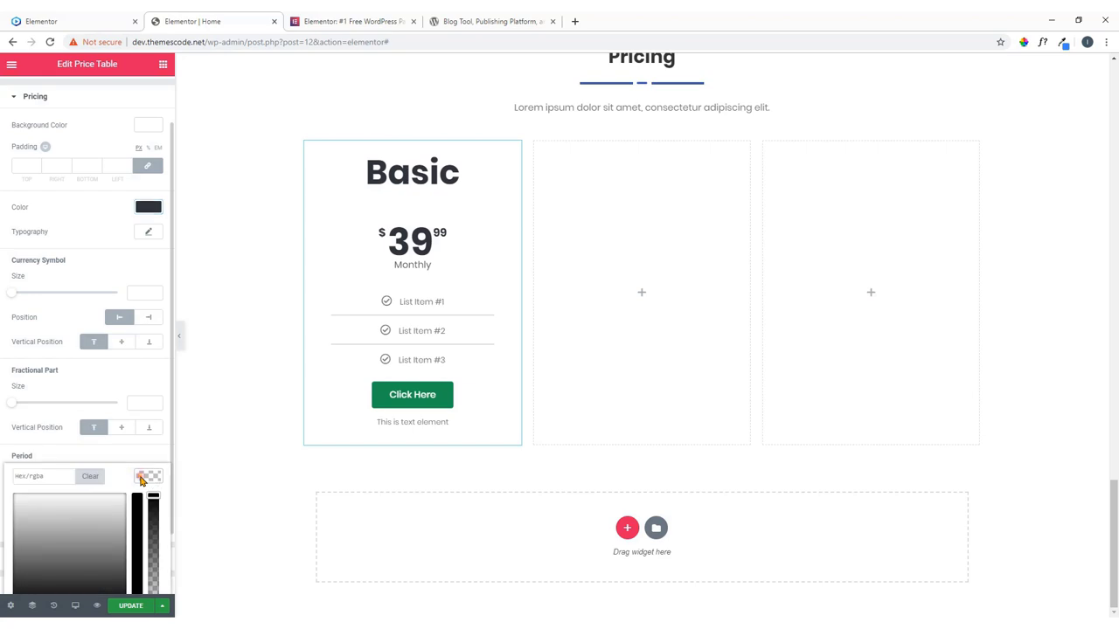
{"action": "left_click", "coordinate": [63, 540]}
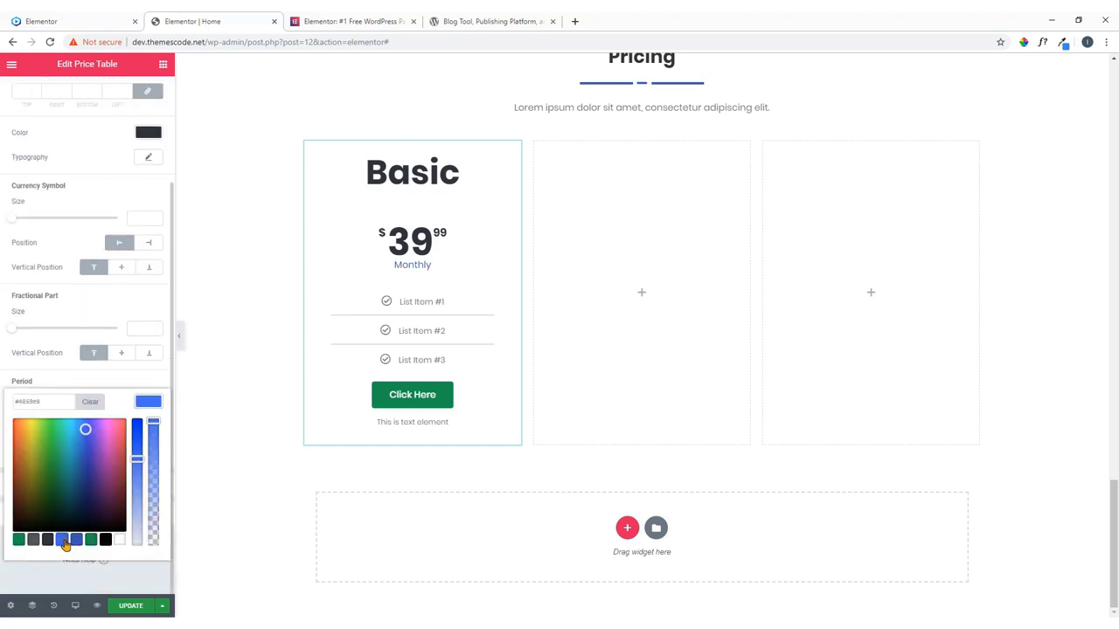
{"action": "left_click", "coordinate": [78, 540]}
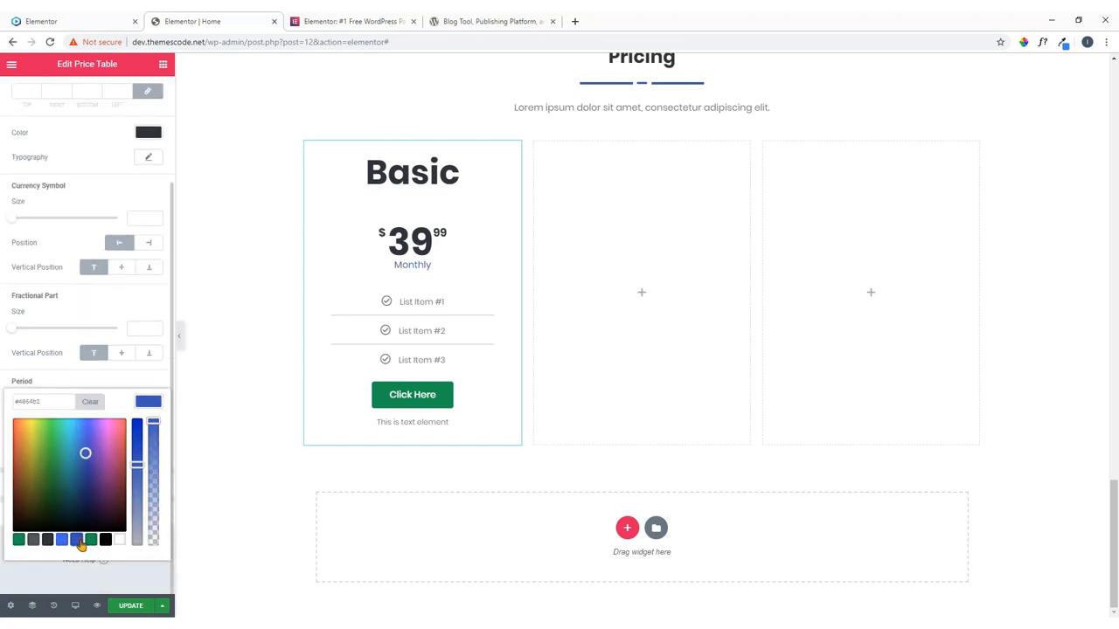
{"action": "left_click", "coordinate": [62, 540]}
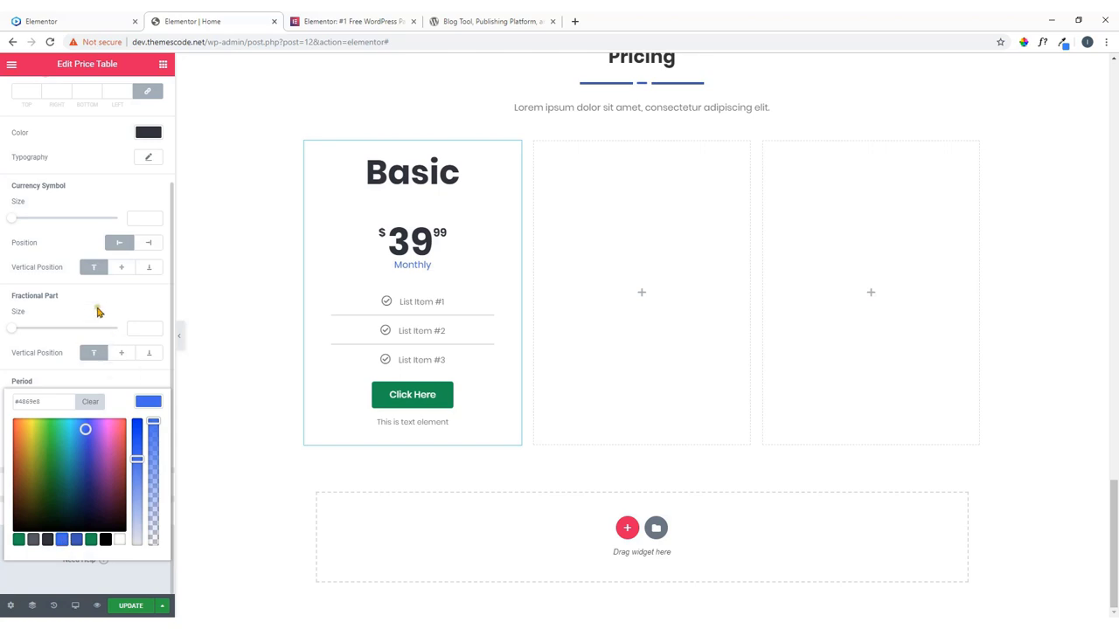
{"action": "left_click", "coordinate": [98, 311]}
Make the Monthly label bold at weight 700, then return to the Content settings.
{"action": "left_click", "coordinate": [148, 425]}
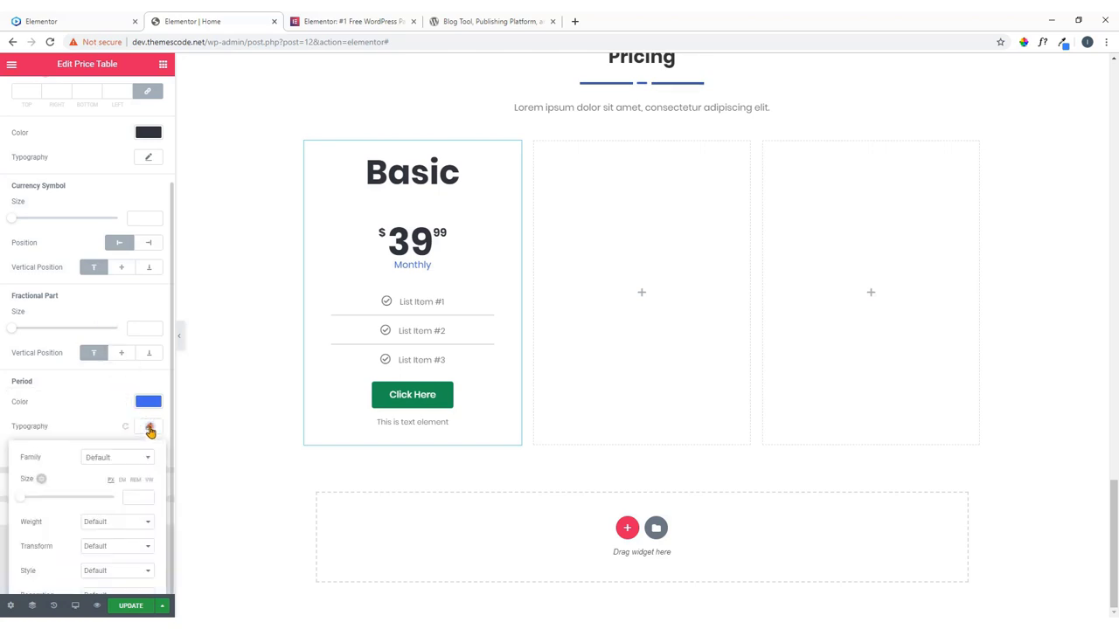
{"action": "scroll", "coordinate": [119, 439], "scroll_direction": "down", "scroll_amount": 2}
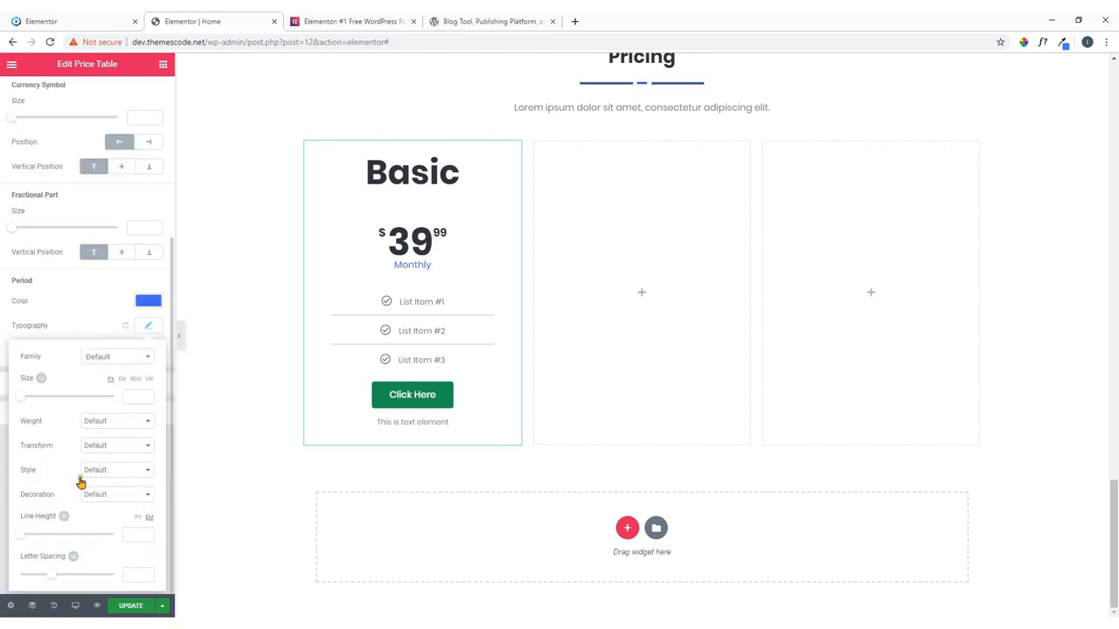
{"action": "left_click", "coordinate": [104, 470]}
{"action": "left_click", "coordinate": [110, 447]}
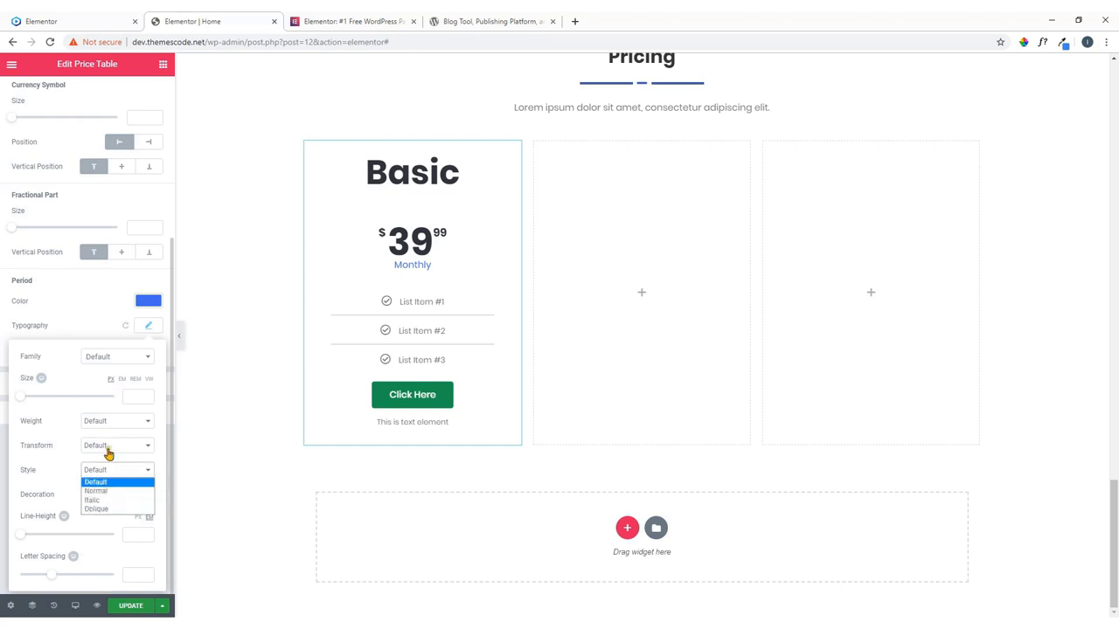
{"action": "left_click", "coordinate": [127, 444]}
{"action": "left_click", "coordinate": [115, 423]}
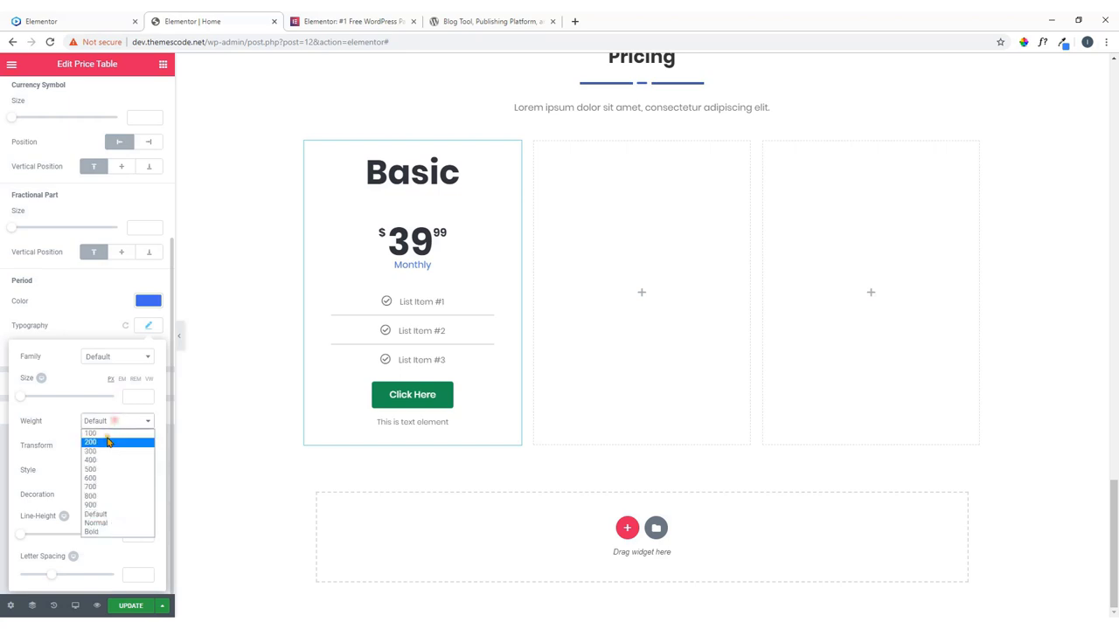
{"action": "left_click", "coordinate": [98, 489]}
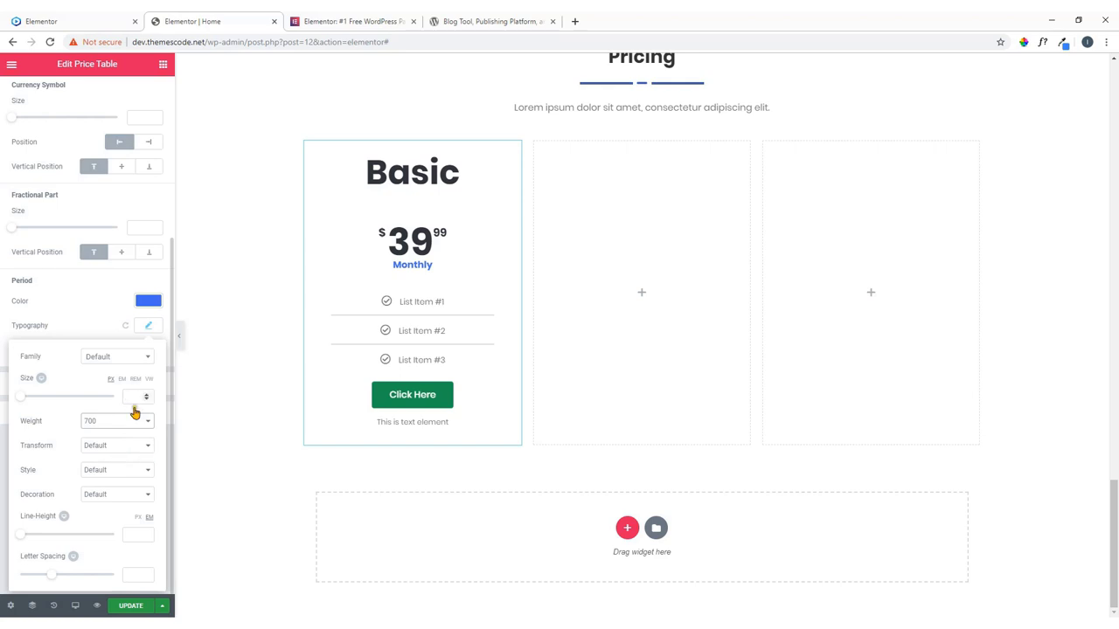
{"action": "left_click", "coordinate": [153, 305]}
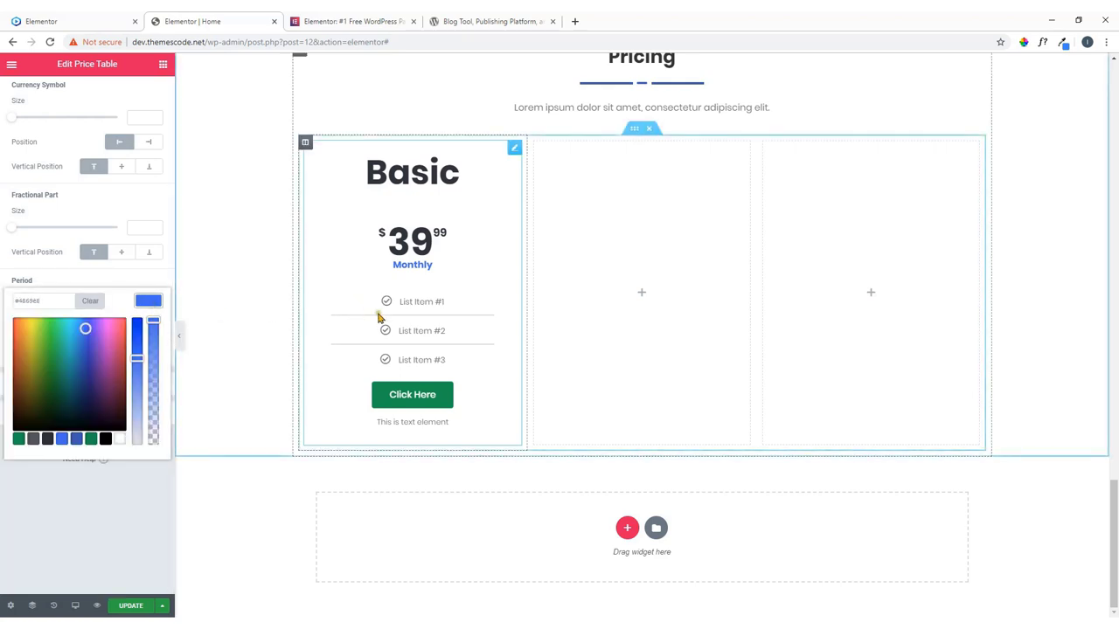
{"action": "left_click", "coordinate": [115, 17]}
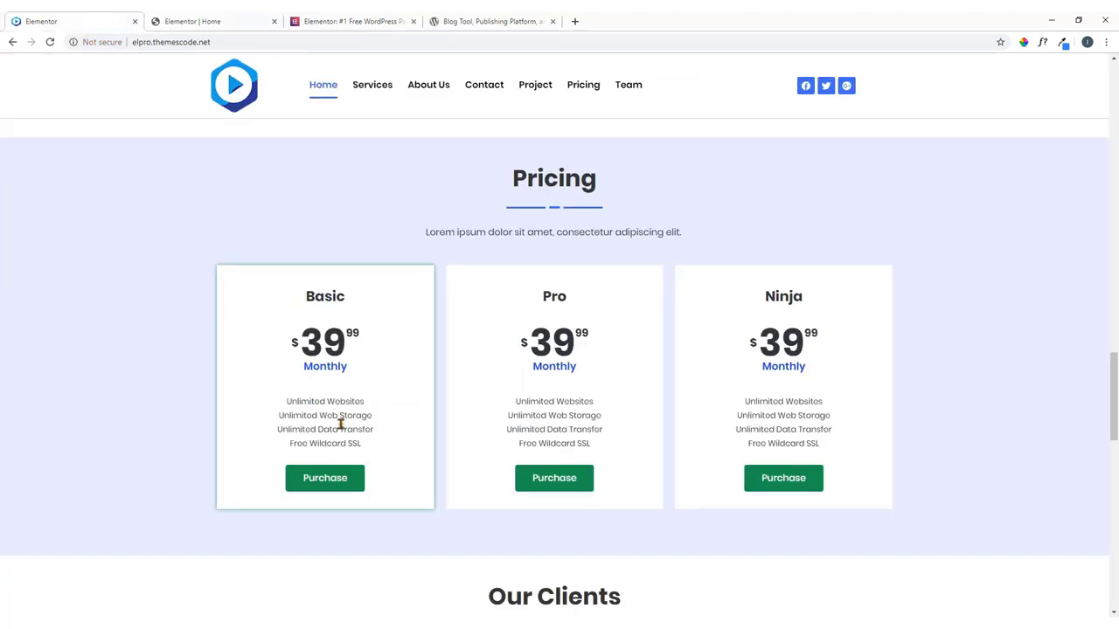
{"action": "left_click", "coordinate": [232, 18]}
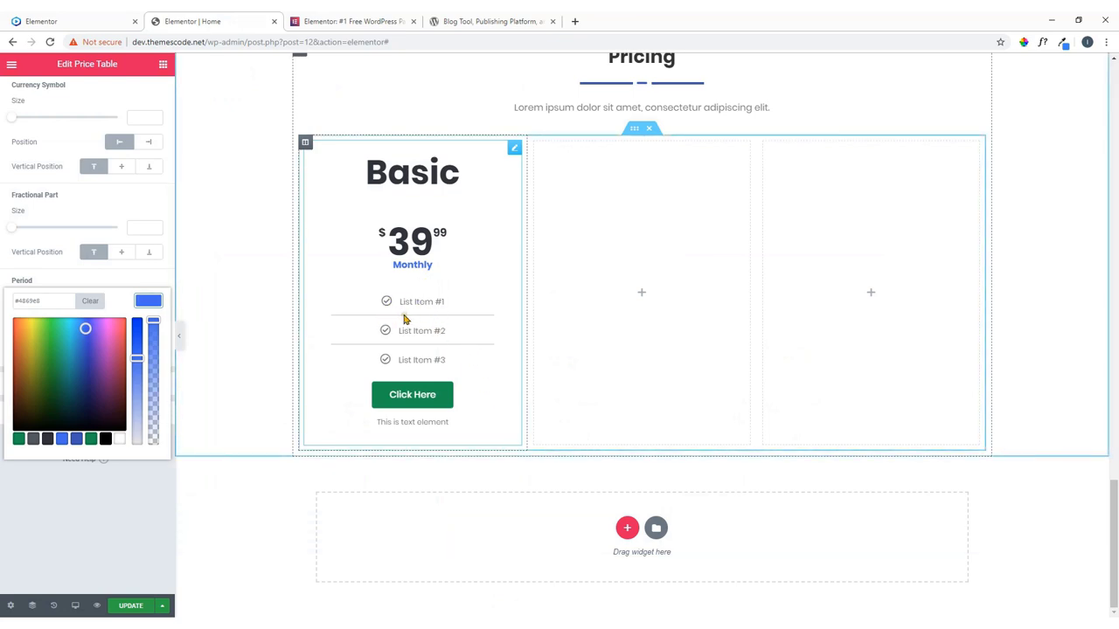
{"action": "scroll", "coordinate": [81, 174], "scroll_direction": "up", "scroll_amount": 3}
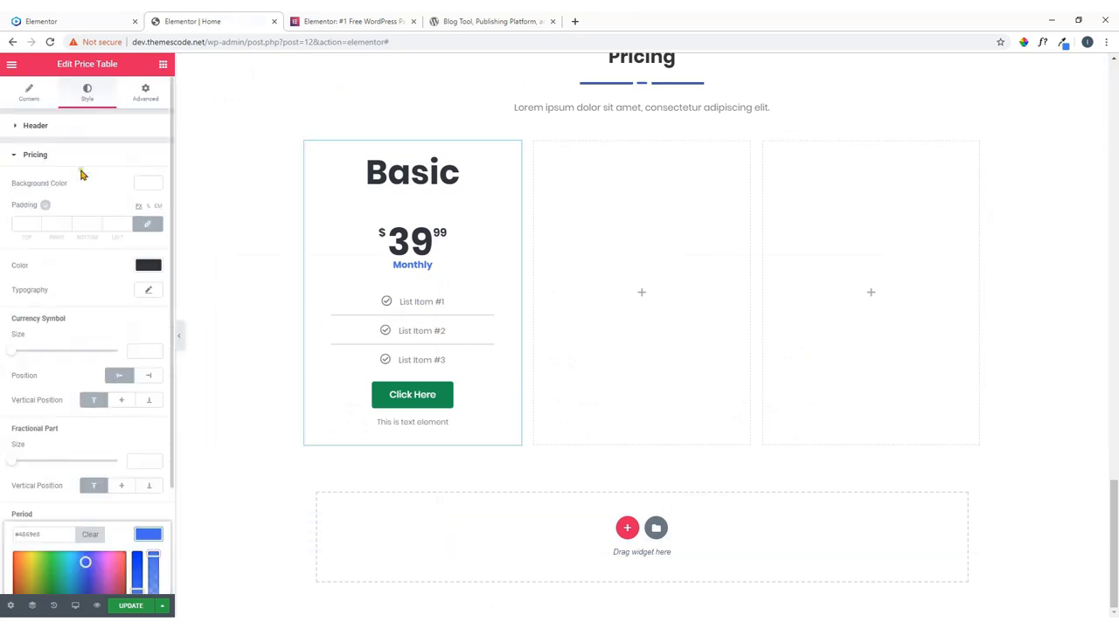
{"action": "left_click", "coordinate": [29, 92]}
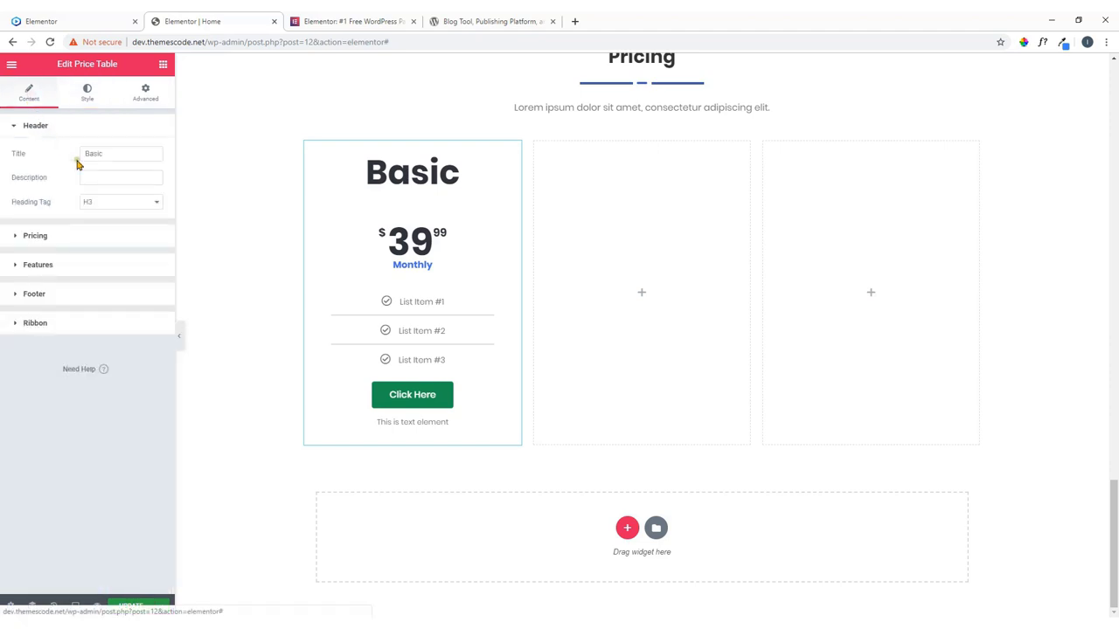
Expand the Basic card's feature list and remove the first feature's check icon.
{"action": "left_click", "coordinate": [80, 266]}
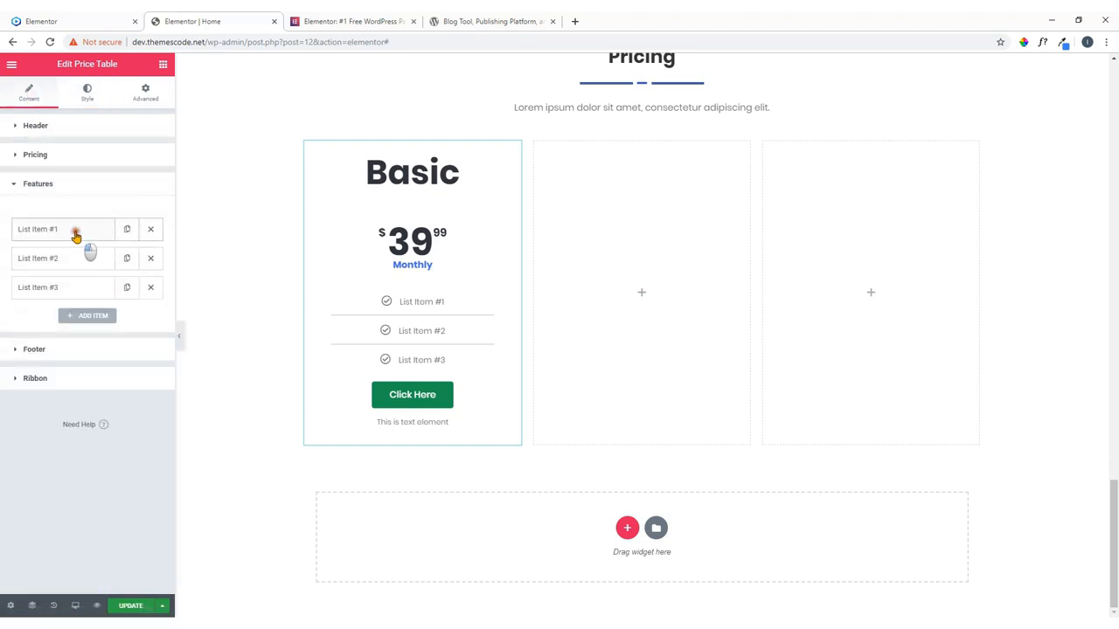
{"action": "left_click", "coordinate": [76, 232]}
{"action": "mouse_move", "coordinate": [120, 323]}
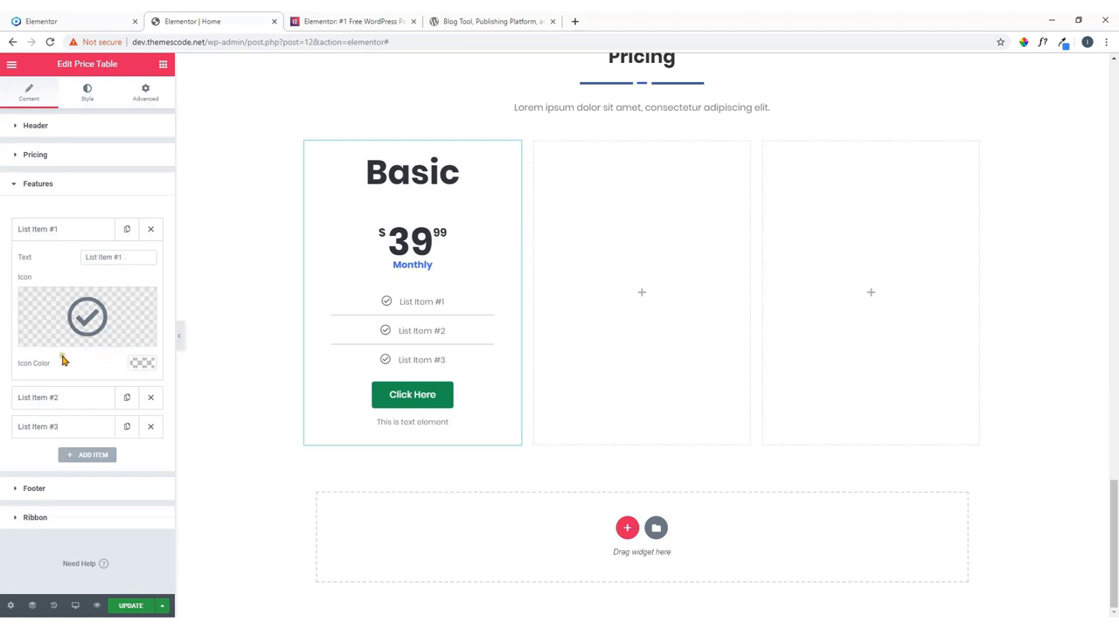
{"action": "mouse_move", "coordinate": [88, 330]}
{"action": "left_click", "coordinate": [143, 303]}
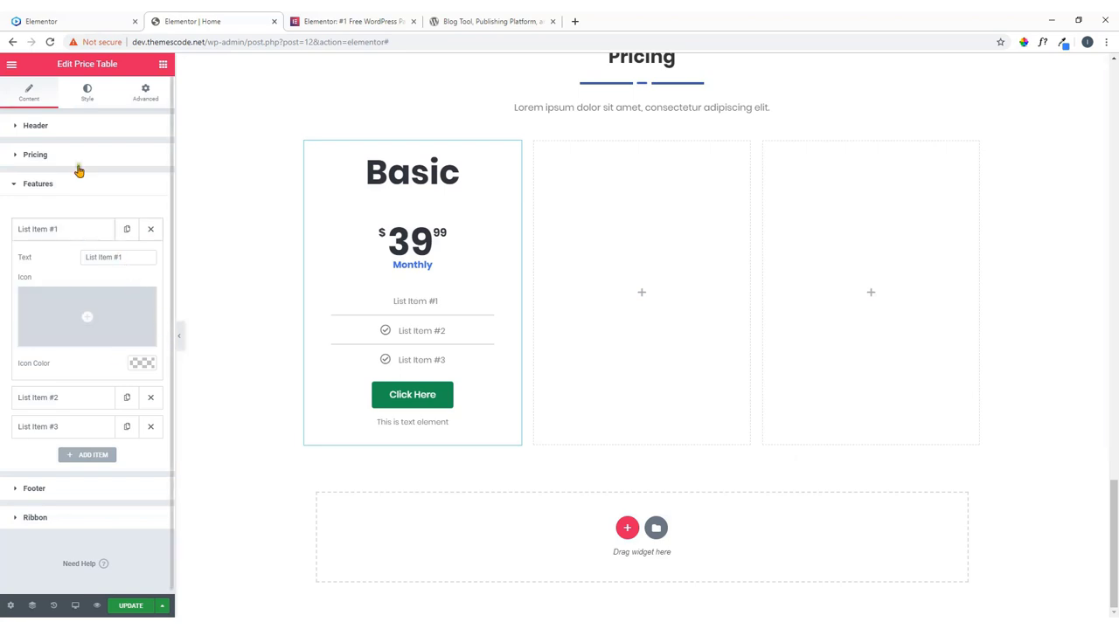
Set the first feature's text to 'Unlimited Websites', copied from the reference pricing page.
{"action": "left_click", "coordinate": [52, 21]}
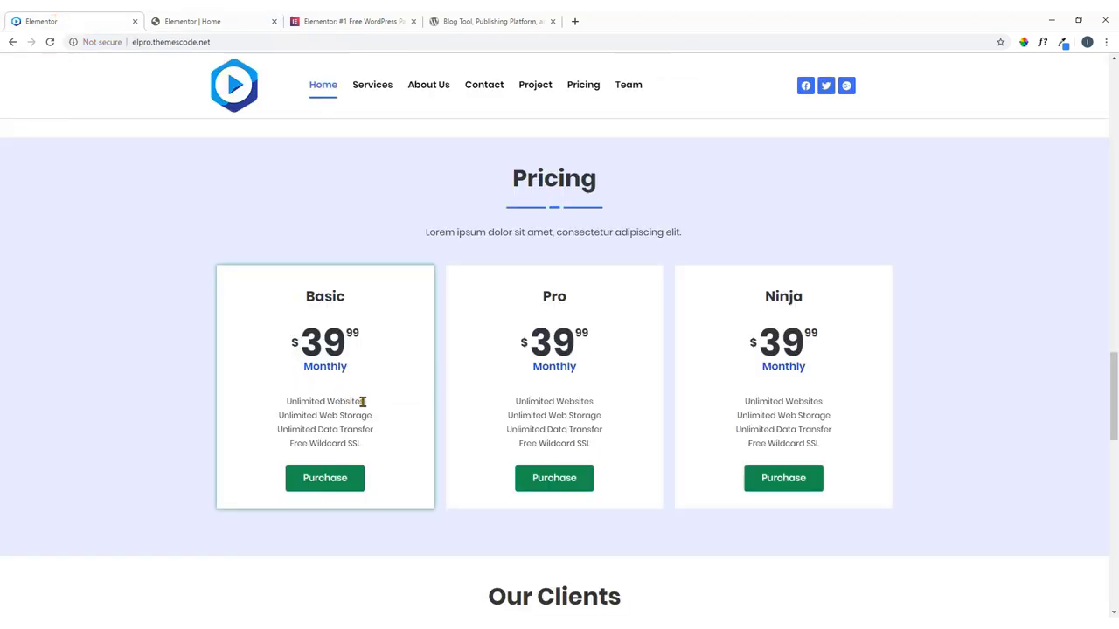
{"action": "left_click_drag", "start_coordinate": [363, 401], "coordinate": [285, 401]}
{"action": "right_click", "coordinate": [319, 408]}
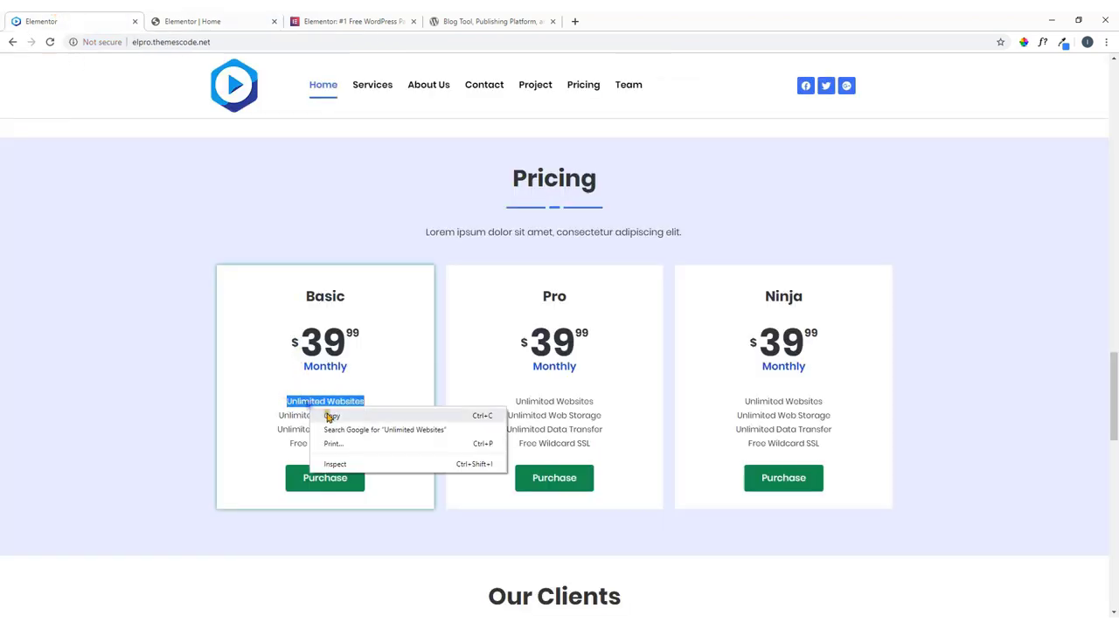
{"action": "left_click", "coordinate": [328, 417]}
{"action": "left_click", "coordinate": [213, 20]}
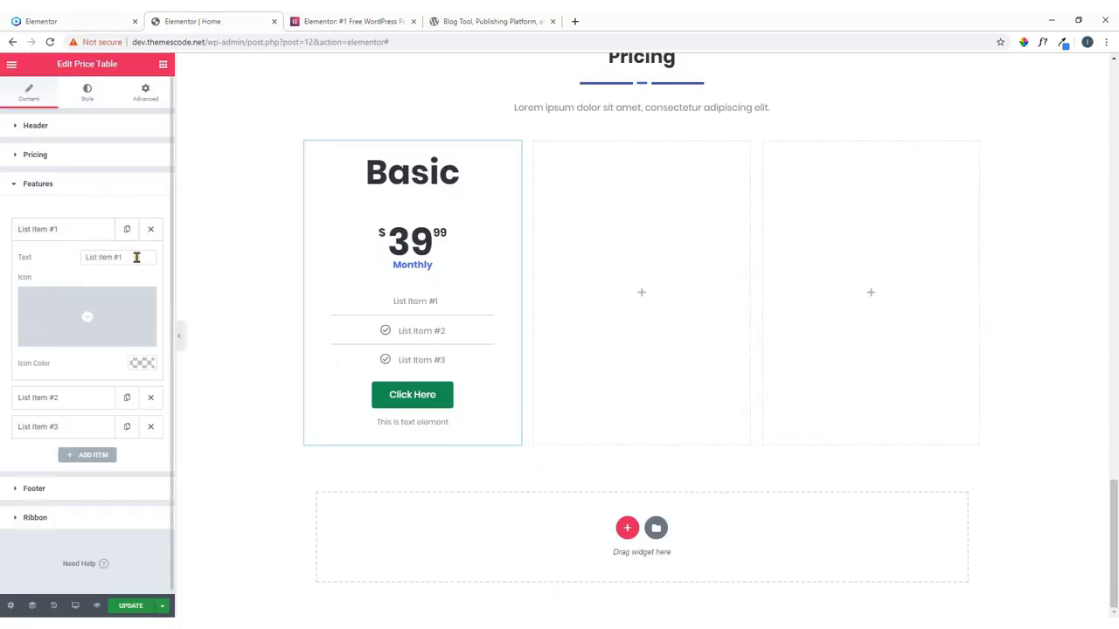
{"action": "left_click_drag", "start_coordinate": [136, 257], "coordinate": [70, 274]}
{"action": "key", "text": "ctrl+v"}
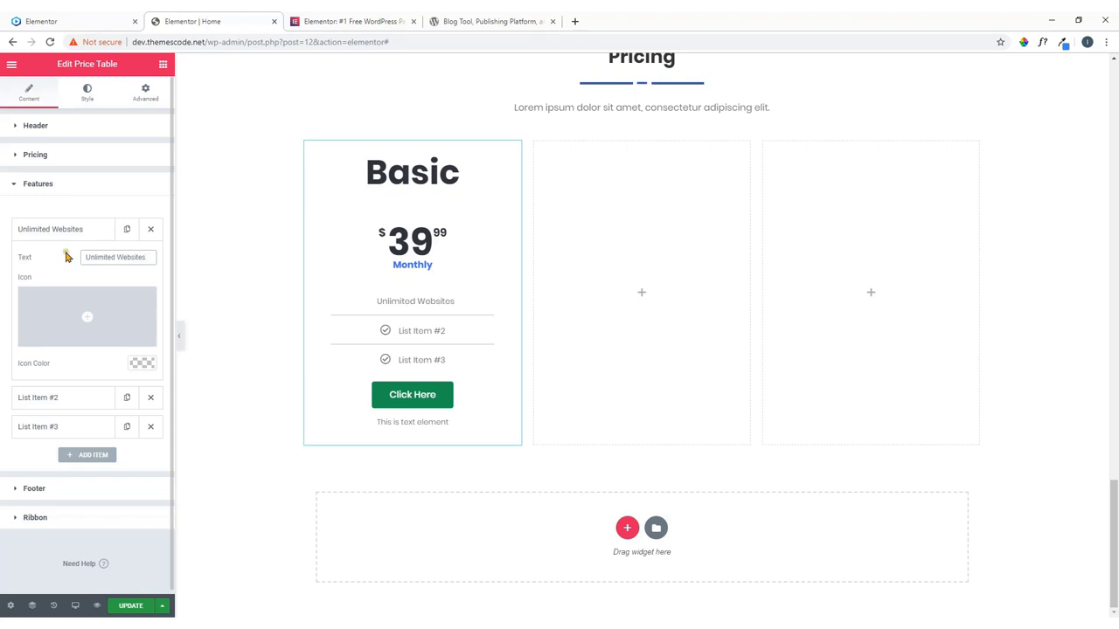
{"action": "left_click", "coordinate": [87, 228]}
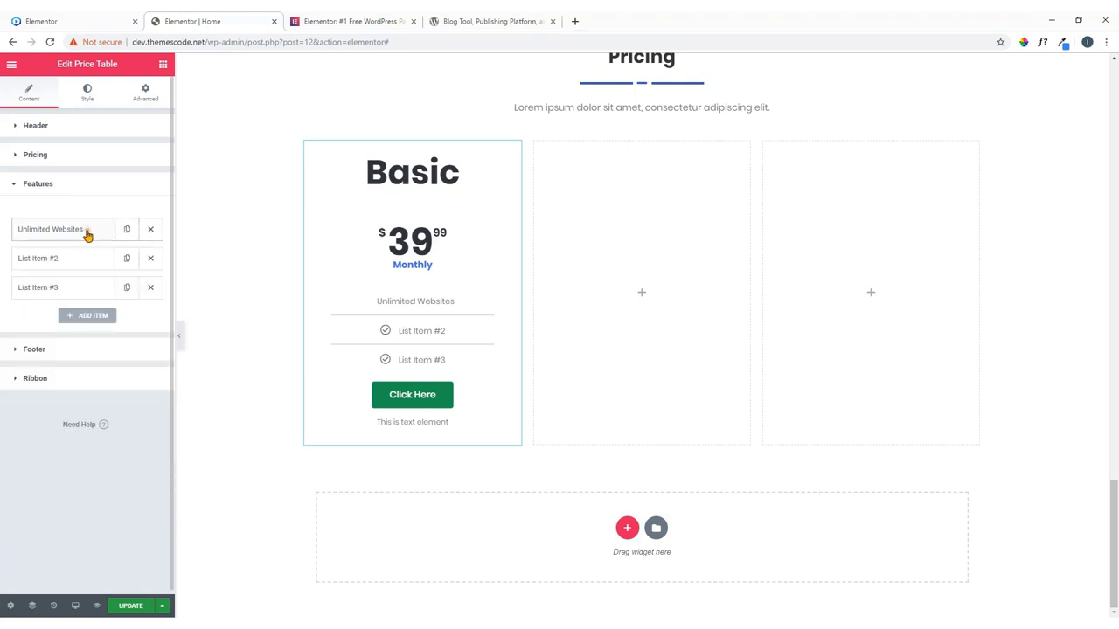
{"action": "left_click", "coordinate": [87, 233]}
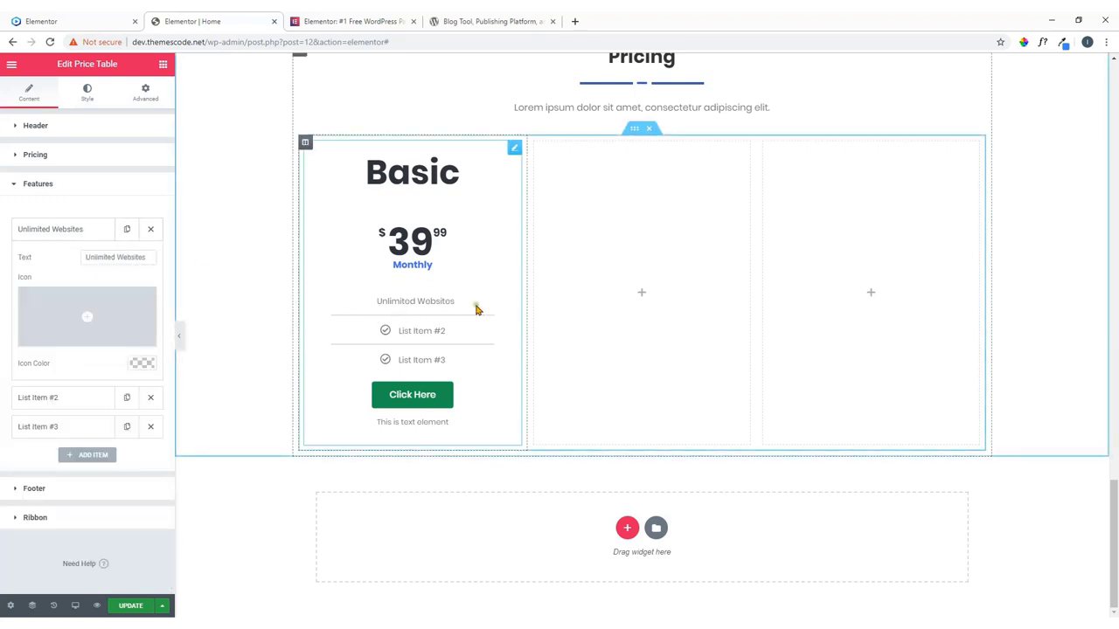
{"action": "mouse_move", "coordinate": [114, 341]}
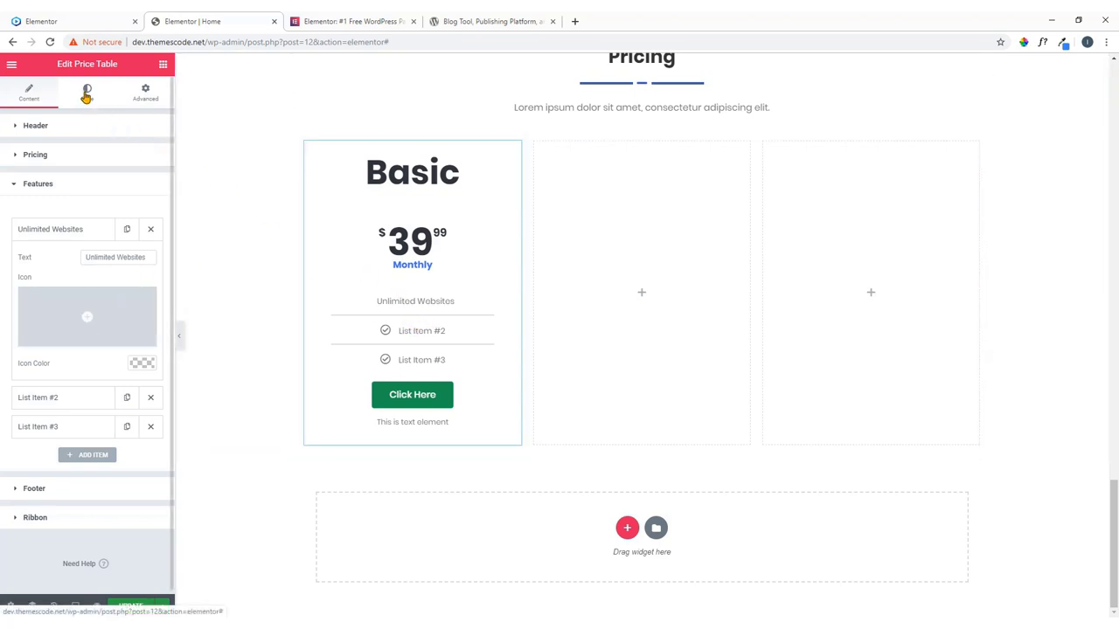
{"action": "left_click", "coordinate": [63, 186]}
{"action": "left_click", "coordinate": [63, 186]}
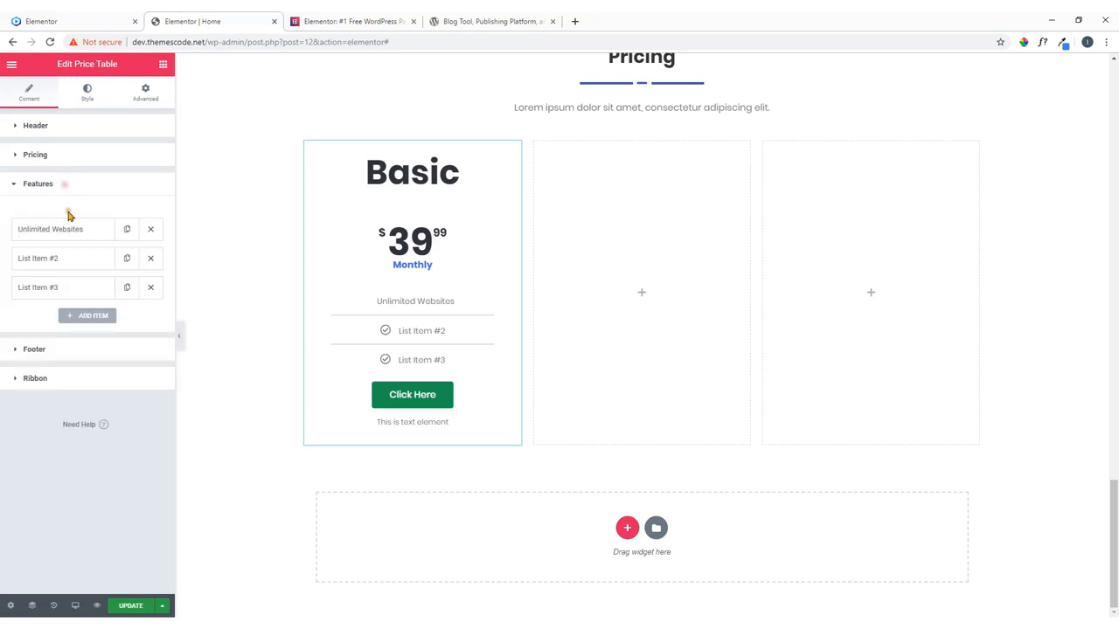
Set the second feature to 'Unlimited Web Storage' and remove its check icon.
{"action": "left_click", "coordinate": [42, 19]}
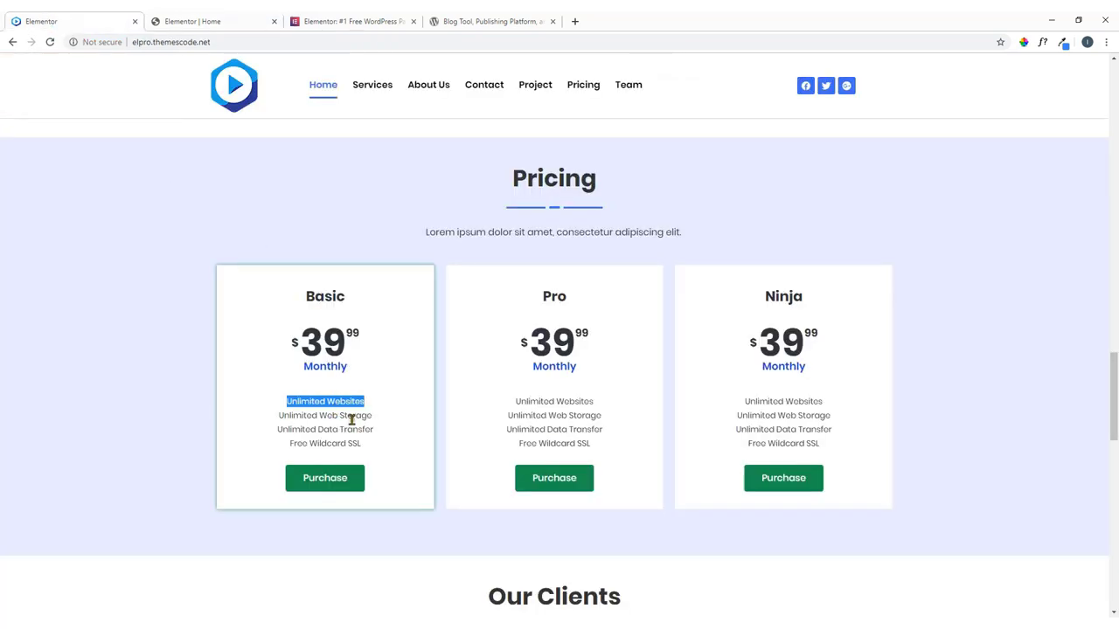
{"action": "left_click_drag", "start_coordinate": [375, 418], "coordinate": [278, 416]}
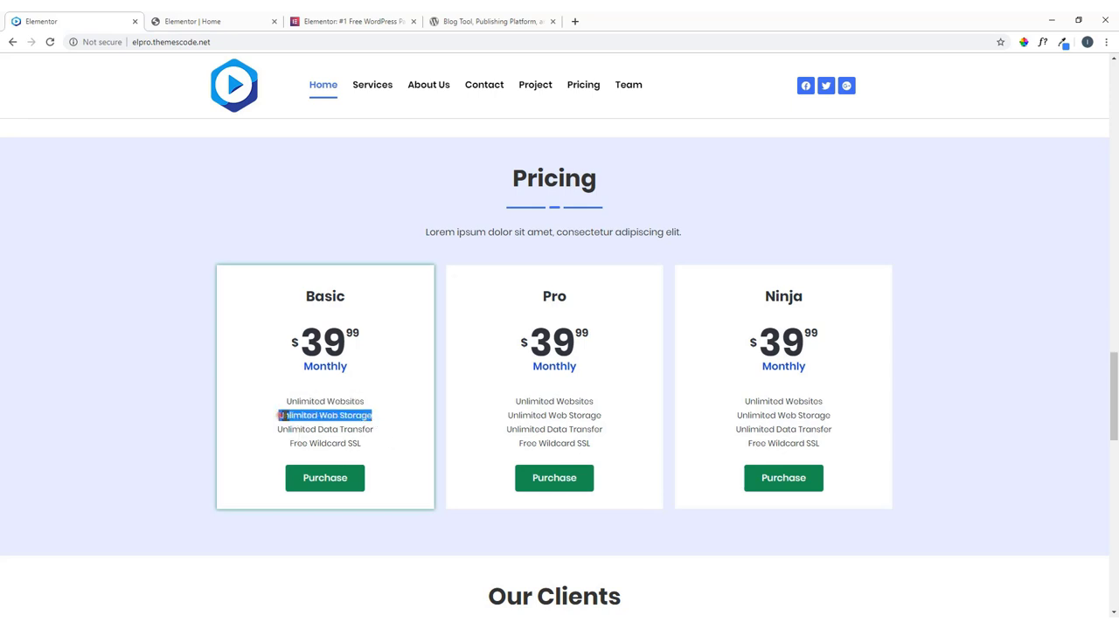
{"action": "right_click", "coordinate": [294, 417]}
{"action": "left_click", "coordinate": [312, 427]}
{"action": "left_click", "coordinate": [192, 21]}
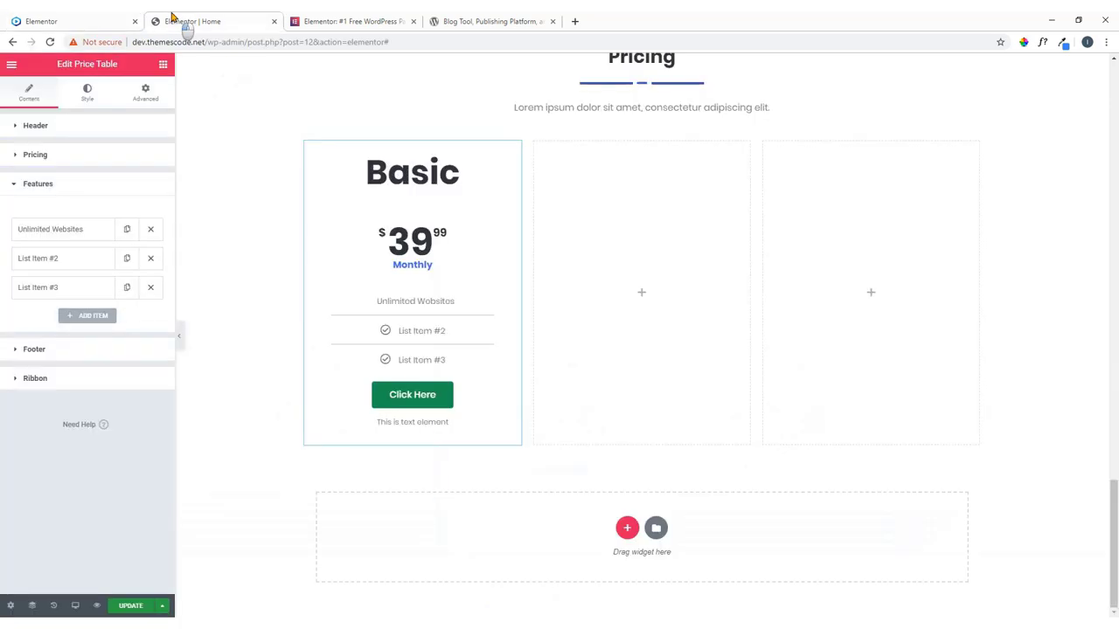
{"action": "left_click", "coordinate": [75, 262]}
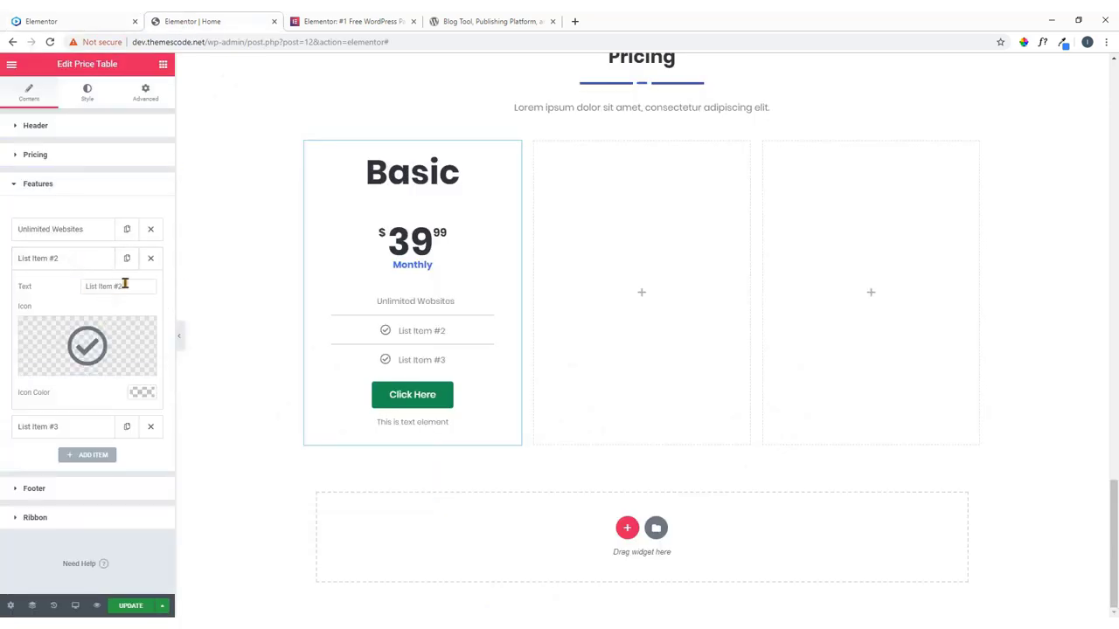
{"action": "left_click_drag", "start_coordinate": [125, 286], "coordinate": [63, 291]}
{"action": "key", "text": "ctrl+v"}
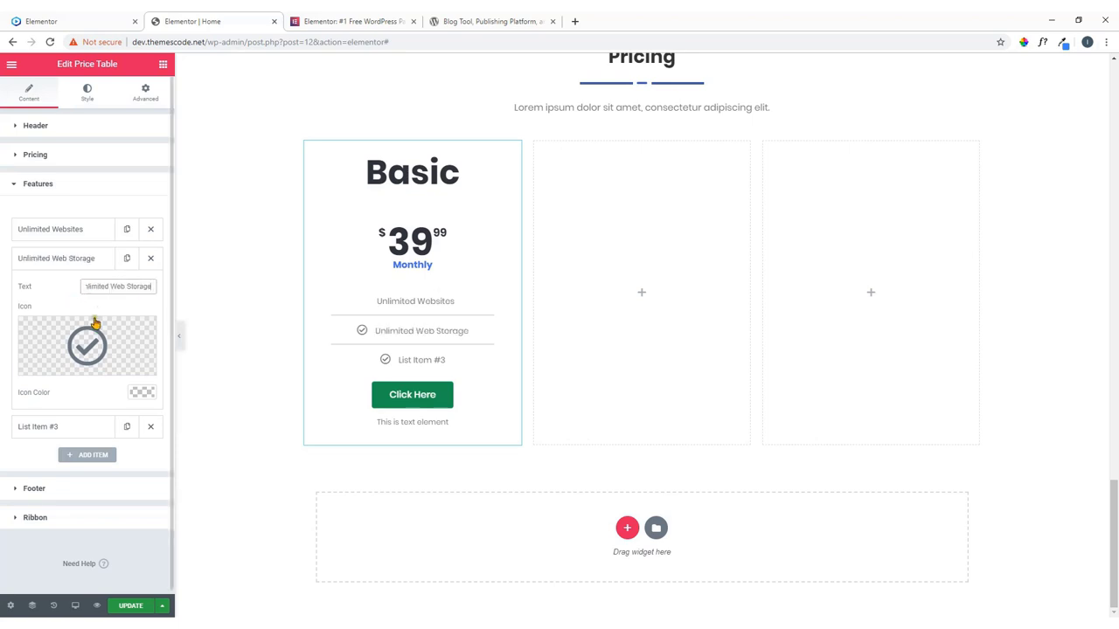
{"action": "left_click", "coordinate": [143, 331]}
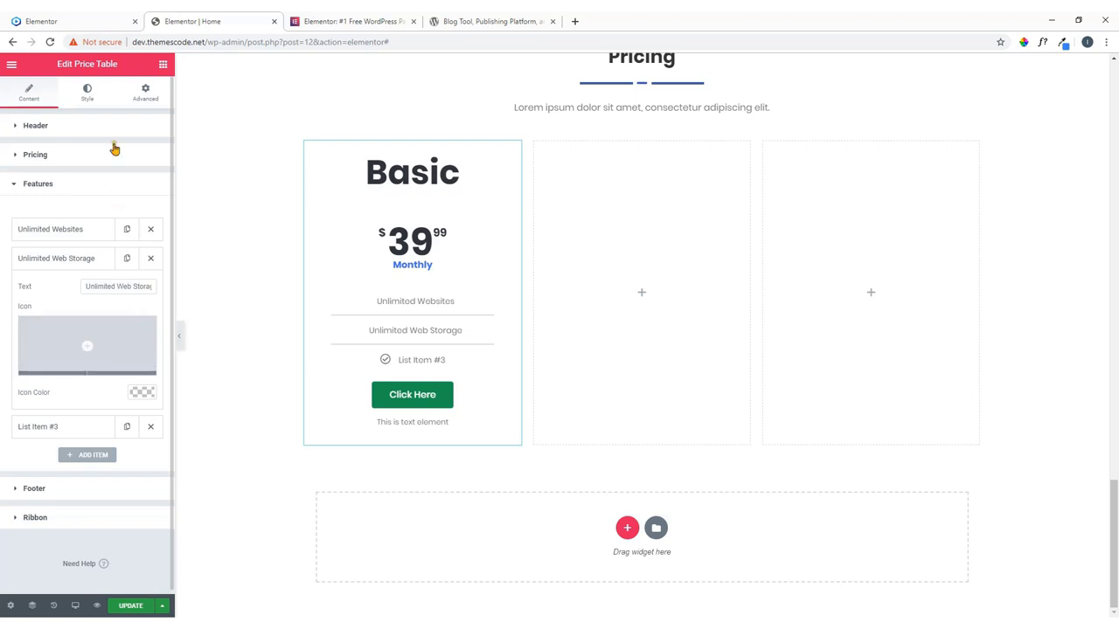
Set the third feature to 'Unlimited Data Transfer' from the reference page, without a check icon.
{"action": "left_click", "coordinate": [109, 21]}
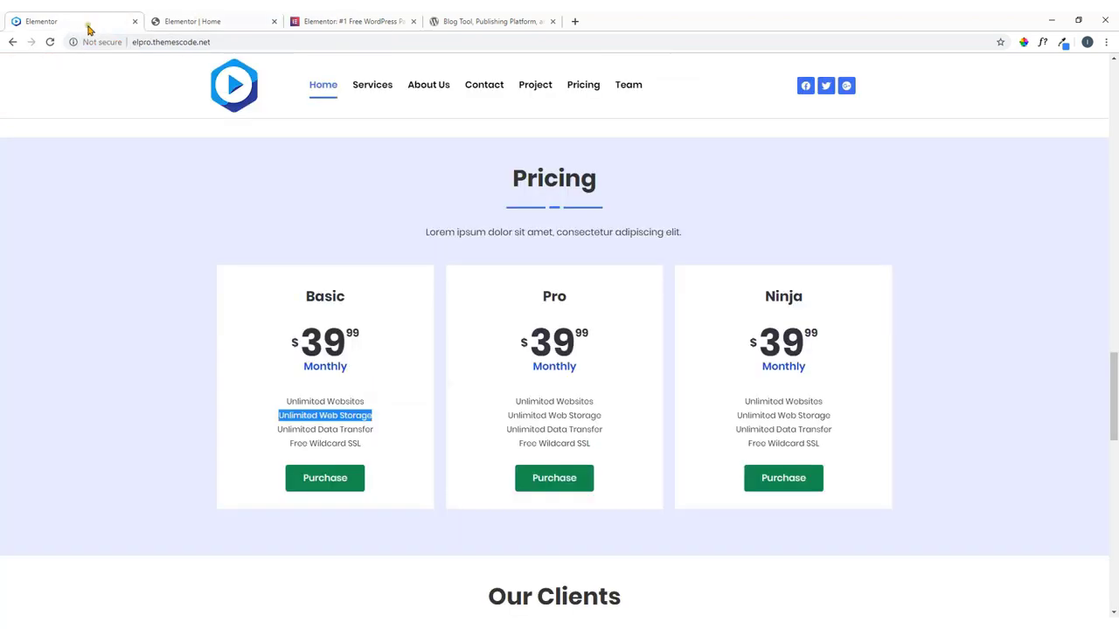
{"action": "left_click_drag", "start_coordinate": [375, 433], "coordinate": [267, 429]}
{"action": "right_click", "coordinate": [306, 437]}
{"action": "key", "text": "Escape"}
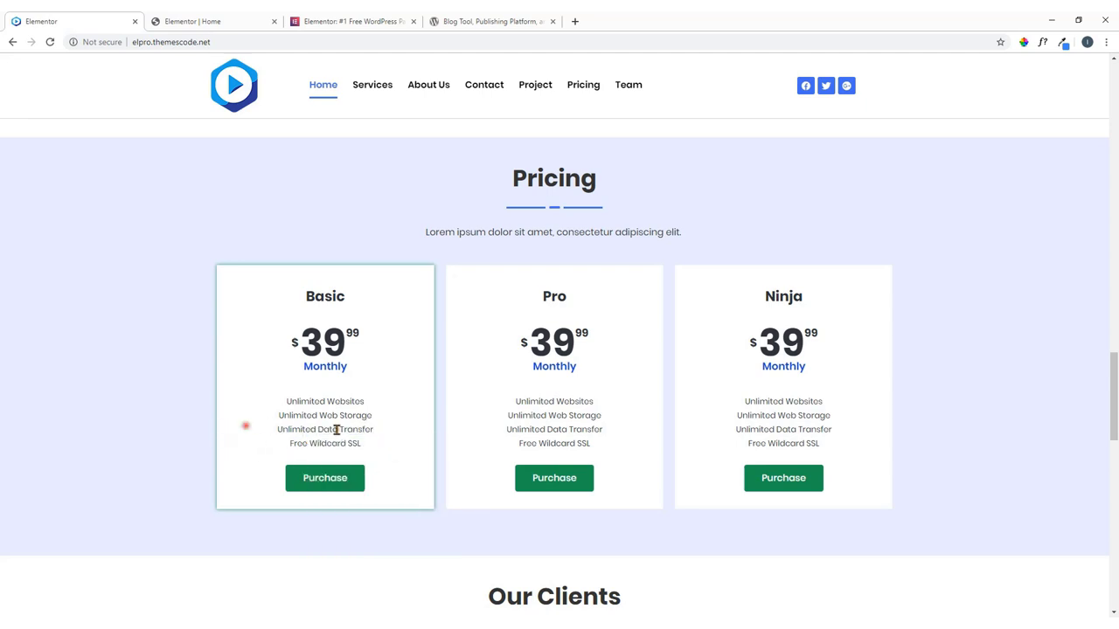
{"action": "left_click_drag", "start_coordinate": [385, 441], "coordinate": [280, 429]}
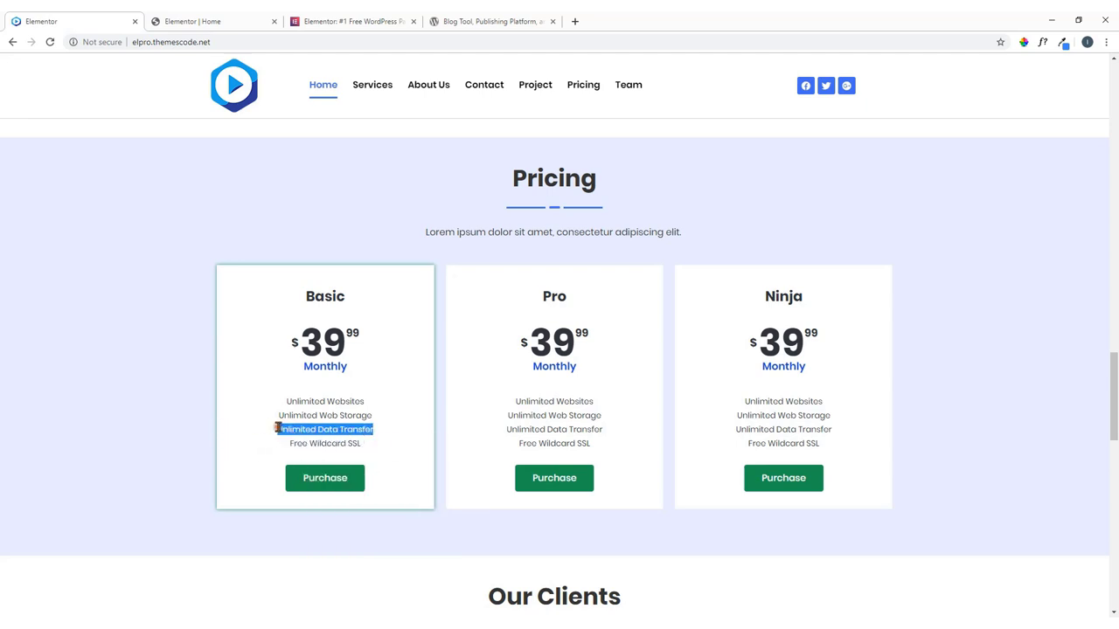
{"action": "right_click", "coordinate": [281, 430]}
{"action": "key", "text": "Escape"}
{"action": "left_click", "coordinate": [258, 21]}
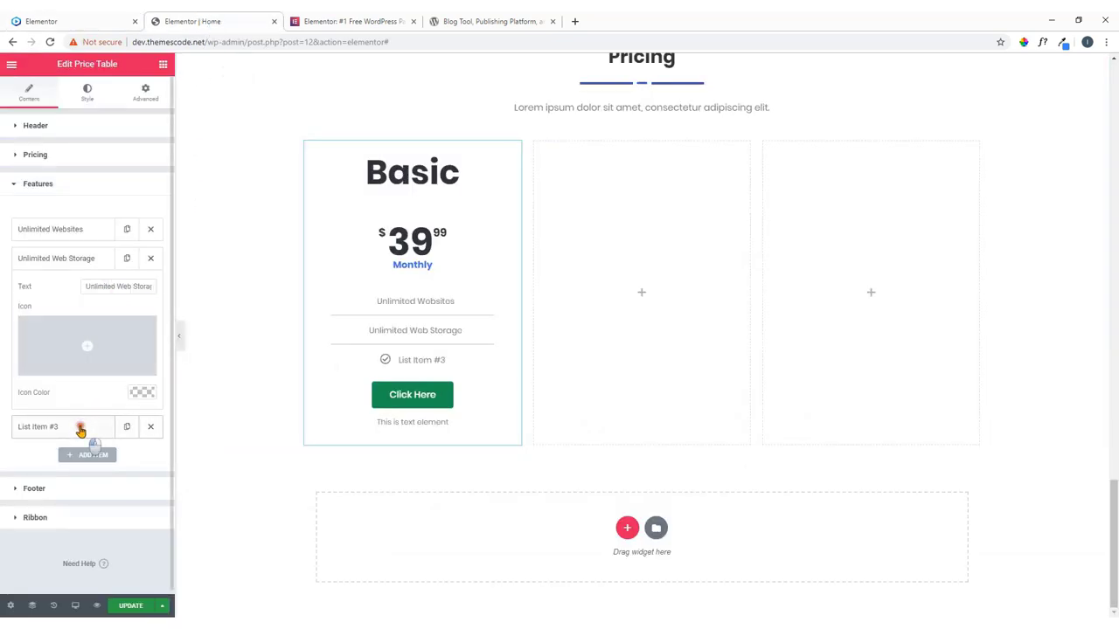
{"action": "left_click", "coordinate": [79, 428]}
{"action": "left_click_drag", "start_coordinate": [128, 315], "coordinate": [53, 325]}
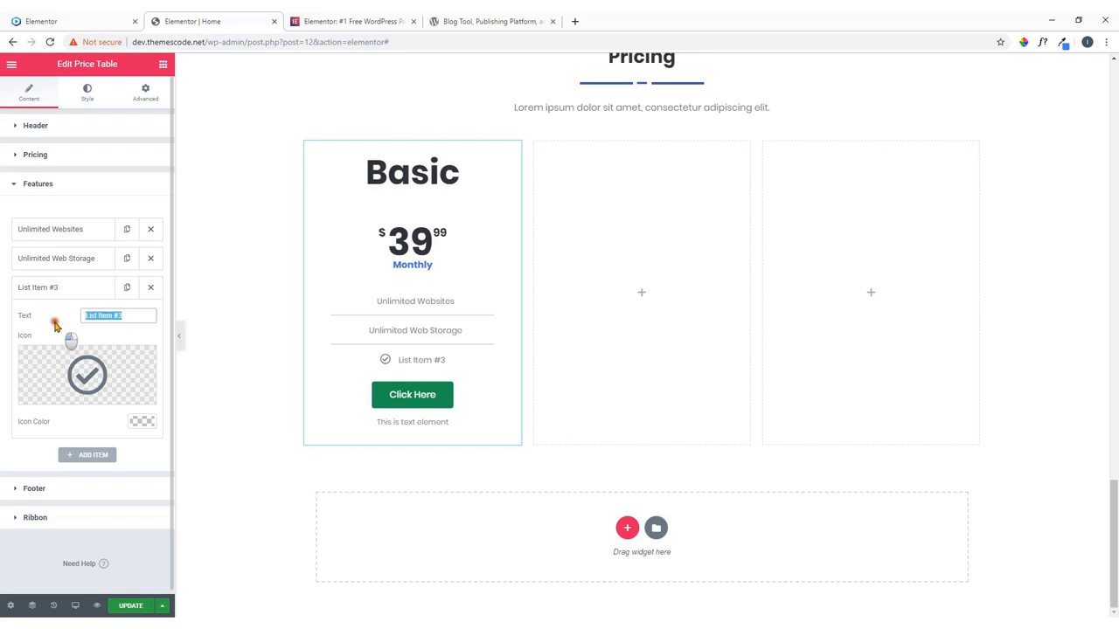
{"action": "key", "text": "ctrl+v"}
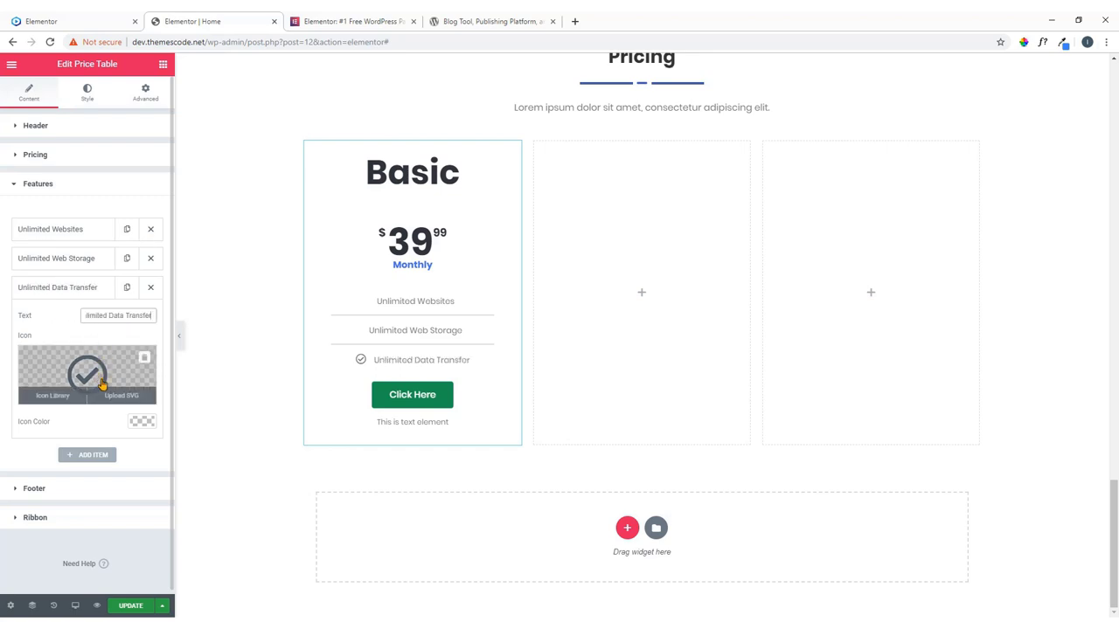
{"action": "left_click", "coordinate": [146, 366]}
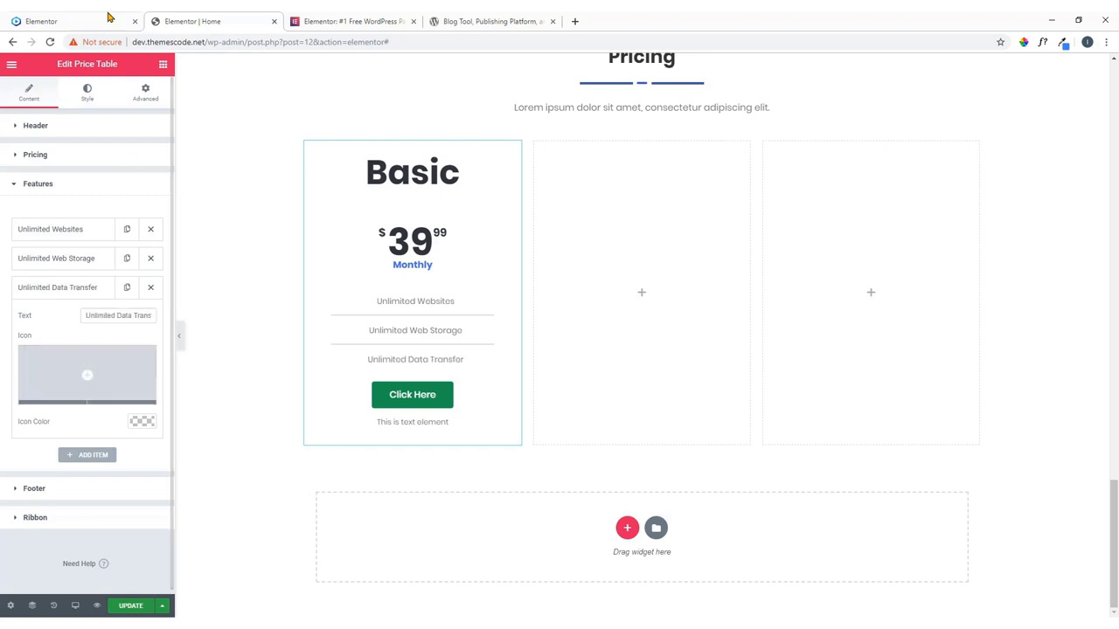
Add a fourth feature, 'Free Wildcard SSL', with its check icon removed.
{"action": "left_click", "coordinate": [72, 19]}
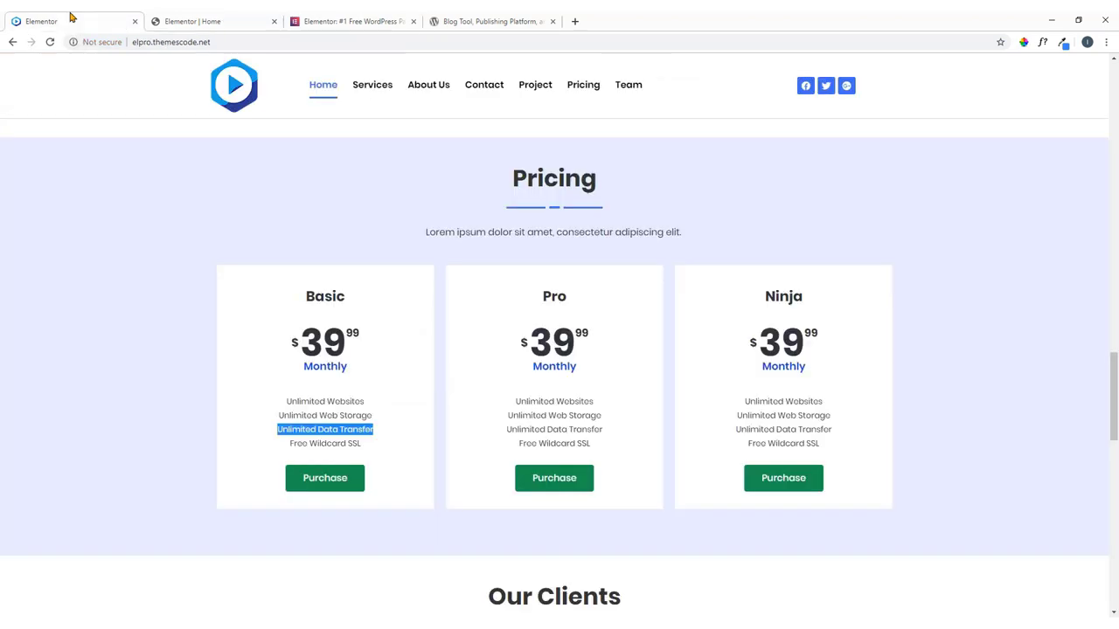
{"action": "left_click_drag", "start_coordinate": [367, 447], "coordinate": [295, 447]}
{"action": "right_click", "coordinate": [310, 445]}
{"action": "left_click", "coordinate": [307, 445]}
{"action": "right_click", "coordinate": [295, 446]}
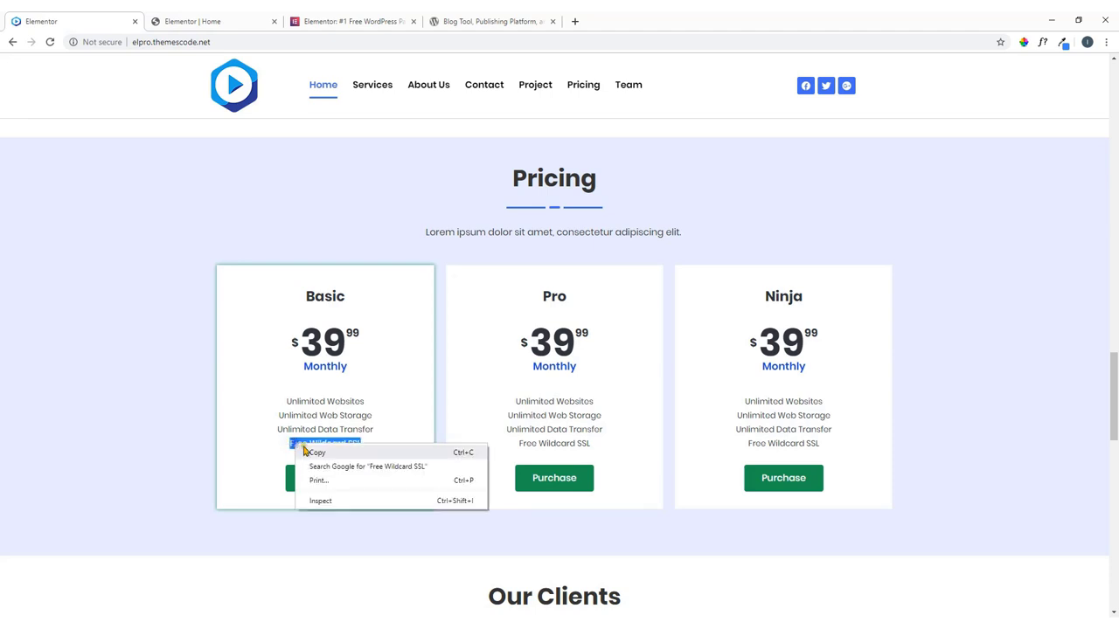
{"action": "left_click", "coordinate": [314, 452]}
{"action": "left_click", "coordinate": [207, 23]}
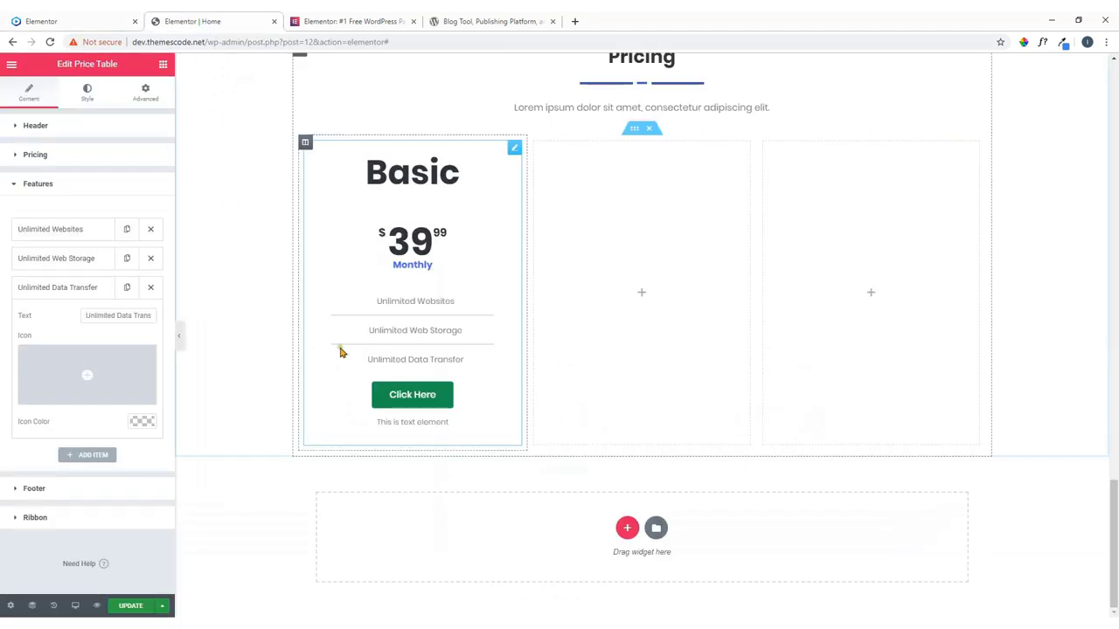
{"action": "left_click", "coordinate": [92, 289]}
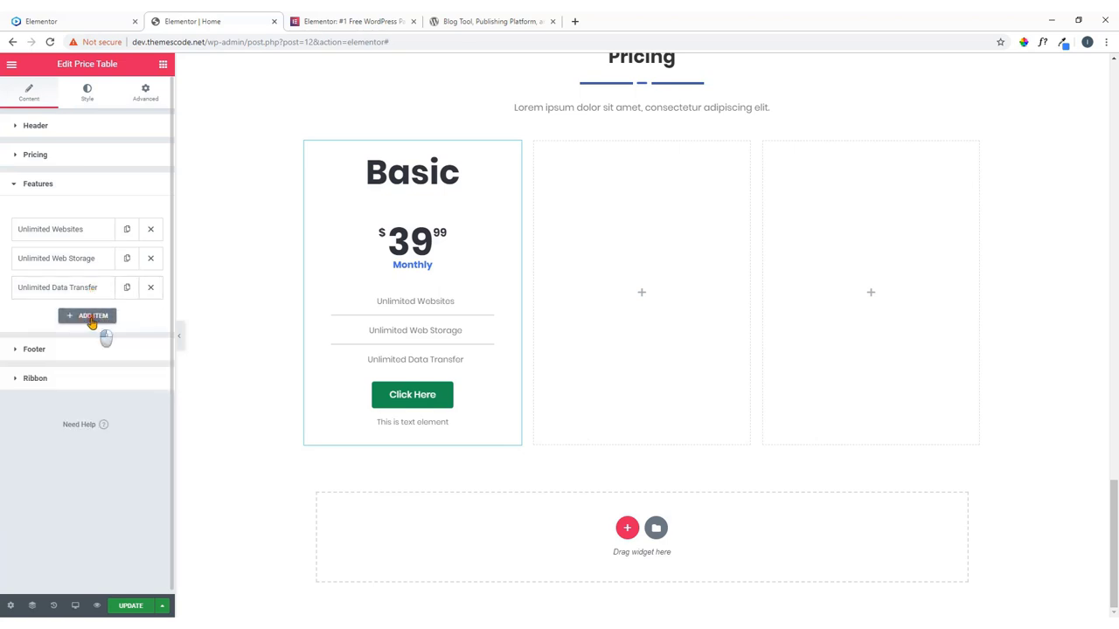
{"action": "left_click", "coordinate": [100, 324]}
{"action": "left_click_drag", "start_coordinate": [125, 349], "coordinate": [75, 350]}
{"action": "key", "text": "ctrl+v"}
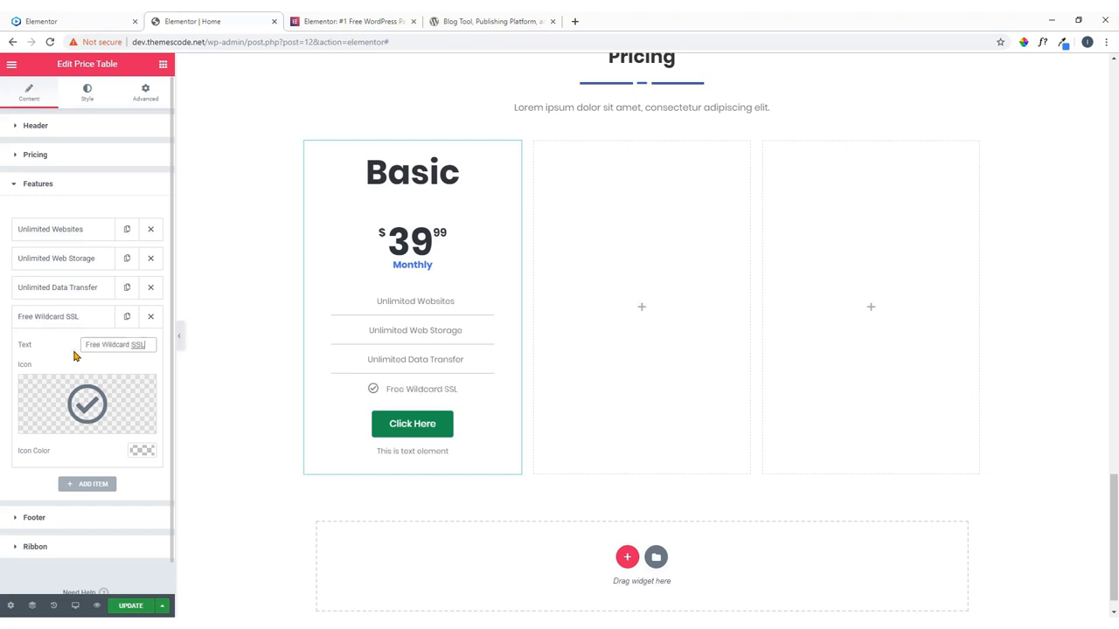
{"action": "left_click", "coordinate": [140, 389]}
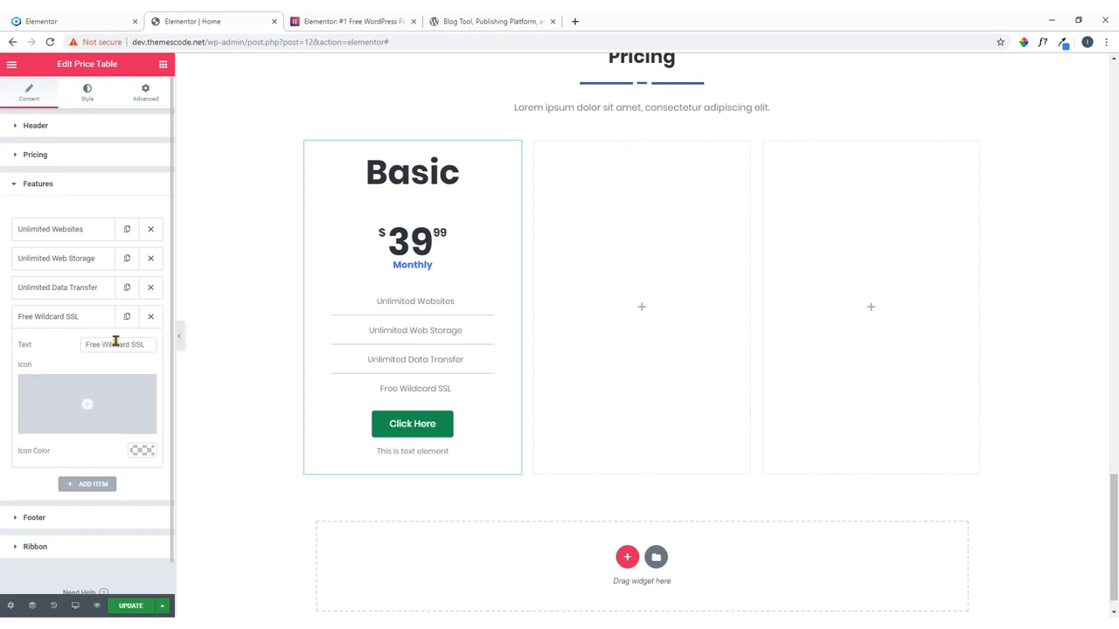
{"action": "left_click", "coordinate": [80, 325]}
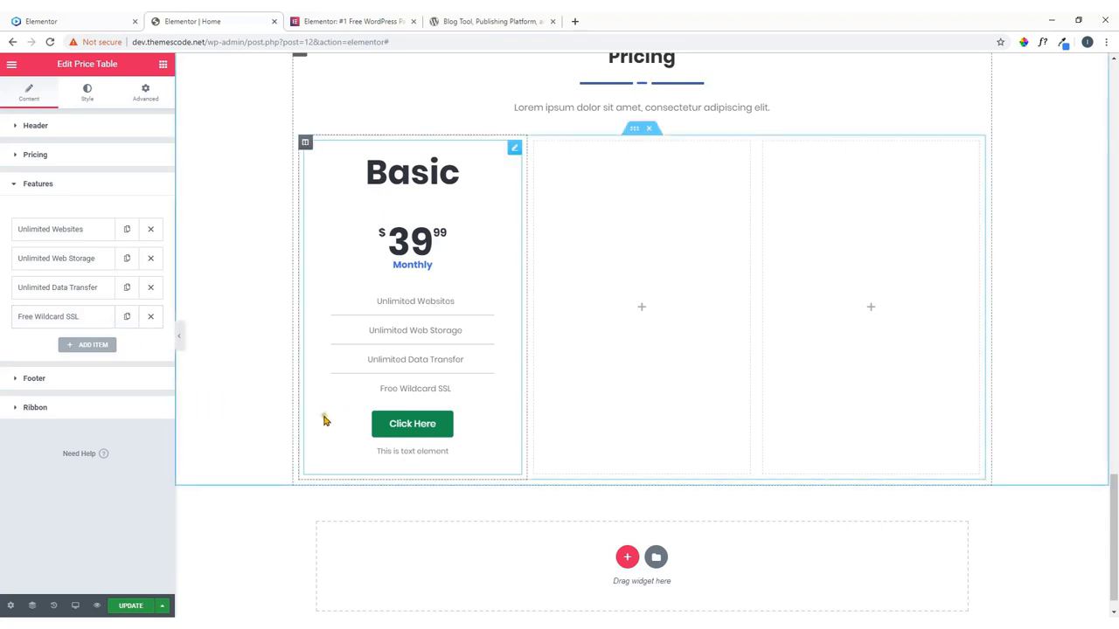
Clear the footer's Additional Info note and change the button text from 'Click Here' to 'Purchase'.
{"action": "left_click", "coordinate": [69, 385]}
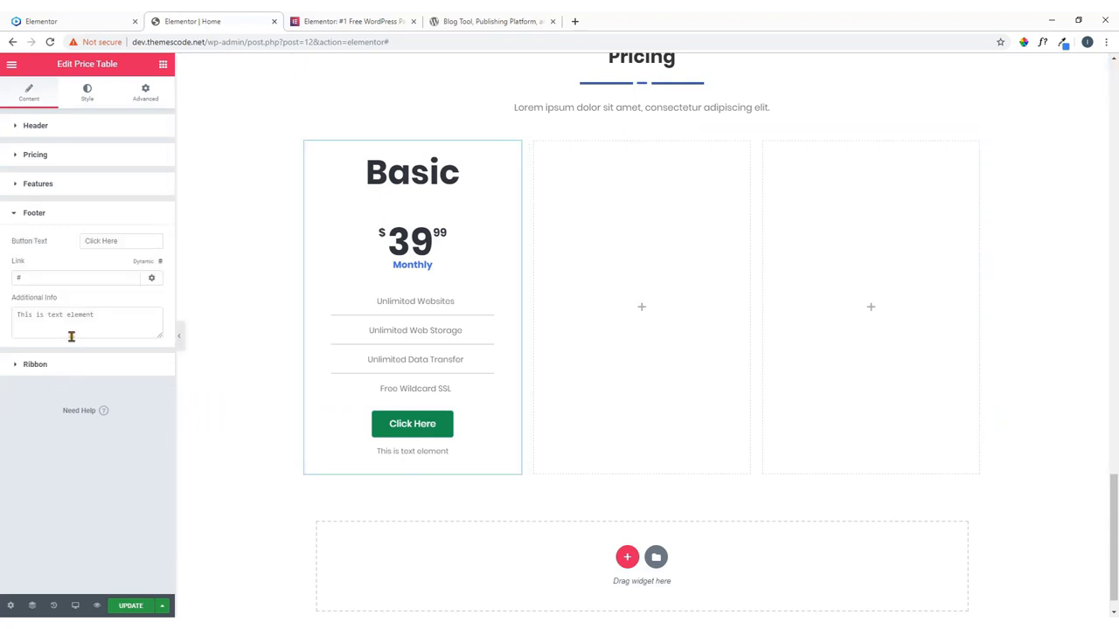
{"action": "left_click_drag", "start_coordinate": [99, 321], "coordinate": [3, 323]}
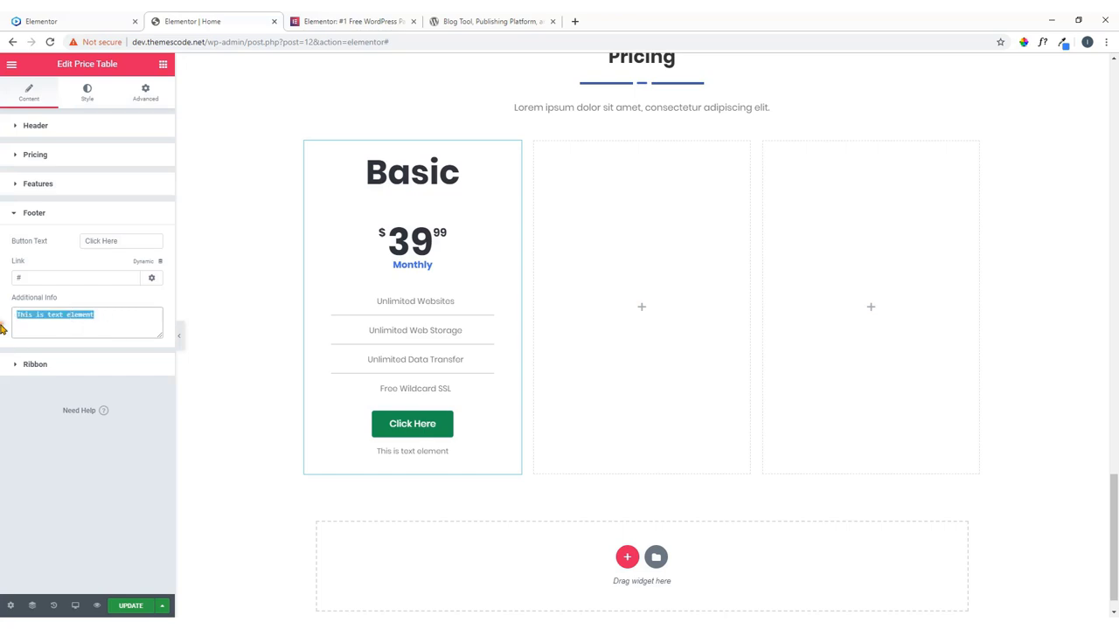
{"action": "key", "text": "BackSpace"}
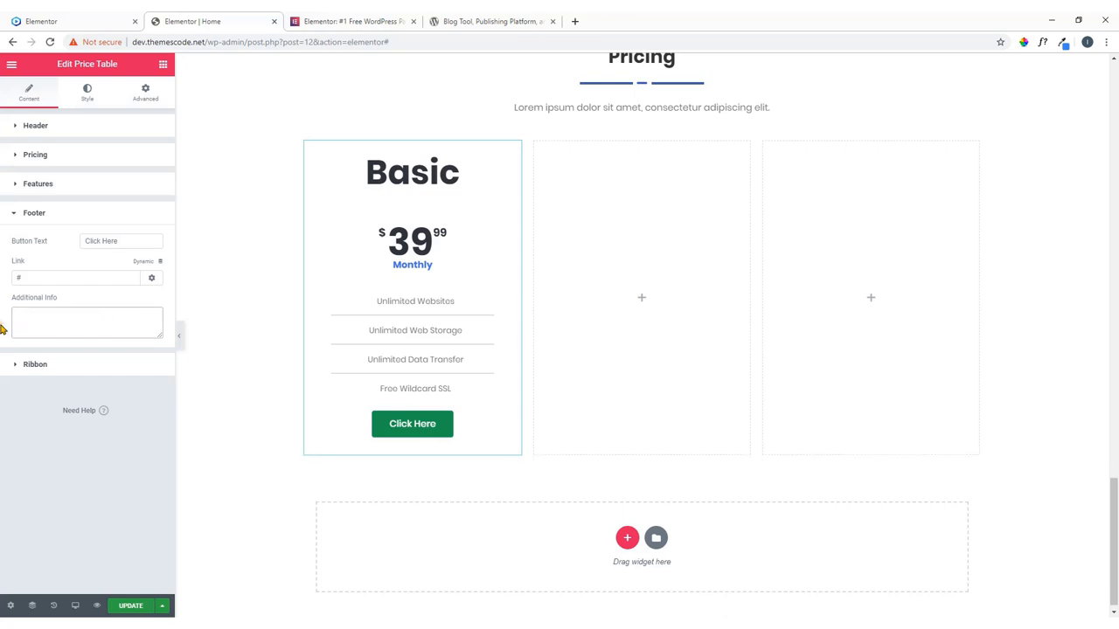
{"action": "left_click", "coordinate": [78, 21]}
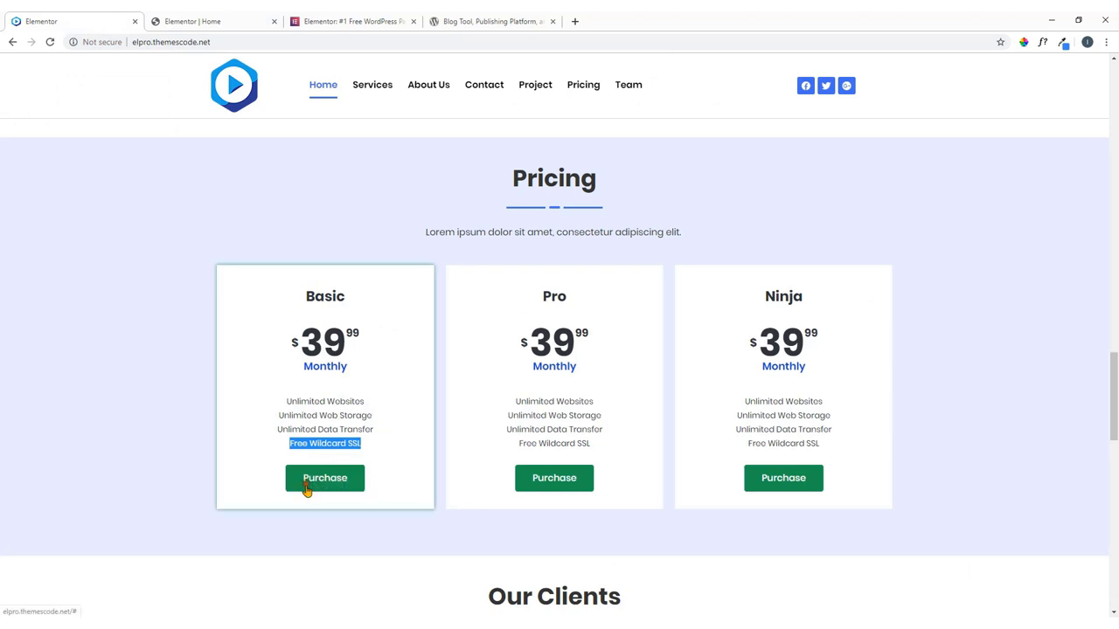
{"action": "left_click", "coordinate": [239, 20]}
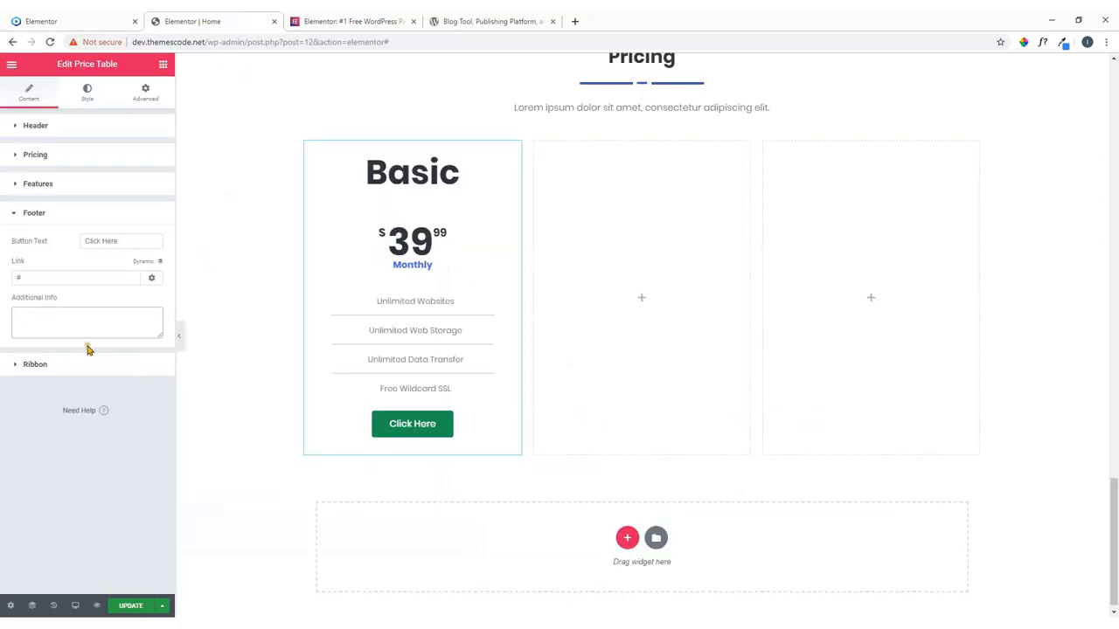
{"action": "left_click_drag", "start_coordinate": [118, 240], "coordinate": [56, 250]}
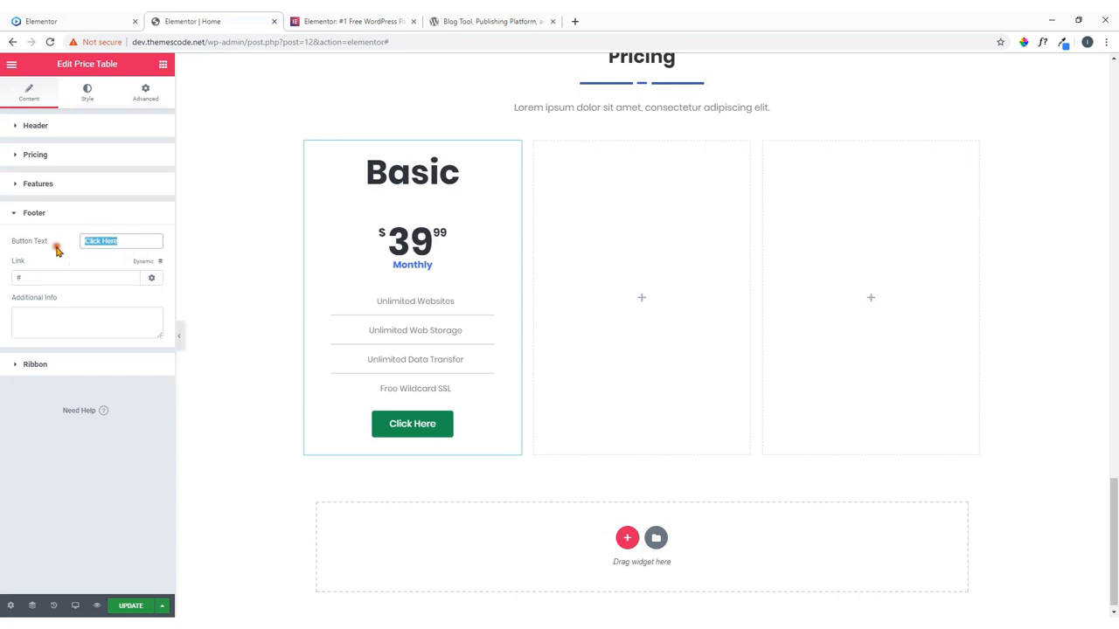
{"action": "type", "text": "Pur"}
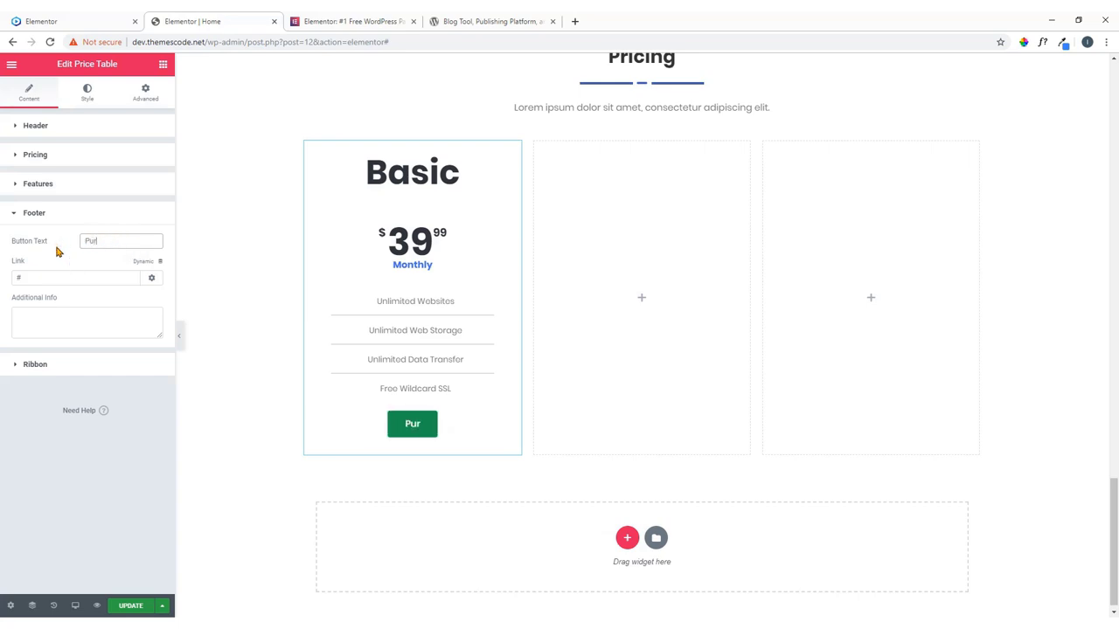
{"action": "type", "text": "chase"}
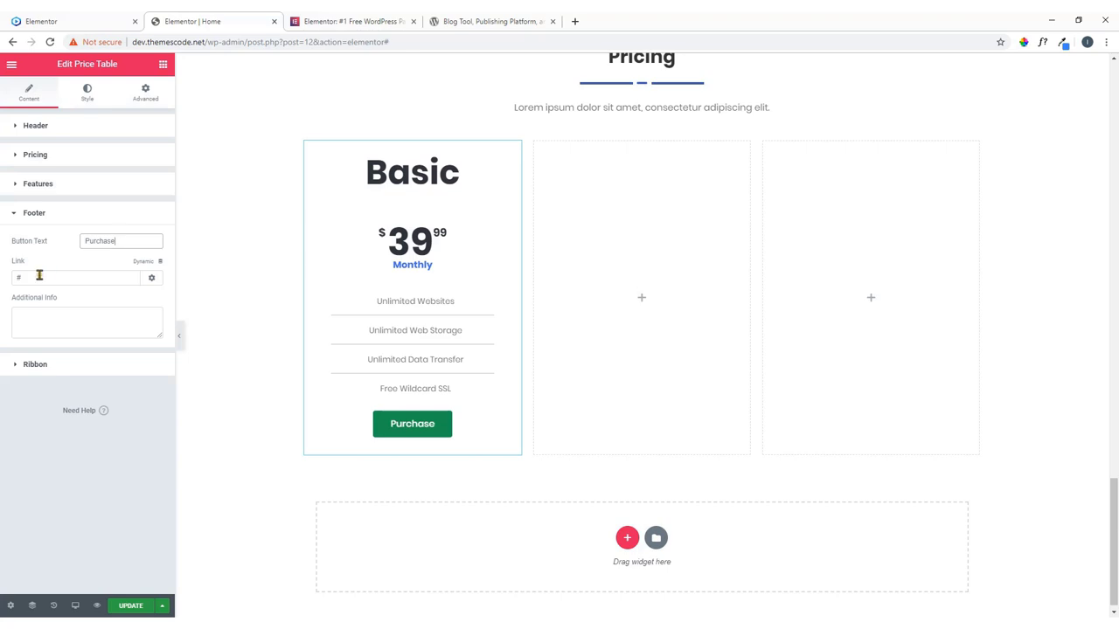
{"action": "left_click", "coordinate": [39, 276]}
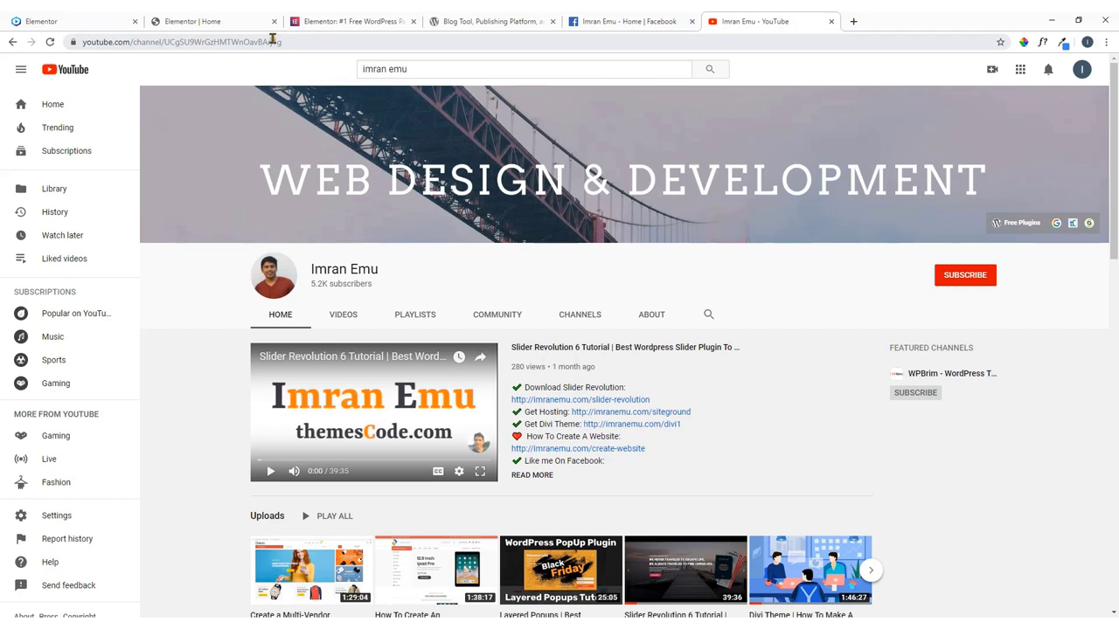
Copy the YouTube channel page's URL from the address bar and return to the Elementor tab.
{"action": "left_click", "coordinate": [272, 40]}
{"action": "right_click", "coordinate": [273, 40]}
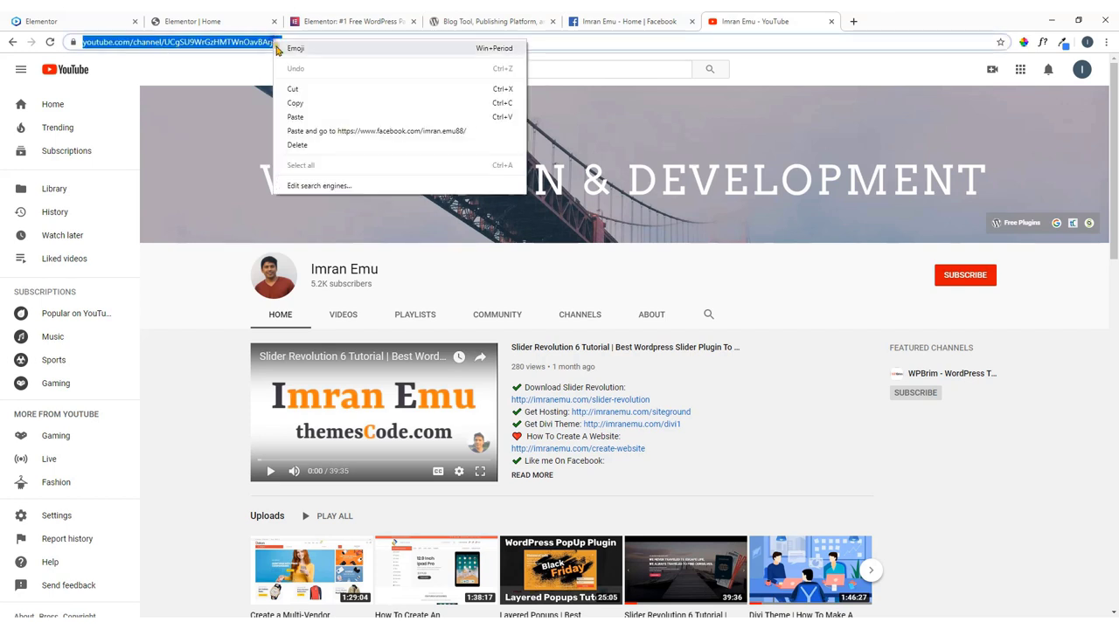
{"action": "left_click", "coordinate": [295, 104]}
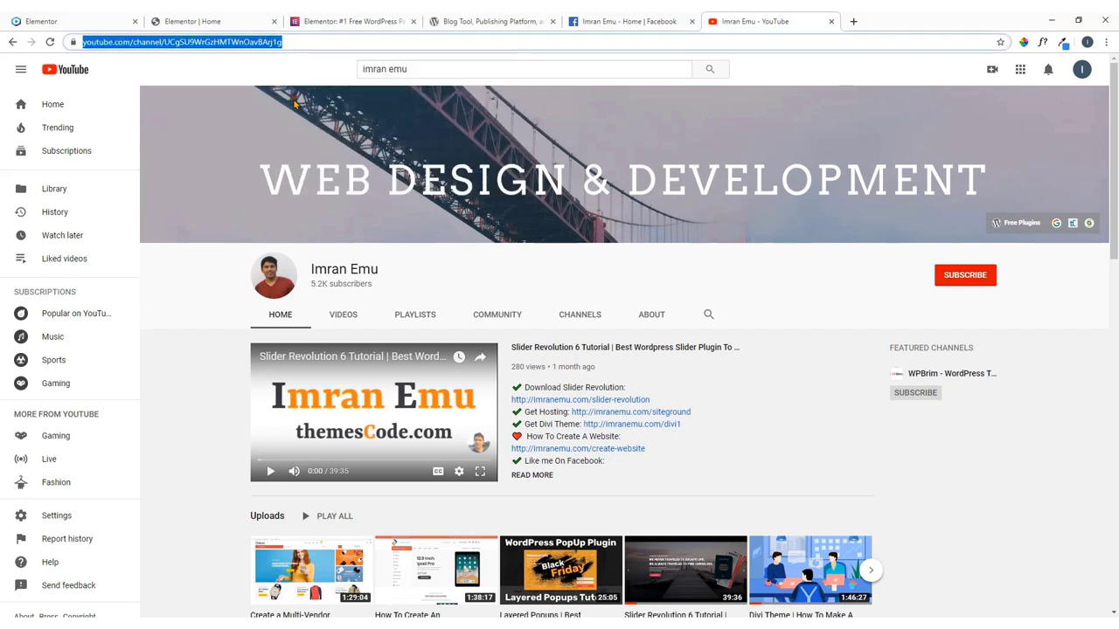
{"action": "left_click", "coordinate": [179, 20]}
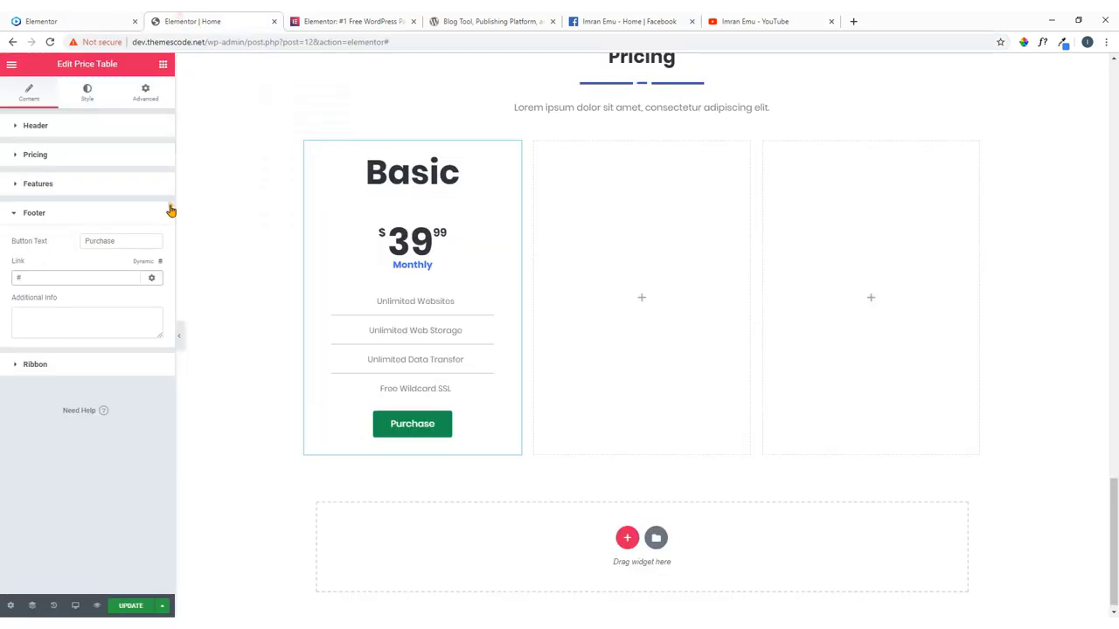
Replace the '#' button link with the YouTube channel URL, enabling Open in new window and nofollow.
{"action": "left_click_drag", "start_coordinate": [59, 277], "coordinate": [2, 290]}
{"action": "key", "text": "ctrl+v"}
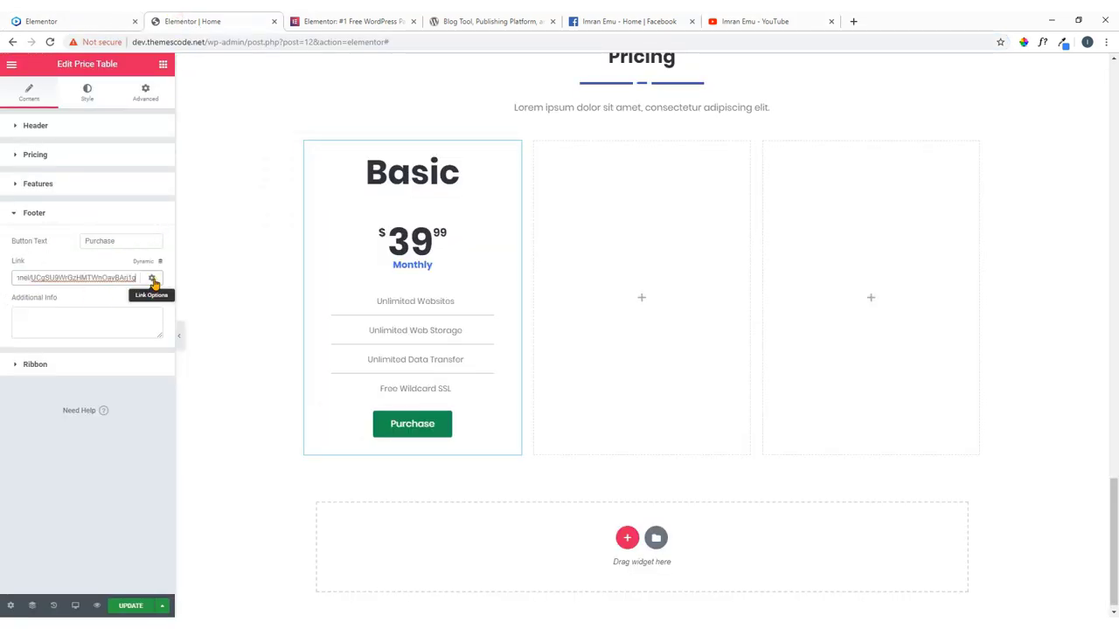
{"action": "left_click", "coordinate": [153, 278]}
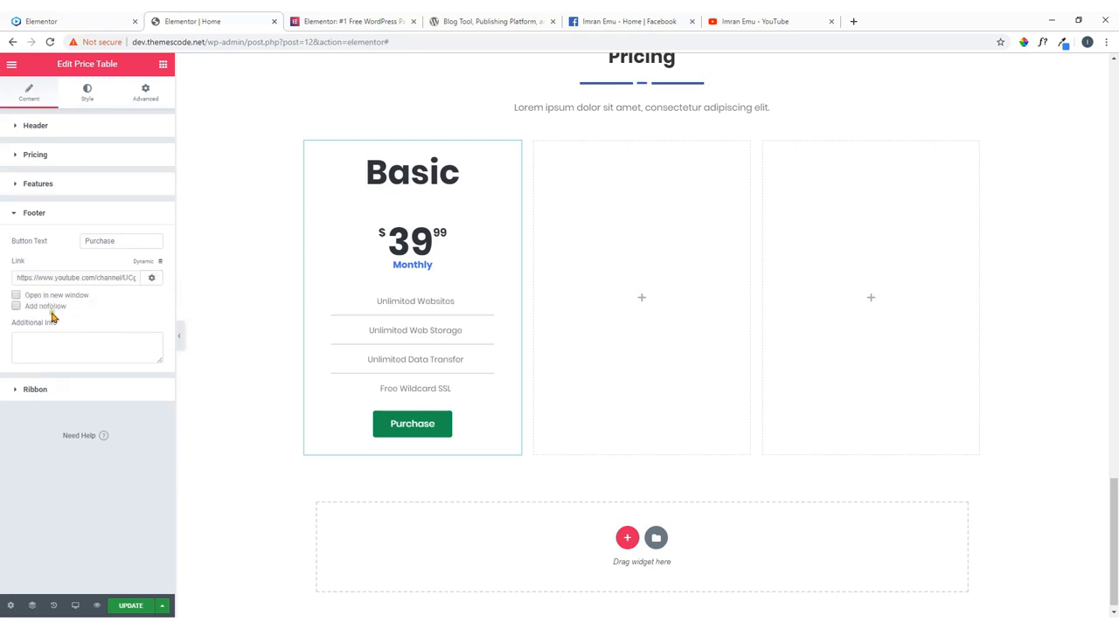
{"action": "left_click", "coordinate": [44, 298]}
{"action": "left_click", "coordinate": [59, 307]}
{"action": "left_click", "coordinate": [151, 278]}
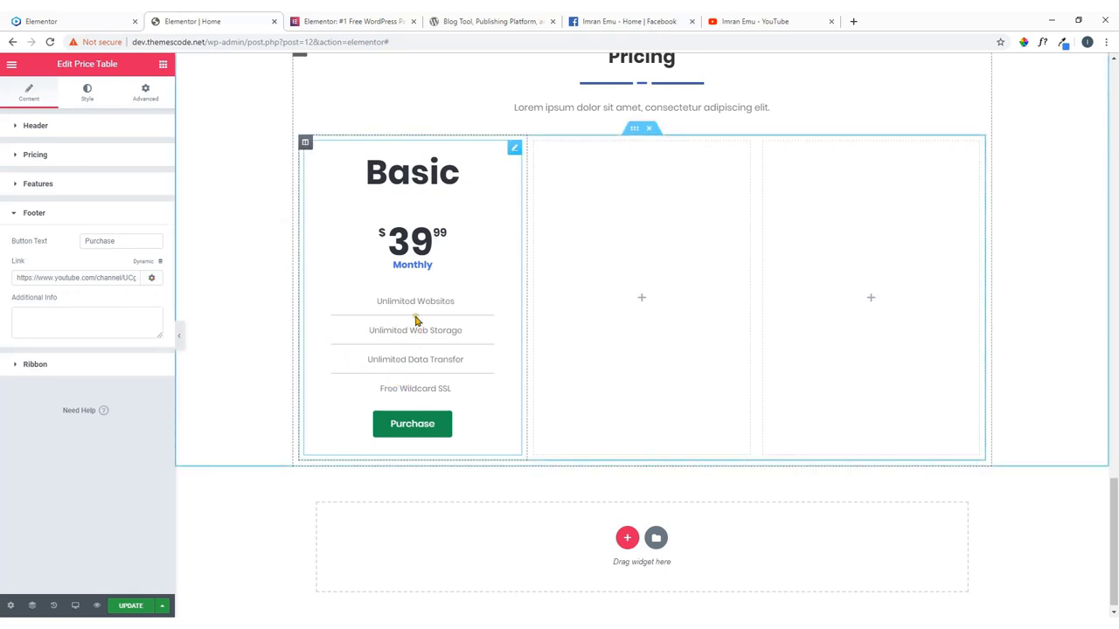
{"action": "left_click", "coordinate": [91, 94]}
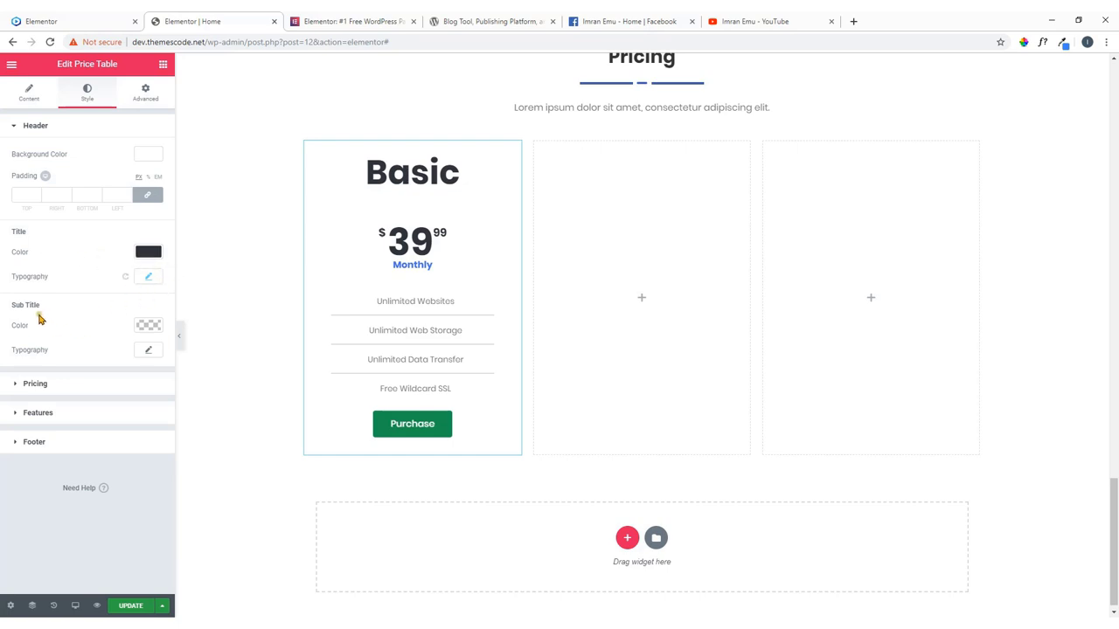
Turn off the feature list dividers and set the feature text colour to dark grey #30333a.
{"action": "left_click", "coordinate": [74, 414]}
{"action": "scroll", "coordinate": [74, 320], "scroll_direction": "down", "scroll_amount": 2}
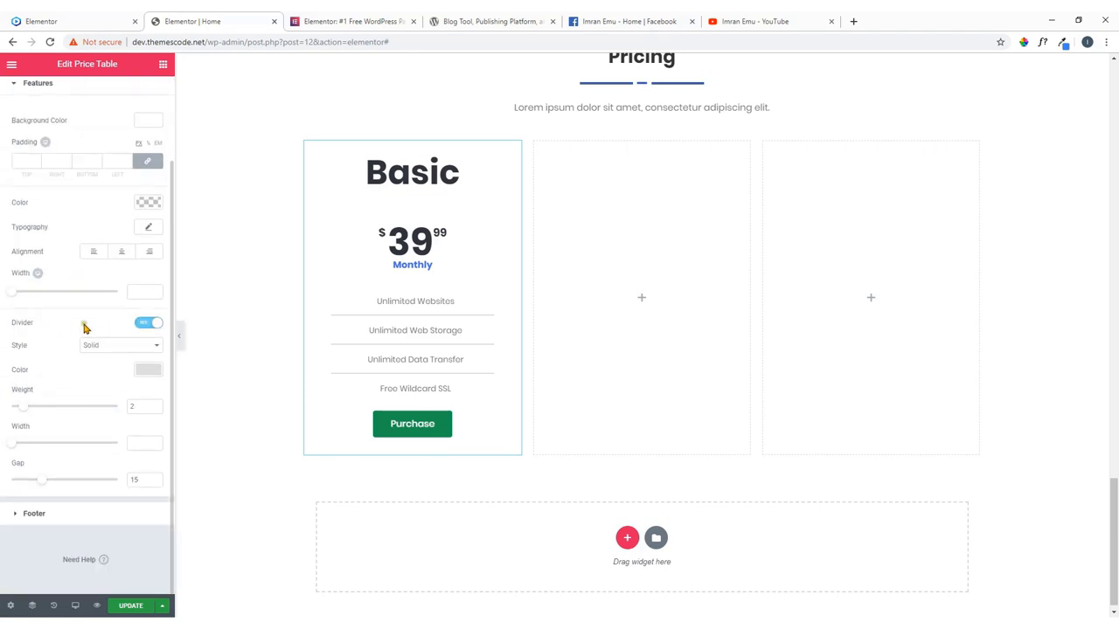
{"action": "left_click", "coordinate": [144, 325]}
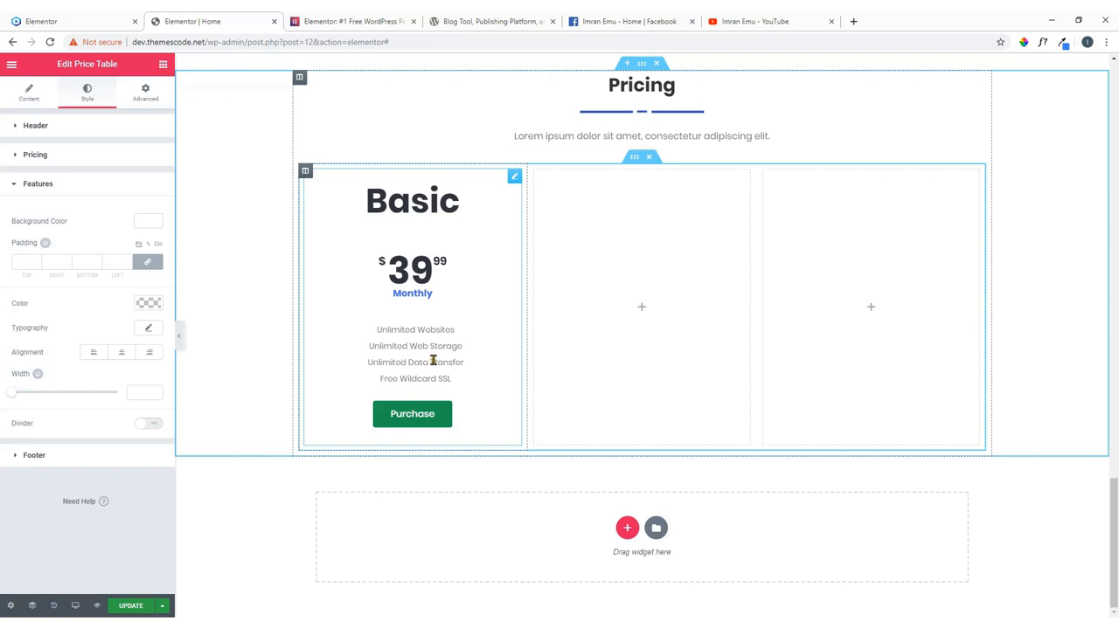
{"action": "left_click", "coordinate": [148, 304]}
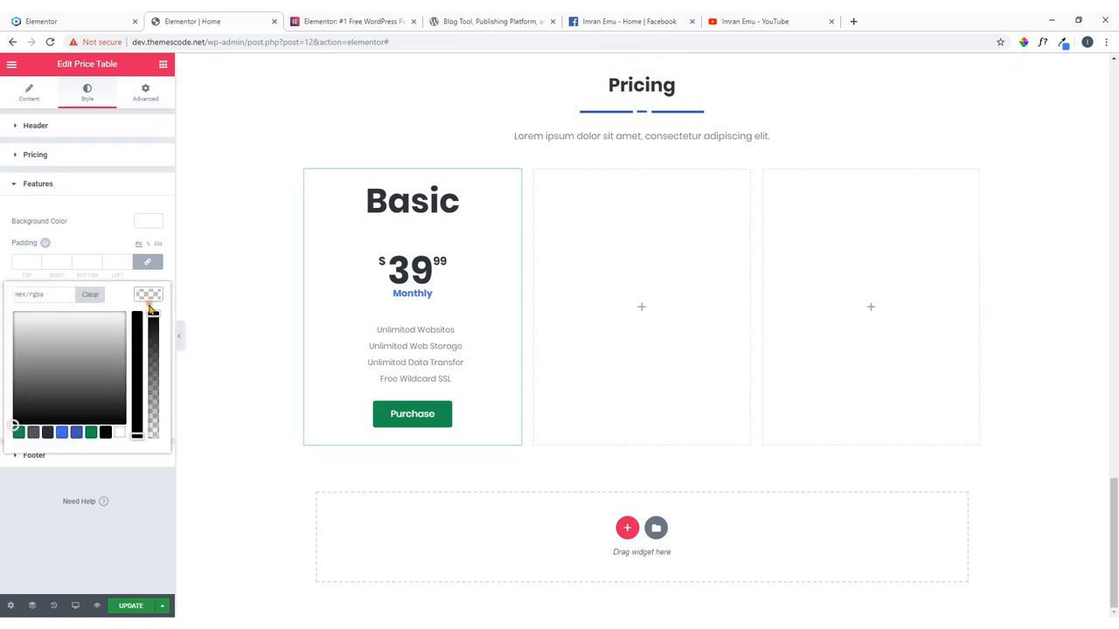
{"action": "left_click", "coordinate": [47, 433]}
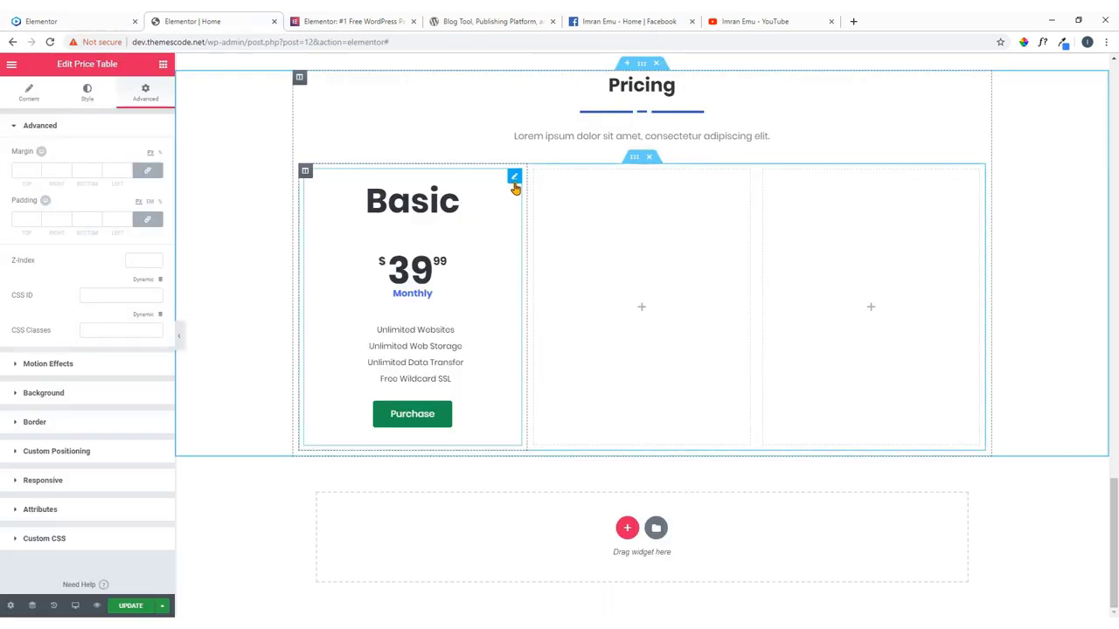
Try Fade In and Bounce In entrance animations, reloading the reference site to compare.
{"action": "left_click", "coordinate": [515, 179]}
{"action": "left_click", "coordinate": [52, 367]}
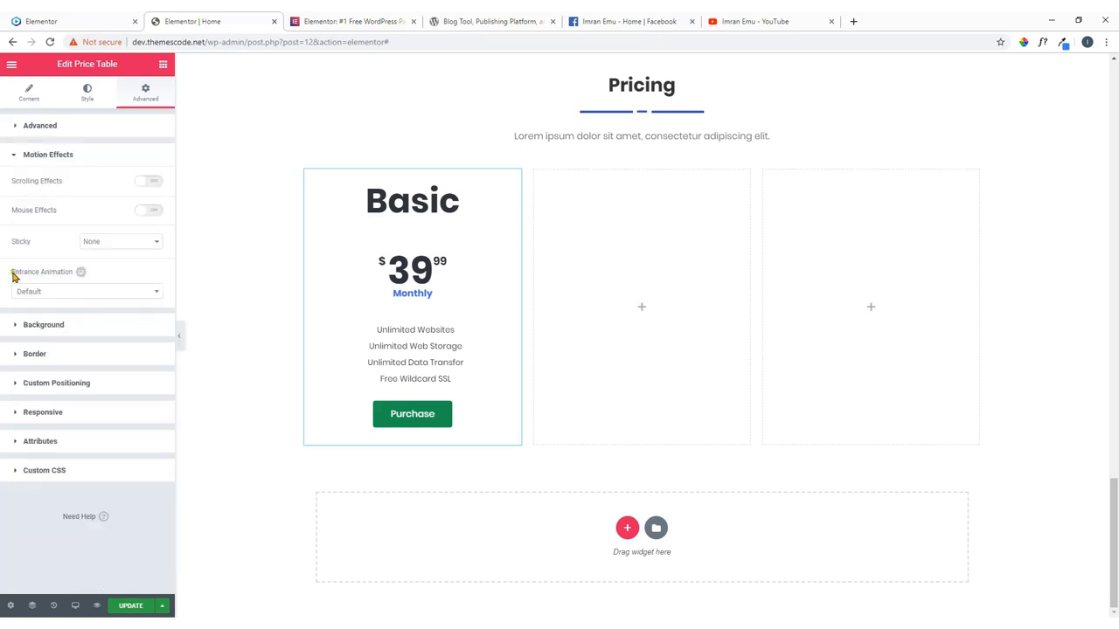
{"action": "left_click", "coordinate": [82, 295]}
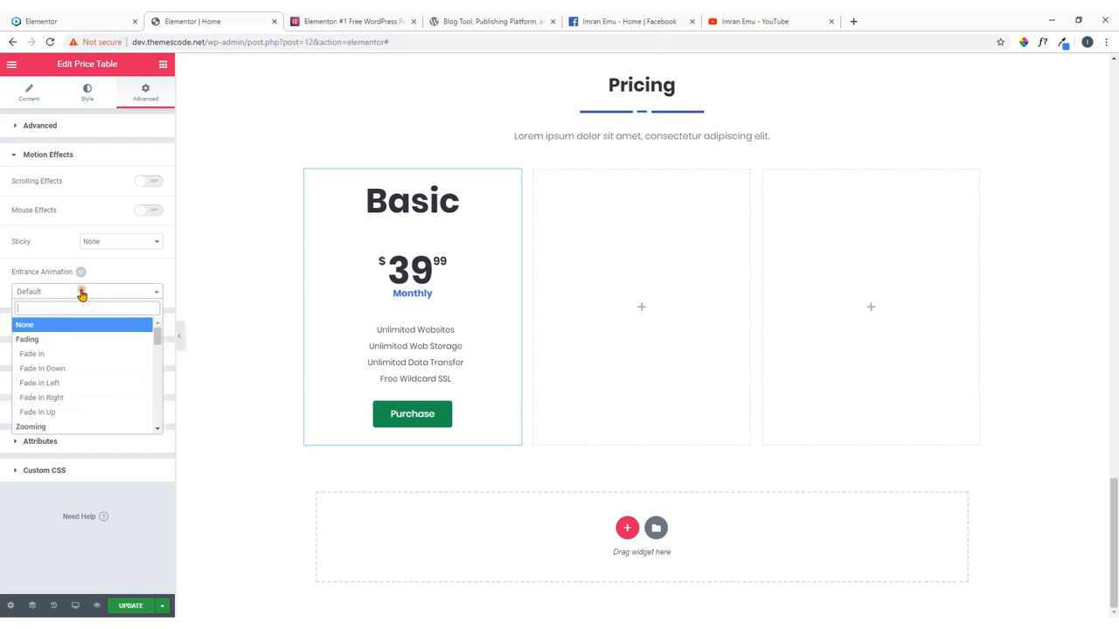
{"action": "left_click", "coordinate": [56, 356]}
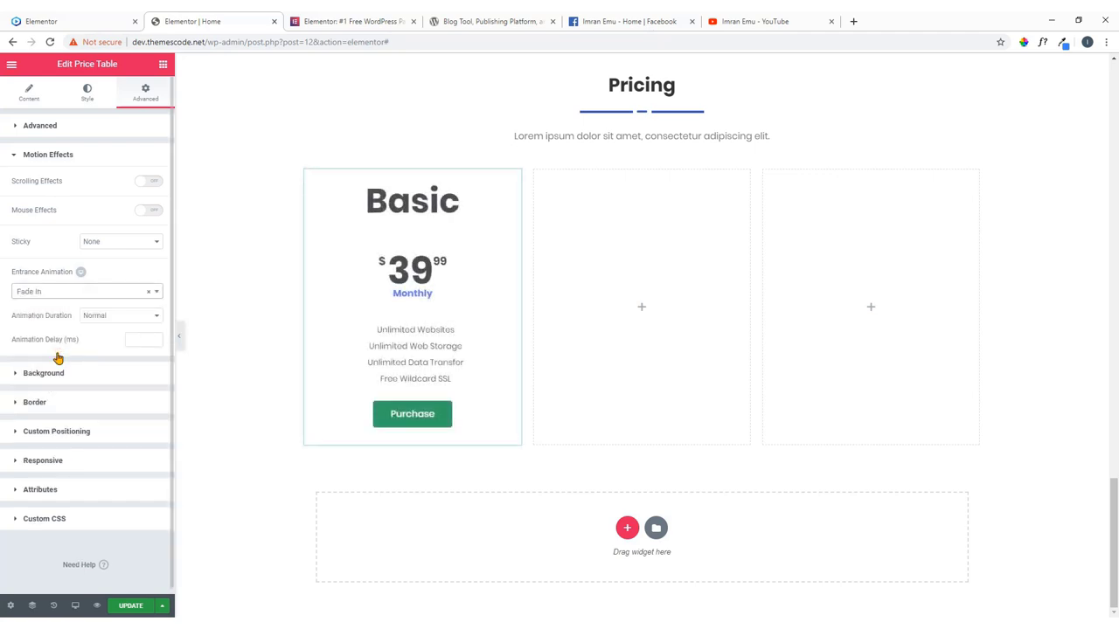
{"action": "left_click", "coordinate": [81, 295]}
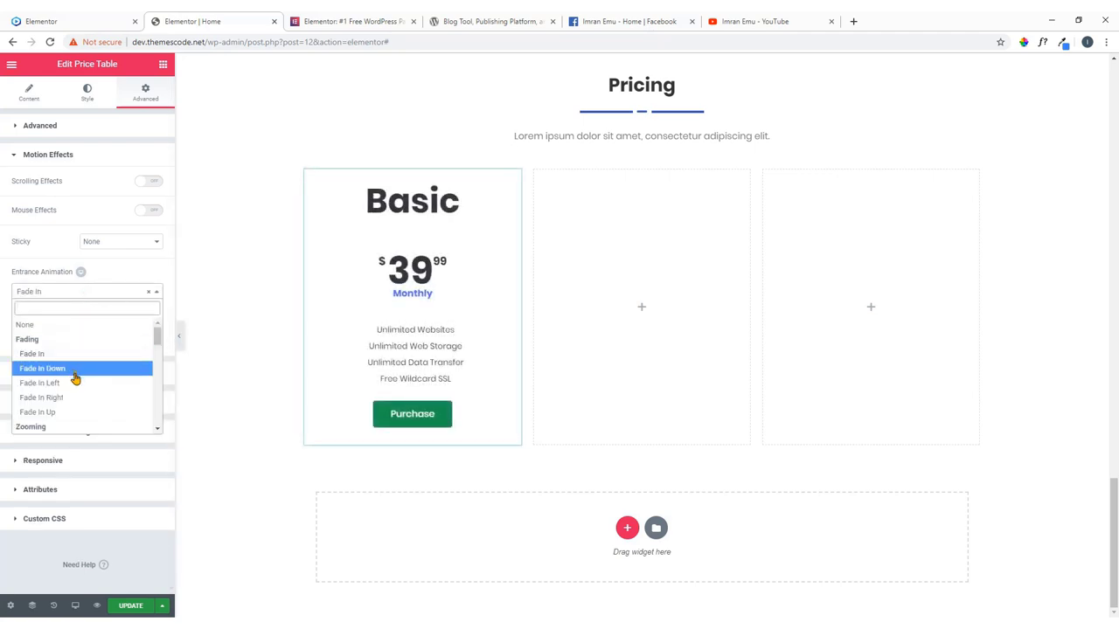
{"action": "scroll", "coordinate": [76, 374], "scroll_direction": "down", "scroll_amount": 3}
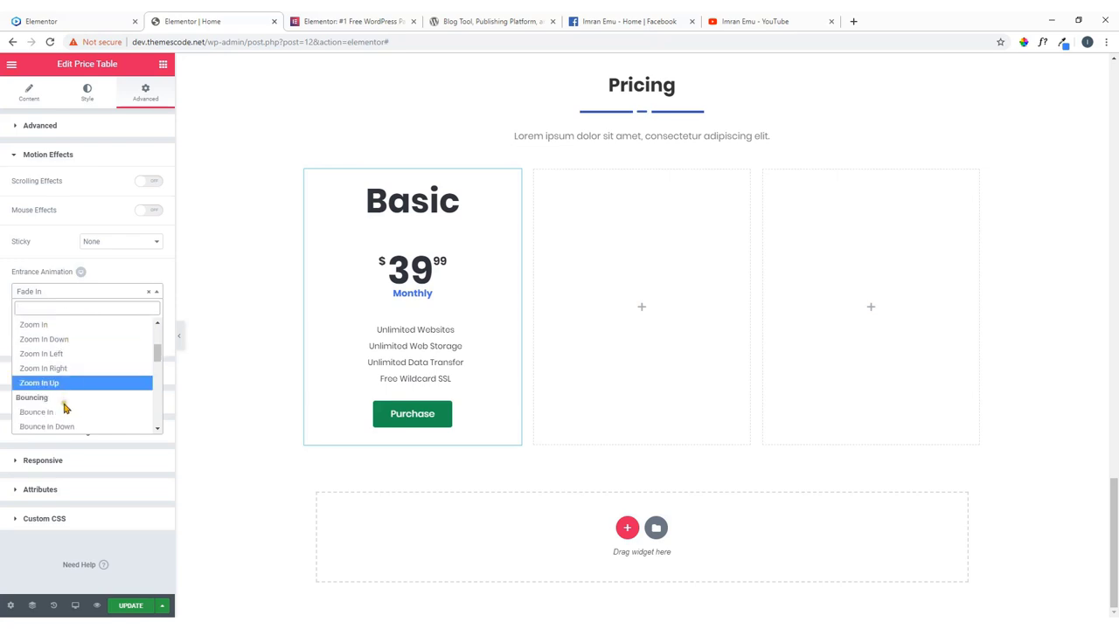
{"action": "left_click", "coordinate": [64, 410]}
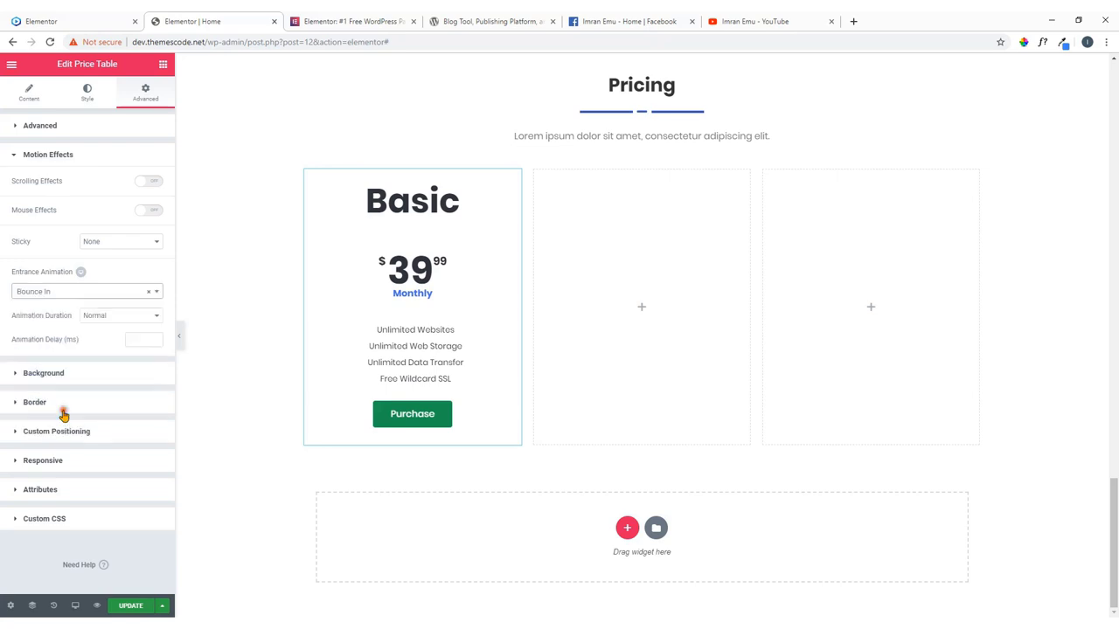
{"action": "left_click", "coordinate": [70, 16]}
{"action": "left_click", "coordinate": [49, 42]}
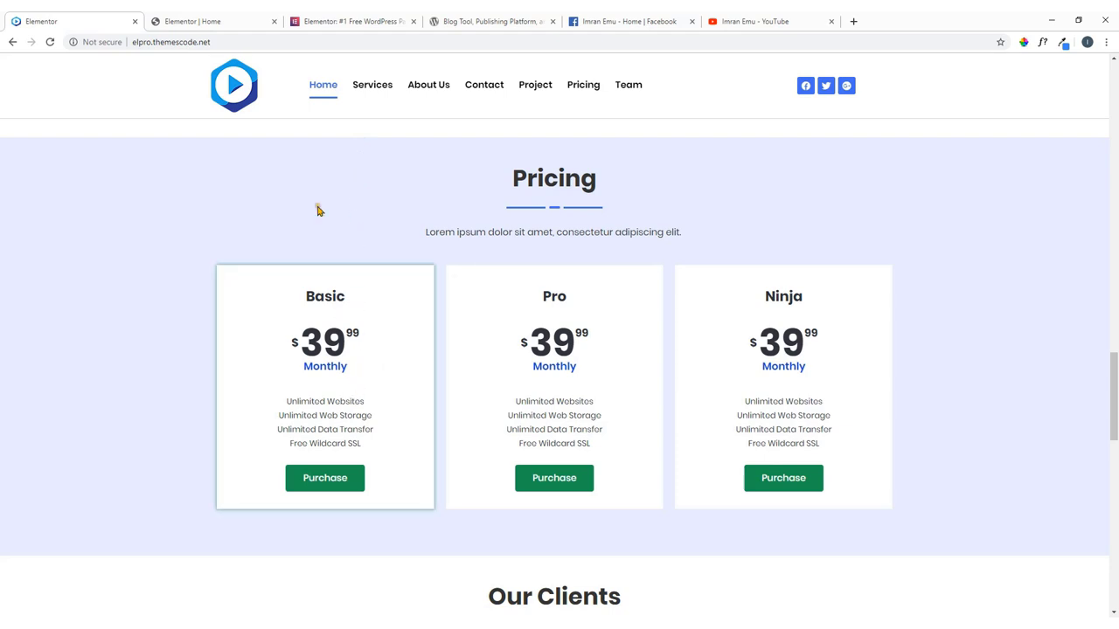
{"action": "left_click", "coordinate": [196, 21]}
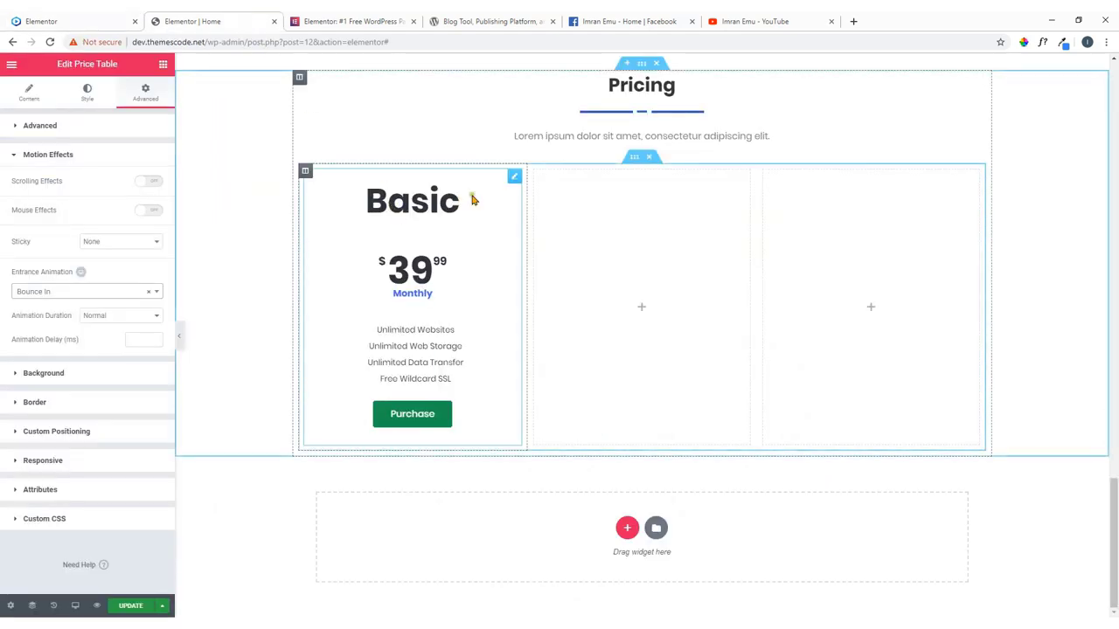
Test Slide In Down and Bounce In Up, then settle on Bounce In as the entrance animation.
{"action": "left_click", "coordinate": [141, 292]}
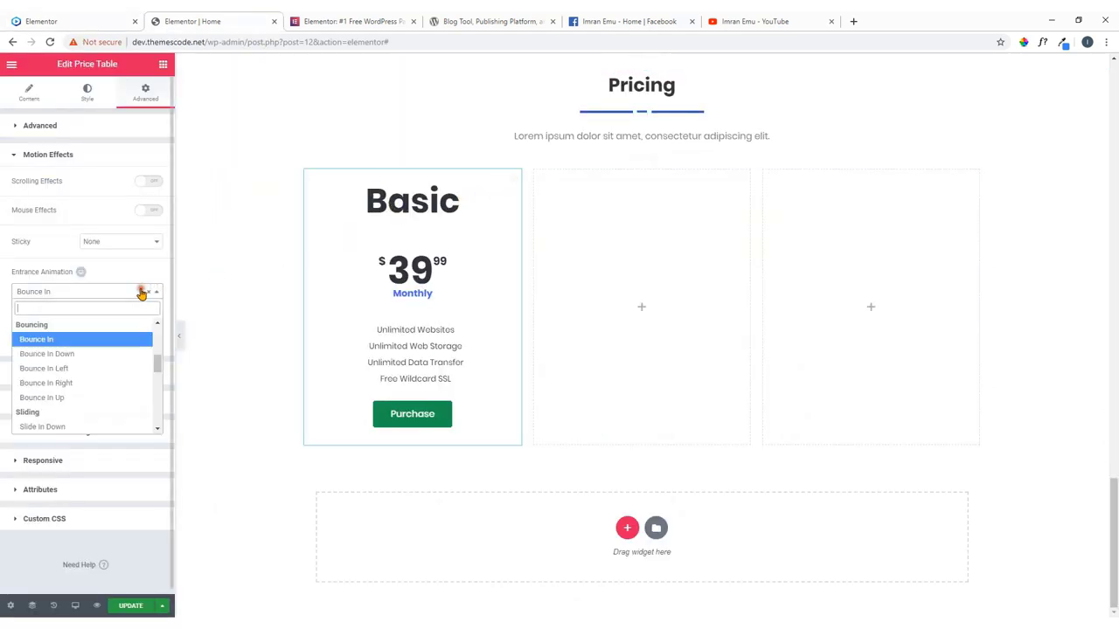
{"action": "scroll", "coordinate": [109, 362], "scroll_direction": "down", "scroll_amount": 2}
{"action": "scroll", "coordinate": [103, 365], "scroll_direction": "up", "scroll_amount": 1}
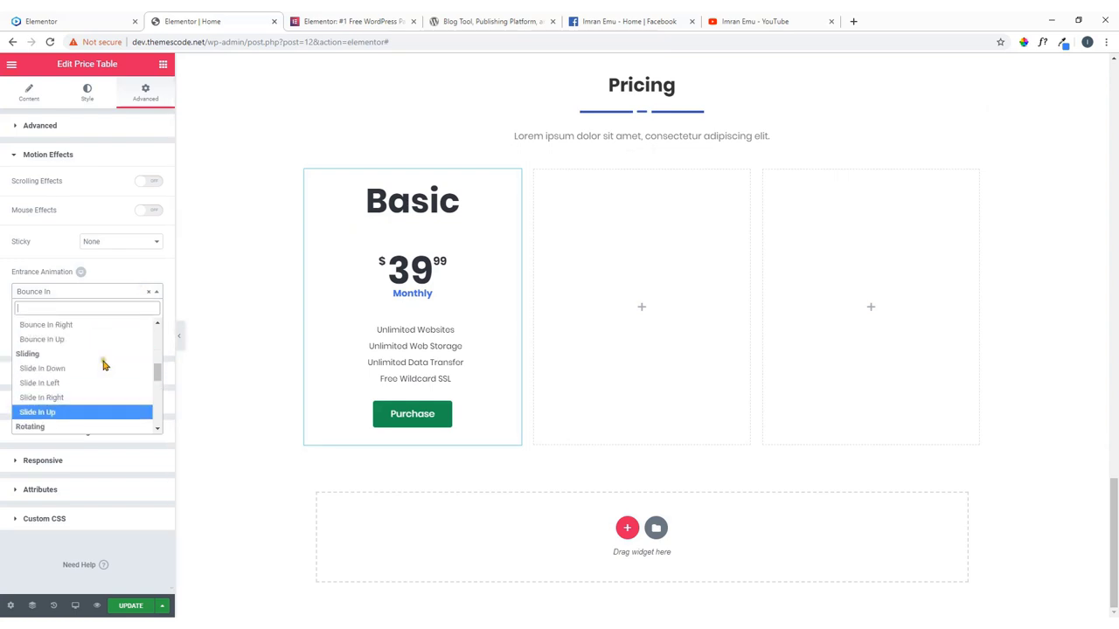
{"action": "left_click", "coordinate": [70, 370]}
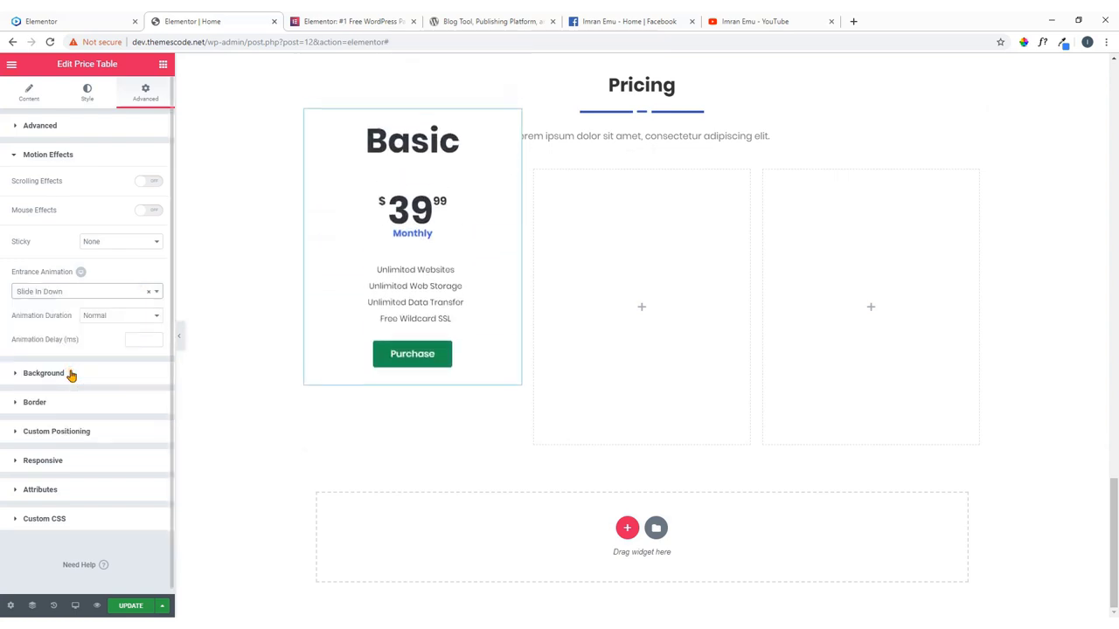
{"action": "left_click", "coordinate": [91, 292]}
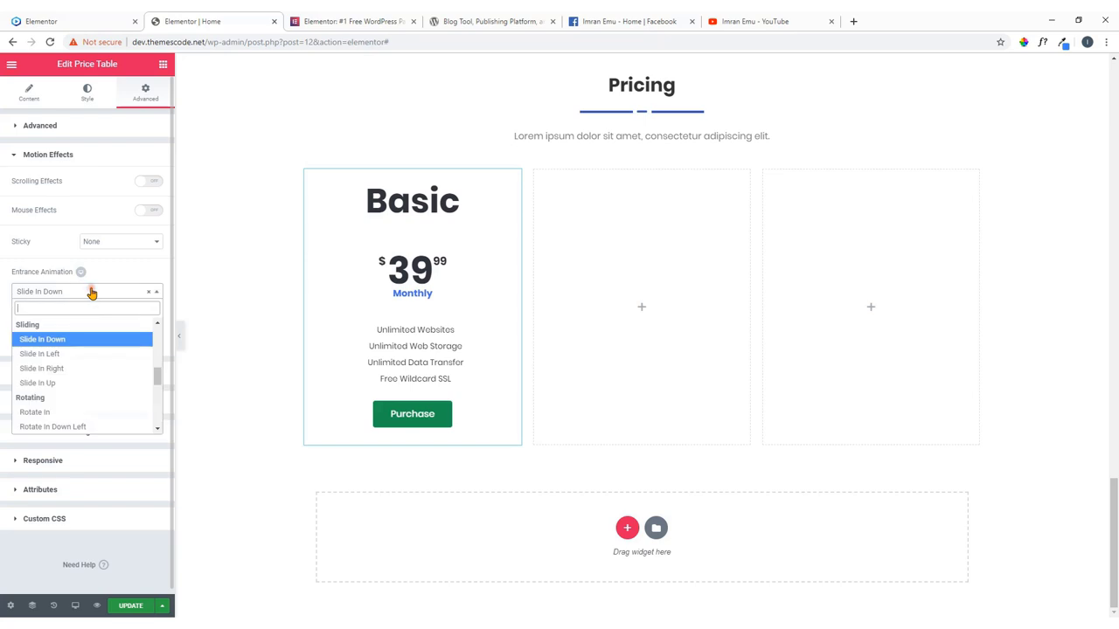
{"action": "scroll", "coordinate": [70, 372], "scroll_direction": "down", "scroll_amount": 1}
{"action": "scroll", "coordinate": [67, 370], "scroll_direction": "up", "scroll_amount": 2}
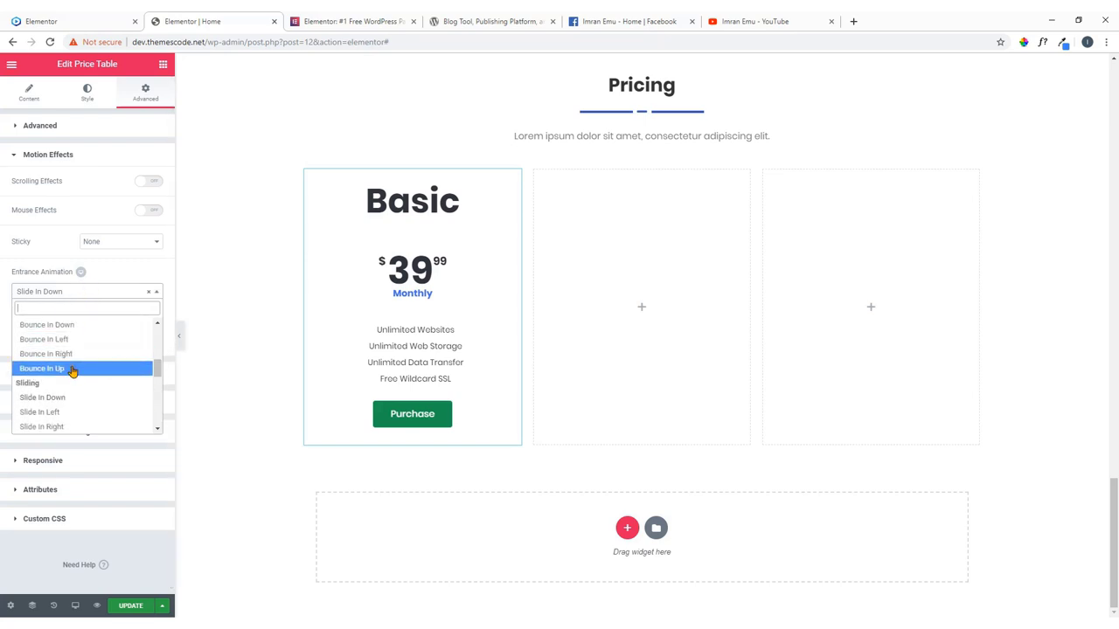
{"action": "left_click", "coordinate": [72, 372]}
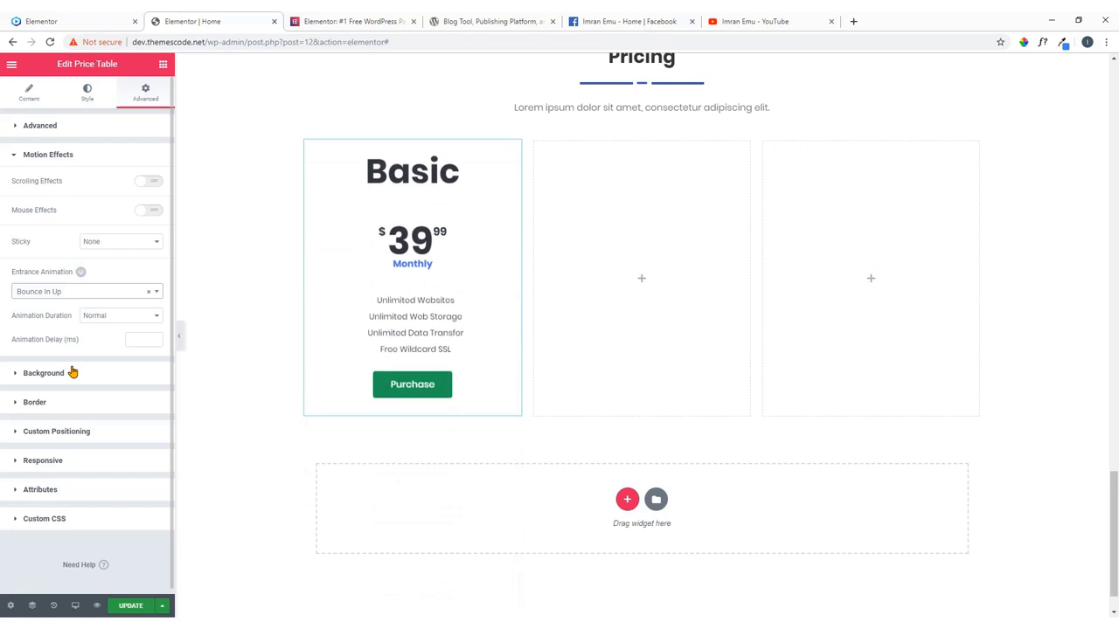
{"action": "left_click", "coordinate": [107, 298]}
{"action": "scroll", "coordinate": [79, 354], "scroll_direction": "up", "scroll_amount": 2}
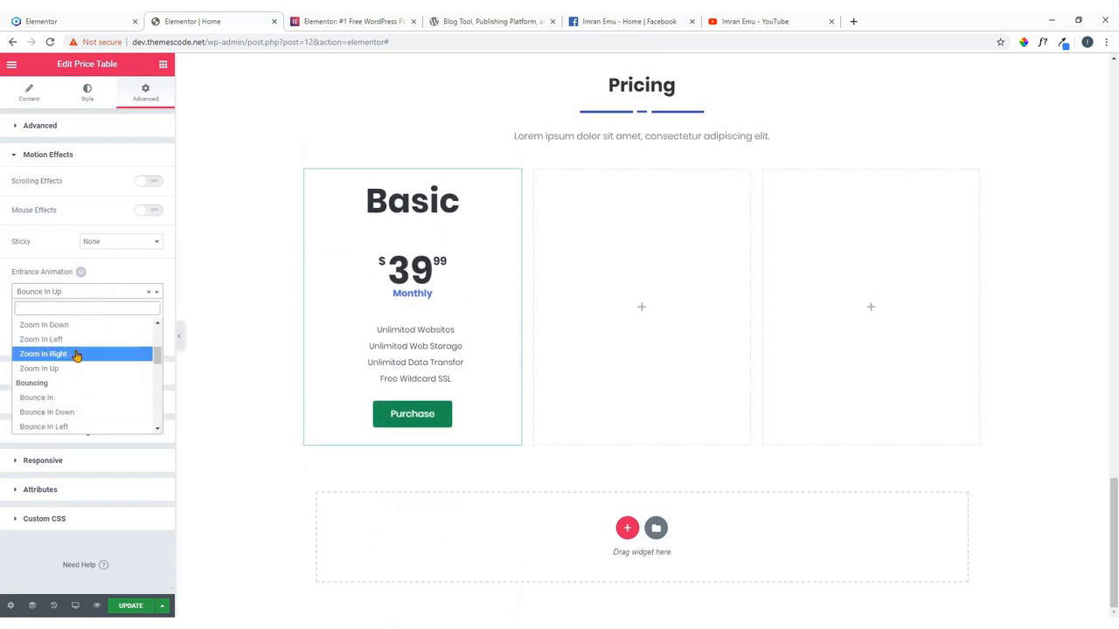
{"action": "scroll", "coordinate": [77, 348], "scroll_direction": "down", "scroll_amount": 3}
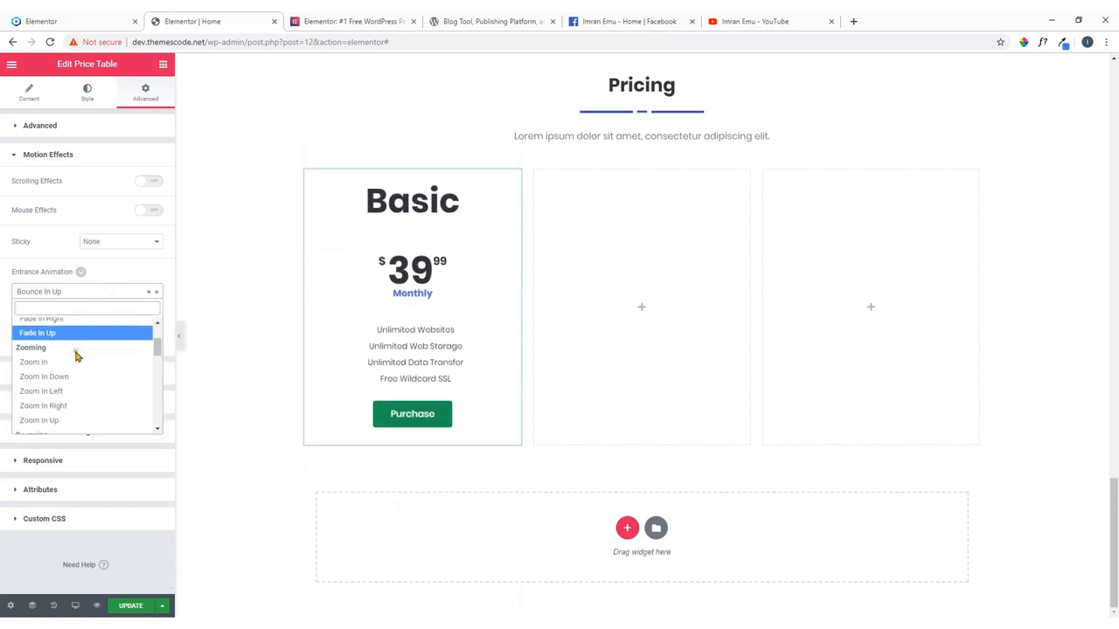
{"action": "left_click", "coordinate": [66, 342]}
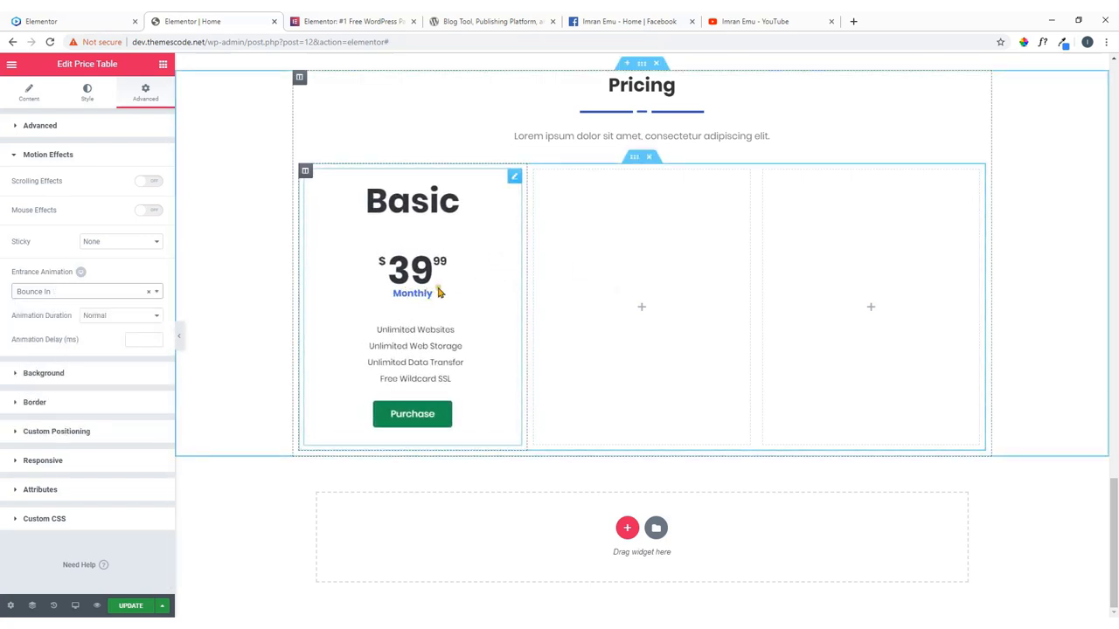
Set a Classic background, compare the box shadow with the reference cards, then reset the shadow.
{"action": "left_click", "coordinate": [83, 375]}
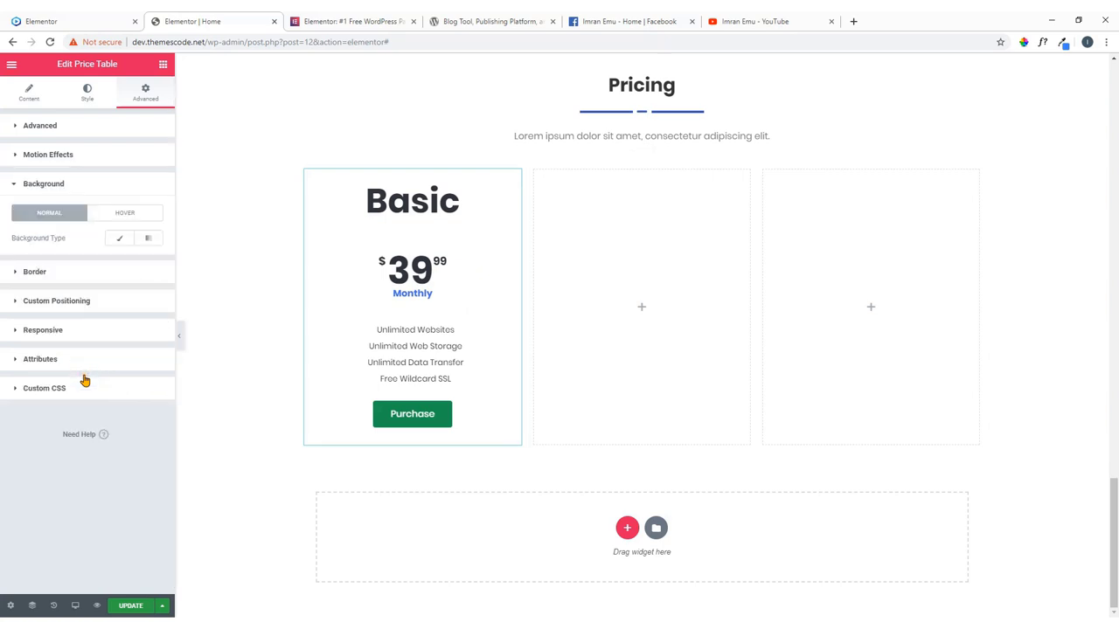
{"action": "left_click", "coordinate": [121, 242]}
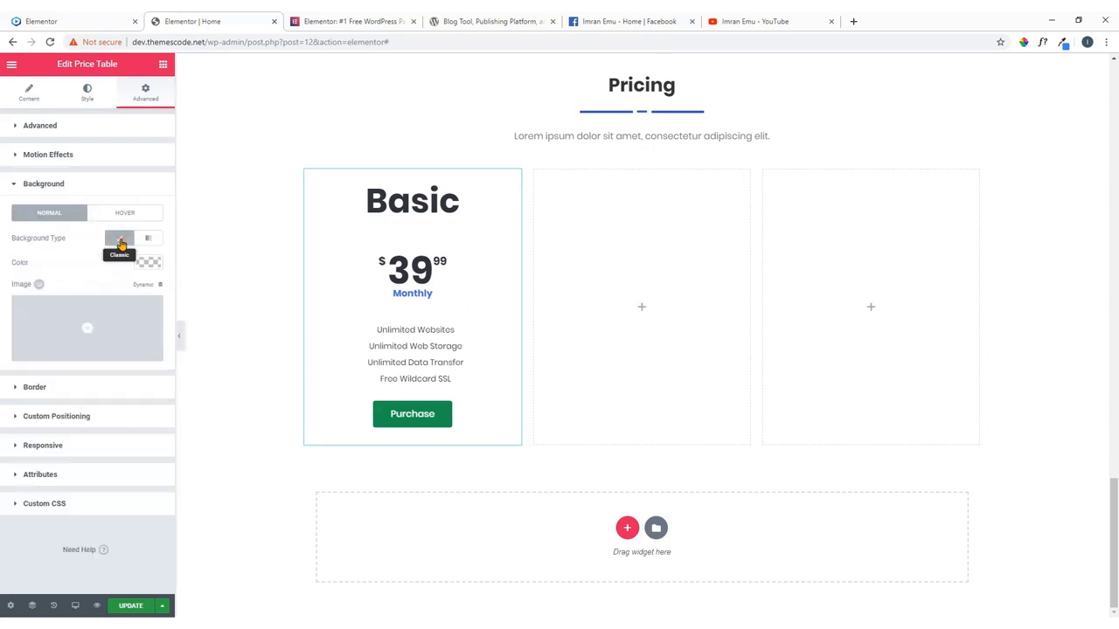
{"action": "left_click", "coordinate": [67, 389]}
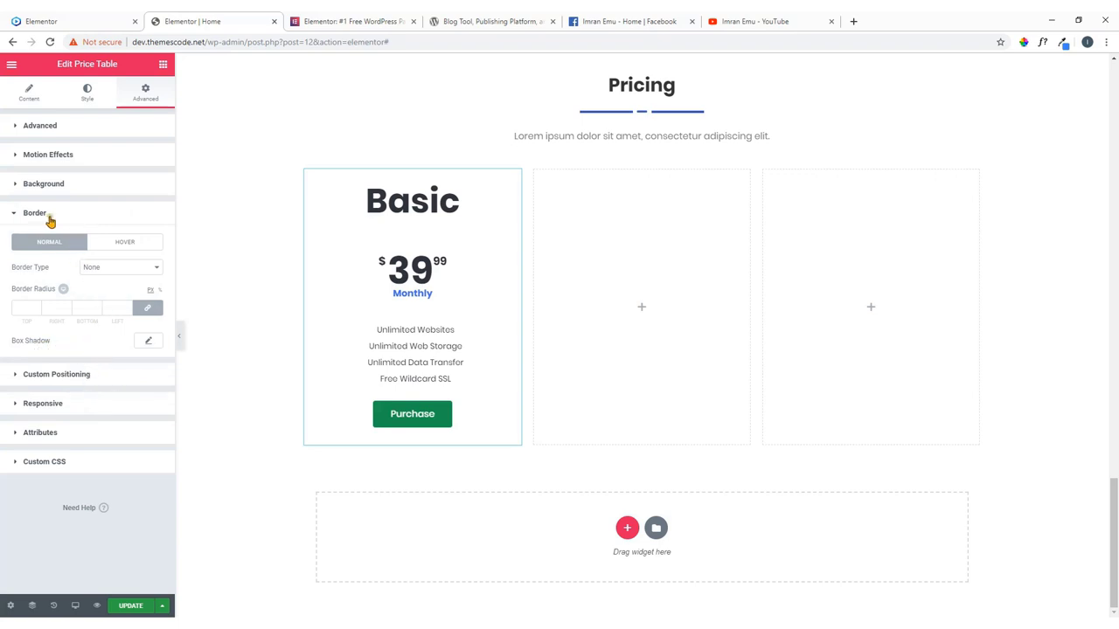
{"action": "left_click", "coordinate": [149, 342]}
{"action": "left_click", "coordinate": [88, 22]}
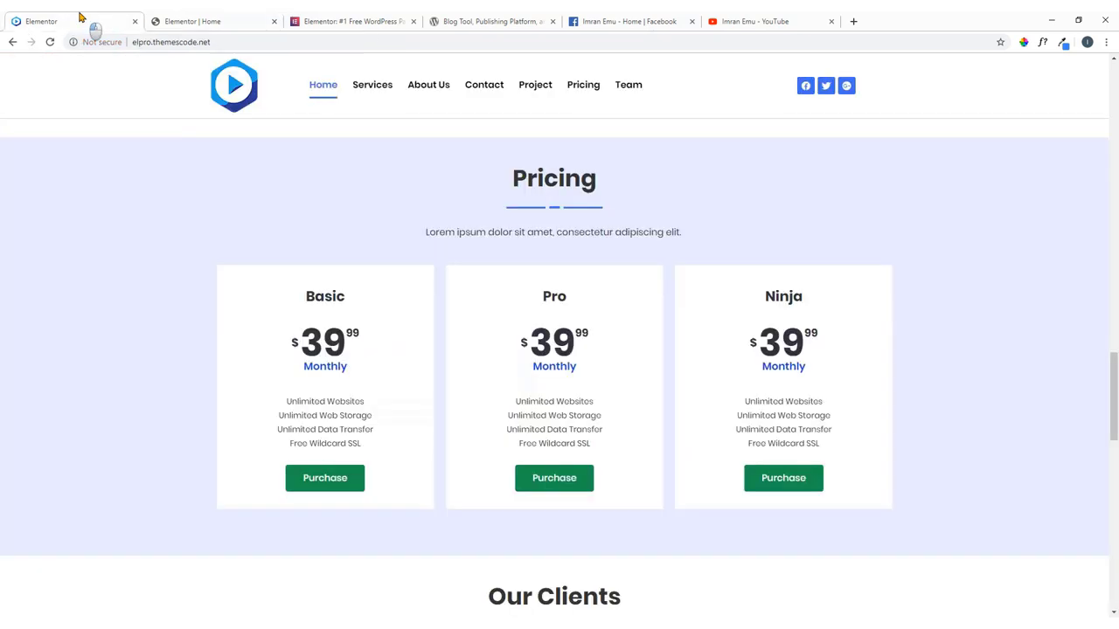
{"action": "left_click", "coordinate": [218, 22]}
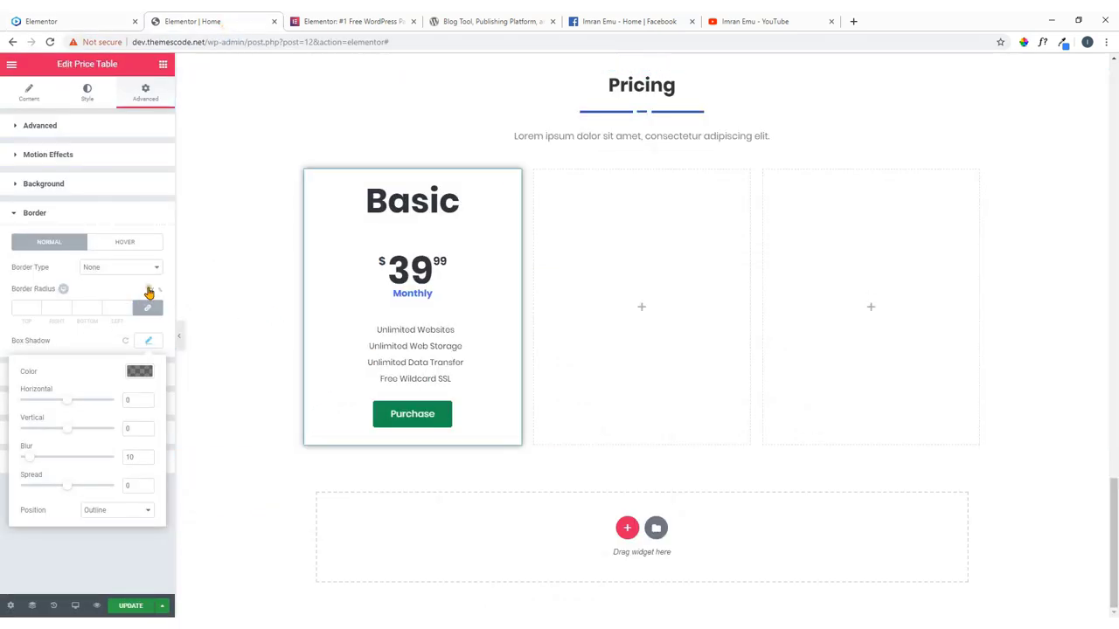
{"action": "left_click", "coordinate": [105, 23]}
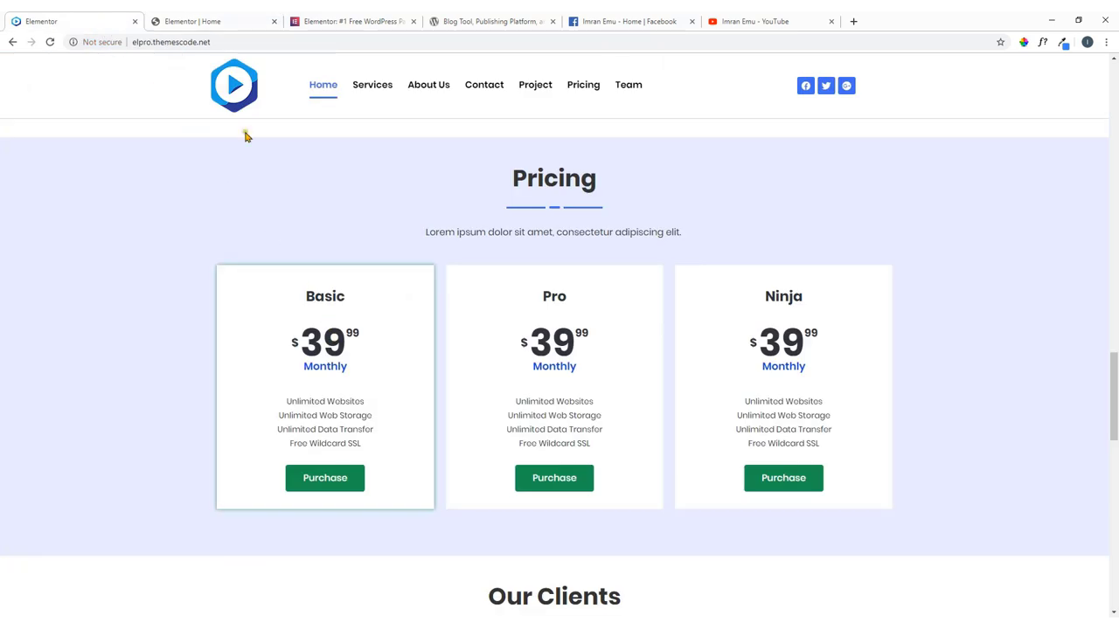
{"action": "left_click", "coordinate": [159, 19]}
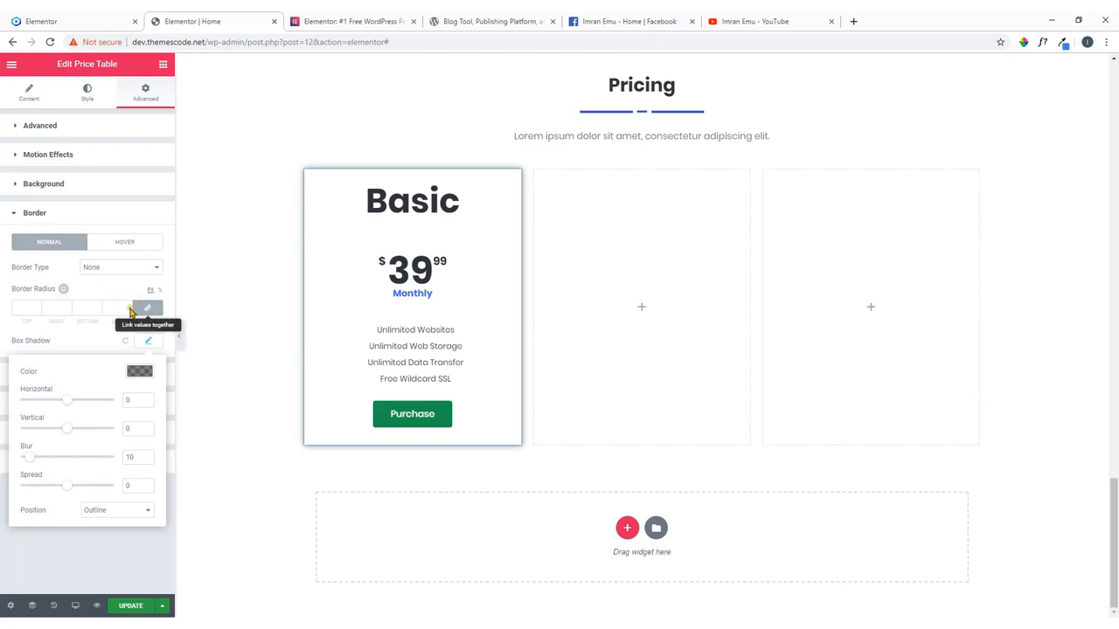
{"action": "left_click", "coordinate": [130, 343]}
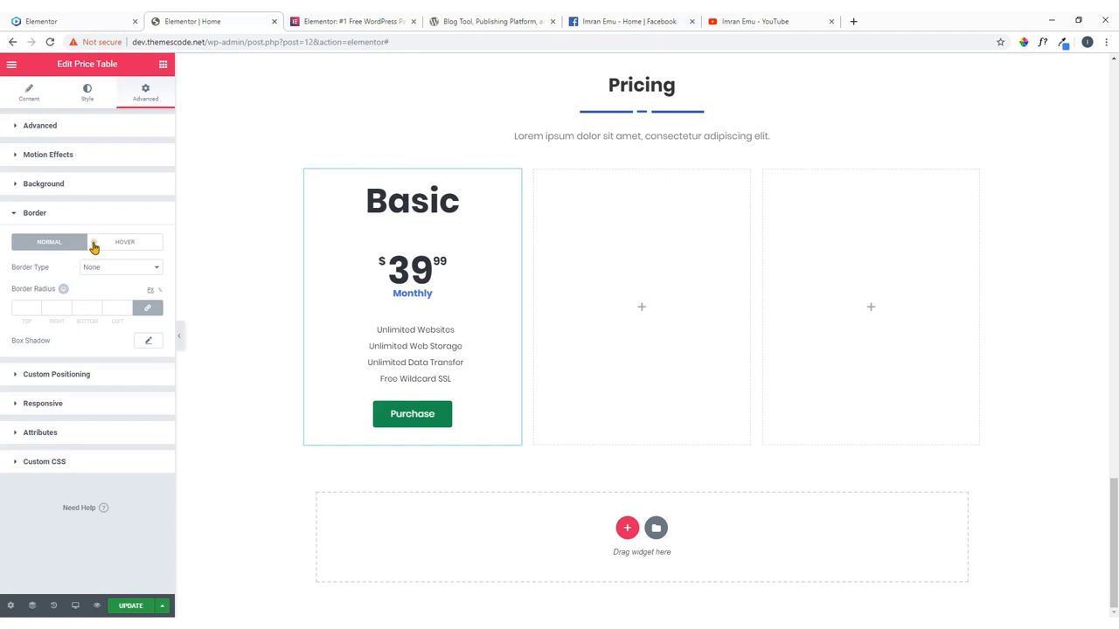
{"action": "left_click", "coordinate": [137, 243]}
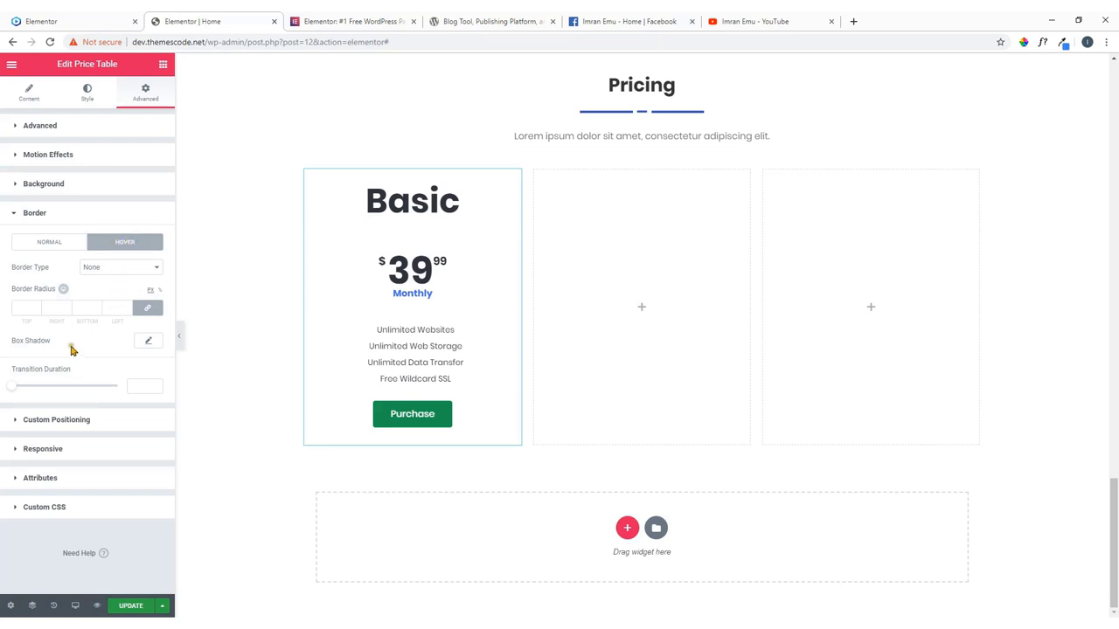
Set the hover-state box shadow to the green preset colour with blur 6.
{"action": "left_click", "coordinate": [149, 341]}
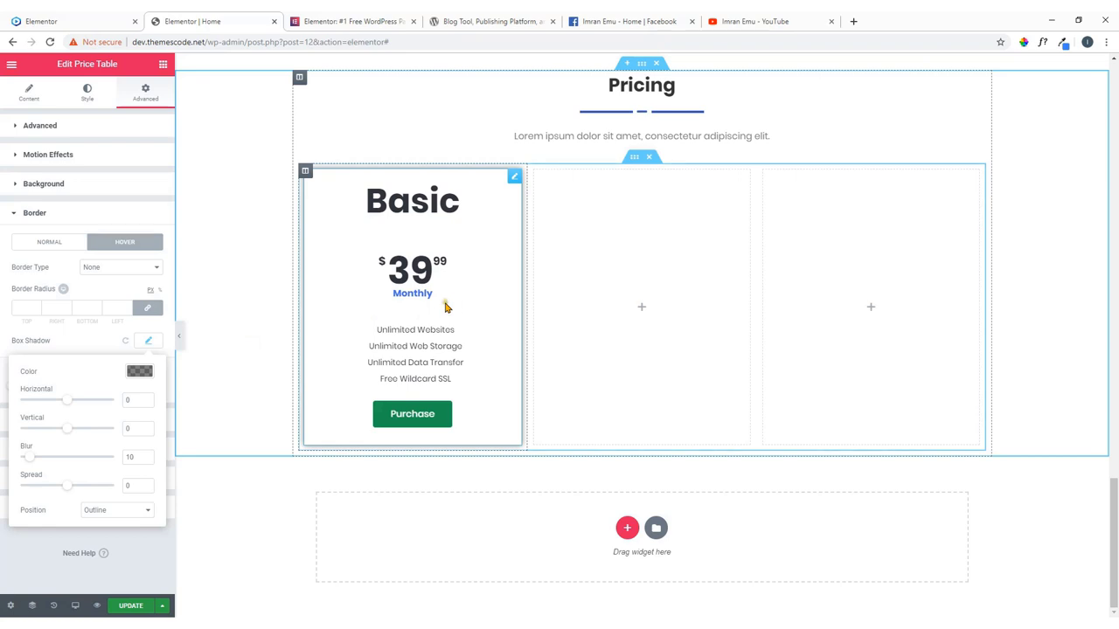
{"action": "left_click", "coordinate": [141, 373]}
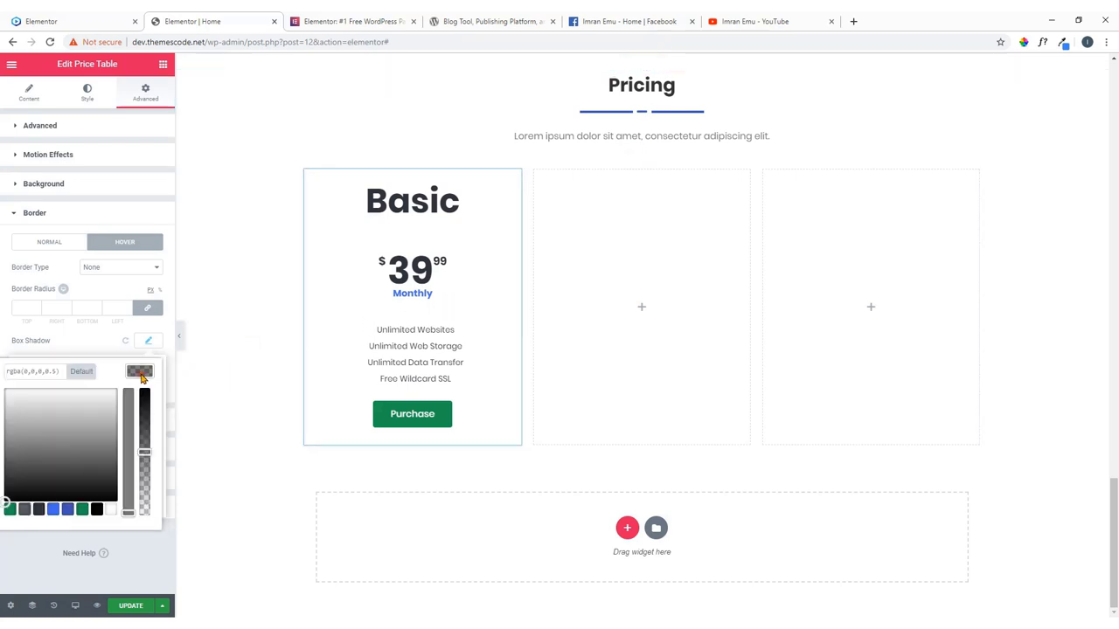
{"action": "left_click", "coordinate": [82, 510]}
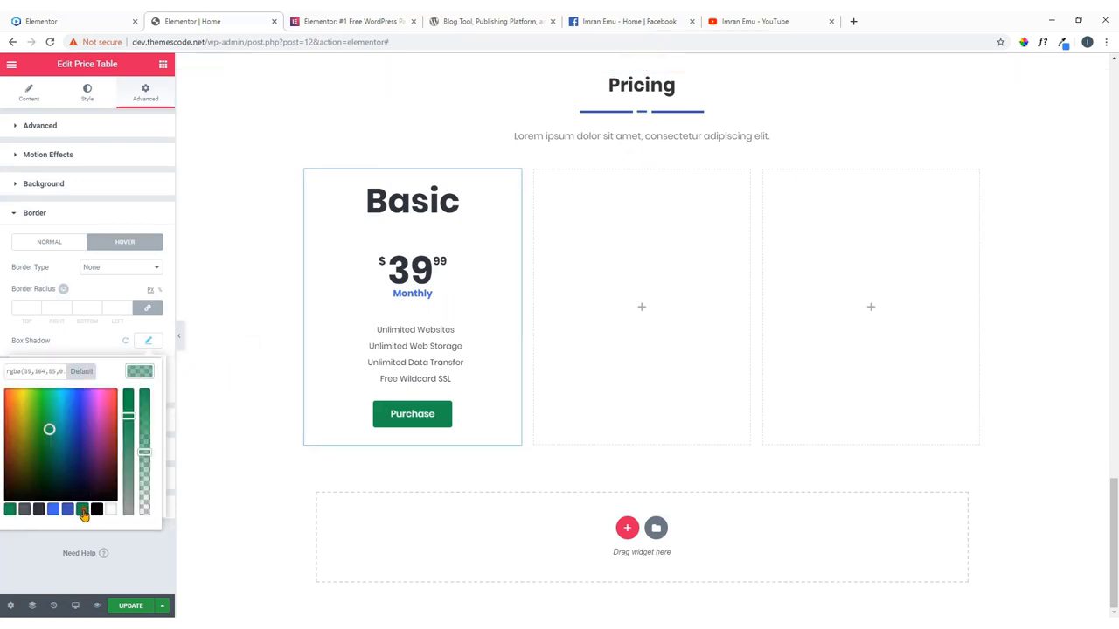
{"action": "left_click", "coordinate": [146, 374]}
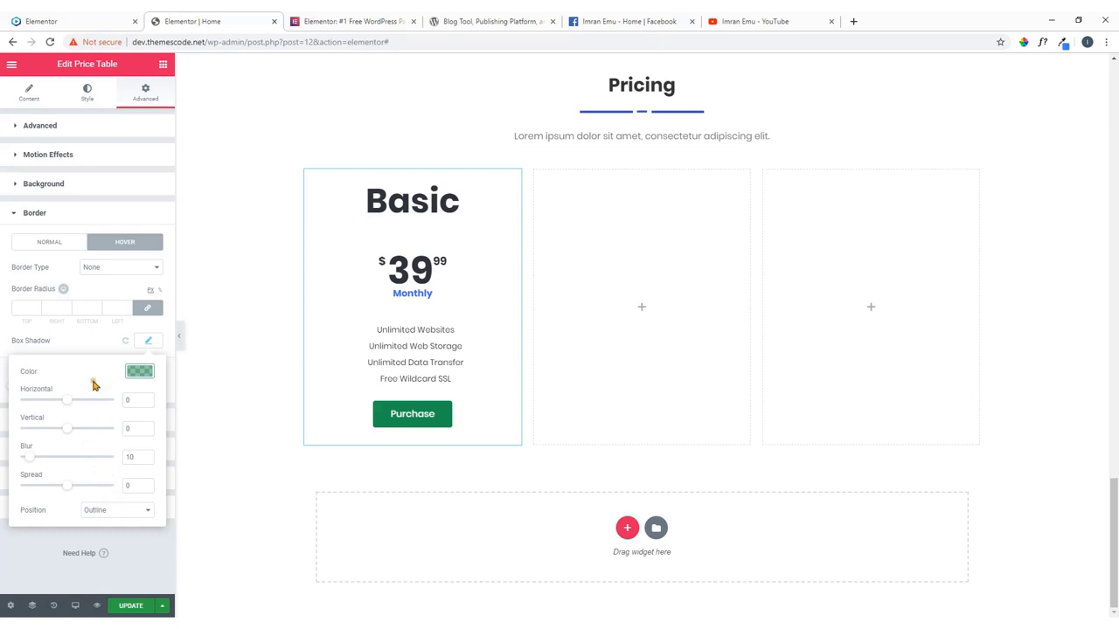
{"action": "left_click", "coordinate": [204, 369]}
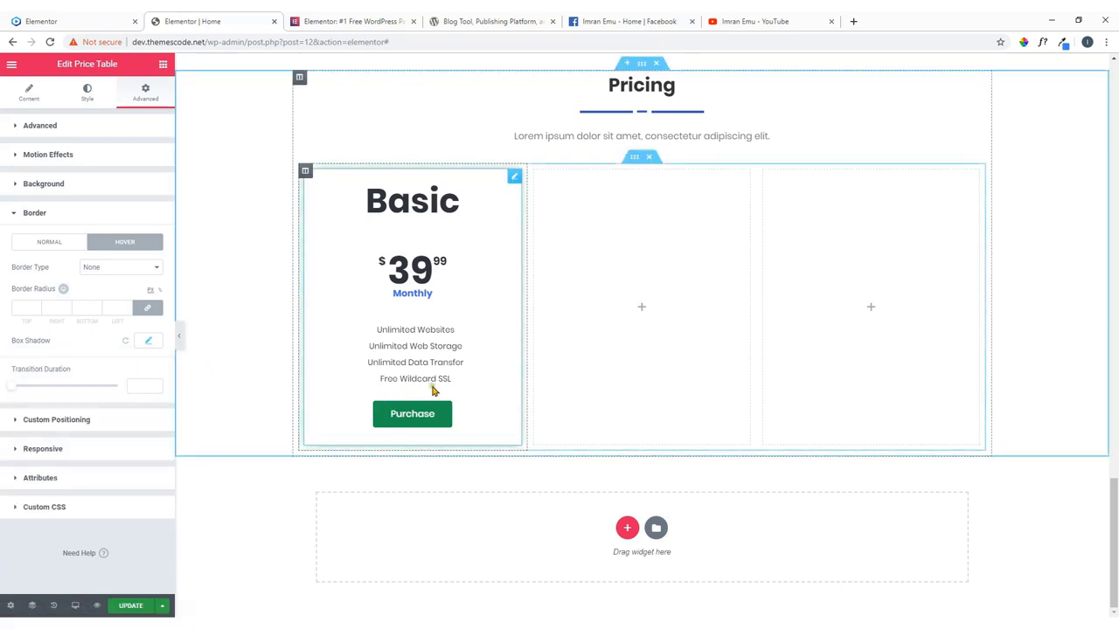
{"action": "left_click", "coordinate": [156, 344]}
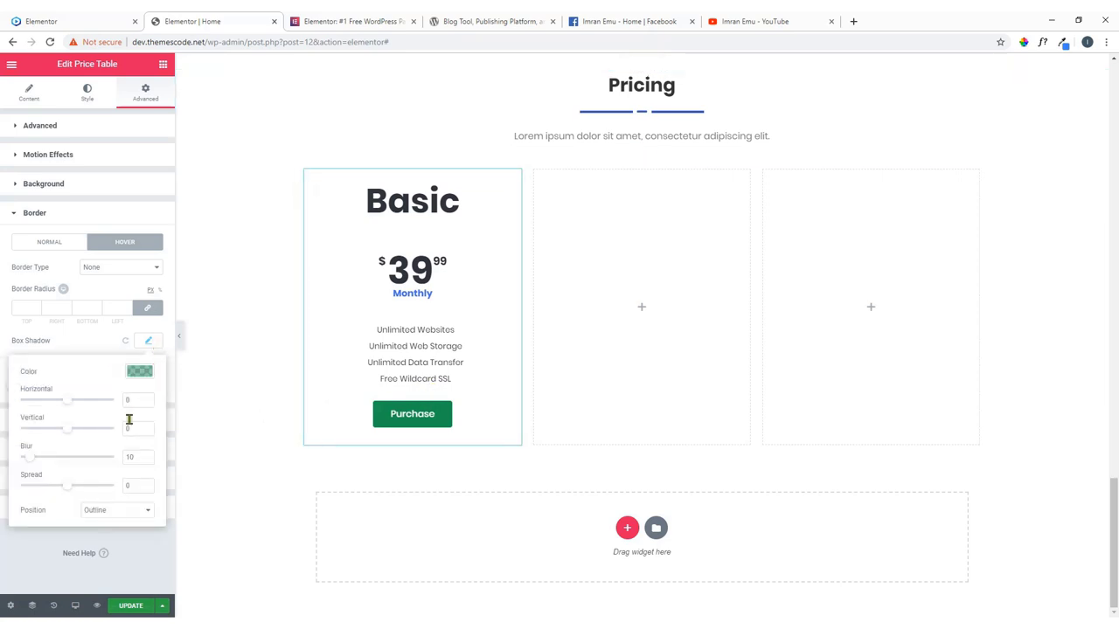
{"action": "left_click", "coordinate": [31, 461]}
{"action": "double_click", "coordinate": [131, 456]}
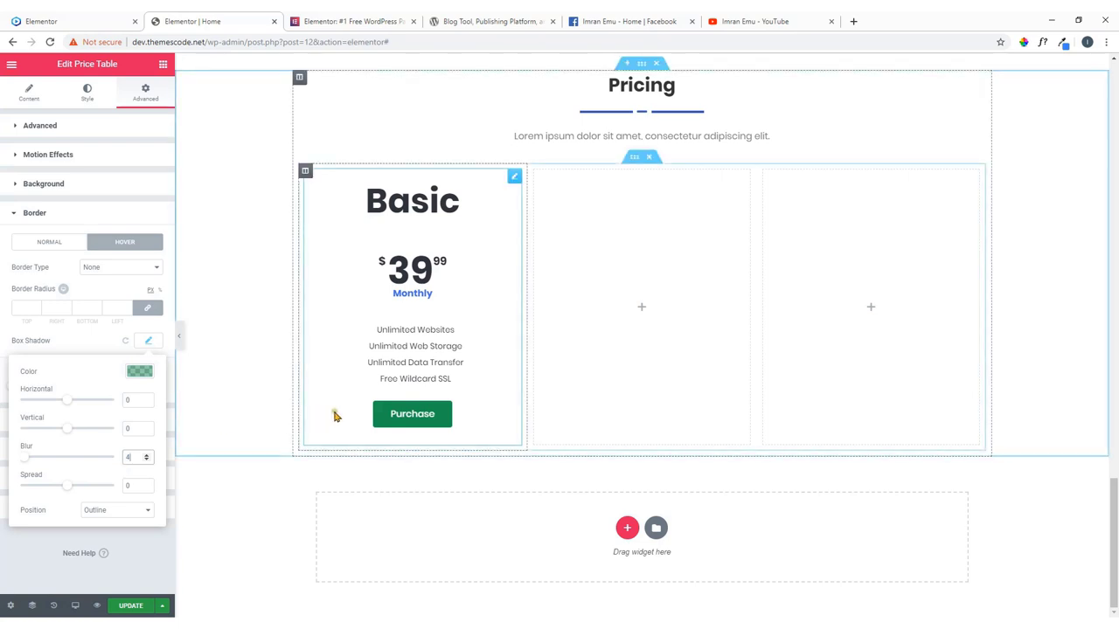
{"action": "left_click", "coordinate": [146, 452]}
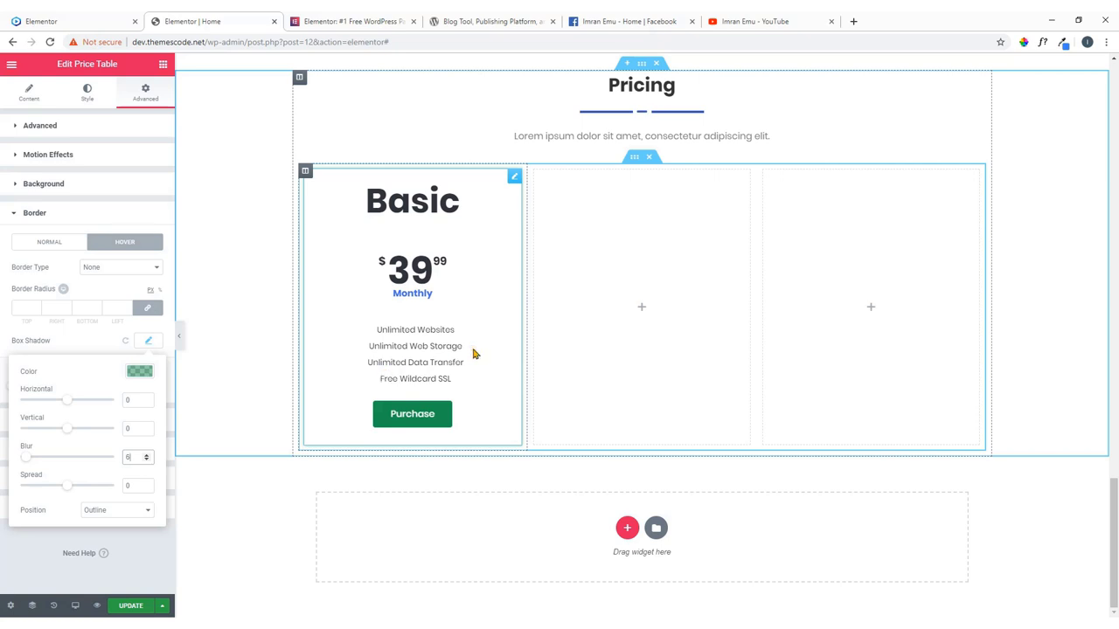
{"action": "left_click", "coordinate": [102, 347]}
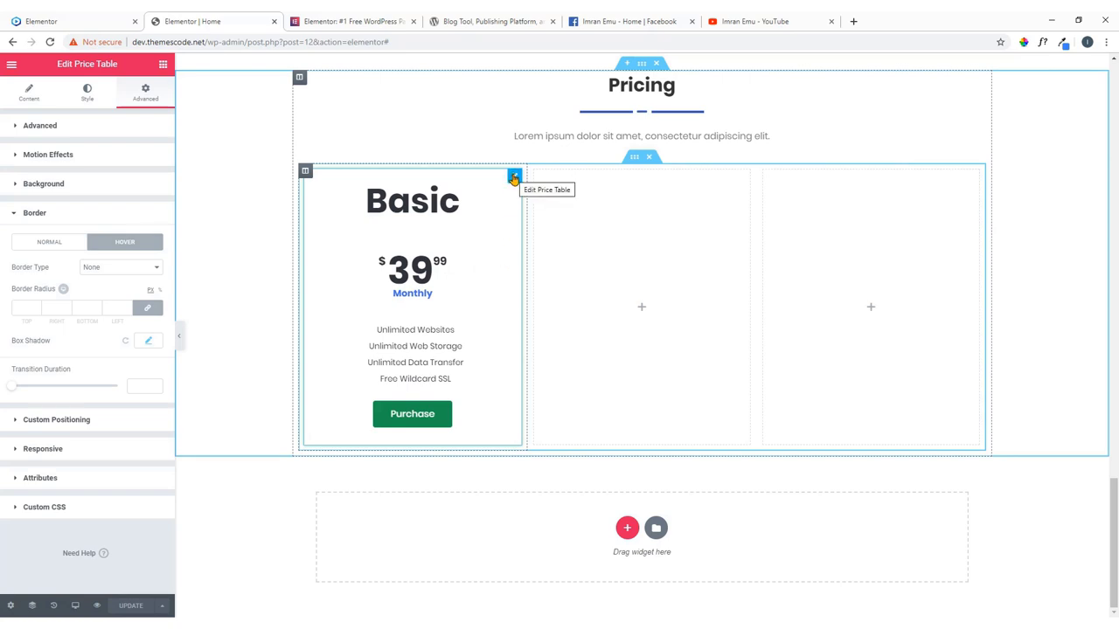
Copy the Basic price table and paste it into the middle and third pricing columns.
{"action": "right_click", "coordinate": [514, 177]}
{"action": "left_click", "coordinate": [541, 223]}
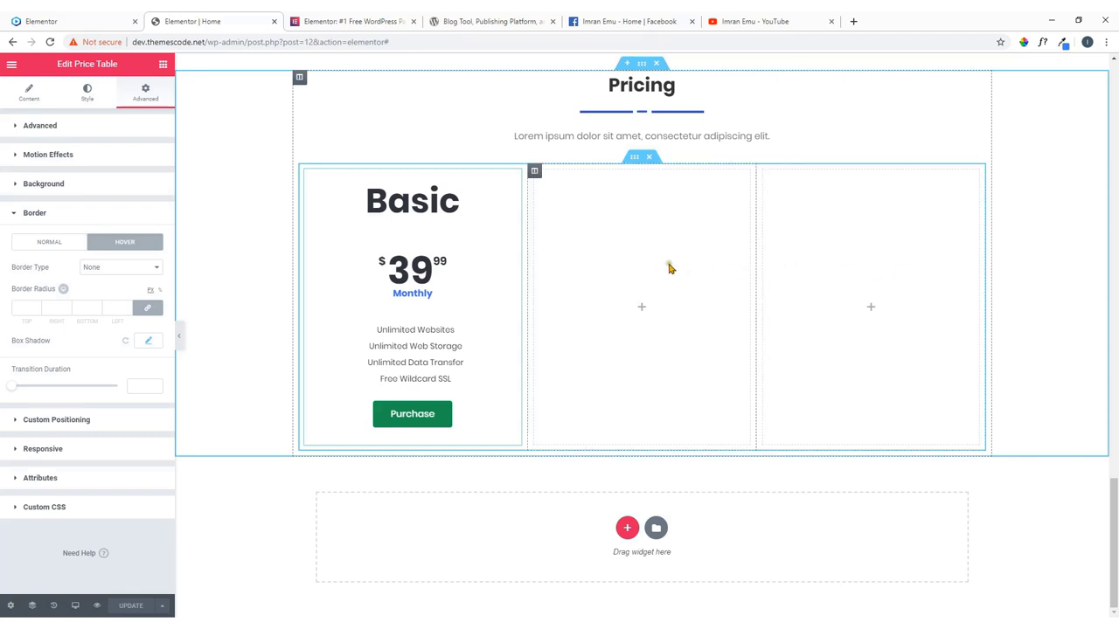
{"action": "right_click", "coordinate": [646, 236]}
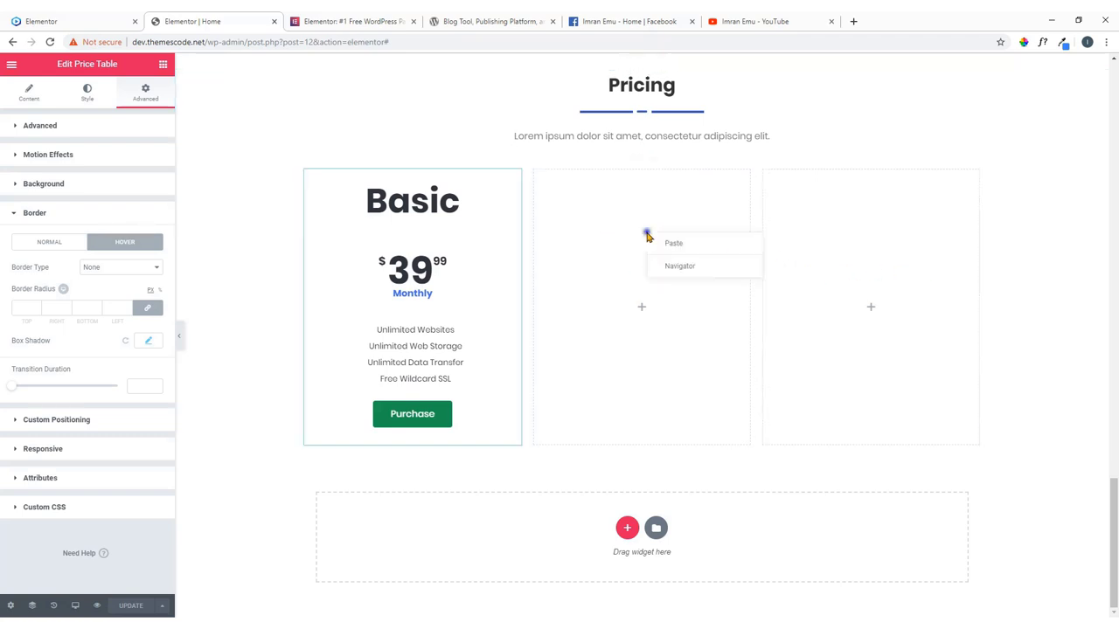
{"action": "left_click", "coordinate": [667, 246]}
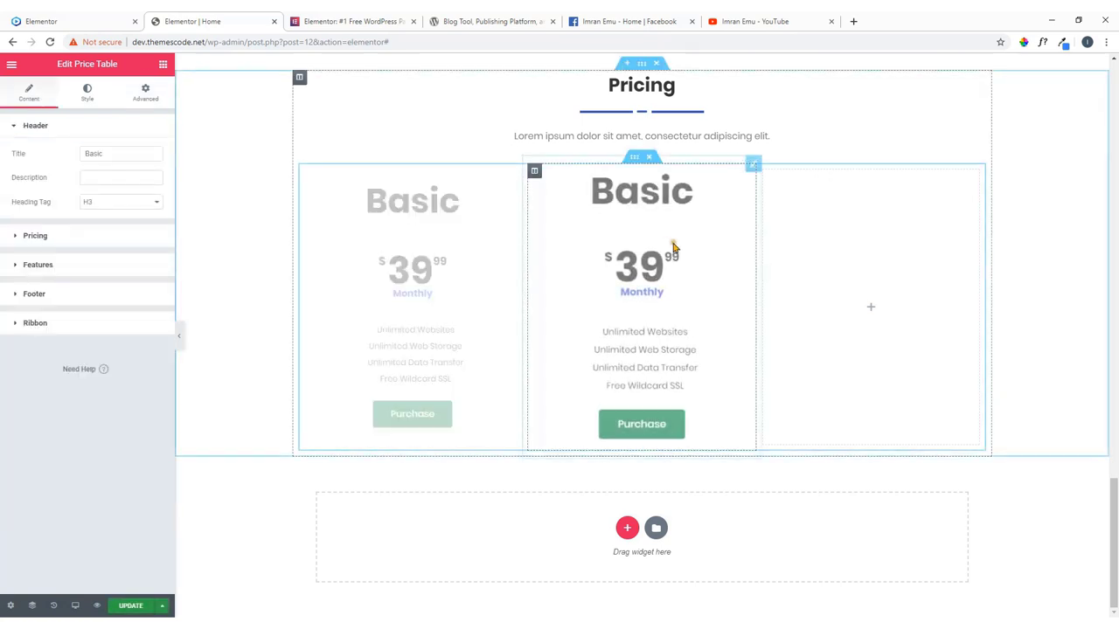
{"action": "right_click", "coordinate": [857, 241]}
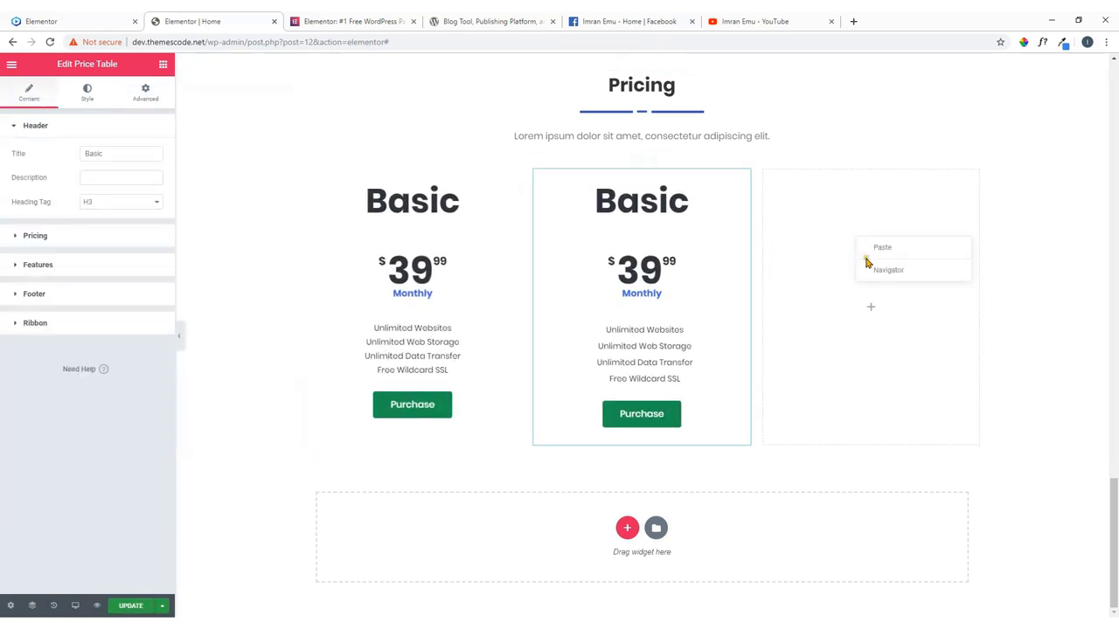
{"action": "left_click", "coordinate": [886, 250]}
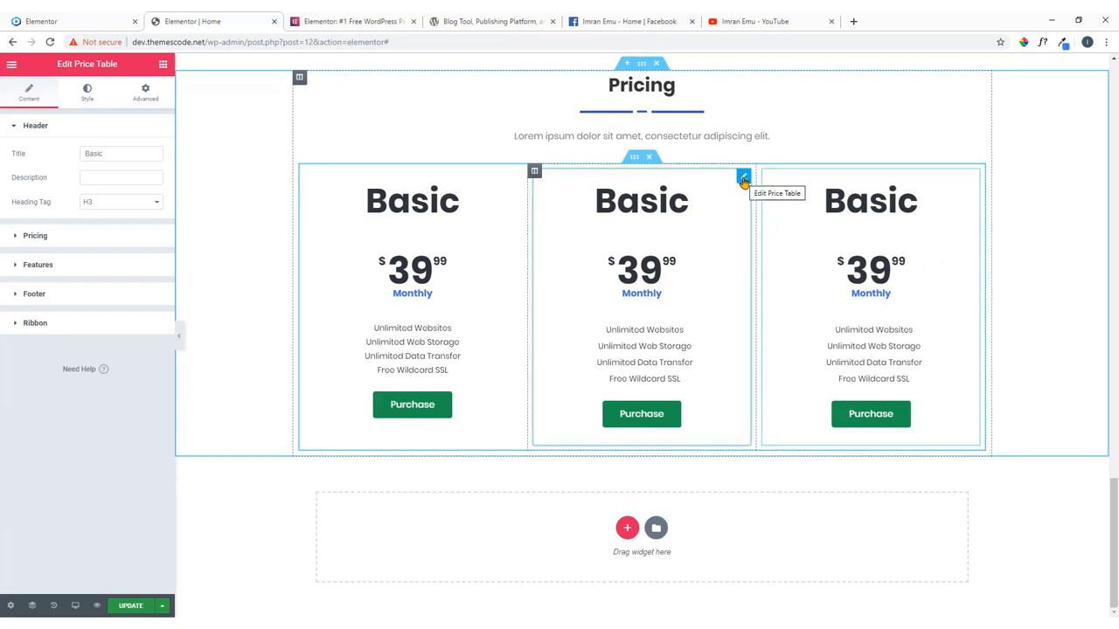
{"action": "left_click", "coordinate": [742, 179]}
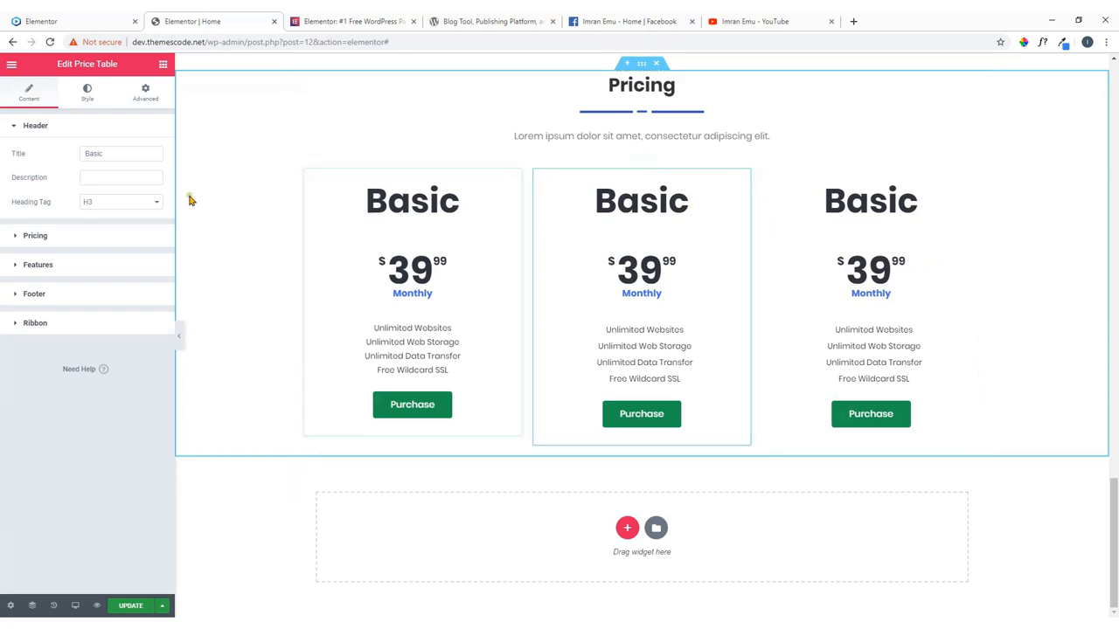
Select the middle card's title and copy the 'Pro' heading from the reference site.
{"action": "double_click", "coordinate": [115, 155]}
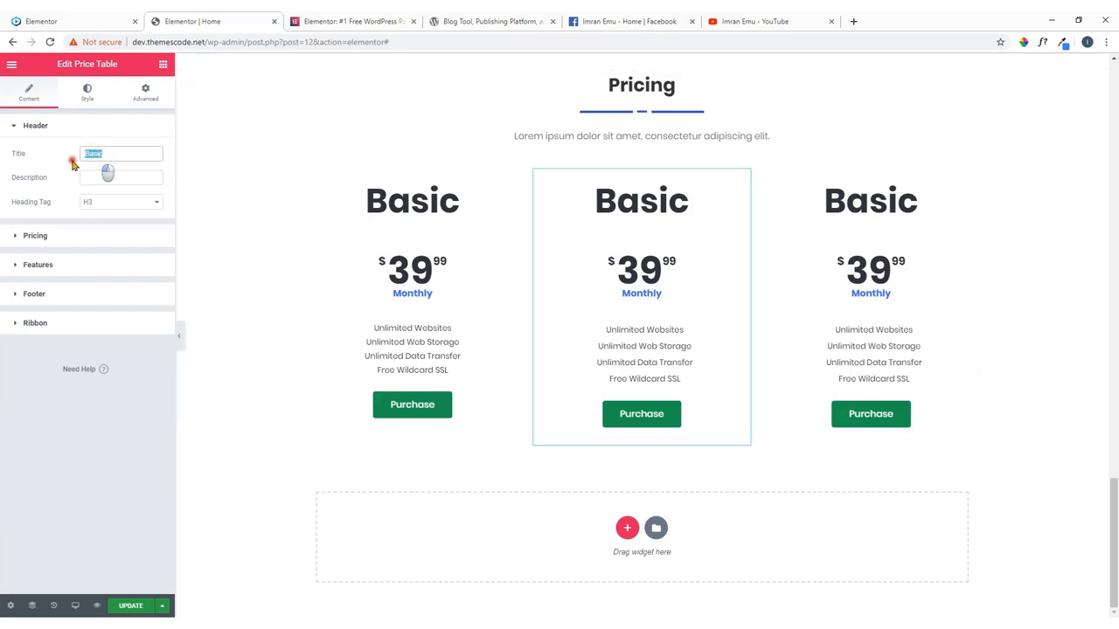
{"action": "left_click", "coordinate": [34, 19]}
{"action": "left_click_drag", "start_coordinate": [571, 303], "coordinate": [537, 304]}
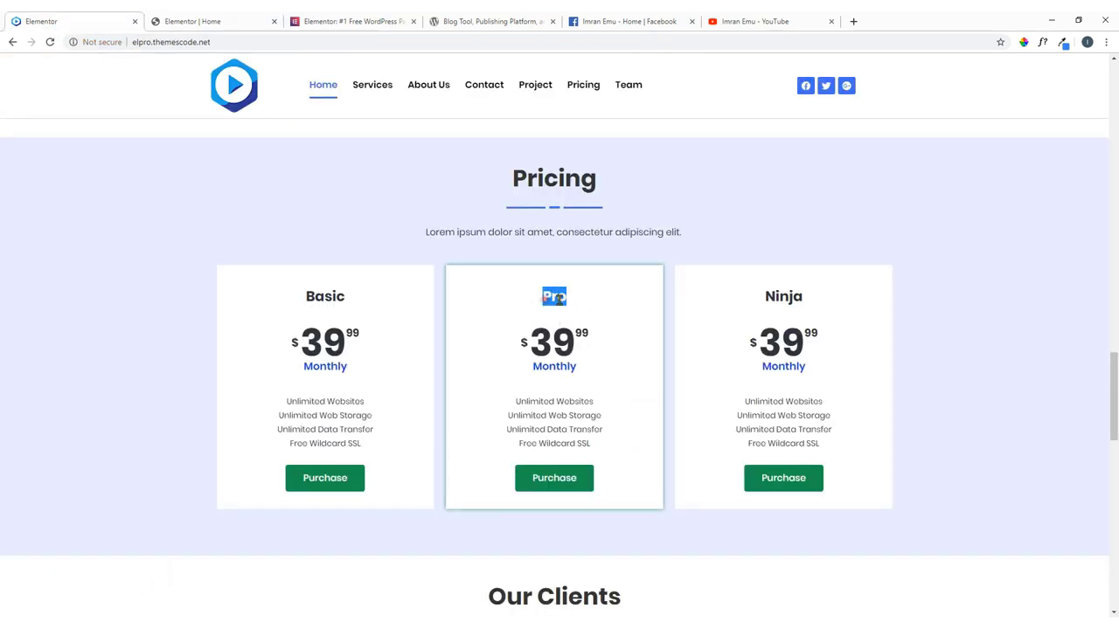
{"action": "right_click", "coordinate": [559, 297]}
{"action": "left_click", "coordinate": [573, 301]}
Title the middle pricing card 'Pro' and change its price from 39.99 to 50.
{"action": "left_click", "coordinate": [251, 26]}
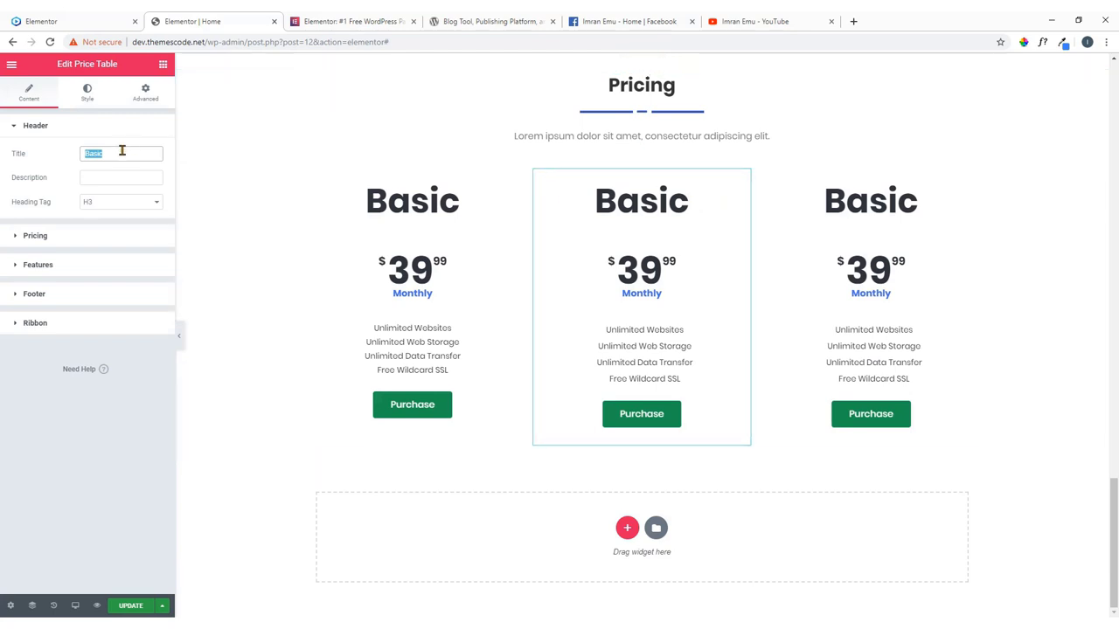
{"action": "key", "text": "ctrl+v"}
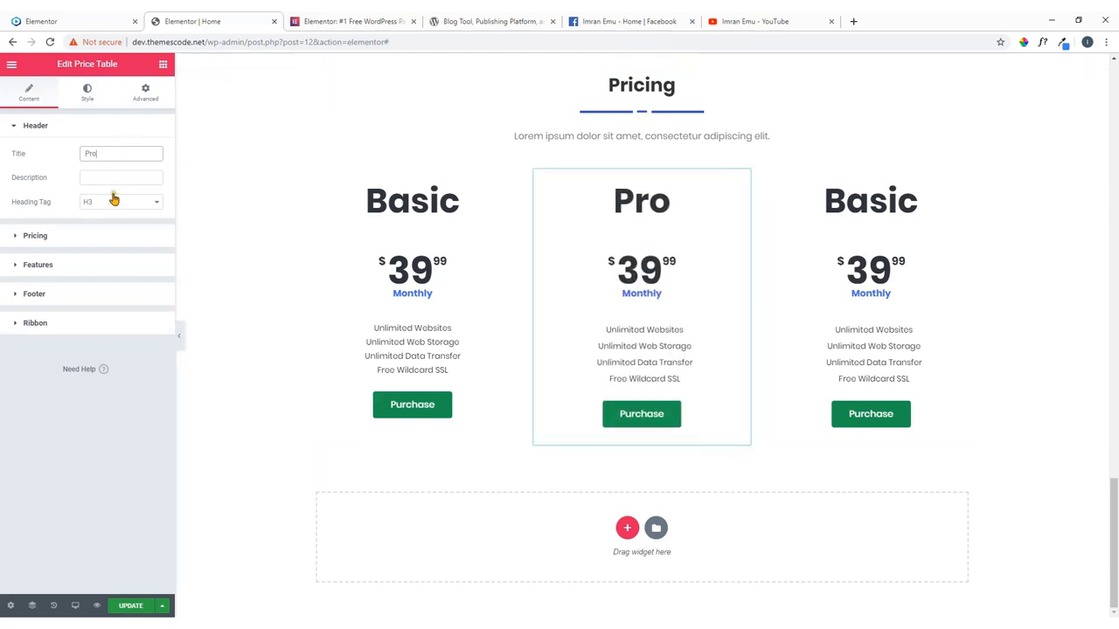
{"action": "left_click", "coordinate": [82, 238]}
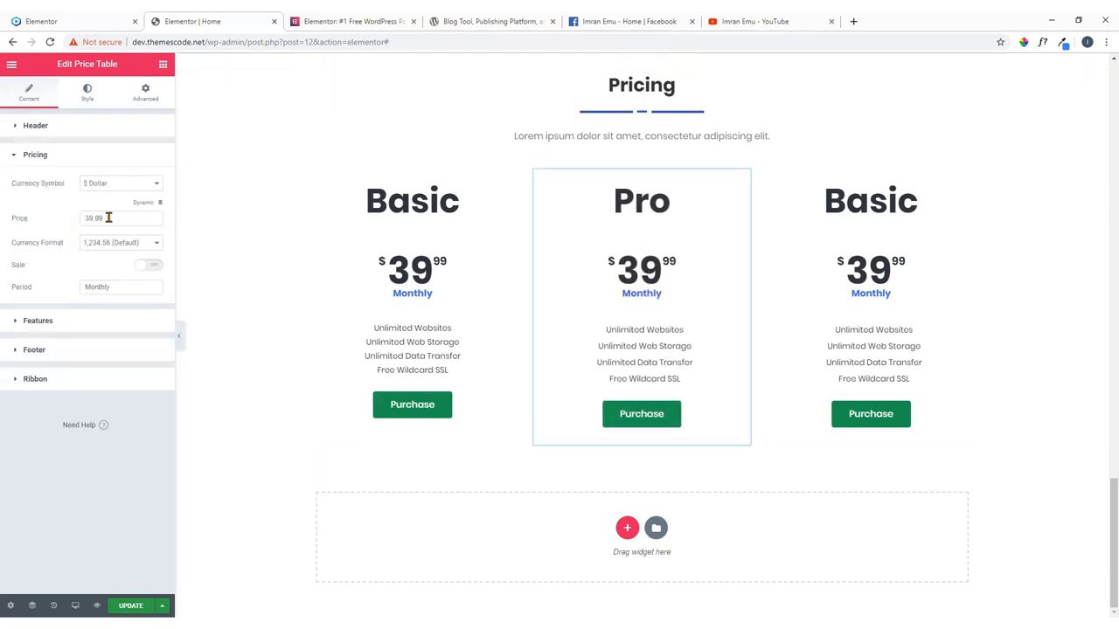
{"action": "left_click_drag", "start_coordinate": [108, 217], "coordinate": [70, 221]}
{"action": "type", "text": "5"}
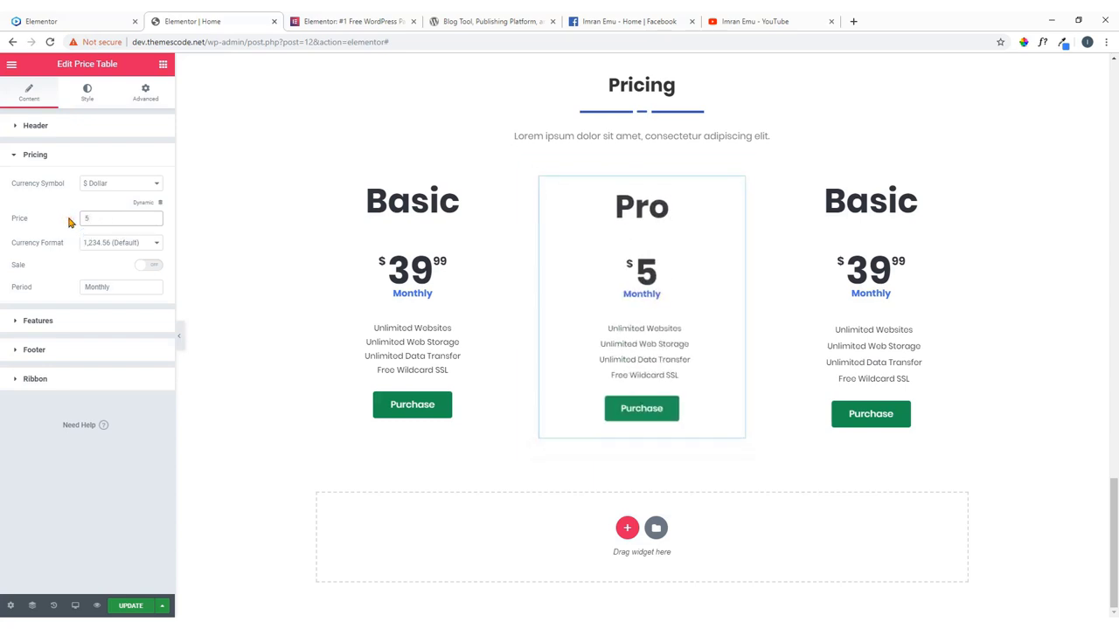
{"action": "type", "text": "0"}
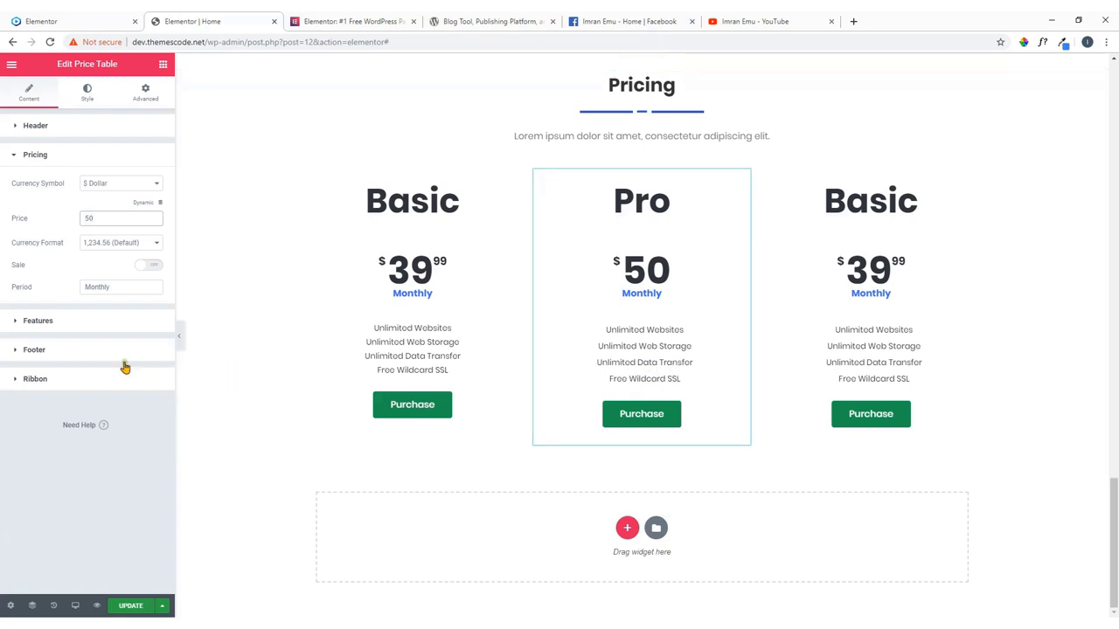
{"action": "left_click", "coordinate": [87, 355]}
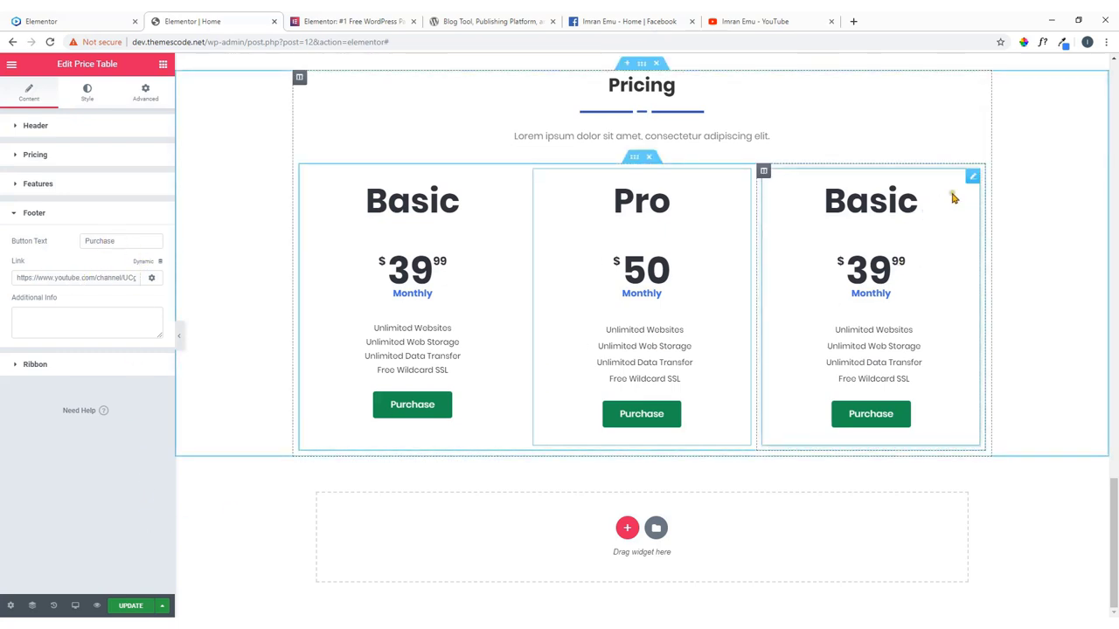
{"action": "left_click", "coordinate": [971, 178]}
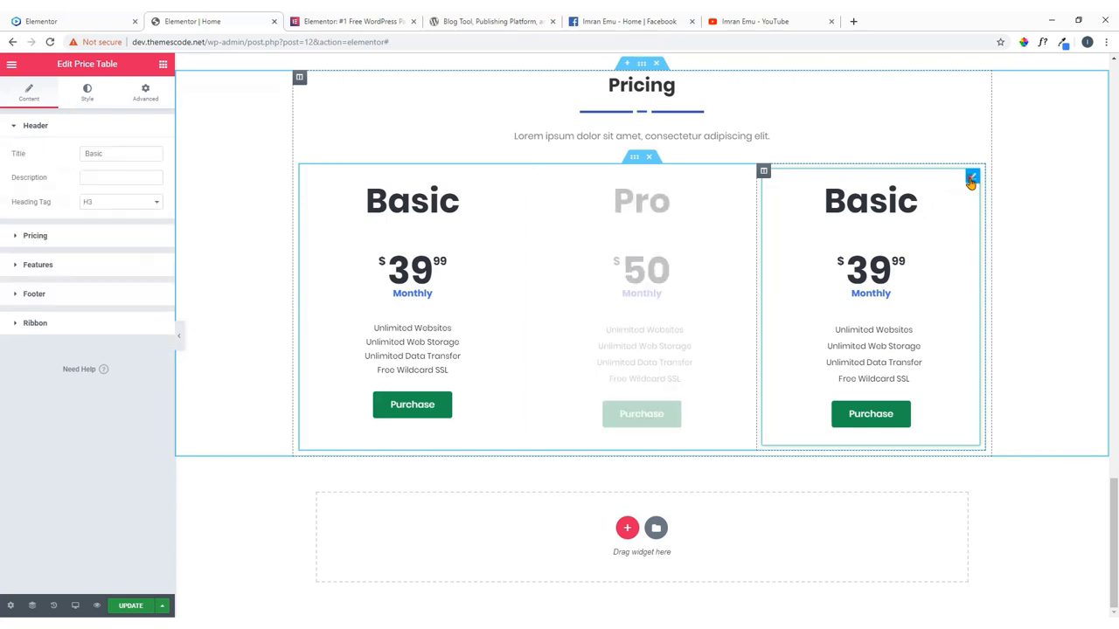
Copy 'Ninja' from the reference site and make it the third card's title.
{"action": "left_click", "coordinate": [95, 19]}
{"action": "double_click", "coordinate": [786, 297]}
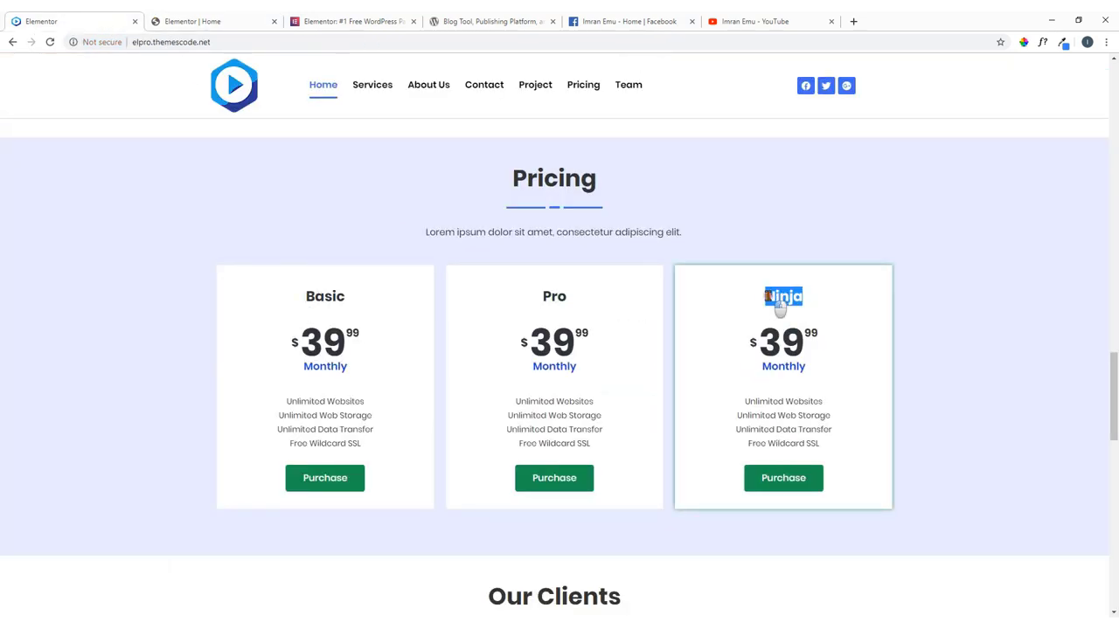
{"action": "right_click", "coordinate": [782, 299]}
{"action": "left_click", "coordinate": [799, 303]}
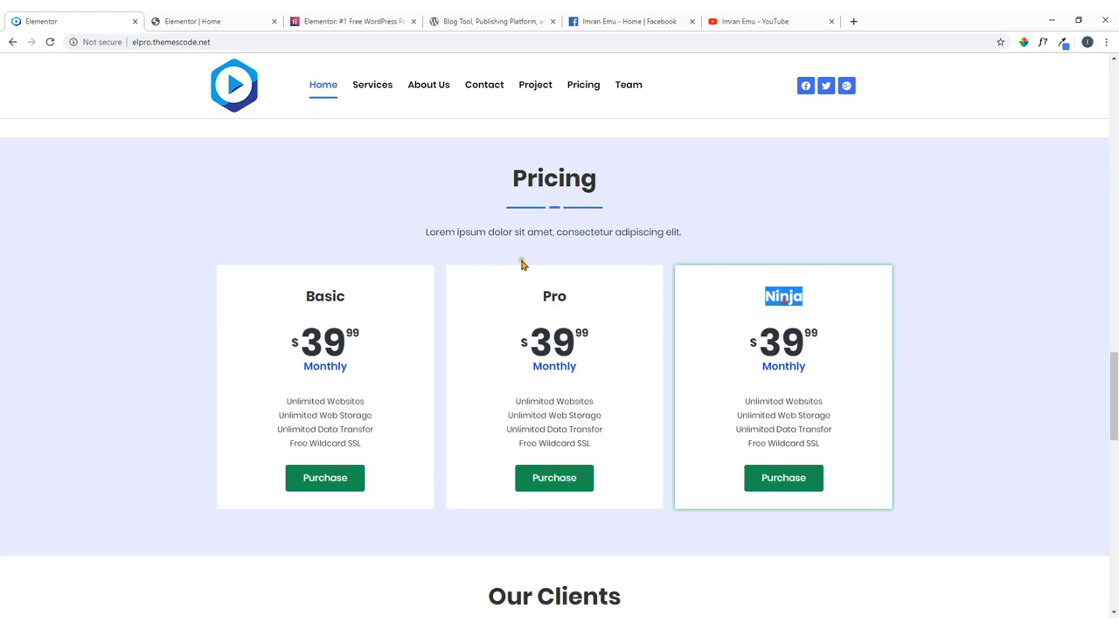
{"action": "left_click", "coordinate": [179, 21]}
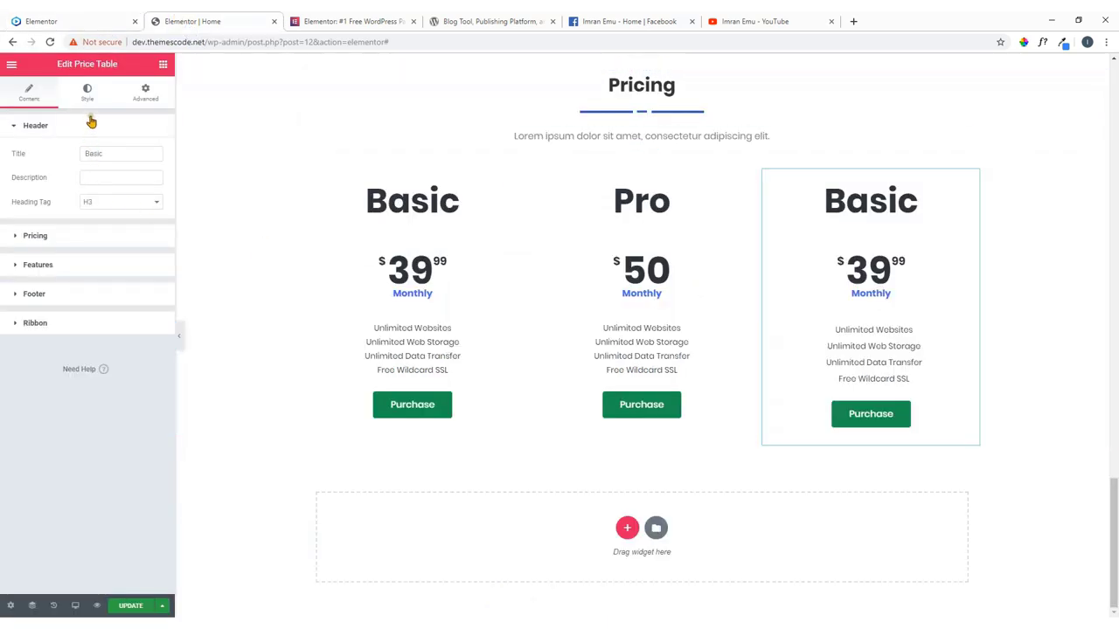
{"action": "double_click", "coordinate": [115, 154]}
{"action": "key", "text": "ctrl+v"}
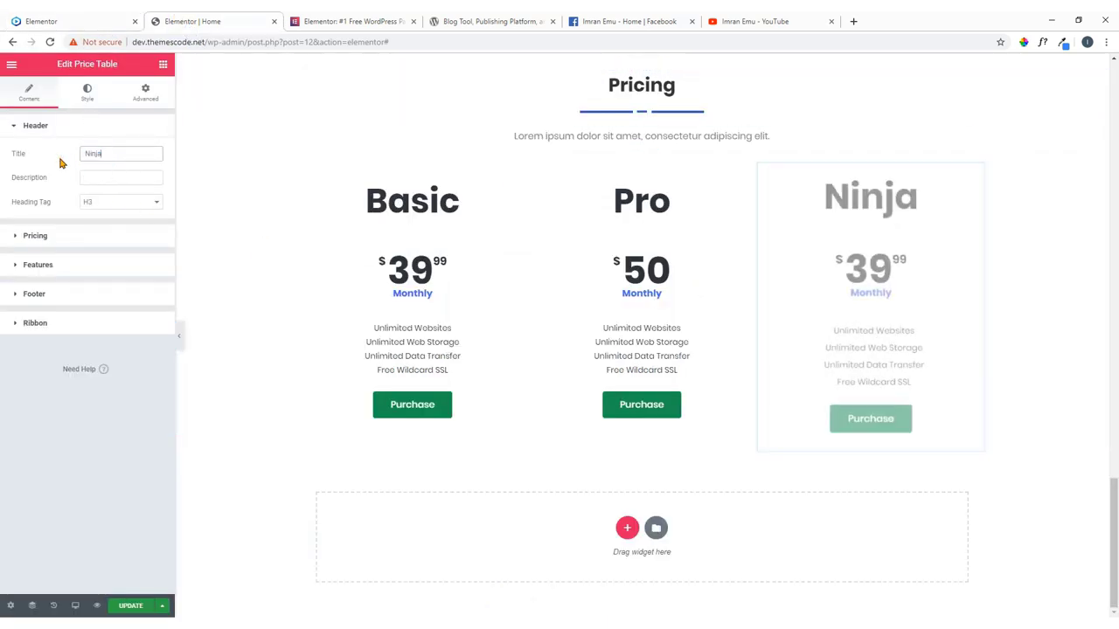
Set the third card's price to 80, replacing 39.99.
{"action": "left_click", "coordinate": [75, 236]}
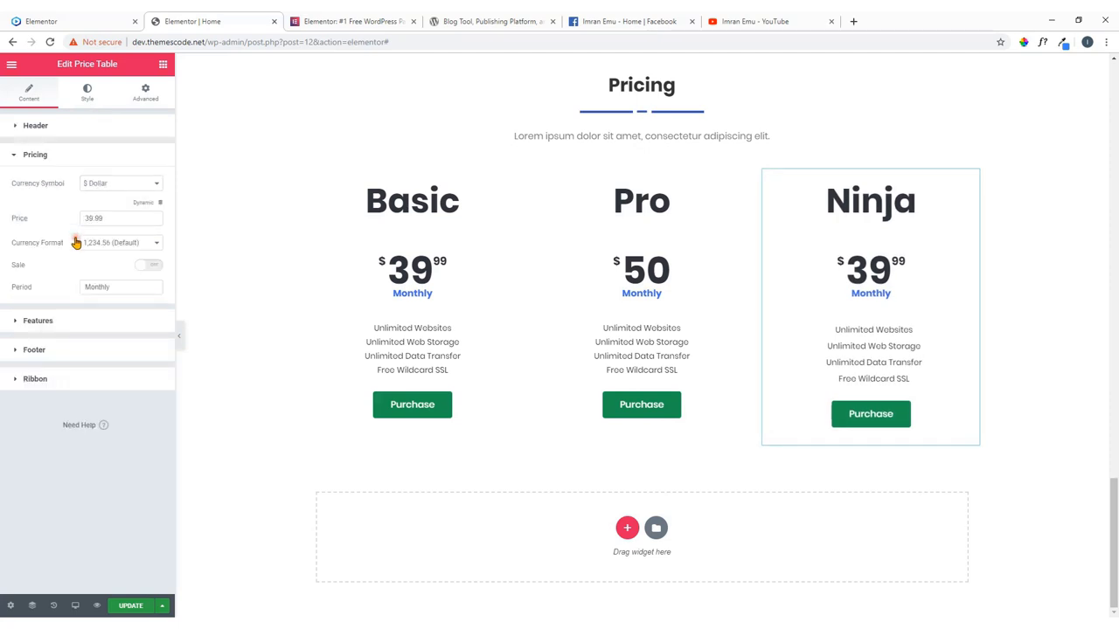
{"action": "double_click", "coordinate": [111, 218]}
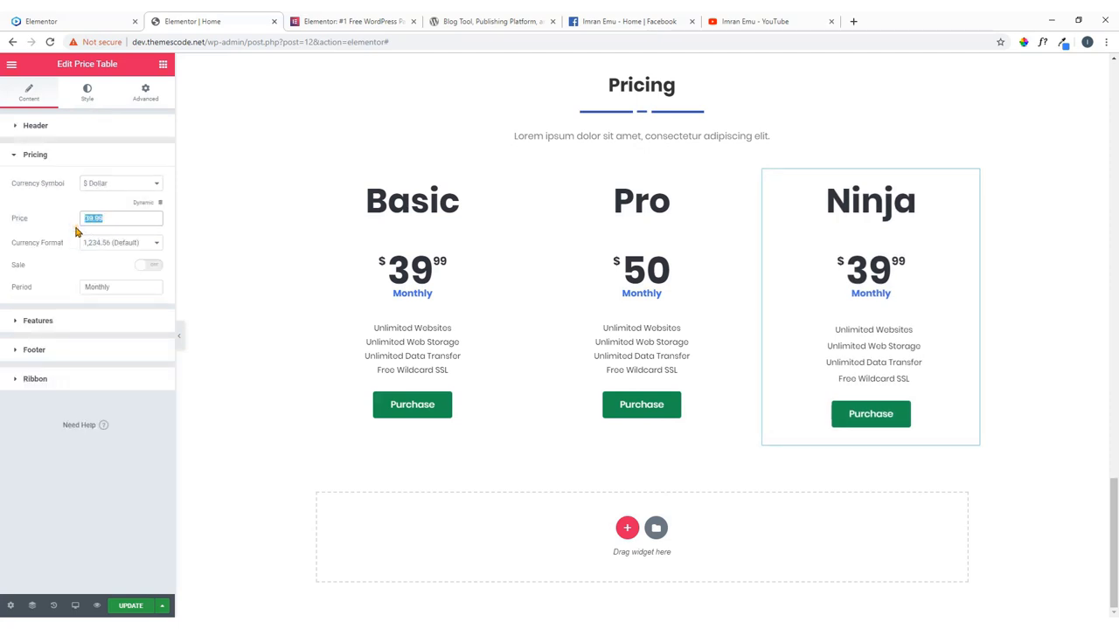
{"action": "type", "text": "80"}
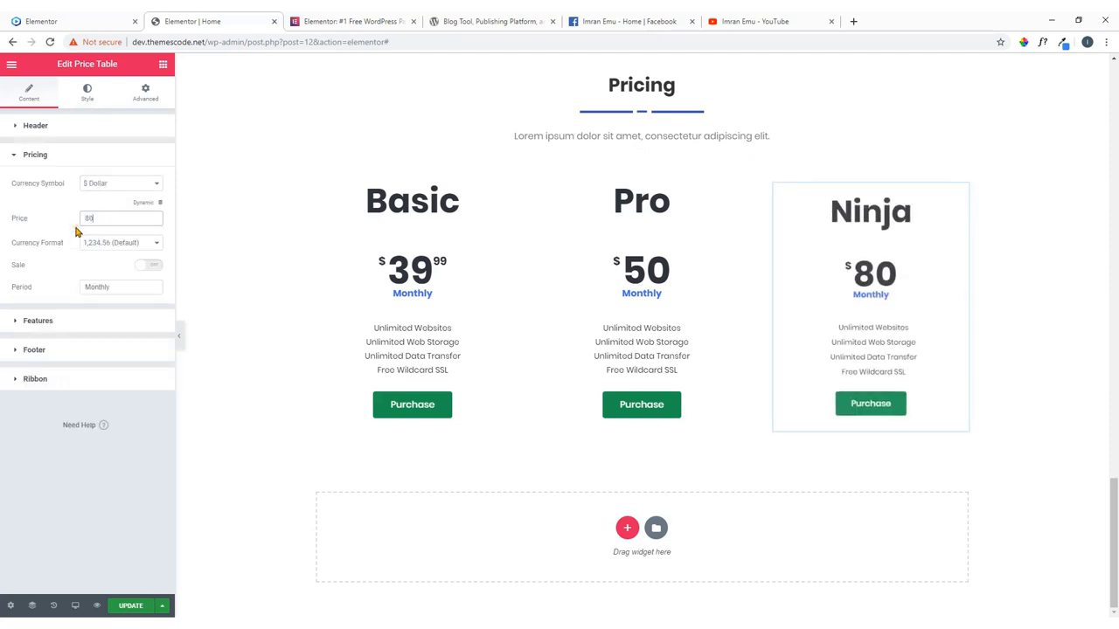
{"action": "left_click", "coordinate": [63, 321]}
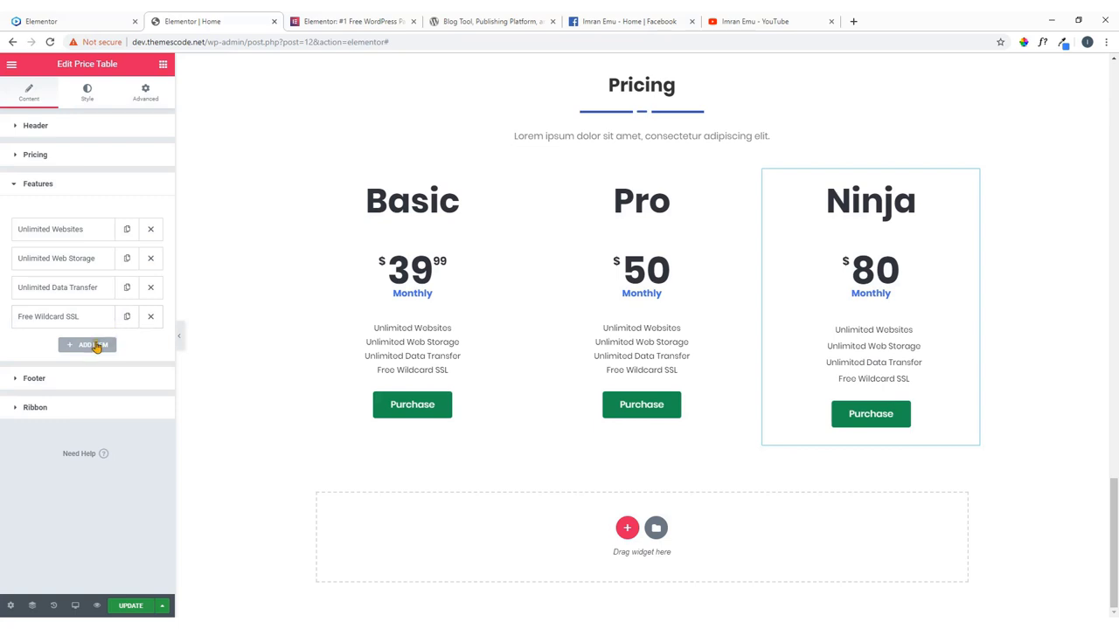
{"action": "left_click", "coordinate": [60, 381]}
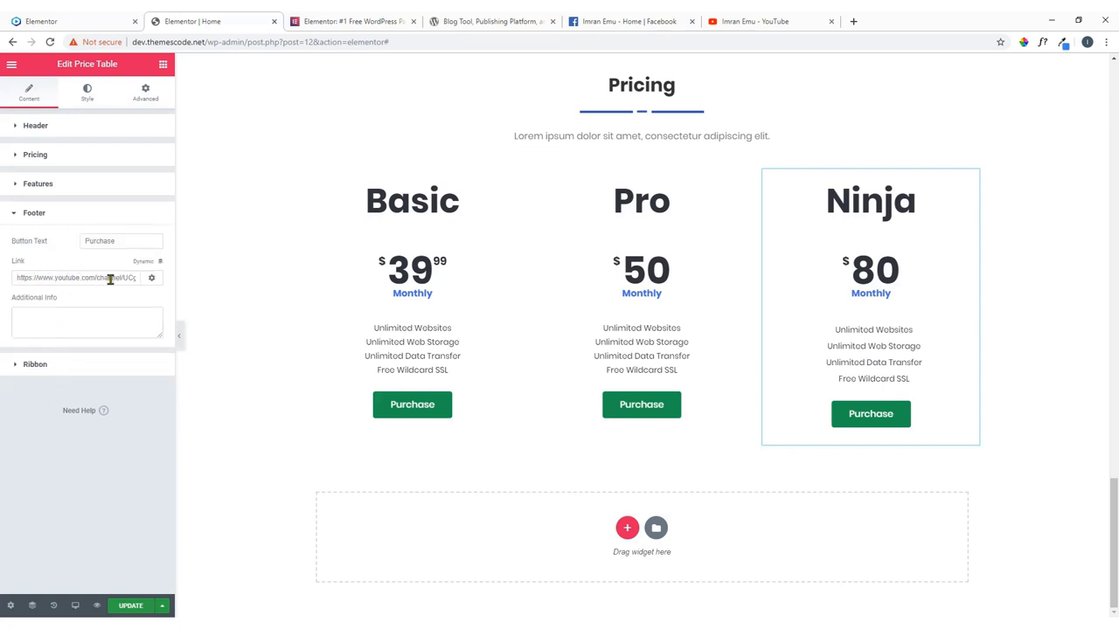
Link the third card's purchase button to the copied Facebook page address and save the page.
{"action": "left_click", "coordinate": [603, 24]}
{"action": "left_click", "coordinate": [188, 44]}
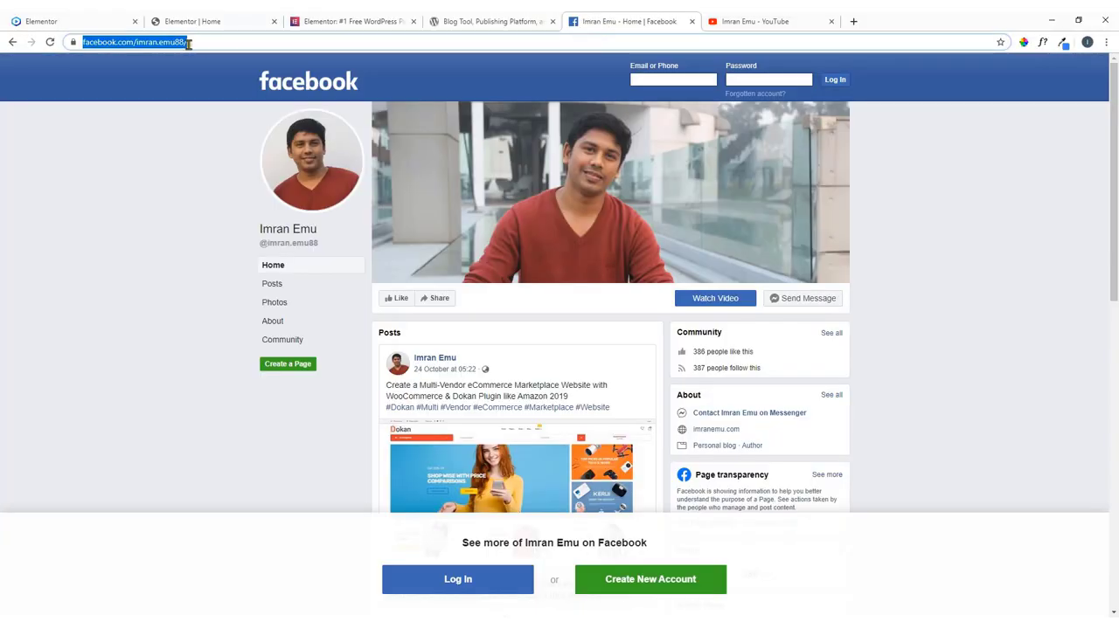
{"action": "right_click", "coordinate": [188, 44]}
{"action": "left_click", "coordinate": [201, 106]}
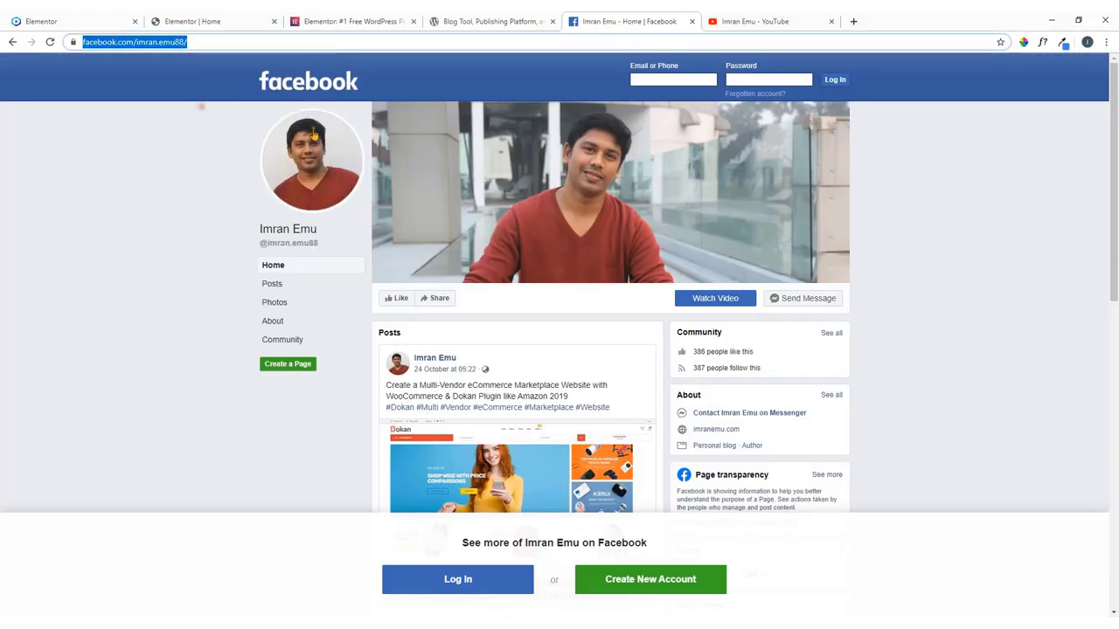
{"action": "left_click", "coordinate": [94, 19]}
{"action": "left_click", "coordinate": [265, 17]}
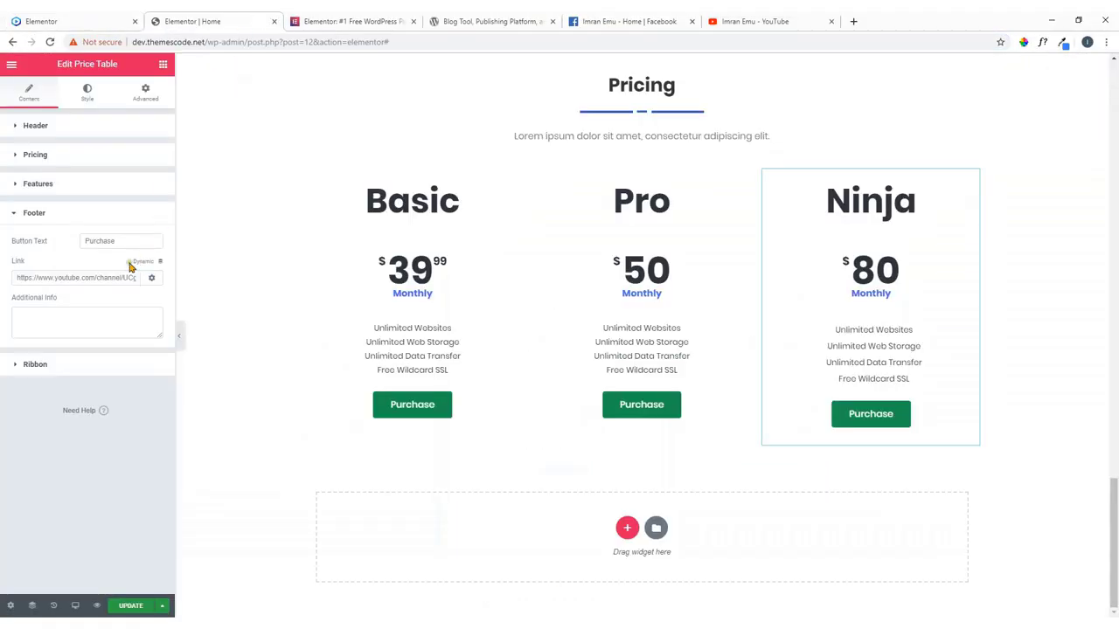
{"action": "left_click", "coordinate": [92, 273]}
{"action": "key", "text": "ctrl+a"}
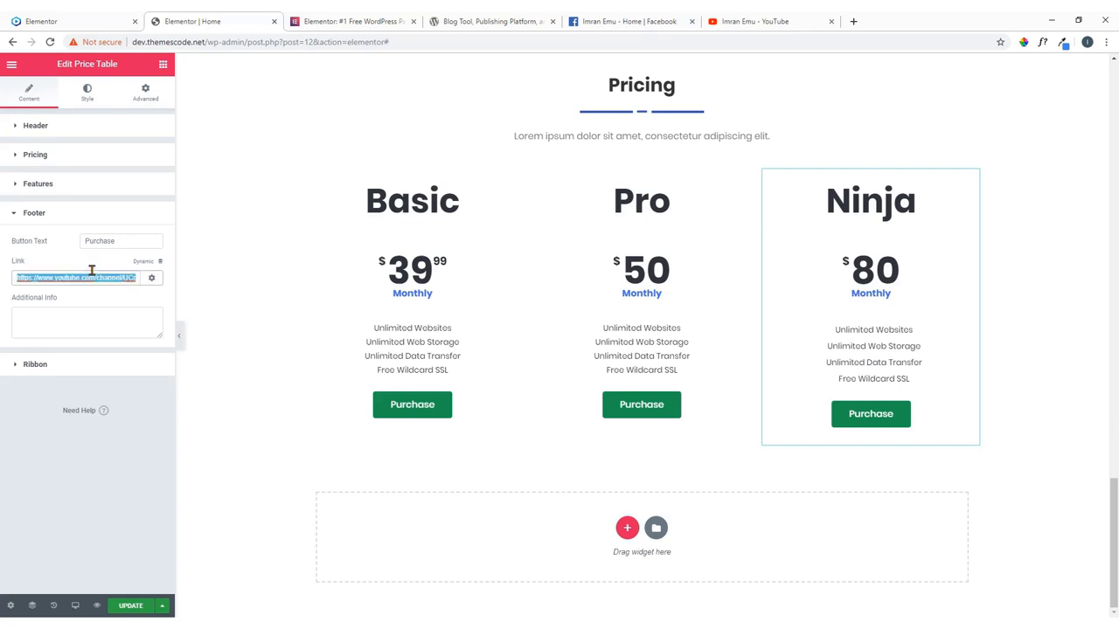
{"action": "key", "text": "ctrl+v"}
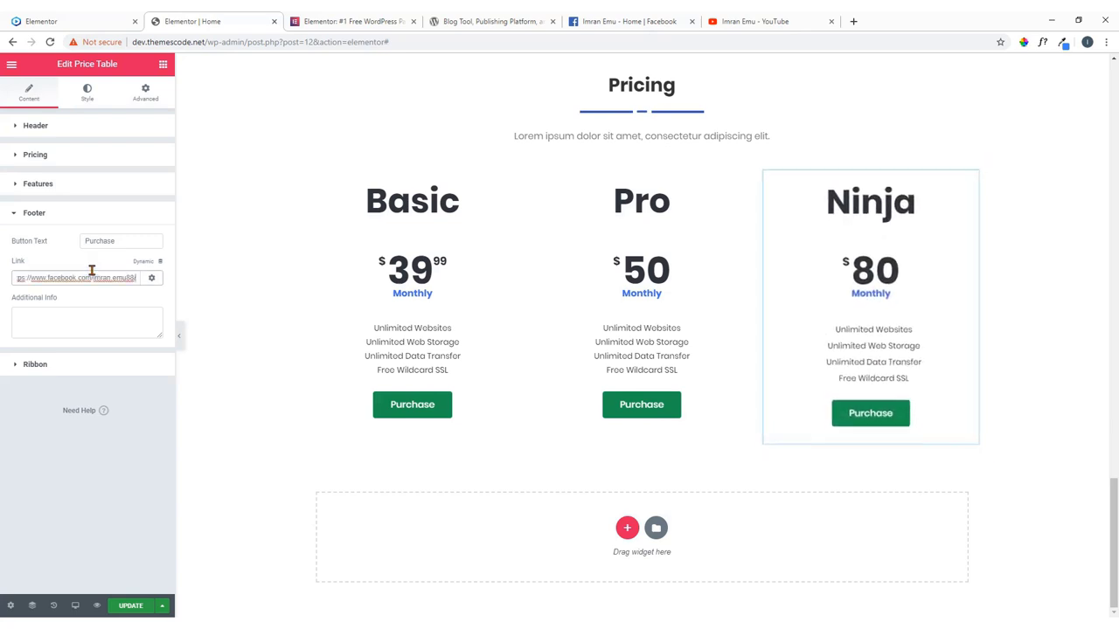
{"action": "left_click", "coordinate": [131, 607]}
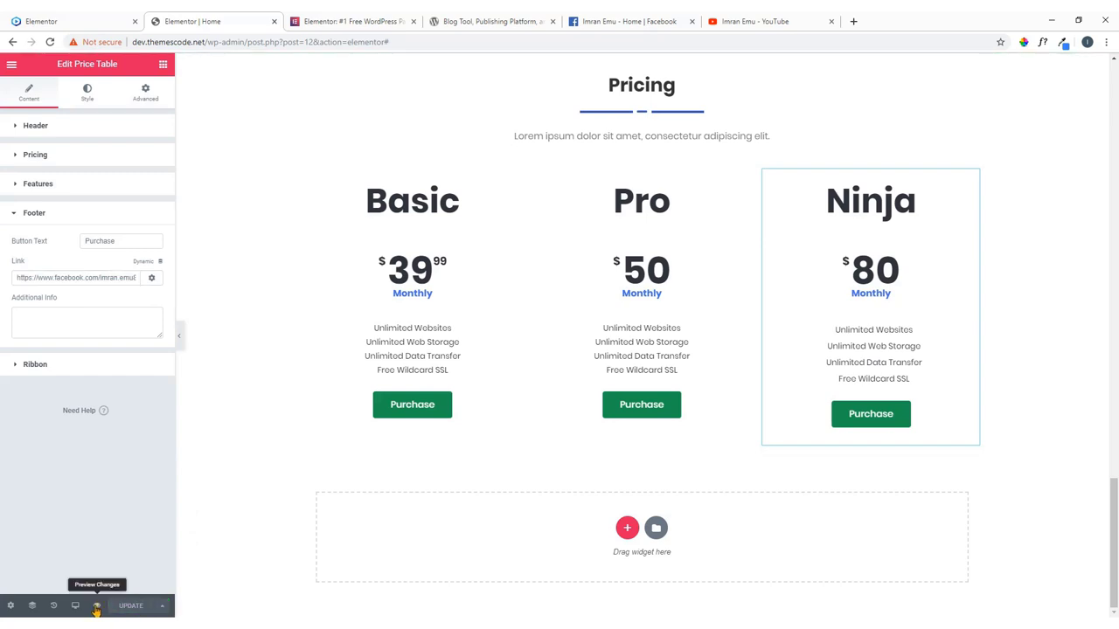
Preview the saved page and step through the Our Clients heading and logo carousel.
{"action": "left_click", "coordinate": [97, 609]}
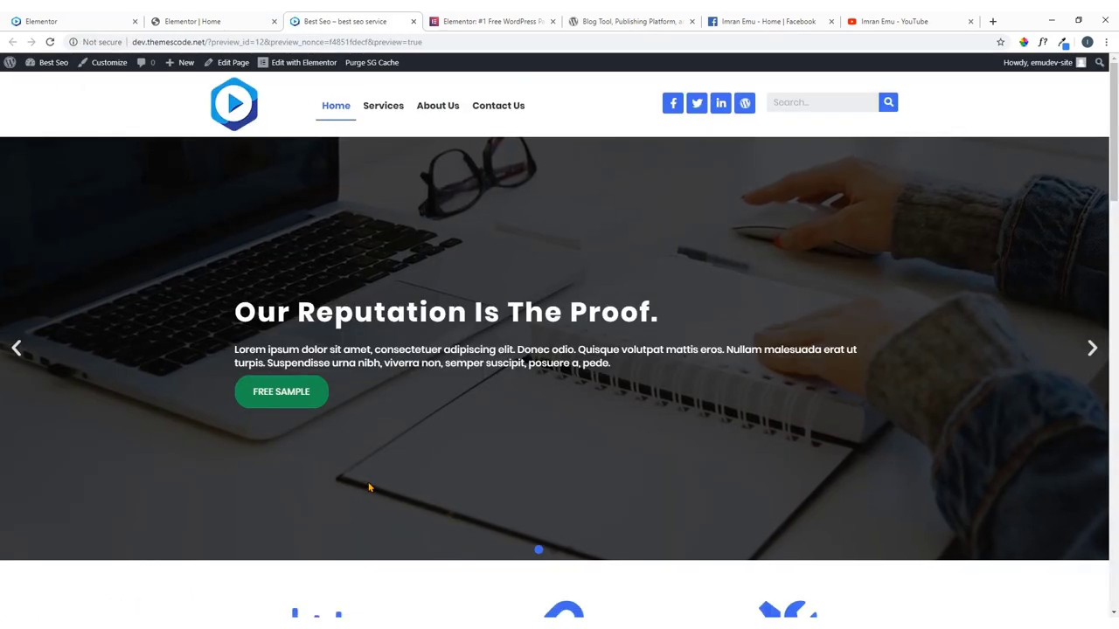
{"action": "scroll", "coordinate": [465, 381], "scroll_direction": "down", "scroll_amount": 10}
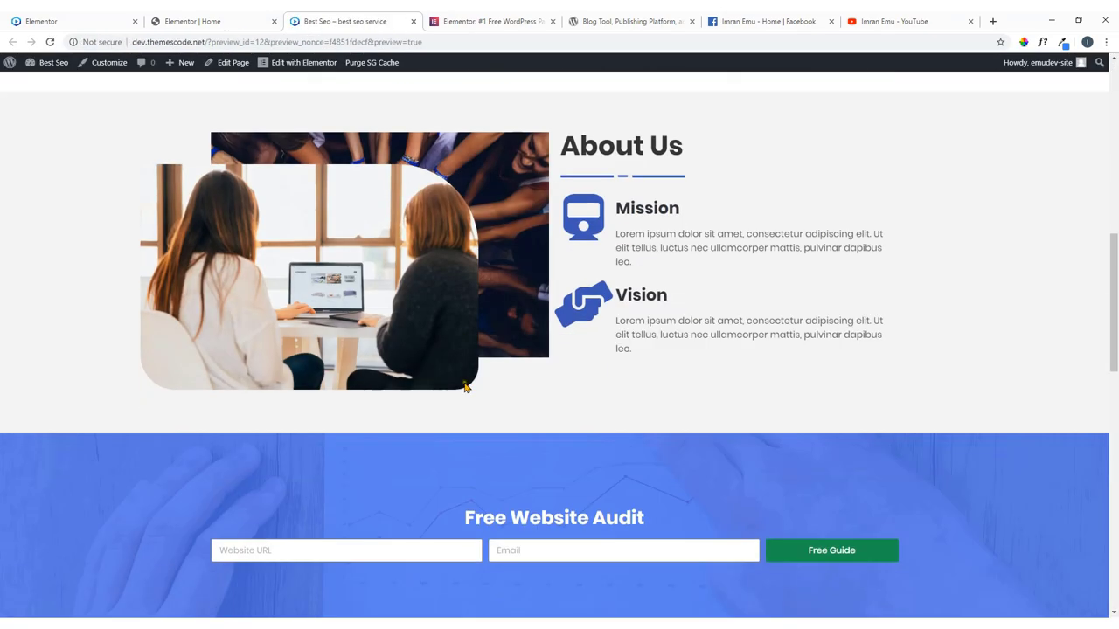
{"action": "scroll", "coordinate": [465, 384], "scroll_direction": "down", "scroll_amount": 8}
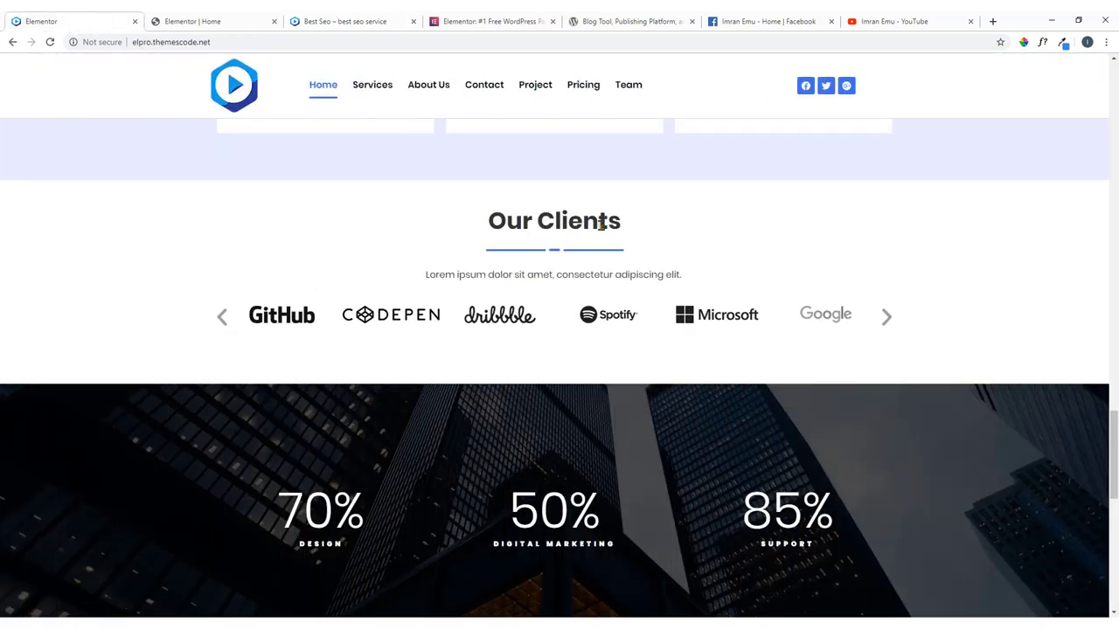
{"action": "left_click_drag", "start_coordinate": [623, 224], "coordinate": [500, 241]}
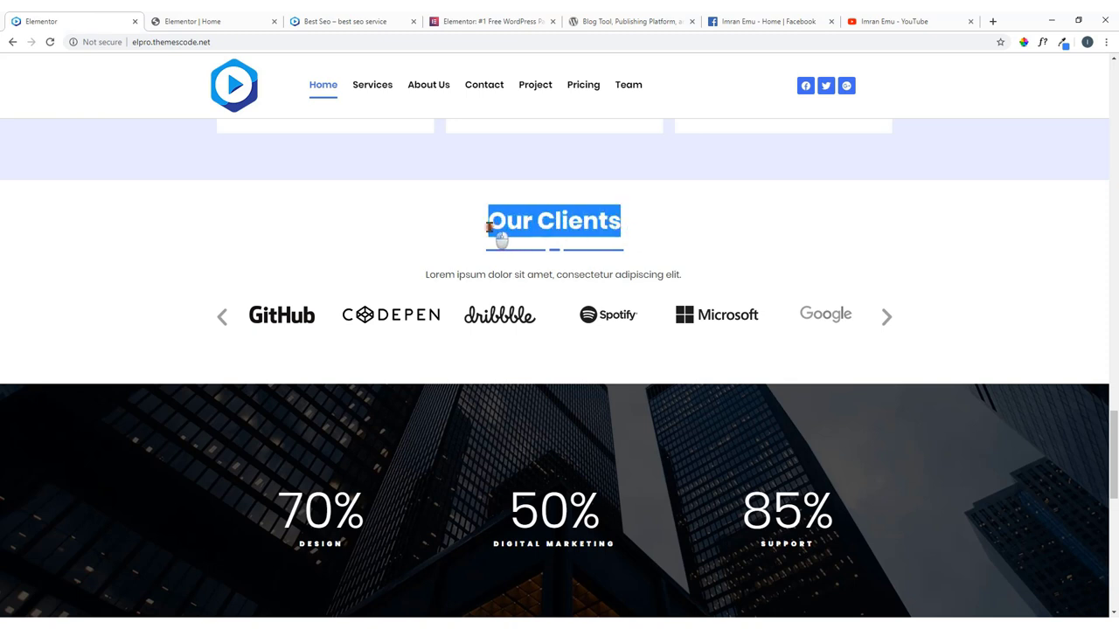
{"action": "left_click", "coordinate": [221, 320]}
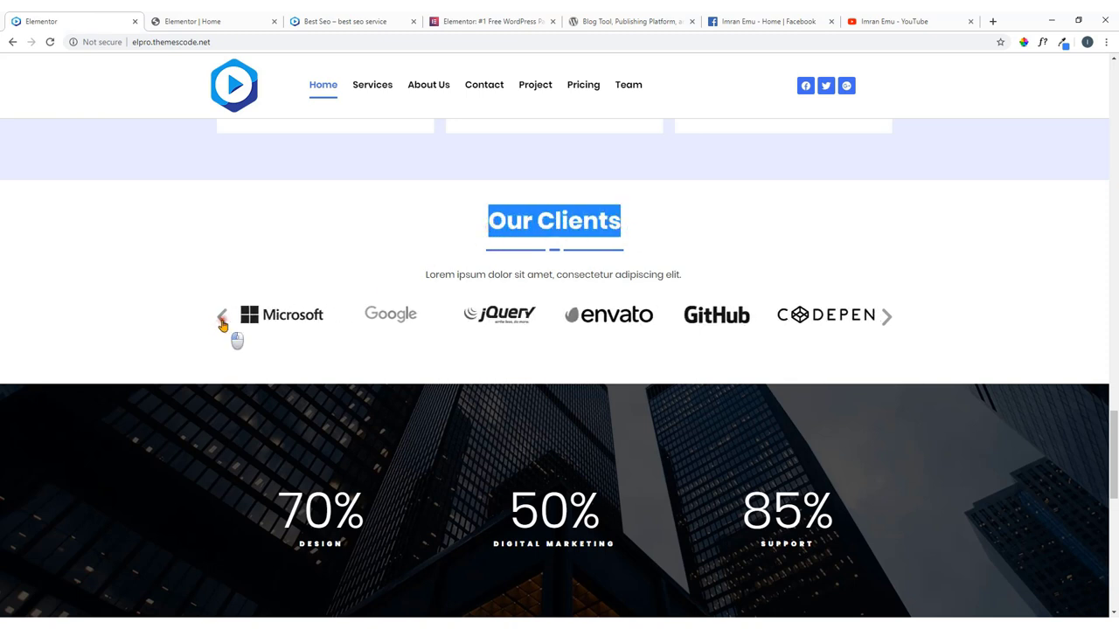
{"action": "left_click", "coordinate": [221, 321]}
{"action": "left_click", "coordinate": [222, 322]}
{"action": "left_click", "coordinate": [222, 321]}
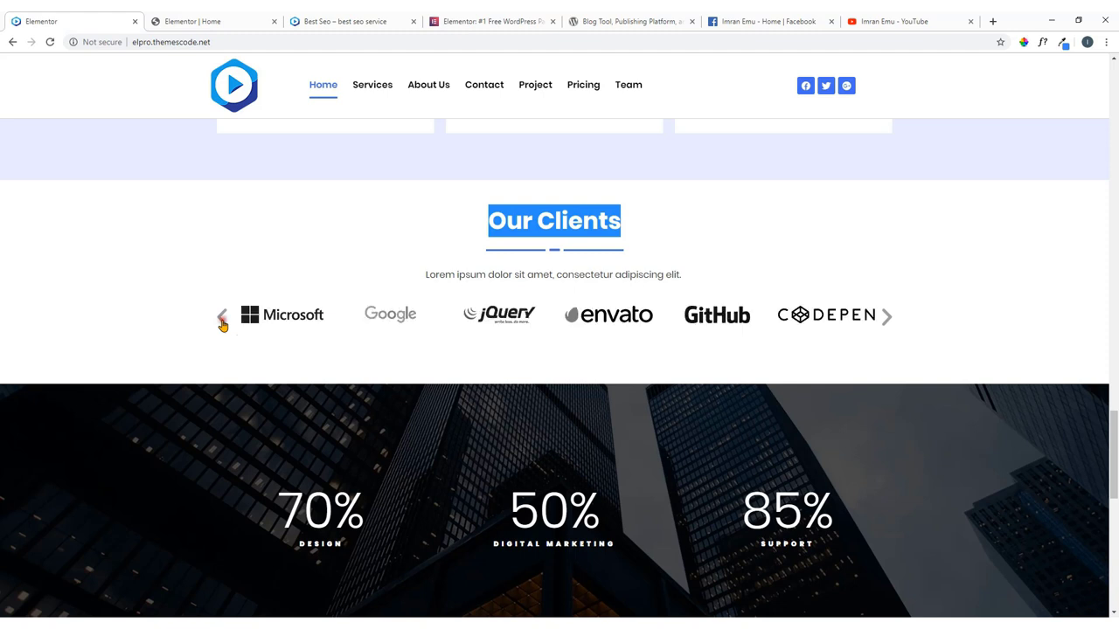
{"action": "left_click", "coordinate": [886, 317]}
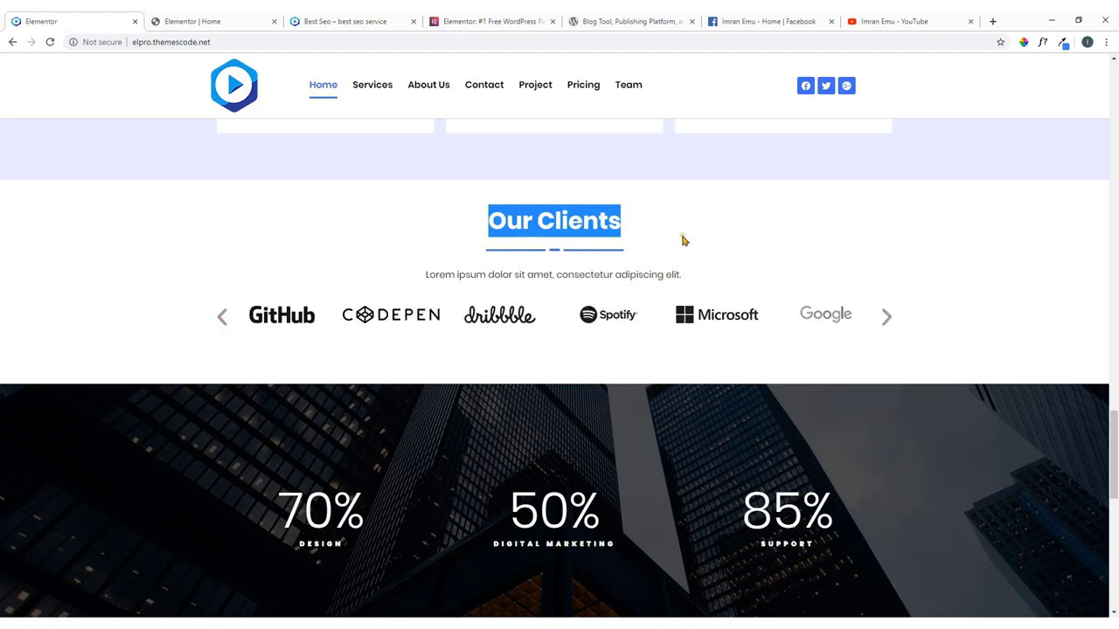
{"action": "left_click", "coordinate": [683, 239]}
Compare the reference Pricing section with the editor's Basic, Pro and Ninja price tables.
{"action": "left_click", "coordinate": [220, 19]}
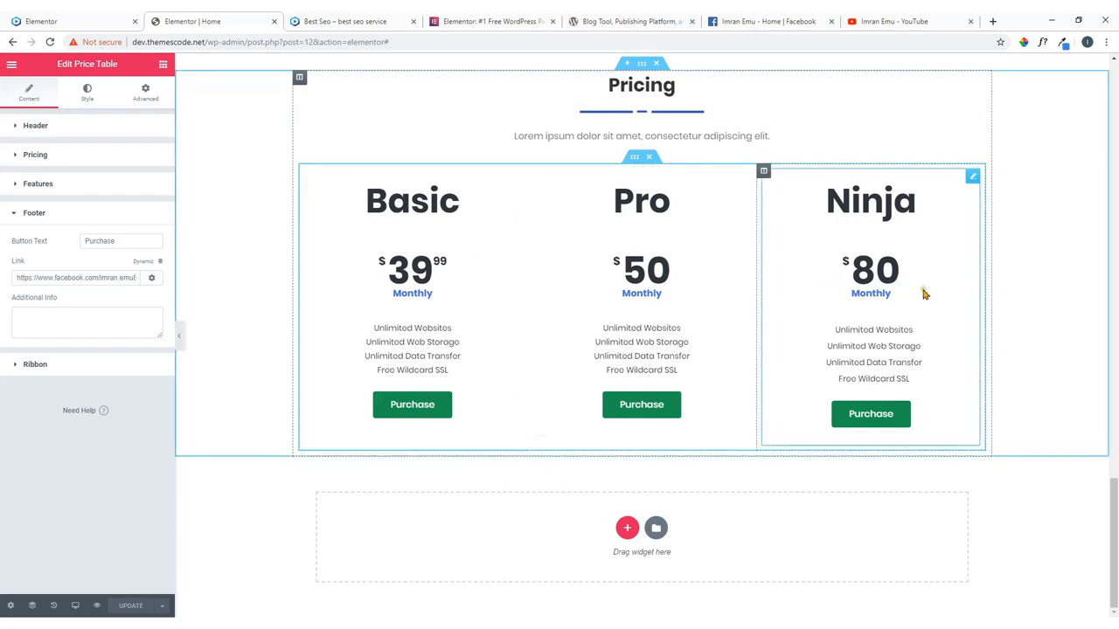
{"action": "left_click", "coordinate": [131, 16]}
{"action": "scroll", "coordinate": [268, 209], "scroll_direction": "up", "scroll_amount": 5}
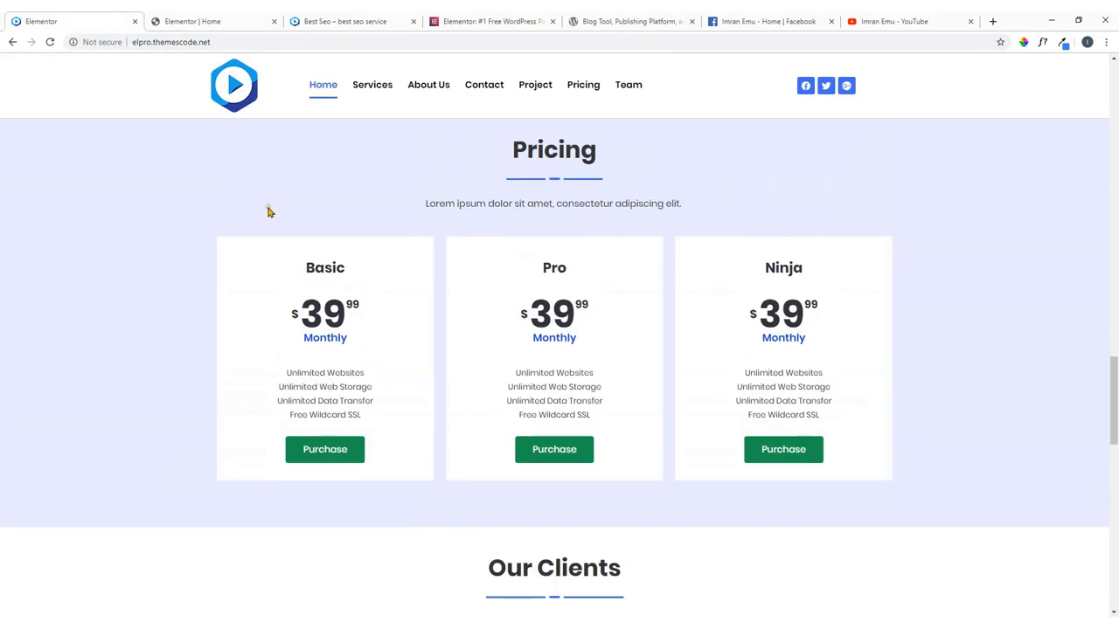
{"action": "scroll", "coordinate": [283, 219], "scroll_direction": "up", "scroll_amount": 1}
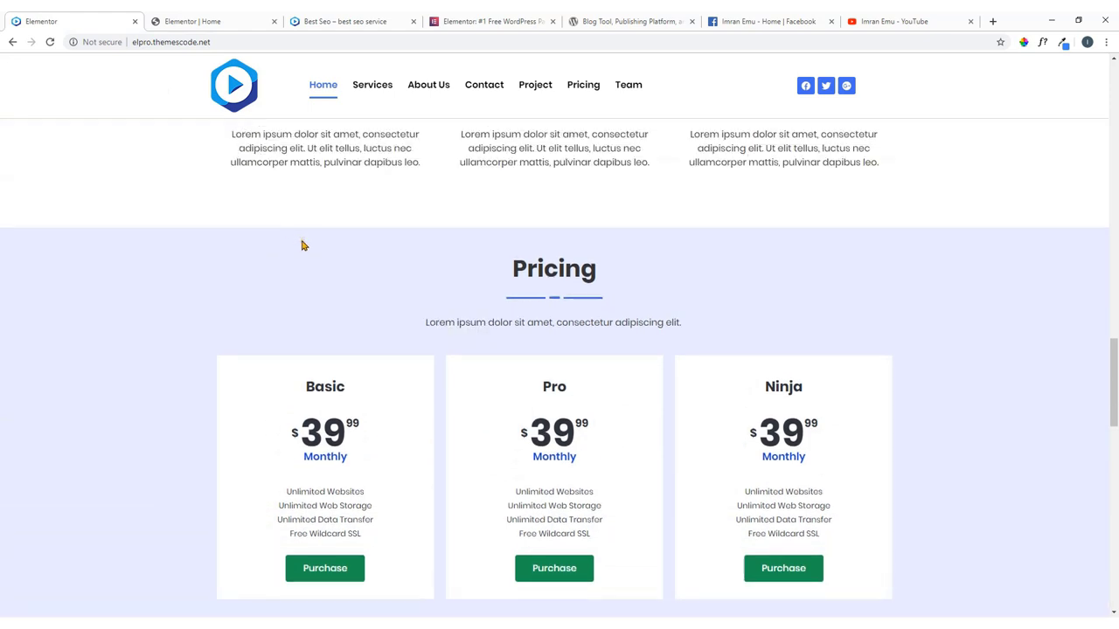
{"action": "scroll", "coordinate": [295, 289], "scroll_direction": "down", "scroll_amount": 1}
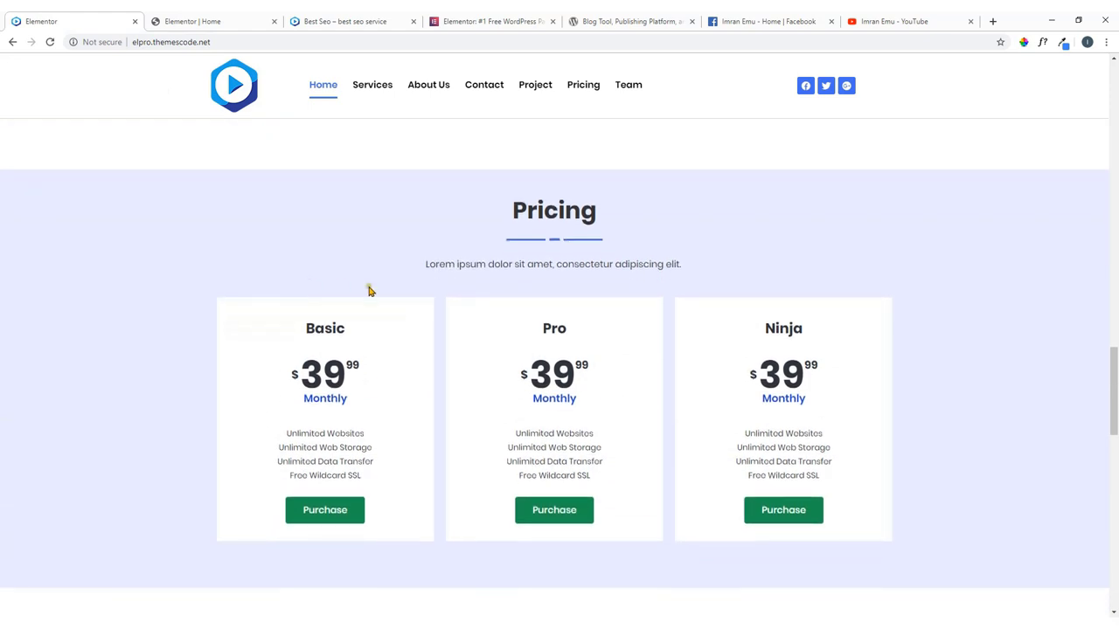
{"action": "scroll", "coordinate": [384, 252], "scroll_direction": "down", "scroll_amount": 2}
{"action": "scroll", "coordinate": [393, 250], "scroll_direction": "up", "scroll_amount": 2}
{"action": "left_click", "coordinate": [212, 20]}
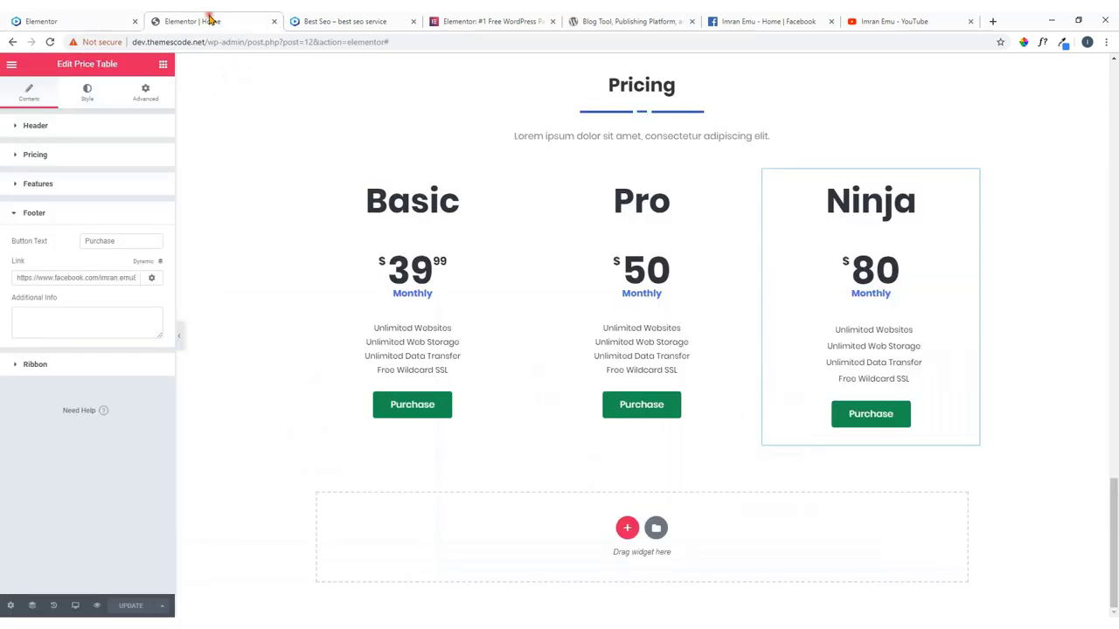
{"action": "left_click", "coordinate": [35, 21]}
{"action": "scroll", "coordinate": [454, 445], "scroll_direction": "down", "scroll_amount": 3}
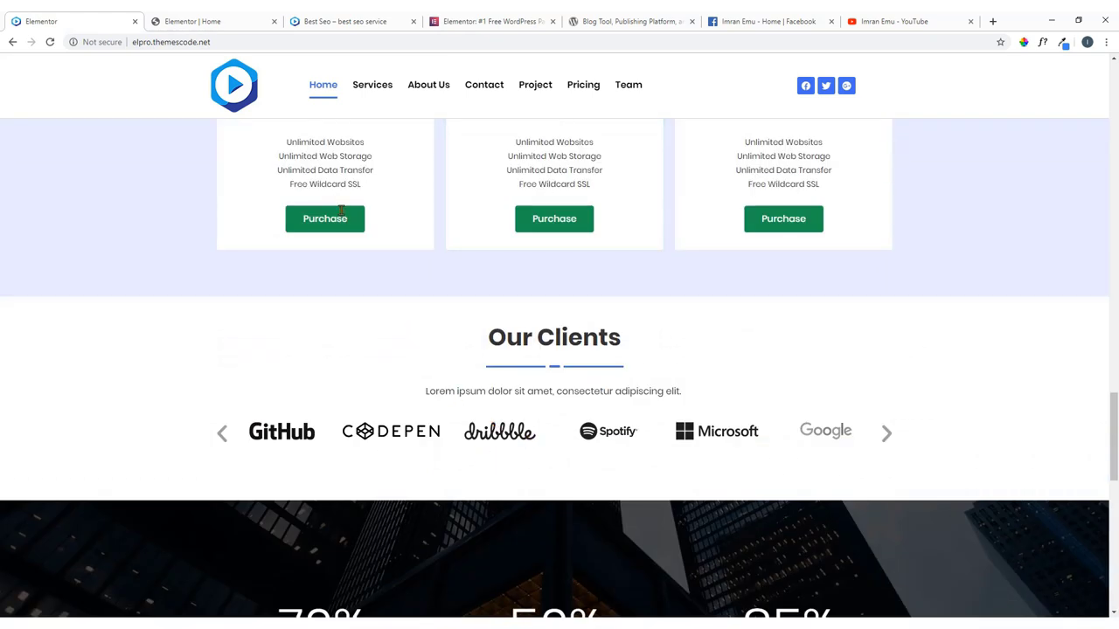
{"action": "left_click", "coordinate": [236, 23]}
{"action": "scroll", "coordinate": [315, 170], "scroll_direction": "up", "scroll_amount": 1}
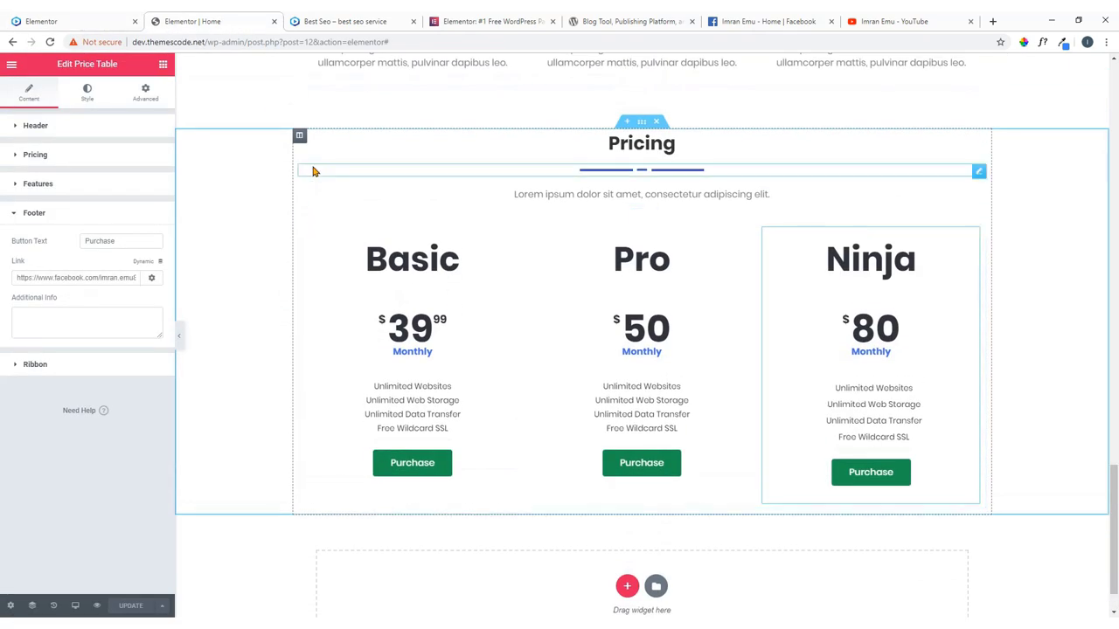
Give the Pricing section a Classic blue preset background faded to translucent light blue.
{"action": "left_click", "coordinate": [642, 125]}
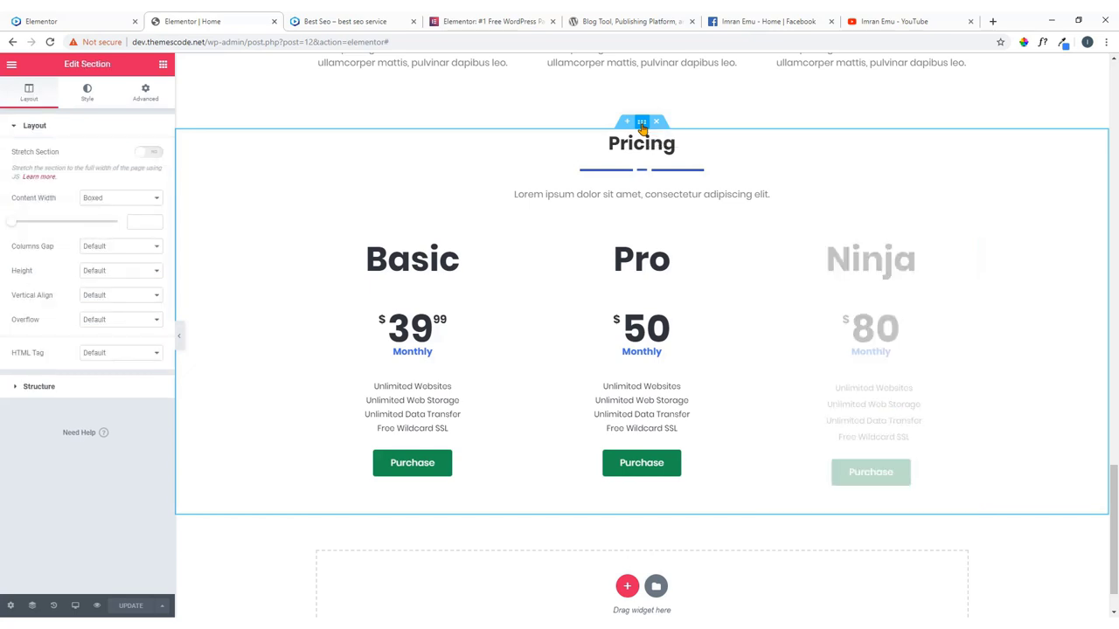
{"action": "left_click", "coordinate": [88, 92]}
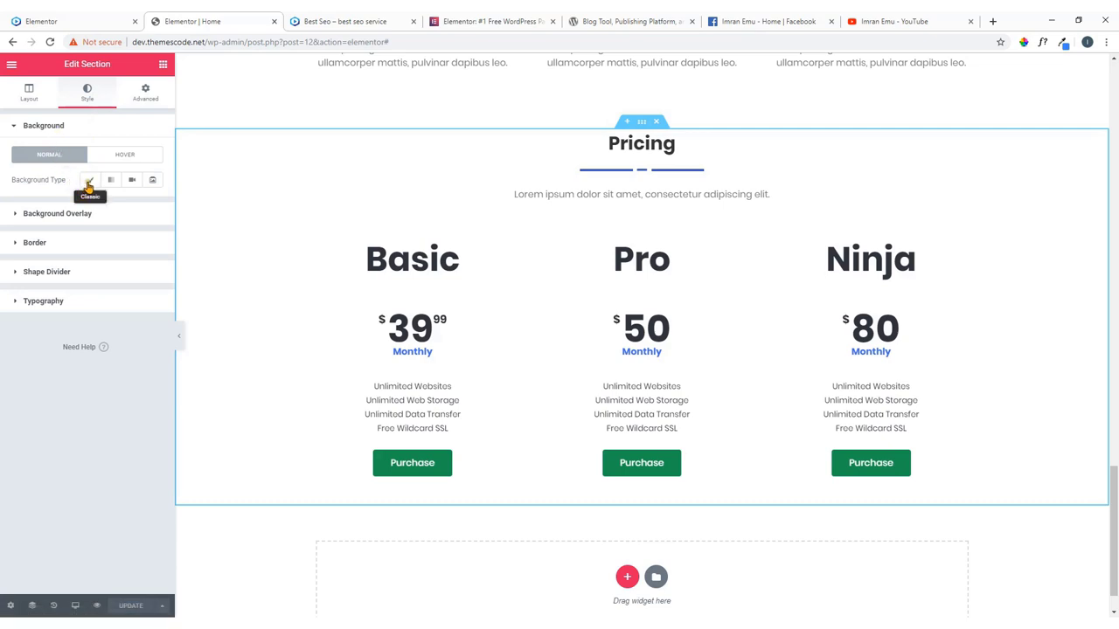
{"action": "left_click", "coordinate": [90, 180]}
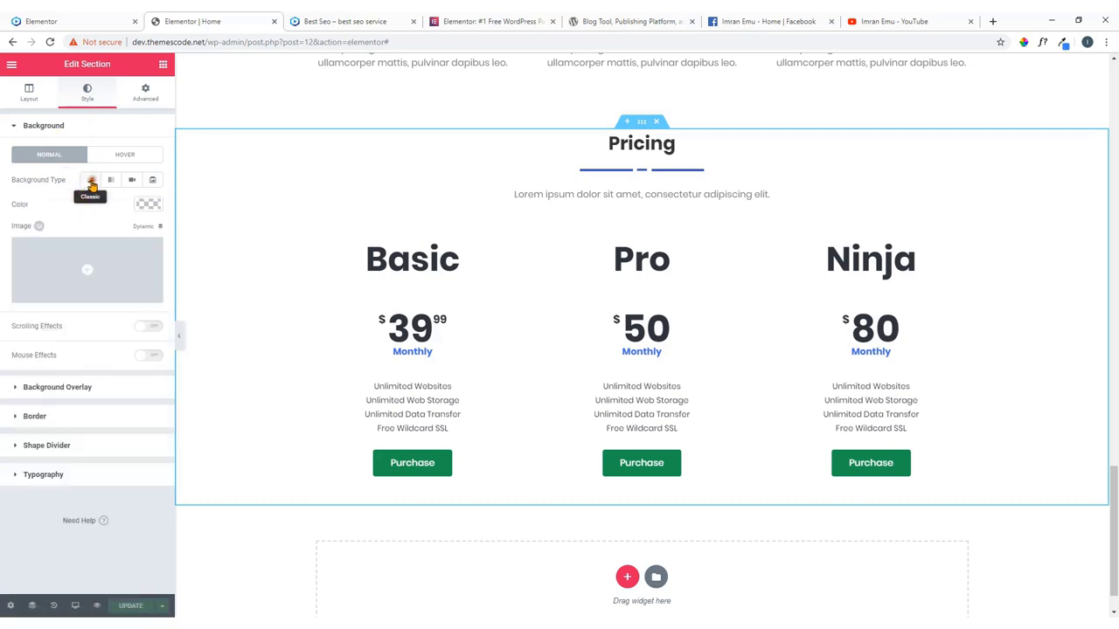
{"action": "left_click", "coordinate": [145, 205]}
{"action": "left_click", "coordinate": [62, 345]}
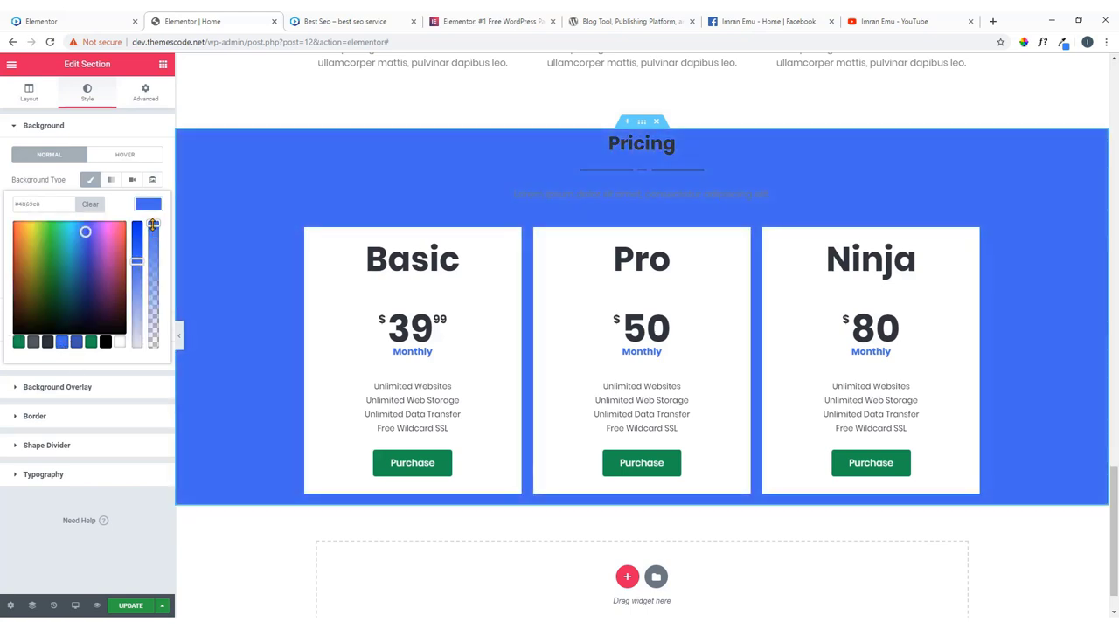
{"action": "left_click_drag", "start_coordinate": [153, 225], "coordinate": [169, 340]}
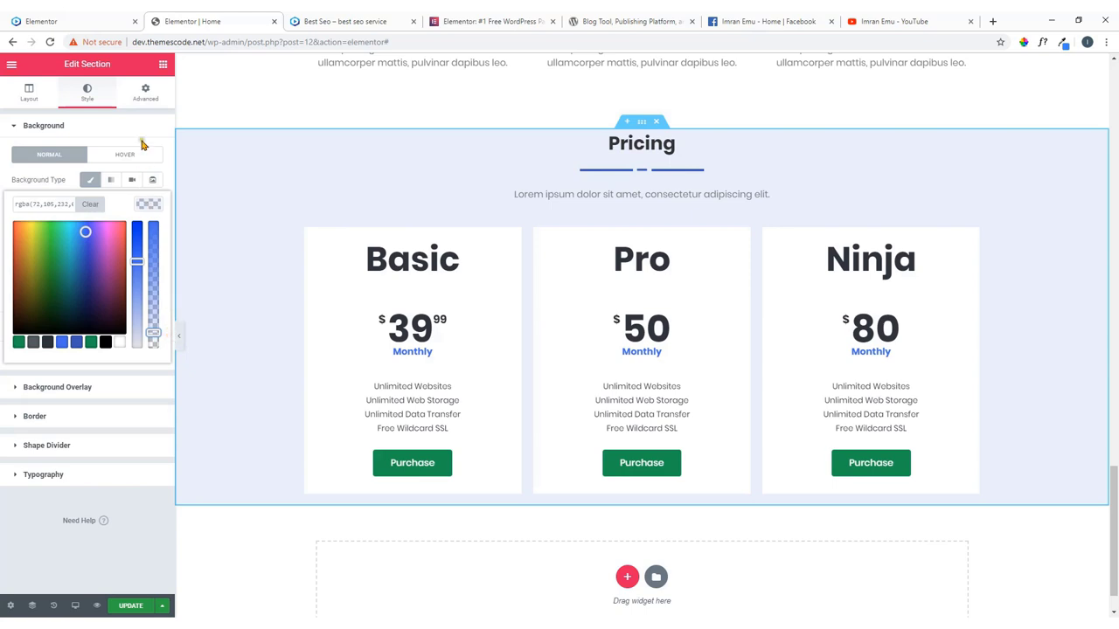
{"action": "left_click", "coordinate": [145, 92]}
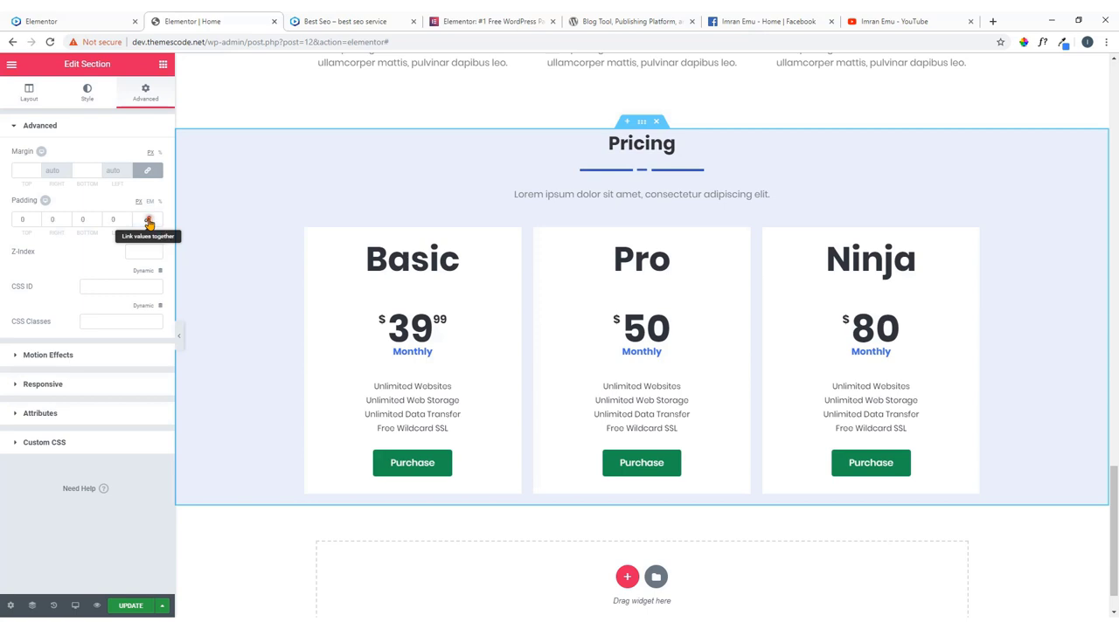
Unlink the Pricing section padding and set Top to 60 and Bottom to 80.
{"action": "left_click", "coordinate": [148, 220]}
{"action": "left_click", "coordinate": [24, 220]}
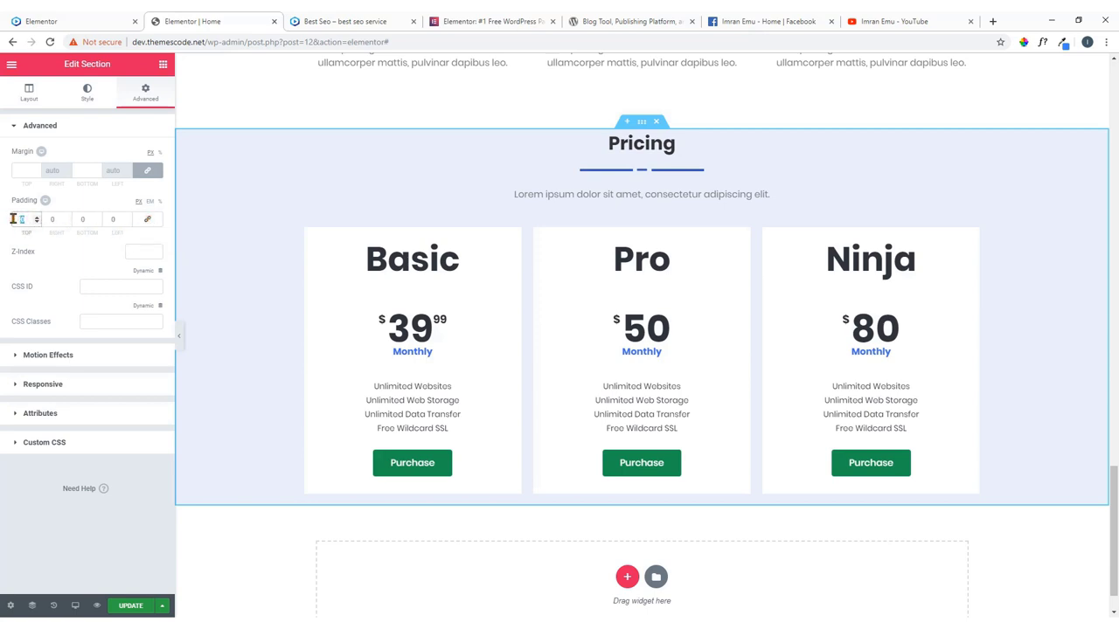
{"action": "type", "text": "60"}
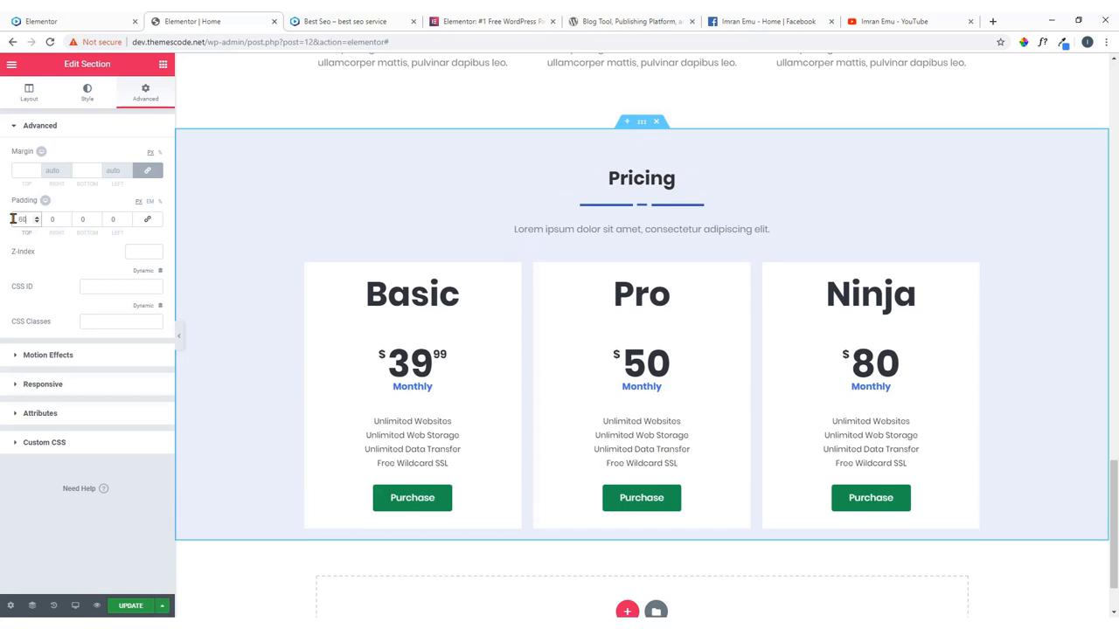
{"action": "left_click", "coordinate": [83, 220]}
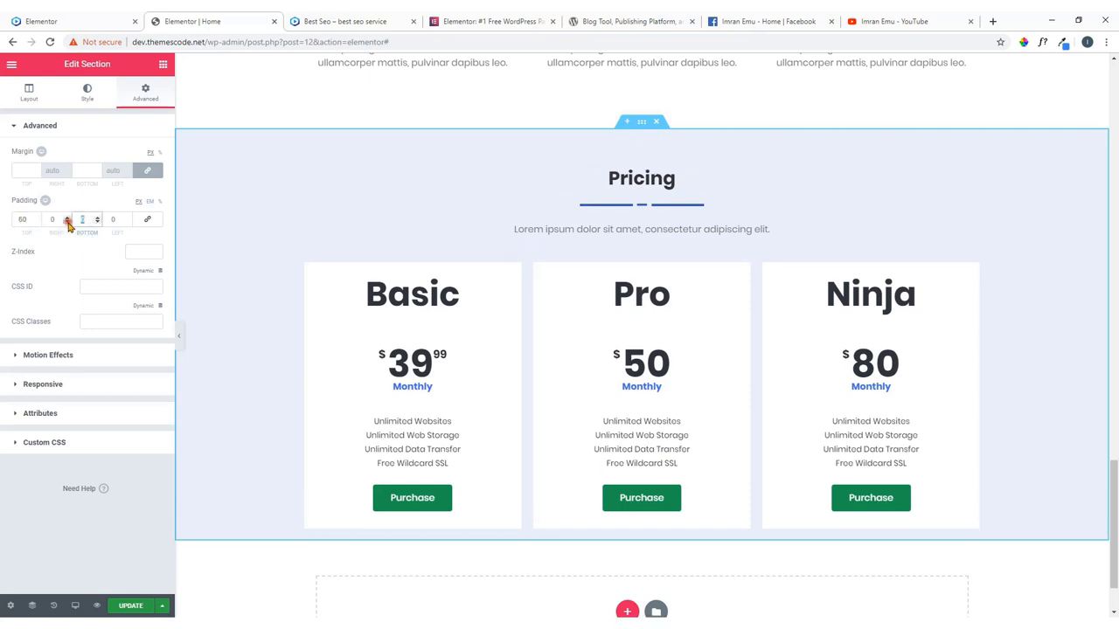
{"action": "type", "text": "80"}
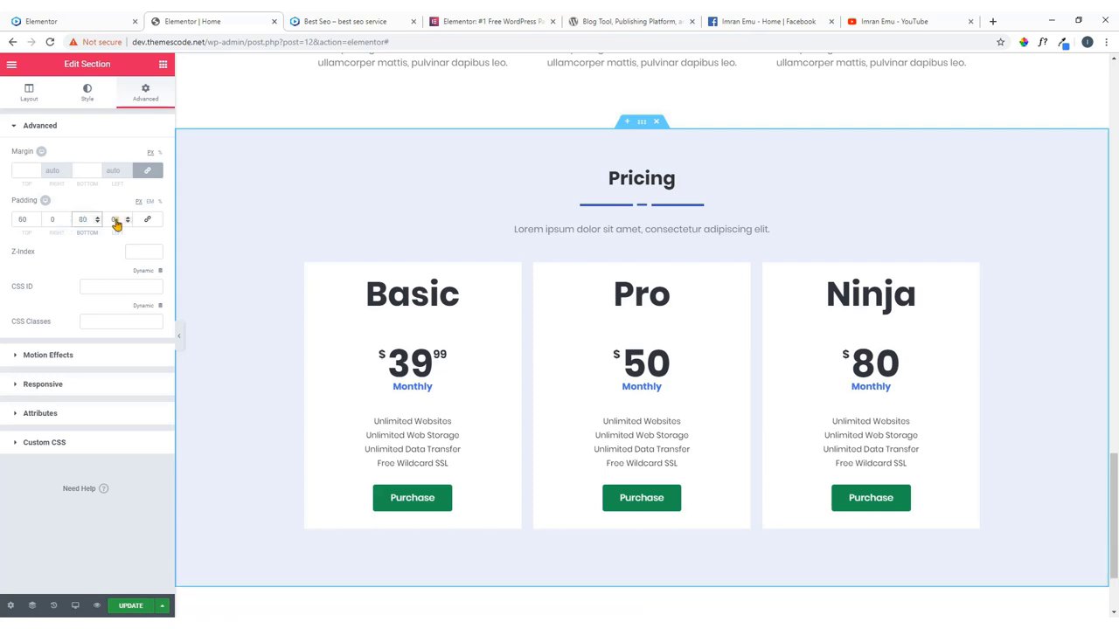
{"action": "scroll", "coordinate": [445, 236], "scroll_direction": "down", "scroll_amount": 1}
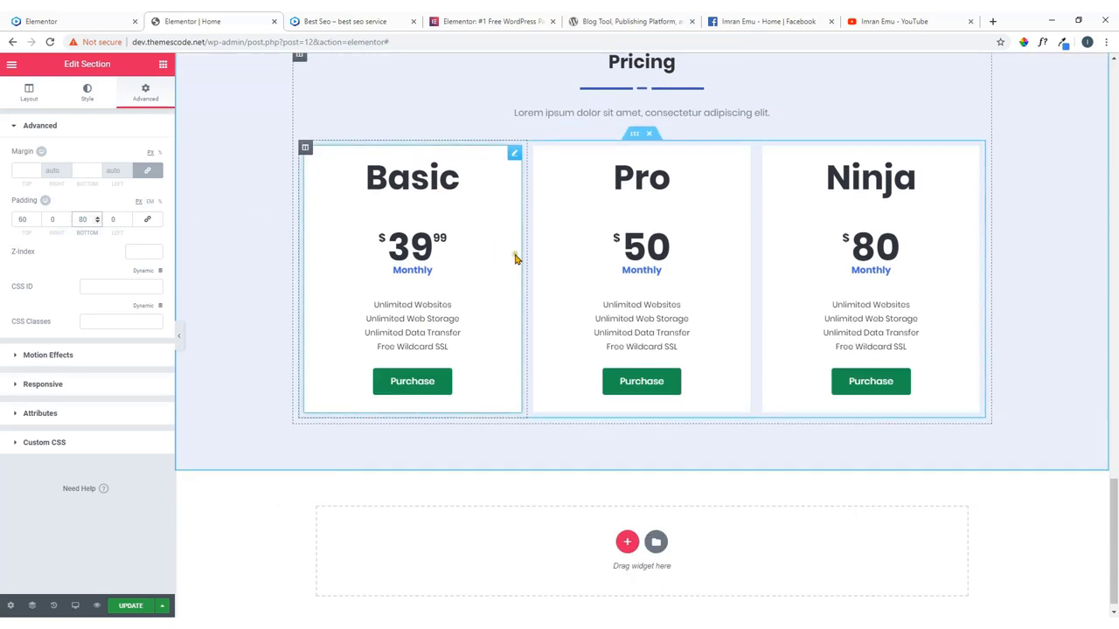
{"action": "left_click", "coordinate": [87, 21]}
{"action": "scroll", "coordinate": [412, 225], "scroll_direction": "up", "scroll_amount": 3}
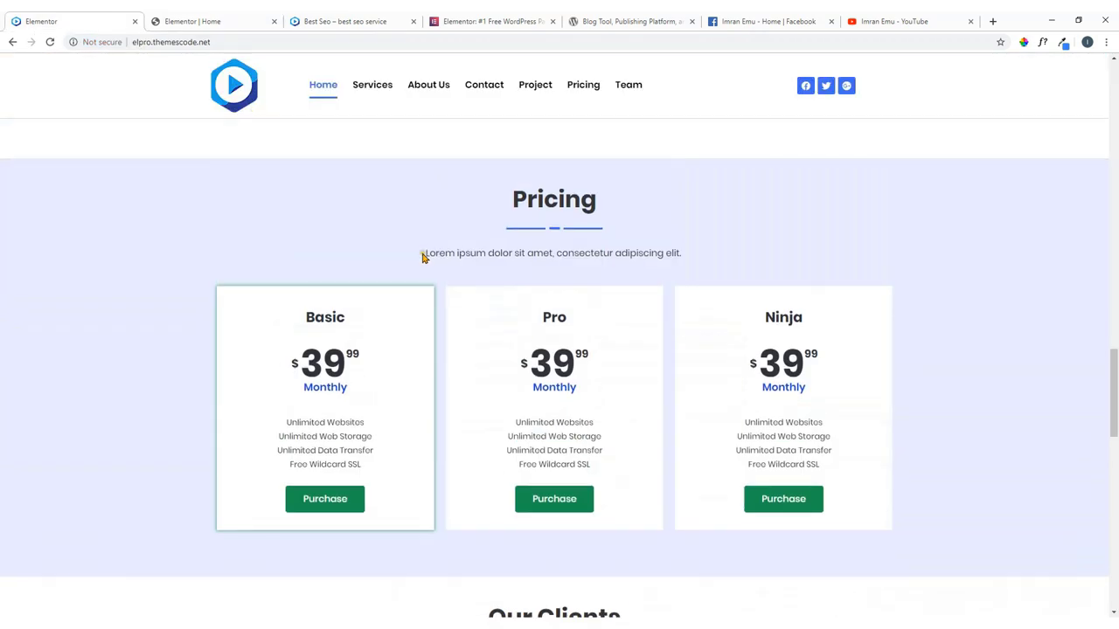
{"action": "left_click", "coordinate": [259, 21]}
{"action": "scroll", "coordinate": [464, 317], "scroll_direction": "up", "scroll_amount": 3}
{"action": "scroll", "coordinate": [564, 331], "scroll_direction": "down", "scroll_amount": 1}
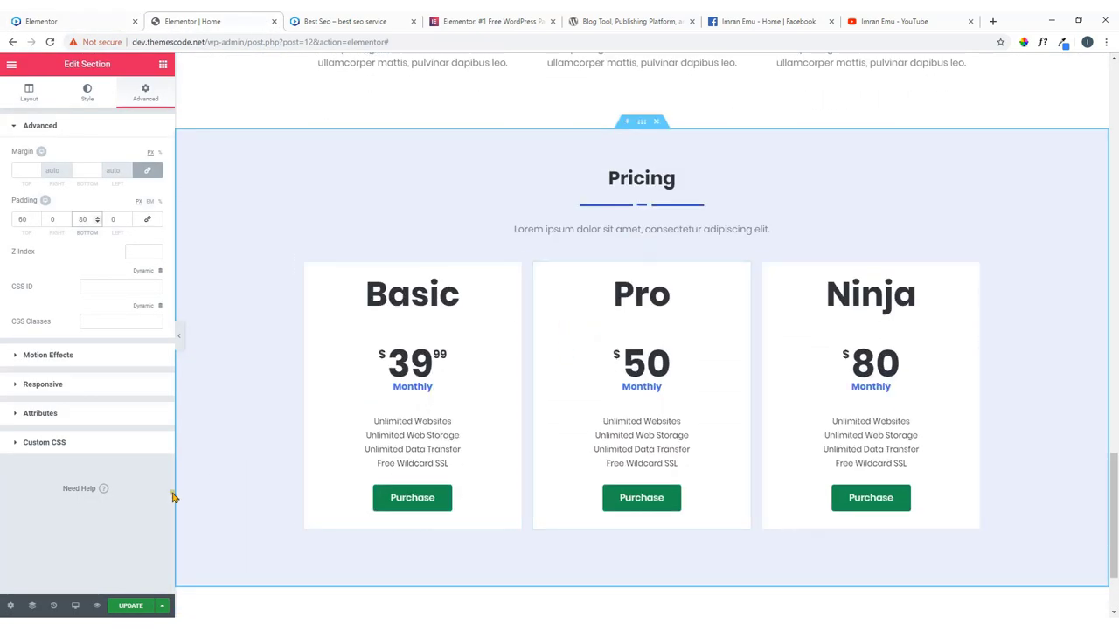
Save the page and scroll through the Best Seo site preview.
{"action": "left_click", "coordinate": [131, 607]}
{"action": "left_click", "coordinate": [361, 19]}
{"action": "scroll", "coordinate": [382, 307], "scroll_direction": "down", "scroll_amount": 15}
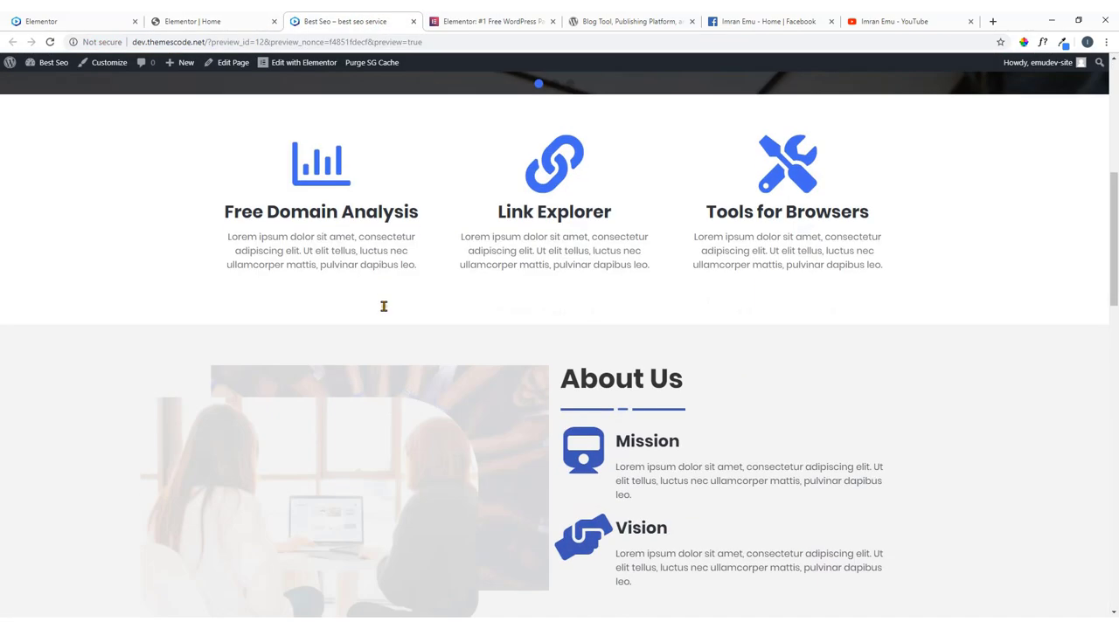
{"action": "scroll", "coordinate": [389, 310], "scroll_direction": "down", "scroll_amount": 5}
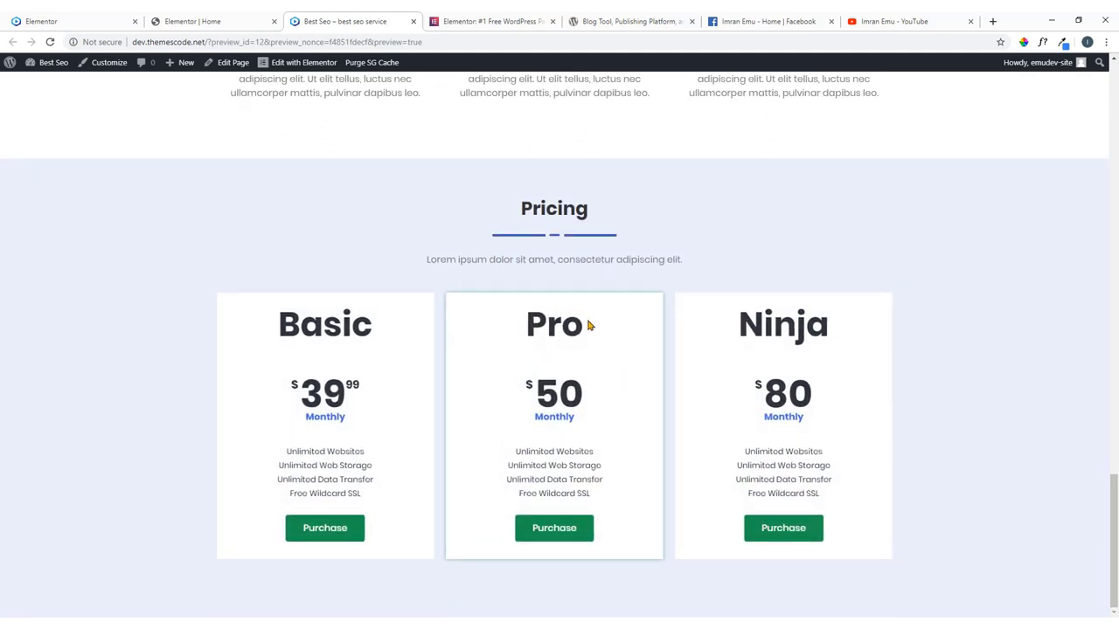
Review the reference site's Our Clients section, then go back to the editor.
{"action": "left_click", "coordinate": [119, 18]}
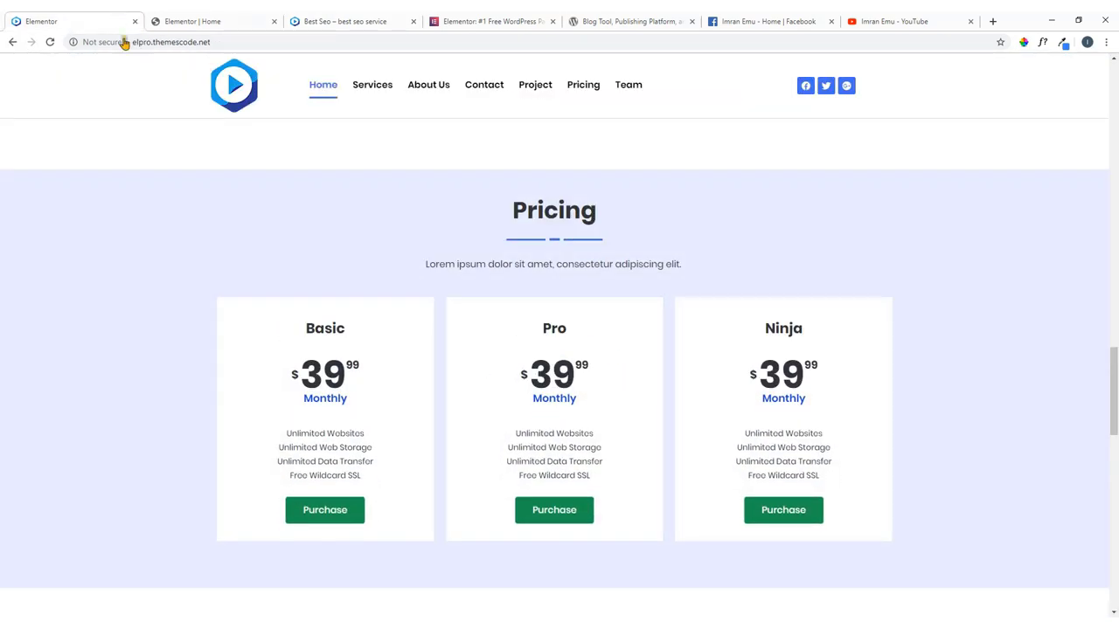
{"action": "scroll", "coordinate": [236, 263], "scroll_direction": "down", "scroll_amount": 4}
{"action": "scroll", "coordinate": [236, 263], "scroll_direction": "down", "scroll_amount": 3}
{"action": "scroll", "coordinate": [408, 219], "scroll_direction": "up", "scroll_amount": 2}
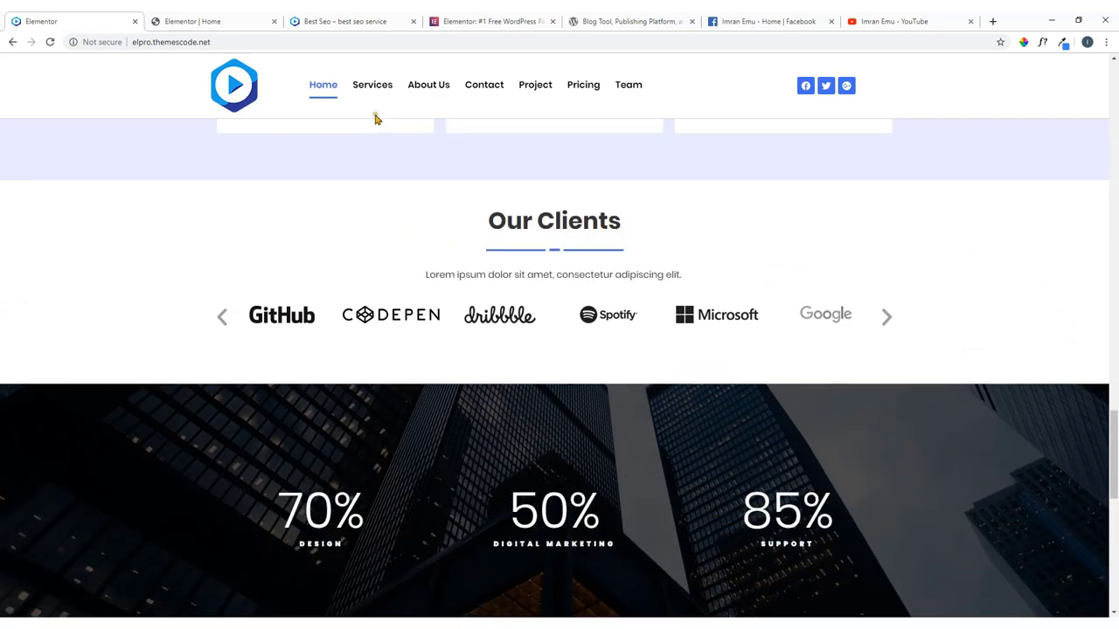
{"action": "left_click", "coordinate": [219, 19]}
{"action": "scroll", "coordinate": [534, 292], "scroll_direction": "down", "scroll_amount": 2}
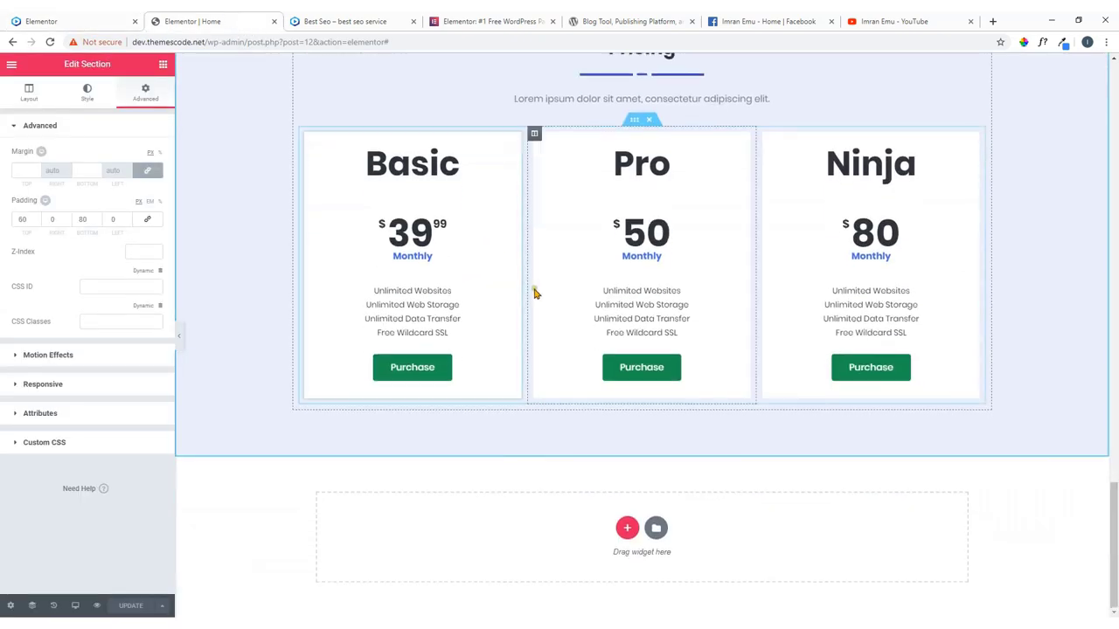
Add a single-column section below Pricing and drop a Heading widget into it.
{"action": "left_click", "coordinate": [627, 527]}
{"action": "scroll", "coordinate": [512, 407], "scroll_direction": "down", "scroll_amount": 1}
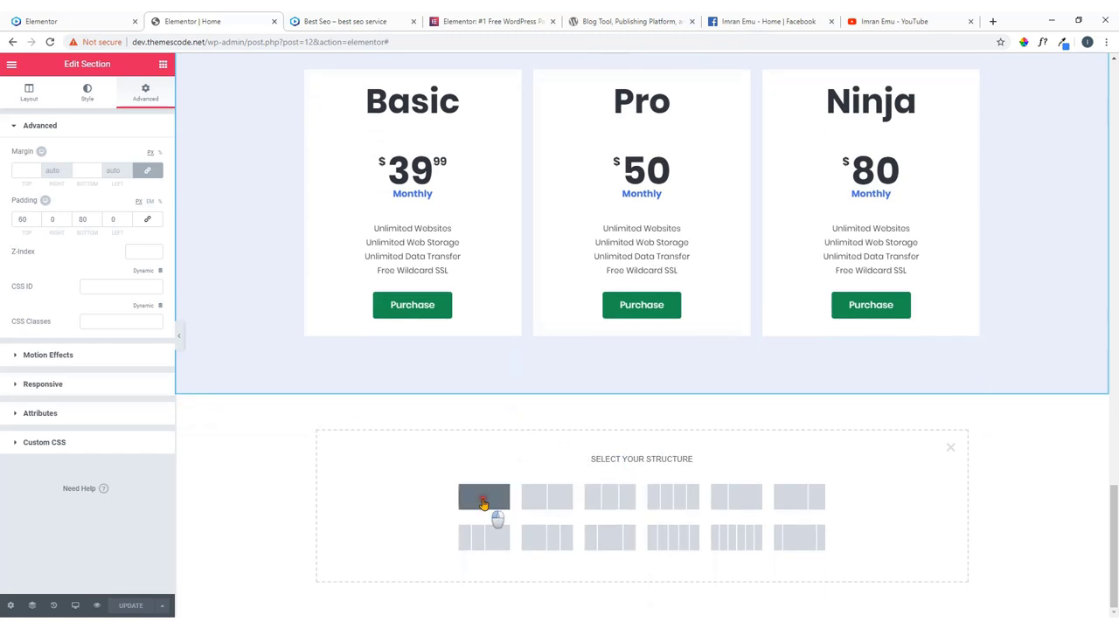
{"action": "left_click", "coordinate": [483, 504]}
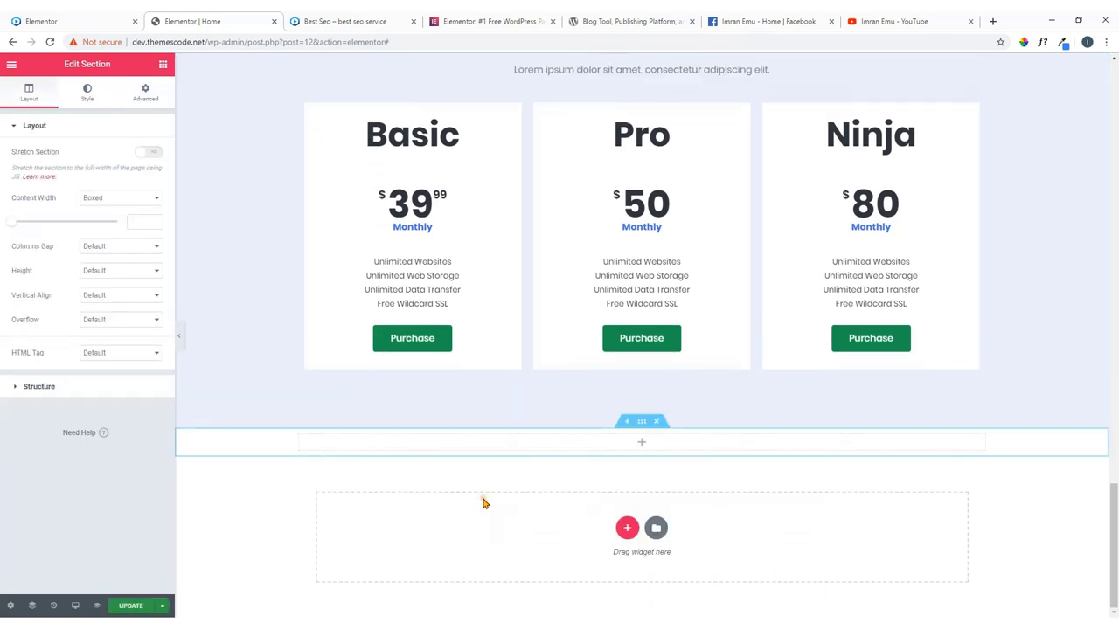
{"action": "left_click", "coordinate": [642, 445]}
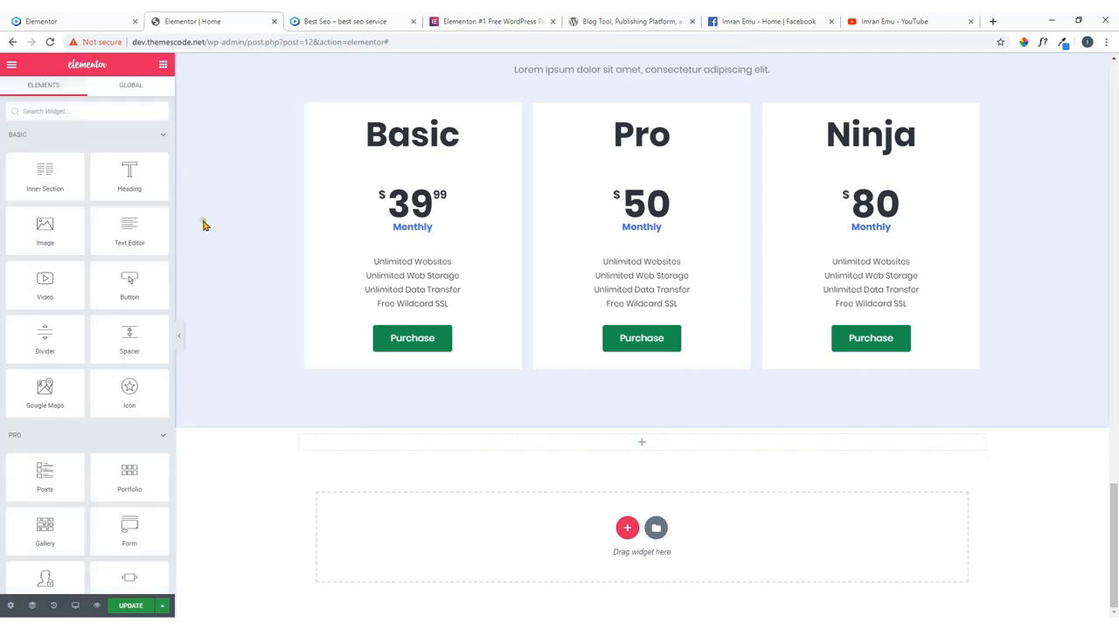
{"action": "left_click_drag", "start_coordinate": [130, 173], "coordinate": [644, 444]}
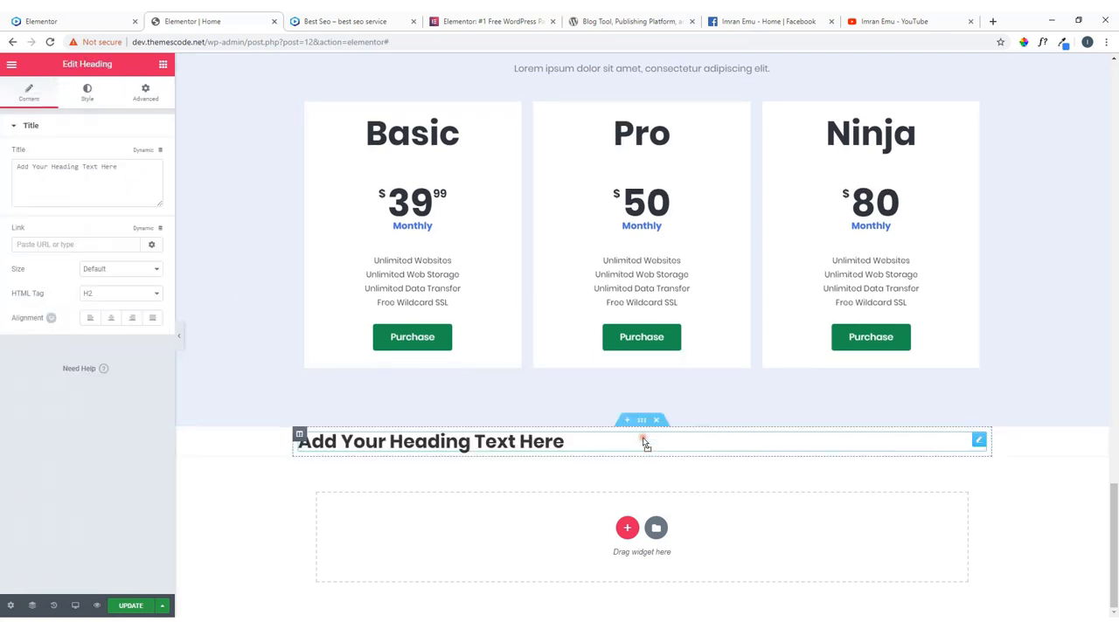
Copy 'Our Clients' from the reference site and paste it as the heading title.
{"action": "left_click", "coordinate": [120, 19]}
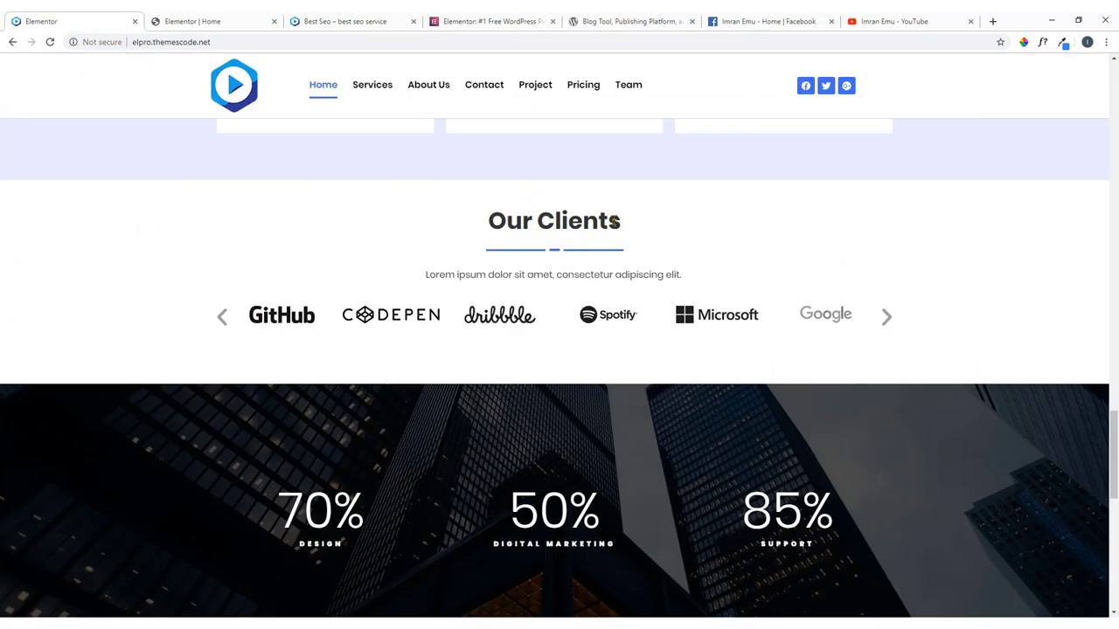
{"action": "left_click_drag", "start_coordinate": [629, 233], "coordinate": [493, 225]}
{"action": "right_click", "coordinate": [494, 226]}
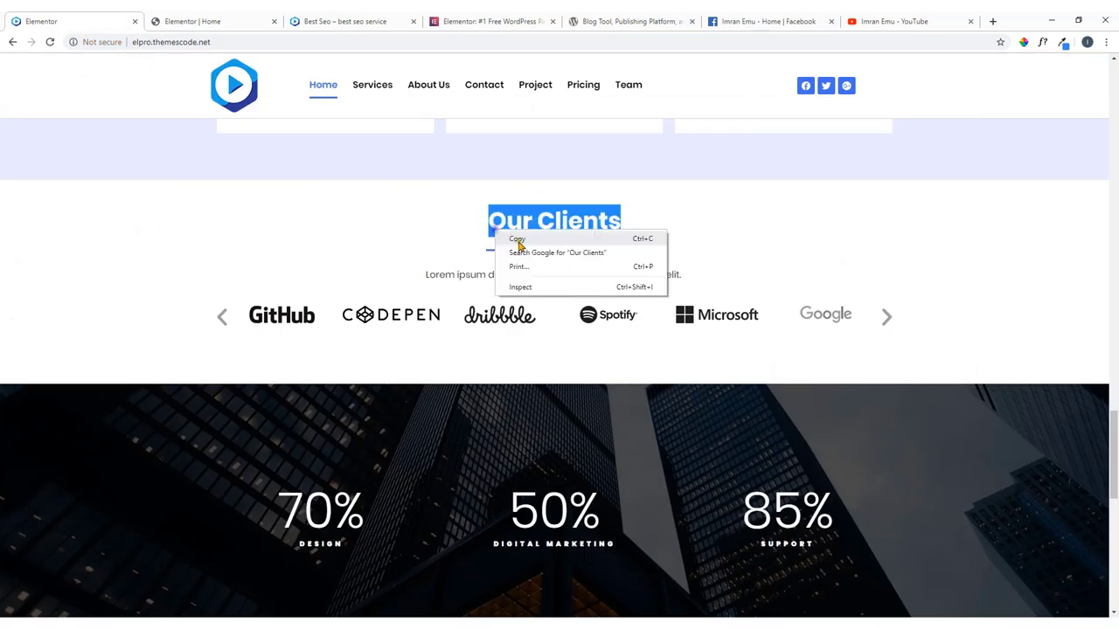
{"action": "left_click", "coordinate": [517, 240]}
{"action": "left_click", "coordinate": [262, 17]}
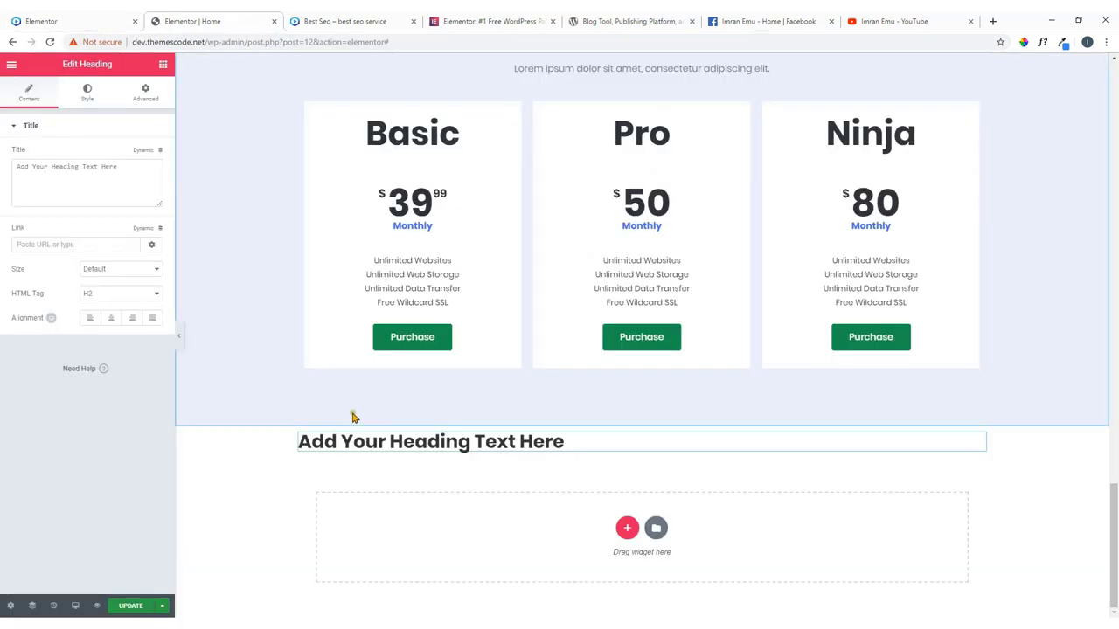
{"action": "left_click_drag", "start_coordinate": [125, 166], "coordinate": [3, 179]}
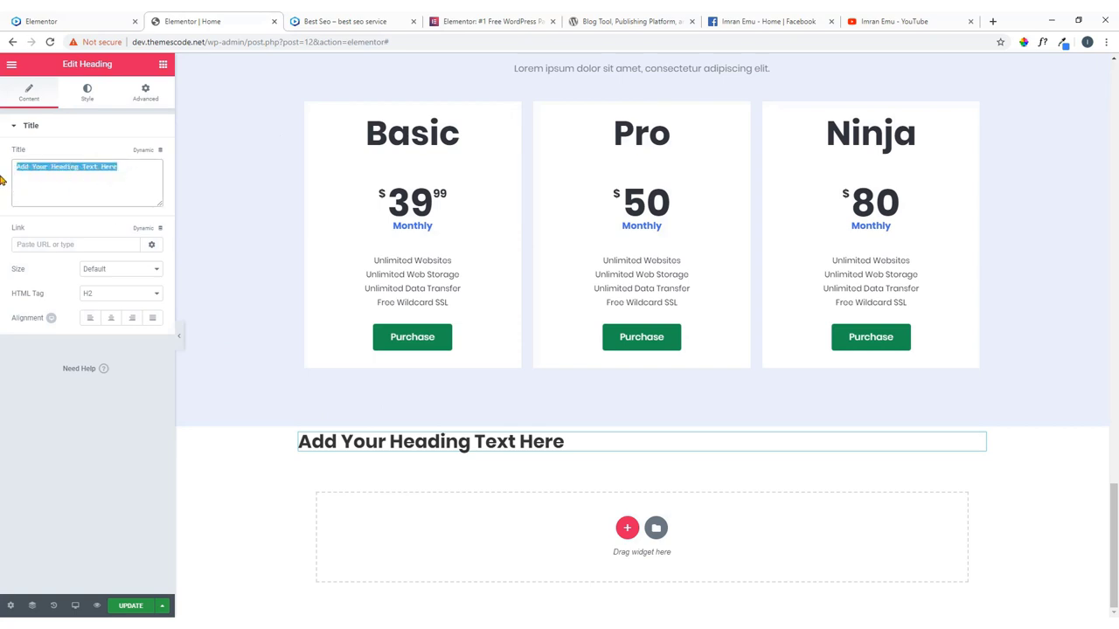
{"action": "key", "text": "ctrl+v"}
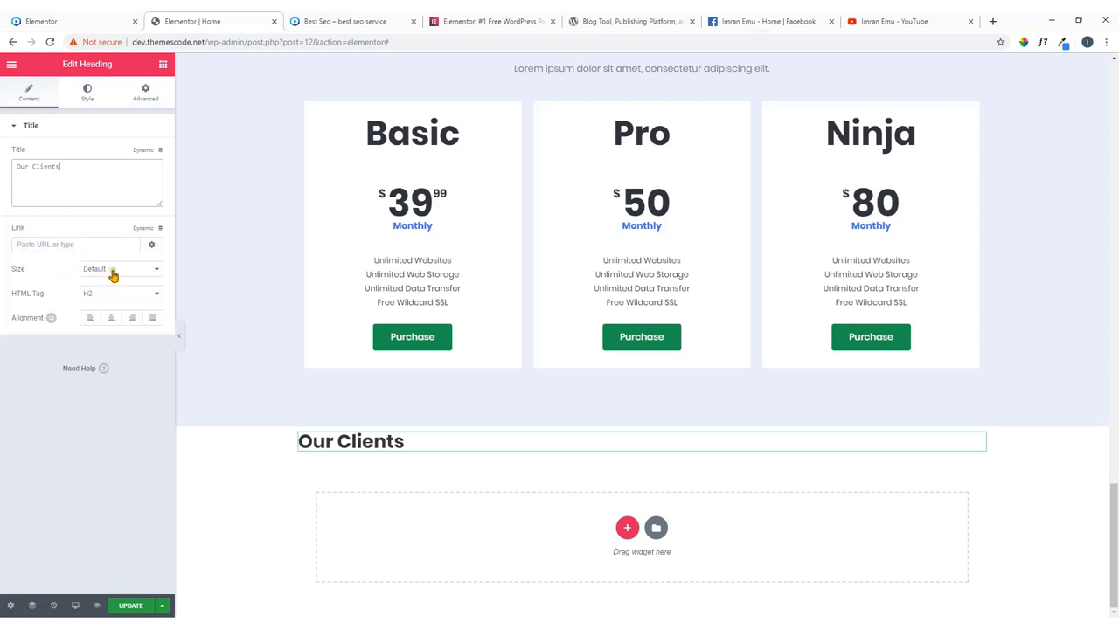
Set the Our Clients heading to Default size with Center alignment.
{"action": "left_click", "coordinate": [114, 271]}
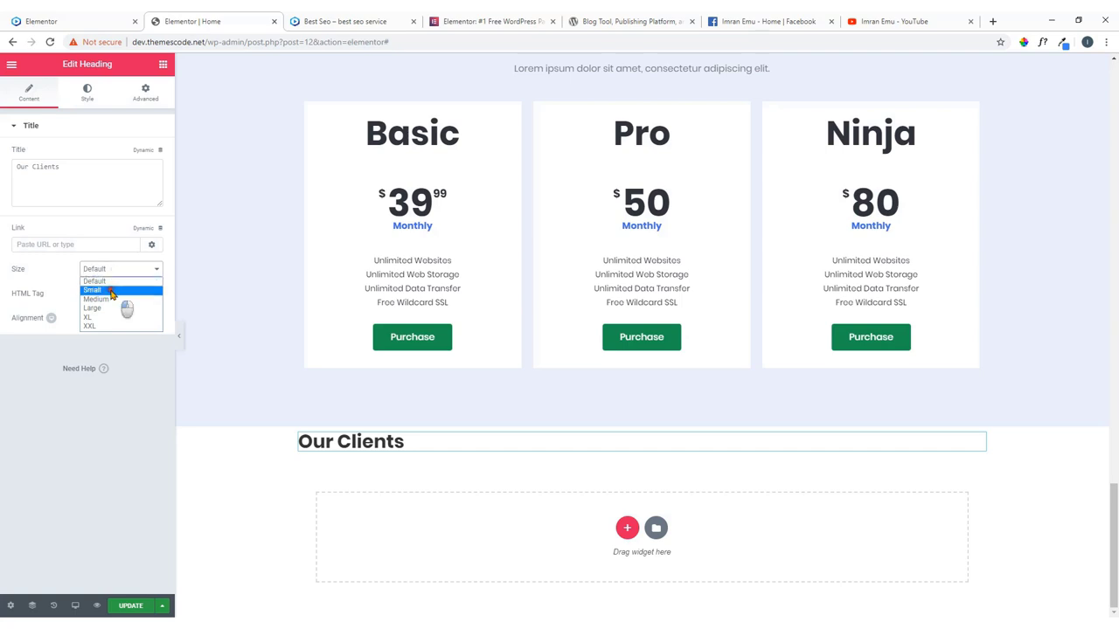
{"action": "left_click", "coordinate": [112, 289]}
{"action": "left_click", "coordinate": [132, 270]}
{"action": "left_click", "coordinate": [114, 300]}
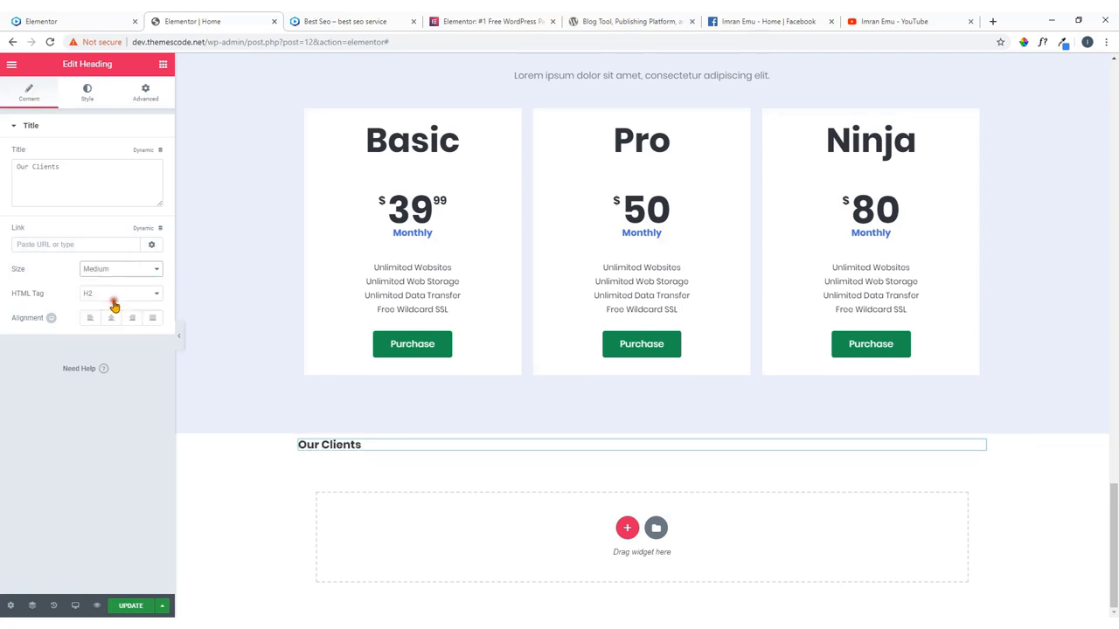
{"action": "left_click", "coordinate": [130, 274]}
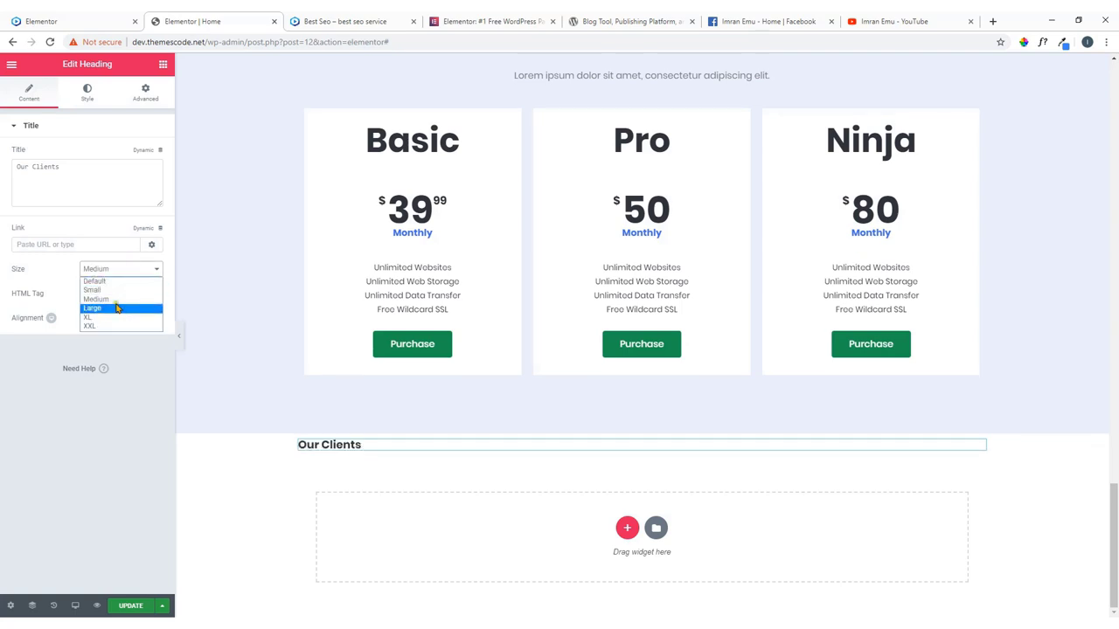
{"action": "left_click", "coordinate": [120, 285]}
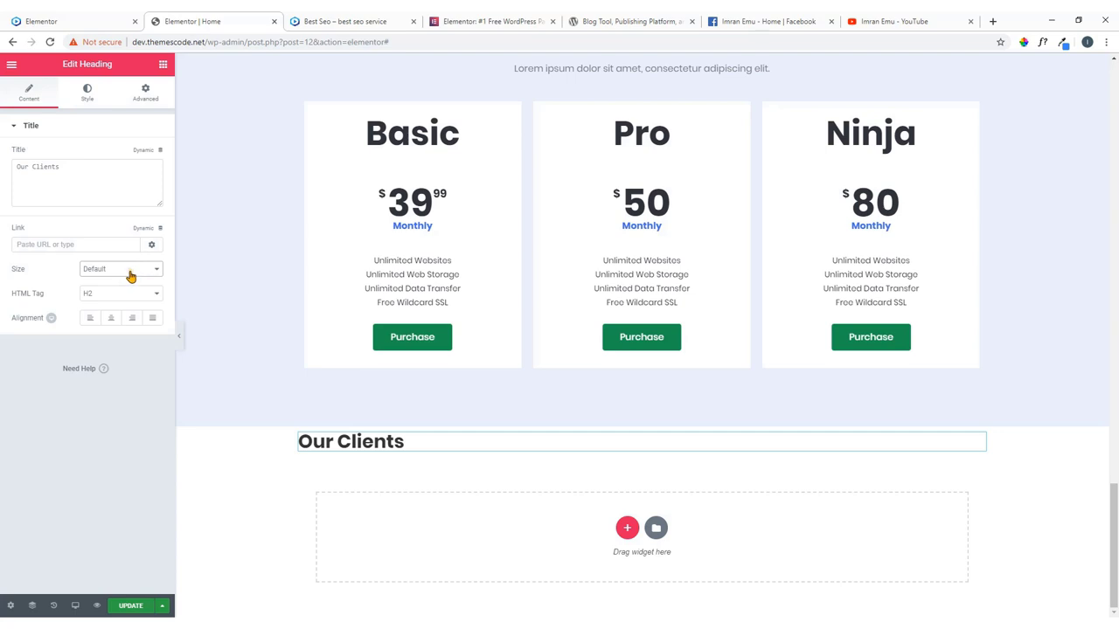
{"action": "left_click", "coordinate": [113, 320]}
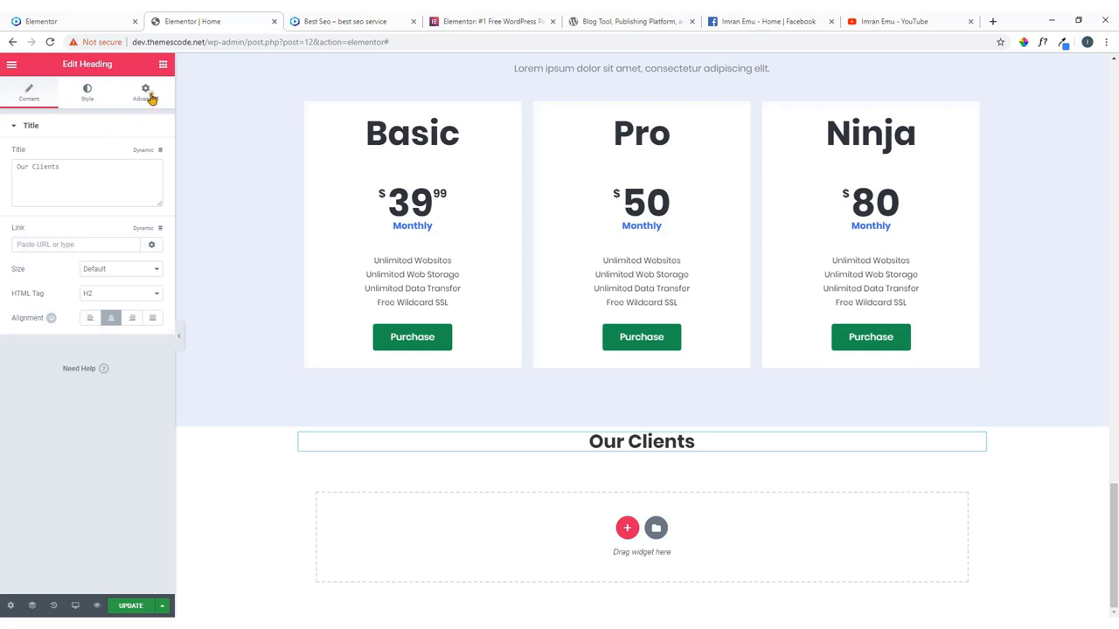
Give the heading a Fade In entrance animation under Motion Effects.
{"action": "left_click", "coordinate": [145, 91]}
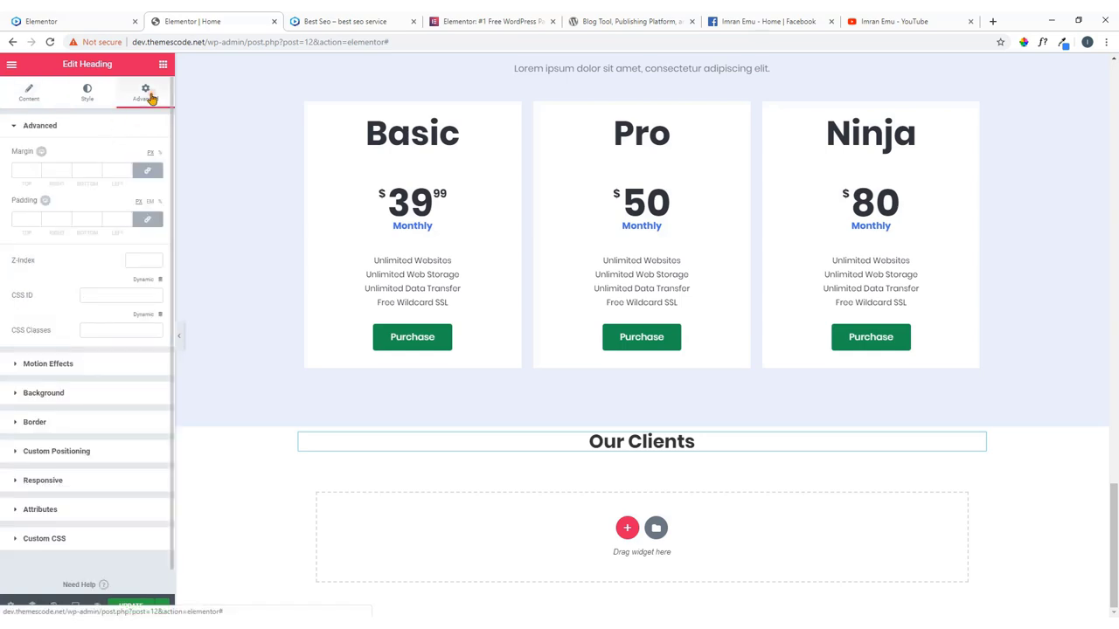
{"action": "left_click", "coordinate": [87, 369]}
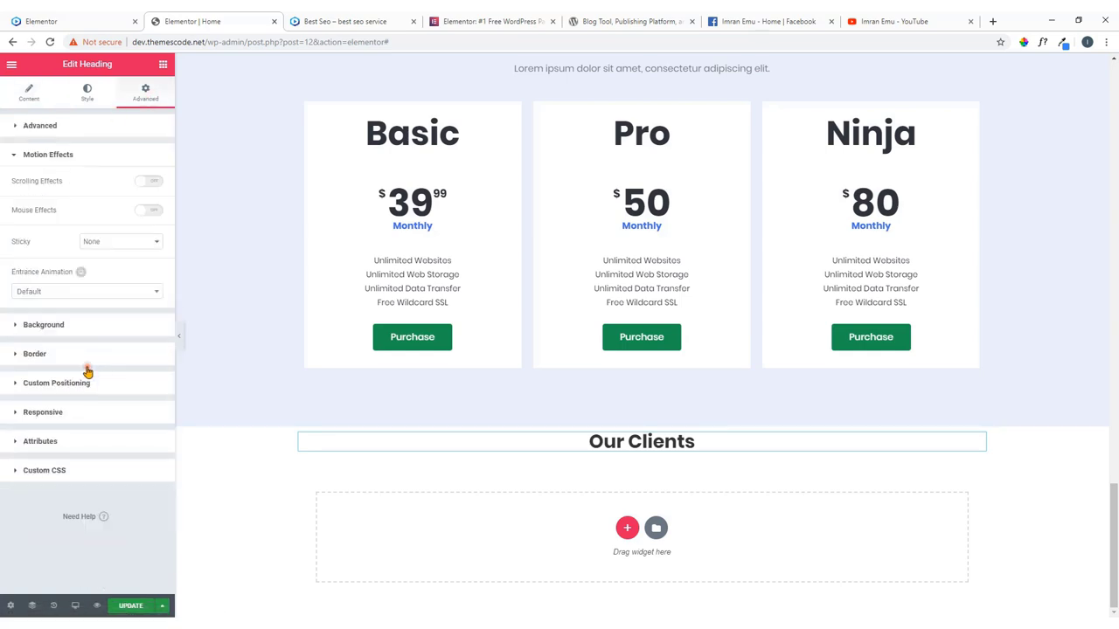
{"action": "left_click", "coordinate": [67, 290]}
{"action": "left_click", "coordinate": [48, 354]}
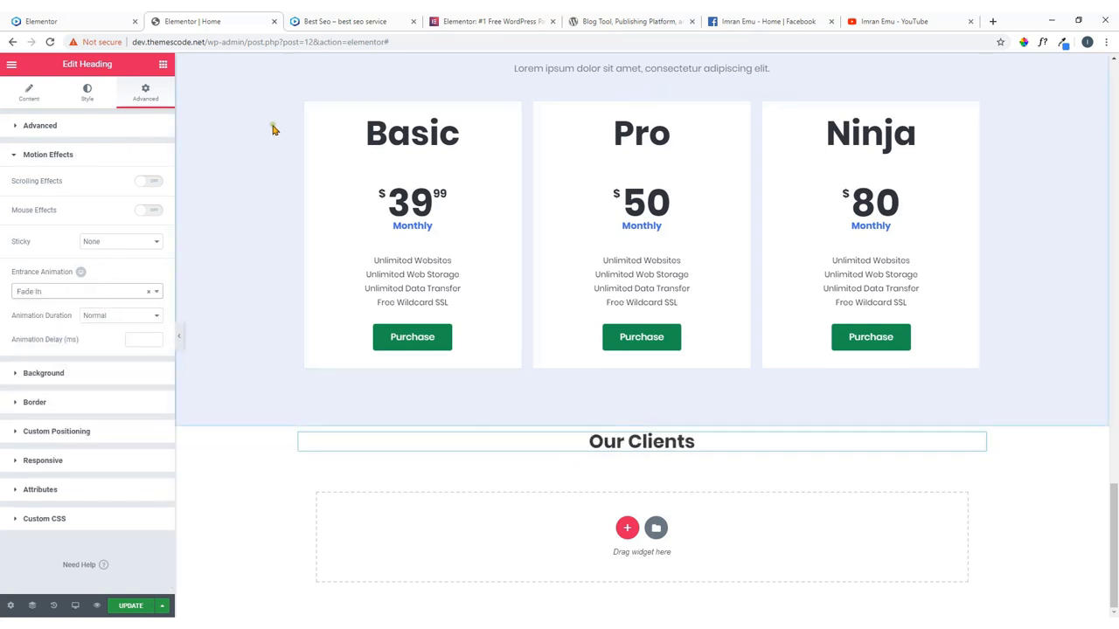
{"action": "left_click", "coordinate": [61, 21]}
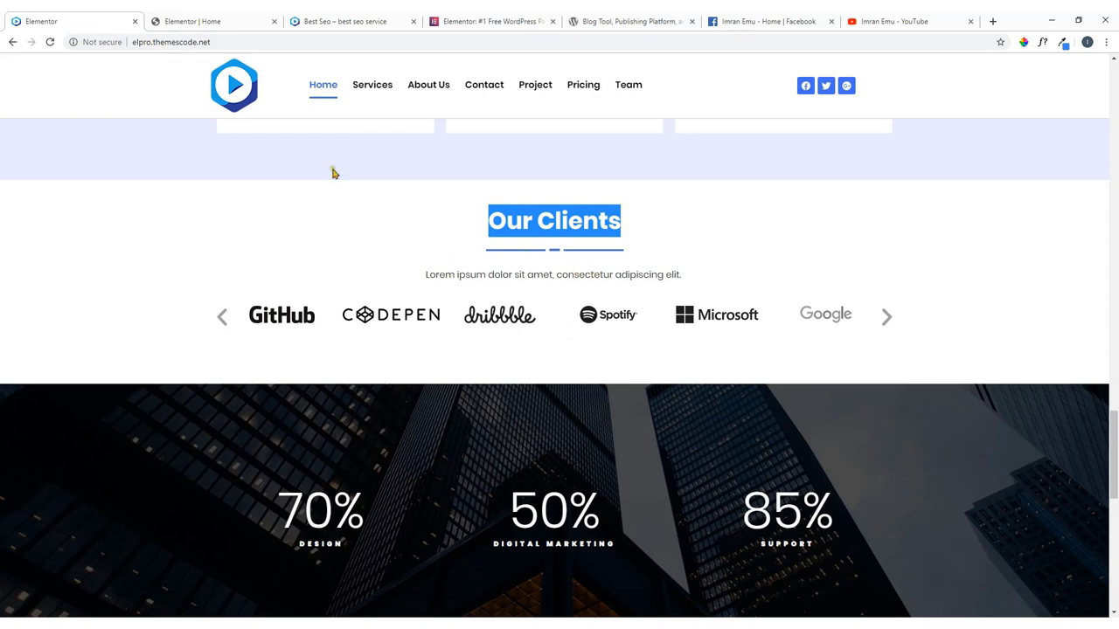
{"action": "left_click", "coordinate": [185, 19]}
{"action": "scroll", "coordinate": [524, 341], "scroll_direction": "up", "scroll_amount": 3}
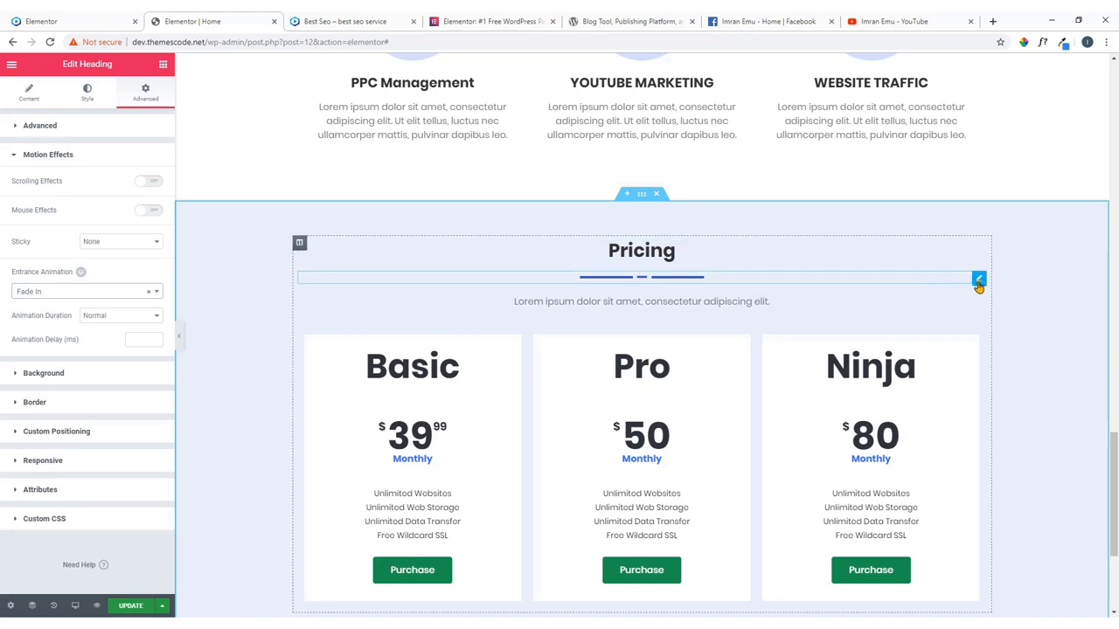
Copy the Pricing divider and paste it under the Our Clients heading.
{"action": "right_click", "coordinate": [977, 280]}
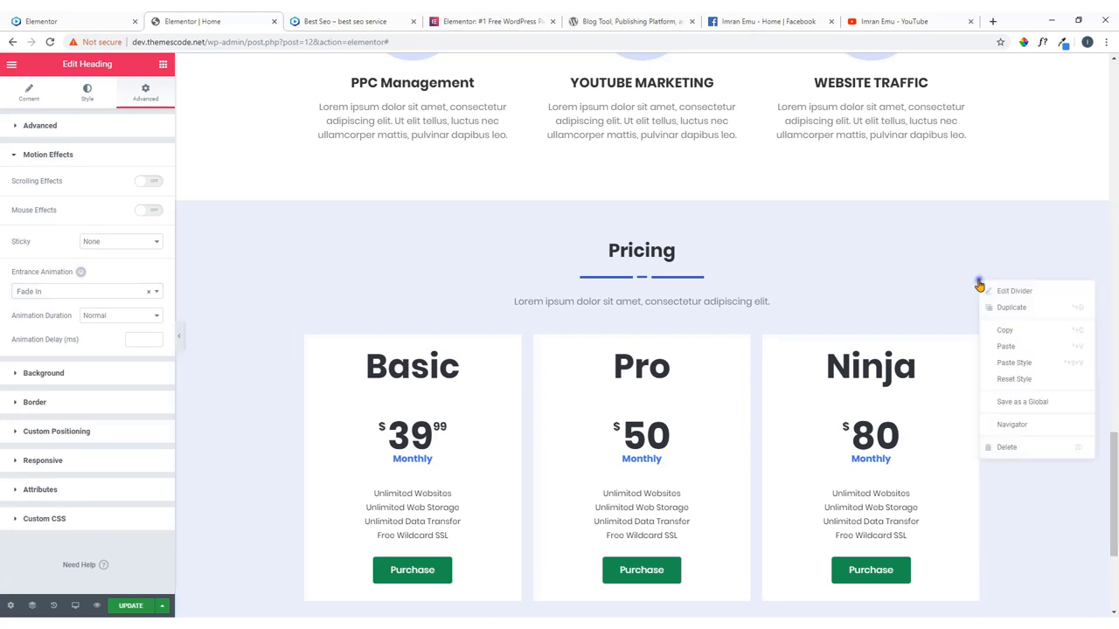
{"action": "left_click", "coordinate": [1001, 330]}
{"action": "scroll", "coordinate": [731, 341], "scroll_direction": "down", "scroll_amount": 3}
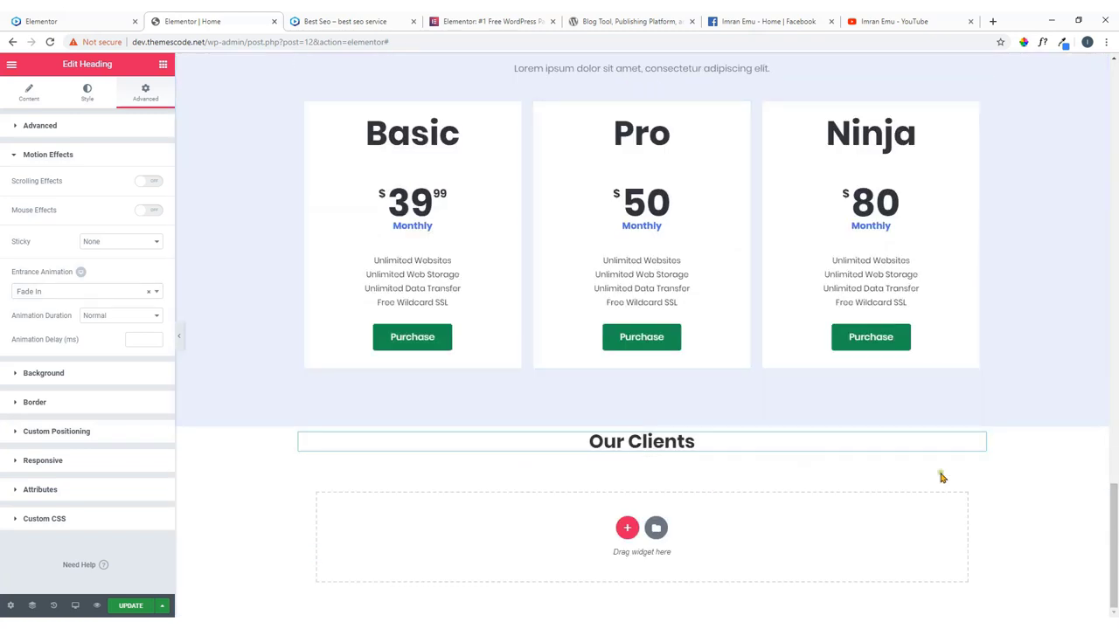
{"action": "right_click", "coordinate": [982, 447]}
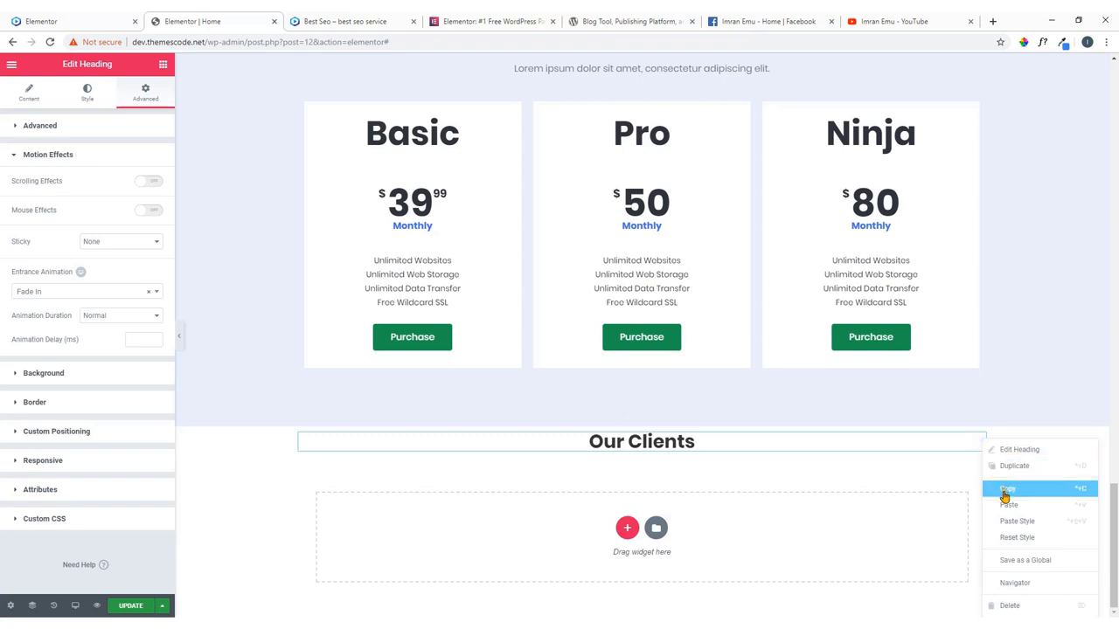
{"action": "left_click", "coordinate": [1008, 504]}
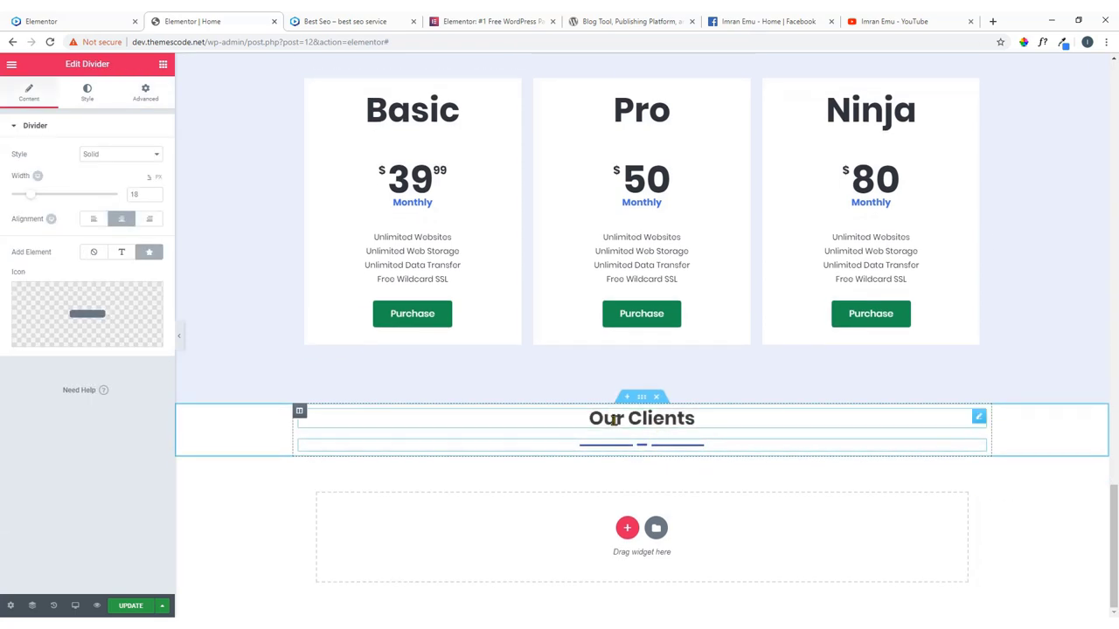
Add a Text Editor block, trim it to one Lorem ipsum sentence, and center it.
{"action": "left_click", "coordinate": [163, 64]}
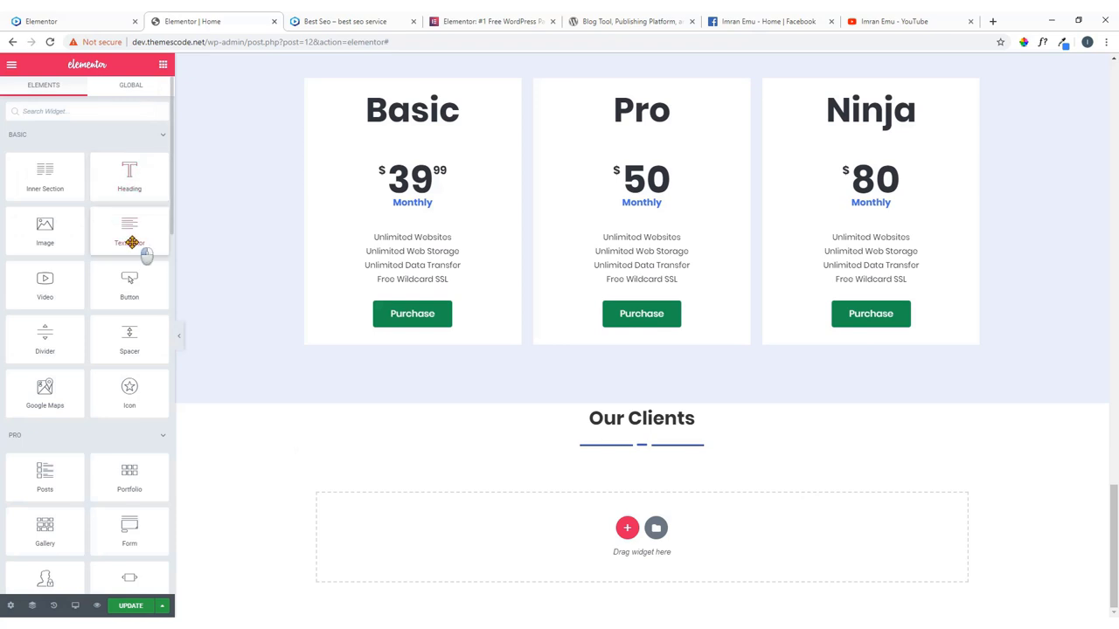
{"action": "left_click_drag", "start_coordinate": [145, 250], "coordinate": [630, 449]}
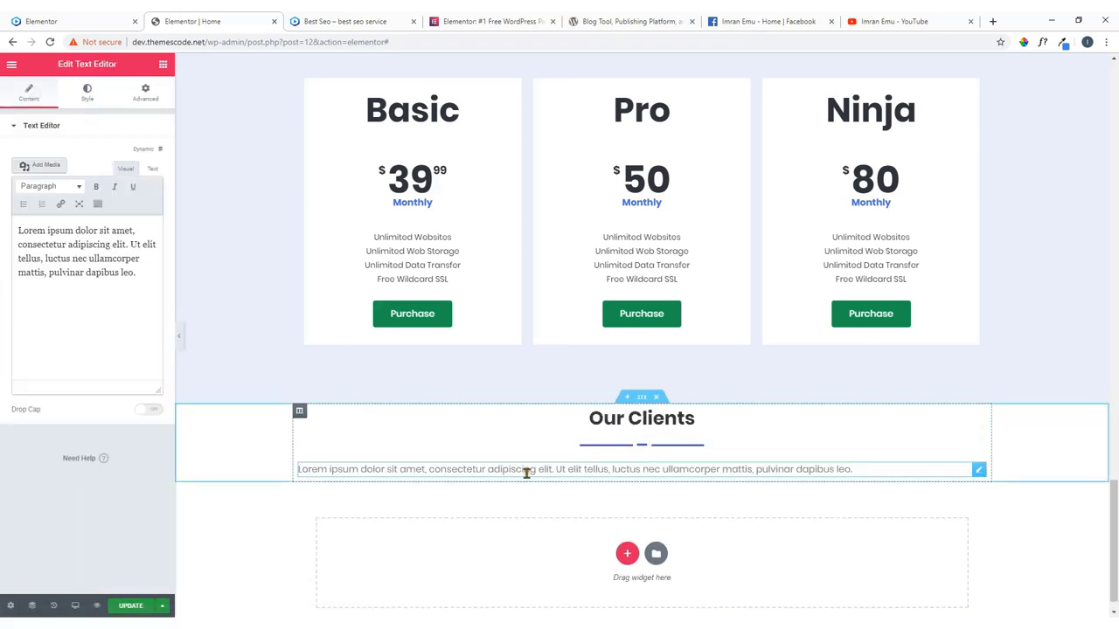
{"action": "left_click_drag", "start_coordinate": [130, 245], "coordinate": [142, 300]}
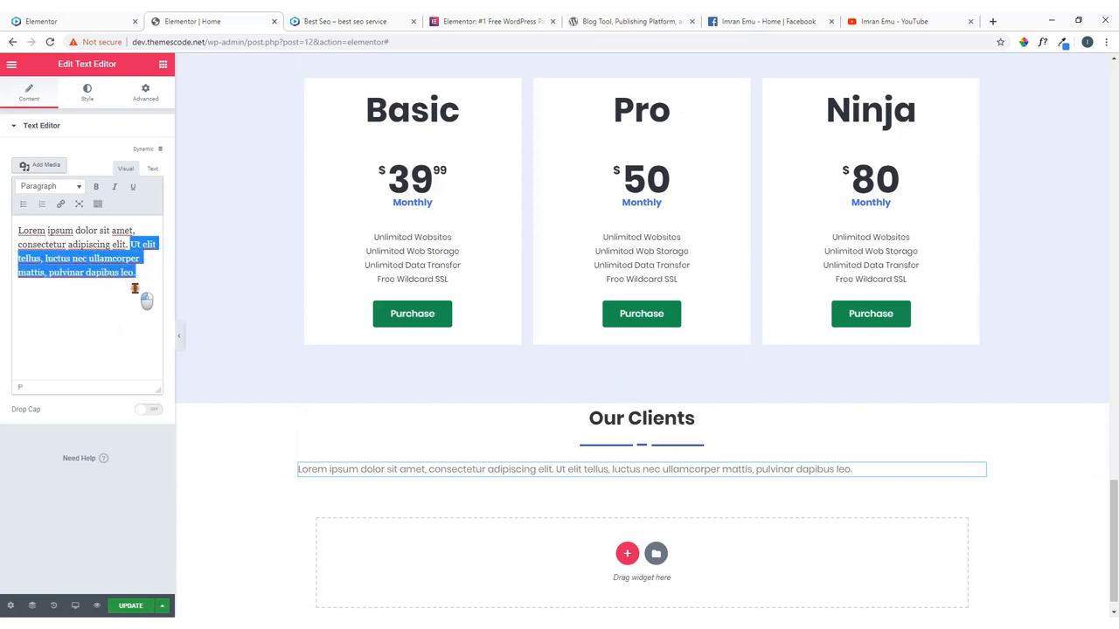
{"action": "key", "text": "BackSpace"}
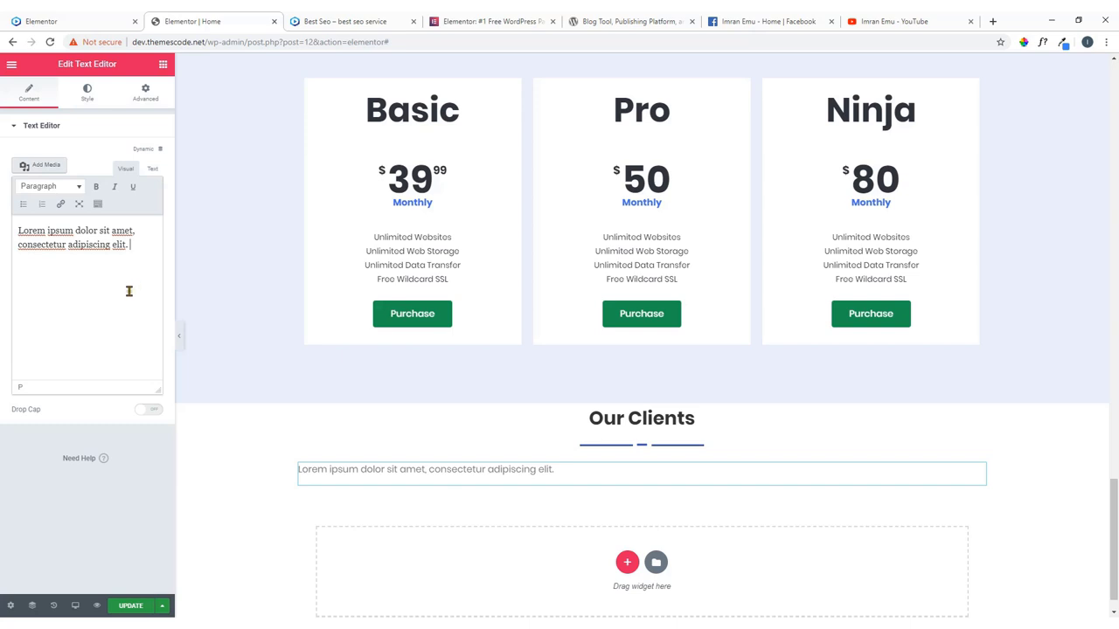
{"action": "left_click", "coordinate": [88, 92]}
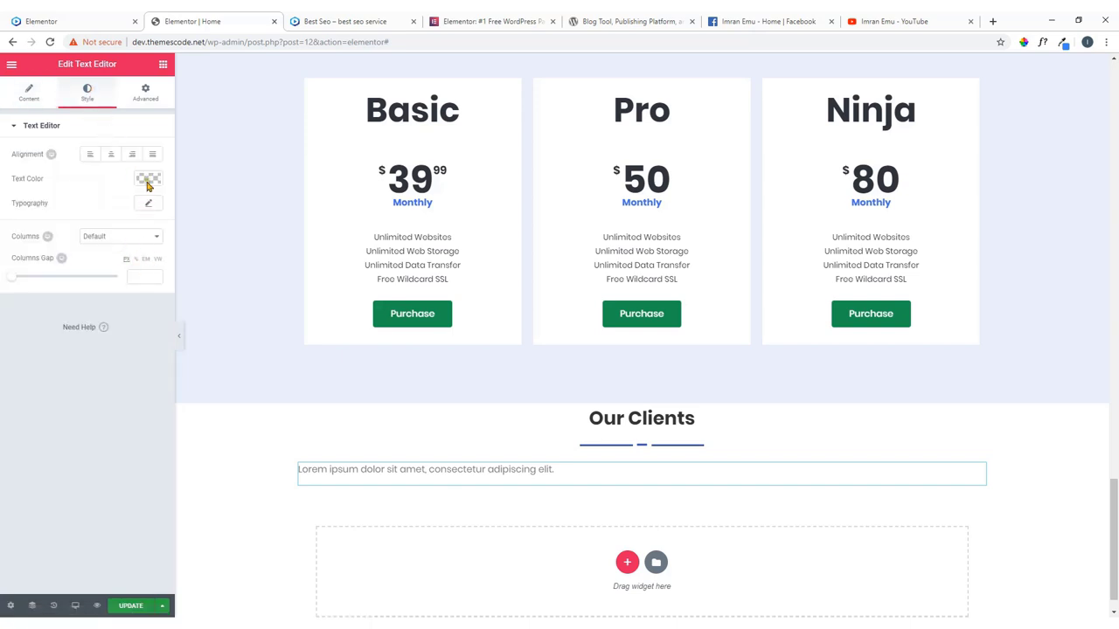
{"action": "left_click", "coordinate": [110, 154]}
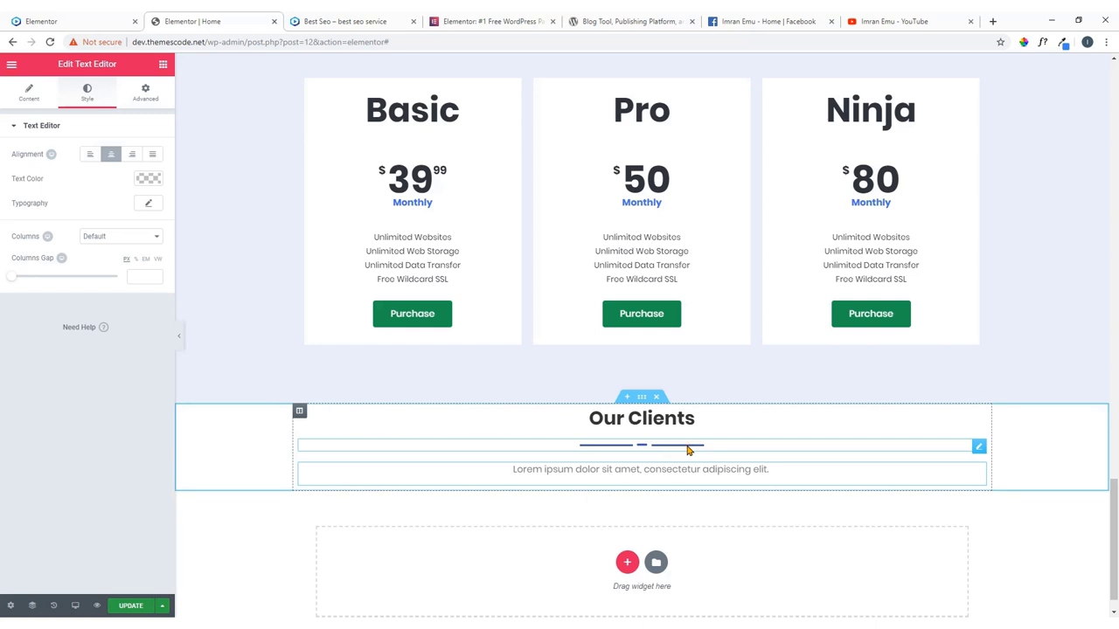
Step through the reference site's Our Clients logo carousel for comparison.
{"action": "left_click", "coordinate": [88, 21]}
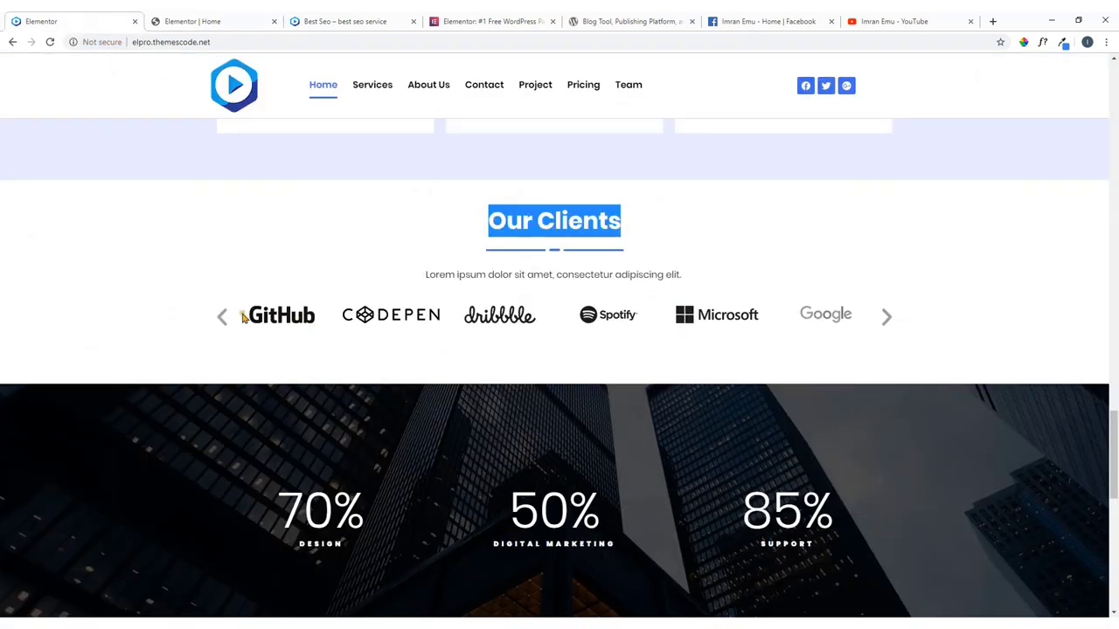
{"action": "left_click", "coordinate": [882, 319]}
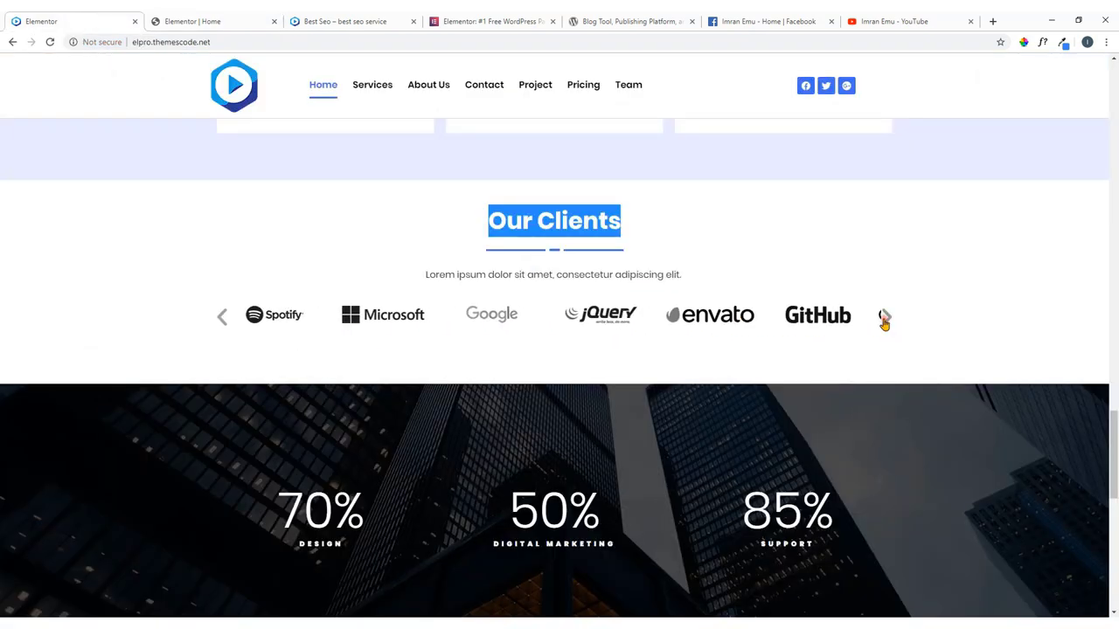
{"action": "left_click", "coordinate": [884, 322]}
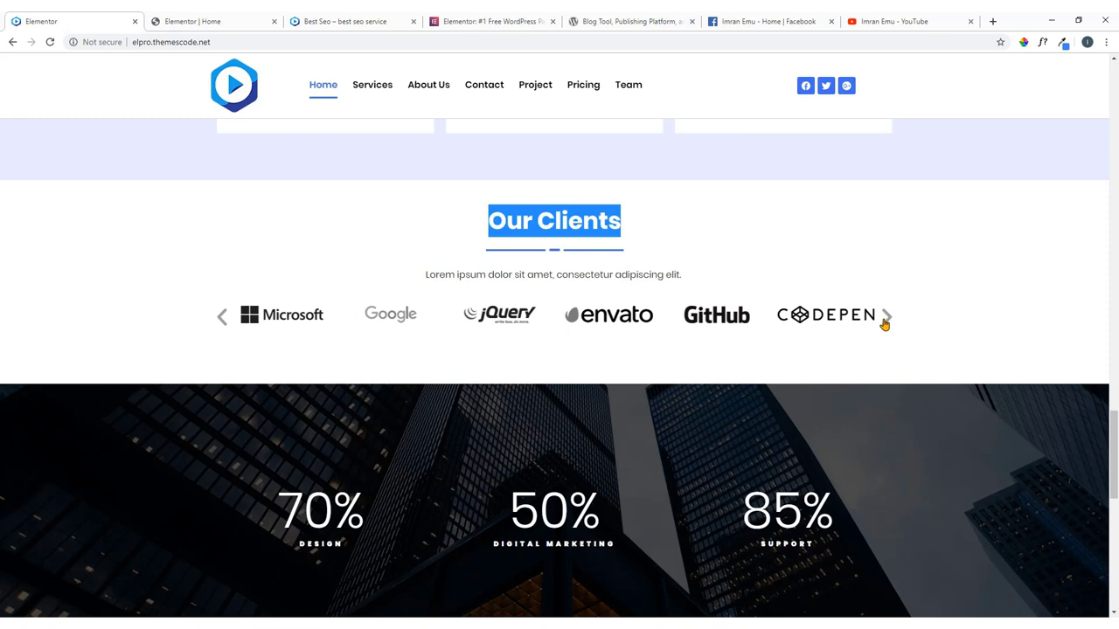
{"action": "left_click", "coordinate": [212, 17]}
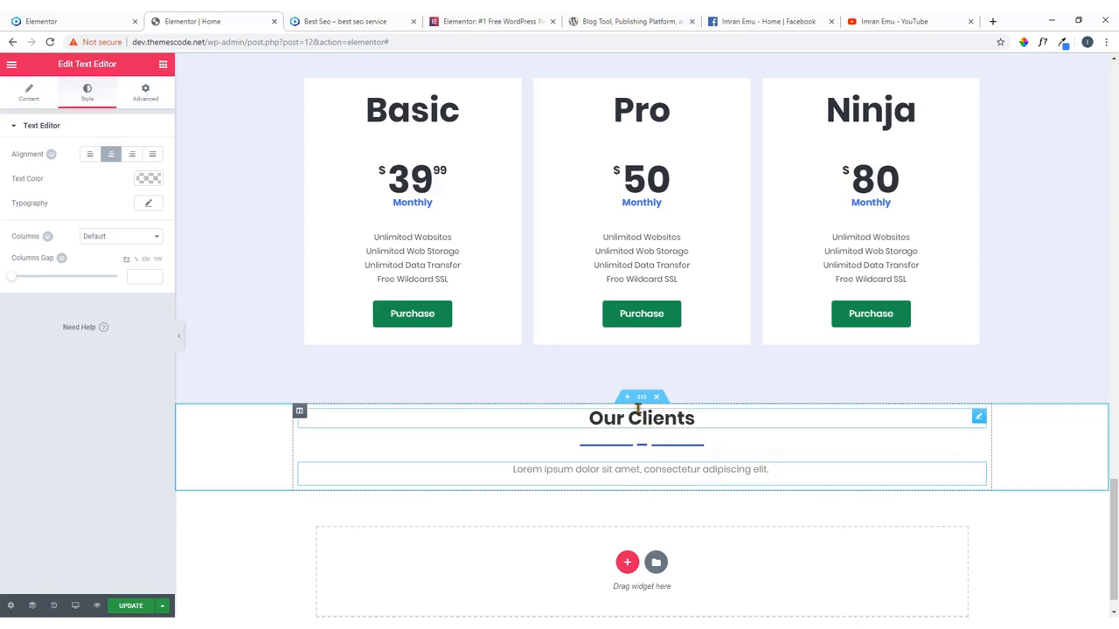
Search widgets for 'carou' and place an Image Carousel below the Our Clients paragraph.
{"action": "left_click", "coordinate": [163, 65]}
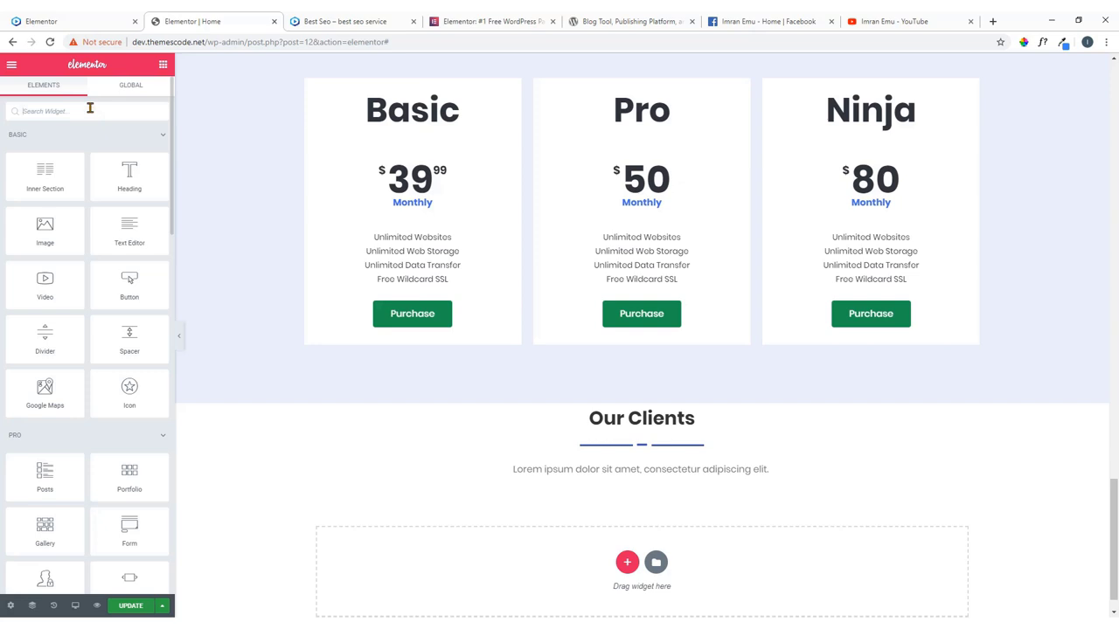
{"action": "left_click", "coordinate": [89, 107]}
{"action": "type", "text": "carous"}
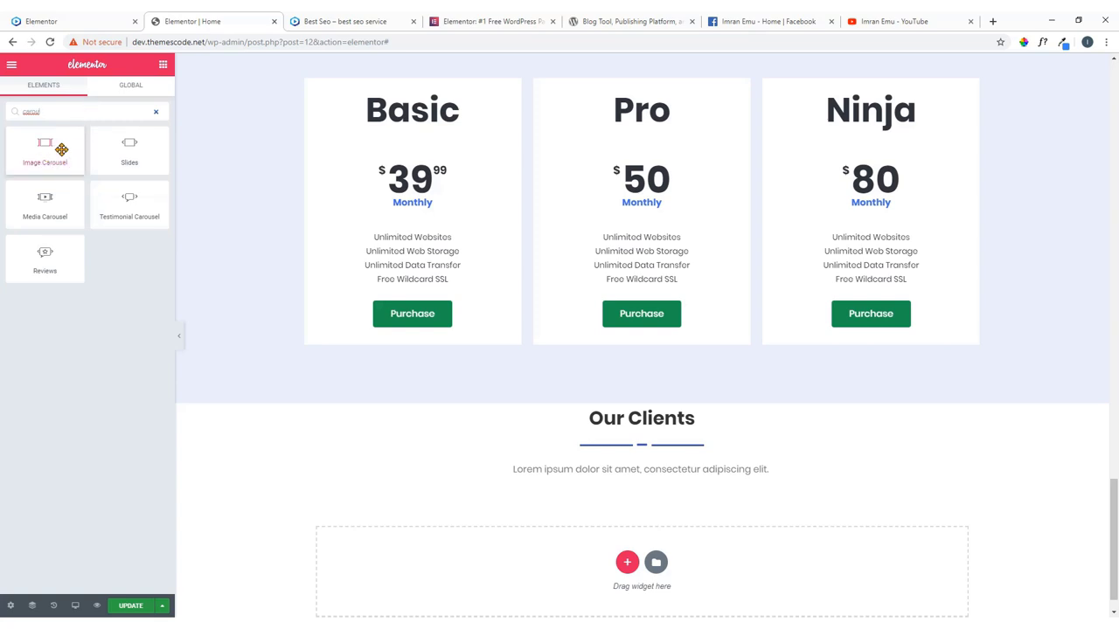
{"action": "left_click_drag", "start_coordinate": [61, 149], "coordinate": [658, 495]}
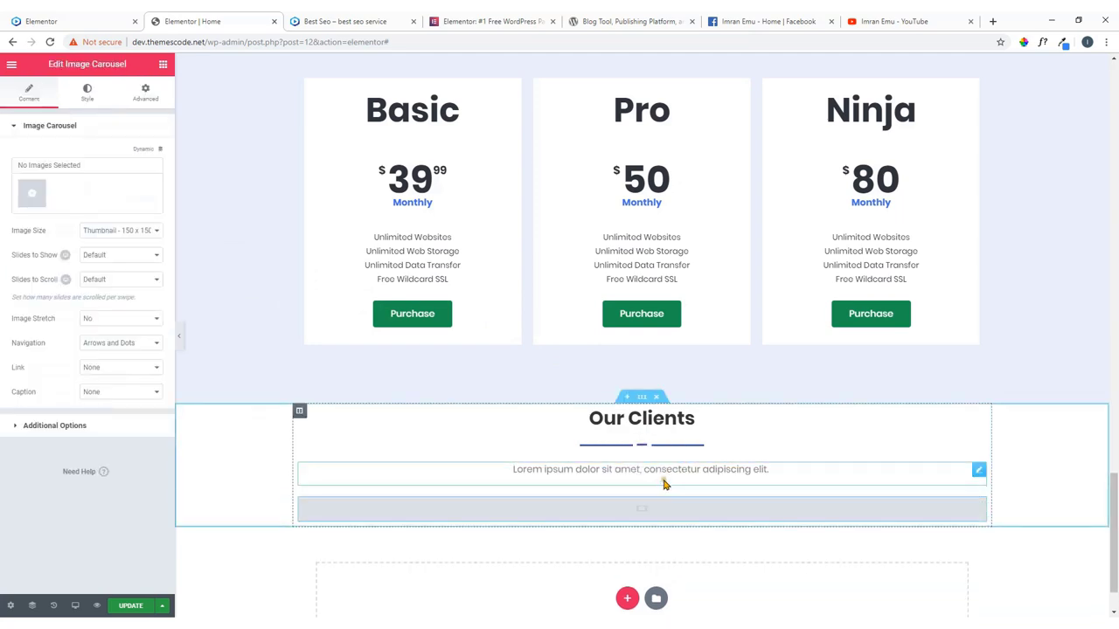
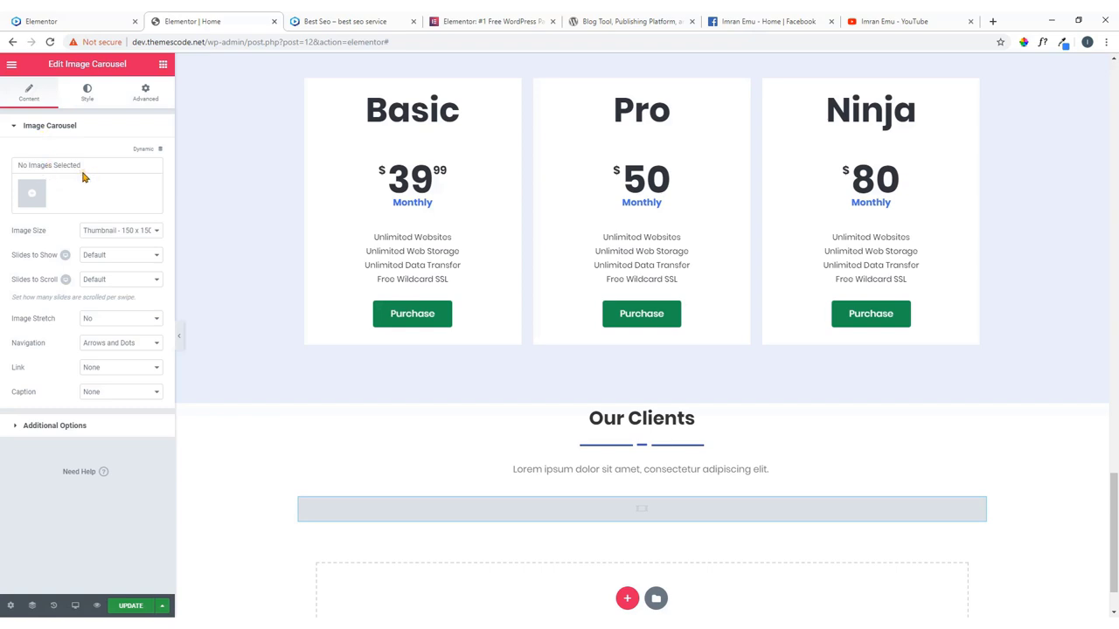
Open the carousel's image picker and upload all eight logos from the Clients folder.
{"action": "left_click", "coordinate": [86, 16]}
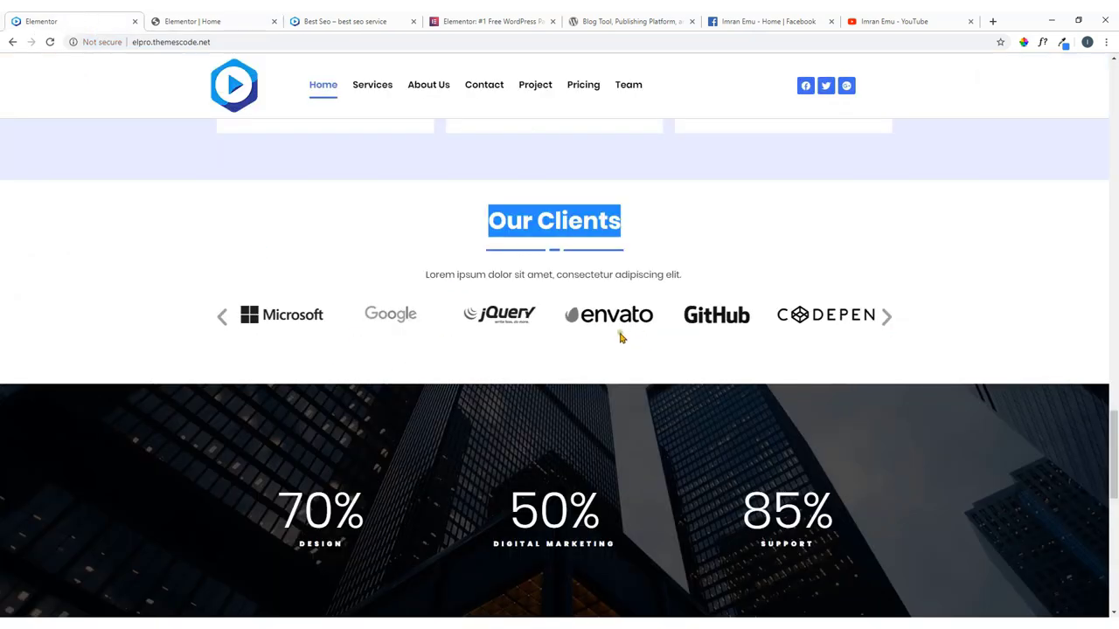
{"action": "left_click", "coordinate": [201, 18]}
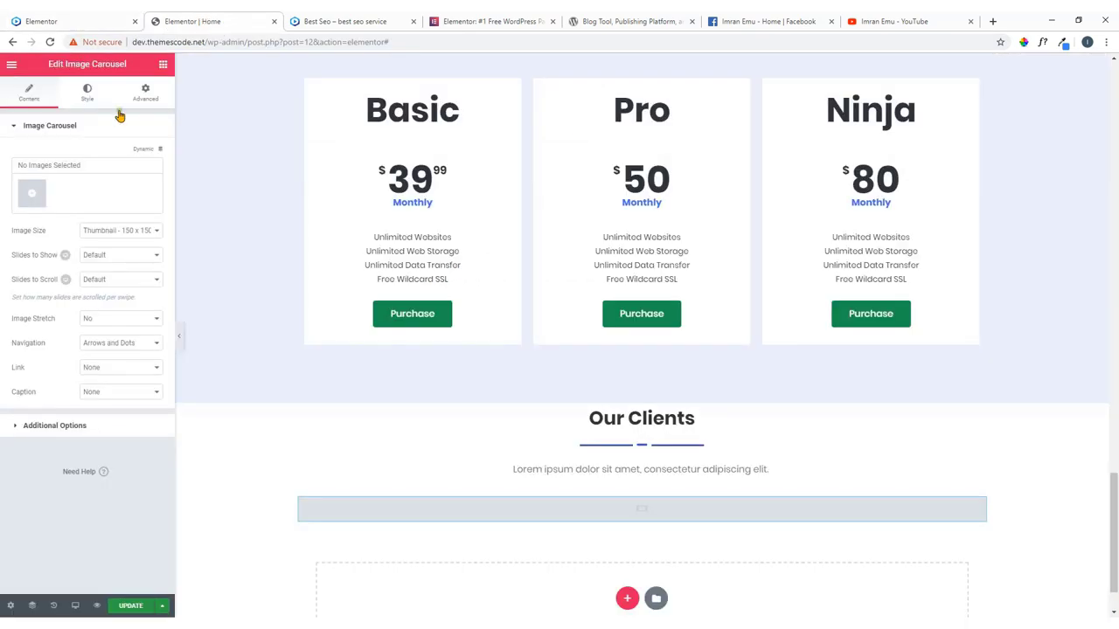
{"action": "left_click", "coordinate": [31, 196]}
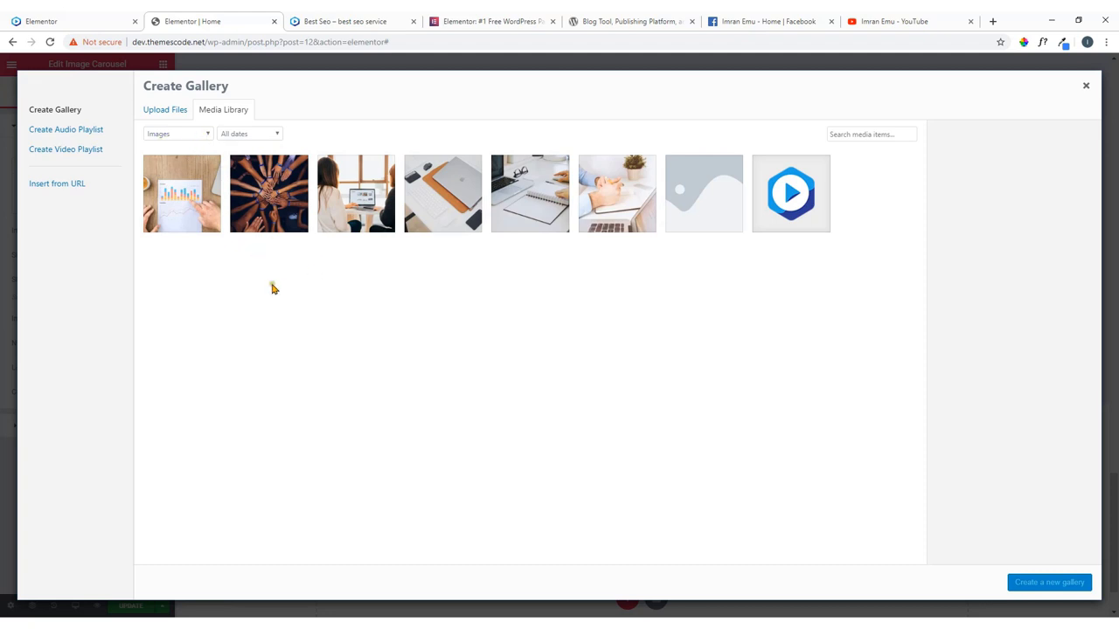
{"action": "mouse_move", "coordinate": [271, 624]}
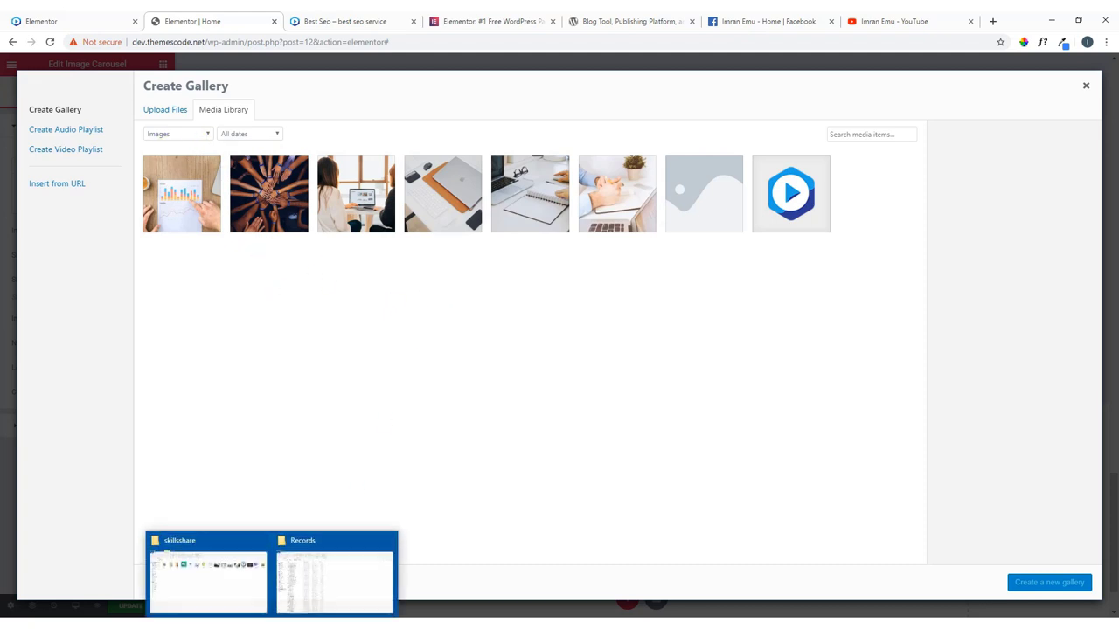
{"action": "left_click", "coordinate": [242, 579]}
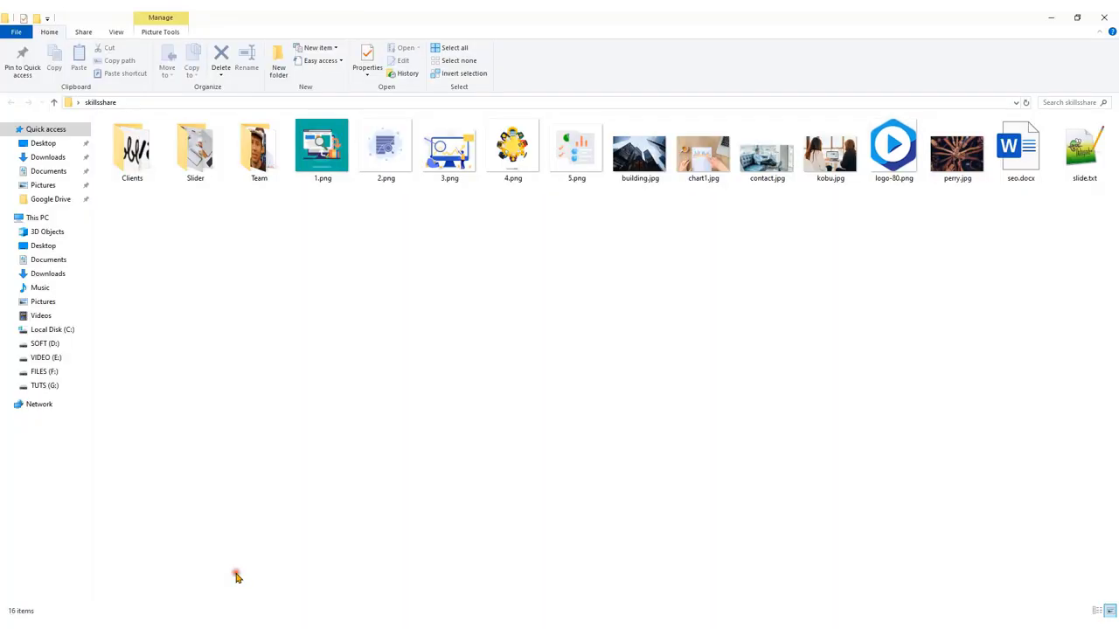
{"action": "double_click", "coordinate": [132, 149]}
{"action": "left_click_drag", "start_coordinate": [132, 207], "coordinate": [621, 477]}
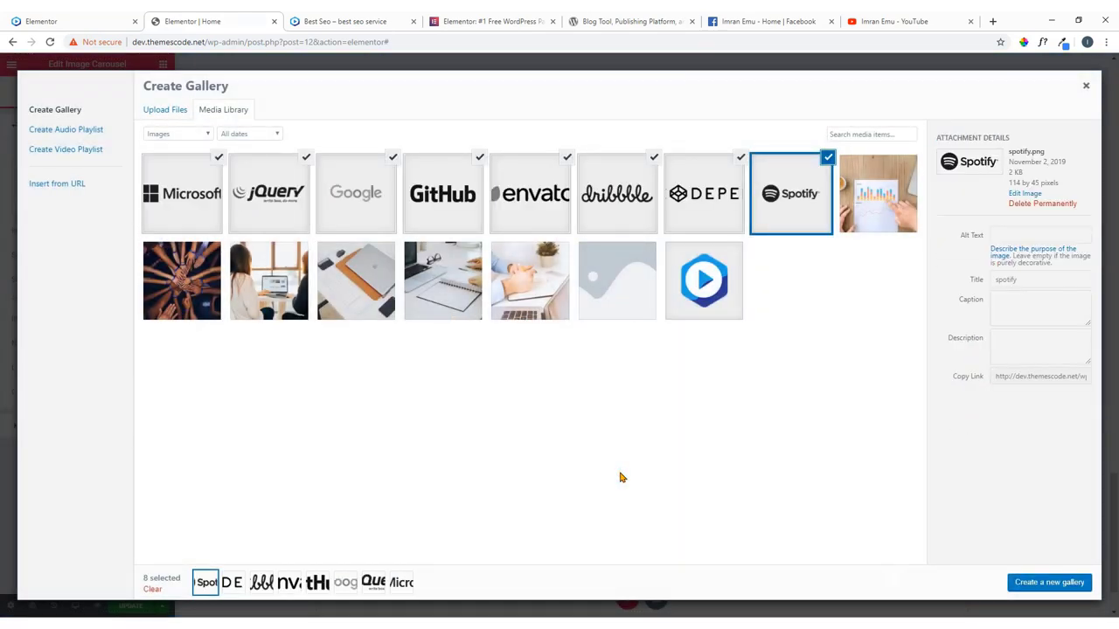
Create a new gallery from the eight checked logos and insert it into the carousel.
{"action": "left_click", "coordinate": [1047, 585]}
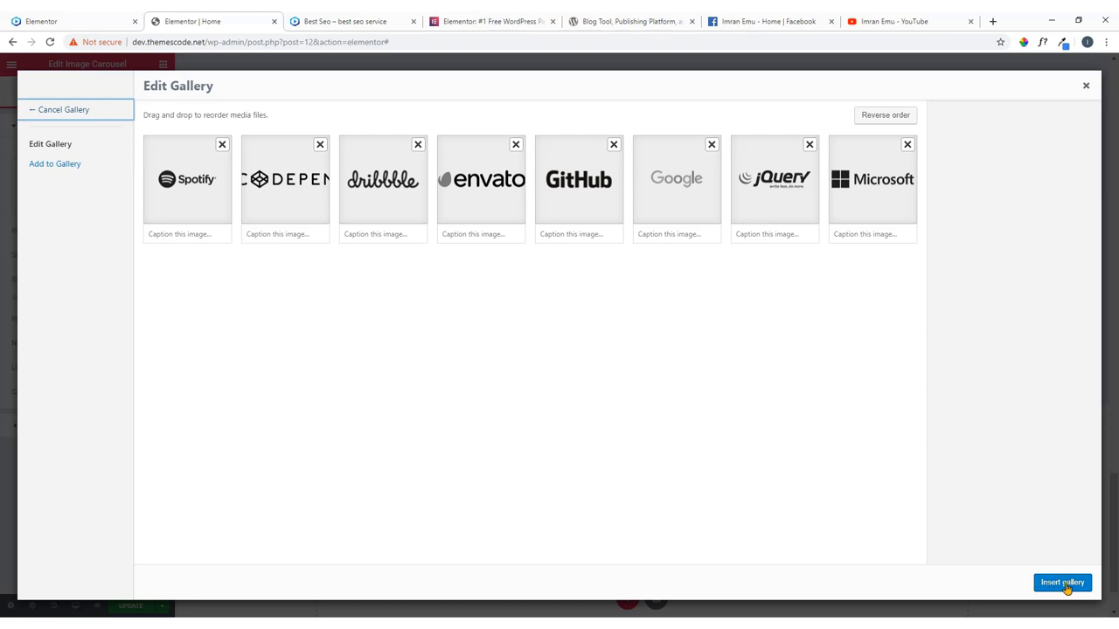
{"action": "left_click", "coordinate": [1065, 585]}
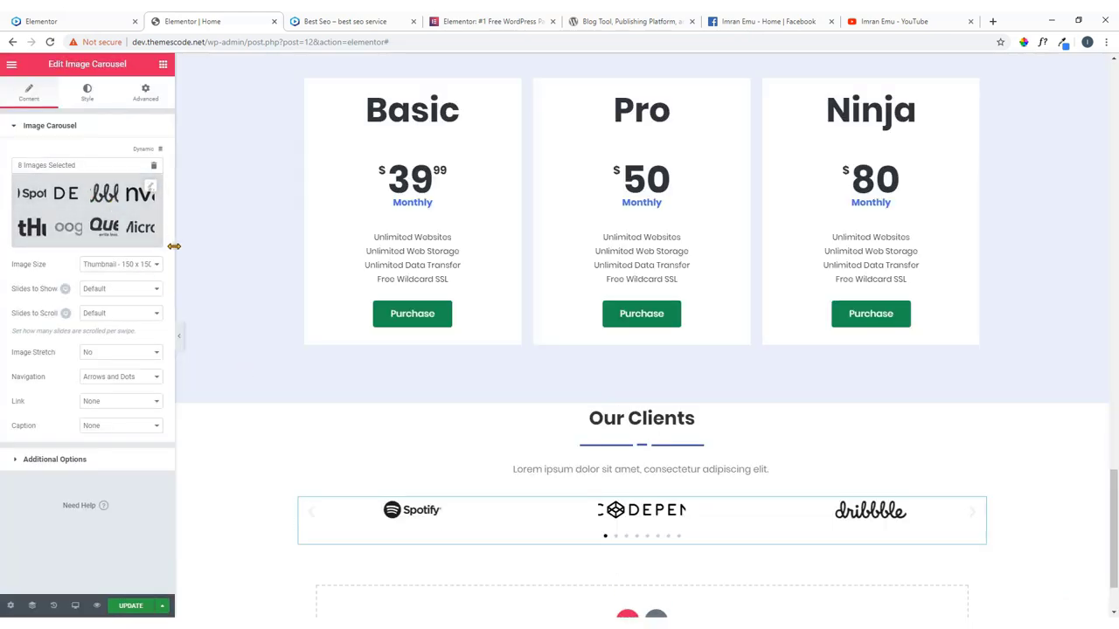
Set Slides to Show to 6 and Slides to Scroll to 4, comparing with the live site.
{"action": "scroll", "coordinate": [647, 472], "scroll_direction": "down", "scroll_amount": 2}
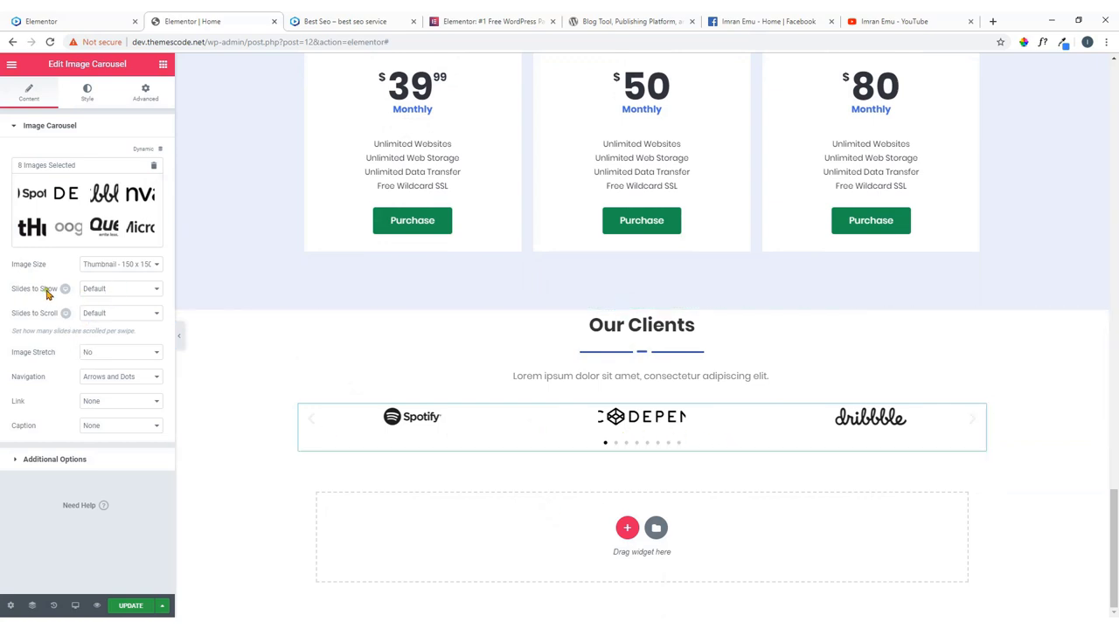
{"action": "left_click", "coordinate": [95, 289]}
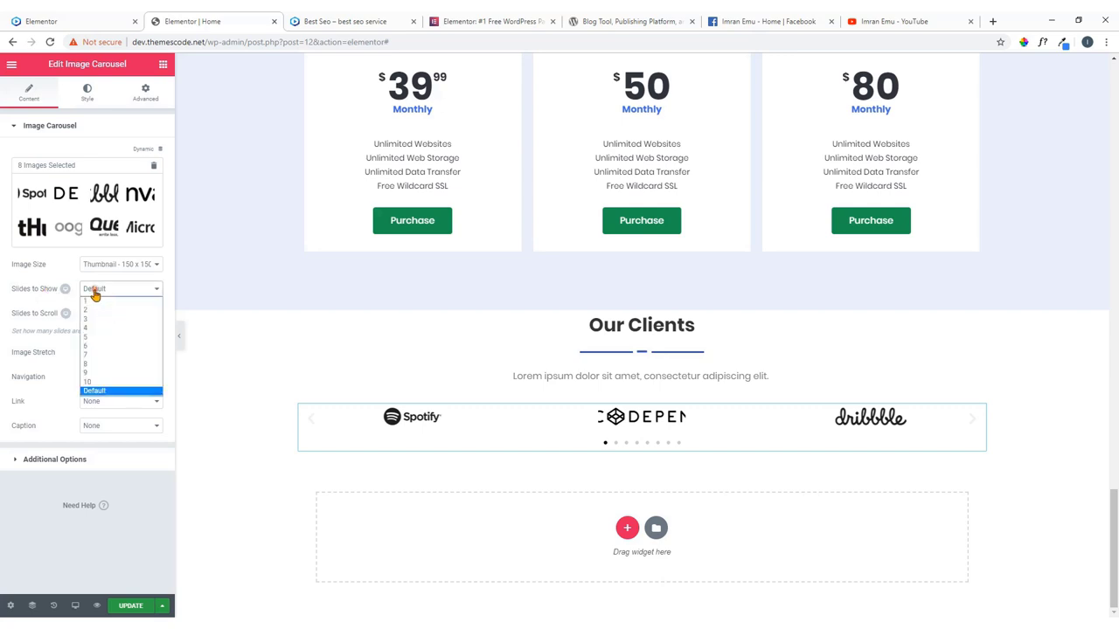
{"action": "left_click", "coordinate": [93, 347]}
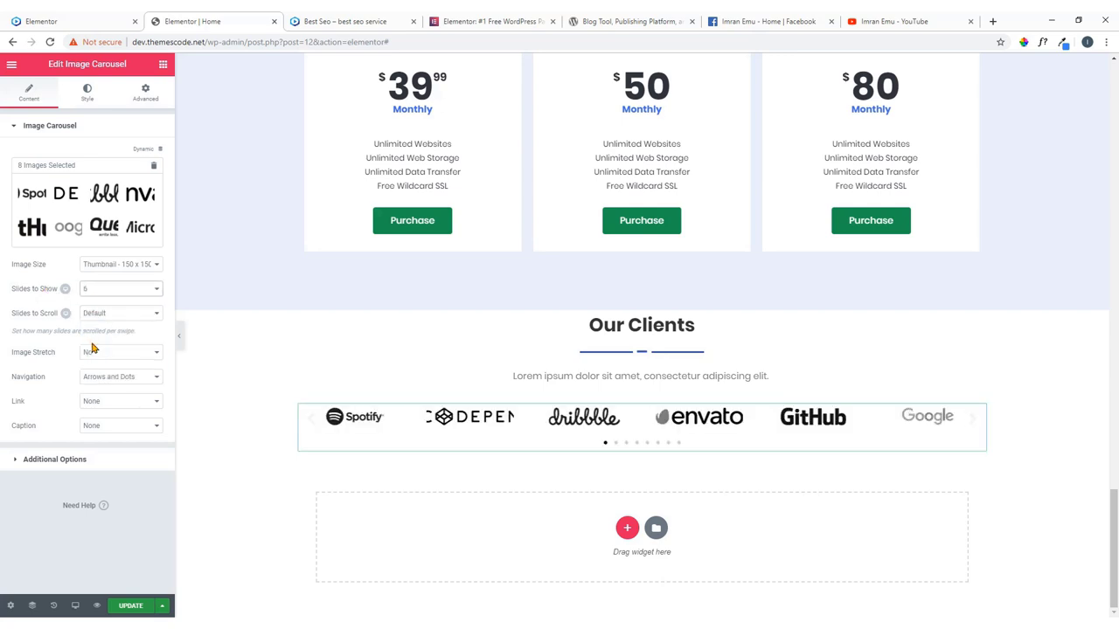
{"action": "left_click", "coordinate": [62, 21]}
{"action": "left_click", "coordinate": [189, 18]}
{"action": "left_click", "coordinate": [118, 320]}
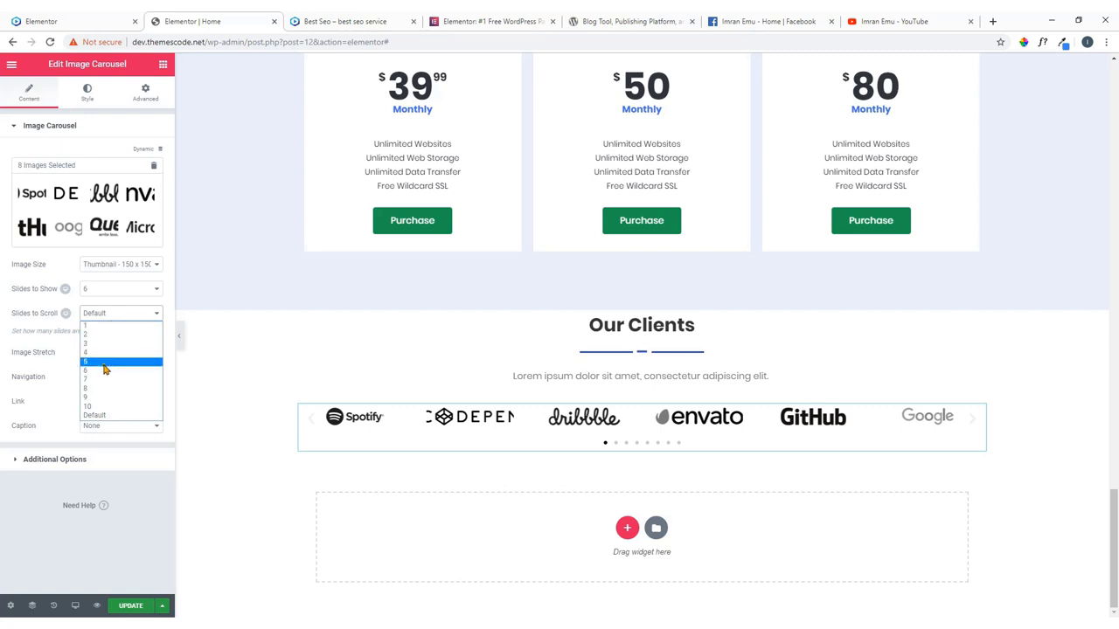
{"action": "left_click", "coordinate": [104, 353]}
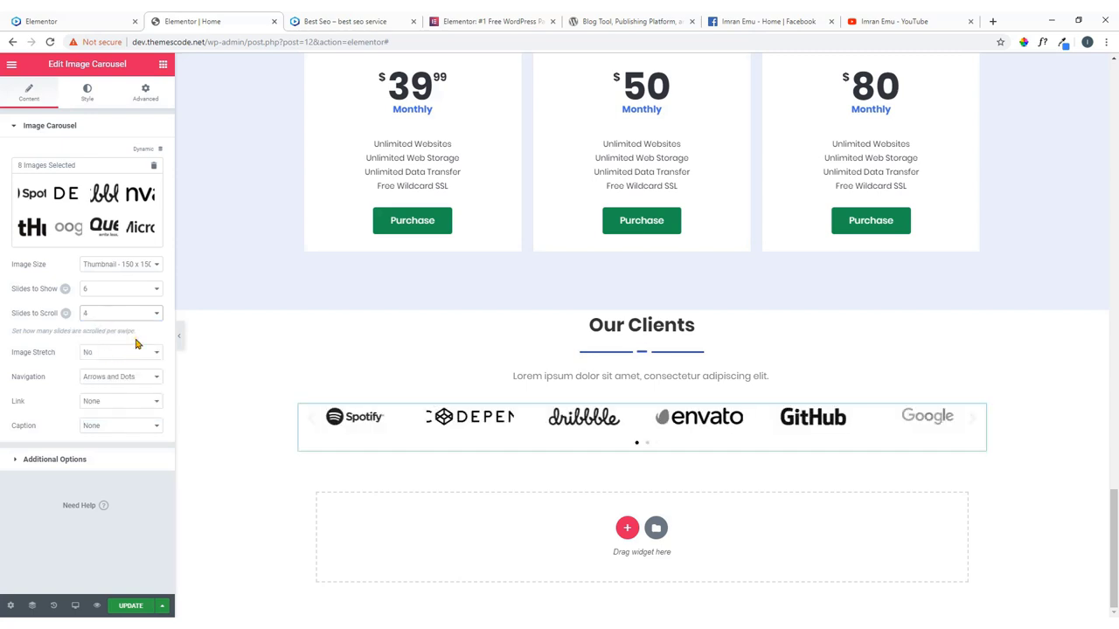
Keep logos unstretched, use arrows-only navigation, and leave Link and Caption as None.
{"action": "left_click", "coordinate": [138, 353]}
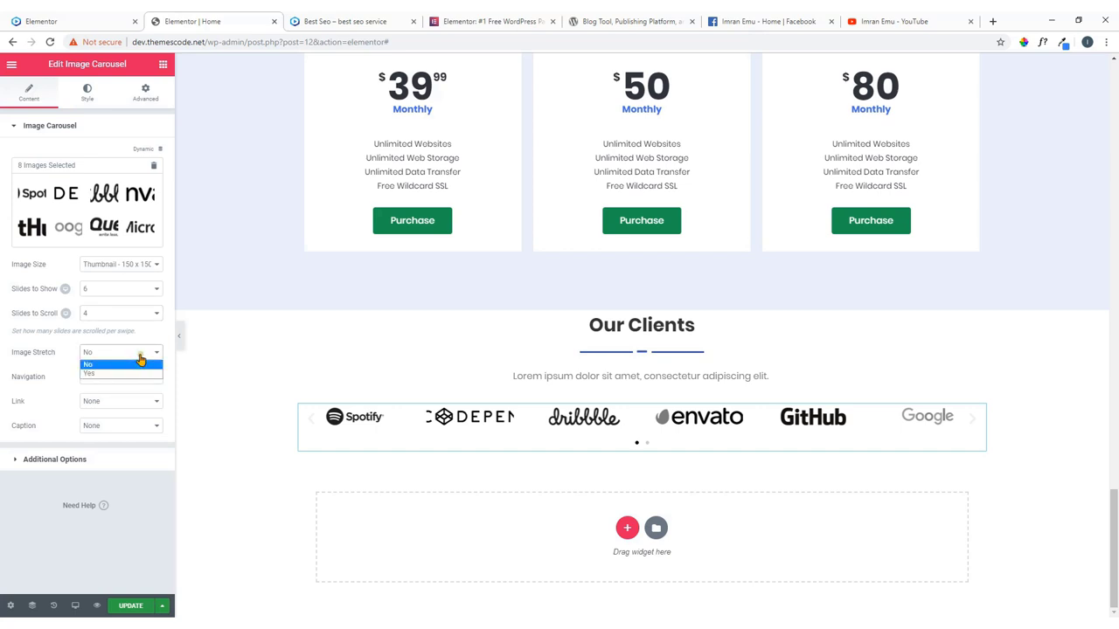
{"action": "left_click", "coordinate": [139, 362]}
{"action": "left_click", "coordinate": [135, 376]}
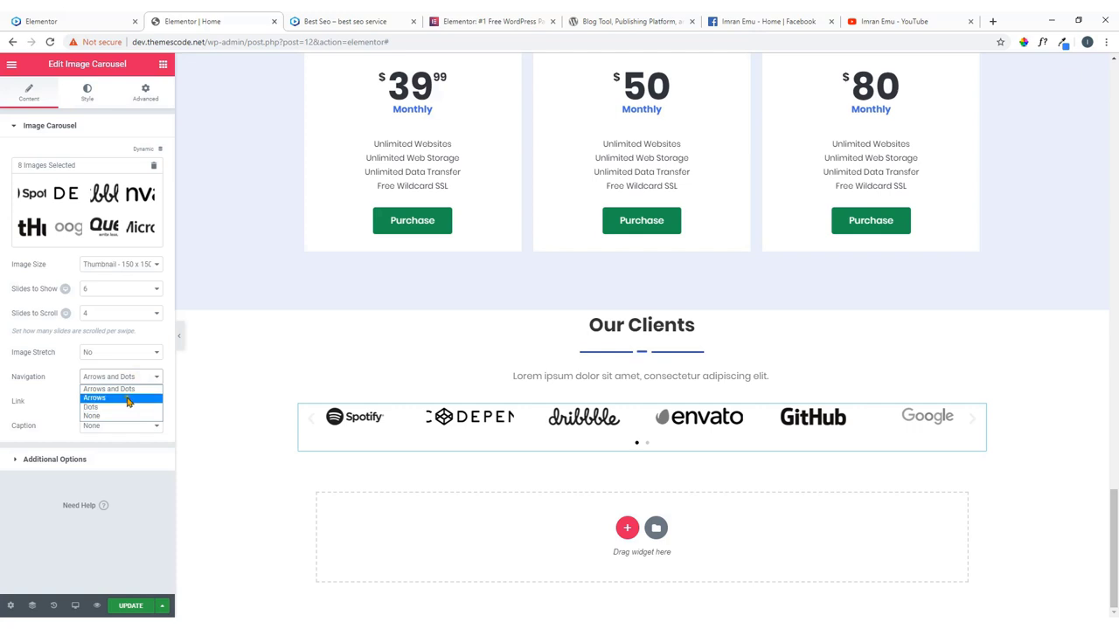
{"action": "left_click", "coordinate": [127, 398]}
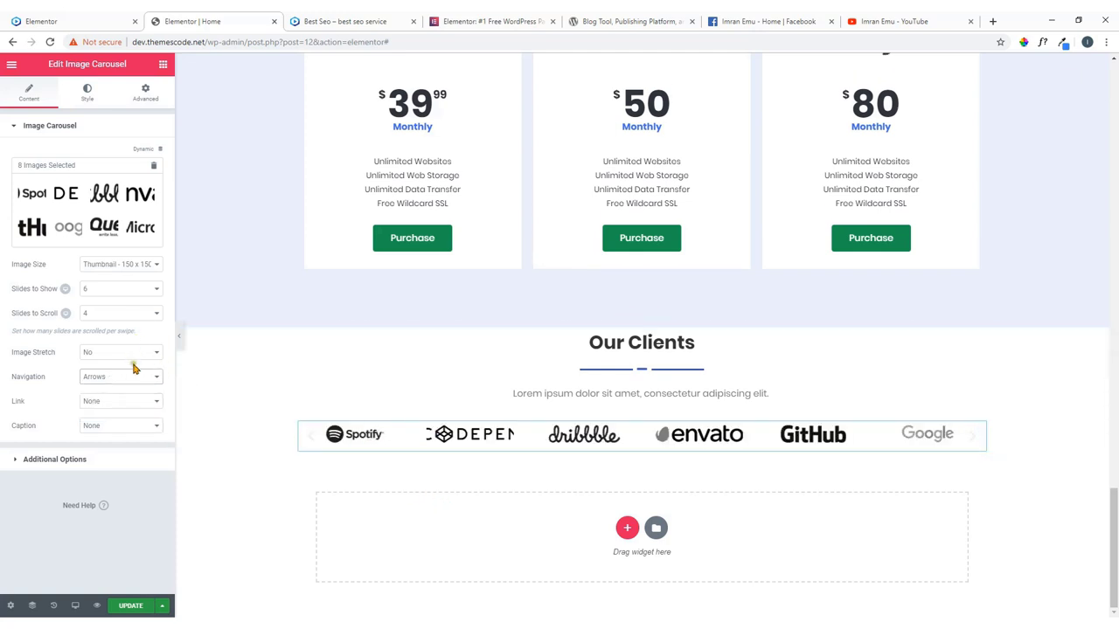
{"action": "left_click", "coordinate": [124, 401]}
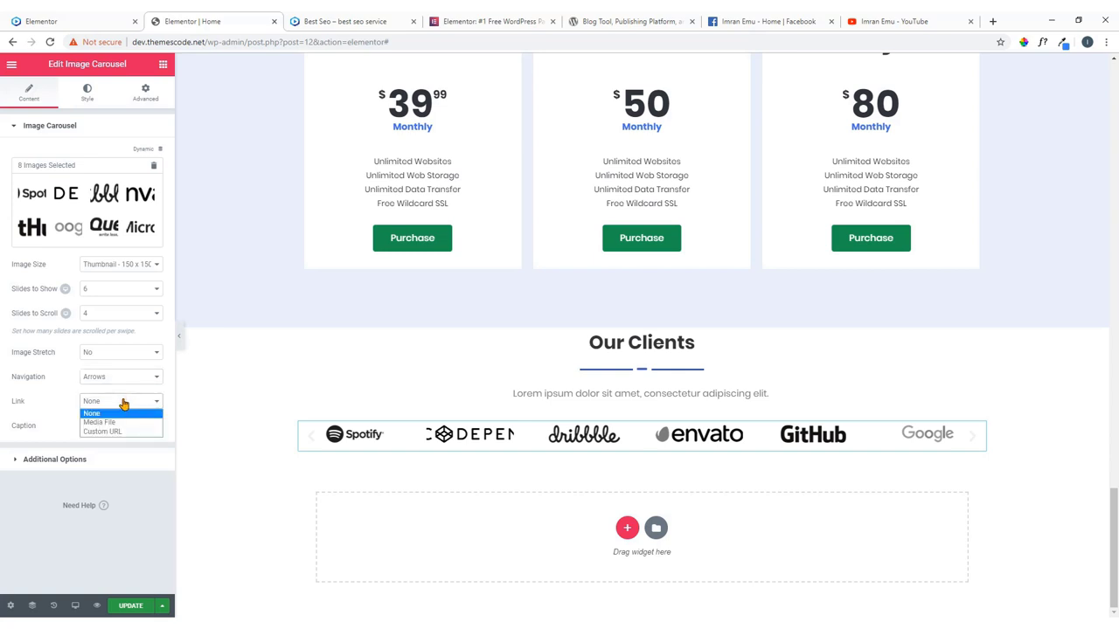
{"action": "left_click", "coordinate": [124, 412]}
{"action": "left_click", "coordinate": [124, 424]}
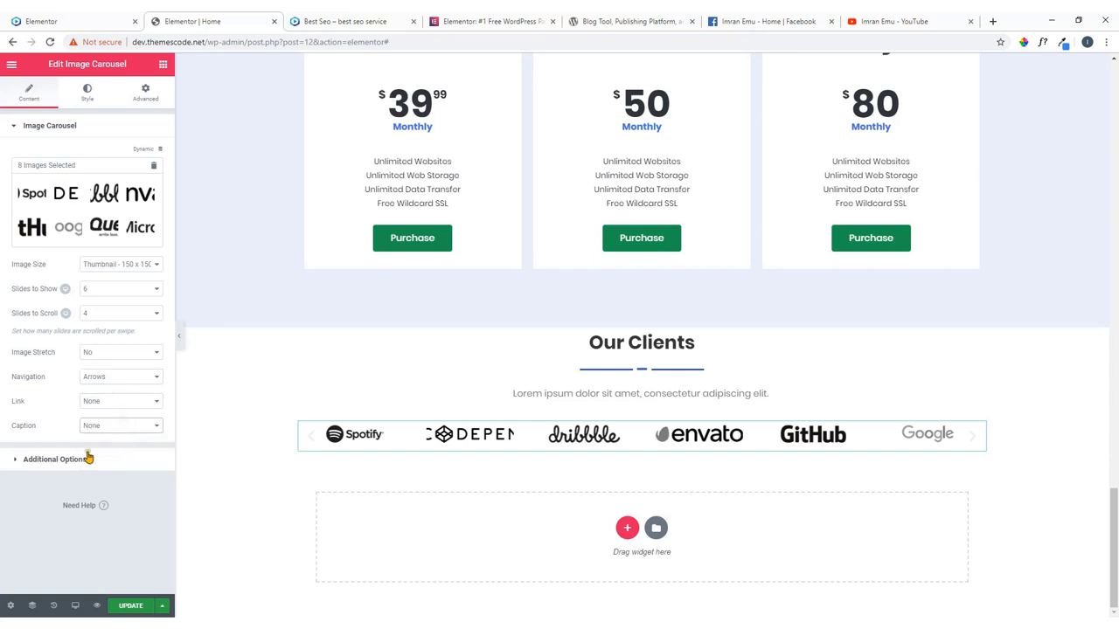
{"action": "left_click", "coordinate": [86, 459]}
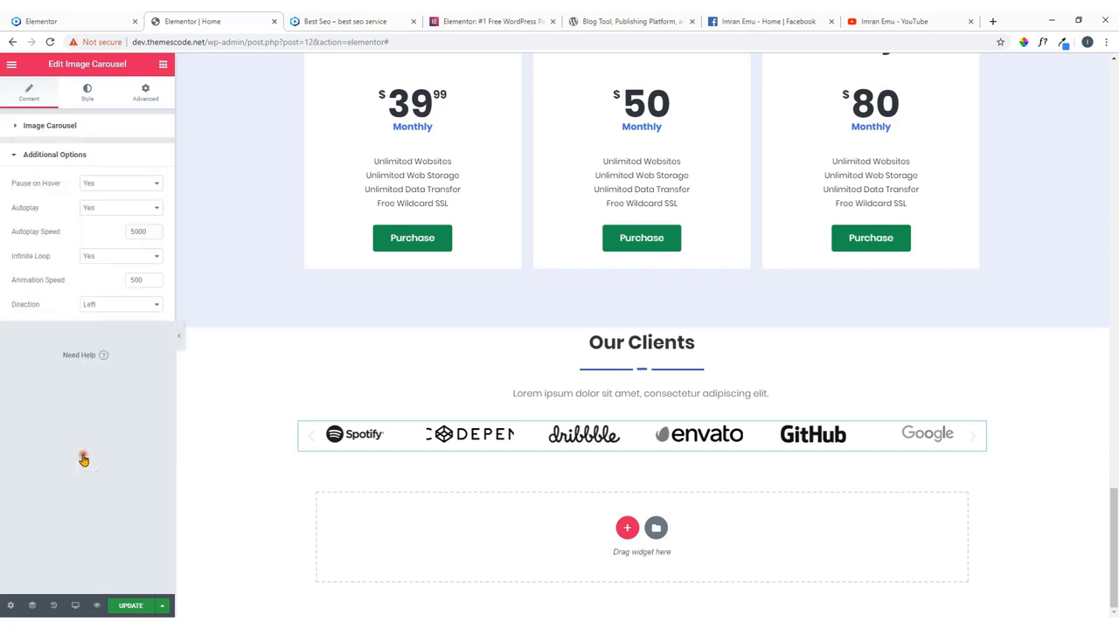
Keep pause on hover, and style the carousel arrows at size 38 in dark grey #54595f.
{"action": "left_click", "coordinate": [129, 187]}
{"action": "left_click", "coordinate": [130, 187]}
{"action": "left_click", "coordinate": [87, 94]}
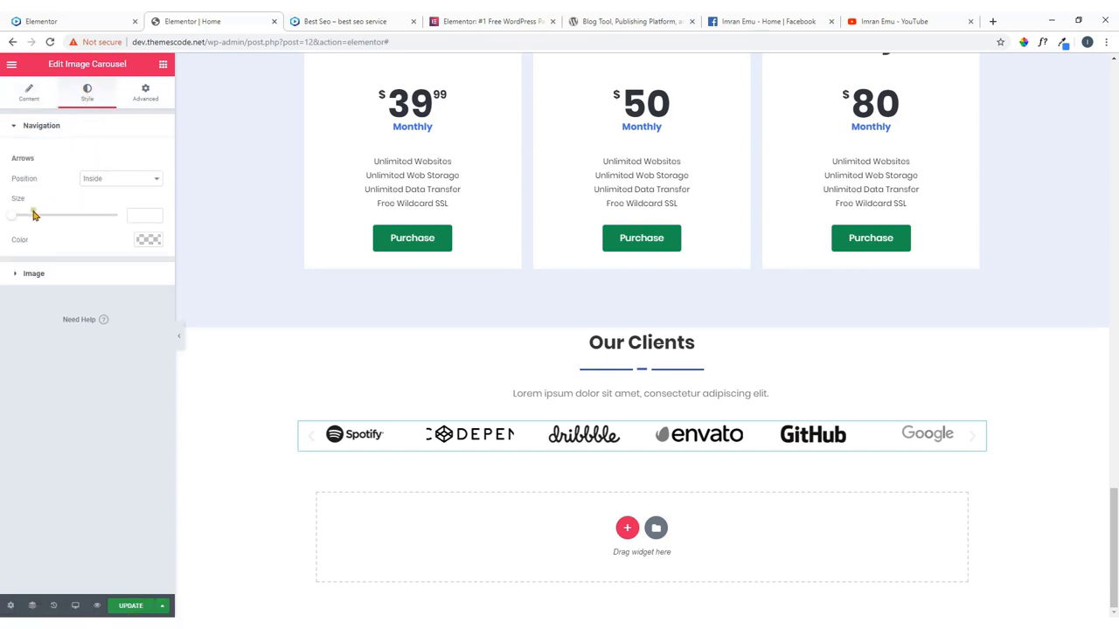
{"action": "left_click_drag", "start_coordinate": [14, 217], "coordinate": [62, 227]}
{"action": "left_click", "coordinate": [148, 241]}
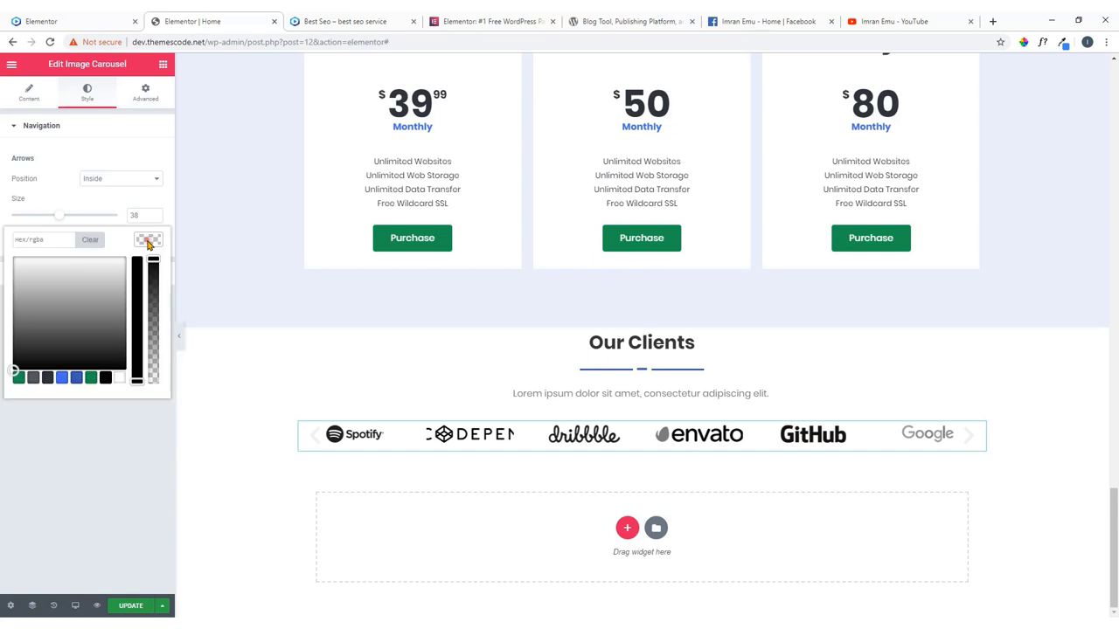
{"action": "left_click", "coordinate": [47, 378]}
{"action": "left_click", "coordinate": [33, 380]}
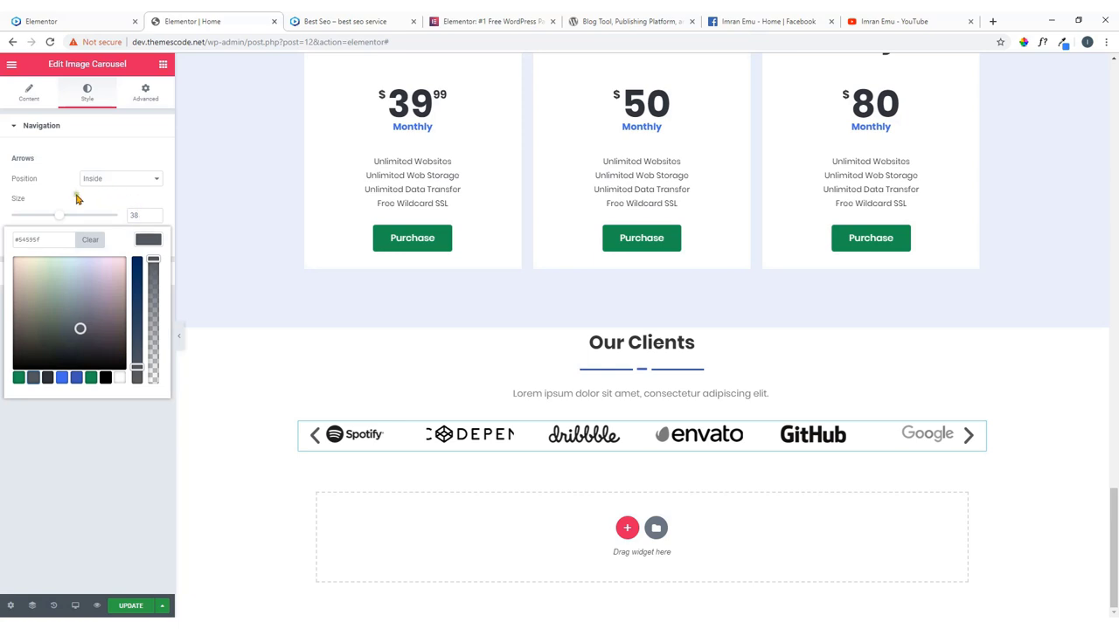
{"action": "left_click", "coordinate": [76, 196]}
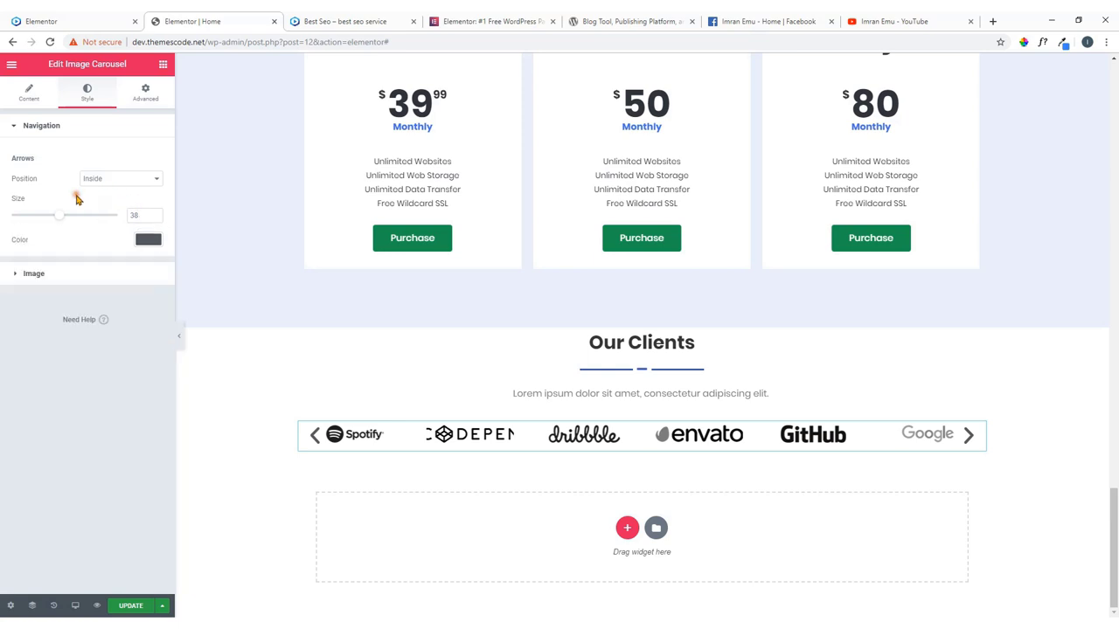
Try Custom image spacing between the logos, then revert it to Default.
{"action": "left_click", "coordinate": [38, 276]}
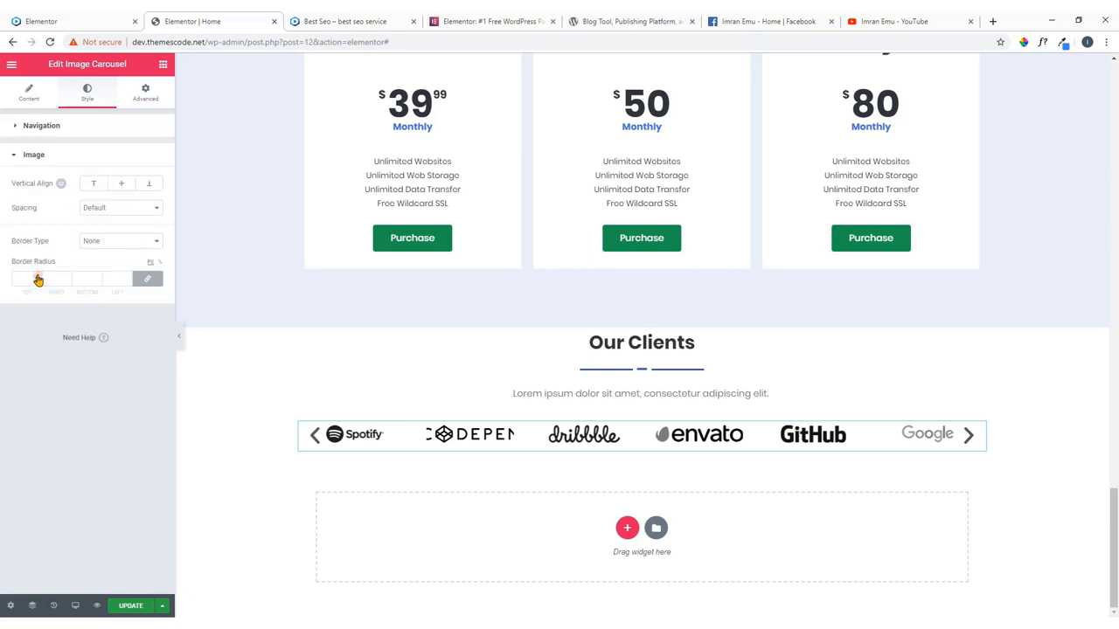
{"action": "left_click", "coordinate": [117, 210]}
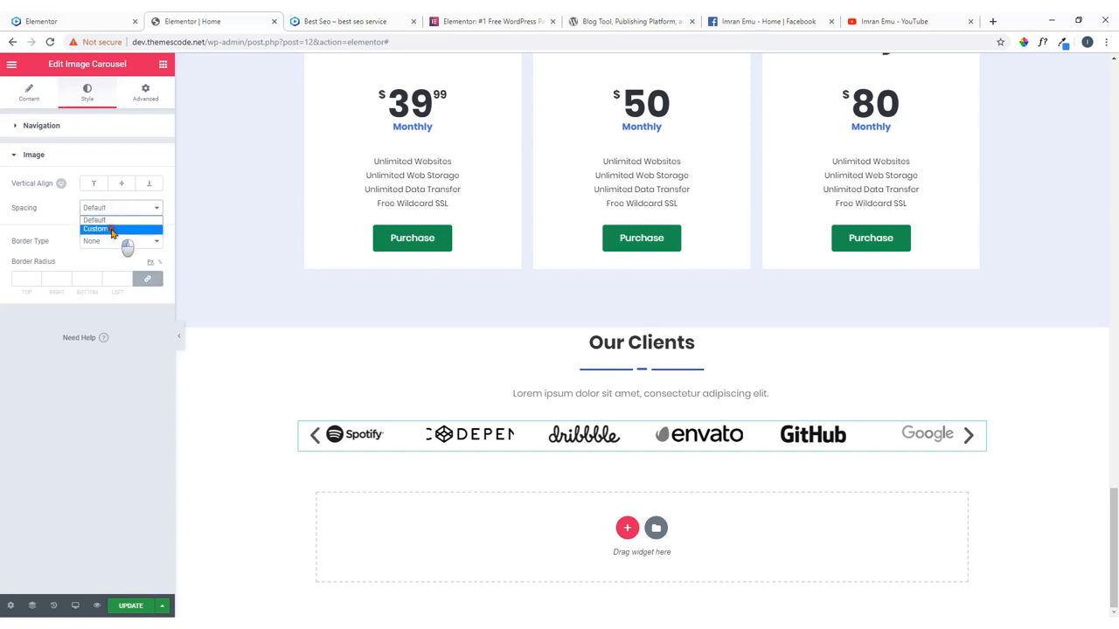
{"action": "left_click", "coordinate": [114, 229]}
{"action": "left_click", "coordinate": [127, 212]}
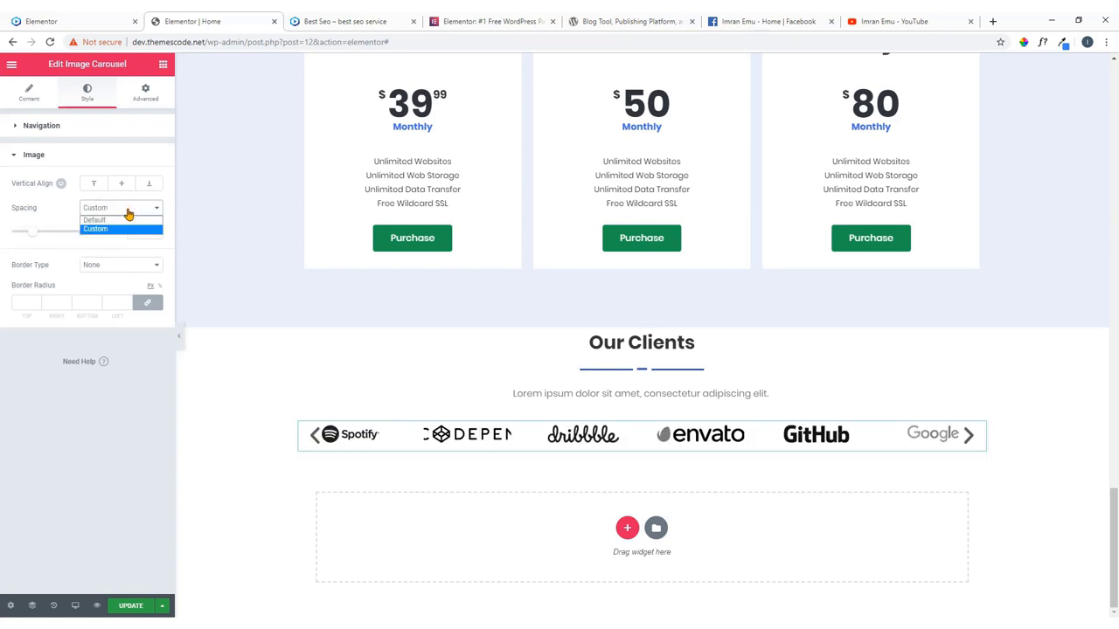
{"action": "left_click", "coordinate": [123, 220]}
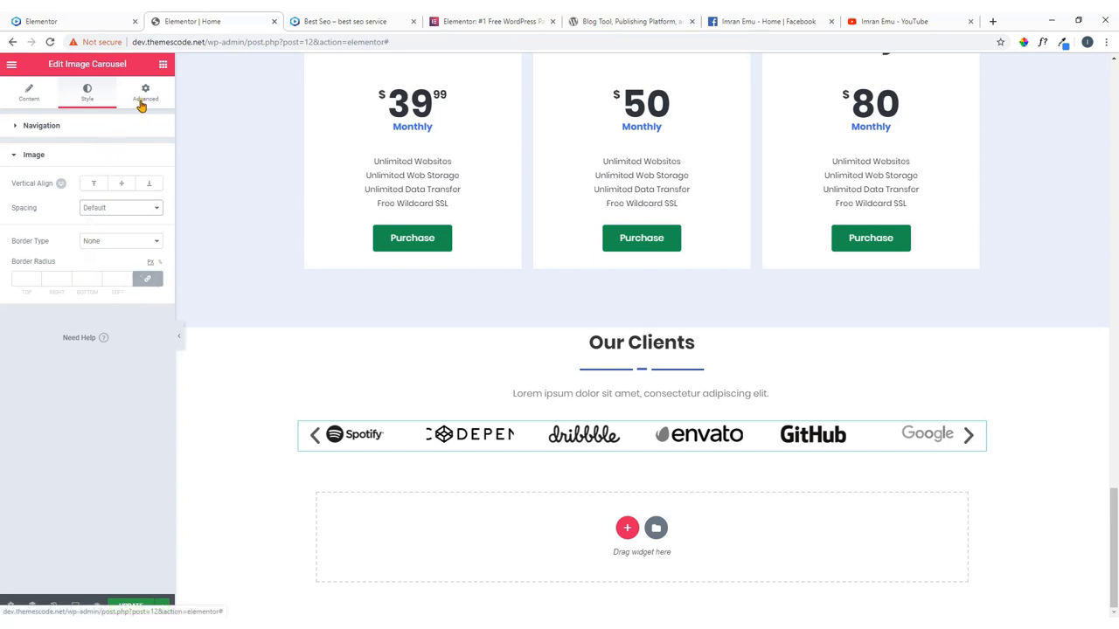
Switch the carousel's Image Size to Full and review its autoplay options.
{"action": "left_click", "coordinate": [31, 100]}
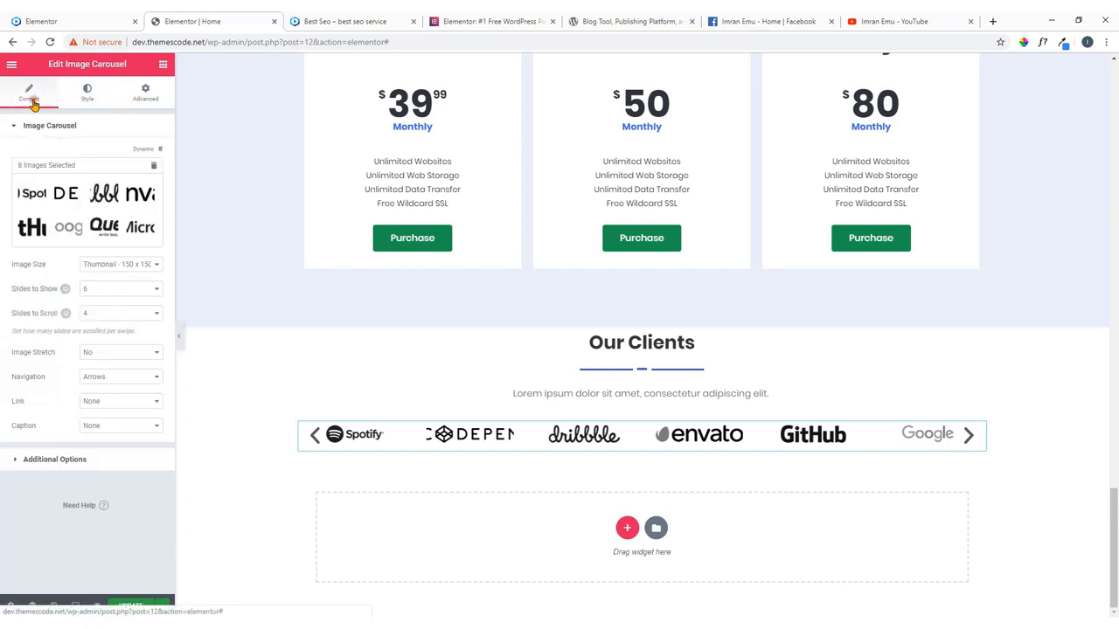
{"action": "left_click", "coordinate": [115, 265]}
{"action": "left_click", "coordinate": [110, 313]}
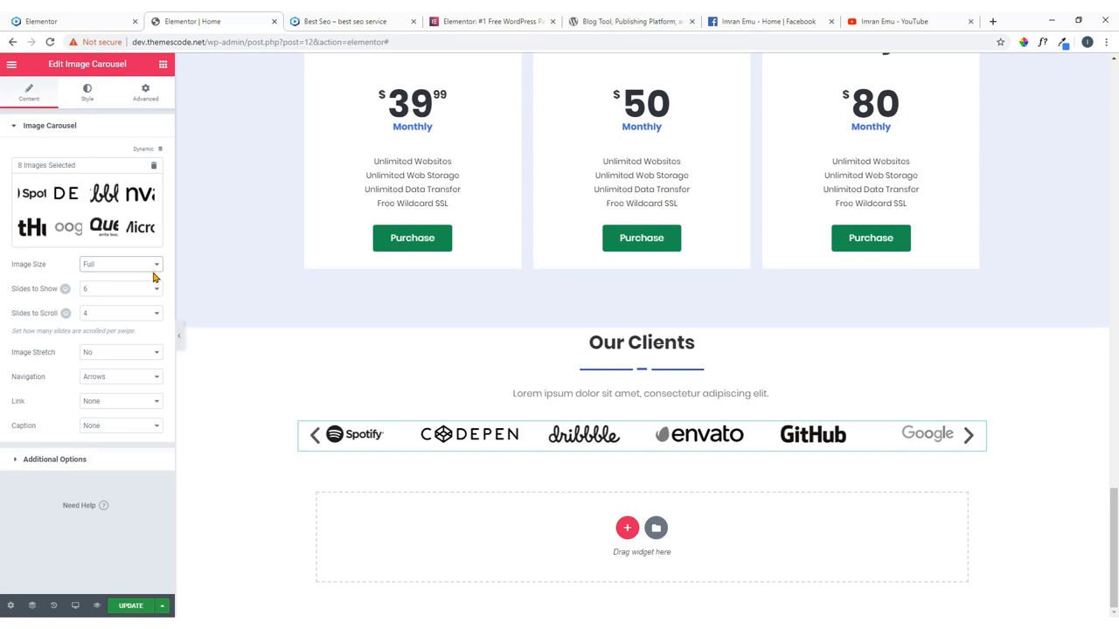
{"action": "left_click", "coordinate": [77, 459]}
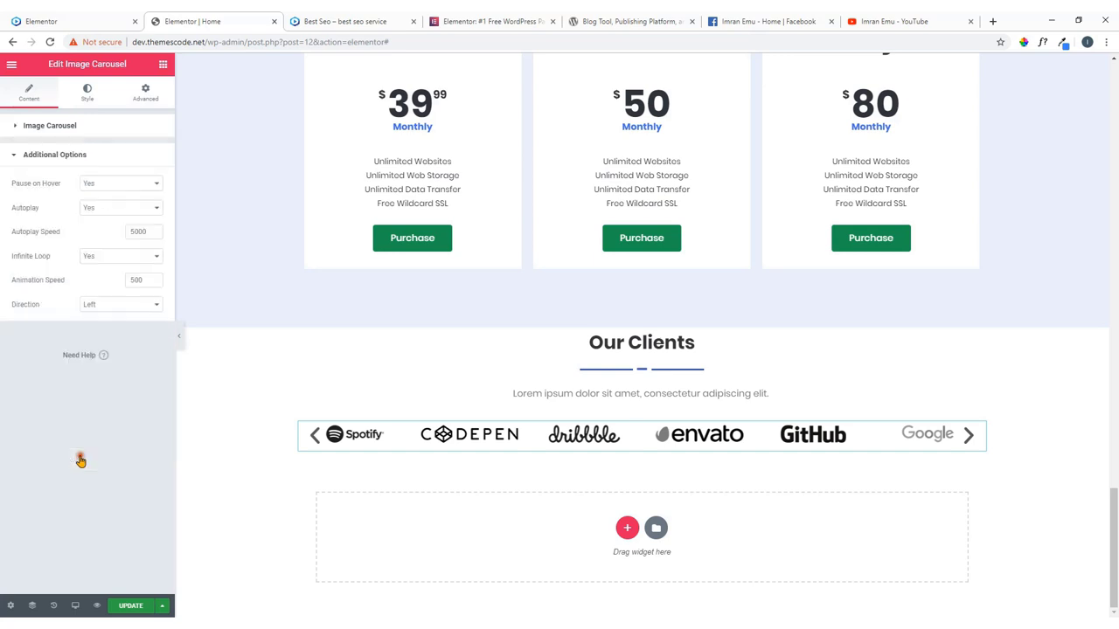
{"action": "left_click", "coordinate": [83, 132]}
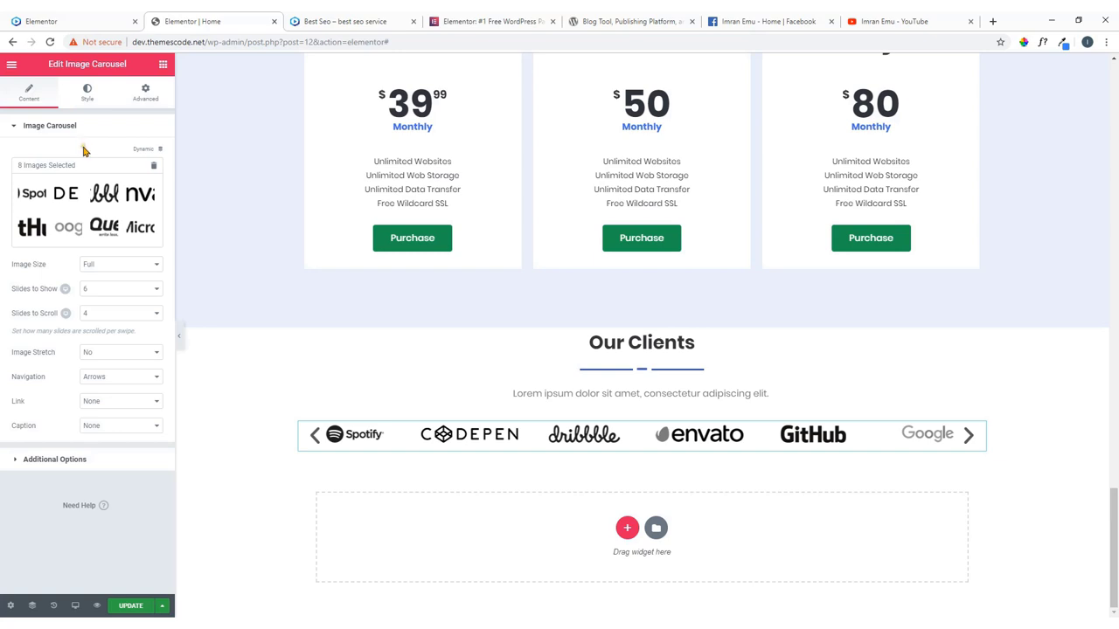
{"action": "left_click", "coordinate": [145, 92]}
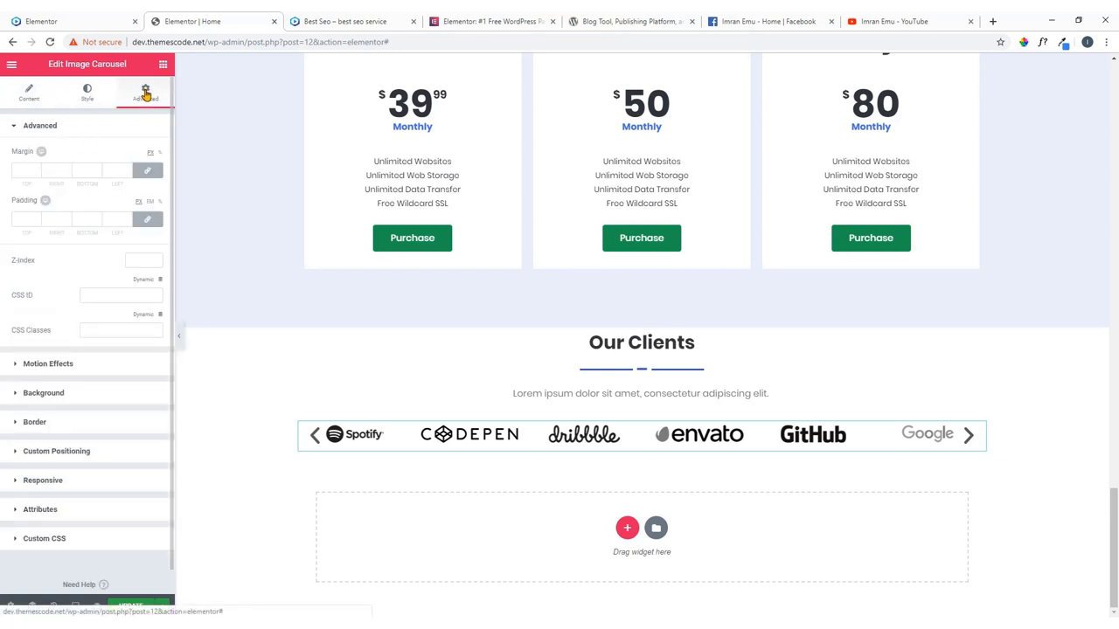
Set the carousel's entrance animation to Fade In and compare with the live site's logo carousel.
{"action": "left_click", "coordinate": [62, 366]}
{"action": "left_click", "coordinate": [43, 291]}
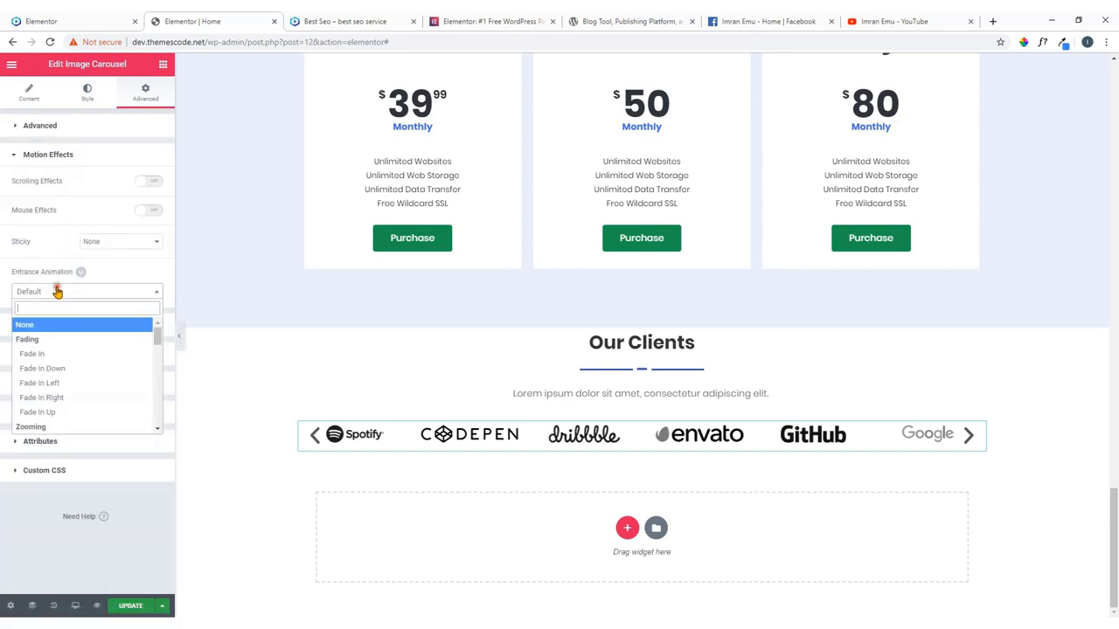
{"action": "left_click", "coordinate": [40, 355]}
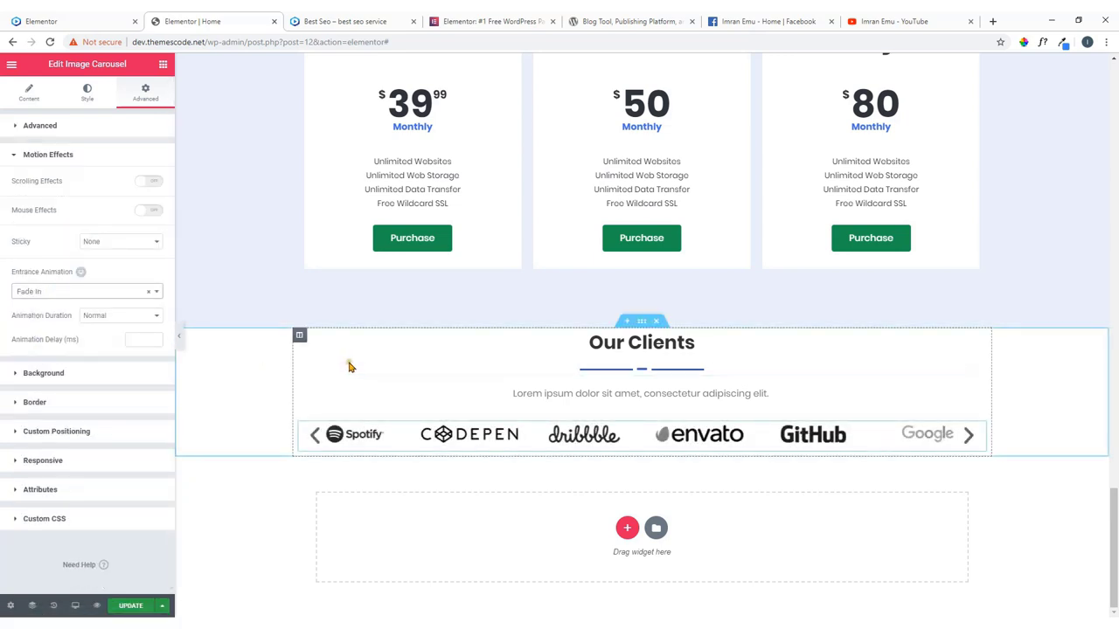
{"action": "left_click", "coordinate": [52, 21]}
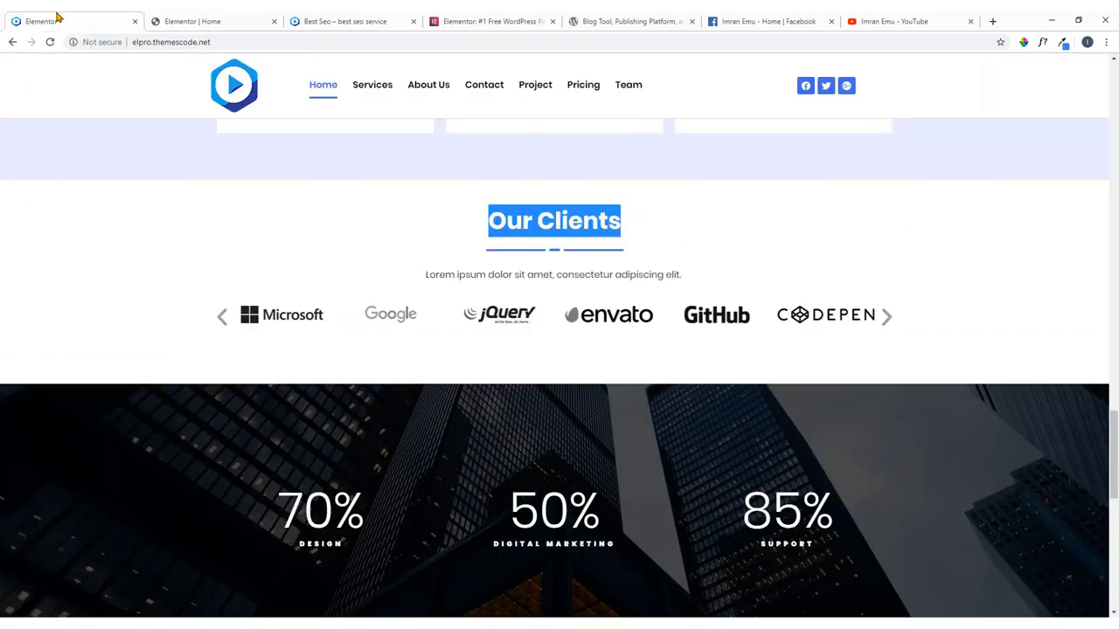
{"action": "left_click", "coordinate": [884, 320]}
{"action": "left_click", "coordinate": [259, 19]}
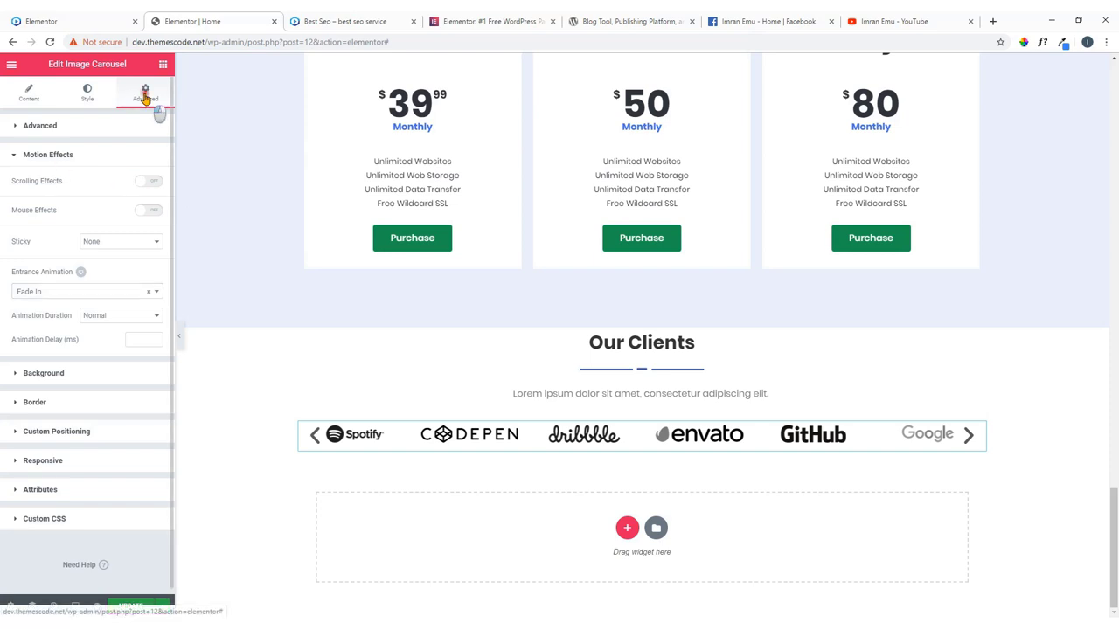
Unlink the carousel padding, try 40 top and 80 bottom, then reset both to 0.
{"action": "left_click", "coordinate": [42, 128]}
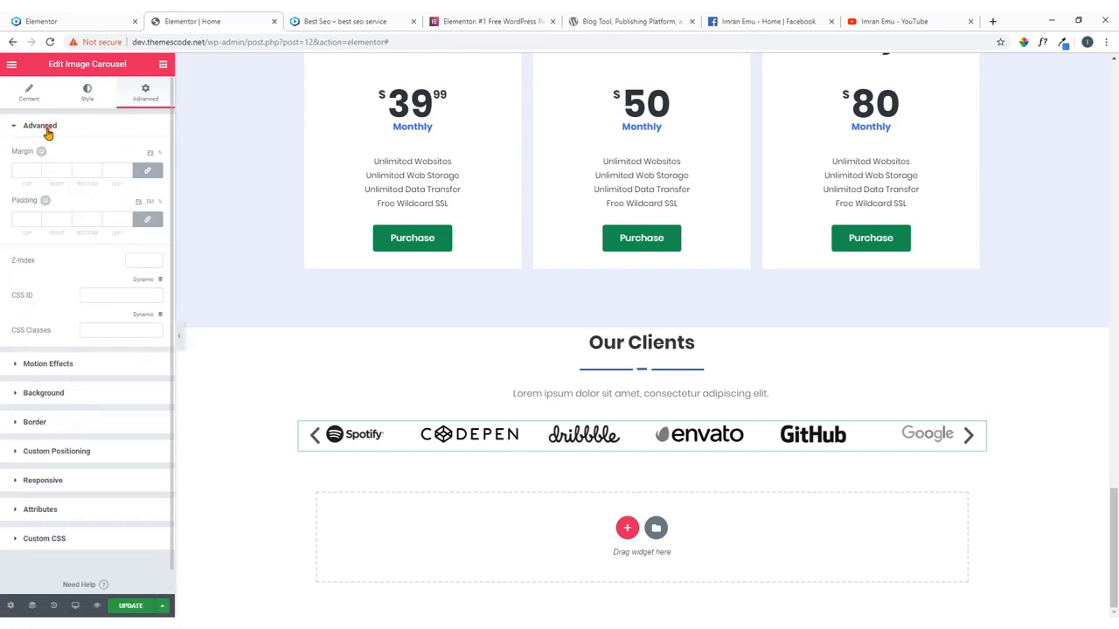
{"action": "left_click", "coordinate": [147, 220]}
{"action": "left_click", "coordinate": [23, 219]}
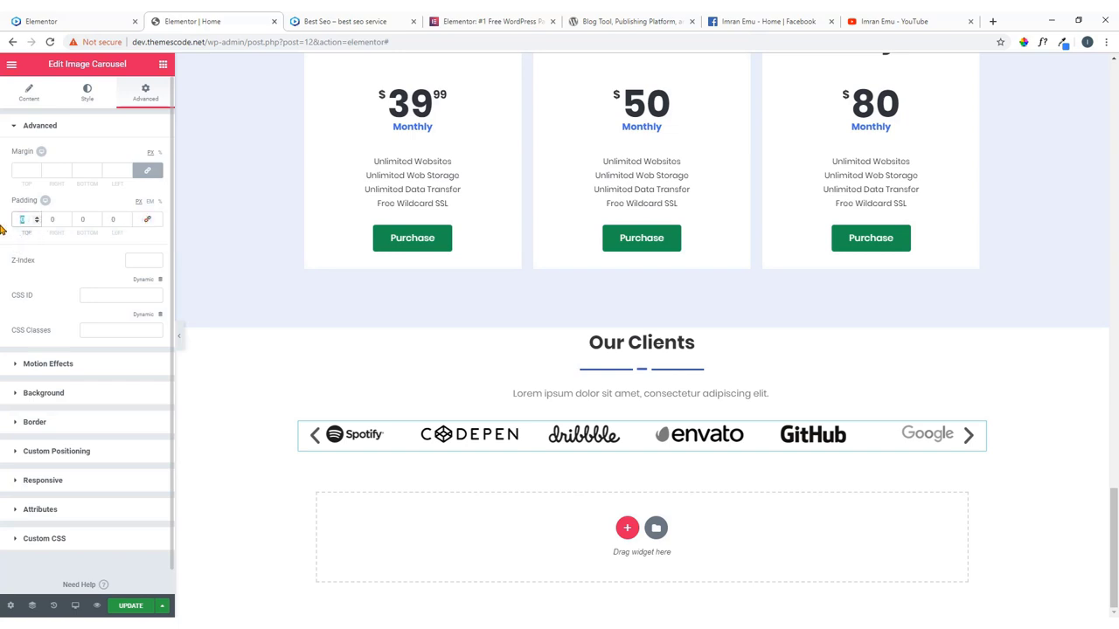
{"action": "type", "text": "40"}
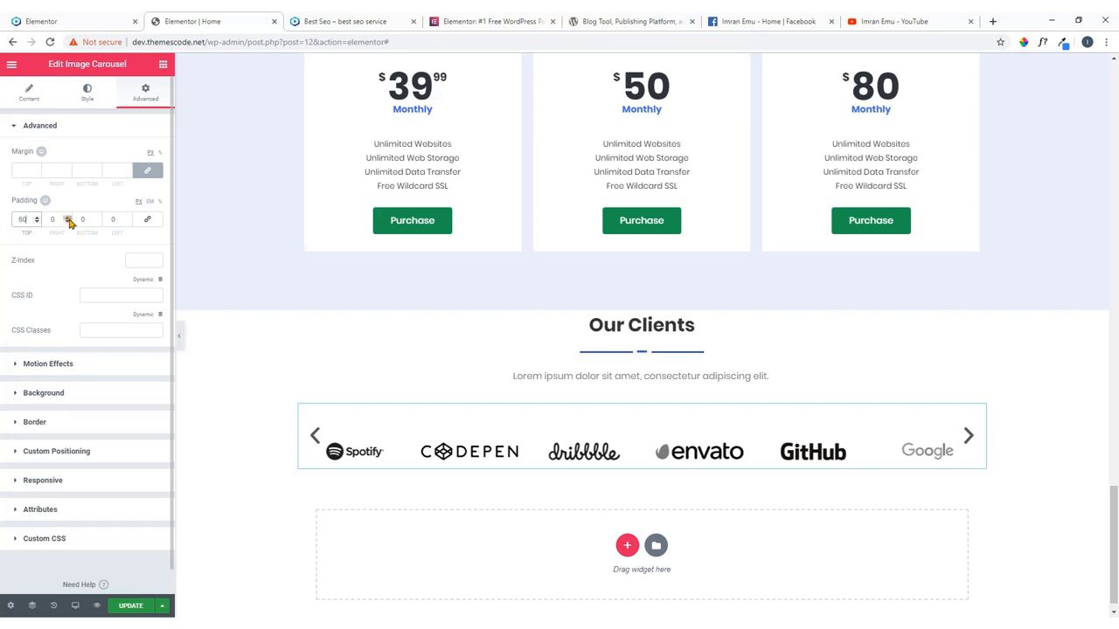
{"action": "left_click", "coordinate": [87, 220]}
{"action": "type", "text": "80"}
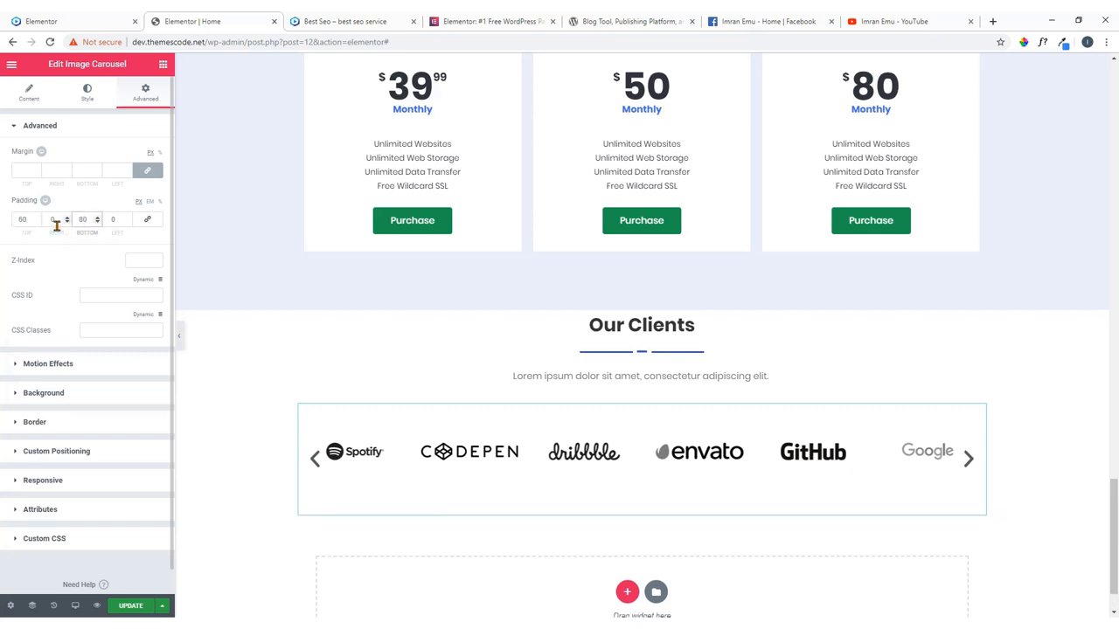
{"action": "scroll", "coordinate": [449, 337], "scroll_direction": "down", "scroll_amount": 1}
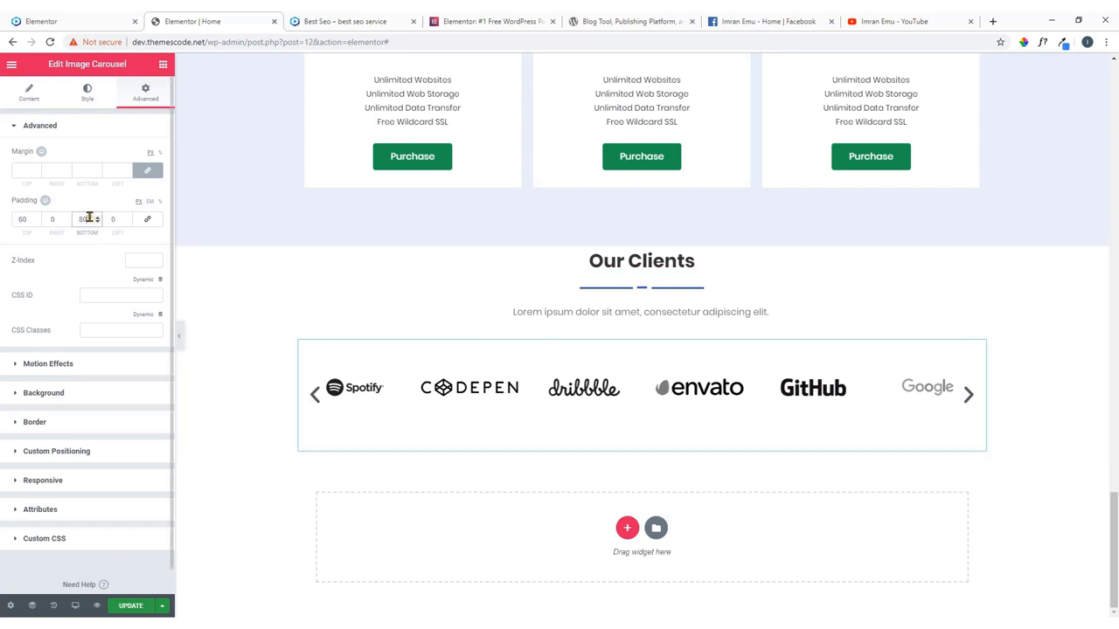
{"action": "type", "text": "0"}
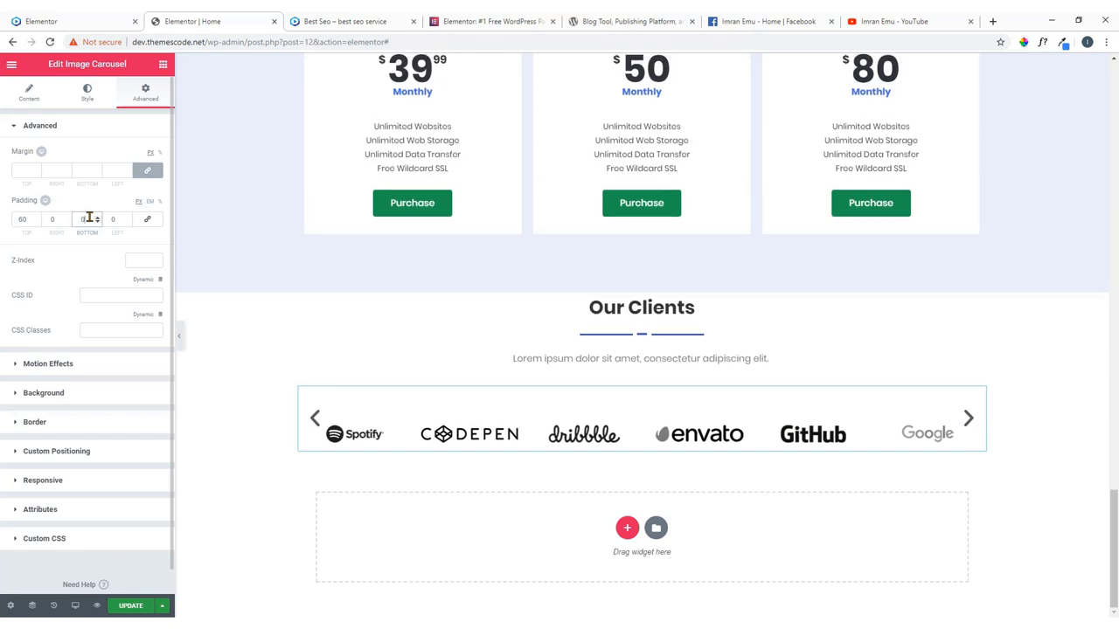
{"action": "double_click", "coordinate": [24, 220]}
{"action": "type", "text": "0"}
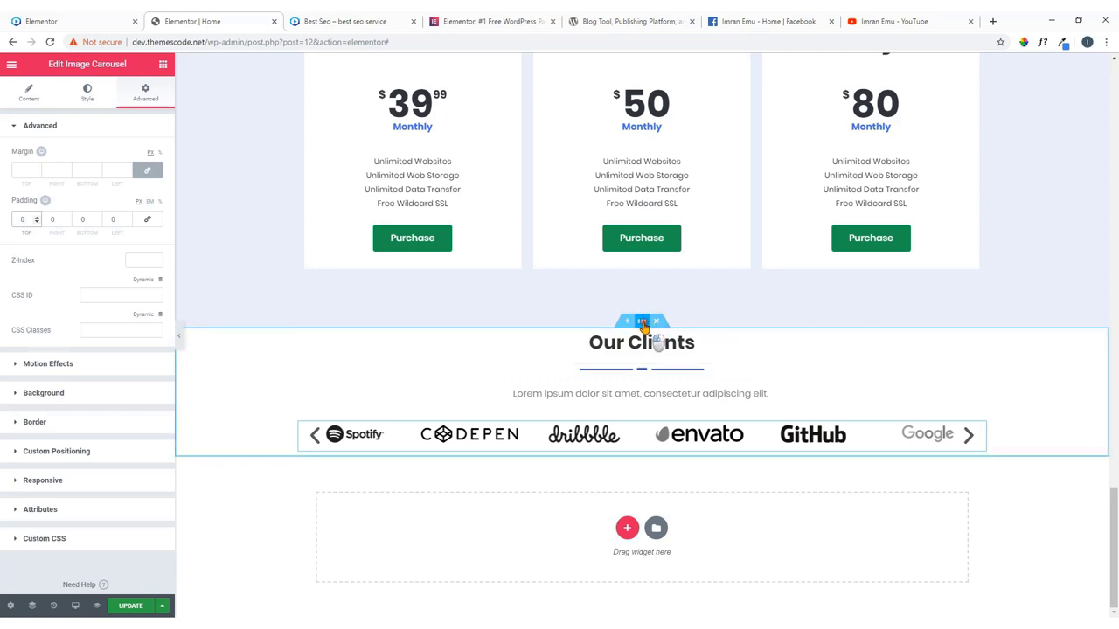
Give the Our Clients section unlinked padding of 60 top and 80 bottom.
{"action": "left_click", "coordinate": [642, 322]}
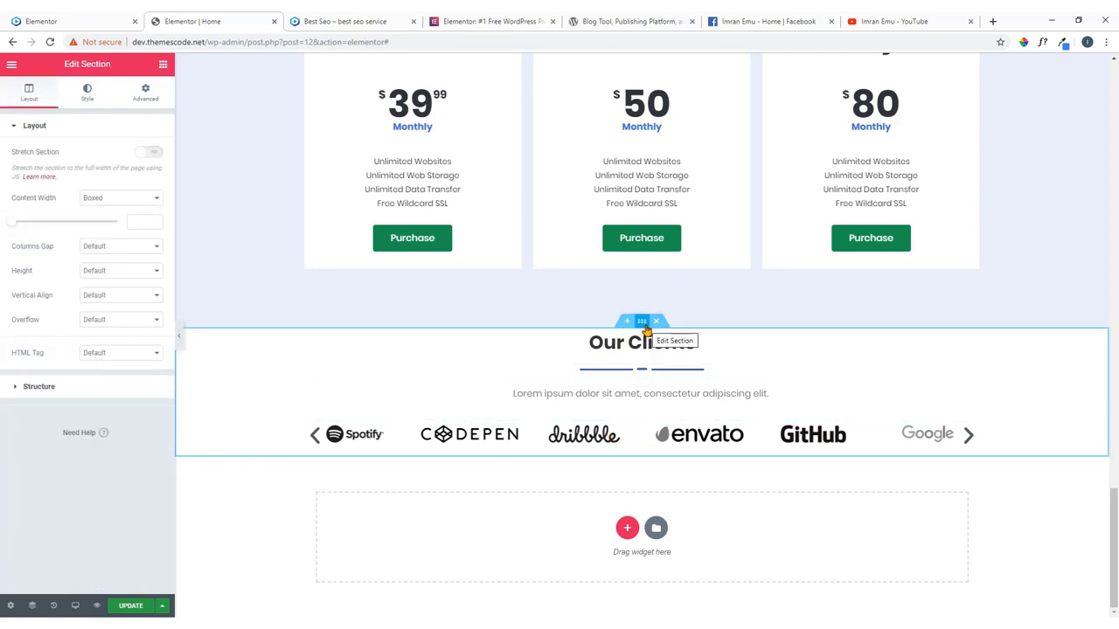
{"action": "left_click", "coordinate": [146, 93]}
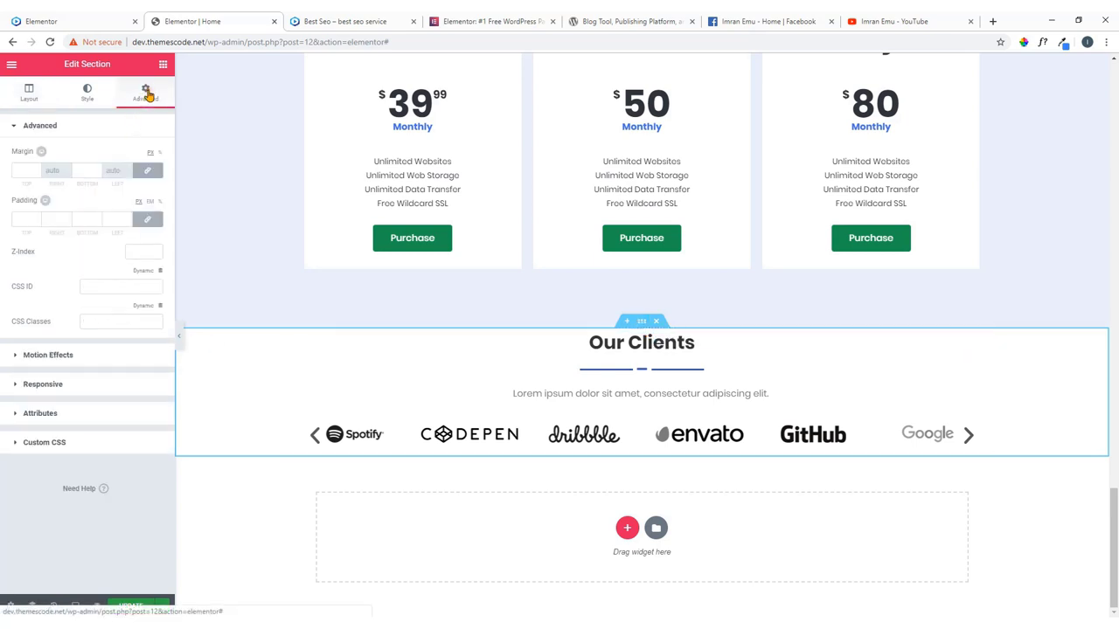
{"action": "left_click", "coordinate": [146, 218]}
{"action": "double_click", "coordinate": [25, 220]}
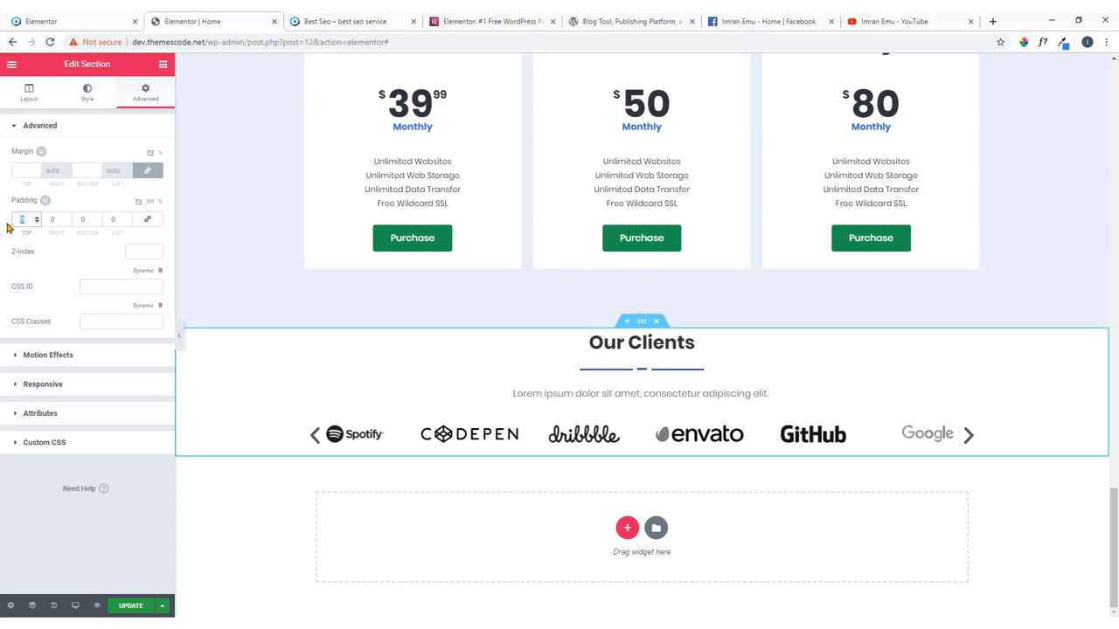
{"action": "type", "text": "60"}
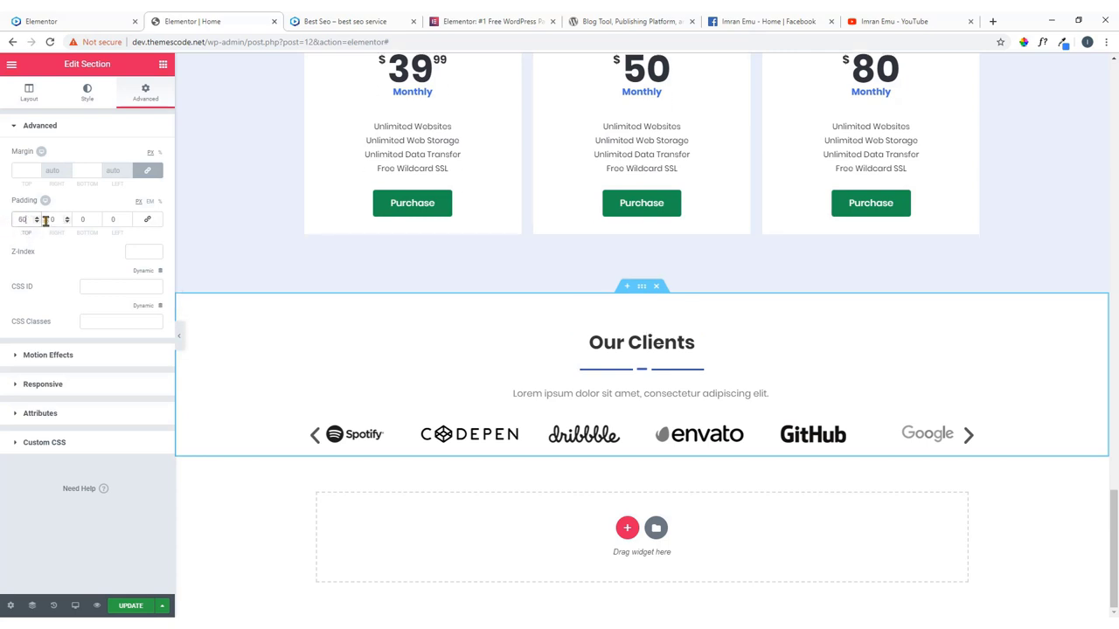
{"action": "double_click", "coordinate": [85, 219]}
{"action": "type", "text": "80"}
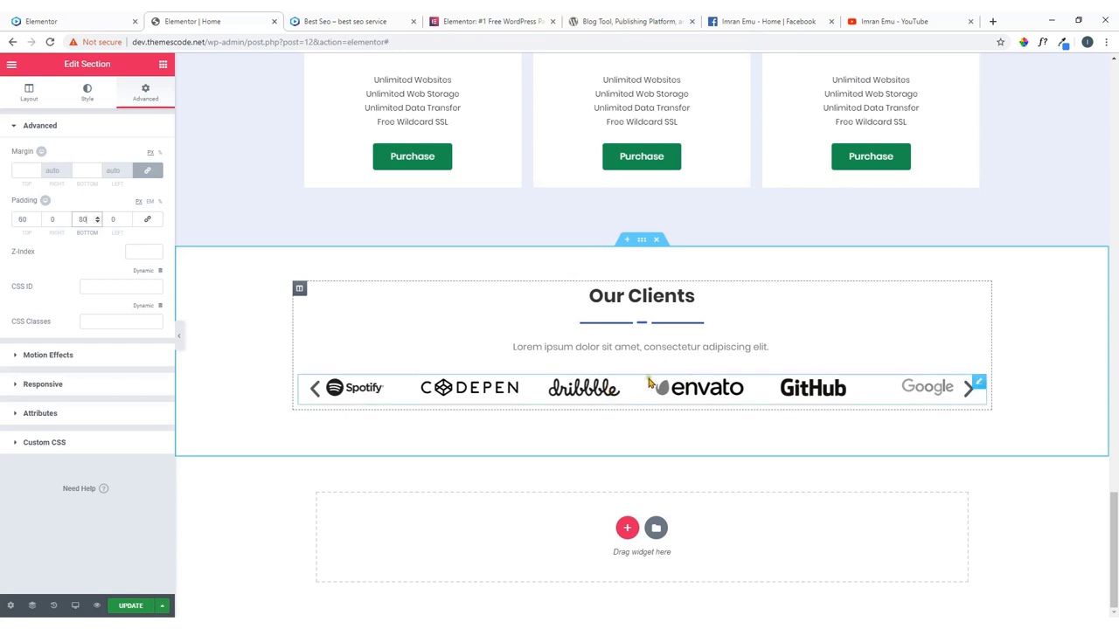
Select the logo carousel and reload the live site to compare the result.
{"action": "left_click", "coordinate": [969, 395]}
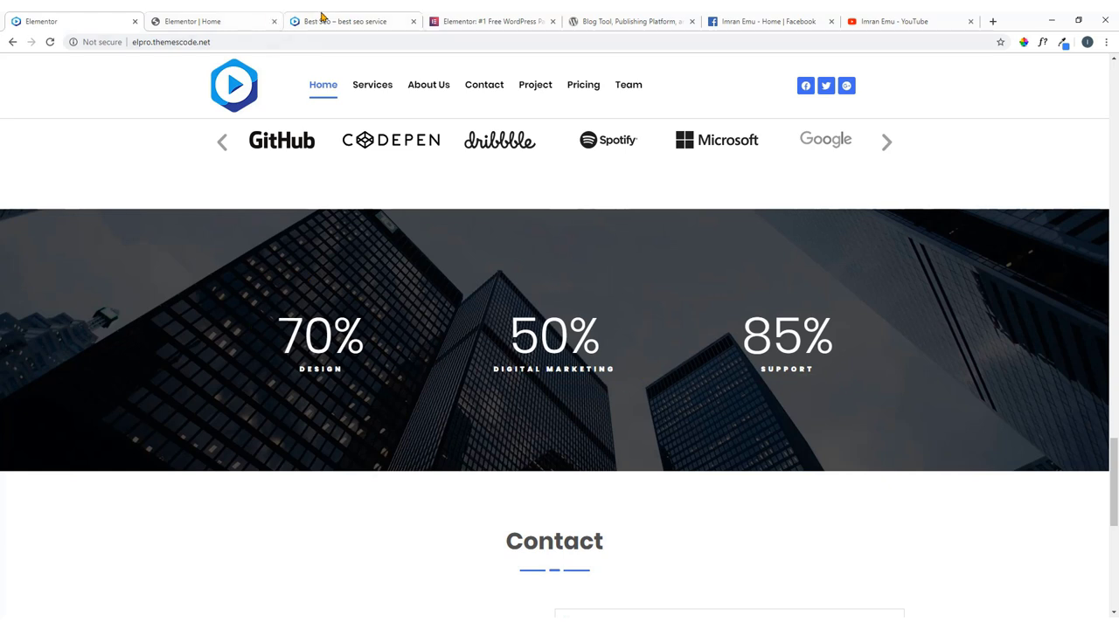
{"action": "left_click", "coordinate": [49, 42]}
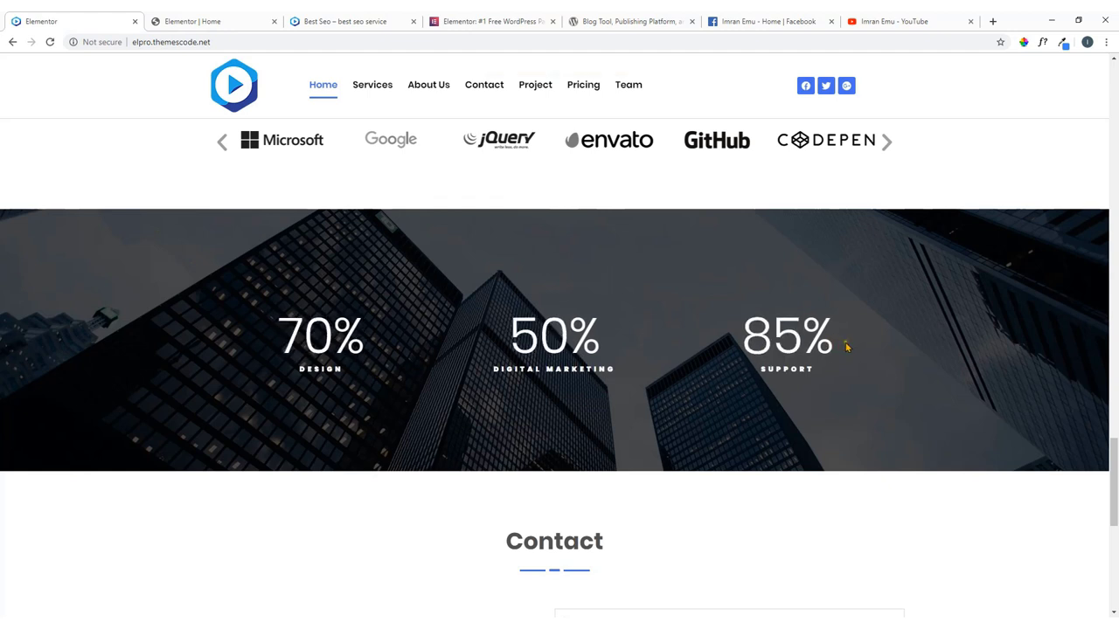
{"action": "left_click", "coordinate": [201, 19]}
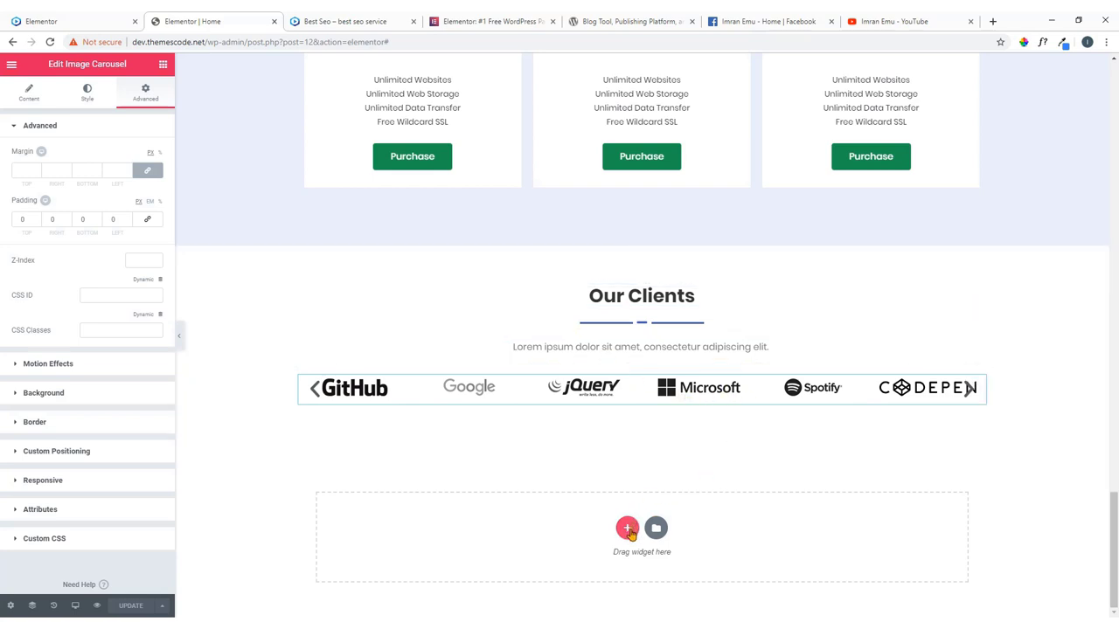
Insert a three-column section below Our Clients and drag a Counter widget into its first column.
{"action": "left_click", "coordinate": [626, 529]}
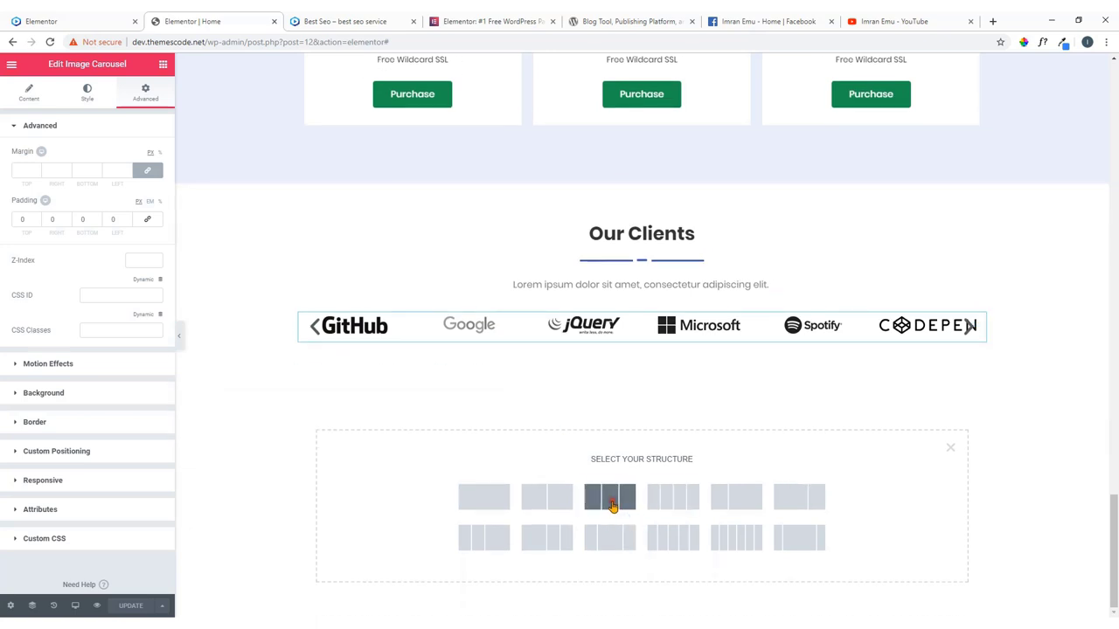
{"action": "left_click", "coordinate": [613, 505]}
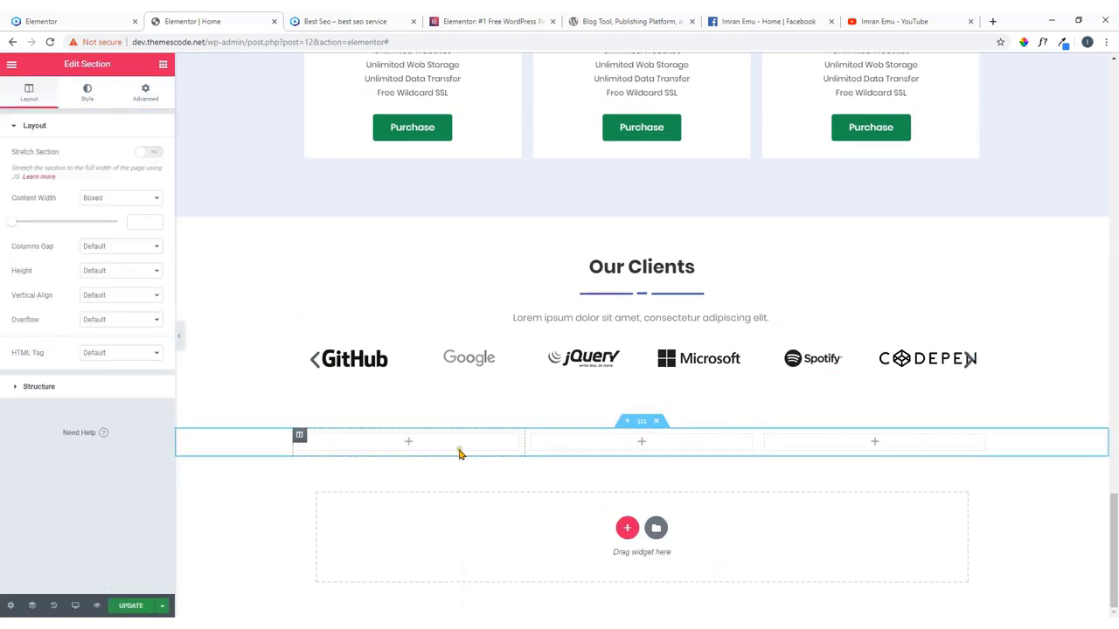
{"action": "left_click", "coordinate": [408, 444]}
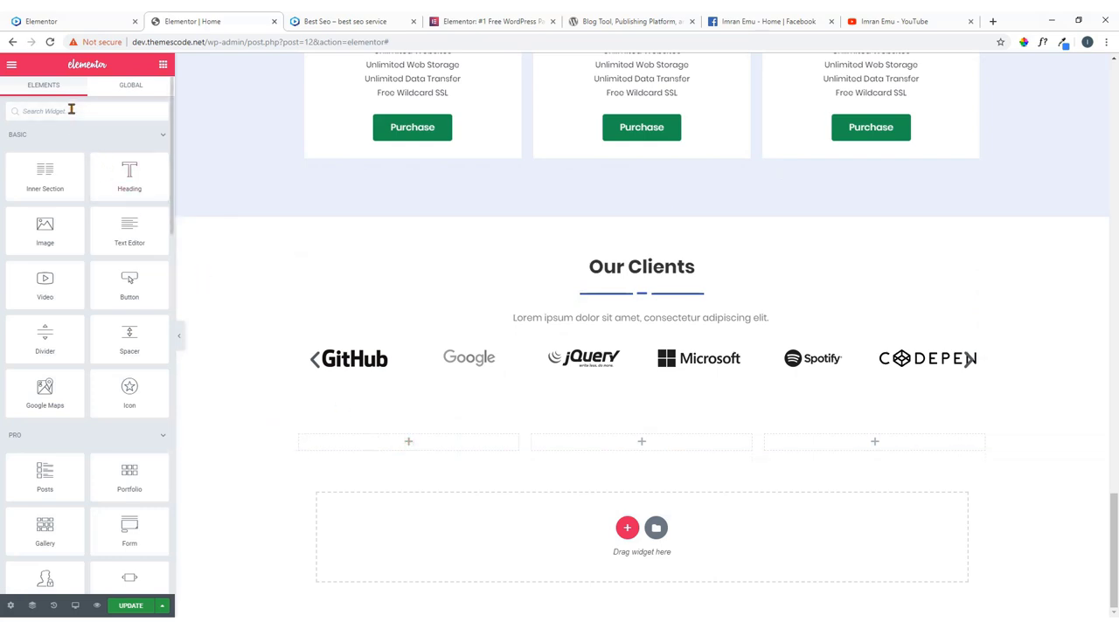
{"action": "left_click", "coordinate": [71, 109]}
{"action": "type", "text": "cou"}
{"action": "key", "text": "BackSpace"}
{"action": "key", "text": "BackSpace"}
{"action": "key", "text": "BackSpace"}
{"action": "key", "text": "BackSpace"}
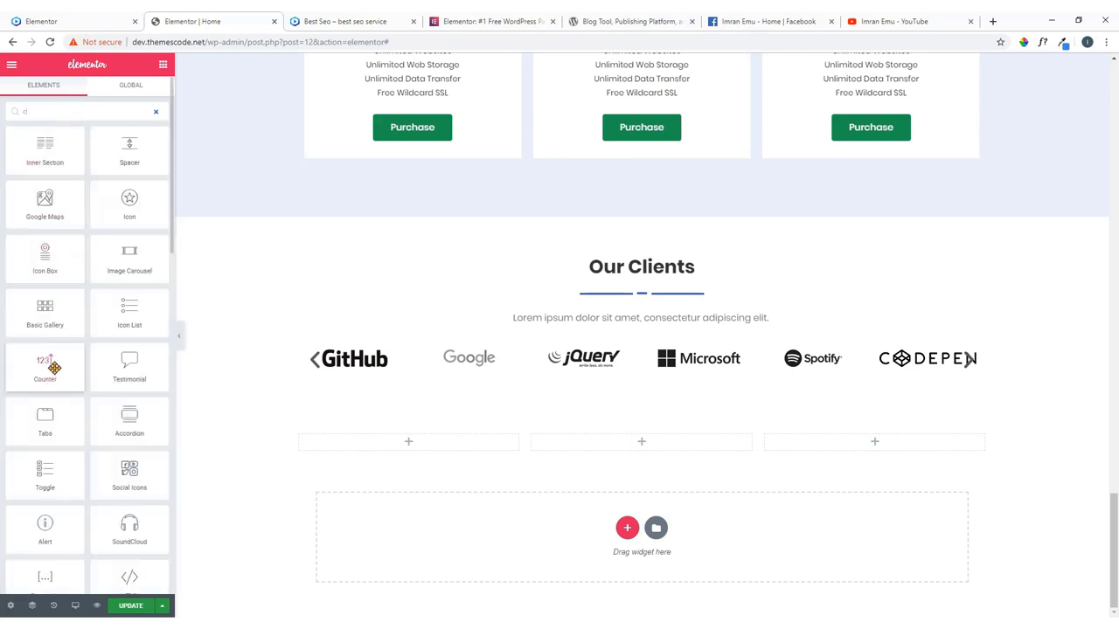
{"action": "left_click_drag", "start_coordinate": [51, 368], "coordinate": [419, 444]}
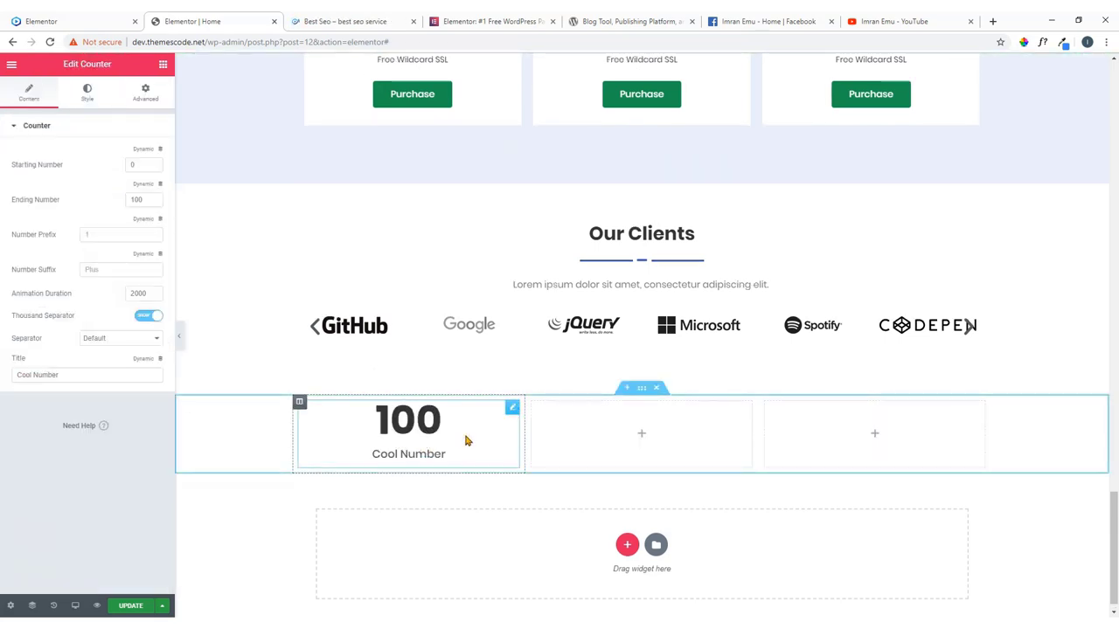
Copy the DESIGN label text from the live site's counters section.
{"action": "left_click", "coordinate": [70, 23]}
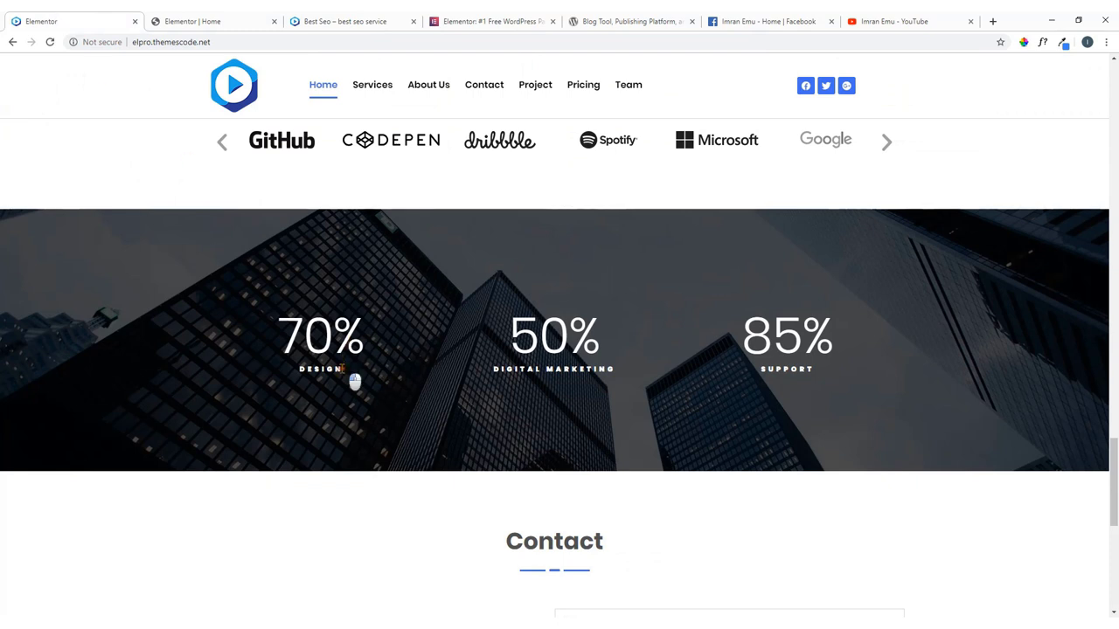
{"action": "left_click_drag", "start_coordinate": [356, 382], "coordinate": [315, 390]}
{"action": "right_click", "coordinate": [314, 371]}
{"action": "left_click", "coordinate": [337, 381]}
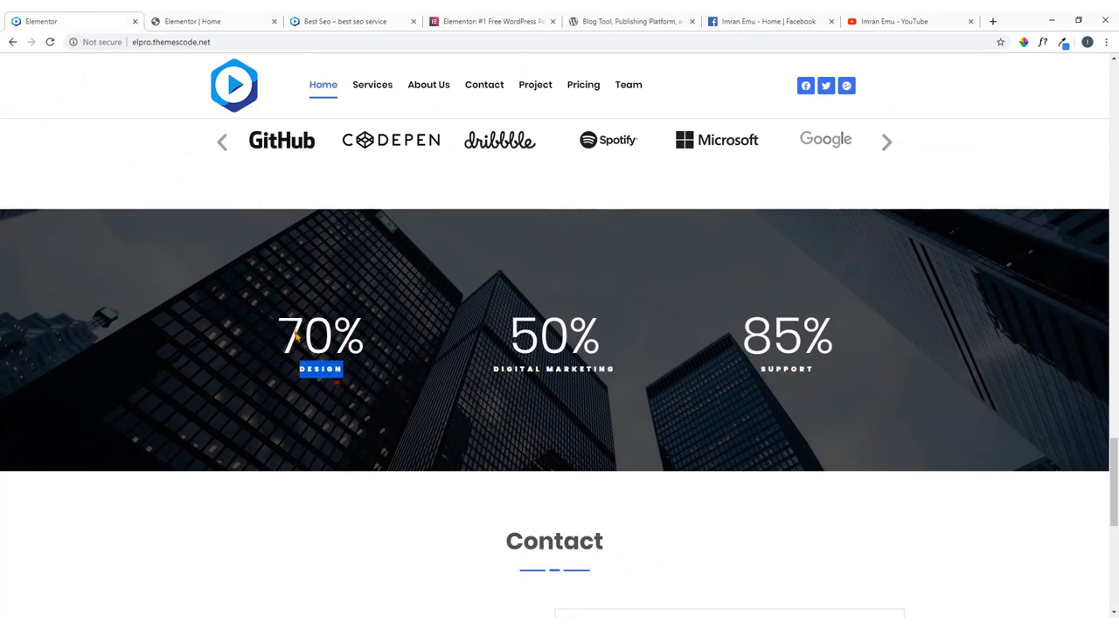
{"action": "left_click", "coordinate": [200, 17]}
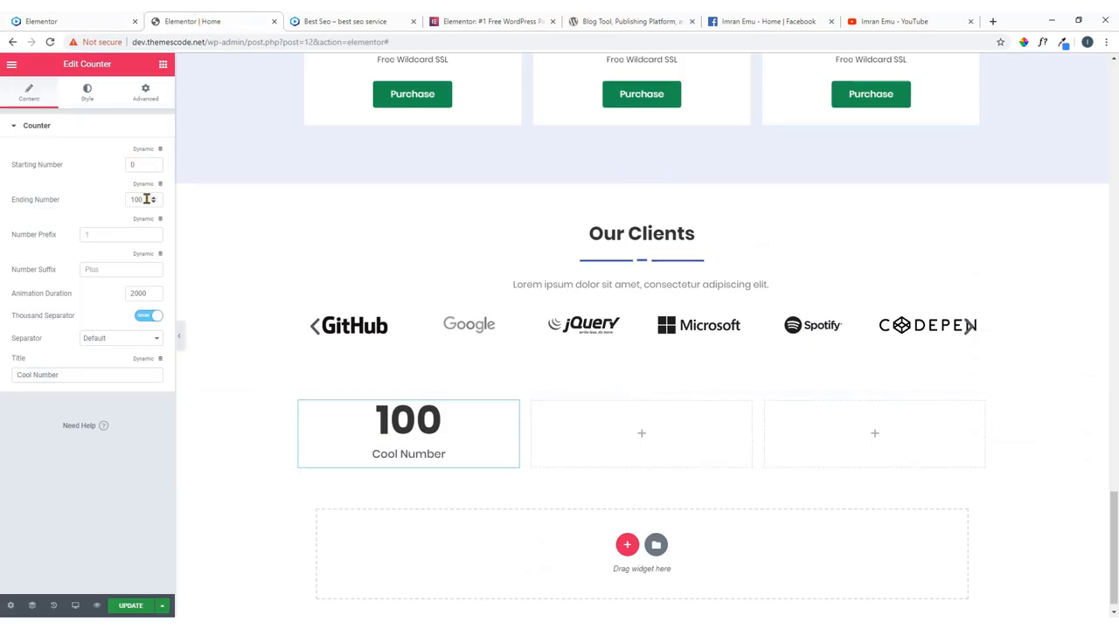
Edit the counter's ending number, checking it against the live site's counter values.
{"action": "double_click", "coordinate": [140, 199]}
{"action": "type", "text": "5"}
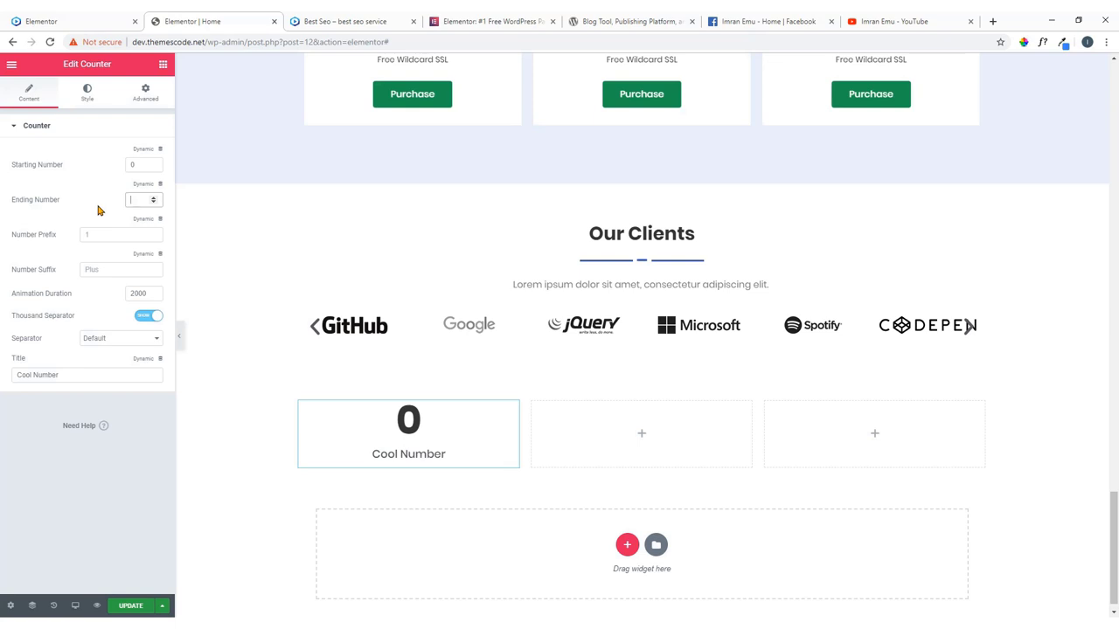
{"action": "type", "text": "0"}
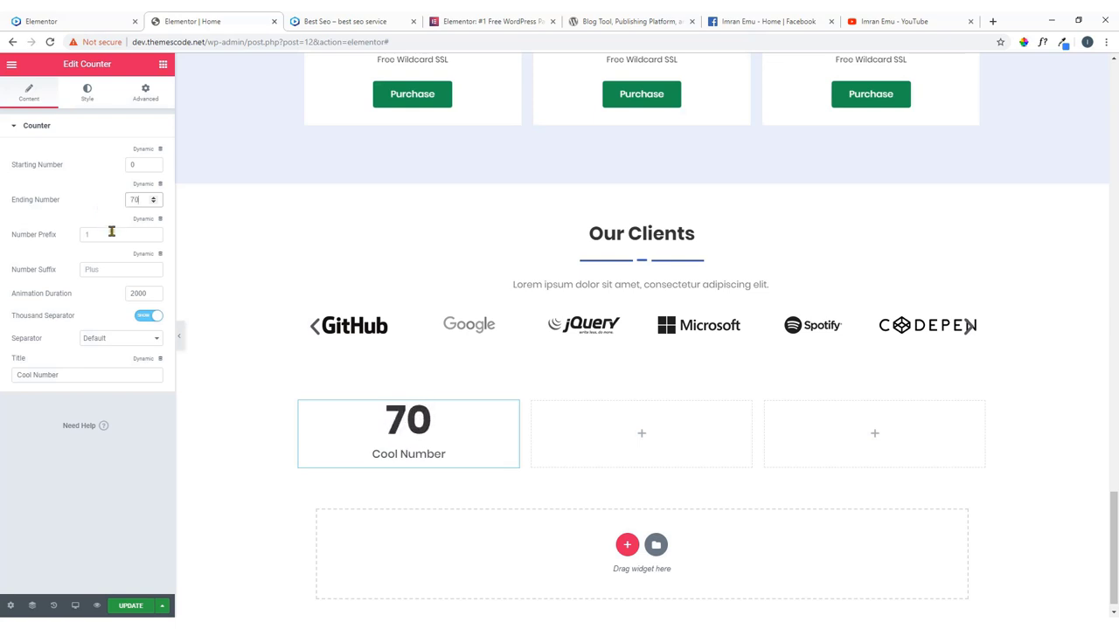
{"action": "left_click", "coordinate": [26, 16]}
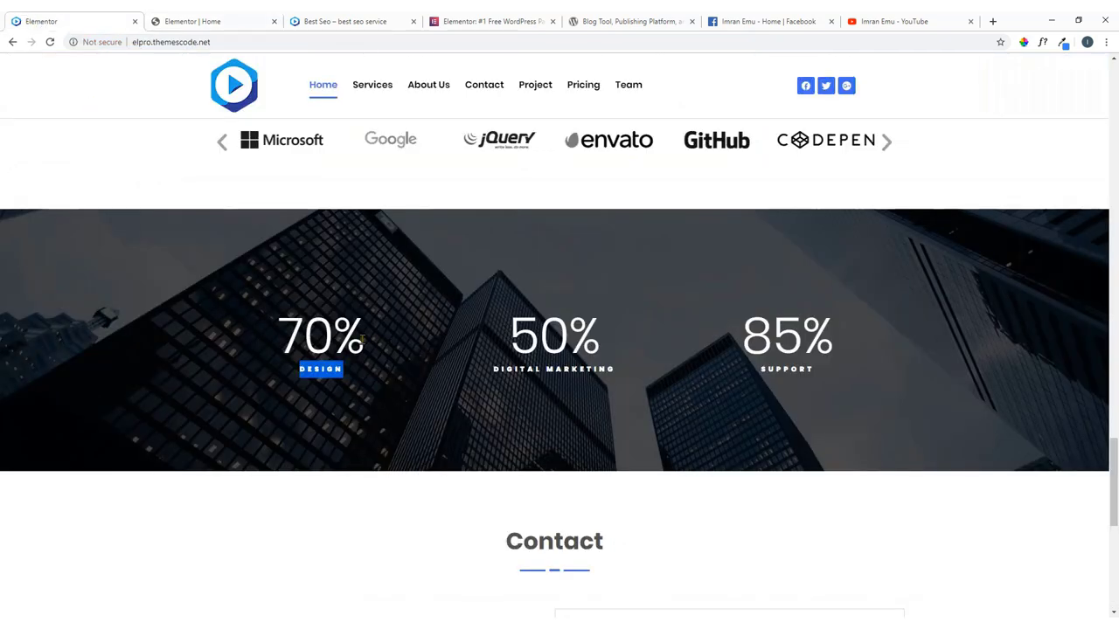
{"action": "left_click", "coordinate": [261, 20]}
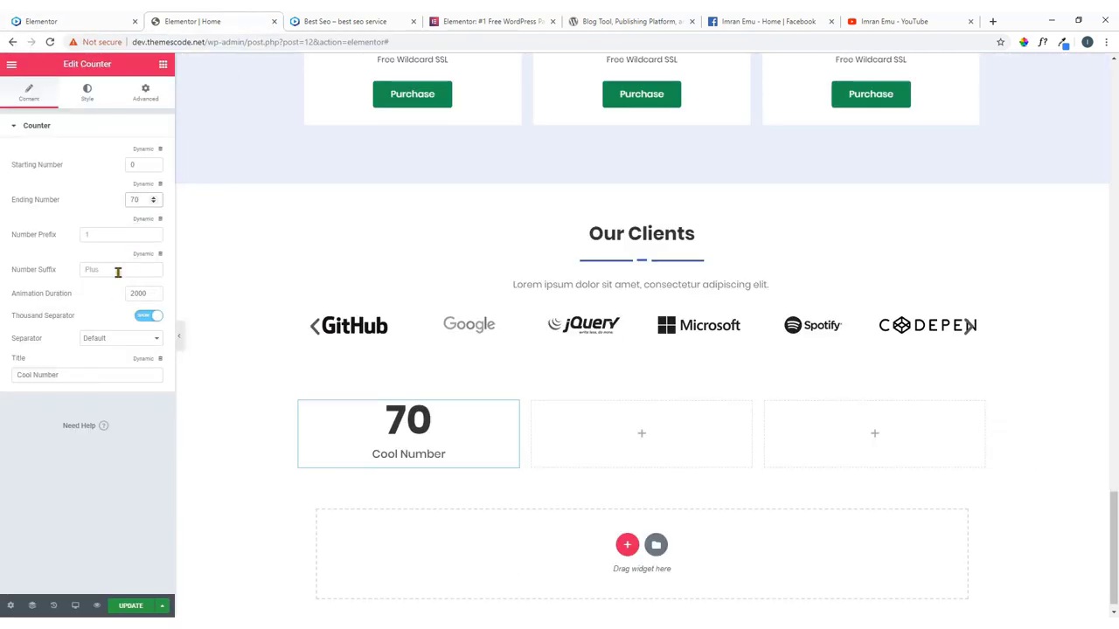
Keep the Default thousand separator and retitle the counter from Cool Number to DESIGN.
{"action": "left_click", "coordinate": [118, 271]}
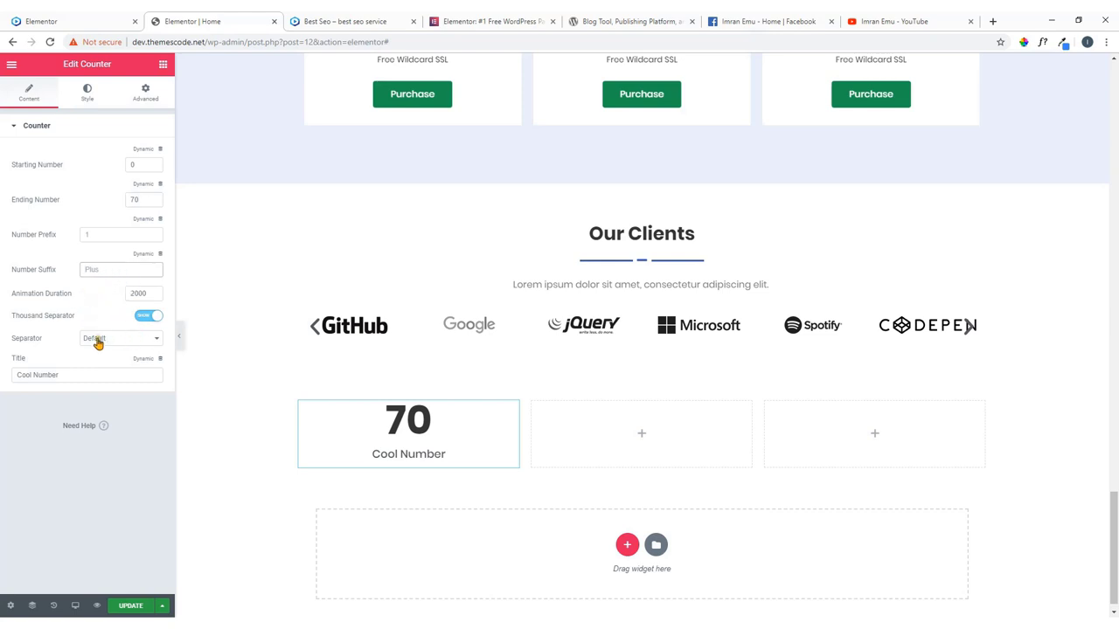
{"action": "left_click", "coordinate": [103, 340]}
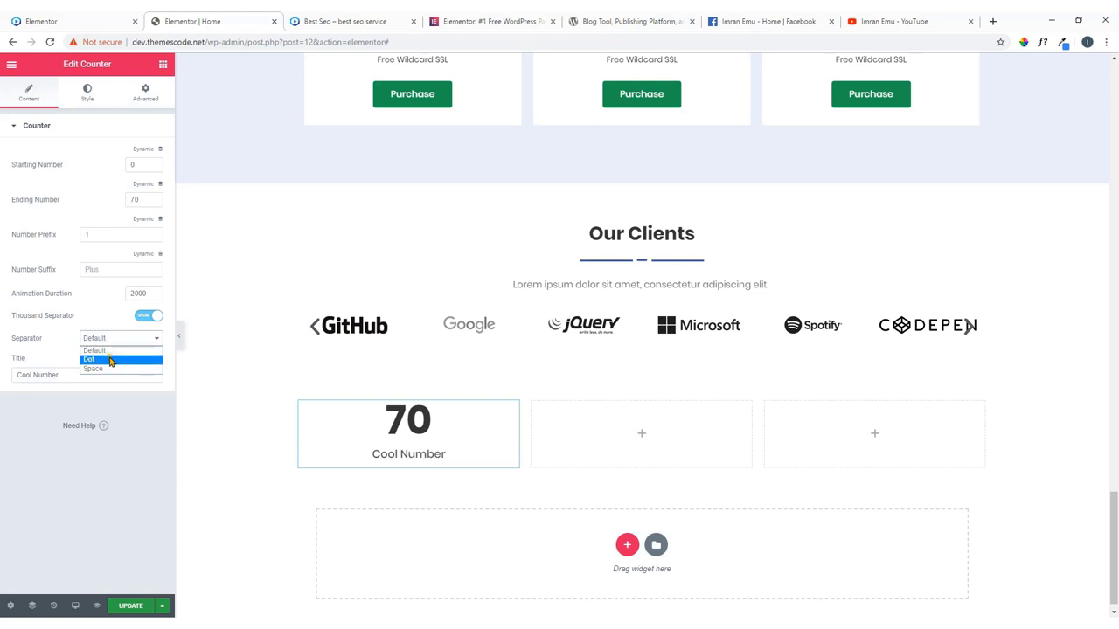
{"action": "left_click", "coordinate": [54, 346]}
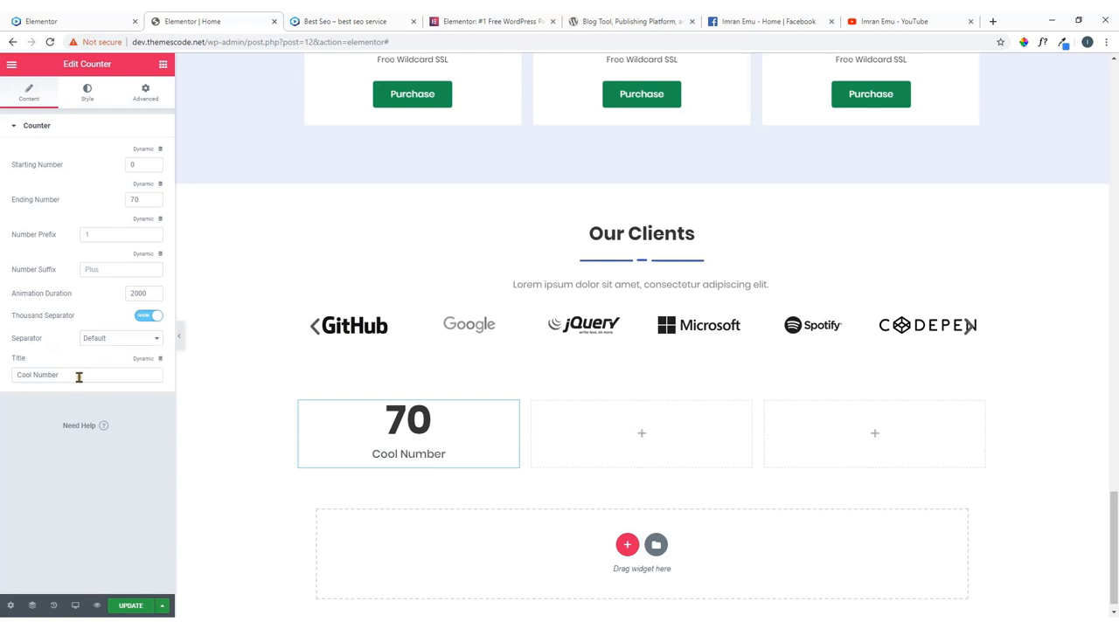
{"action": "left_click_drag", "start_coordinate": [71, 376], "coordinate": [2, 396]}
{"action": "type", "text": "DESIGN"}
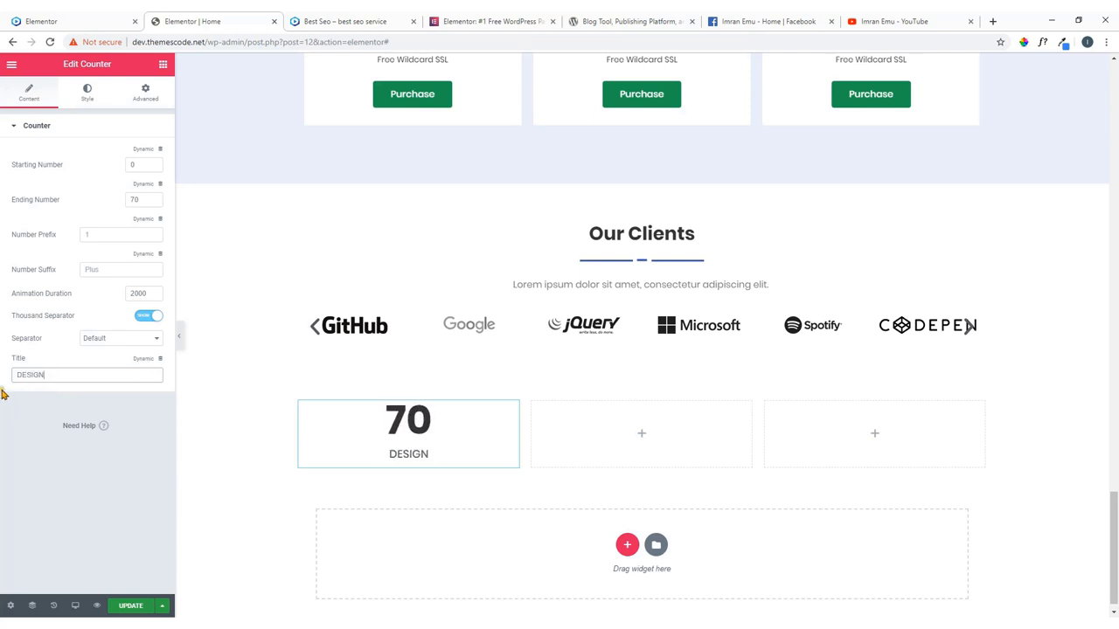
Add a % number suffix to the counter and view the live site's counters for reference.
{"action": "left_click", "coordinate": [94, 94]}
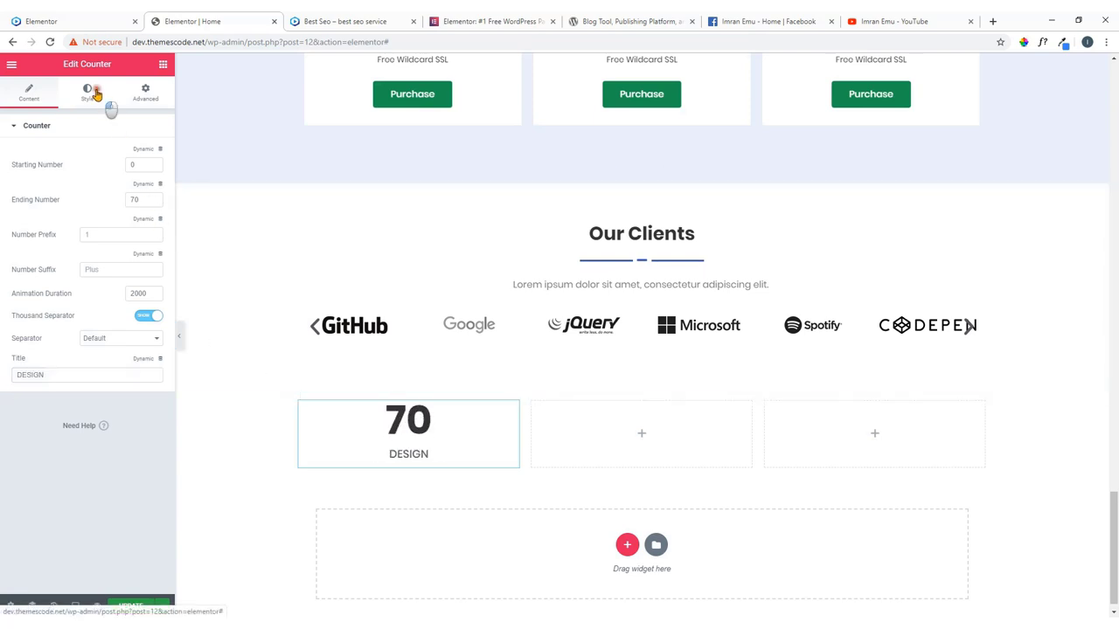
{"action": "left_click", "coordinate": [73, 213]}
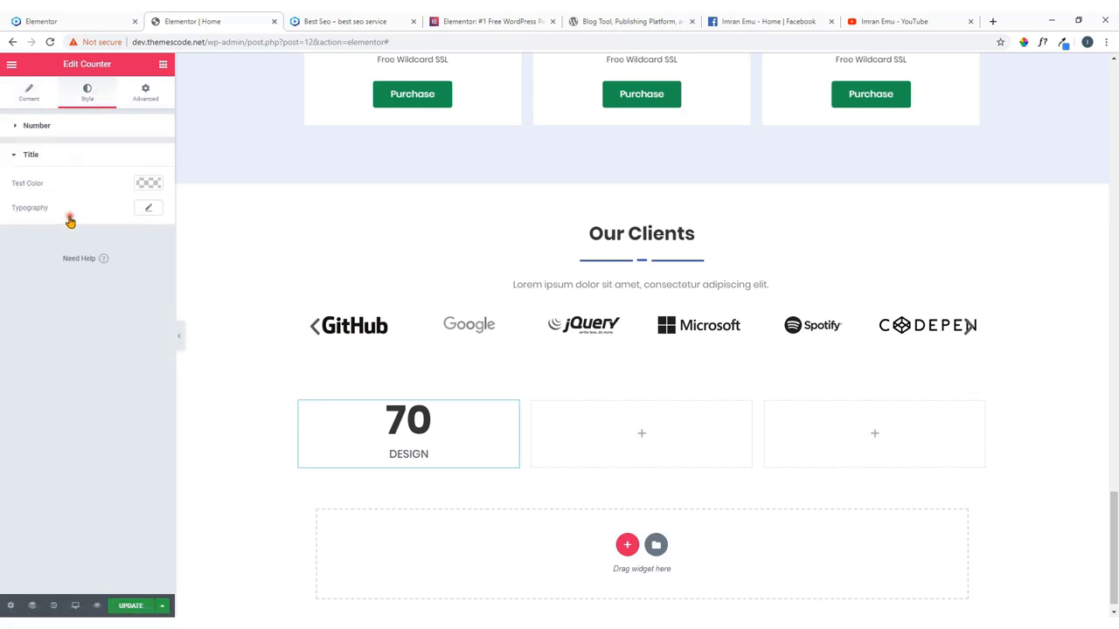
{"action": "left_click", "coordinate": [31, 102]}
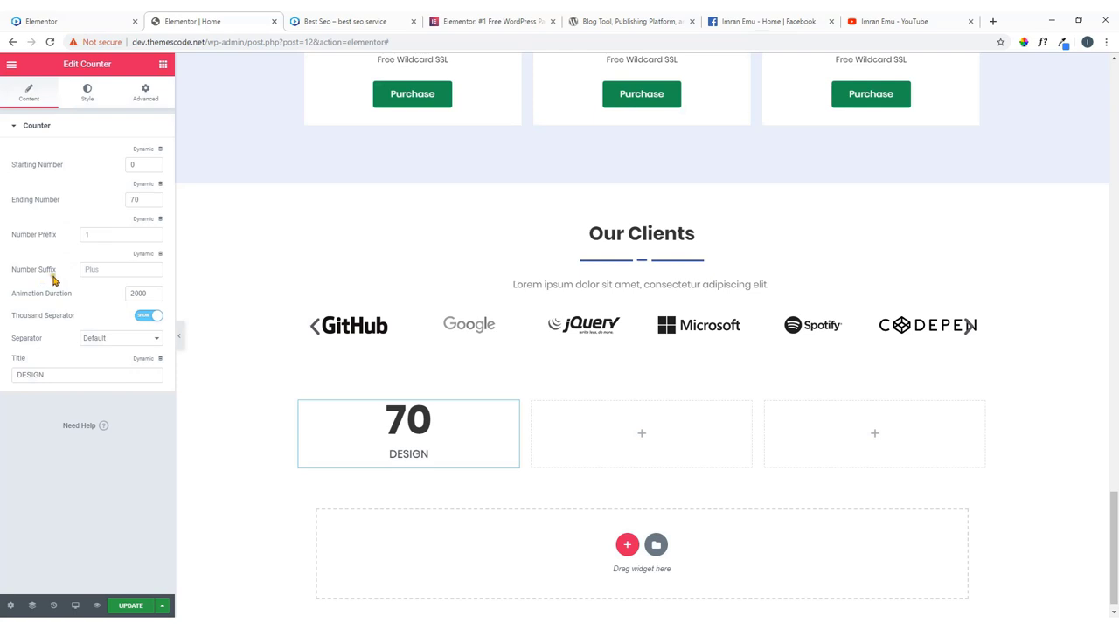
{"action": "left_click", "coordinate": [95, 273]}
{"action": "type", "text": "%"}
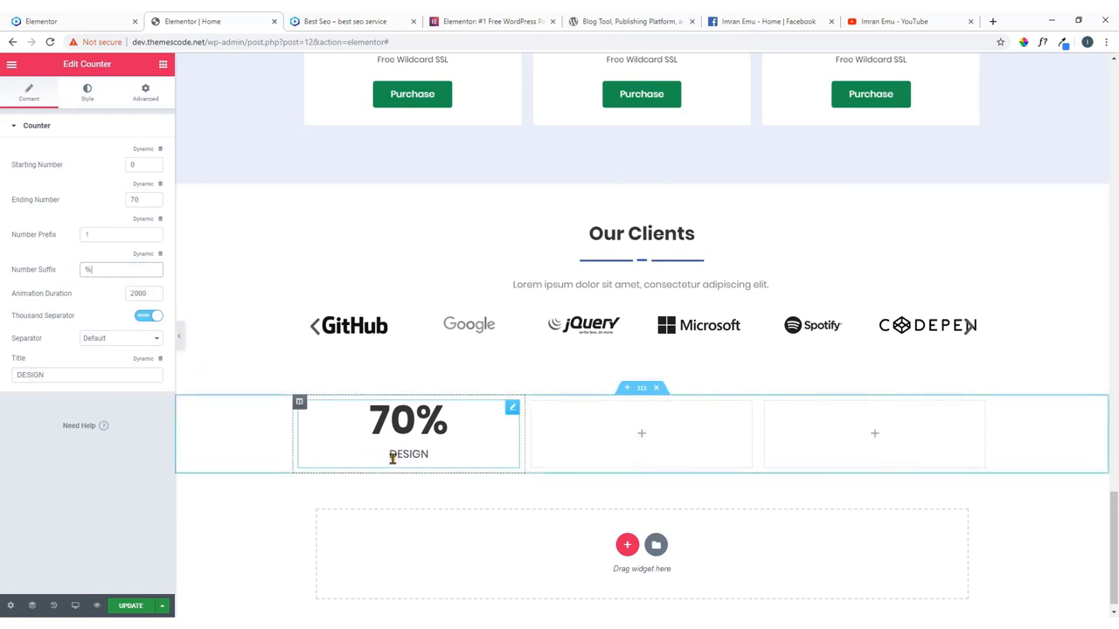
{"action": "left_click", "coordinate": [70, 19]}
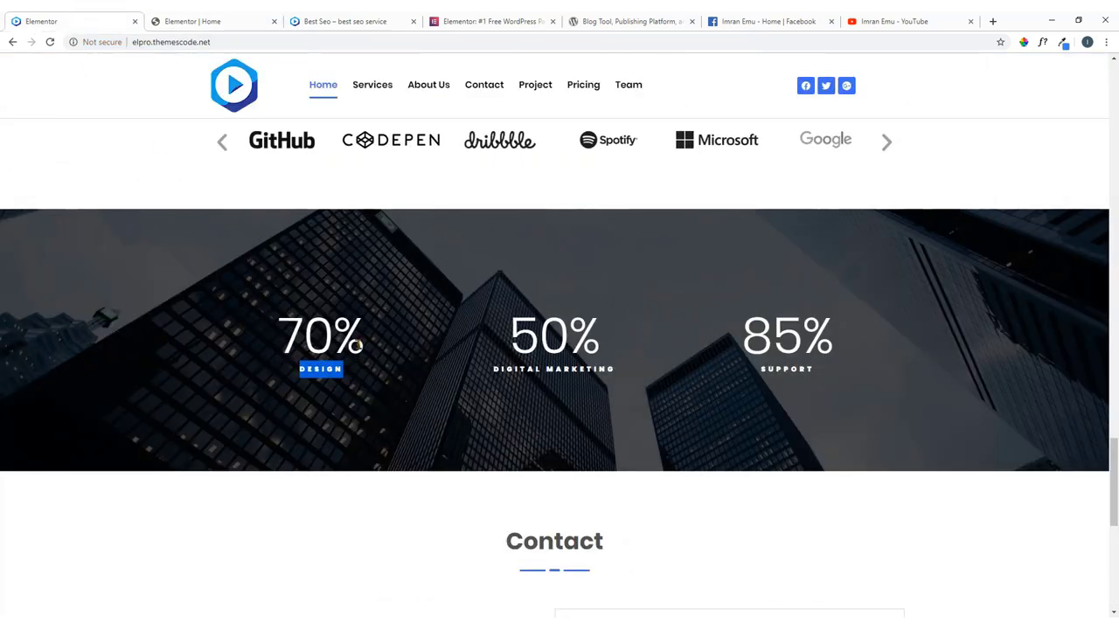
After checking the live counters, set the counter section's background type to Classic.
{"action": "left_click", "coordinate": [360, 376]}
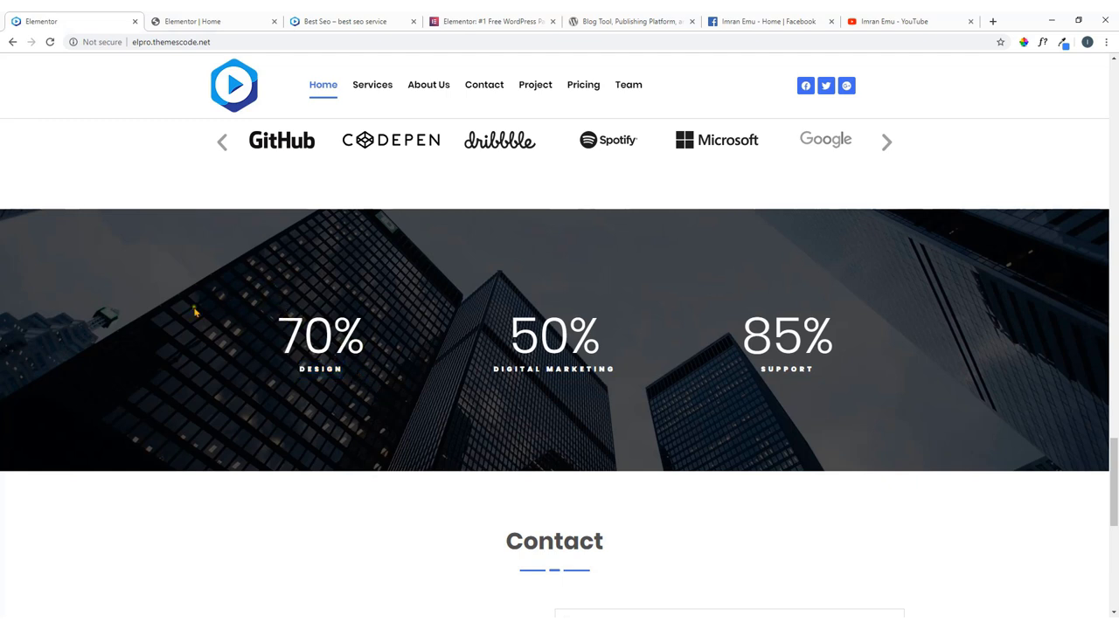
{"action": "left_click", "coordinate": [215, 20]}
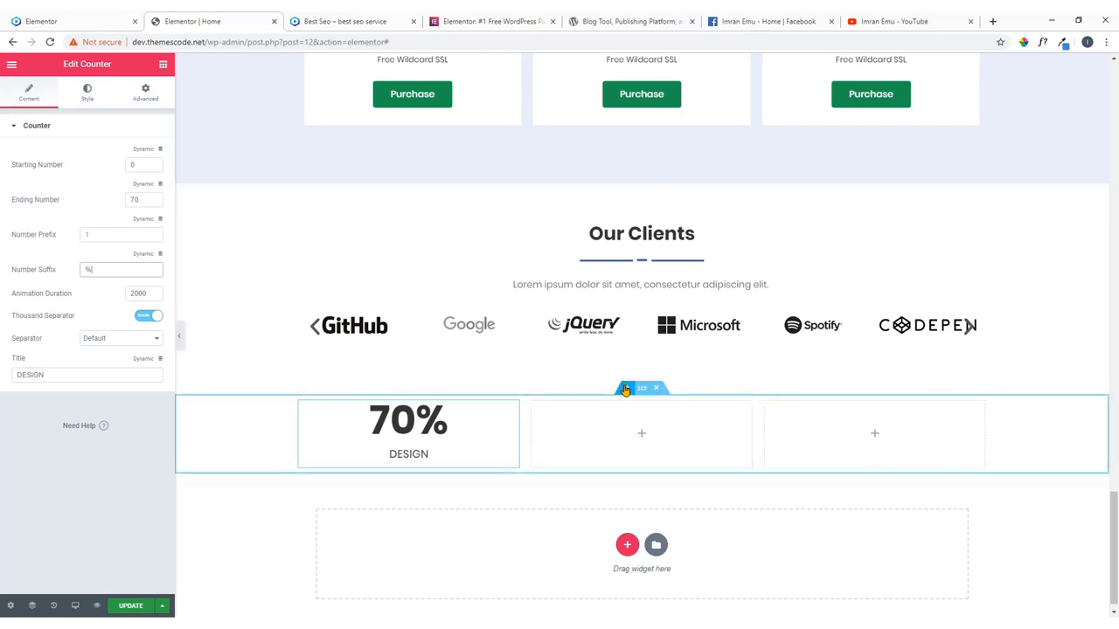
{"action": "left_click", "coordinate": [70, 21]}
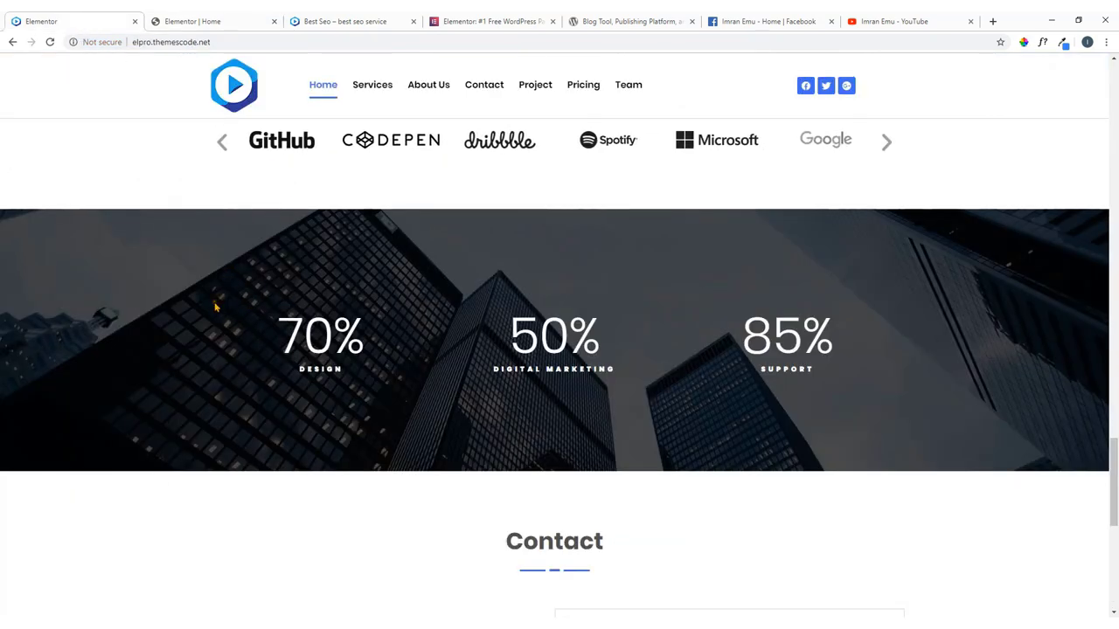
{"action": "left_click", "coordinate": [198, 29]}
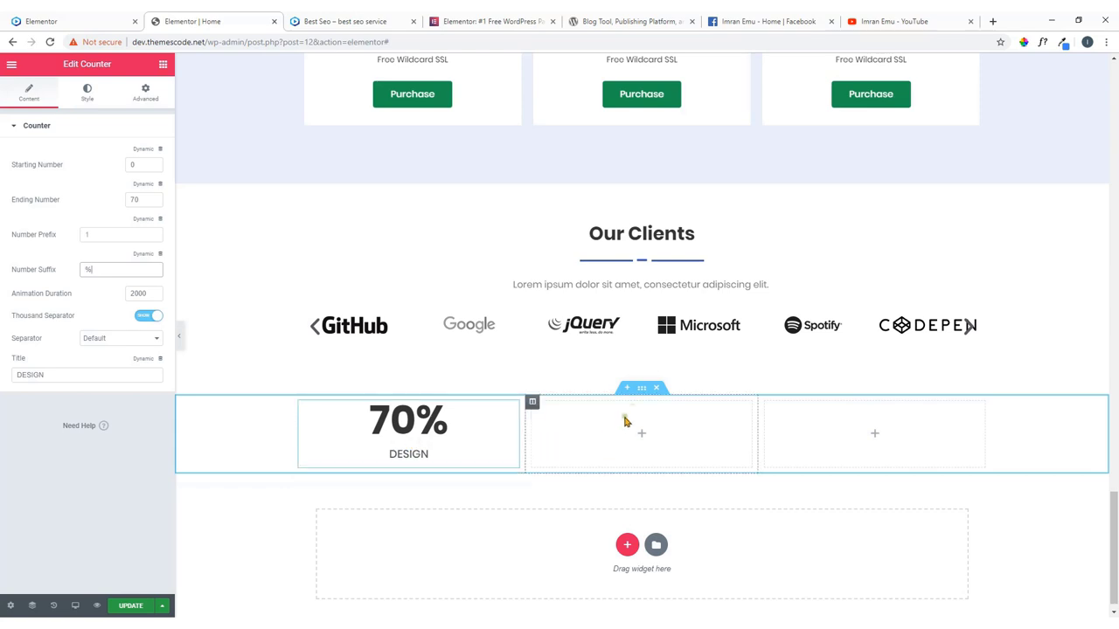
{"action": "left_click", "coordinate": [641, 388]}
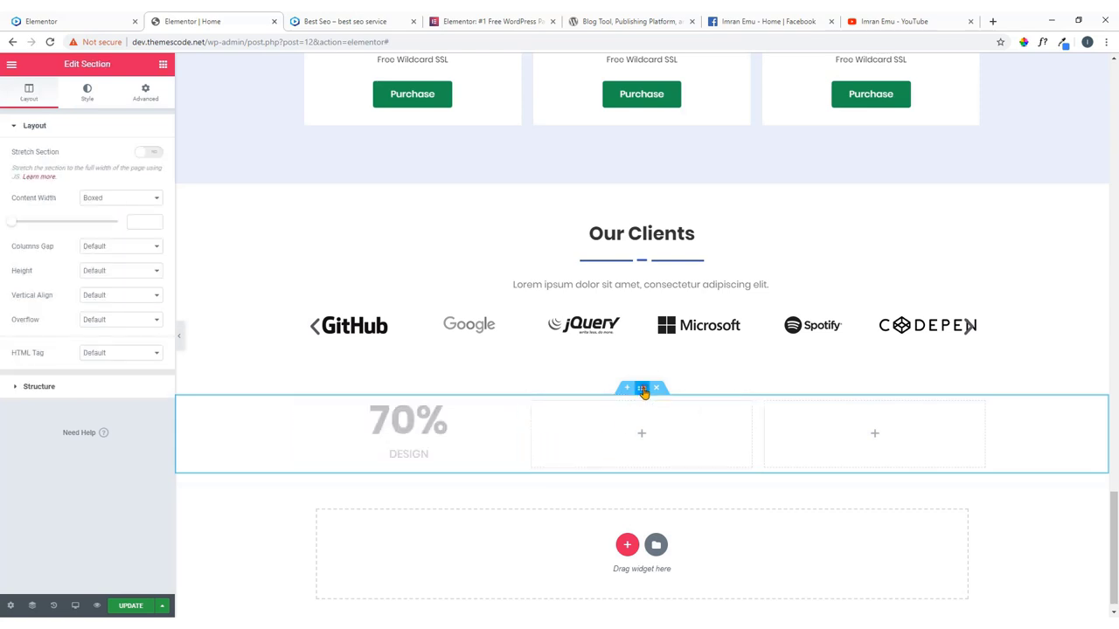
{"action": "left_click", "coordinate": [87, 98]}
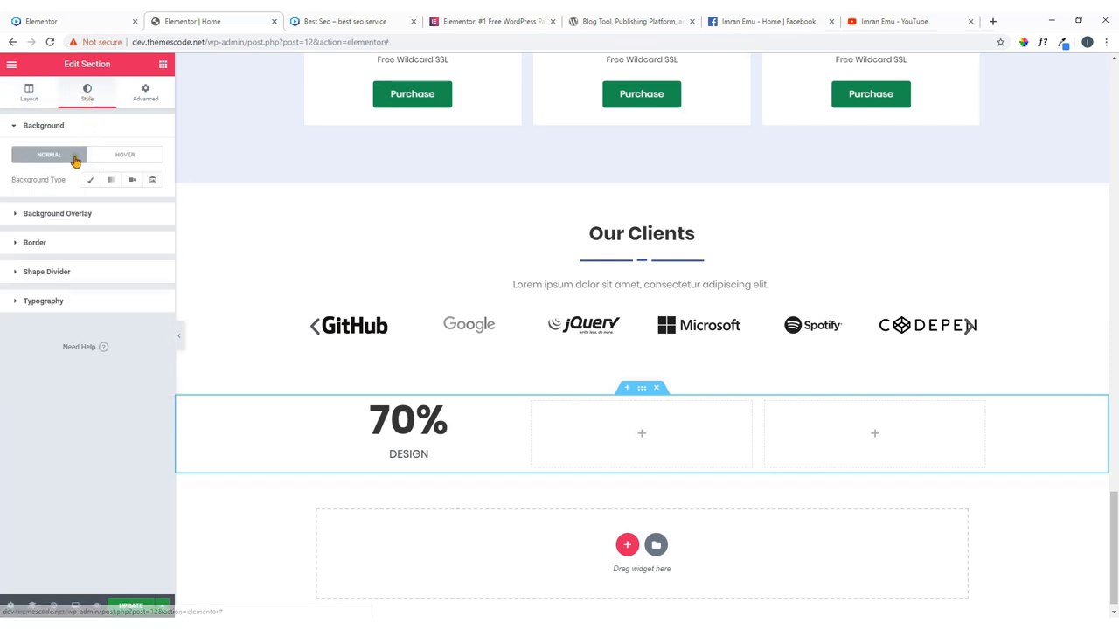
{"action": "left_click", "coordinate": [90, 181]}
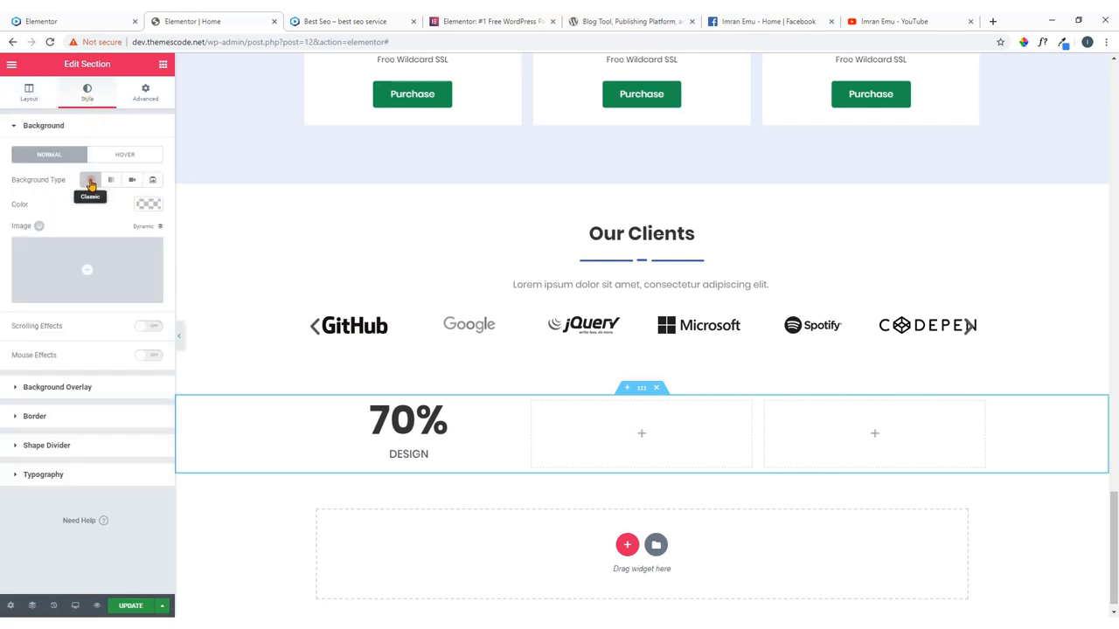
Upload building.jpg from the skillsshare folder to the Media Library and insert it as the section background.
{"action": "left_click", "coordinate": [93, 276]}
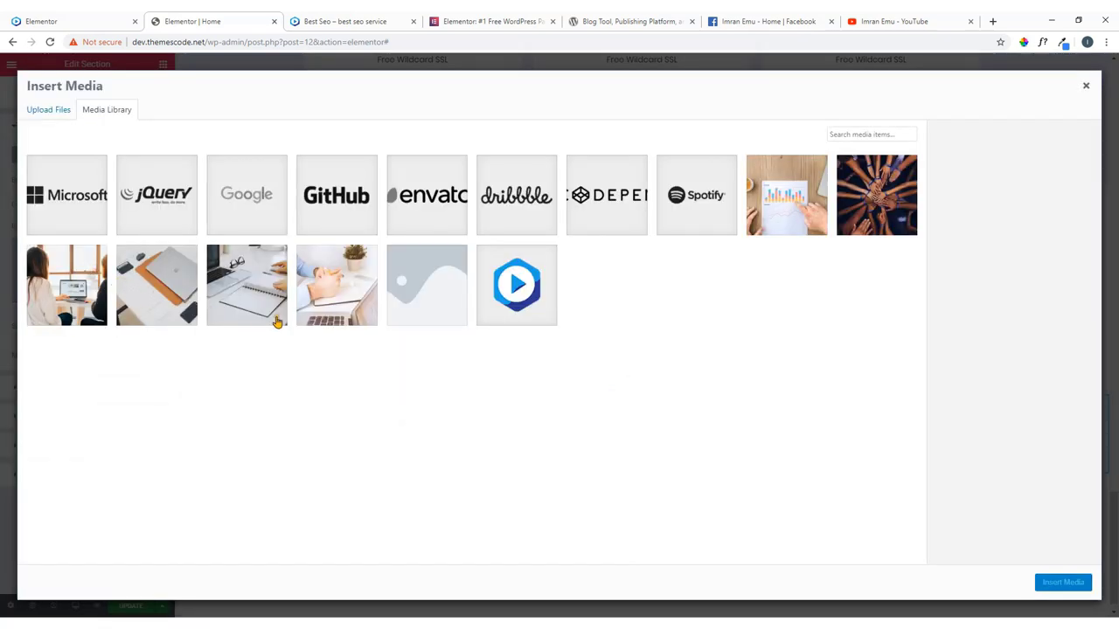
{"action": "mouse_move", "coordinate": [272, 622]}
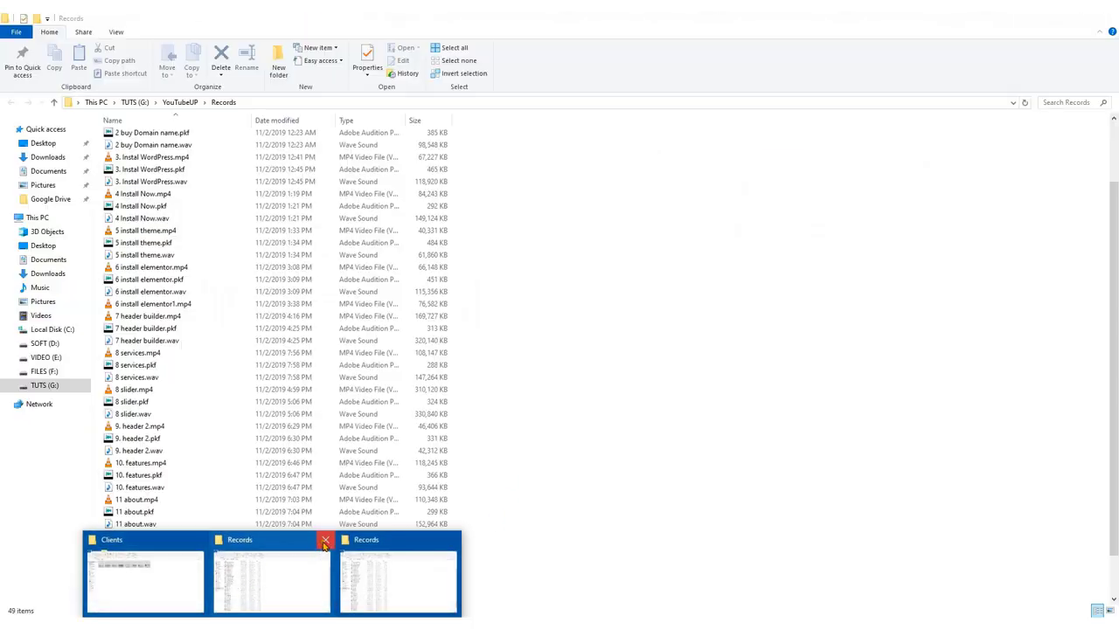
{"action": "left_click", "coordinate": [324, 542]}
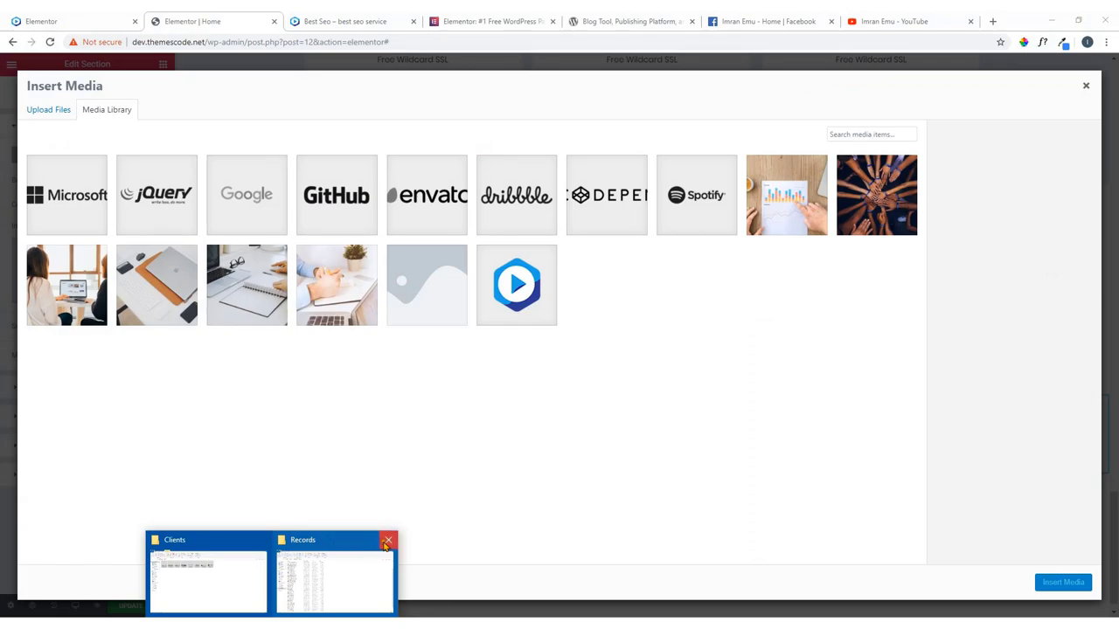
{"action": "left_click", "coordinate": [389, 541]}
{"action": "left_click", "coordinate": [290, 566]}
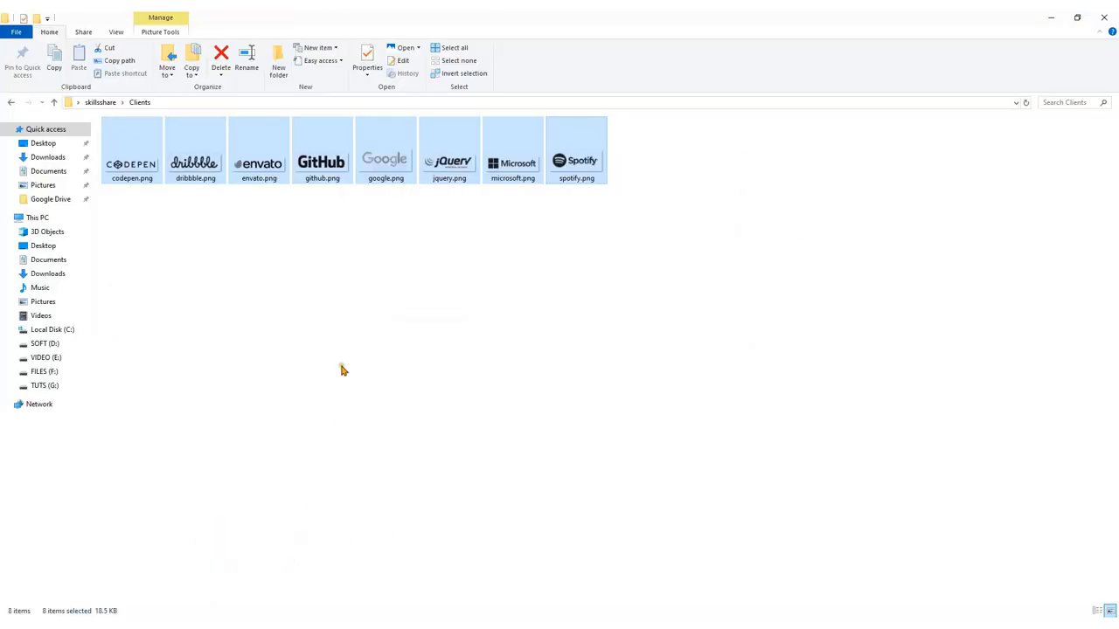
{"action": "left_click", "coordinate": [342, 370]}
{"action": "left_click", "coordinate": [110, 102]}
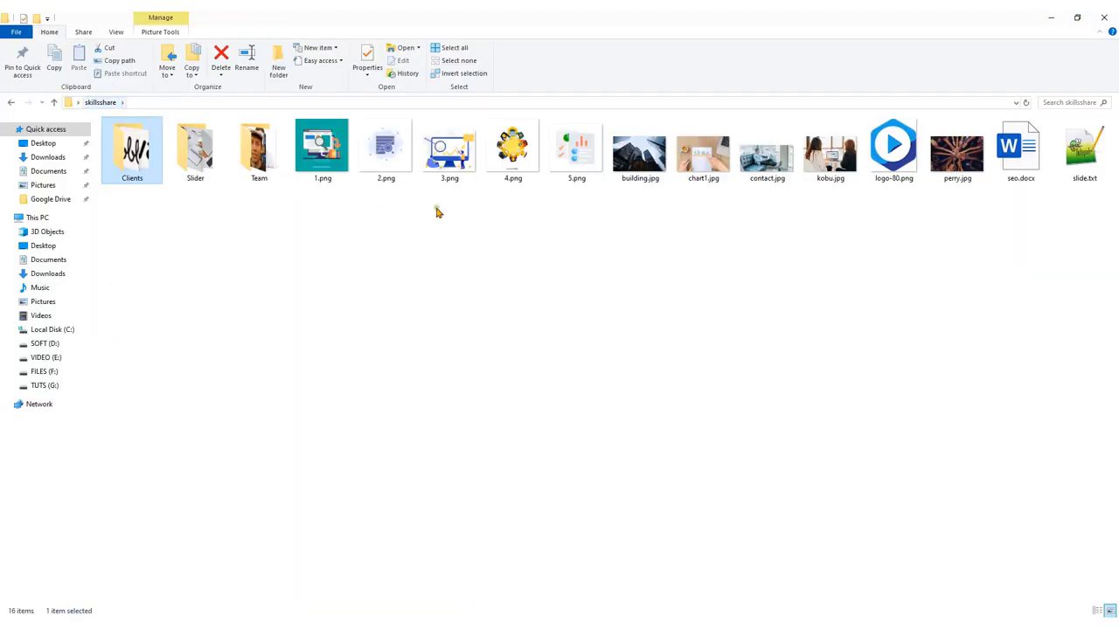
{"action": "left_click", "coordinate": [728, 241]}
{"action": "left_click_drag", "start_coordinate": [643, 158], "coordinate": [594, 423]}
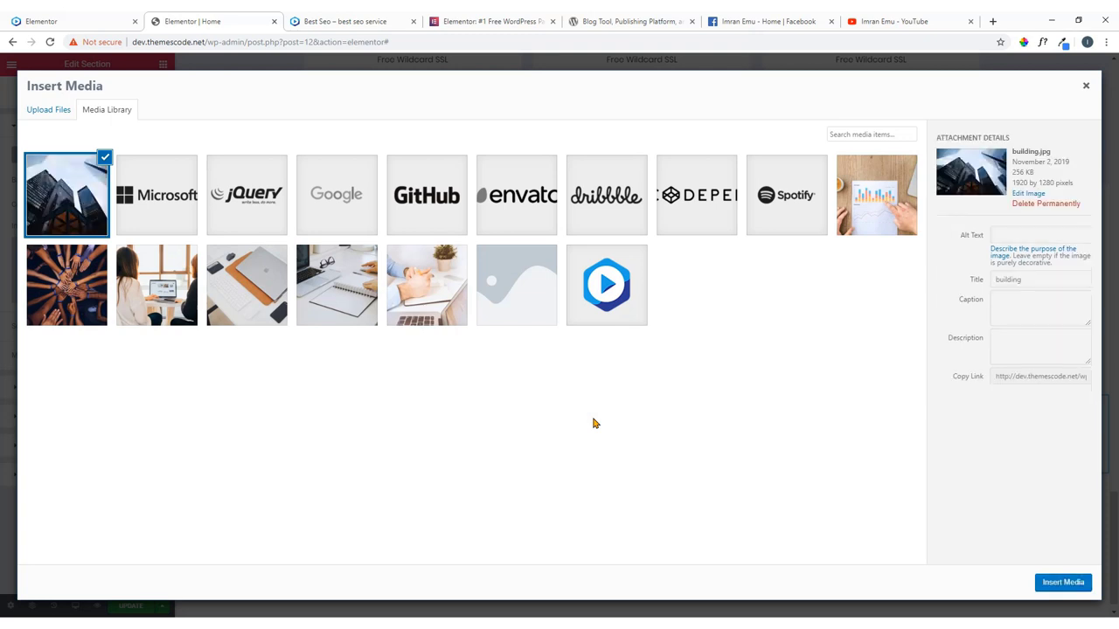
{"action": "left_click", "coordinate": [1063, 583]}
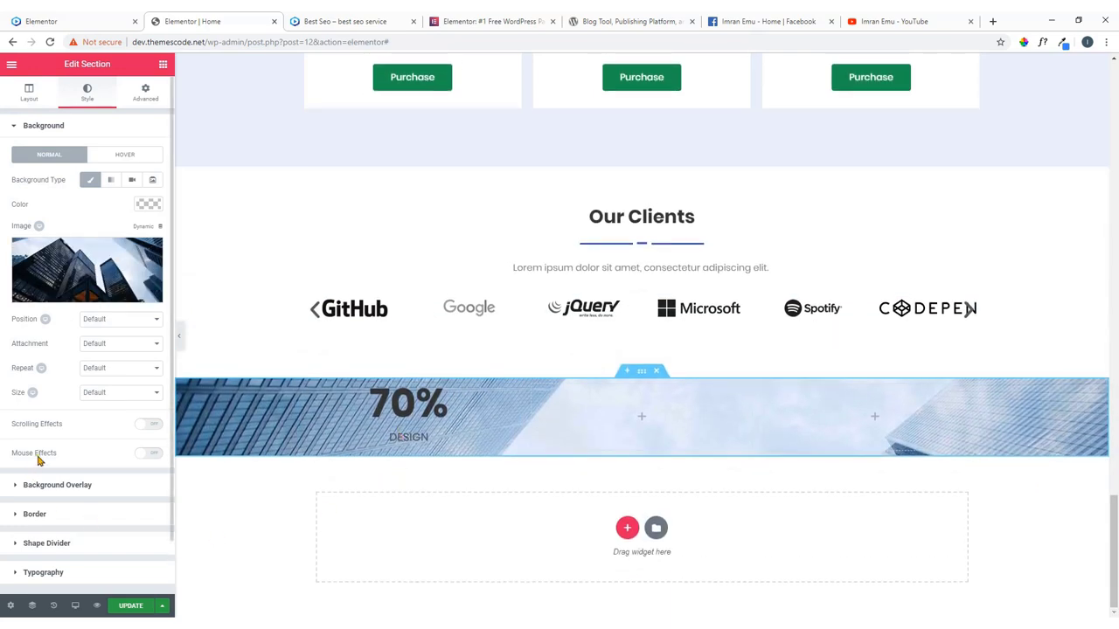
Give the counter section a minimum height, comparing it against the live site.
{"action": "scroll", "coordinate": [85, 459], "scroll_direction": "down", "scroll_amount": 1}
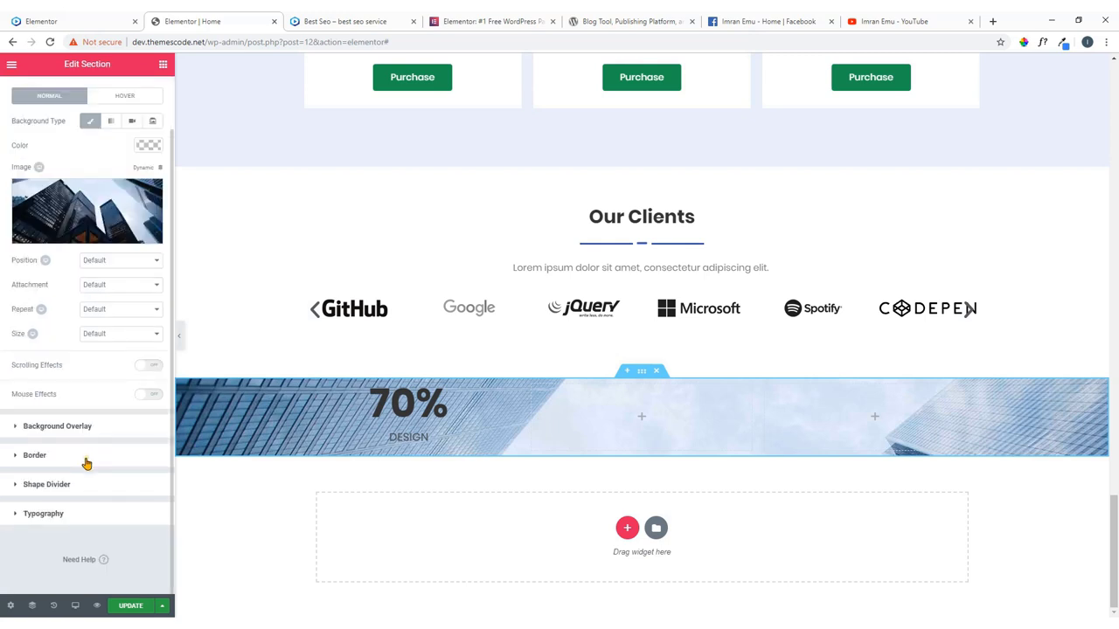
{"action": "scroll", "coordinate": [87, 462], "scroll_direction": "up", "scroll_amount": 1}
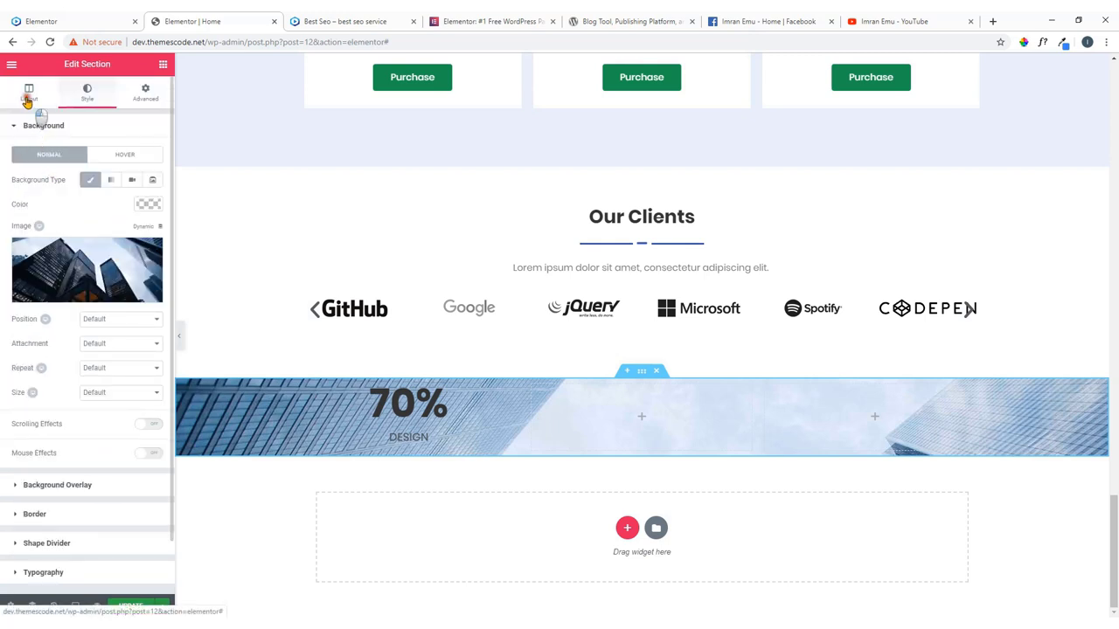
{"action": "left_click", "coordinate": [28, 98]}
{"action": "left_click", "coordinate": [119, 271]}
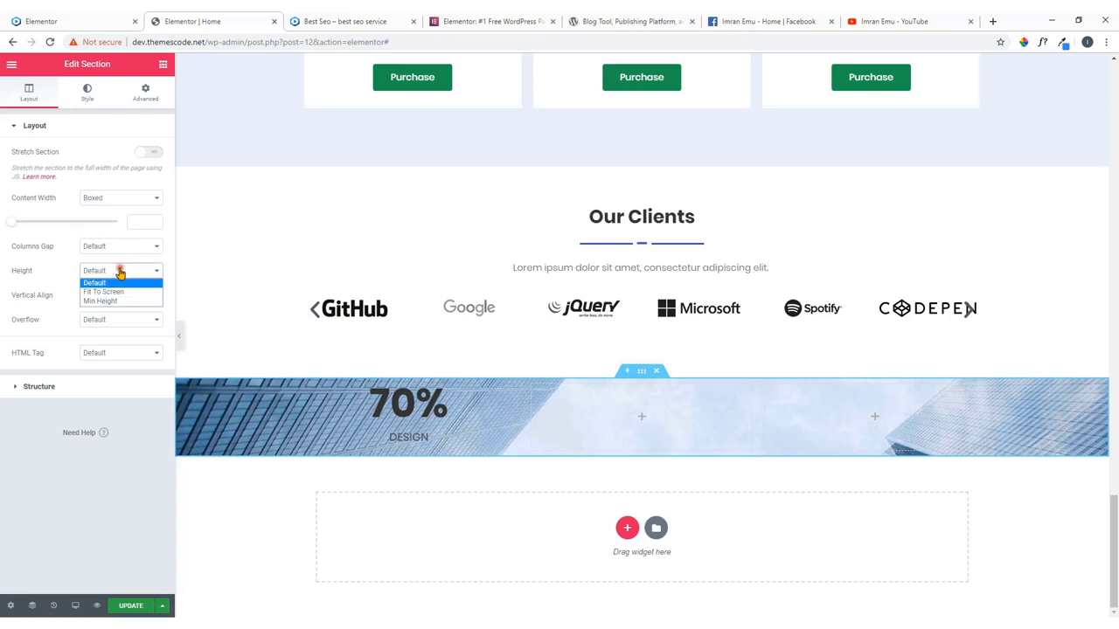
{"action": "left_click", "coordinate": [119, 302]}
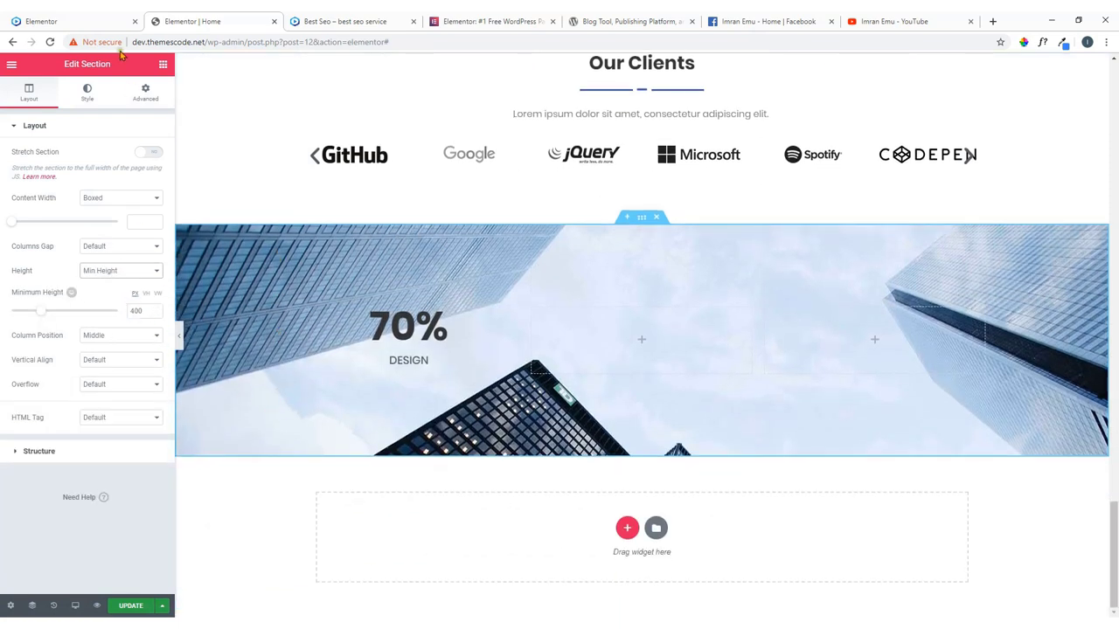
{"action": "left_click", "coordinate": [99, 19]}
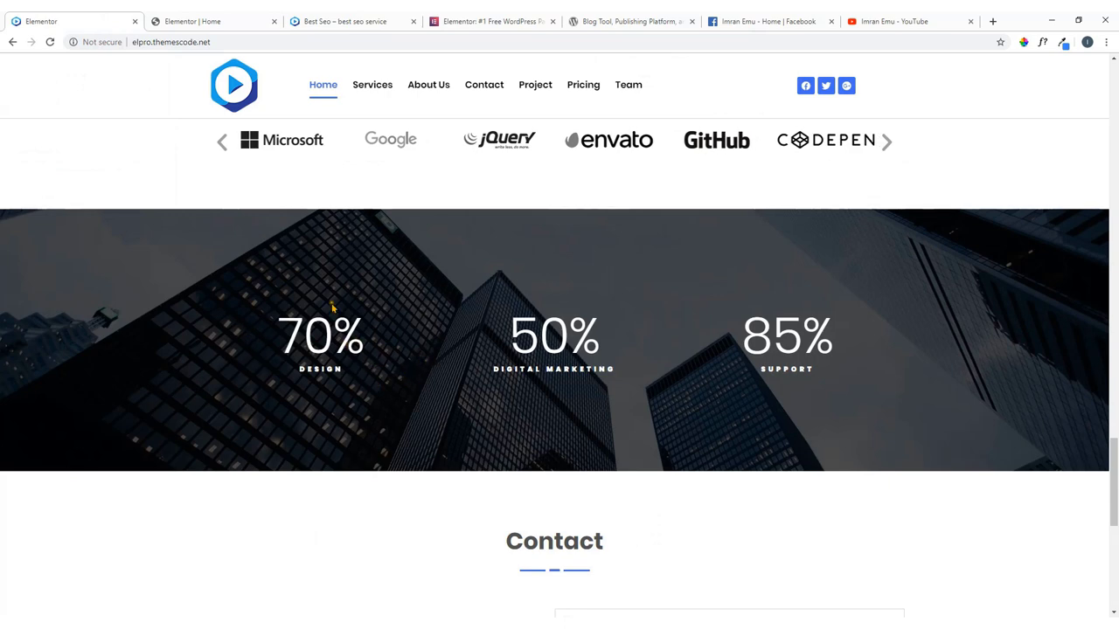
{"action": "left_click", "coordinate": [214, 21]}
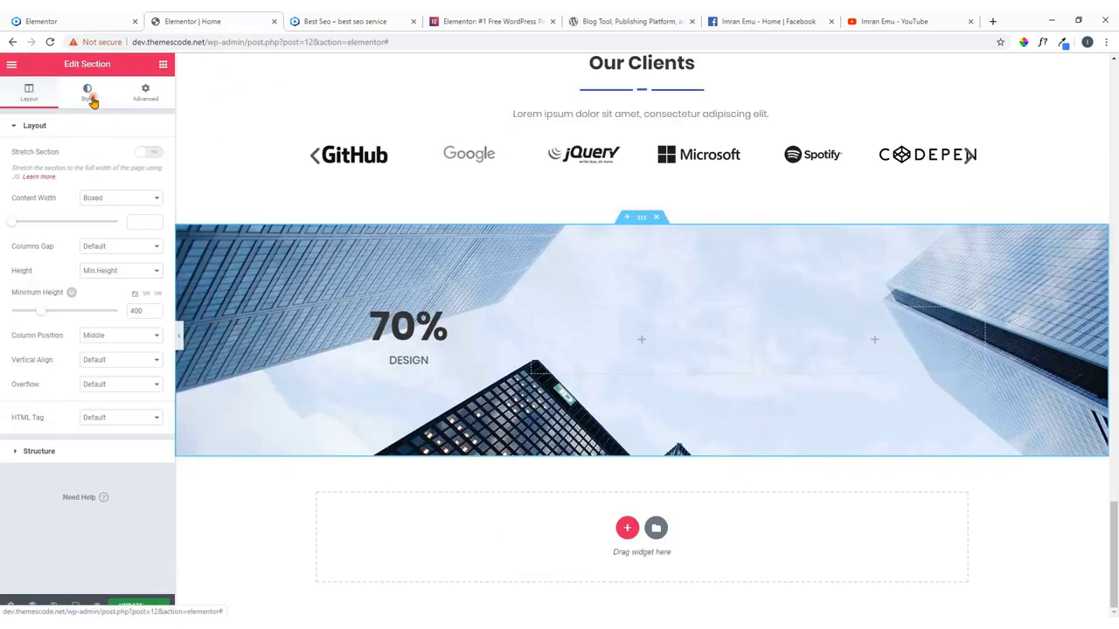
Add a classic black background overlay to the counter section.
{"action": "left_click", "coordinate": [90, 97]}
{"action": "scroll", "coordinate": [76, 410], "scroll_direction": "down", "scroll_amount": 1}
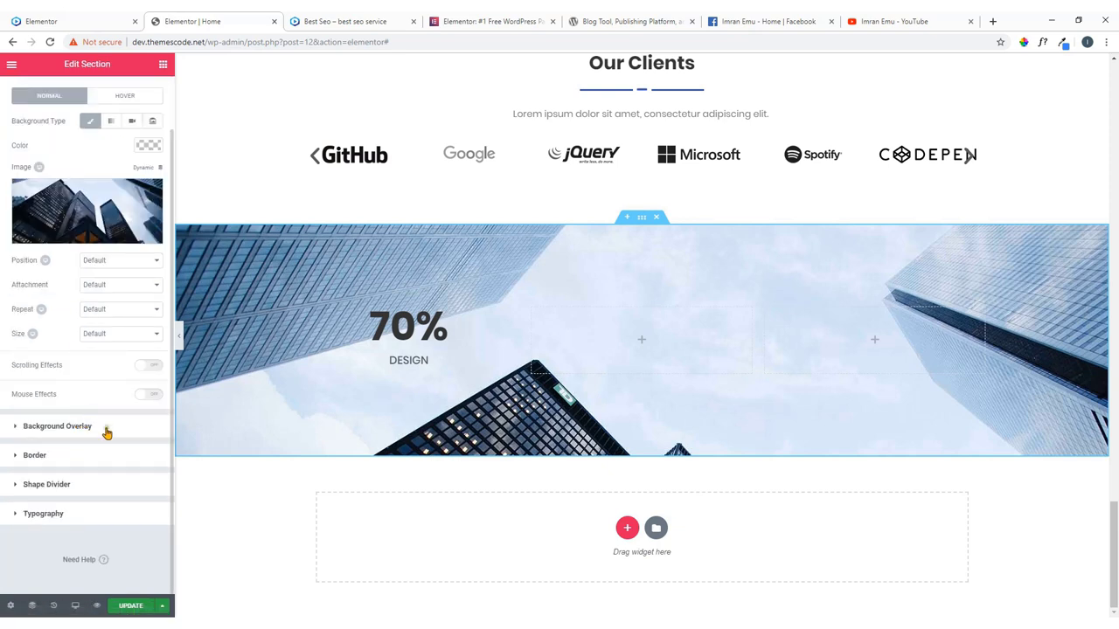
{"action": "left_click", "coordinate": [105, 428]}
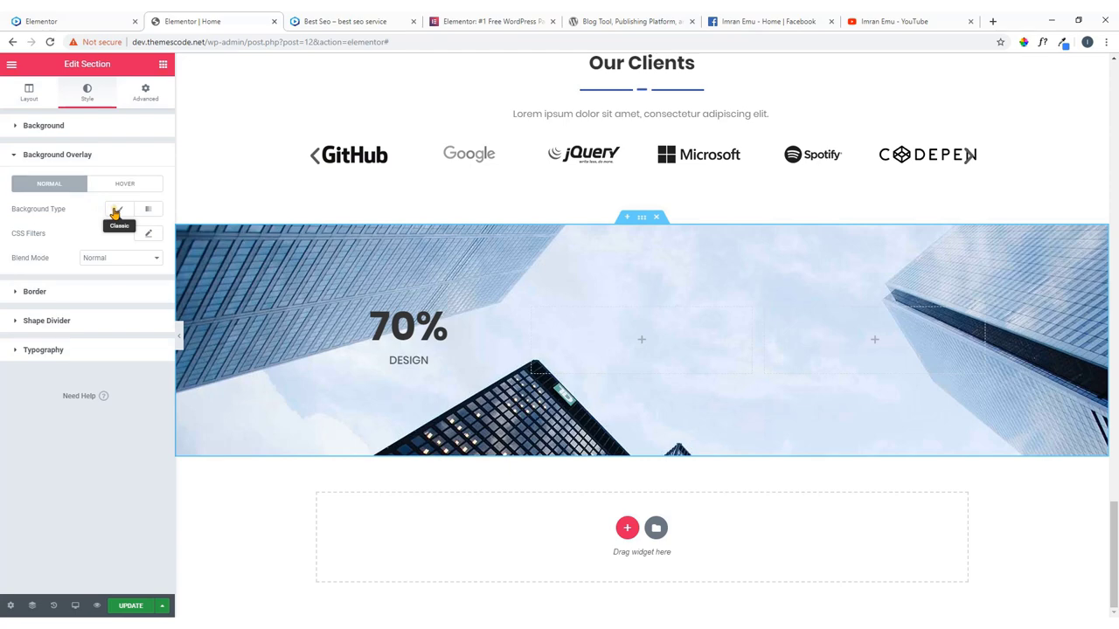
{"action": "left_click", "coordinate": [114, 213]}
{"action": "left_click", "coordinate": [146, 236]}
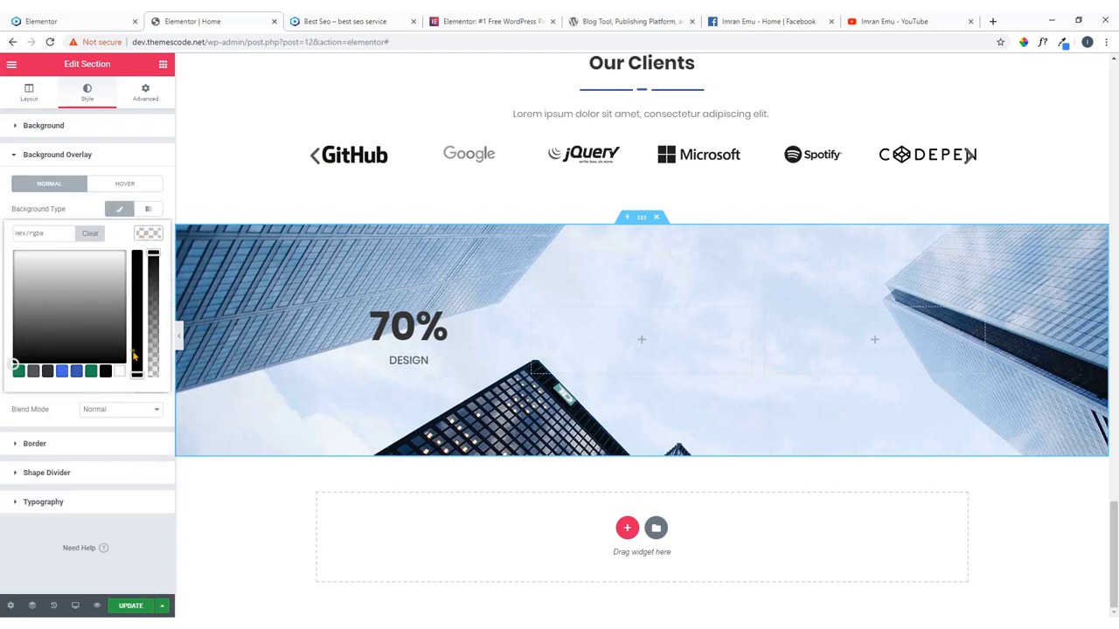
{"action": "left_click", "coordinate": [105, 371]}
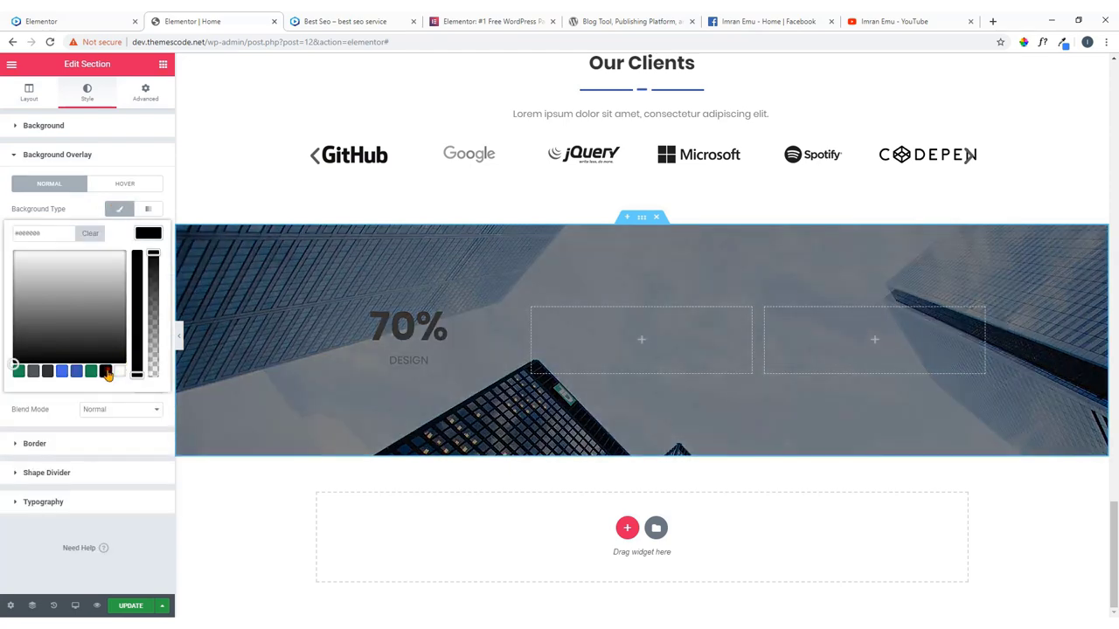
Raise the black overlay's opacity to about 0.68.
{"action": "left_click", "coordinate": [96, 18]}
{"action": "left_click", "coordinate": [232, 18]}
{"action": "left_click", "coordinate": [148, 232]}
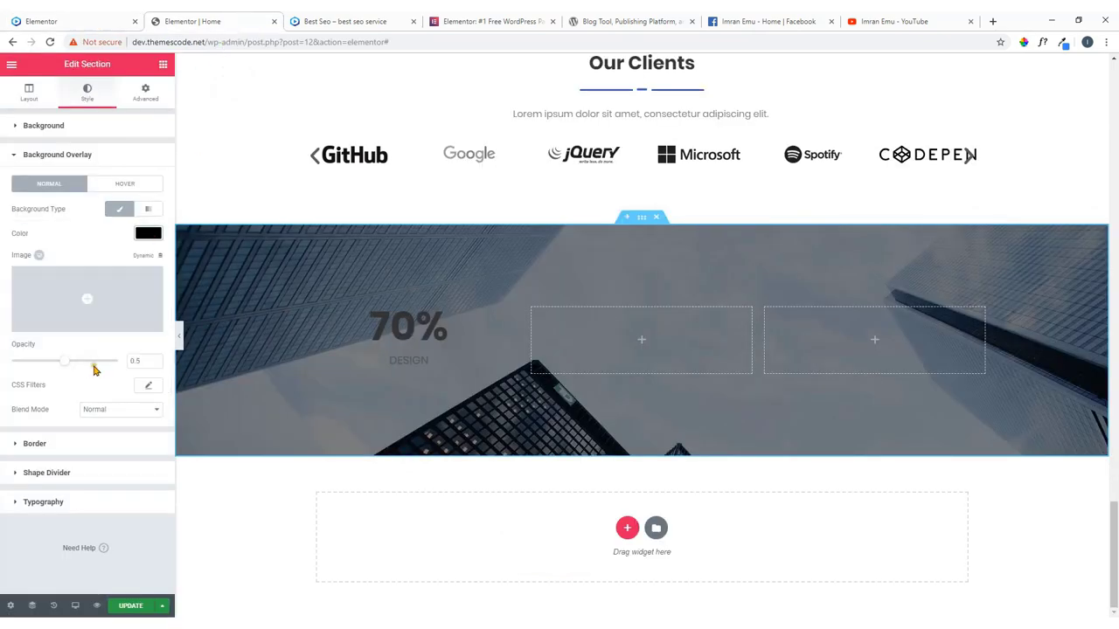
{"action": "mouse_move", "coordinate": [63, 367]}
{"action": "left_mouse_down"}
{"action": "mouse_move", "coordinate": [97, 374]}
{"action": "mouse_move", "coordinate": [83, 374]}
{"action": "left_mouse_up"}
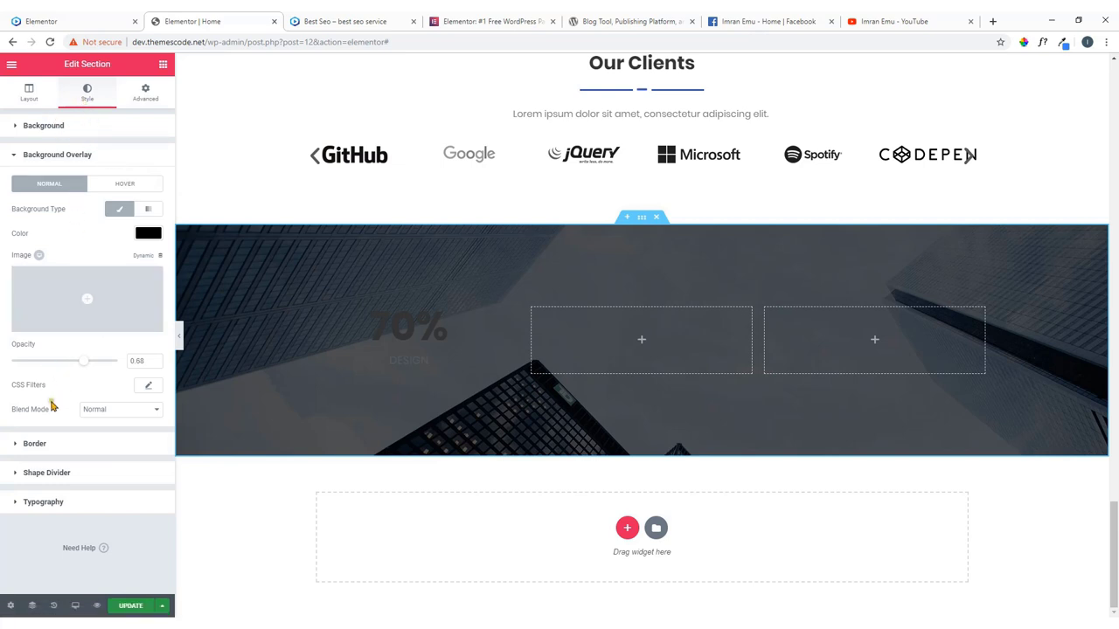
{"action": "left_click", "coordinate": [28, 94]}
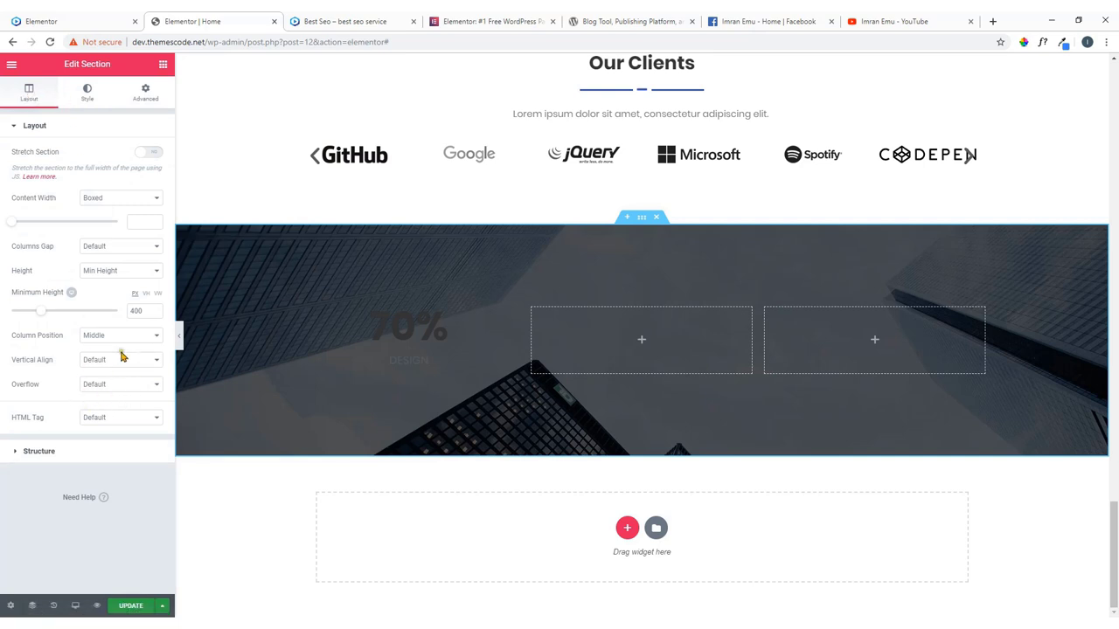
Set the background photo to Fixed attachment, Top Left position and Cover size, then save with UPDATE.
{"action": "left_click", "coordinate": [86, 93]}
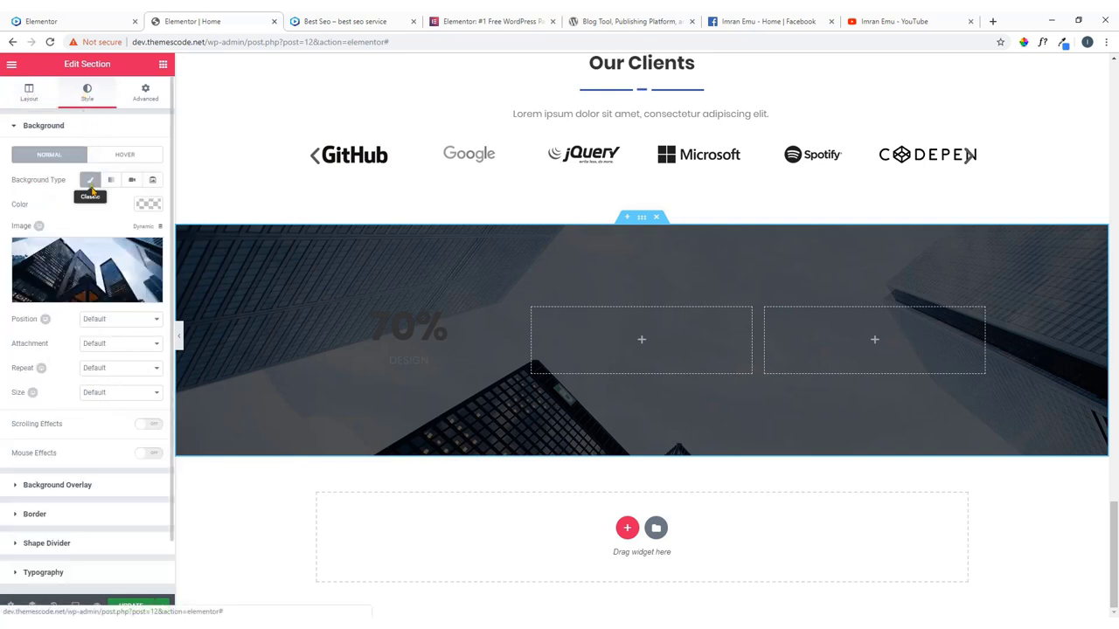
{"action": "left_click", "coordinate": [80, 131]}
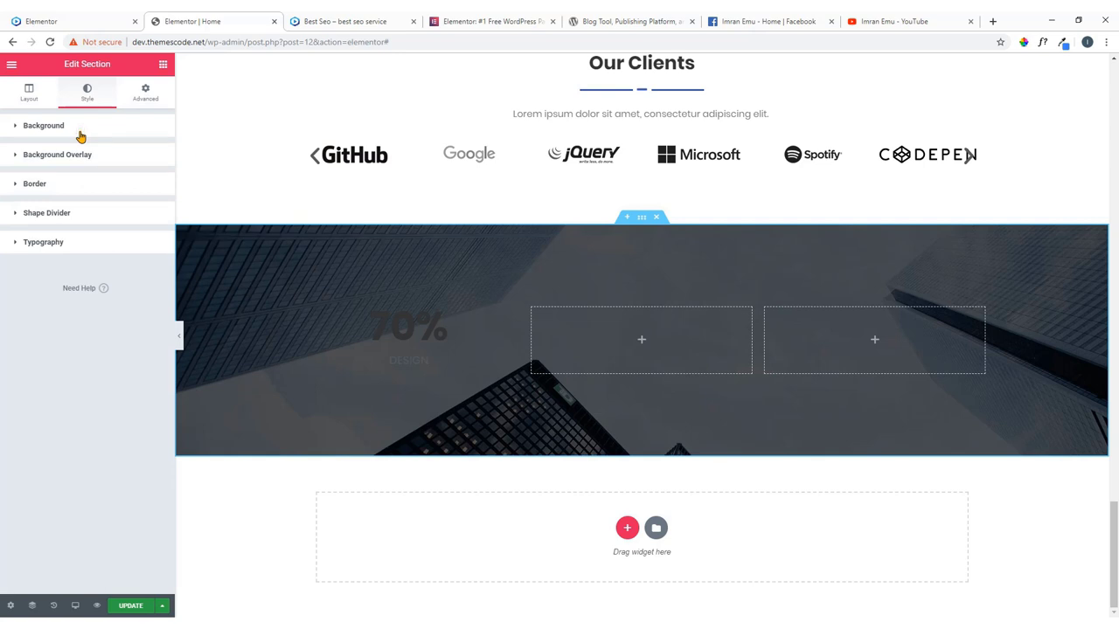
{"action": "left_click", "coordinate": [70, 131]}
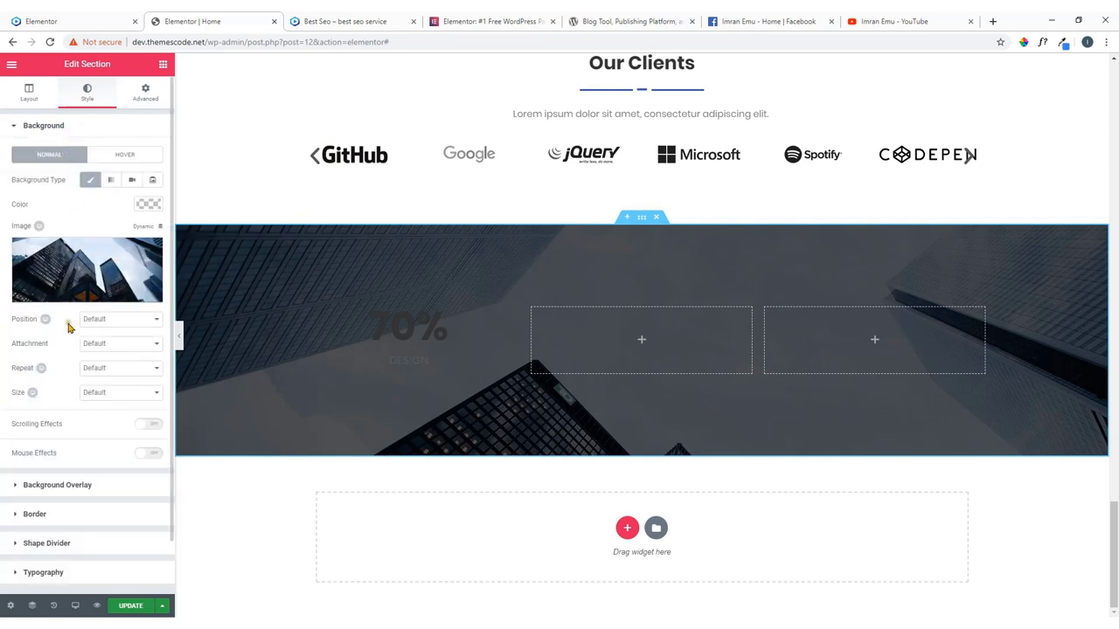
{"action": "left_click", "coordinate": [108, 345]}
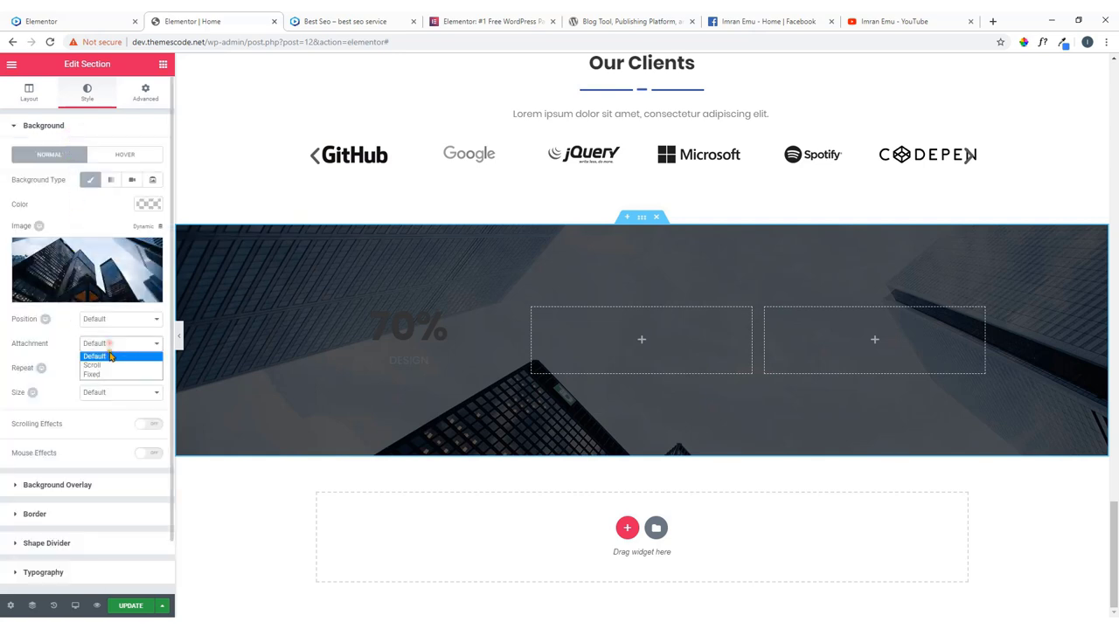
{"action": "left_click", "coordinate": [111, 375]}
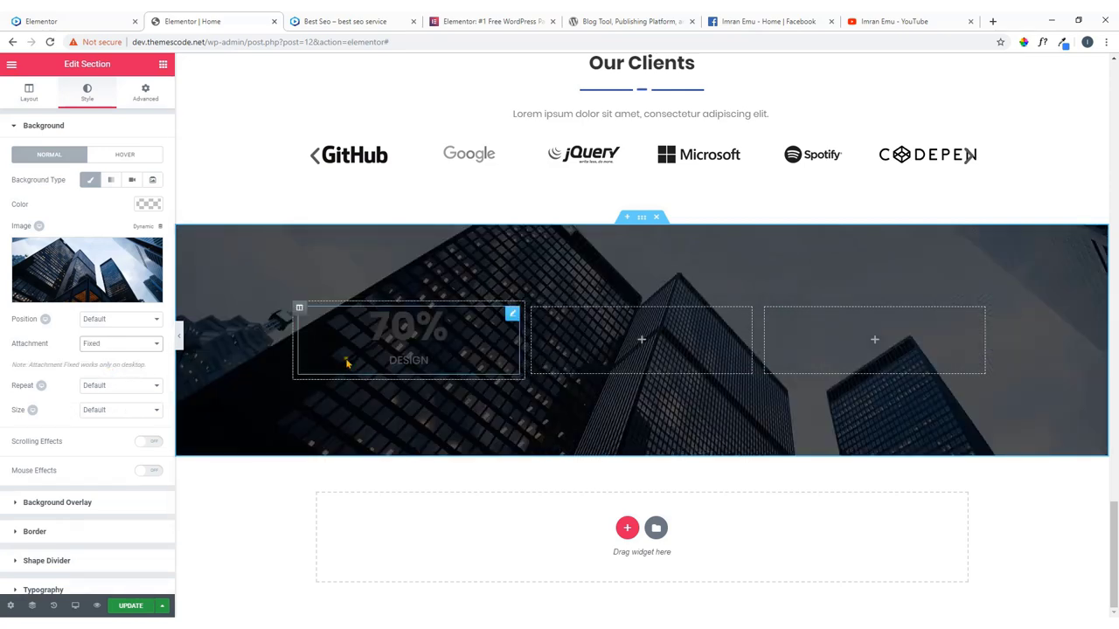
{"action": "left_click", "coordinate": [114, 318]}
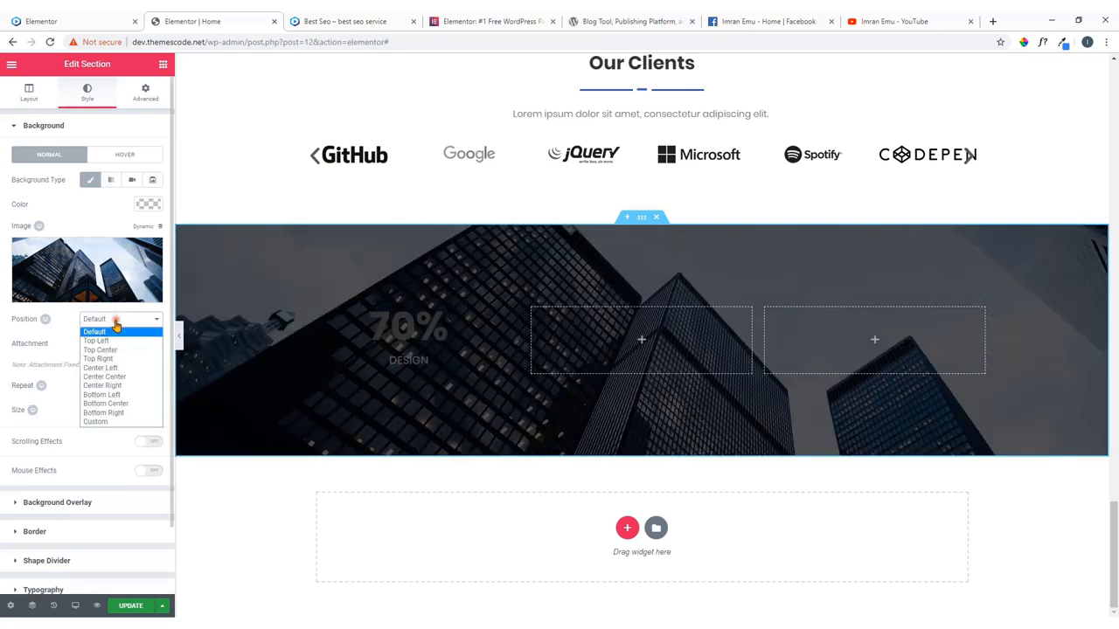
{"action": "left_click", "coordinate": [115, 367]}
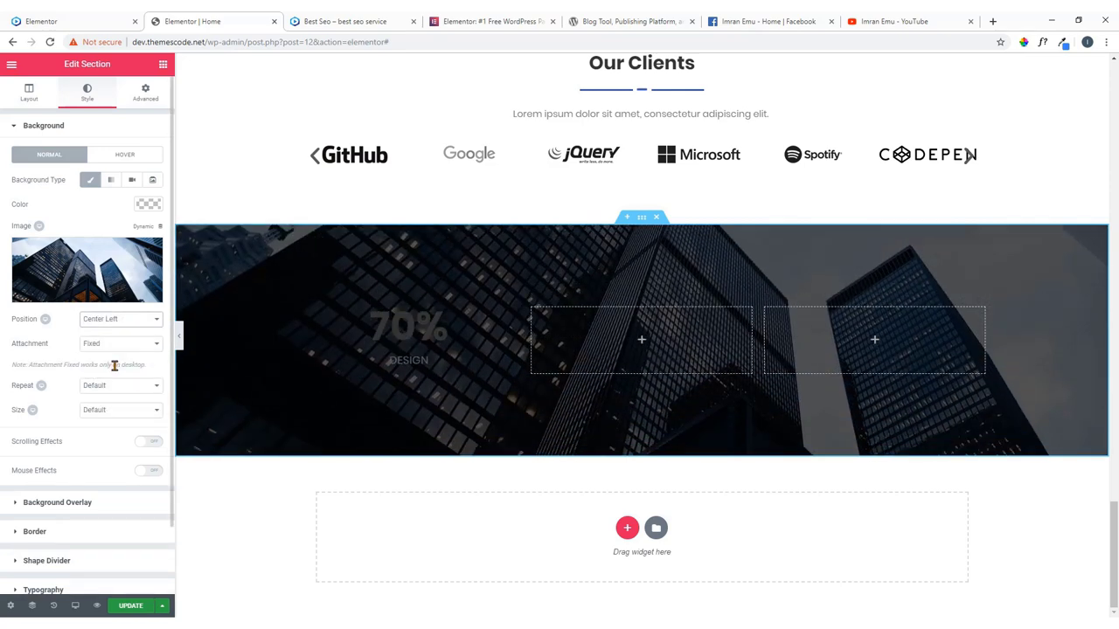
{"action": "left_click", "coordinate": [120, 319]}
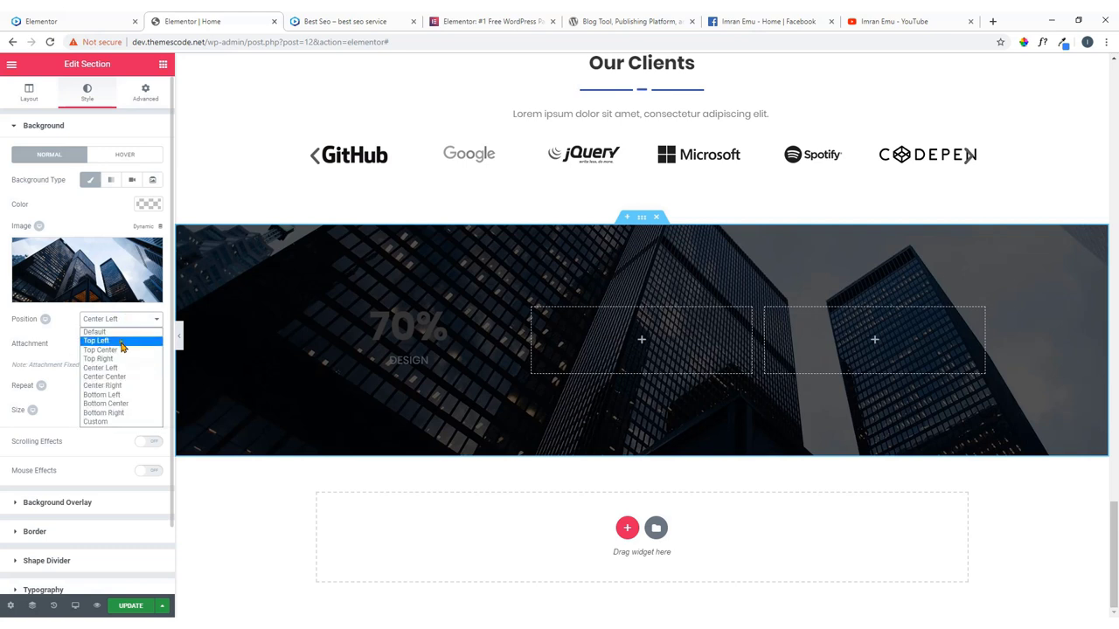
{"action": "left_click", "coordinate": [120, 347]}
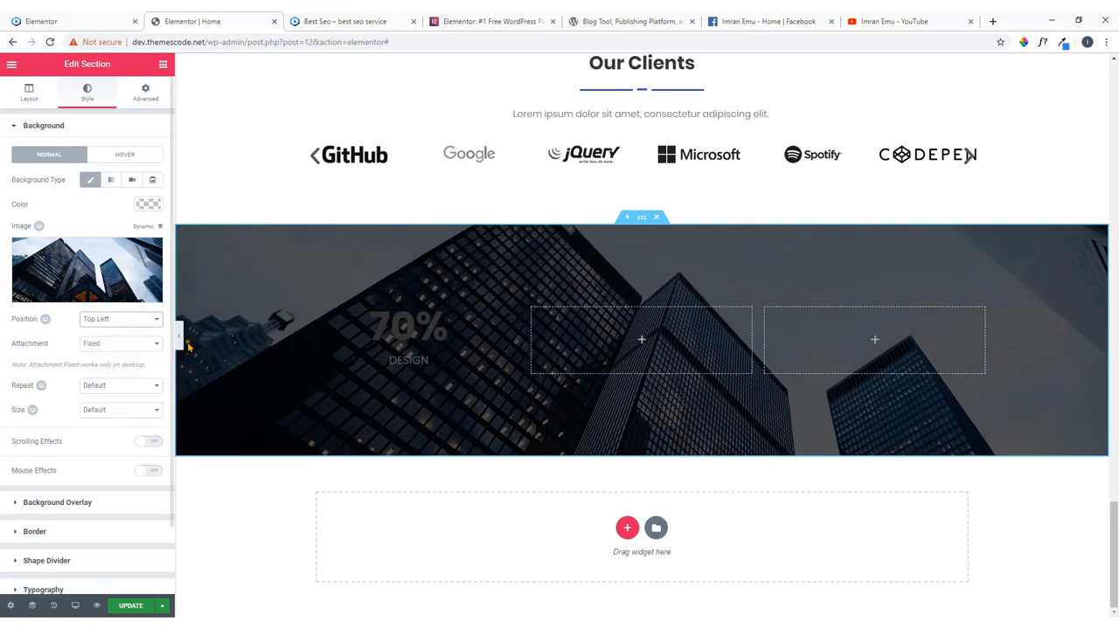
{"action": "left_click", "coordinate": [112, 411]}
{"action": "left_click", "coordinate": [112, 443]}
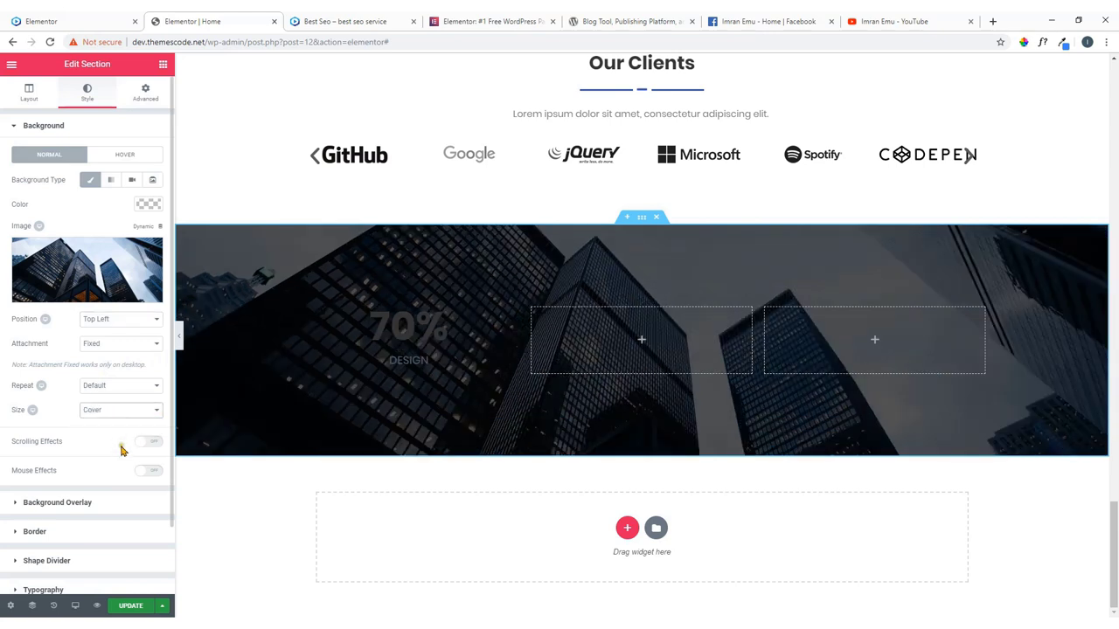
{"action": "left_click", "coordinate": [131, 606]}
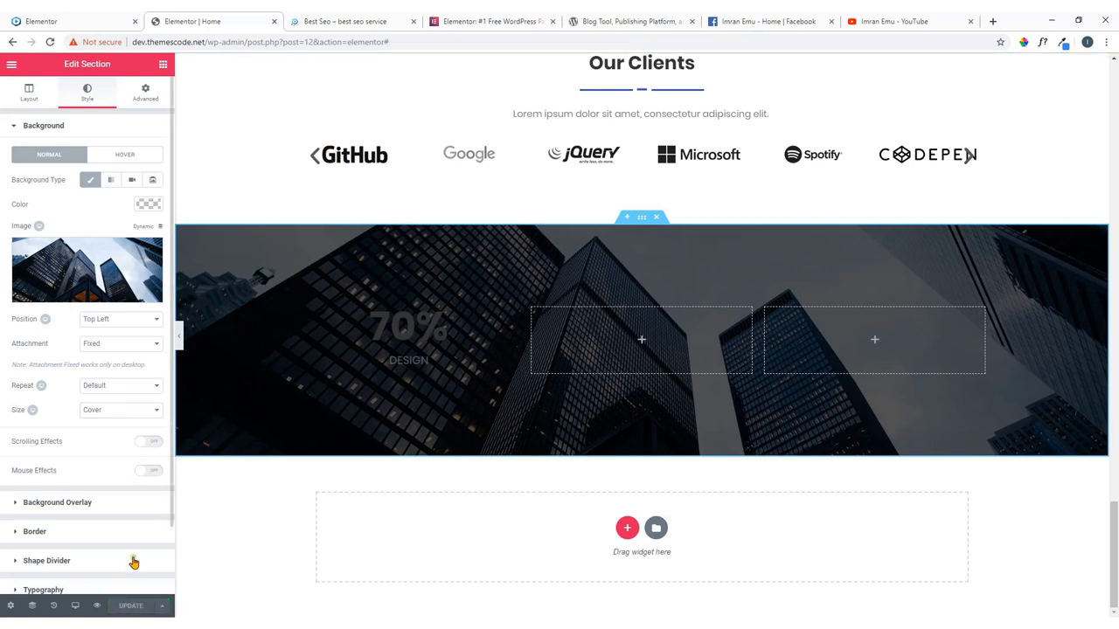
Make the 70% counter's number text white.
{"action": "left_click", "coordinate": [512, 316]}
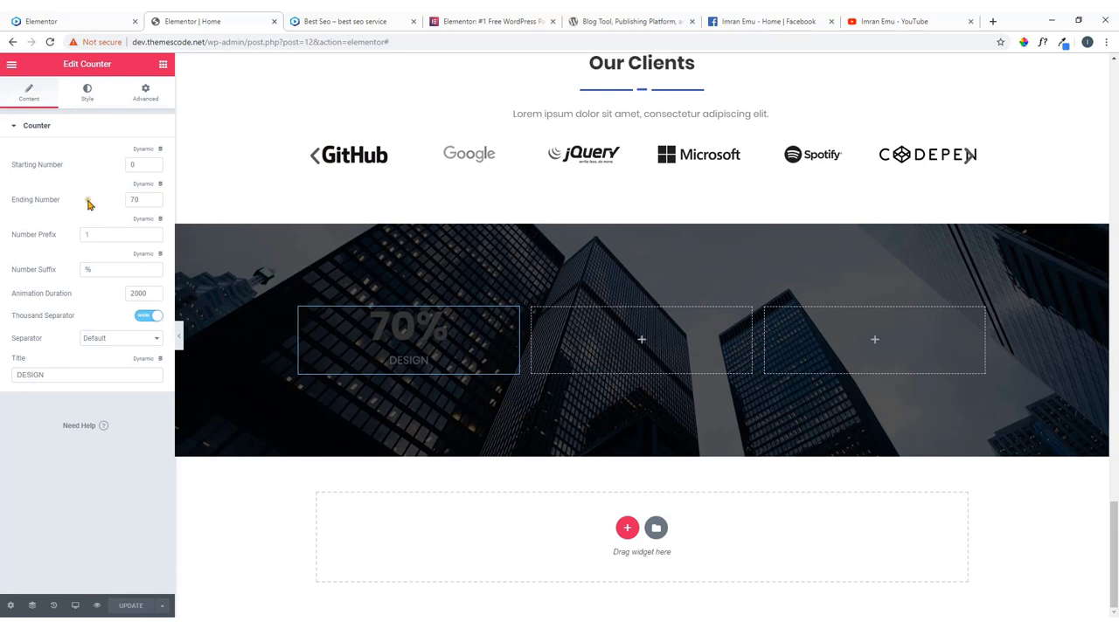
{"action": "left_click", "coordinate": [85, 101]}
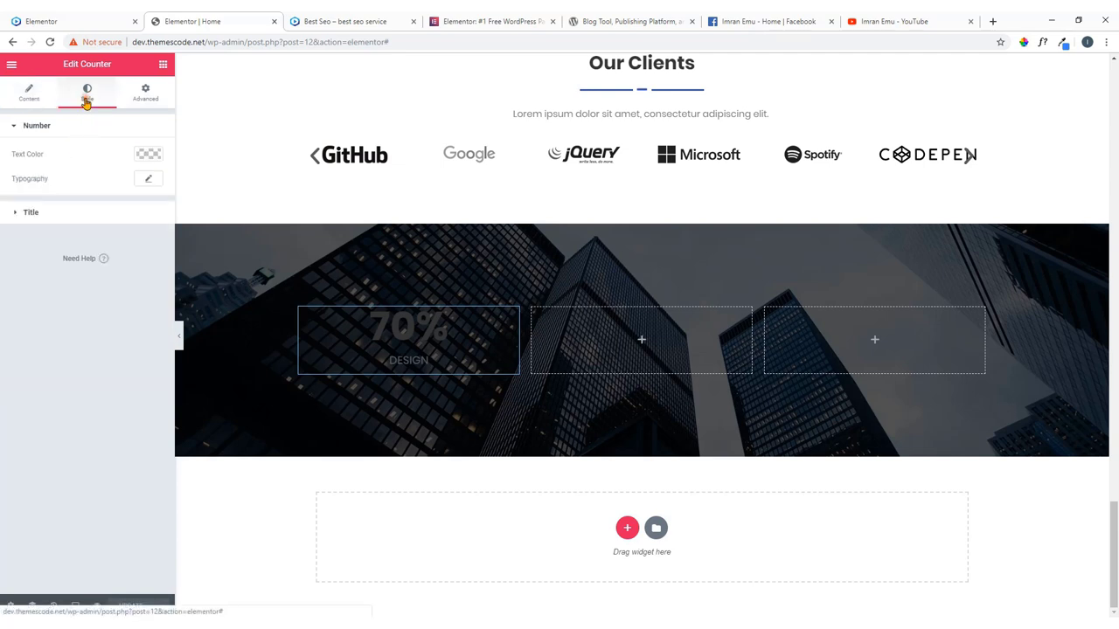
{"action": "left_click", "coordinate": [146, 155]}
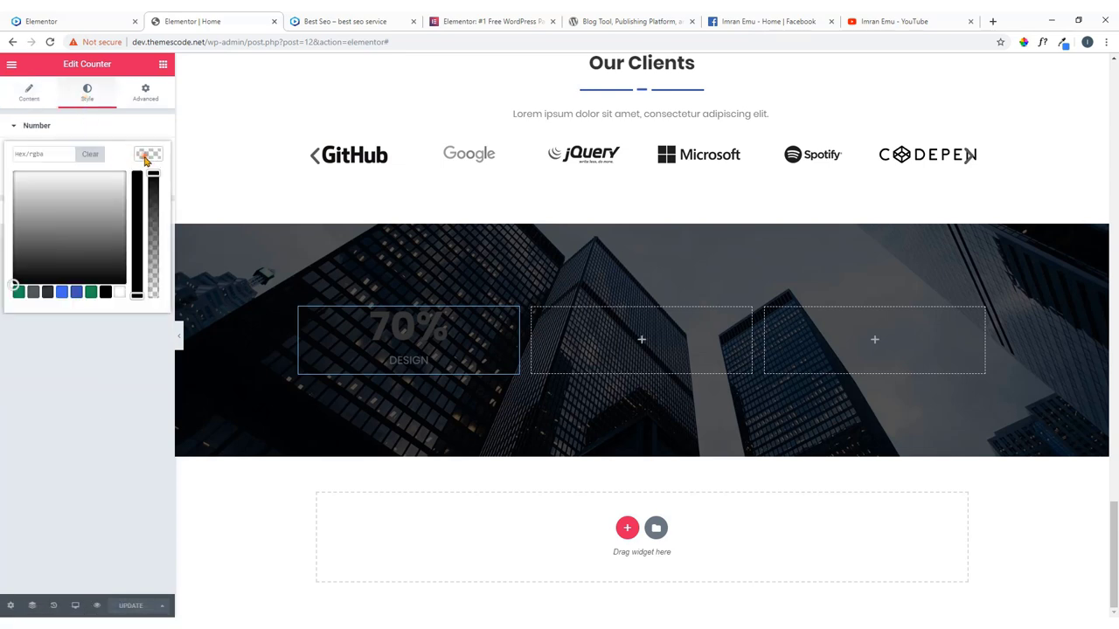
{"action": "left_click", "coordinate": [119, 293]}
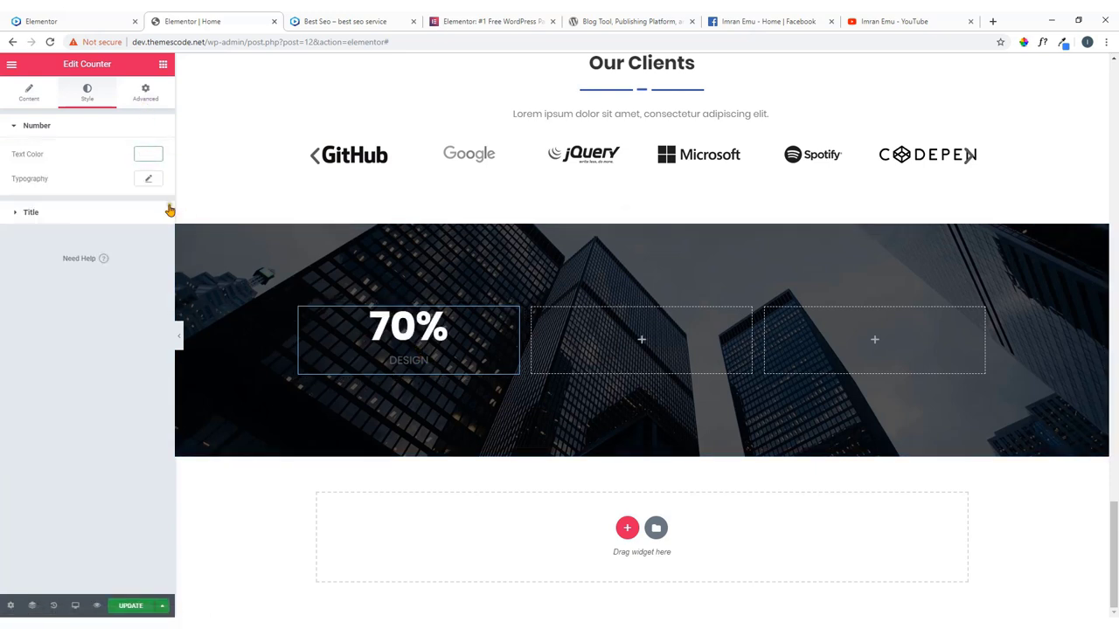
Make the DESIGN title text green (#23a455), then compare with the live site's stats.
{"action": "left_click", "coordinate": [73, 212]}
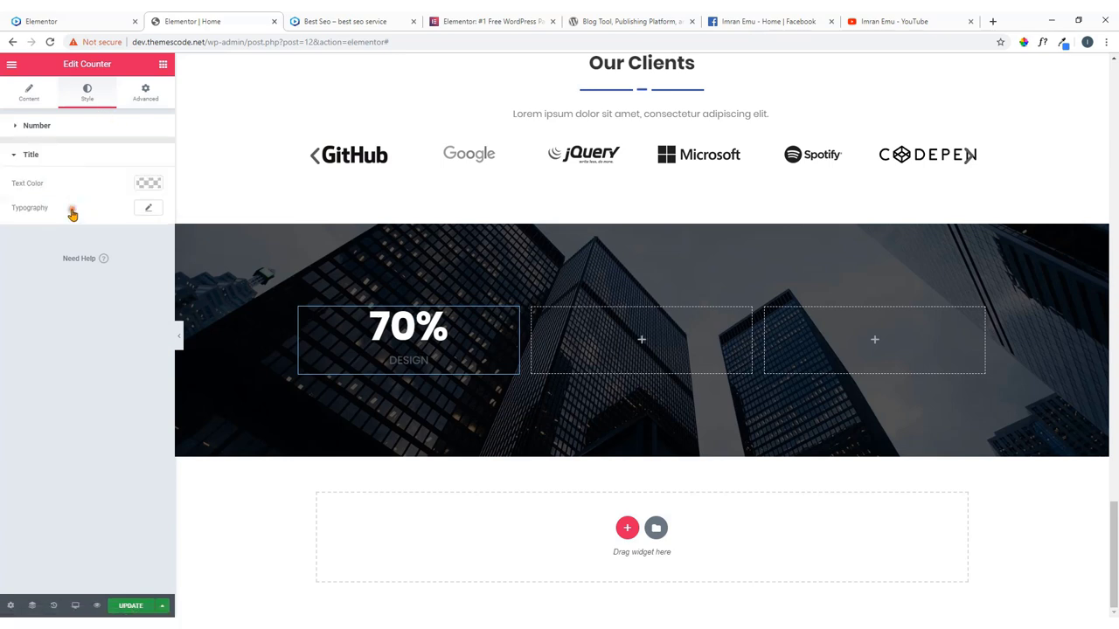
{"action": "left_click", "coordinate": [150, 183]}
{"action": "left_click", "coordinate": [119, 322]}
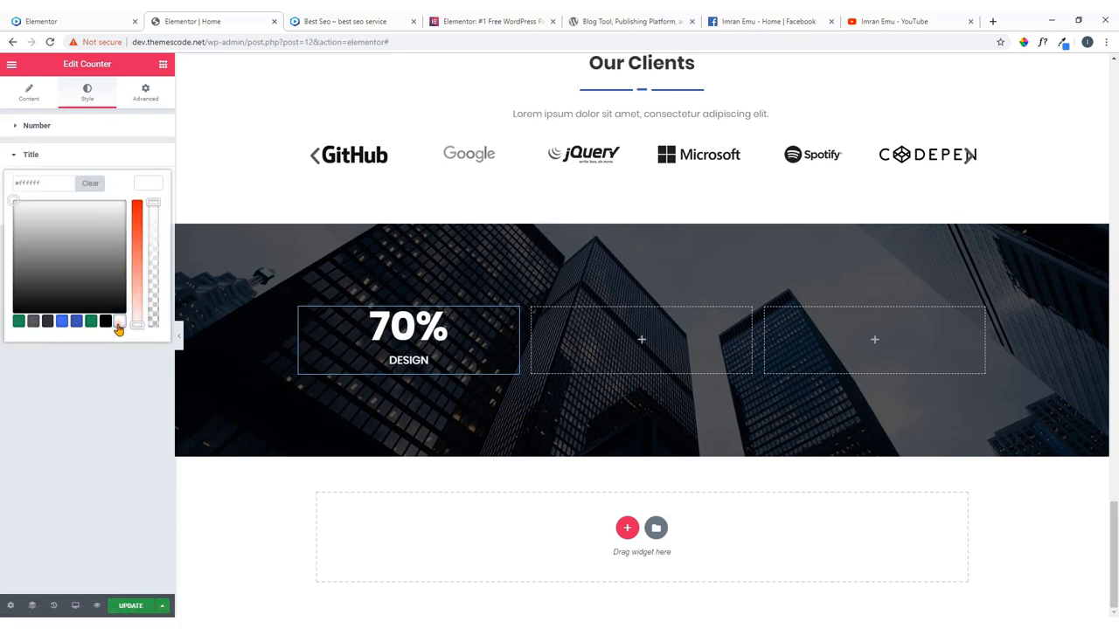
{"action": "left_click", "coordinate": [63, 323]}
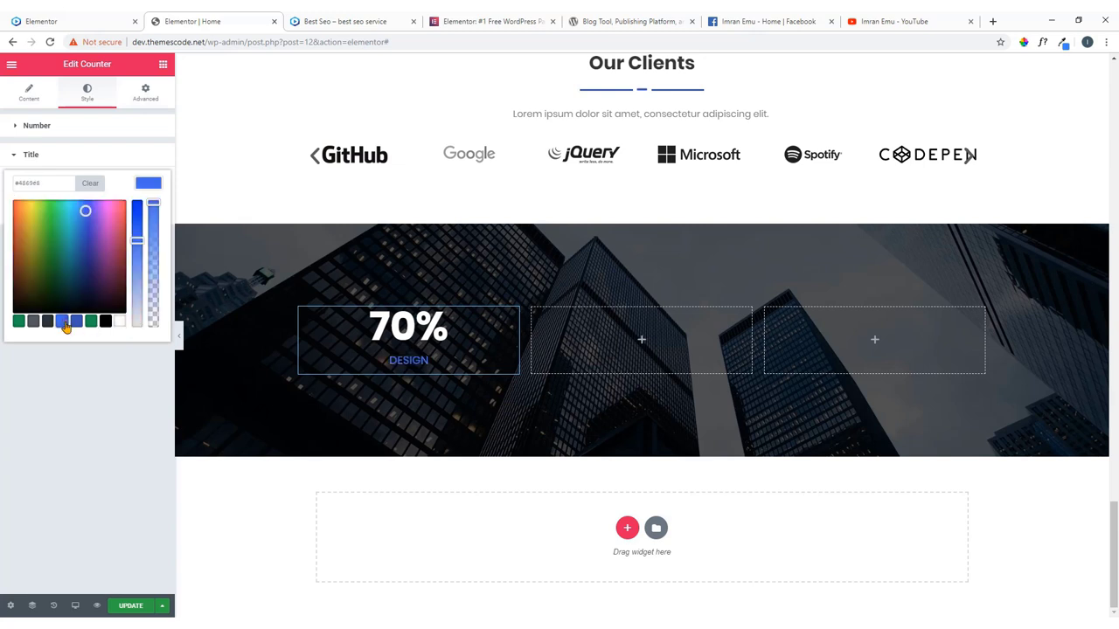
{"action": "left_click", "coordinate": [19, 322]}
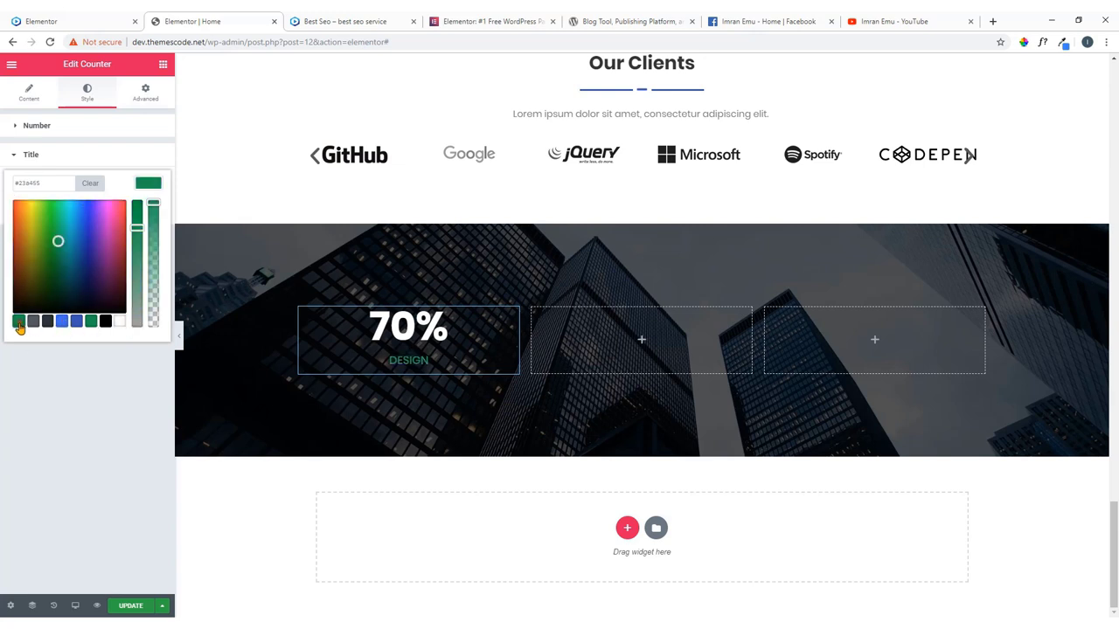
{"action": "left_click", "coordinate": [153, 182]}
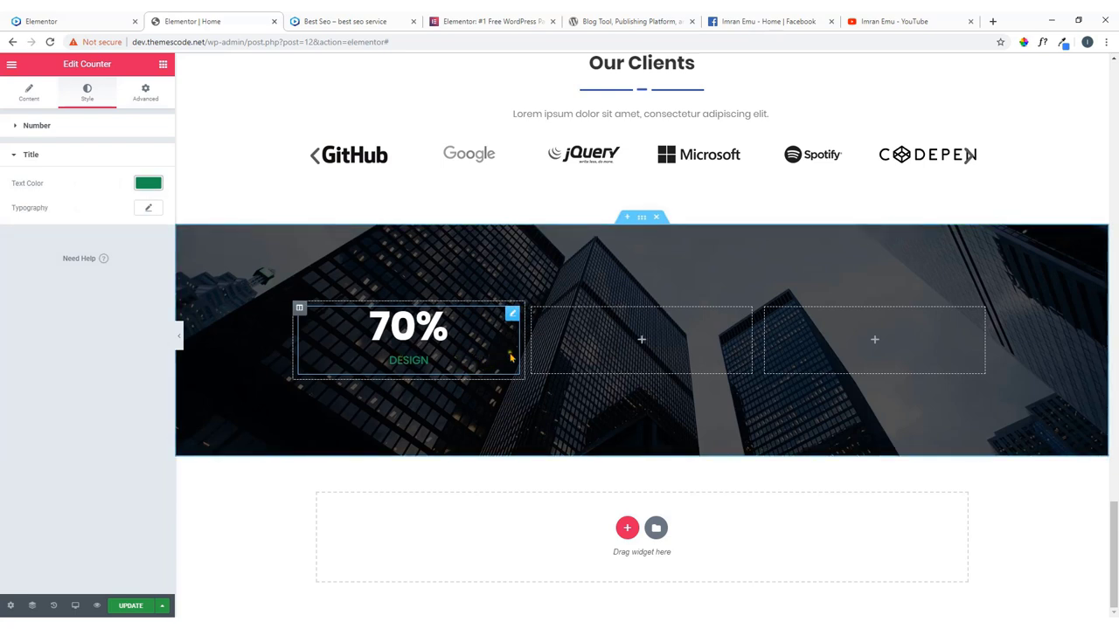
{"action": "left_click", "coordinate": [44, 21]}
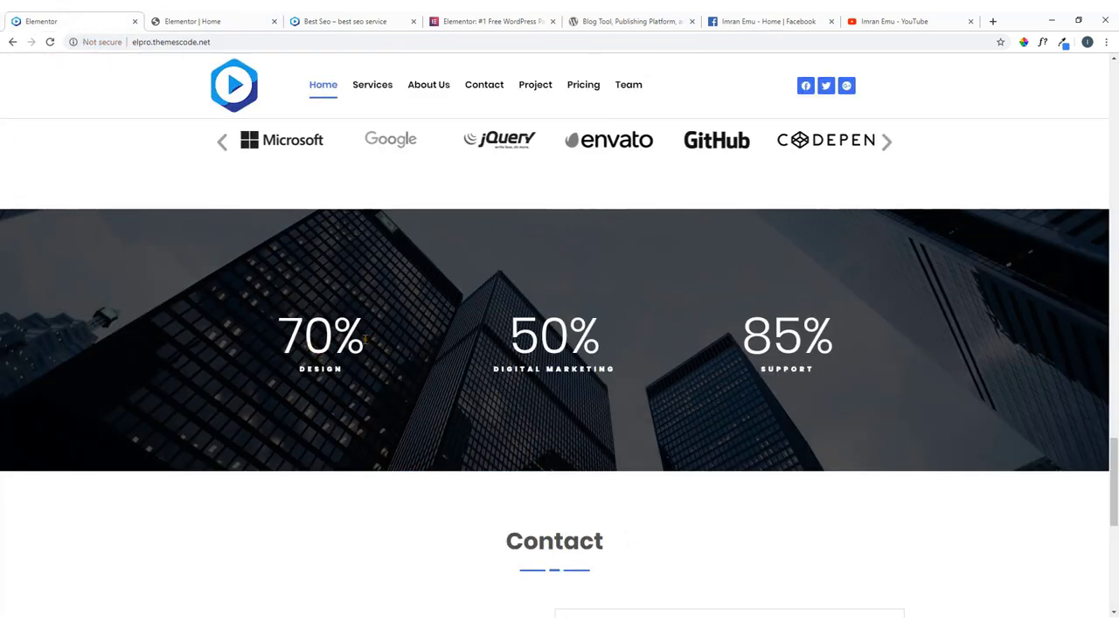
Copy the 70% DESIGN counter and paste it into the middle and right columns.
{"action": "left_click", "coordinate": [219, 24]}
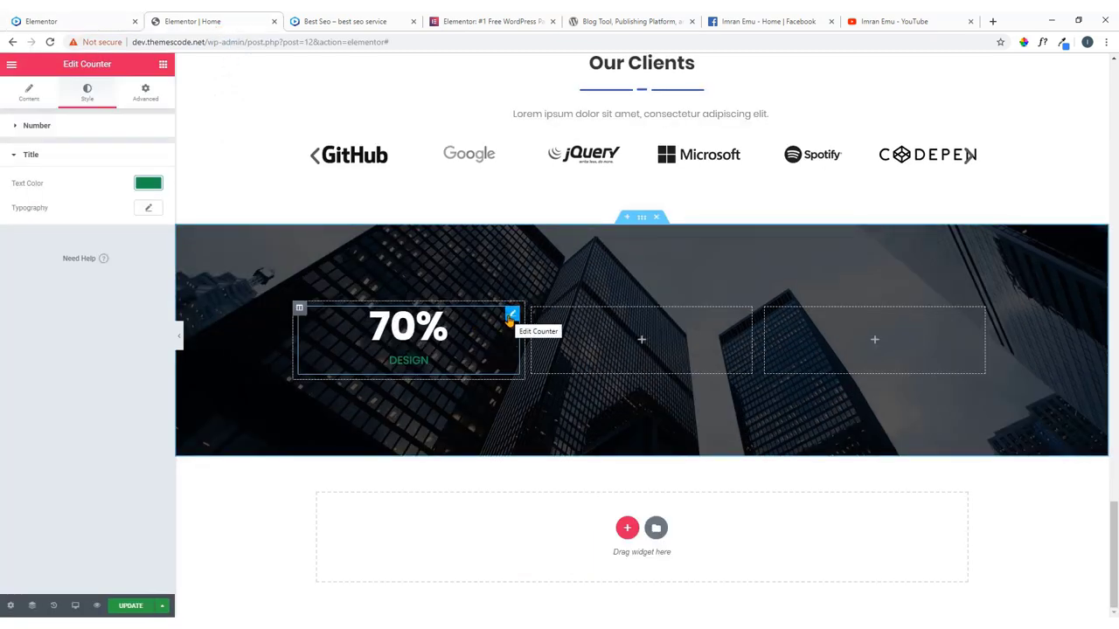
{"action": "right_click", "coordinate": [512, 320]}
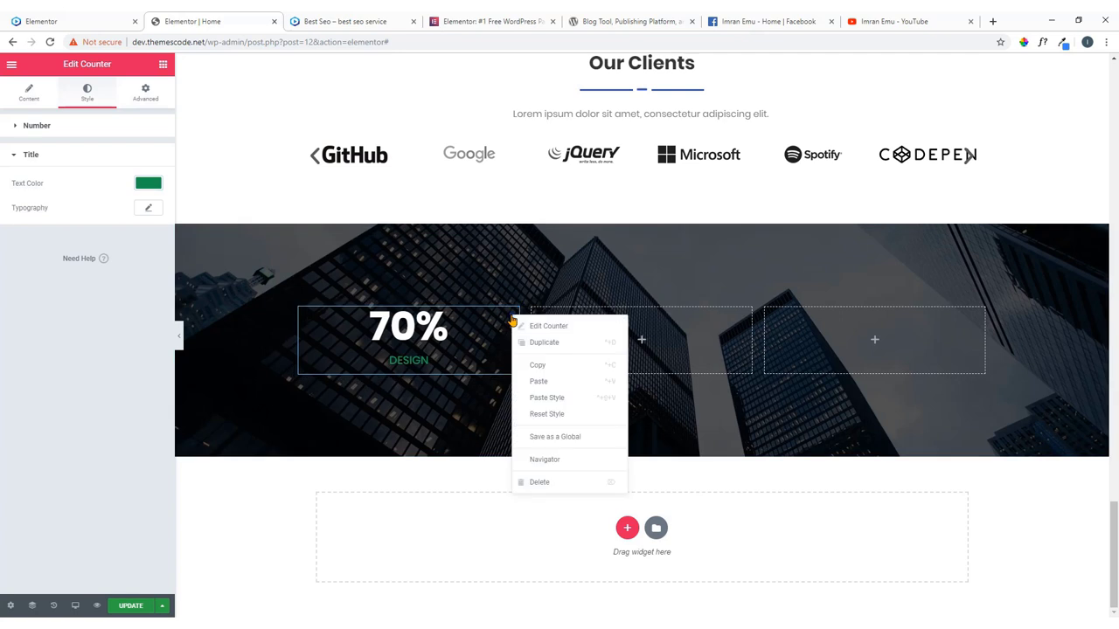
{"action": "left_click", "coordinate": [540, 367]}
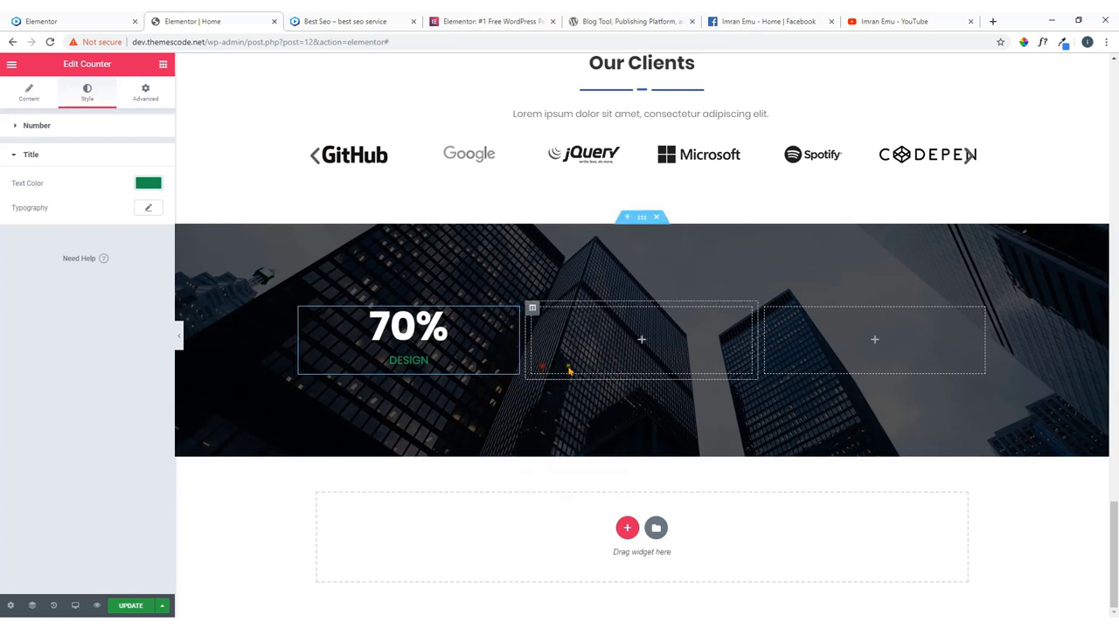
{"action": "right_click", "coordinate": [631, 345]}
{"action": "left_click", "coordinate": [645, 349]}
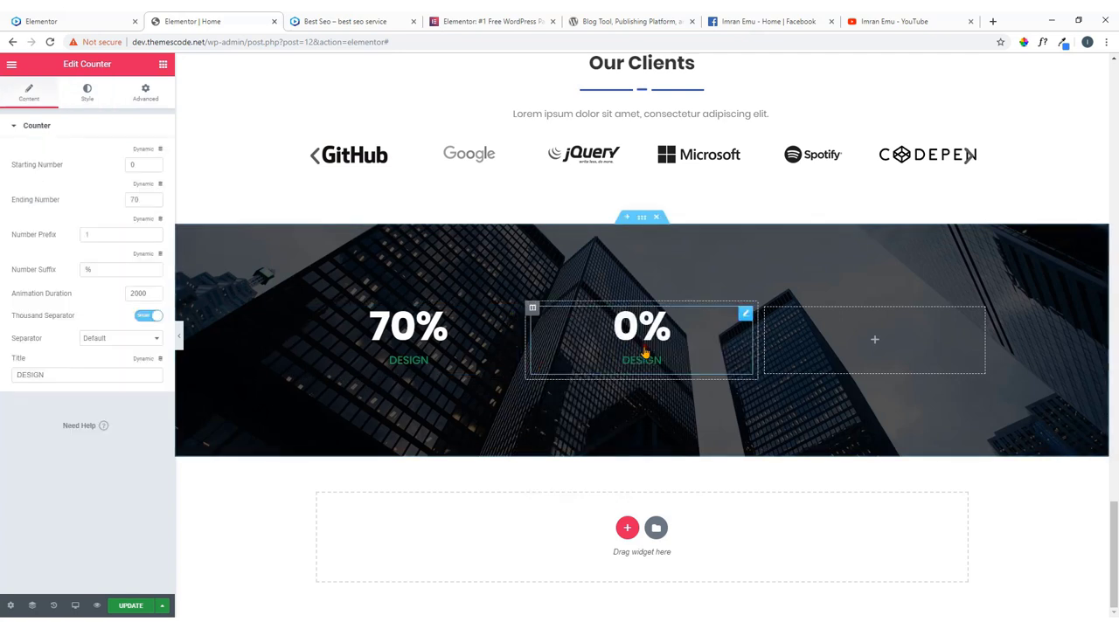
{"action": "right_click", "coordinate": [866, 338]}
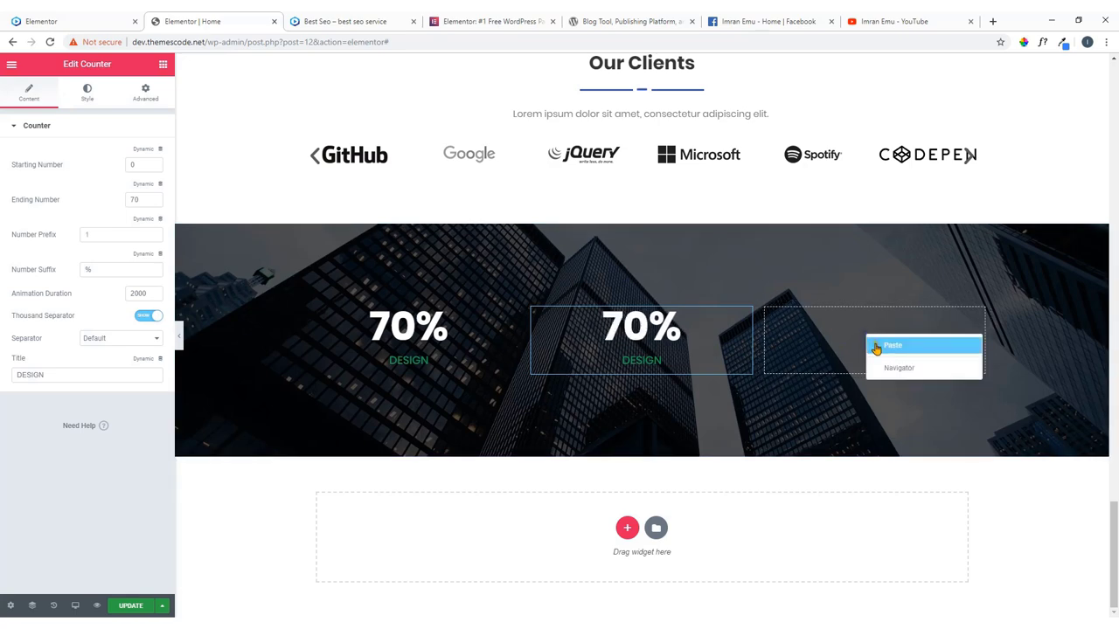
{"action": "left_click", "coordinate": [876, 346]}
Copy the DIGITAL MARKETING label text from the live site.
{"action": "left_click", "coordinate": [52, 21]}
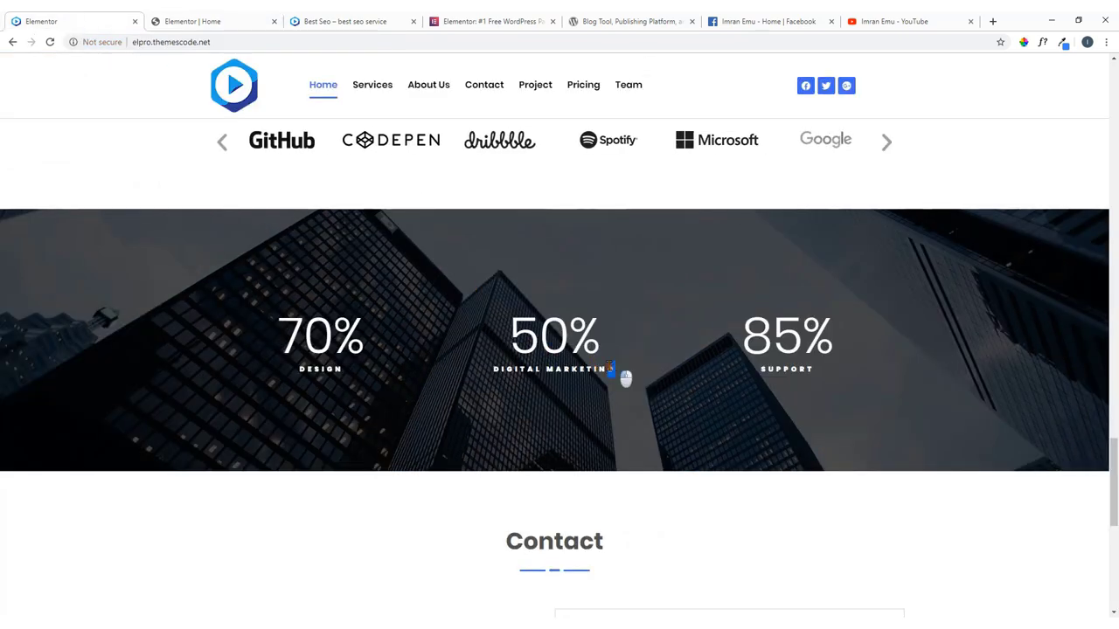
{"action": "left_click_drag", "start_coordinate": [624, 379], "coordinate": [494, 371]}
{"action": "right_click", "coordinate": [493, 371]}
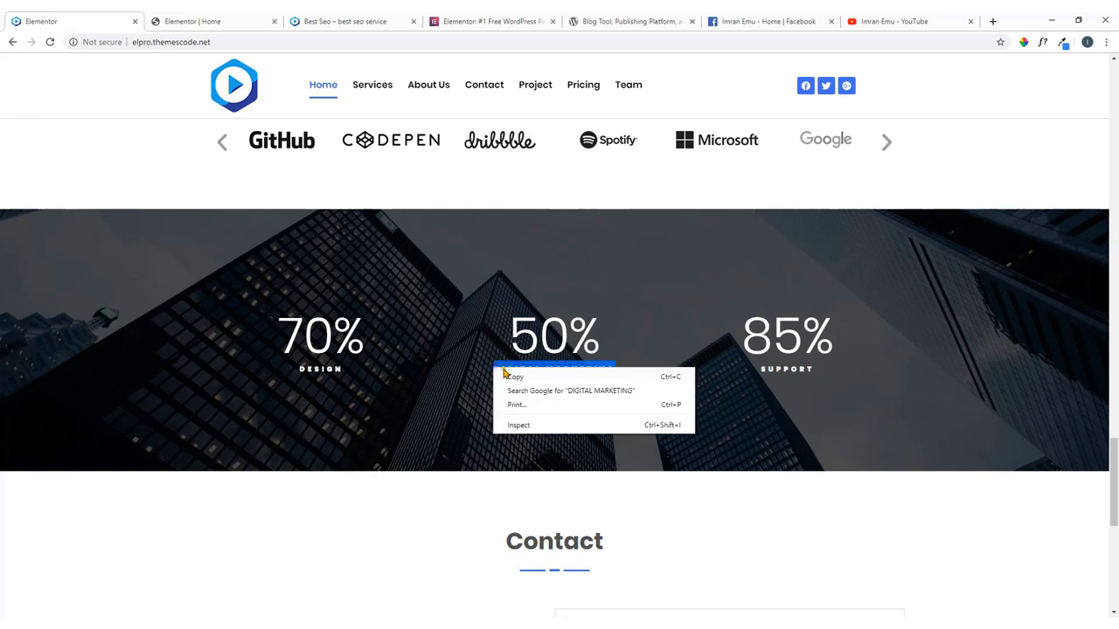
{"action": "left_click", "coordinate": [513, 374]}
{"action": "left_click", "coordinate": [232, 15]}
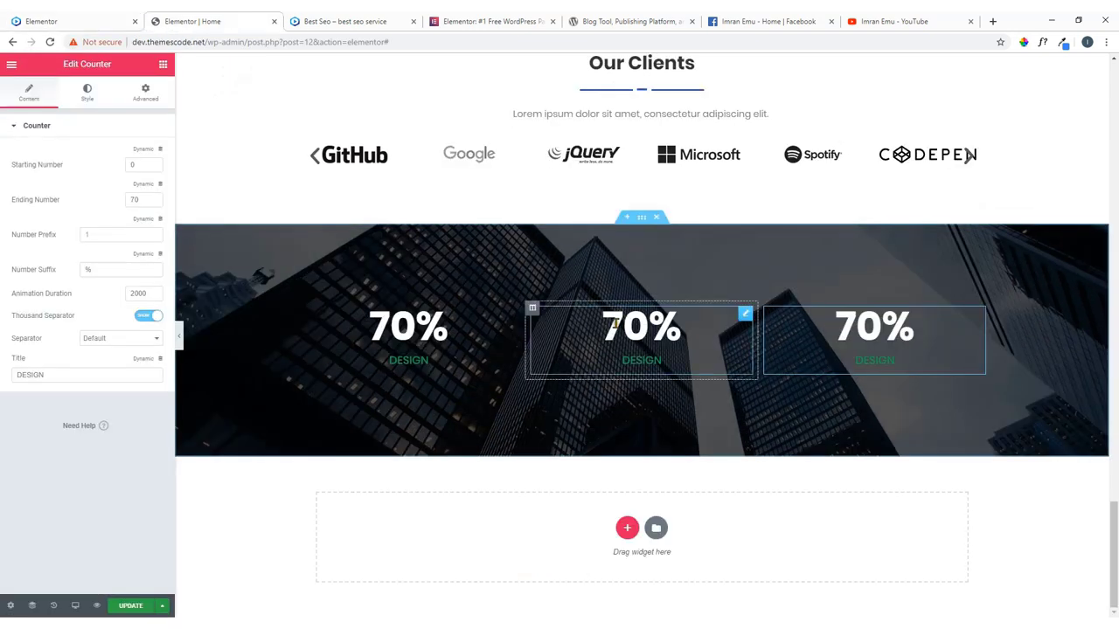
{"action": "left_click", "coordinate": [739, 321]}
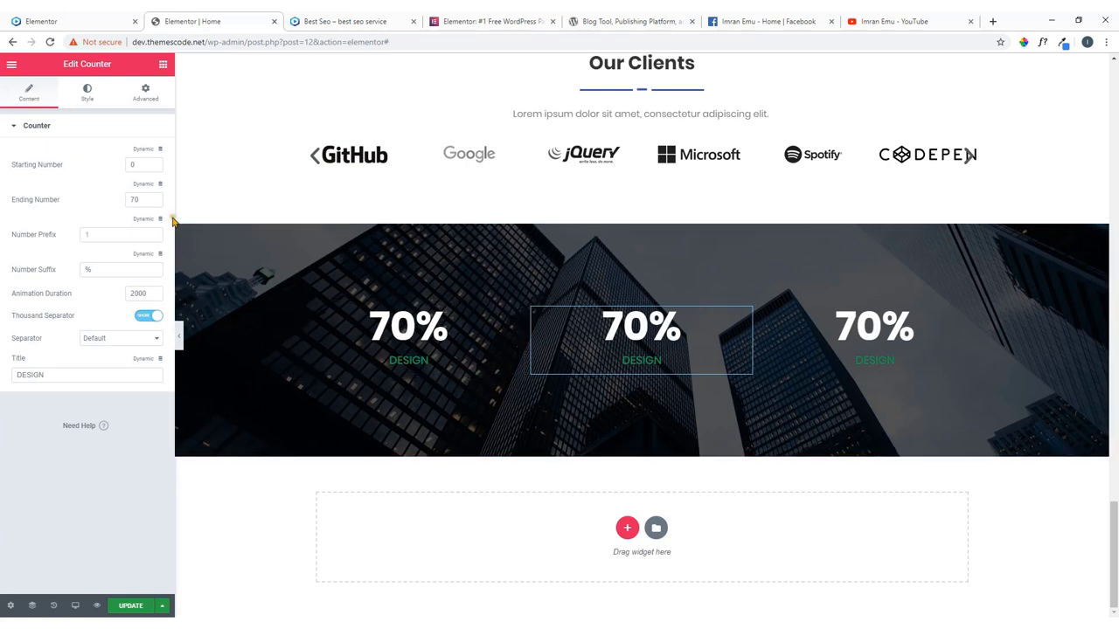
Set the middle counter's ending number to 50 and its title to DIGITAL MARKETING.
{"action": "left_click_drag", "start_coordinate": [145, 199], "coordinate": [125, 203]}
{"action": "type", "text": "50"}
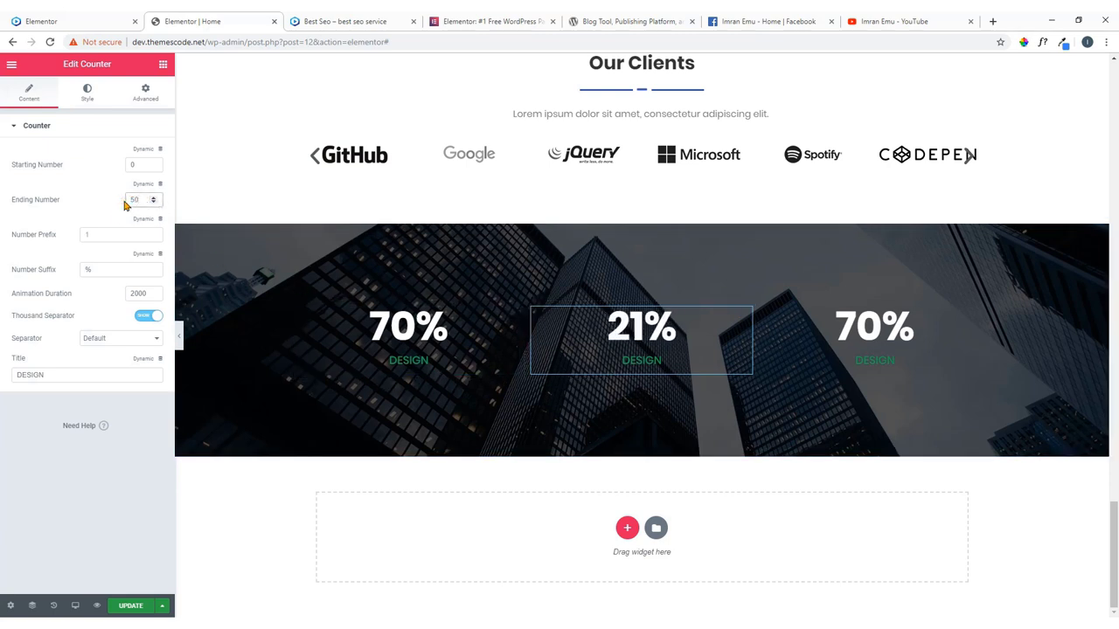
{"action": "left_click_drag", "start_coordinate": [62, 376], "coordinate": [0, 383]}
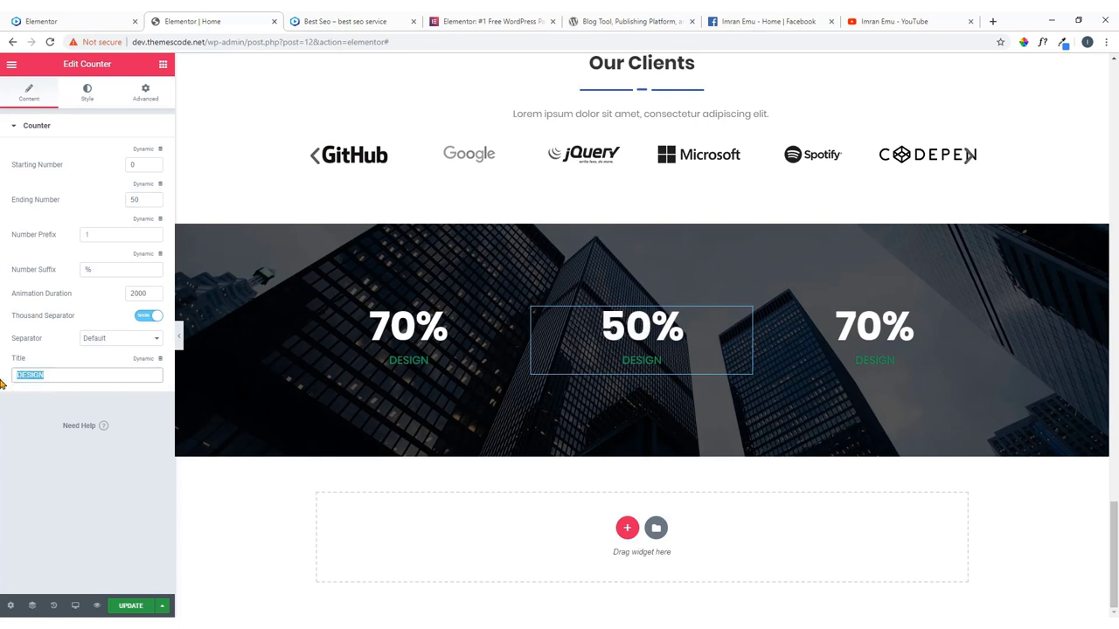
{"action": "key", "text": "ctrl+v"}
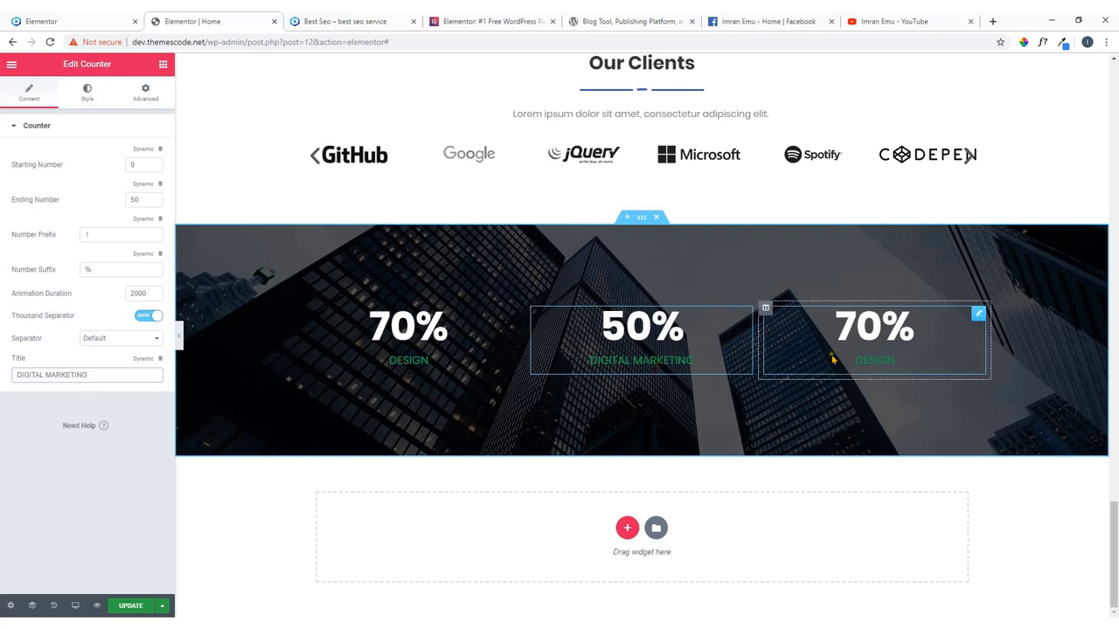
Copy the SUPPORT label from the live site.
{"action": "left_click", "coordinate": [112, 18]}
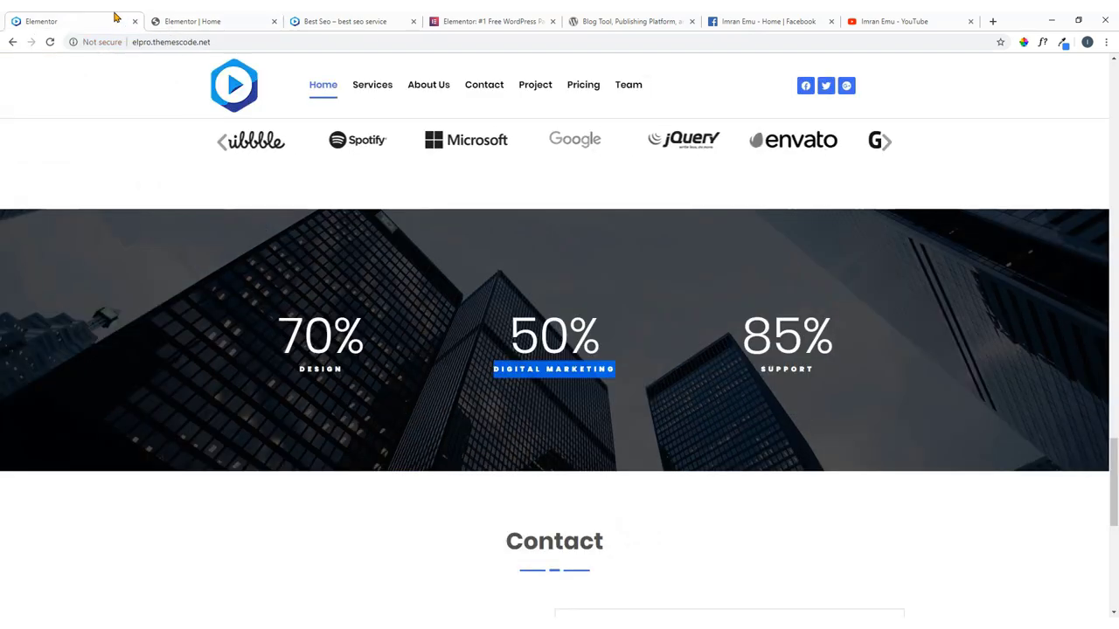
{"action": "double_click", "coordinate": [811, 371]}
{"action": "right_click", "coordinate": [773, 376]}
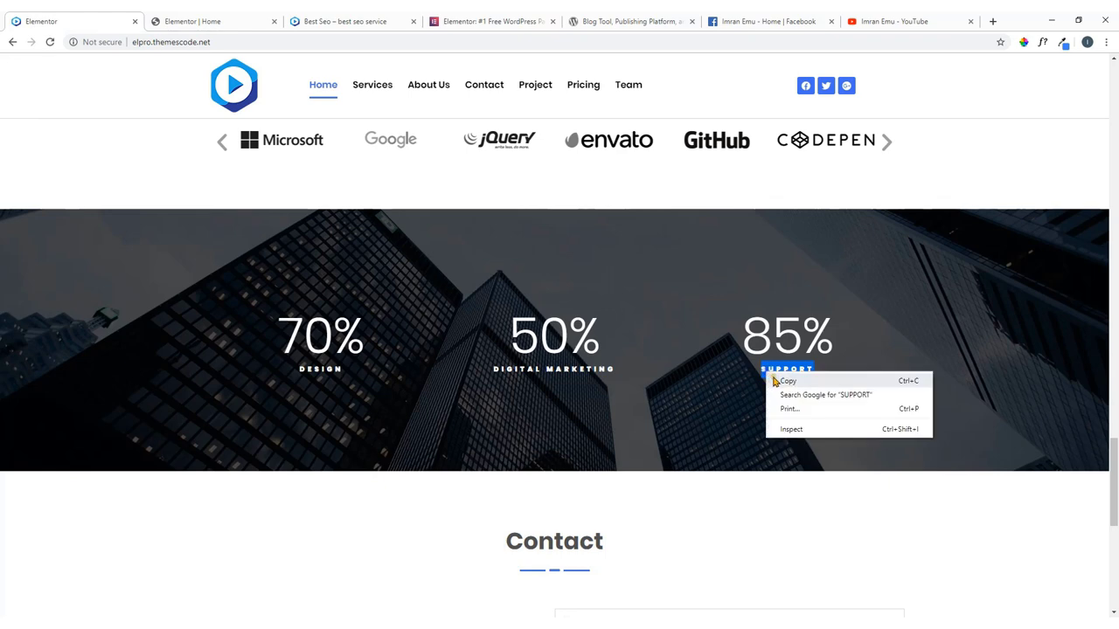
{"action": "left_click", "coordinate": [782, 381]}
{"action": "left_click", "coordinate": [203, 20]}
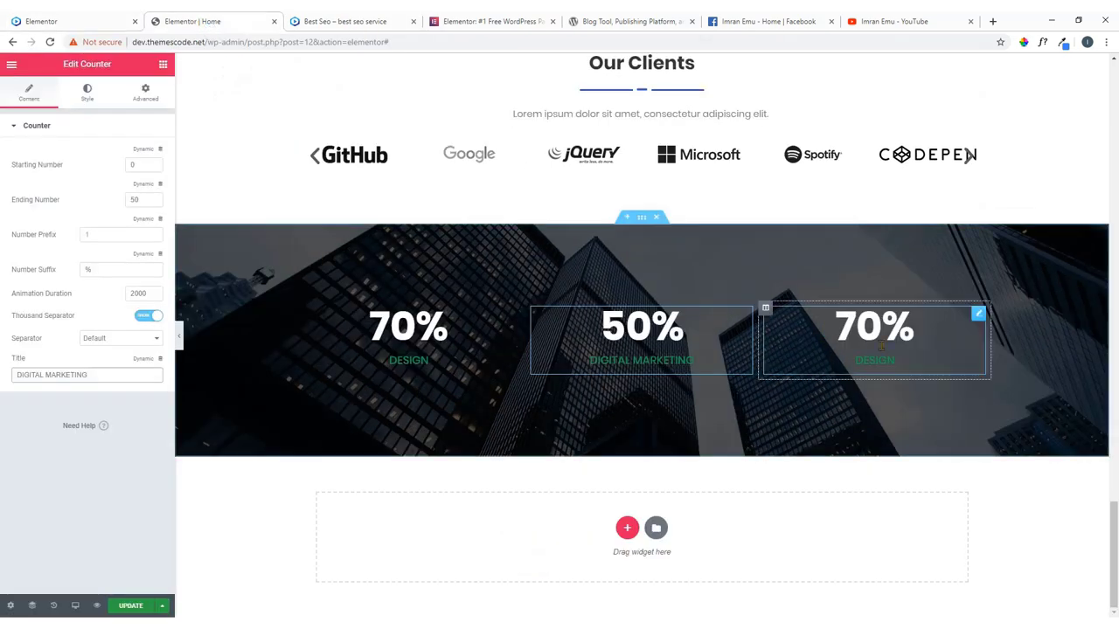
Set the right counter's ending number to 85 and its title to SUPPORT.
{"action": "left_click", "coordinate": [980, 316]}
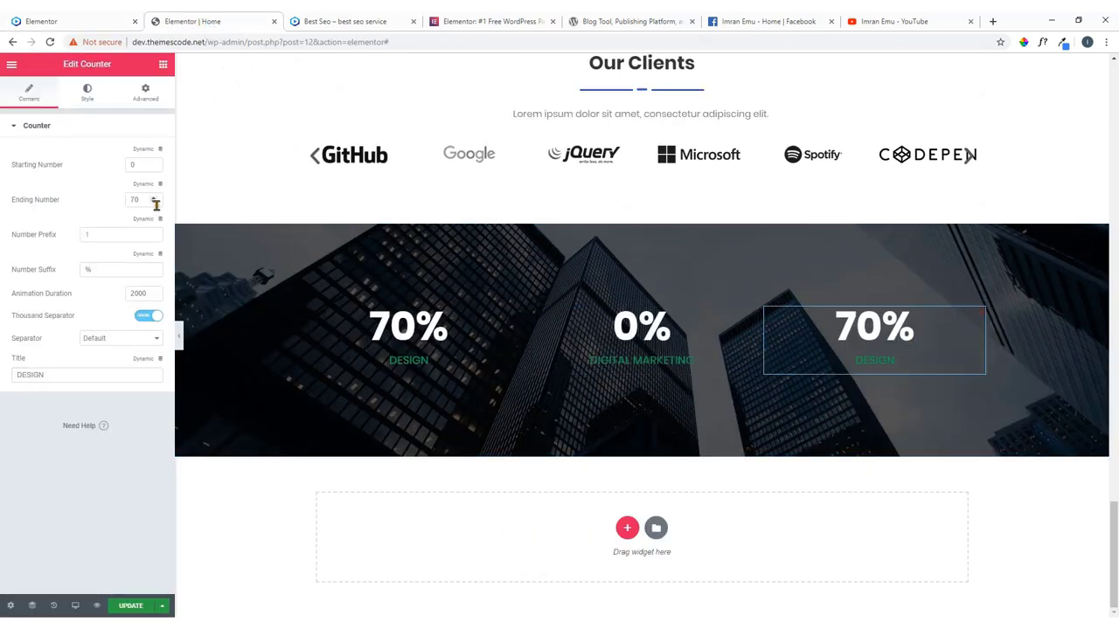
{"action": "left_click", "coordinate": [97, 208]}
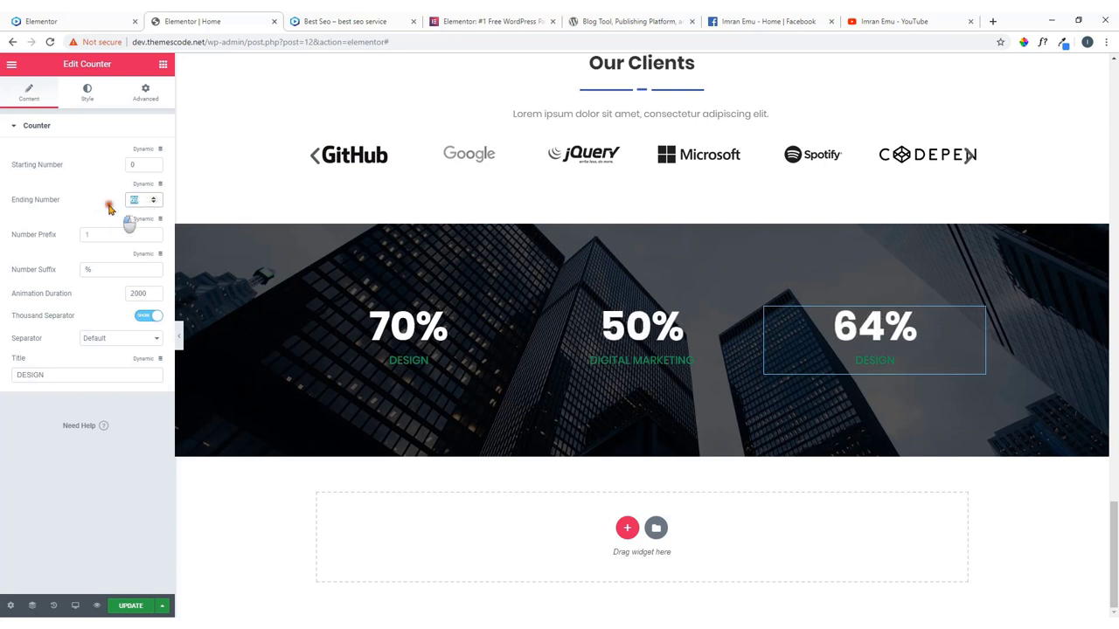
{"action": "key", "text": "ctrl+a"}
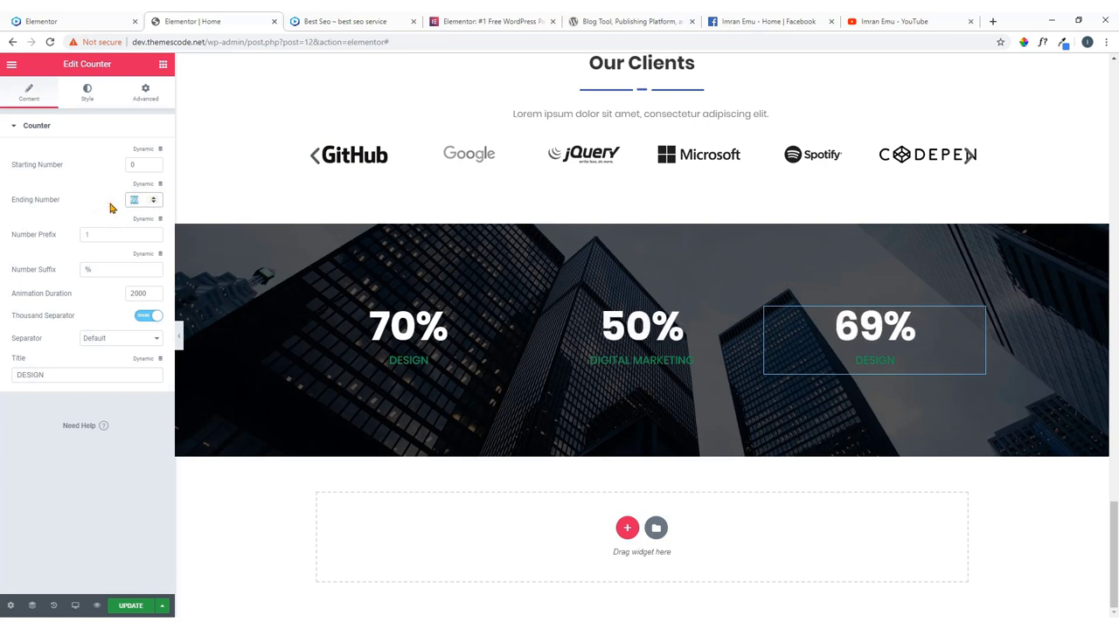
{"action": "type", "text": "85"}
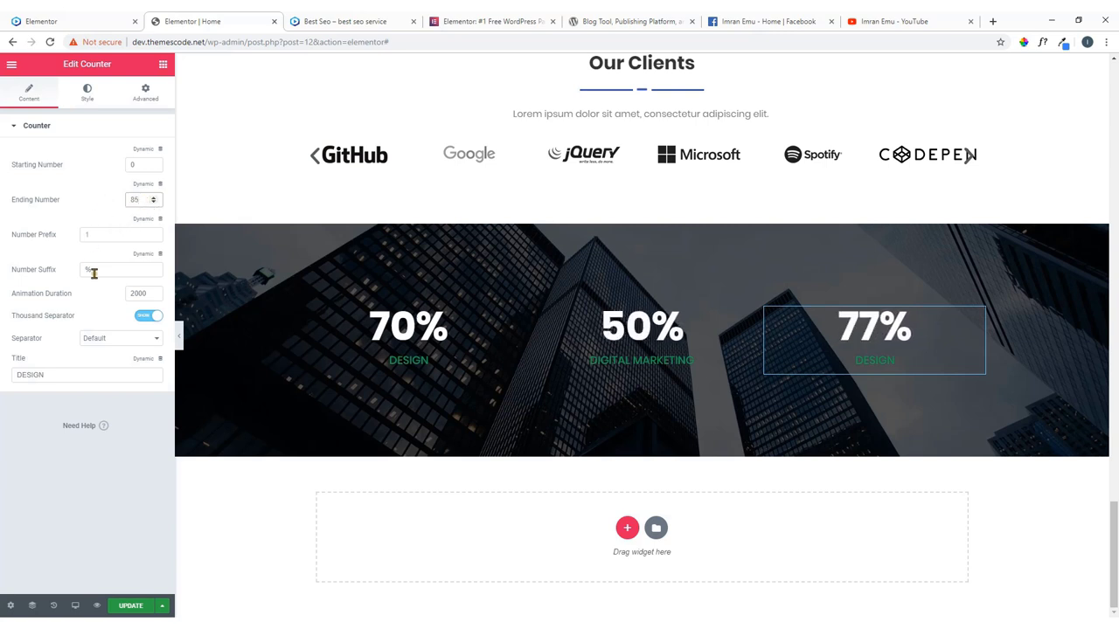
{"action": "left_click_drag", "start_coordinate": [58, 374], "coordinate": [2, 380]}
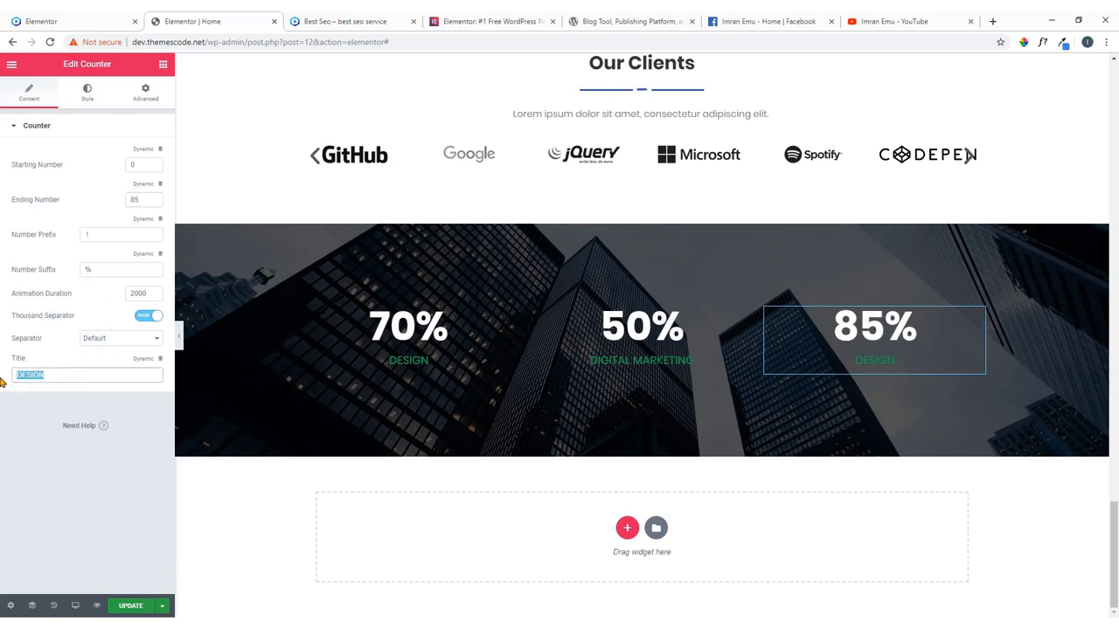
{"action": "type", "text": "SUPPORT"}
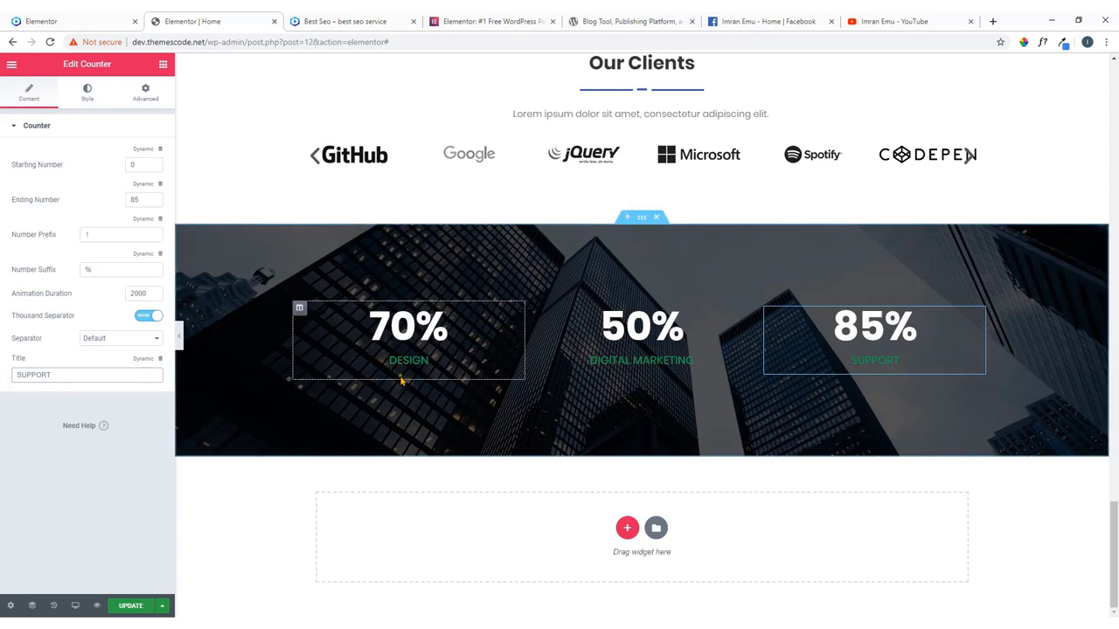
{"action": "left_click", "coordinate": [85, 16]}
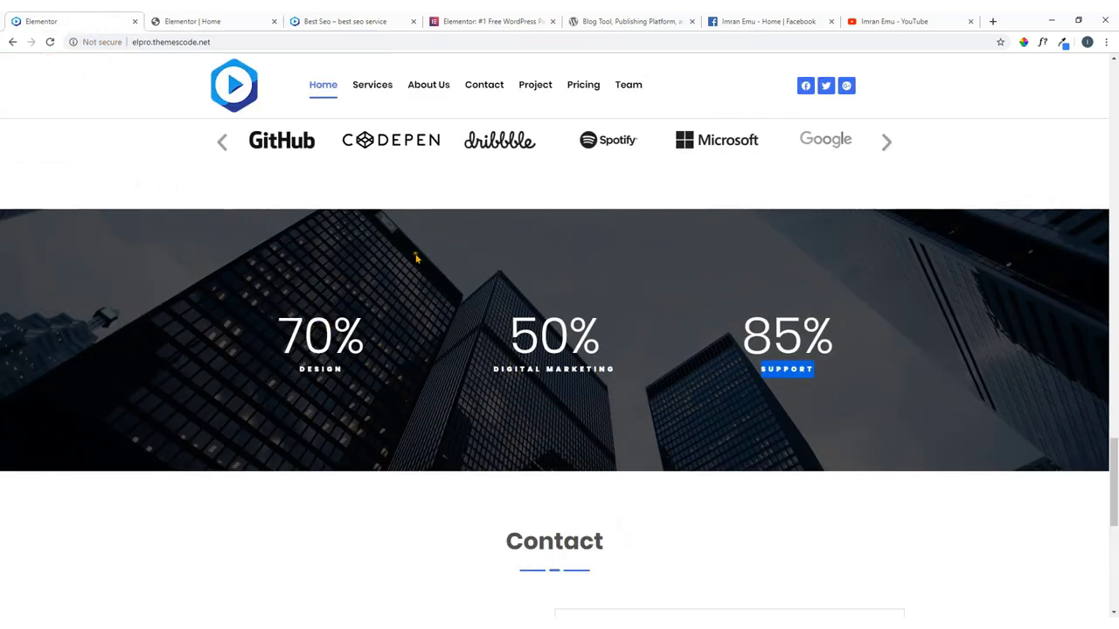
{"action": "left_click", "coordinate": [232, 19]}
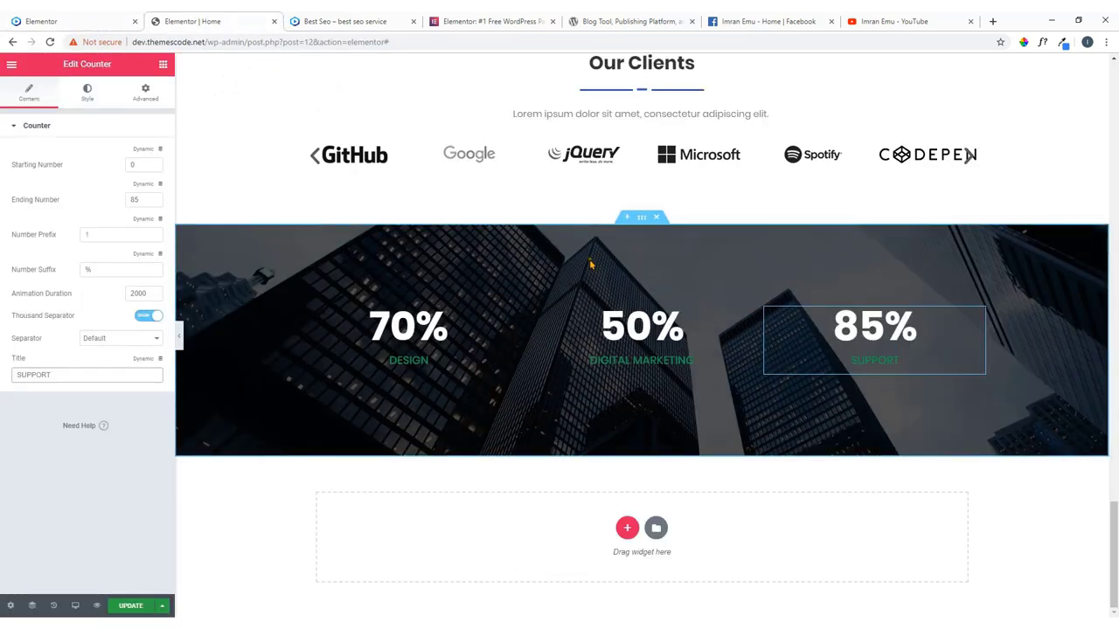
{"action": "left_click", "coordinate": [152, 98]}
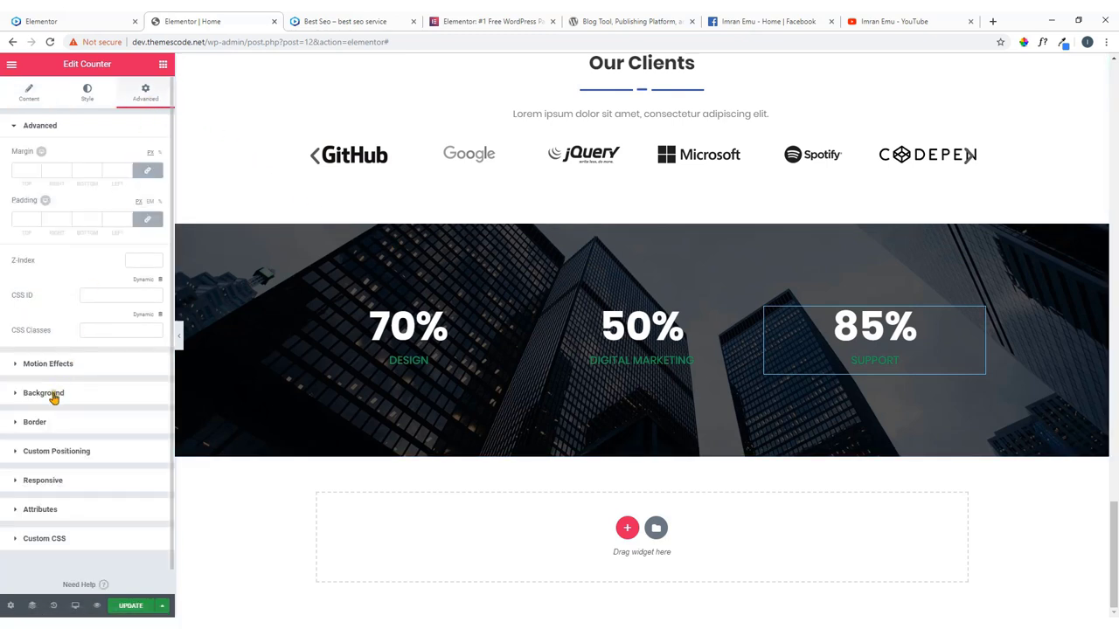
Try Fade In and Fade In Down entrances on the third counter, then set it to None.
{"action": "left_click", "coordinate": [70, 368]}
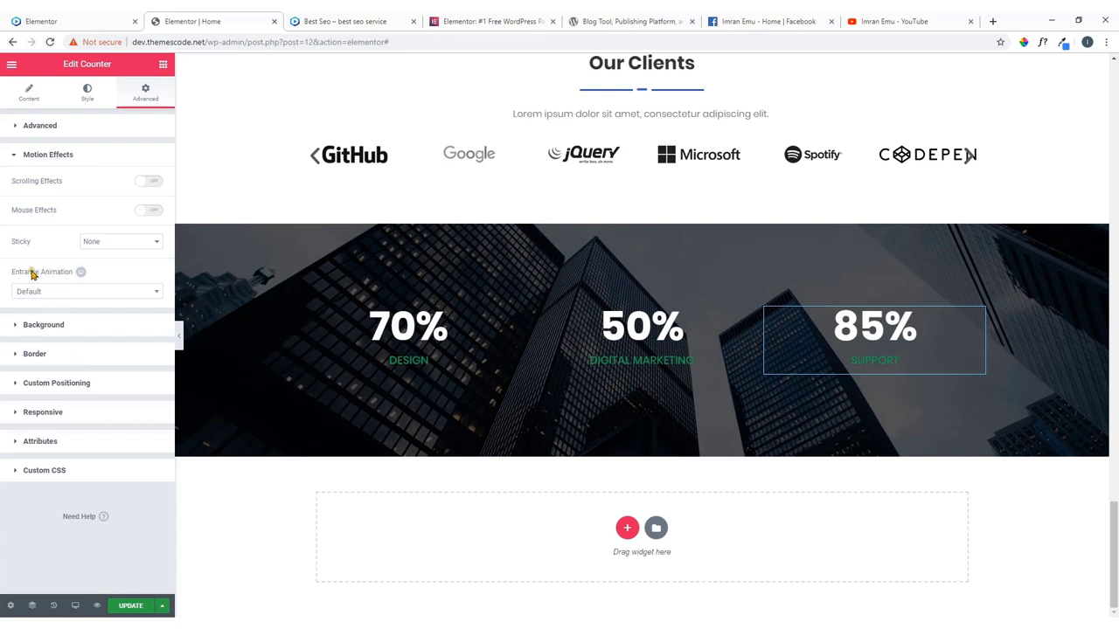
{"action": "left_click", "coordinate": [83, 291]}
{"action": "left_click", "coordinate": [50, 354]}
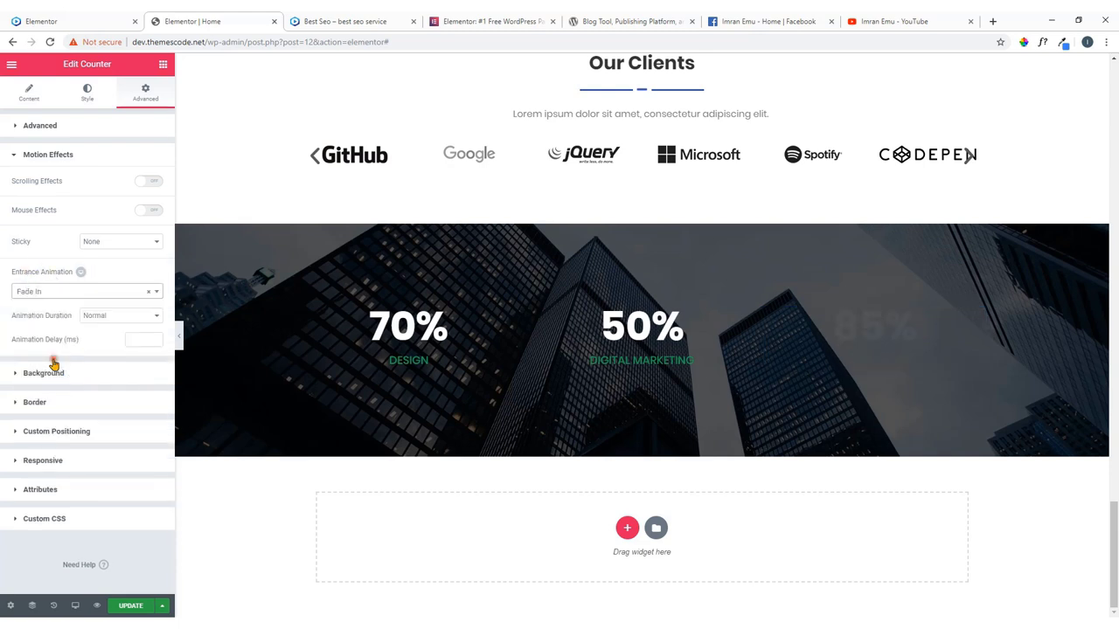
{"action": "left_click", "coordinate": [111, 293]}
{"action": "left_click", "coordinate": [56, 373]}
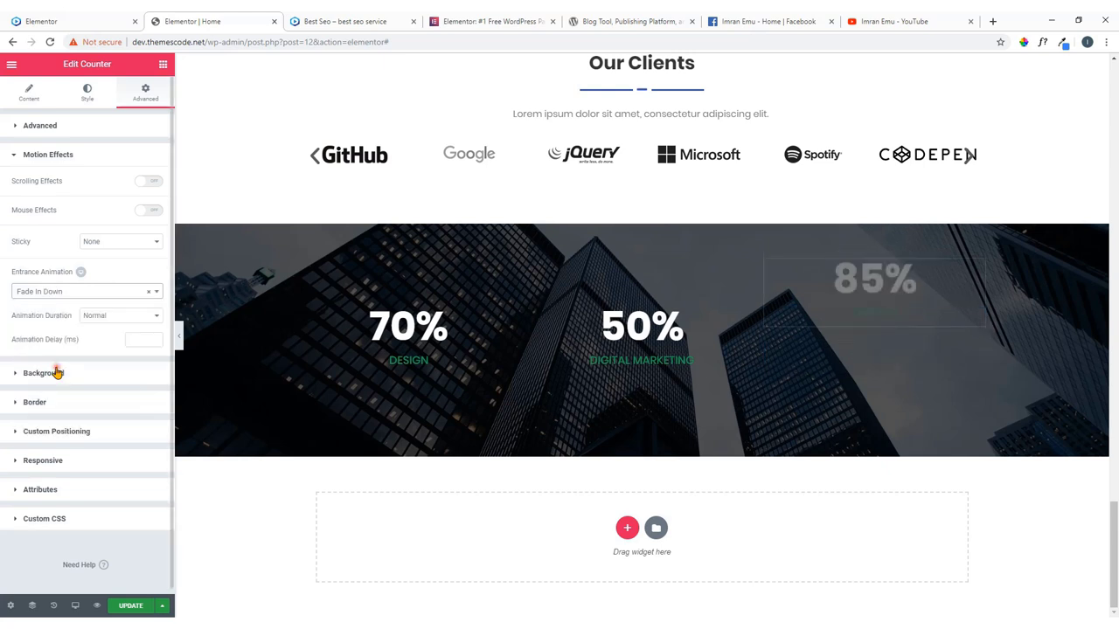
{"action": "left_click", "coordinate": [42, 293]}
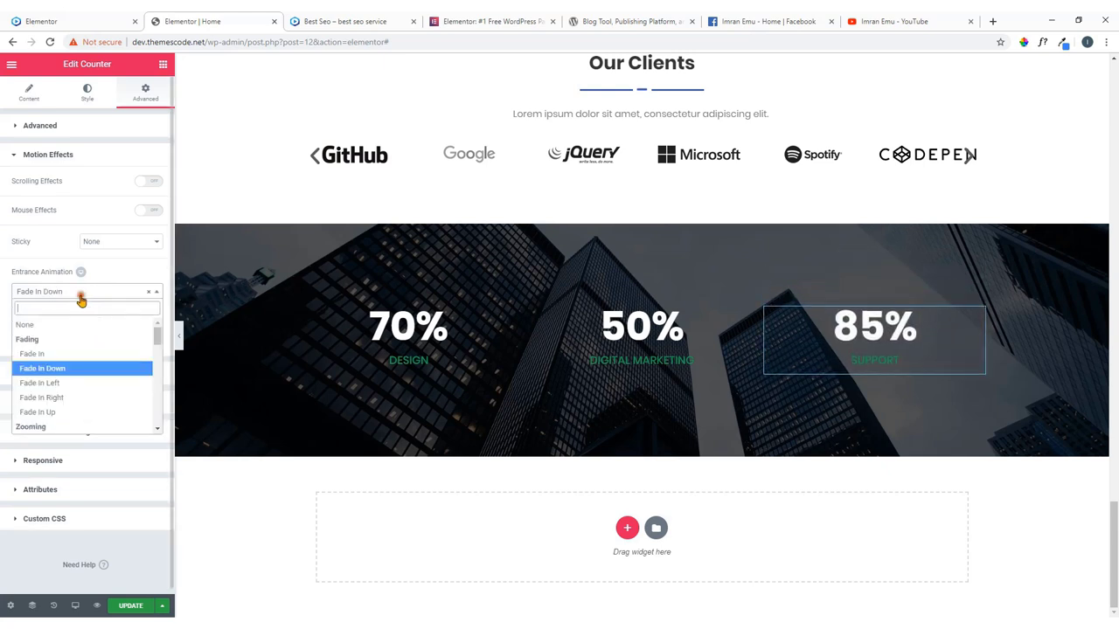
{"action": "left_click", "coordinate": [57, 324]}
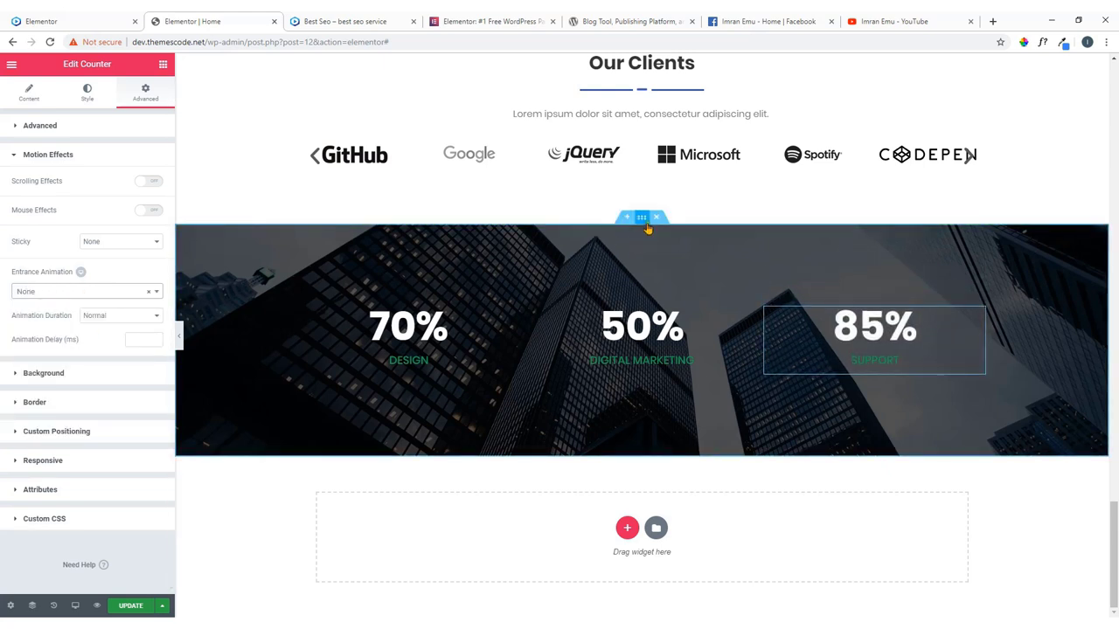
Try Fade In and Bounce In on the stats section, set its entrance to None, and save.
{"action": "left_click", "coordinate": [641, 216]}
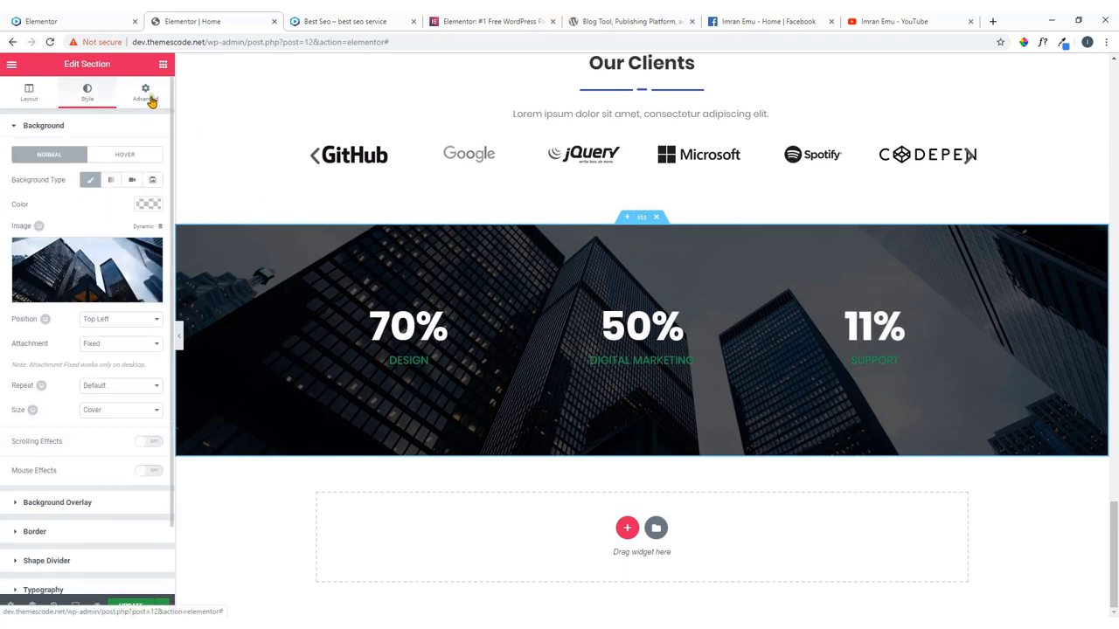
{"action": "left_click", "coordinate": [147, 95]}
{"action": "left_click", "coordinate": [67, 356]}
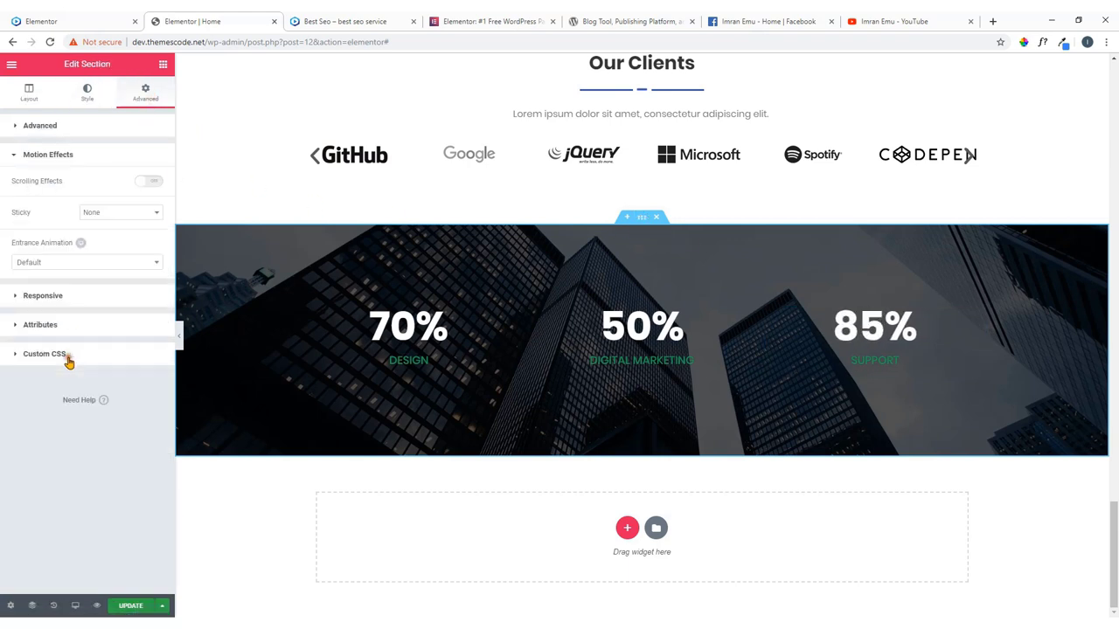
{"action": "left_click", "coordinate": [68, 264]}
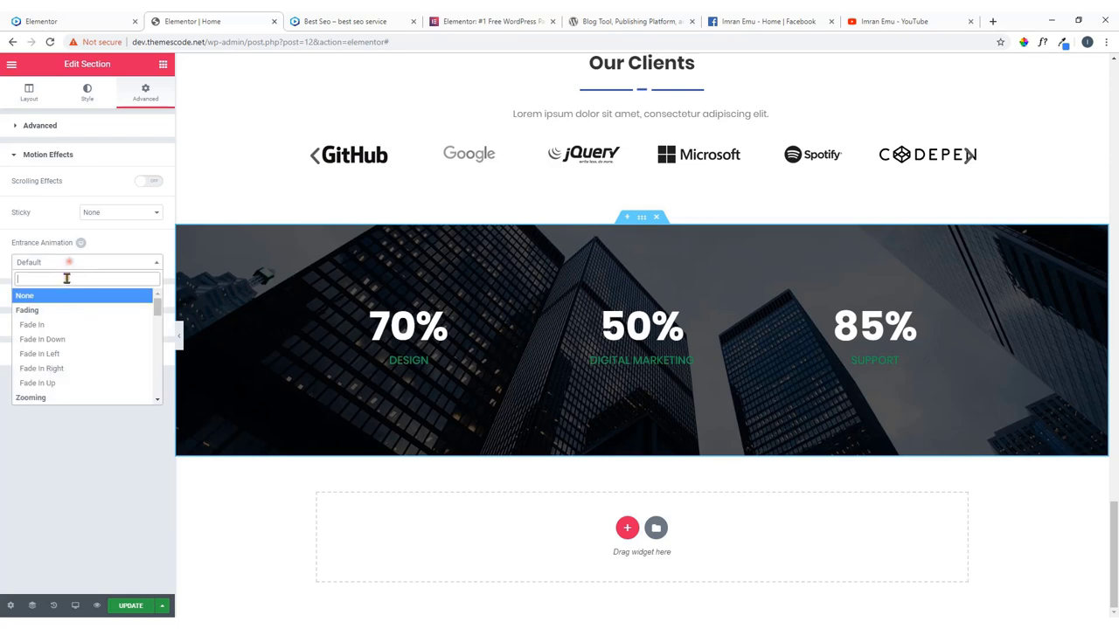
{"action": "left_click", "coordinate": [65, 324]}
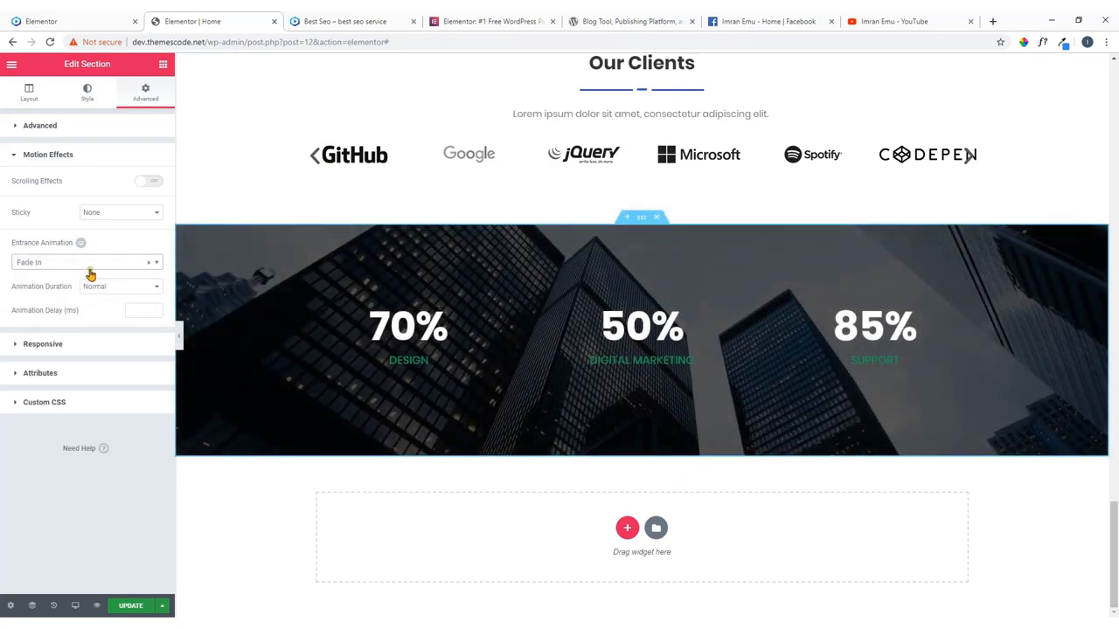
{"action": "left_click", "coordinate": [91, 262]}
{"action": "scroll", "coordinate": [66, 367], "scroll_direction": "down", "scroll_amount": 3}
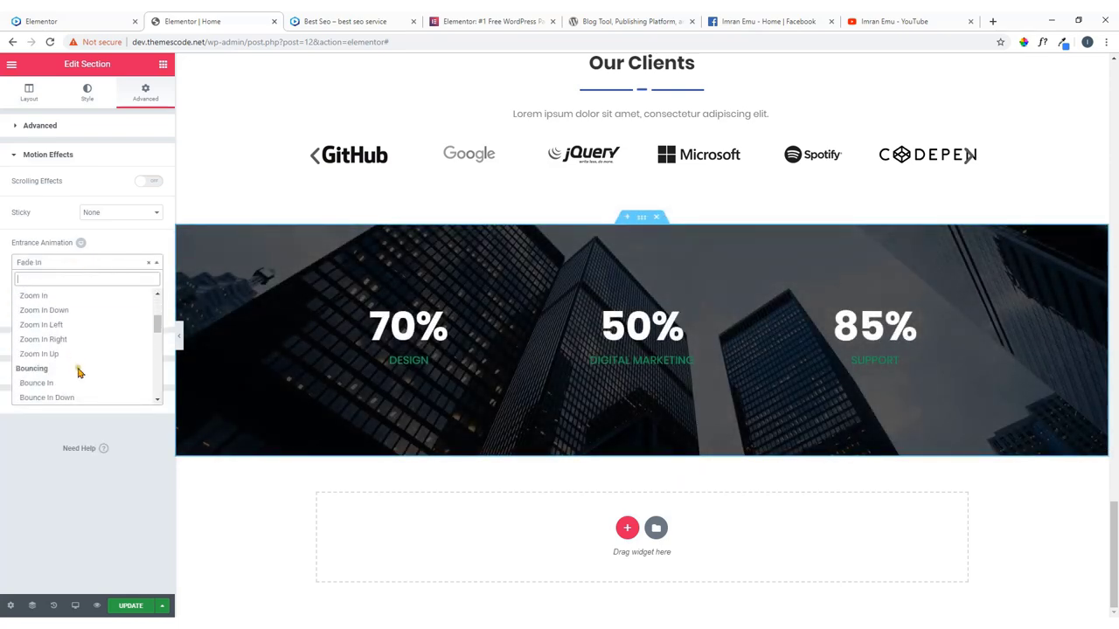
{"action": "left_click", "coordinate": [61, 382]}
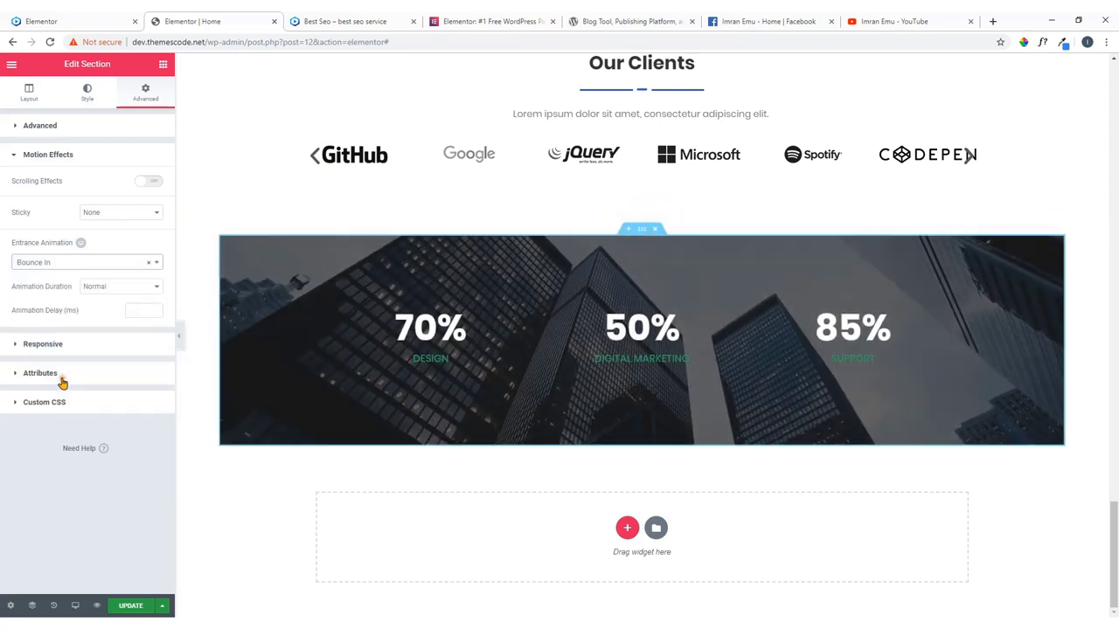
{"action": "left_click", "coordinate": [130, 264]}
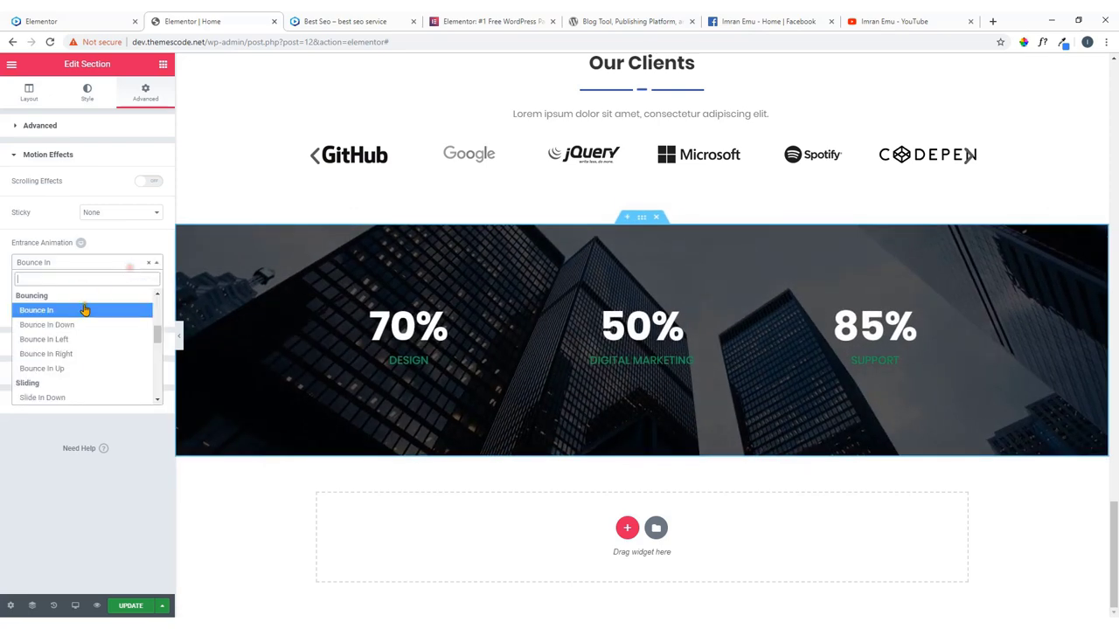
{"action": "scroll", "coordinate": [78, 310], "scroll_direction": "up", "scroll_amount": 5}
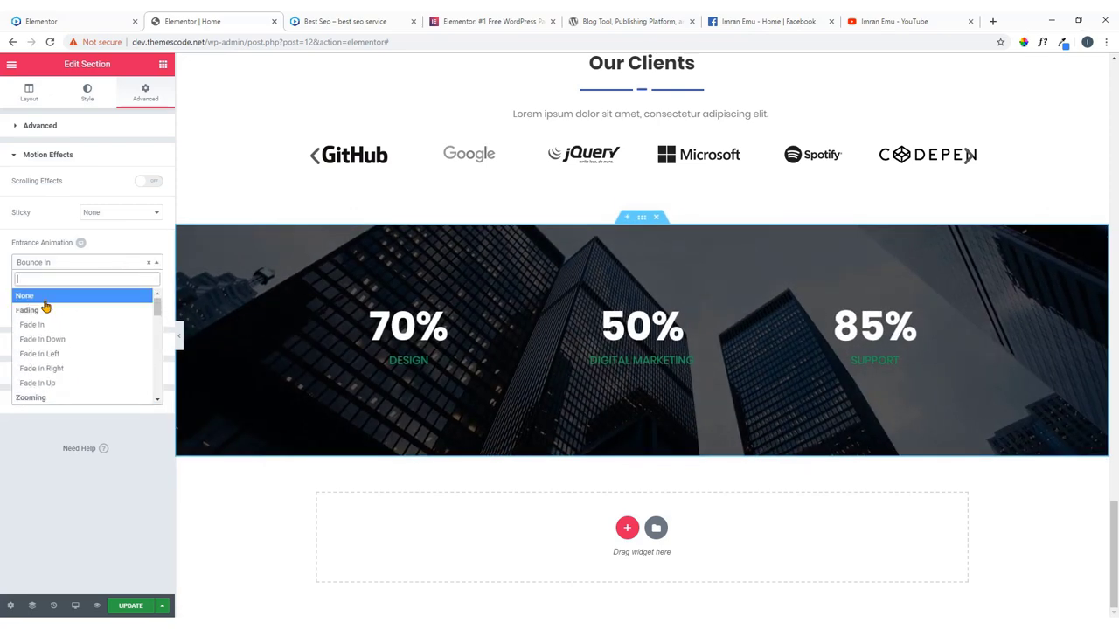
{"action": "left_click", "coordinate": [45, 301]}
{"action": "left_click", "coordinate": [128, 606]}
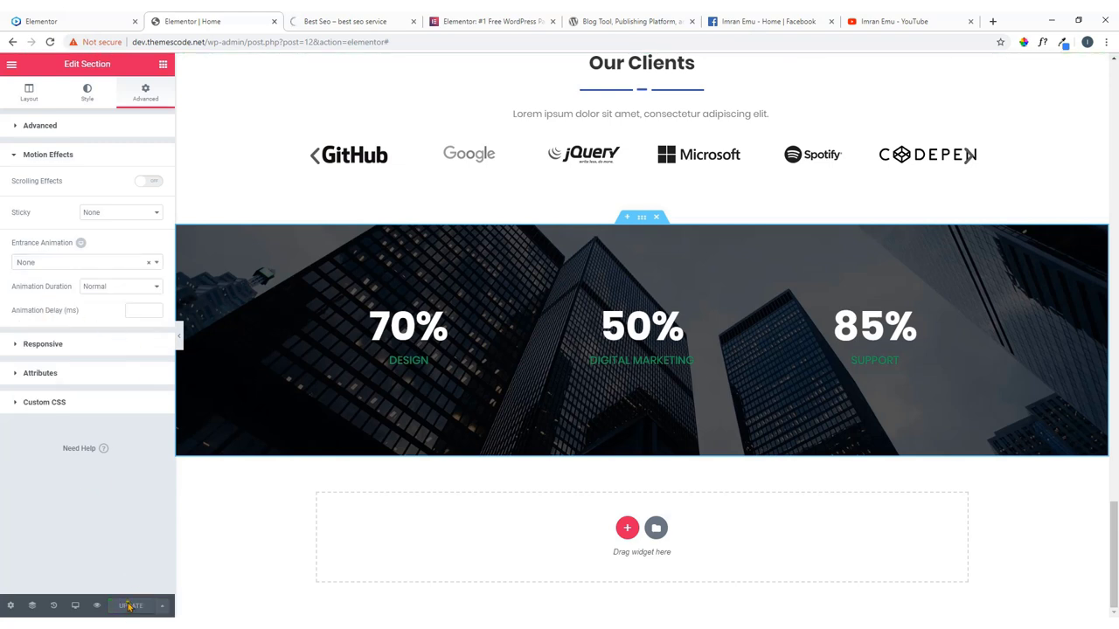
Scroll through the live reference site's Contact section, then go back to the Elementor editor.
{"action": "left_click", "coordinate": [339, 23]}
{"action": "scroll", "coordinate": [307, 175], "scroll_direction": "down", "scroll_amount": 10}
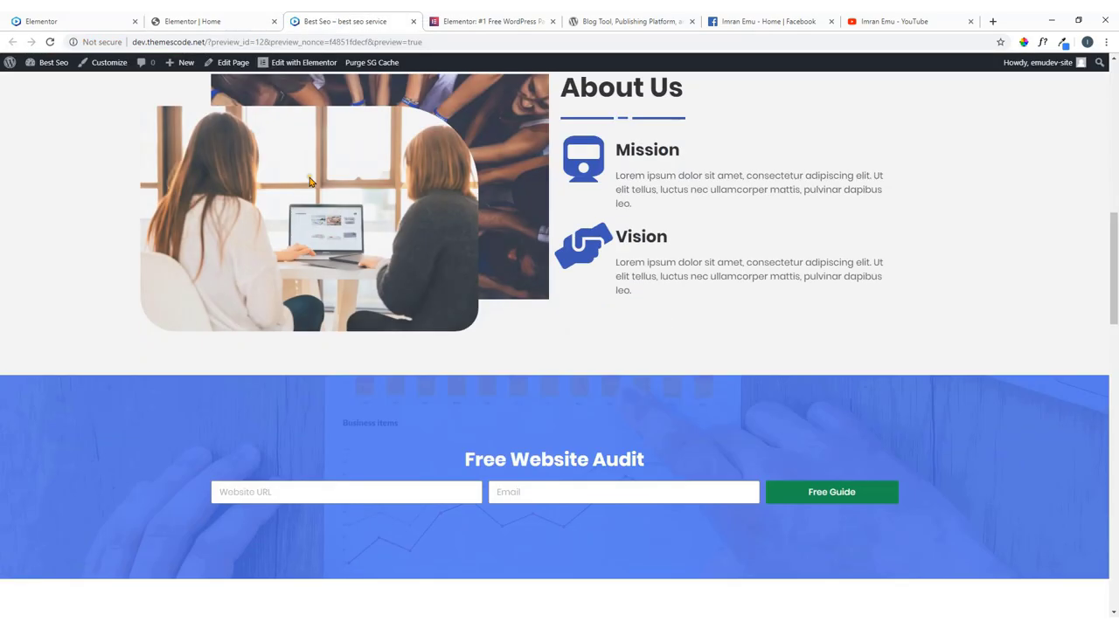
{"action": "scroll", "coordinate": [309, 181], "scroll_direction": "down", "scroll_amount": 15}
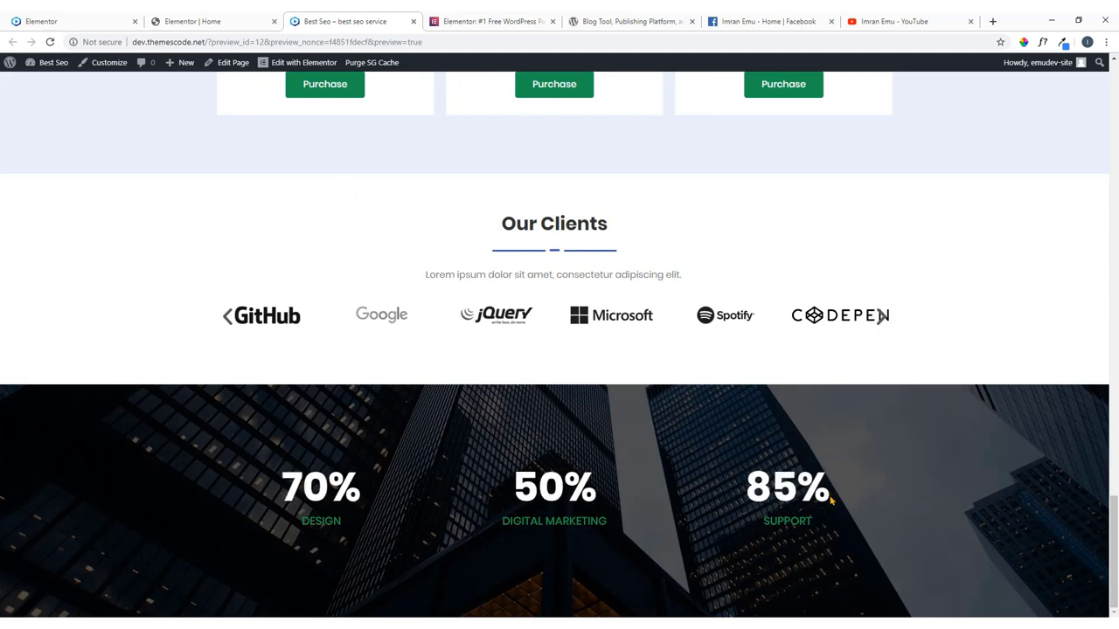
{"action": "left_click", "coordinate": [75, 19]}
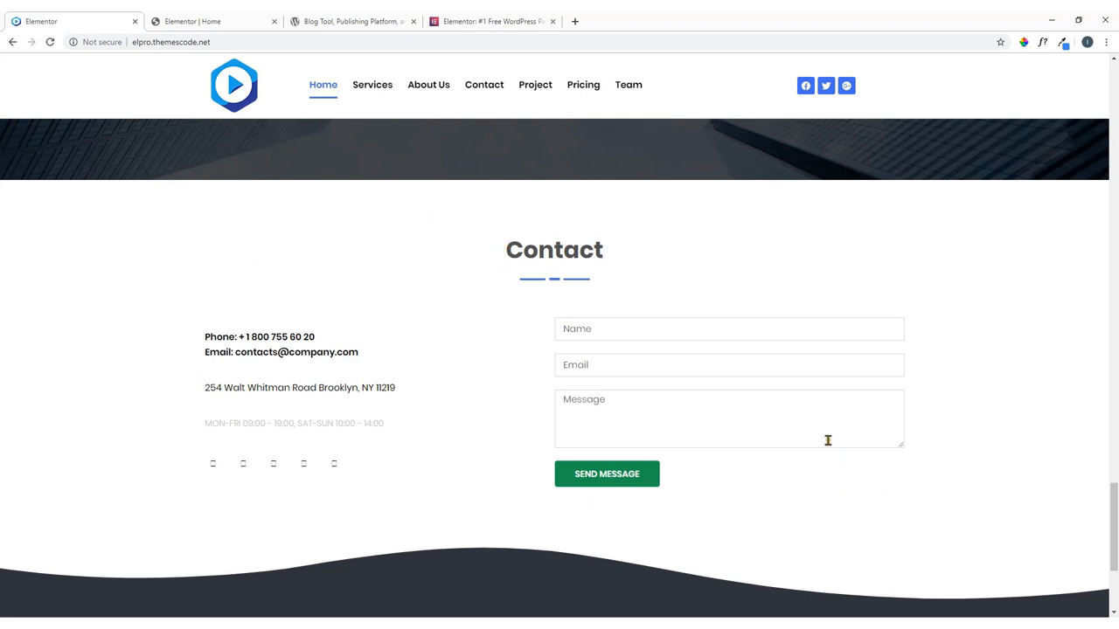
{"action": "scroll", "coordinate": [804, 425], "scroll_direction": "down", "scroll_amount": 1}
{"action": "scroll", "coordinate": [766, 382], "scroll_direction": "up", "scroll_amount": 1}
{"action": "left_click", "coordinate": [224, 21]}
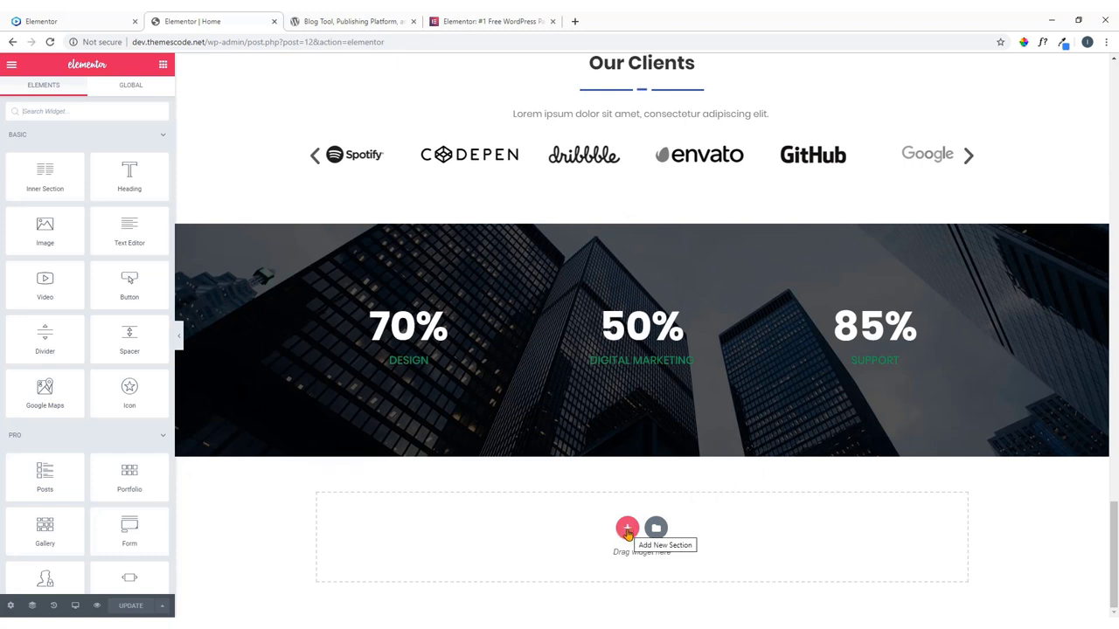
Add a single-column section below the stats section and drop a Heading widget into it.
{"action": "left_click", "coordinate": [626, 530]}
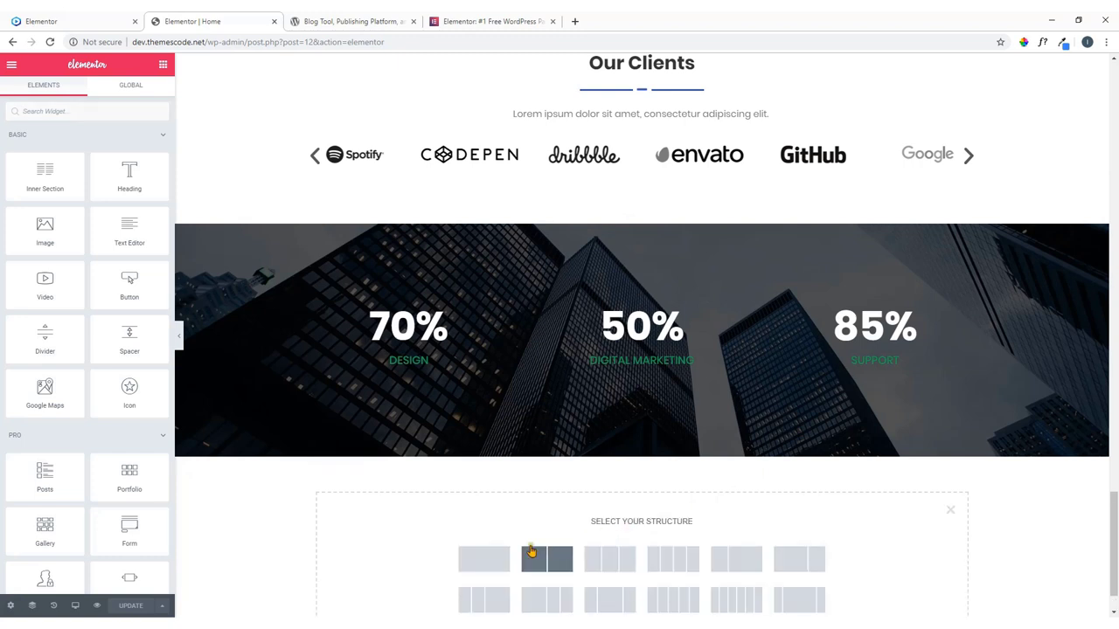
{"action": "left_click", "coordinate": [483, 560]}
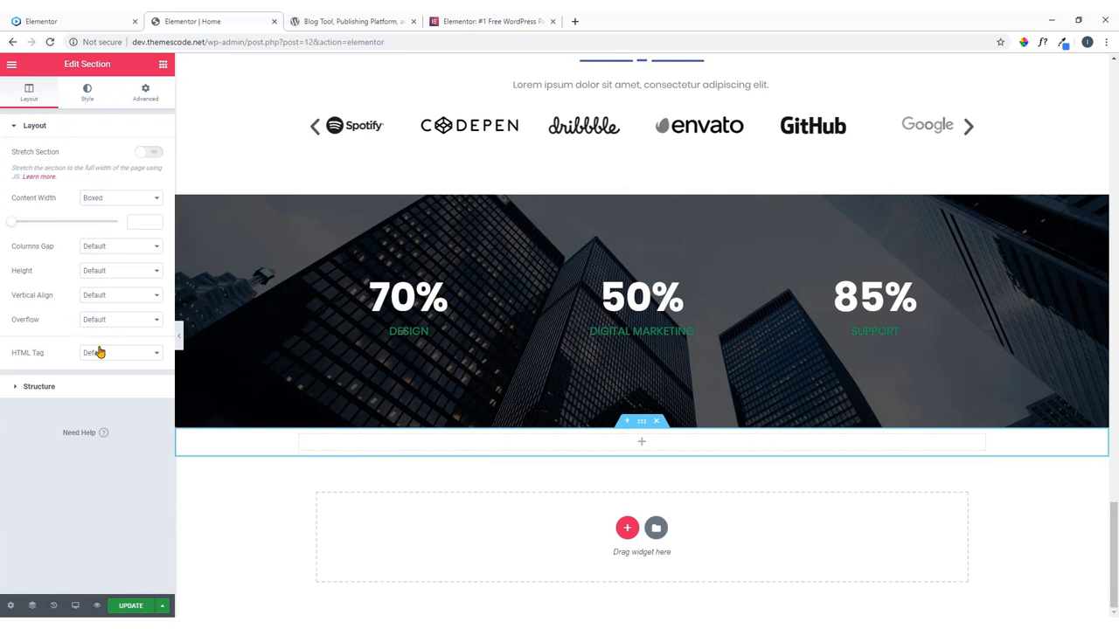
{"action": "left_click", "coordinate": [641, 443]}
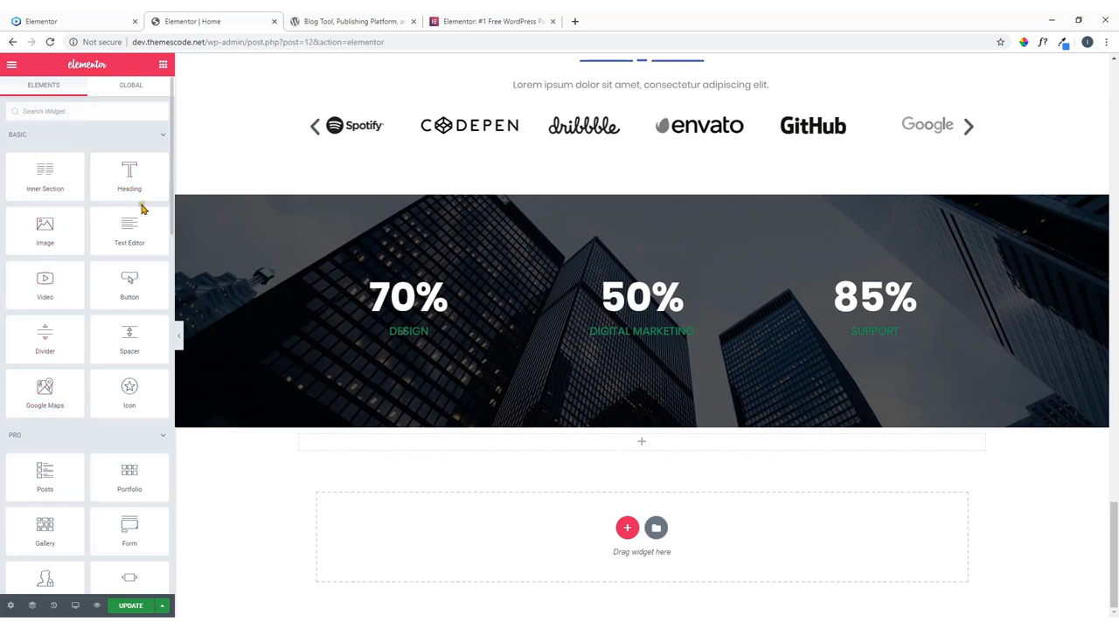
{"action": "left_click_drag", "start_coordinate": [139, 188], "coordinate": [637, 444]}
Replace the heading text with 'Contact' copied from the live site and centre it.
{"action": "left_click", "coordinate": [79, 15]}
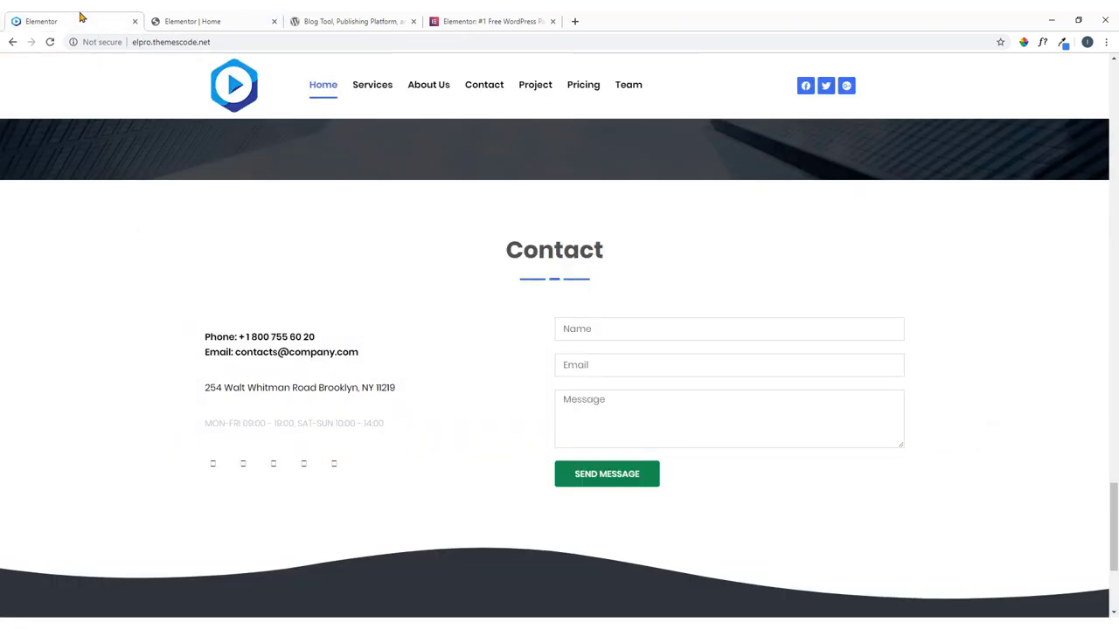
{"action": "left_click_drag", "start_coordinate": [604, 253], "coordinate": [489, 252]}
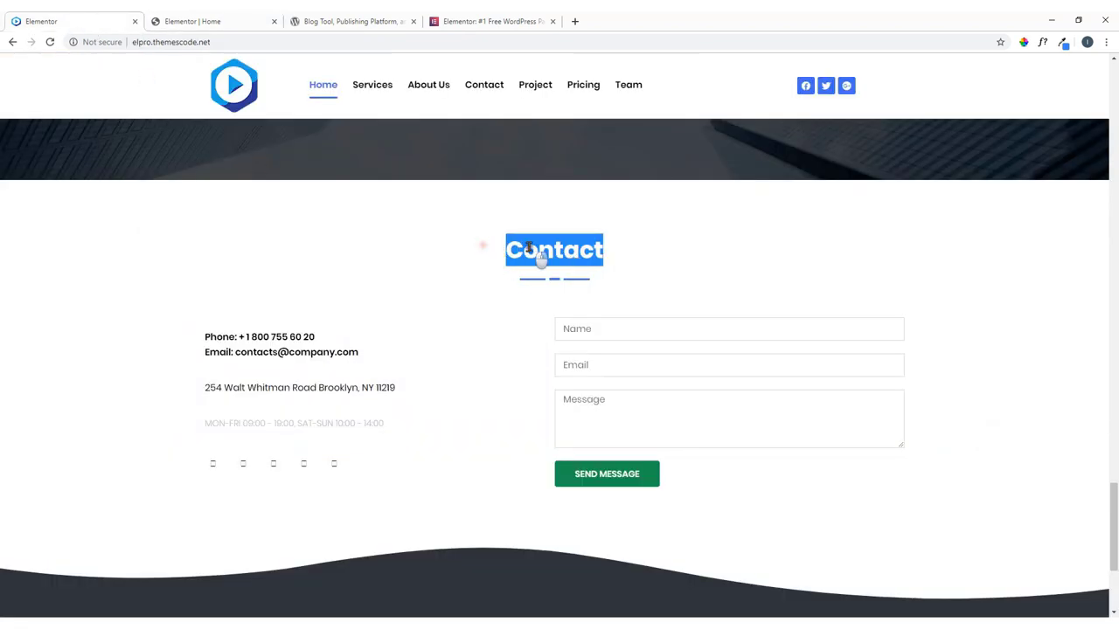
{"action": "right_click", "coordinate": [512, 253]}
{"action": "left_click", "coordinate": [529, 255]}
{"action": "left_click", "coordinate": [144, 15]}
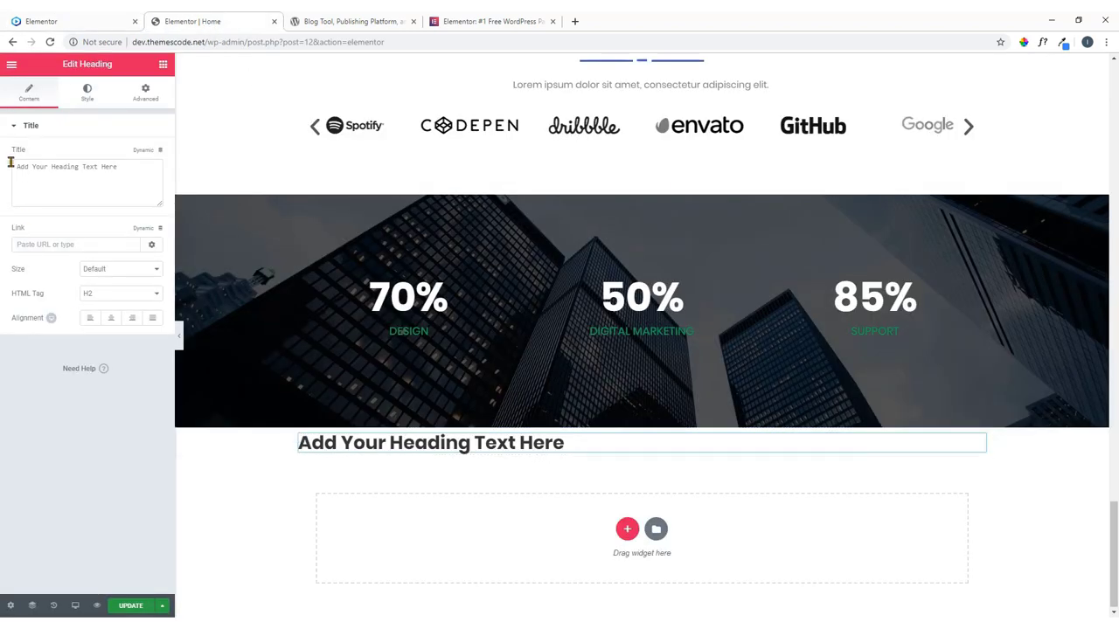
{"action": "key", "text": "ctrl+a"}
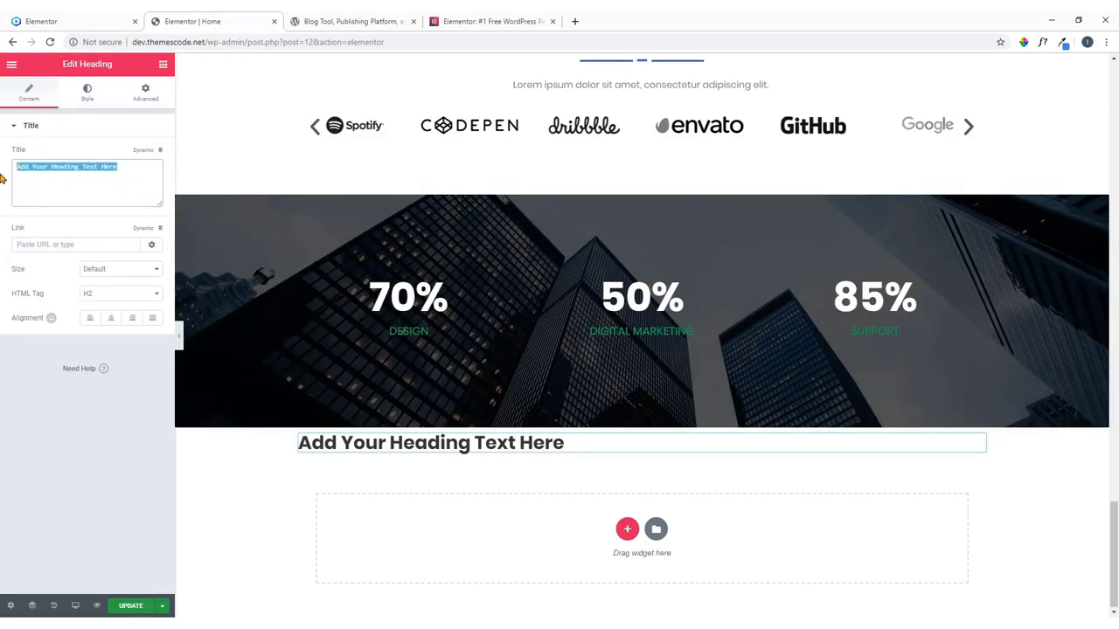
{"action": "key", "text": "ctrl+v"}
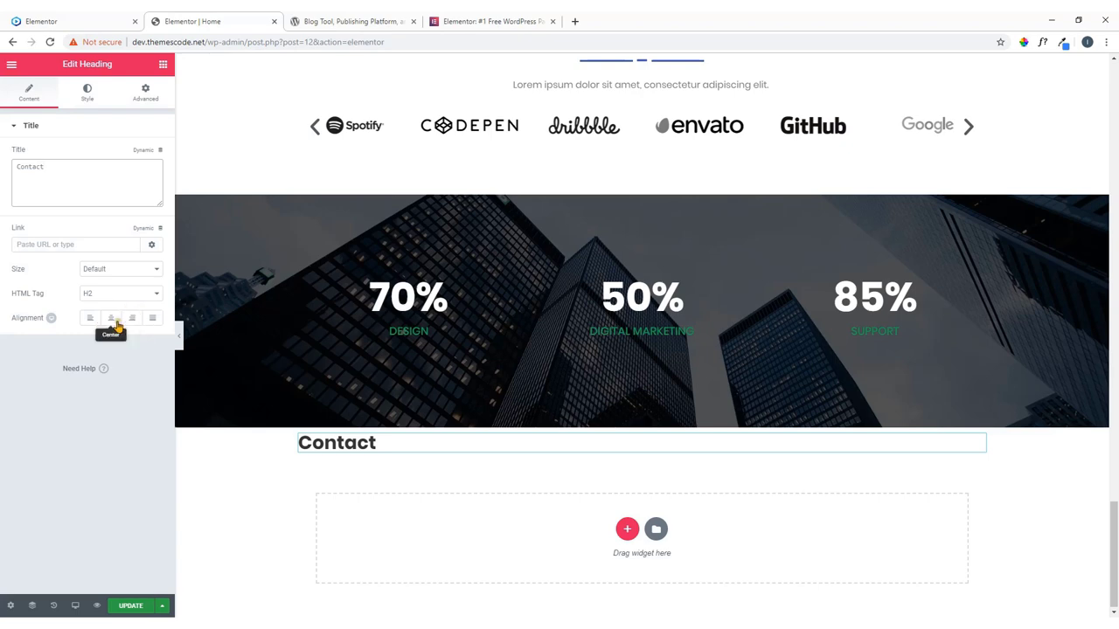
{"action": "left_click", "coordinate": [112, 320]}
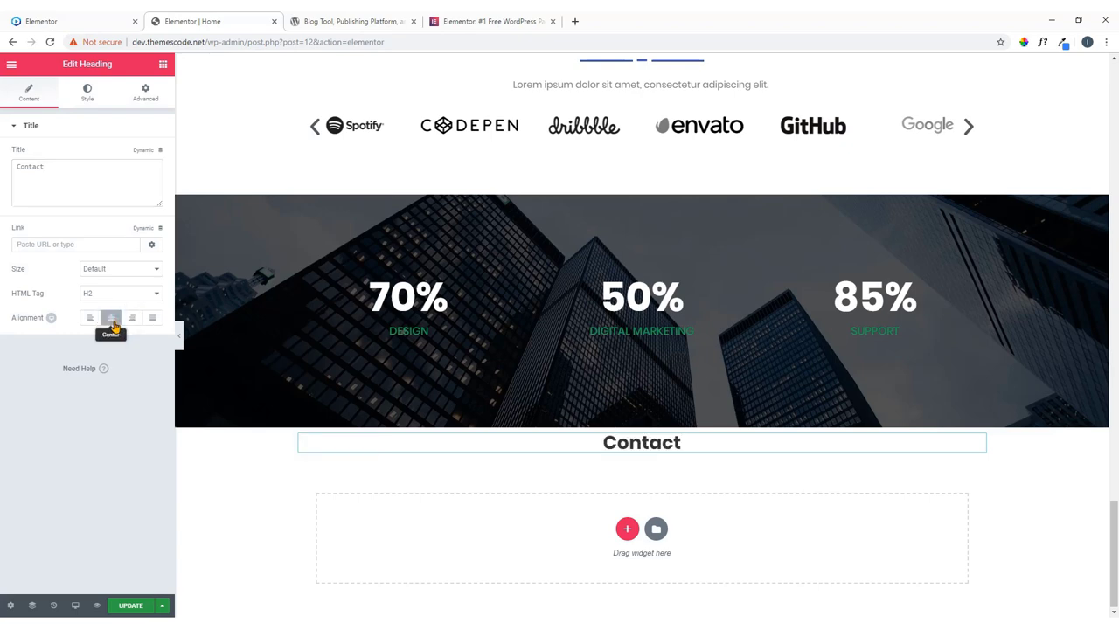
Copy the Our Clients divider and paste it beneath the Contact heading.
{"action": "scroll", "coordinate": [631, 219], "scroll_direction": "up", "scroll_amount": 2}
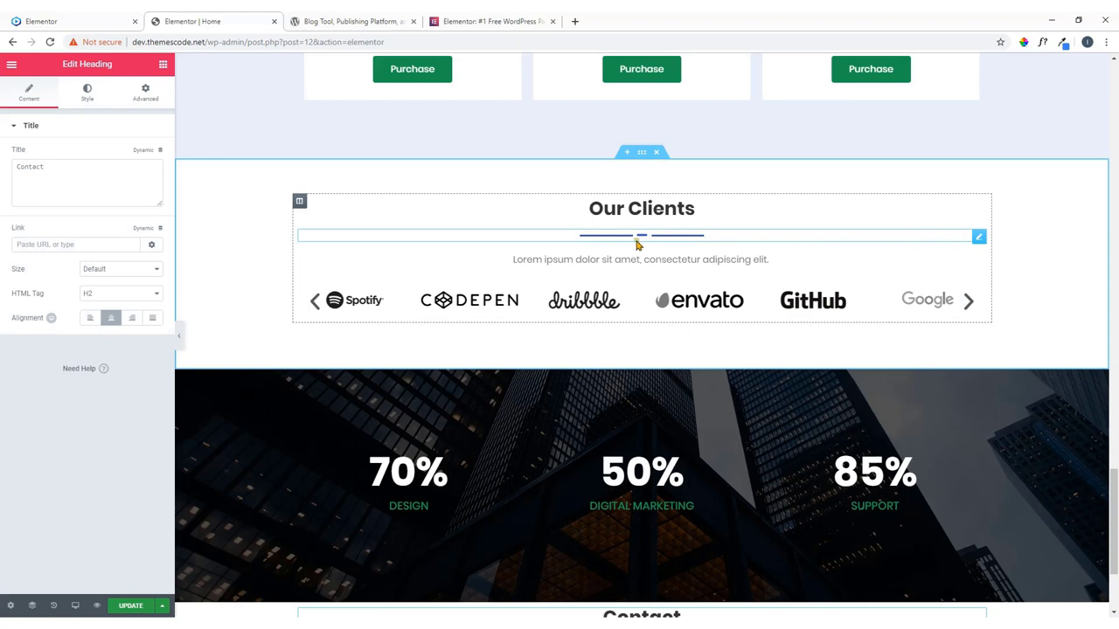
{"action": "right_click", "coordinate": [981, 238]}
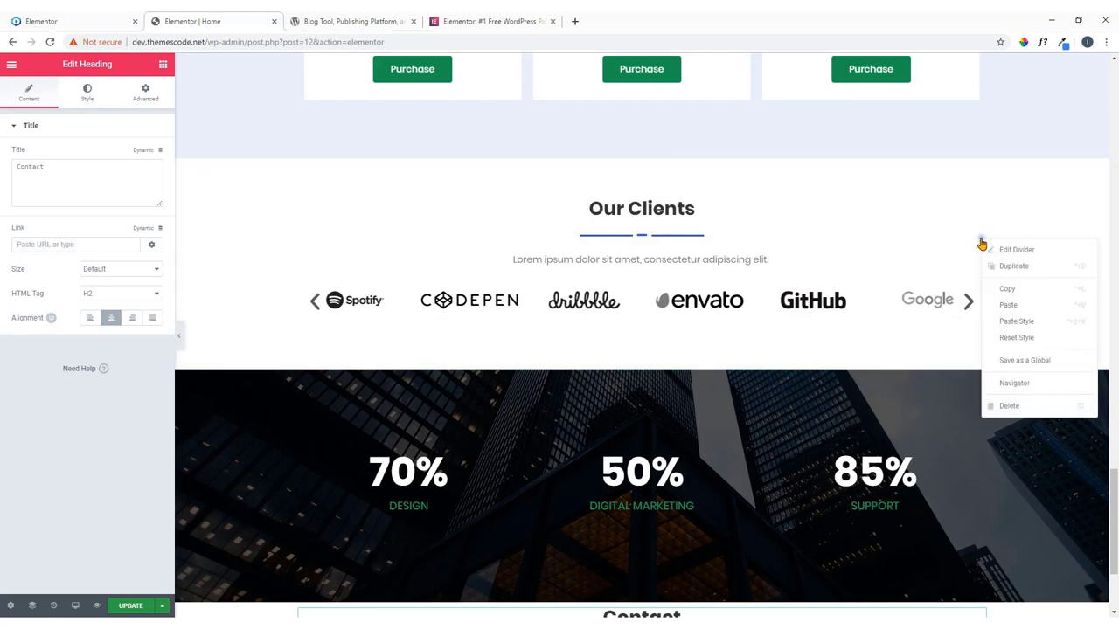
{"action": "left_click", "coordinate": [986, 293]}
{"action": "scroll", "coordinate": [877, 288], "scroll_direction": "down", "scroll_amount": 2}
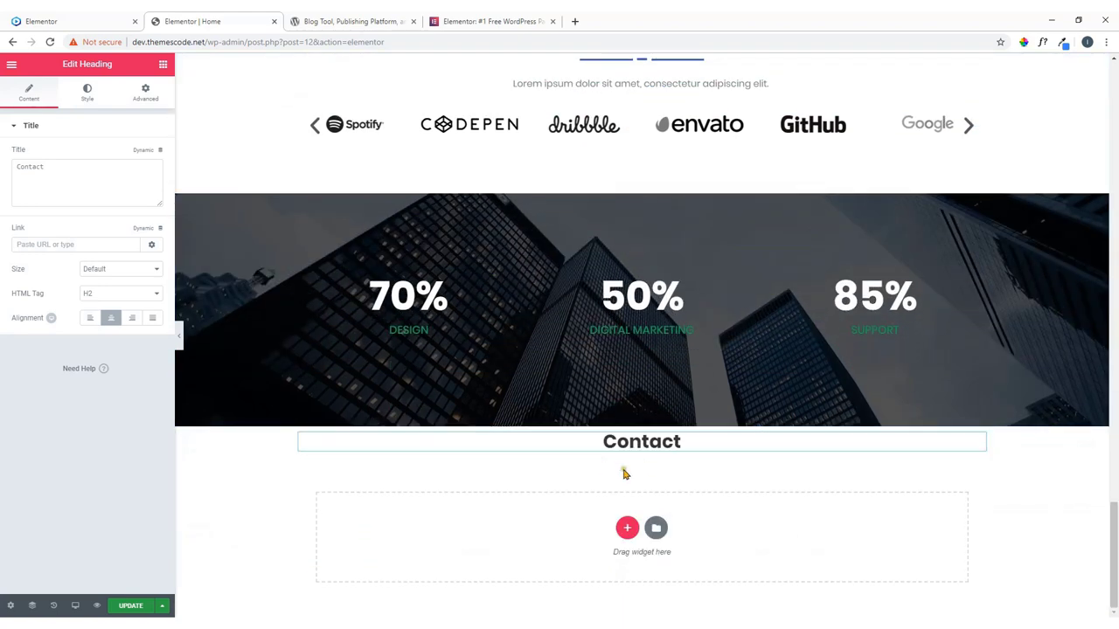
{"action": "right_click", "coordinate": [971, 444]}
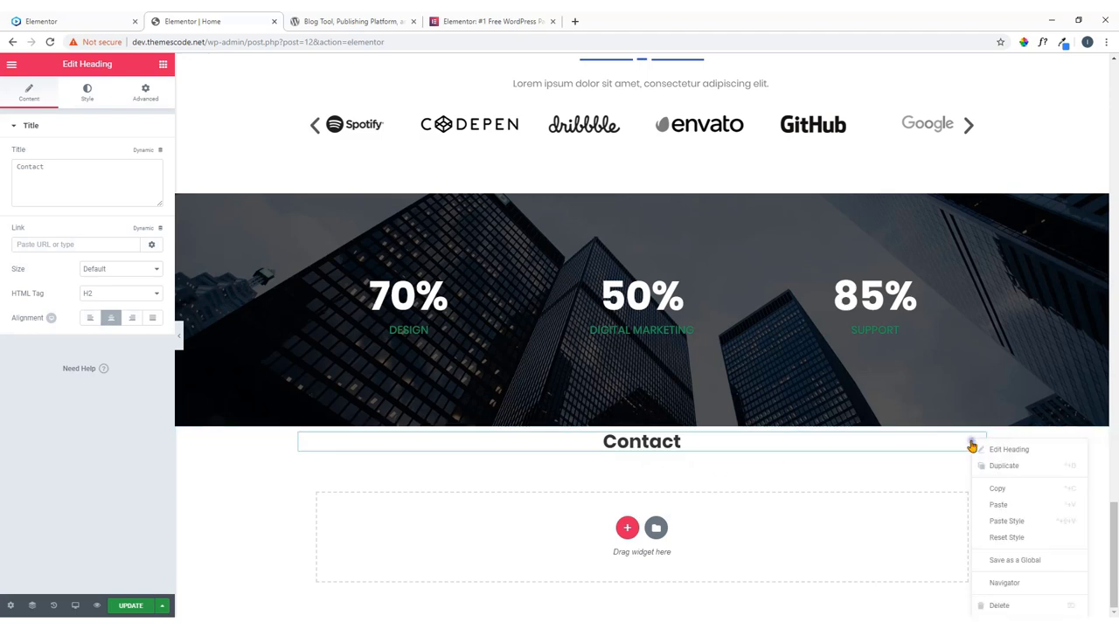
{"action": "left_click", "coordinate": [999, 504]}
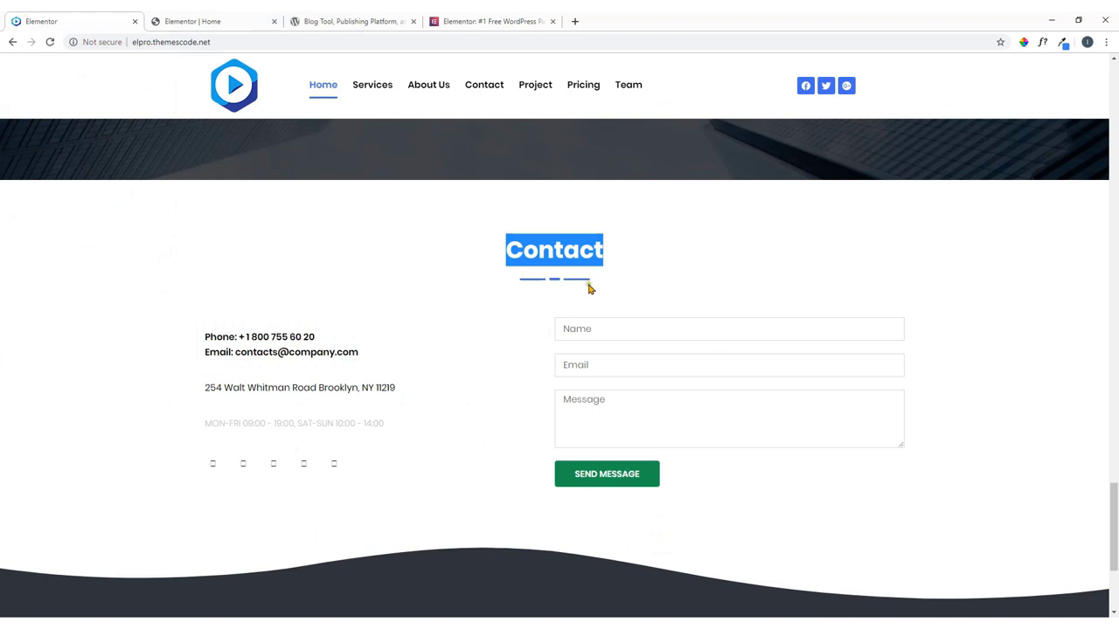
{"action": "left_click", "coordinate": [613, 291]}
{"action": "scroll", "coordinate": [415, 336], "scroll_direction": "down", "scroll_amount": 2}
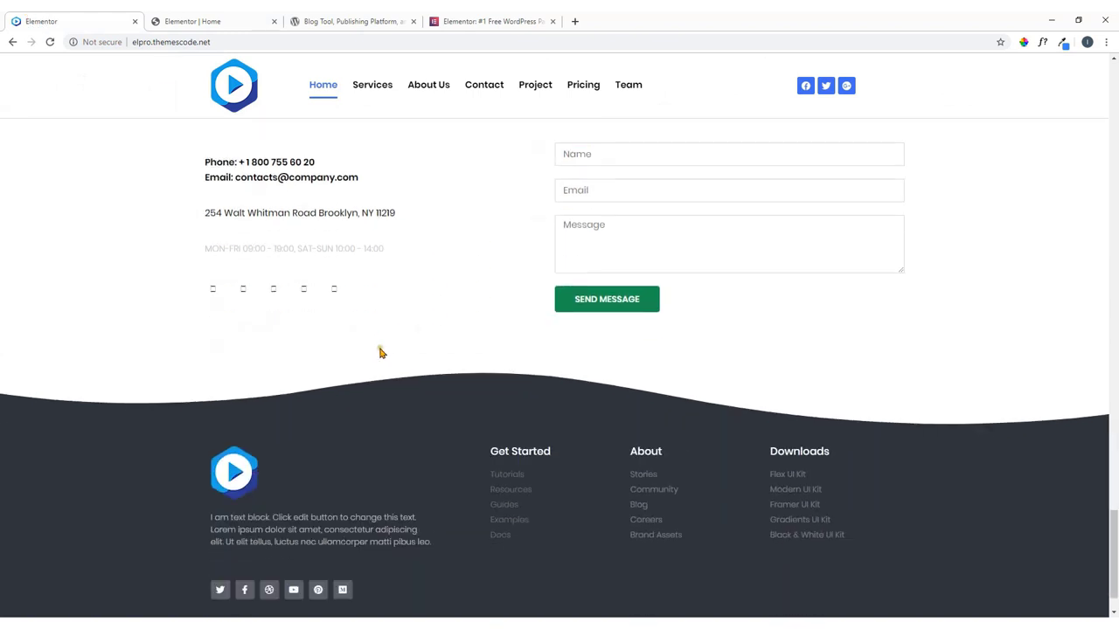
{"action": "scroll", "coordinate": [429, 342], "scroll_direction": "up", "scroll_amount": 1}
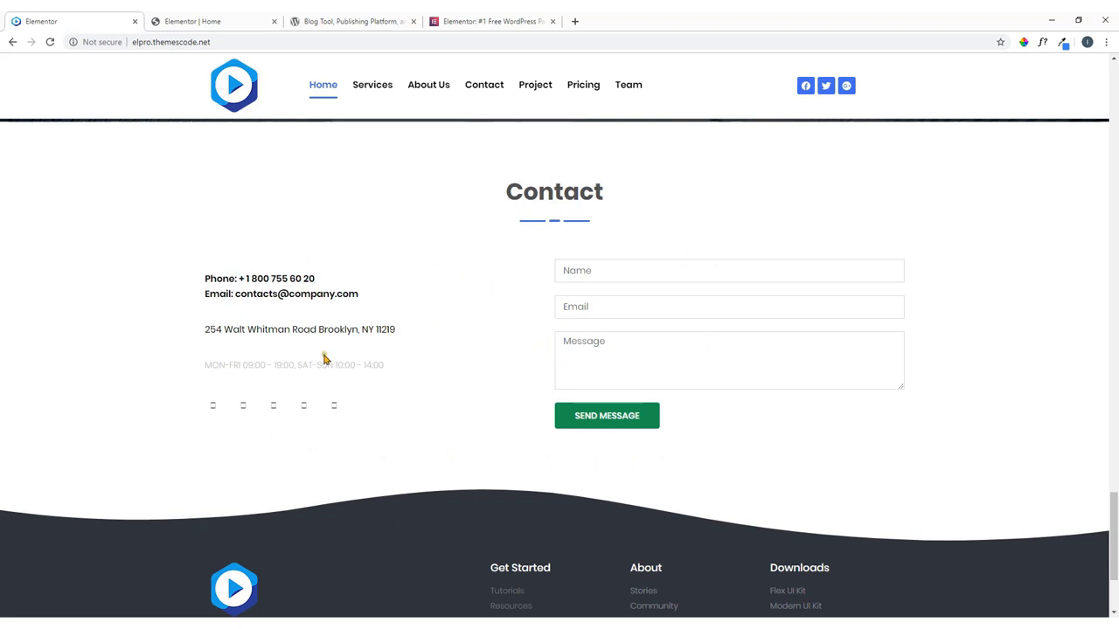
{"action": "left_click", "coordinate": [194, 16]}
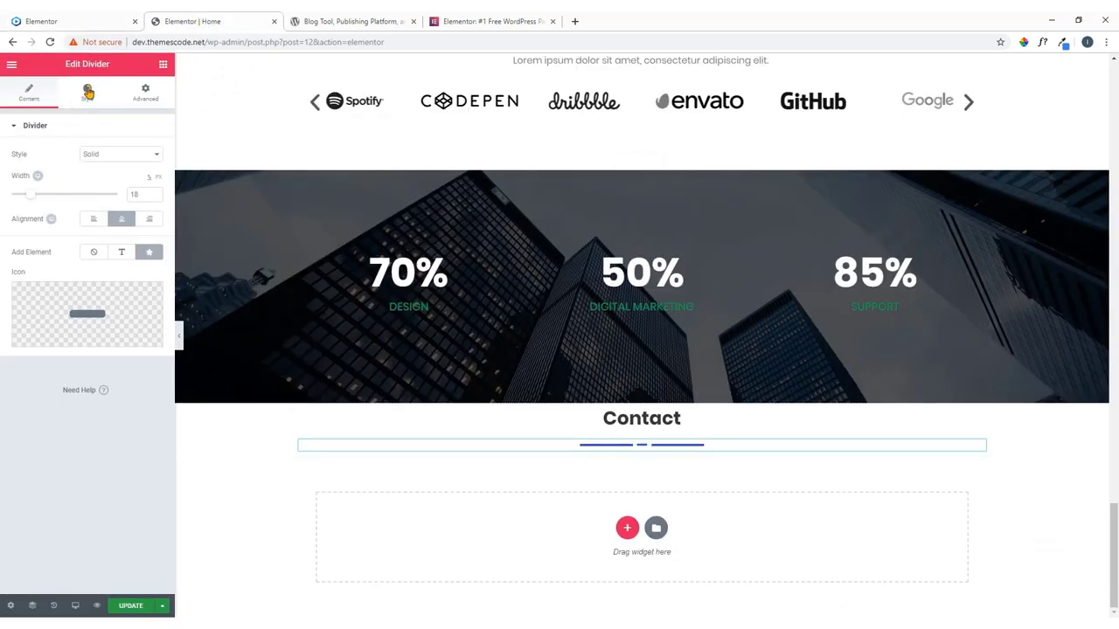
Place a two-column Inner Section under the Contact divider.
{"action": "left_click", "coordinate": [163, 65]}
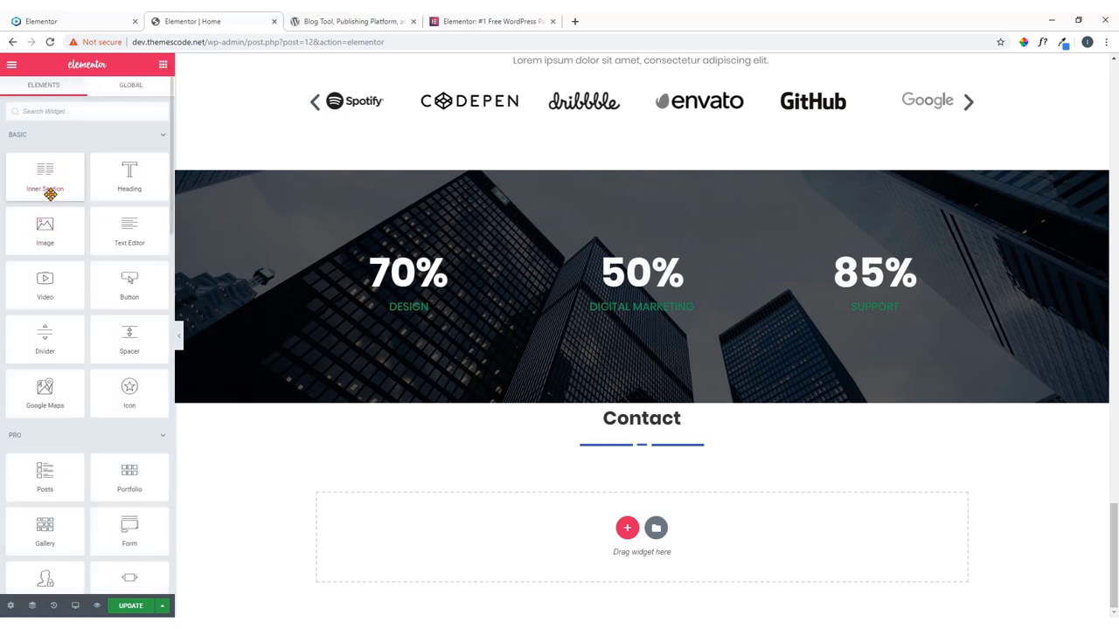
{"action": "left_click_drag", "start_coordinate": [41, 176], "coordinate": [644, 455]}
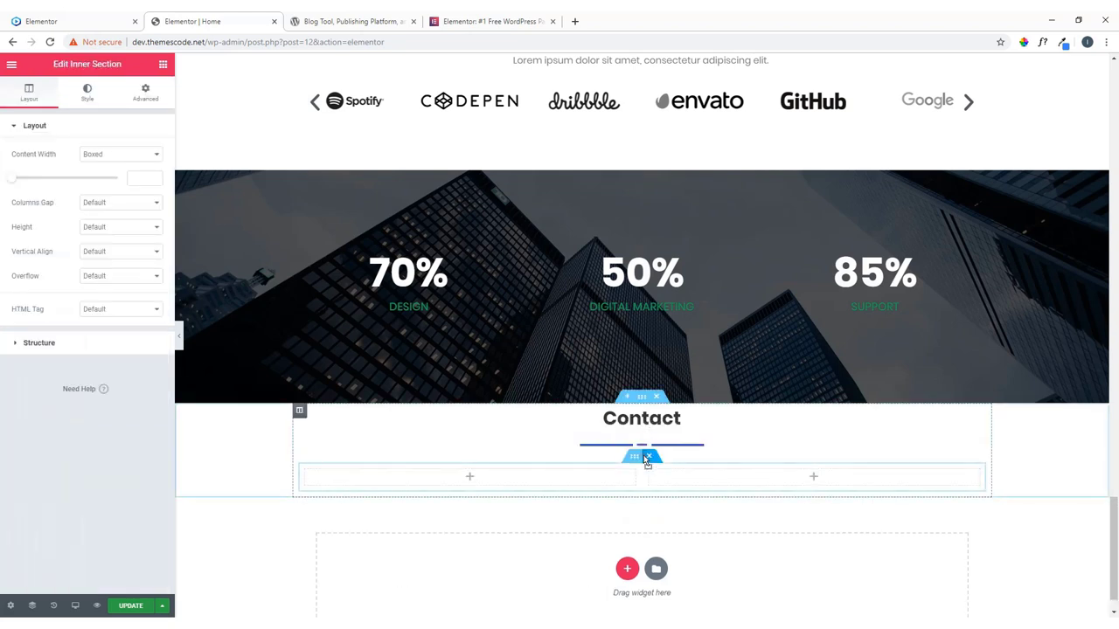
{"action": "scroll", "coordinate": [644, 450], "scroll_direction": "down", "scroll_amount": 1}
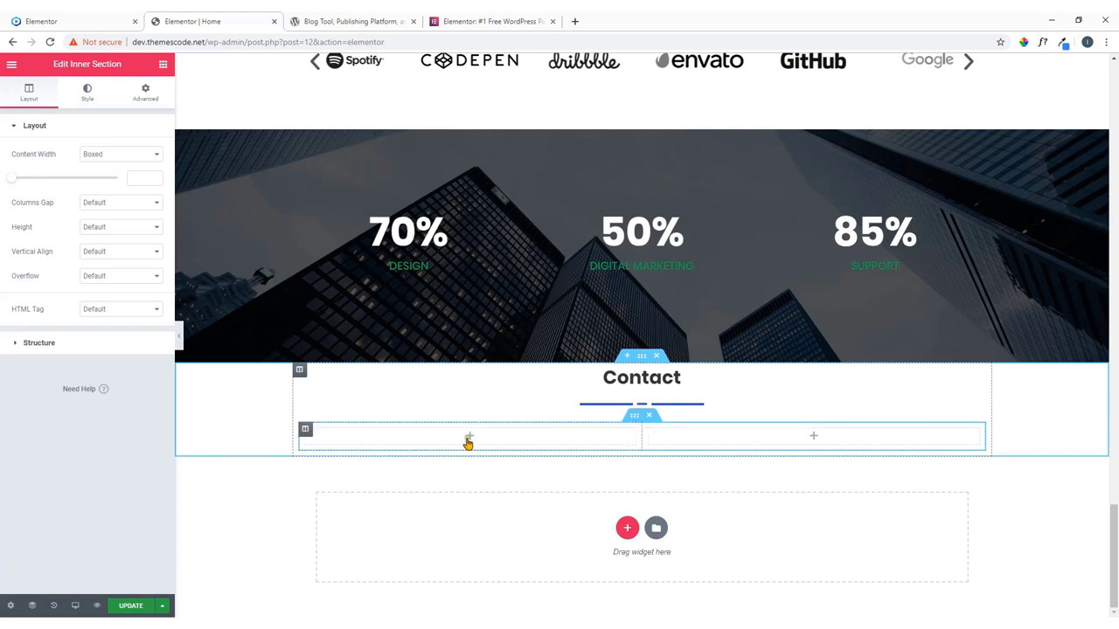
{"action": "left_click", "coordinate": [84, 17]}
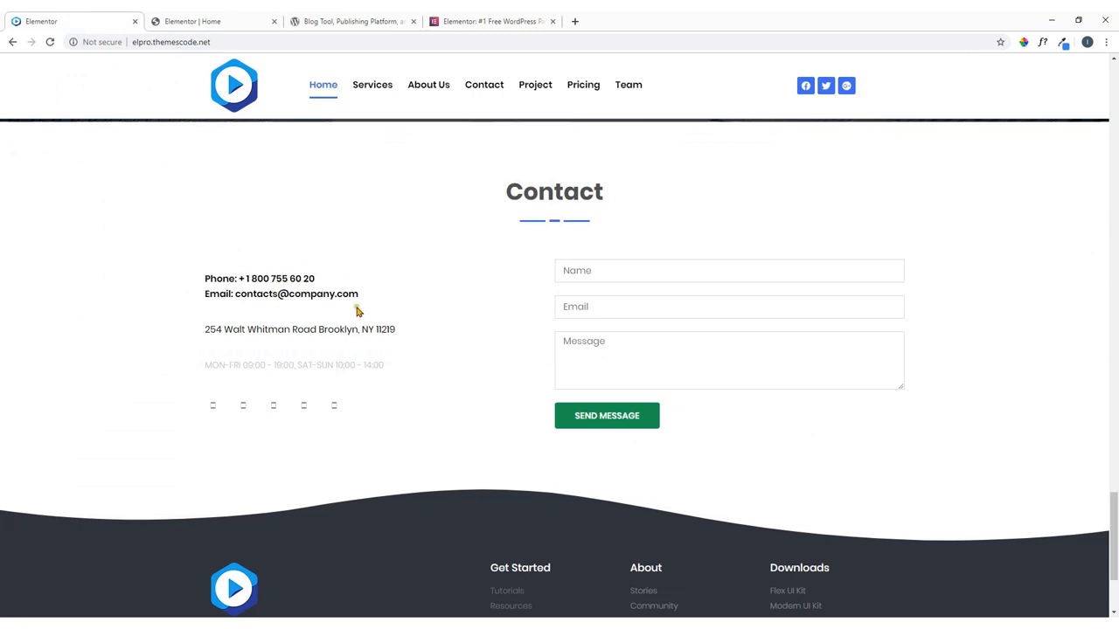
{"action": "left_click", "coordinate": [200, 21]}
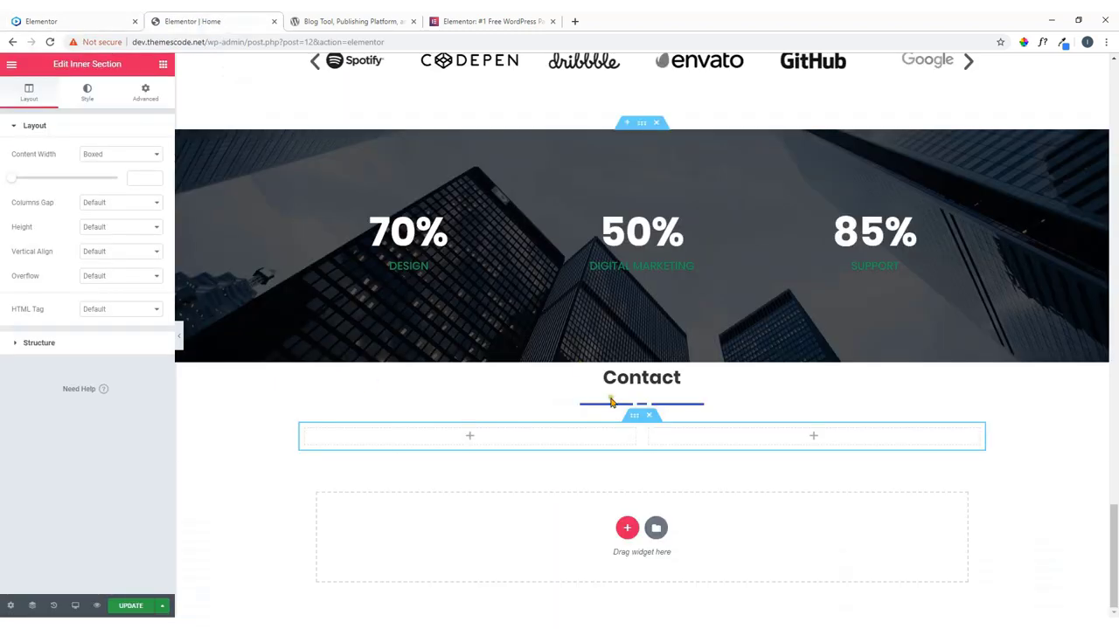
Add a Heading to the left column and duplicate it three times, making four headings.
{"action": "left_click", "coordinate": [471, 437]}
{"action": "left_click_drag", "start_coordinate": [131, 179], "coordinate": [480, 452]}
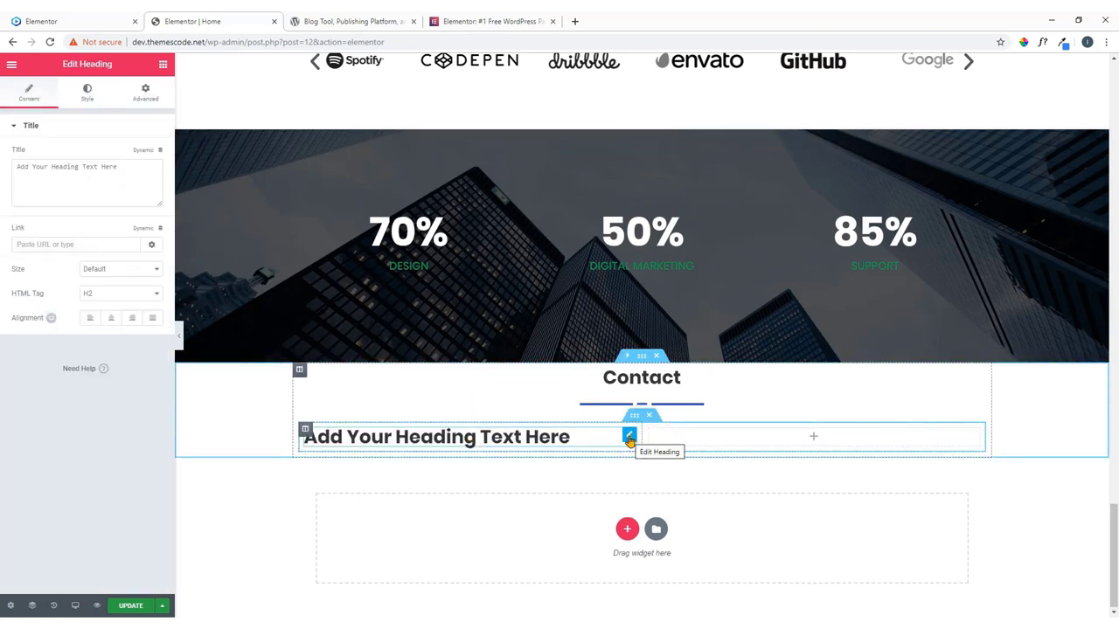
{"action": "right_click", "coordinate": [629, 437]}
{"action": "left_click", "coordinate": [651, 462]}
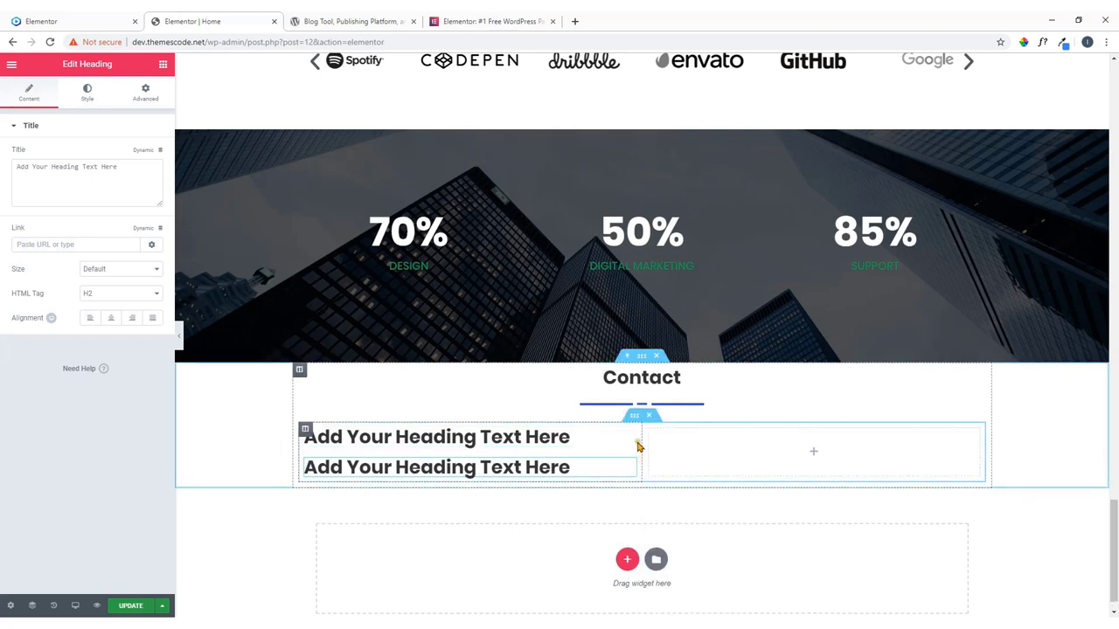
{"action": "left_click", "coordinate": [53, 21]}
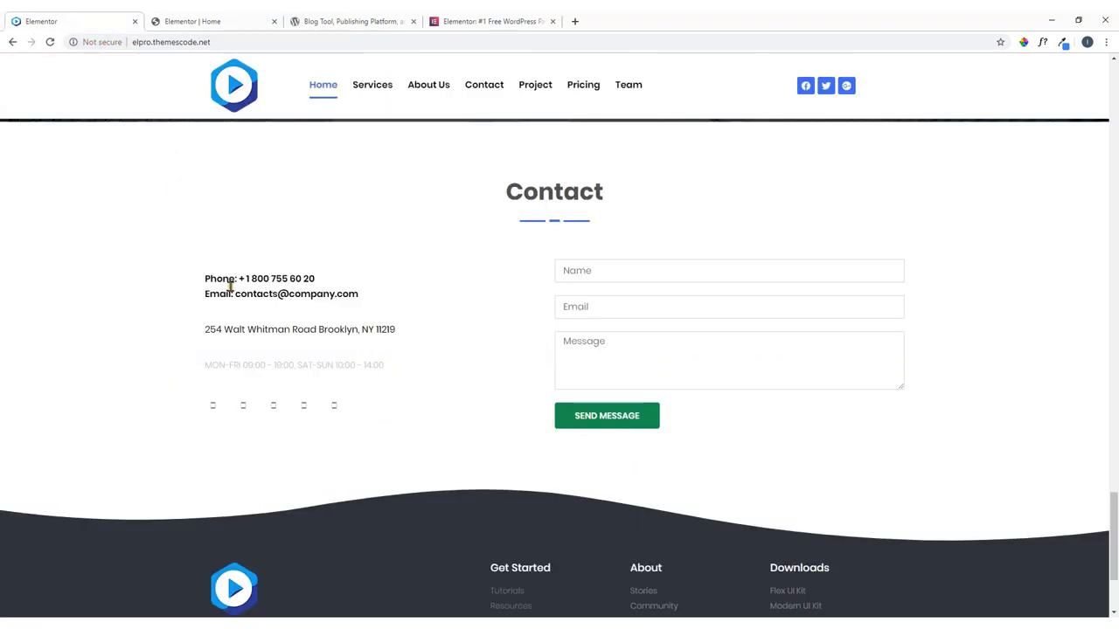
{"action": "left_click", "coordinate": [157, 20]}
{"action": "right_click", "coordinate": [632, 470]}
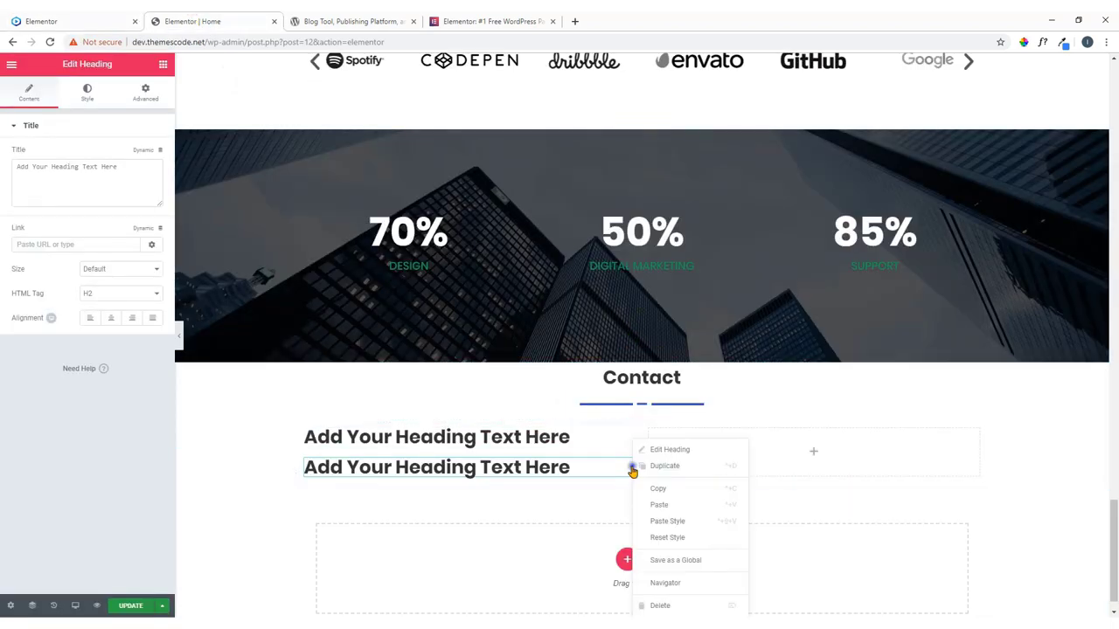
{"action": "left_click", "coordinate": [657, 467]}
{"action": "scroll", "coordinate": [552, 446], "scroll_direction": "down", "scroll_amount": 1}
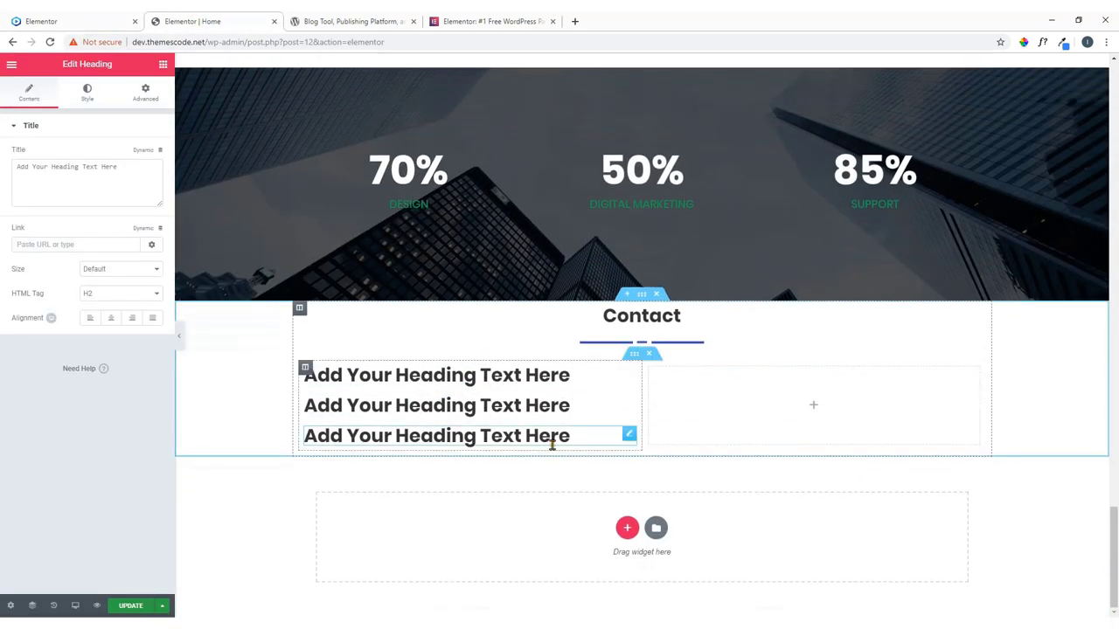
{"action": "right_click", "coordinate": [630, 434]}
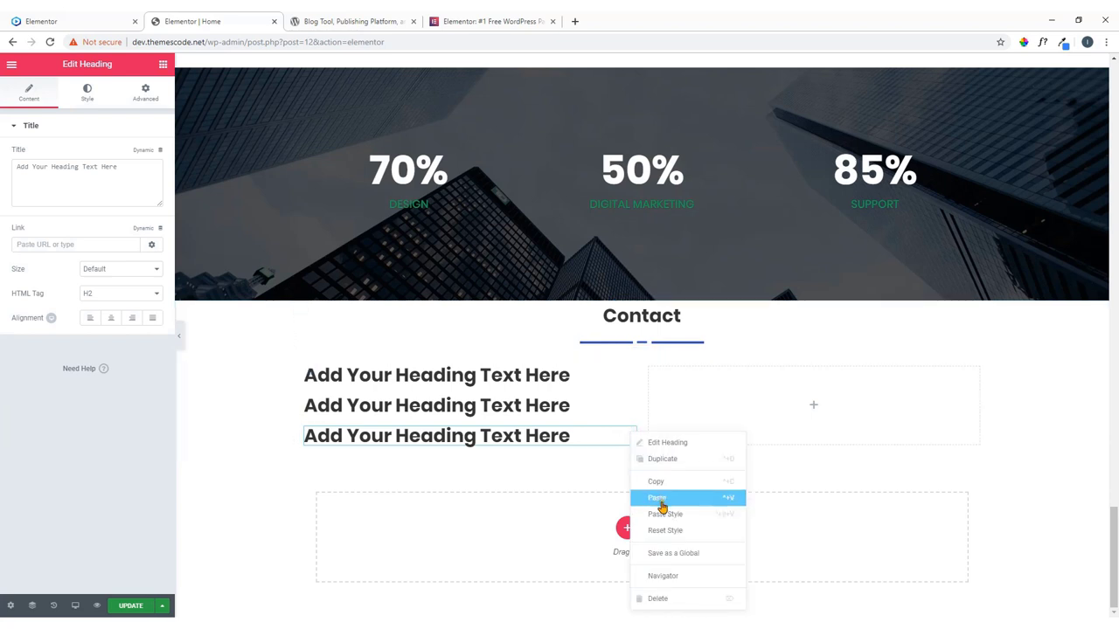
{"action": "left_click", "coordinate": [664, 460]}
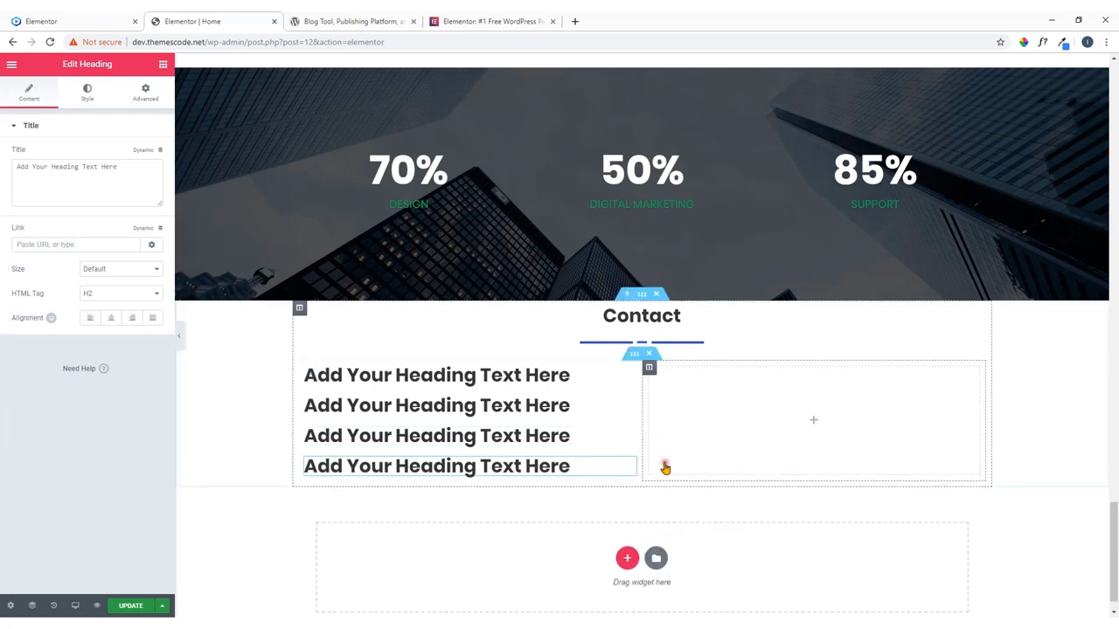
{"action": "left_click", "coordinate": [45, 16]}
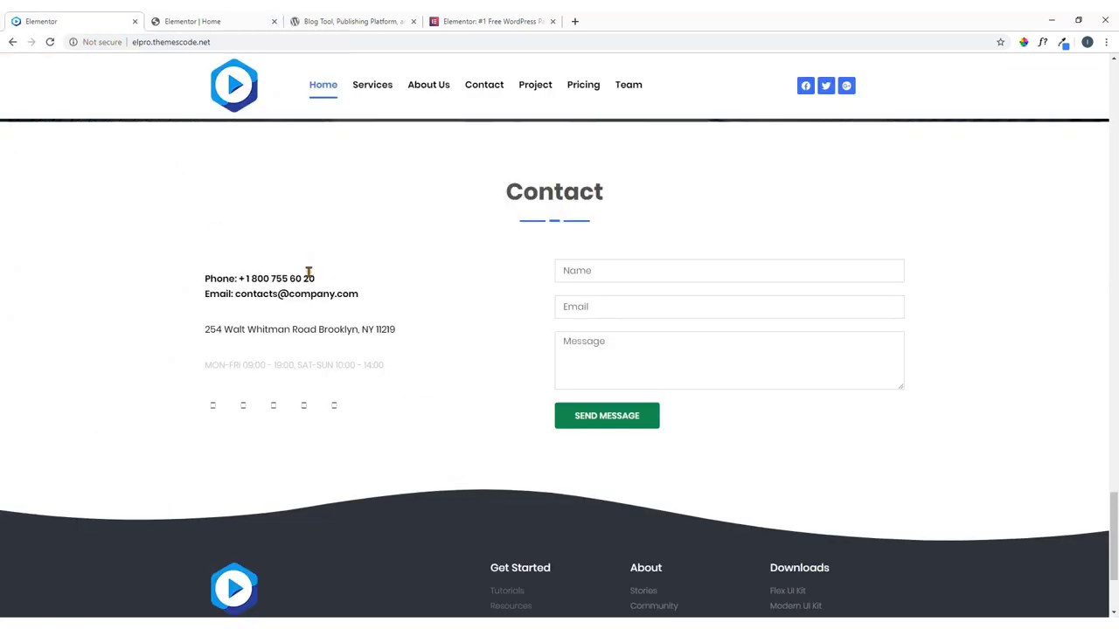
Paste the live site's phone line into the first placeholder heading's title.
{"action": "left_click_drag", "start_coordinate": [316, 279], "coordinate": [207, 279]}
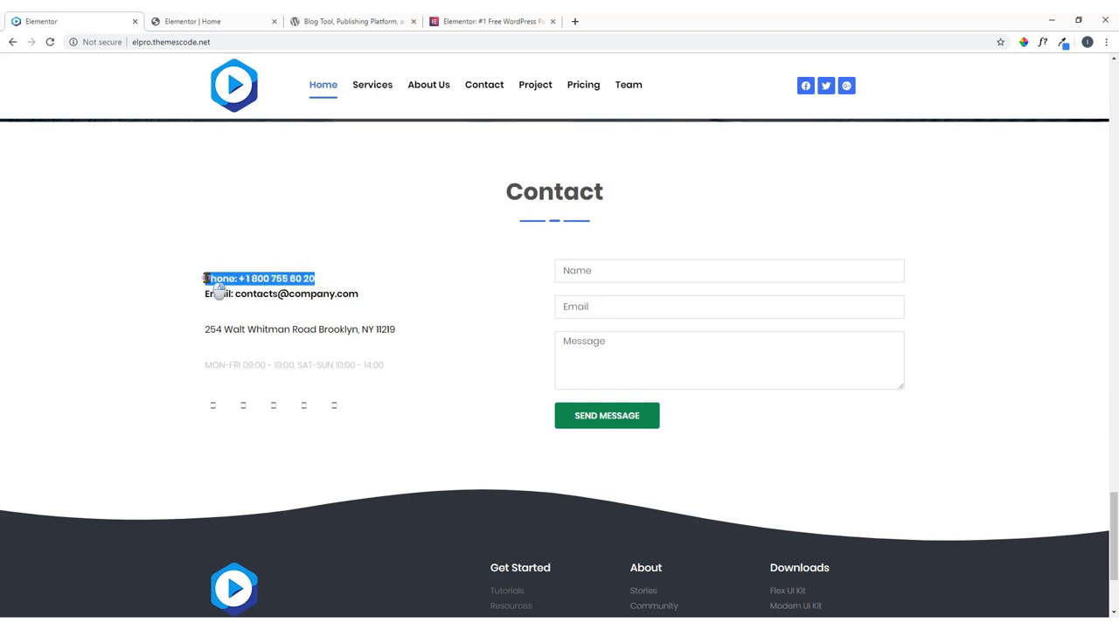
{"action": "right_click", "coordinate": [207, 279]}
{"action": "left_click", "coordinate": [214, 283]}
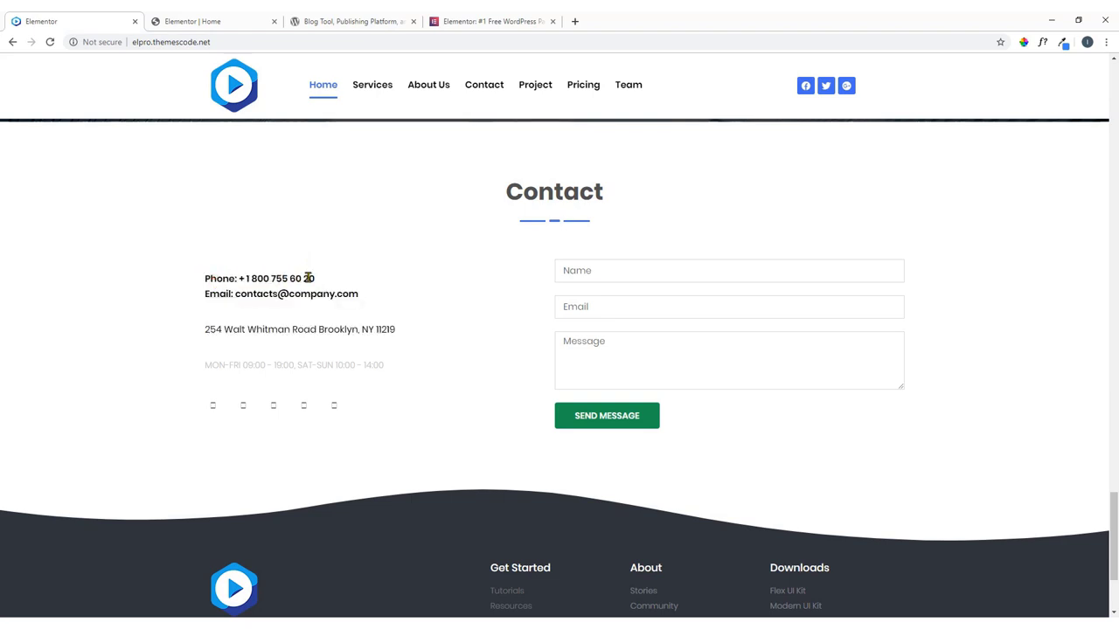
{"action": "left_click_drag", "start_coordinate": [310, 278], "coordinate": [202, 279]}
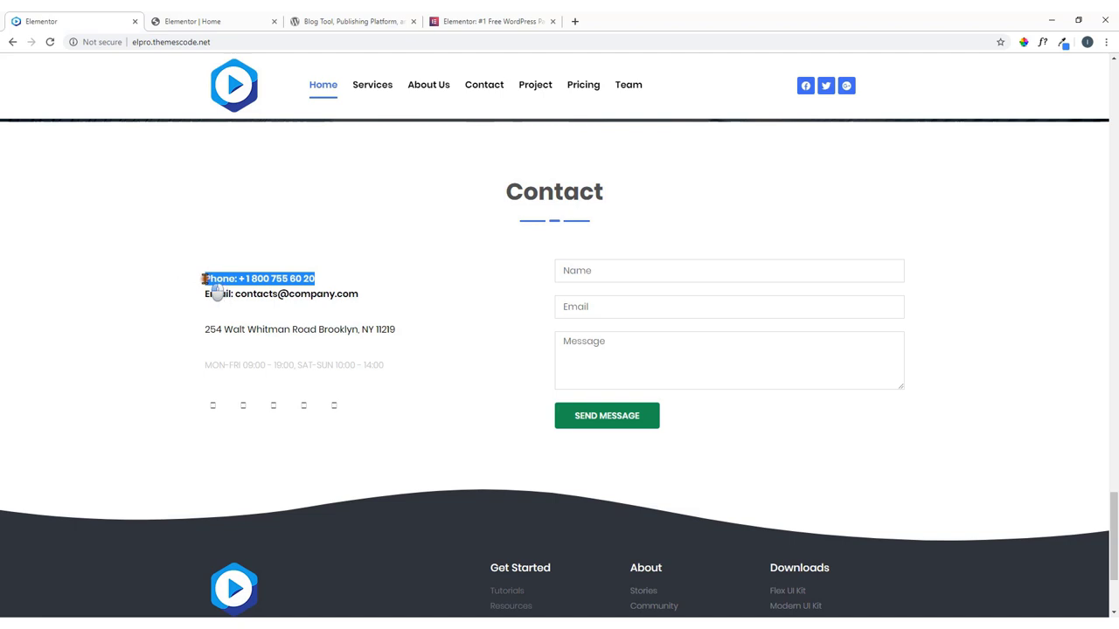
{"action": "right_click", "coordinate": [222, 284]}
{"action": "left_click", "coordinate": [232, 289]}
{"action": "left_click", "coordinate": [201, 19]}
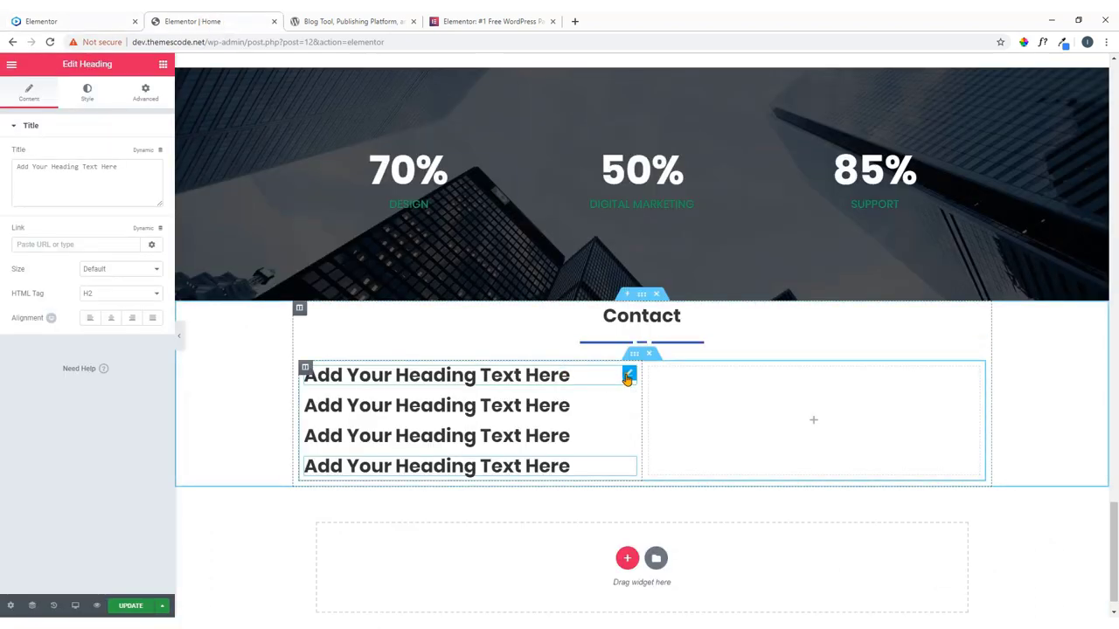
{"action": "left_click", "coordinate": [628, 376]}
{"action": "left_click_drag", "start_coordinate": [141, 173], "coordinate": [3, 178]}
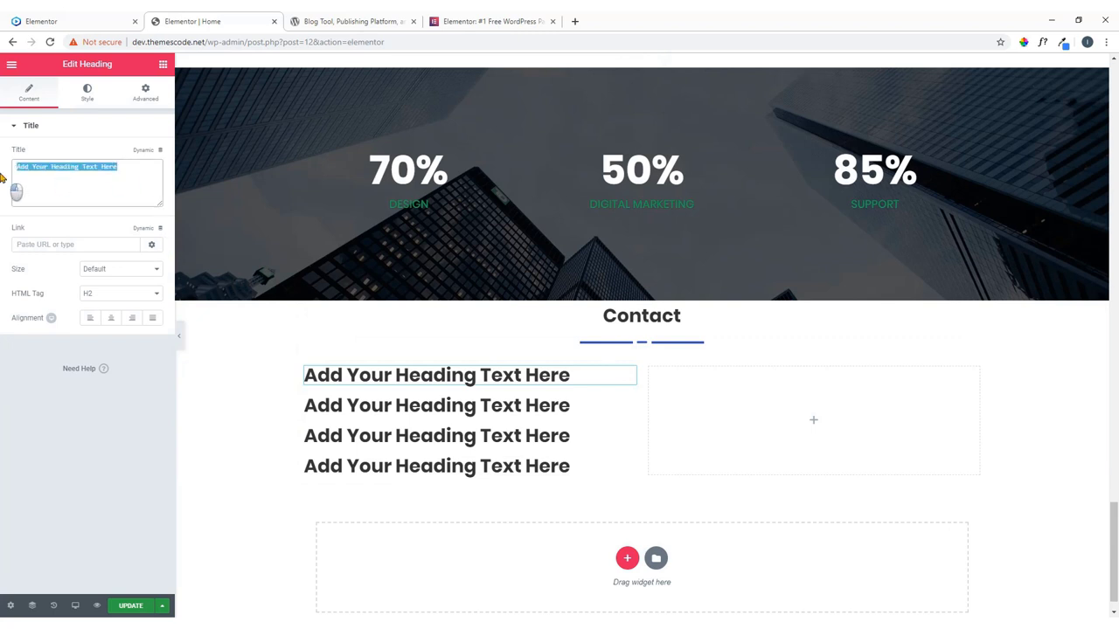
{"action": "key", "text": "ctrl+v"}
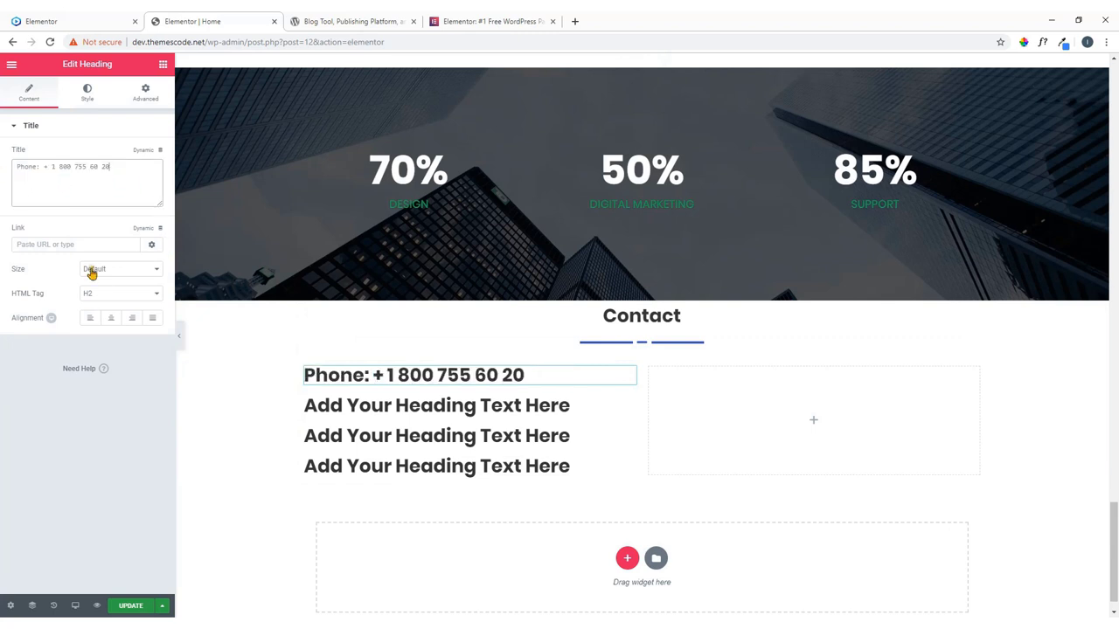
Set the phone heading to H6 with grey text colour #54595f.
{"action": "left_click", "coordinate": [101, 294]}
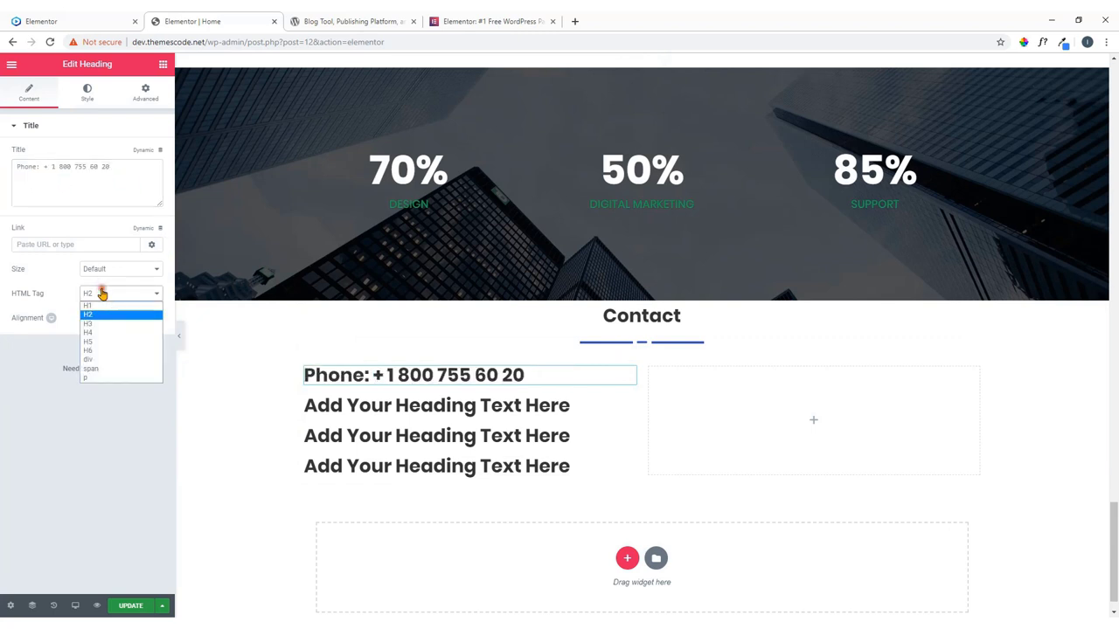
{"action": "left_click", "coordinate": [101, 351]}
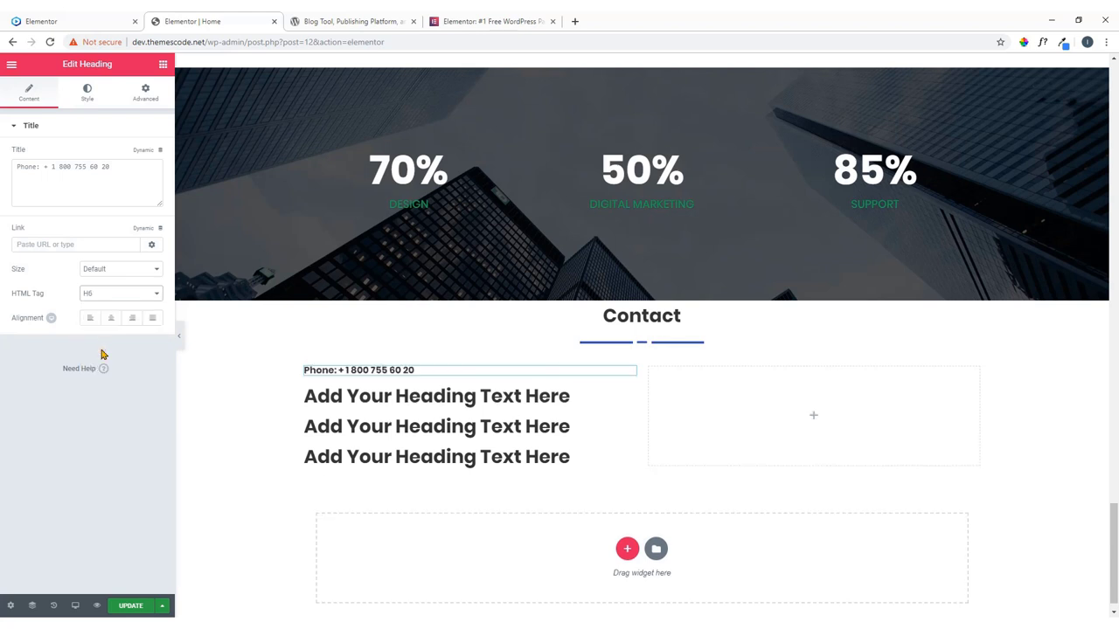
{"action": "left_click", "coordinate": [88, 96]}
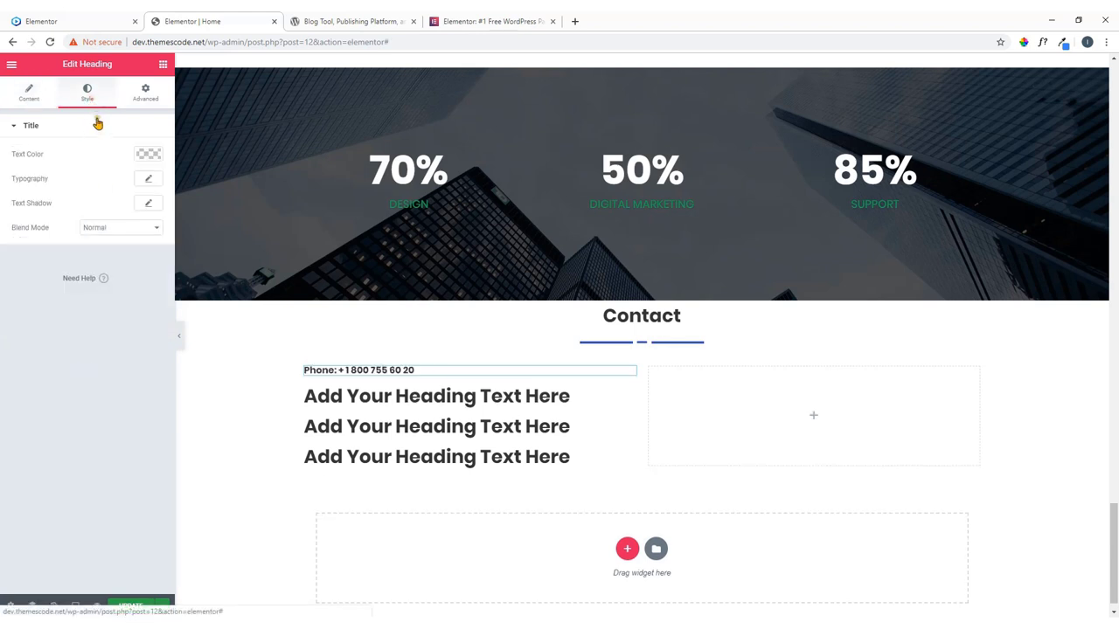
{"action": "left_click", "coordinate": [149, 155]}
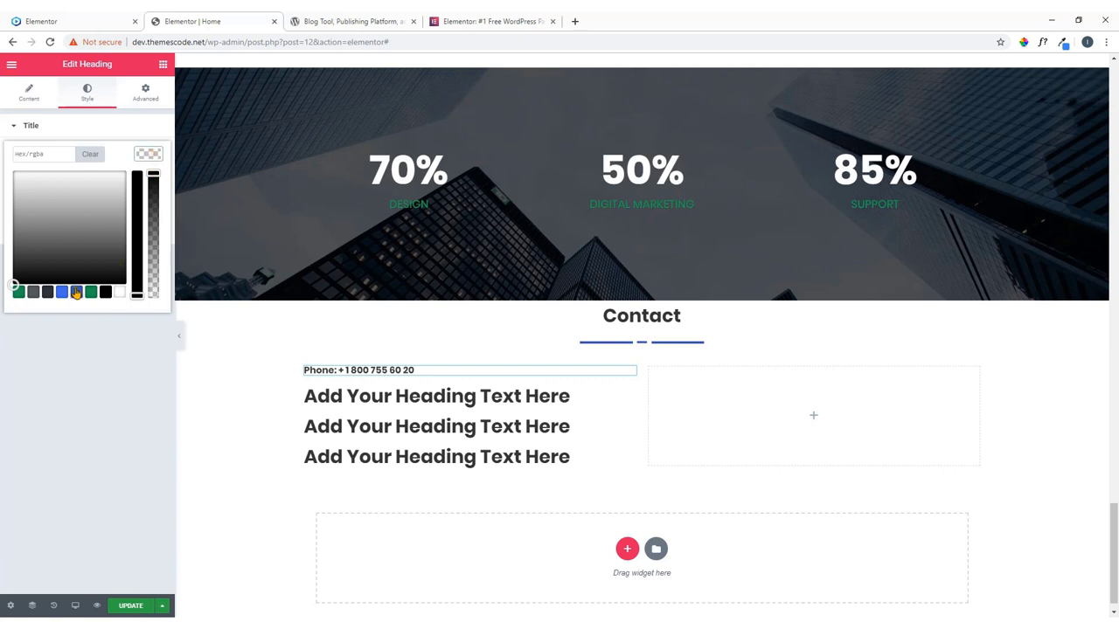
{"action": "left_click", "coordinate": [33, 292]}
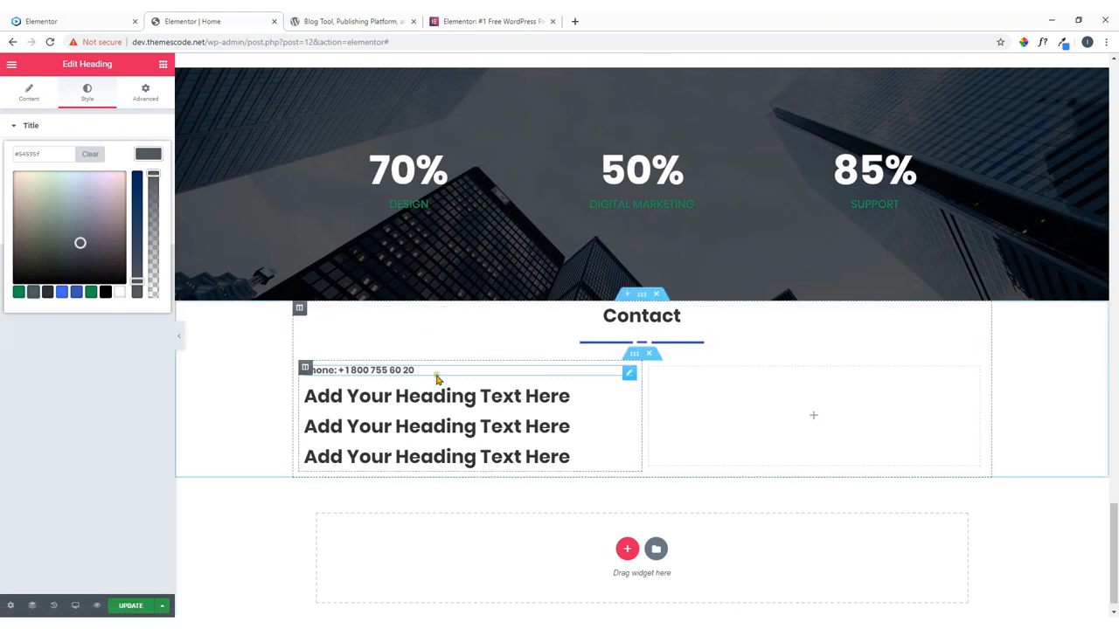
Paste the live site's email line into the second heading's title.
{"action": "left_click", "coordinate": [629, 395]}
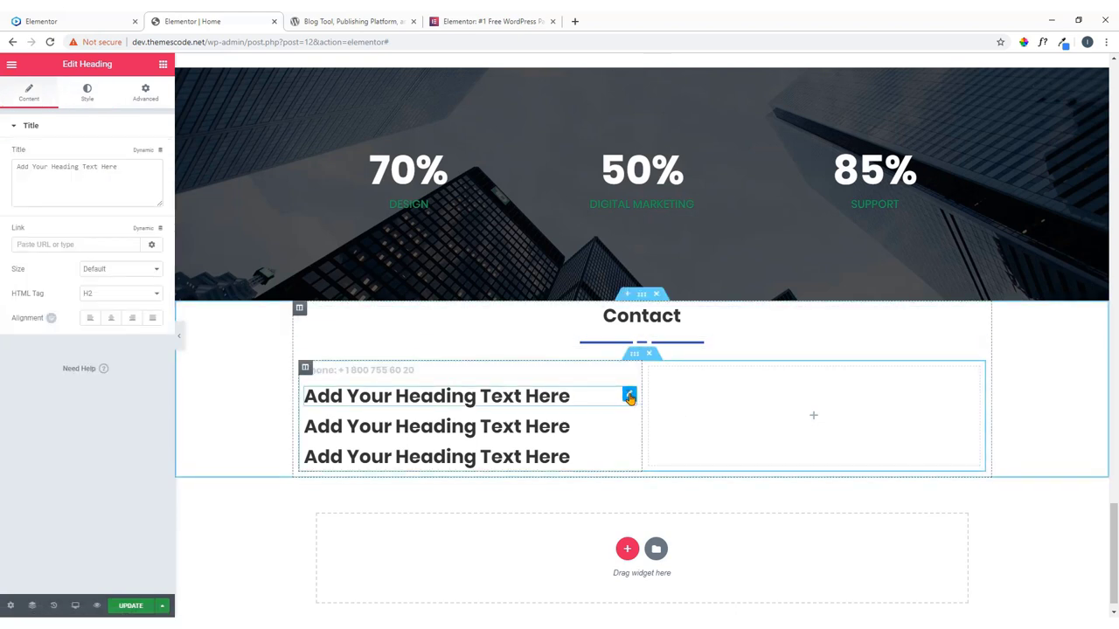
{"action": "left_click", "coordinate": [77, 22]}
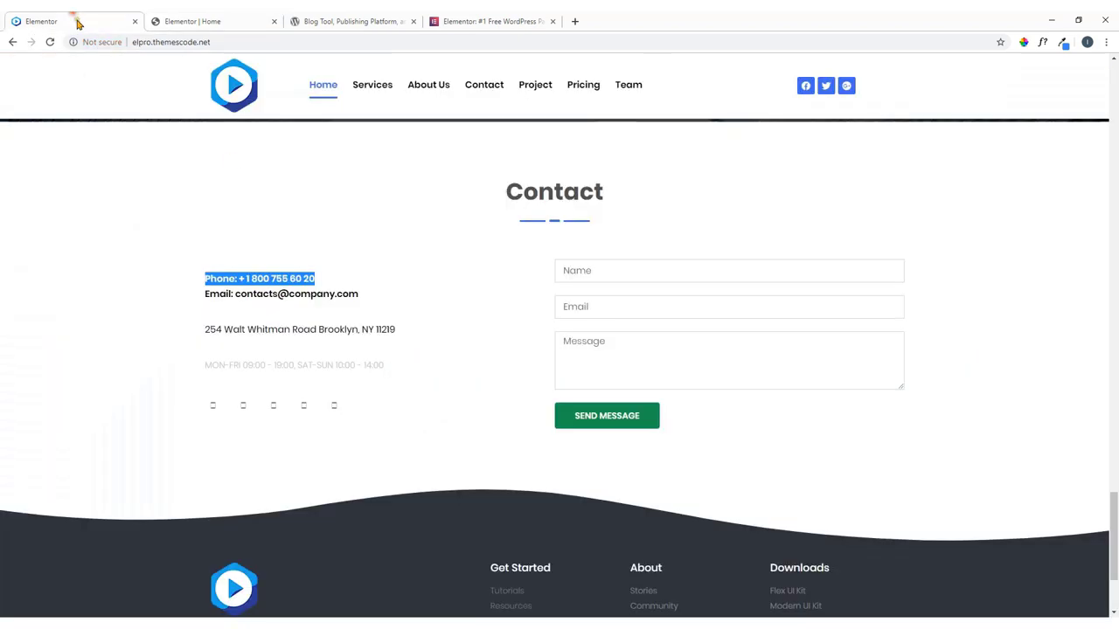
{"action": "left_click", "coordinate": [371, 300]}
{"action": "left_click_drag", "start_coordinate": [363, 297], "coordinate": [205, 293]}
{"action": "right_click", "coordinate": [218, 302]}
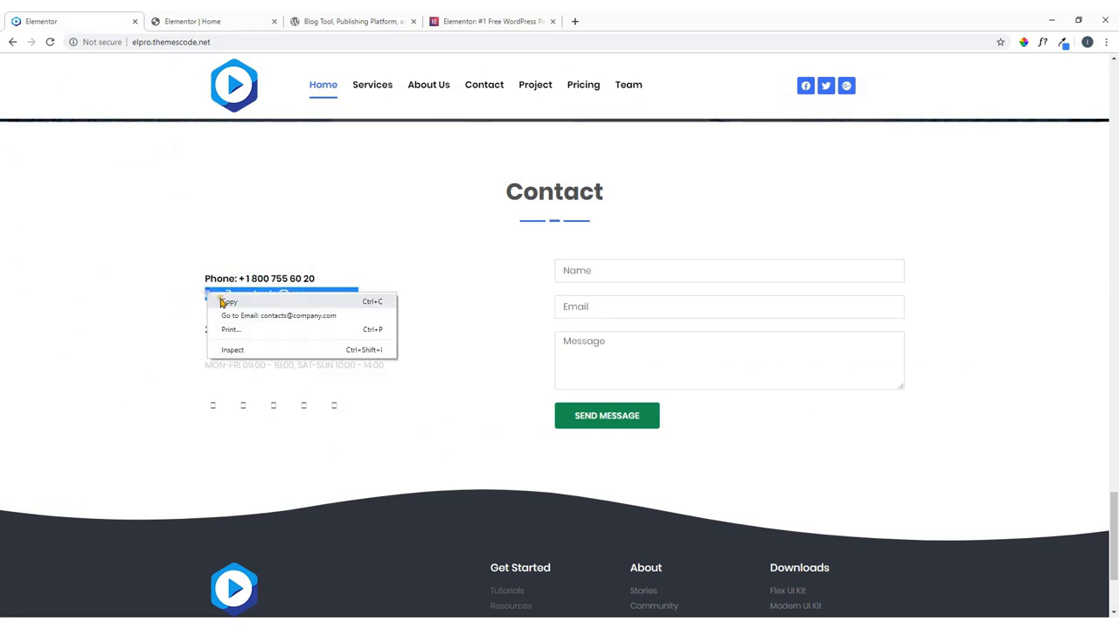
{"action": "left_click", "coordinate": [229, 297]}
{"action": "left_click", "coordinate": [183, 20]}
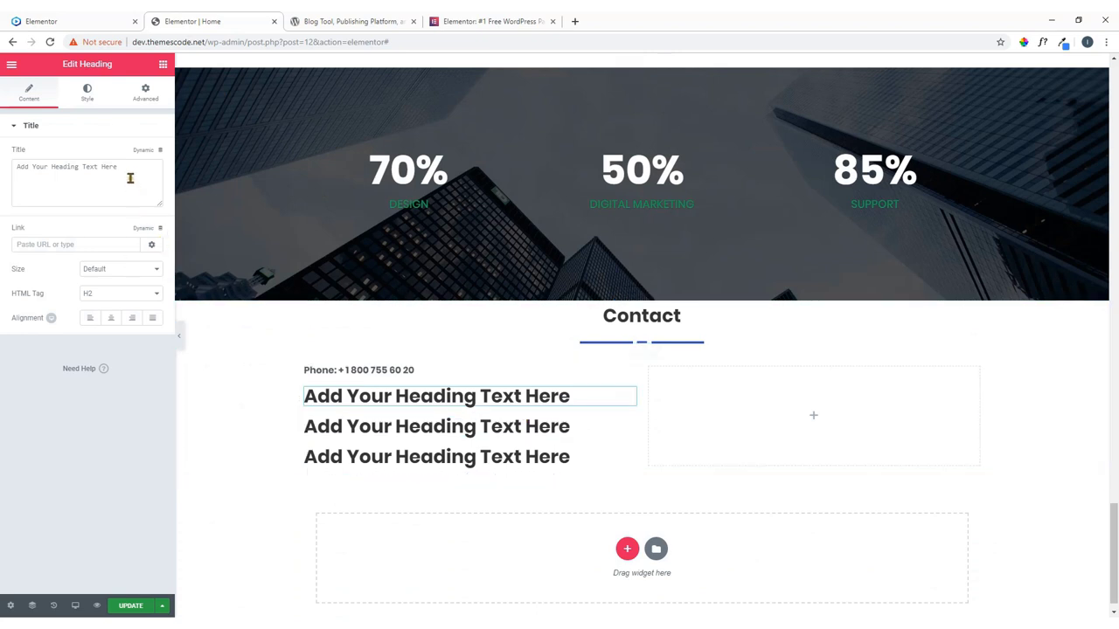
{"action": "left_click_drag", "start_coordinate": [122, 168], "coordinate": [2, 181]}
{"action": "key", "text": "ctrl+v"}
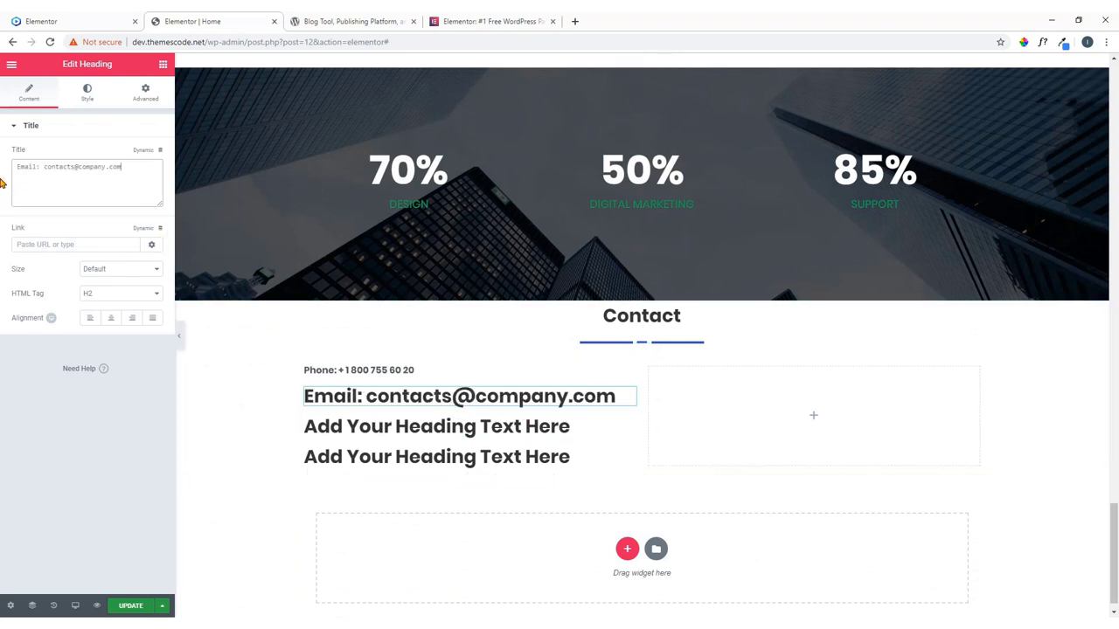
Paste the live site's street address into the third heading's title.
{"action": "left_click", "coordinate": [82, 19]}
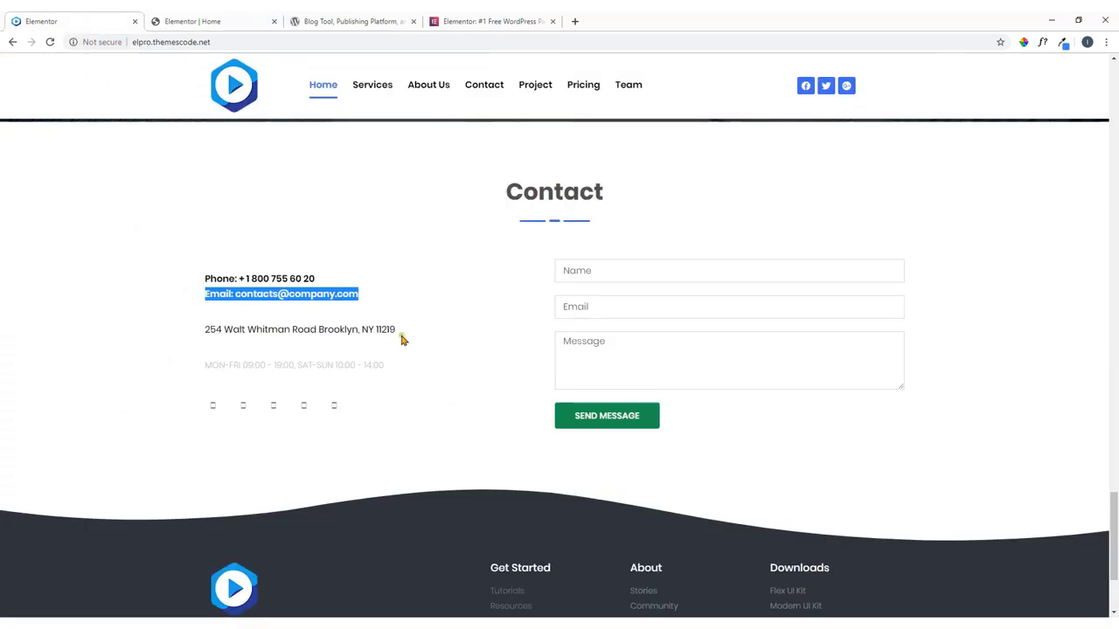
{"action": "left_click_drag", "start_coordinate": [396, 331], "coordinate": [210, 329]}
{"action": "right_click", "coordinate": [210, 330]}
{"action": "left_click", "coordinate": [347, 308]}
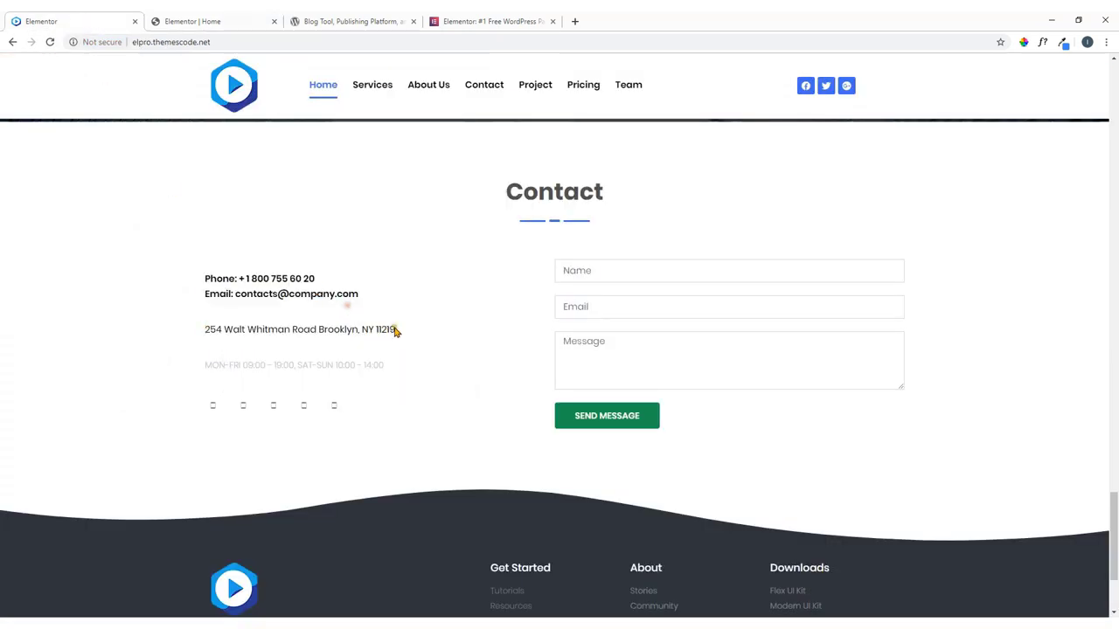
{"action": "left_click_drag", "start_coordinate": [414, 332], "coordinate": [206, 329]}
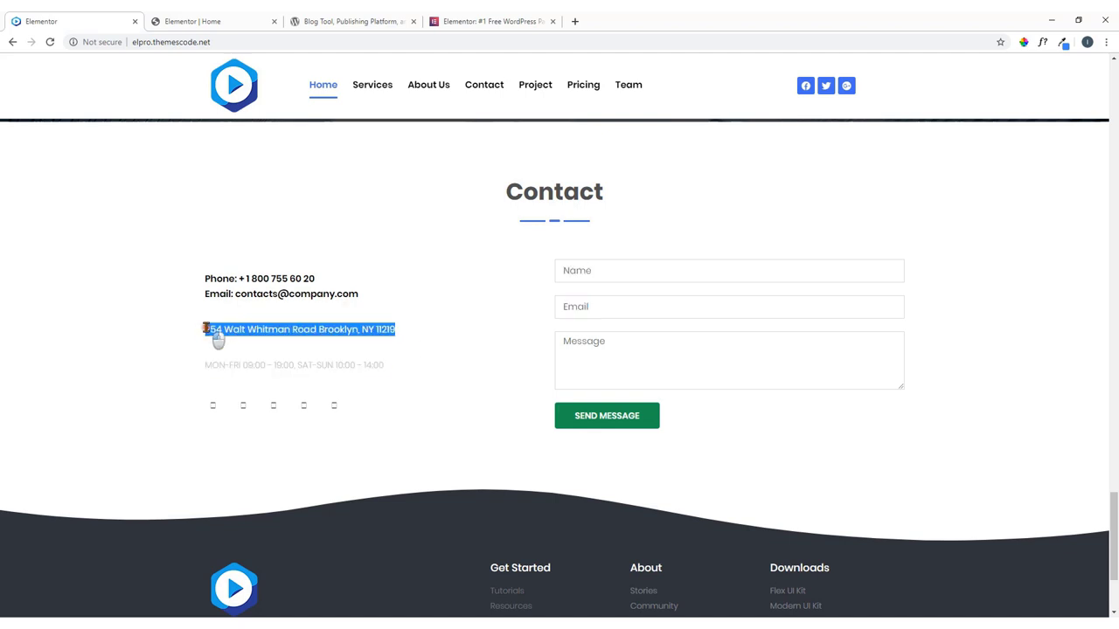
{"action": "right_click", "coordinate": [218, 339]}
{"action": "left_click", "coordinate": [227, 336]}
{"action": "left_click", "coordinate": [257, 19]}
{"action": "left_click", "coordinate": [629, 425]}
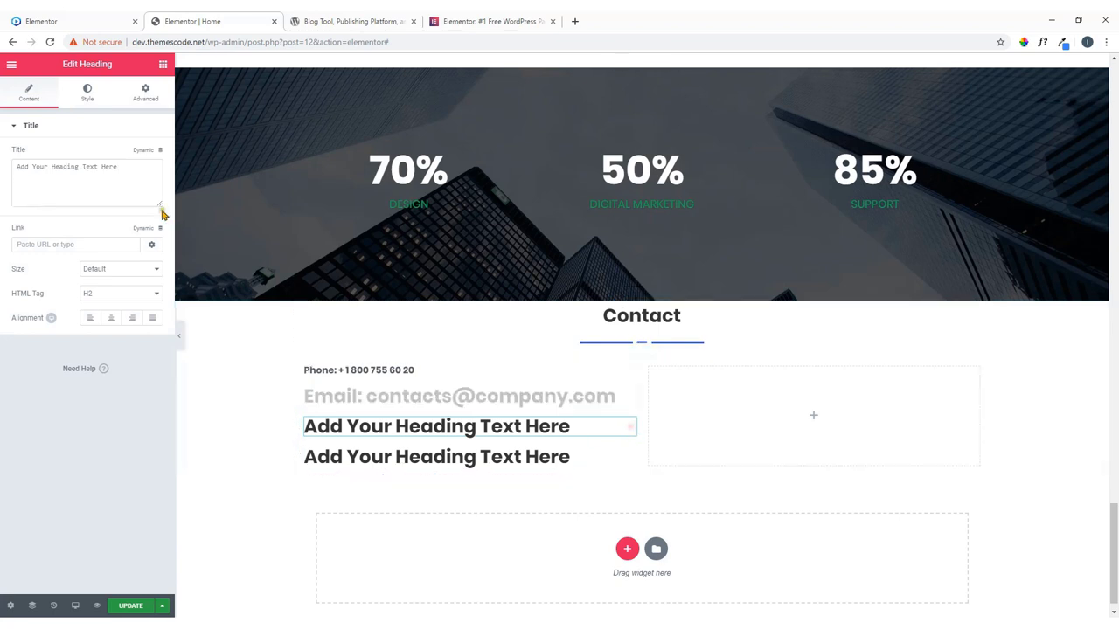
{"action": "left_click_drag", "start_coordinate": [135, 175], "coordinate": [2, 179]}
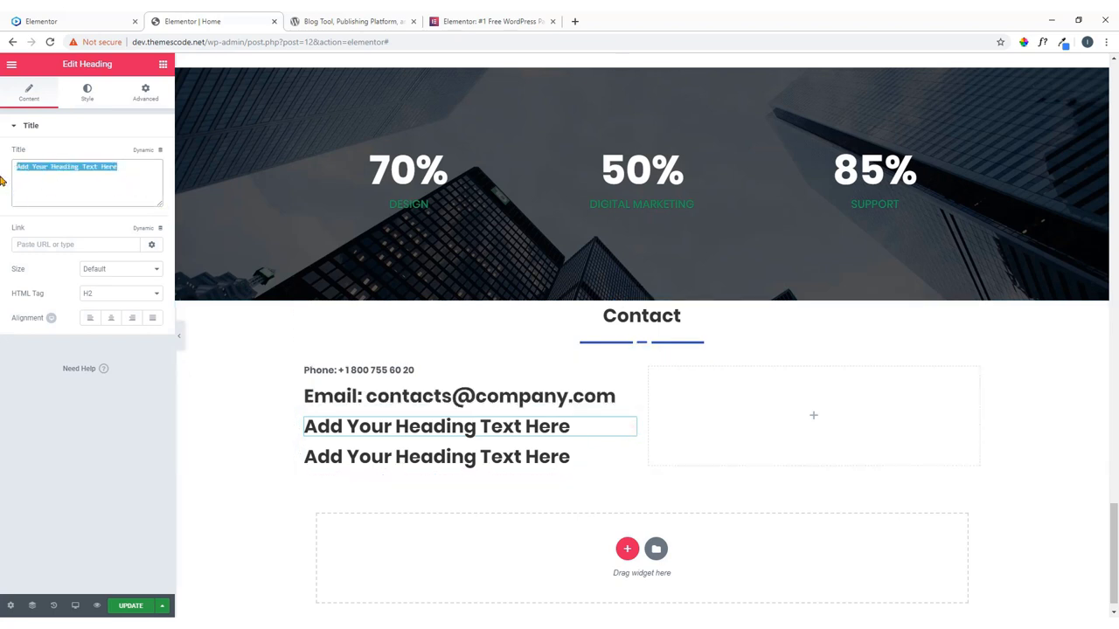
{"action": "key", "text": "ctrl+v"}
Paste the opening hours 'MON-FRI 09:00 - 19:00, SAT-SUN 10:00 - 14:00' into the last heading.
{"action": "left_click", "coordinate": [53, 21]}
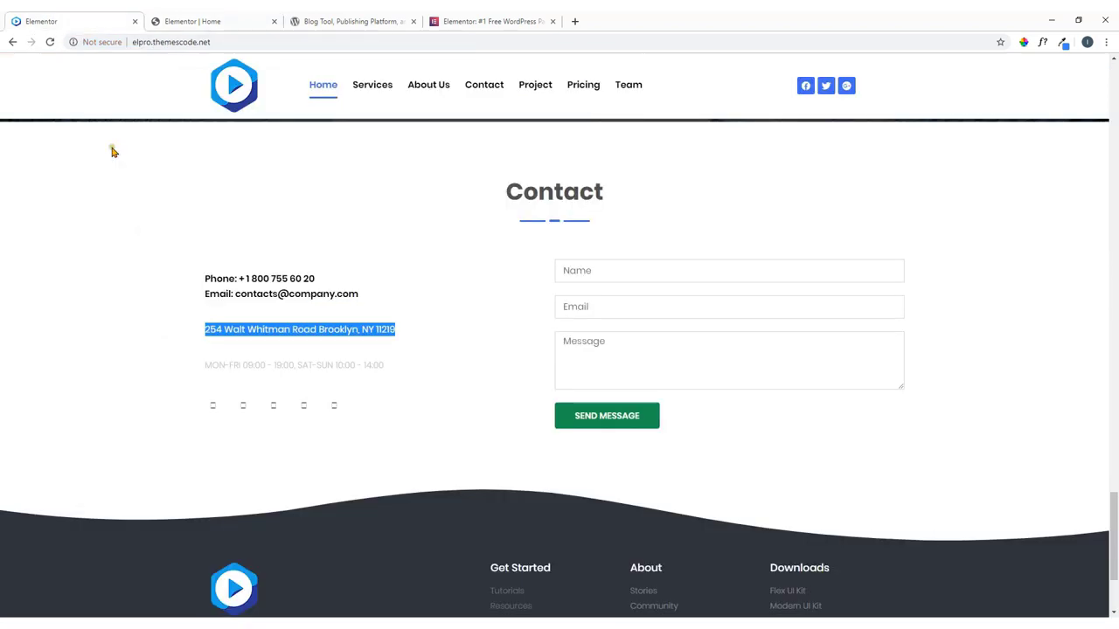
{"action": "left_click", "coordinate": [405, 375]}
{"action": "left_click_drag", "start_coordinate": [405, 376], "coordinate": [205, 369]}
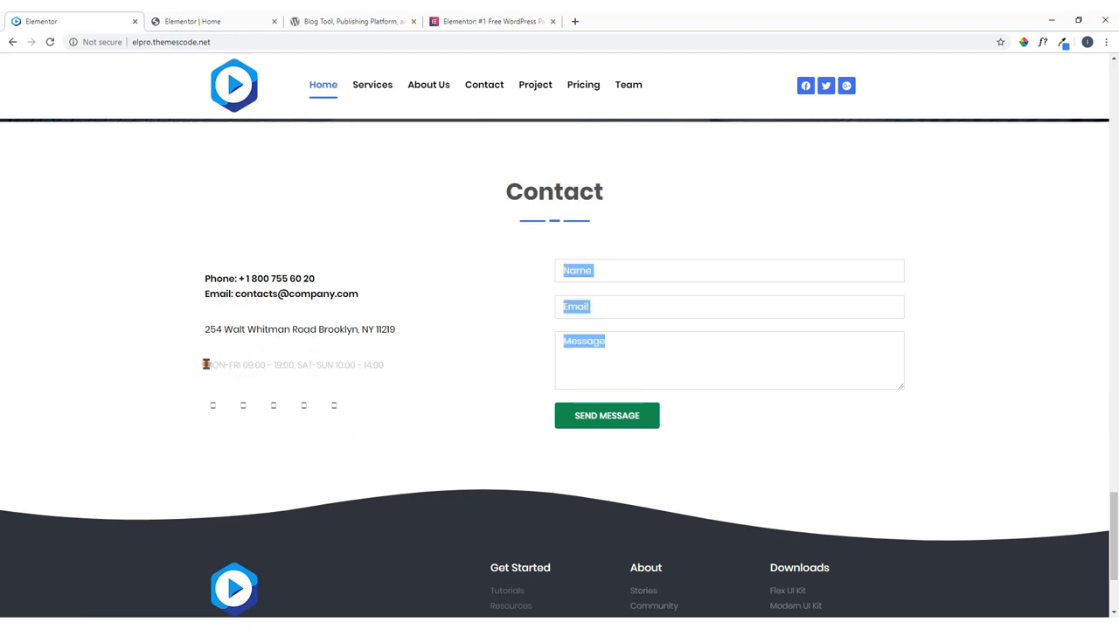
{"action": "left_click", "coordinate": [411, 375]}
{"action": "mouse_move", "coordinate": [396, 374]}
{"action": "left_mouse_down"}
{"action": "mouse_move", "coordinate": [218, 376]}
{"action": "mouse_move", "coordinate": [400, 379]}
{"action": "mouse_move", "coordinate": [382, 364]}
{"action": "left_mouse_up"}
{"action": "right_click", "coordinate": [219, 367]}
{"action": "left_click", "coordinate": [197, 369]}
{"action": "right_click", "coordinate": [382, 364]}
{"action": "left_click", "coordinate": [410, 372]}
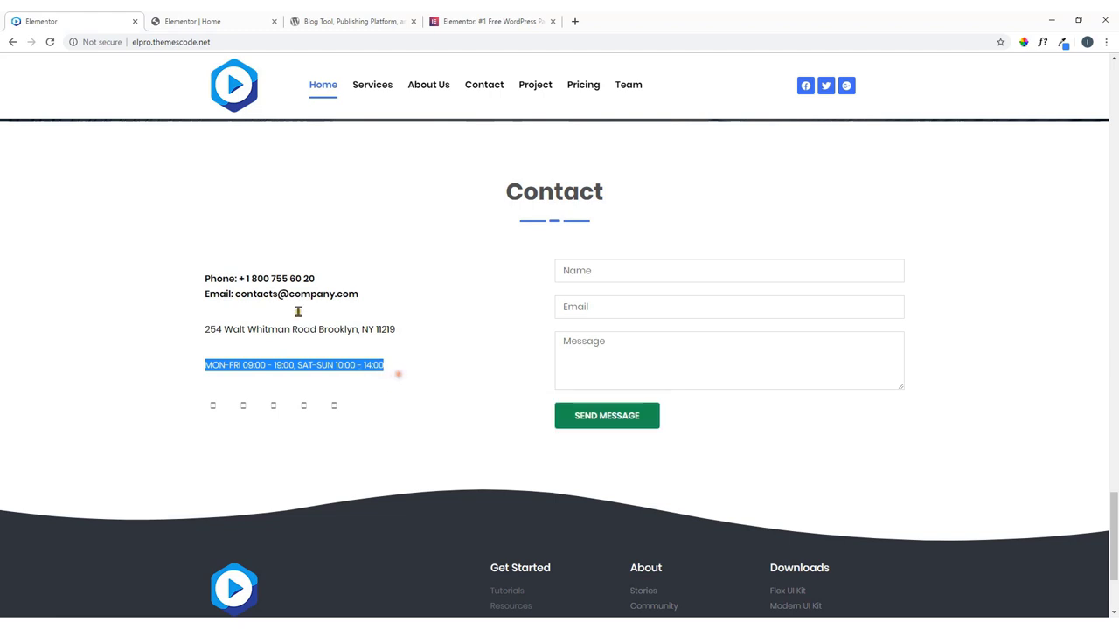
{"action": "left_click", "coordinate": [207, 20]}
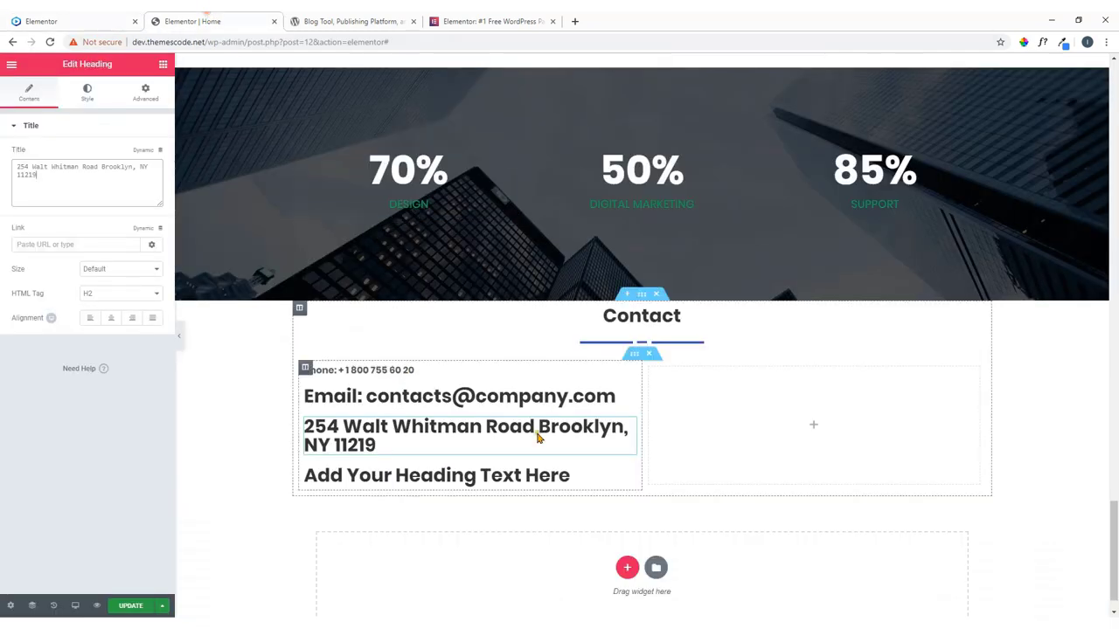
{"action": "left_click", "coordinate": [617, 477]}
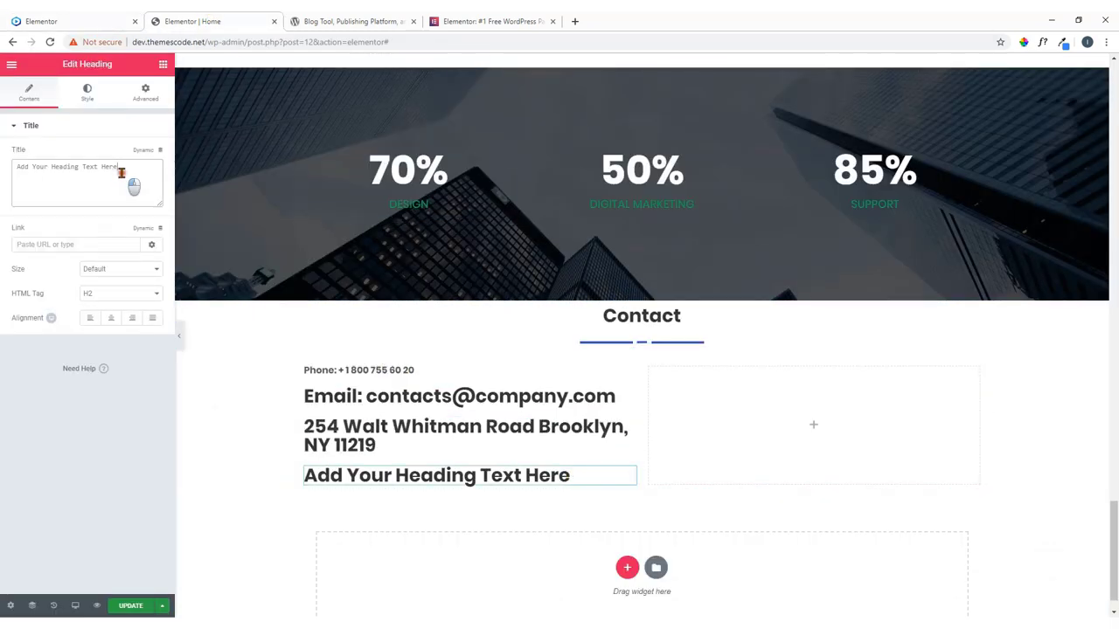
{"action": "left_click_drag", "start_coordinate": [129, 180], "coordinate": [4, 169]}
{"action": "key", "text": "ctrl+v"}
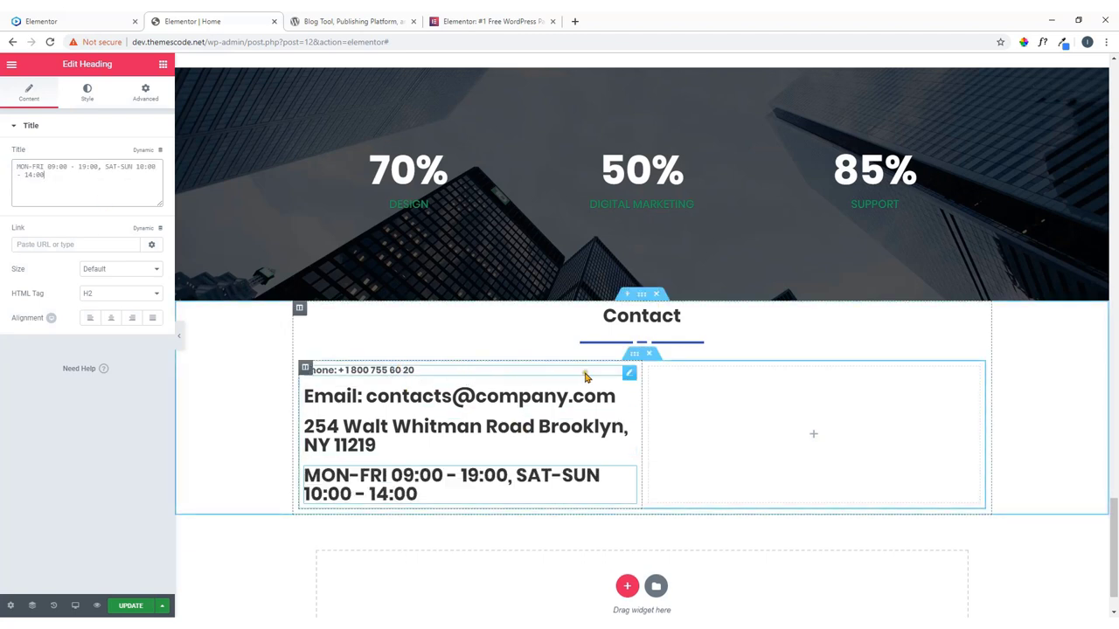
Copy the phone heading's style and paste it onto the email, address and hours headings.
{"action": "right_click", "coordinate": [629, 376]}
{"action": "left_click", "coordinate": [653, 423]}
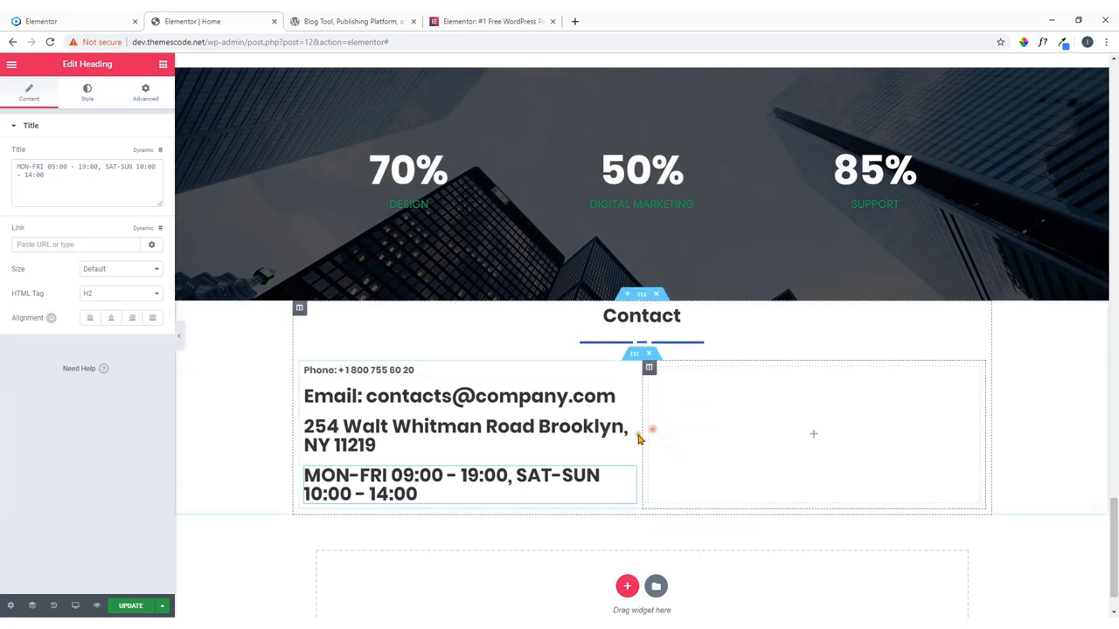
{"action": "right_click", "coordinate": [631, 395]}
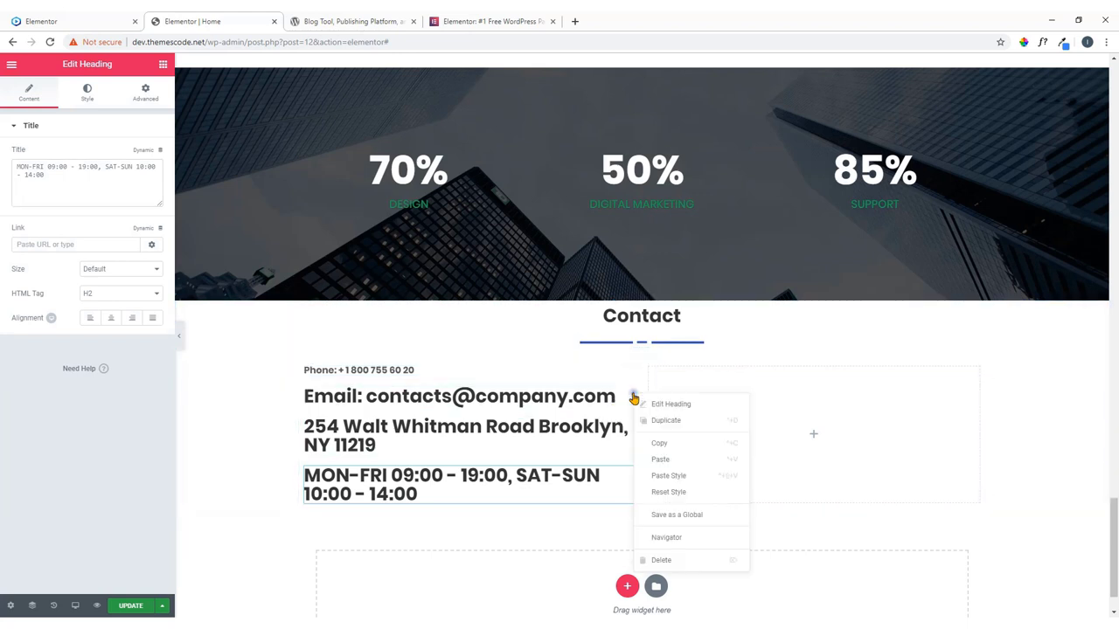
{"action": "left_click", "coordinate": [673, 476]}
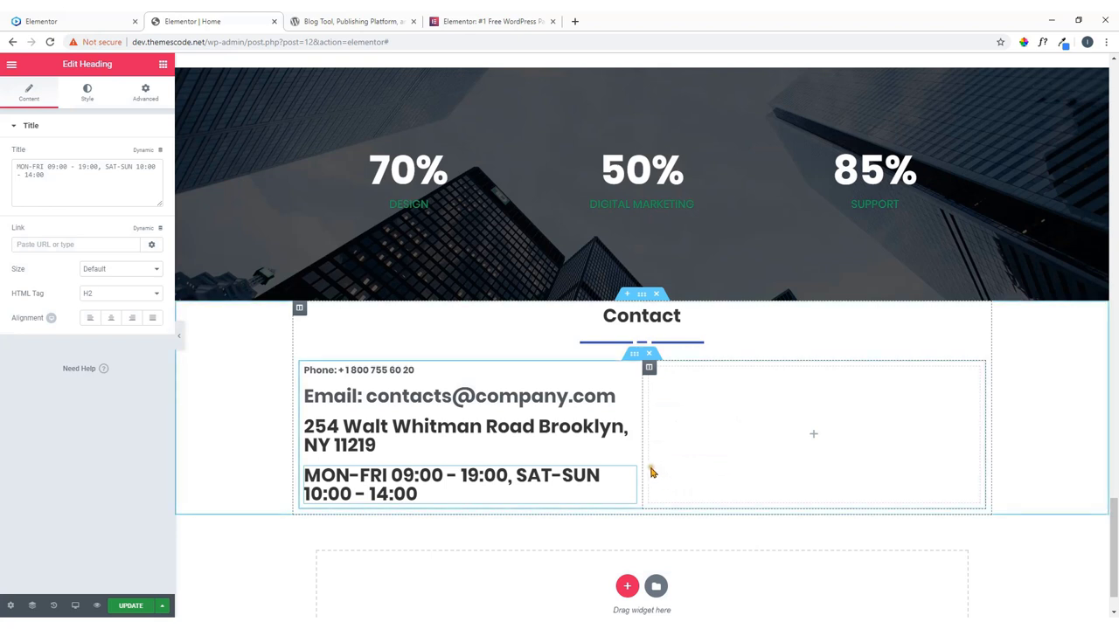
{"action": "right_click", "coordinate": [630, 426]}
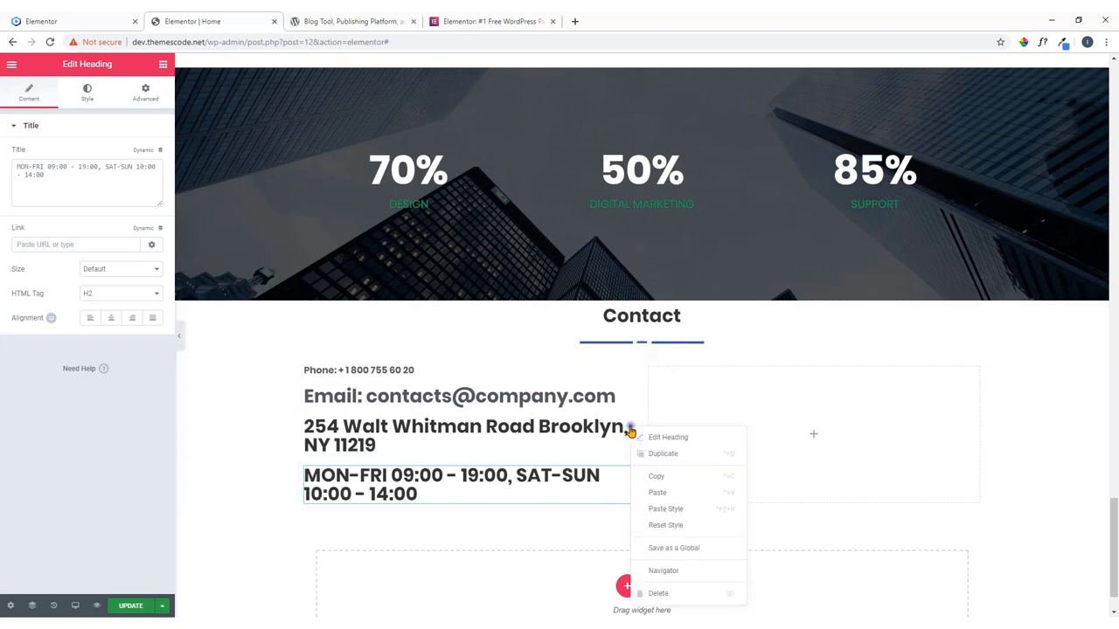
{"action": "left_click", "coordinate": [669, 510]}
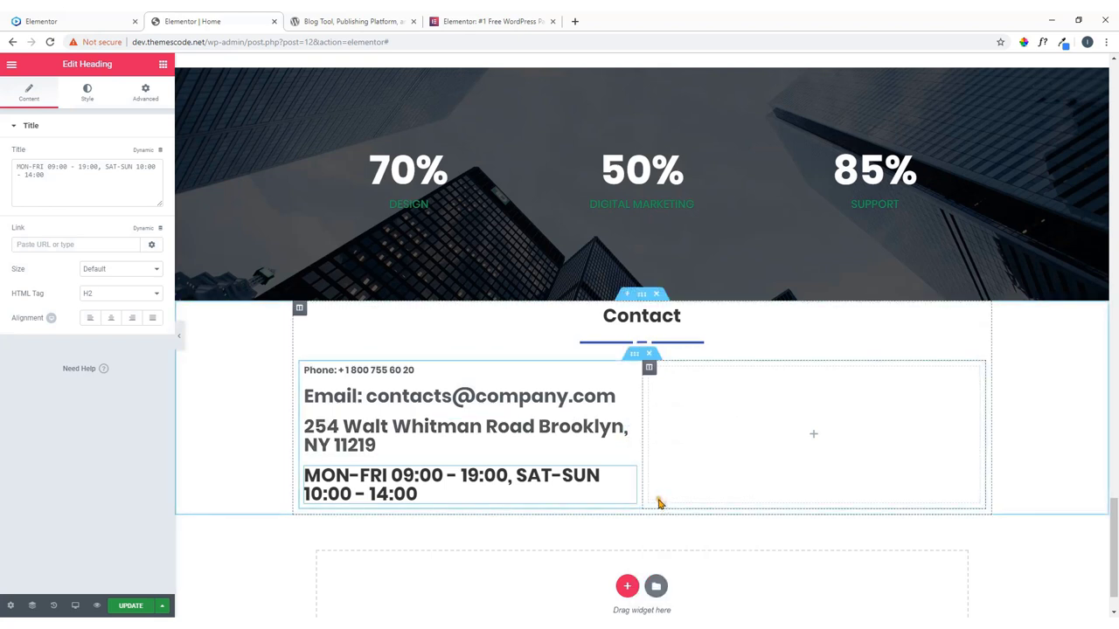
{"action": "right_click", "coordinate": [630, 476]}
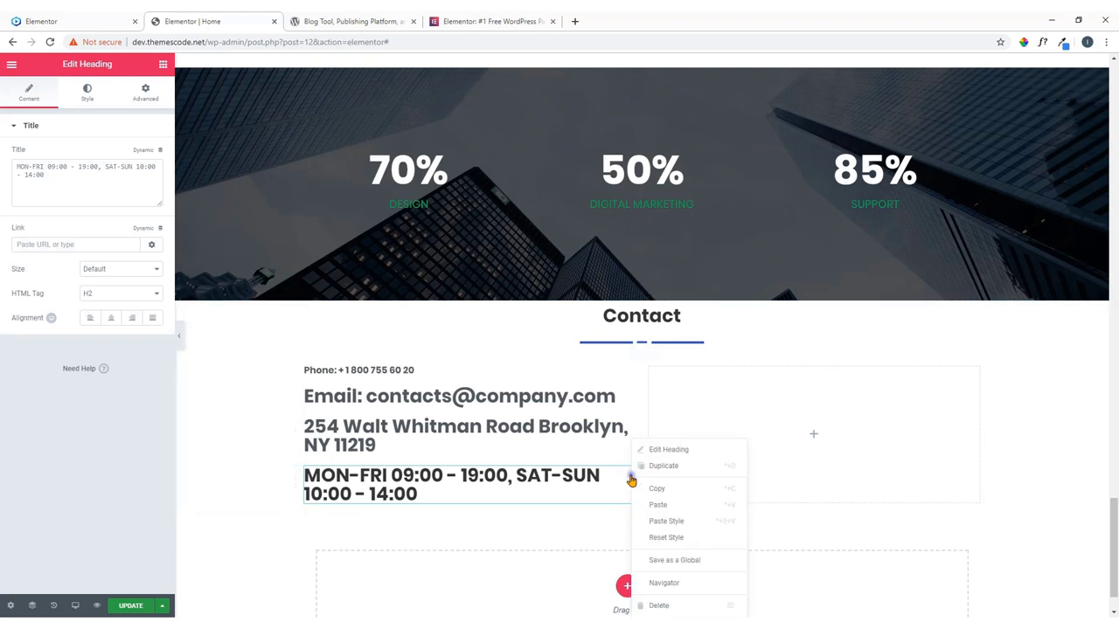
{"action": "left_click", "coordinate": [651, 519]}
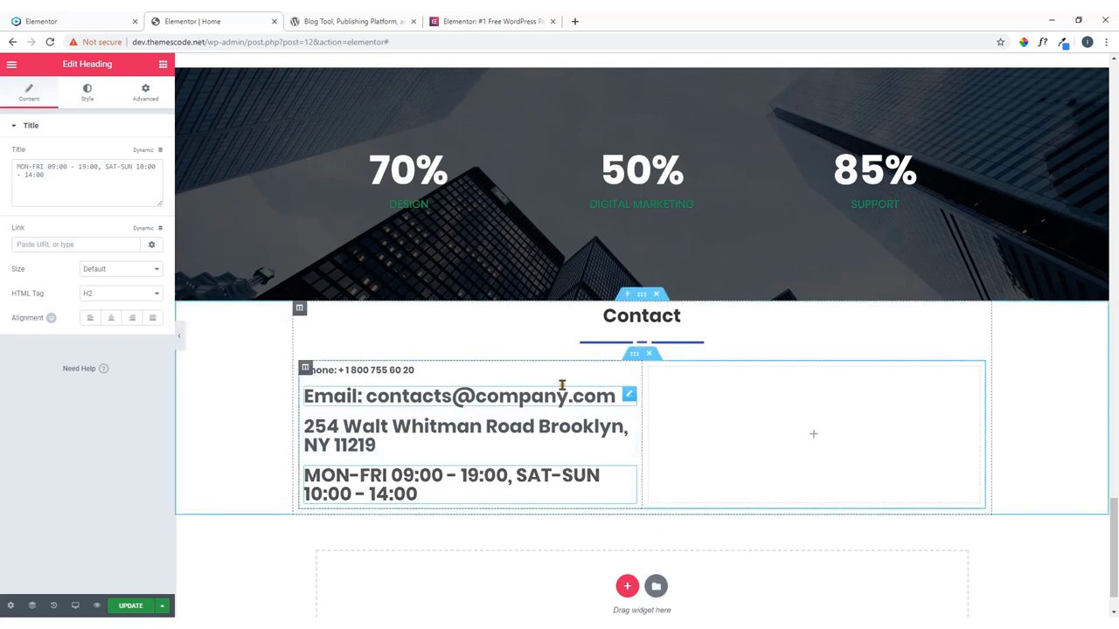
Set the email, address and opening-hours headings to H6.
{"action": "left_click", "coordinate": [628, 394]}
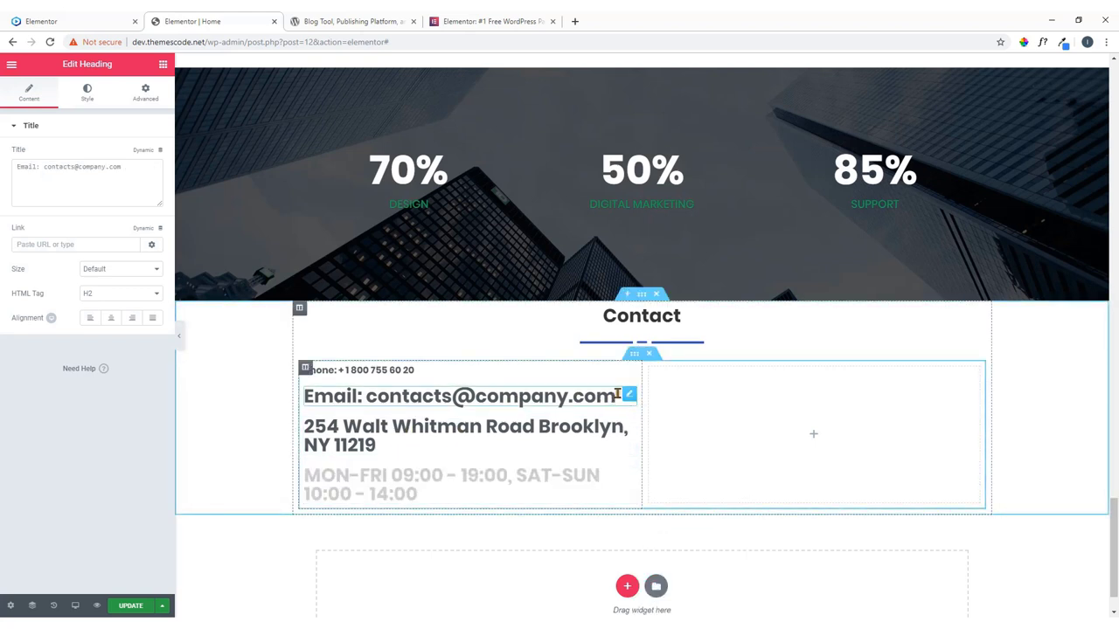
{"action": "left_click", "coordinate": [125, 295]}
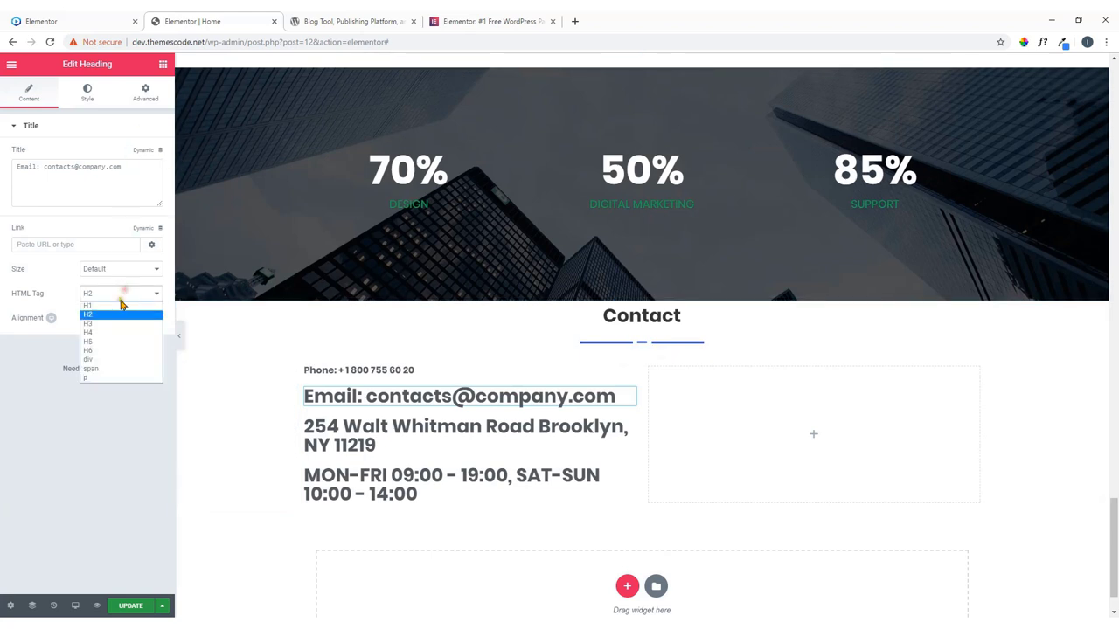
{"action": "left_click", "coordinate": [112, 347]}
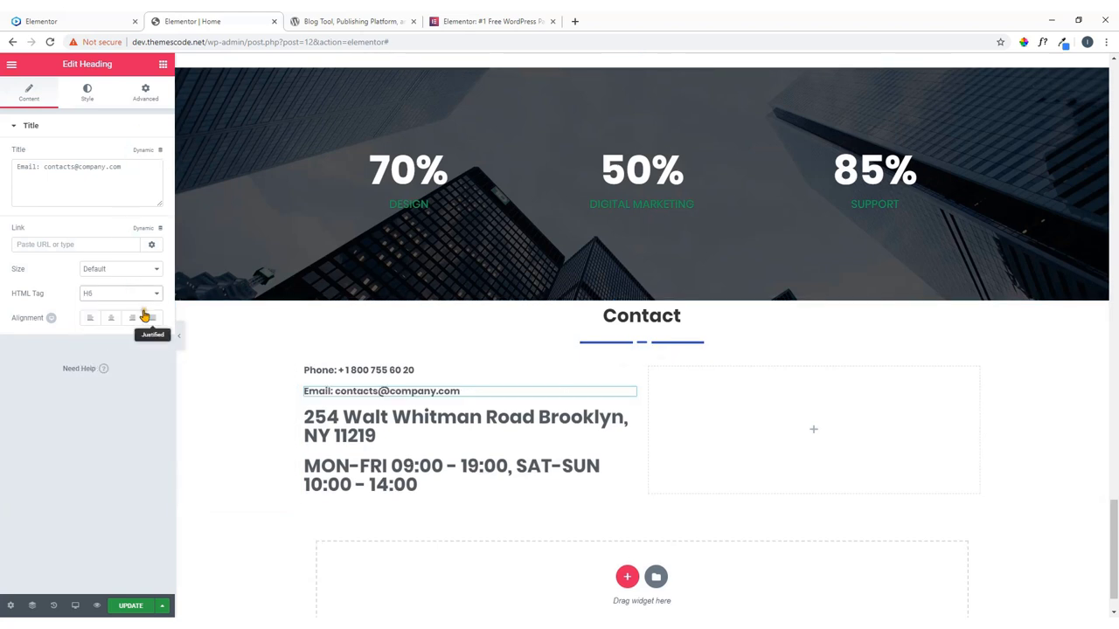
{"action": "left_click", "coordinate": [629, 420]}
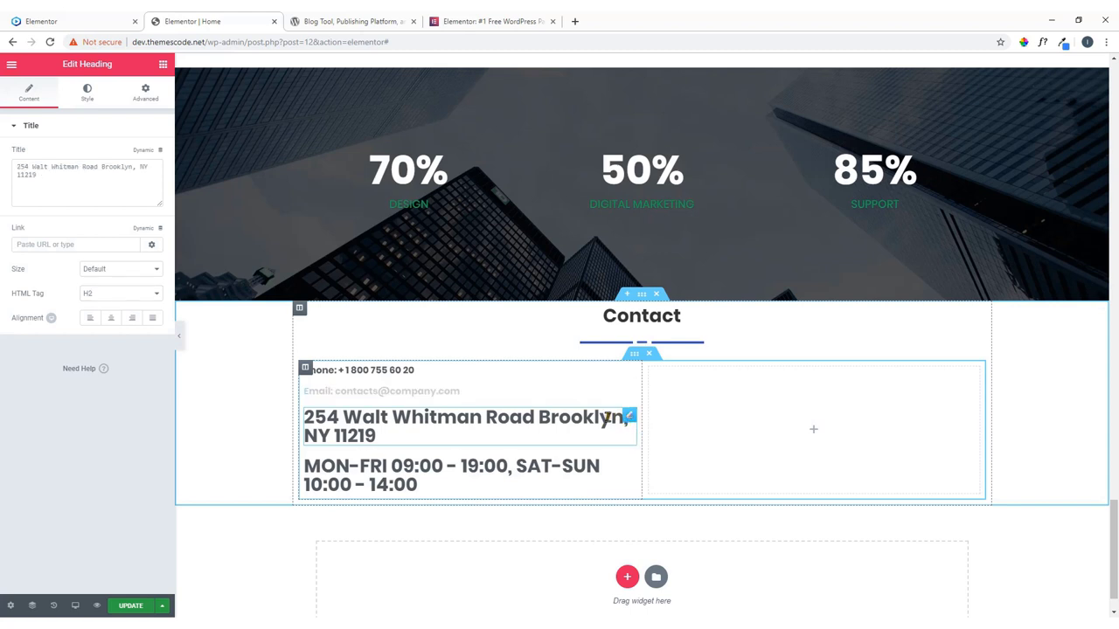
{"action": "left_click", "coordinate": [105, 294]}
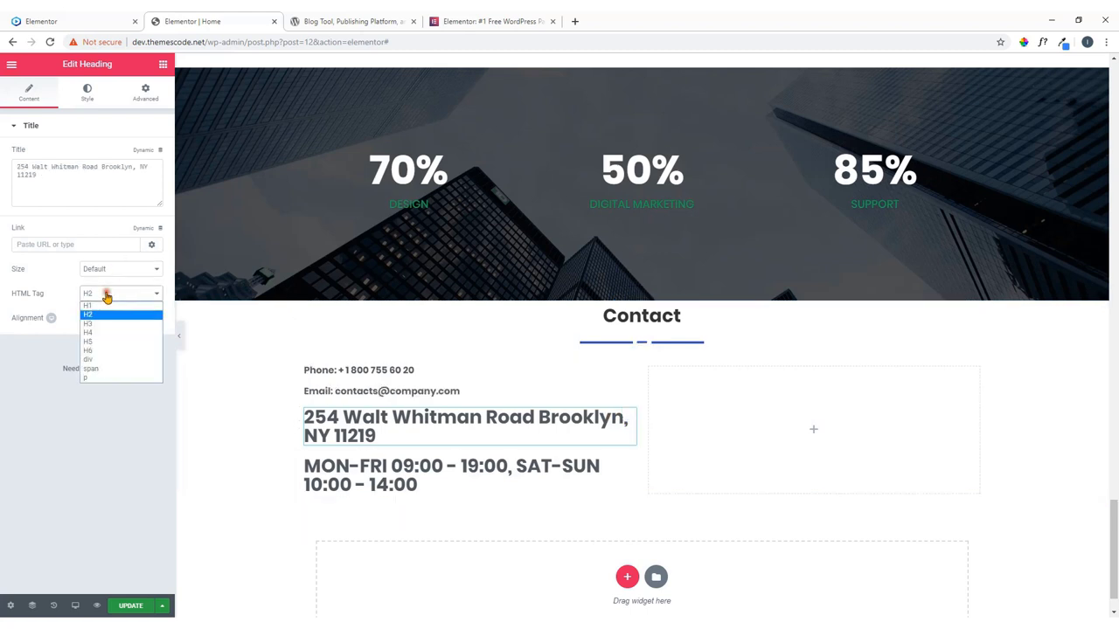
{"action": "left_click", "coordinate": [101, 351]}
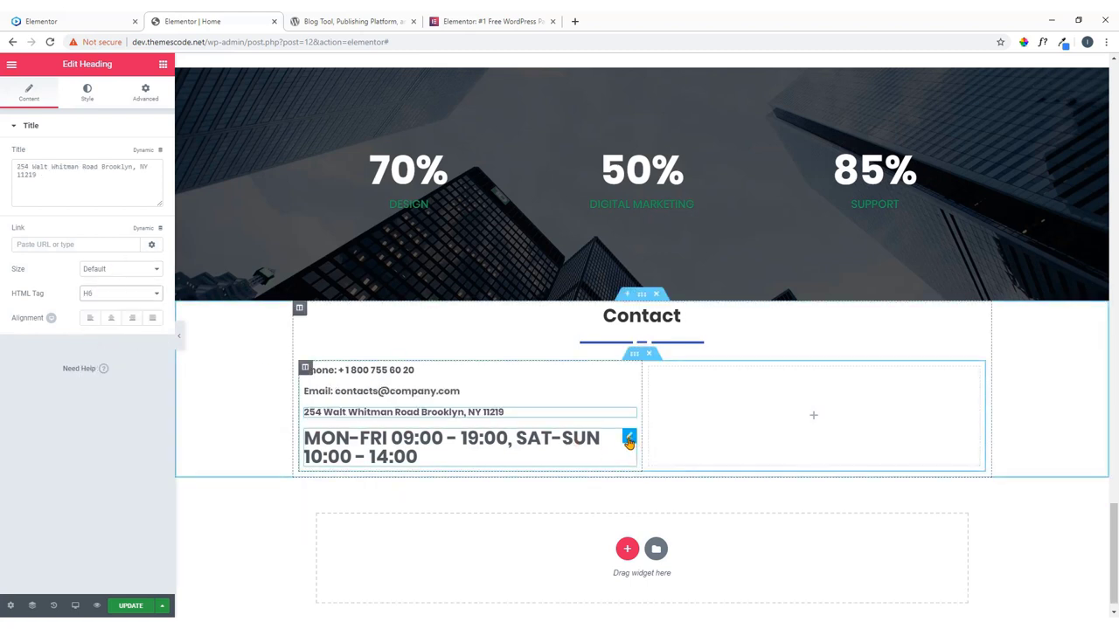
{"action": "left_click", "coordinate": [628, 438]}
{"action": "left_click", "coordinate": [123, 293]}
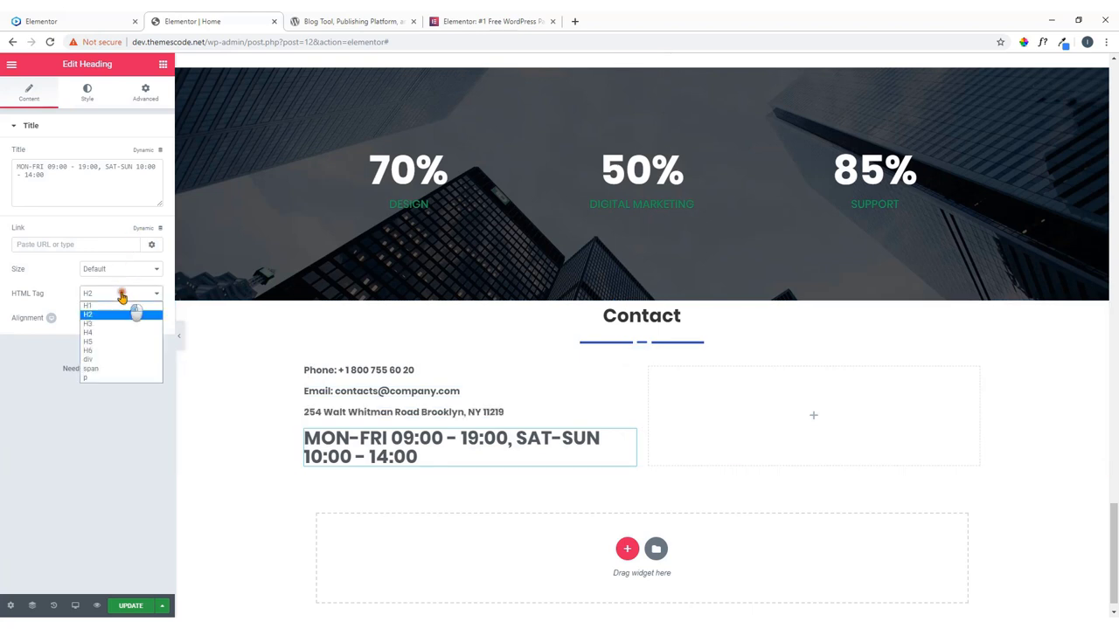
{"action": "left_click", "coordinate": [111, 351]}
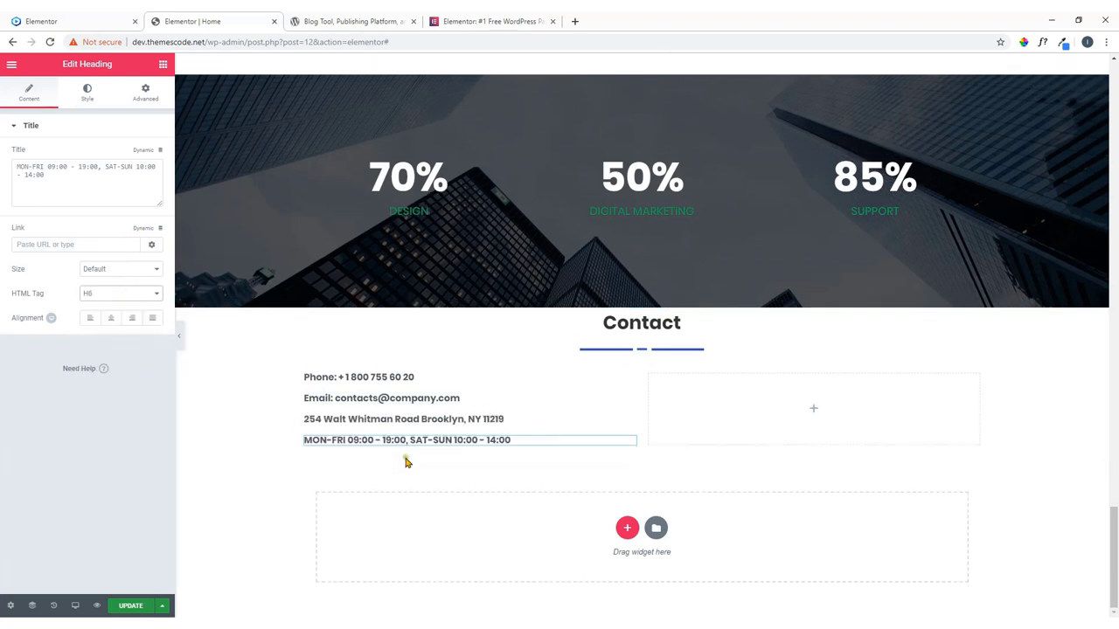
Drop a Social Icons widget into the Contact section, delete the misplaced copy, and start a widget search.
{"action": "left_click", "coordinate": [94, 24]}
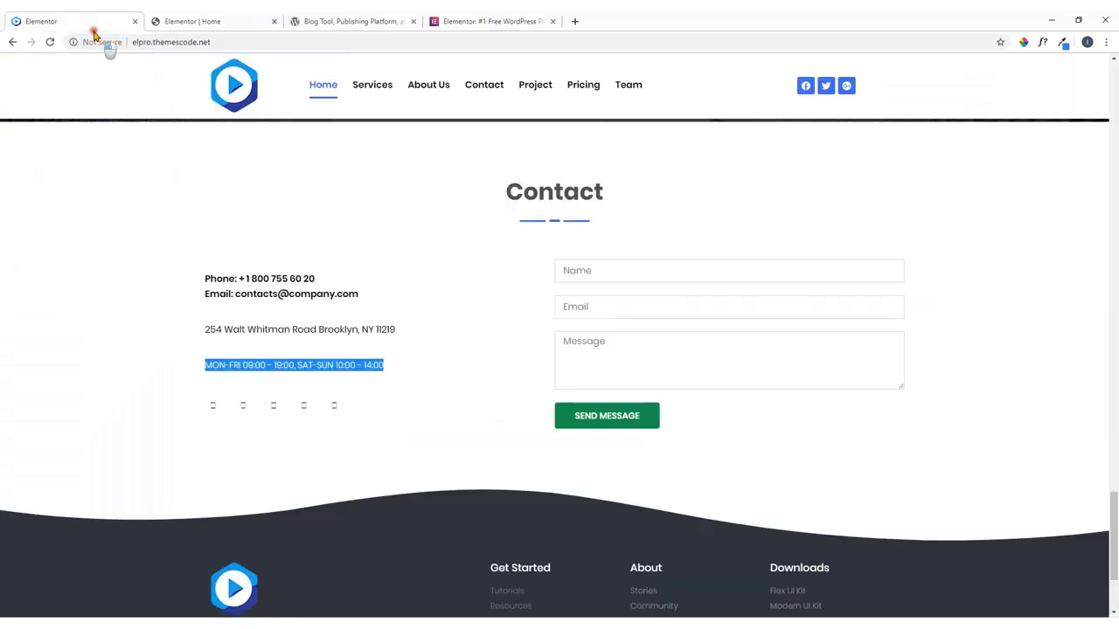
{"action": "left_click", "coordinate": [387, 424]}
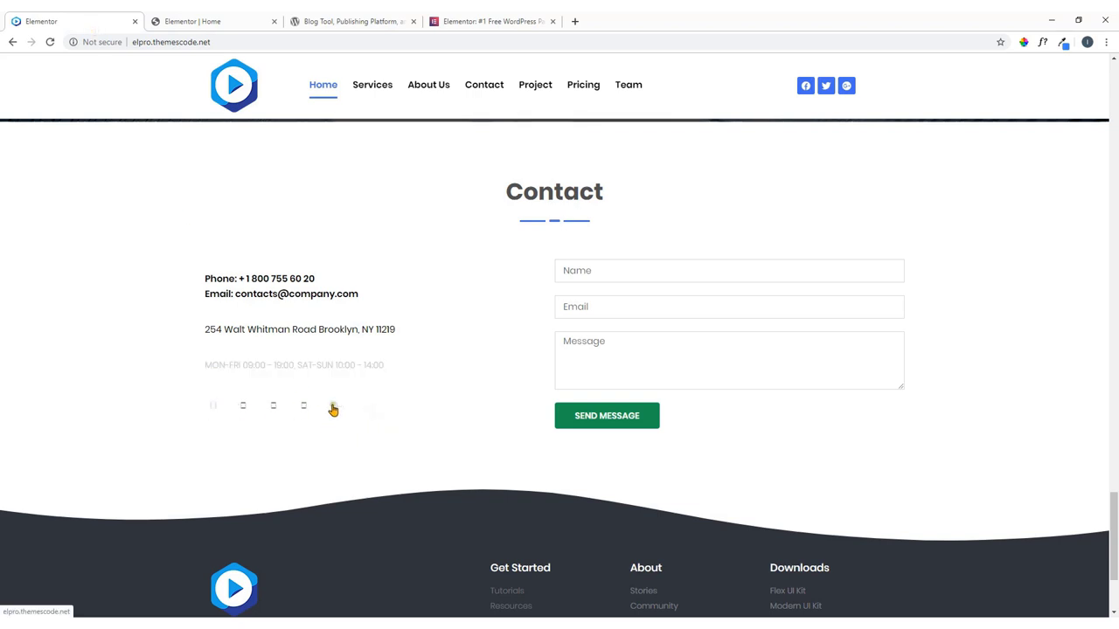
{"action": "left_click", "coordinate": [240, 19]}
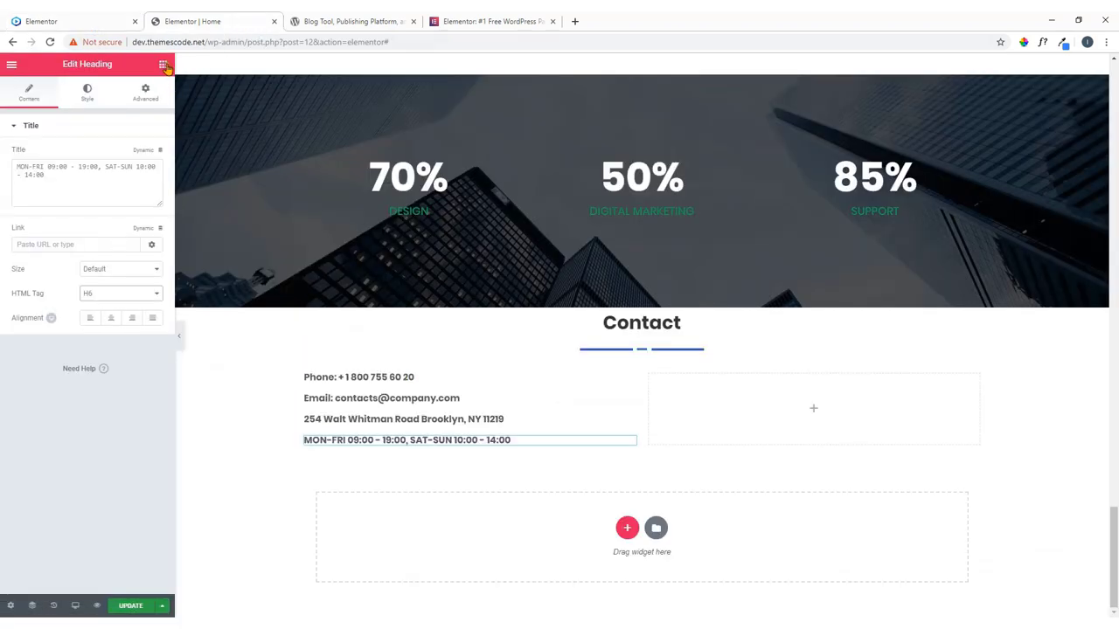
{"action": "left_click", "coordinate": [163, 66]}
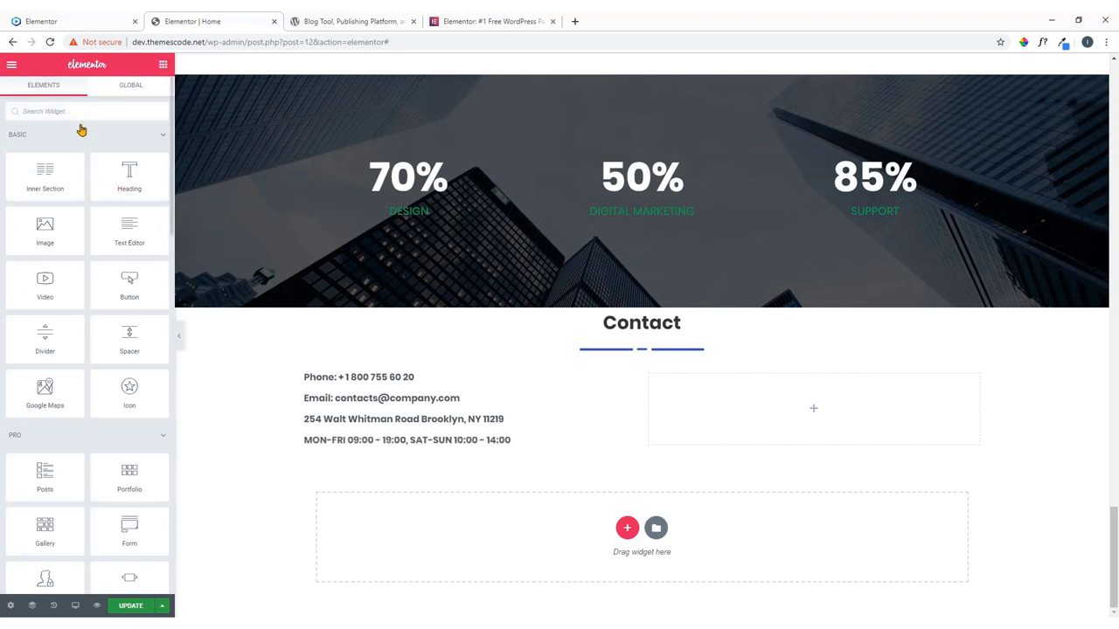
{"action": "type", "text": "i"}
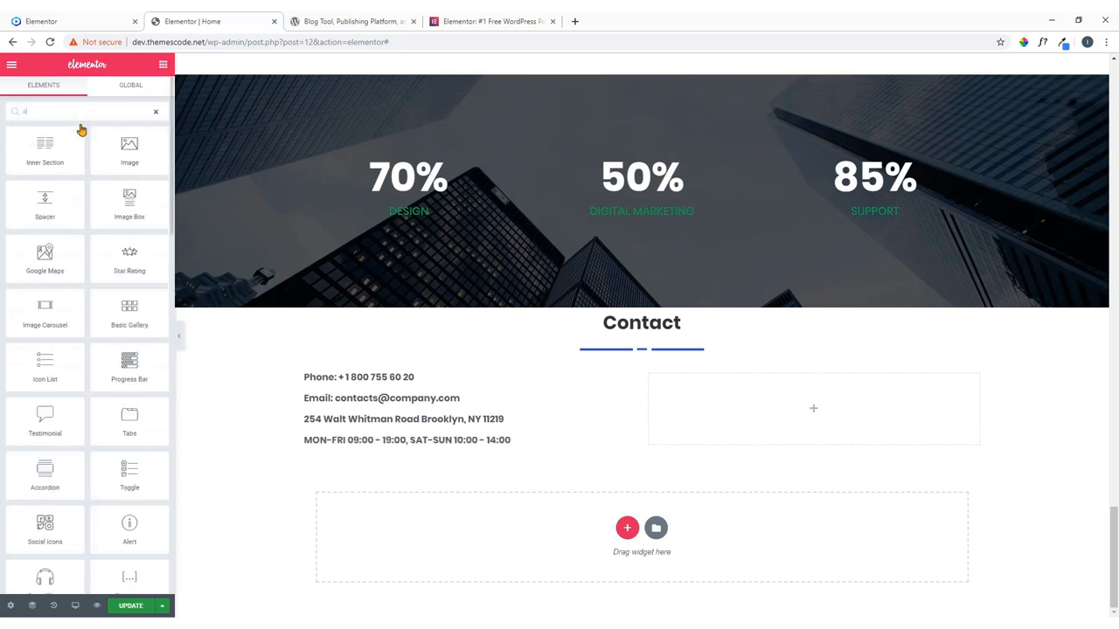
{"action": "type", "text": "oci"}
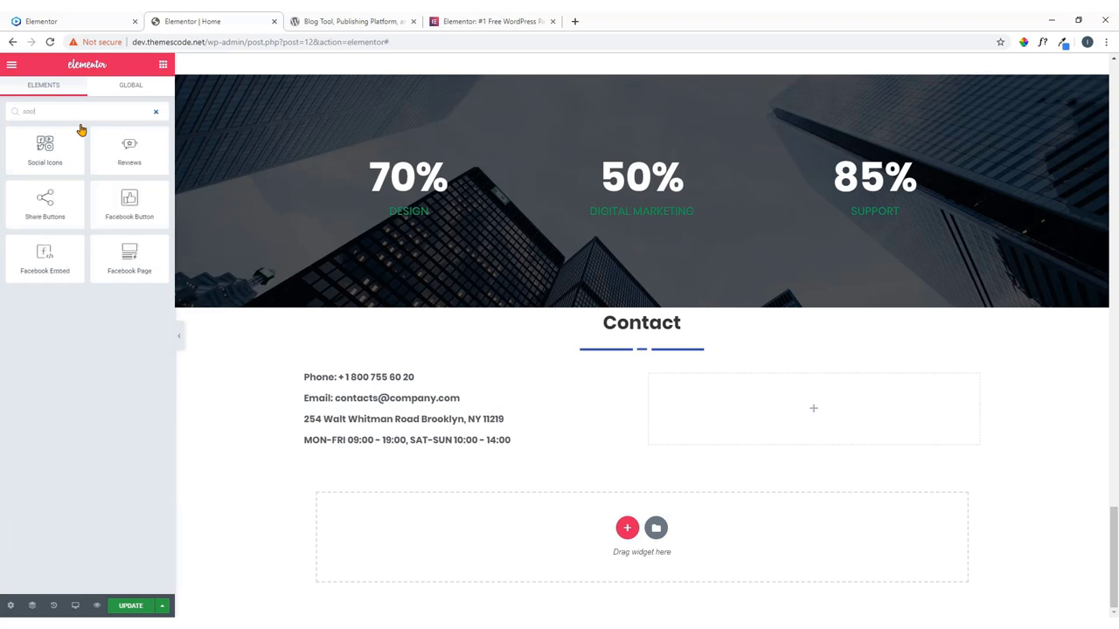
{"action": "left_click_drag", "start_coordinate": [55, 163], "coordinate": [410, 444]}
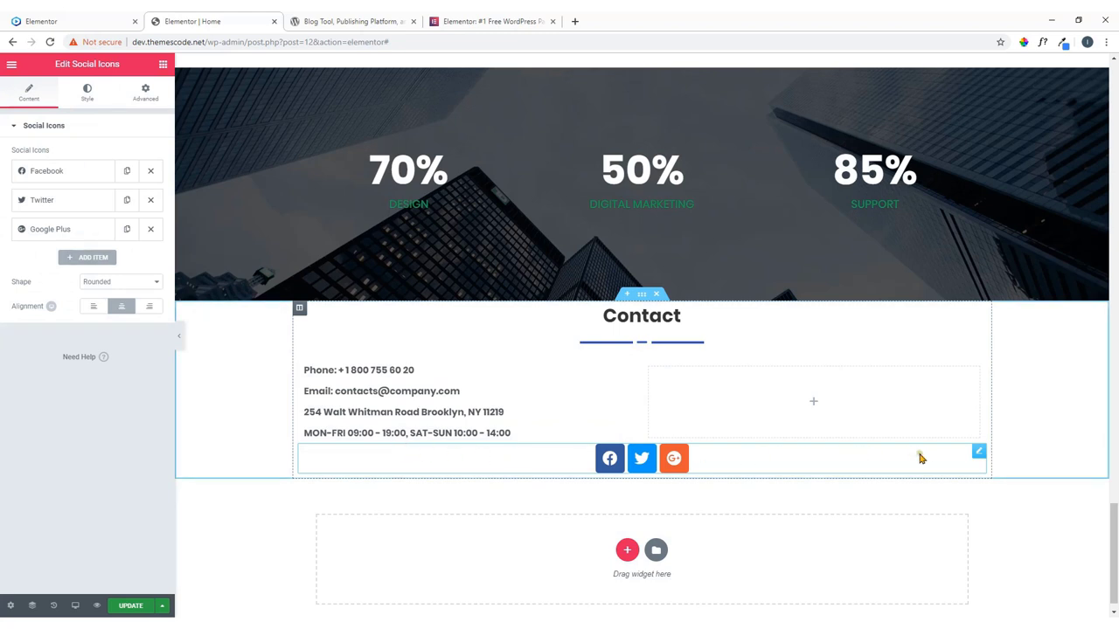
{"action": "right_click", "coordinate": [976, 449]}
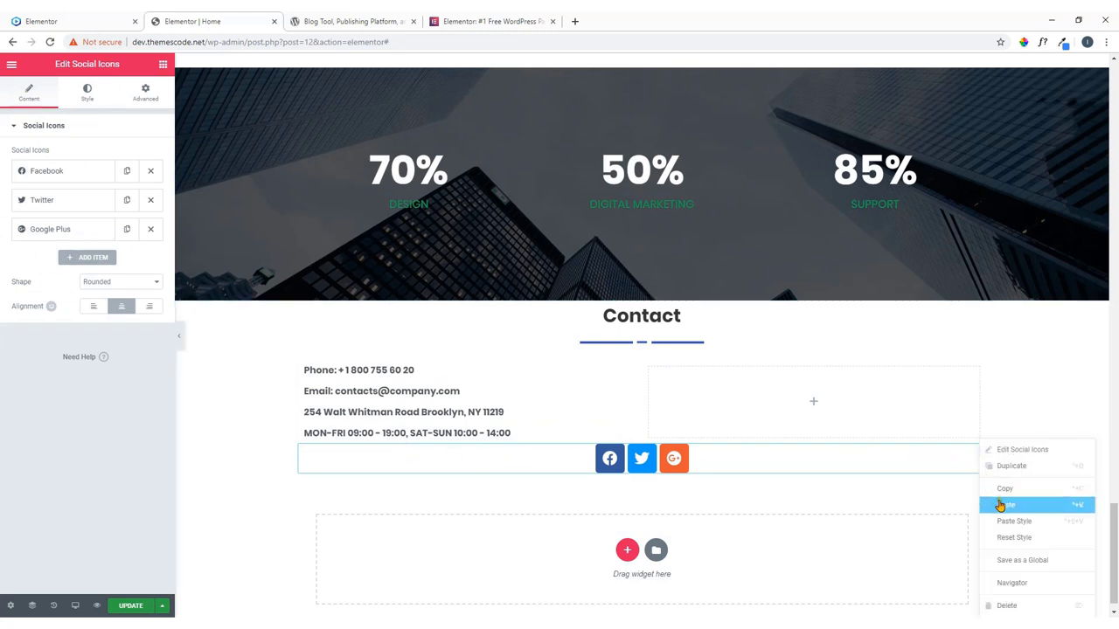
{"action": "left_click", "coordinate": [1005, 606]}
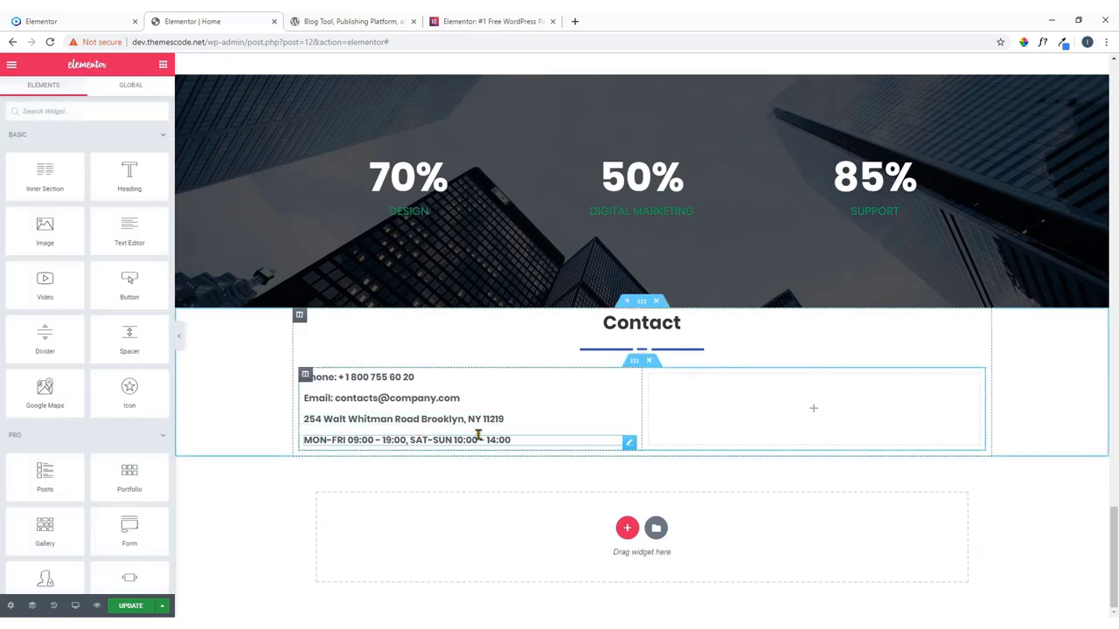
{"action": "left_click", "coordinate": [89, 118]}
Place Social Icons under the opening hours, left-aligned with square shape.
{"action": "type", "text": "s"}
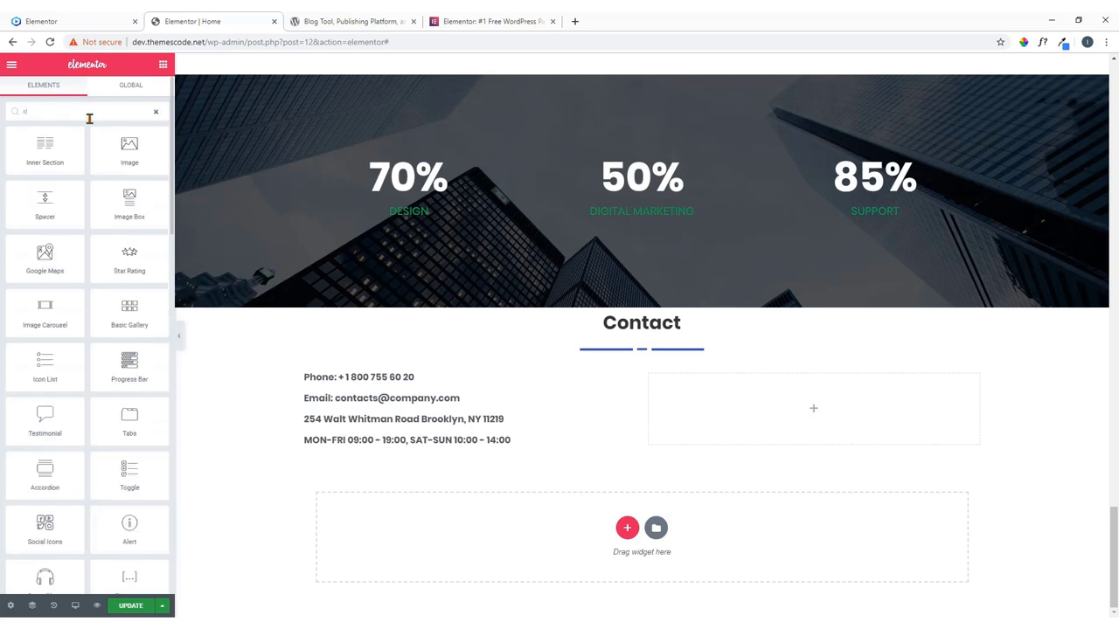
{"action": "type", "text": "o"}
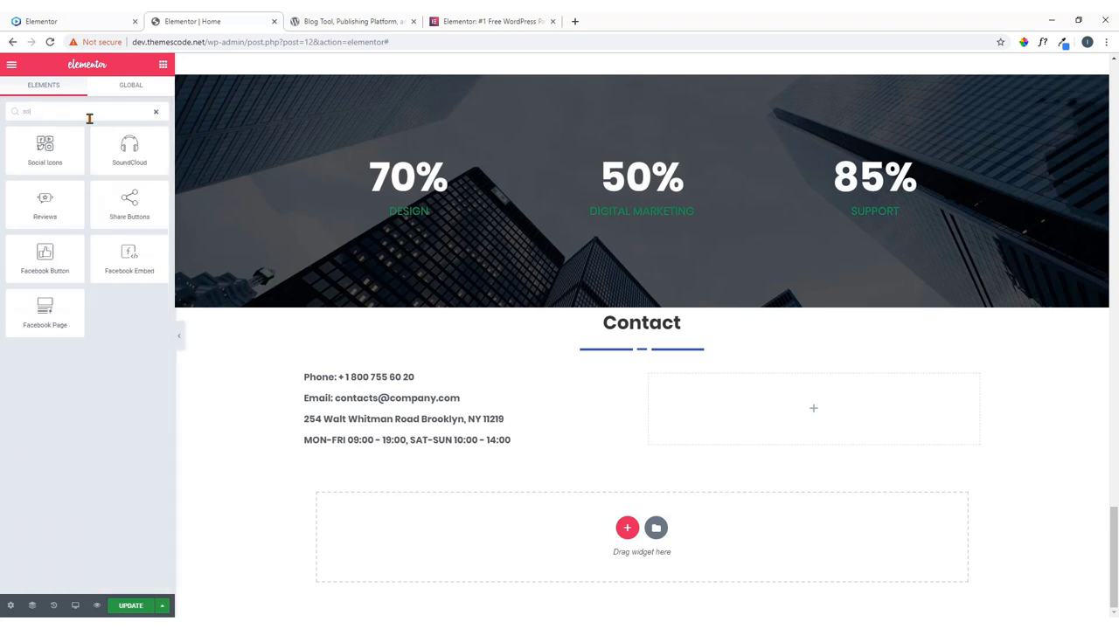
{"action": "left_click_drag", "start_coordinate": [49, 144], "coordinate": [468, 443]}
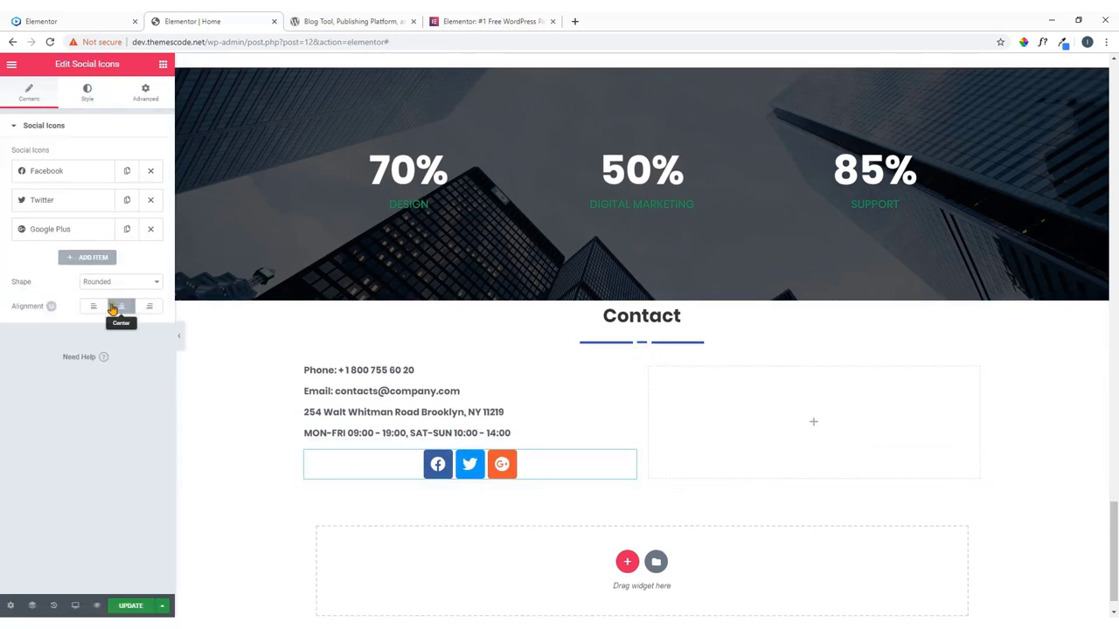
{"action": "left_click", "coordinate": [97, 307]}
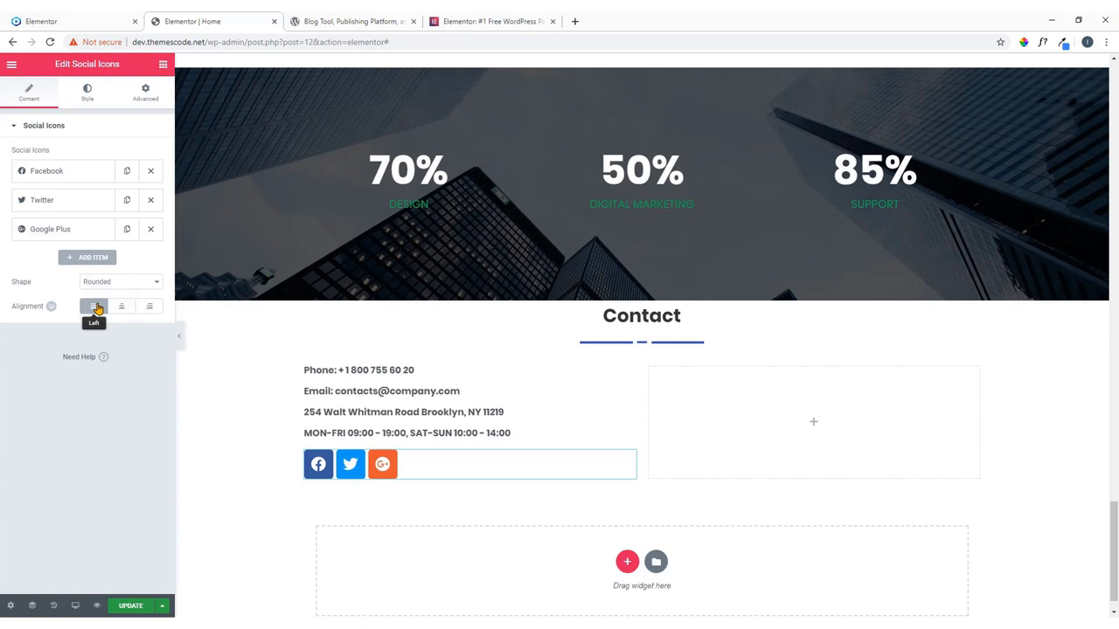
{"action": "left_click", "coordinate": [139, 282]}
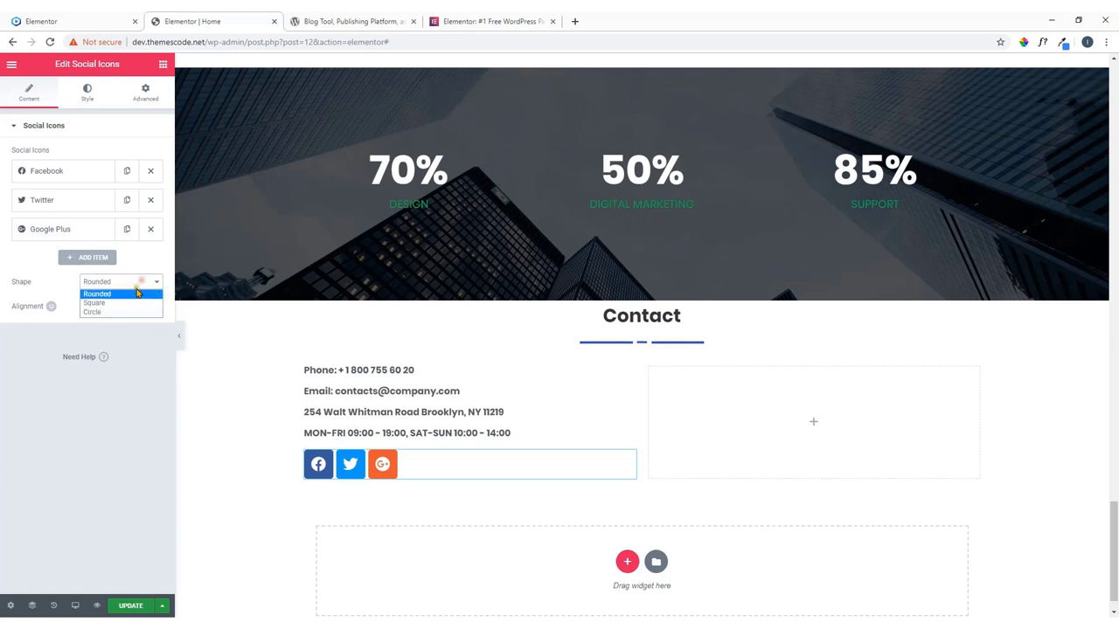
{"action": "left_click", "coordinate": [133, 302]}
{"action": "left_click", "coordinate": [71, 19]}
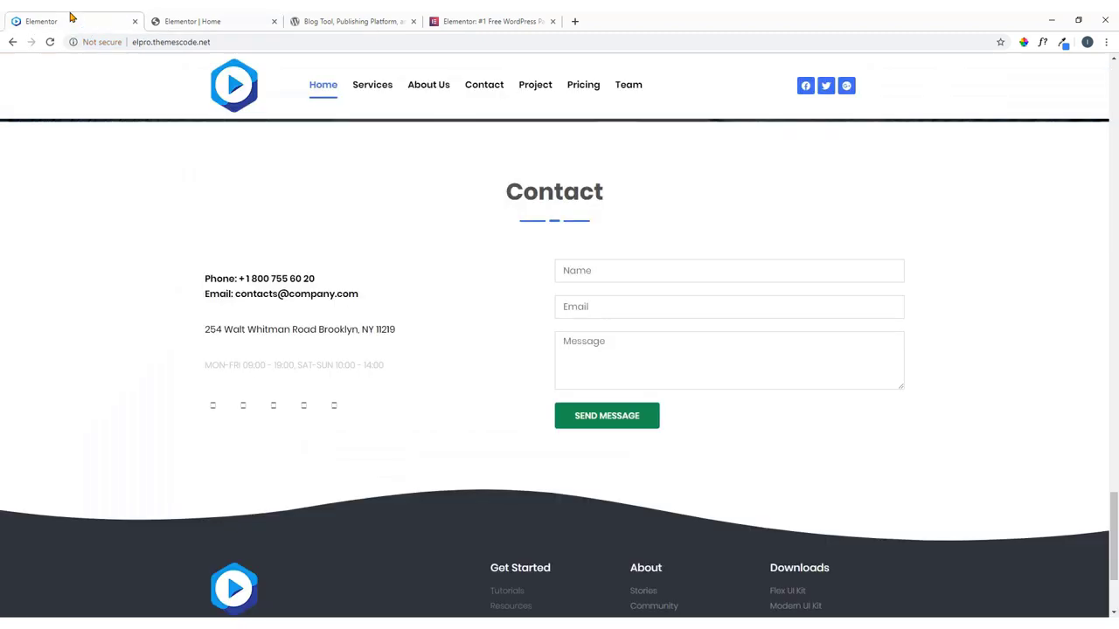
{"action": "left_click", "coordinate": [257, 19]}
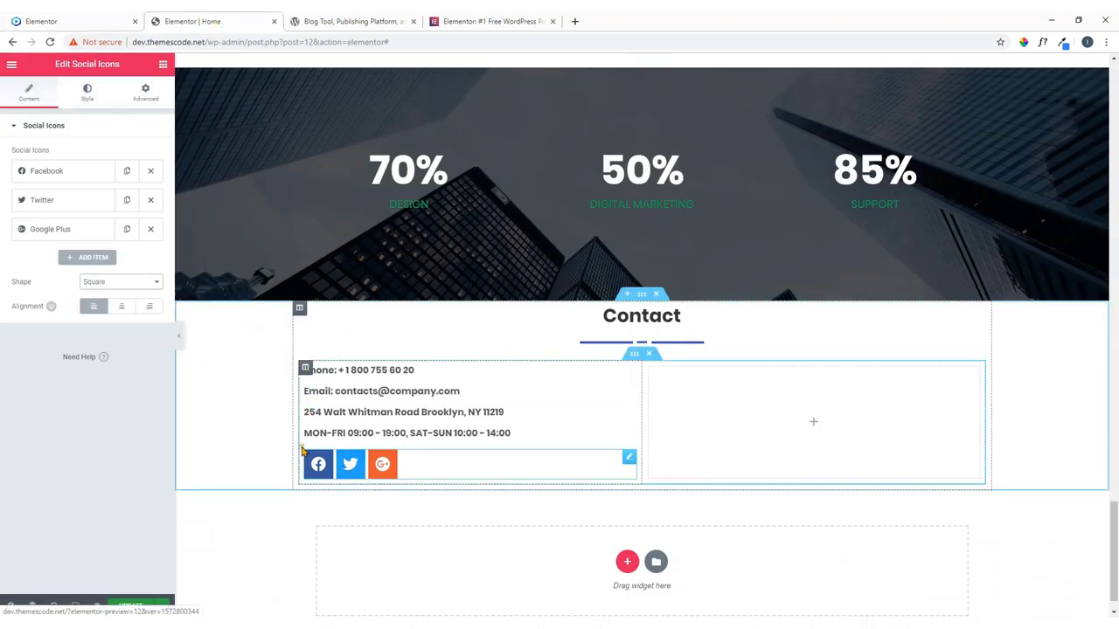
Add fourth and fifth social icons, making the fifth Pinterest.
{"action": "left_click", "coordinate": [98, 257]}
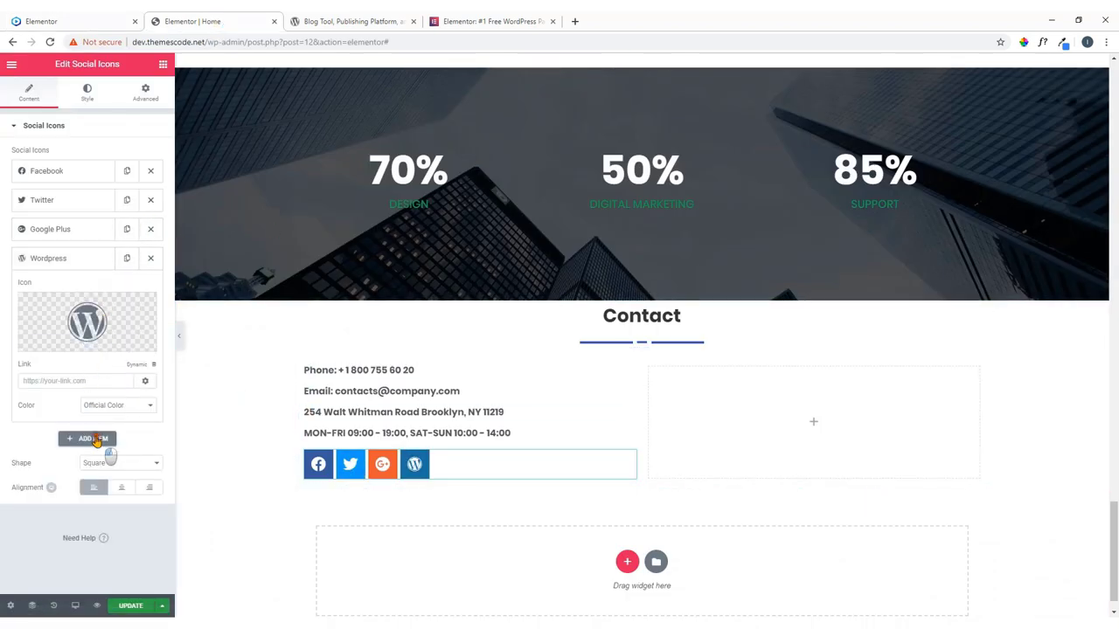
{"action": "left_click", "coordinate": [96, 438]}
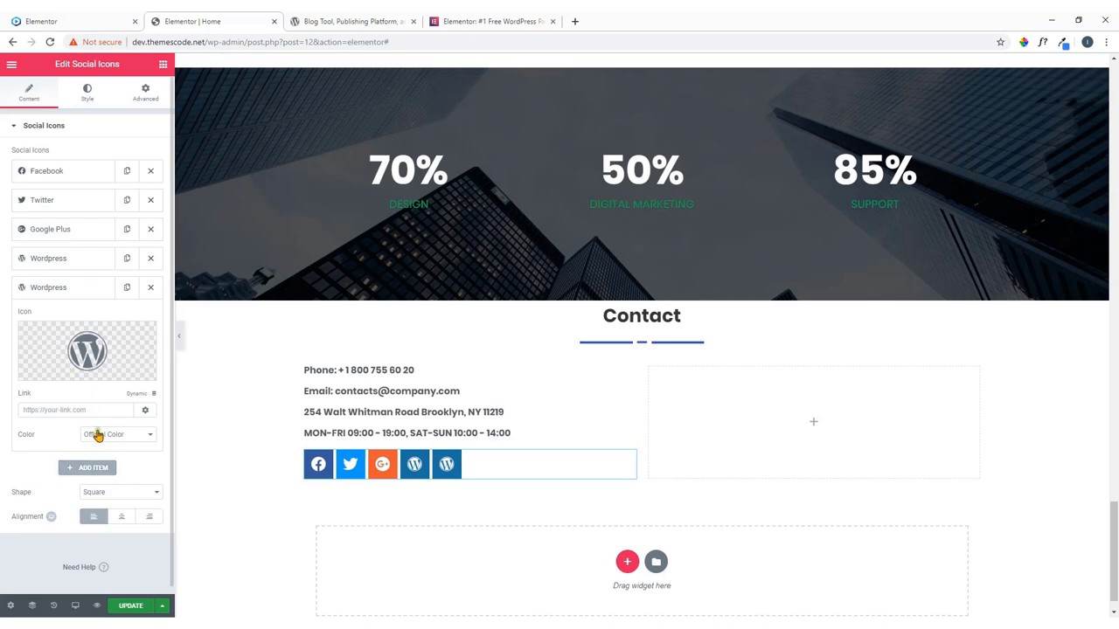
{"action": "left_click", "coordinate": [110, 351]}
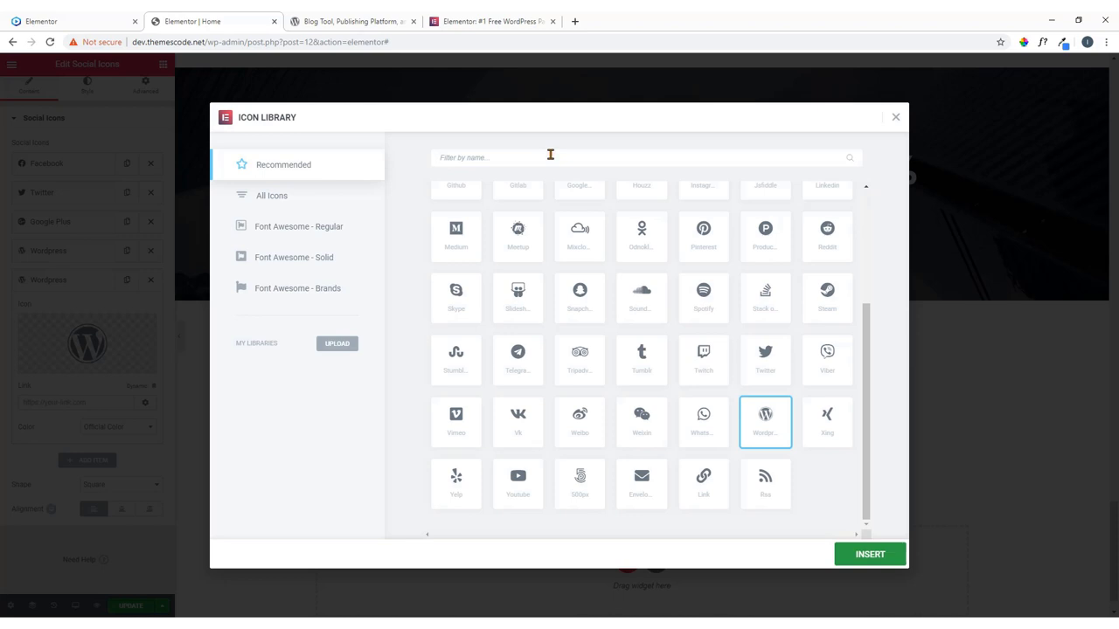
{"action": "type", "text": "pin"}
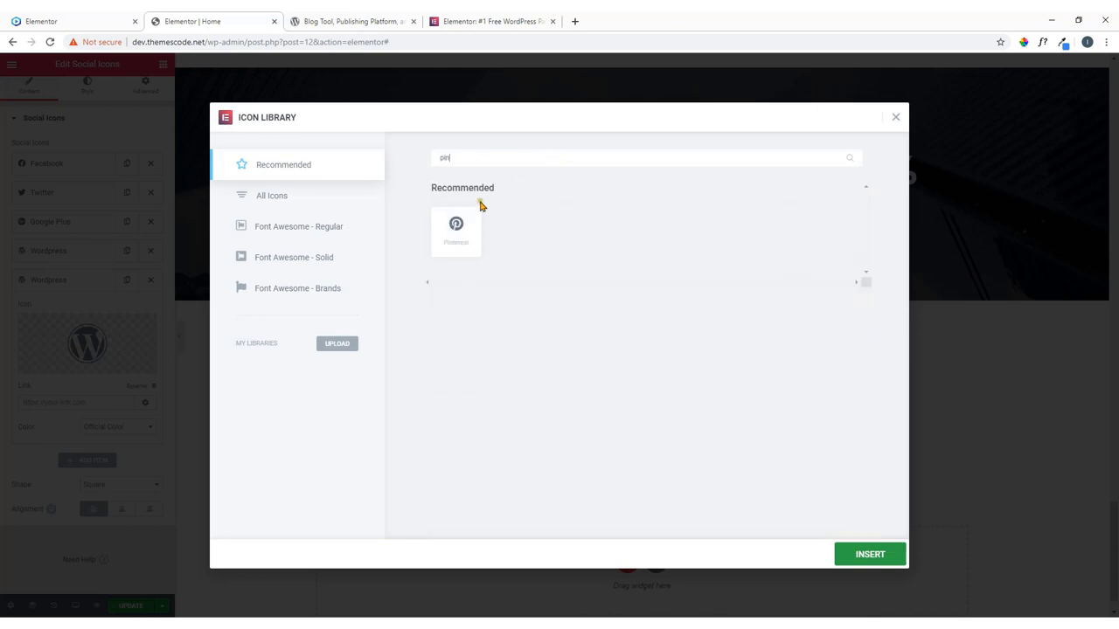
{"action": "left_click", "coordinate": [456, 244]}
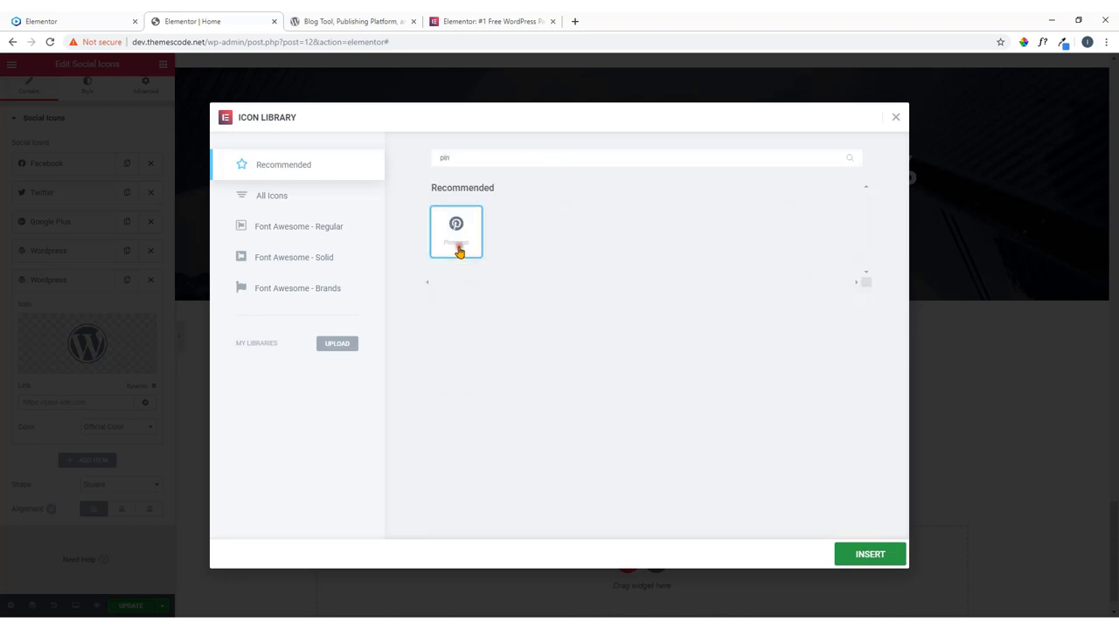
{"action": "left_click", "coordinate": [881, 561]}
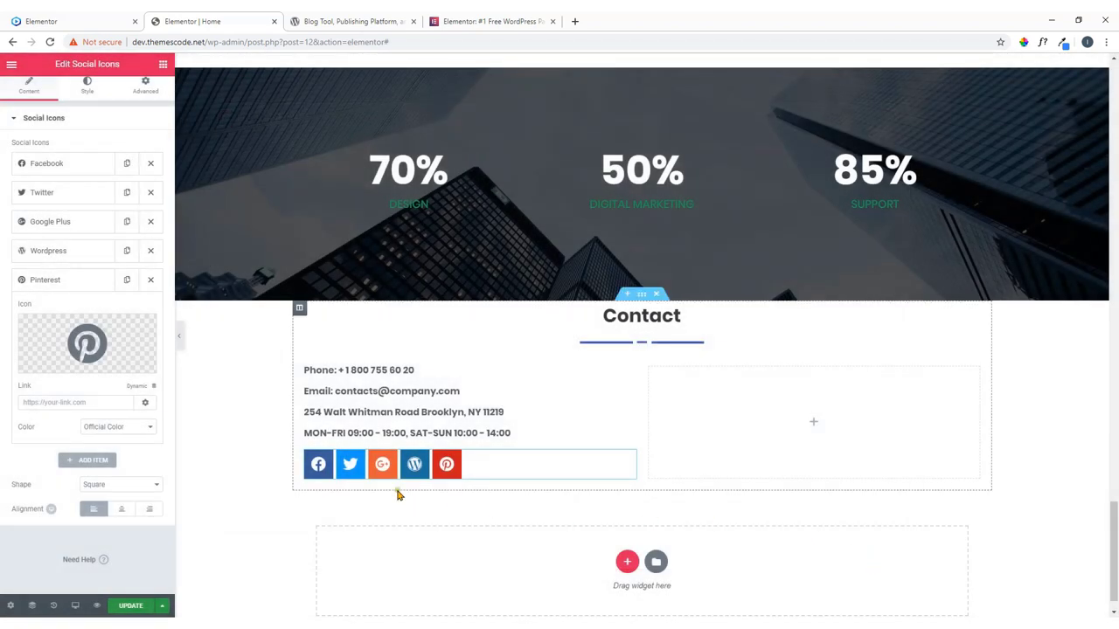
{"action": "left_click", "coordinate": [90, 92]}
Give the social icons a custom dark grey colour and a slightly smaller size.
{"action": "left_click", "coordinate": [113, 155]}
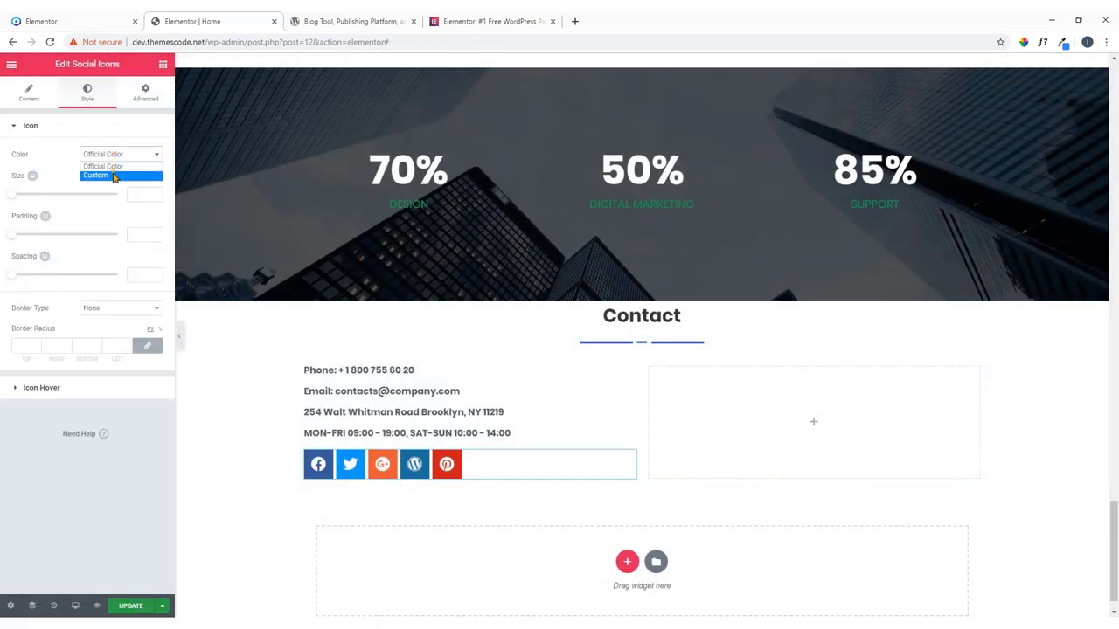
{"action": "left_click", "coordinate": [113, 176]}
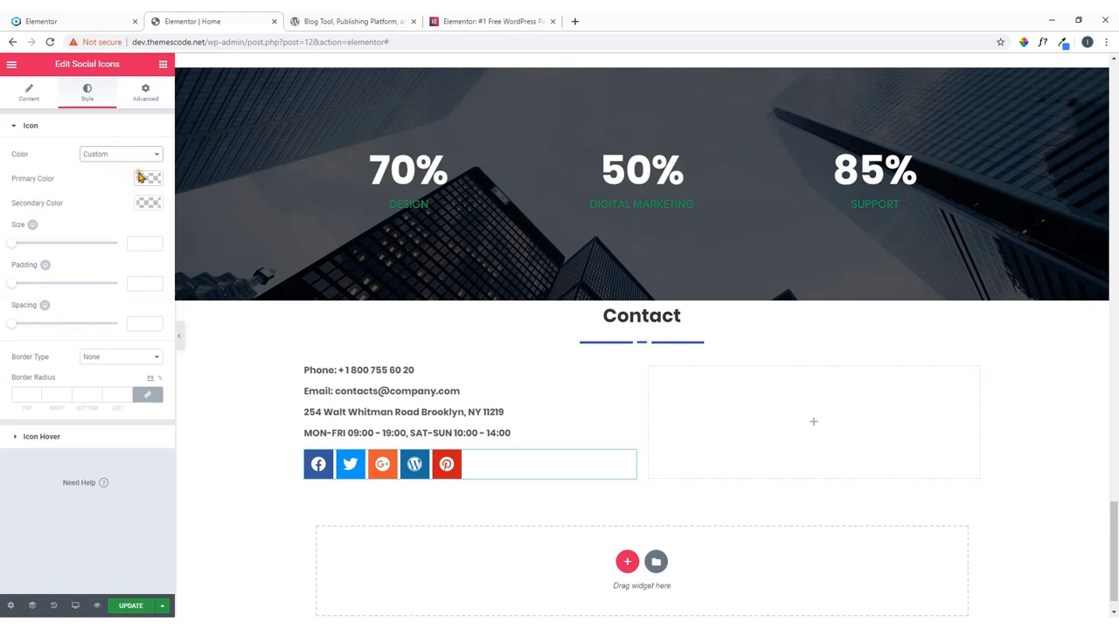
{"action": "left_click", "coordinate": [142, 178]}
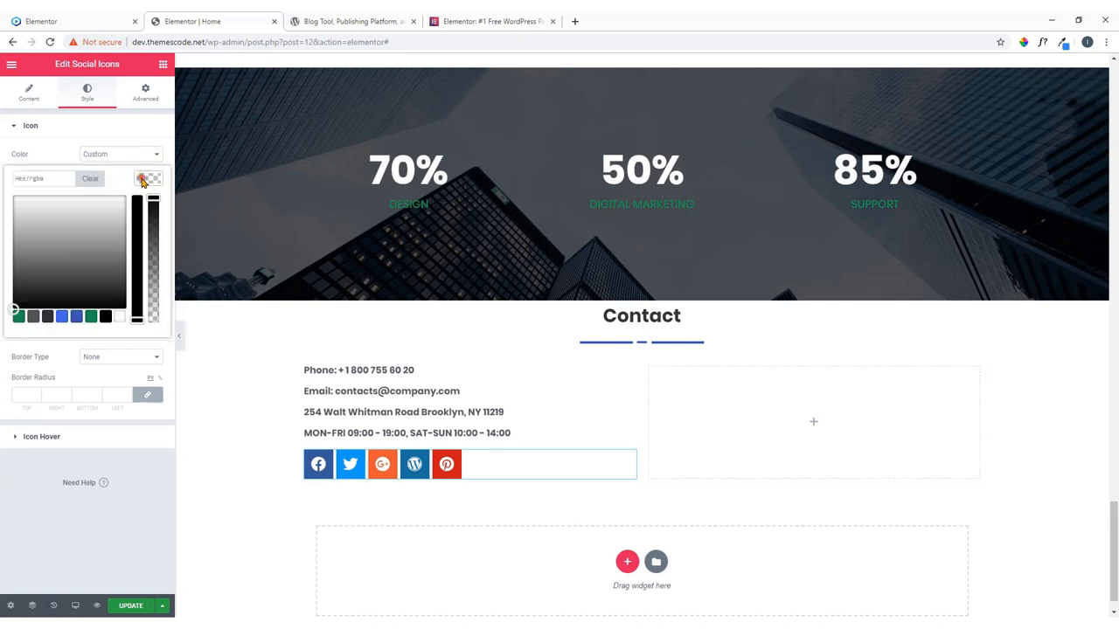
{"action": "left_click", "coordinate": [48, 317]}
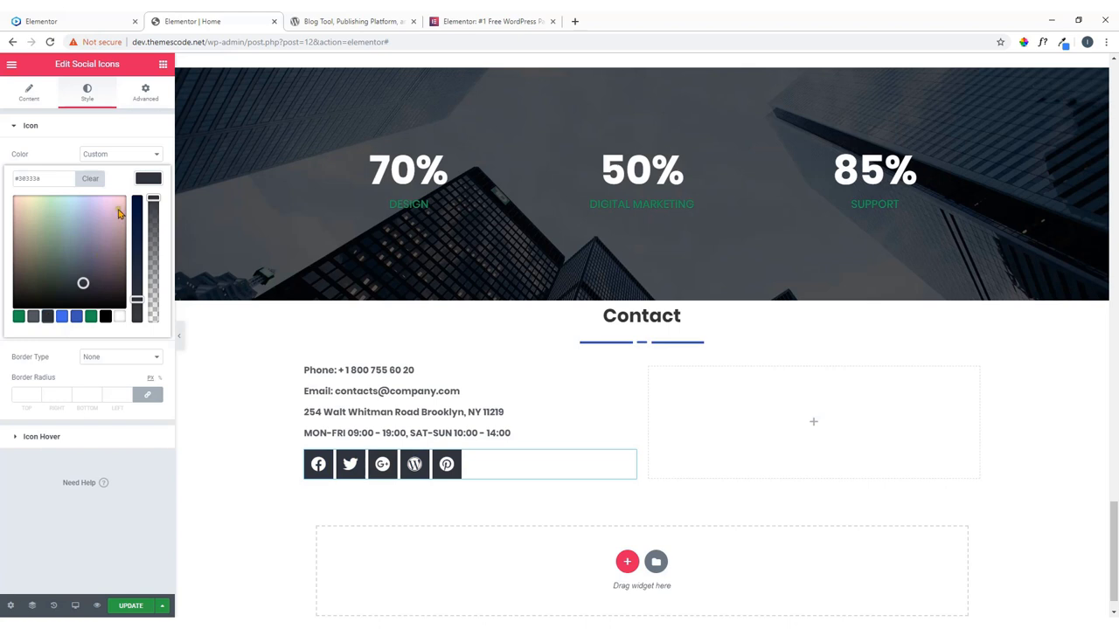
{"action": "left_click", "coordinate": [157, 178]}
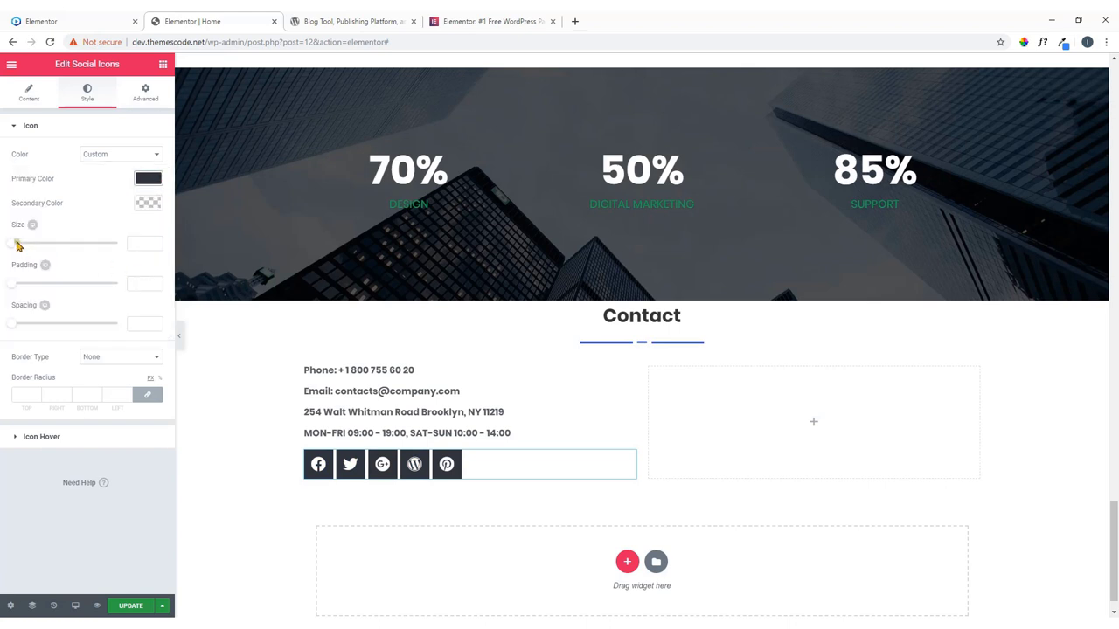
{"action": "mouse_move", "coordinate": [17, 245]}
{"action": "left_mouse_down"}
{"action": "mouse_move", "coordinate": [35, 262]}
{"action": "mouse_move", "coordinate": [13, 256]}
{"action": "mouse_move", "coordinate": [21, 260]}
{"action": "left_mouse_up"}
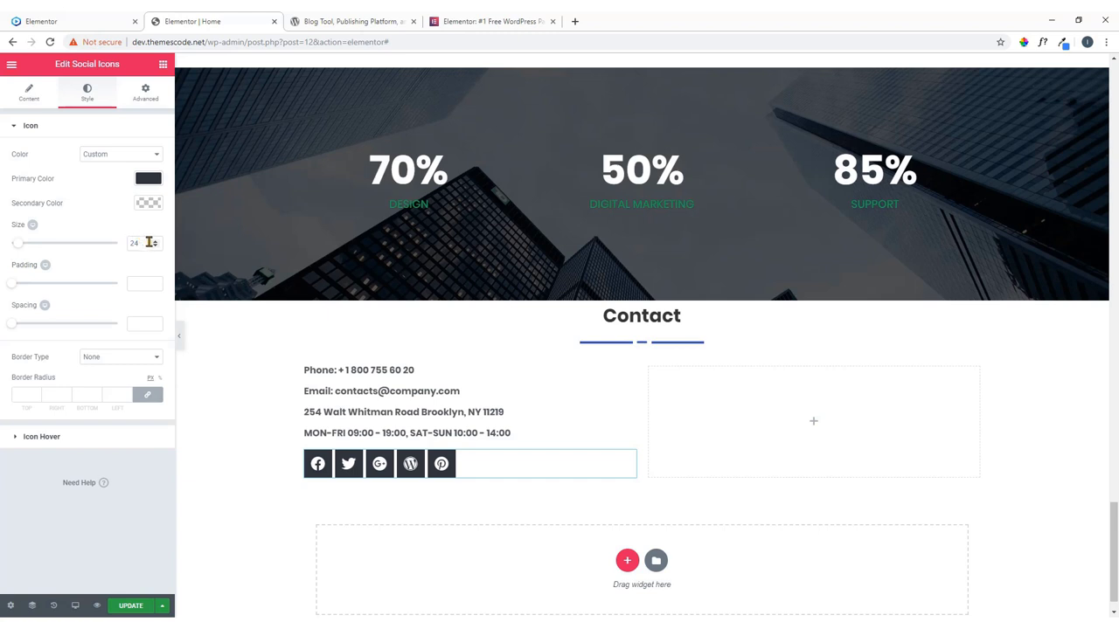
Make the icons turn blue on hover and save the page with UPDATE.
{"action": "left_click", "coordinate": [75, 443]}
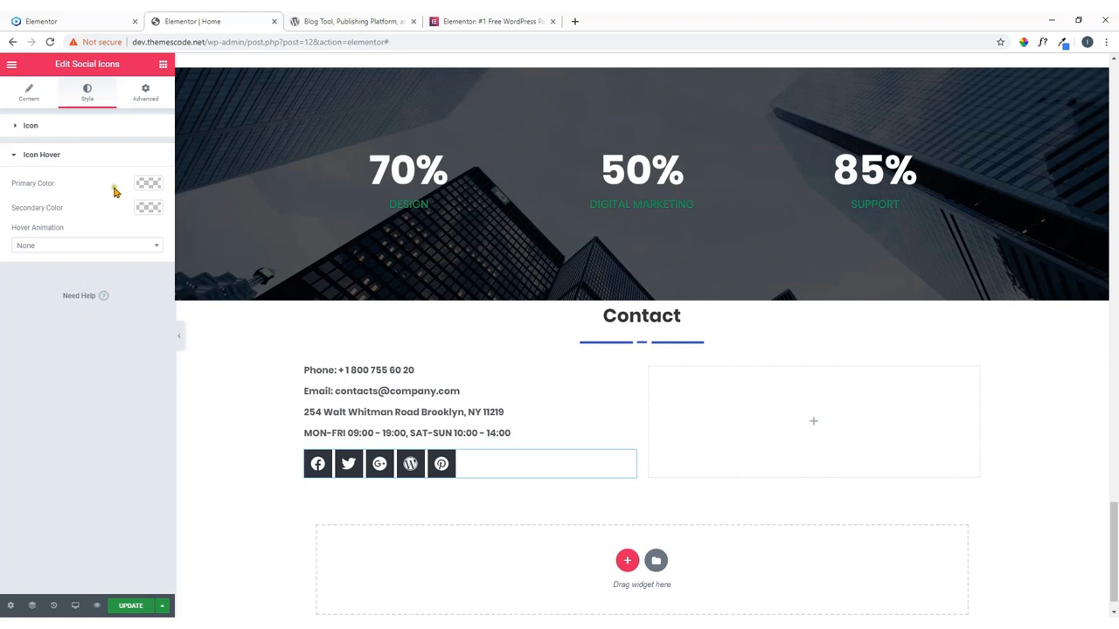
{"action": "left_click", "coordinate": [148, 184]}
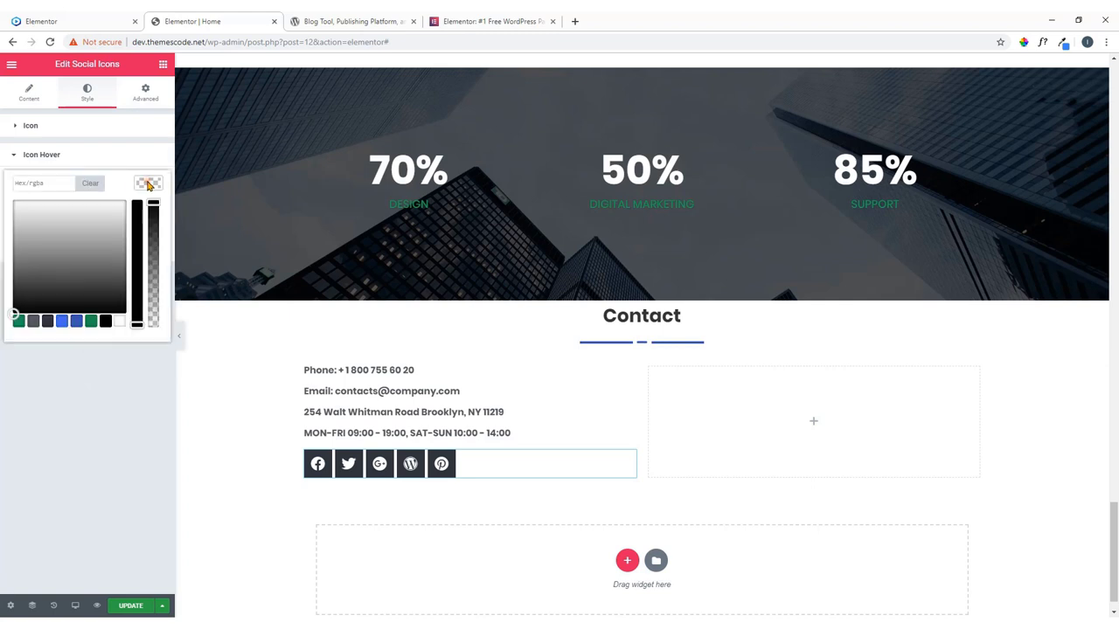
{"action": "left_click", "coordinate": [62, 322]}
{"action": "left_click", "coordinate": [149, 183]}
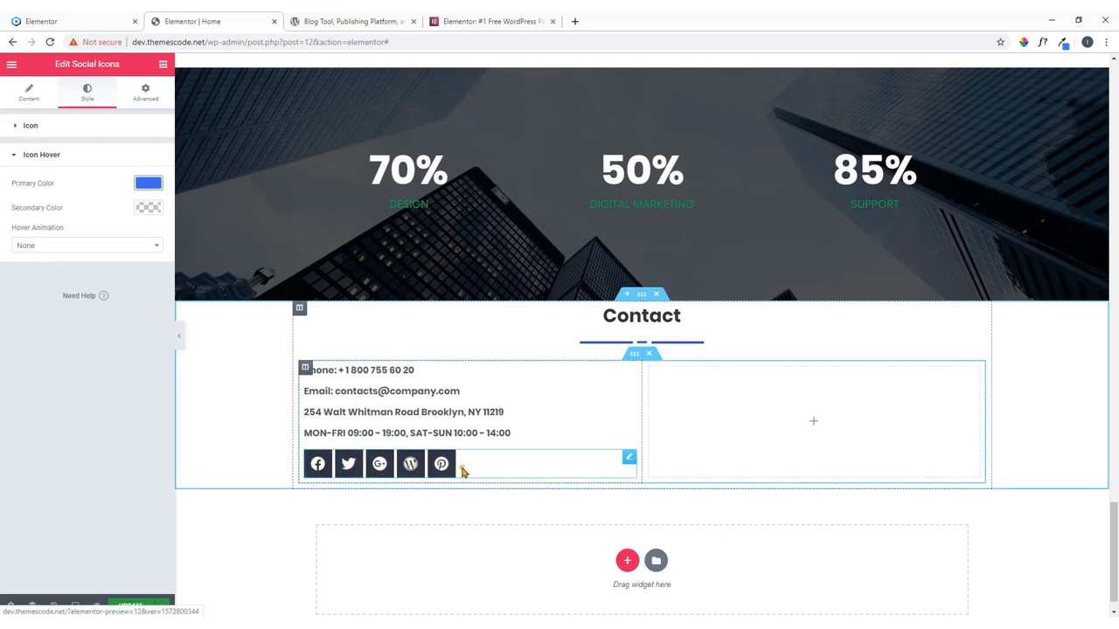
{"action": "left_click", "coordinate": [131, 606]}
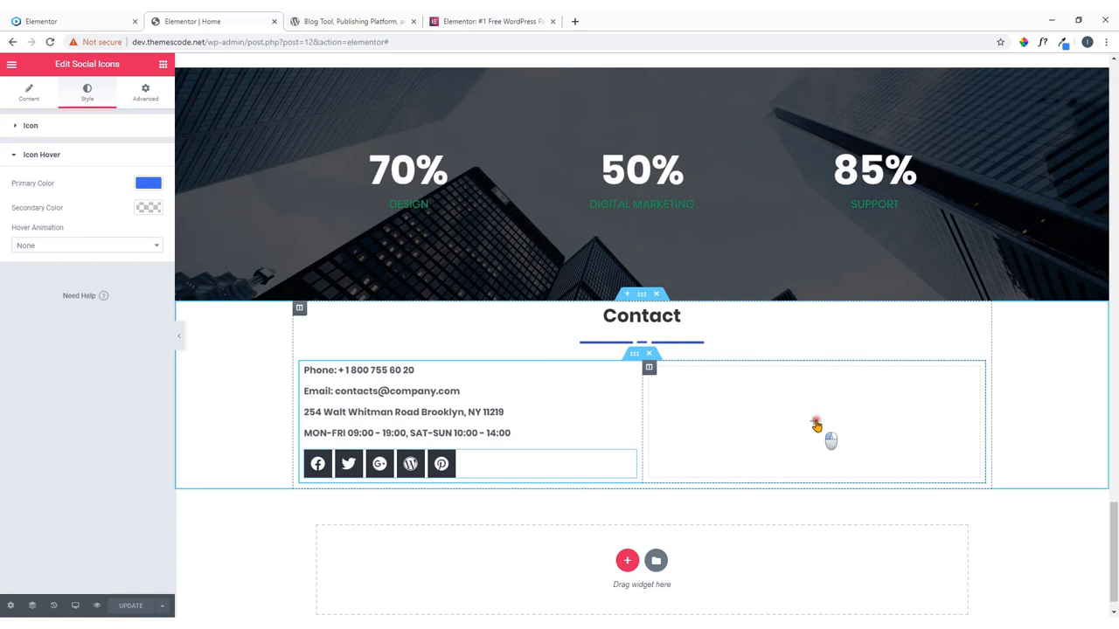
Place a Form widget with Name, Email, Message fields and a Send button in the empty right column, checking it against the live site.
{"action": "left_click", "coordinate": [813, 424]}
{"action": "left_click", "coordinate": [51, 112]}
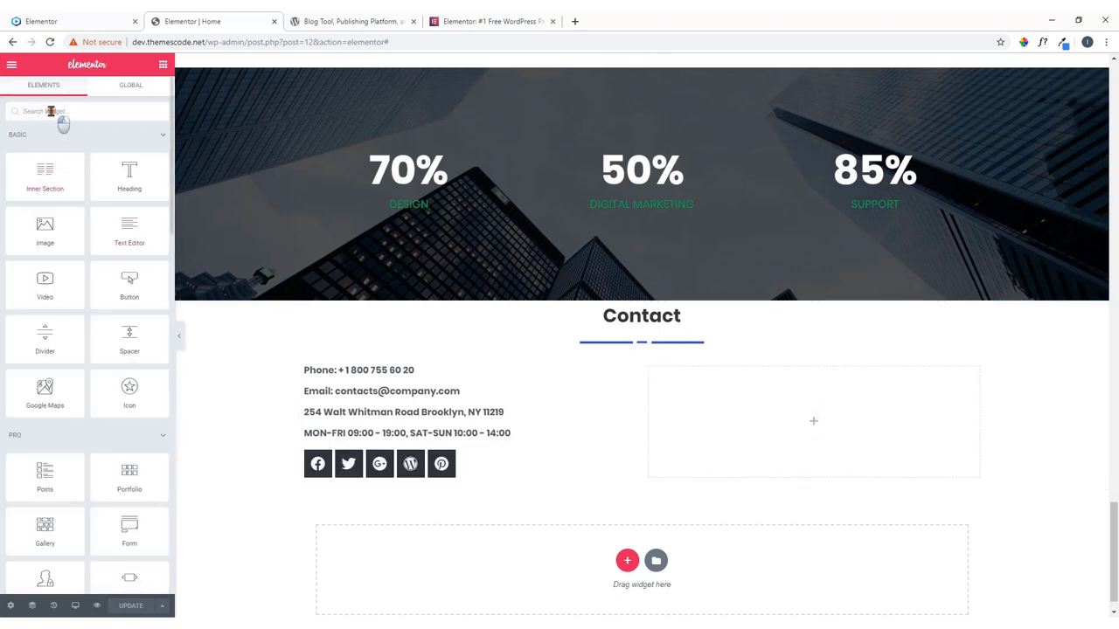
{"action": "type", "text": "fo"}
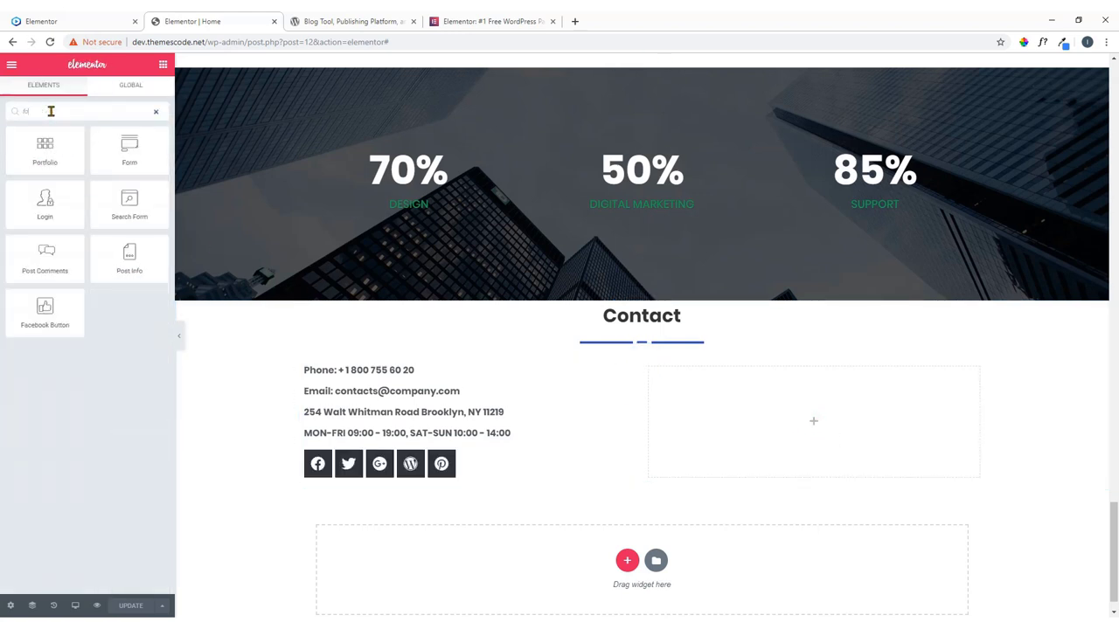
{"action": "type", "text": "rm"}
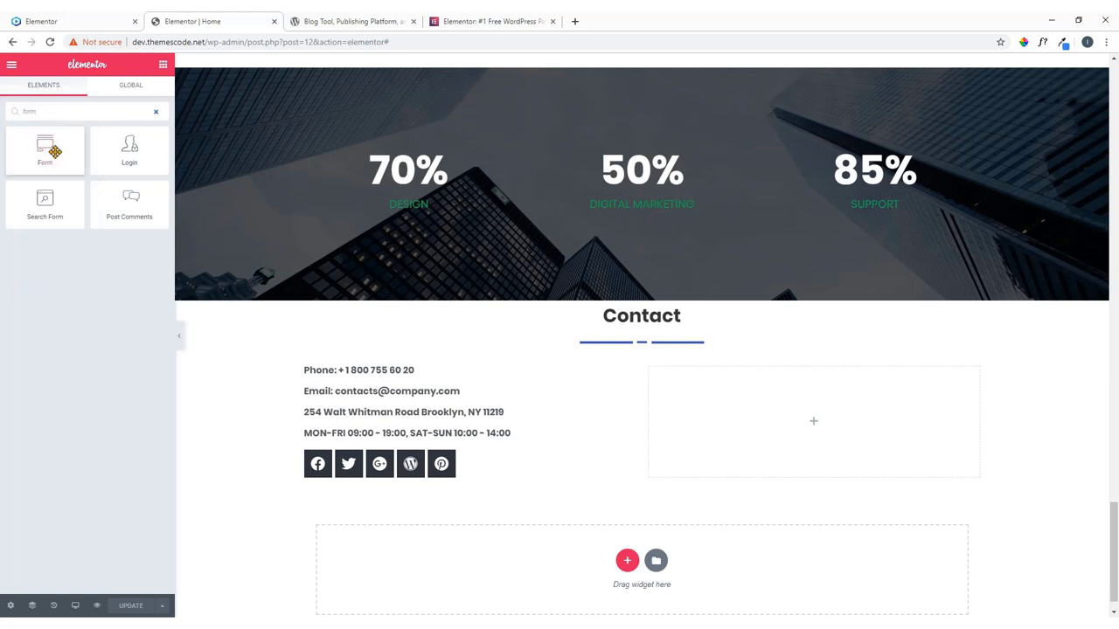
{"action": "left_click_drag", "start_coordinate": [55, 151], "coordinate": [804, 428]}
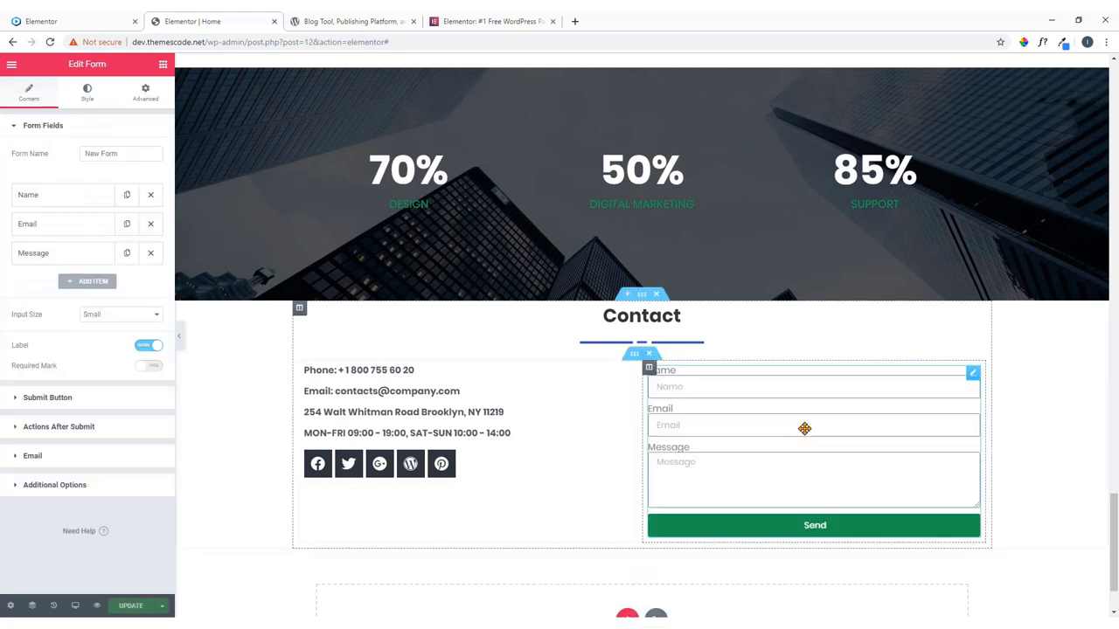
{"action": "left_click", "coordinate": [87, 19]}
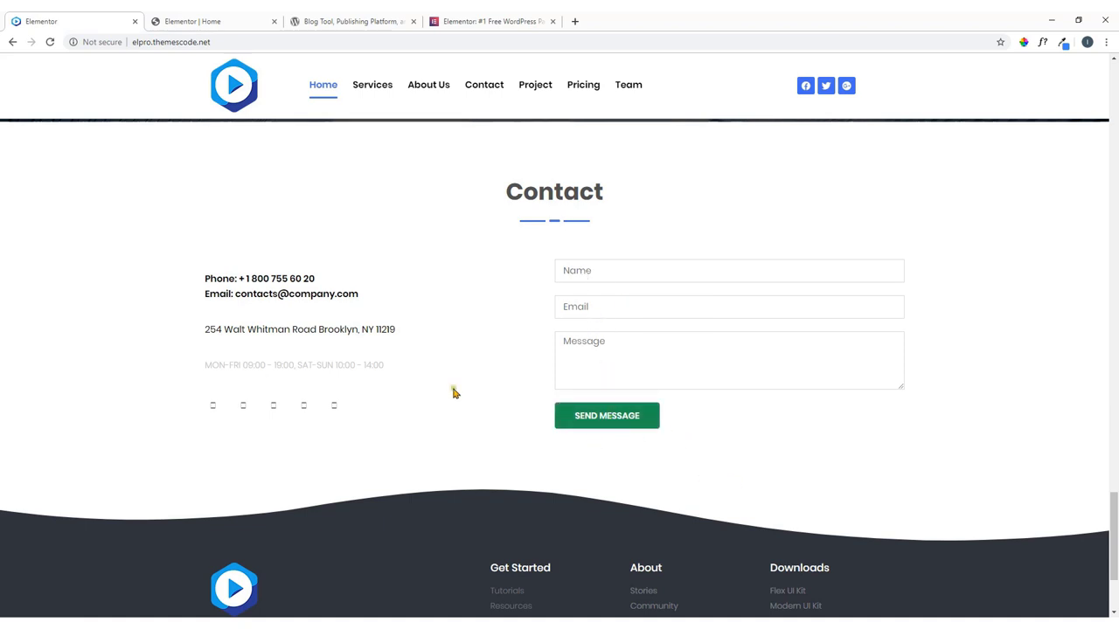
{"action": "left_click", "coordinate": [266, 21]}
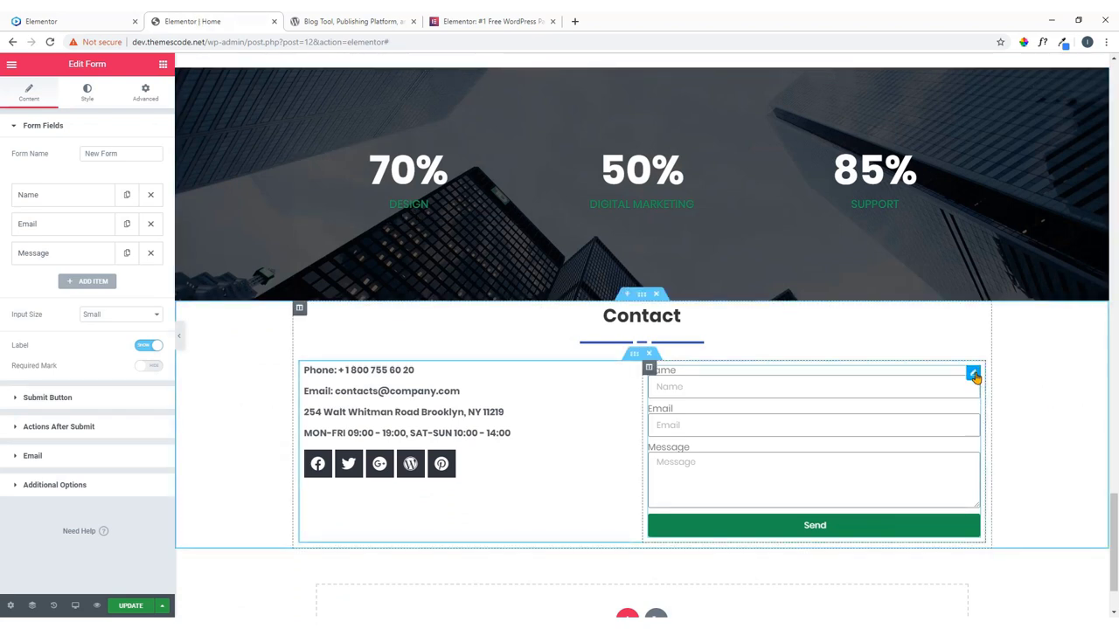
Turn off the form's field labels and compare the form with the live site.
{"action": "left_click", "coordinate": [144, 347]}
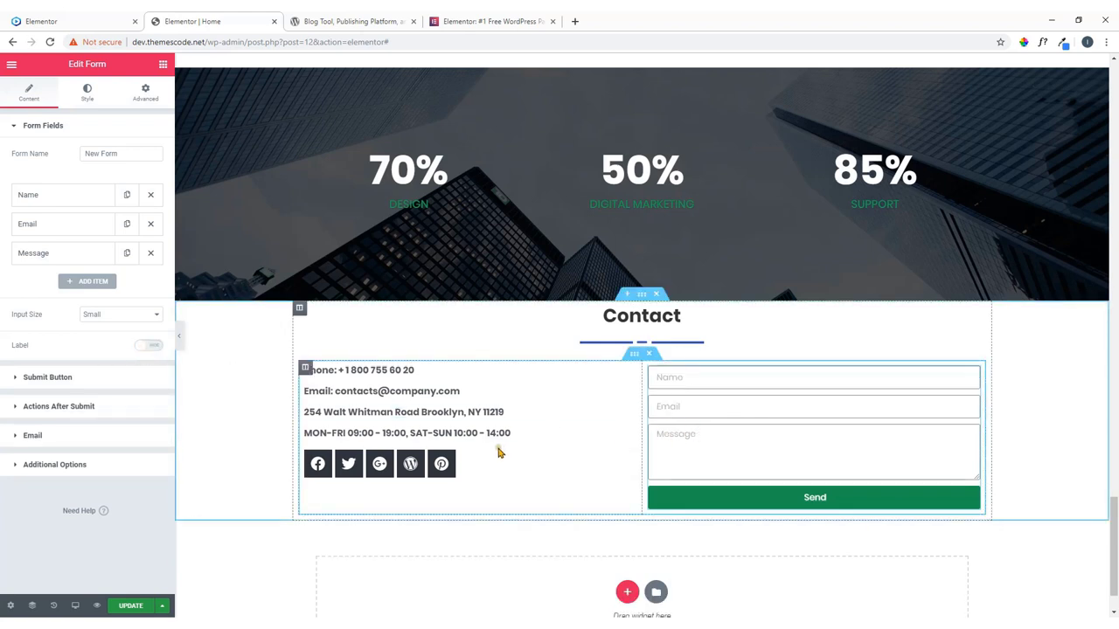
{"action": "left_click", "coordinate": [99, 19]}
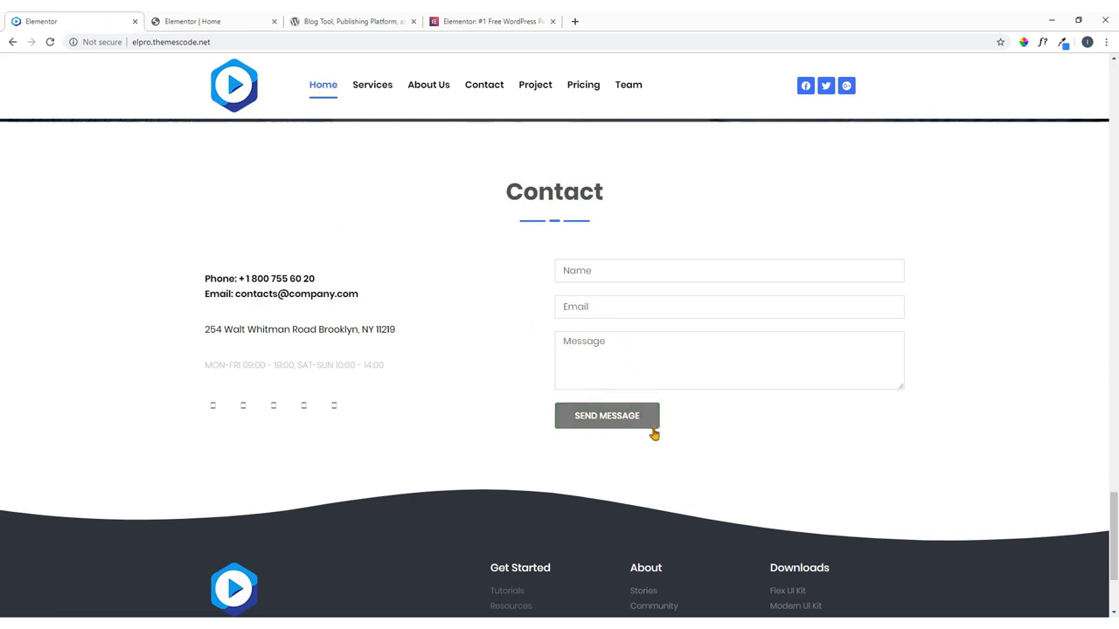
{"action": "left_click", "coordinate": [234, 19]}
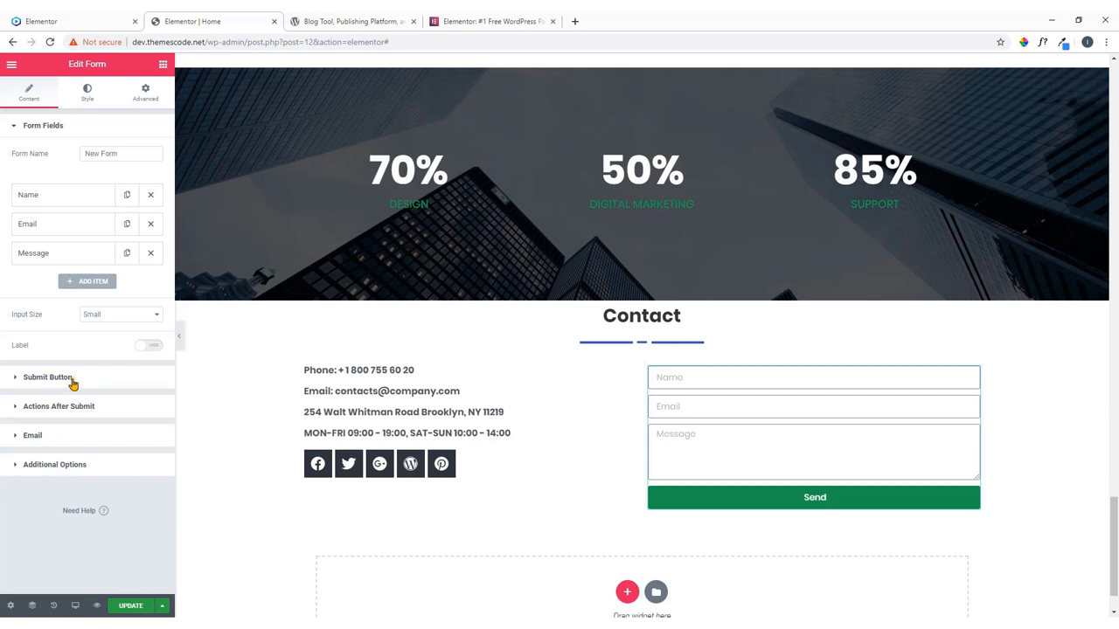
Change the submit button text to 'Send Message'.
{"action": "left_click", "coordinate": [72, 379]}
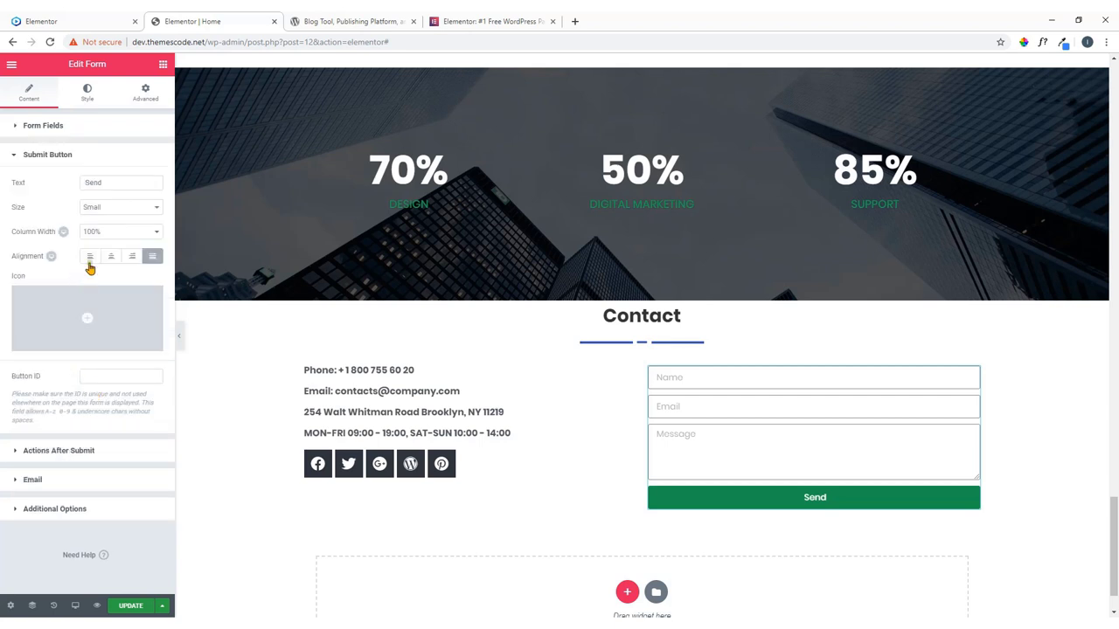
{"action": "left_click", "coordinate": [114, 182]}
{"action": "type", "text": "M"}
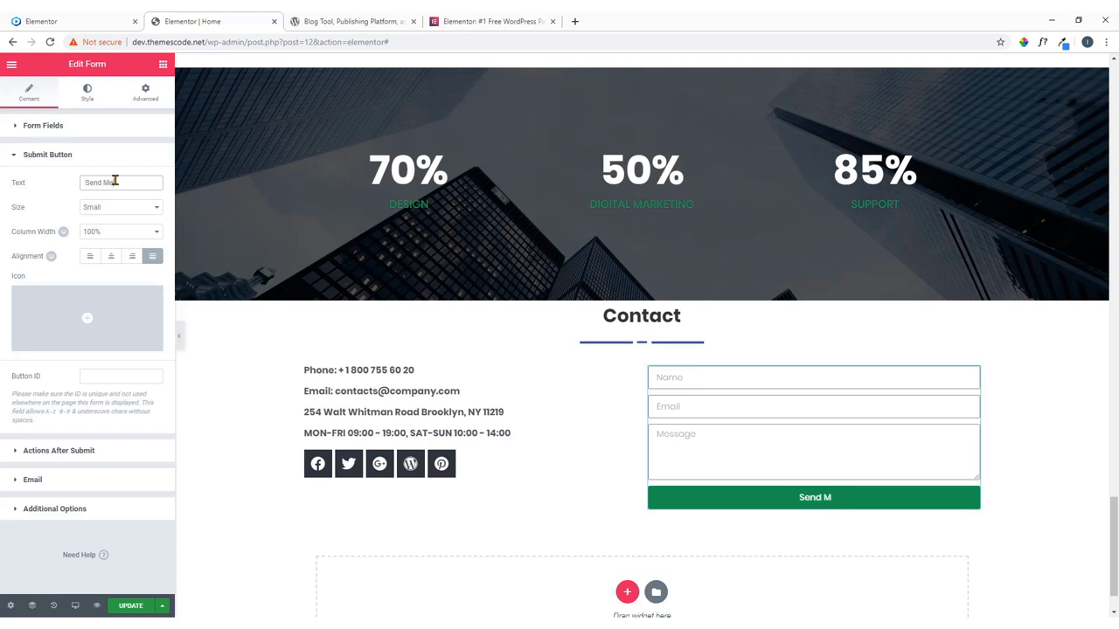
{"action": "type", "text": "essage"}
{"action": "left_click", "coordinate": [74, 21]}
{"action": "left_click", "coordinate": [212, 21]}
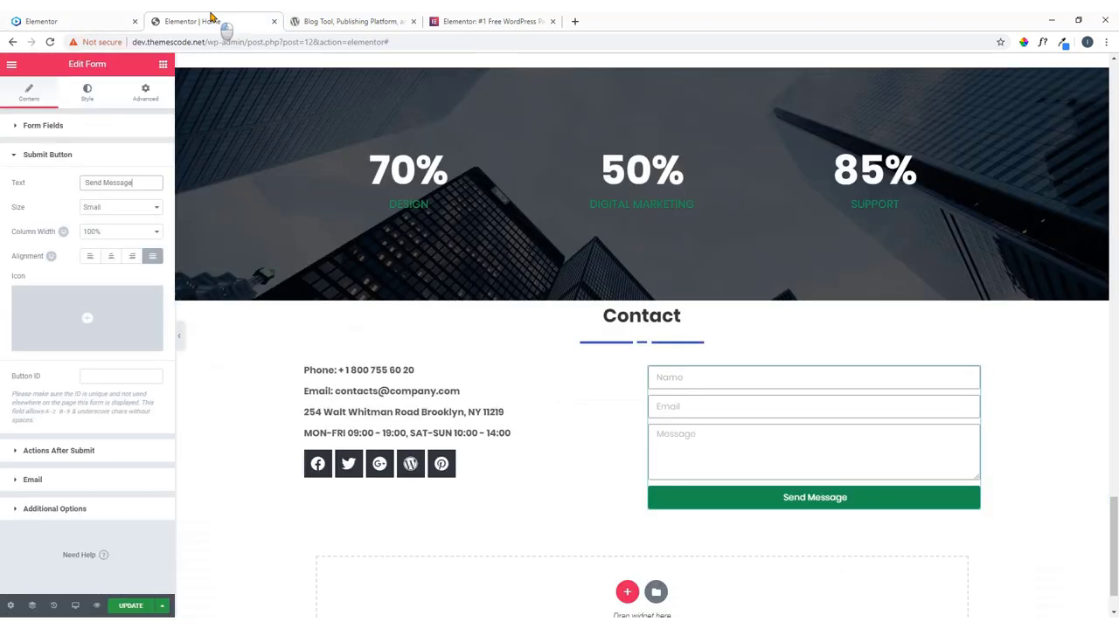
Set the Send Message button's column width to 25%, after trying 33% and 40%.
{"action": "left_click", "coordinate": [154, 231]}
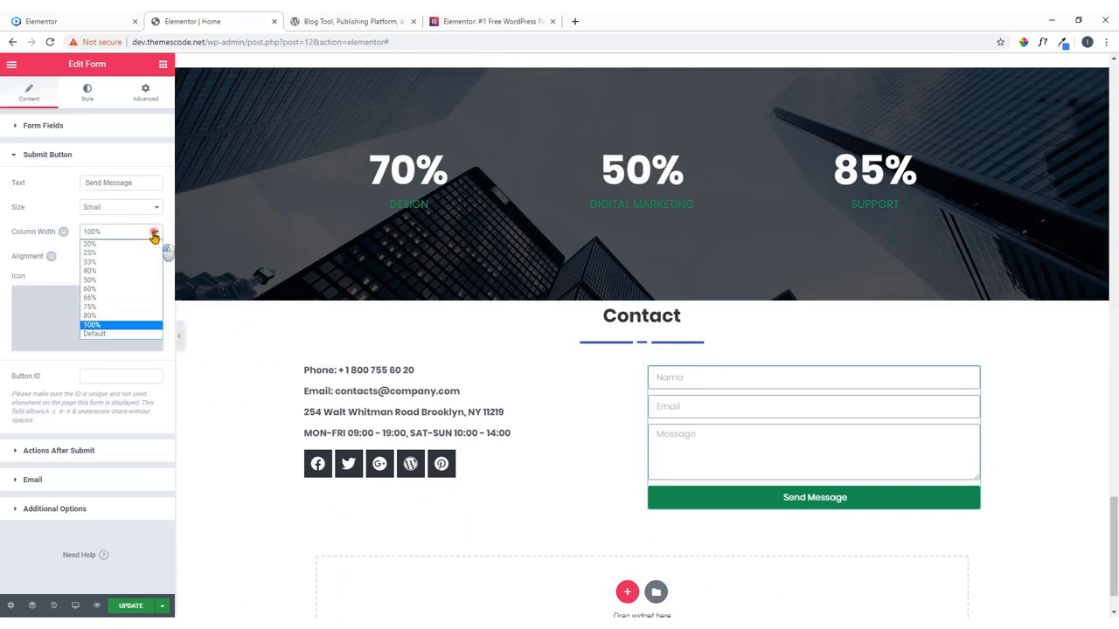
{"action": "left_click", "coordinate": [125, 264]}
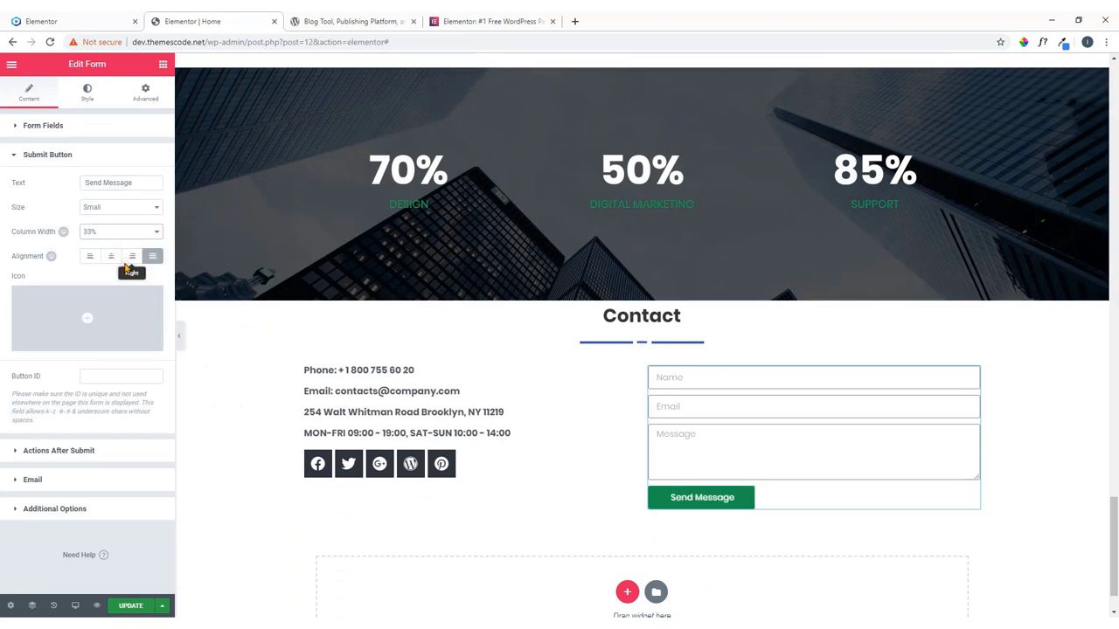
{"action": "left_click", "coordinate": [125, 232]}
{"action": "left_click", "coordinate": [112, 275]}
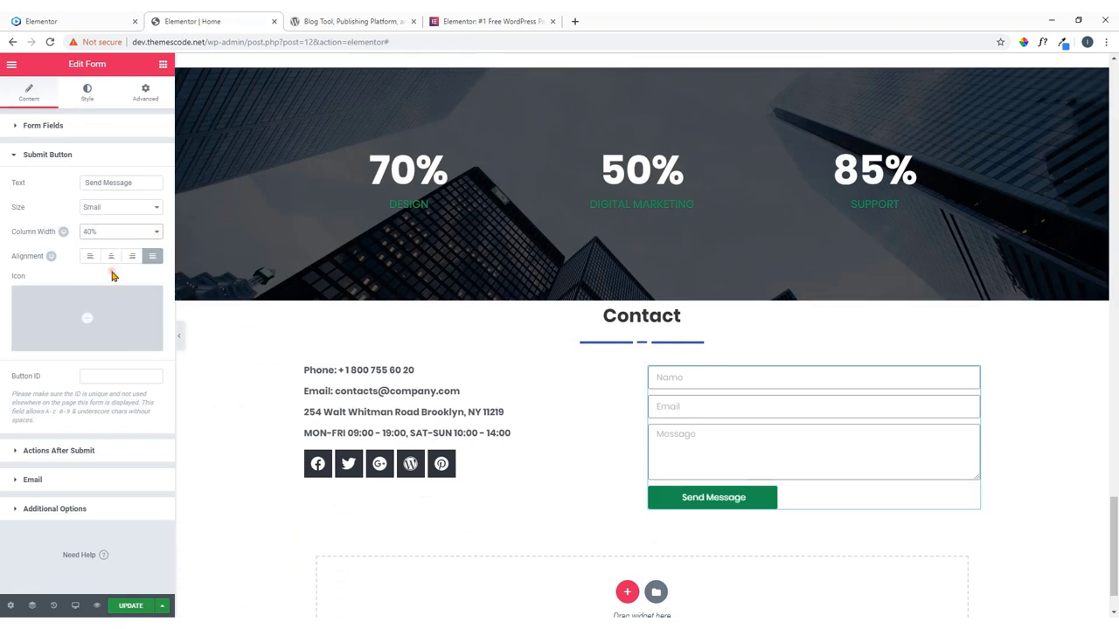
{"action": "left_click", "coordinate": [135, 231]}
{"action": "left_click", "coordinate": [127, 258]}
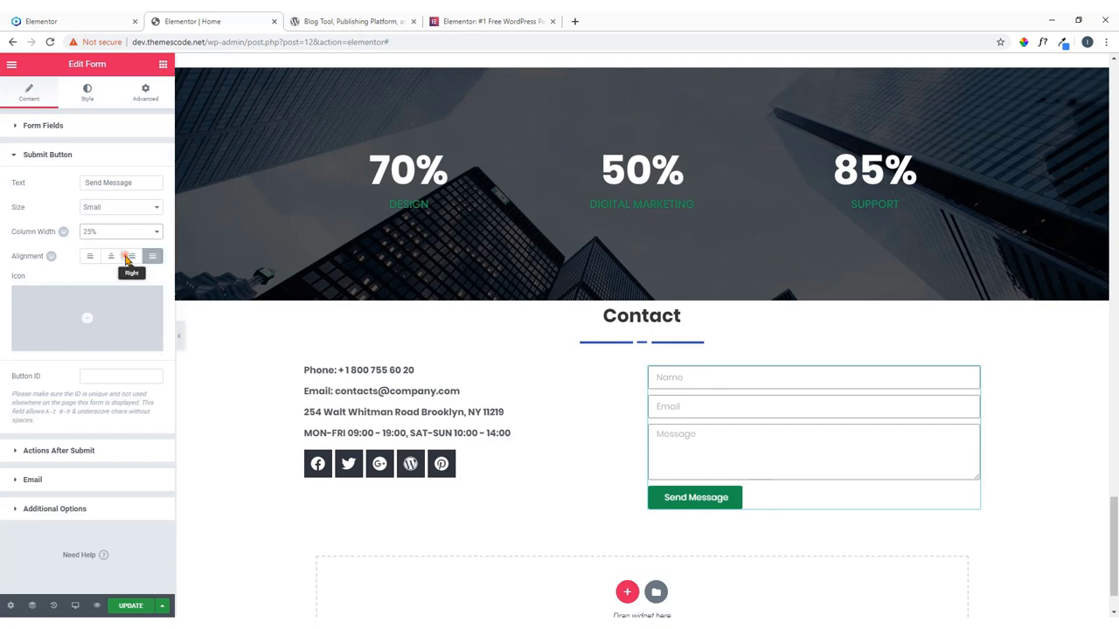
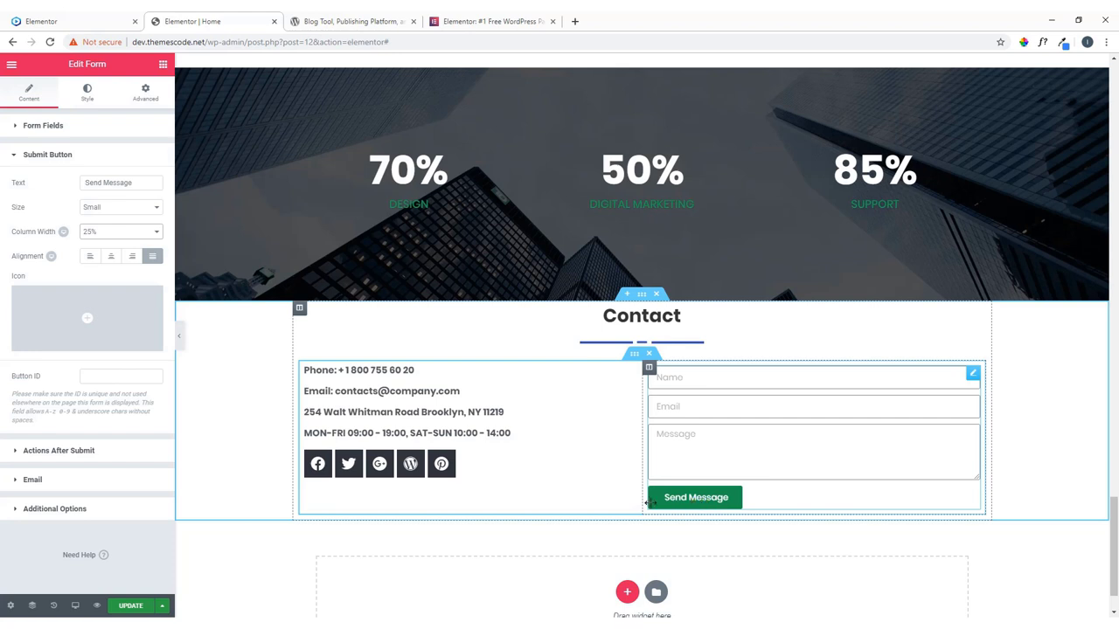
Check the contact form's Email To address against the live site's contact section, then return to the editor.
{"action": "left_click", "coordinate": [44, 482]}
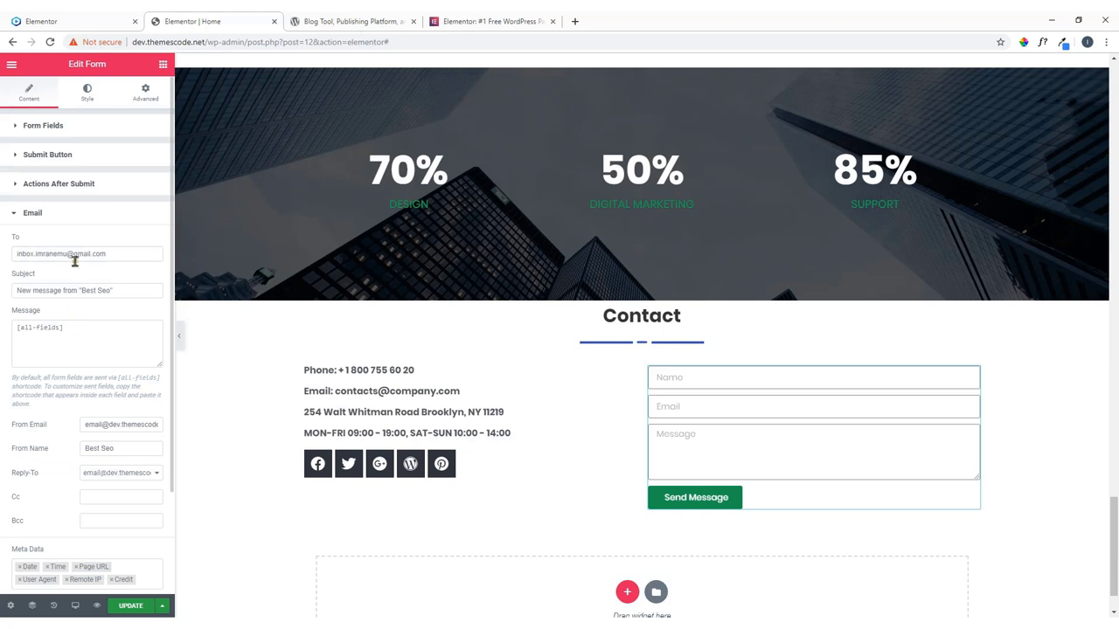
{"action": "left_click_drag", "start_coordinate": [107, 253], "coordinate": [2, 257]}
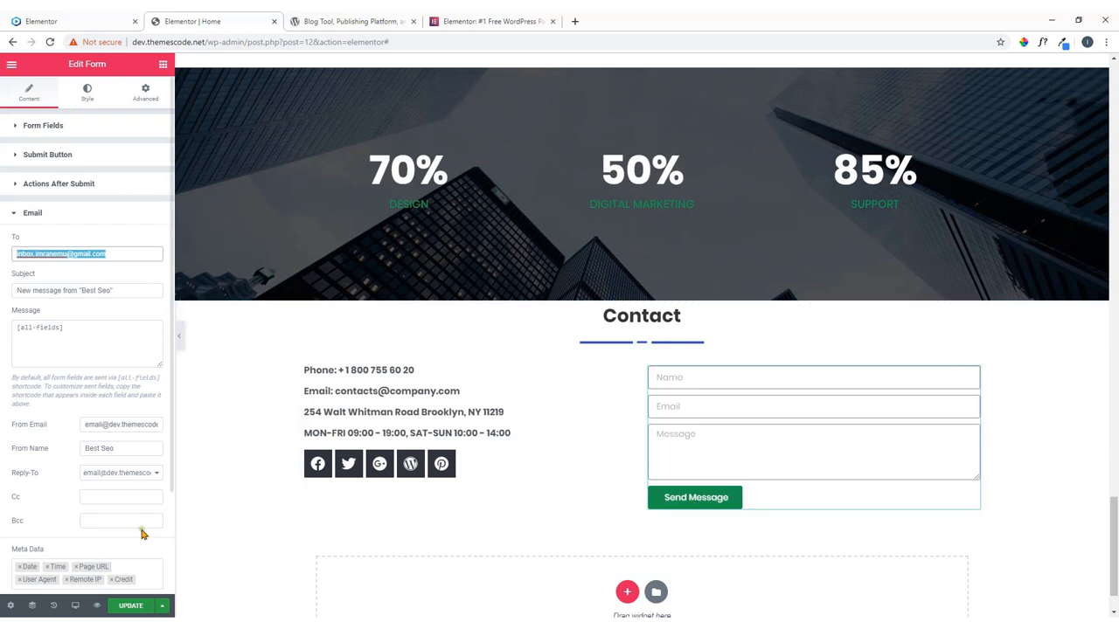
{"action": "left_click", "coordinate": [137, 616]}
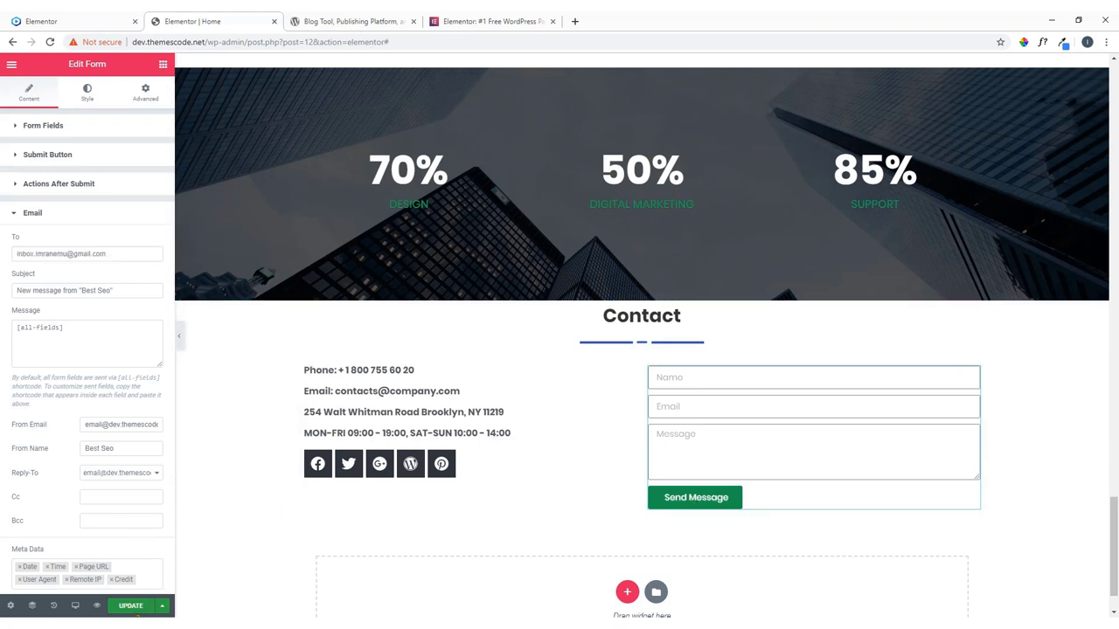
{"action": "left_click", "coordinate": [96, 21]}
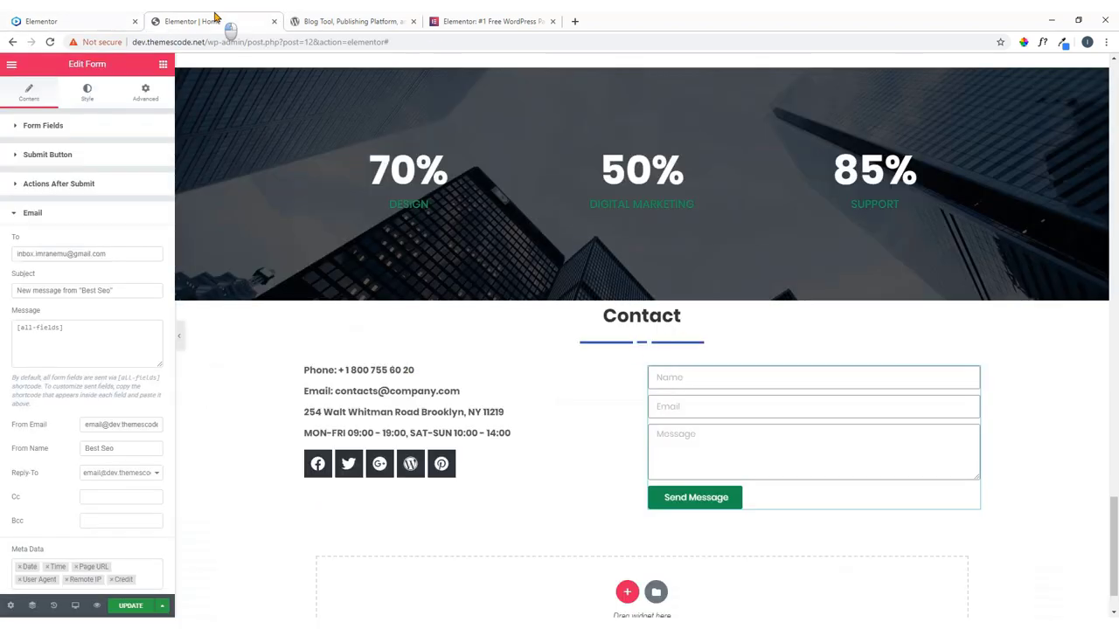
{"action": "left_click", "coordinate": [219, 20]}
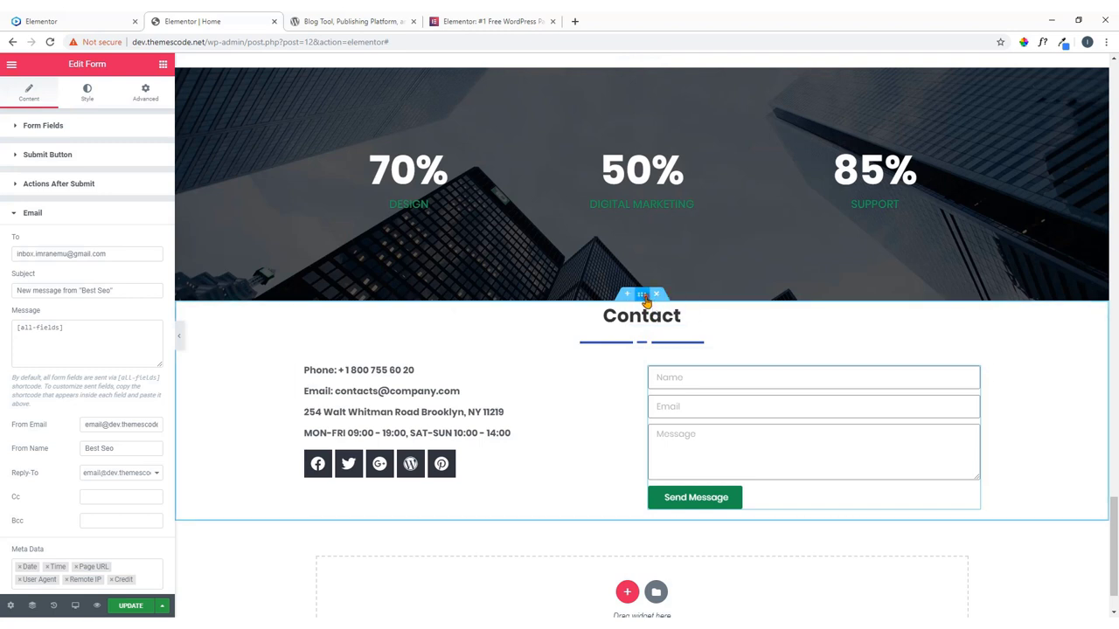
Unlink the Contact section's padding and set Top 60 and Bottom 100.
{"action": "left_click", "coordinate": [644, 297]}
{"action": "left_click", "coordinate": [146, 93]}
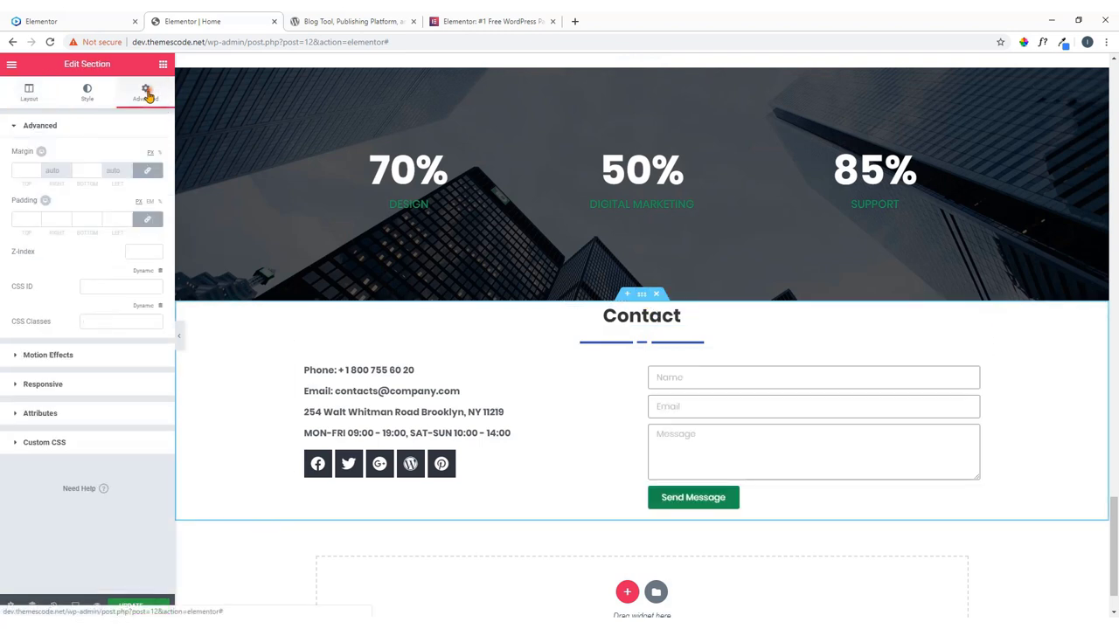
{"action": "left_click", "coordinate": [148, 220]}
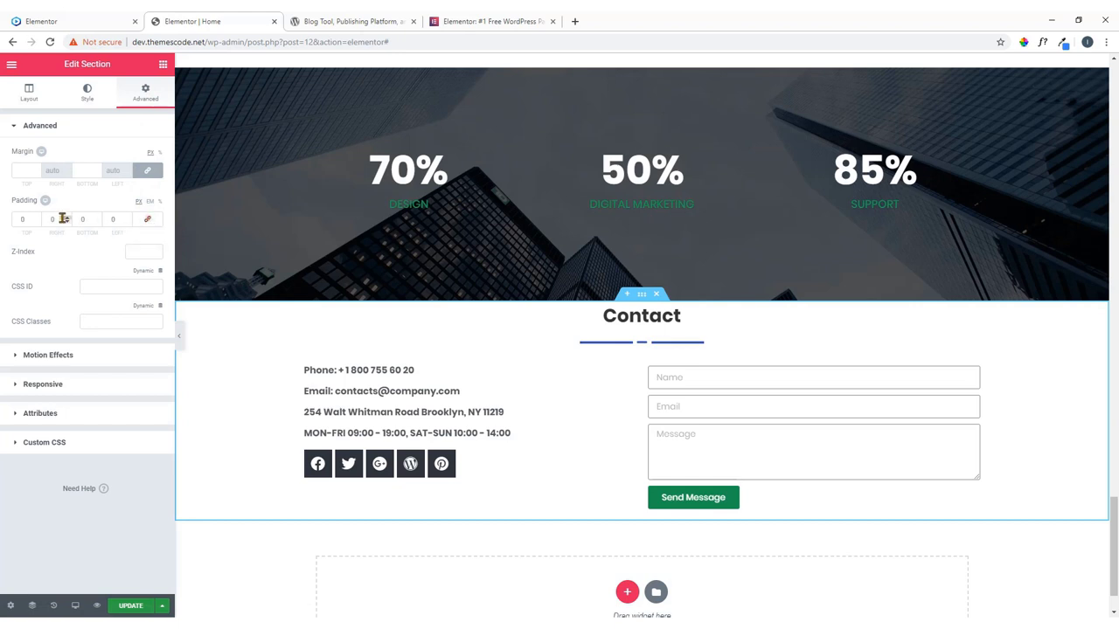
{"action": "left_click_drag", "start_coordinate": [24, 218], "coordinate": [11, 223]}
{"action": "type", "text": "60"}
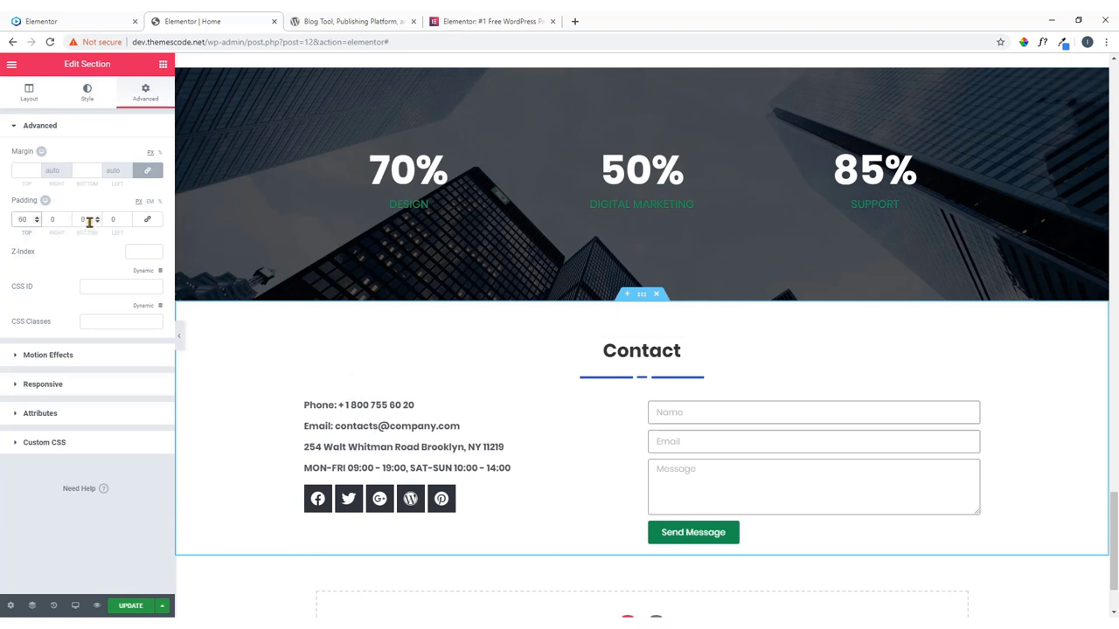
{"action": "left_click_drag", "start_coordinate": [89, 222], "coordinate": [63, 223]}
{"action": "type", "text": "100"}
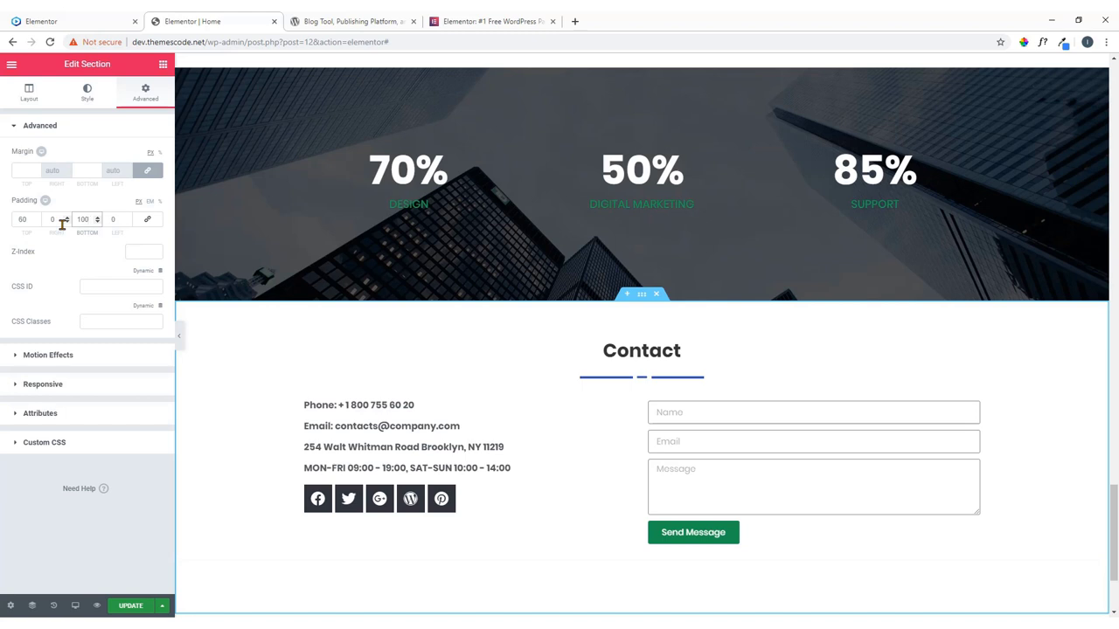
{"action": "scroll", "coordinate": [524, 365], "scroll_direction": "down", "scroll_amount": 2}
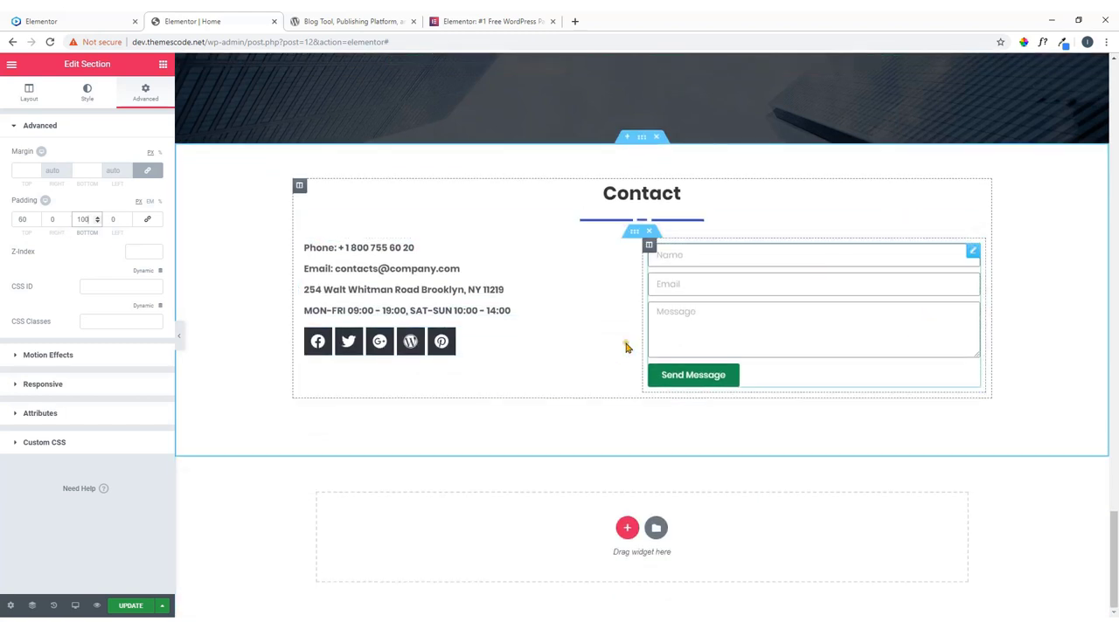
Update the page and review the Contact section on the live site.
{"action": "left_click", "coordinate": [131, 607]}
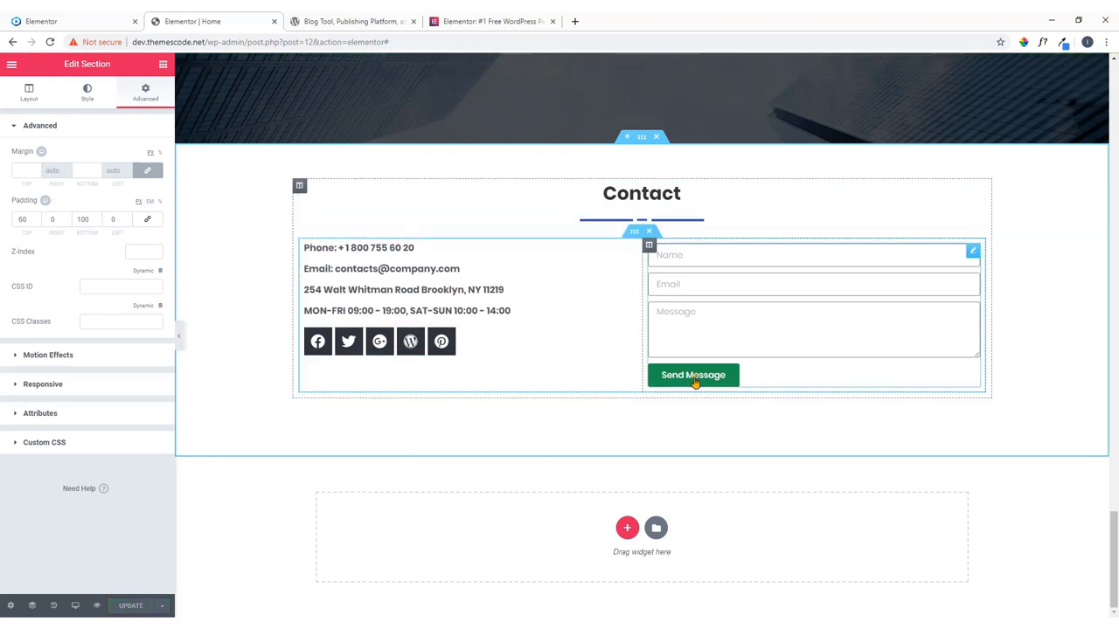
{"action": "left_click", "coordinate": [103, 18]}
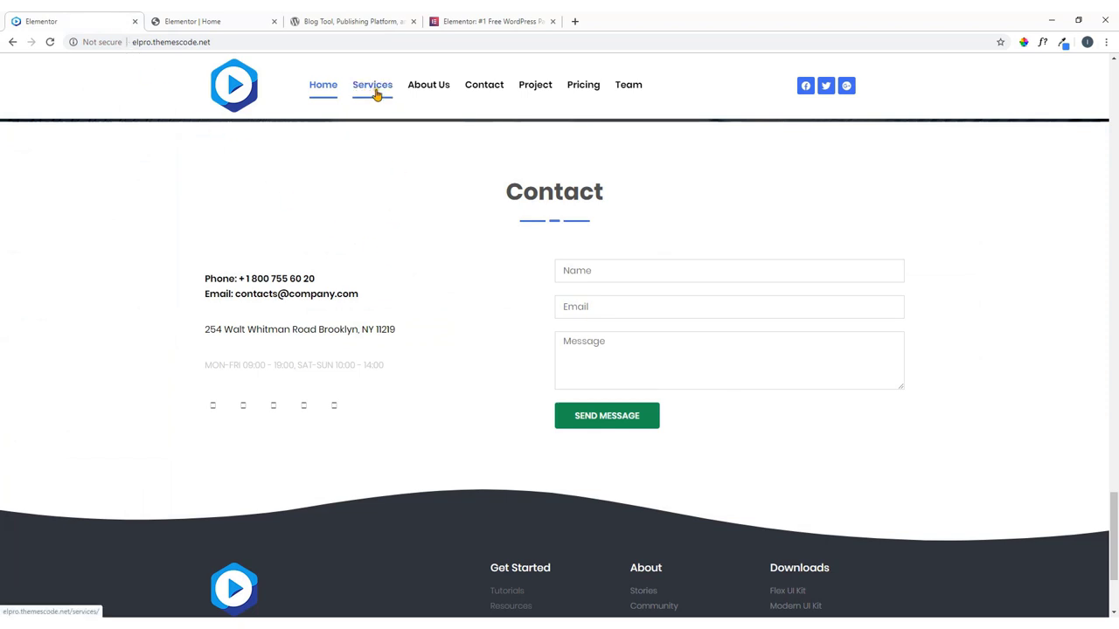
{"action": "scroll", "coordinate": [563, 409], "scroll_direction": "down", "scroll_amount": 2}
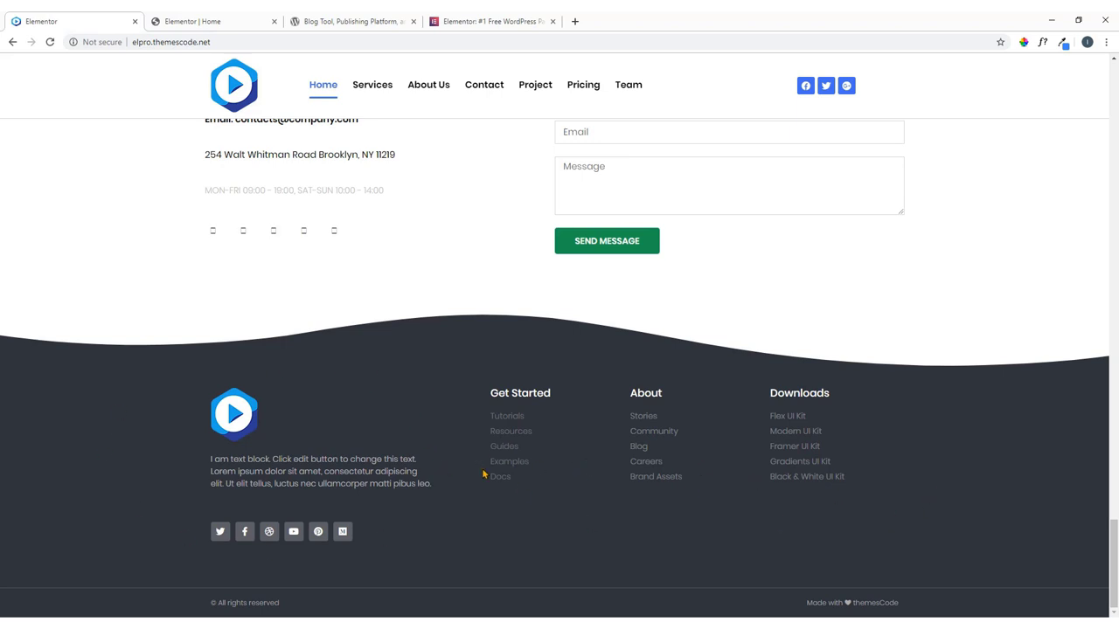
{"action": "scroll", "coordinate": [482, 470], "scroll_direction": "up", "scroll_amount": 4}
Glance at the live demo site, then return to the top of the editor page.
{"action": "left_click", "coordinate": [232, 25]}
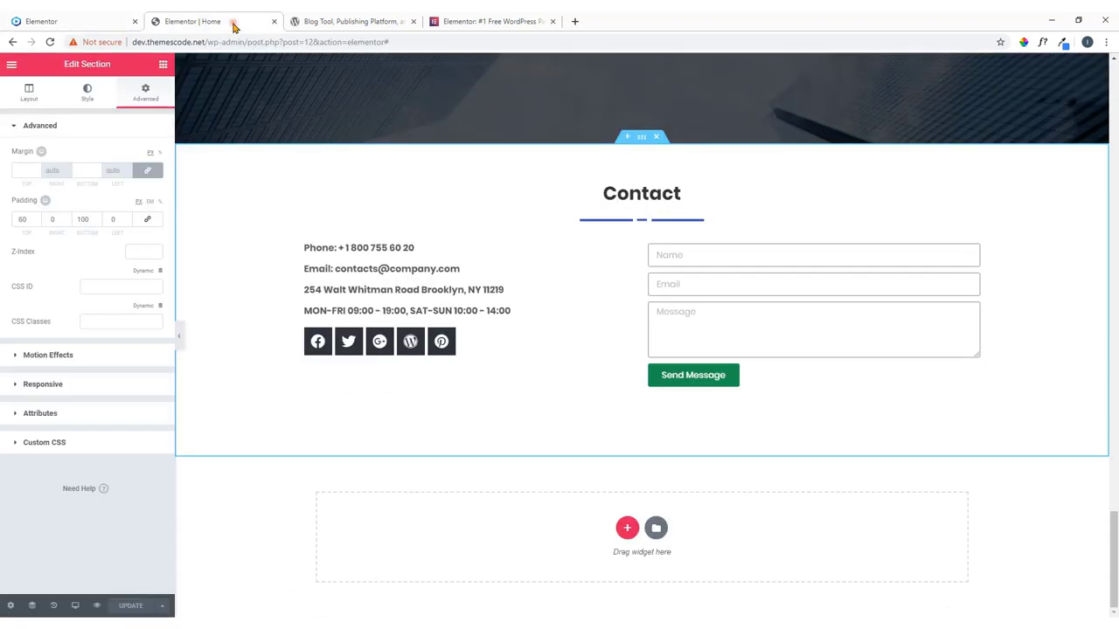
{"action": "left_click", "coordinate": [75, 23]}
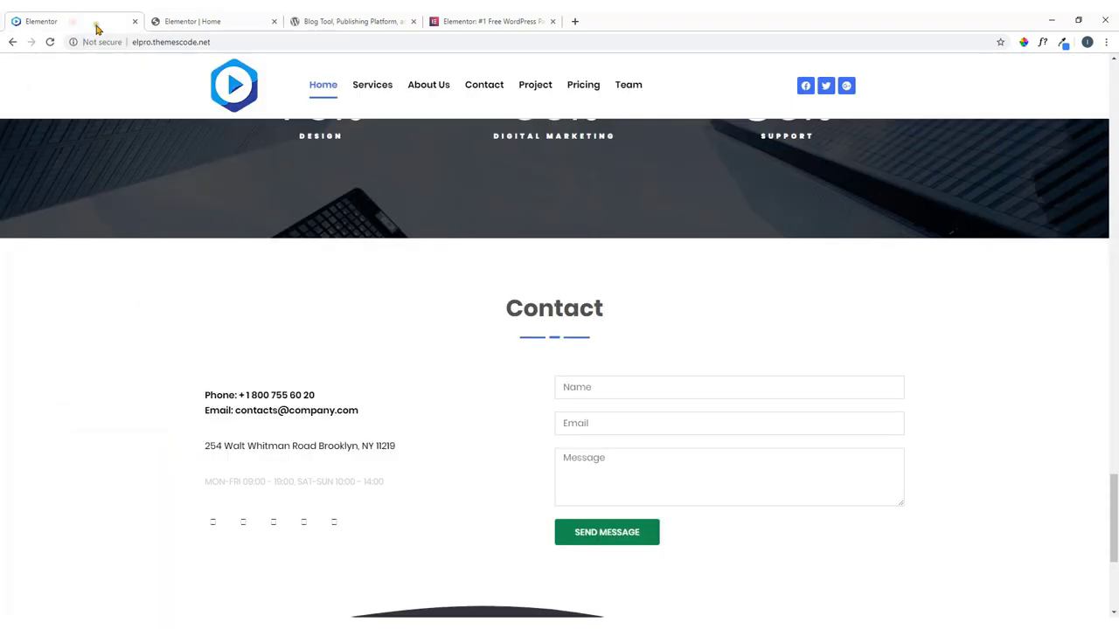
{"action": "left_click", "coordinate": [219, 21]}
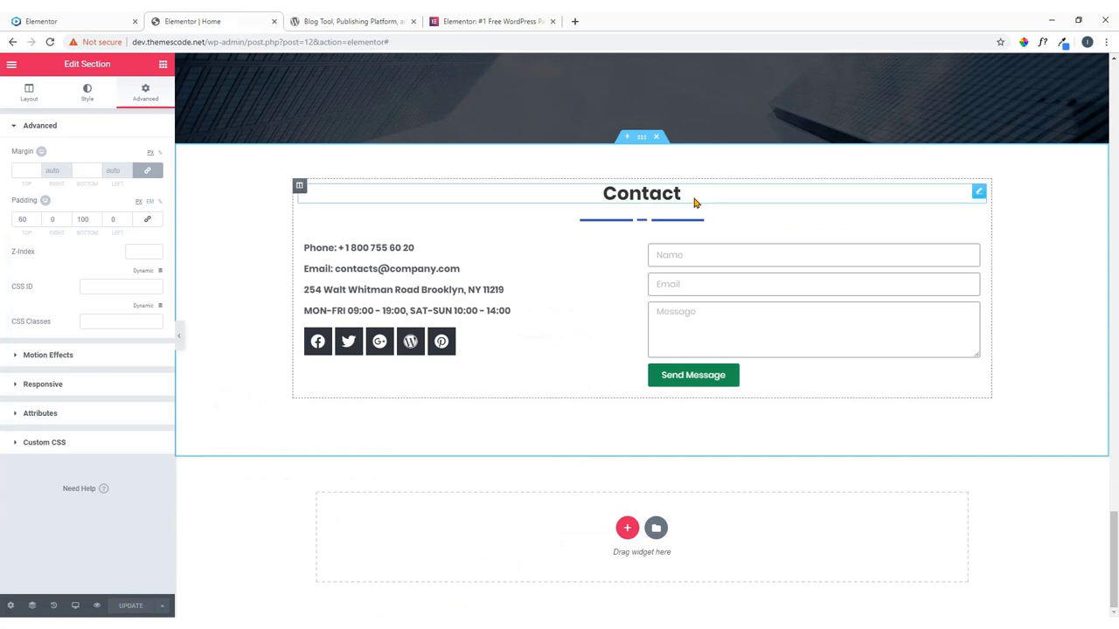
{"action": "scroll", "coordinate": [557, 278], "scroll_direction": "up", "scroll_amount": 4}
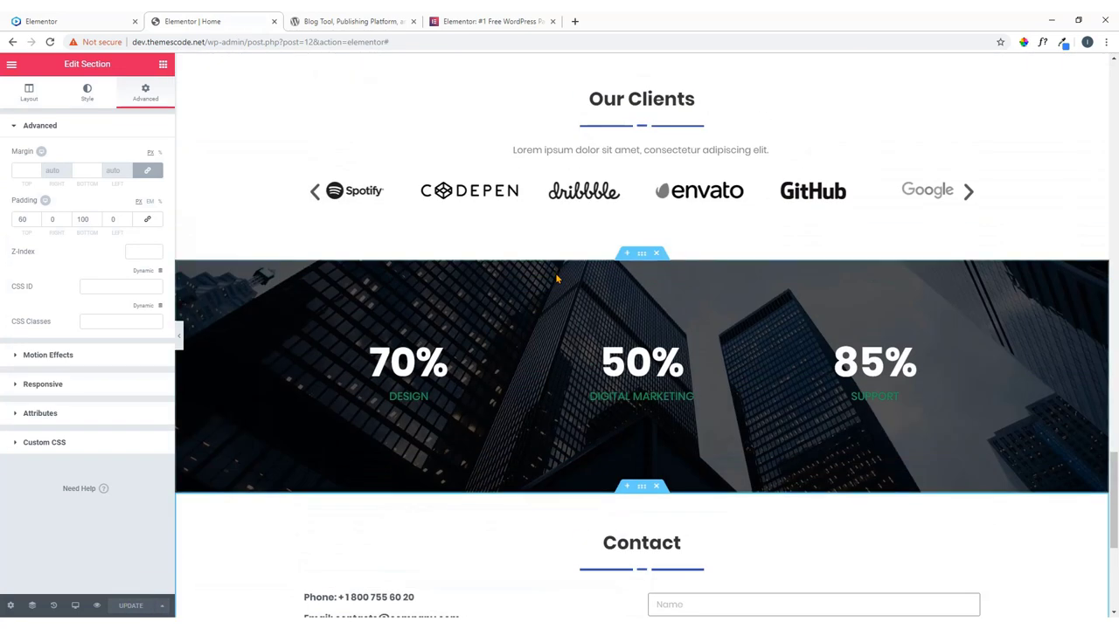
{"action": "scroll", "coordinate": [557, 278], "scroll_direction": "up", "scroll_amount": 20}
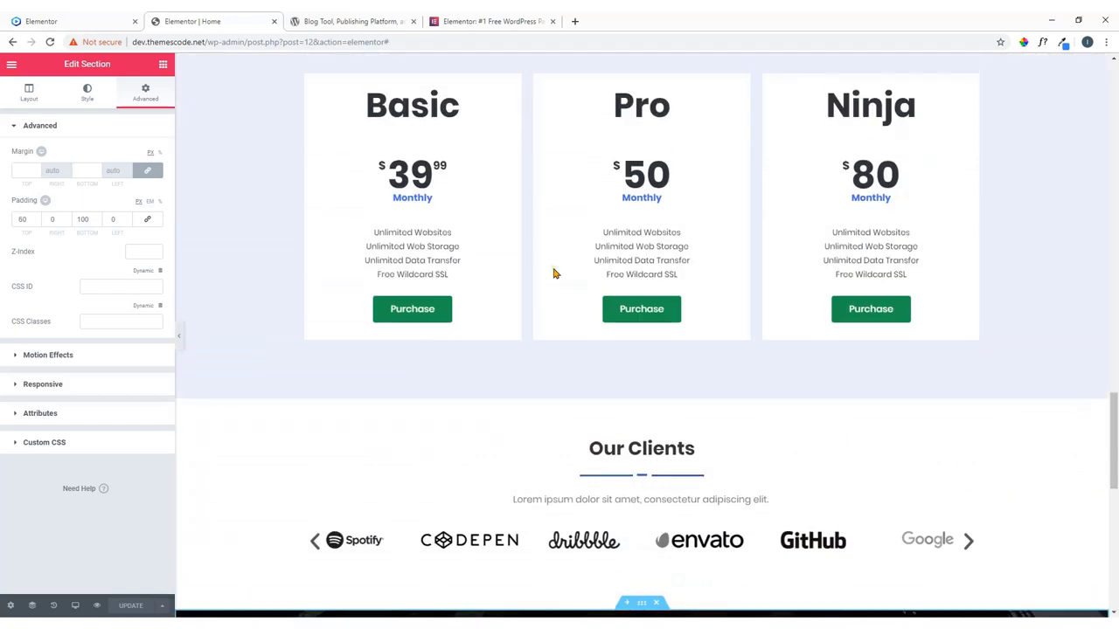
{"action": "scroll", "coordinate": [553, 272], "scroll_direction": "up", "scroll_amount": 5}
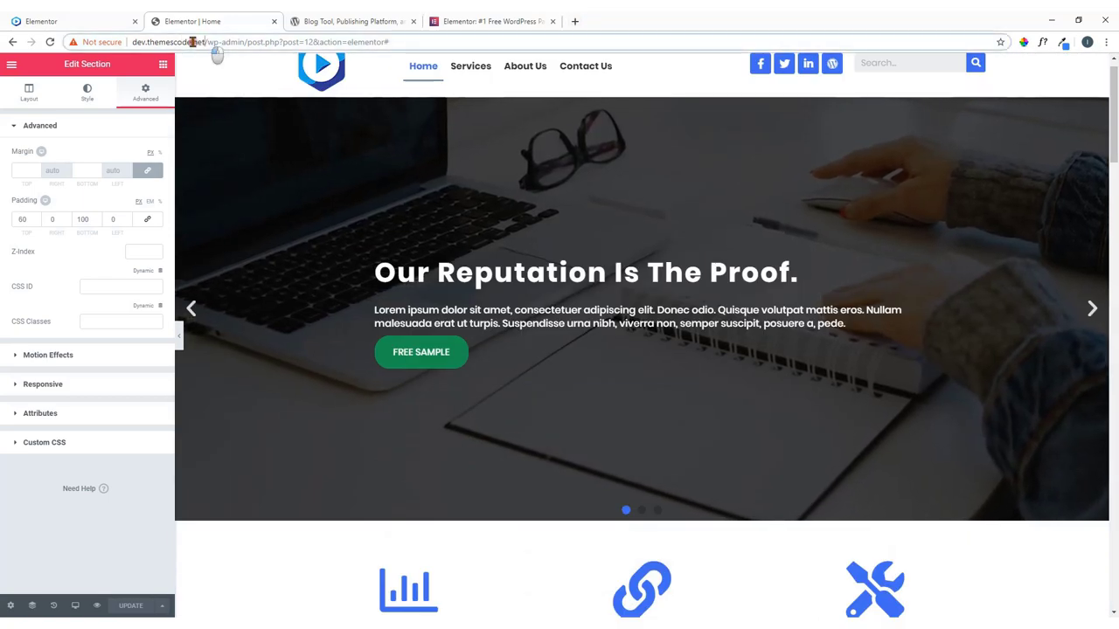
Load the dev.themescode.net site in a new tab and go to its Services page.
{"action": "left_click_drag", "start_coordinate": [204, 42], "coordinate": [127, 42]}
{"action": "key", "text": "ctrl+c"}
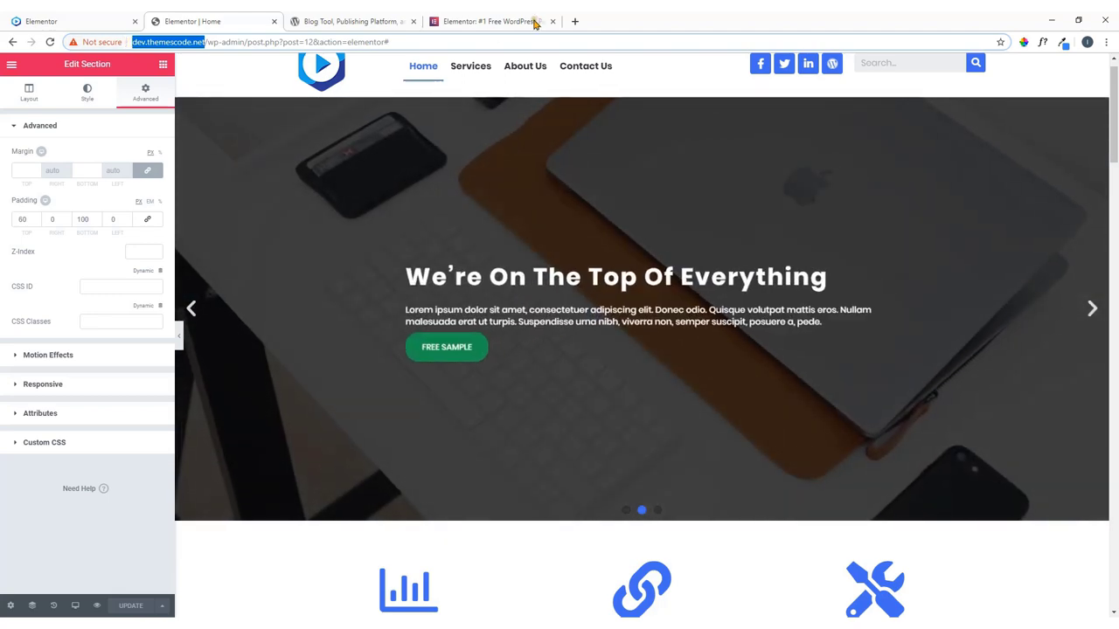
{"action": "left_click", "coordinate": [574, 21]}
{"action": "key", "text": "ctrl+v"}
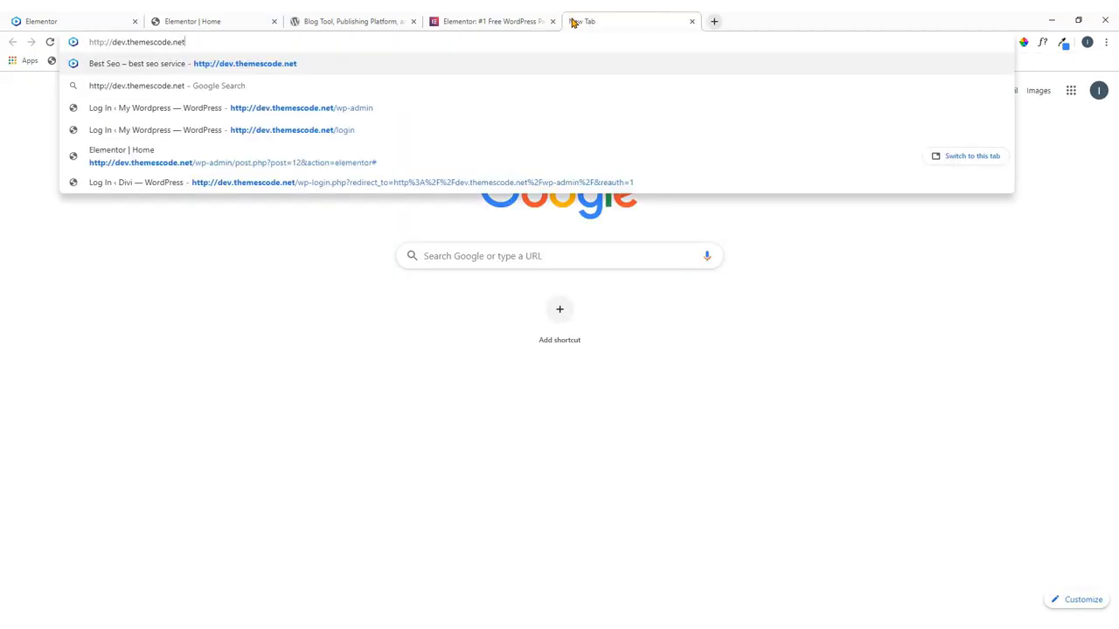
{"action": "key", "text": "Return"}
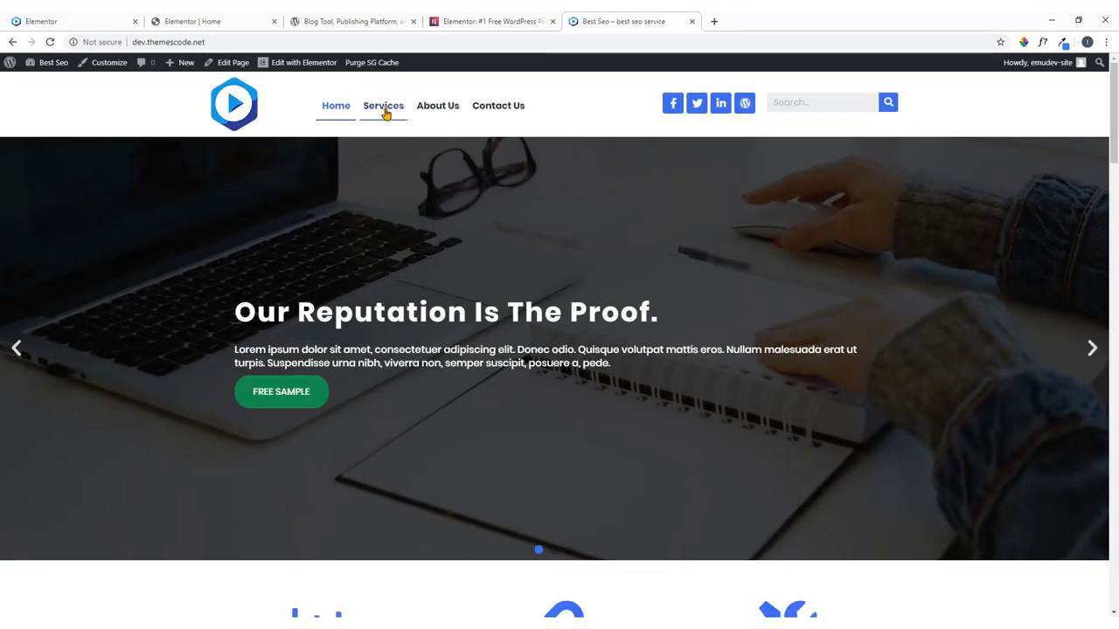
{"action": "left_click", "coordinate": [385, 114]}
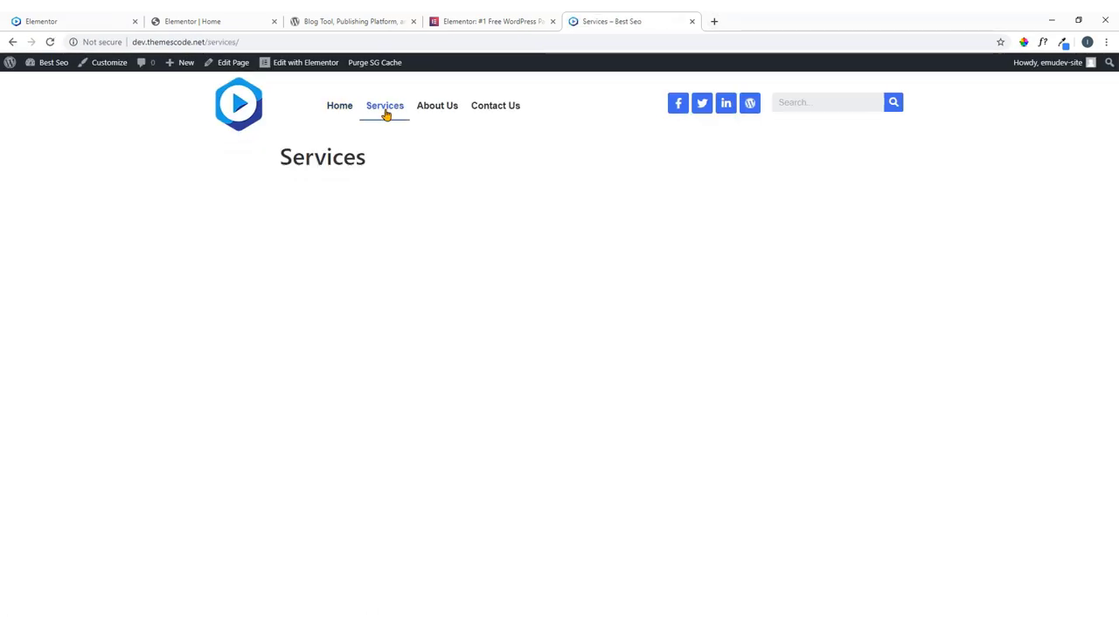
Open the demo site's Services page and scroll through its design.
{"action": "left_click", "coordinate": [106, 17]}
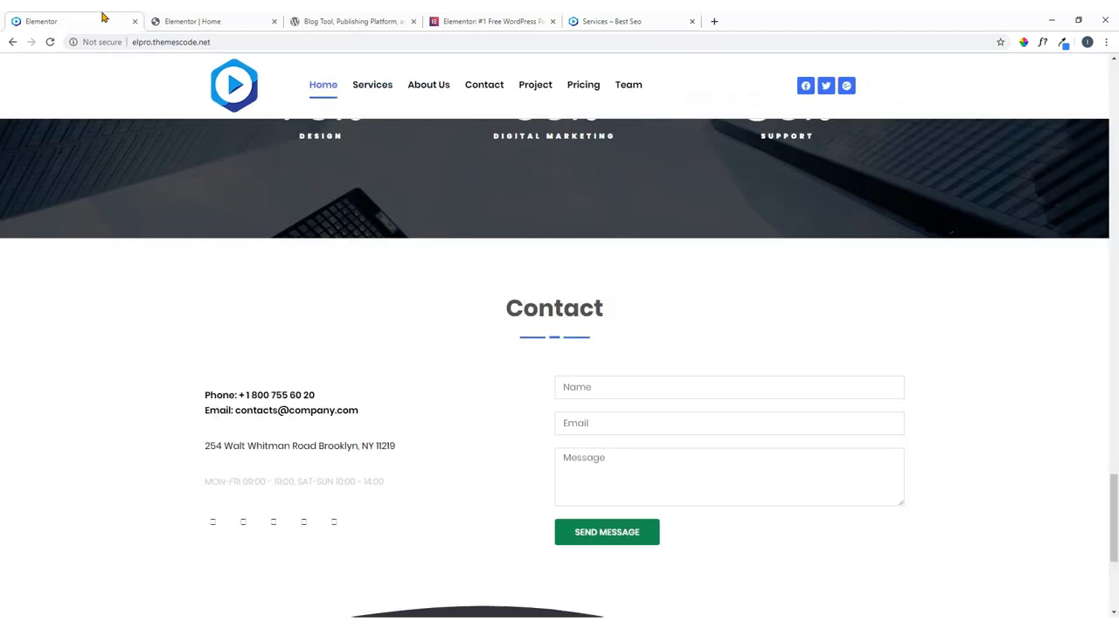
{"action": "scroll", "coordinate": [337, 175], "scroll_direction": "up", "scroll_amount": 5}
{"action": "left_click", "coordinate": [379, 93]}
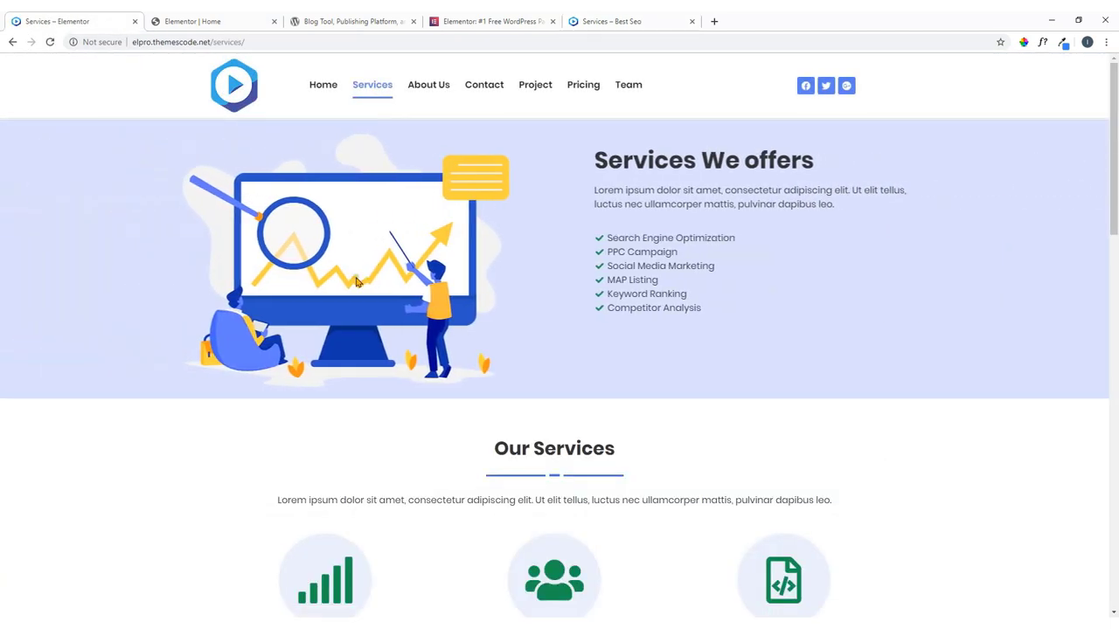
{"action": "scroll", "coordinate": [362, 284], "scroll_direction": "down", "scroll_amount": 10}
{"action": "scroll", "coordinate": [367, 284], "scroll_direction": "up", "scroll_amount": 10}
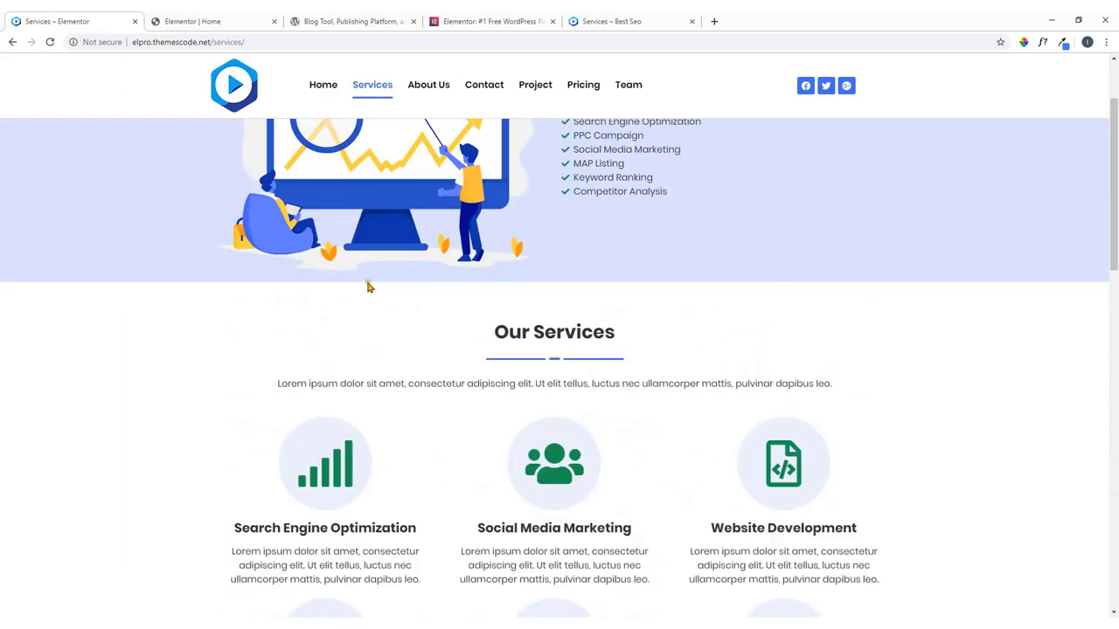
{"action": "scroll", "coordinate": [546, 384], "scroll_direction": "down", "scroll_amount": 2}
{"action": "scroll", "coordinate": [546, 384], "scroll_direction": "up", "scroll_amount": 2}
Compare the demo Services page with the empty dev one, then return to the Elementor editor.
{"action": "key", "text": "ctrl+shift+Tab"}
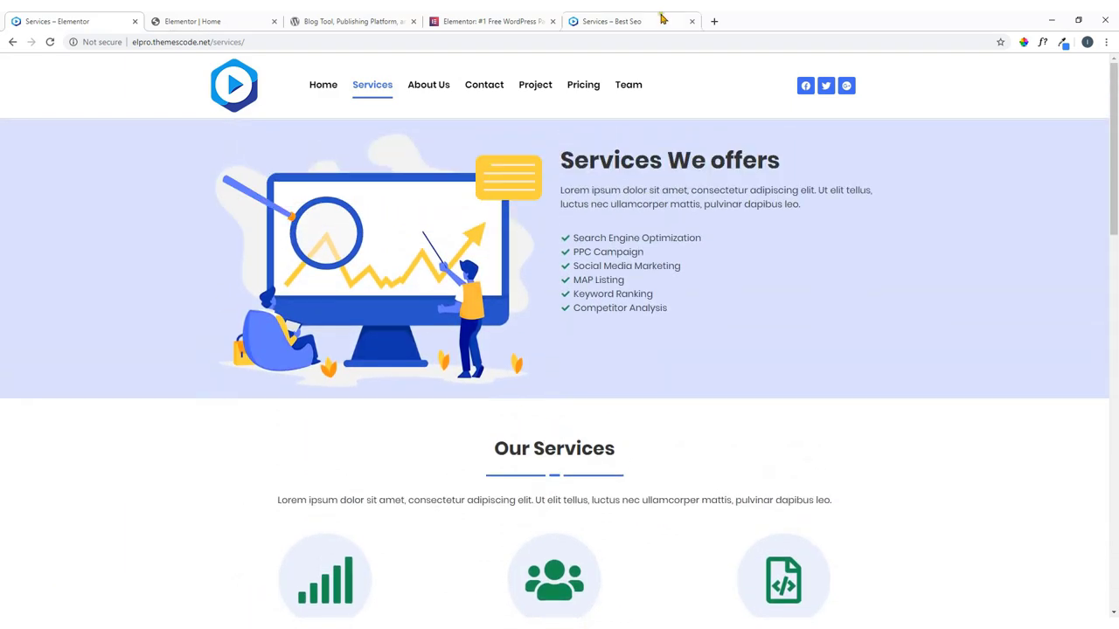
{"action": "left_click", "coordinate": [126, 20]}
{"action": "scroll", "coordinate": [418, 348], "scroll_direction": "down", "scroll_amount": 3}
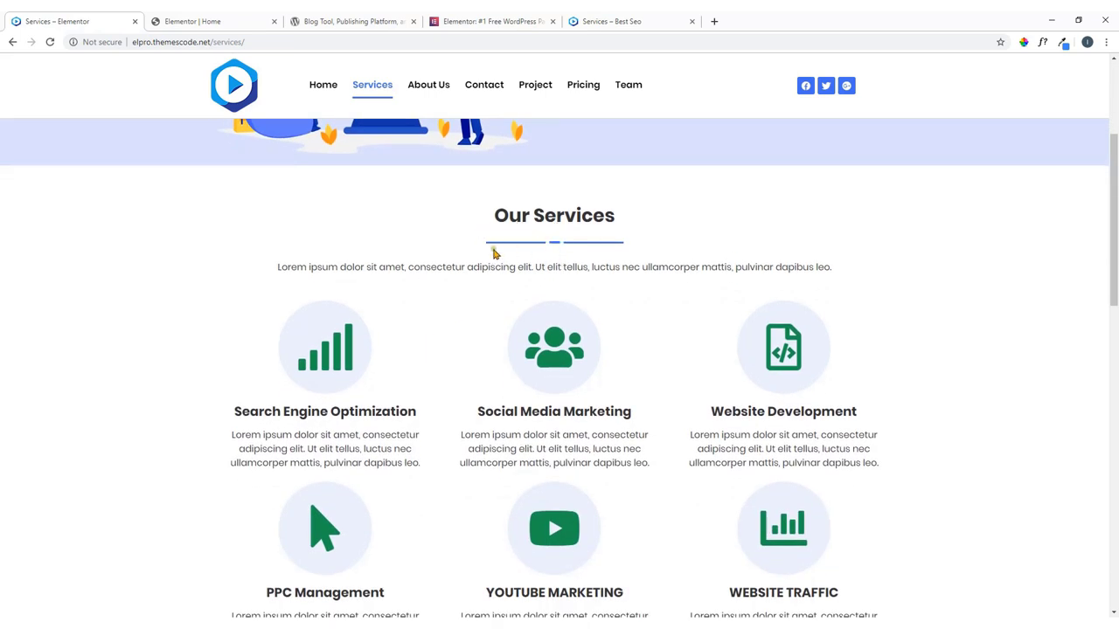
{"action": "left_click", "coordinate": [252, 17]}
{"action": "scroll", "coordinate": [513, 347], "scroll_direction": "down", "scroll_amount": 12}
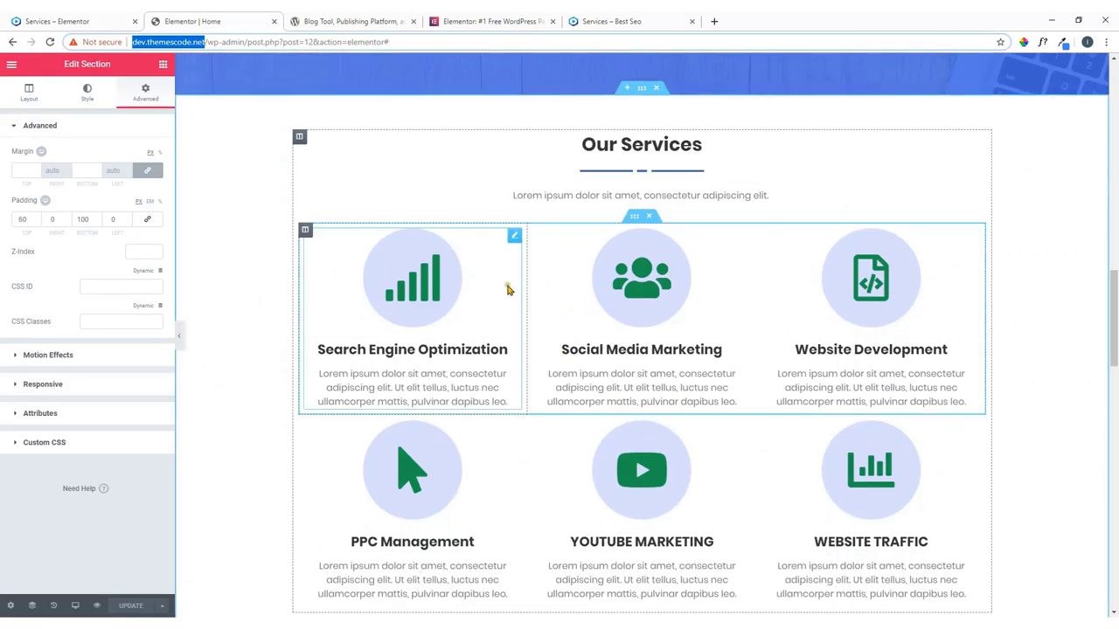
{"action": "left_click", "coordinate": [123, 17]}
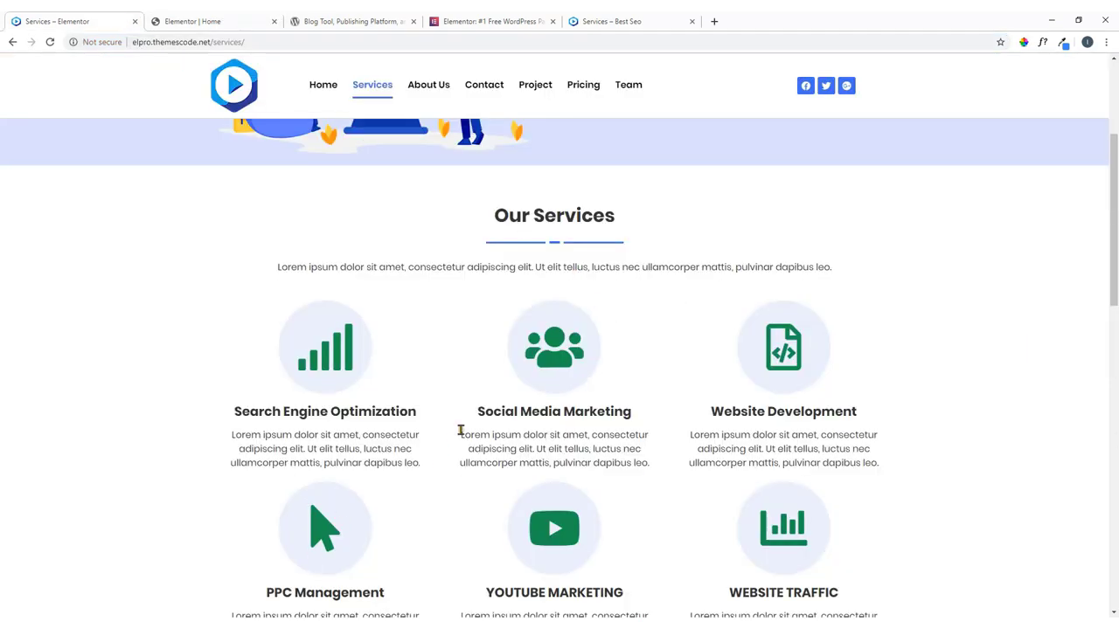
{"action": "scroll", "coordinate": [460, 430], "scroll_direction": "up", "scroll_amount": 1}
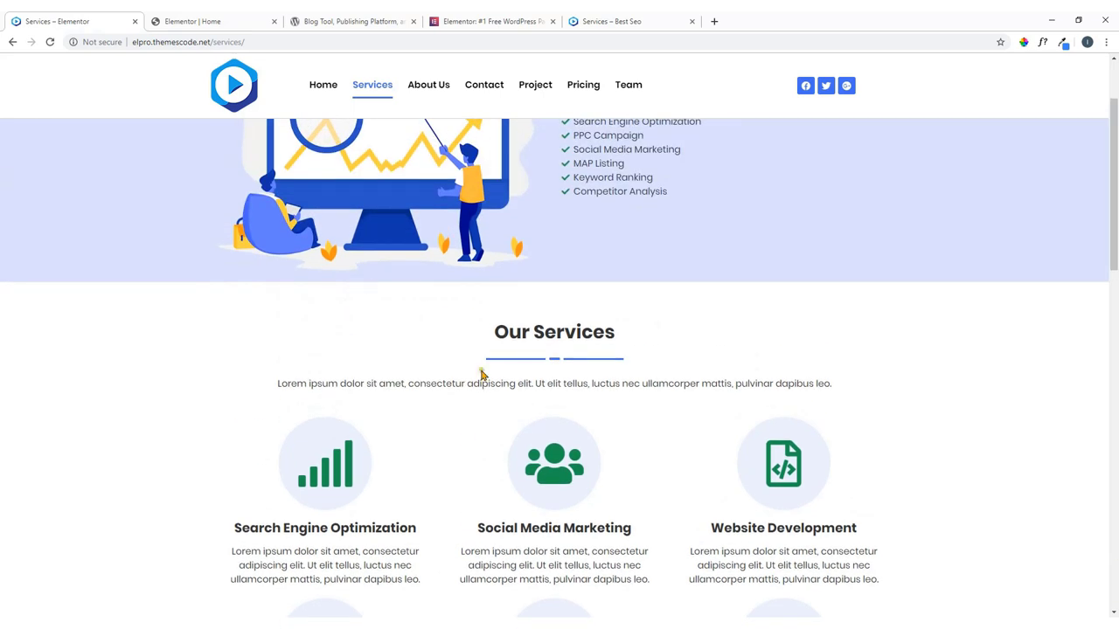
{"action": "scroll", "coordinate": [546, 330], "scroll_direction": "down", "scroll_amount": 2}
{"action": "scroll", "coordinate": [529, 370], "scroll_direction": "up", "scroll_amount": 2}
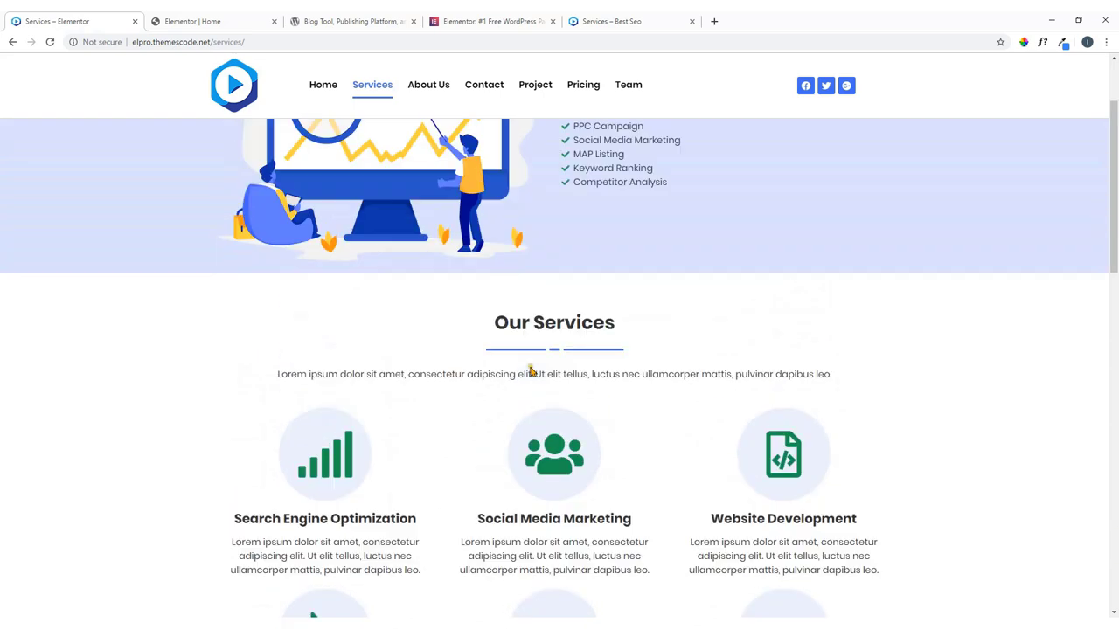
{"action": "left_click", "coordinate": [223, 21]}
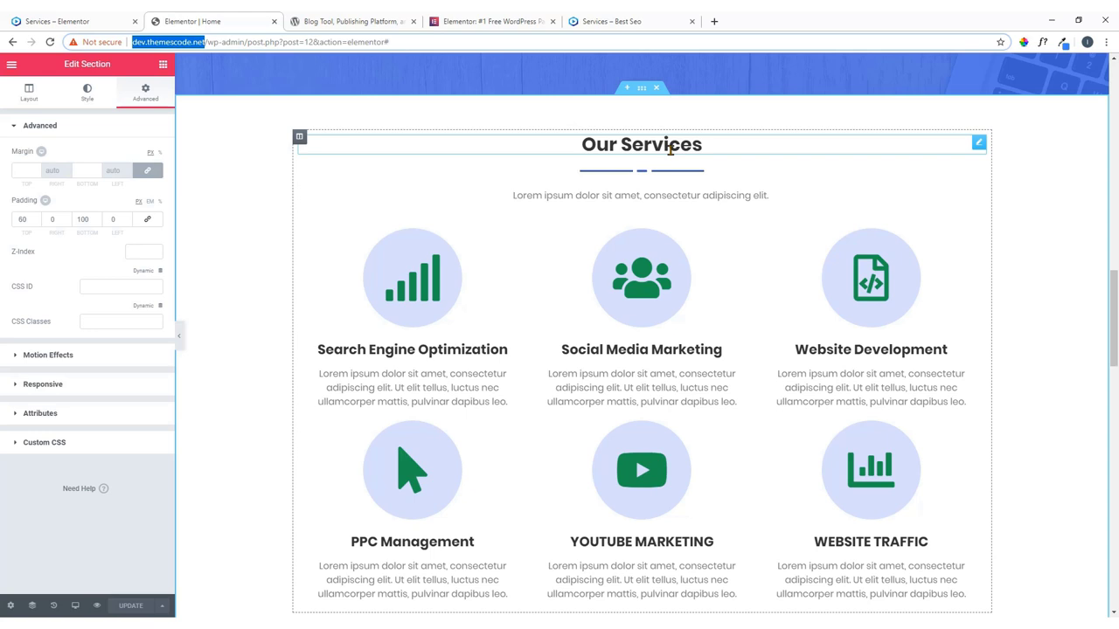
Save the Our Services section as a template named 'service'.
{"action": "left_click", "coordinate": [643, 90]}
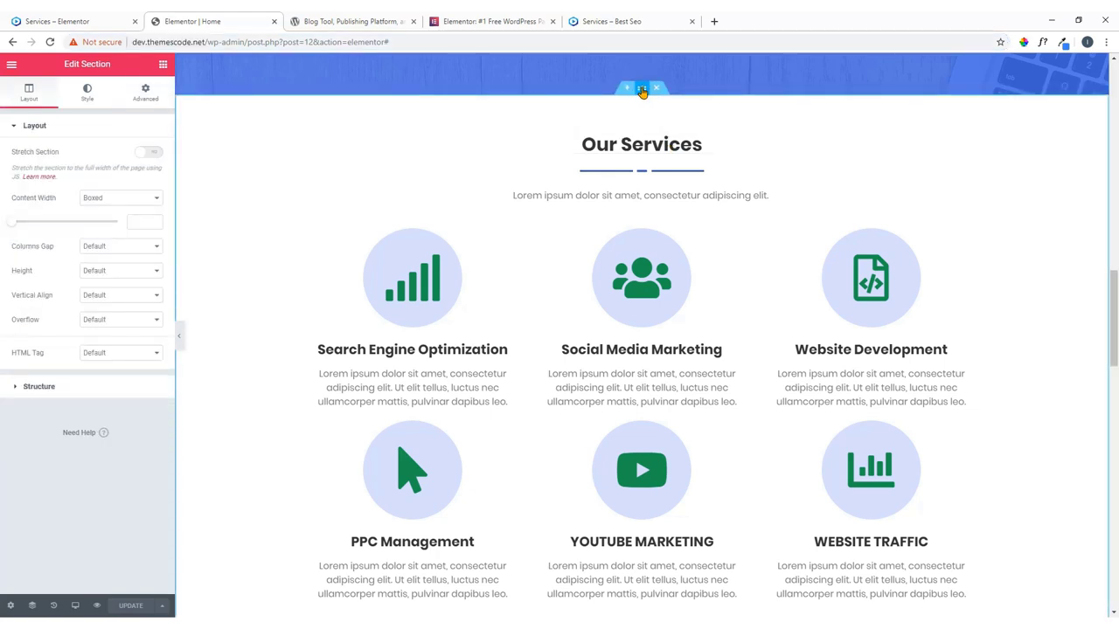
{"action": "right_click", "coordinate": [643, 92]}
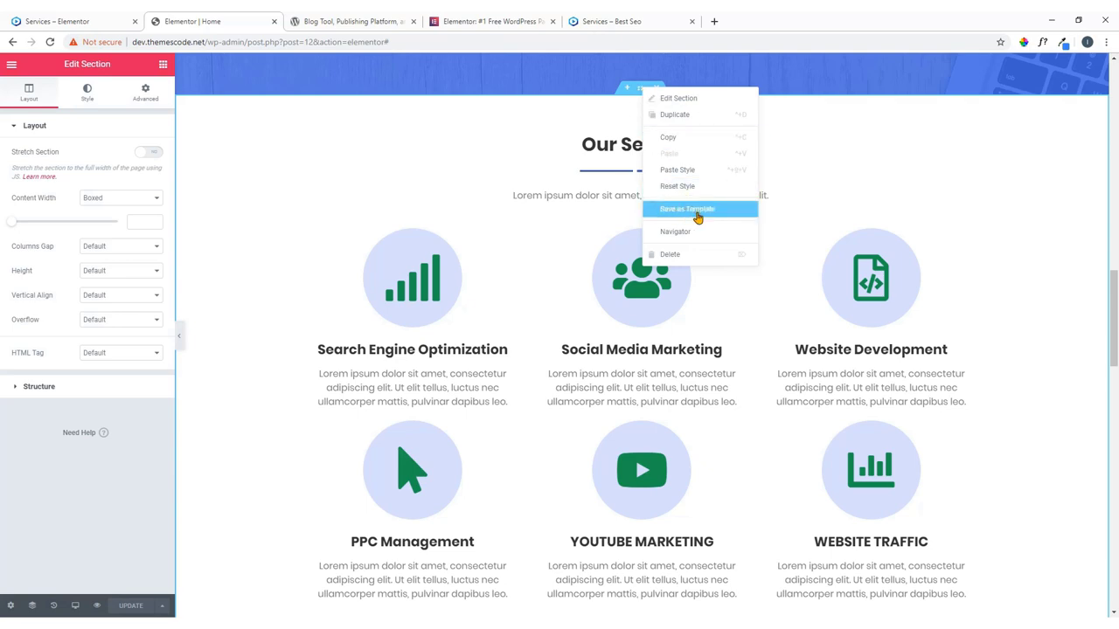
{"action": "left_click", "coordinate": [697, 217]}
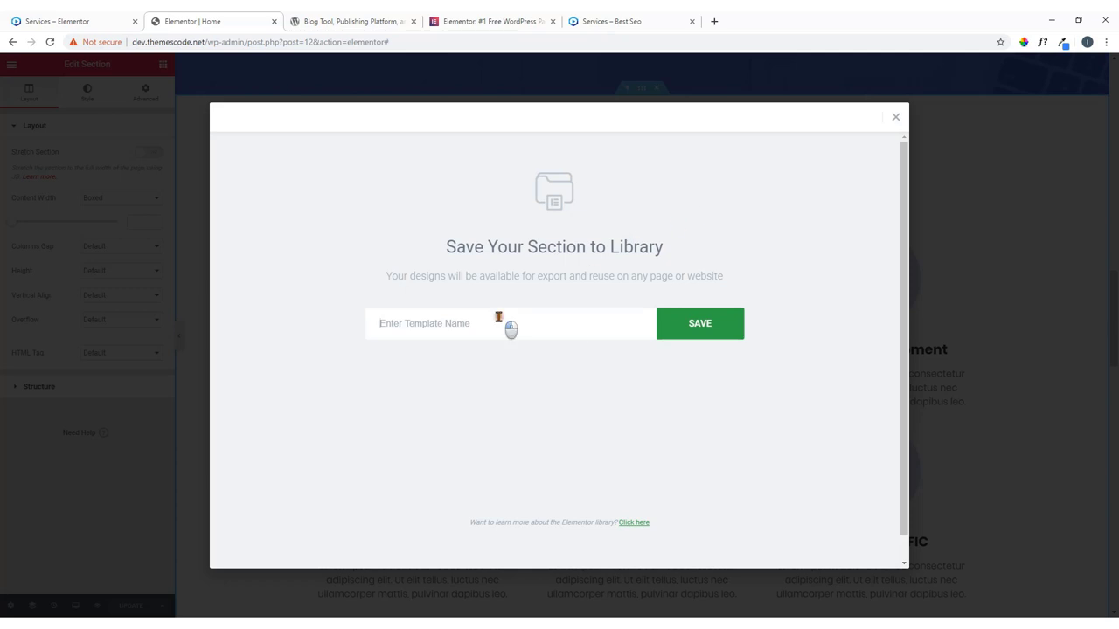
{"action": "left_click", "coordinate": [498, 317]}
{"action": "type", "text": "s"}
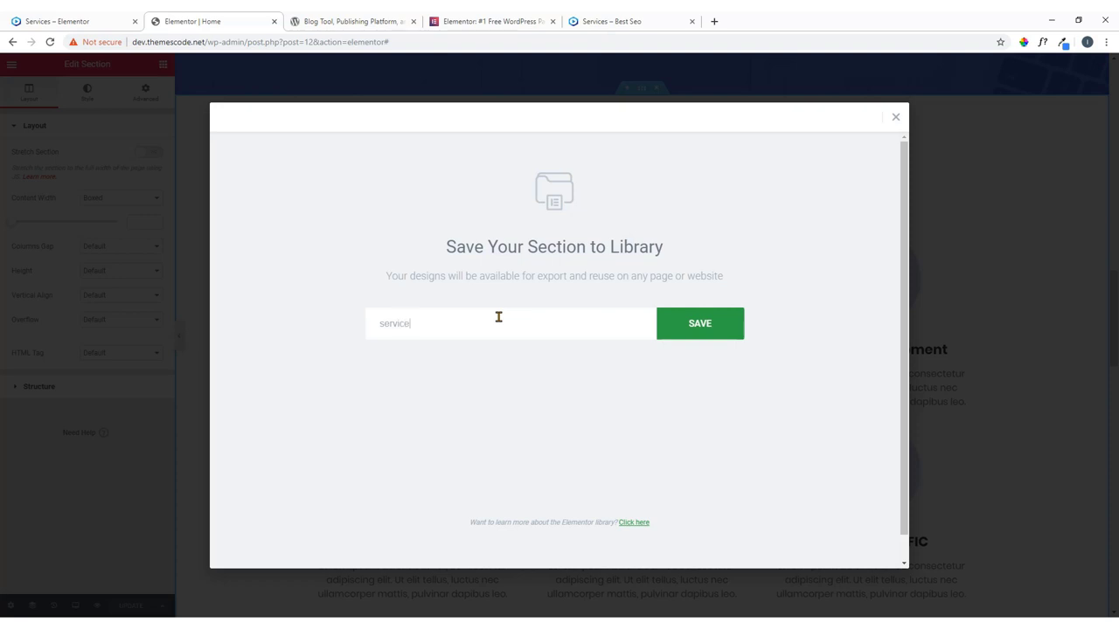
{"action": "type", "text": "ervice"}
{"action": "left_click", "coordinate": [709, 337]}
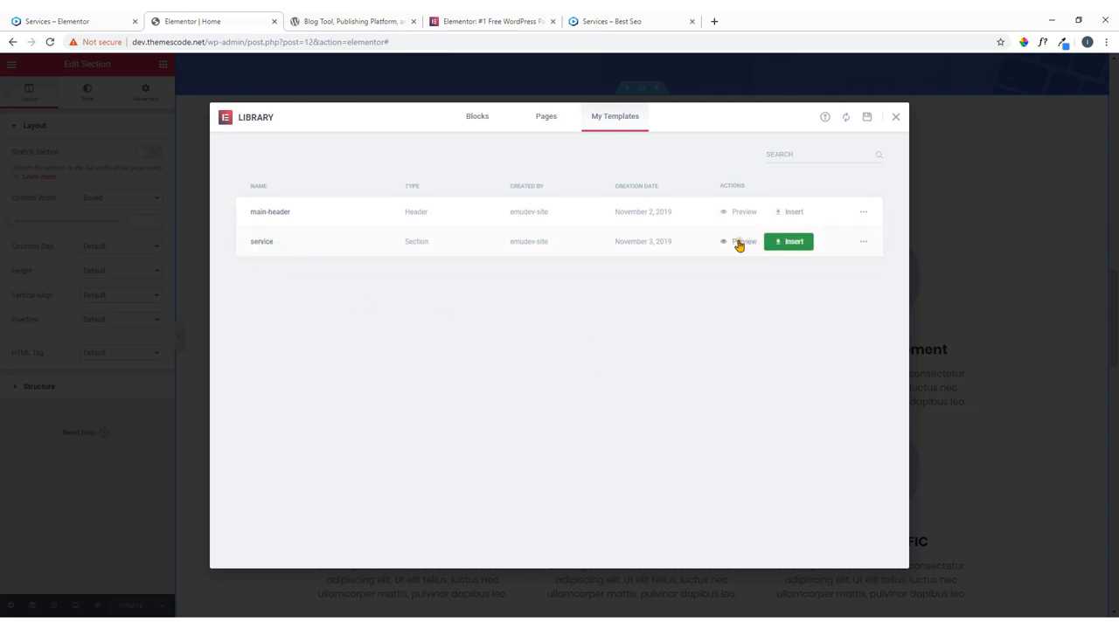
Preview the 'service' template, then close the preview and the template library.
{"action": "left_click", "coordinate": [738, 242]}
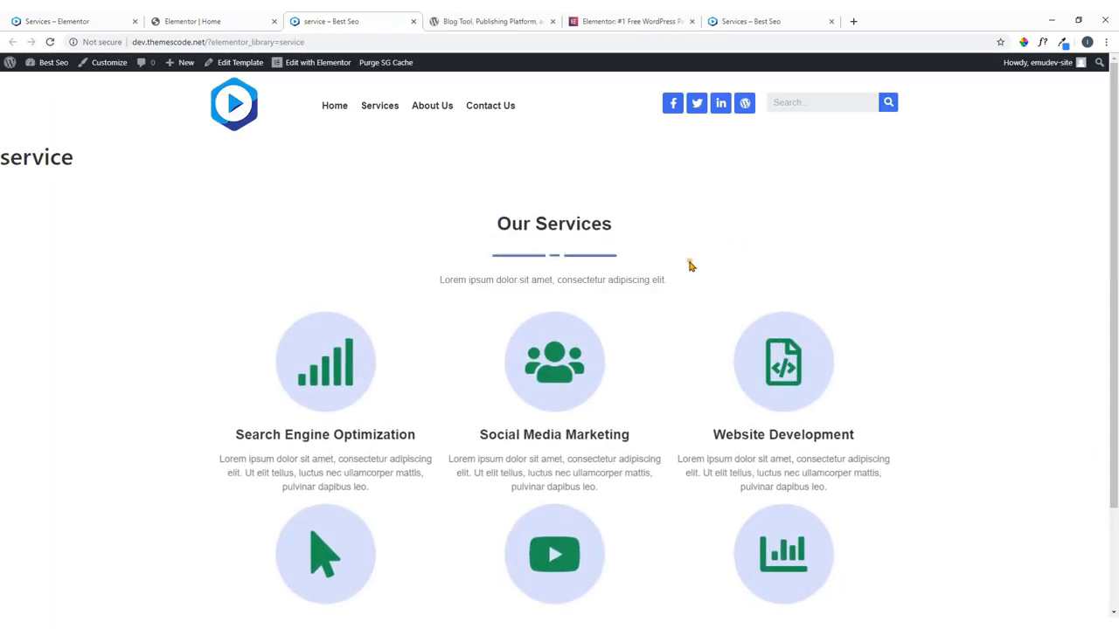
{"action": "scroll", "coordinate": [595, 420], "scroll_direction": "down", "scroll_amount": 1}
{"action": "scroll", "coordinate": [622, 406], "scroll_direction": "up", "scroll_amount": 1}
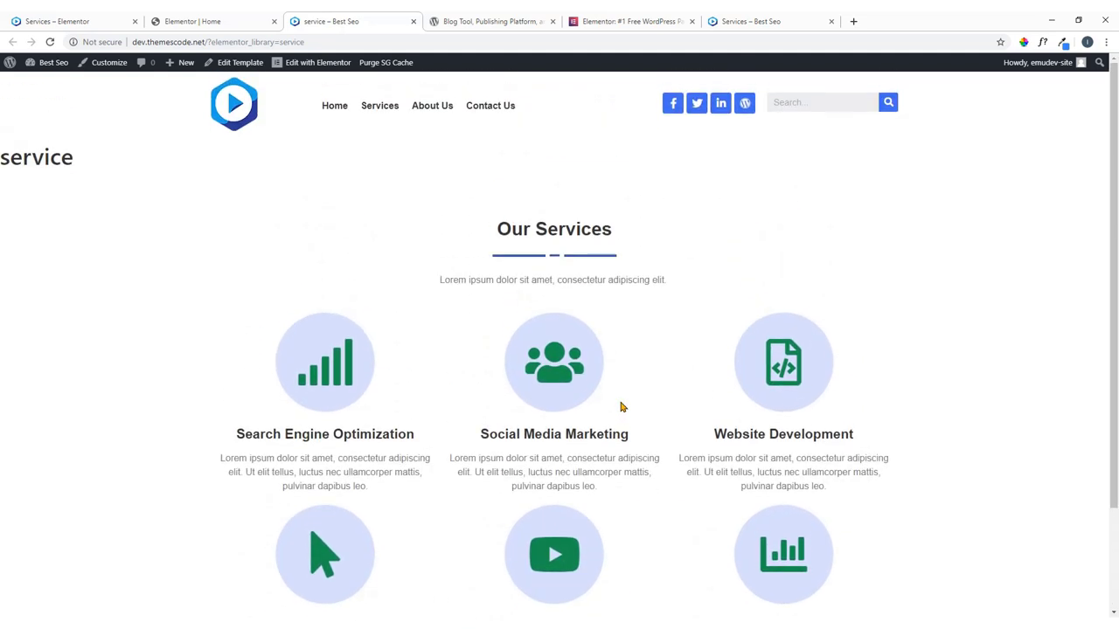
{"action": "scroll", "coordinate": [614, 365], "scroll_direction": "down", "scroll_amount": 1}
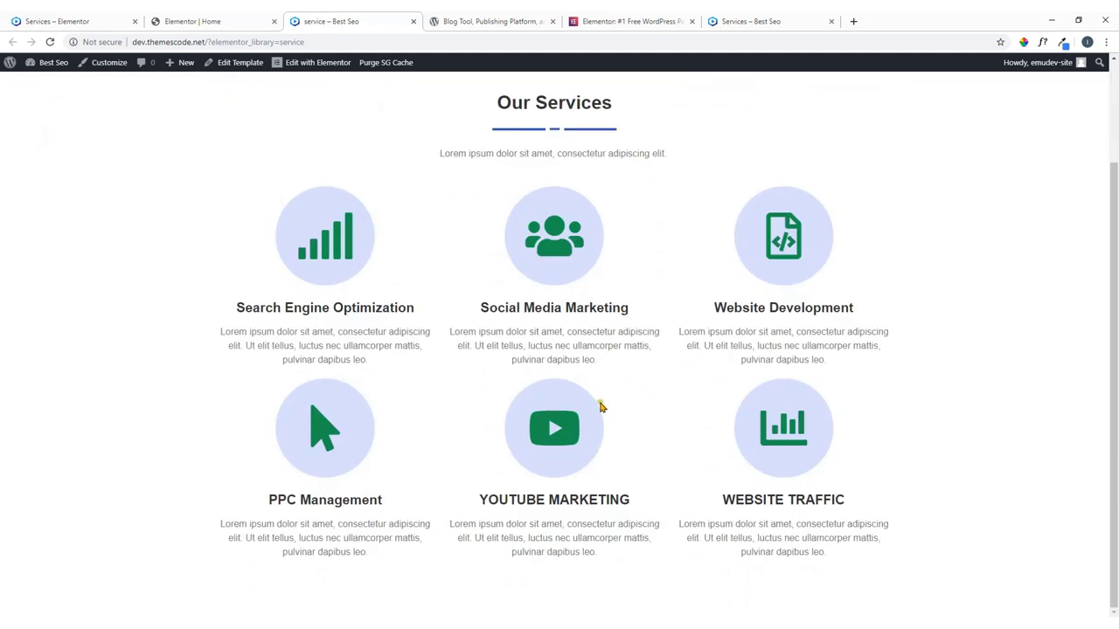
{"action": "scroll", "coordinate": [595, 400], "scroll_direction": "up", "scroll_amount": 1}
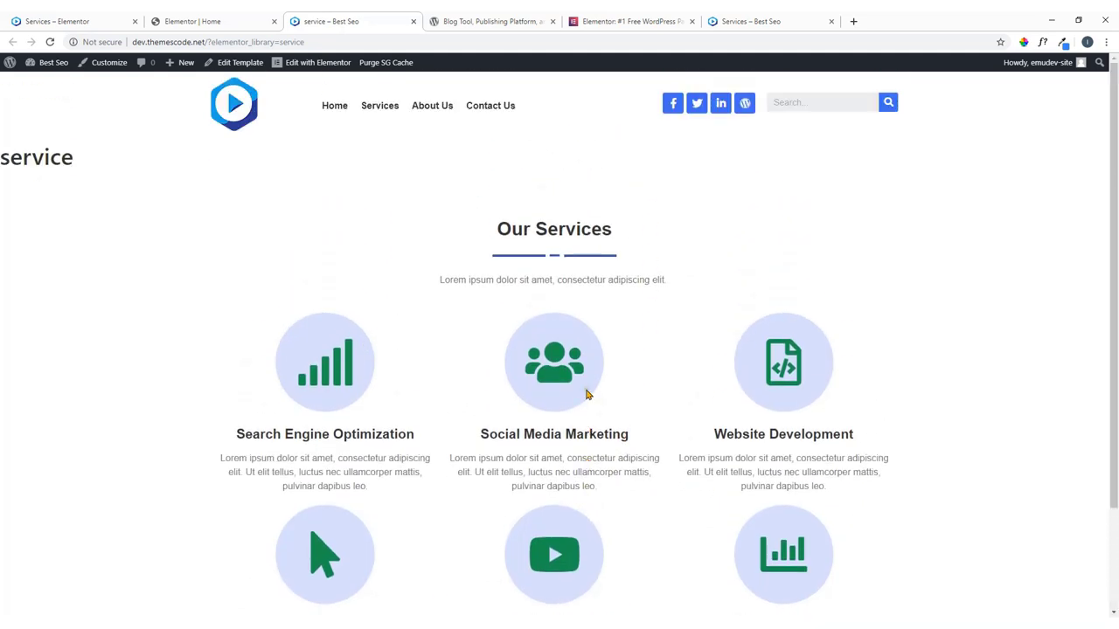
{"action": "left_click", "coordinate": [413, 23]}
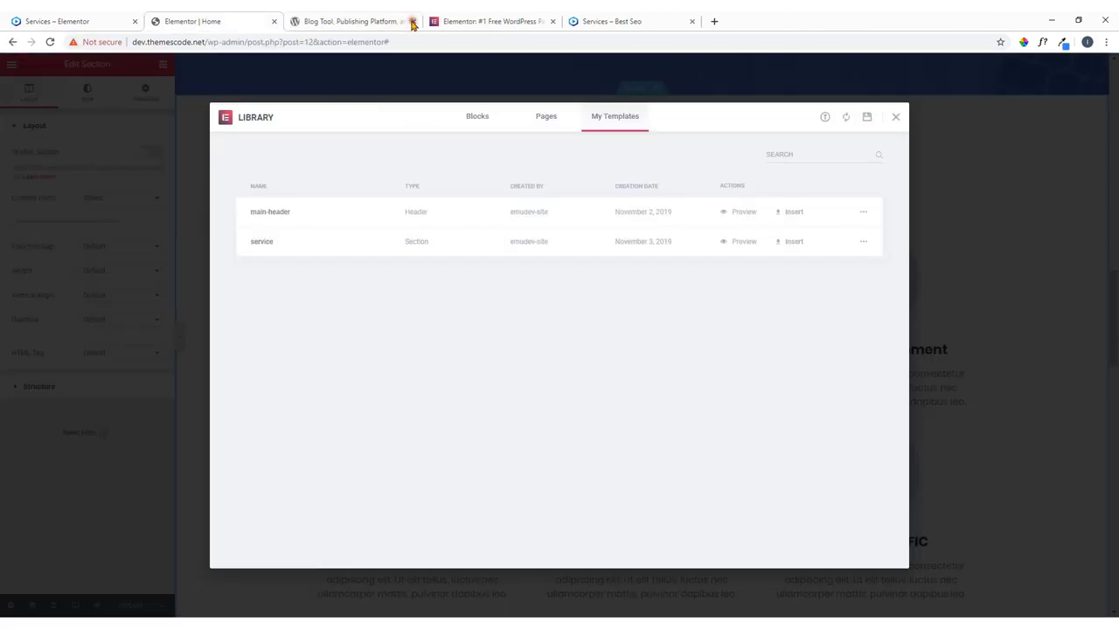
{"action": "left_click", "coordinate": [895, 119]}
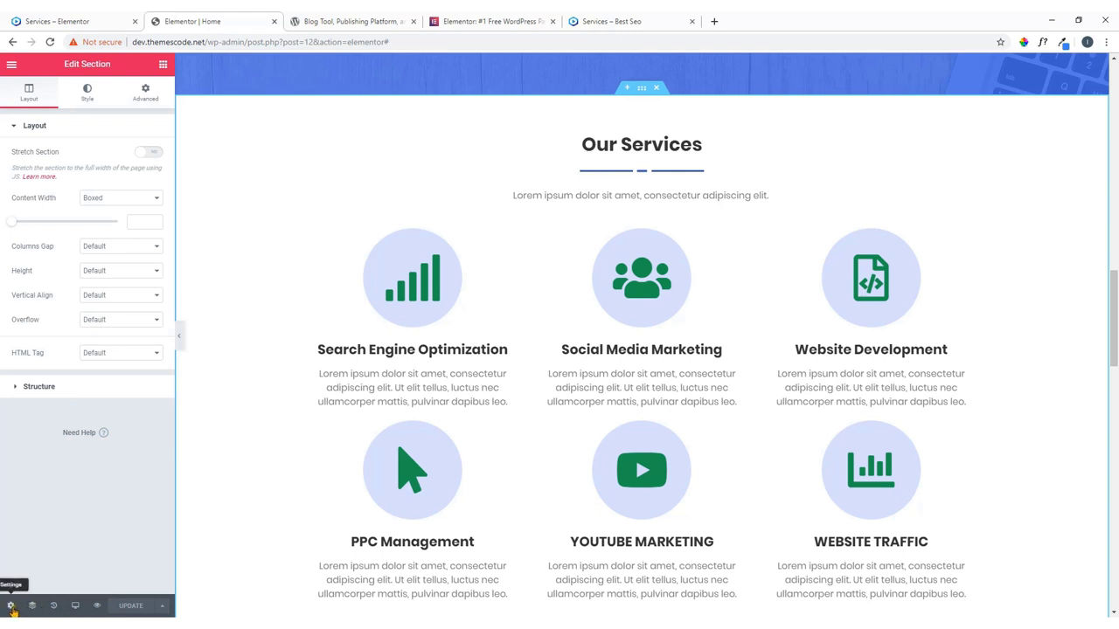
Exit Elementor to the WordPress dashboard.
{"action": "left_click", "coordinate": [10, 606]}
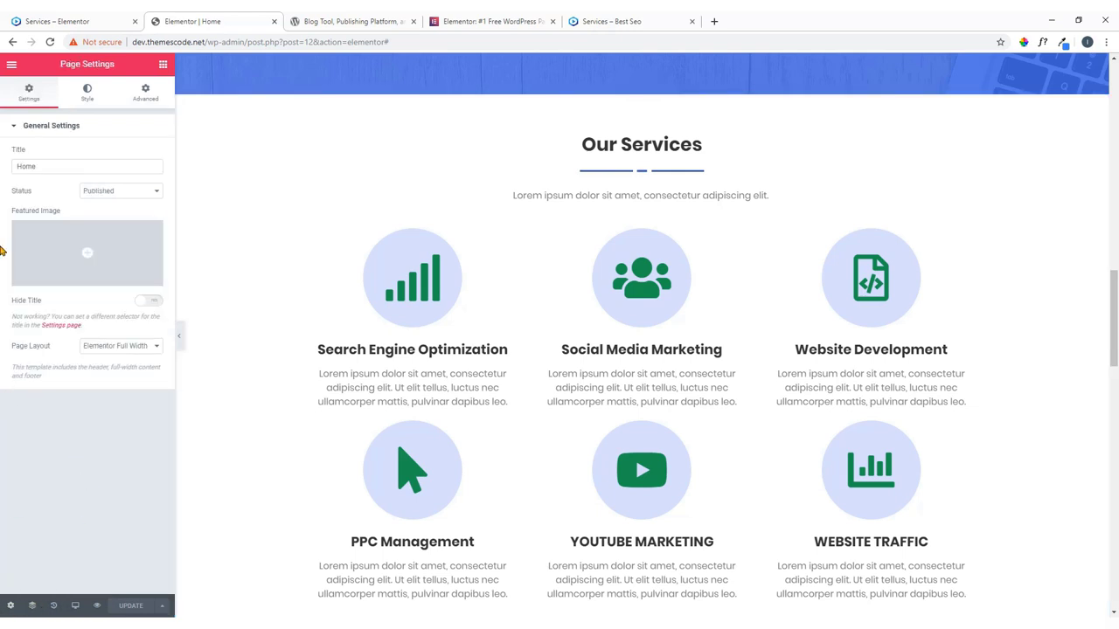
{"action": "left_click", "coordinate": [11, 66]}
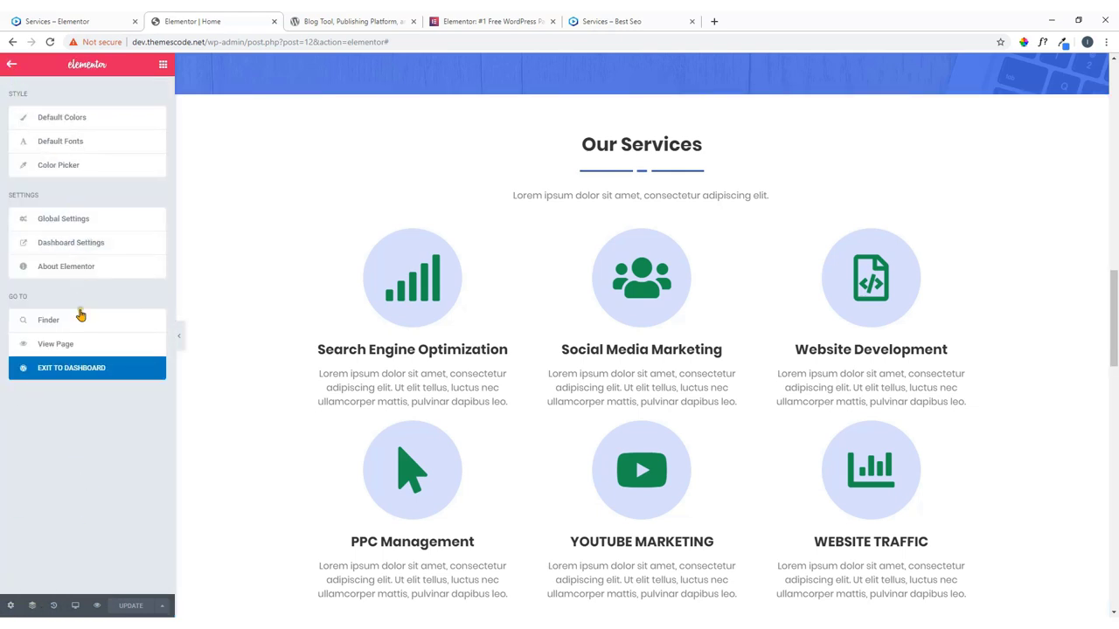
{"action": "left_click", "coordinate": [73, 371]}
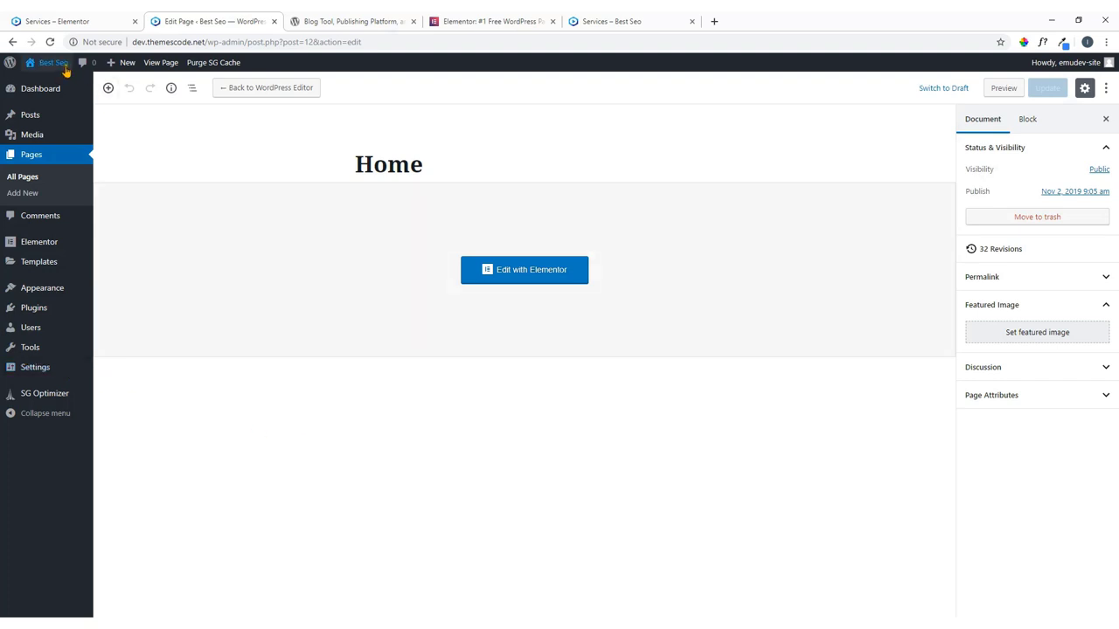
Open the Best Seo live site in a new tab and scroll down it.
{"action": "mouse_move", "coordinate": [54, 65]}
{"action": "right_click", "coordinate": [49, 90]}
{"action": "left_click", "coordinate": [70, 94]}
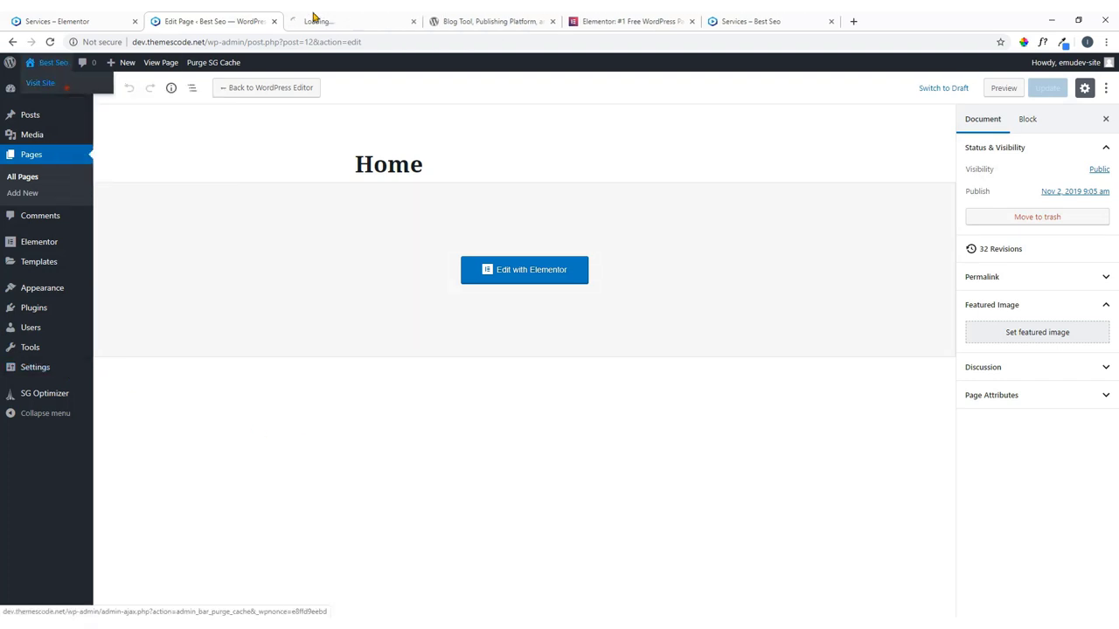
{"action": "left_click", "coordinate": [331, 19]}
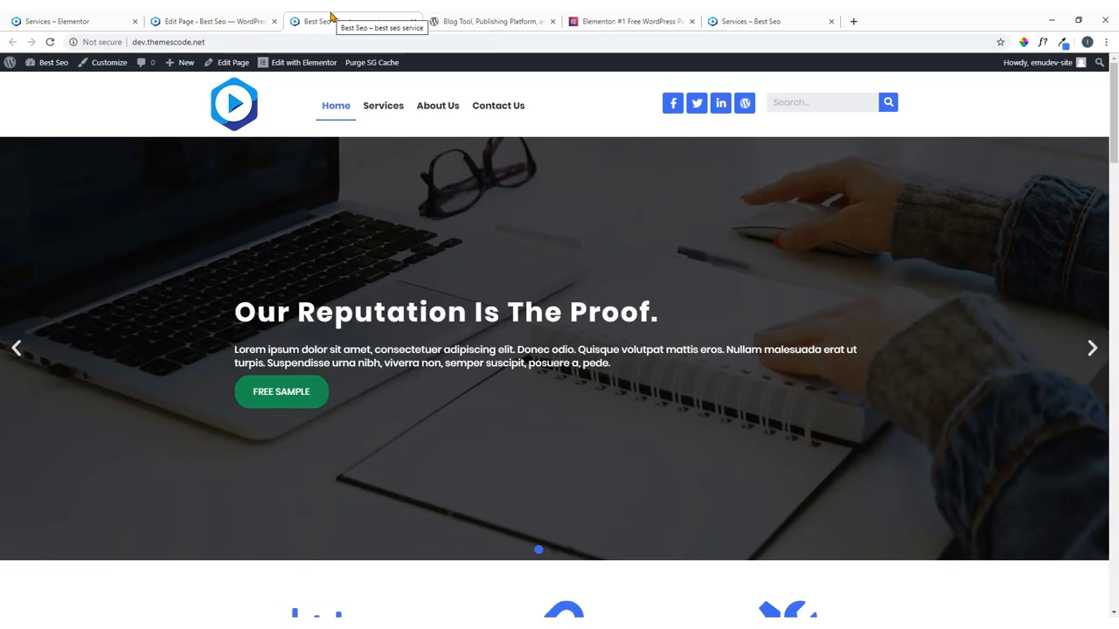
{"action": "scroll", "coordinate": [416, 243], "scroll_direction": "down", "scroll_amount": 20}
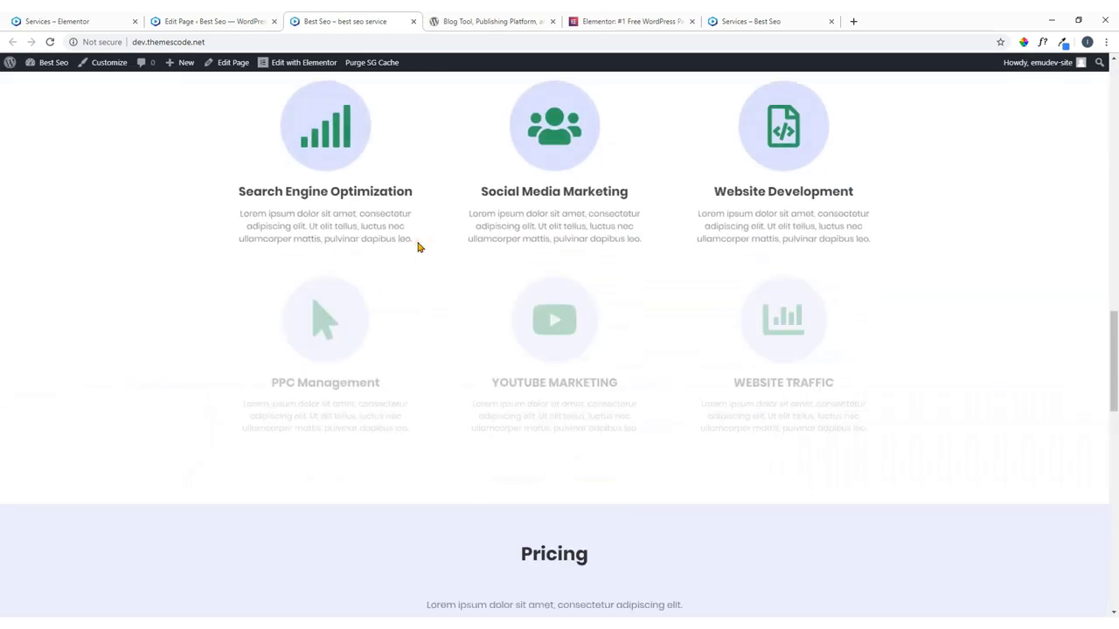
{"action": "scroll", "coordinate": [457, 266], "scroll_direction": "down", "scroll_amount": 5}
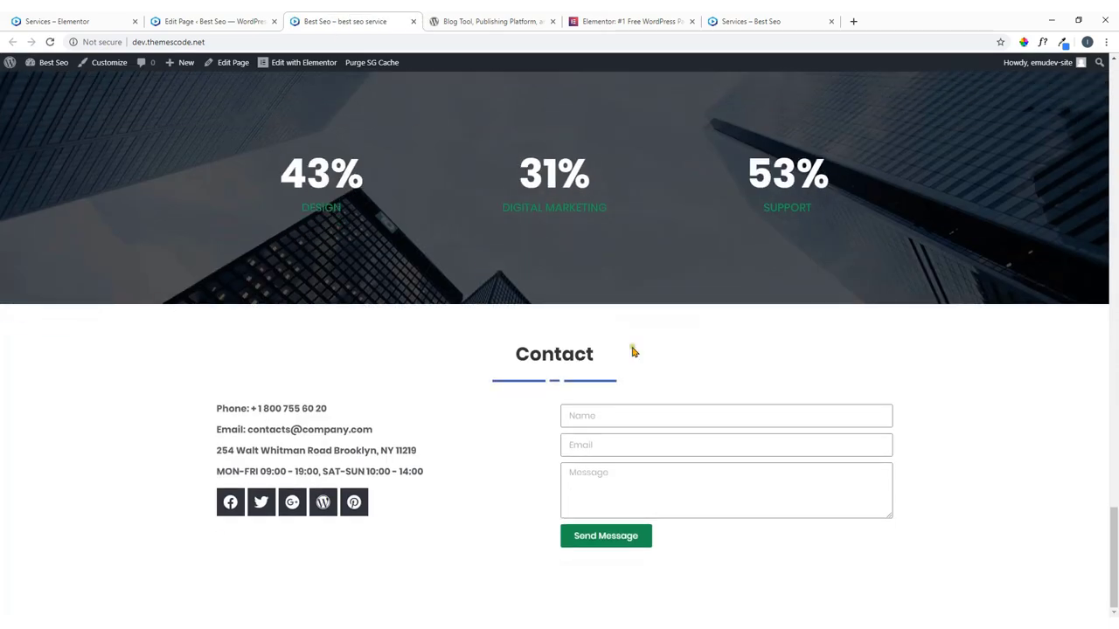
Compare with the reference design, then open the live site's Services page.
{"action": "left_click", "coordinate": [53, 21]}
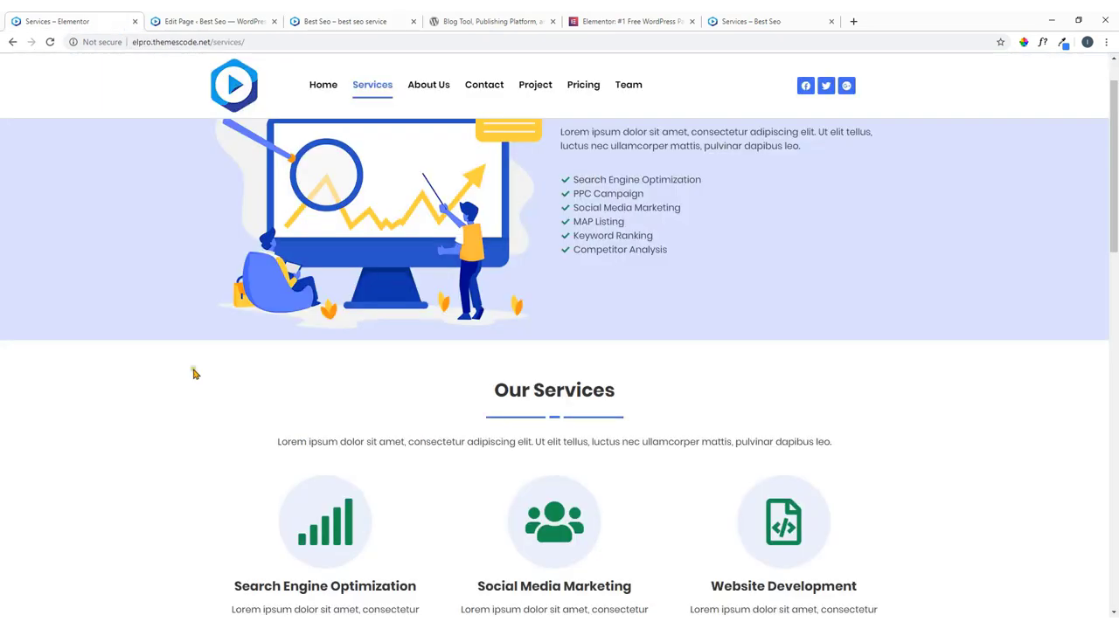
{"action": "scroll", "coordinate": [317, 449], "scroll_direction": "down", "scroll_amount": 15}
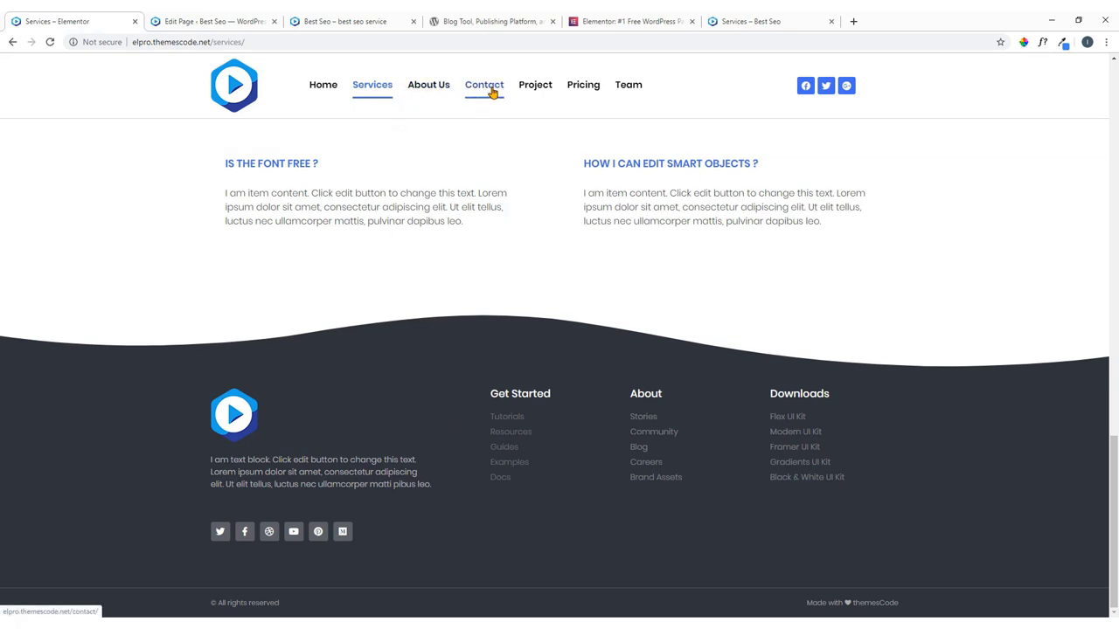
{"action": "left_click", "coordinate": [343, 21]}
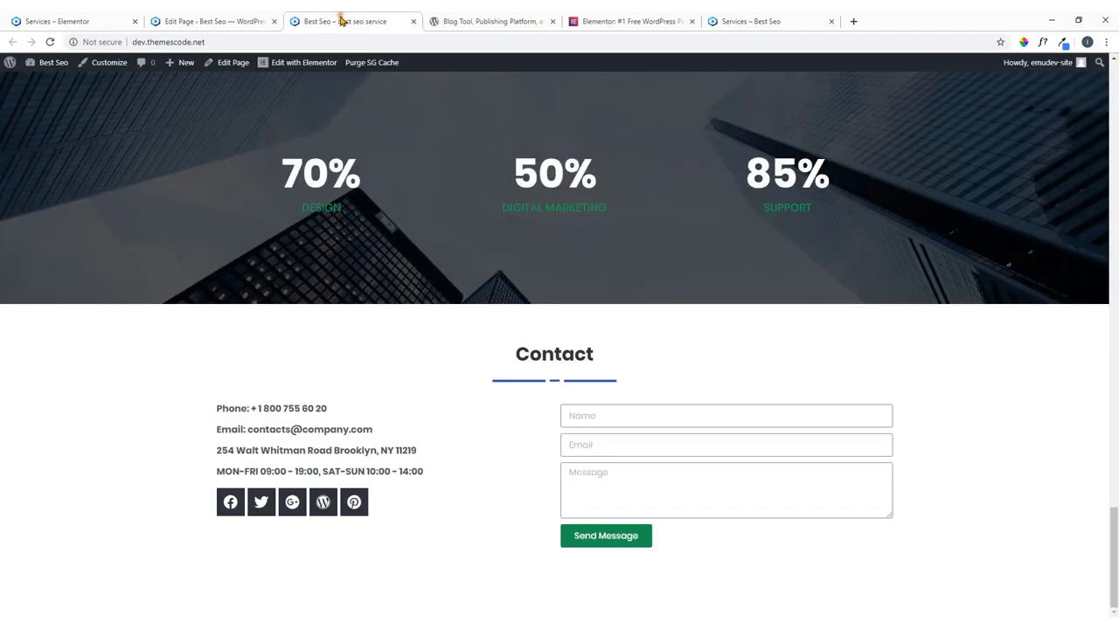
{"action": "scroll", "coordinate": [320, 182], "scroll_direction": "up", "scroll_amount": 20}
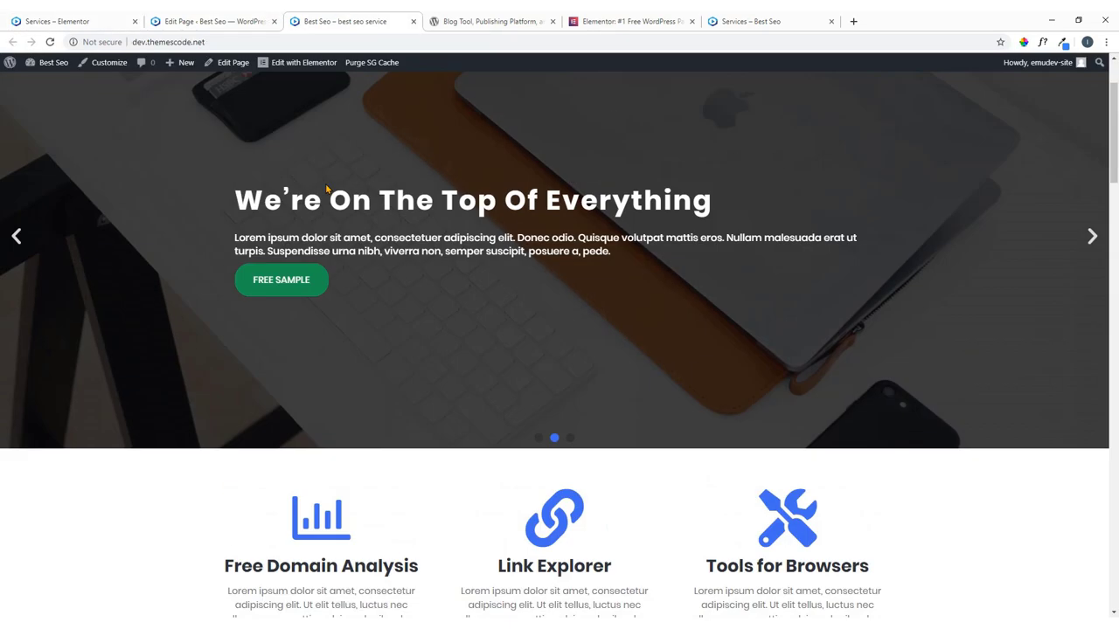
{"action": "left_click", "coordinate": [389, 108]}
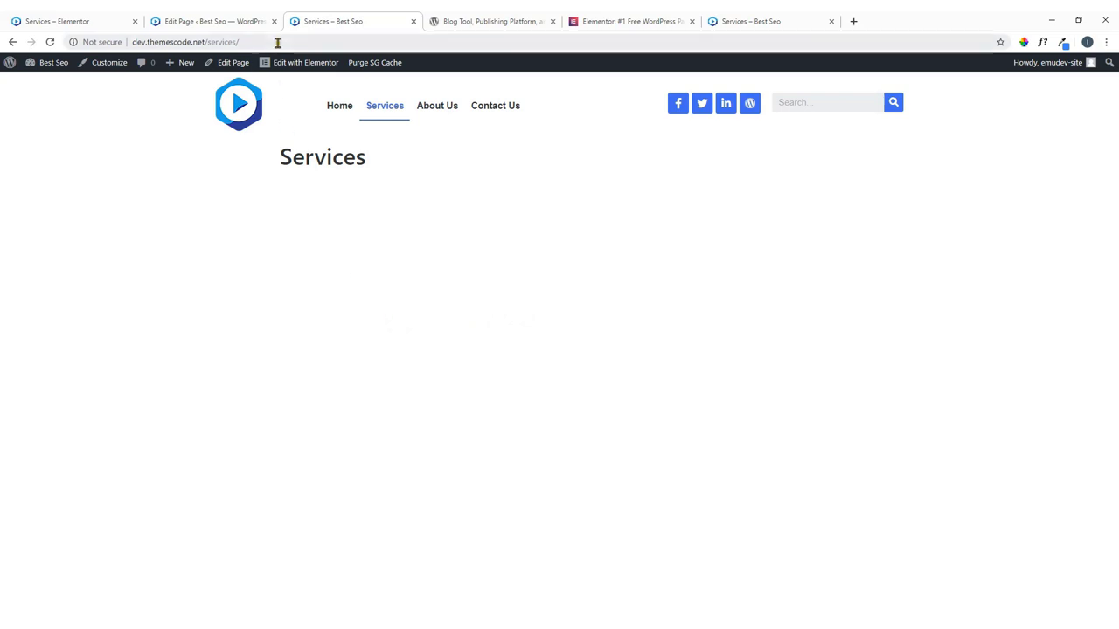
Compare the reference and live Services pages, then return to the Home page editor.
{"action": "mouse_move", "coordinate": [294, 66]}
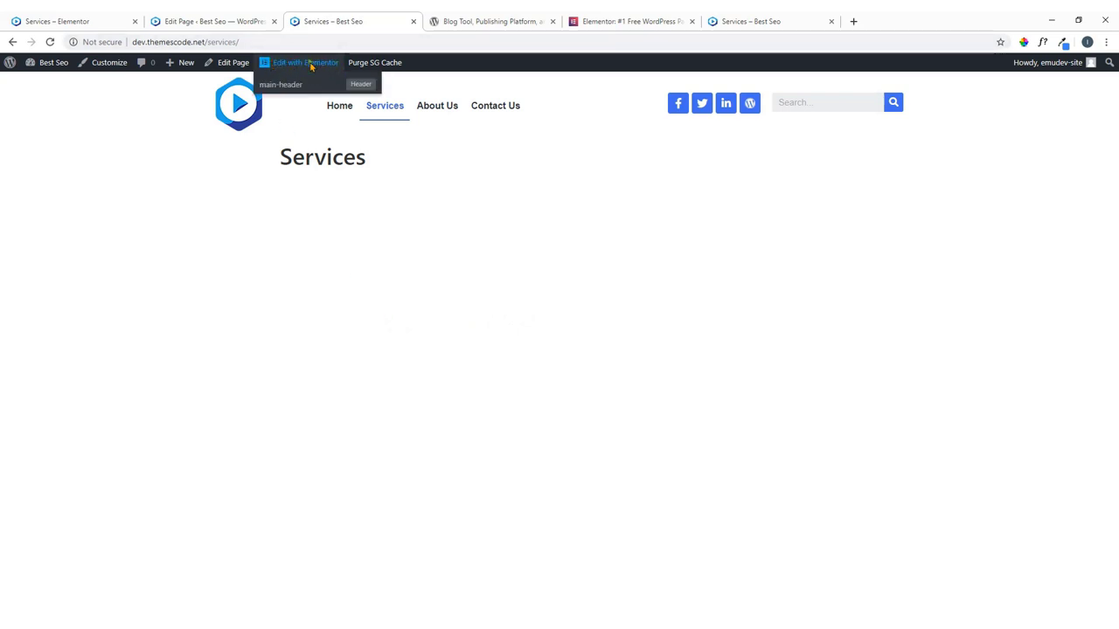
{"action": "left_click", "coordinate": [121, 16]}
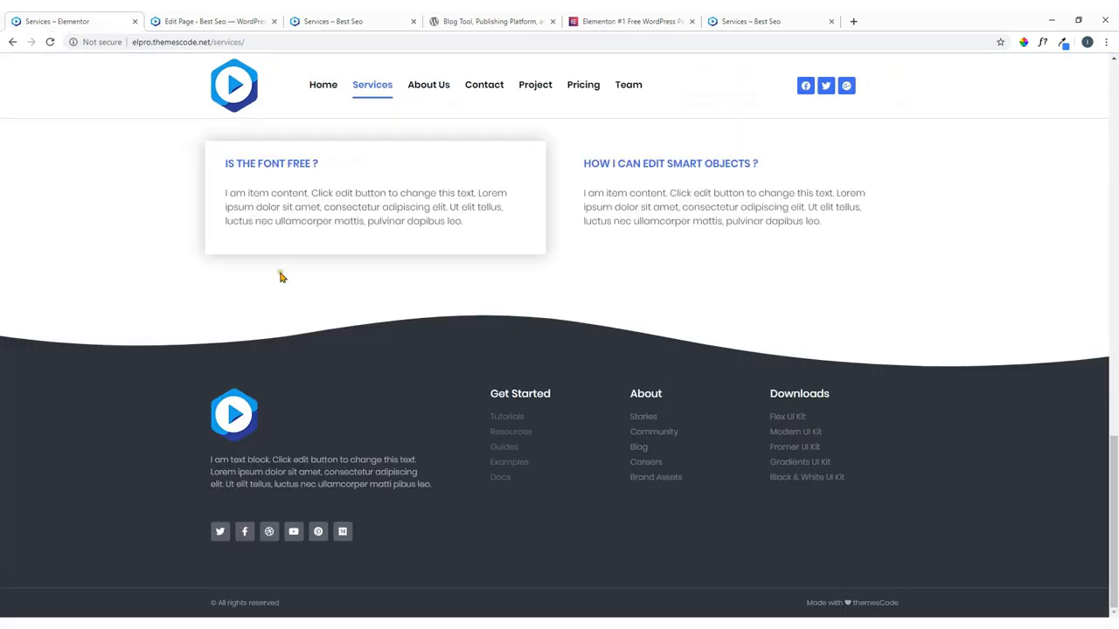
{"action": "scroll", "coordinate": [314, 289], "scroll_direction": "up", "scroll_amount": 5}
{"action": "scroll", "coordinate": [366, 311], "scroll_direction": "up", "scroll_amount": 10}
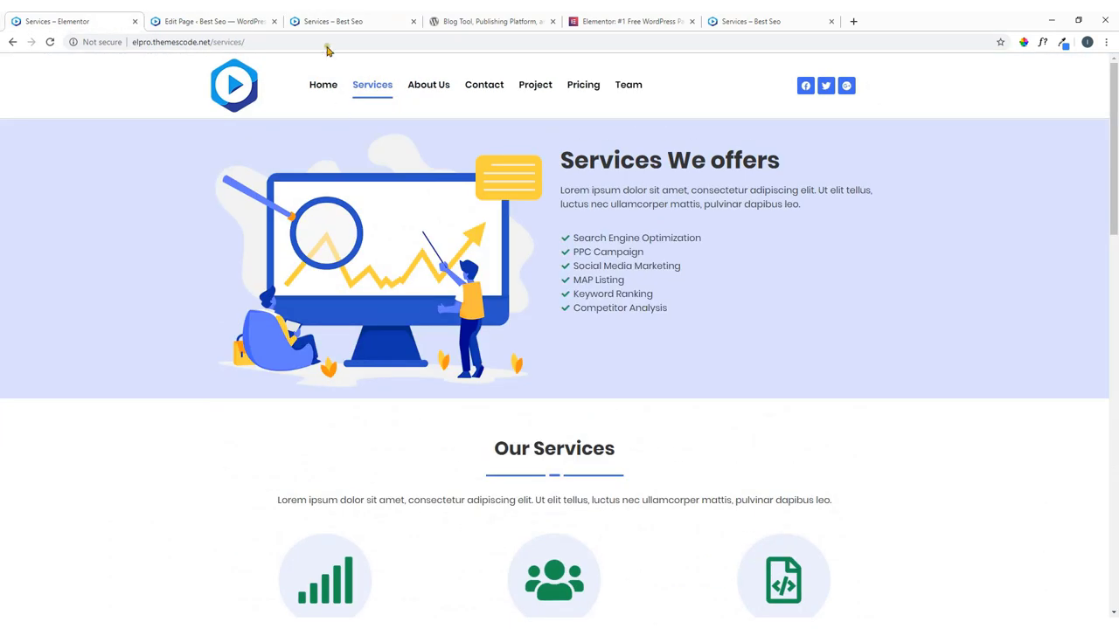
{"action": "left_click", "coordinate": [319, 17]}
{"action": "mouse_move", "coordinate": [302, 70]}
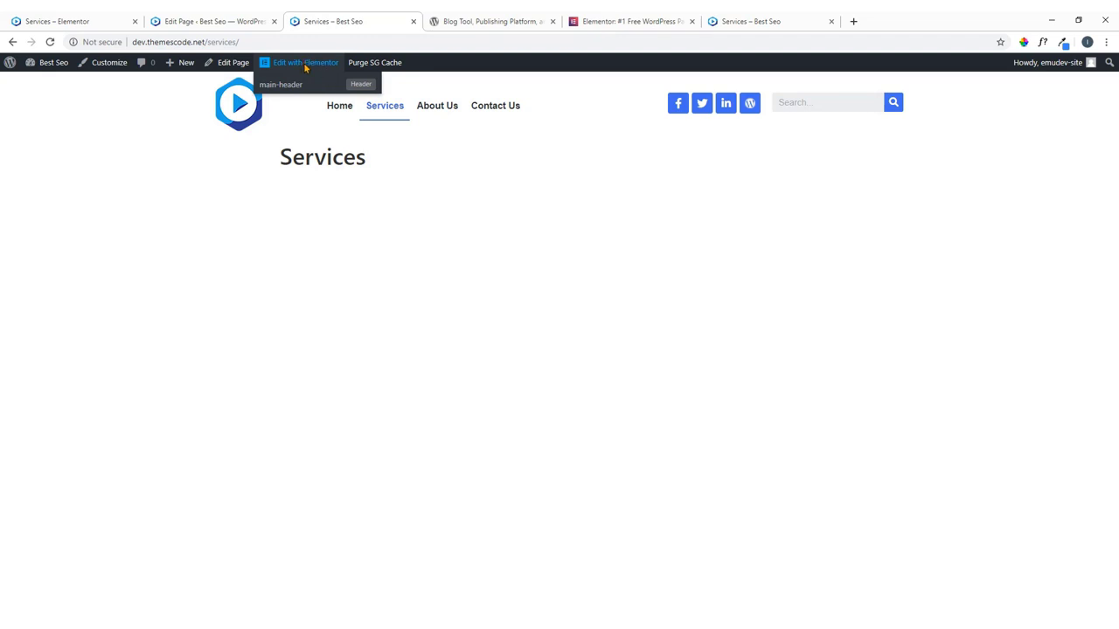
{"action": "left_click", "coordinate": [264, 22]}
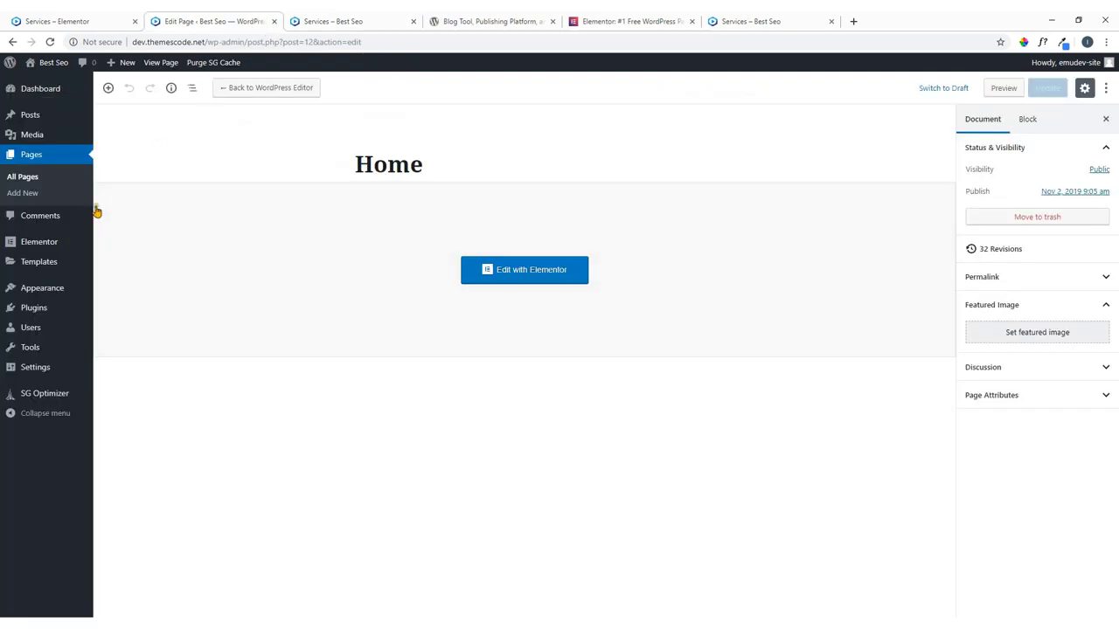
From All Pages, open the Services edit screen in a new tab and launch Elementor.
{"action": "left_click", "coordinate": [24, 177]}
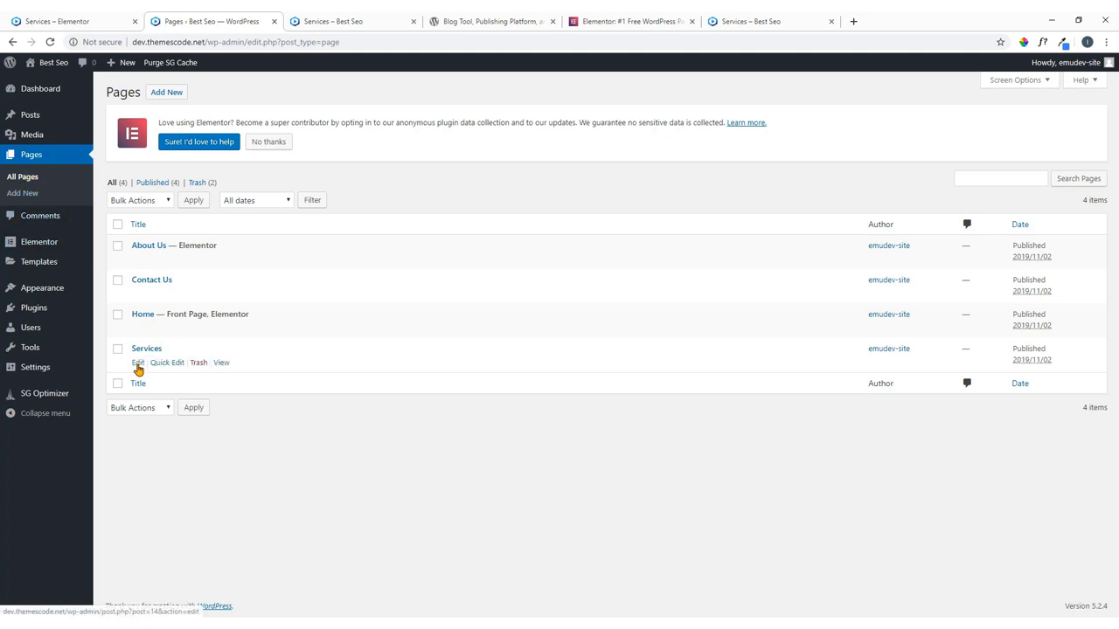
{"action": "right_click", "coordinate": [138, 367]}
{"action": "left_click", "coordinate": [153, 373]}
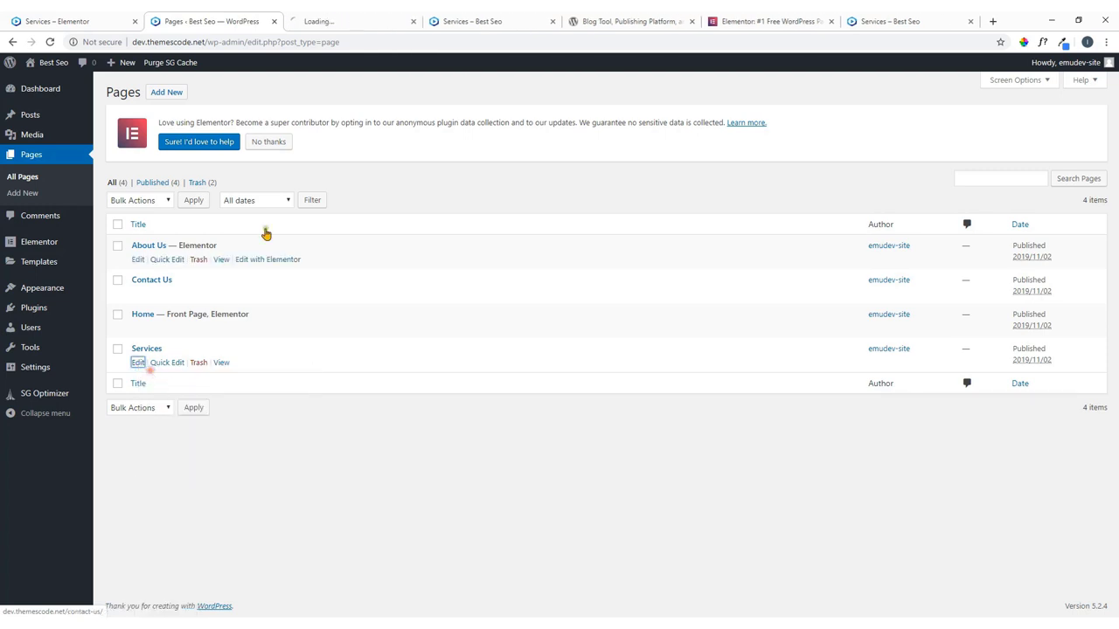
{"action": "left_click", "coordinate": [321, 19]}
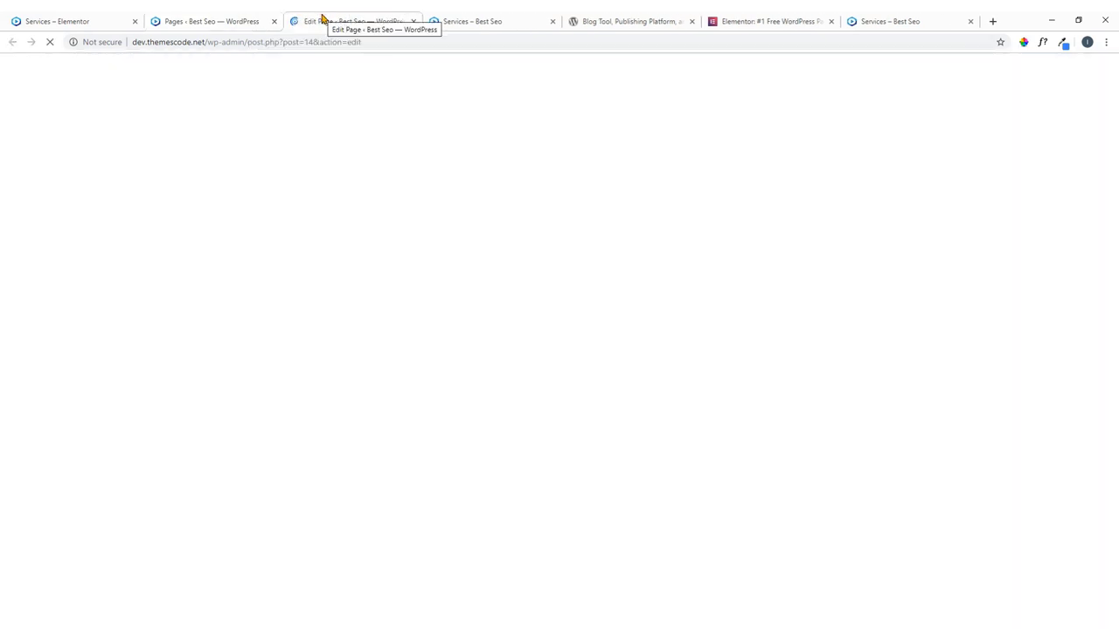
{"action": "left_click", "coordinate": [267, 90]}
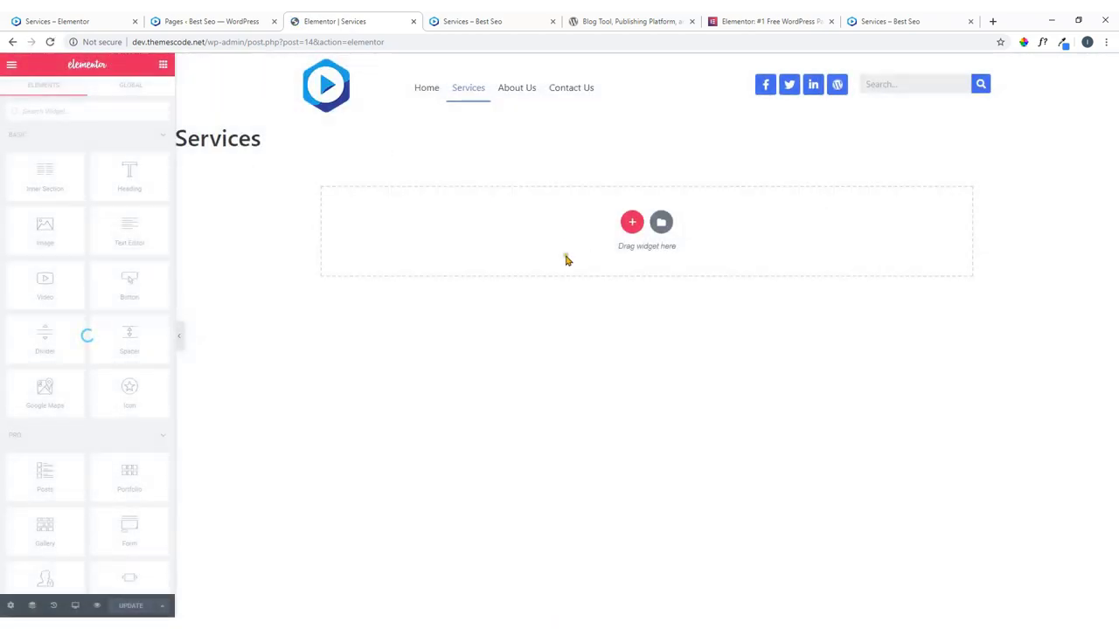
Close the duplicate live Services tab and check the reference design before editing.
{"action": "left_click", "coordinate": [513, 19]}
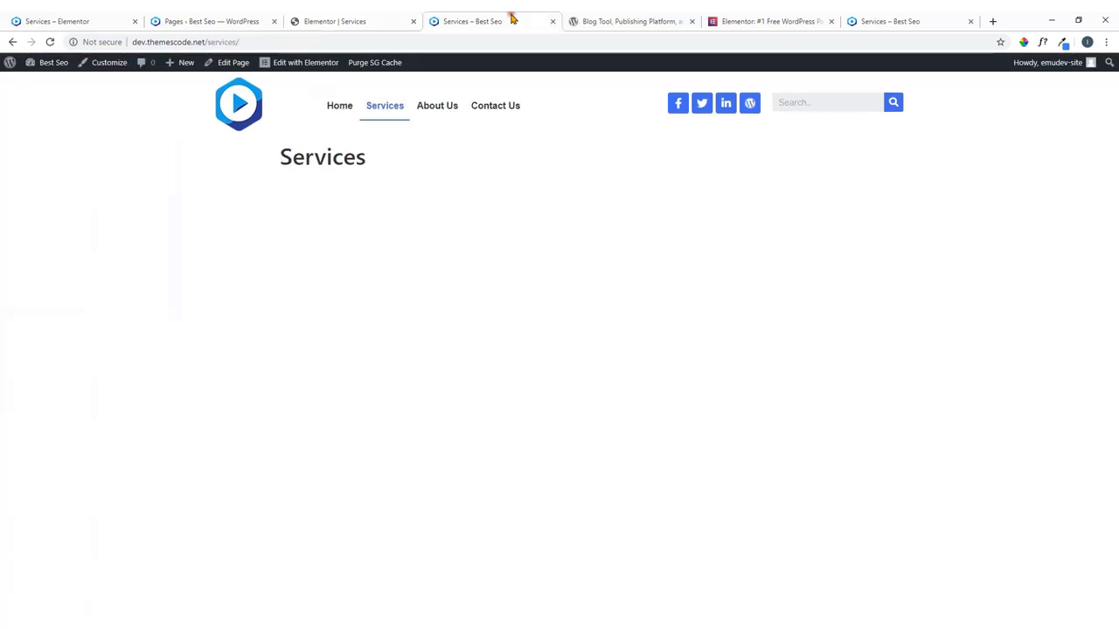
{"action": "left_click", "coordinate": [552, 21]}
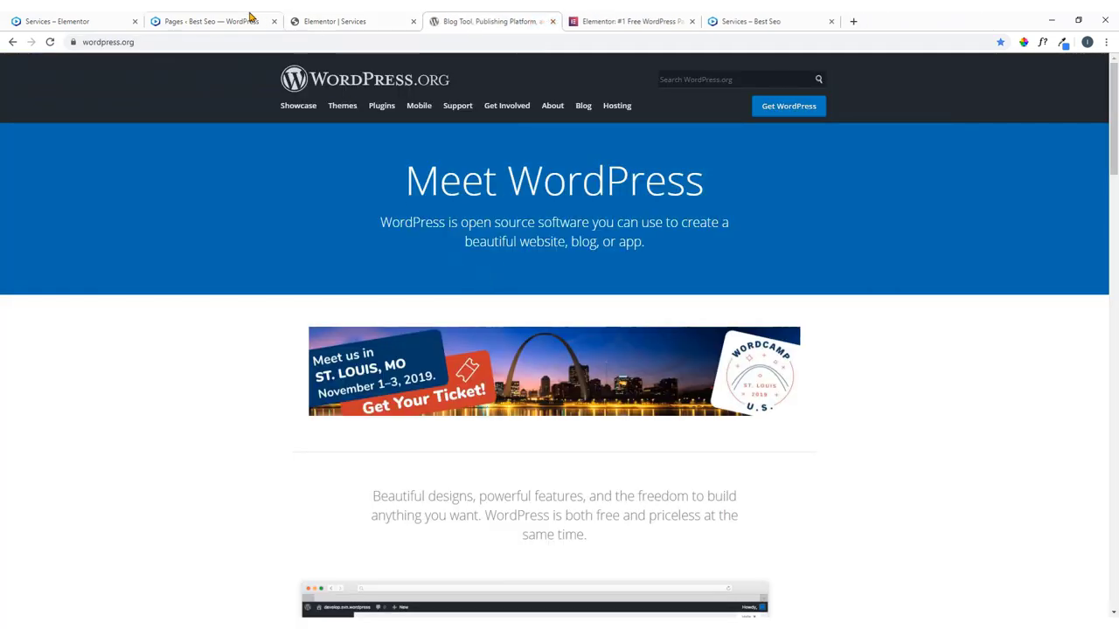
{"action": "left_click", "coordinate": [215, 19]}
{"action": "left_click", "coordinate": [87, 19]}
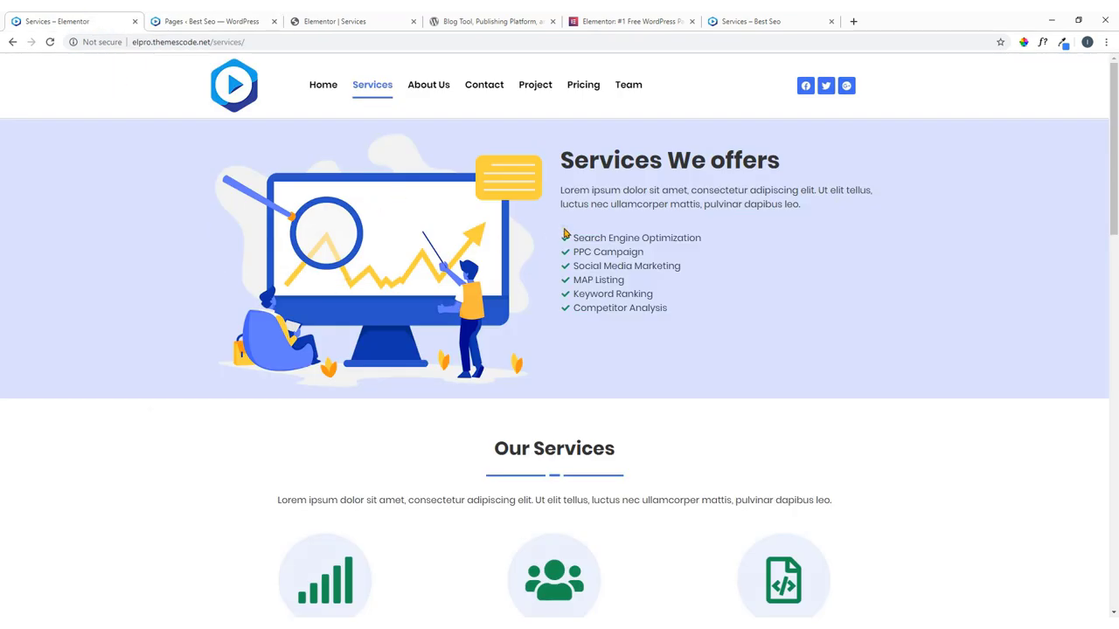
{"action": "left_click", "coordinate": [373, 17]}
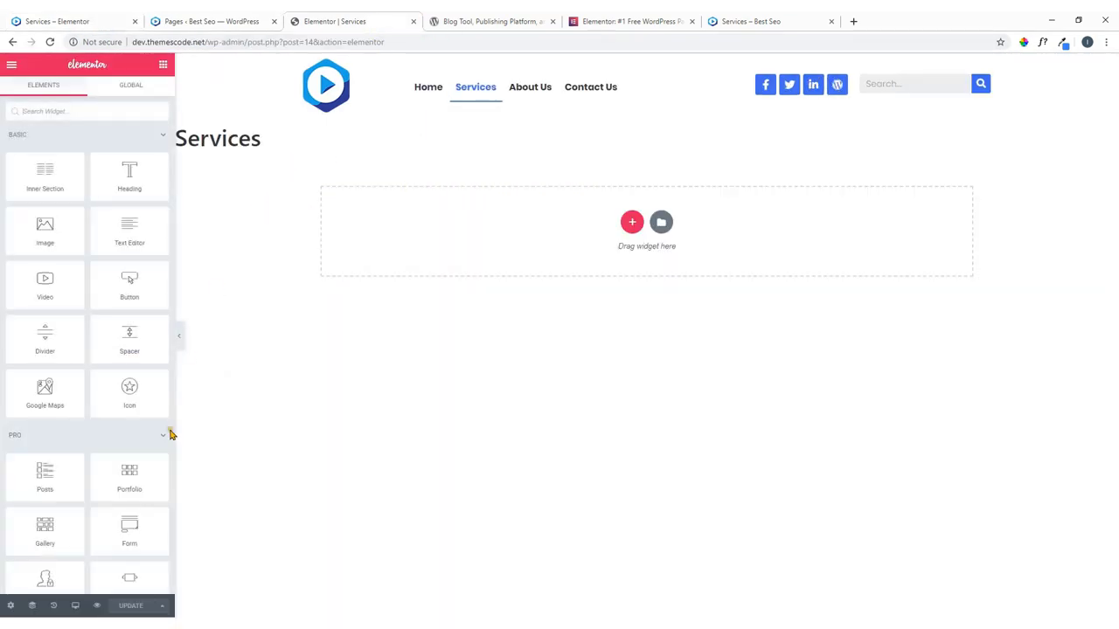
Set the Services page layout to Elementor Full Width, then compare with the reference page.
{"action": "left_click", "coordinate": [10, 606]}
{"action": "left_click", "coordinate": [122, 348]}
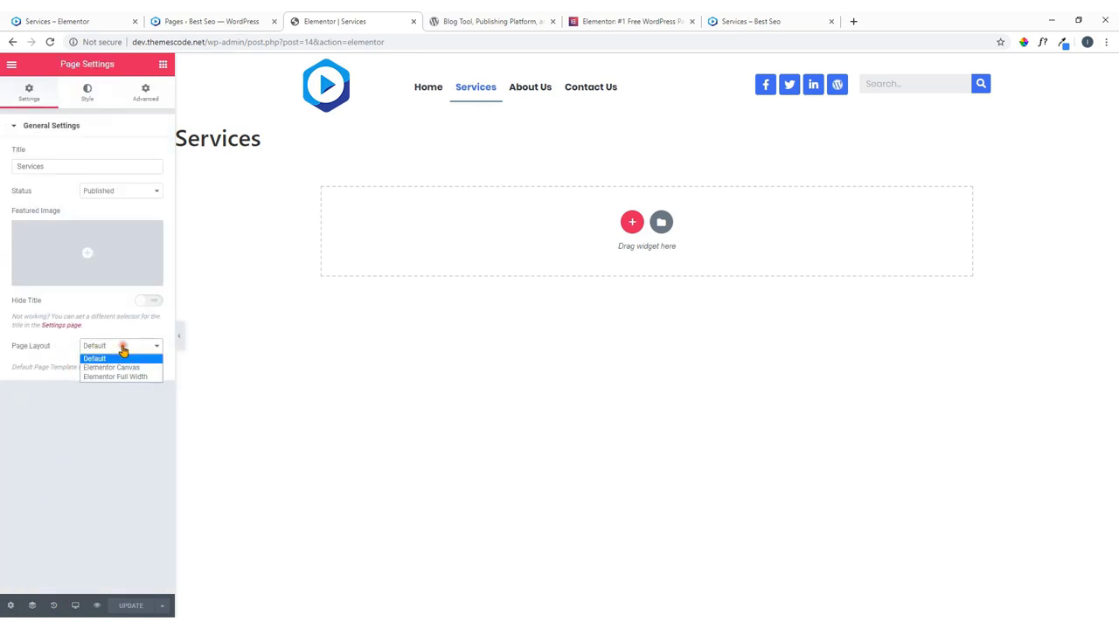
{"action": "left_click", "coordinate": [134, 376]}
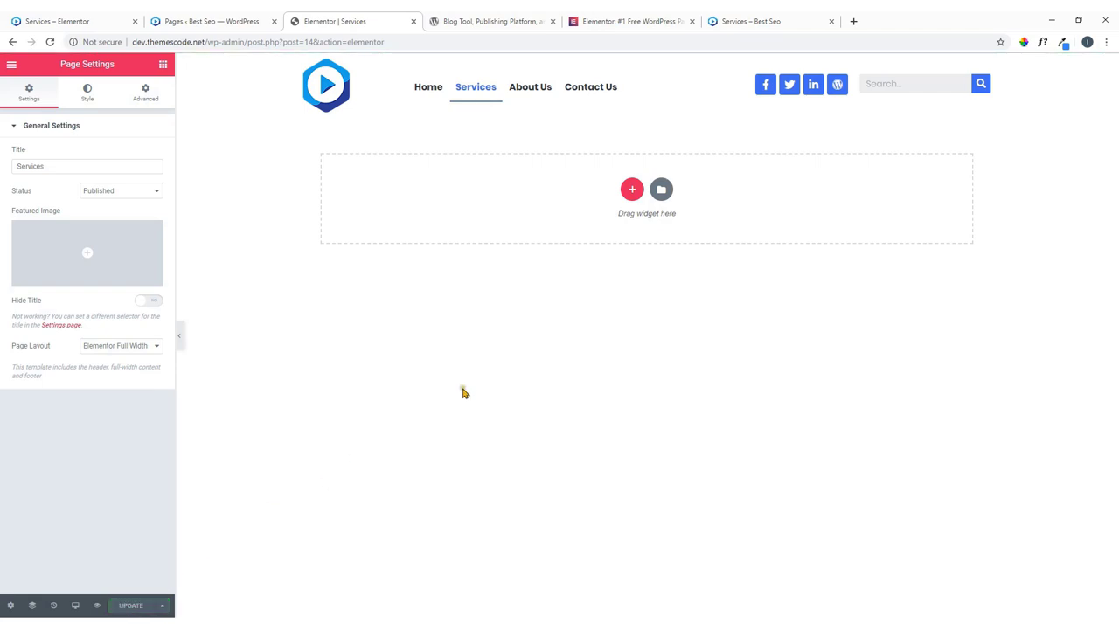
{"action": "left_click", "coordinate": [94, 17]}
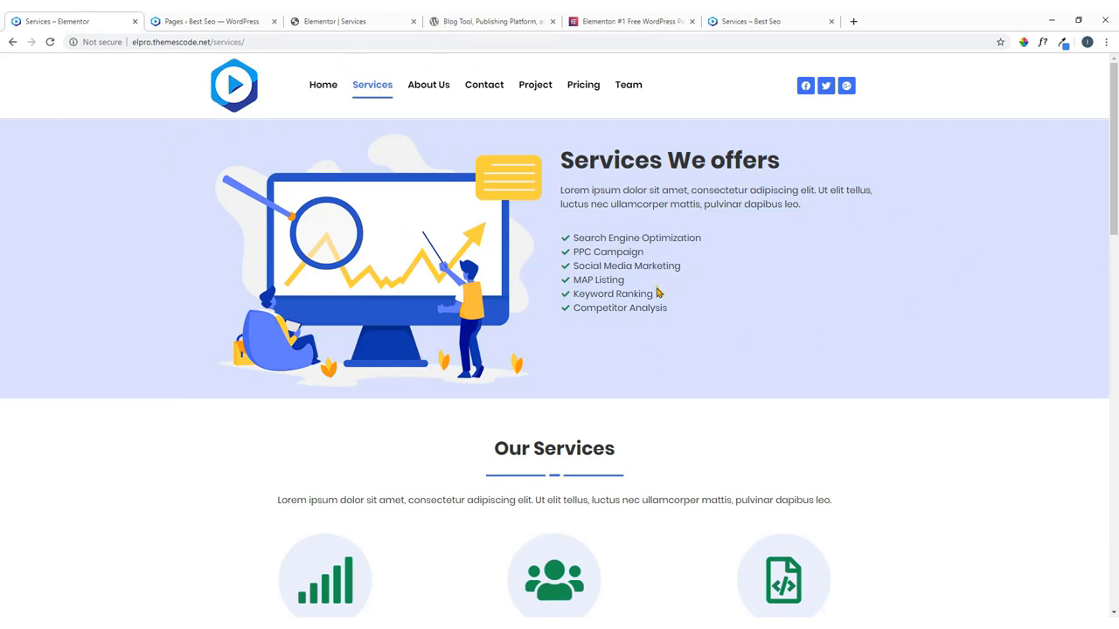
{"action": "left_click", "coordinate": [350, 18]}
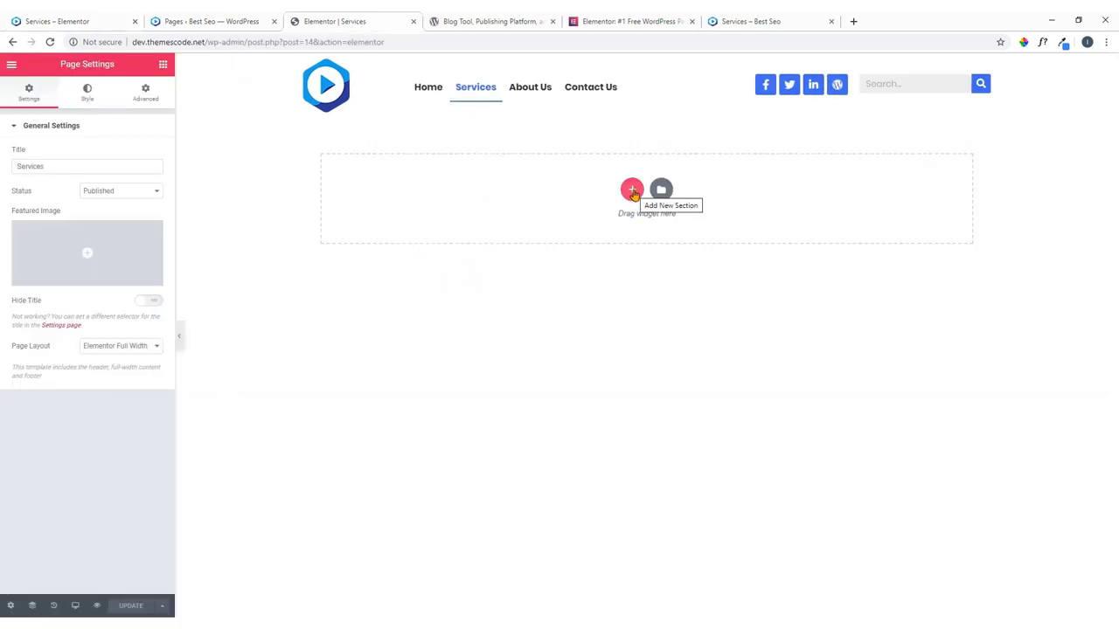
Add a new two-column section to the Services page.
{"action": "left_click", "coordinate": [633, 192]}
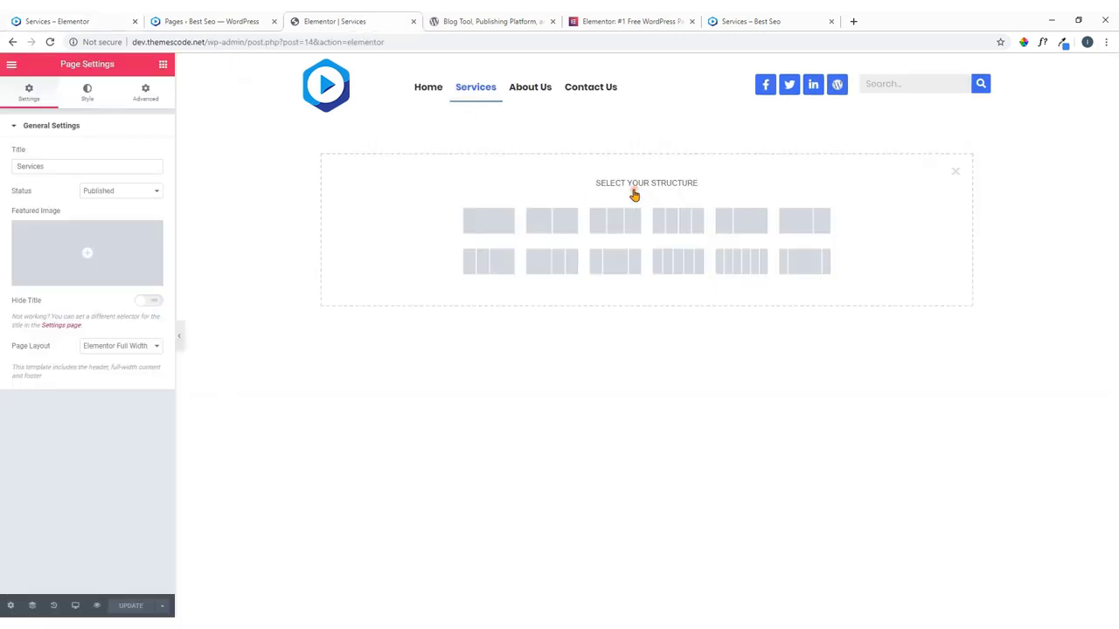
{"action": "left_click", "coordinate": [557, 226]}
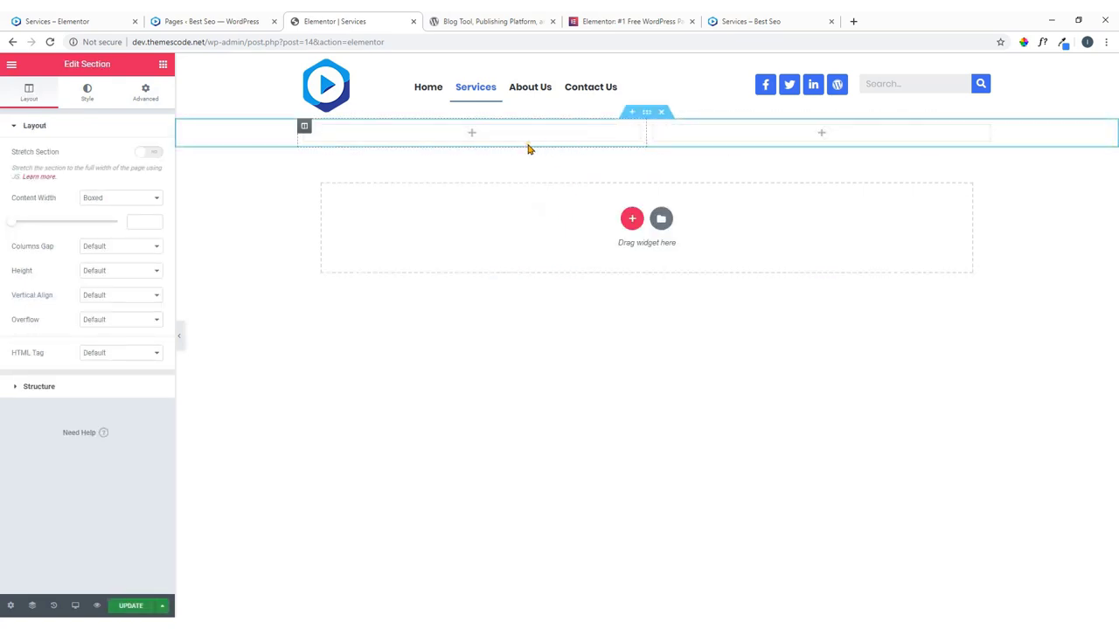
{"action": "left_click", "coordinate": [79, 19]}
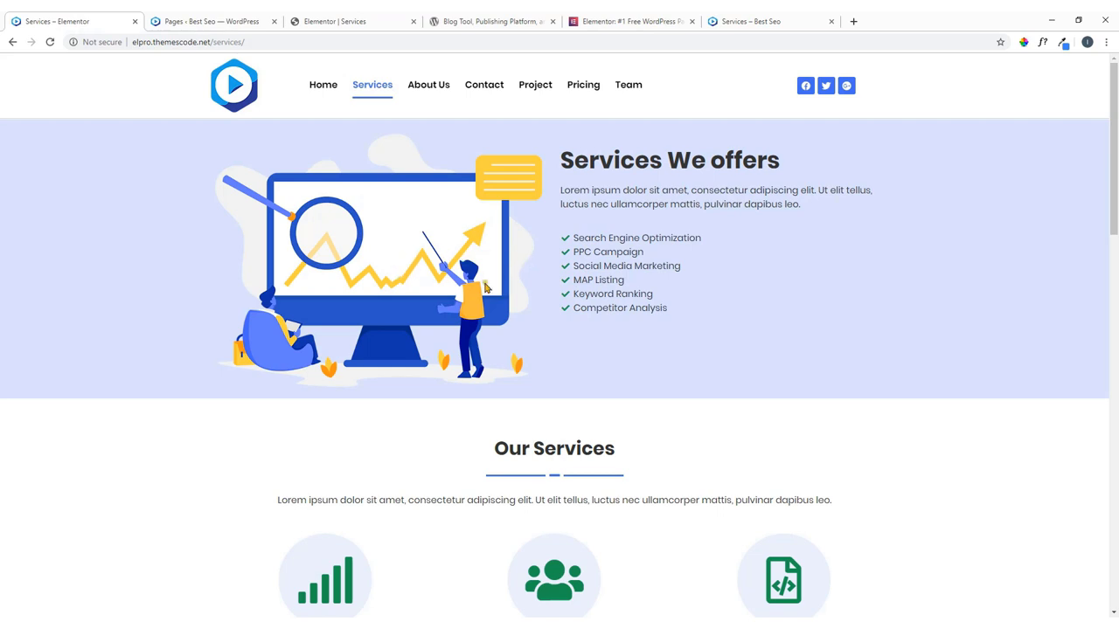
{"action": "left_click", "coordinate": [335, 19]}
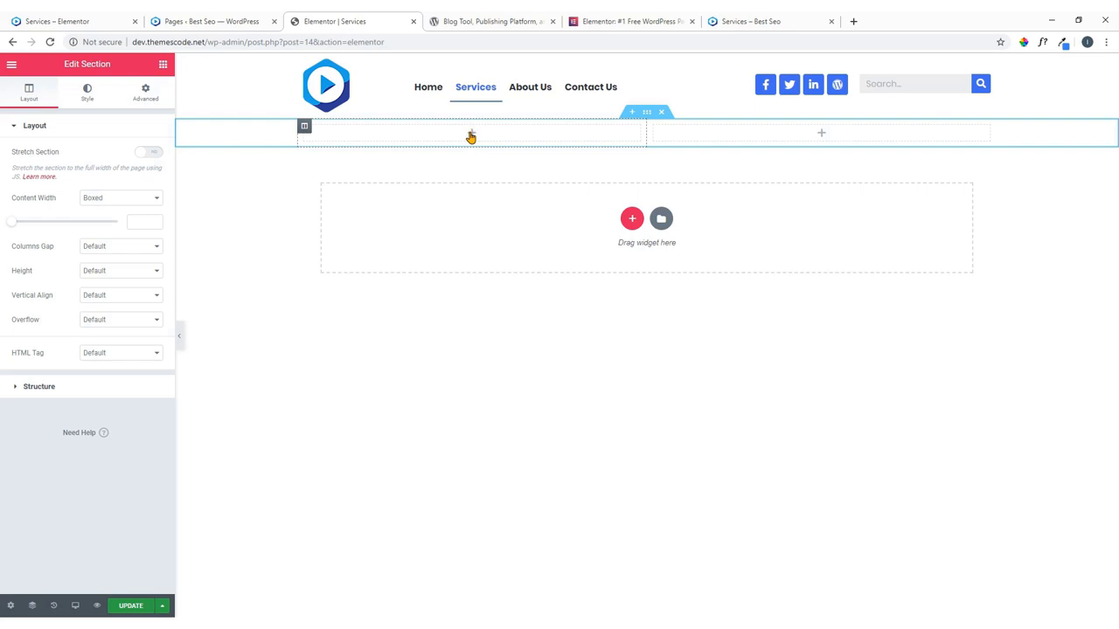
Drop an Image widget into the left column and open the media library.
{"action": "left_click", "coordinate": [471, 135]}
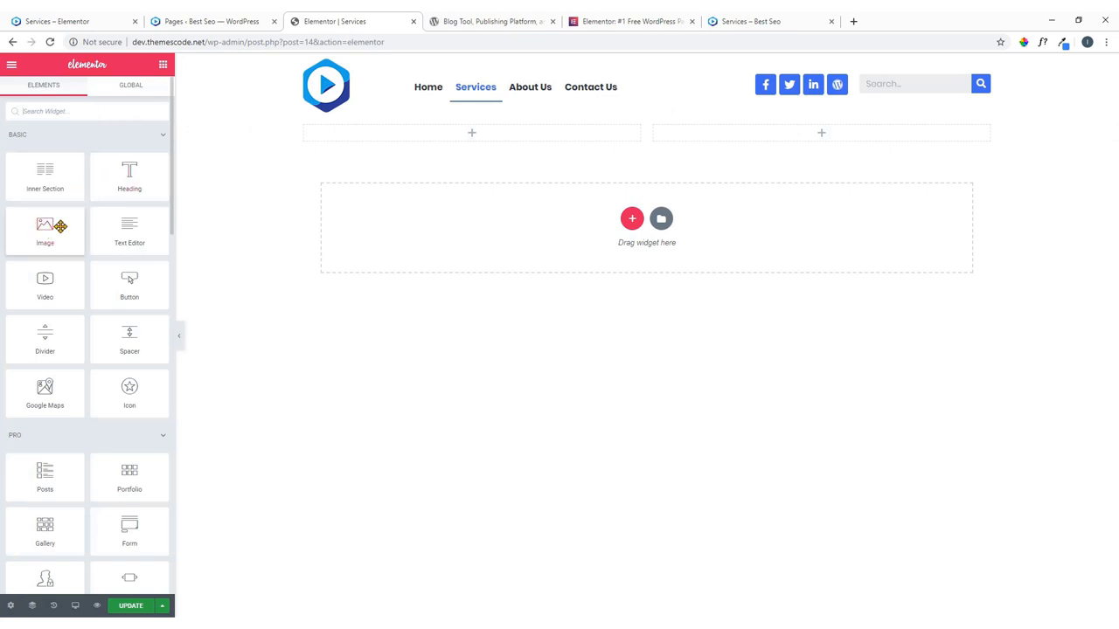
{"action": "left_click_drag", "start_coordinate": [61, 240], "coordinate": [483, 137]}
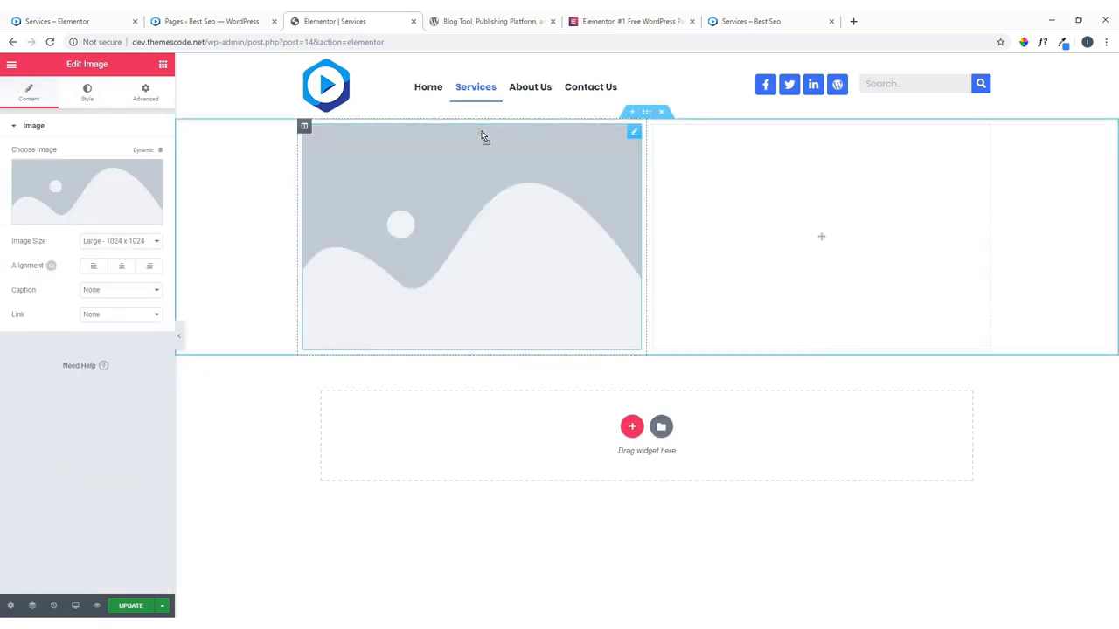
{"action": "left_click", "coordinate": [83, 192]}
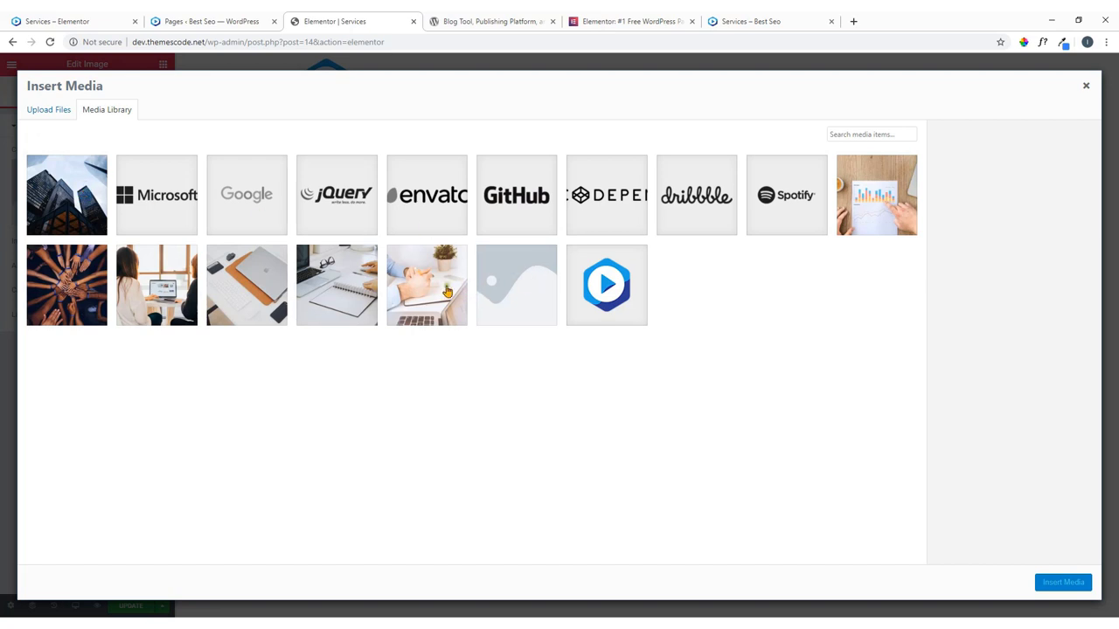
Upload 3.png from File Explorer, insert it into the left column, then view the reference page.
{"action": "left_click", "coordinate": [1051, 20]}
{"action": "left_click", "coordinate": [452, 160]}
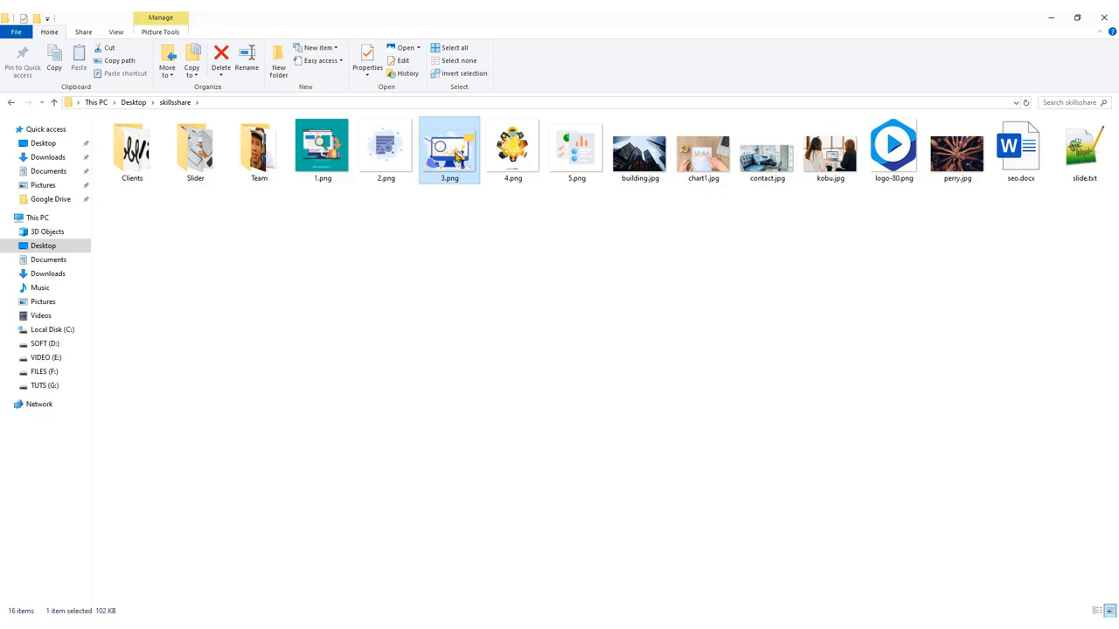
{"action": "left_click_drag", "start_coordinate": [452, 155], "coordinate": [669, 486]}
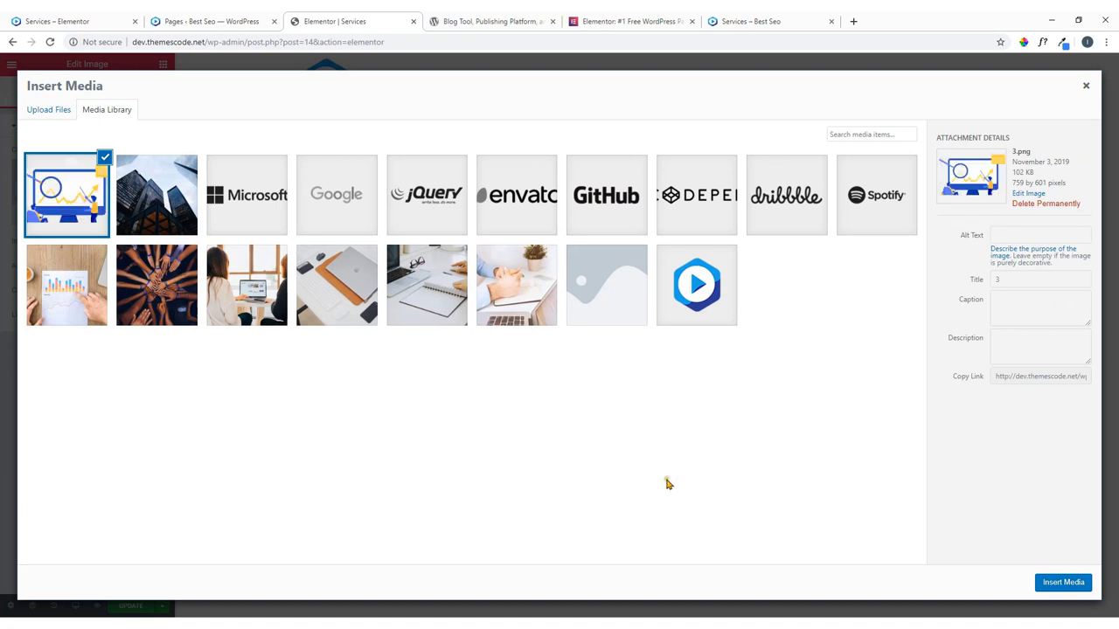
{"action": "left_click", "coordinate": [1059, 582]}
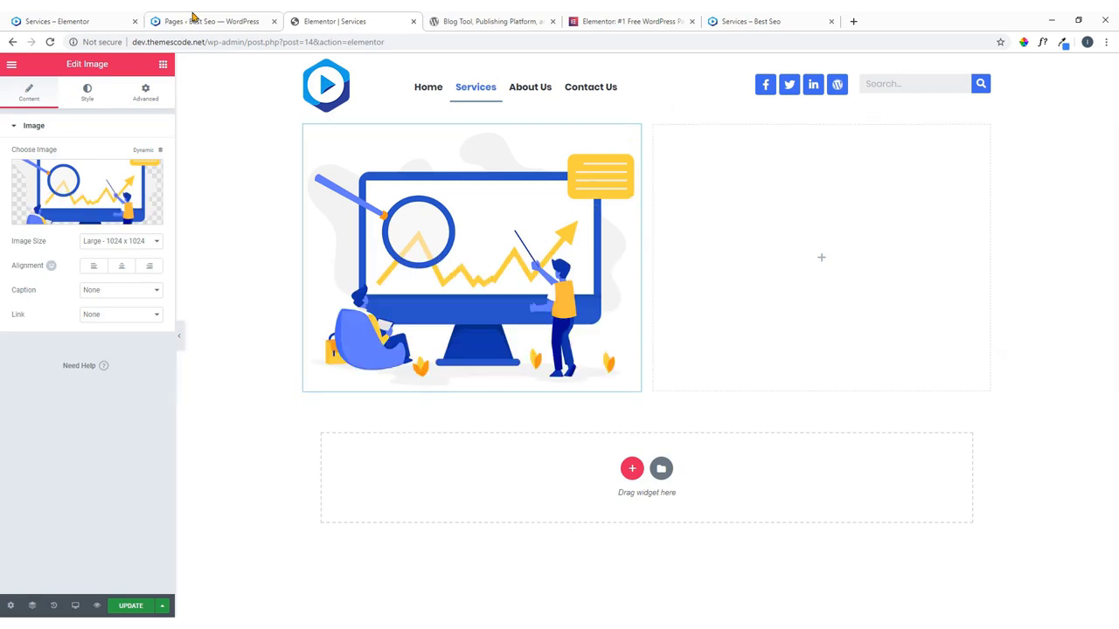
{"action": "left_click", "coordinate": [113, 20]}
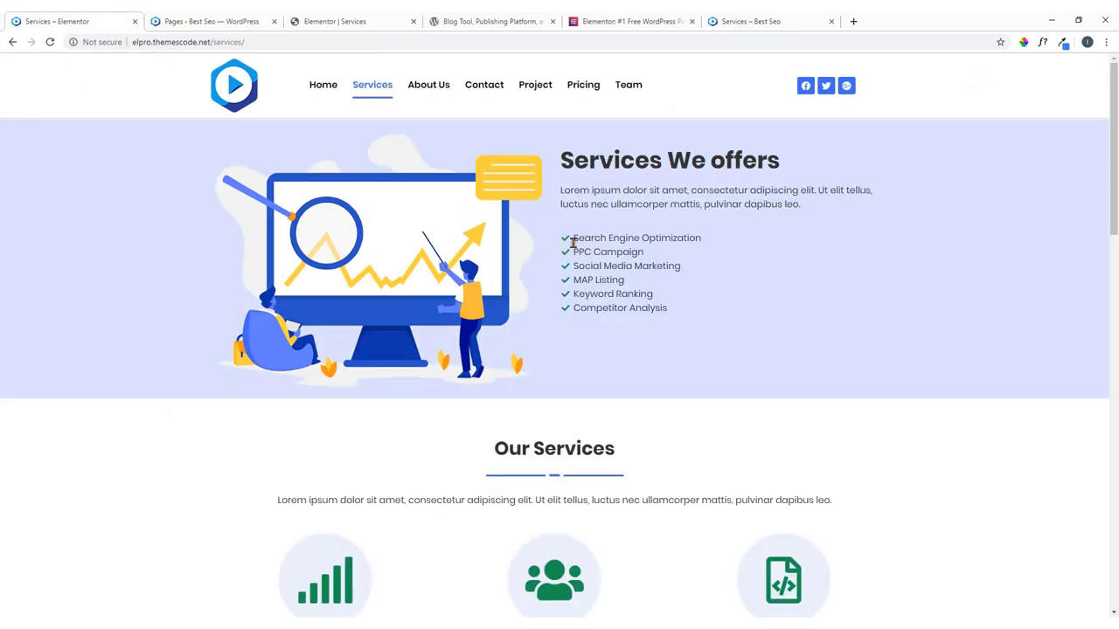
Copy 'Services We offers' from the live page into a new H1 Heading in the right column.
{"action": "left_click_drag", "start_coordinate": [564, 160], "coordinate": [796, 175]}
{"action": "right_click", "coordinate": [756, 169]}
{"action": "left_click", "coordinate": [777, 178]}
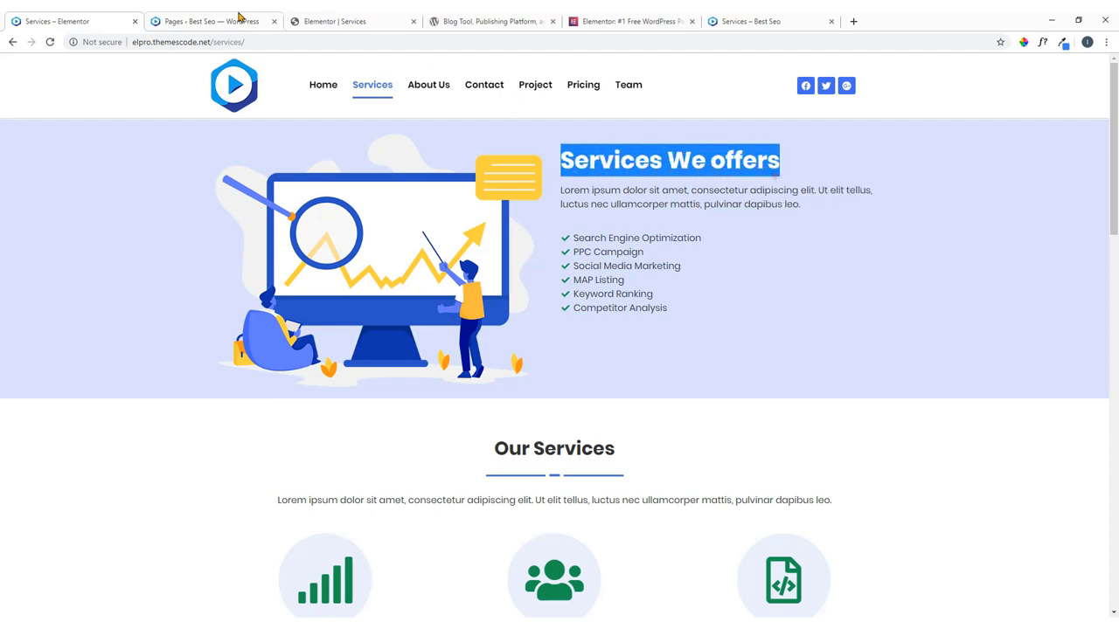
{"action": "left_click", "coordinate": [316, 20]}
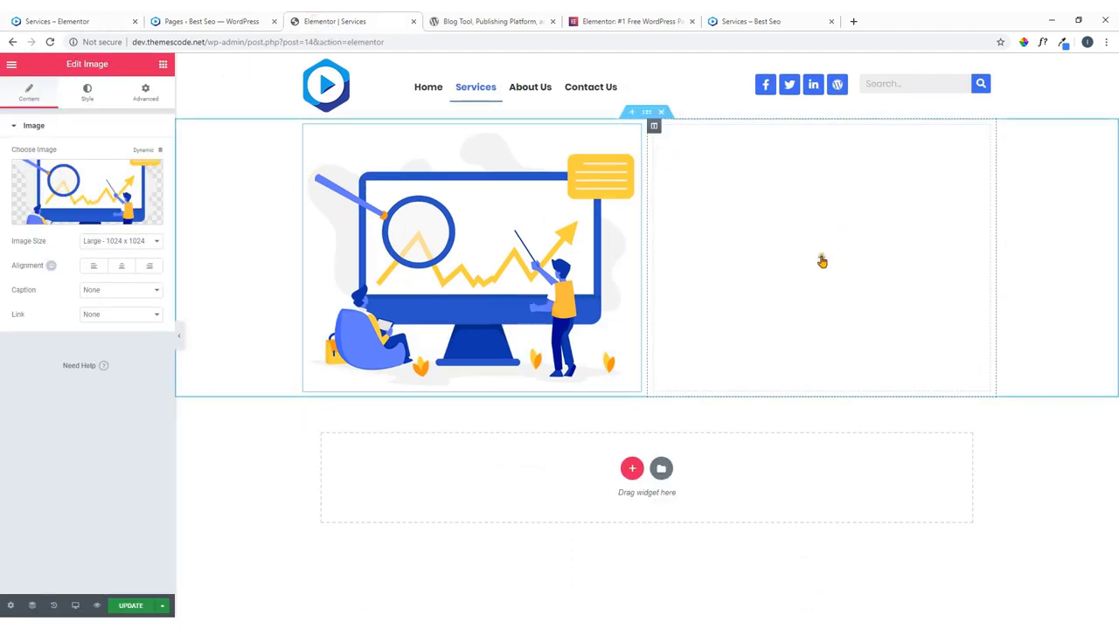
{"action": "left_click", "coordinate": [821, 260]}
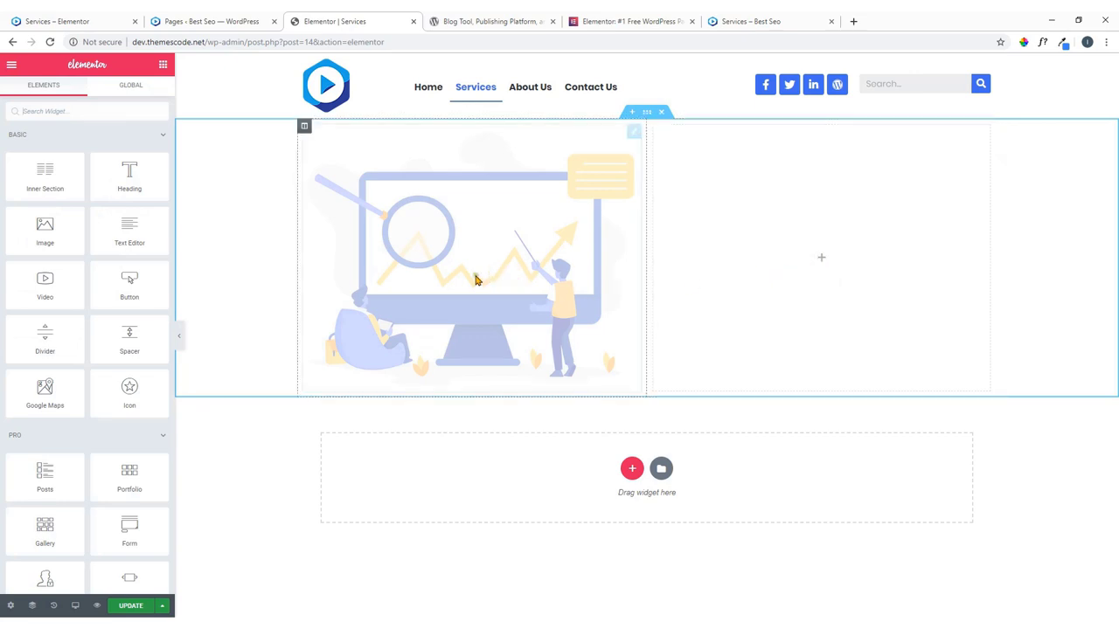
{"action": "left_click_drag", "start_coordinate": [125, 179], "coordinate": [799, 240]}
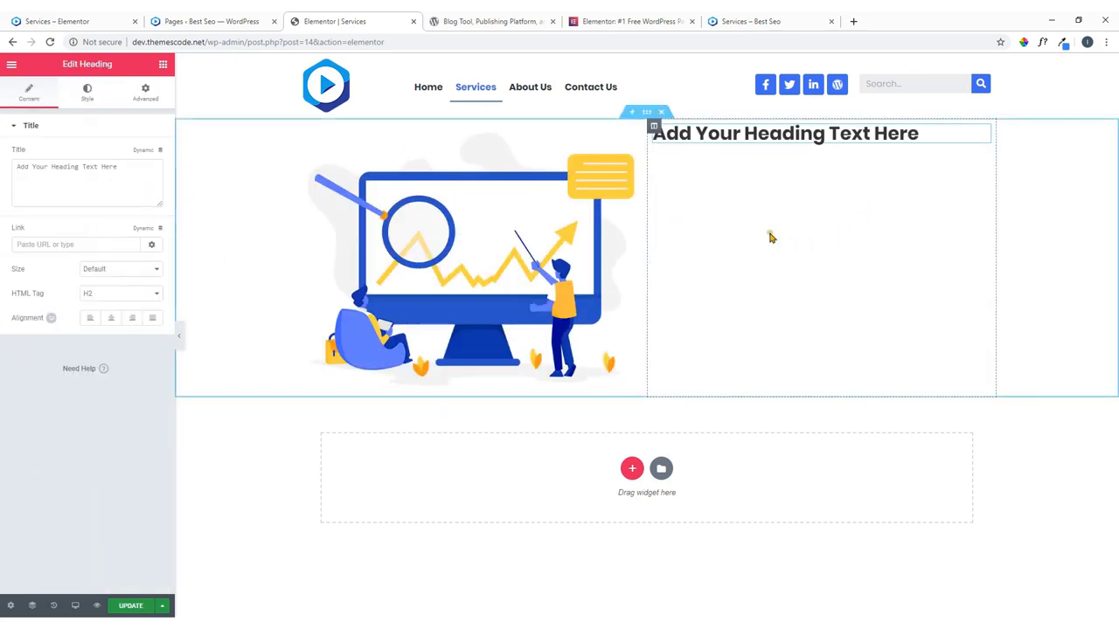
{"action": "left_click_drag", "start_coordinate": [142, 176], "coordinate": [2, 172]}
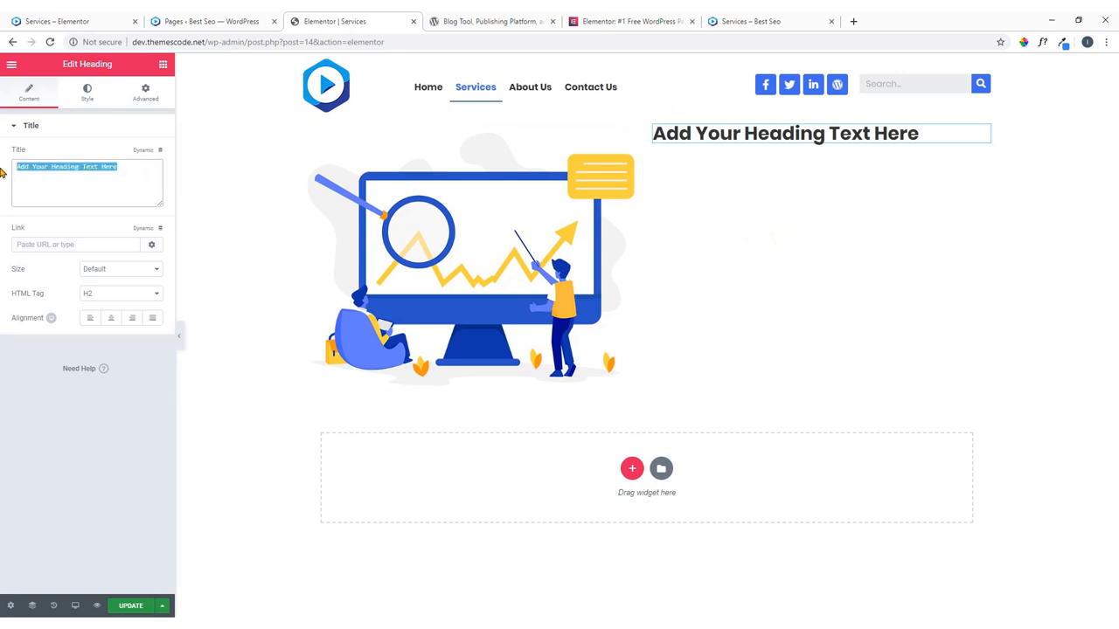
{"action": "key", "text": "ctrl+v"}
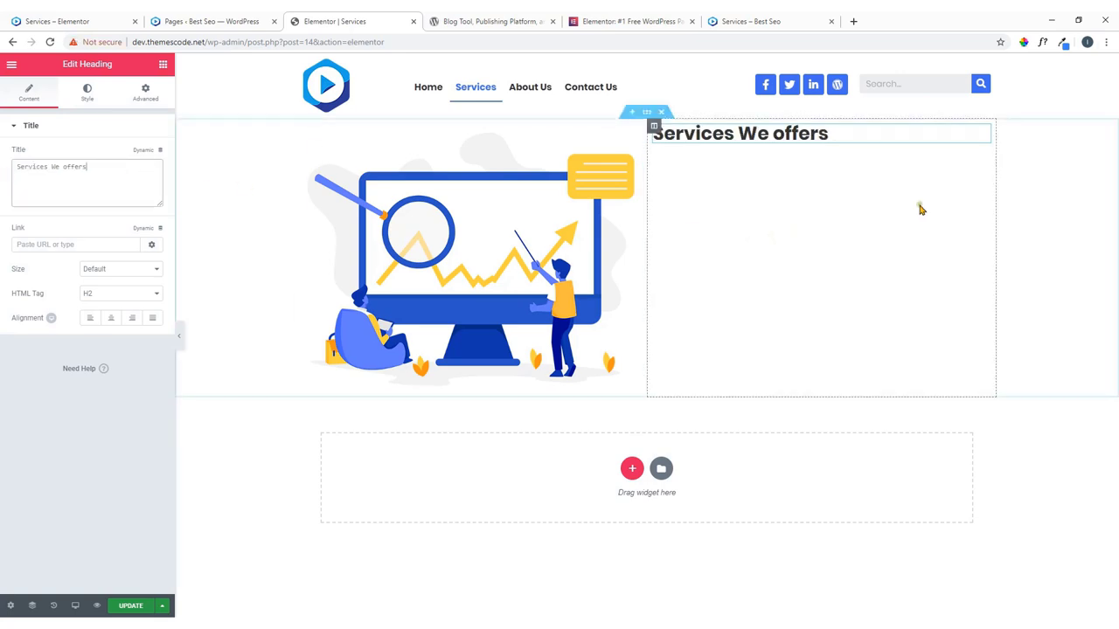
{"action": "left_click", "coordinate": [123, 297]}
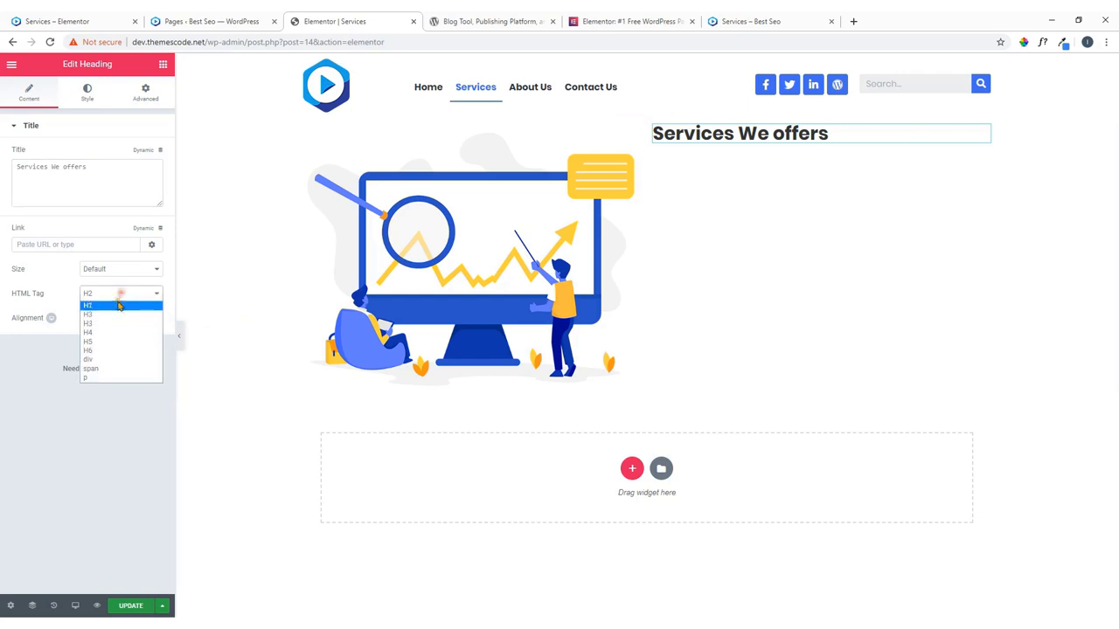
{"action": "left_click", "coordinate": [113, 307]}
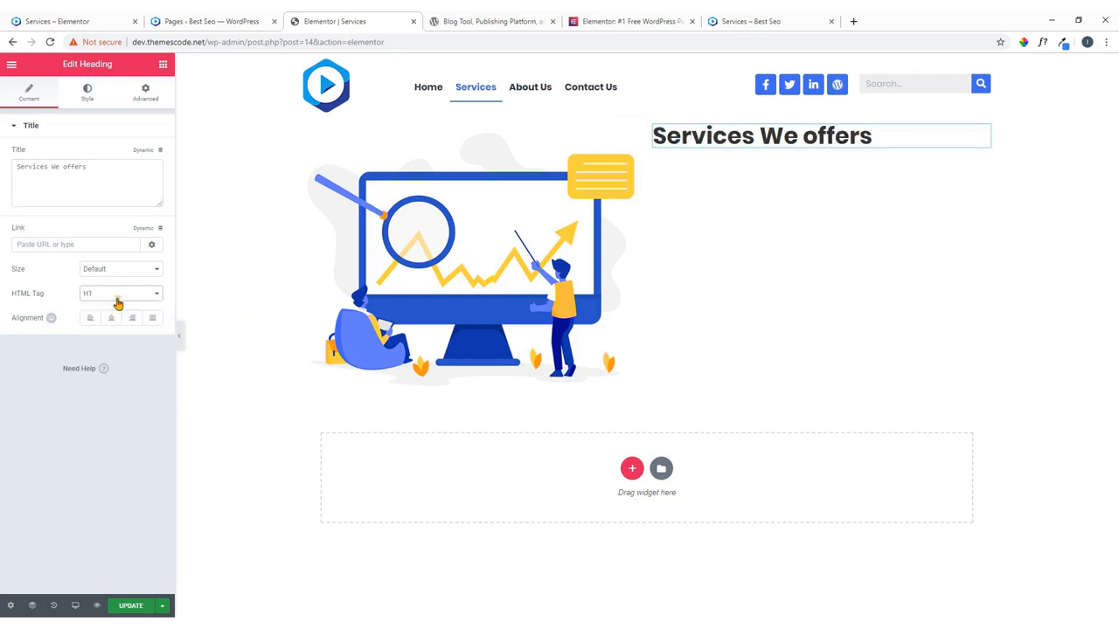
Check the live page's intro text, then bring up the Elements panel in the editor.
{"action": "left_click", "coordinate": [88, 20]}
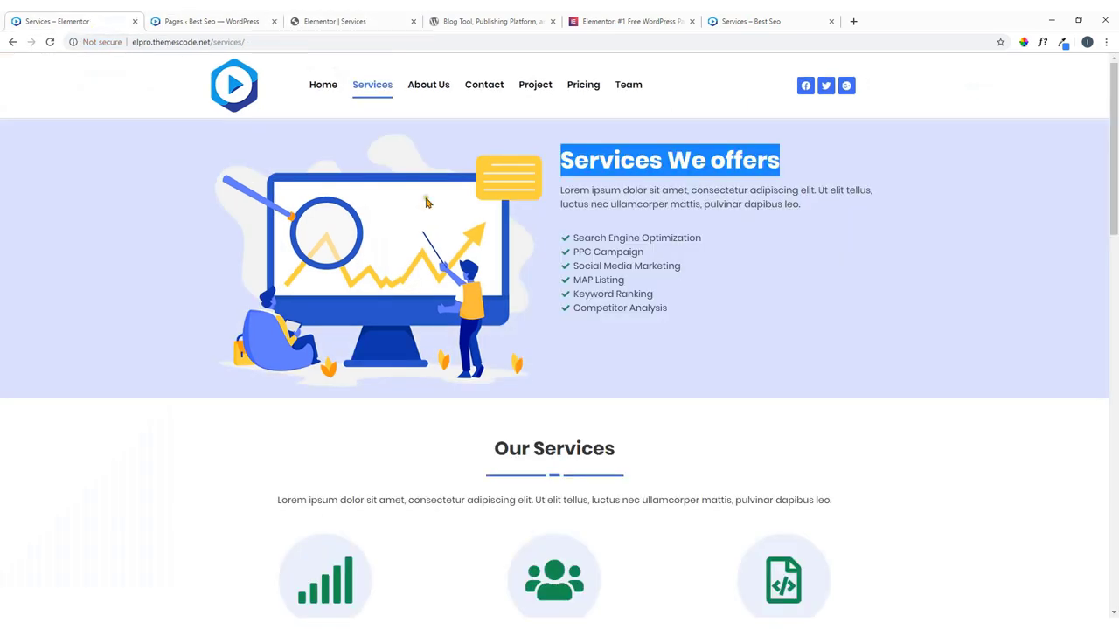
{"action": "left_click_drag", "start_coordinate": [817, 212], "coordinate": [582, 207]}
{"action": "left_click", "coordinate": [778, 256]}
{"action": "left_click", "coordinate": [352, 21]}
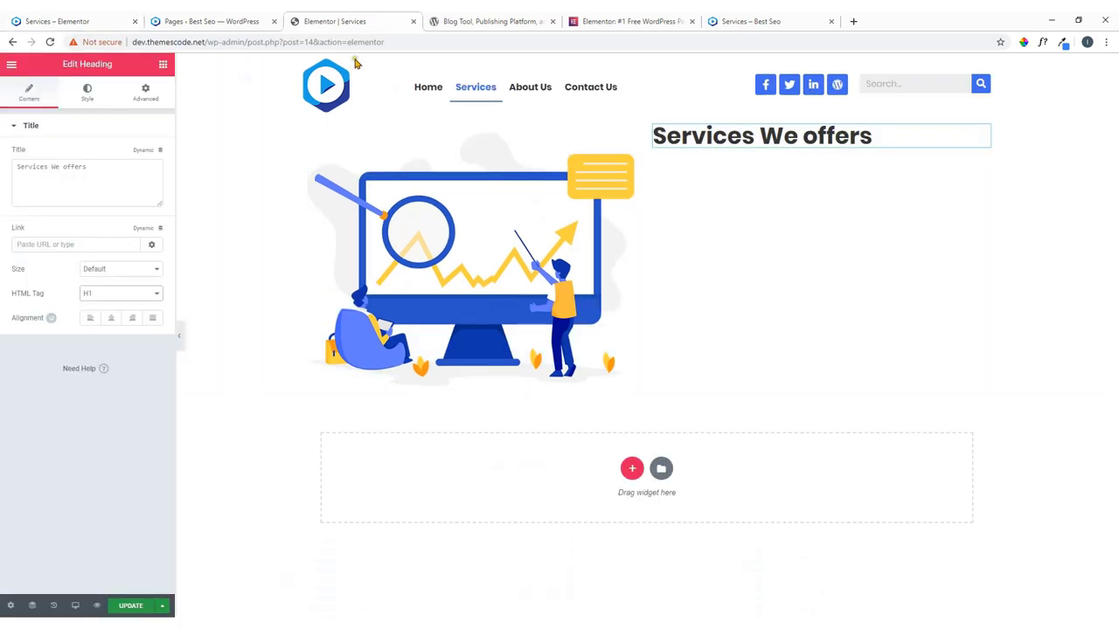
{"action": "left_click", "coordinate": [163, 64]}
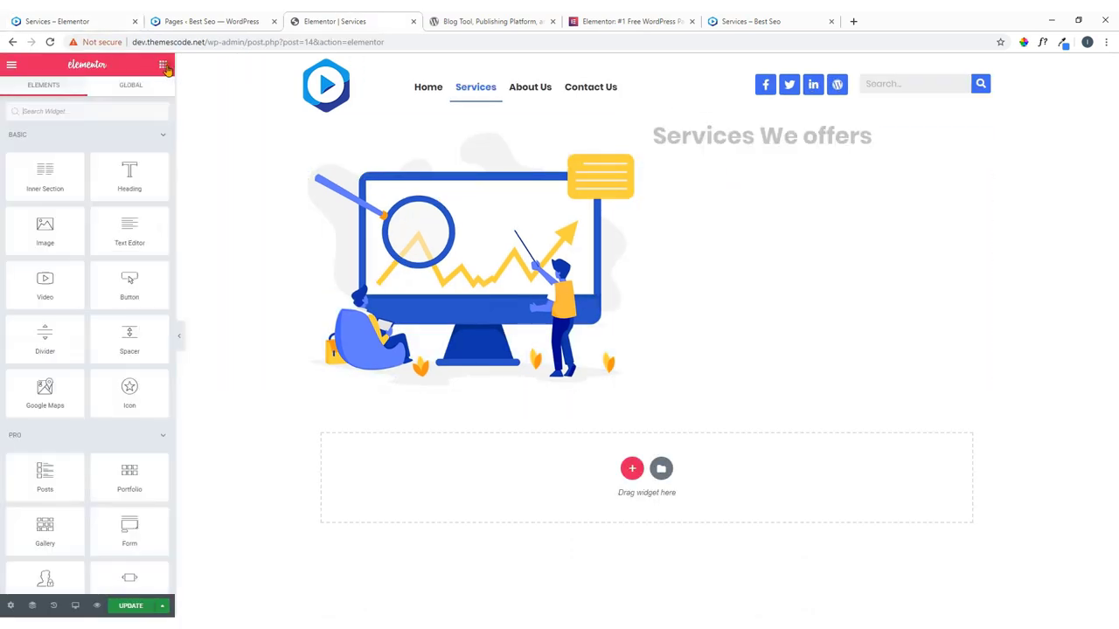
Place a Text Editor paragraph under the 'Services We offers' heading and align it left.
{"action": "left_click_drag", "start_coordinate": [117, 232], "coordinate": [739, 149]}
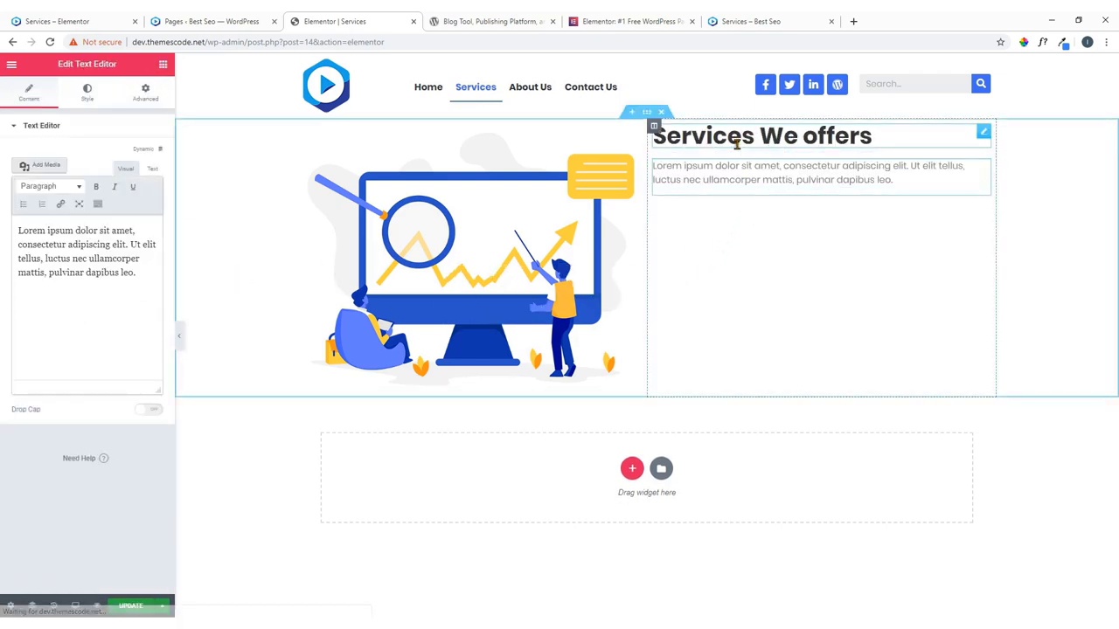
{"action": "left_click", "coordinate": [86, 94]}
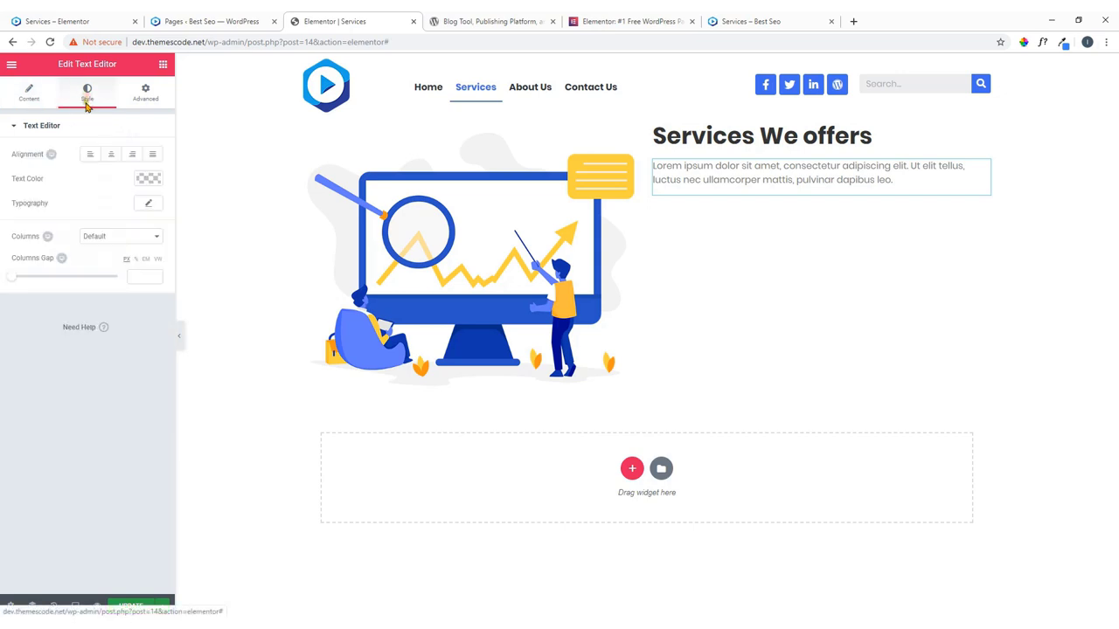
{"action": "left_click", "coordinate": [90, 154]}
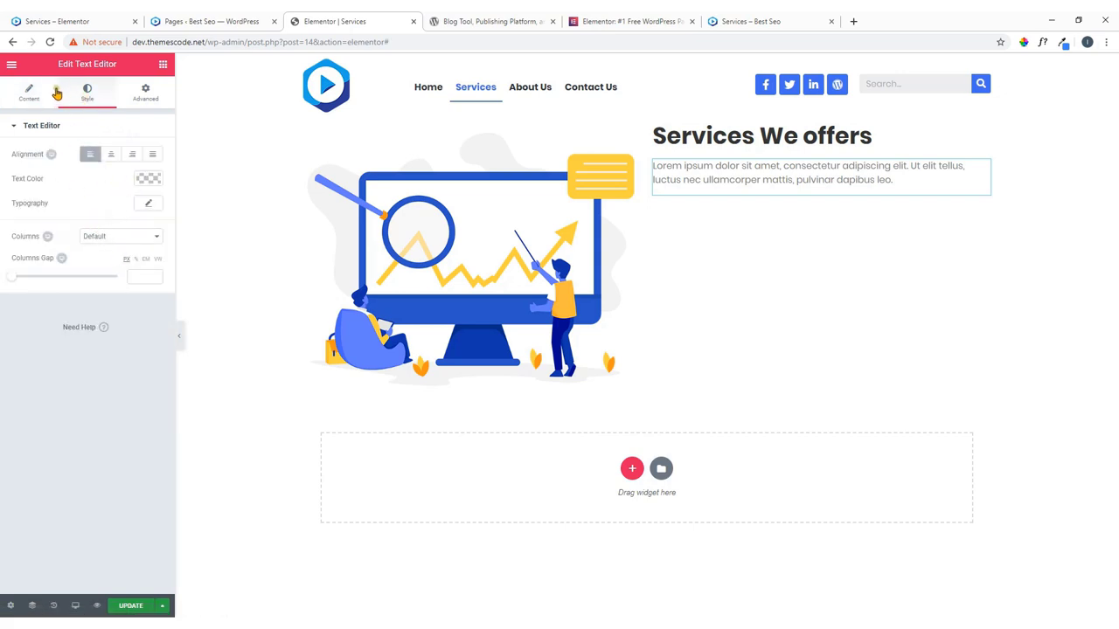
{"action": "left_click", "coordinate": [162, 66]}
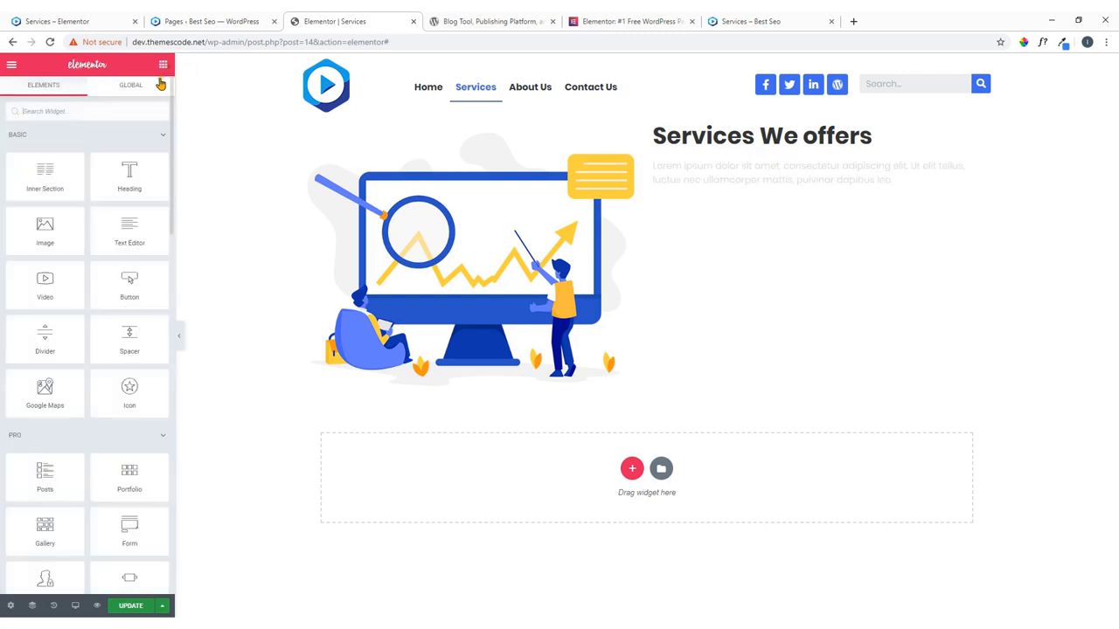
{"action": "left_click", "coordinate": [39, 21]}
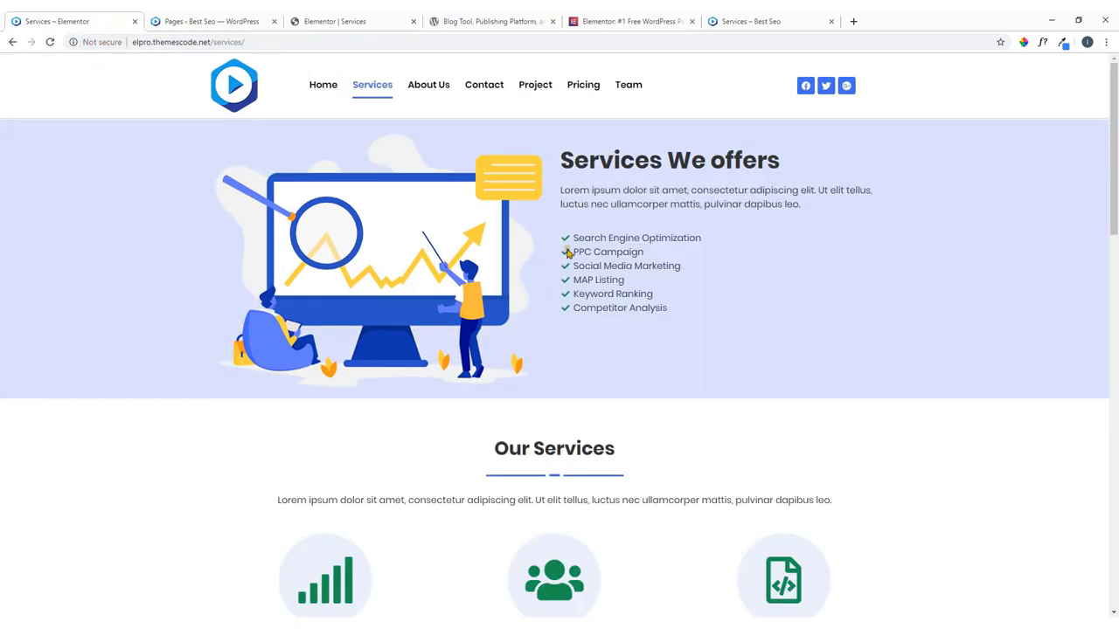
{"action": "left_click", "coordinate": [354, 20]}
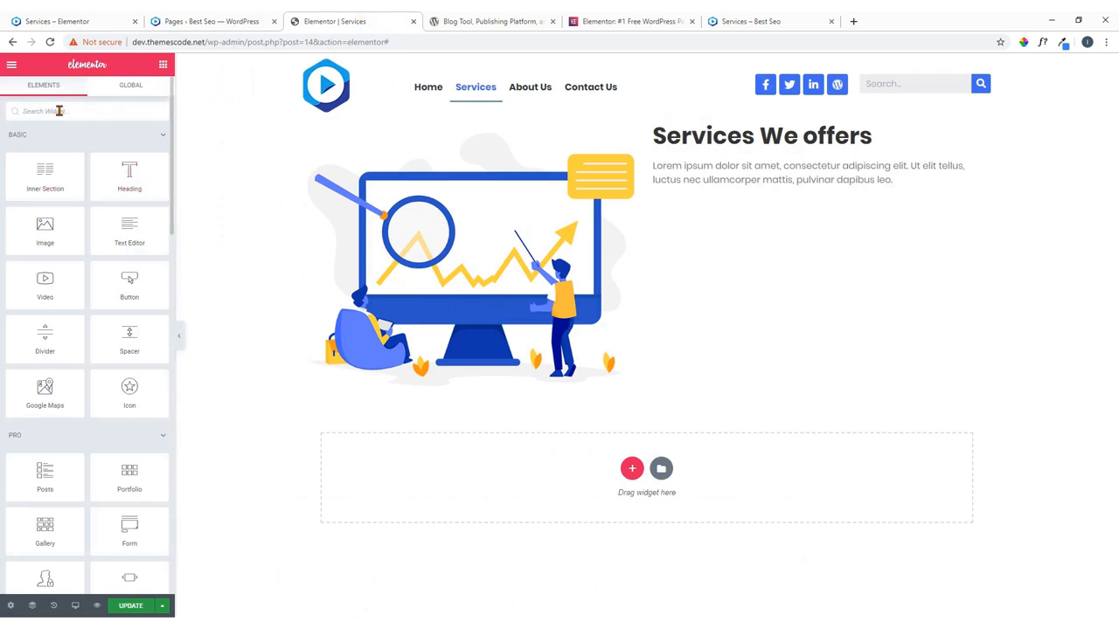
Search widgets for 'list' and place an Icon List under the paragraph.
{"action": "left_click", "coordinate": [58, 111]}
{"action": "type", "text": "list"}
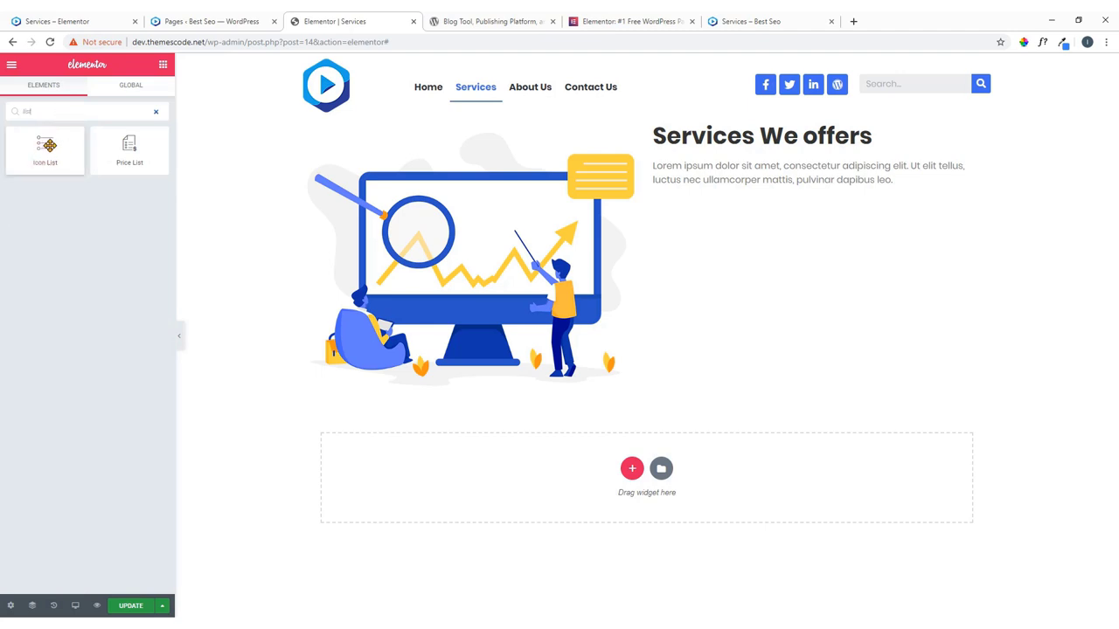
{"action": "left_click_drag", "start_coordinate": [45, 145], "coordinate": [745, 199]}
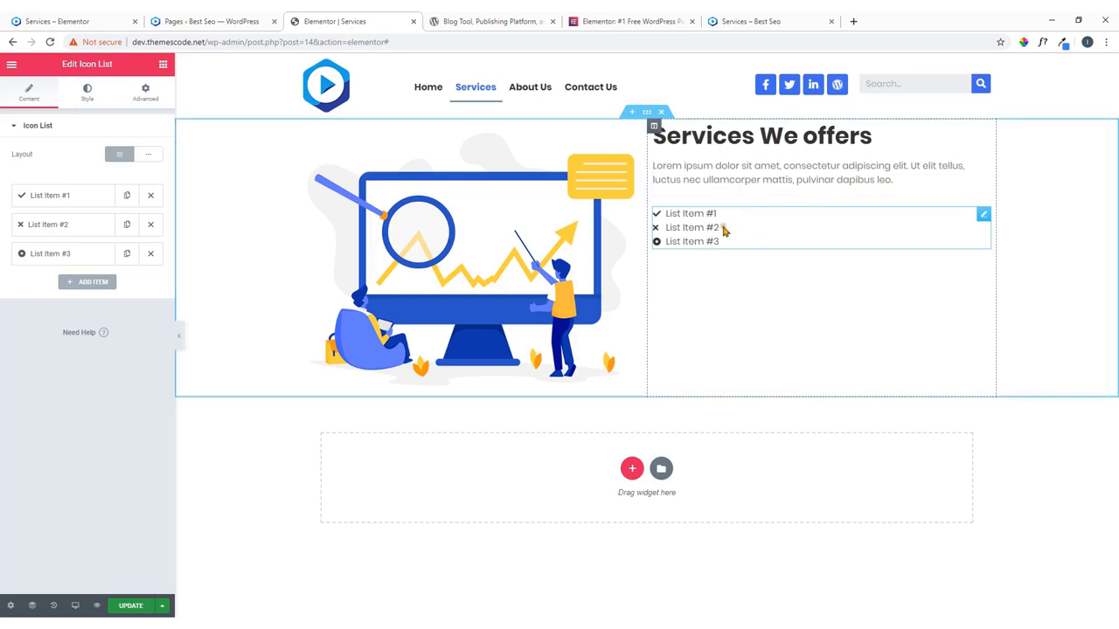
Copy 'Search Engine Optimization' from the live page into List Item #1's text.
{"action": "left_click", "coordinate": [58, 21]}
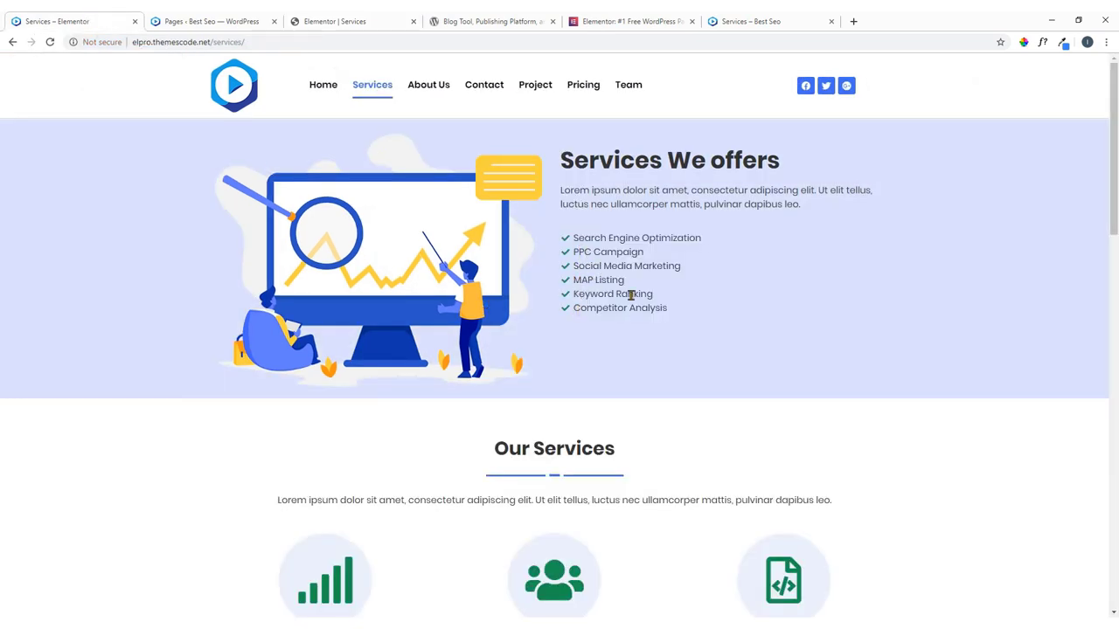
{"action": "left_click_drag", "start_coordinate": [700, 241], "coordinate": [577, 240]}
{"action": "right_click", "coordinate": [602, 244]}
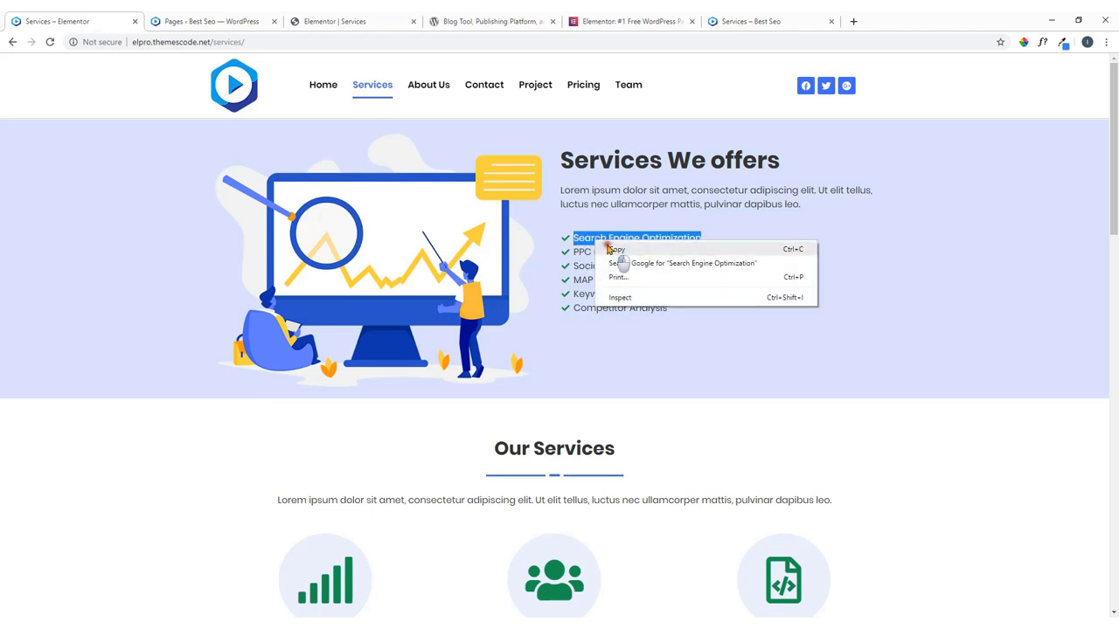
{"action": "left_click", "coordinate": [617, 250]}
{"action": "left_click", "coordinate": [341, 19]}
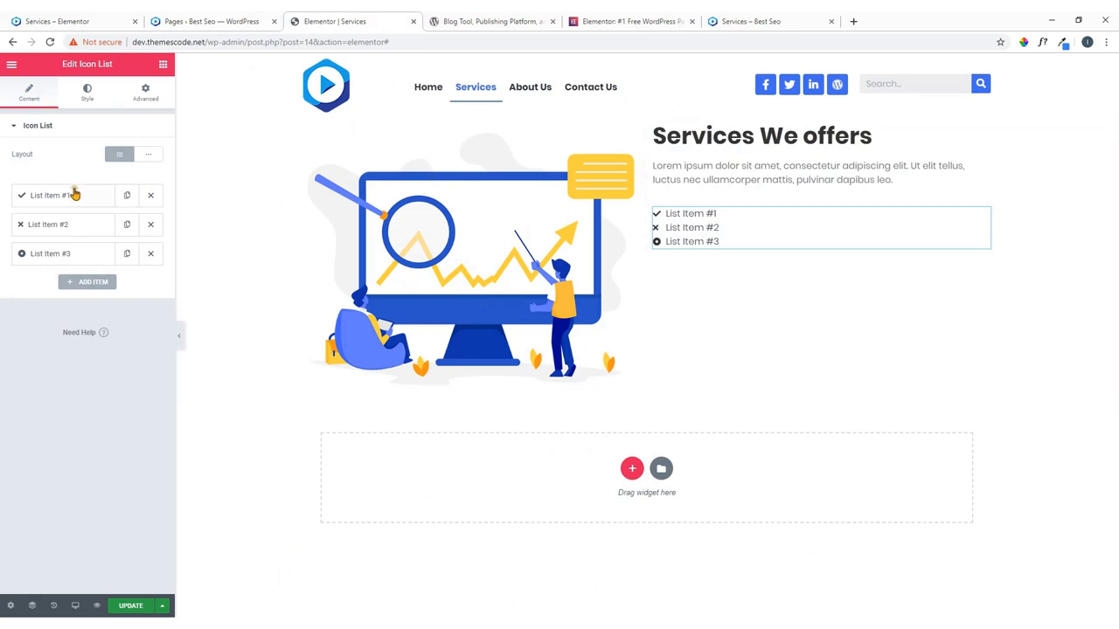
{"action": "left_click", "coordinate": [75, 195]}
{"action": "left_click", "coordinate": [74, 236]}
{"action": "left_click_drag", "start_coordinate": [75, 235], "coordinate": [12, 234]}
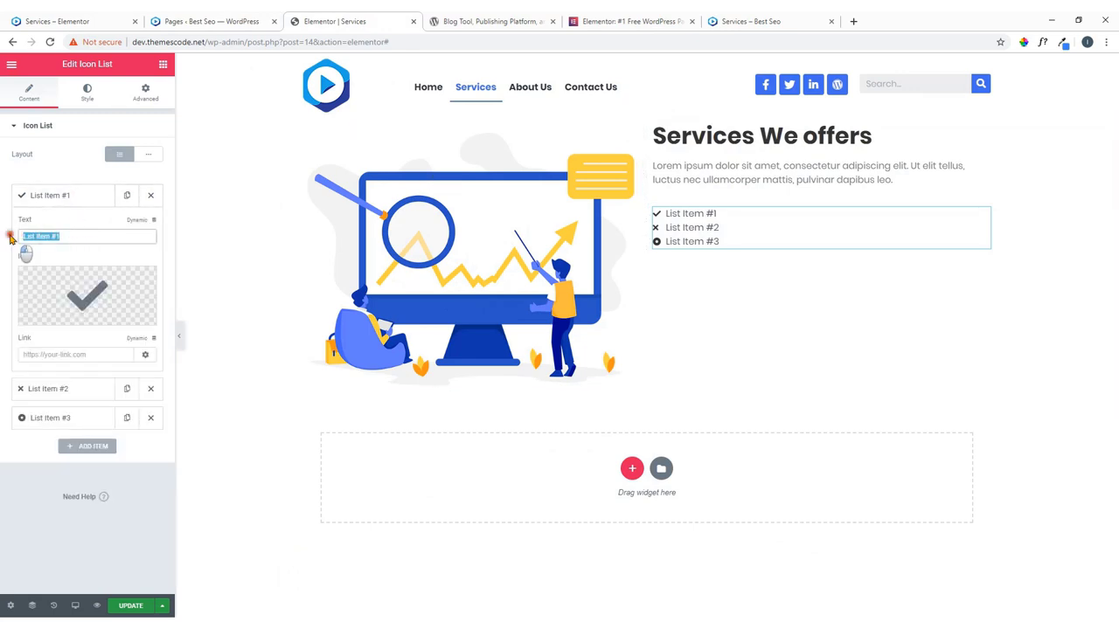
{"action": "key", "text": "ctrl+v"}
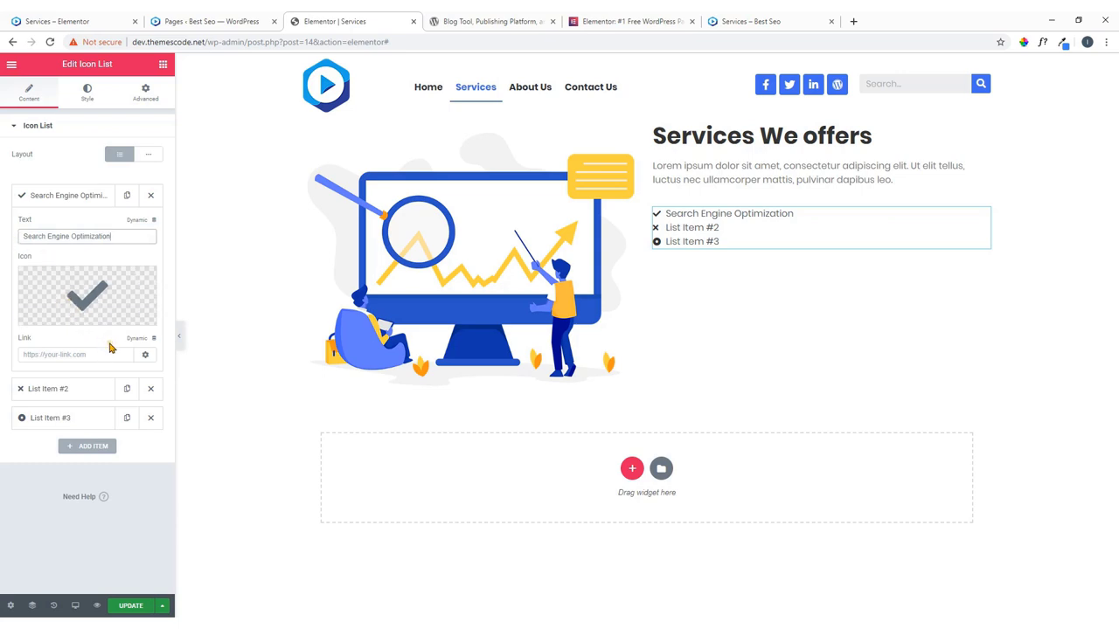
{"action": "mouse_move", "coordinate": [89, 293]}
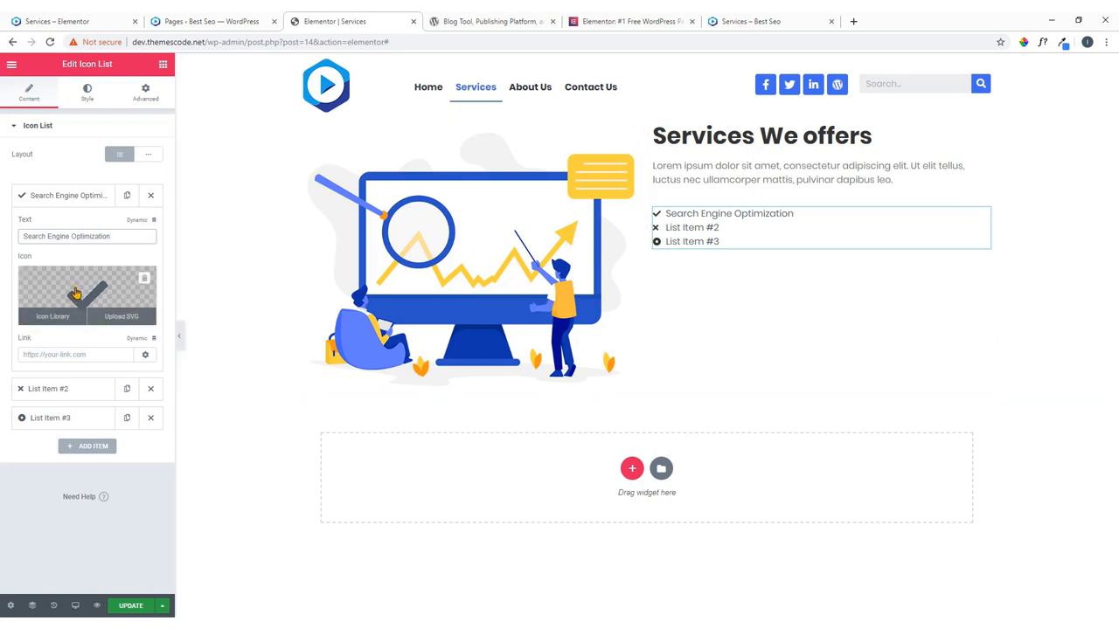
Make the list icons green (#23a455), size 20, and left-aligned.
{"action": "left_click", "coordinate": [90, 97]}
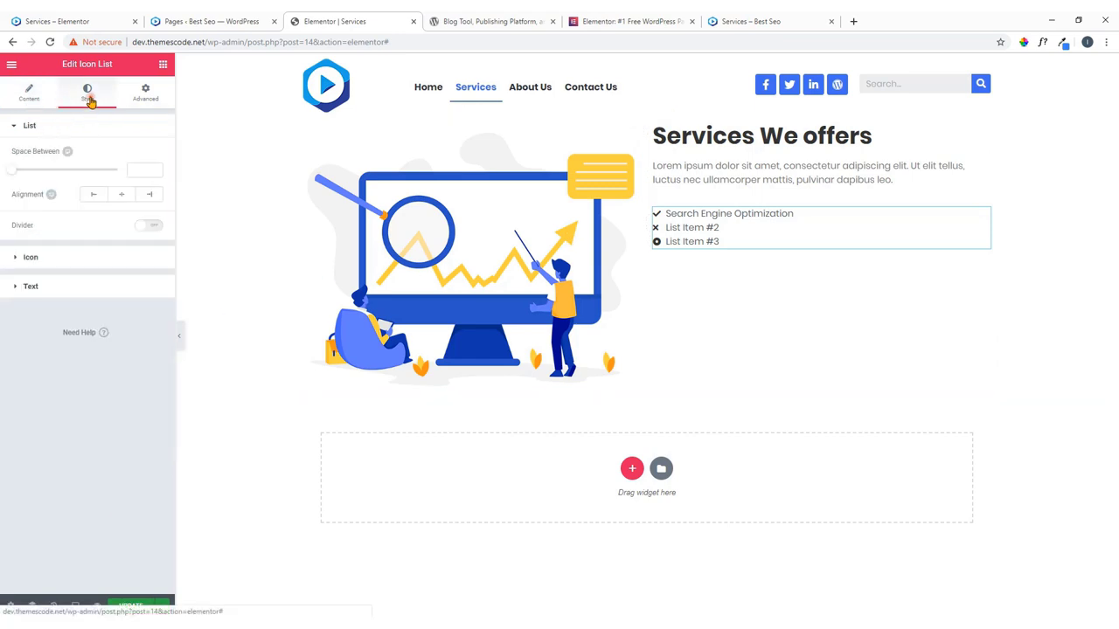
{"action": "left_click", "coordinate": [64, 258]}
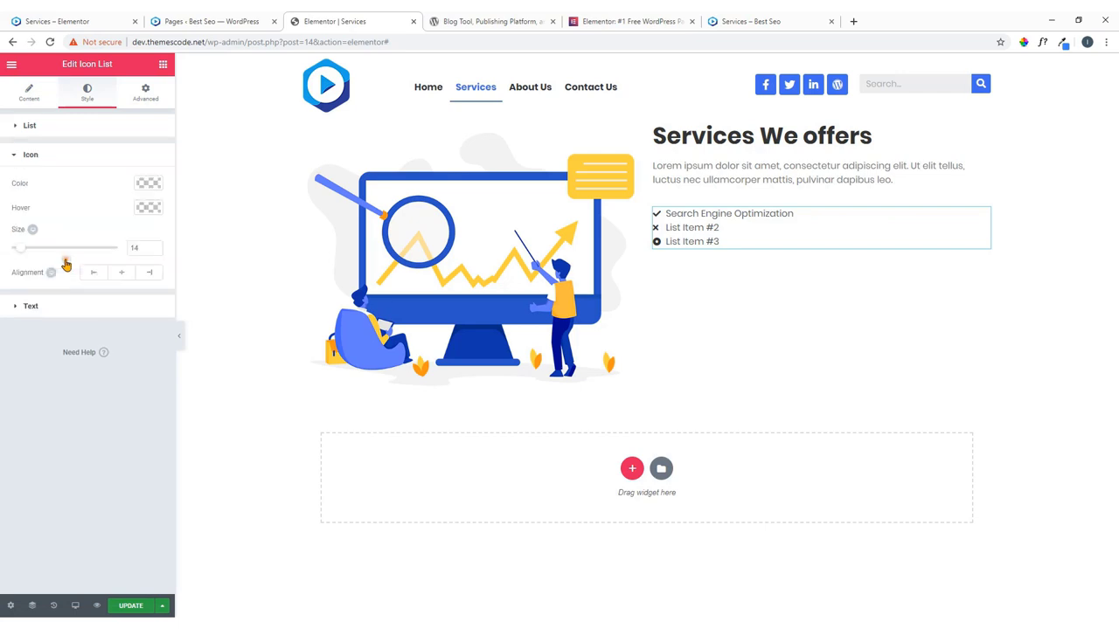
{"action": "left_click", "coordinate": [147, 183]}
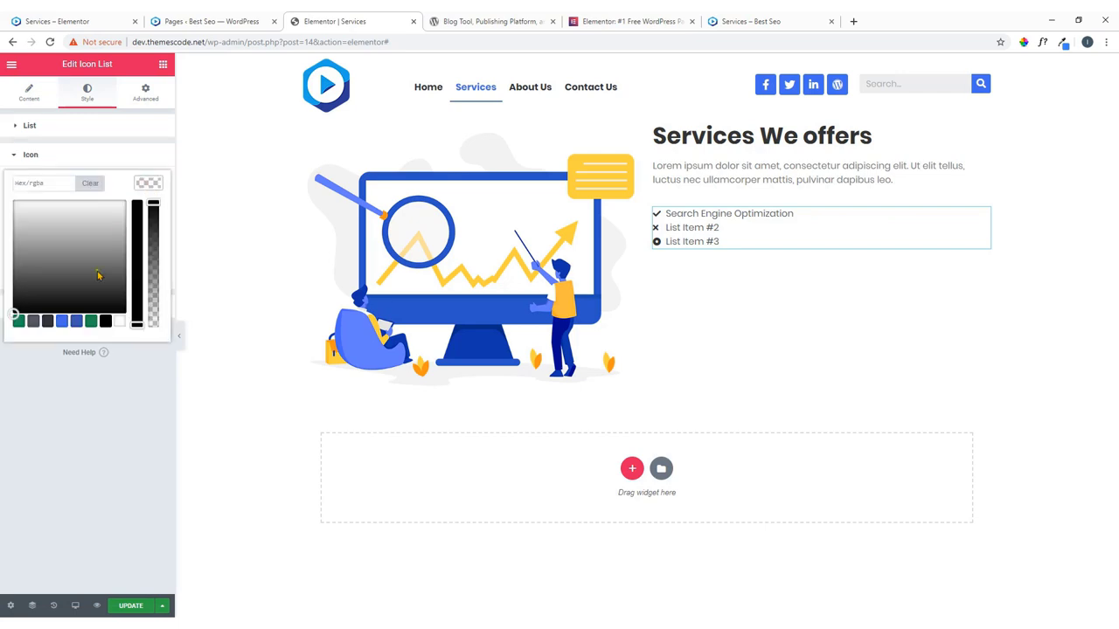
{"action": "left_click", "coordinate": [19, 321]}
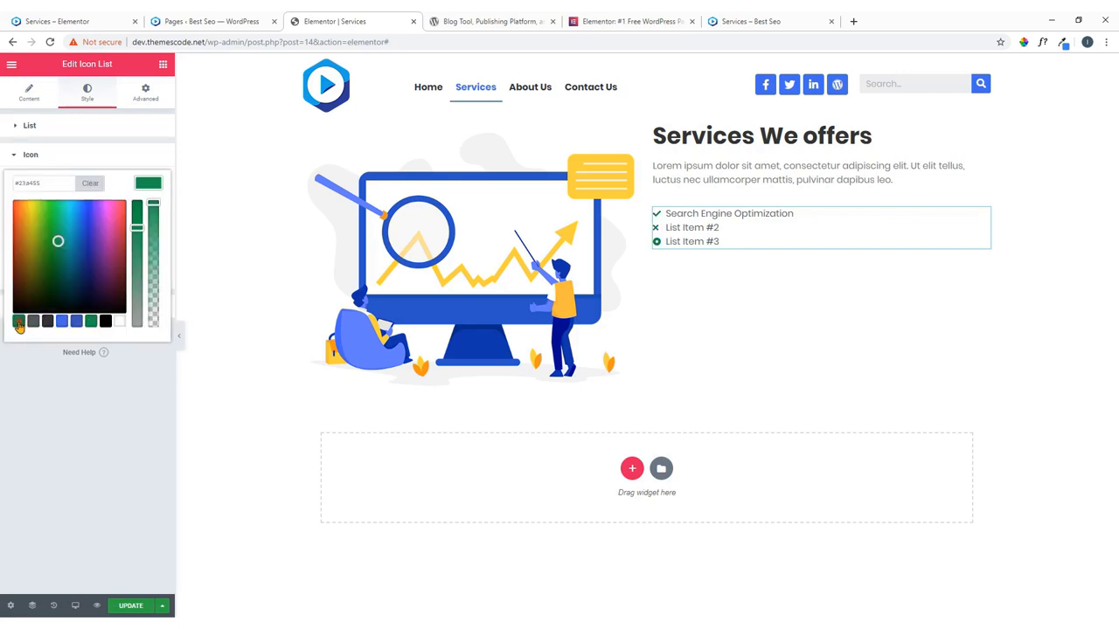
{"action": "left_click", "coordinate": [150, 187]}
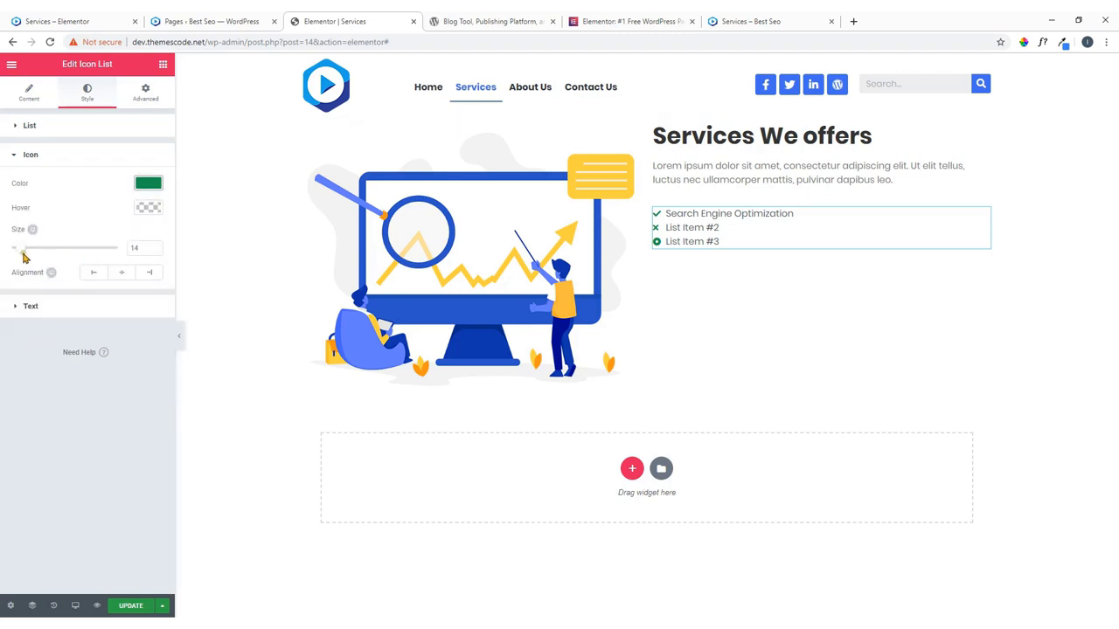
{"action": "left_click_drag", "start_coordinate": [24, 257], "coordinate": [29, 254]}
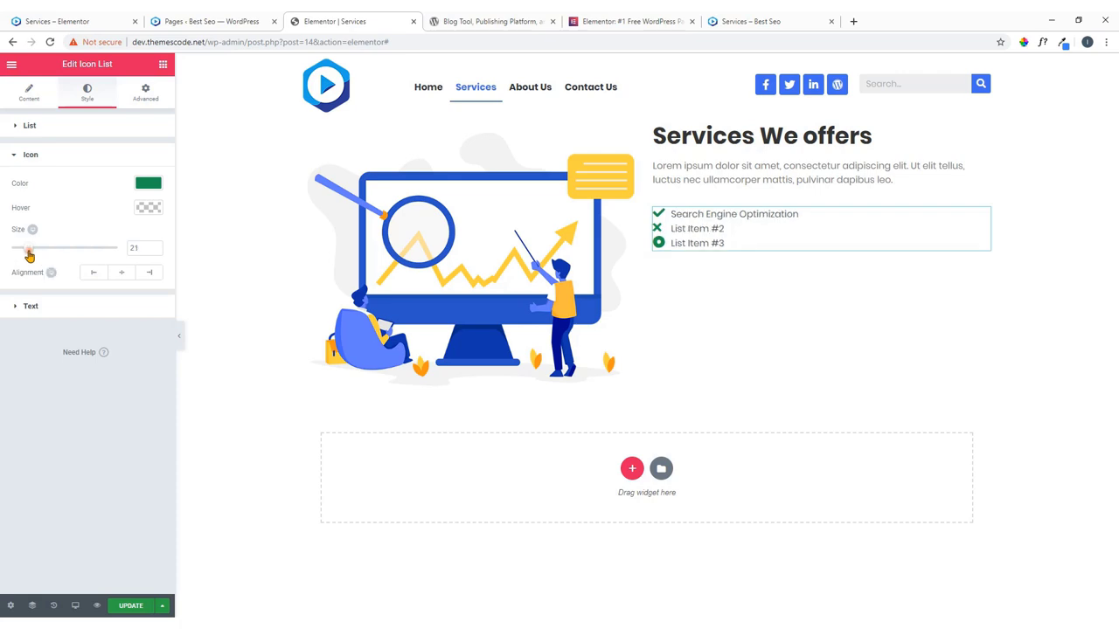
{"action": "left_click", "coordinate": [154, 251]}
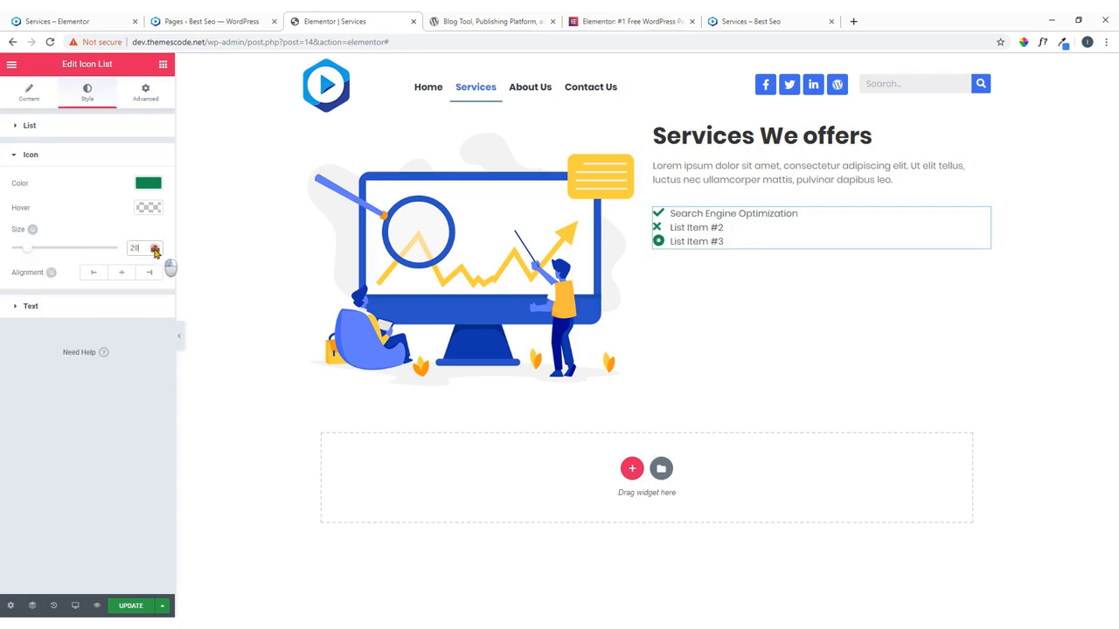
{"action": "left_click", "coordinate": [98, 277]}
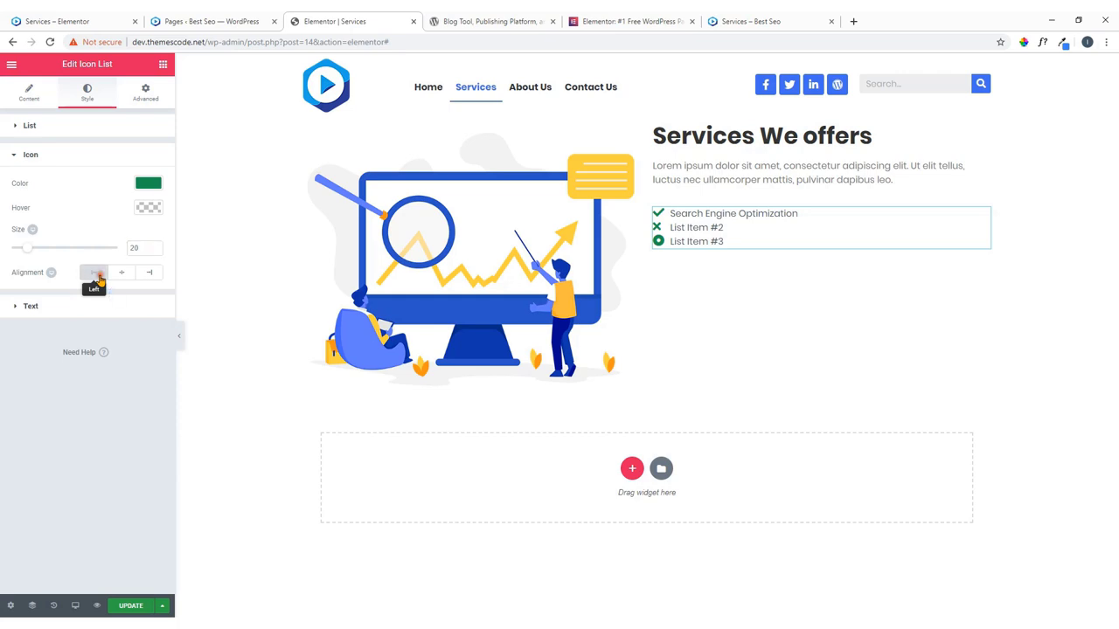
Set the list text colour to grey #54595f.
{"action": "left_click", "coordinate": [51, 313]}
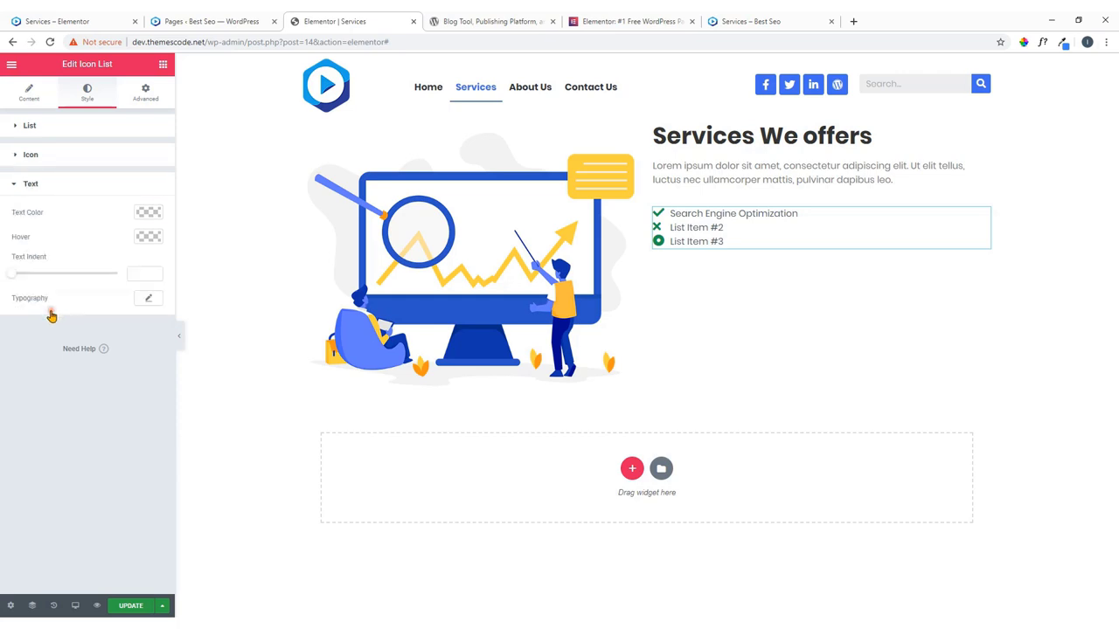
{"action": "left_click", "coordinate": [149, 215]}
{"action": "left_click", "coordinate": [33, 350]}
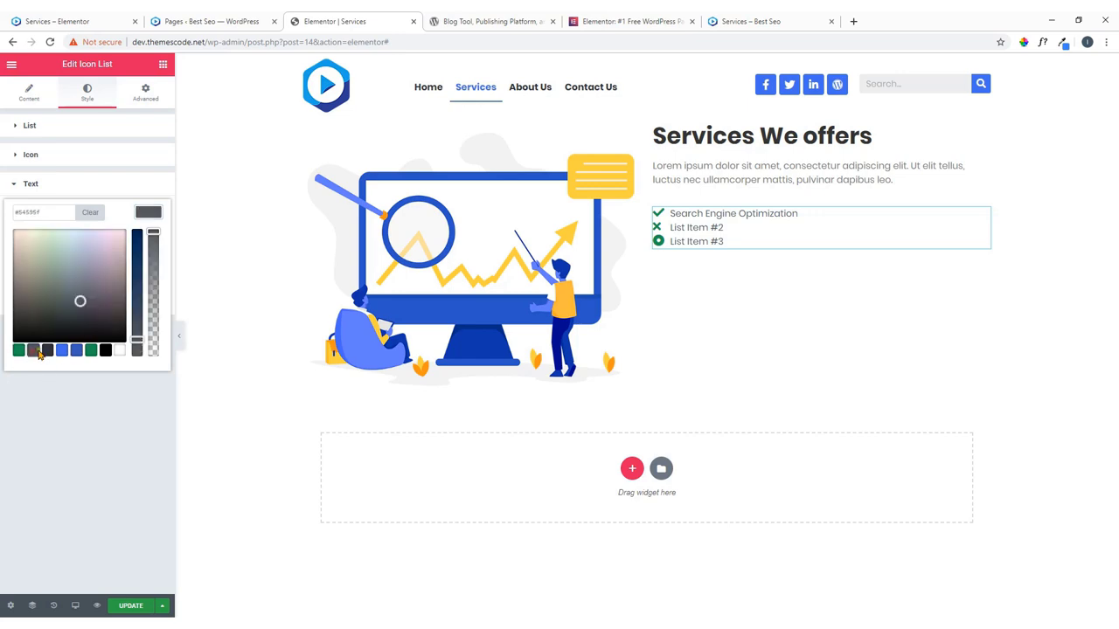
{"action": "left_click", "coordinate": [149, 214]}
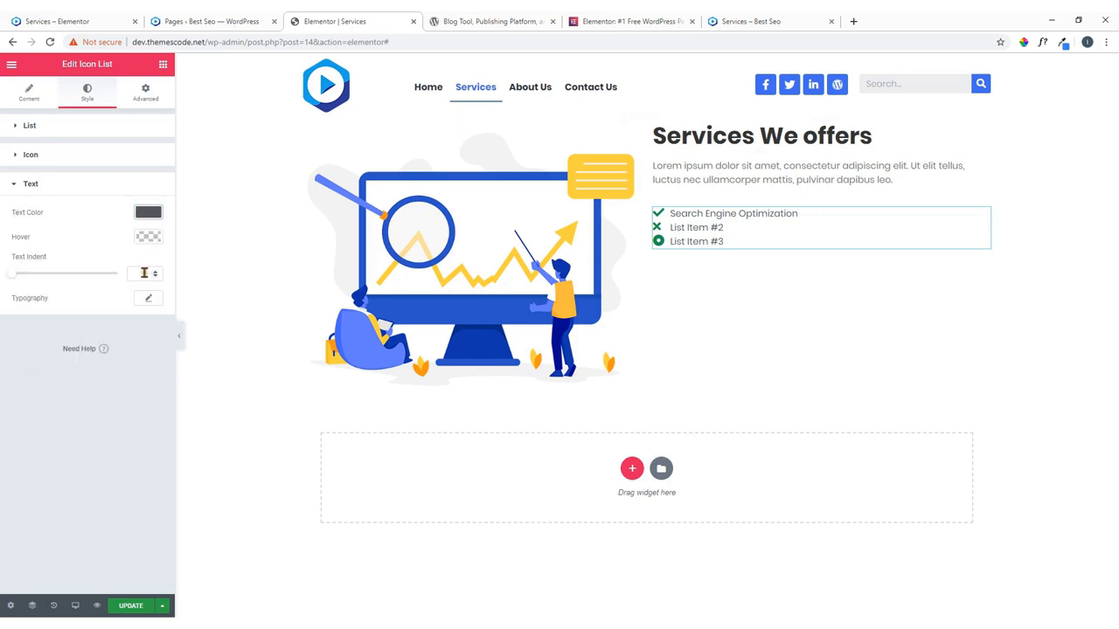
Copy 'PPC Campaign' from the live Services page.
{"action": "left_click", "coordinate": [32, 100]}
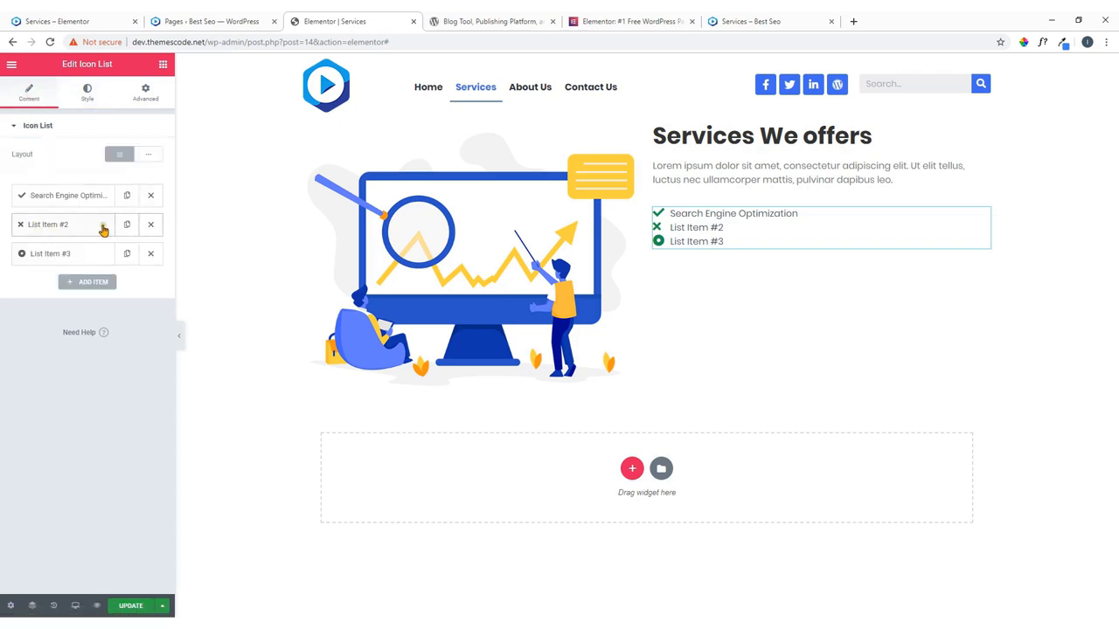
{"action": "left_click", "coordinate": [77, 226]}
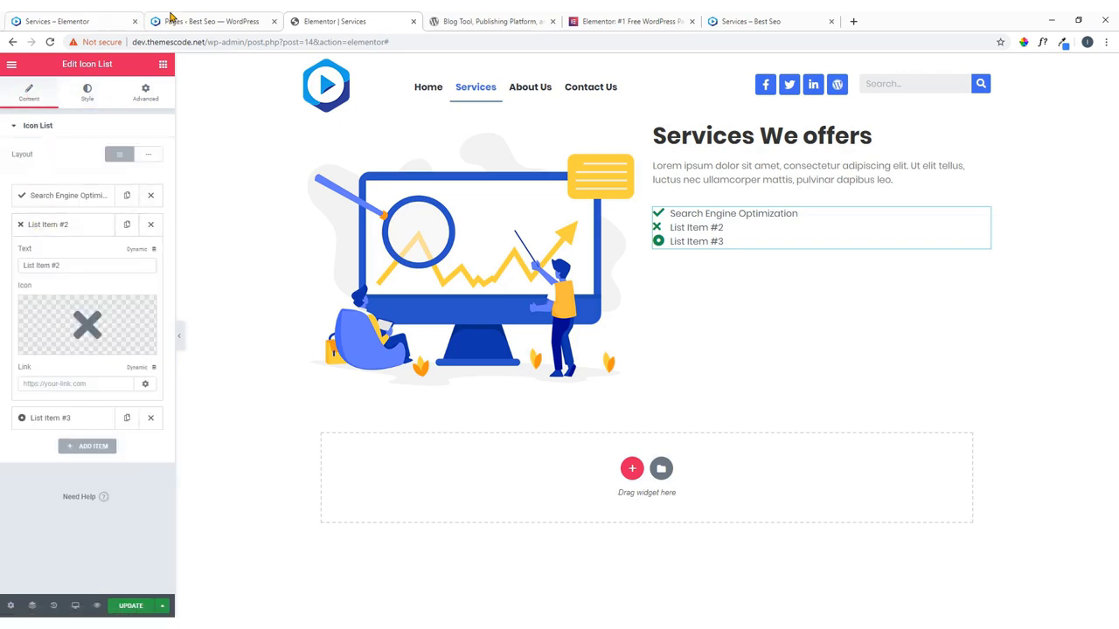
{"action": "left_click", "coordinate": [84, 20]}
{"action": "left_click_drag", "start_coordinate": [647, 251], "coordinate": [569, 253]}
{"action": "right_click", "coordinate": [591, 255]}
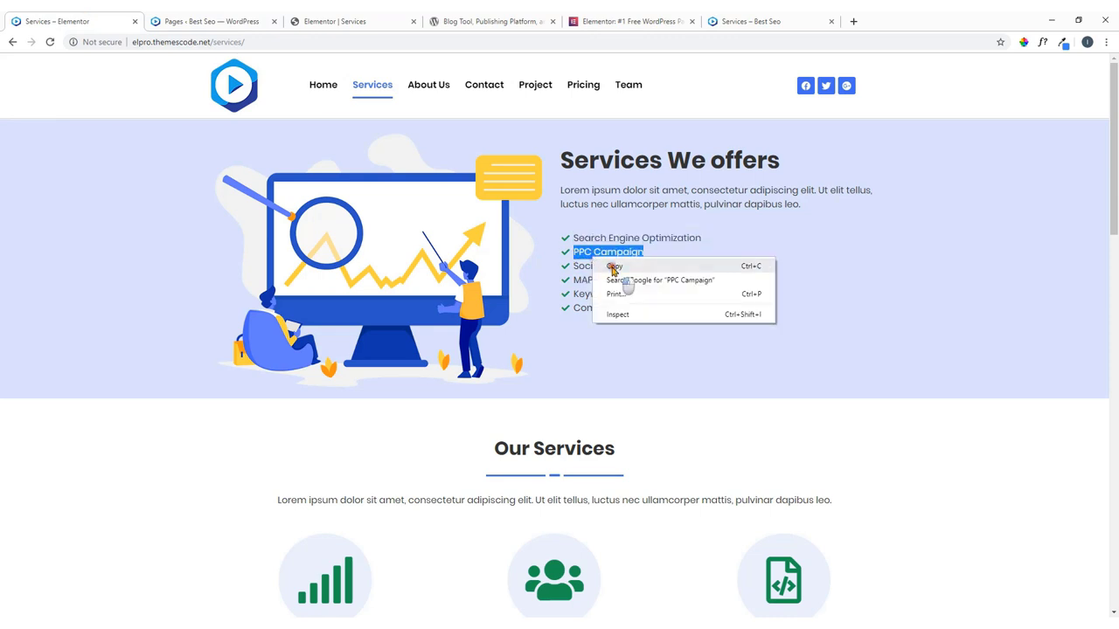
{"action": "left_click", "coordinate": [614, 266]}
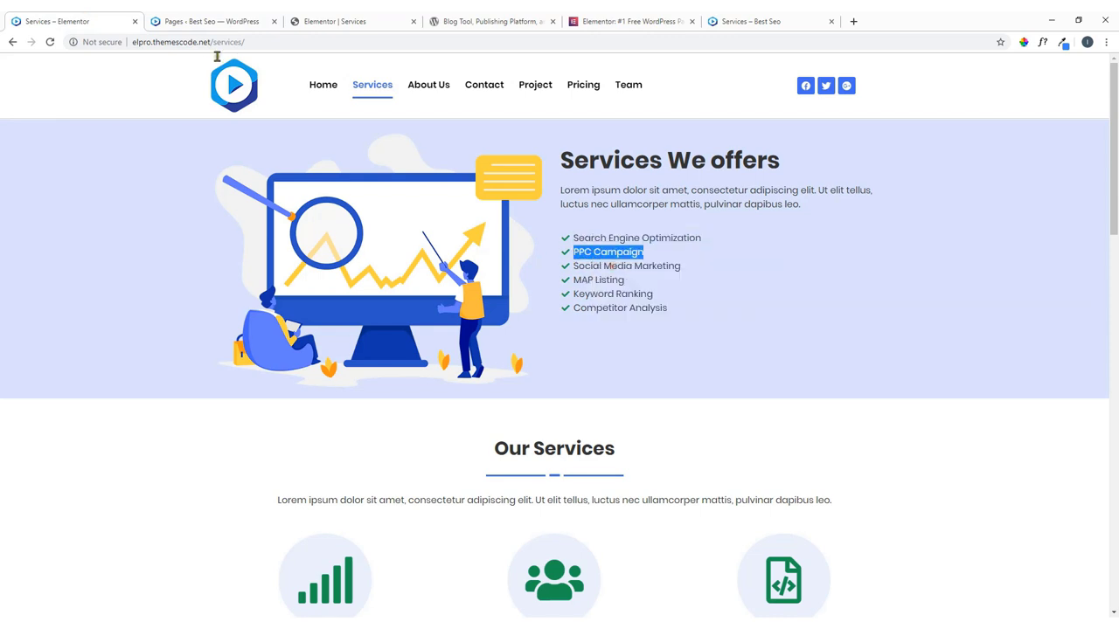
{"action": "left_click", "coordinate": [381, 19]}
Delete the placeholder items and duplicate Search Engine Optimization into five list items.
{"action": "left_click", "coordinate": [150, 225]}
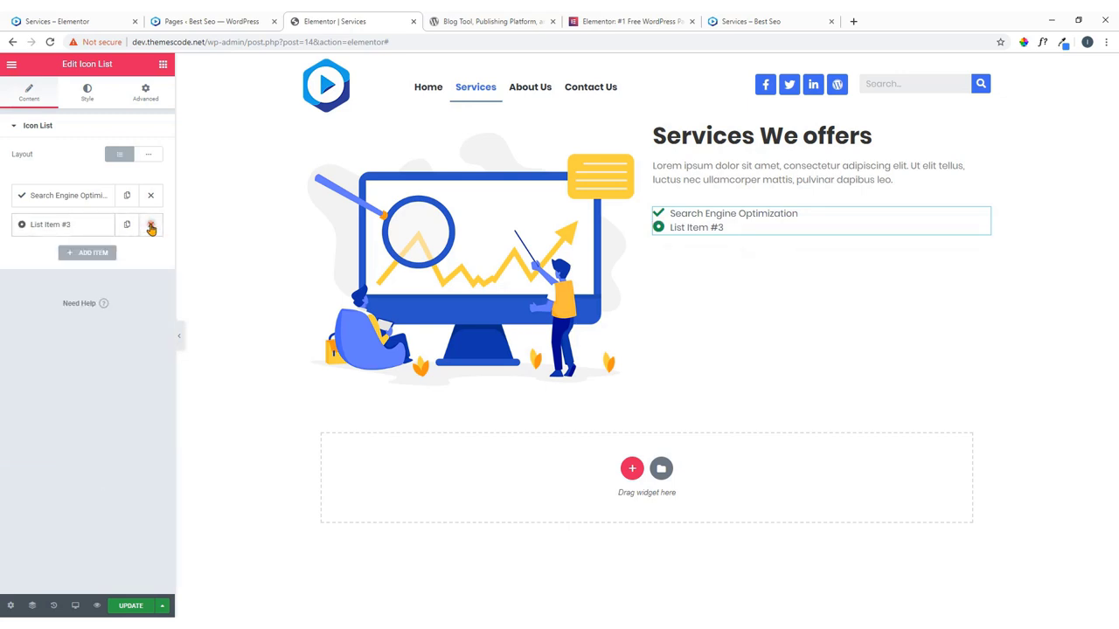
{"action": "left_click", "coordinate": [150, 225]}
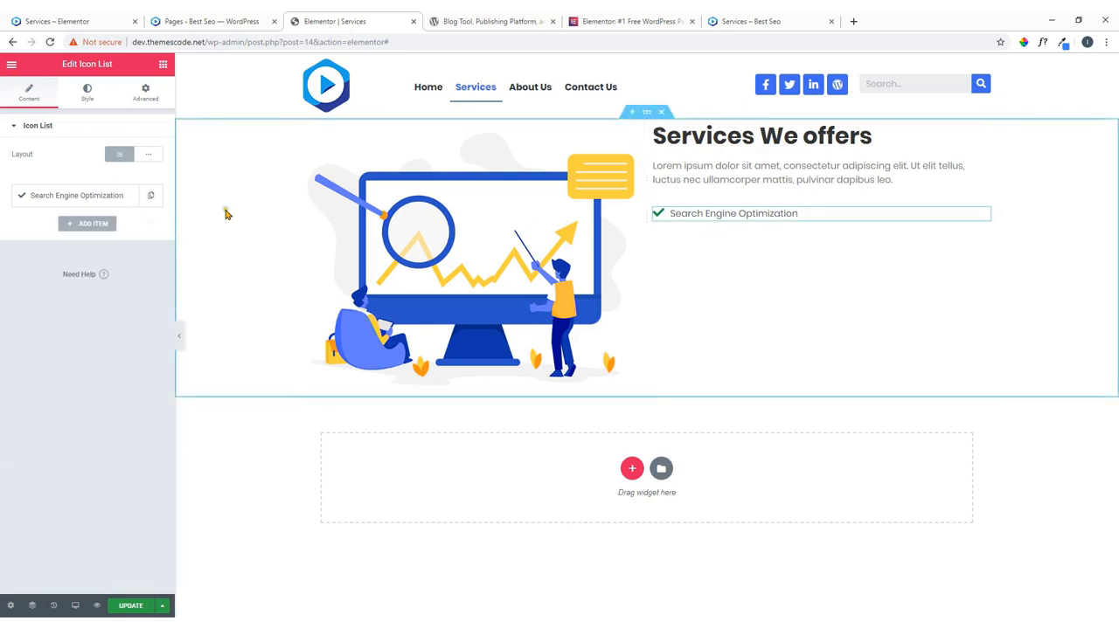
{"action": "left_click", "coordinate": [156, 197]}
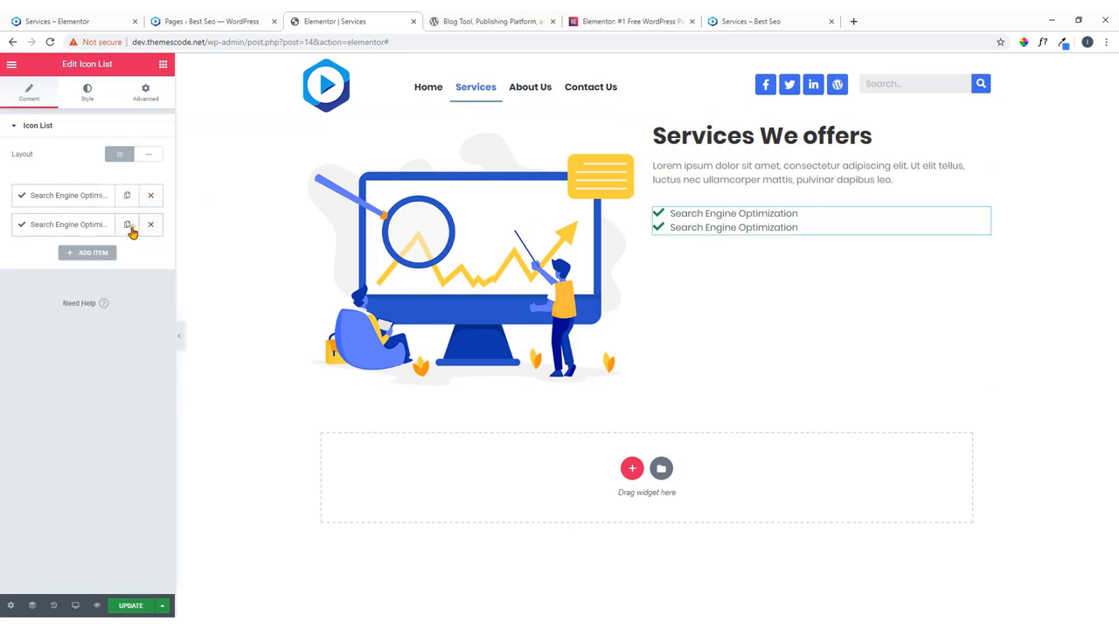
{"action": "left_click", "coordinate": [129, 227]}
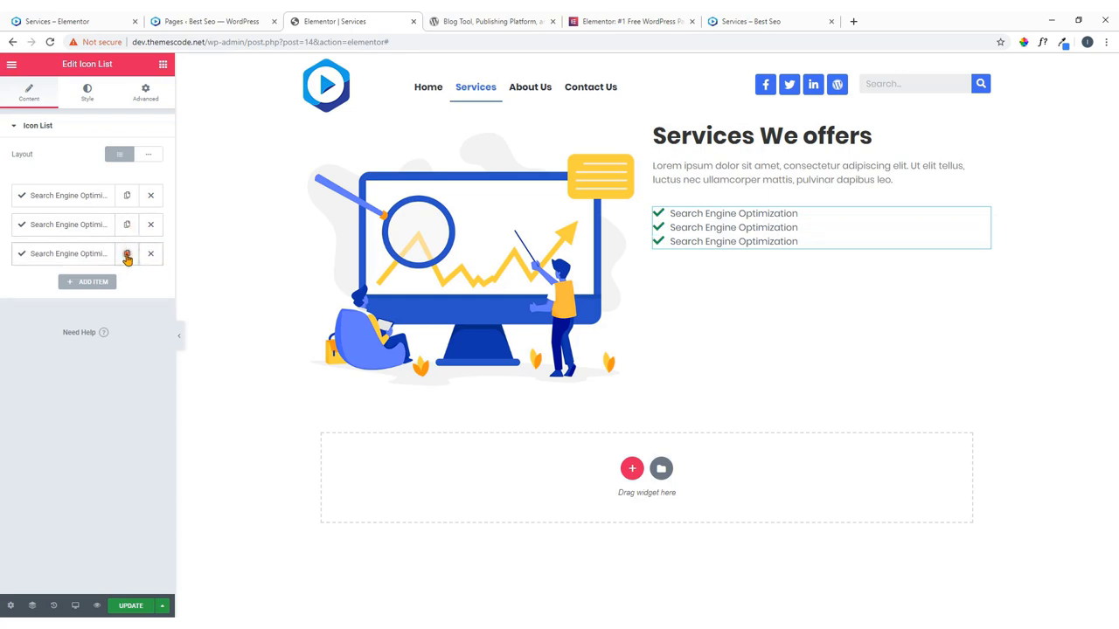
{"action": "left_click", "coordinate": [126, 254]}
{"action": "left_click", "coordinate": [127, 281]}
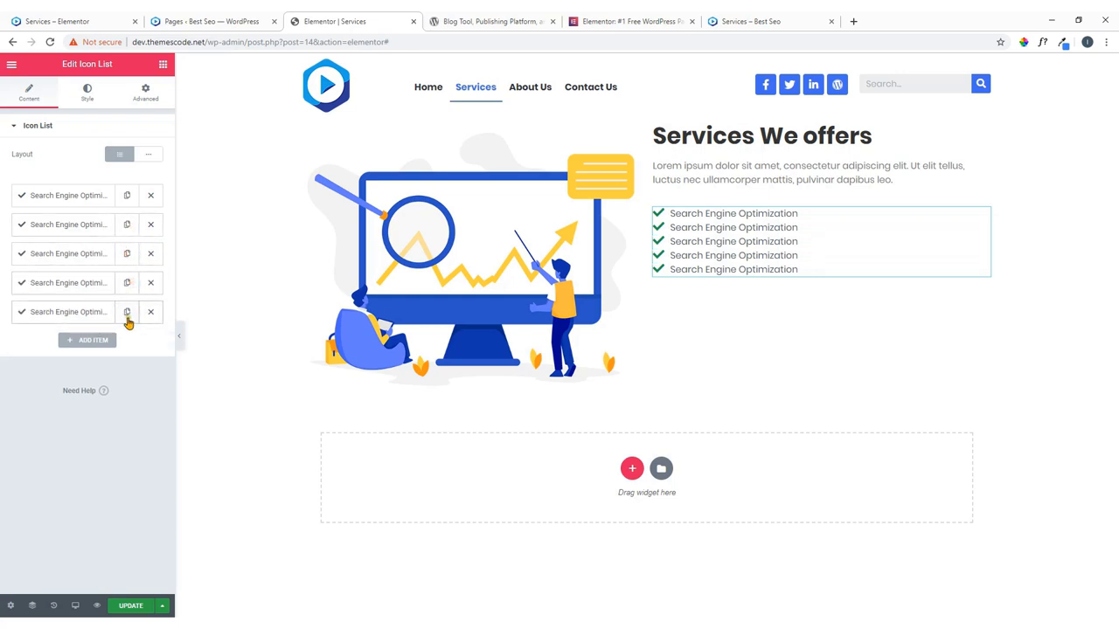
Paste the live service names into the items, from PPC Campaign through Keyword Ranking.
{"action": "left_click", "coordinate": [87, 21]}
{"action": "right_click", "coordinate": [616, 255]}
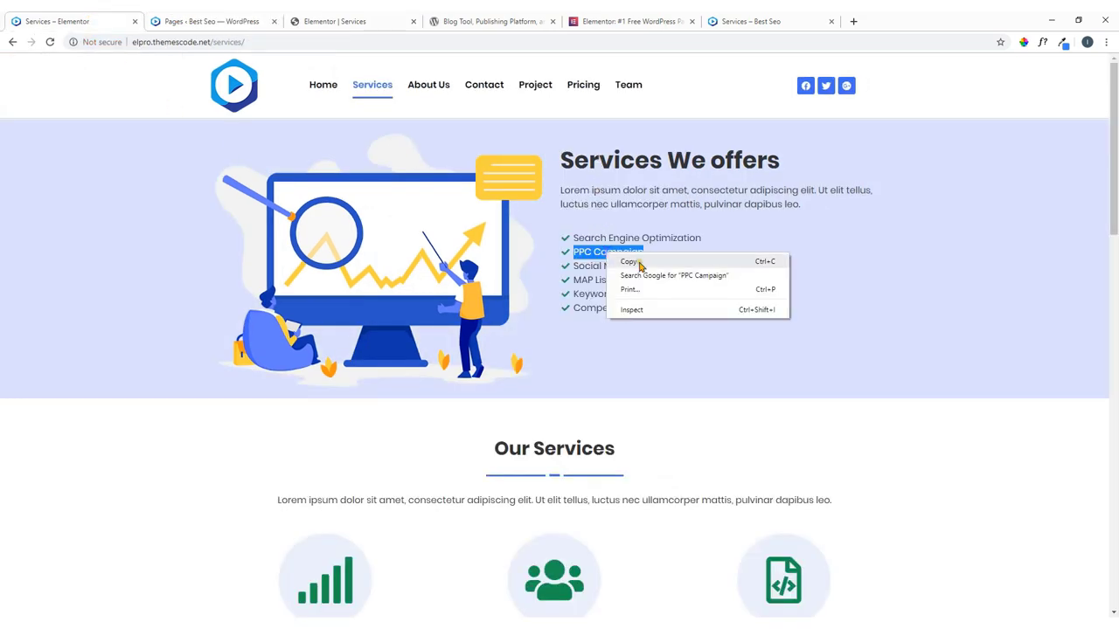
{"action": "left_click", "coordinate": [636, 261]}
{"action": "left_click", "coordinate": [341, 19]}
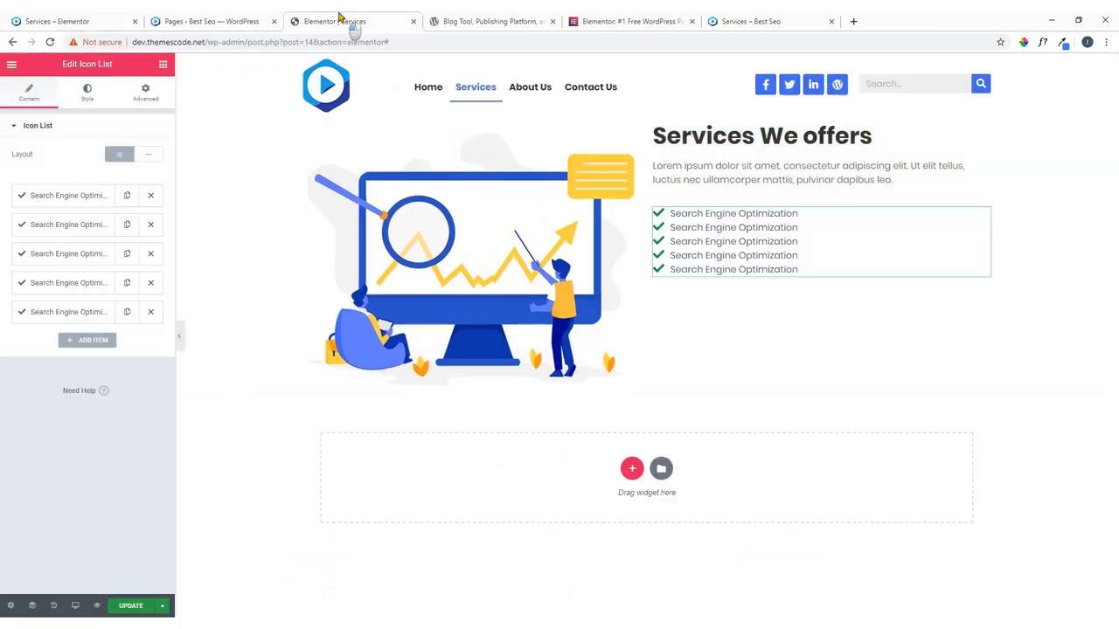
{"action": "left_click", "coordinate": [70, 225]}
{"action": "left_click", "coordinate": [114, 265]}
{"action": "left_click_drag", "start_coordinate": [114, 265], "coordinate": [2, 287]}
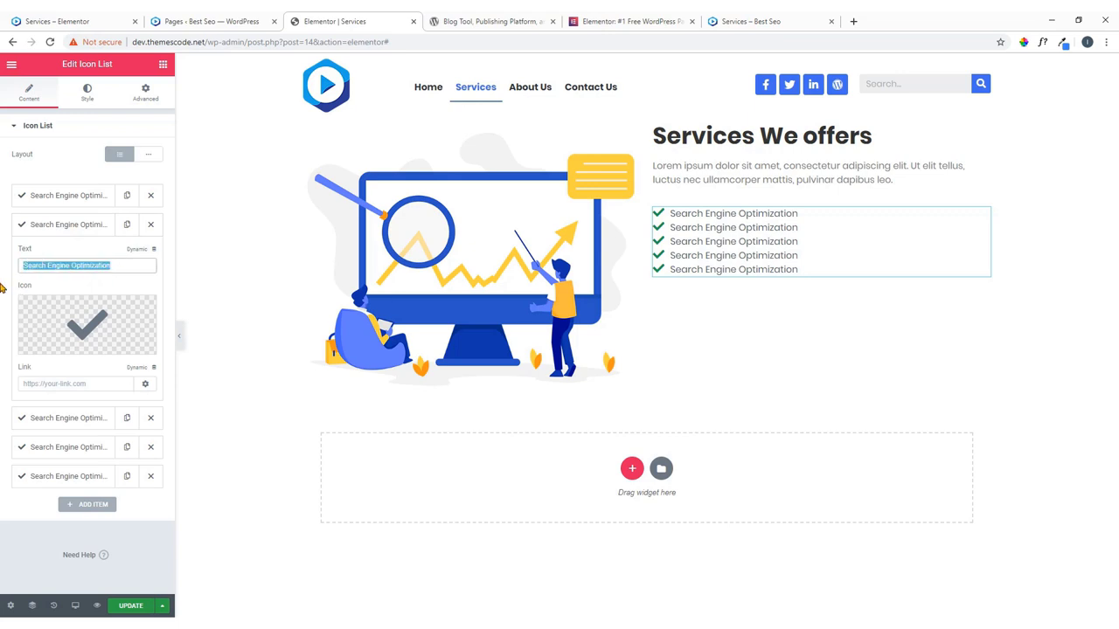
{"action": "key", "text": "ctrl+v"}
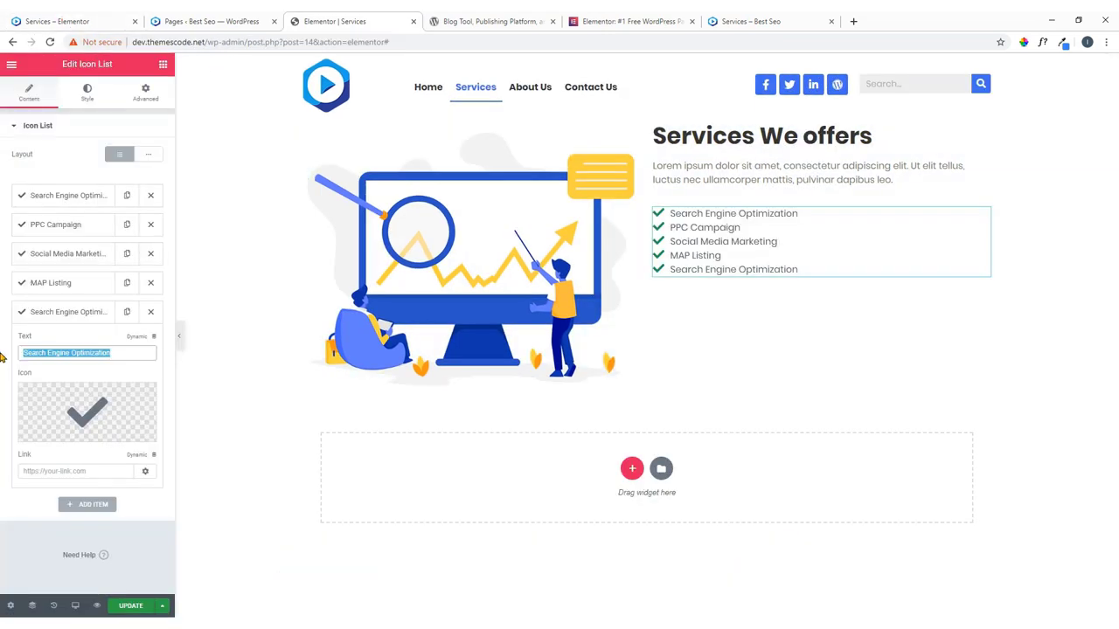
{"action": "key", "text": "ctrl+v"}
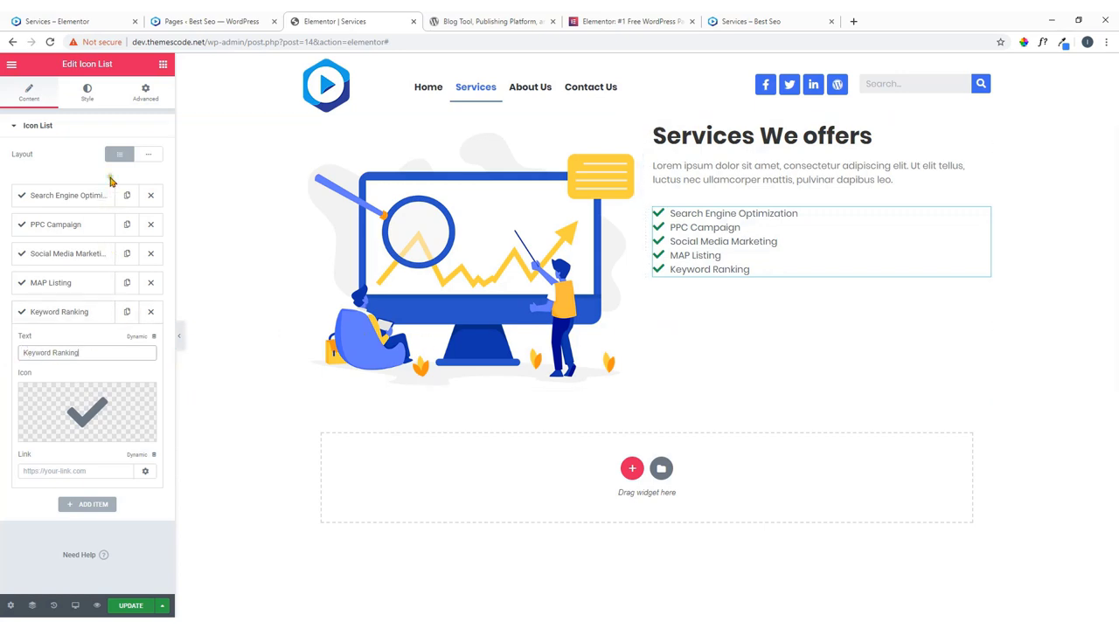
Keep the list and its check icons left-aligned, with divider lines off.
{"action": "left_click", "coordinate": [87, 98]}
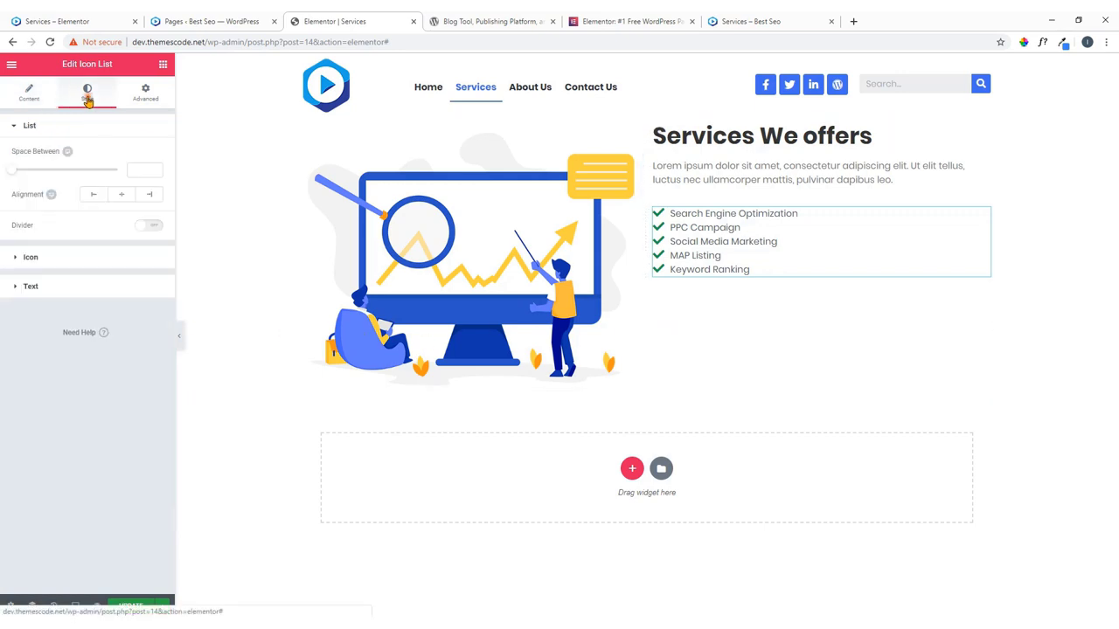
{"action": "left_click", "coordinate": [92, 197]}
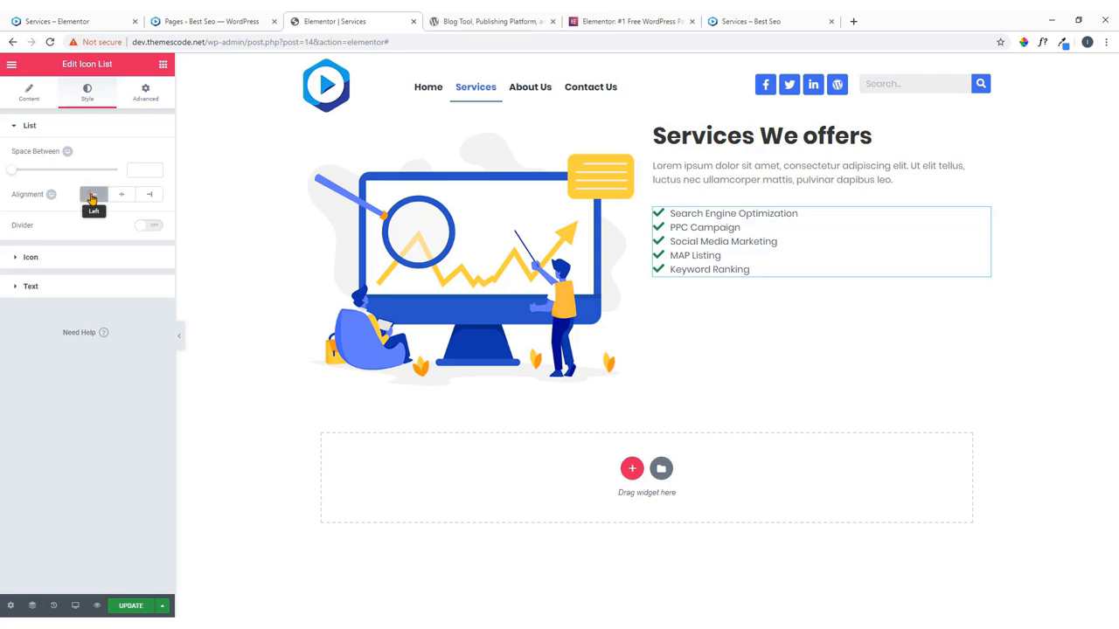
{"action": "left_click", "coordinate": [118, 196]}
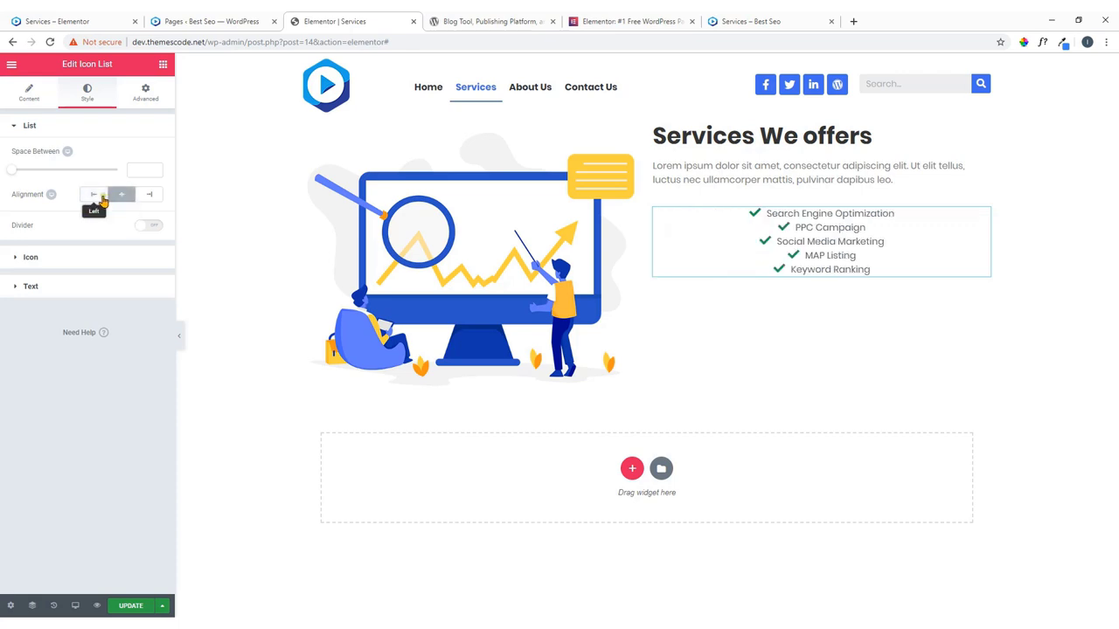
{"action": "left_click", "coordinate": [93, 194]}
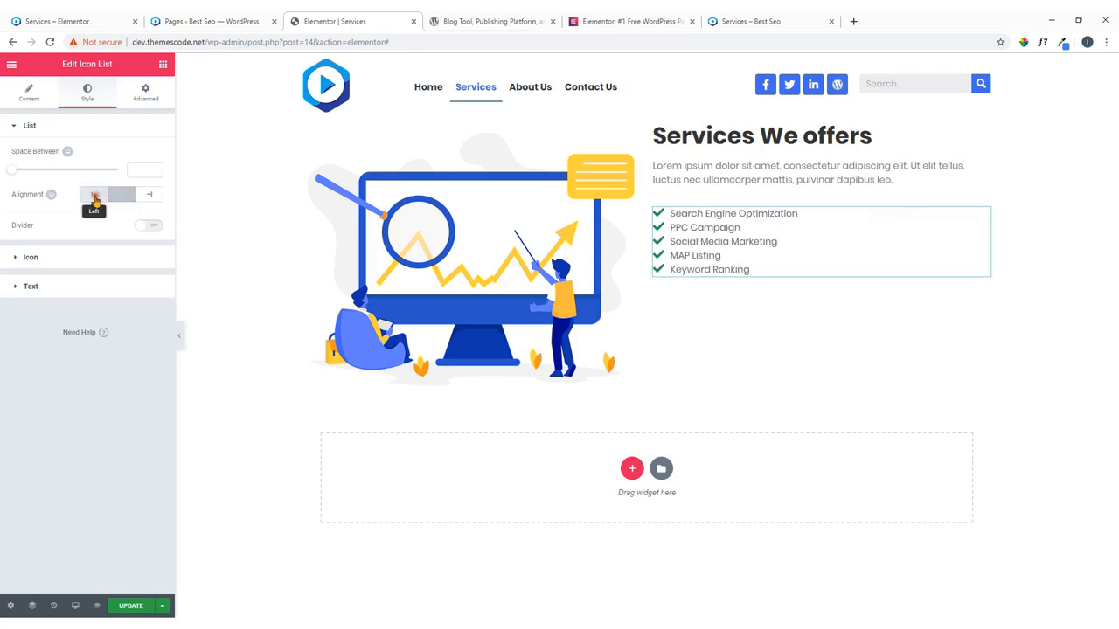
{"action": "left_click", "coordinate": [142, 227]}
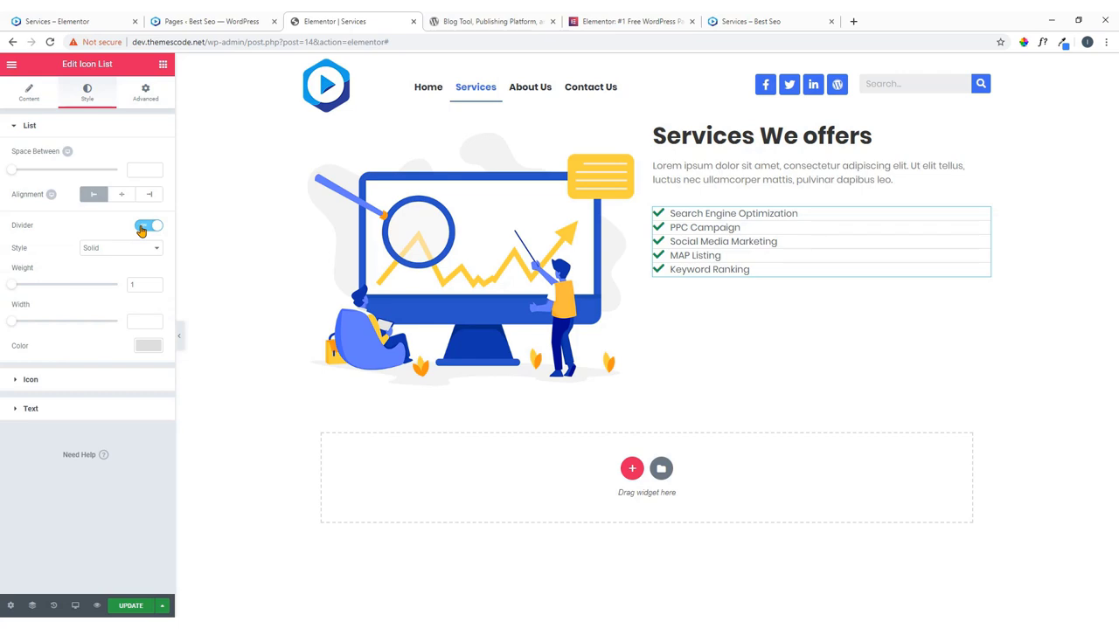
{"action": "left_click", "coordinate": [142, 227]}
{"action": "left_click", "coordinate": [87, 257]}
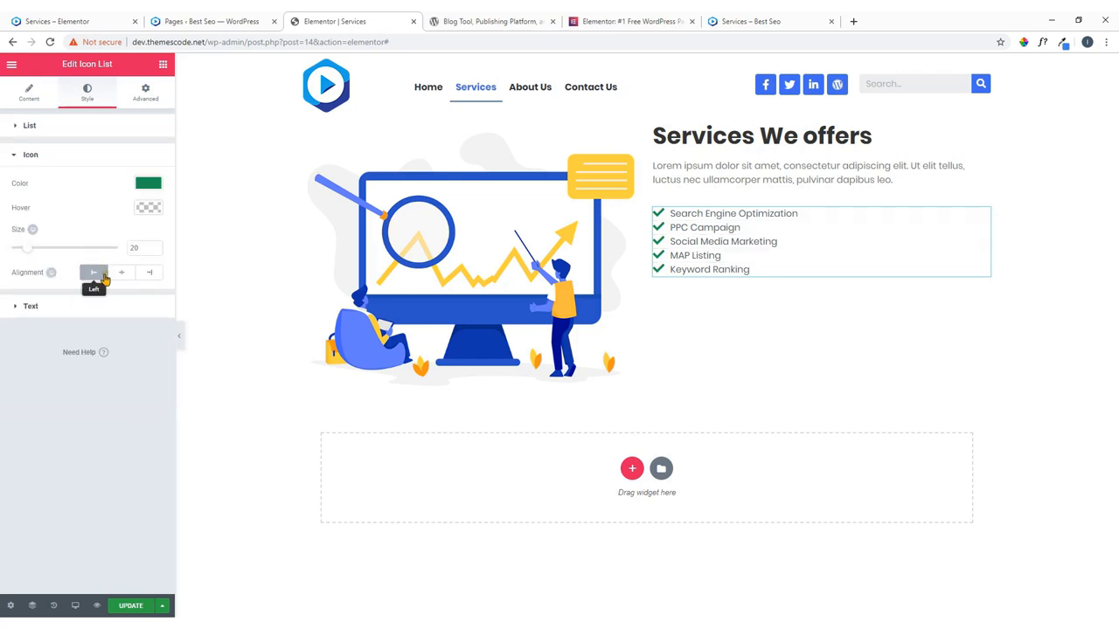
{"action": "left_click", "coordinate": [124, 276]}
{"action": "left_click", "coordinate": [93, 273]}
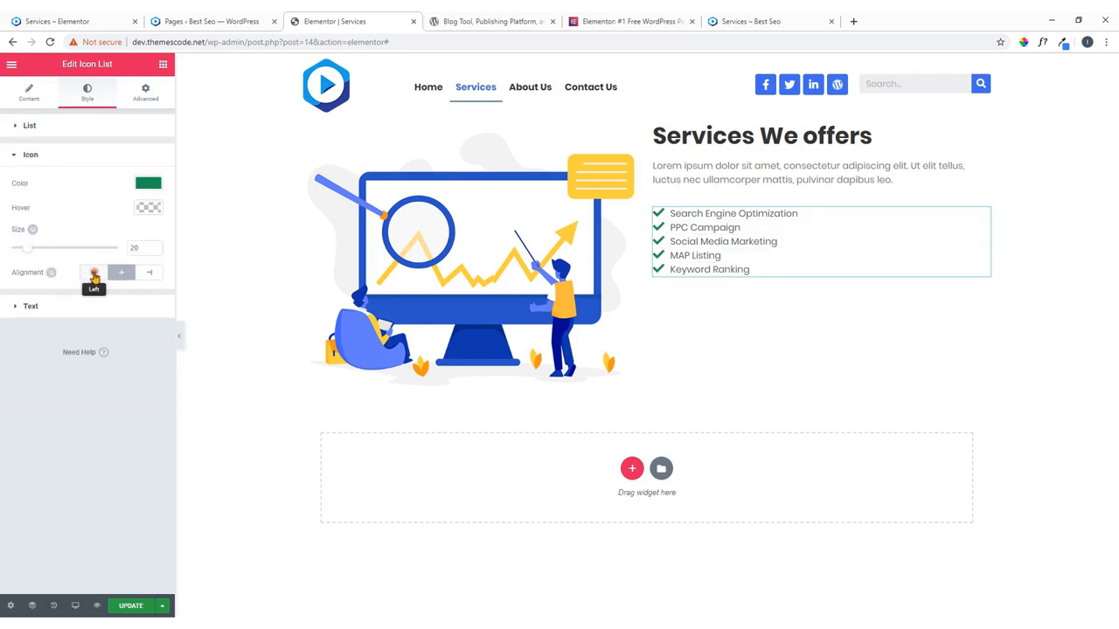
{"action": "left_click", "coordinate": [54, 307]}
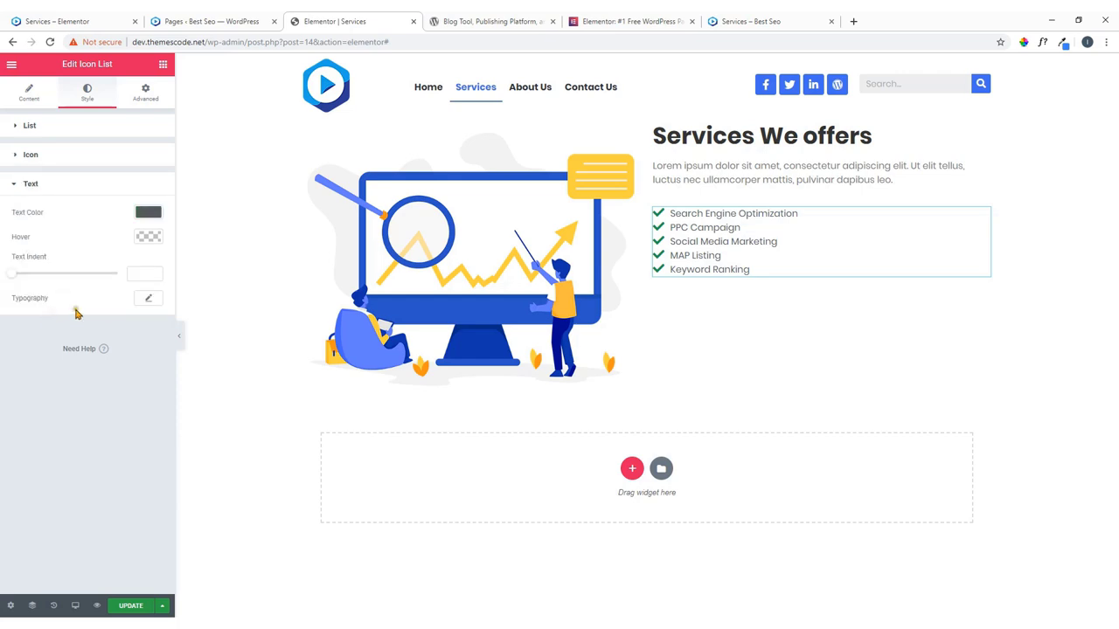
Open the list's Advanced settings and compare against the live Services page.
{"action": "left_click", "coordinate": [148, 100]}
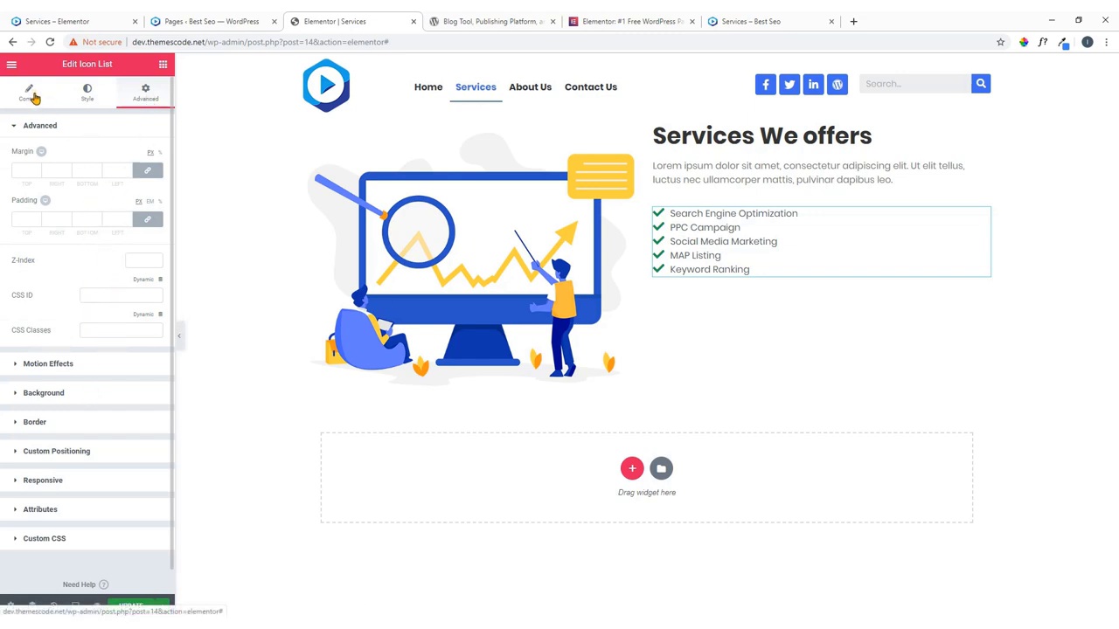
{"action": "left_click", "coordinate": [88, 14]}
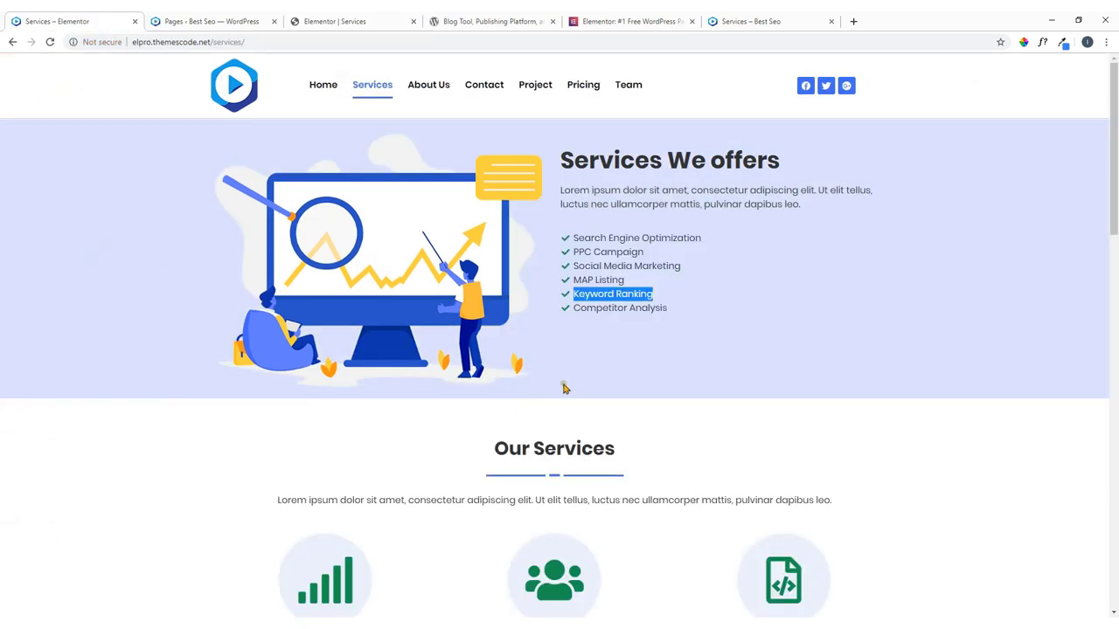
{"action": "left_click", "coordinate": [341, 19]}
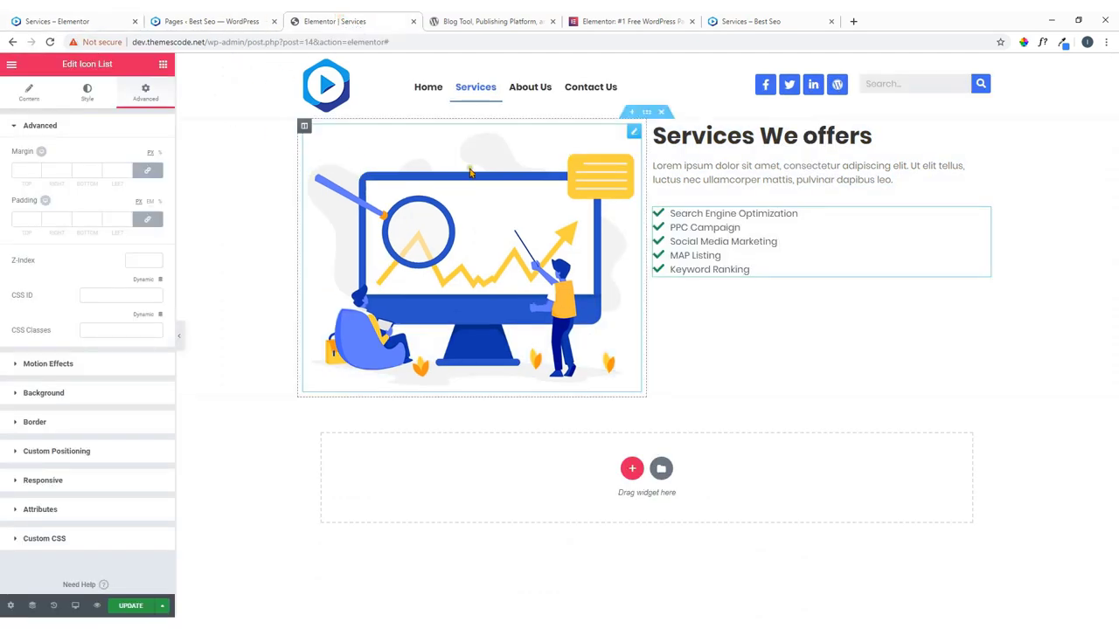
Give the hero section a translucent light blue background colour.
{"action": "left_click", "coordinate": [646, 113]}
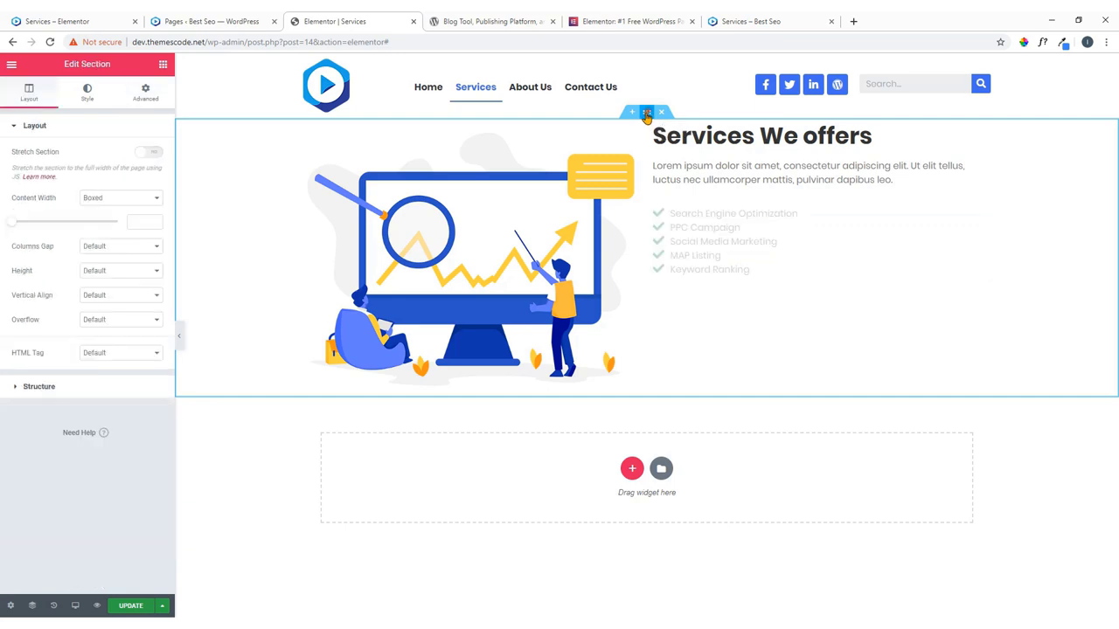
{"action": "left_click", "coordinate": [85, 93]}
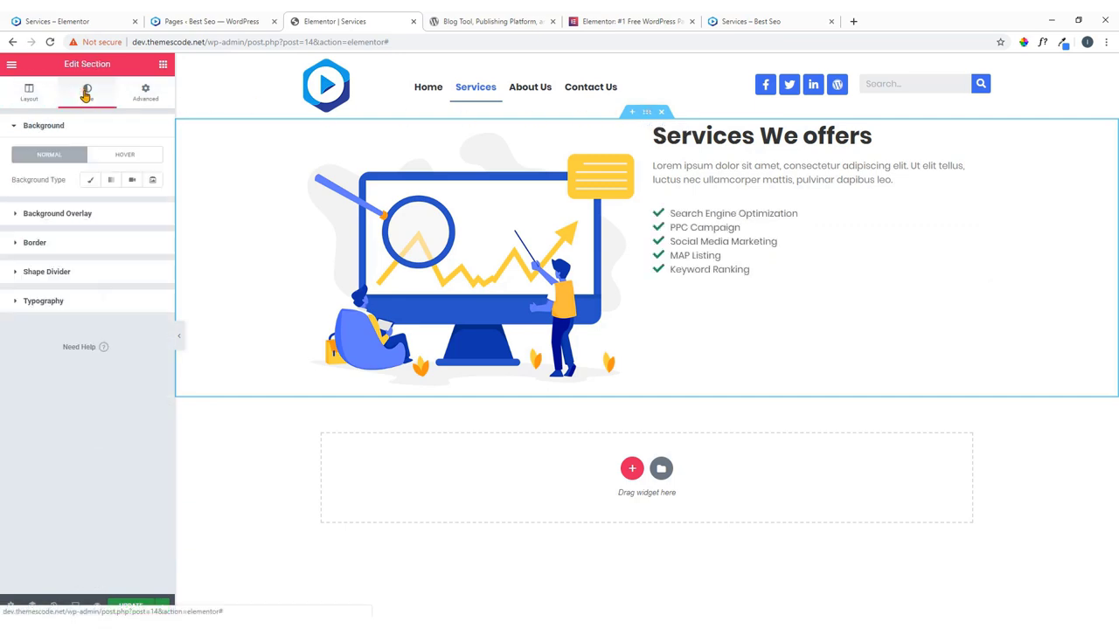
{"action": "left_click", "coordinate": [90, 183]}
{"action": "left_click", "coordinate": [155, 208]}
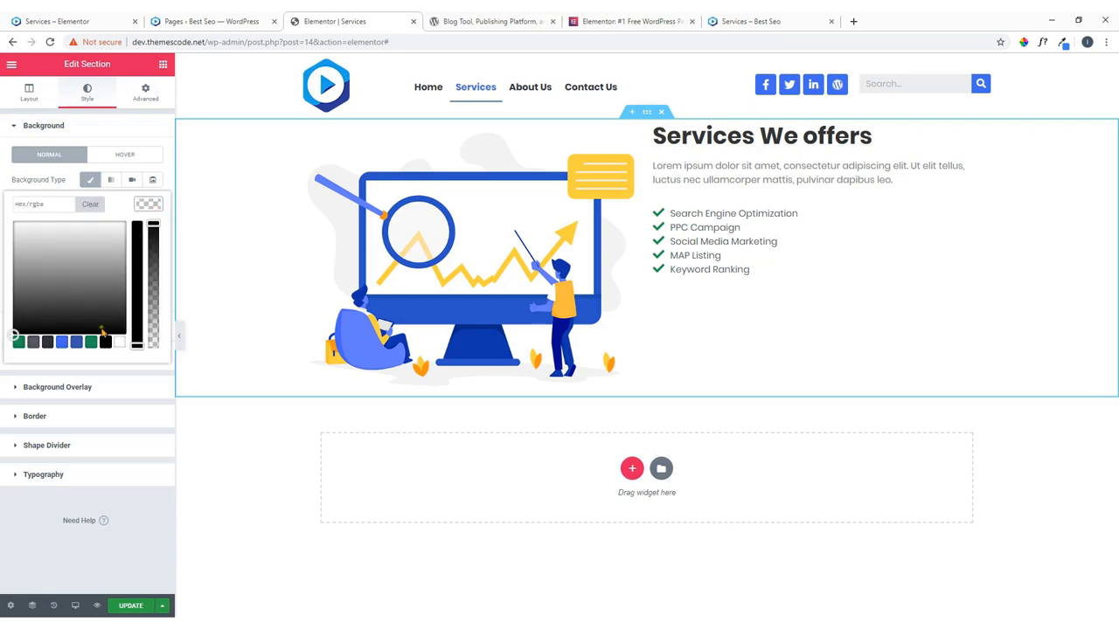
{"action": "left_click", "coordinate": [62, 342]}
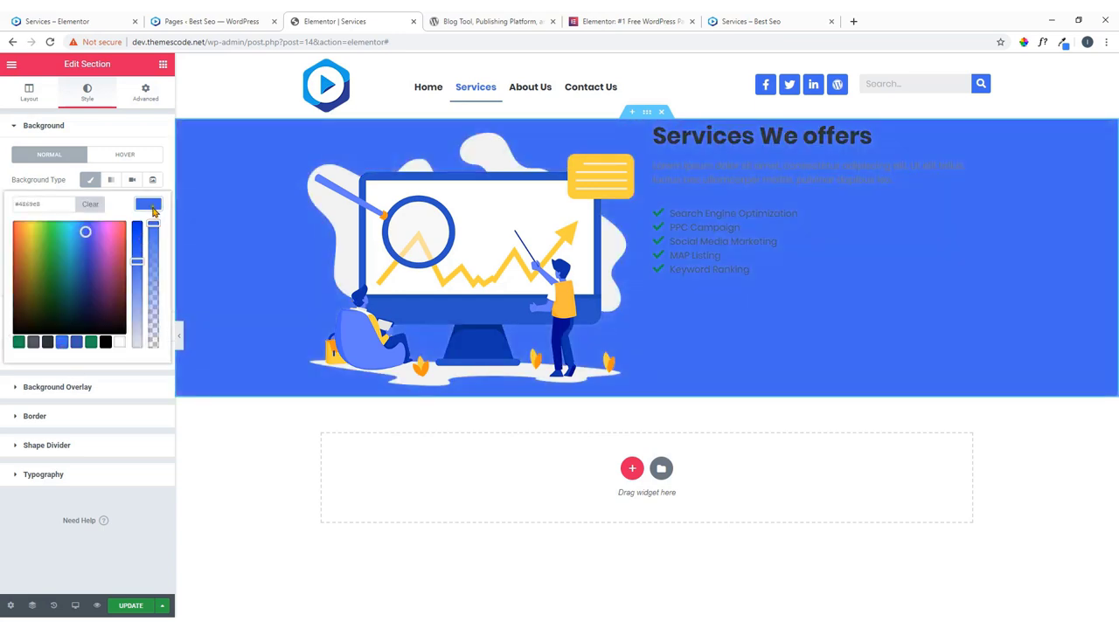
{"action": "left_click_drag", "start_coordinate": [152, 223], "coordinate": [158, 316]}
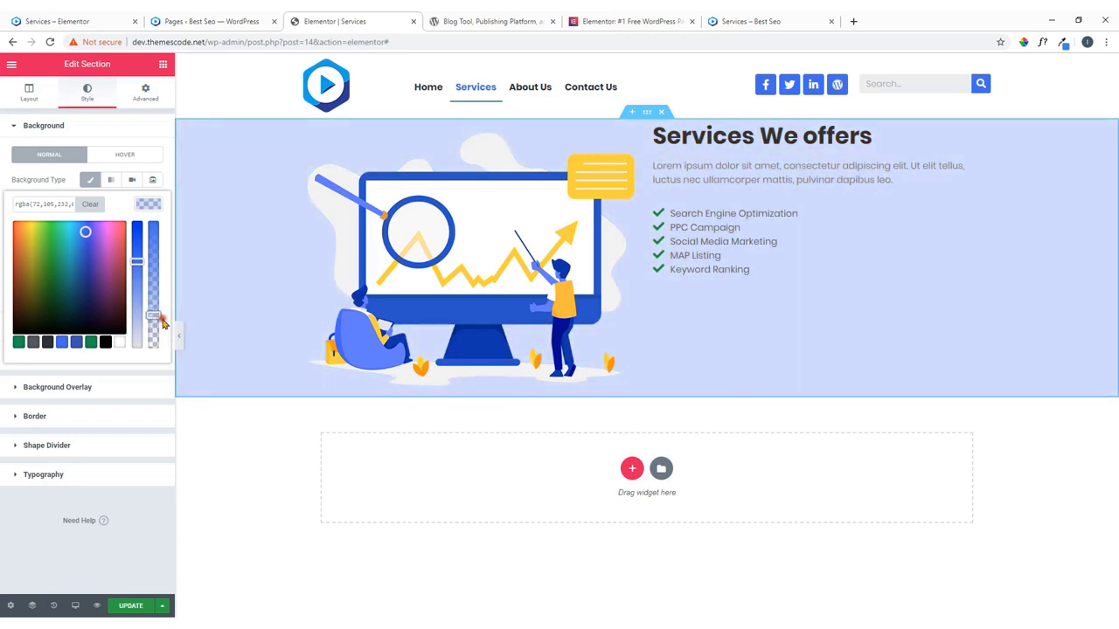
Set the section padding to 50 top and 80 bottom, then check the reloaded live page.
{"action": "left_click", "coordinate": [147, 93]}
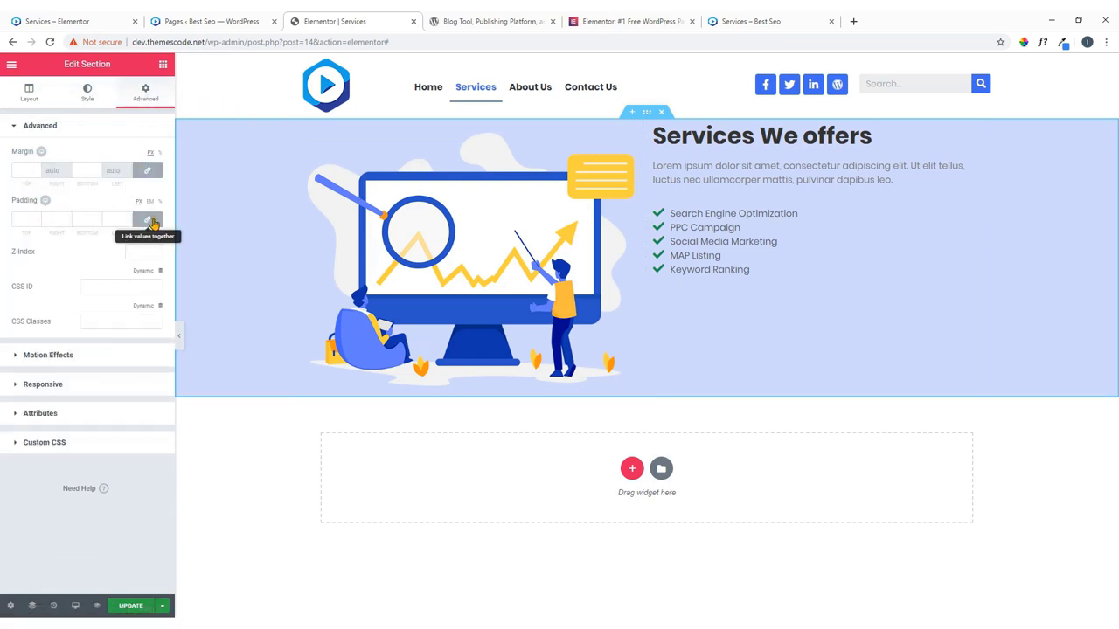
{"action": "left_click", "coordinate": [148, 219]}
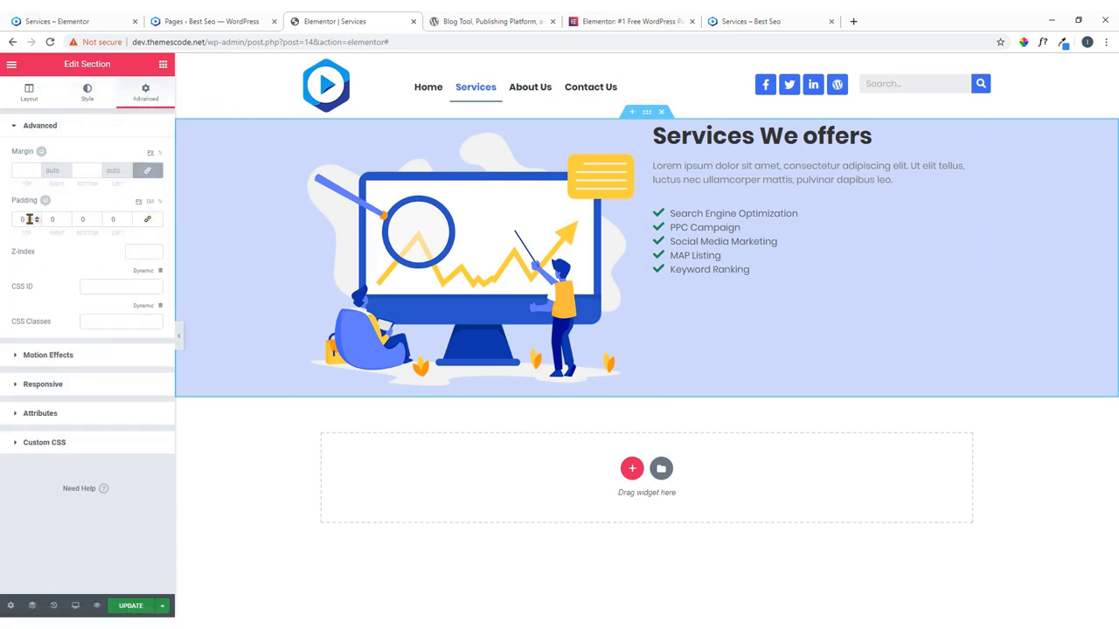
{"action": "left_click_drag", "start_coordinate": [37, 226], "coordinate": [3, 229]}
{"action": "type", "text": "60"}
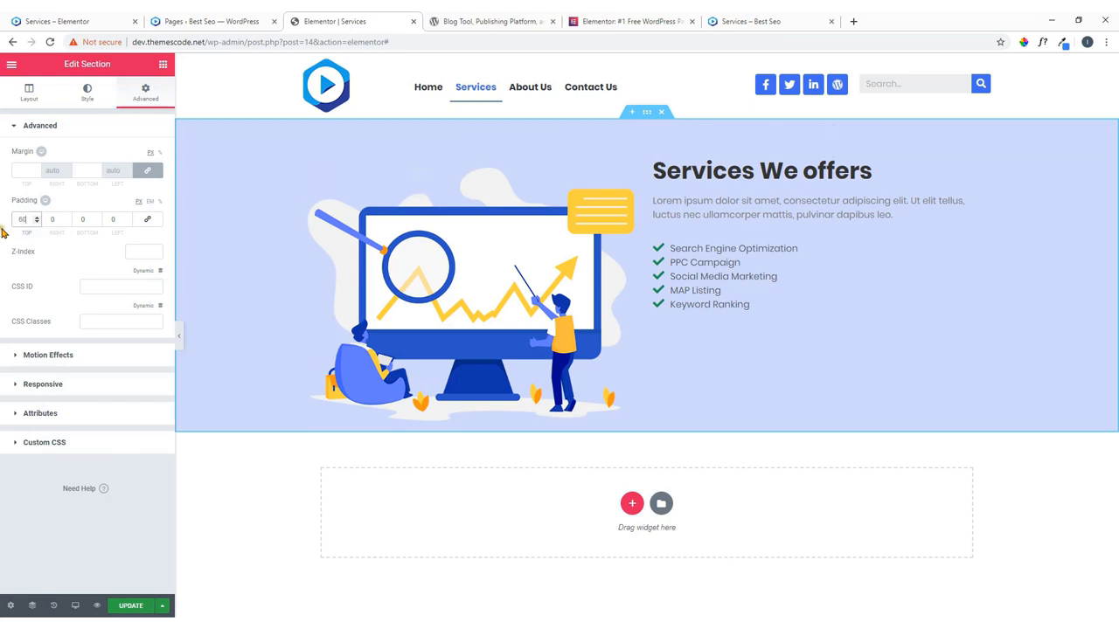
{"action": "left_click", "coordinate": [91, 222]}
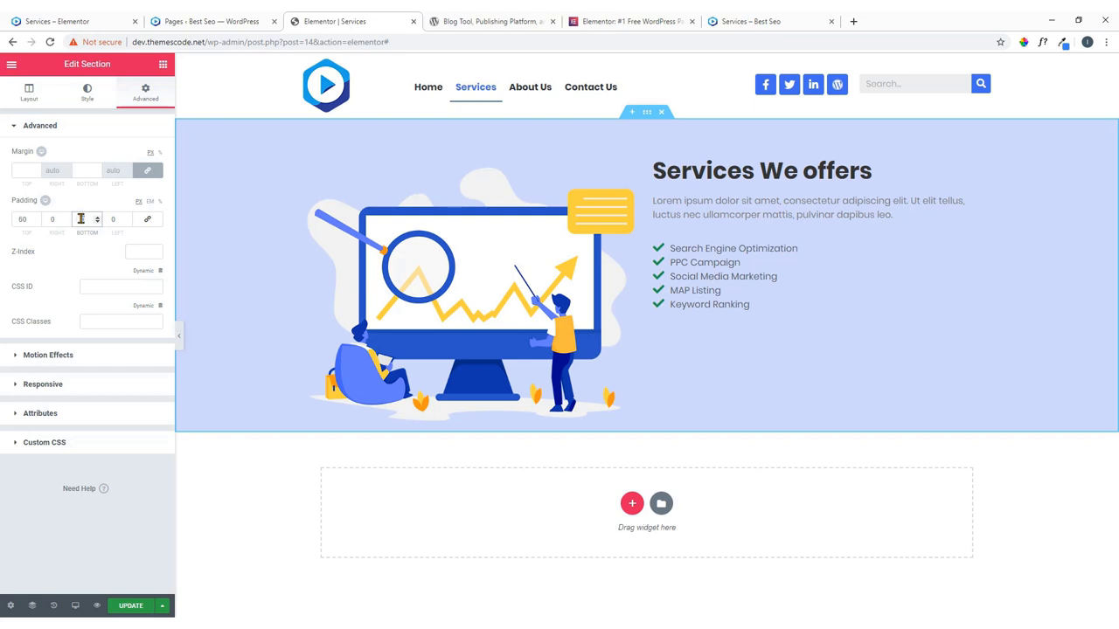
{"action": "type", "text": "60"}
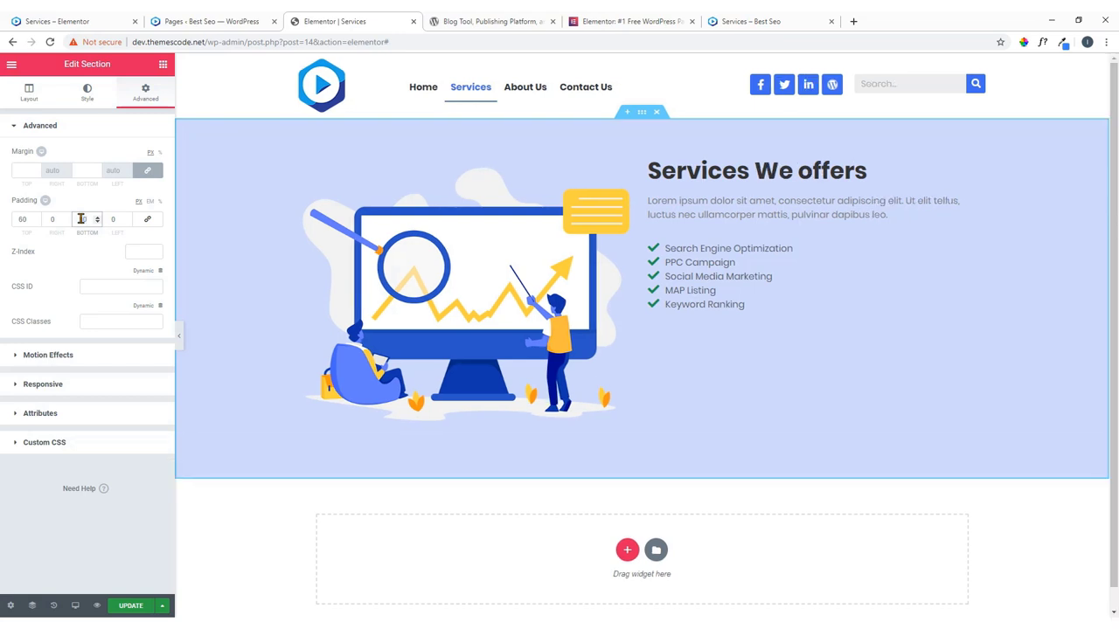
{"action": "left_click", "coordinate": [73, 22]}
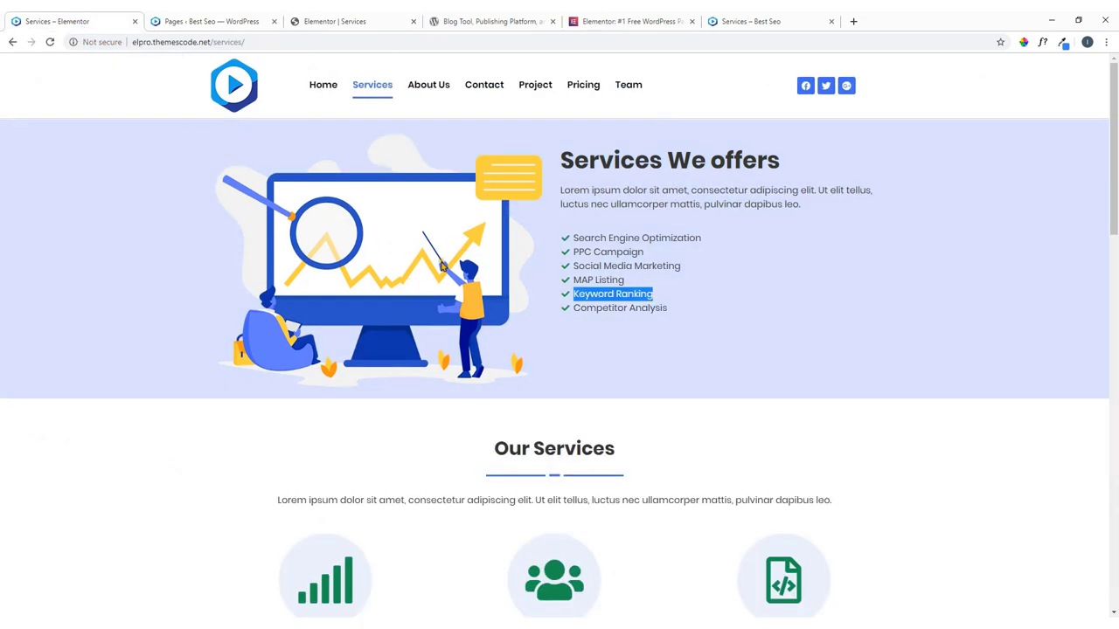
{"action": "left_click", "coordinate": [49, 42]}
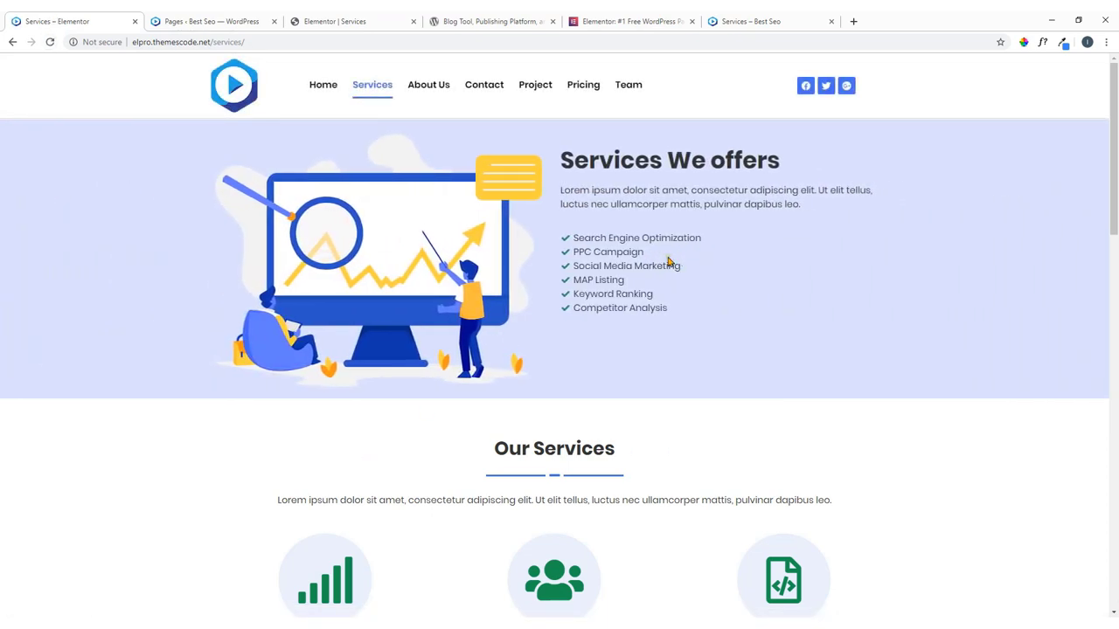
{"action": "left_click", "coordinate": [360, 20]}
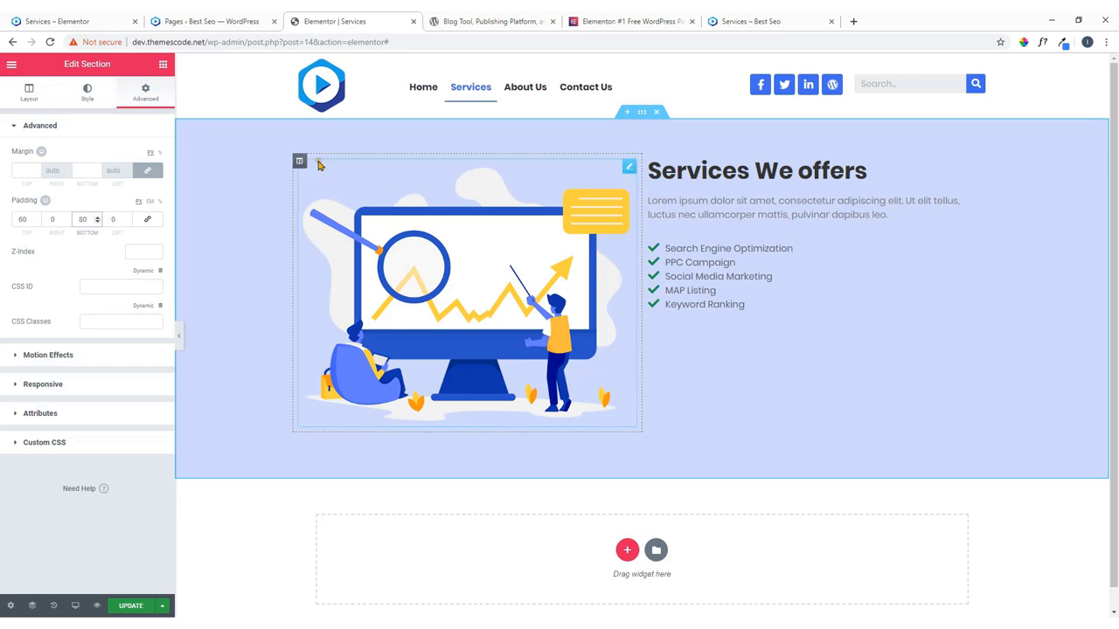
Give the hero illustration a Slide In Left entrance animation.
{"action": "left_click", "coordinate": [627, 169]}
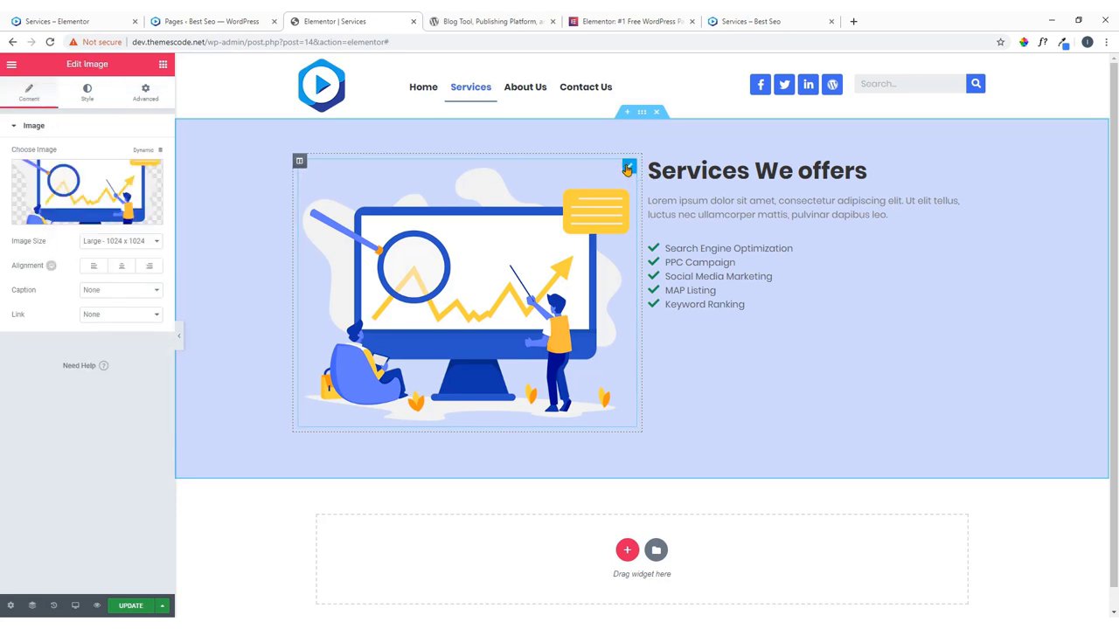
{"action": "left_click", "coordinate": [145, 97]}
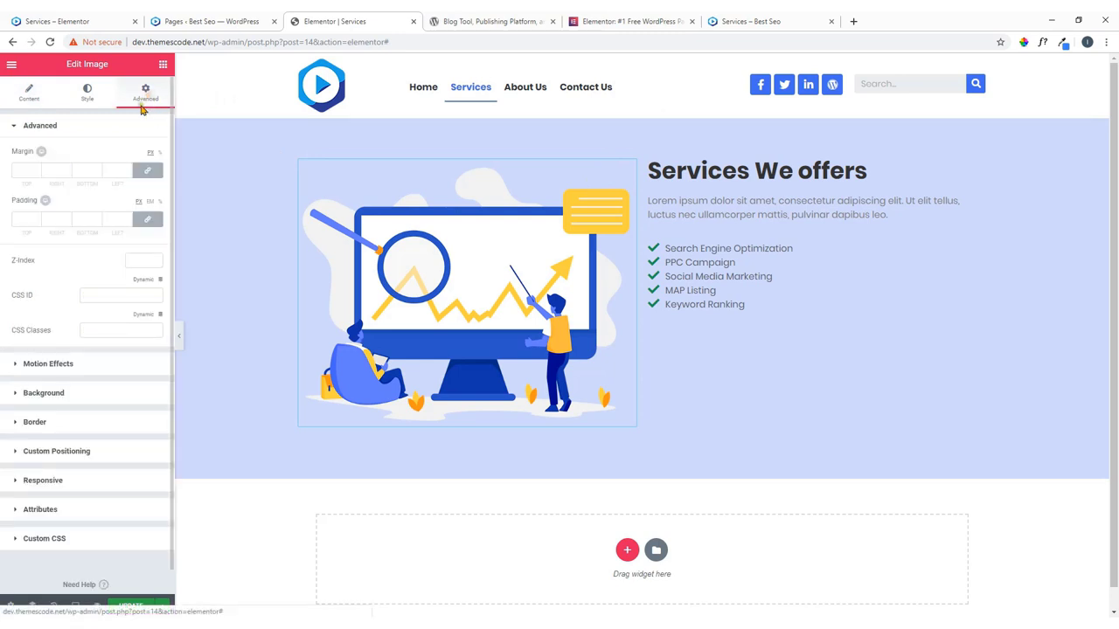
{"action": "left_click", "coordinate": [77, 366]}
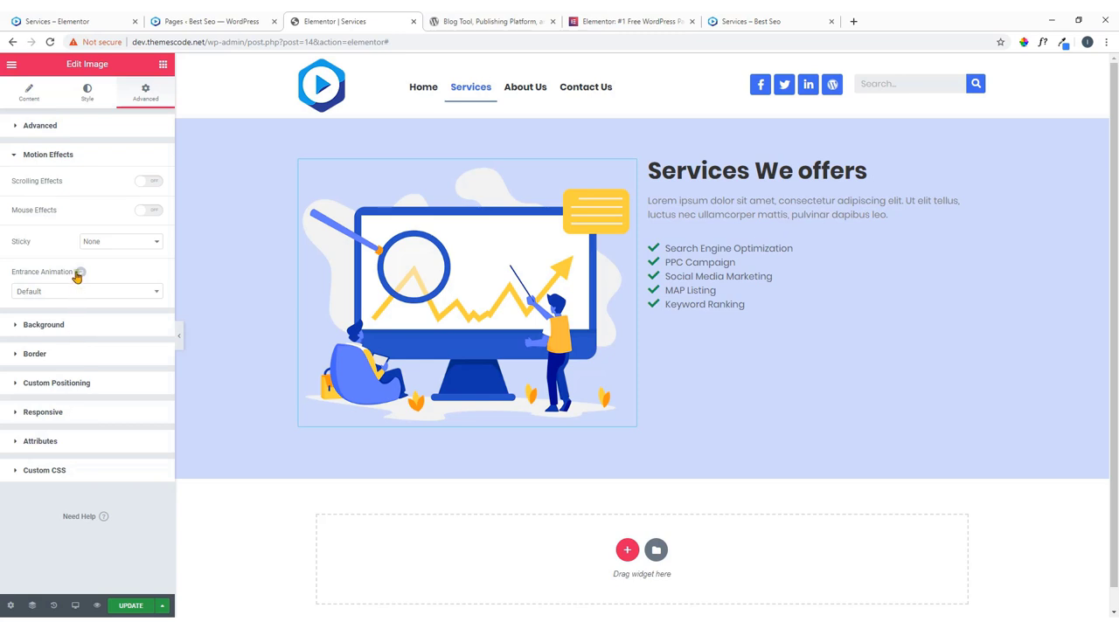
{"action": "left_click", "coordinate": [87, 297]}
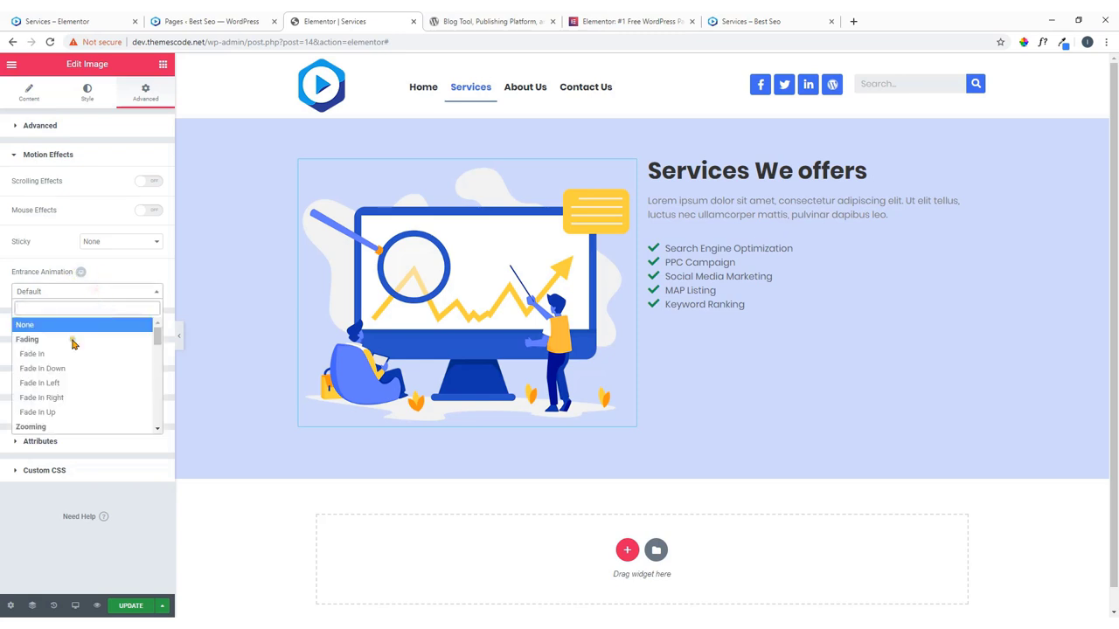
{"action": "scroll", "coordinate": [75, 371], "scroll_direction": "down", "scroll_amount": 3}
{"action": "scroll", "coordinate": [75, 370], "scroll_direction": "down", "scroll_amount": 3}
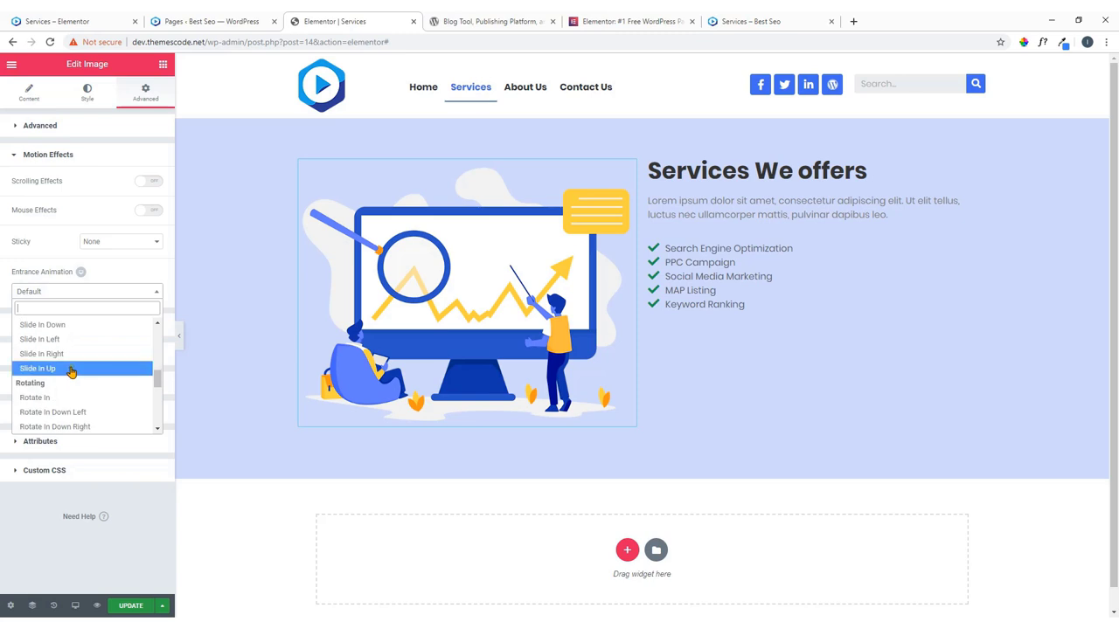
{"action": "left_click", "coordinate": [73, 355]}
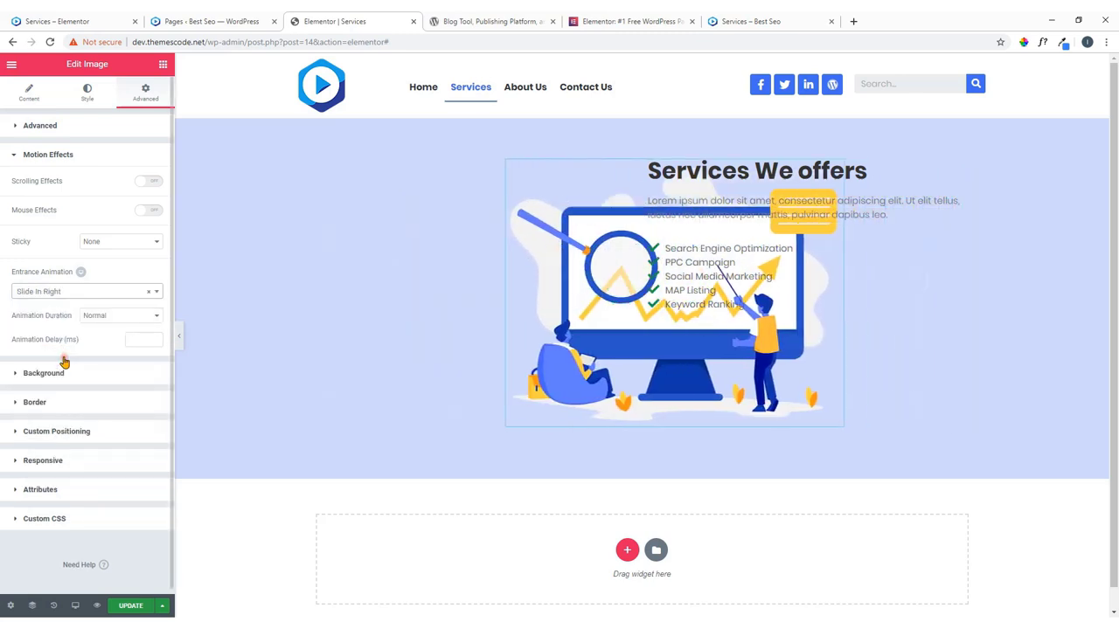
{"action": "left_click", "coordinate": [104, 298]}
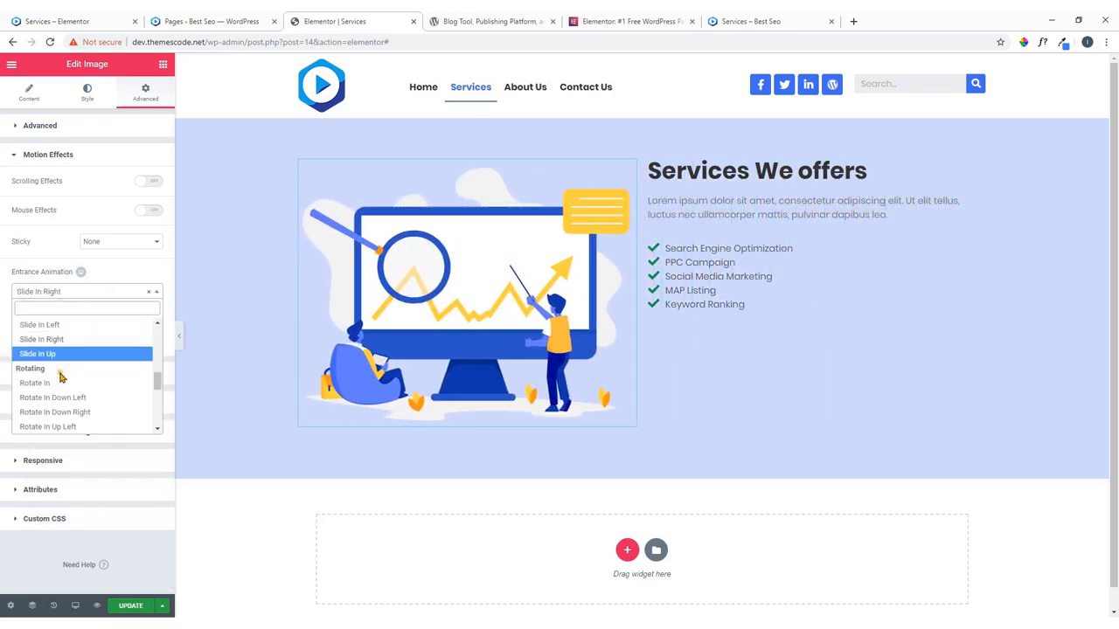
{"action": "left_click", "coordinate": [69, 328]}
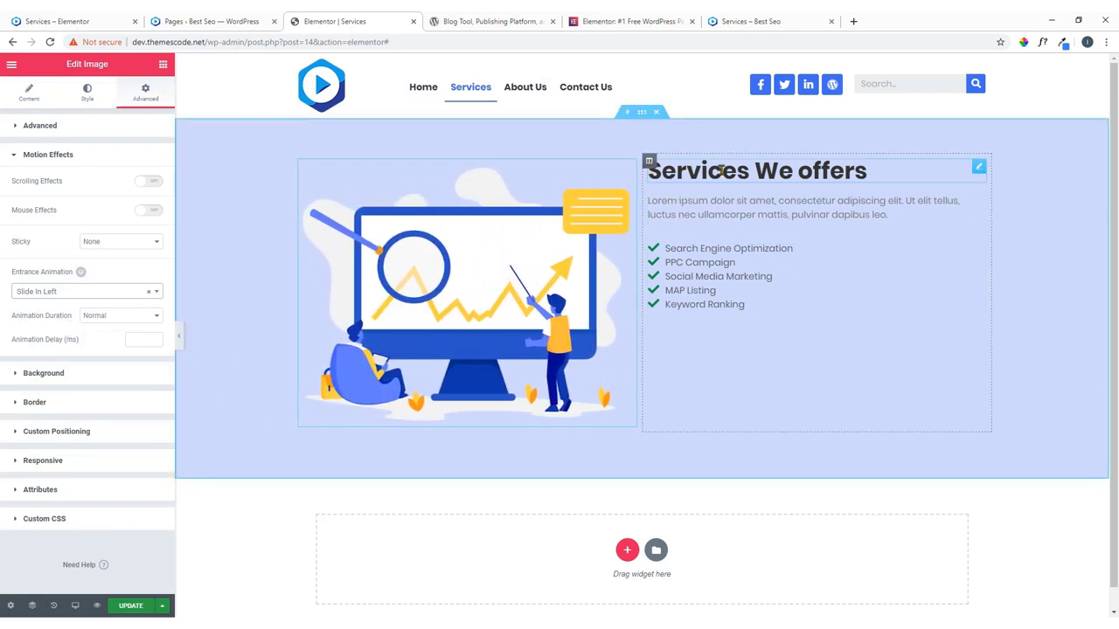
Give the text column beside it a Slide In Right entrance animation.
{"action": "left_click", "coordinate": [650, 162]}
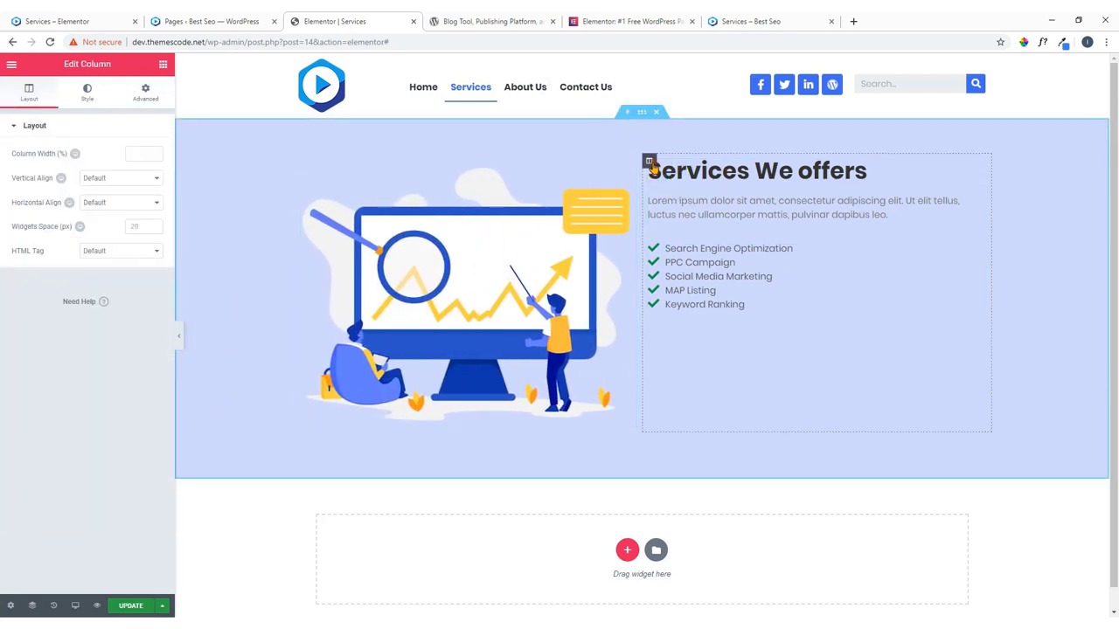
{"action": "left_click", "coordinate": [145, 92]}
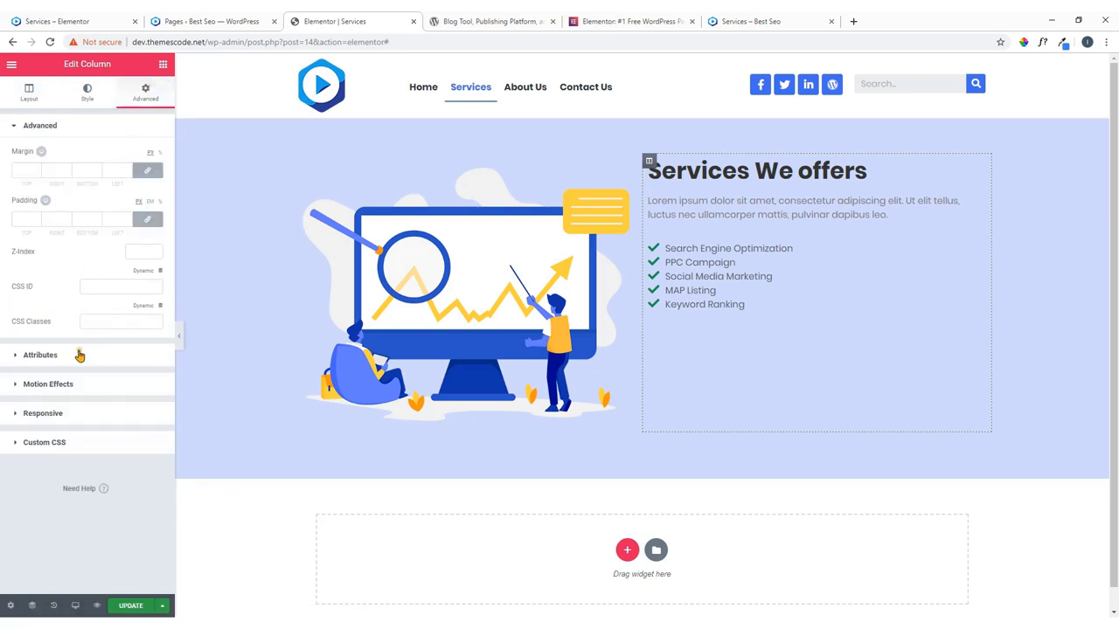
{"action": "left_click", "coordinate": [77, 388]}
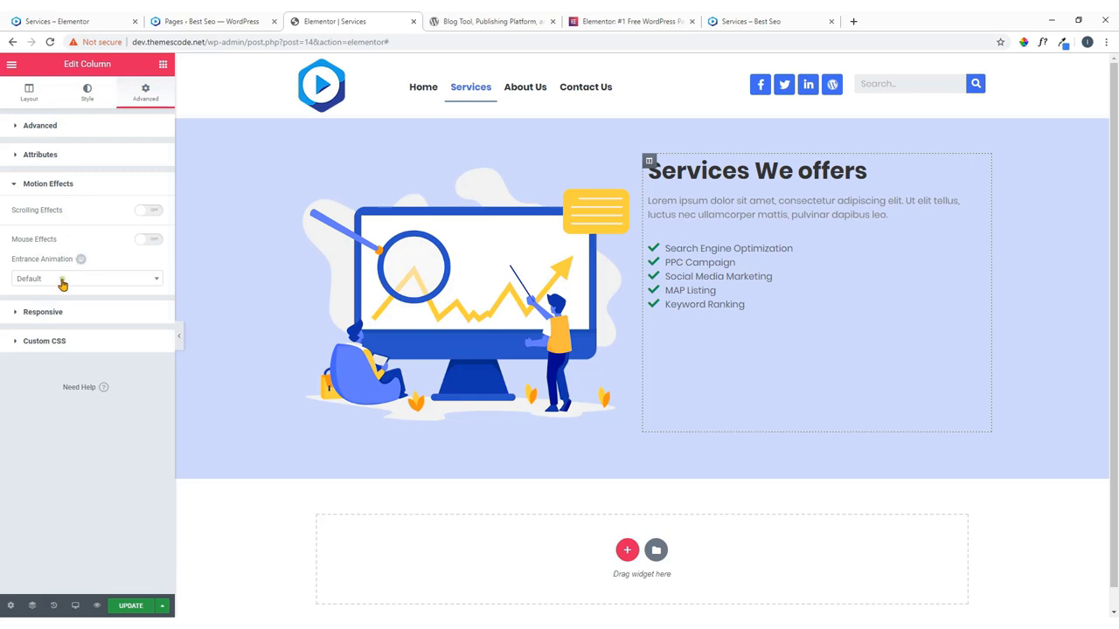
{"action": "left_click", "coordinate": [62, 279]}
{"action": "scroll", "coordinate": [63, 336], "scroll_direction": "down", "scroll_amount": 10}
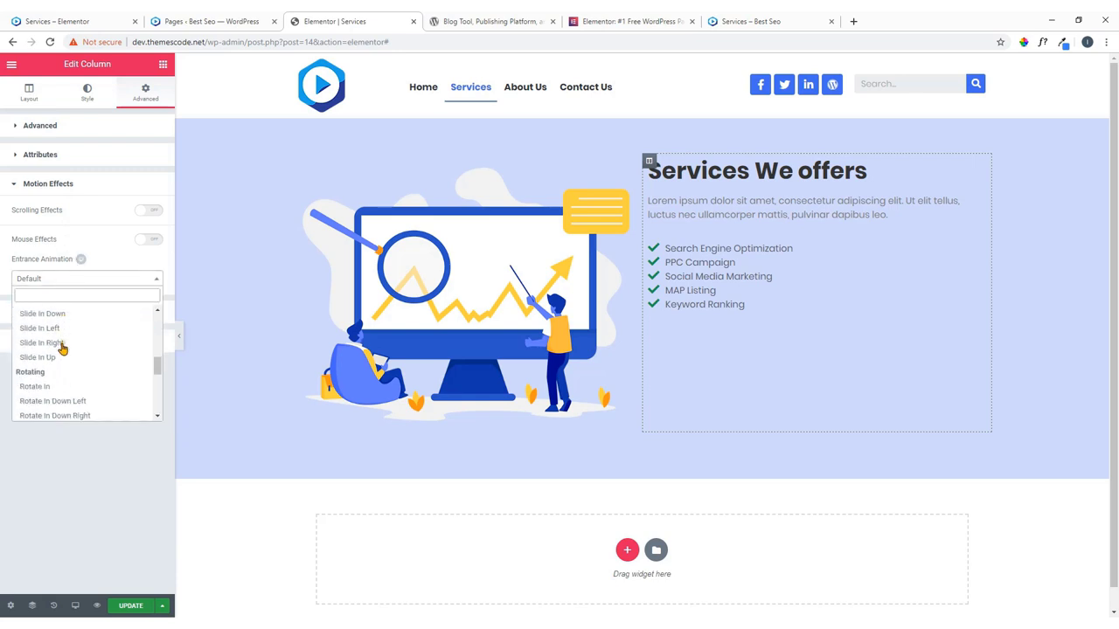
{"action": "left_click", "coordinate": [72, 341]}
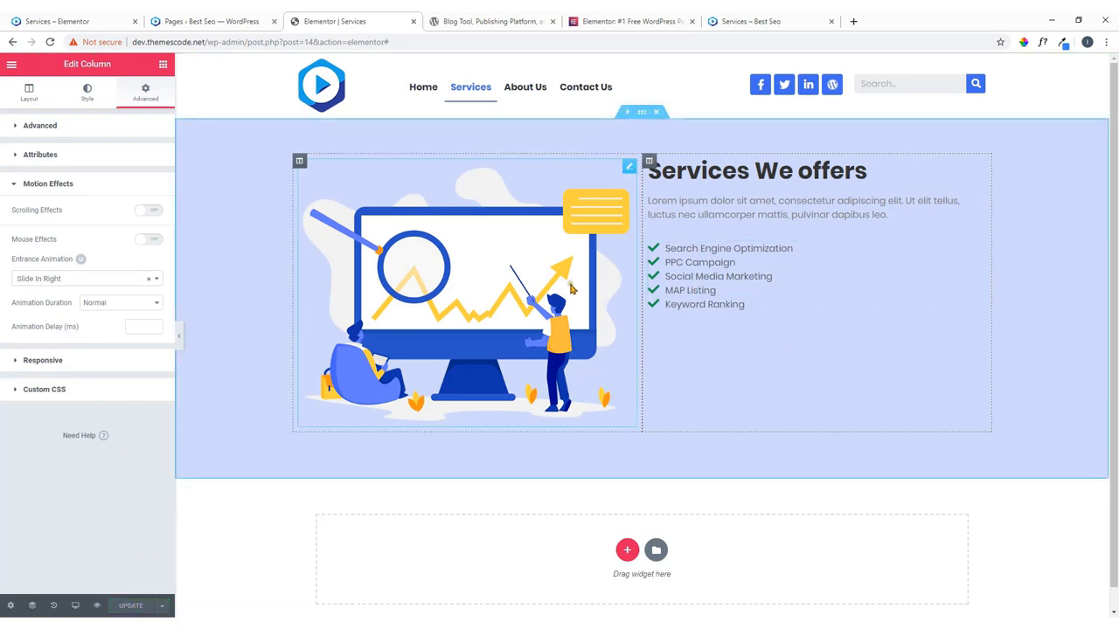
Scroll through the live Services page for reference, then return to the editor.
{"action": "left_click", "coordinate": [52, 20]}
{"action": "scroll", "coordinate": [322, 225], "scroll_direction": "down", "scroll_amount": 3}
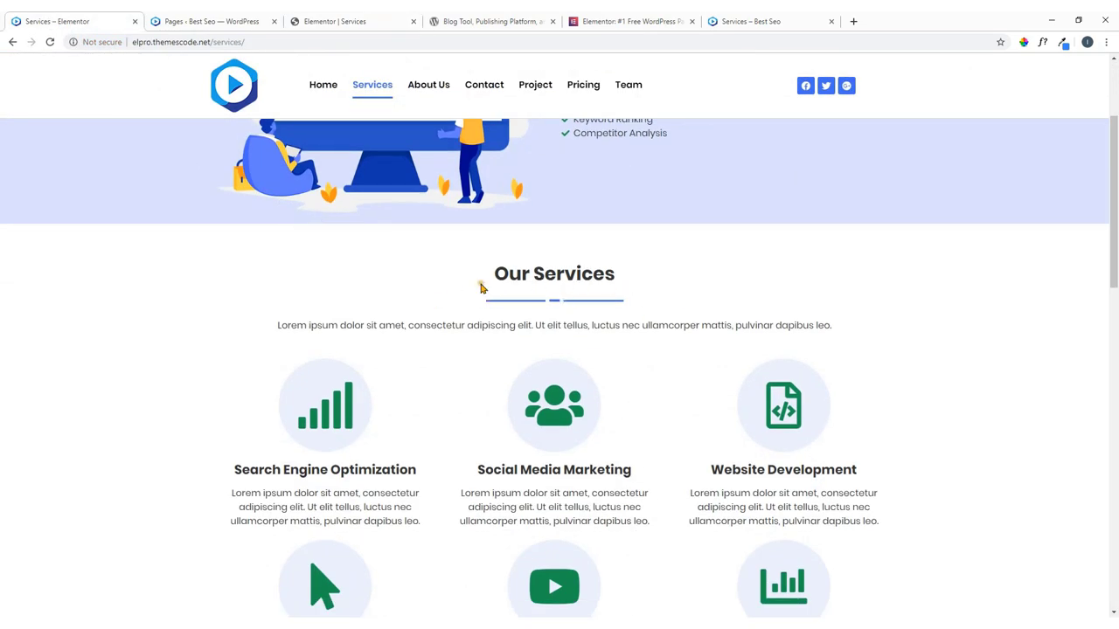
{"action": "scroll", "coordinate": [644, 220], "scroll_direction": "up", "scroll_amount": 1}
{"action": "scroll", "coordinate": [639, 287], "scroll_direction": "down", "scroll_amount": 4}
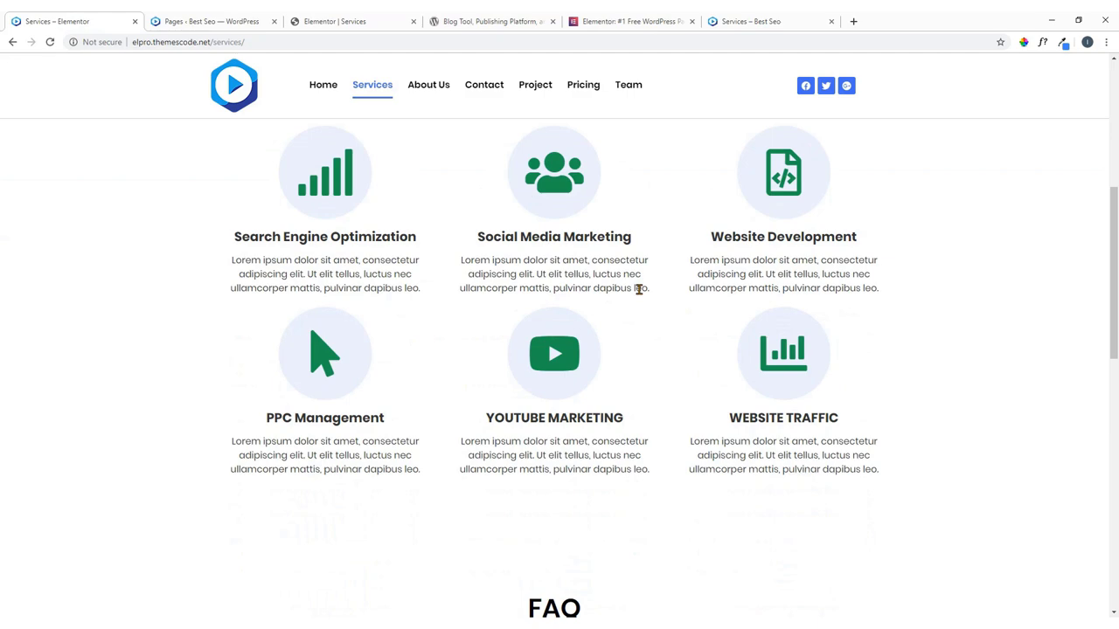
{"action": "scroll", "coordinate": [639, 288], "scroll_direction": "up", "scroll_amount": 4}
{"action": "left_click", "coordinate": [327, 19]}
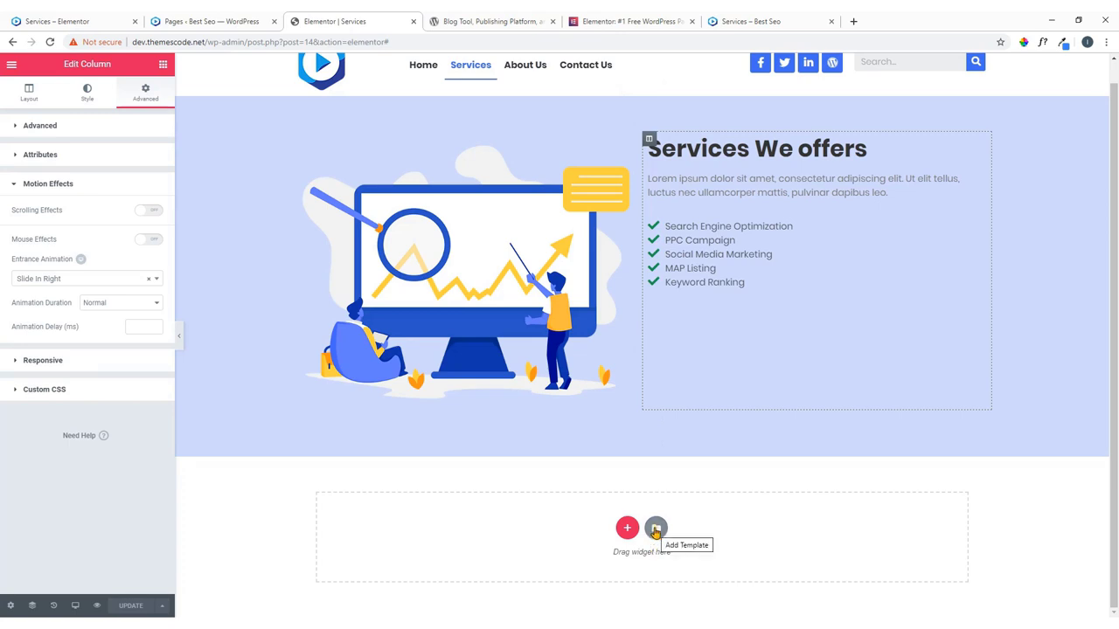
Insert the saved 'service' template from My Templates, importing its document settings.
{"action": "left_click", "coordinate": [655, 529]}
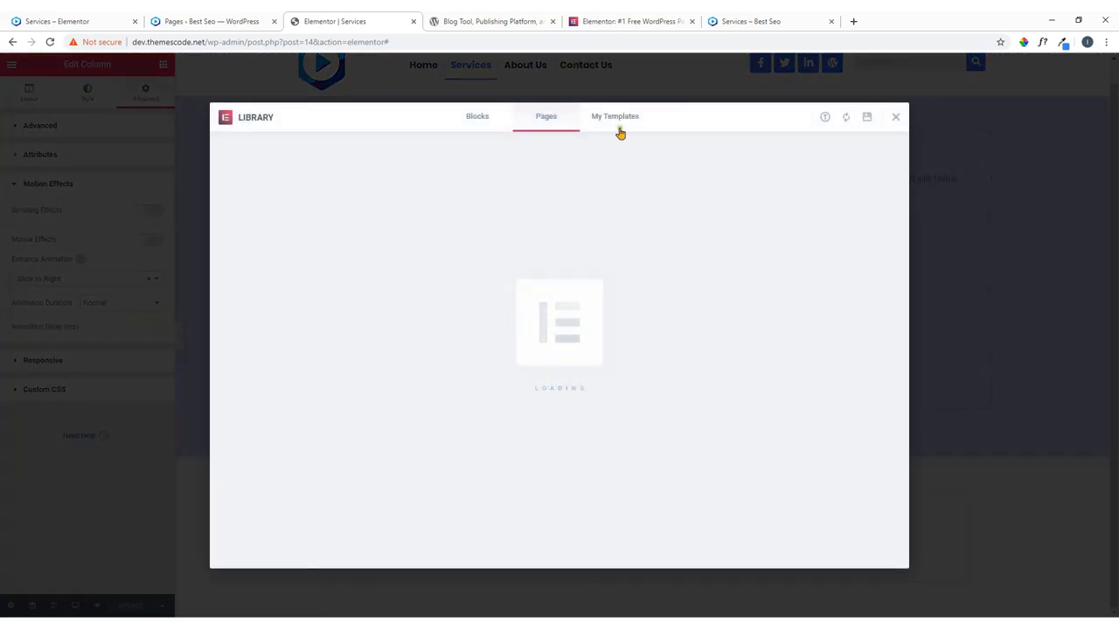
{"action": "left_click", "coordinate": [616, 120]}
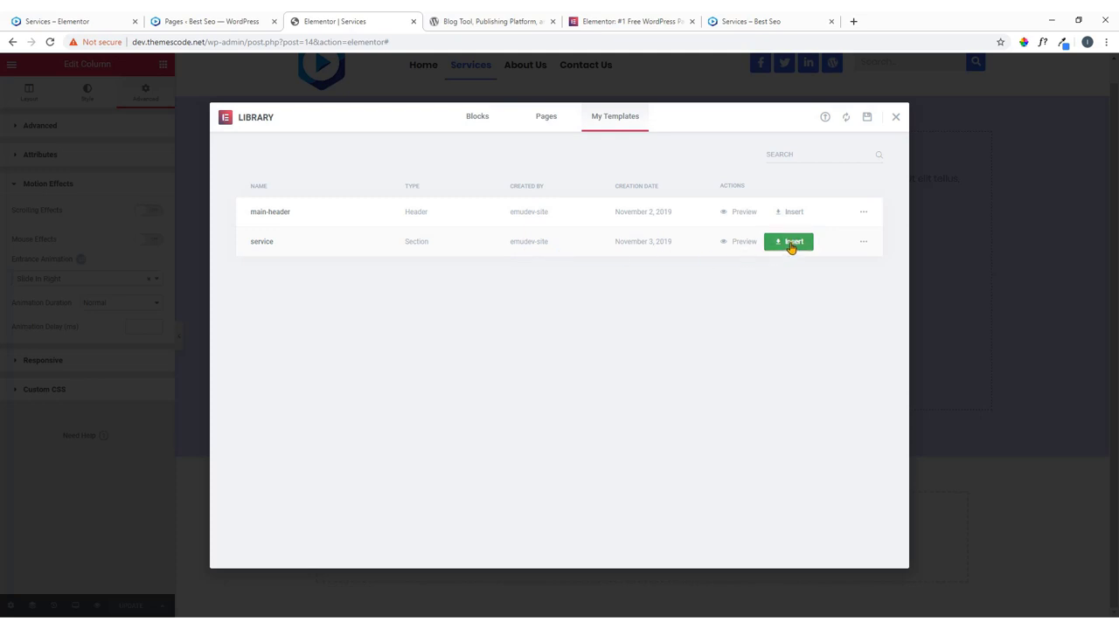
{"action": "left_click", "coordinate": [791, 246]}
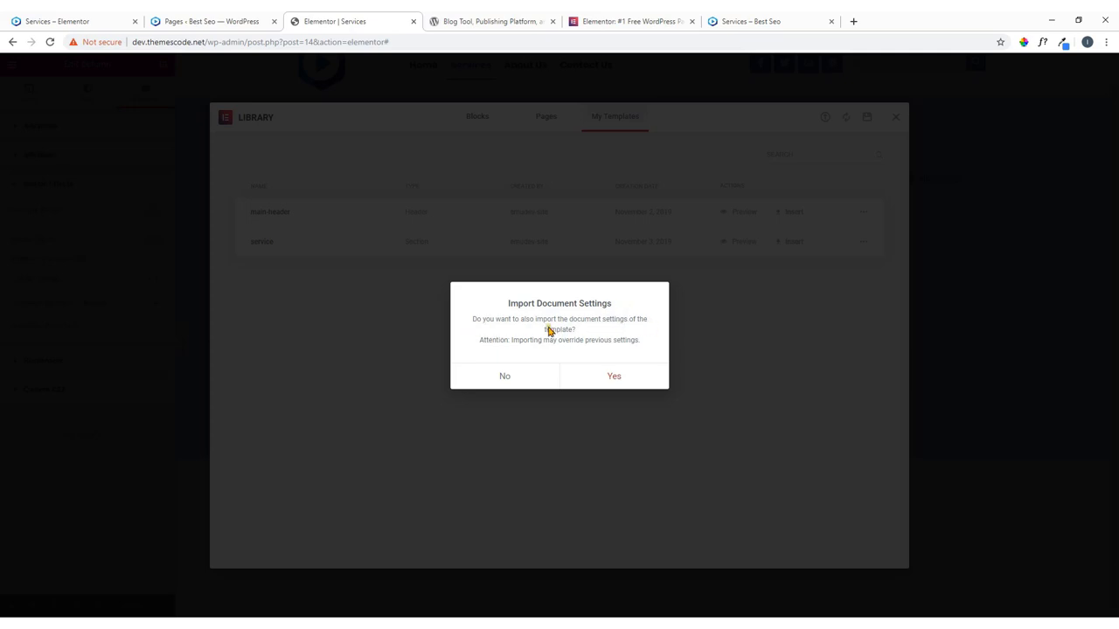
{"action": "left_click", "coordinate": [613, 378]}
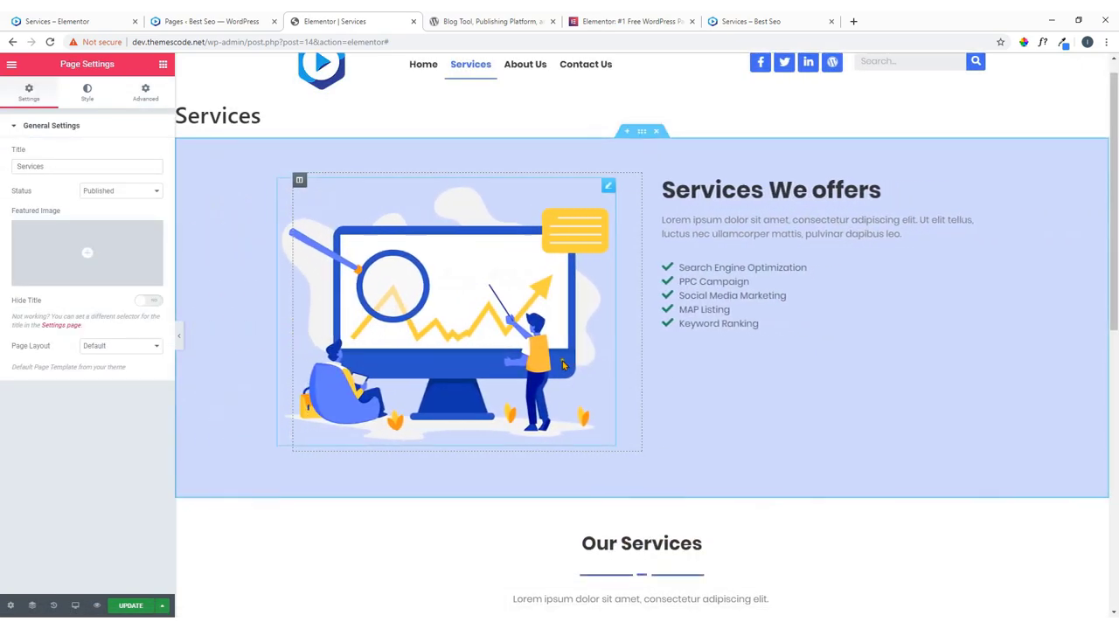
Set the Services page's Page Layout to Elementor Full Width.
{"action": "scroll", "coordinate": [595, 367], "scroll_direction": "down", "scroll_amount": 5}
{"action": "scroll", "coordinate": [578, 361], "scroll_direction": "down", "scroll_amount": 2}
{"action": "scroll", "coordinate": [599, 354], "scroll_direction": "up", "scroll_amount": 5}
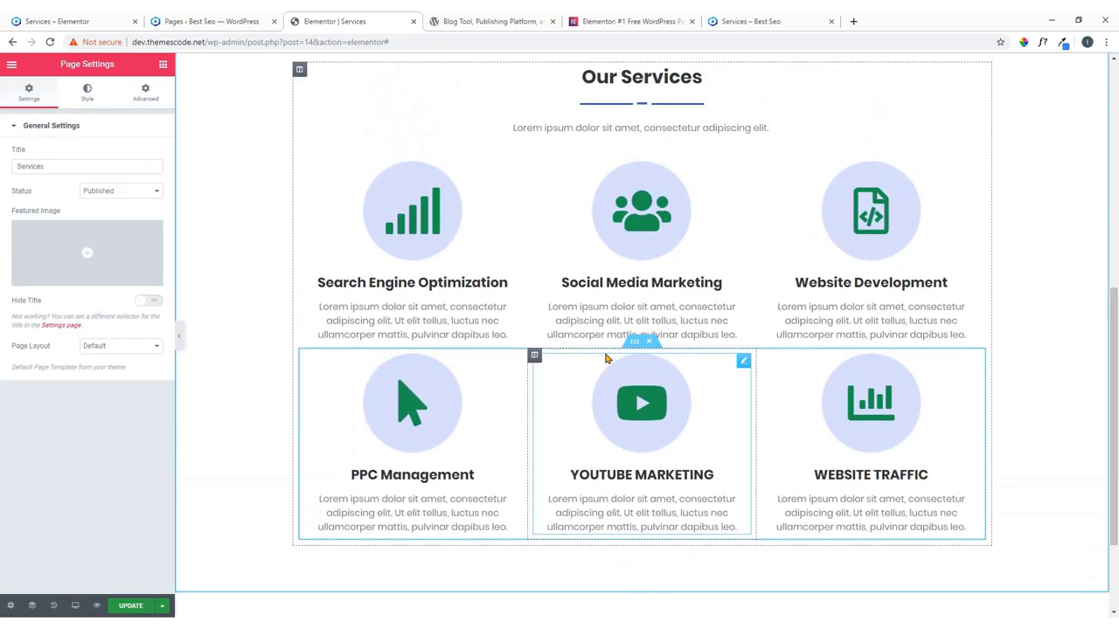
{"action": "scroll", "coordinate": [616, 385], "scroll_direction": "down", "scroll_amount": 5}
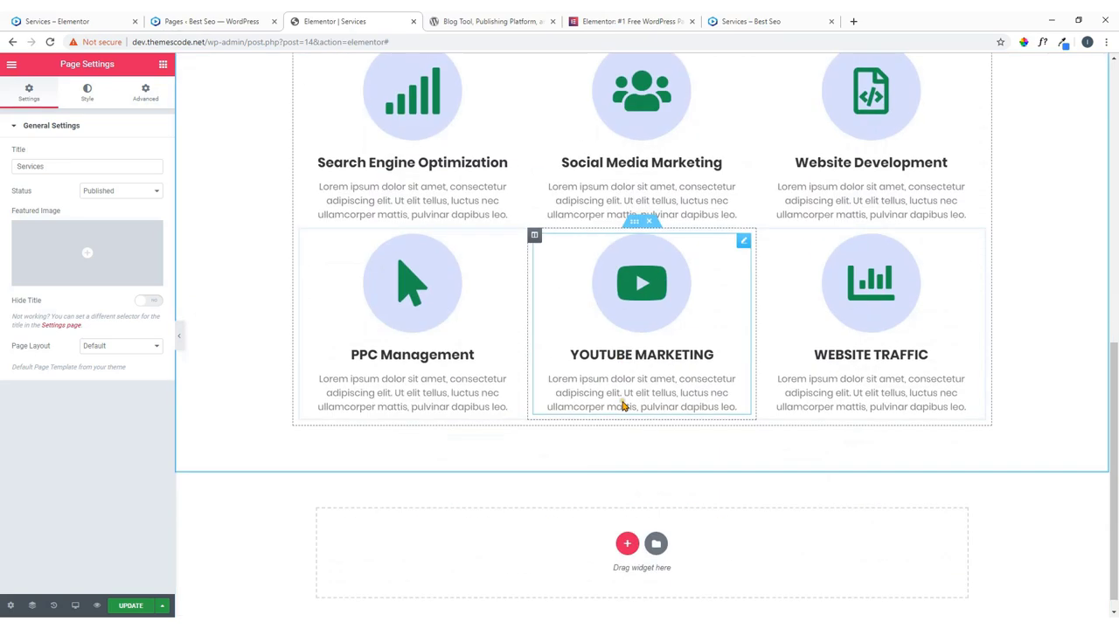
{"action": "scroll", "coordinate": [623, 407], "scroll_direction": "up", "scroll_amount": 3}
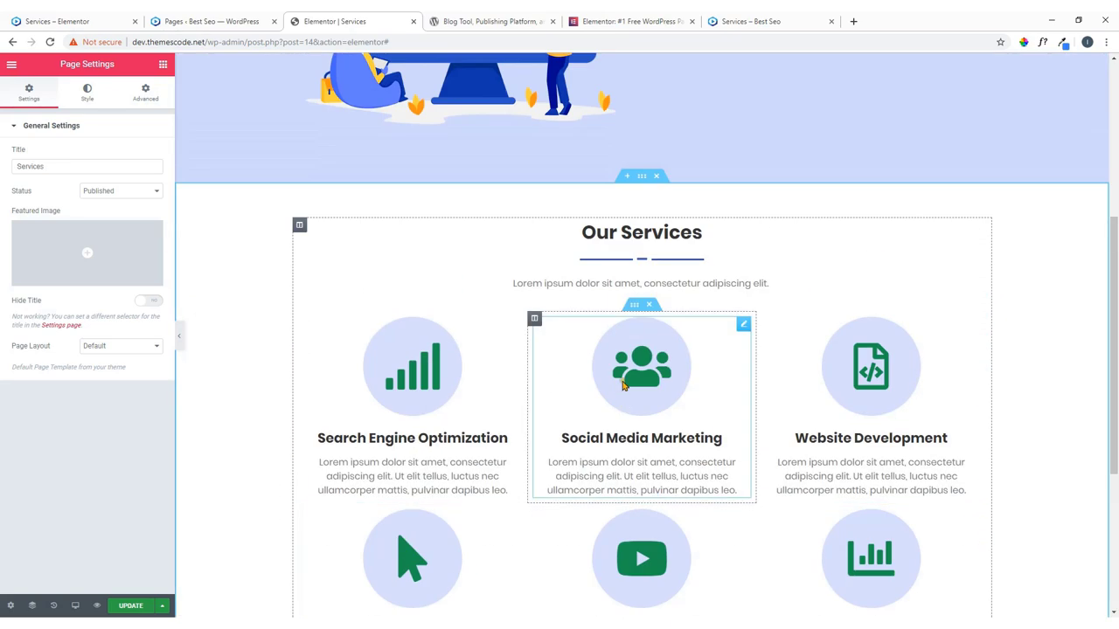
{"action": "scroll", "coordinate": [635, 255], "scroll_direction": "down", "scroll_amount": 2}
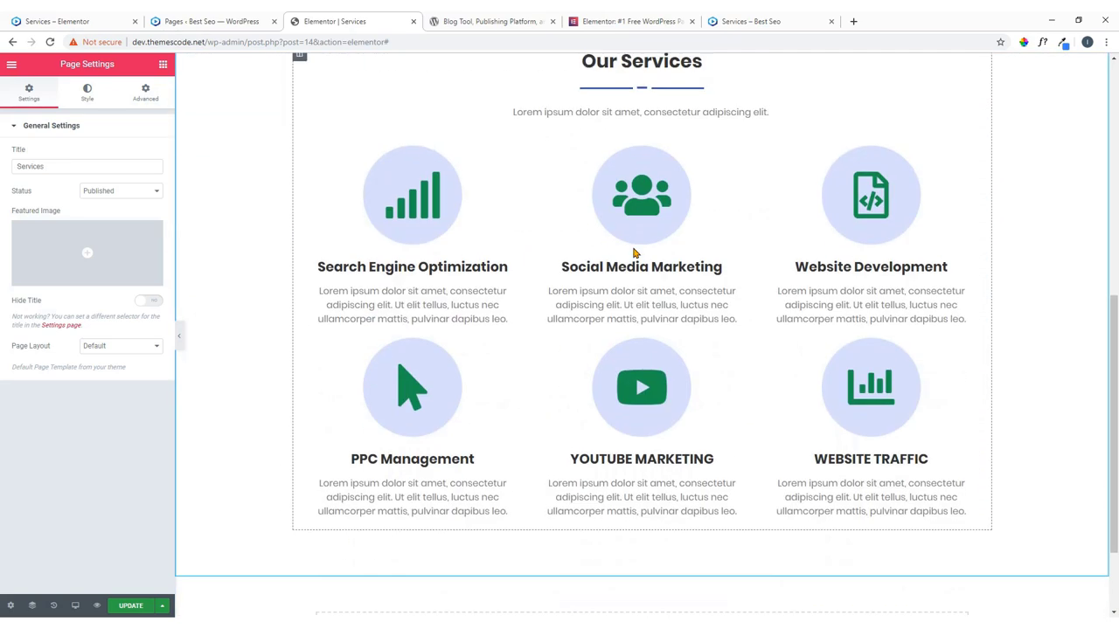
{"action": "scroll", "coordinate": [637, 245], "scroll_direction": "up", "scroll_amount": 5}
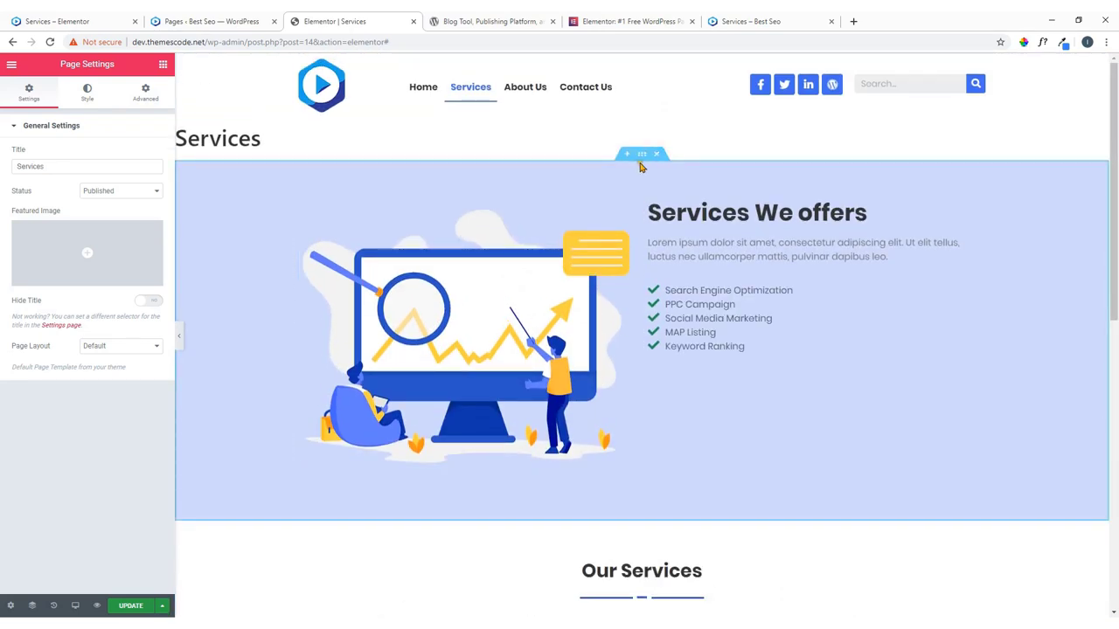
{"action": "scroll", "coordinate": [612, 209], "scroll_direction": "down", "scroll_amount": 6}
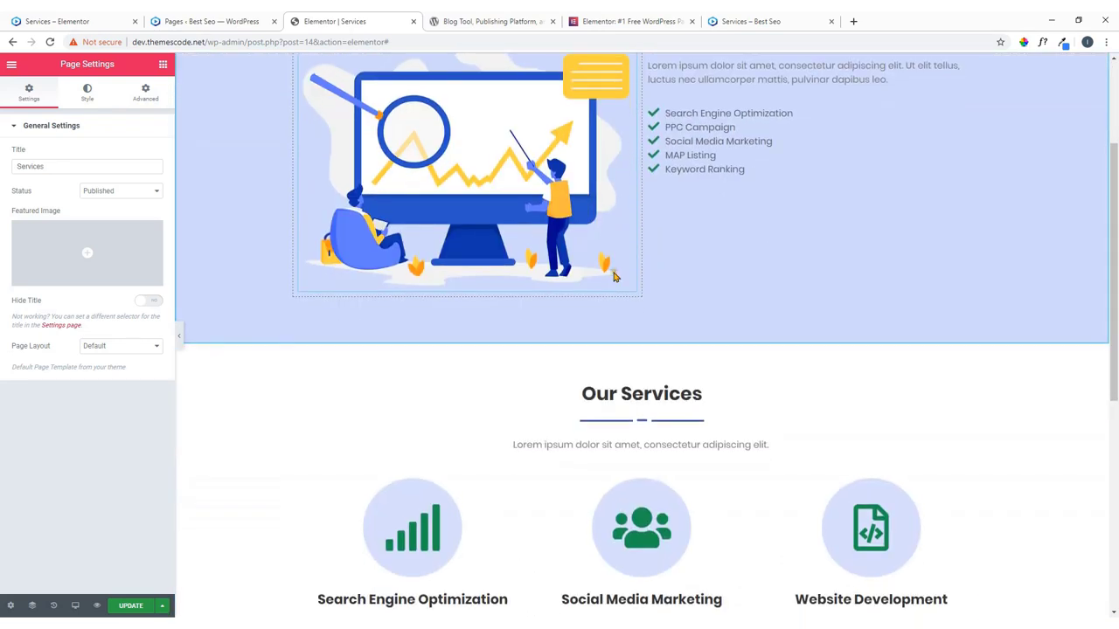
{"action": "scroll", "coordinate": [643, 324], "scroll_direction": "up", "scroll_amount": 7}
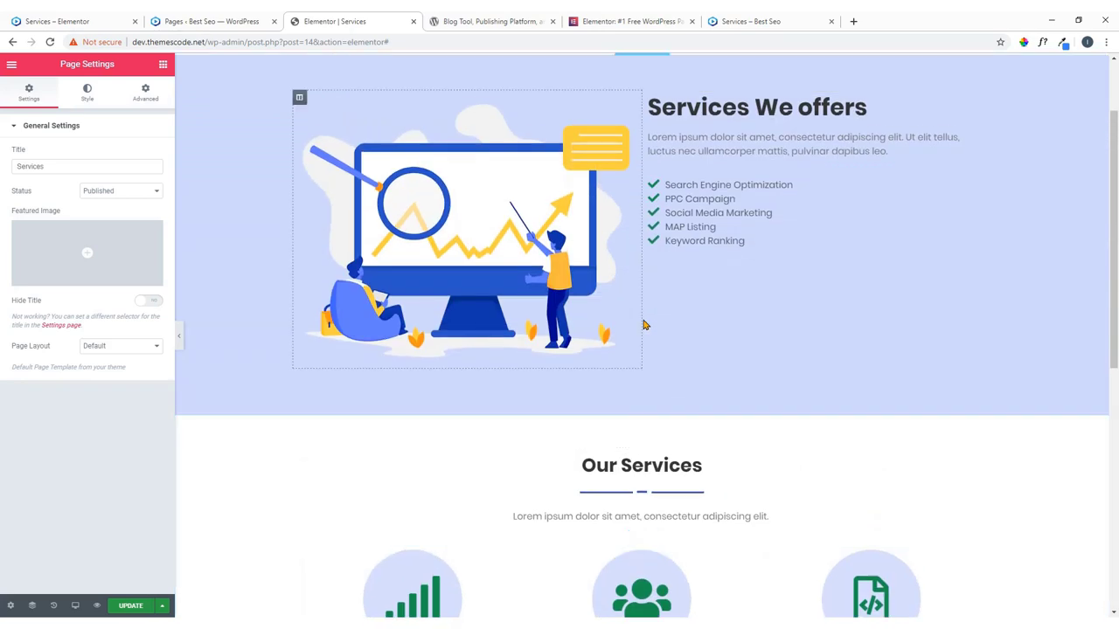
{"action": "scroll", "coordinate": [643, 320], "scroll_direction": "down", "scroll_amount": 3}
{"action": "scroll", "coordinate": [644, 381], "scroll_direction": "up", "scroll_amount": 5}
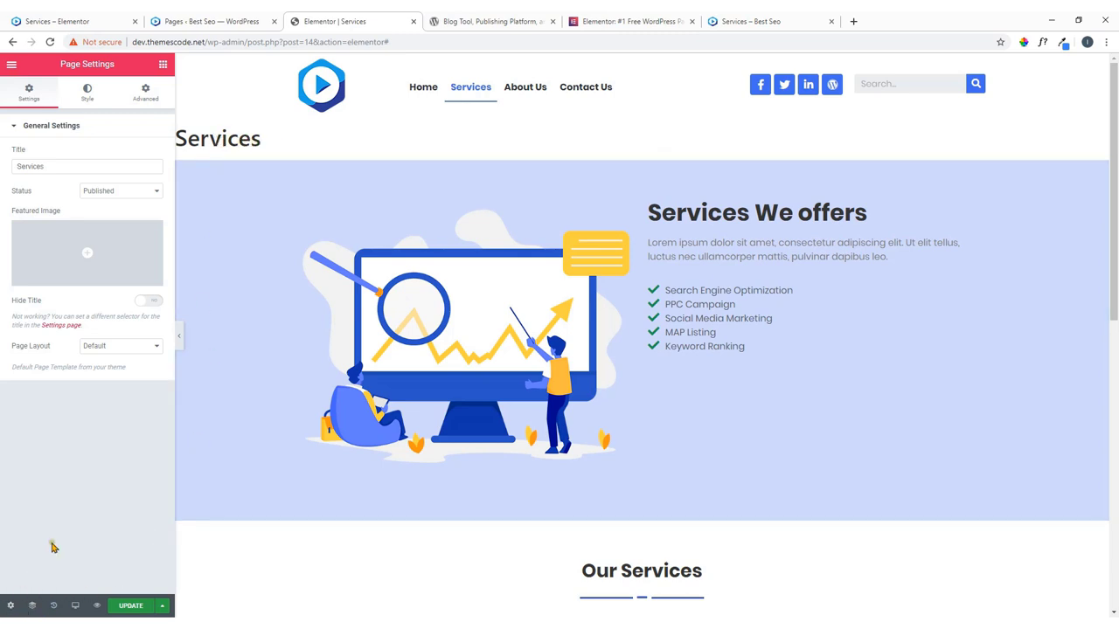
{"action": "left_click", "coordinate": [105, 348]}
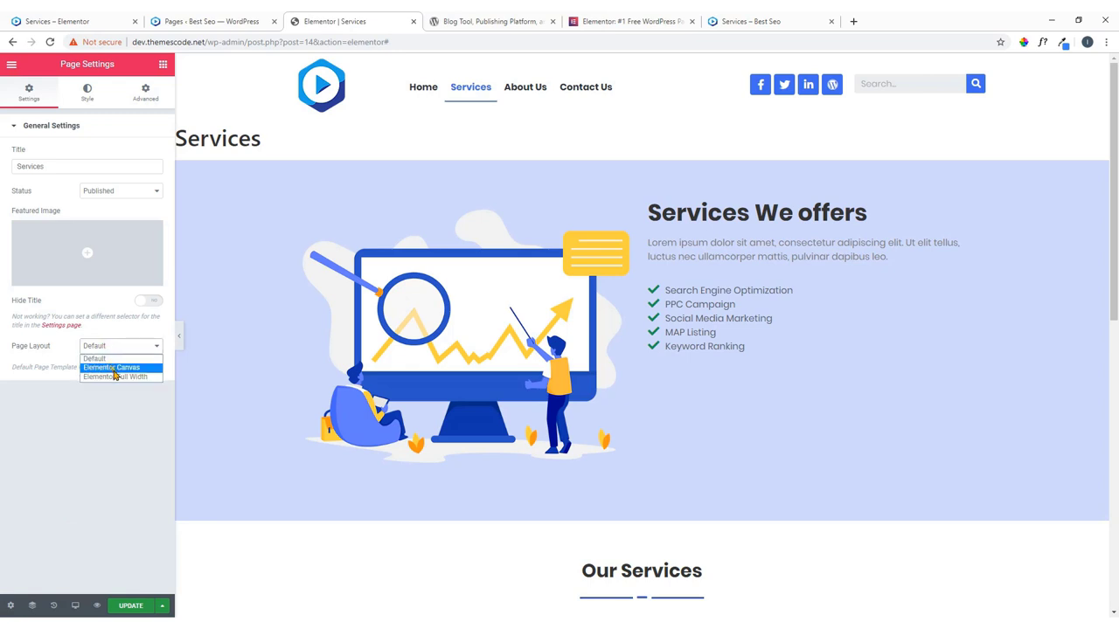
{"action": "left_click", "coordinate": [119, 377]}
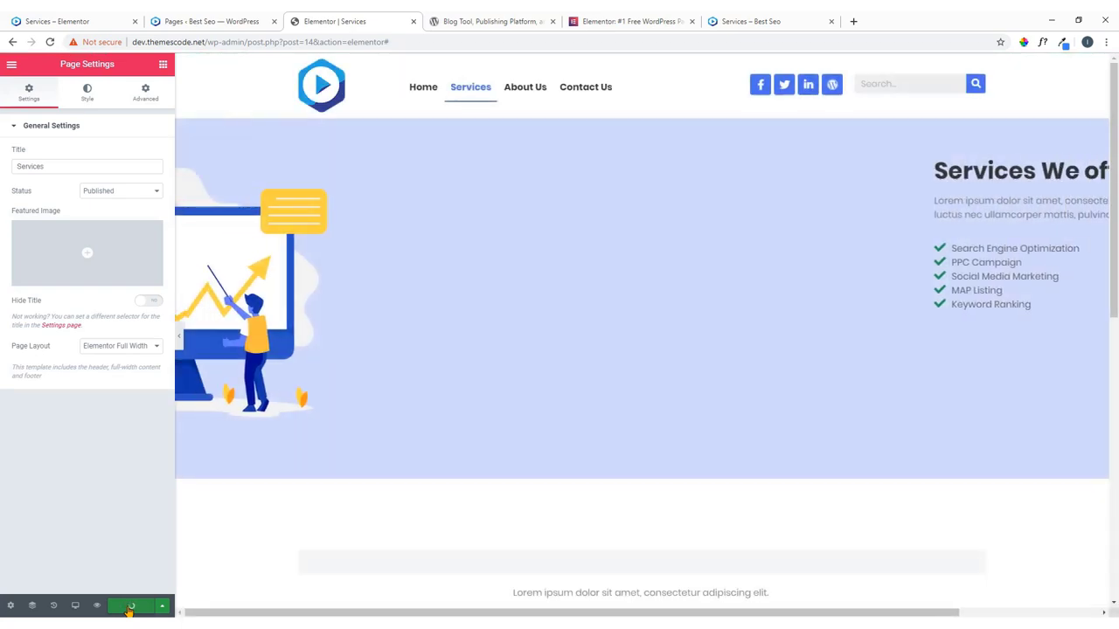
Look over the live Services page for reference, then return to the editor.
{"action": "scroll", "coordinate": [402, 457], "scroll_direction": "down", "scroll_amount": 5}
{"action": "scroll", "coordinate": [496, 448], "scroll_direction": "down", "scroll_amount": 2}
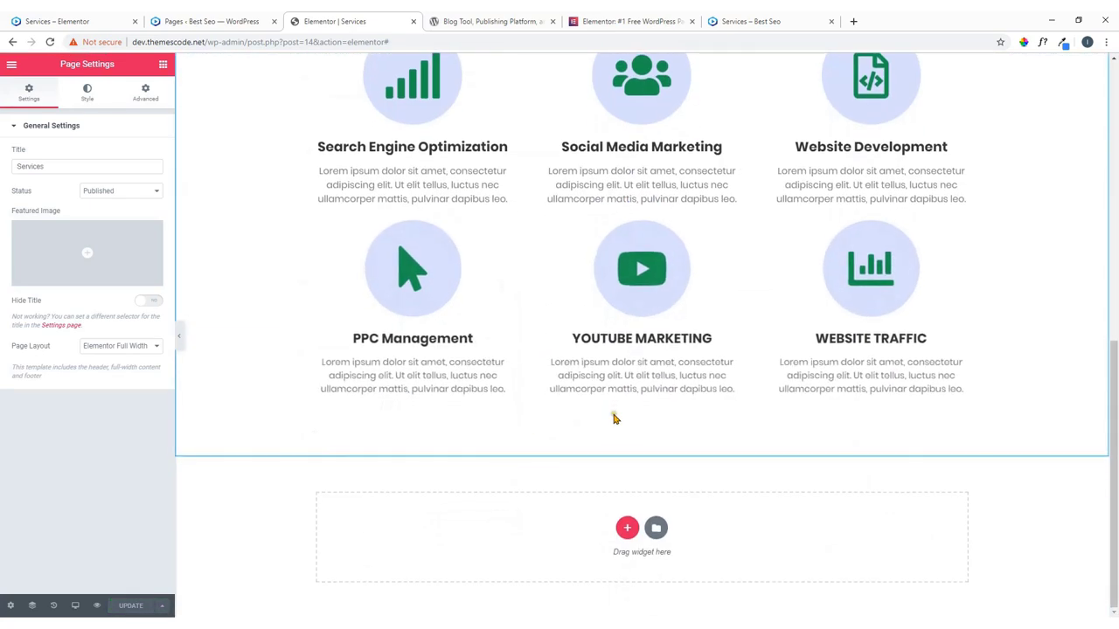
{"action": "left_click", "coordinate": [79, 21]}
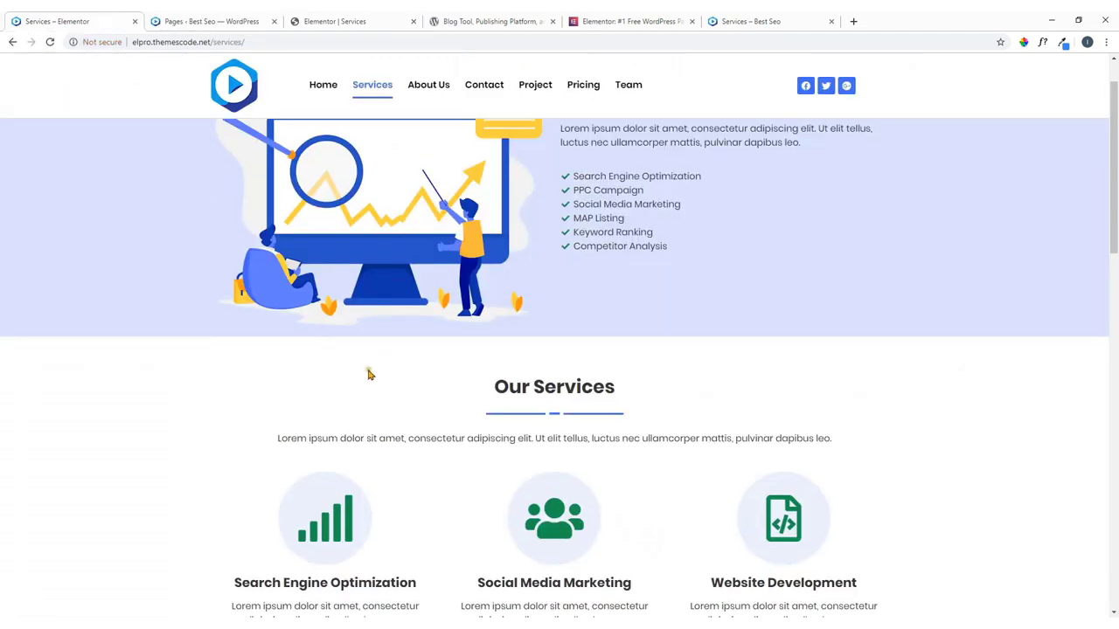
{"action": "scroll", "coordinate": [385, 374], "scroll_direction": "down", "scroll_amount": 6}
{"action": "scroll", "coordinate": [535, 303], "scroll_direction": "down", "scroll_amount": 3}
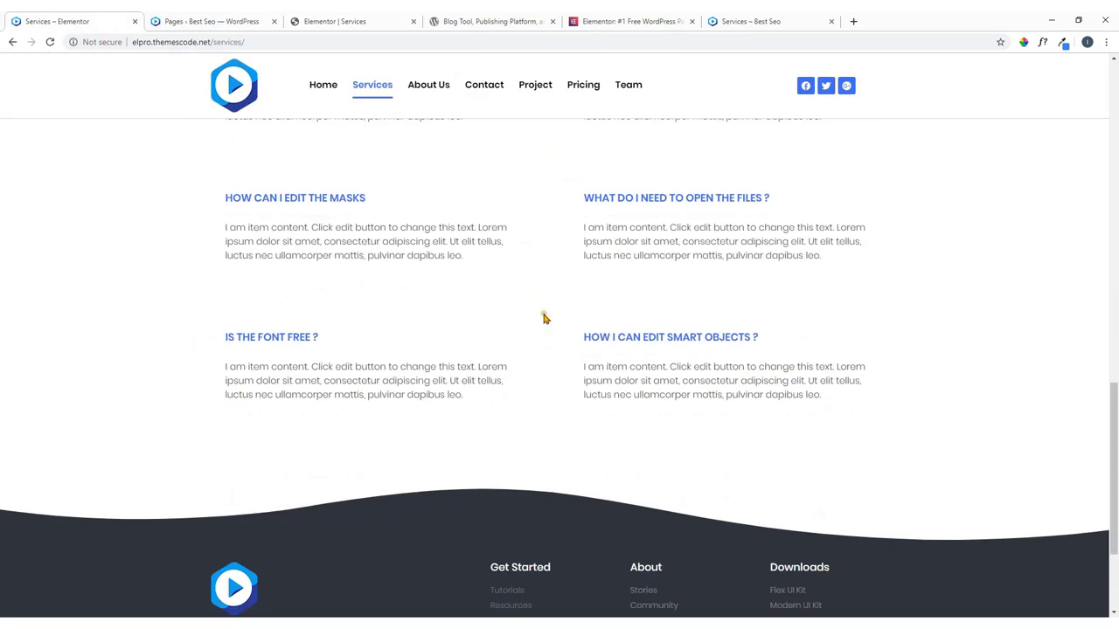
{"action": "scroll", "coordinate": [545, 317], "scroll_direction": "up", "scroll_amount": 3}
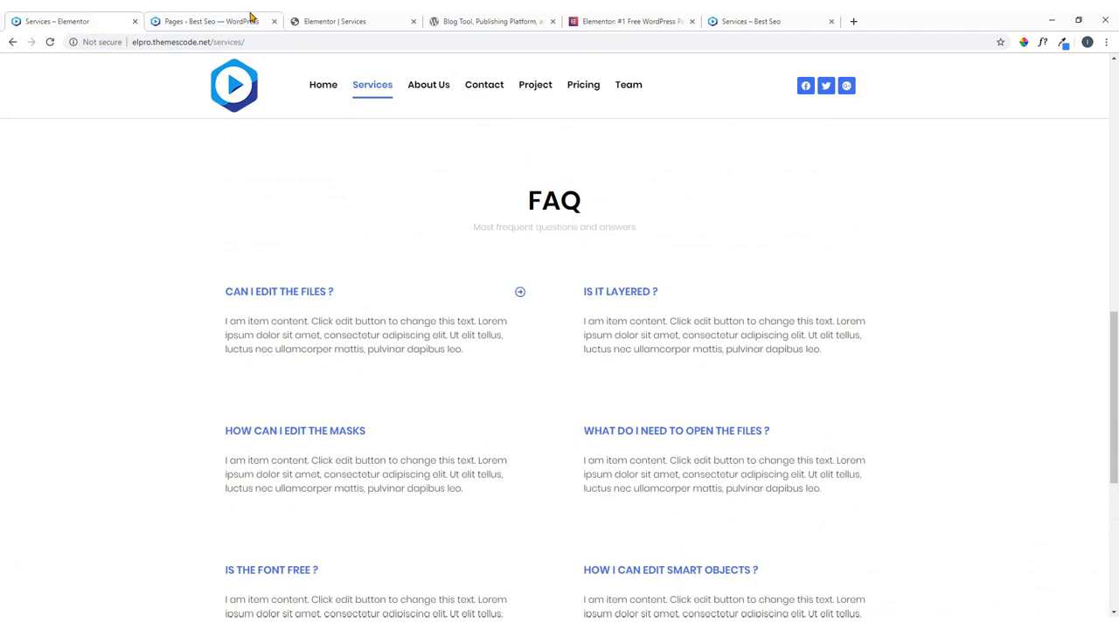
{"action": "left_click", "coordinate": [333, 19]}
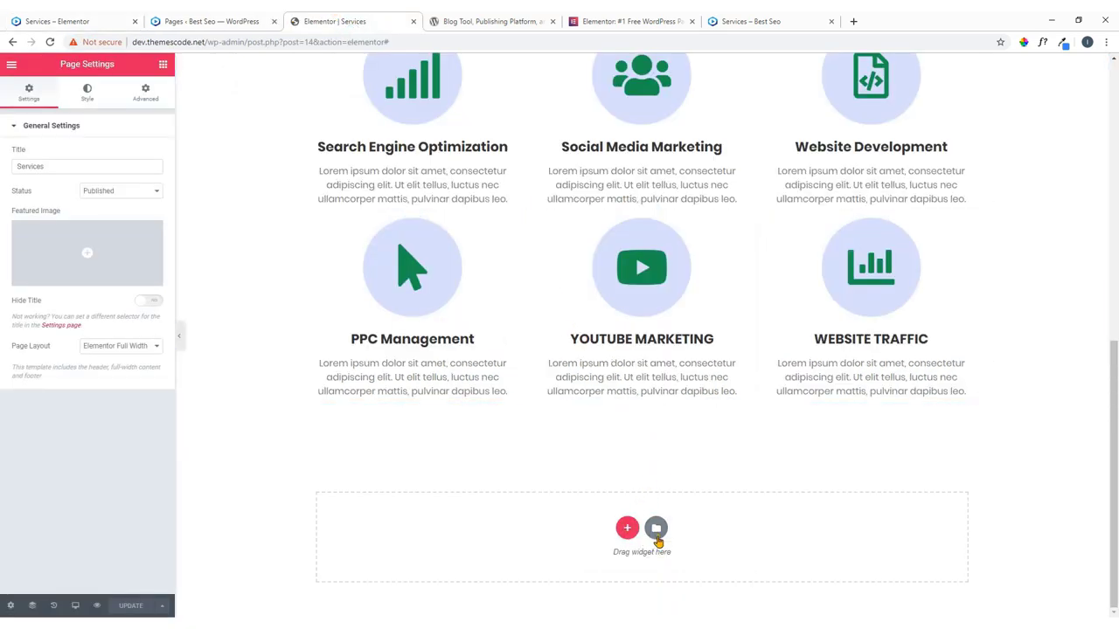
Filter the template library's Blocks to the Faq category and preview the first FAQ block.
{"action": "left_click", "coordinate": [656, 529]}
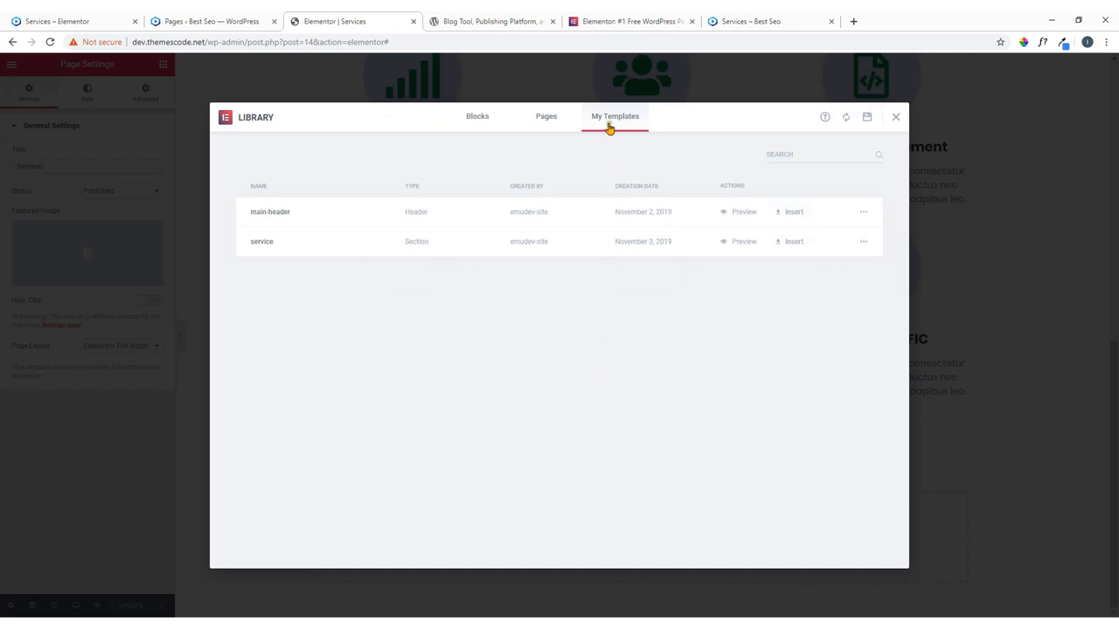
{"action": "left_click", "coordinate": [548, 117]}
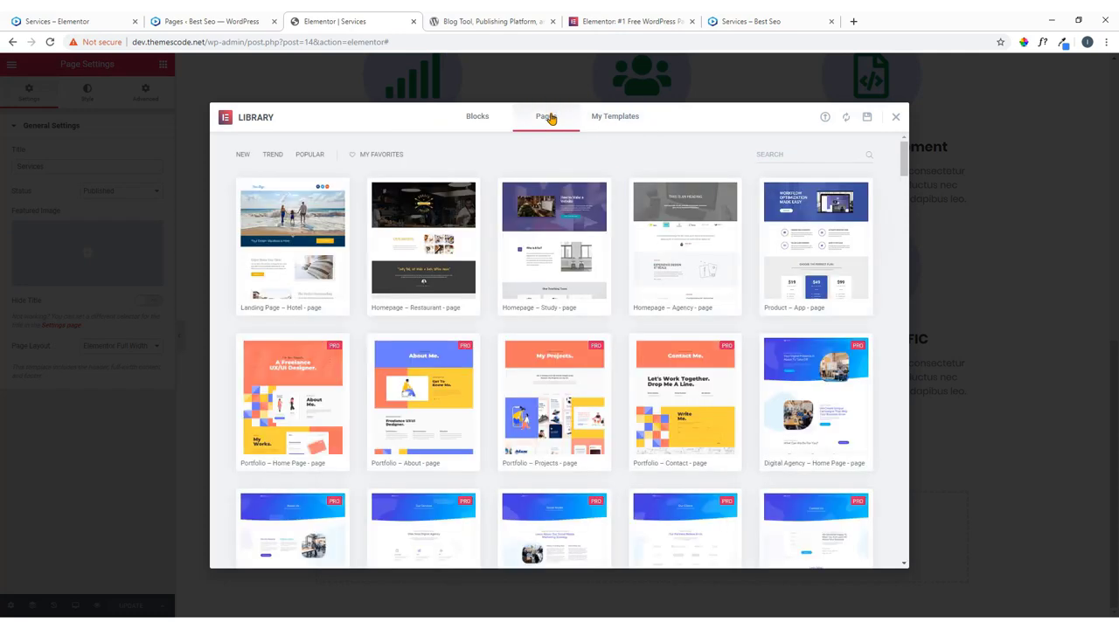
{"action": "left_click", "coordinate": [478, 117]}
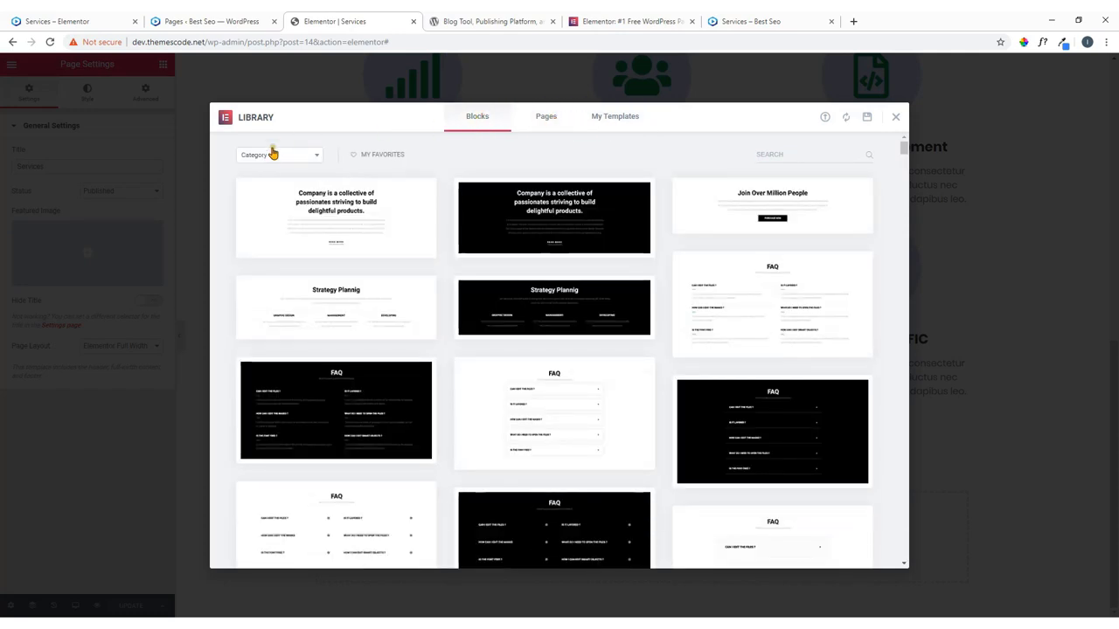
{"action": "left_click", "coordinate": [278, 155]}
{"action": "left_click", "coordinate": [249, 276]}
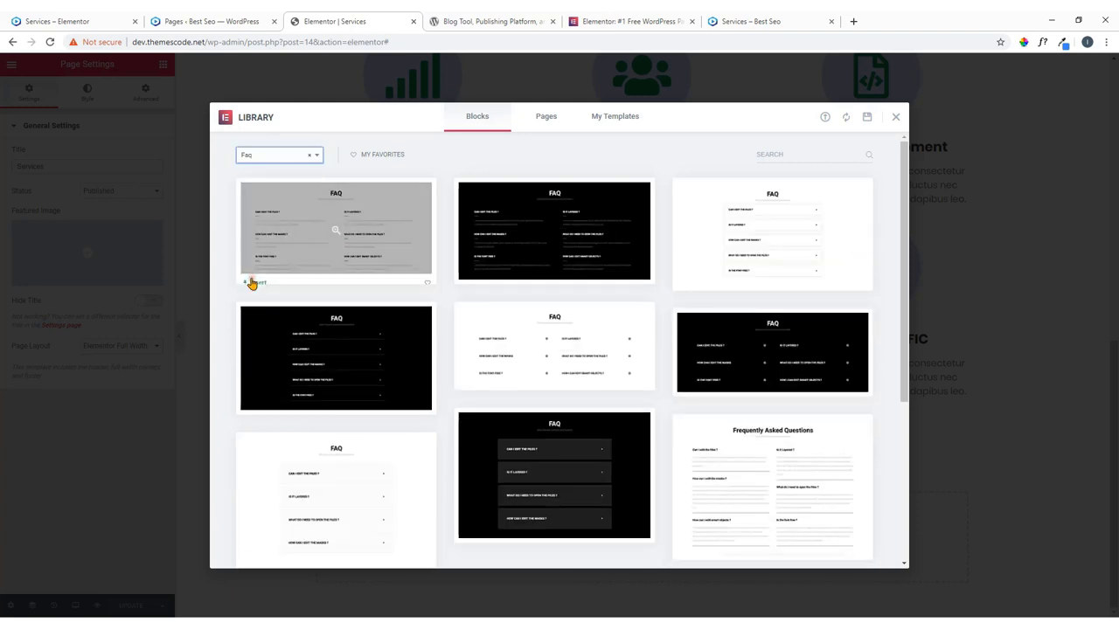
{"action": "scroll", "coordinate": [524, 398], "scroll_direction": "down", "scroll_amount": 2}
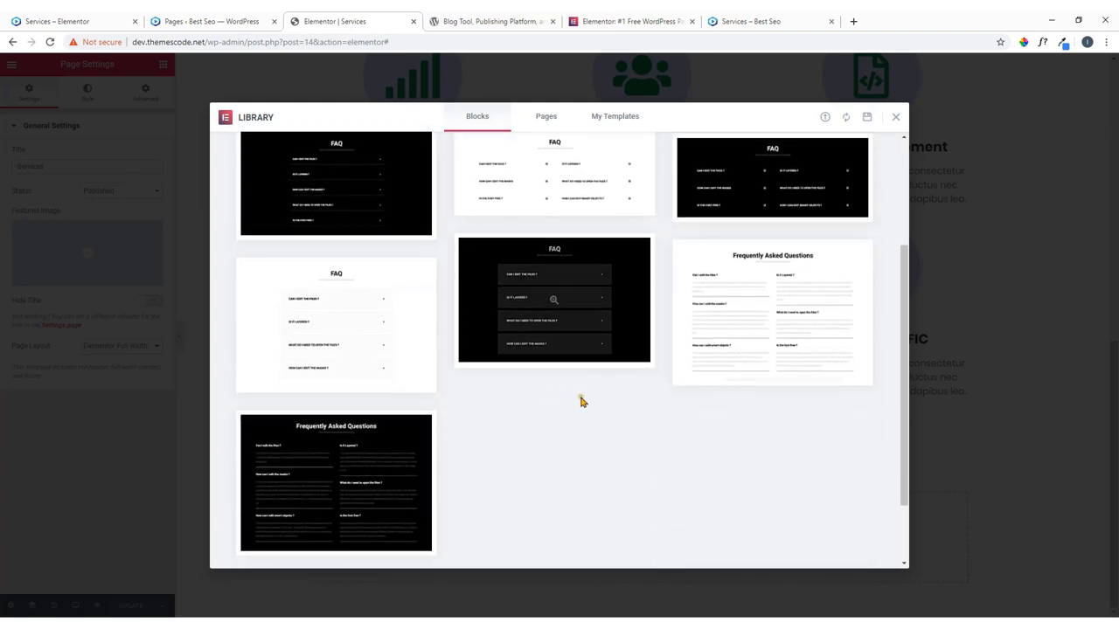
{"action": "scroll", "coordinate": [615, 326], "scroll_direction": "up", "scroll_amount": 1}
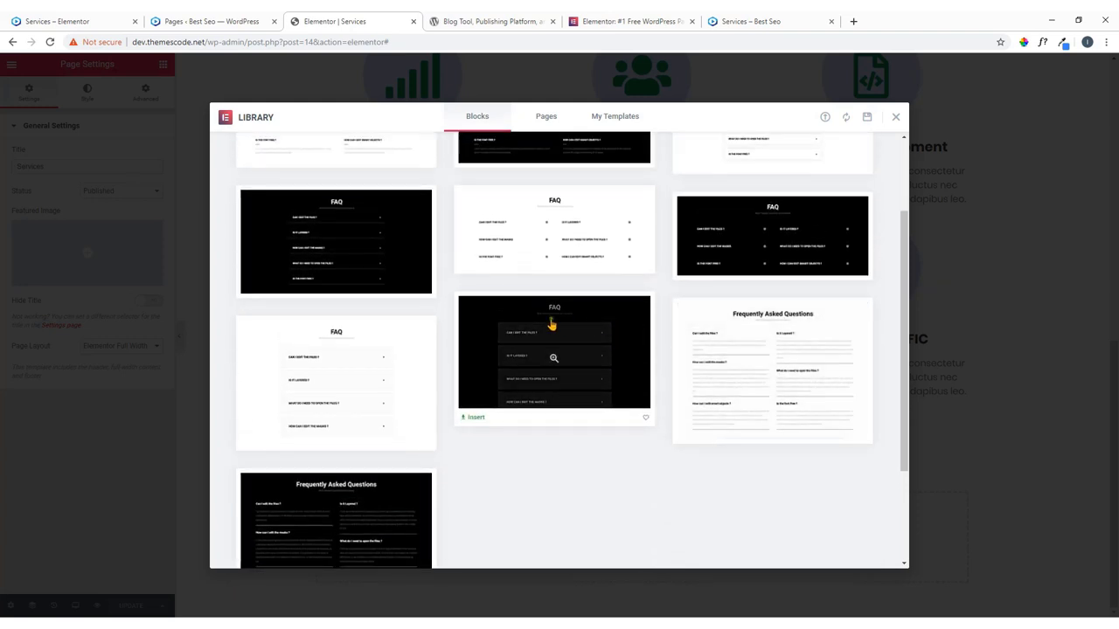
{"action": "scroll", "coordinate": [476, 321], "scroll_direction": "up", "scroll_amount": 2}
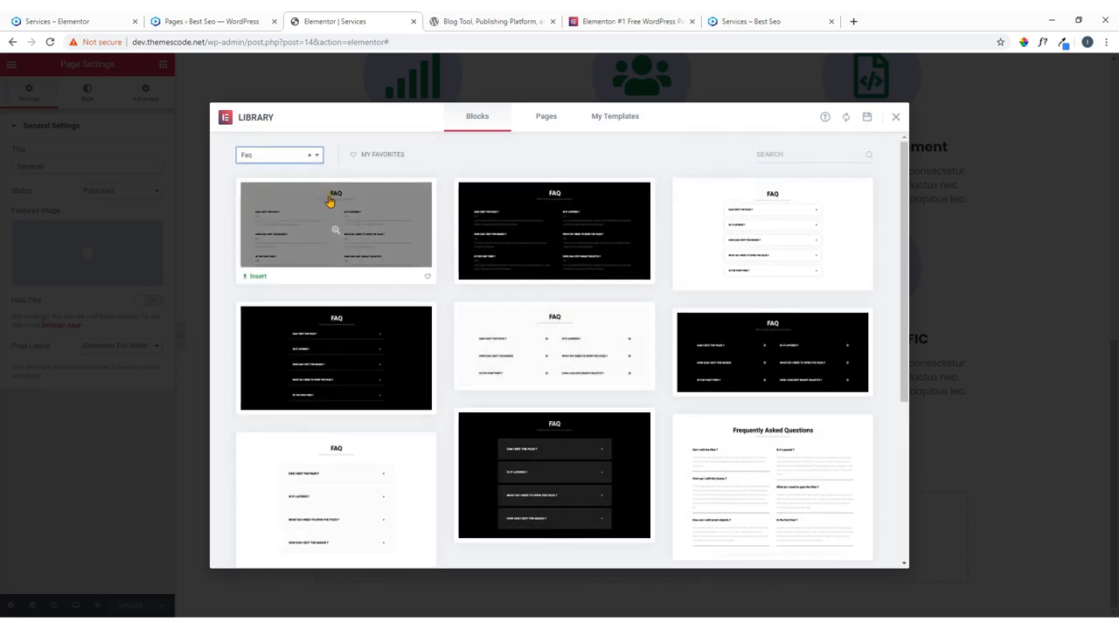
{"action": "scroll", "coordinate": [358, 262], "scroll_direction": "down", "scroll_amount": 3}
{"action": "scroll", "coordinate": [362, 278], "scroll_direction": "up", "scroll_amount": 1}
{"action": "scroll", "coordinate": [362, 280], "scroll_direction": "up", "scroll_amount": 5}
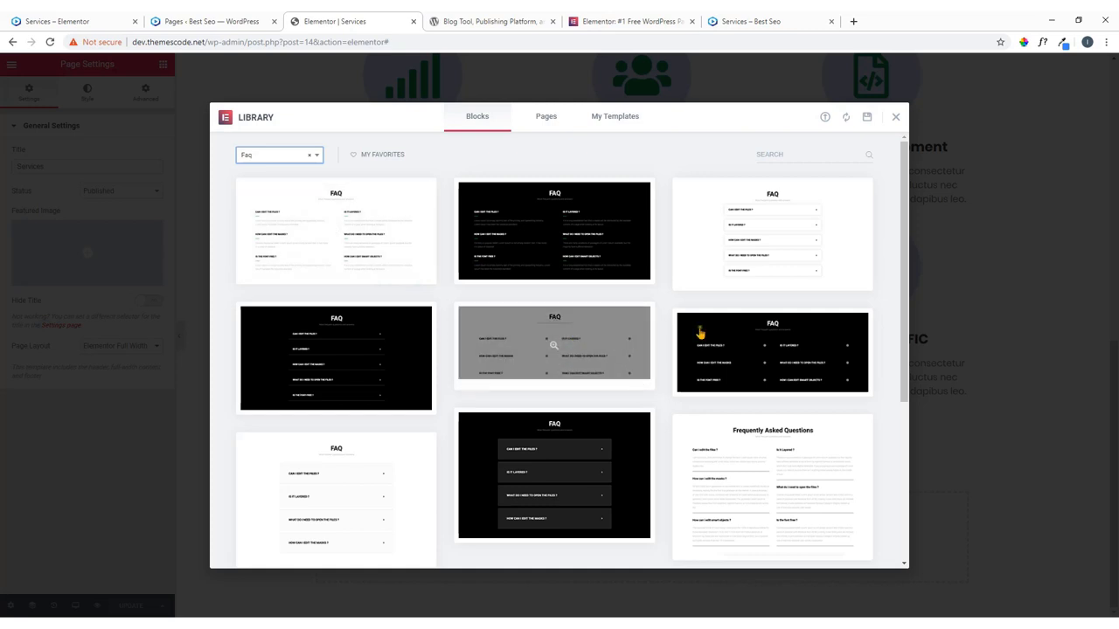
{"action": "scroll", "coordinate": [734, 321], "scroll_direction": "down", "scroll_amount": 4}
{"action": "scroll", "coordinate": [376, 293], "scroll_direction": "up", "scroll_amount": 5}
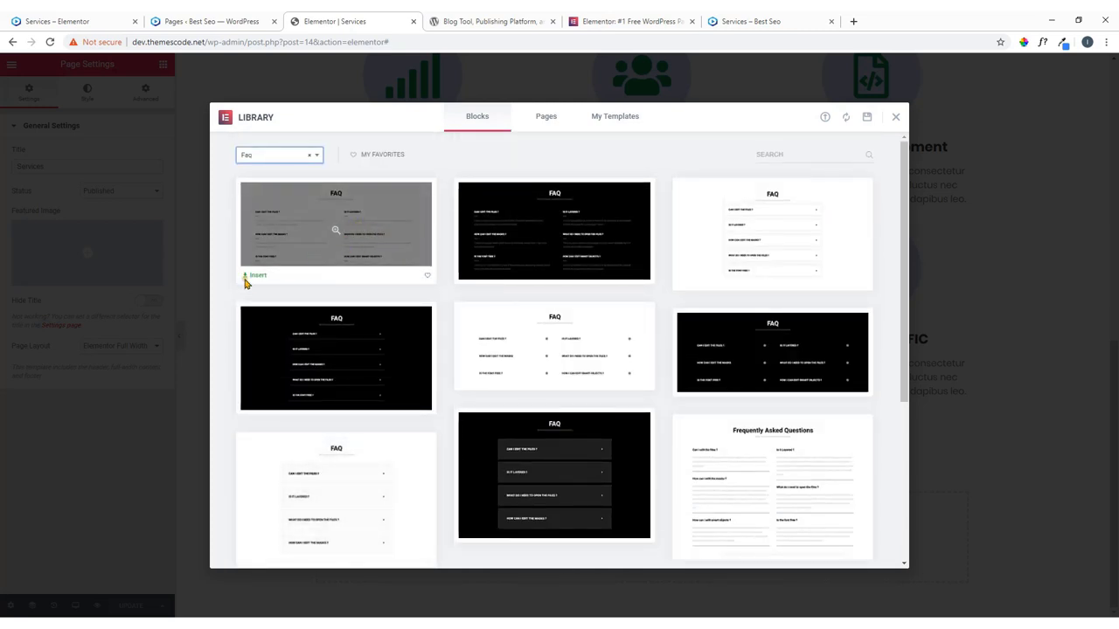
{"action": "left_click", "coordinate": [339, 230]}
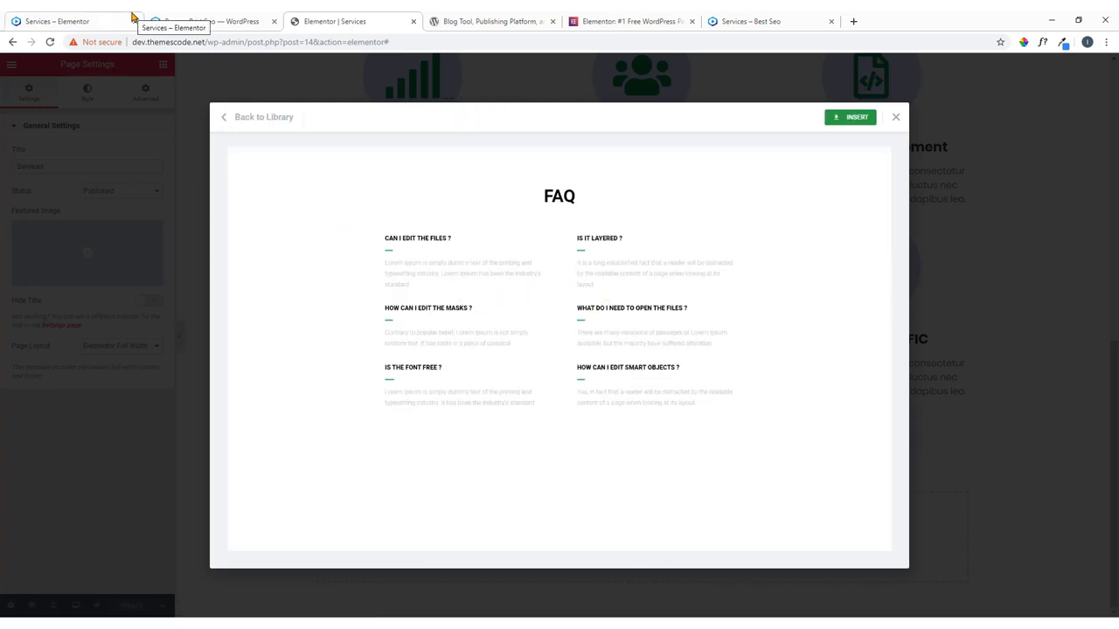
Check the live FAQ and the WordPress pages list, then re-filter the blocks to Faq.
{"action": "left_click", "coordinate": [94, 16]}
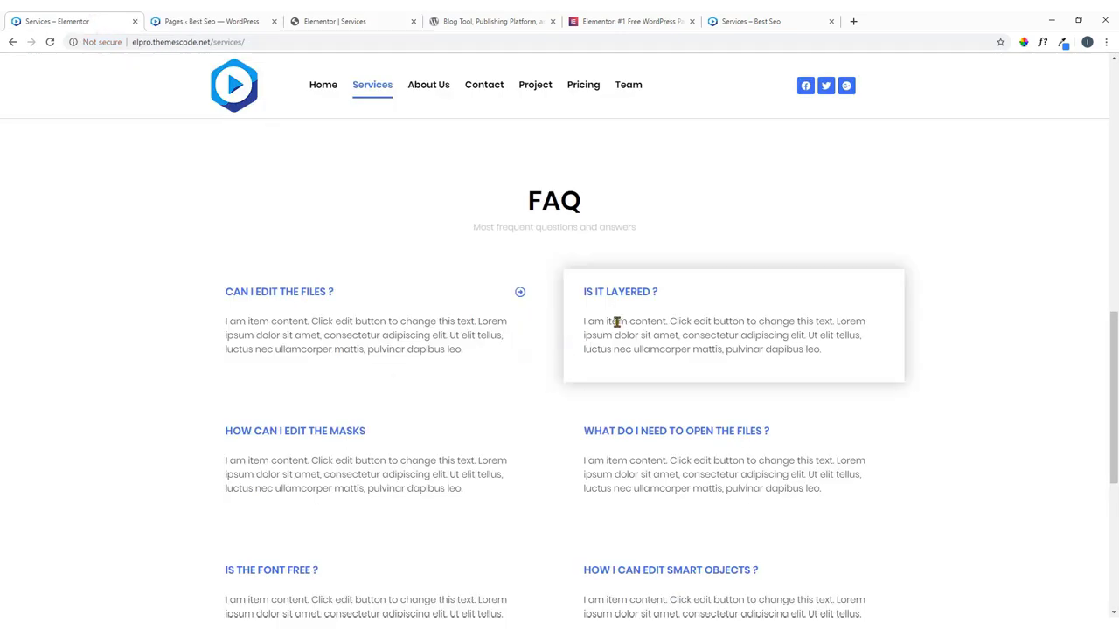
{"action": "left_click", "coordinate": [232, 17]}
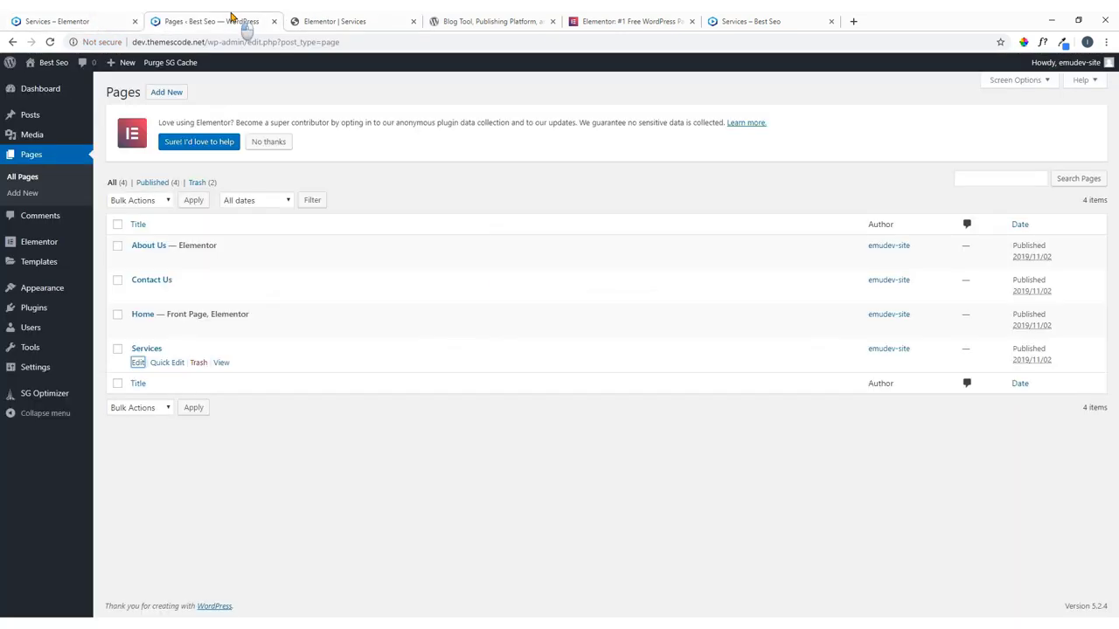
{"action": "left_click", "coordinate": [349, 19]}
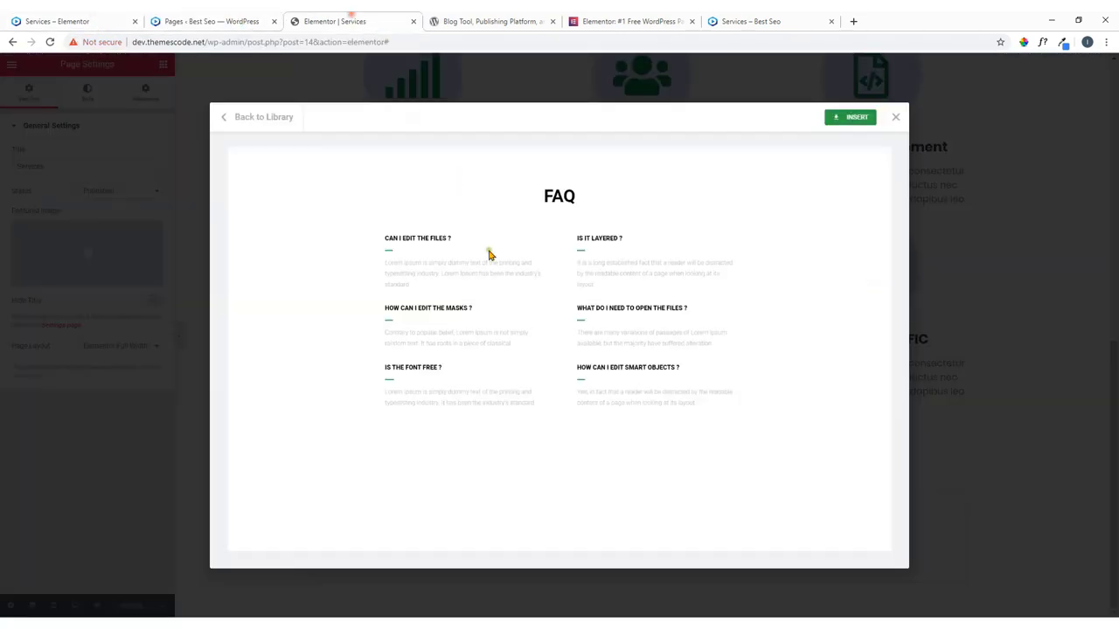
{"action": "left_click", "coordinate": [245, 118]}
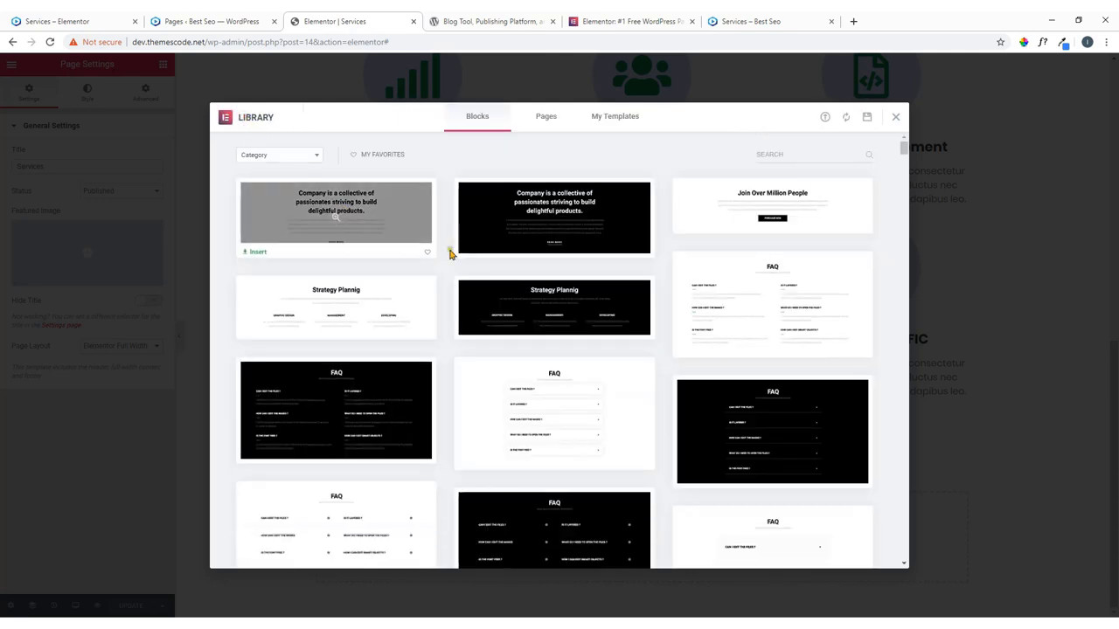
{"action": "left_click", "coordinate": [273, 155]}
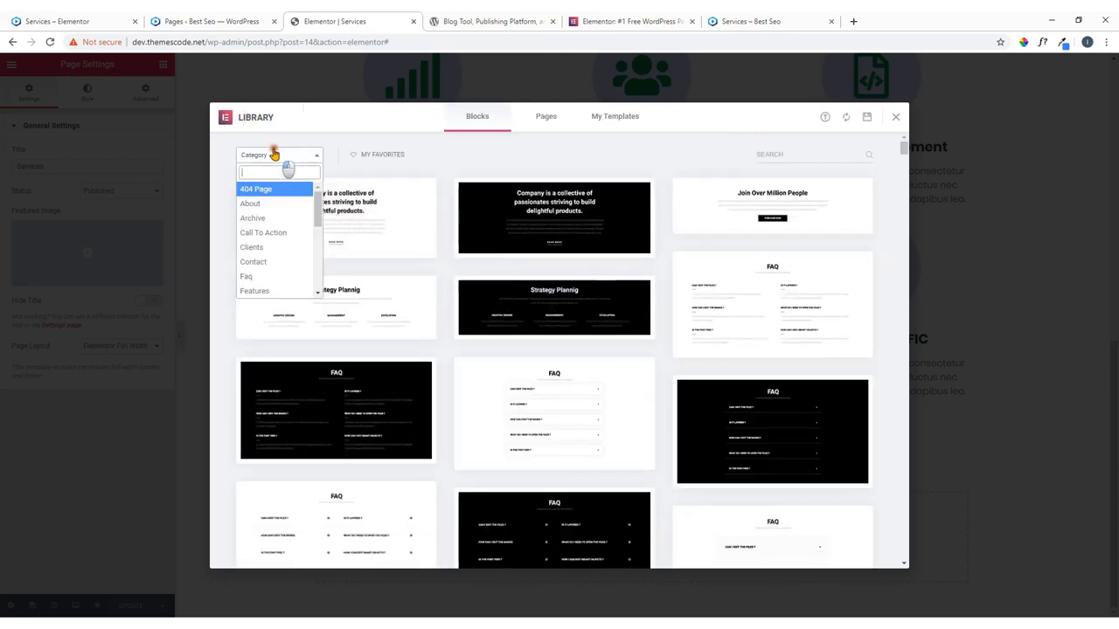
{"action": "left_click", "coordinate": [248, 276]}
{"action": "scroll", "coordinate": [361, 292], "scroll_direction": "down", "scroll_amount": 2}
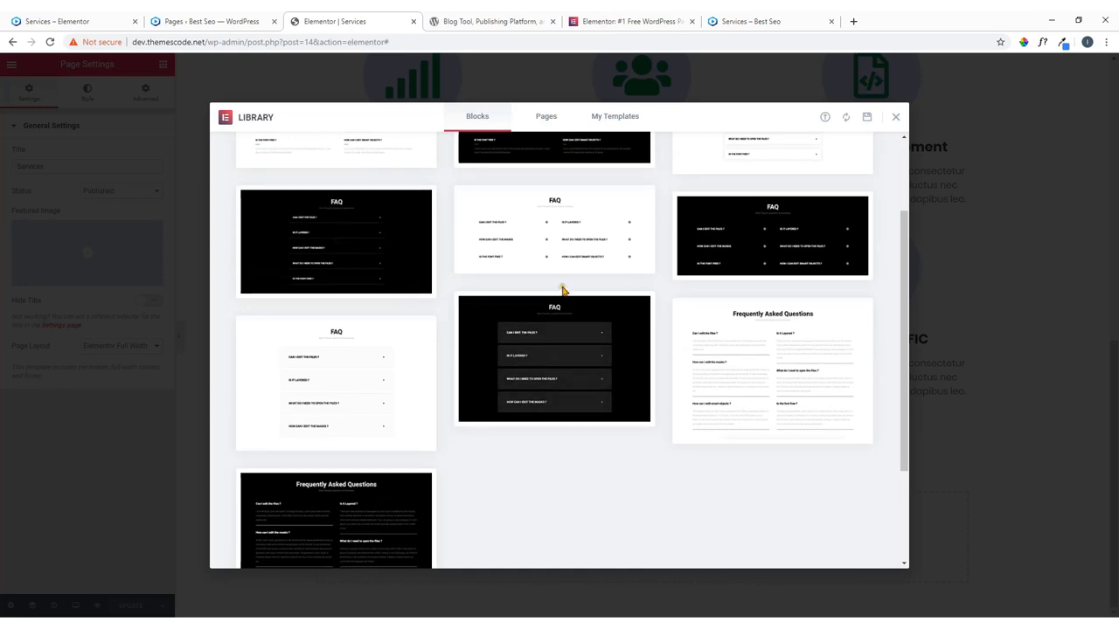
{"action": "scroll", "coordinate": [663, 267], "scroll_direction": "down", "scroll_amount": 2}
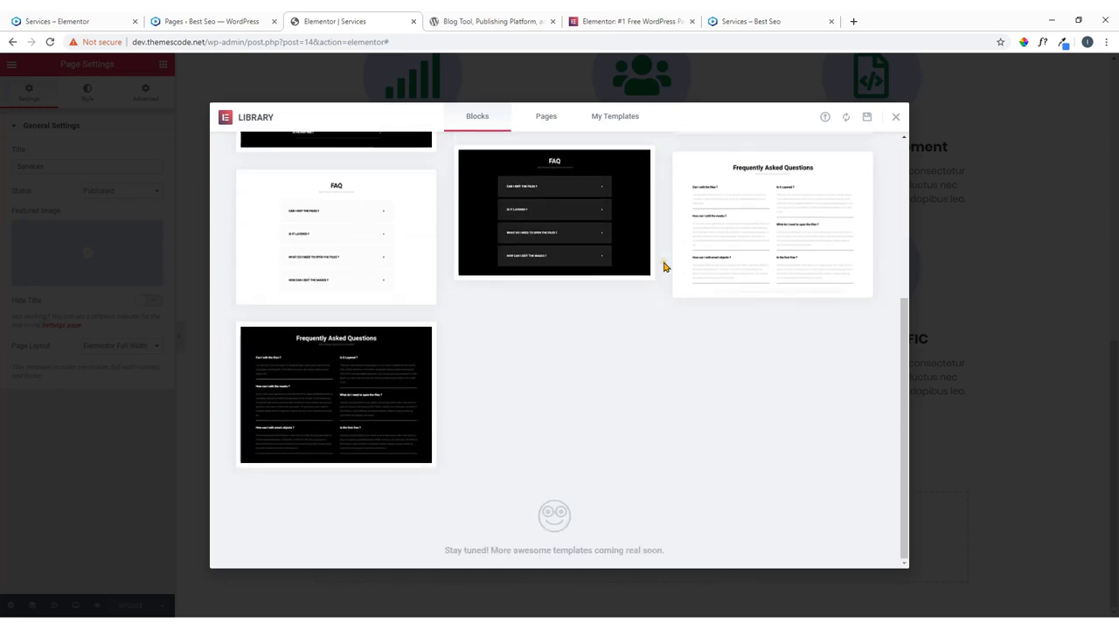
{"action": "scroll", "coordinate": [644, 268], "scroll_direction": "up", "scroll_amount": 5}
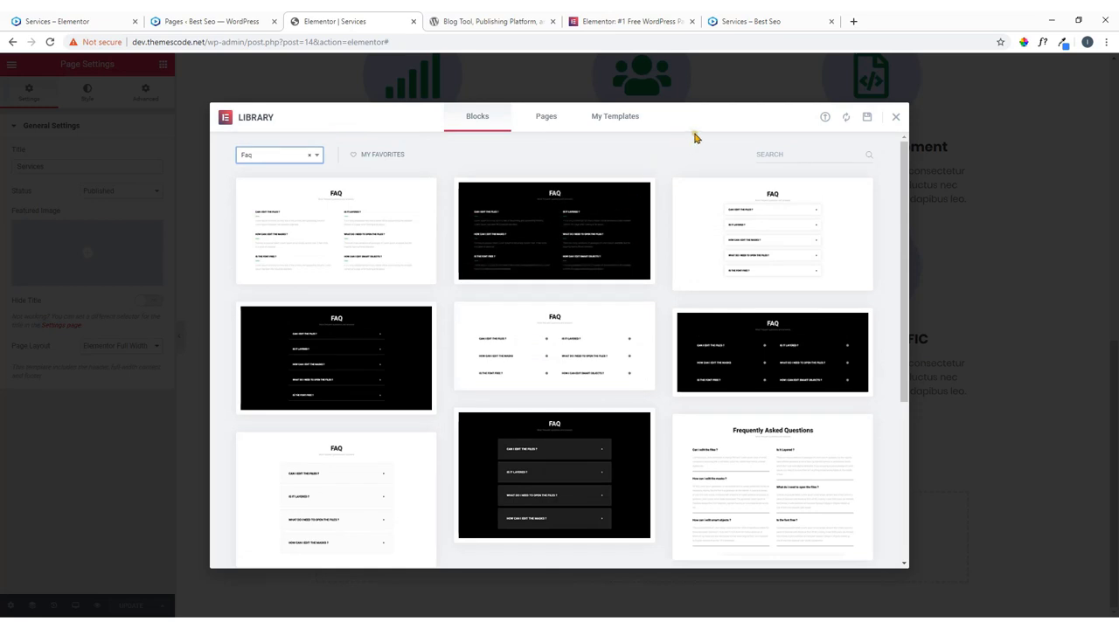
Compare against the live page's FAQ section again and reopen the first FAQ block's preview.
{"action": "left_click", "coordinate": [67, 16]}
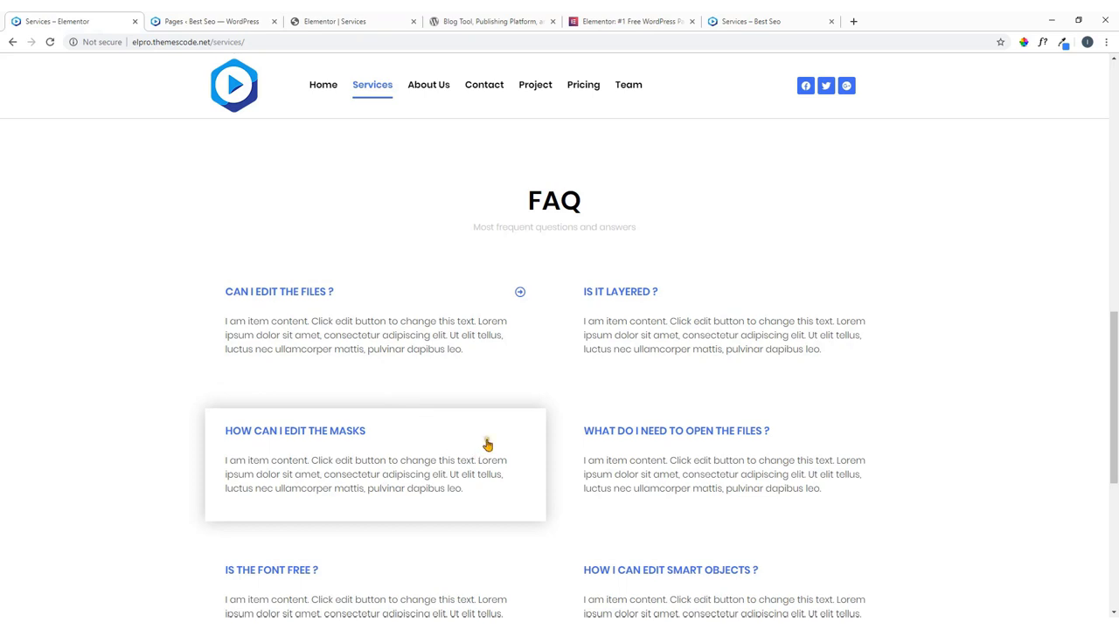
{"action": "scroll", "coordinate": [565, 315], "scroll_direction": "down", "scroll_amount": 3}
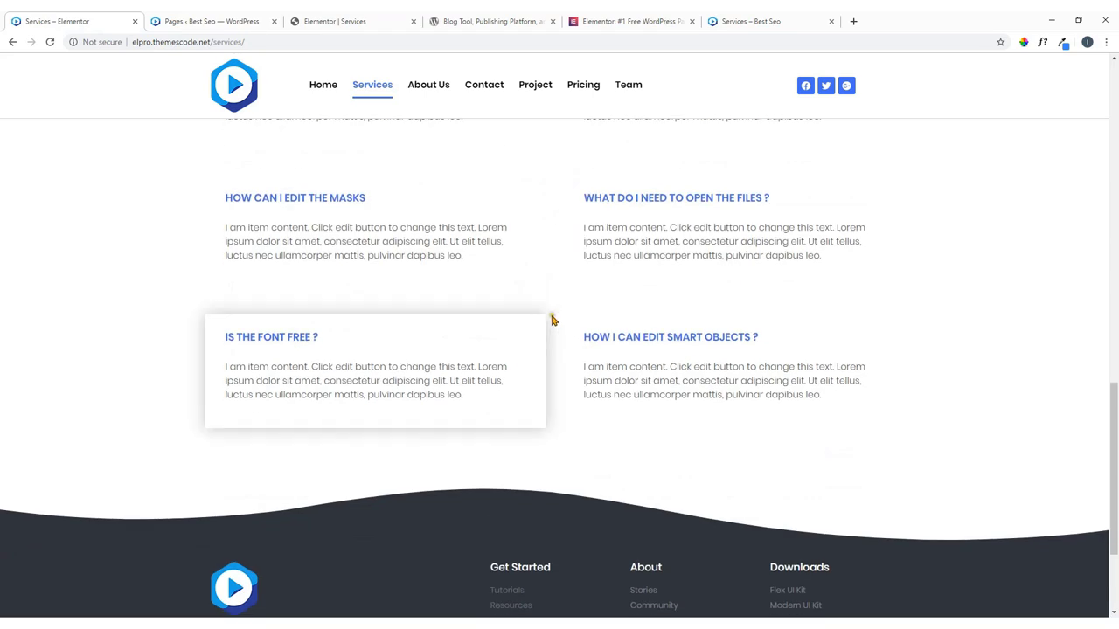
{"action": "scroll", "coordinate": [291, 100], "scroll_direction": "up", "scroll_amount": 4}
{"action": "left_click", "coordinate": [321, 19]}
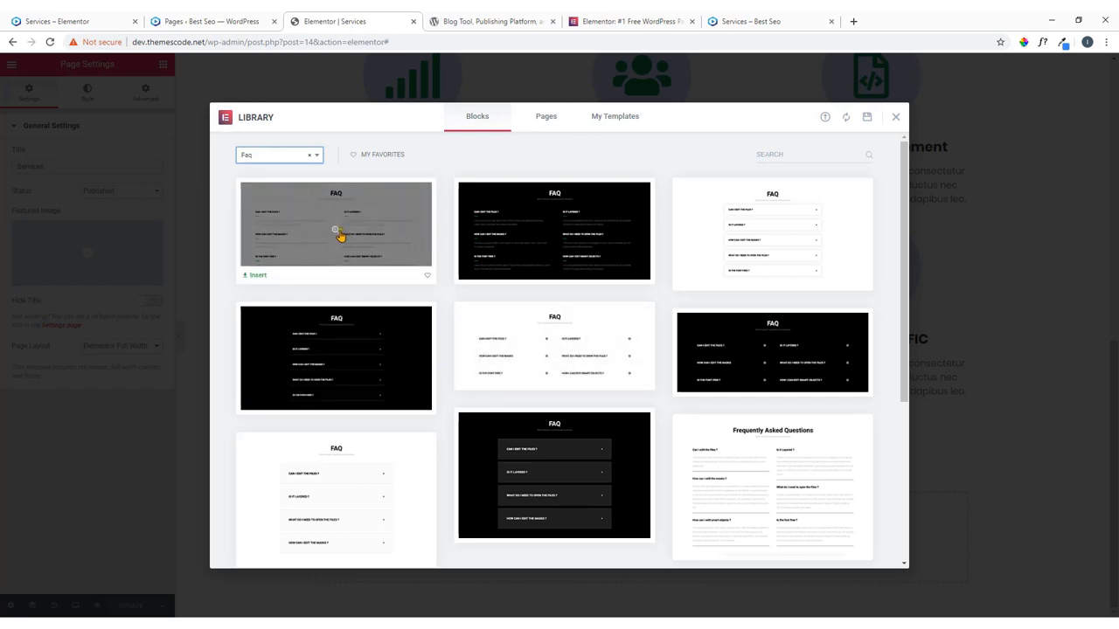
{"action": "scroll", "coordinate": [339, 234], "scroll_direction": "down", "scroll_amount": 5}
{"action": "scroll", "coordinate": [339, 234], "scroll_direction": "up", "scroll_amount": 5}
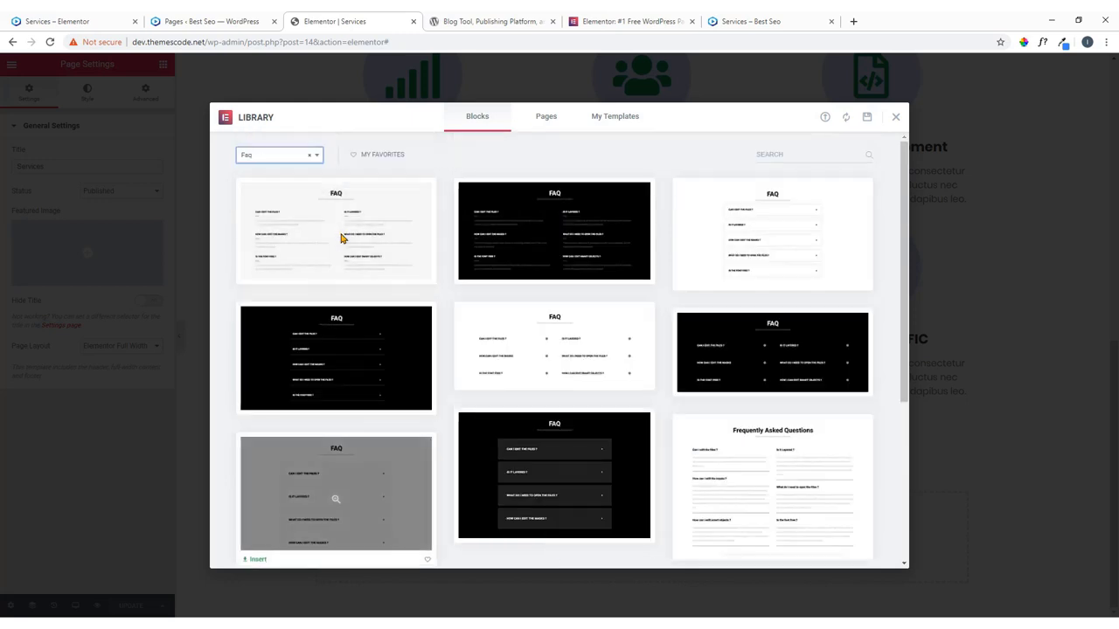
{"action": "left_click", "coordinate": [335, 231]}
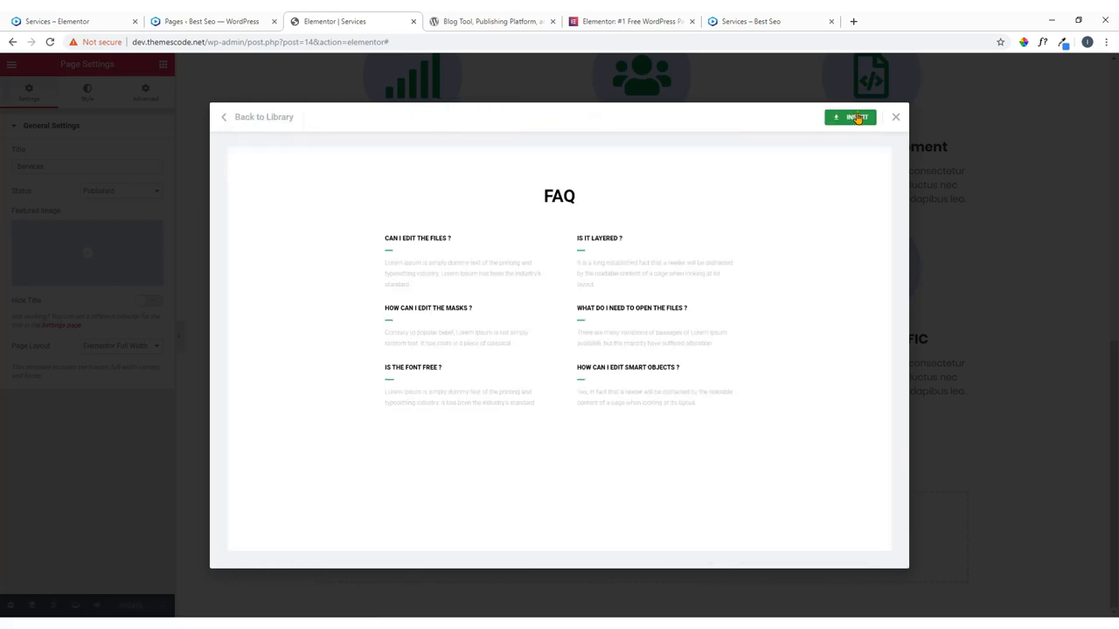
Insert the previewed FAQ block into the Services page.
{"action": "left_click", "coordinate": [853, 121]}
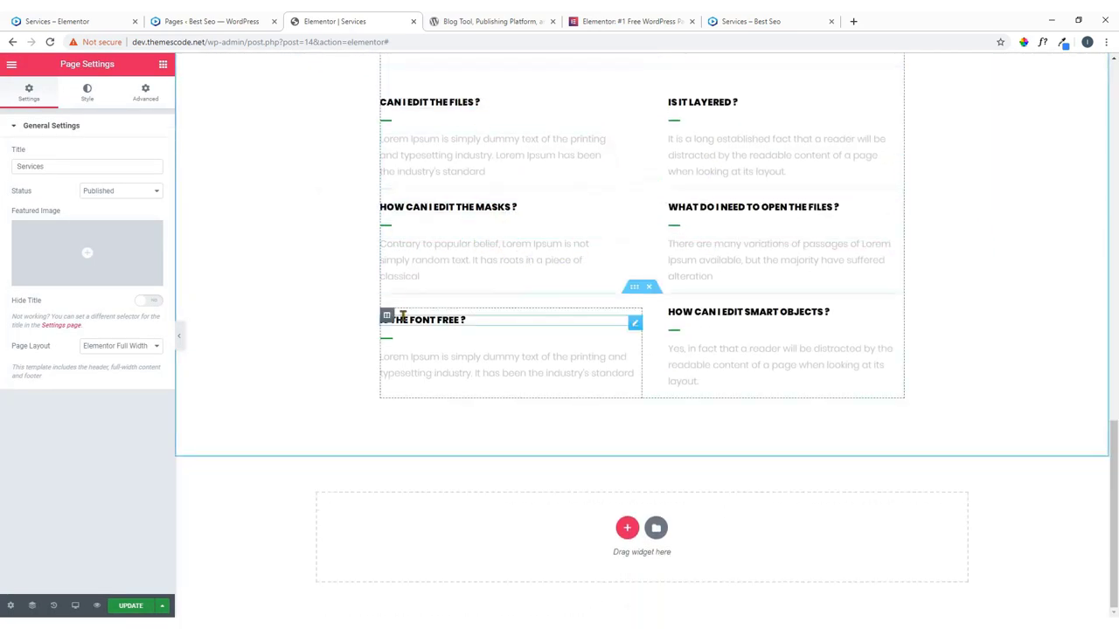
{"action": "scroll", "coordinate": [291, 190], "scroll_direction": "up", "scroll_amount": 4}
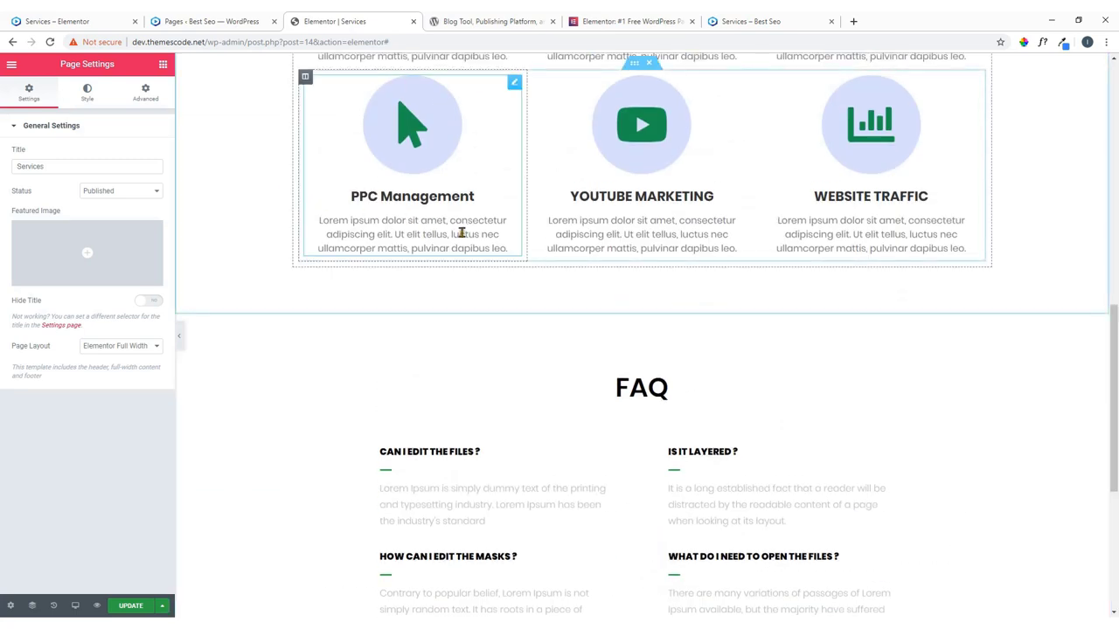
{"action": "scroll", "coordinate": [637, 257], "scroll_direction": "down", "scroll_amount": 3}
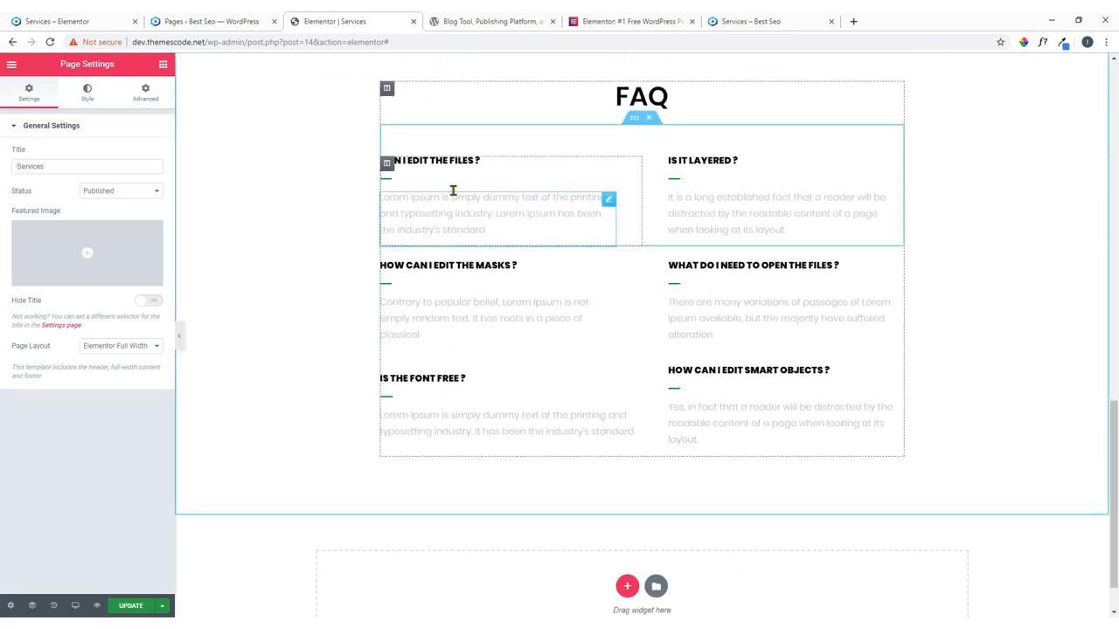
{"action": "scroll", "coordinate": [673, 253], "scroll_direction": "down", "scroll_amount": 1}
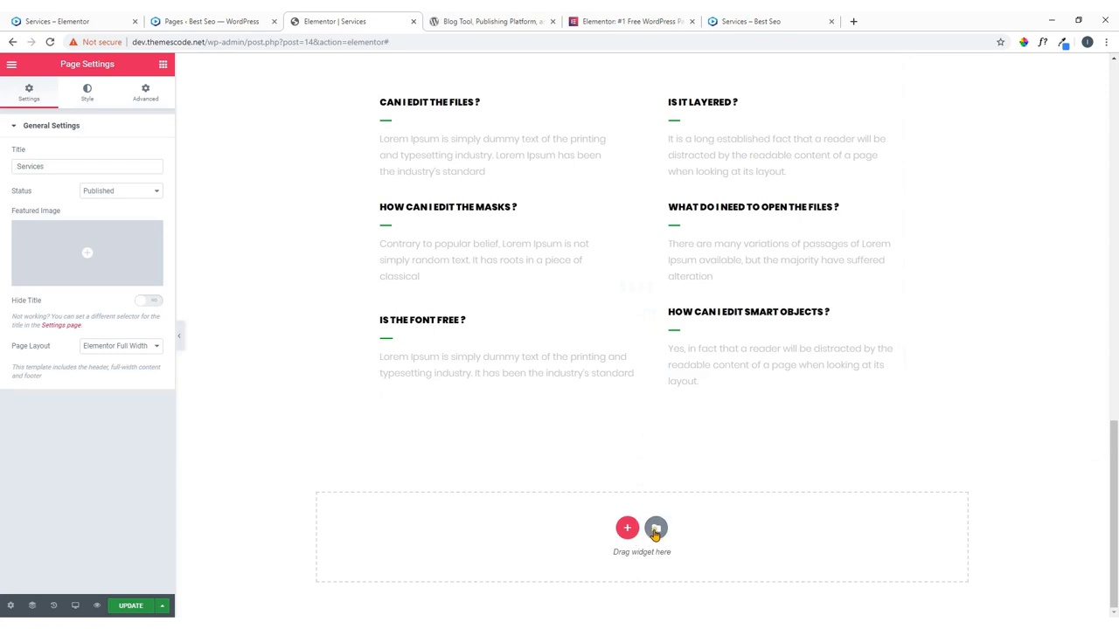
Insert the green-title FAQ accordion block from the library's Faq category.
{"action": "left_click", "coordinate": [655, 530]}
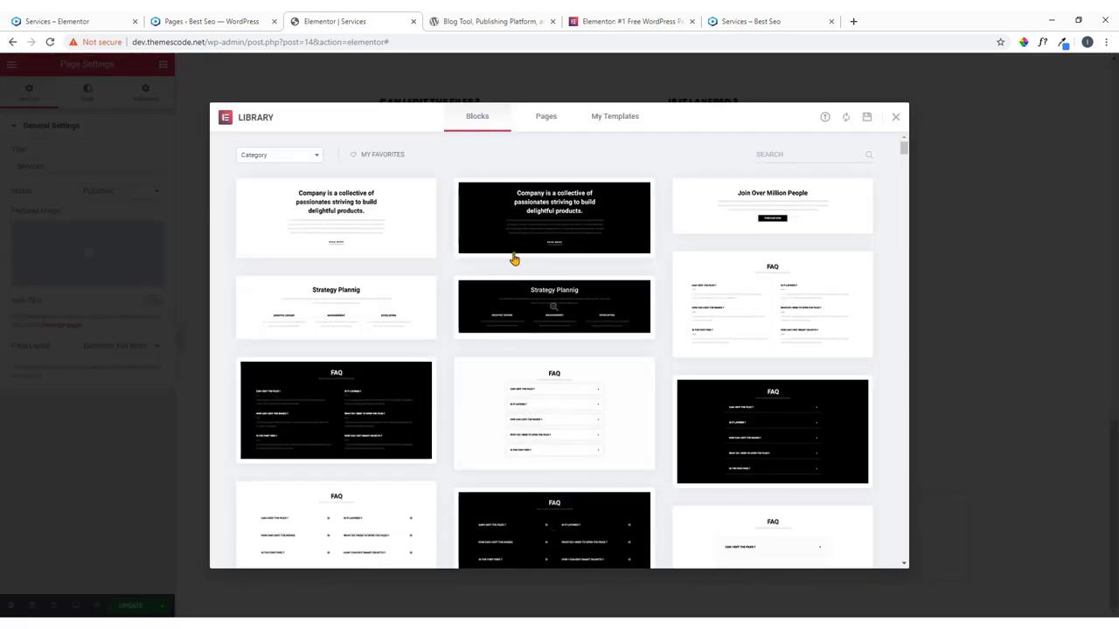
{"action": "left_click", "coordinate": [284, 155]}
{"action": "left_click", "coordinate": [271, 279]}
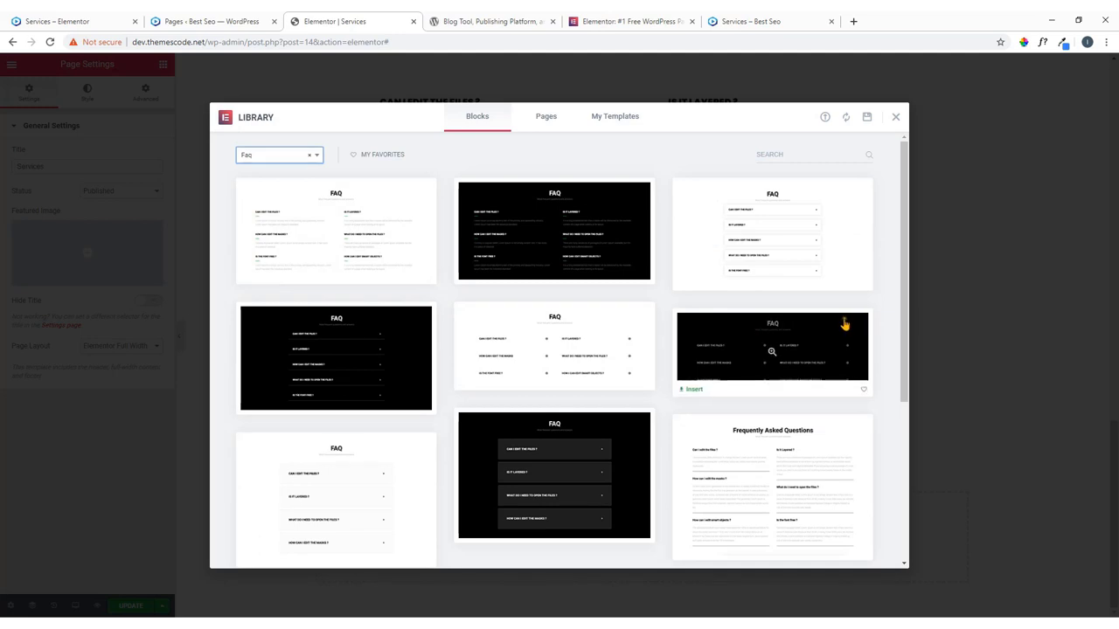
{"action": "scroll", "coordinate": [844, 326], "scroll_direction": "down", "scroll_amount": 4}
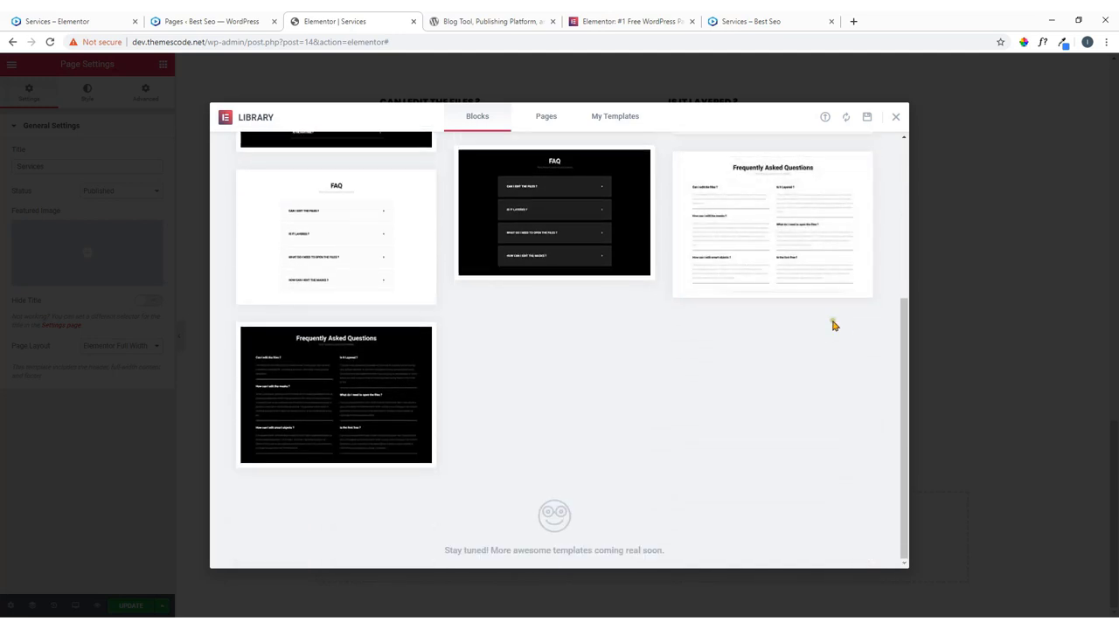
{"action": "scroll", "coordinate": [786, 325], "scroll_direction": "up", "scroll_amount": 2}
{"action": "left_click", "coordinate": [472, 293]}
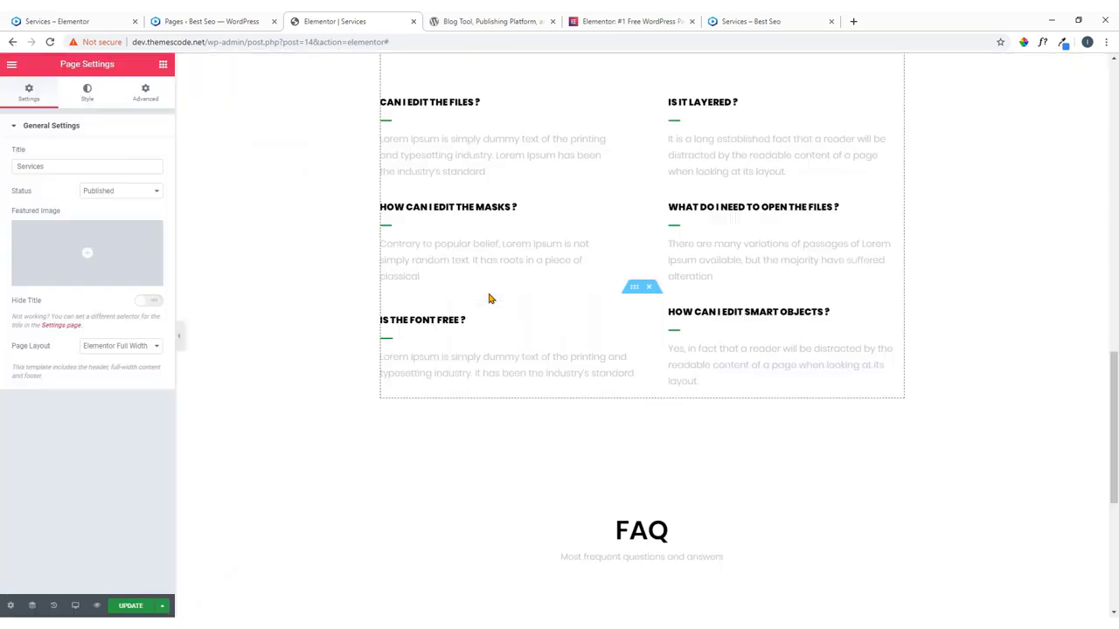
{"action": "scroll", "coordinate": [597, 307], "scroll_direction": "up", "scroll_amount": 5}
{"action": "scroll", "coordinate": [594, 308], "scroll_direction": "down", "scroll_amount": 3}
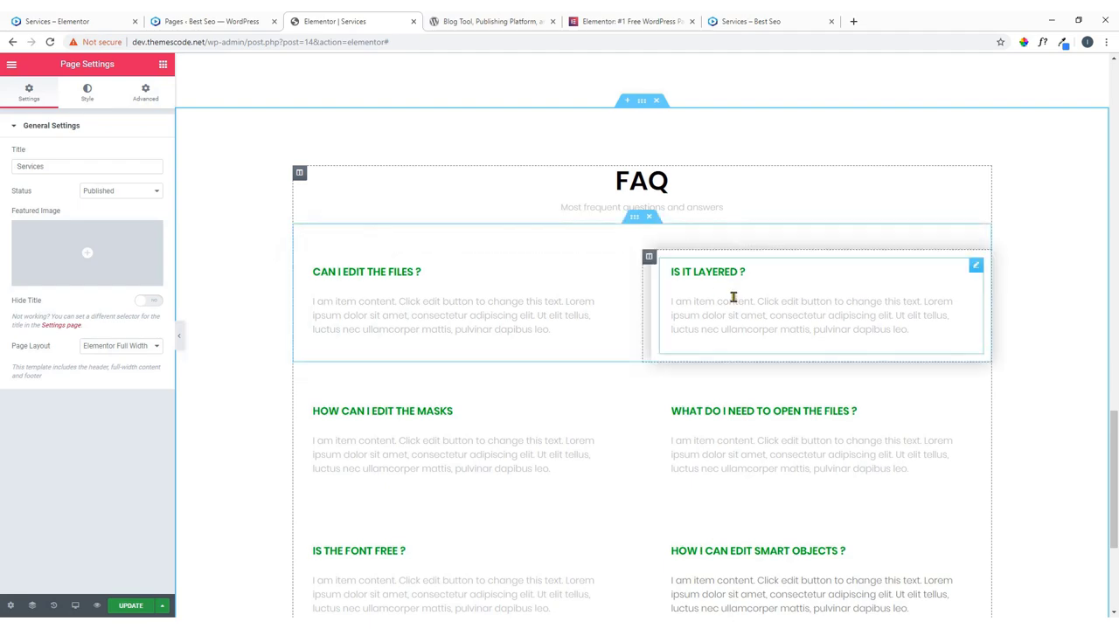
{"action": "scroll", "coordinate": [525, 362], "scroll_direction": "down", "scroll_amount": 3}
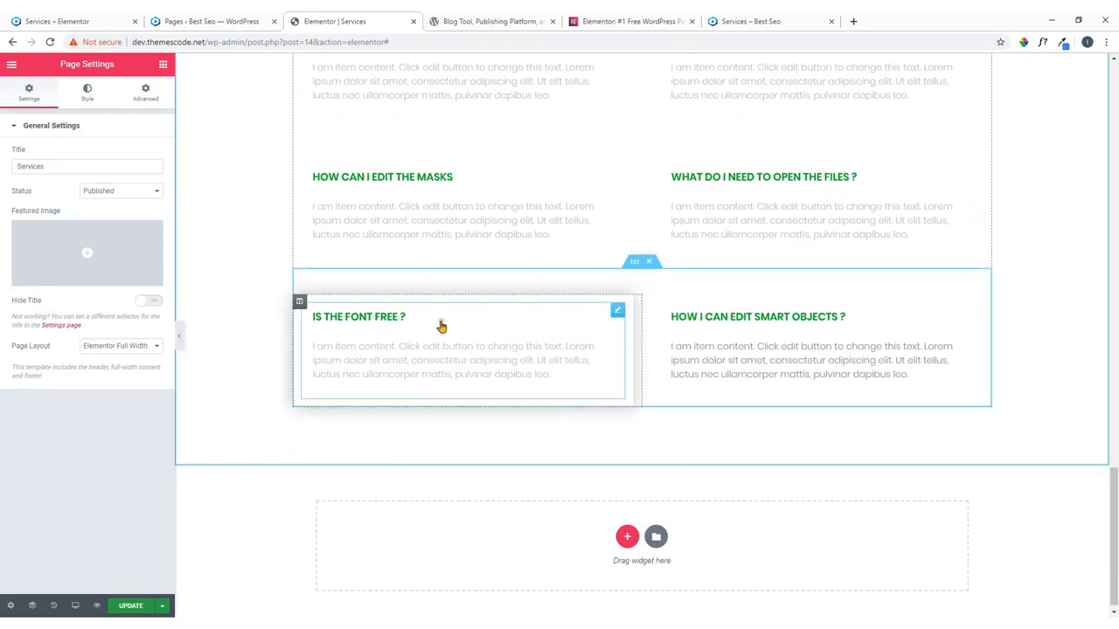
{"action": "scroll", "coordinate": [502, 230], "scroll_direction": "up", "scroll_amount": 2}
{"action": "scroll", "coordinate": [485, 268], "scroll_direction": "up", "scroll_amount": 7}
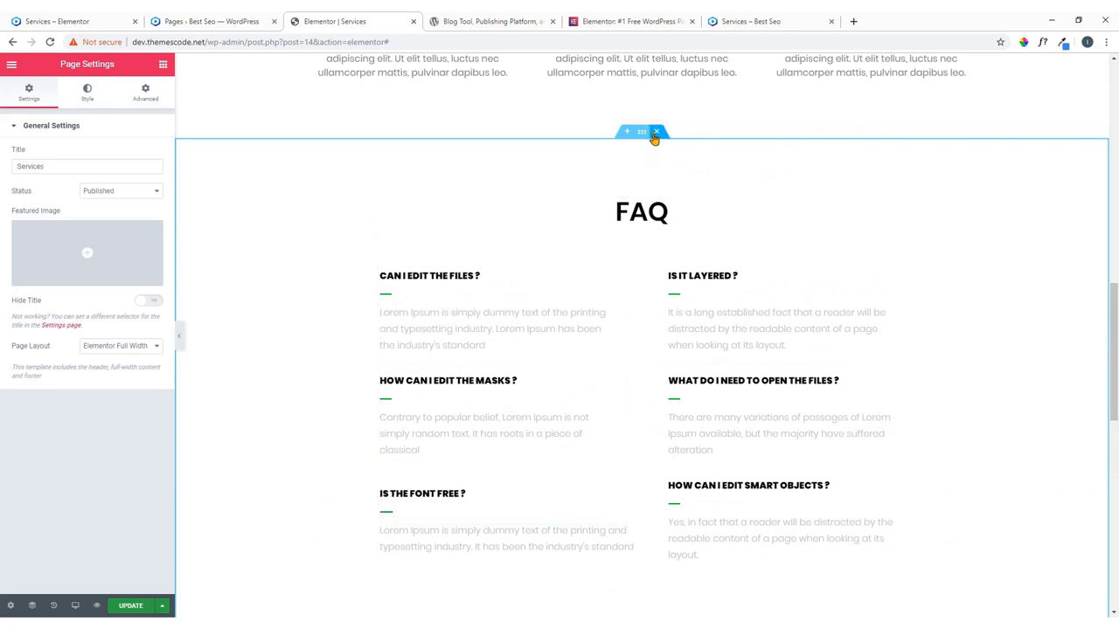
Delete the old black-title FAQ section and check the result on the live page.
{"action": "left_click", "coordinate": [654, 133]}
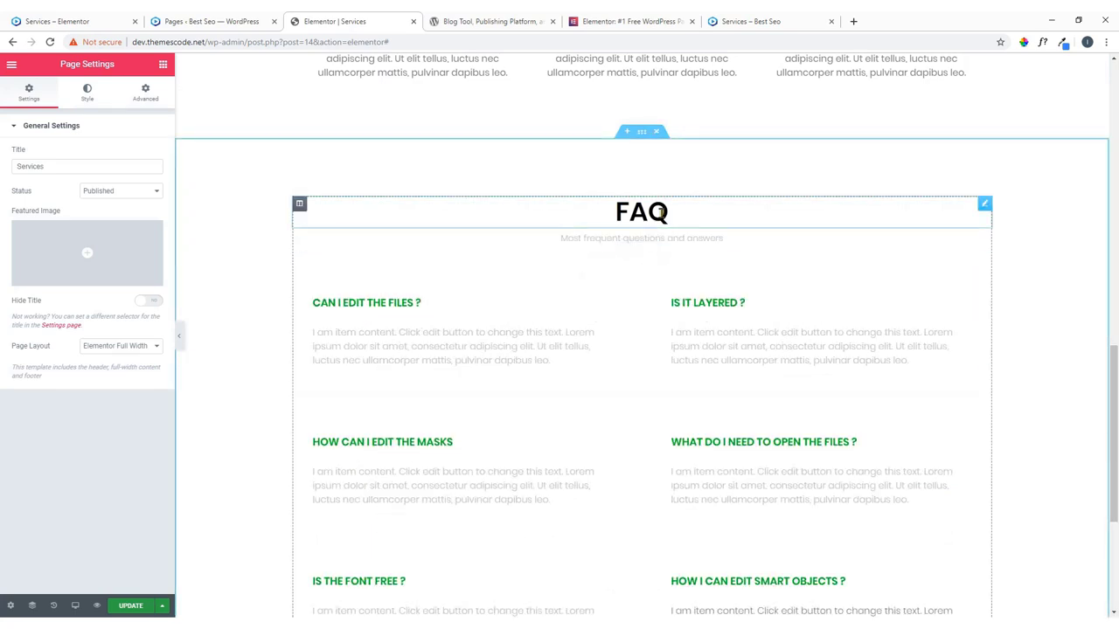
{"action": "scroll", "coordinate": [619, 242], "scroll_direction": "down", "scroll_amount": 3}
{"action": "left_click", "coordinate": [96, 19]}
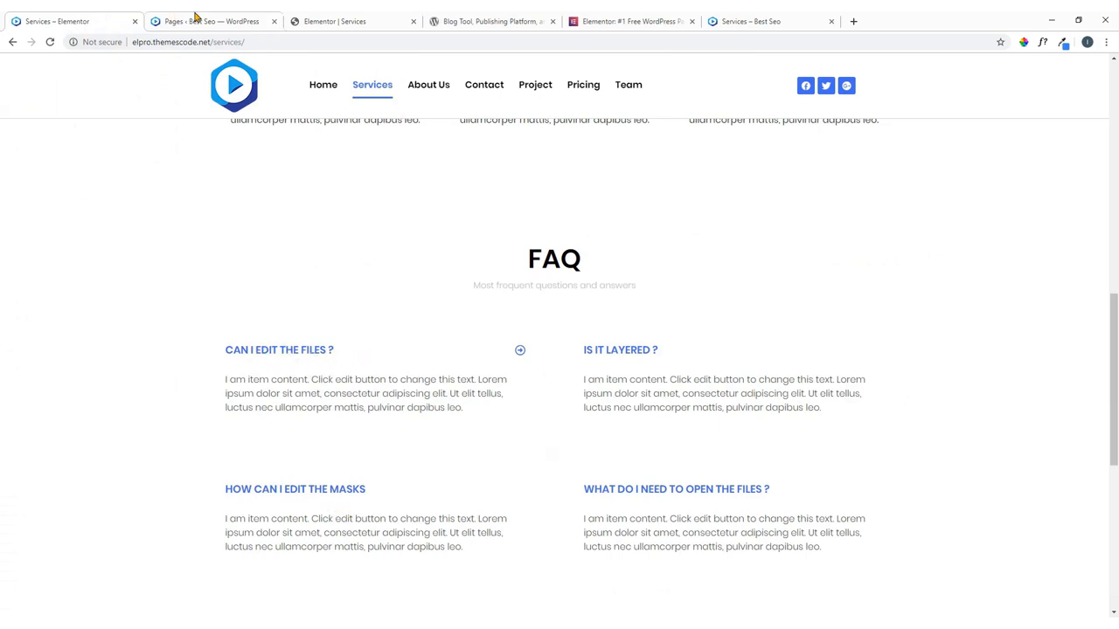
{"action": "left_click", "coordinate": [330, 19]}
{"action": "scroll", "coordinate": [393, 228], "scroll_direction": "up", "scroll_amount": 3}
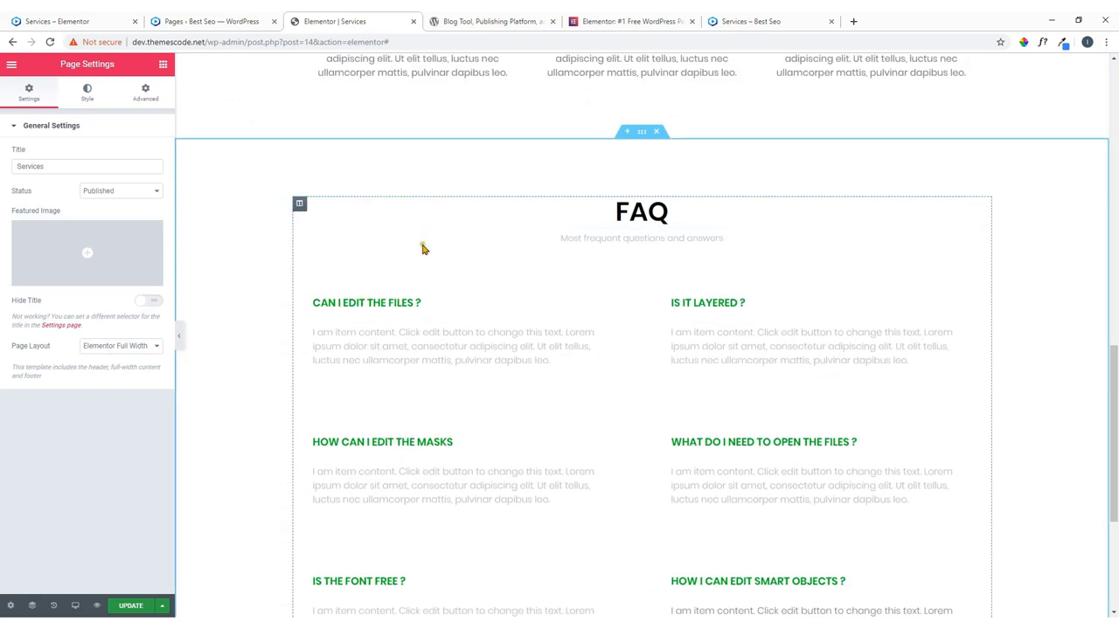
Set the FAQ accordion's active title colour to blue.
{"action": "left_click", "coordinate": [617, 298]}
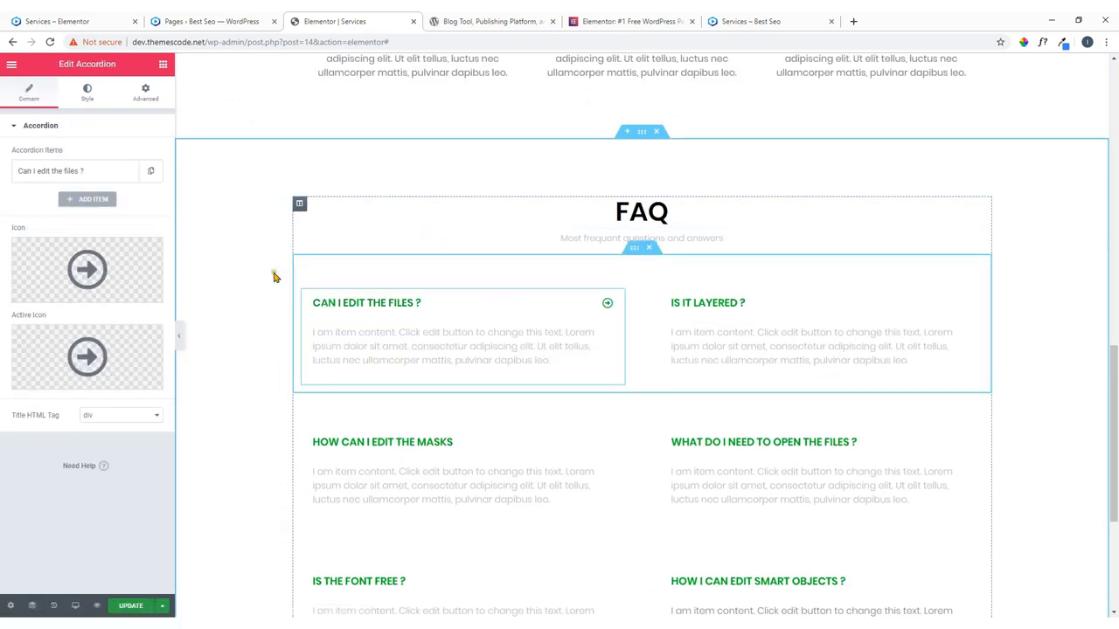
{"action": "left_click", "coordinate": [87, 92]}
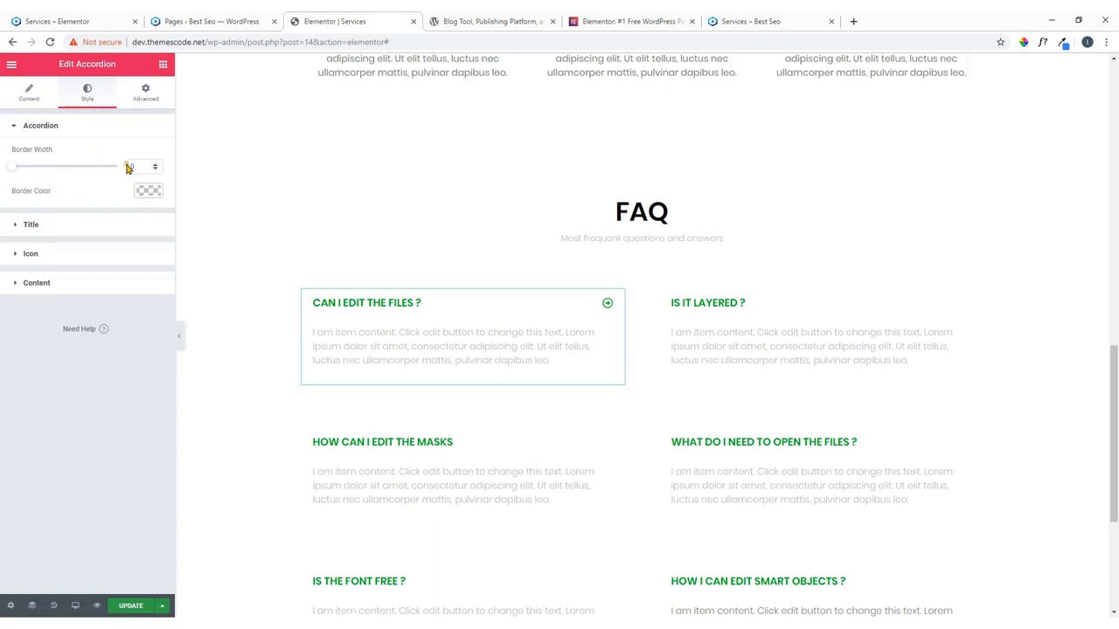
{"action": "left_click", "coordinate": [79, 224]}
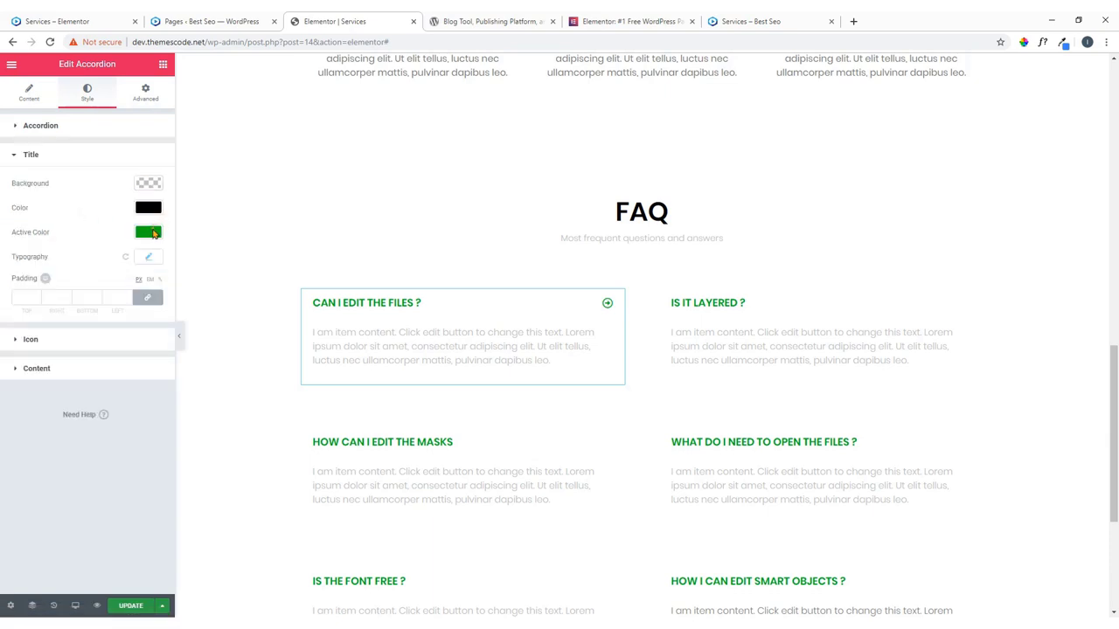
{"action": "left_click", "coordinate": [154, 233]}
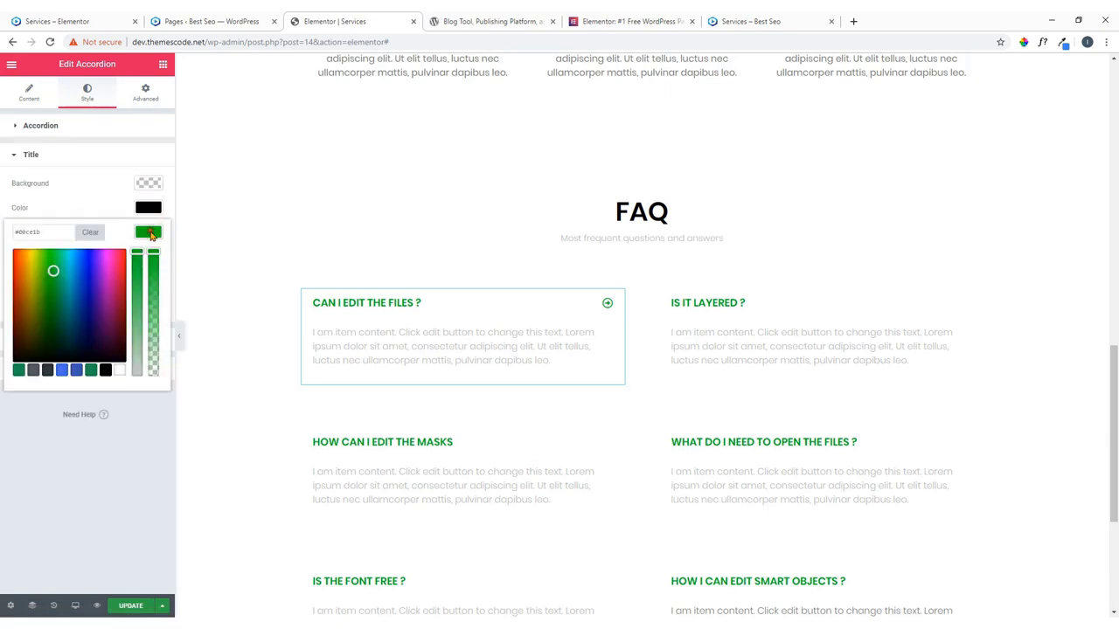
{"action": "left_click", "coordinate": [68, 372]}
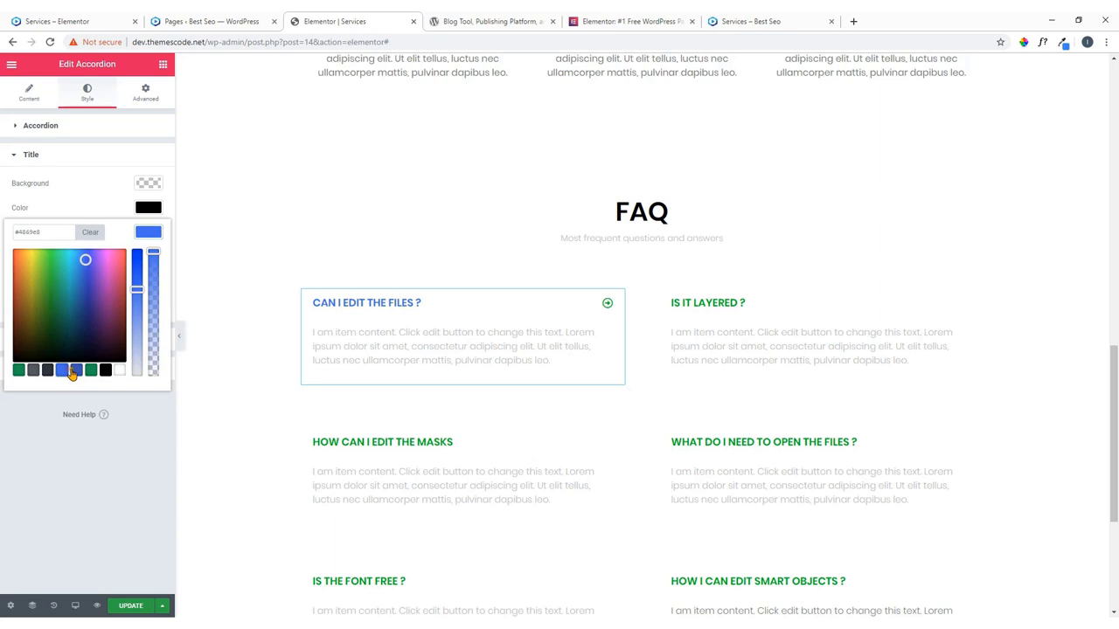
{"action": "left_click", "coordinate": [149, 234]}
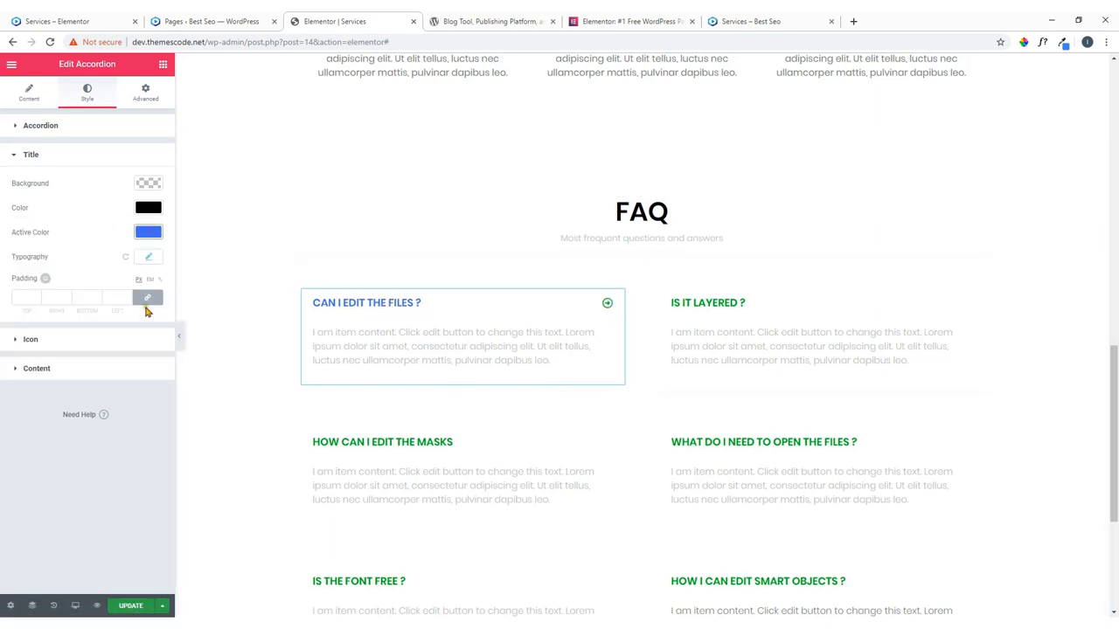
Set the accordion's active icon colour to blue and check the live page.
{"action": "left_click", "coordinate": [117, 340]}
{"action": "left_click", "coordinate": [150, 266]}
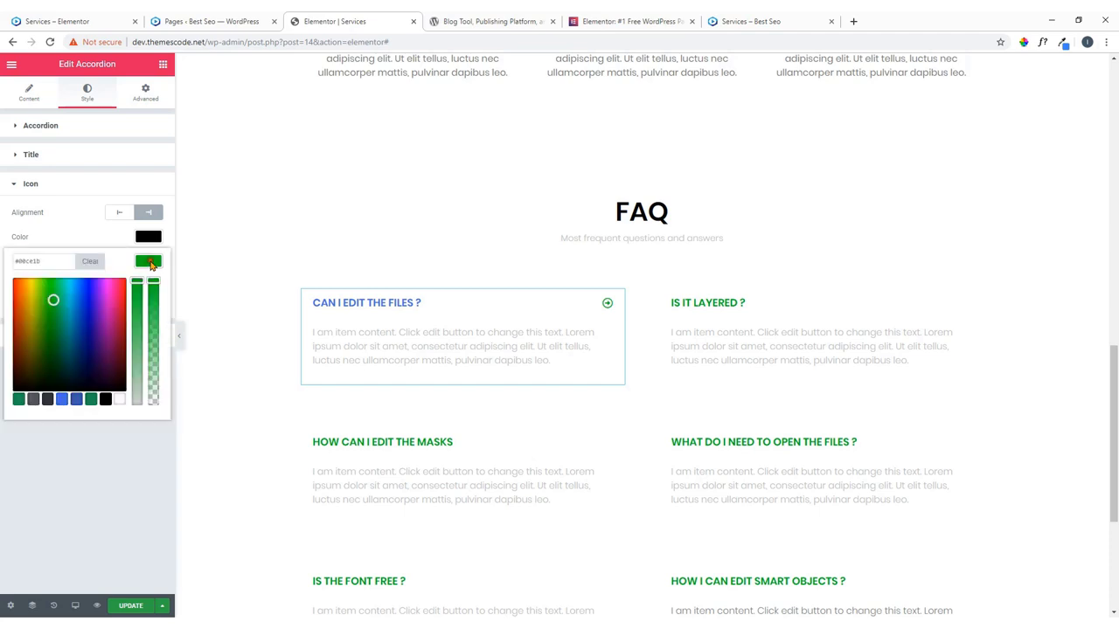
{"action": "left_click", "coordinate": [65, 401]}
{"action": "left_click", "coordinate": [77, 401]}
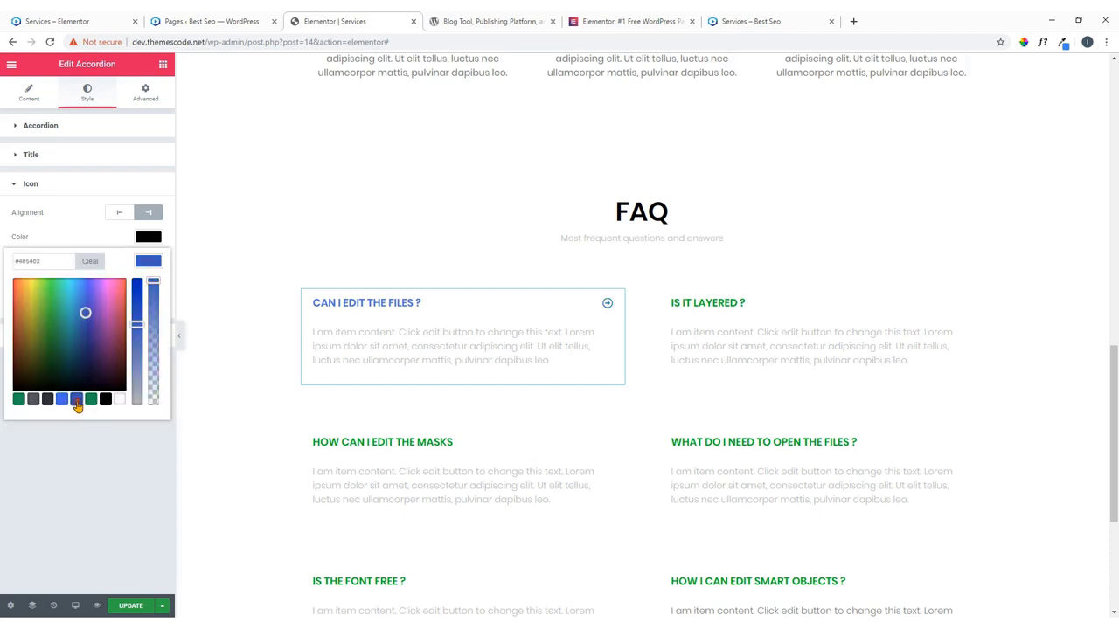
{"action": "left_click", "coordinate": [146, 264]}
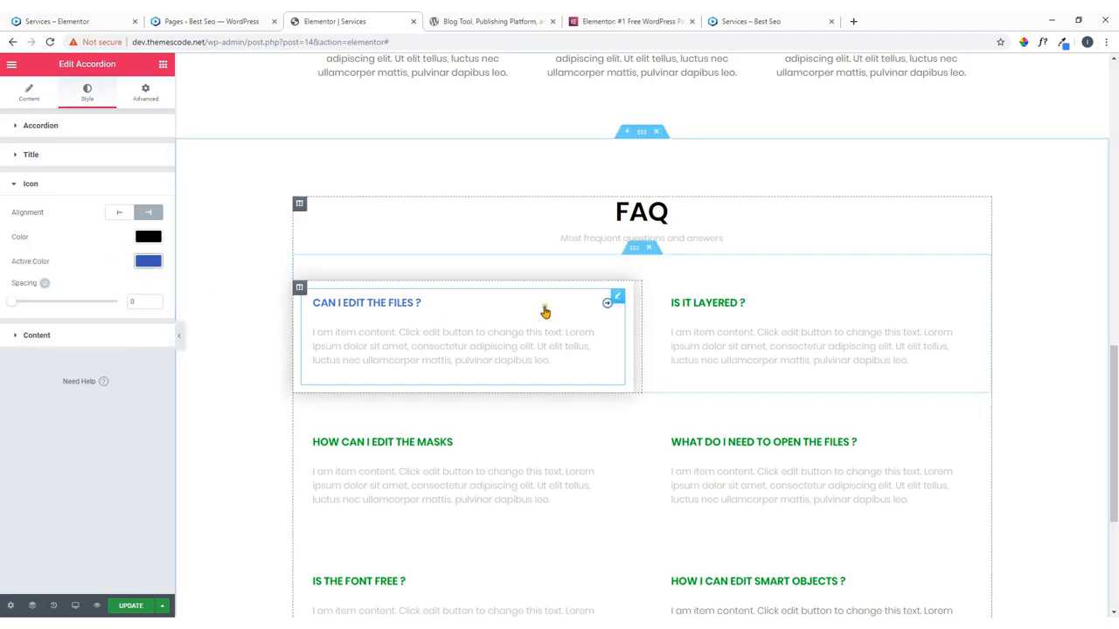
{"action": "left_click", "coordinate": [63, 20]}
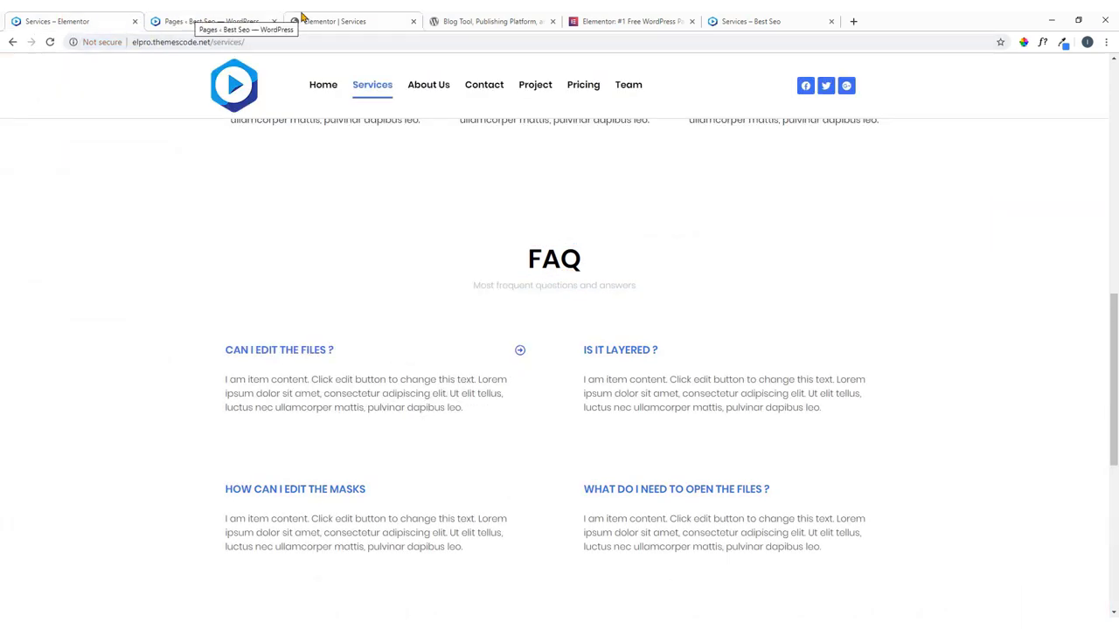
{"action": "left_click", "coordinate": [302, 16]}
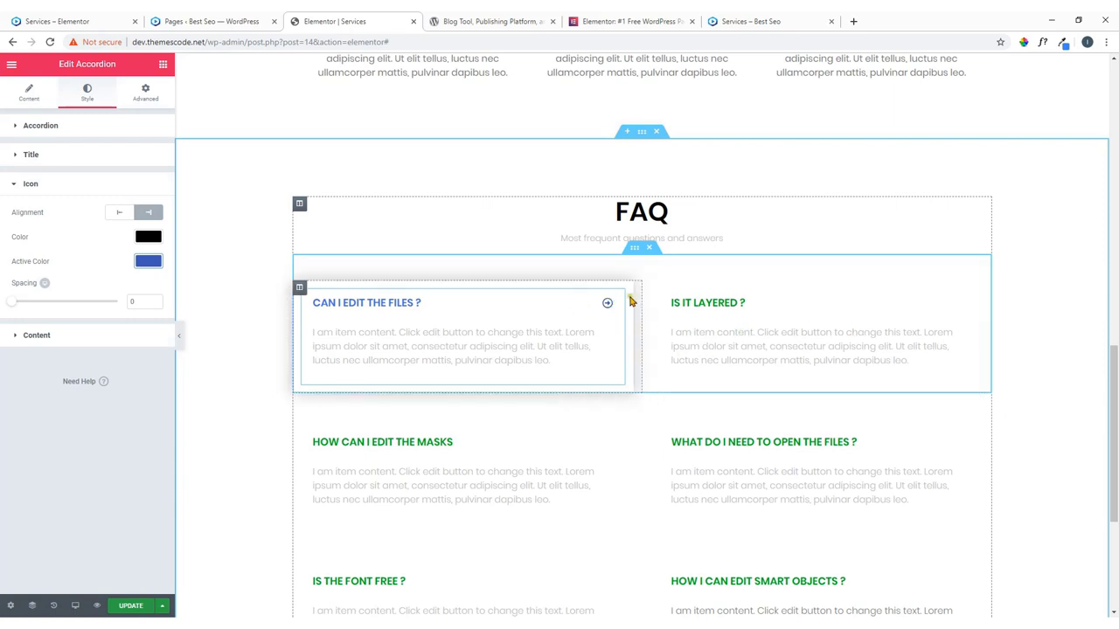
Copy the first accordion's blue style and paste it onto the IS IT LAYERED ? accordion.
{"action": "right_click", "coordinate": [618, 300]}
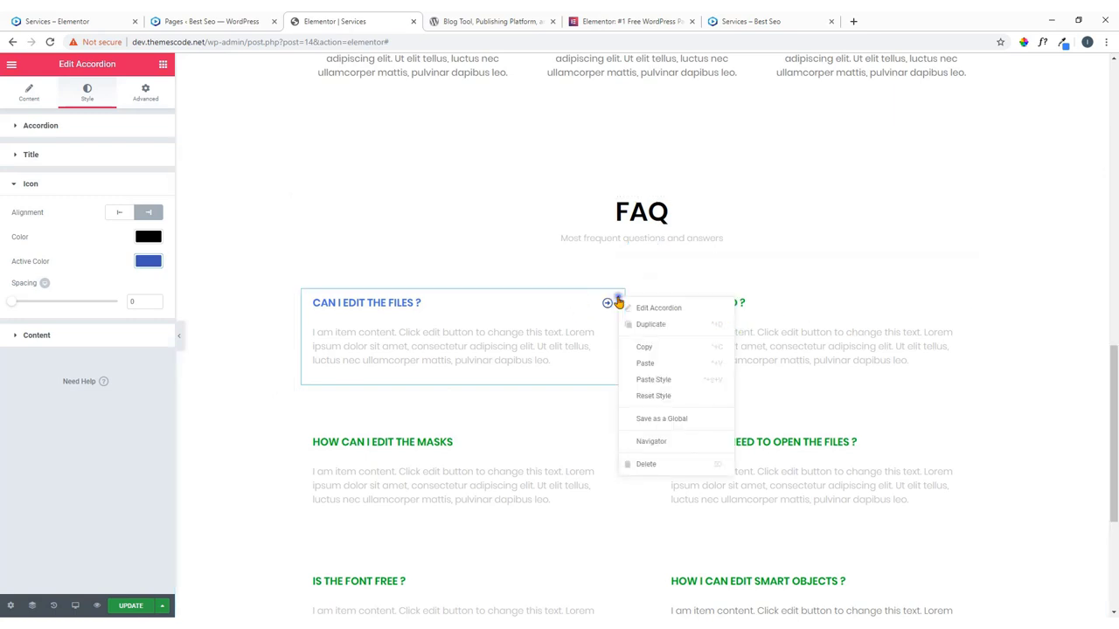
{"action": "left_click", "coordinate": [632, 346]}
{"action": "right_click", "coordinate": [976, 297]}
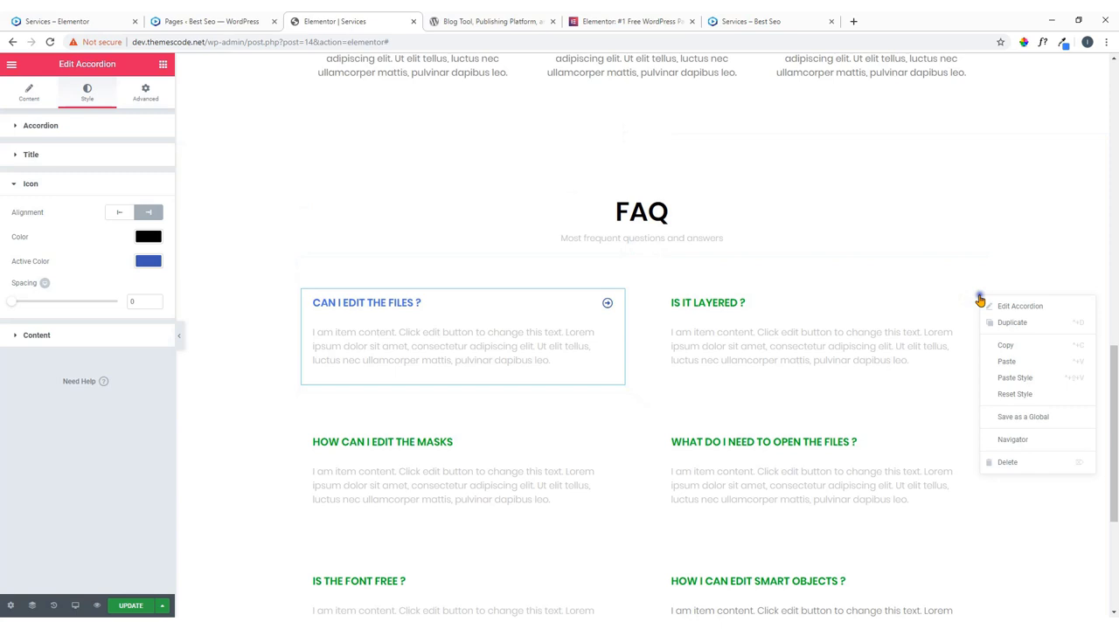
{"action": "left_click", "coordinate": [1025, 382]}
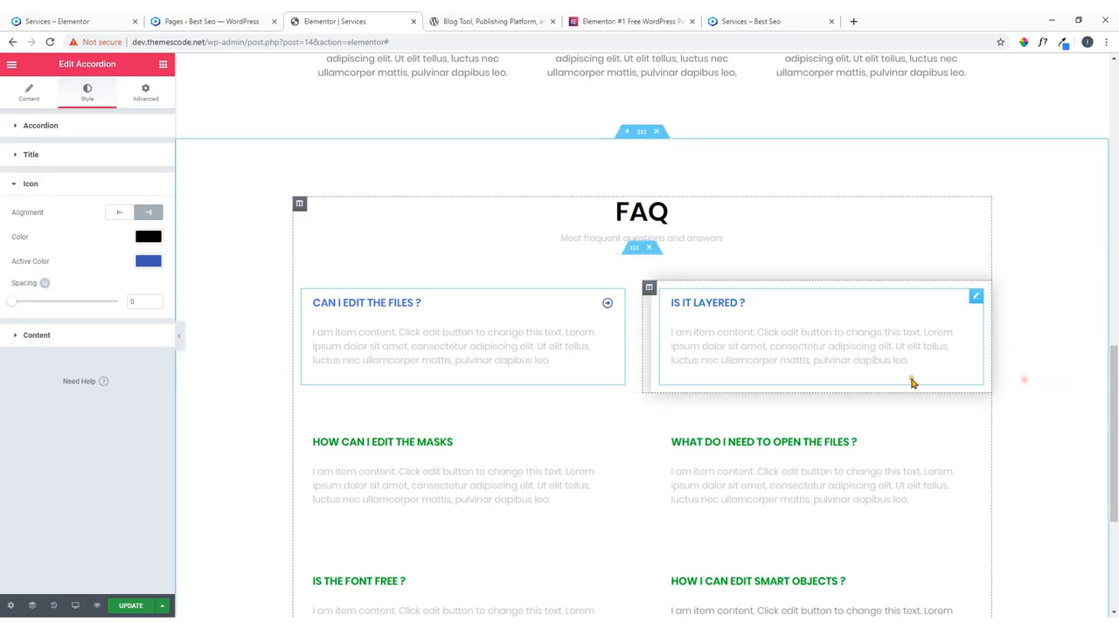
{"action": "scroll", "coordinate": [874, 350], "scroll_direction": "down", "scroll_amount": 3}
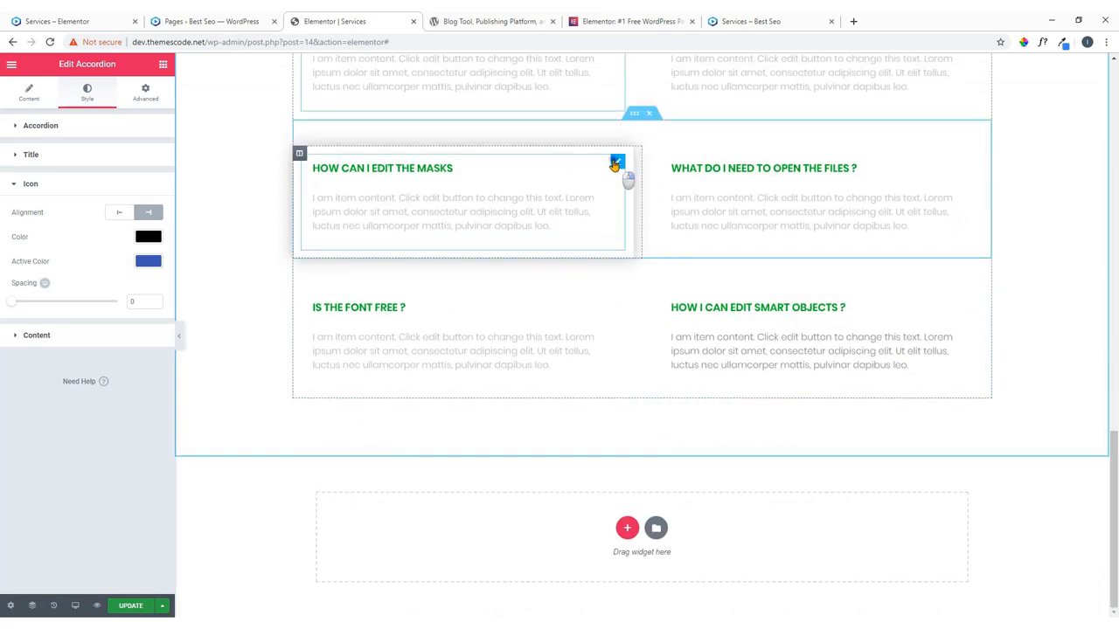
Paste the blue style onto the masks, IS THE FONT FREE ?, smart objects and open-files questions.
{"action": "right_click", "coordinate": [616, 164]}
{"action": "left_click", "coordinate": [652, 245]}
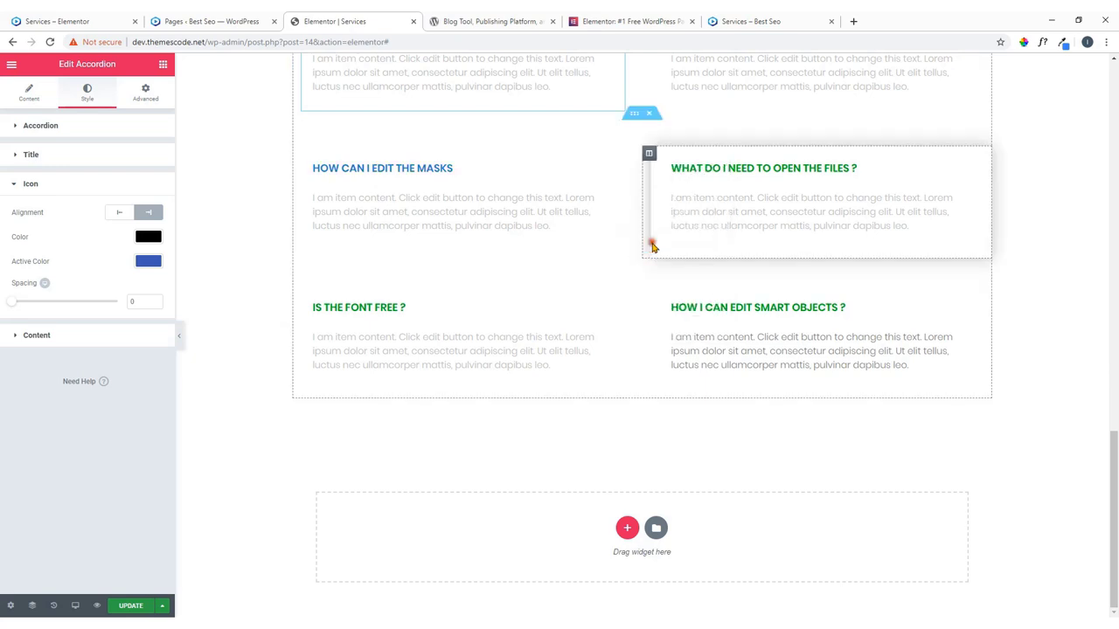
{"action": "right_click", "coordinate": [617, 300]}
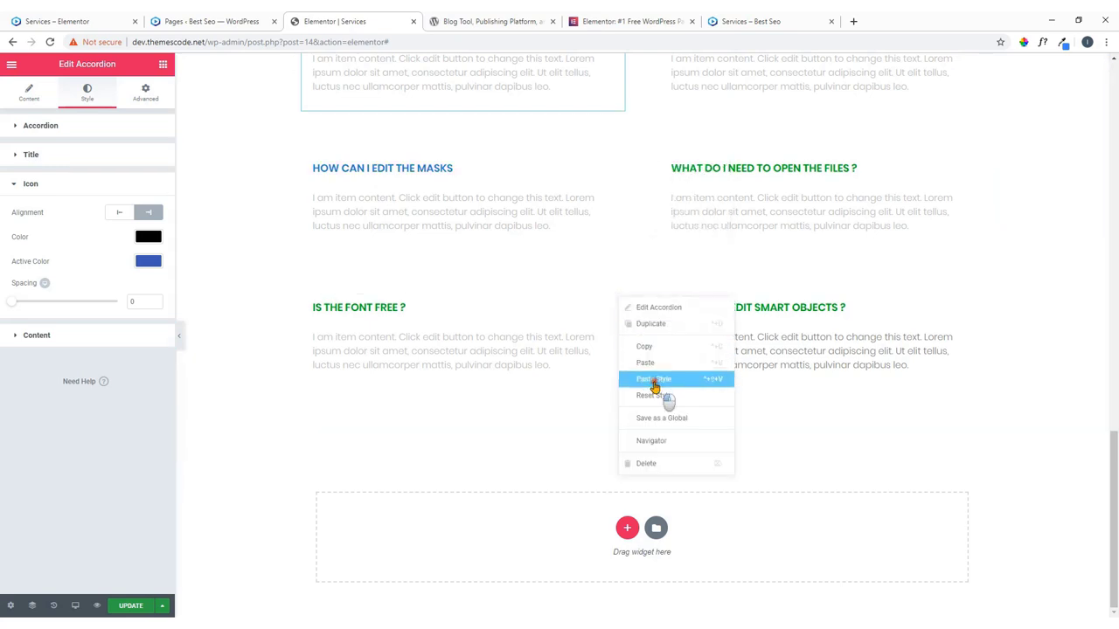
{"action": "left_click", "coordinate": [654, 381]}
{"action": "right_click", "coordinate": [979, 306]}
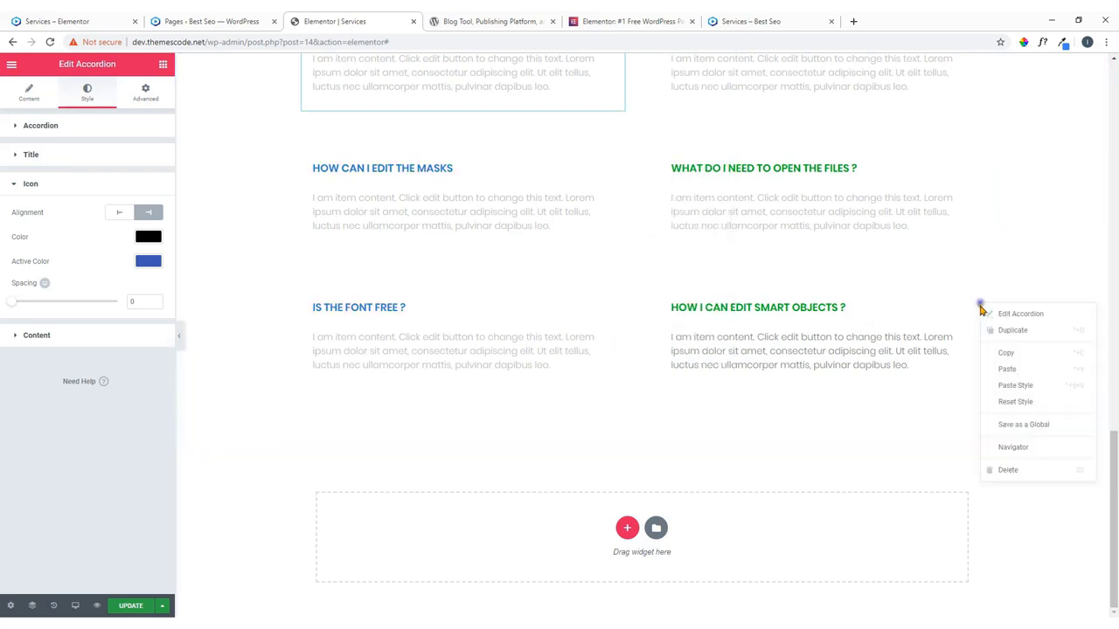
{"action": "left_click", "coordinate": [1005, 387]}
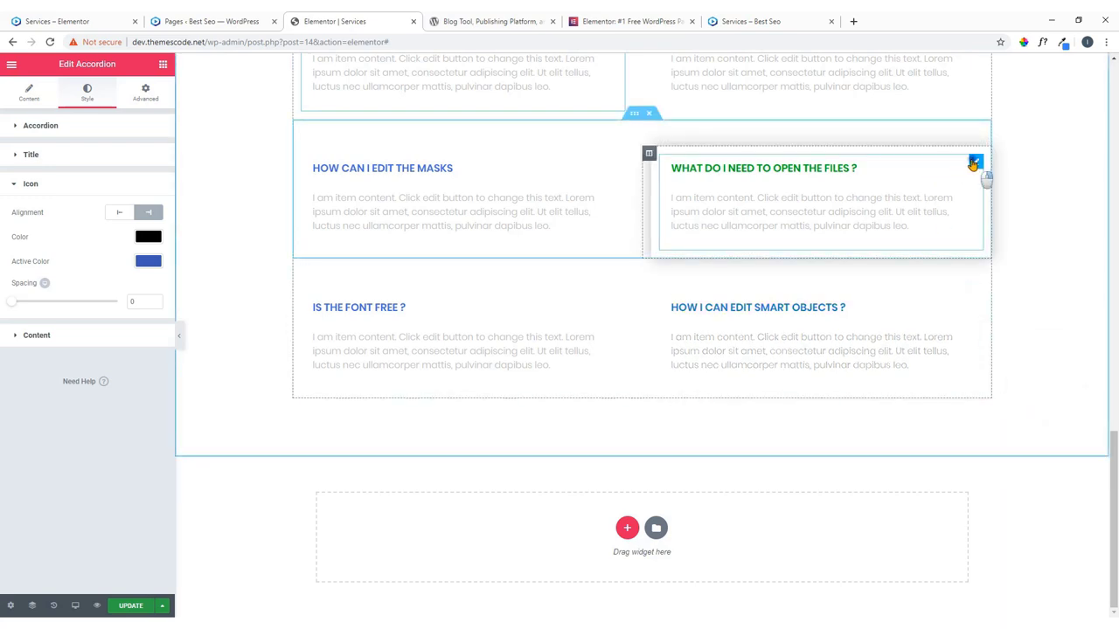
{"action": "right_click", "coordinate": [972, 164]}
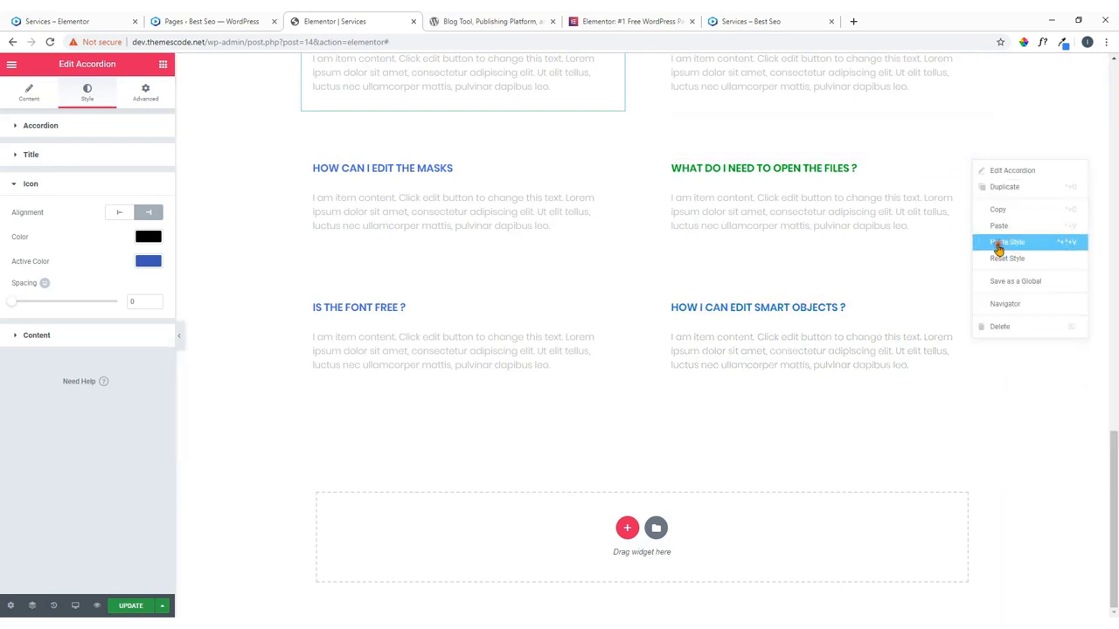
{"action": "left_click", "coordinate": [997, 249]}
{"action": "scroll", "coordinate": [635, 228], "scroll_direction": "up", "scroll_amount": 4}
{"action": "scroll", "coordinate": [636, 227], "scroll_direction": "up", "scroll_amount": 4}
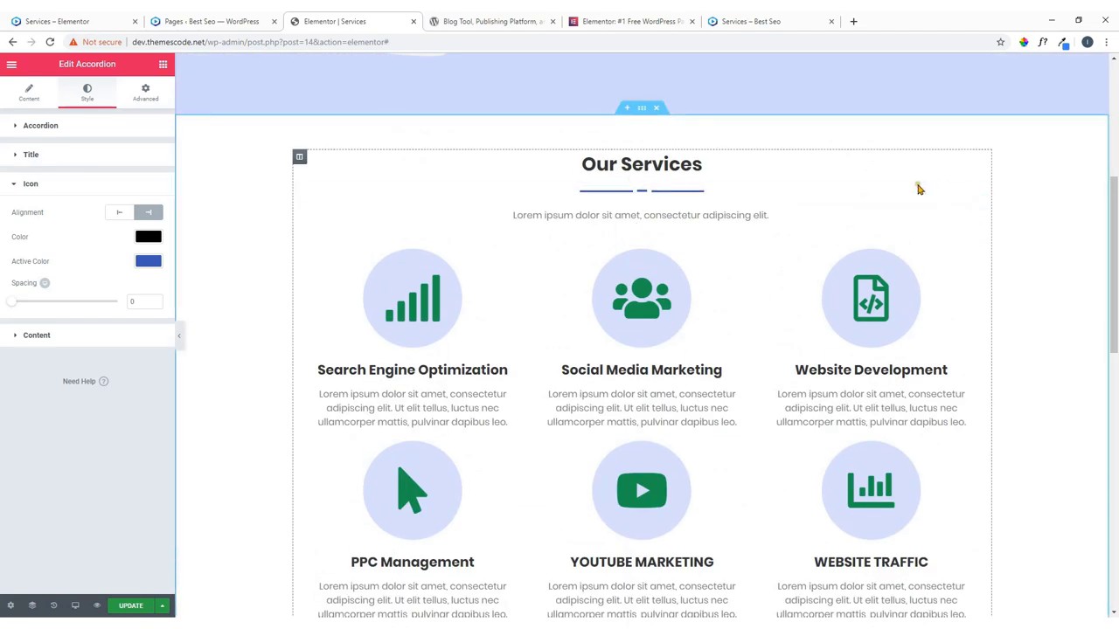
Copy the divider under 'Our Services' and paste it below the FAQ heading.
{"action": "right_click", "coordinate": [979, 194]}
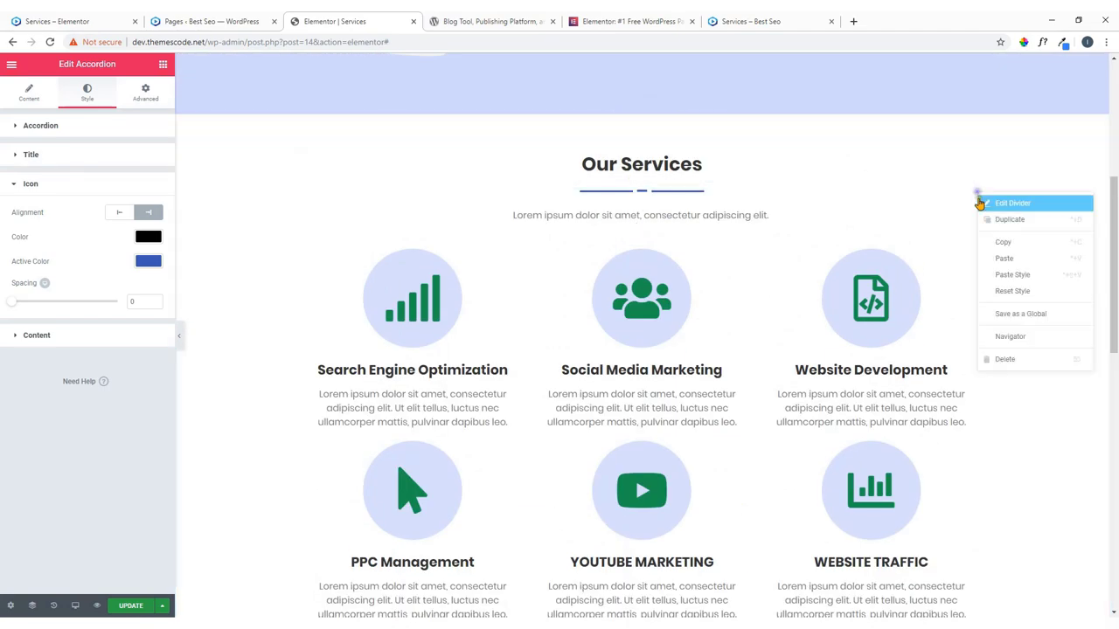
{"action": "left_click", "coordinate": [1002, 242]}
{"action": "scroll", "coordinate": [699, 219], "scroll_direction": "down", "scroll_amount": 5}
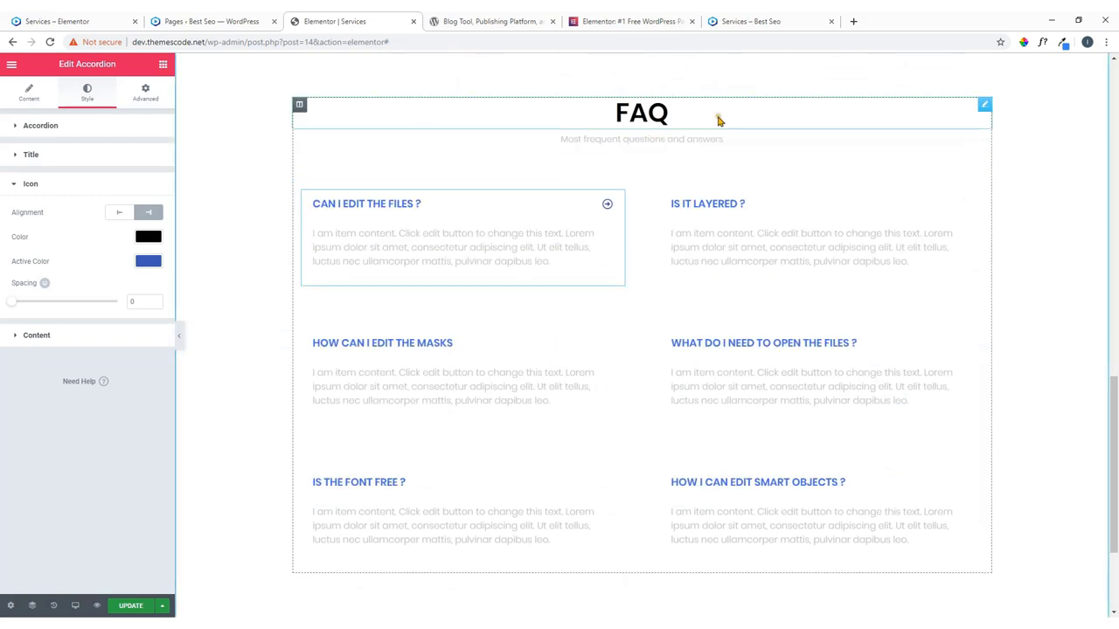
{"action": "right_click", "coordinate": [984, 106]}
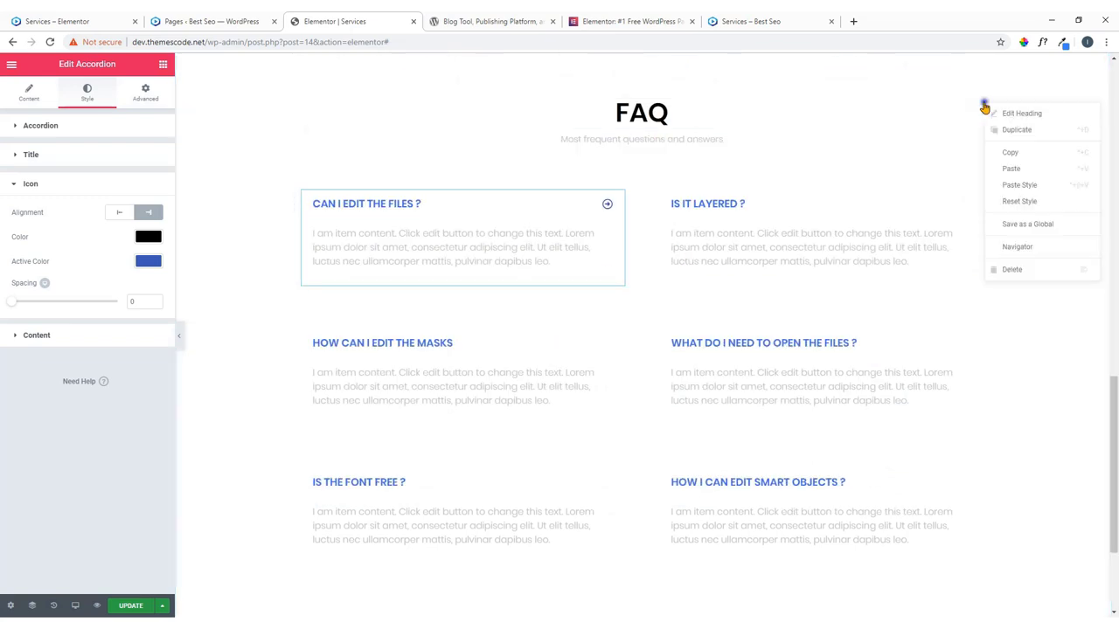
{"action": "left_click", "coordinate": [1002, 171]}
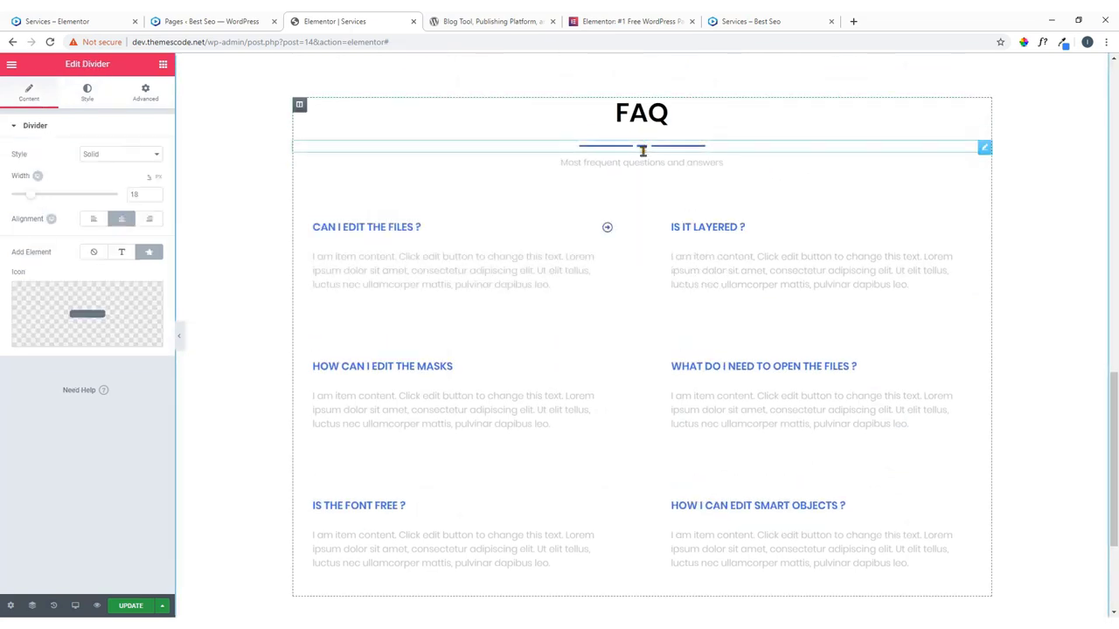
{"action": "scroll", "coordinate": [638, 166], "scroll_direction": "down", "scroll_amount": 3}
{"action": "scroll", "coordinate": [639, 166], "scroll_direction": "up", "scroll_amount": 7}
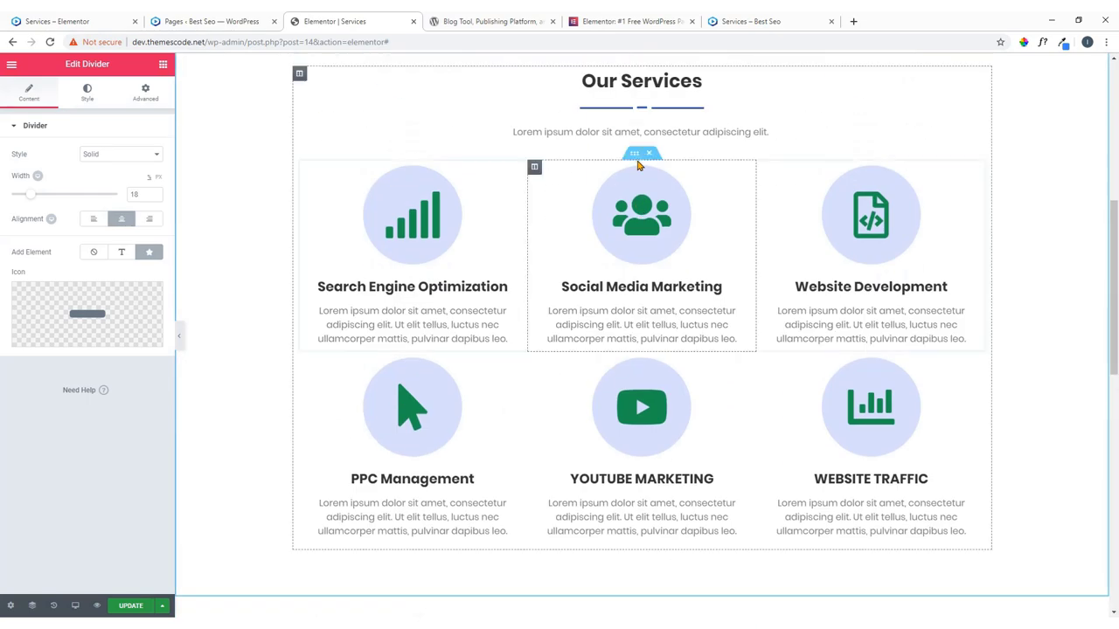
{"action": "scroll", "coordinate": [638, 163], "scroll_direction": "down", "scroll_amount": 6}
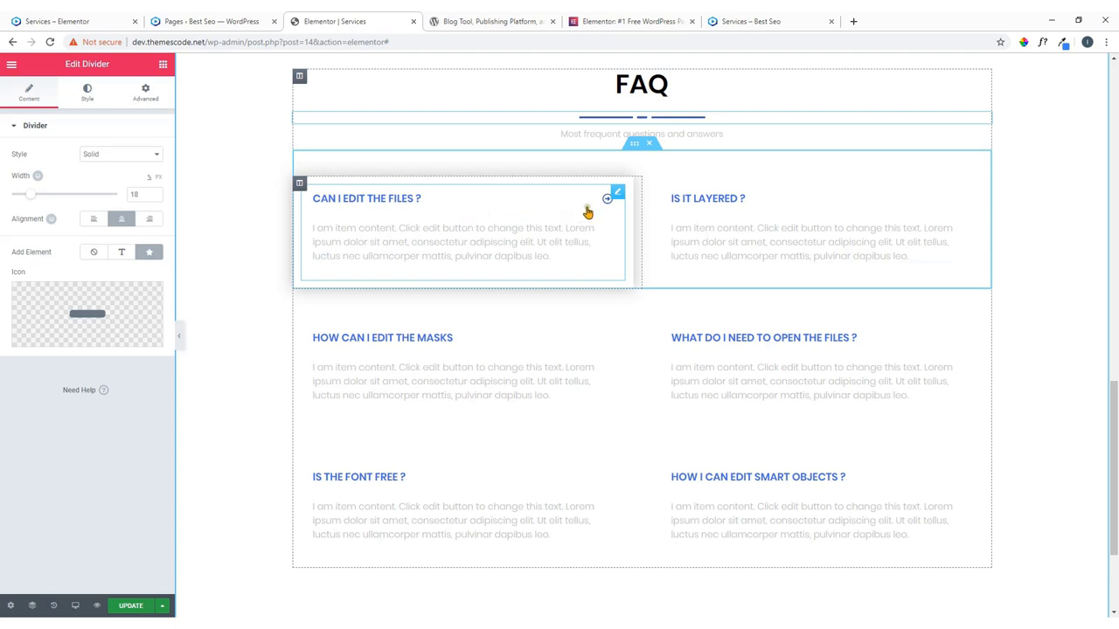
Review the first FAQ item's title and text in the accordion's Content settings, then Update the page.
{"action": "left_click", "coordinate": [616, 194]}
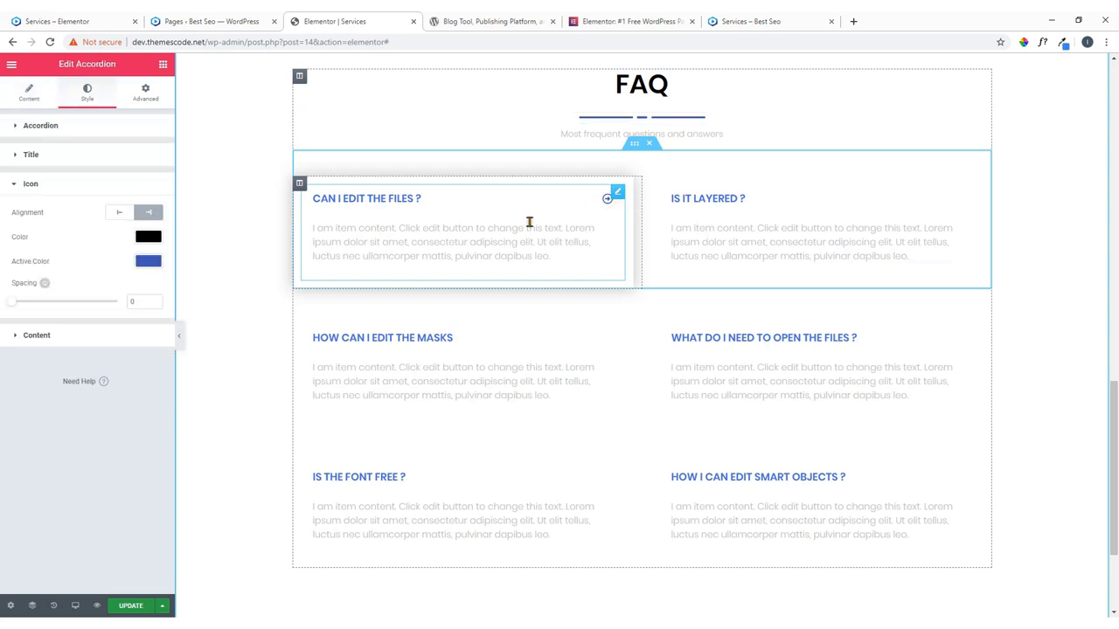
{"action": "left_click", "coordinate": [29, 93]}
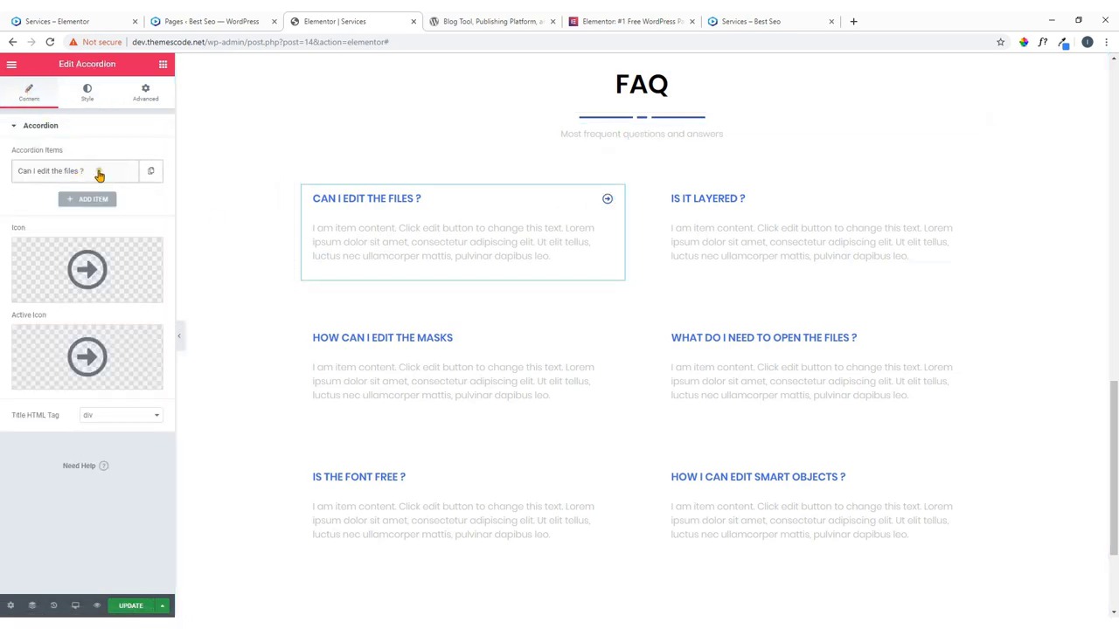
{"action": "mouse_move", "coordinate": [87, 278]}
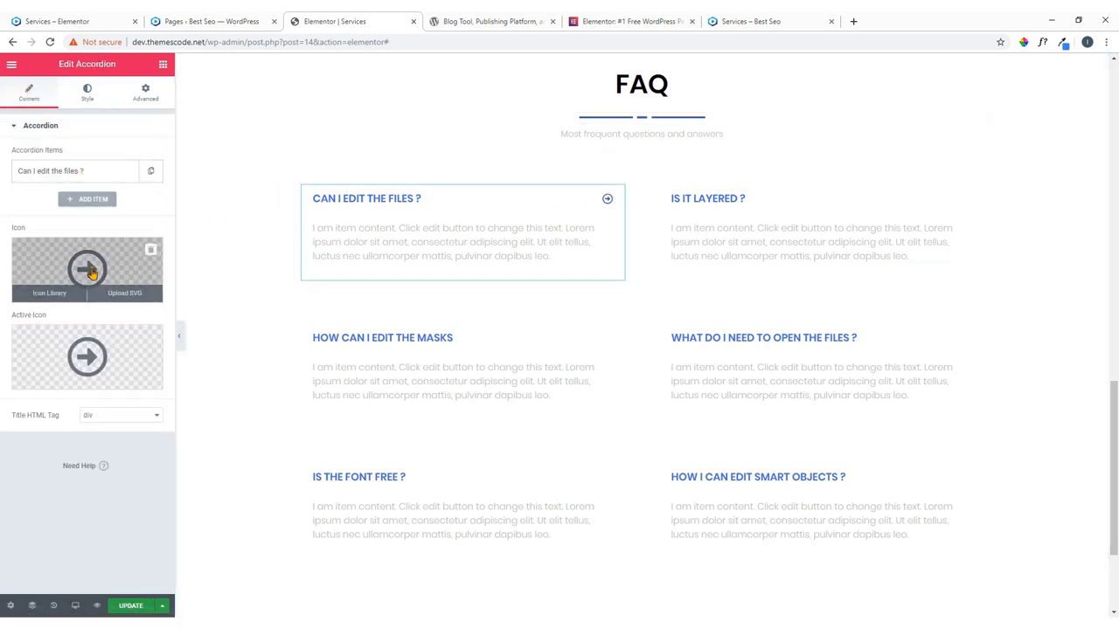
{"action": "mouse_move", "coordinate": [73, 369]}
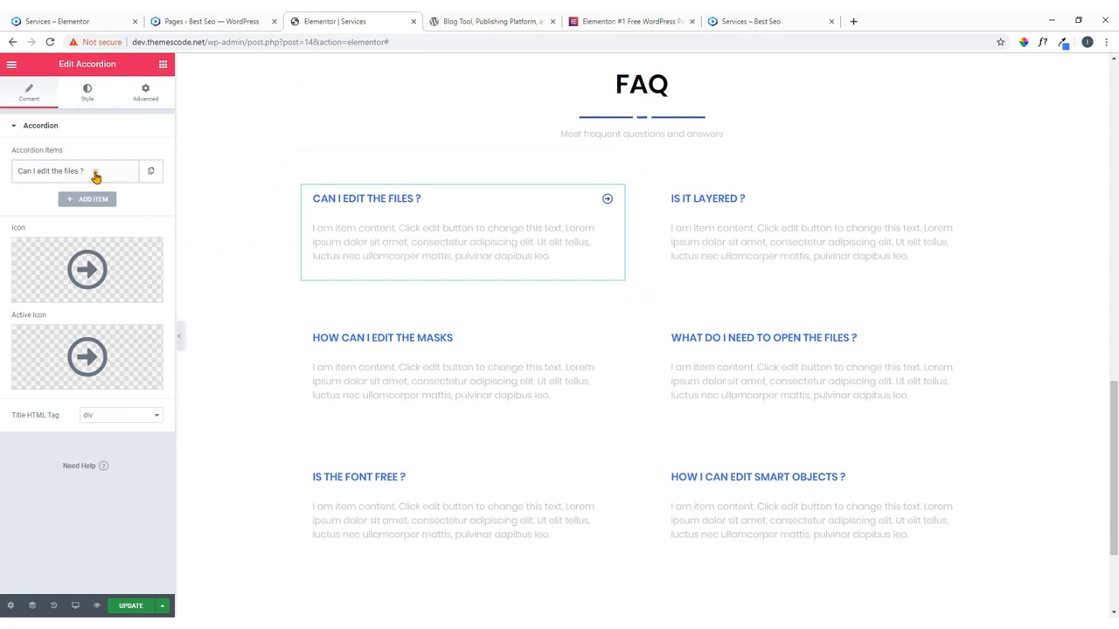
{"action": "left_click", "coordinate": [96, 175]}
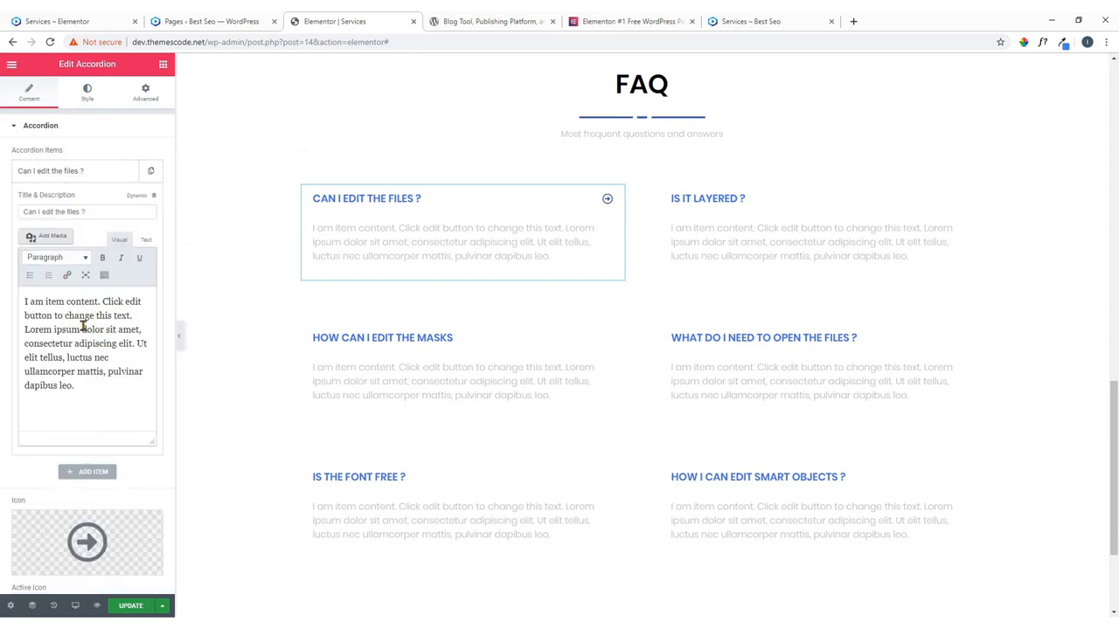
{"action": "scroll", "coordinate": [414, 262], "scroll_direction": "down", "scroll_amount": 2}
{"action": "scroll", "coordinate": [419, 270], "scroll_direction": "up", "scroll_amount": 2}
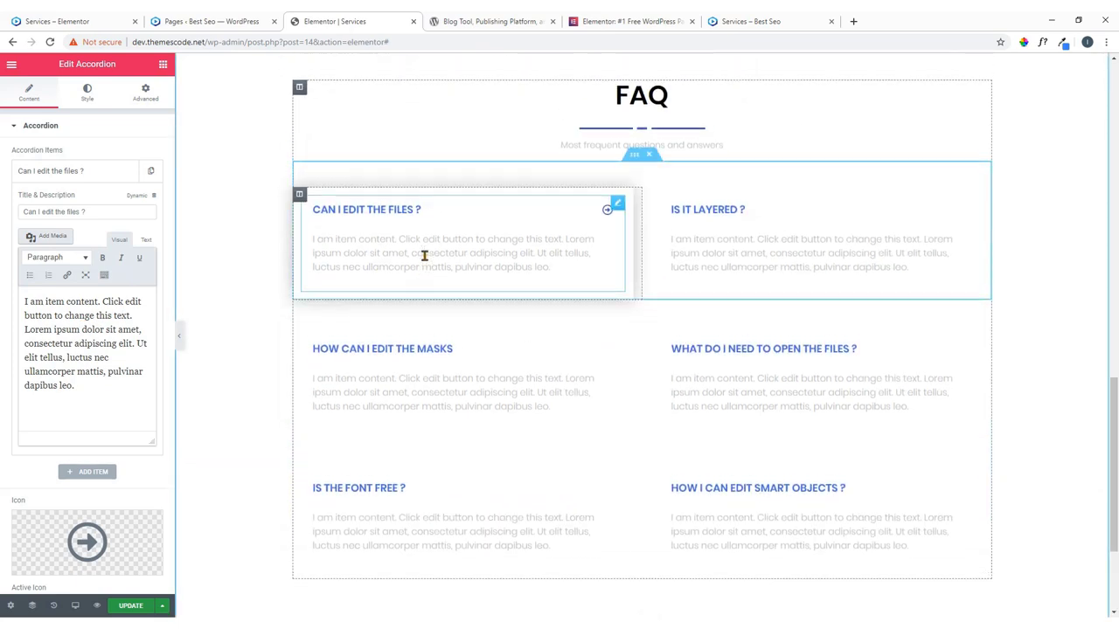
{"action": "scroll", "coordinate": [425, 258], "scroll_direction": "up", "scroll_amount": 3}
{"action": "scroll", "coordinate": [433, 262], "scroll_direction": "down", "scroll_amount": 4}
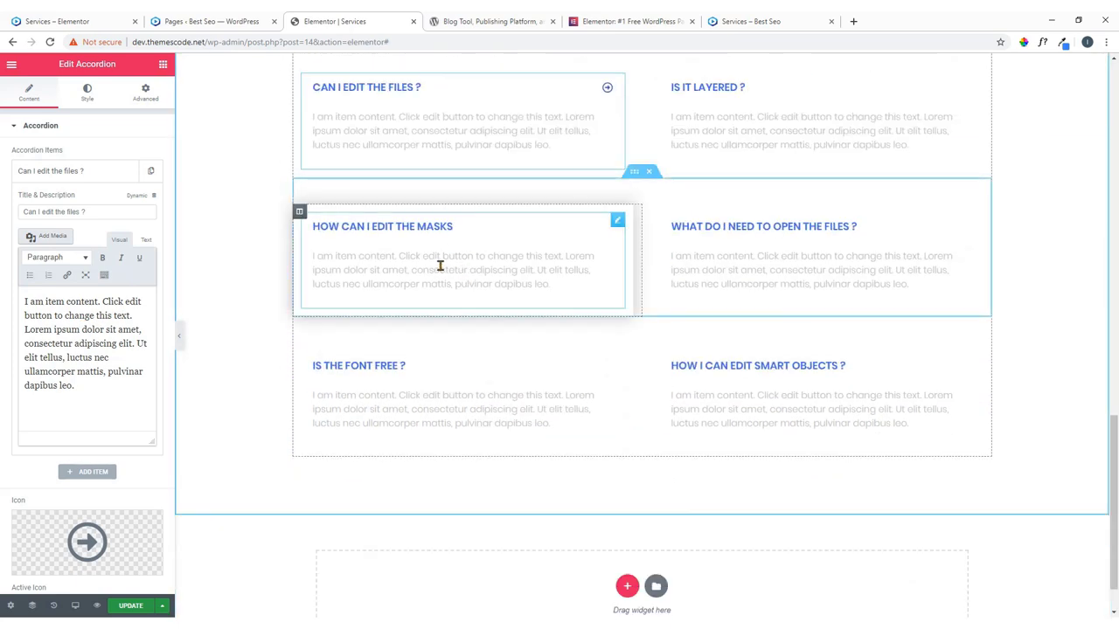
{"action": "scroll", "coordinate": [441, 265], "scroll_direction": "down", "scroll_amount": 1}
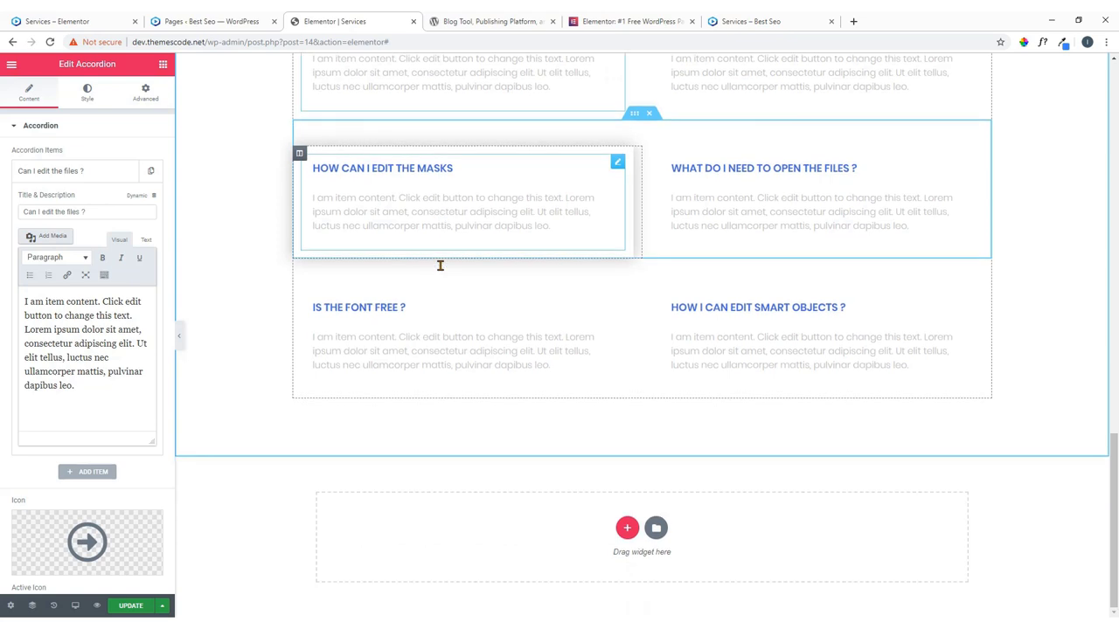
{"action": "left_click", "coordinate": [131, 606]}
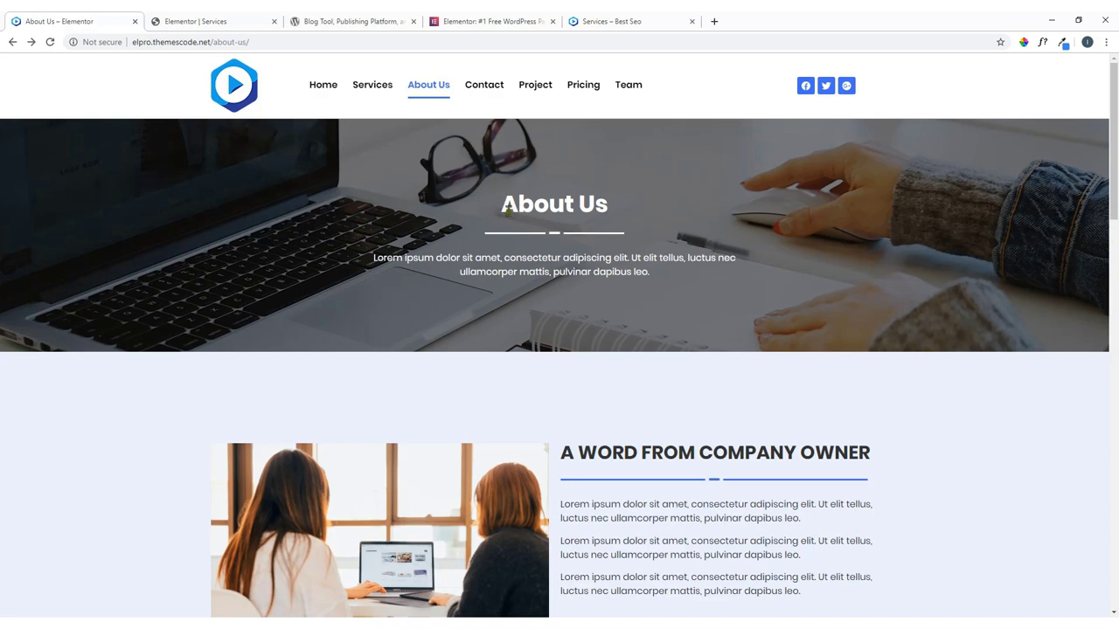
Scroll through the live About Us page, then switch back to the Services editor tab.
{"action": "scroll", "coordinate": [508, 210], "scroll_direction": "down", "scroll_amount": 20}
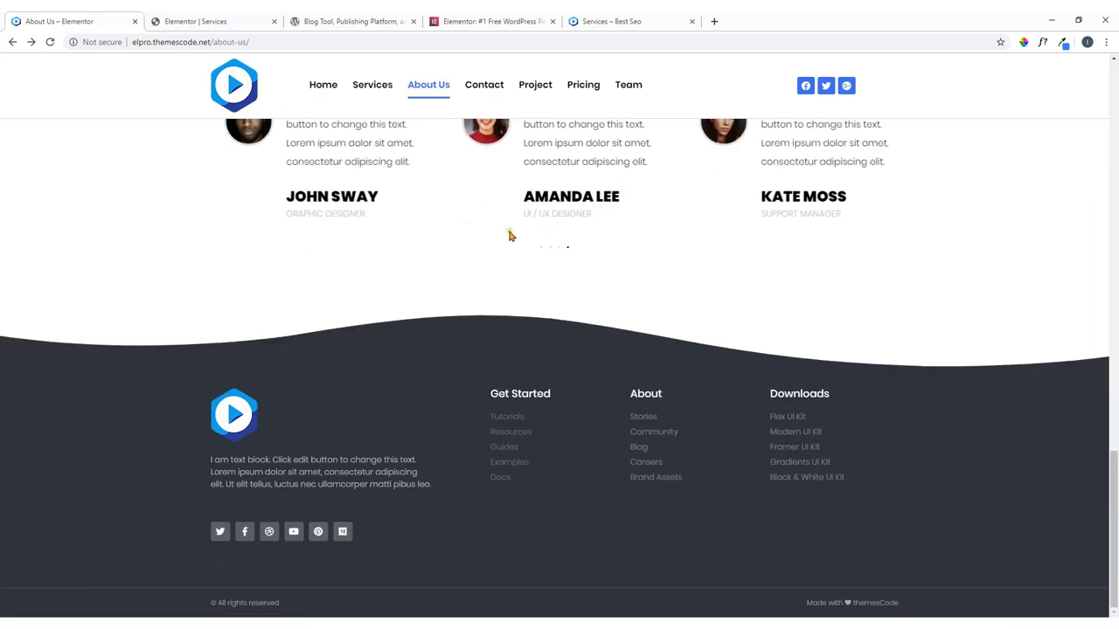
{"action": "scroll", "coordinate": [510, 235], "scroll_direction": "up", "scroll_amount": 20}
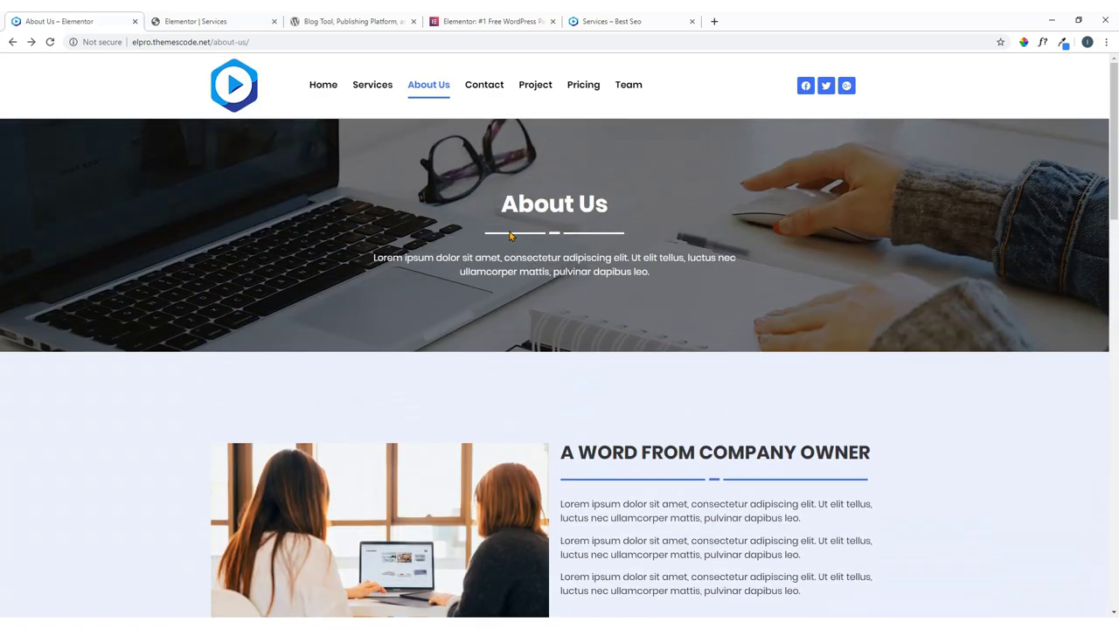
{"action": "key", "text": "ctrl+Tab"}
{"action": "scroll", "coordinate": [444, 257], "scroll_direction": "up", "scroll_amount": 4}
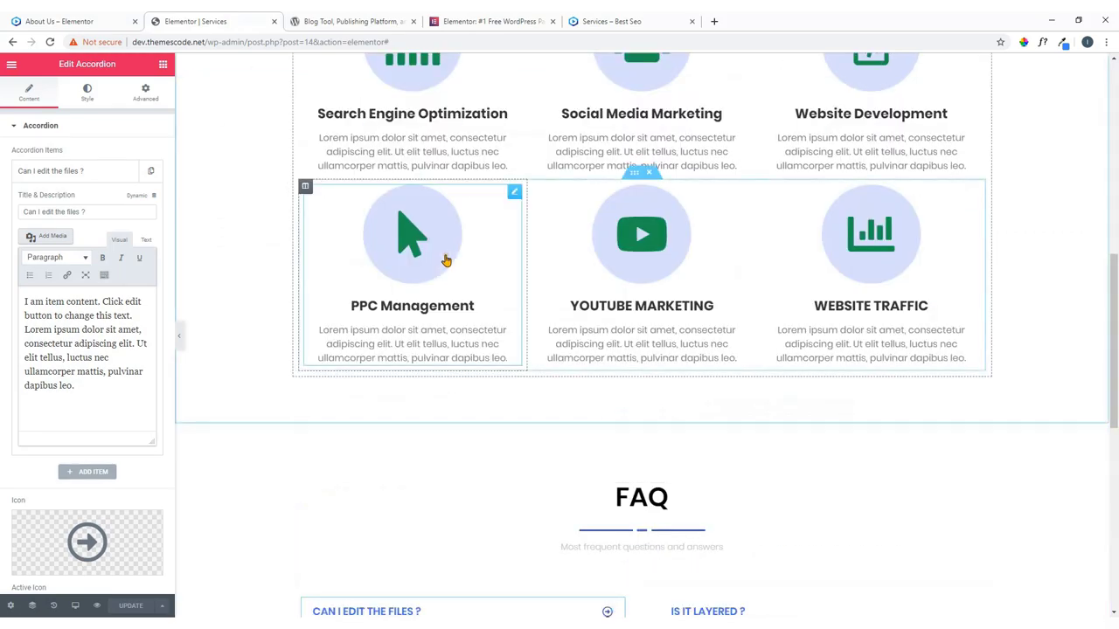
Exit the Elementor editor to the WordPress dashboard and list all pages.
{"action": "scroll", "coordinate": [444, 258], "scroll_direction": "down", "scroll_amount": 6}
{"action": "scroll", "coordinate": [522, 254], "scroll_direction": "up", "scroll_amount": 9}
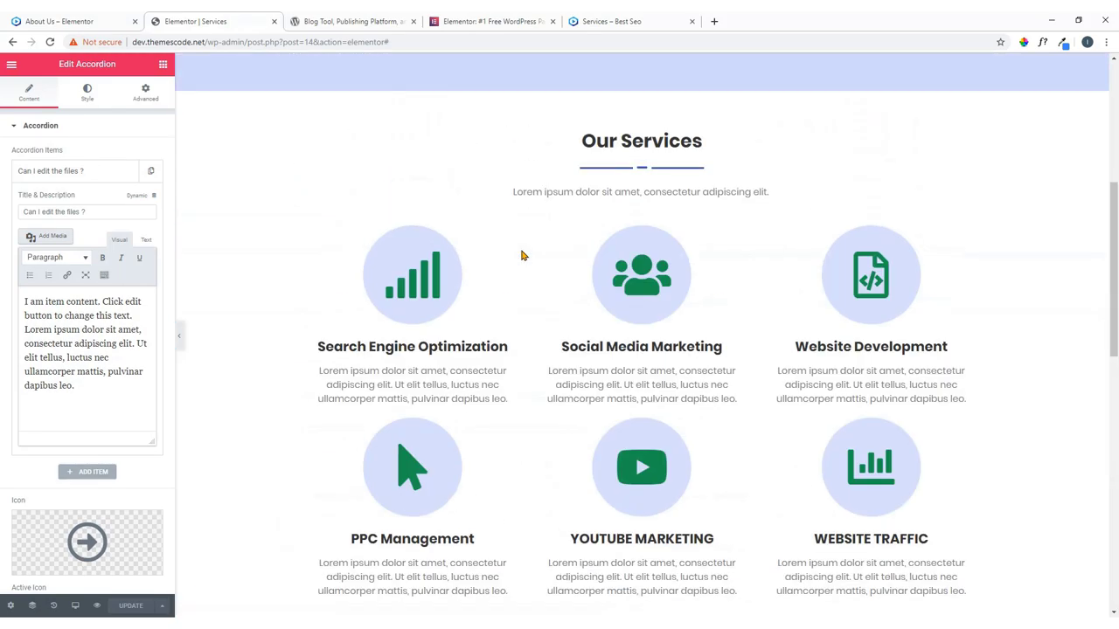
{"action": "scroll", "coordinate": [522, 254], "scroll_direction": "up", "scroll_amount": 5}
{"action": "scroll", "coordinate": [520, 255], "scroll_direction": "down", "scroll_amount": 12}
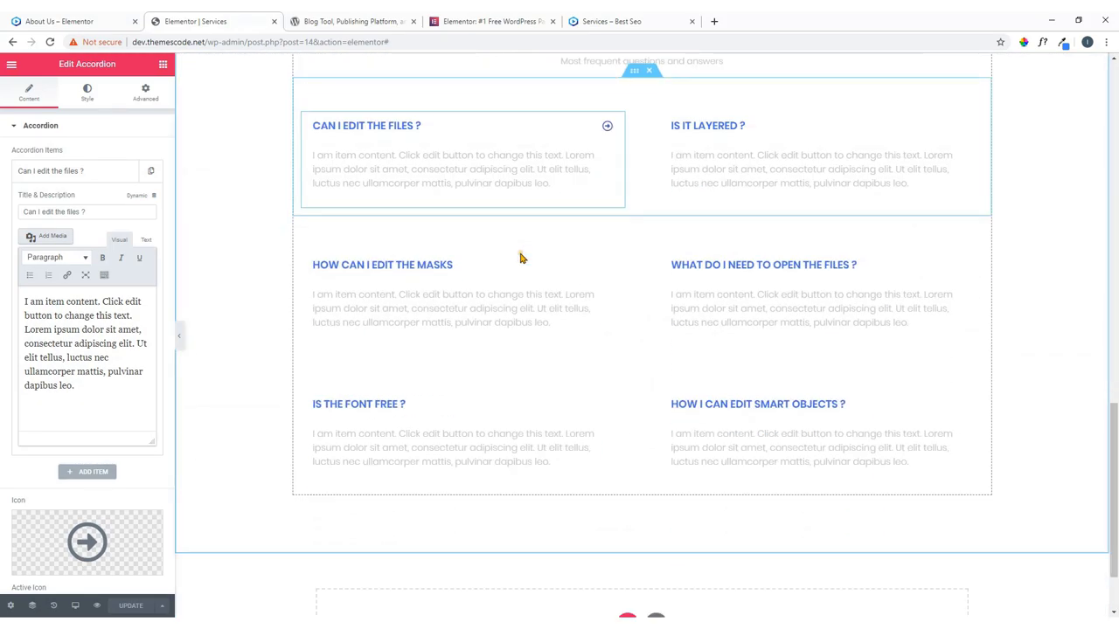
{"action": "scroll", "coordinate": [520, 257], "scroll_direction": "down", "scroll_amount": 1}
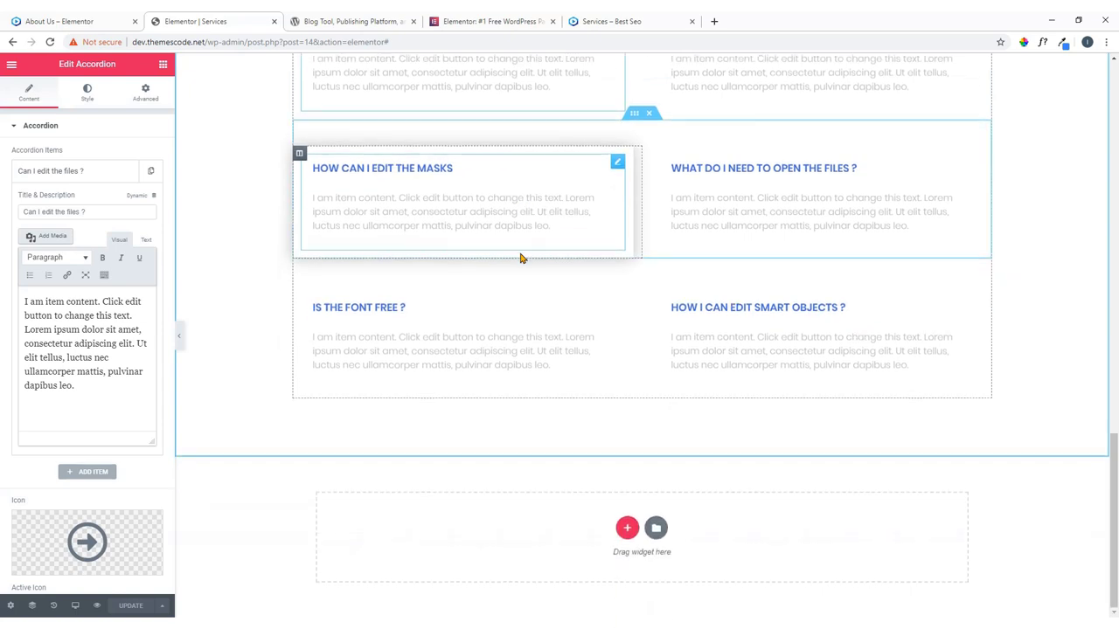
{"action": "left_click", "coordinate": [12, 66]}
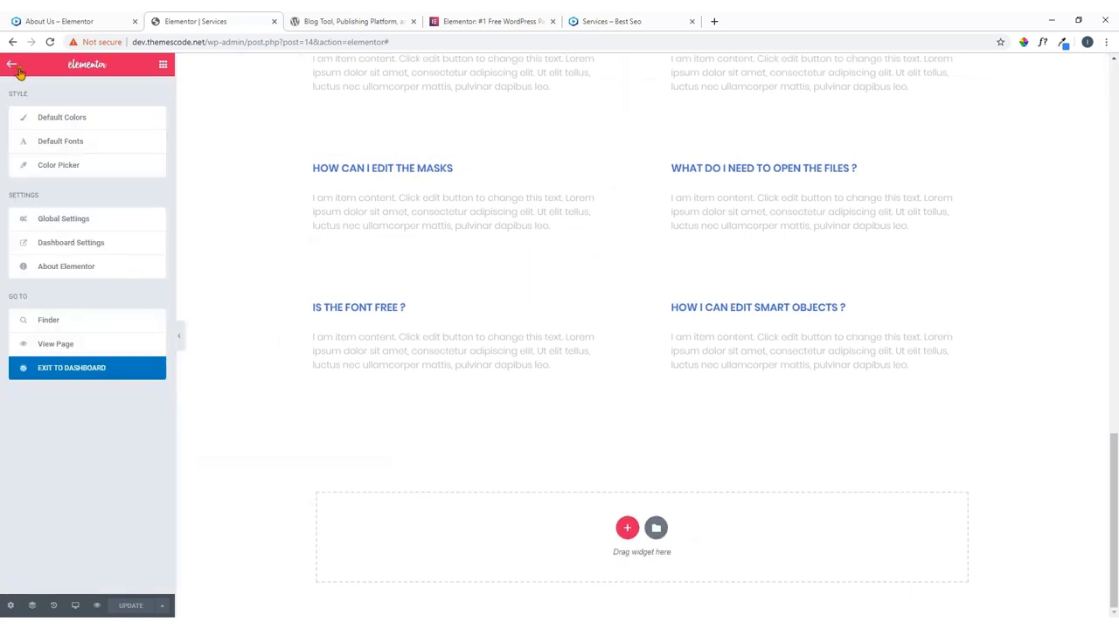
{"action": "left_click", "coordinate": [76, 372]}
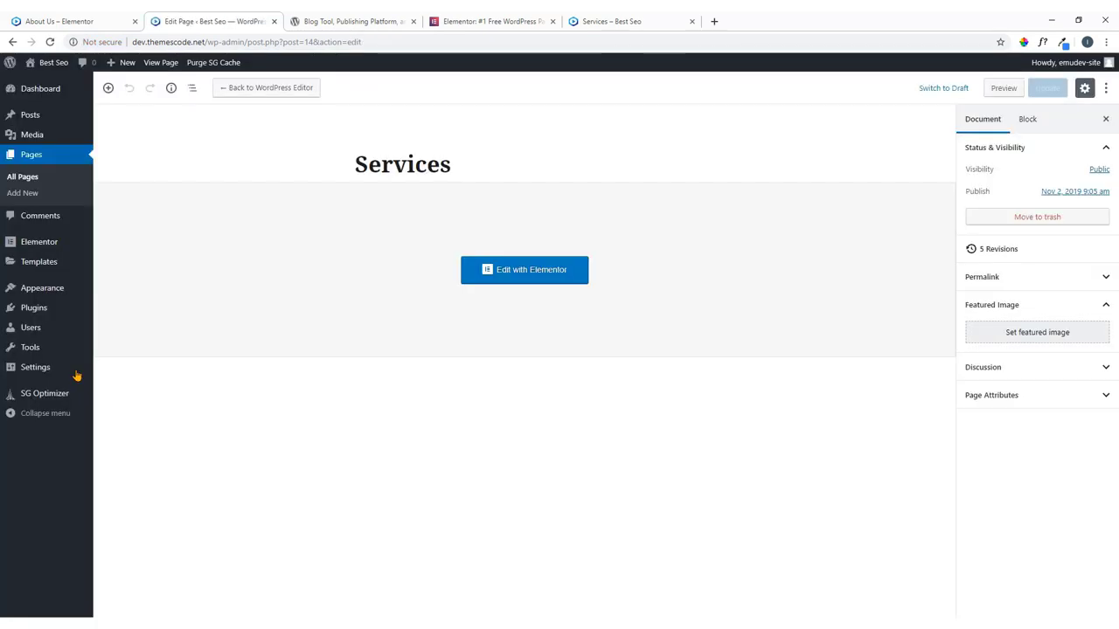
{"action": "left_click", "coordinate": [26, 180]}
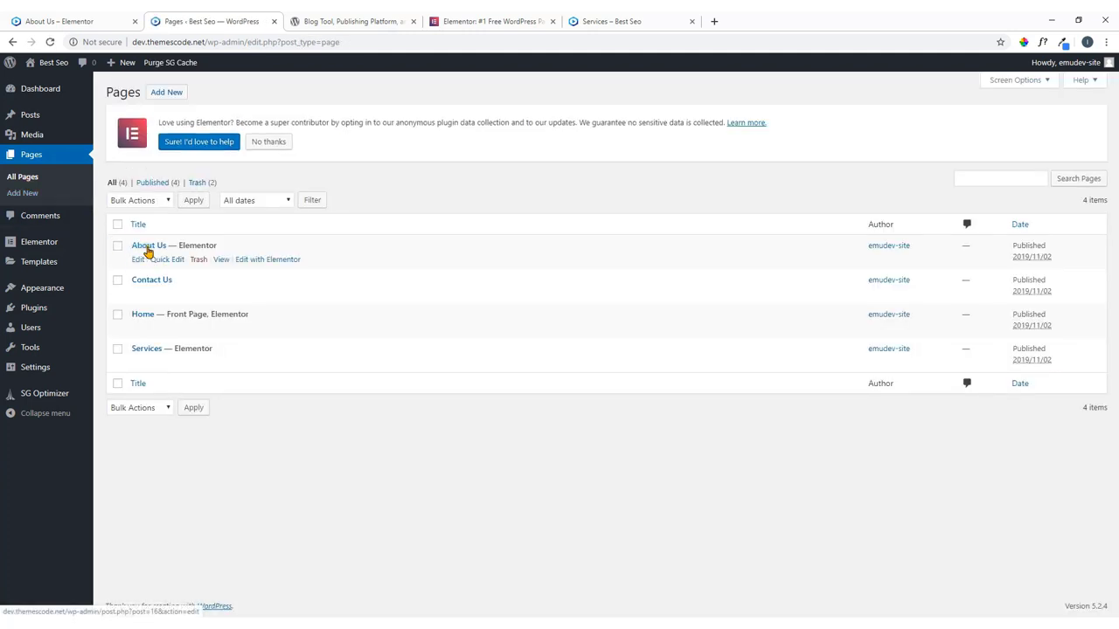
Open the About Us page's edit screen in a new tab and launch Edit with Elementor.
{"action": "right_click", "coordinate": [138, 262]}
{"action": "left_click", "coordinate": [154, 266]}
{"action": "left_click", "coordinate": [324, 17]}
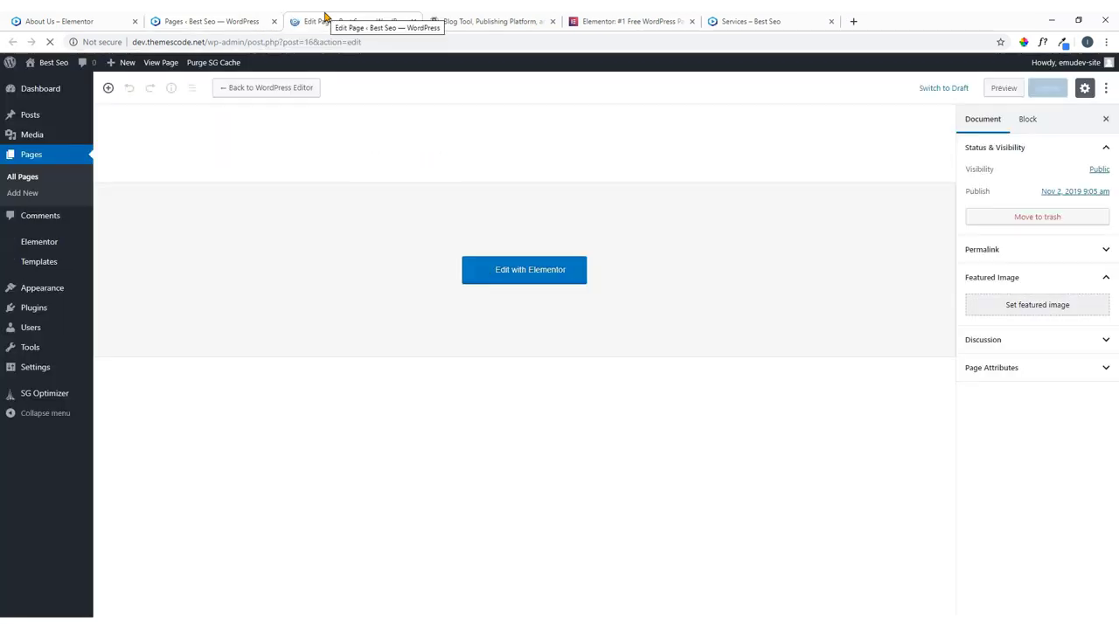
{"action": "left_click", "coordinate": [519, 270]}
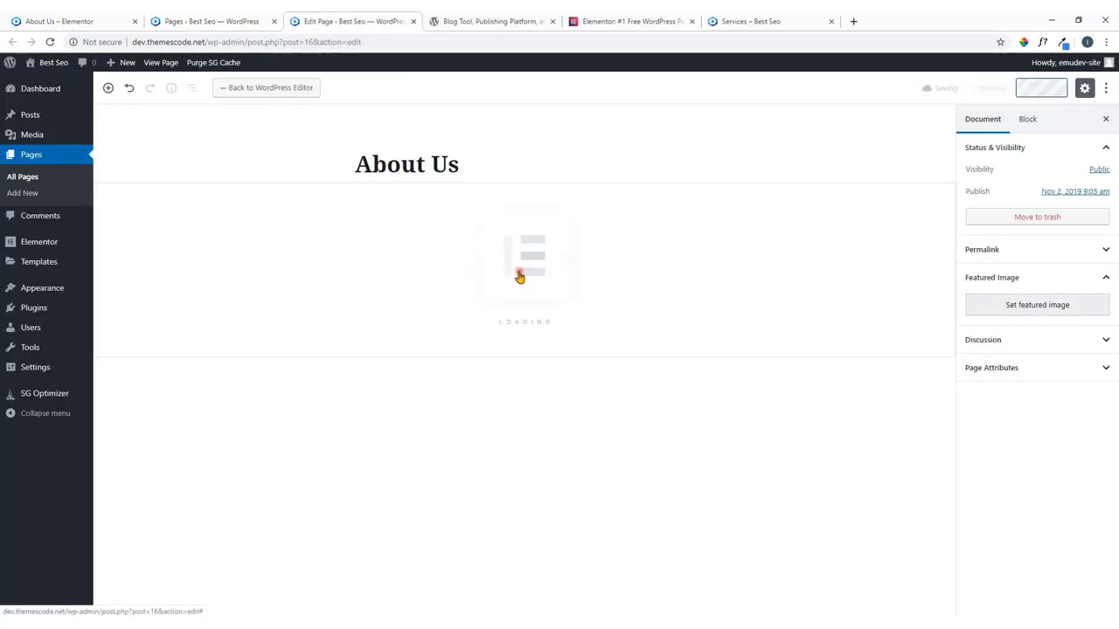
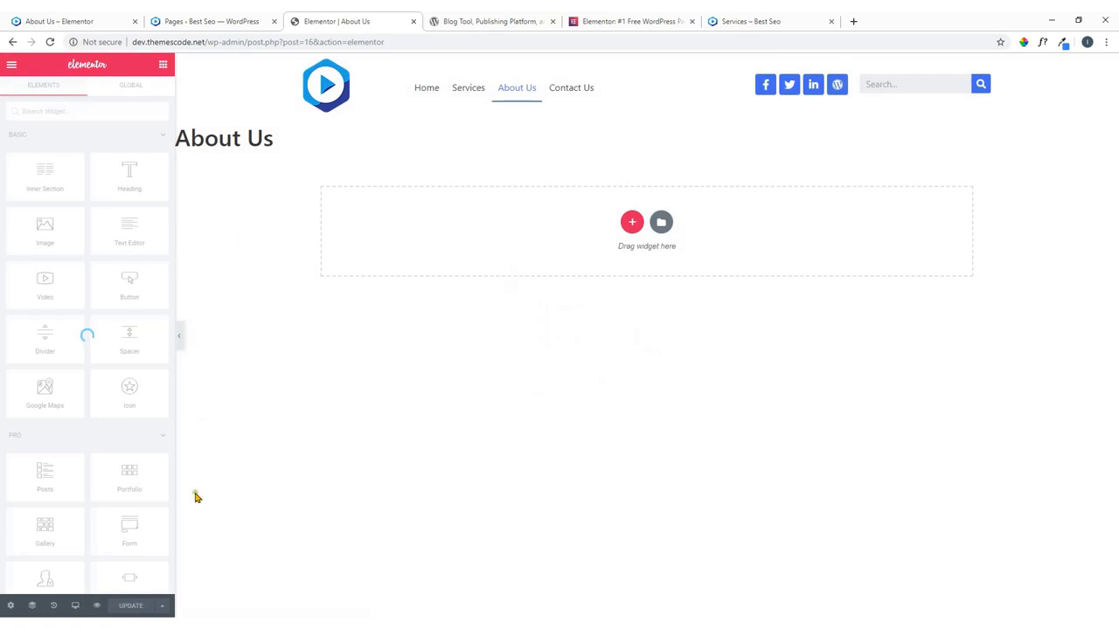
Set the About Us page layout to Elementor Full Width, then view the live page for reference.
{"action": "left_click", "coordinate": [10, 605]}
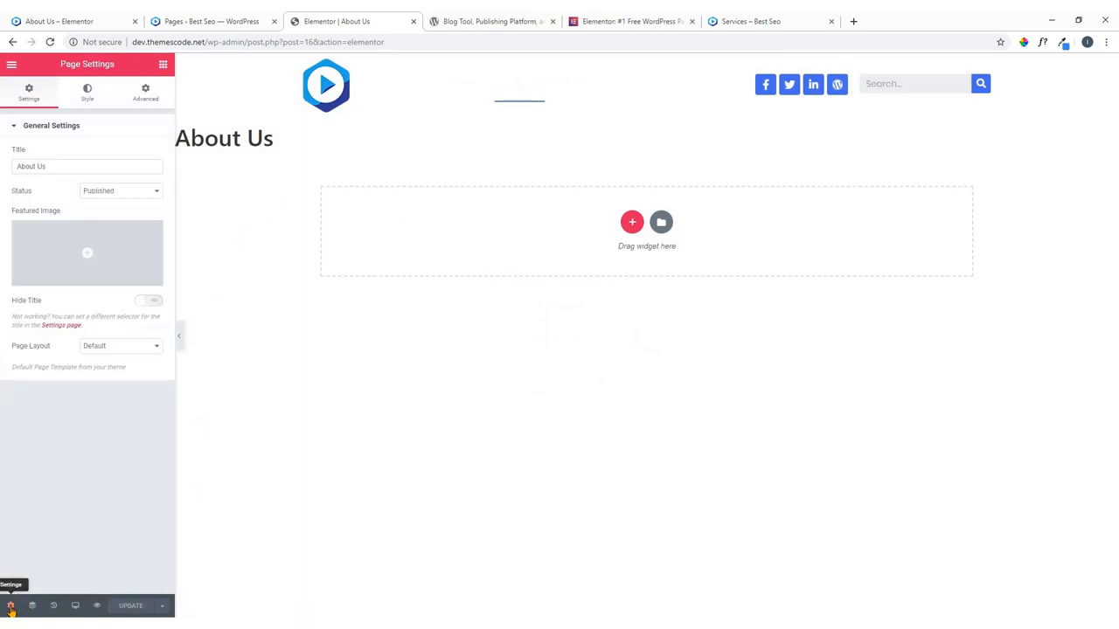
{"action": "left_click", "coordinate": [127, 348]}
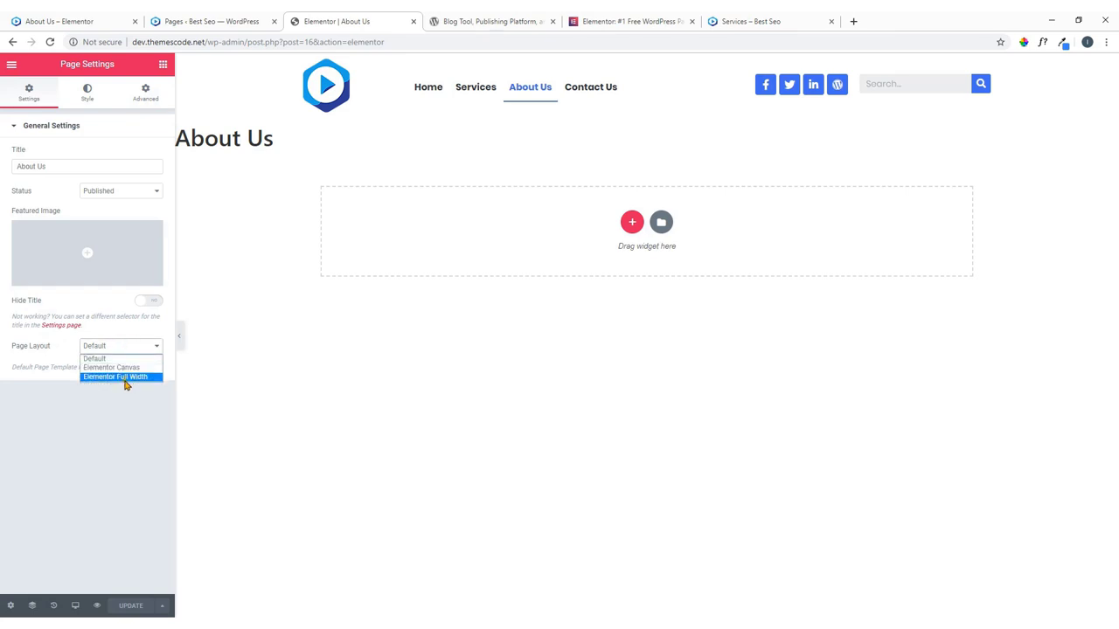
{"action": "left_click", "coordinate": [126, 377]}
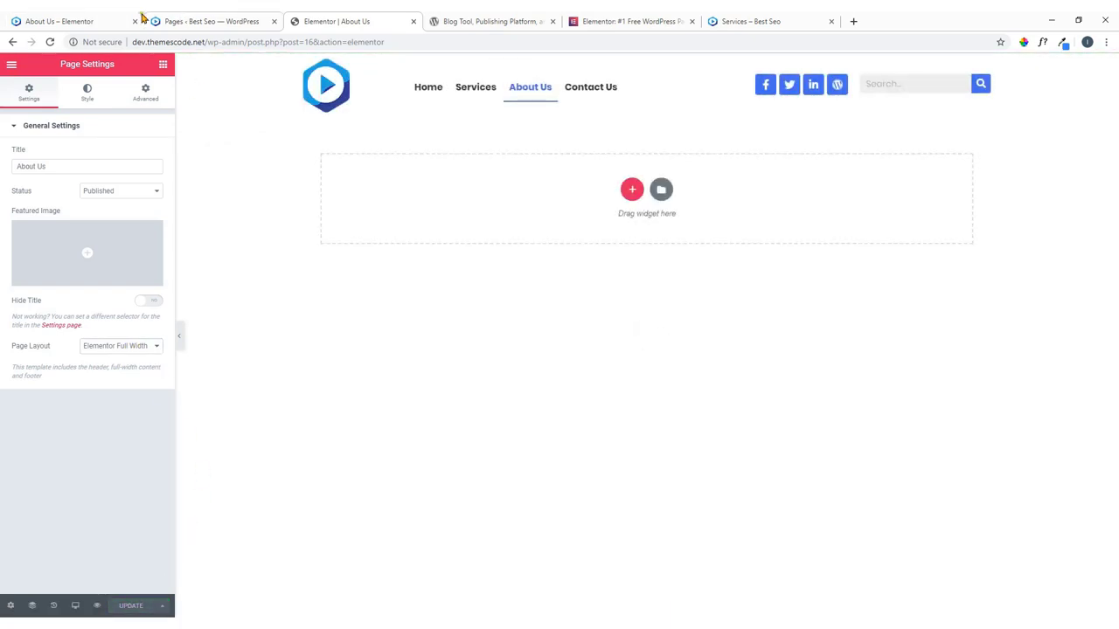
{"action": "left_click", "coordinate": [105, 21]}
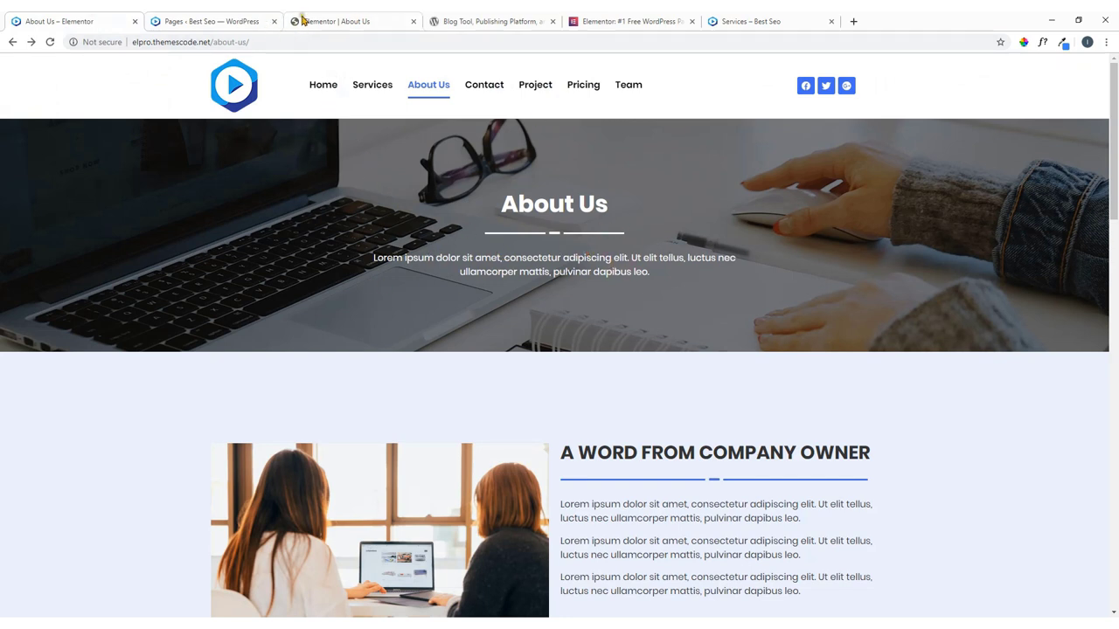
Create a single-column section and drop a Heading widget with placeholder text into it.
{"action": "left_click", "coordinate": [333, 18]}
{"action": "left_click", "coordinate": [632, 189]}
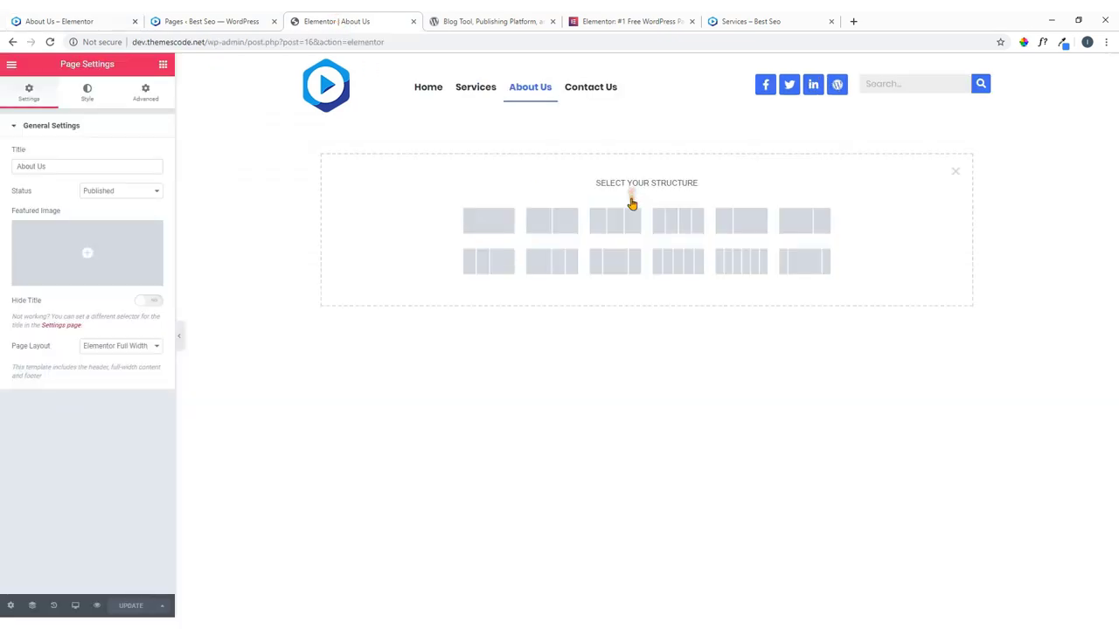
{"action": "left_click", "coordinate": [129, 16]}
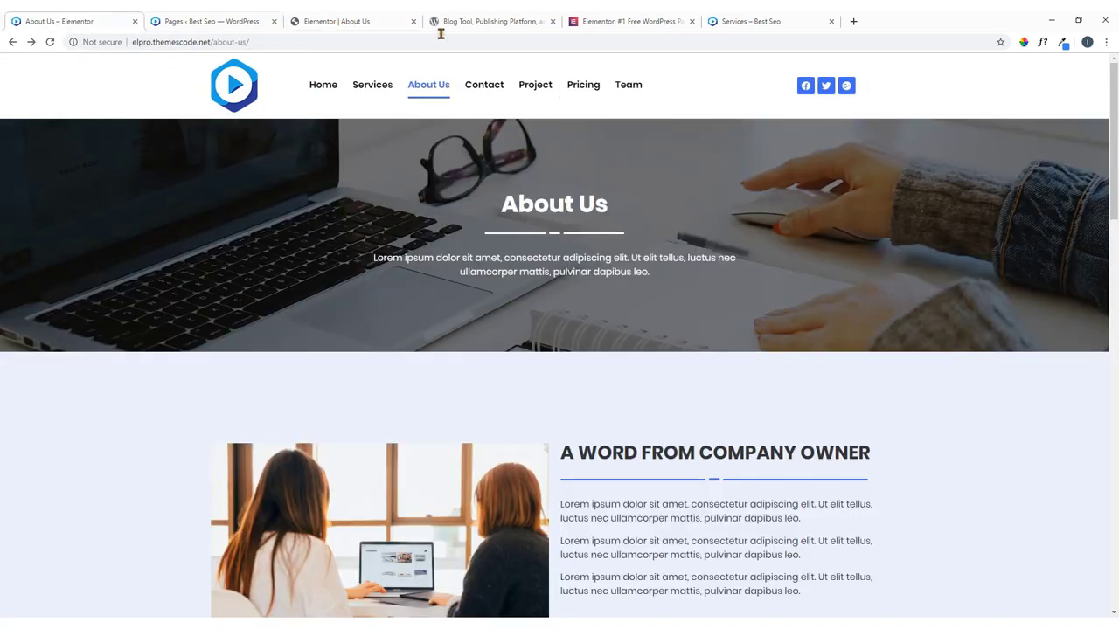
{"action": "left_click", "coordinate": [392, 20]}
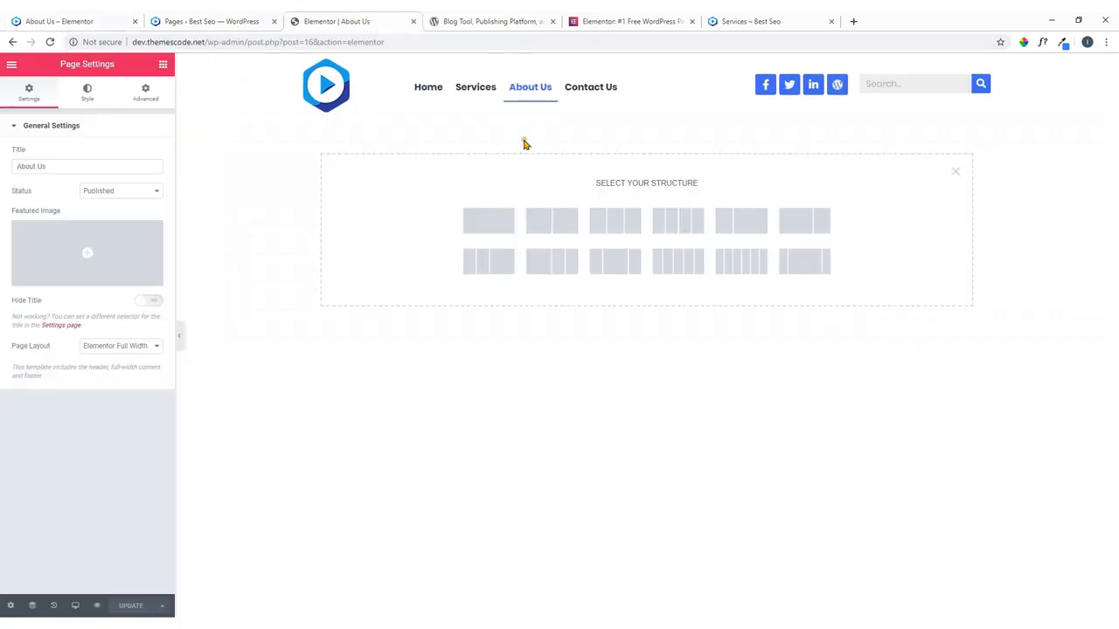
{"action": "left_click", "coordinate": [490, 226]}
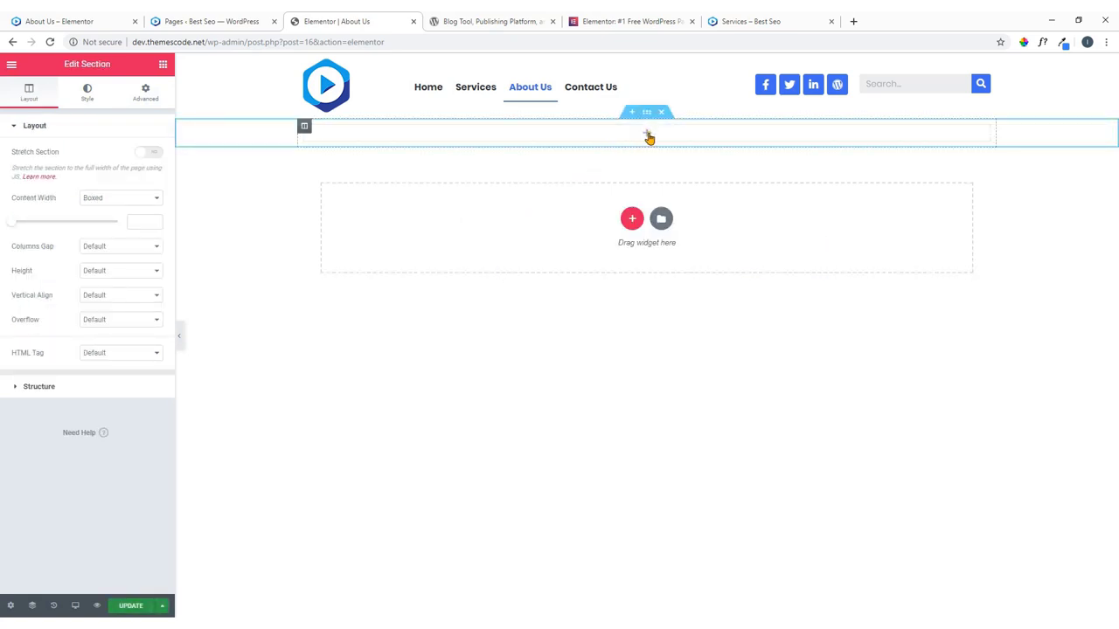
{"action": "left_click", "coordinate": [647, 135]}
{"action": "left_click_drag", "start_coordinate": [128, 175], "coordinate": [647, 137]}
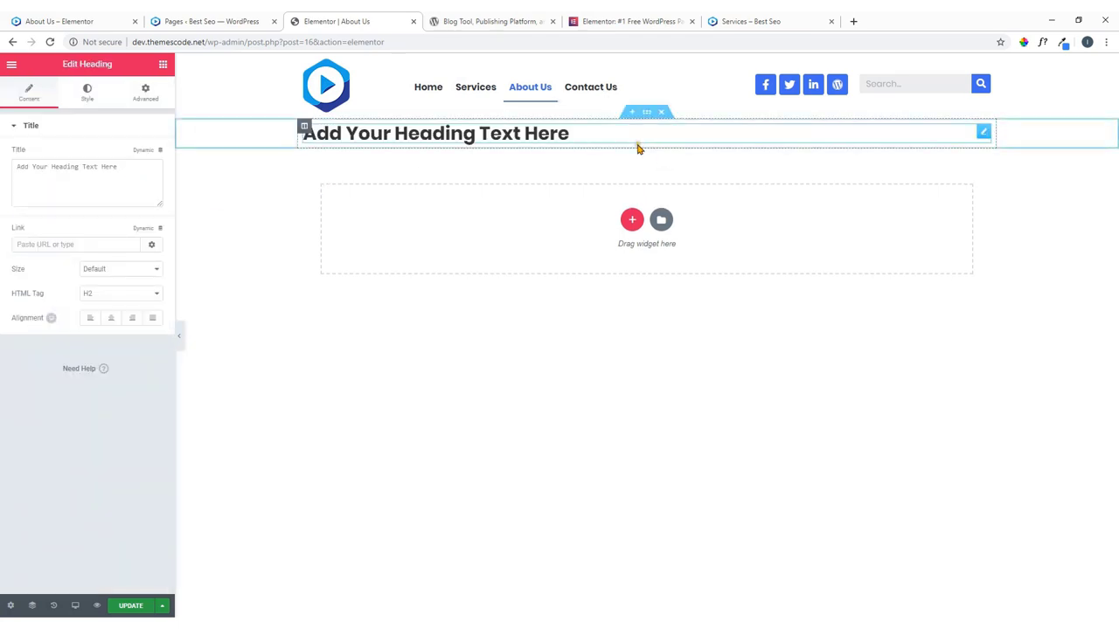
Place a Text Editor lorem ipsum paragraph under the heading with Center text alignment.
{"action": "left_click", "coordinate": [162, 64]}
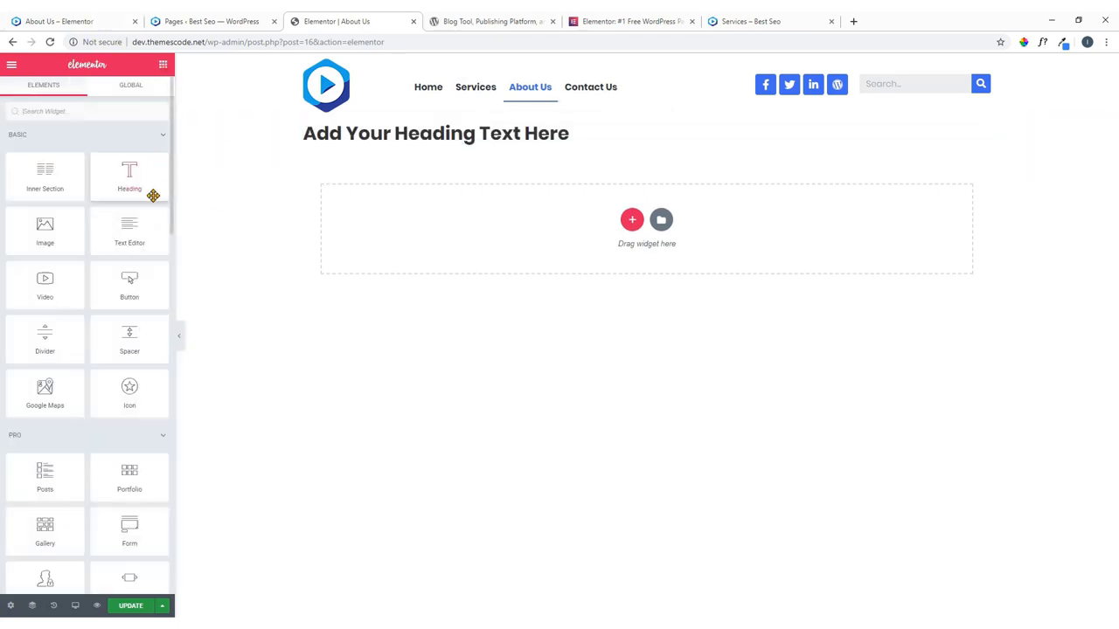
{"action": "left_click_drag", "start_coordinate": [122, 236], "coordinate": [464, 147]}
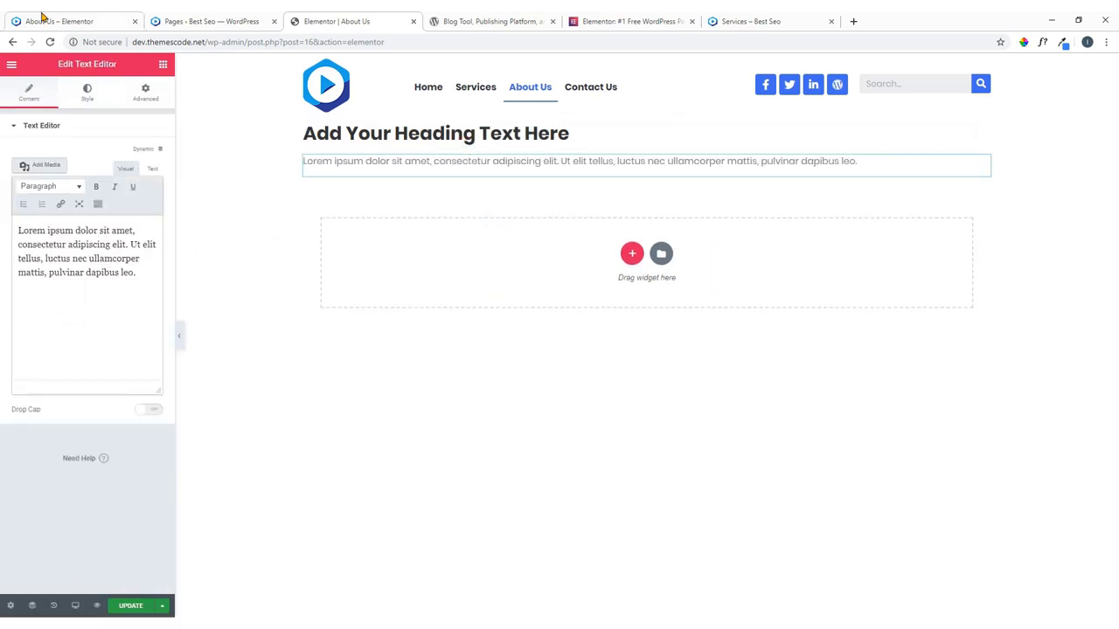
{"action": "left_click", "coordinate": [67, 17]}
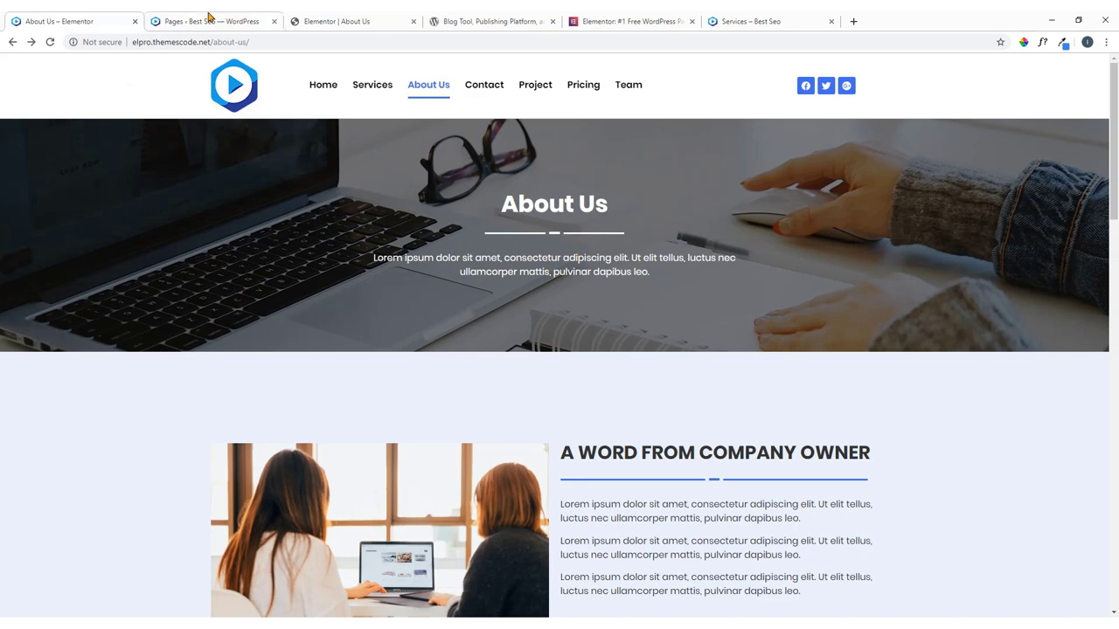
{"action": "left_click", "coordinate": [211, 21]}
{"action": "left_click", "coordinate": [341, 21]}
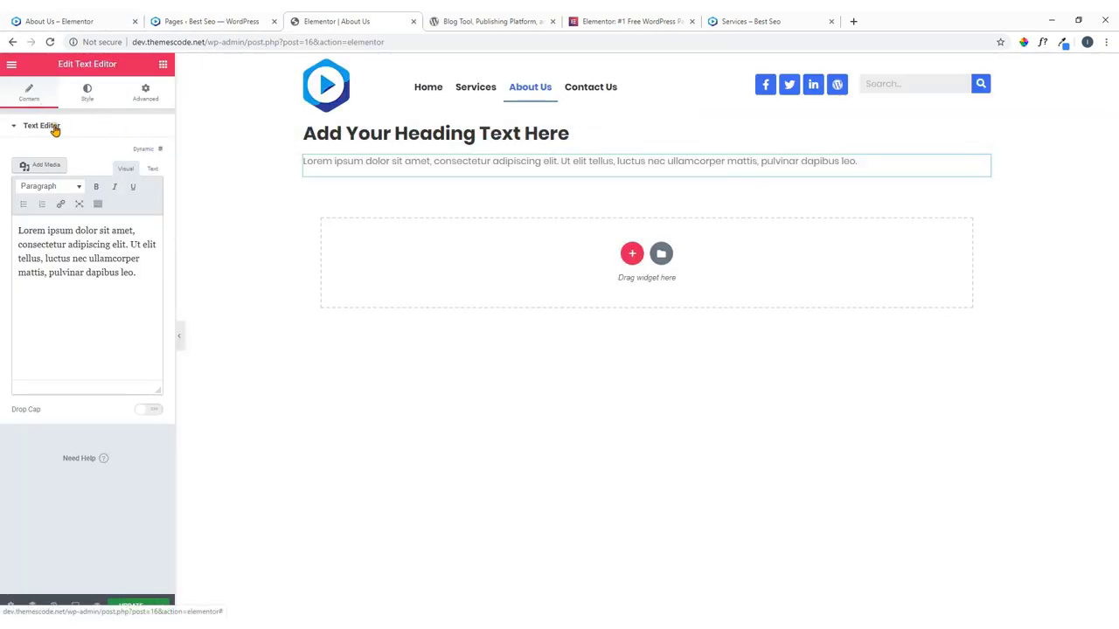
{"action": "left_click", "coordinate": [88, 92]}
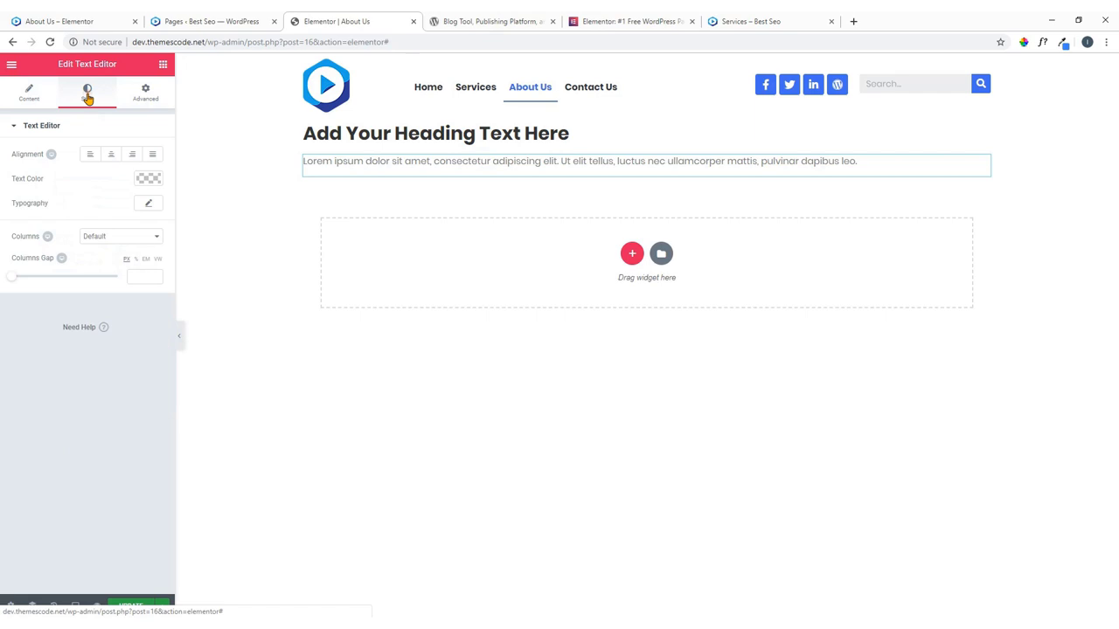
{"action": "left_click", "coordinate": [111, 154]}
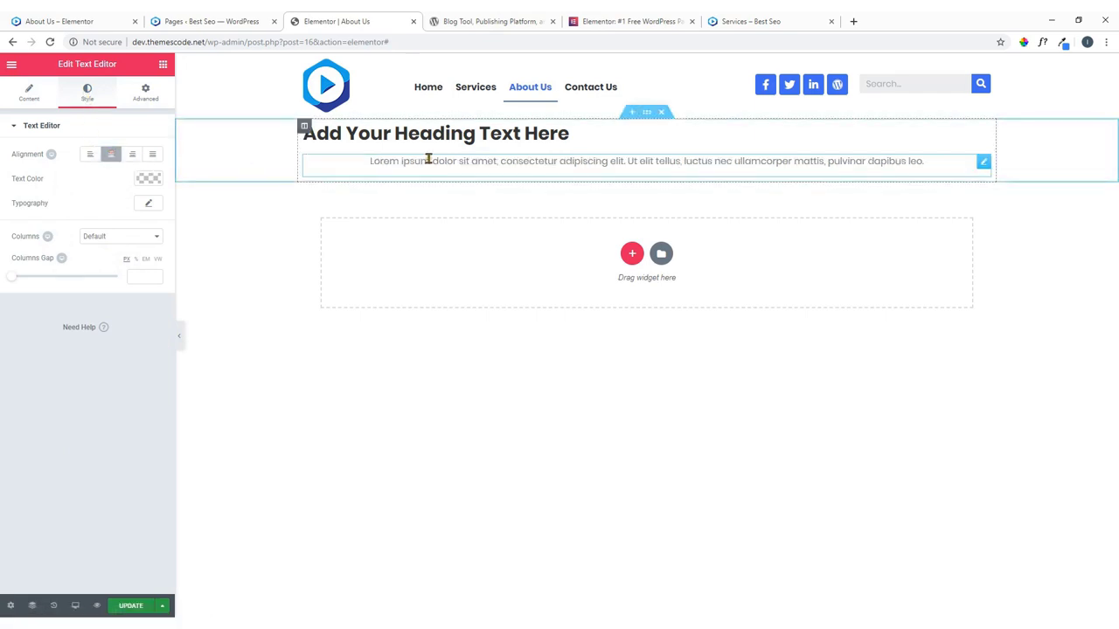
{"action": "left_click", "coordinate": [29, 94]}
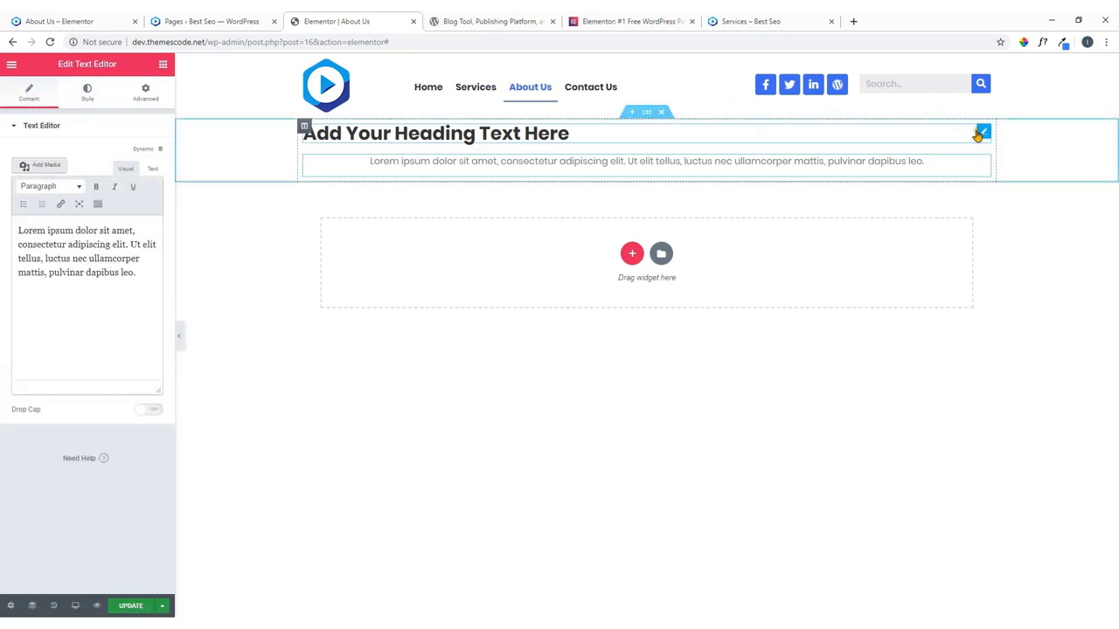
Copy 'About Us' from the live page into the heading's title and centre it.
{"action": "left_click", "coordinate": [983, 131]}
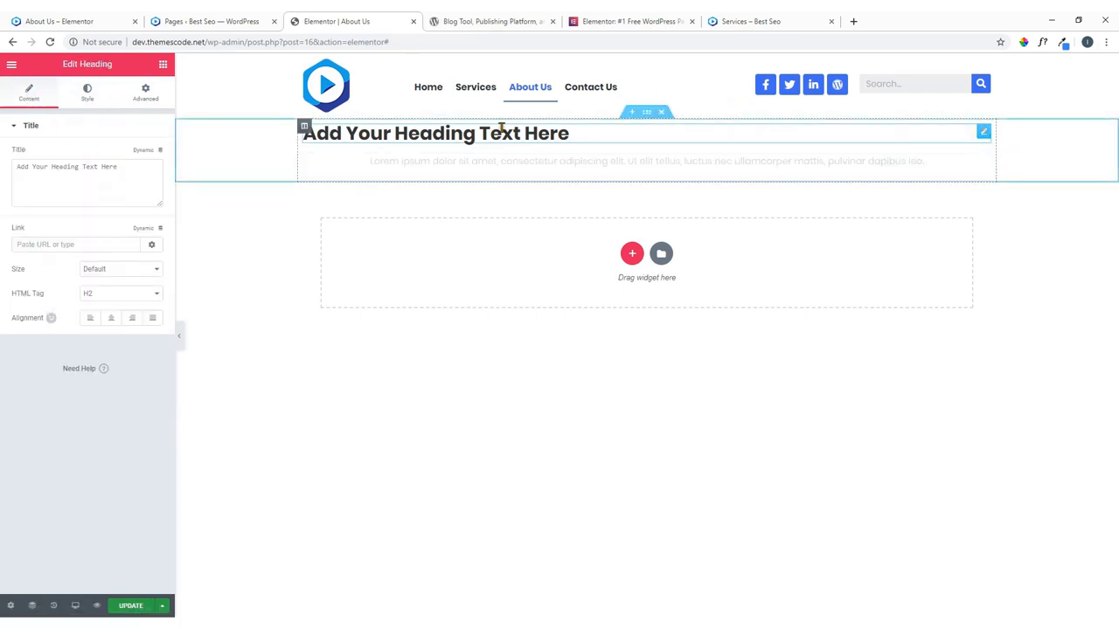
{"action": "left_click", "coordinate": [54, 21]}
{"action": "left_click_drag", "start_coordinate": [610, 205], "coordinate": [512, 217]}
{"action": "right_click", "coordinate": [512, 220]}
{"action": "left_click", "coordinate": [530, 221]}
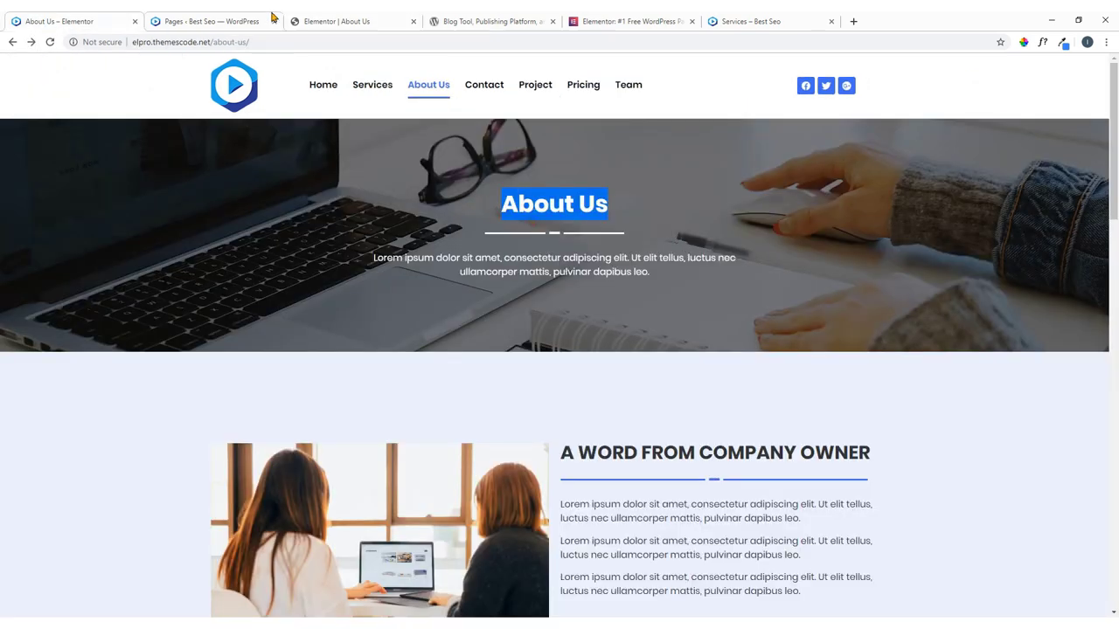
{"action": "left_click", "coordinate": [345, 19]}
{"action": "left_click_drag", "start_coordinate": [120, 170], "coordinate": [2, 181]}
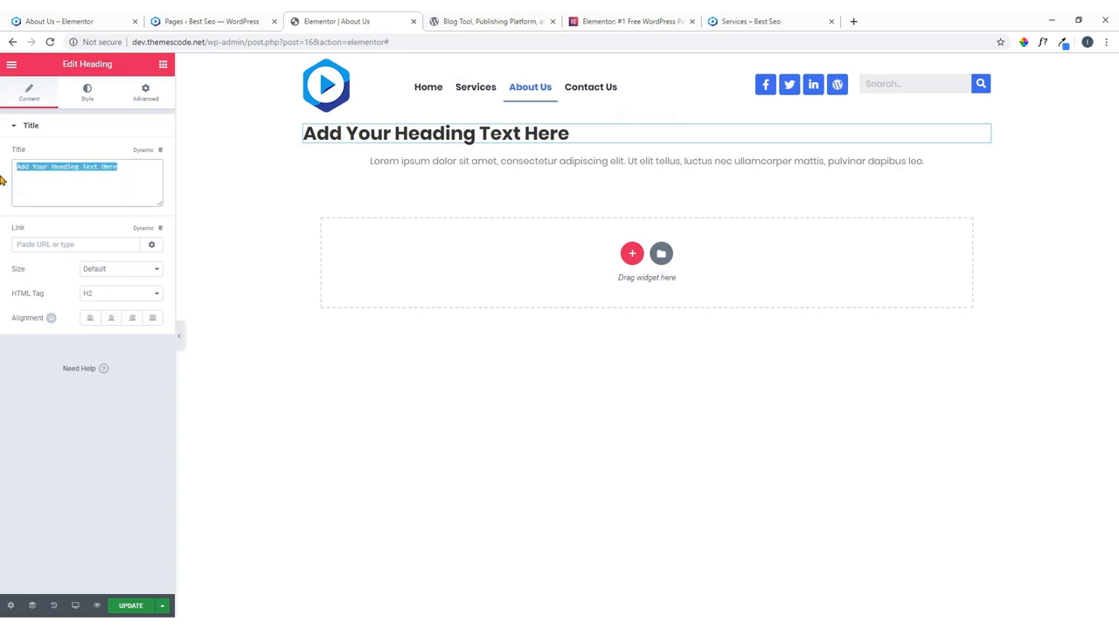
{"action": "key", "text": "ctrl+v"}
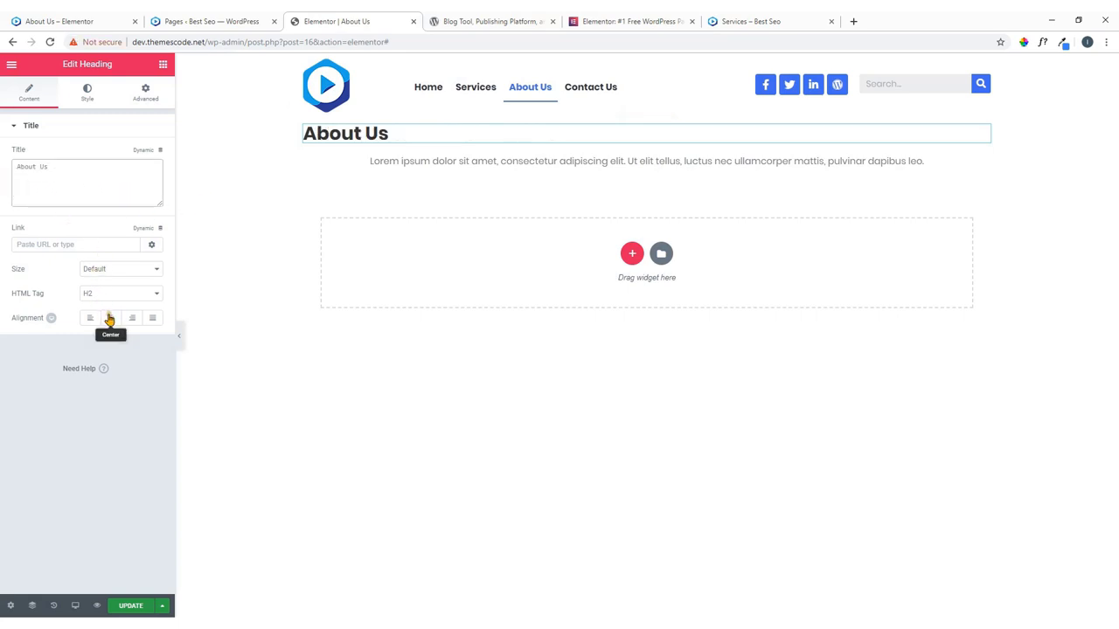
{"action": "left_click", "coordinate": [111, 319]}
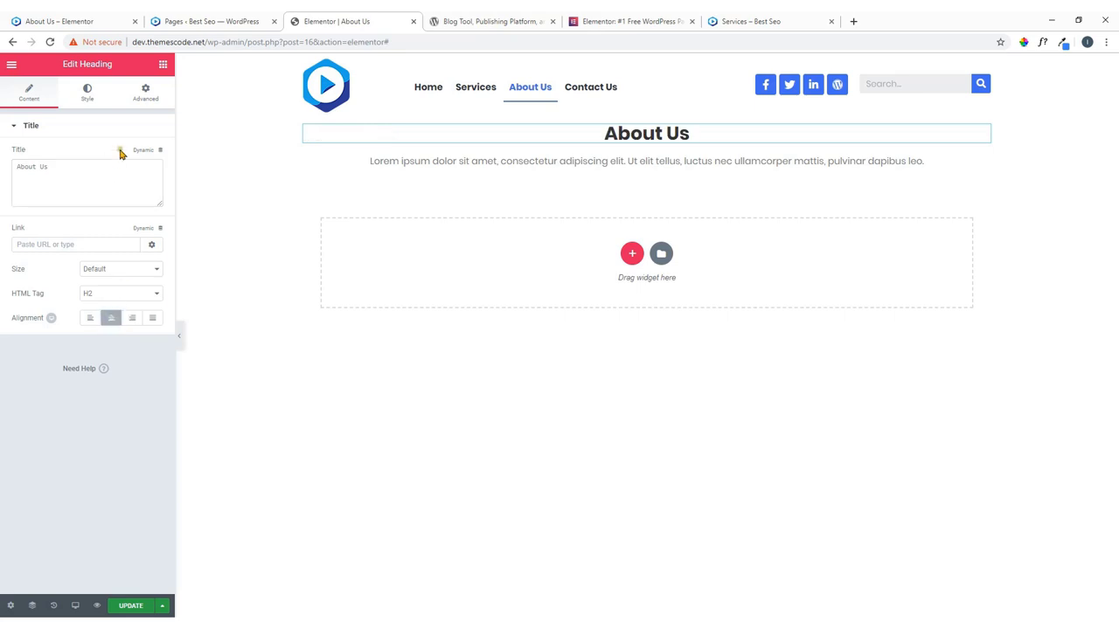
Delete the paragraph text after its first sentence, checking against the live page.
{"action": "left_click", "coordinate": [984, 164]}
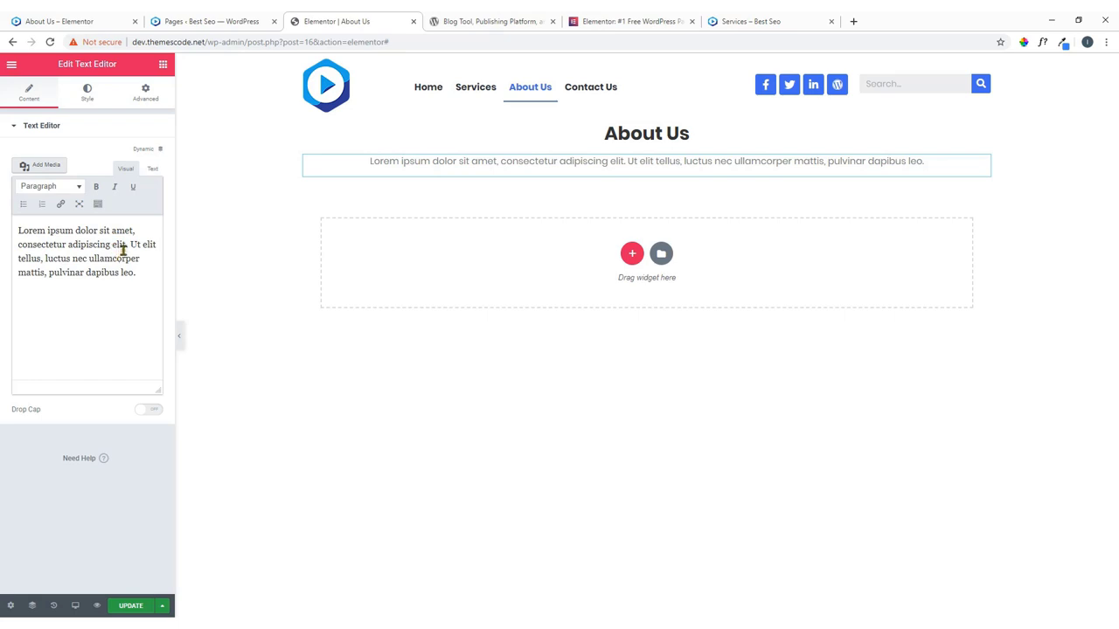
{"action": "left_click_drag", "start_coordinate": [129, 245], "coordinate": [137, 283]}
{"action": "key", "text": "BackSpace"}
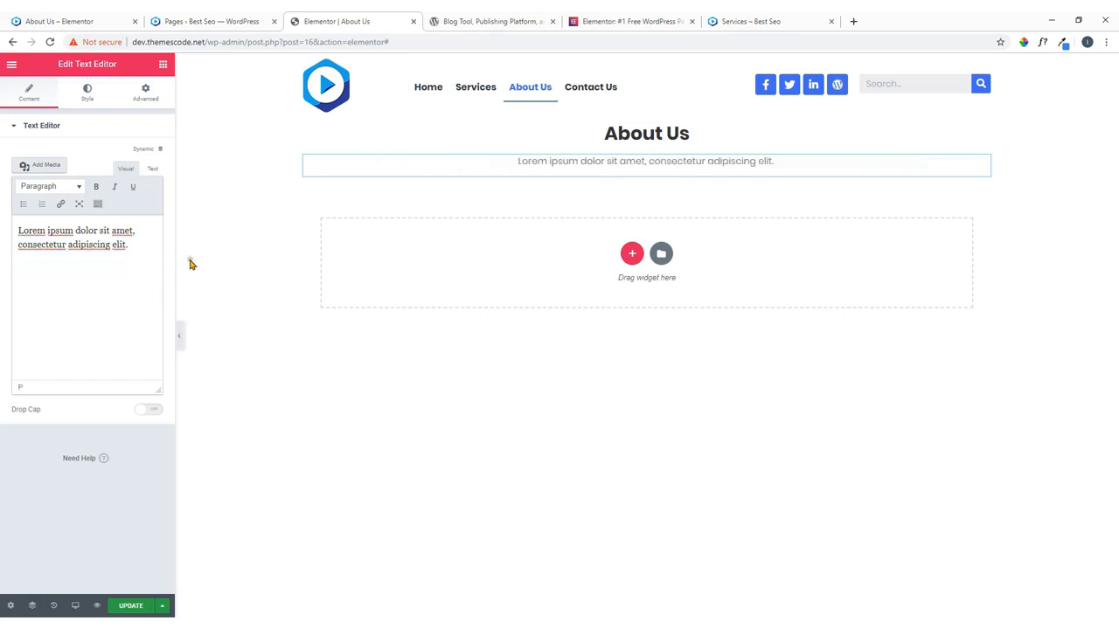
{"action": "left_click", "coordinate": [77, 19]}
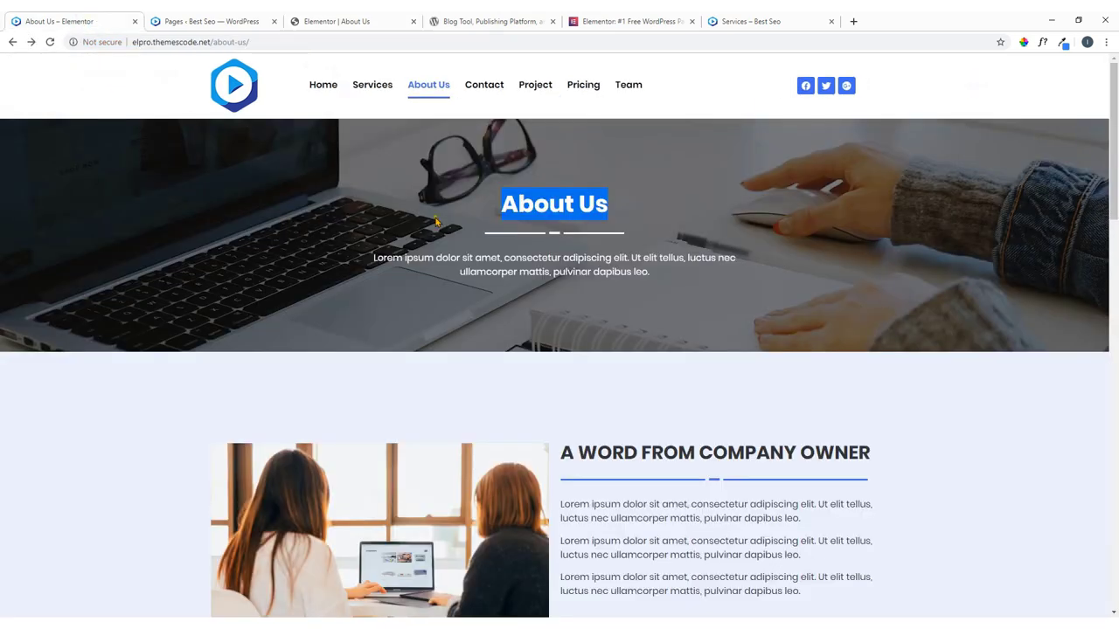
{"action": "left_click", "coordinate": [283, 233]}
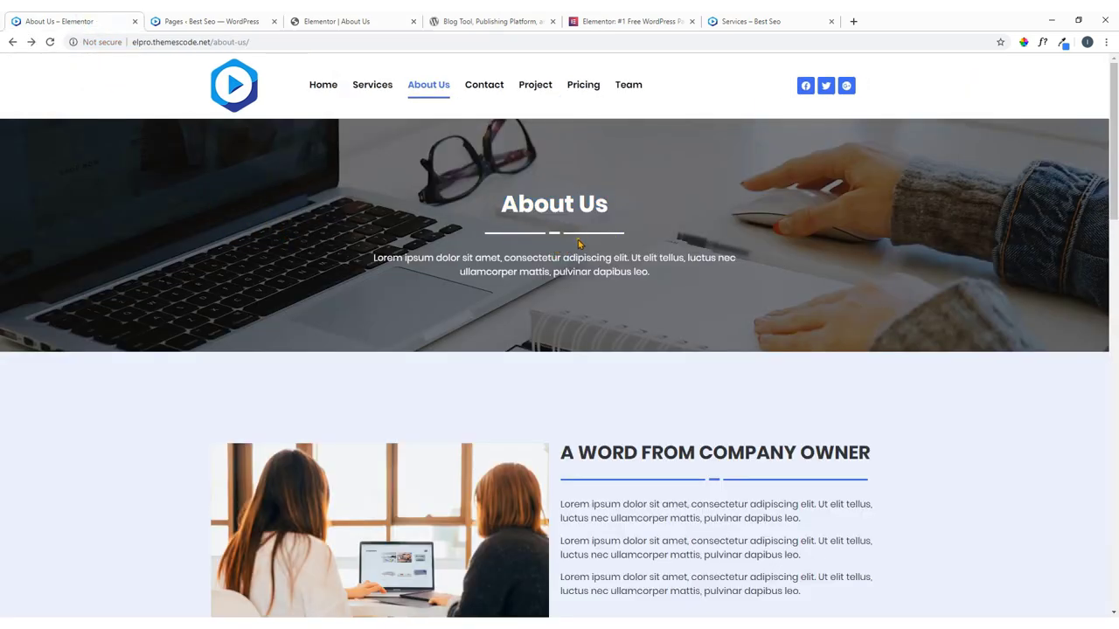
{"action": "left_click", "coordinate": [305, 19]}
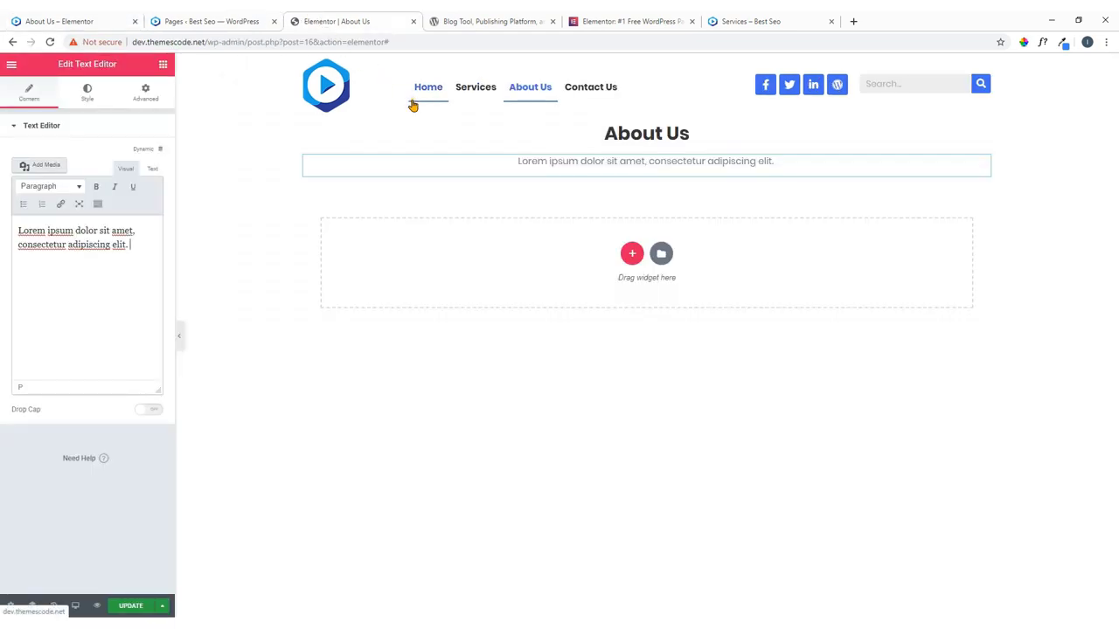
{"action": "left_click", "coordinate": [232, 19]}
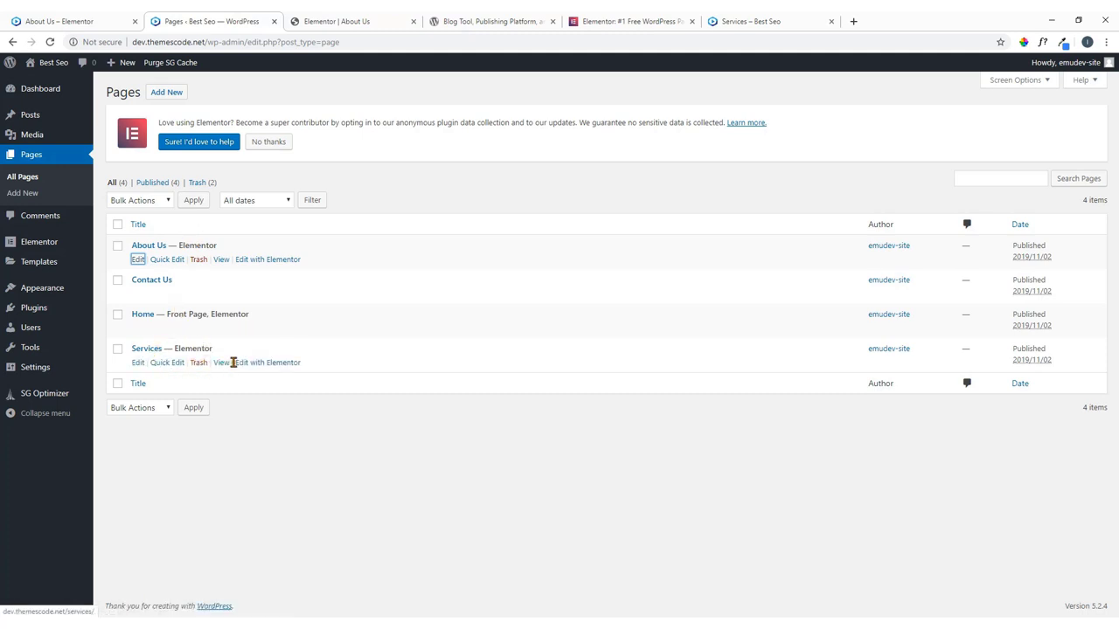
Open the Services page editor in a new tab and copy its divider.
{"action": "right_click", "coordinate": [261, 365]}
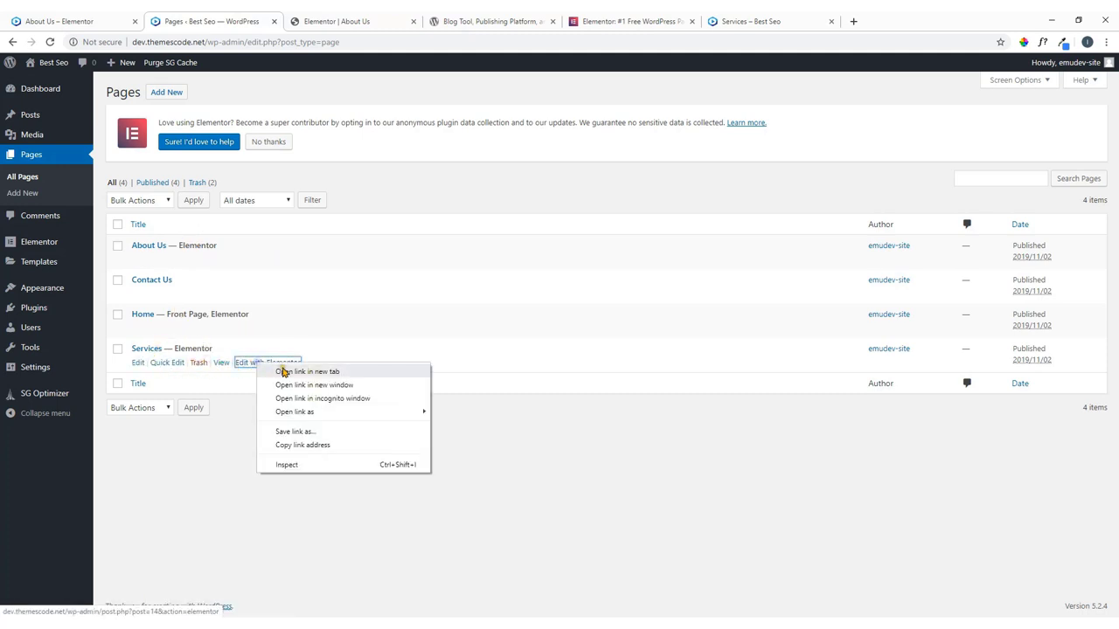
{"action": "left_click", "coordinate": [285, 371]}
{"action": "left_click", "coordinate": [354, 19]}
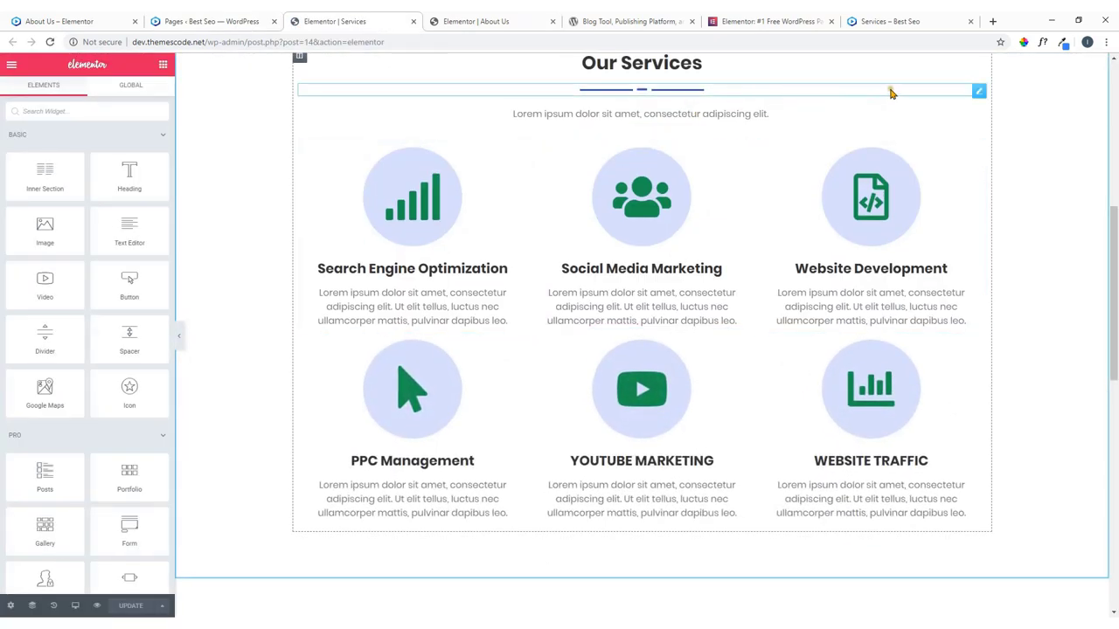
{"action": "right_click", "coordinate": [978, 94]}
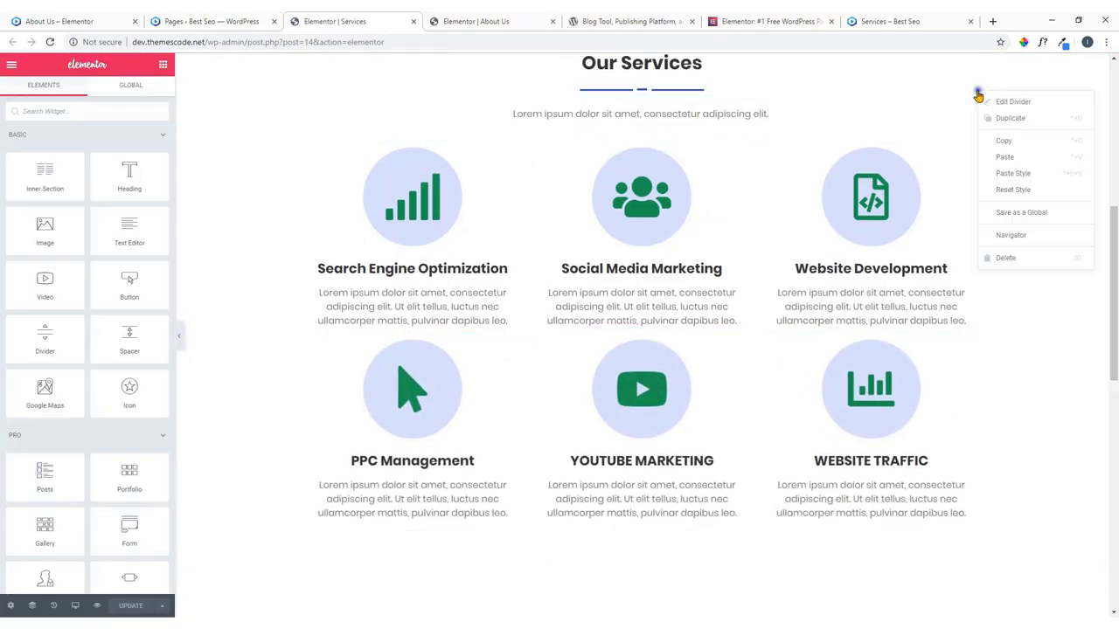
{"action": "left_click", "coordinate": [1001, 141]}
Paste the divider below the About Us heading and close the Services editor.
{"action": "left_click", "coordinate": [494, 17]}
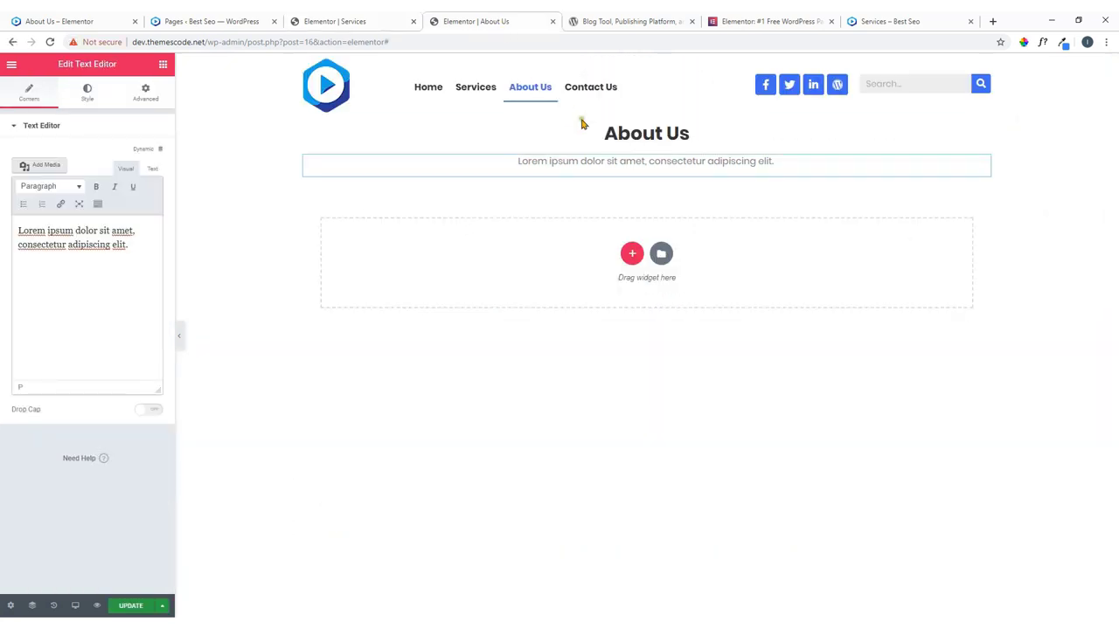
{"action": "right_click", "coordinate": [981, 136]}
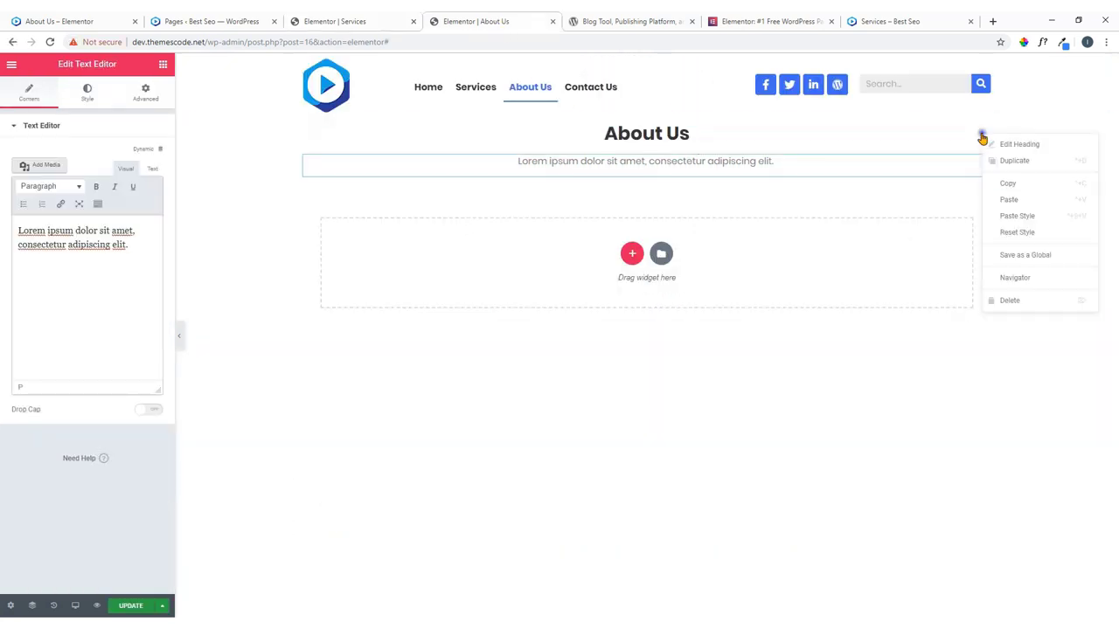
{"action": "left_click", "coordinate": [1007, 200]}
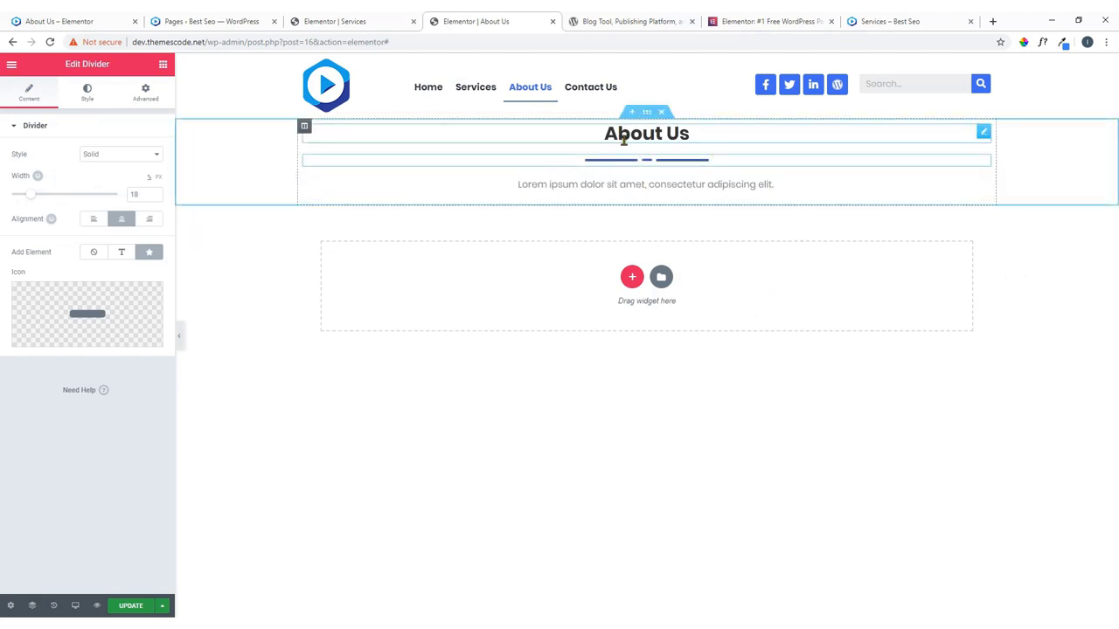
{"action": "left_click", "coordinate": [646, 112]}
{"action": "left_click", "coordinate": [87, 21]}
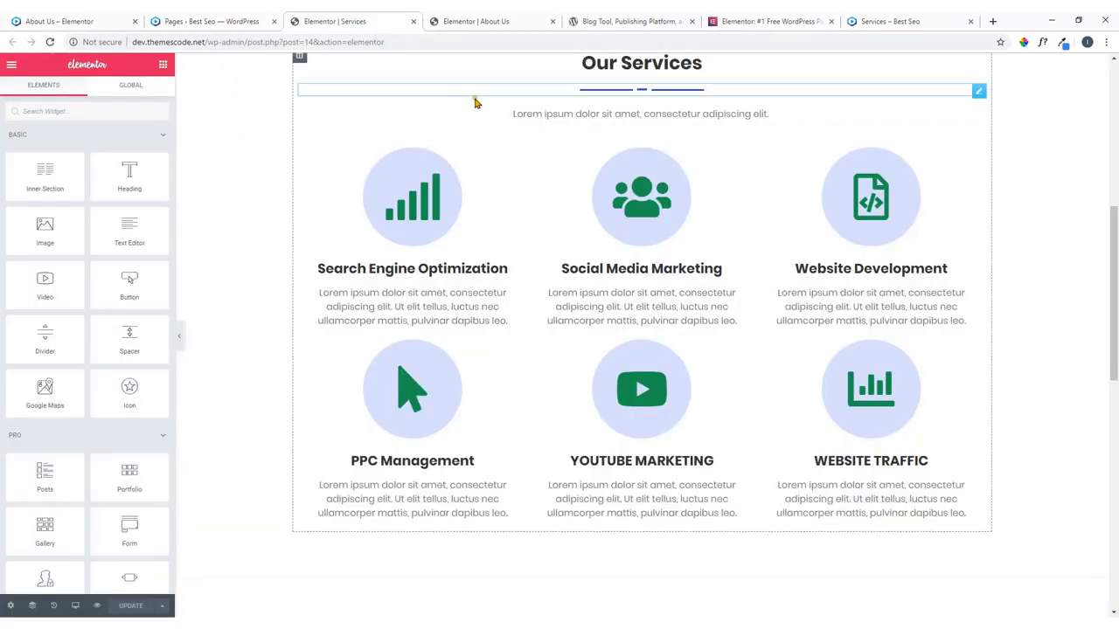
{"action": "left_click", "coordinate": [512, 20]}
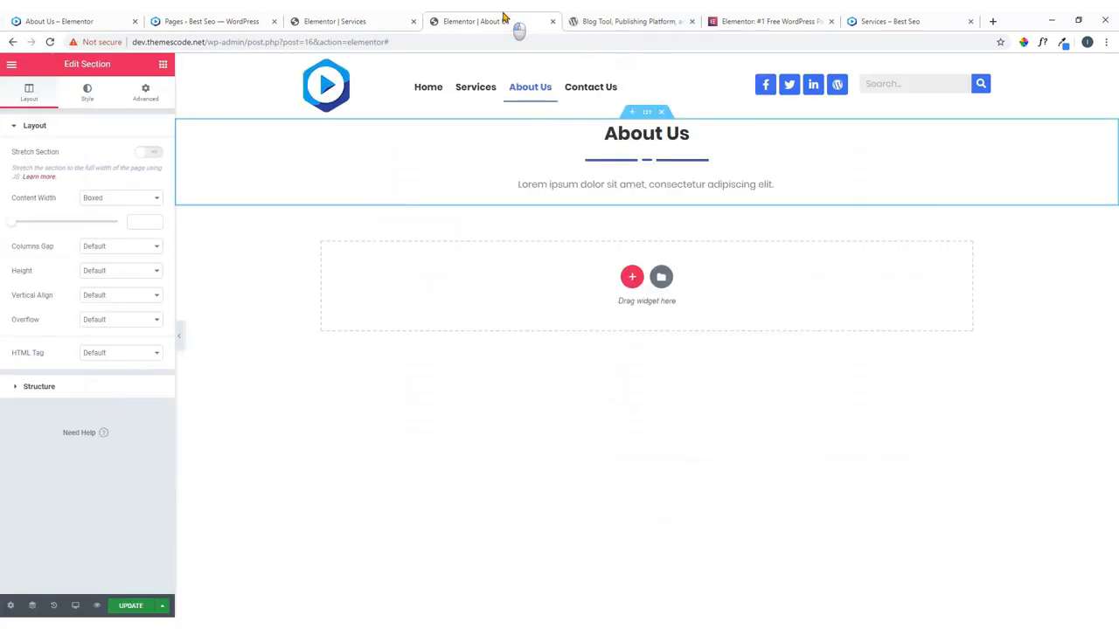
{"action": "left_click", "coordinate": [413, 21]}
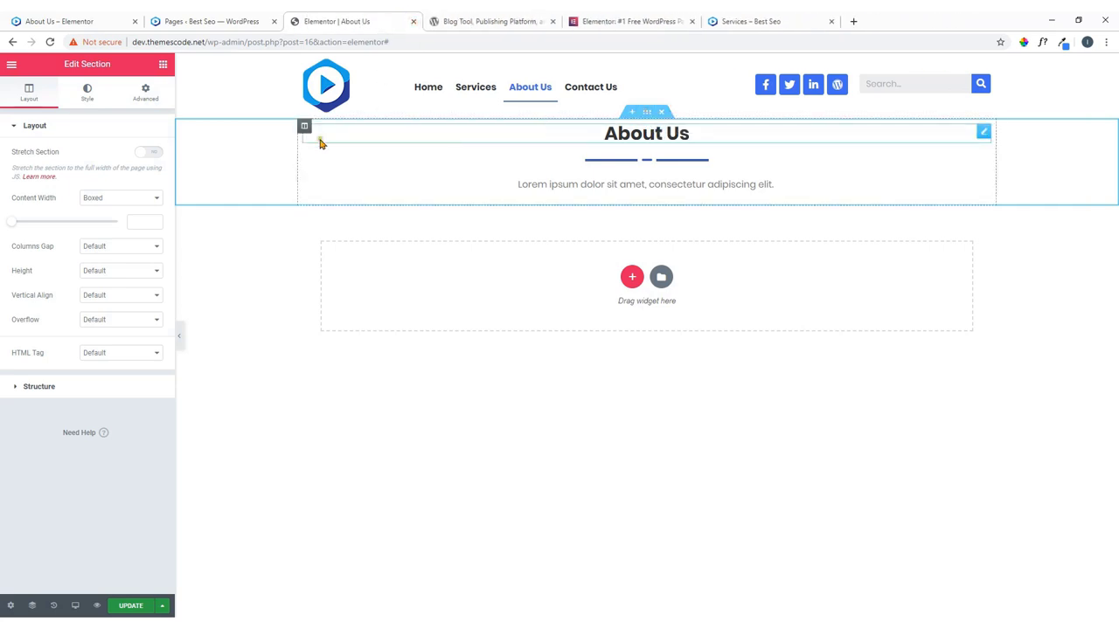
Set a Classic background on the header section using the office1.jpg laptop-on-desk photo.
{"action": "left_click", "coordinate": [87, 93]}
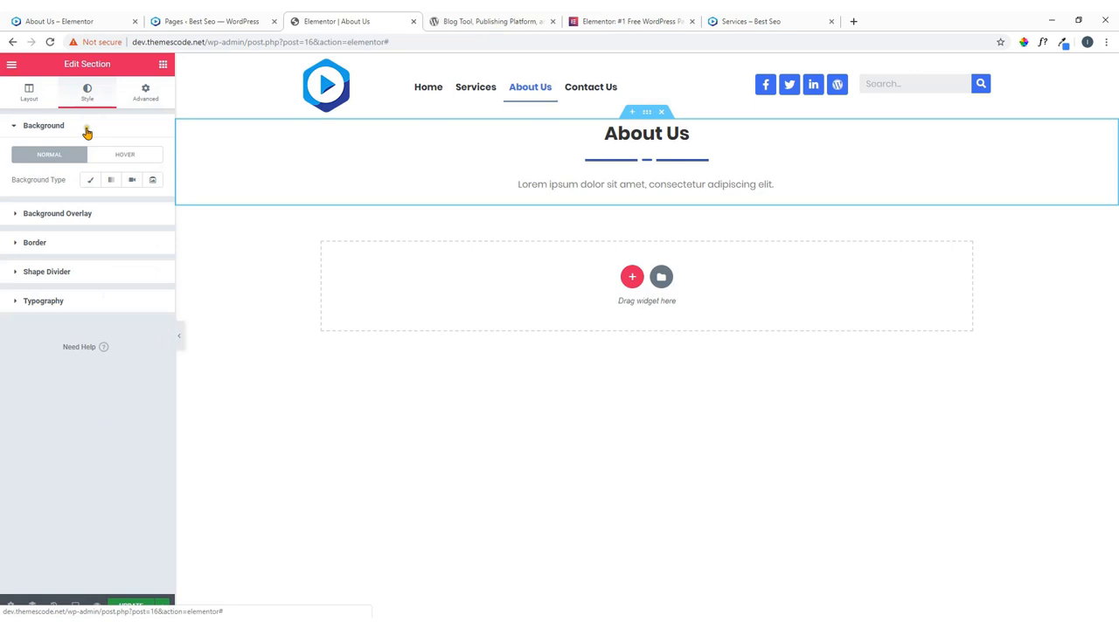
{"action": "left_click", "coordinate": [90, 179]}
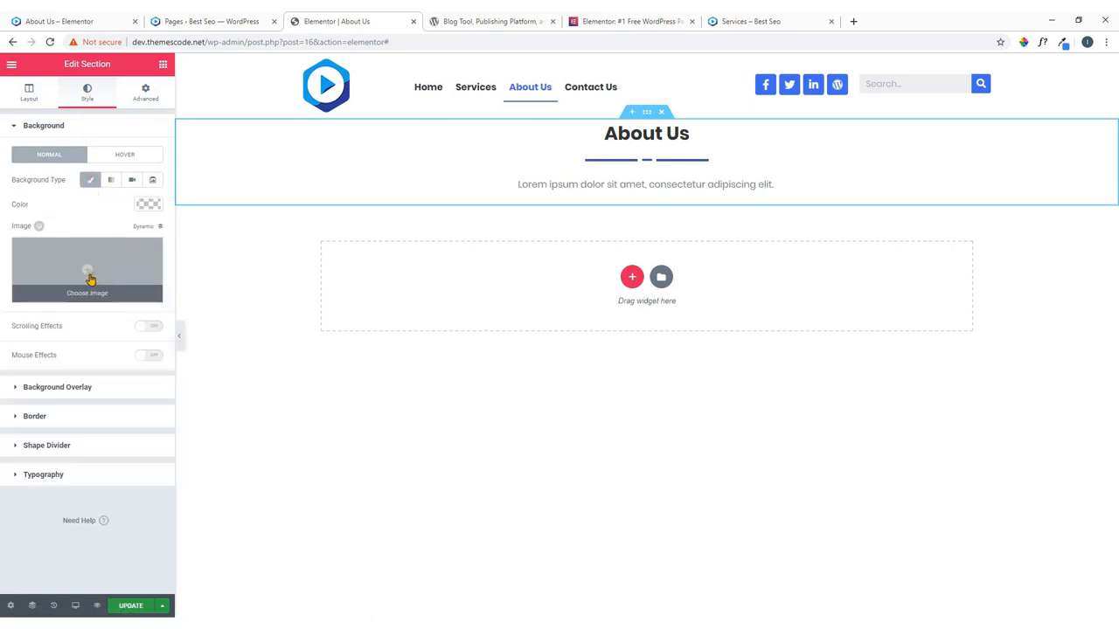
{"action": "left_click", "coordinate": [89, 273]}
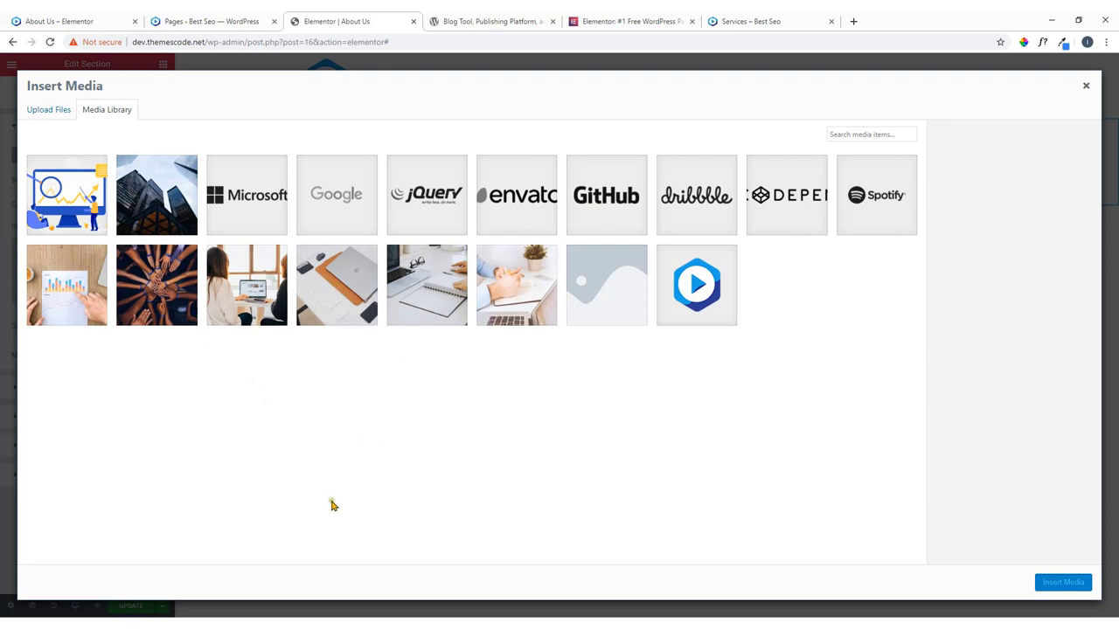
{"action": "left_click", "coordinate": [63, 15]}
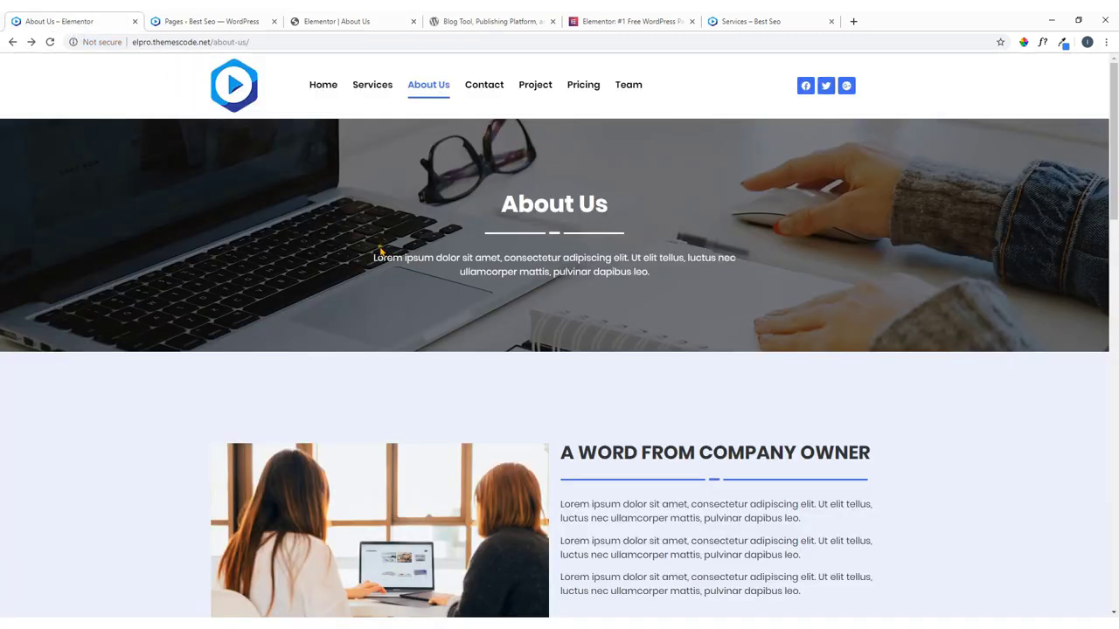
{"action": "left_click", "coordinate": [210, 16]}
{"action": "left_click", "coordinate": [101, 17]}
{"action": "left_click", "coordinate": [387, 15]}
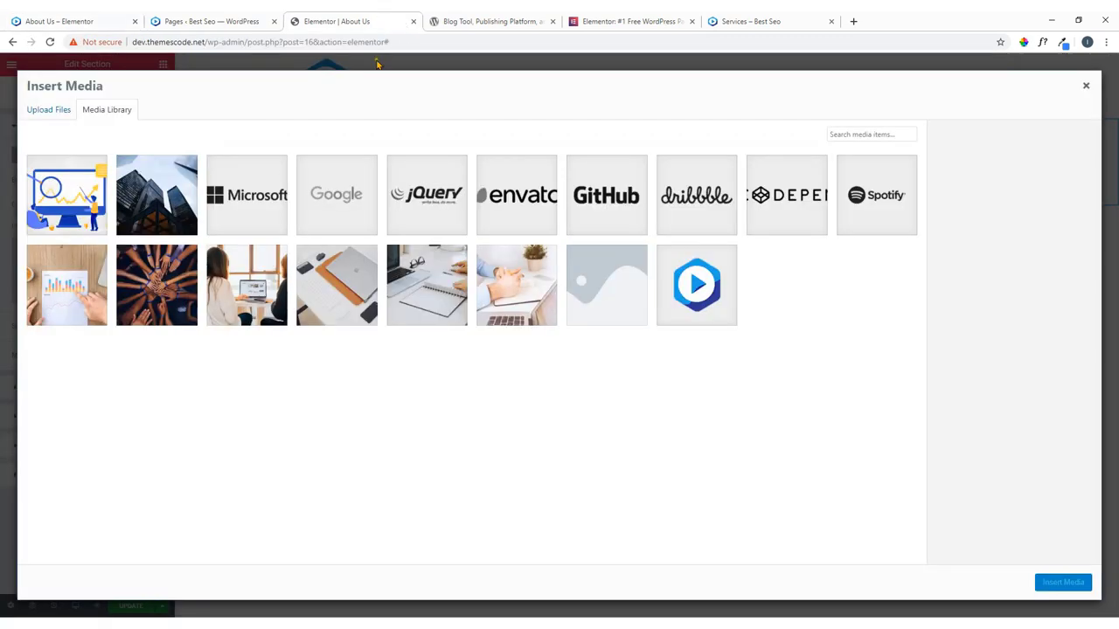
{"action": "left_click", "coordinate": [431, 288]}
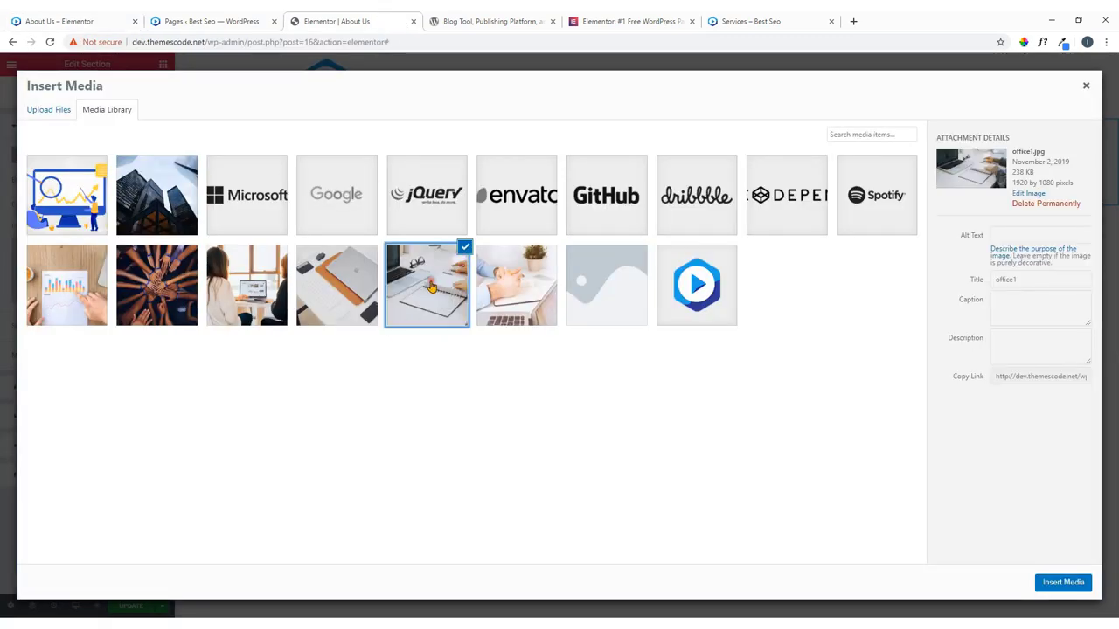
{"action": "left_click", "coordinate": [48, 18]}
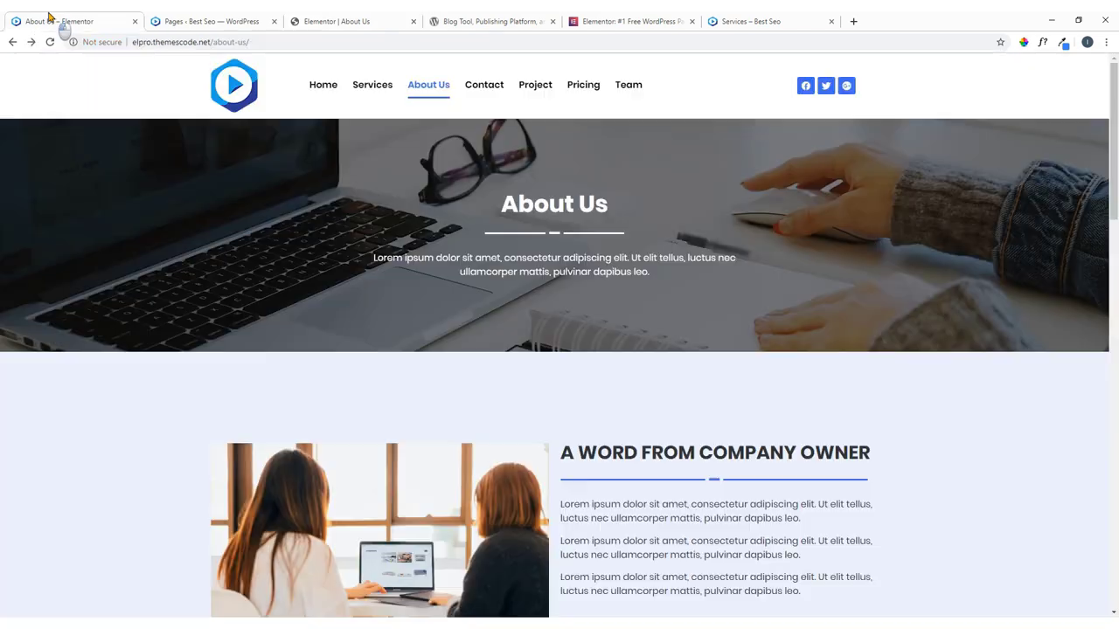
{"action": "left_click", "coordinate": [315, 21]}
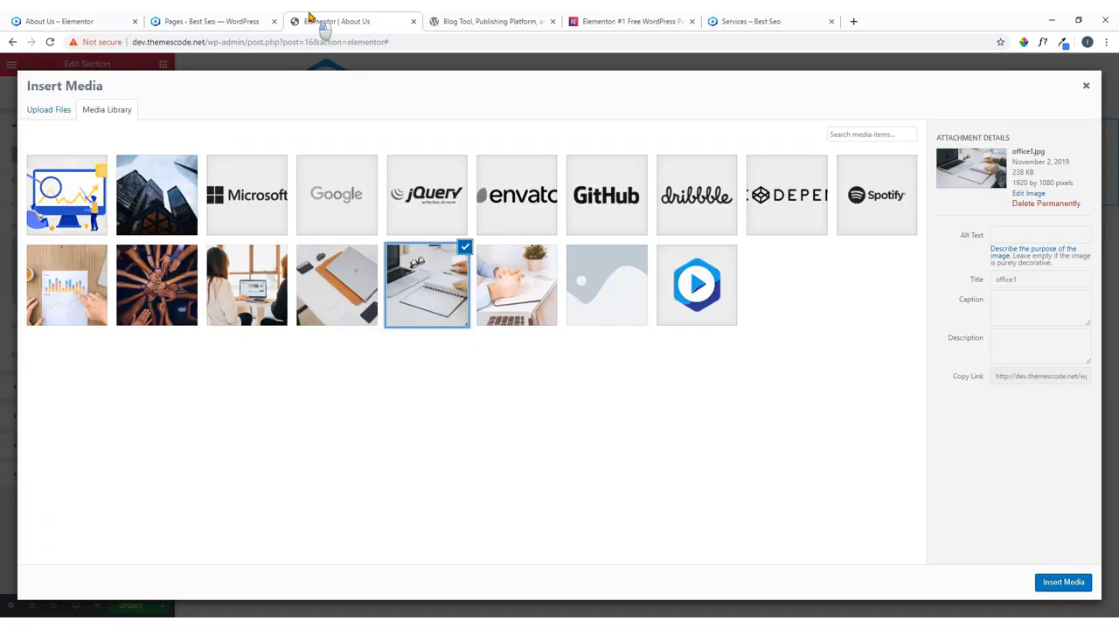
{"action": "left_click", "coordinate": [1059, 584]}
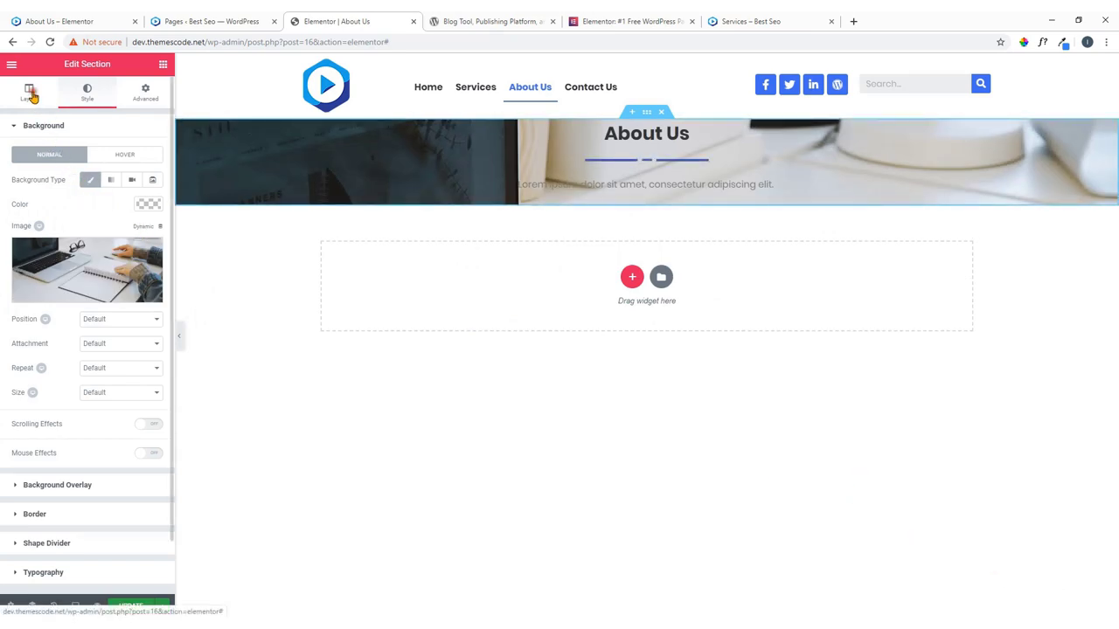
{"action": "left_click", "coordinate": [30, 94]}
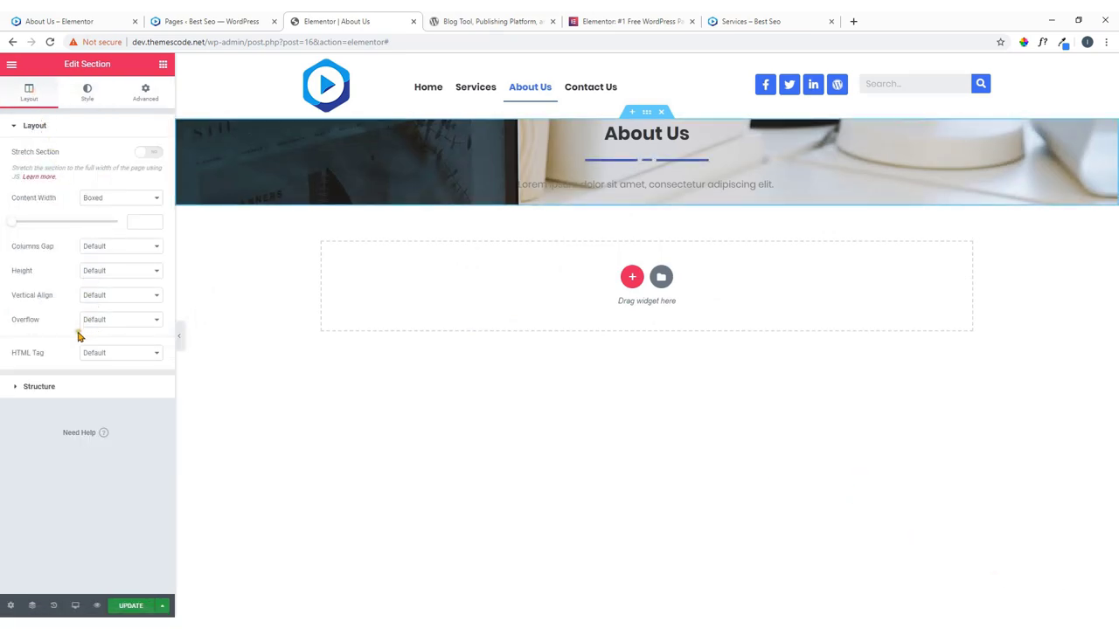
Give the header a 400 px minimum height and a Fixed, Center Center background photo.
{"action": "left_click", "coordinate": [103, 273]}
{"action": "left_click", "coordinate": [103, 301]}
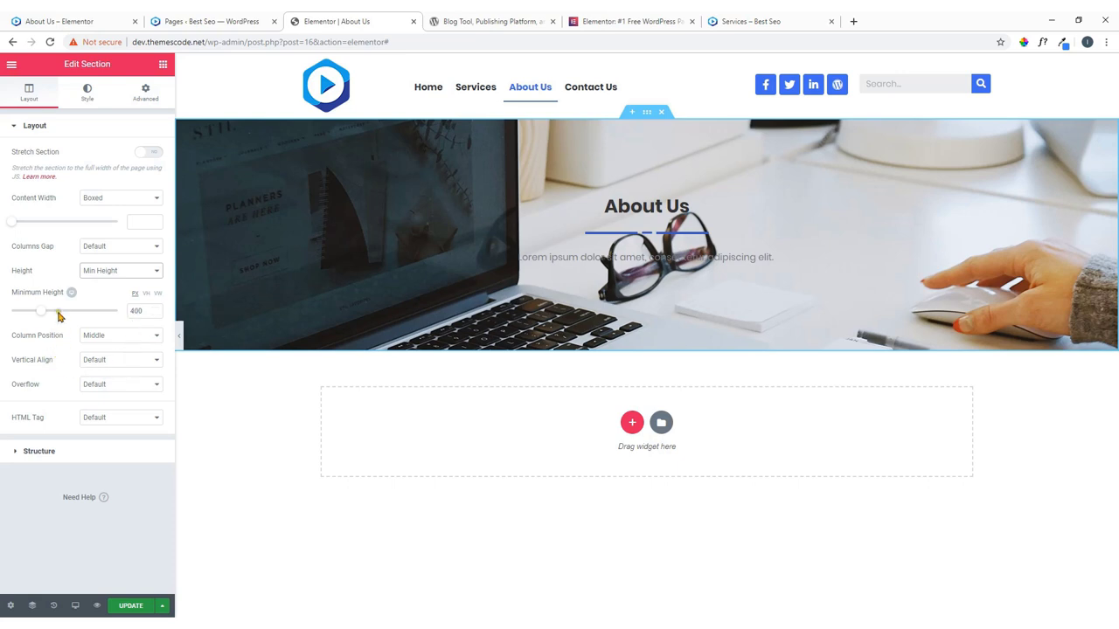
{"action": "left_click", "coordinate": [87, 95]}
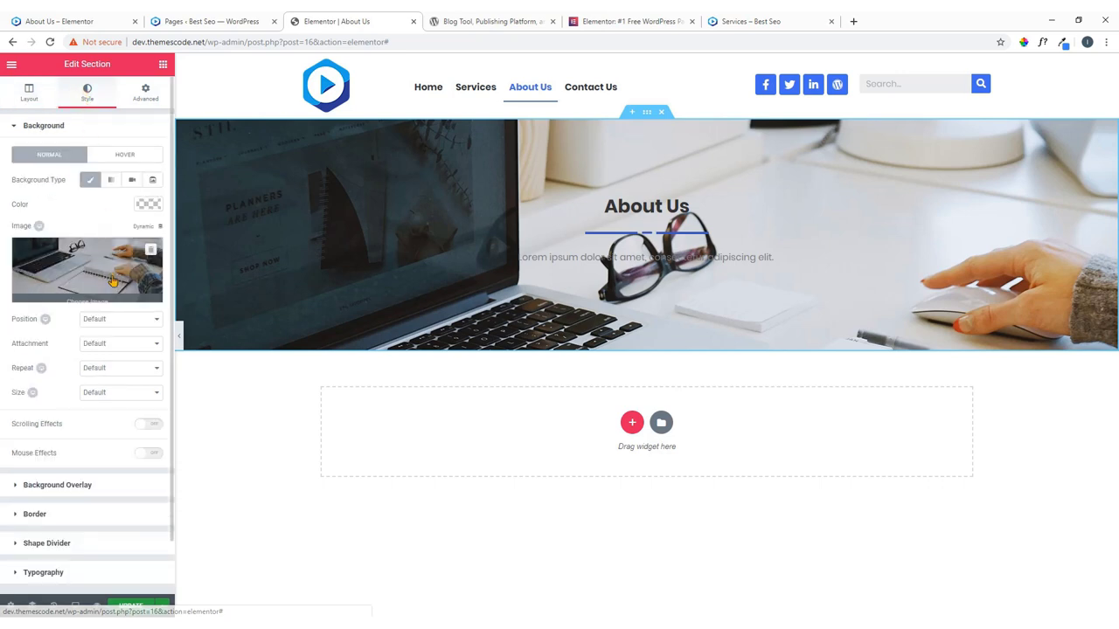
{"action": "left_click", "coordinate": [101, 345]}
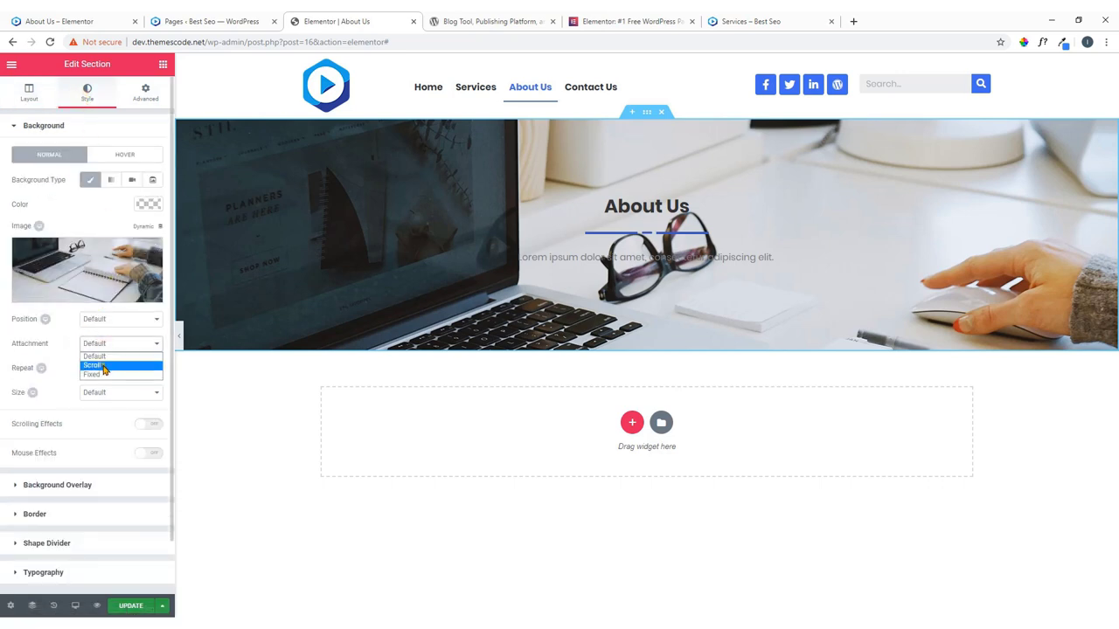
{"action": "left_click", "coordinate": [103, 377]}
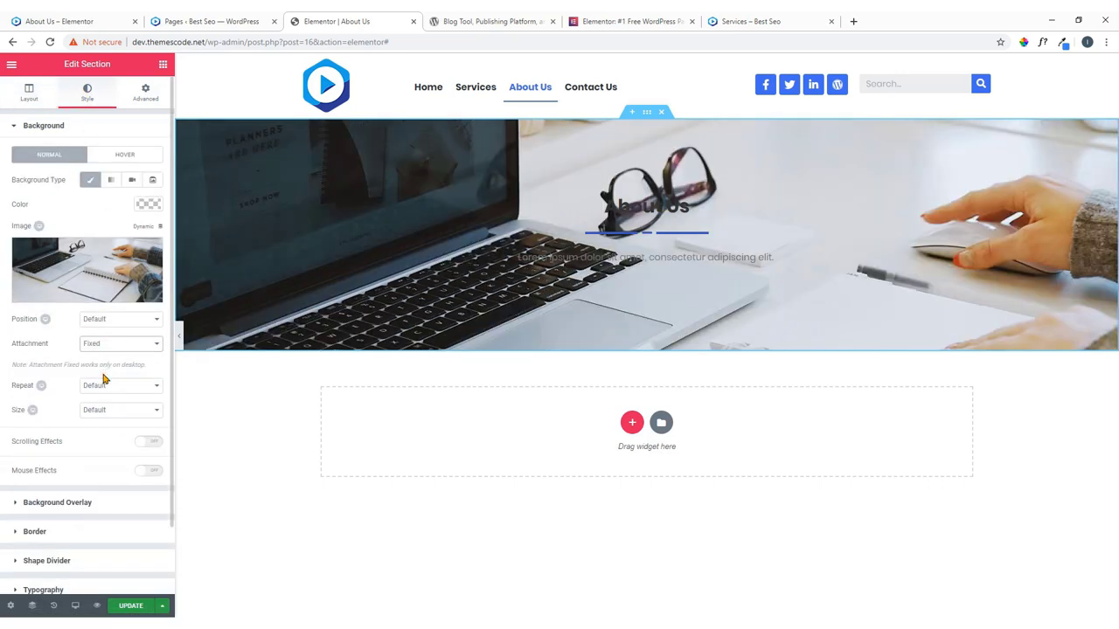
{"action": "left_click", "coordinate": [132, 320]}
{"action": "left_click", "coordinate": [120, 351]}
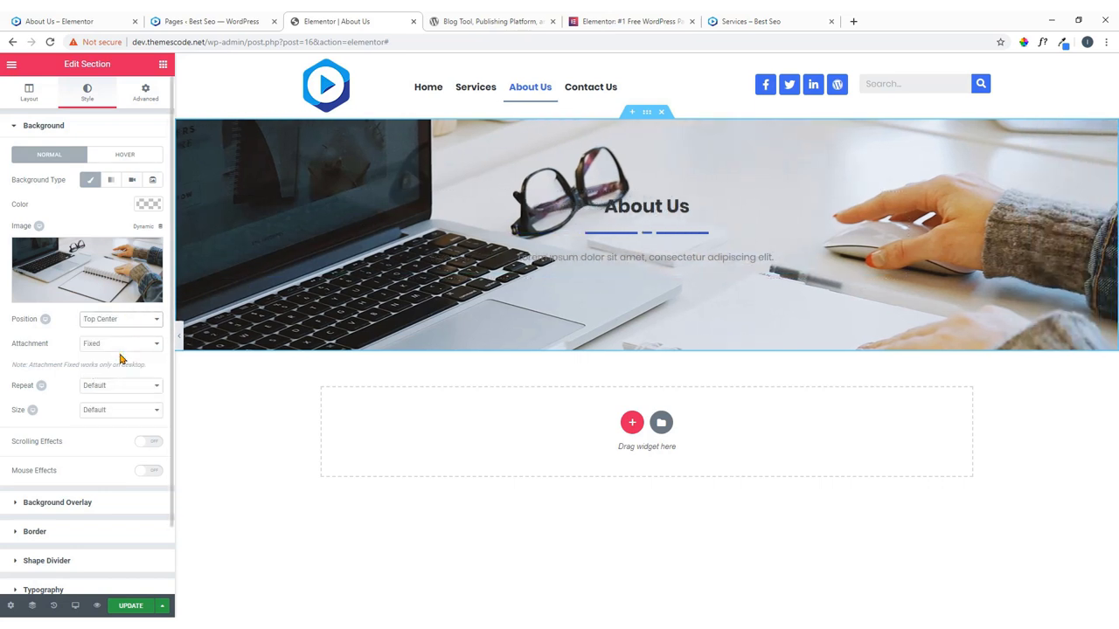
{"action": "left_click", "coordinate": [130, 320]}
{"action": "left_click", "coordinate": [125, 359]}
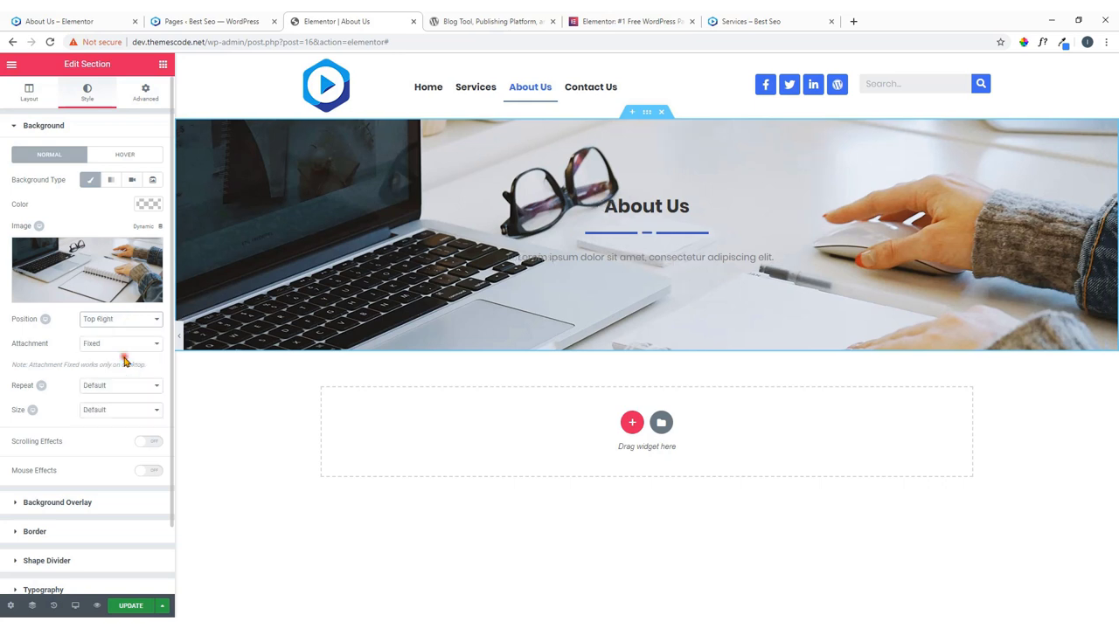
{"action": "left_click", "coordinate": [136, 325]}
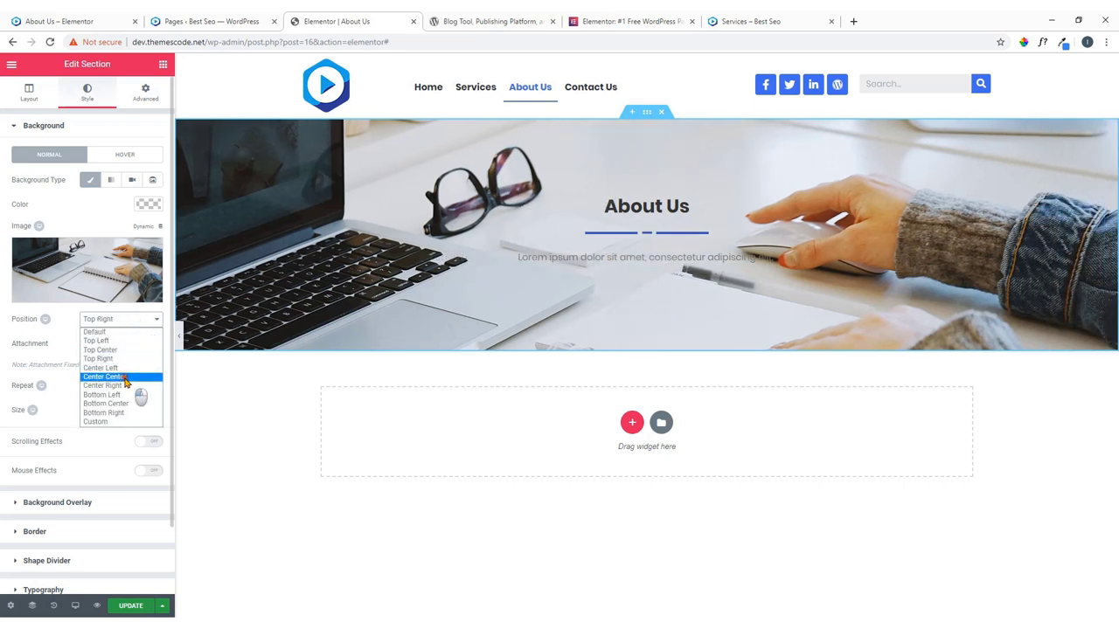
{"action": "left_click", "coordinate": [125, 383]}
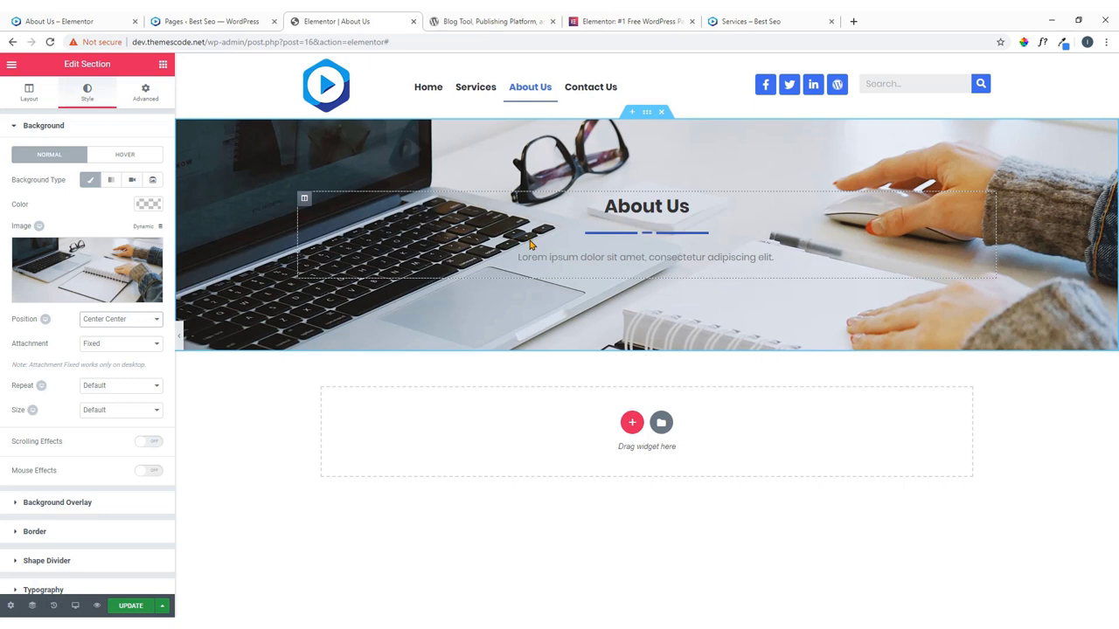
Add a classic black background overlay to the header at 0.49 opacity.
{"action": "left_click", "coordinate": [80, 508]}
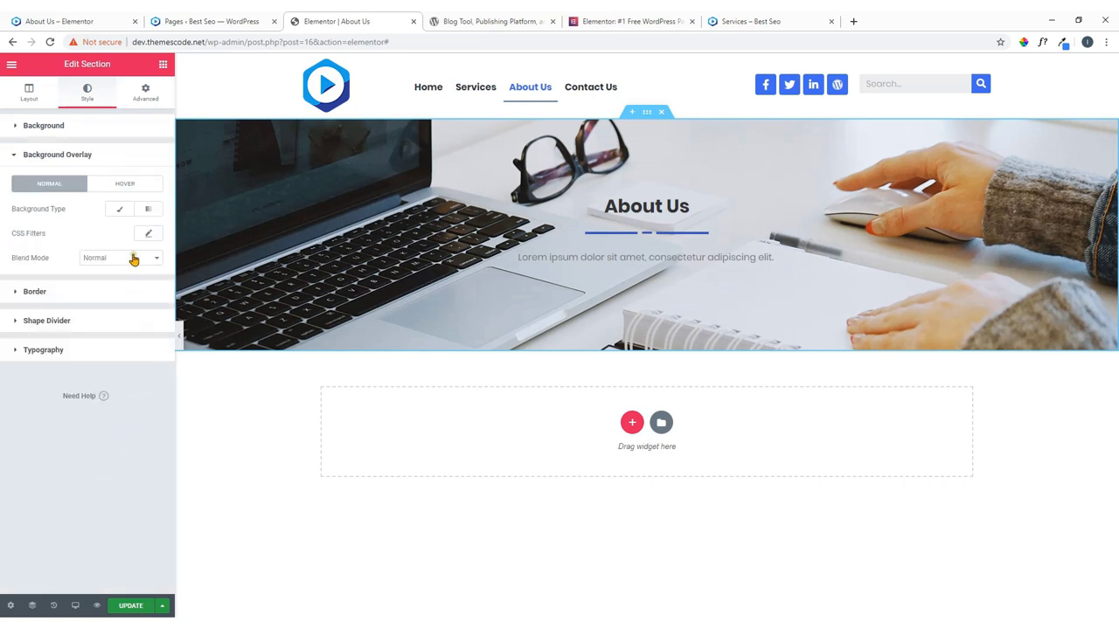
{"action": "left_click", "coordinate": [120, 209]}
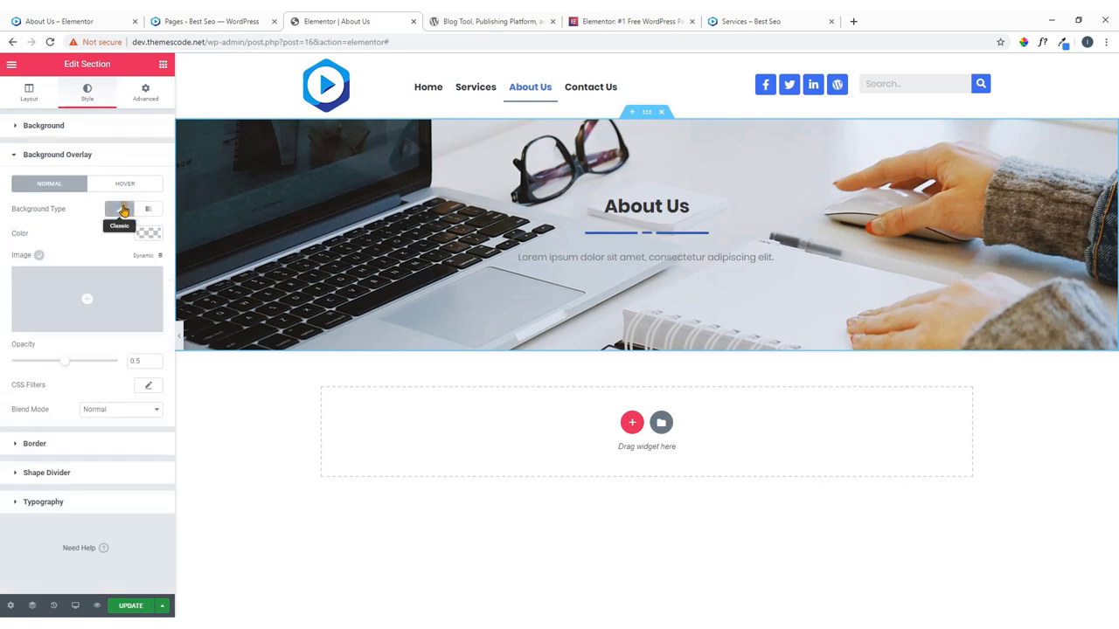
{"action": "left_click", "coordinate": [146, 233]}
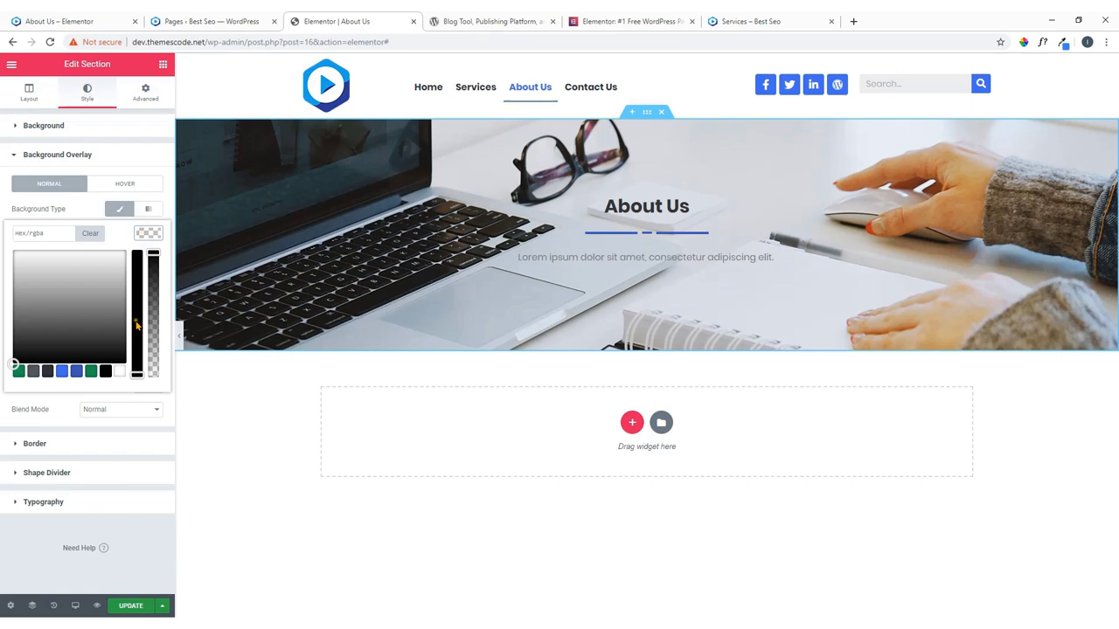
{"action": "left_click", "coordinate": [106, 371]}
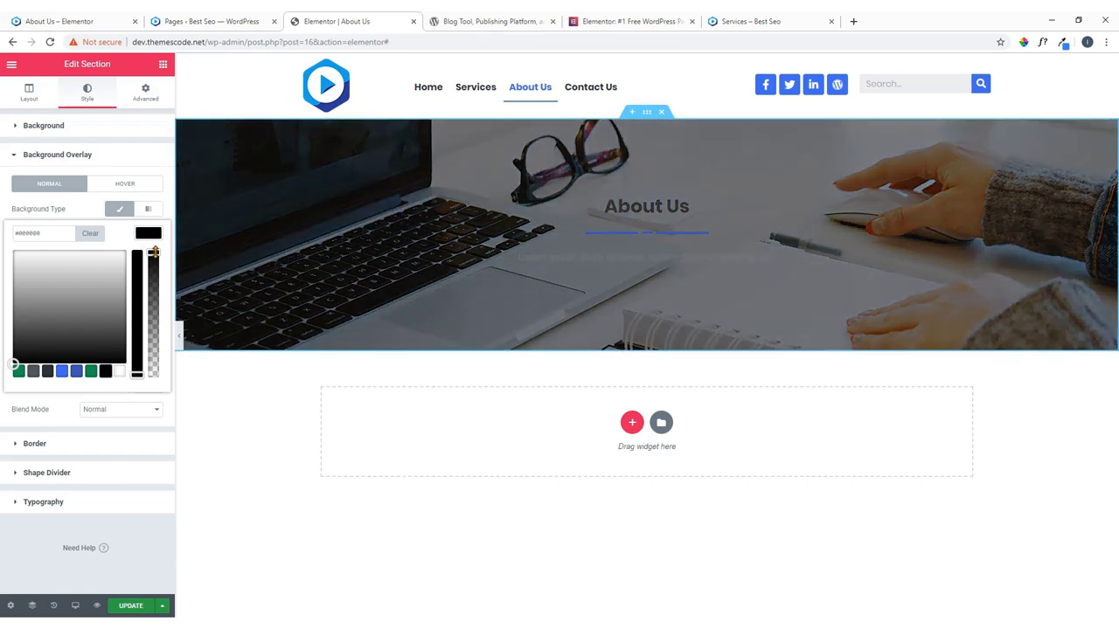
{"action": "left_click_drag", "start_coordinate": [154, 253], "coordinate": [167, 330]}
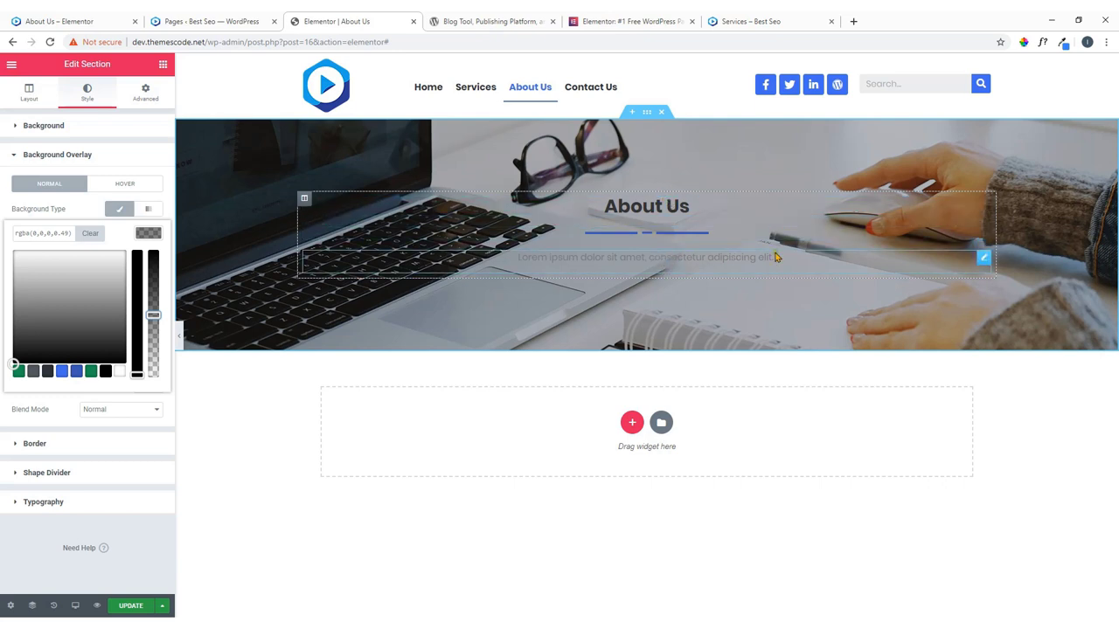
Make the About Us heading text colour white.
{"action": "left_click", "coordinate": [983, 206]}
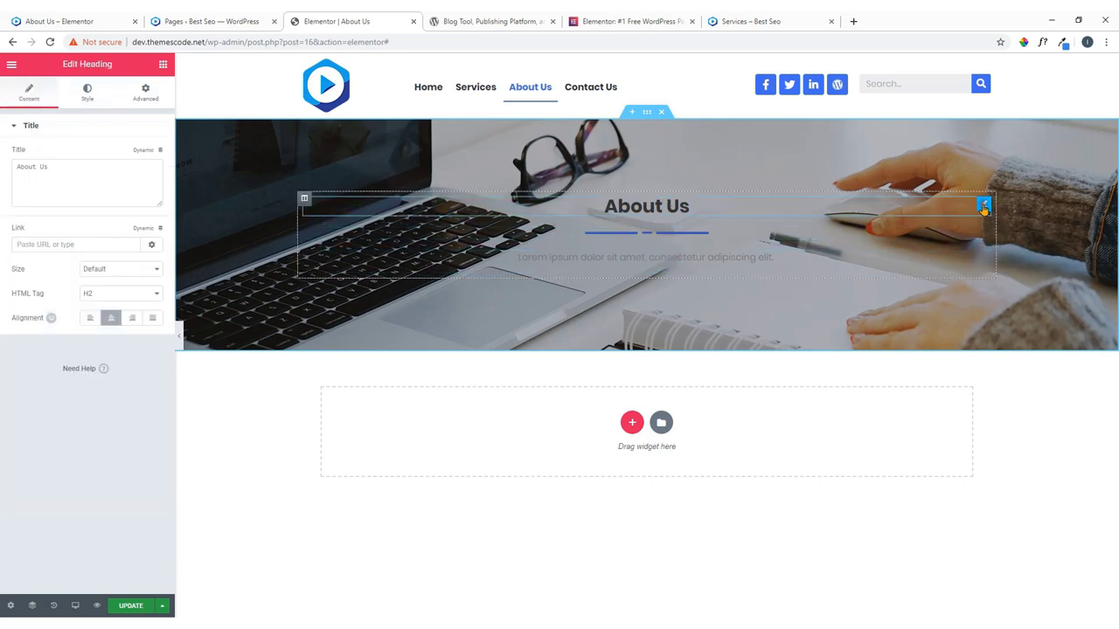
{"action": "left_click", "coordinate": [86, 94]}
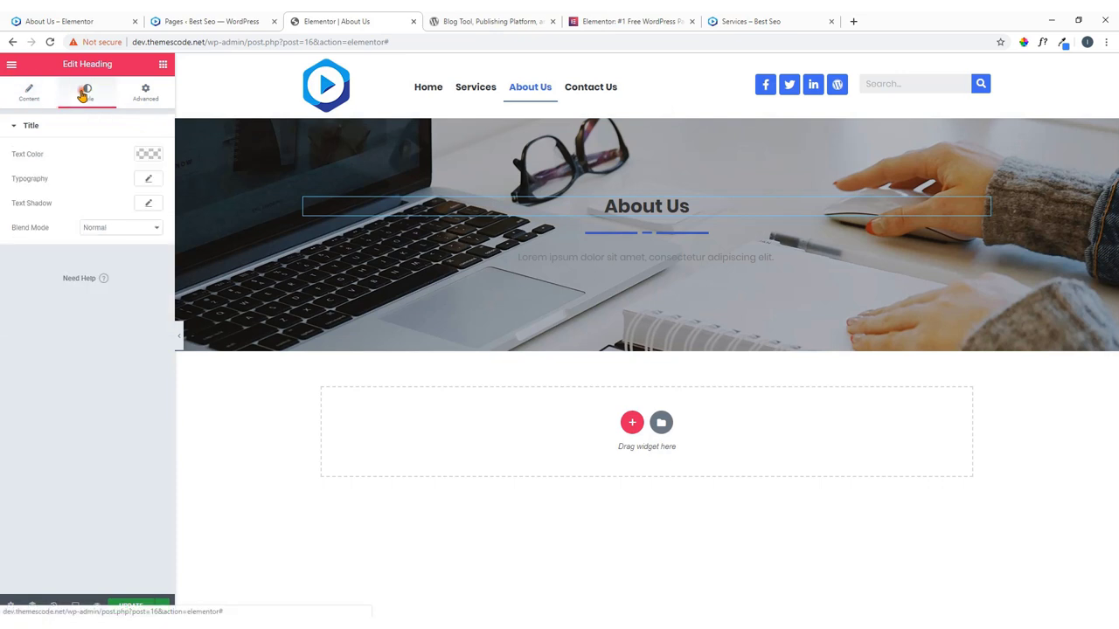
{"action": "left_click", "coordinate": [148, 154]}
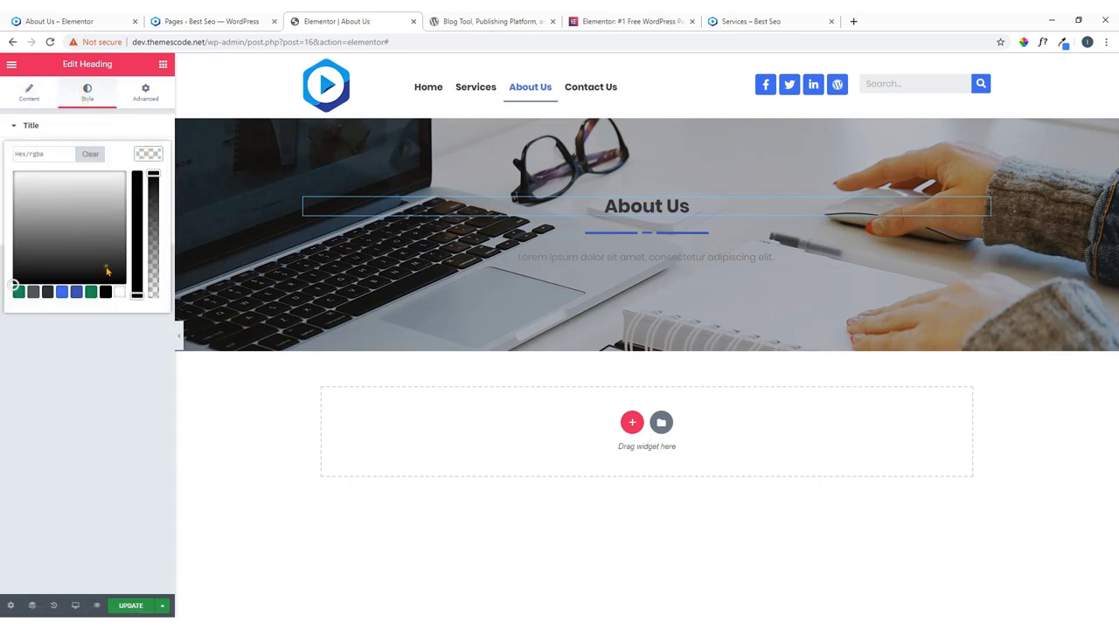
{"action": "left_click", "coordinate": [117, 294]}
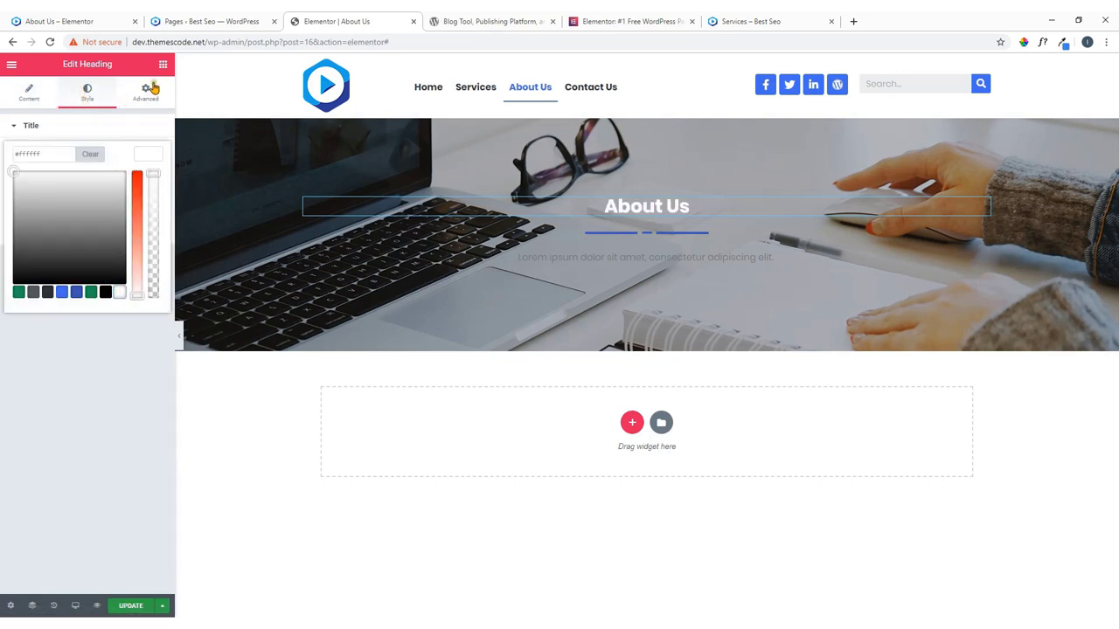
{"action": "left_click", "coordinate": [152, 155]}
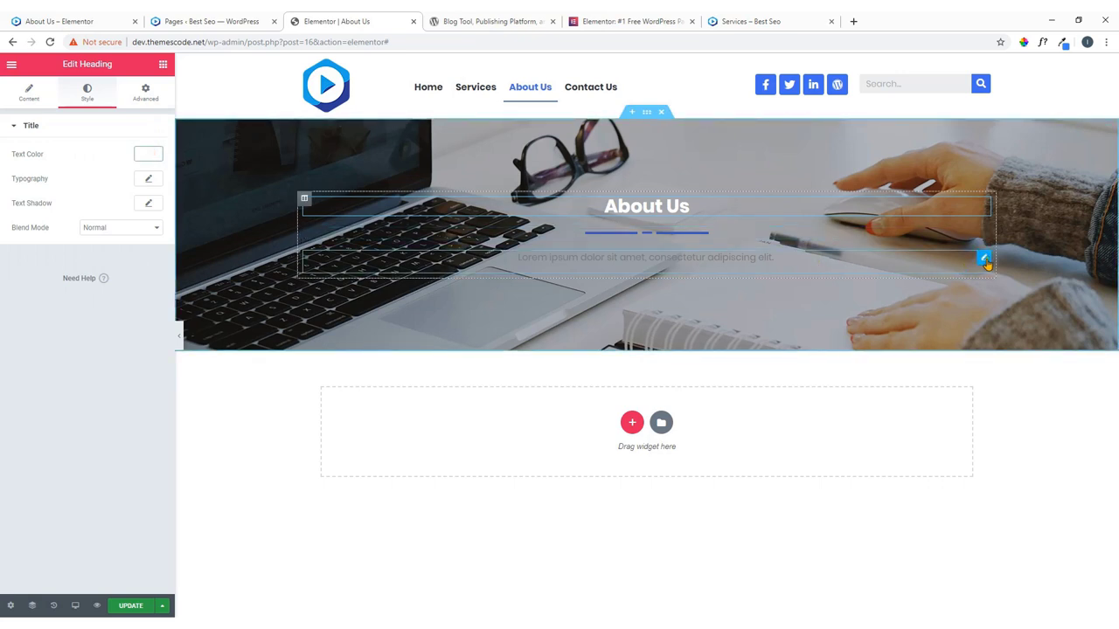
Centre the subtitle paragraph, make its text white, and update the page.
{"action": "left_click", "coordinate": [984, 260]}
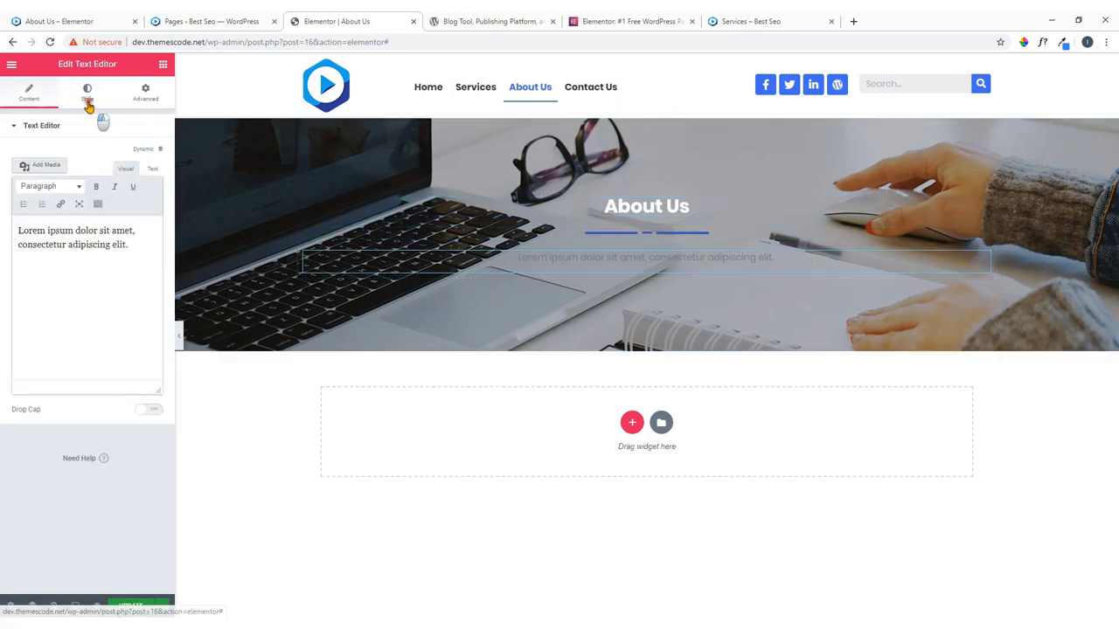
{"action": "left_click", "coordinate": [87, 93]}
{"action": "left_click", "coordinate": [109, 155]}
{"action": "left_click", "coordinate": [149, 179]}
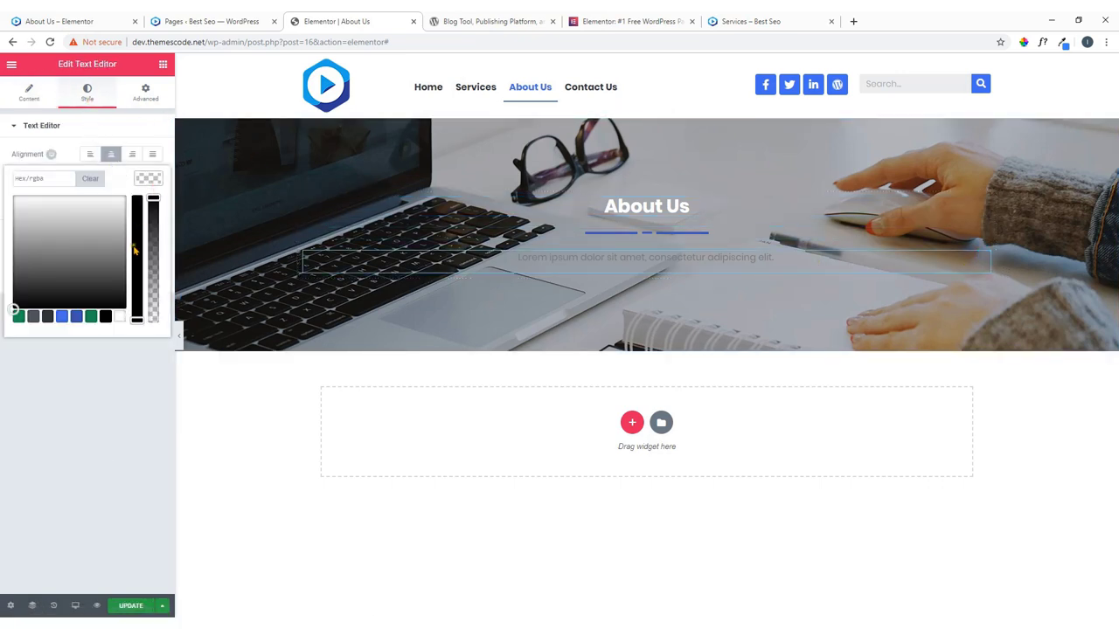
{"action": "left_click", "coordinate": [119, 318]}
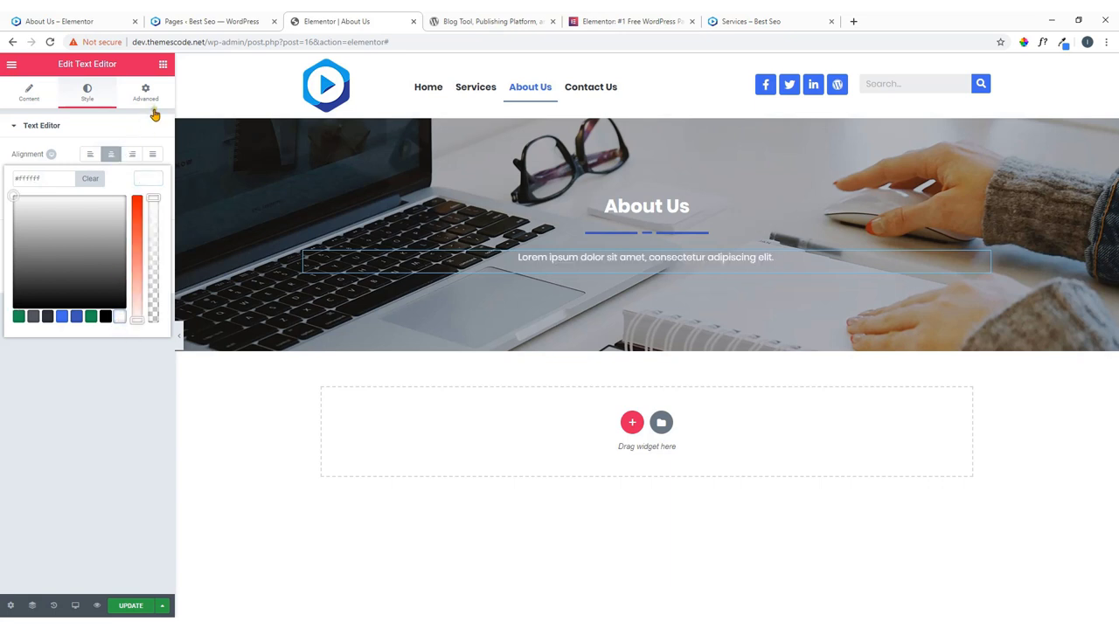
{"action": "left_click", "coordinate": [131, 607]}
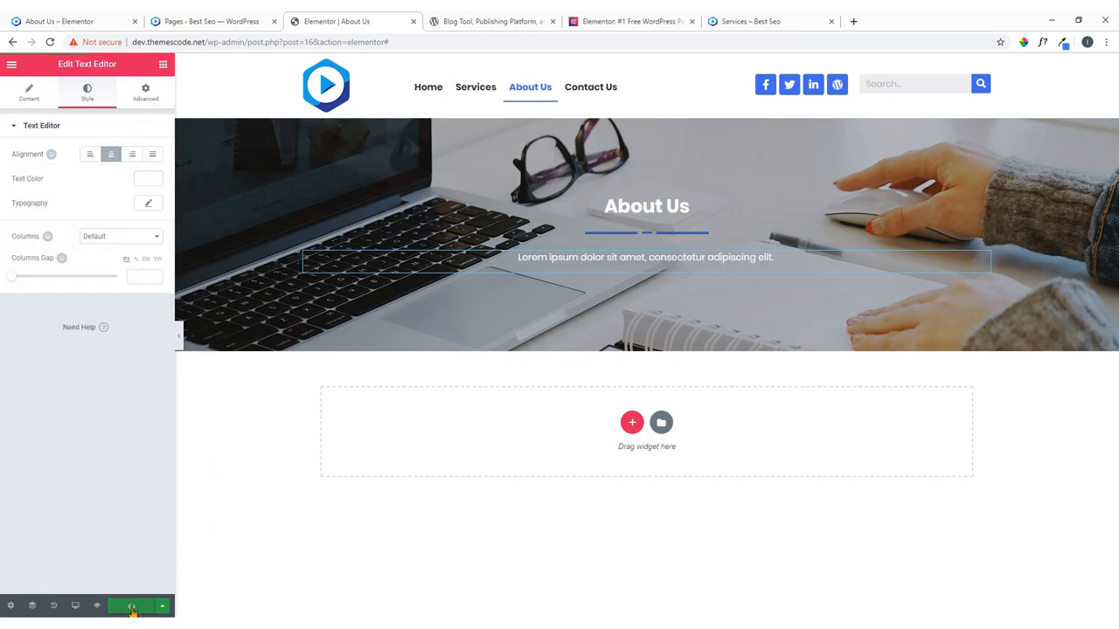
{"action": "left_click", "coordinate": [242, 20]}
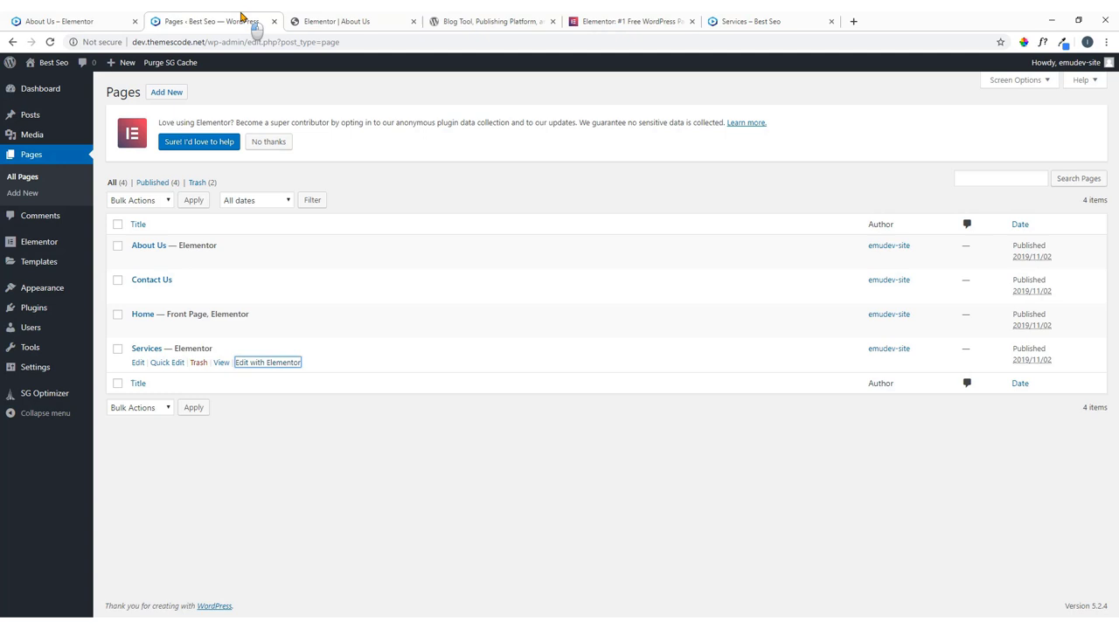
Scroll through the live demo's company-owner section, then return to the About Us editor.
{"action": "left_click", "coordinate": [31, 13]}
{"action": "scroll", "coordinate": [454, 338], "scroll_direction": "down", "scroll_amount": 3}
{"action": "scroll", "coordinate": [740, 298], "scroll_direction": "up", "scroll_amount": 2}
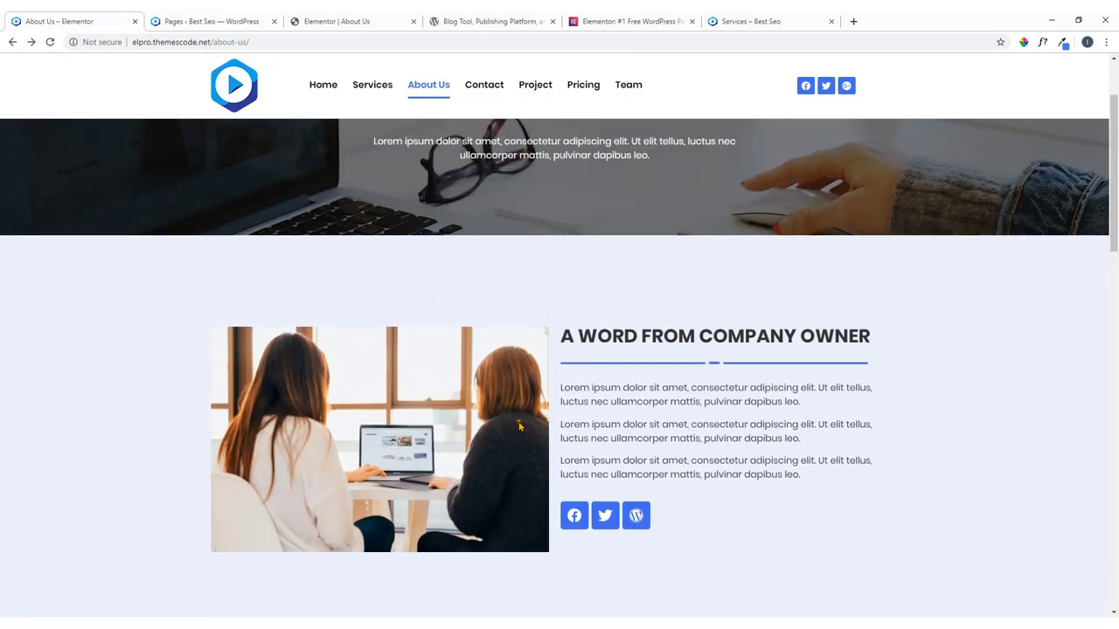
{"action": "scroll", "coordinate": [519, 426], "scroll_direction": "down", "scroll_amount": 1}
{"action": "scroll", "coordinate": [517, 429], "scroll_direction": "up", "scroll_amount": 2}
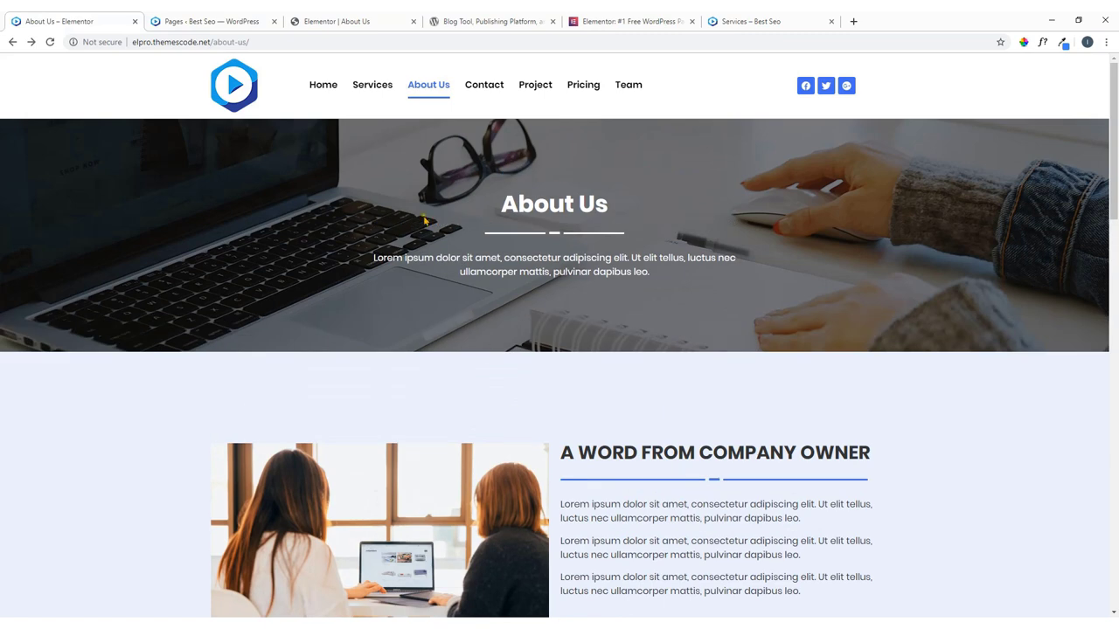
{"action": "left_click", "coordinate": [320, 18]}
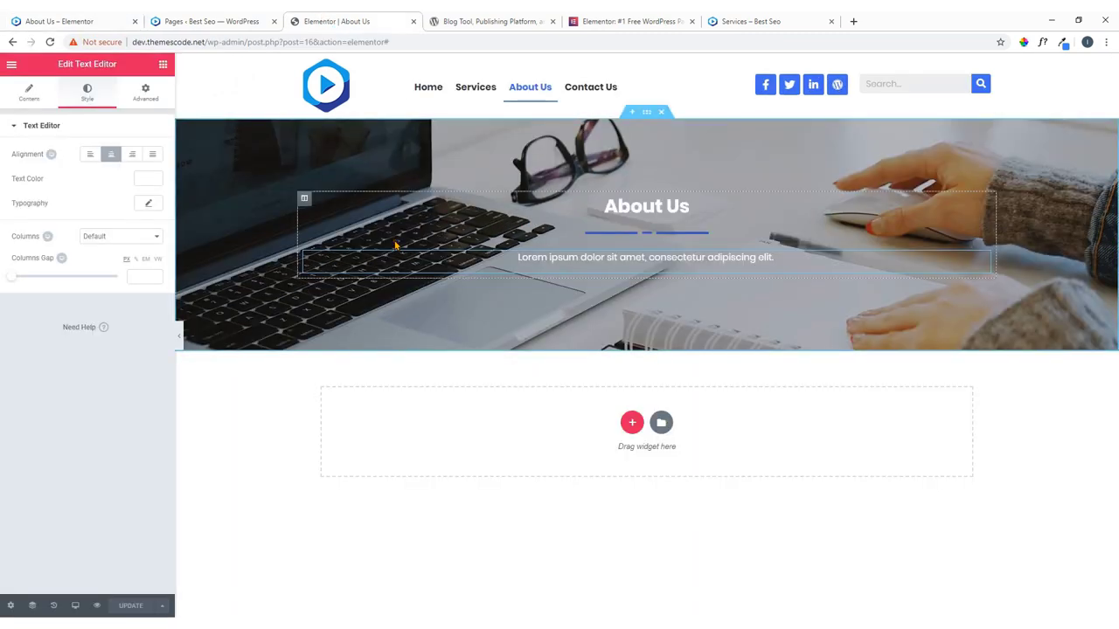
Insert a two-column section with an Image widget showing two women at a laptop on the left.
{"action": "left_click", "coordinate": [633, 433]}
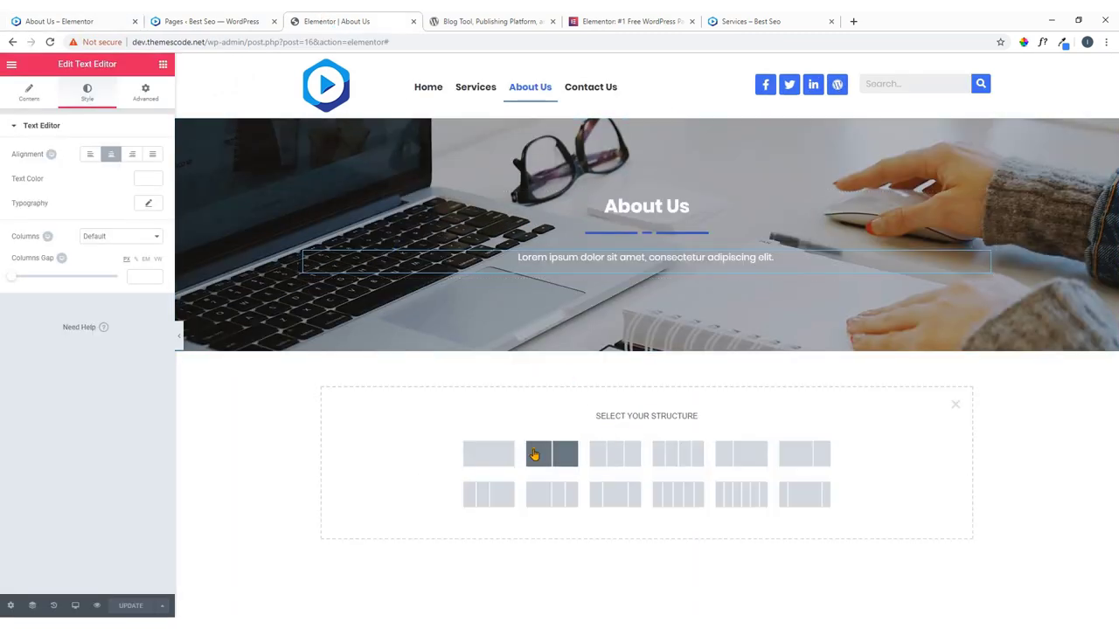
{"action": "left_click", "coordinate": [563, 458]}
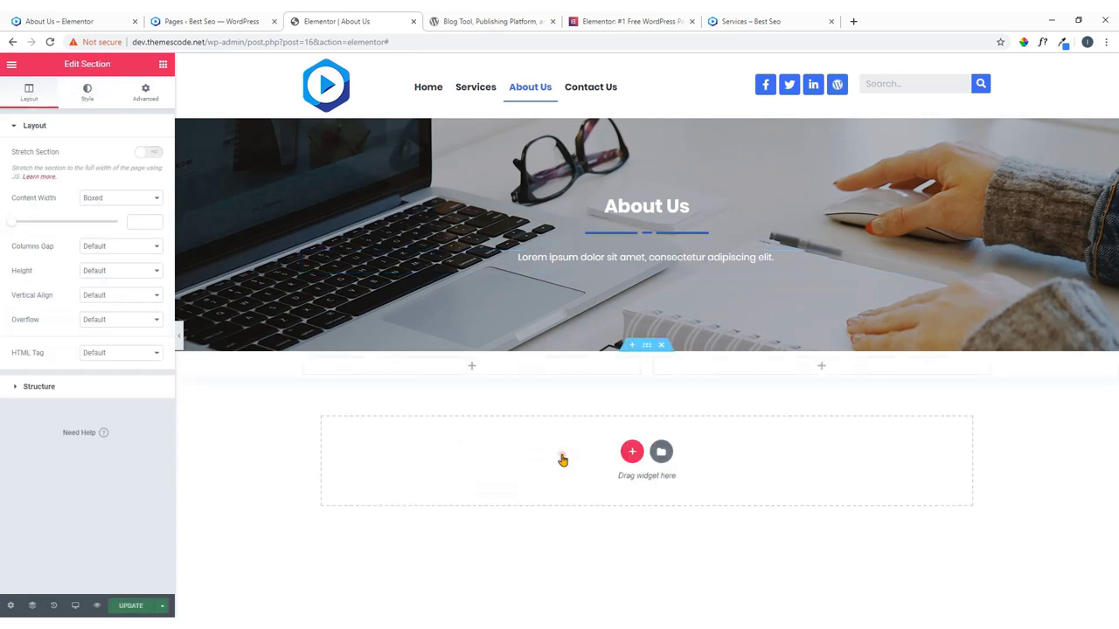
{"action": "left_click", "coordinate": [472, 367]}
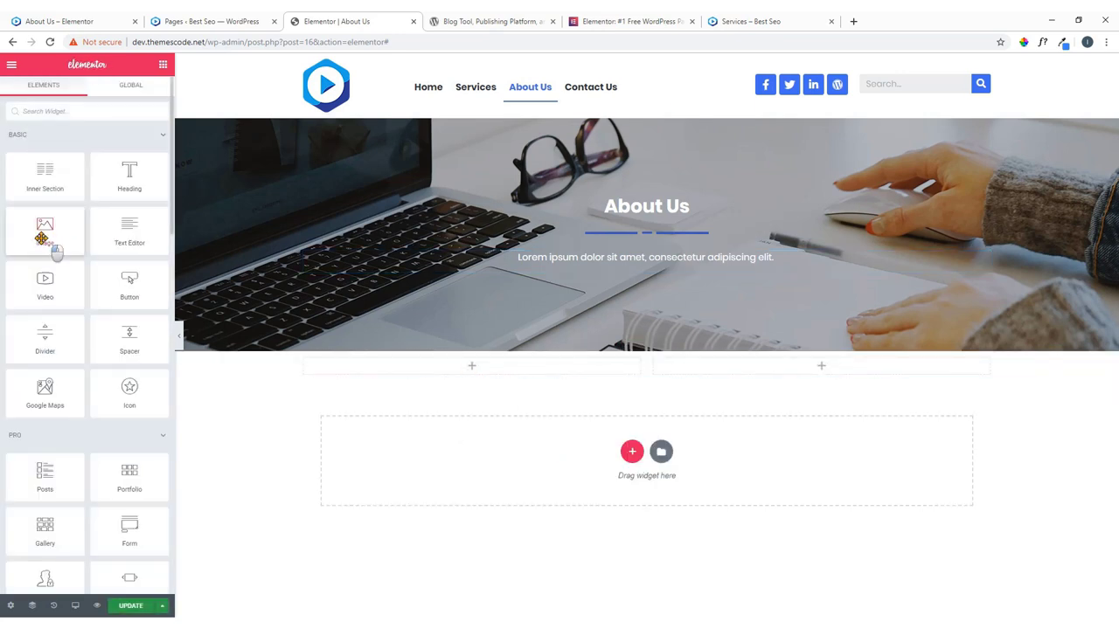
{"action": "left_click_drag", "start_coordinate": [48, 245], "coordinate": [478, 368]}
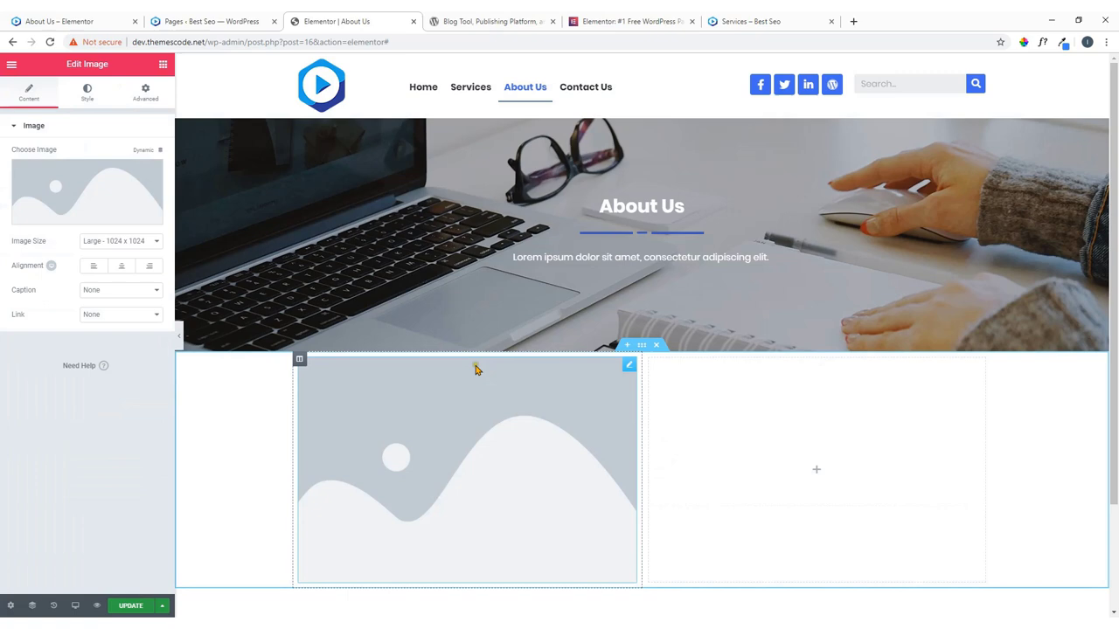
{"action": "left_click", "coordinate": [87, 192]}
{"action": "left_click", "coordinate": [243, 278]}
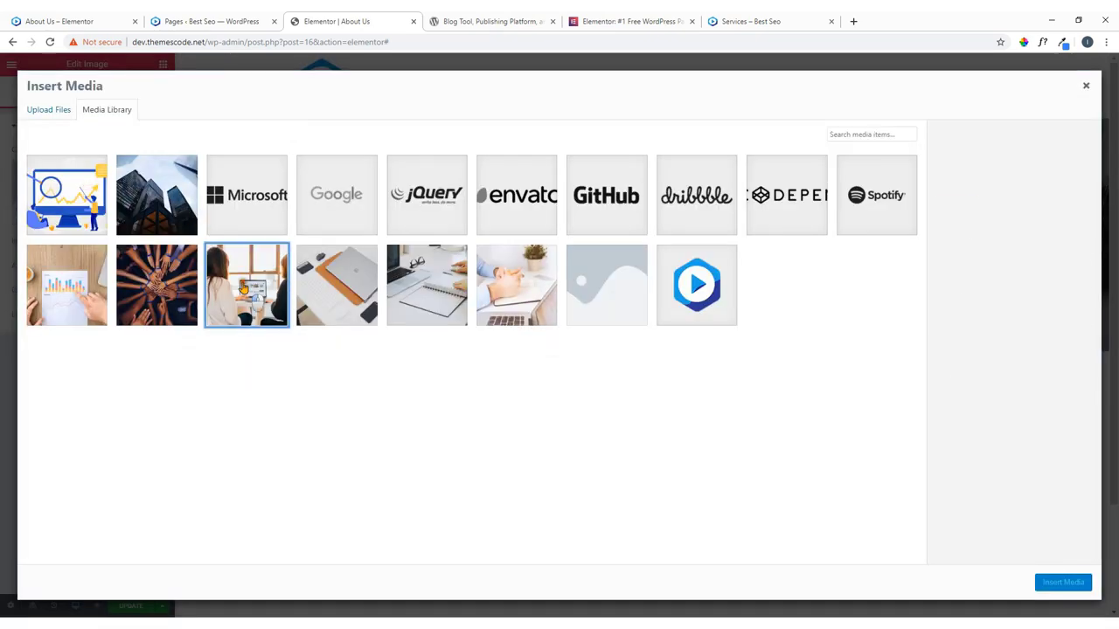
{"action": "left_click", "coordinate": [1070, 582]}
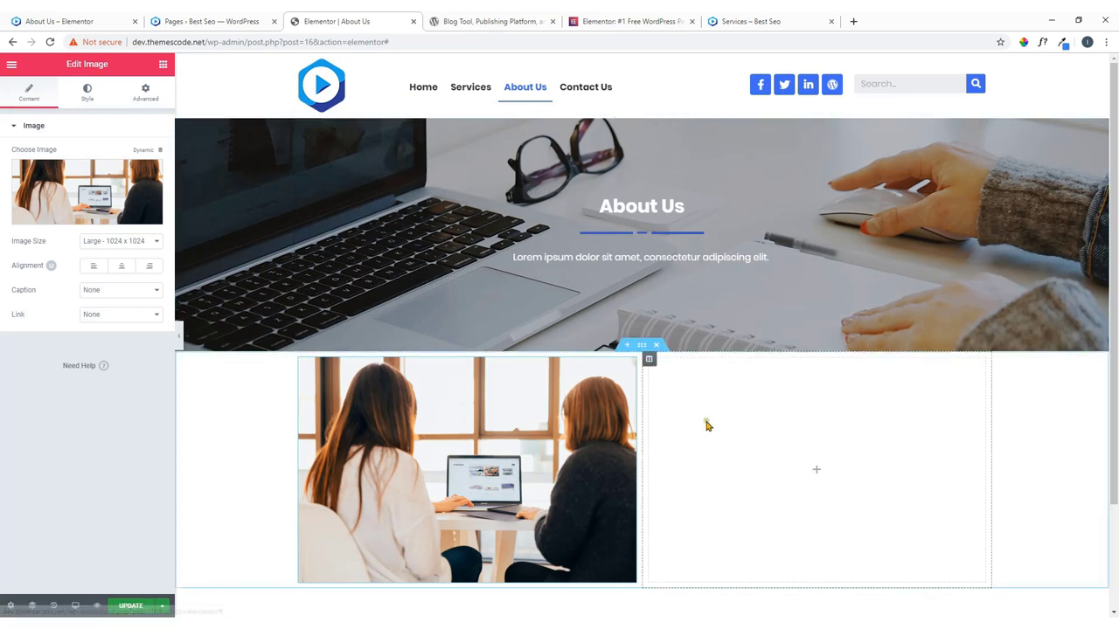
{"action": "left_click", "coordinate": [818, 478]}
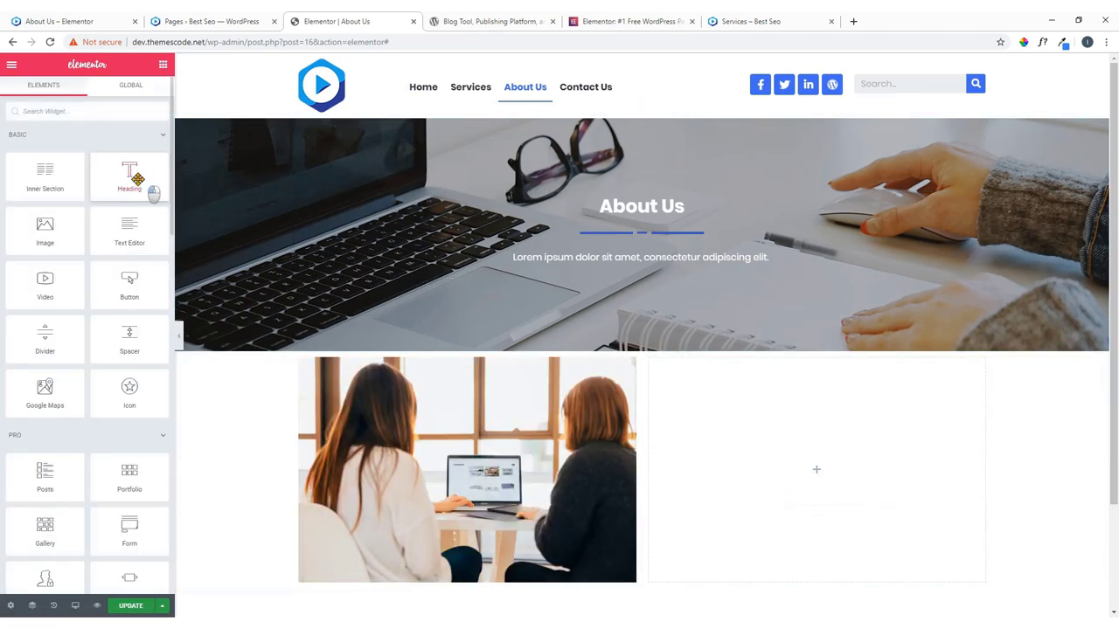
Add a heading to the right column reading 'A WORD FROM COMPANY OWNER', copied from the live page.
{"action": "left_click_drag", "start_coordinate": [149, 191], "coordinate": [827, 477]}
{"action": "left_click", "coordinate": [85, 20]}
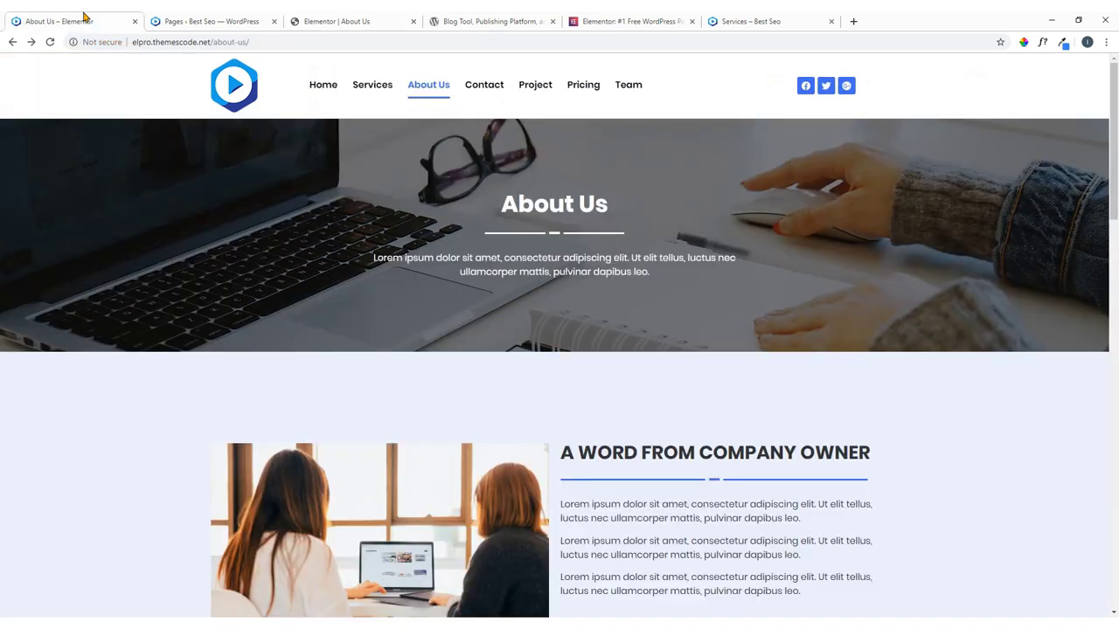
{"action": "scroll", "coordinate": [686, 463], "scroll_direction": "down", "scroll_amount": 3}
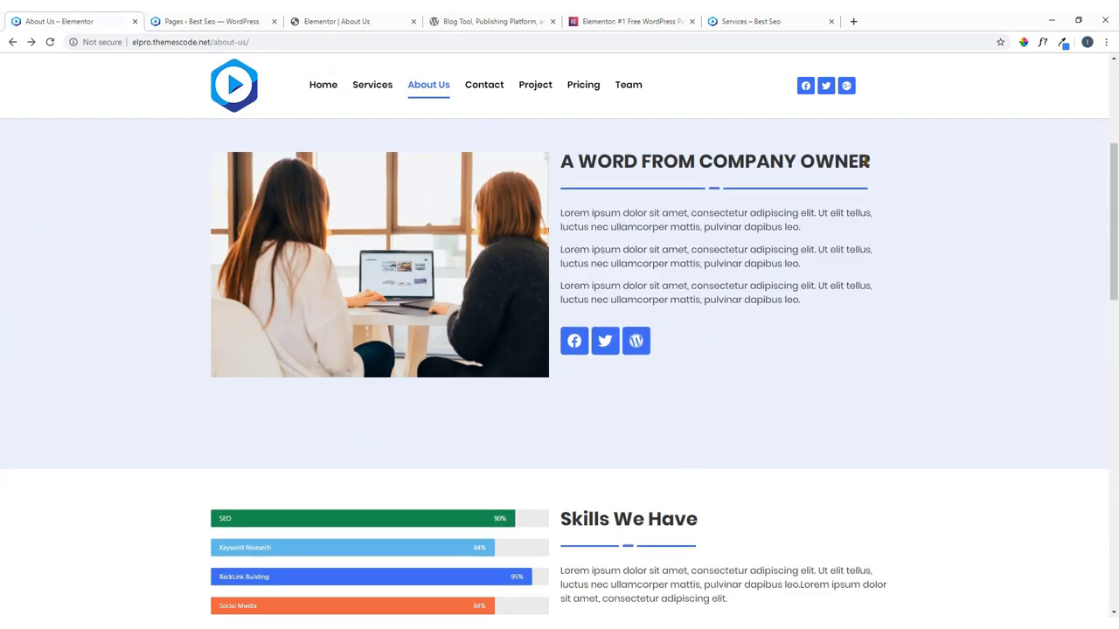
{"action": "left_click_drag", "start_coordinate": [865, 161], "coordinate": [565, 171]}
{"action": "right_click", "coordinate": [568, 177]}
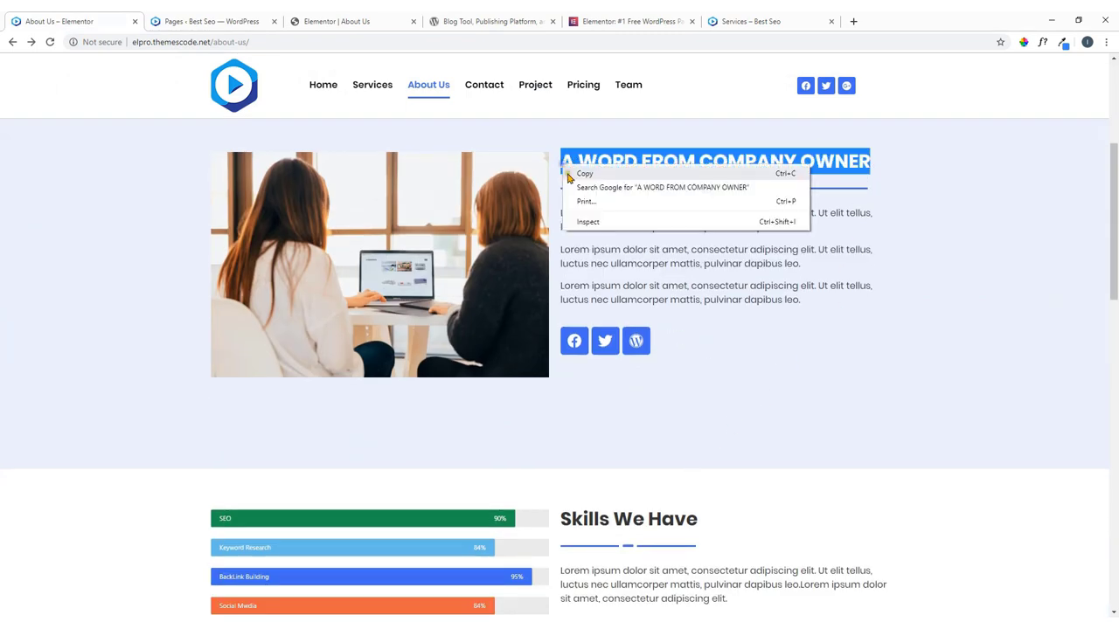
{"action": "left_click", "coordinate": [570, 174]}
{"action": "left_click", "coordinate": [336, 19]}
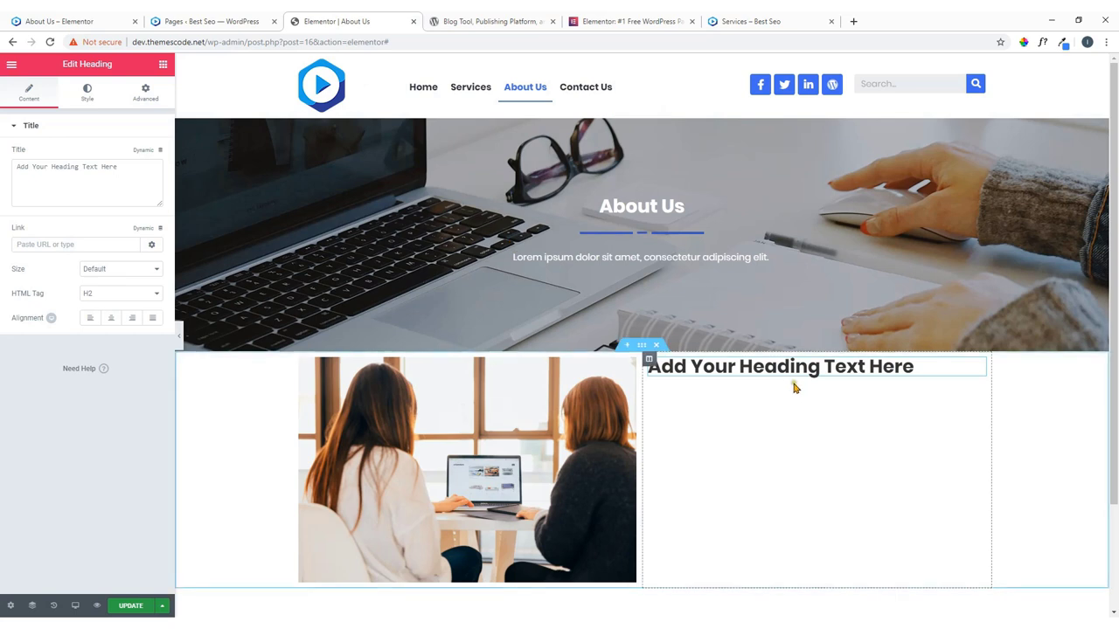
{"action": "left_click_drag", "start_coordinate": [140, 178], "coordinate": [1, 171]}
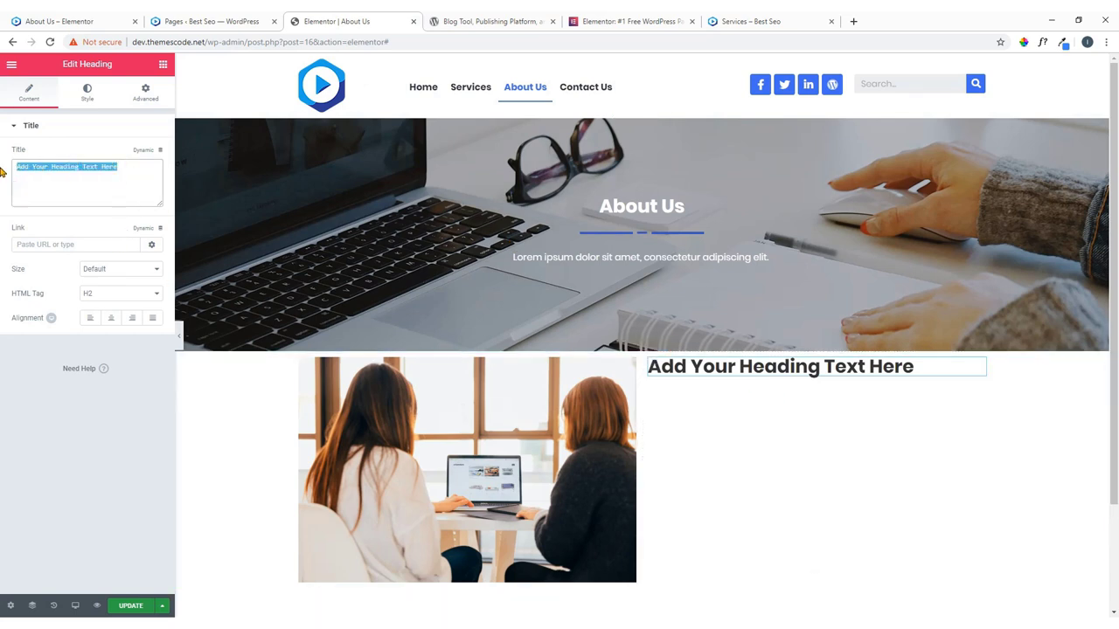
{"action": "key", "text": "ctrl+v"}
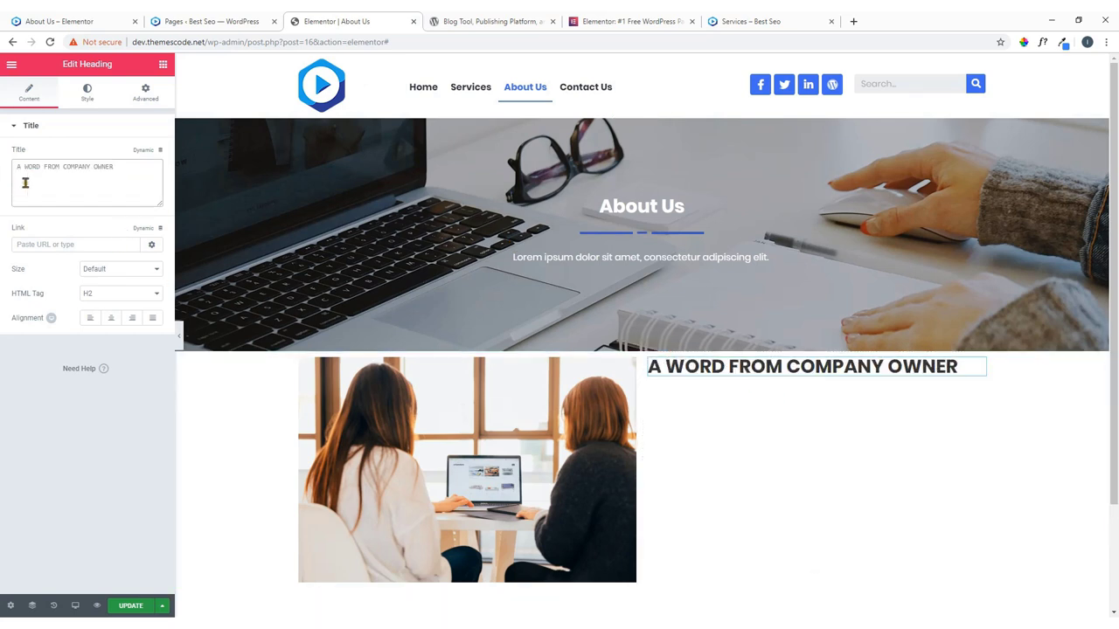
Copy the banner's divider and paste it under the owner heading.
{"action": "left_click", "coordinate": [74, 22]}
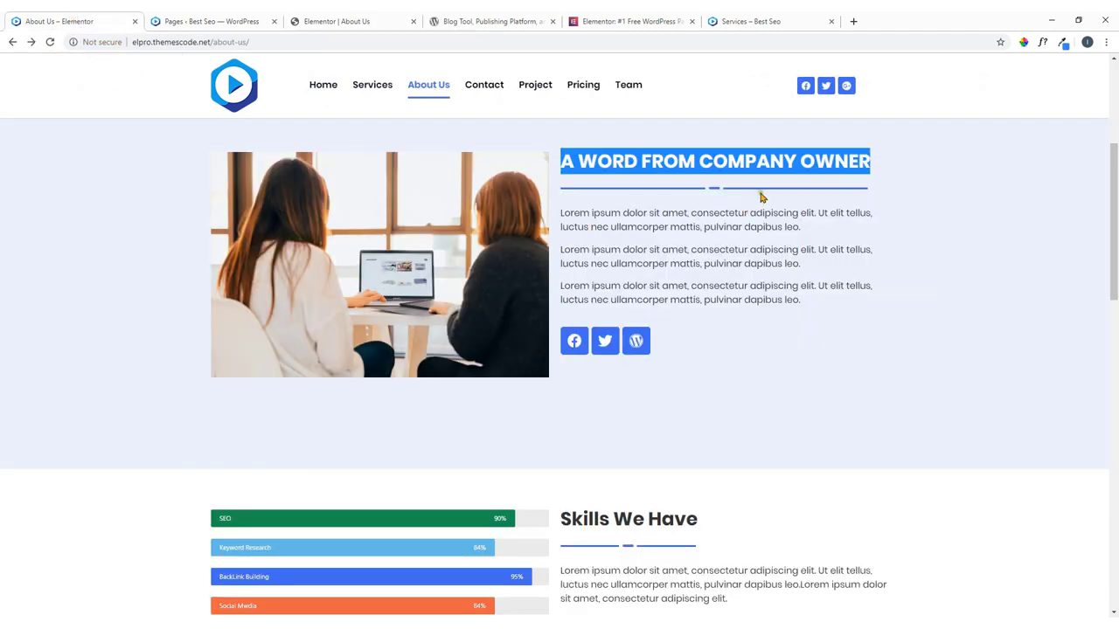
{"action": "left_click", "coordinate": [354, 21]}
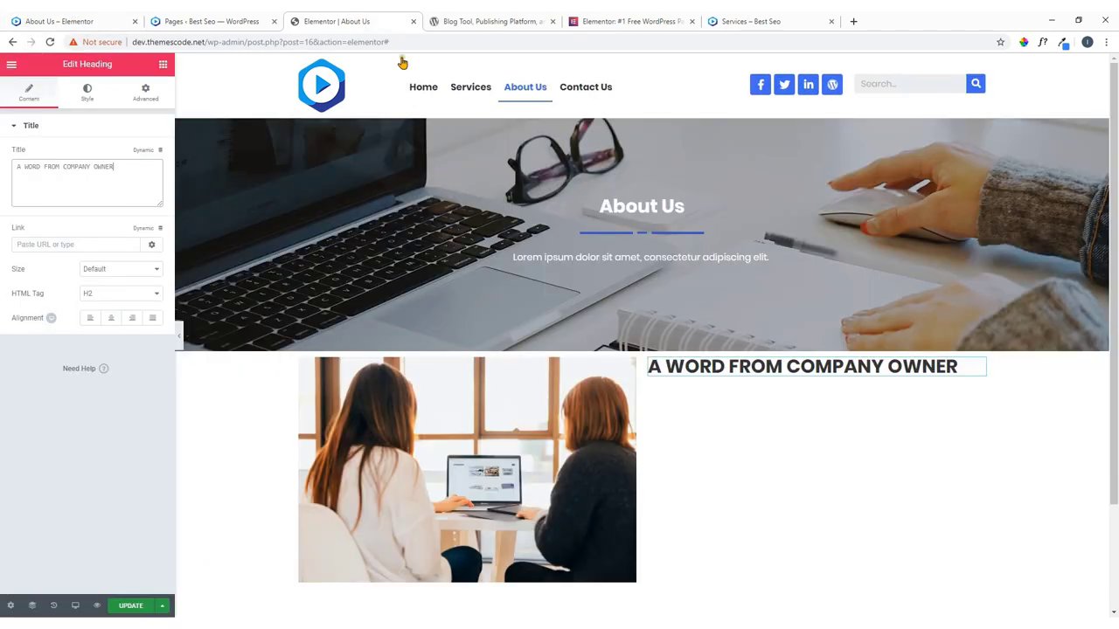
{"action": "right_click", "coordinate": [980, 237]}
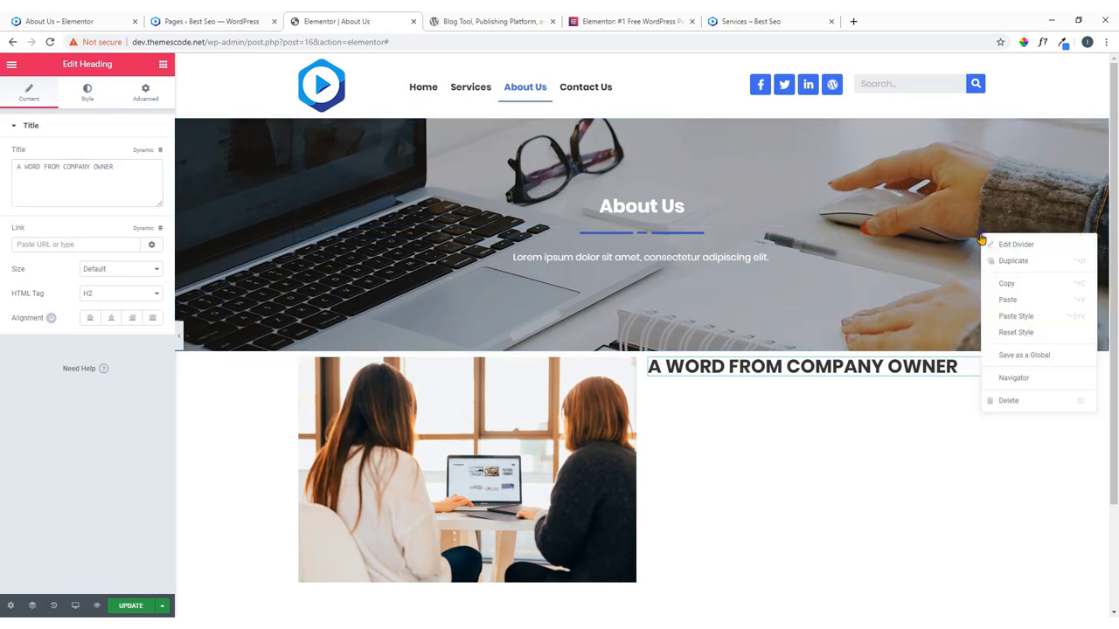
{"action": "left_click", "coordinate": [994, 284]}
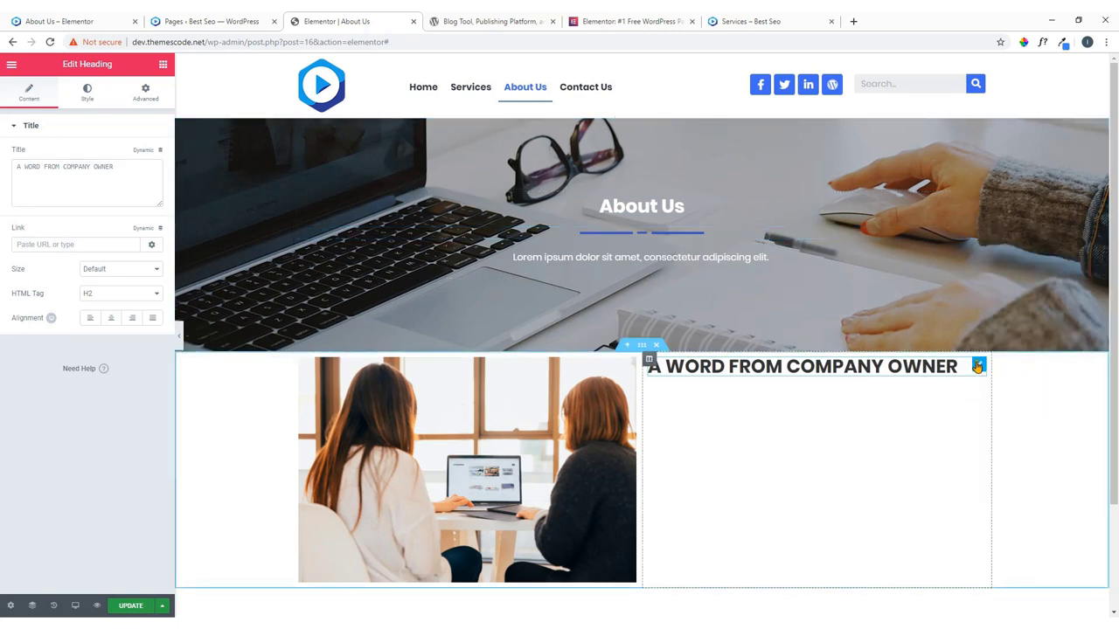
{"action": "right_click", "coordinate": [980, 371]}
{"action": "left_click", "coordinate": [1002, 432]}
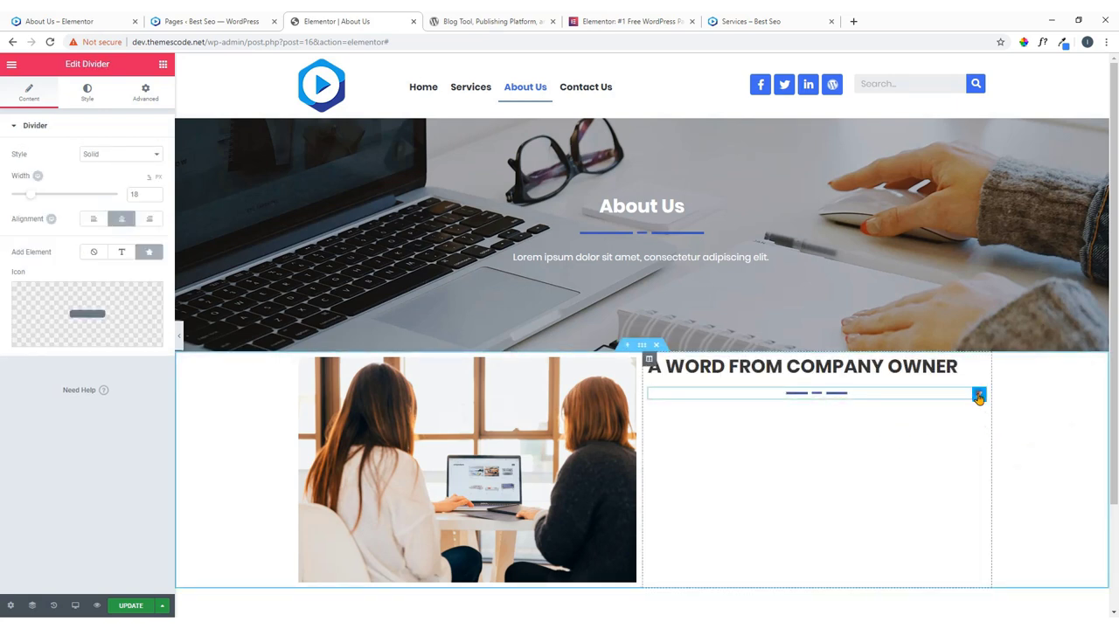
Set the new divider's width to 93 and align it left.
{"action": "left_click_drag", "start_coordinate": [32, 202], "coordinate": [117, 201]}
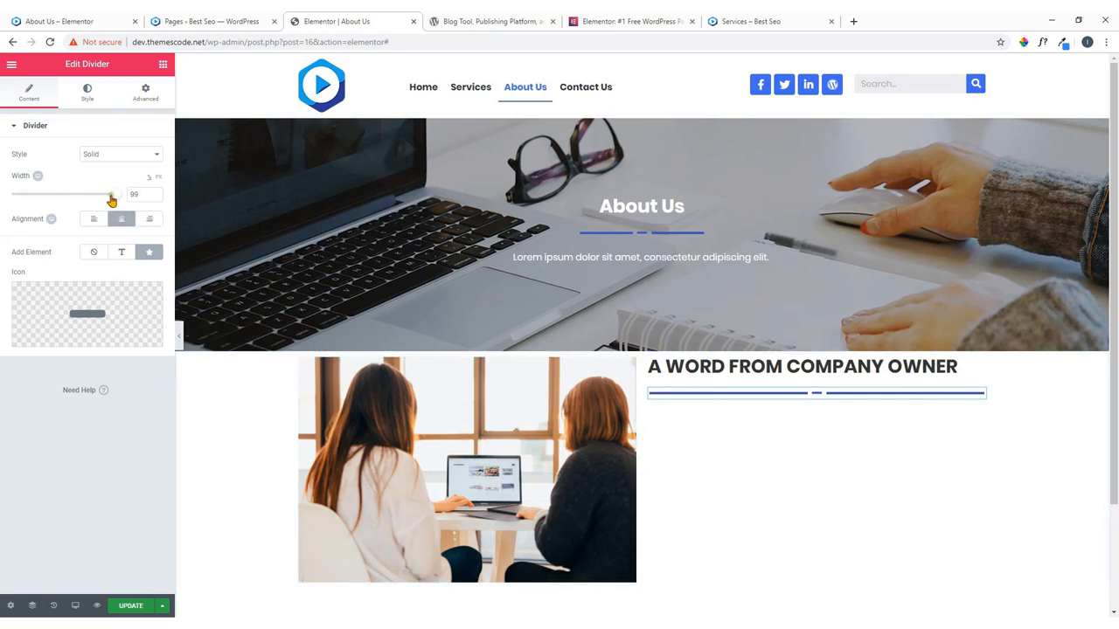
{"action": "left_click_drag", "start_coordinate": [111, 200], "coordinate": [105, 200]}
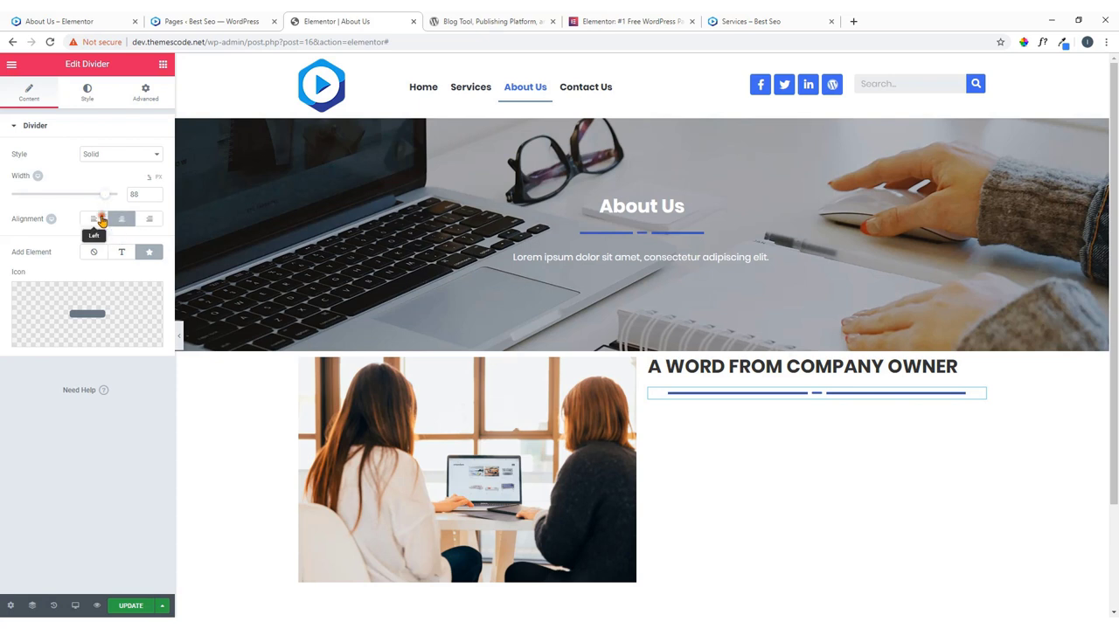
{"action": "left_click", "coordinate": [102, 219]}
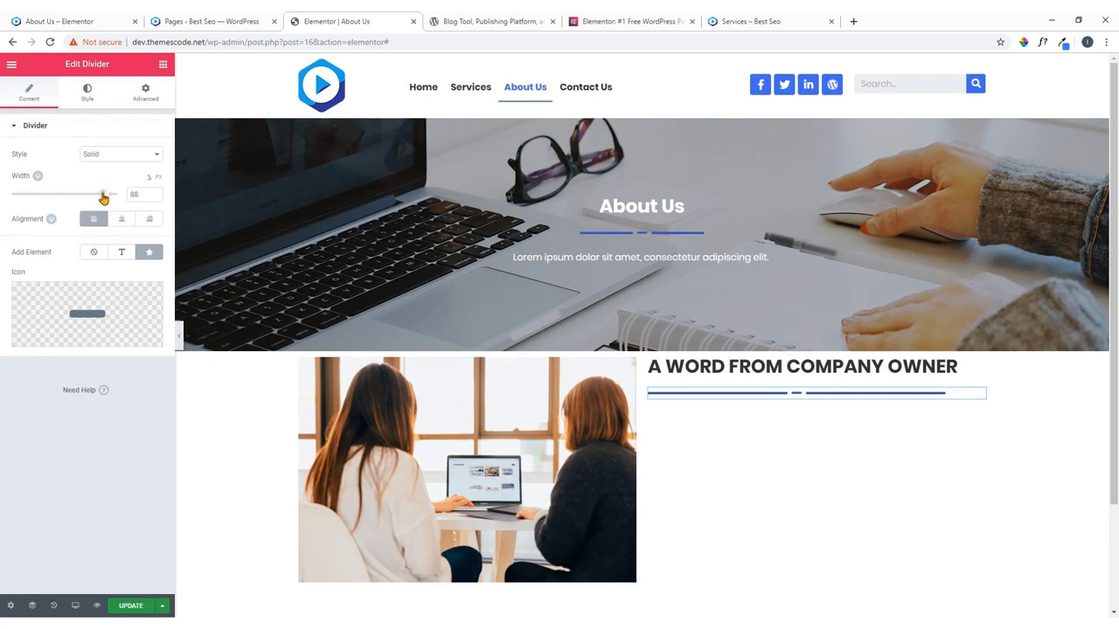
{"action": "left_click_drag", "start_coordinate": [103, 198], "coordinate": [111, 200]}
{"action": "scroll", "coordinate": [643, 385], "scroll_direction": "down", "scroll_amount": 1}
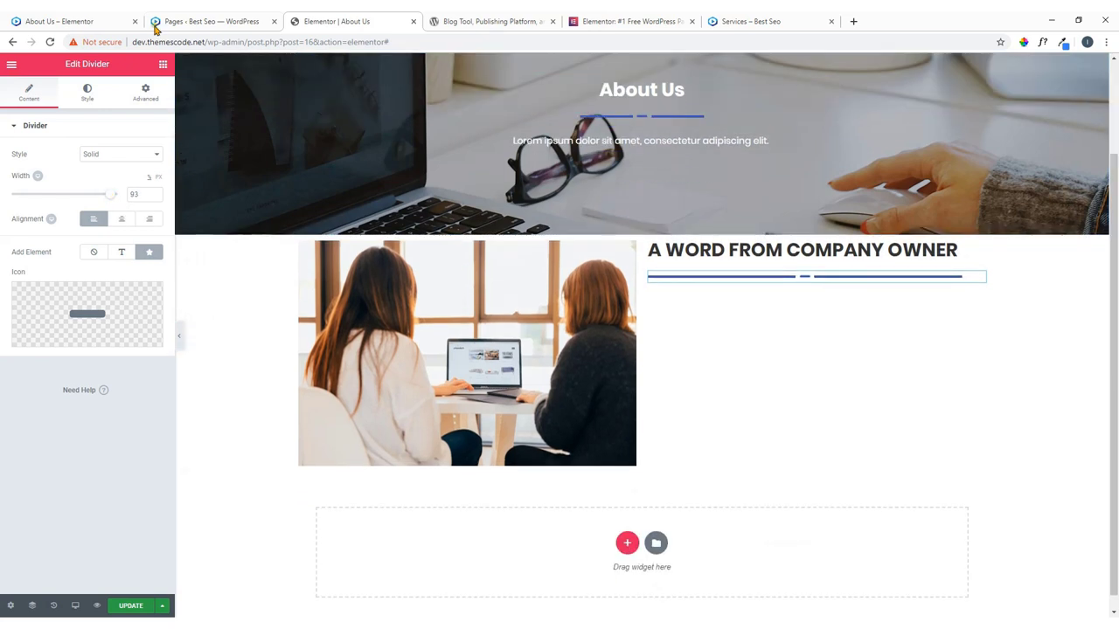
Add two Text Editor paragraphs below the divider.
{"action": "left_click", "coordinate": [163, 64]}
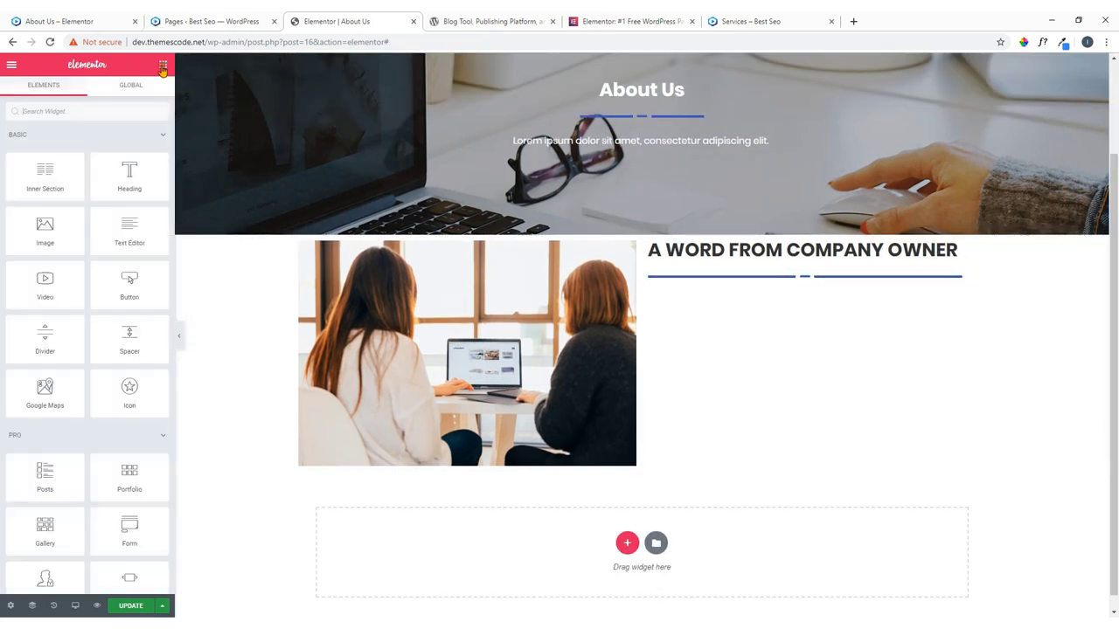
{"action": "left_click_drag", "start_coordinate": [129, 224], "coordinate": [793, 282]}
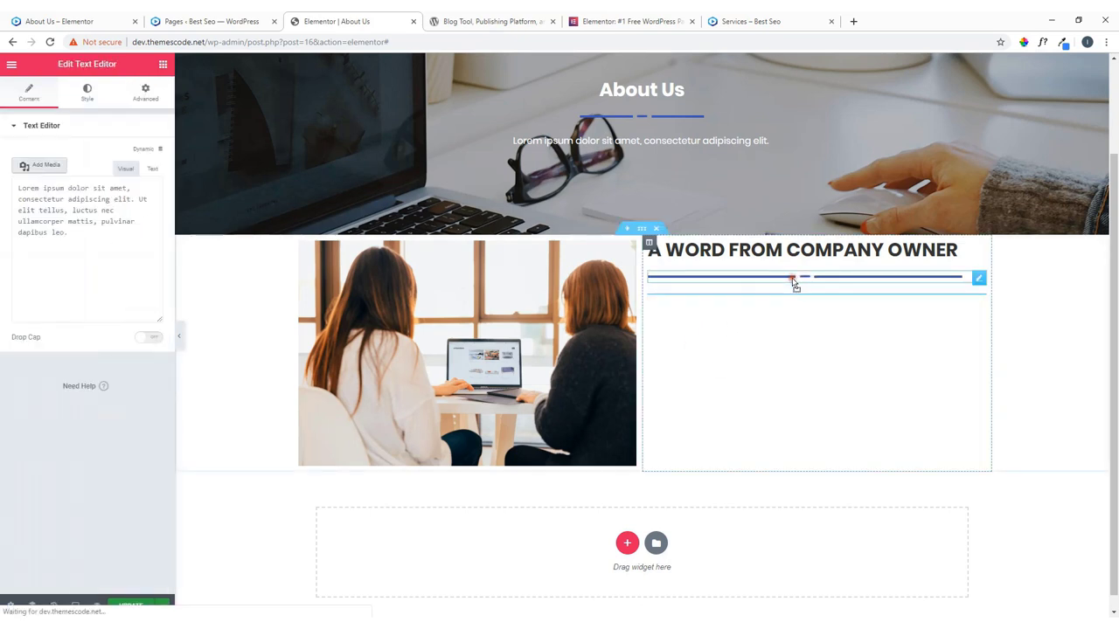
{"action": "left_click", "coordinate": [163, 65]}
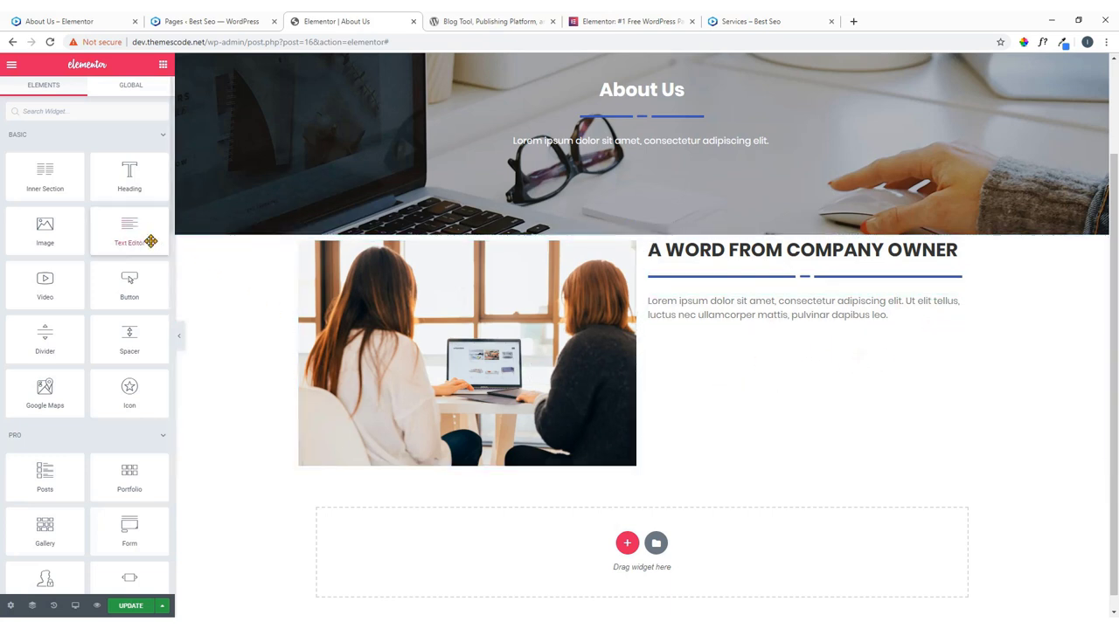
{"action": "left_click_drag", "start_coordinate": [145, 247], "coordinate": [774, 333]}
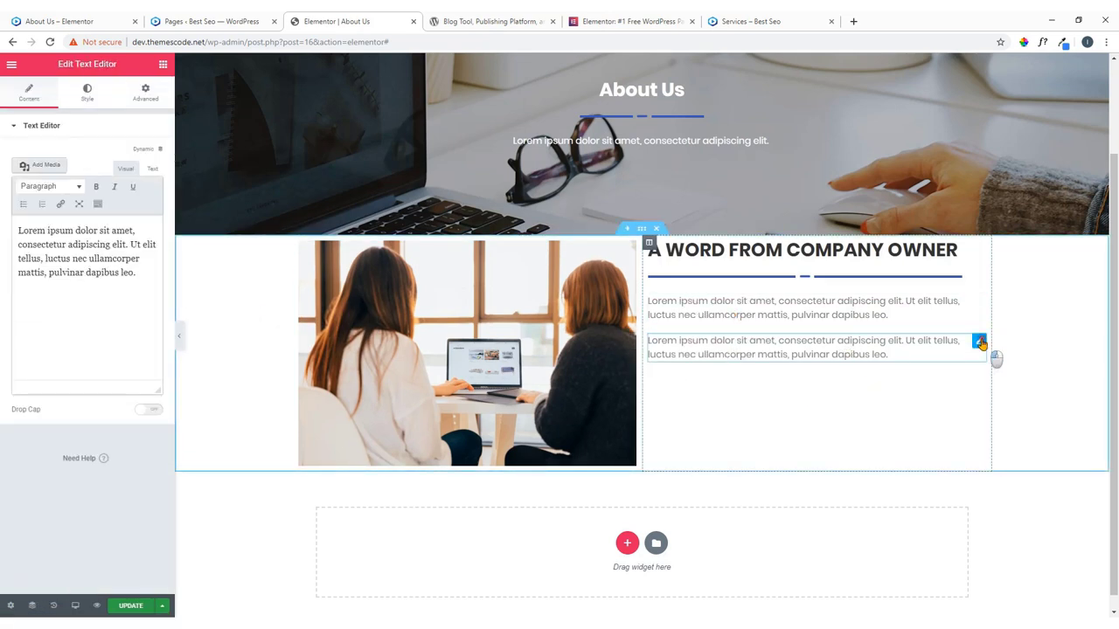
Paste the second paragraph's lorem ipsum text after itself so it appears twice.
{"action": "left_click_drag", "start_coordinate": [133, 272], "coordinate": [7, 218]}
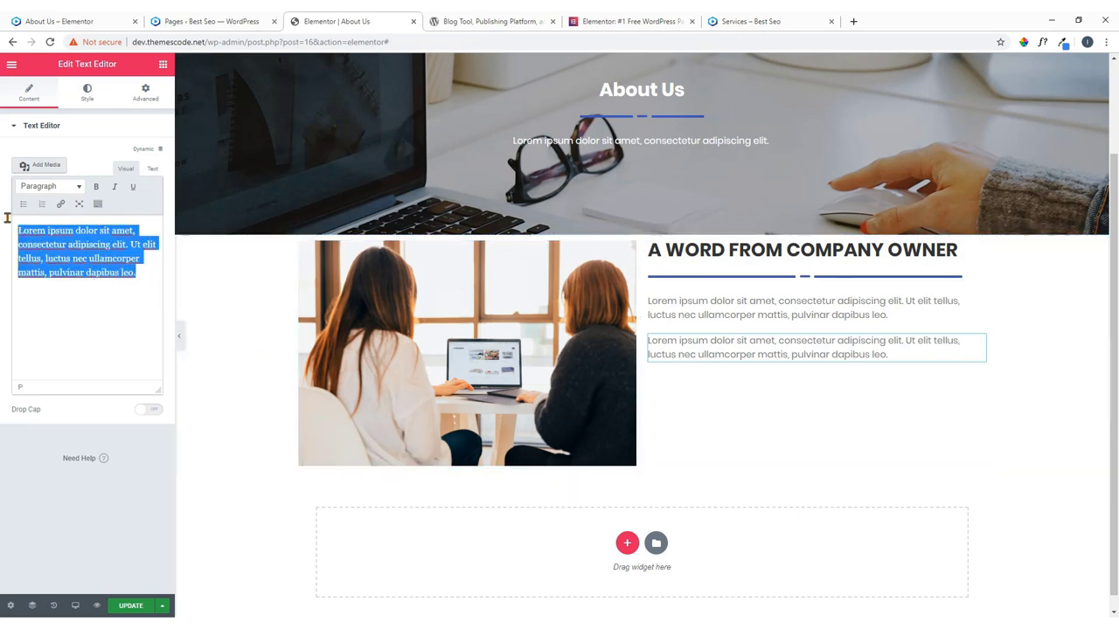
{"action": "key", "text": "Right"}
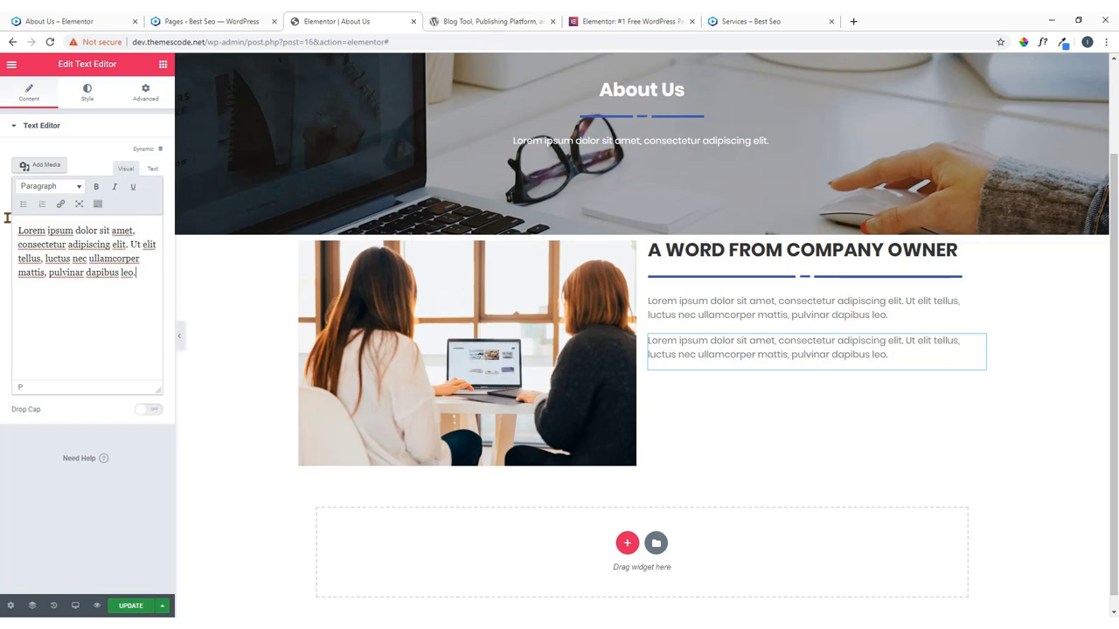
{"action": "key", "text": "ctrl+v"}
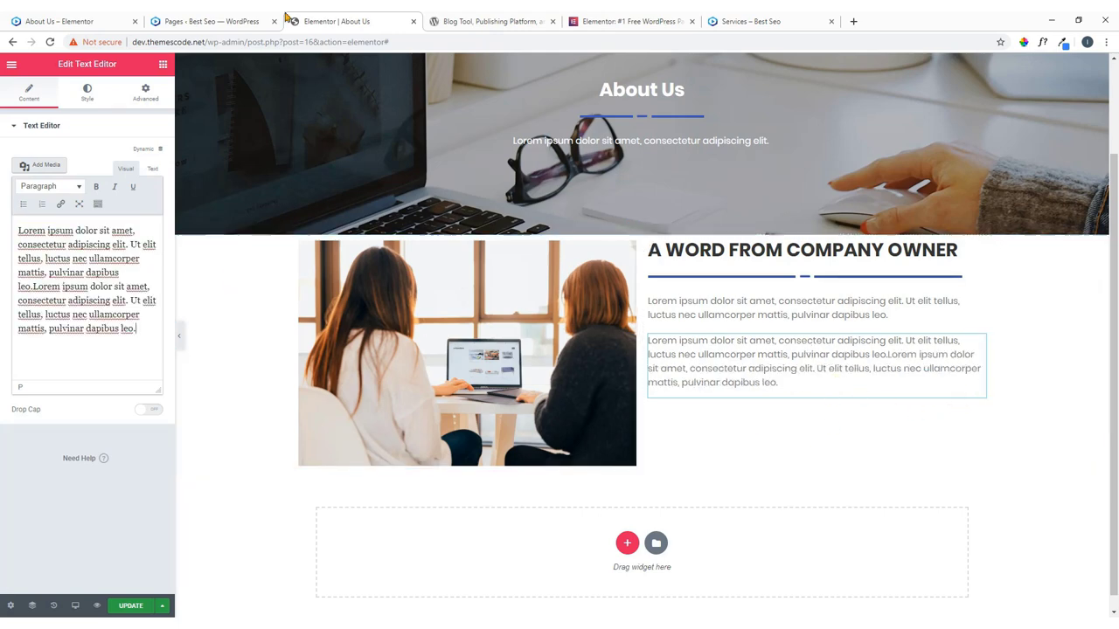
{"action": "left_click", "coordinate": [85, 17]}
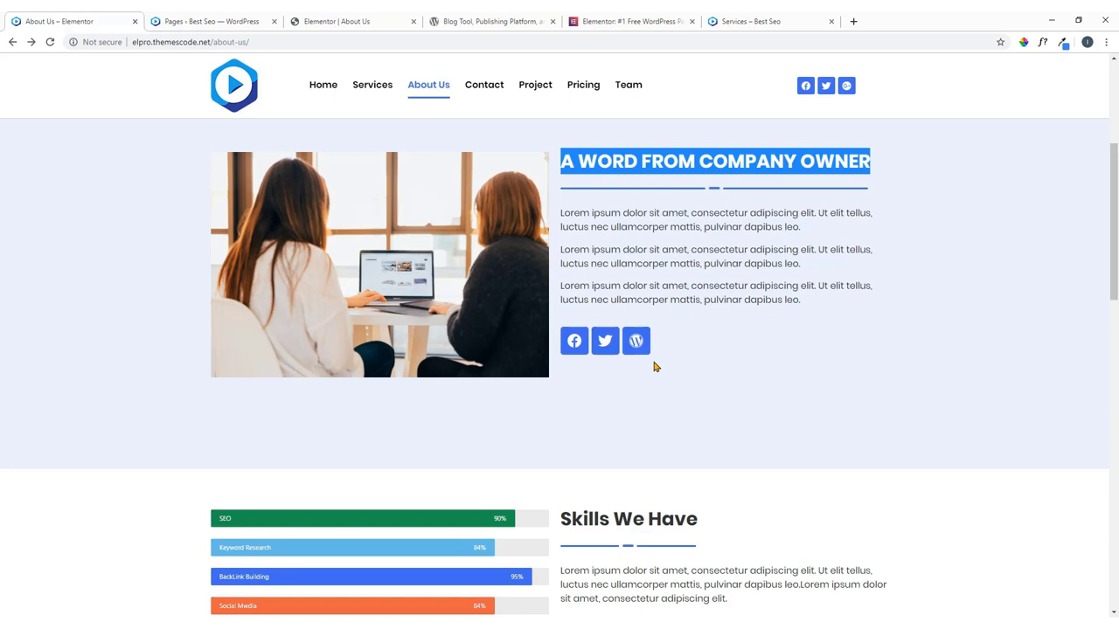
{"action": "left_click", "coordinate": [325, 16]}
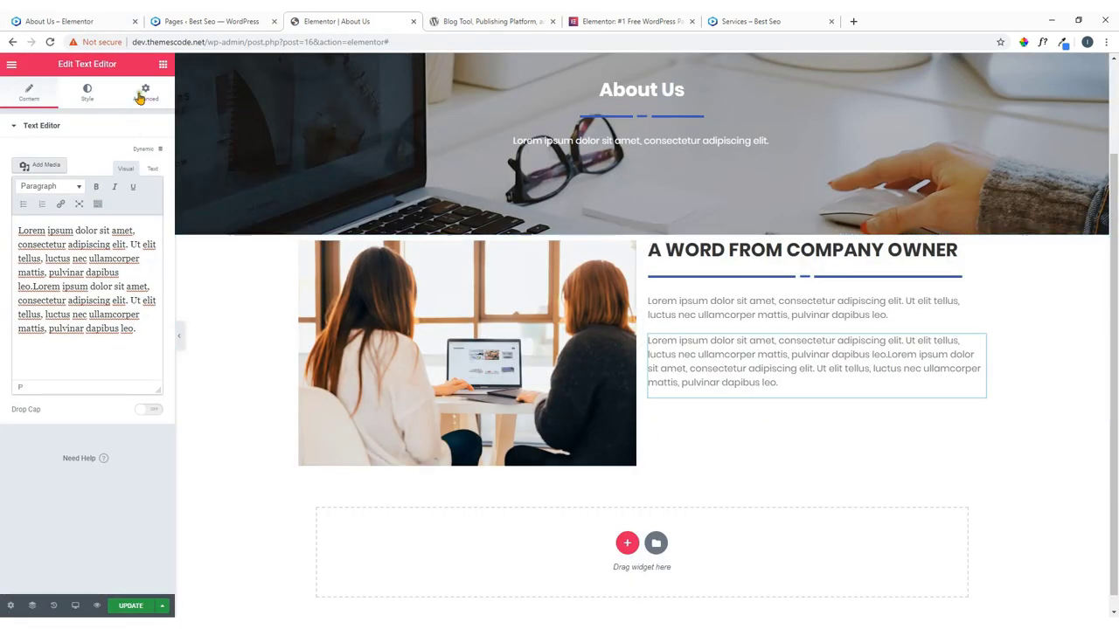
Find the Social Icons widget with 'soci' and place it under the paragraphs.
{"action": "left_click", "coordinate": [163, 64]}
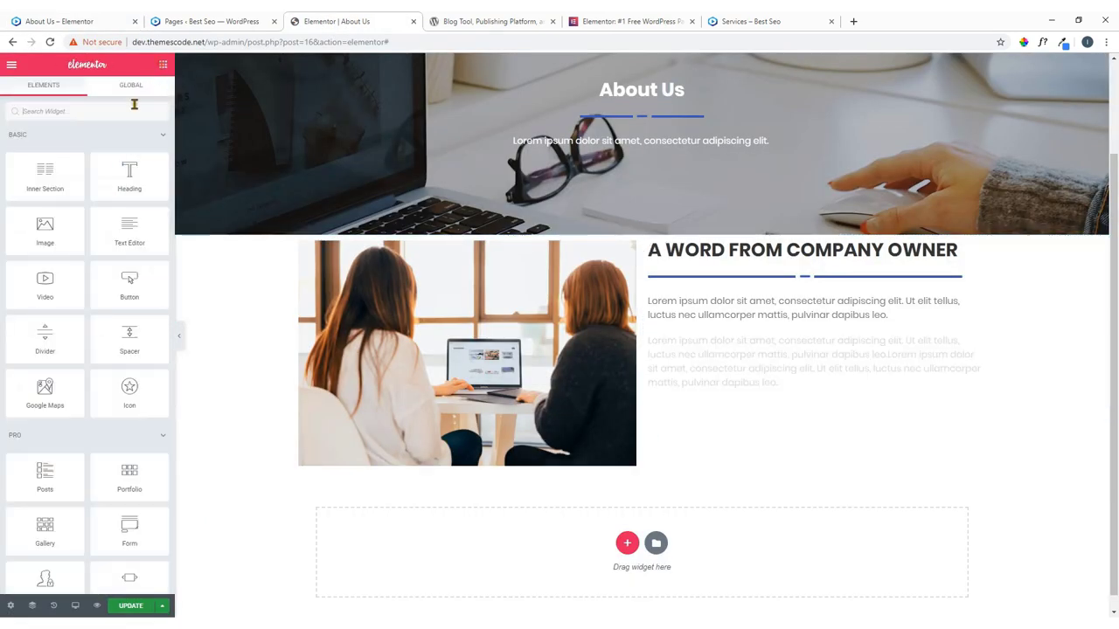
{"action": "left_click", "coordinate": [64, 111]}
{"action": "type", "text": "s"}
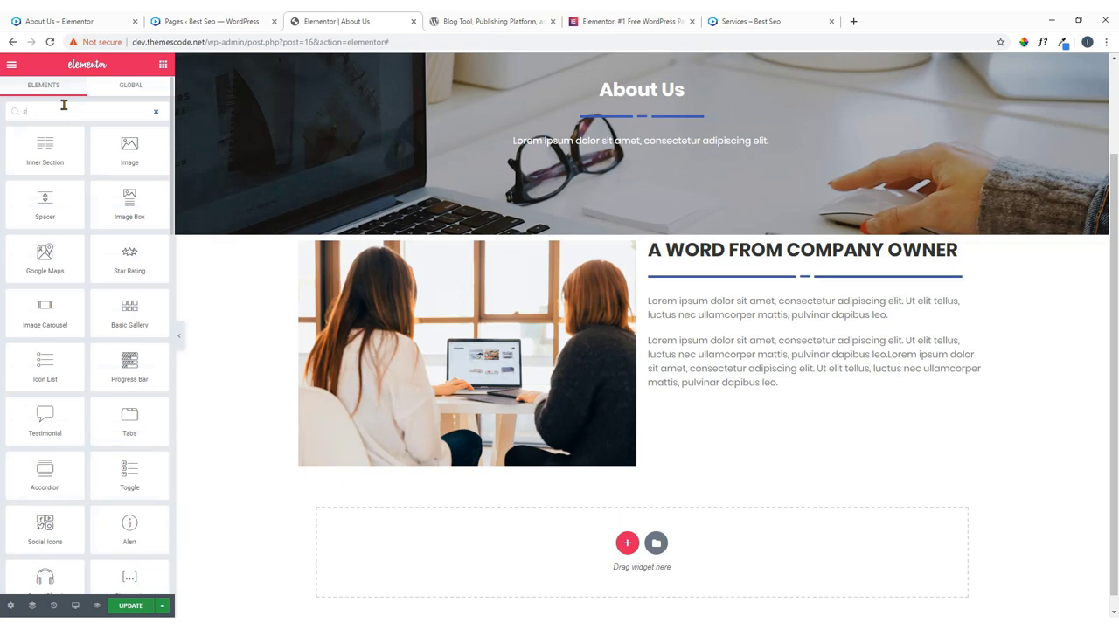
{"action": "type", "text": "ocial"}
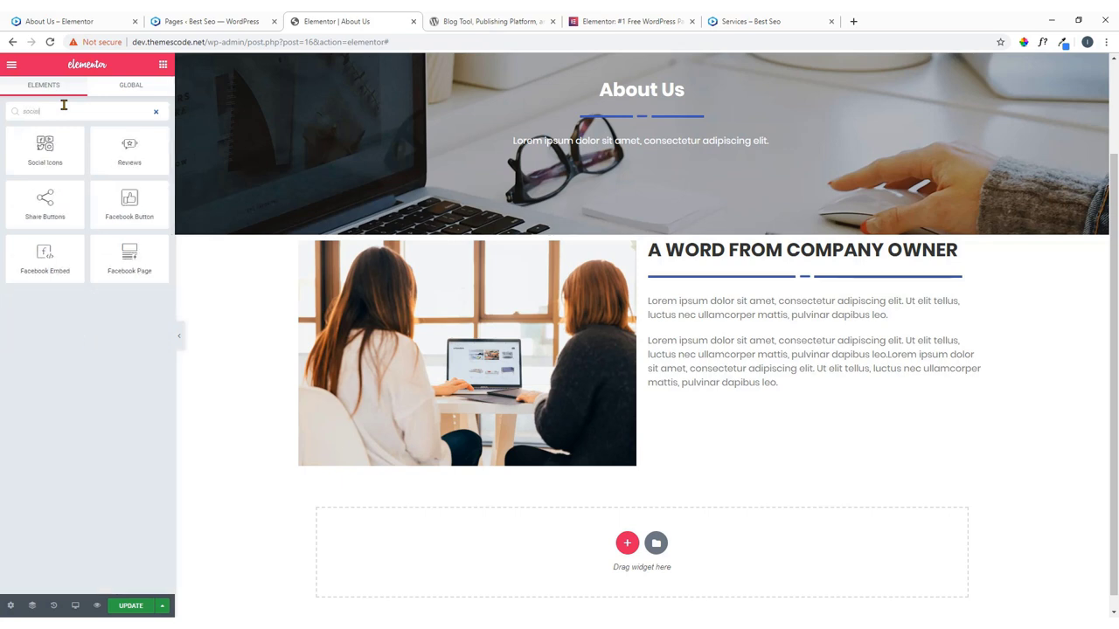
{"action": "left_click_drag", "start_coordinate": [44, 147], "coordinate": [734, 398]}
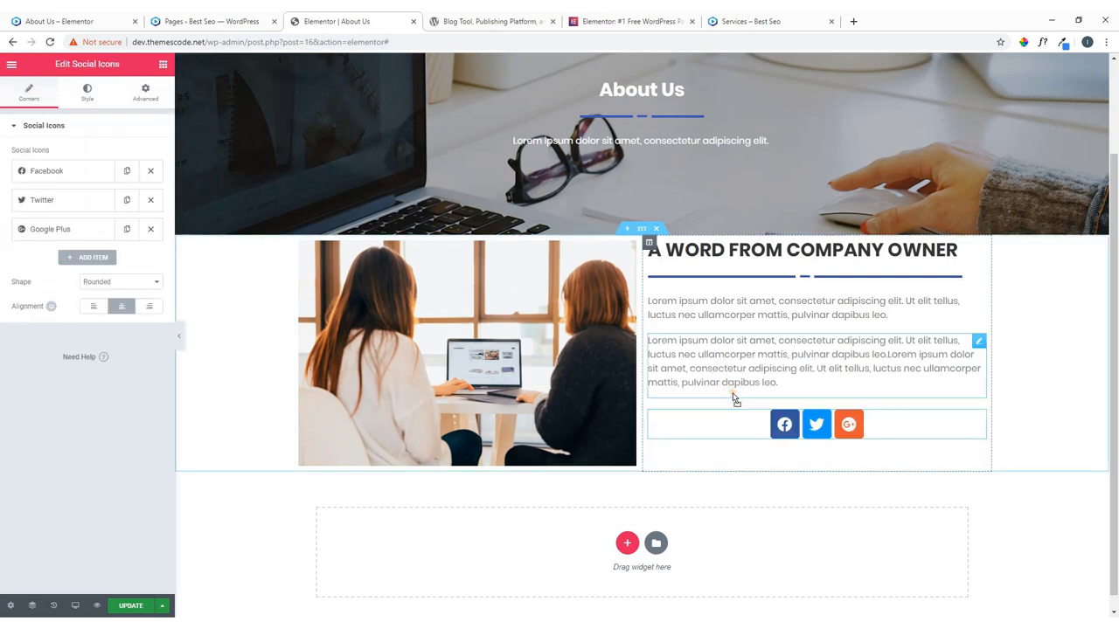
Add WordPress and Tumblr icons to the row and align the icons left.
{"action": "left_click", "coordinate": [92, 257]}
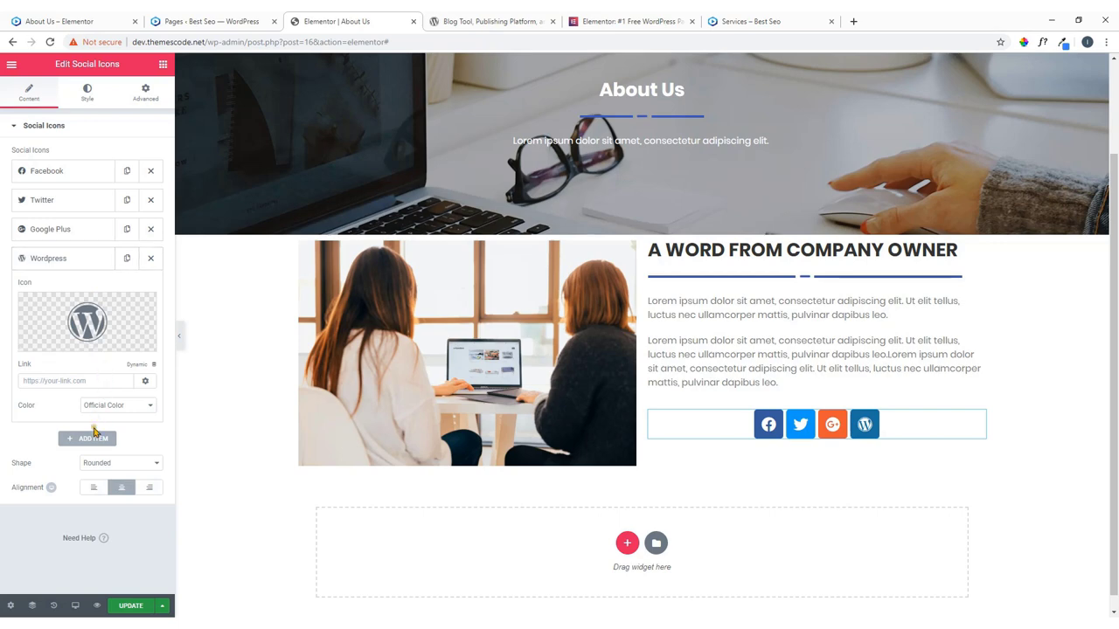
{"action": "left_click", "coordinate": [93, 438]}
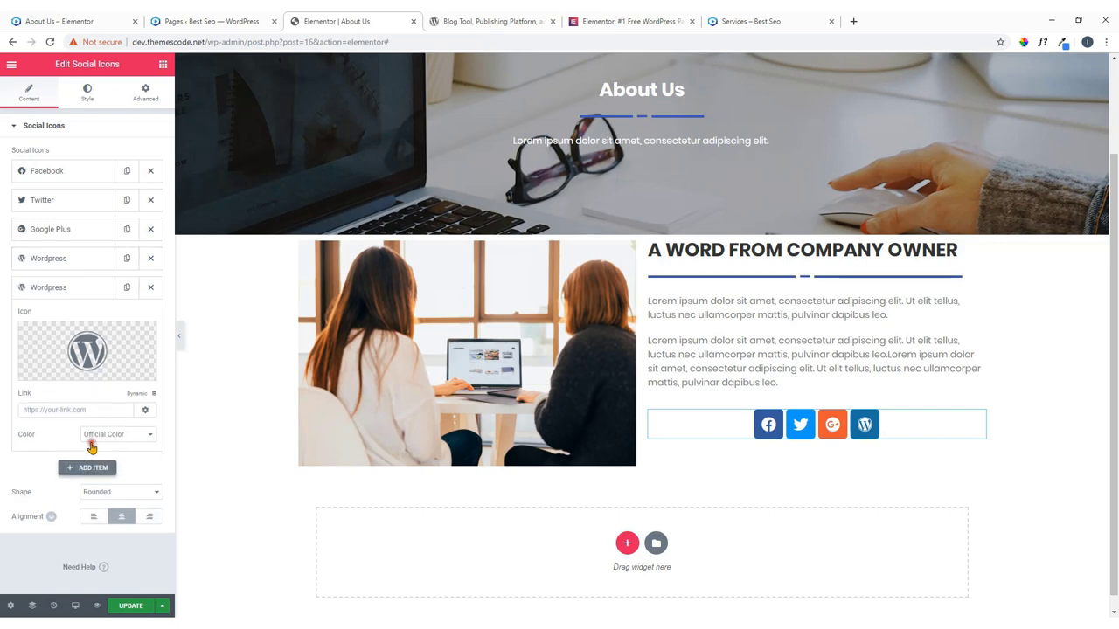
{"action": "left_click", "coordinate": [61, 355]}
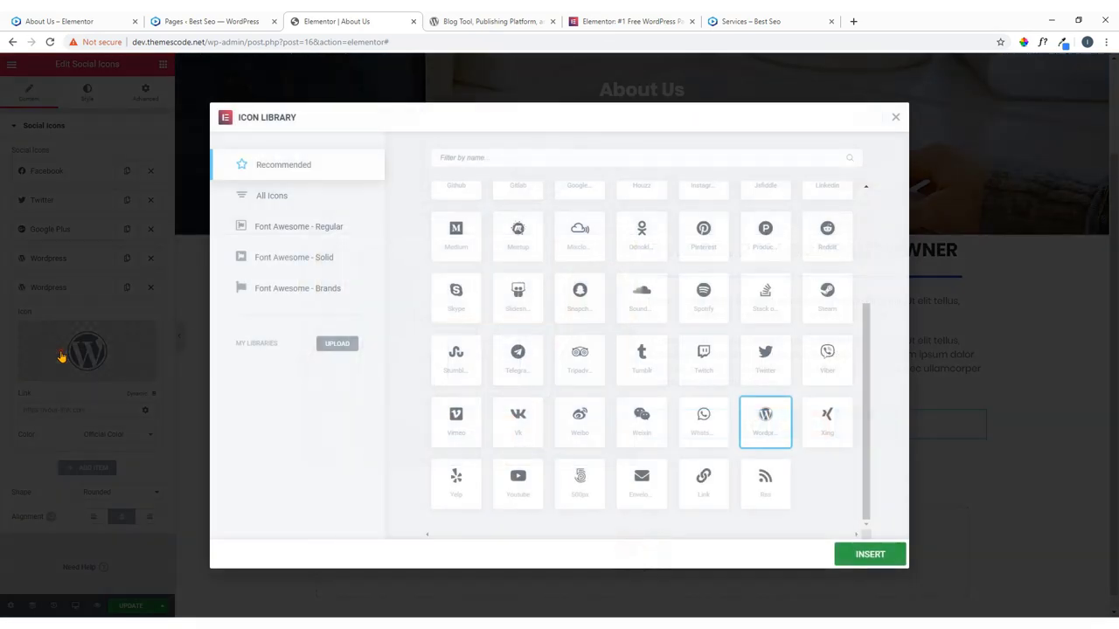
{"action": "left_click", "coordinate": [515, 299]}
{"action": "left_click", "coordinate": [651, 363]}
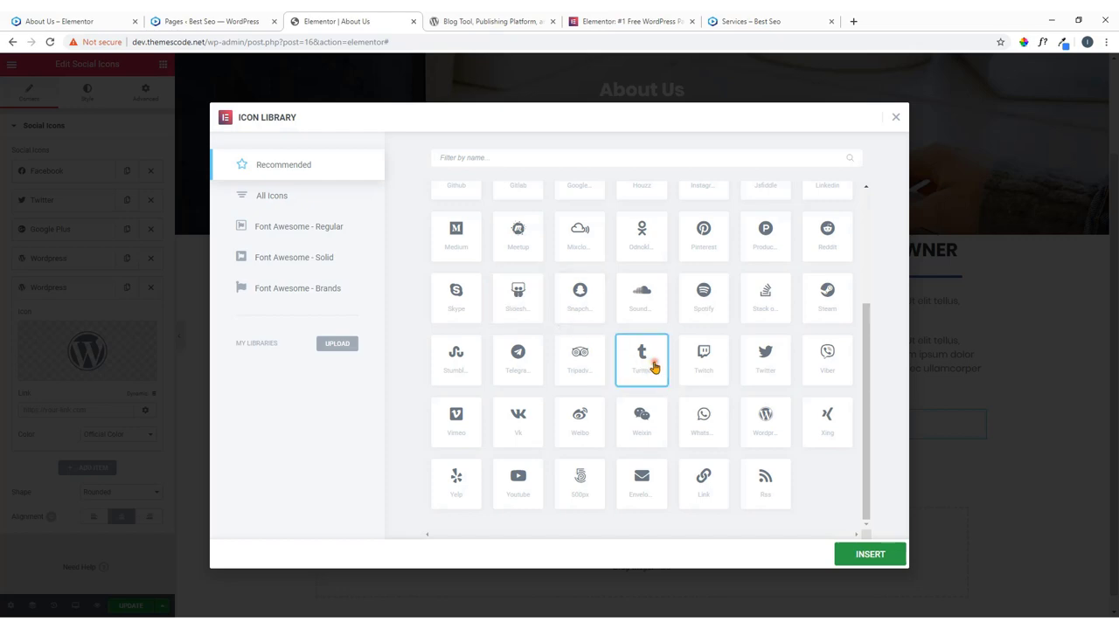
{"action": "left_click", "coordinate": [863, 560]}
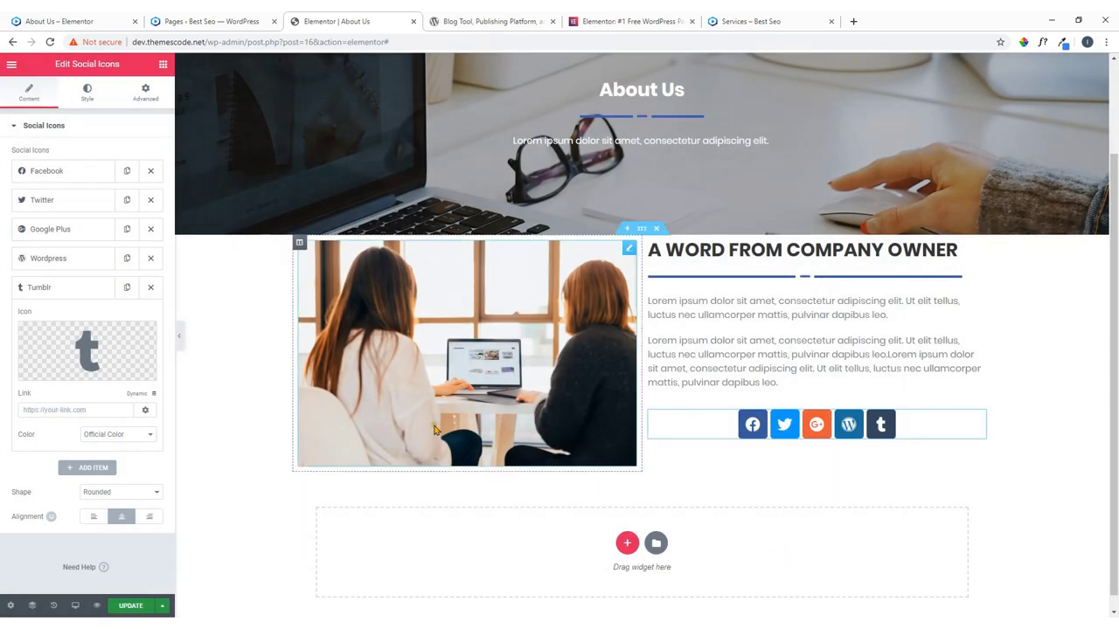
{"action": "left_click", "coordinate": [93, 517]}
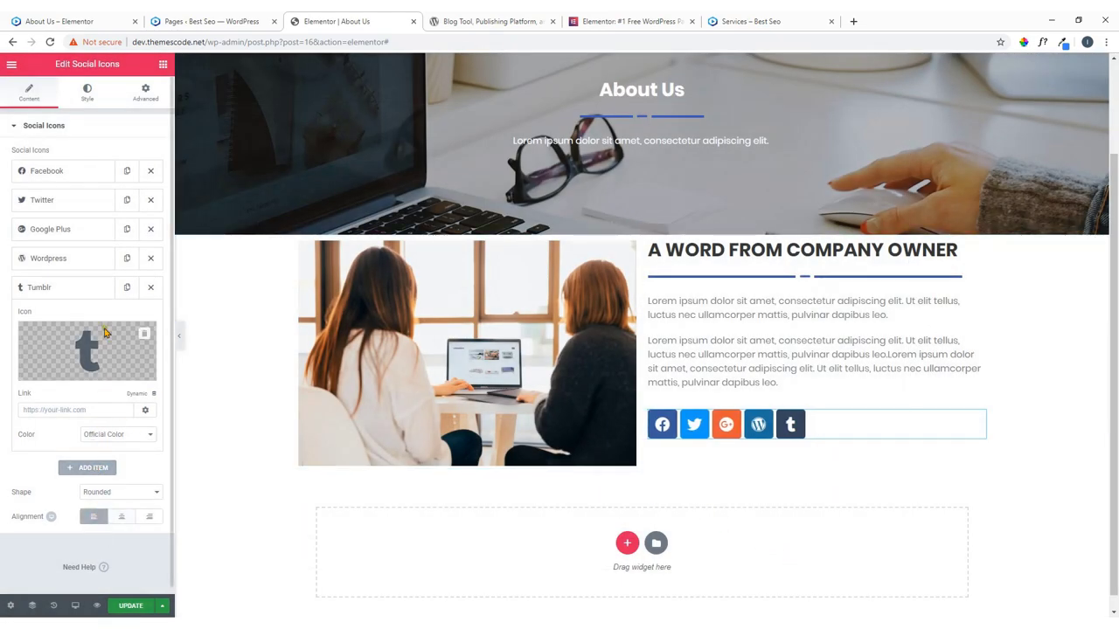
Give the social icons a custom blue colour and a smaller size.
{"action": "left_click", "coordinate": [92, 97]}
{"action": "left_click", "coordinate": [103, 153]}
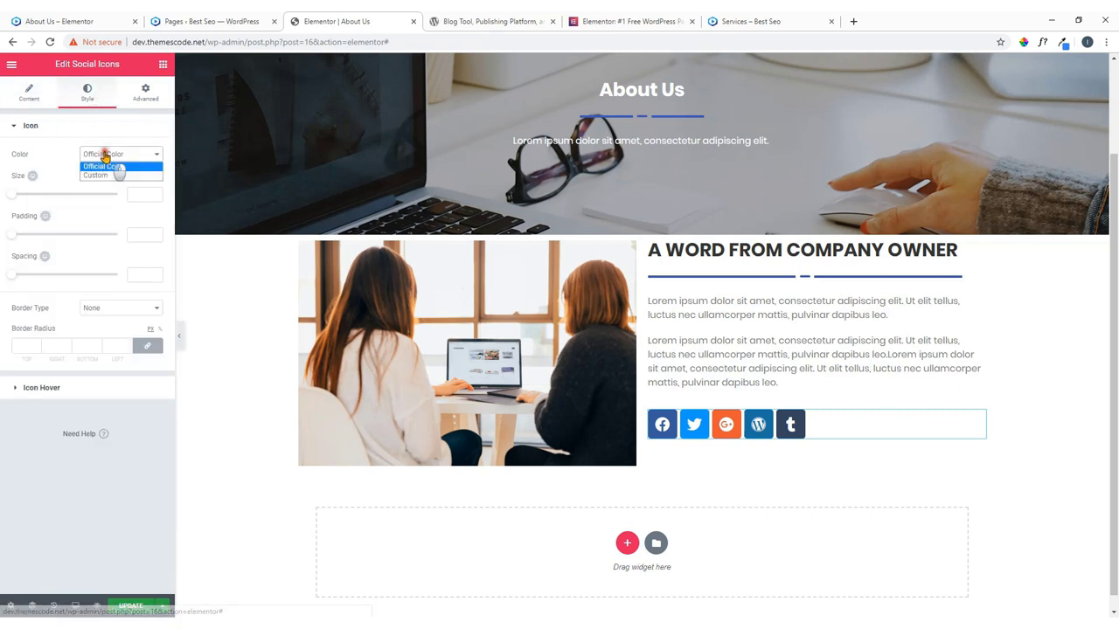
{"action": "left_click", "coordinate": [103, 176]}
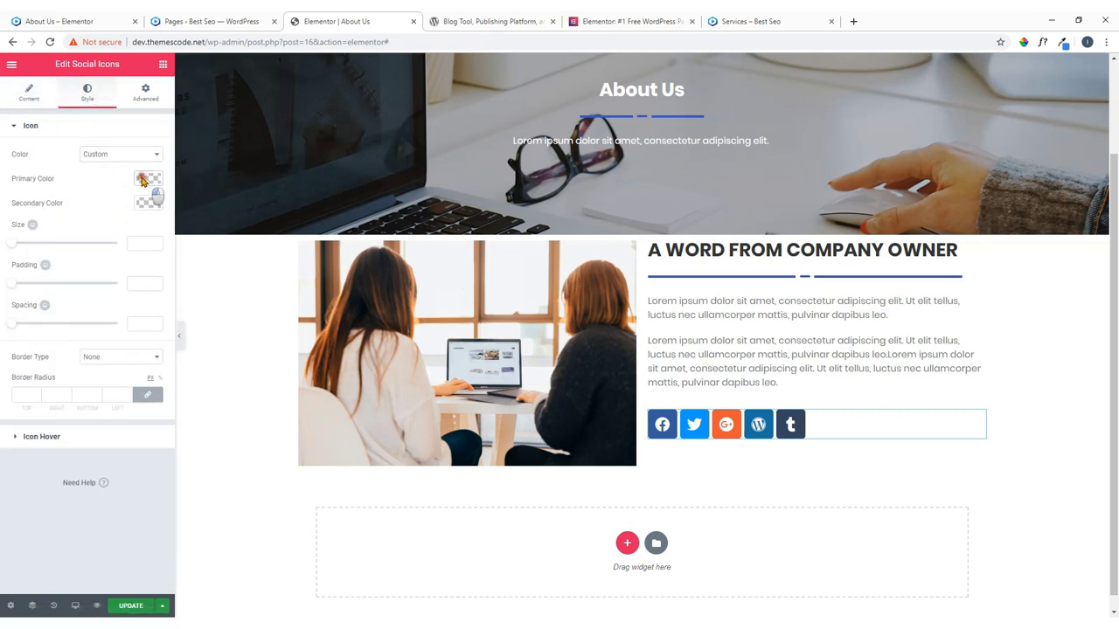
{"action": "left_click", "coordinate": [147, 179]}
{"action": "left_click", "coordinate": [33, 318]}
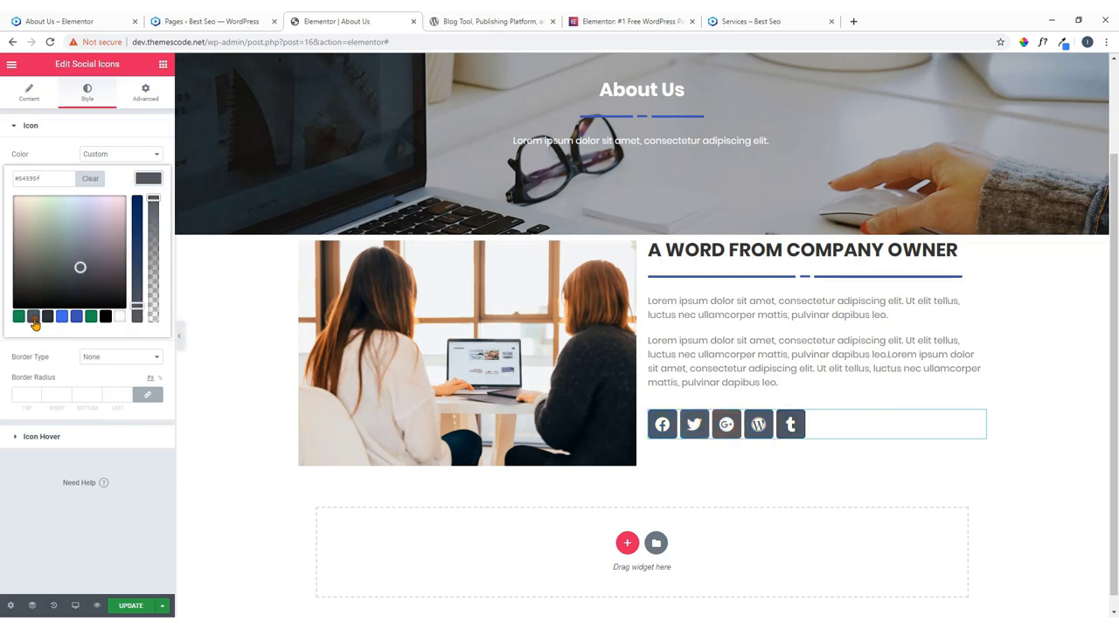
{"action": "left_click", "coordinate": [58, 21]}
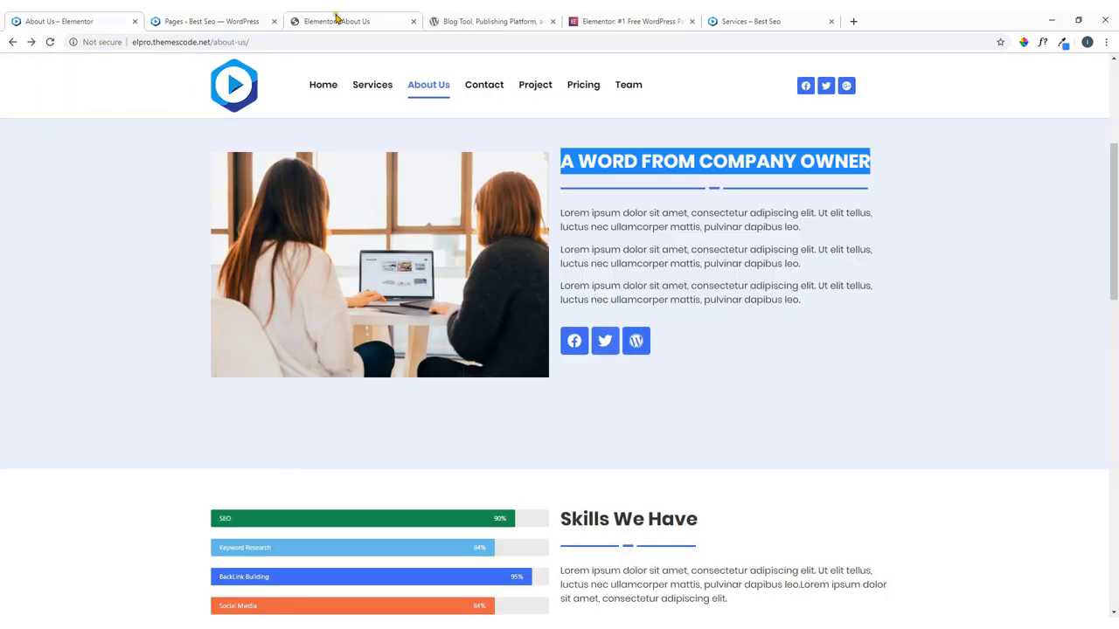
{"action": "left_click", "coordinate": [339, 19]}
{"action": "left_click", "coordinate": [62, 318]}
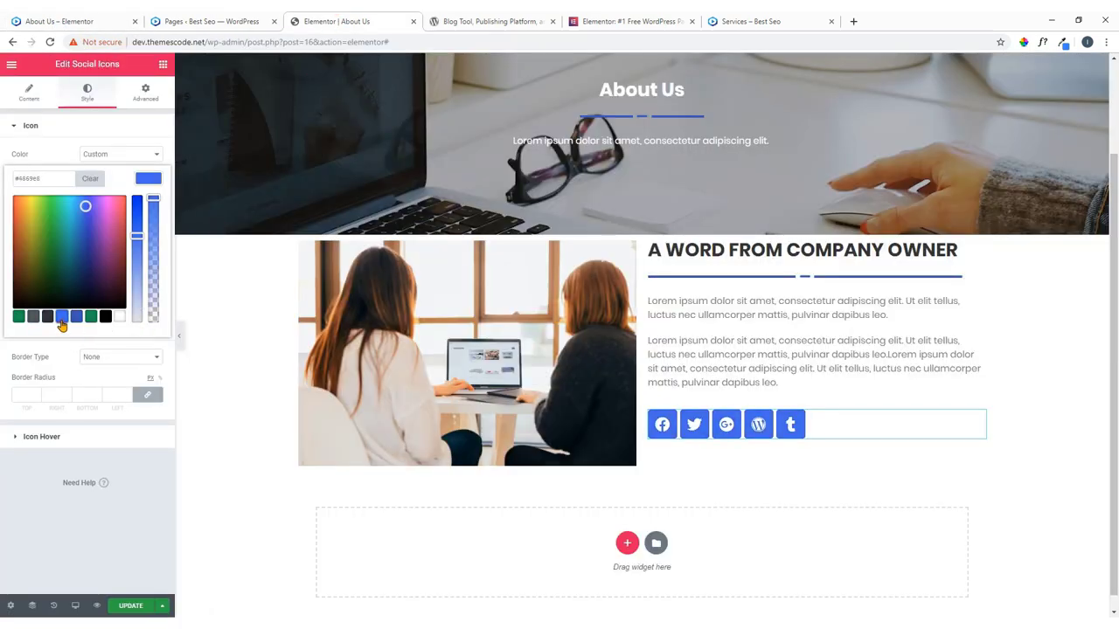
{"action": "left_click", "coordinate": [176, 198]}
{"action": "mouse_move", "coordinate": [16, 244]}
{"action": "left_mouse_down"}
{"action": "mouse_move", "coordinate": [35, 253]}
{"action": "mouse_move", "coordinate": [19, 250]}
{"action": "left_mouse_up"}
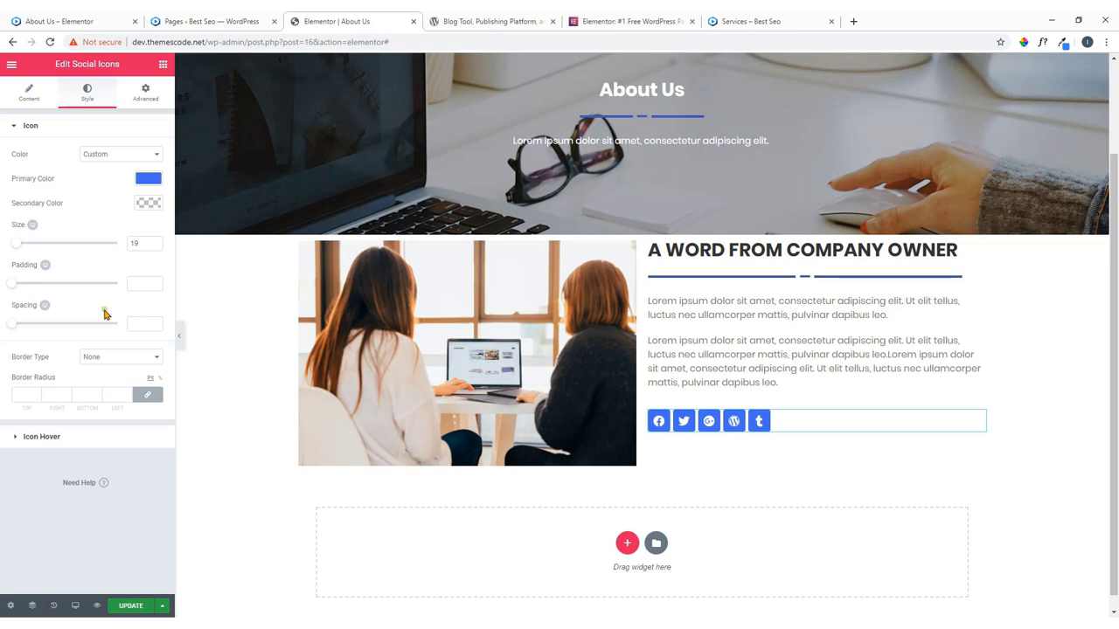
Set the icons' hover primary colour to dark grey.
{"action": "left_click", "coordinate": [75, 438]}
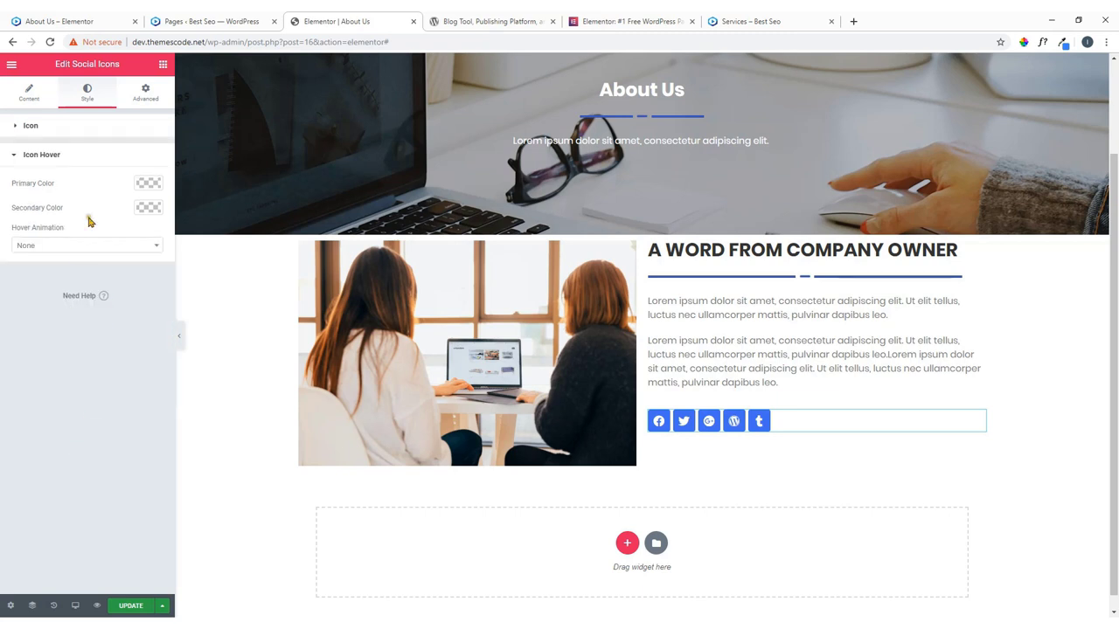
{"action": "left_click", "coordinate": [148, 183]}
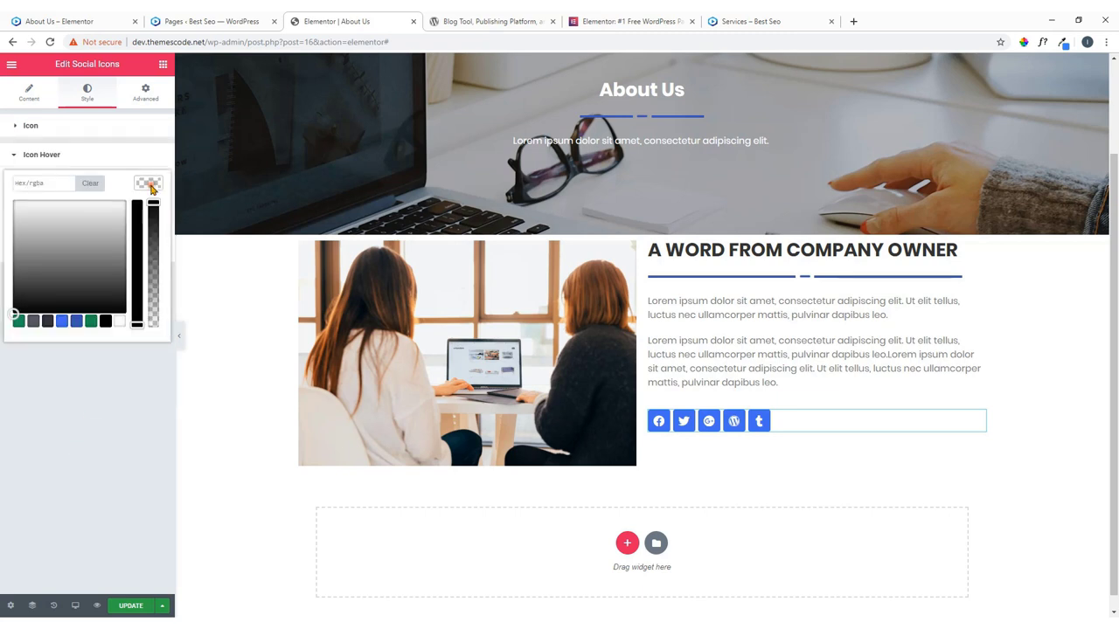
{"action": "left_click", "coordinate": [33, 321]}
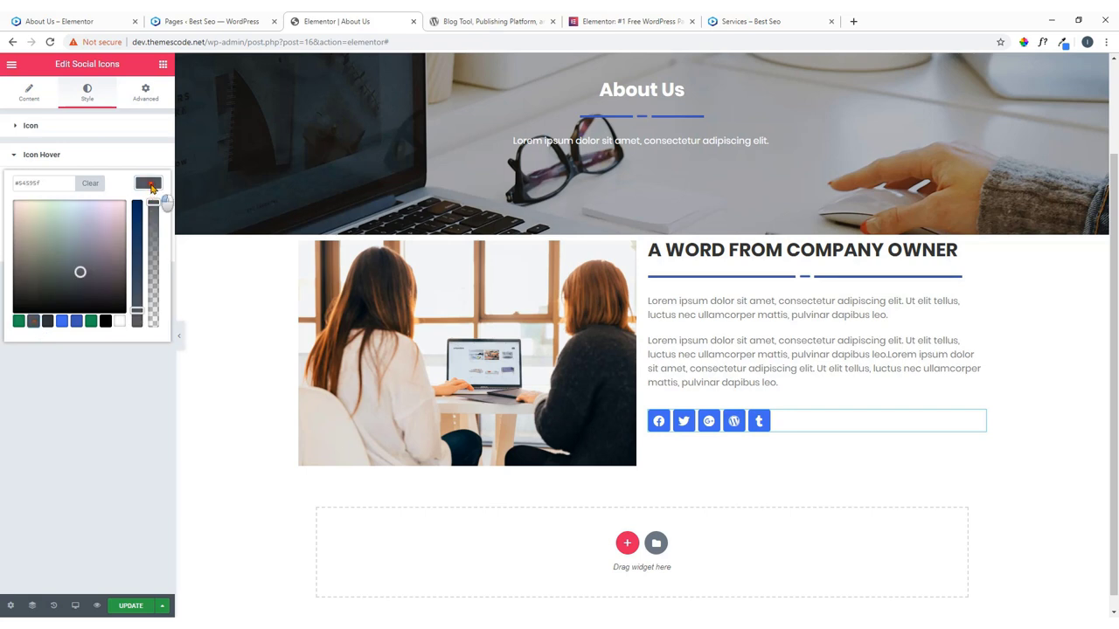
{"action": "left_click", "coordinate": [151, 186]}
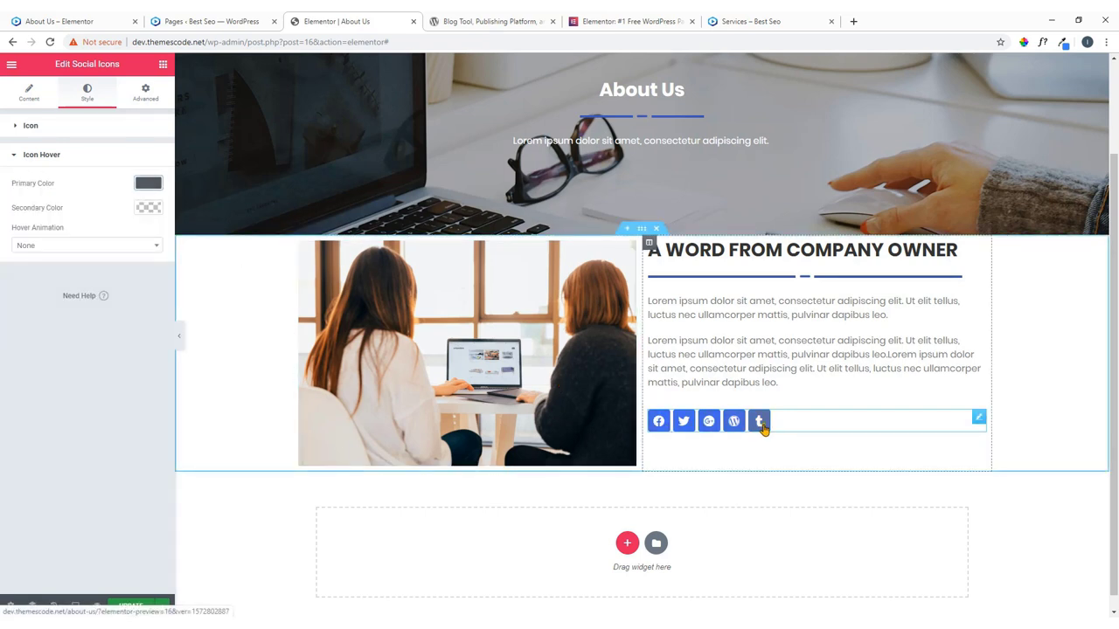
{"action": "left_click", "coordinate": [33, 101]}
{"action": "left_click", "coordinate": [42, 173]}
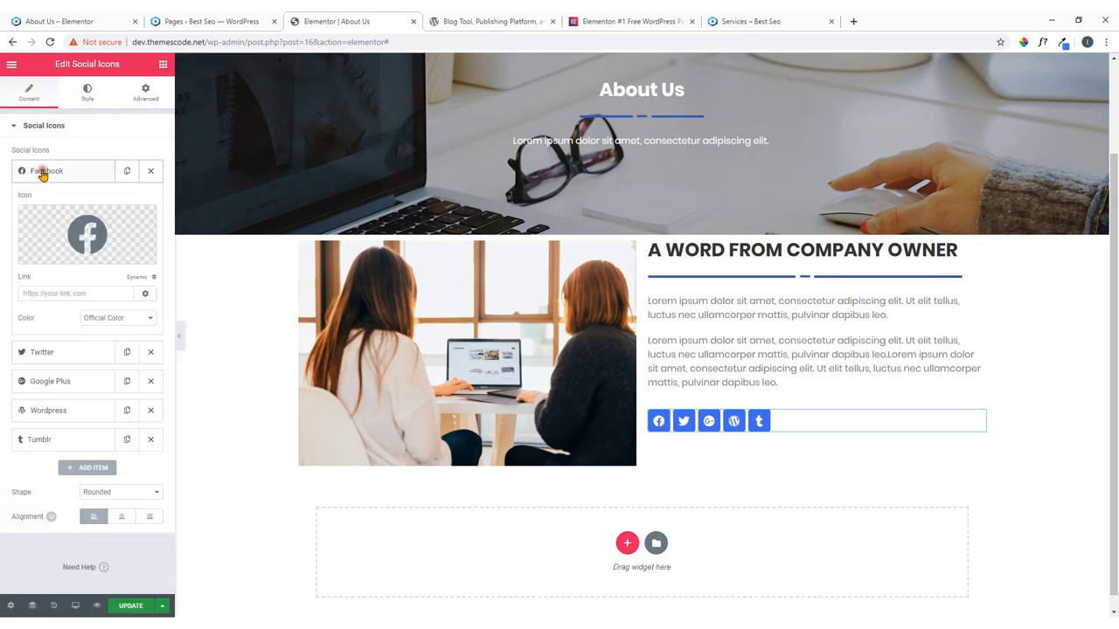
{"action": "left_click", "coordinate": [21, 293]}
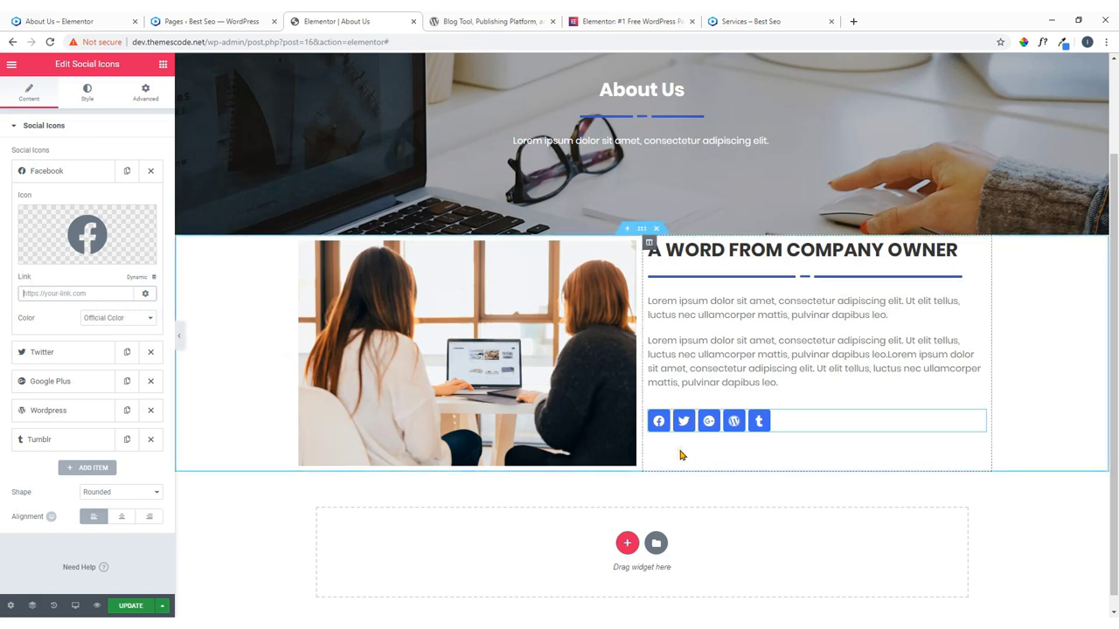
Save the page with UPDATE and compare it with the live About Us page.
{"action": "left_click", "coordinate": [125, 609]}
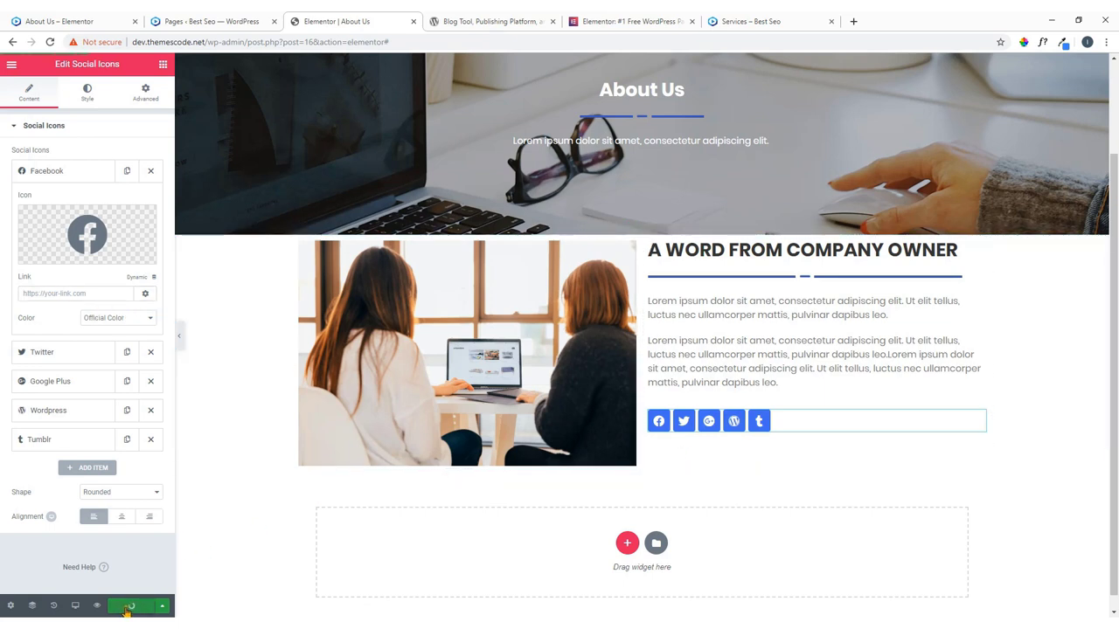
{"action": "left_click", "coordinate": [75, 19]}
{"action": "scroll", "coordinate": [514, 312], "scroll_direction": "down", "scroll_amount": 3}
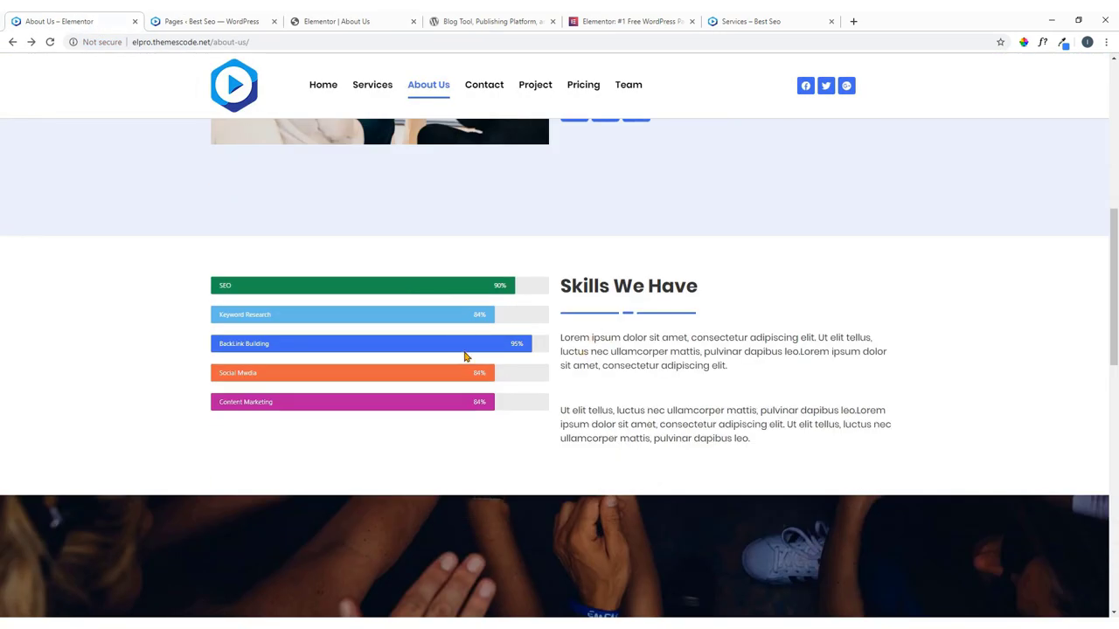
{"action": "left_click", "coordinate": [337, 21]}
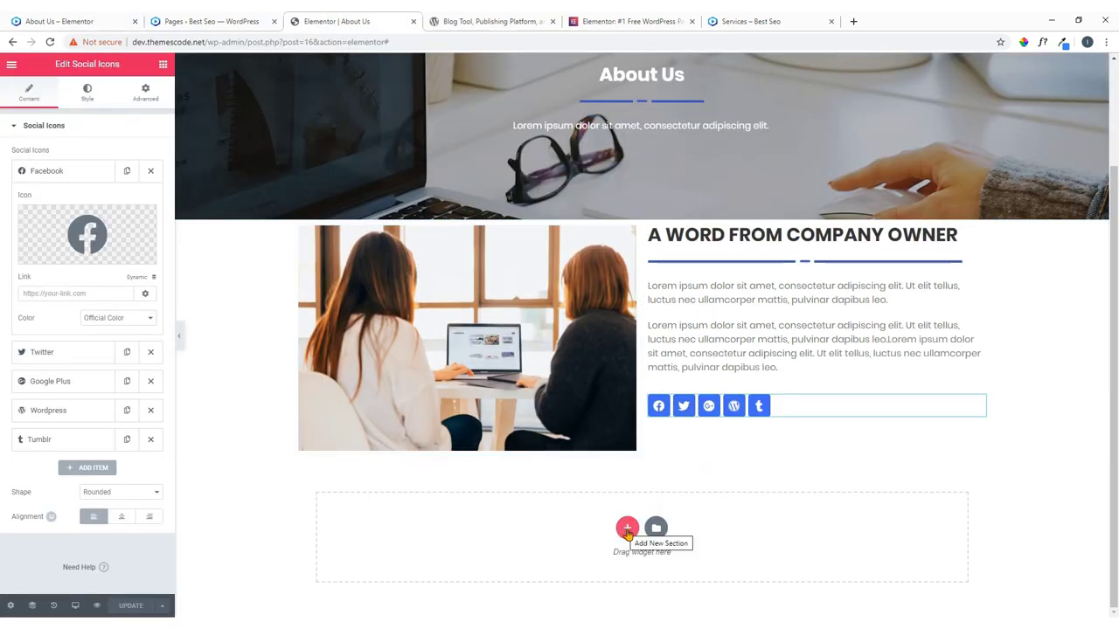
Add a two-column section and place a Progress Bar in its left column.
{"action": "left_click", "coordinate": [626, 529]}
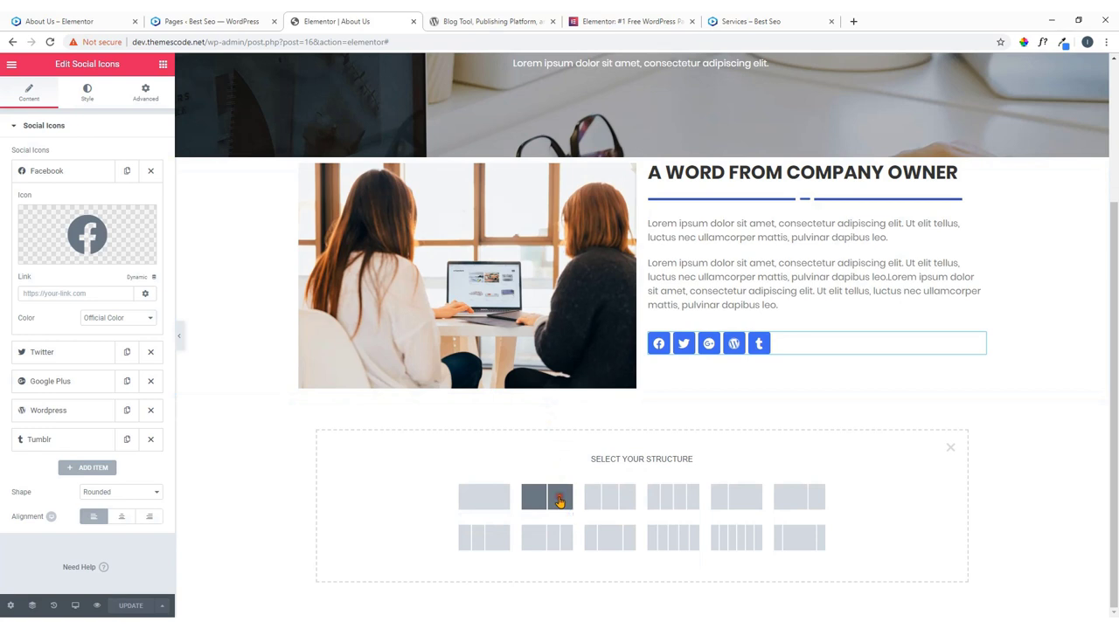
{"action": "left_click", "coordinate": [559, 500]}
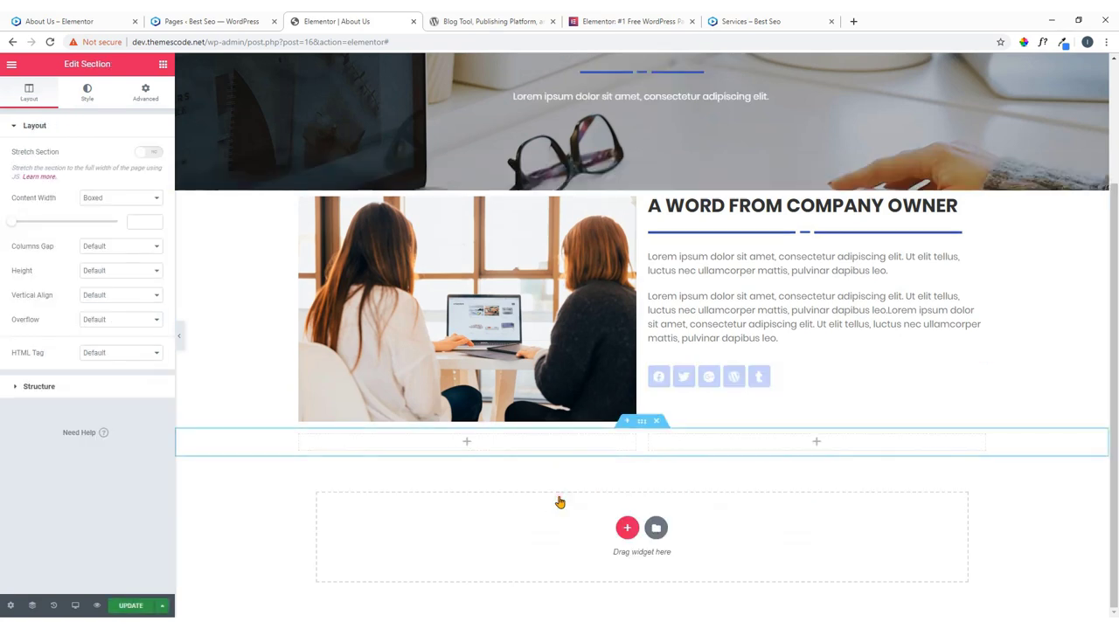
{"action": "left_click", "coordinate": [469, 445]}
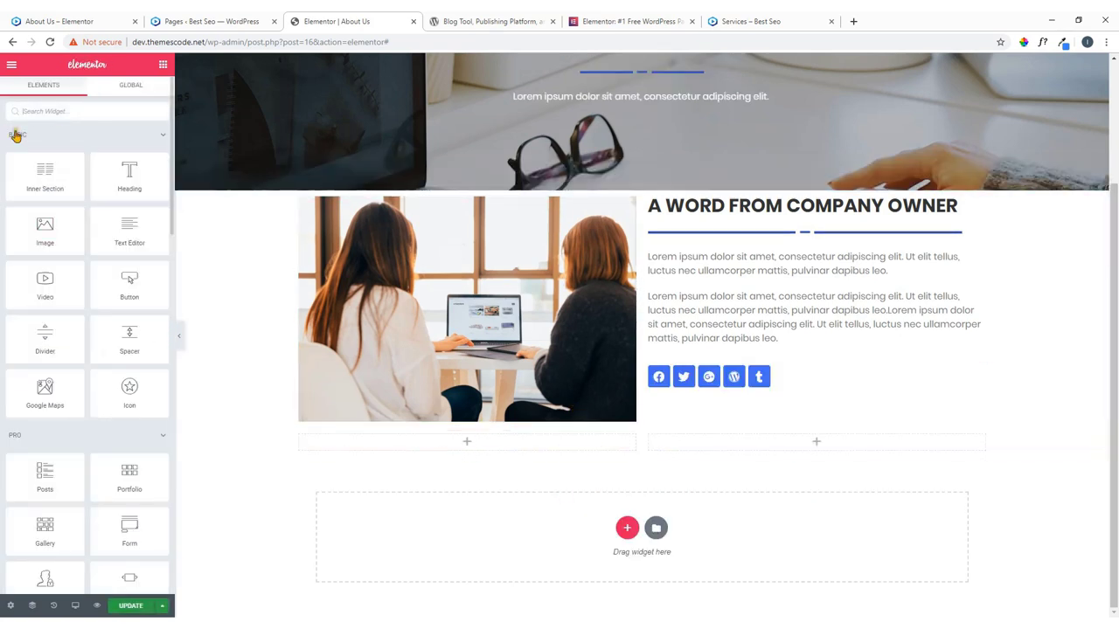
{"action": "left_click", "coordinate": [59, 119]}
{"action": "type", "text": "ar"}
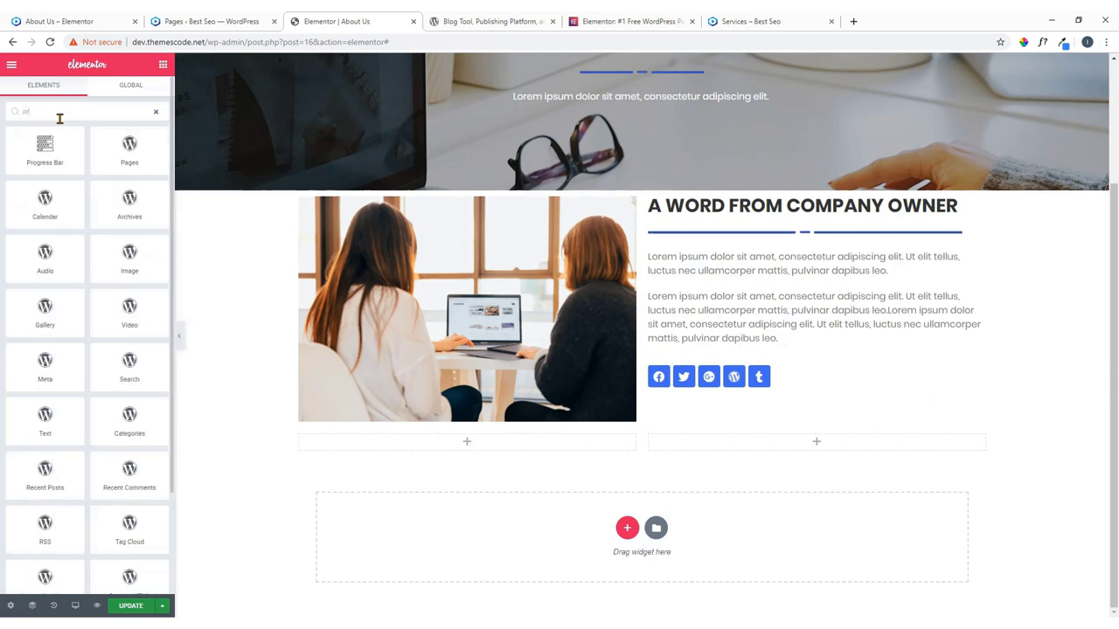
{"action": "type", "text": "og"}
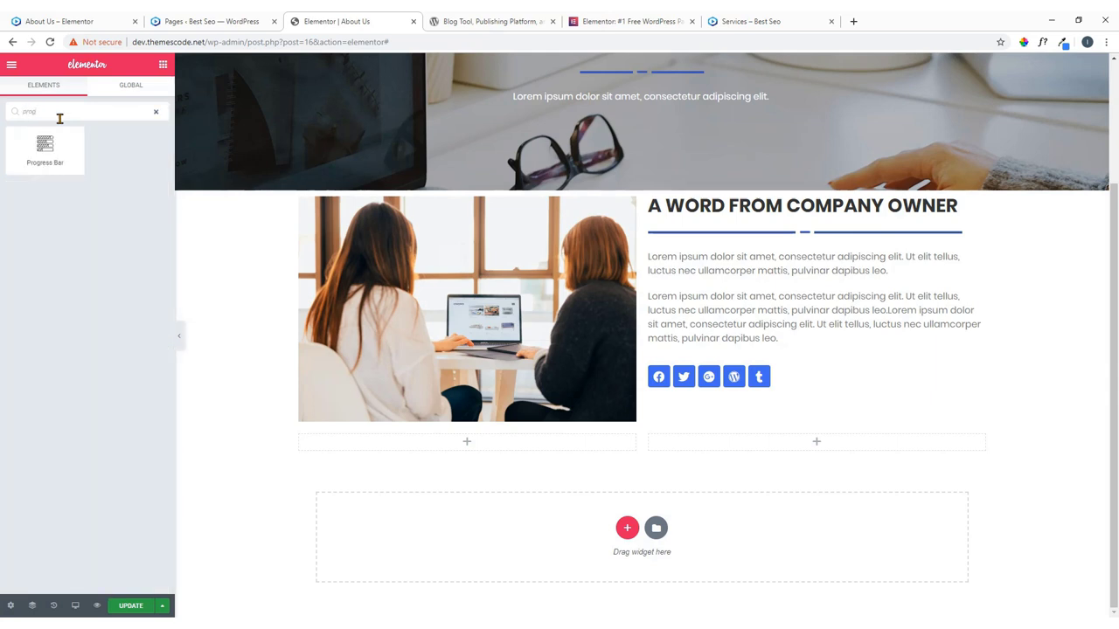
{"action": "left_click_drag", "start_coordinate": [40, 150], "coordinate": [464, 447]}
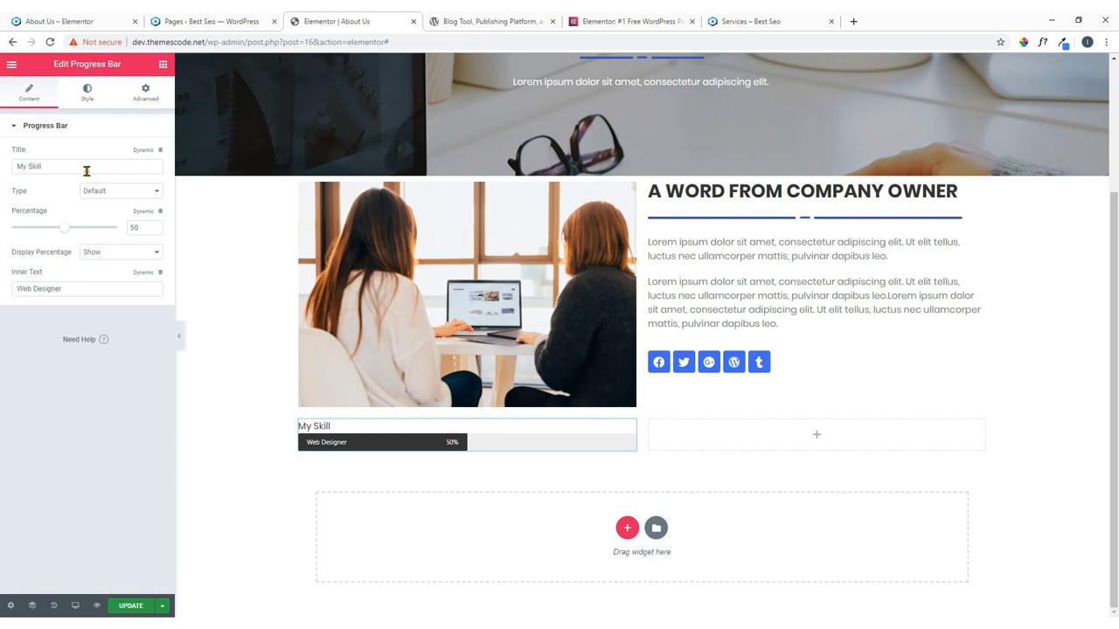
Delete the progress bar's 'My Skill' title so it has no title.
{"action": "left_click_drag", "start_coordinate": [87, 171], "coordinate": [5, 170]}
{"action": "key", "text": "BackSpace"}
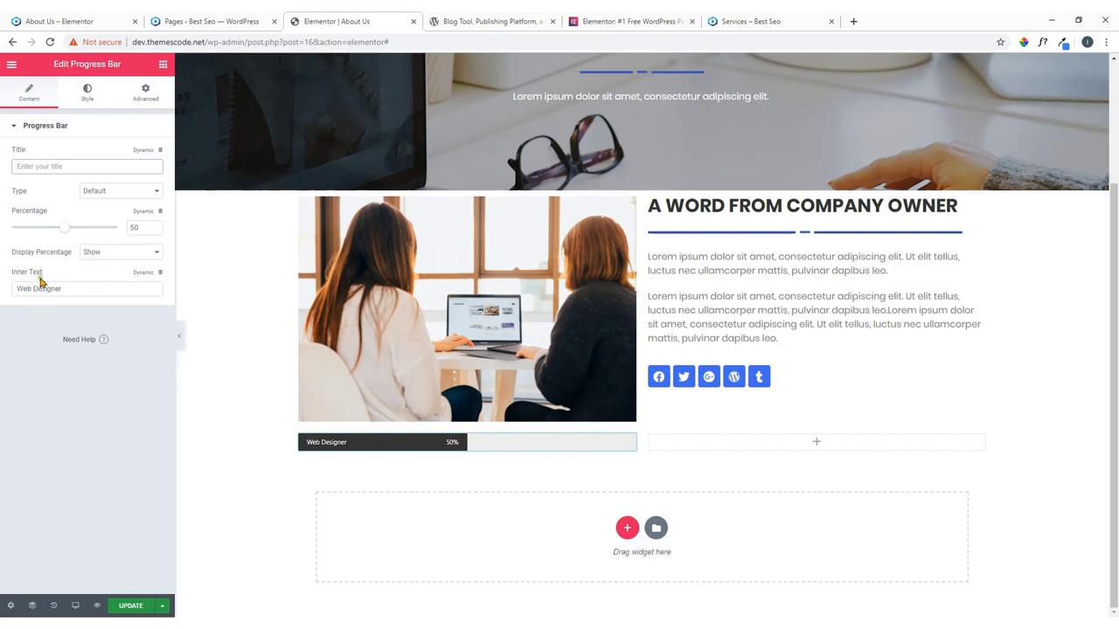
{"action": "left_click", "coordinate": [75, 21]}
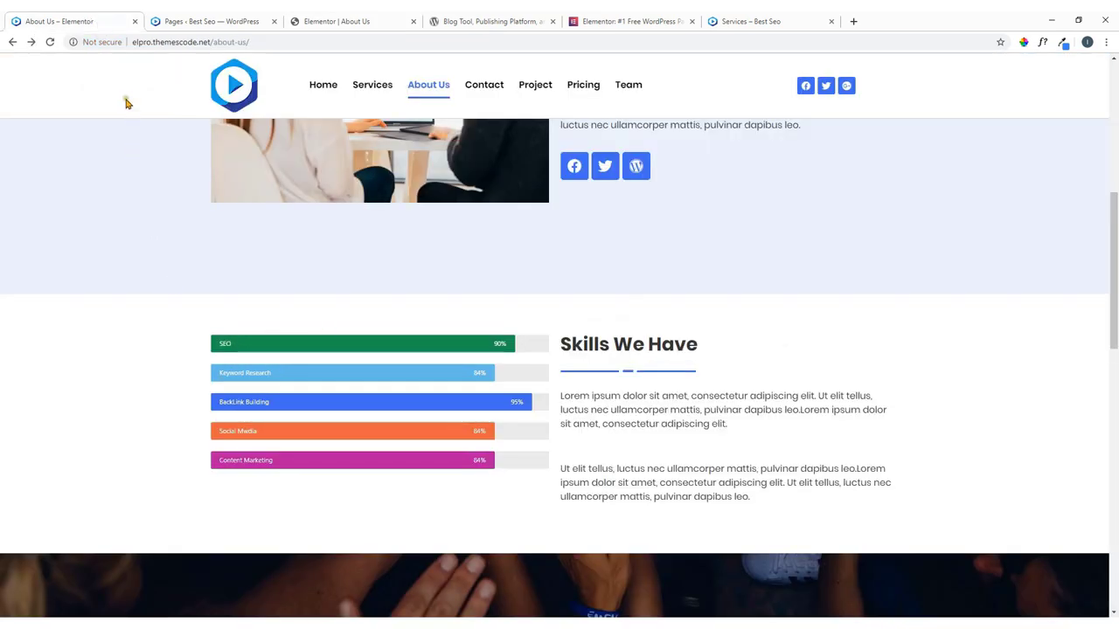
{"action": "left_click", "coordinate": [159, 19]}
{"action": "left_click", "coordinate": [361, 19]}
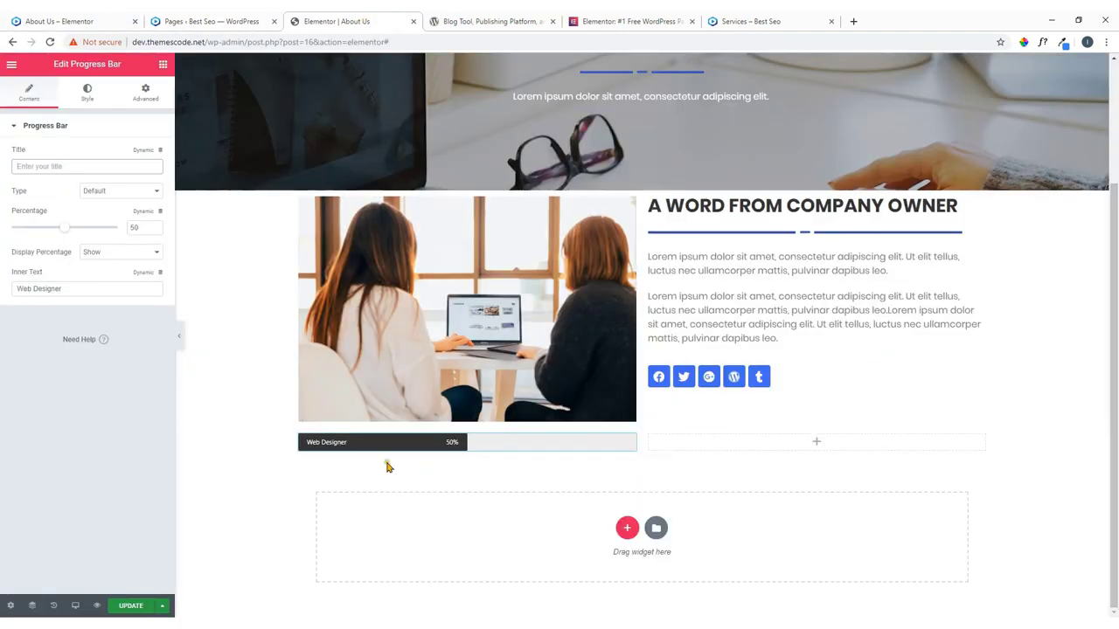
{"action": "left_click", "coordinate": [87, 91]}
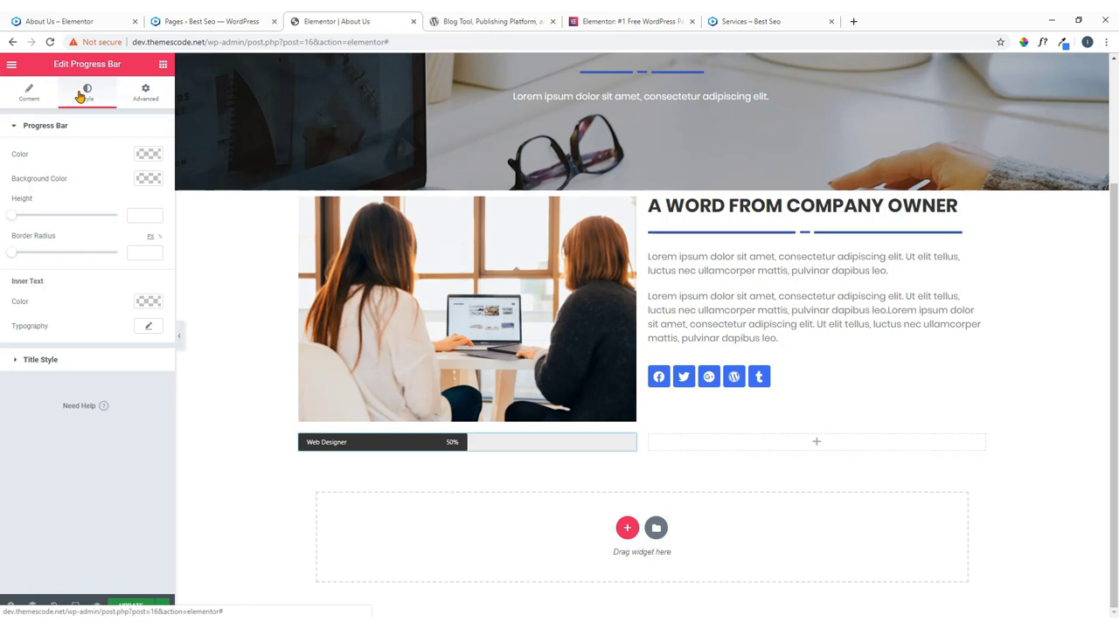
Change the Web Designer progress bar's fill colour to green.
{"action": "left_click", "coordinate": [148, 155]}
{"action": "left_click", "coordinate": [121, 293]}
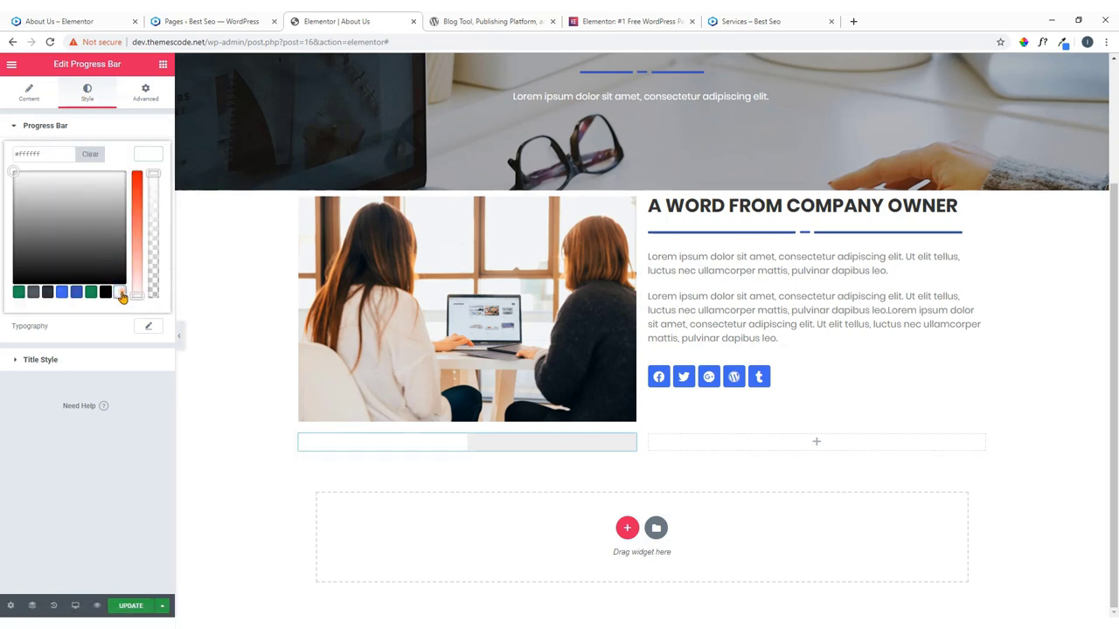
{"action": "left_click", "coordinate": [143, 157]}
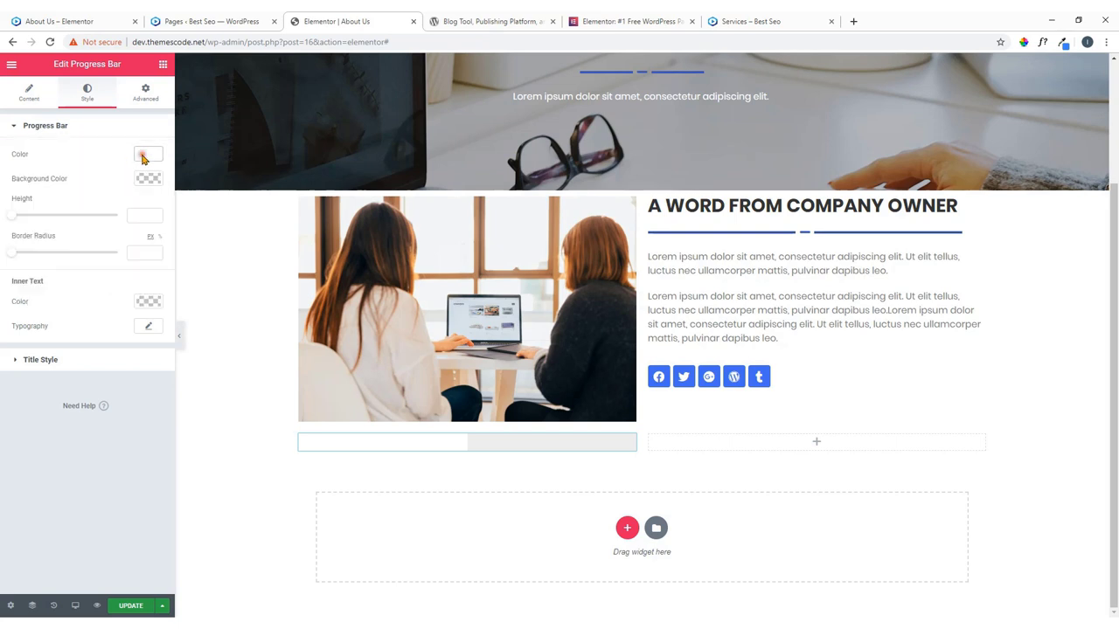
{"action": "left_click", "coordinate": [146, 158]}
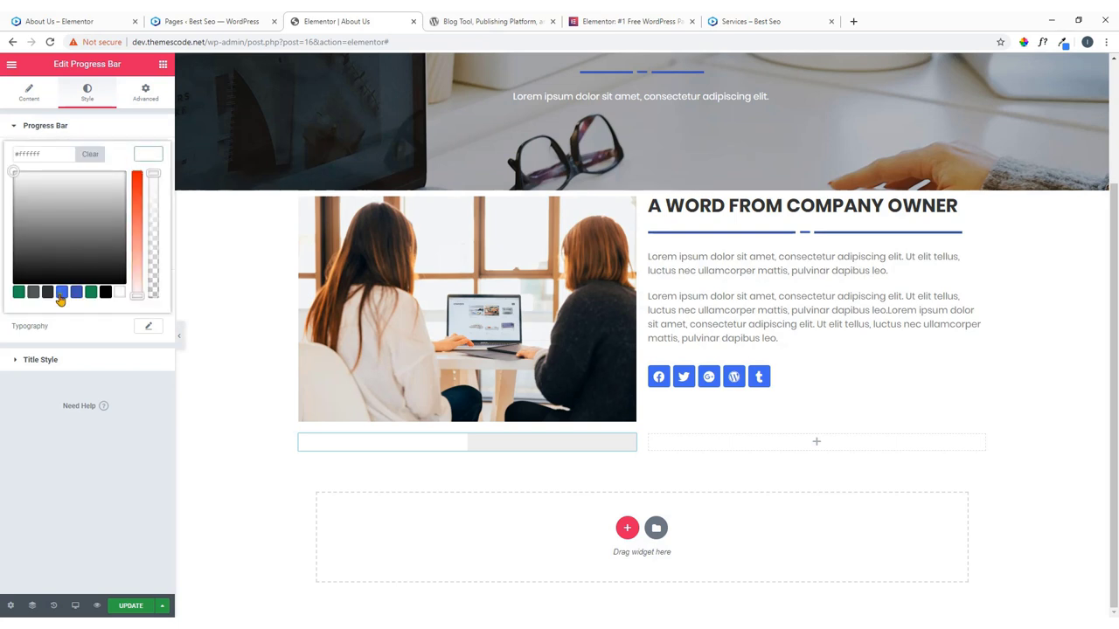
{"action": "left_click", "coordinate": [19, 293]}
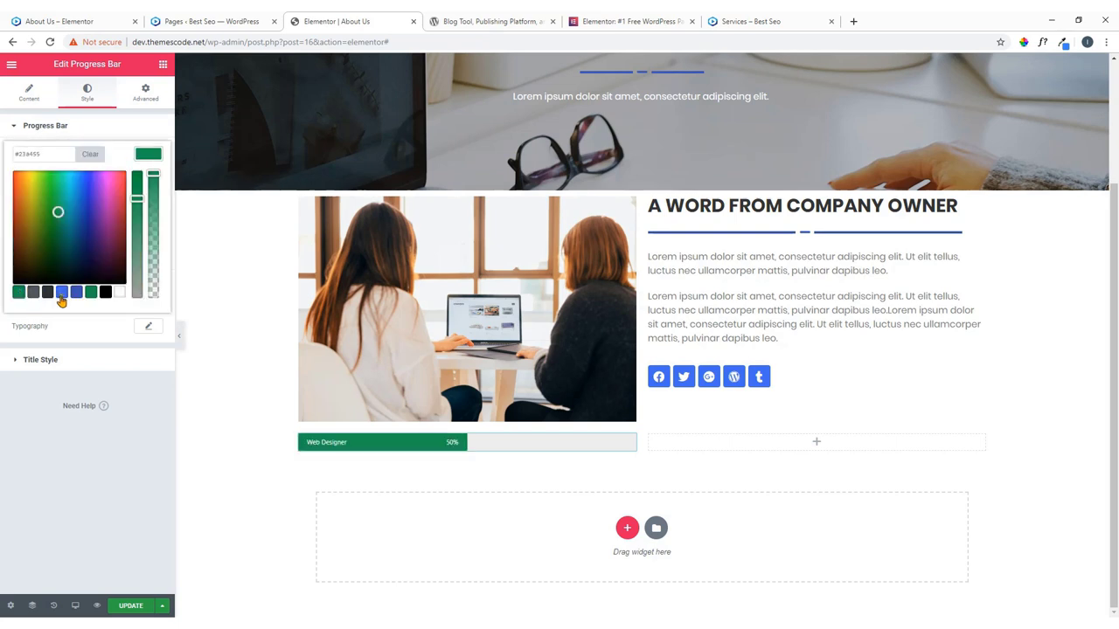
{"action": "left_click", "coordinate": [147, 153]}
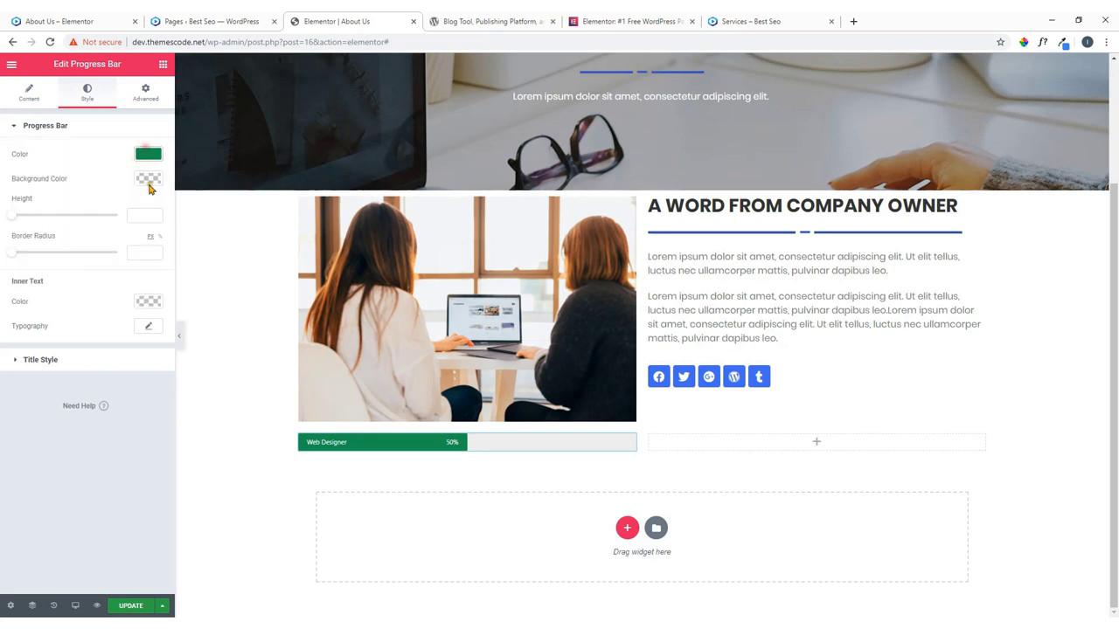
{"action": "left_click", "coordinate": [46, 16]}
{"action": "left_click", "coordinate": [181, 17]}
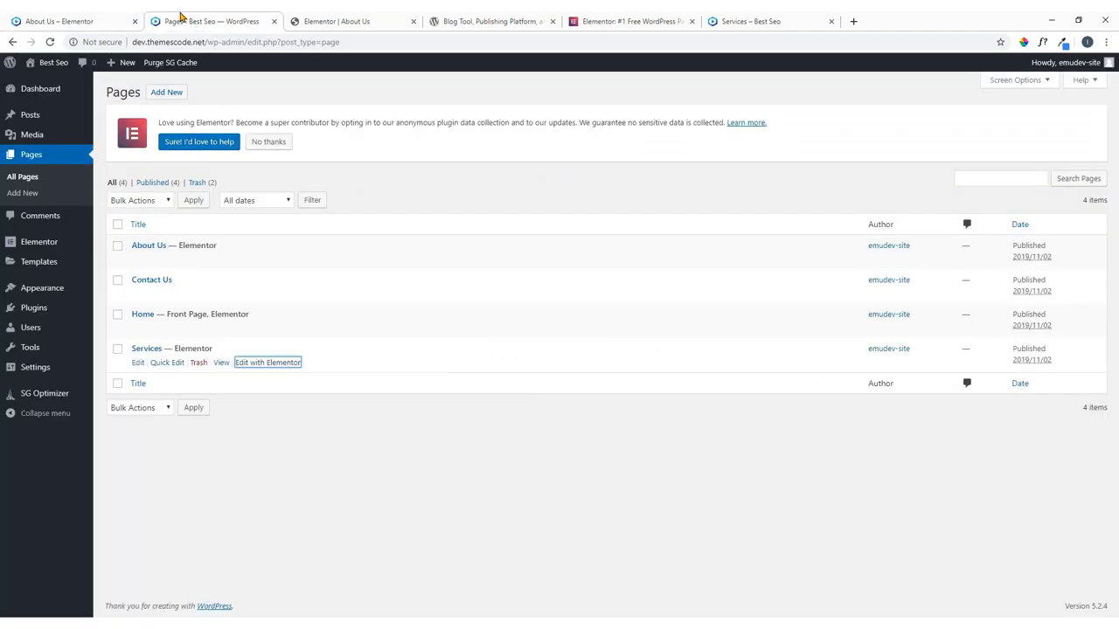
{"action": "left_click", "coordinate": [318, 20]}
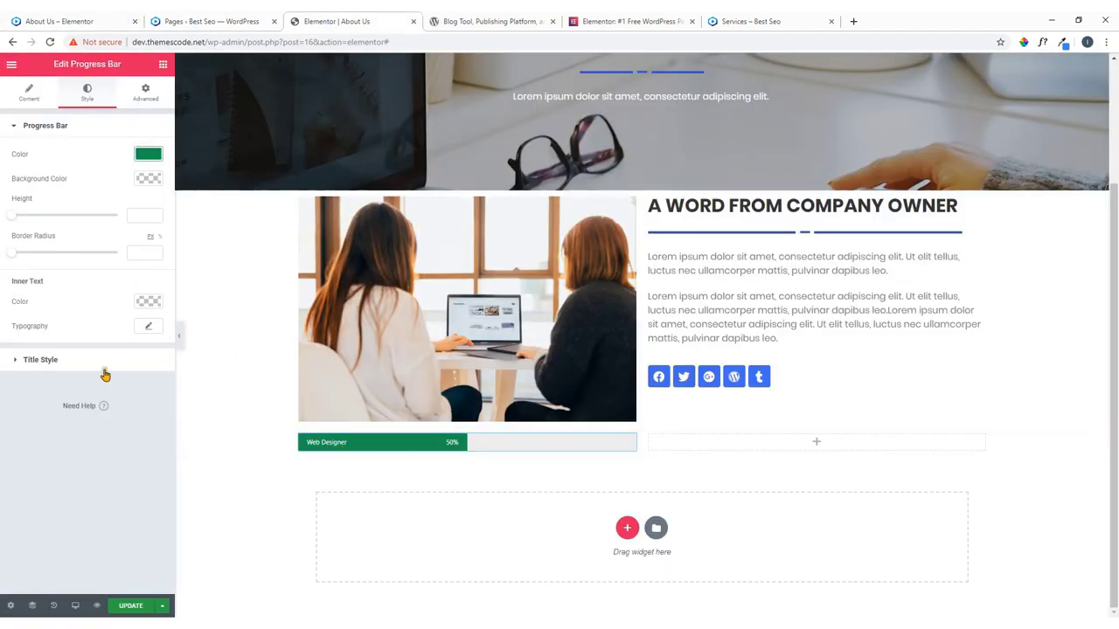
Replace the Web Designer label with SEO and set the percentage to 90.
{"action": "left_click", "coordinate": [29, 95]}
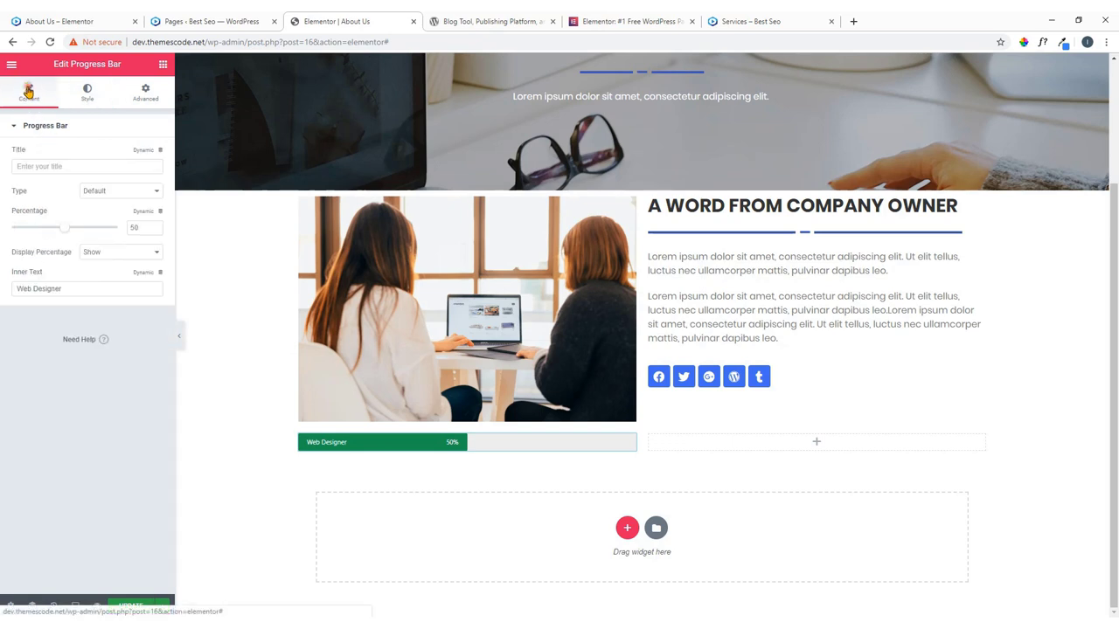
{"action": "left_click_drag", "start_coordinate": [87, 287], "coordinate": [0, 299]}
{"action": "key", "text": "BackSpace"}
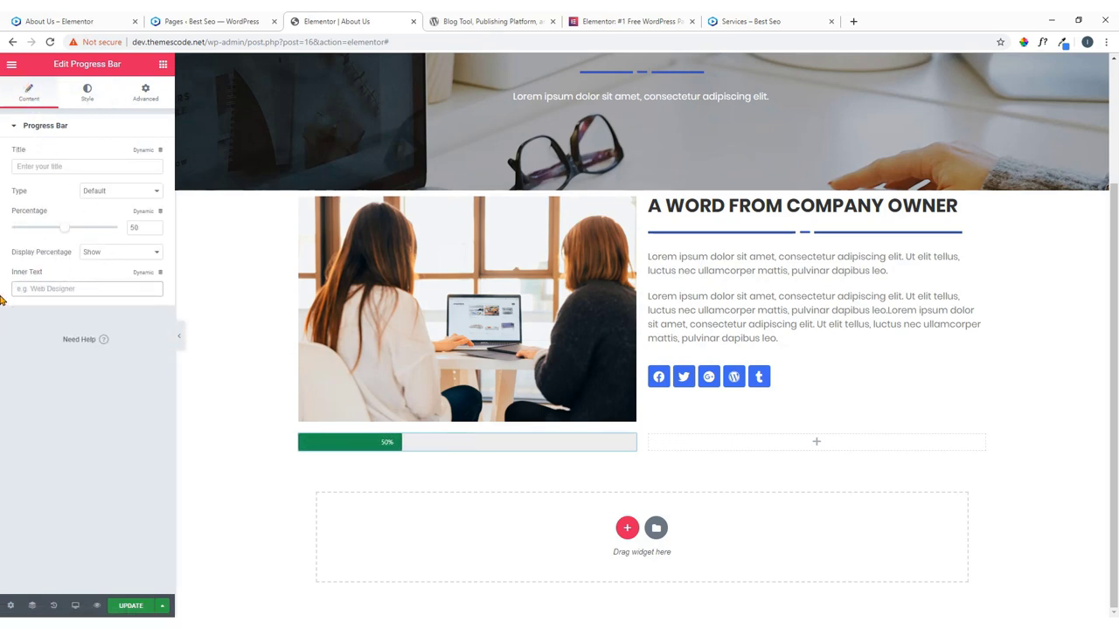
{"action": "type", "text": "SEO"}
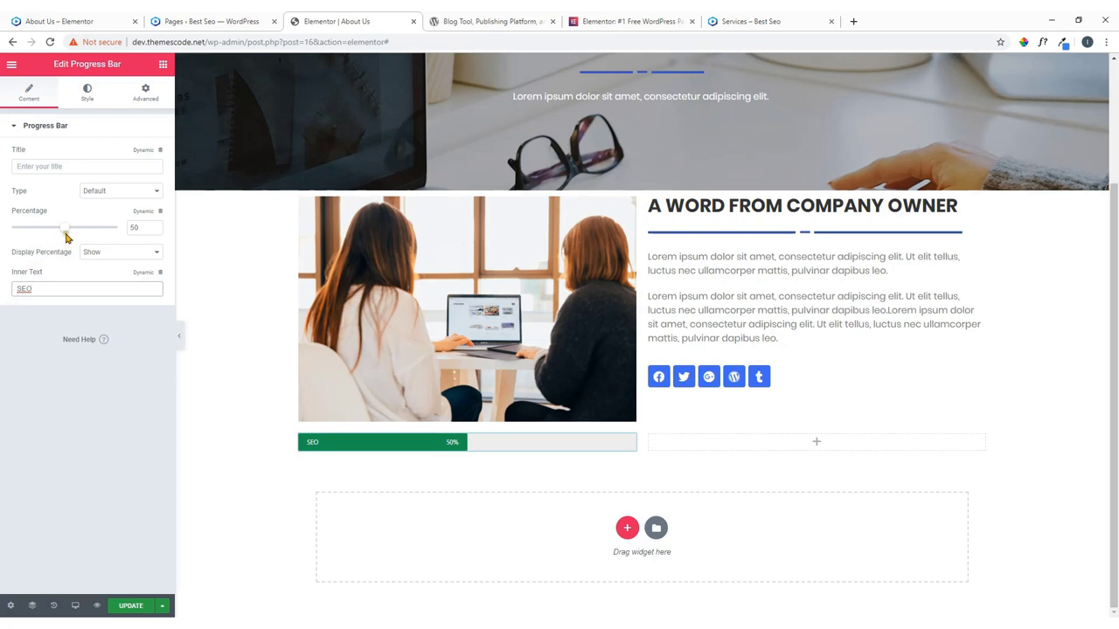
{"action": "left_click_drag", "start_coordinate": [68, 232], "coordinate": [106, 232]}
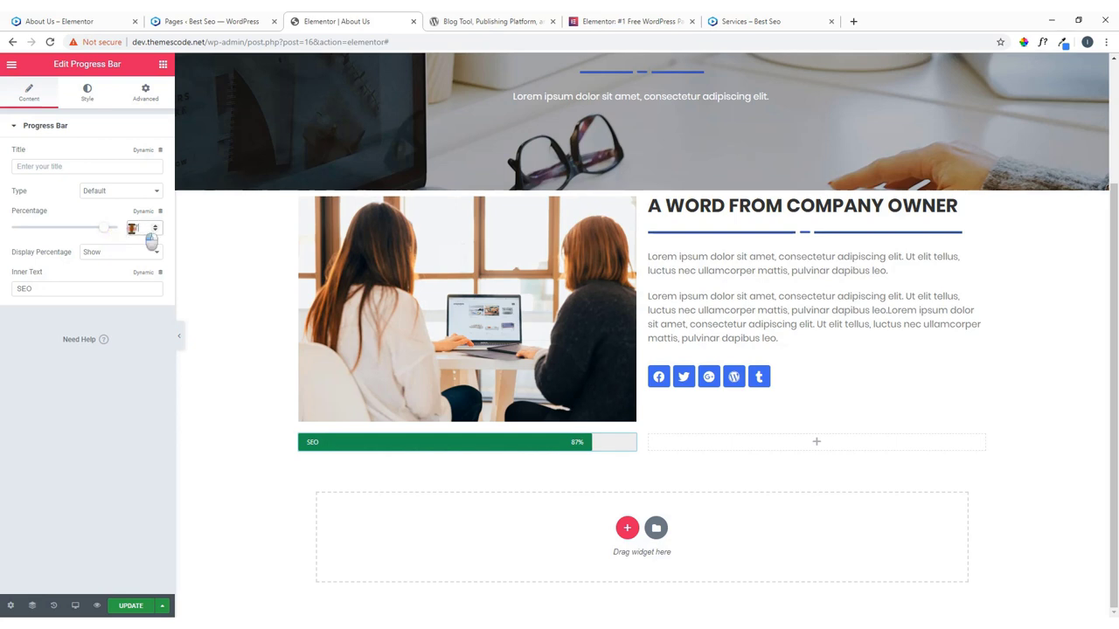
{"action": "double_click", "coordinate": [125, 231]}
{"action": "type", "text": "90"}
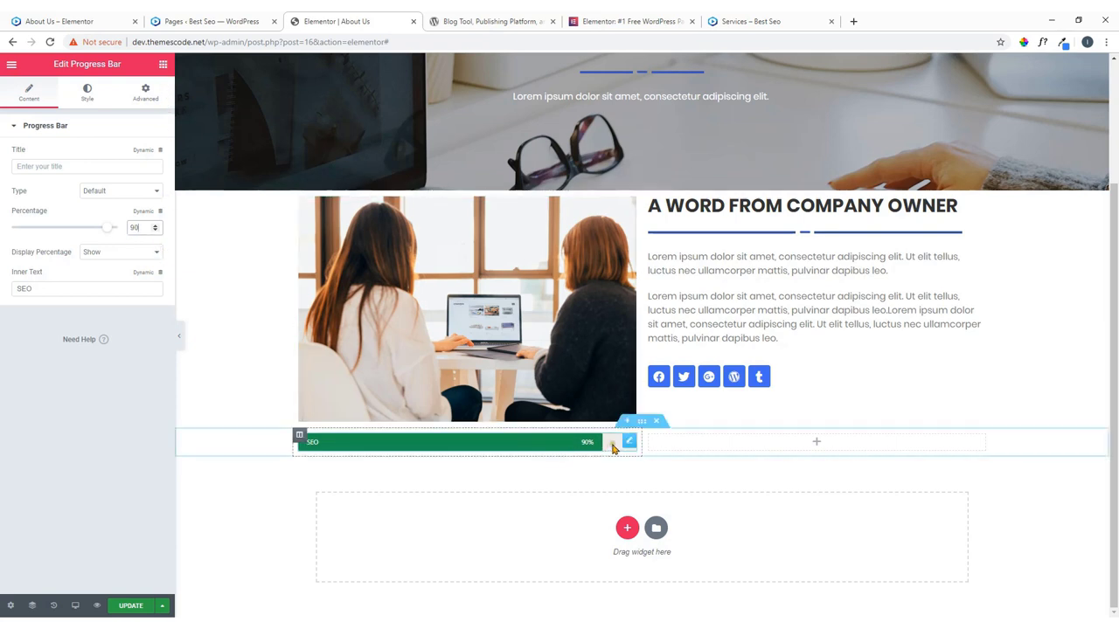
Duplicate the SEO progress bar four times to make five identical bars.
{"action": "left_click", "coordinate": [628, 443]}
{"action": "right_click", "coordinate": [627, 443]}
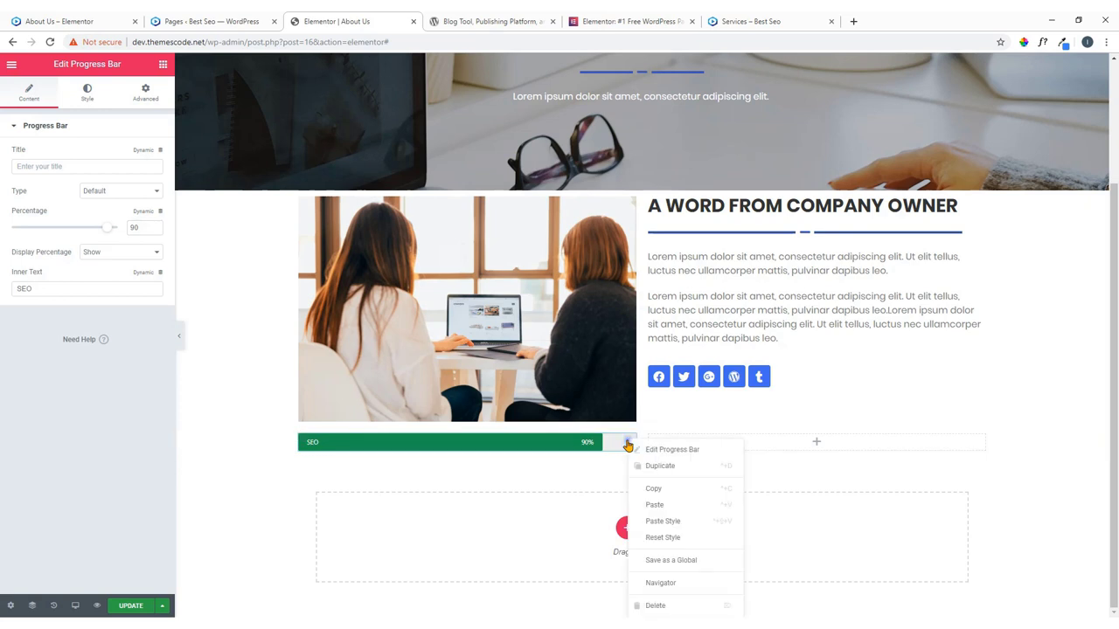
{"action": "left_click", "coordinate": [657, 466]}
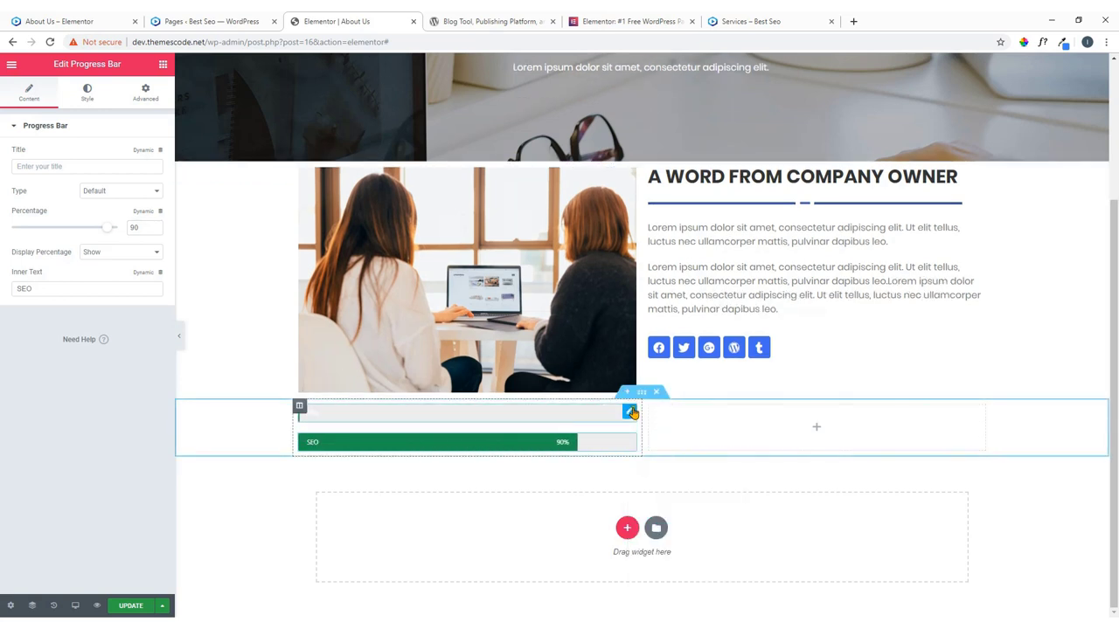
{"action": "right_click", "coordinate": [630, 416]}
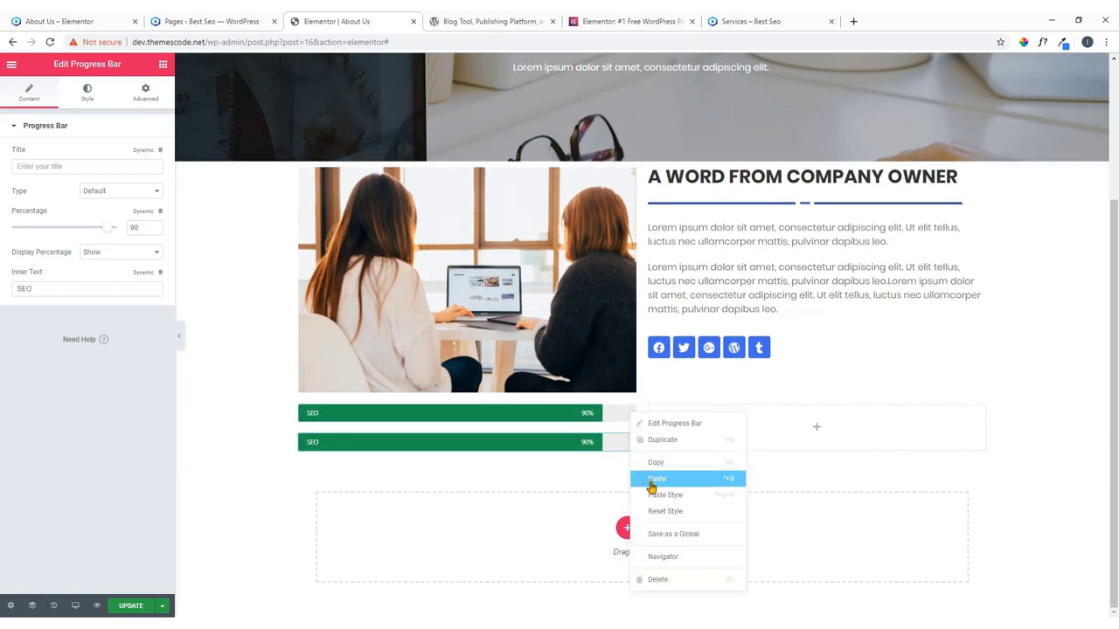
{"action": "left_click", "coordinate": [666, 441]}
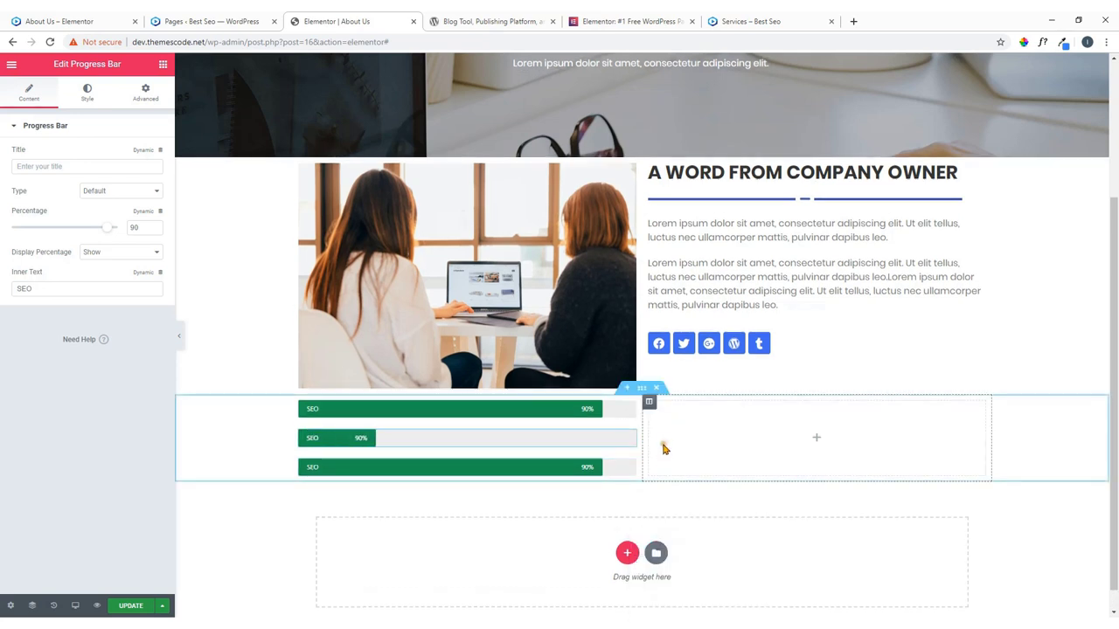
{"action": "right_click", "coordinate": [634, 464]}
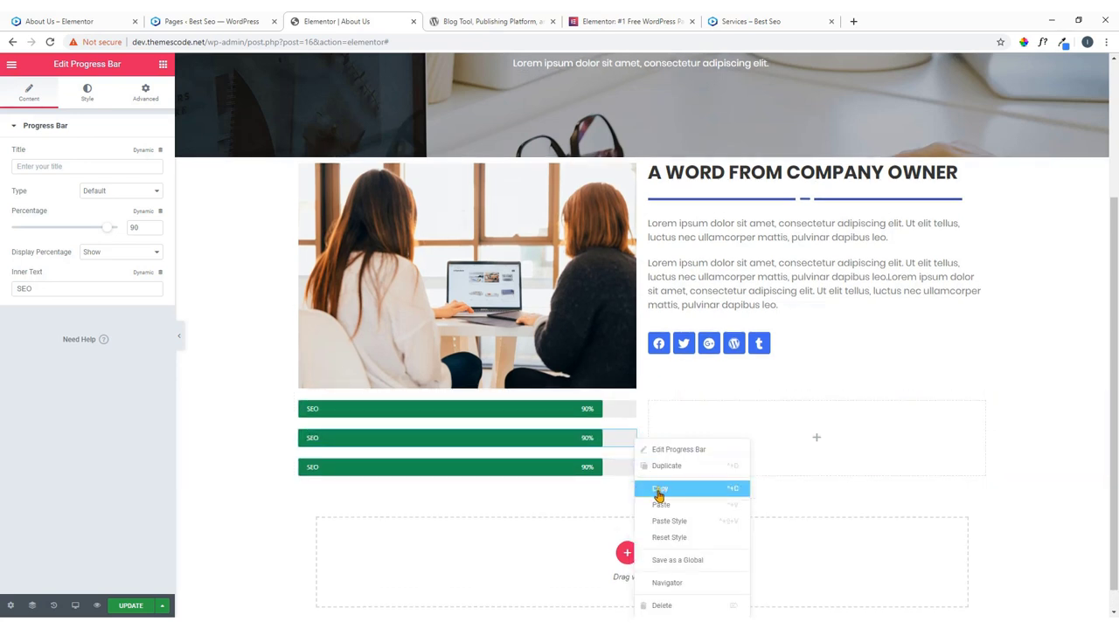
{"action": "left_click", "coordinate": [666, 465]}
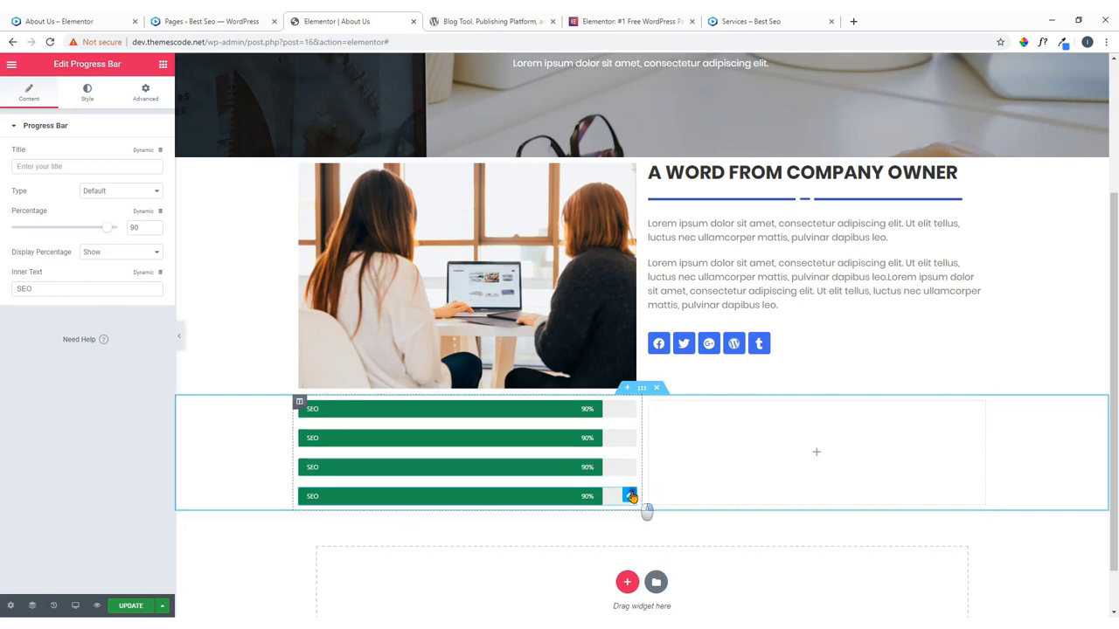
{"action": "right_click", "coordinate": [631, 497]}
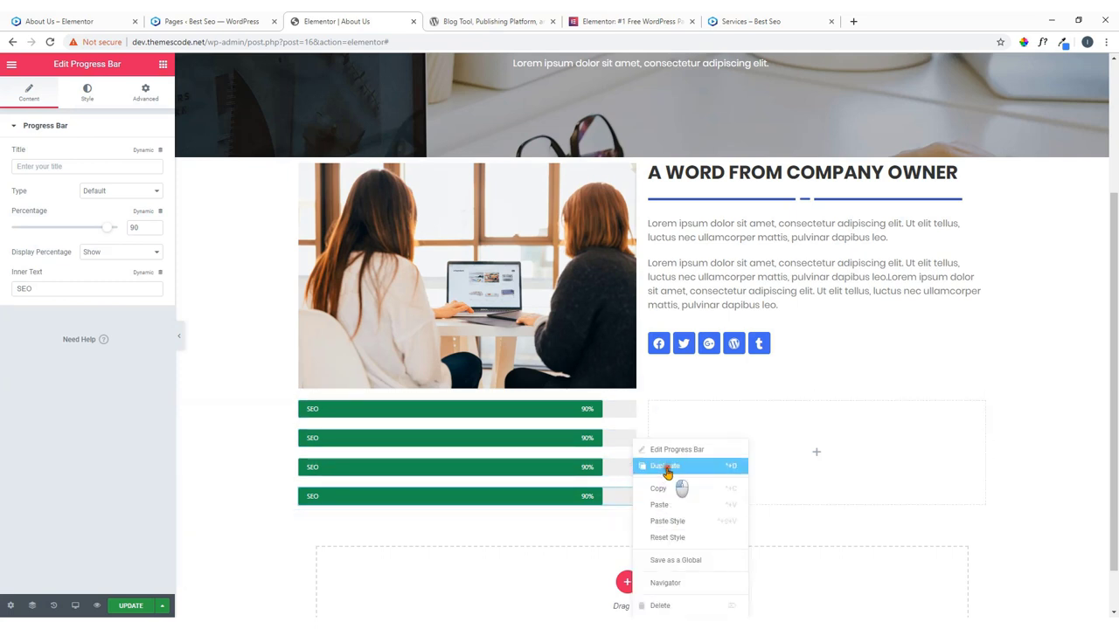
{"action": "left_click", "coordinate": [666, 467]}
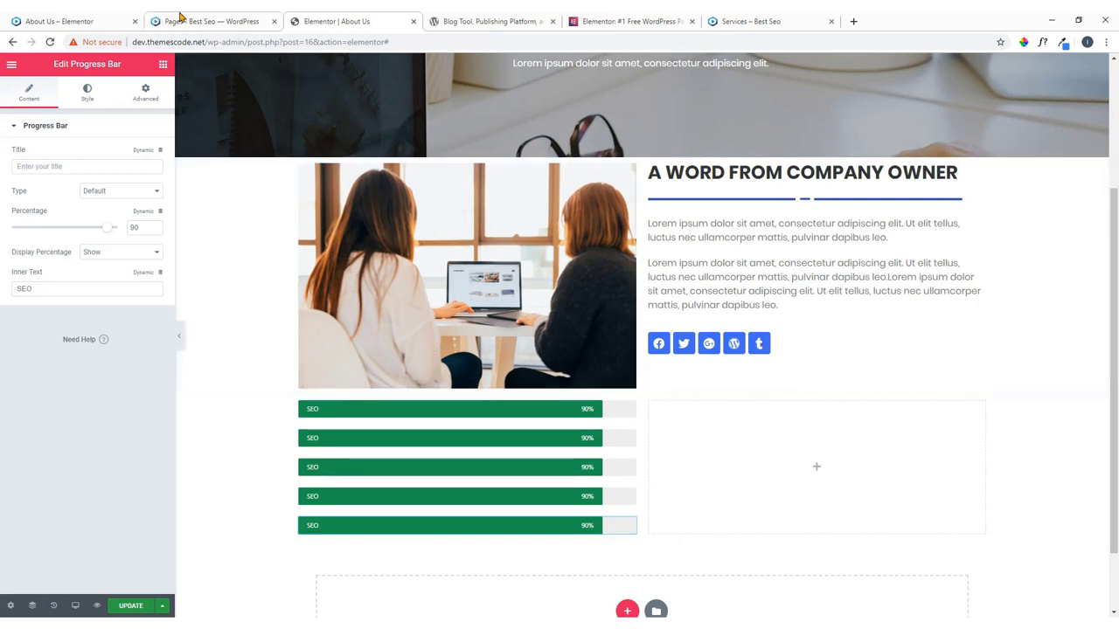
Copy the 'Keyword Research' label from the live About Us page.
{"action": "left_click", "coordinate": [74, 20]}
{"action": "left_click_drag", "start_coordinate": [276, 379], "coordinate": [229, 377]}
{"action": "right_click", "coordinate": [229, 376]}
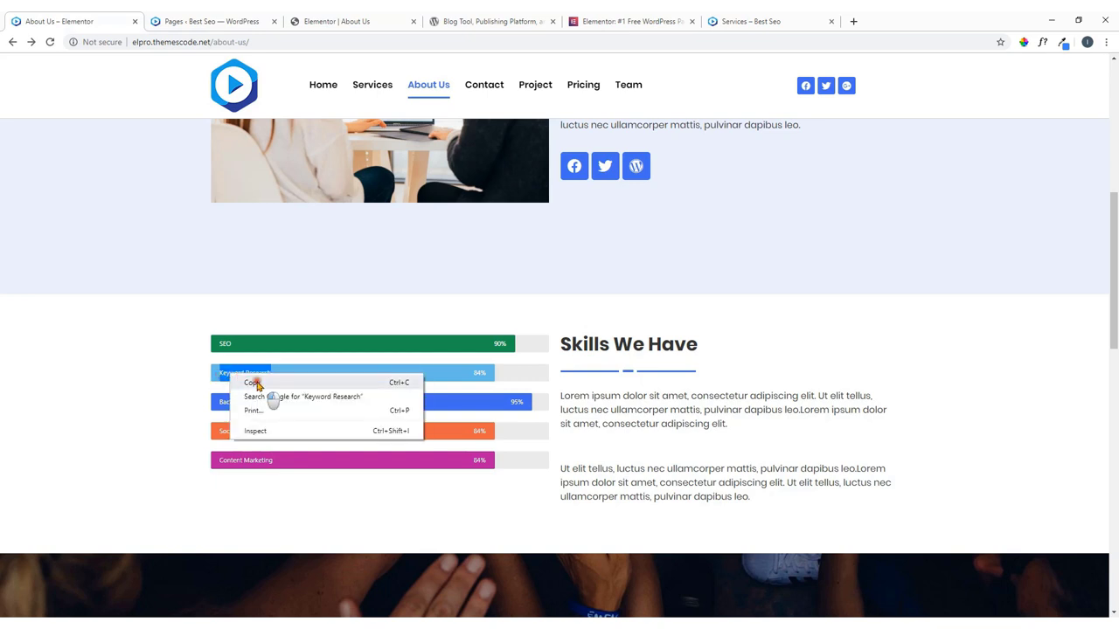
{"action": "left_click", "coordinate": [253, 383]}
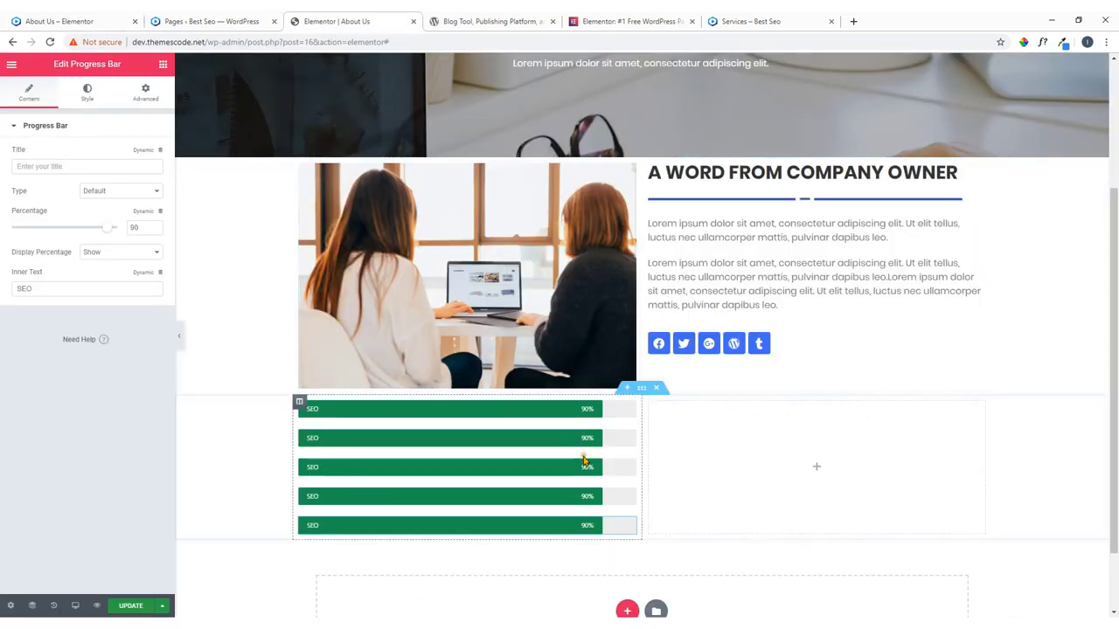
Relabel the second bar 'Keyword Research' and lower it to 75%.
{"action": "left_click", "coordinate": [514, 441]}
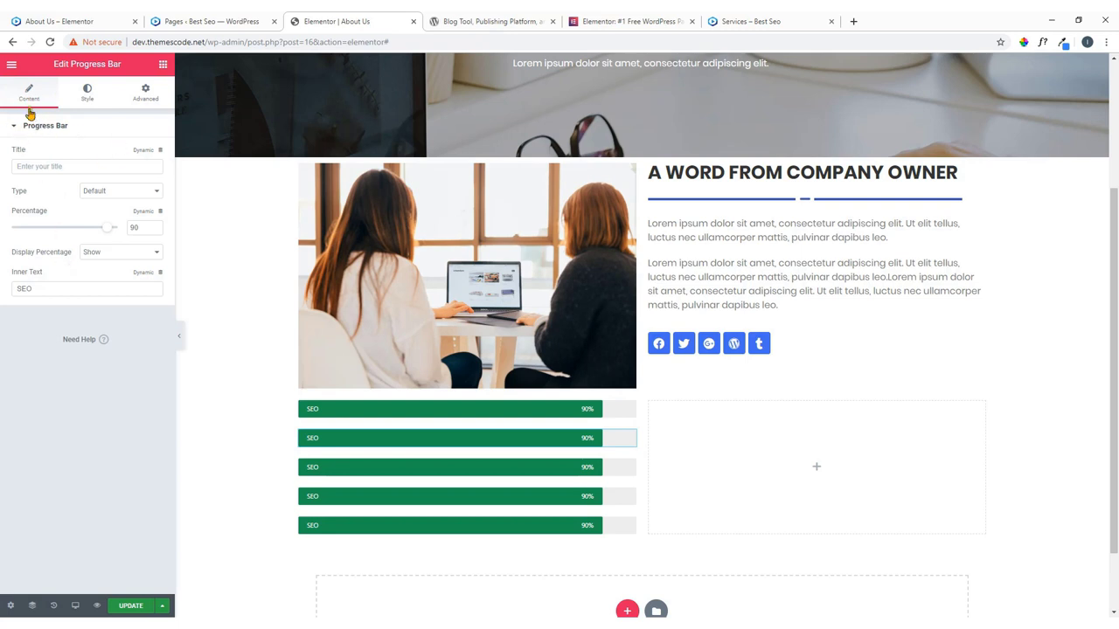
{"action": "left_click_drag", "start_coordinate": [45, 289], "coordinate": [2, 291]}
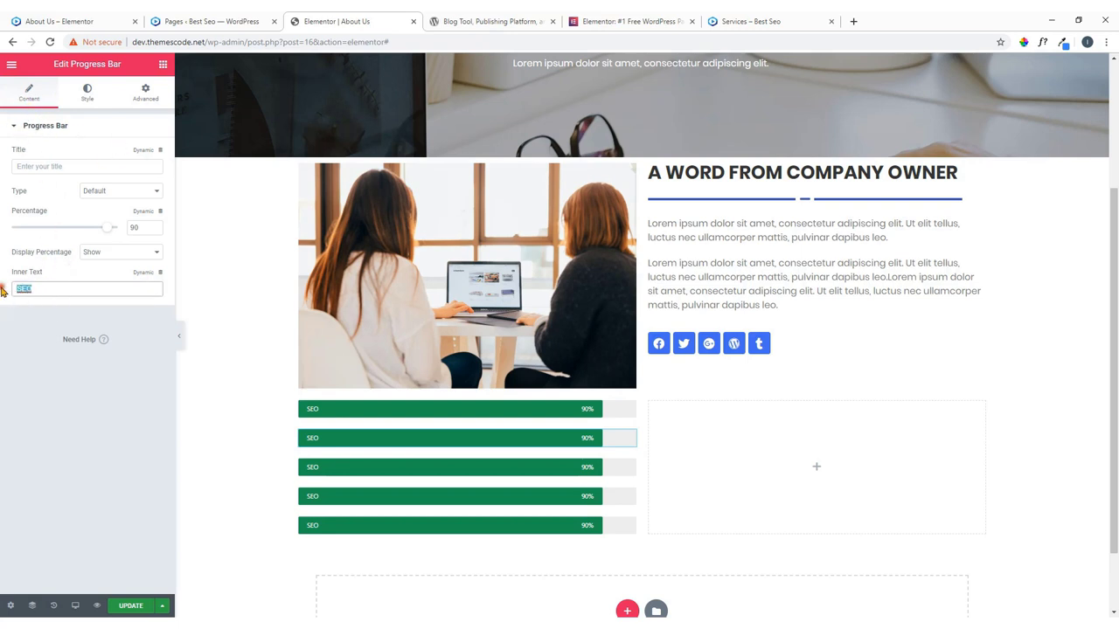
{"action": "key", "text": "ctrl+v"}
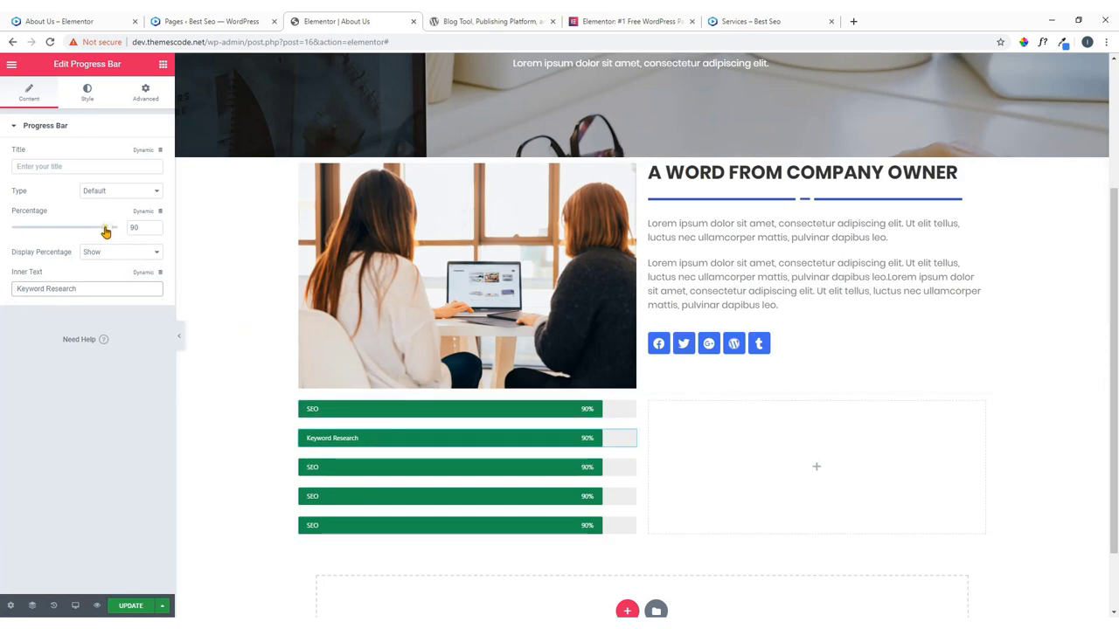
{"action": "left_click_drag", "start_coordinate": [105, 231], "coordinate": [89, 232]}
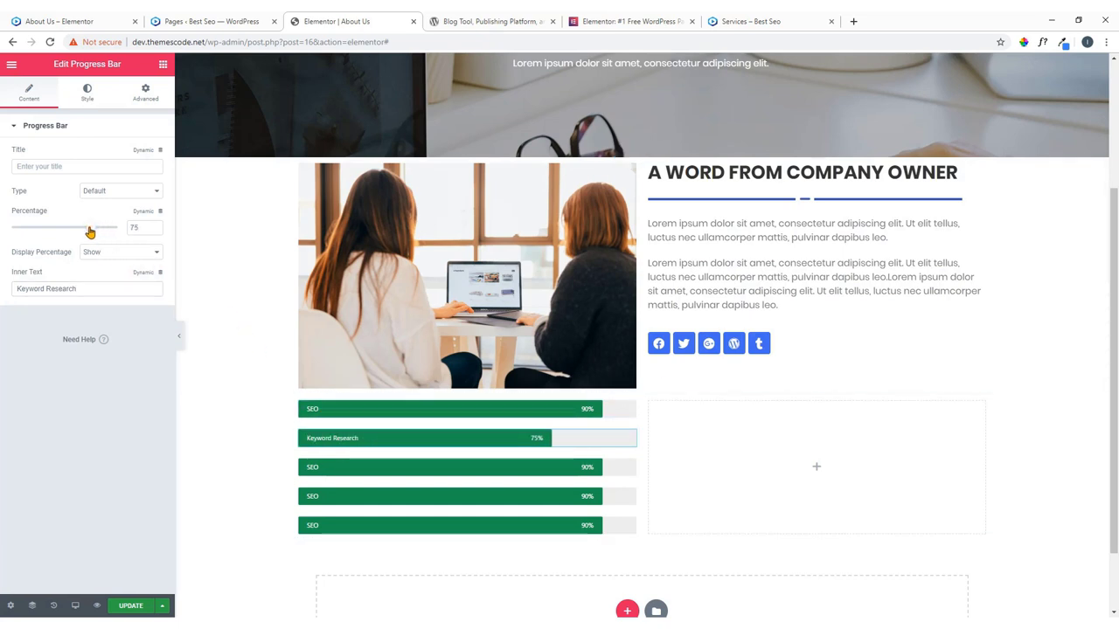
Give the Keyword Research bar a blue fill.
{"action": "left_click", "coordinate": [88, 93]}
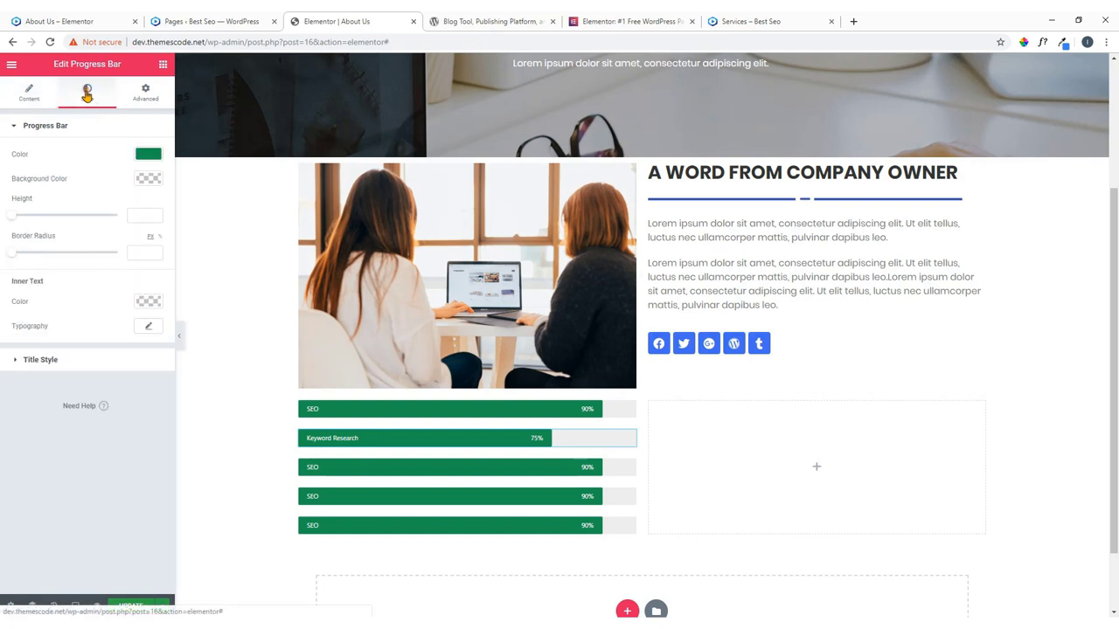
{"action": "left_click", "coordinate": [146, 153]}
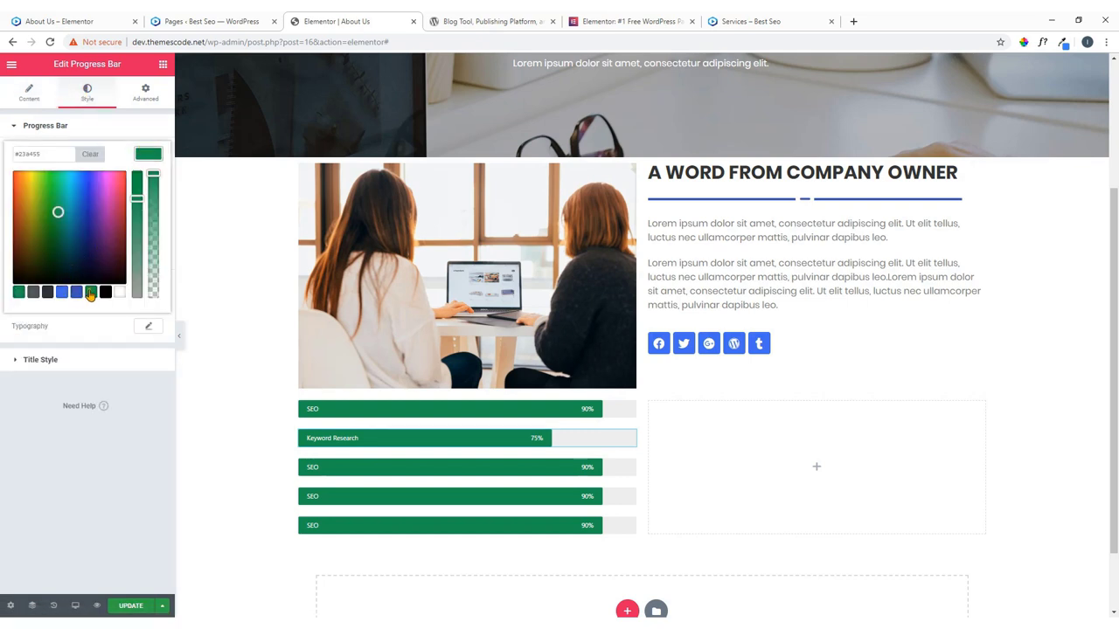
{"action": "left_click", "coordinate": [61, 292]}
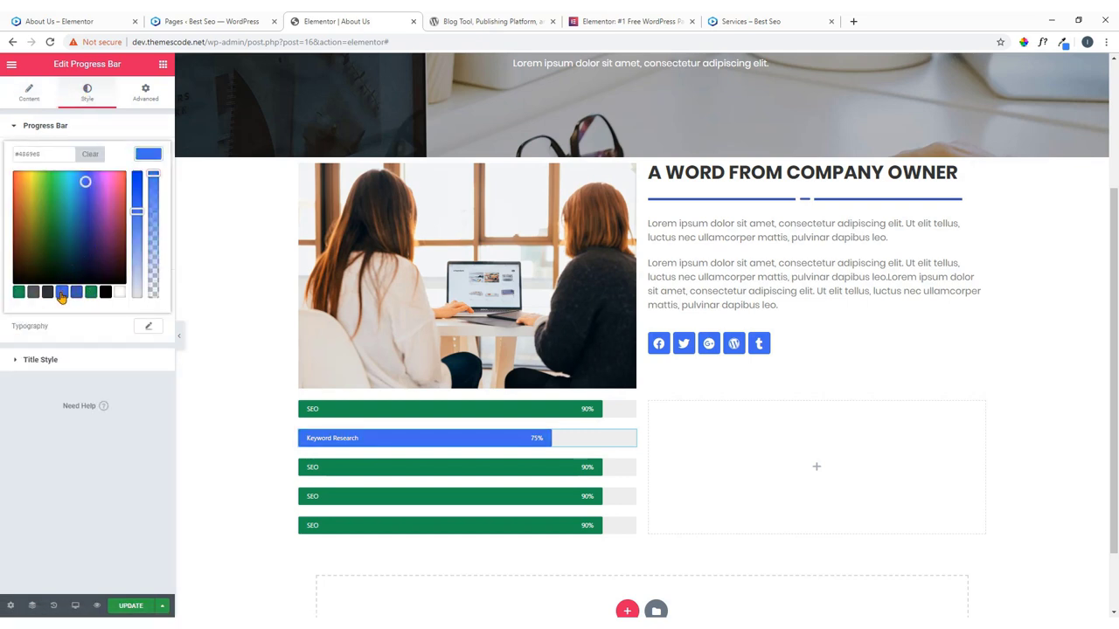
{"action": "left_click", "coordinate": [153, 155]}
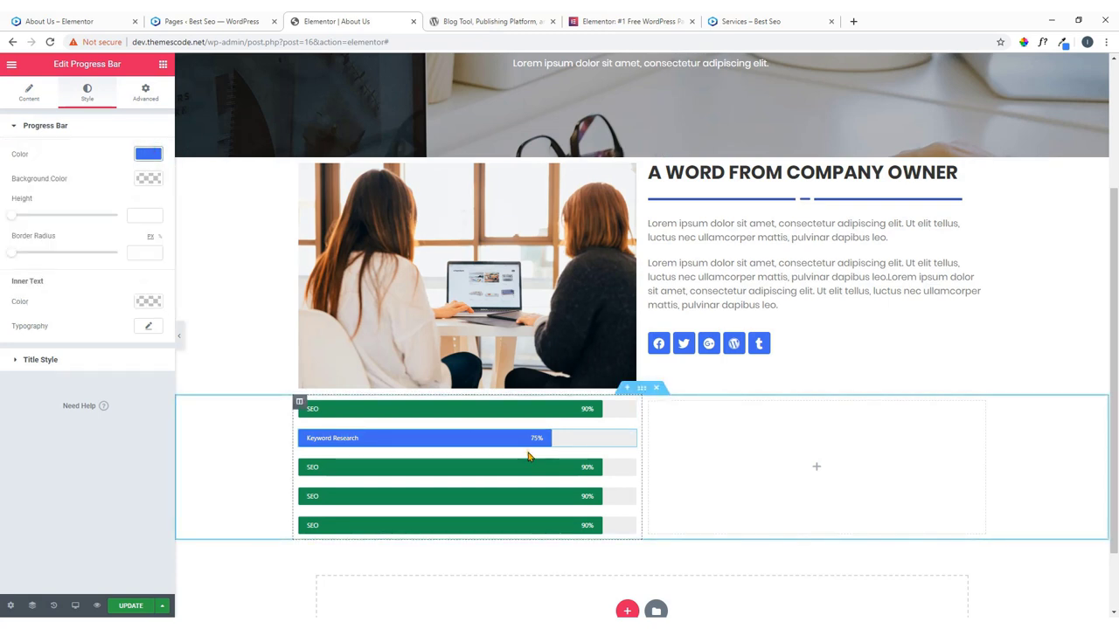
{"action": "left_click", "coordinate": [627, 468]}
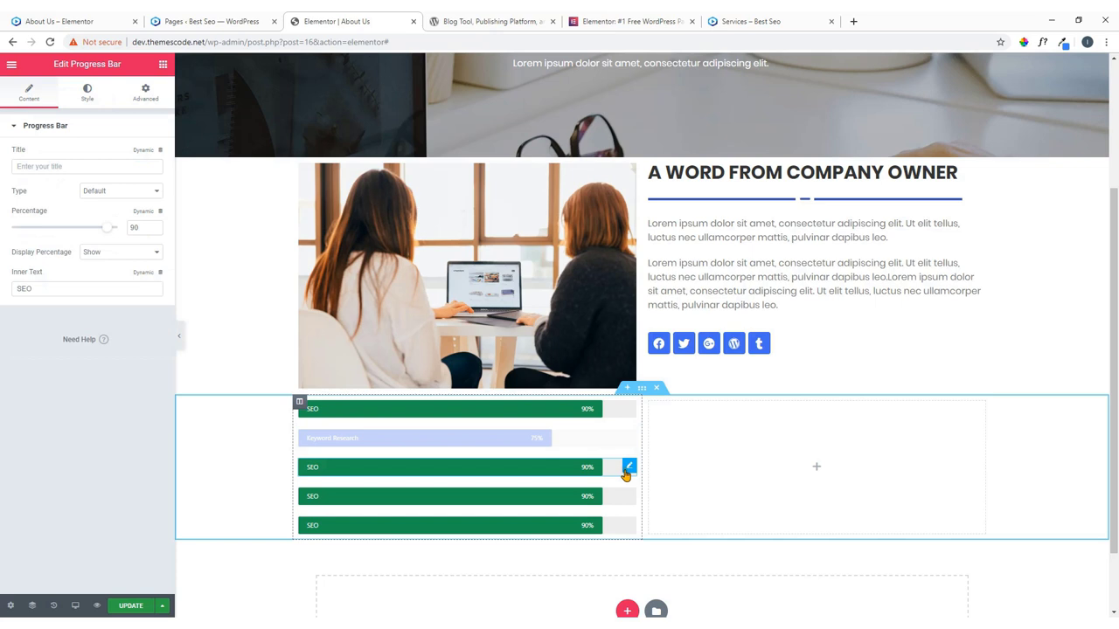
Raise the third bar to 97%, keeping its percentage label shown.
{"action": "mouse_move", "coordinate": [108, 227]}
{"action": "left_mouse_down"}
{"action": "mouse_move", "coordinate": [122, 234]}
{"action": "mouse_move", "coordinate": [115, 230]}
{"action": "left_mouse_up"}
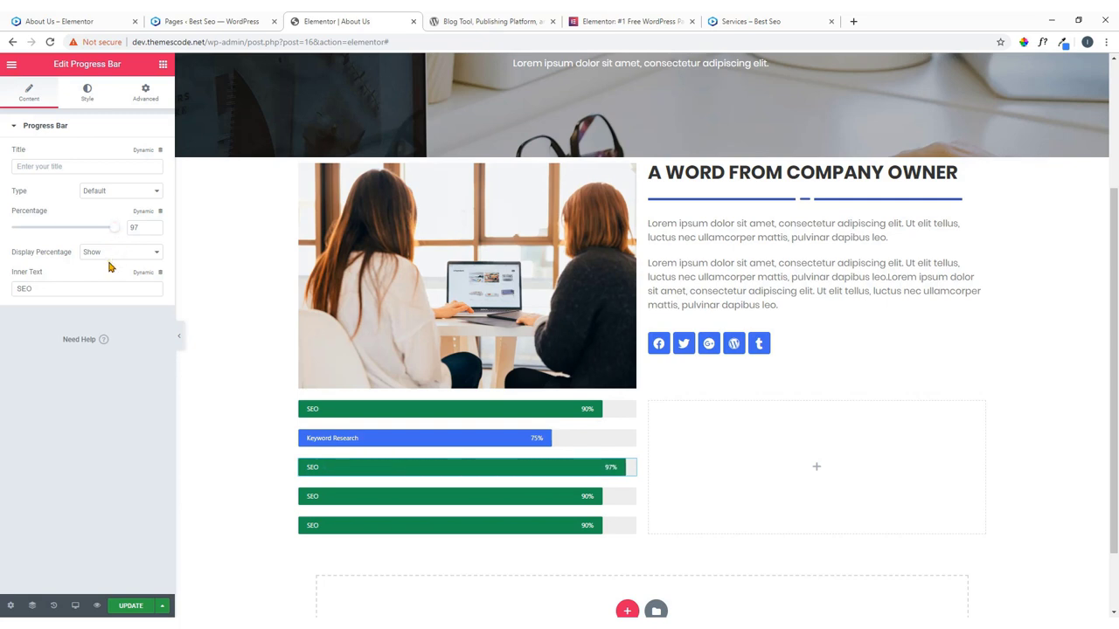
{"action": "left_click", "coordinate": [111, 255]}
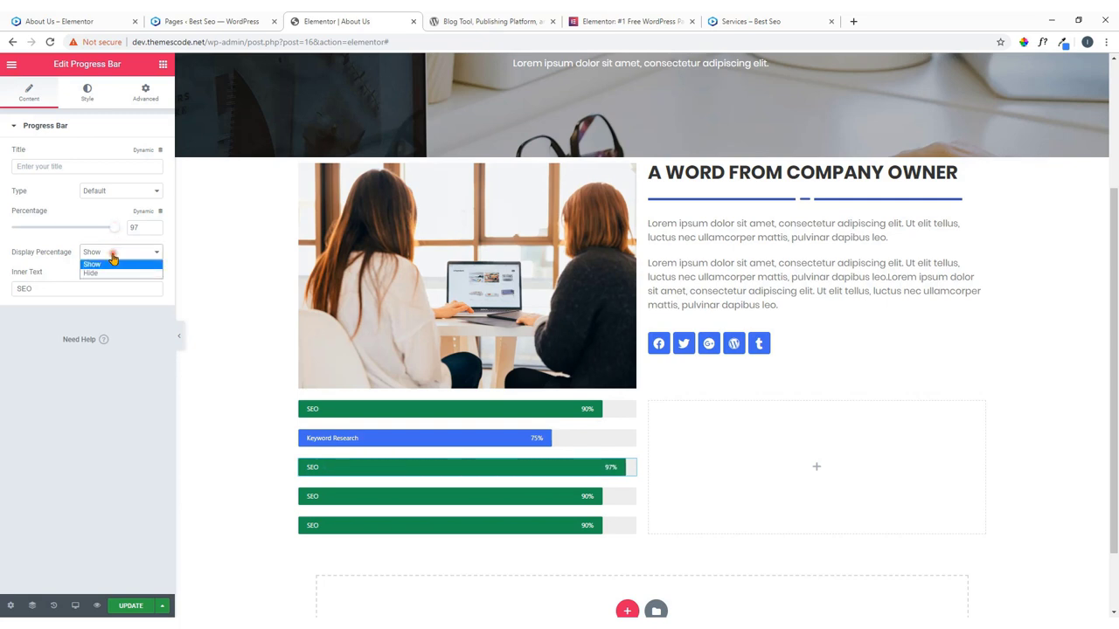
{"action": "left_click", "coordinate": [110, 272]}
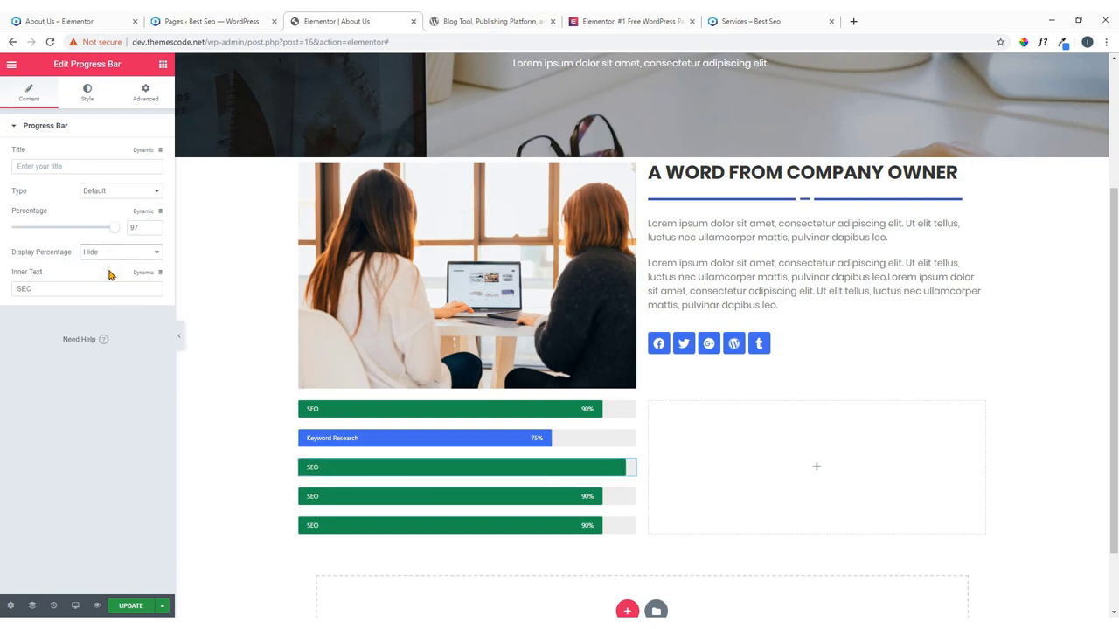
{"action": "left_click", "coordinate": [135, 256]}
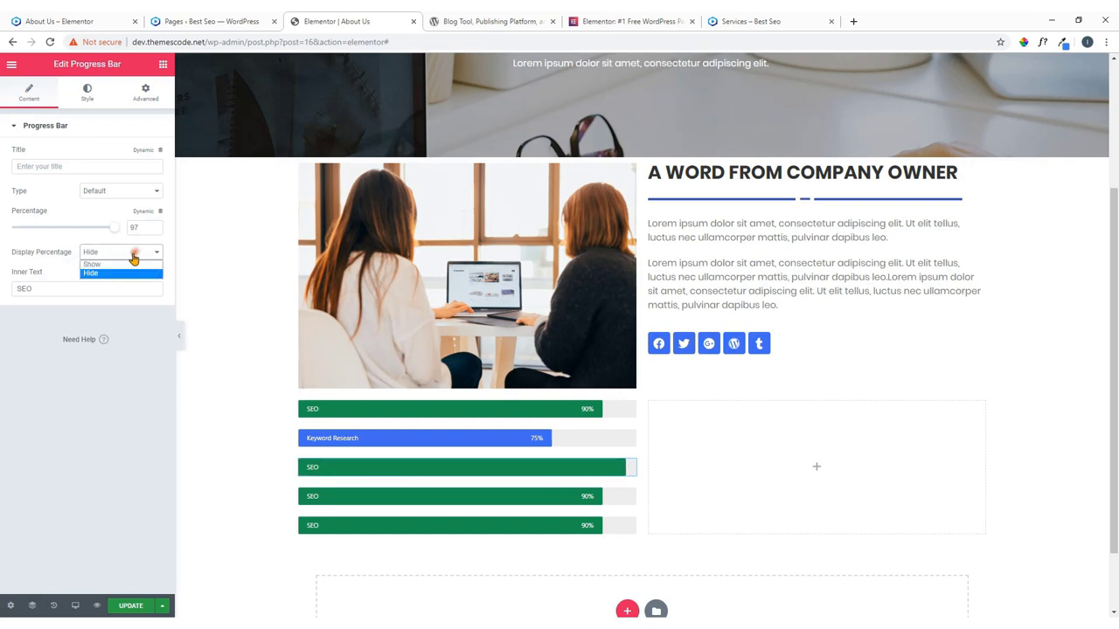
{"action": "left_click", "coordinate": [125, 265]}
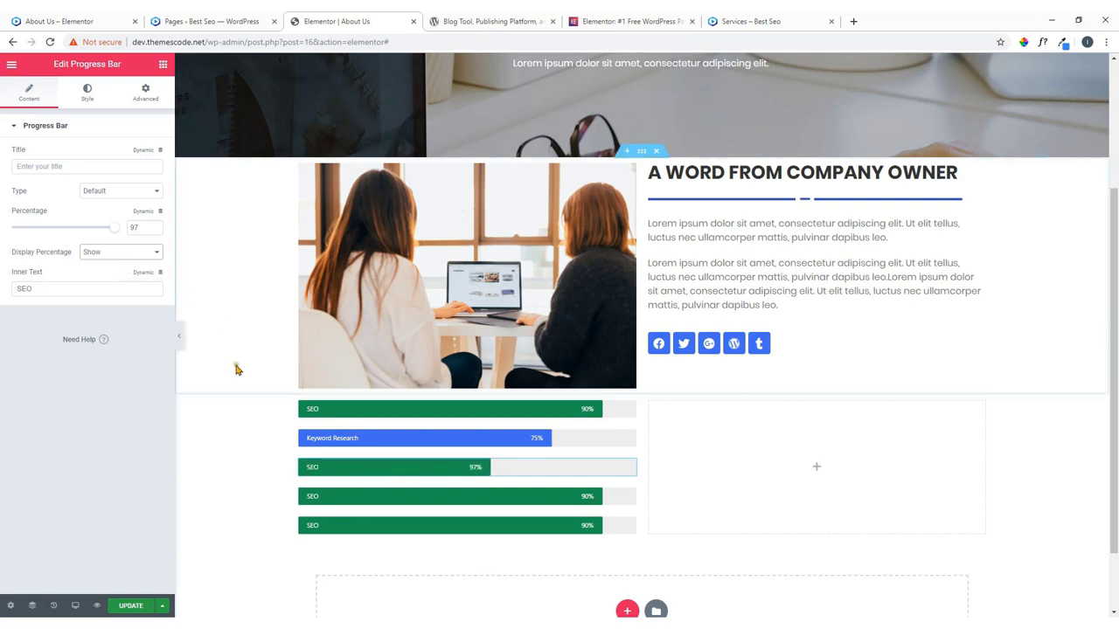
Set the third bar's fill colour to crimson.
{"action": "left_click", "coordinate": [87, 91]}
{"action": "left_click", "coordinate": [147, 157]}
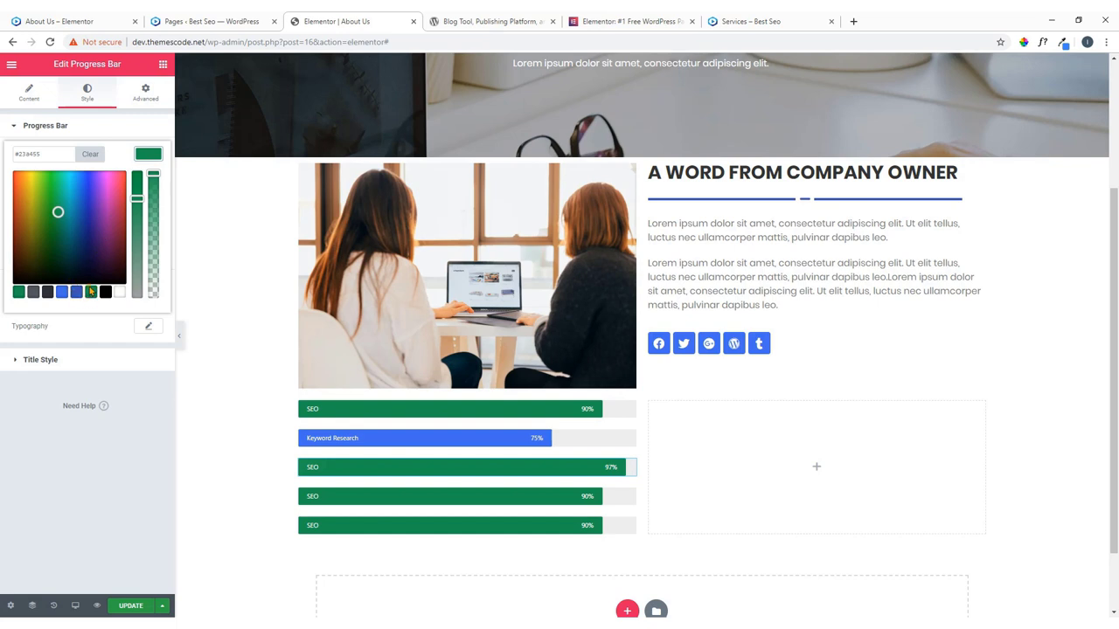
{"action": "left_click", "coordinate": [117, 212]}
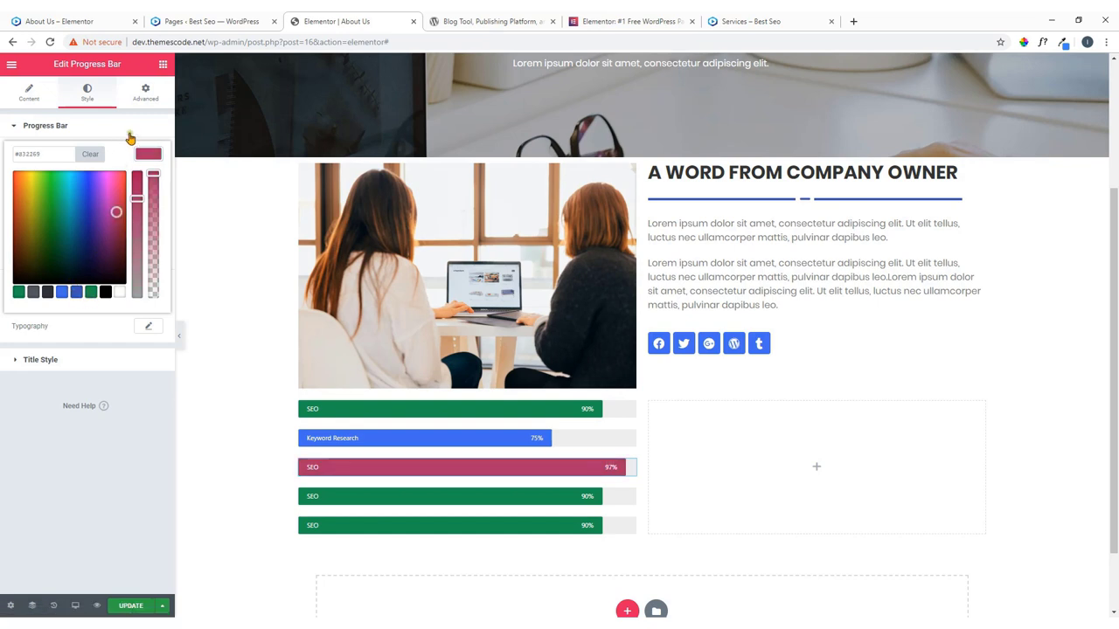
{"action": "left_click", "coordinate": [141, 158]}
Replace the third bar's SEO label with 'Keyword Research'.
{"action": "left_click", "coordinate": [38, 102]}
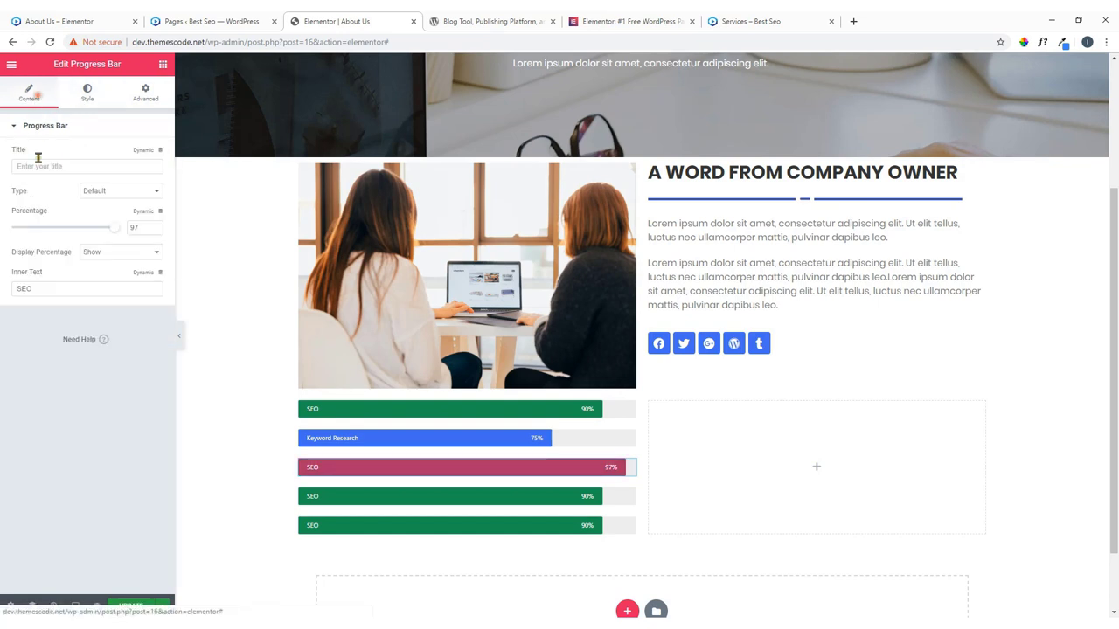
{"action": "left_click_drag", "start_coordinate": [47, 289], "coordinate": [15, 307]}
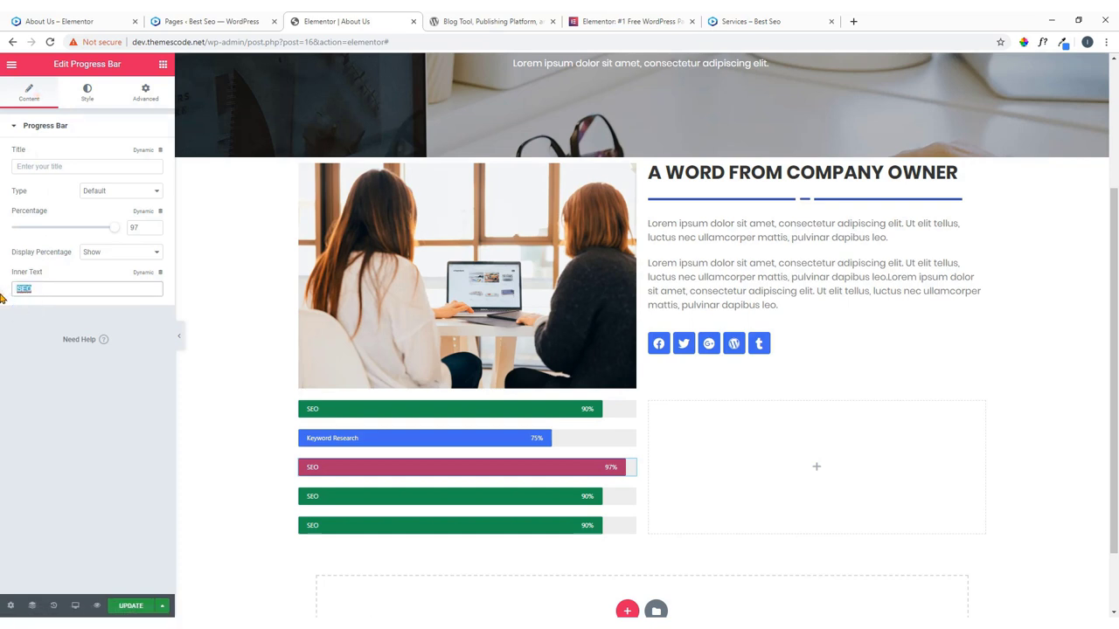
{"action": "key", "text": "ctrl+v"}
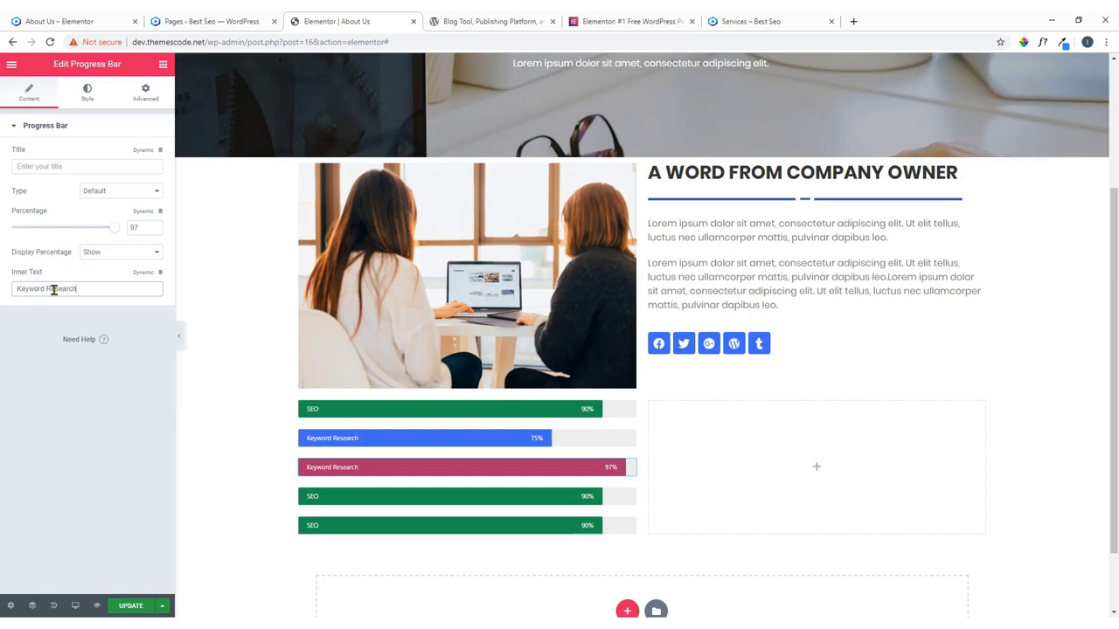
{"action": "scroll", "coordinate": [624, 411], "scroll_direction": "down", "scroll_amount": 1}
{"action": "left_click", "coordinate": [629, 415]}
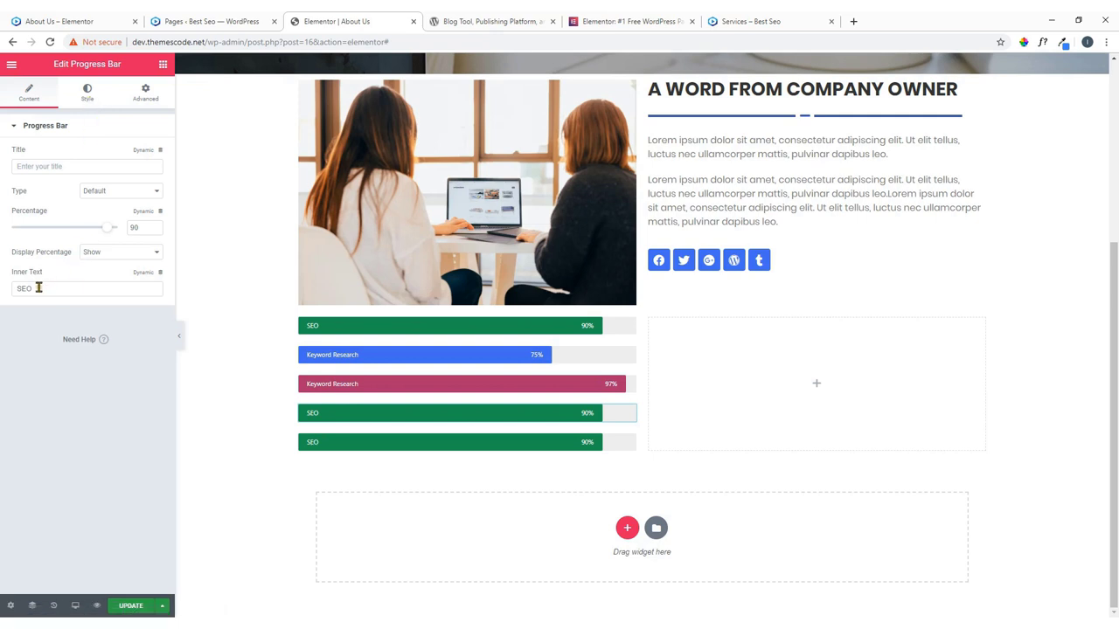
Rename the fourth skill bar from SEO to 'Social Marketing' and give it a pink #cc28a1 fill.
{"action": "left_click_drag", "start_coordinate": [37, 288], "coordinate": [2, 298]}
{"action": "type", "text": "S"}
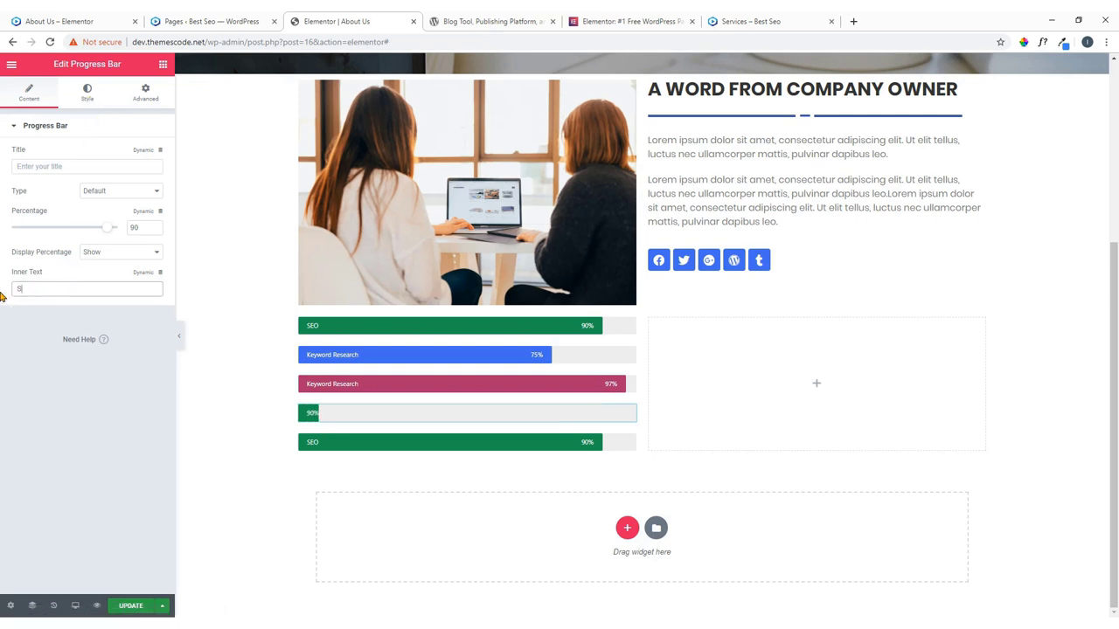
{"action": "type", "text": "ocial Mar"}
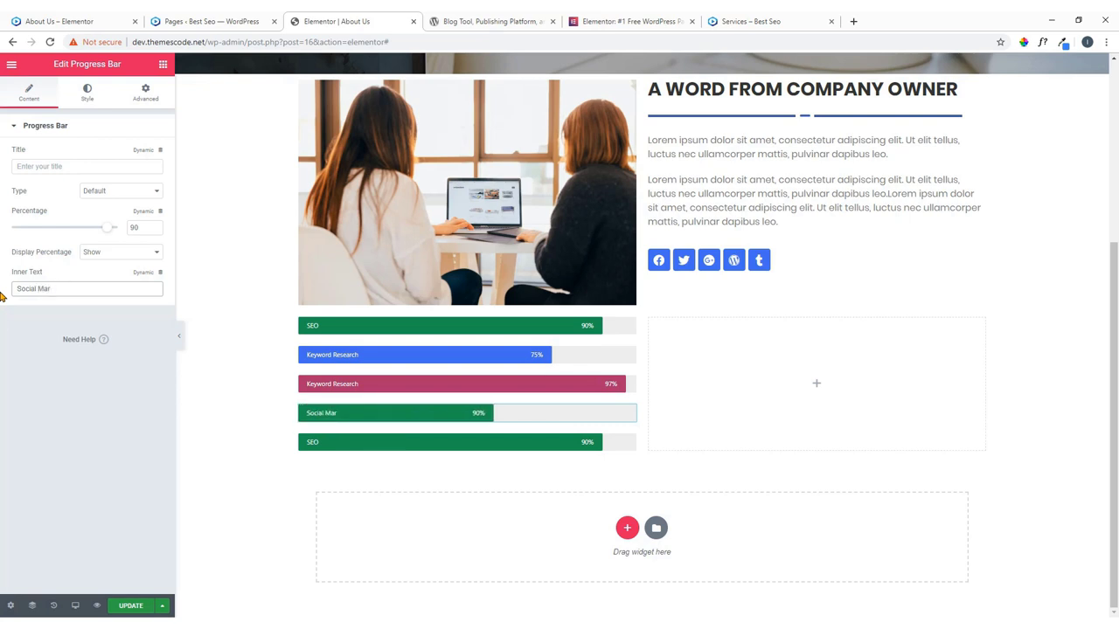
{"action": "type", "text": "keting"}
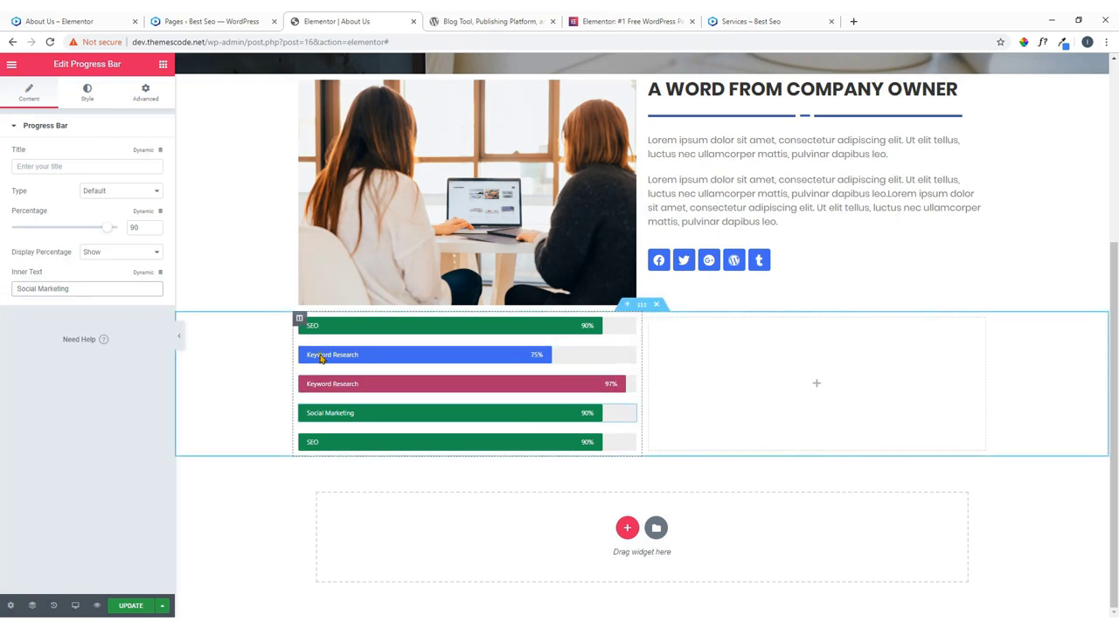
{"action": "left_click", "coordinate": [94, 98]}
{"action": "left_click", "coordinate": [150, 156]}
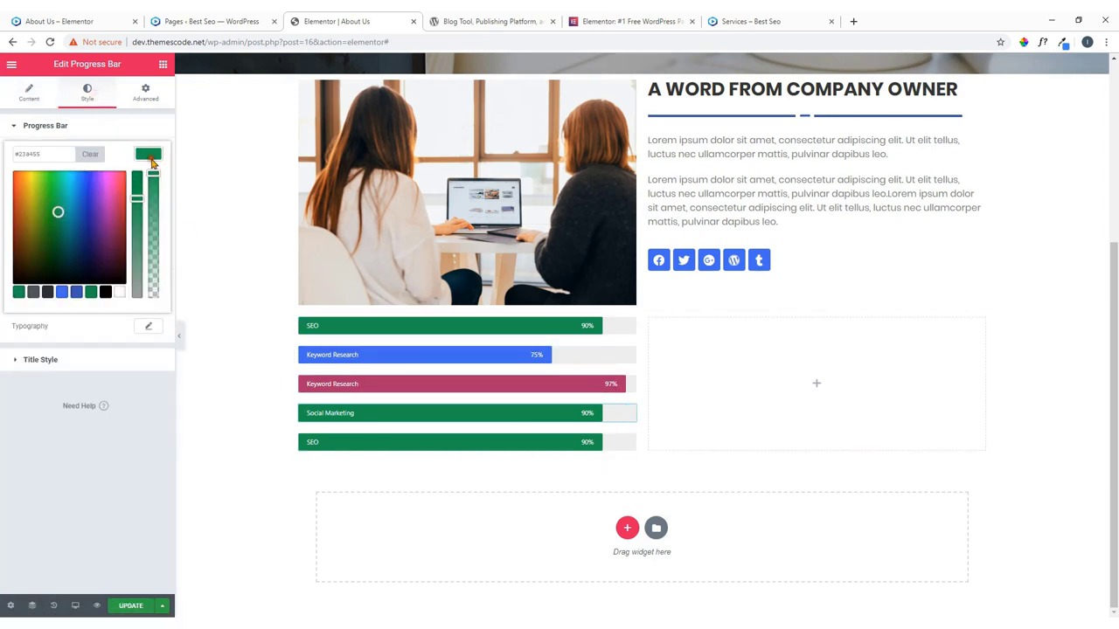
{"action": "left_click", "coordinate": [88, 200]}
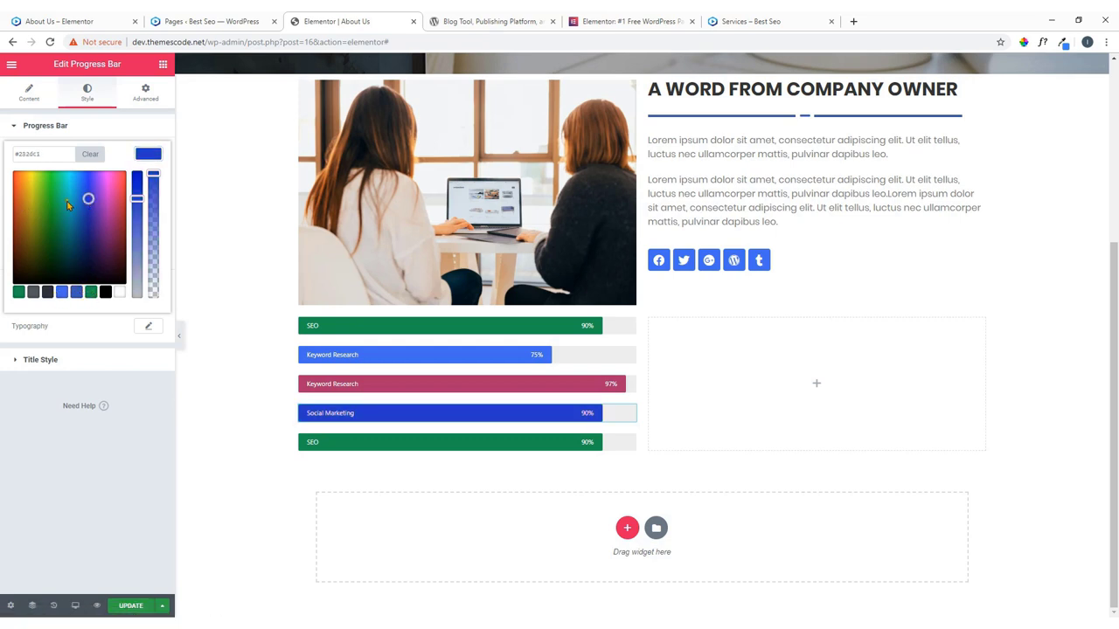
{"action": "left_click", "coordinate": [114, 197]}
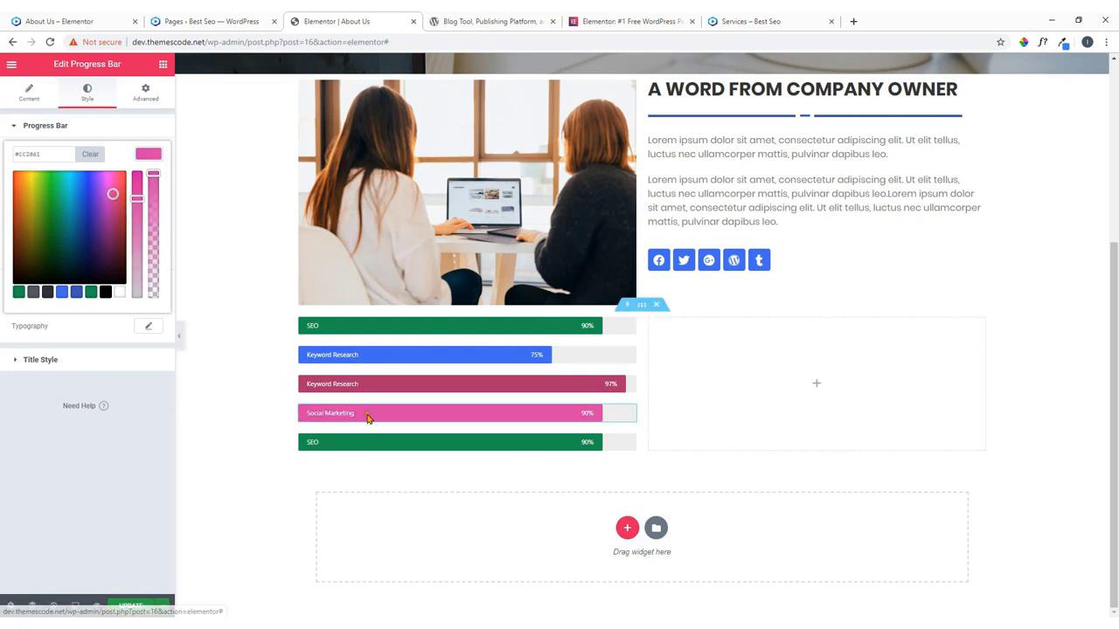
{"action": "left_click", "coordinate": [627, 443]}
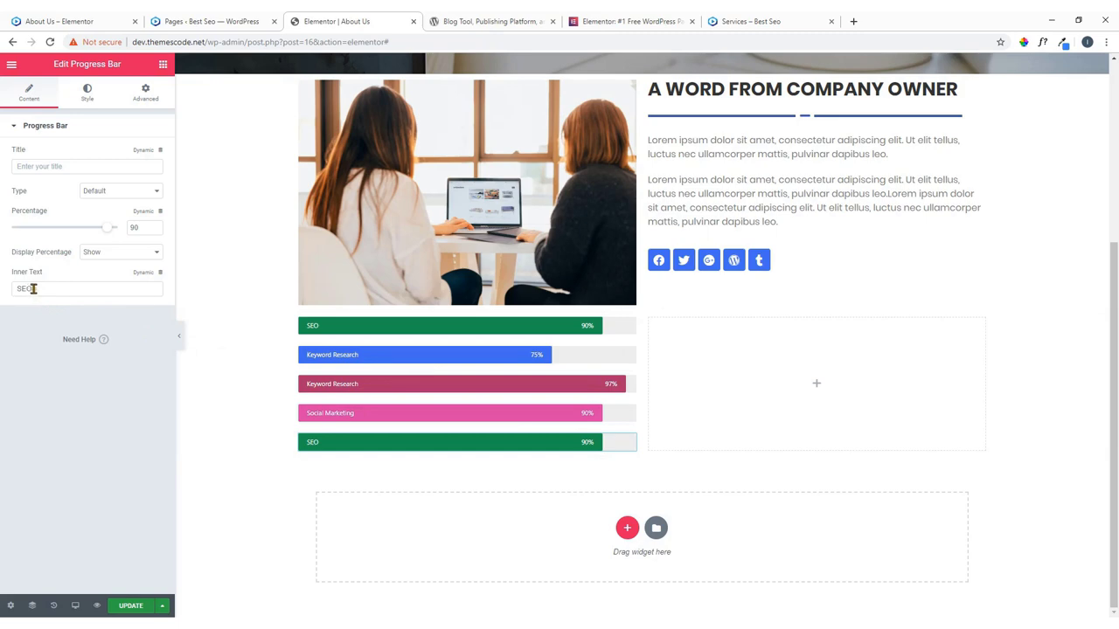
Relabel the last skill bar 'Content Marketing', copying the text from the live About Us page.
{"action": "left_click", "coordinate": [35, 21]}
{"action": "left_click_drag", "start_coordinate": [277, 465], "coordinate": [214, 466]}
{"action": "right_click", "coordinate": [241, 465]}
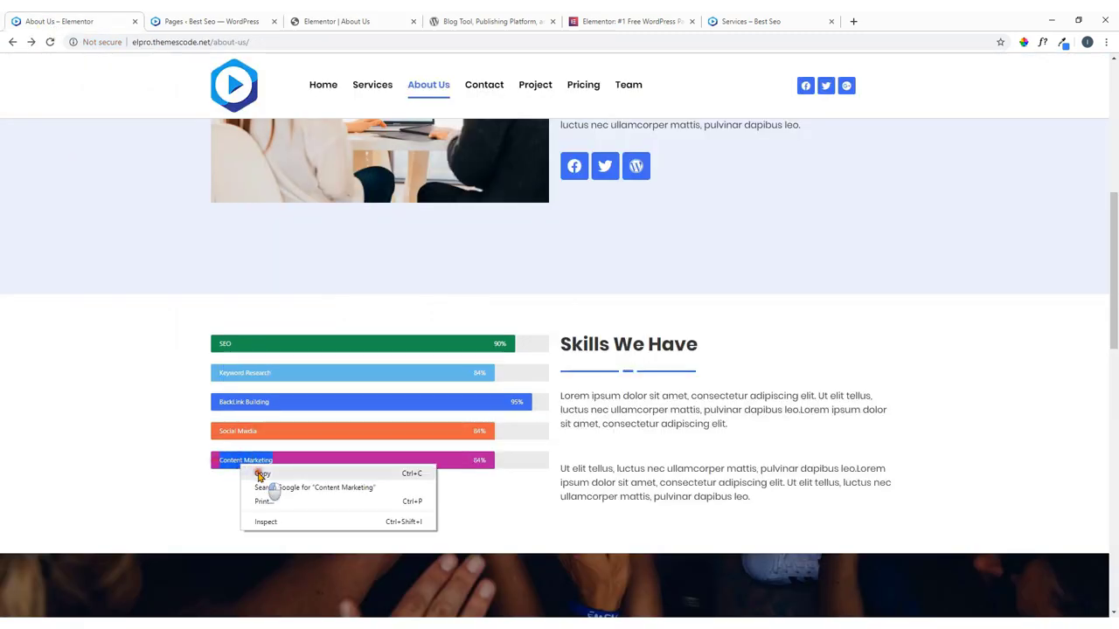
{"action": "left_click", "coordinate": [260, 473]}
{"action": "left_click", "coordinate": [194, 17]}
{"action": "left_click", "coordinate": [362, 18]}
{"action": "left_click", "coordinate": [274, 21]}
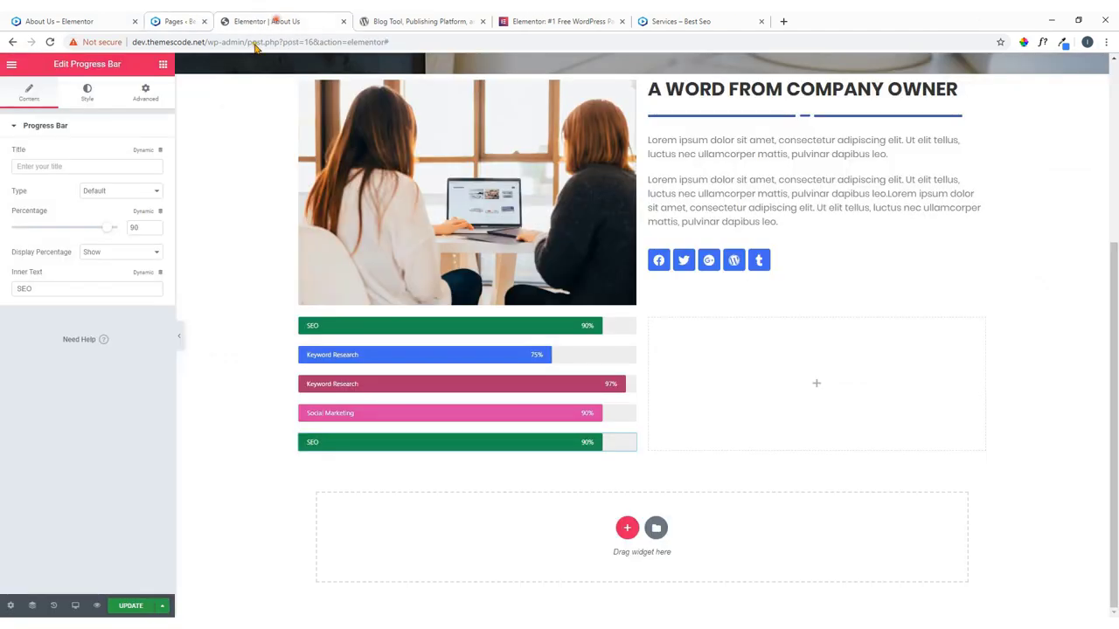
{"action": "left_click_drag", "start_coordinate": [48, 289], "coordinate": [6, 294]}
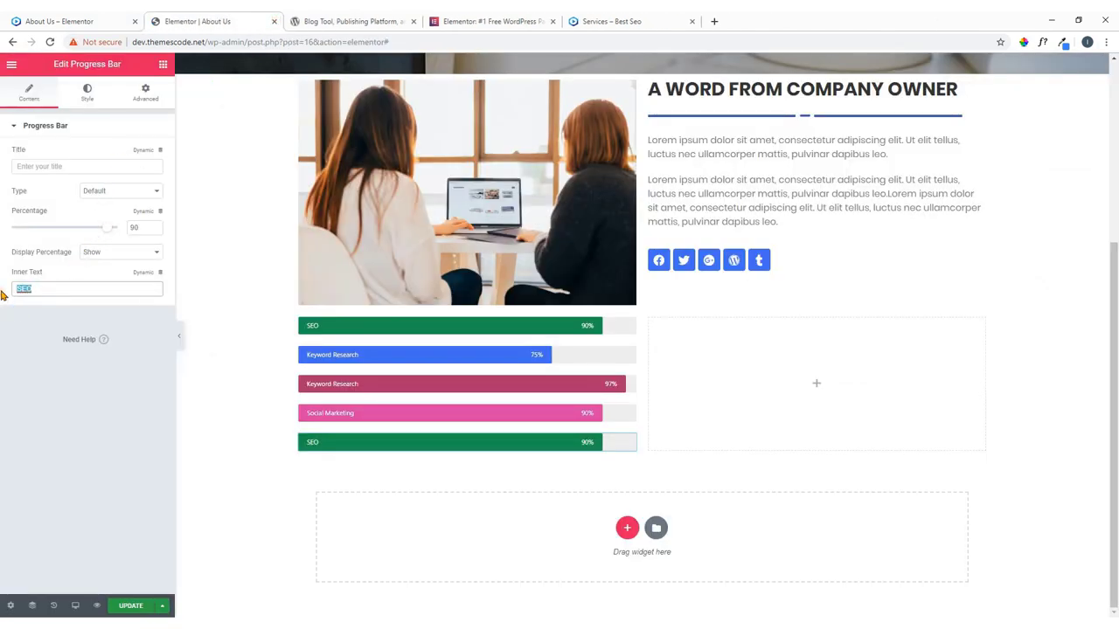
{"action": "key", "text": "ctrl+v"}
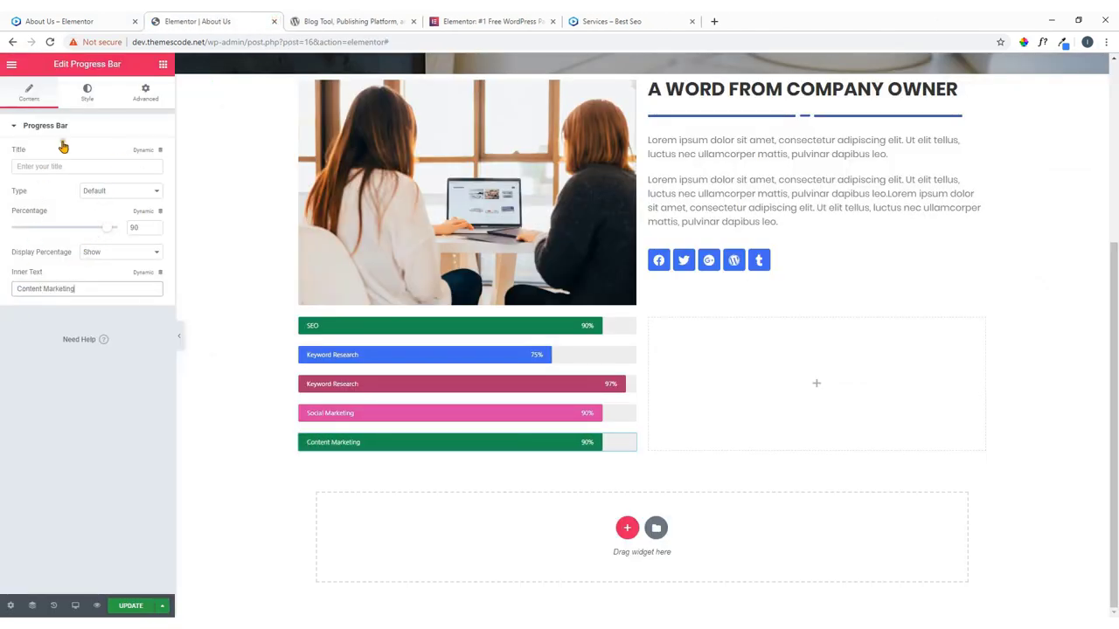
Set the Content Marketing bar to 82% with a teal #23bfbc fill and save the page.
{"action": "left_click_drag", "start_coordinate": [108, 233], "coordinate": [97, 229]}
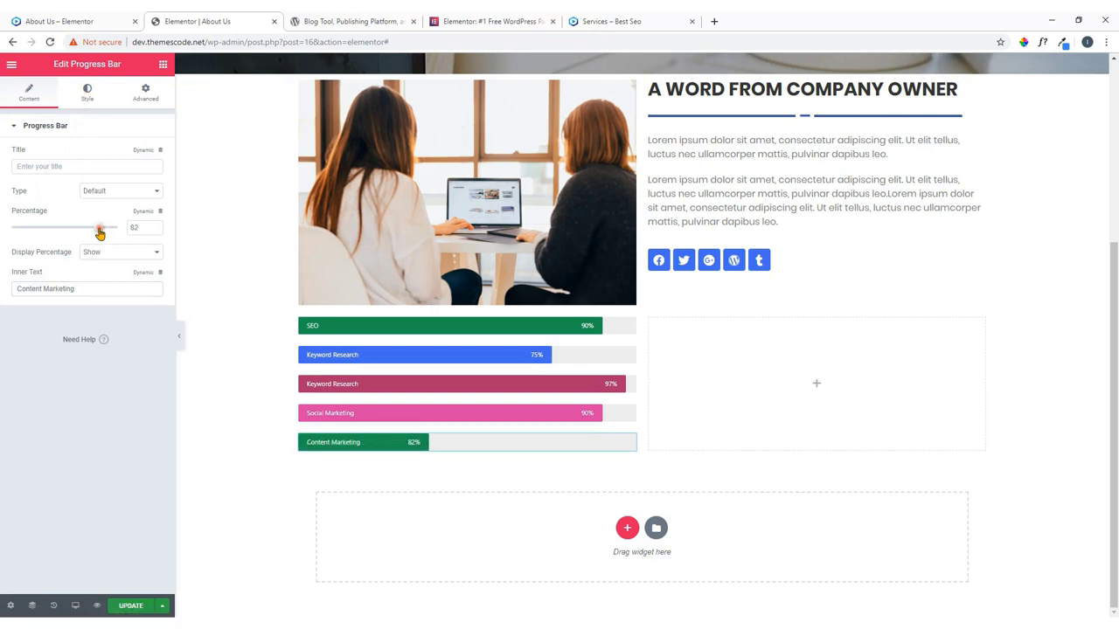
{"action": "left_click", "coordinate": [89, 92]}
{"action": "left_click", "coordinate": [146, 155]}
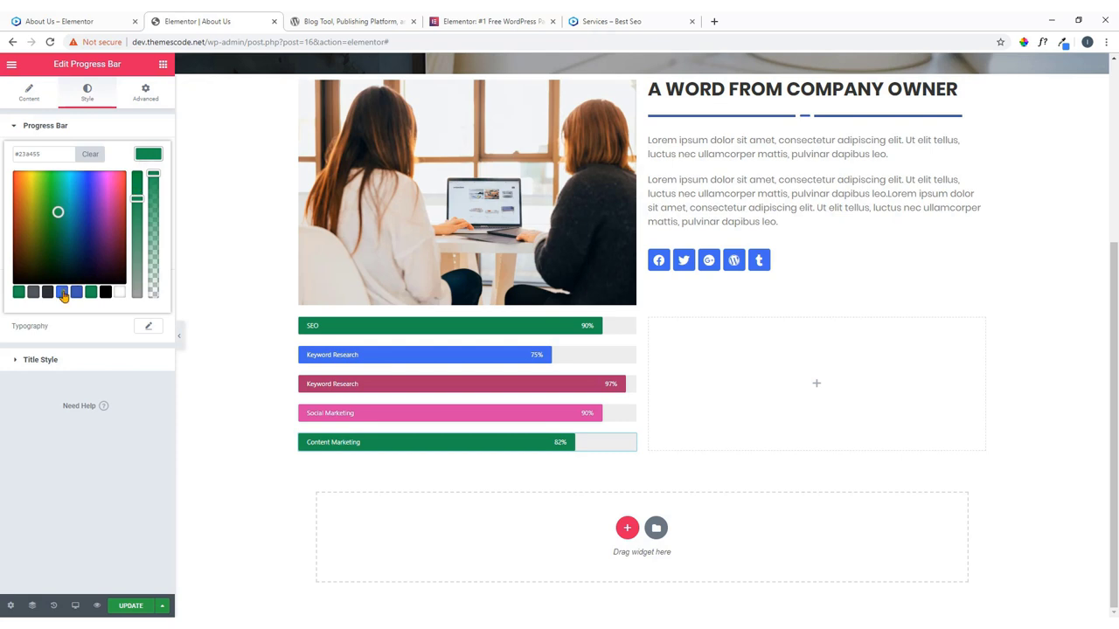
{"action": "left_click", "coordinate": [69, 200]}
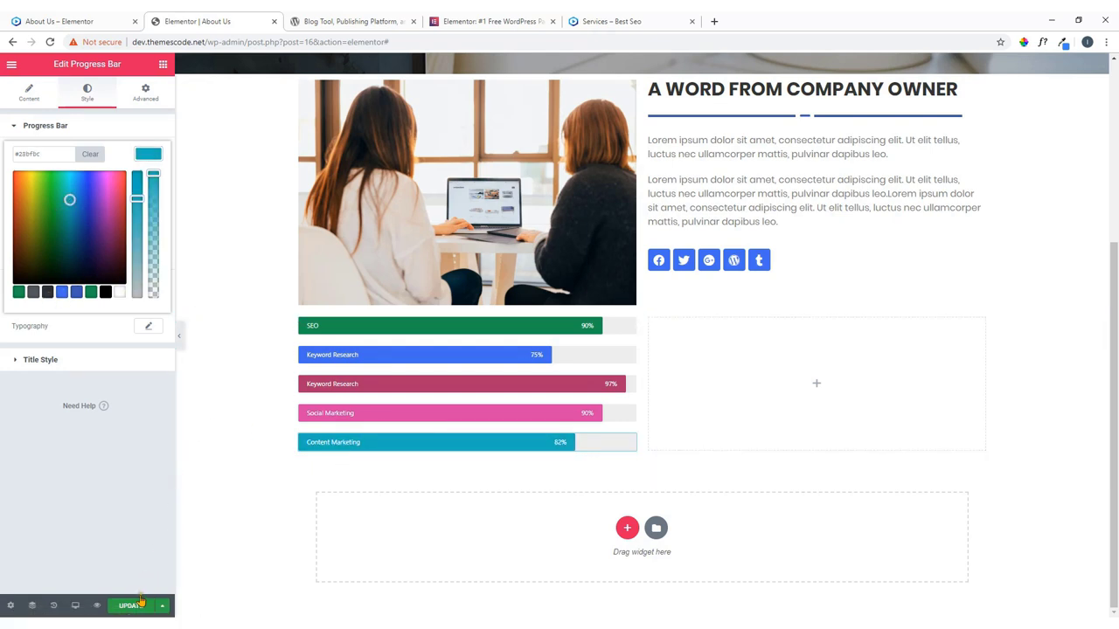
{"action": "left_click", "coordinate": [129, 609]}
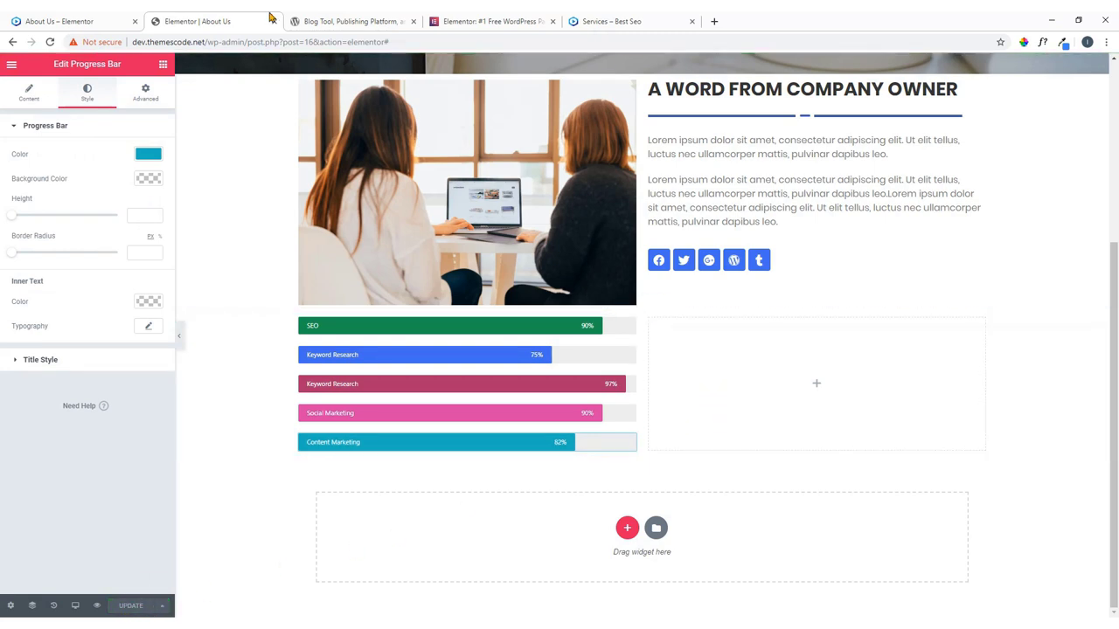
{"action": "scroll", "coordinate": [414, 183], "scroll_direction": "up", "scroll_amount": 2}
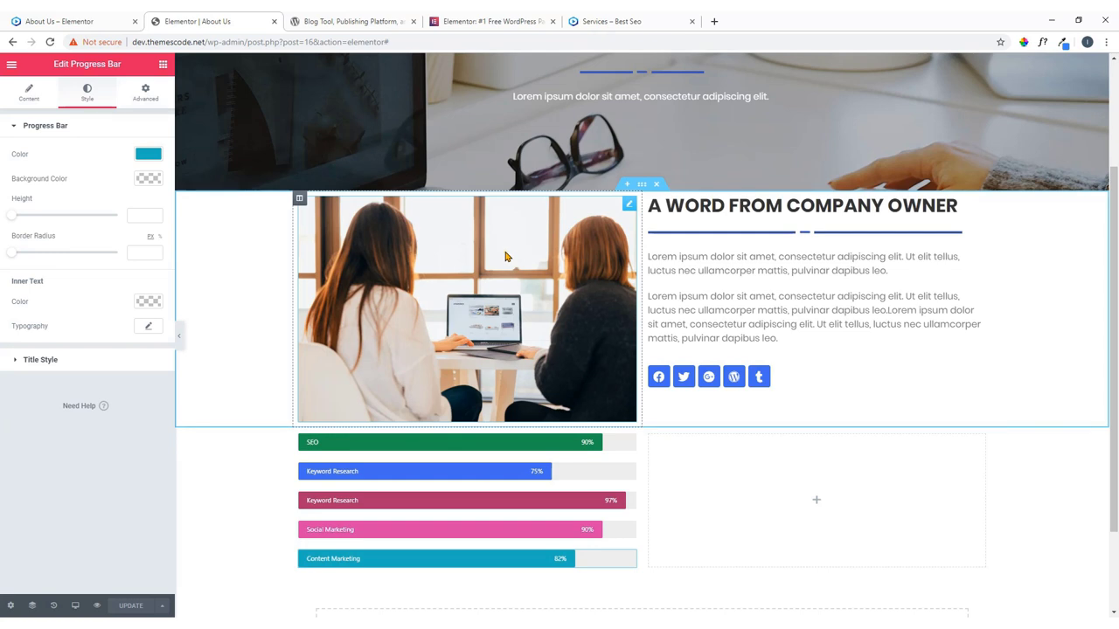
Add a Heading widget to the empty right column beside the skill bars.
{"action": "left_click", "coordinate": [77, 18]}
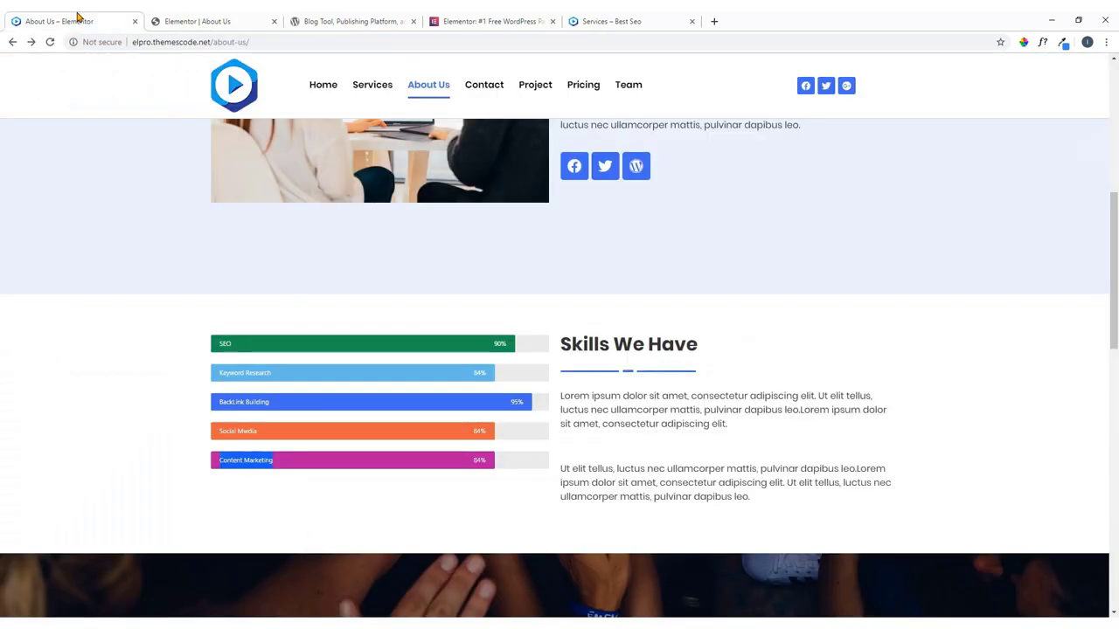
{"action": "left_click_drag", "start_coordinate": [561, 339], "coordinate": [786, 511]}
{"action": "right_click", "coordinate": [718, 481]}
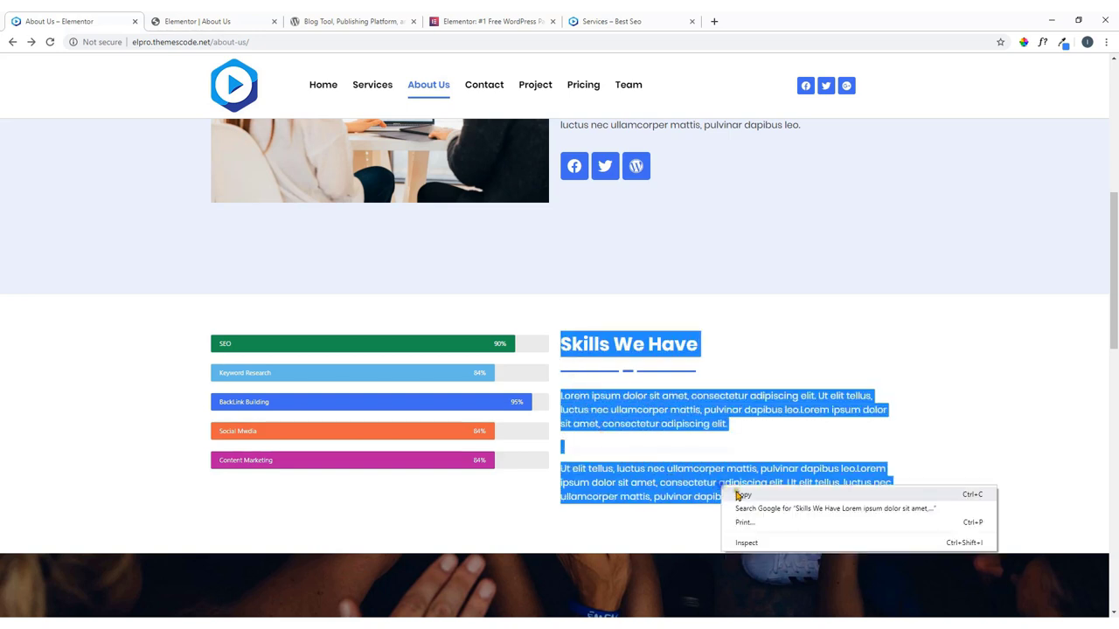
{"action": "left_click", "coordinate": [739, 495]}
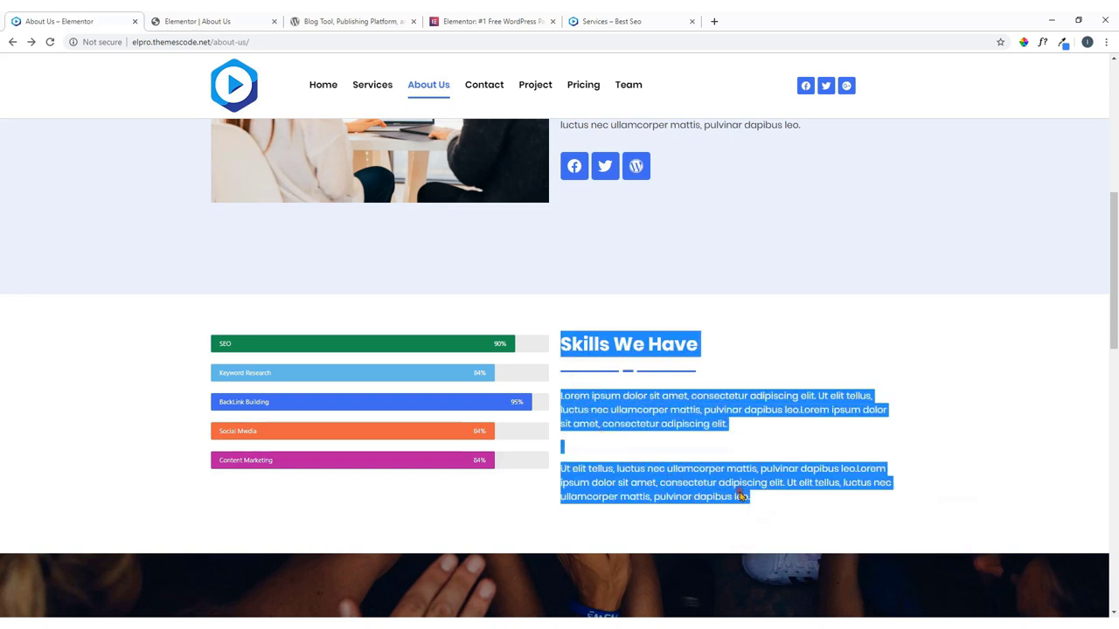
{"action": "left_click", "coordinate": [259, 18]}
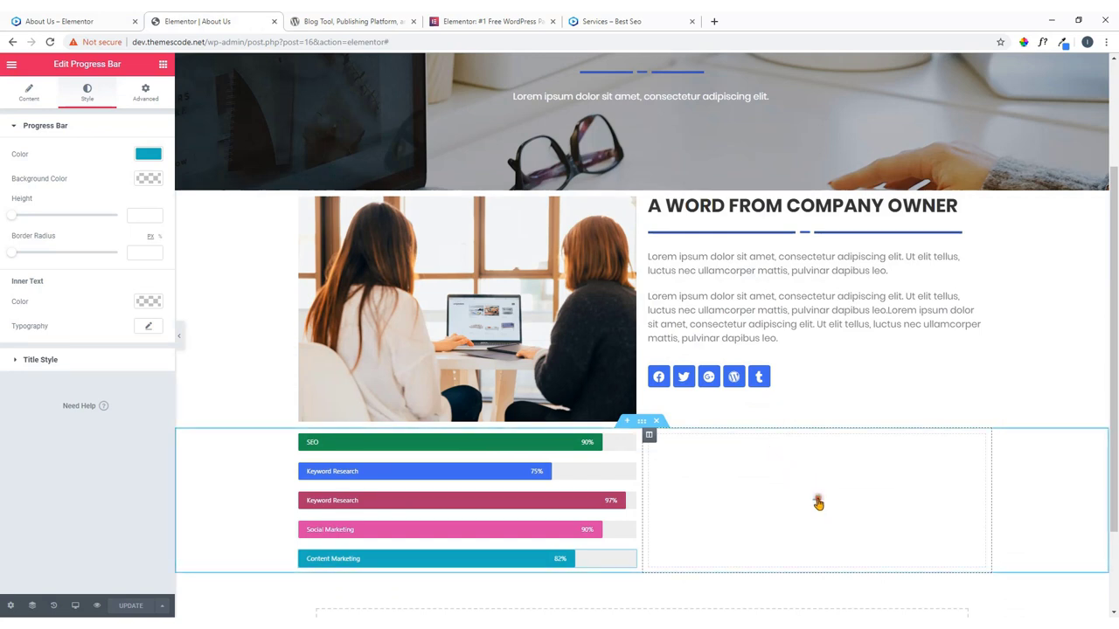
{"action": "left_click", "coordinate": [818, 503]}
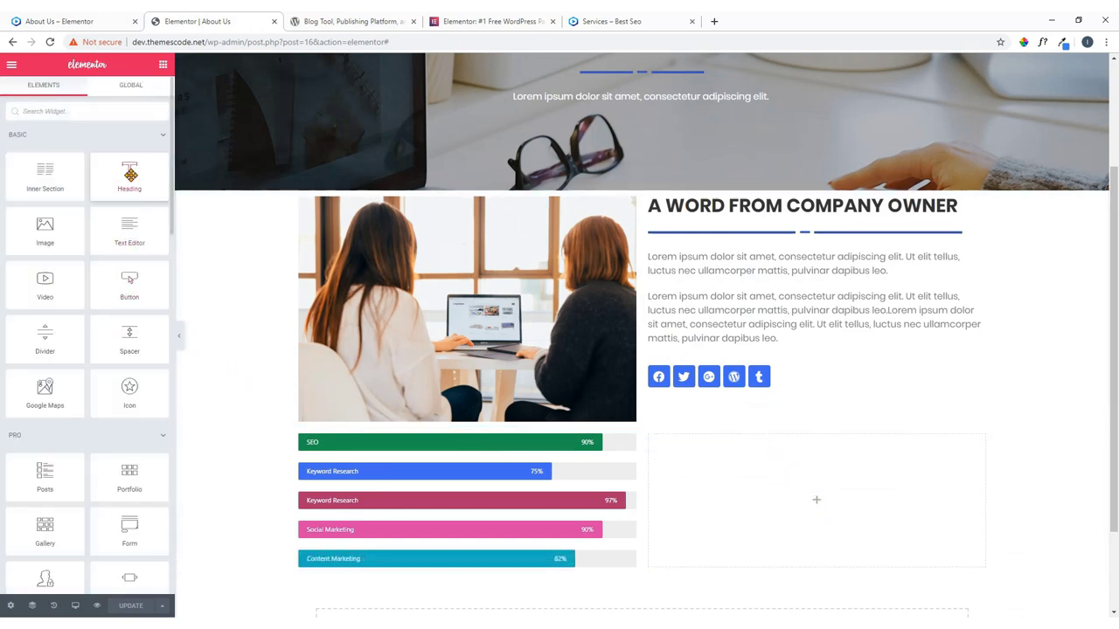
{"action": "left_click_drag", "start_coordinate": [129, 175], "coordinate": [856, 503]}
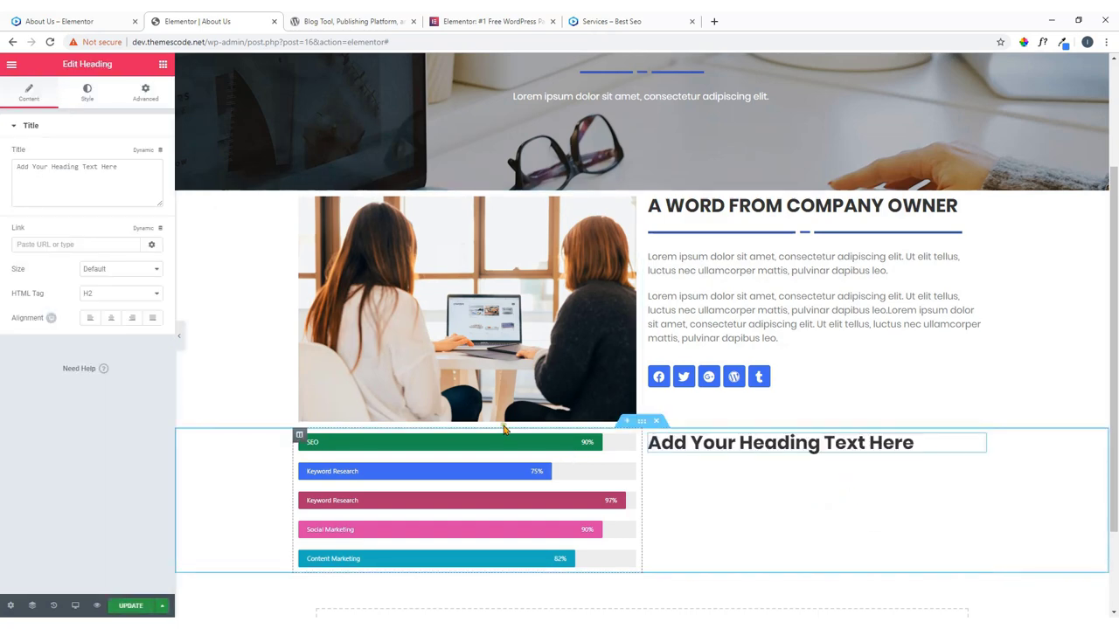
Copy the 'Skills We Have' heading text from the live About Us page.
{"action": "left_click", "coordinate": [60, 21]}
{"action": "left_click", "coordinate": [766, 334]}
{"action": "left_click_drag", "start_coordinate": [705, 345], "coordinate": [566, 344]}
{"action": "right_click", "coordinate": [568, 345]}
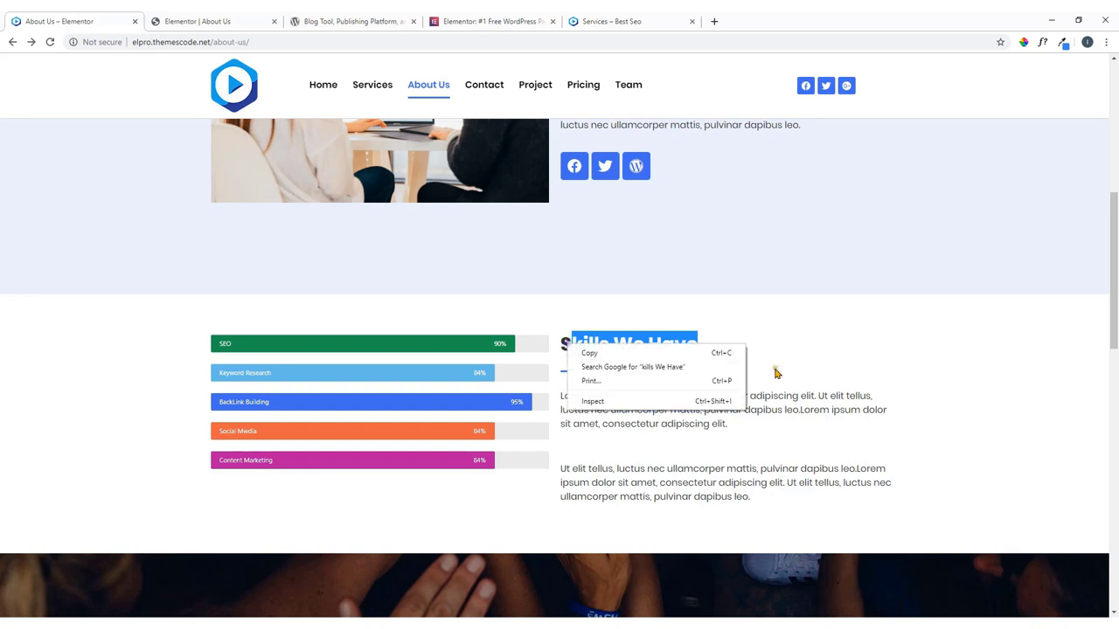
{"action": "left_click", "coordinate": [769, 366]}
{"action": "left_click_drag", "start_coordinate": [705, 348], "coordinate": [564, 347]}
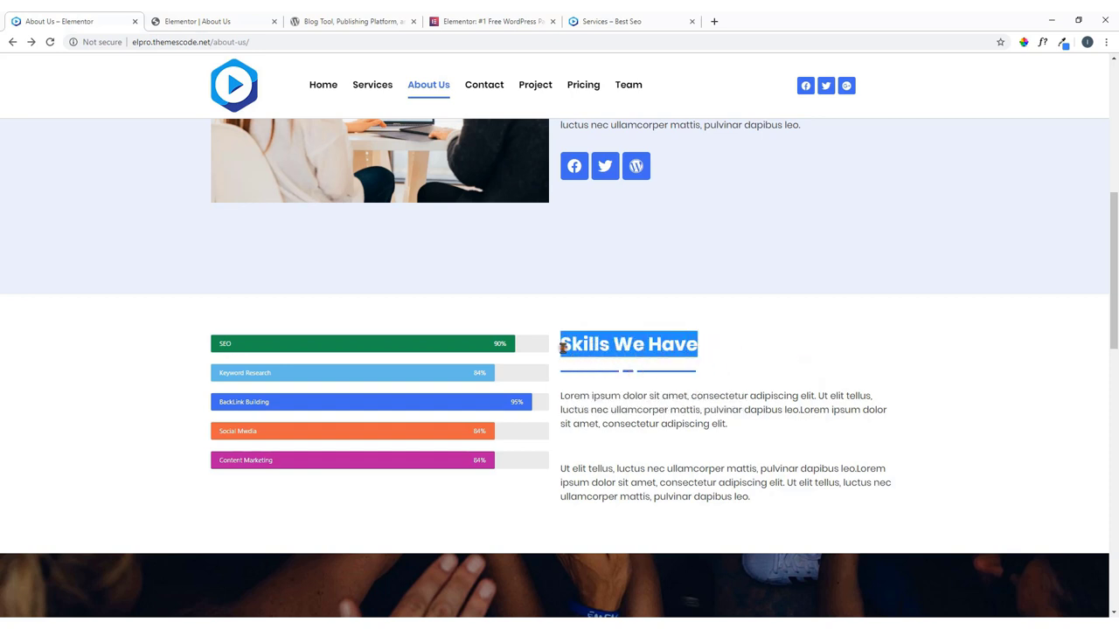
{"action": "right_click", "coordinate": [564, 347]}
{"action": "left_click", "coordinate": [587, 358]}
{"action": "left_click", "coordinate": [215, 19]}
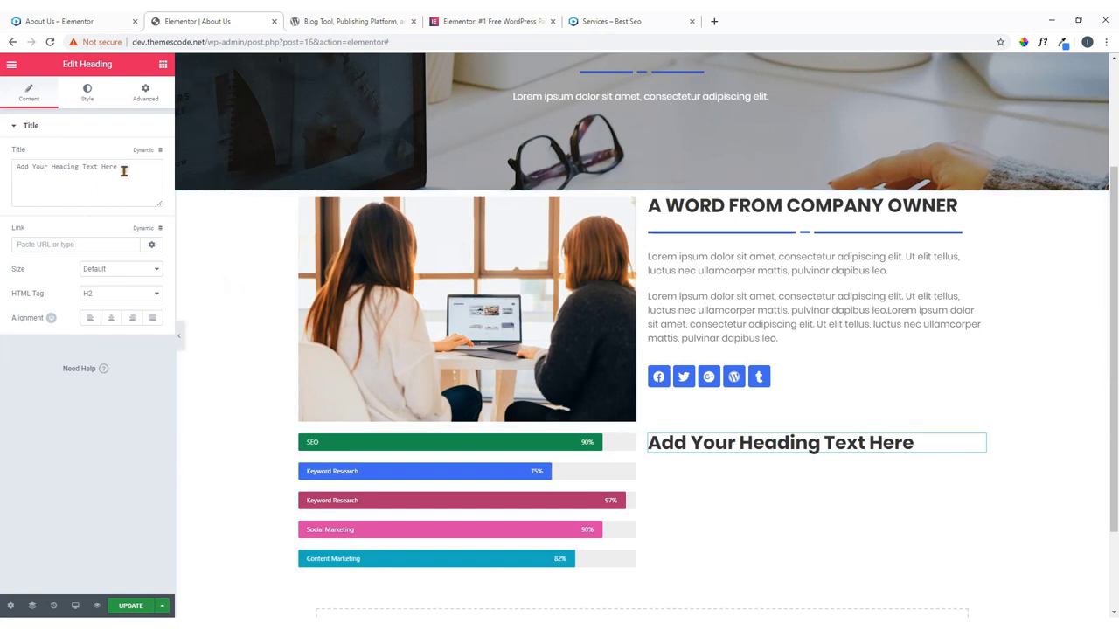
Change the placeholder heading to 'Skills We Have' and align it left.
{"action": "left_click_drag", "start_coordinate": [123, 172], "coordinate": [2, 188]}
{"action": "key", "text": "ctrl+v"}
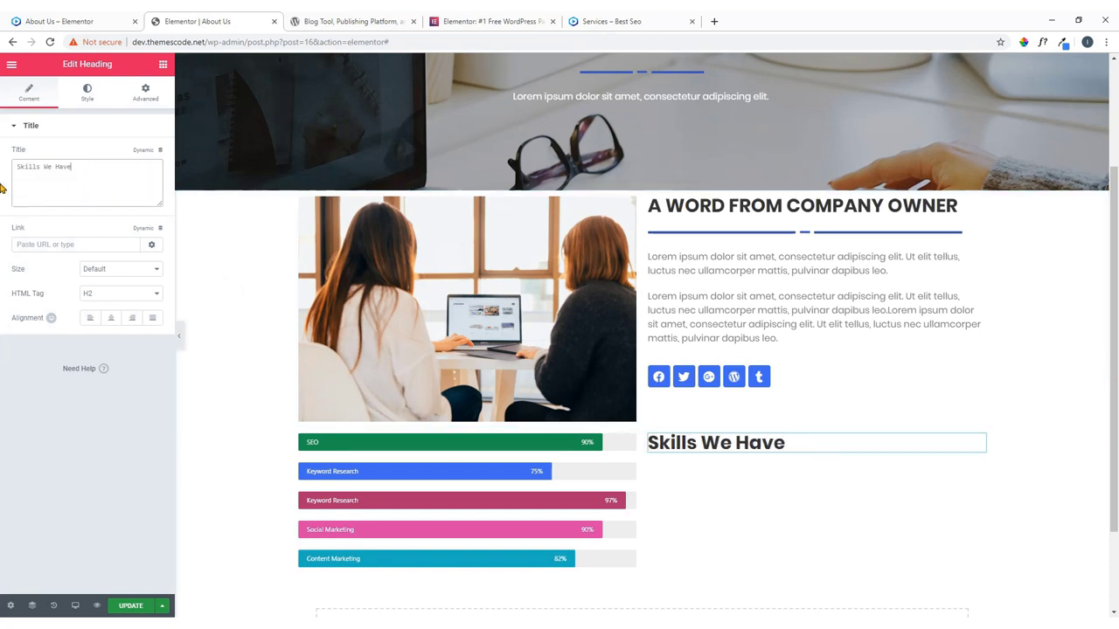
{"action": "left_click", "coordinate": [88, 319]}
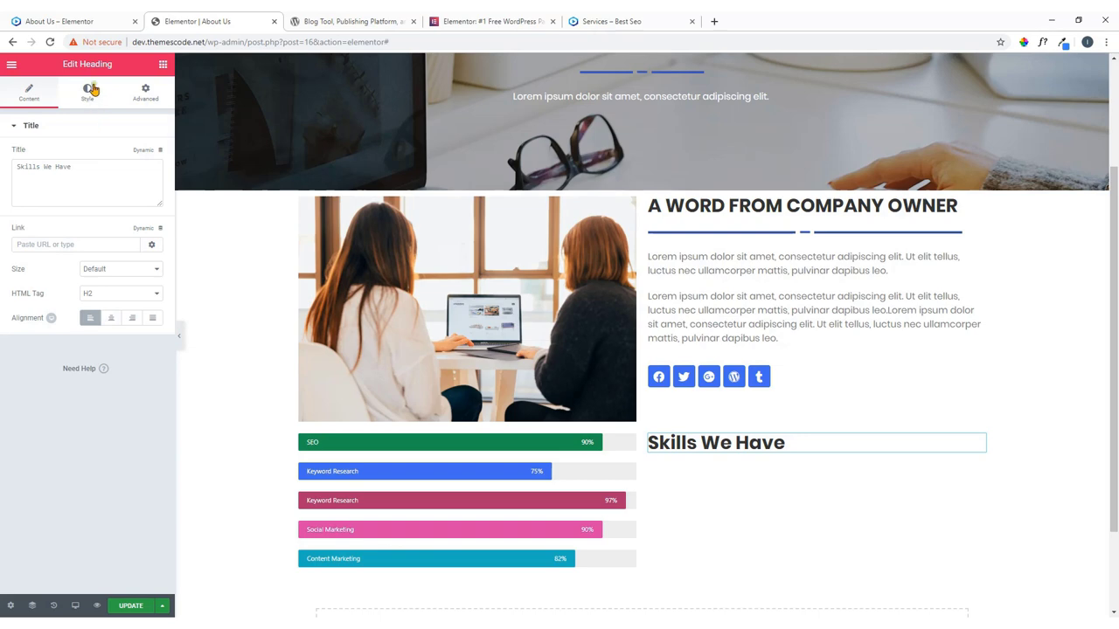
{"action": "left_click", "coordinate": [77, 20]}
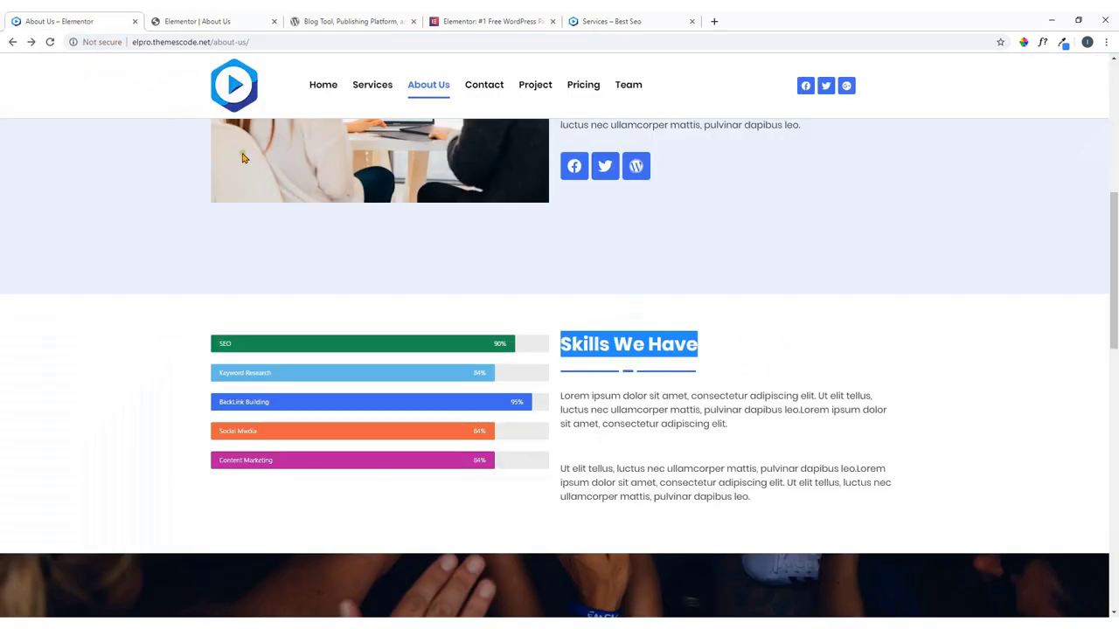
{"action": "left_click", "coordinate": [688, 373]}
Copy the owner section's divider under the Skills We Have heading and shorten its width.
{"action": "left_click", "coordinate": [250, 20]}
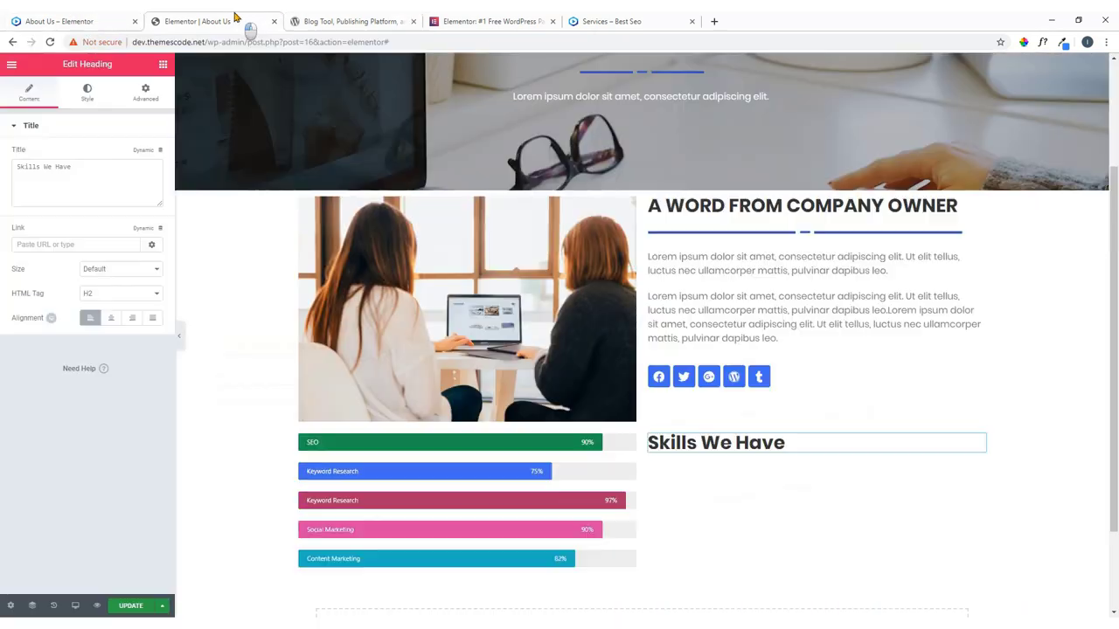
{"action": "right_click", "coordinate": [980, 235]}
{"action": "left_click", "coordinate": [992, 288]}
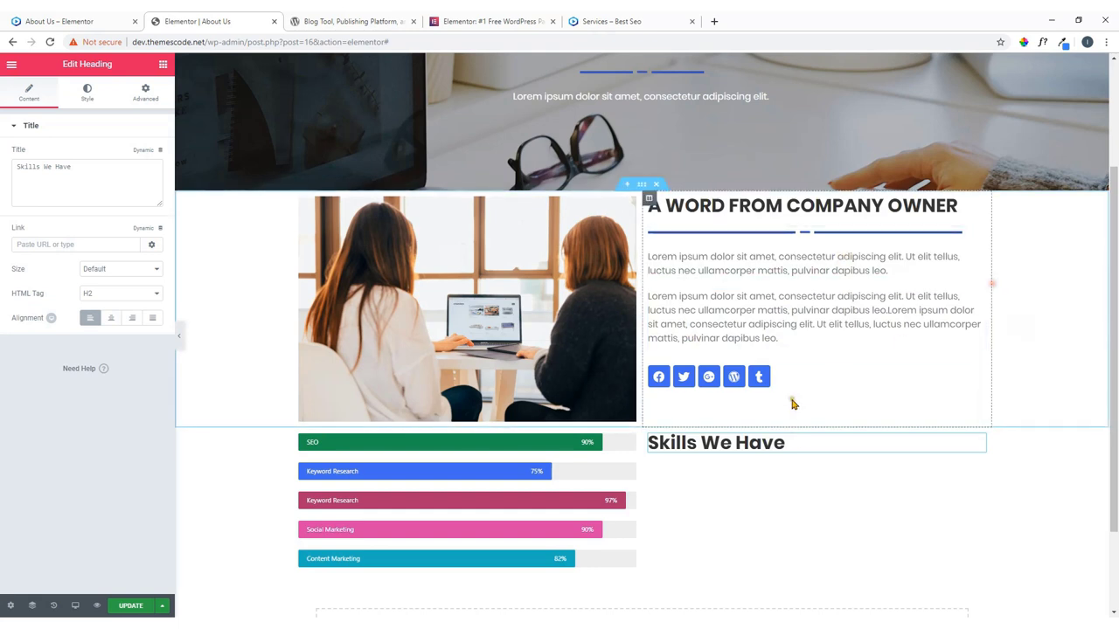
{"action": "right_click", "coordinate": [980, 445]}
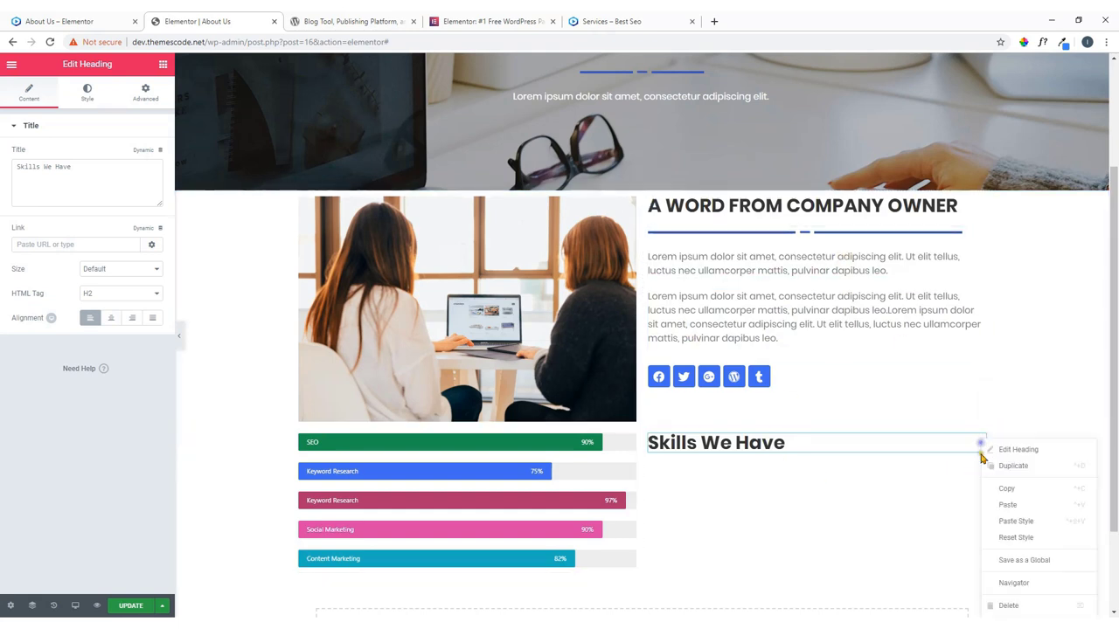
{"action": "left_click", "coordinate": [1001, 505]}
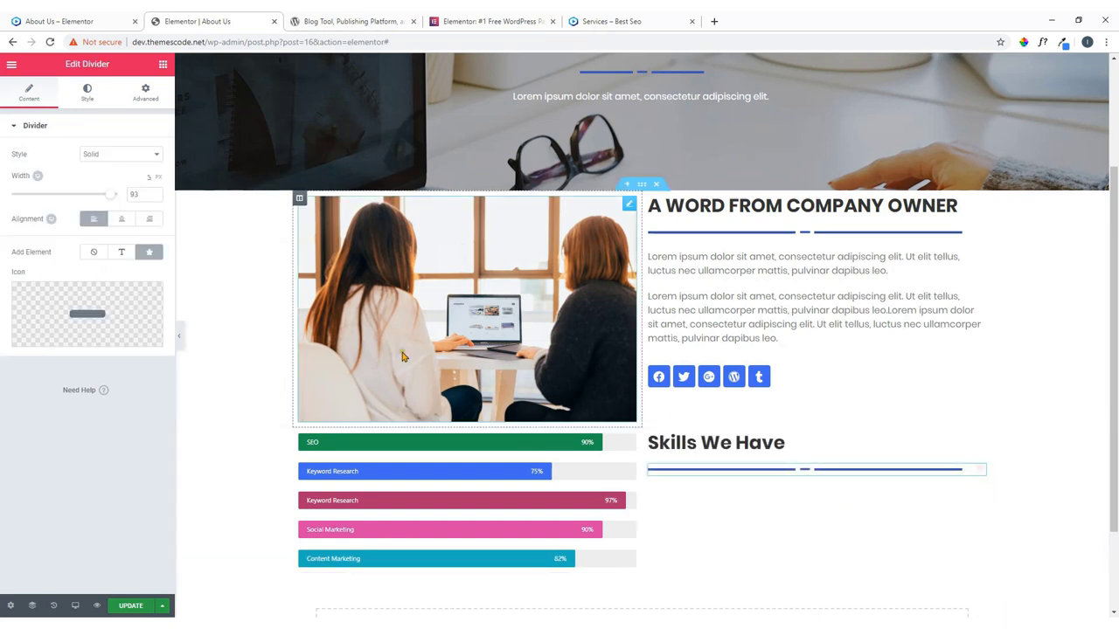
{"action": "left_click_drag", "start_coordinate": [109, 195], "coordinate": [56, 202]}
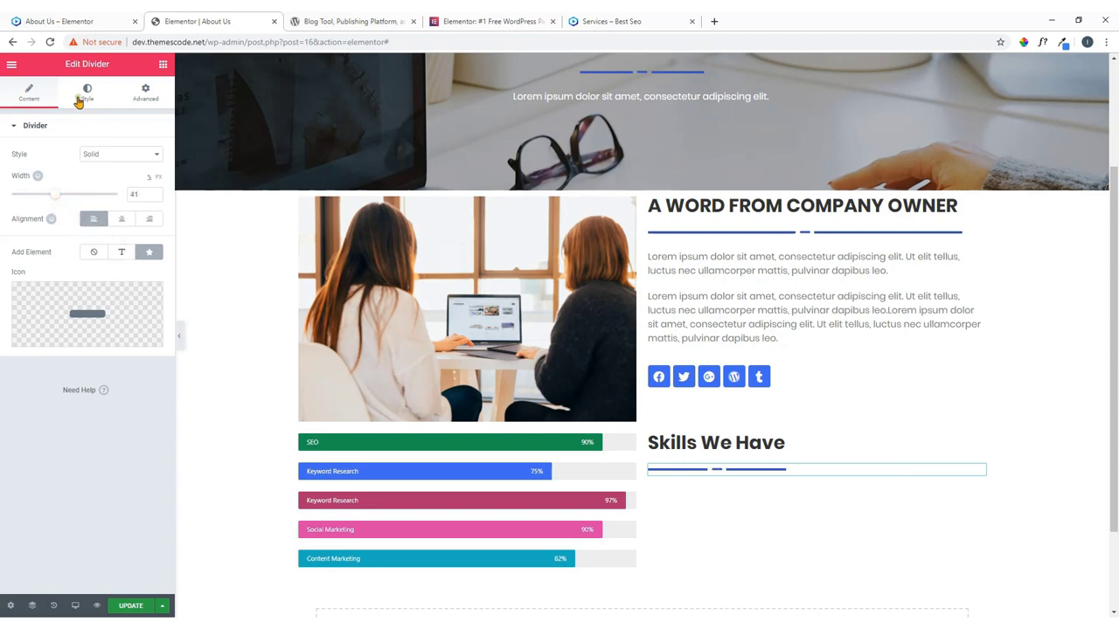
{"action": "left_click", "coordinate": [83, 22]}
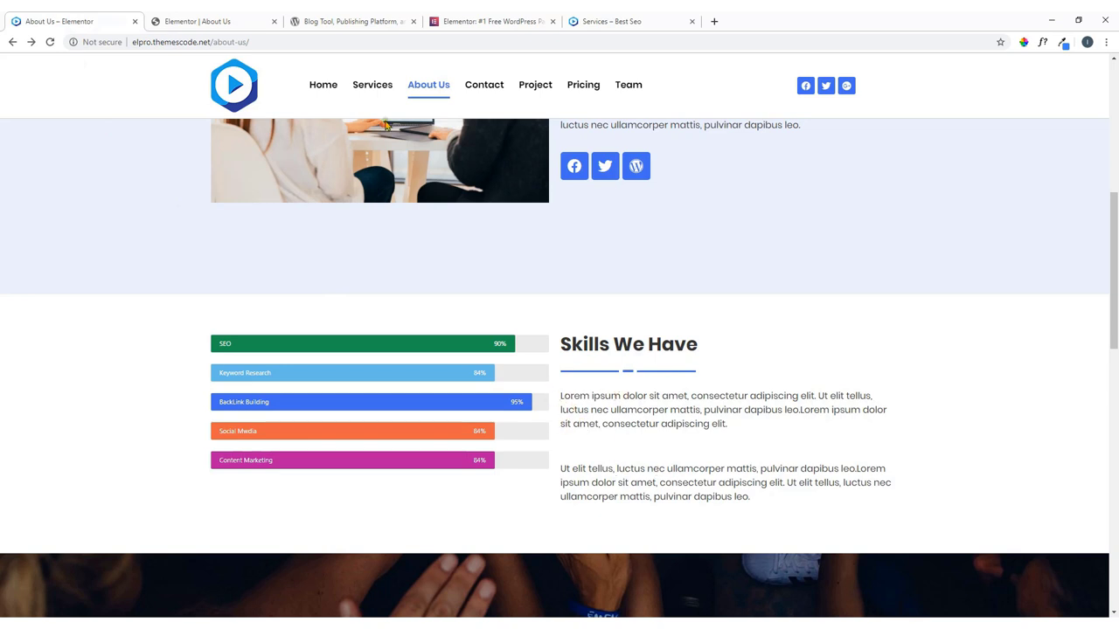
{"action": "left_click", "coordinate": [250, 23]}
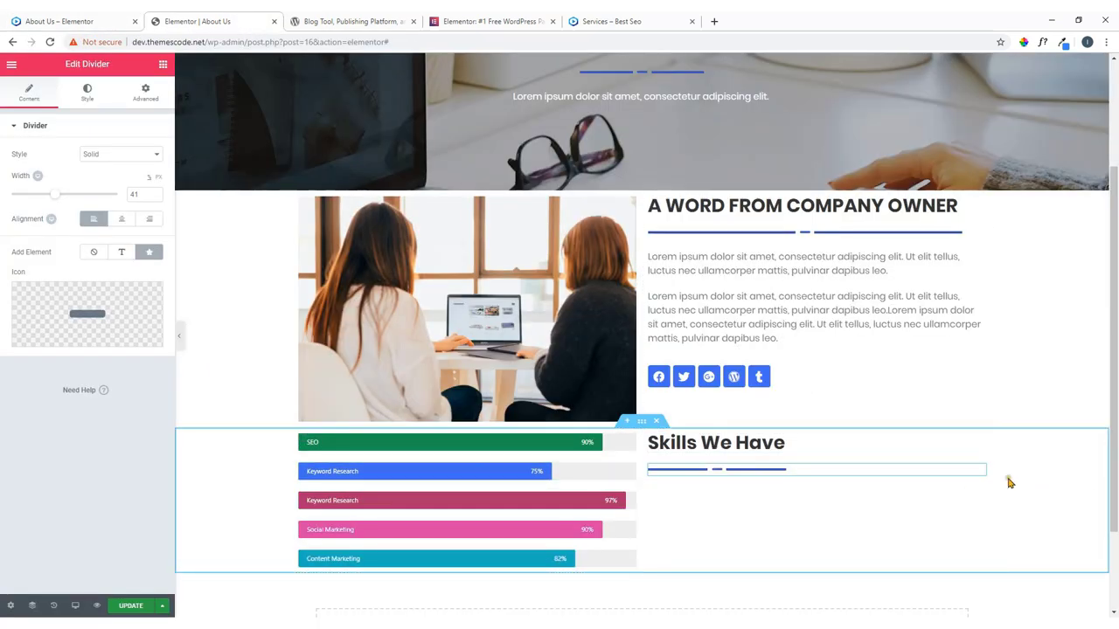
Add two Text Editor lorem ipsum paragraphs below the Skills divider.
{"action": "left_click", "coordinate": [162, 64]}
{"action": "left_click_drag", "start_coordinate": [131, 236], "coordinate": [707, 483]}
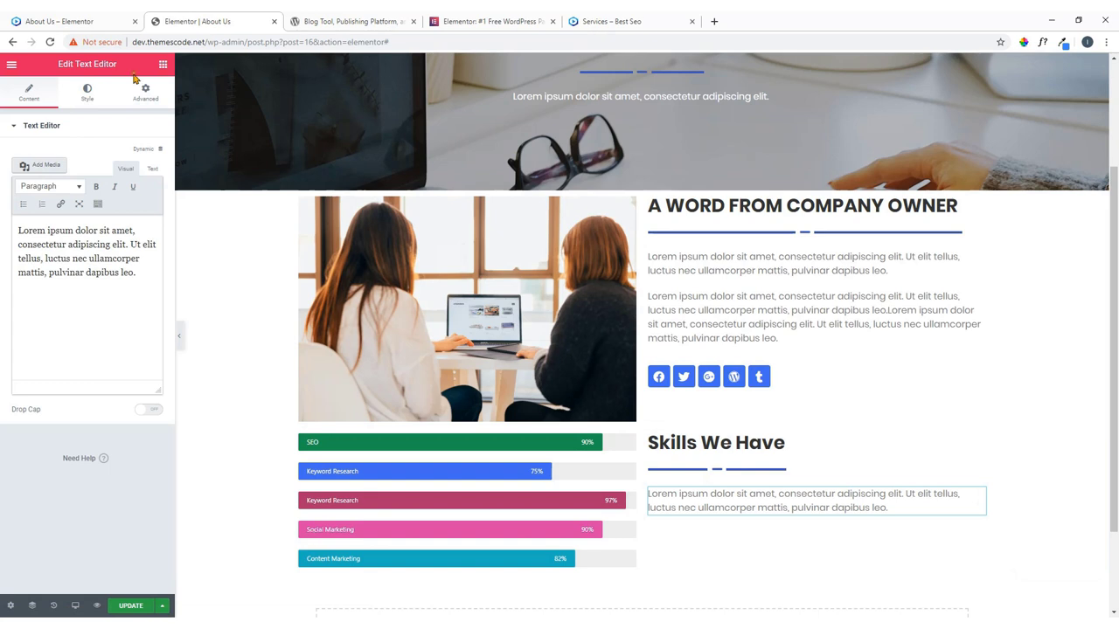
{"action": "left_click", "coordinate": [162, 64]}
{"action": "left_click_drag", "start_coordinate": [132, 227], "coordinate": [716, 515]}
{"action": "scroll", "coordinate": [744, 416], "scroll_direction": "down", "scroll_amount": 1}
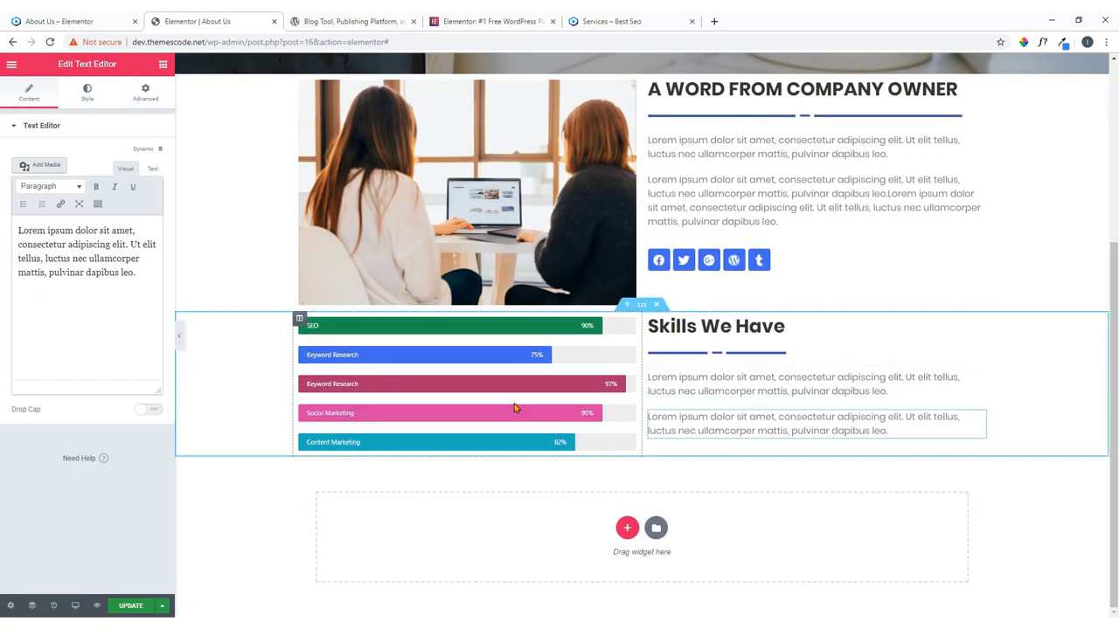
{"action": "scroll", "coordinate": [528, 378], "scroll_direction": "up", "scroll_amount": 1}
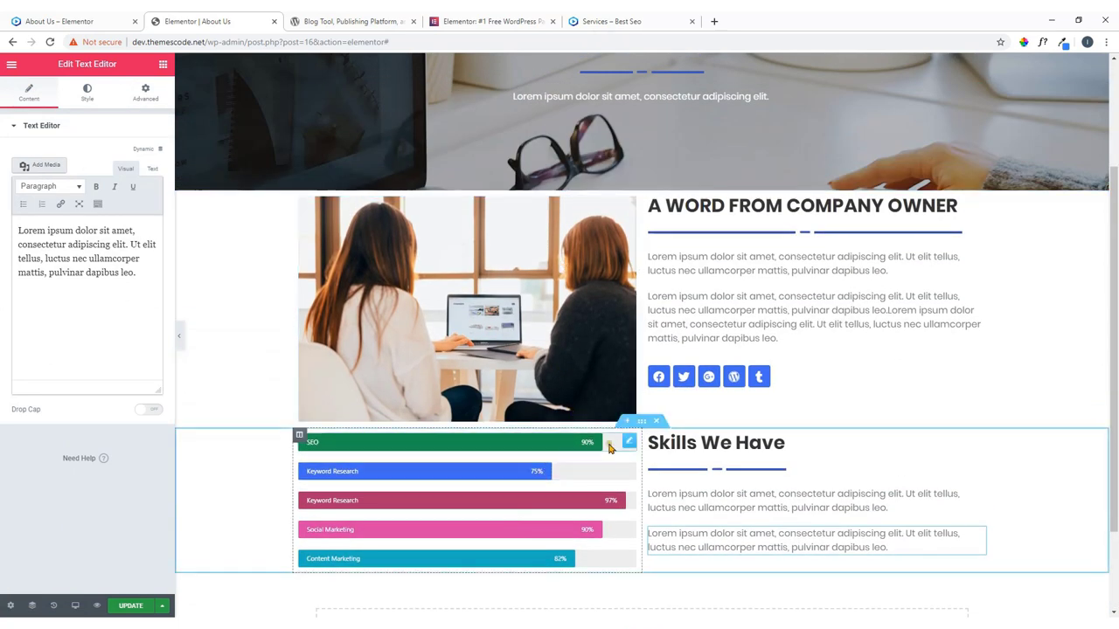
Set the Skills section's padding to 60 top and 80 bottom, then expand Motion Effects.
{"action": "left_click", "coordinate": [643, 424]}
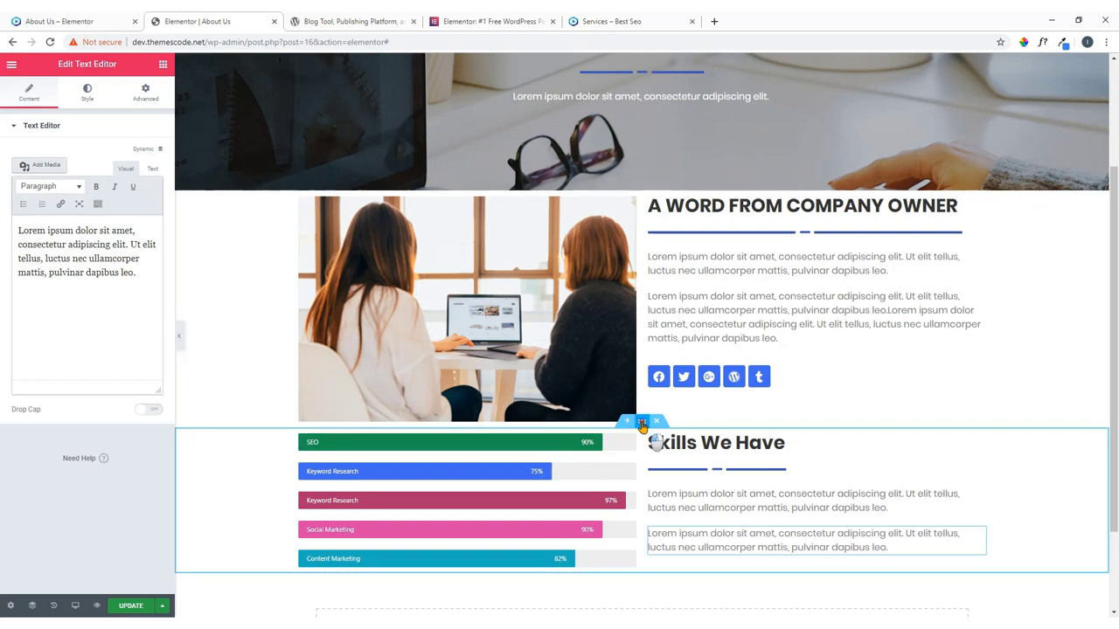
{"action": "left_click", "coordinate": [145, 98]}
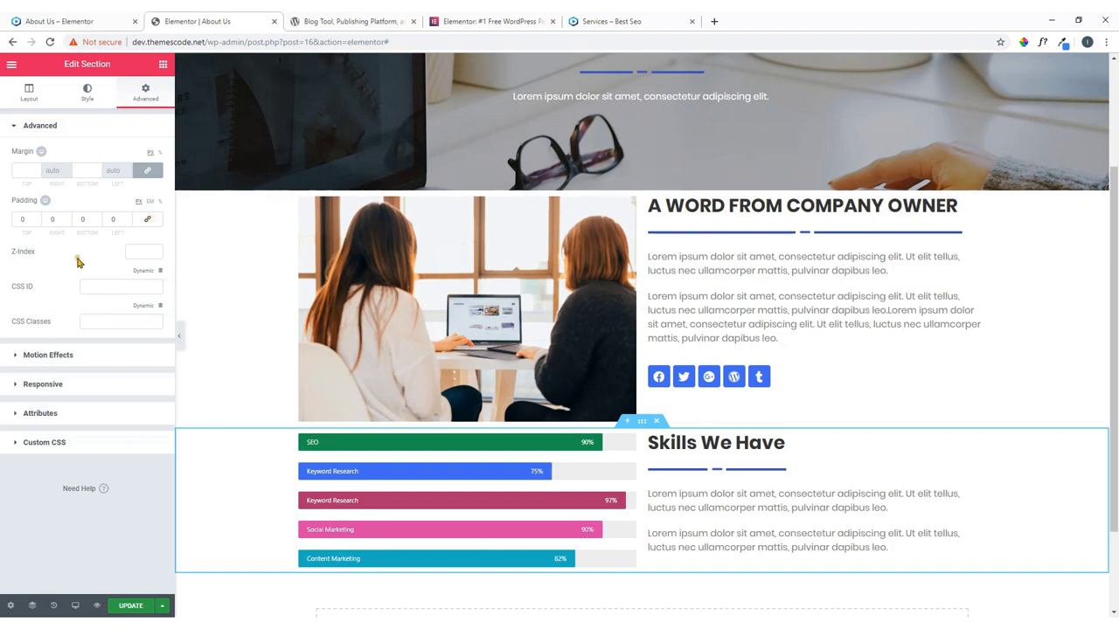
{"action": "double_click", "coordinate": [26, 220]}
{"action": "type", "text": "60"}
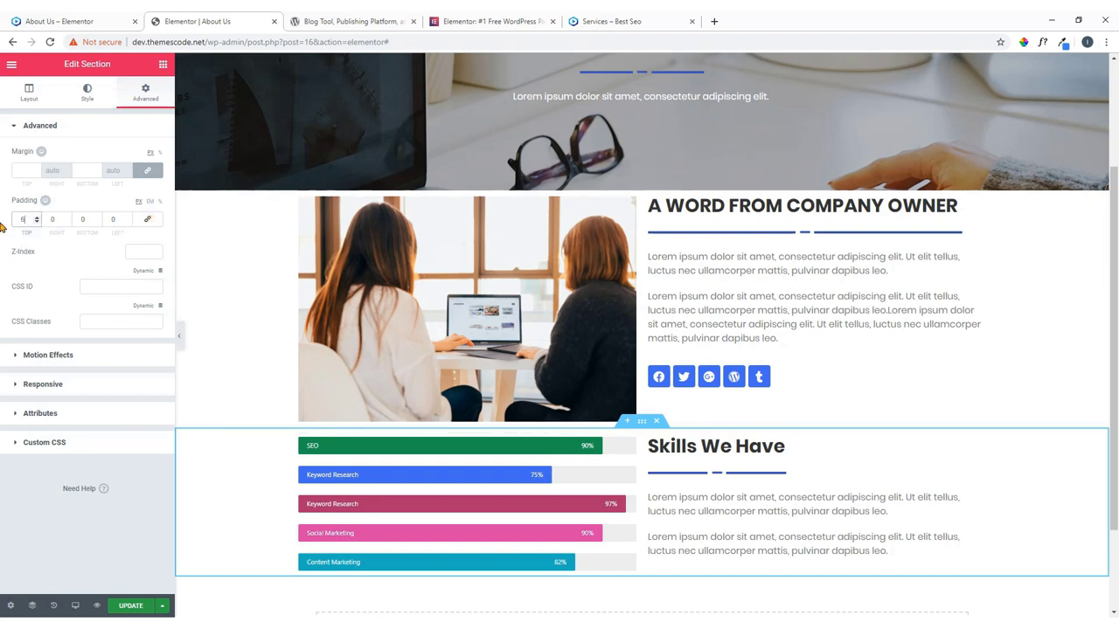
{"action": "double_click", "coordinate": [88, 221]}
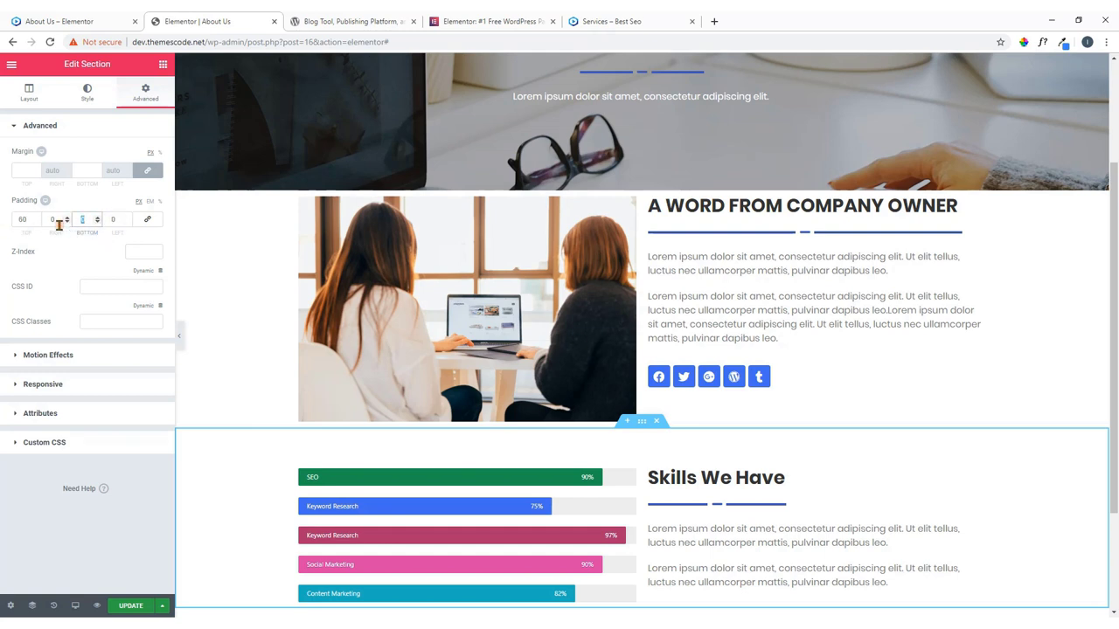
{"action": "type", "text": "80"}
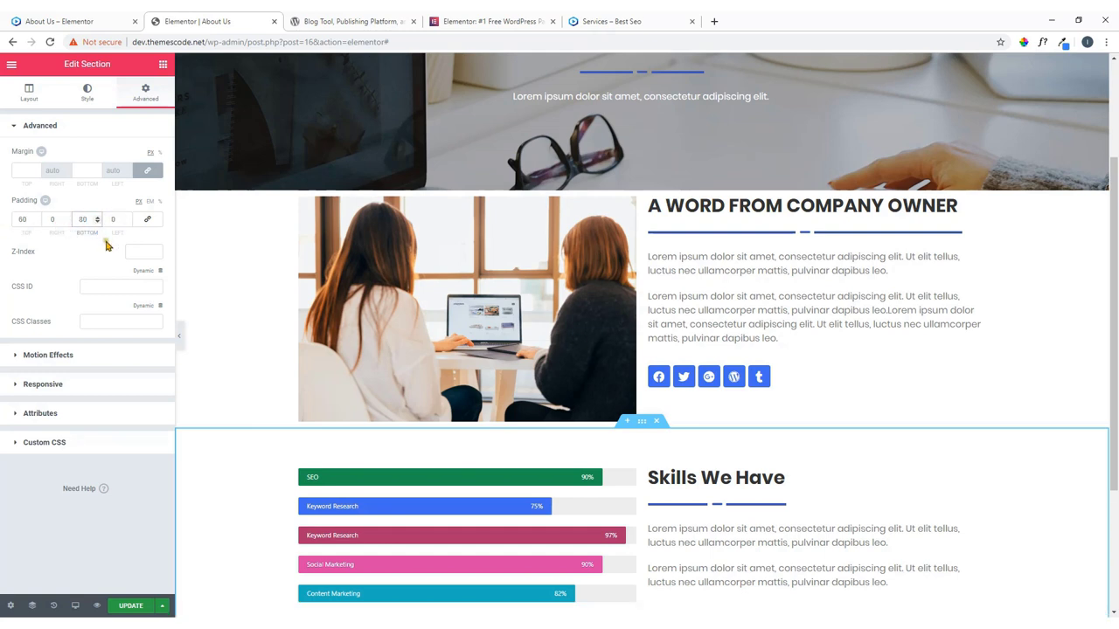
{"action": "scroll", "coordinate": [400, 295], "scroll_direction": "down", "scroll_amount": 2}
{"action": "scroll", "coordinate": [402, 299], "scroll_direction": "up", "scroll_amount": 1}
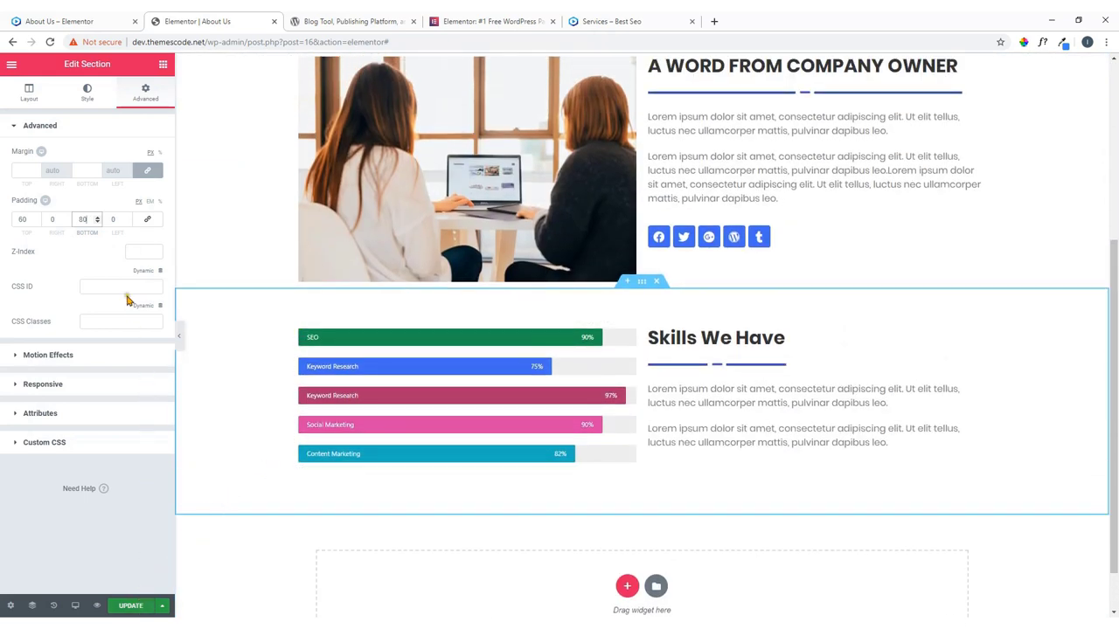
{"action": "left_click", "coordinate": [49, 355]}
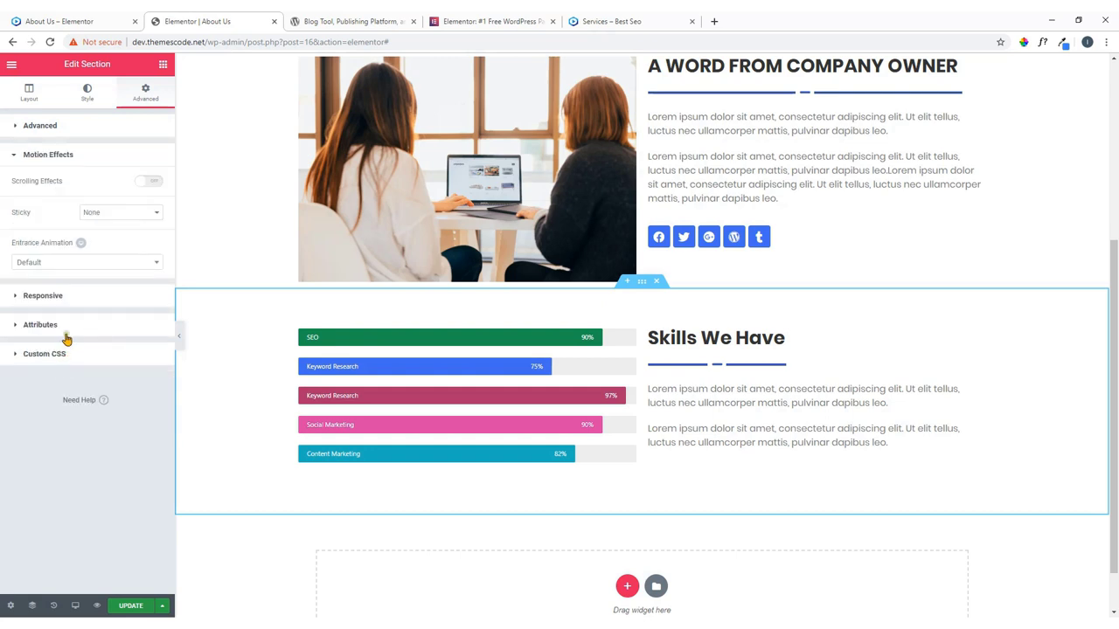
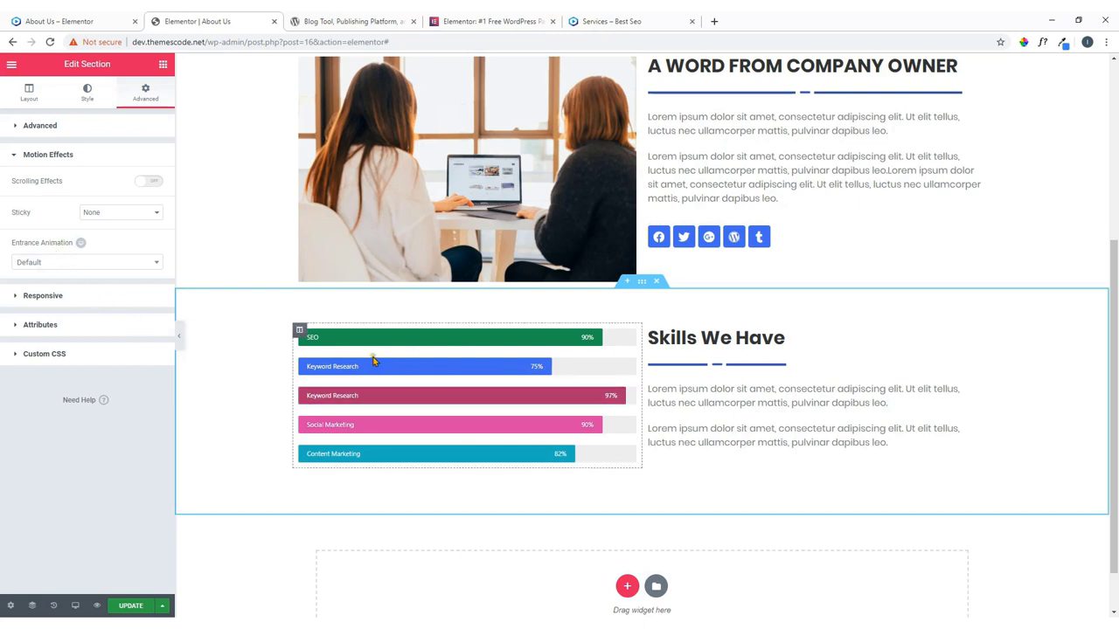
Give the skill bars column a Slide In Left entrance animation.
{"action": "left_click", "coordinate": [299, 329]}
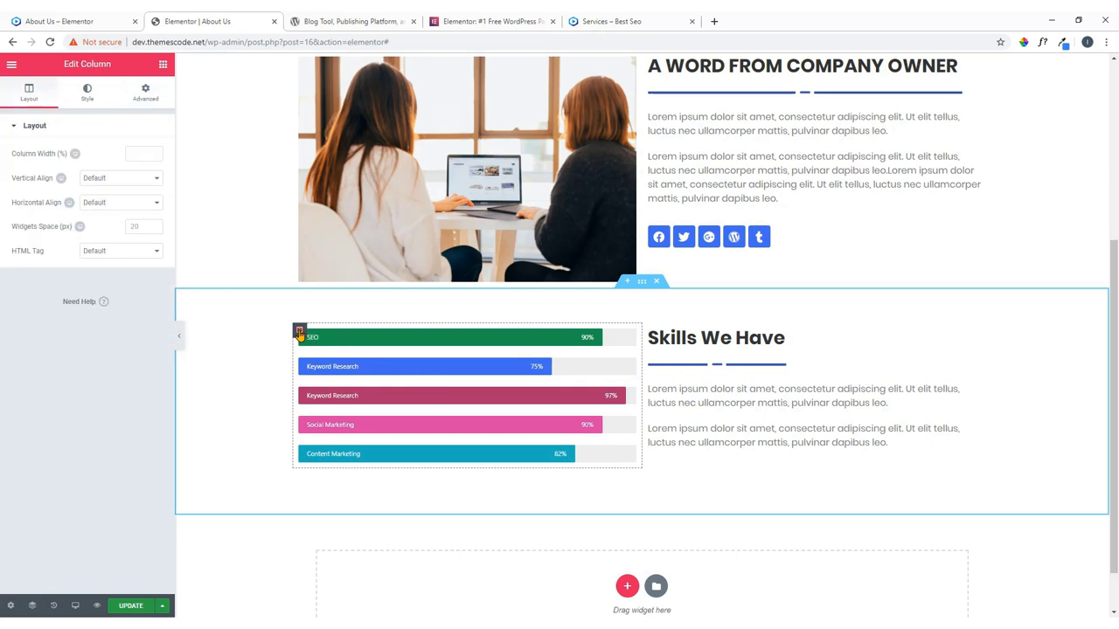
{"action": "left_click", "coordinate": [147, 91]}
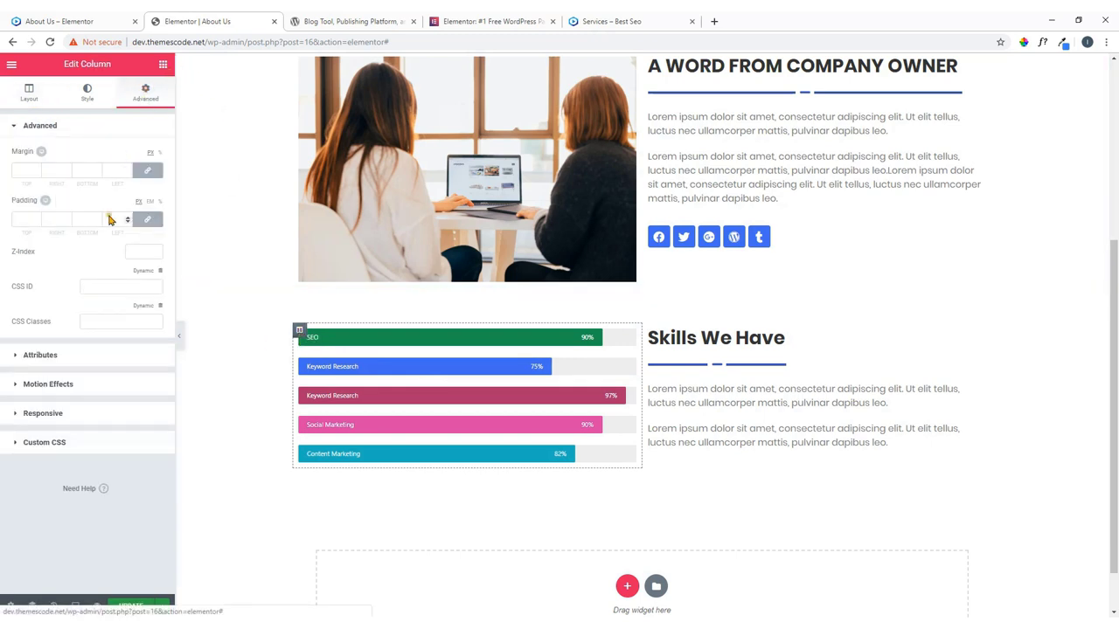
{"action": "left_click", "coordinate": [75, 388]}
{"action": "left_click", "coordinate": [77, 280]}
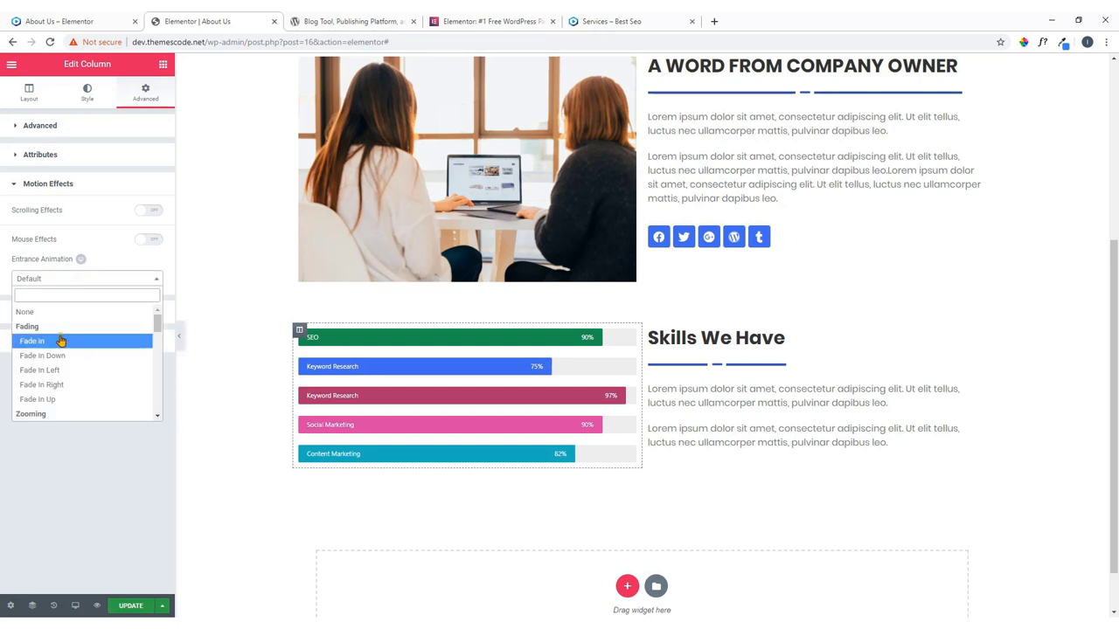
{"action": "scroll", "coordinate": [66, 358], "scroll_direction": "down", "scroll_amount": 3}
{"action": "scroll", "coordinate": [65, 359], "scroll_direction": "down", "scroll_amount": 4}
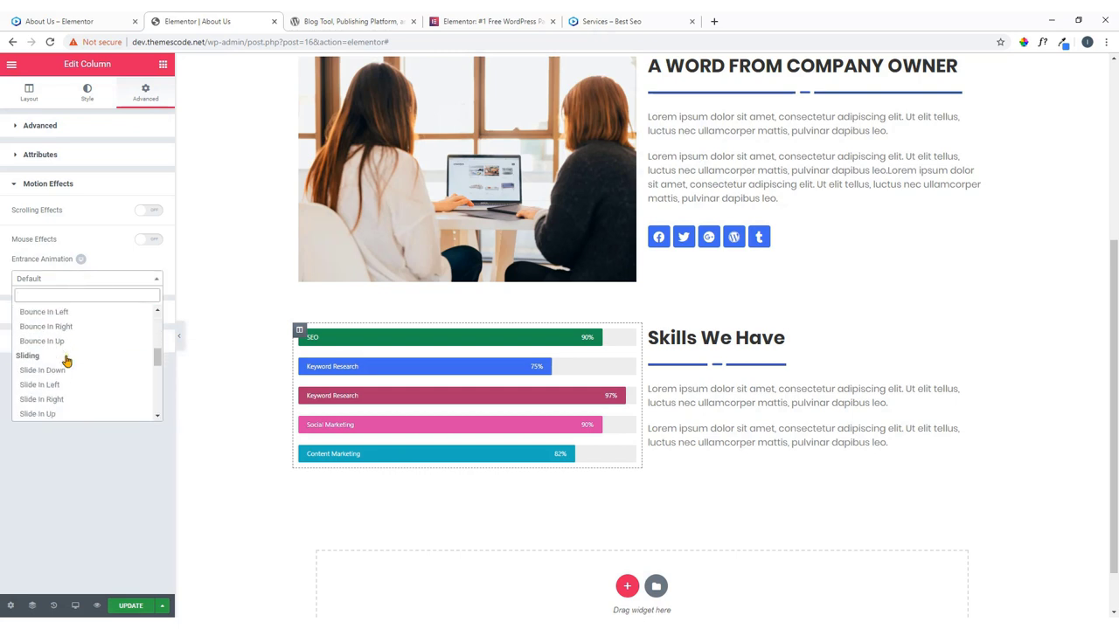
{"action": "left_click", "coordinate": [62, 346]}
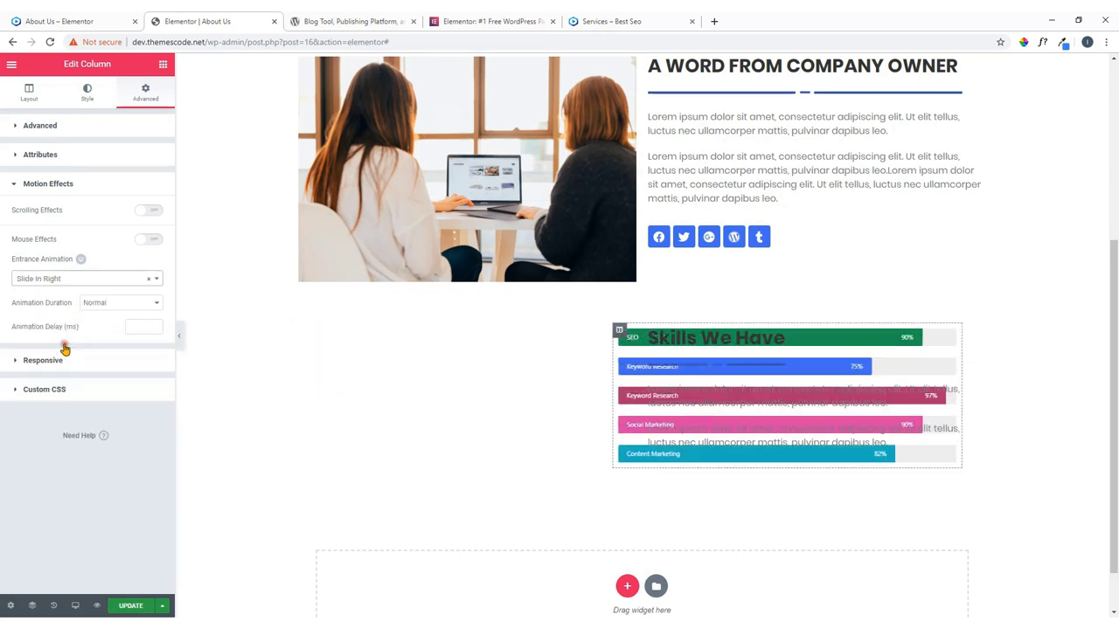
{"action": "left_click", "coordinate": [102, 281]}
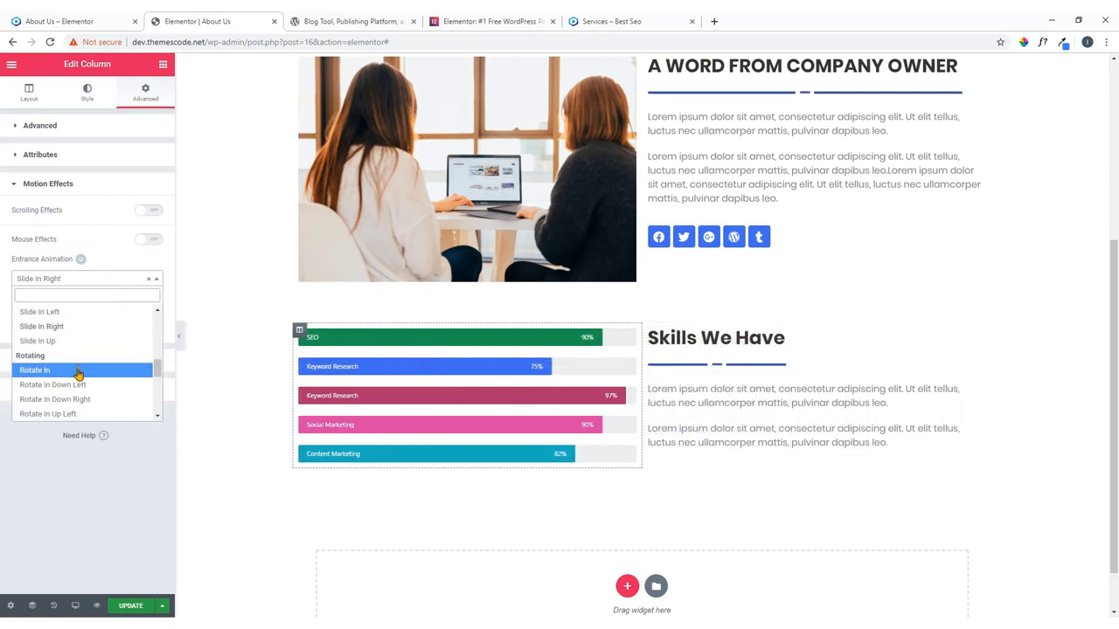
{"action": "left_click", "coordinate": [84, 312]}
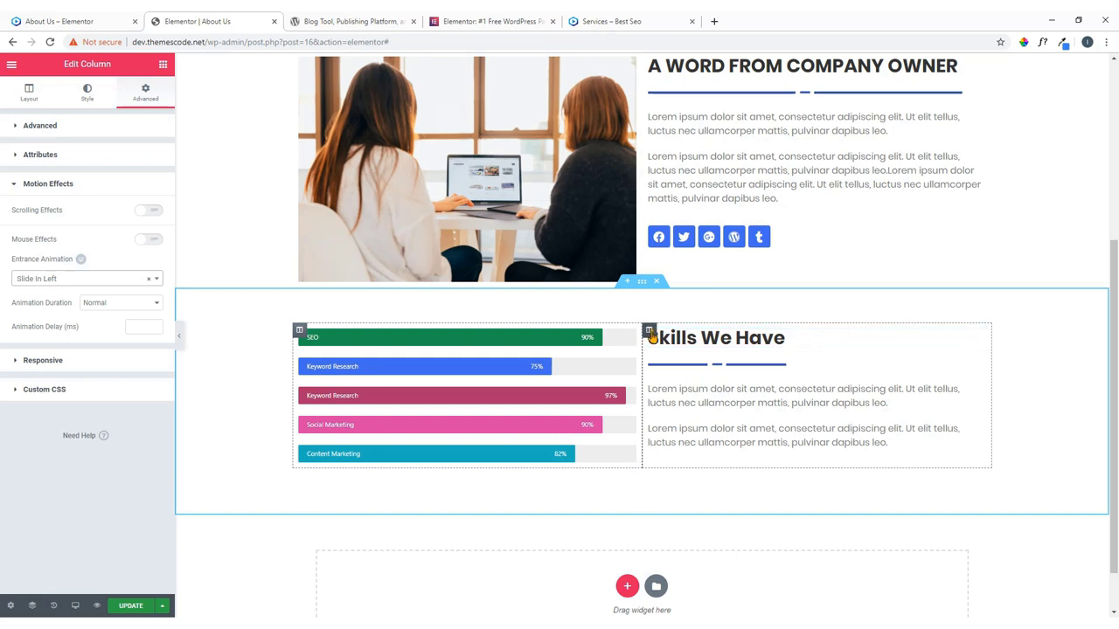
Give the Skills We Have text column a Slide In Right entrance animation.
{"action": "left_click", "coordinate": [649, 332]}
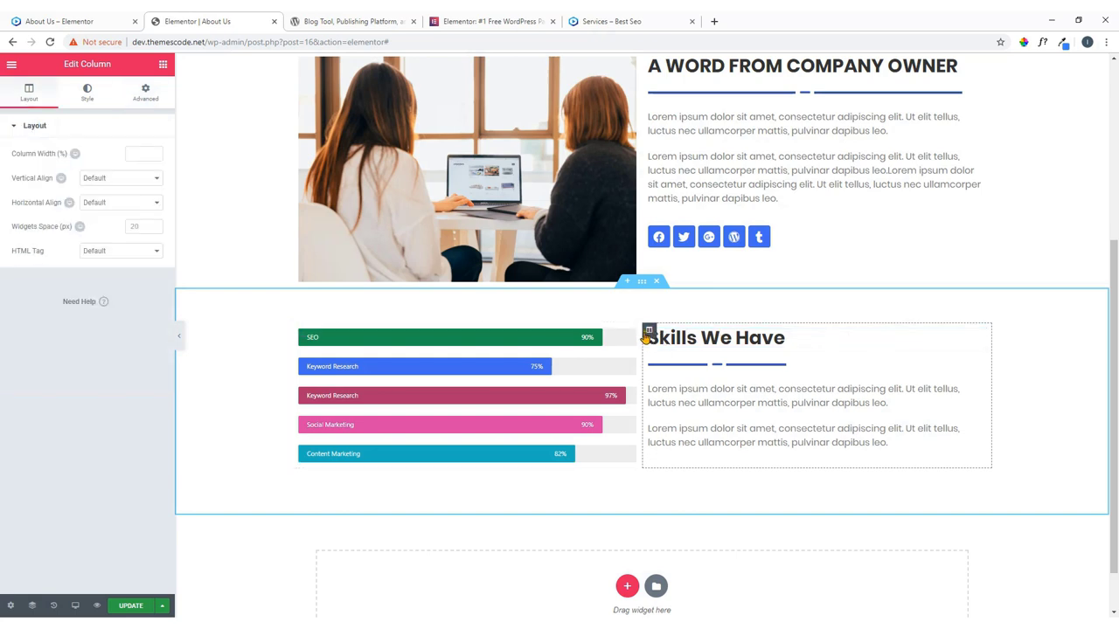
{"action": "left_click", "coordinate": [148, 94]}
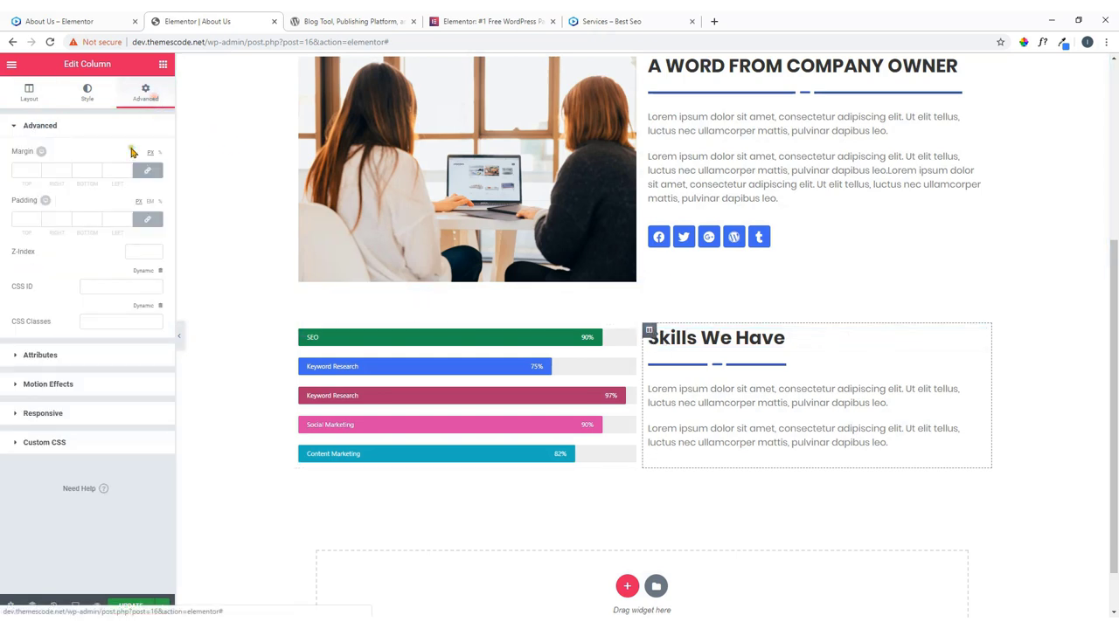
{"action": "left_click", "coordinate": [65, 384]}
{"action": "left_click", "coordinate": [68, 280]}
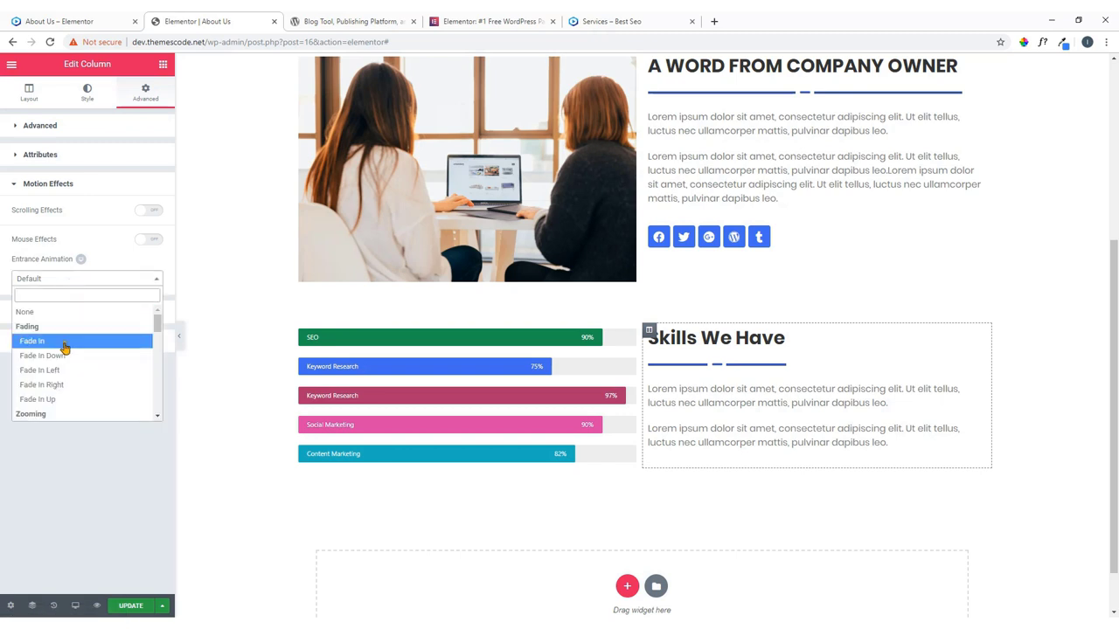
{"action": "scroll", "coordinate": [70, 372], "scroll_direction": "down", "scroll_amount": 5}
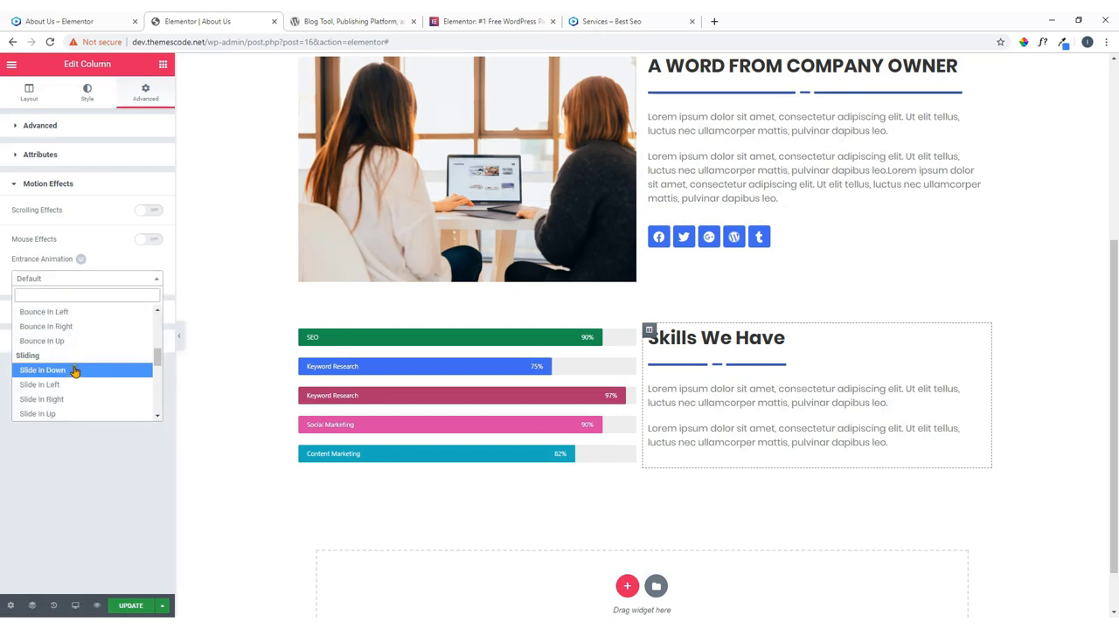
{"action": "left_click", "coordinate": [77, 401]}
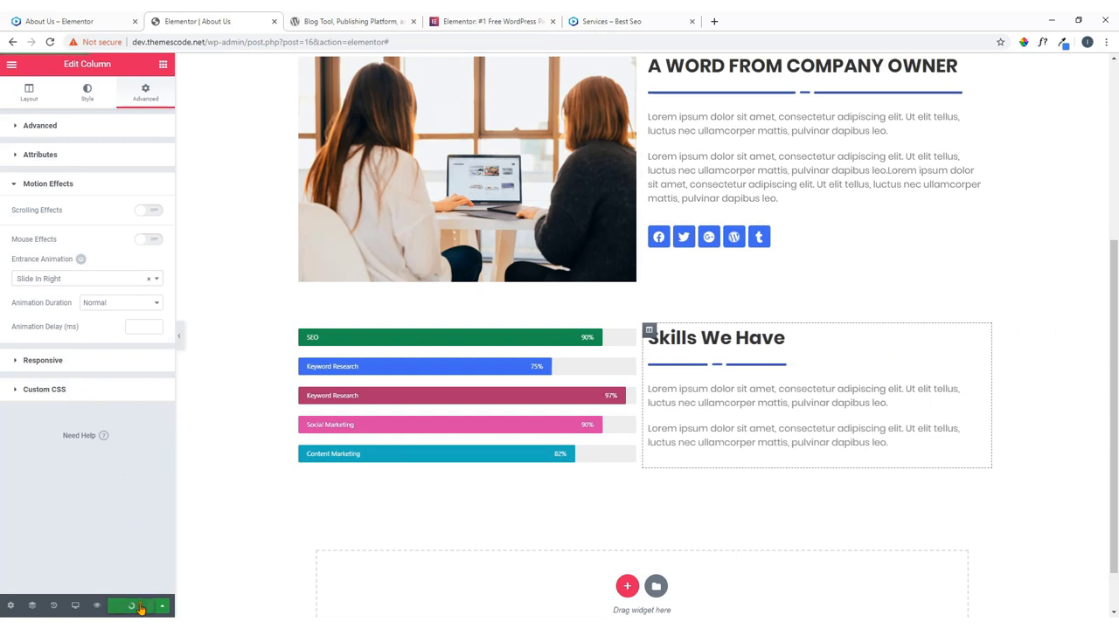
{"action": "scroll", "coordinate": [636, 350], "scroll_direction": "up", "scroll_amount": 1}
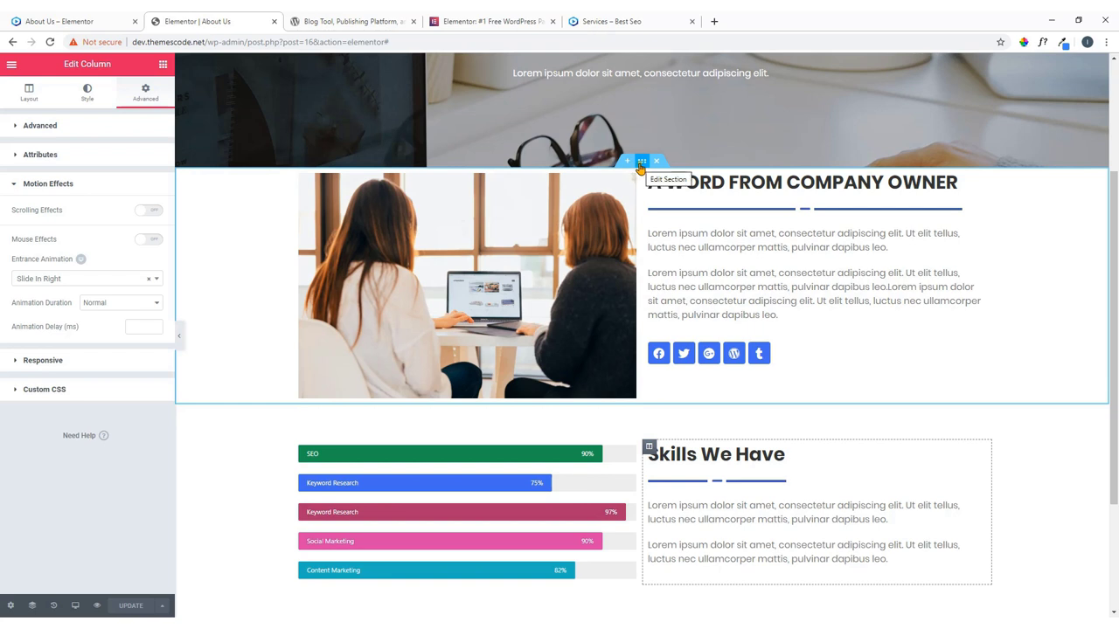
Unlink the owner section's padding and set top padding 40 and bottom padding 80.
{"action": "left_click", "coordinate": [642, 163]}
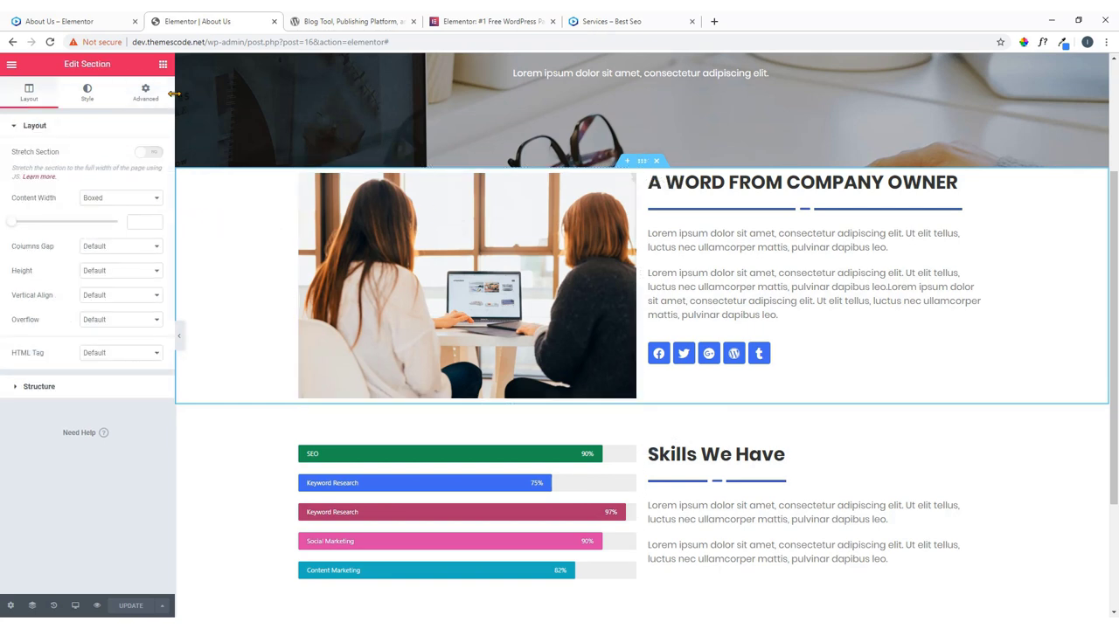
{"action": "left_click", "coordinate": [145, 92]}
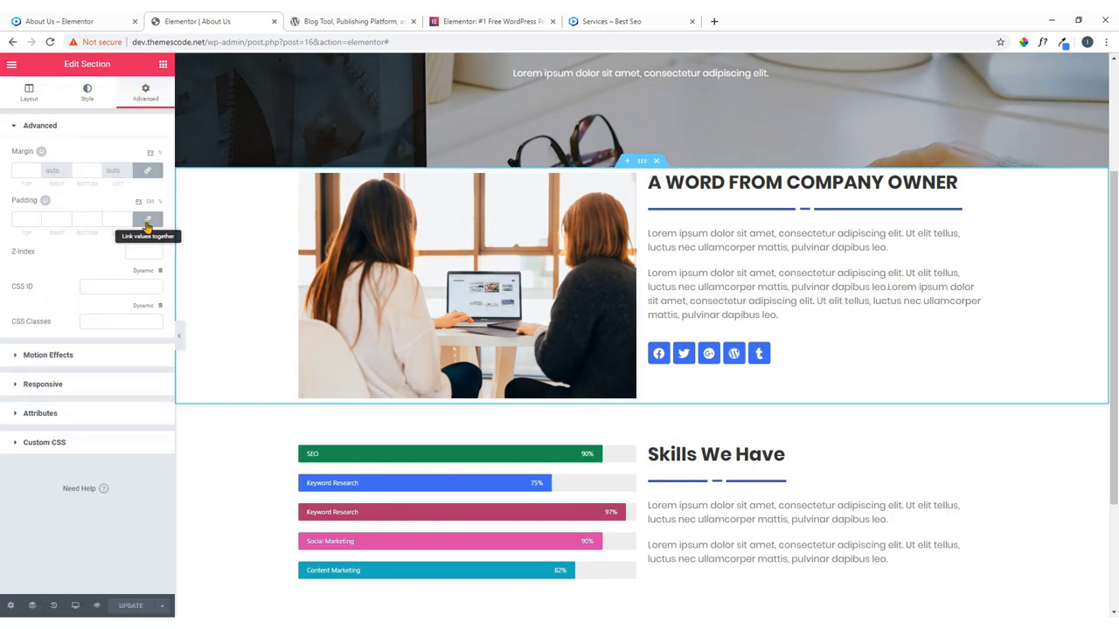
{"action": "left_click", "coordinate": [146, 222]}
{"action": "double_click", "coordinate": [31, 221]}
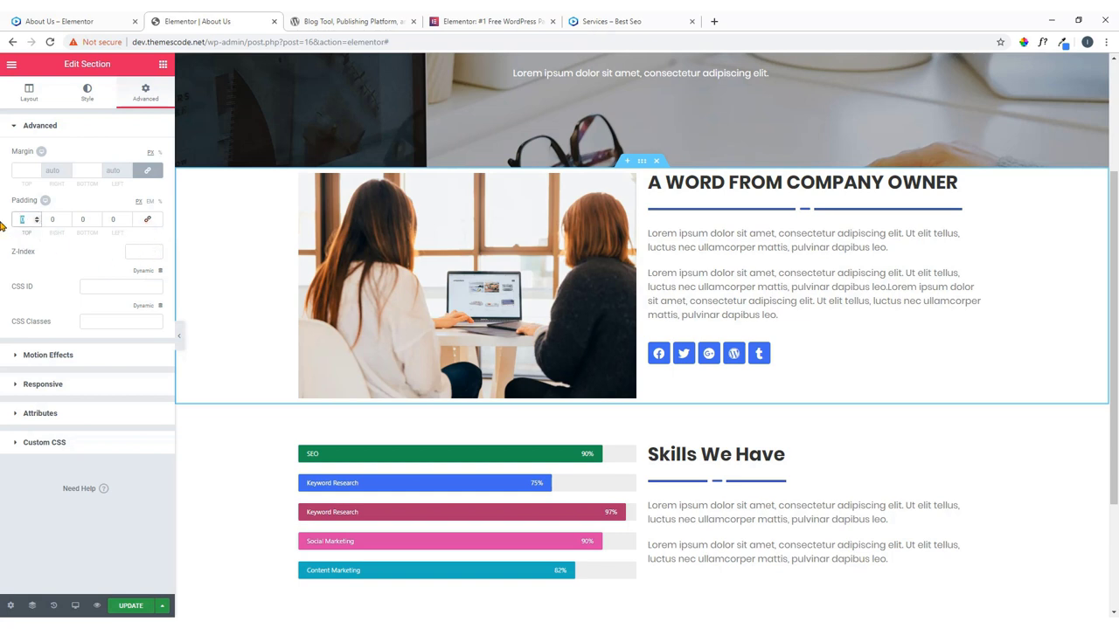
{"action": "type", "text": "40"}
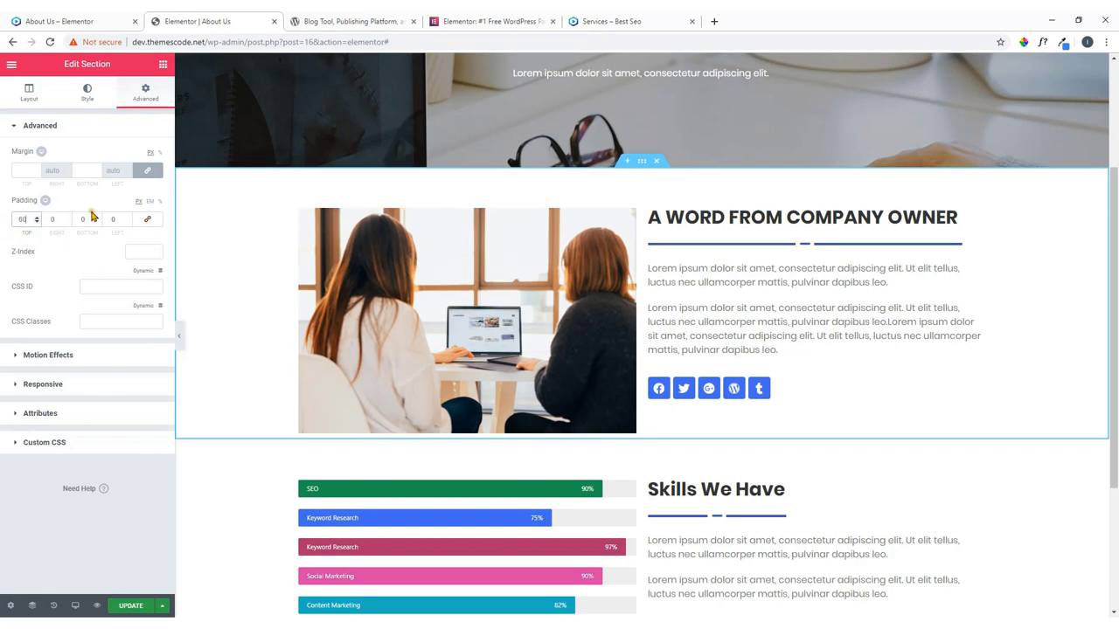
{"action": "double_click", "coordinate": [91, 219]}
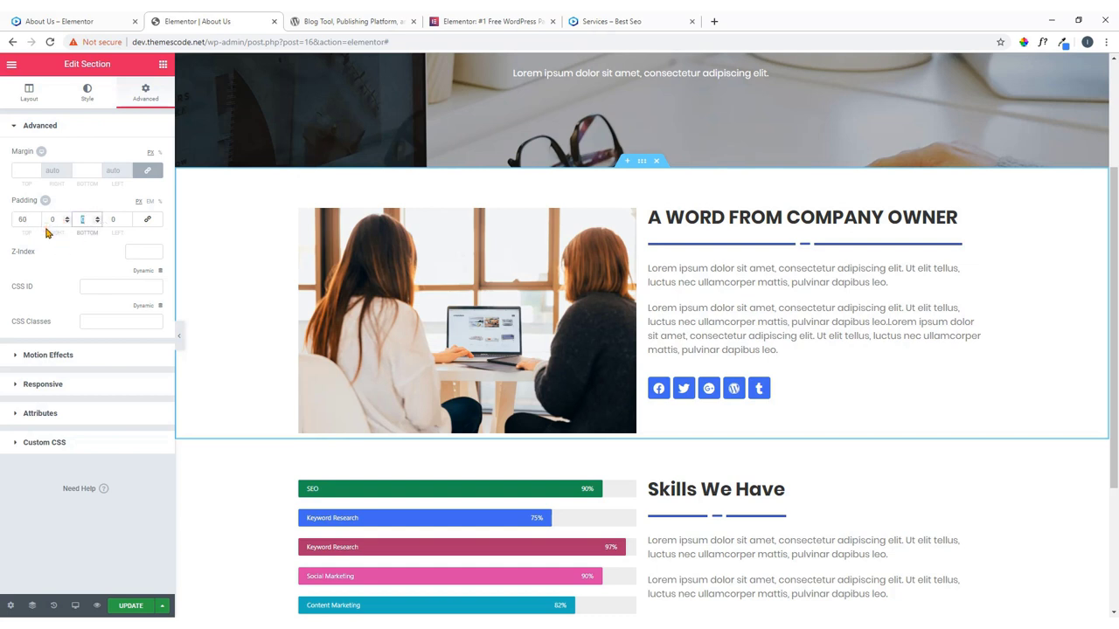
{"action": "type", "text": "80"}
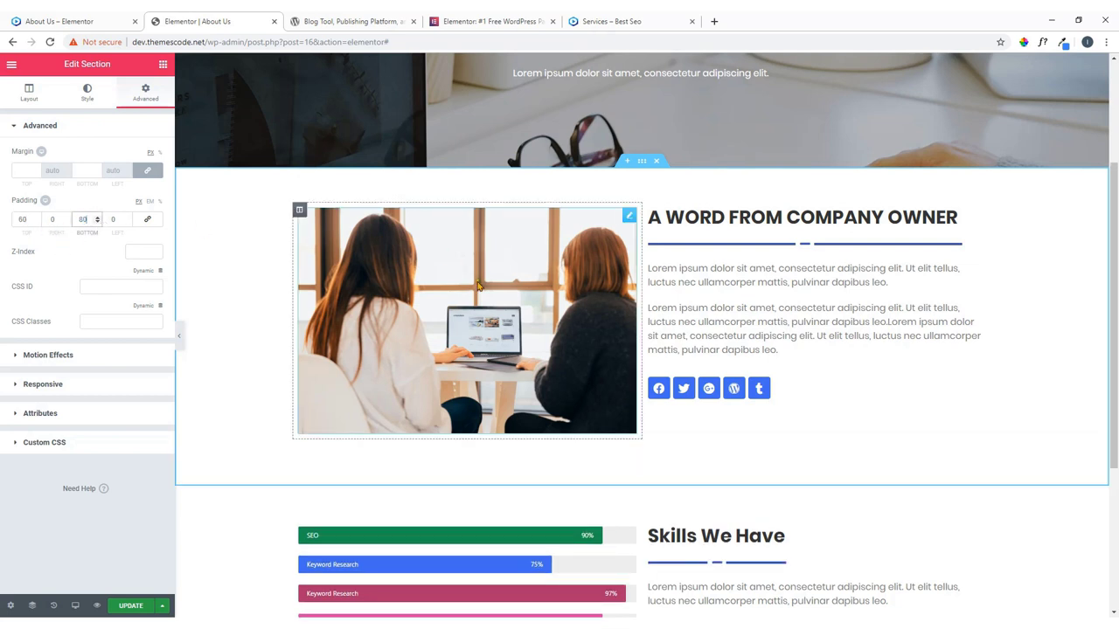
Give the team photo a Fade In entrance animation.
{"action": "left_click", "coordinate": [477, 285]}
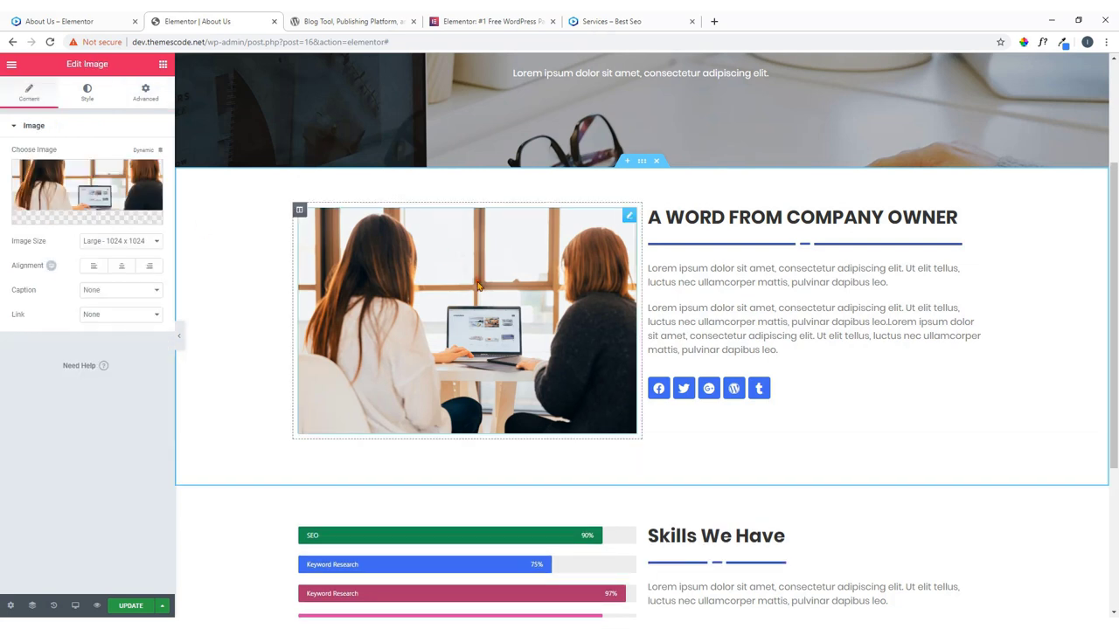
{"action": "left_click", "coordinate": [147, 92]}
{"action": "left_click", "coordinate": [75, 367]}
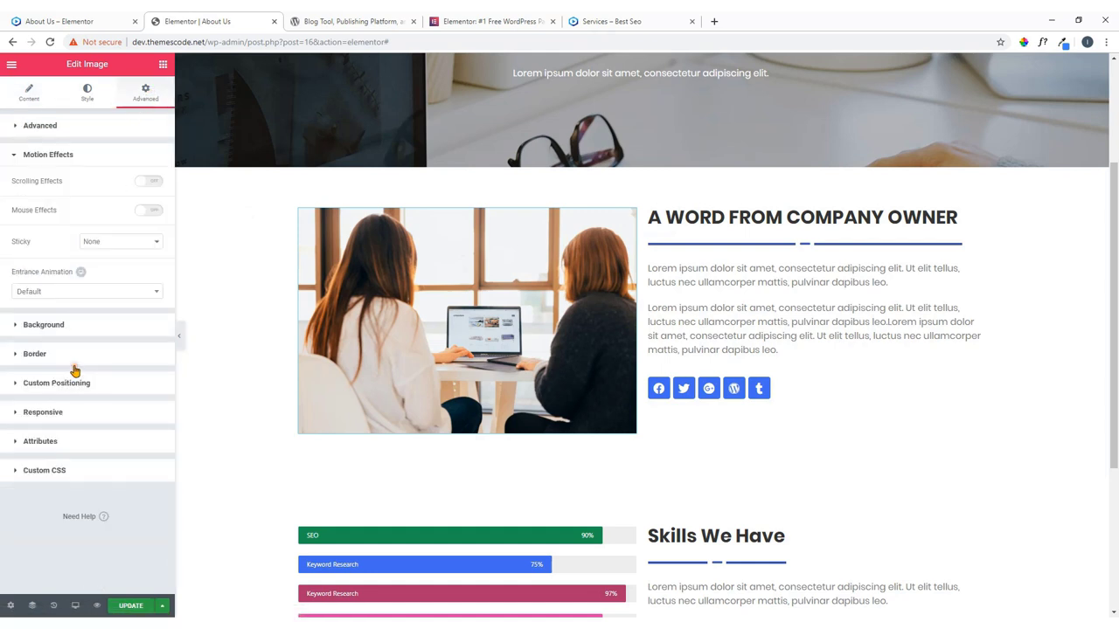
{"action": "left_click", "coordinate": [61, 294]}
{"action": "left_click", "coordinate": [48, 353]}
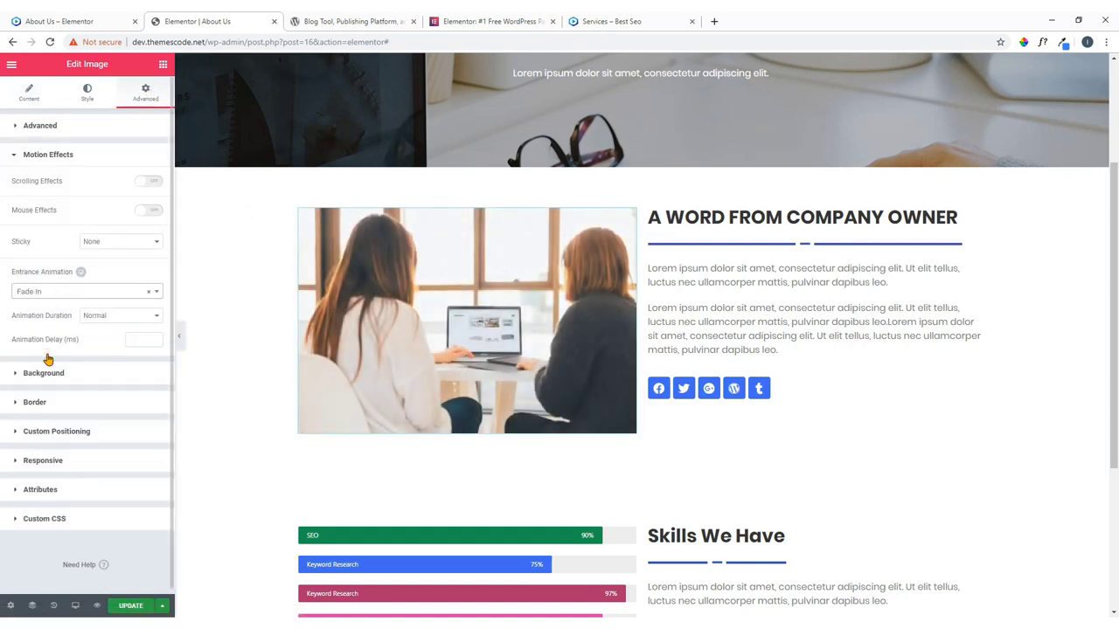
Give the owner text column a Fade In entrance animation.
{"action": "left_click", "coordinate": [979, 219]}
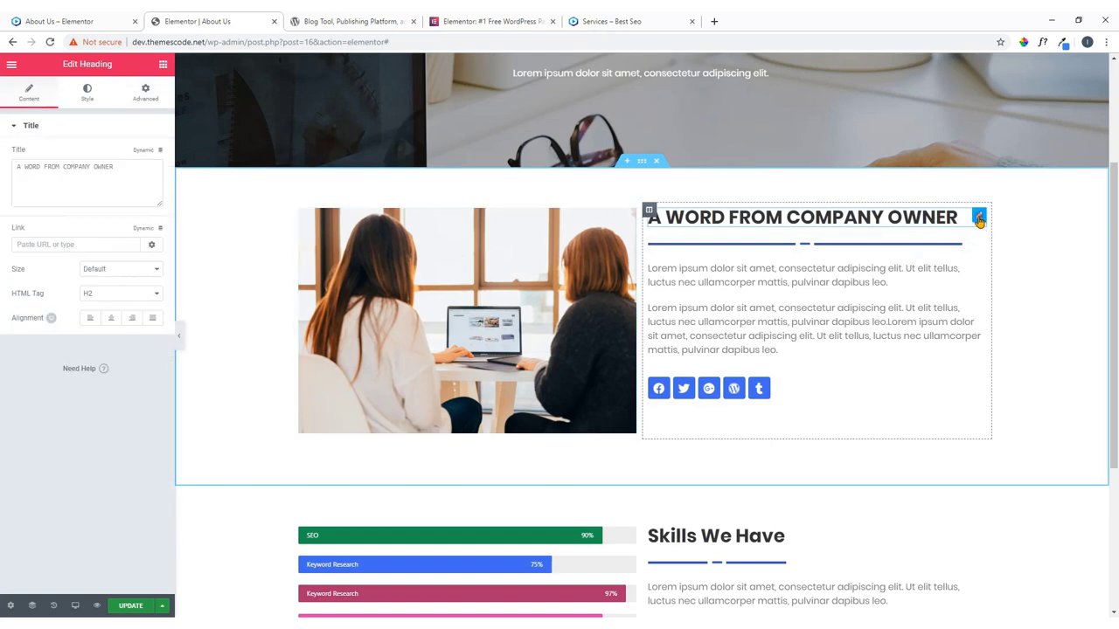
{"action": "left_click", "coordinate": [649, 210]}
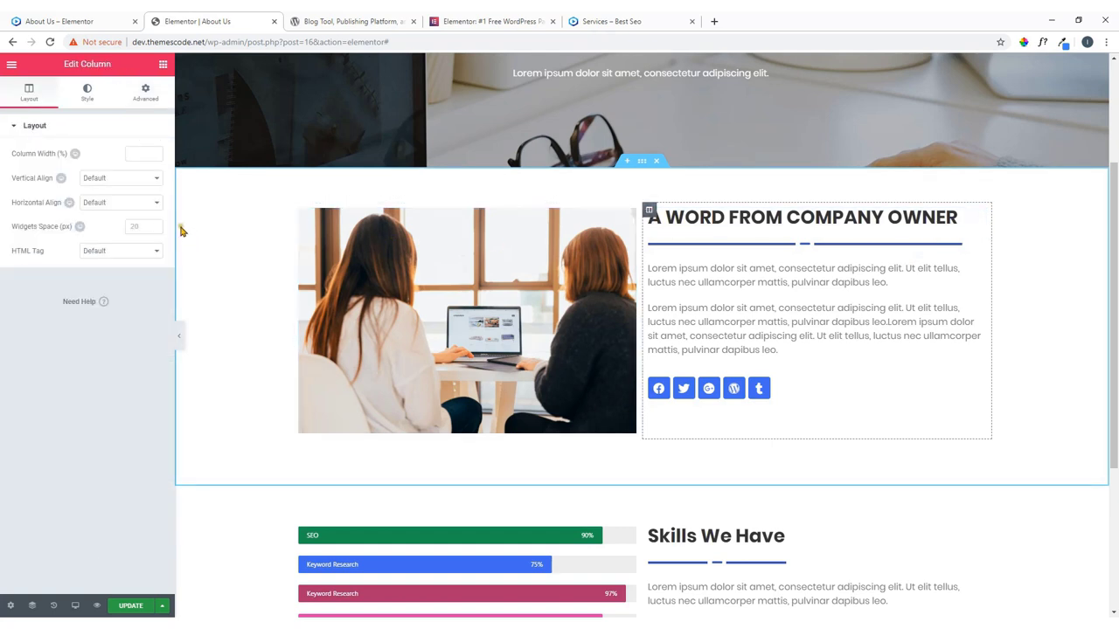
{"action": "left_click", "coordinate": [145, 91]}
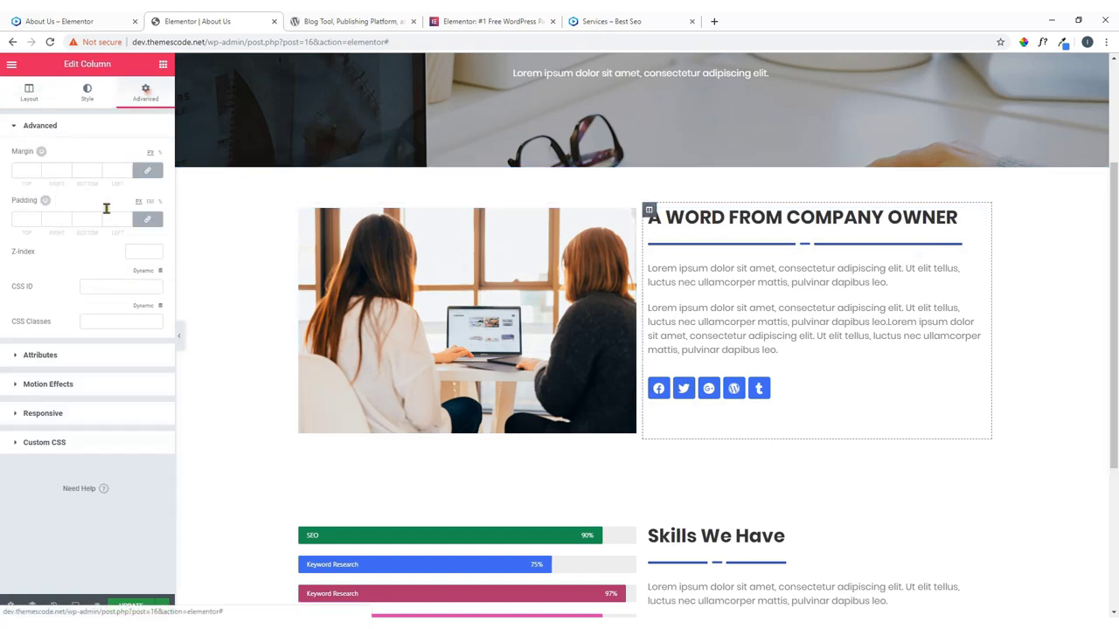
{"action": "left_click", "coordinate": [76, 386]}
{"action": "left_click", "coordinate": [91, 282]}
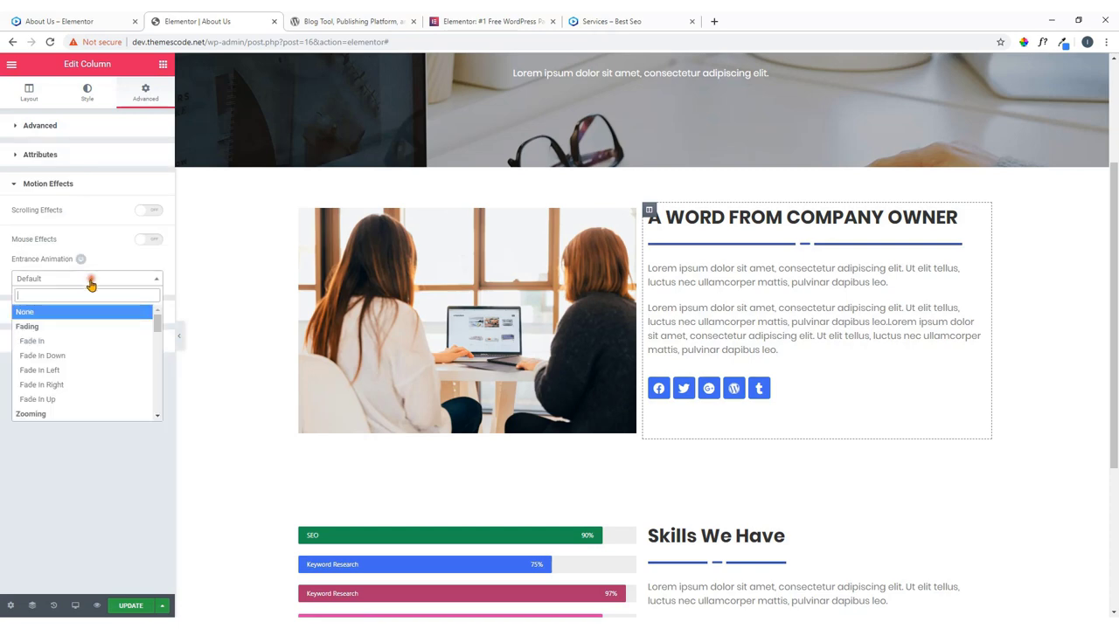
{"action": "left_click", "coordinate": [70, 343]}
{"action": "scroll", "coordinate": [204, 367], "scroll_direction": "down", "scroll_amount": 3}
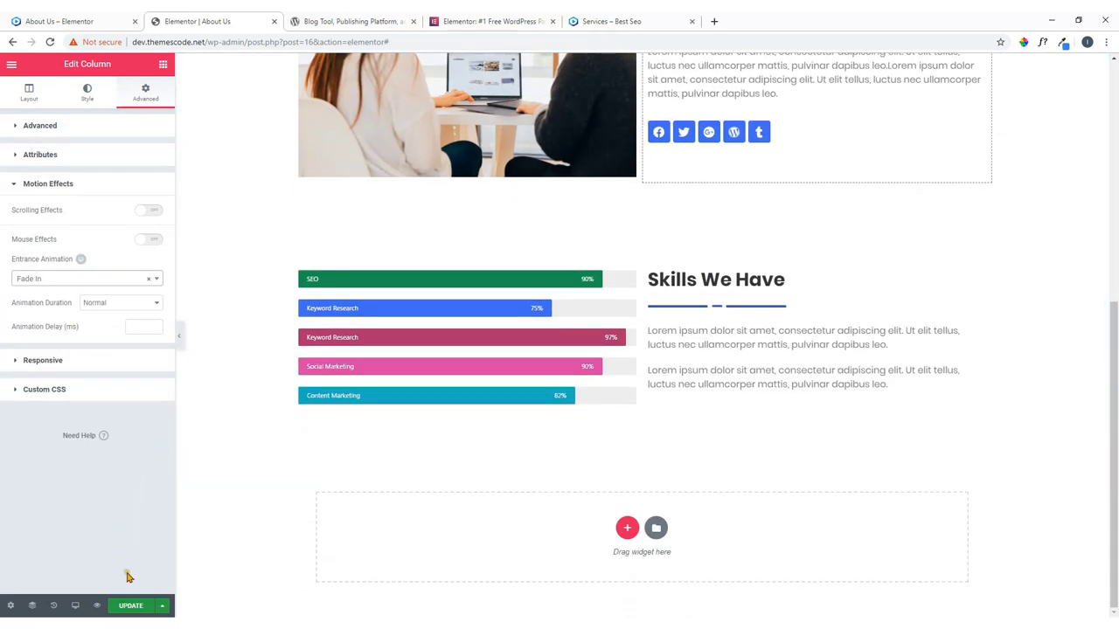
{"action": "scroll", "coordinate": [310, 412], "scroll_direction": "up", "scroll_amount": 6}
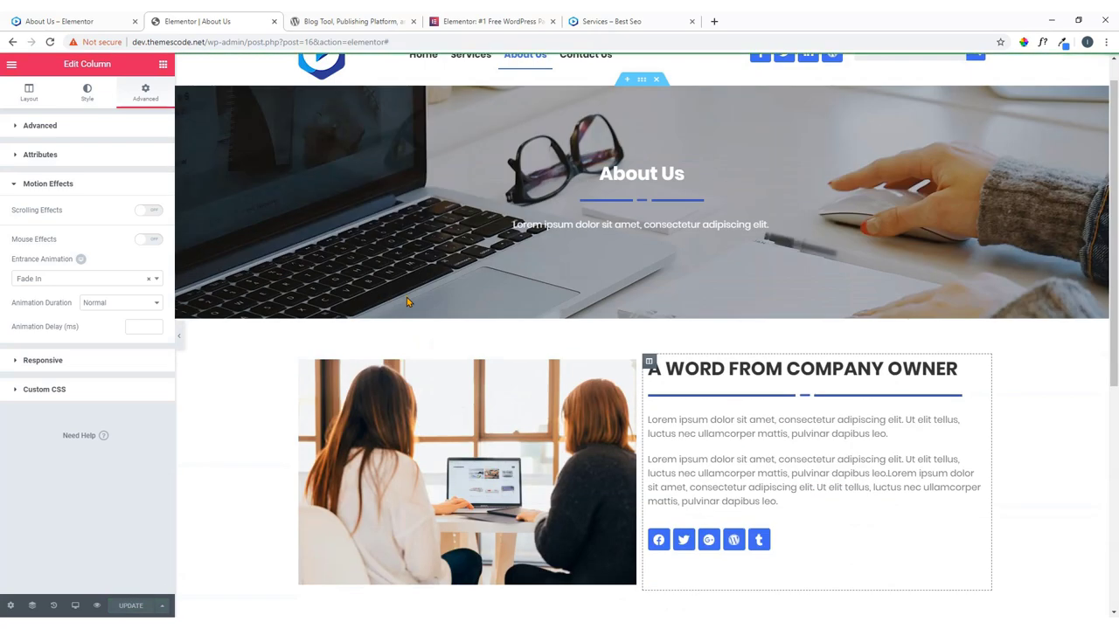
{"action": "scroll", "coordinate": [407, 303], "scroll_direction": "down", "scroll_amount": 6}
Add a new single-column section below the Skills section.
{"action": "left_click", "coordinate": [70, 19]}
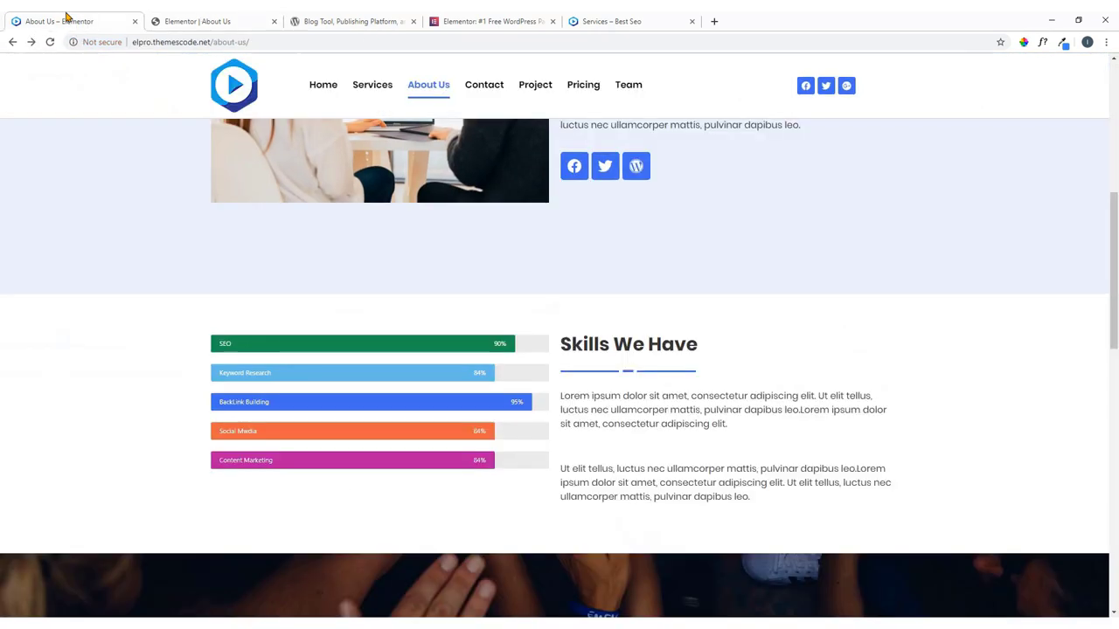
{"action": "scroll", "coordinate": [483, 377], "scroll_direction": "down", "scroll_amount": 4}
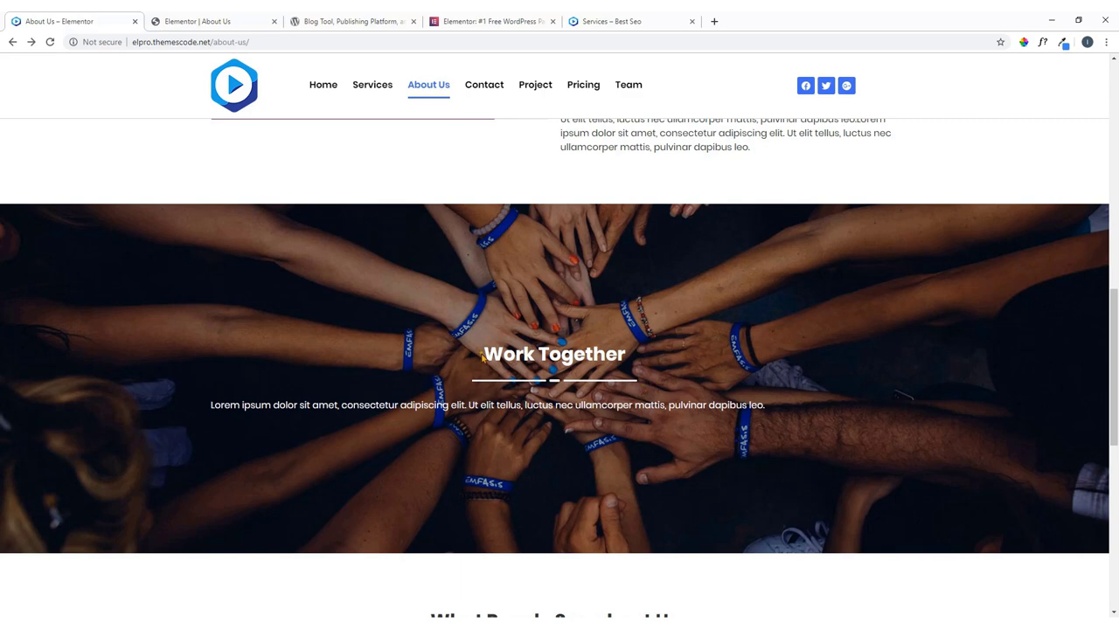
{"action": "left_click", "coordinate": [212, 14]}
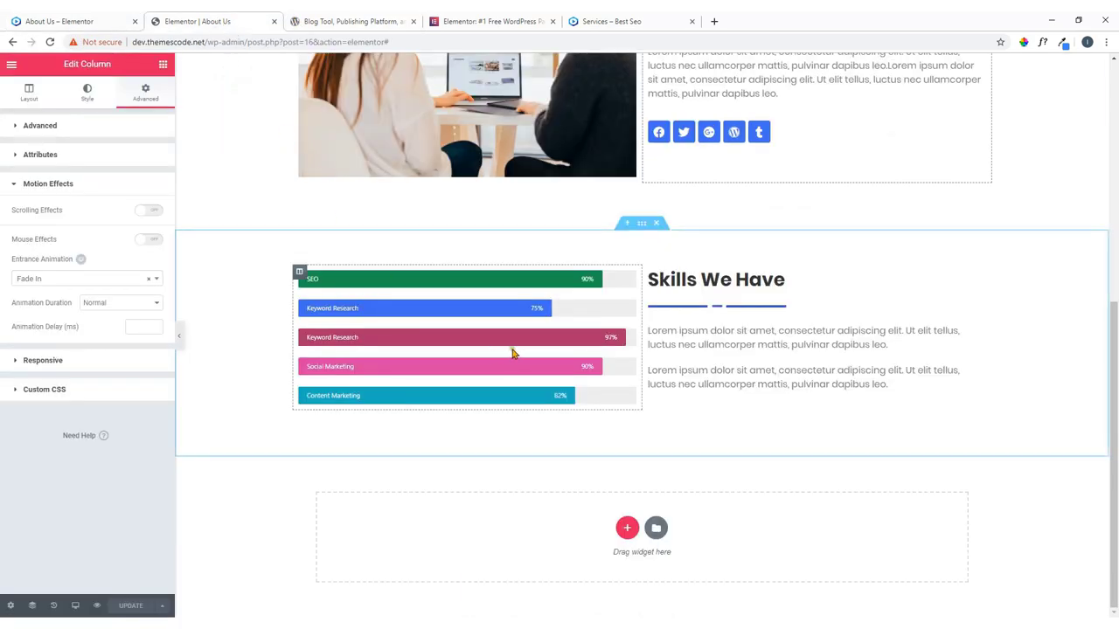
{"action": "left_click", "coordinate": [103, 17]}
{"action": "left_click", "coordinate": [242, 21]}
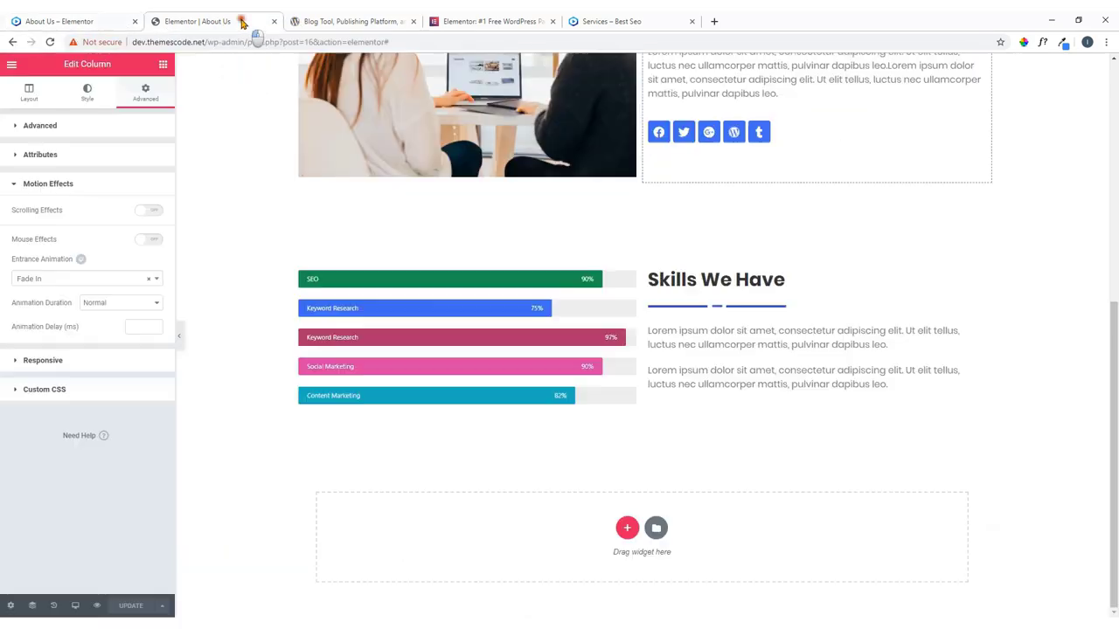
{"action": "left_click", "coordinate": [623, 530]}
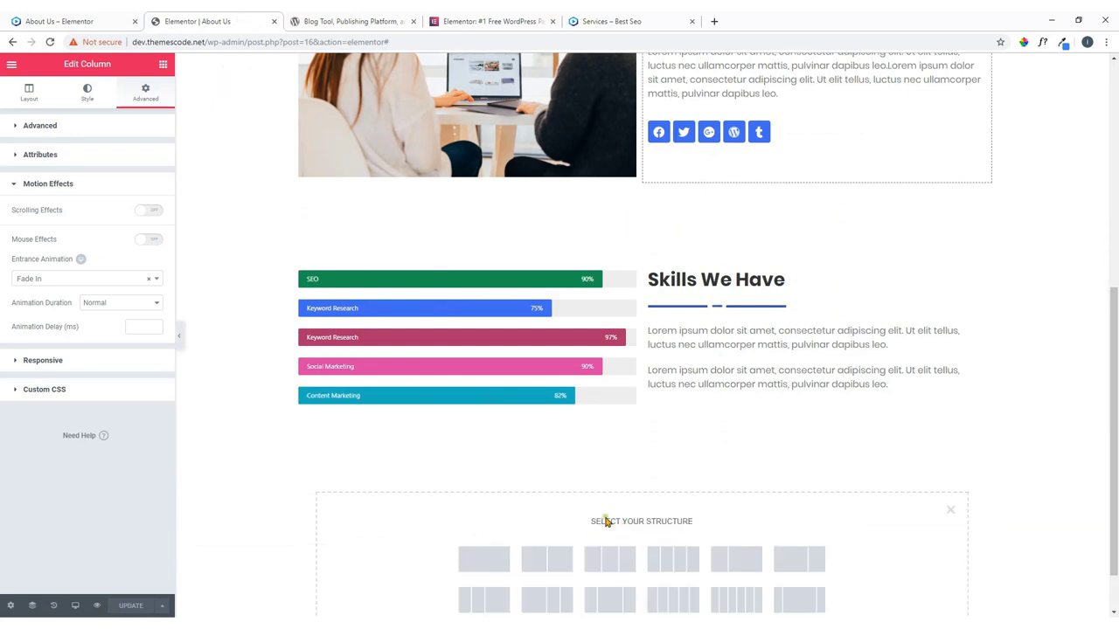
{"action": "left_click", "coordinate": [492, 505]}
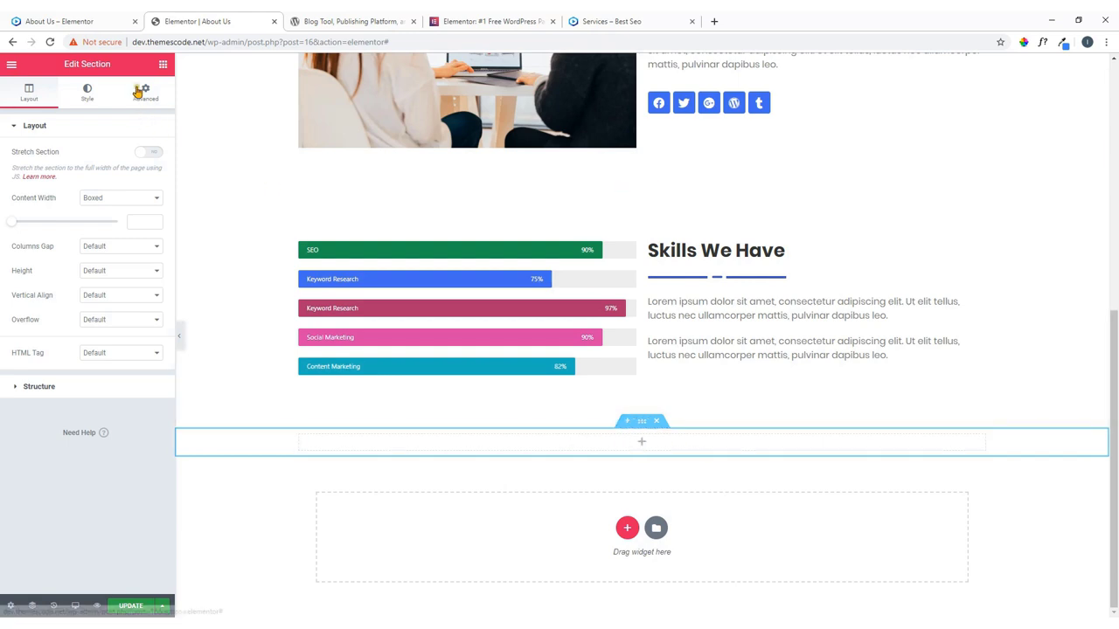
Add a centred heading reading 'Work Together', copied from the live page.
{"action": "left_click", "coordinate": [91, 18]}
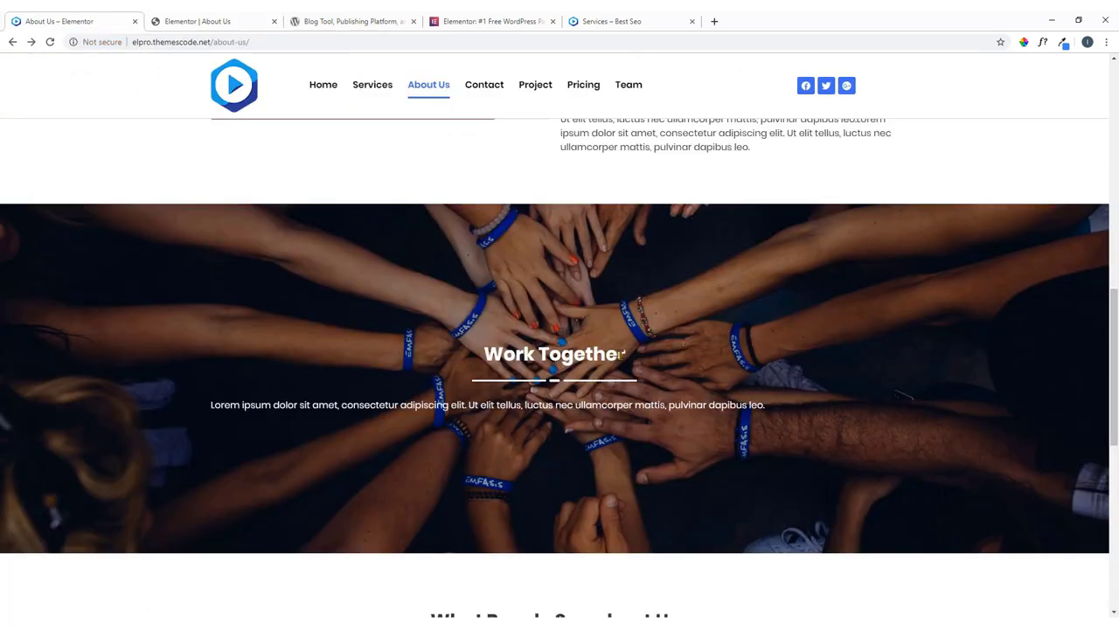
{"action": "left_click_drag", "start_coordinate": [626, 355], "coordinate": [482, 355]}
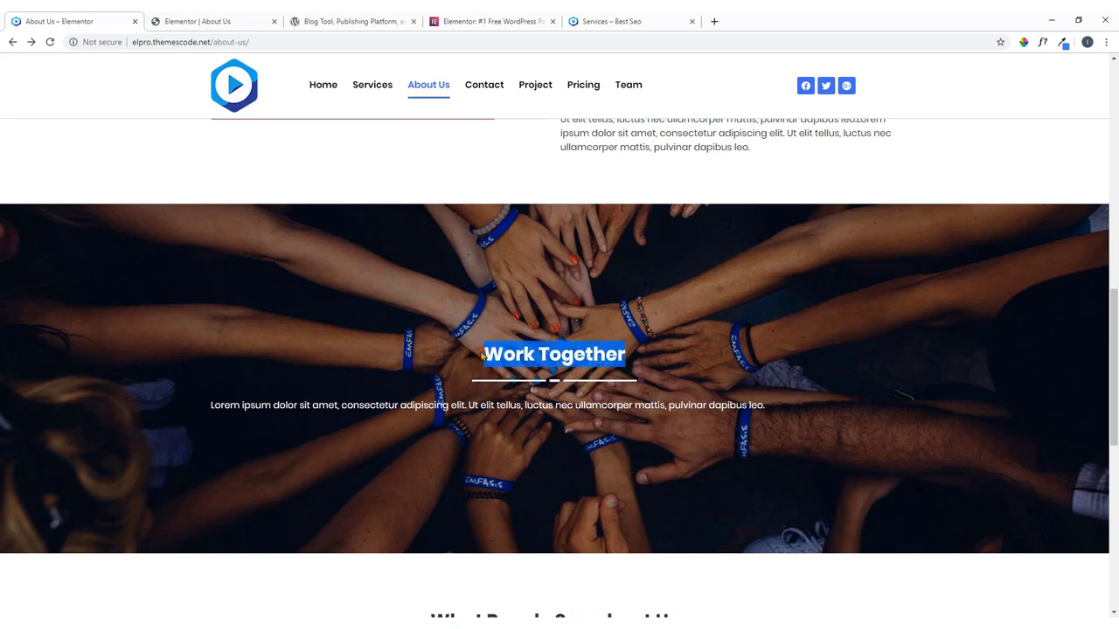
{"action": "right_click", "coordinate": [481, 354]}
{"action": "left_click", "coordinate": [502, 361]}
{"action": "left_click", "coordinate": [187, 21]}
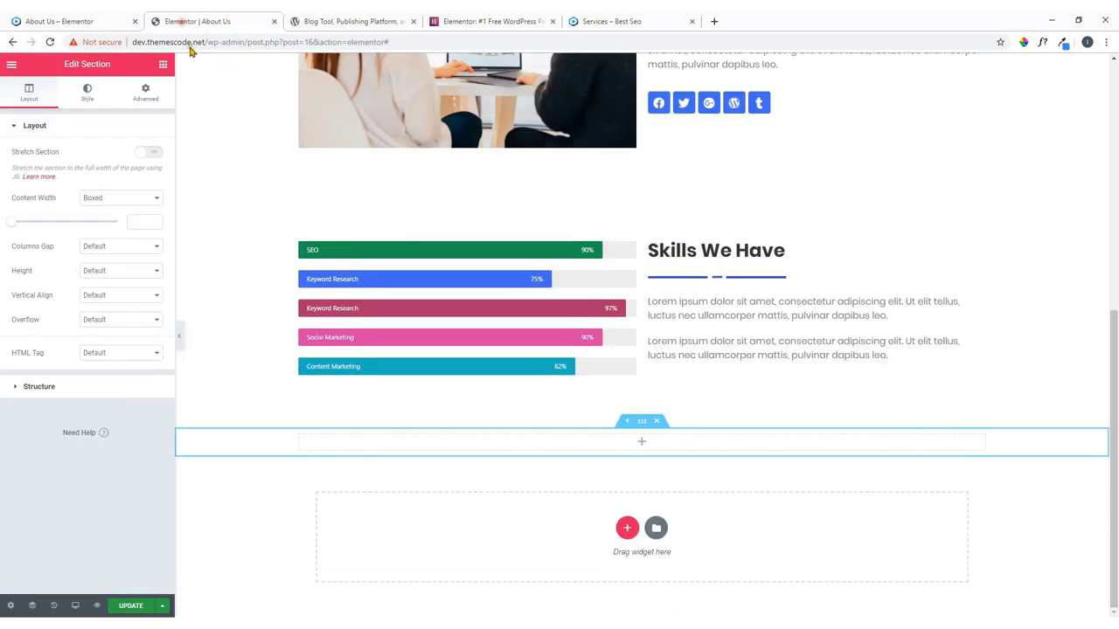
{"action": "left_click", "coordinate": [161, 70]}
{"action": "left_click_drag", "start_coordinate": [119, 180], "coordinate": [651, 443]}
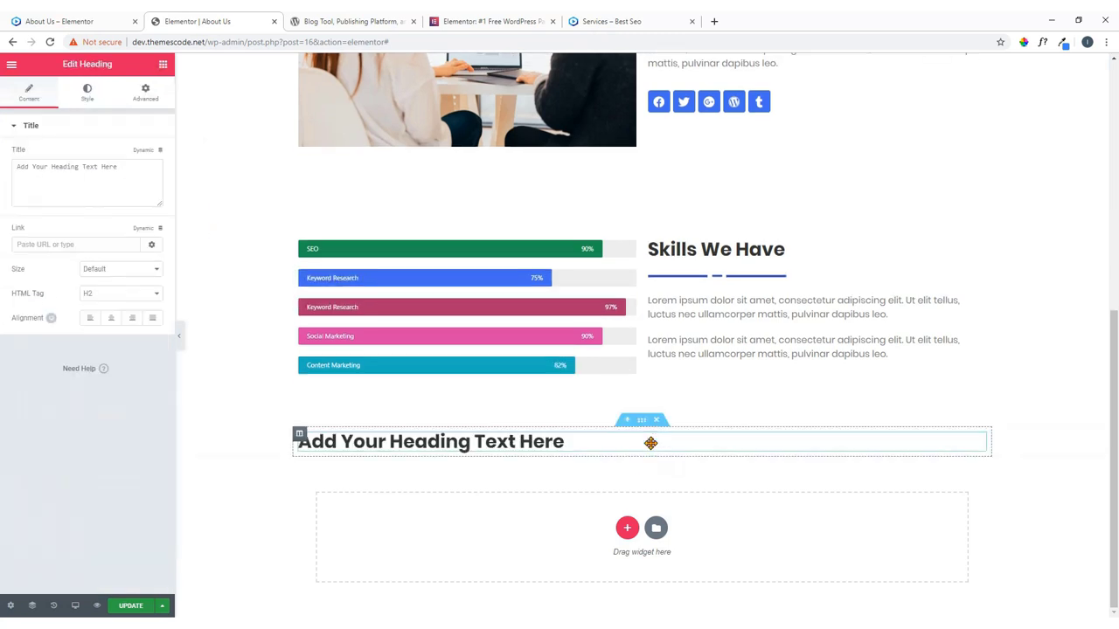
{"action": "left_click_drag", "start_coordinate": [121, 167], "coordinate": [1, 177]}
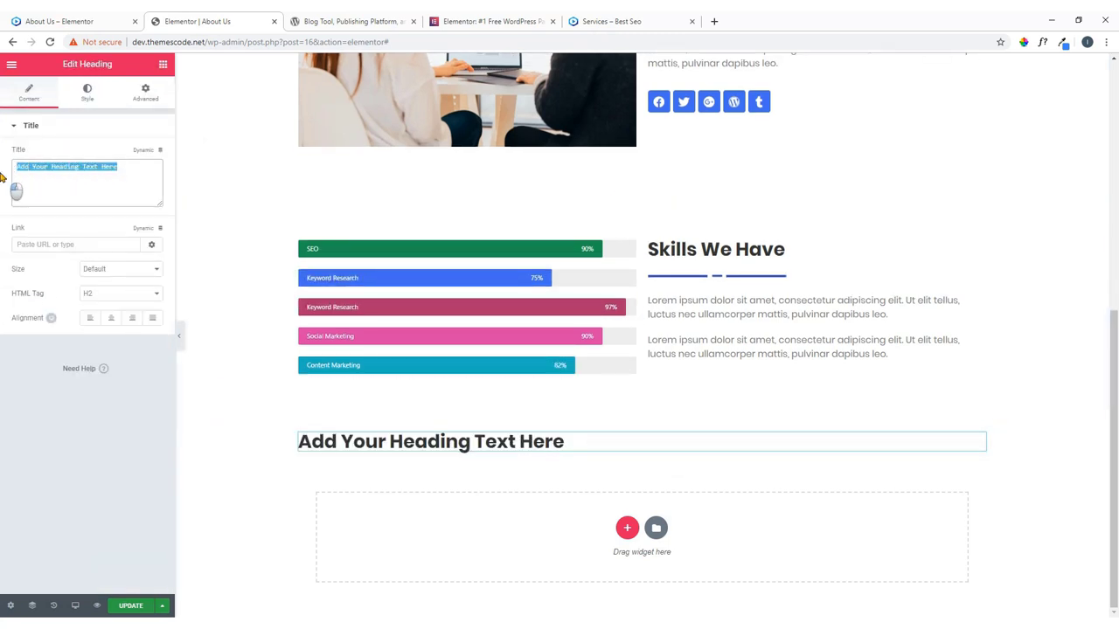
{"action": "key", "text": "ctrl+v"}
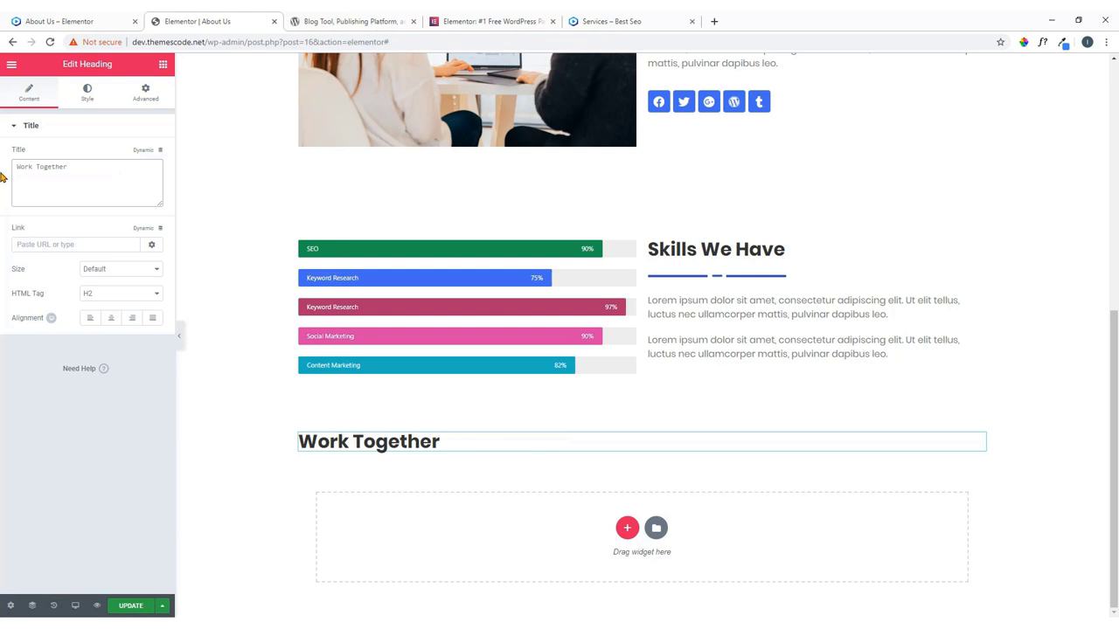
{"action": "left_click", "coordinate": [111, 317]}
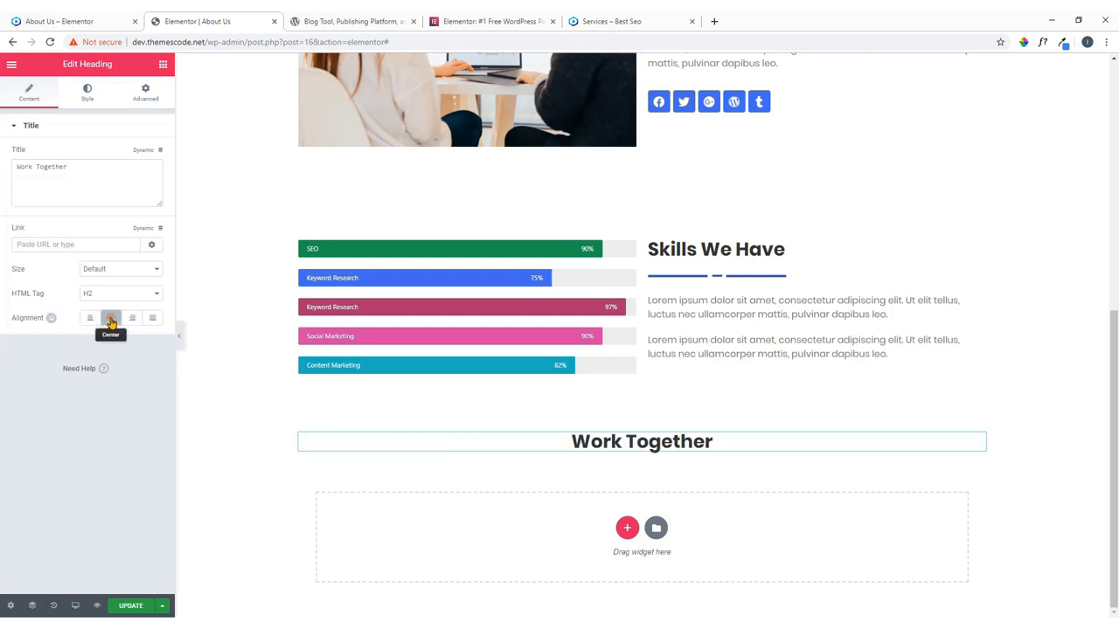
Copy the Skills divider under Work Together, centre it and make it shorter.
{"action": "right_click", "coordinate": [989, 292]}
{"action": "left_click", "coordinate": [988, 328]}
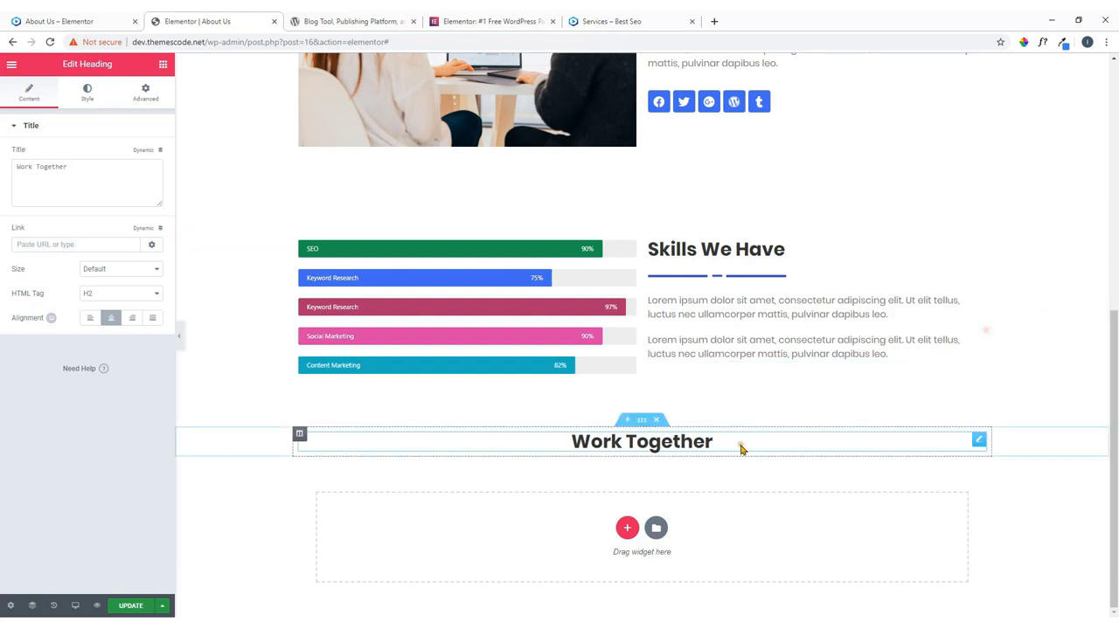
{"action": "right_click", "coordinate": [979, 441]}
{"action": "left_click", "coordinate": [1005, 507]}
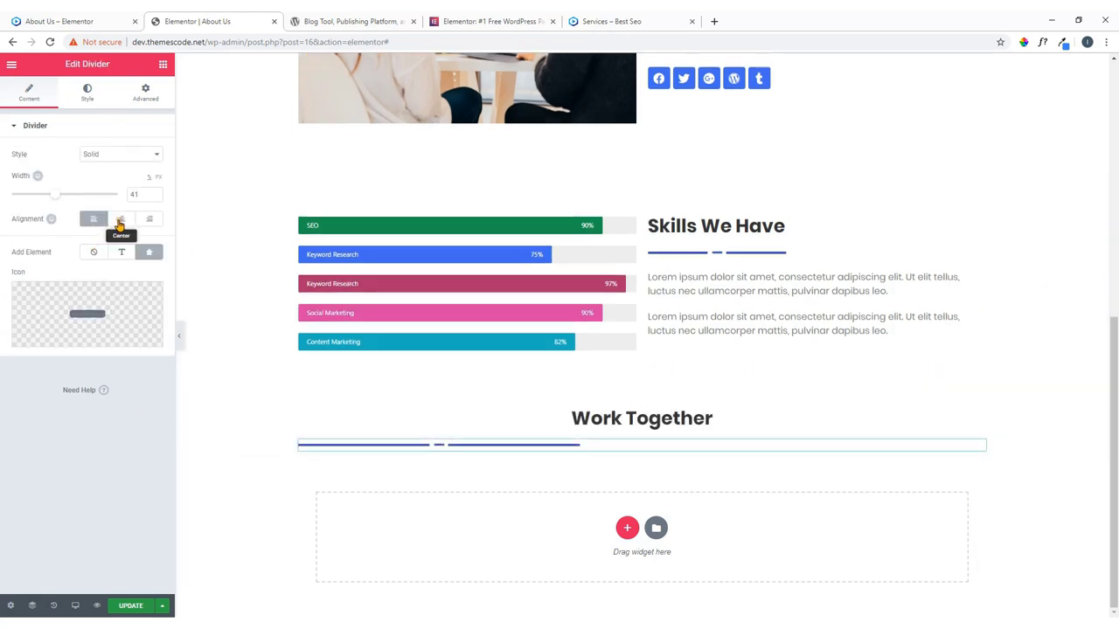
{"action": "left_click", "coordinate": [120, 223]}
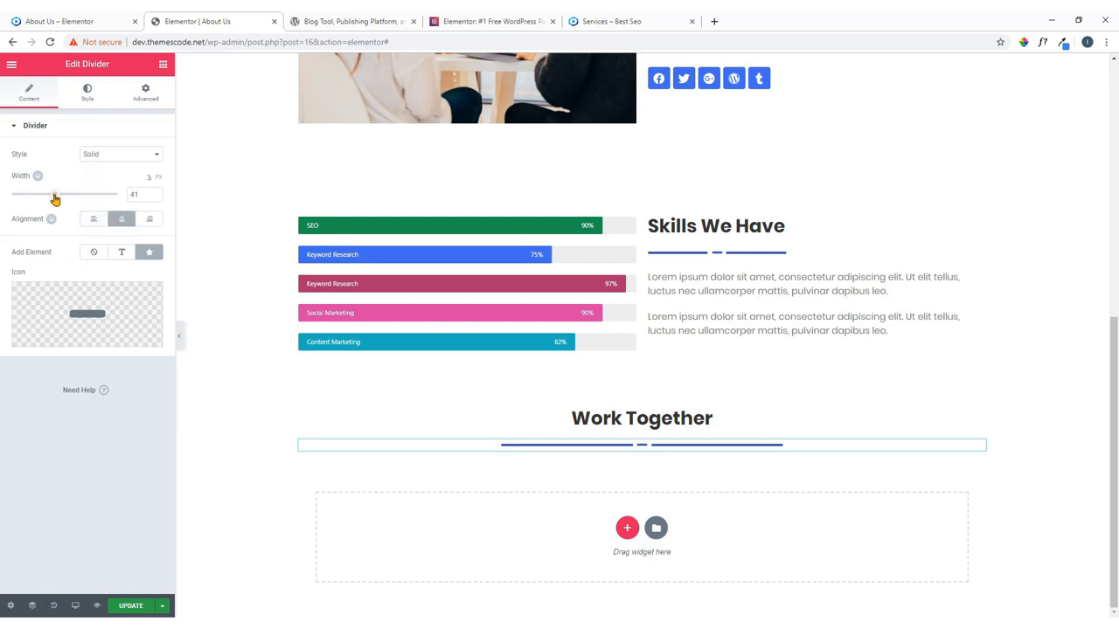
{"action": "left_click_drag", "start_coordinate": [54, 200], "coordinate": [32, 201]}
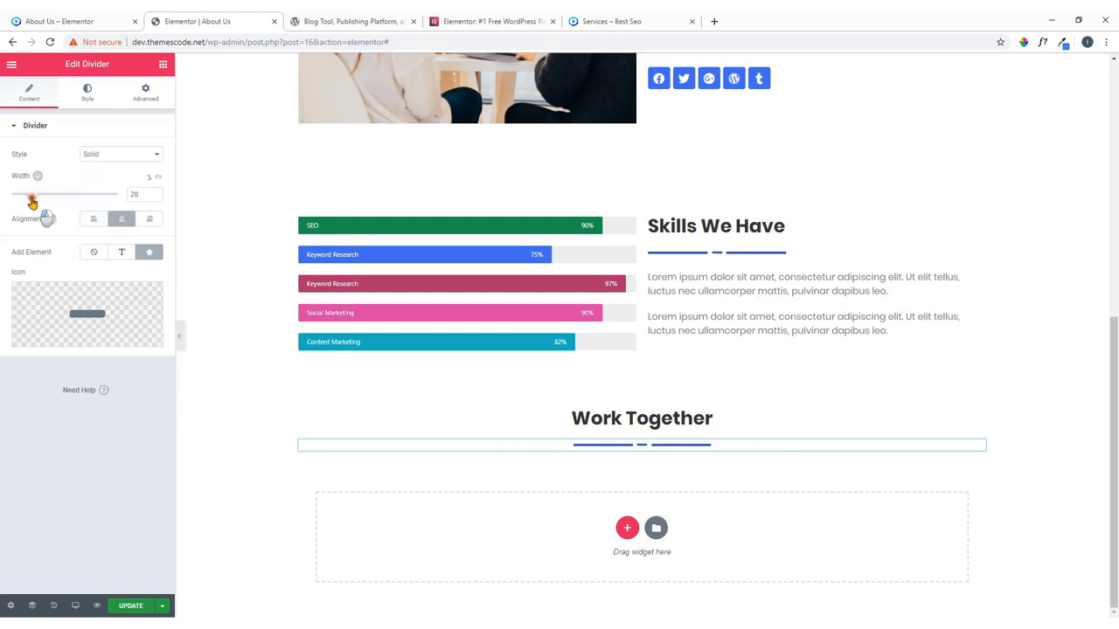
Add a centre-aligned Text Editor paragraph below the Work Together heading.
{"action": "left_click", "coordinate": [62, 20]}
{"action": "left_click", "coordinate": [262, 22]}
{"action": "left_click", "coordinate": [162, 66]}
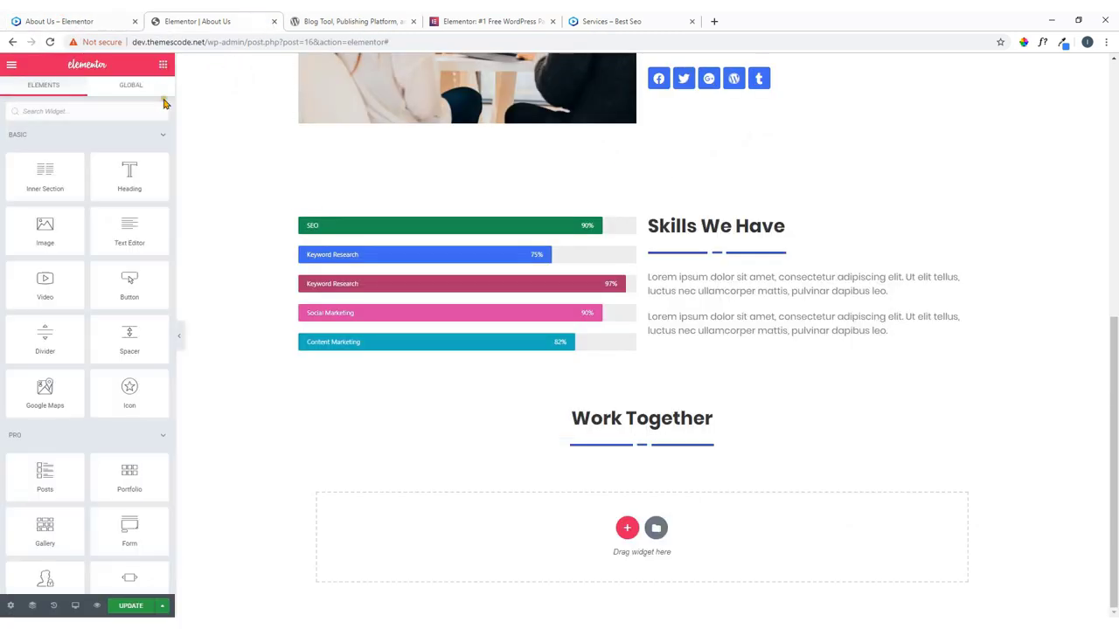
{"action": "left_click_drag", "start_coordinate": [133, 227], "coordinate": [655, 452]}
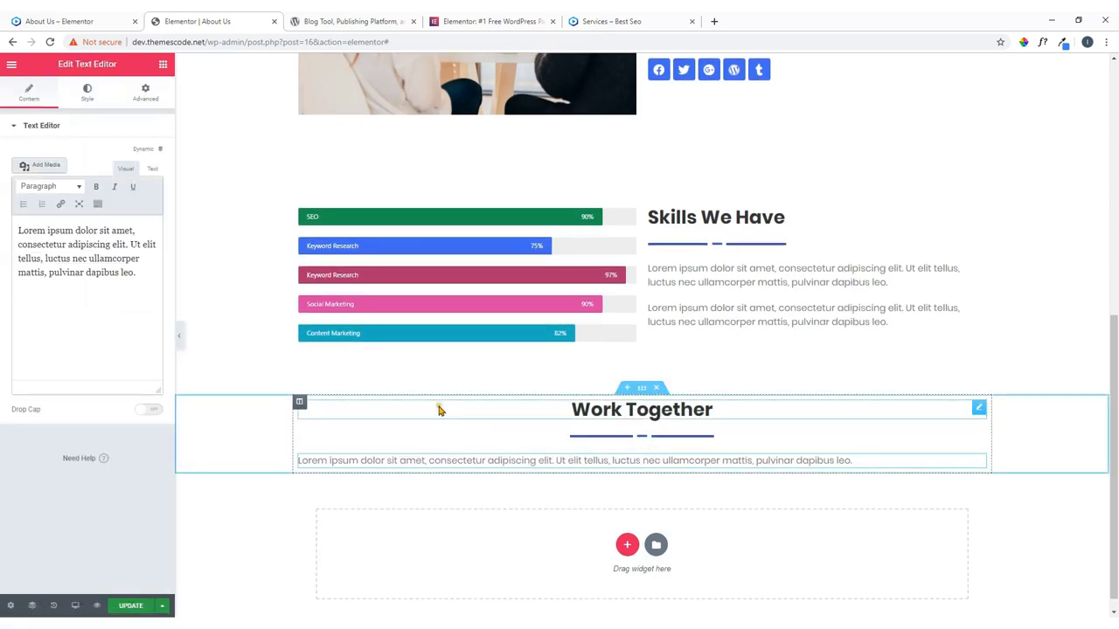
{"action": "left_click", "coordinate": [88, 95]}
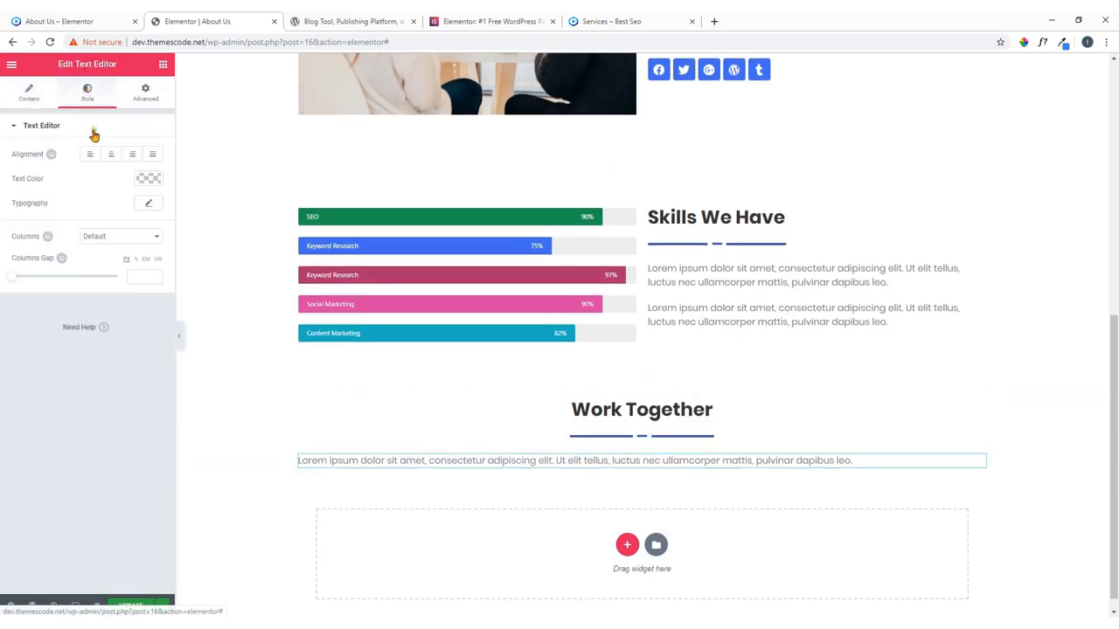
{"action": "left_click", "coordinate": [107, 155]}
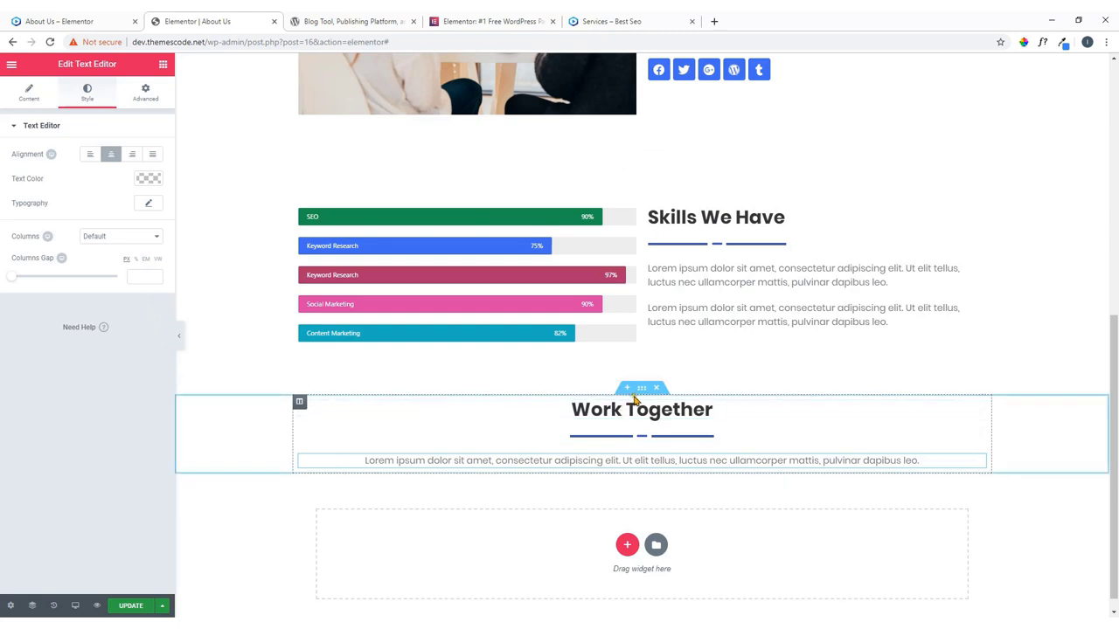
{"action": "left_click", "coordinate": [642, 388]}
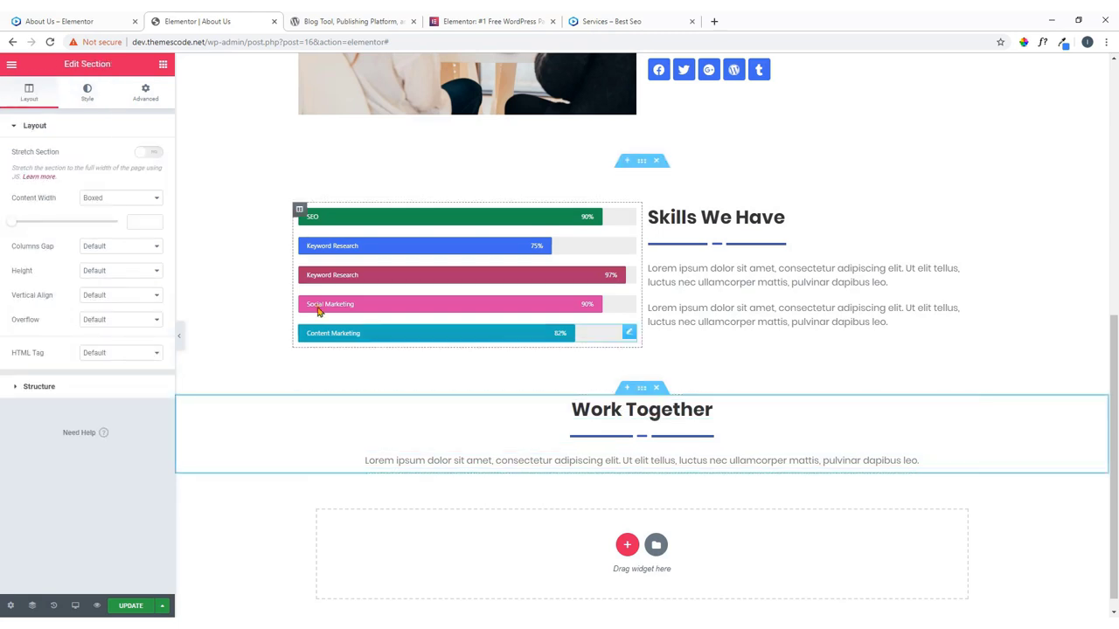
Set the stacked-hands perry image as the section's classic background.
{"action": "left_click", "coordinate": [92, 101]}
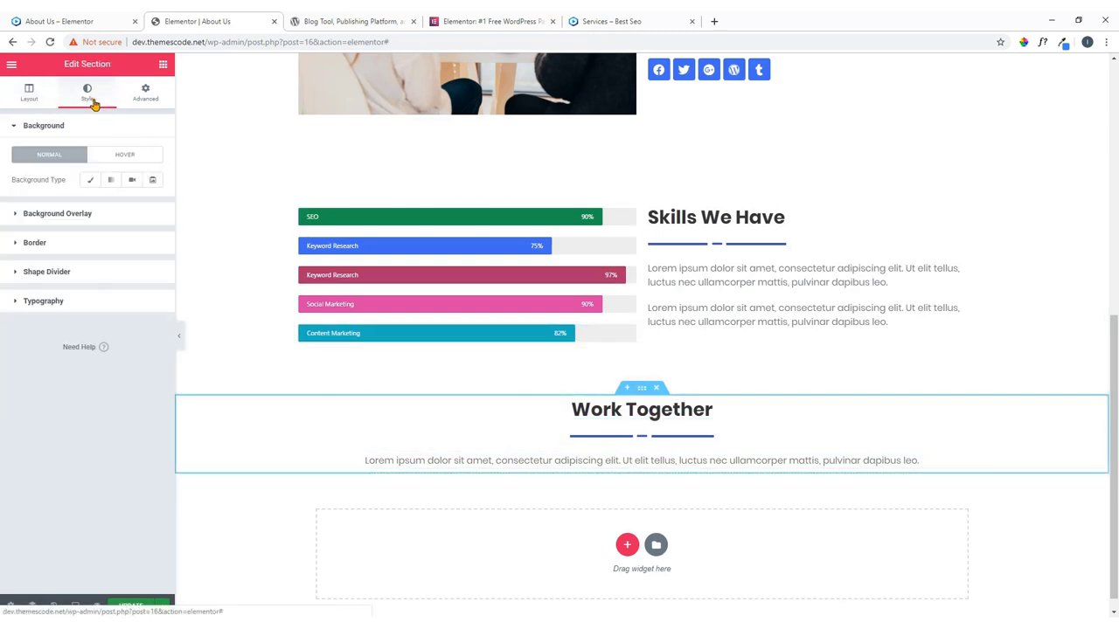
{"action": "left_click", "coordinate": [102, 18]}
{"action": "left_click", "coordinate": [210, 20]}
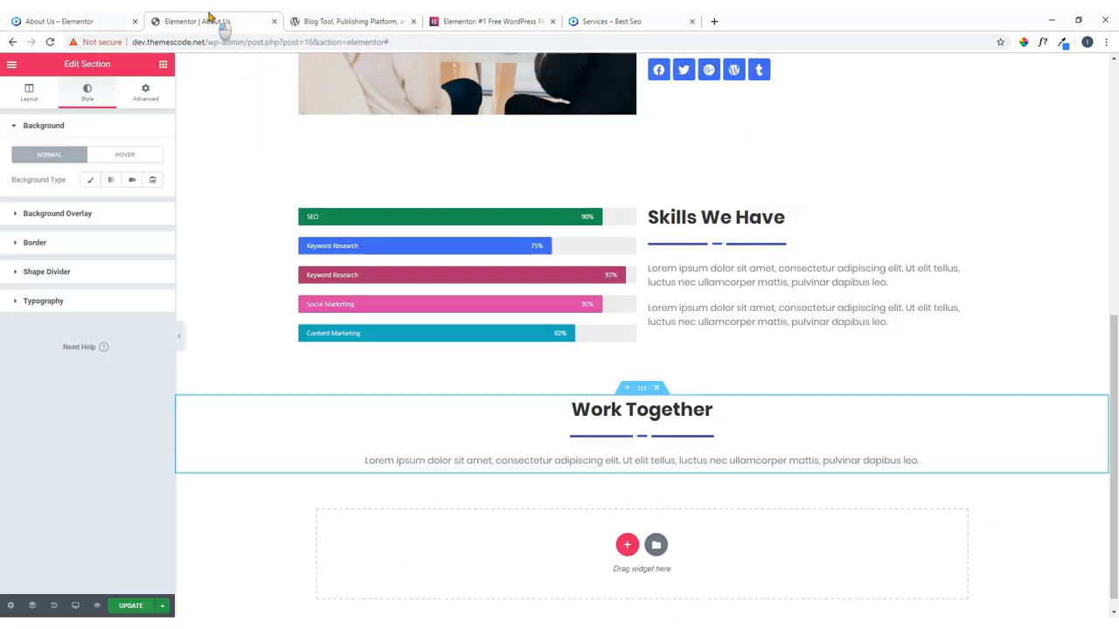
{"action": "left_click", "coordinate": [90, 179]}
{"action": "left_click", "coordinate": [97, 277]}
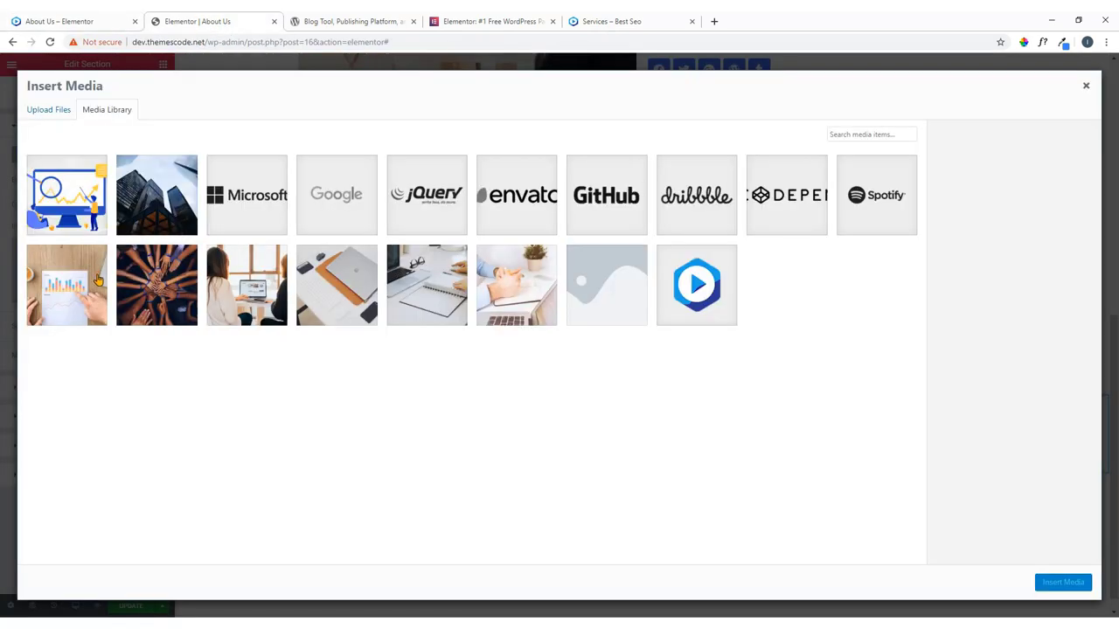
{"action": "left_click", "coordinate": [159, 289]}
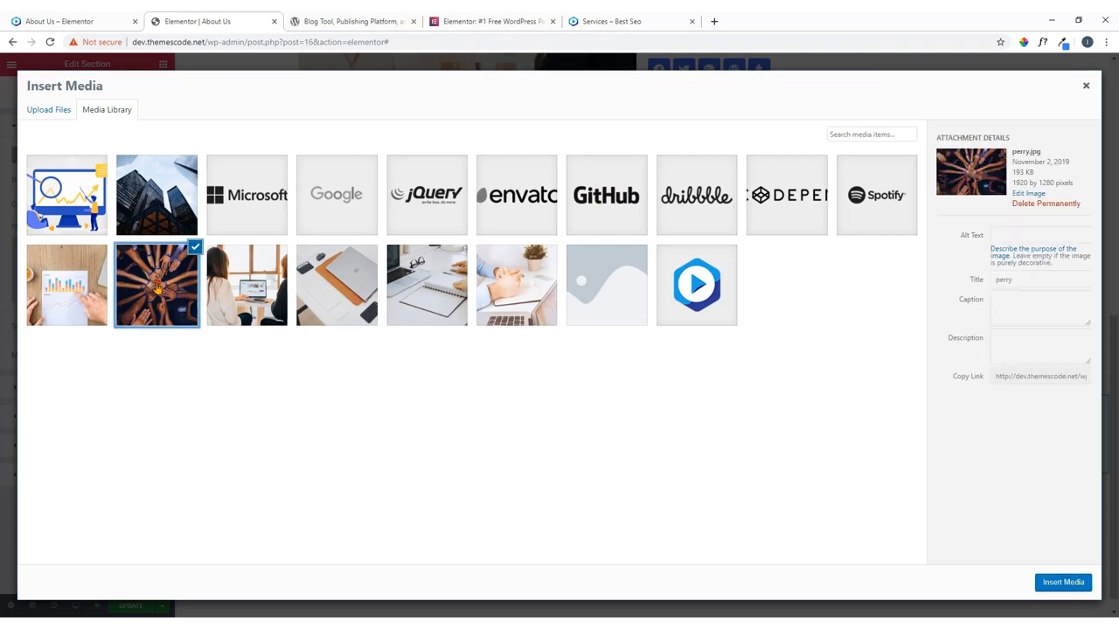
{"action": "left_click", "coordinate": [1056, 590]}
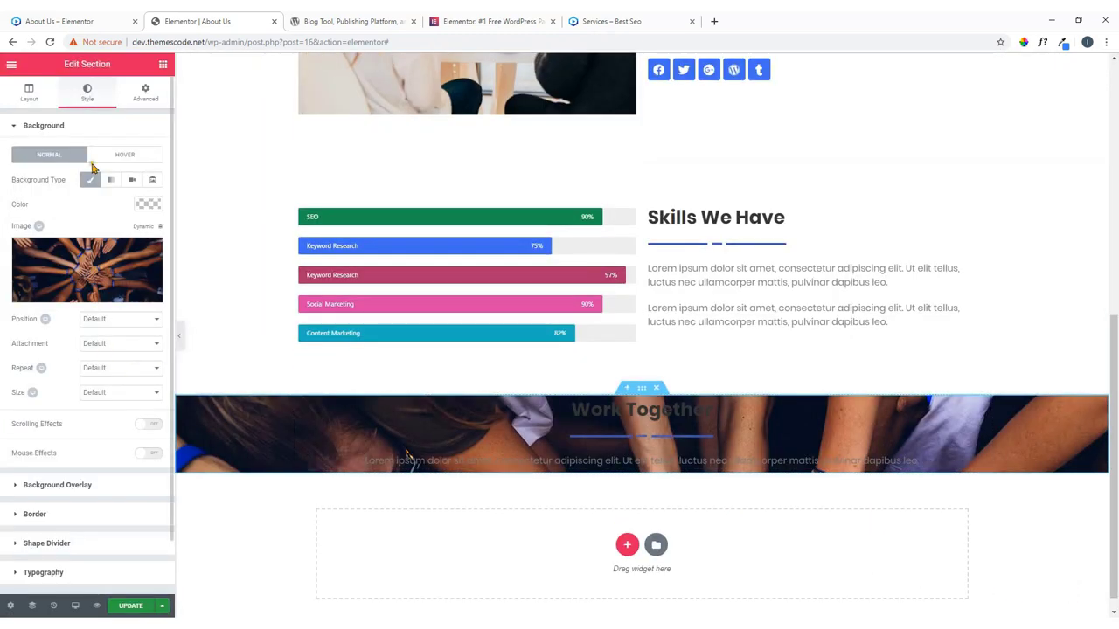
Give the section a minimum height of 620 px.
{"action": "left_click", "coordinate": [35, 91]}
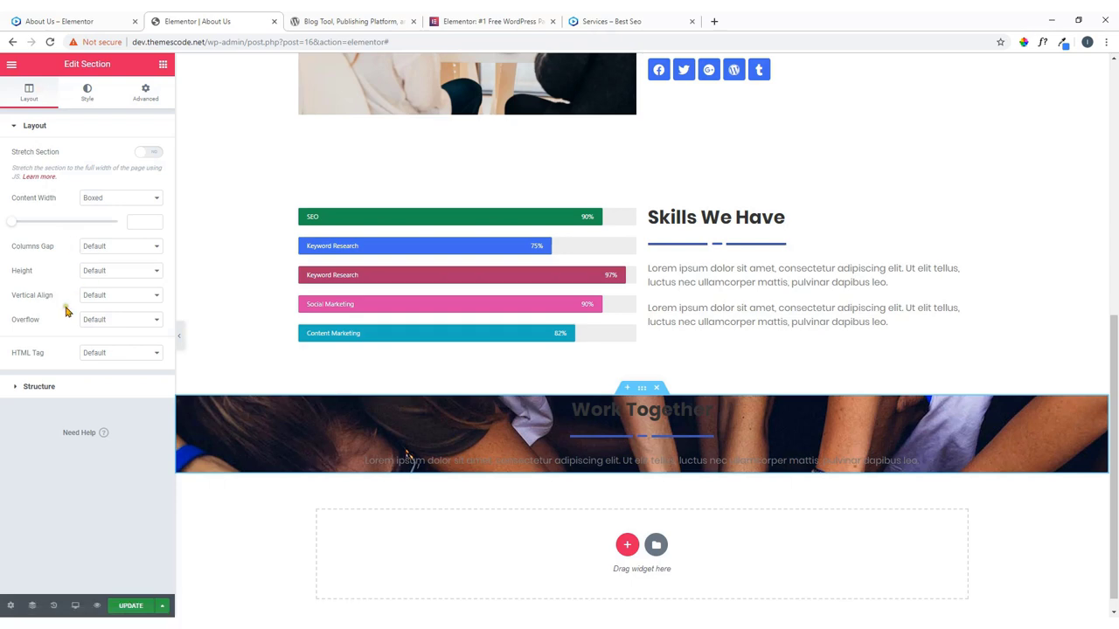
{"action": "left_click", "coordinate": [83, 274]}
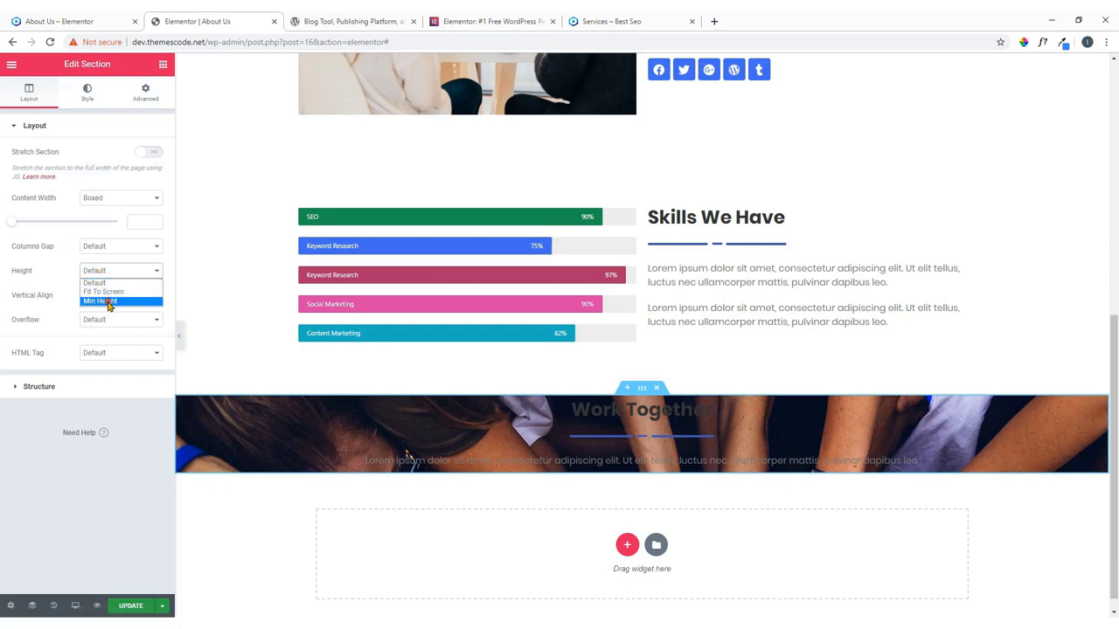
{"action": "left_click", "coordinate": [109, 301]}
{"action": "scroll", "coordinate": [210, 321], "scroll_direction": "down", "scroll_amount": 2}
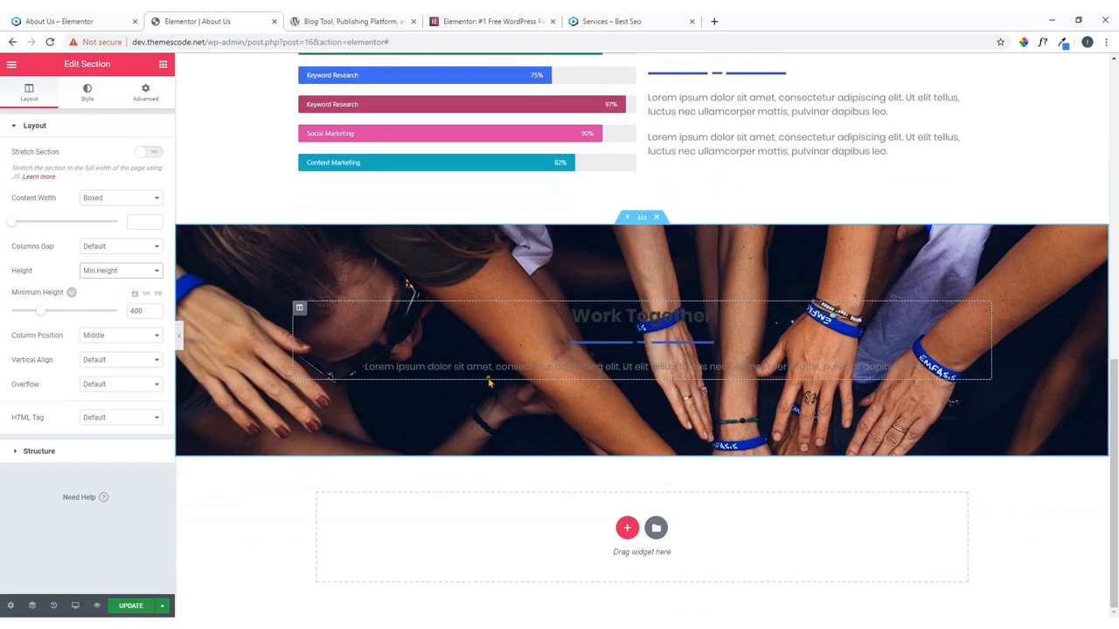
{"action": "double_click", "coordinate": [135, 310]}
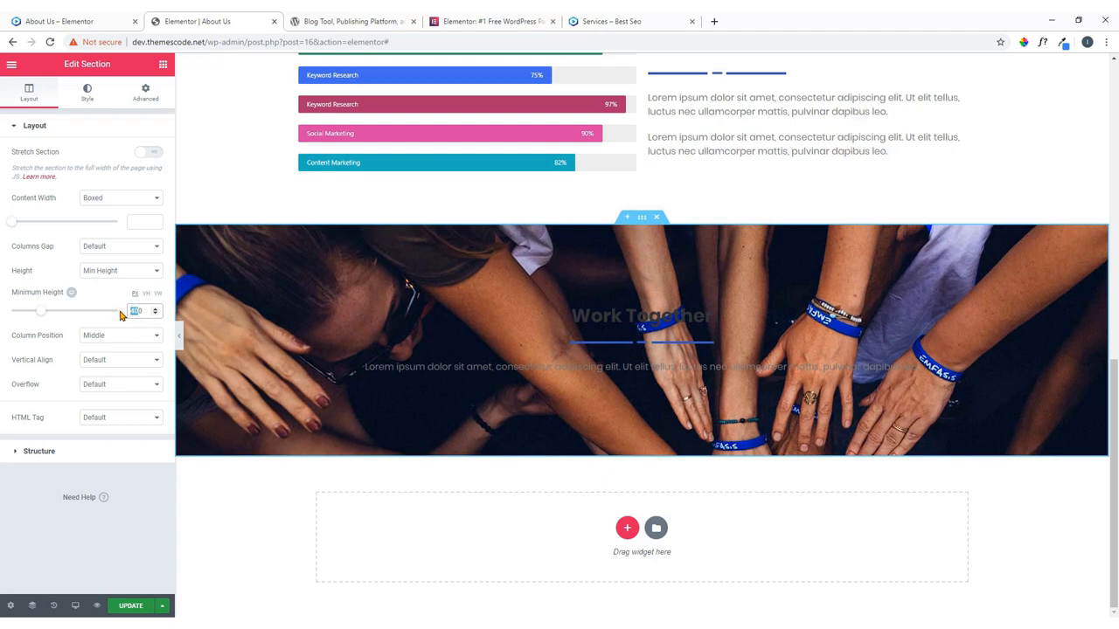
{"action": "type", "text": "500"}
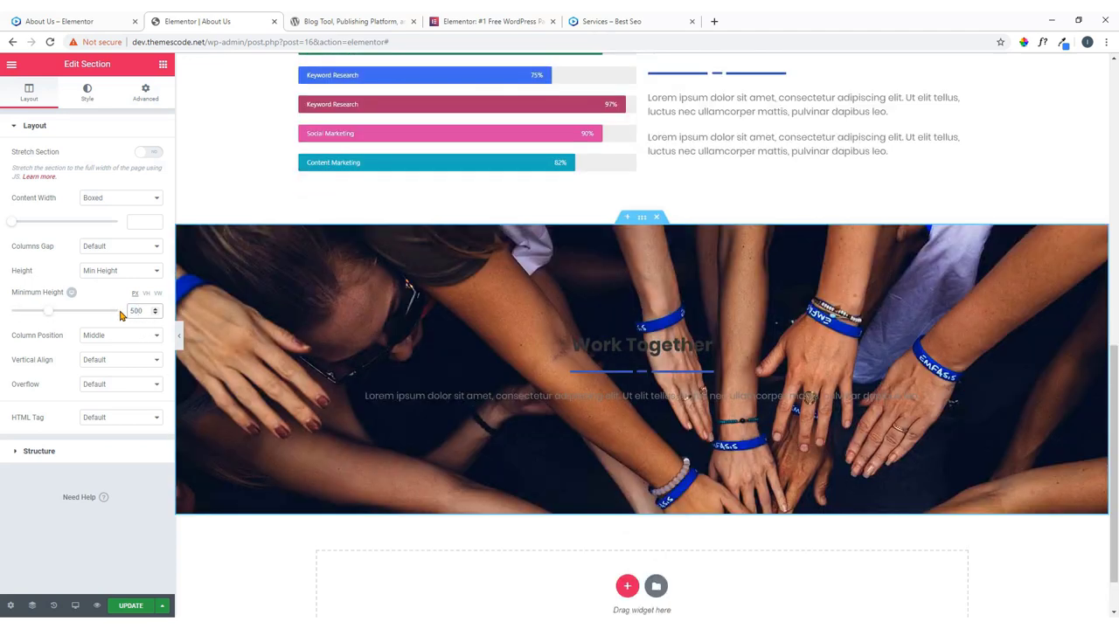
{"action": "double_click", "coordinate": [133, 311]}
{"action": "left_click_drag", "start_coordinate": [46, 312], "coordinate": [68, 312]}
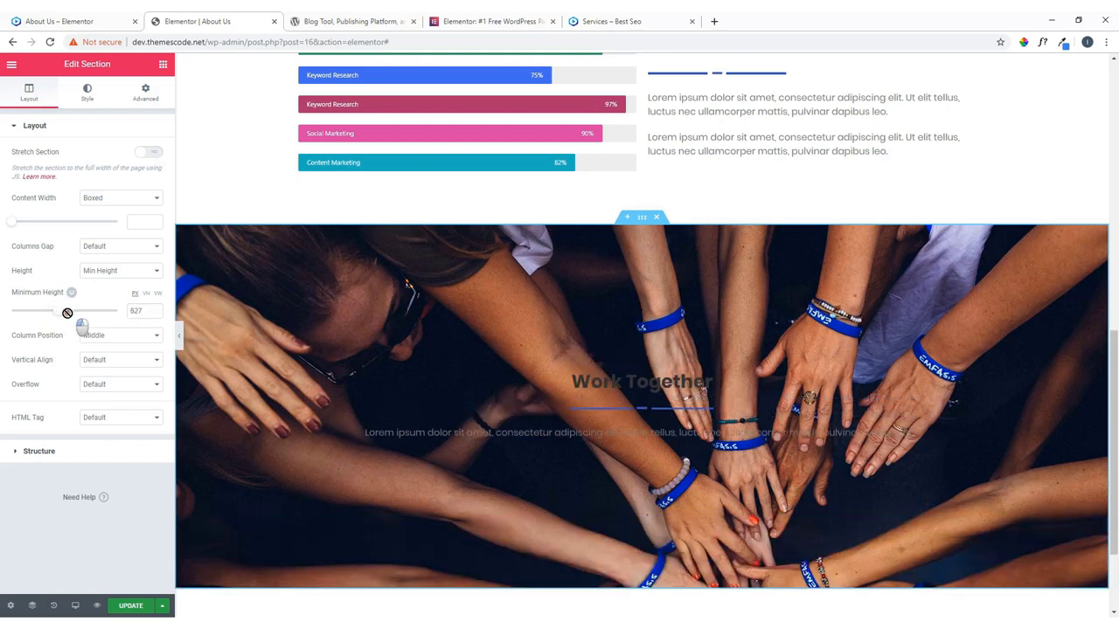
{"action": "left_click", "coordinate": [149, 312]}
{"action": "type", "text": "0"}
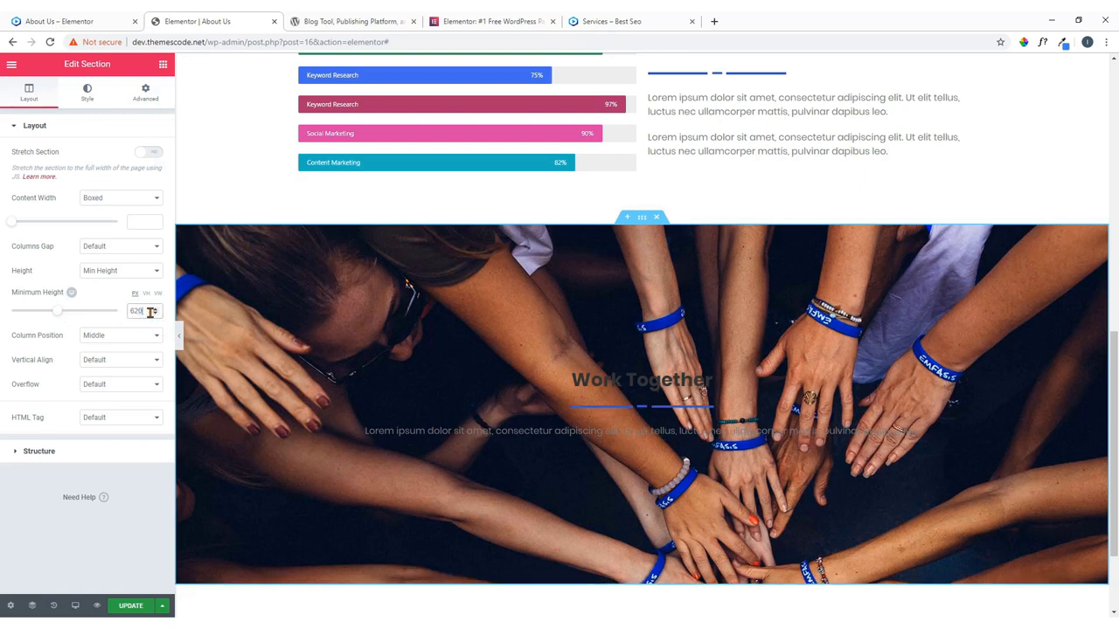
{"action": "scroll", "coordinate": [559, 439], "scroll_direction": "down", "scroll_amount": 2}
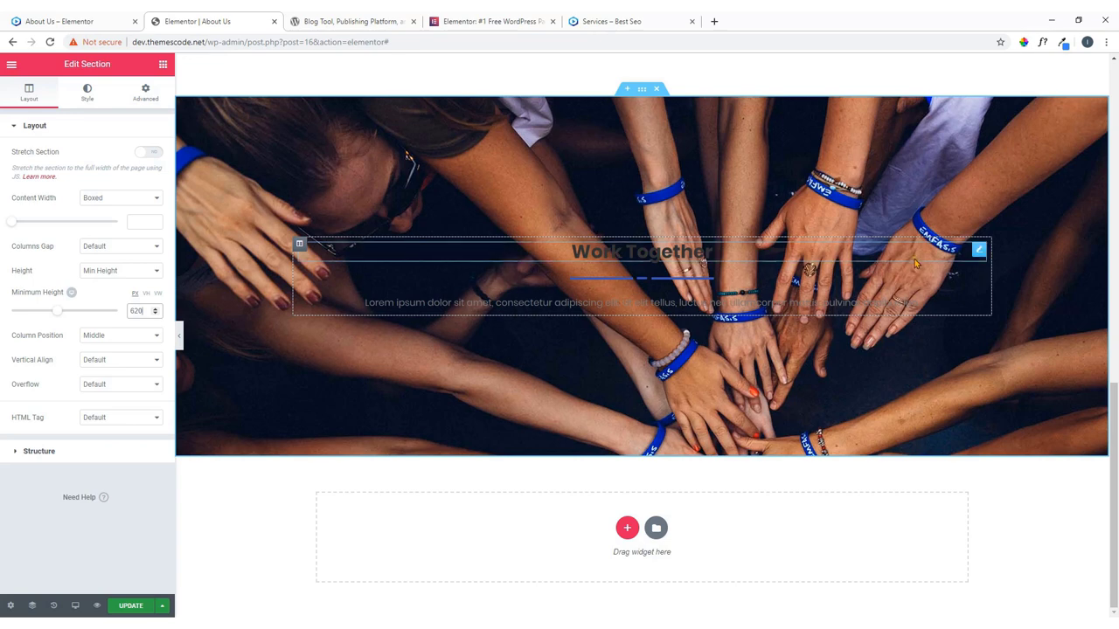
Set the Work Together heading's text colour to white.
{"action": "left_click", "coordinate": [976, 250]}
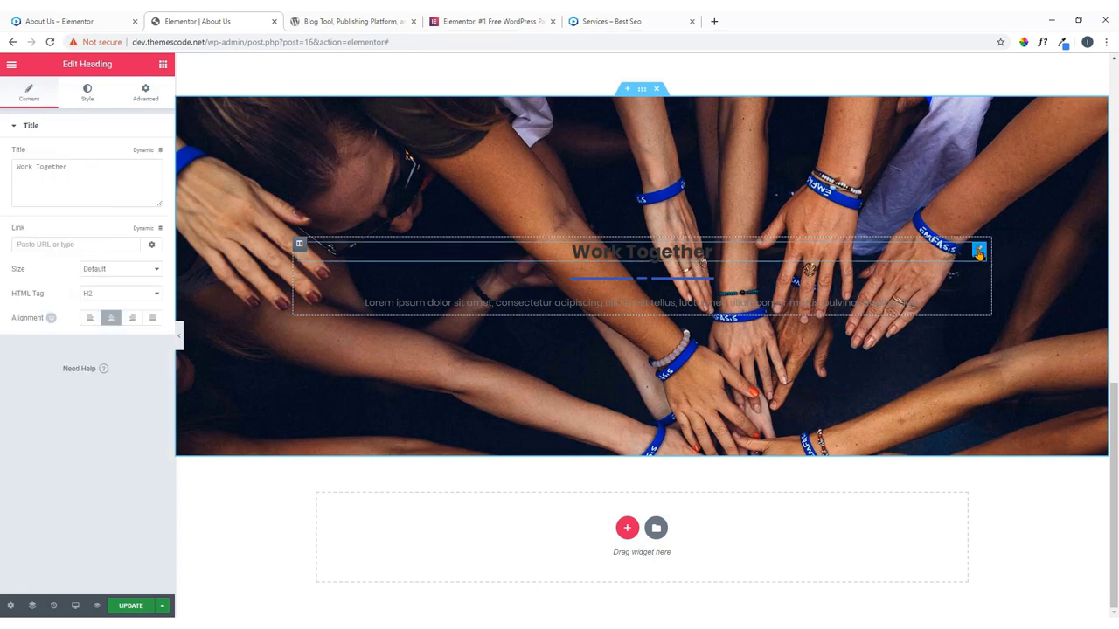
{"action": "left_click", "coordinate": [85, 93]}
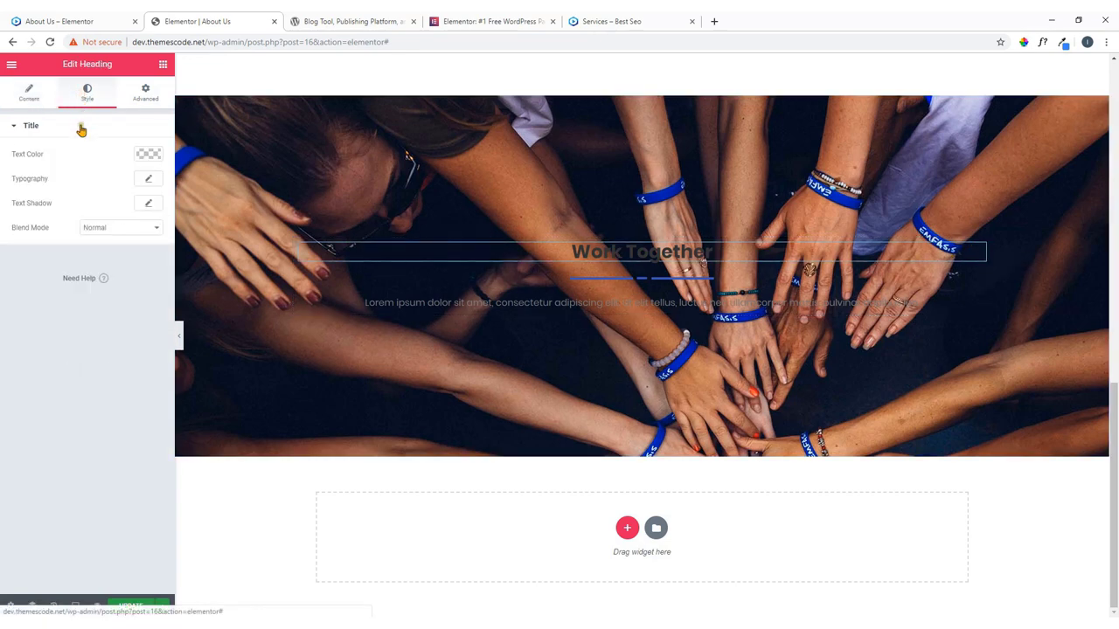
{"action": "left_click", "coordinate": [147, 156]}
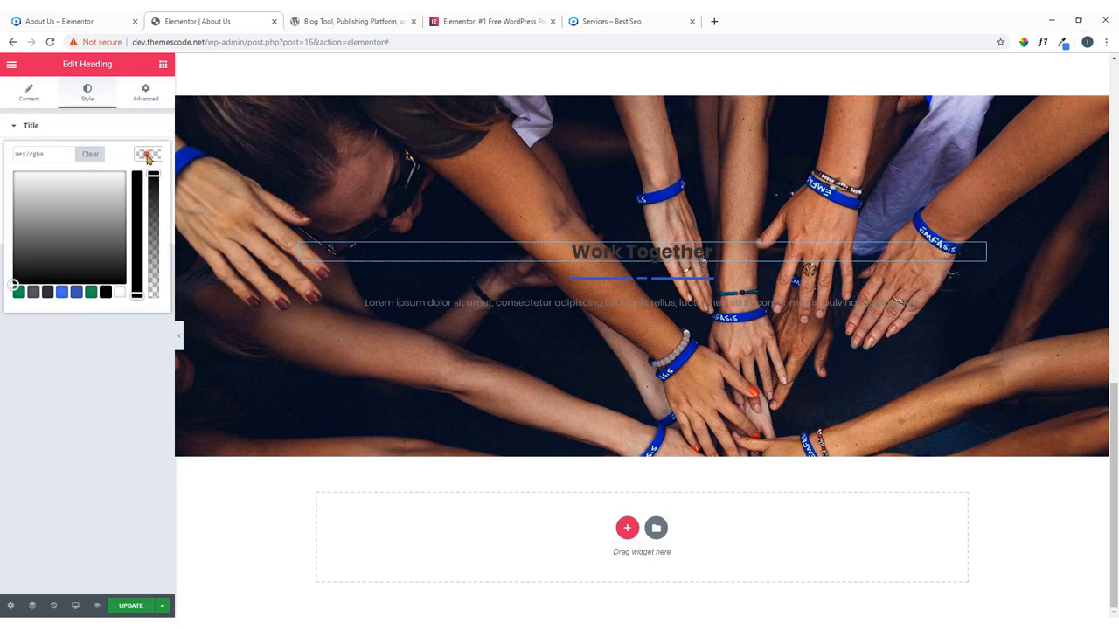
{"action": "left_click", "coordinate": [119, 292]}
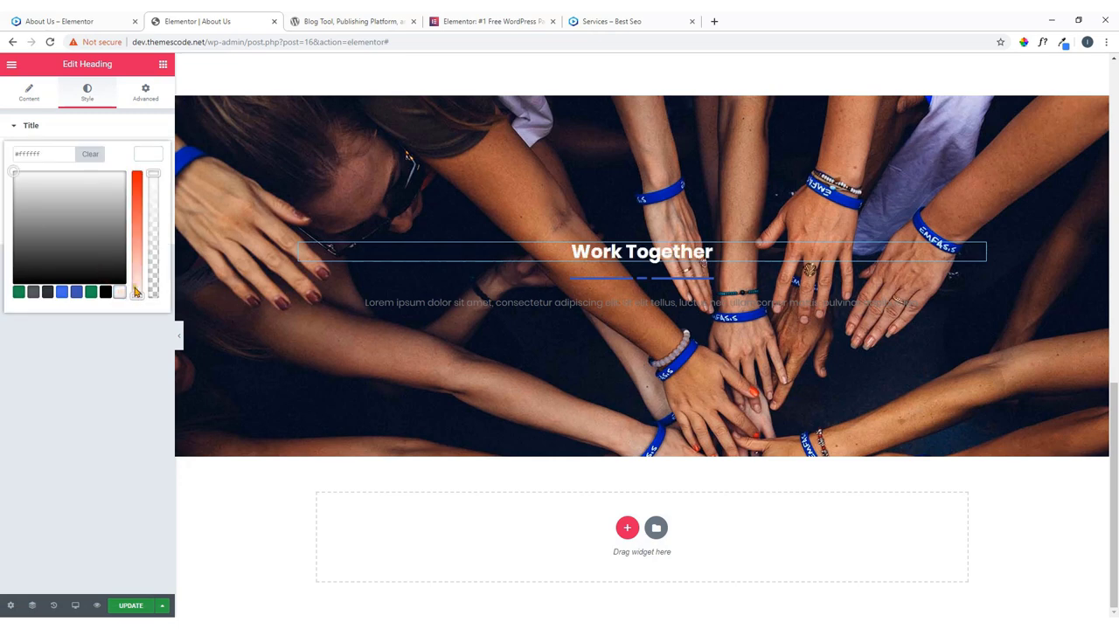
{"action": "left_click", "coordinate": [147, 154]}
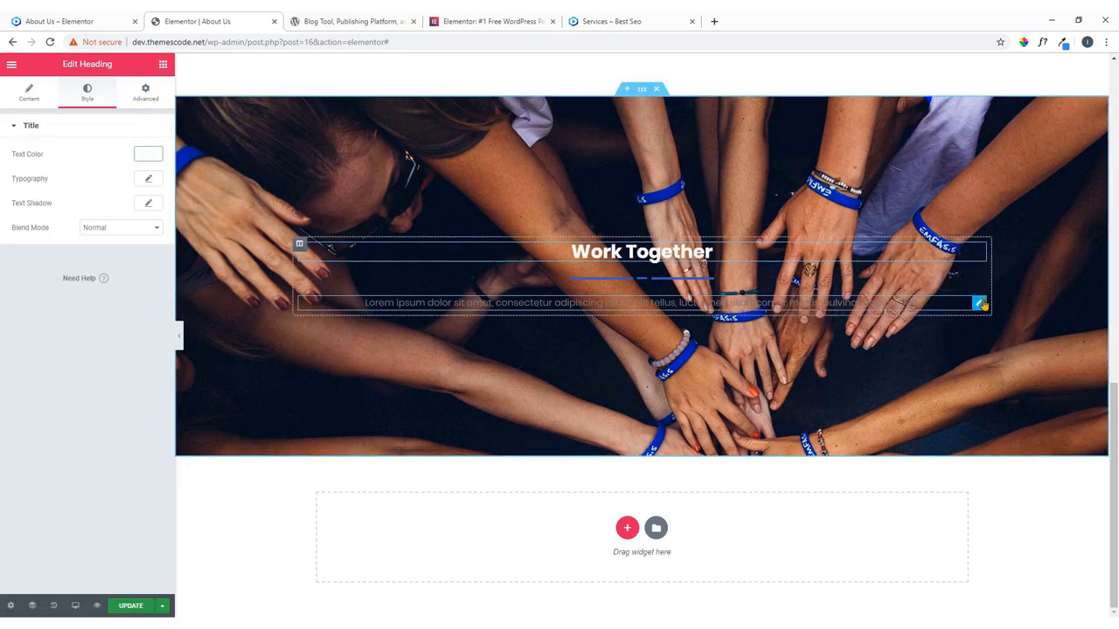
Set the paragraph's text colour to white (#ffffff).
{"action": "left_click", "coordinate": [979, 300]}
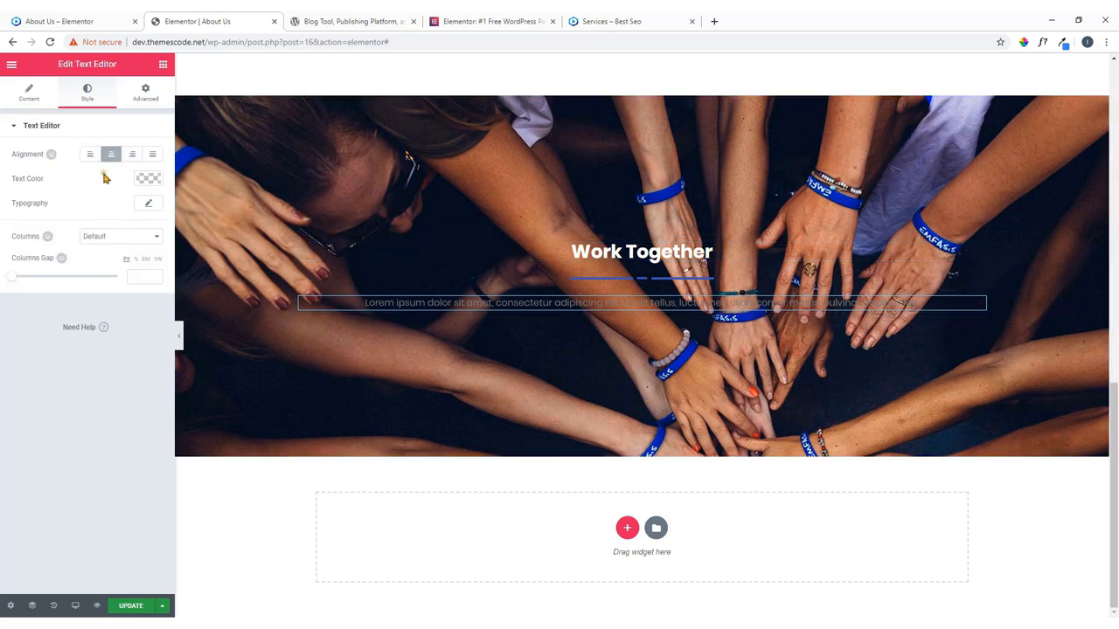
{"action": "left_click", "coordinate": [102, 236]}
{"action": "left_click", "coordinate": [121, 253]}
{"action": "left_click", "coordinate": [148, 178]}
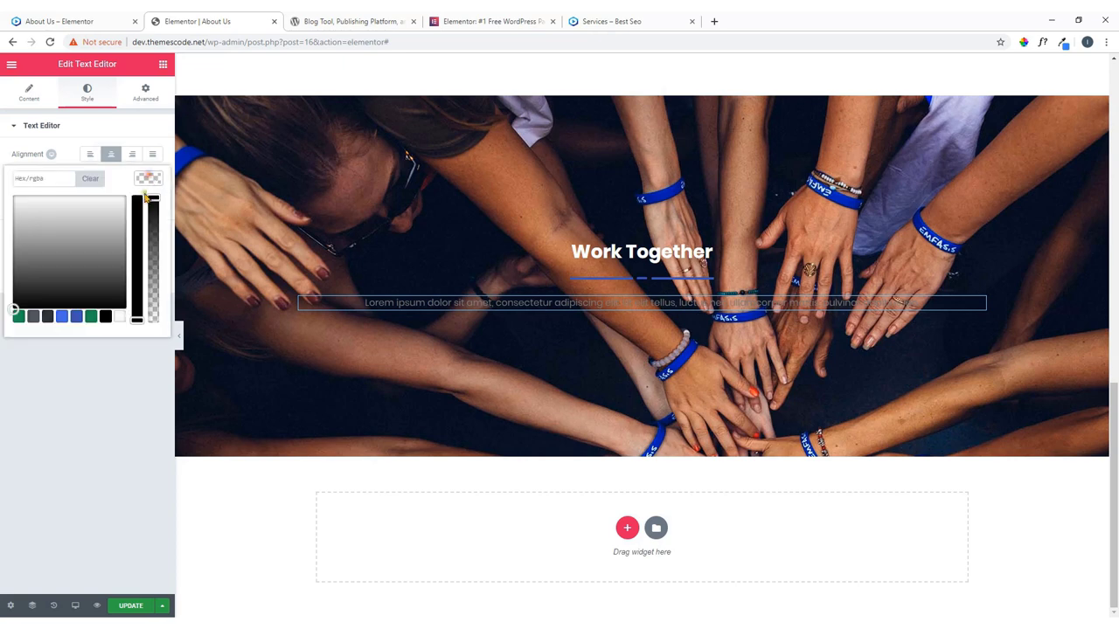
{"action": "left_click", "coordinate": [118, 316]}
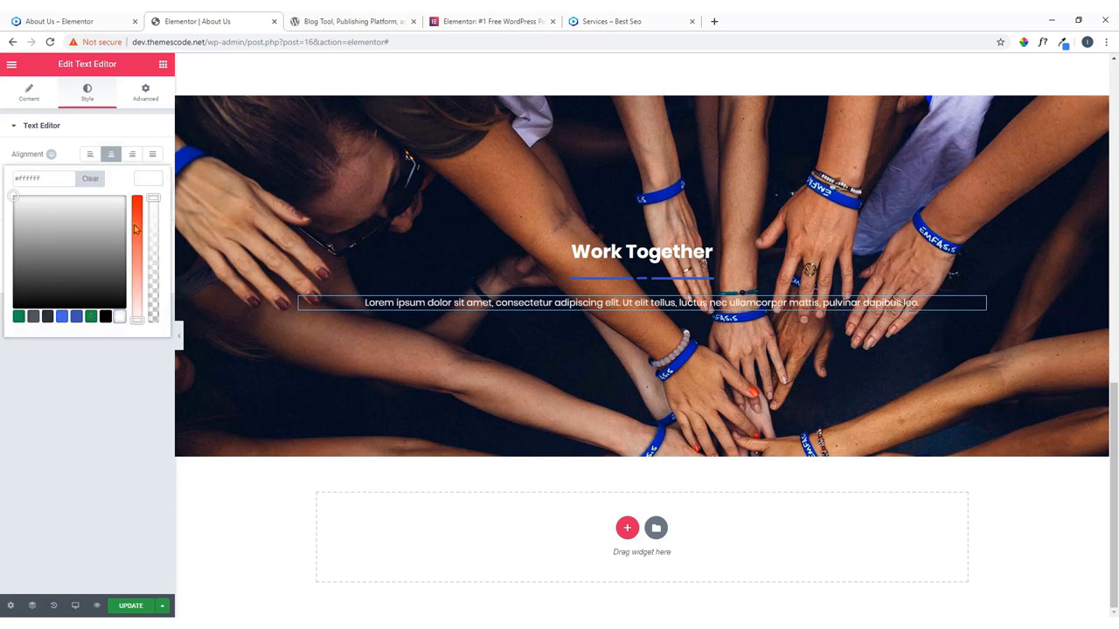
{"action": "left_click", "coordinate": [150, 178]}
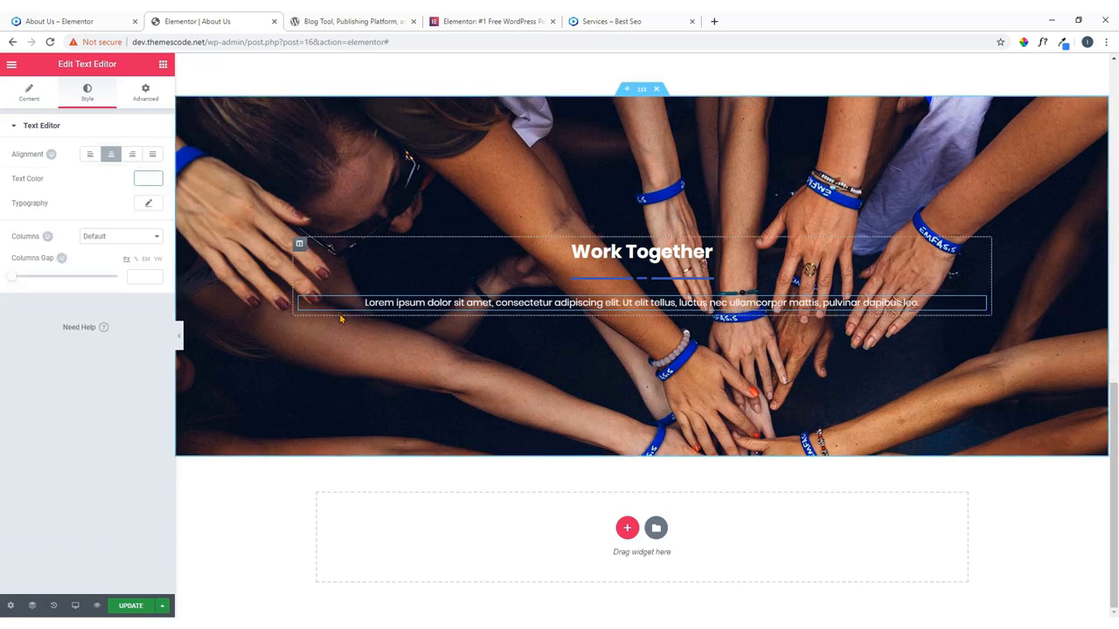
Position the section's background image at Center Center.
{"action": "left_click", "coordinate": [641, 90]}
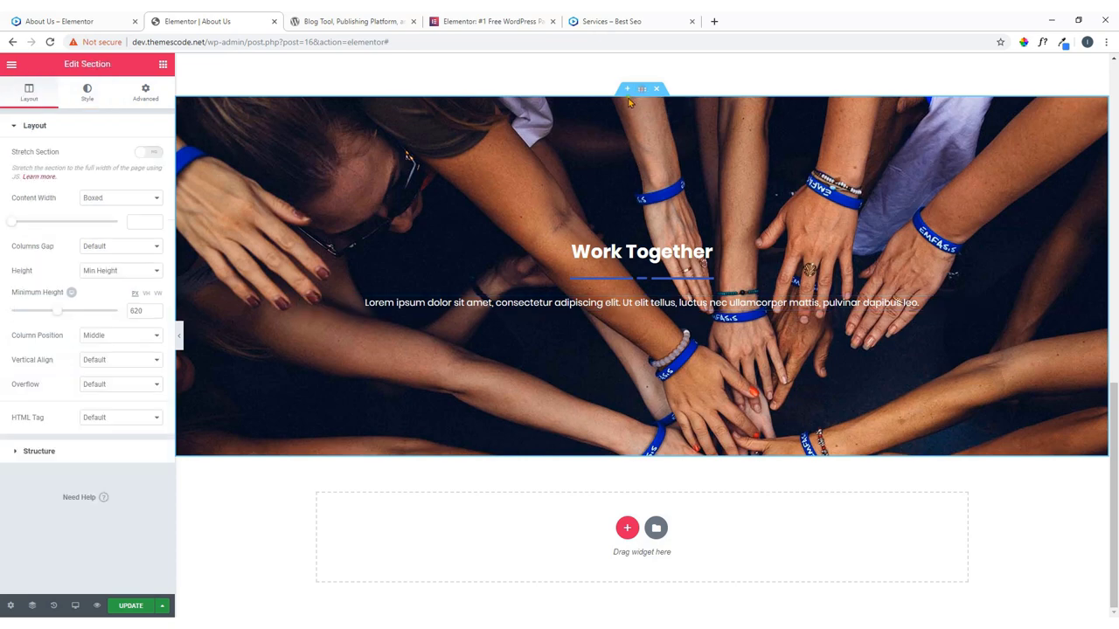
{"action": "left_click", "coordinate": [87, 92]}
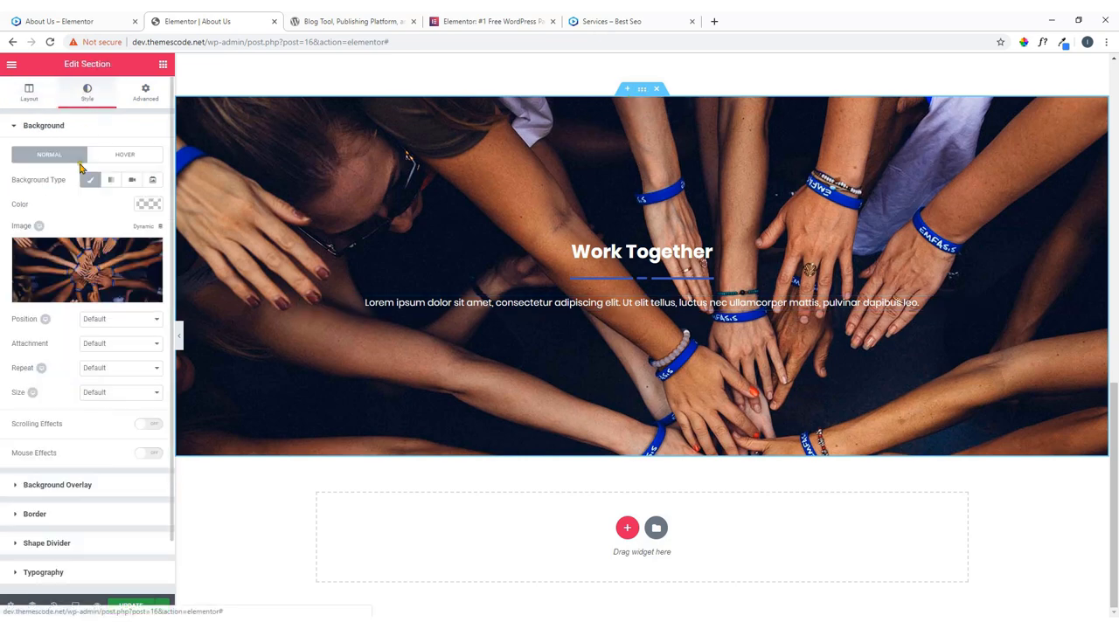
{"action": "left_click", "coordinate": [102, 321]}
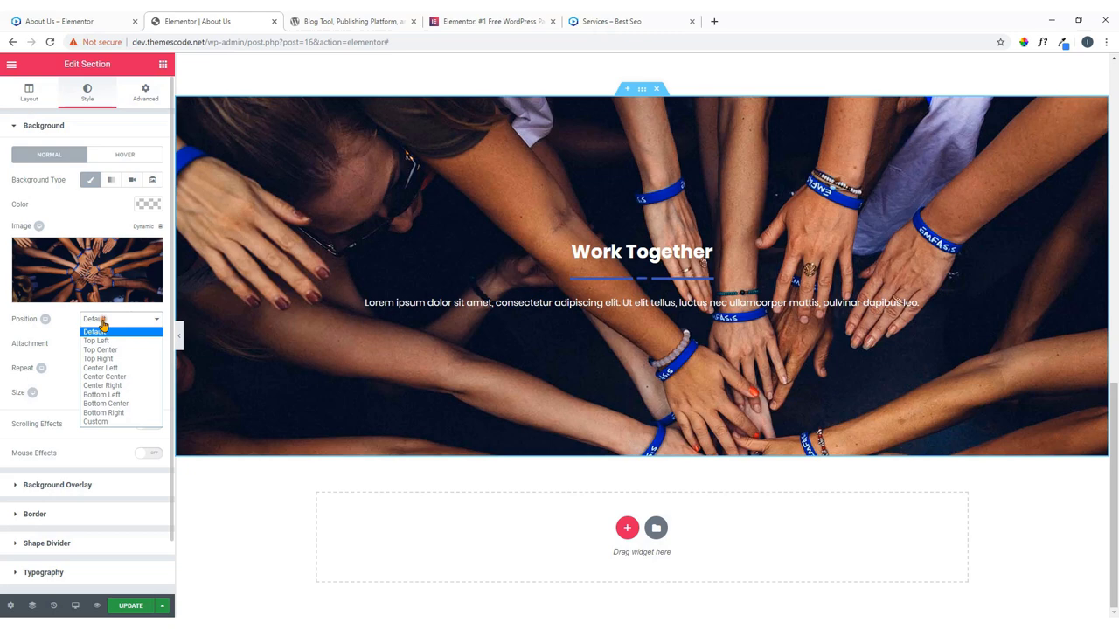
{"action": "left_click", "coordinate": [108, 368]}
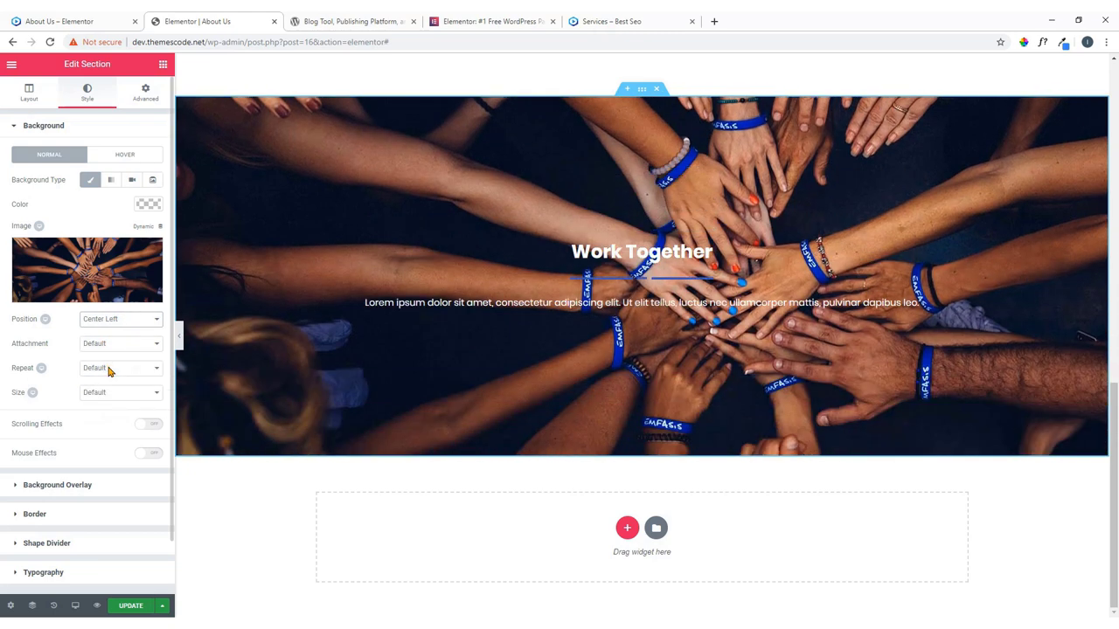
{"action": "left_click", "coordinate": [133, 319]}
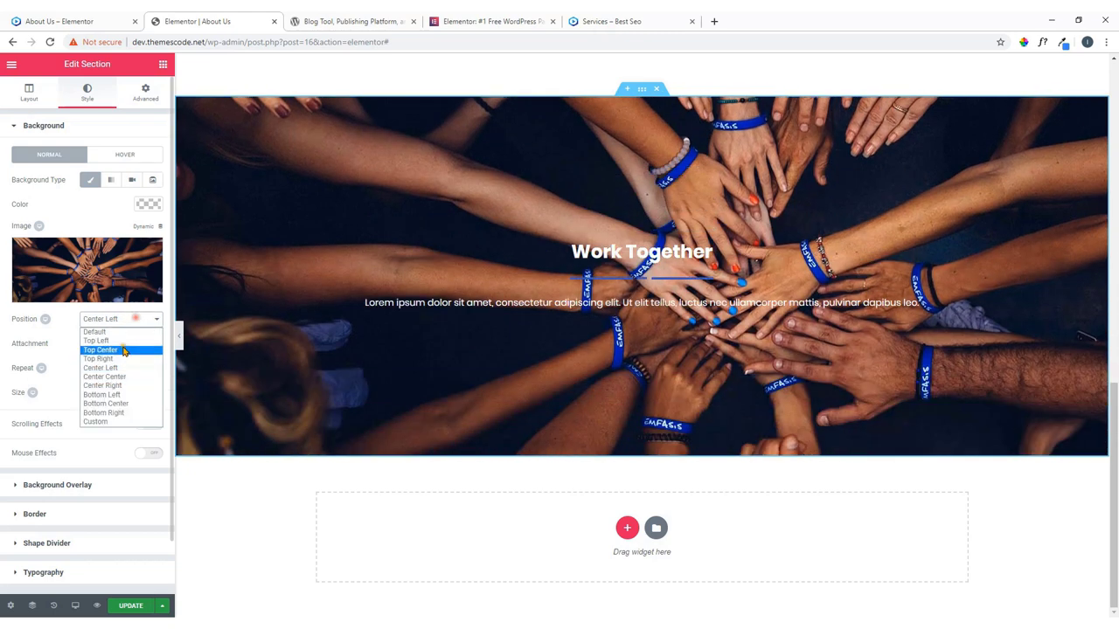
{"action": "left_click", "coordinate": [119, 378]}
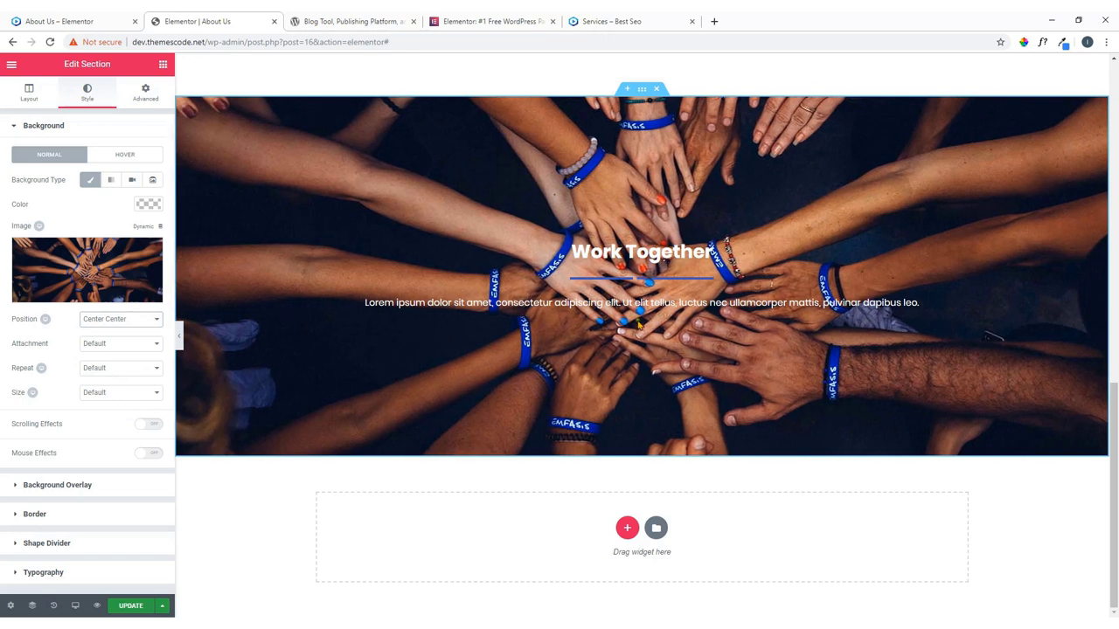
{"action": "left_click", "coordinate": [75, 20]}
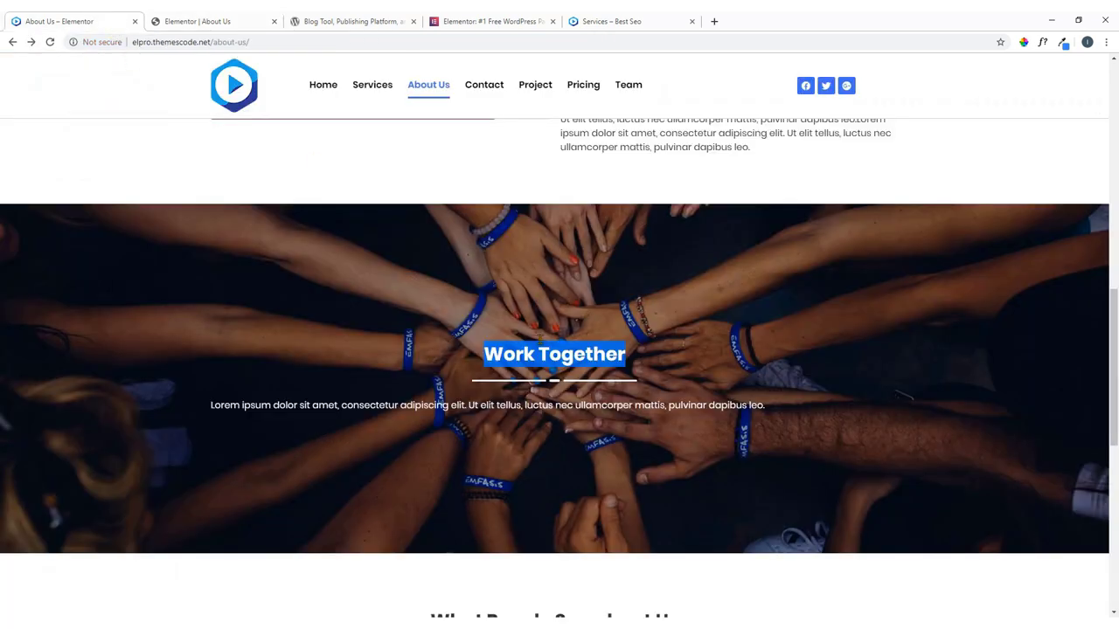
{"action": "left_click", "coordinate": [252, 16]}
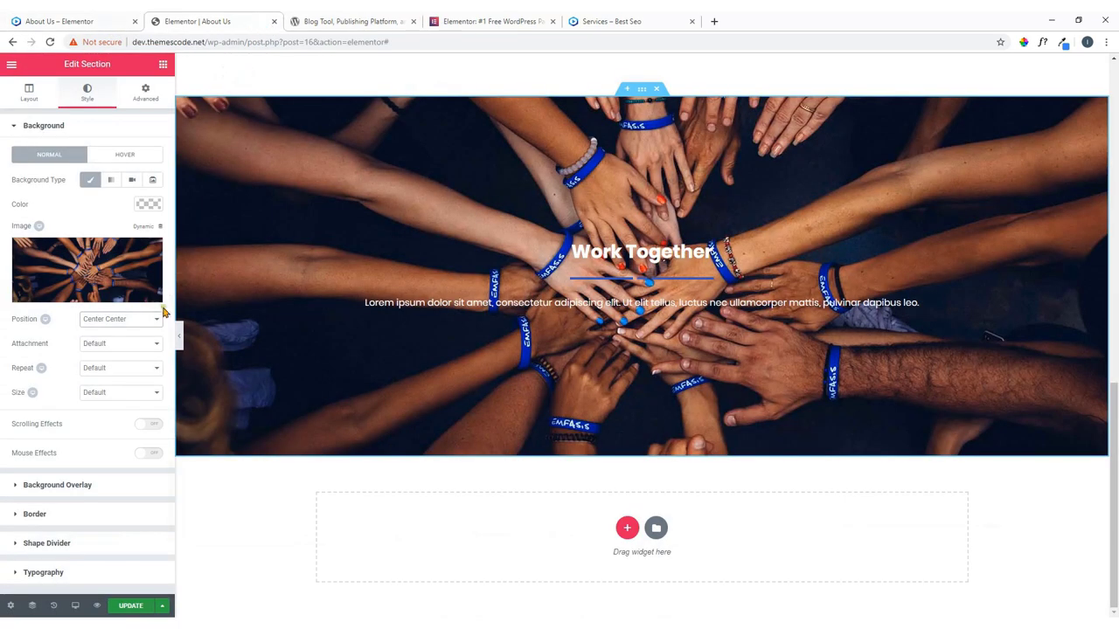
Make the background image attachment Fixed.
{"action": "left_click", "coordinate": [124, 345]}
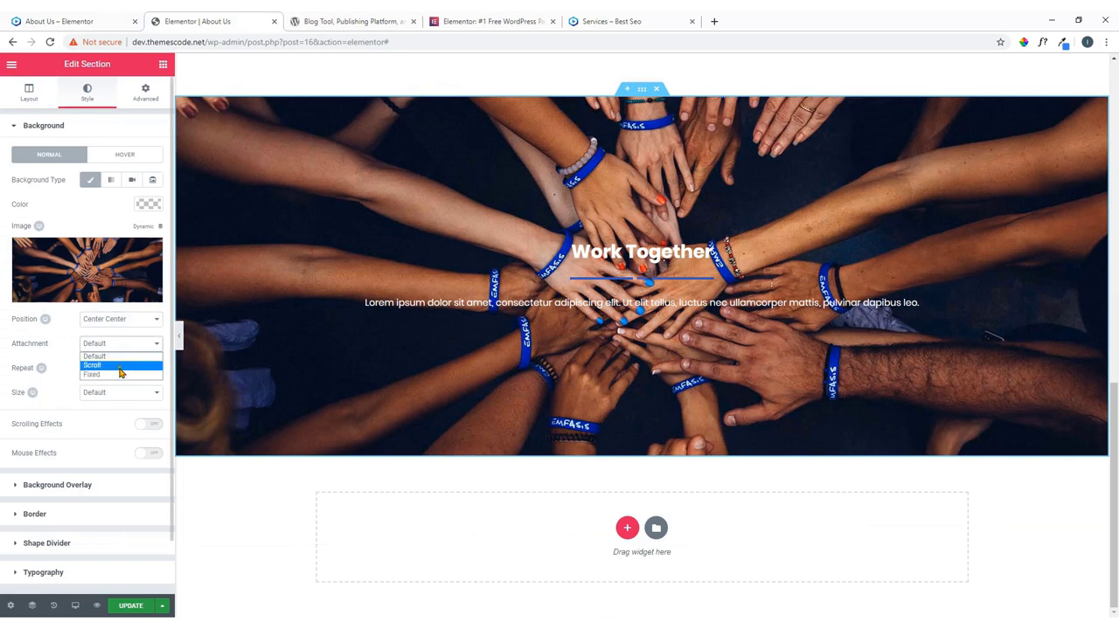
{"action": "left_click", "coordinate": [119, 374]}
{"action": "scroll", "coordinate": [460, 361], "scroll_direction": "up", "scroll_amount": 4}
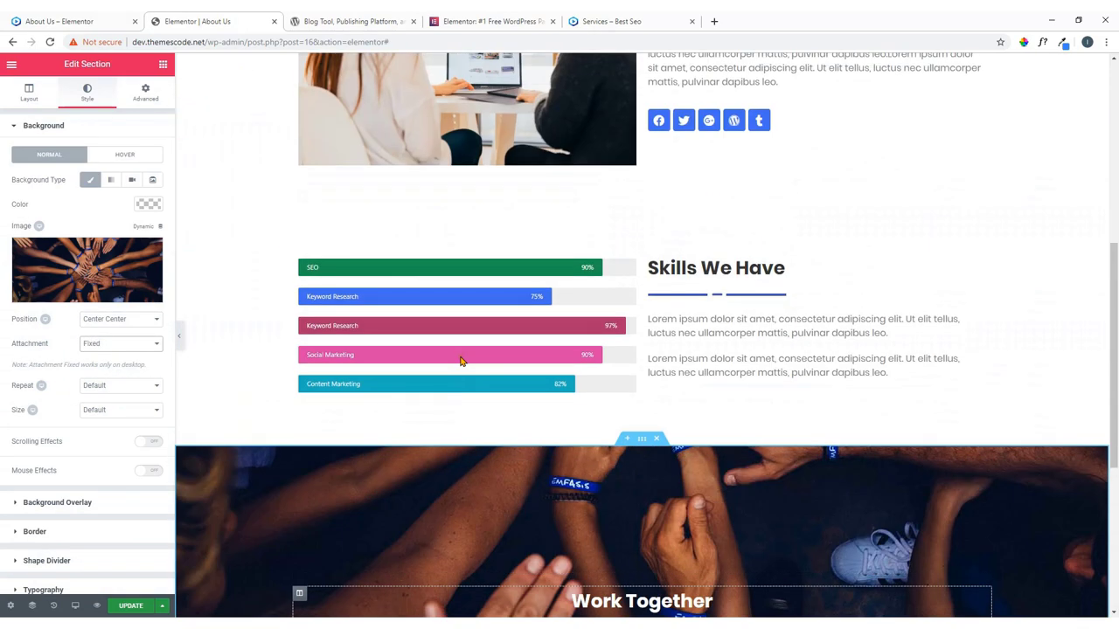
{"action": "scroll", "coordinate": [460, 361], "scroll_direction": "down", "scroll_amount": 3}
{"action": "scroll", "coordinate": [461, 361], "scroll_direction": "up", "scroll_amount": 3}
{"action": "scroll", "coordinate": [461, 361], "scroll_direction": "down", "scroll_amount": 3}
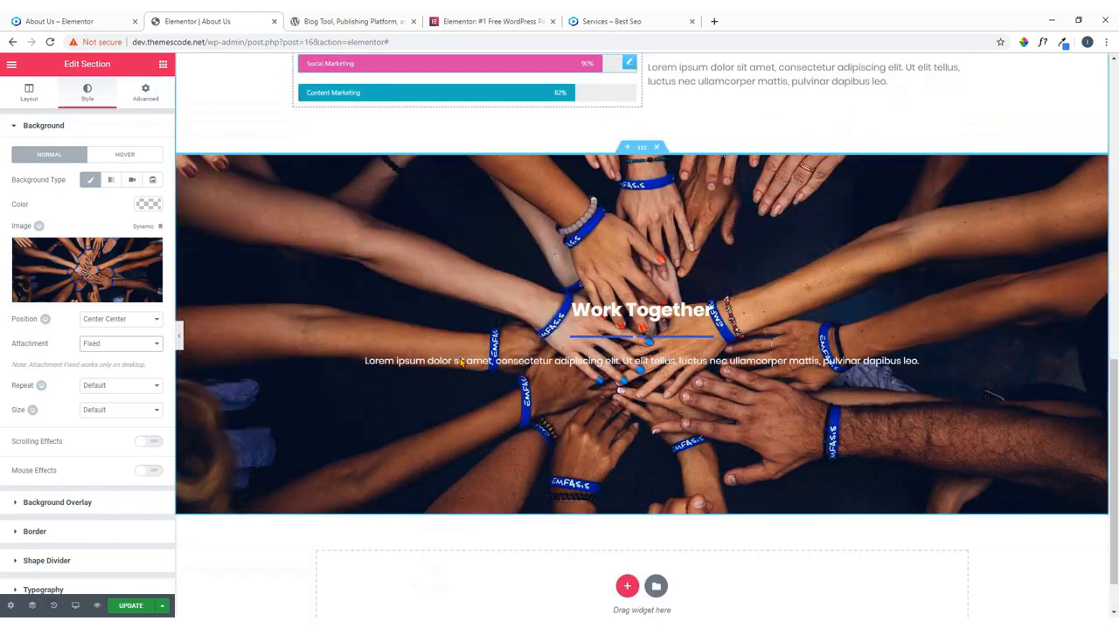
{"action": "scroll", "coordinate": [461, 361], "scroll_direction": "up", "scroll_amount": 3}
{"action": "scroll", "coordinate": [461, 361], "scroll_direction": "down", "scroll_amount": 4}
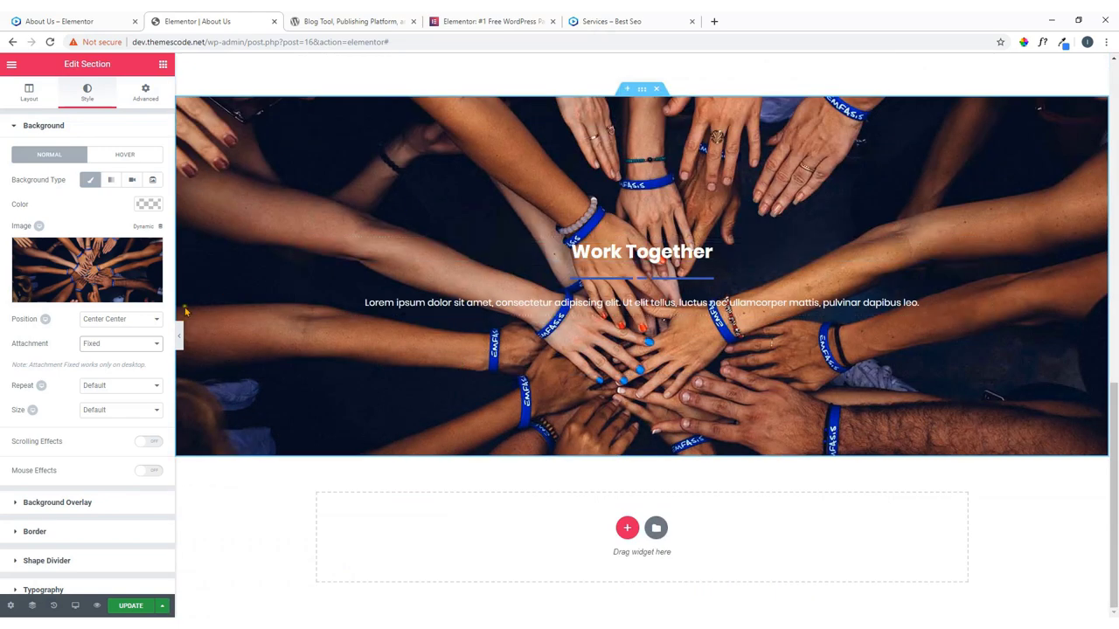
{"action": "scroll", "coordinate": [103, 343], "scroll_direction": "down", "scroll_amount": 1}
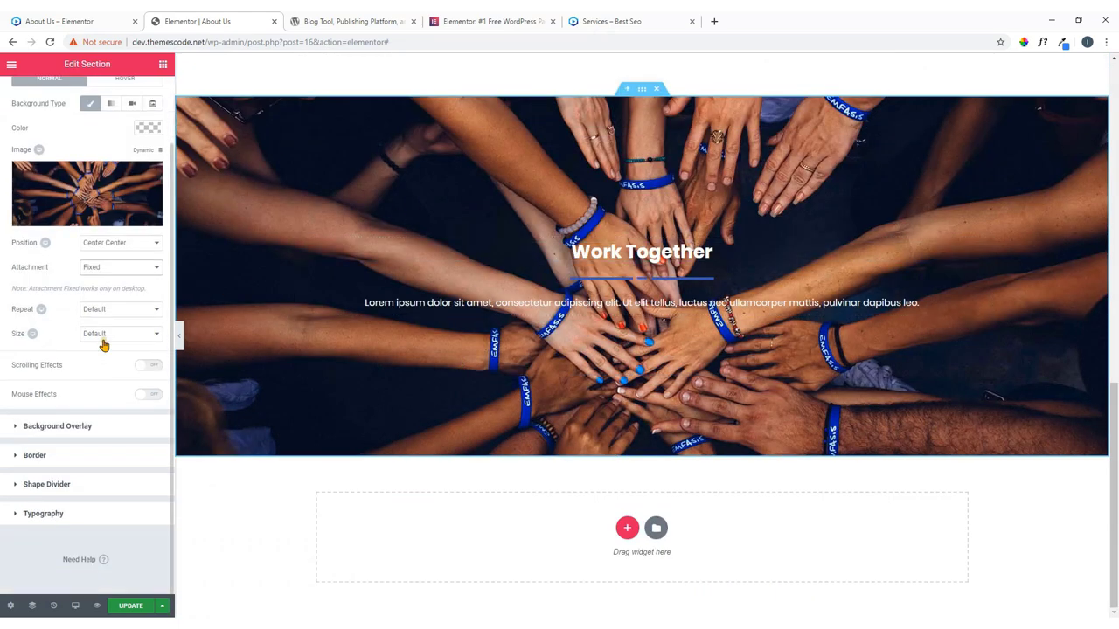
Add a classic black background overlay at 0.77 opacity.
{"action": "left_click", "coordinate": [86, 429]}
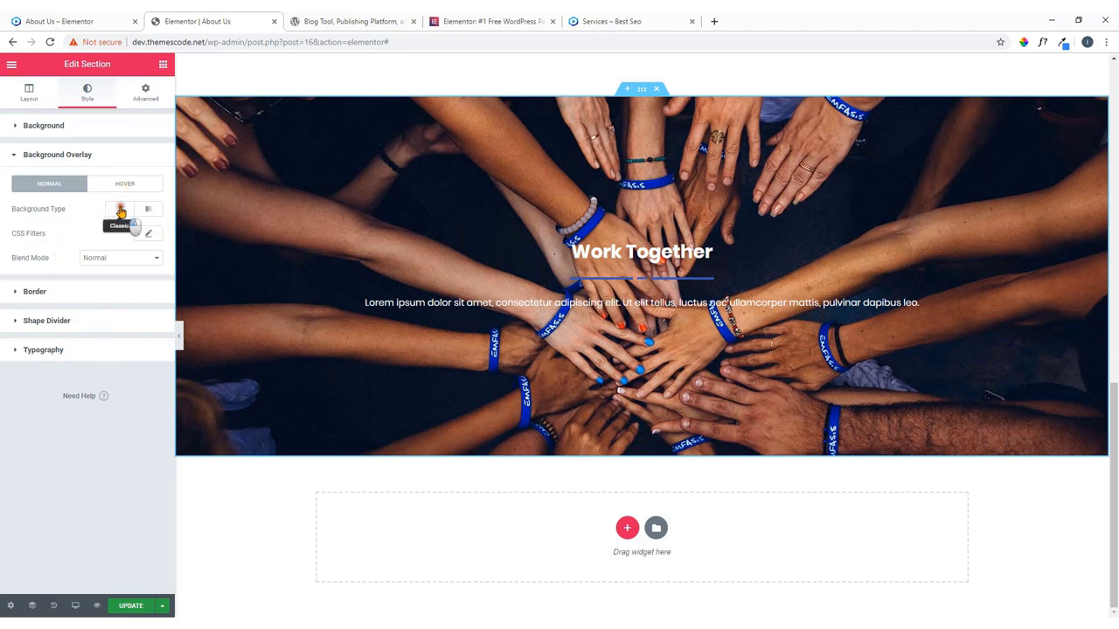
{"action": "left_click", "coordinate": [120, 208]}
{"action": "left_click", "coordinate": [147, 233]}
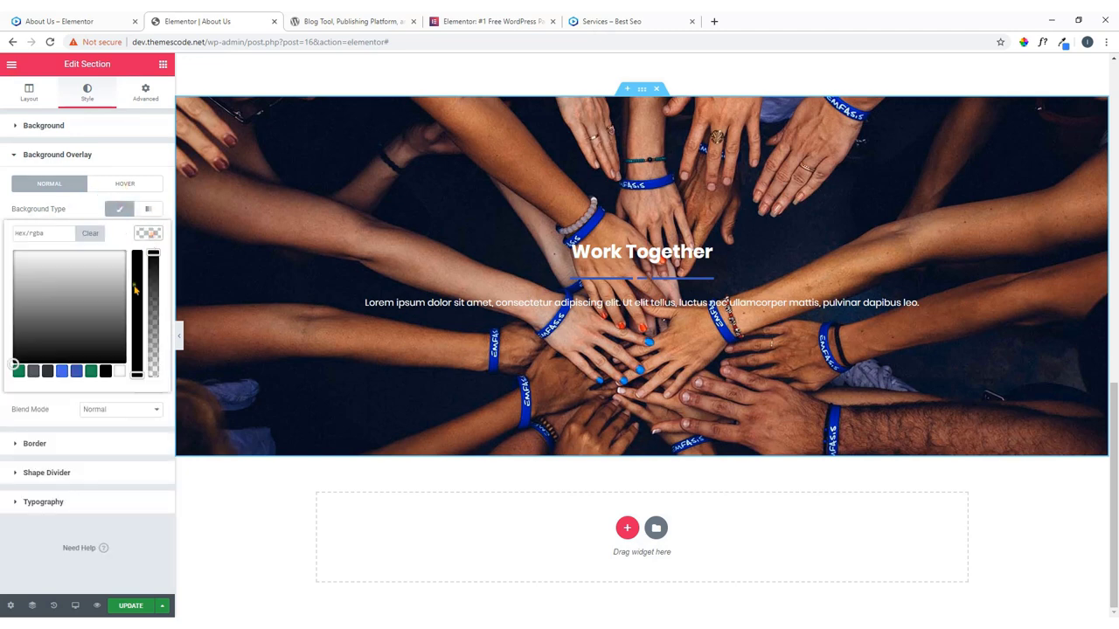
{"action": "left_click", "coordinate": [105, 372]}
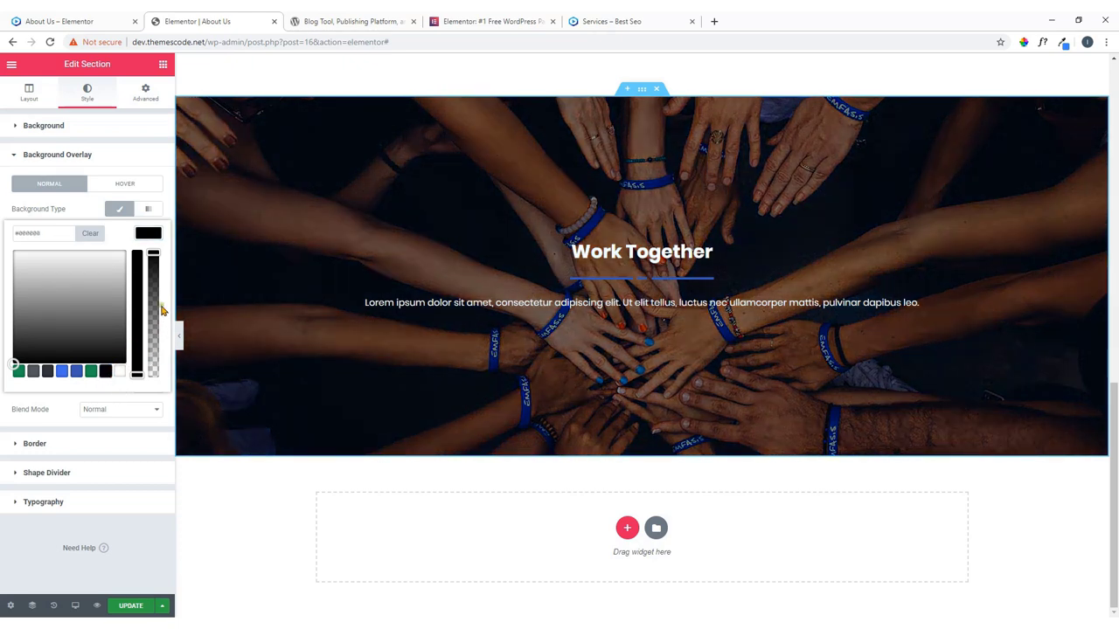
{"action": "left_click_drag", "start_coordinate": [158, 254], "coordinate": [154, 281]}
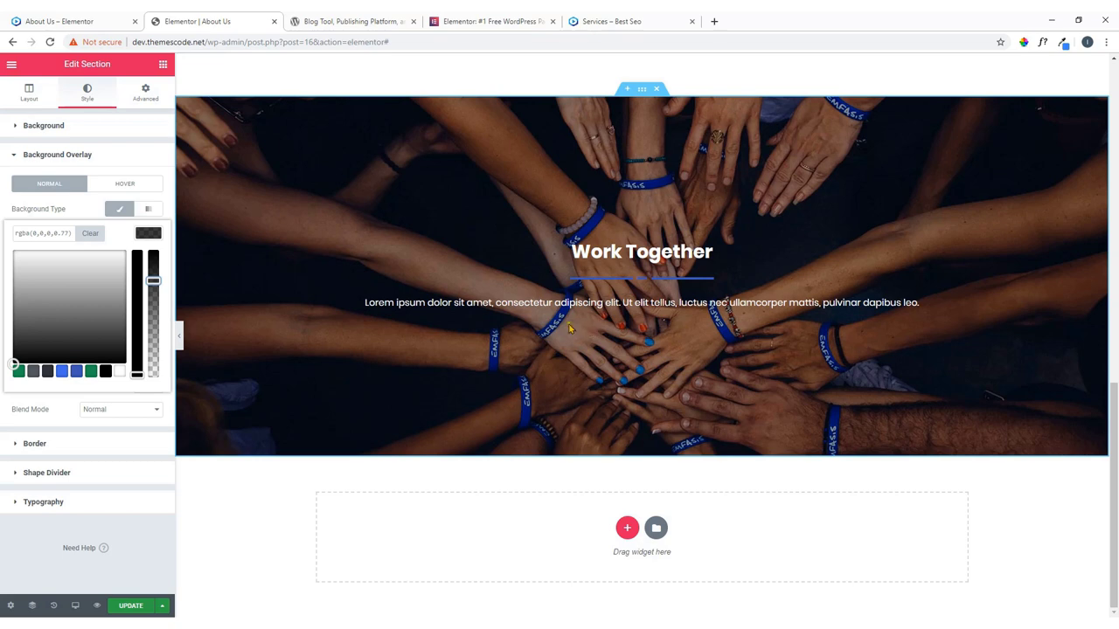
Compare against the reference page and add a new section below the photo section.
{"action": "left_click", "coordinate": [79, 18]}
{"action": "scroll", "coordinate": [507, 371], "scroll_direction": "down", "scroll_amount": 4}
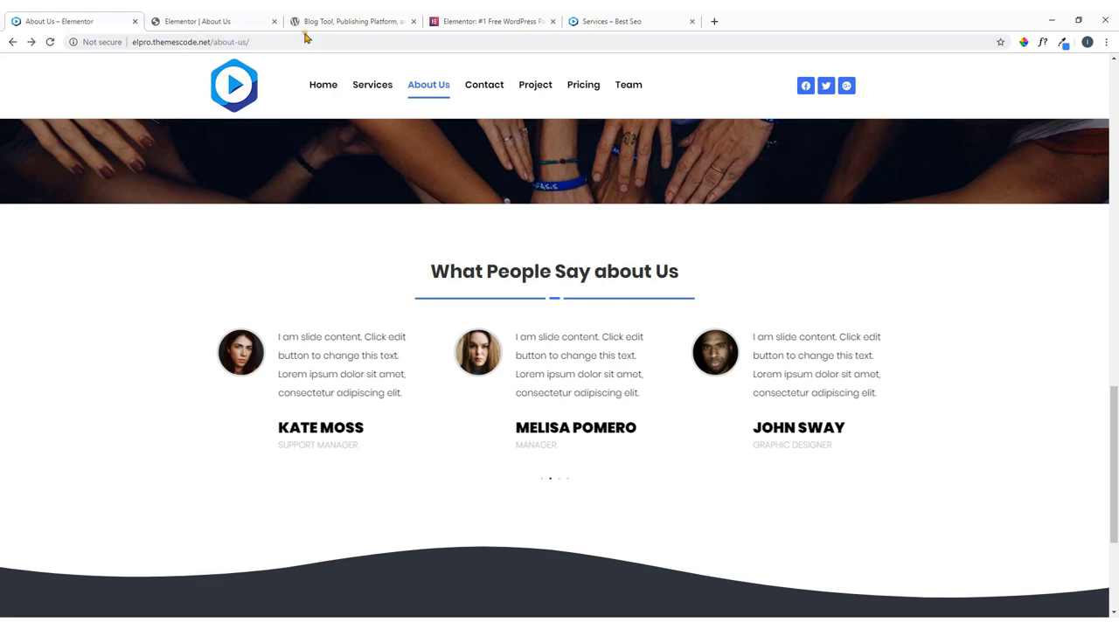
{"action": "left_click", "coordinate": [209, 22]}
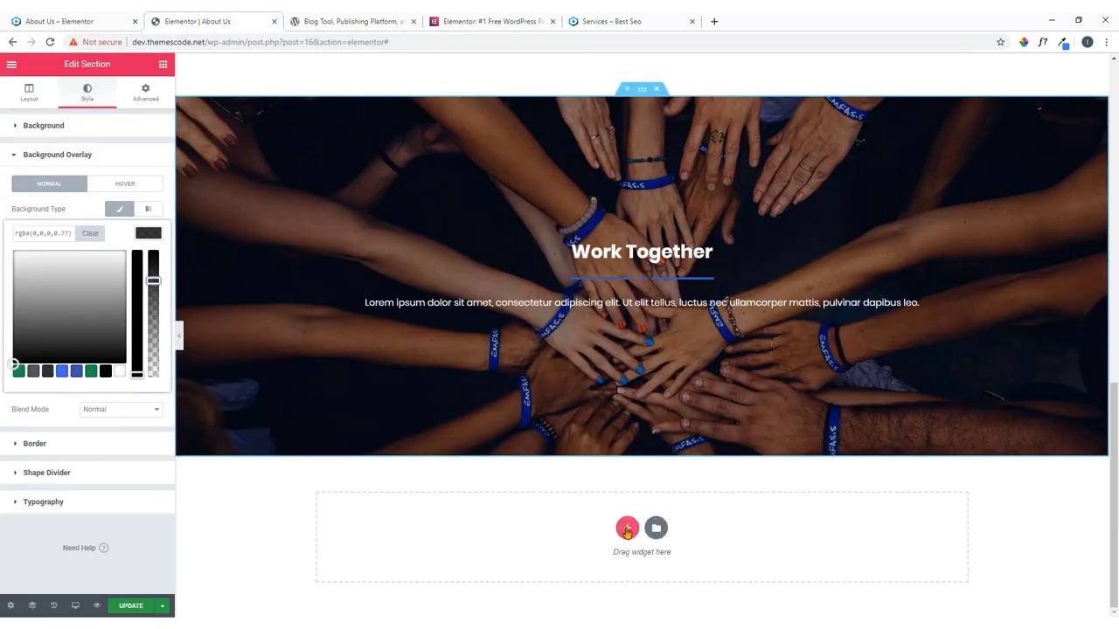
{"action": "left_click", "coordinate": [114, 21]}
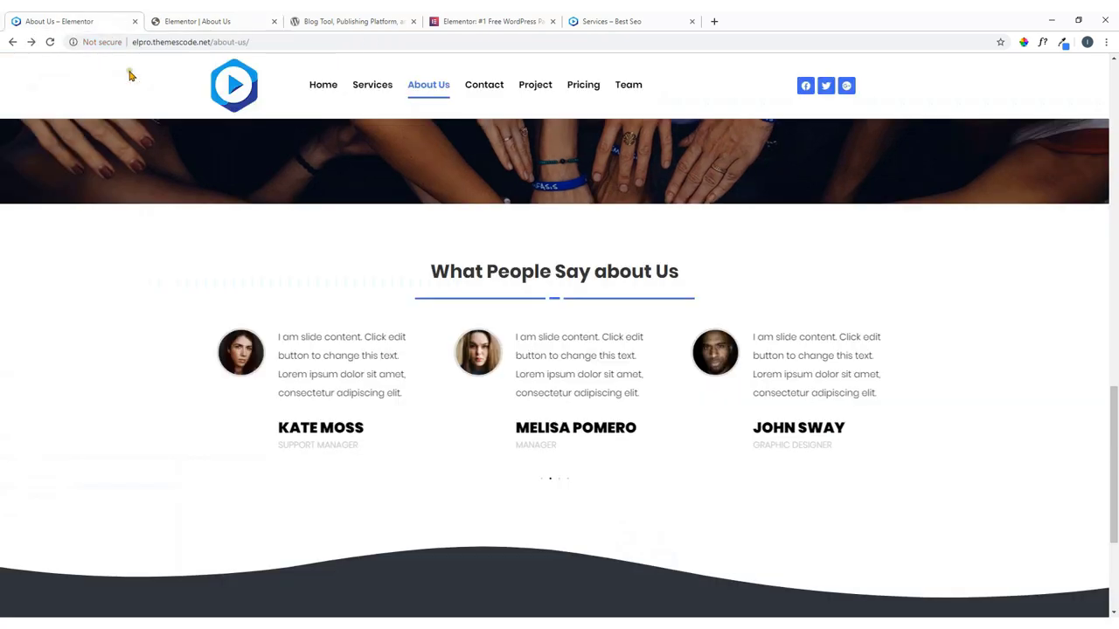
{"action": "left_click", "coordinate": [257, 18]}
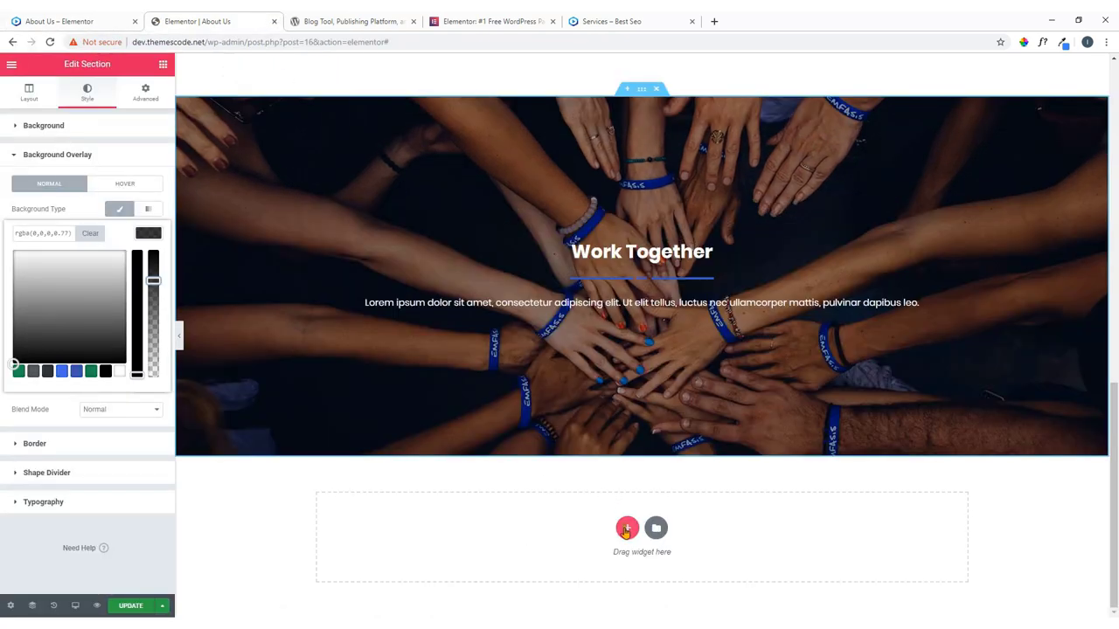
{"action": "left_click", "coordinate": [624, 527]}
Add a one-column section and drop a Heading widget into it.
{"action": "left_click", "coordinate": [483, 496]}
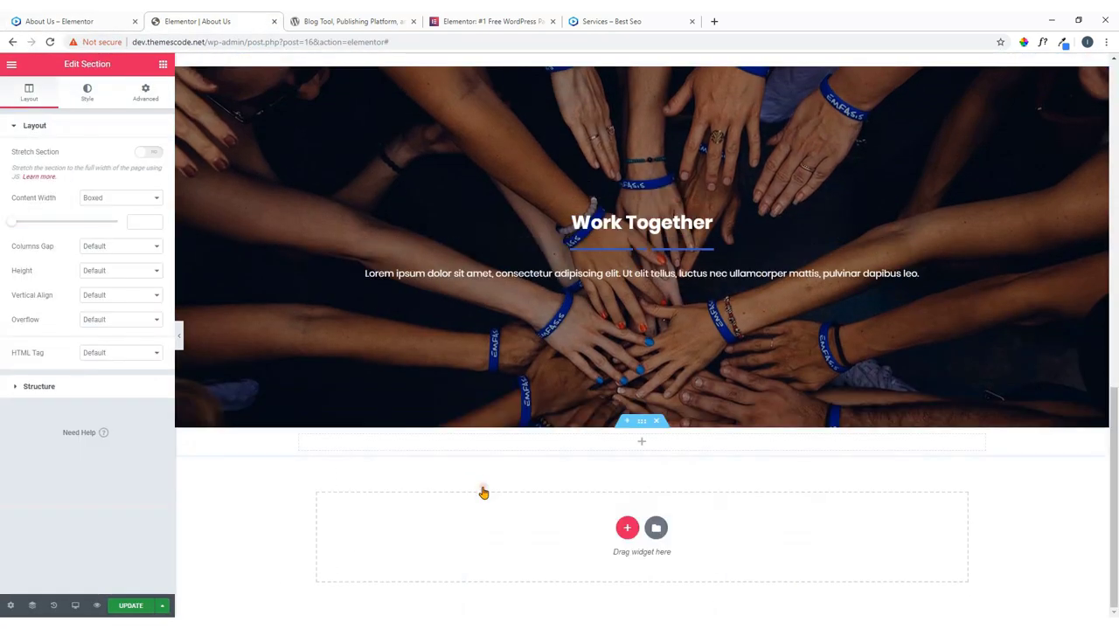
{"action": "left_click", "coordinate": [163, 63]}
{"action": "left_click_drag", "start_coordinate": [139, 196], "coordinate": [646, 442]}
Set the heading text to 'What People Say about Us', copied from the reference page, and centre it.
{"action": "left_click", "coordinate": [59, 21]}
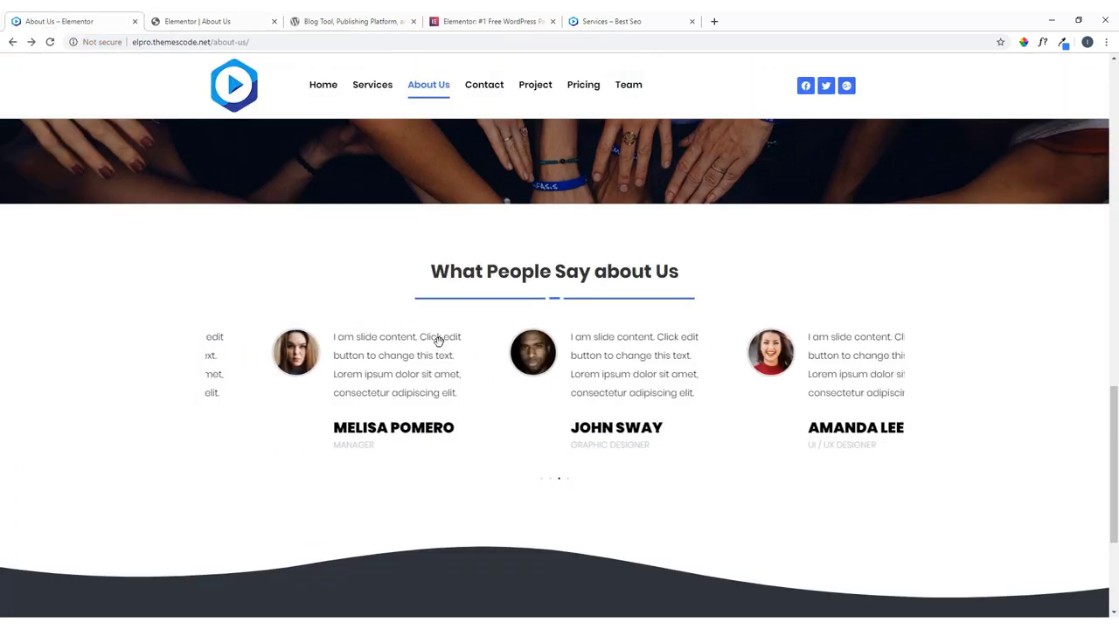
{"action": "left_click_drag", "start_coordinate": [682, 281], "coordinate": [433, 278]}
{"action": "right_click", "coordinate": [445, 289]}
{"action": "left_click", "coordinate": [464, 297]}
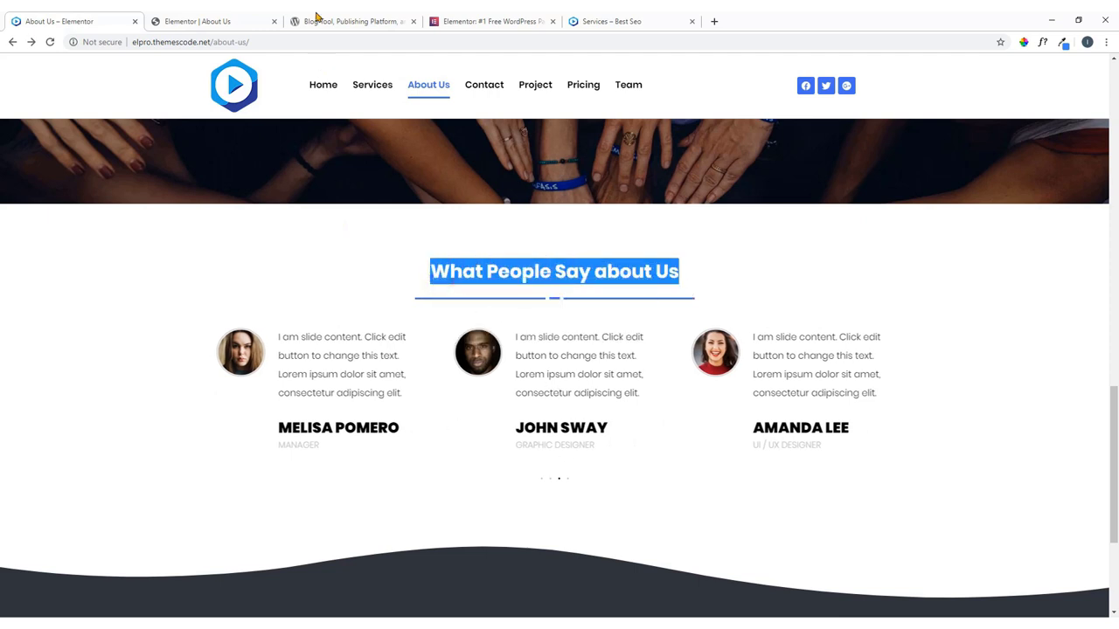
{"action": "left_click", "coordinate": [236, 20]}
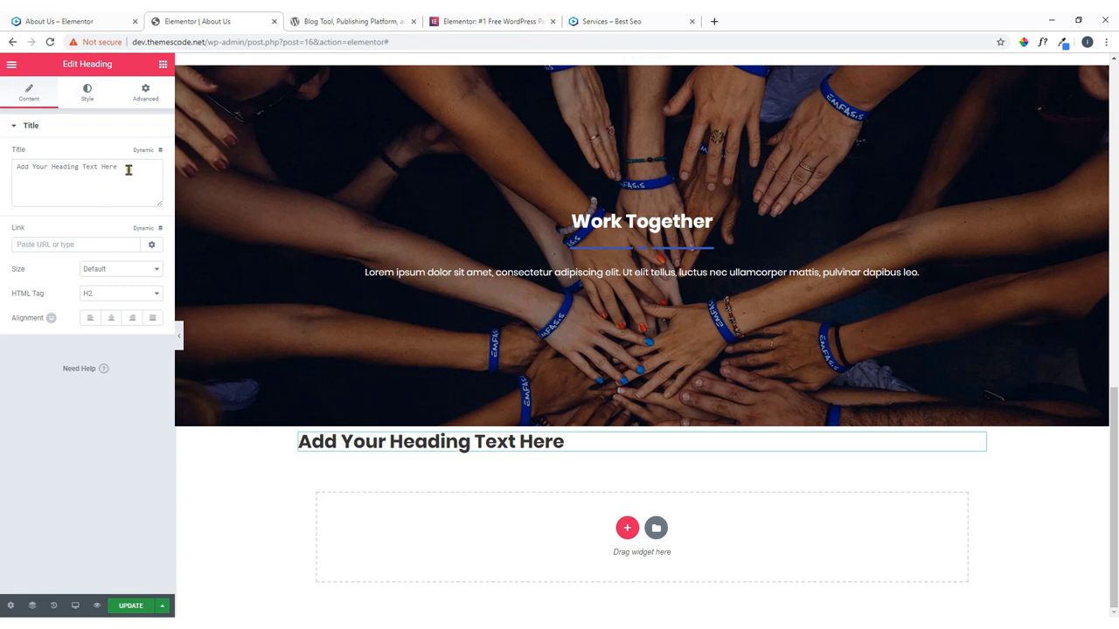
{"action": "left_click_drag", "start_coordinate": [129, 170], "coordinate": [15, 183]}
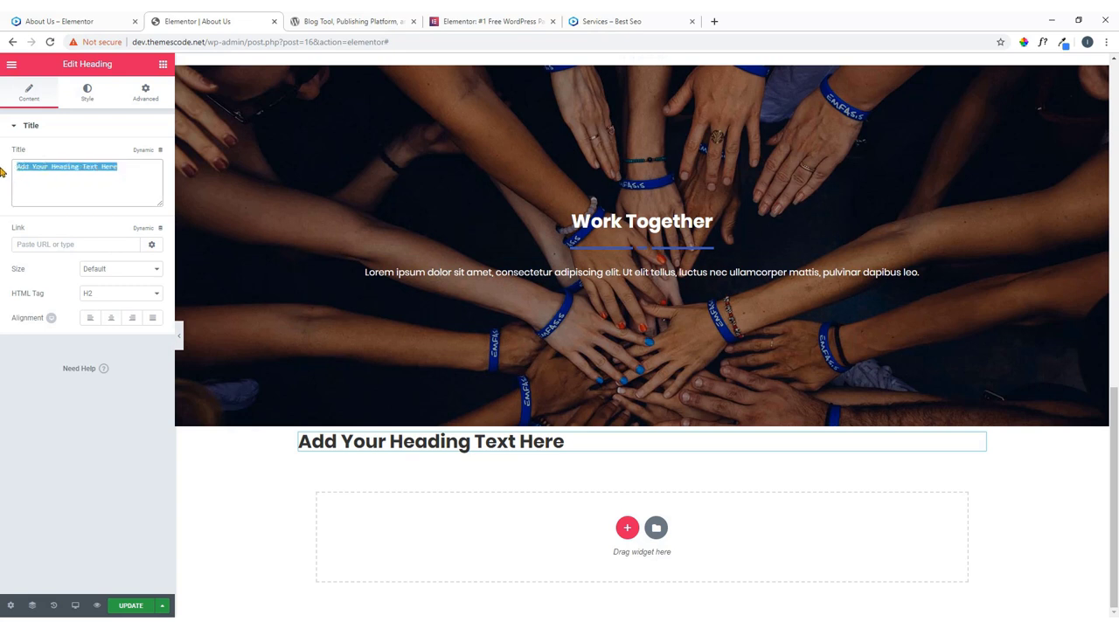
{"action": "key", "text": "ctrl+v"}
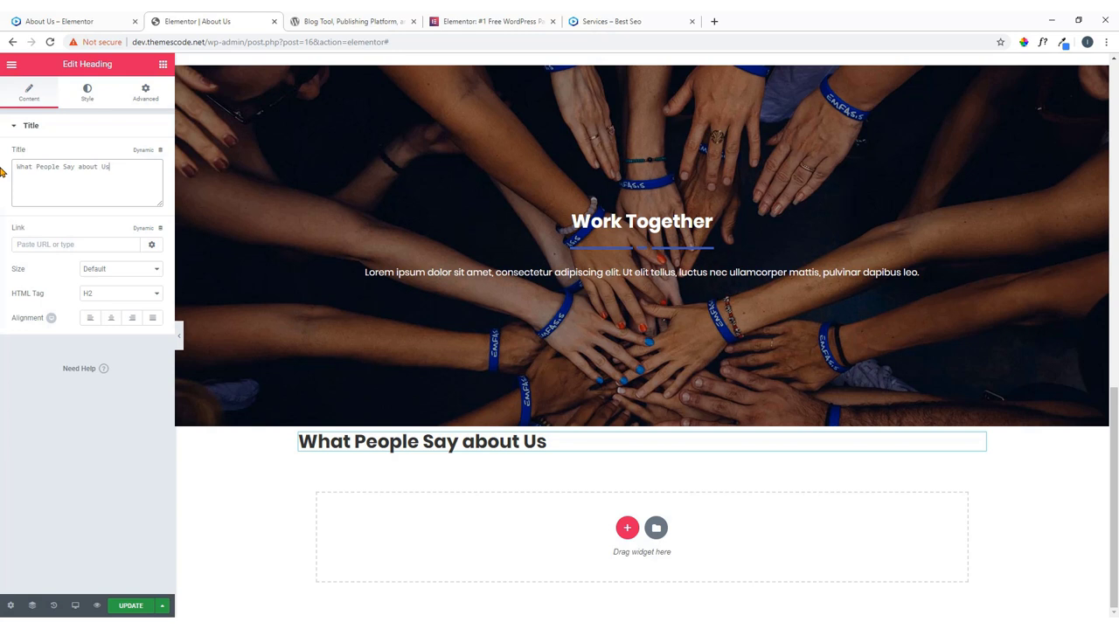
{"action": "left_click", "coordinate": [111, 319]}
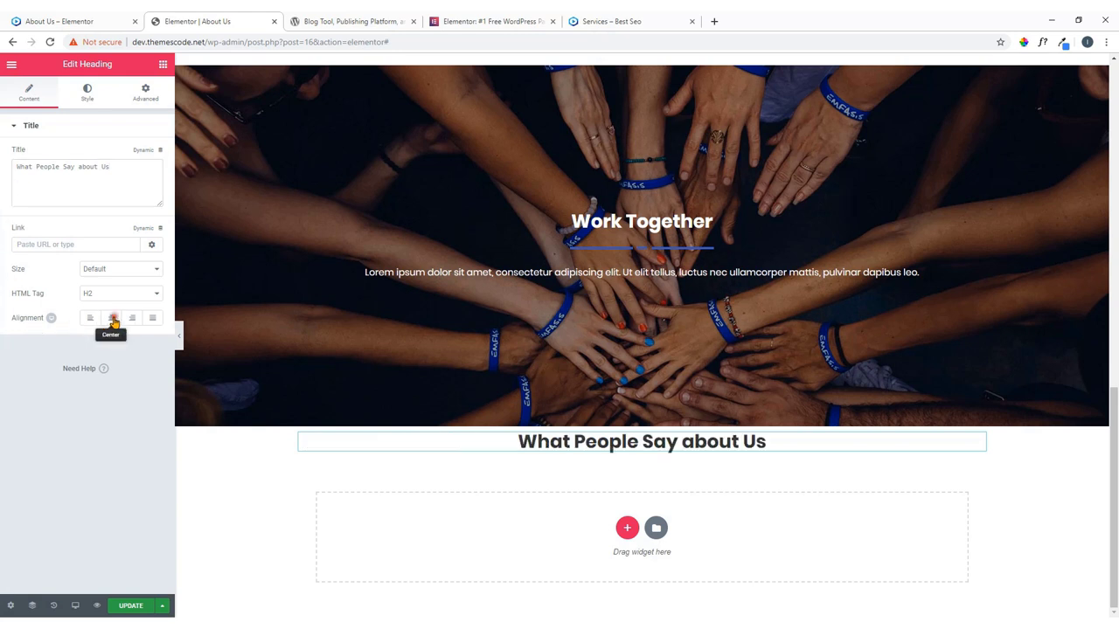
{"action": "left_click", "coordinate": [31, 19]}
{"action": "left_click", "coordinate": [245, 25]}
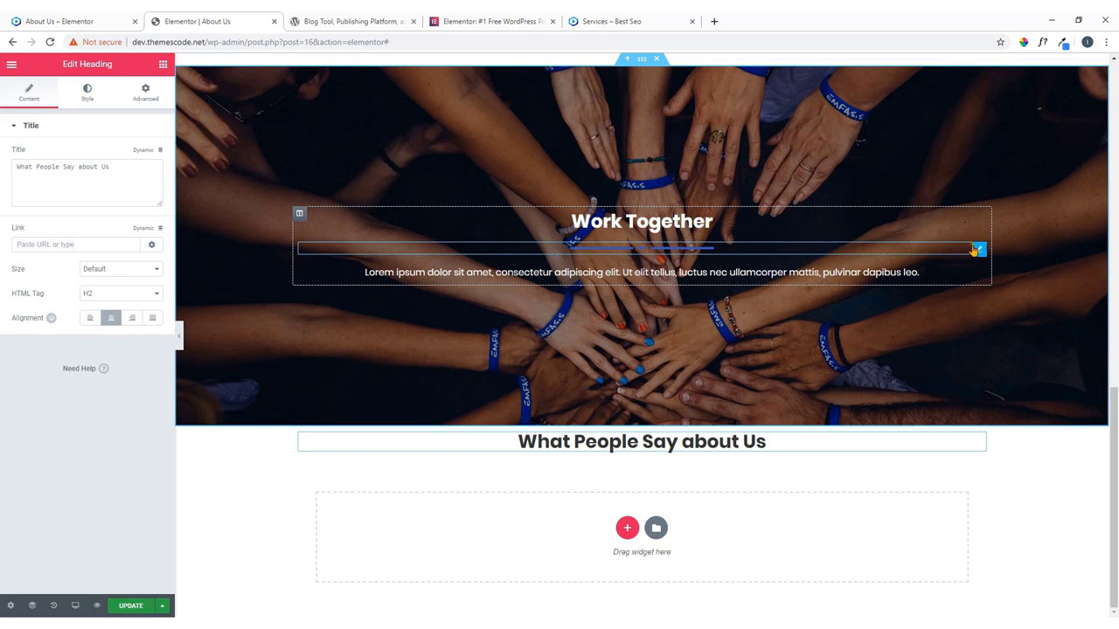
Paste a copy of the Work Together divider under the new heading, widen it, and open the template library.
{"action": "right_click", "coordinate": [979, 250]}
{"action": "left_click", "coordinate": [1003, 301]}
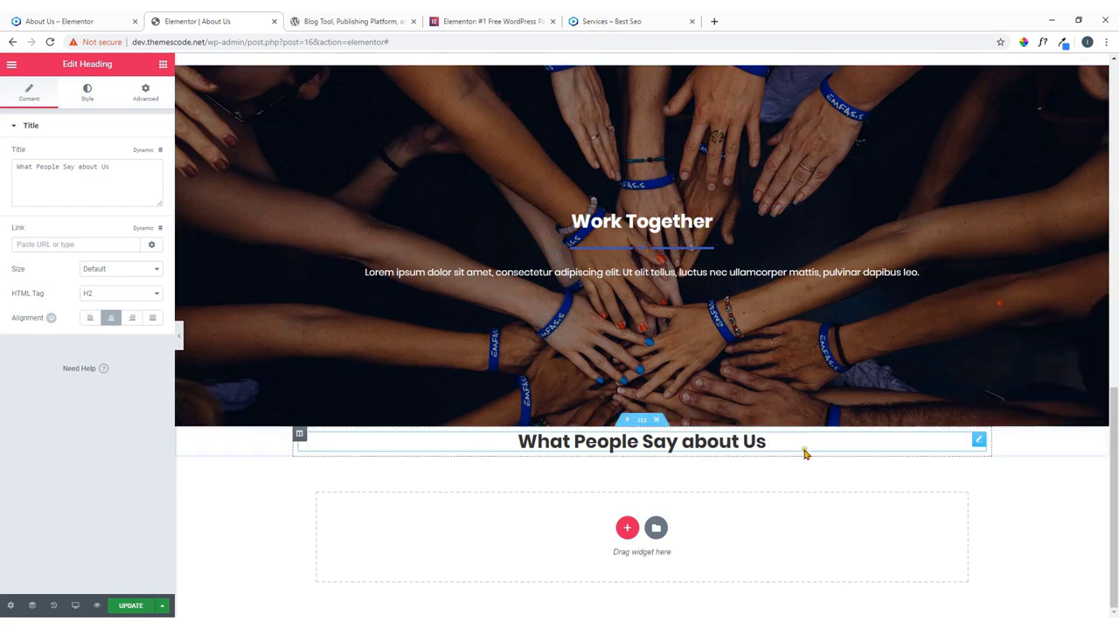
{"action": "right_click", "coordinate": [979, 447]}
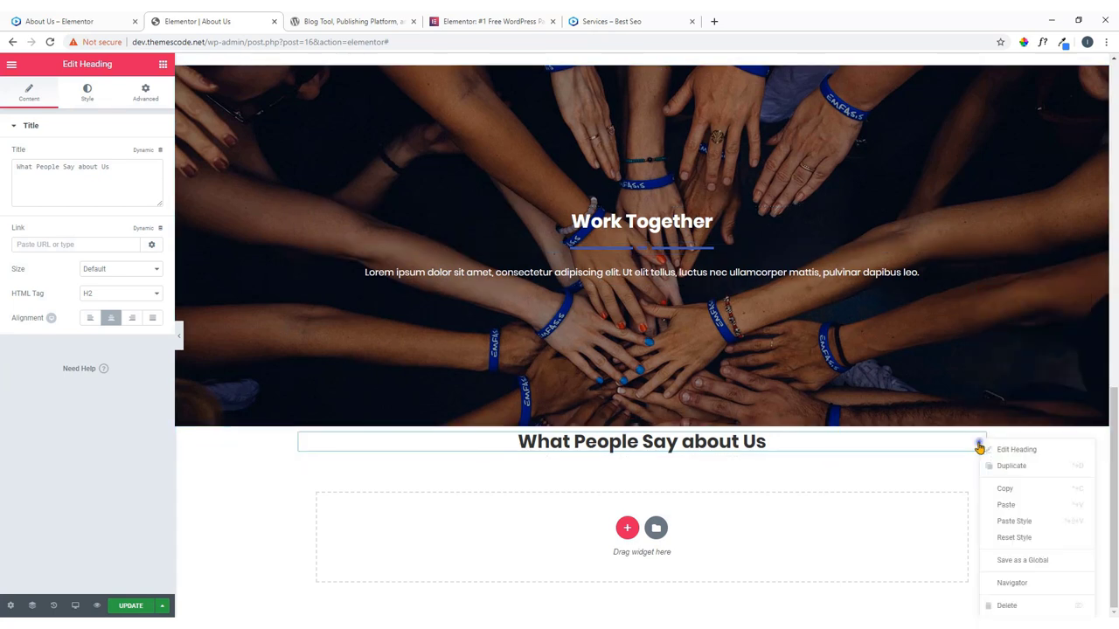
{"action": "left_click", "coordinate": [1003, 506]}
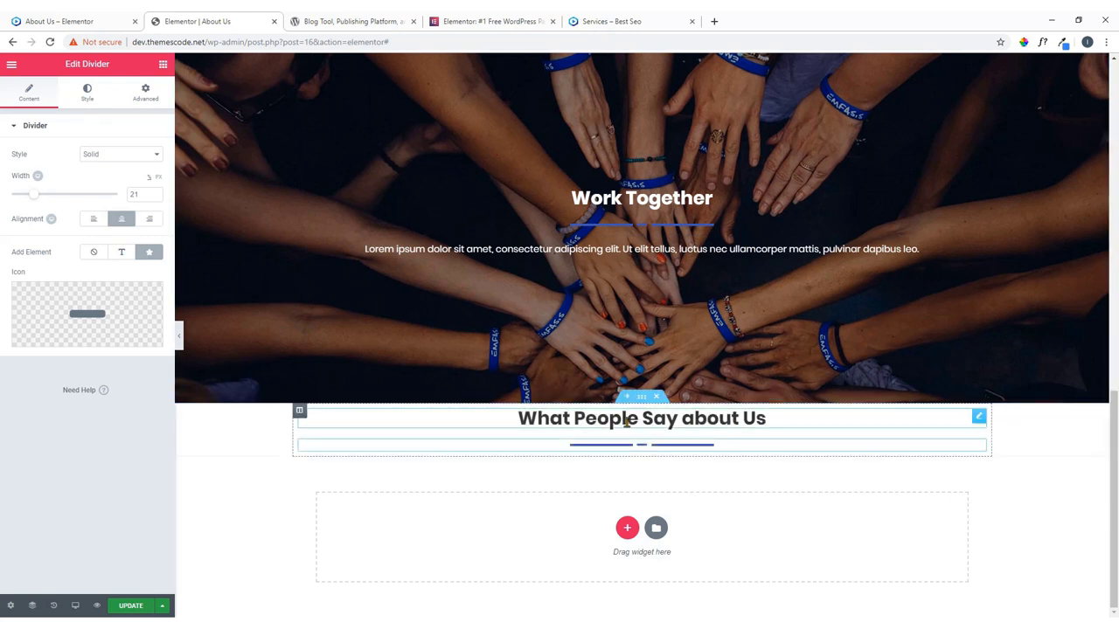
{"action": "left_click_drag", "start_coordinate": [36, 200], "coordinate": [49, 200]}
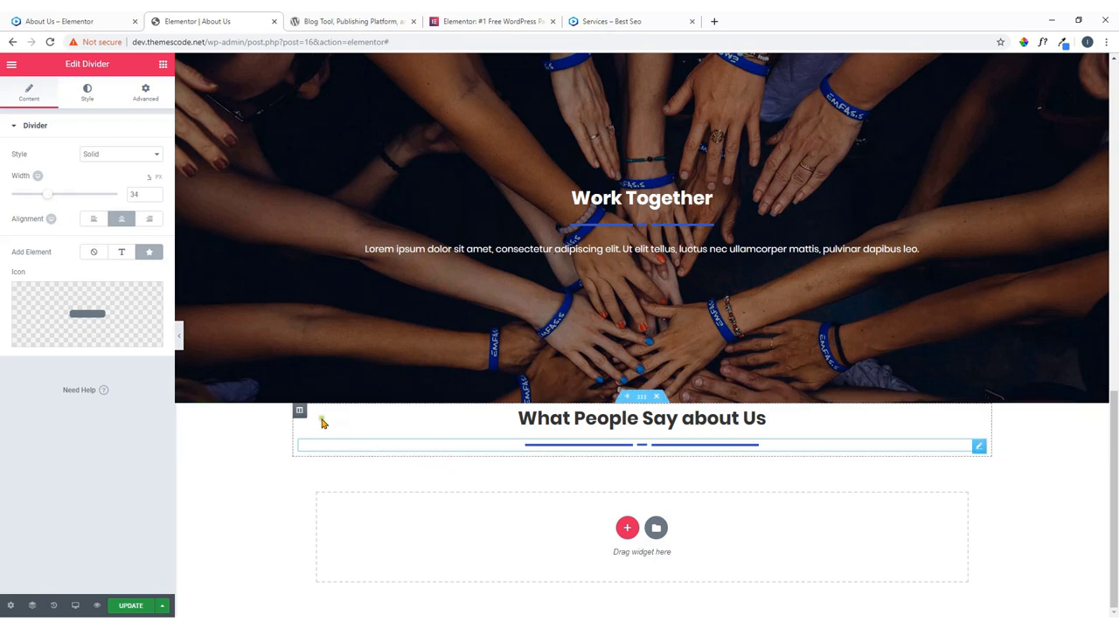
{"action": "left_click", "coordinate": [53, 19]}
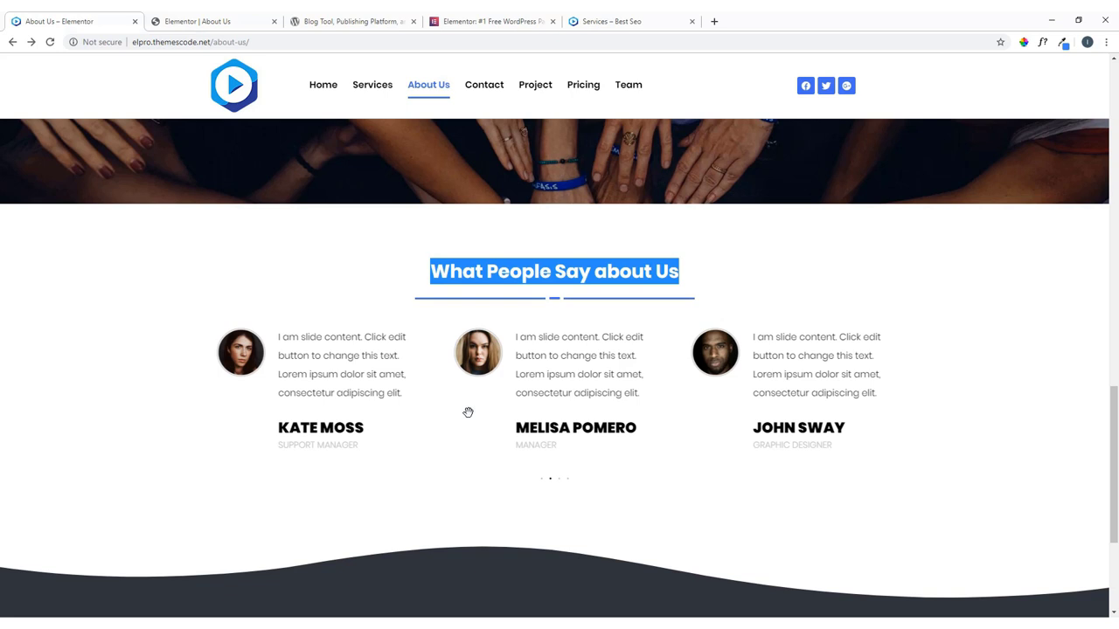
{"action": "left_click", "coordinate": [215, 20]}
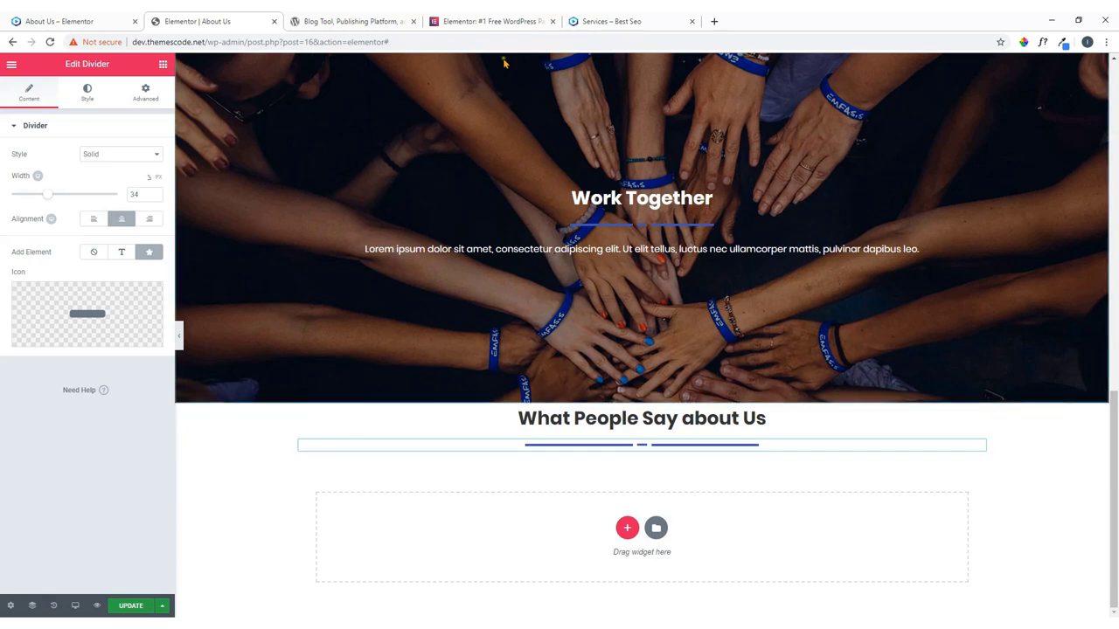
{"action": "left_click", "coordinate": [109, 17]}
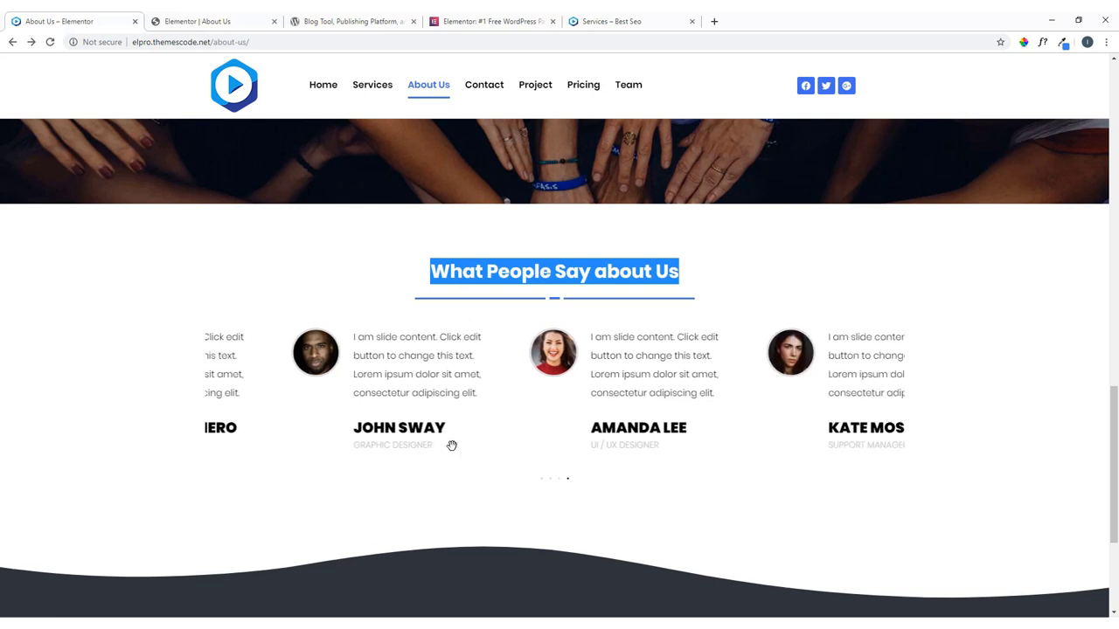
{"action": "left_click", "coordinate": [535, 298]}
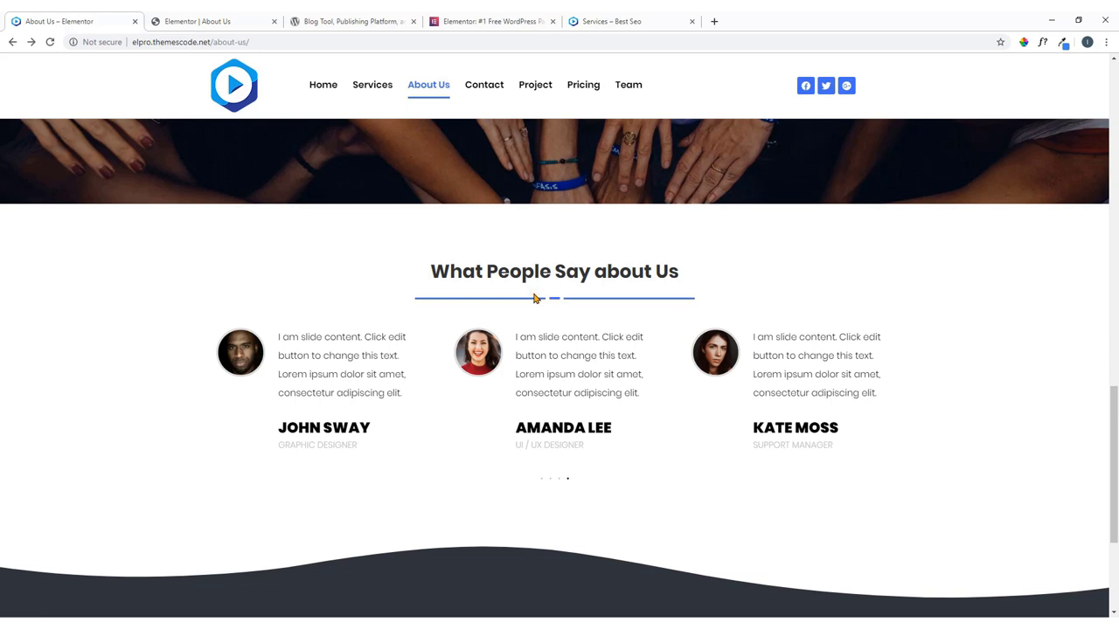
{"action": "left_click", "coordinate": [210, 19]}
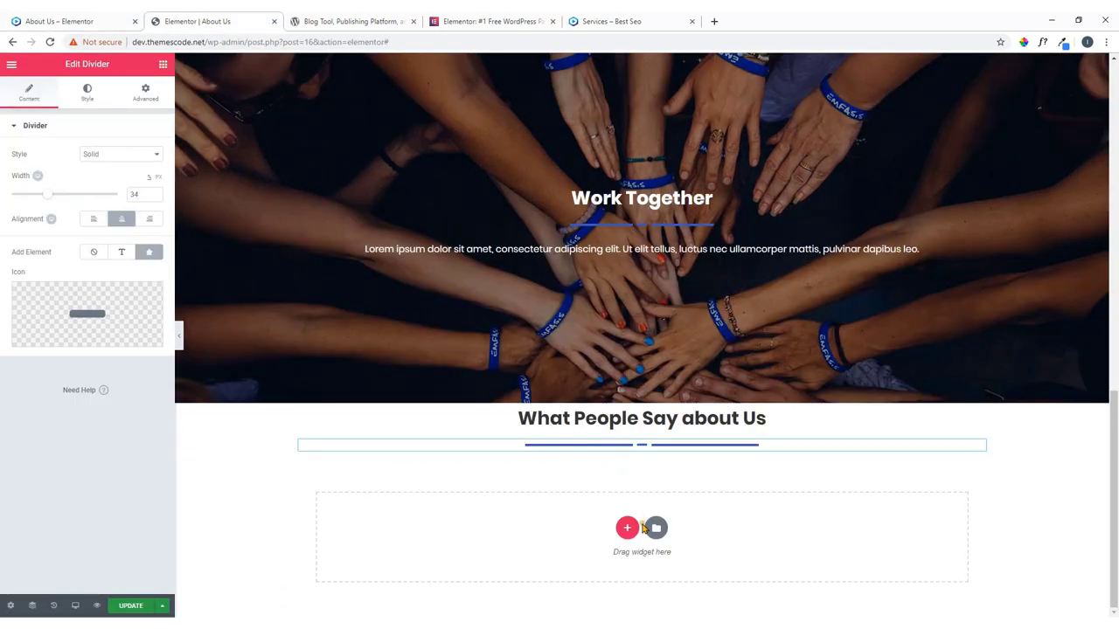
{"action": "left_click", "coordinate": [655, 529]}
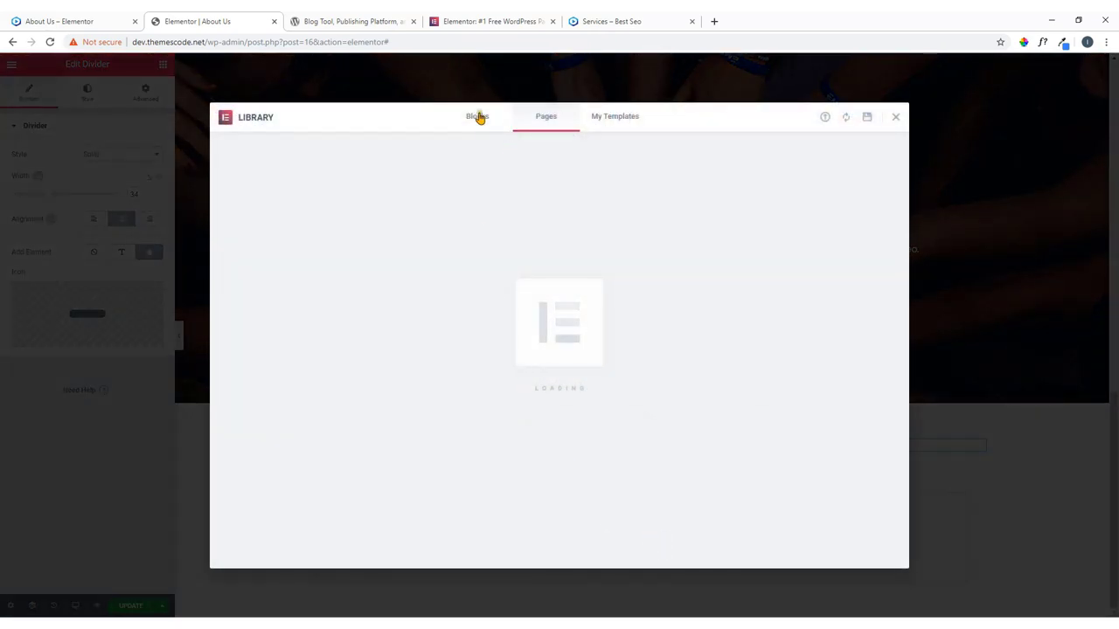
Browse the library's ready-made blocks filtered to the Testimonials category.
{"action": "left_click", "coordinate": [477, 116]}
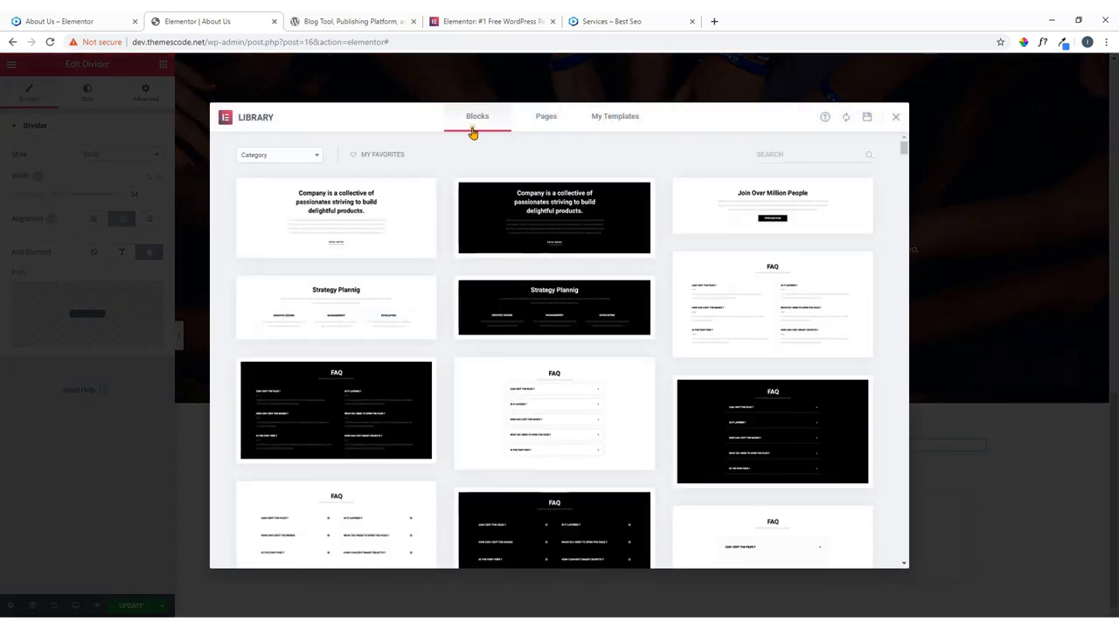
{"action": "left_click", "coordinate": [267, 156]}
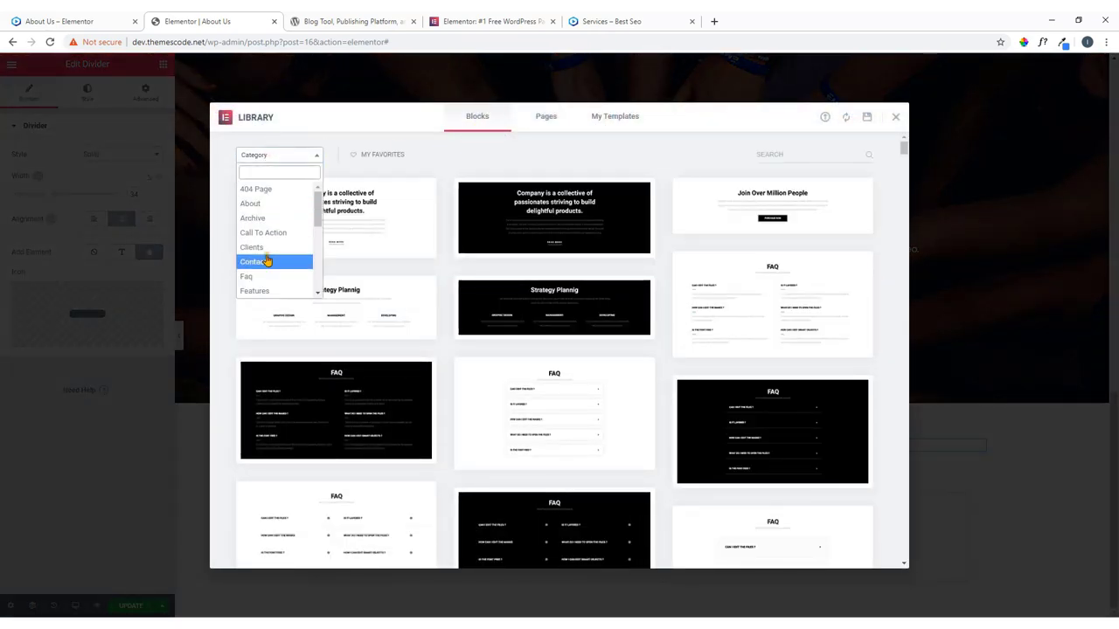
{"action": "scroll", "coordinate": [272, 264], "scroll_direction": "down", "scroll_amount": 3}
{"action": "scroll", "coordinate": [284, 269], "scroll_direction": "up", "scroll_amount": 3}
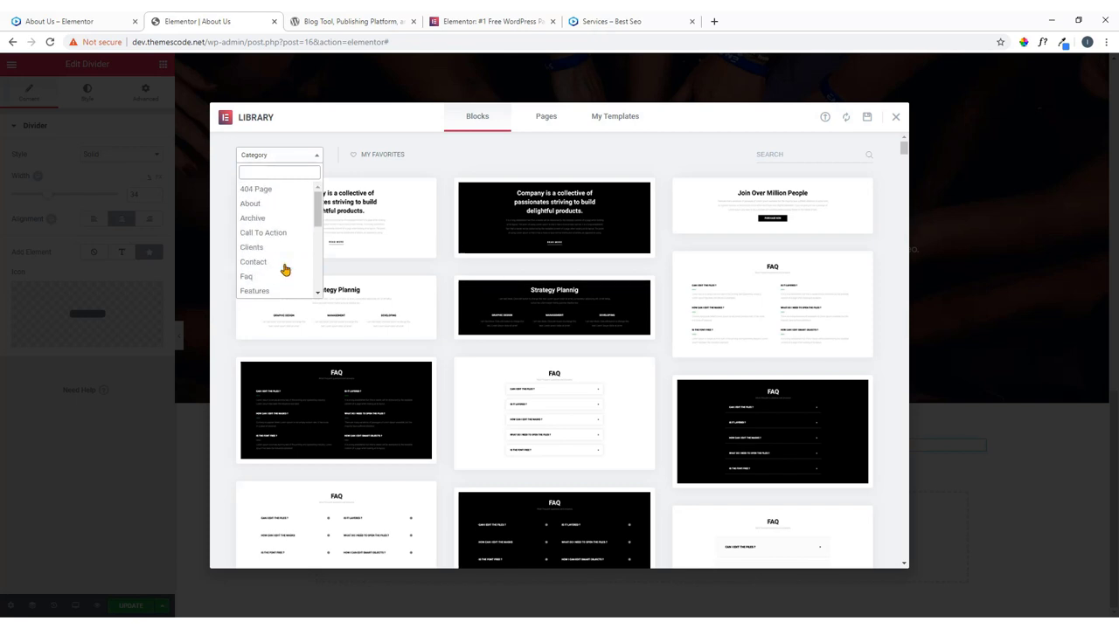
{"action": "scroll", "coordinate": [284, 269], "scroll_direction": "down", "scroll_amount": 5}
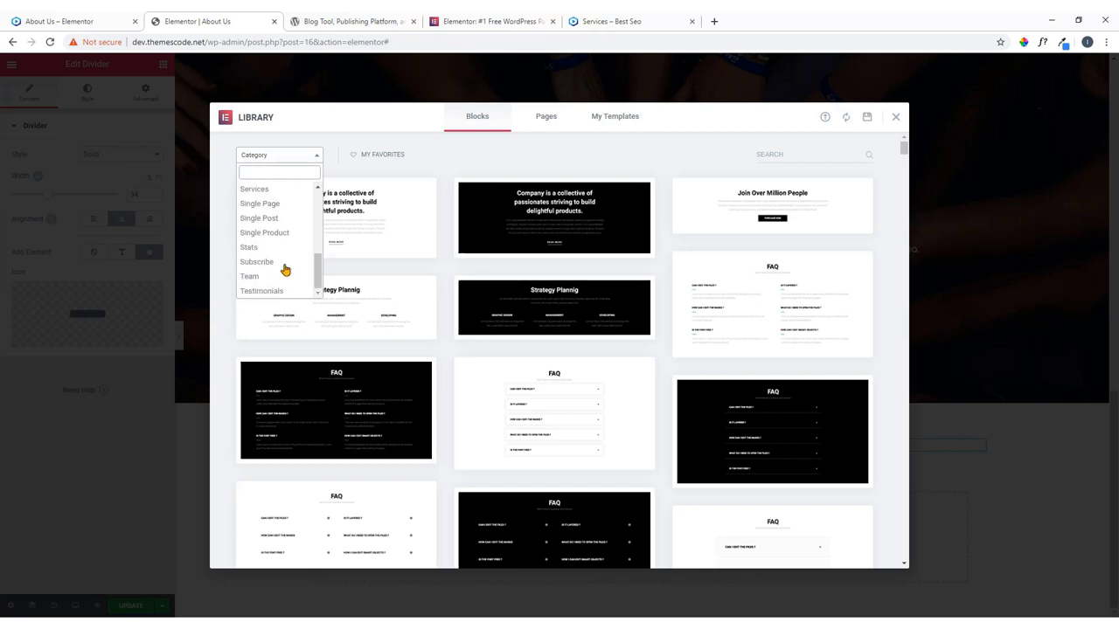
{"action": "left_click", "coordinate": [273, 290]}
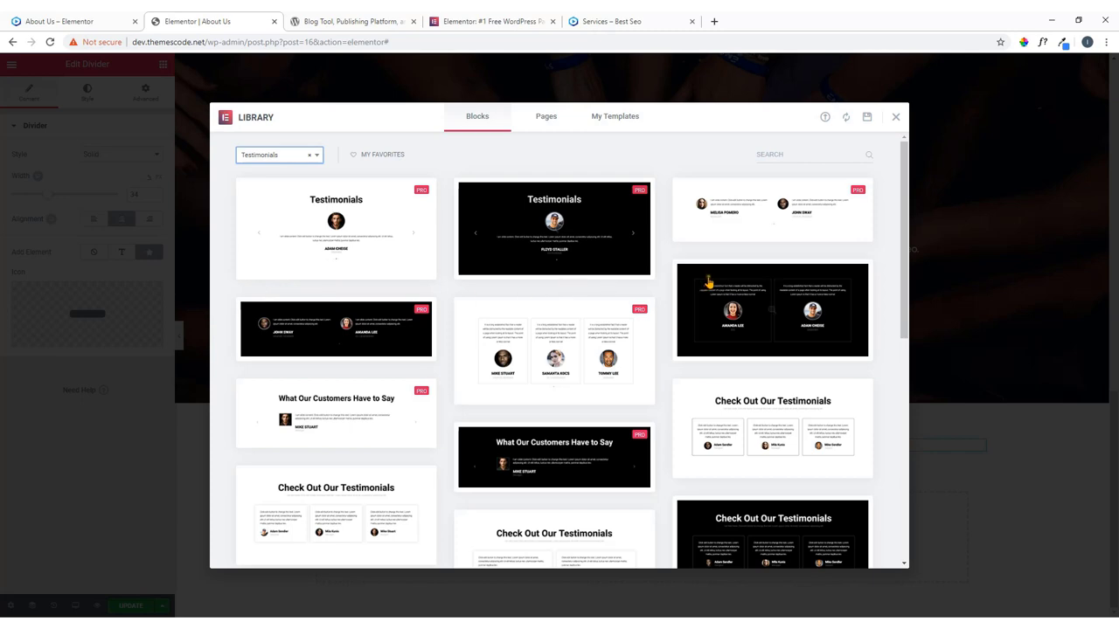
{"action": "scroll", "coordinate": [565, 332], "scroll_direction": "down", "scroll_amount": 2}
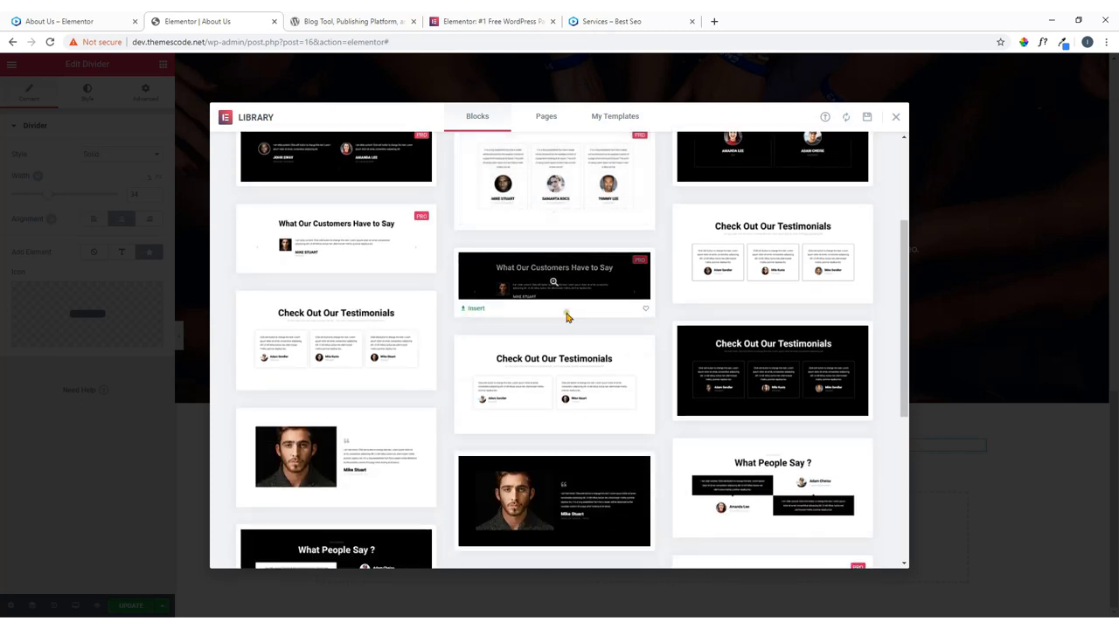
{"action": "scroll", "coordinate": [567, 318], "scroll_direction": "down", "scroll_amount": 5}
{"action": "scroll", "coordinate": [566, 318], "scroll_direction": "up", "scroll_amount": 4}
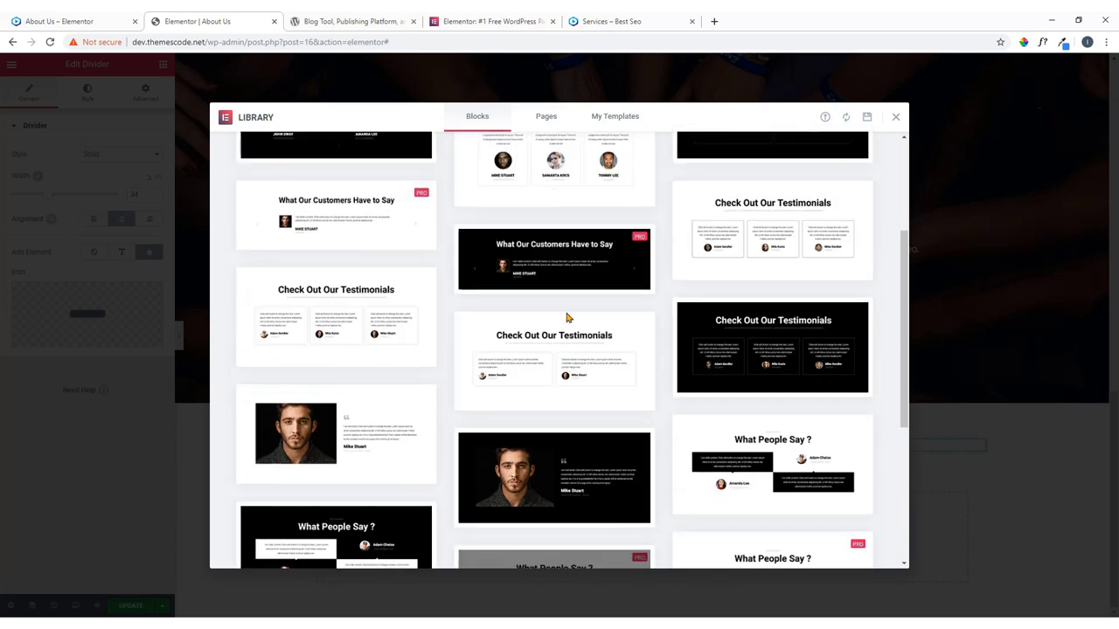
{"action": "scroll", "coordinate": [564, 317], "scroll_direction": "up", "scroll_amount": 1}
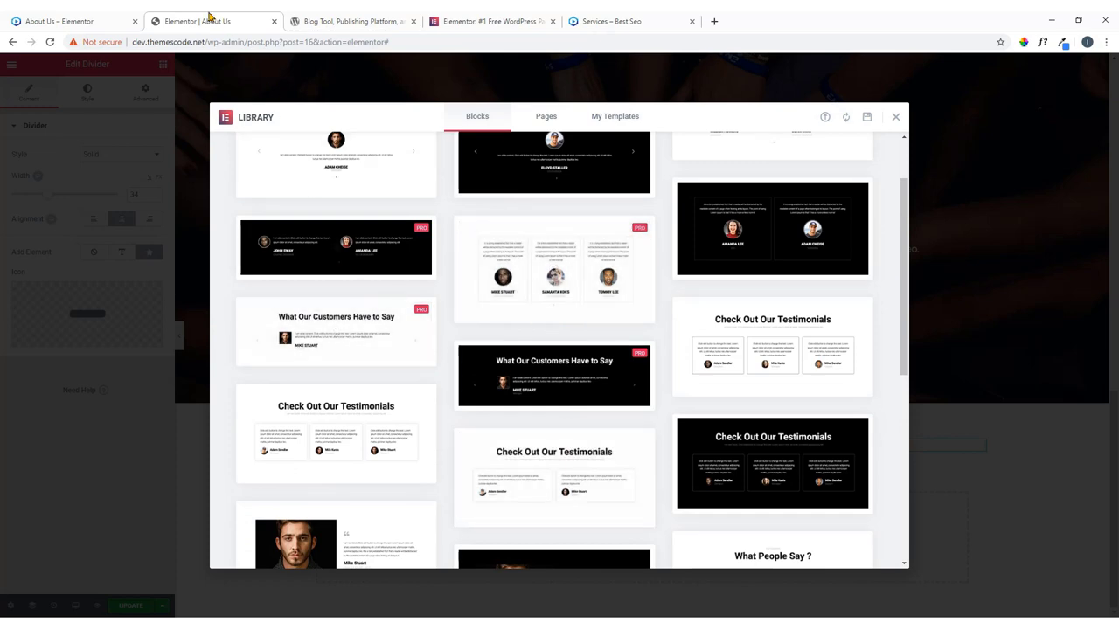
Check the live About Us page, then close the library and delete the What People Say about Us section.
{"action": "left_click", "coordinate": [82, 19]}
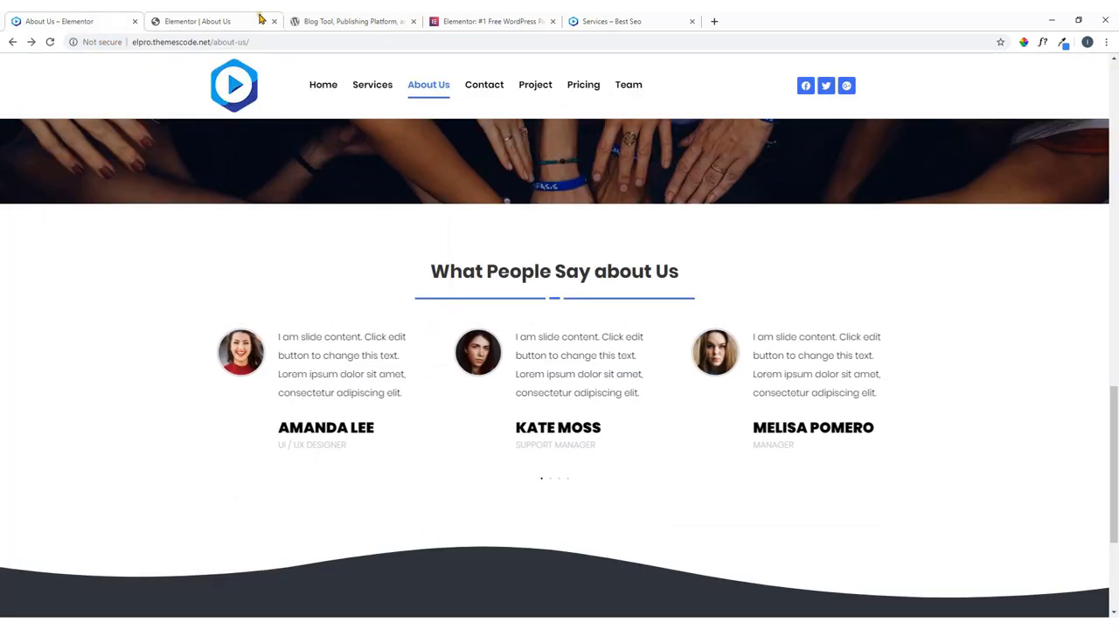
{"action": "left_click", "coordinate": [257, 19]}
{"action": "scroll", "coordinate": [599, 426], "scroll_direction": "up", "scroll_amount": 1}
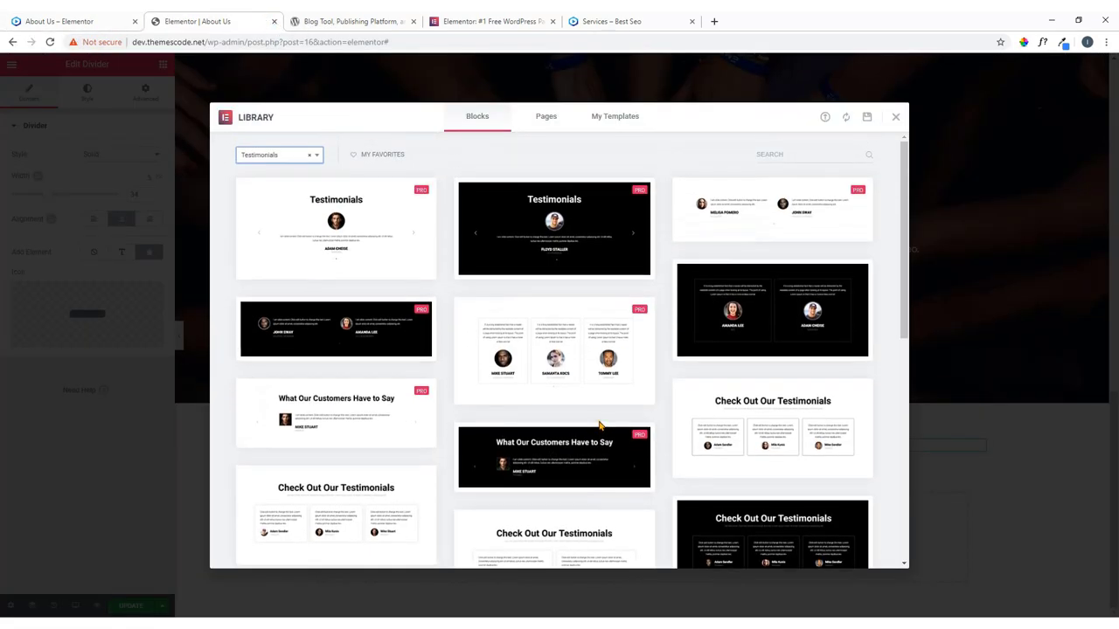
{"action": "scroll", "coordinate": [600, 425], "scroll_direction": "down", "scroll_amount": 10}
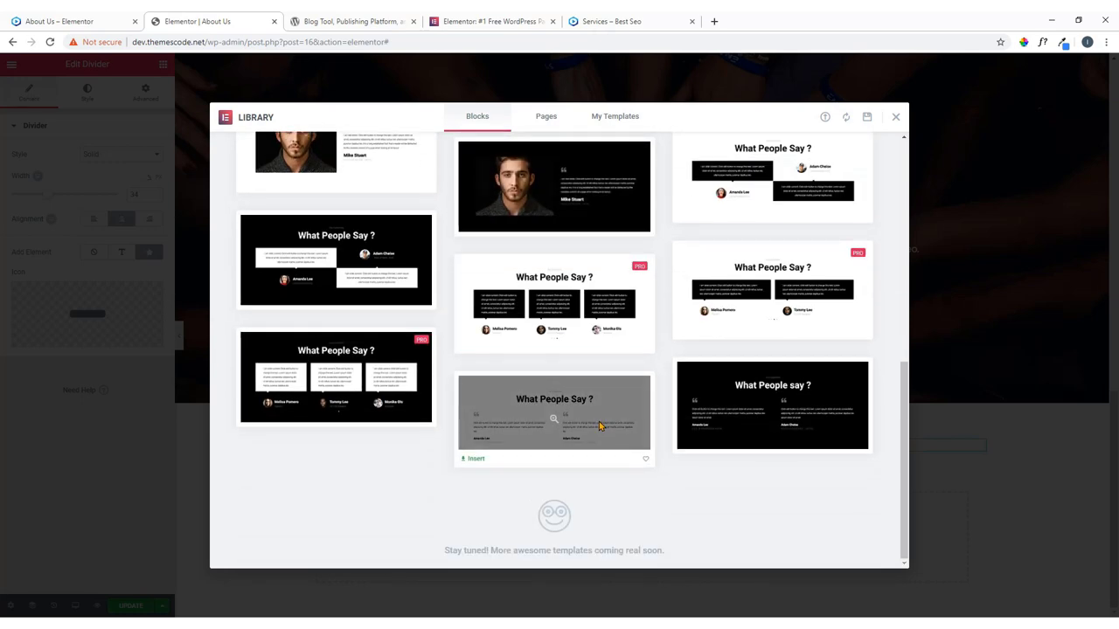
{"action": "scroll", "coordinate": [600, 426], "scroll_direction": "up", "scroll_amount": 10}
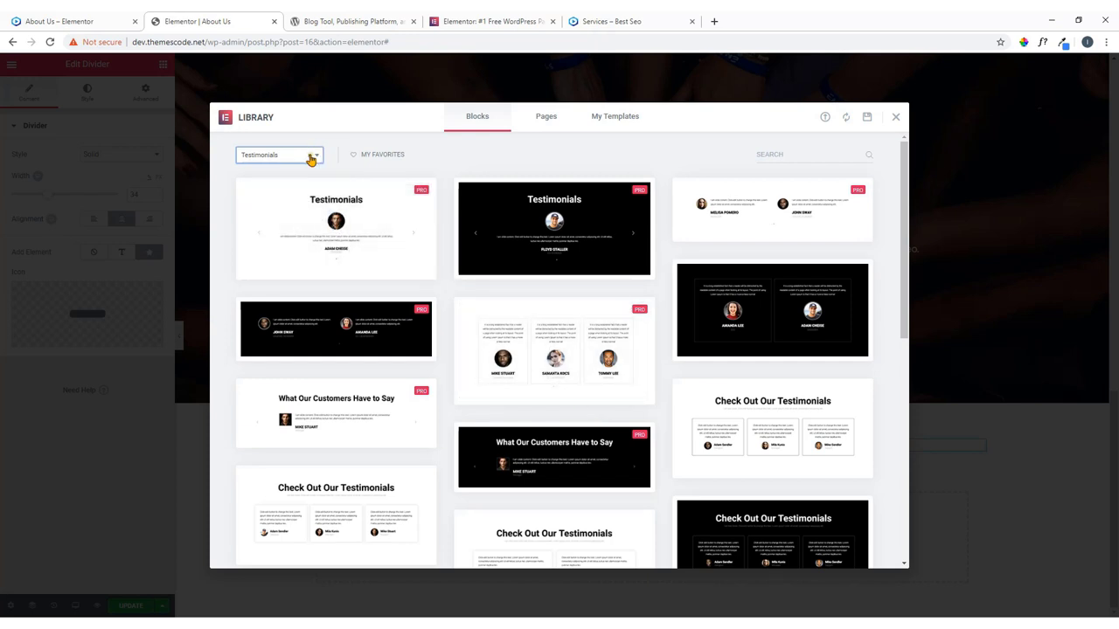
{"action": "left_click", "coordinate": [897, 118]}
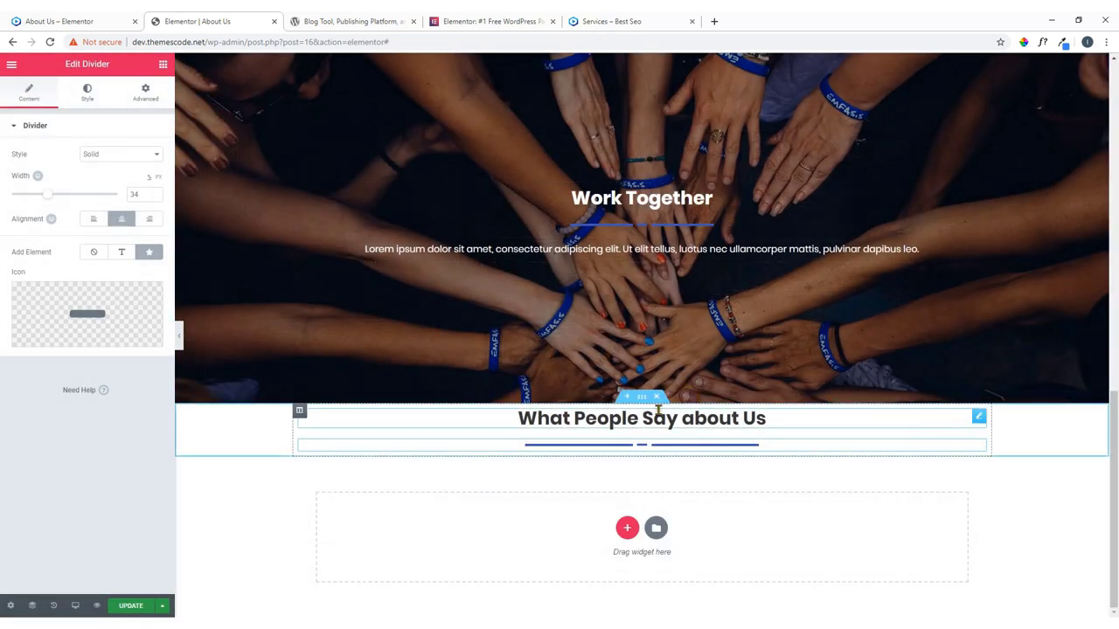
{"action": "left_click", "coordinate": [657, 396]}
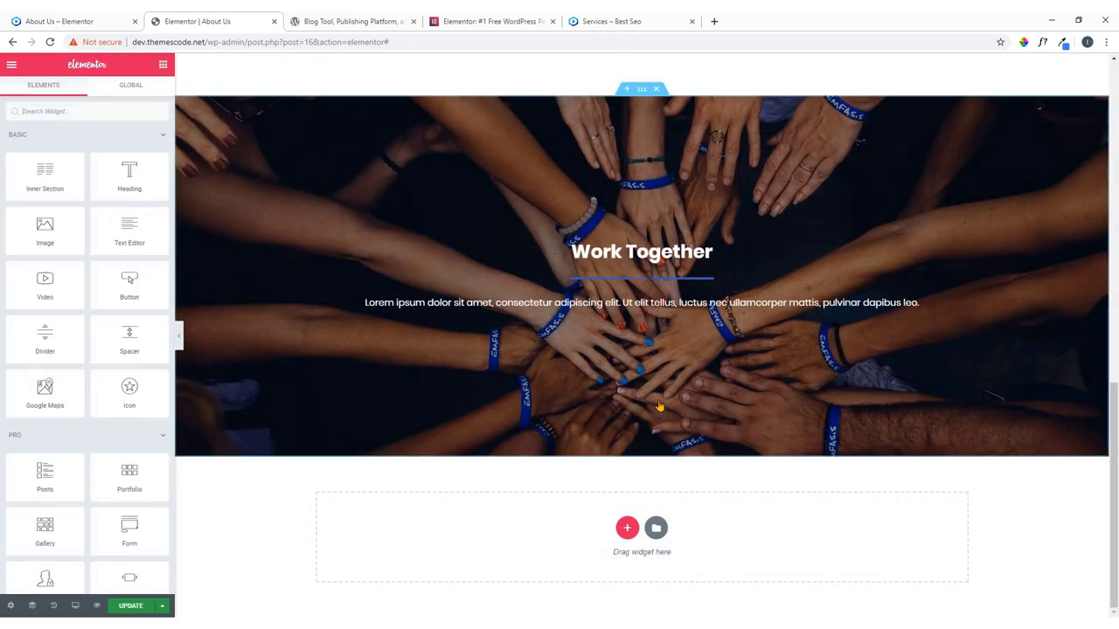
Review the testimonial section on the live reference page.
{"action": "left_click", "coordinate": [37, 16]}
{"action": "left_click", "coordinate": [196, 21]}
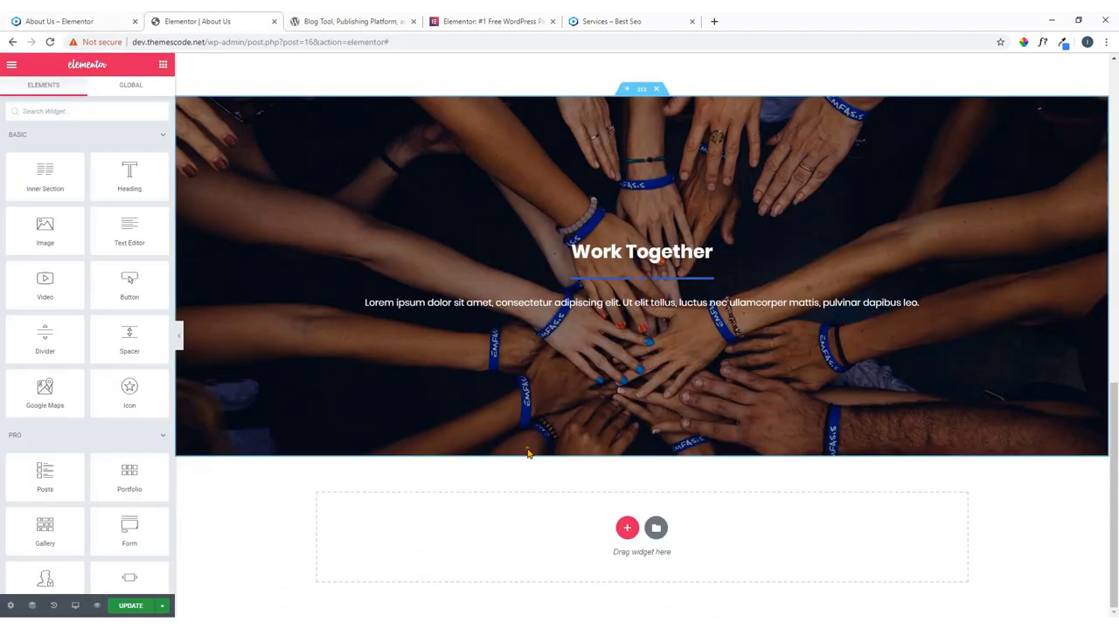
{"action": "left_click", "coordinate": [86, 23]}
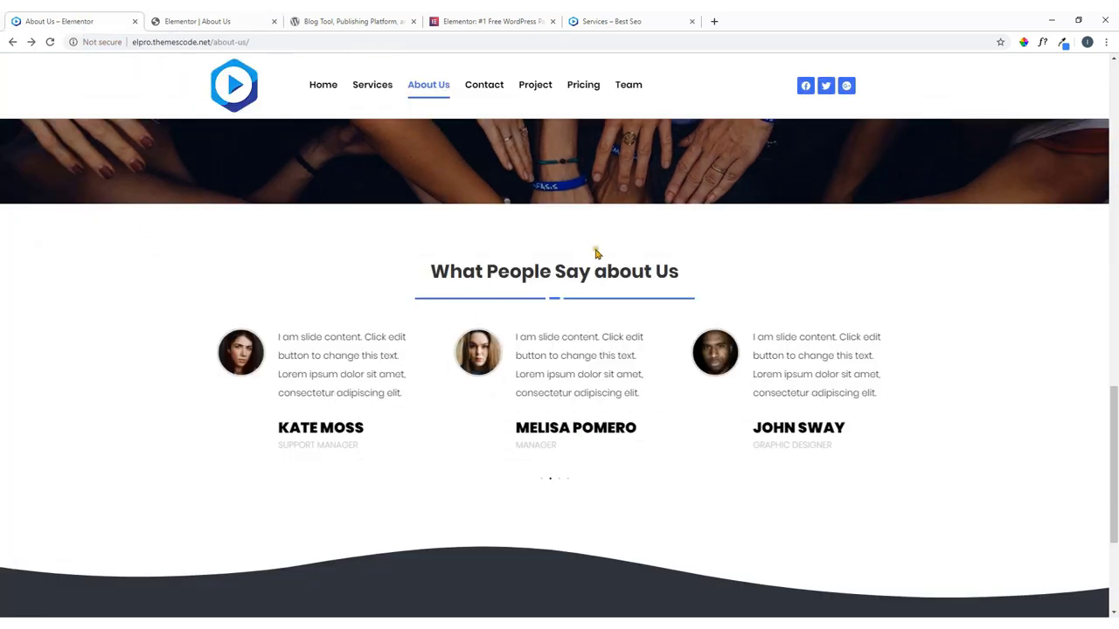
{"action": "left_click", "coordinate": [219, 17]}
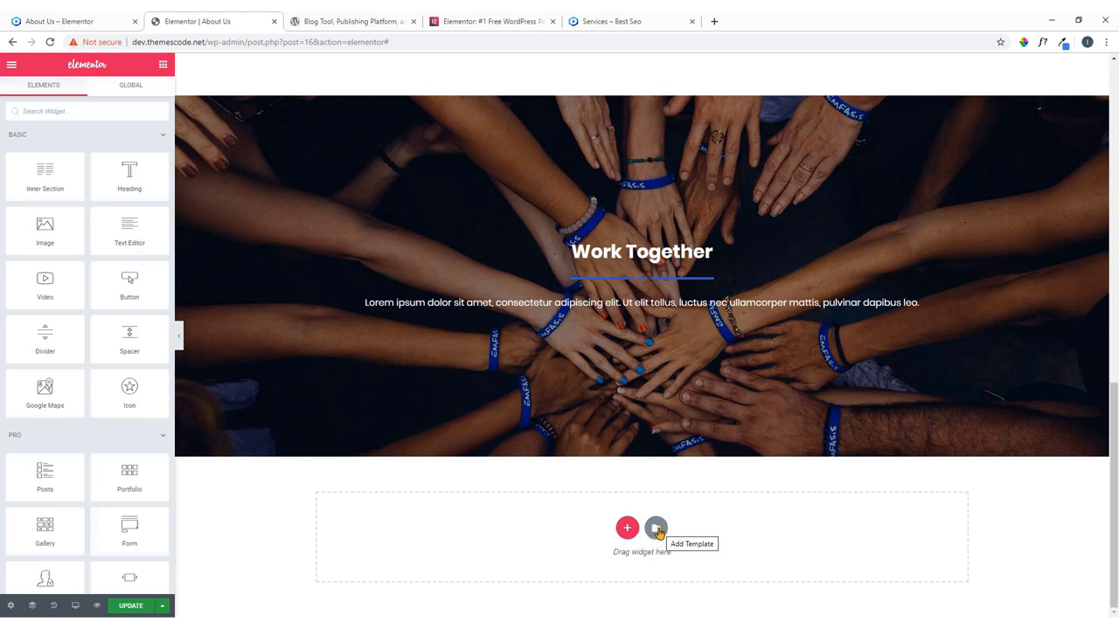
Insert the two-person testimonial carousel block from the library's Testimonials category.
{"action": "left_click", "coordinate": [655, 529]}
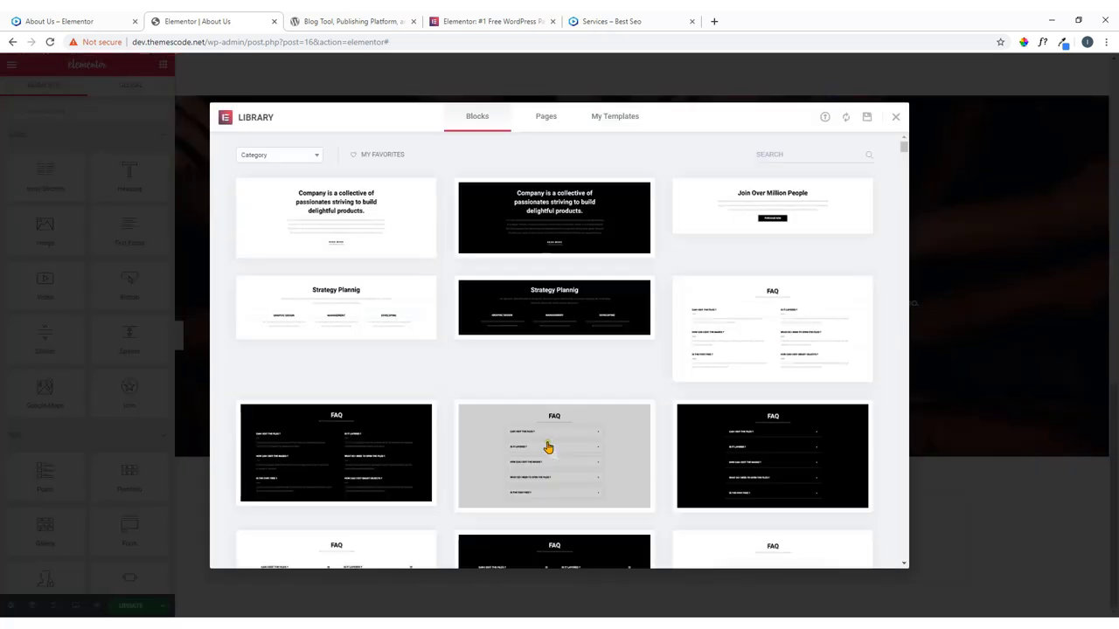
{"action": "left_click", "coordinate": [290, 155]}
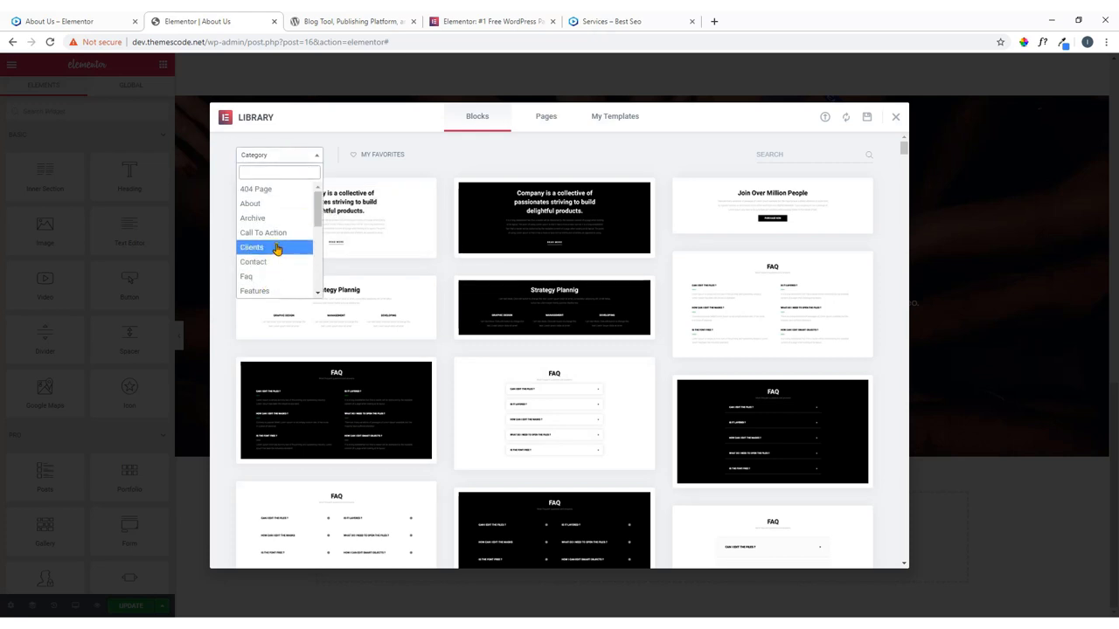
{"action": "scroll", "coordinate": [274, 249], "scroll_direction": "down", "scroll_amount": 5}
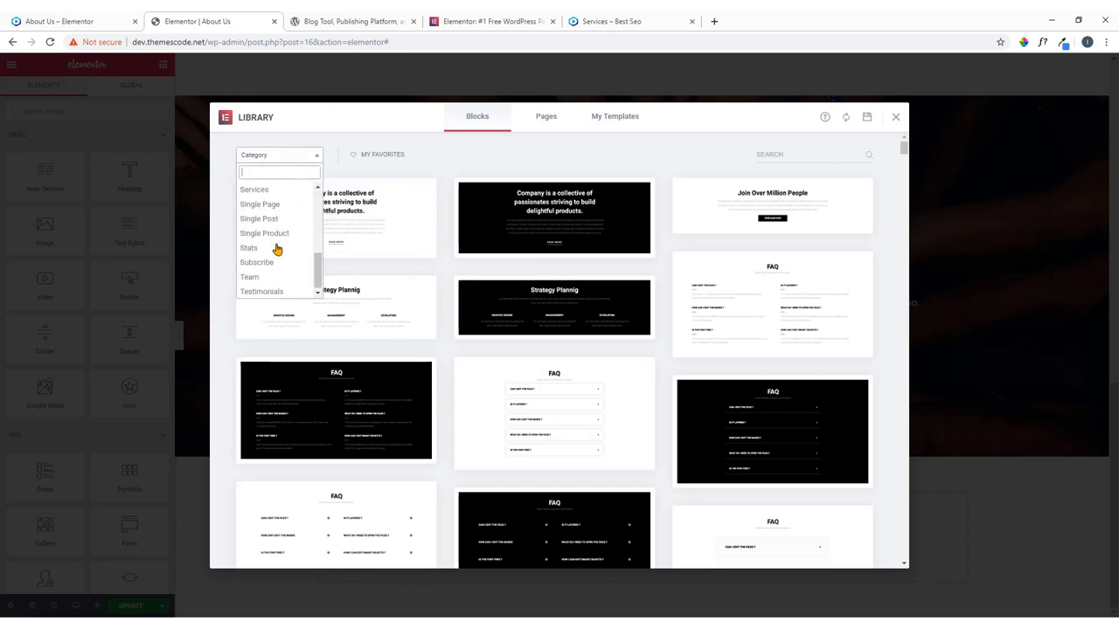
{"action": "left_click", "coordinate": [274, 290]}
{"action": "mouse_move", "coordinate": [761, 225]}
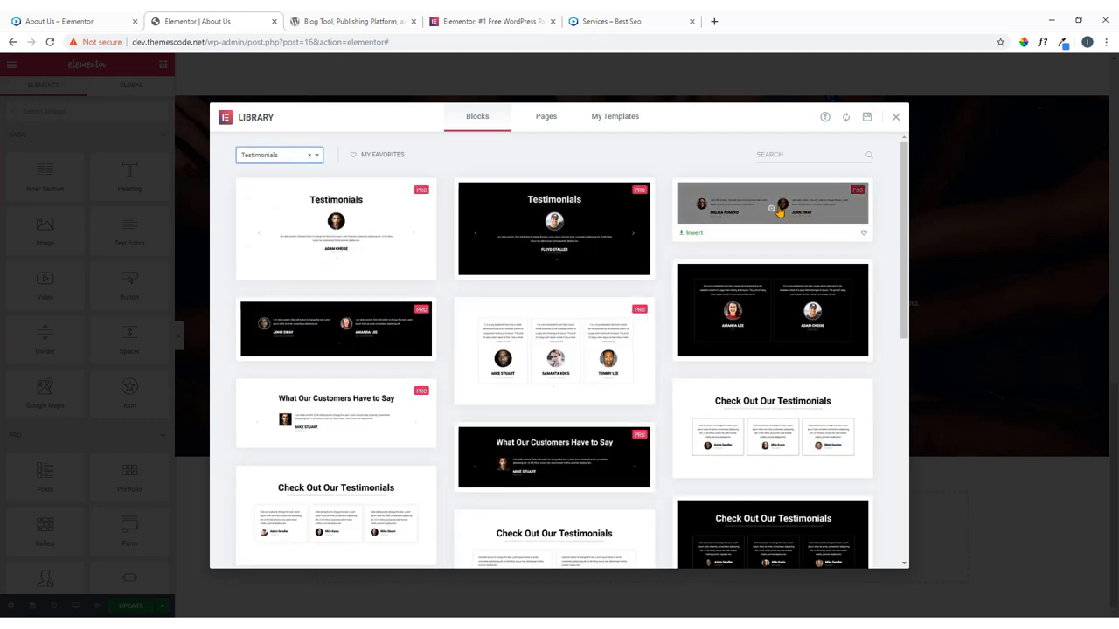
{"action": "left_click", "coordinate": [775, 213]}
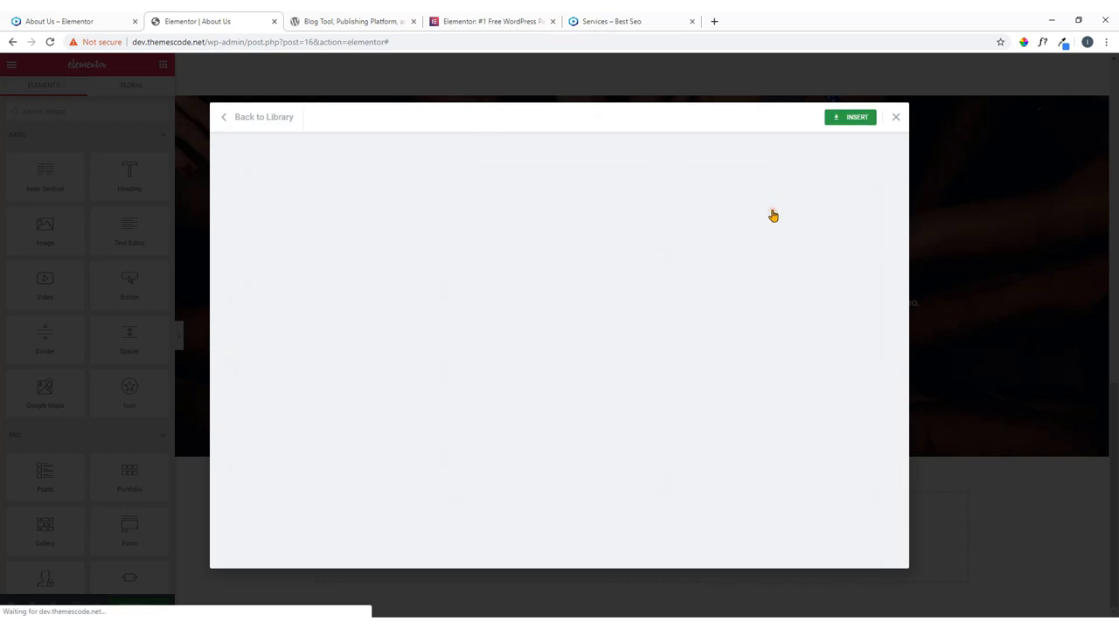
{"action": "left_click", "coordinate": [848, 120]}
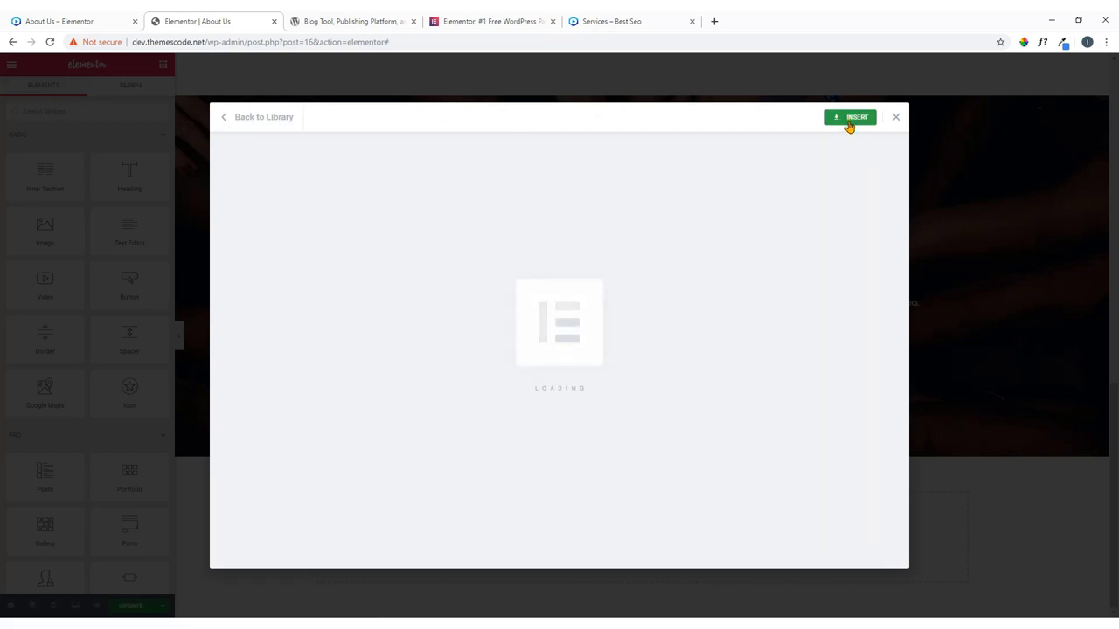
{"action": "scroll", "coordinate": [582, 468], "scroll_direction": "down", "scroll_amount": 2}
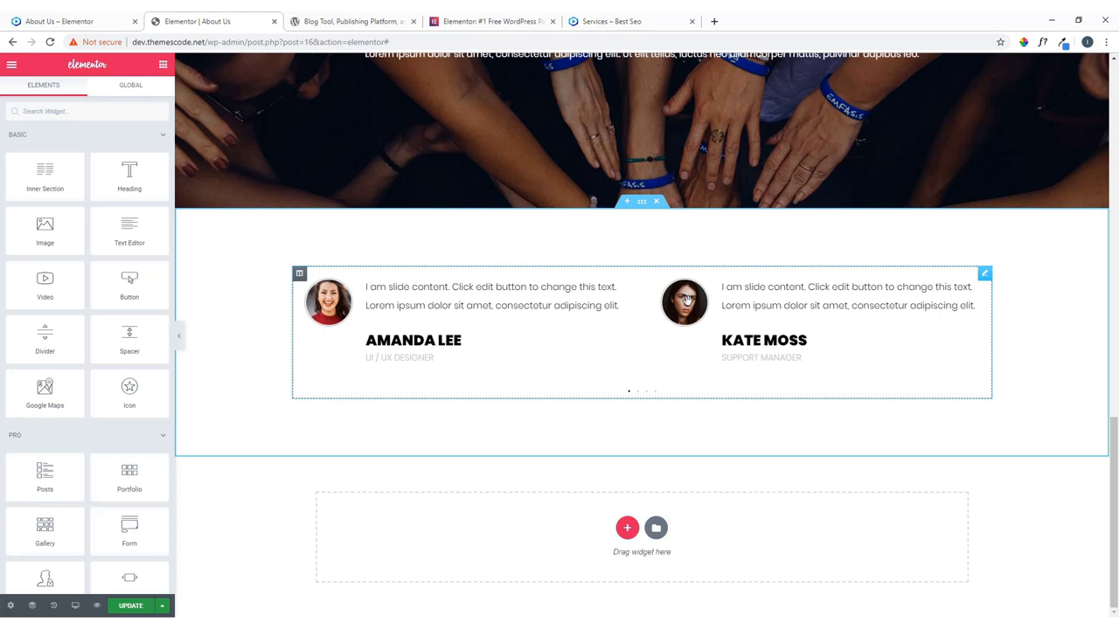
Add a centred 'What People Say about Us' heading above the carousel, copying the text from the live page.
{"action": "left_click", "coordinate": [74, 21]}
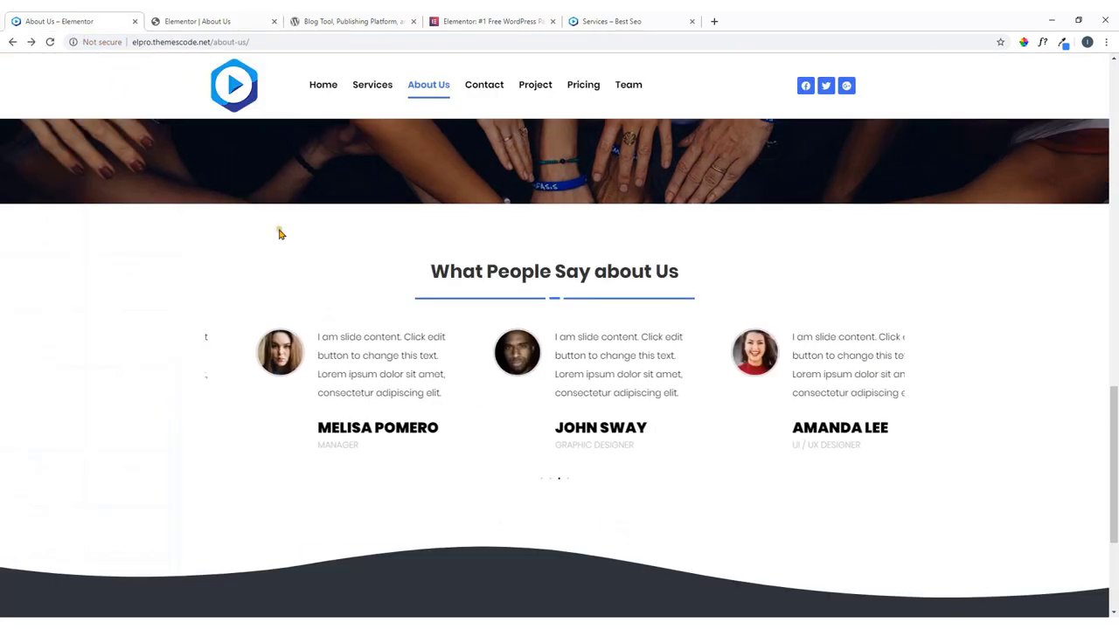
{"action": "left_click", "coordinate": [168, 16]}
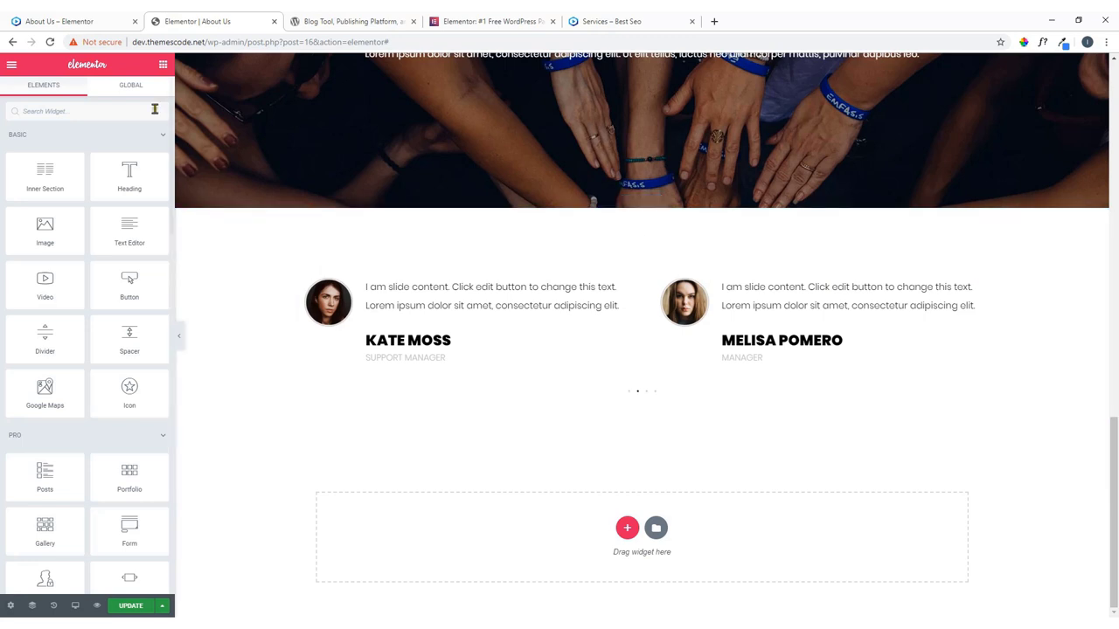
{"action": "left_click_drag", "start_coordinate": [129, 173], "coordinate": [604, 288]}
{"action": "left_click", "coordinate": [26, 16]}
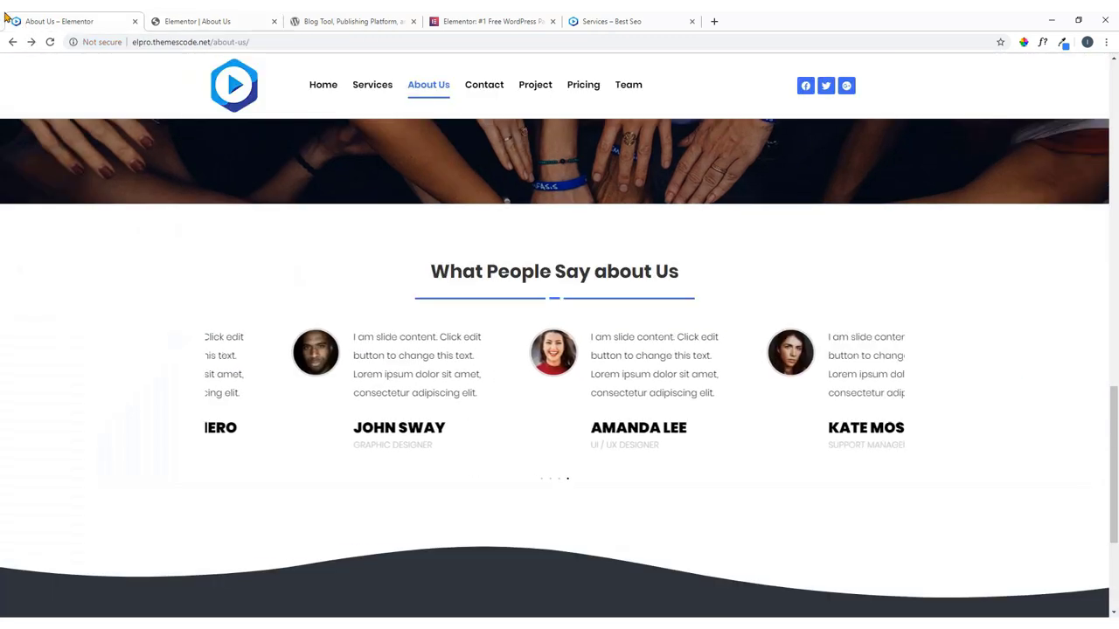
{"action": "left_click_drag", "start_coordinate": [678, 274], "coordinate": [442, 284]}
{"action": "key", "text": "ctrl+c"}
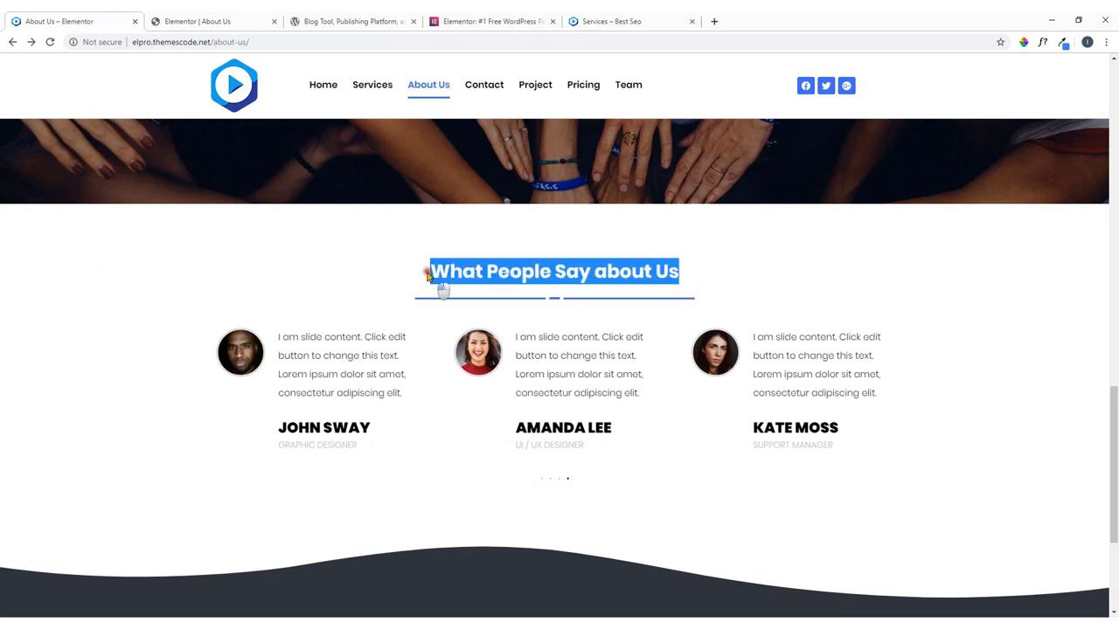
{"action": "right_click", "coordinate": [442, 282]}
{"action": "left_click", "coordinate": [453, 282]}
{"action": "left_click", "coordinate": [229, 19]}
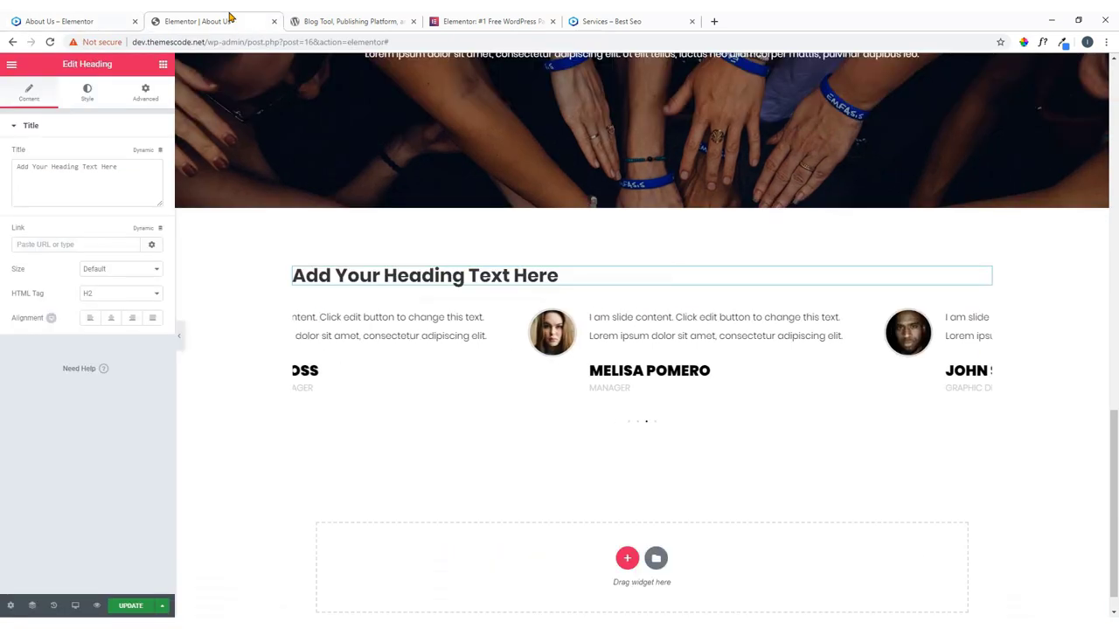
{"action": "left_click_drag", "start_coordinate": [124, 162], "coordinate": [3, 161]}
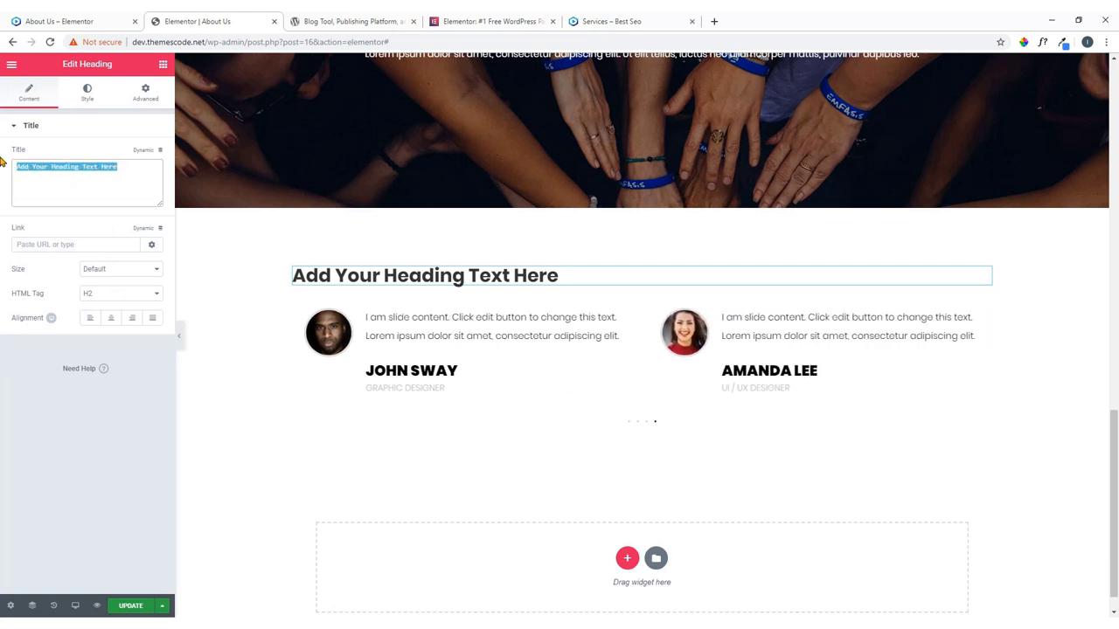
{"action": "key", "text": "ctrl+v"}
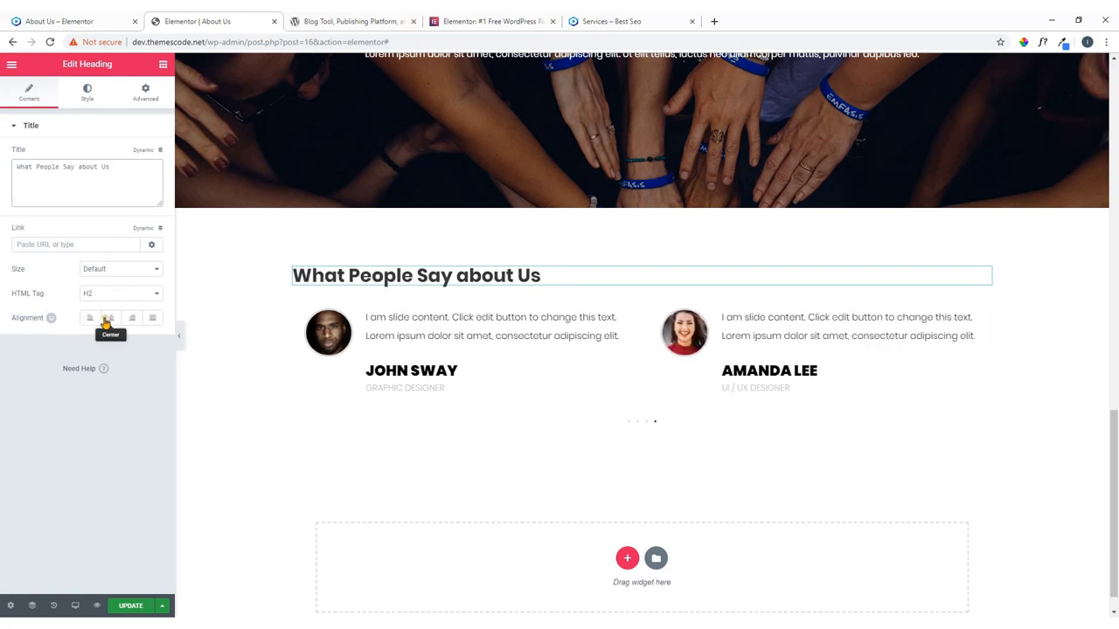
{"action": "left_click", "coordinate": [110, 318]}
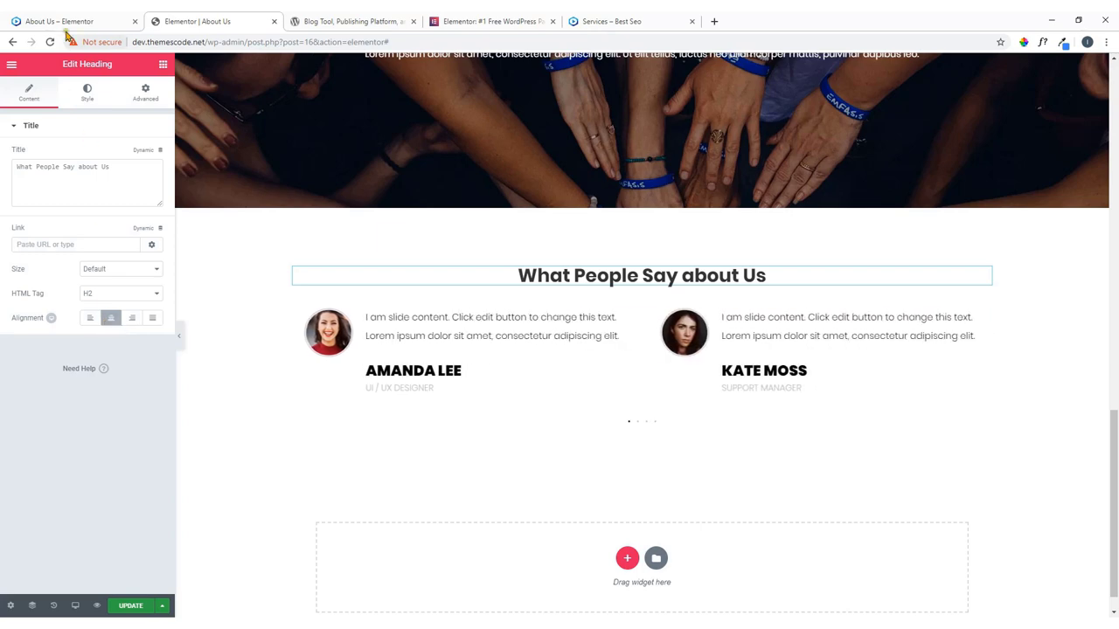
Paste a copy of the Work Together divider under the testimonials heading and widen it to 38.
{"action": "scroll", "coordinate": [503, 228], "scroll_direction": "up", "scroll_amount": 3}
{"action": "scroll", "coordinate": [612, 332], "scroll_direction": "up", "scroll_amount": 1}
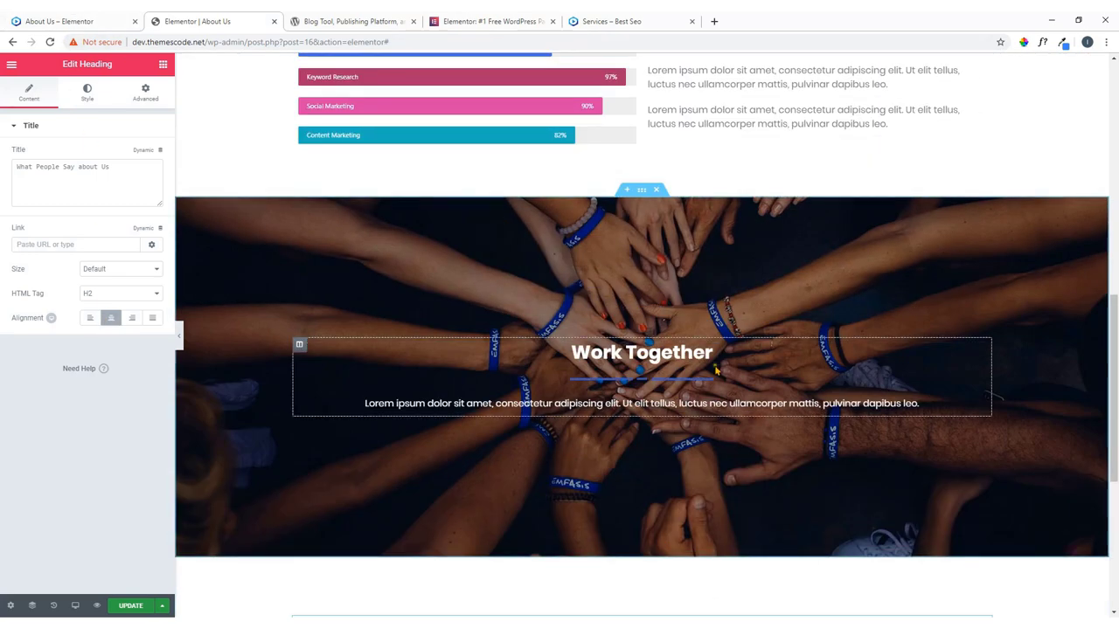
{"action": "scroll", "coordinate": [787, 305], "scroll_direction": "down", "scroll_amount": 1}
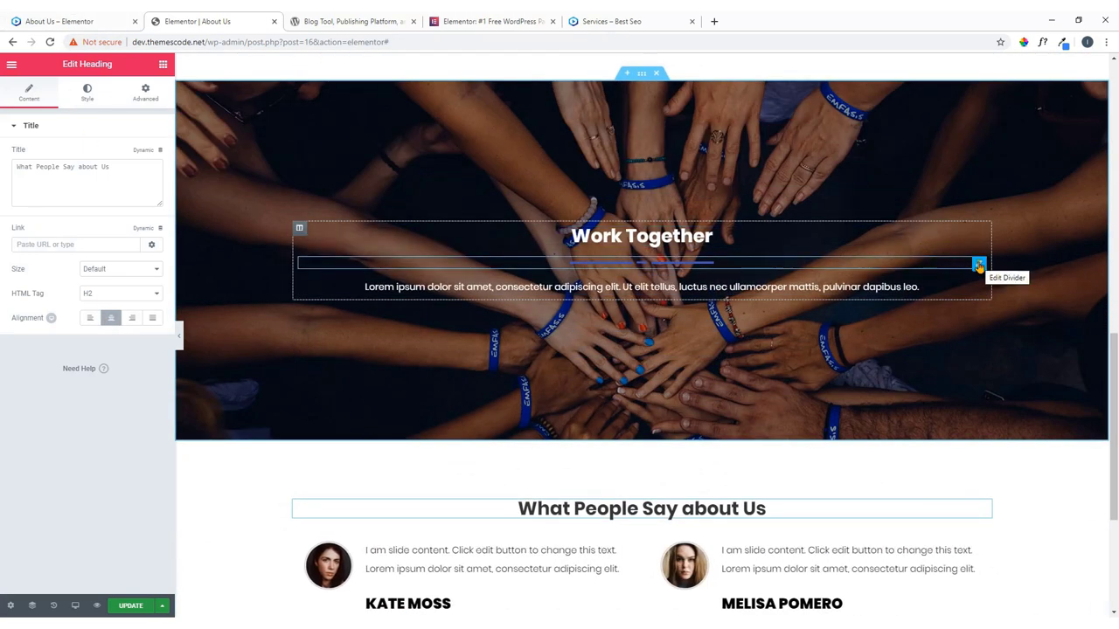
{"action": "right_click", "coordinate": [977, 267]}
{"action": "left_click", "coordinate": [839, 405]}
{"action": "scroll", "coordinate": [840, 405], "scroll_direction": "down", "scroll_amount": 2}
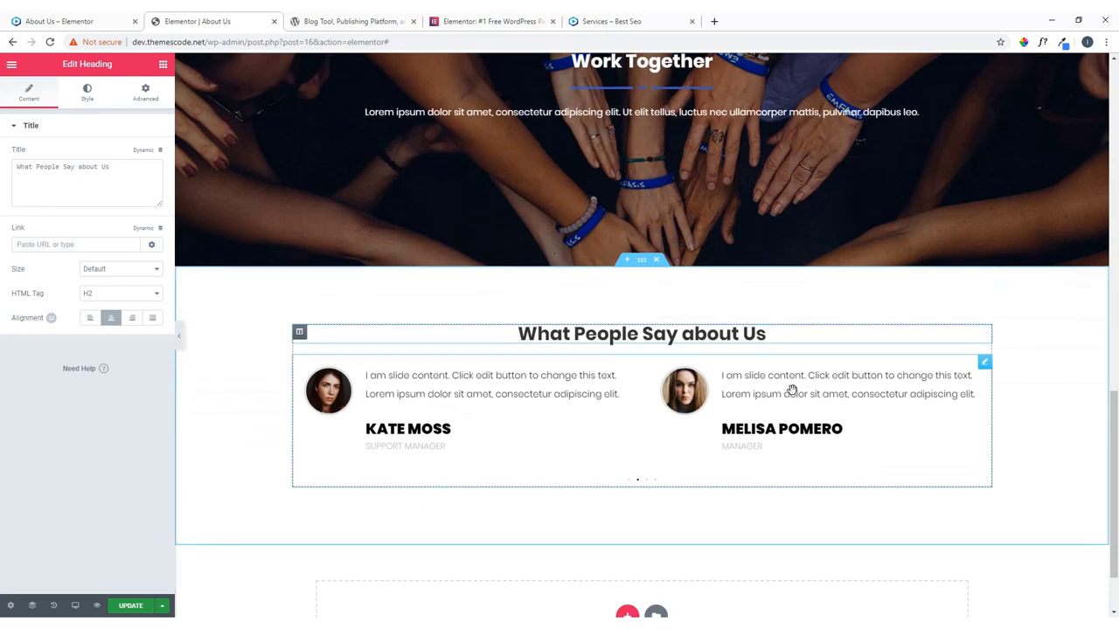
{"action": "right_click", "coordinate": [905, 335]}
{"action": "left_click", "coordinate": [932, 400]}
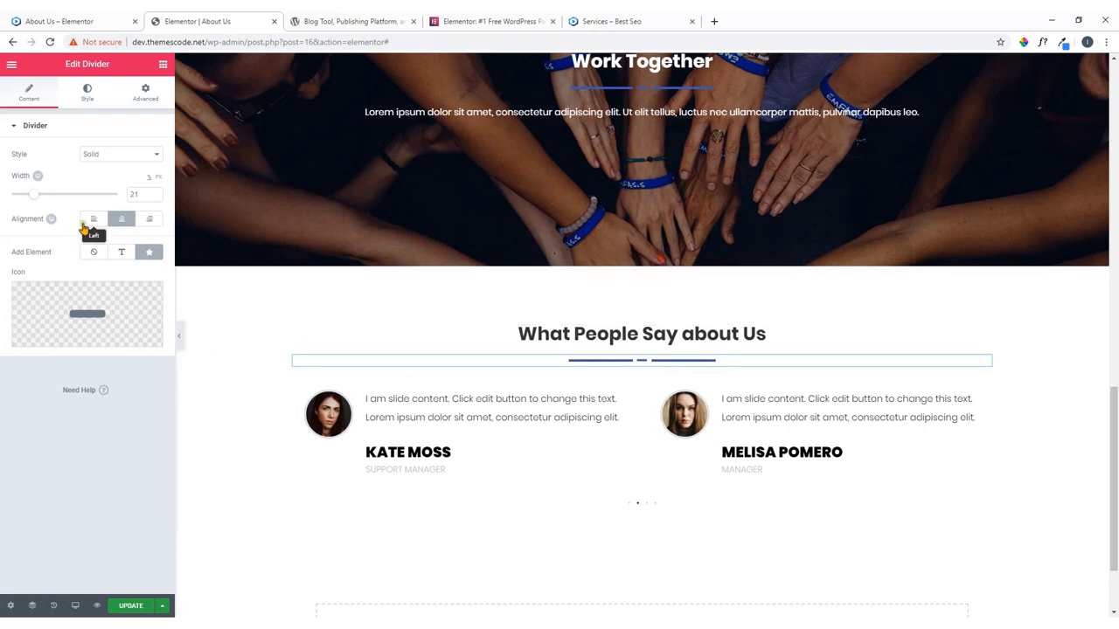
{"action": "left_click_drag", "start_coordinate": [34, 194], "coordinate": [54, 200]}
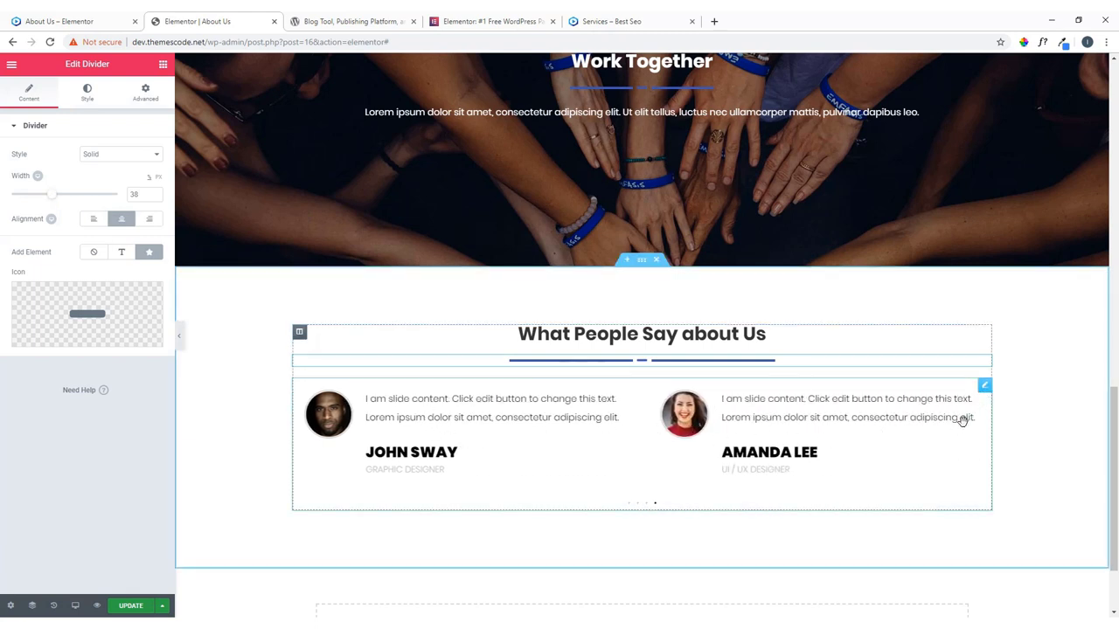
Review the testimonial carousel's settings, leaving arrows off and dots pagination.
{"action": "left_click", "coordinate": [985, 386]}
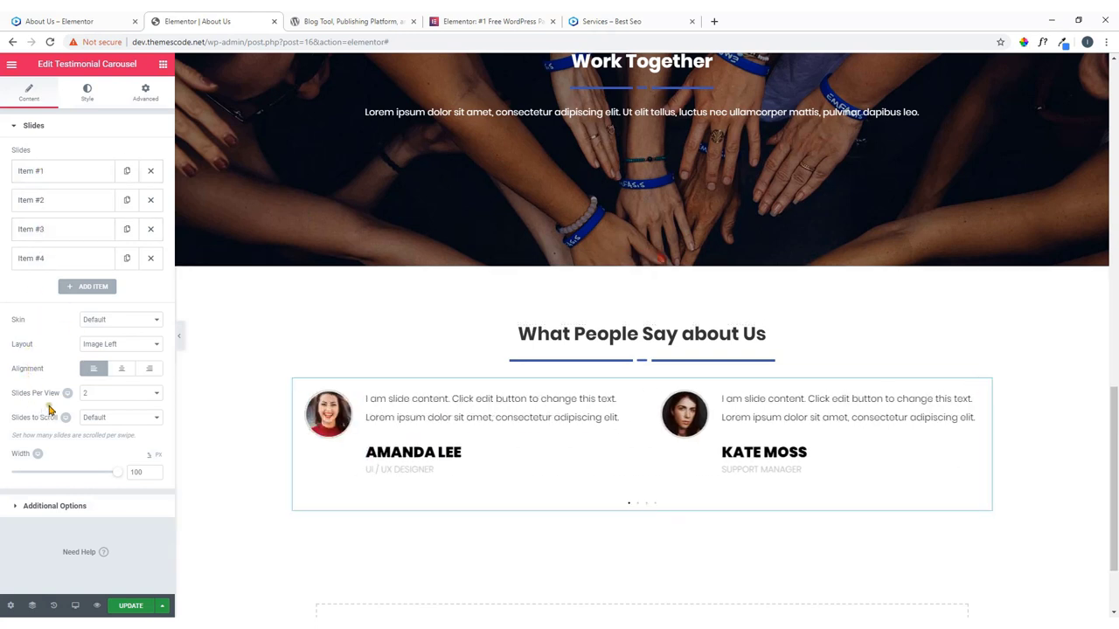
{"action": "left_click", "coordinate": [88, 93]}
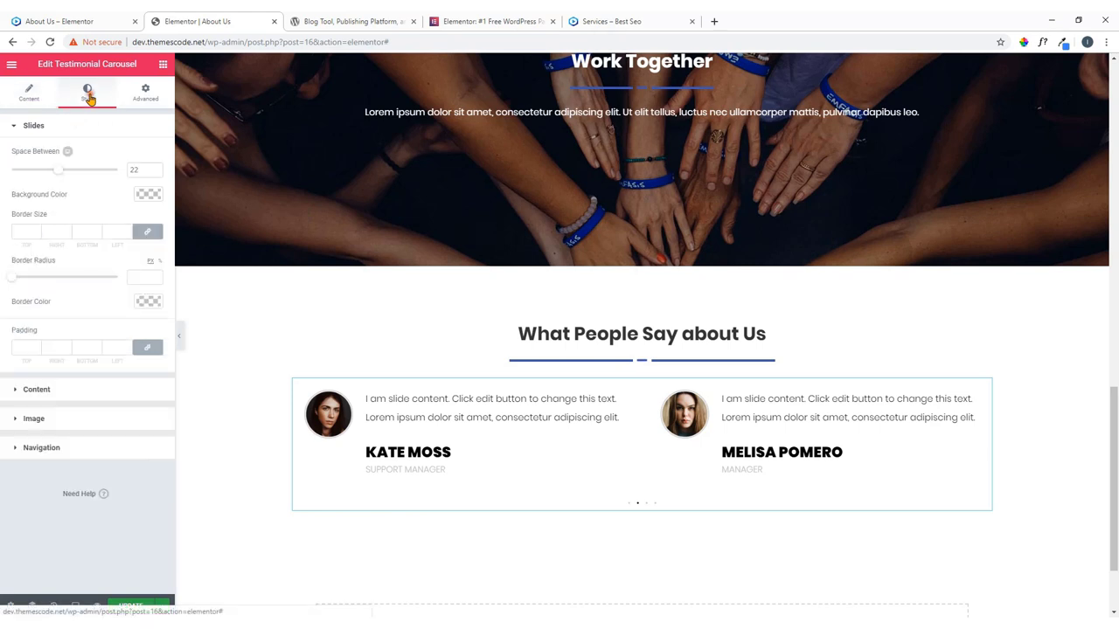
{"action": "left_click", "coordinate": [145, 92]}
{"action": "left_click", "coordinate": [28, 93]}
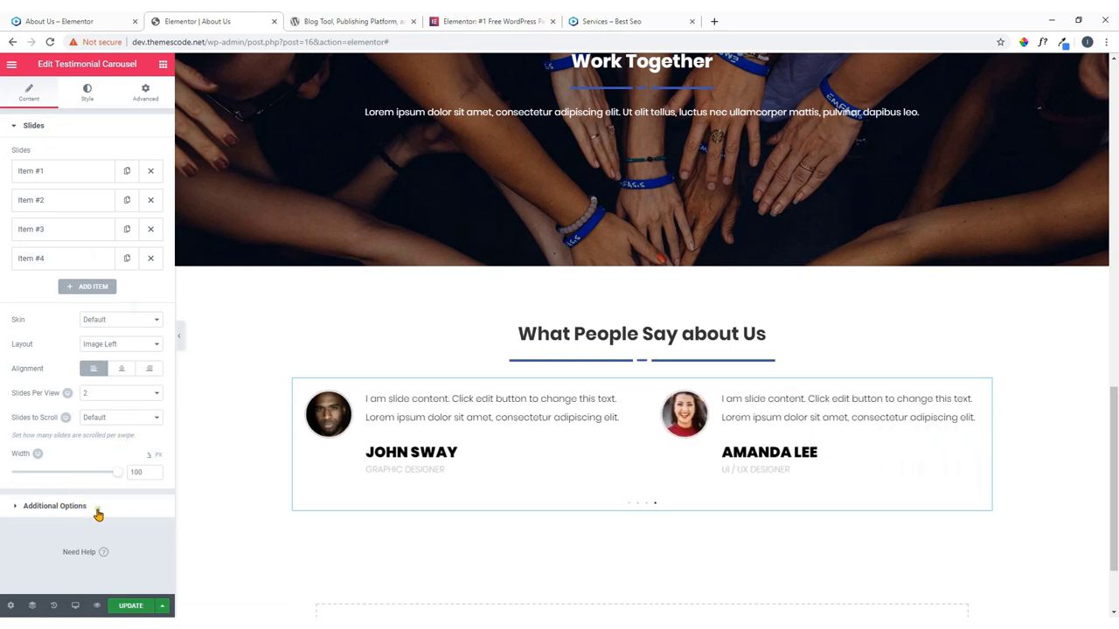
{"action": "left_click", "coordinate": [69, 509]}
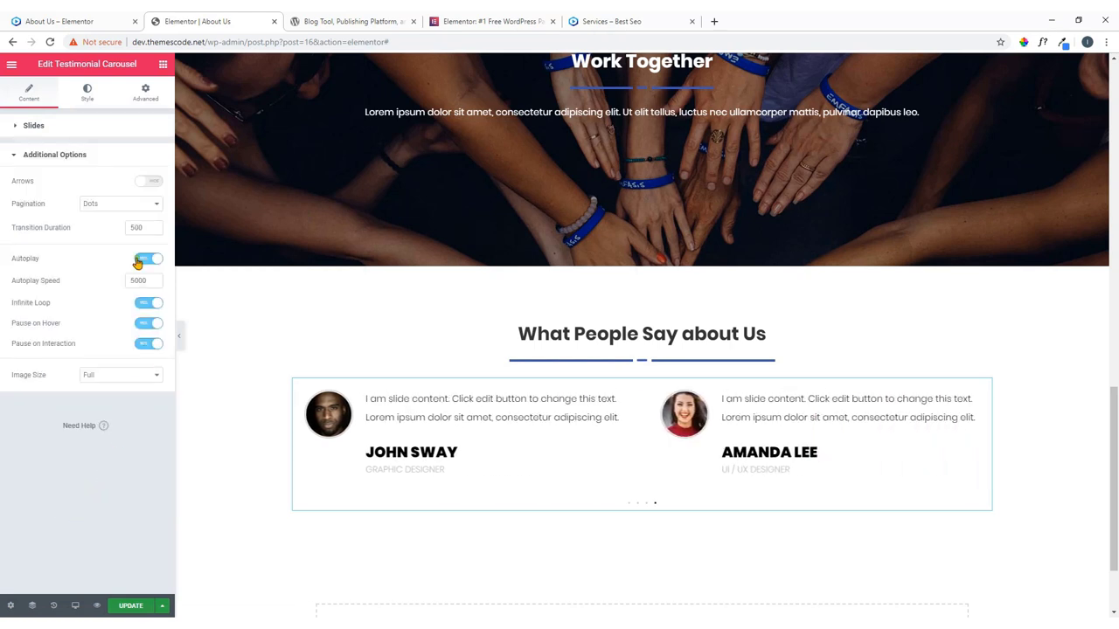
{"action": "left_click", "coordinate": [146, 181]}
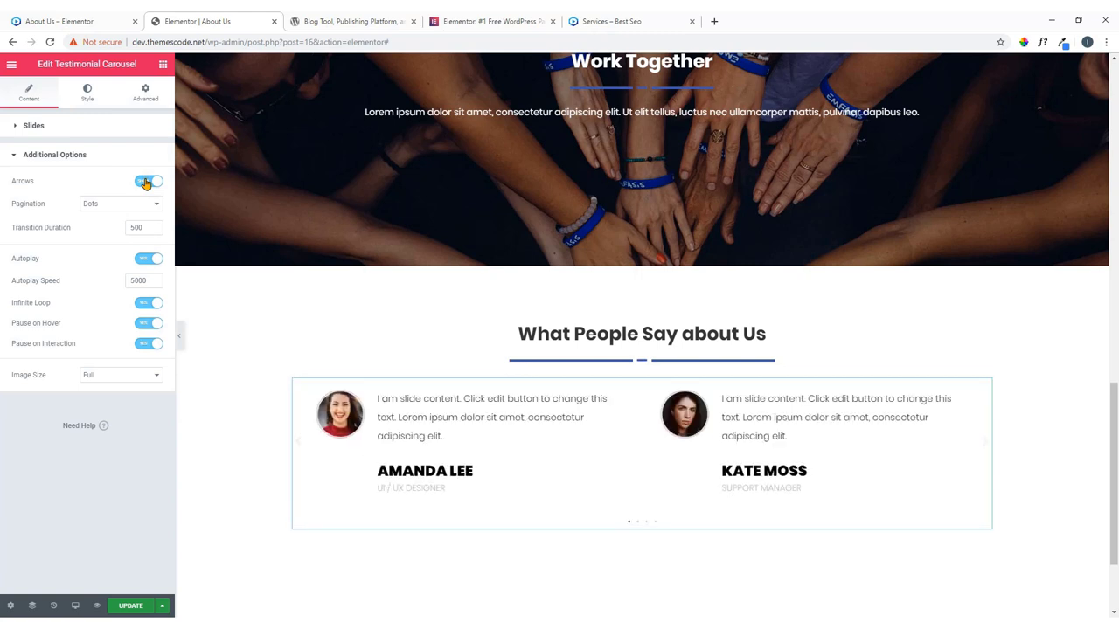
{"action": "left_click", "coordinate": [146, 182]}
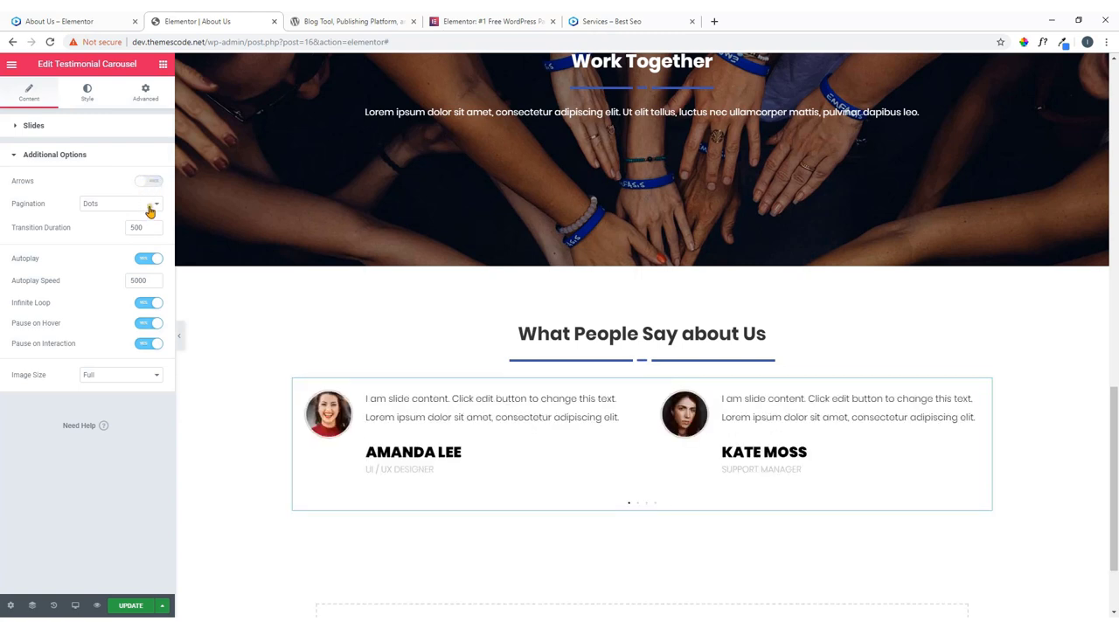
{"action": "left_click", "coordinate": [150, 210]}
{"action": "left_click", "coordinate": [161, 221]}
Try the Bubble skin and image-above layout, then revert to Default skin with Image Left.
{"action": "left_click", "coordinate": [80, 133]}
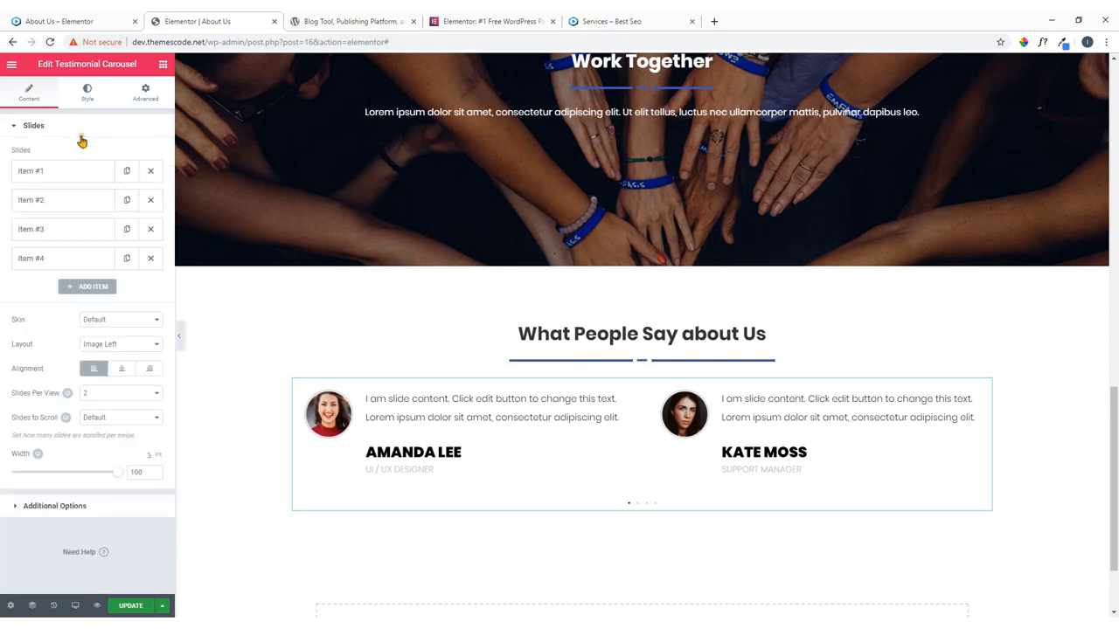
{"action": "left_click", "coordinate": [110, 321]}
{"action": "left_click", "coordinate": [95, 340]}
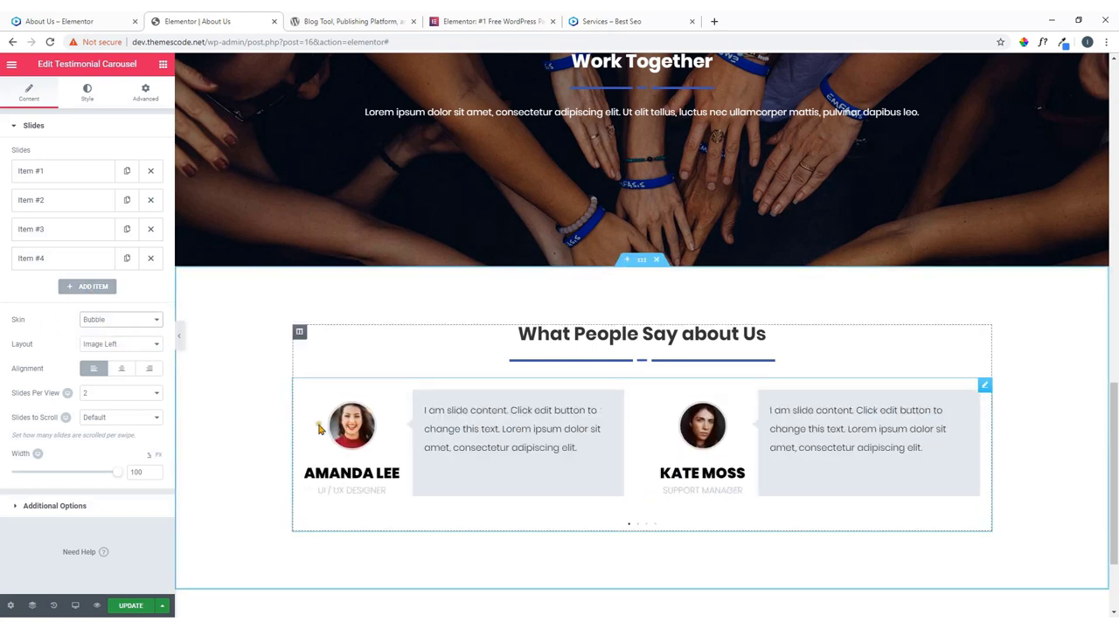
{"action": "left_click", "coordinate": [125, 320]}
{"action": "left_click", "coordinate": [116, 331]}
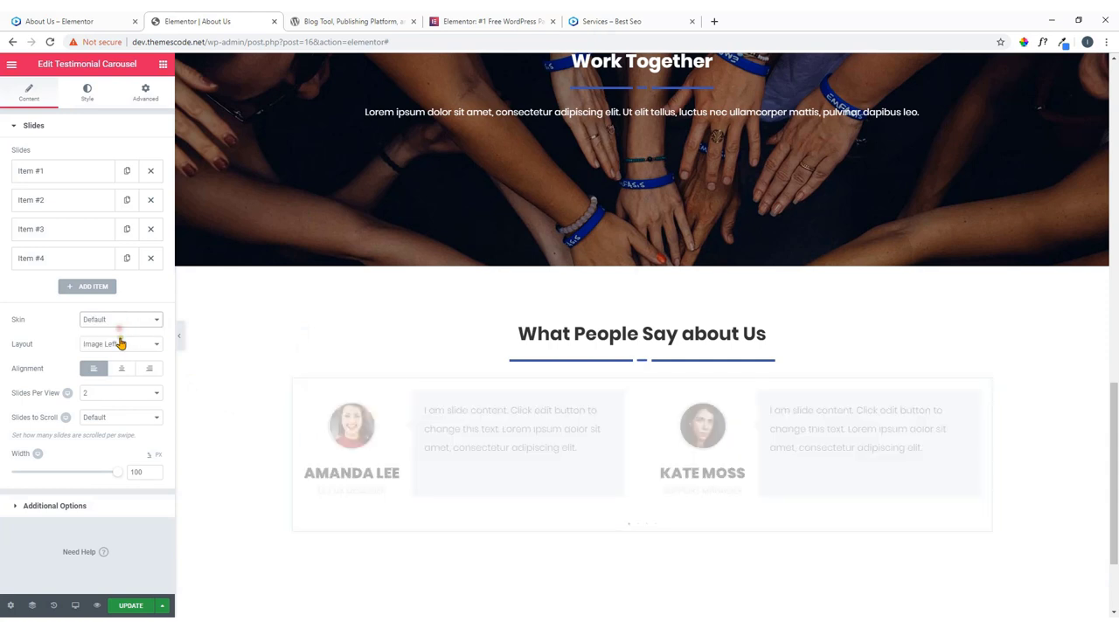
{"action": "left_click", "coordinate": [117, 344]}
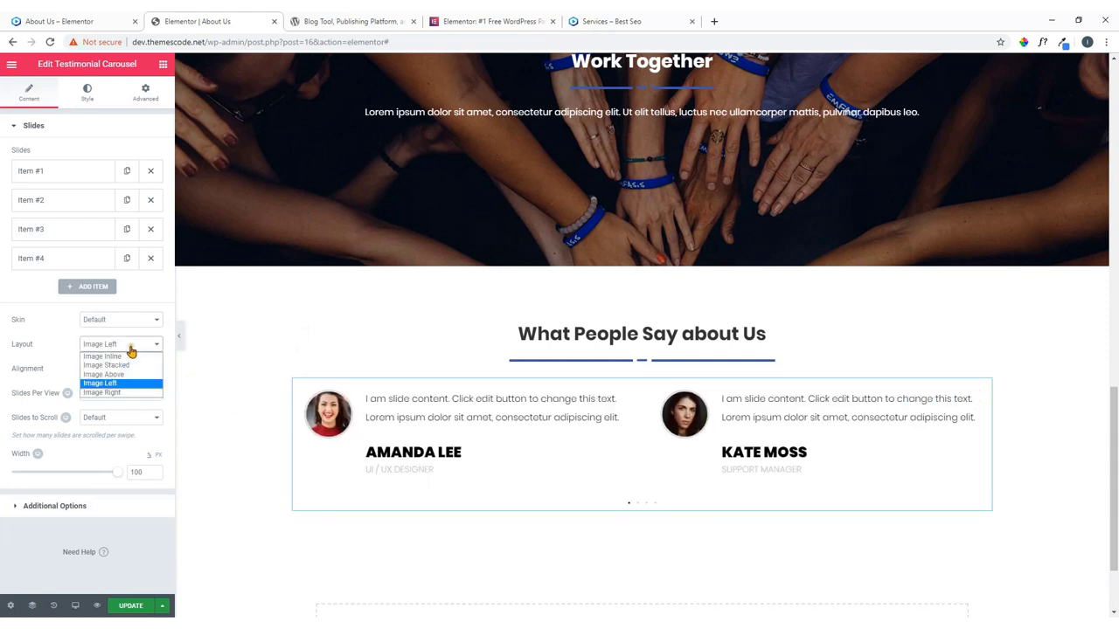
{"action": "left_click", "coordinate": [119, 375]}
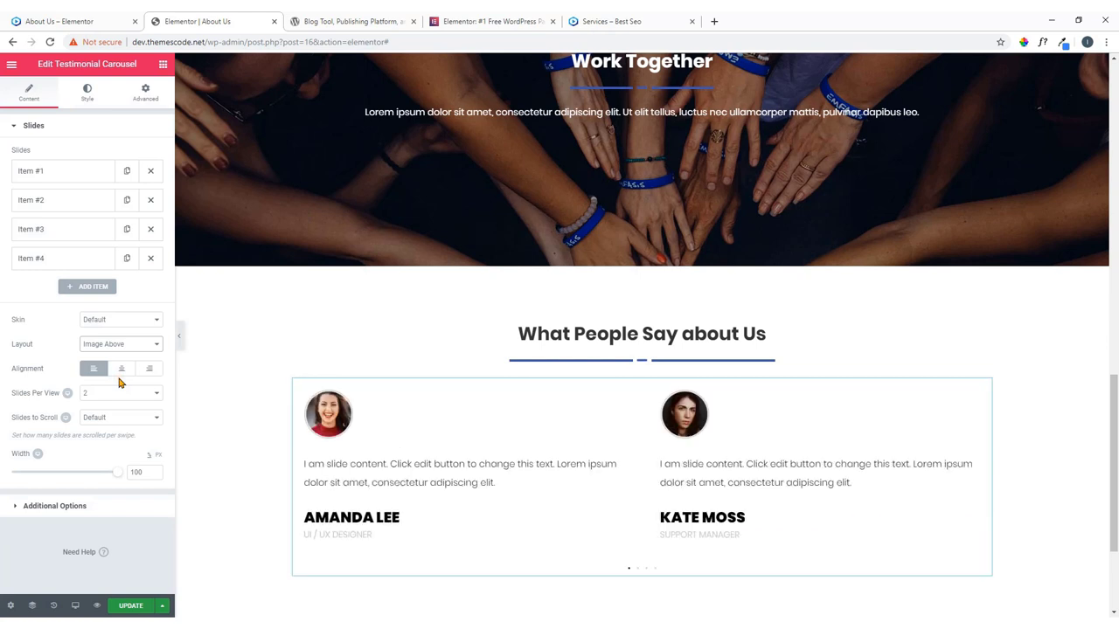
{"action": "left_click", "coordinate": [132, 346]}
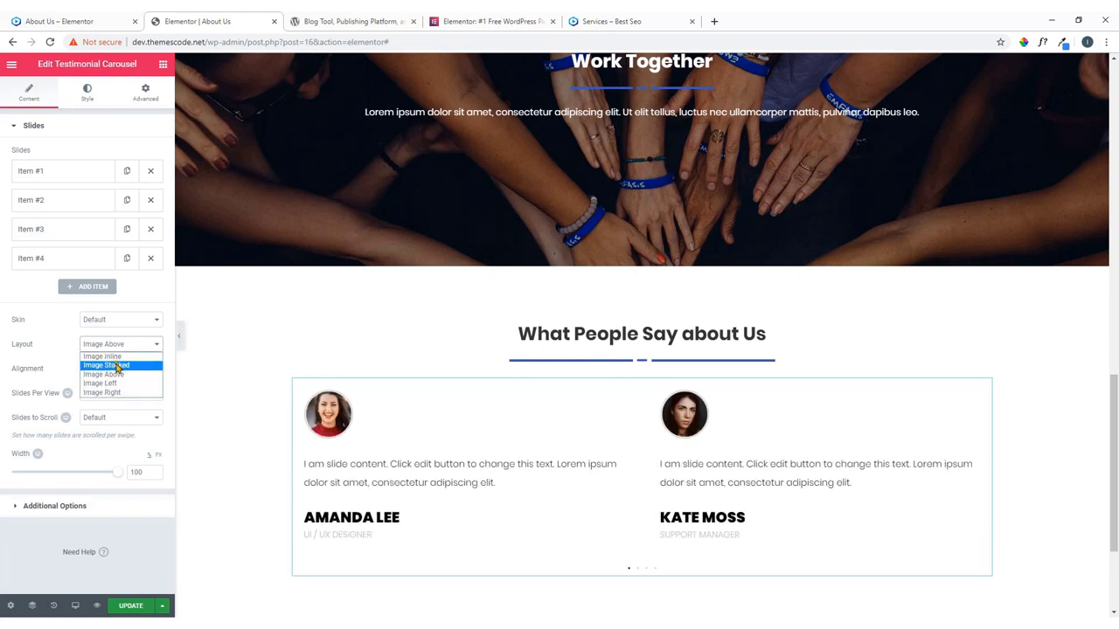
{"action": "left_click", "coordinate": [119, 385]}
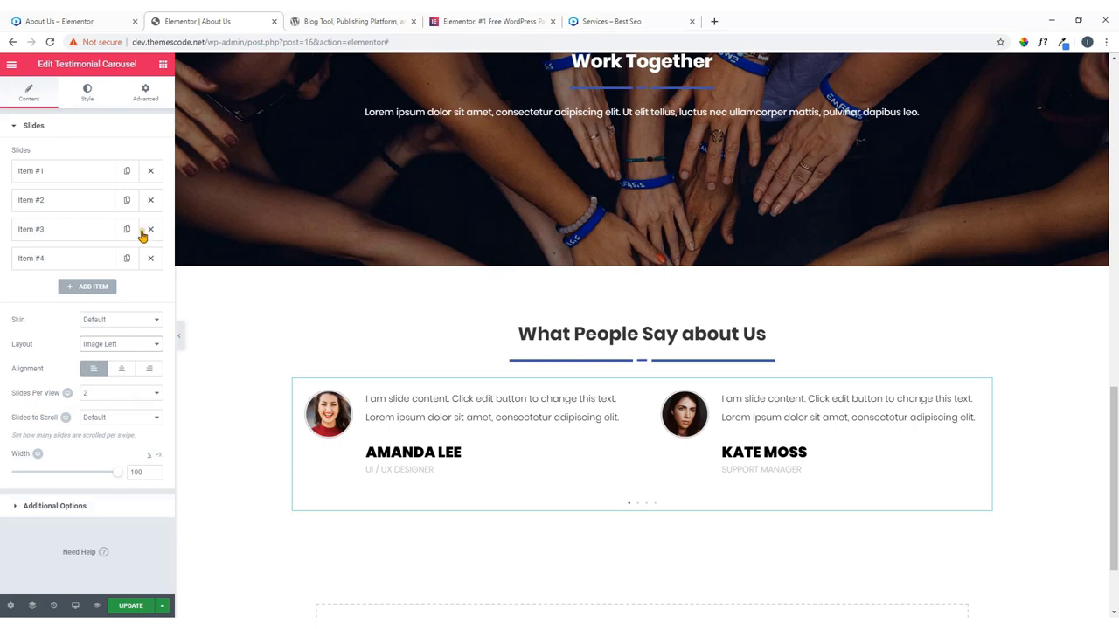
{"action": "left_click", "coordinate": [109, 19]}
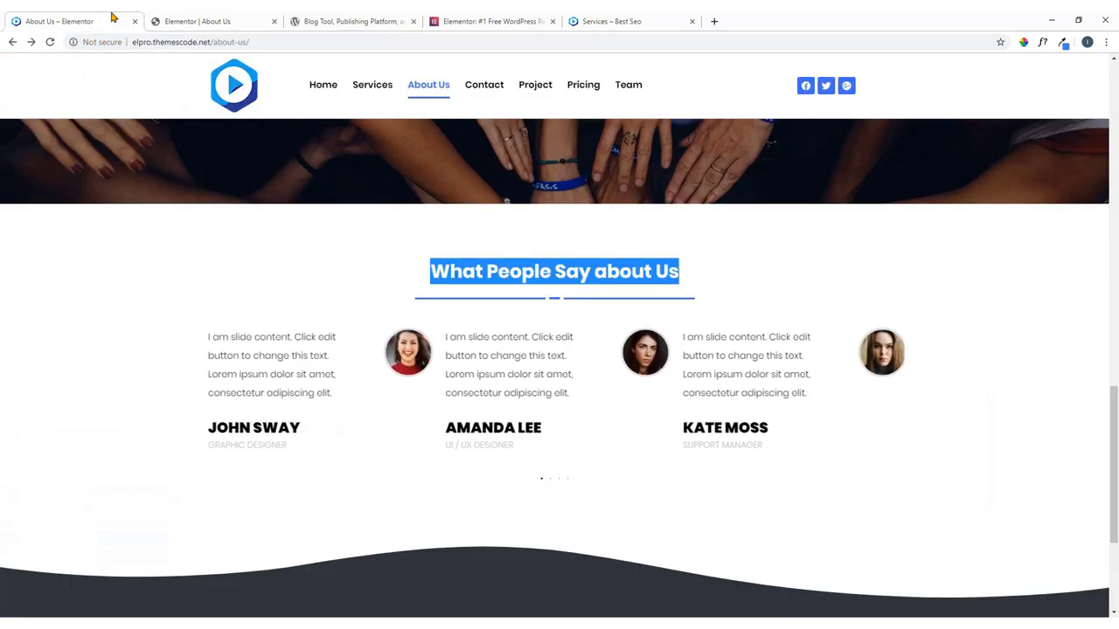
{"action": "left_click", "coordinate": [168, 23]}
Set Slides Per View to 3 and Slides to Scroll to 2.
{"action": "left_click", "coordinate": [123, 397]}
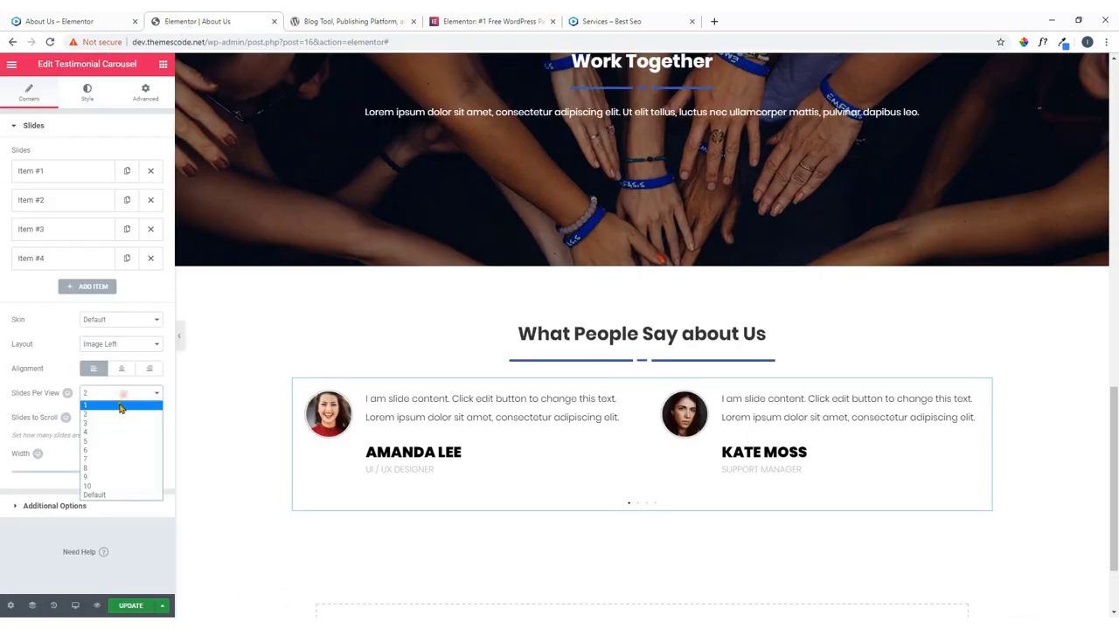
{"action": "left_click", "coordinate": [110, 422]}
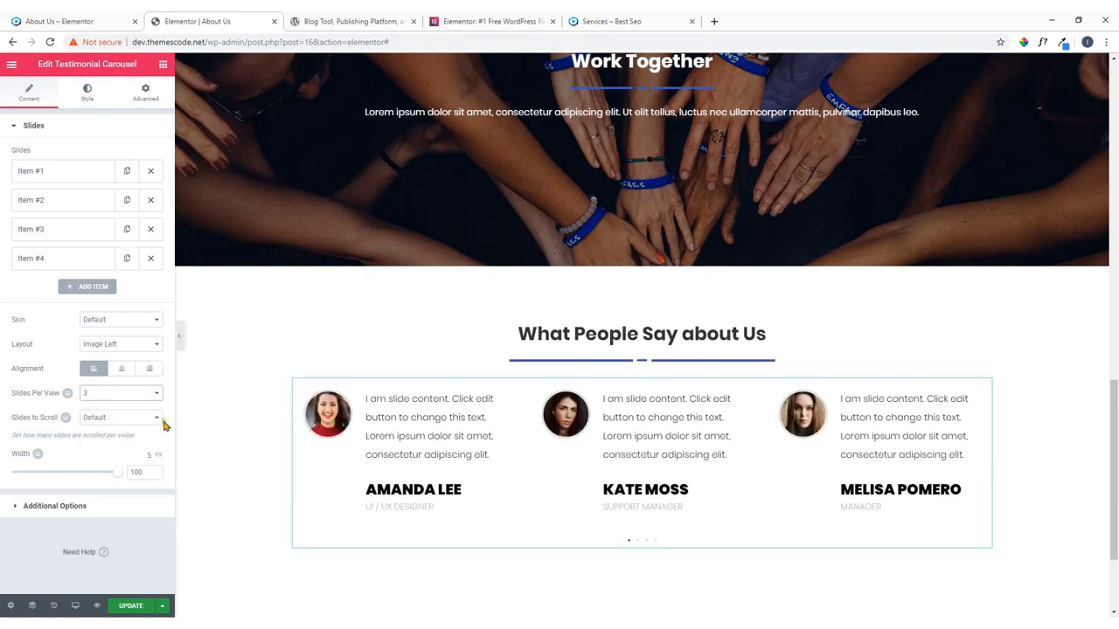
{"action": "left_click", "coordinate": [136, 419]}
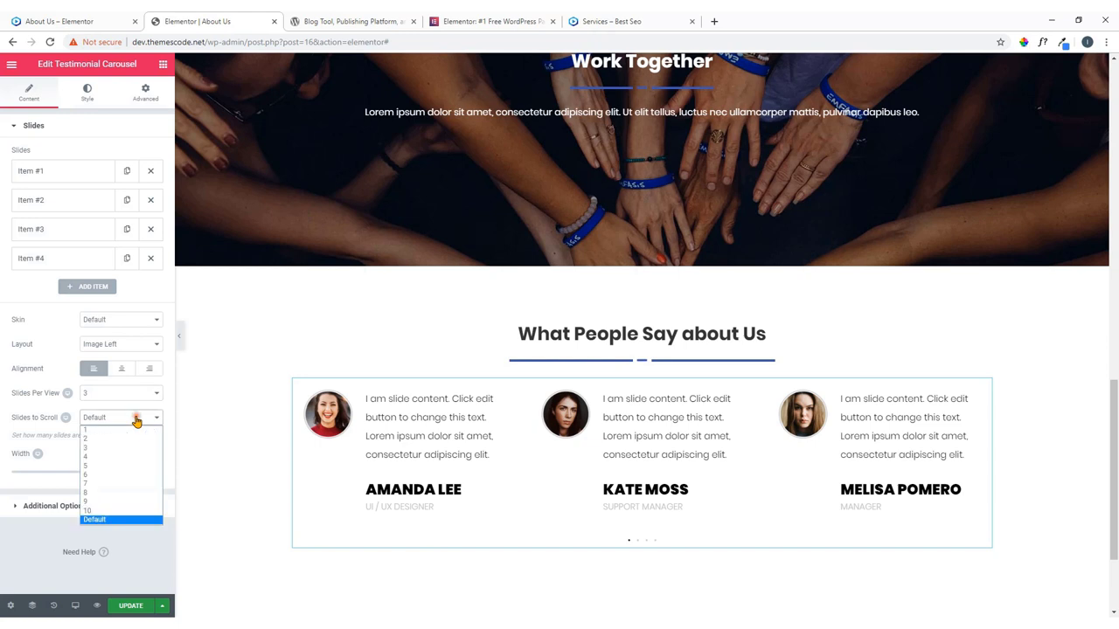
{"action": "left_click", "coordinate": [122, 438]}
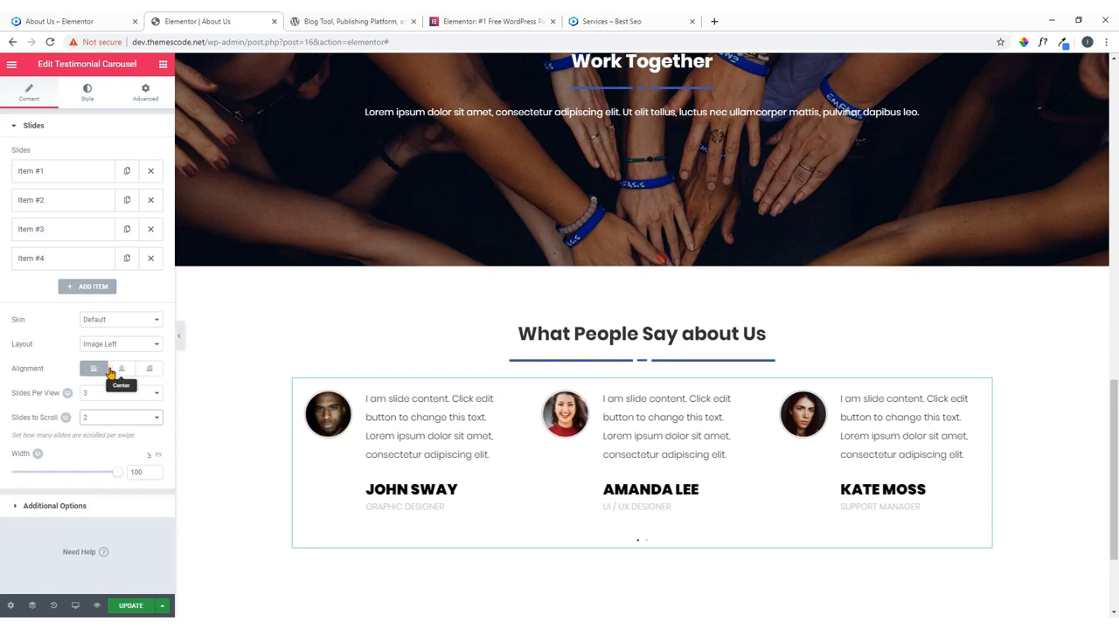
Set the carousel's space between slides to 24 and slide border radius to 5.
{"action": "left_click", "coordinate": [89, 98]}
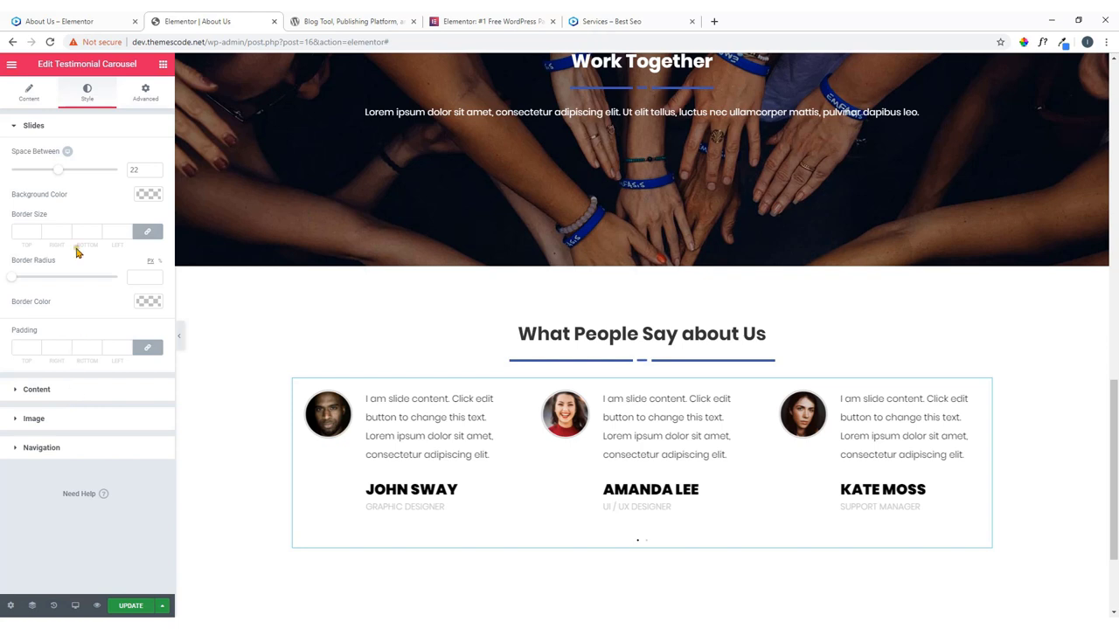
{"action": "left_click_drag", "start_coordinate": [56, 172], "coordinate": [63, 178]}
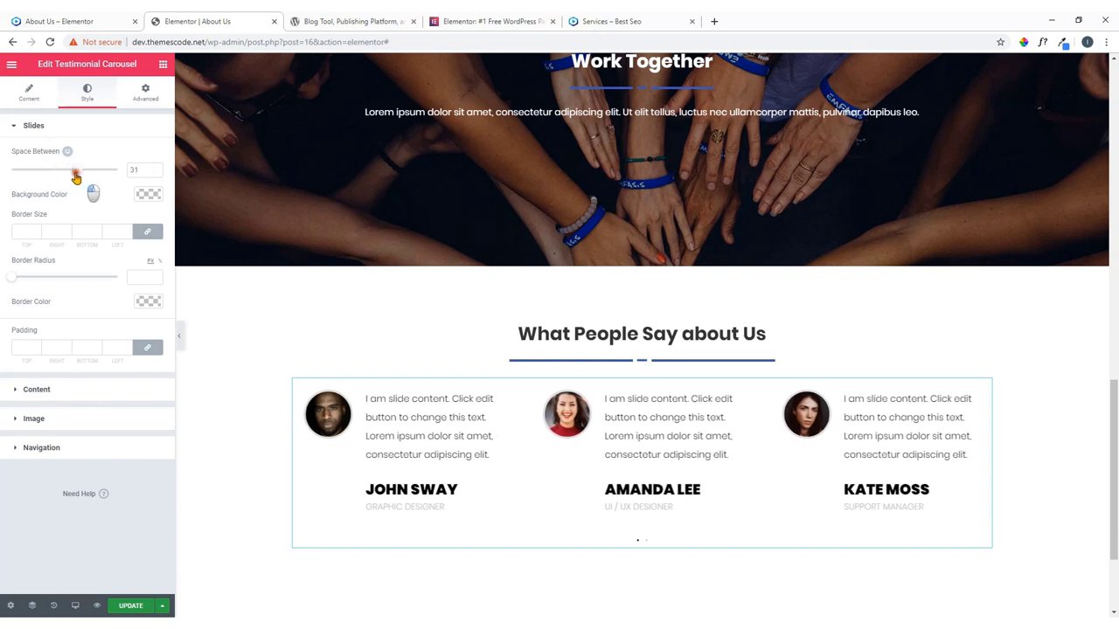
{"action": "left_click", "coordinate": [14, 278]}
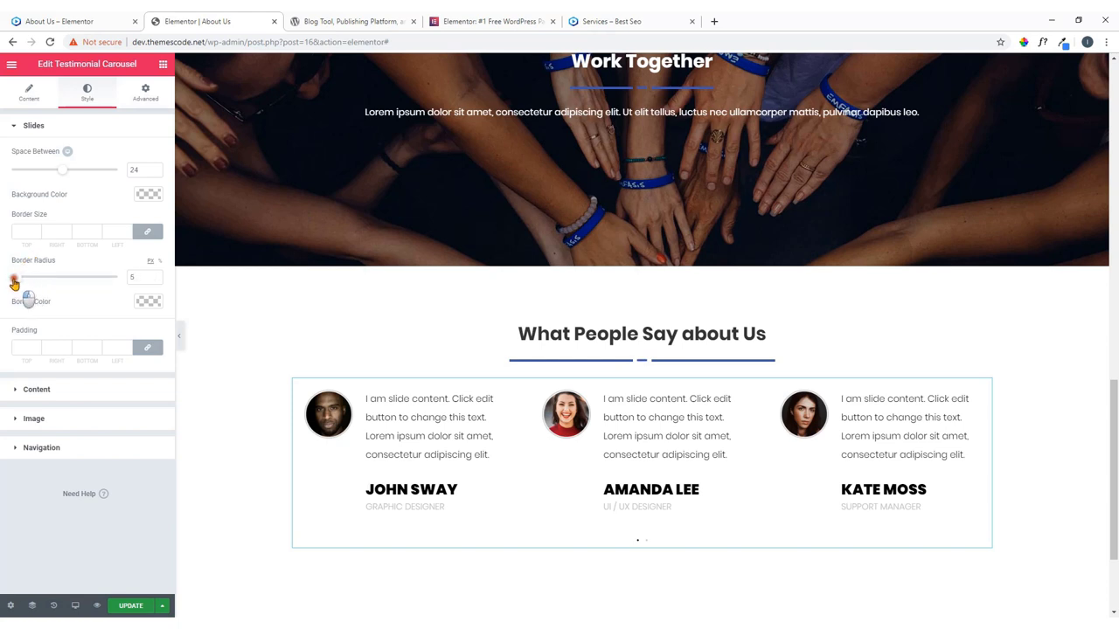
{"action": "left_click", "coordinate": [62, 391]}
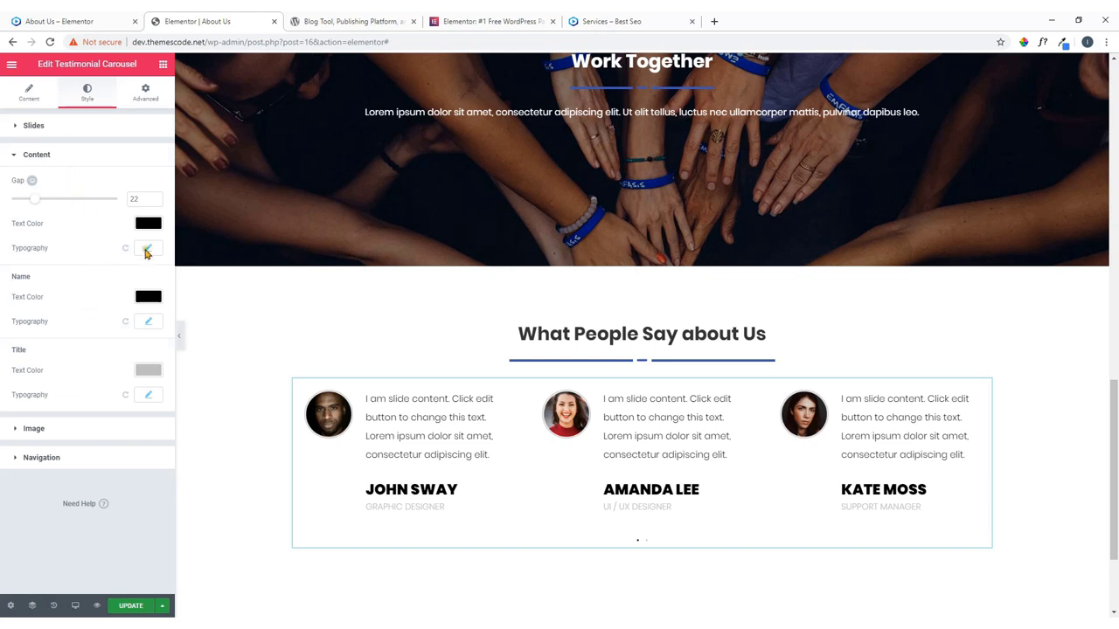
{"action": "left_click", "coordinate": [88, 437]}
{"action": "left_click", "coordinate": [95, 427]}
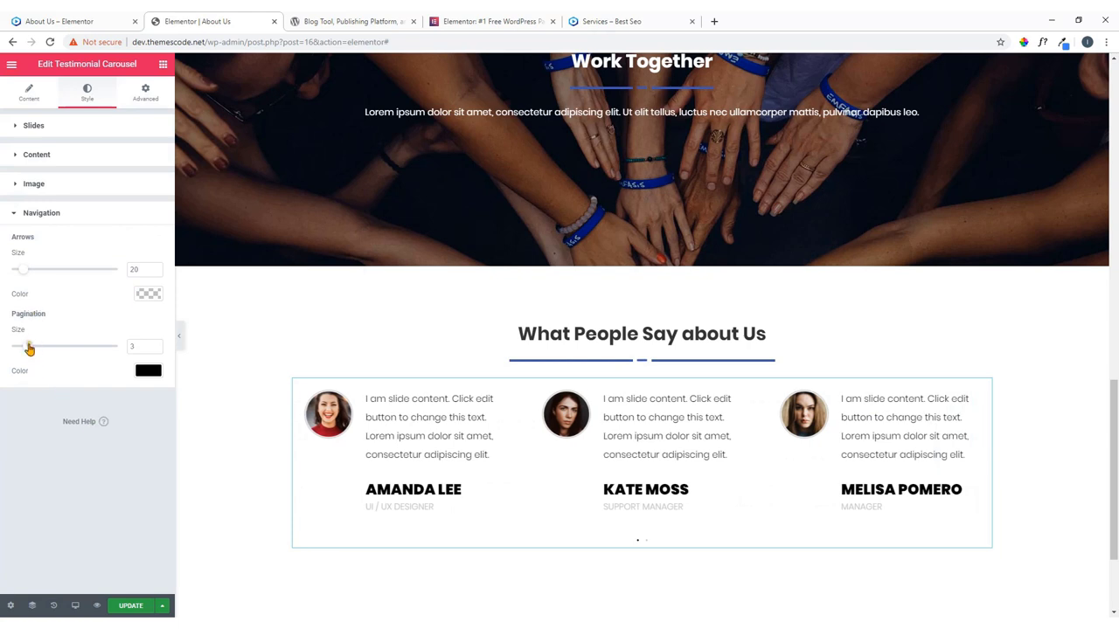
Make the pagination dots size 15 and blue, then advance the carousel.
{"action": "left_click_drag", "start_coordinate": [29, 348], "coordinate": [91, 356]}
{"action": "left_click", "coordinate": [148, 371]}
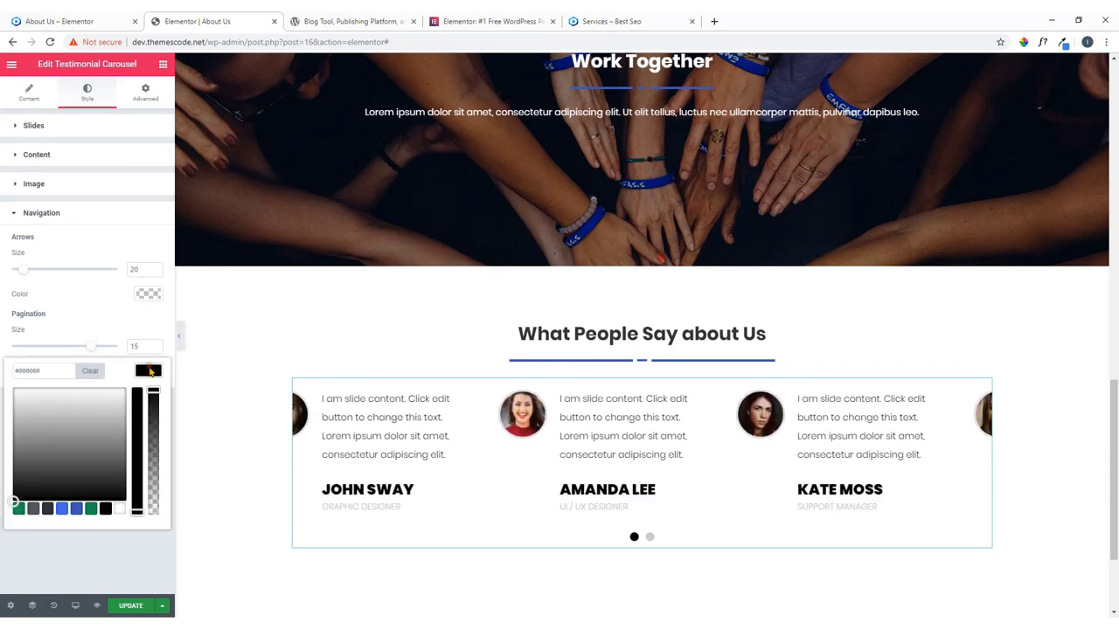
{"action": "left_click", "coordinate": [76, 509]}
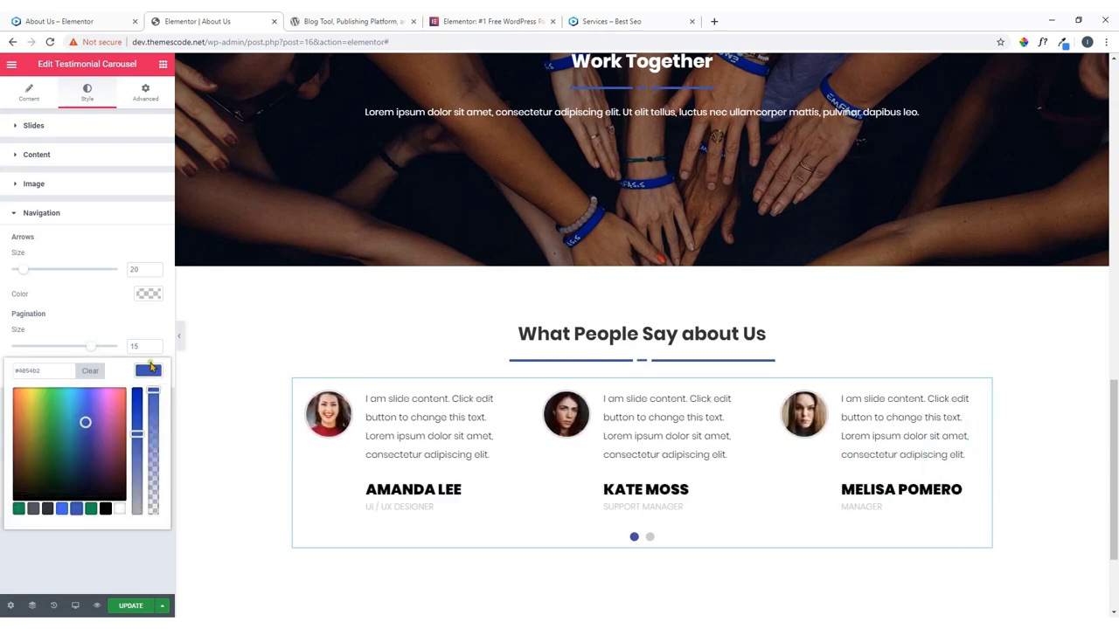
{"action": "left_click", "coordinate": [149, 370]}
{"action": "left_click", "coordinate": [651, 537]}
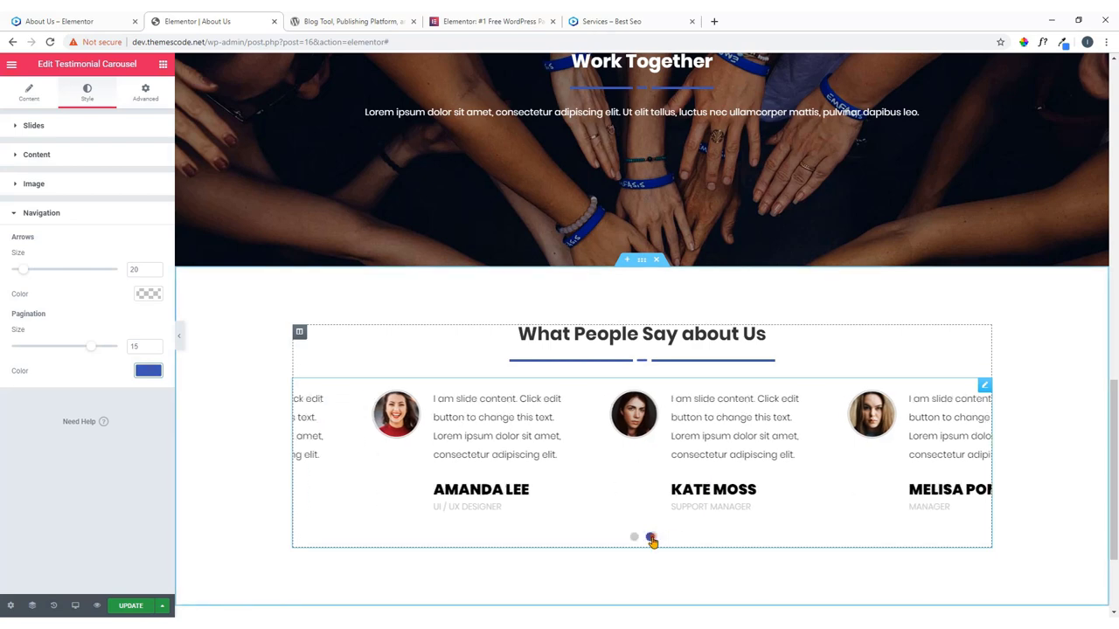
{"action": "scroll", "coordinate": [629, 499], "scroll_direction": "down", "scroll_amount": 2}
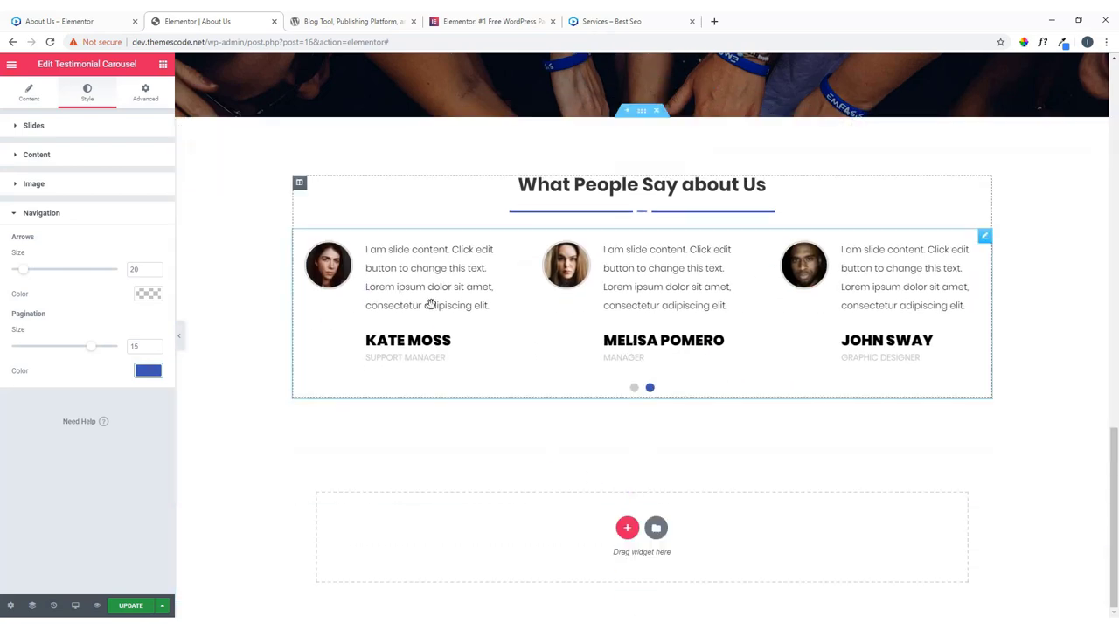
View the testimonials on the reference site's live About Us page.
{"action": "left_click", "coordinate": [70, 21]}
{"action": "scroll", "coordinate": [472, 363], "scroll_direction": "down", "scroll_amount": 2}
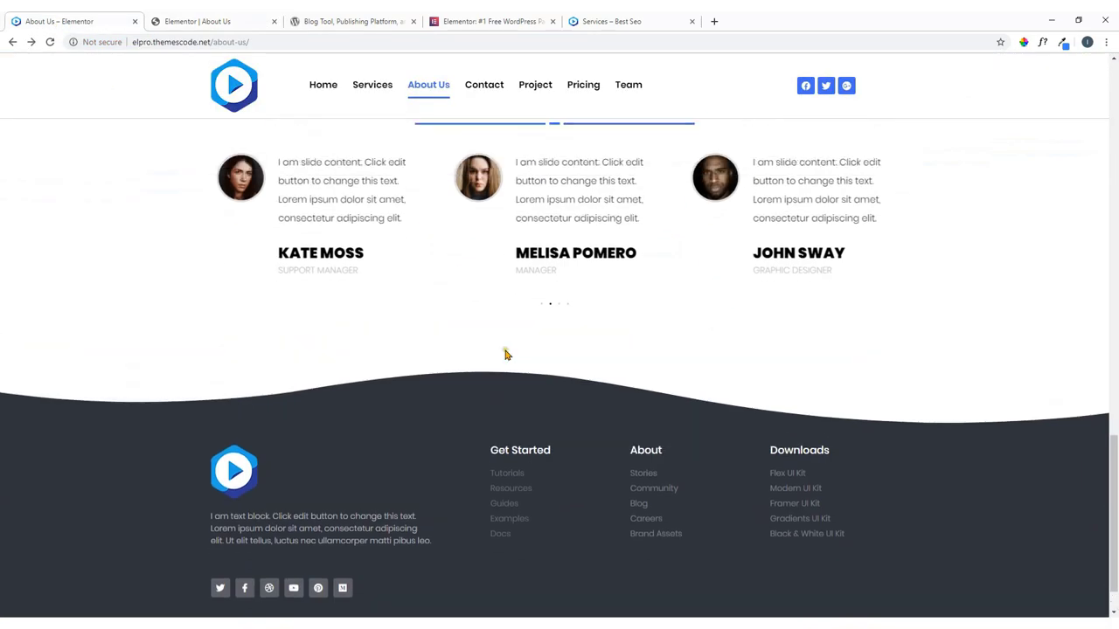
{"action": "scroll", "coordinate": [568, 411], "scroll_direction": "up", "scroll_amount": 3}
{"action": "scroll", "coordinate": [623, 452], "scroll_direction": "down", "scroll_amount": 2}
Scroll through the reference Contact page's hero, phone, address and map.
{"action": "left_click", "coordinate": [646, 452]}
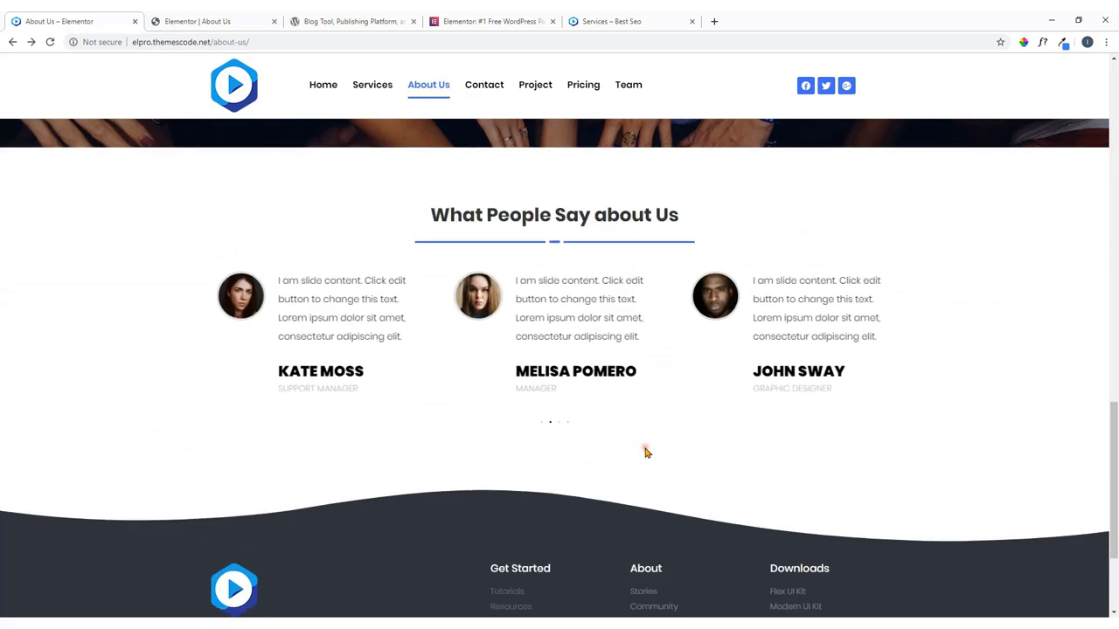
{"action": "scroll", "coordinate": [646, 453], "scroll_direction": "down", "scroll_amount": 2}
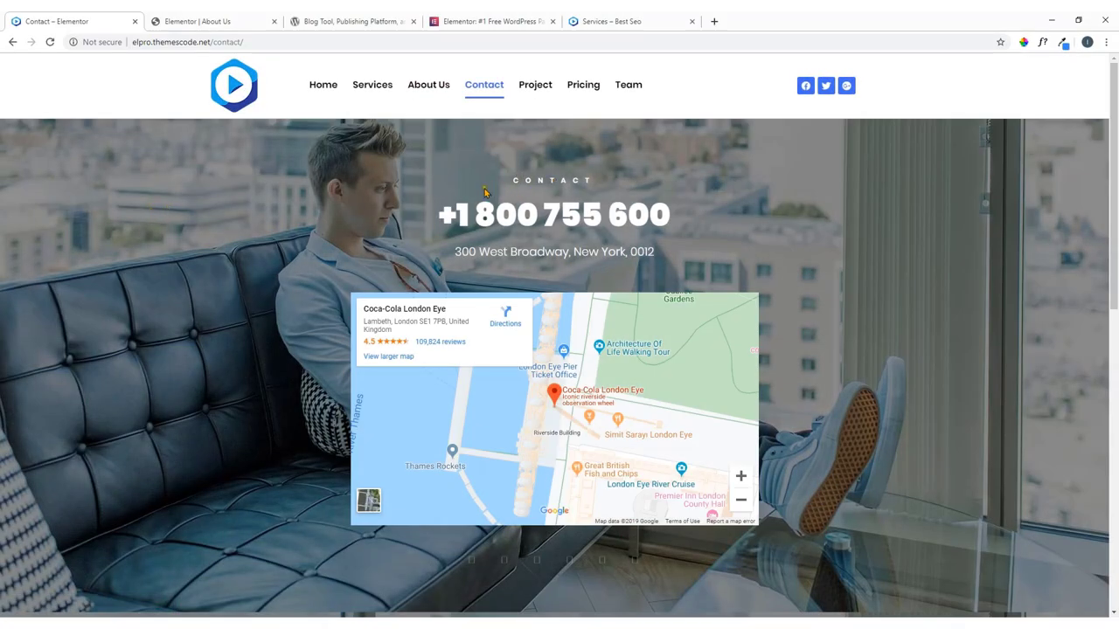
{"action": "scroll", "coordinate": [295, 325], "scroll_direction": "down", "scroll_amount": 8}
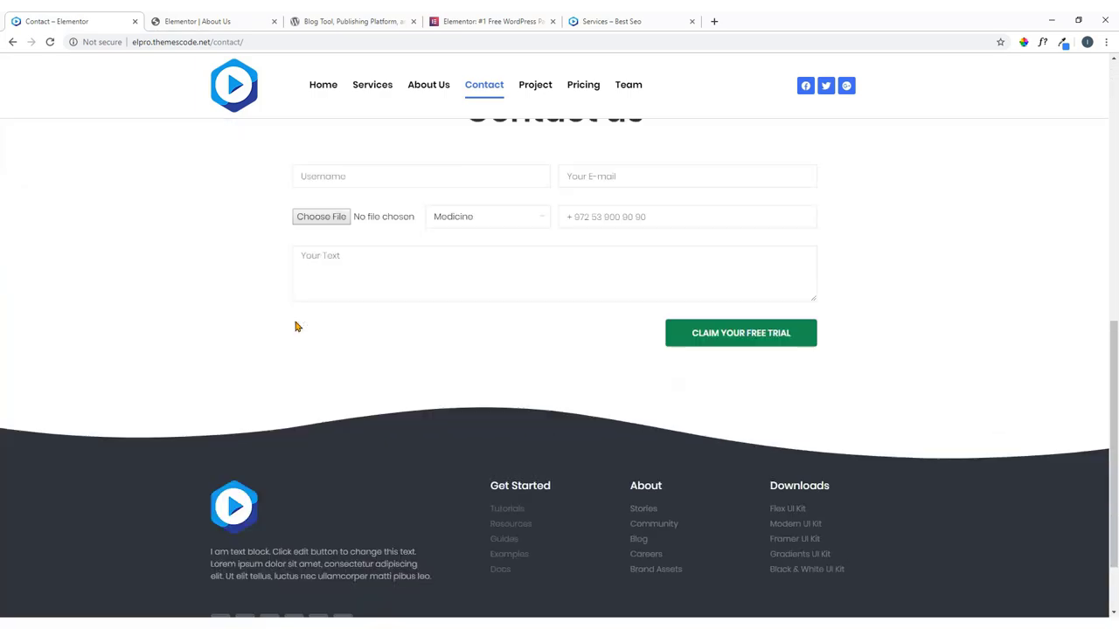
{"action": "scroll", "coordinate": [296, 326], "scroll_direction": "up", "scroll_amount": 4}
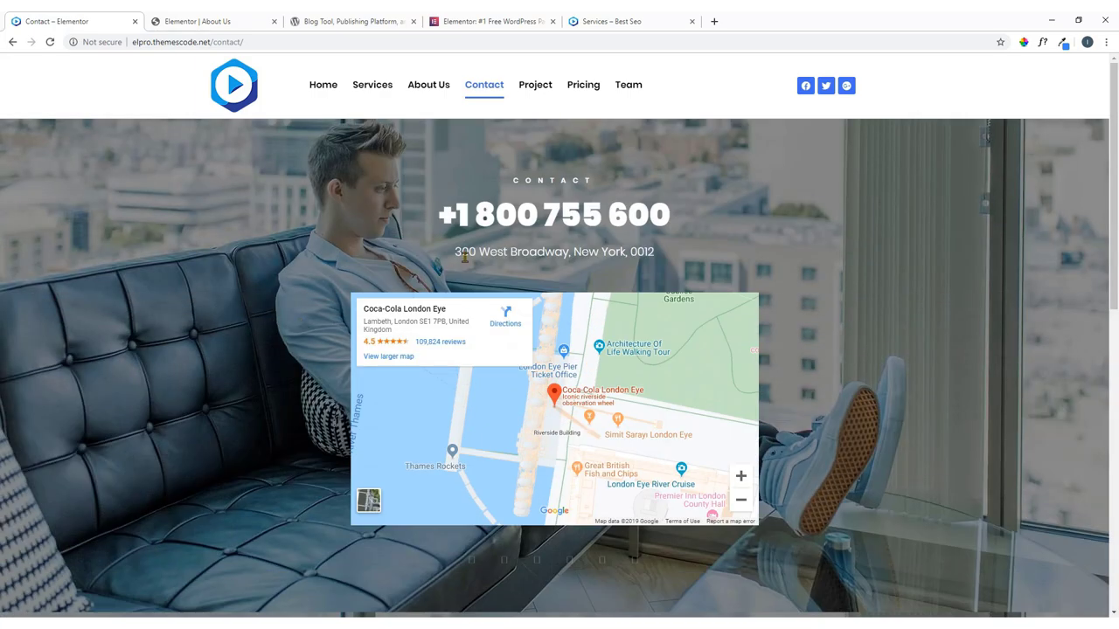
{"action": "scroll", "coordinate": [292, 292], "scroll_direction": "down", "scroll_amount": 6}
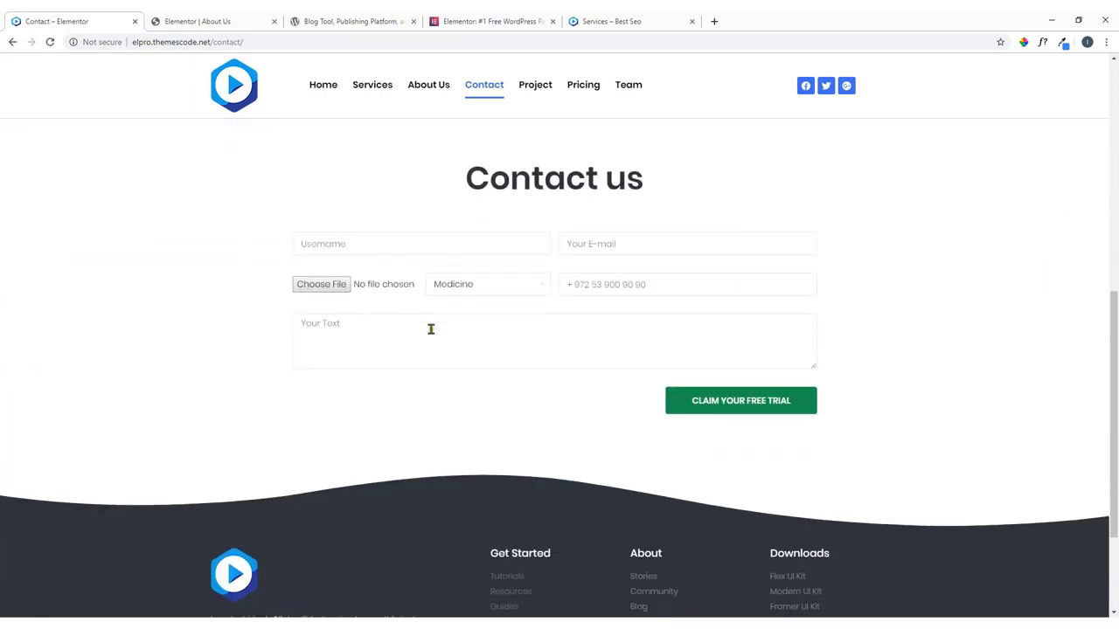
Try the form's file attachment, category and phone fields, then scroll back to the top.
{"action": "left_click", "coordinate": [332, 288]}
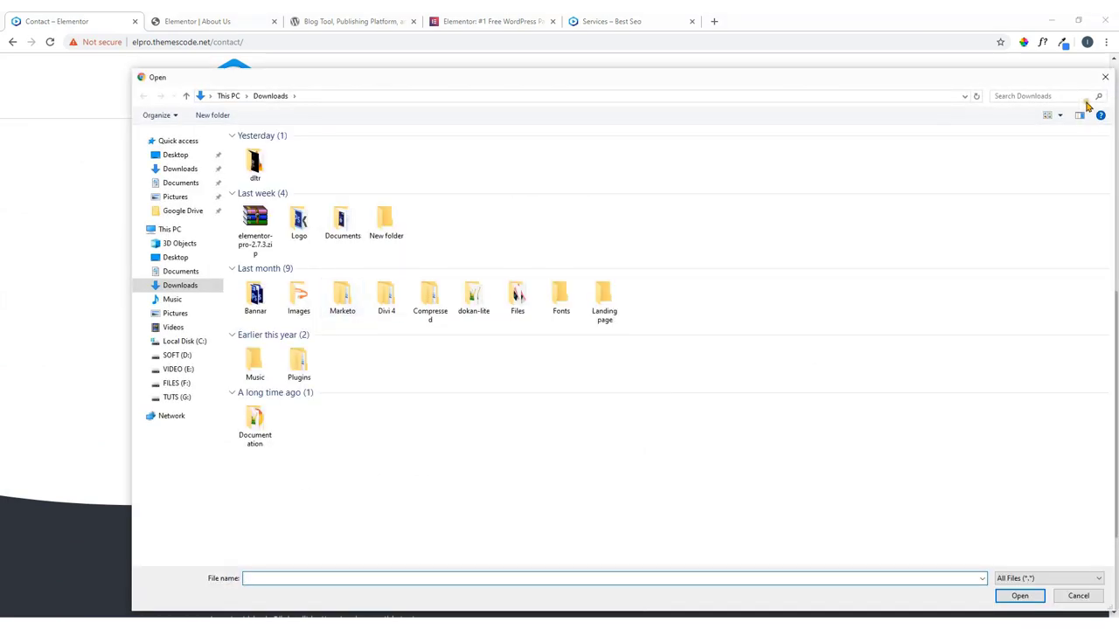
{"action": "left_click", "coordinate": [1105, 77]}
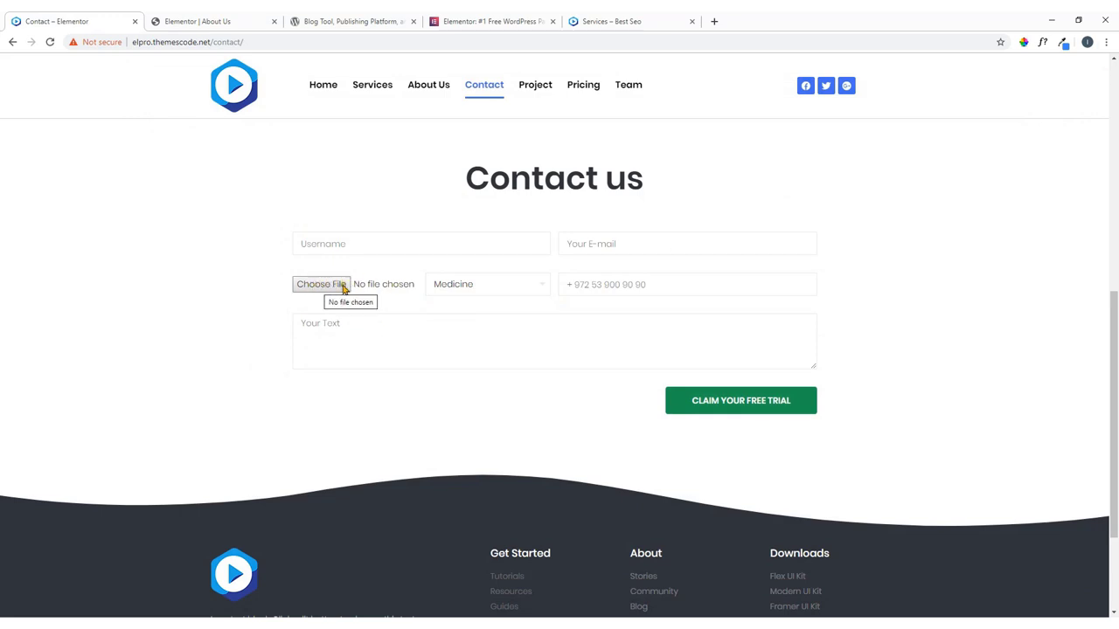
{"action": "left_click", "coordinate": [481, 289]}
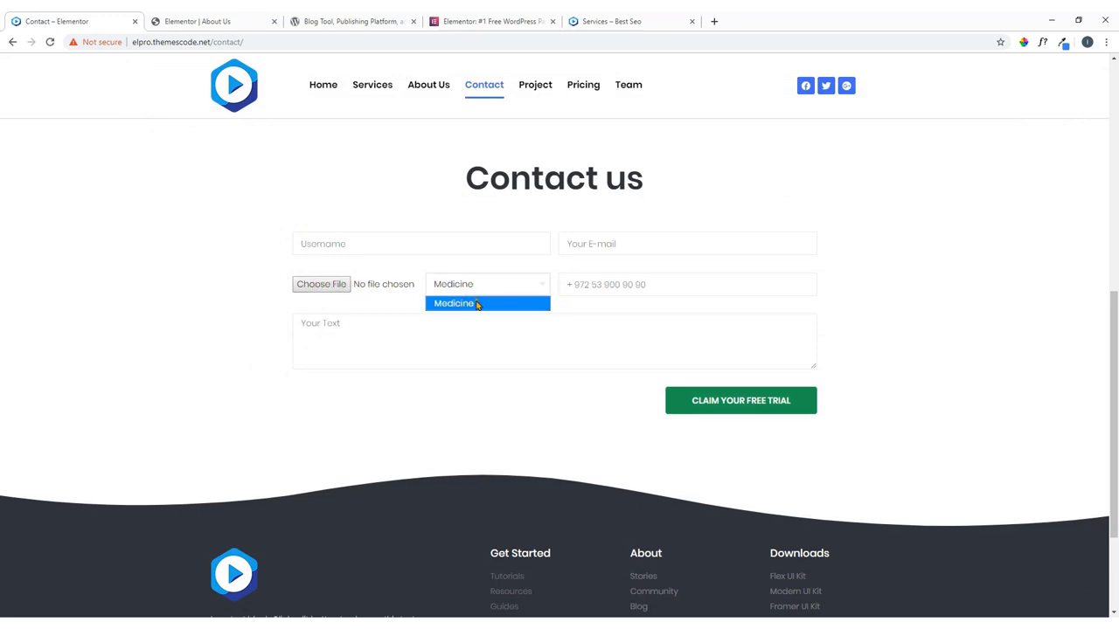
{"action": "left_click", "coordinate": [608, 312]}
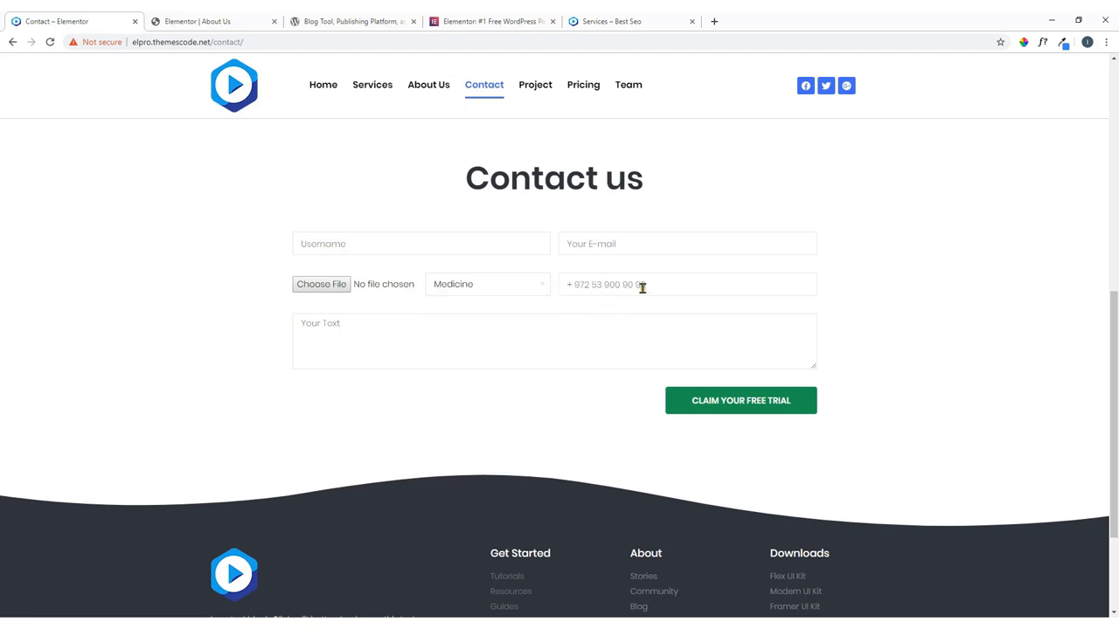
{"action": "left_click", "coordinate": [683, 284]}
{"action": "scroll", "coordinate": [575, 400], "scroll_direction": "up", "scroll_amount": 6}
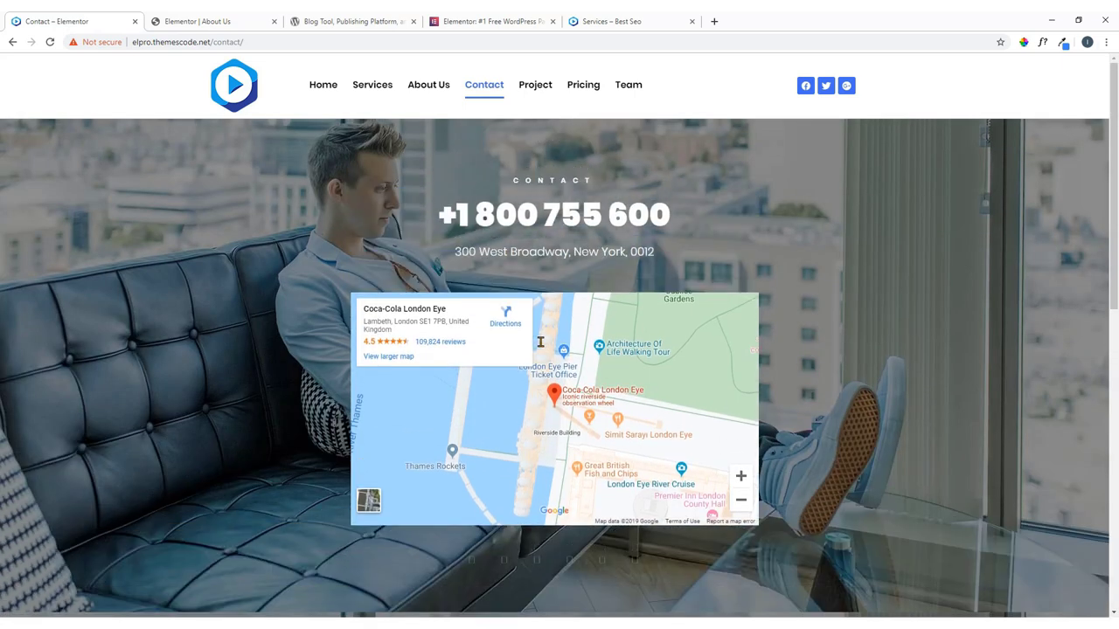
Save the About Us edits and exit Elementor to the WordPress dashboard.
{"action": "left_click", "coordinate": [201, 21]}
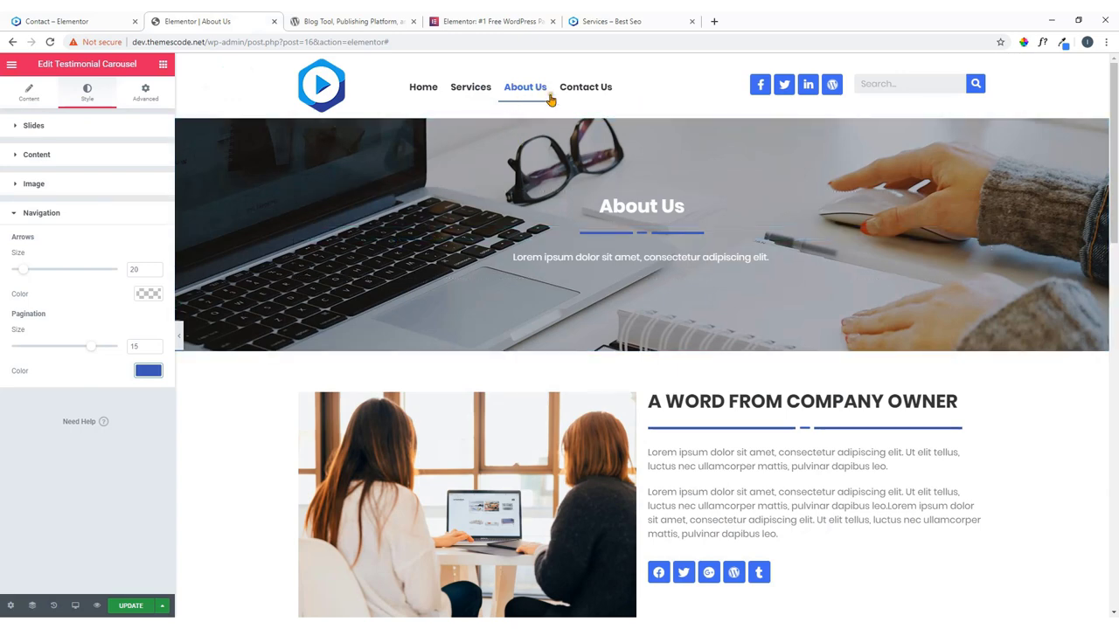
{"action": "scroll", "coordinate": [482, 309], "scroll_direction": "down", "scroll_amount": 3}
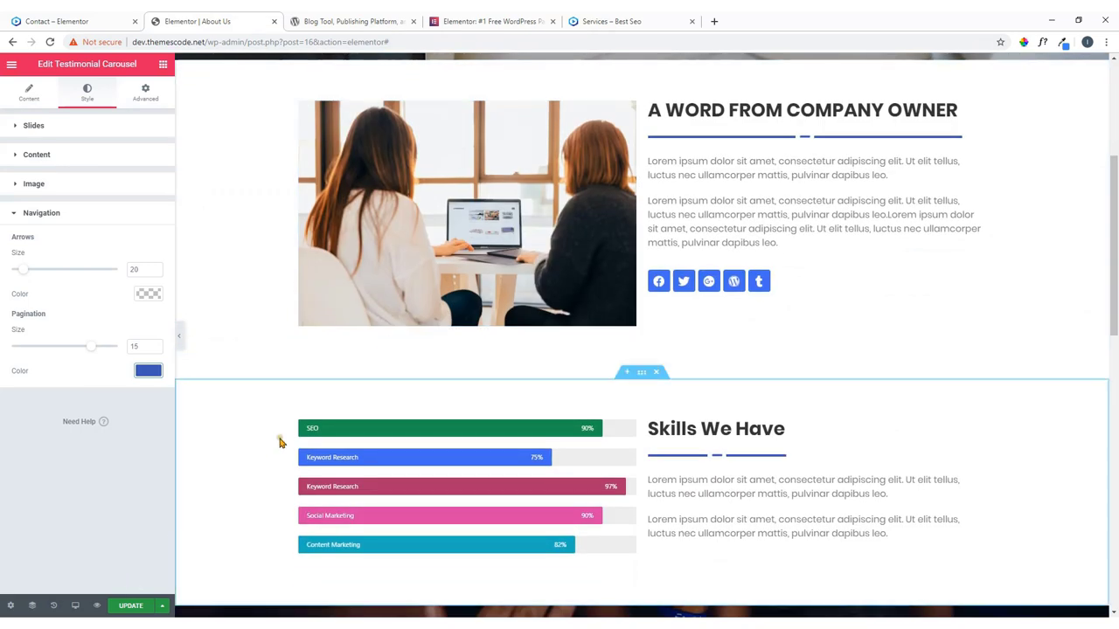
{"action": "scroll", "coordinate": [284, 435], "scroll_direction": "down", "scroll_amount": 3}
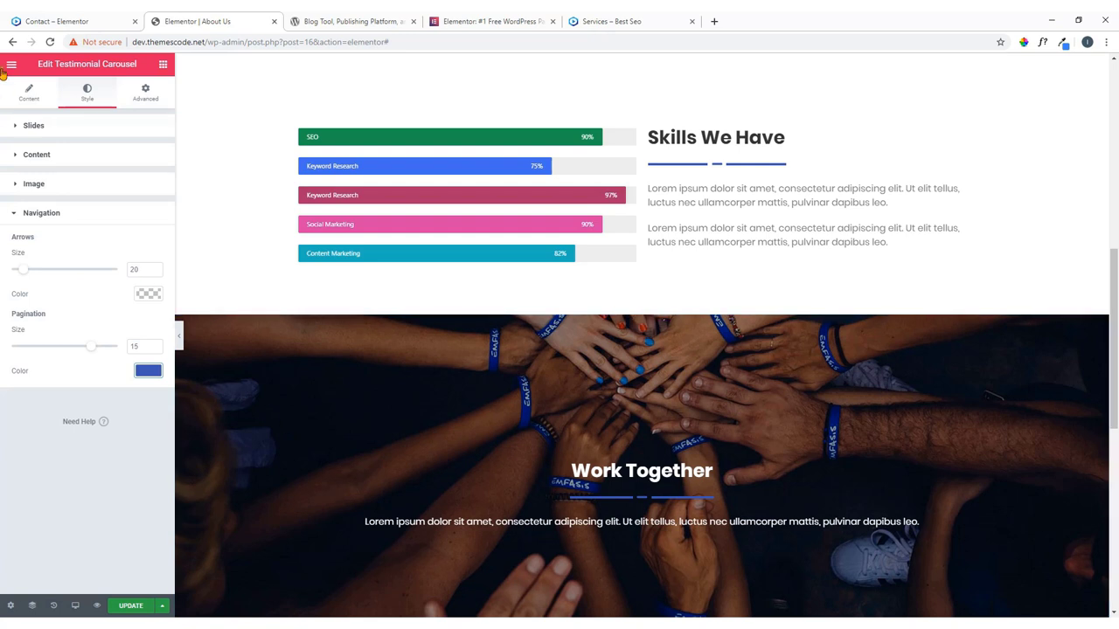
{"action": "left_click", "coordinate": [11, 66]}
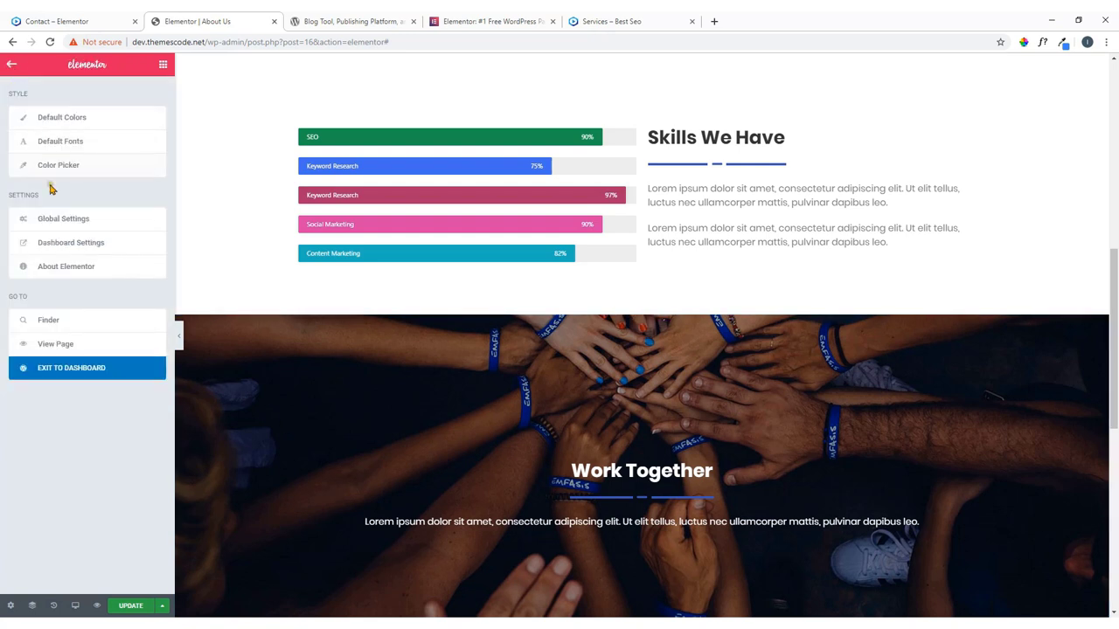
{"action": "left_click", "coordinate": [65, 376]}
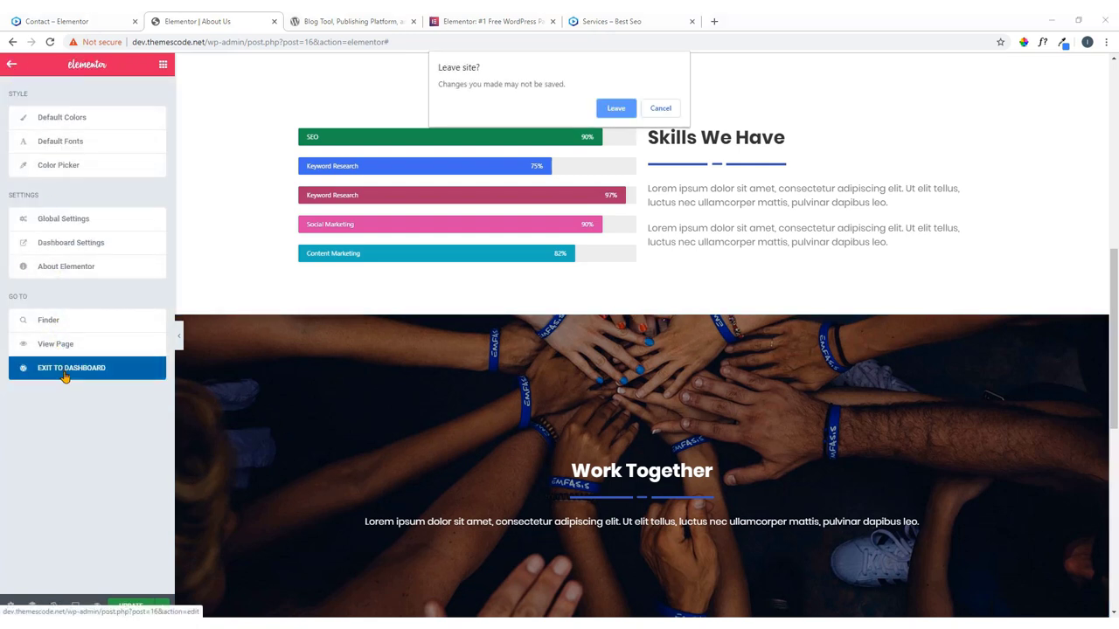
{"action": "left_click", "coordinate": [659, 109]}
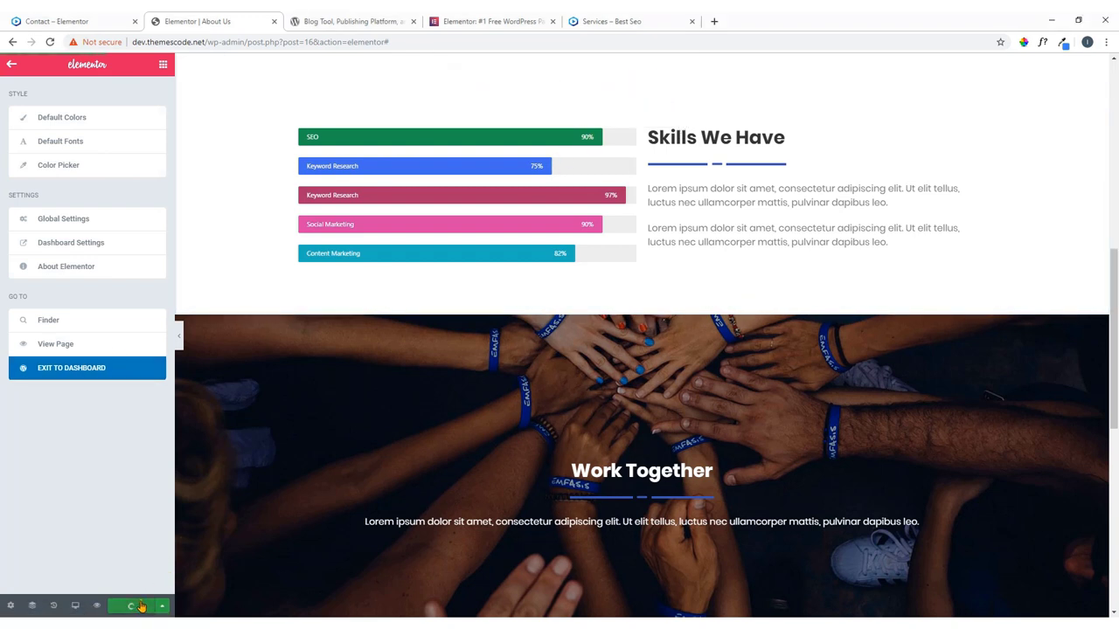
{"action": "left_click", "coordinate": [93, 372]}
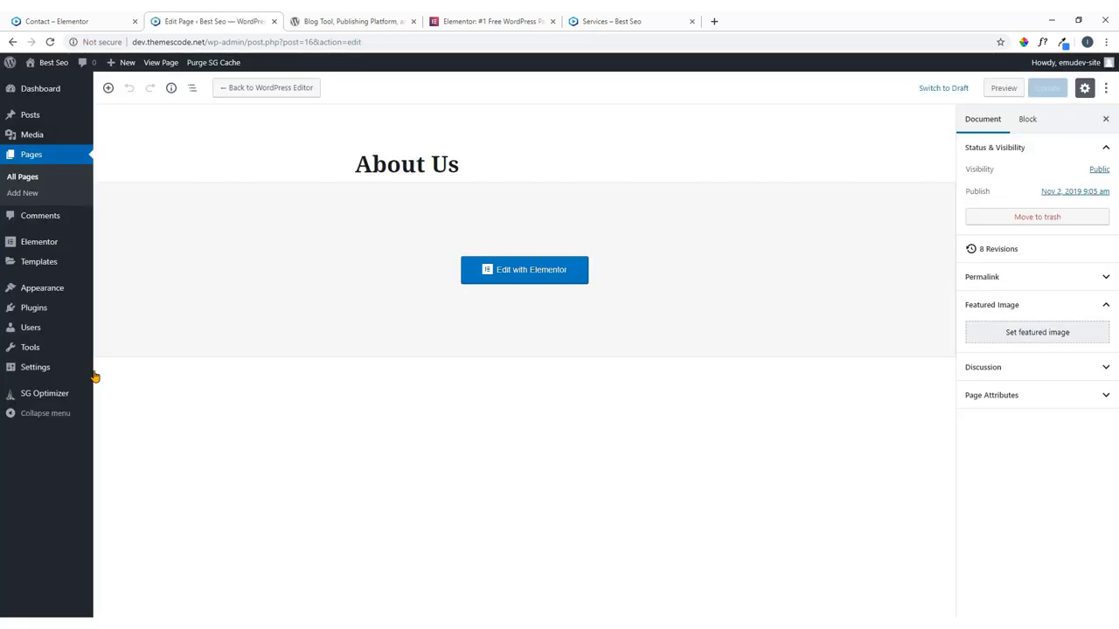
Open the Contact Us page's editor in a new tab and launch it with Elementor.
{"action": "left_click", "coordinate": [28, 178]}
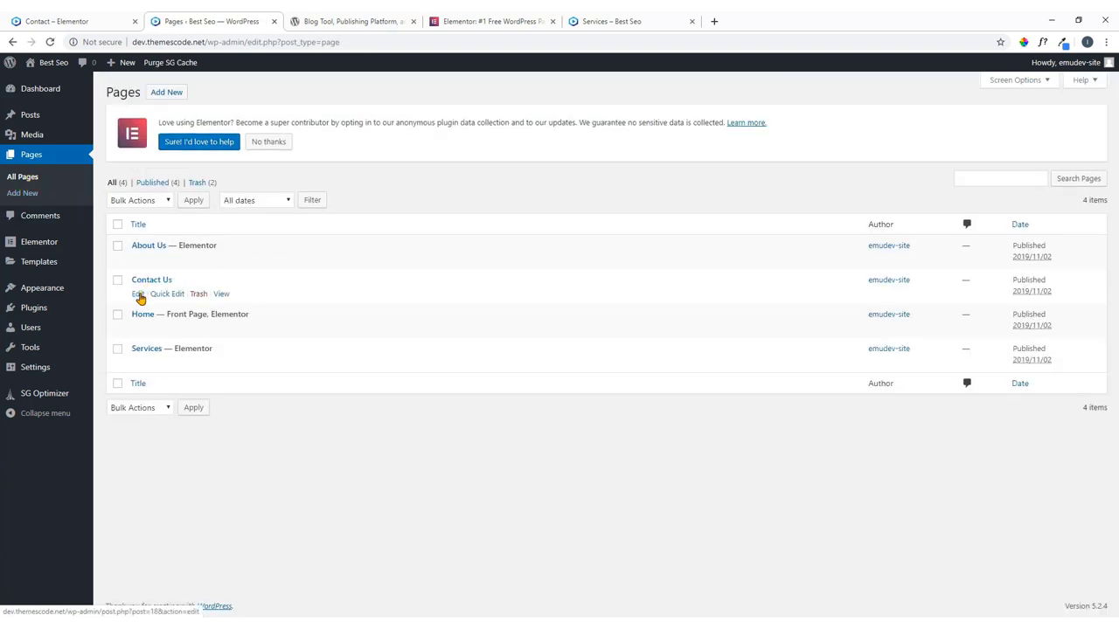
{"action": "right_click", "coordinate": [138, 298]}
{"action": "left_click", "coordinate": [154, 302]}
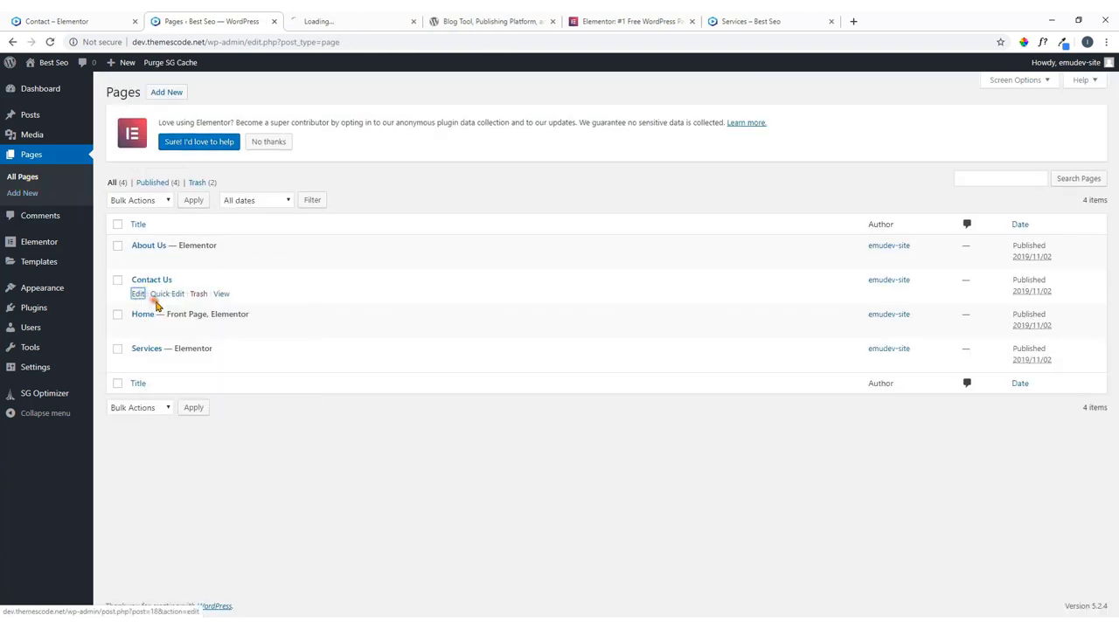
{"action": "left_click", "coordinate": [375, 16]}
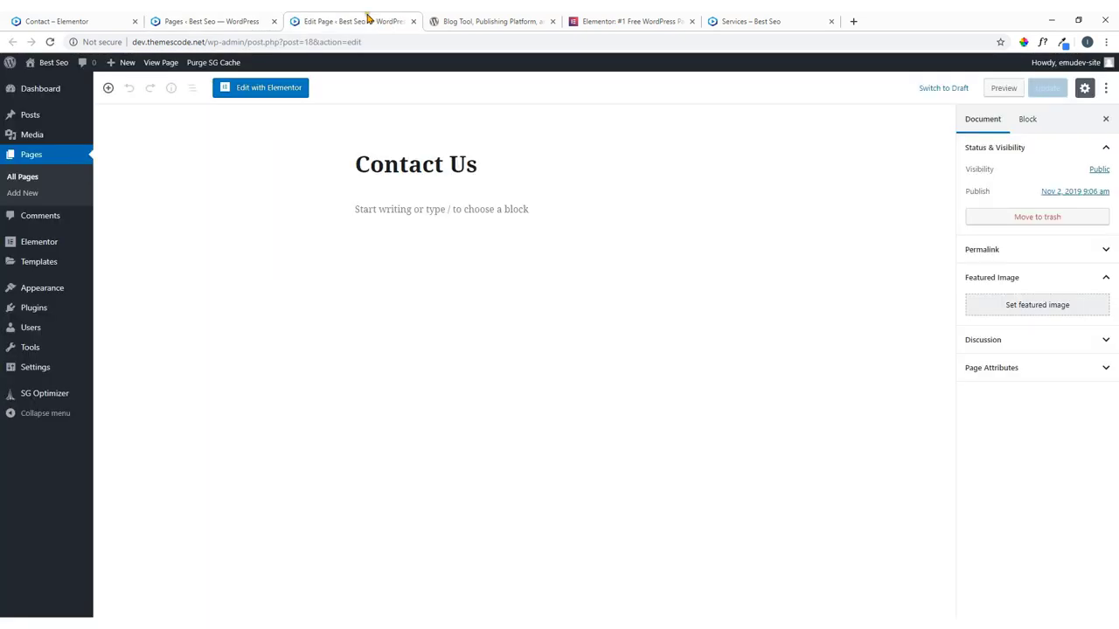
{"action": "left_click", "coordinate": [273, 92]}
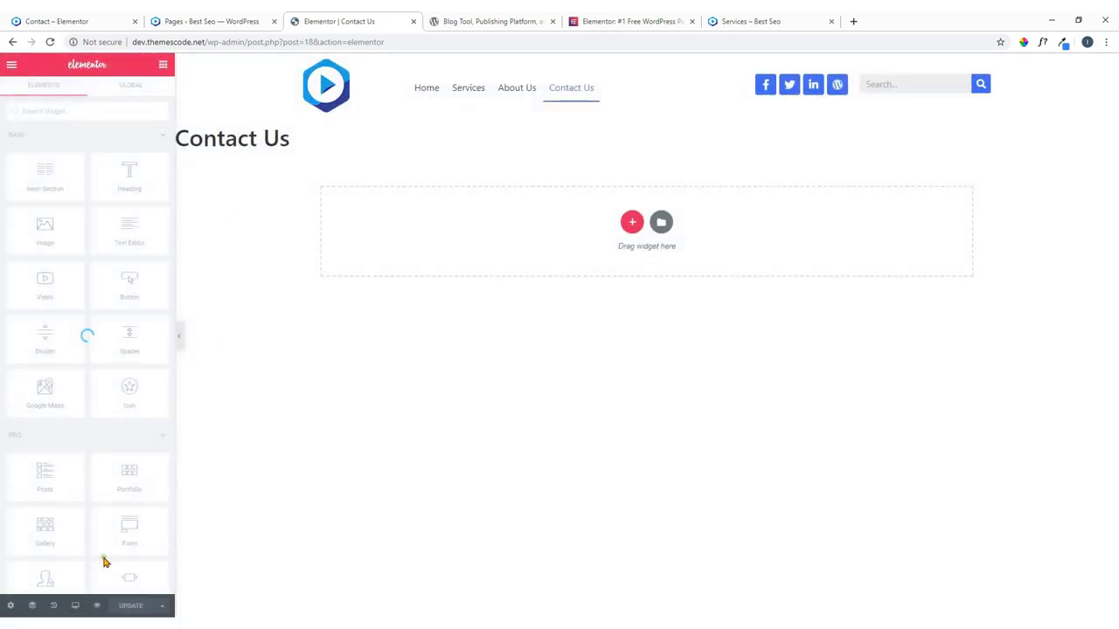
Set the Contact Us Page Layout to Elementor Full Width and open the template library.
{"action": "left_click", "coordinate": [10, 605]}
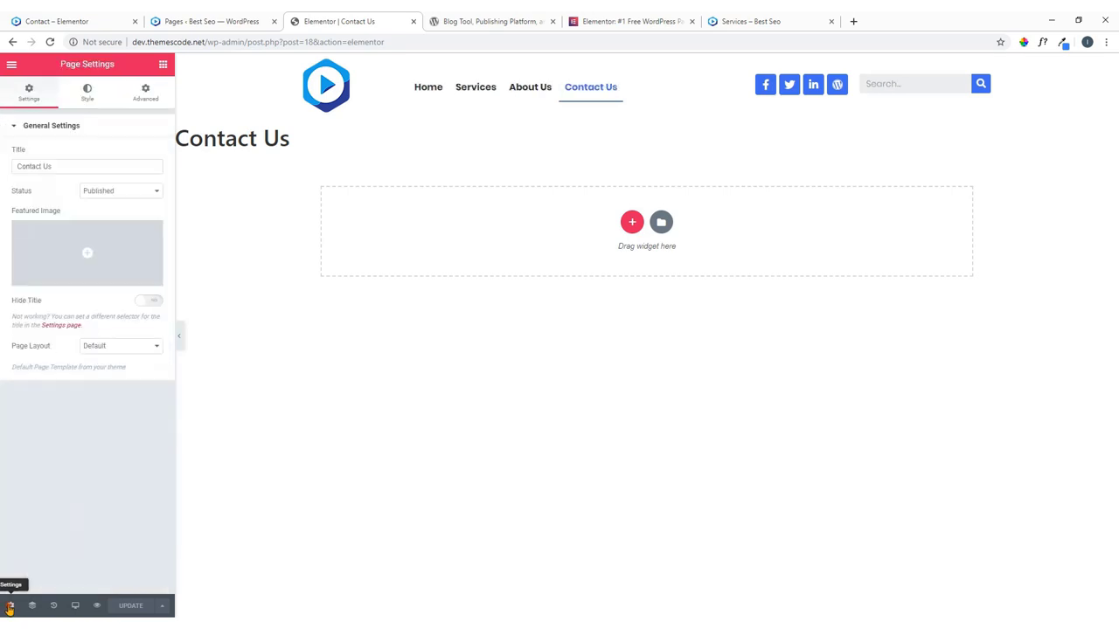
{"action": "left_click", "coordinate": [140, 349]}
{"action": "left_click", "coordinate": [136, 377]}
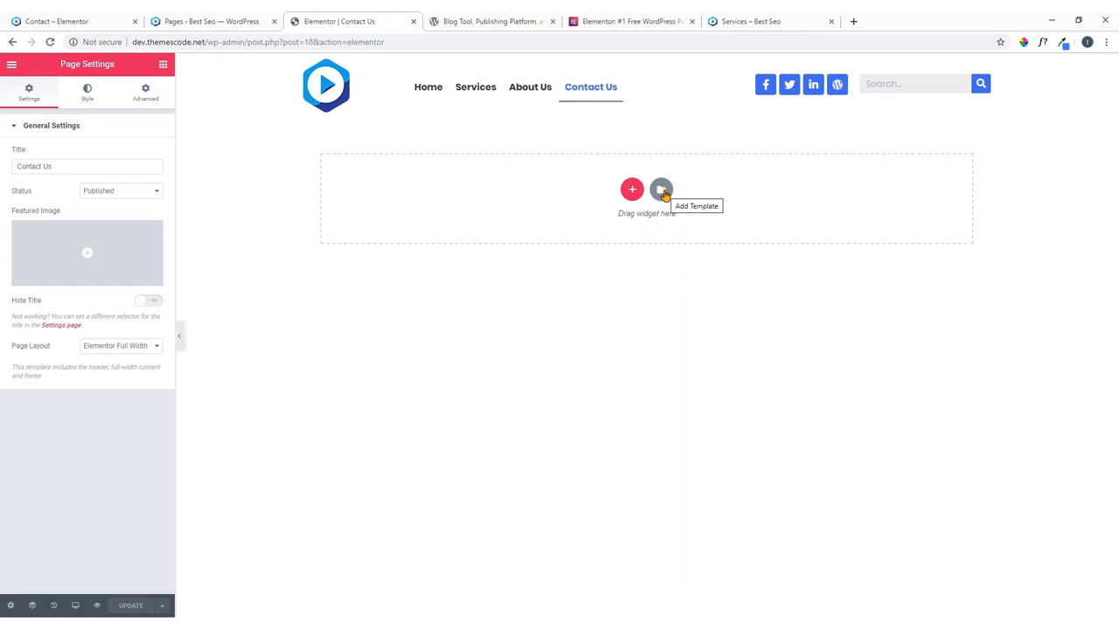
{"action": "left_click", "coordinate": [662, 192]}
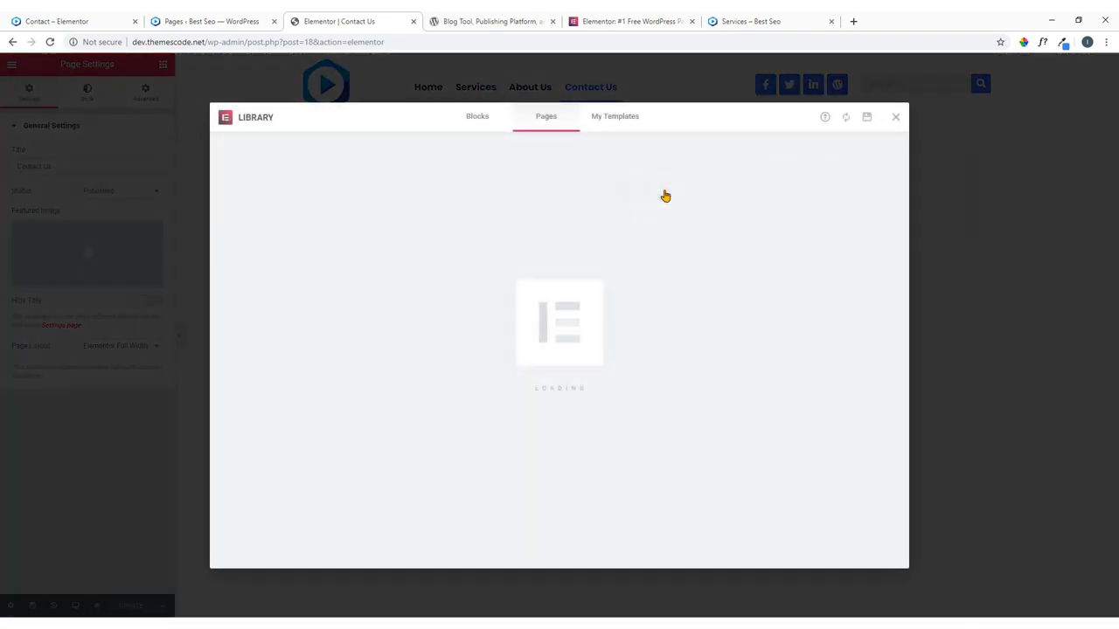
{"action": "left_click", "coordinate": [474, 123]}
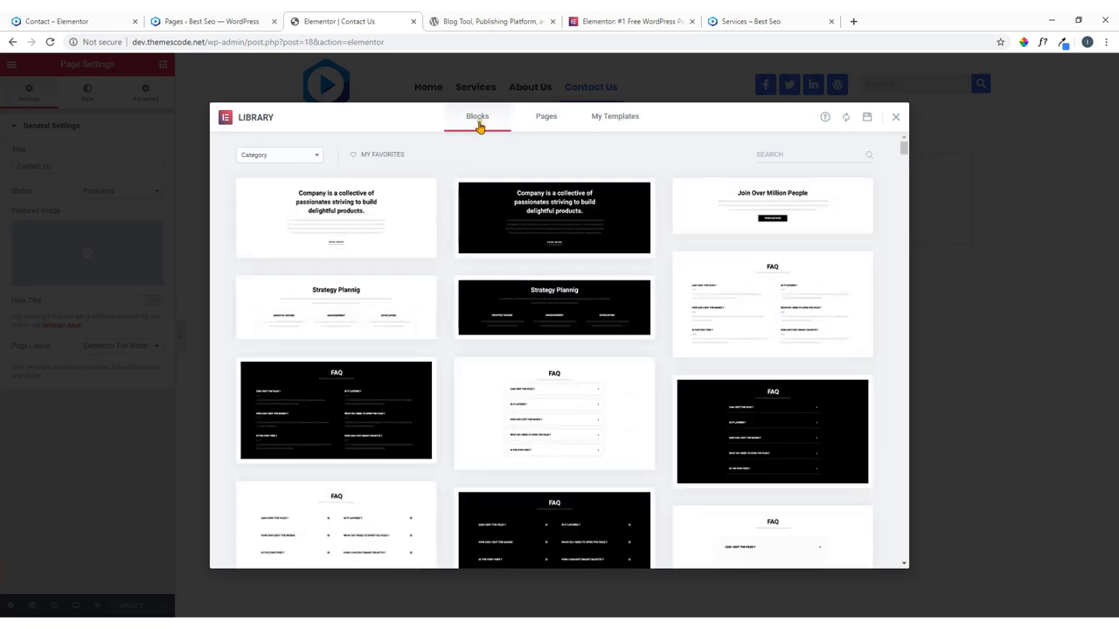
{"action": "left_click", "coordinate": [293, 154]}
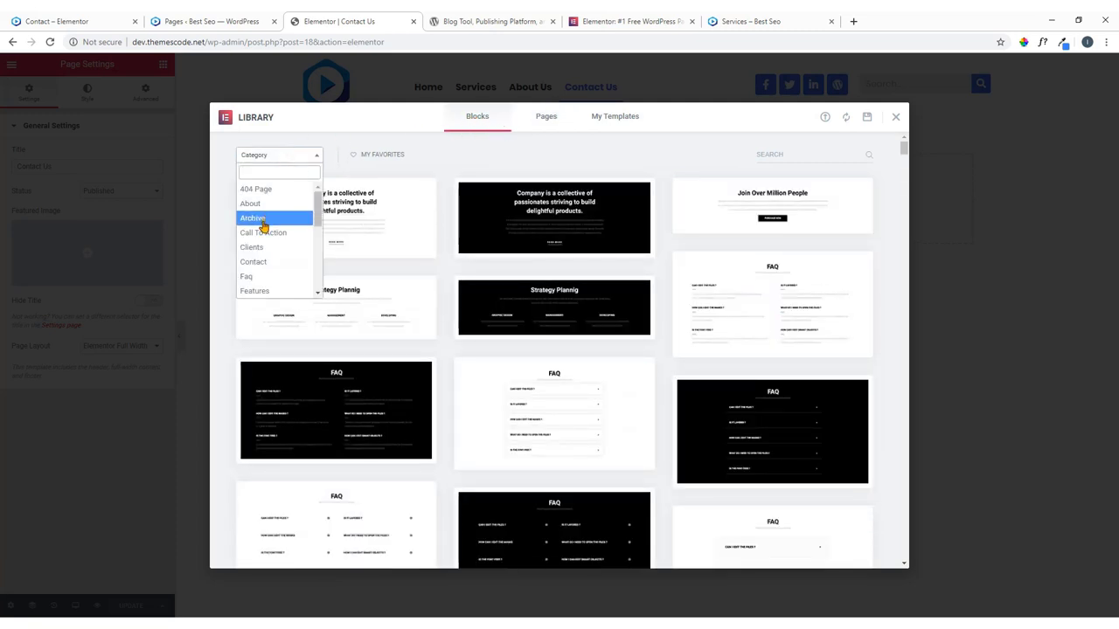
{"action": "left_click", "coordinate": [259, 262]}
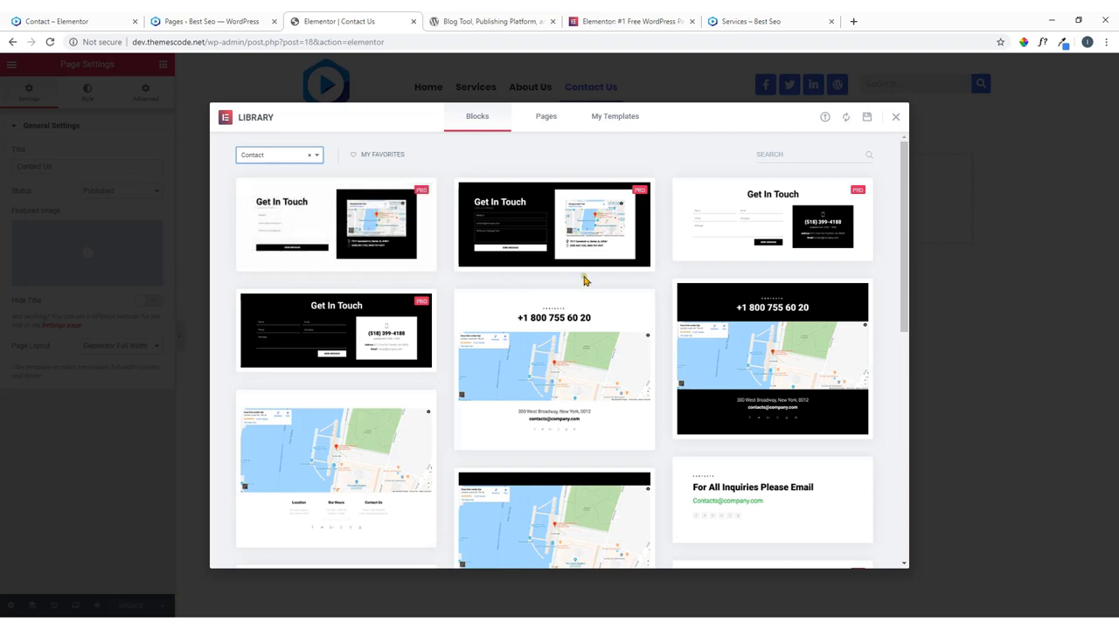
{"action": "scroll", "coordinate": [585, 279], "scroll_direction": "down", "scroll_amount": 2}
{"action": "scroll", "coordinate": [585, 280], "scroll_direction": "down", "scroll_amount": 2}
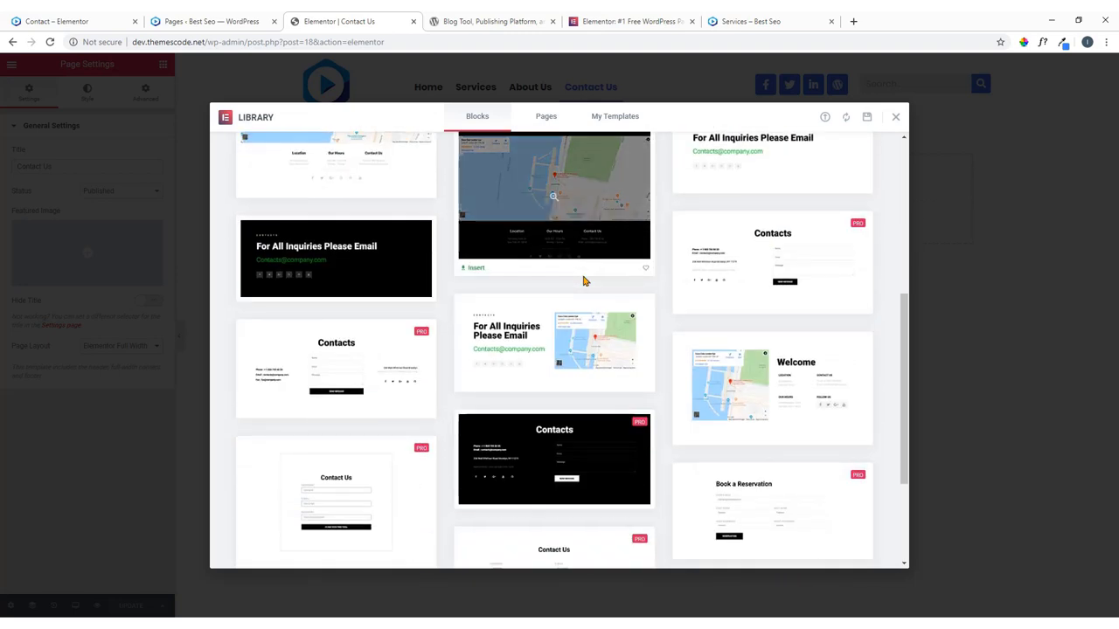
{"action": "scroll", "coordinate": [584, 283], "scroll_direction": "down", "scroll_amount": 2}
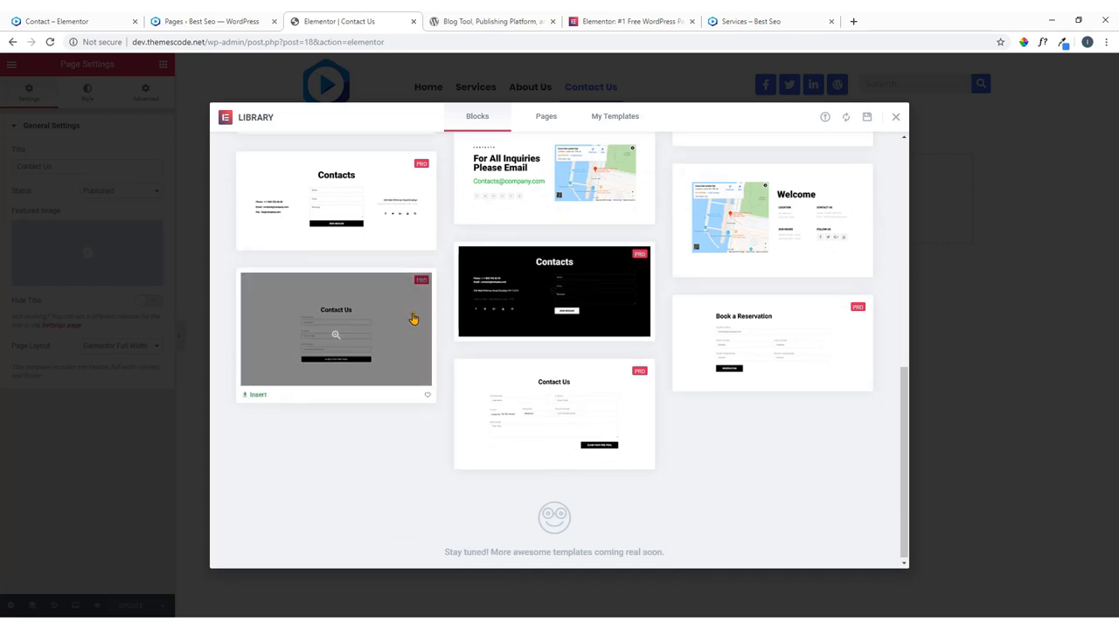
{"action": "scroll", "coordinate": [414, 332], "scroll_direction": "up", "scroll_amount": 2}
{"action": "scroll", "coordinate": [787, 411], "scroll_direction": "up", "scroll_amount": 2}
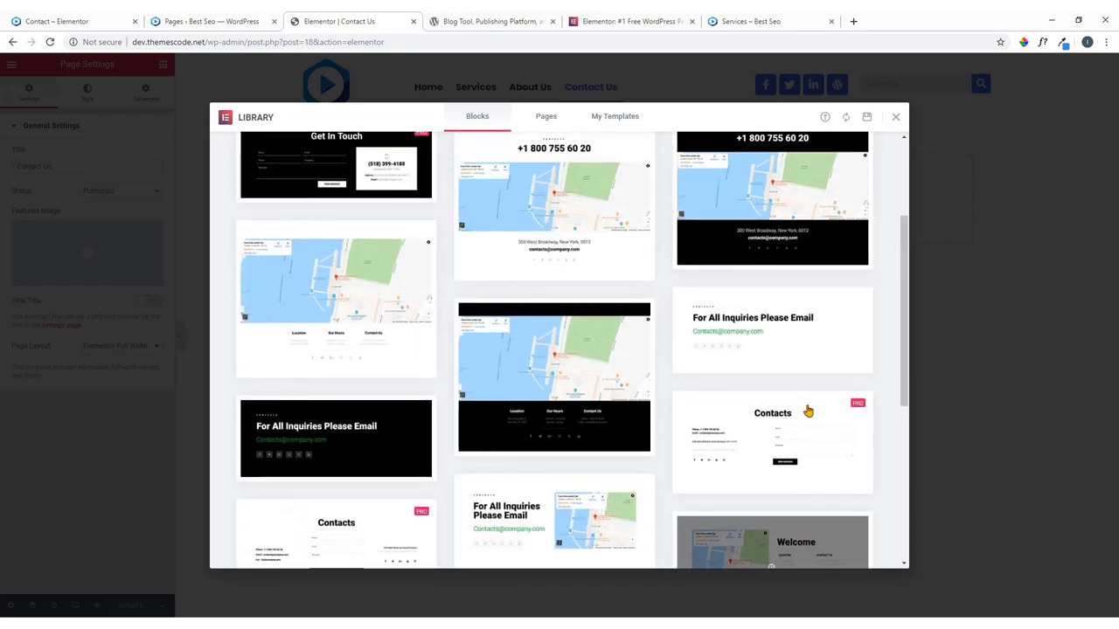
{"action": "scroll", "coordinate": [784, 397], "scroll_direction": "up", "scroll_amount": 1}
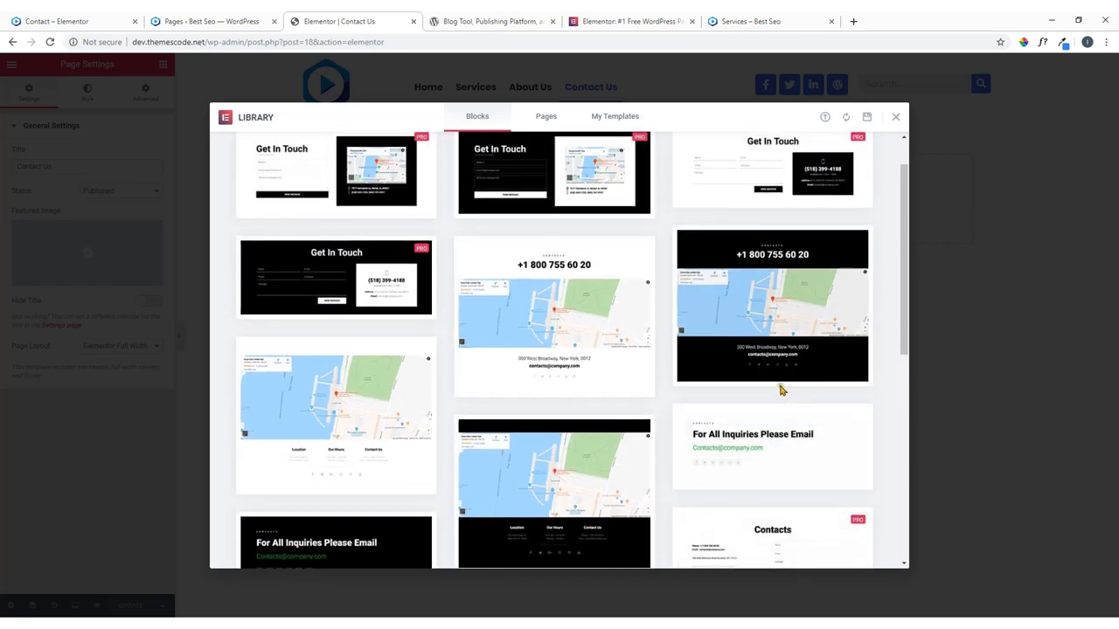
{"action": "scroll", "coordinate": [776, 389], "scroll_direction": "up", "scroll_amount": 1}
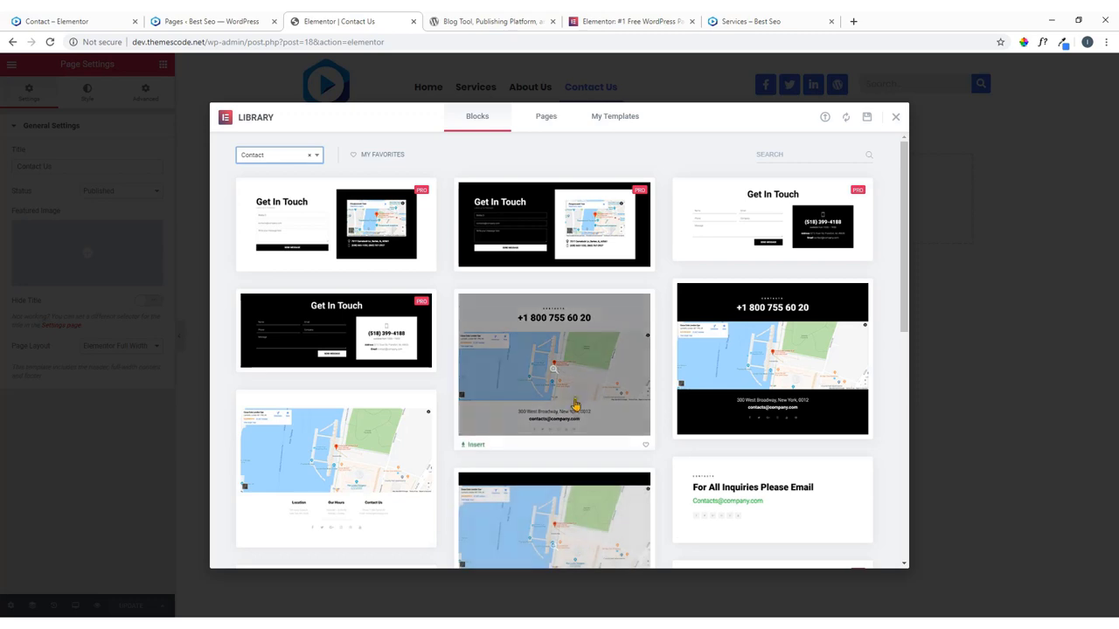
{"action": "left_click", "coordinate": [87, 19]}
{"action": "scroll", "coordinate": [496, 269], "scroll_direction": "down", "scroll_amount": 3}
{"action": "scroll", "coordinate": [565, 359], "scroll_direction": "up", "scroll_amount": 3}
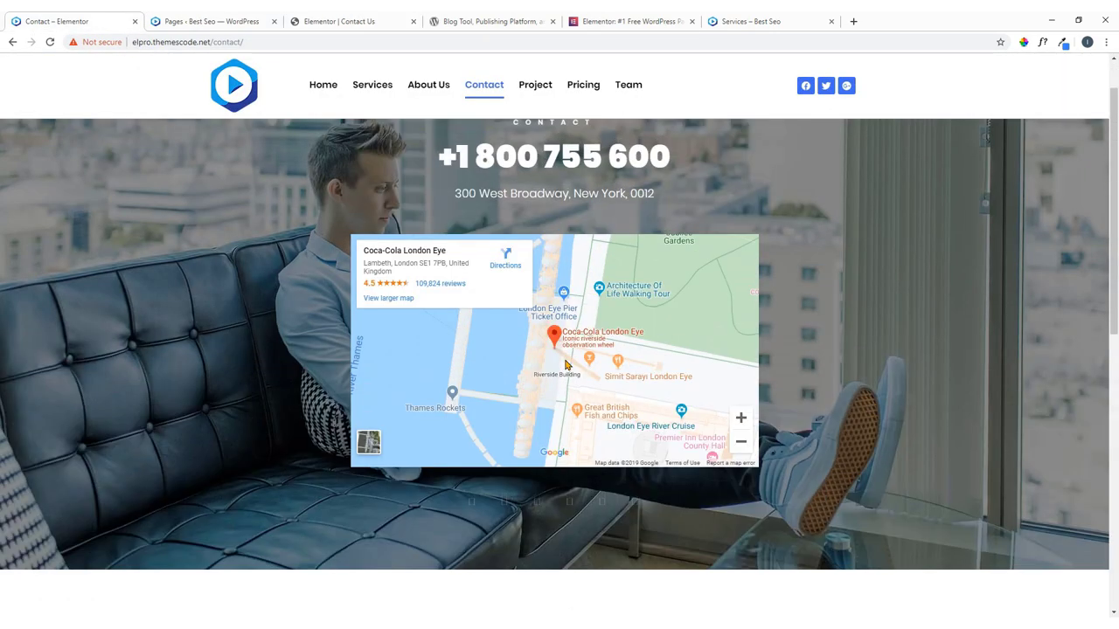
{"action": "scroll", "coordinate": [584, 319], "scroll_direction": "up", "scroll_amount": 1}
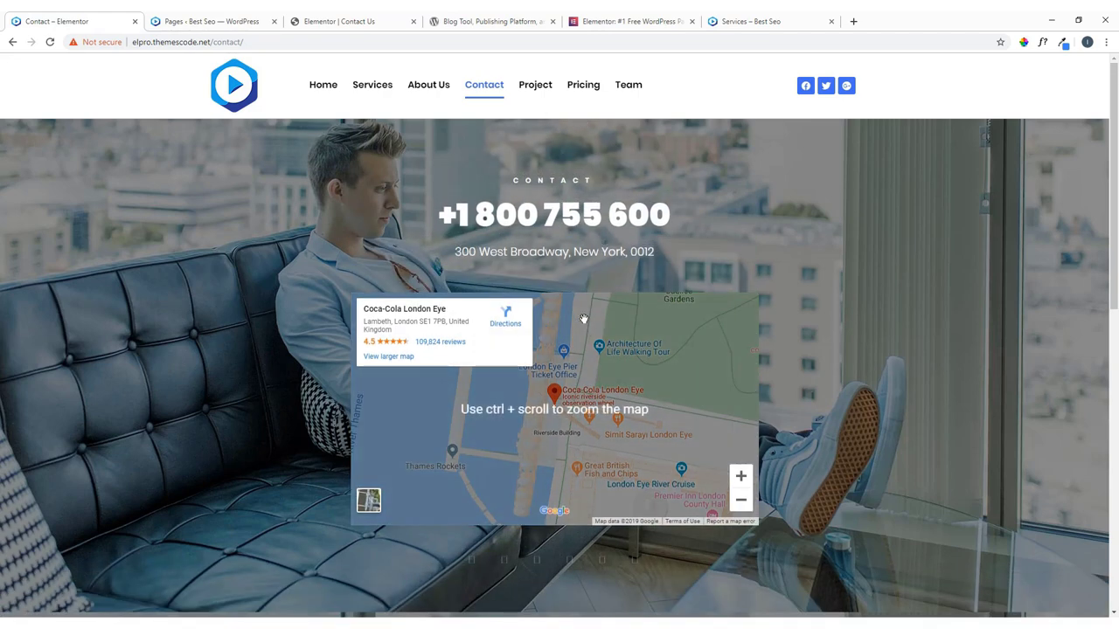
{"action": "left_click", "coordinate": [379, 21]}
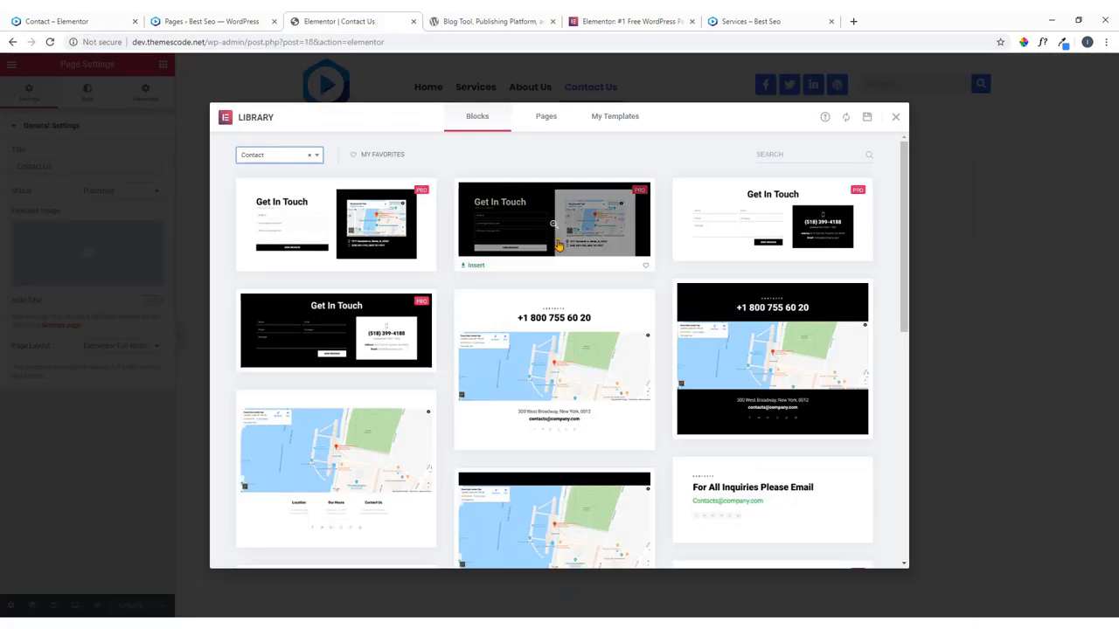
{"action": "scroll", "coordinate": [669, 282], "scroll_direction": "down", "scroll_amount": 1}
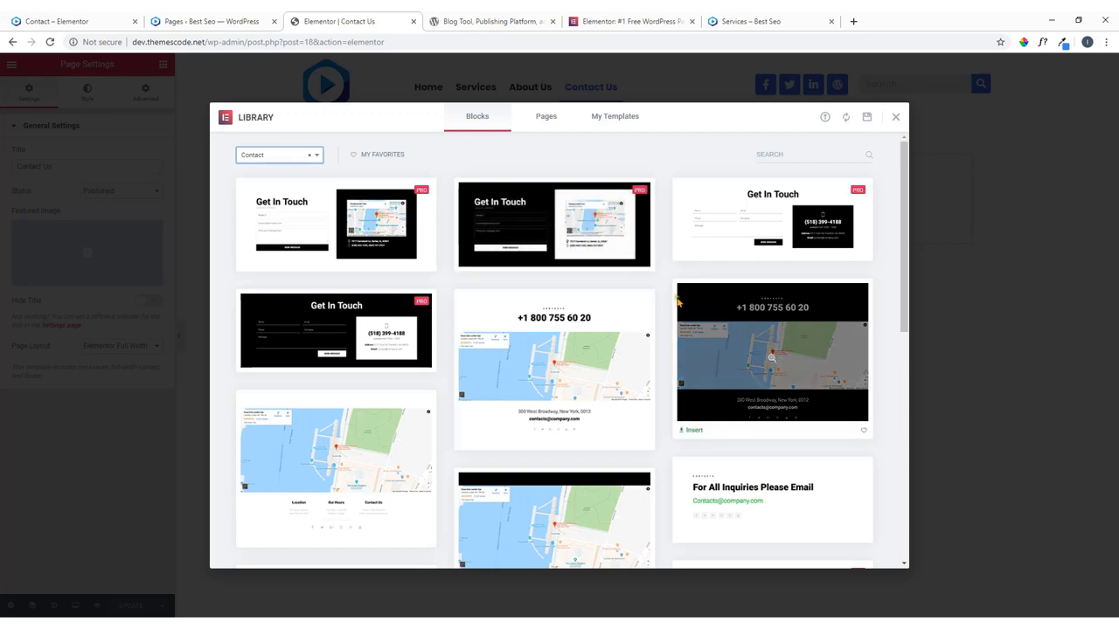
{"action": "scroll", "coordinate": [410, 312], "scroll_direction": "down", "scroll_amount": 2}
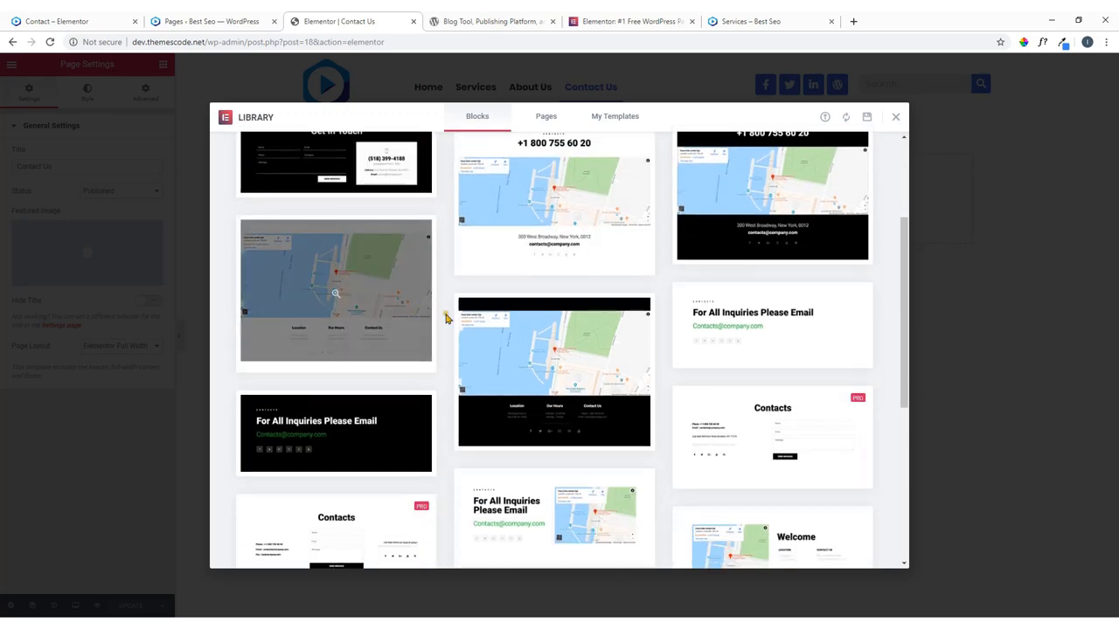
{"action": "scroll", "coordinate": [445, 312], "scroll_direction": "down", "scroll_amount": 2}
{"action": "scroll", "coordinate": [506, 336], "scroll_direction": "down", "scroll_amount": 2}
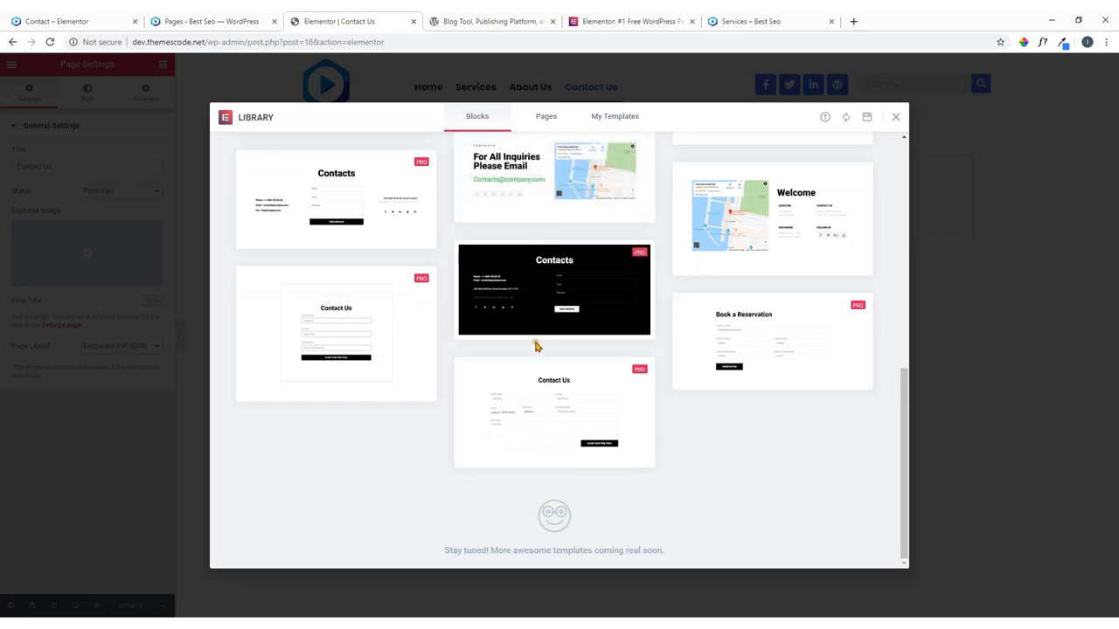
{"action": "scroll", "coordinate": [537, 349], "scroll_direction": "up", "scroll_amount": 3}
{"action": "scroll", "coordinate": [769, 372], "scroll_direction": "up", "scroll_amount": 8}
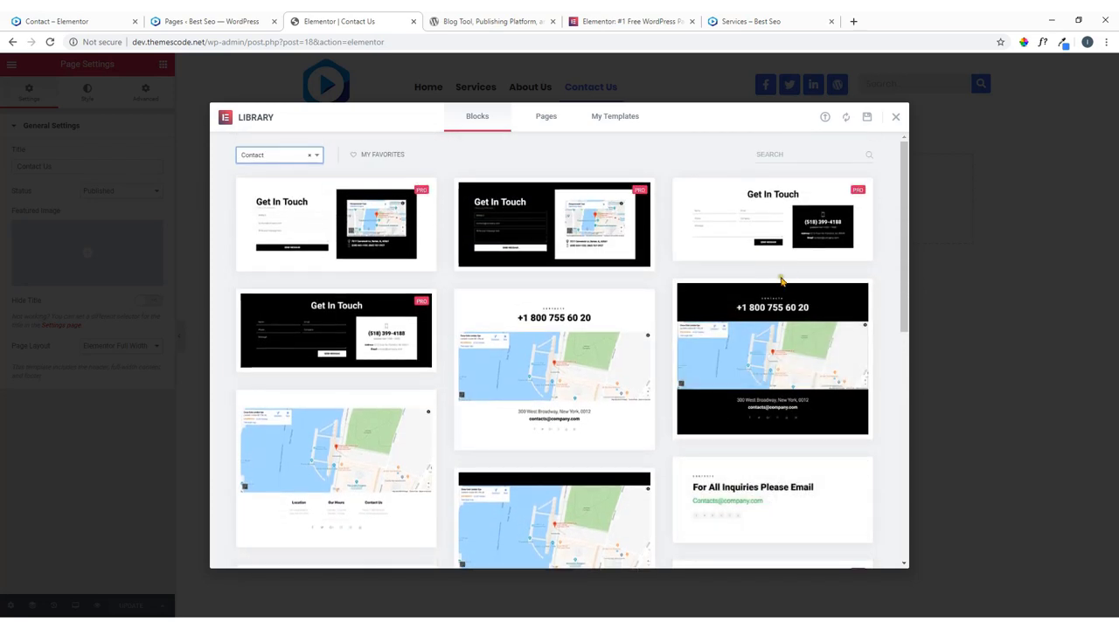
{"action": "mouse_move", "coordinate": [806, 471]}
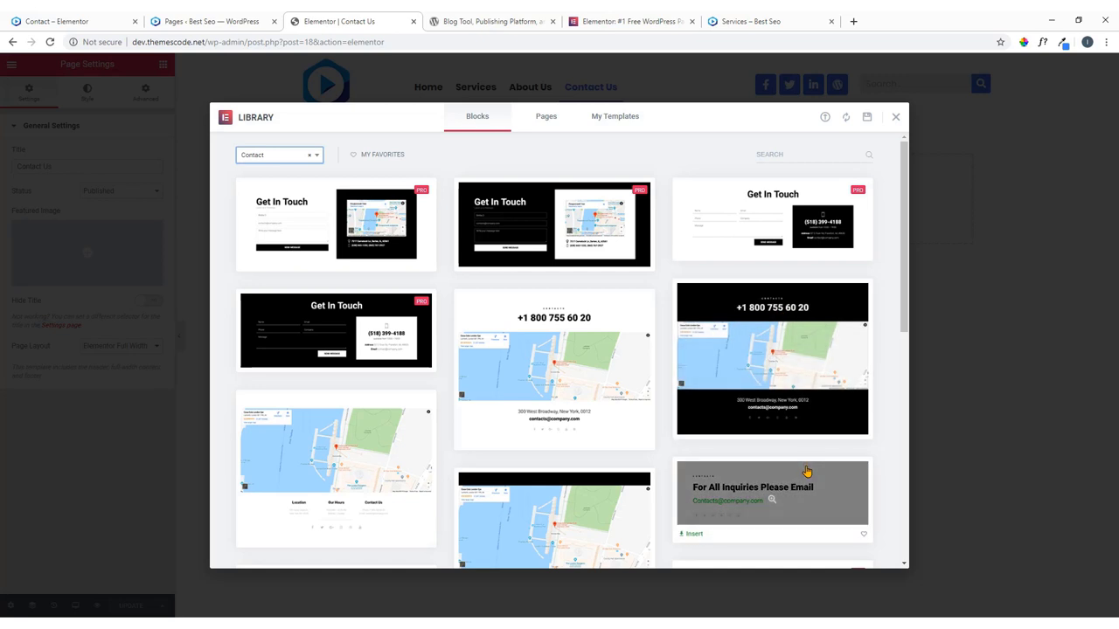
{"action": "mouse_move", "coordinate": [610, 349]}
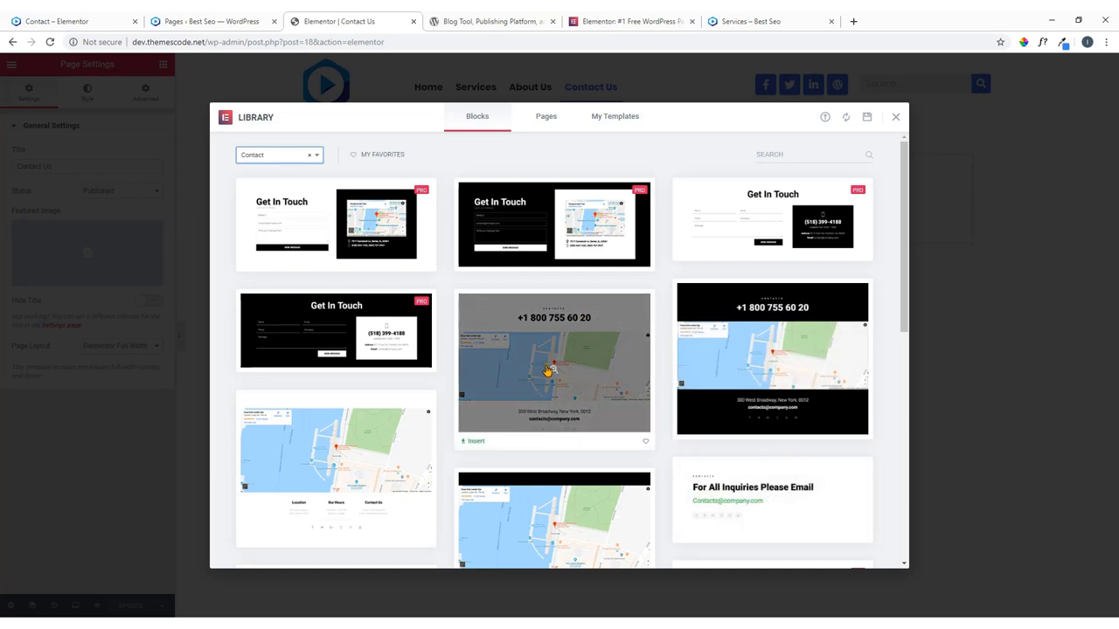
Insert the phone-number-and-map contact block and check it against the reference Contact page.
{"action": "left_click", "coordinate": [478, 444]}
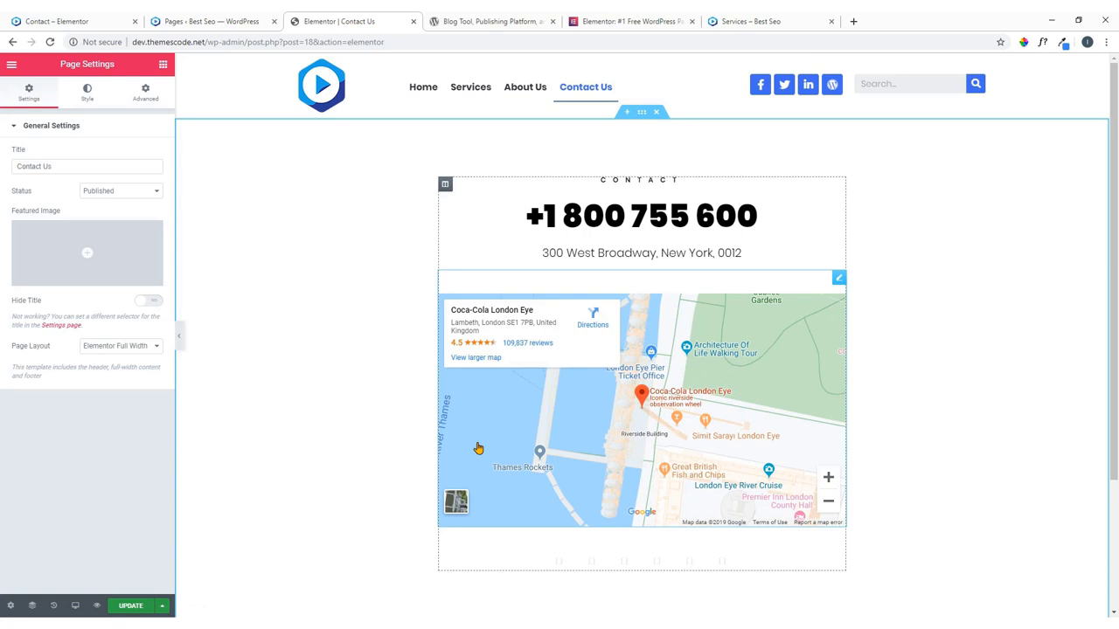
{"action": "scroll", "coordinate": [659, 349], "scroll_direction": "down", "scroll_amount": 2}
{"action": "scroll", "coordinate": [659, 350], "scroll_direction": "up", "scroll_amount": 2}
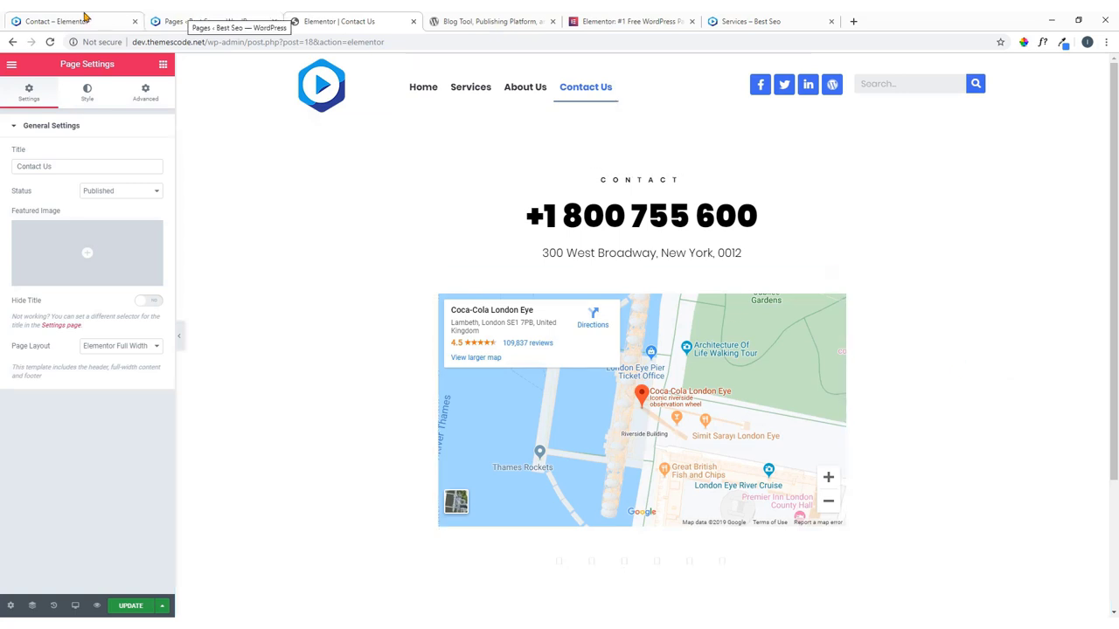
{"action": "left_click", "coordinate": [85, 19]}
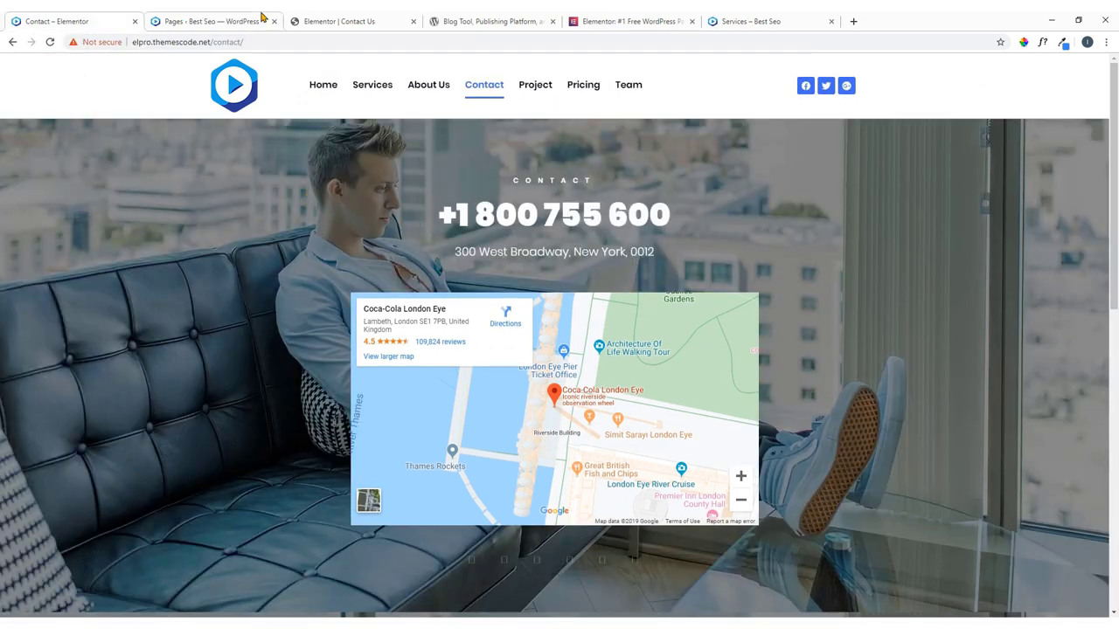
{"action": "left_click", "coordinate": [342, 19]}
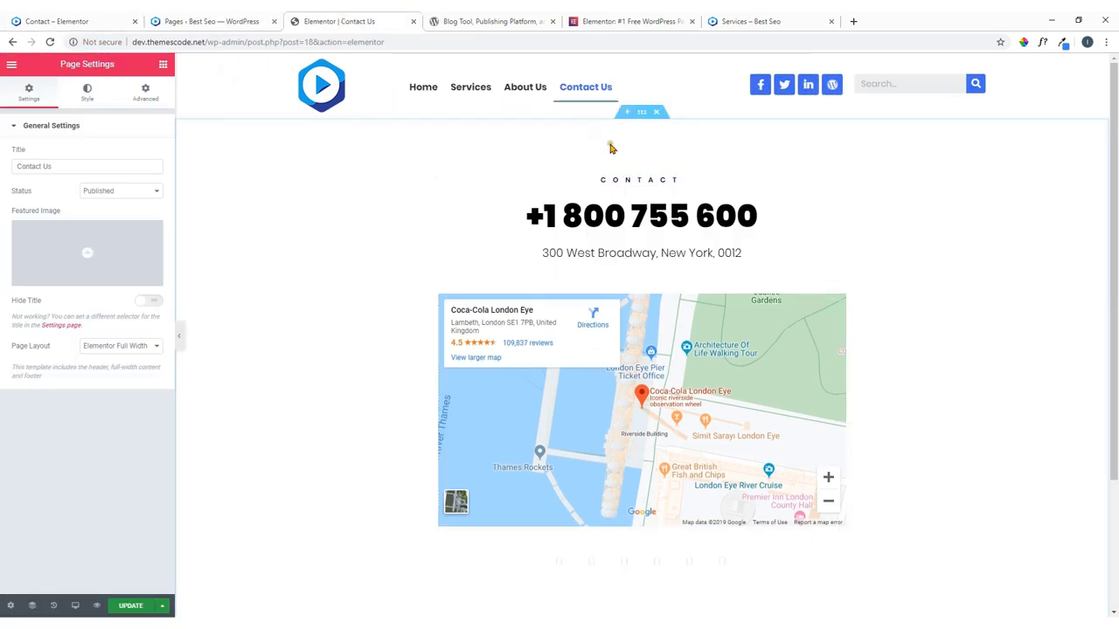
Give the contact section a Classic background and bring up the media library for its image.
{"action": "left_click", "coordinate": [642, 115]}
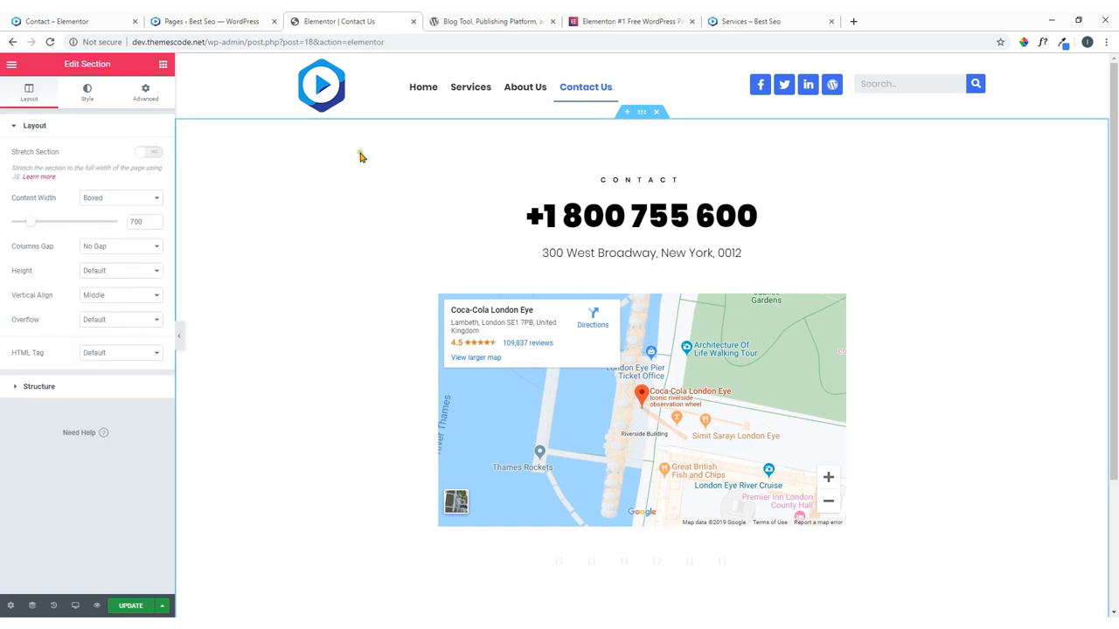
{"action": "left_click", "coordinate": [87, 91]}
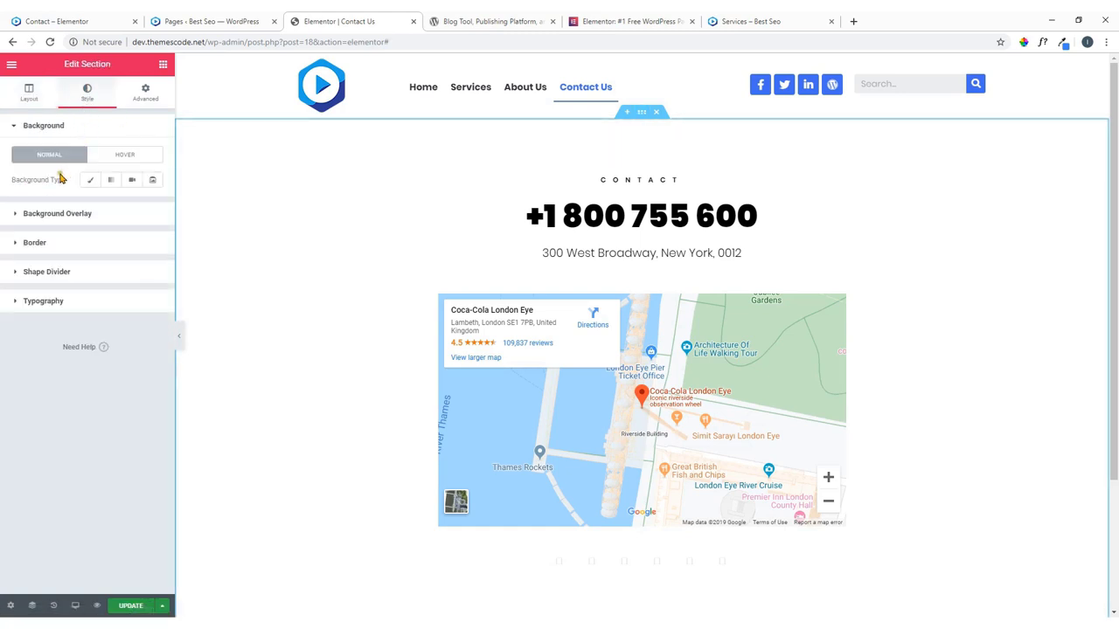
{"action": "left_click", "coordinate": [90, 180]}
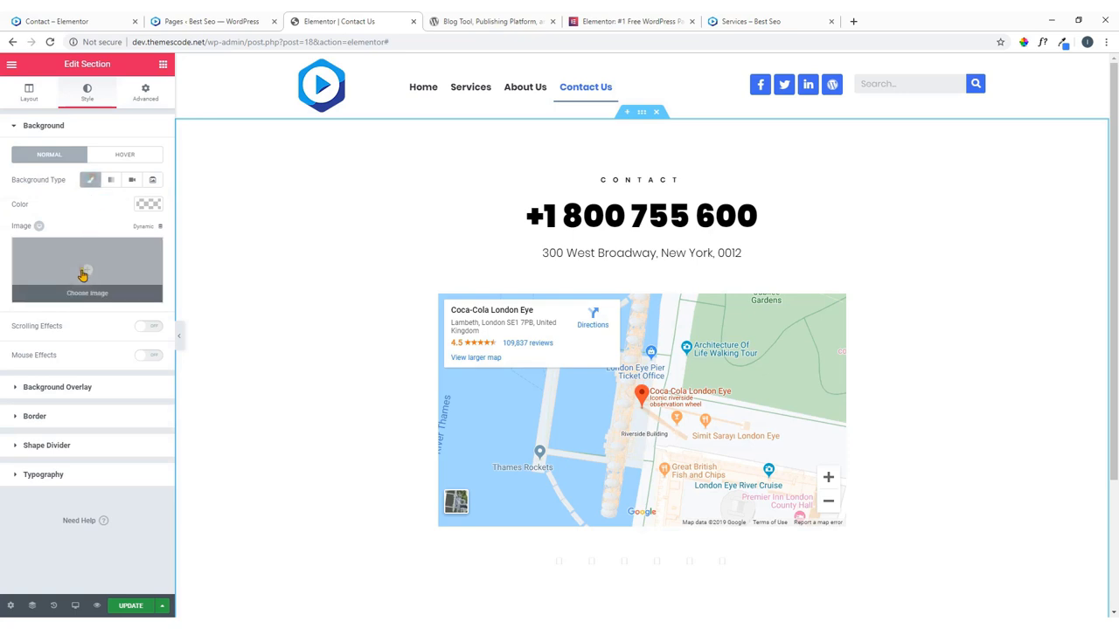
{"action": "left_click", "coordinate": [84, 275]}
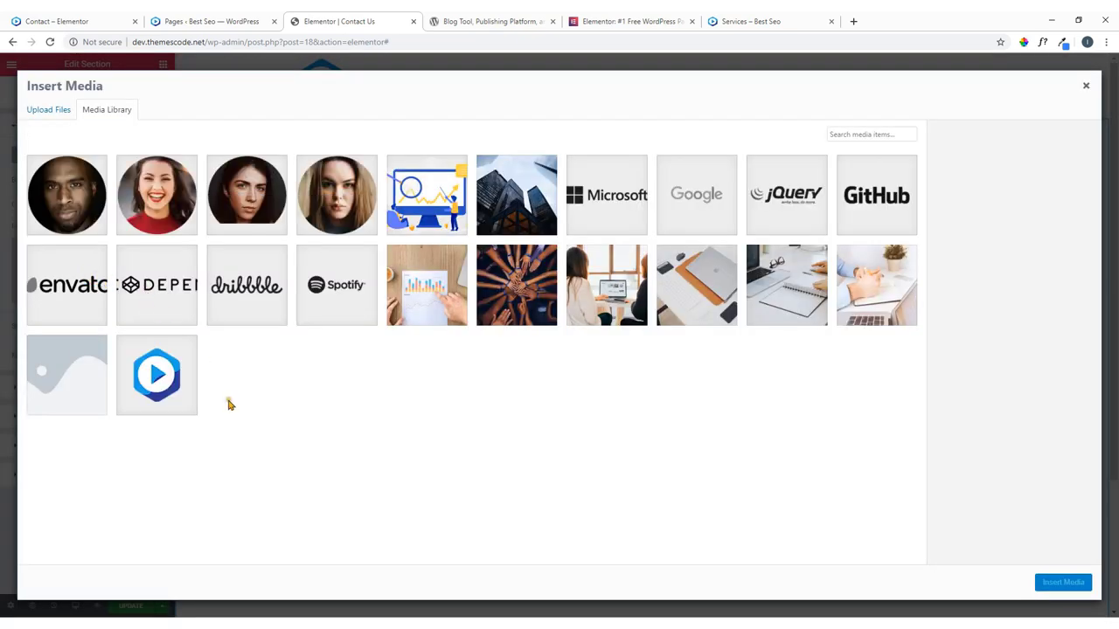
Close the Records folder and drag contact.jpg from skillsshare into the Insert Media library.
{"action": "mouse_move", "coordinate": [271, 622]}
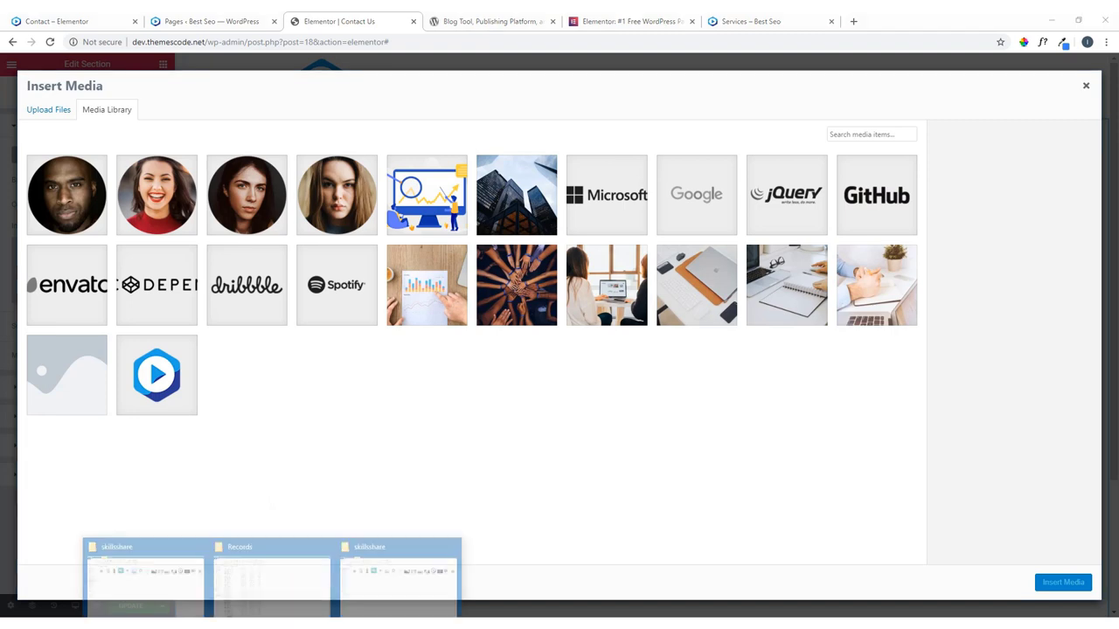
{"action": "mouse_move", "coordinate": [393, 581]}
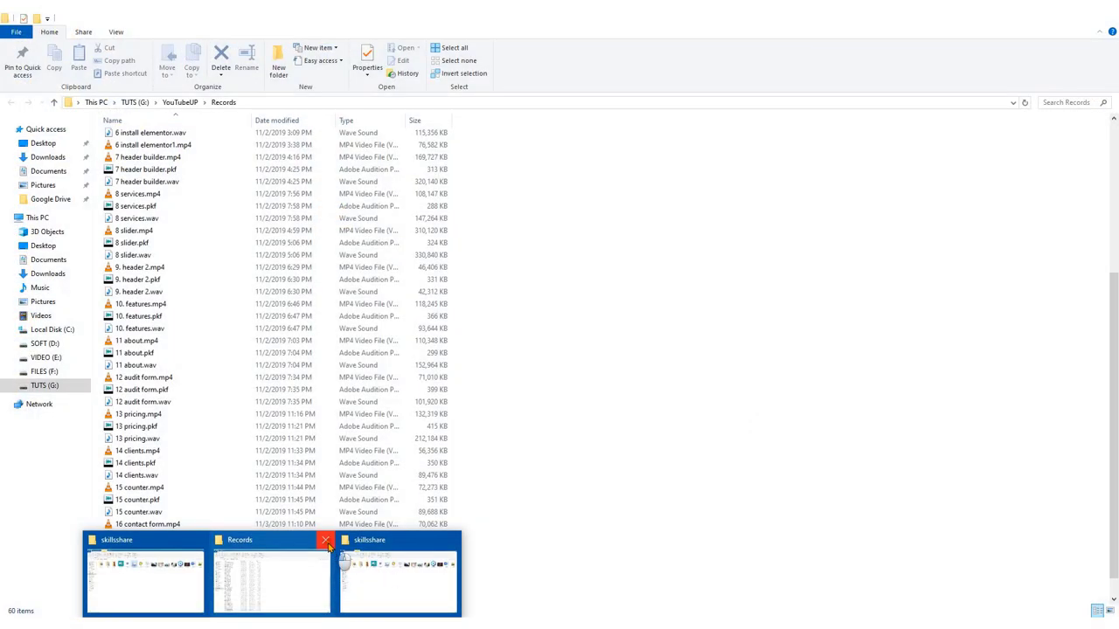
{"action": "left_click", "coordinate": [325, 540]}
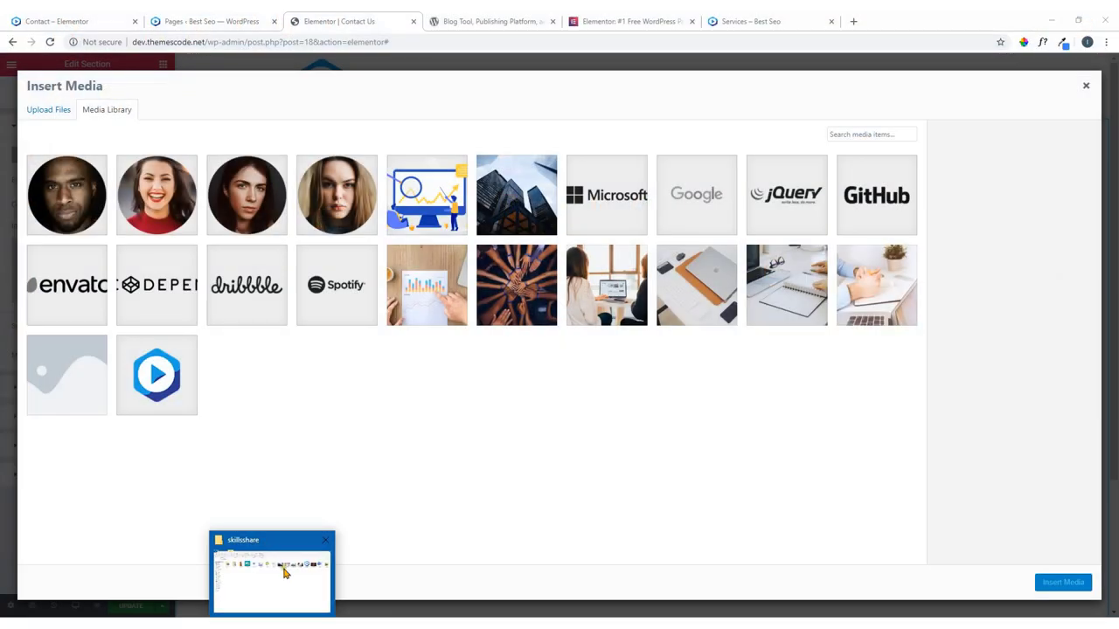
{"action": "left_click", "coordinate": [284, 573]}
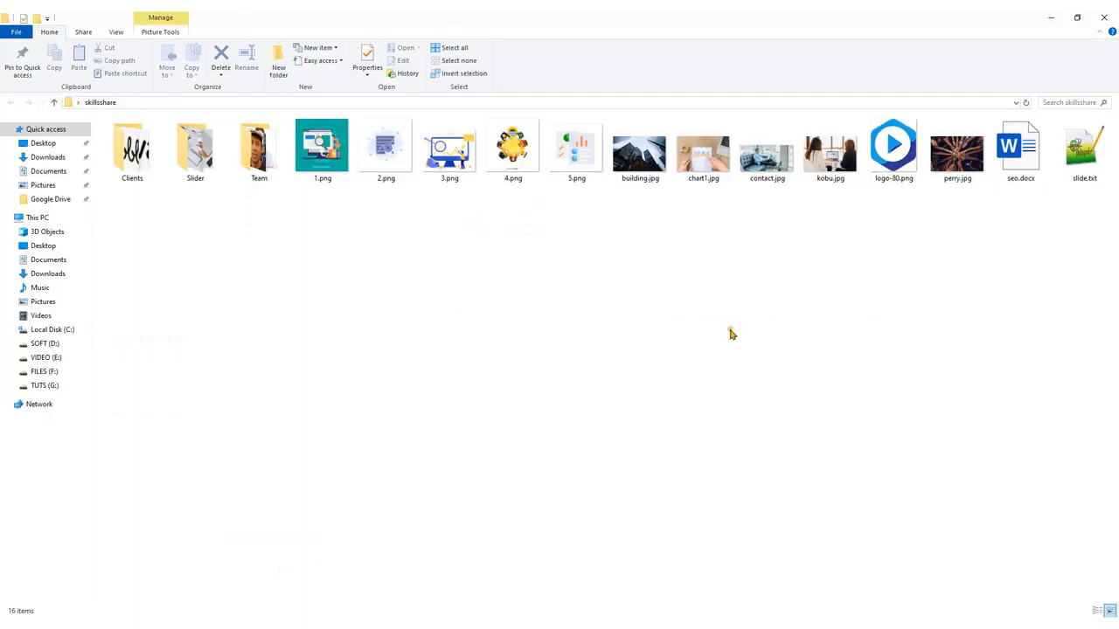
{"action": "left_click_drag", "start_coordinate": [760, 171], "coordinate": [644, 445]}
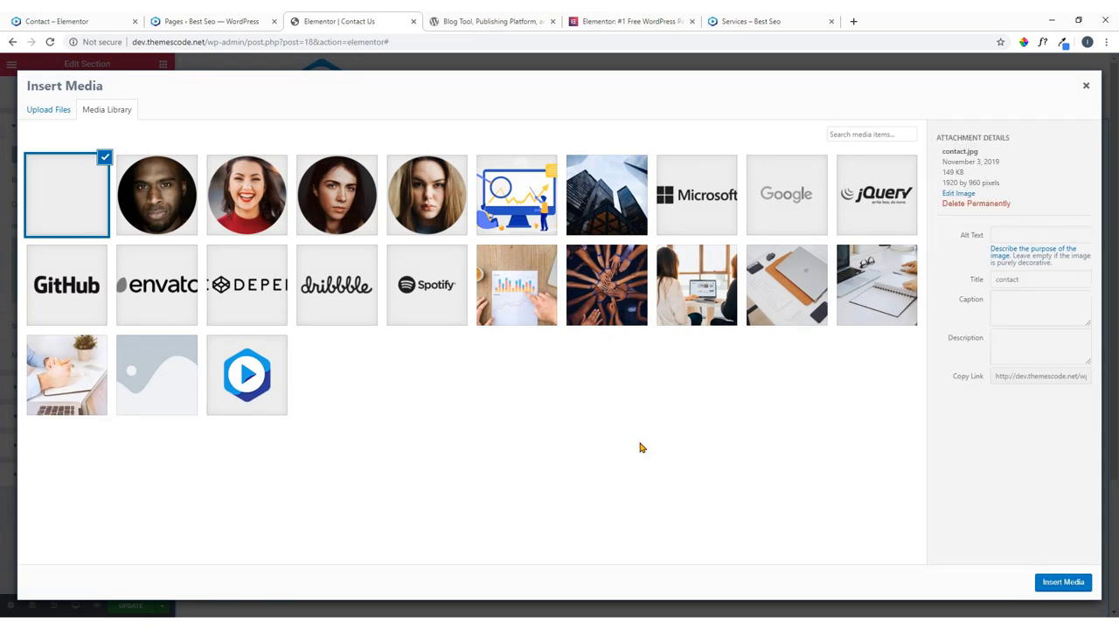
Use contact.jpg as the section background with Fixed attachment.
{"action": "left_click", "coordinate": [1064, 581]}
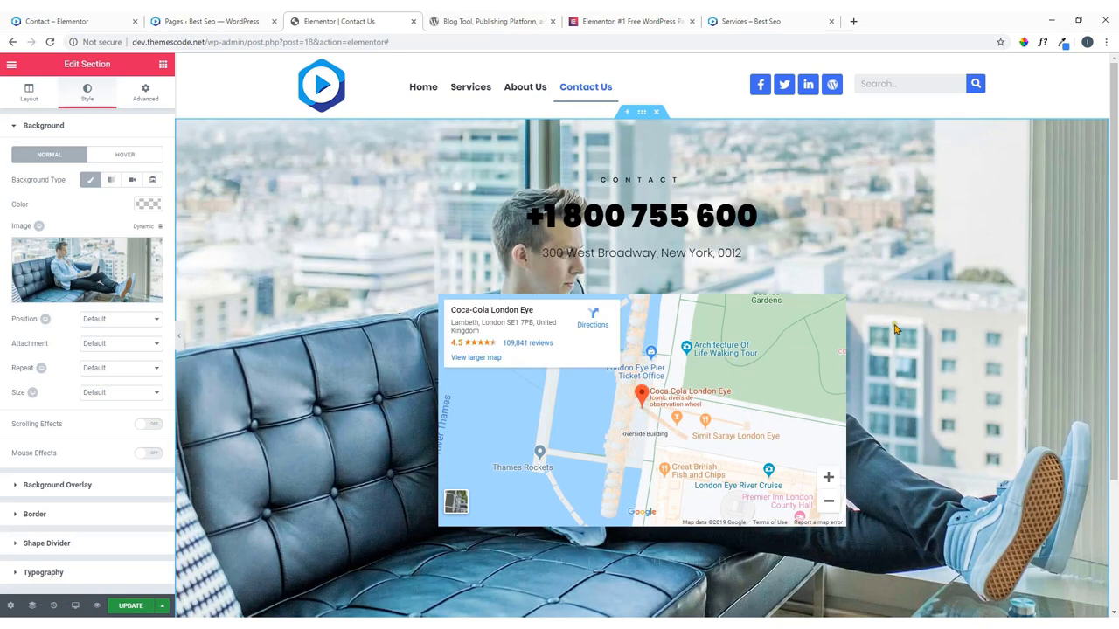
{"action": "scroll", "coordinate": [895, 328], "scroll_direction": "down", "scroll_amount": 2}
{"action": "scroll", "coordinate": [901, 325], "scroll_direction": "up", "scroll_amount": 2}
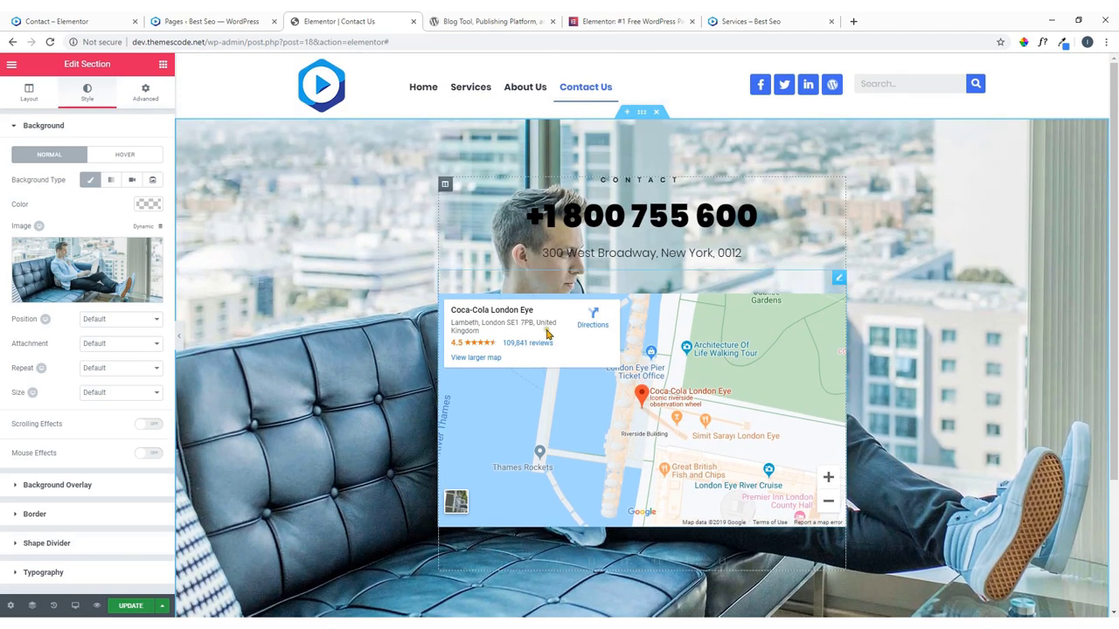
{"action": "left_click", "coordinate": [112, 345]}
{"action": "left_click", "coordinate": [109, 378]}
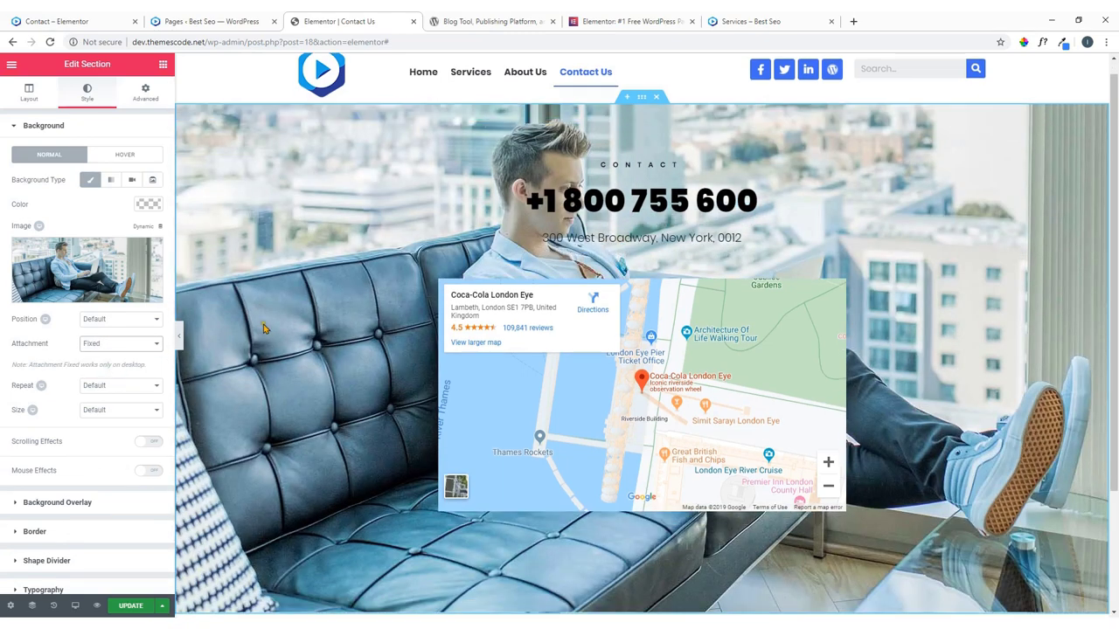
{"action": "scroll", "coordinate": [262, 331], "scroll_direction": "down", "scroll_amount": 2}
{"action": "scroll", "coordinate": [270, 325], "scroll_direction": "up", "scroll_amount": 2}
{"action": "scroll", "coordinate": [291, 253], "scroll_direction": "down", "scroll_amount": 2}
{"action": "scroll", "coordinate": [291, 250], "scroll_direction": "up", "scroll_amount": 2}
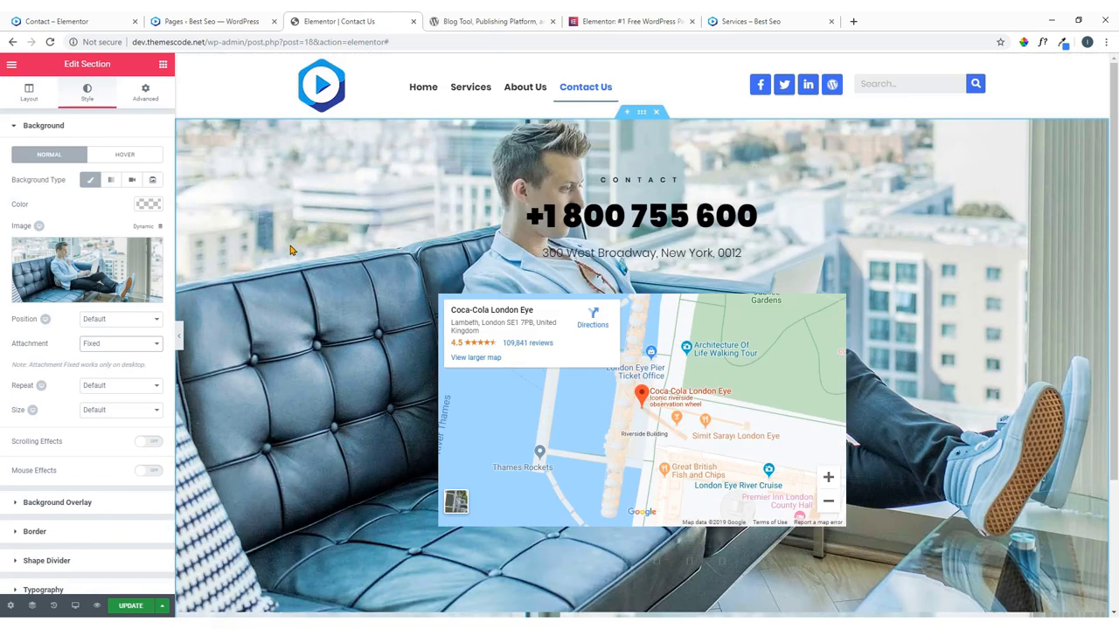
{"action": "scroll", "coordinate": [292, 249], "scroll_direction": "down", "scroll_amount": 2}
{"action": "scroll", "coordinate": [292, 248], "scroll_direction": "up", "scroll_amount": 2}
{"action": "scroll", "coordinate": [111, 367], "scroll_direction": "down", "scroll_amount": 2}
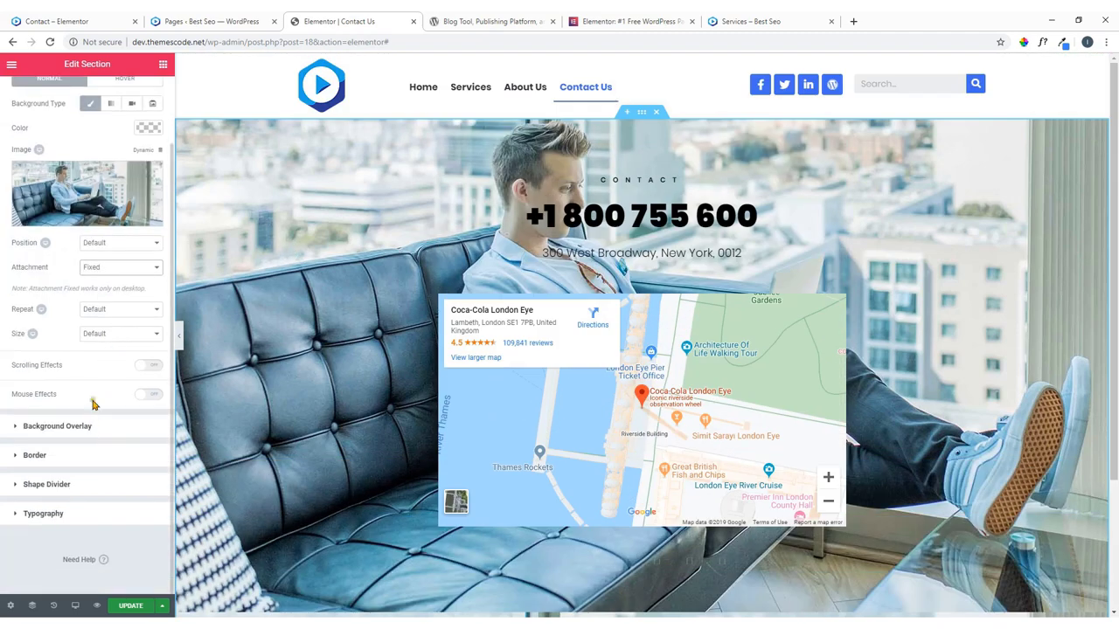
Set the background position to Top Right and its size to Cover.
{"action": "left_click", "coordinate": [114, 243]}
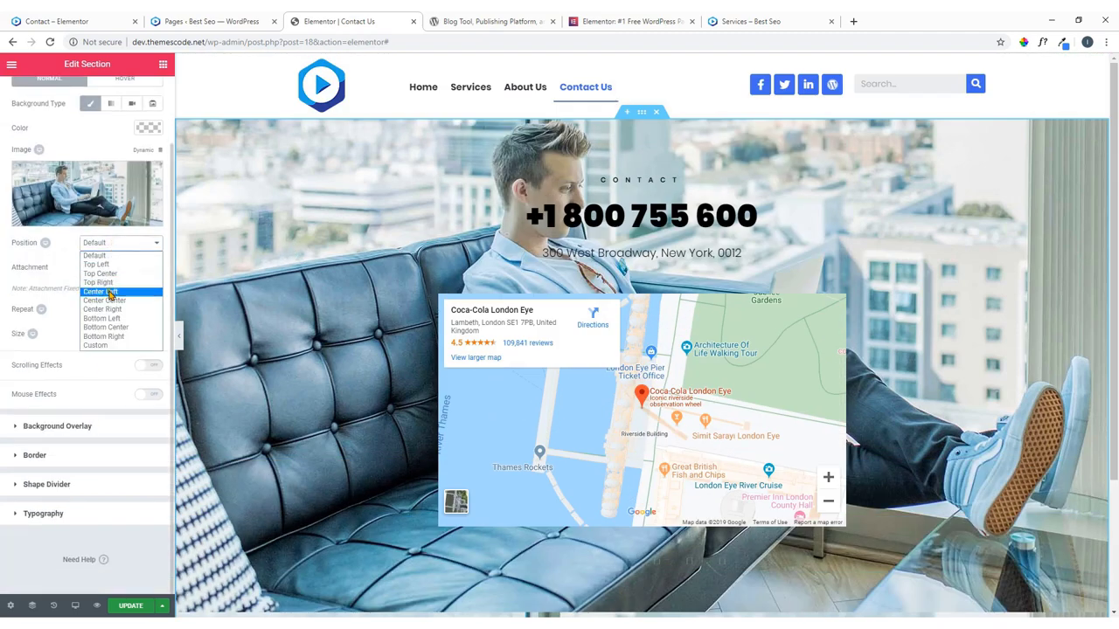
{"action": "left_click", "coordinate": [115, 302]}
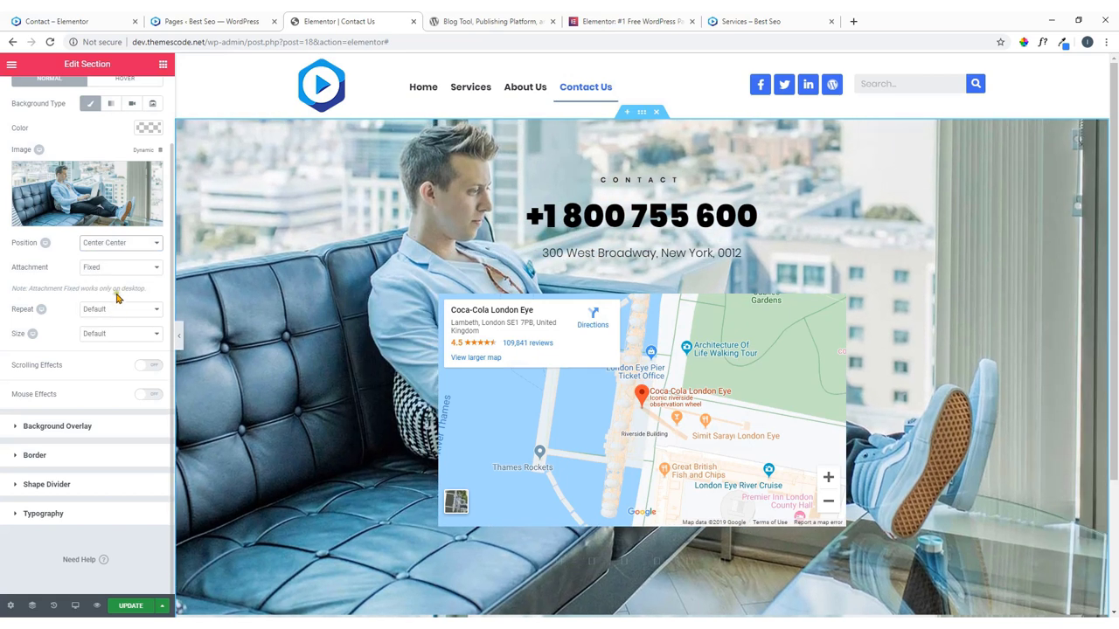
{"action": "left_click", "coordinate": [126, 244]}
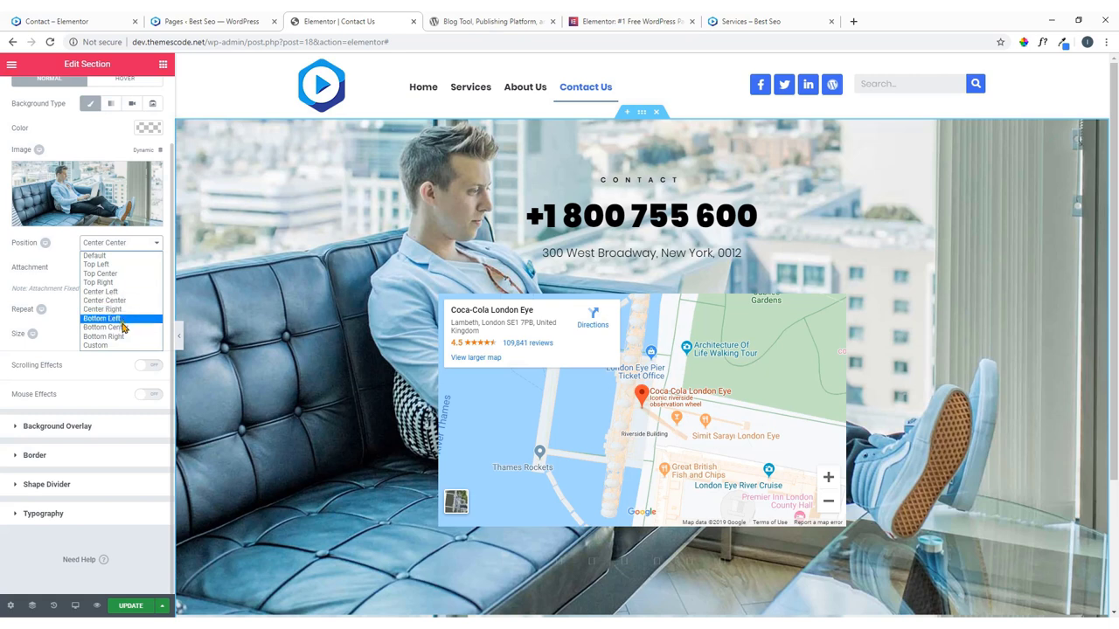
{"action": "left_click", "coordinate": [118, 265]}
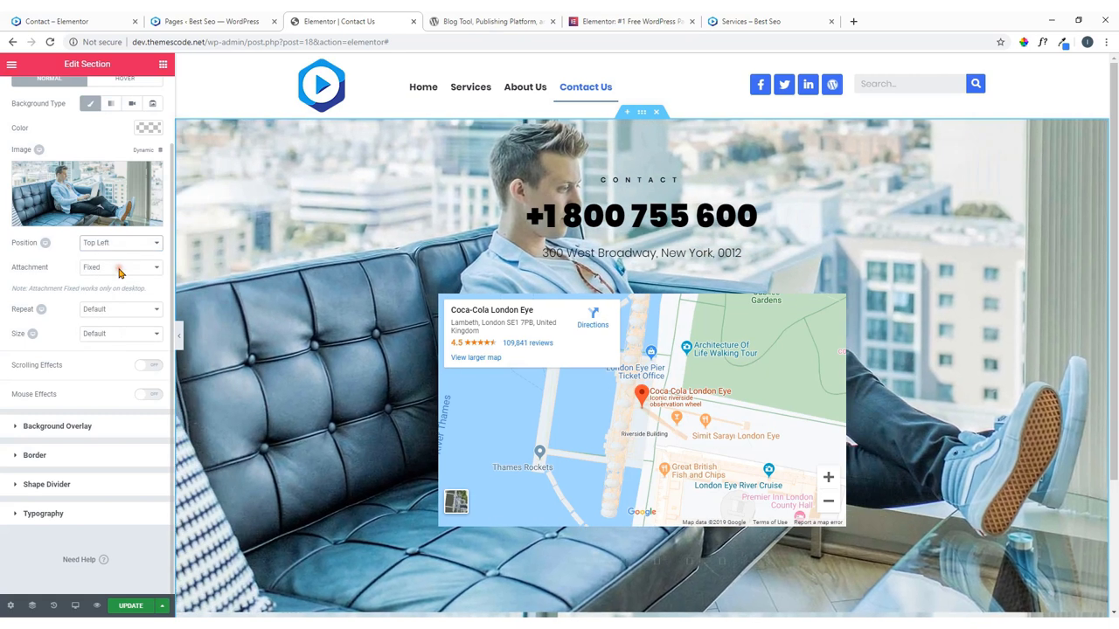
{"action": "left_click", "coordinate": [124, 245]}
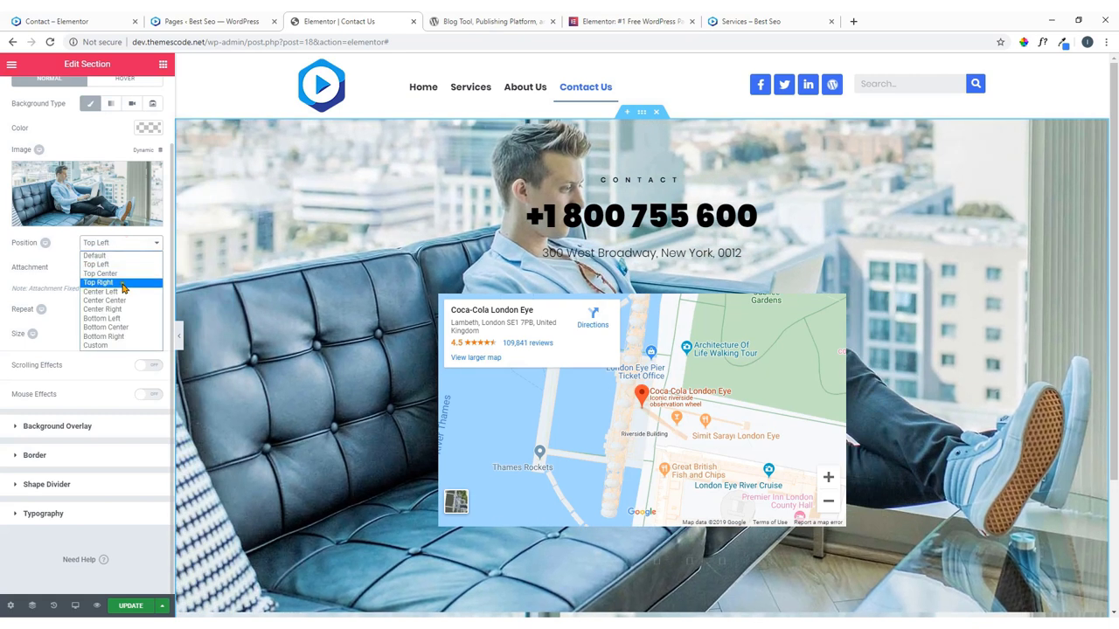
{"action": "left_click", "coordinate": [122, 283]}
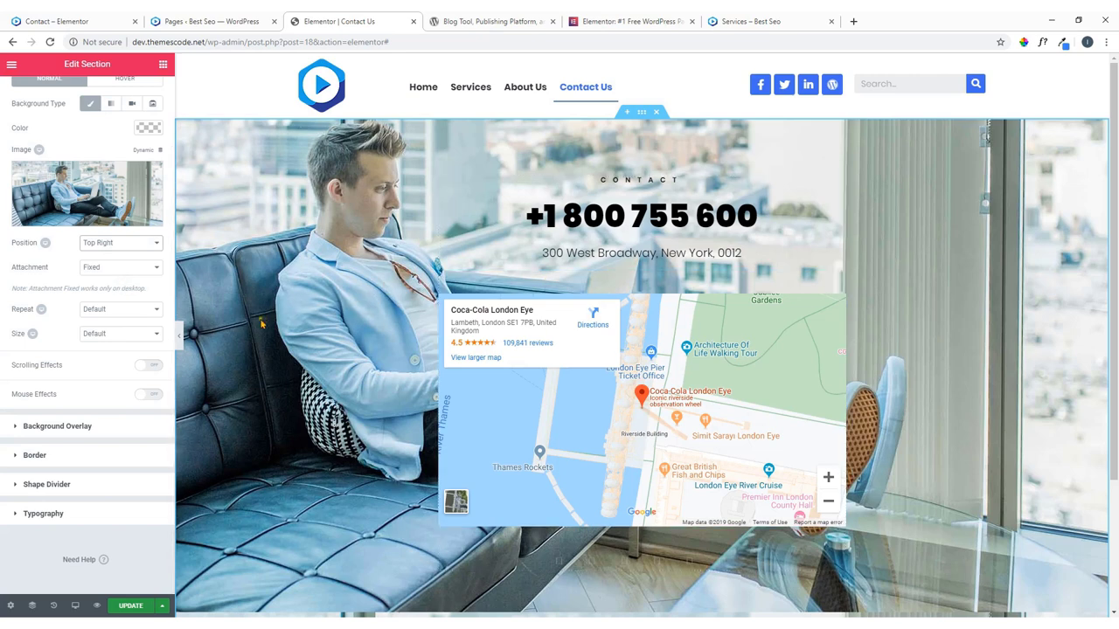
{"action": "left_click", "coordinate": [154, 335]}
{"action": "left_click", "coordinate": [127, 363]}
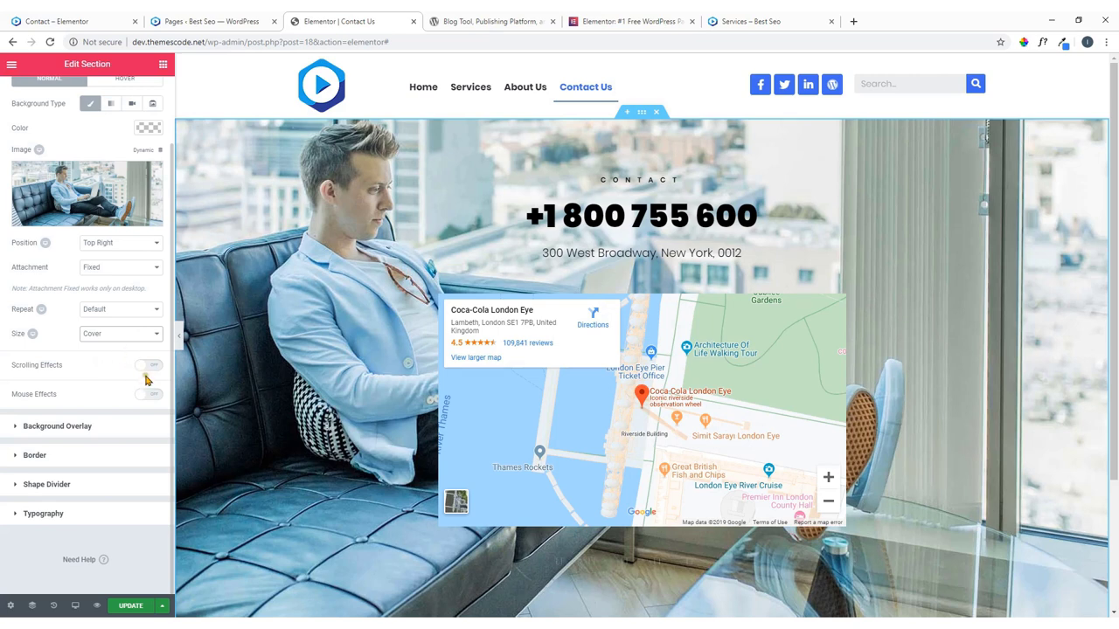
Add a Classic black background overlay at 0.64 opacity and compare with the reference page.
{"action": "left_click", "coordinate": [86, 427]}
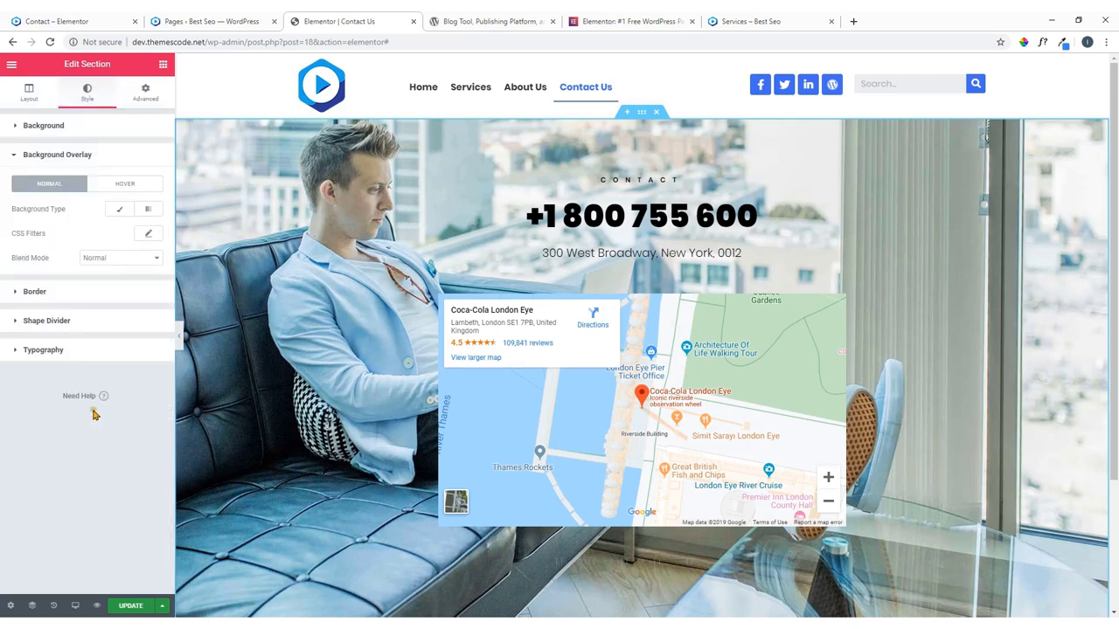
{"action": "left_click", "coordinate": [120, 211]}
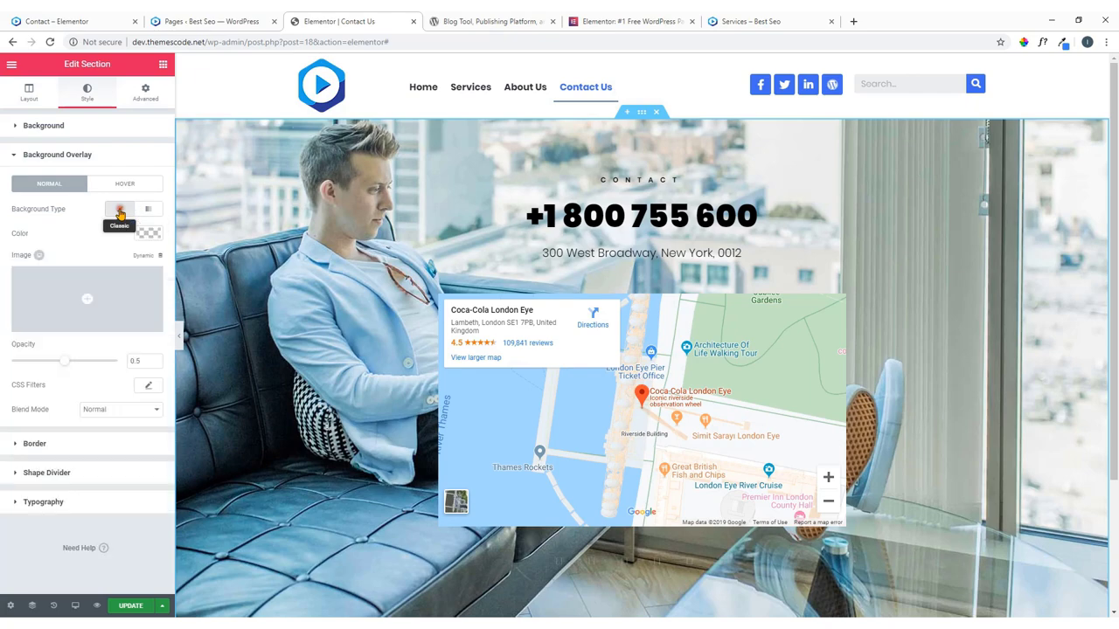
{"action": "left_click", "coordinate": [150, 236]}
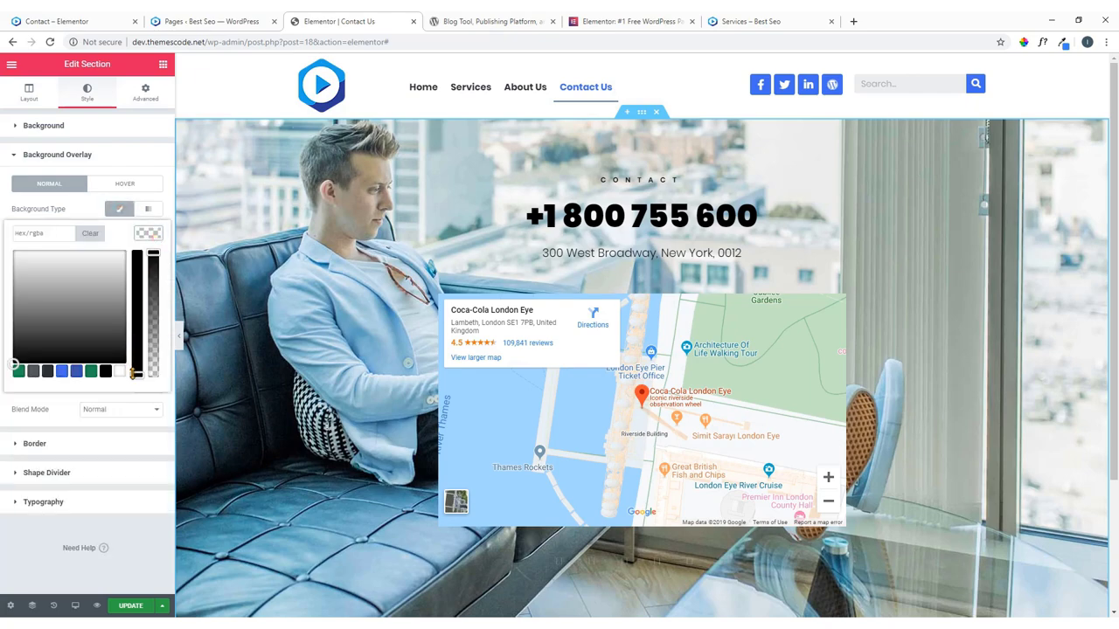
{"action": "left_click", "coordinate": [106, 373]}
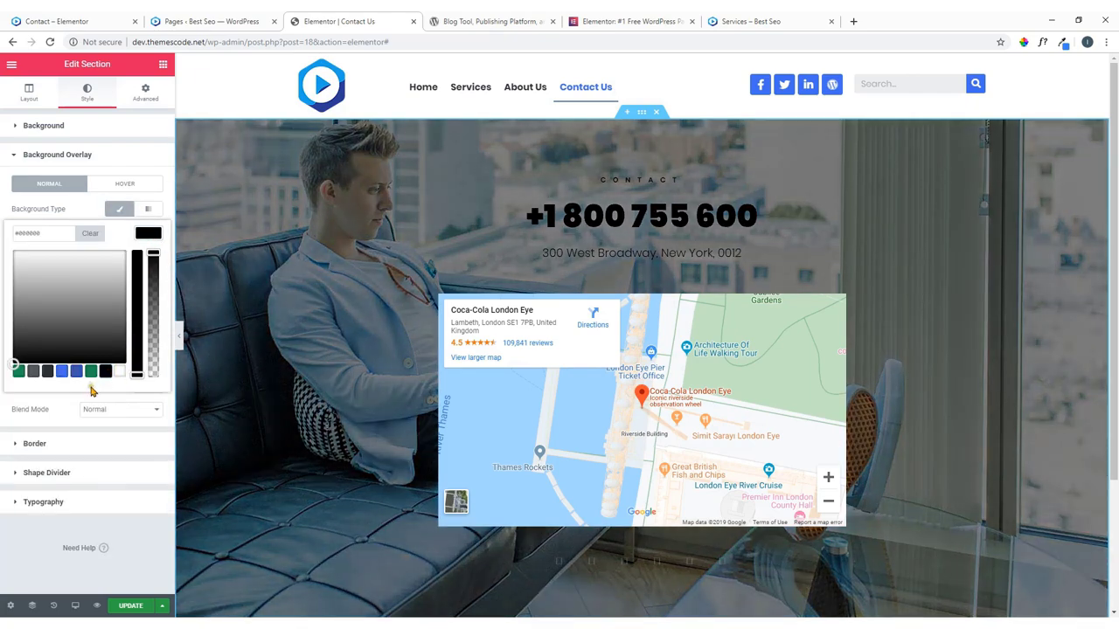
{"action": "left_click_drag", "start_coordinate": [155, 253], "coordinate": [155, 308]}
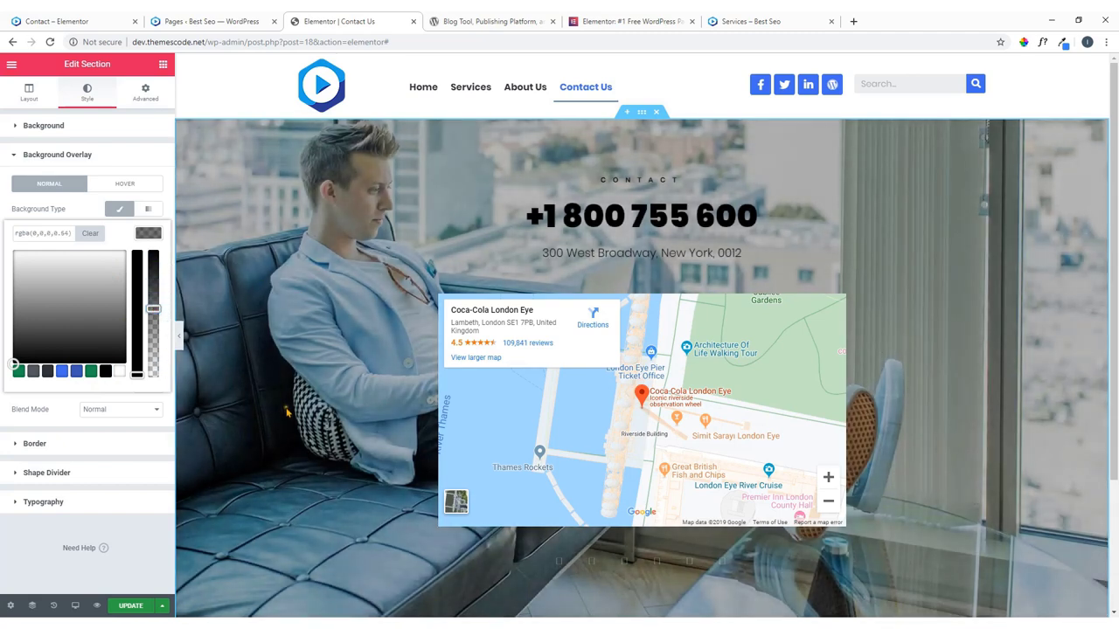
{"action": "left_click", "coordinate": [79, 21]}
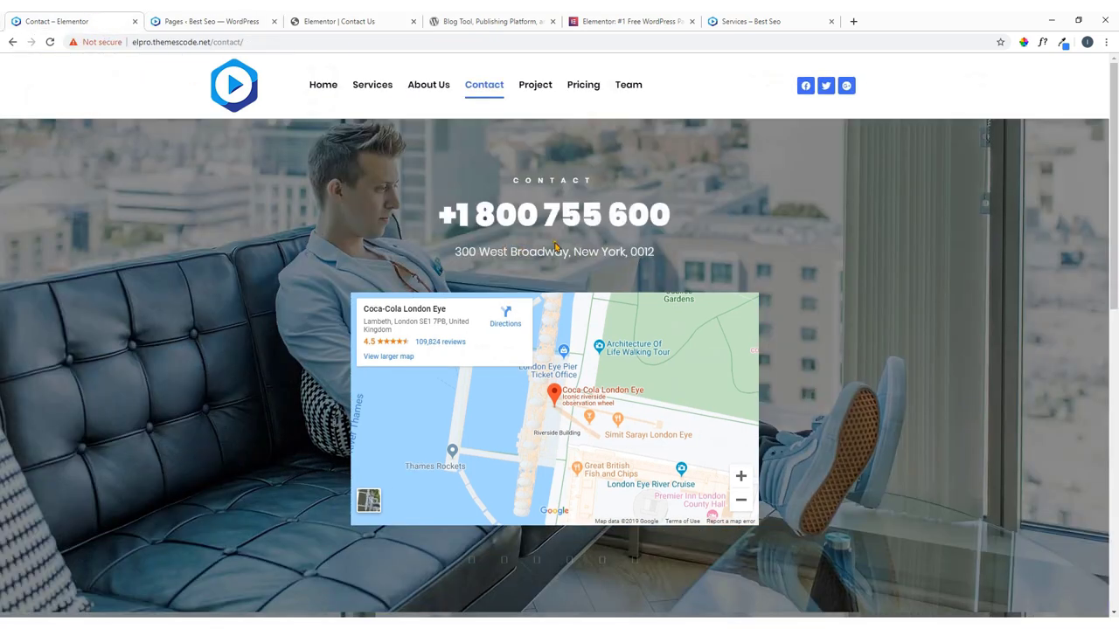
{"action": "left_click", "coordinate": [324, 21]}
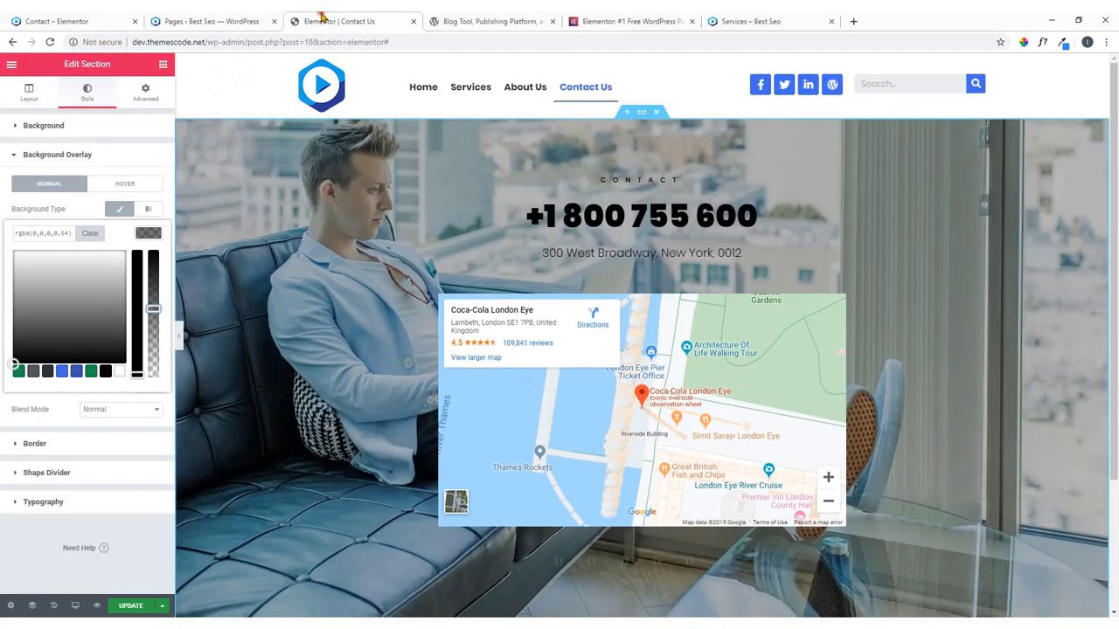
Set the CONTACT and phone number headings' text colour to white (#ffffff).
{"action": "left_click", "coordinate": [834, 186]}
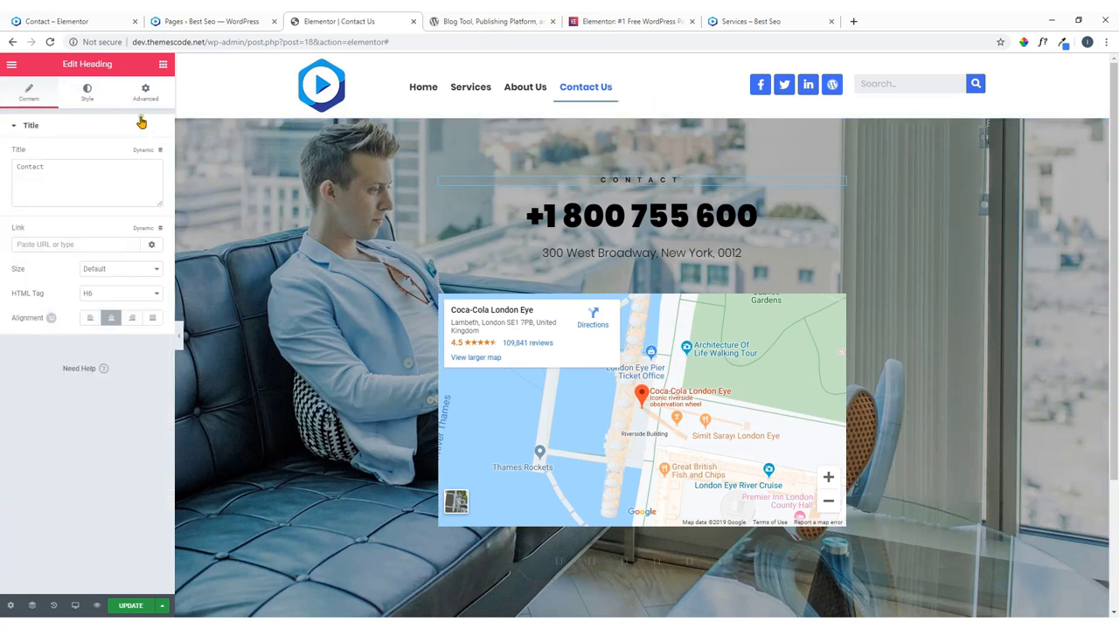
{"action": "left_click", "coordinate": [86, 96]}
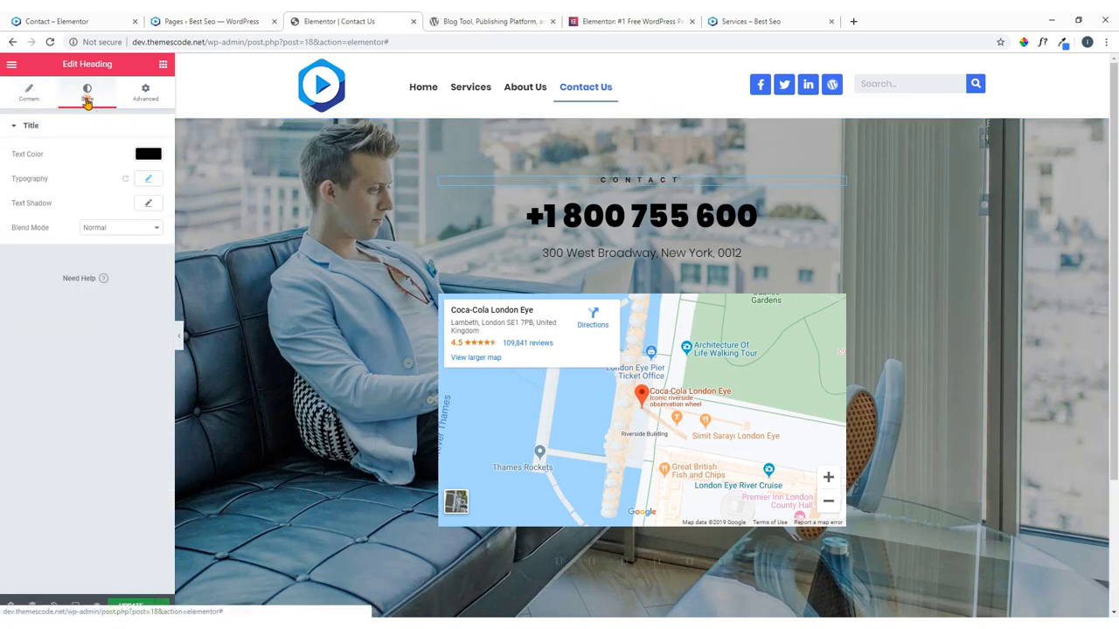
{"action": "left_click", "coordinate": [145, 153]}
{"action": "left_click", "coordinate": [119, 293]}
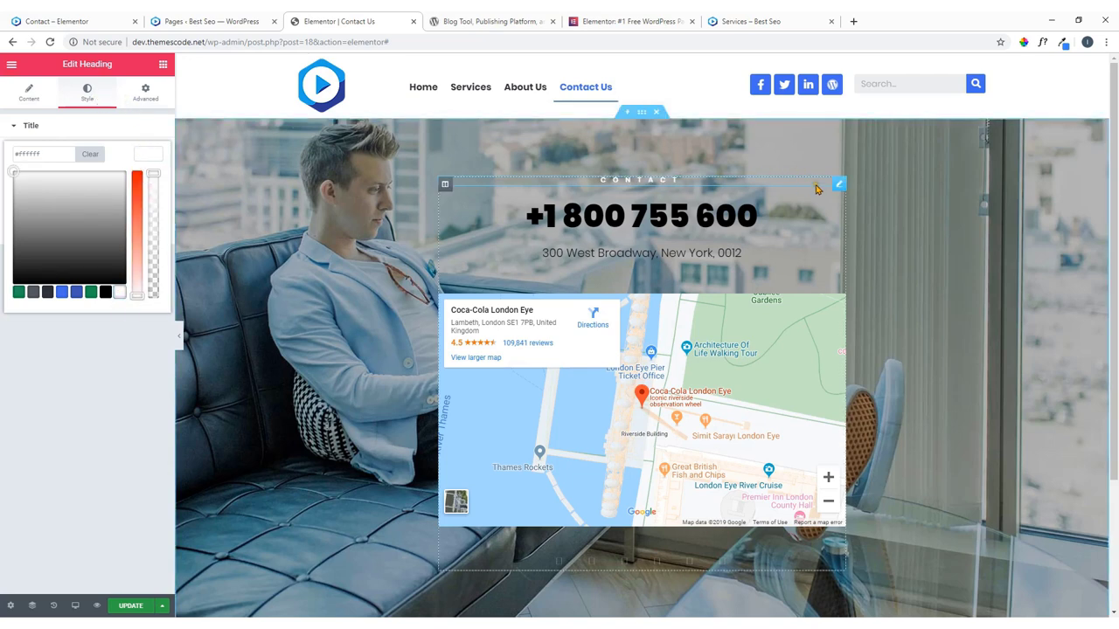
{"action": "left_click", "coordinate": [837, 206]}
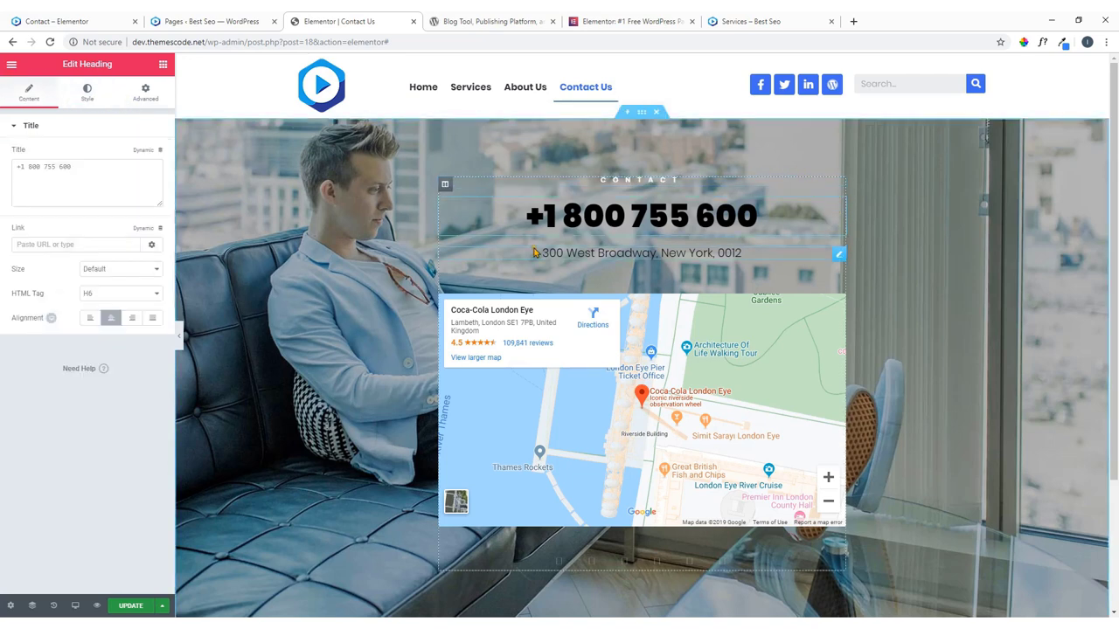
{"action": "left_click", "coordinate": [88, 95]}
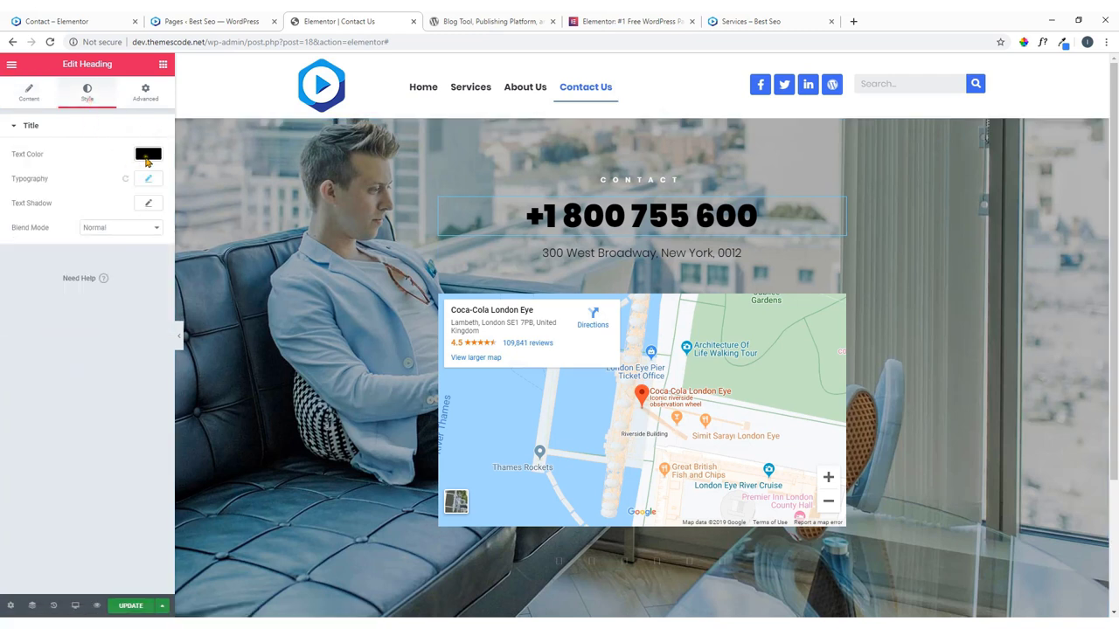
{"action": "left_click", "coordinate": [146, 155]}
{"action": "left_click", "coordinate": [119, 294]}
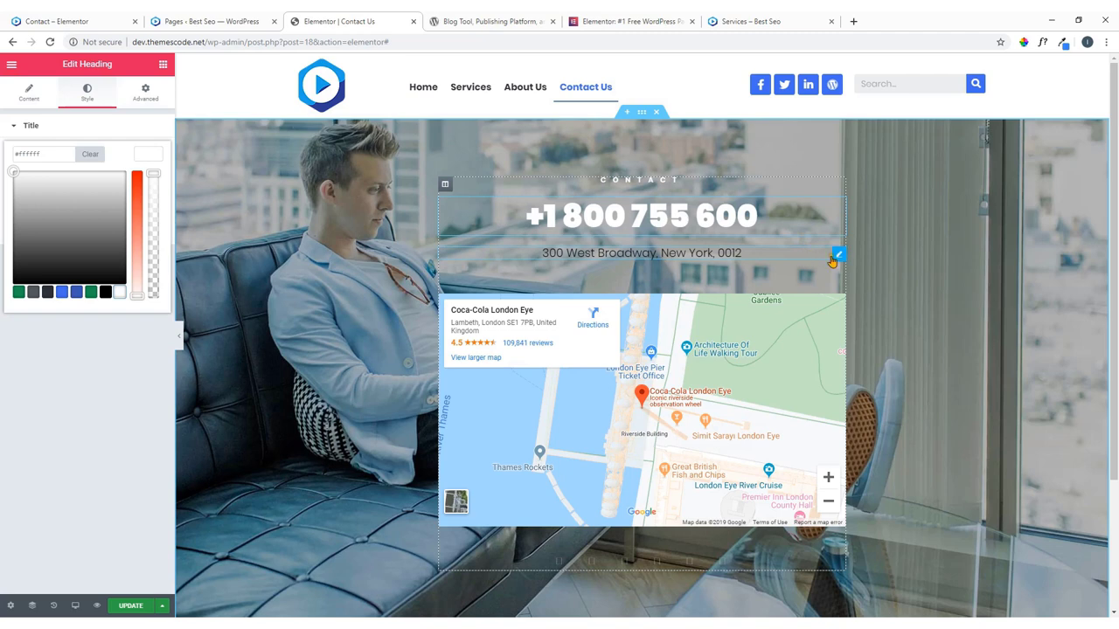
Make the address heading white as well, then select the Google Maps widget.
{"action": "left_click", "coordinate": [837, 255]}
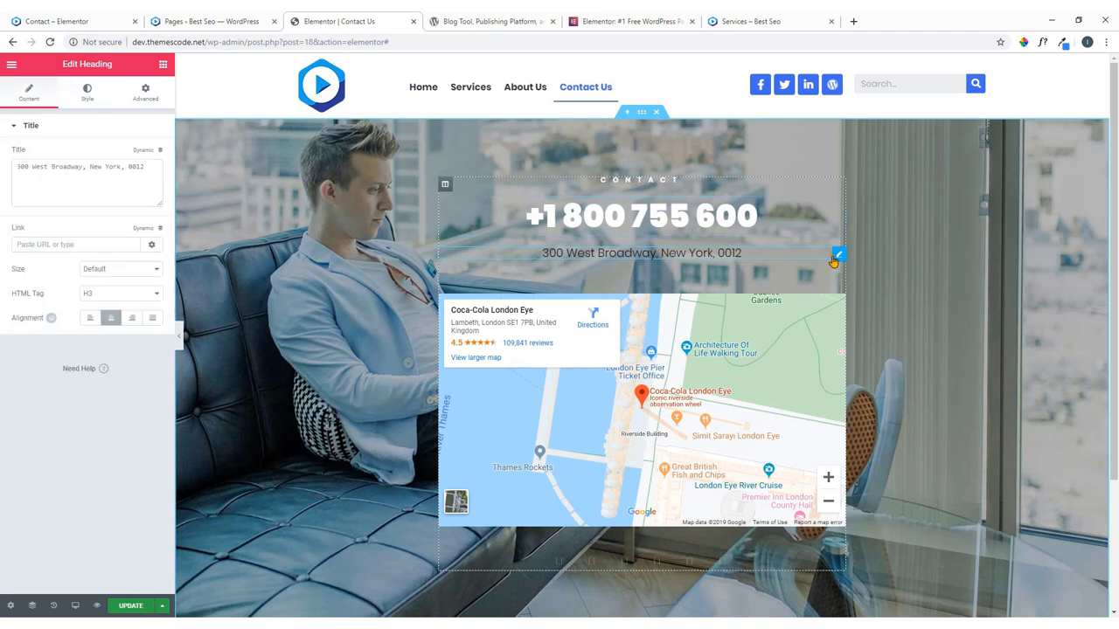
{"action": "left_click", "coordinate": [90, 93]}
{"action": "left_click", "coordinate": [150, 155]}
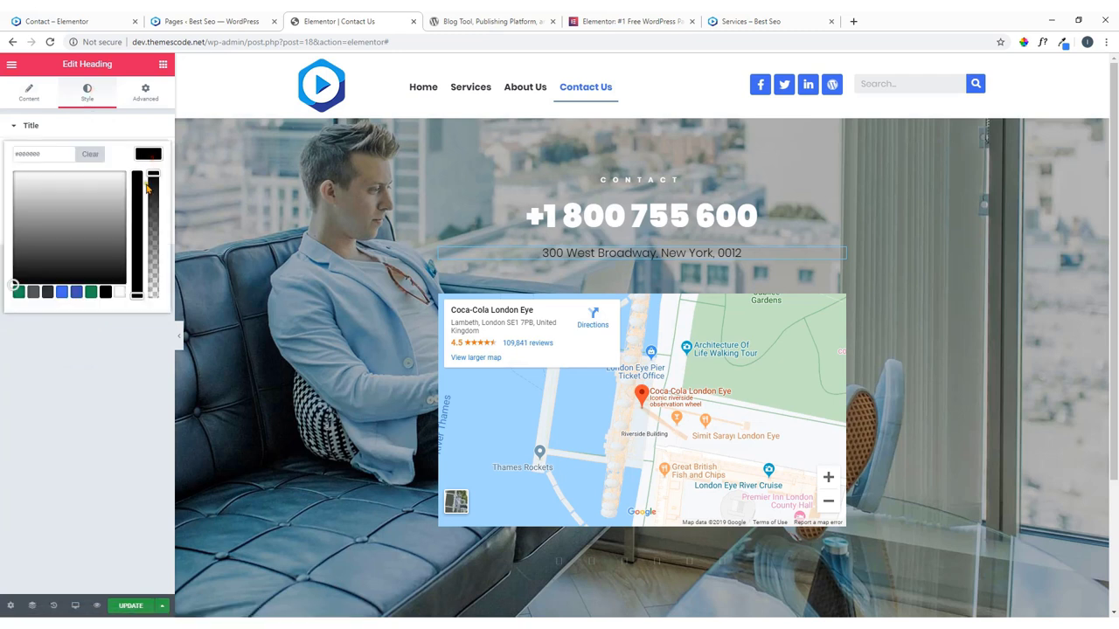
{"action": "left_click", "coordinate": [116, 293]}
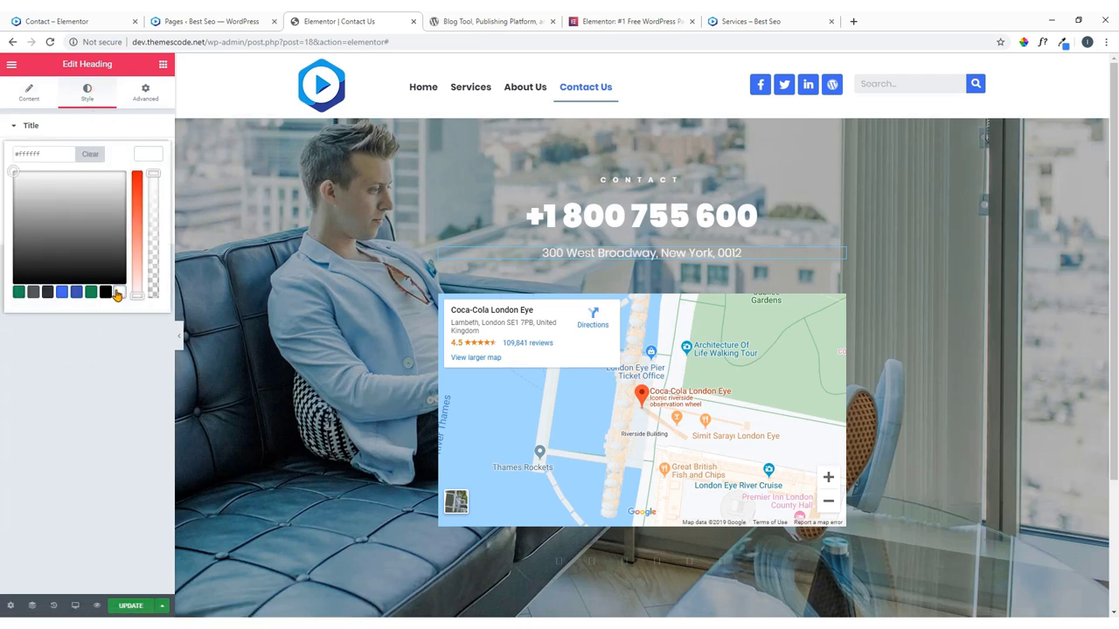
{"action": "left_click", "coordinate": [148, 154]}
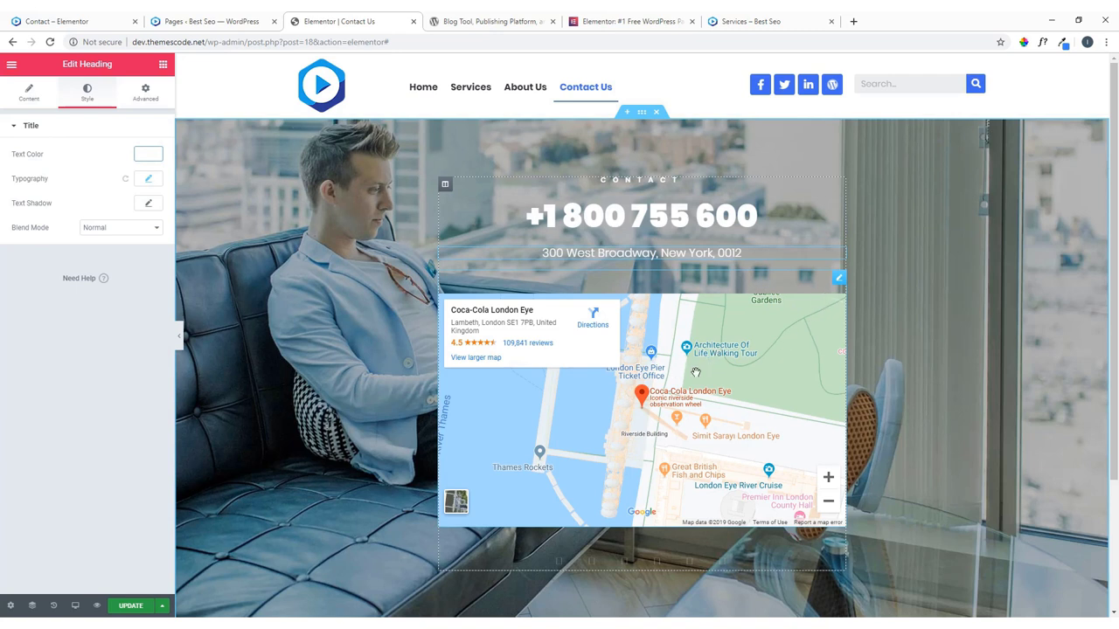
{"action": "left_click", "coordinate": [837, 280]}
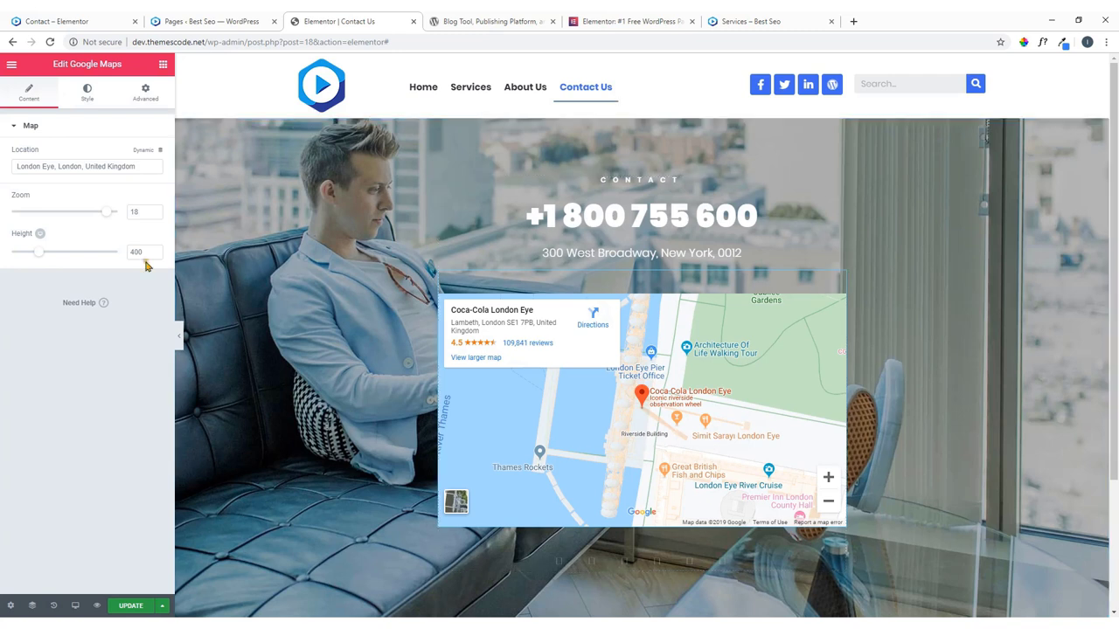
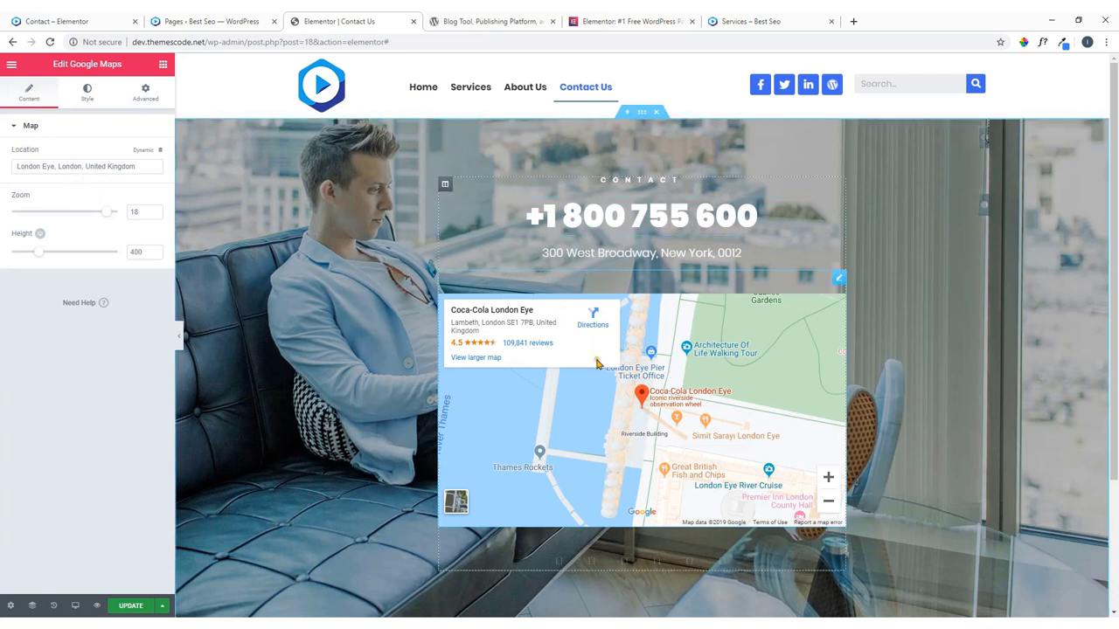
Select the map column, check the live Contact us form, then return to the editor.
{"action": "left_click", "coordinate": [444, 185]}
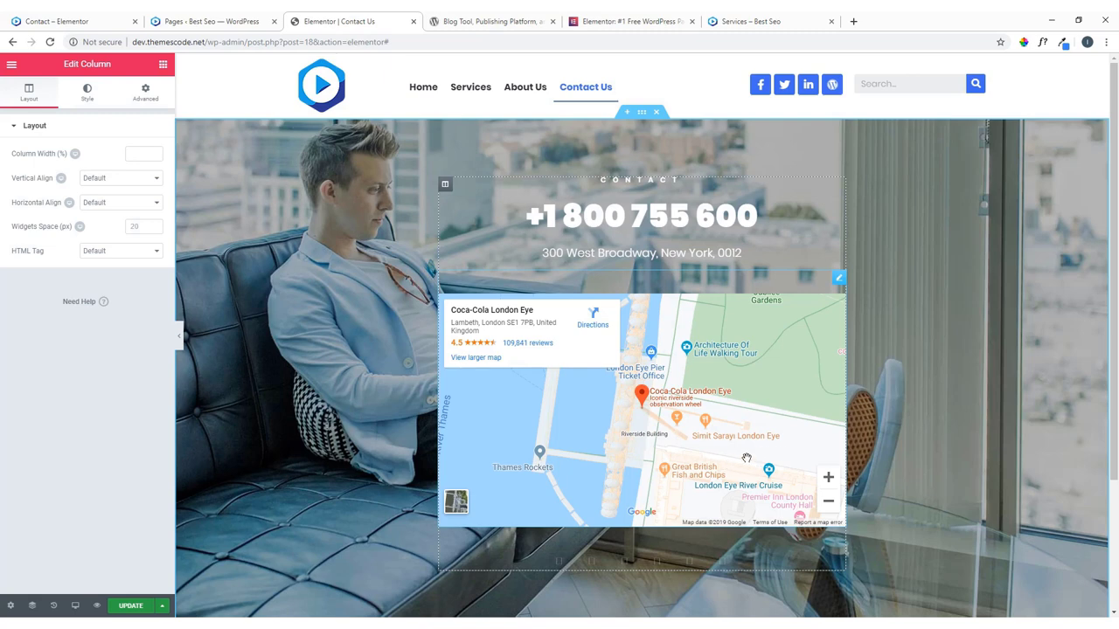
{"action": "scroll", "coordinate": [799, 579], "scroll_direction": "down", "scroll_amount": 3}
{"action": "left_click", "coordinate": [96, 17]}
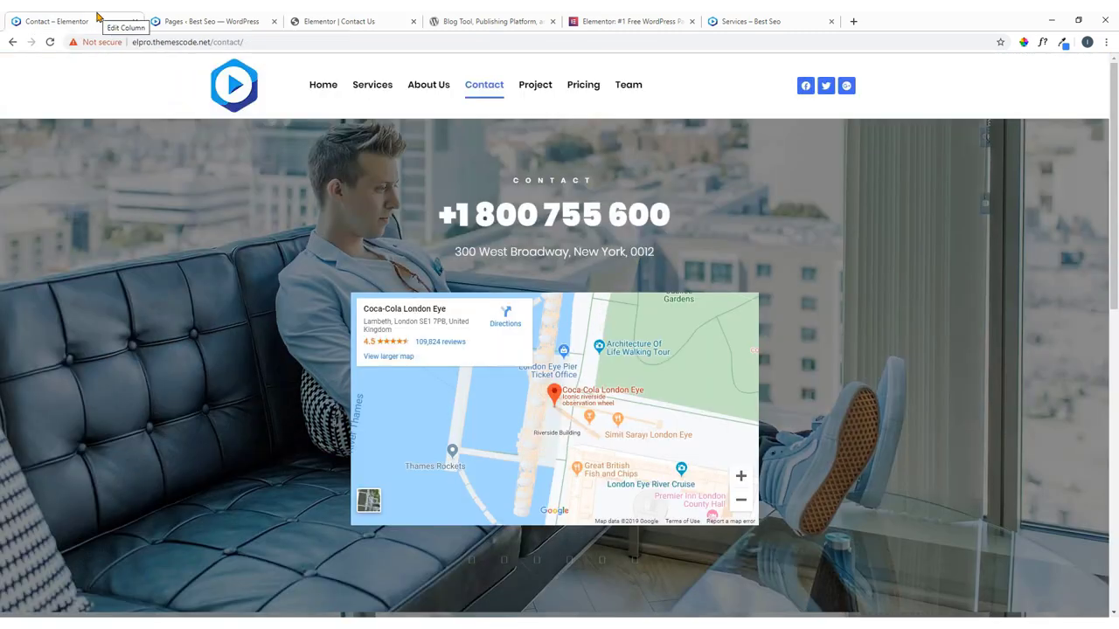
{"action": "scroll", "coordinate": [524, 360], "scroll_direction": "down", "scroll_amount": 5}
{"action": "left_click", "coordinate": [524, 359]}
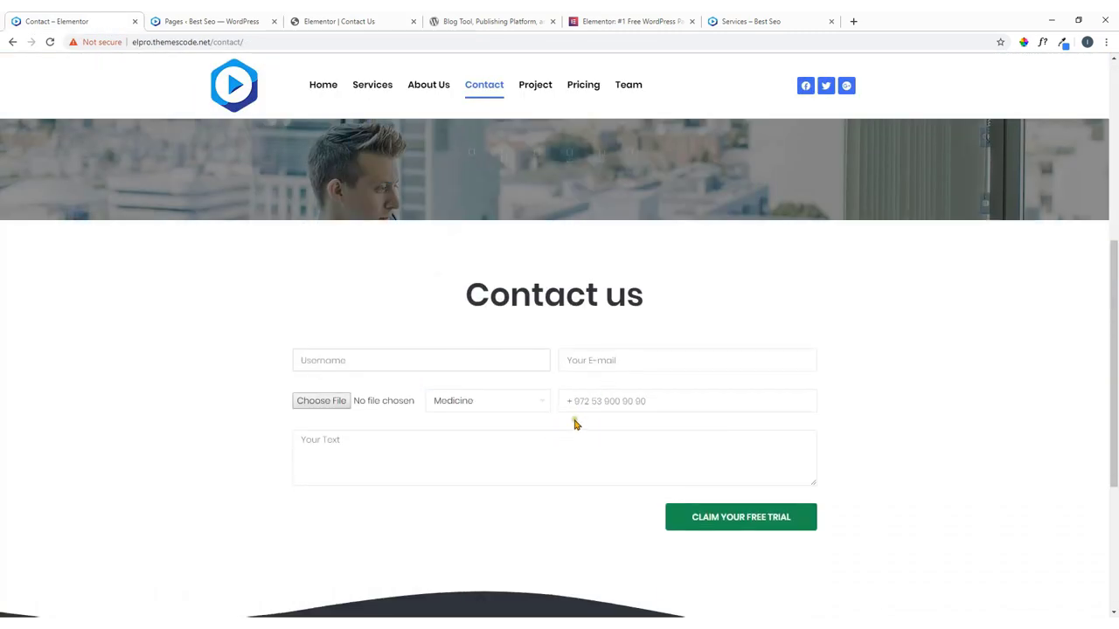
{"action": "left_click", "coordinate": [349, 19]}
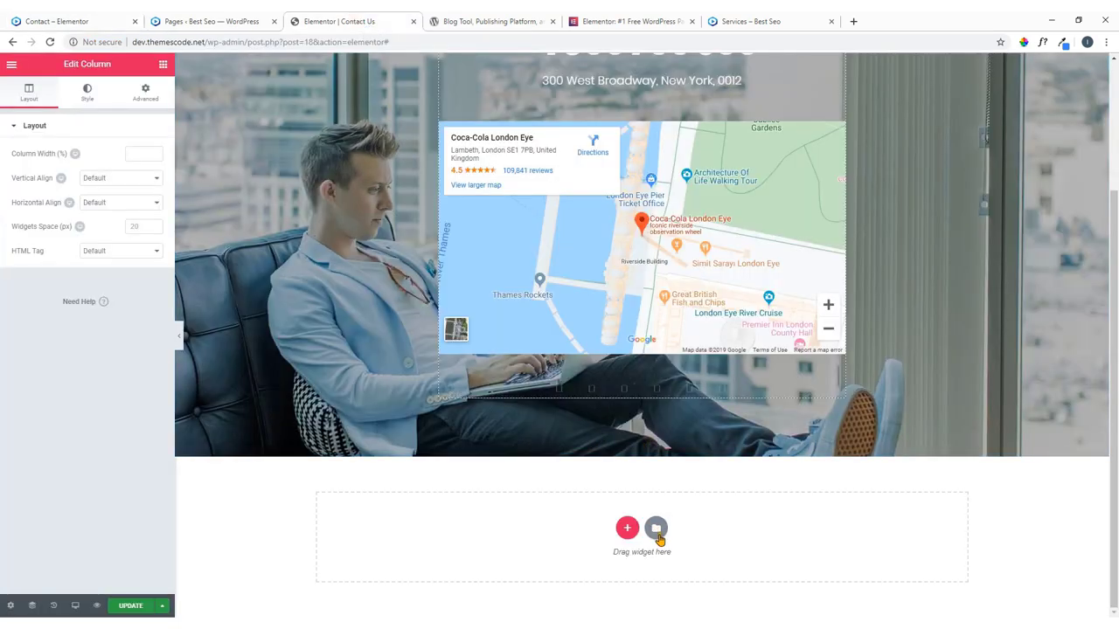
Open the template library and filter the blocks to the Contact category.
{"action": "left_click", "coordinate": [656, 529]}
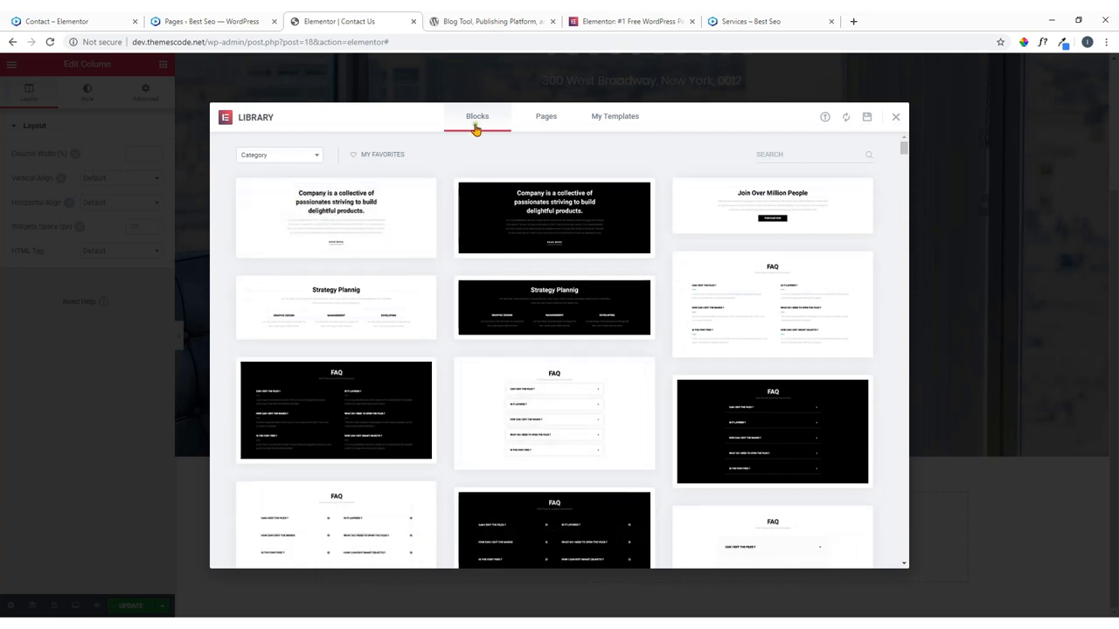
{"action": "left_click", "coordinate": [293, 160]}
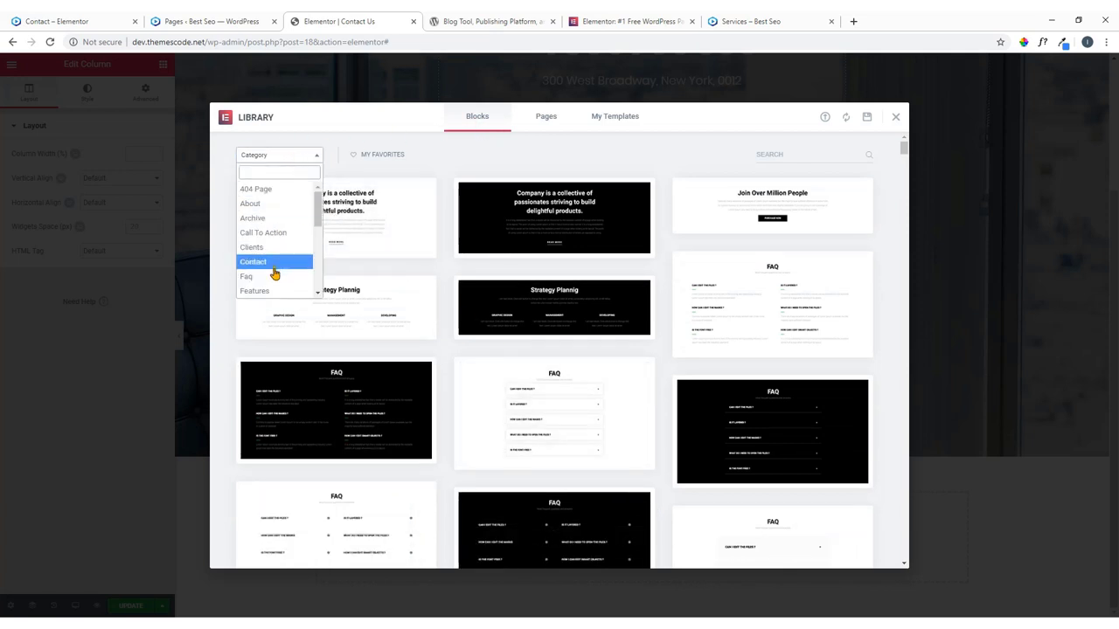
{"action": "scroll", "coordinate": [262, 253], "scroll_direction": "down", "scroll_amount": 2}
{"action": "scroll", "coordinate": [273, 246], "scroll_direction": "down", "scroll_amount": 3}
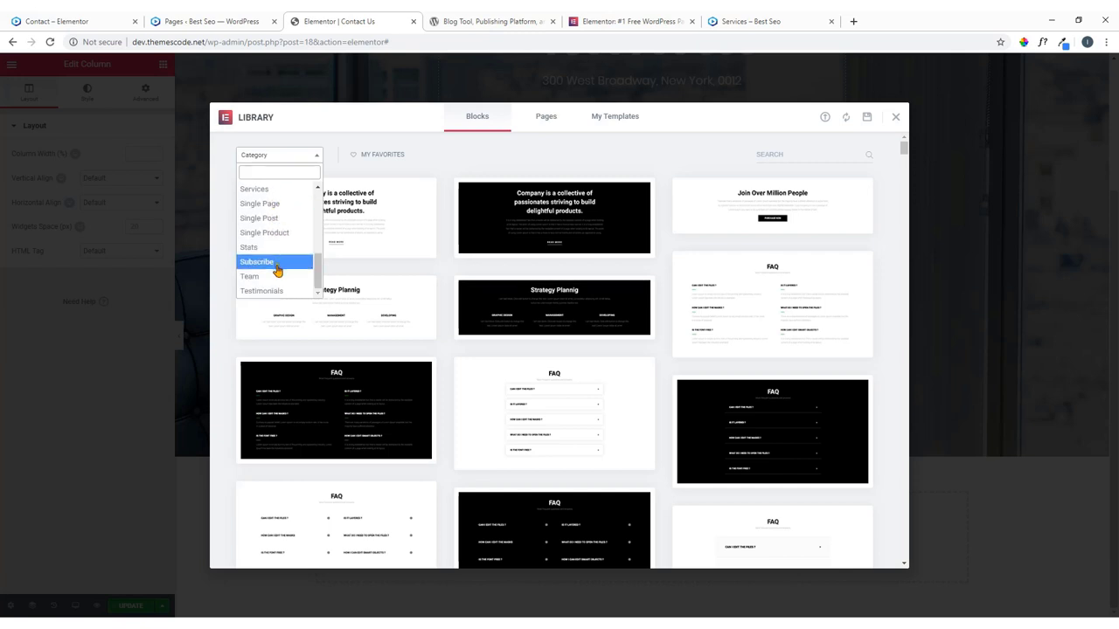
{"action": "scroll", "coordinate": [275, 262], "scroll_direction": "up", "scroll_amount": 4}
{"action": "scroll", "coordinate": [277, 275], "scroll_direction": "up", "scroll_amount": 2}
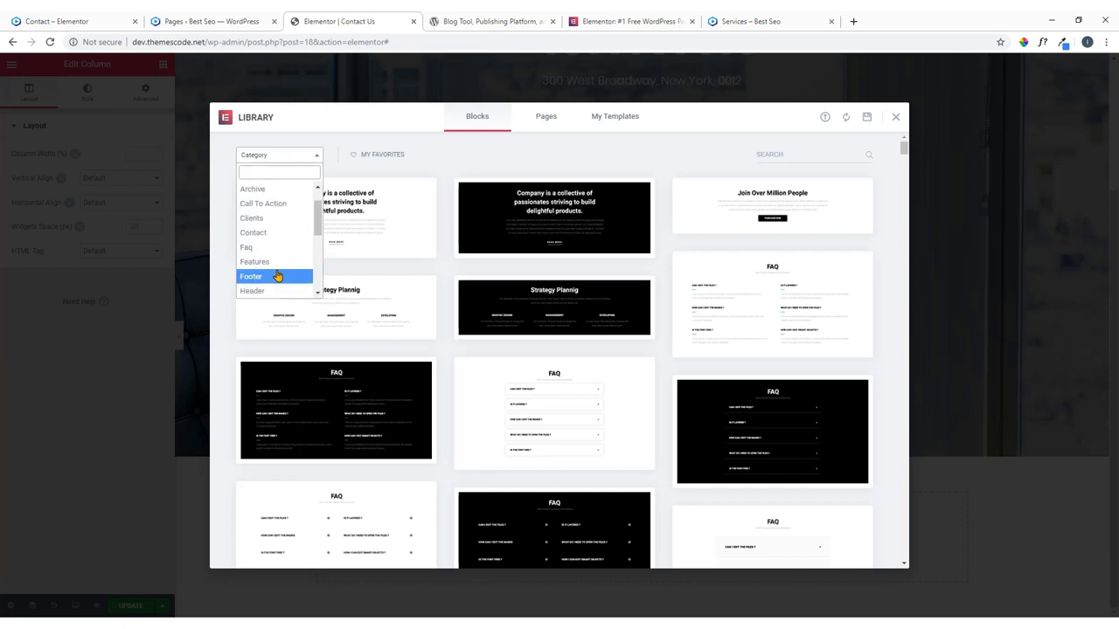
{"action": "scroll", "coordinate": [276, 218], "scroll_direction": "down", "scroll_amount": 4}
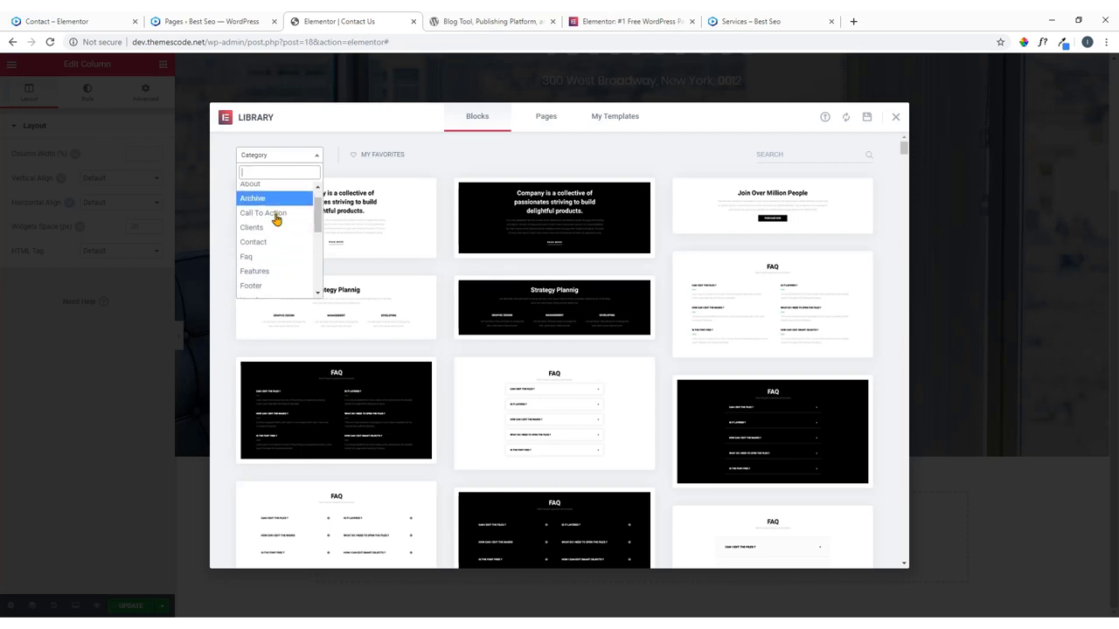
{"action": "scroll", "coordinate": [276, 227], "scroll_direction": "down", "scroll_amount": 4}
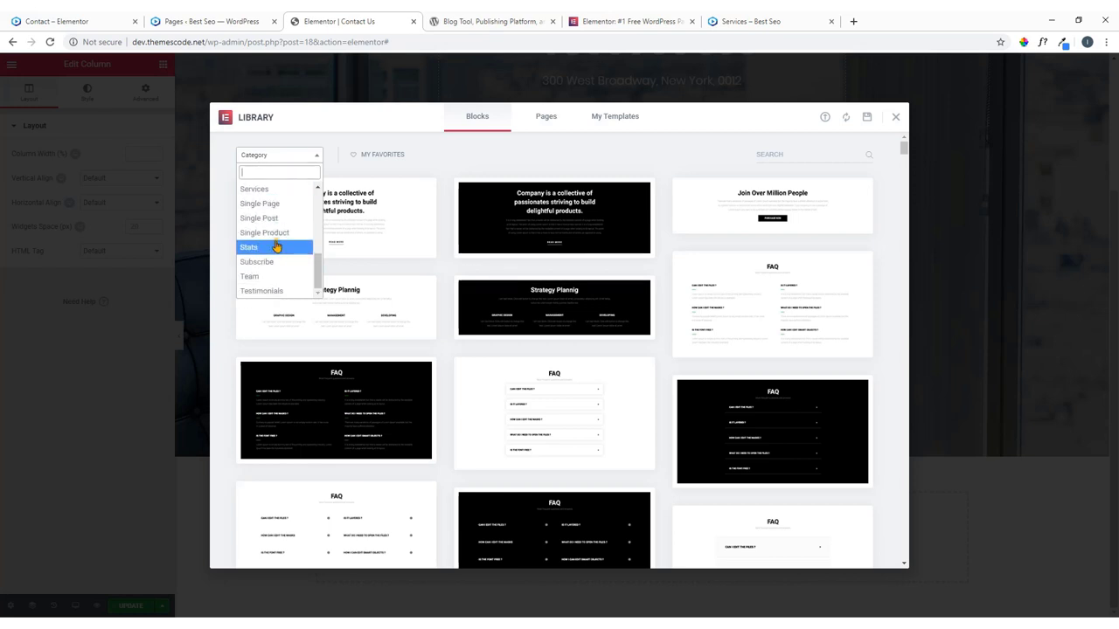
{"action": "scroll", "coordinate": [280, 297], "scroll_direction": "up", "scroll_amount": 7}
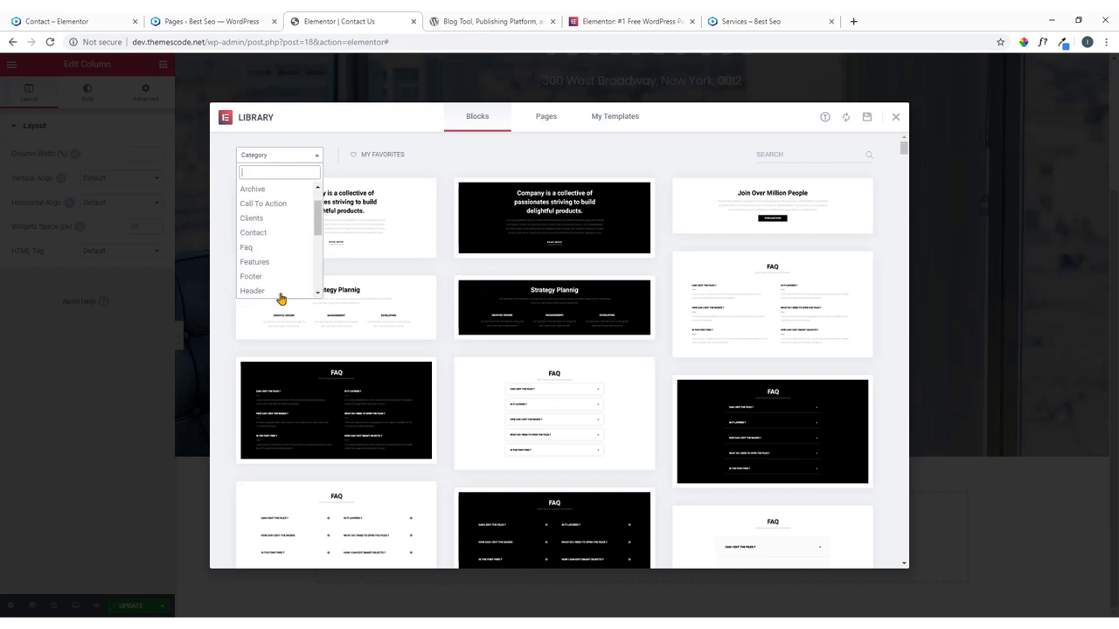
{"action": "left_click", "coordinate": [271, 231]}
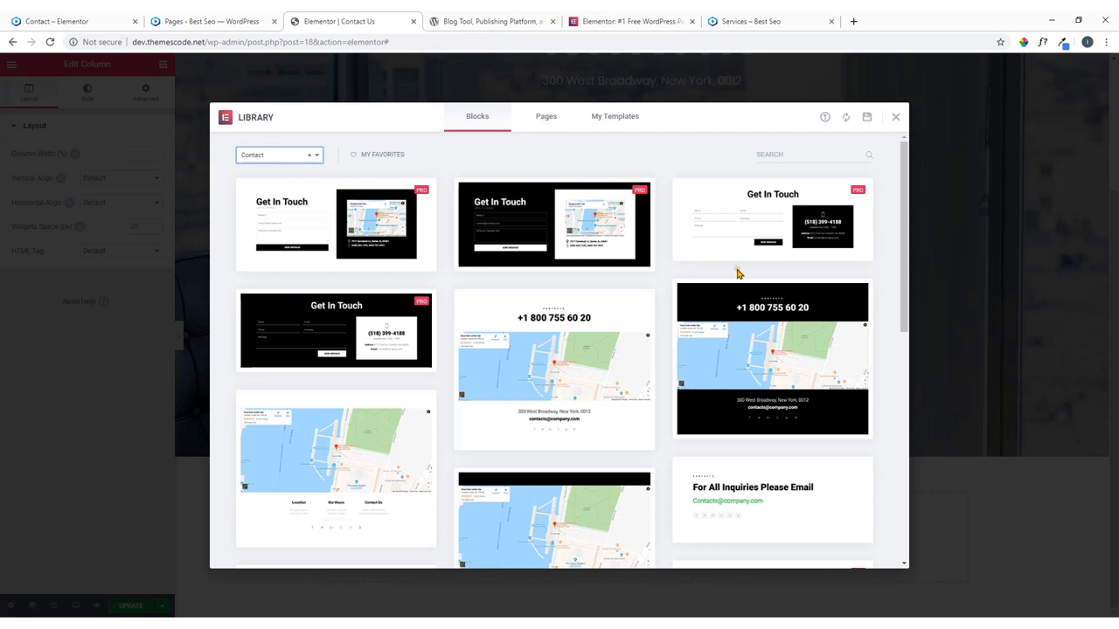
Preview the Contact Us form block and insert it below the map section.
{"action": "scroll", "coordinate": [736, 273], "scroll_direction": "down", "scroll_amount": 3}
{"action": "scroll", "coordinate": [737, 275], "scroll_direction": "down", "scroll_amount": 2}
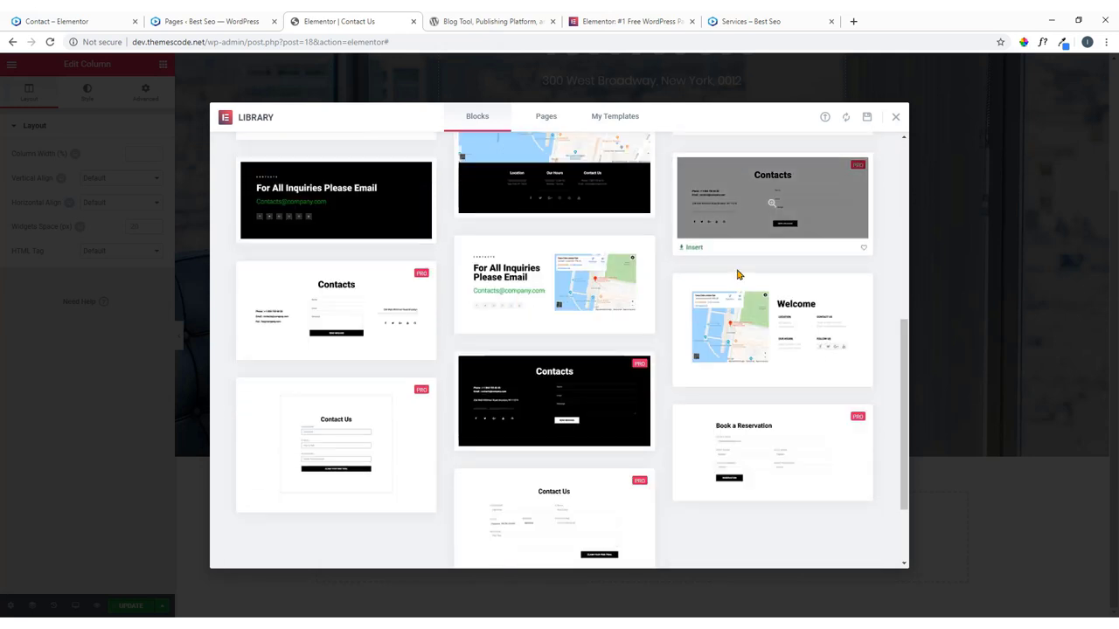
{"action": "scroll", "coordinate": [739, 275], "scroll_direction": "down", "scroll_amount": 2}
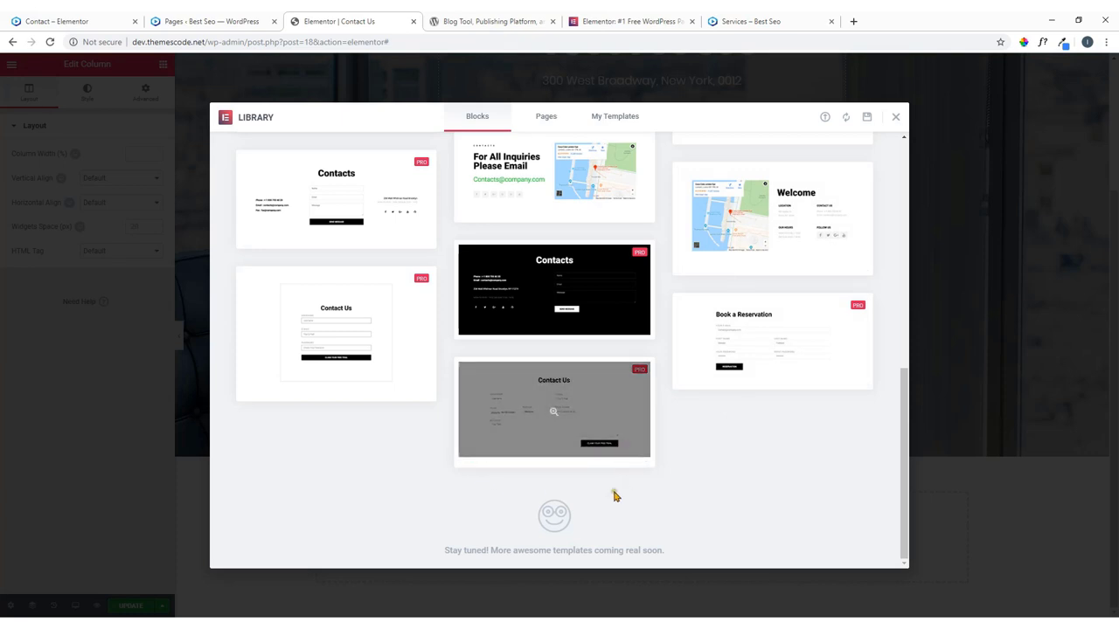
{"action": "mouse_move", "coordinate": [559, 457]}
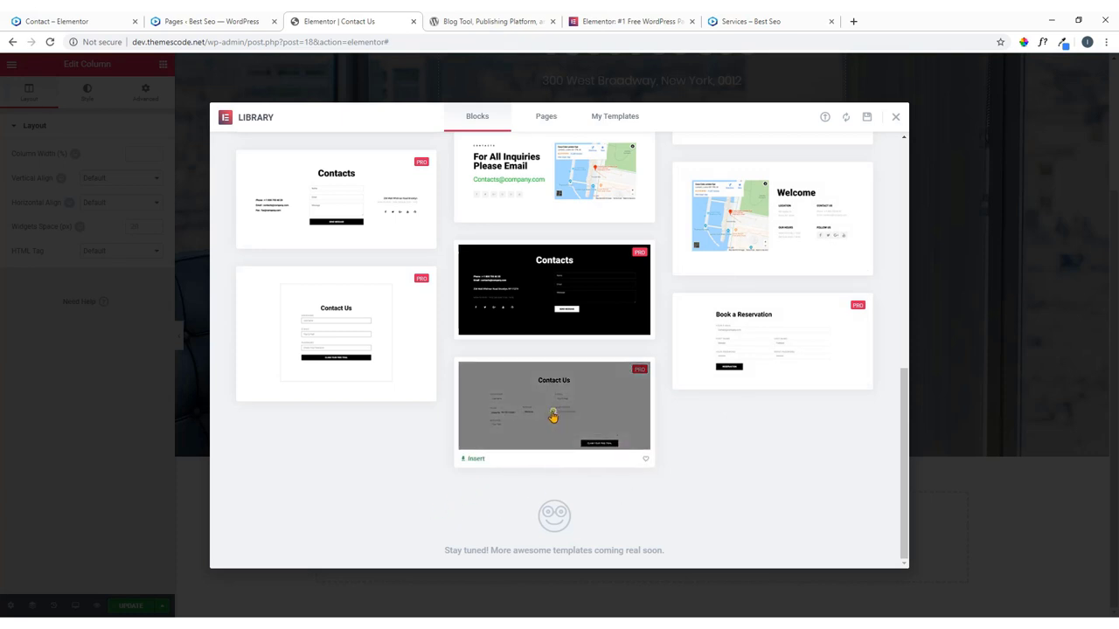
{"action": "left_click", "coordinate": [552, 417]}
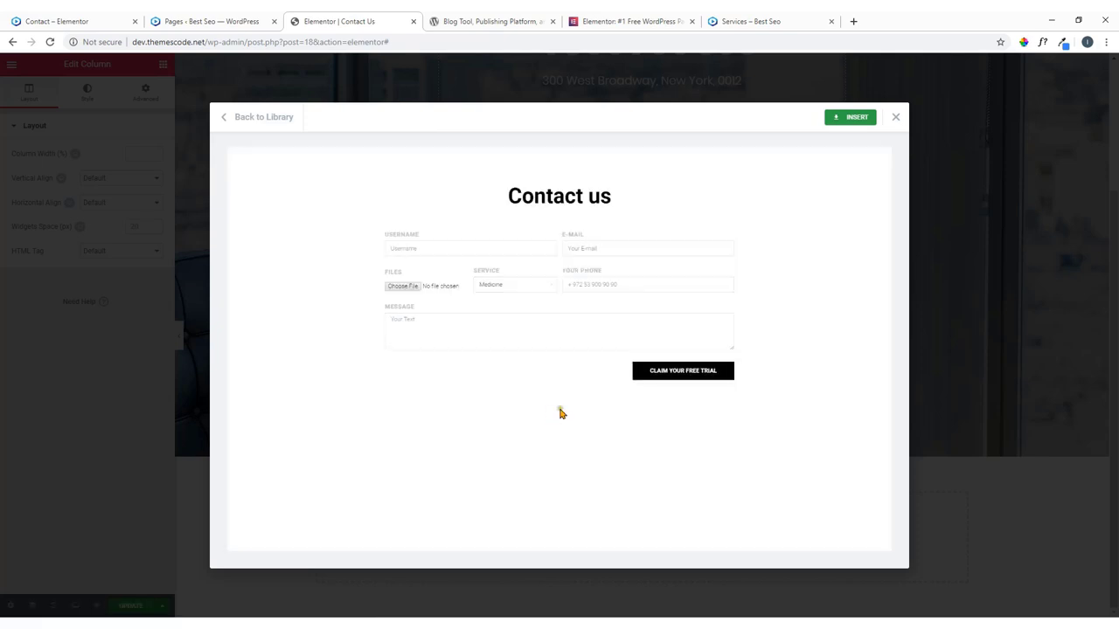
{"action": "left_click", "coordinate": [851, 120]}
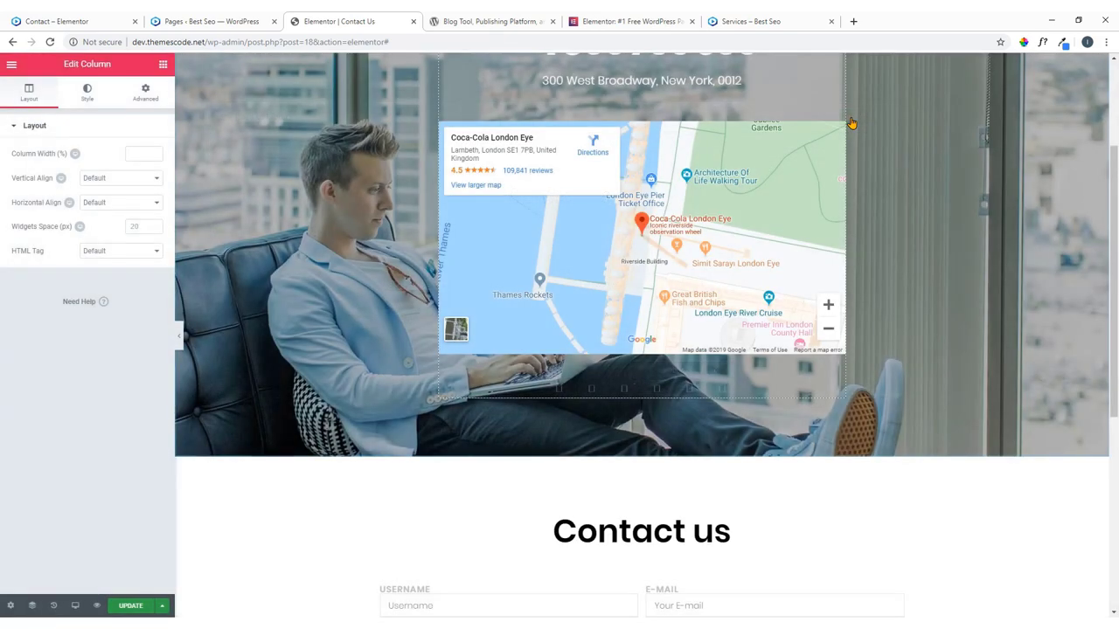
Open the inserted form's settings, inspect the USERNAME field, and hide the field labels.
{"action": "scroll", "coordinate": [632, 442], "scroll_direction": "down", "scroll_amount": 5}
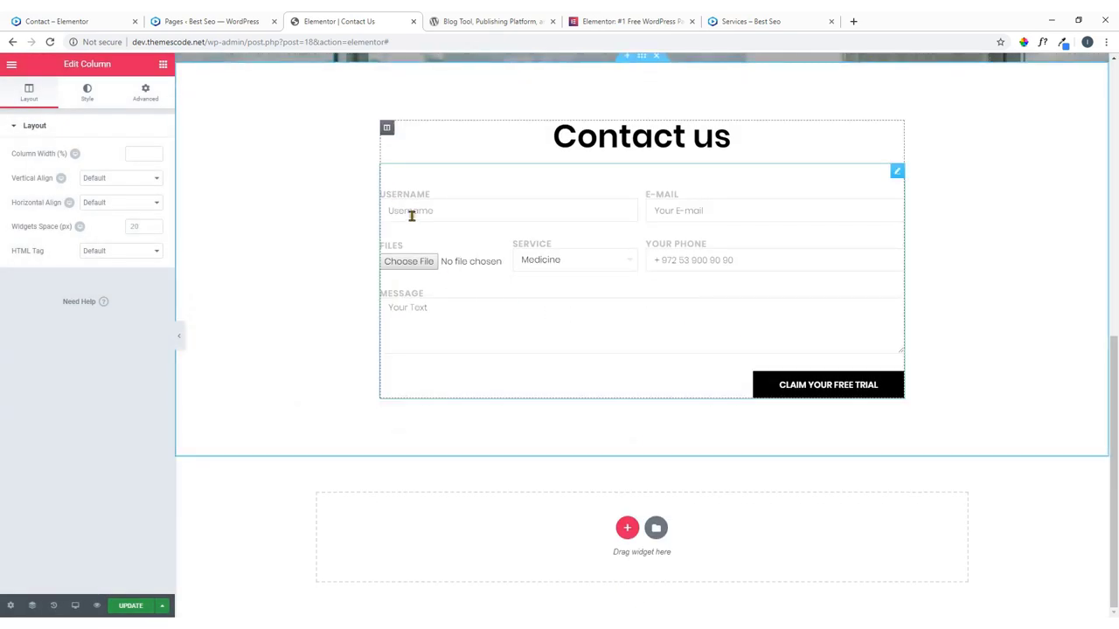
{"action": "left_click", "coordinate": [621, 222]}
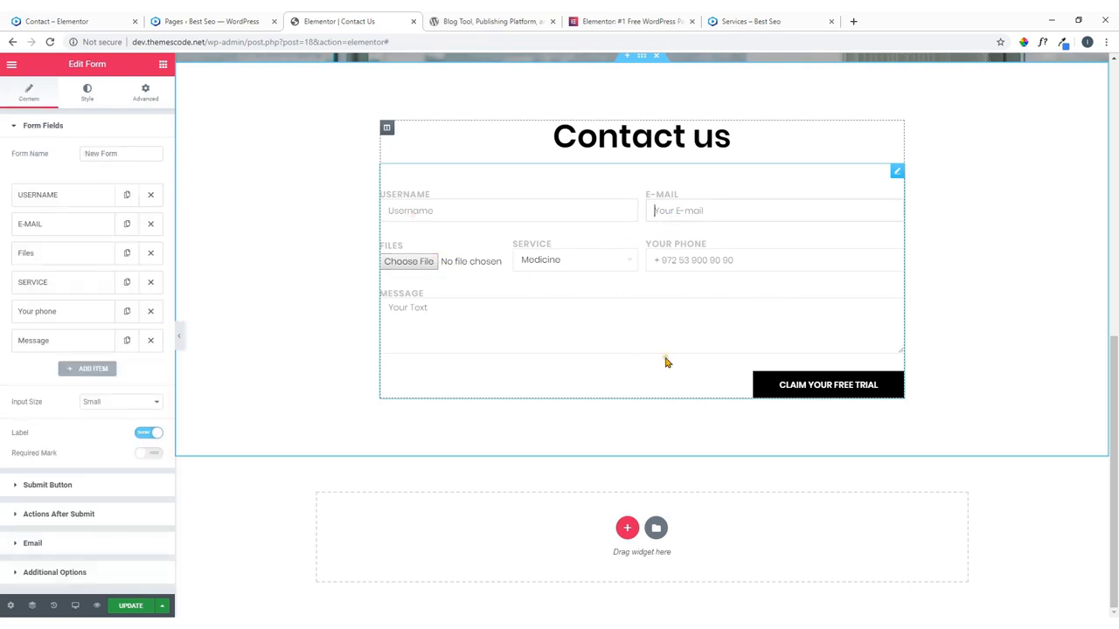
{"action": "scroll", "coordinate": [70, 497], "scroll_direction": "down", "scroll_amount": 2}
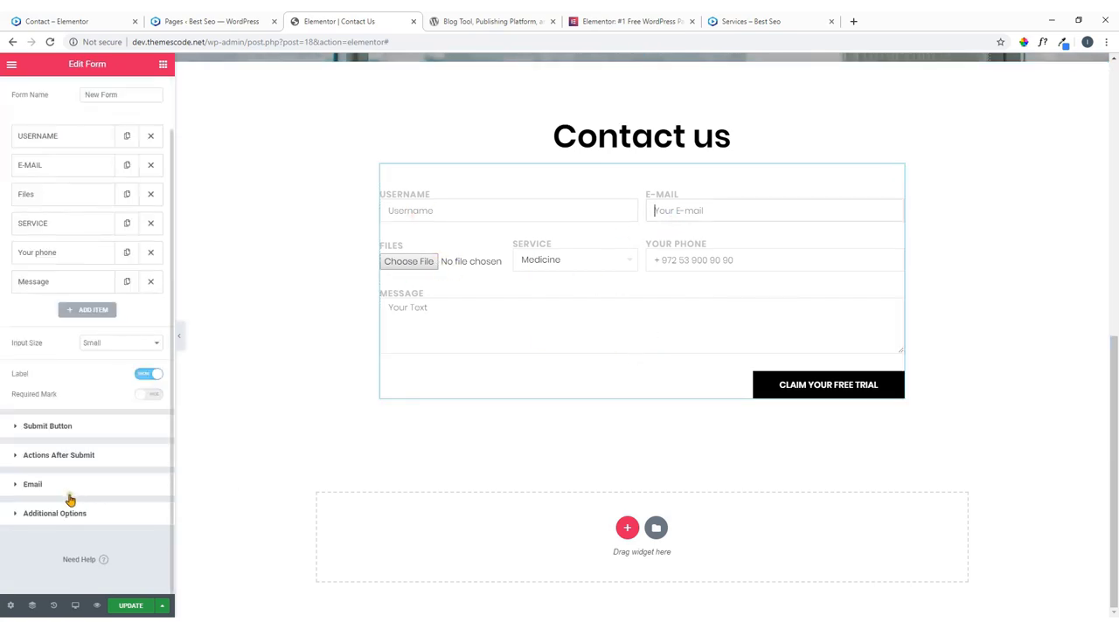
{"action": "left_click", "coordinate": [59, 138]}
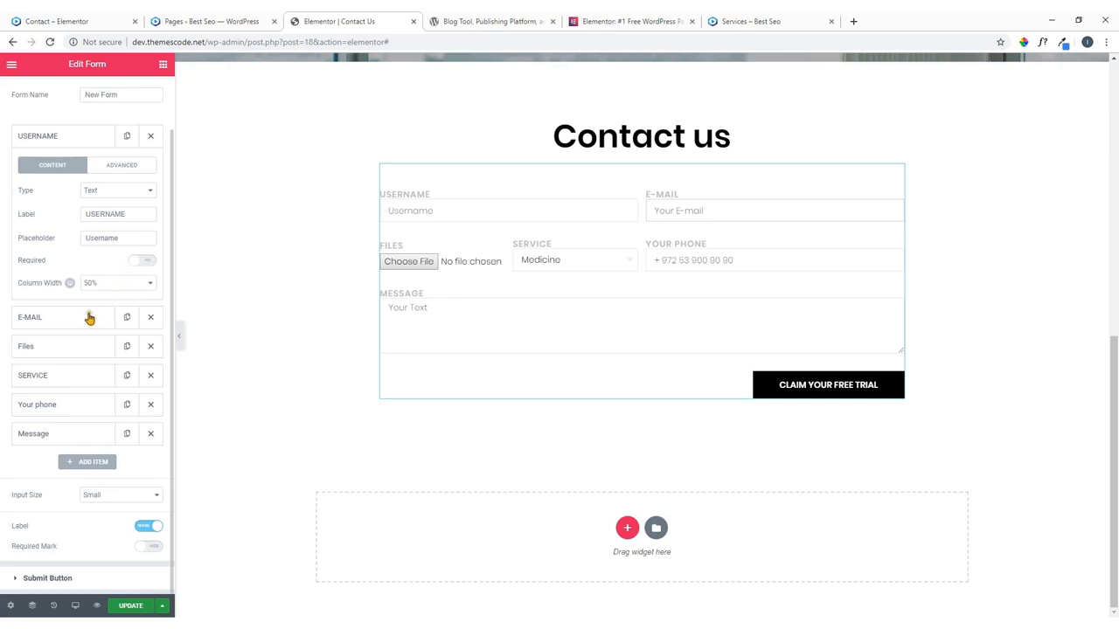
{"action": "left_click", "coordinate": [67, 140]}
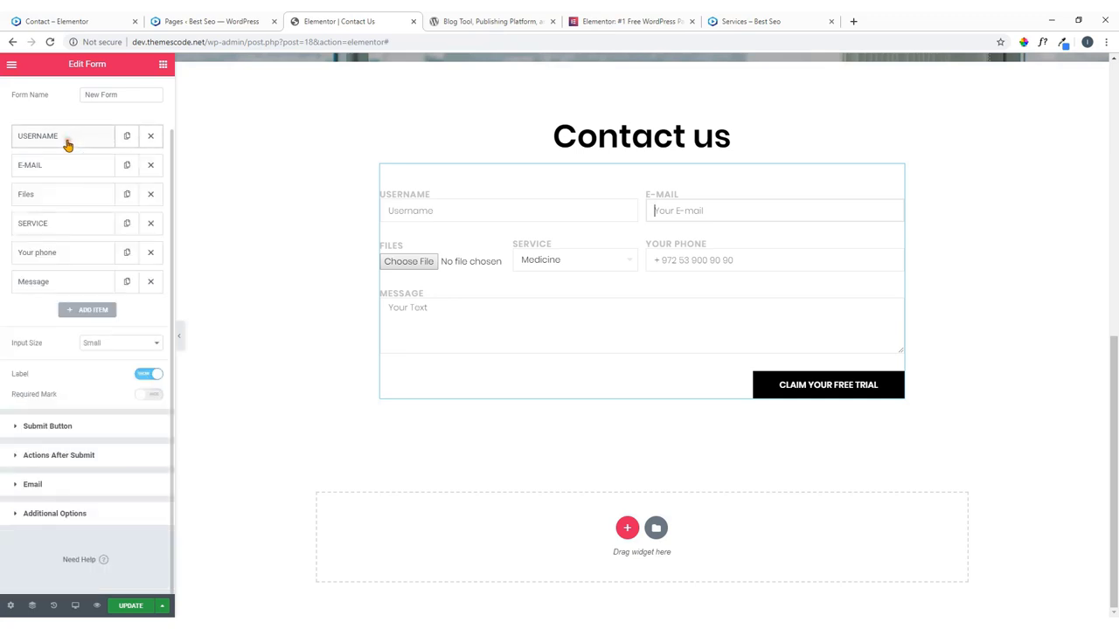
{"action": "left_click", "coordinate": [145, 374]}
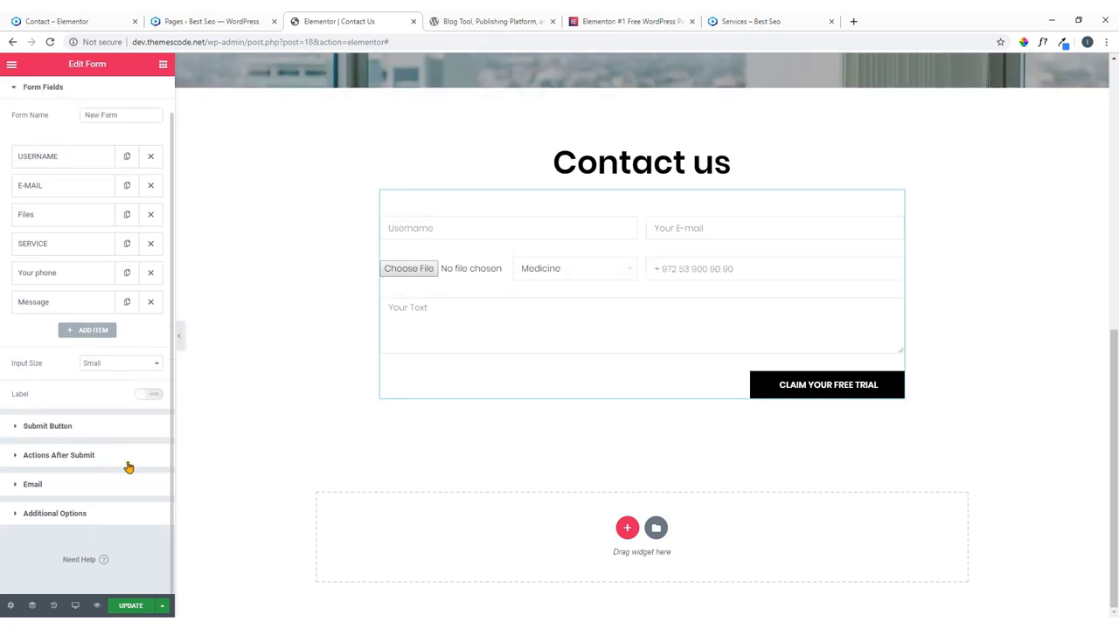
Review the form's email recipient, submission actions and additional options, then collapse them.
{"action": "left_click", "coordinate": [50, 485]}
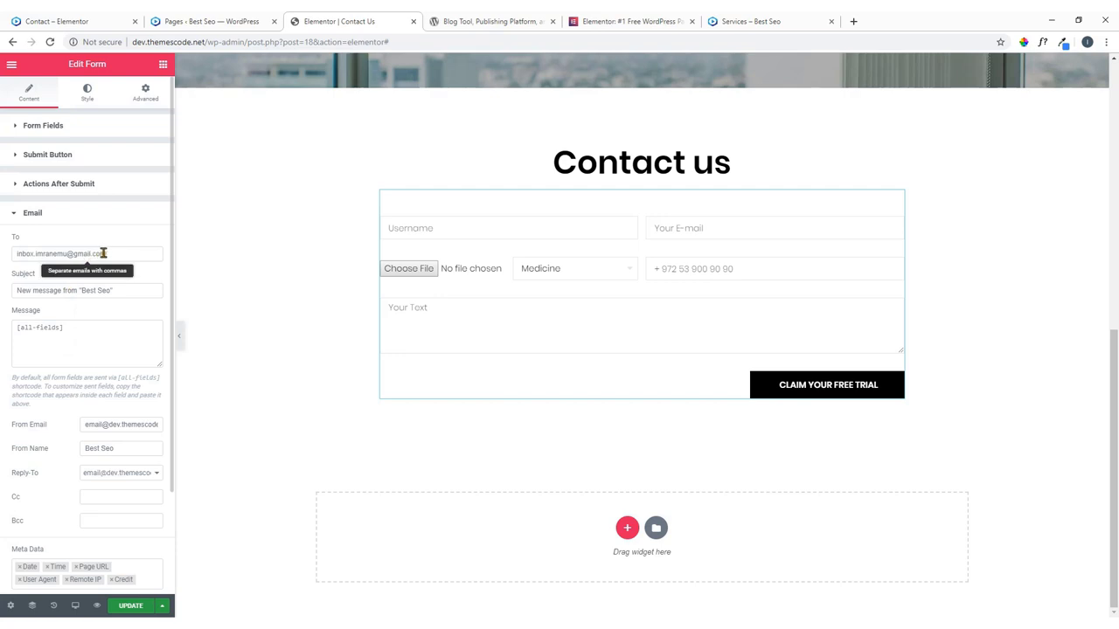
{"action": "left_click_drag", "start_coordinate": [110, 253], "coordinate": [12, 257]}
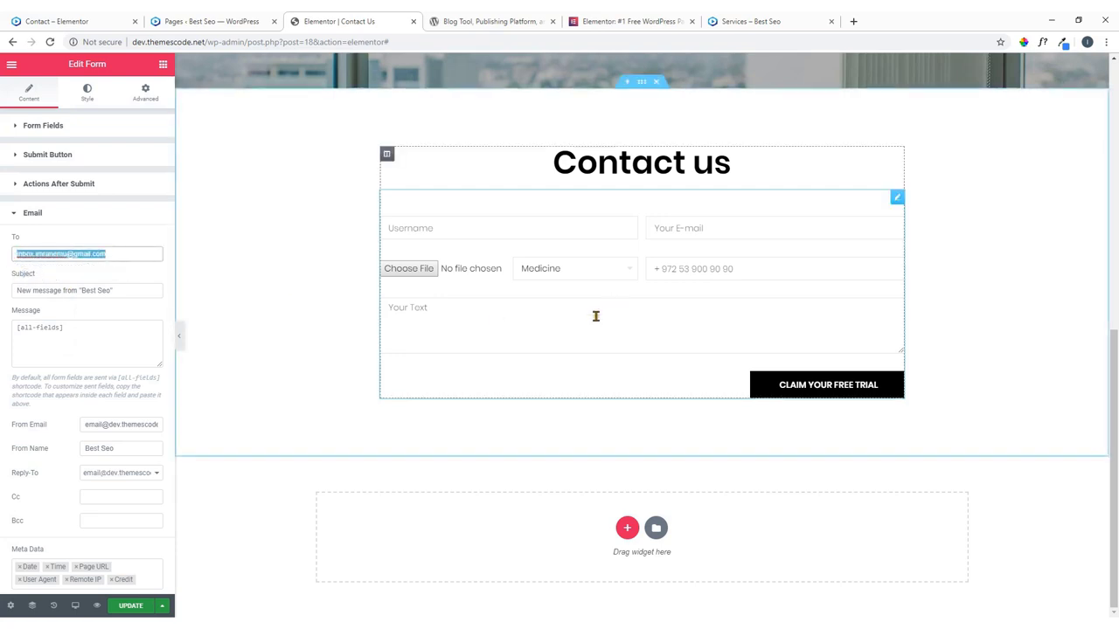
{"action": "left_click", "coordinate": [87, 184]}
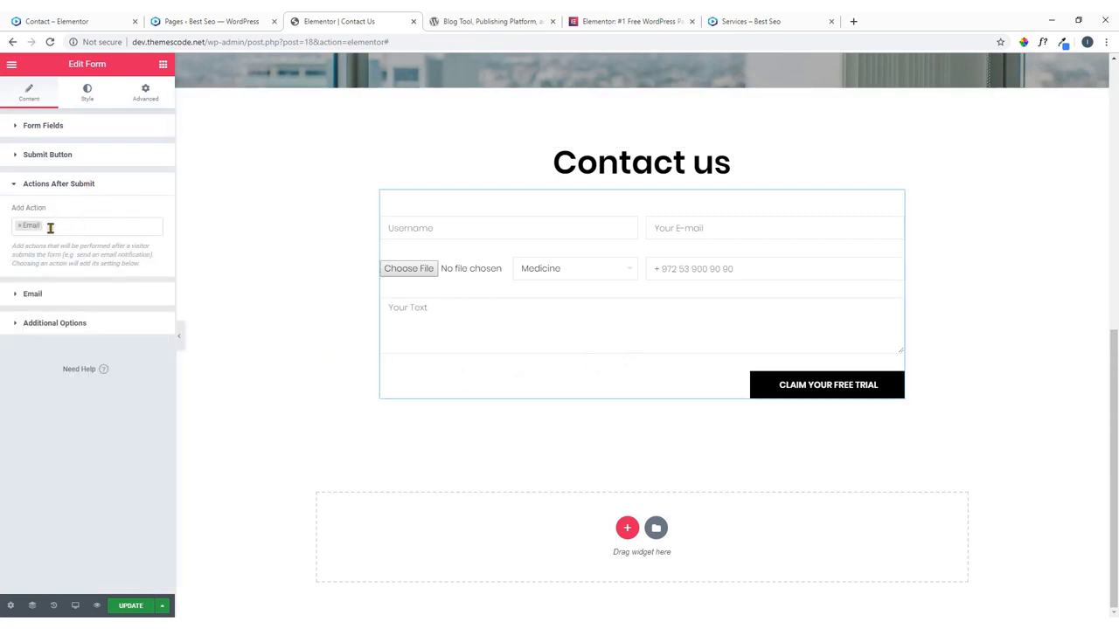
{"action": "left_click", "coordinate": [94, 329]}
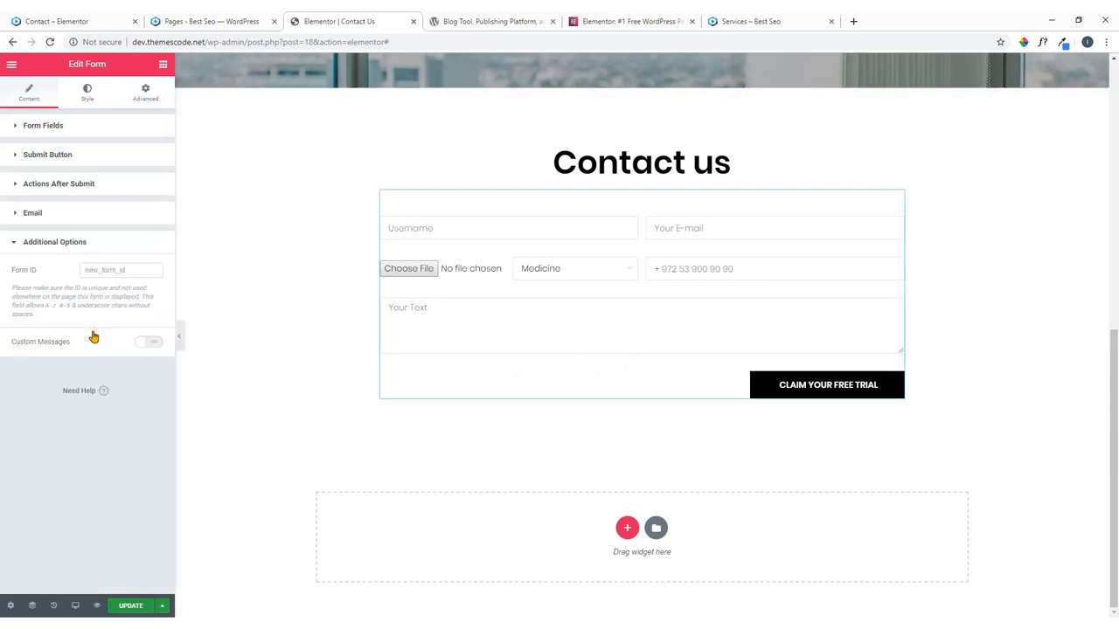
{"action": "left_click", "coordinate": [74, 249]}
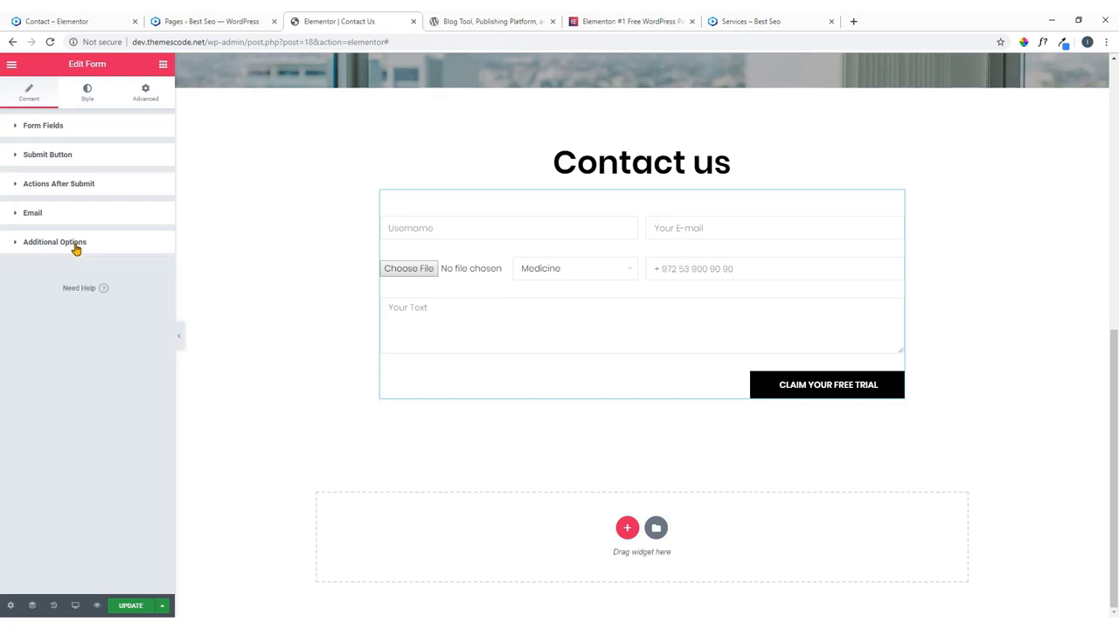
Make the form label text black and set the HTML field spacing to 1.
{"action": "left_click", "coordinate": [89, 99]}
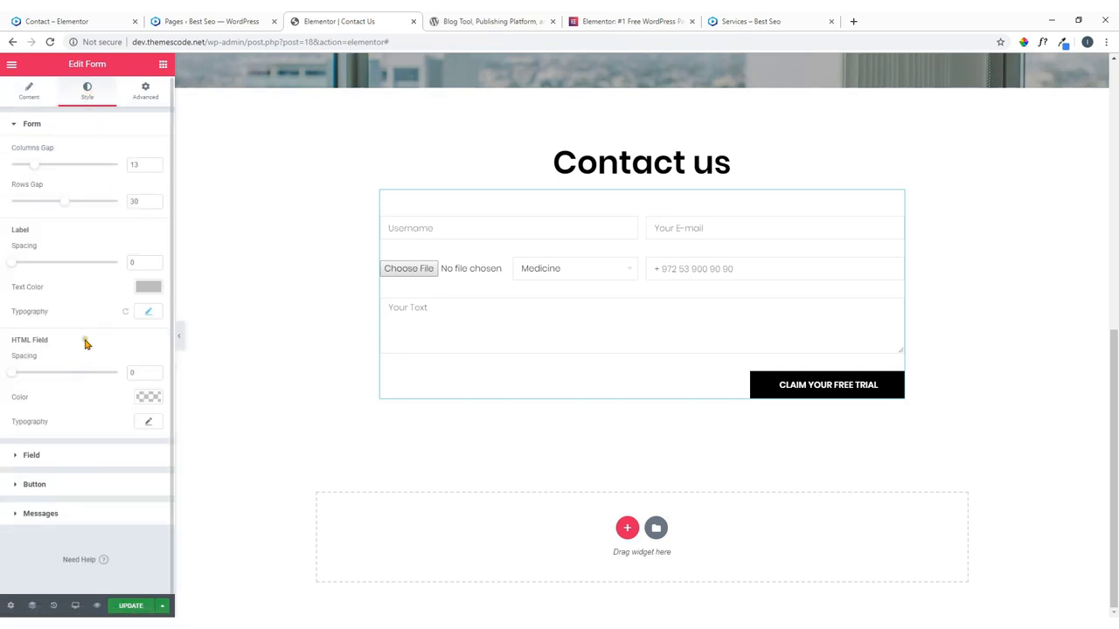
{"action": "left_click", "coordinate": [148, 287]}
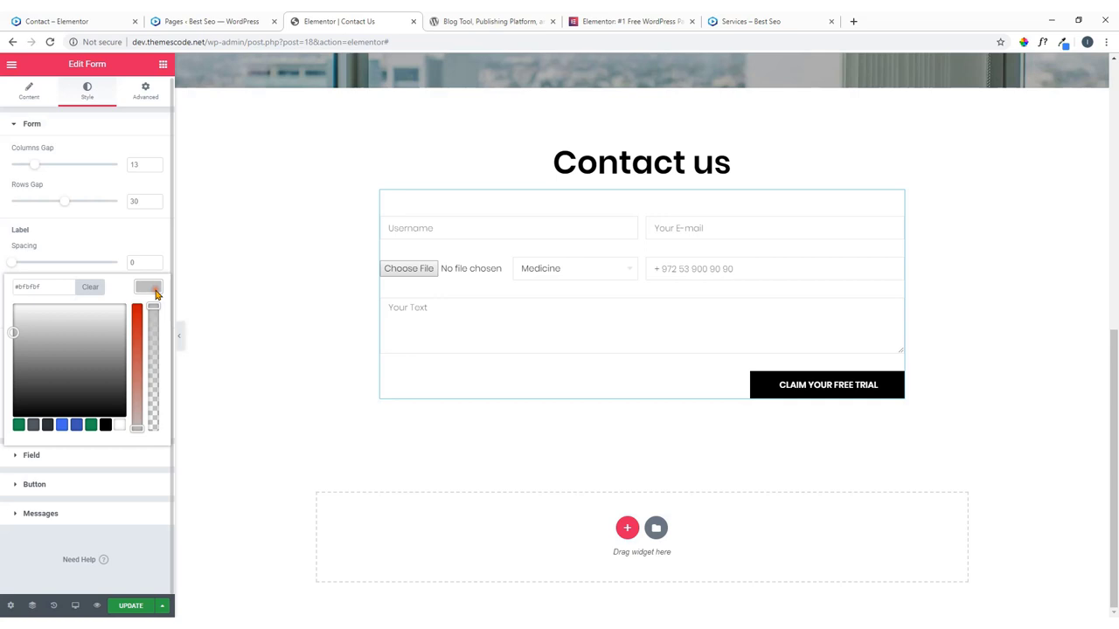
{"action": "left_click", "coordinate": [105, 426]}
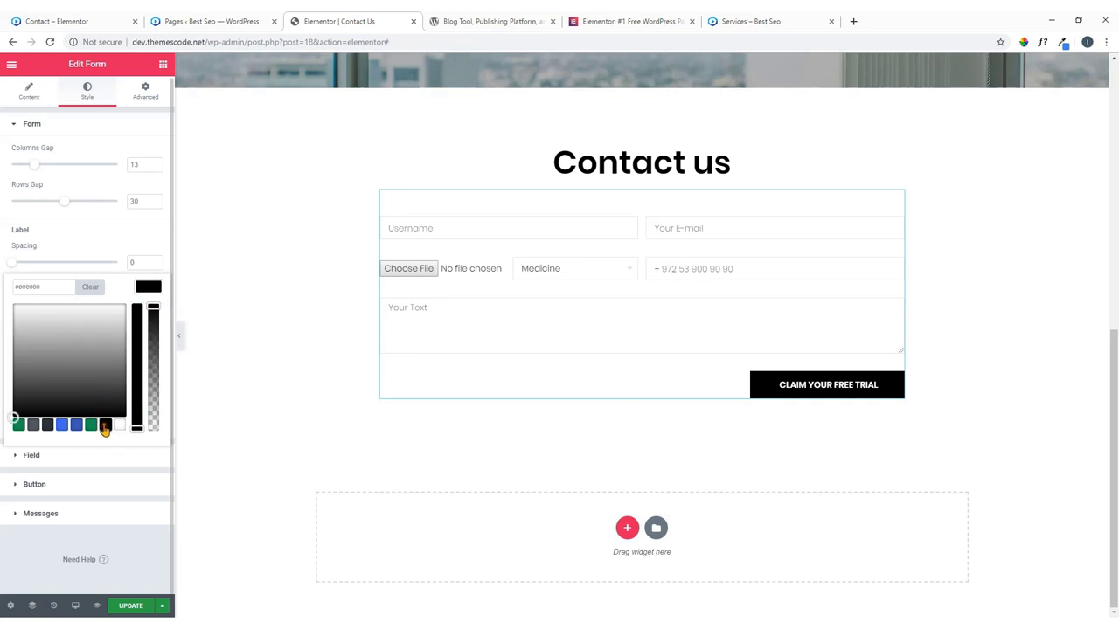
{"action": "left_click", "coordinate": [147, 291]}
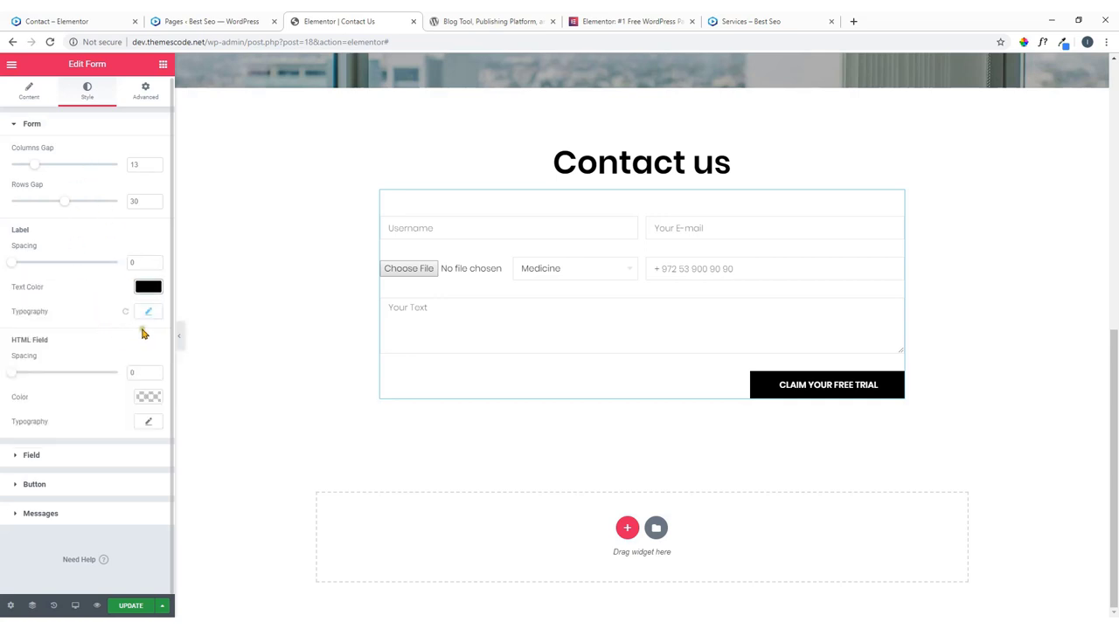
{"action": "left_click", "coordinate": [149, 317]}
{"action": "left_click", "coordinate": [151, 318]}
{"action": "mouse_move", "coordinate": [14, 376]}
{"action": "left_mouse_down"}
{"action": "mouse_move", "coordinate": [39, 374]}
{"action": "mouse_move", "coordinate": [16, 373]}
{"action": "left_mouse_up"}
Set the form field border colour to green.
{"action": "left_click", "coordinate": [66, 458]}
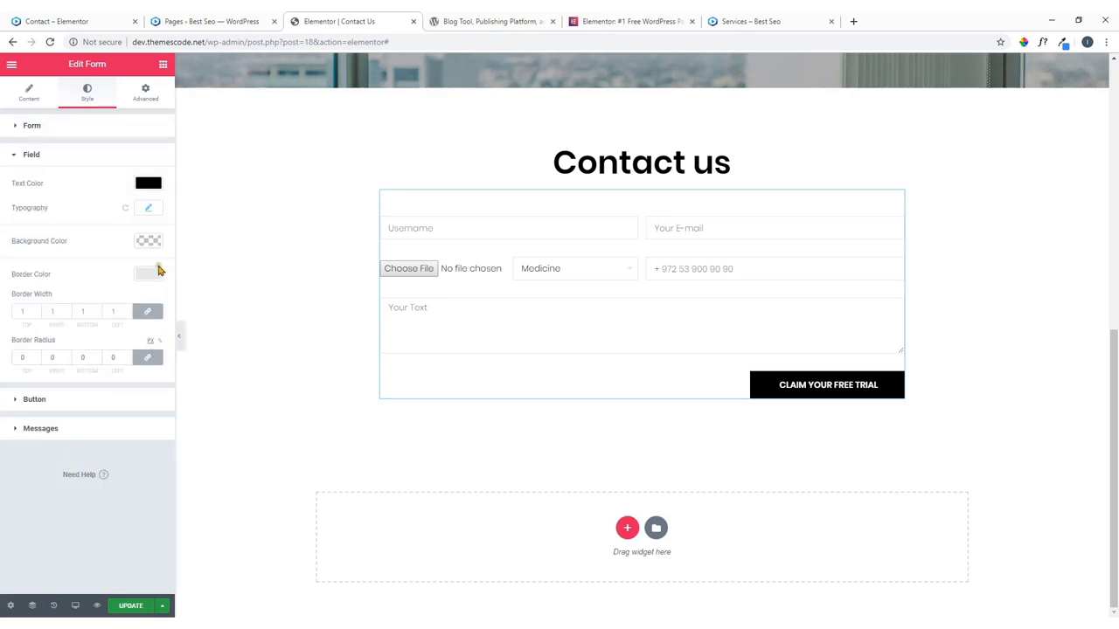
{"action": "left_click", "coordinate": [150, 275]}
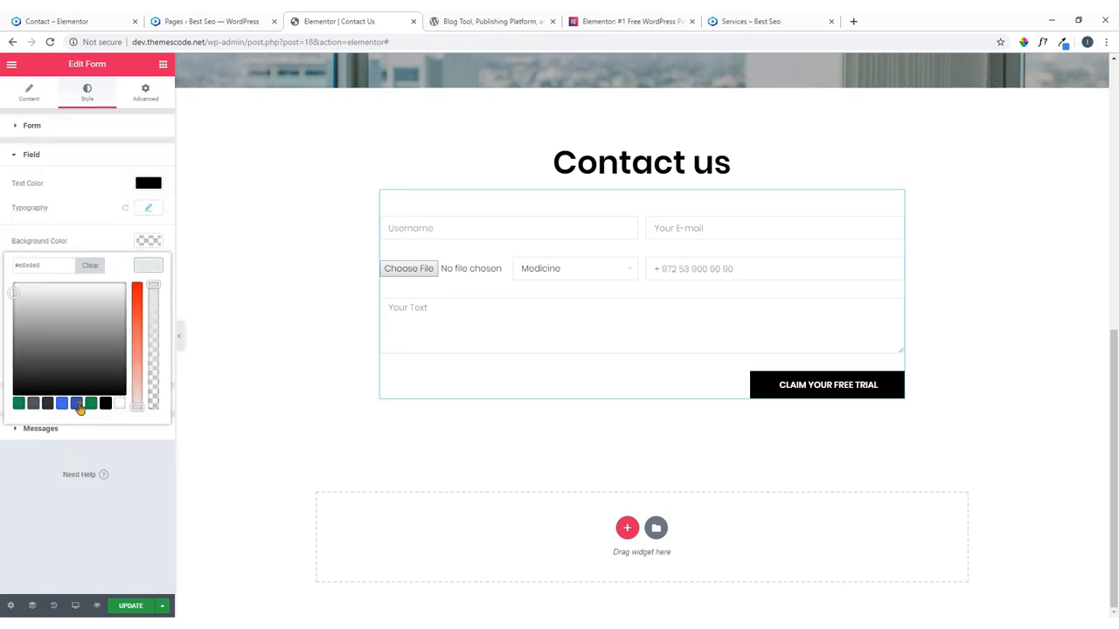
{"action": "left_click", "coordinate": [48, 404]}
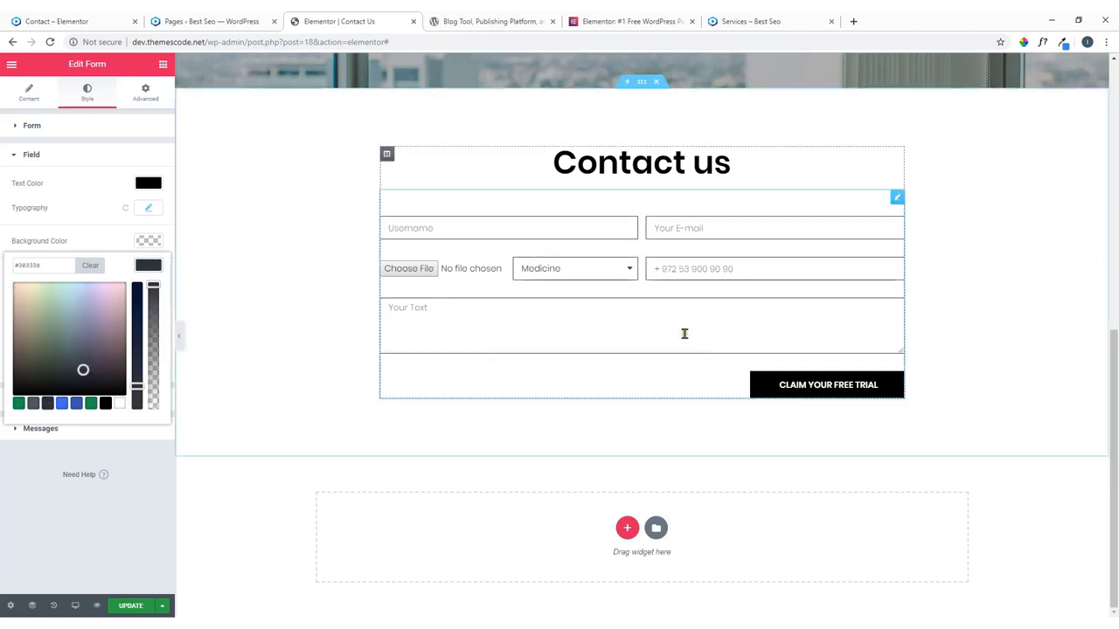
{"action": "left_click", "coordinate": [82, 403]}
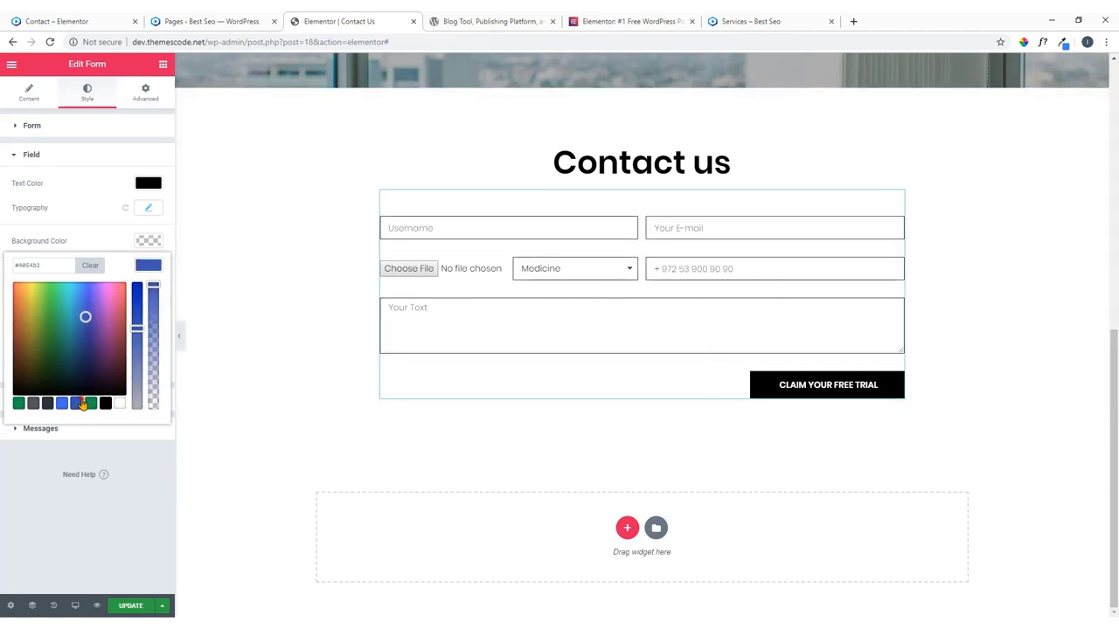
{"action": "left_click", "coordinate": [20, 403]}
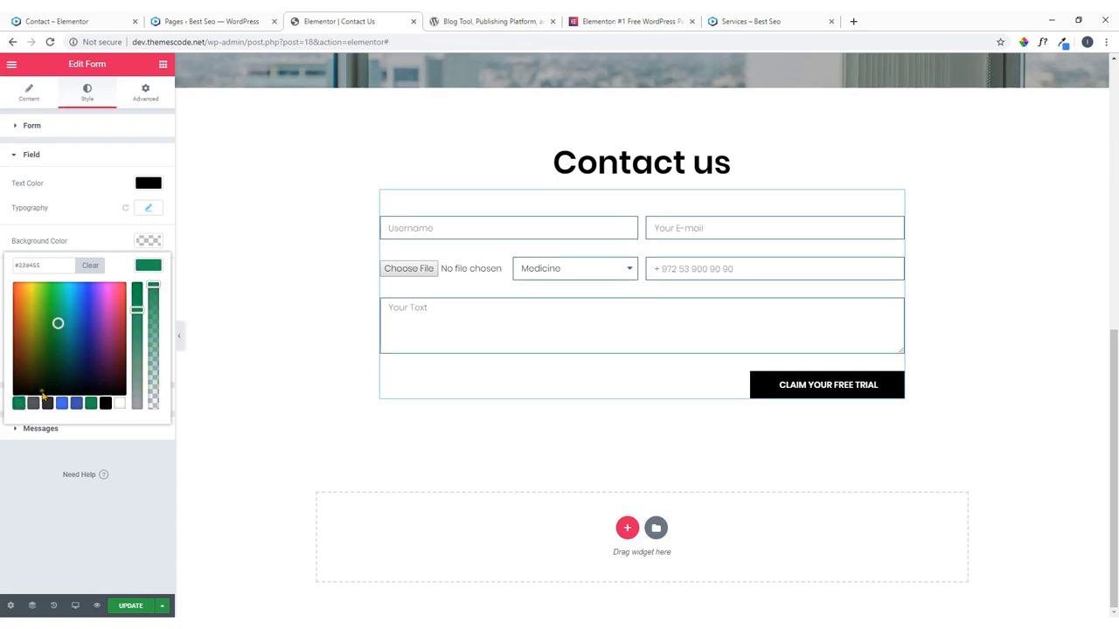
{"action": "left_click", "coordinate": [170, 282]}
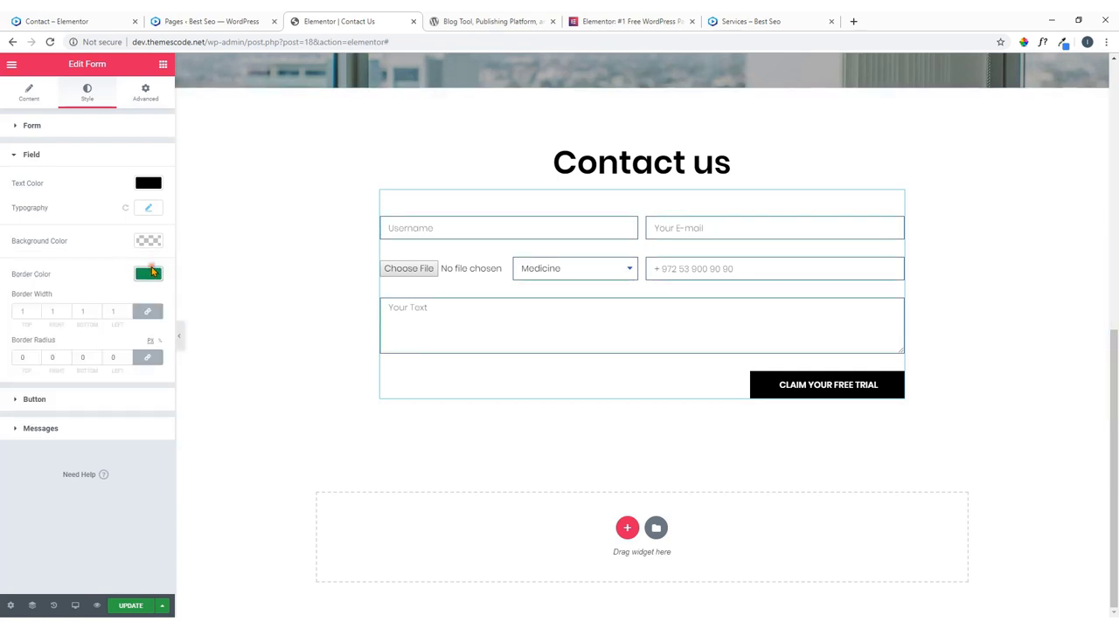
Make the submit button background green, comparing against the live contact page.
{"action": "left_click", "coordinate": [35, 399]}
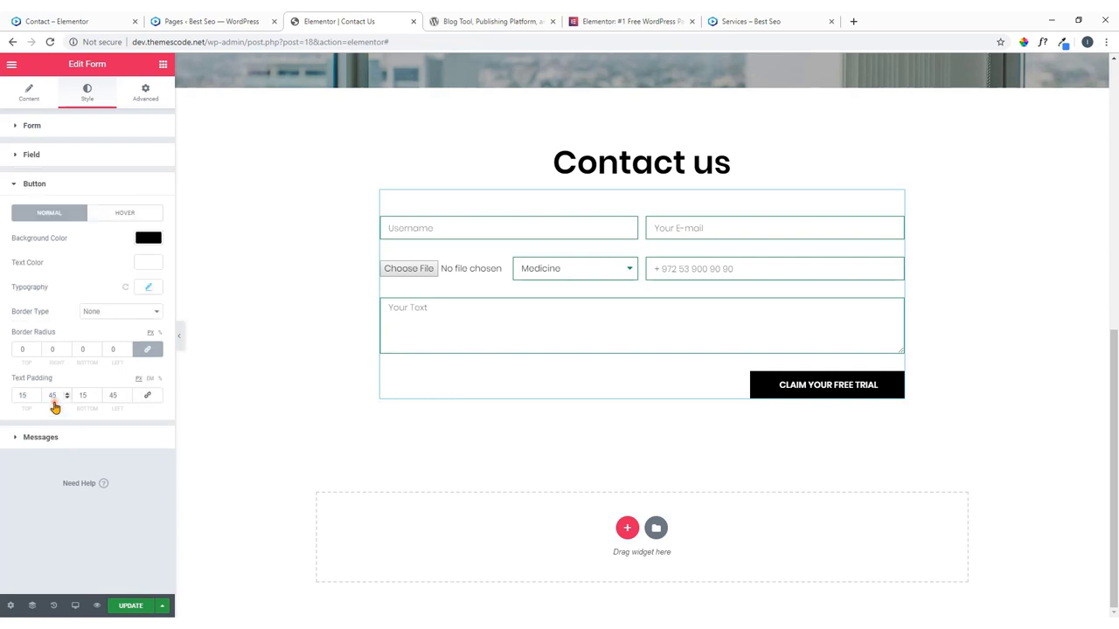
{"action": "left_click", "coordinate": [149, 238]}
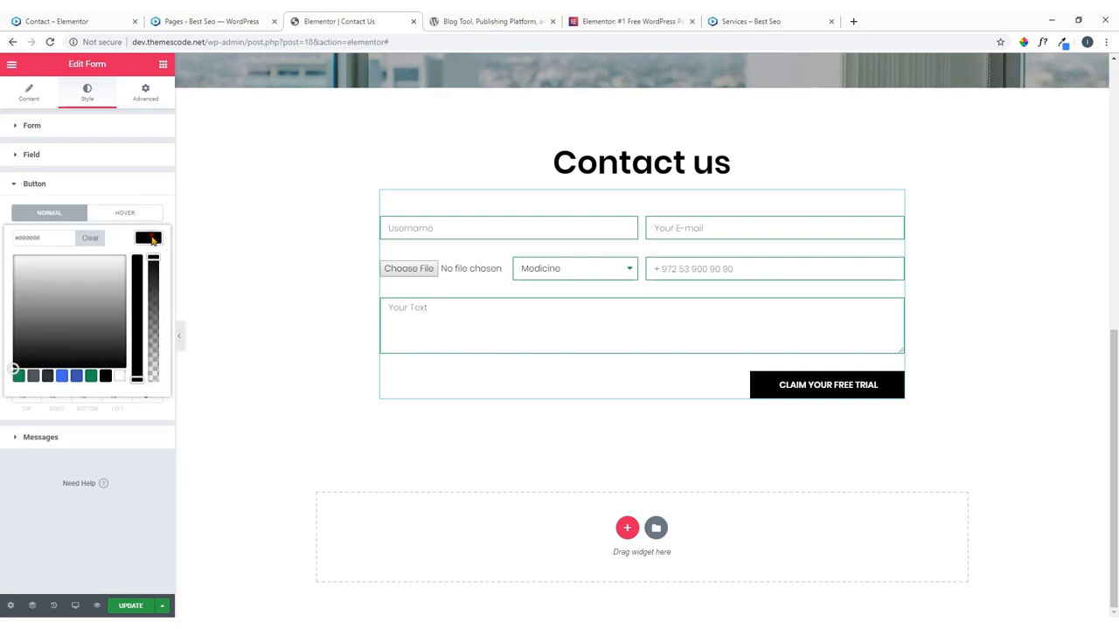
{"action": "left_click", "coordinate": [18, 376]}
{"action": "left_click", "coordinate": [88, 20]}
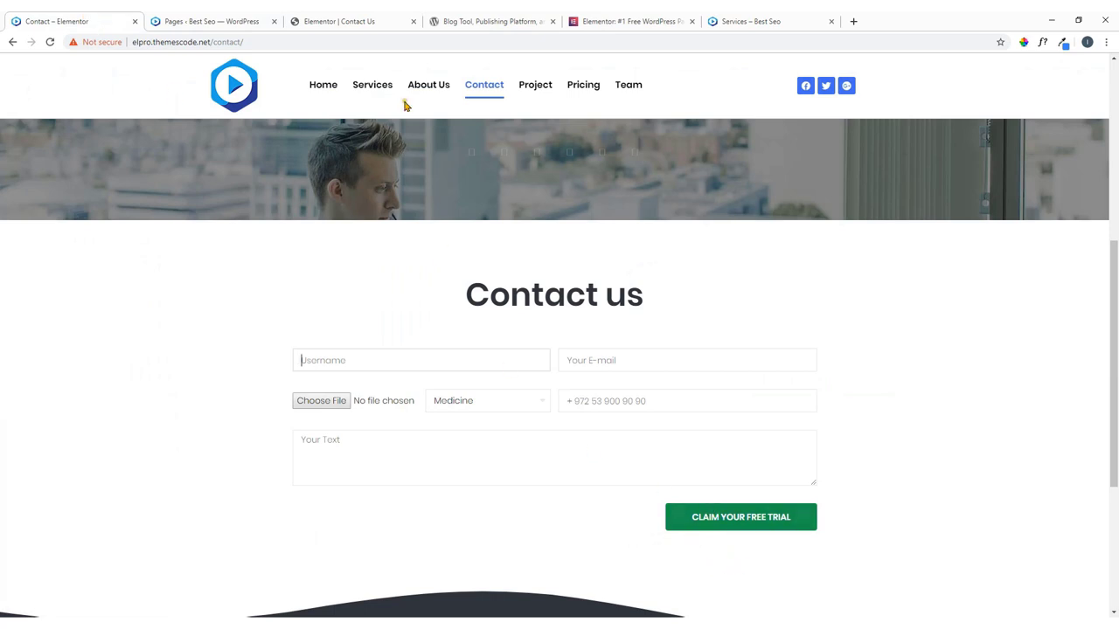
{"action": "scroll", "coordinate": [428, 327], "scroll_direction": "down", "scroll_amount": 3}
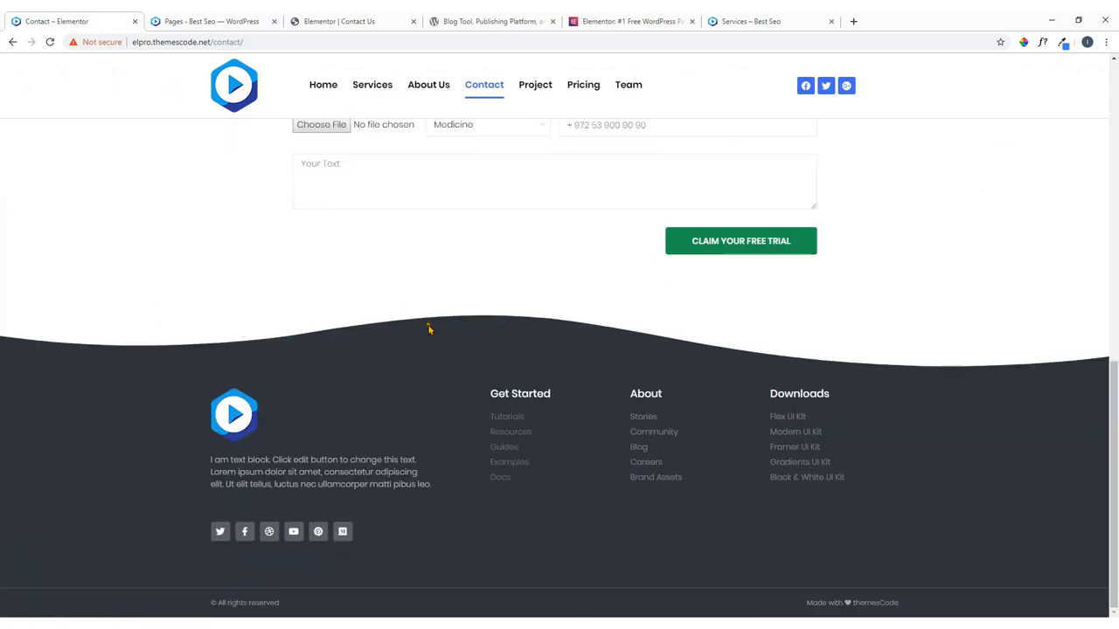
{"action": "left_click", "coordinate": [402, 21]}
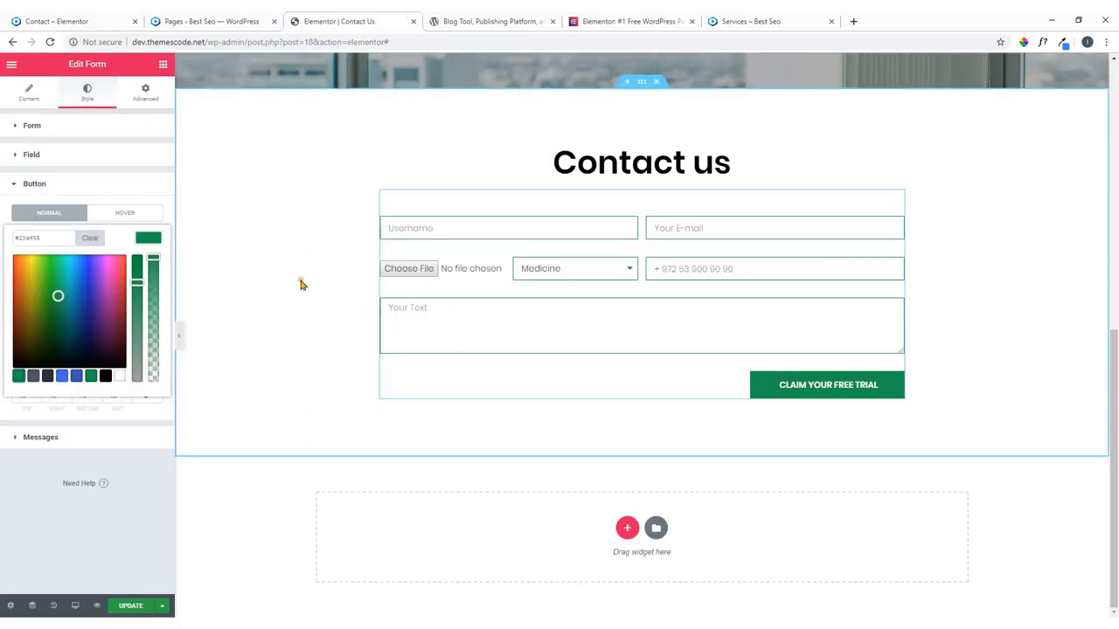
{"action": "left_click", "coordinate": [149, 238]}
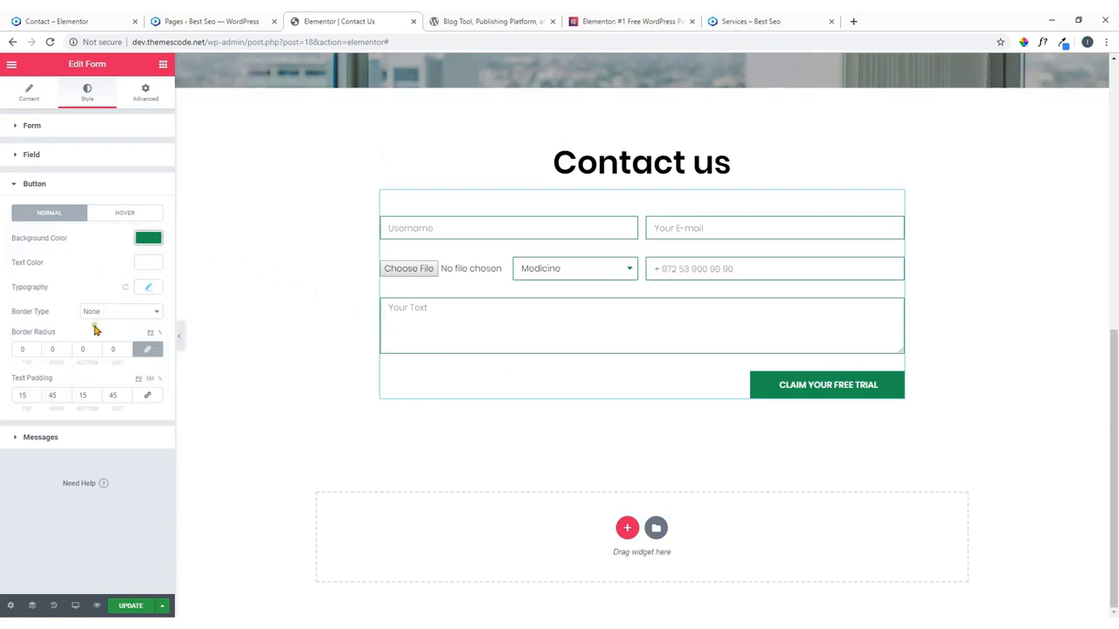
{"action": "left_click", "coordinate": [26, 350]}
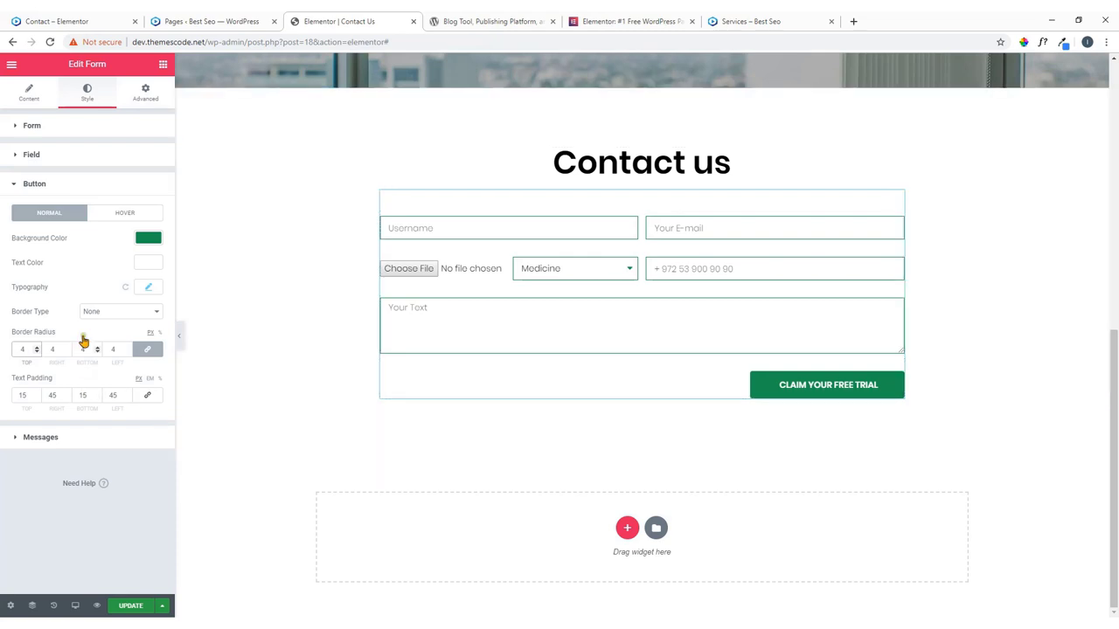
Set the submit button's hover background to dark grey.
{"action": "left_click", "coordinate": [111, 213]}
{"action": "left_click", "coordinate": [151, 239]}
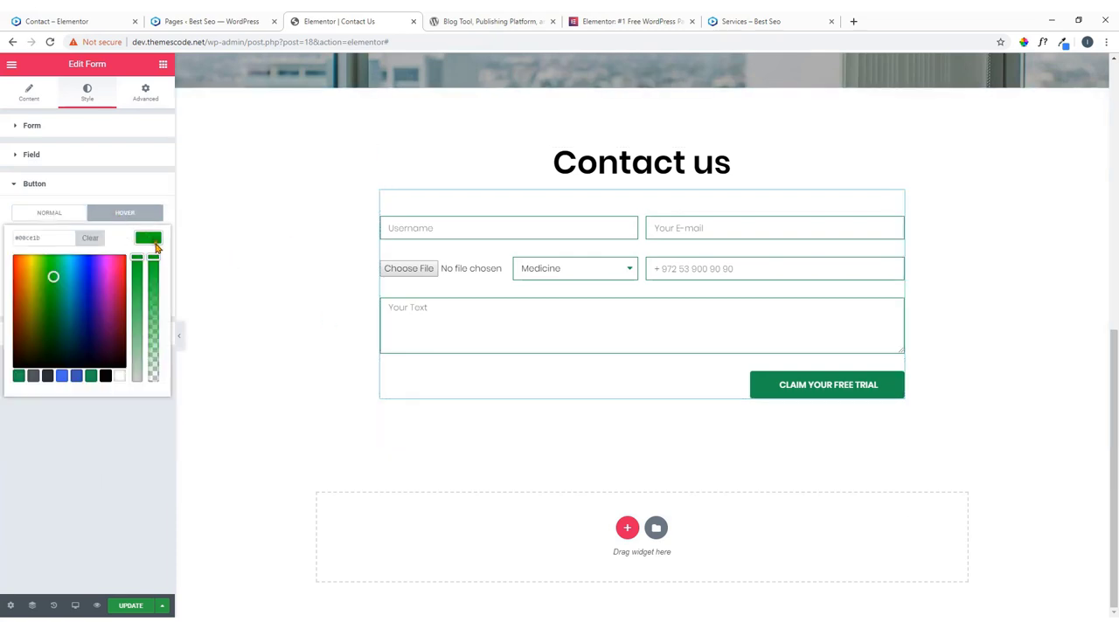
{"action": "left_click", "coordinate": [47, 376]}
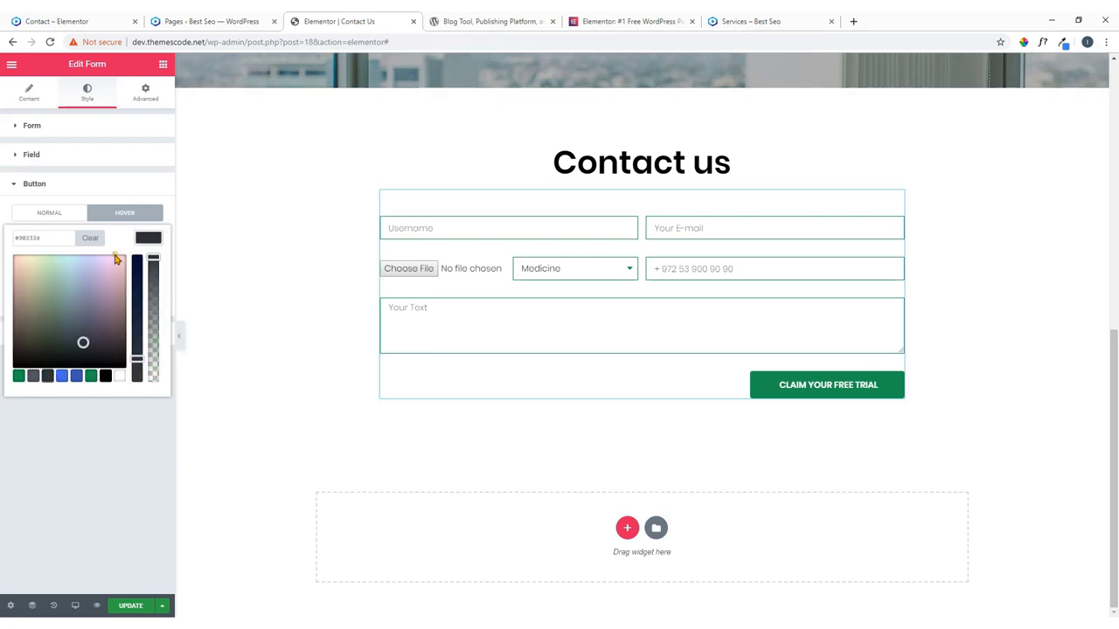
{"action": "left_click", "coordinate": [157, 288]}
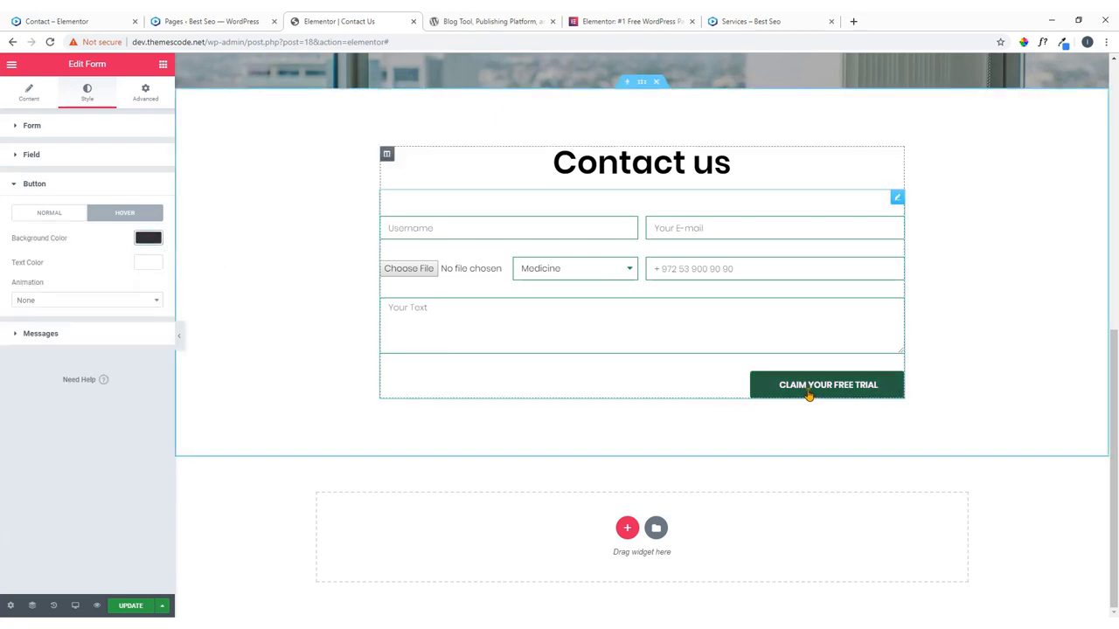
Try Shrink and Pulse hover animations, then set the button's hover animation to None.
{"action": "left_click", "coordinate": [70, 301]}
{"action": "left_click", "coordinate": [65, 353]}
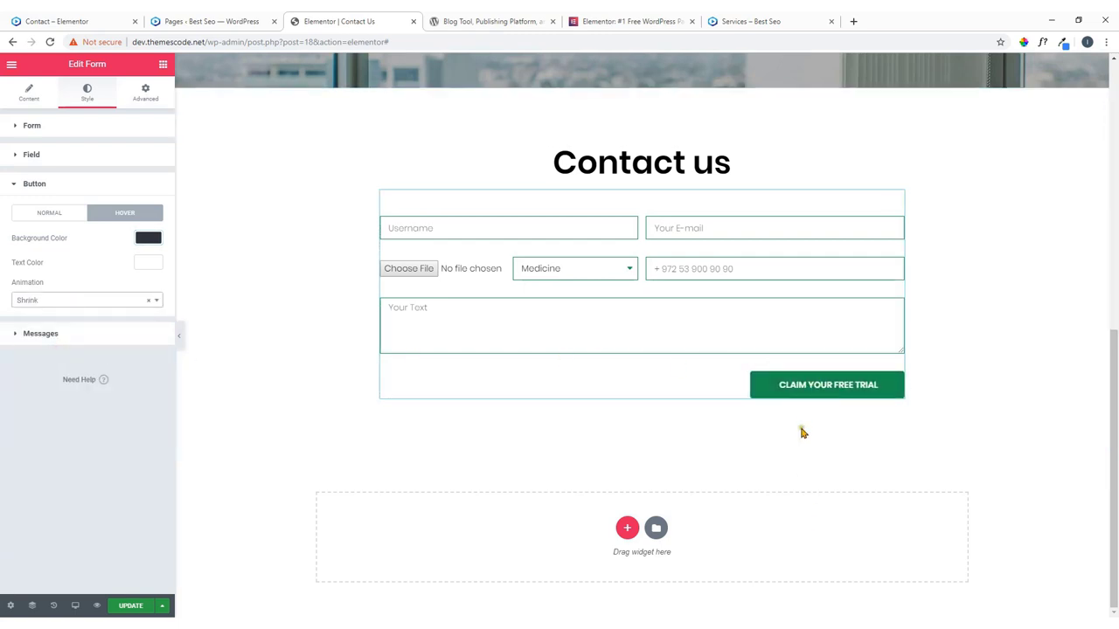
{"action": "left_click", "coordinate": [48, 302]}
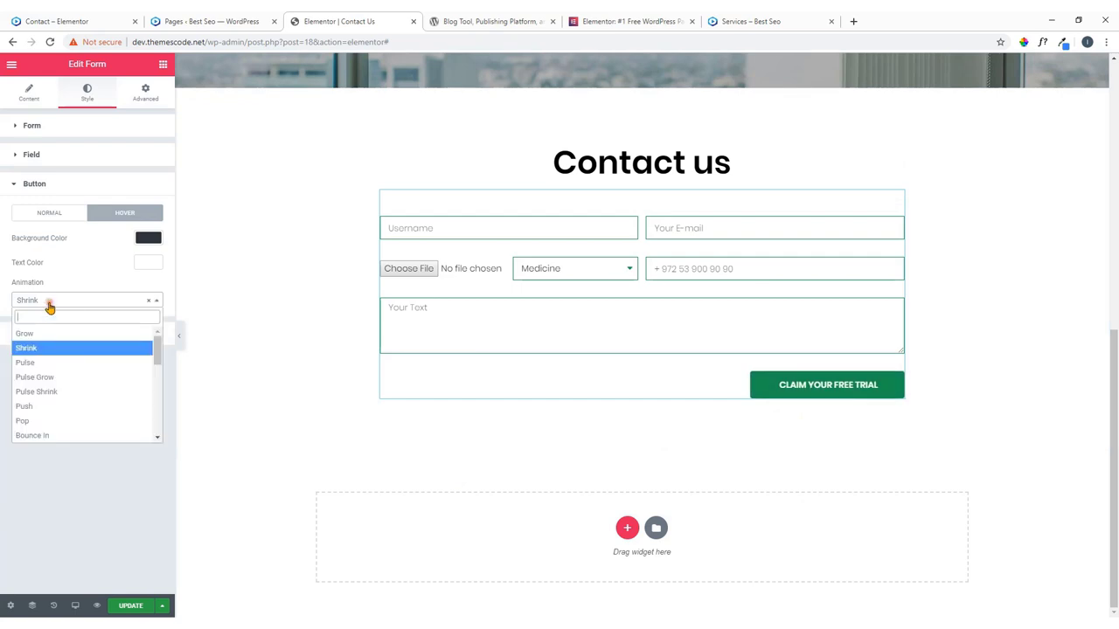
{"action": "left_click", "coordinate": [39, 363]}
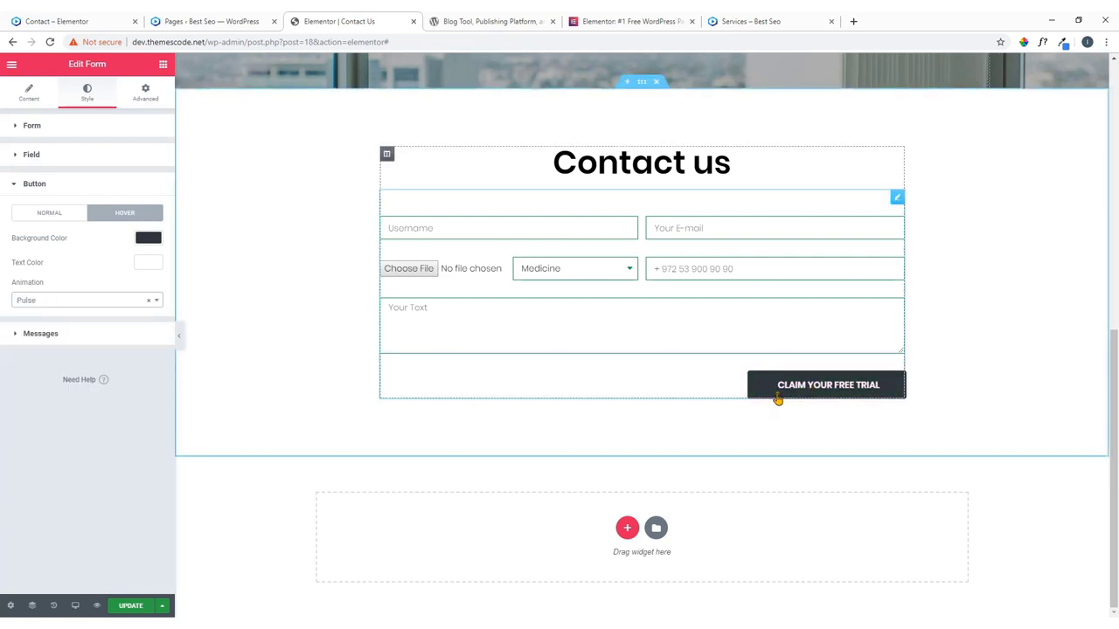
{"action": "left_click", "coordinate": [44, 301]}
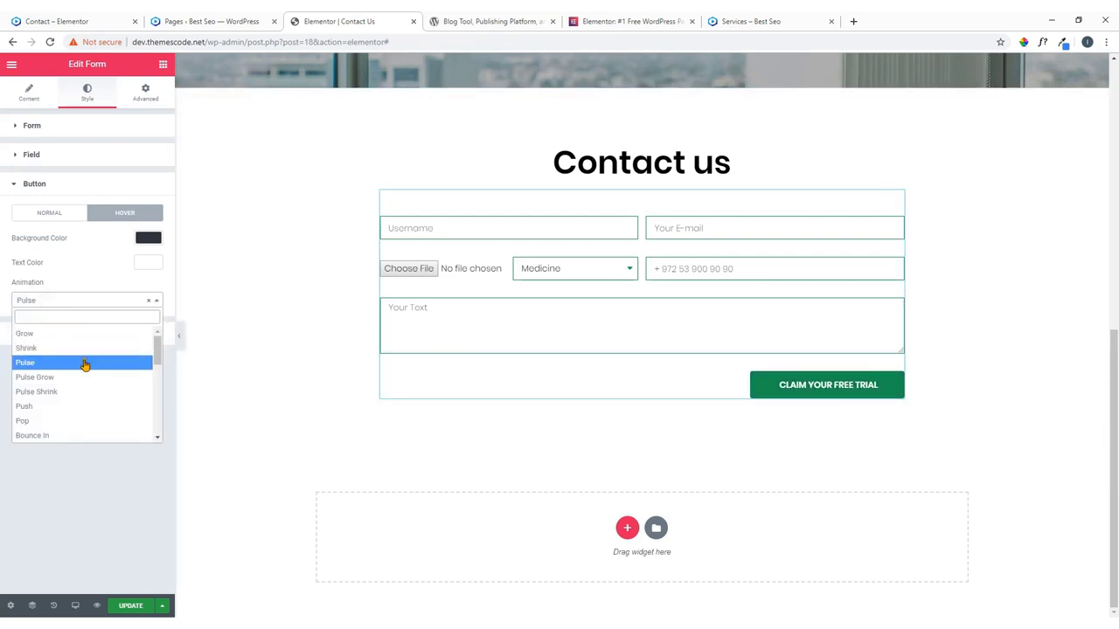
{"action": "scroll", "coordinate": [35, 348], "scroll_direction": "down", "scroll_amount": 10}
{"action": "scroll", "coordinate": [50, 371], "scroll_direction": "up", "scroll_amount": 10}
{"action": "left_click", "coordinate": [99, 290]}
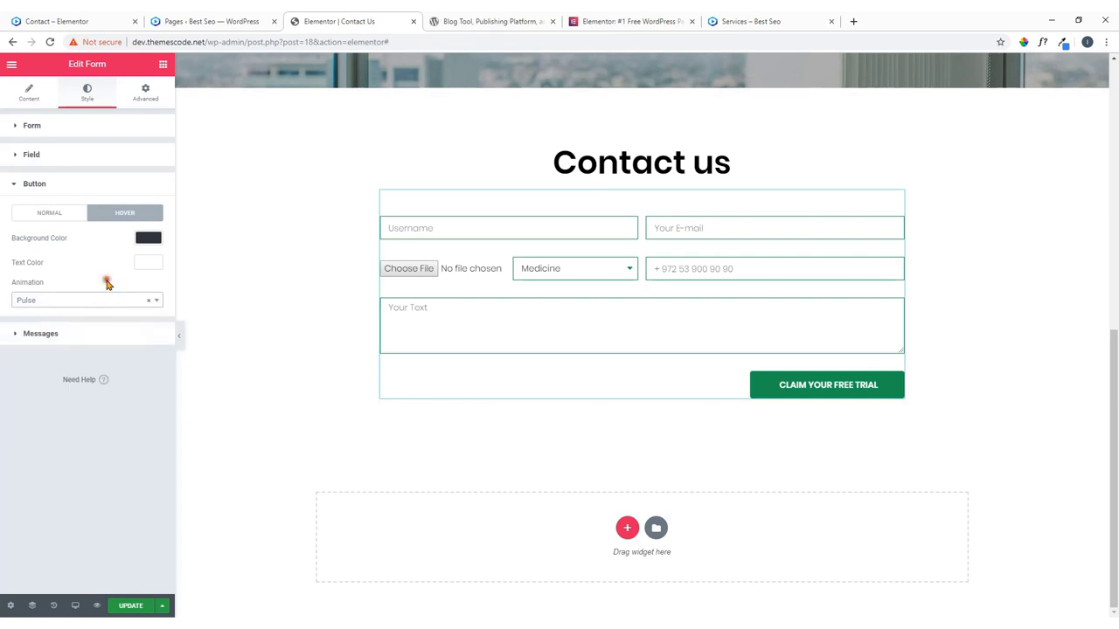
{"action": "left_click", "coordinate": [150, 302]}
{"action": "left_click", "coordinate": [117, 327]}
{"action": "left_click", "coordinate": [83, 331]}
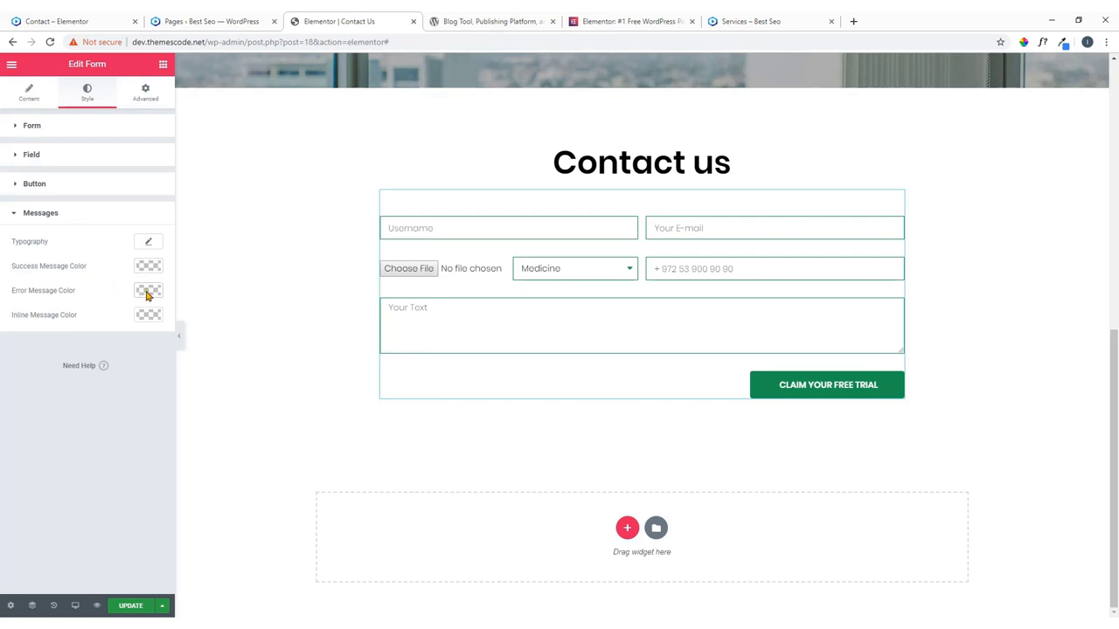
Set the form's error message colour to orange-red.
{"action": "left_click", "coordinate": [147, 296]}
{"action": "left_click", "coordinate": [95, 369]}
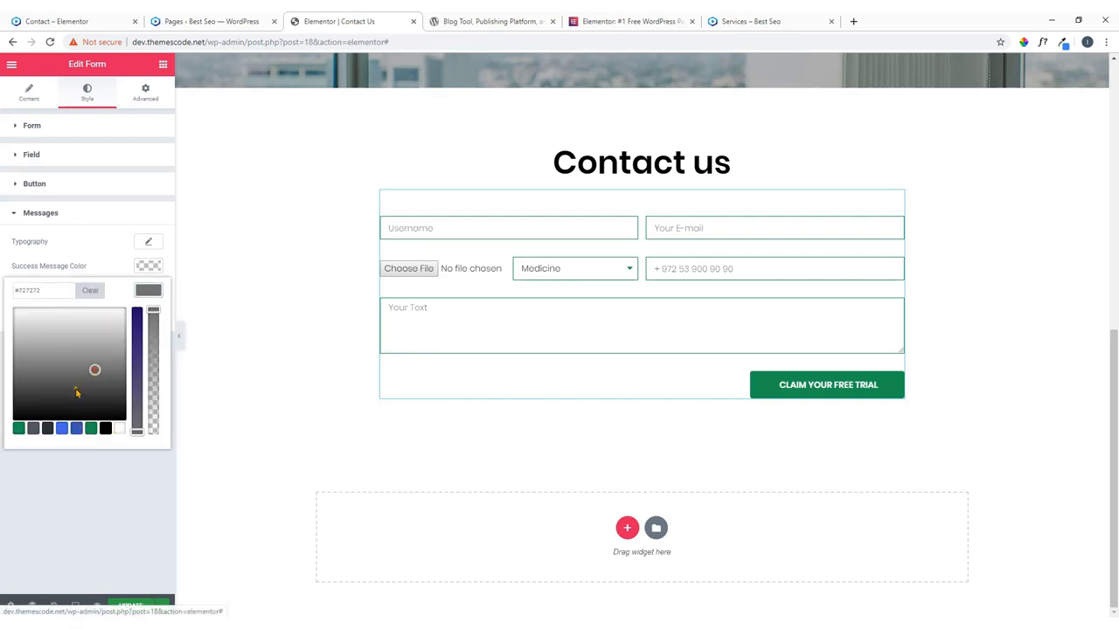
{"action": "left_click", "coordinate": [60, 429]}
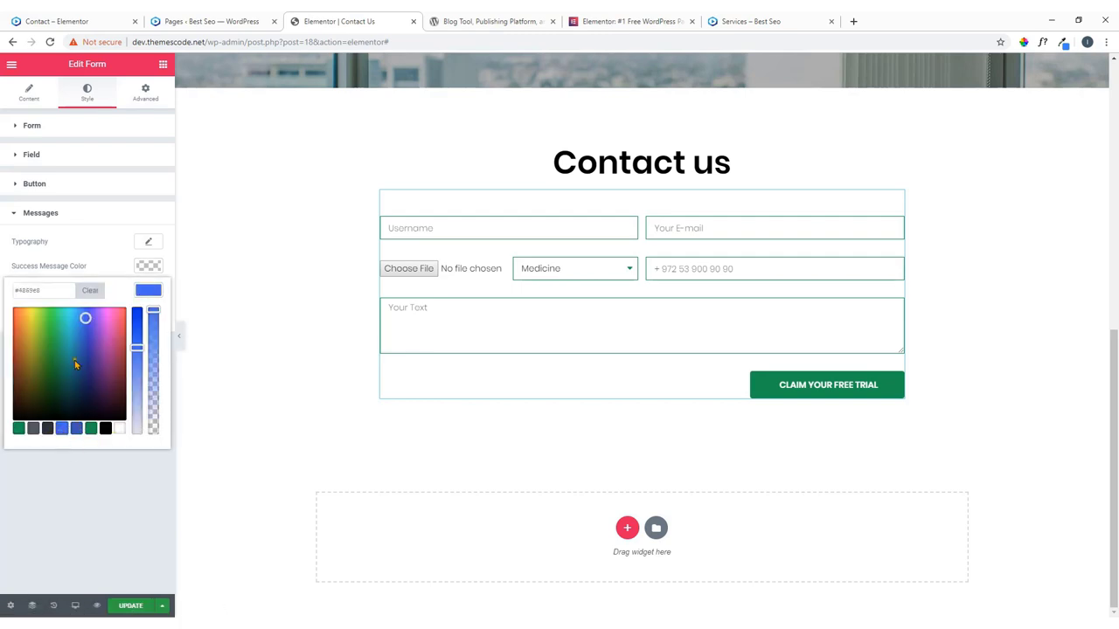
{"action": "left_click", "coordinate": [14, 332]}
{"action": "left_click", "coordinate": [140, 289]}
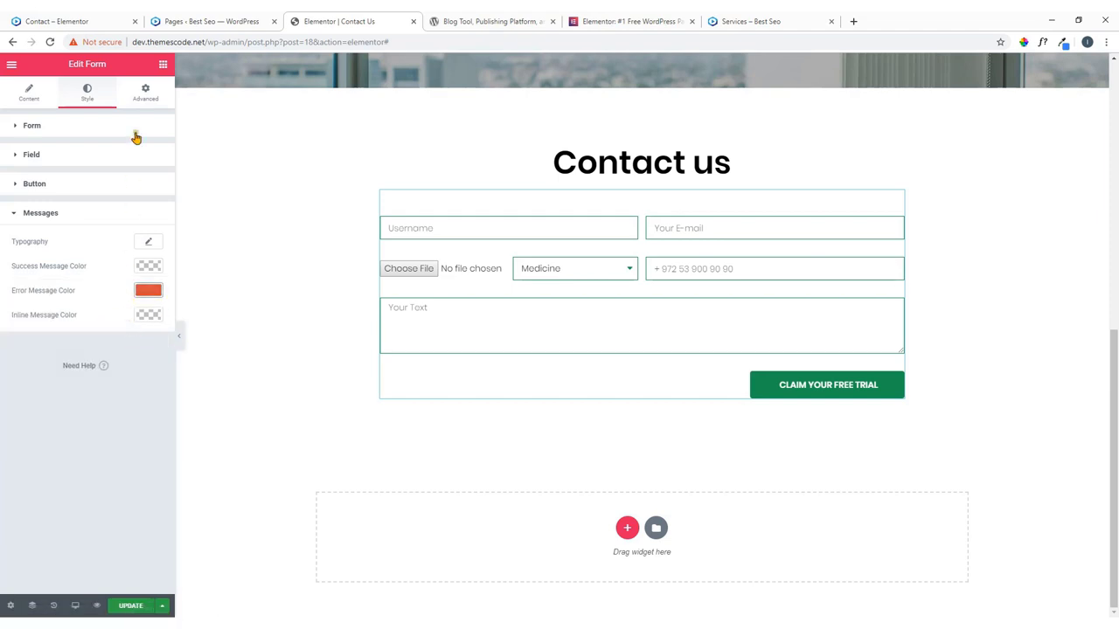
Try a bottom padding of 100 on the form, then set it back to 0.
{"action": "left_click", "coordinate": [146, 95]}
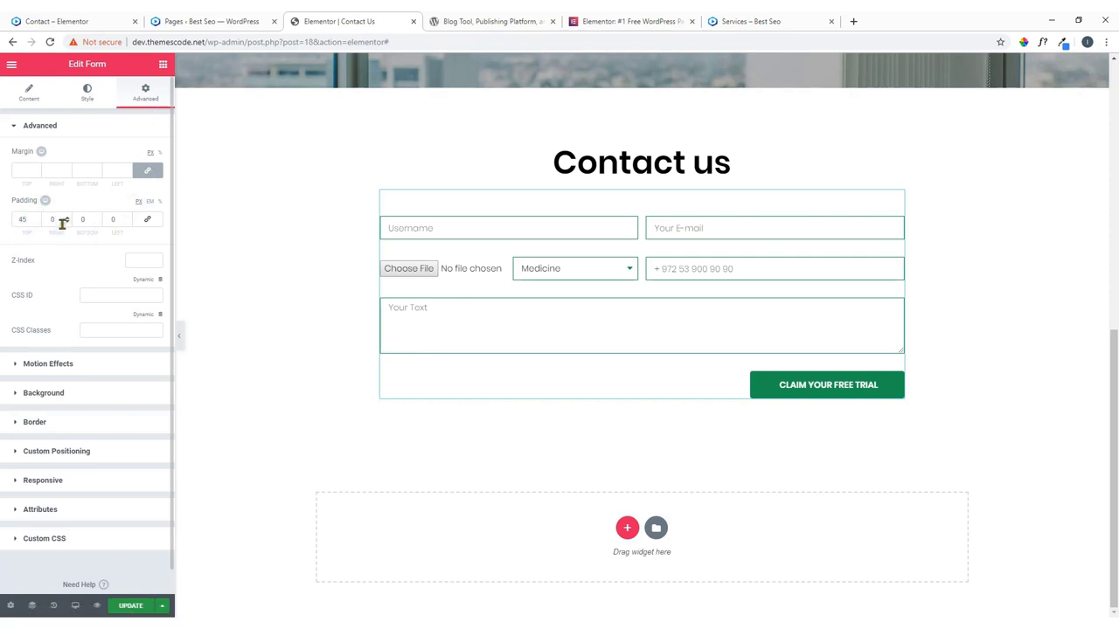
{"action": "left_click", "coordinate": [87, 219]}
{"action": "type", "text": "100"}
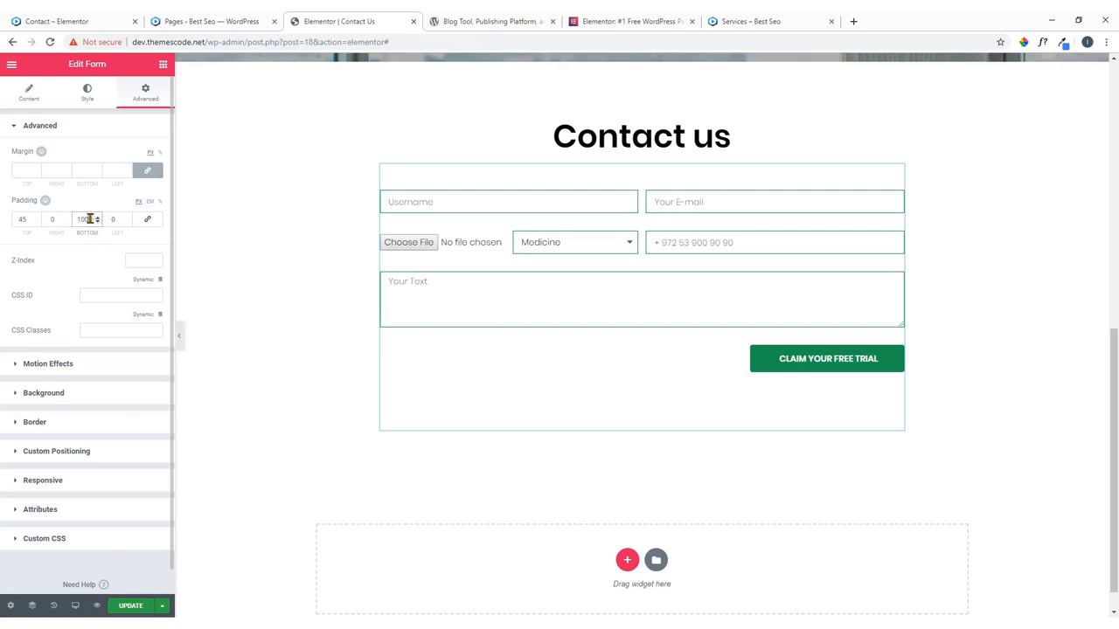
{"action": "left_click_drag", "start_coordinate": [89, 219], "coordinate": [72, 219]}
{"action": "type", "text": "0"}
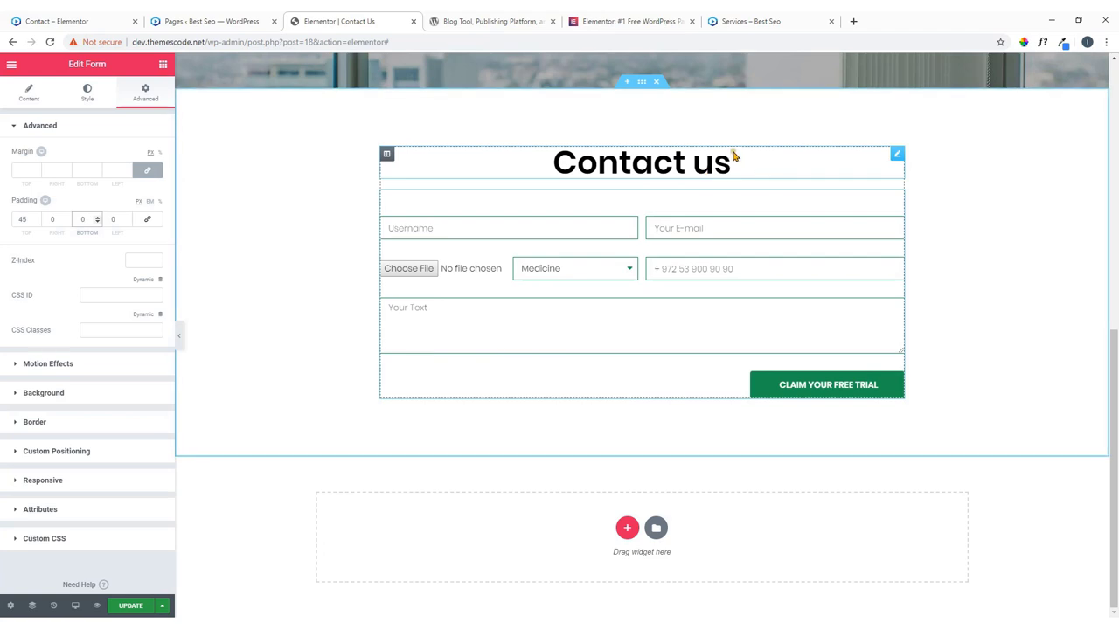
Set the contact form column's entrance animation to Pulse.
{"action": "left_click", "coordinate": [643, 83]}
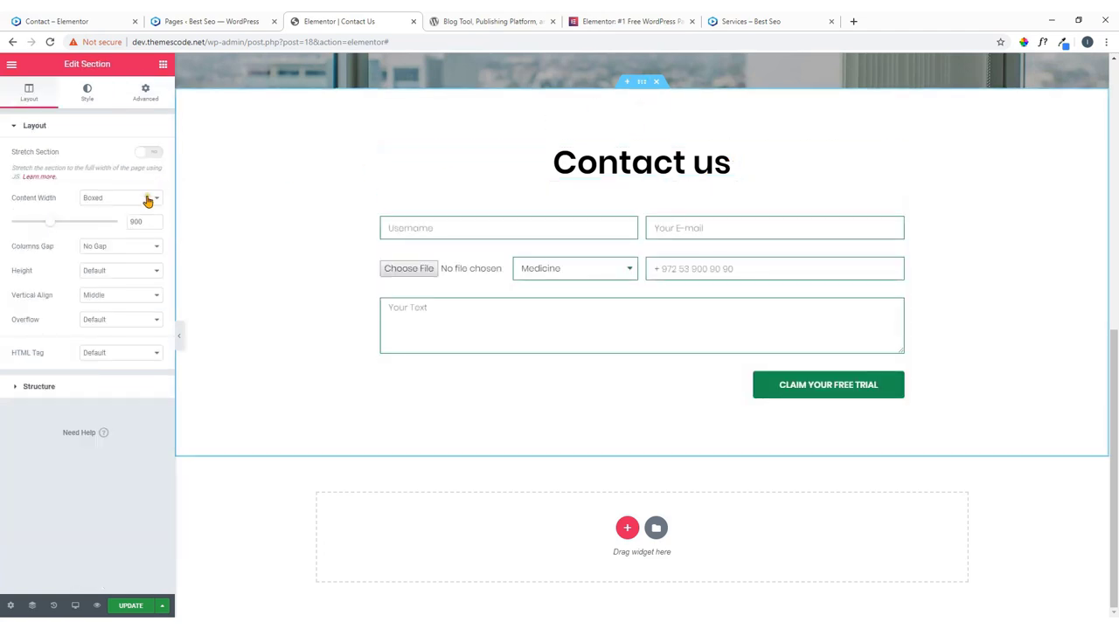
{"action": "left_click", "coordinate": [155, 93]}
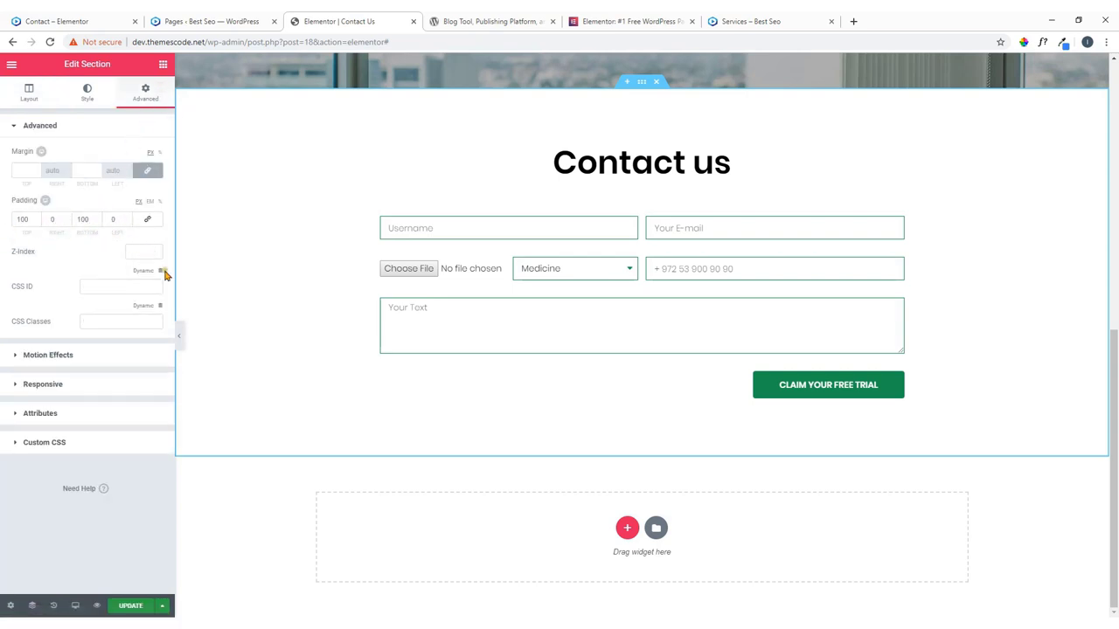
{"action": "left_click", "coordinate": [388, 156]}
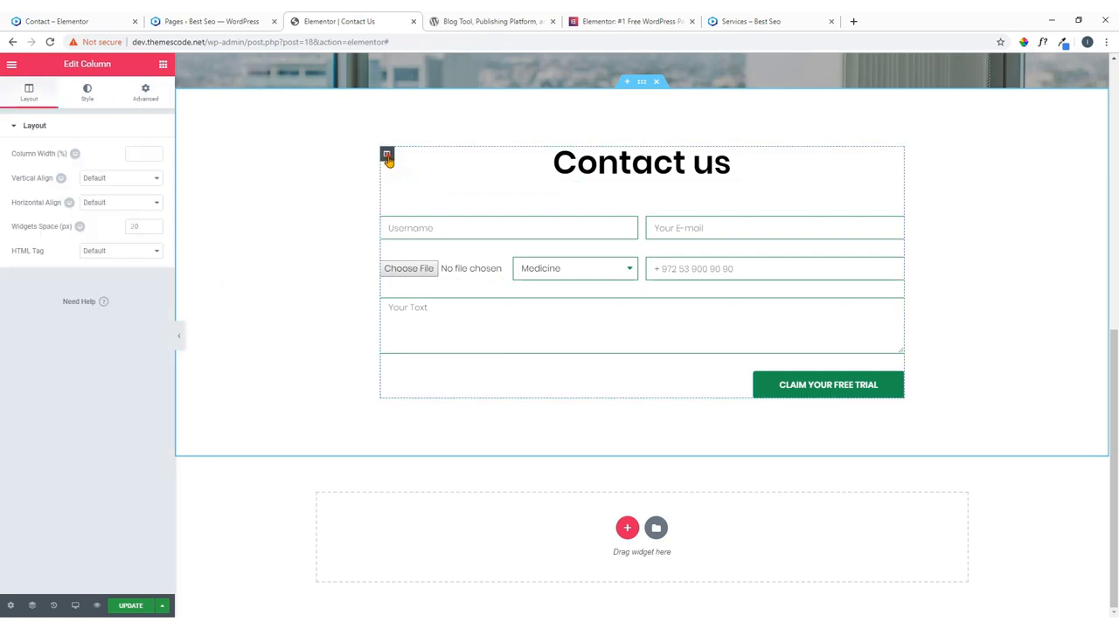
{"action": "left_click", "coordinate": [147, 93]}
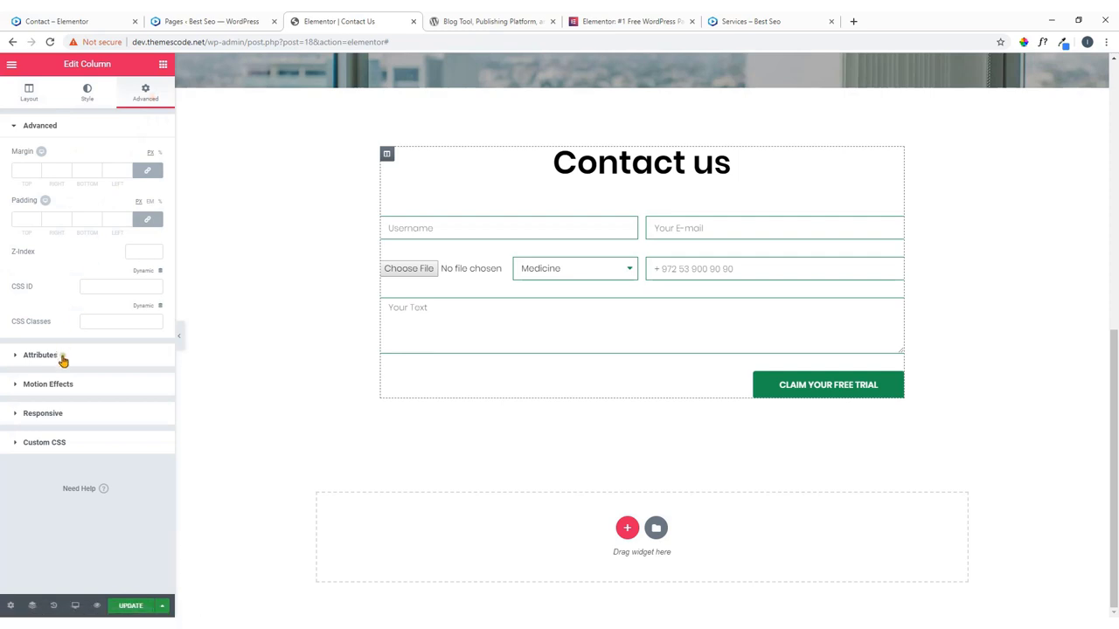
{"action": "left_click", "coordinate": [70, 385]}
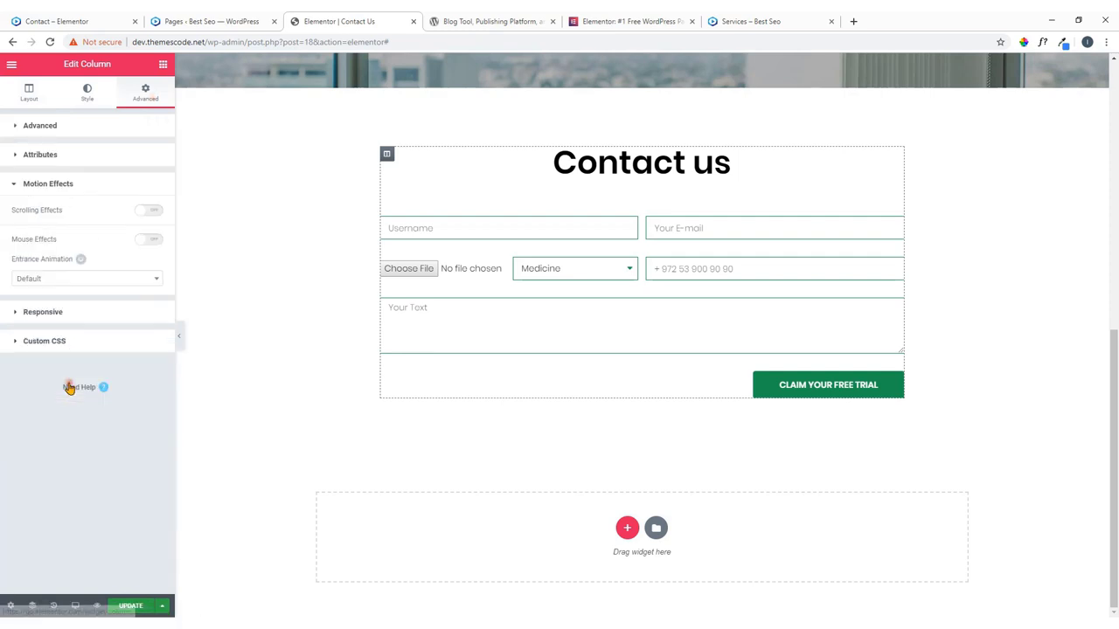
{"action": "left_click", "coordinate": [89, 285]}
{"action": "scroll", "coordinate": [73, 347], "scroll_direction": "down", "scroll_amount": 5}
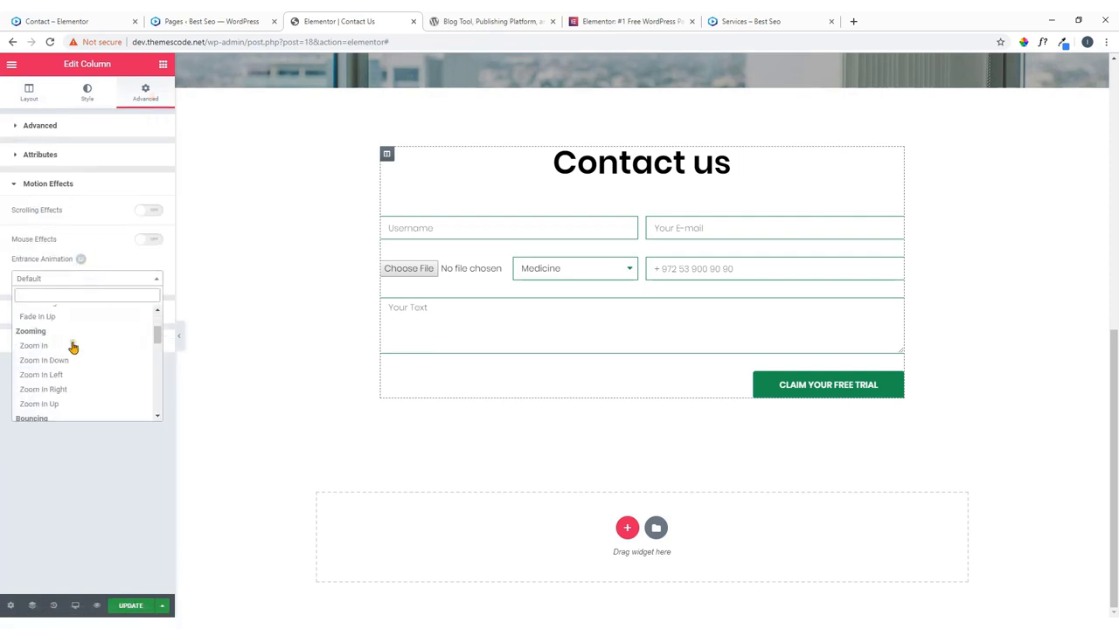
{"action": "scroll", "coordinate": [73, 347], "scroll_direction": "down", "scroll_amount": 8}
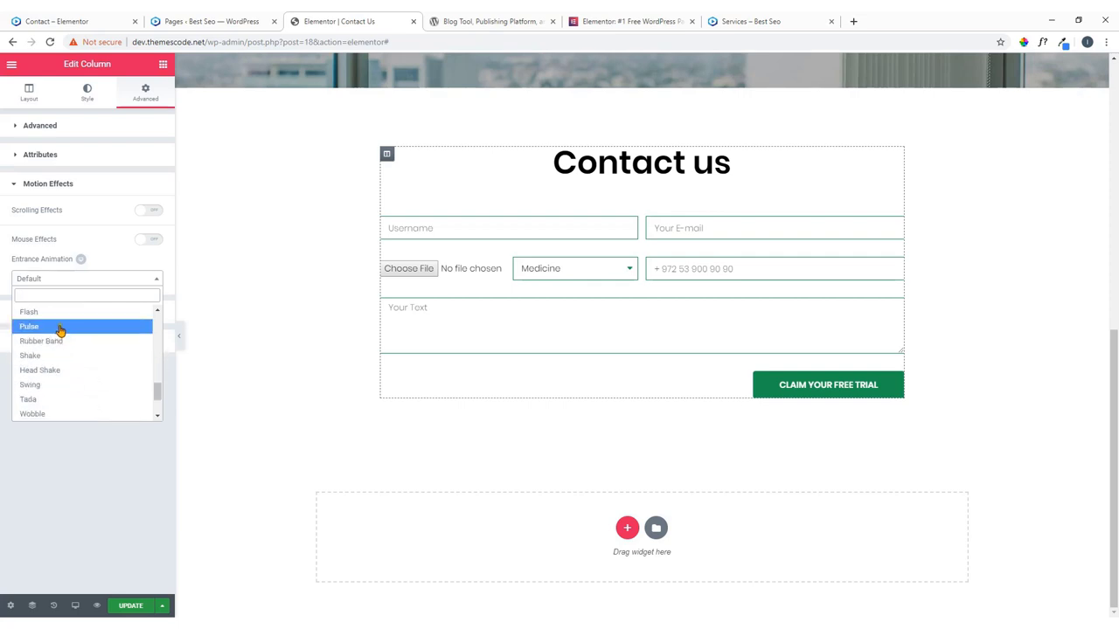
{"action": "left_click", "coordinate": [60, 326]}
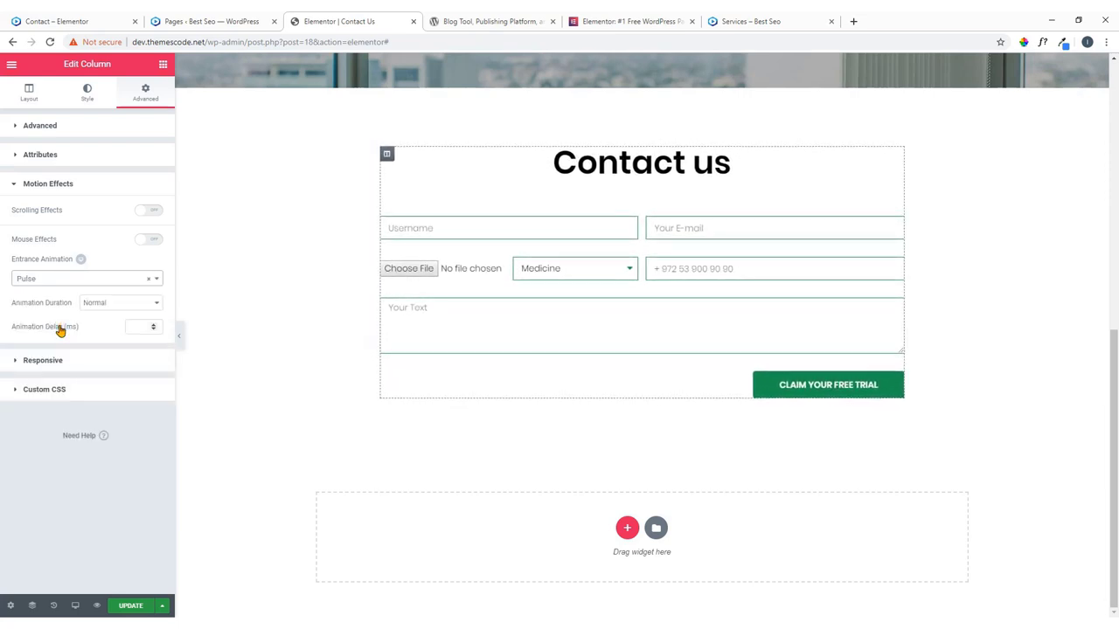
Update the page and scroll to preview the Pulse animation.
{"action": "left_click", "coordinate": [131, 607]}
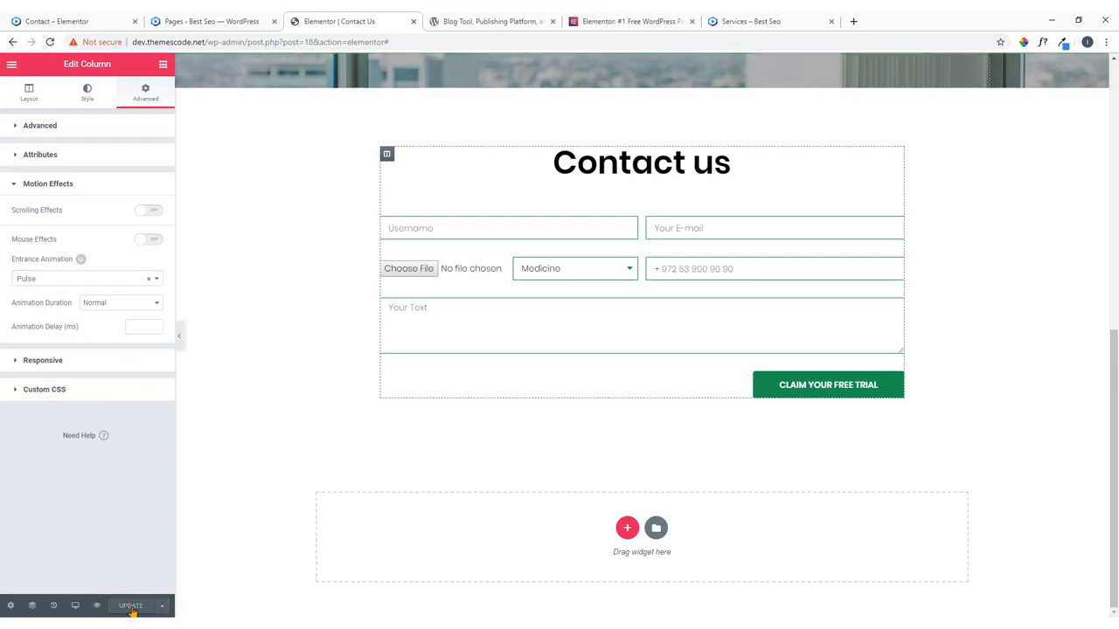
{"action": "scroll", "coordinate": [454, 449], "scroll_direction": "up", "scroll_amount": 5}
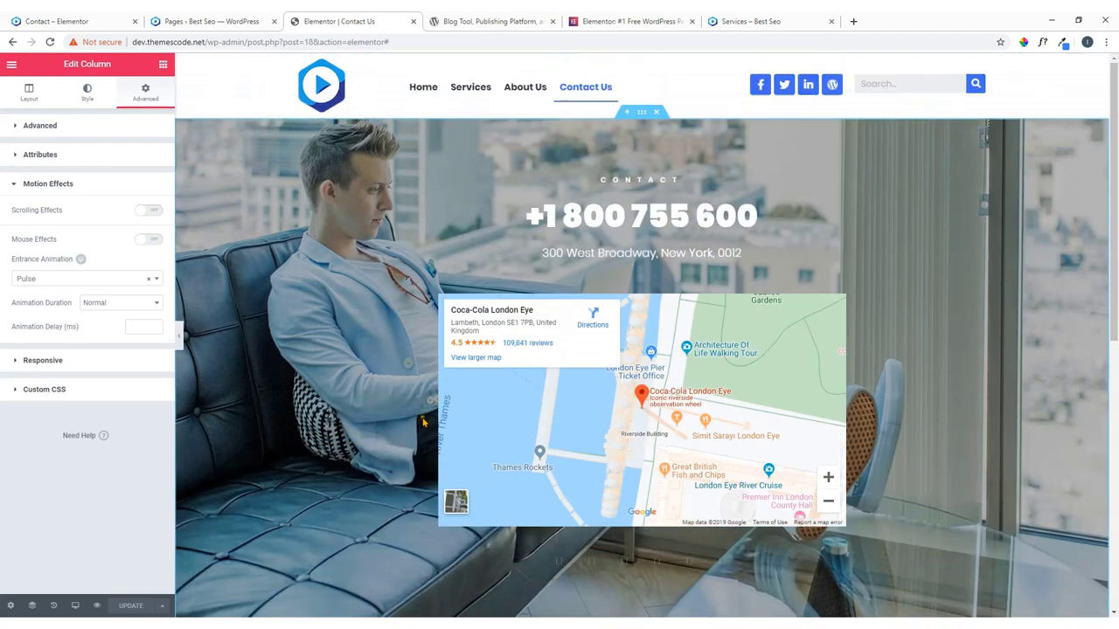
{"action": "scroll", "coordinate": [423, 422], "scroll_direction": "down", "scroll_amount": 7}
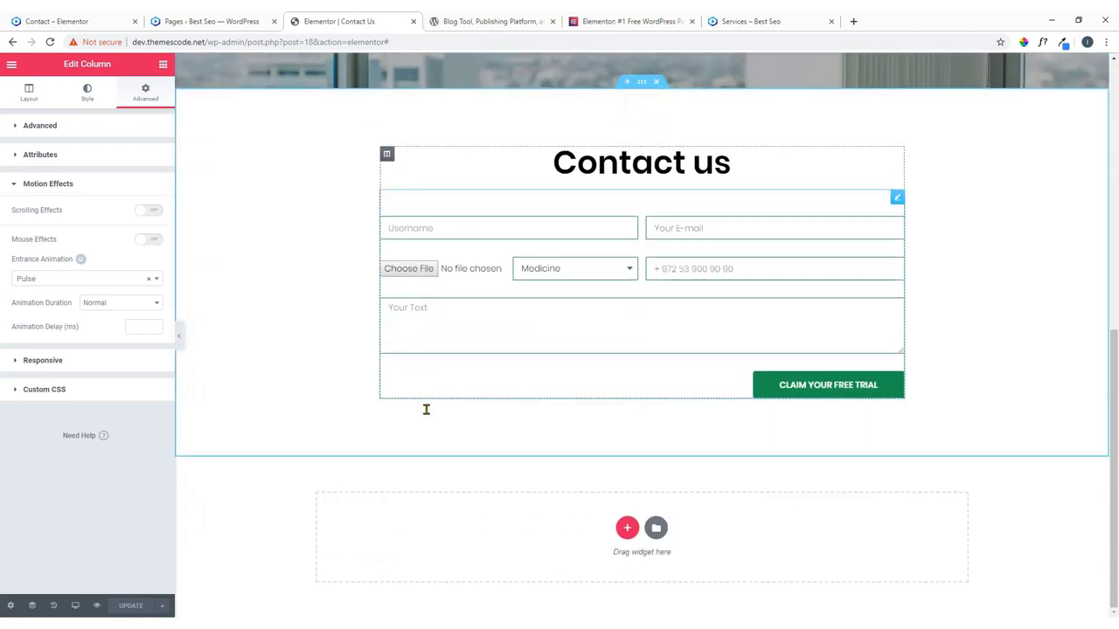
{"action": "scroll", "coordinate": [425, 409], "scroll_direction": "up", "scroll_amount": 7}
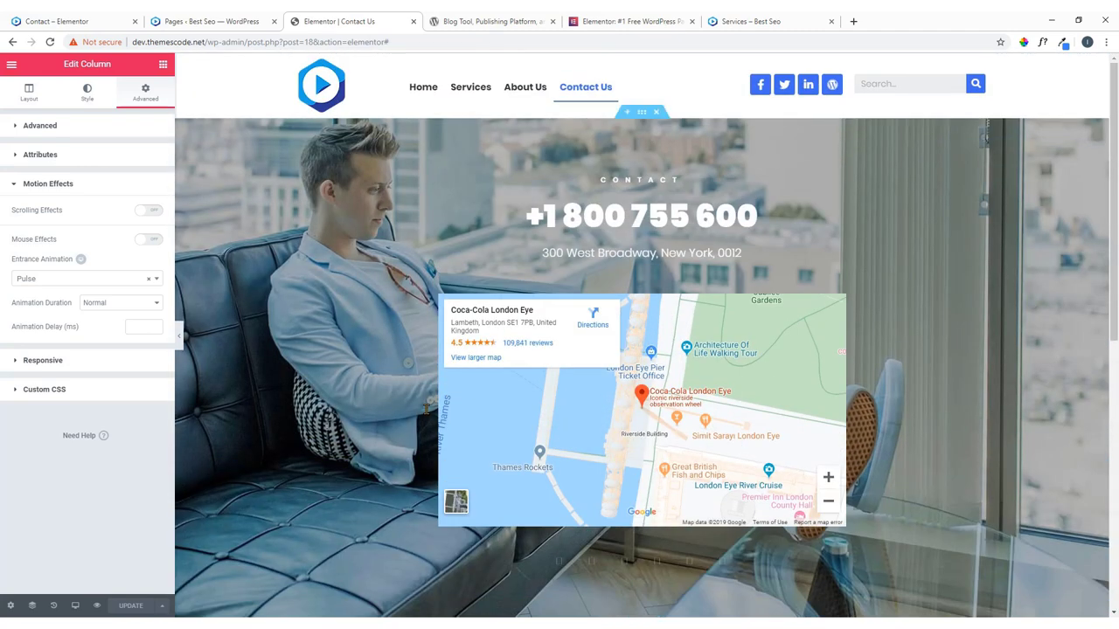
{"action": "scroll", "coordinate": [426, 407], "scroll_direction": "down", "scroll_amount": 3}
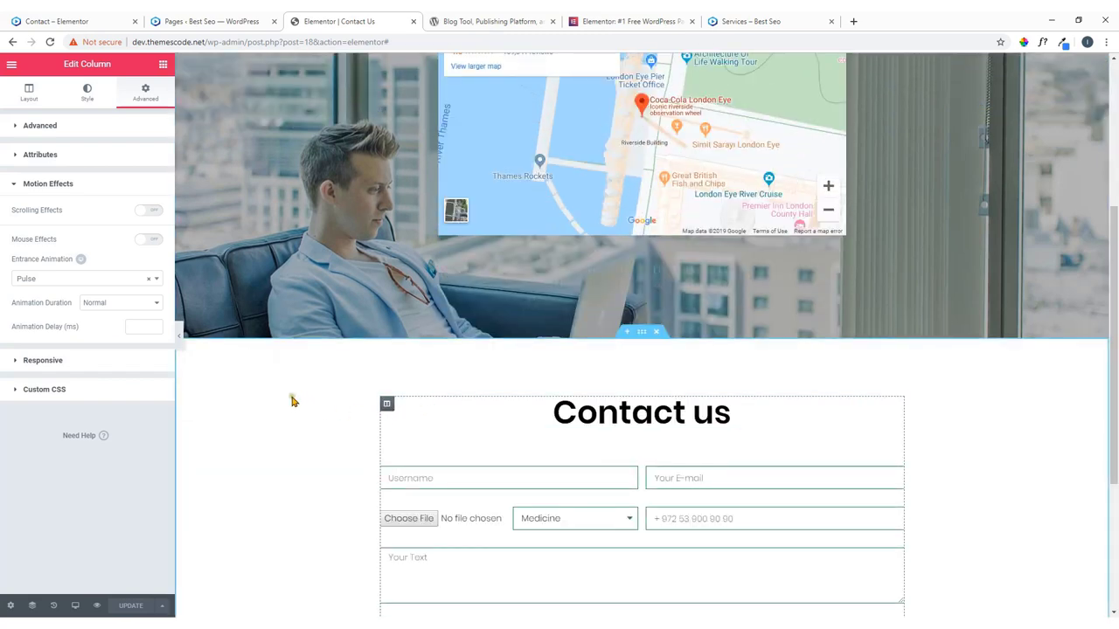
{"action": "scroll", "coordinate": [266, 401], "scroll_direction": "up", "scroll_amount": 3}
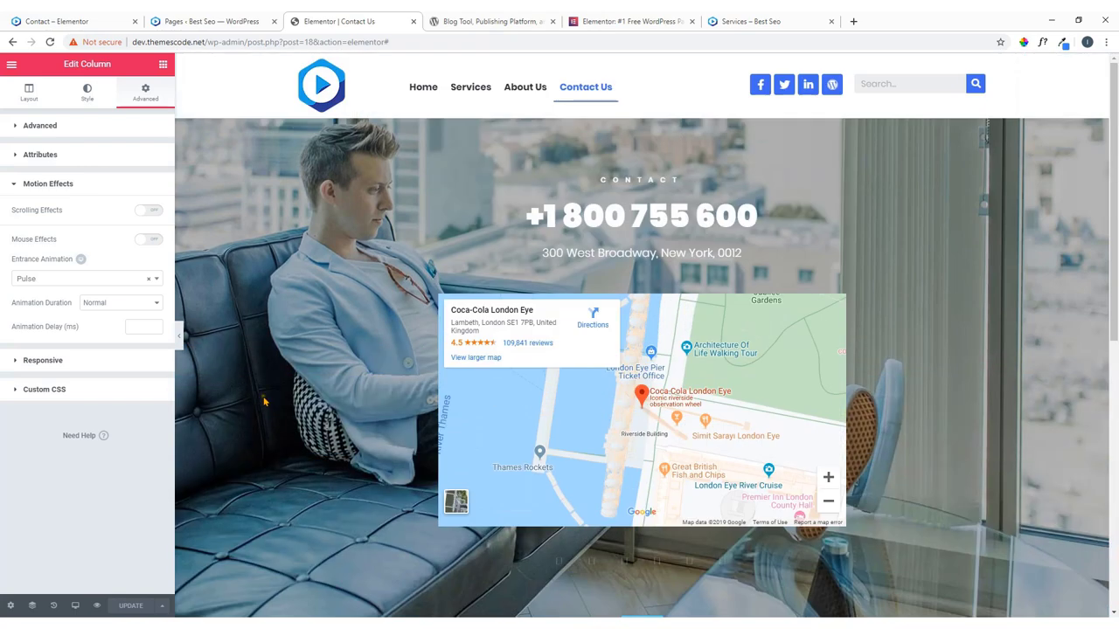
Leave Elementor for the WordPress dashboard and go to Templates > Theme Builder.
{"action": "left_click", "coordinate": [13, 65]}
{"action": "left_click", "coordinate": [52, 366]}
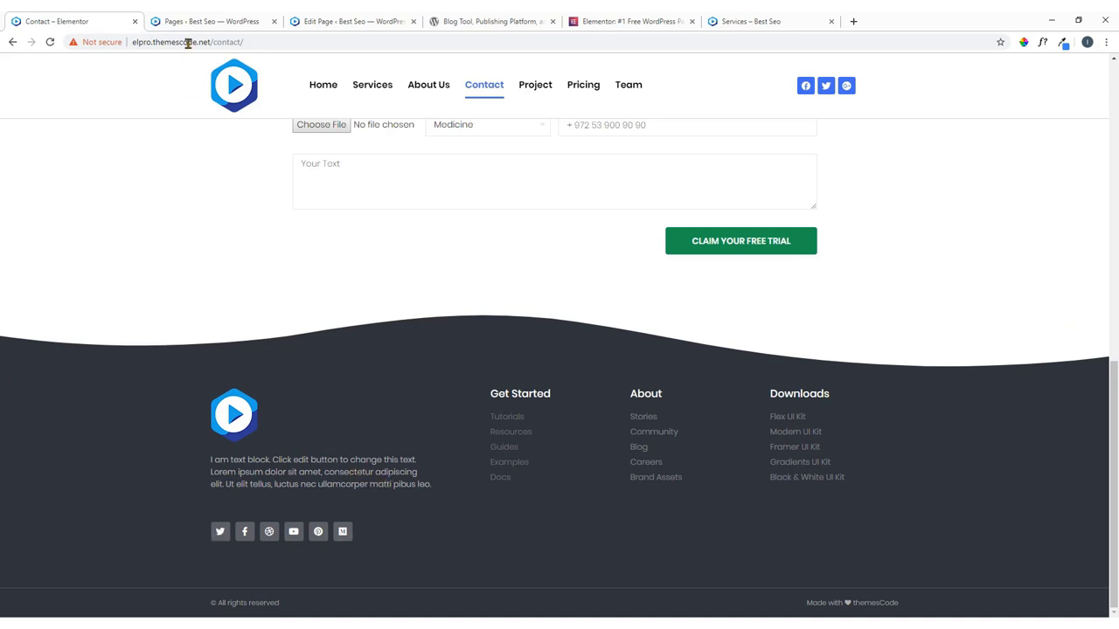
{"action": "left_click", "coordinate": [330, 17]}
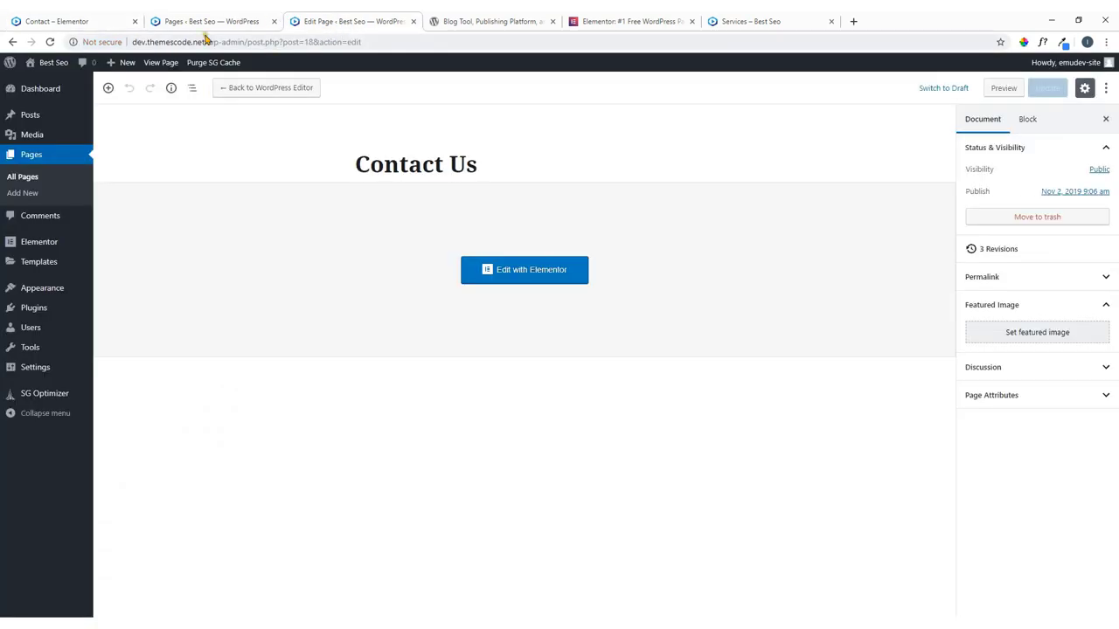
{"action": "mouse_move", "coordinate": [39, 295]}
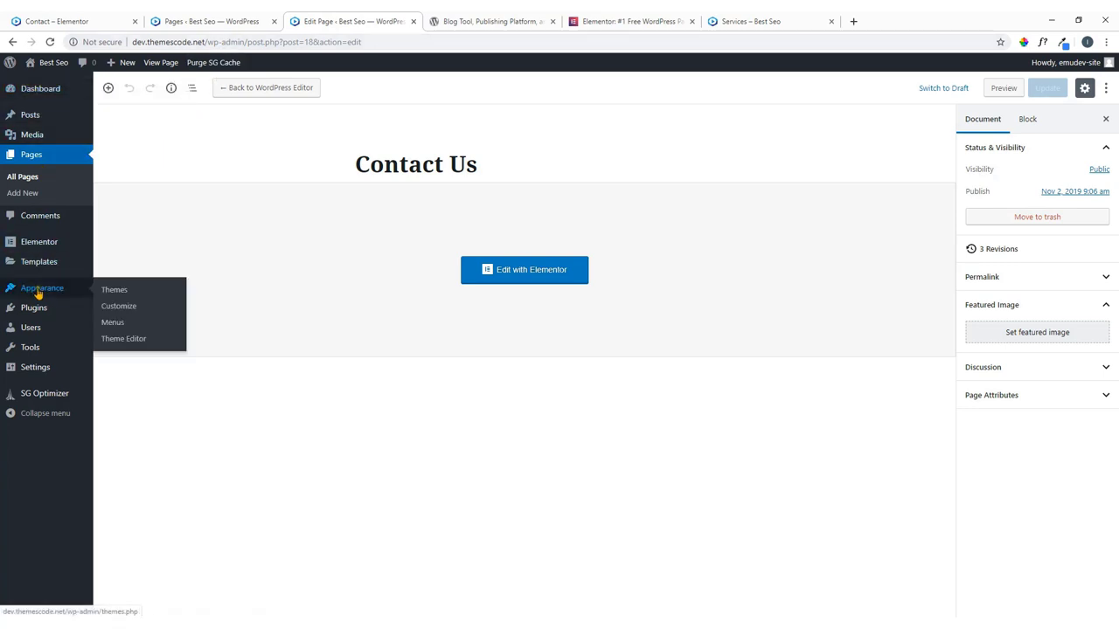
{"action": "mouse_move", "coordinate": [42, 270]}
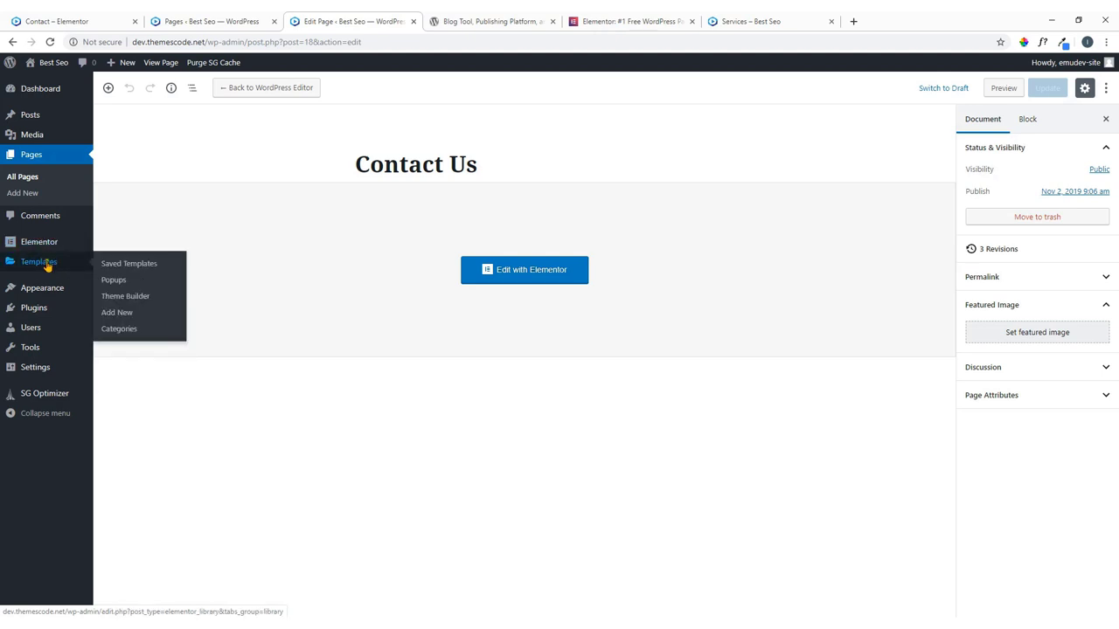
{"action": "left_click", "coordinate": [133, 301]}
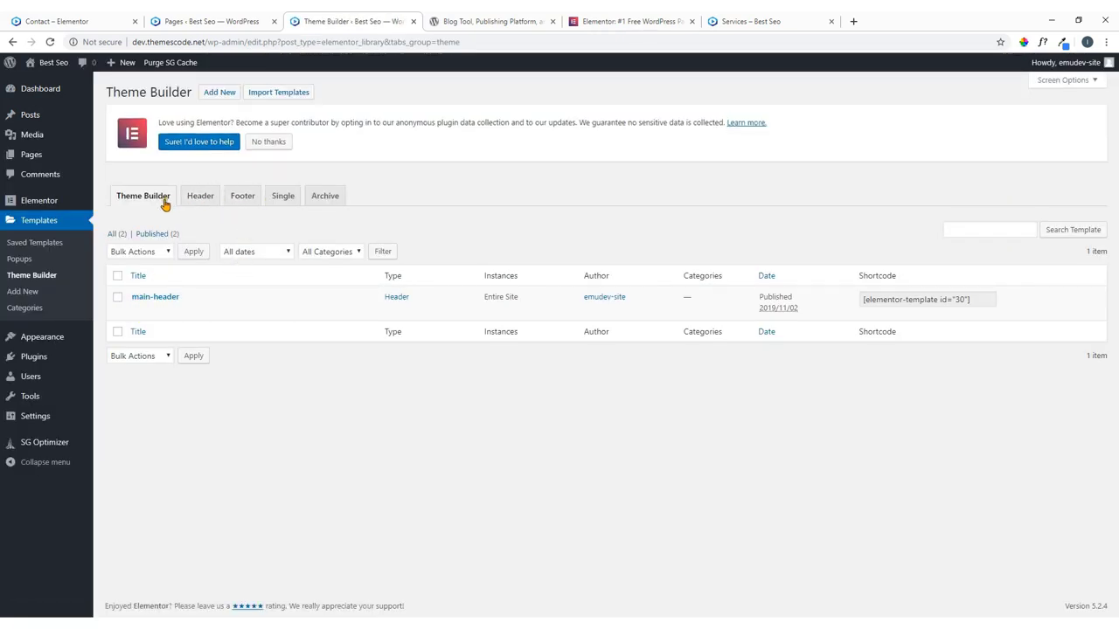
Create a new Footer-type template named Footer.
{"action": "left_click", "coordinate": [245, 200]}
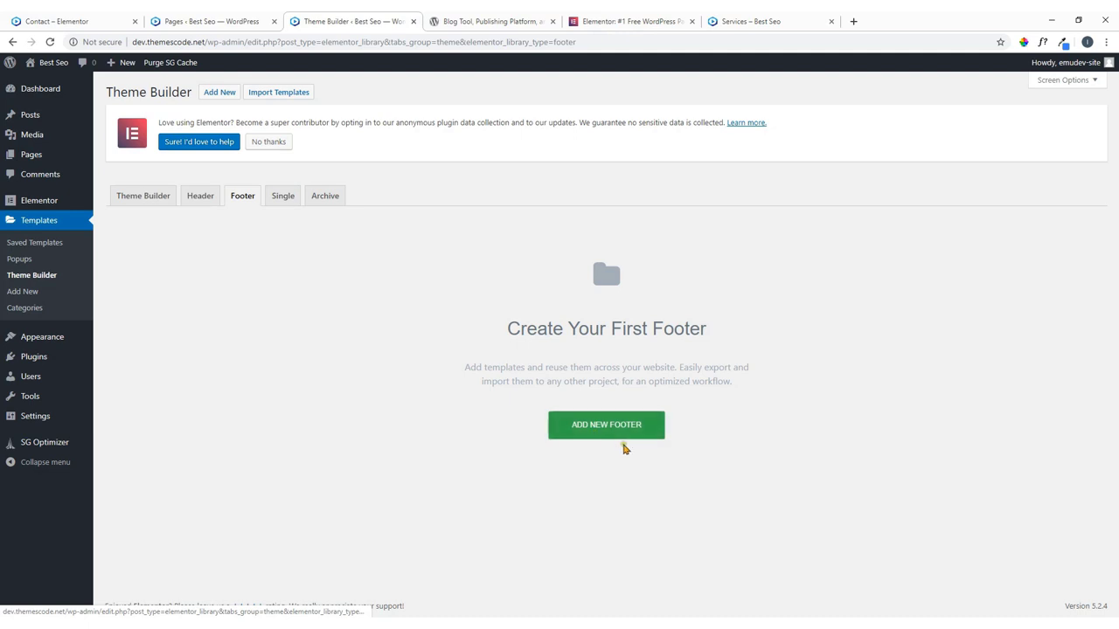
{"action": "left_click", "coordinate": [596, 433]}
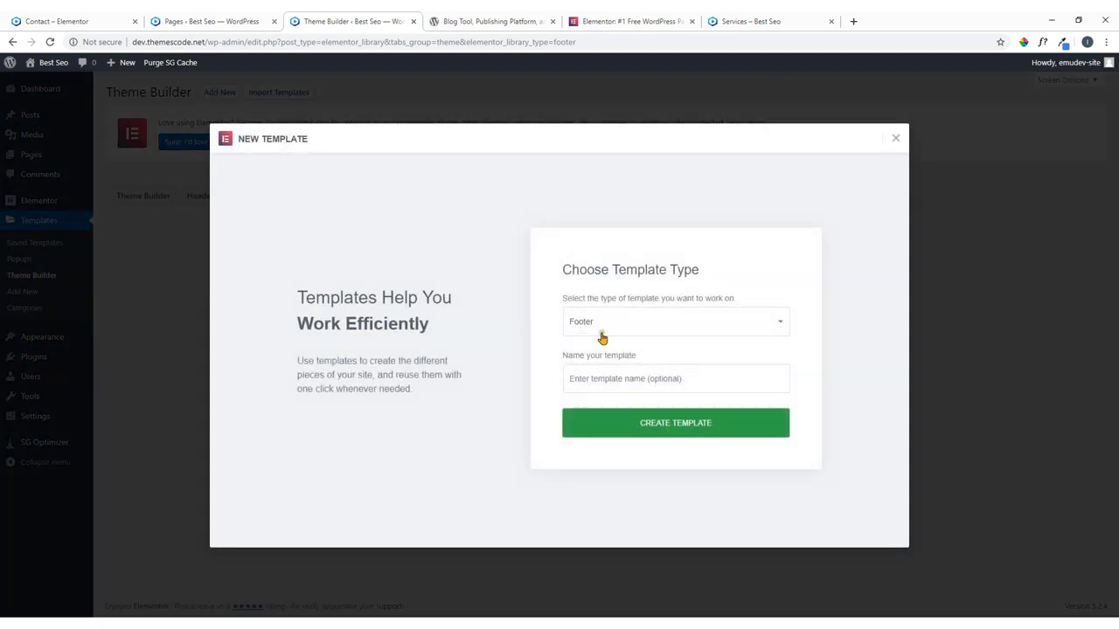
{"action": "left_click", "coordinate": [596, 378]}
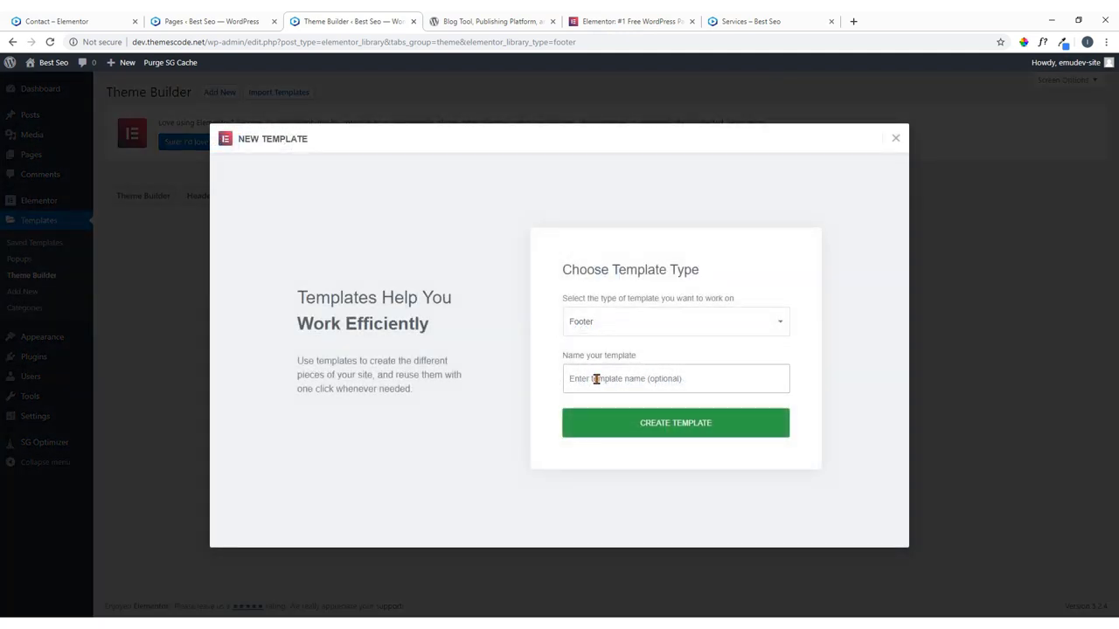
{"action": "type", "text": "Footer"}
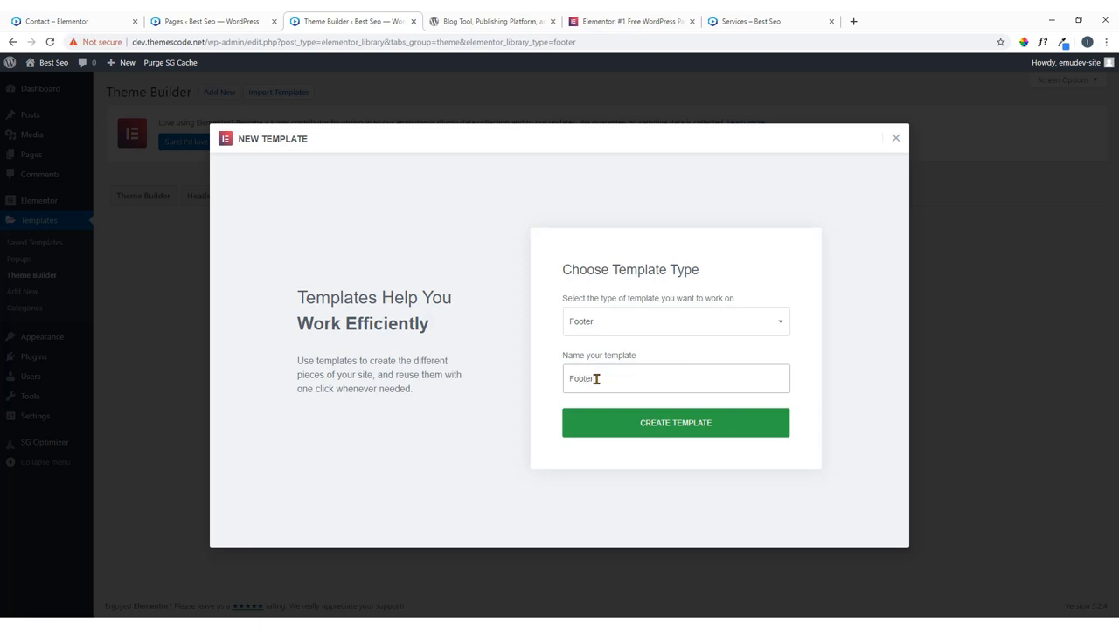
{"action": "left_click", "coordinate": [690, 424]}
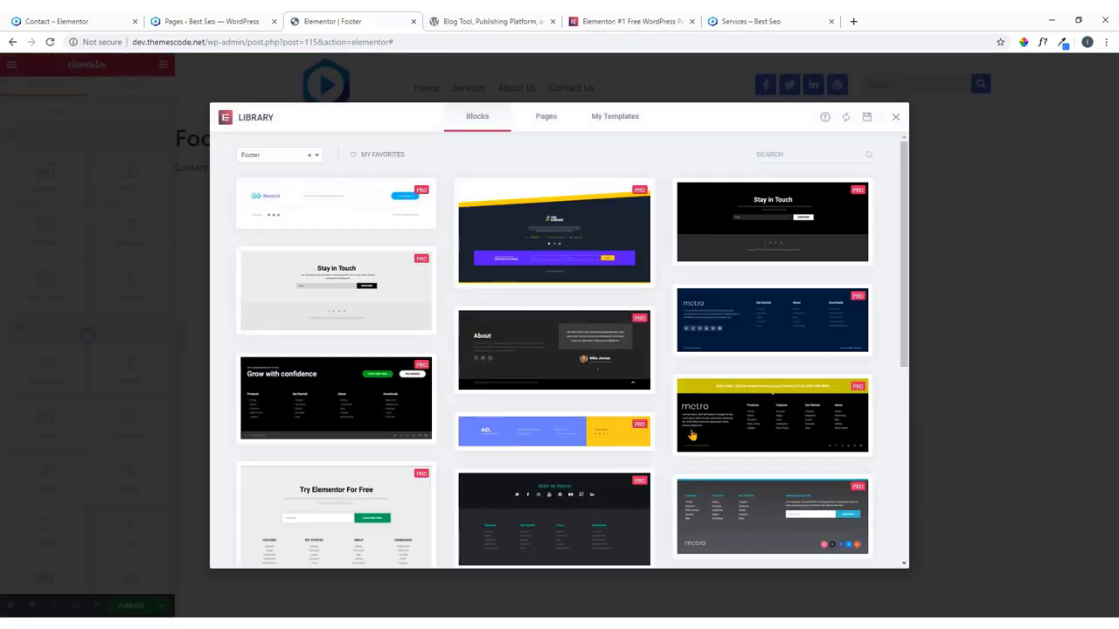
Browse the library's footer blocks, preview the navy metro footer, and insert it.
{"action": "mouse_move", "coordinate": [572, 253]}
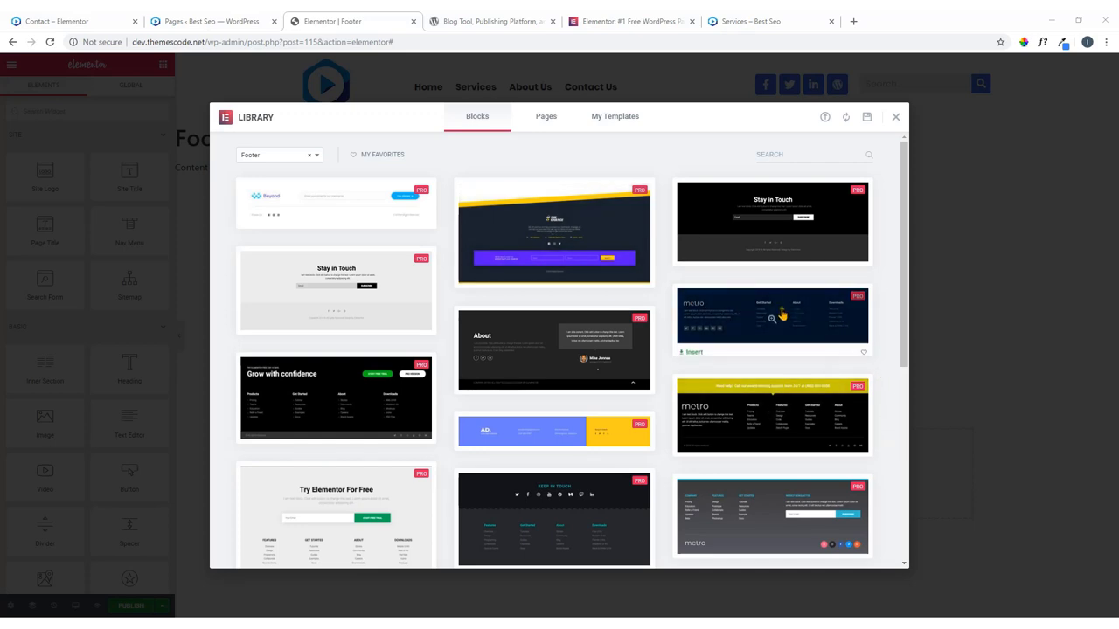
{"action": "scroll", "coordinate": [873, 436], "scroll_direction": "down", "scroll_amount": 3}
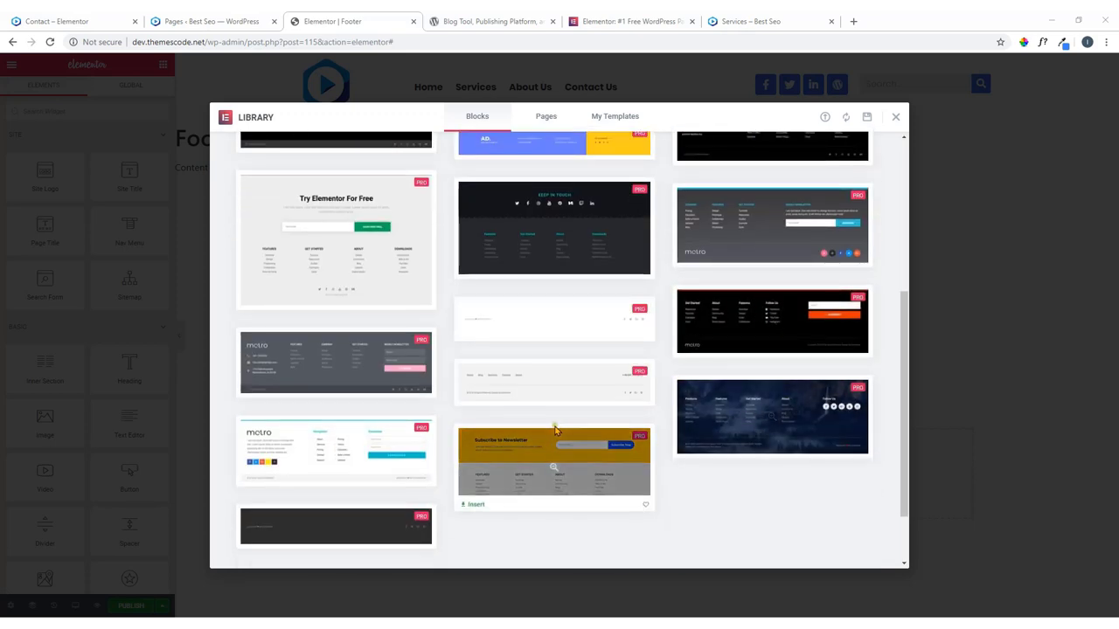
{"action": "scroll", "coordinate": [497, 416], "scroll_direction": "down", "scroll_amount": 1}
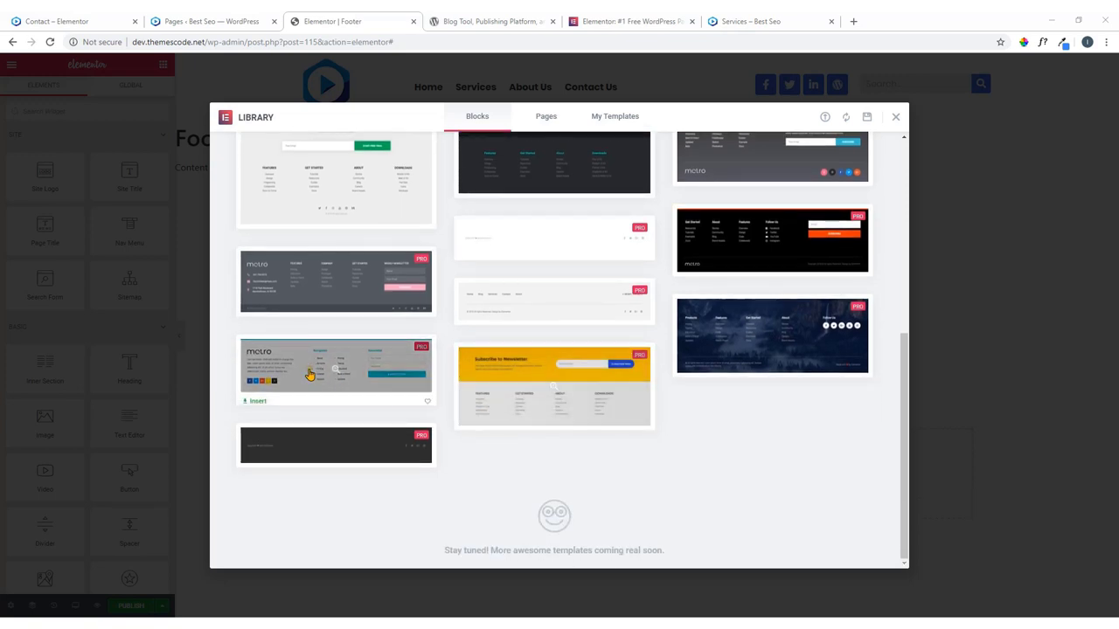
{"action": "scroll", "coordinate": [599, 391], "scroll_direction": "up", "scroll_amount": 3}
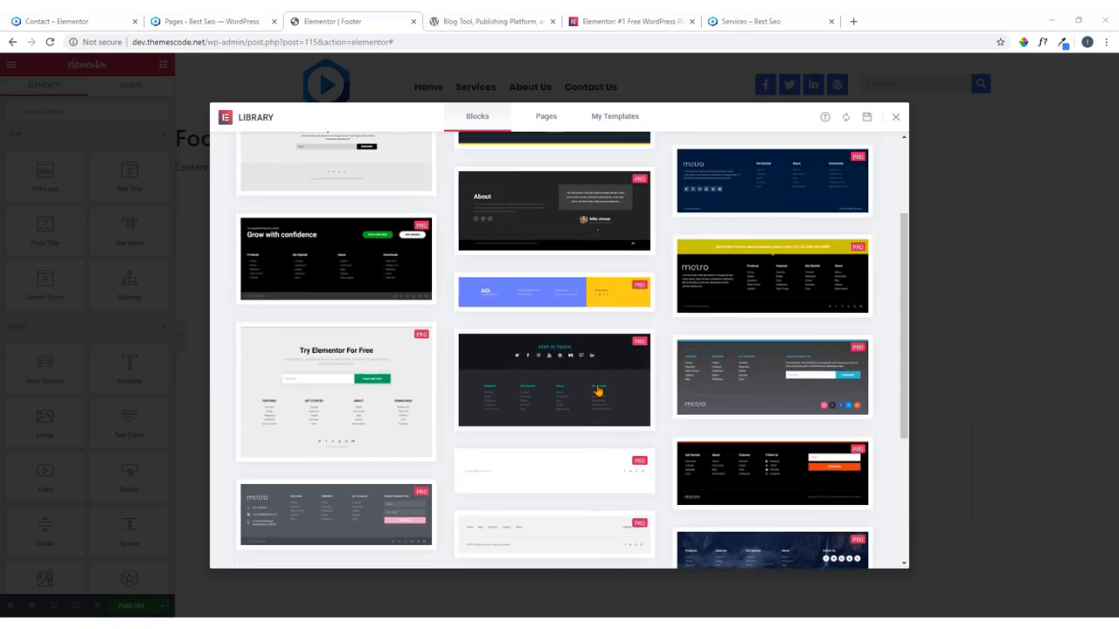
{"action": "scroll", "coordinate": [549, 370], "scroll_direction": "up", "scroll_amount": 1}
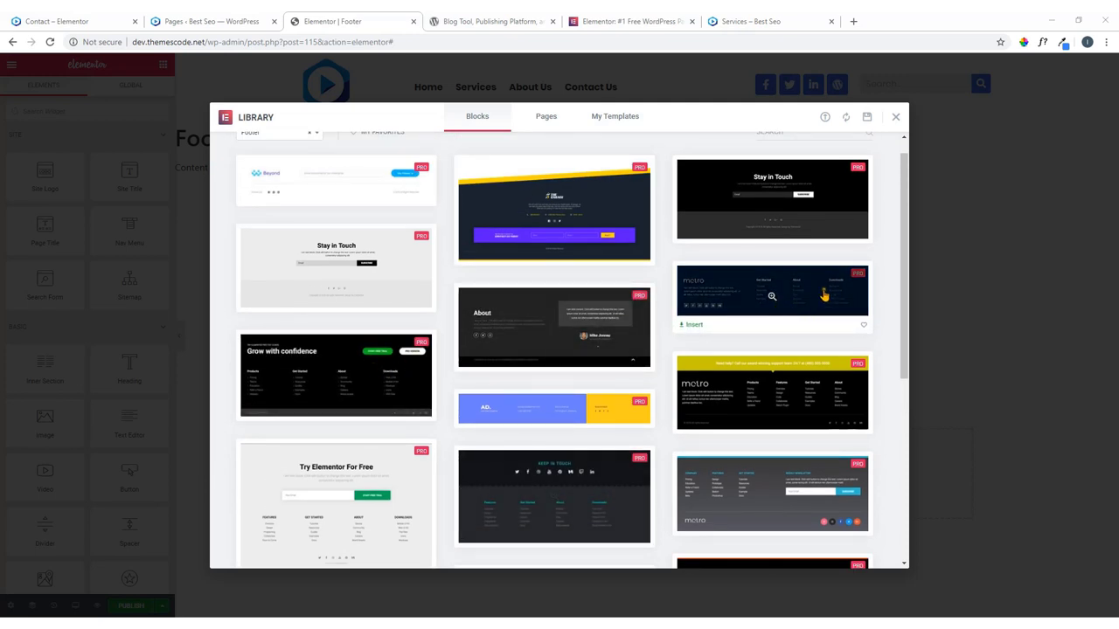
{"action": "scroll", "coordinate": [813, 293], "scroll_direction": "up", "scroll_amount": 1}
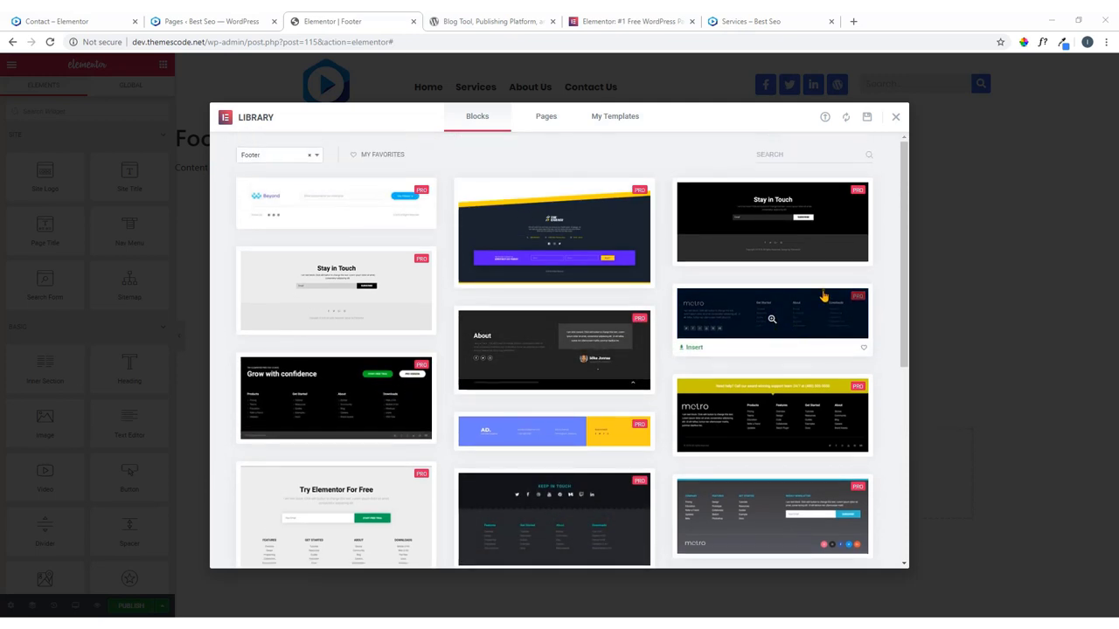
{"action": "left_click", "coordinate": [770, 322]}
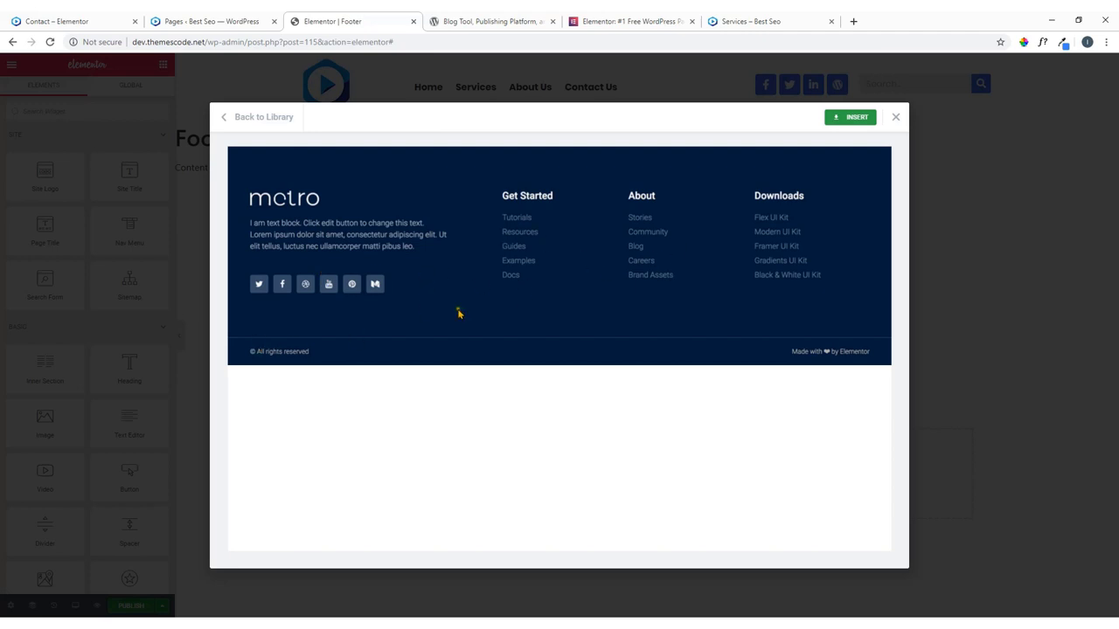
{"action": "left_click", "coordinate": [847, 123]}
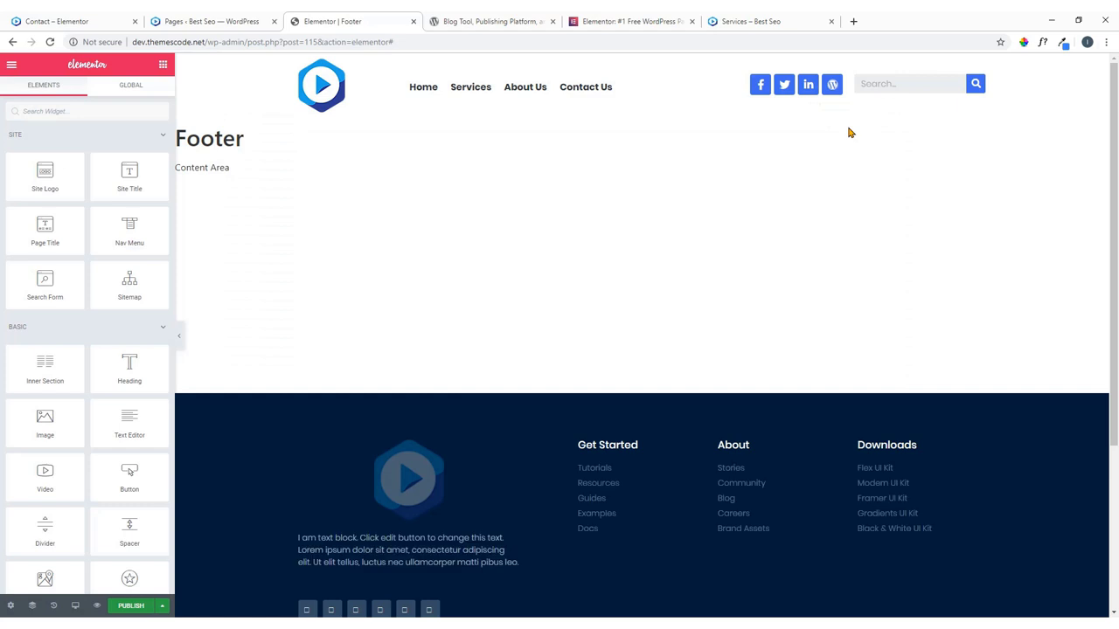
Reduce the footer Site Logo's image width to 80.
{"action": "scroll", "coordinate": [805, 175], "scroll_direction": "down", "scroll_amount": 3}
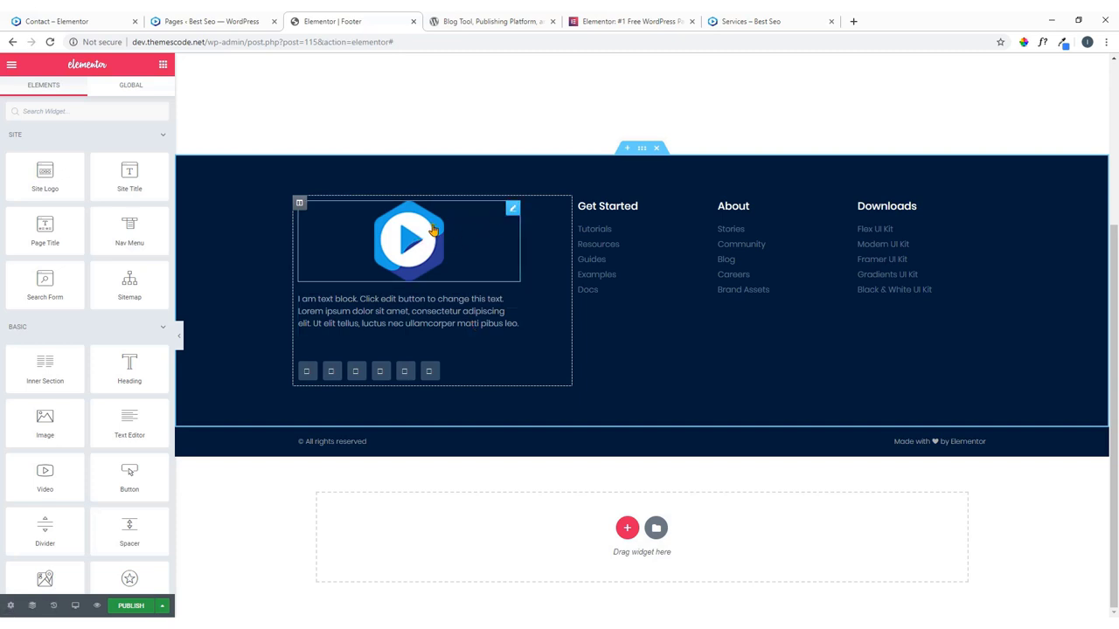
{"action": "left_click", "coordinate": [517, 219]}
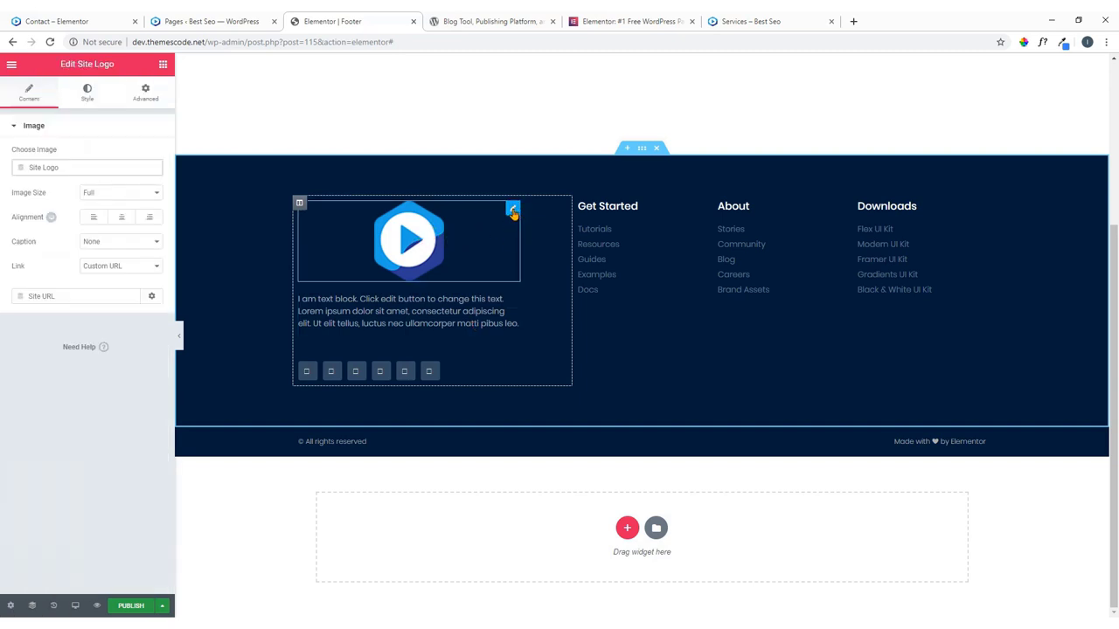
{"action": "left_click", "coordinate": [88, 103]}
{"action": "left_click_drag", "start_coordinate": [22, 175], "coordinate": [22, 175]}
{"action": "left_click", "coordinate": [156, 175]}
{"action": "left_click", "coordinate": [157, 174]}
{"action": "left_click", "coordinate": [157, 175]}
{"action": "left_click", "coordinate": [157, 175]}
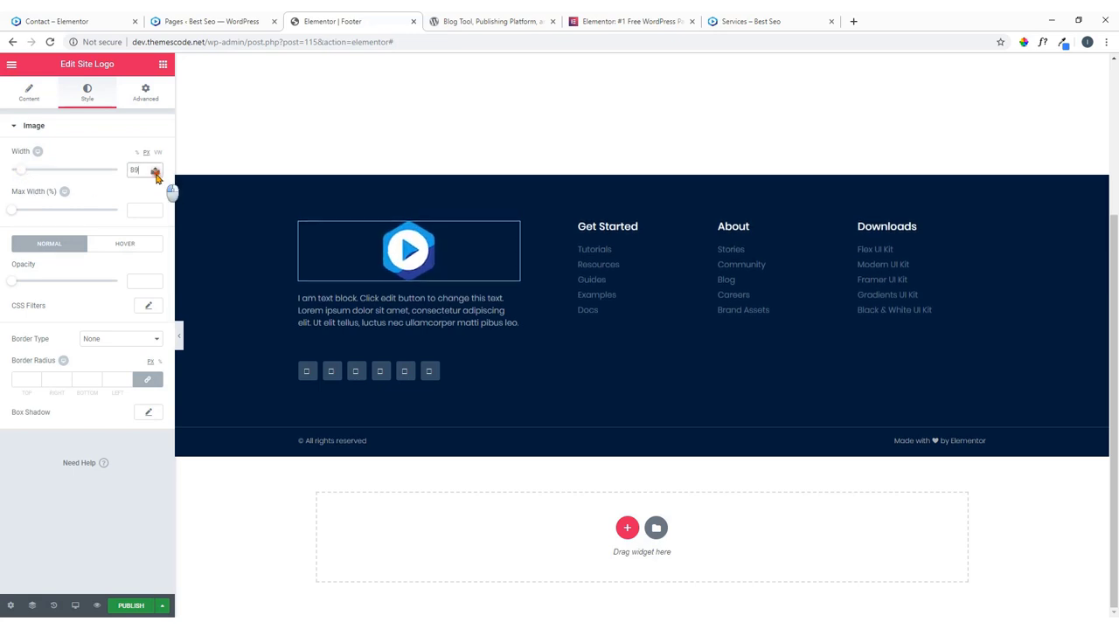
{"action": "left_click", "coordinate": [156, 174]}
{"action": "left_click", "coordinate": [157, 175]}
{"action": "left_click", "coordinate": [157, 175]}
{"action": "left_click", "coordinate": [156, 175]}
{"action": "left_click", "coordinate": [156, 175]}
{"action": "left_click", "coordinate": [157, 175]}
{"action": "left_click", "coordinate": [156, 174]}
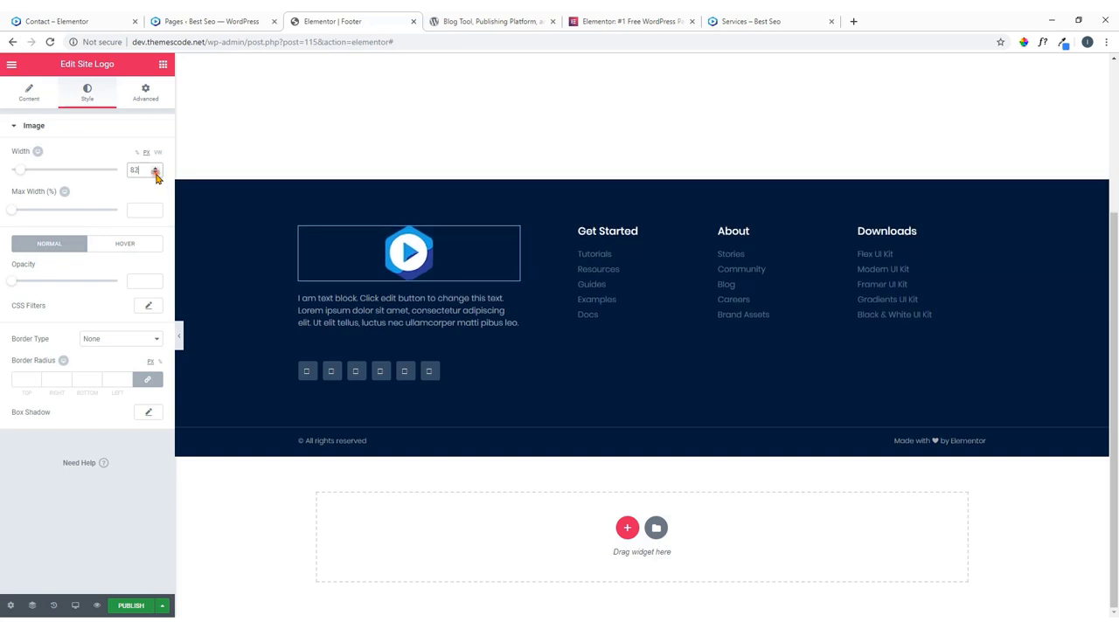
{"action": "left_click", "coordinate": [156, 175]}
{"action": "left_click", "coordinate": [156, 175]}
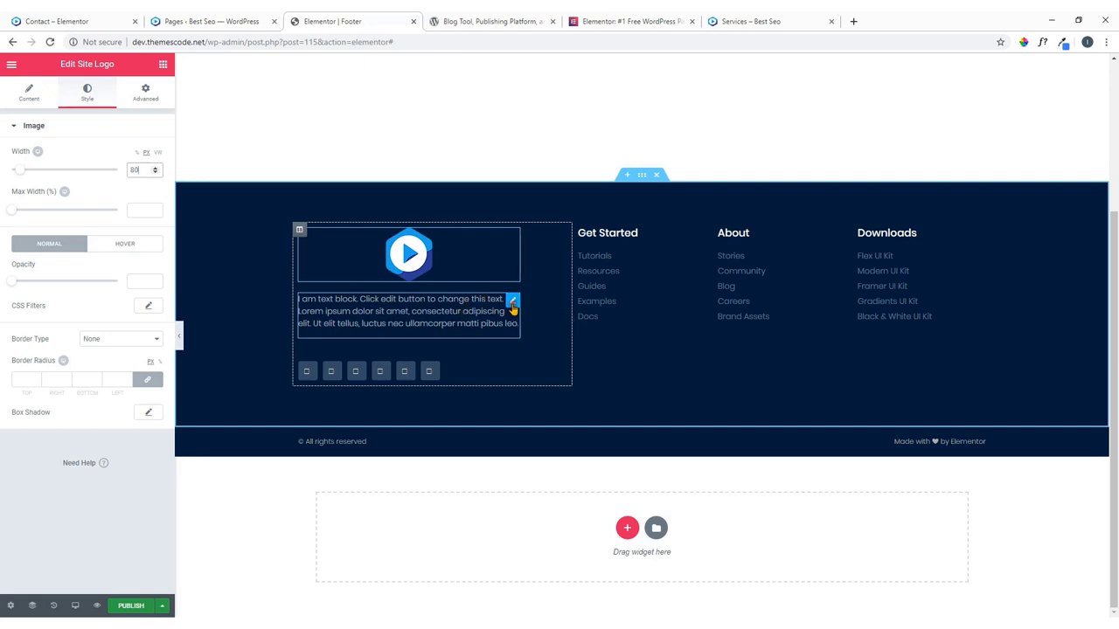
Inspect the footer text block and Social Icons settings, including the Twitter icon's link.
{"action": "left_click", "coordinate": [512, 301]}
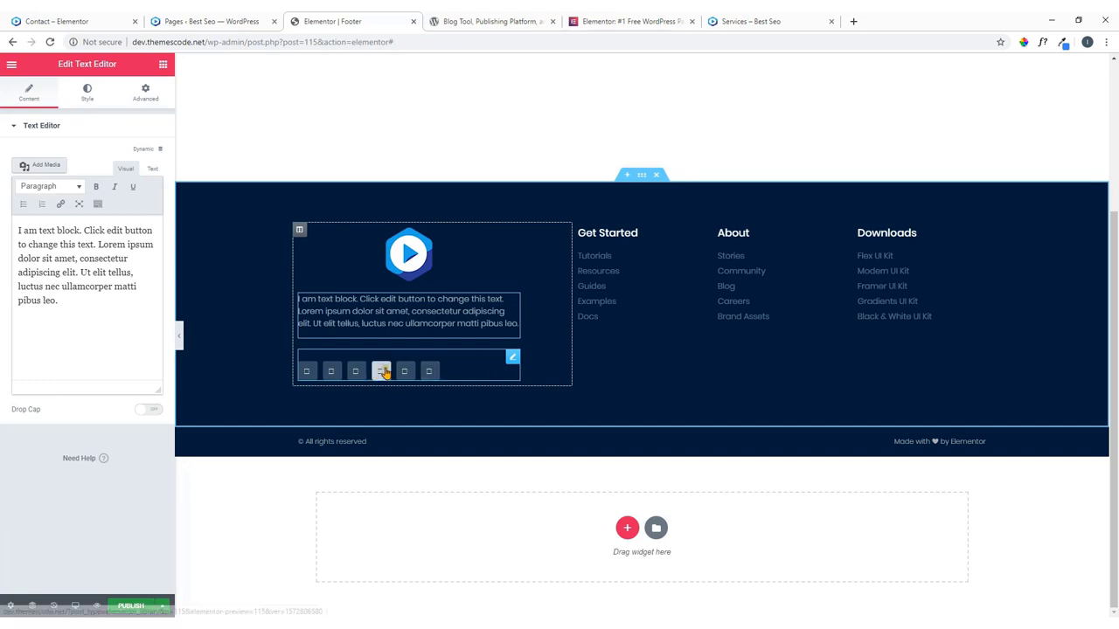
{"action": "left_click", "coordinate": [512, 360]}
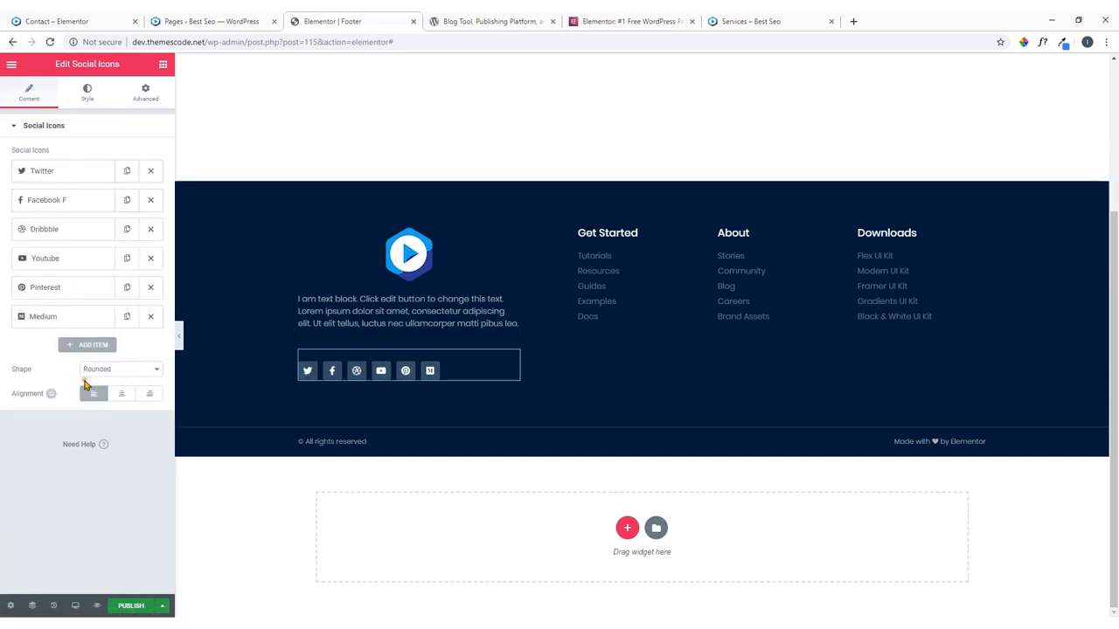
{"action": "left_click", "coordinate": [91, 94]}
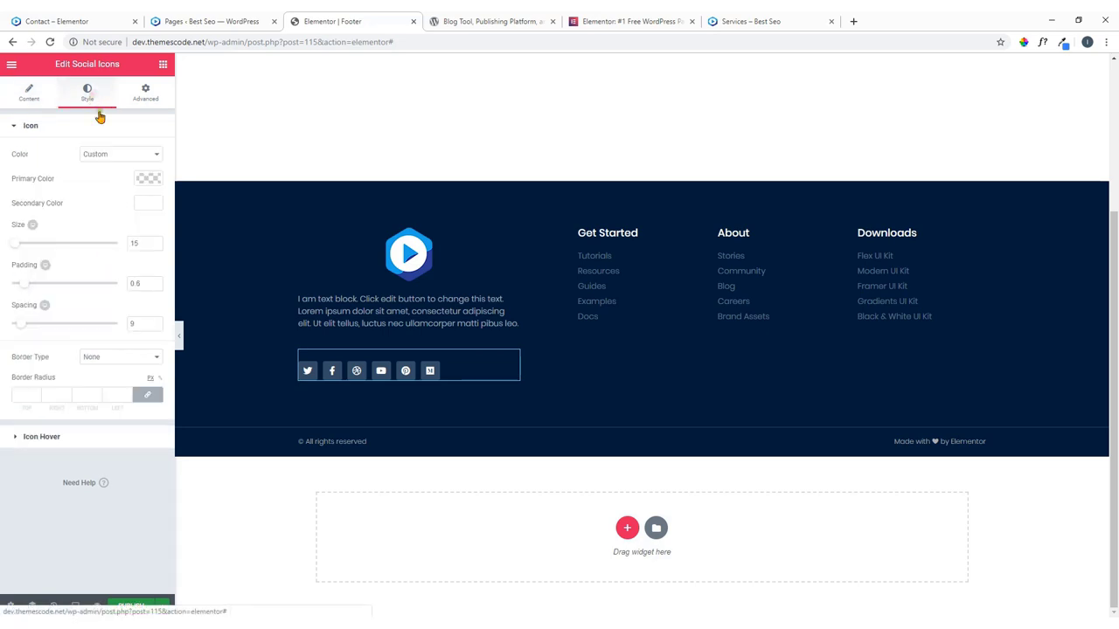
{"action": "left_click", "coordinate": [35, 91]}
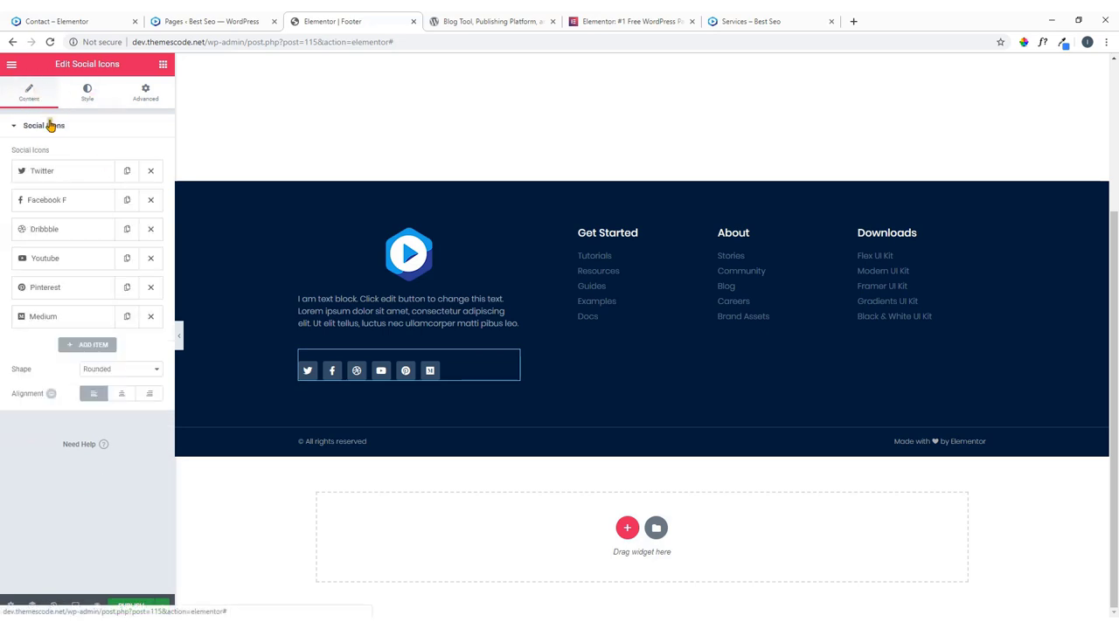
{"action": "left_click", "coordinate": [78, 177]}
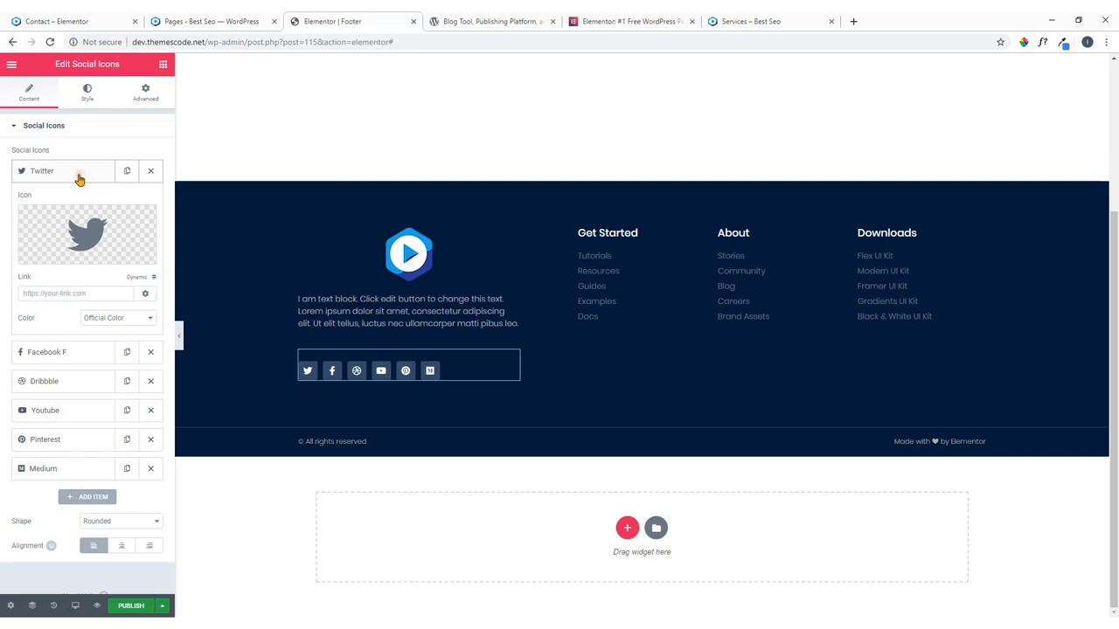
{"action": "left_click", "coordinate": [34, 295]}
{"action": "left_click", "coordinate": [51, 175]}
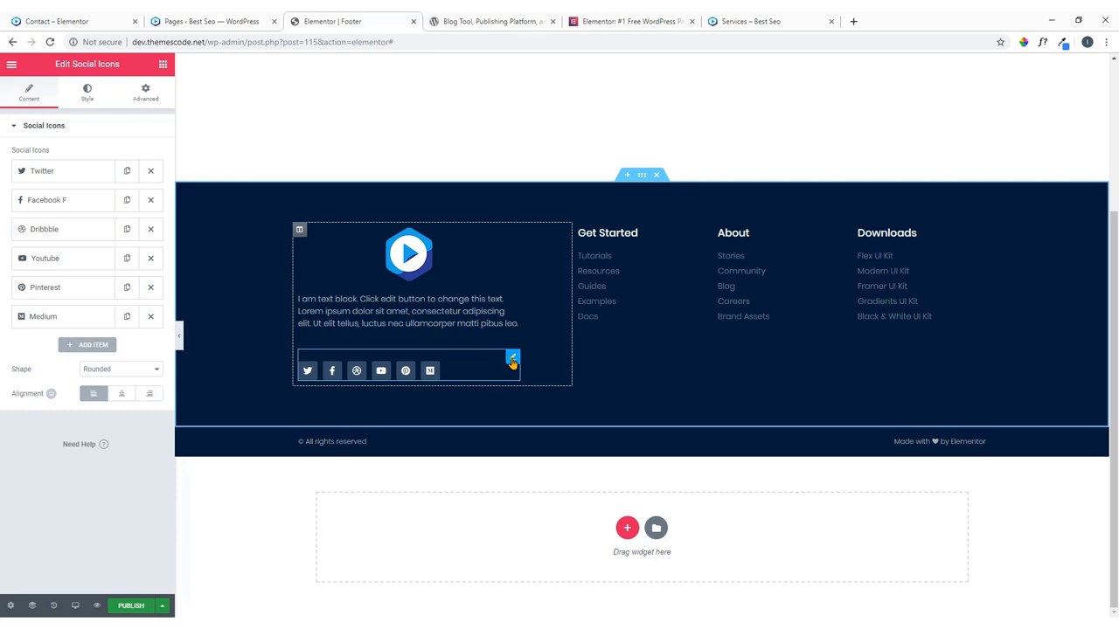
{"action": "right_click", "coordinate": [510, 360]}
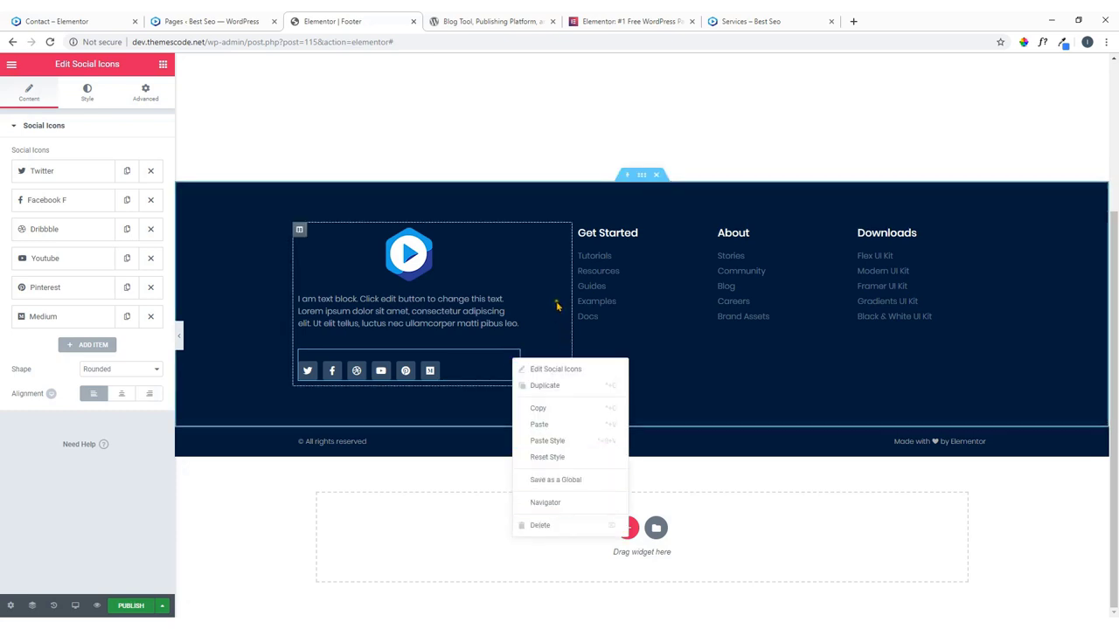
{"action": "left_click", "coordinate": [689, 421]}
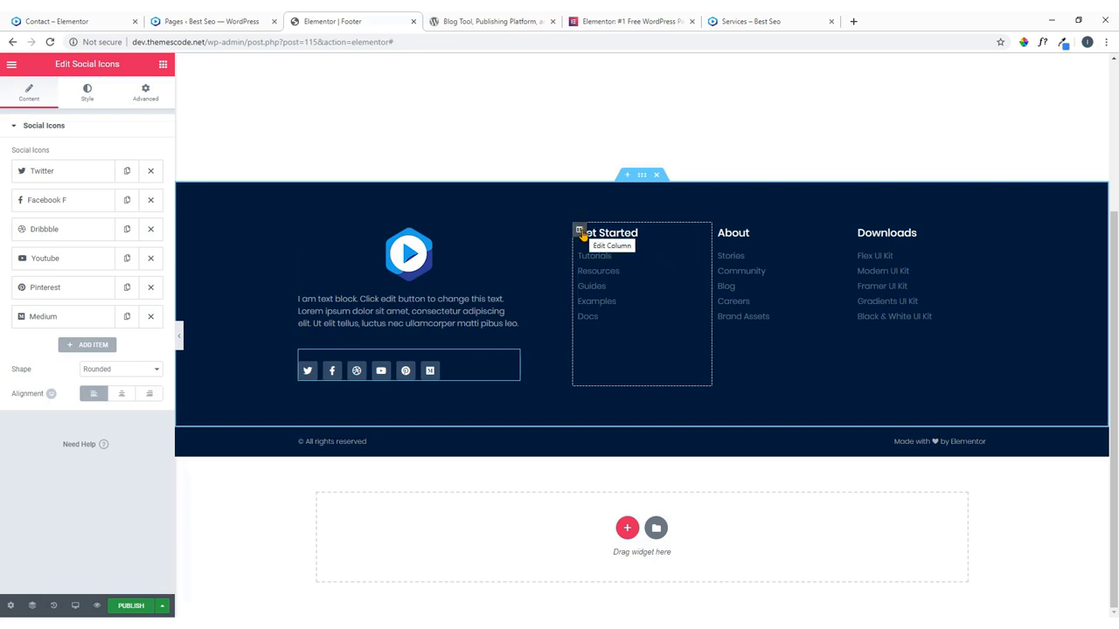
Inspect the settings of the Get Started heading, its link list, the About link list and a footer heading.
{"action": "left_click", "coordinate": [699, 236]}
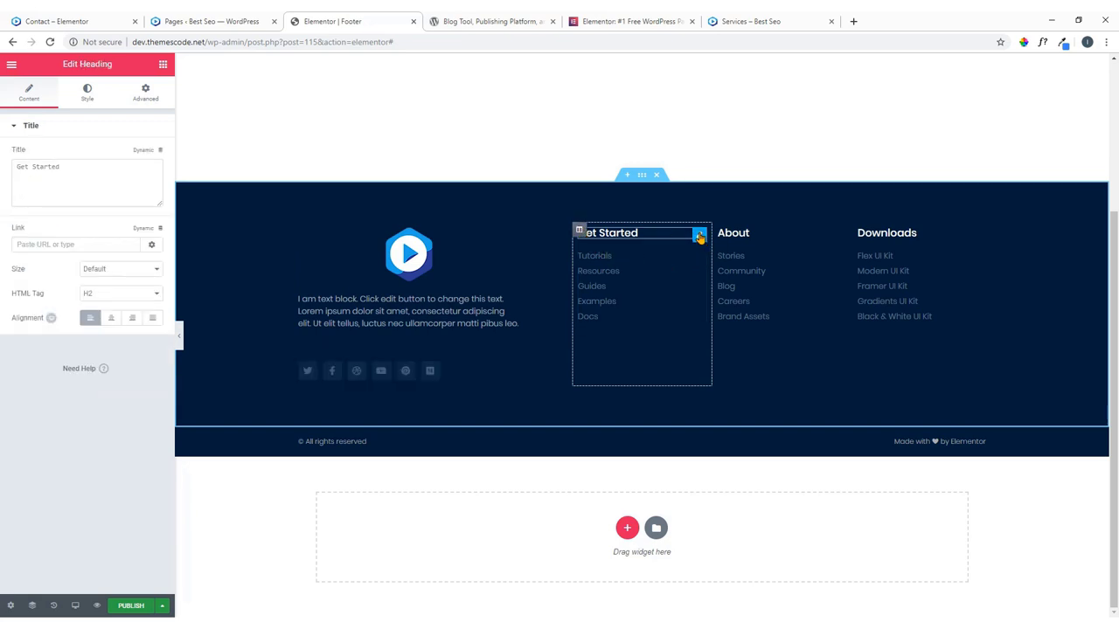
{"action": "left_click", "coordinate": [698, 256]}
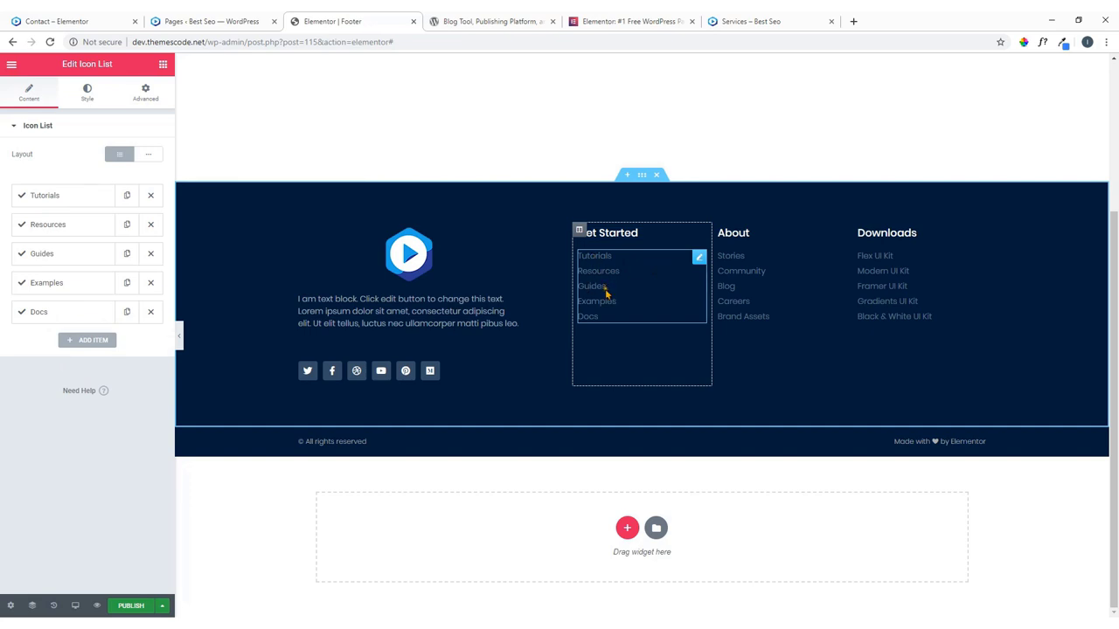
{"action": "left_click", "coordinate": [838, 257]}
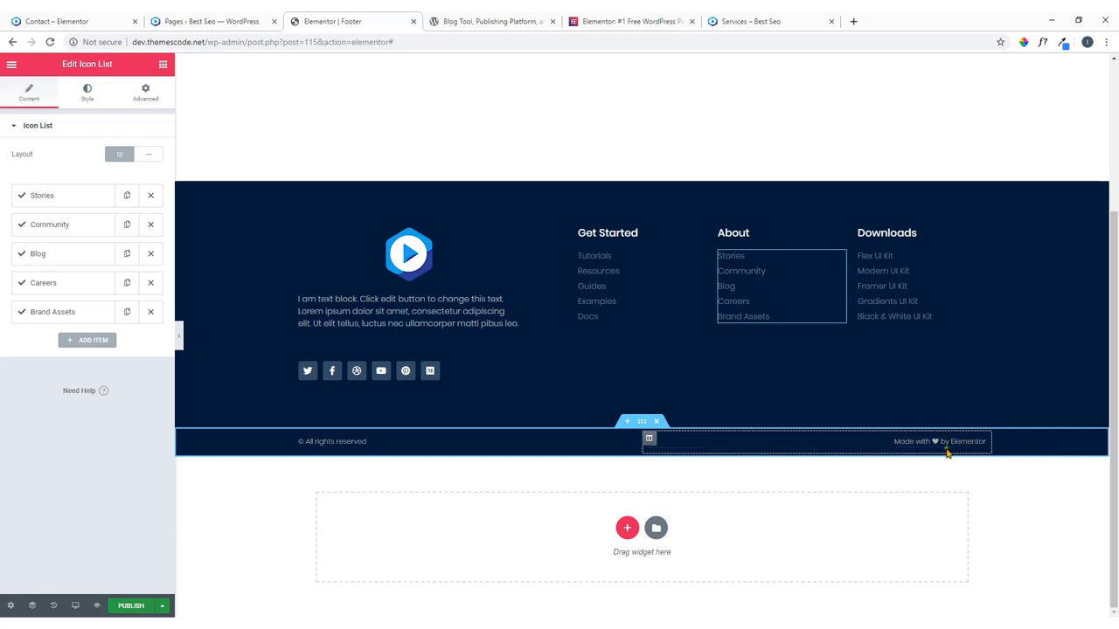
{"action": "left_click", "coordinate": [978, 445]}
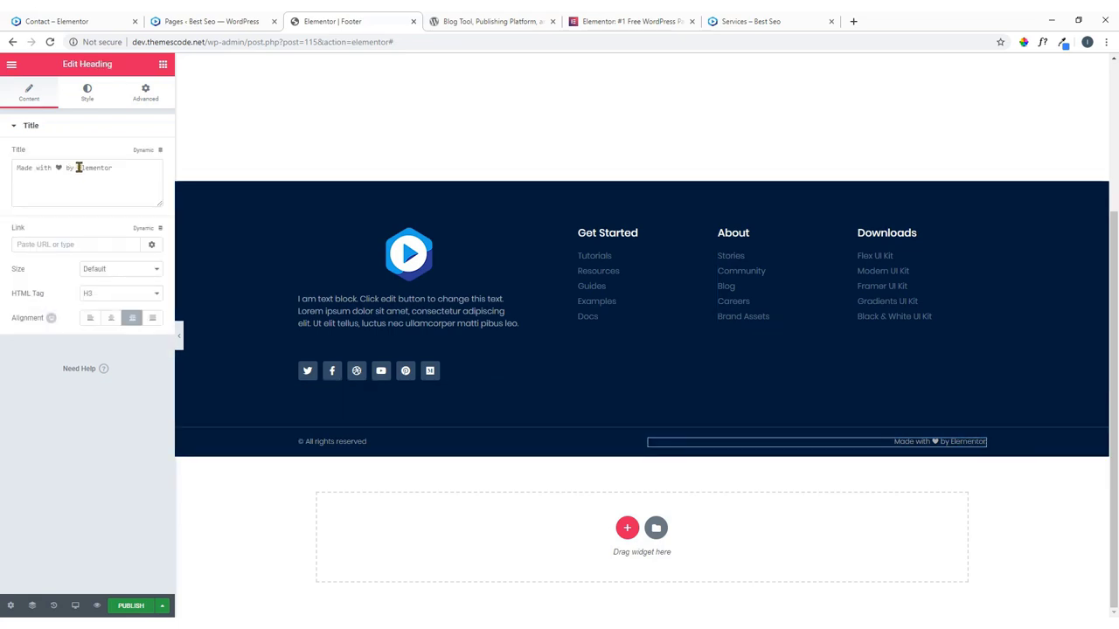
Replace 'Elementor' in the credit with the author's name so it reads 'Made with ♥ by' plus the name.
{"action": "left_click_drag", "start_coordinate": [78, 167], "coordinate": [138, 175]}
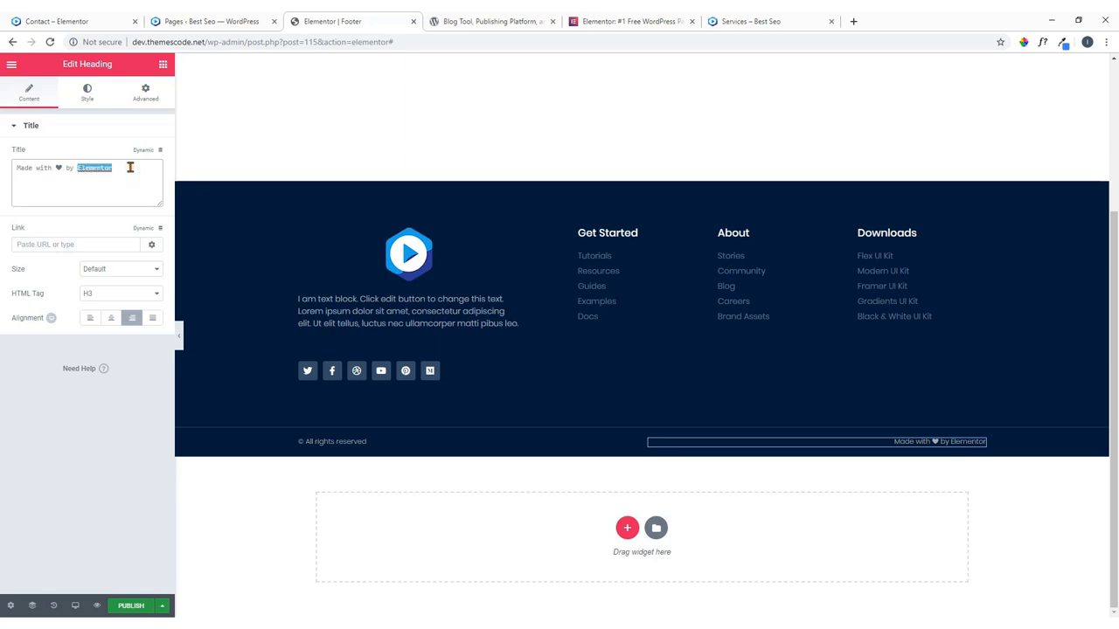
{"action": "key", "text": "BackSpace"}
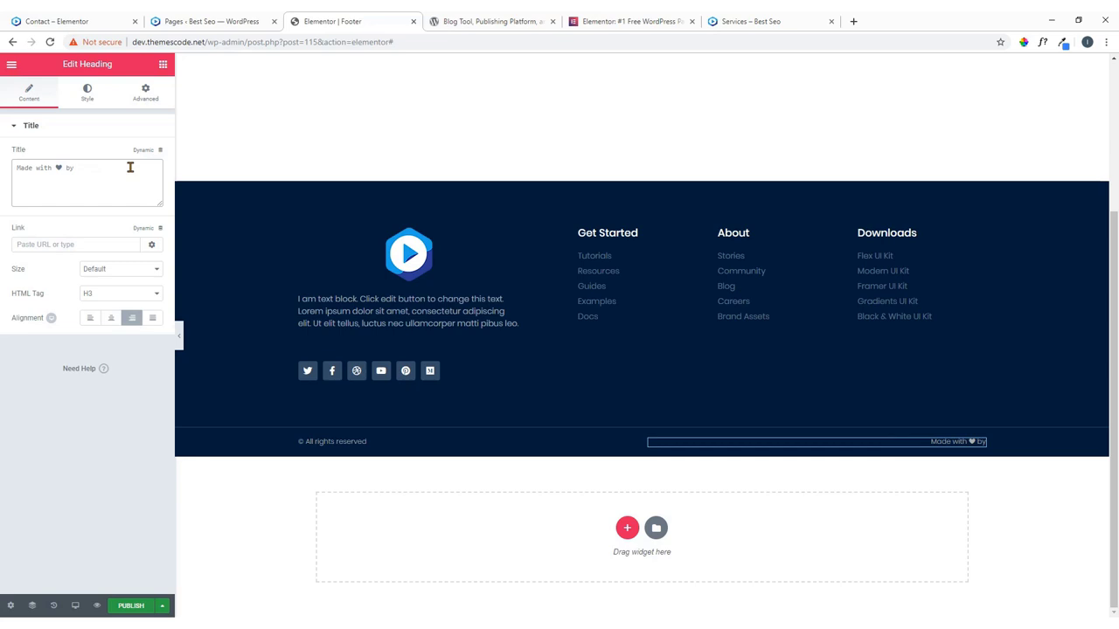
{"action": "type", "text": "ImranEmu"}
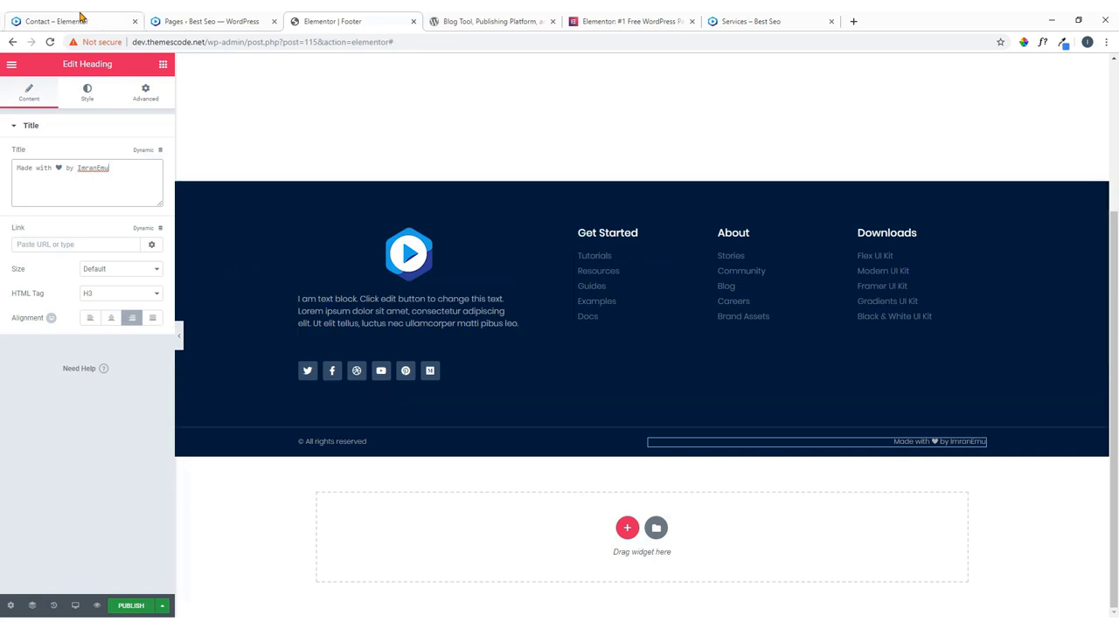
{"action": "left_click", "coordinate": [54, 21]}
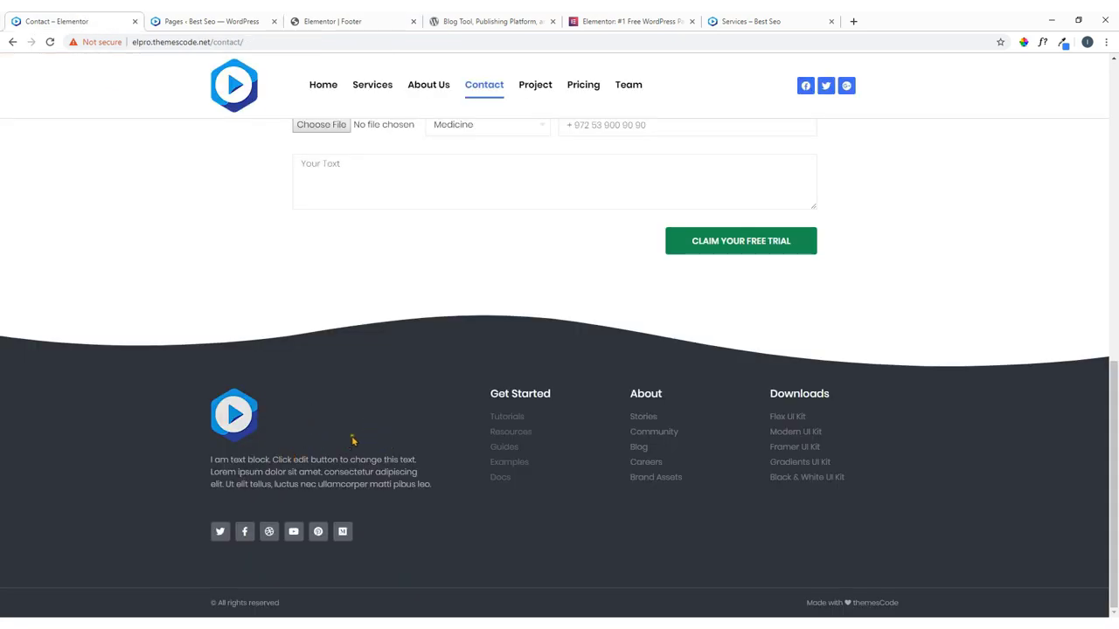
Sample the live footer's dark grey background with ColorZilla and copy its hex #30333A.
{"action": "left_click", "coordinate": [1023, 43]}
{"action": "left_click", "coordinate": [1010, 119]}
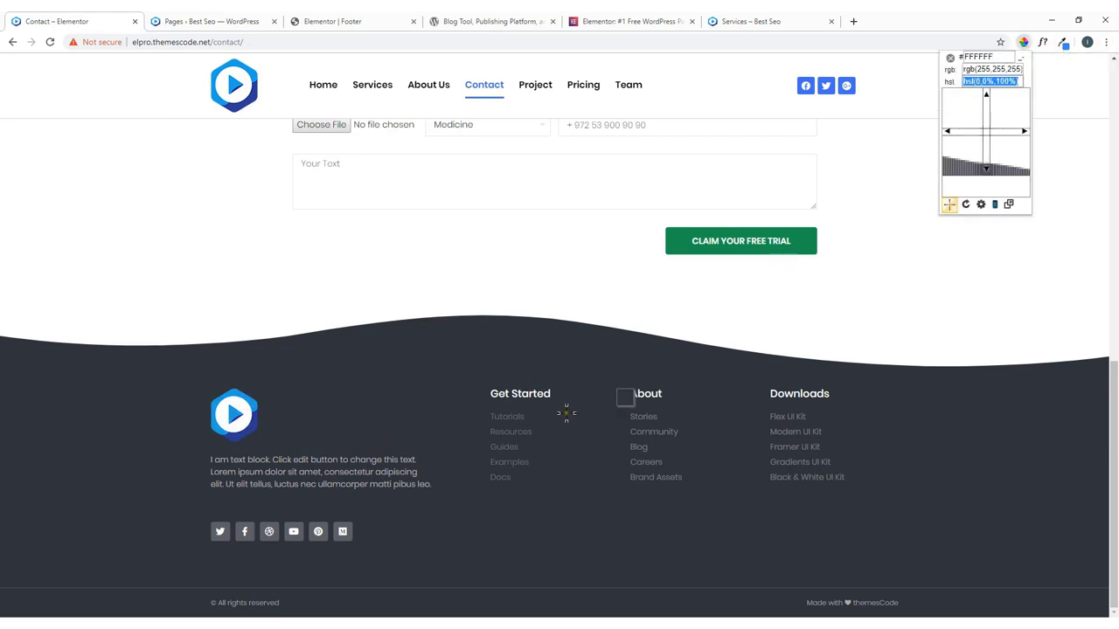
{"action": "left_click", "coordinate": [357, 378]}
{"action": "right_click", "coordinate": [394, 406]}
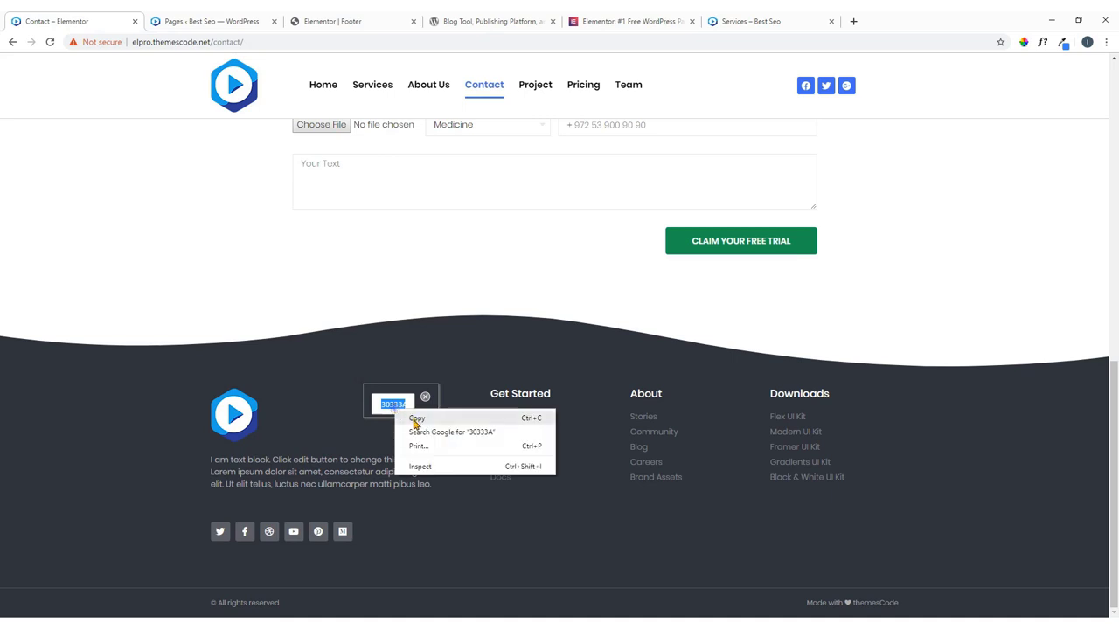
{"action": "left_click", "coordinate": [414, 419]}
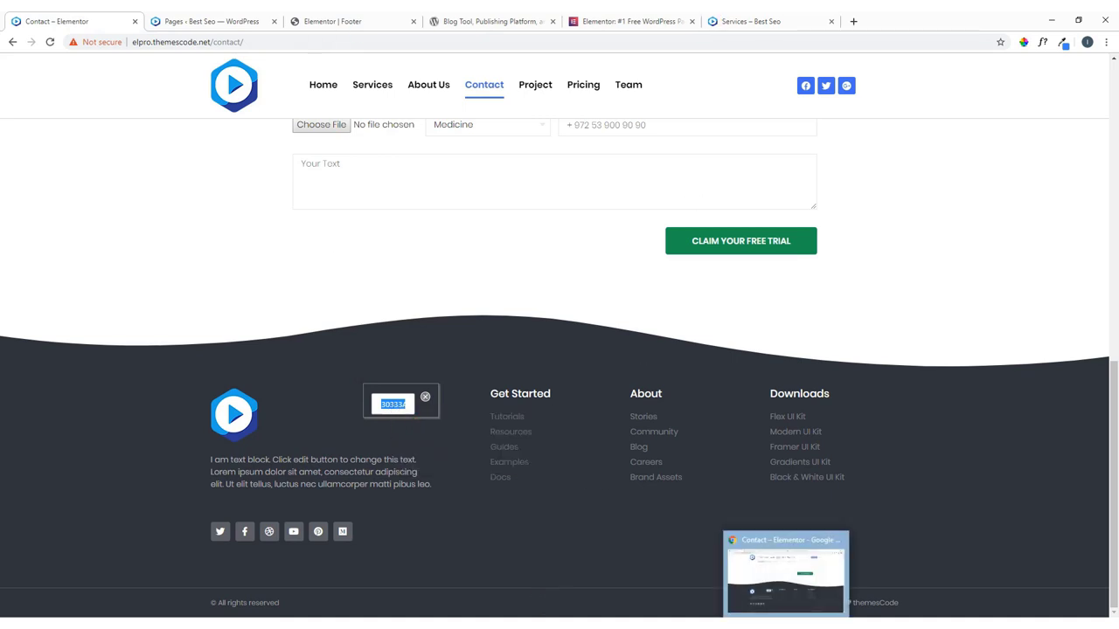
Change the main footer section's background colour from #001c38 to the copied #30333a.
{"action": "left_click", "coordinate": [332, 21]}
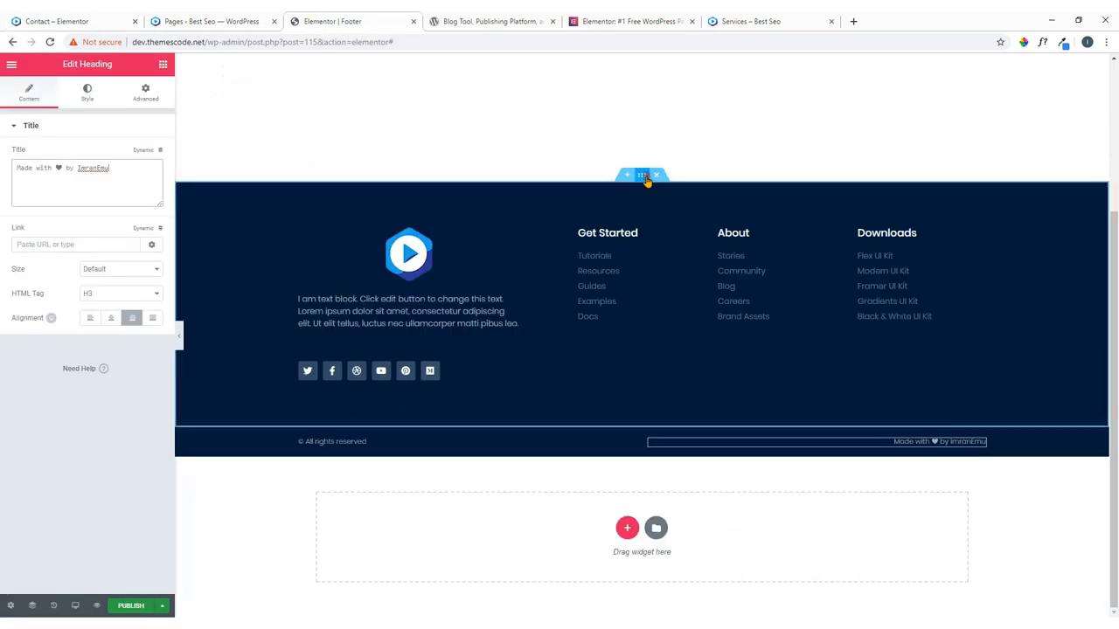
{"action": "left_click", "coordinate": [644, 177]}
{"action": "left_click", "coordinate": [95, 100]}
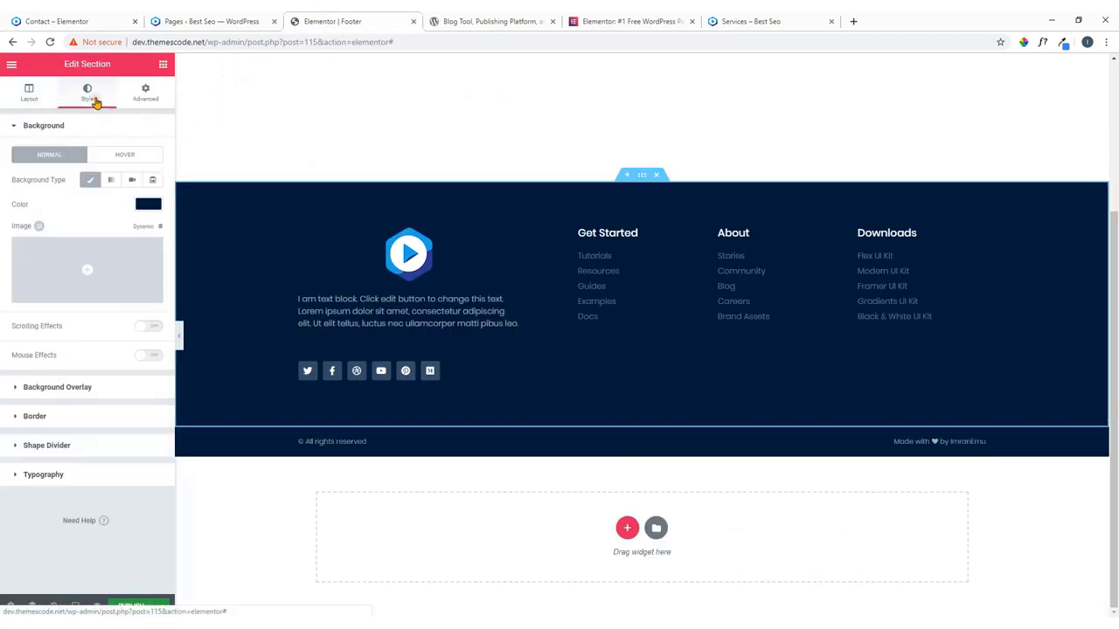
{"action": "left_click", "coordinate": [148, 206]}
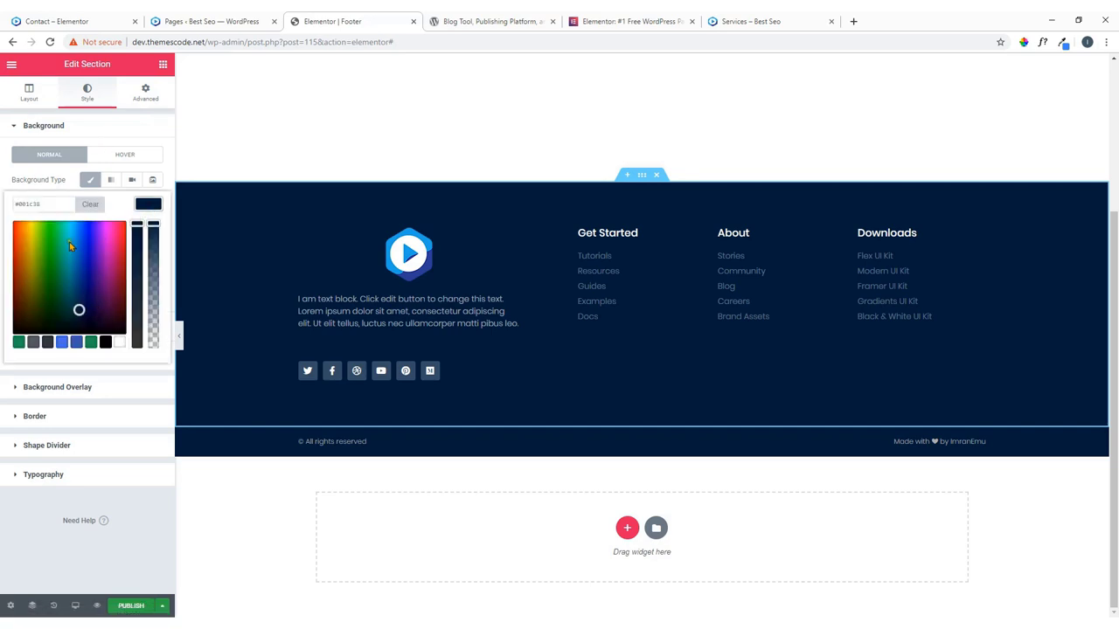
{"action": "double_click", "coordinate": [50, 205]}
{"action": "key", "text": "ctrl+v"}
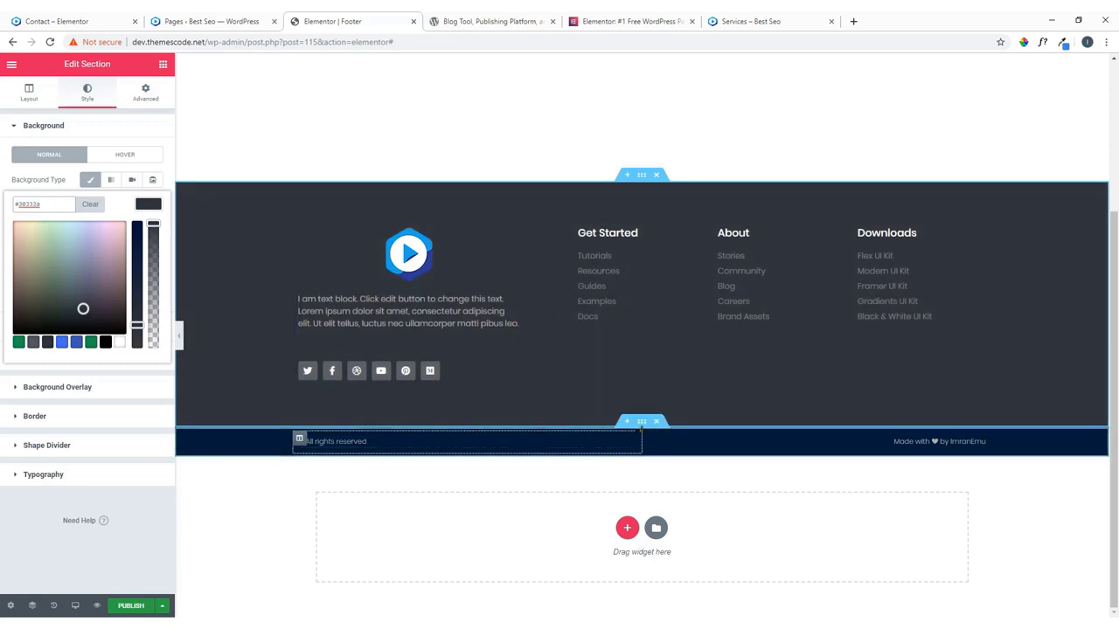
Give the bottom credit bar section the background colour #30333a.
{"action": "left_click", "coordinate": [642, 424]}
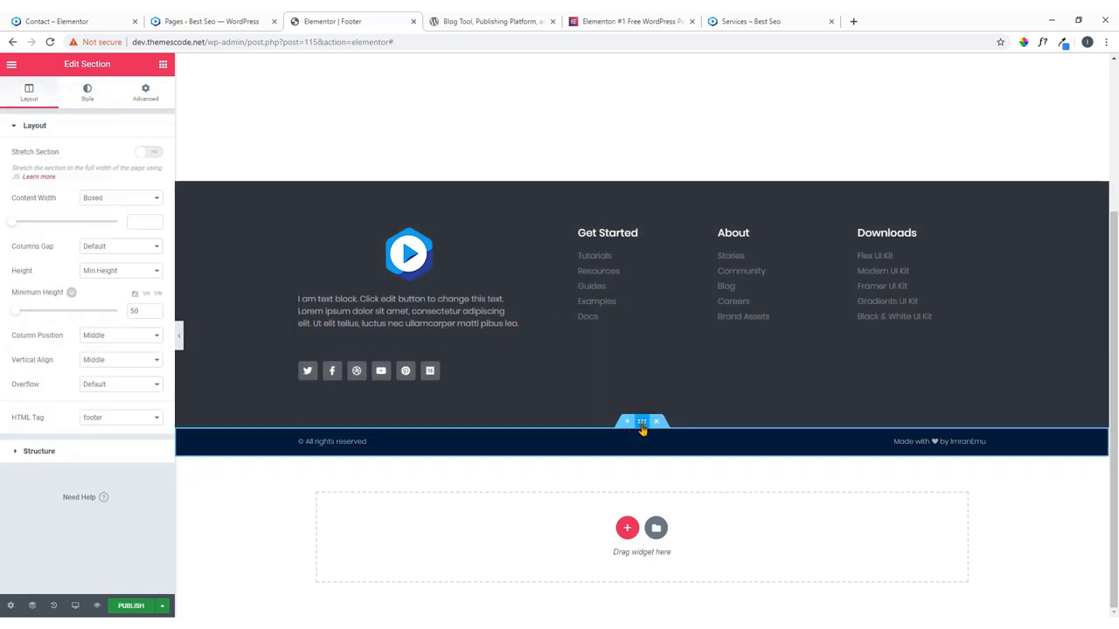
{"action": "left_click", "coordinate": [88, 94]}
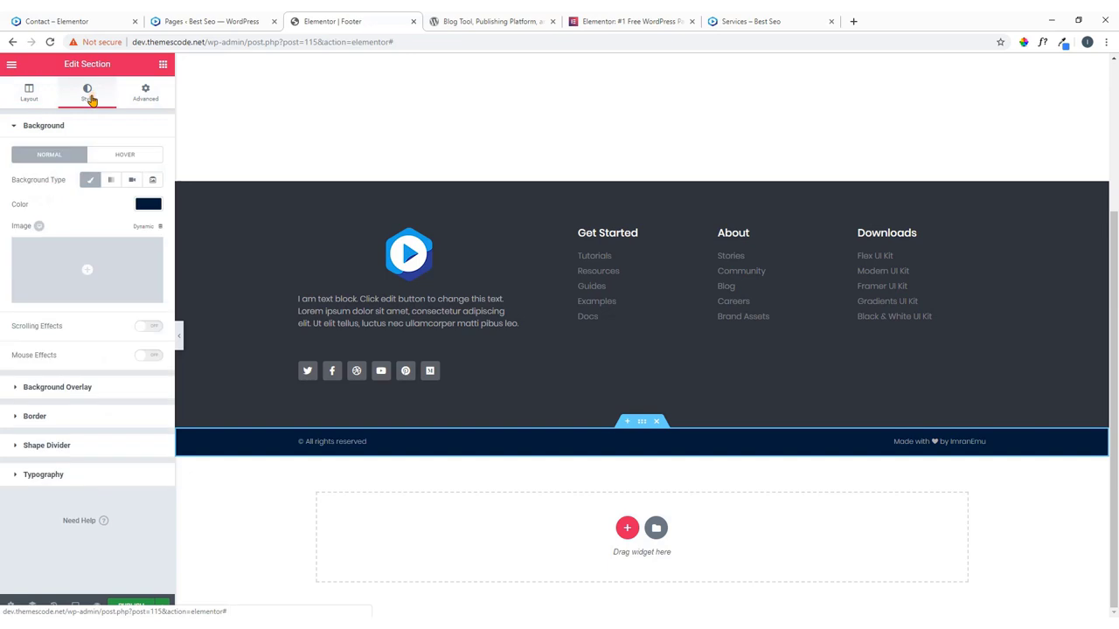
{"action": "left_click", "coordinate": [147, 206]}
{"action": "triple_click", "coordinate": [53, 206]}
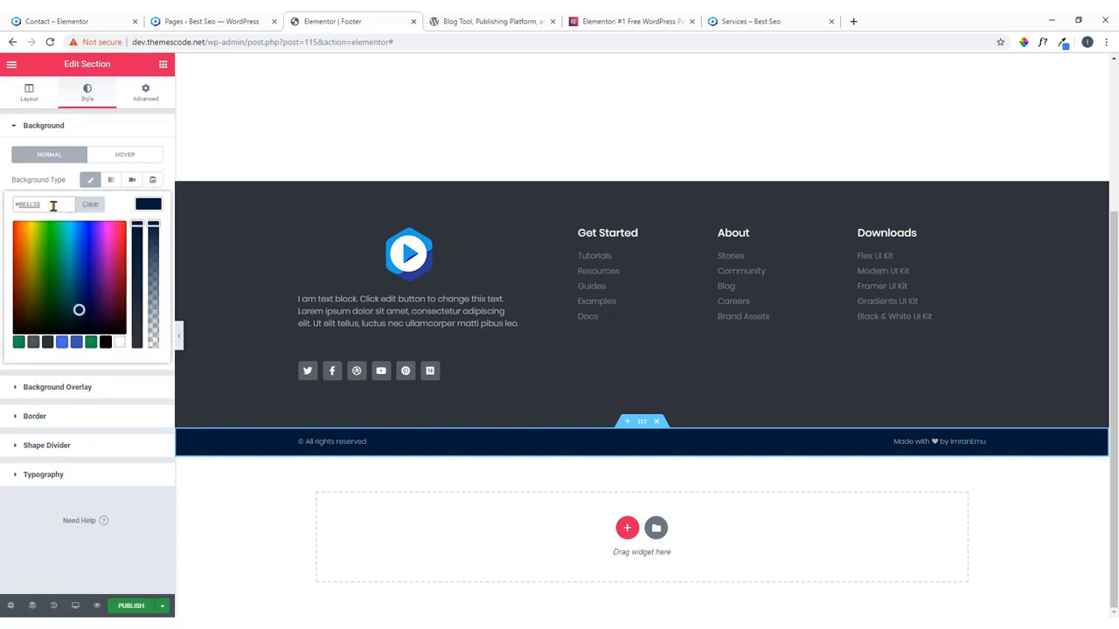
{"action": "type", "text": "#30333a"}
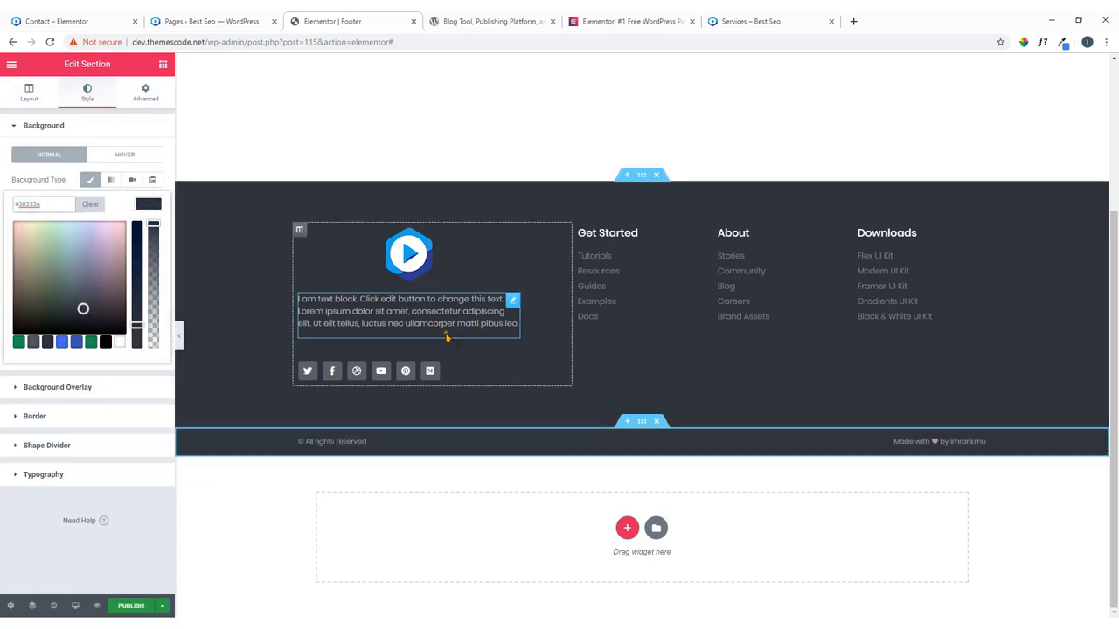
{"action": "left_click", "coordinate": [122, 17]}
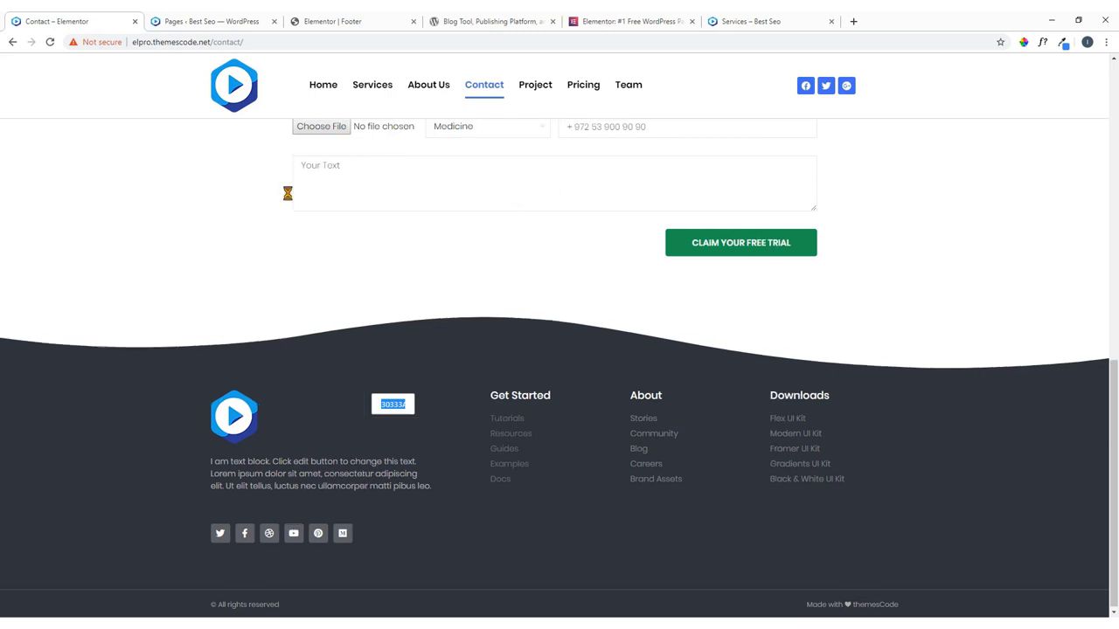
{"action": "scroll", "coordinate": [320, 189], "scroll_direction": "up", "scroll_amount": 5}
{"action": "scroll", "coordinate": [559, 349], "scroll_direction": "up", "scroll_amount": 3}
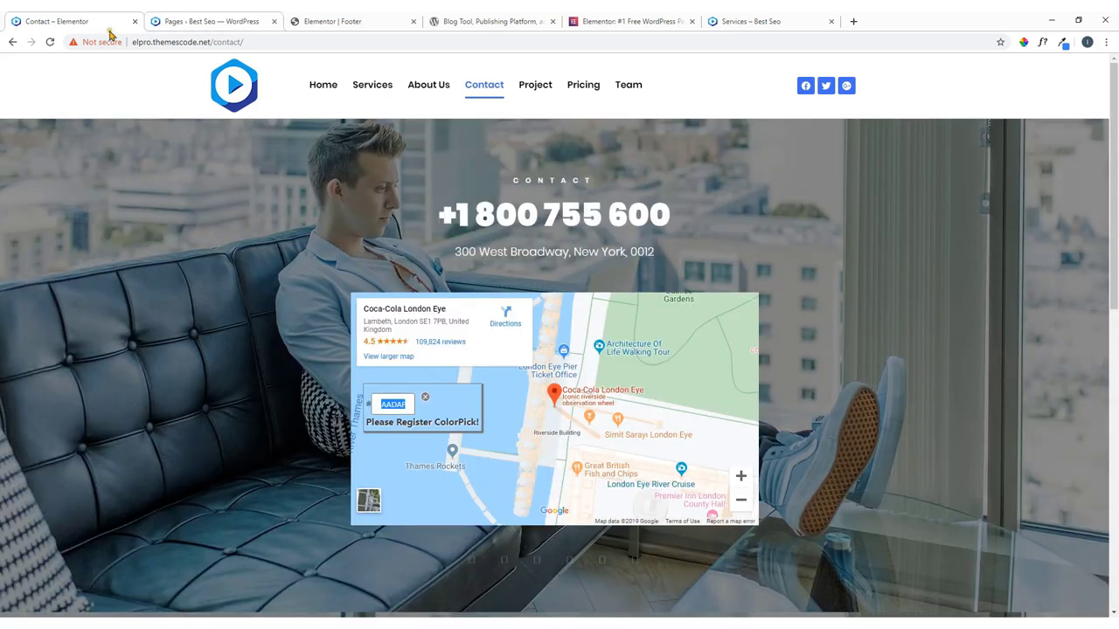
{"action": "left_click", "coordinate": [1023, 43]}
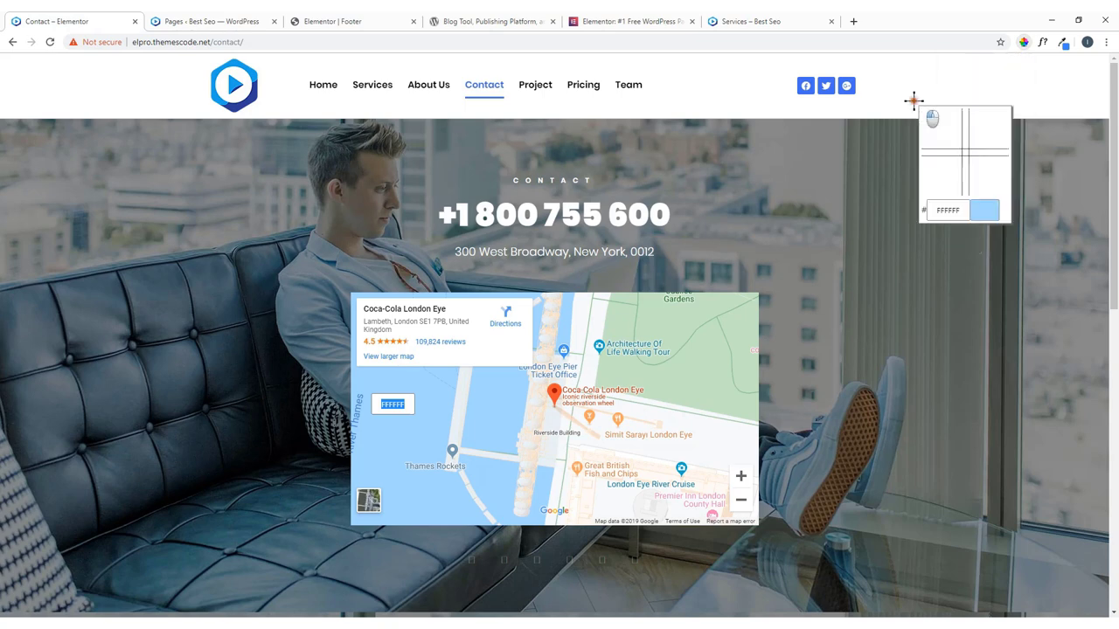
{"action": "left_click", "coordinate": [980, 119]}
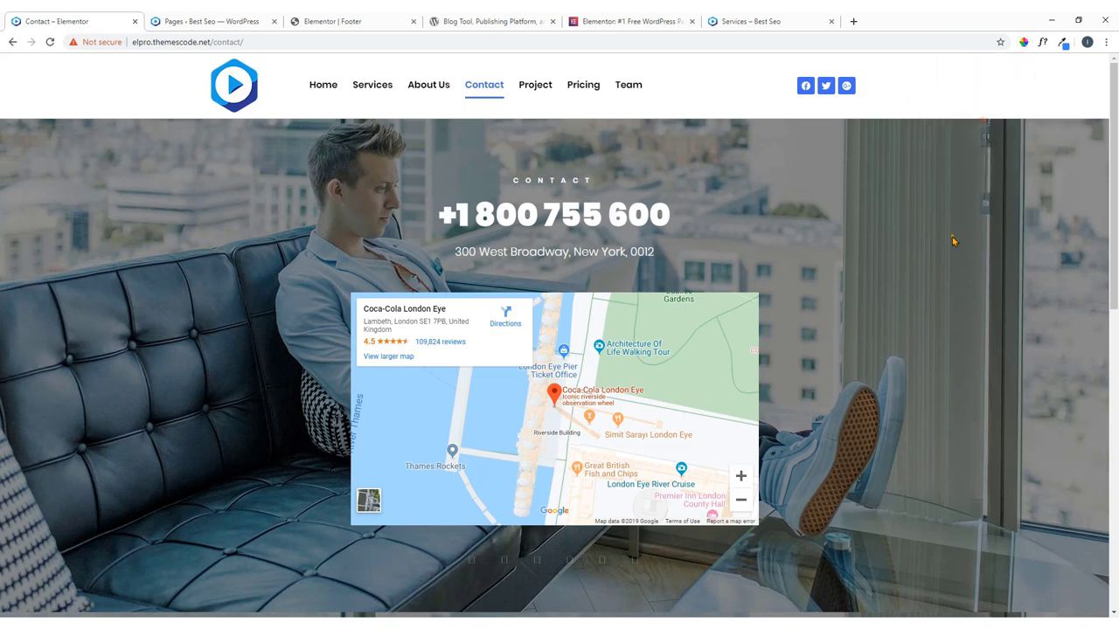
{"action": "scroll", "coordinate": [950, 242], "scroll_direction": "down", "scroll_amount": 8}
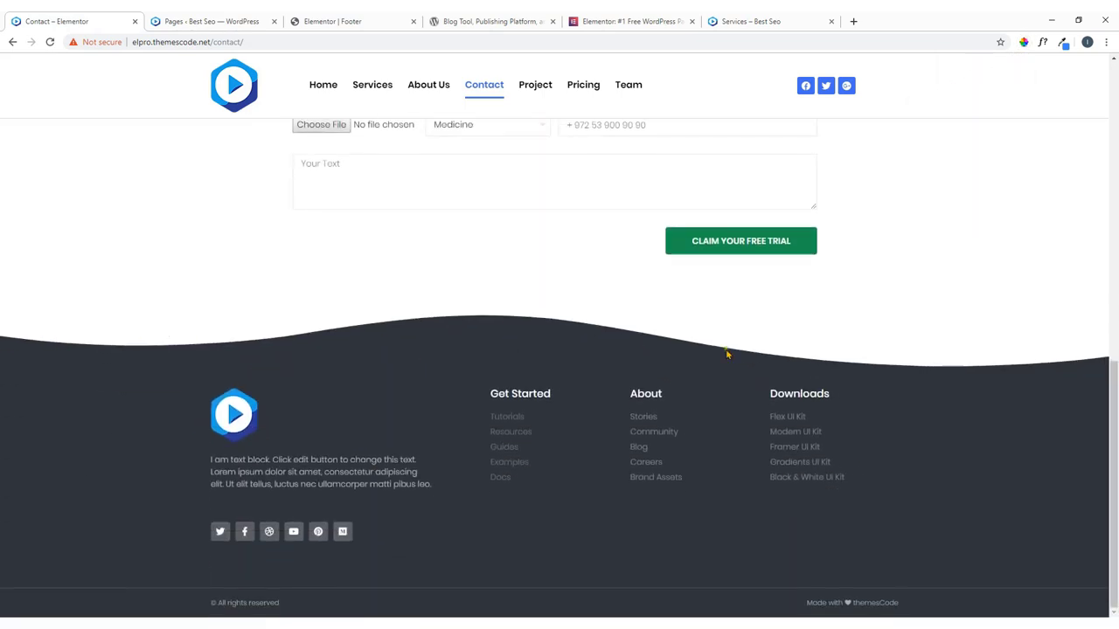
{"action": "left_click", "coordinate": [325, 21]}
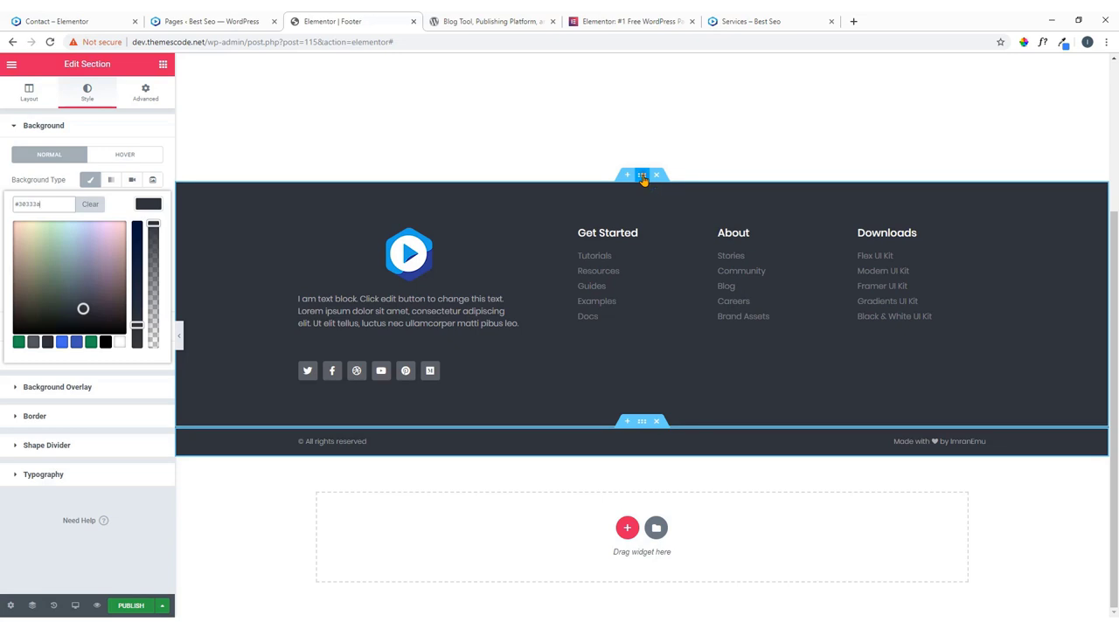
Add a Waves shape divider to the top of the main footer section.
{"action": "left_click", "coordinate": [642, 176]}
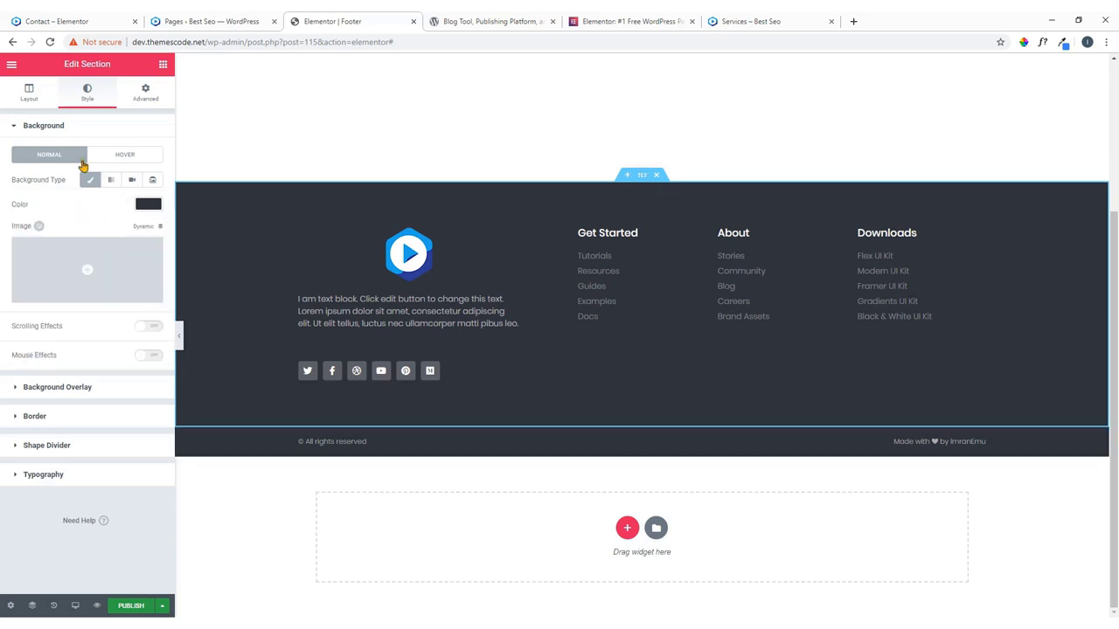
{"action": "left_click", "coordinate": [145, 98]}
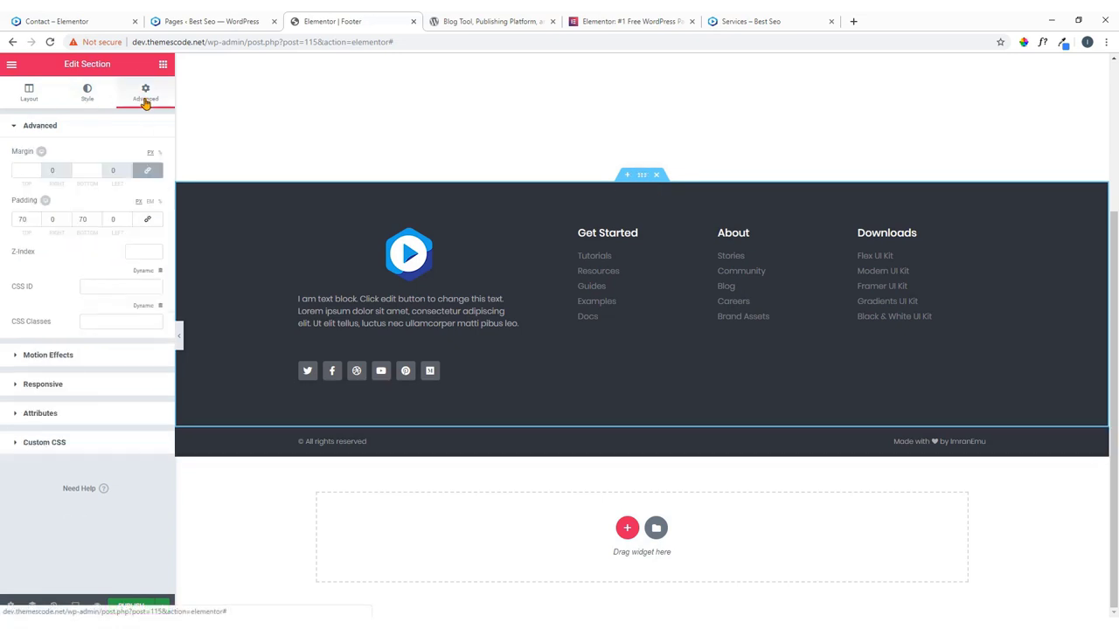
{"action": "left_click", "coordinate": [88, 96]}
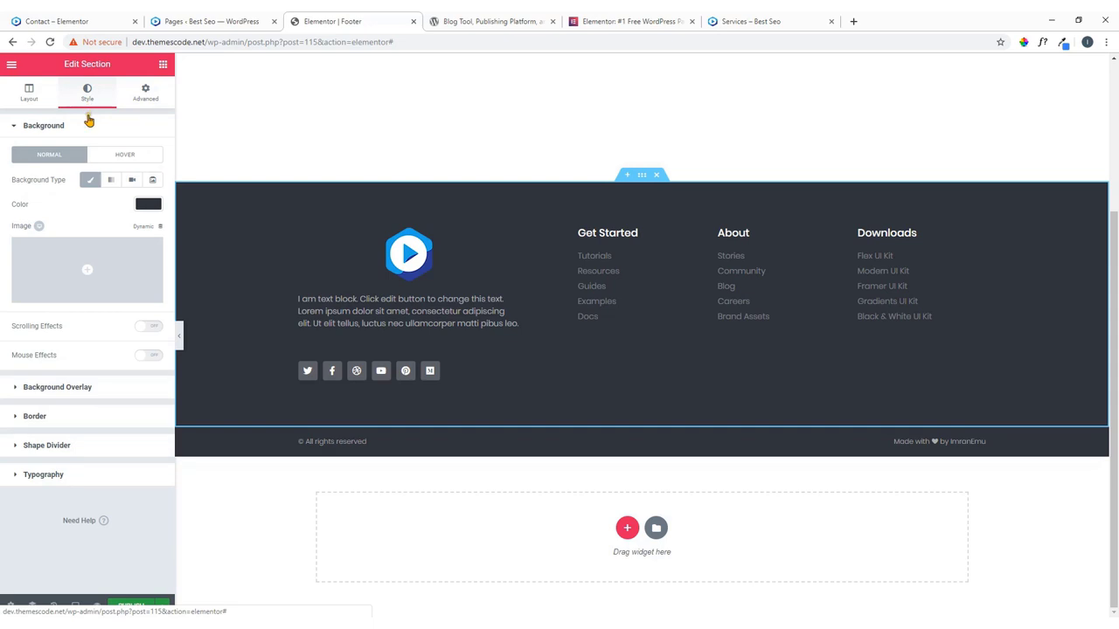
{"action": "left_click", "coordinate": [57, 449]}
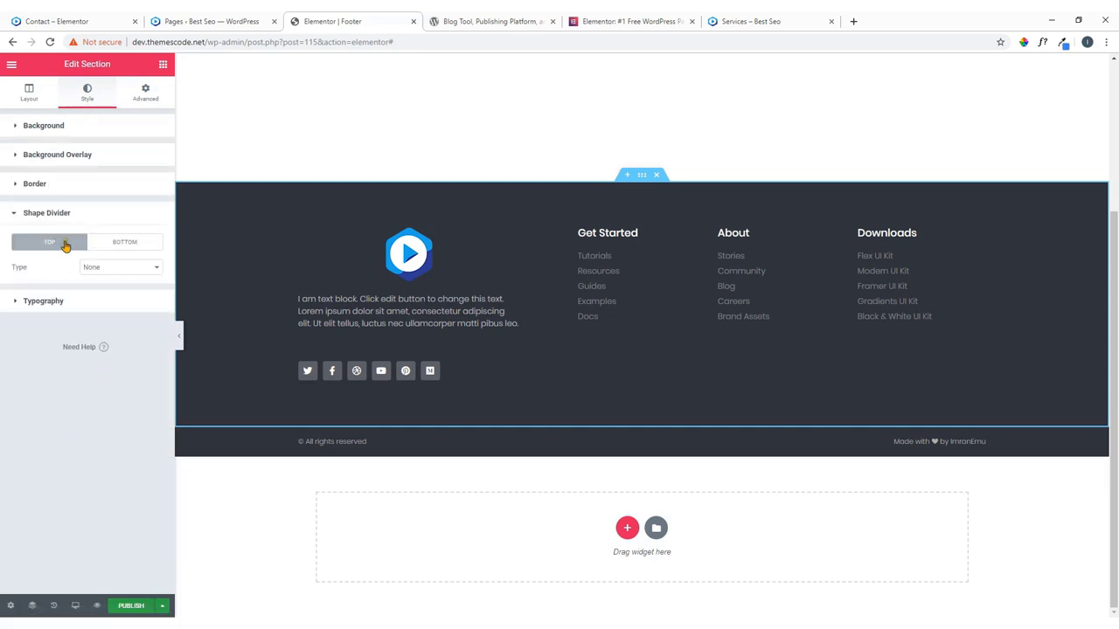
{"action": "left_click", "coordinate": [107, 269]}
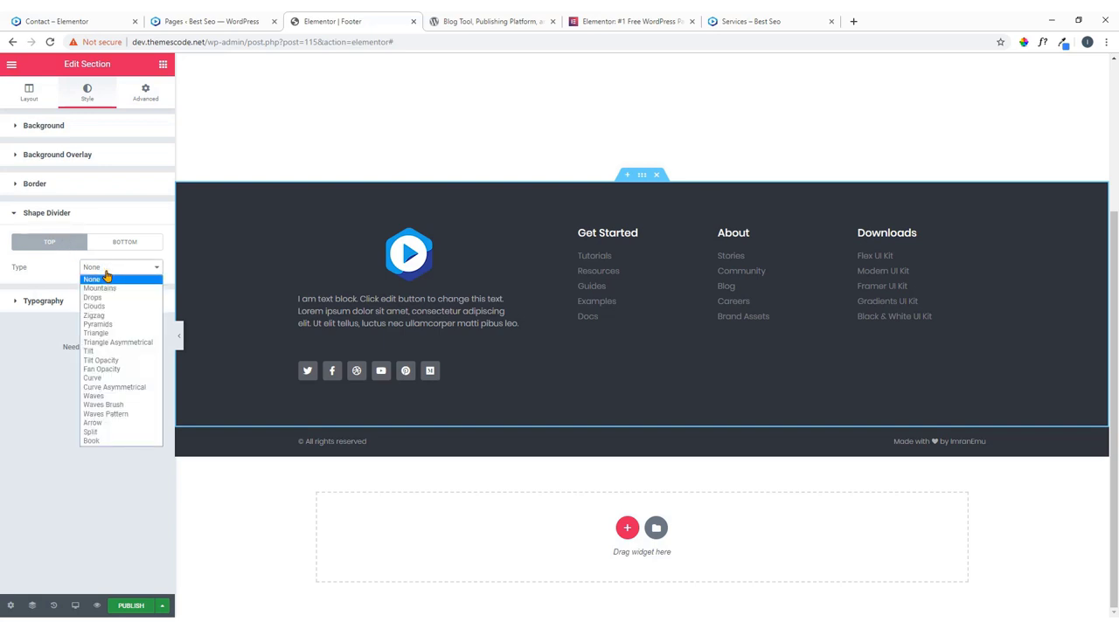
{"action": "left_click", "coordinate": [112, 396]}
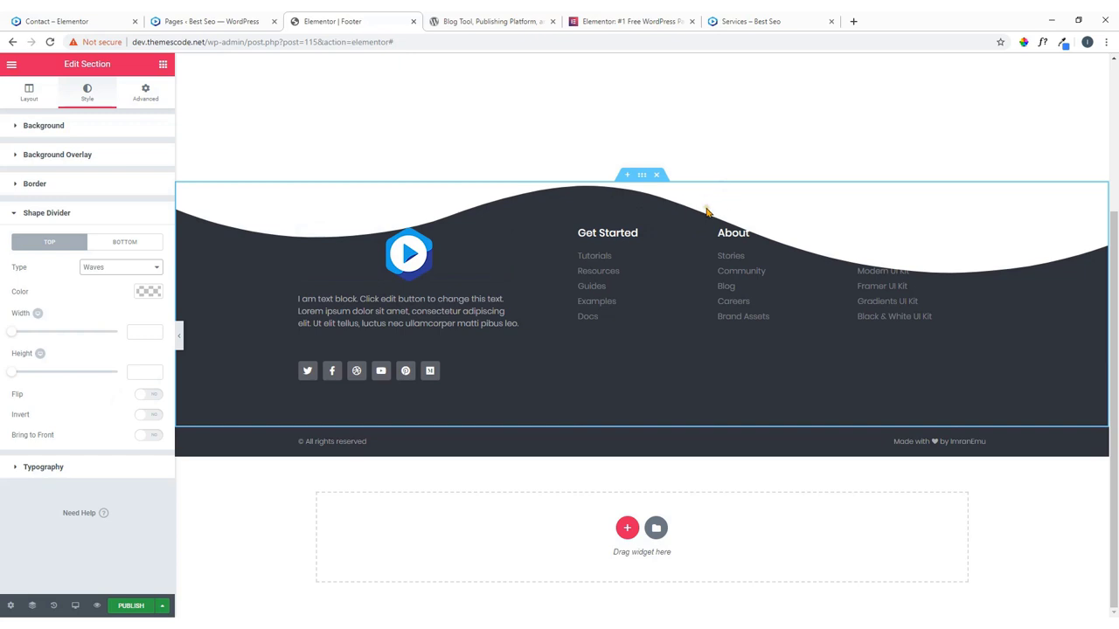
{"action": "left_click", "coordinate": [75, 20]}
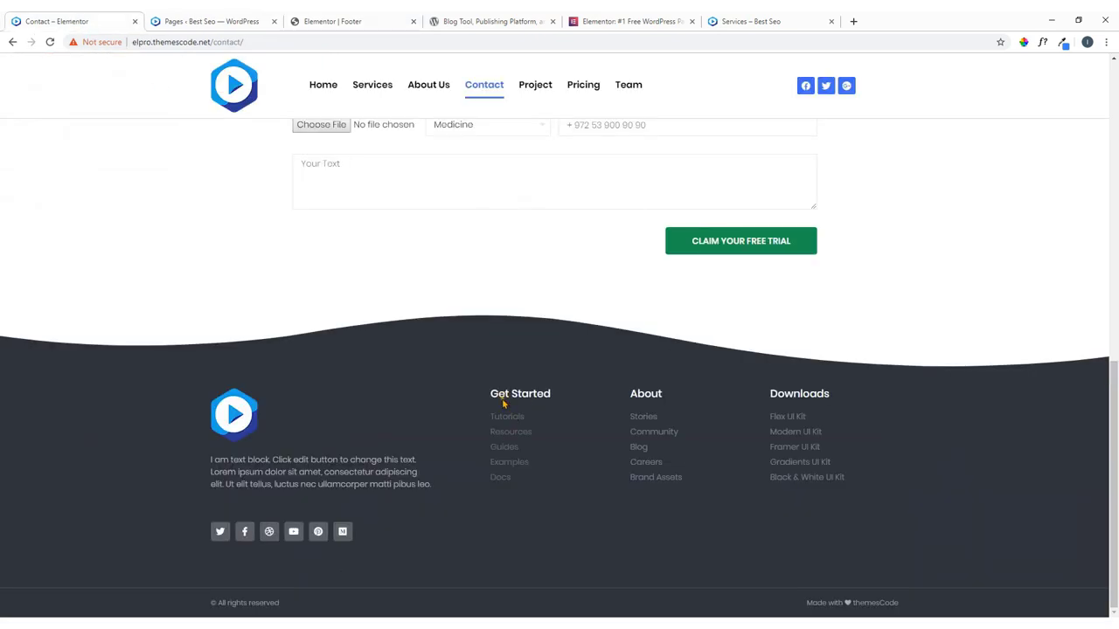
{"action": "left_click", "coordinate": [333, 18]}
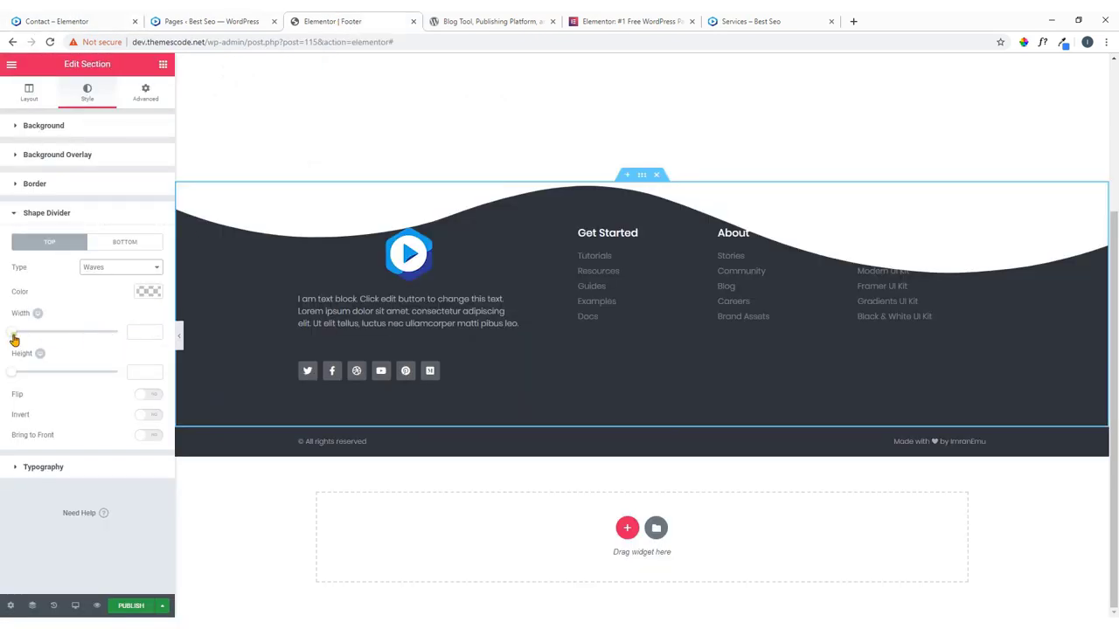
Set the wave divider to width 100 and height 63, then start publishing.
{"action": "left_click_drag", "start_coordinate": [13, 336], "coordinate": [23, 373]}
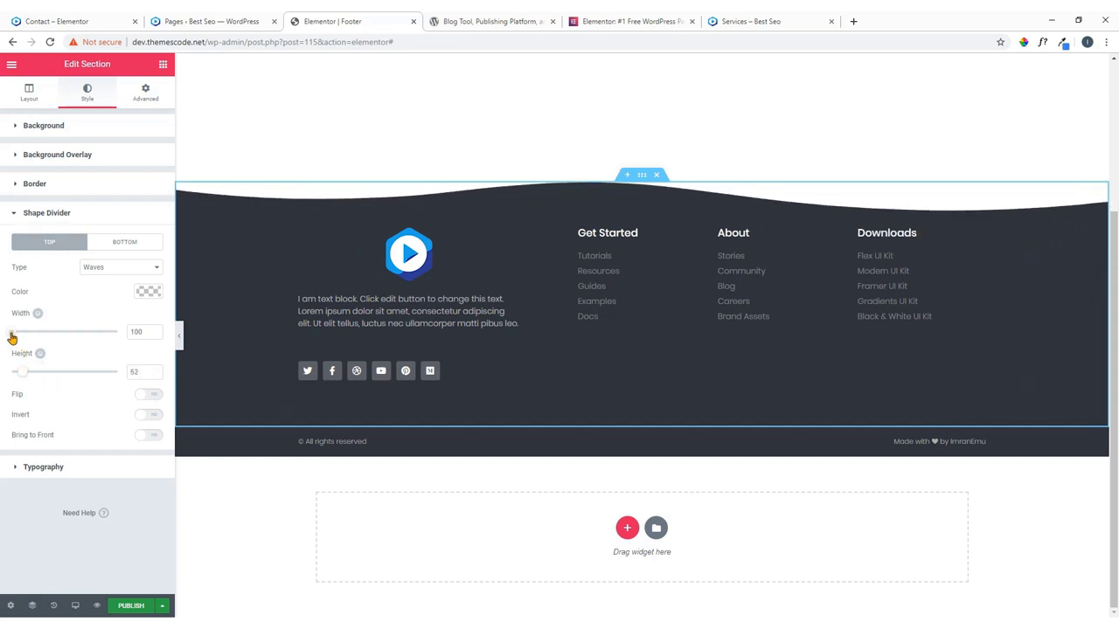
{"action": "left_click_drag", "start_coordinate": [11, 333], "coordinate": [26, 374]}
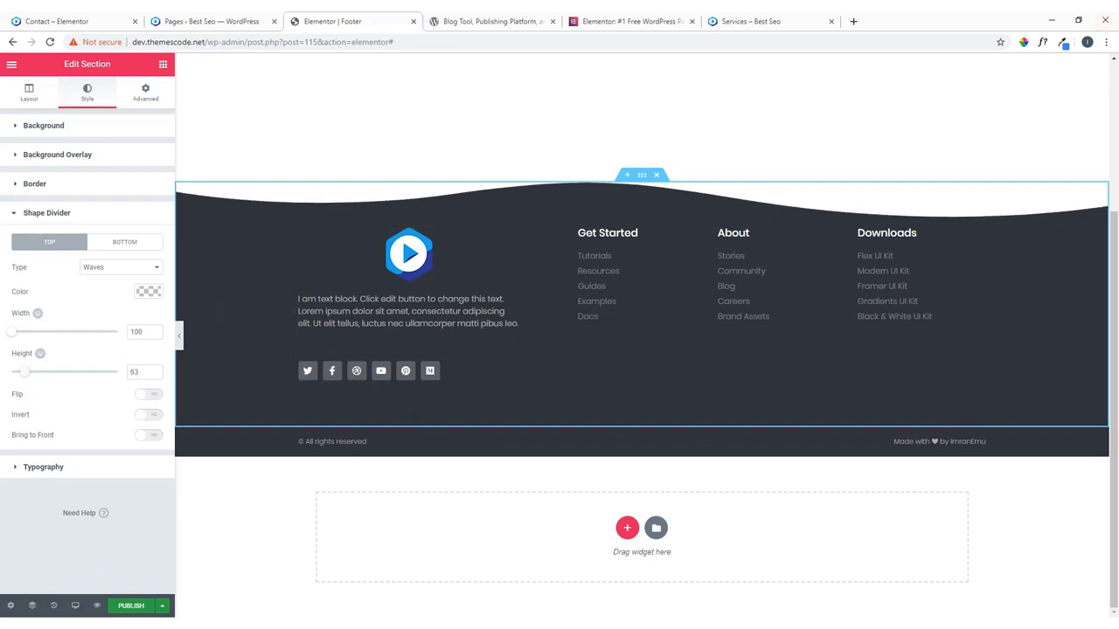
{"action": "left_click", "coordinate": [131, 605]}
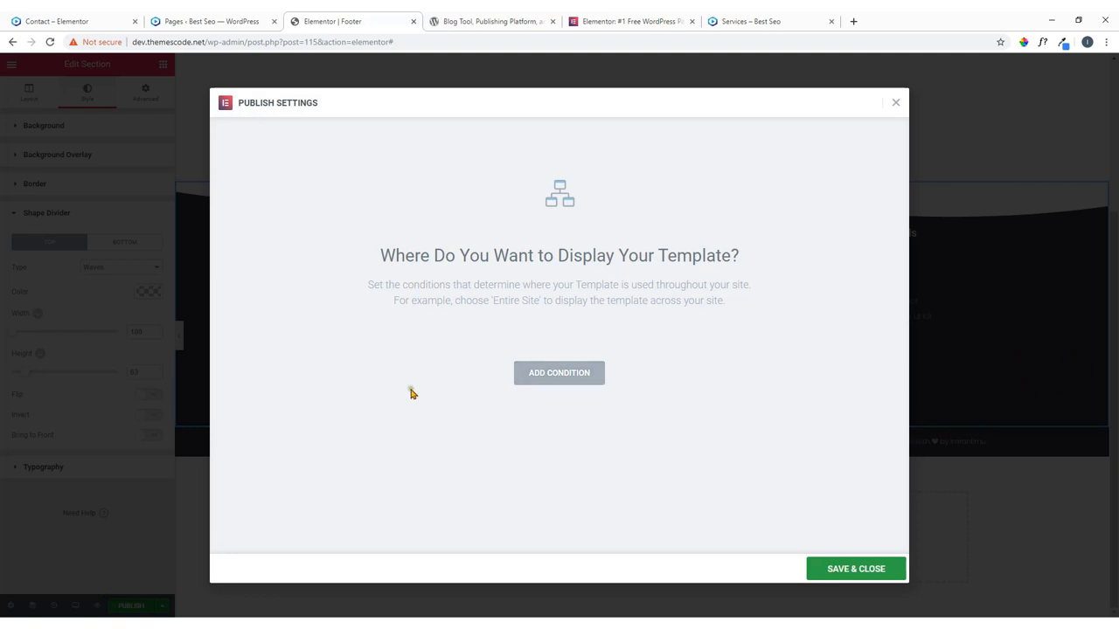
Add an Include / Entire Site display condition, save and publish, then view the live footer.
{"action": "left_click", "coordinate": [559, 373]}
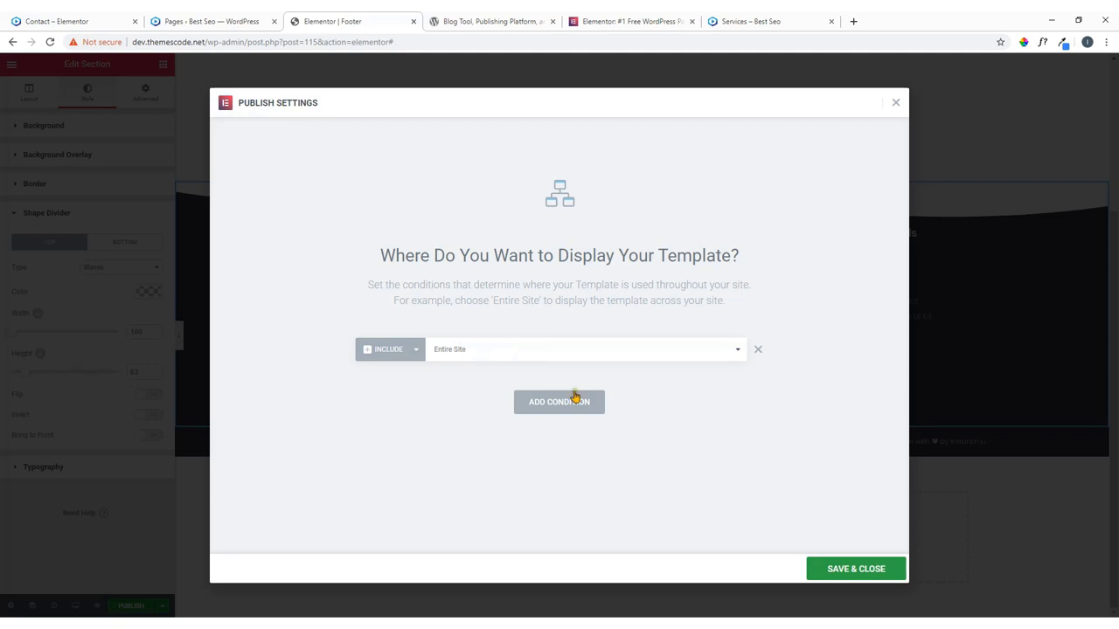
{"action": "left_click", "coordinate": [860, 573]}
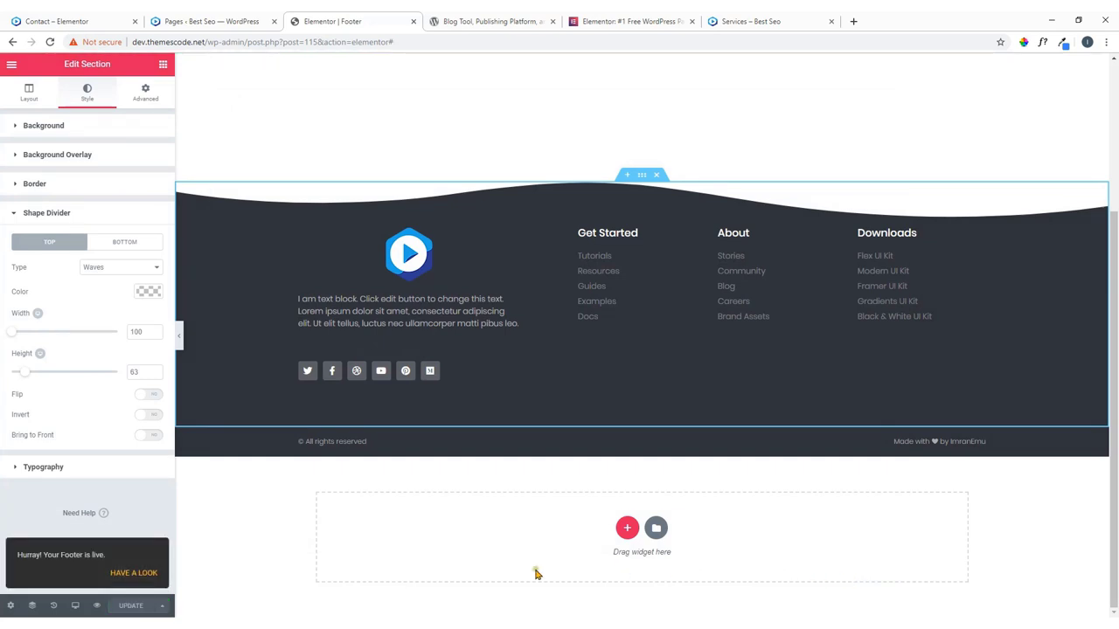
{"action": "left_click", "coordinate": [144, 577]}
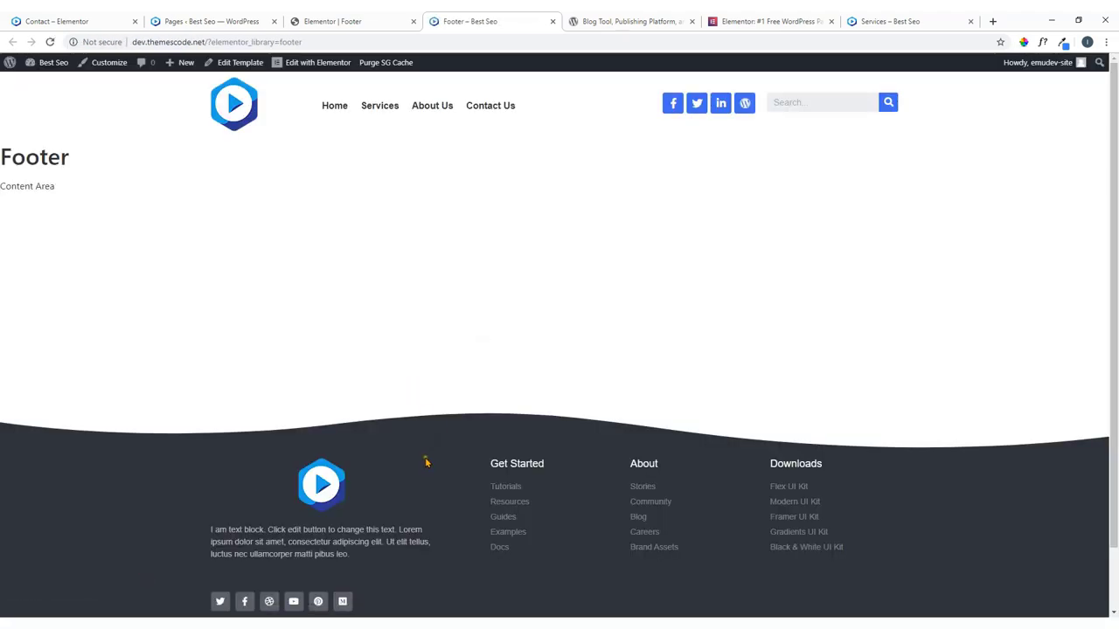
Check the wave footer at the bottom of the Home and Services pages.
{"action": "left_click", "coordinate": [328, 112]}
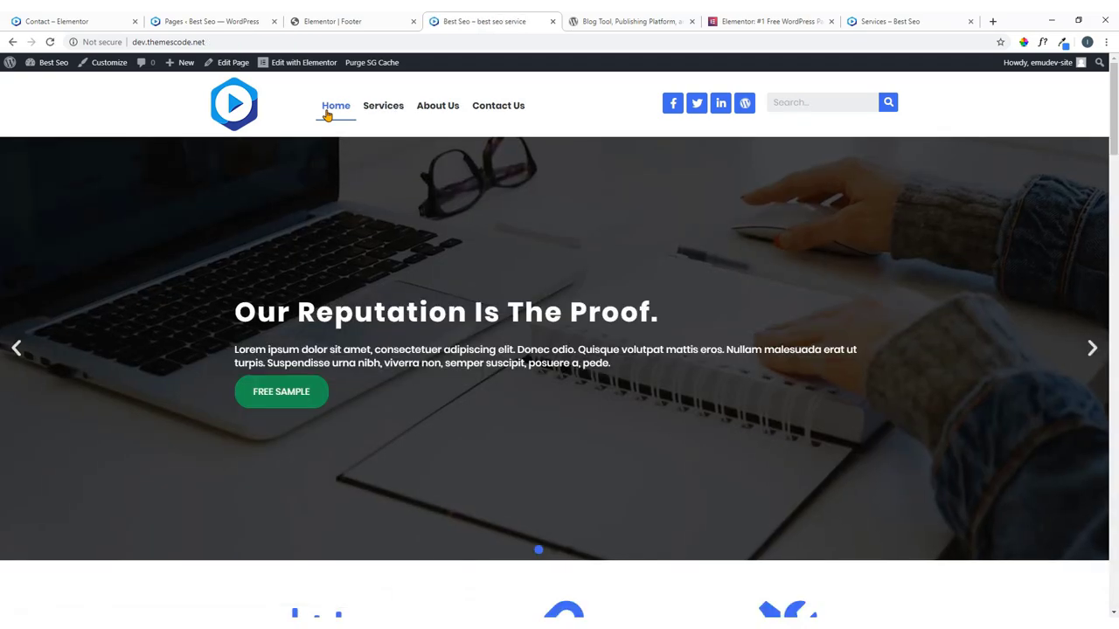
{"action": "scroll", "coordinate": [433, 253], "scroll_direction": "down", "scroll_amount": 20}
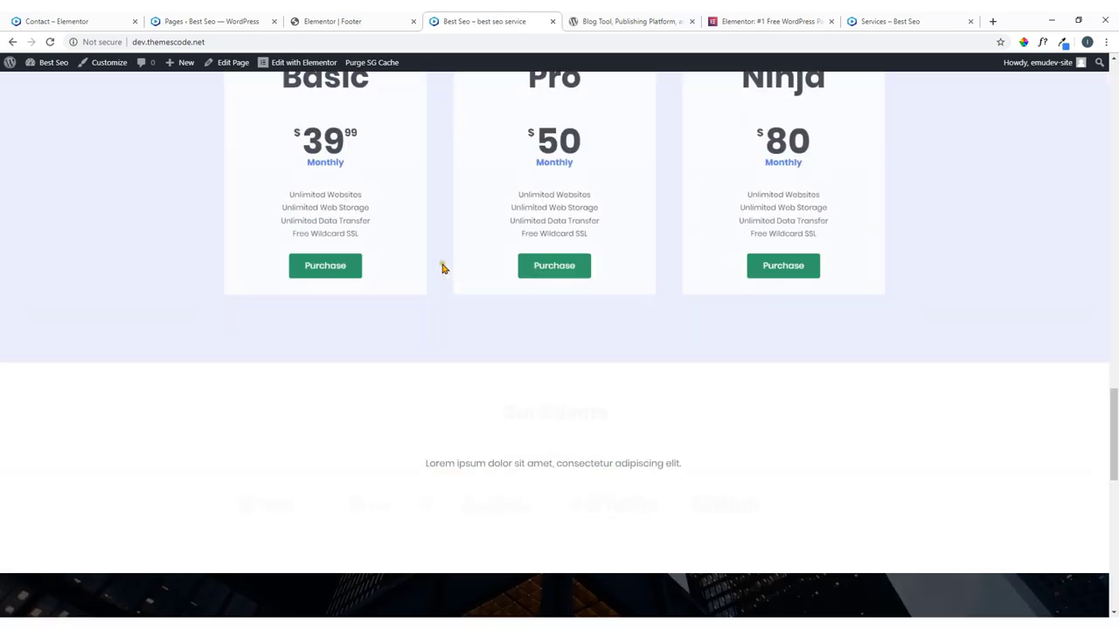
{"action": "scroll", "coordinate": [446, 271], "scroll_direction": "down", "scroll_amount": 10}
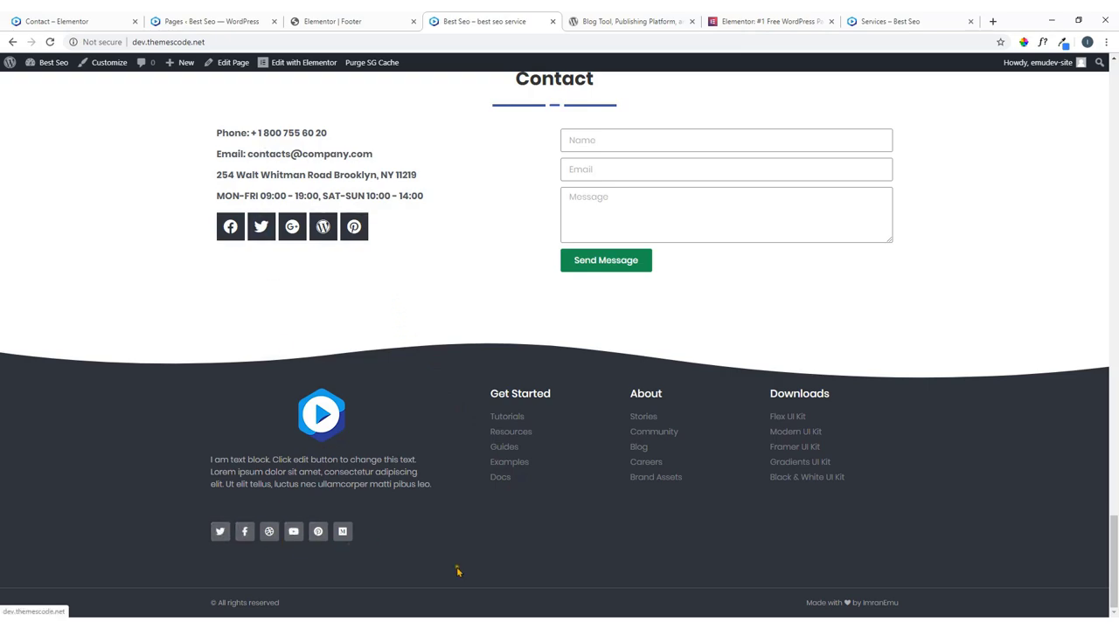
{"action": "scroll", "coordinate": [687, 324], "scroll_direction": "up", "scroll_amount": 20}
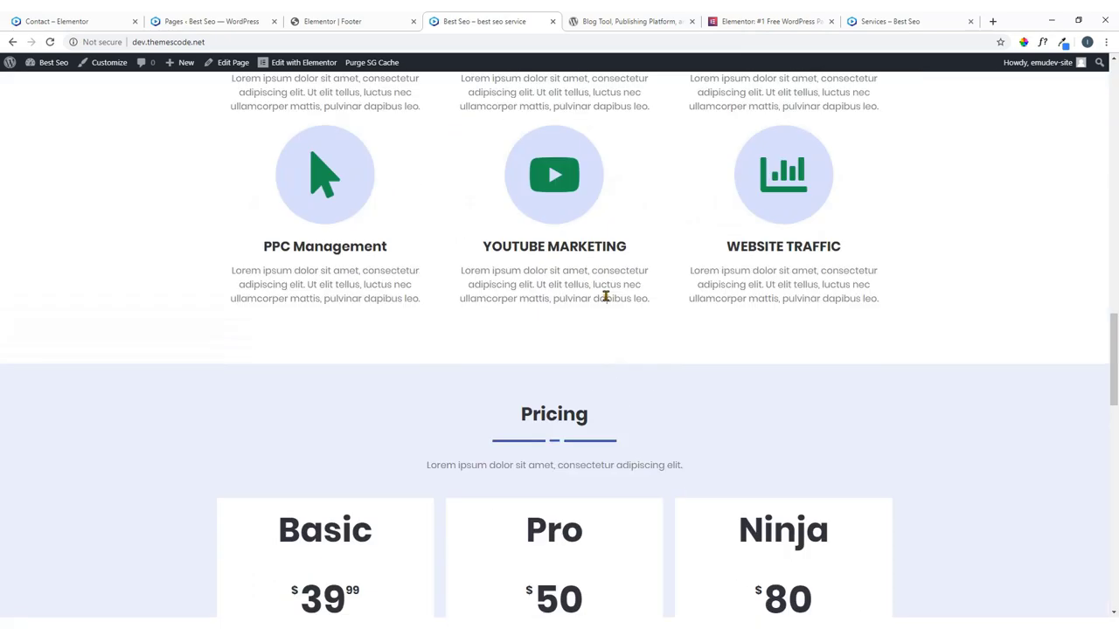
{"action": "scroll", "coordinate": [515, 263], "scroll_direction": "up", "scroll_amount": 3}
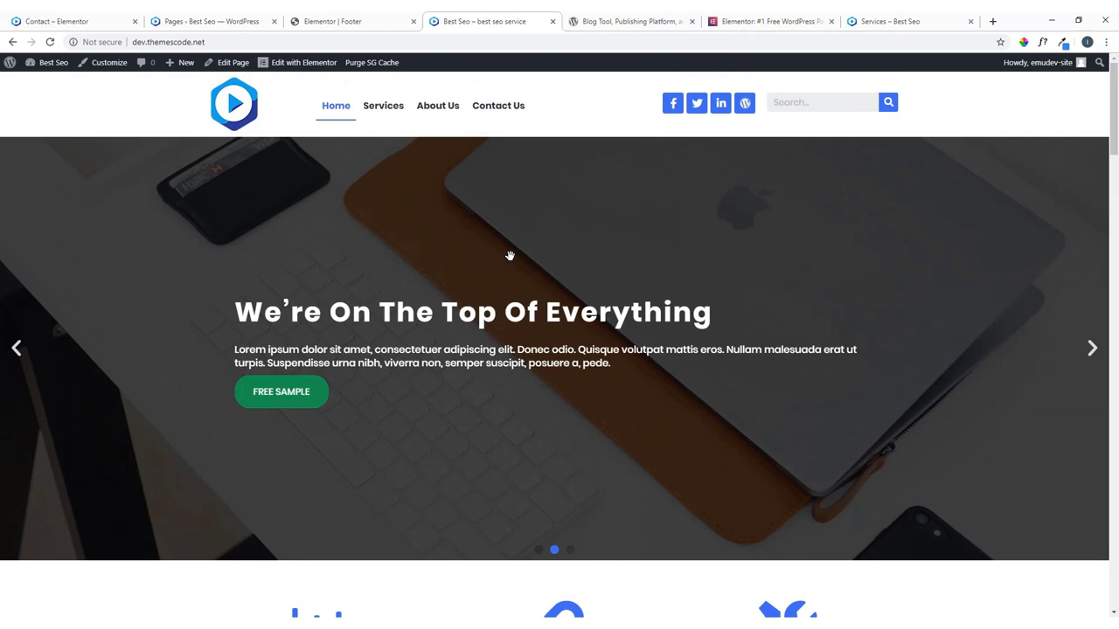
{"action": "left_click", "coordinate": [385, 109]}
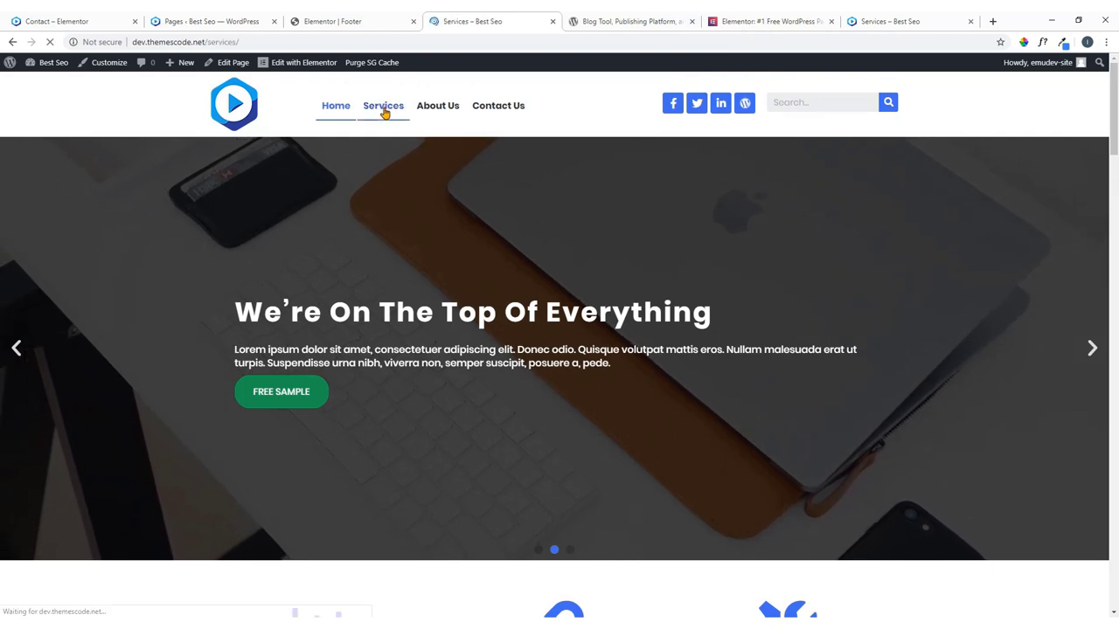
{"action": "scroll", "coordinate": [425, 259], "scroll_direction": "down", "scroll_amount": 12}
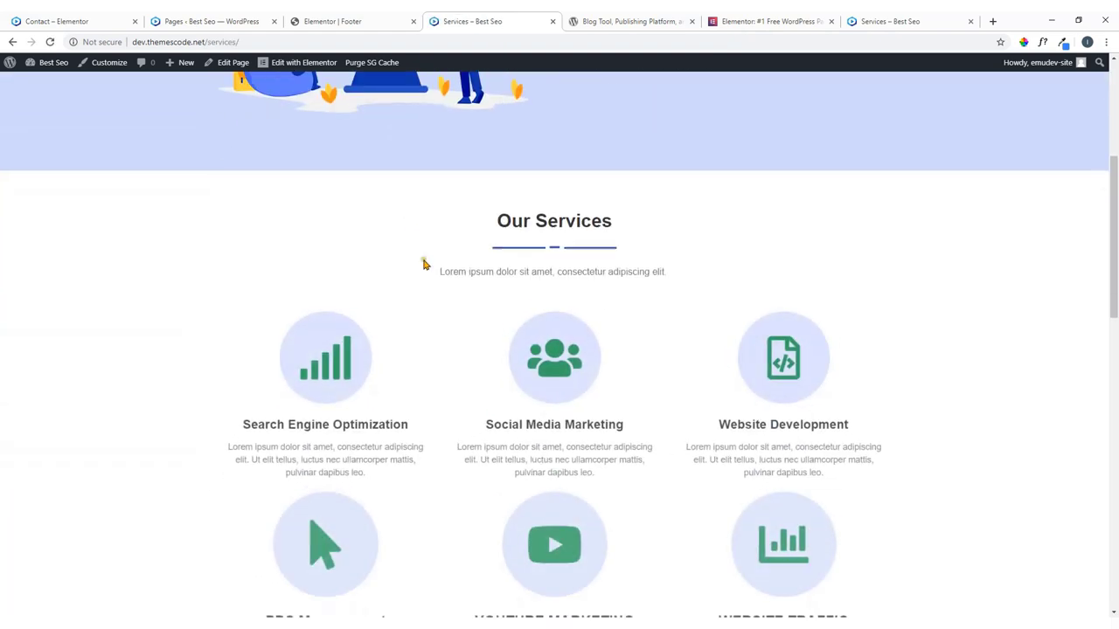
{"action": "scroll", "coordinate": [524, 289], "scroll_direction": "down", "scroll_amount": 2}
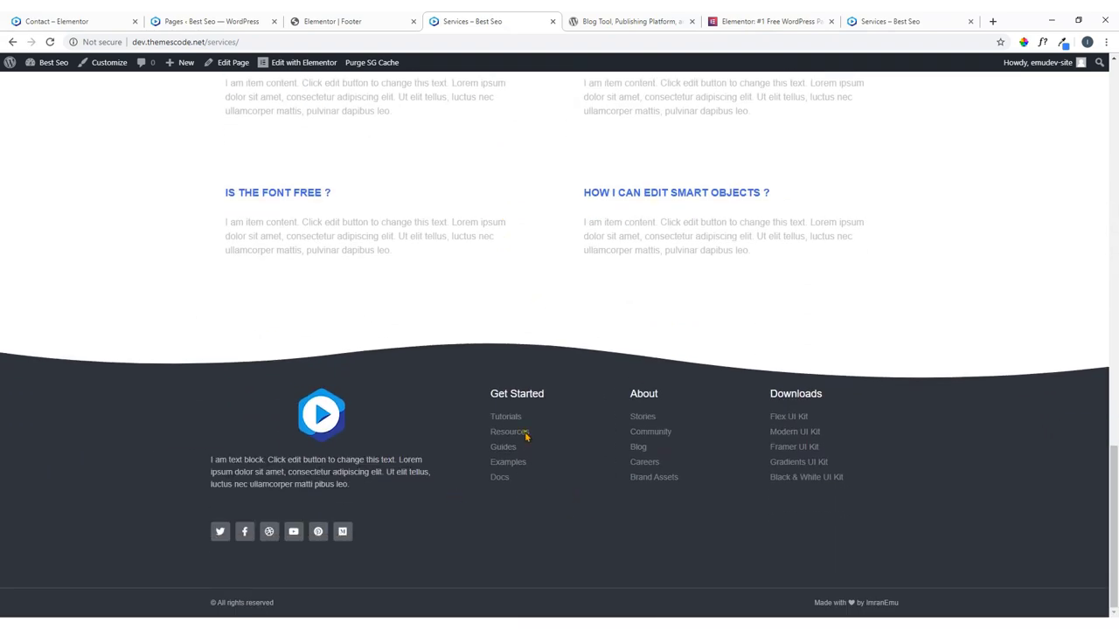
{"action": "scroll", "coordinate": [422, 196], "scroll_direction": "up", "scroll_amount": 14}
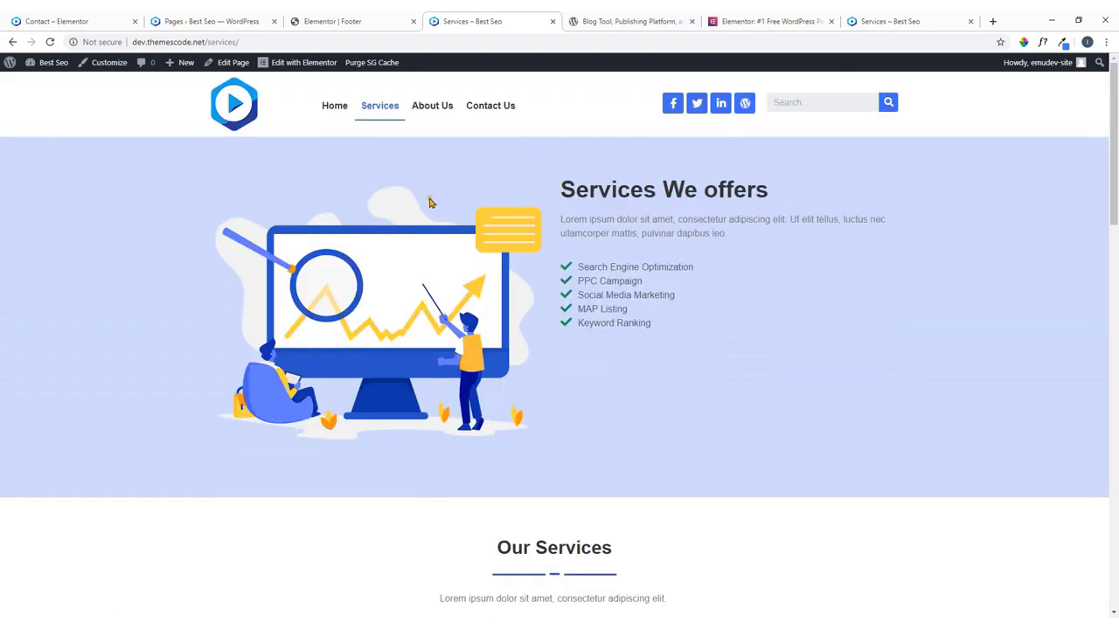
Check the wave footer on the About Us and Contact Us pages.
{"action": "left_click", "coordinate": [434, 111]}
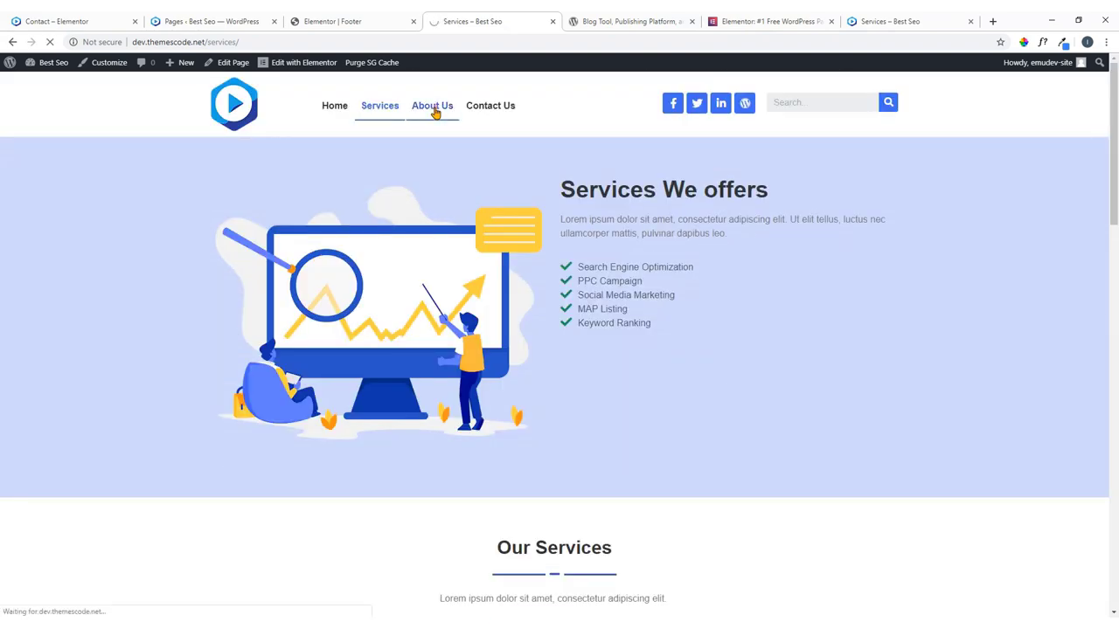
{"action": "scroll", "coordinate": [462, 332], "scroll_direction": "down", "scroll_amount": 10}
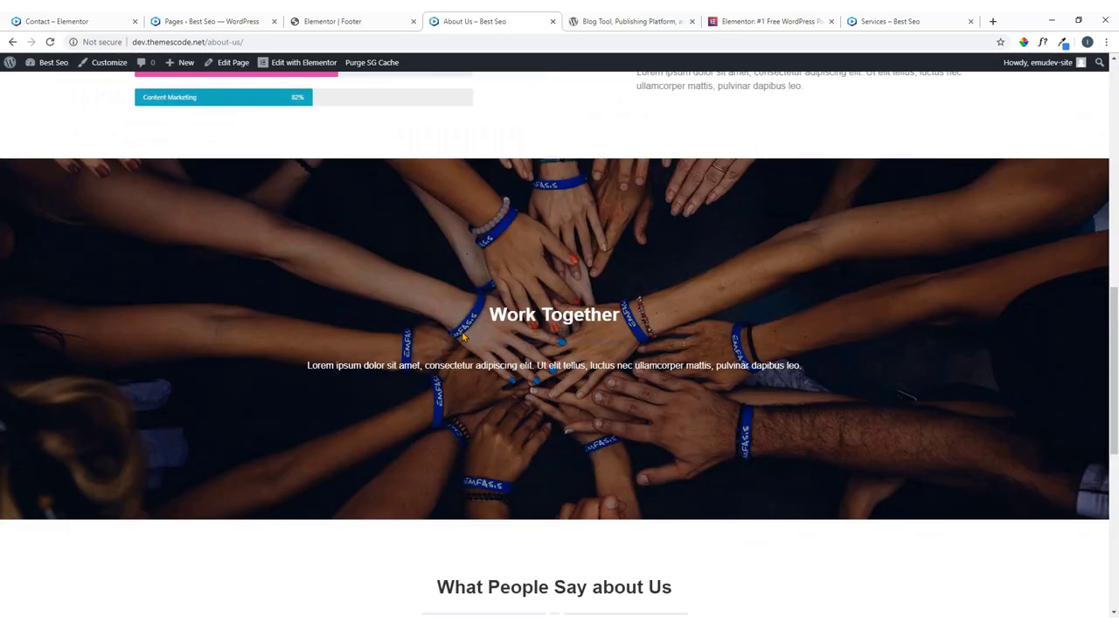
{"action": "scroll", "coordinate": [464, 334], "scroll_direction": "down", "scroll_amount": 6}
{"action": "scroll", "coordinate": [470, 341], "scroll_direction": "up", "scroll_amount": 10}
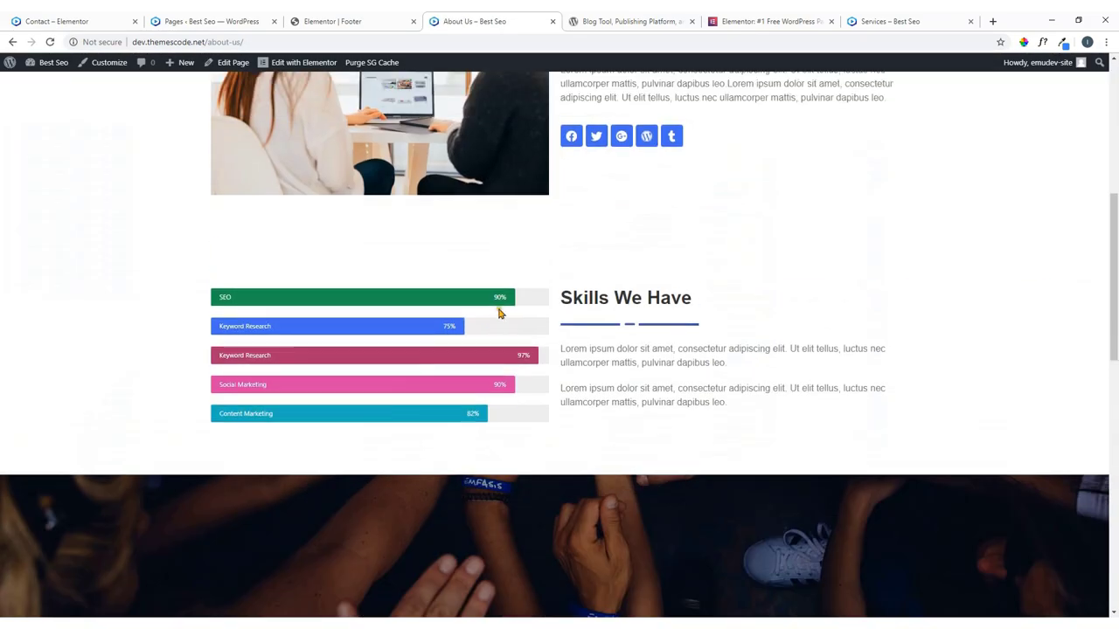
{"action": "scroll", "coordinate": [499, 312], "scroll_direction": "up", "scroll_amount": 5}
{"action": "left_click", "coordinate": [479, 106]}
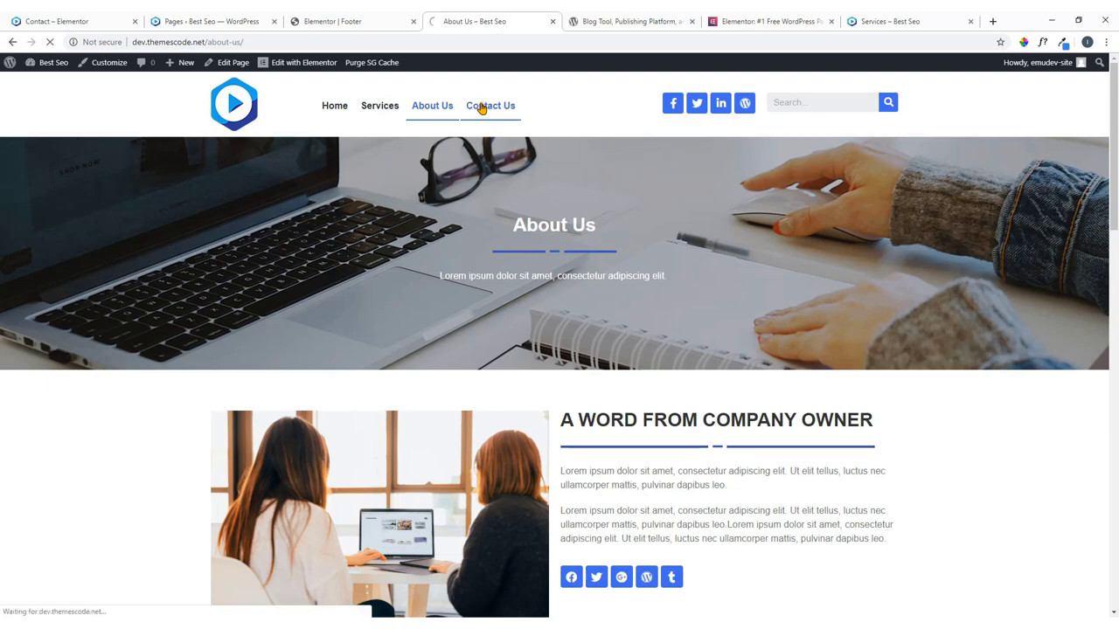
{"action": "scroll", "coordinate": [515, 363], "scroll_direction": "down", "scroll_amount": 10}
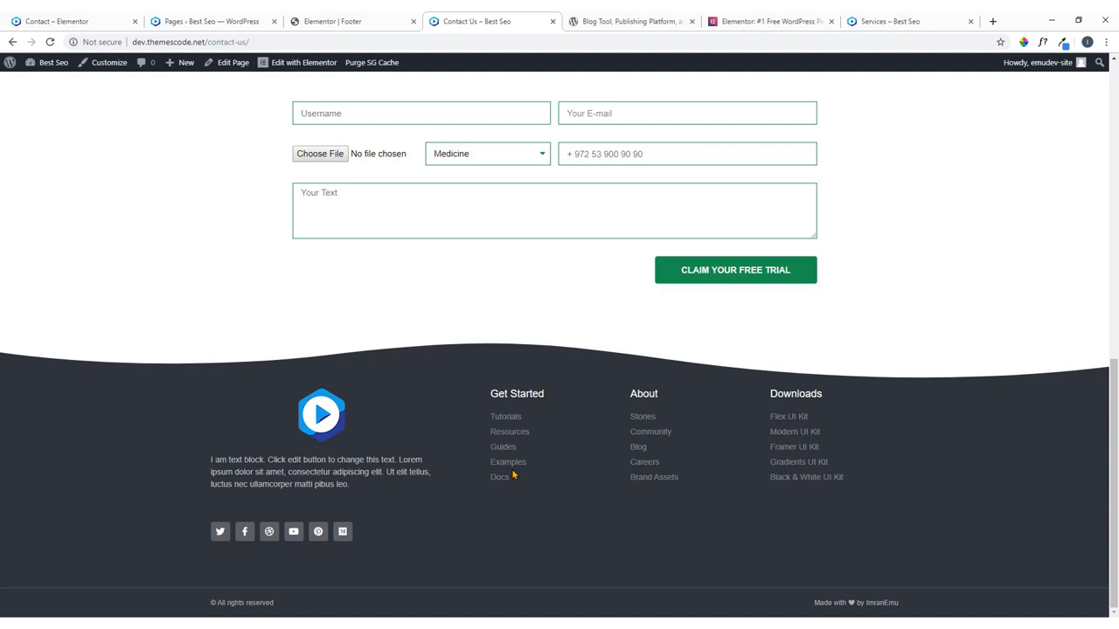
{"action": "left_click", "coordinate": [752, 22]}
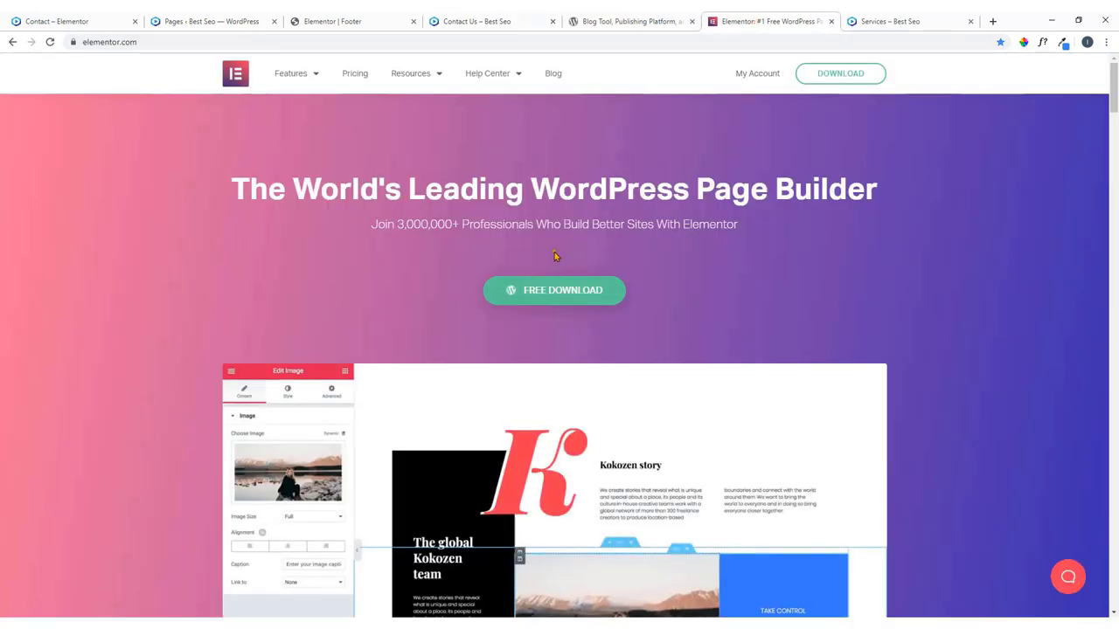
View the reference site's contact page, then scroll the site's own Contact Us page.
{"action": "key", "text": "ctrl+1"}
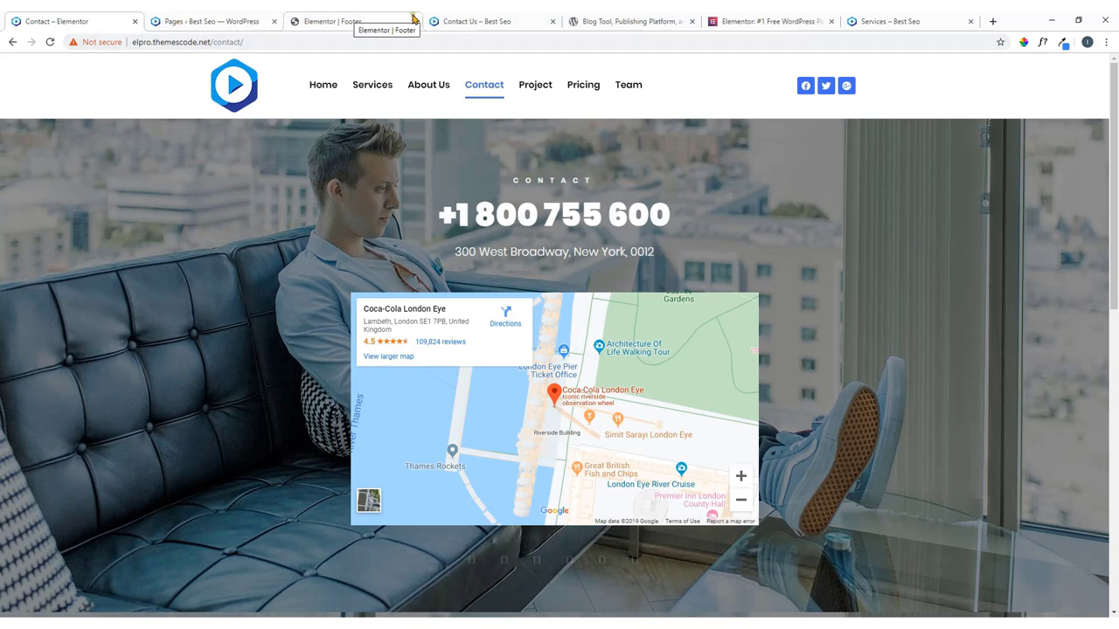
{"action": "left_click", "coordinate": [470, 17]}
{"action": "scroll", "coordinate": [320, 165], "scroll_direction": "up", "scroll_amount": 10}
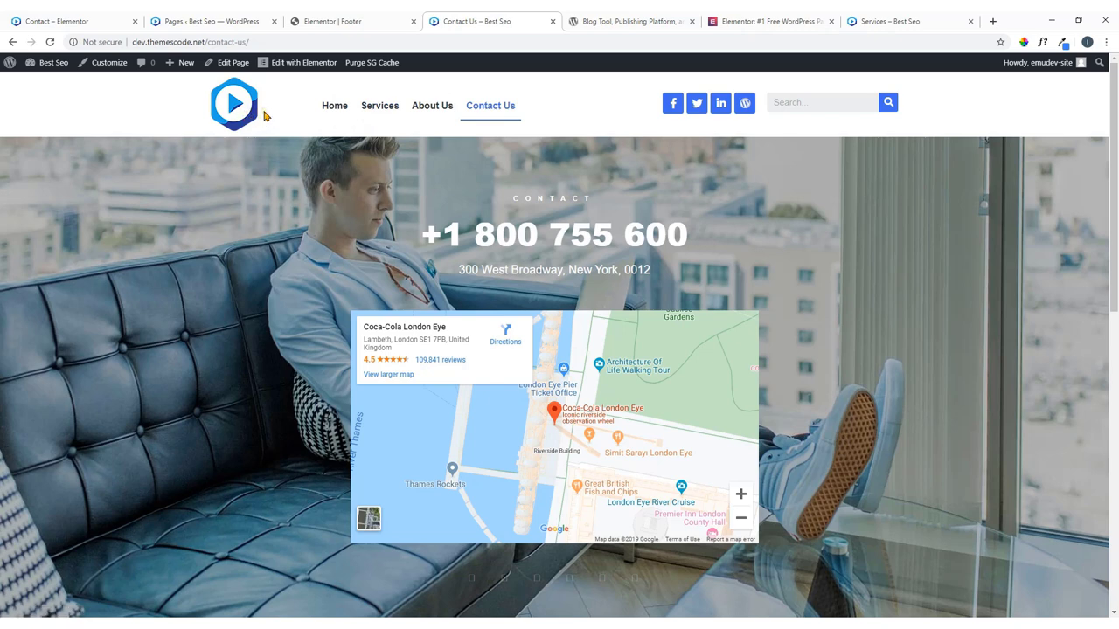
{"action": "scroll", "coordinate": [265, 117], "scroll_direction": "down", "scroll_amount": 10}
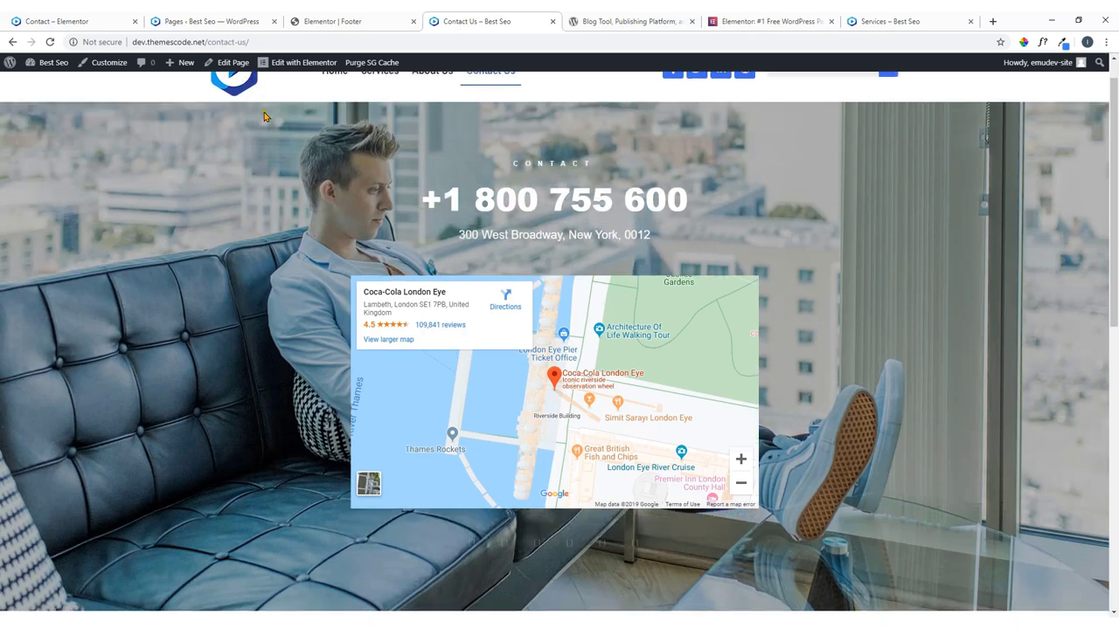